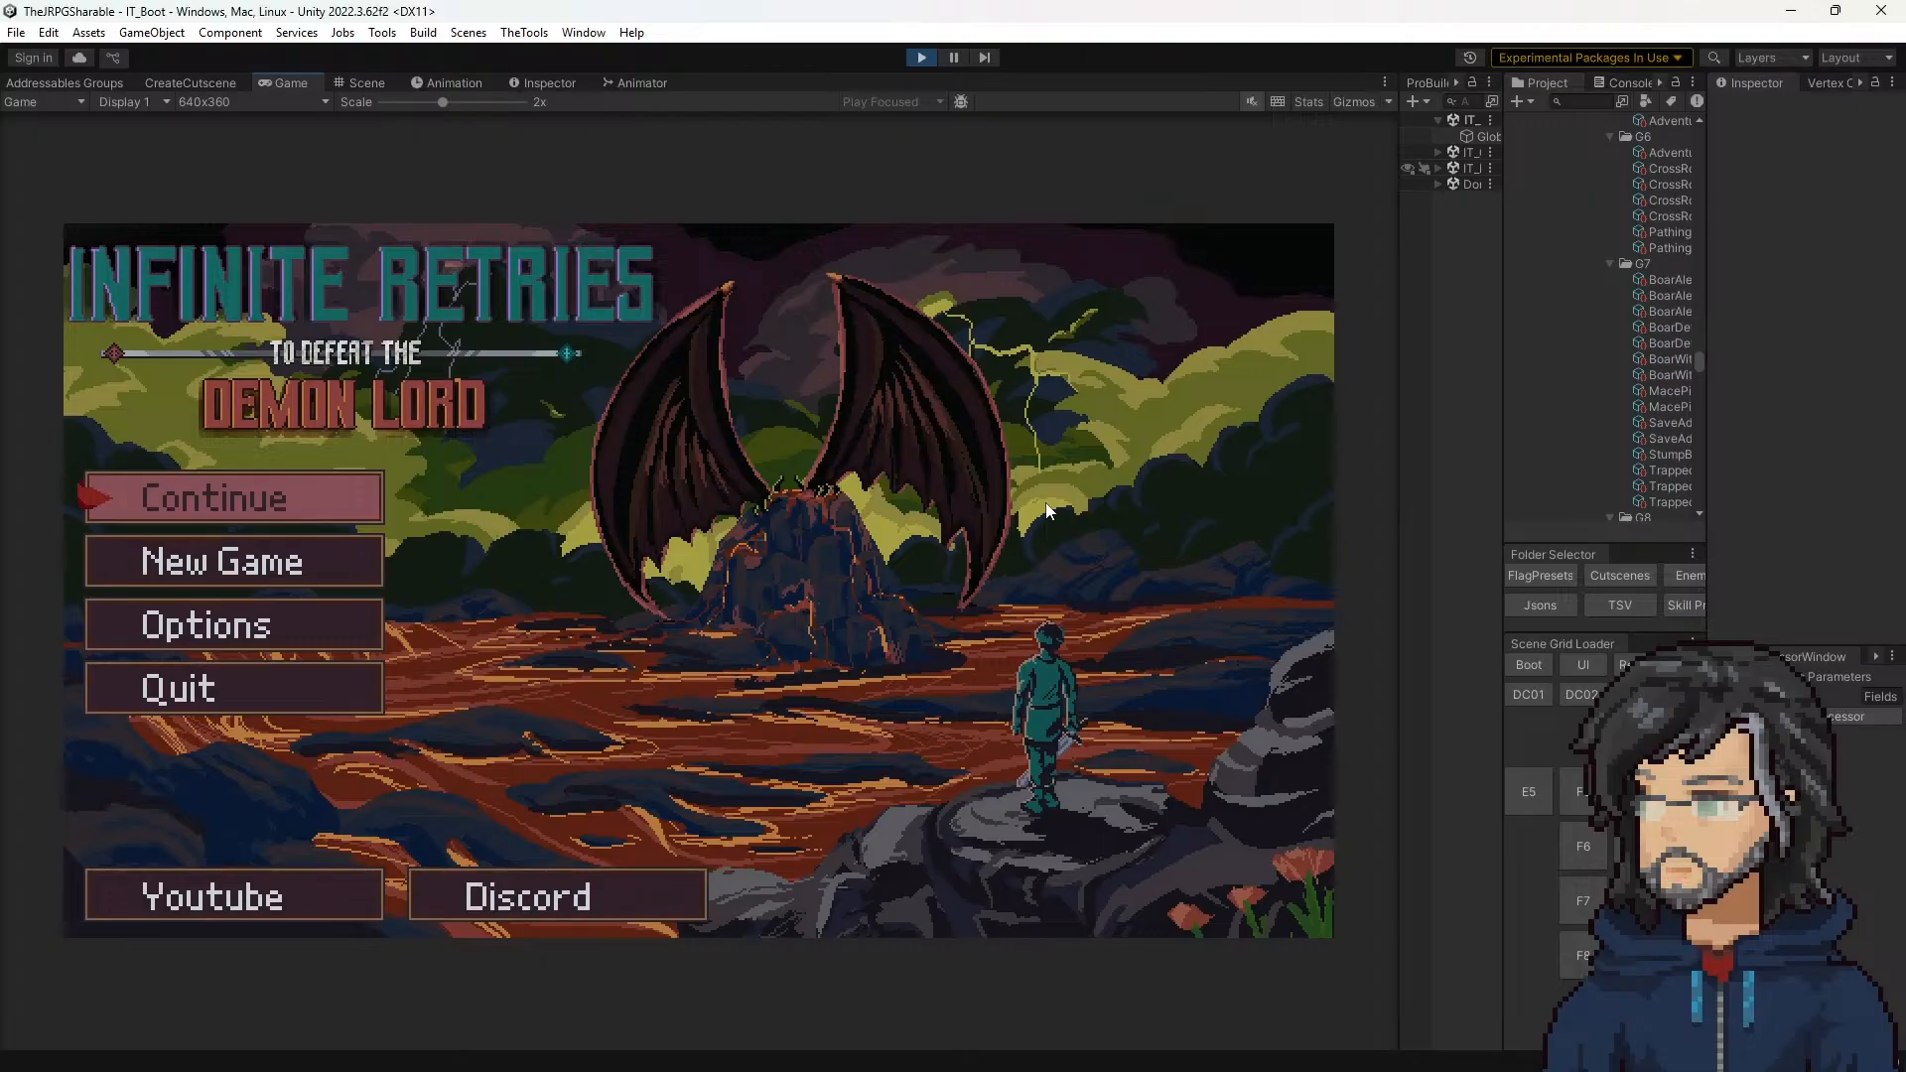
Step: Start a new game in the running build and advance the opening dialogue with the Goddess
{"action": "key", "text": "Down"}
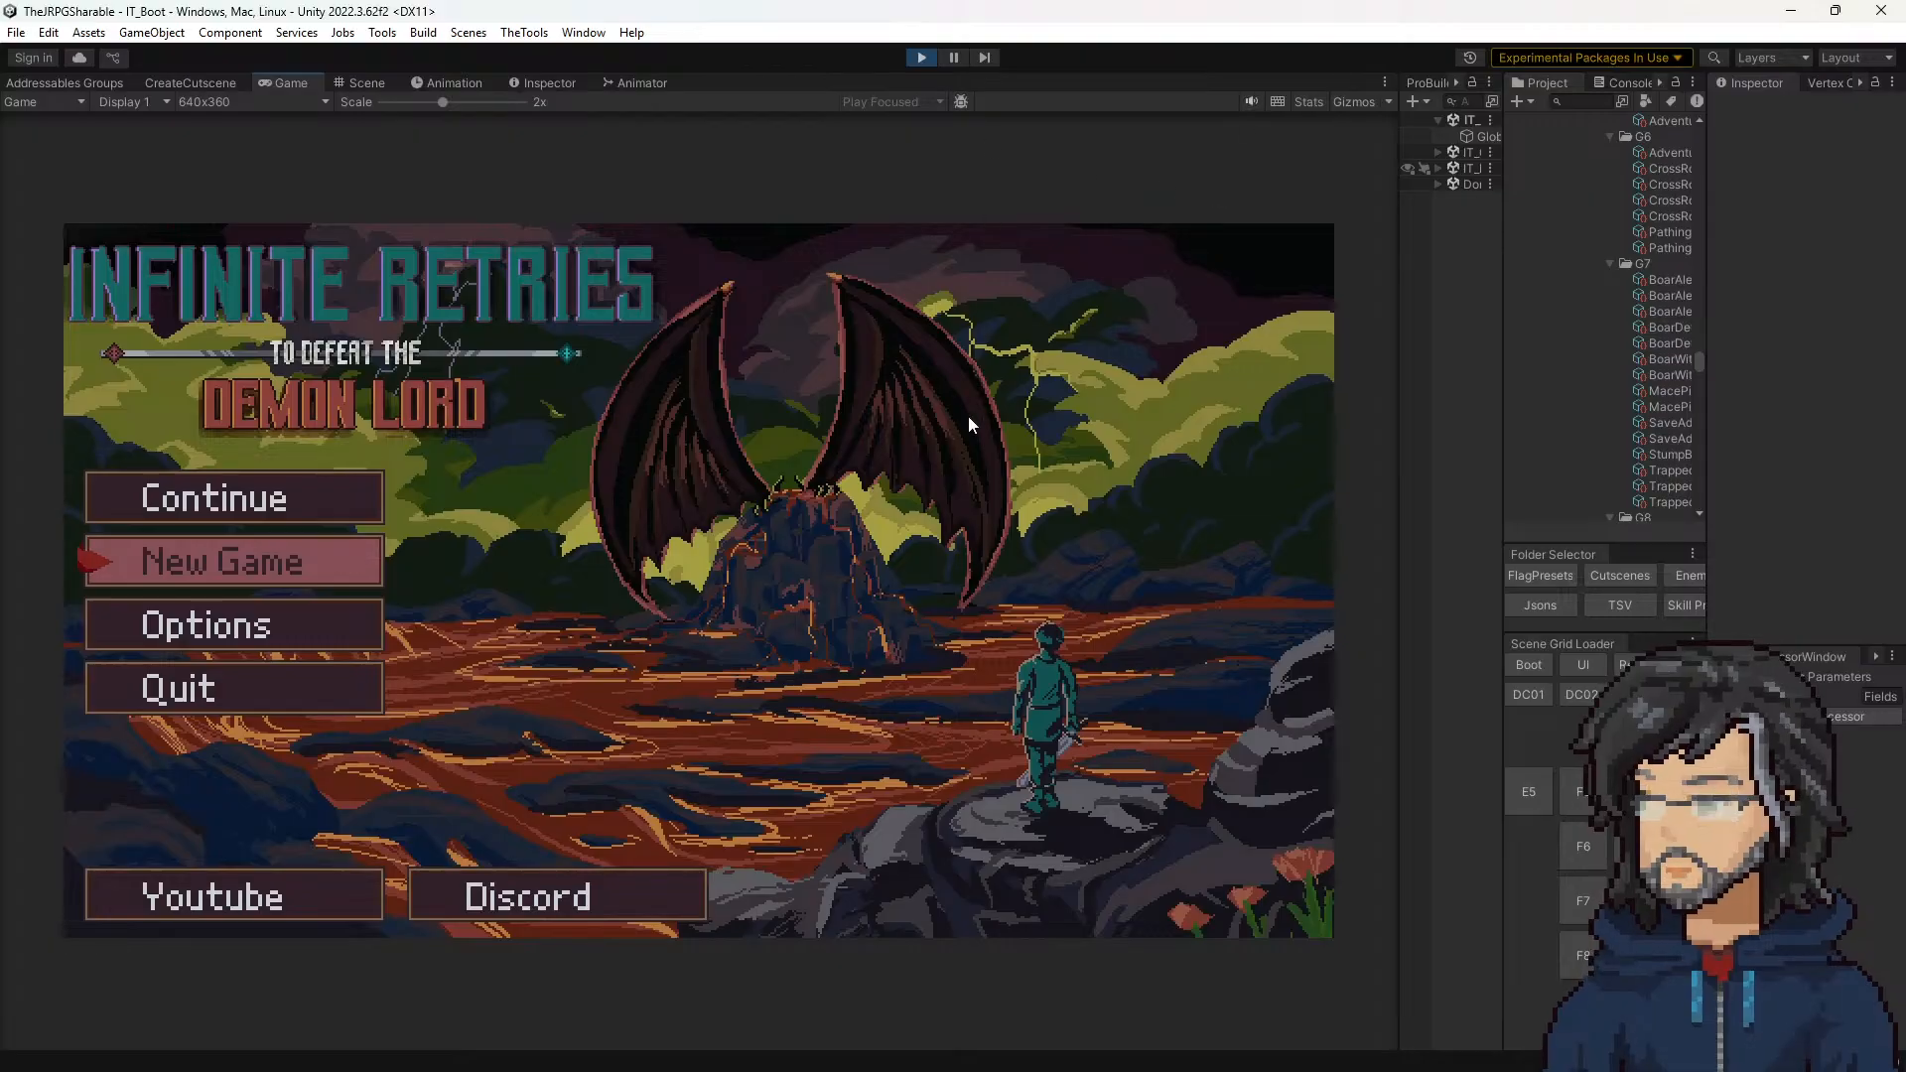
{"action": "key", "text": "Return"}
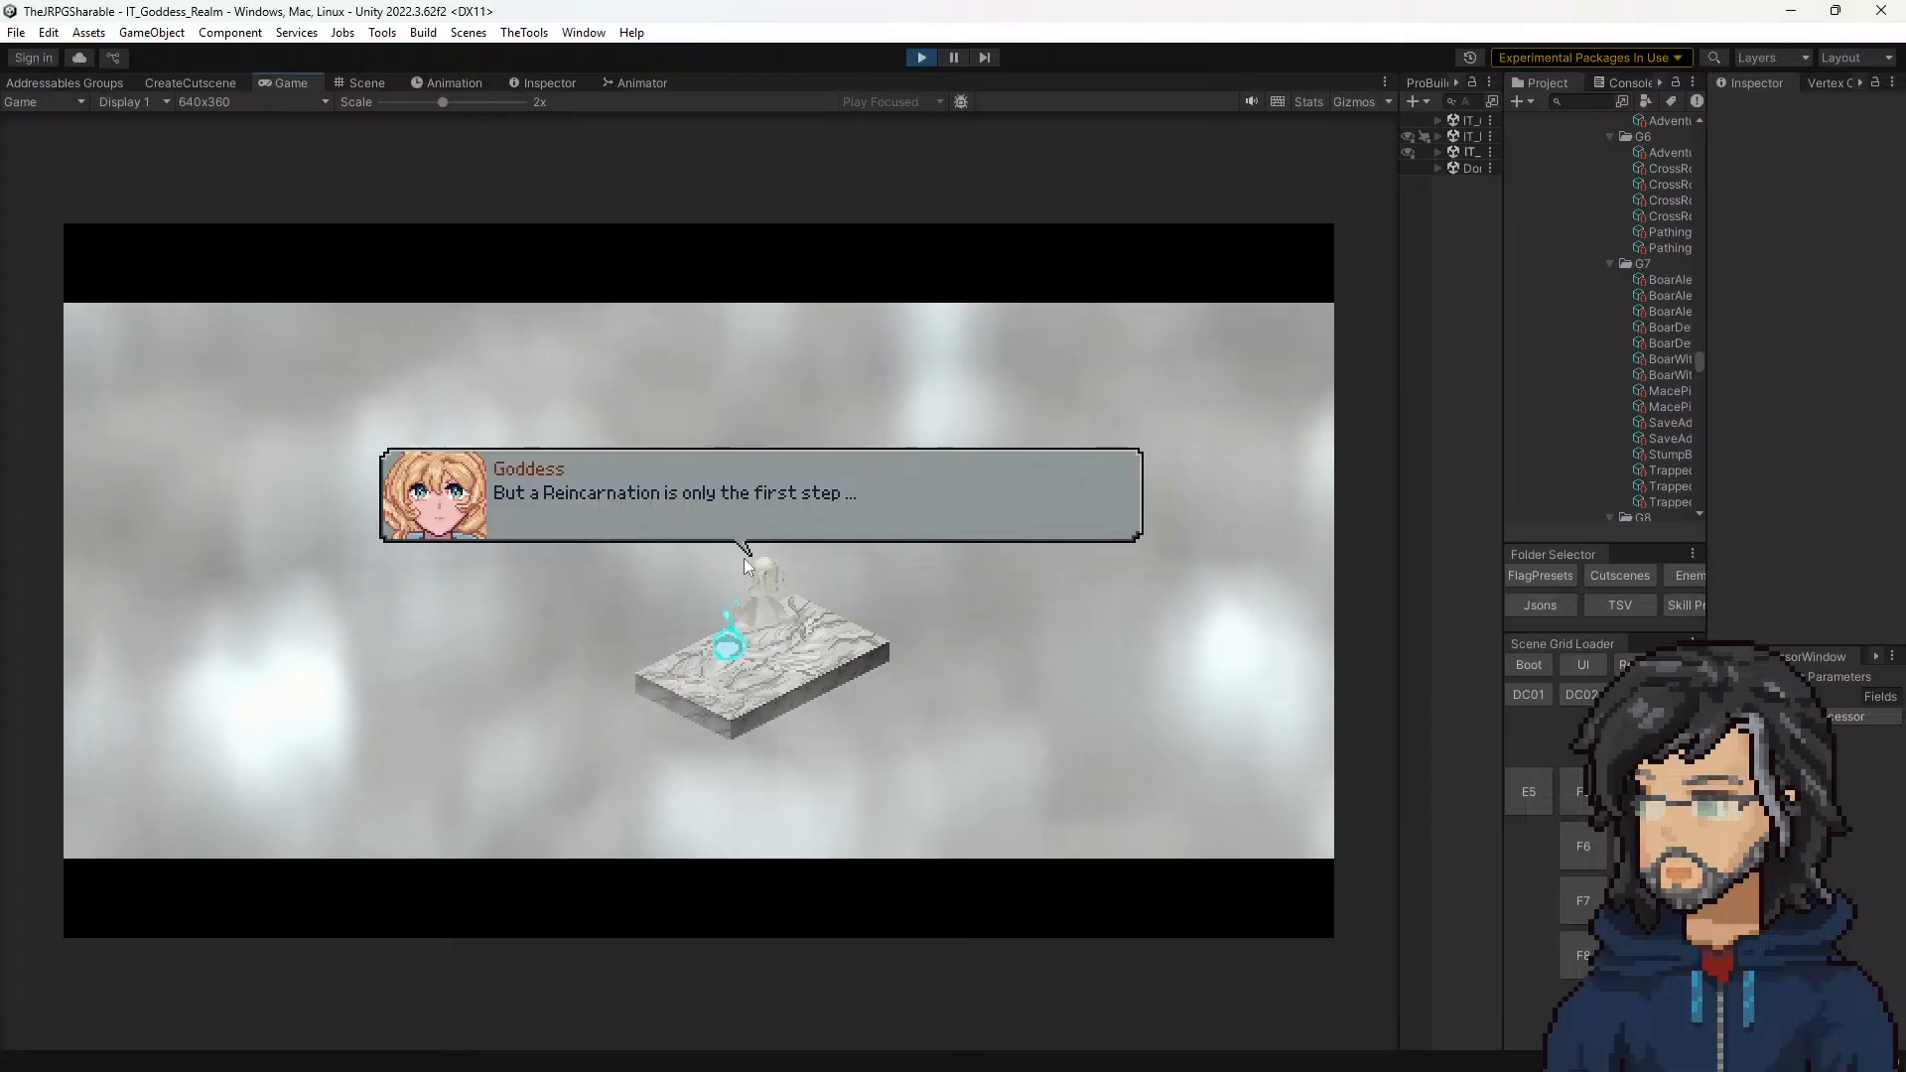
{"action": "left_click", "coordinate": [527, 574]}
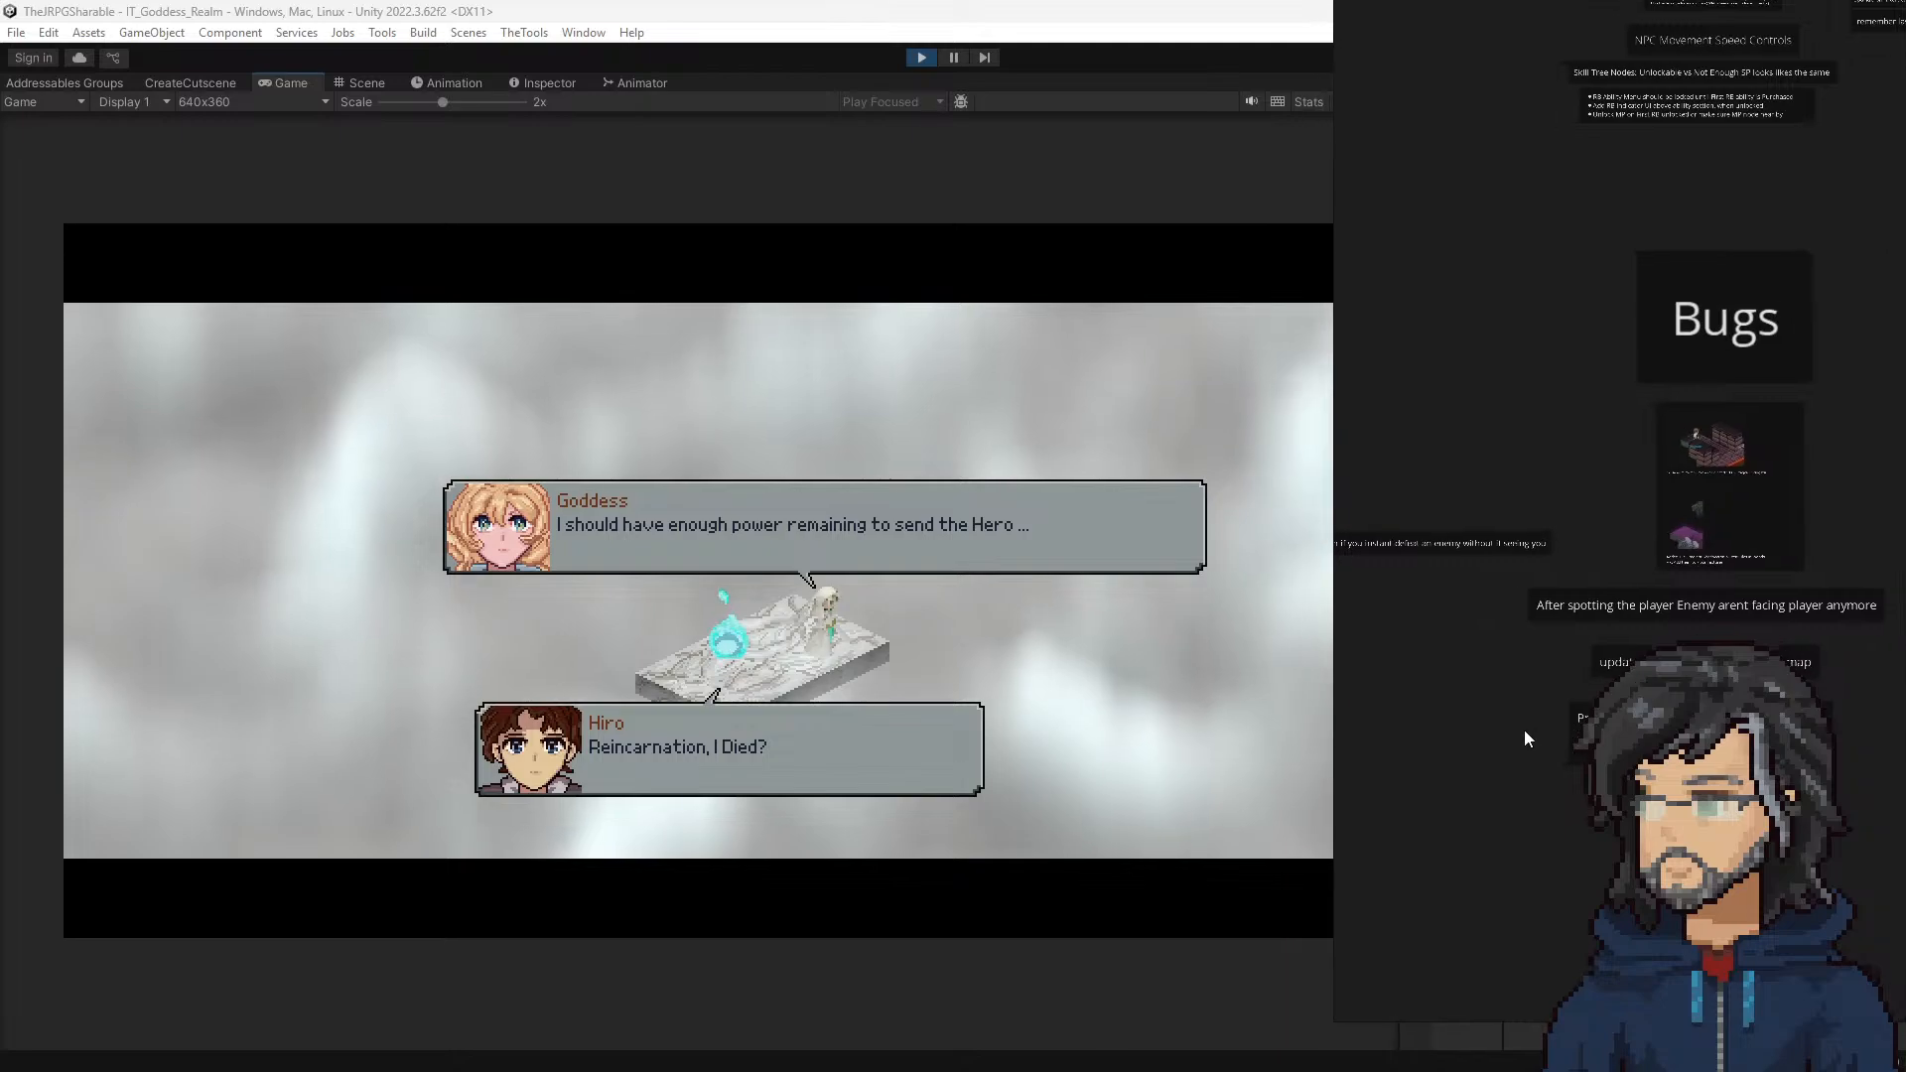
Step: Switch to the Polish Items board, keep it always on top, and narrow its window to uncover the game view
{"action": "left_click", "coordinate": [1803, 13]}
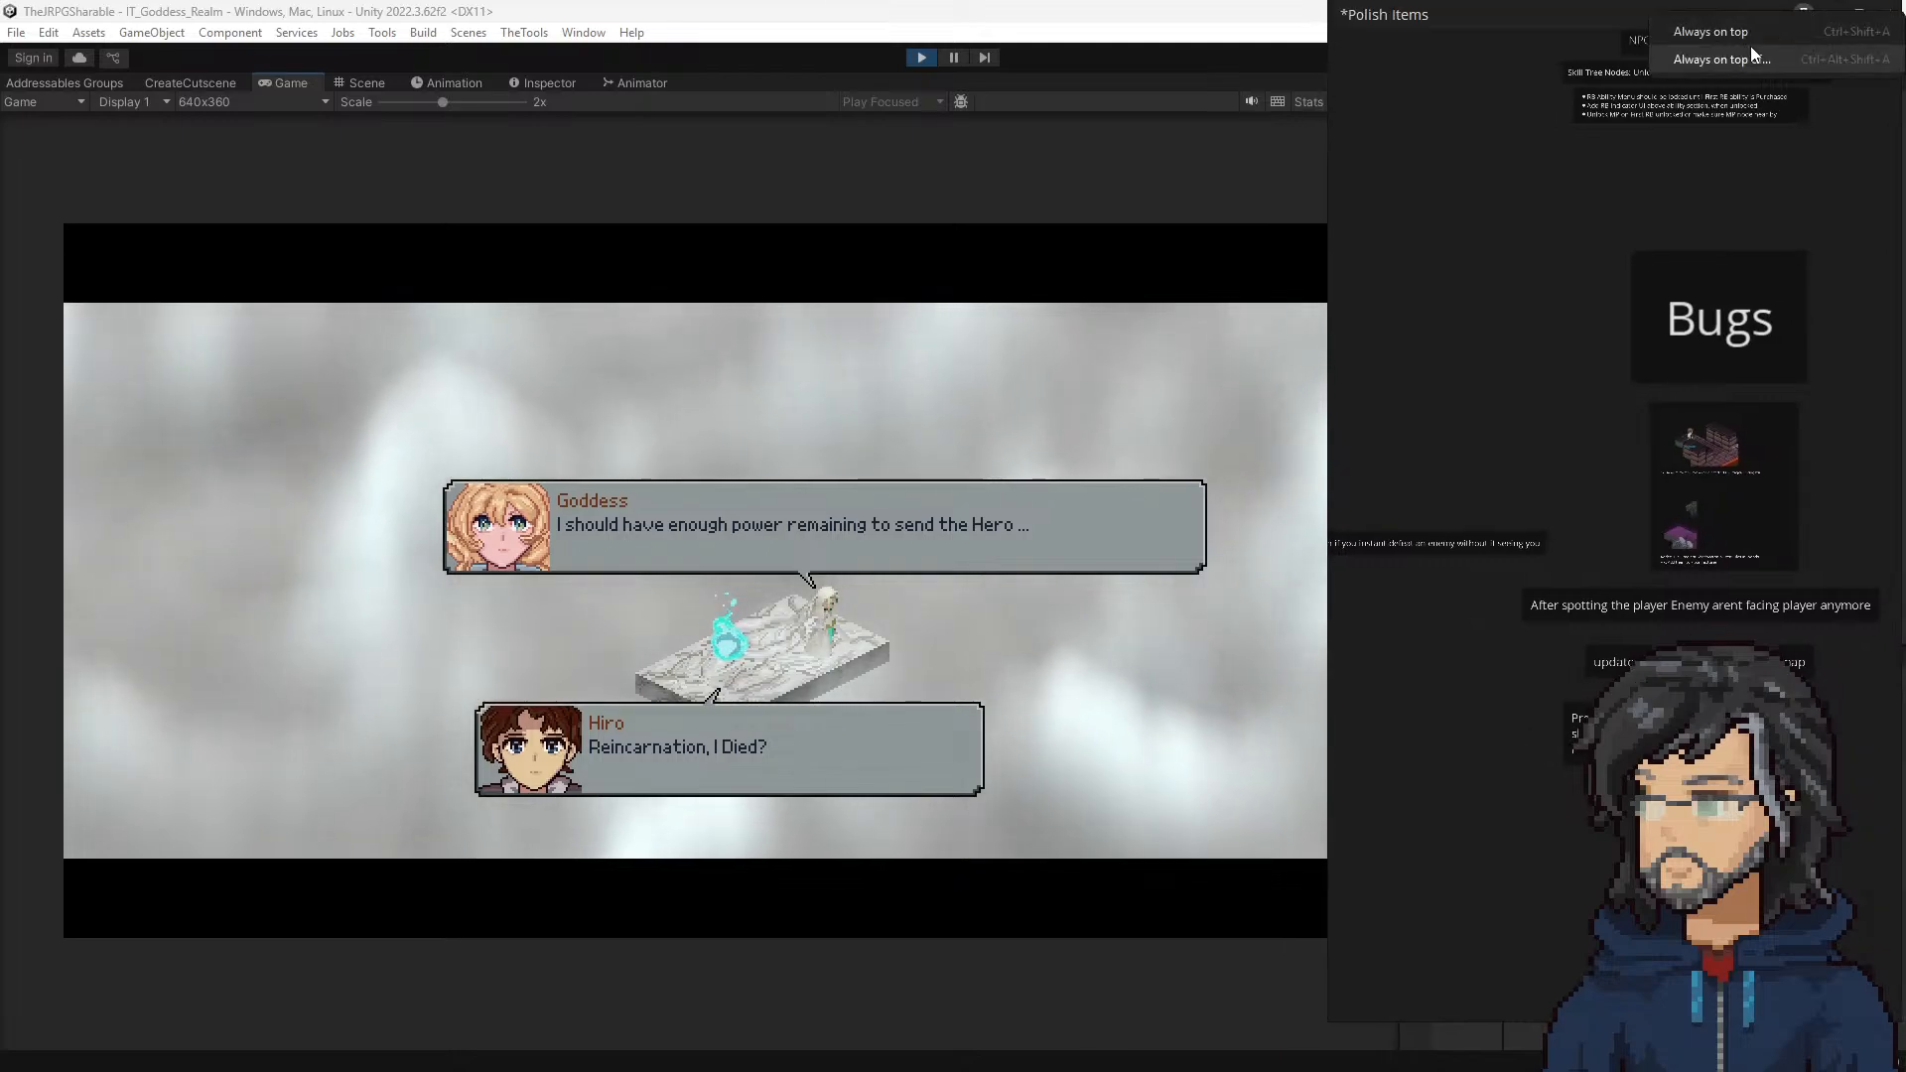
{"action": "left_click", "coordinate": [1721, 34]}
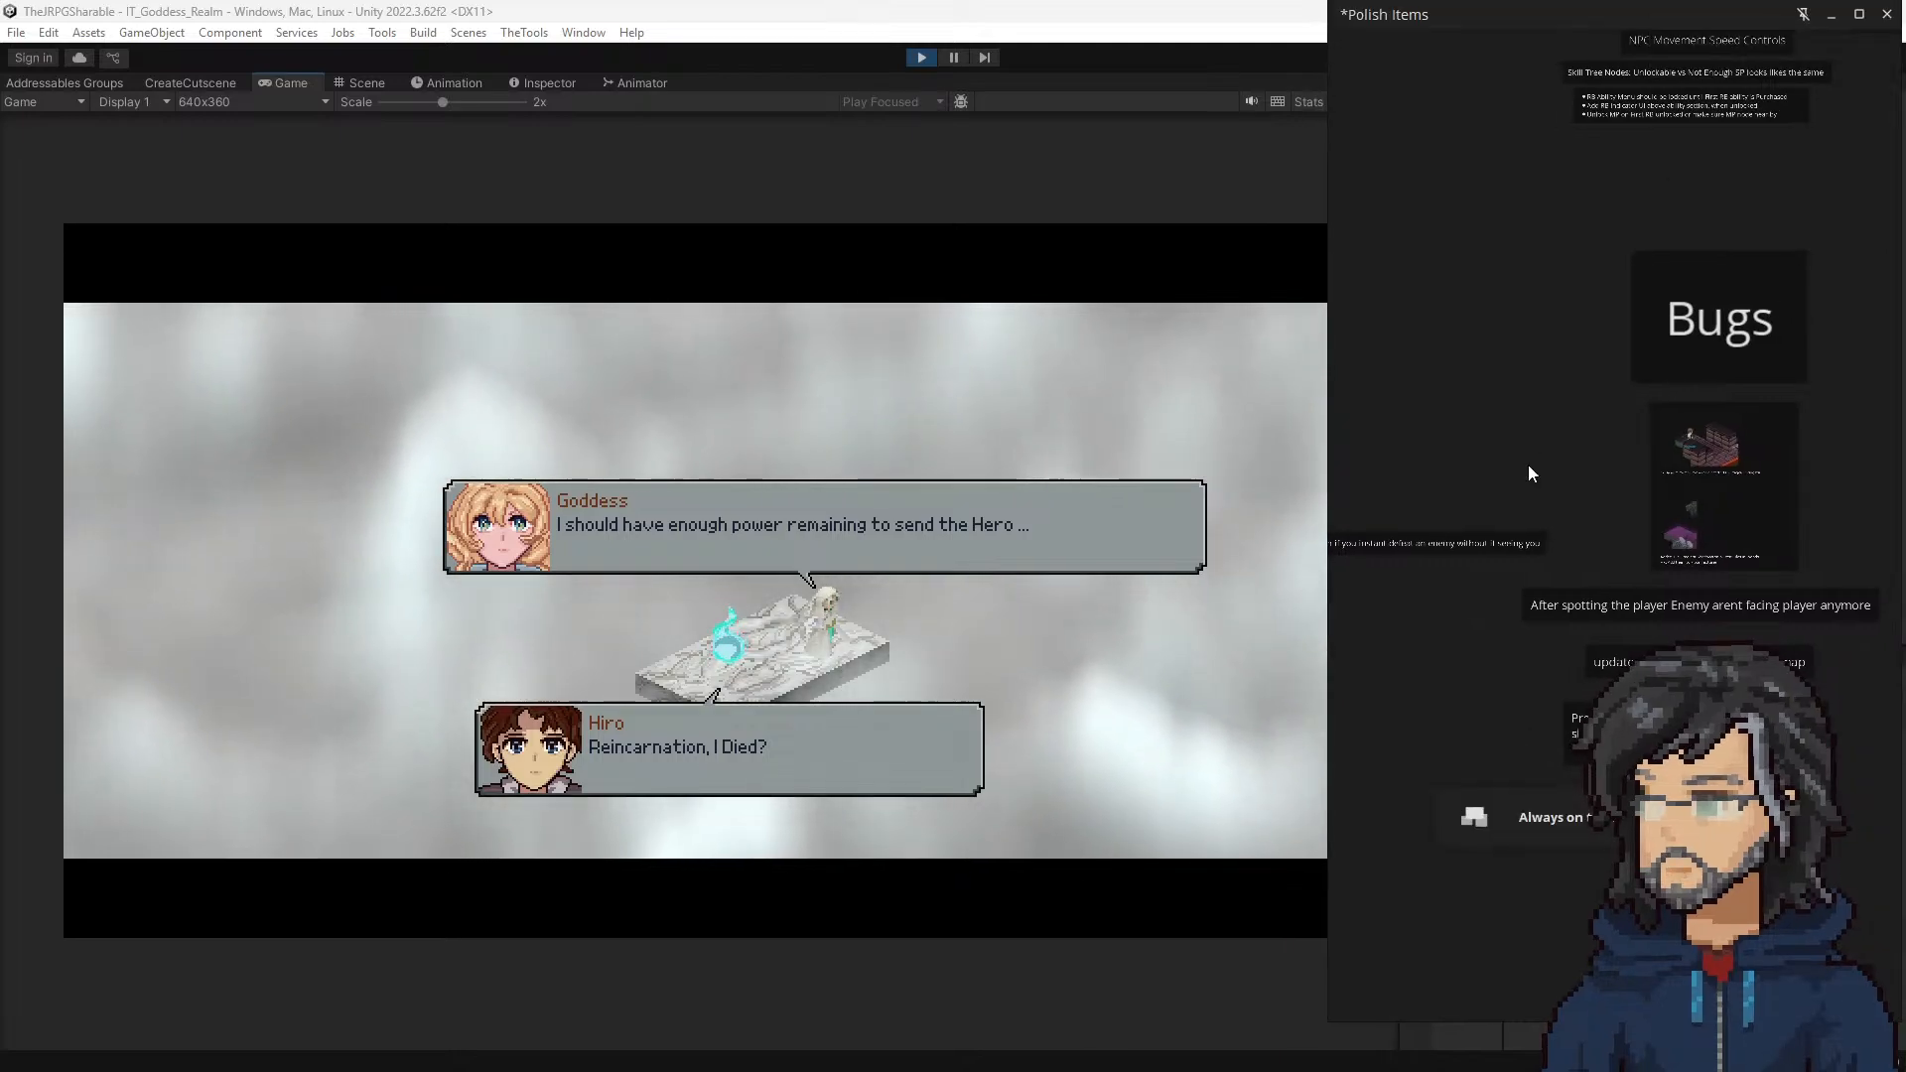
{"action": "middle_click_drag", "start_coordinate": [1484, 422], "coordinate": [1384, 350]}
{"action": "scroll", "coordinate": [1568, 522], "scroll_direction": "down", "scroll_amount": 6}
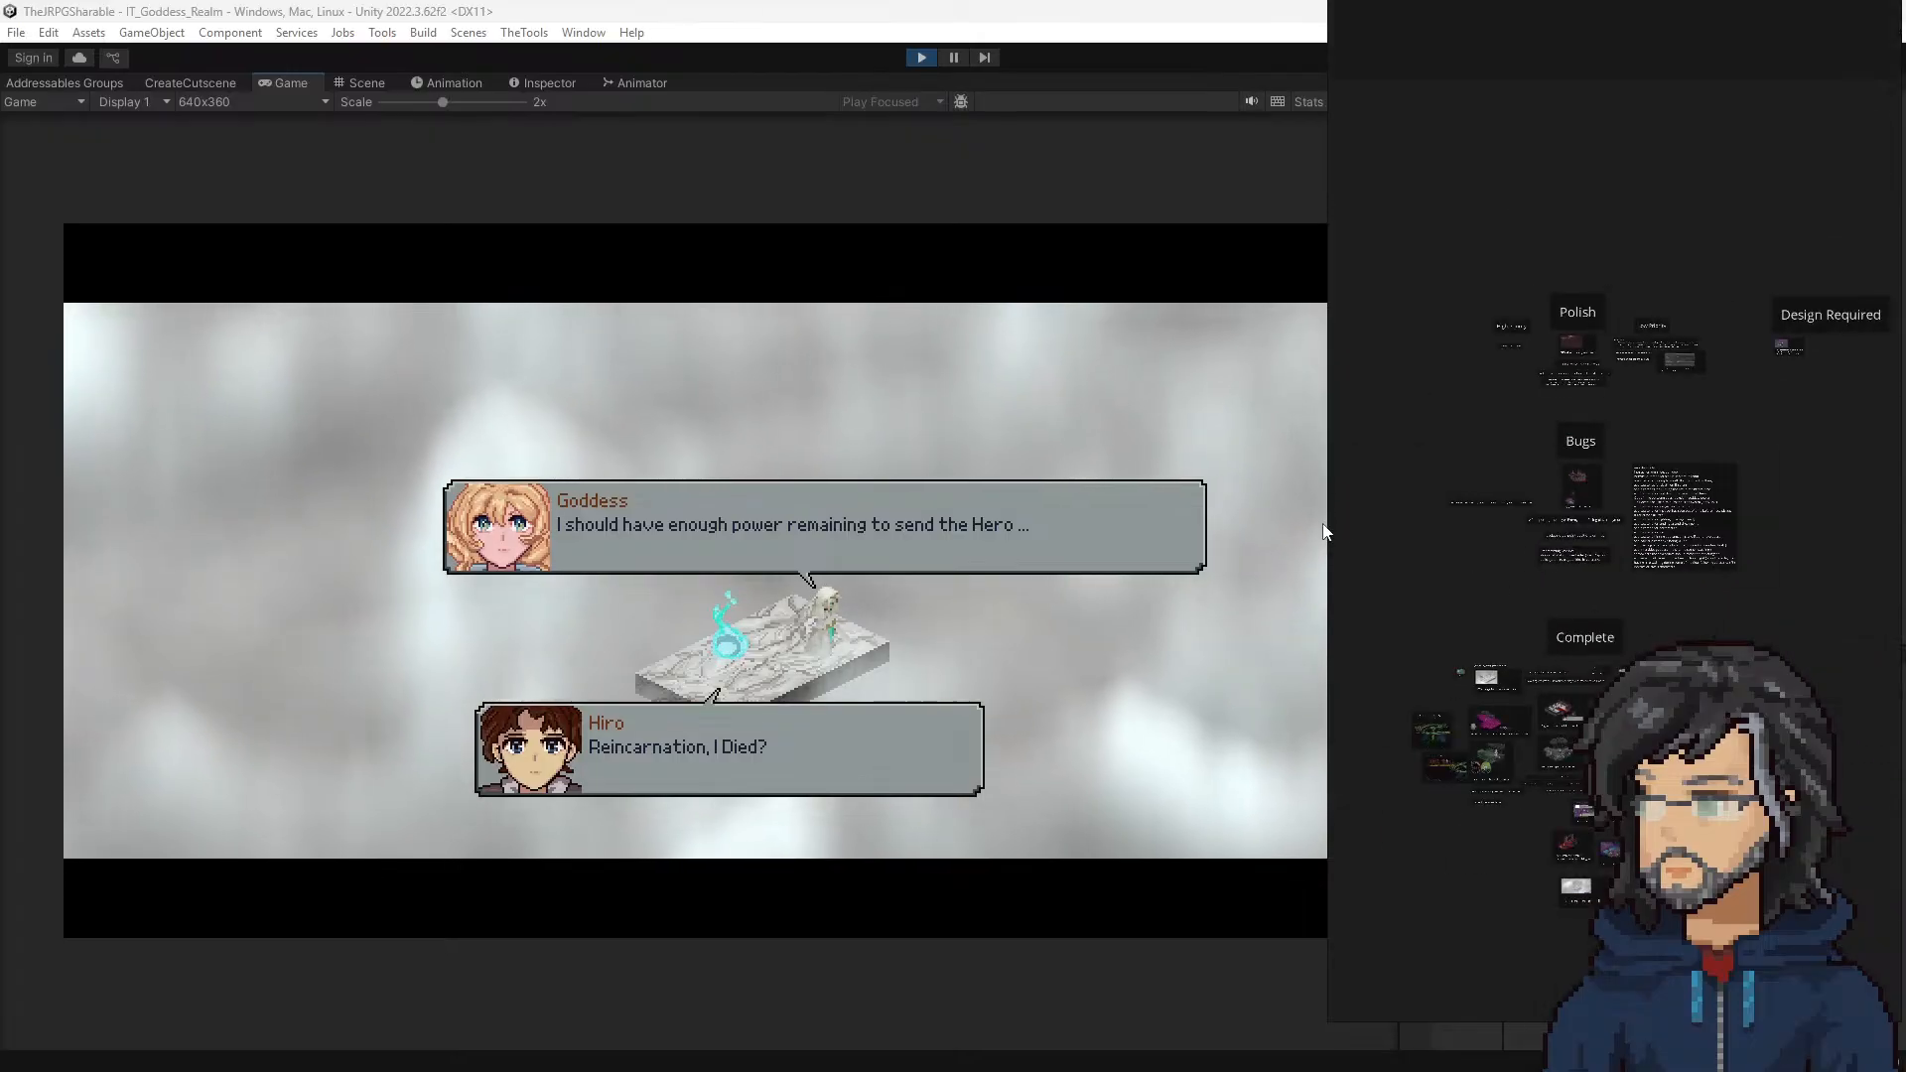
{"action": "mouse_move", "coordinate": [1329, 523]}
{"action": "left_mouse_down"}
{"action": "mouse_move", "coordinate": [1369, 506]}
{"action": "mouse_move", "coordinate": [1342, 506]}
{"action": "left_mouse_up"}
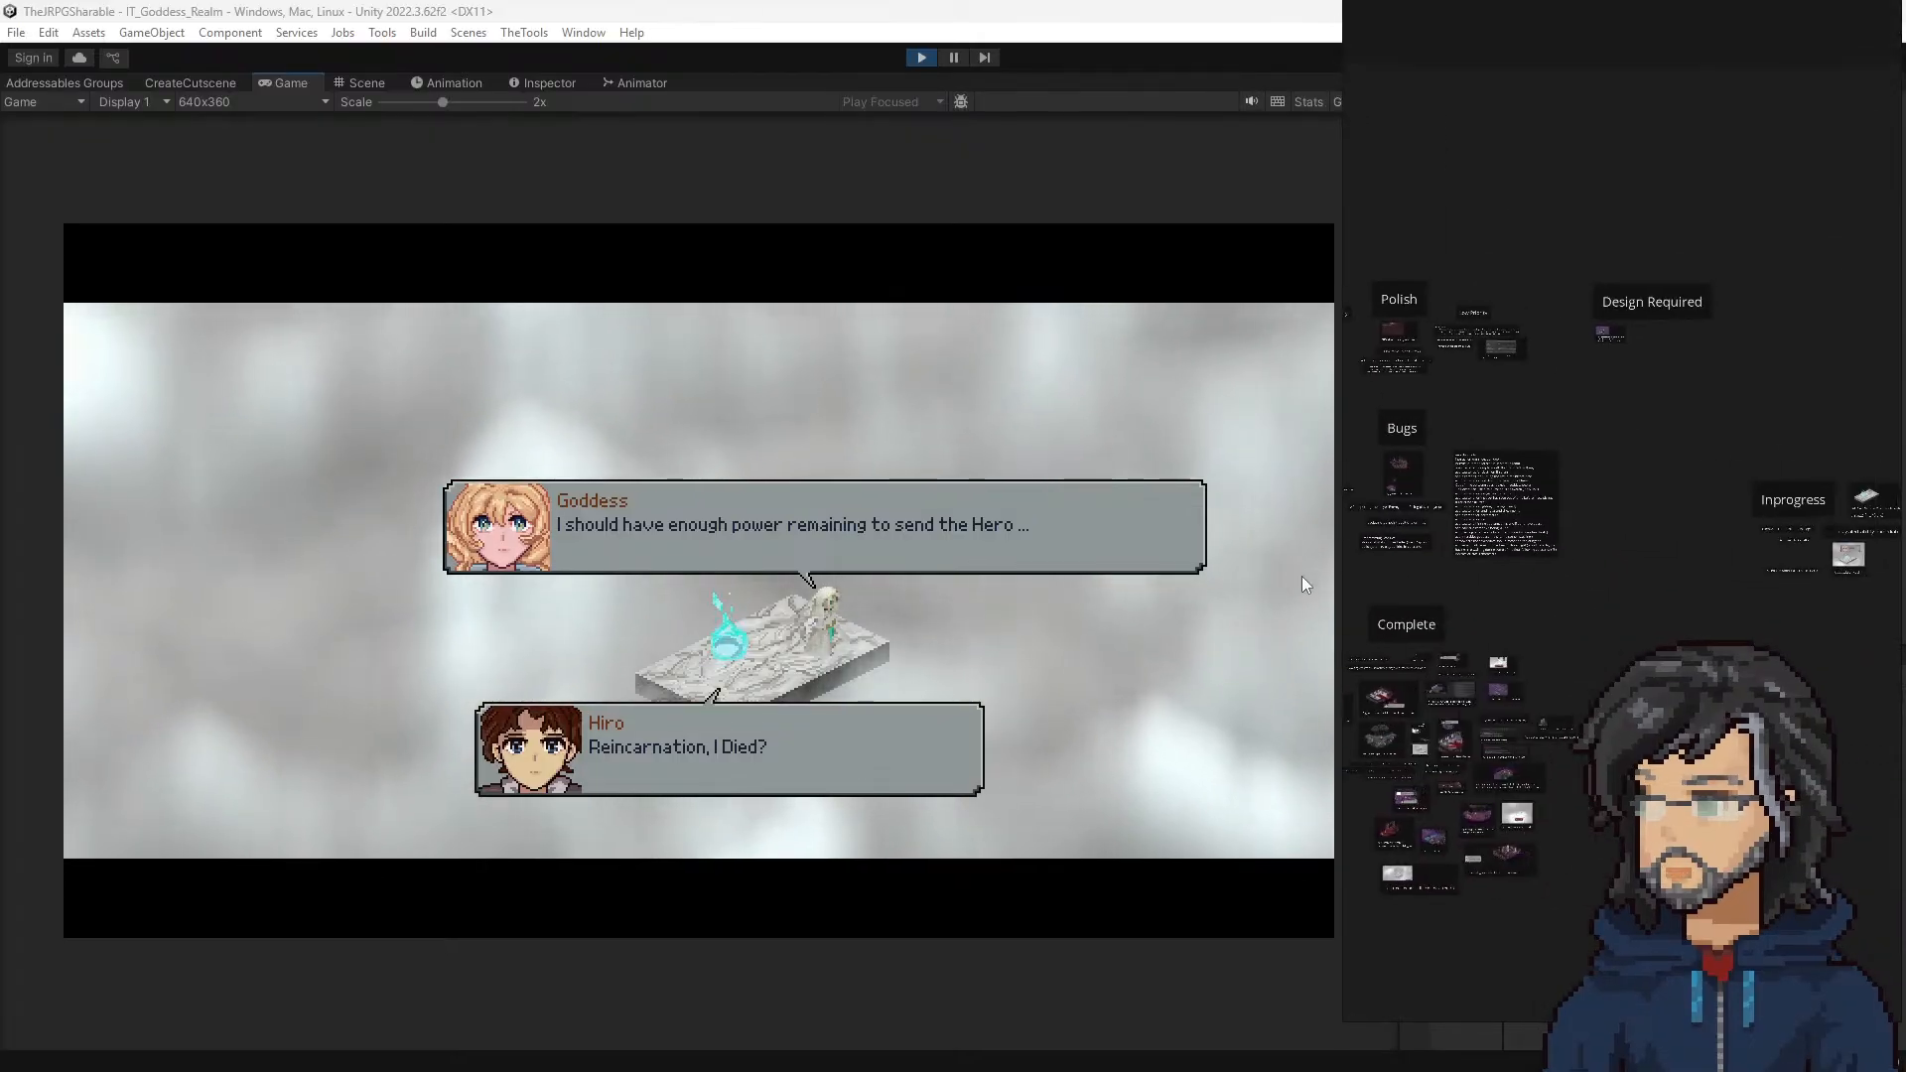
Step: Create a text note reading "Polish Notes:" in an empty area of the board
{"action": "scroll", "coordinate": [1531, 503], "scroll_direction": "up", "scroll_amount": 5}
{"action": "middle_click_drag", "start_coordinate": [1530, 495], "coordinate": [1715, 611]}
{"action": "middle_click_drag", "start_coordinate": [1489, 729], "coordinate": [1866, 782]}
{"action": "middle_click_drag", "start_coordinate": [1569, 695], "coordinate": [1841, 677]}
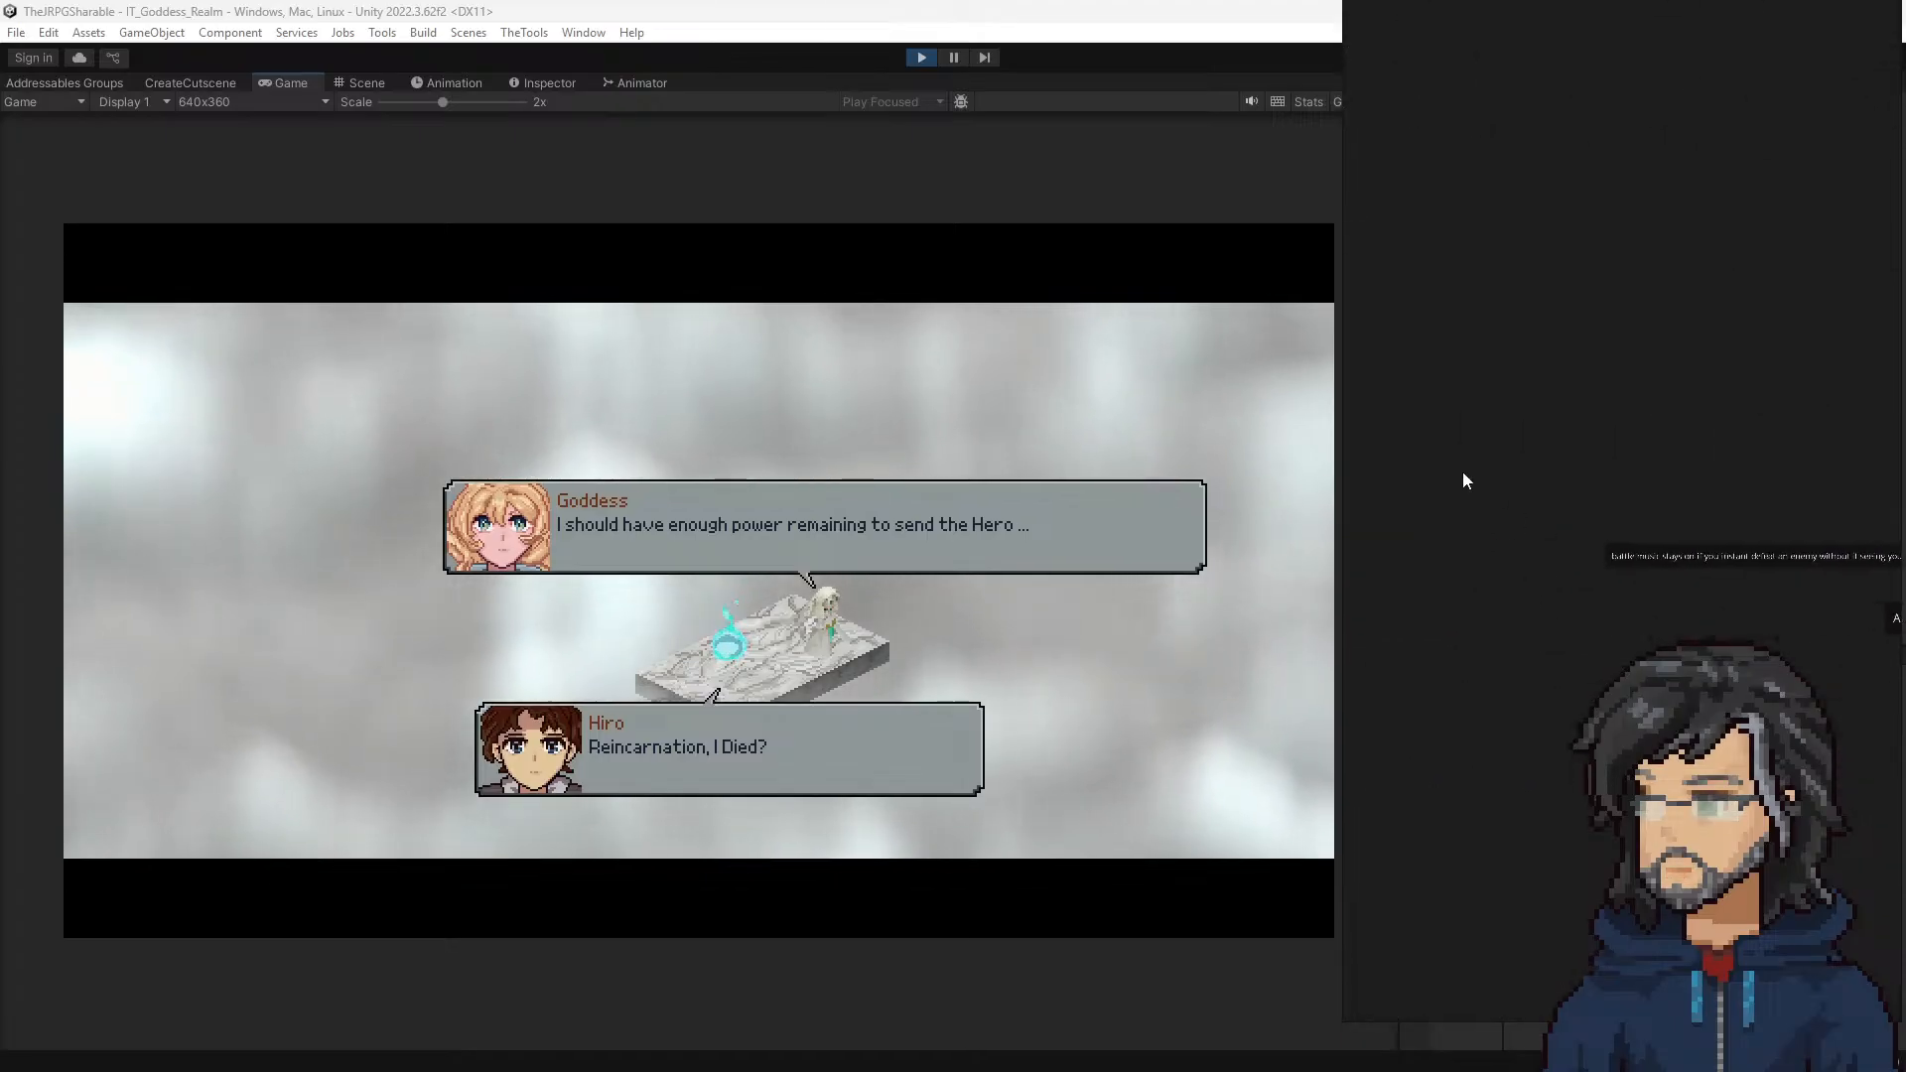
{"action": "double_click", "coordinate": [1459, 429]}
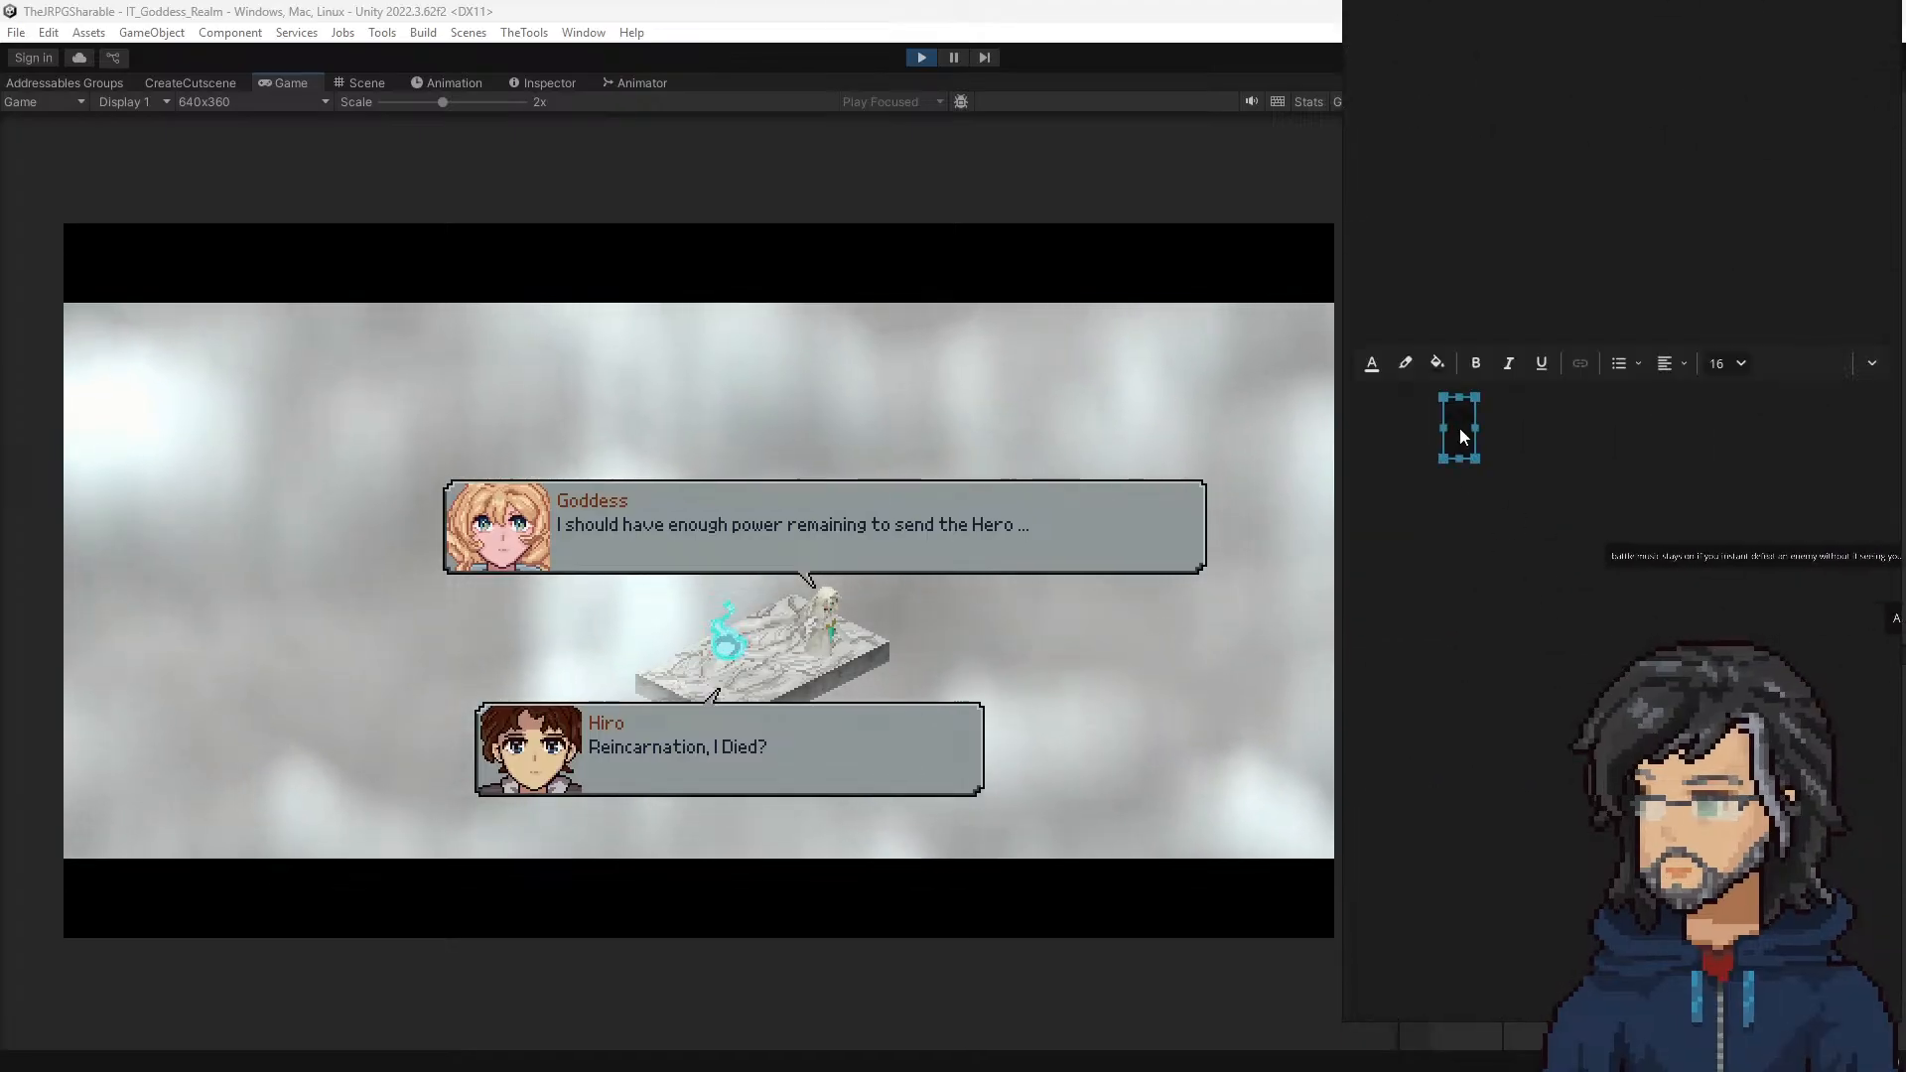
{"action": "type", "text": "polish Noi"}
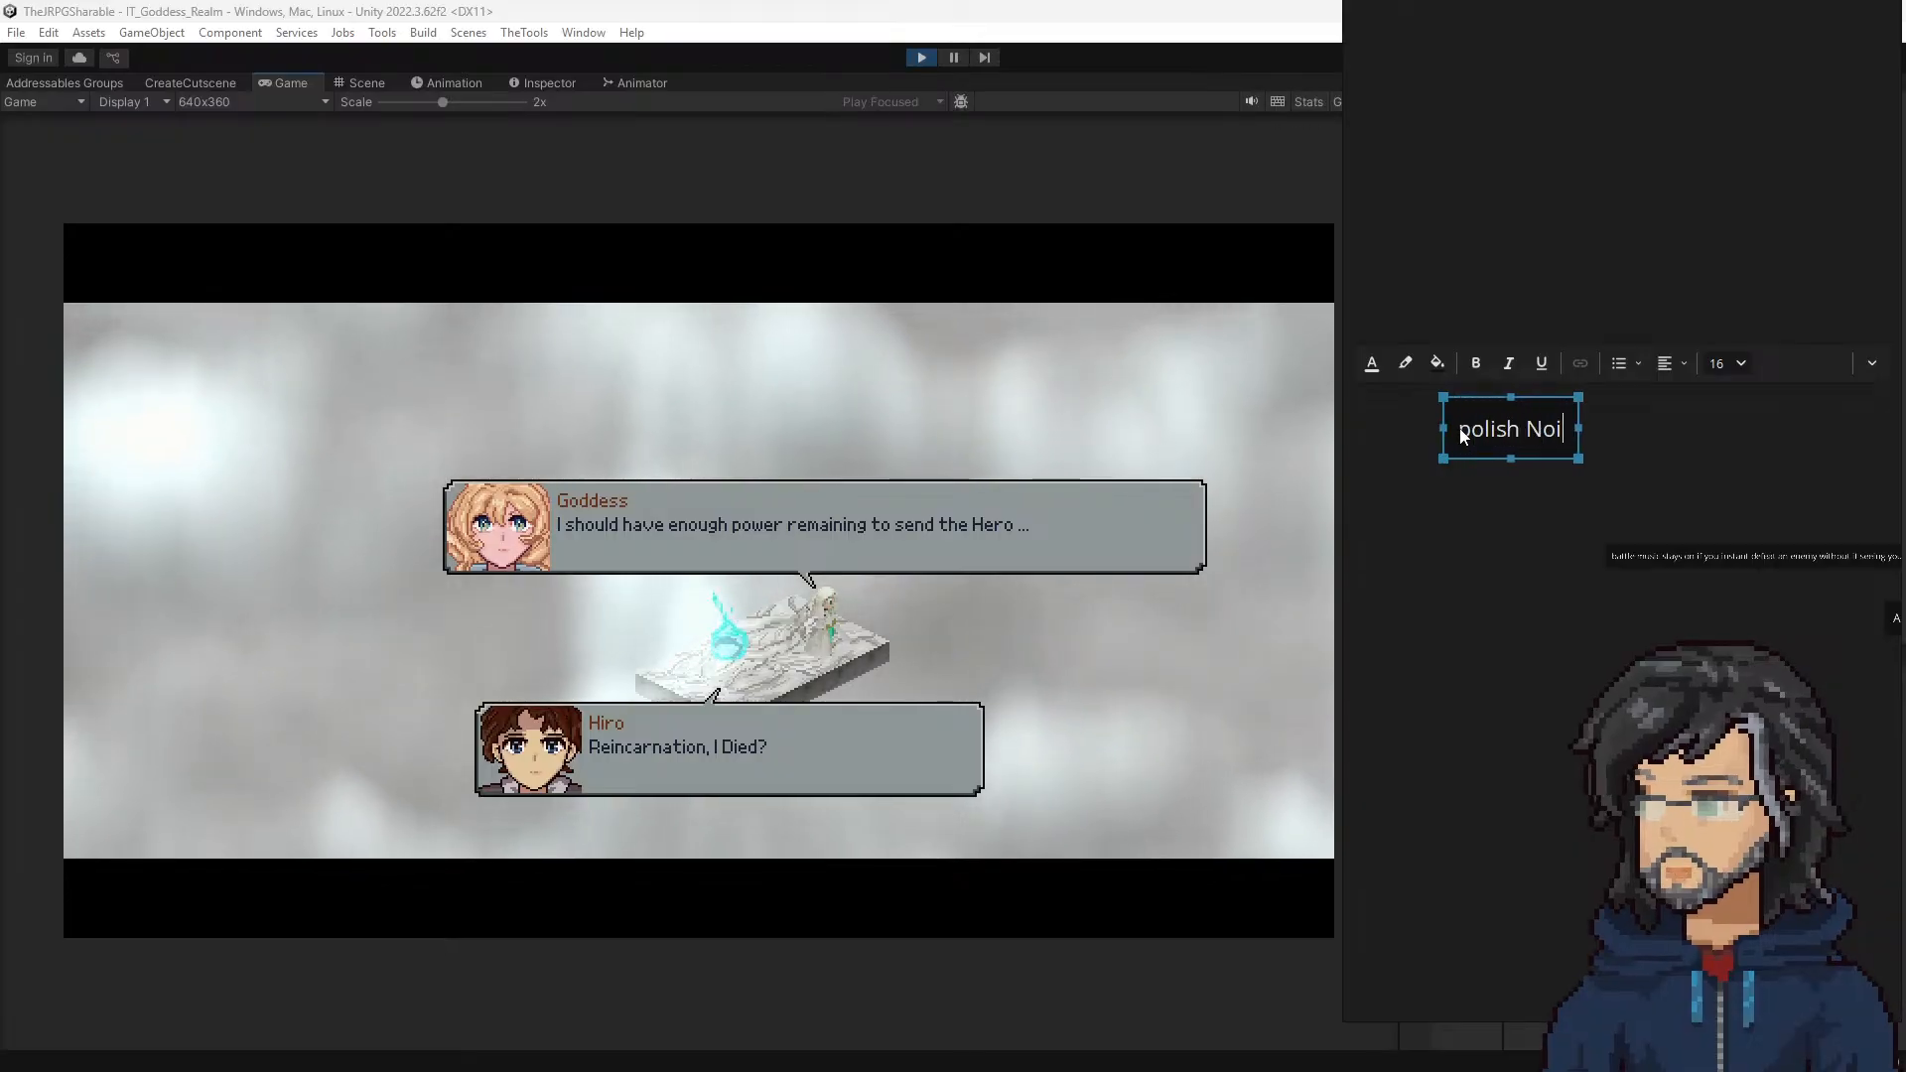
{"action": "key", "text": "BackSpace"}
{"action": "type", "text": "tes:"}
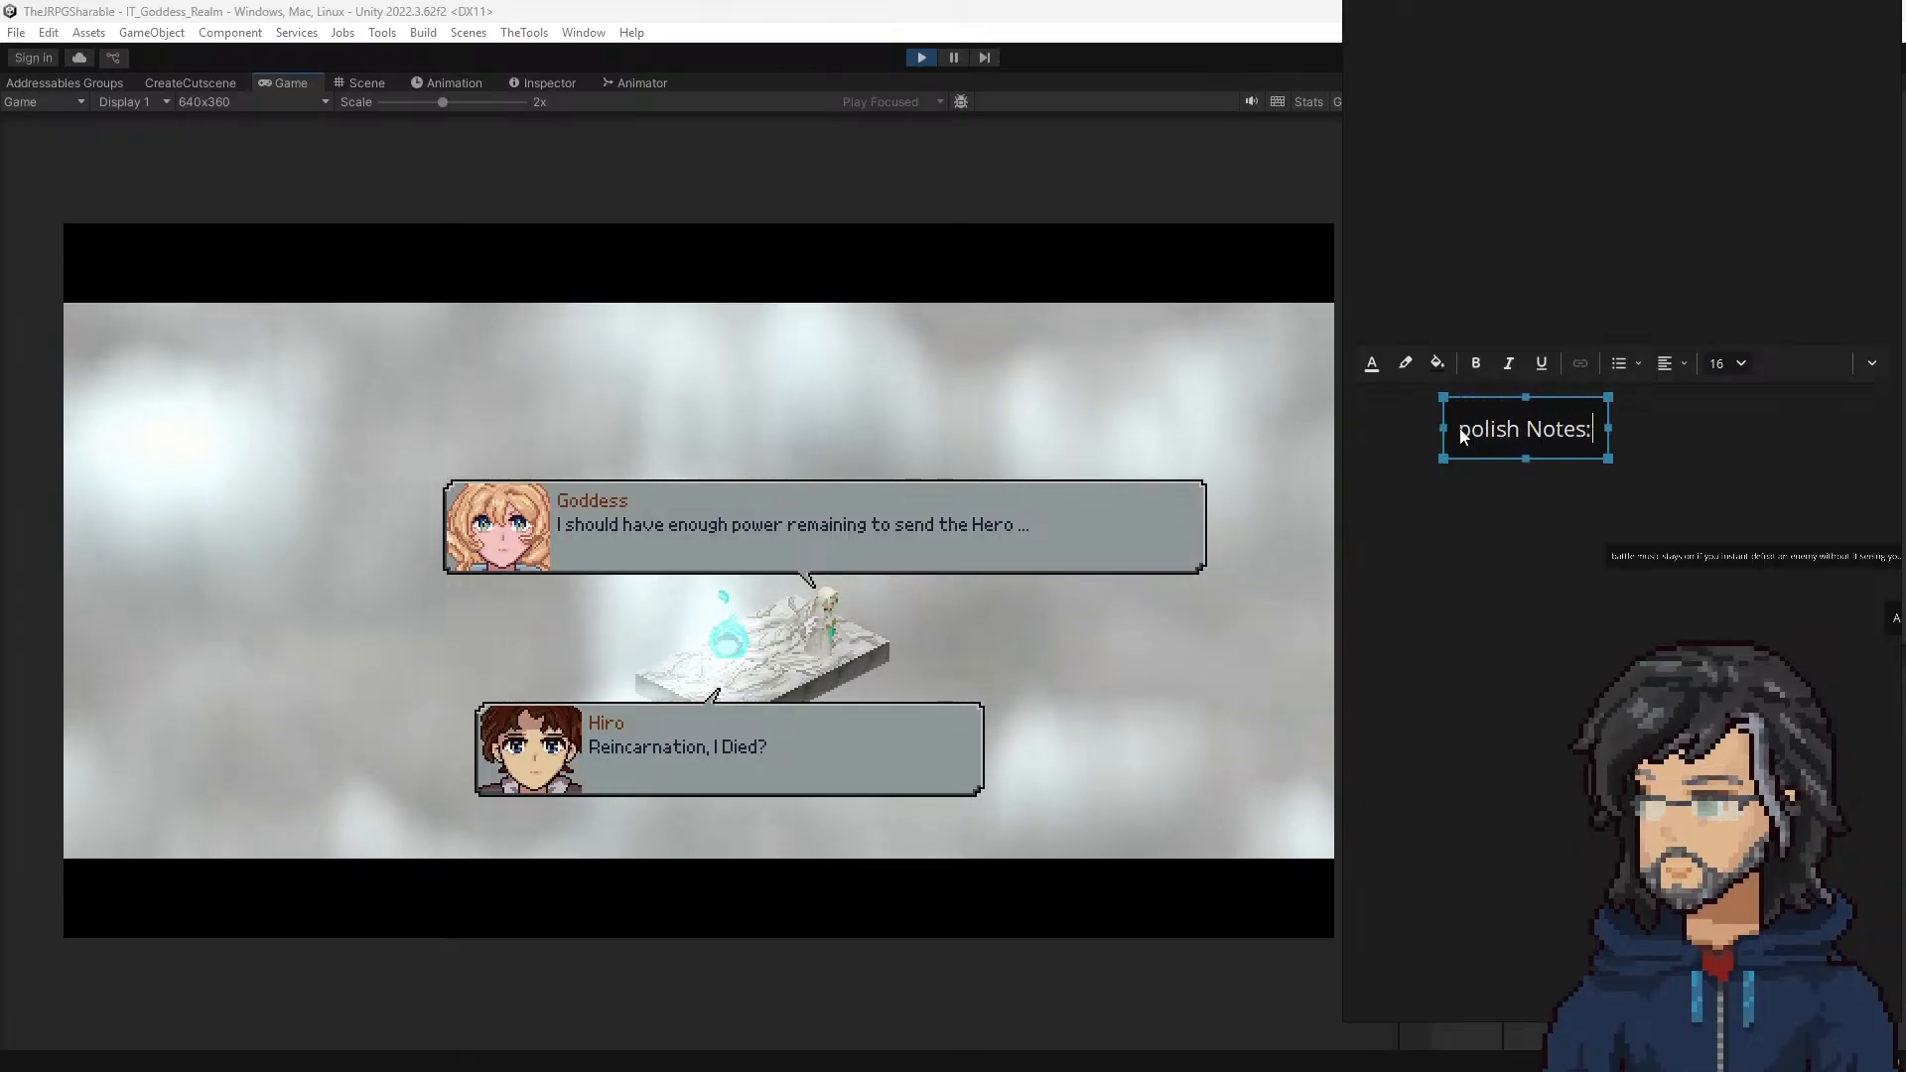
{"action": "key", "text": "Delete"}
{"action": "type", "text": "P"}
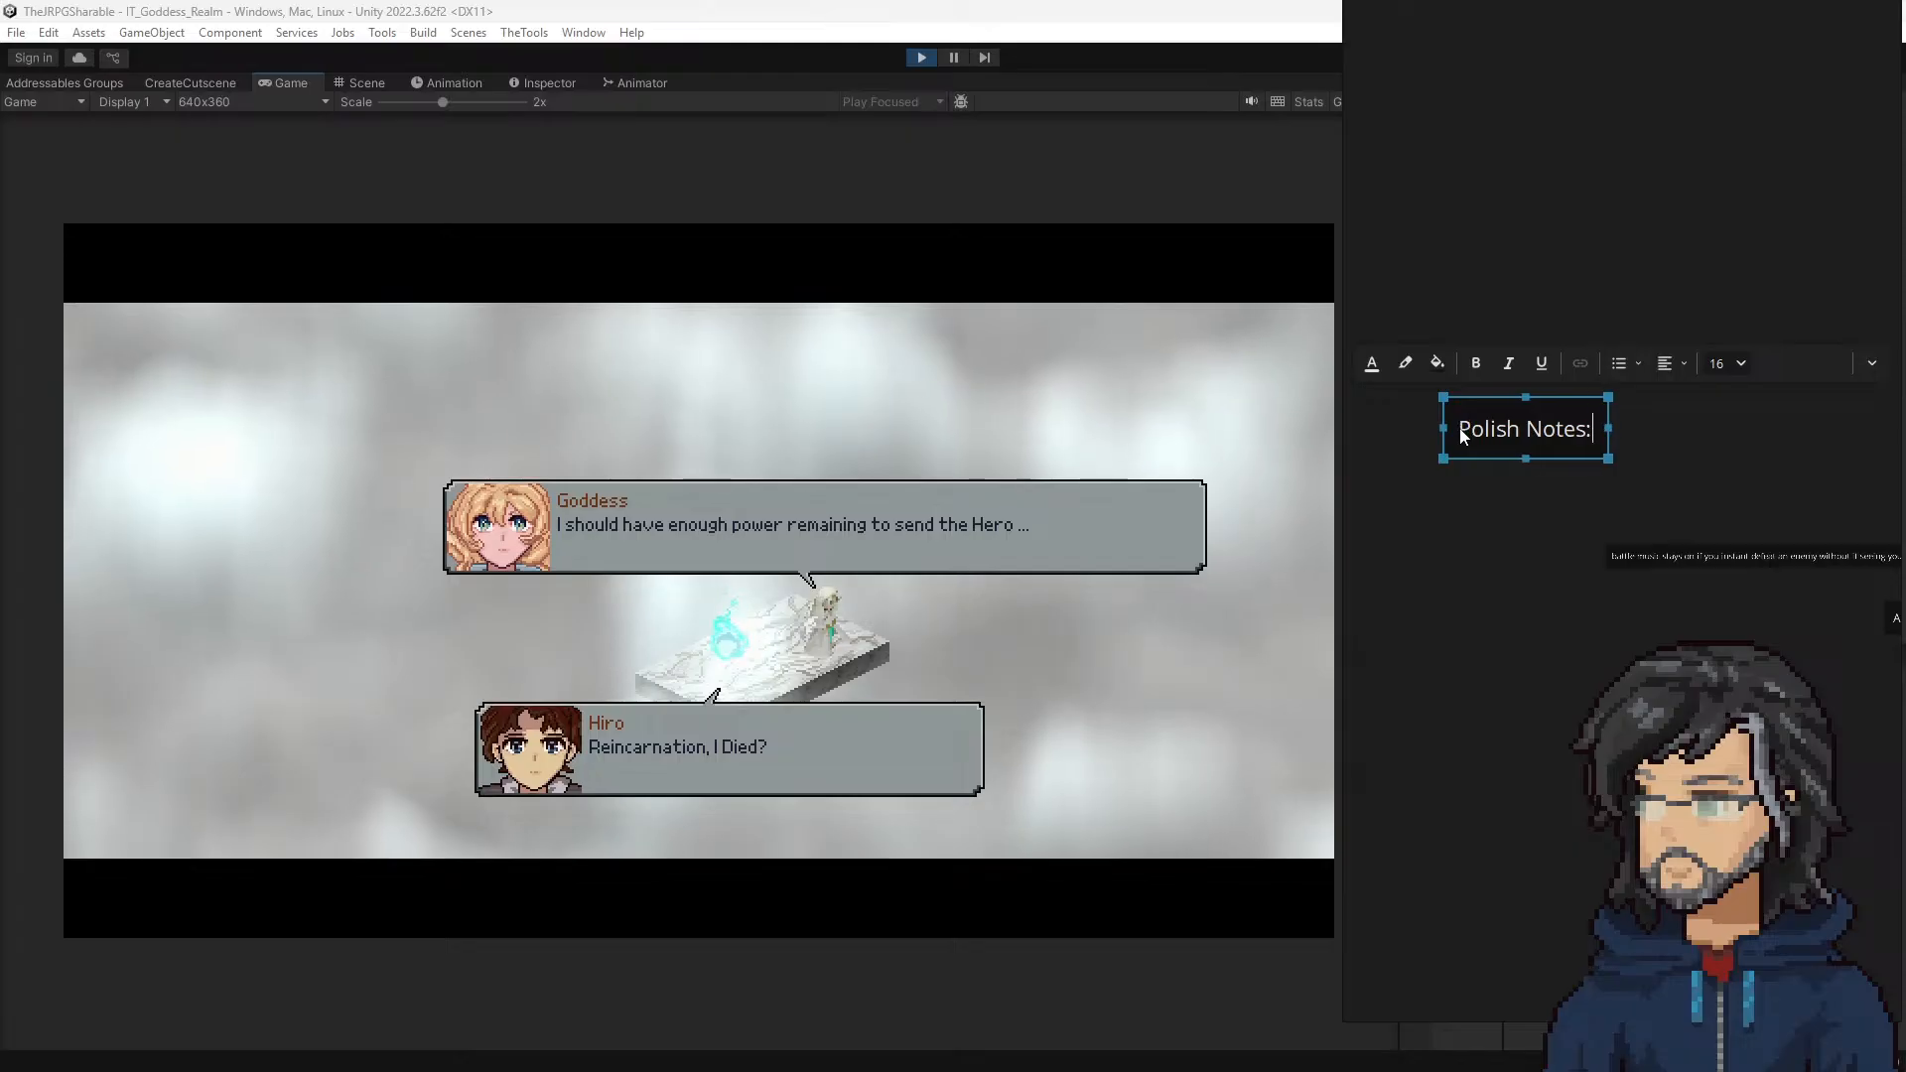
Step: Add the line "- increase Goddess Walk speed" beneath the Polish Notes heading
{"action": "key", "text": "End"}
{"action": "key", "text": "Return"}
{"action": "type", "text": "- "}
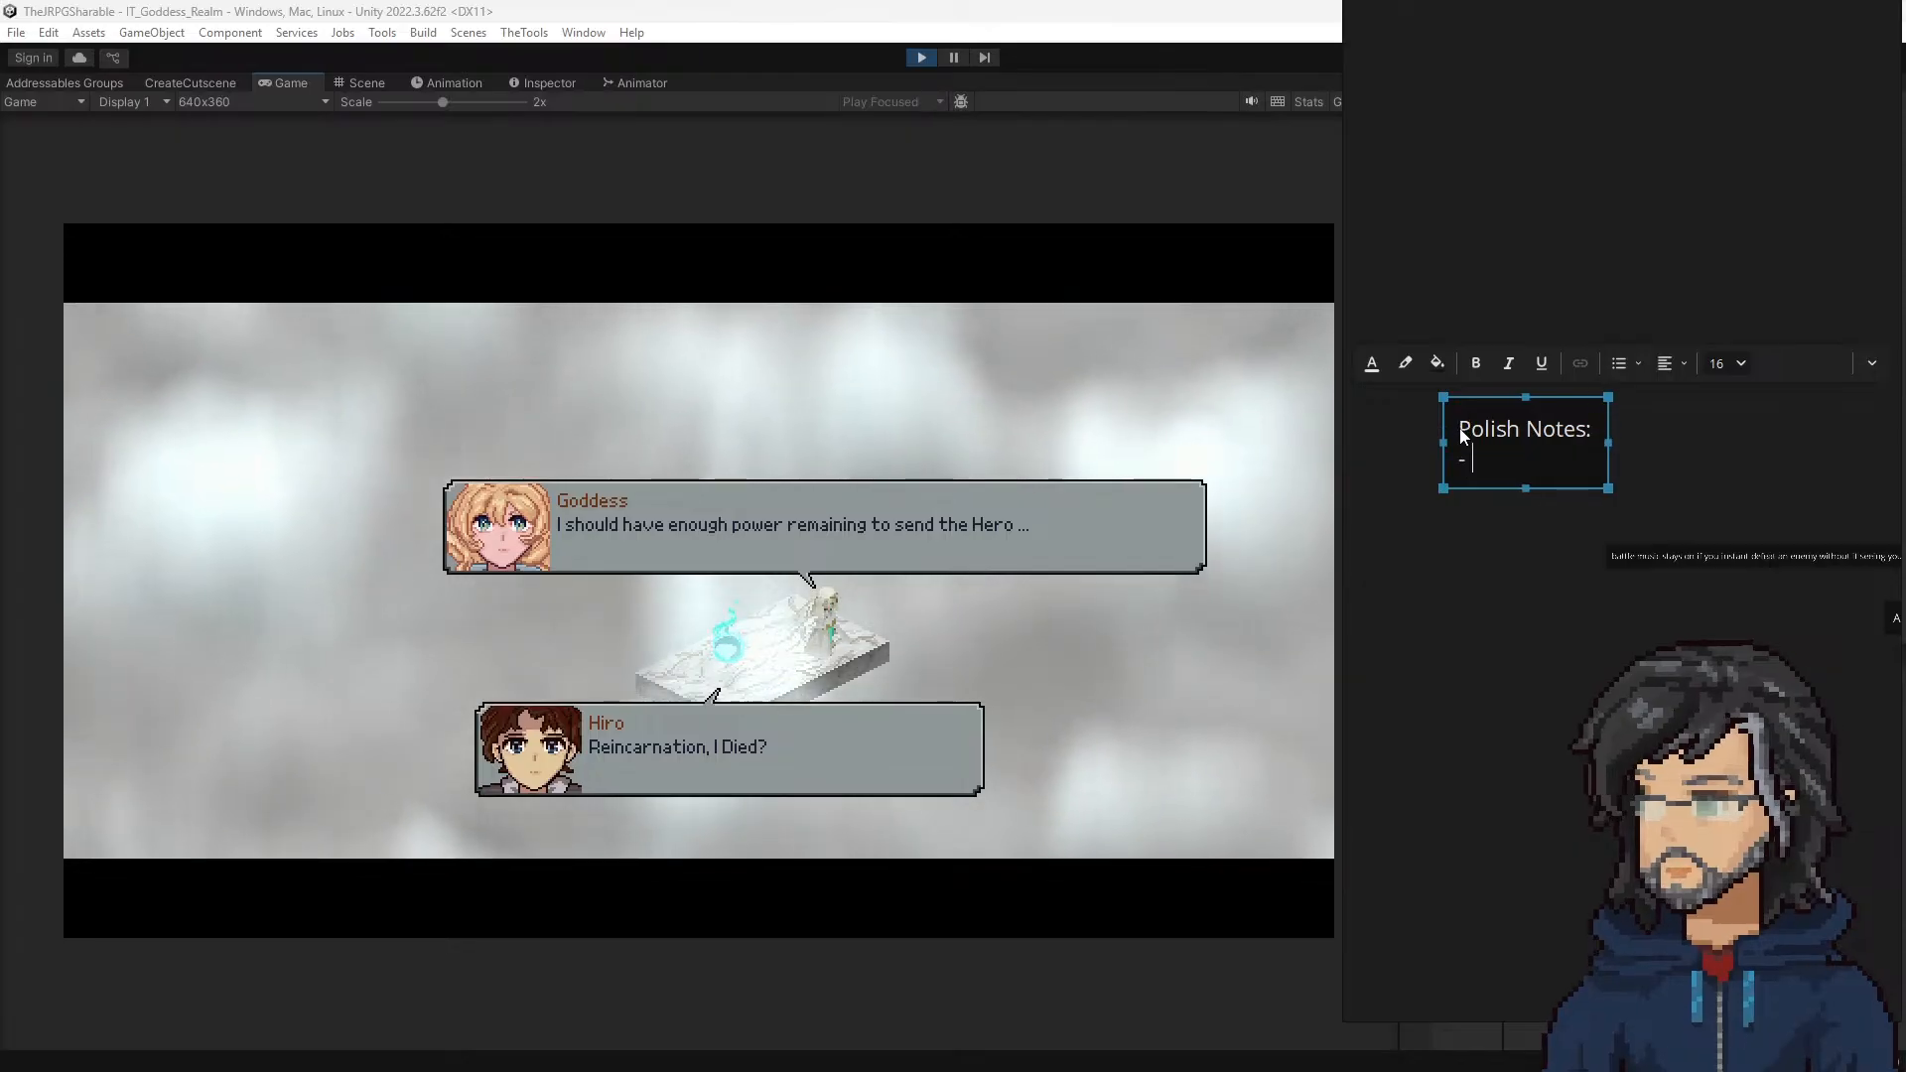
{"action": "type", "text": "Goddess Walk speed"}
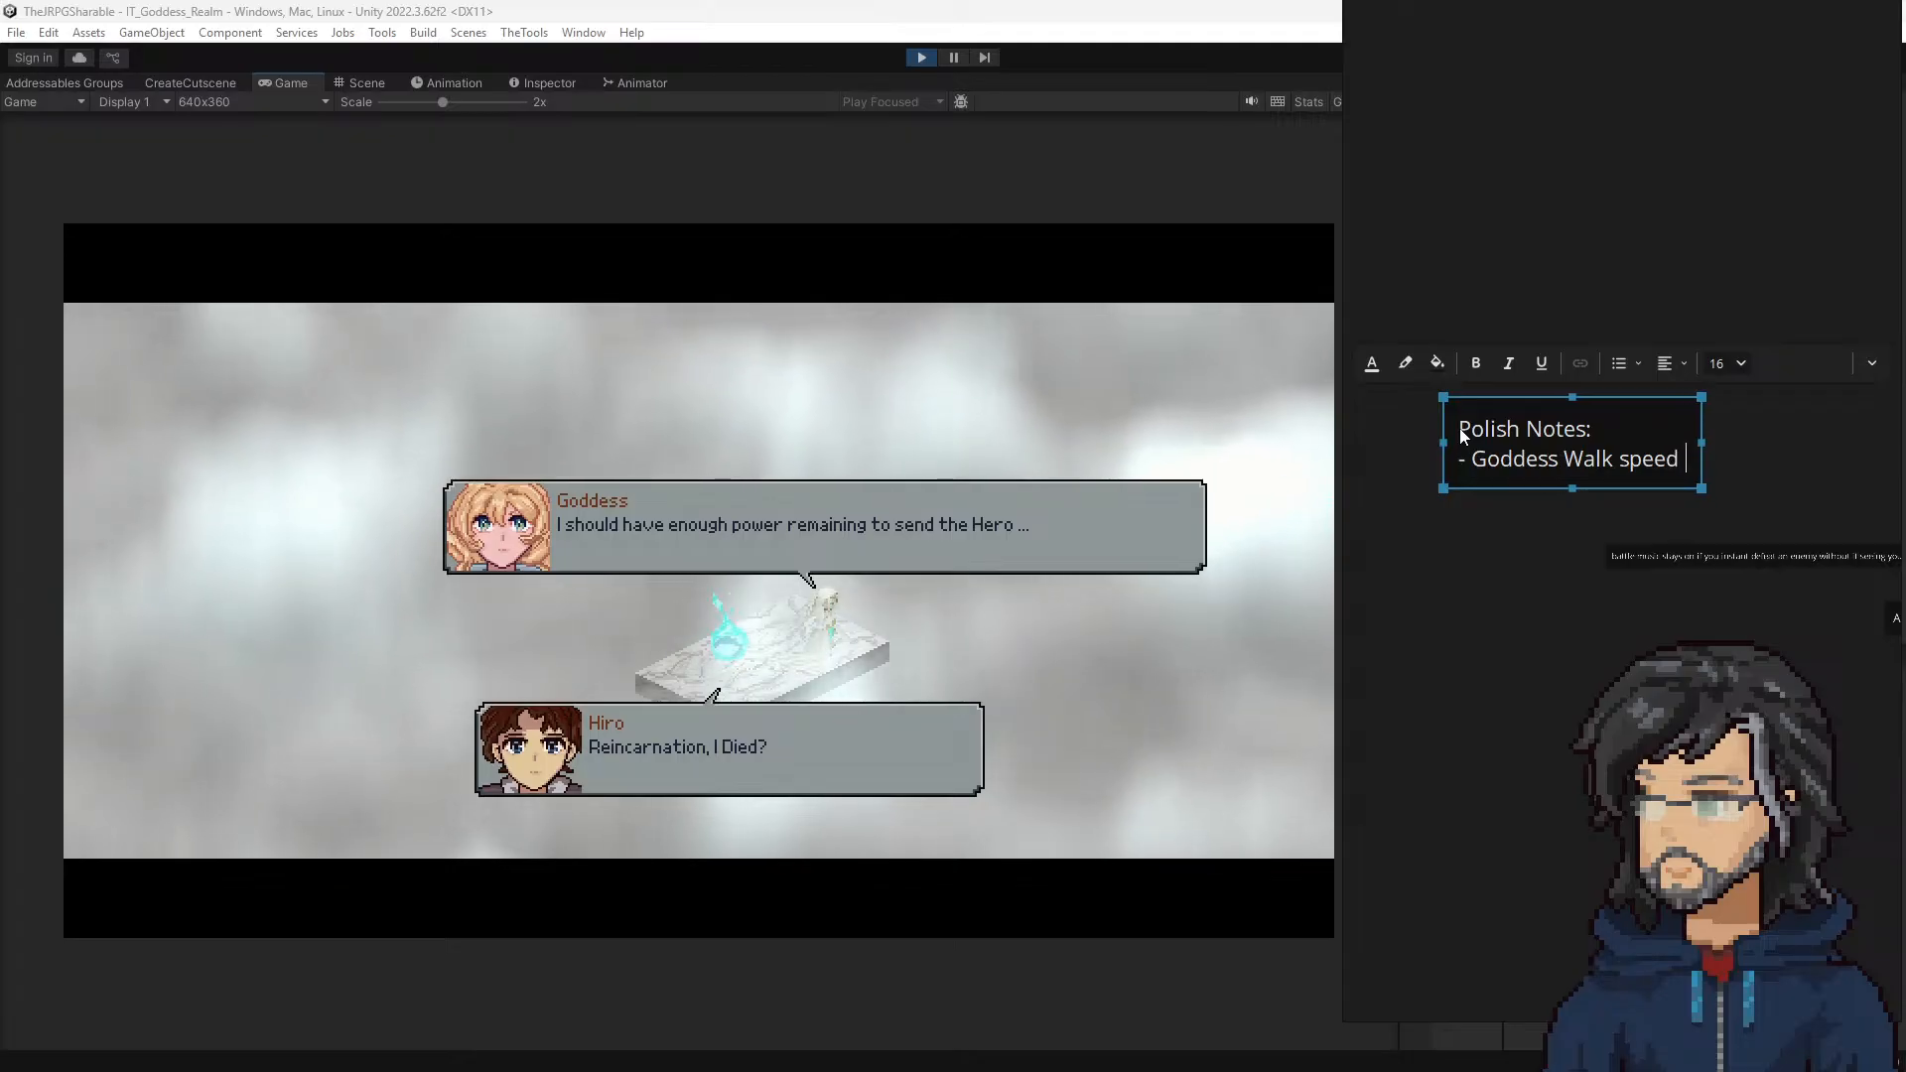
{"action": "type", "text": " increas"}
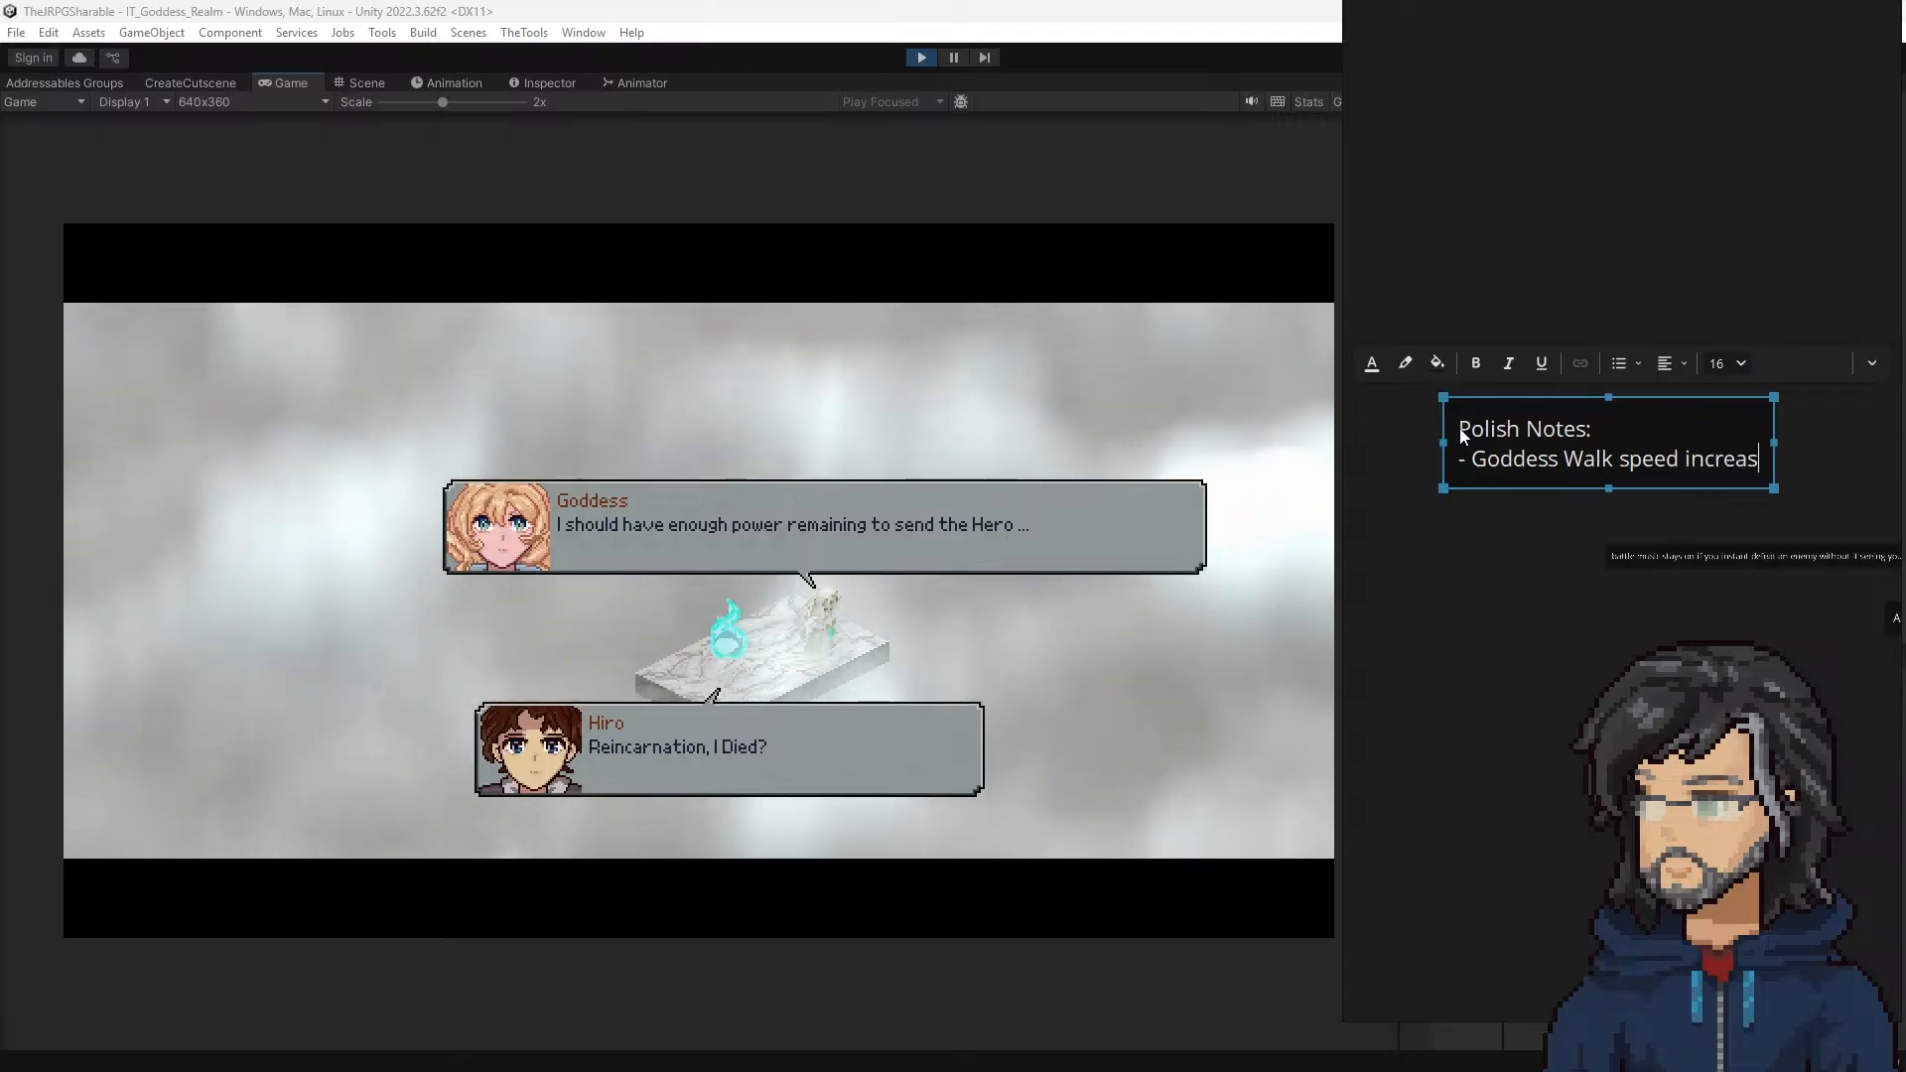
{"action": "type", "text": "e"}
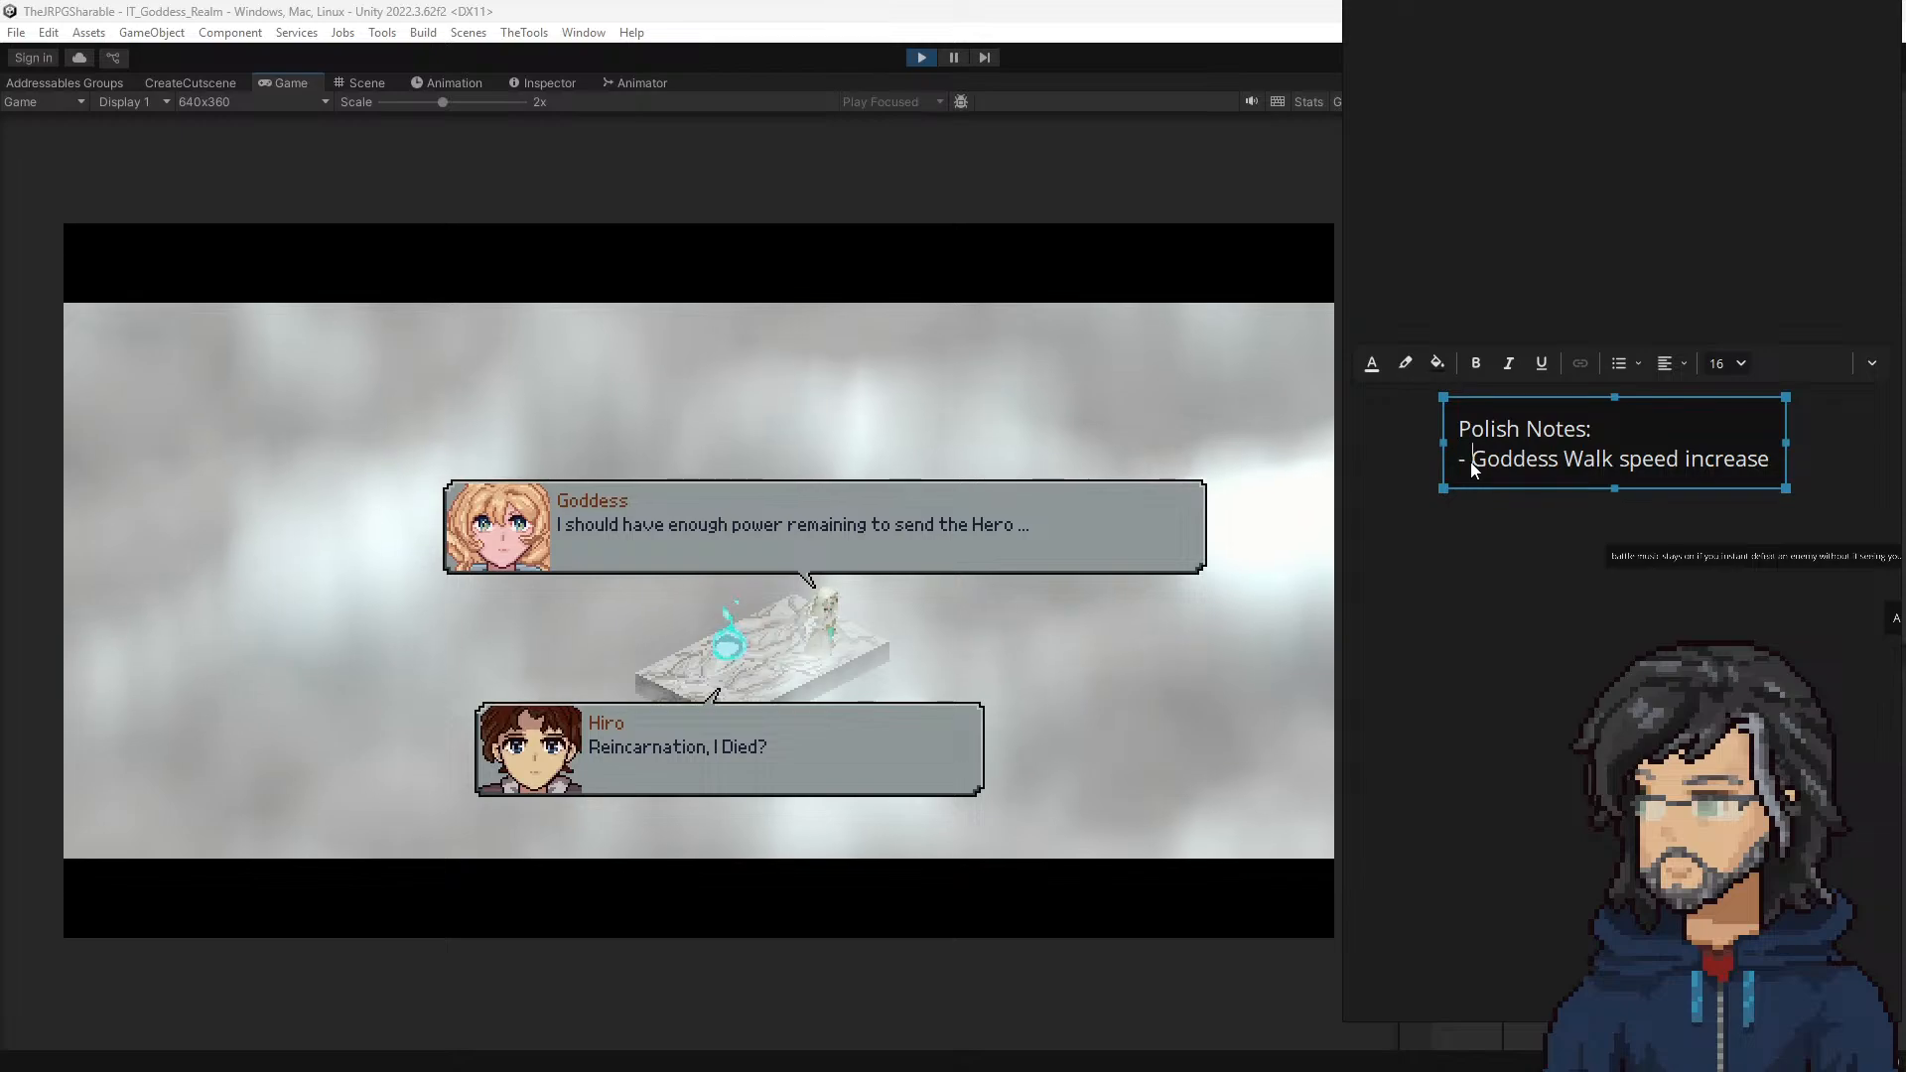
{"action": "left_click", "coordinate": [1470, 460]}
{"action": "type", "text": "increase"}
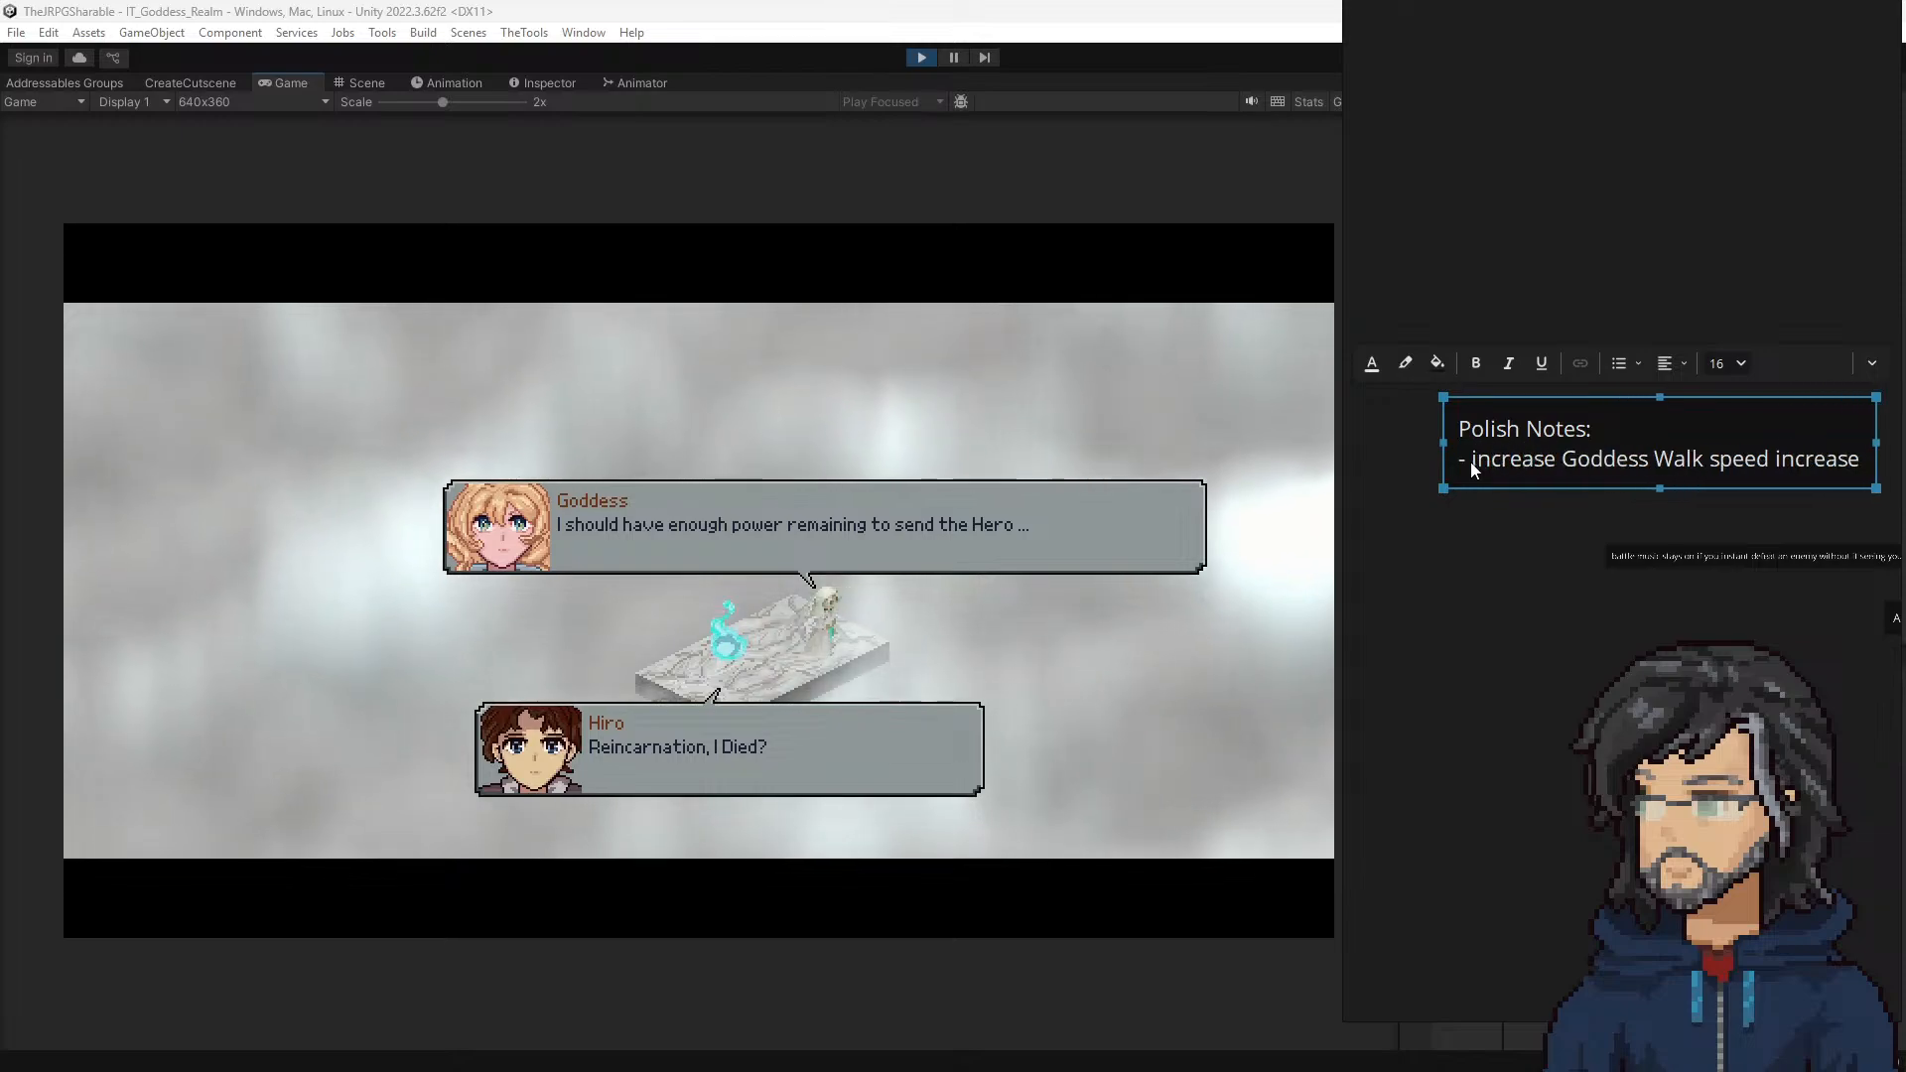
{"action": "key", "text": "End"}
{"action": "key", "text": "BackSpace"}
{"action": "key", "text": "BackSpace"}
{"action": "key", "text": "BackSpace"}
{"action": "key", "text": "BackSpace"}
{"action": "key", "text": "BackSpace"}
{"action": "key", "text": "BackSpace"}
{"action": "key", "text": "BackSpace"}
{"action": "key", "text": "BackSpace"}
{"action": "key", "text": "BackSpace"}
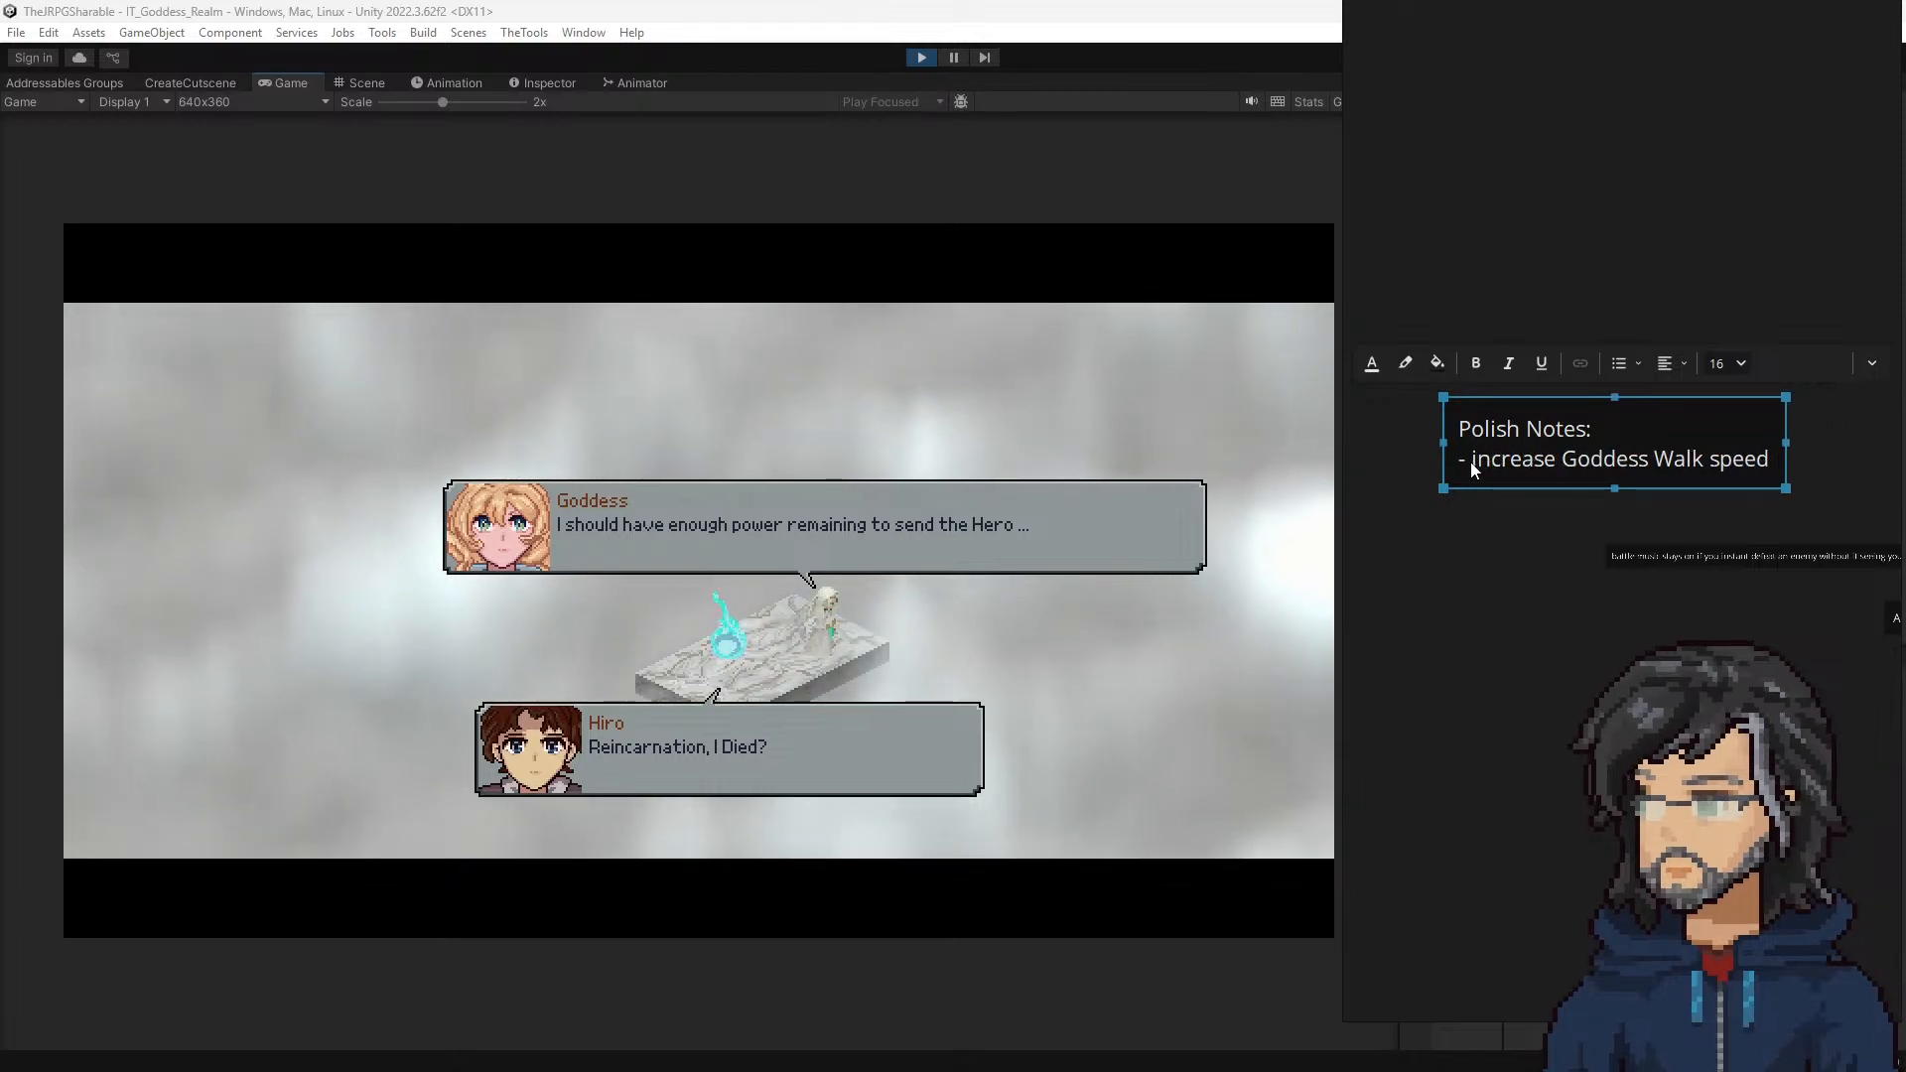
Step: Advance the game dialogue once, and relocate the Polish Notes text box to a clear area of the board
{"action": "left_click", "coordinate": [741, 502]}
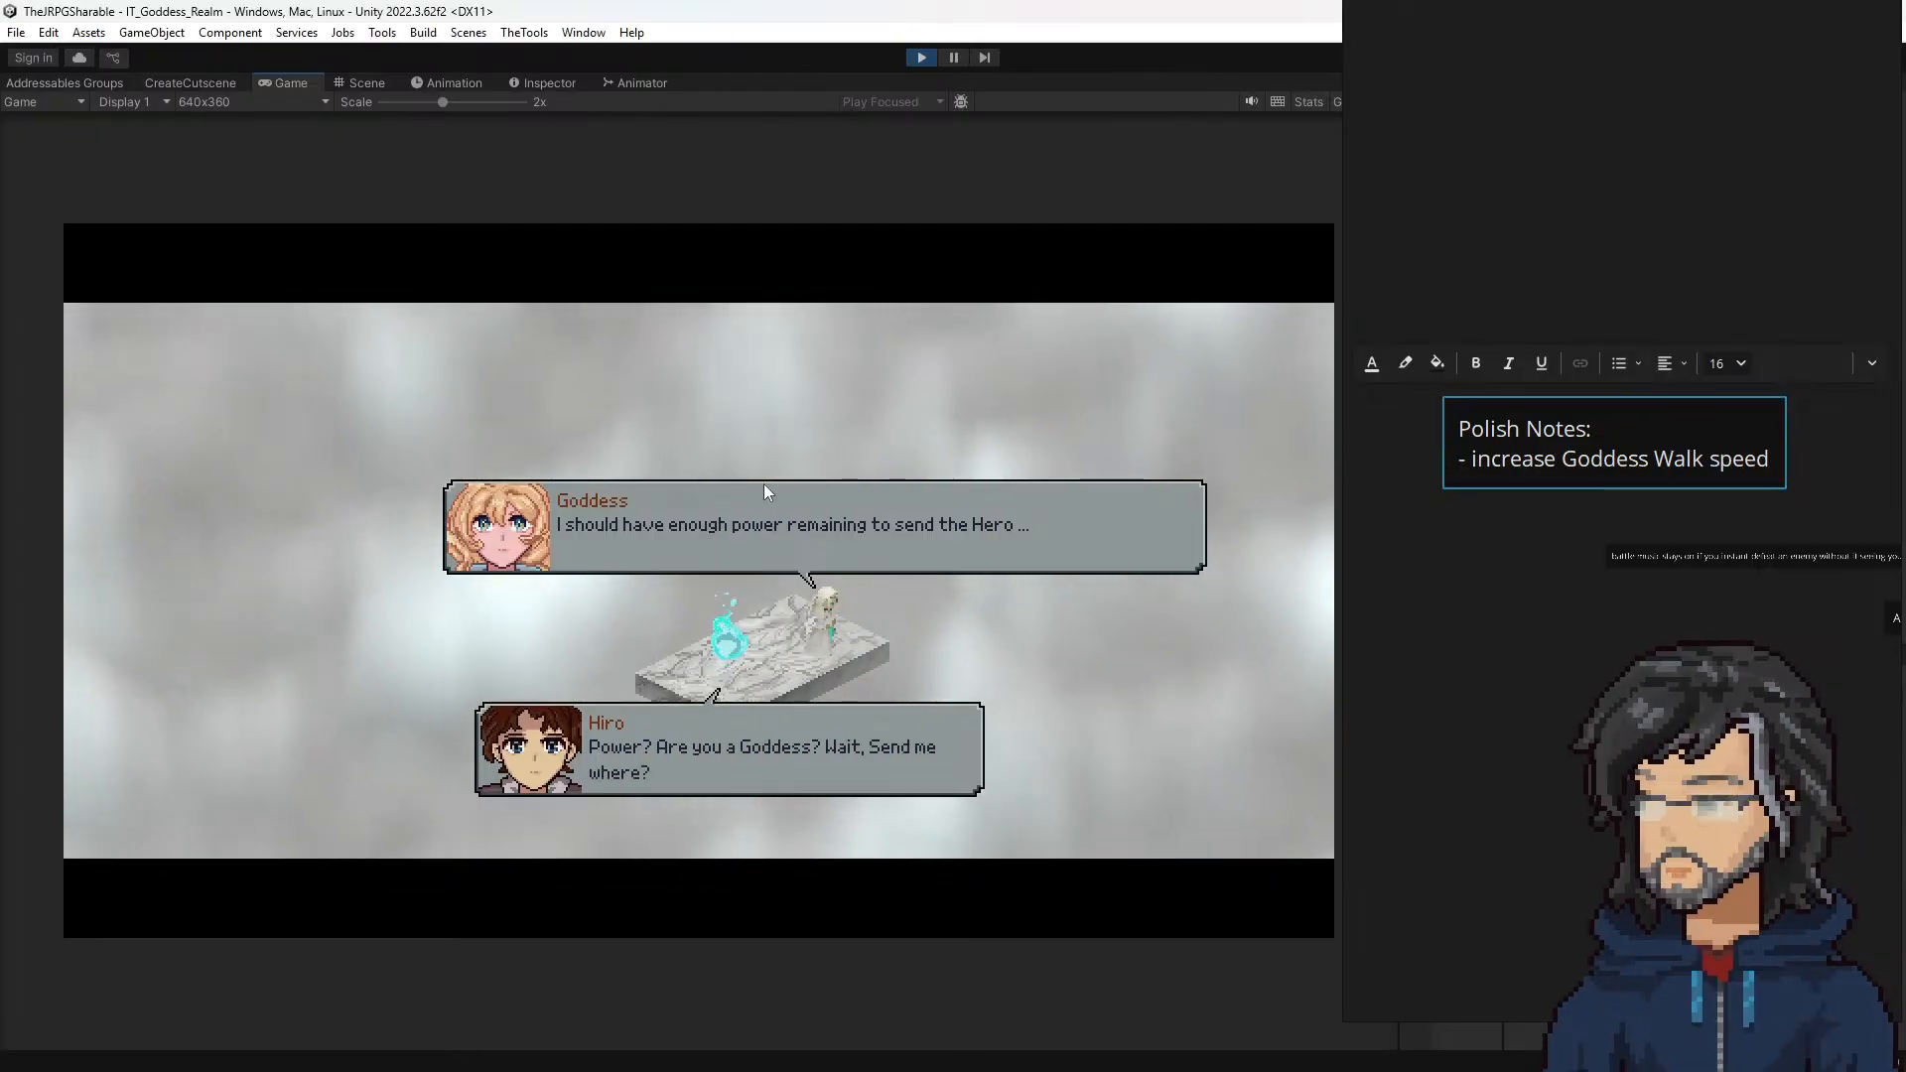
{"action": "left_click", "coordinate": [1466, 472]}
{"action": "left_click_drag", "start_coordinate": [1543, 430], "coordinate": [1461, 428]}
{"action": "middle_click_drag", "start_coordinate": [1525, 457], "coordinate": [1731, 556]}
{"action": "scroll", "coordinate": [1731, 564], "scroll_direction": "down", "scroll_amount": 2}
{"action": "left_click", "coordinate": [1777, 685]}
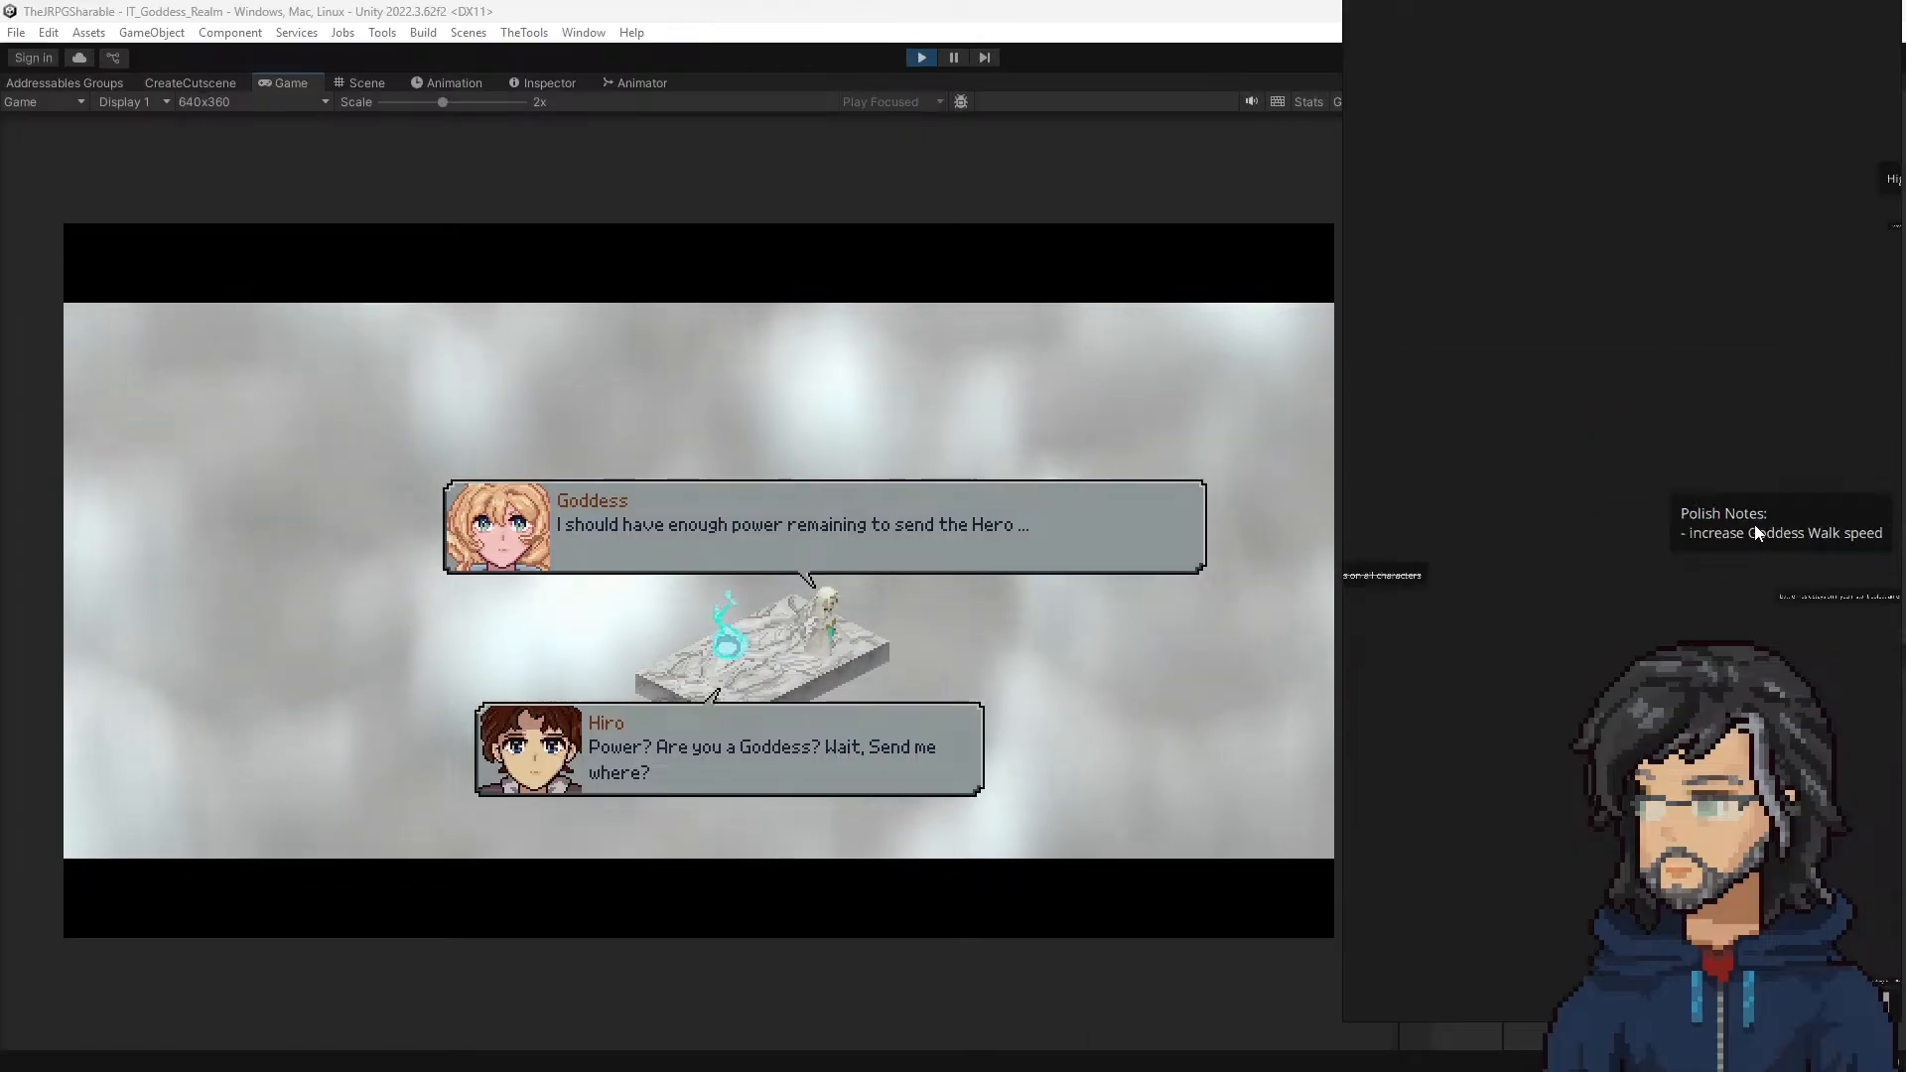
{"action": "left_click", "coordinate": [1756, 534]}
{"action": "left_click_drag", "start_coordinate": [1781, 552], "coordinate": [1580, 415]}
{"action": "scroll", "coordinate": [1591, 435], "scroll_direction": "up", "scroll_amount": 3}
{"action": "mouse_move", "coordinate": [1575, 453]}
{"action": "middle_mouse_down"}
{"action": "mouse_move", "coordinate": [1604, 502]}
{"action": "mouse_move", "coordinate": [1547, 462]}
{"action": "middle_mouse_up"}
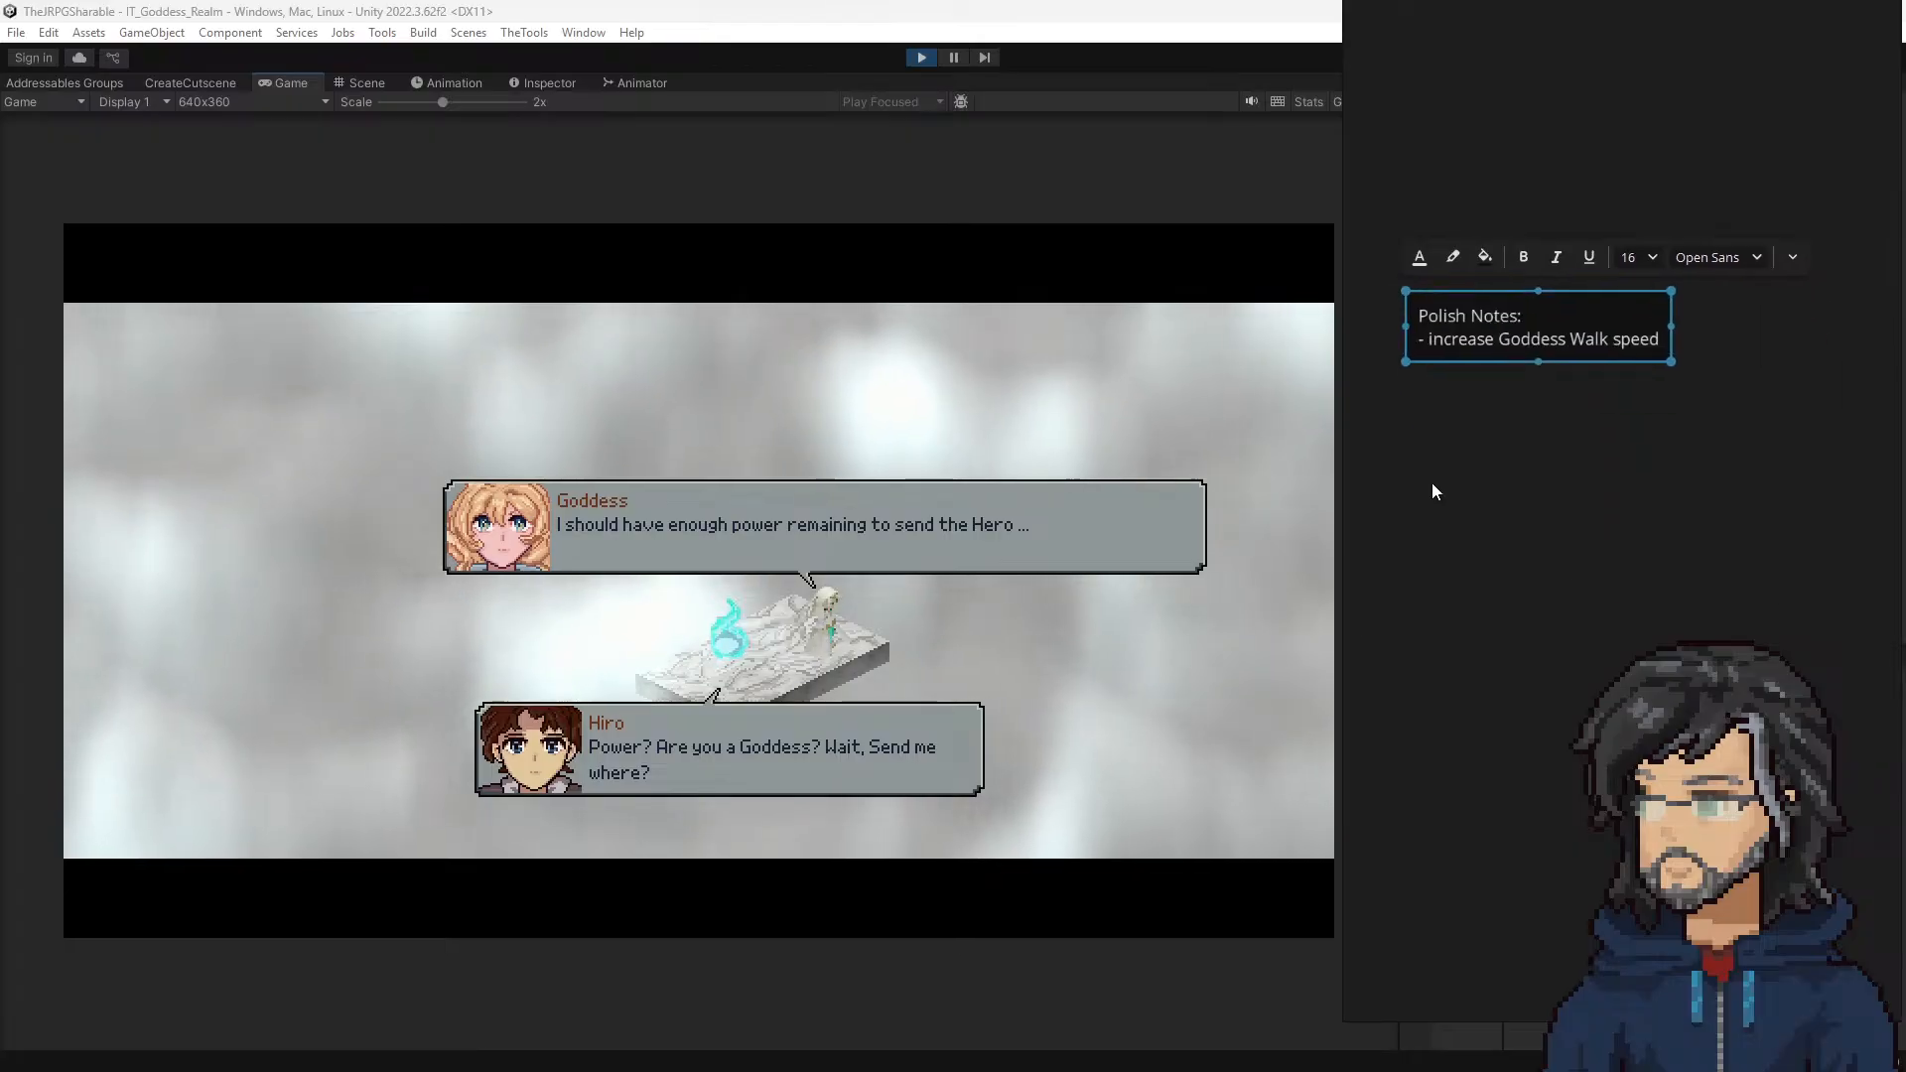
Step: Play through the remaining Goddess dialogue until the cutscene leaves her realm
{"action": "left_click", "coordinate": [752, 509]}
{"action": "left_click", "coordinate": [753, 510]}
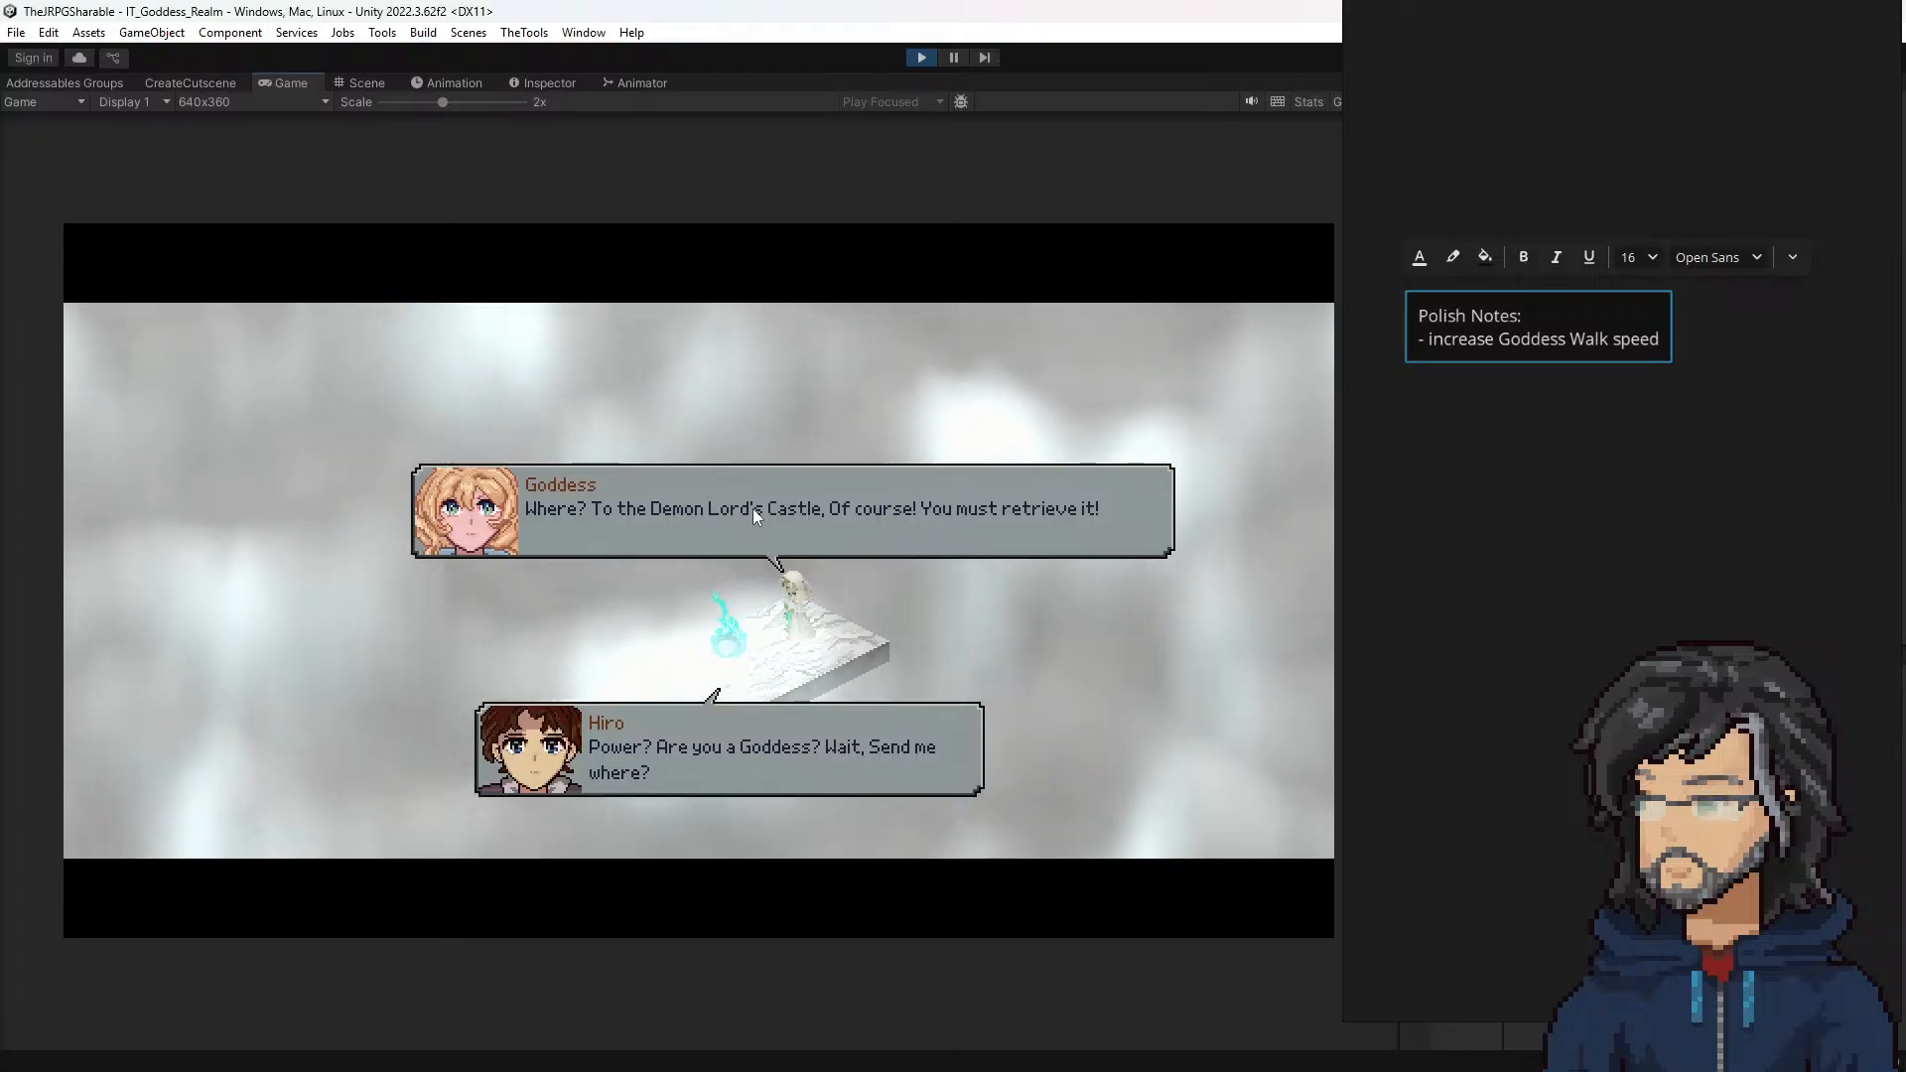
{"action": "left_click", "coordinate": [752, 508]}
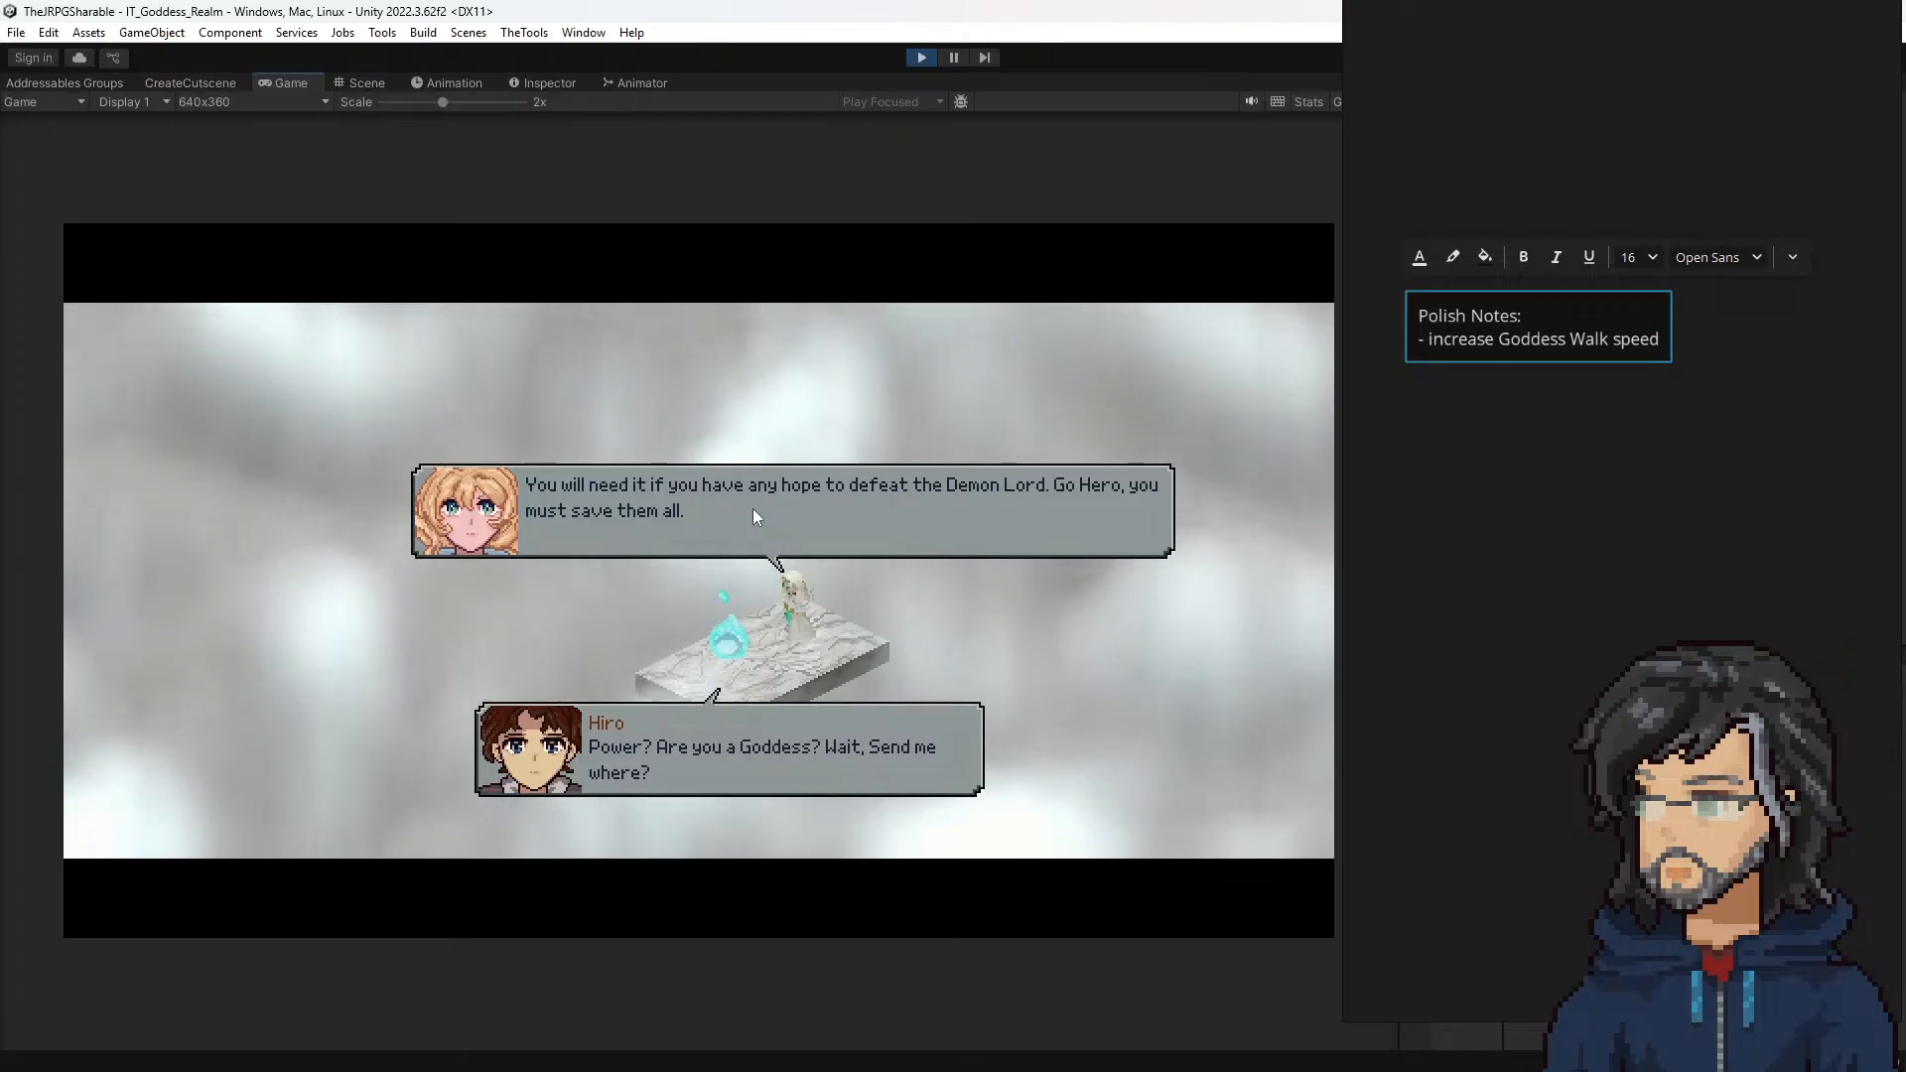
{"action": "key", "text": "space"}
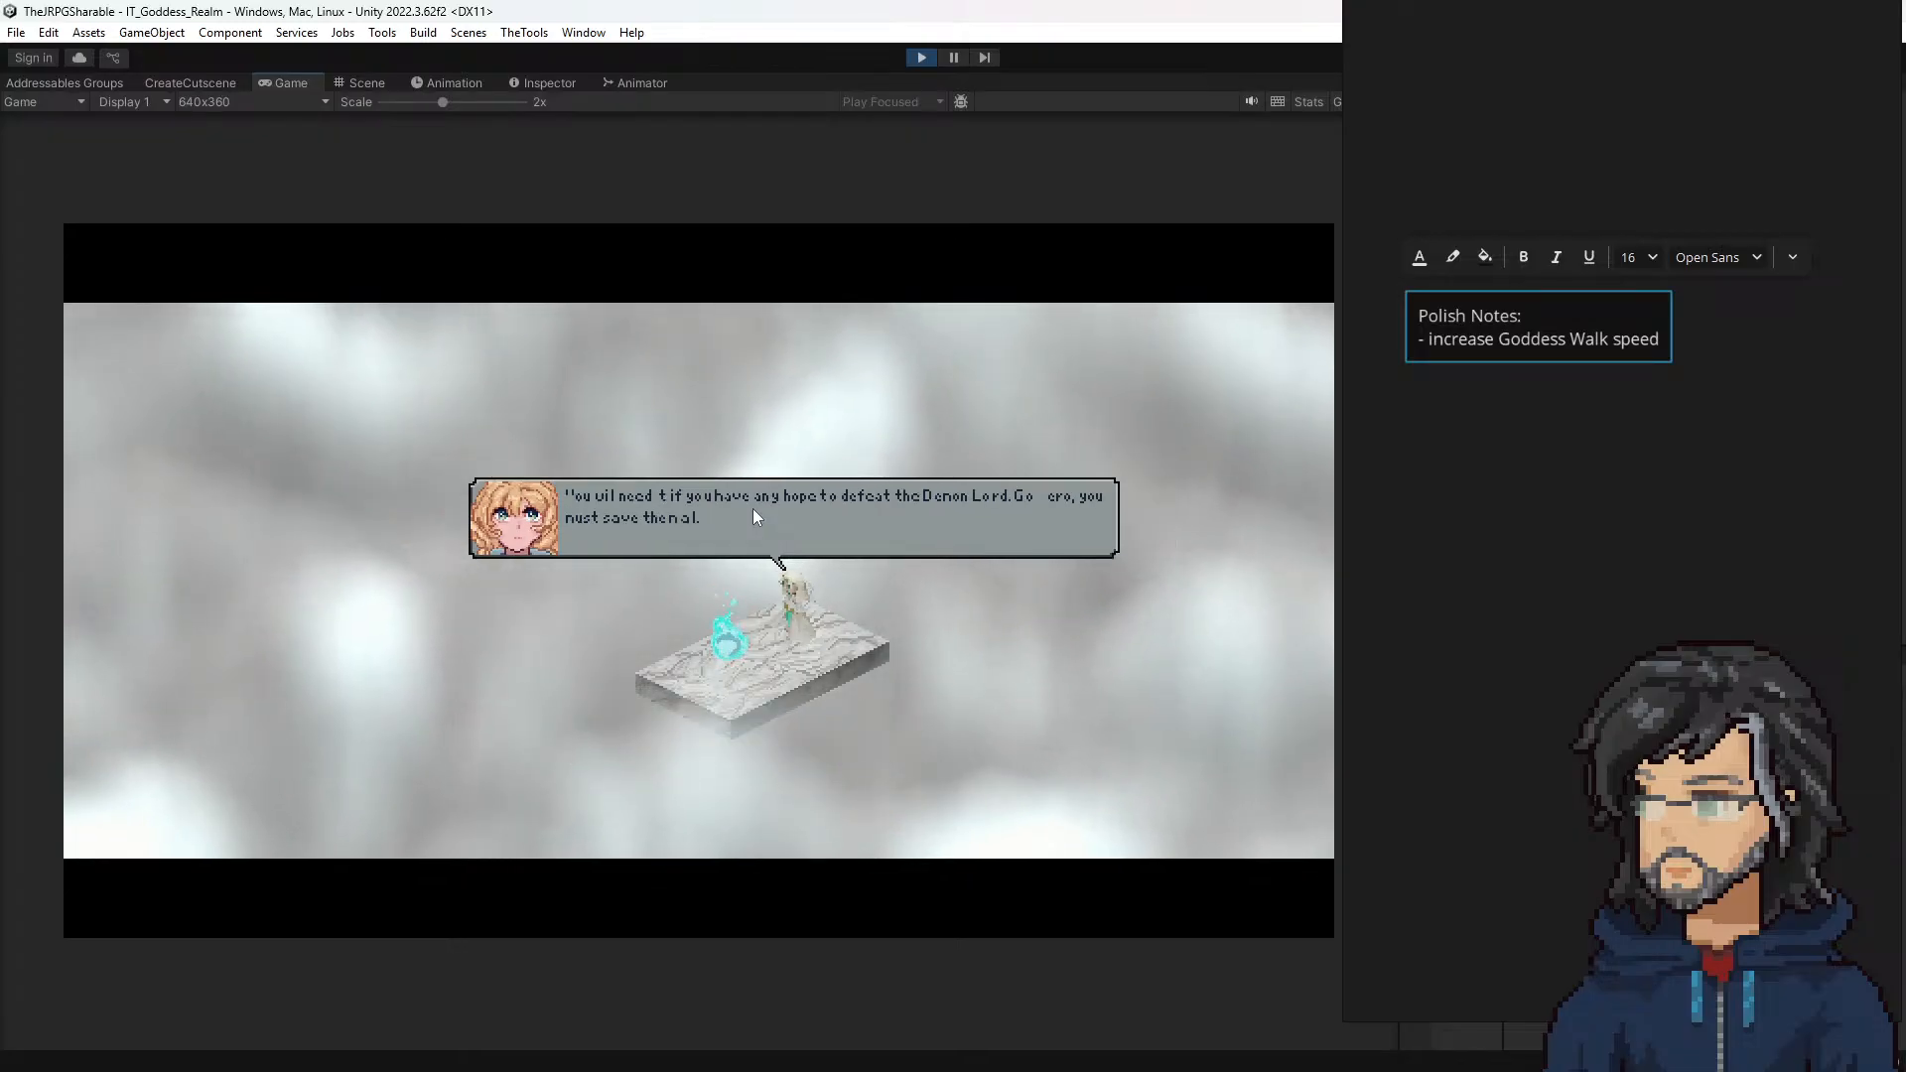
{"action": "key", "text": "space"}
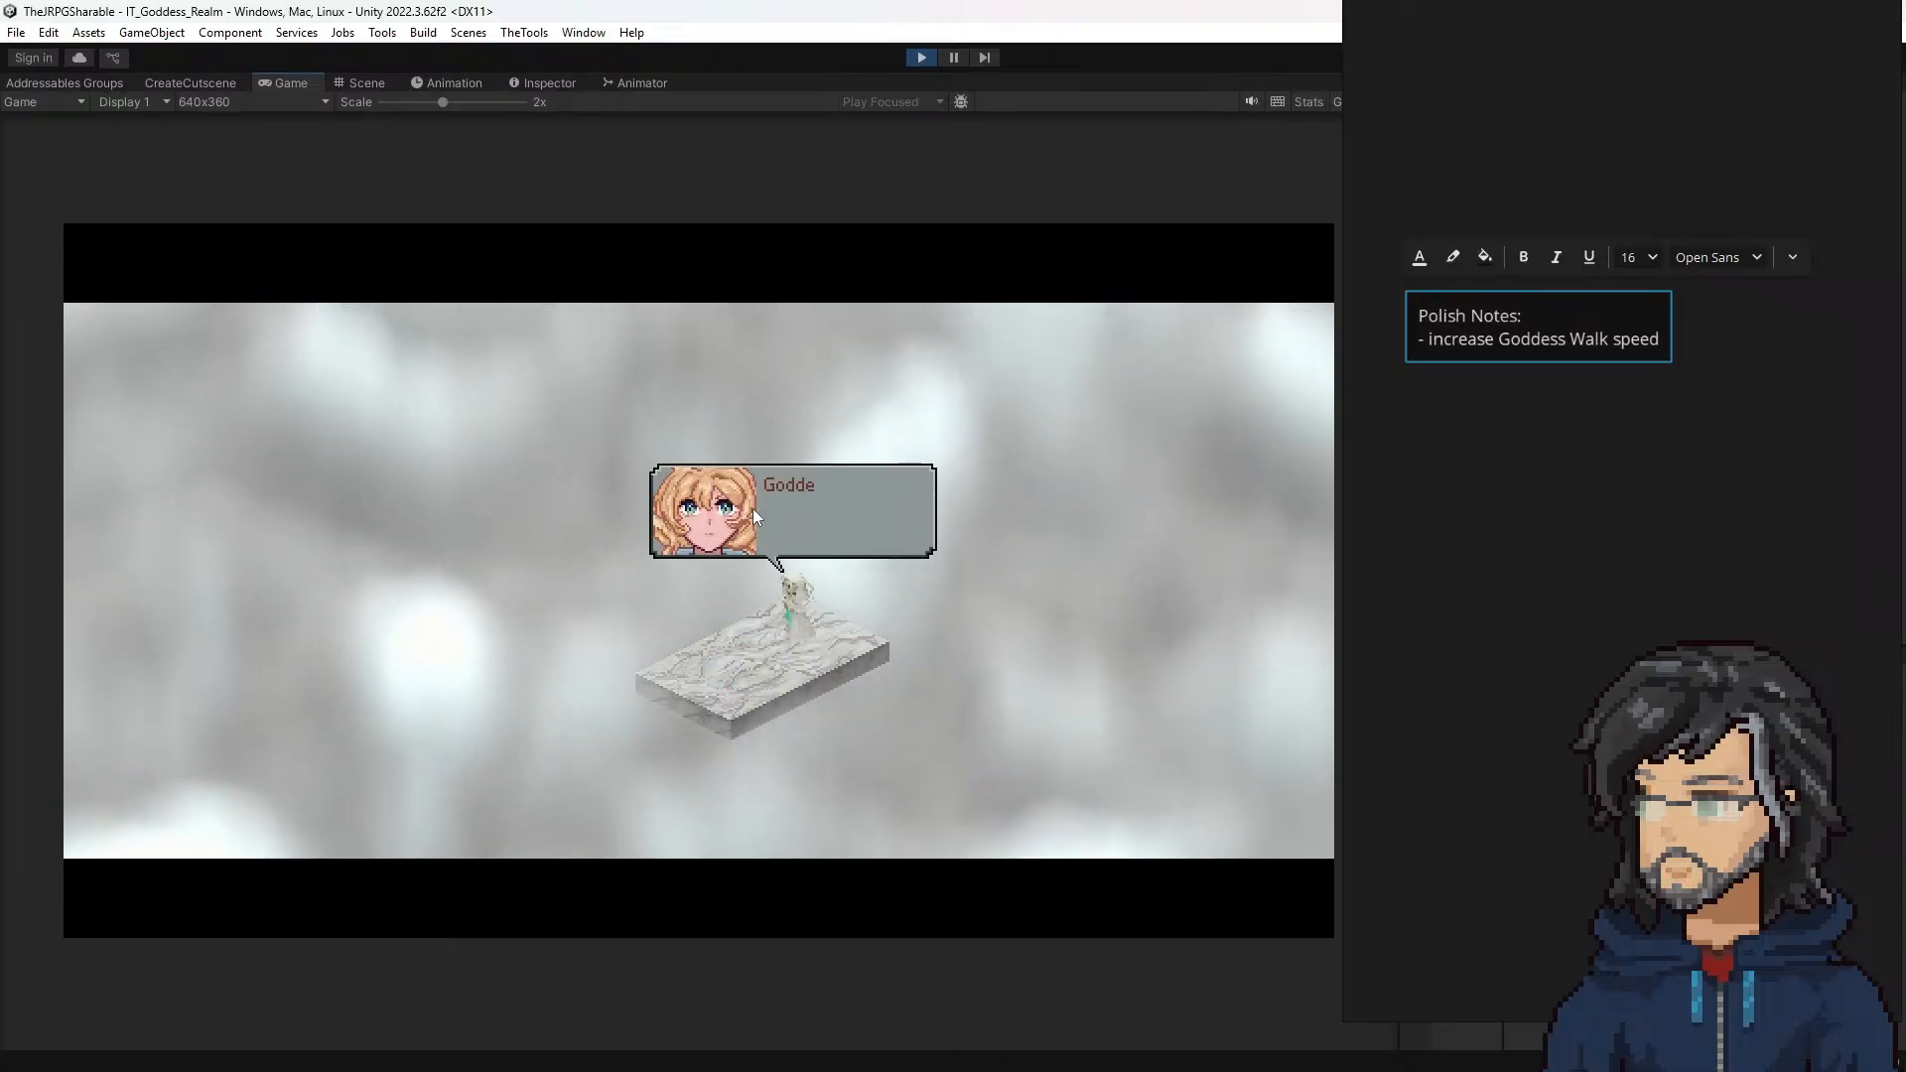
{"action": "key", "text": "space"}
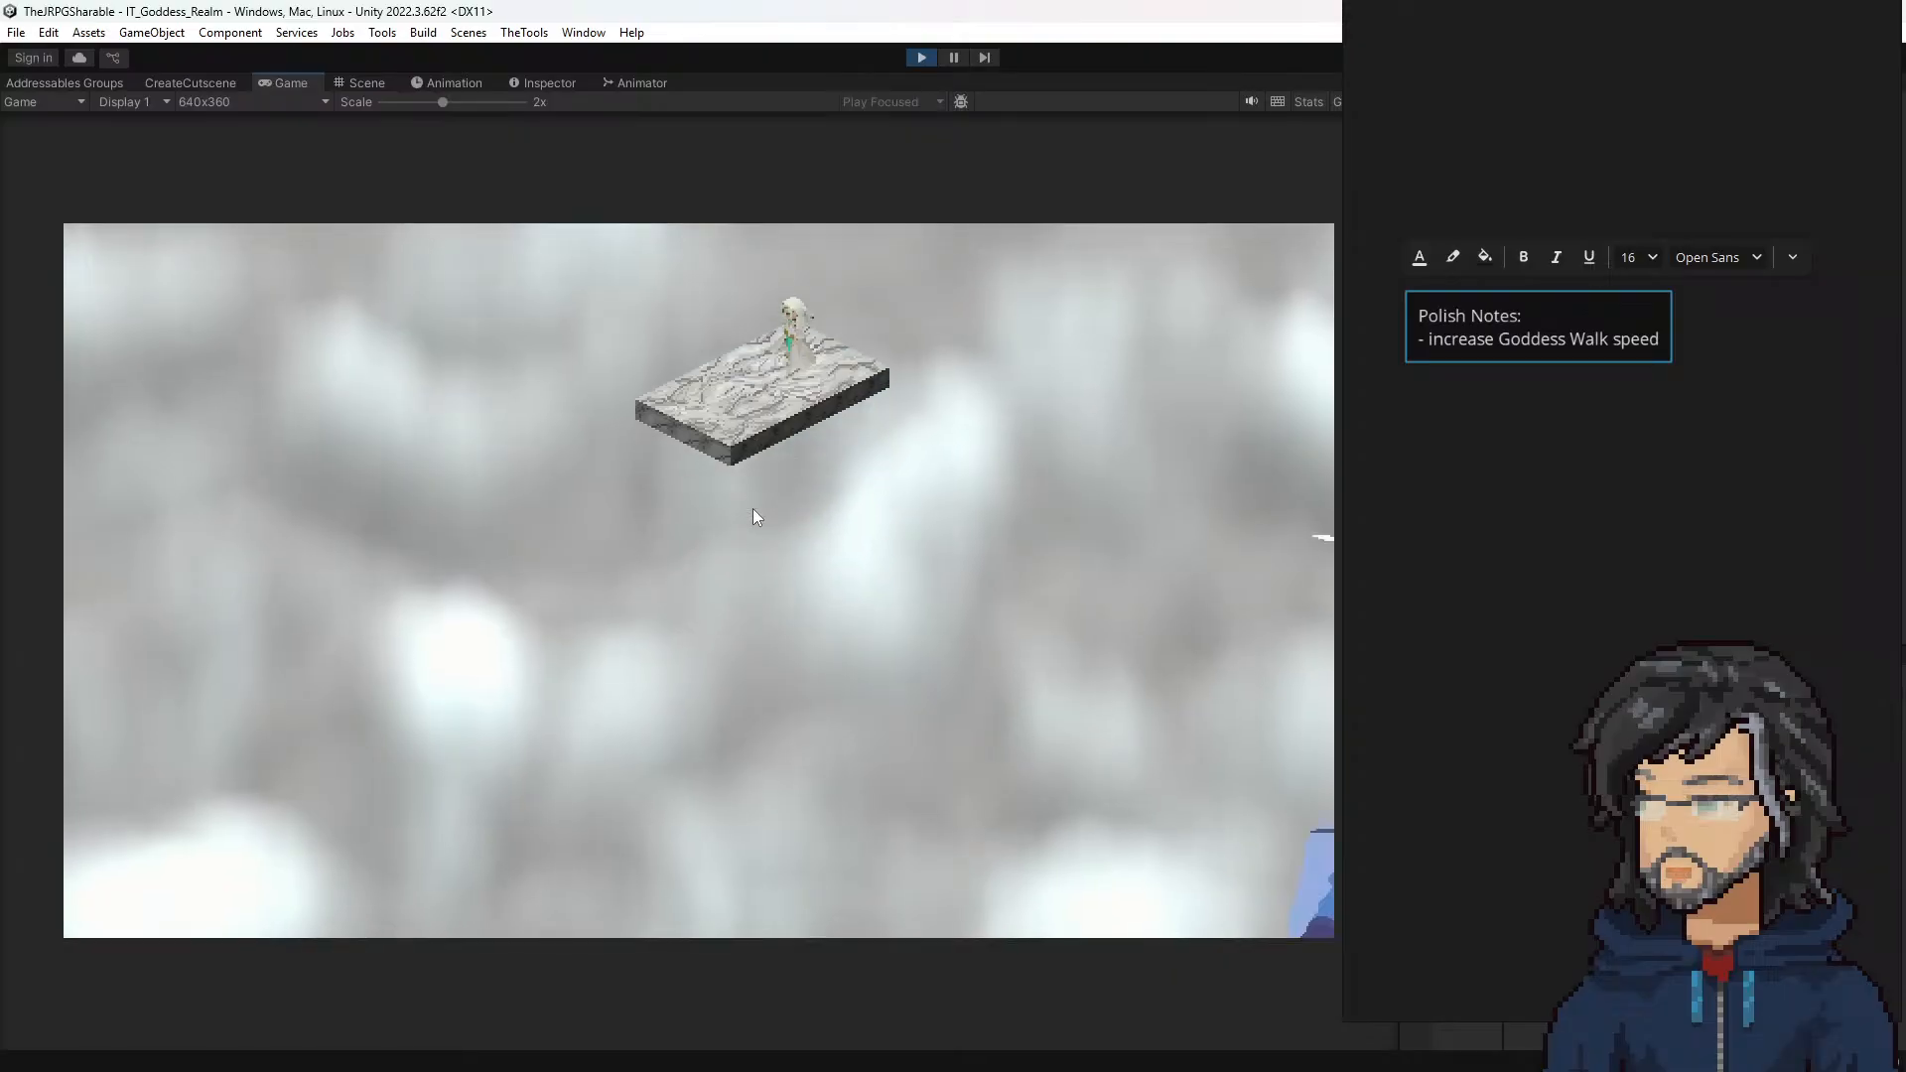
Step: Add a second line to the Polish Notes, "- goddess take a knee animation isn't pausing", and return focus to the game
{"action": "double_click", "coordinate": [1538, 343]}
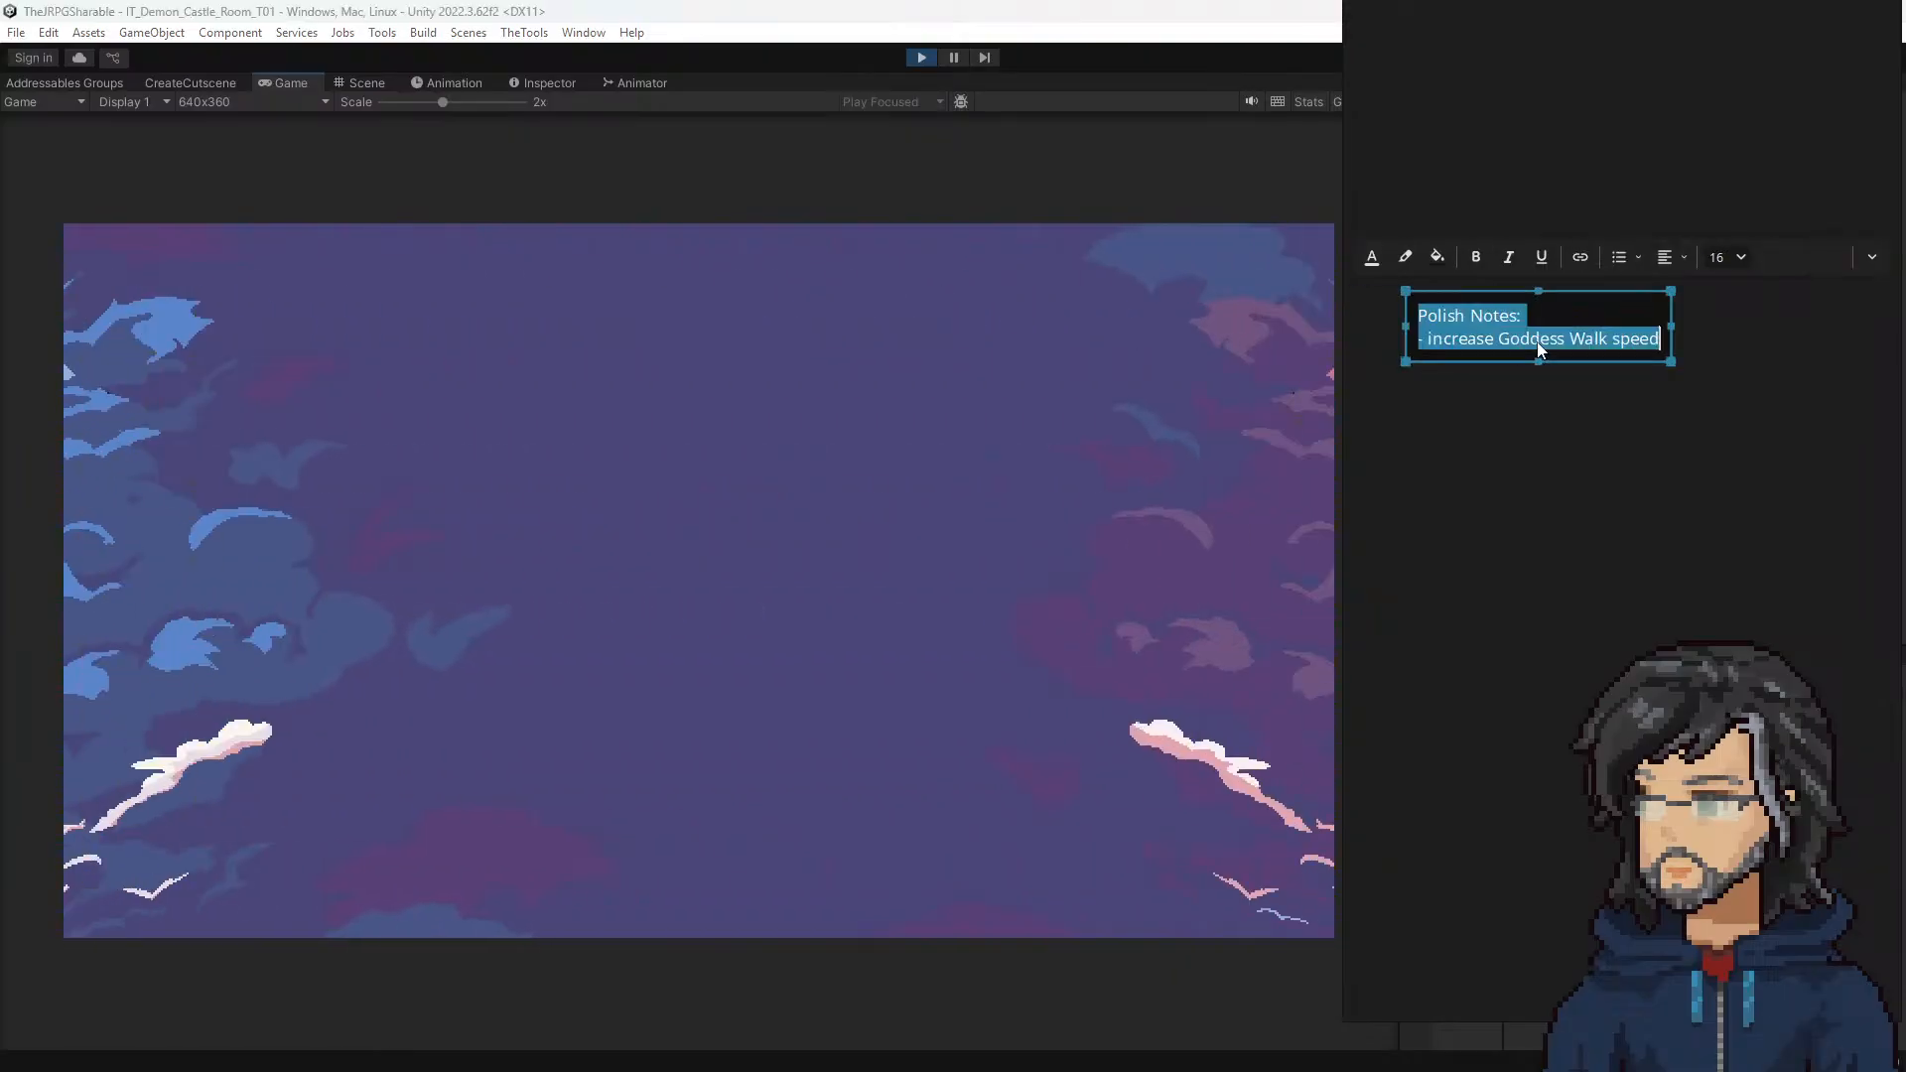
{"action": "key", "text": "Right"}
{"action": "key", "text": "Return"}
{"action": "type", "text": "- "}
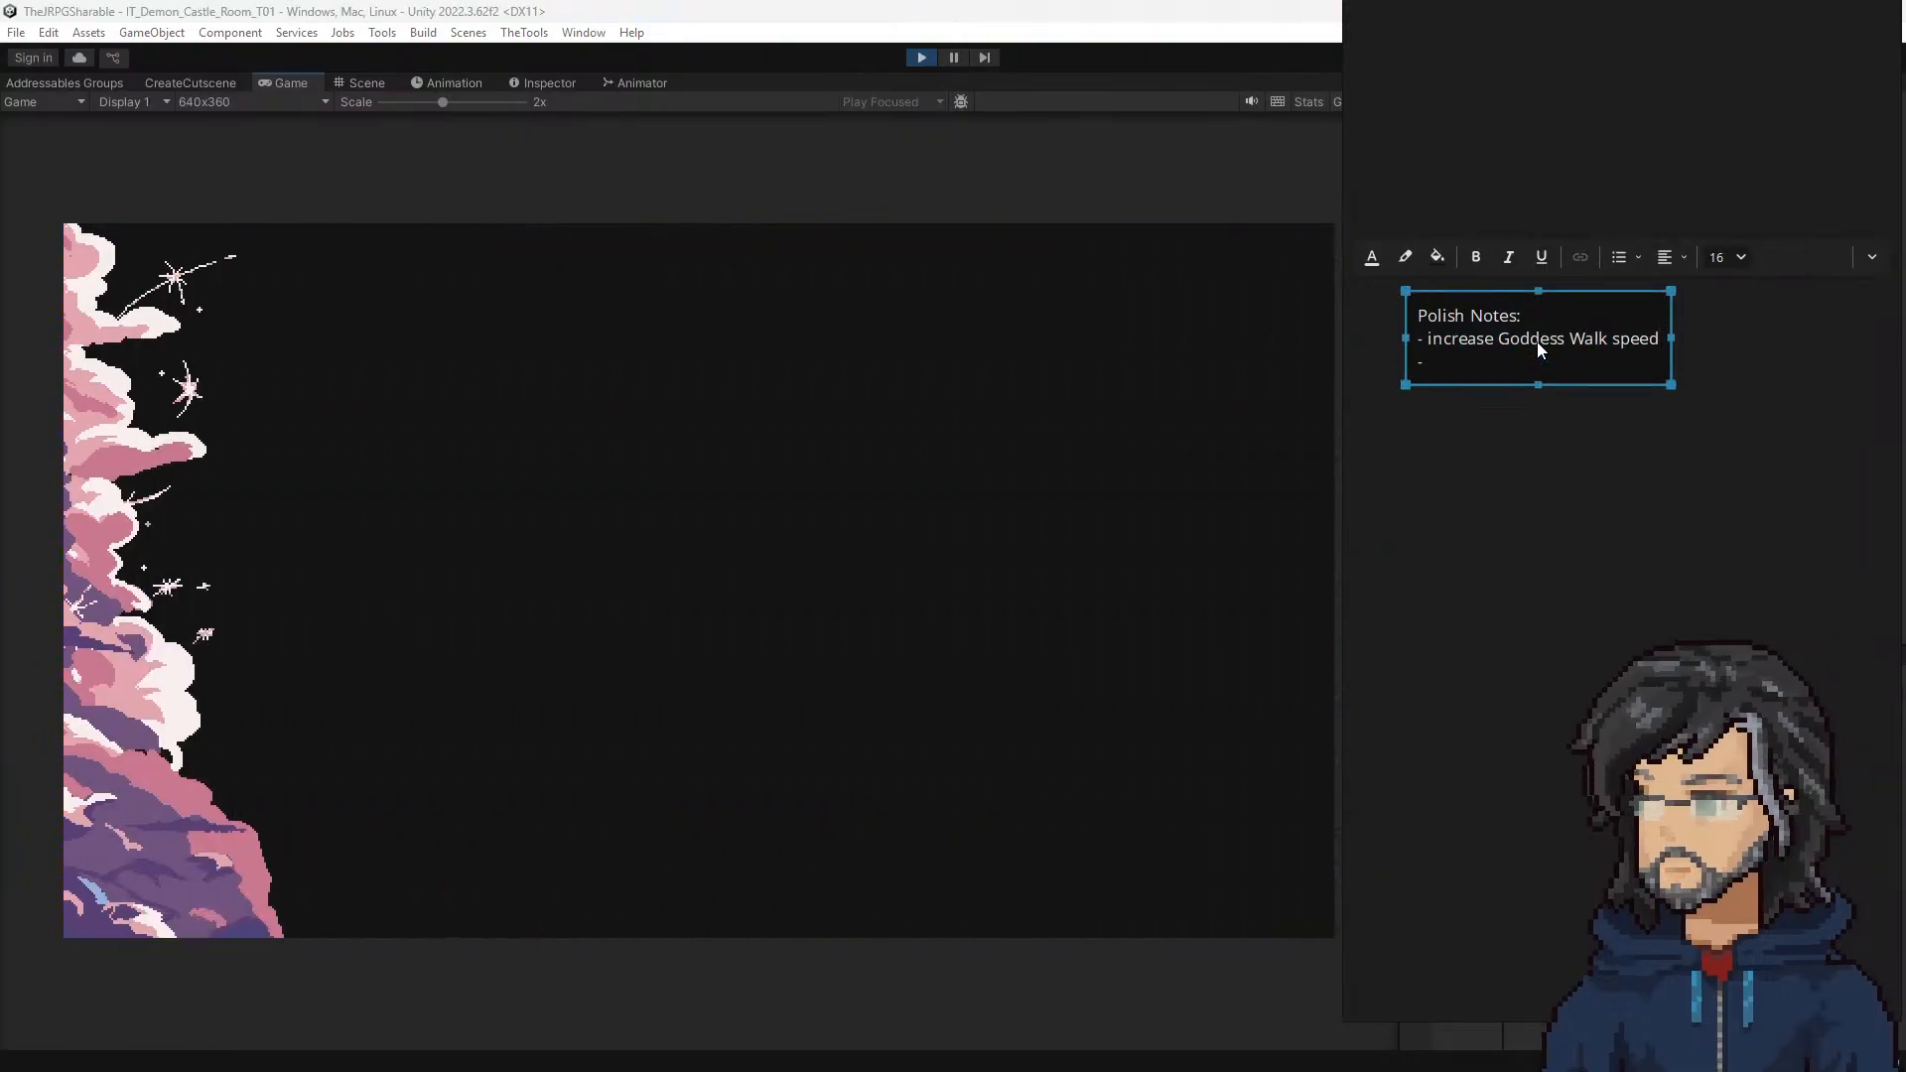
{"action": "type", "text": "goddess ta"}
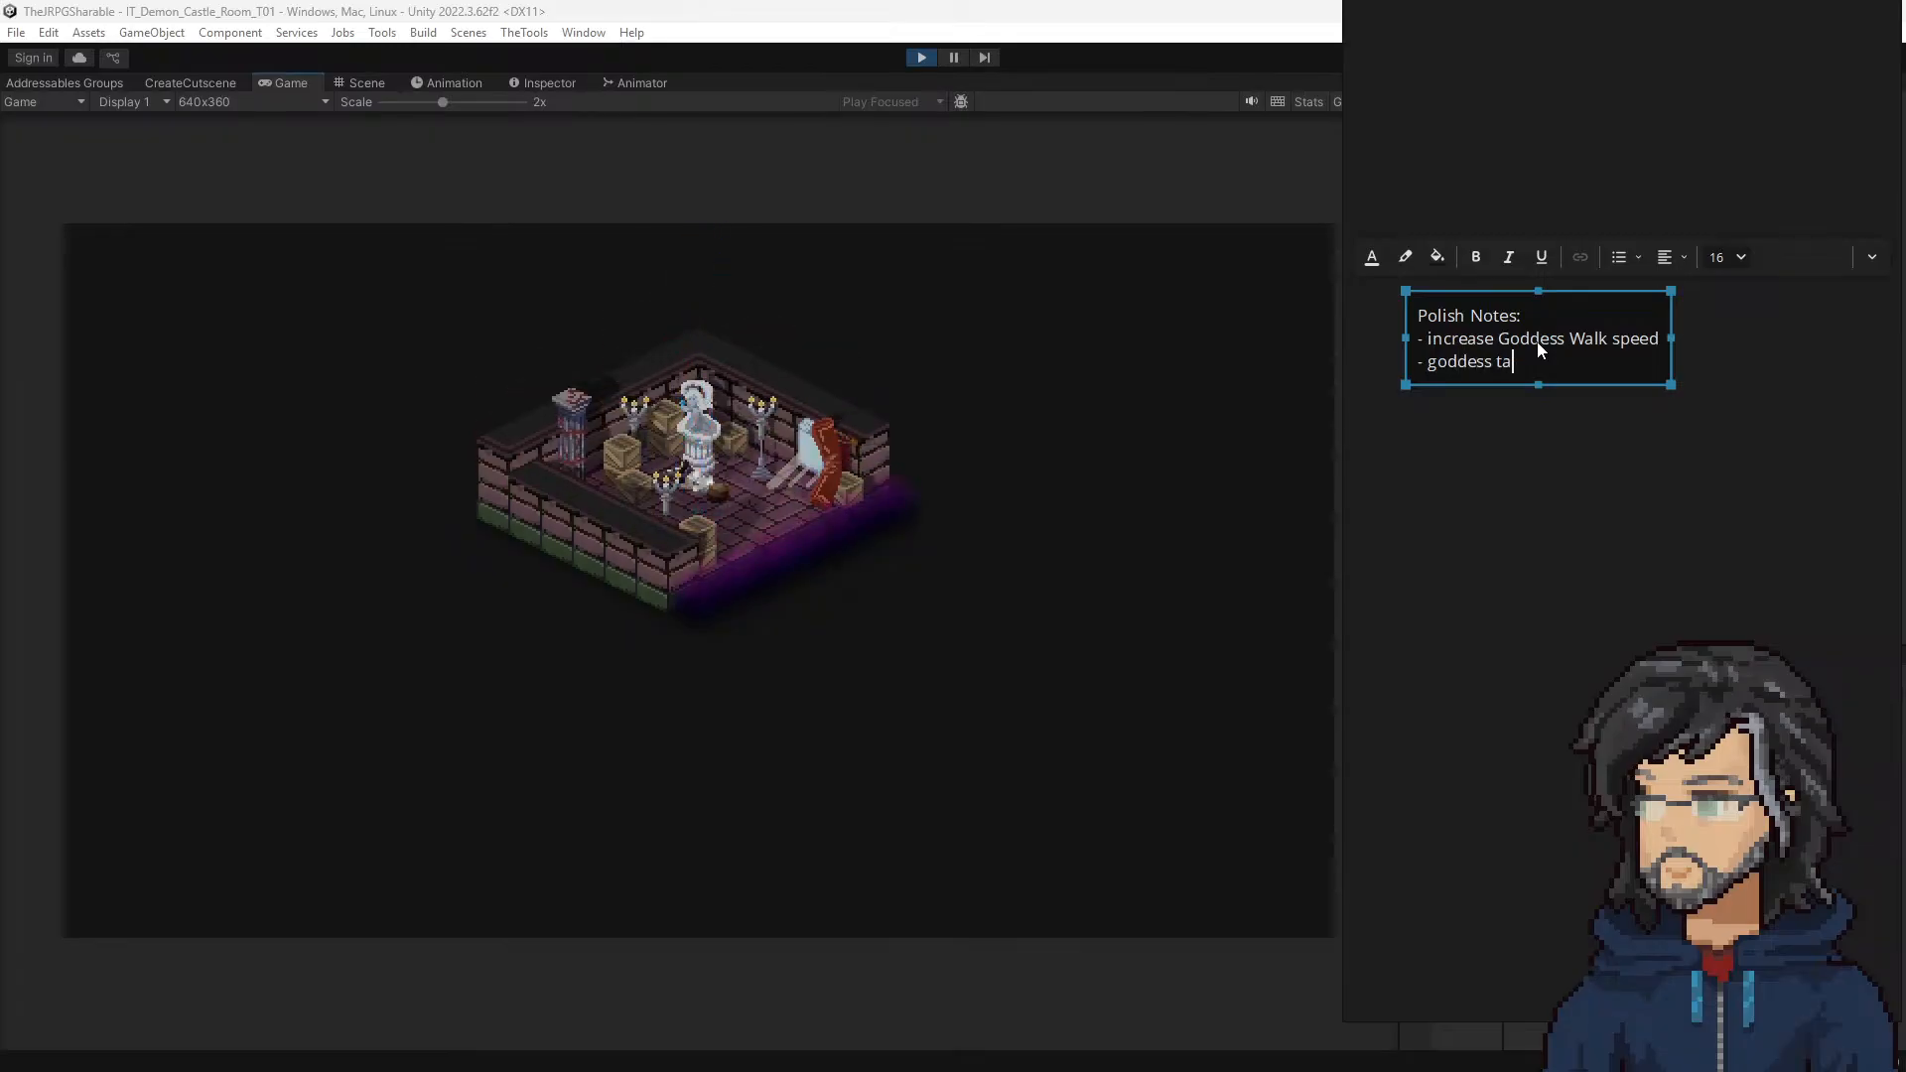
{"action": "type", "text": "ke a kne"}
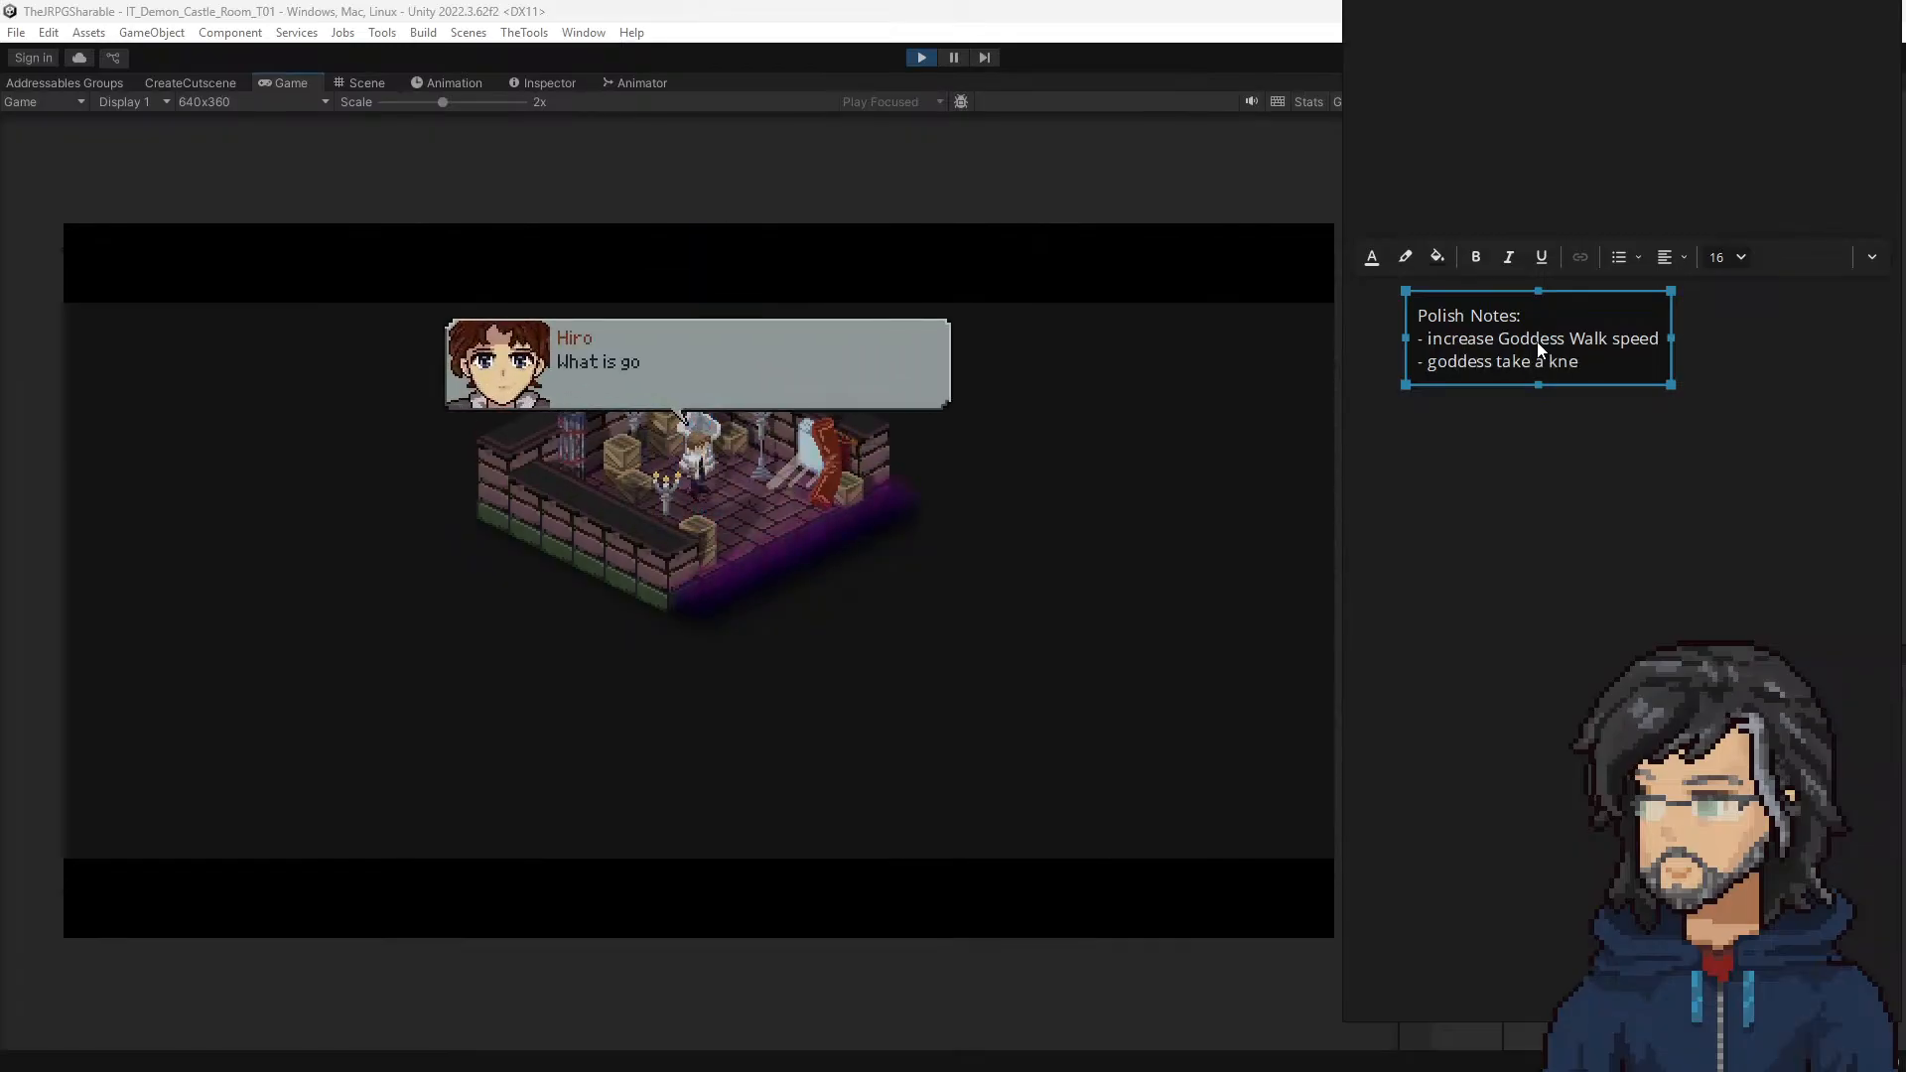
{"action": "type", "text": "e animation "}
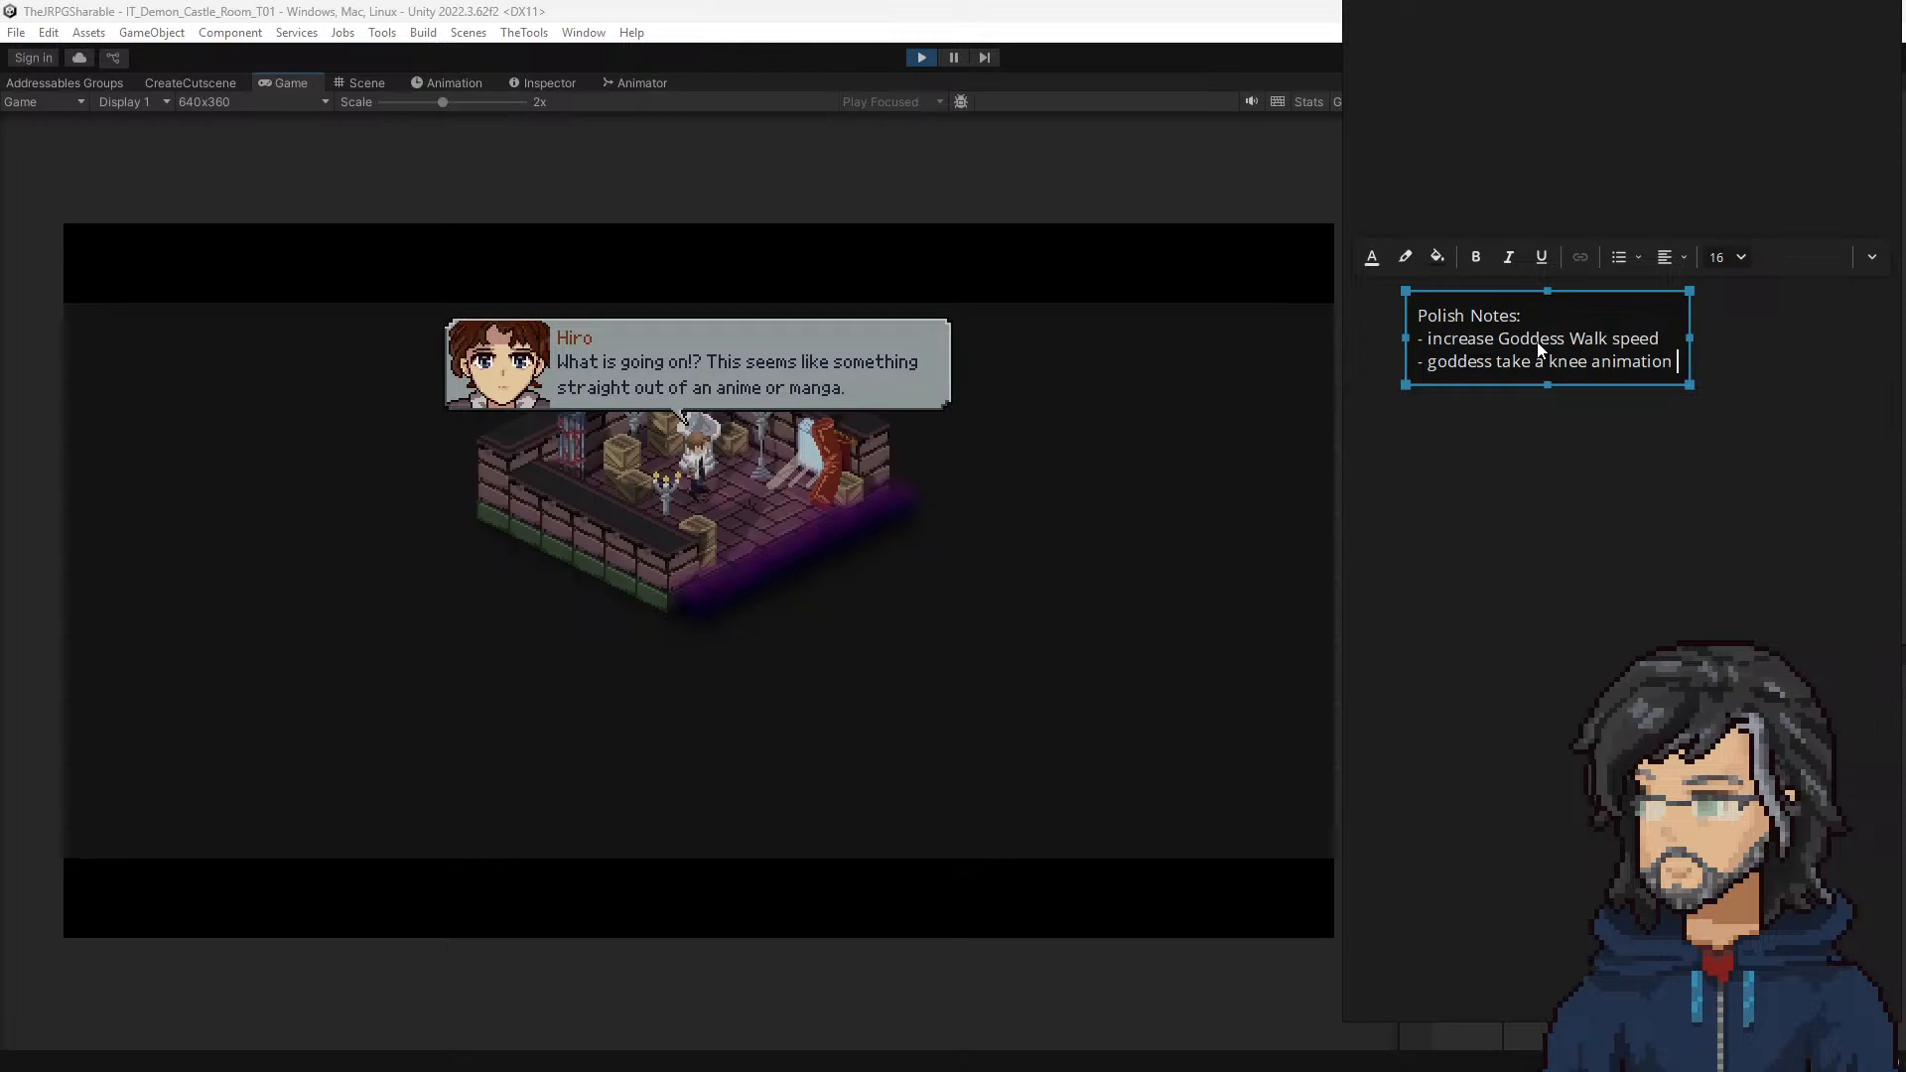
{"action": "type", "text": "isn;"}
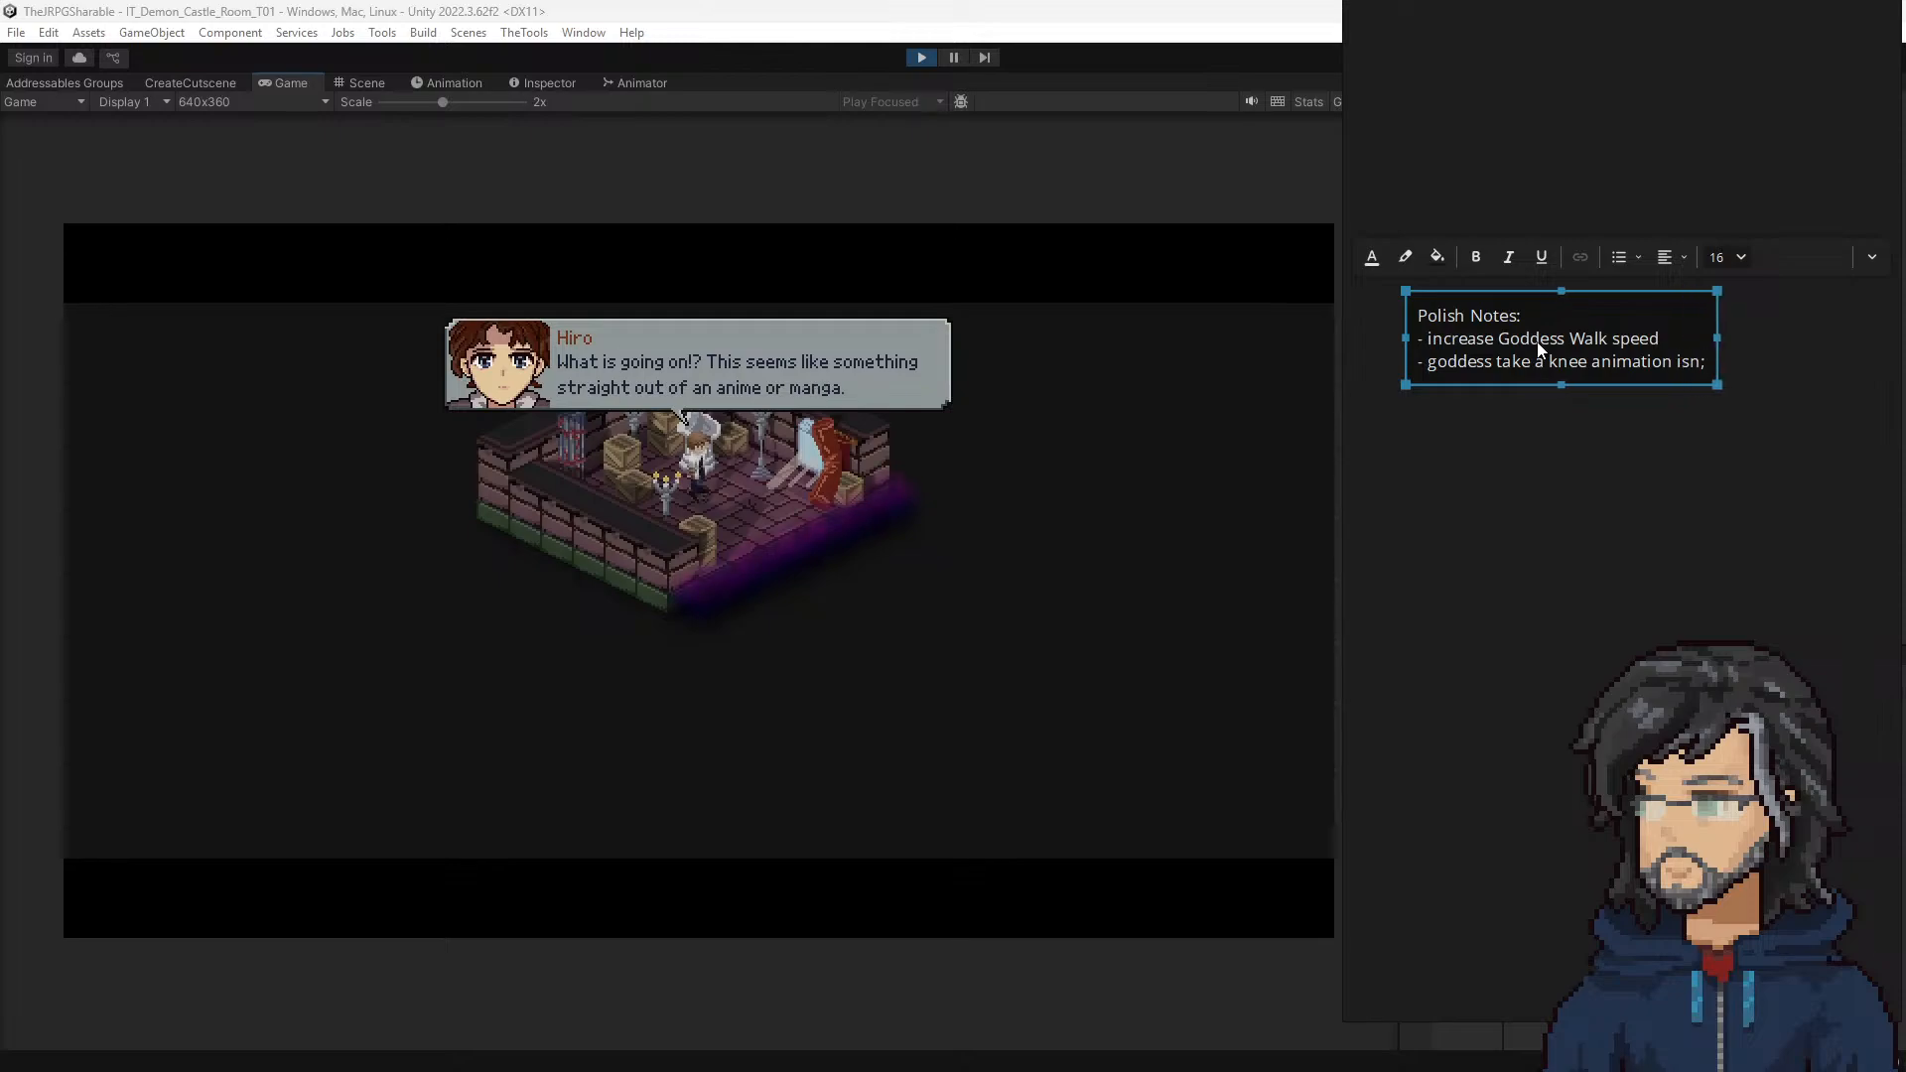
{"action": "key", "text": "BackSpace"}
{"action": "type", "text": "'t pausi"}
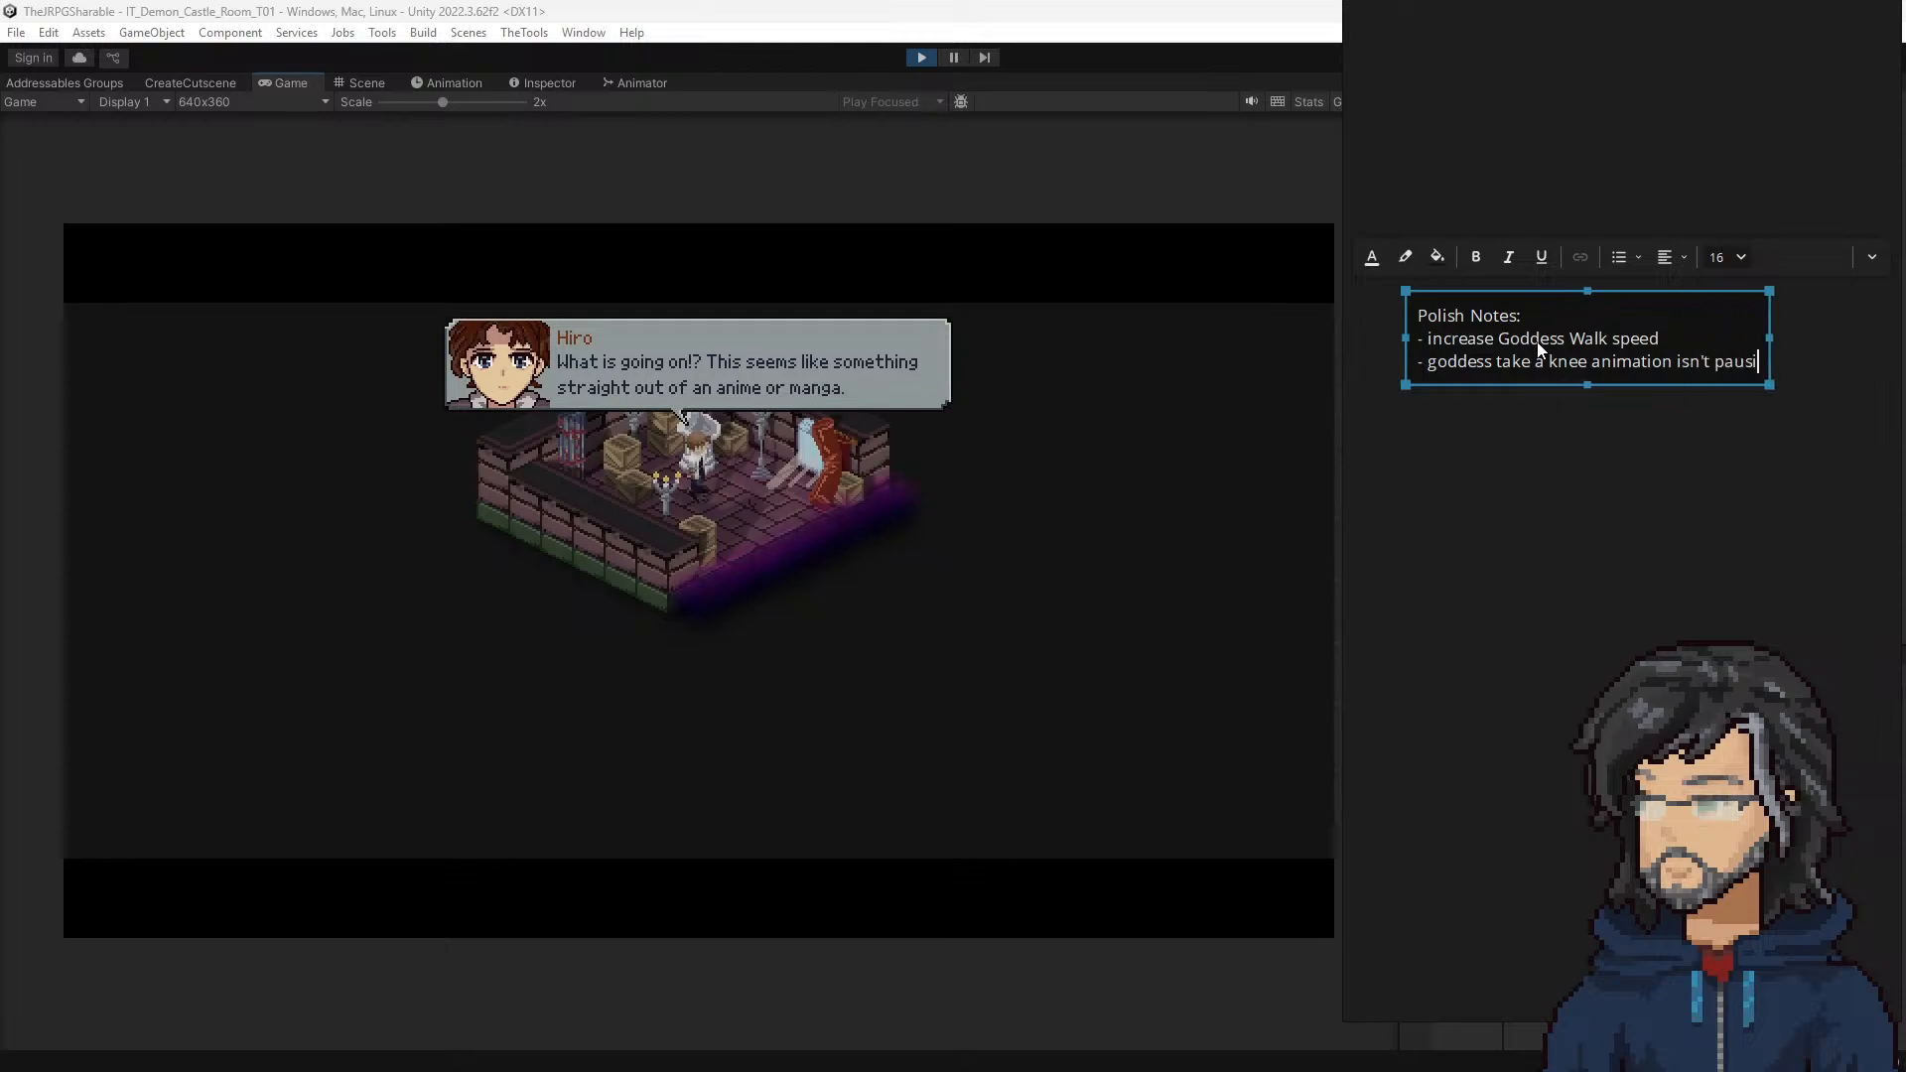
{"action": "type", "text": "ng"}
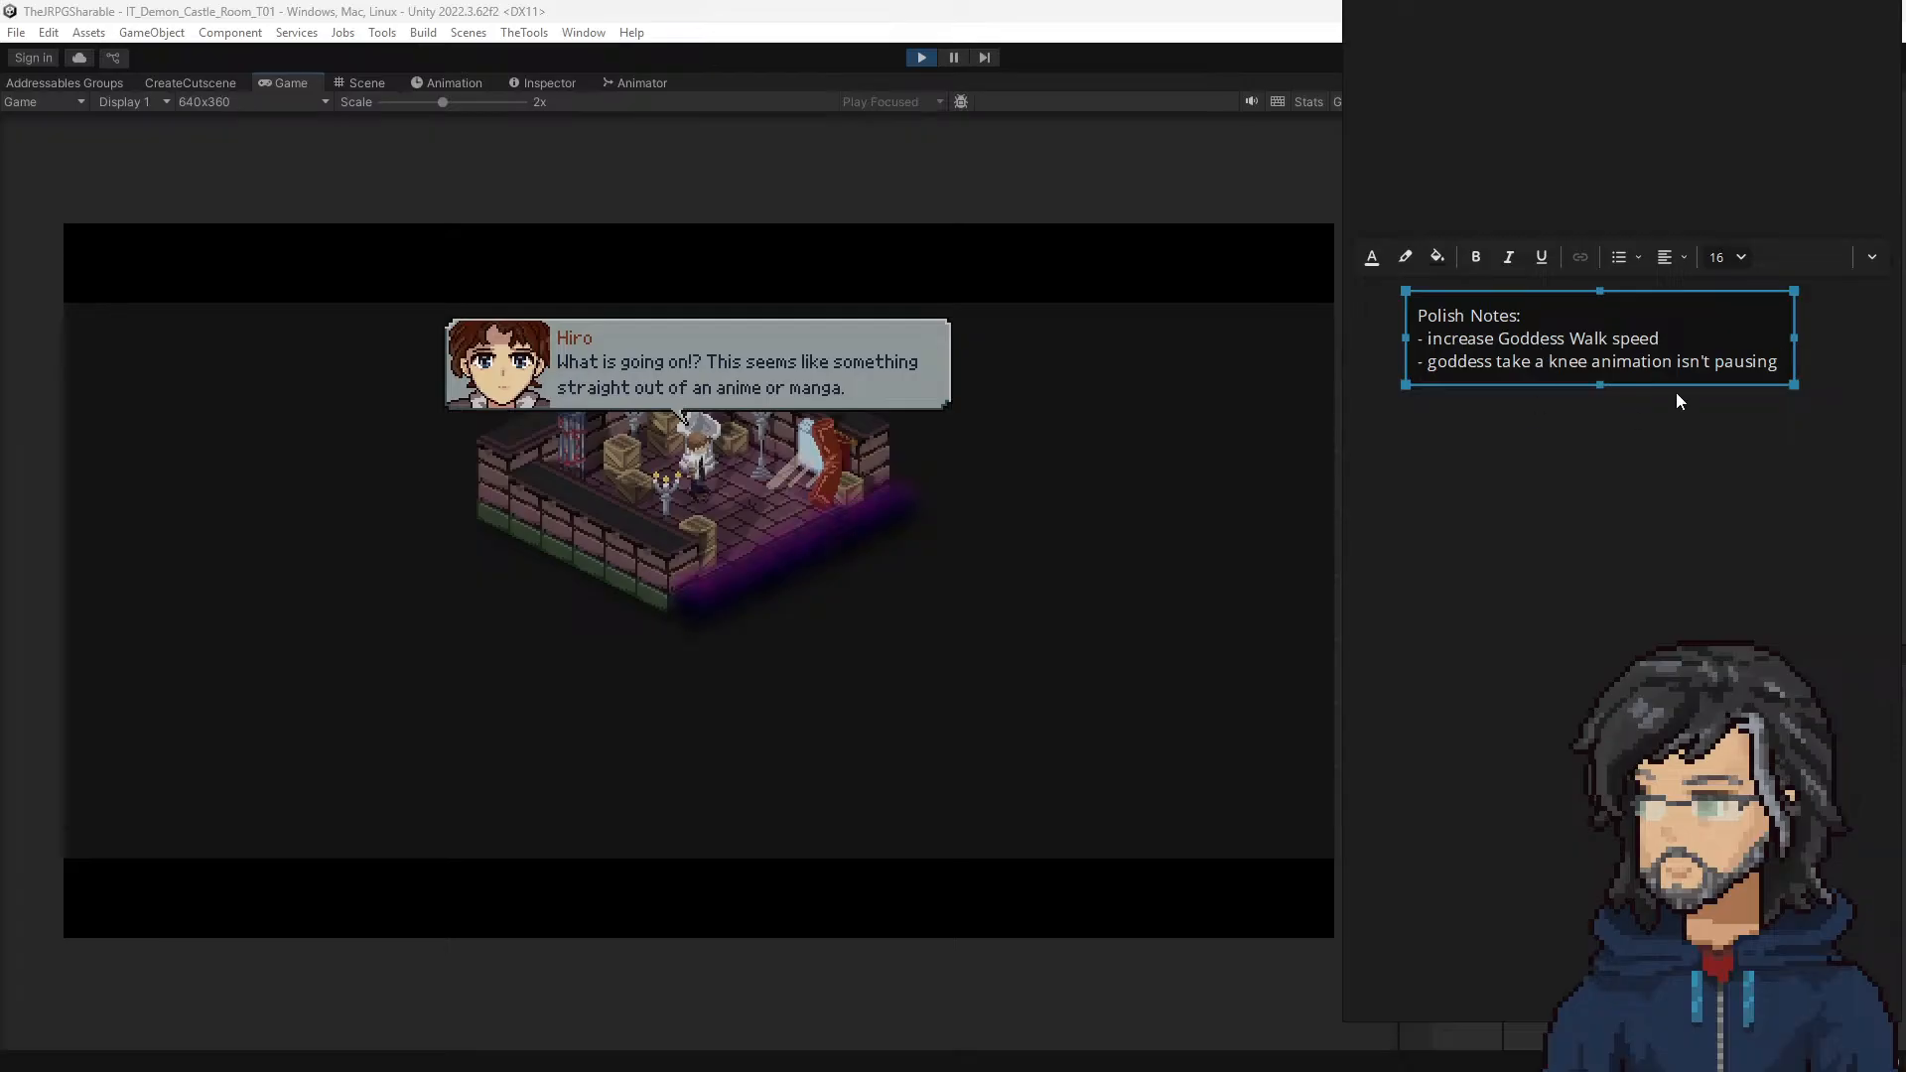
{"action": "left_click", "coordinate": [917, 586]}
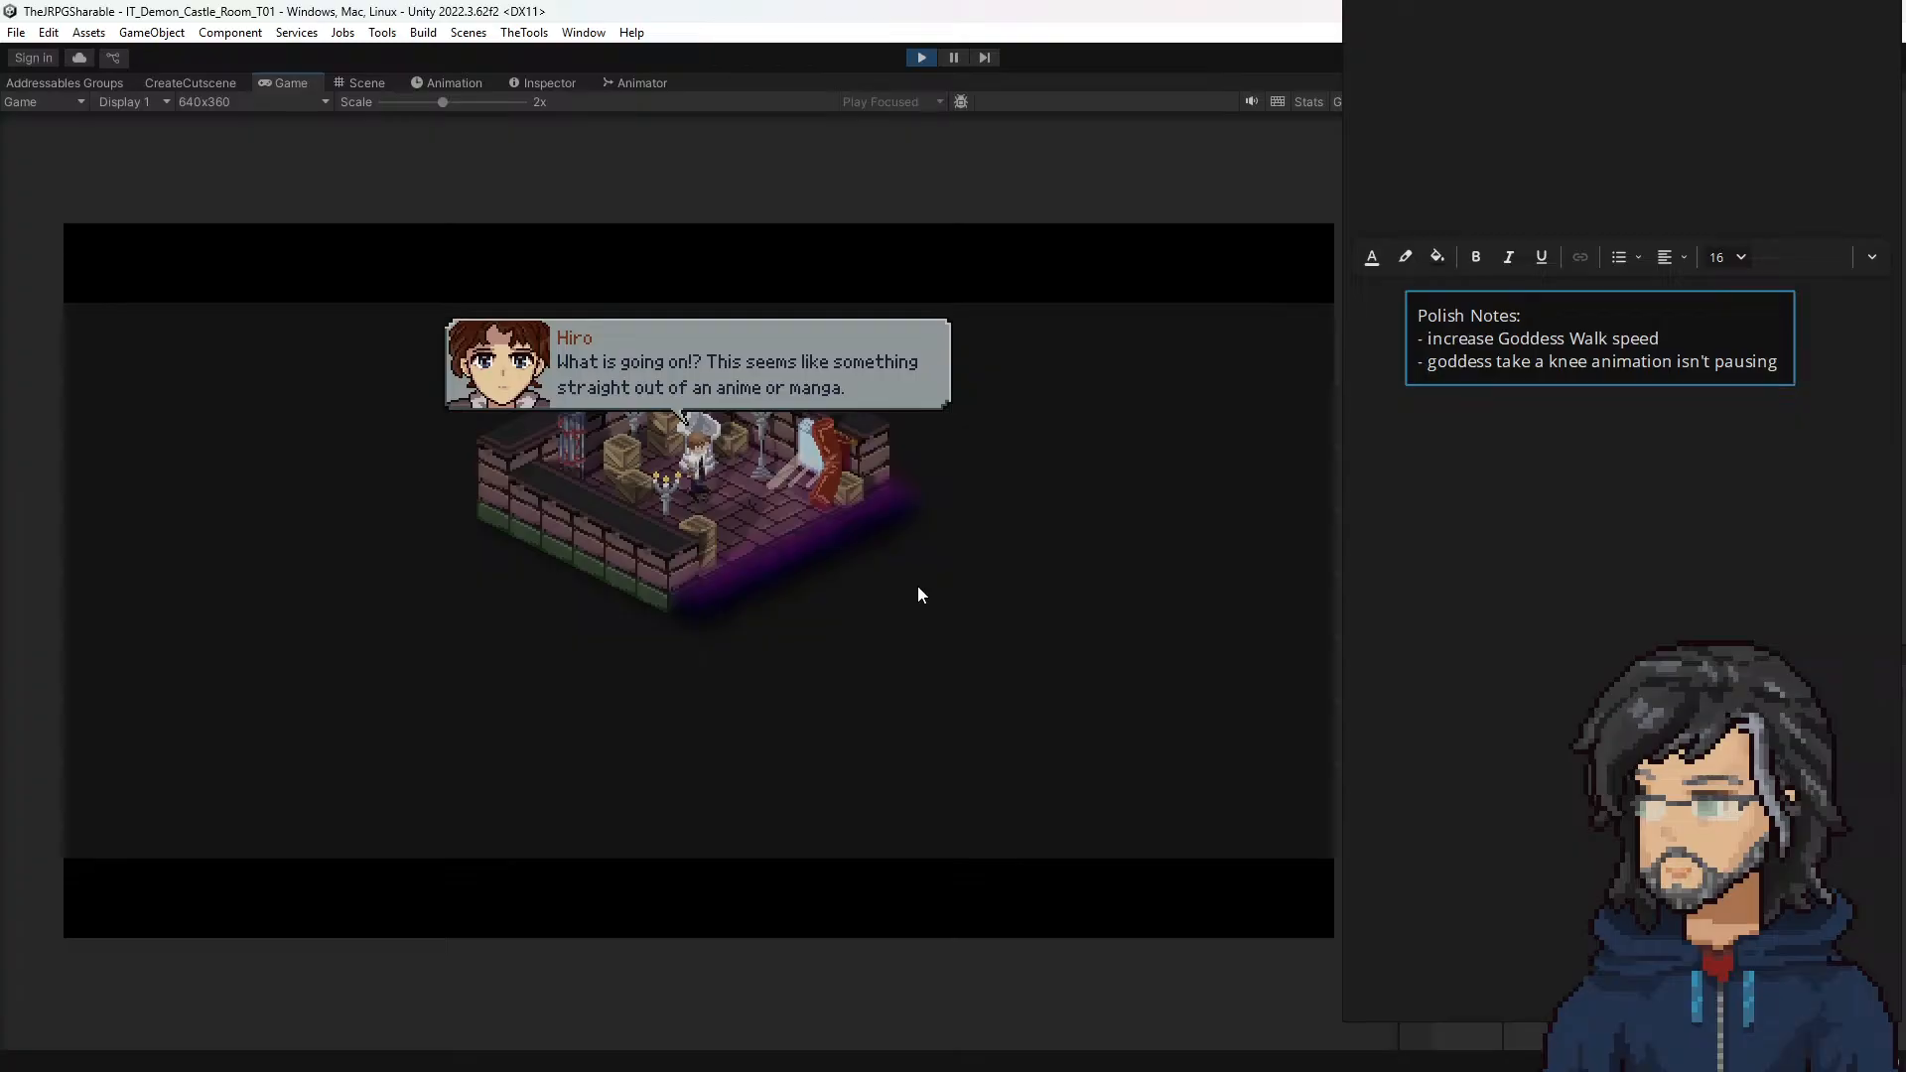
Step: Play through Hiro's castle room dialogue until the cutscene ends and player control returns
{"action": "key", "text": "space"}
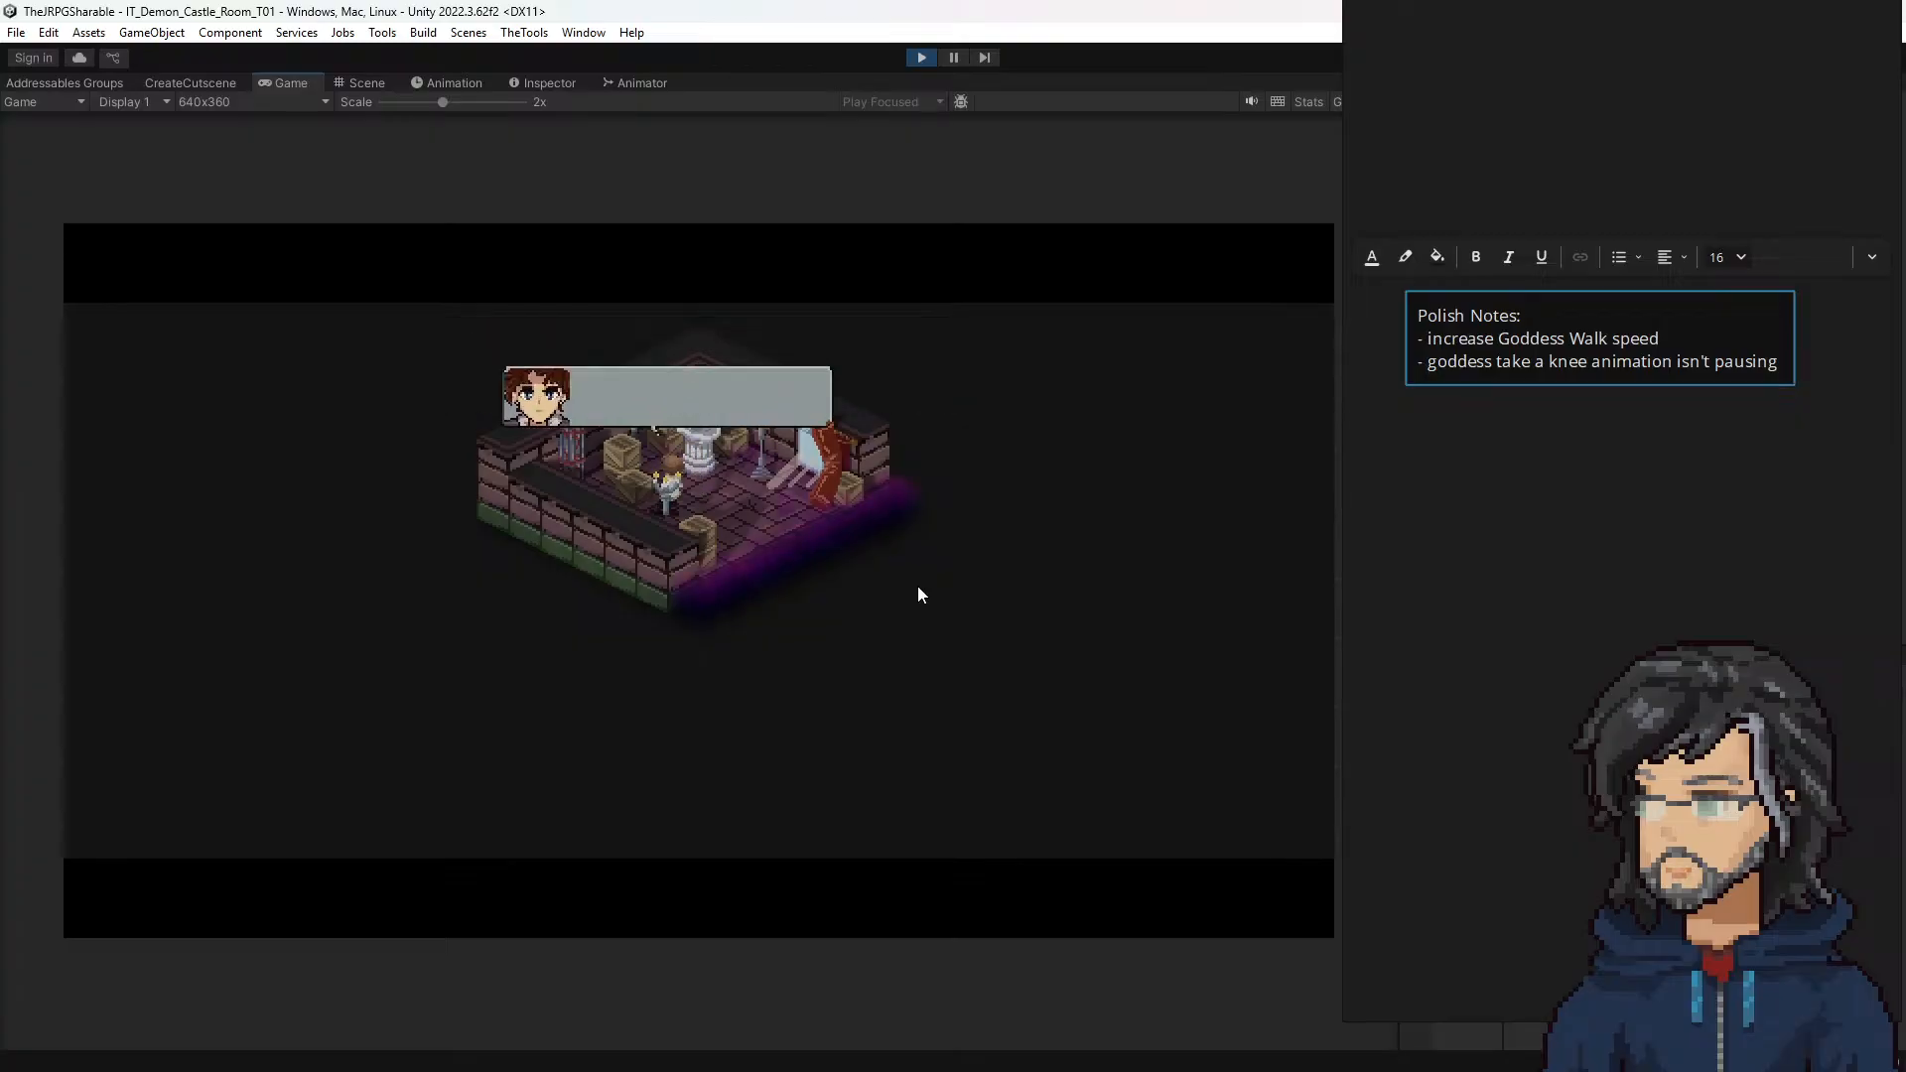
{"action": "key", "text": "space"}
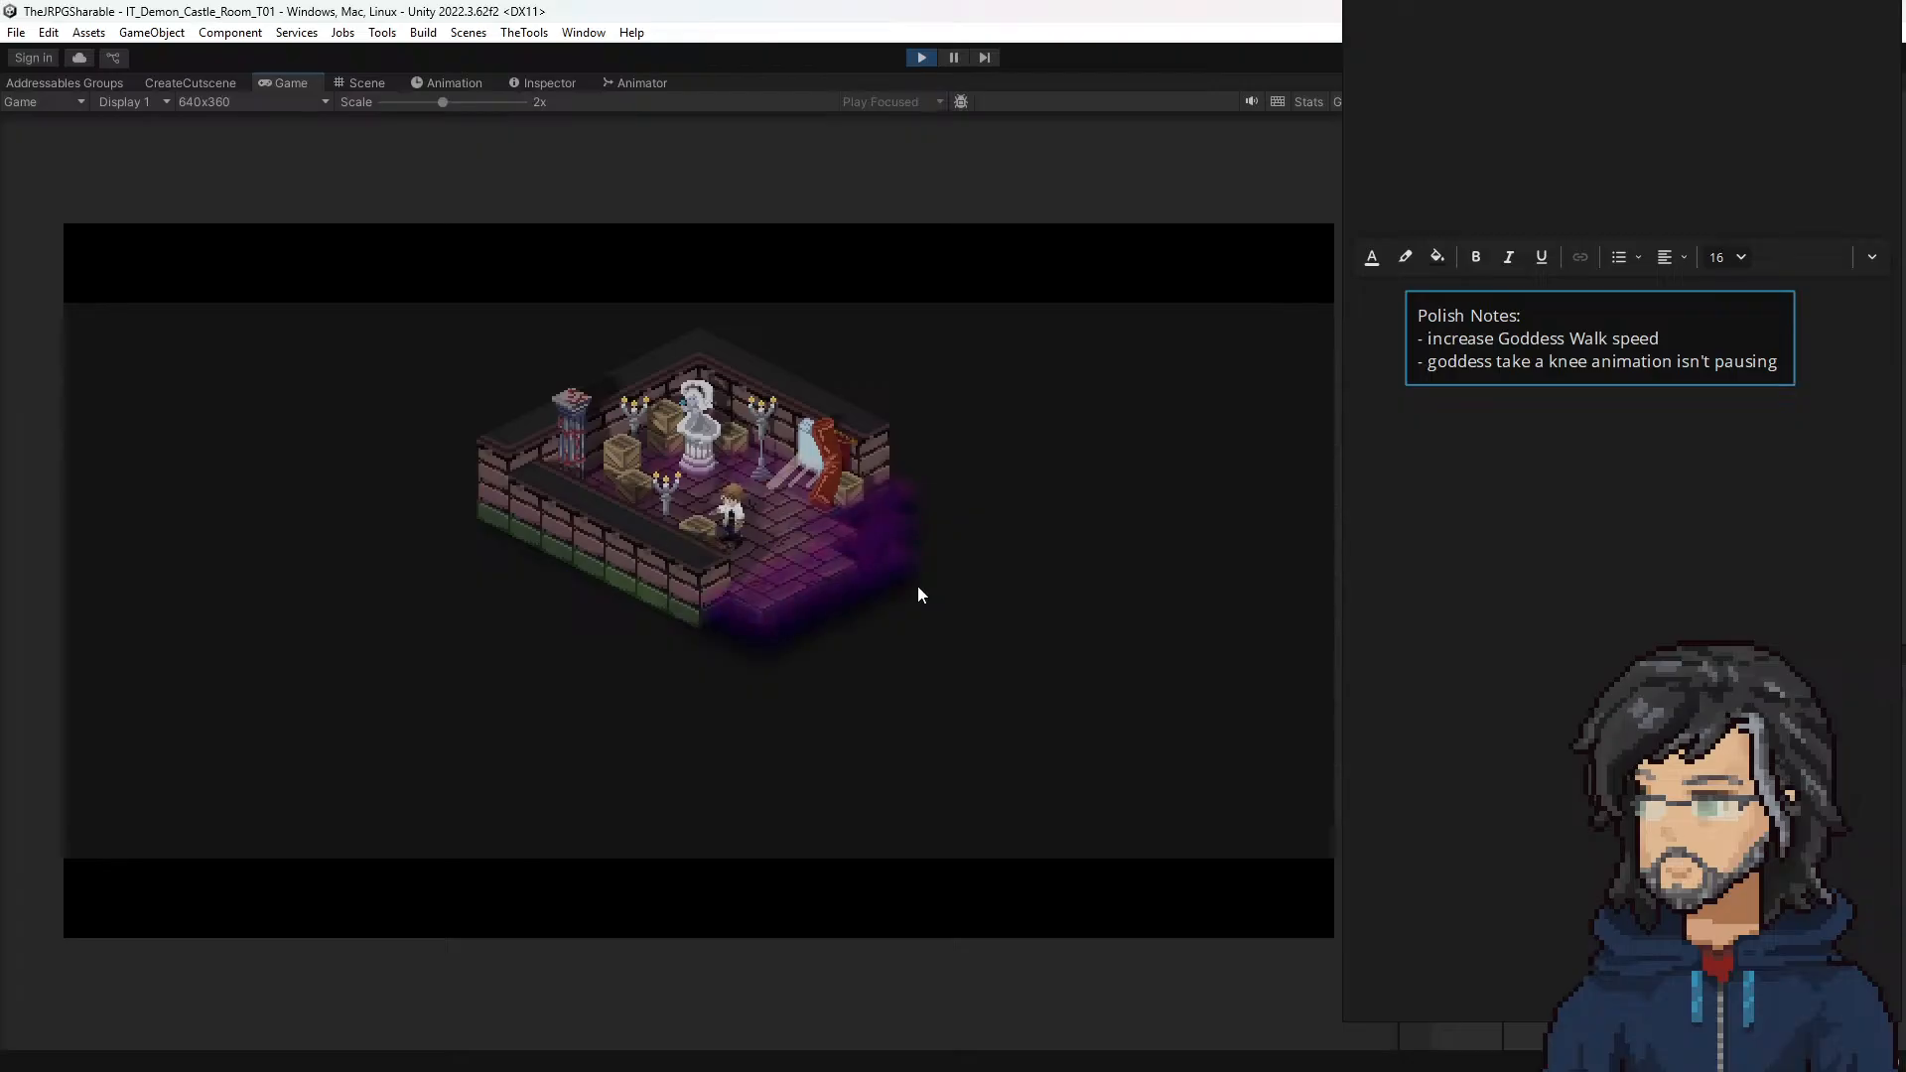
{"action": "key", "text": "space"}
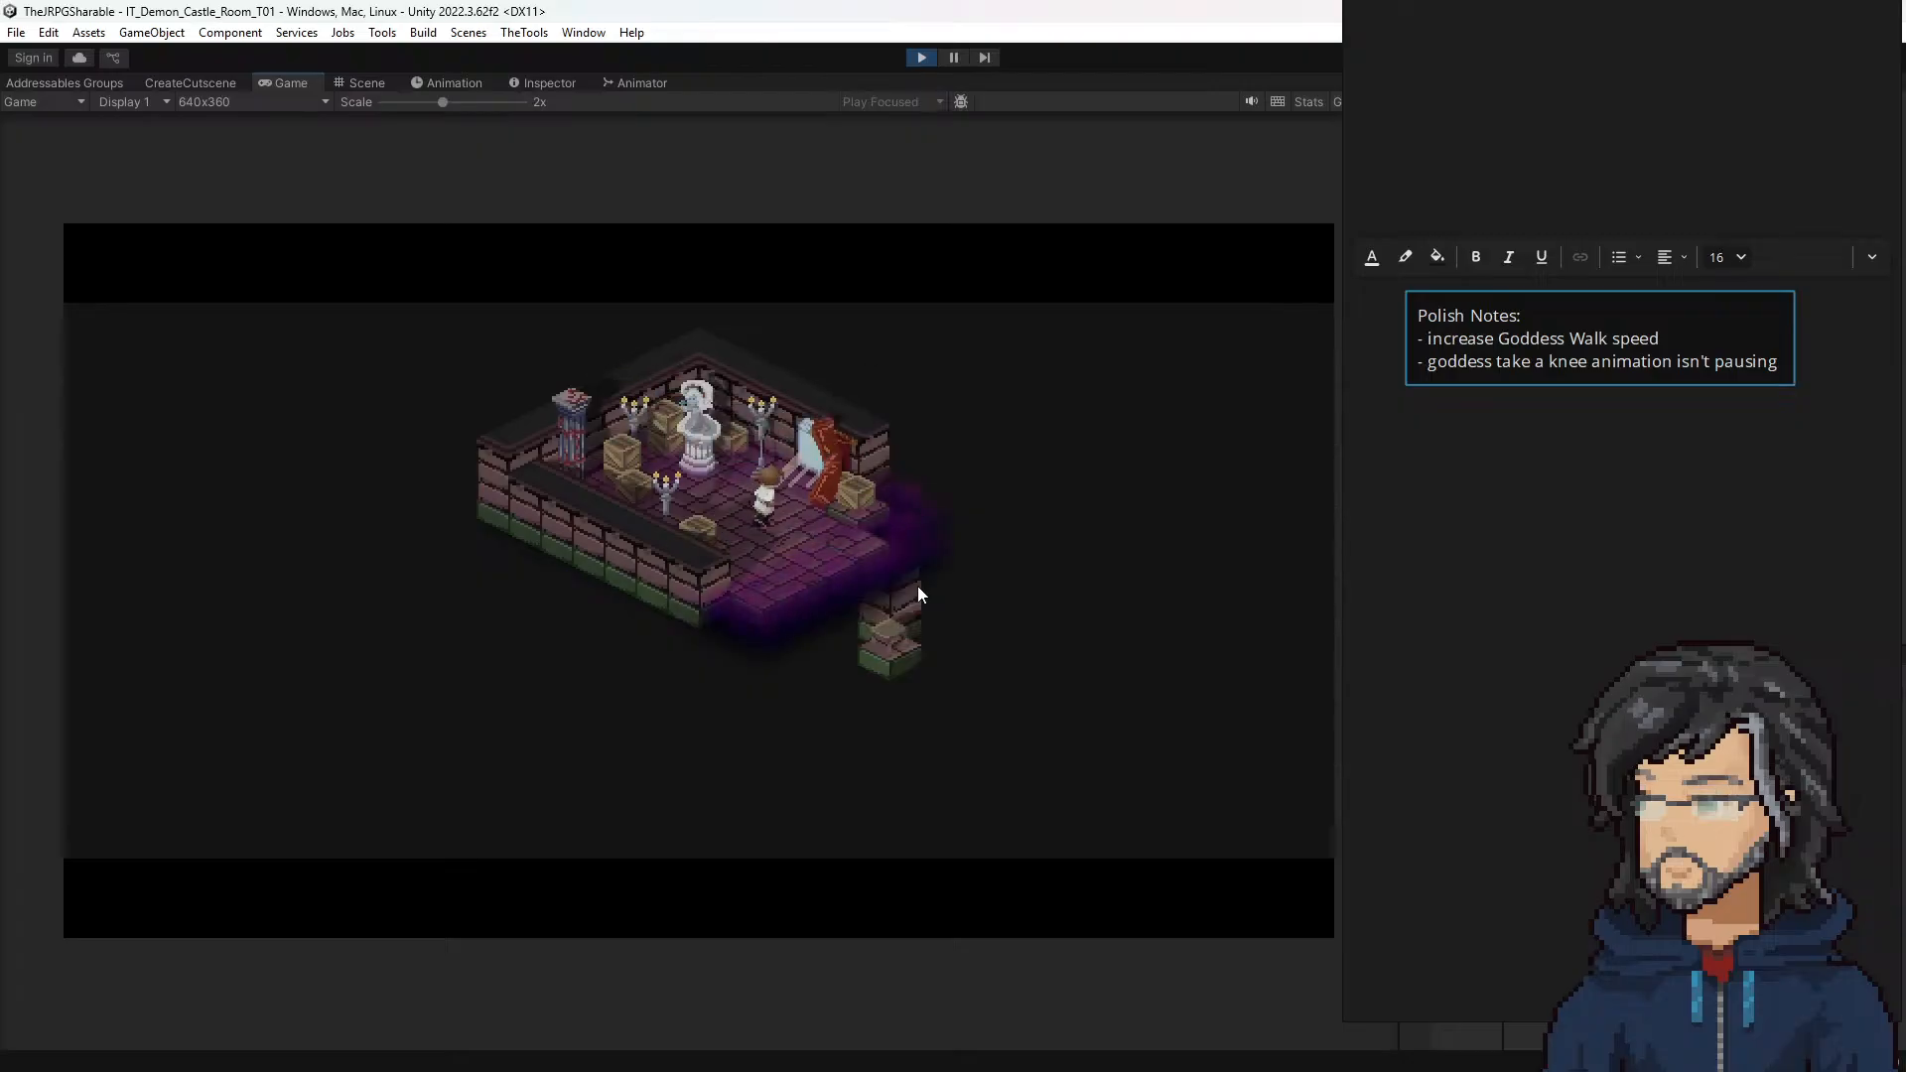
{"action": "key", "text": "space"}
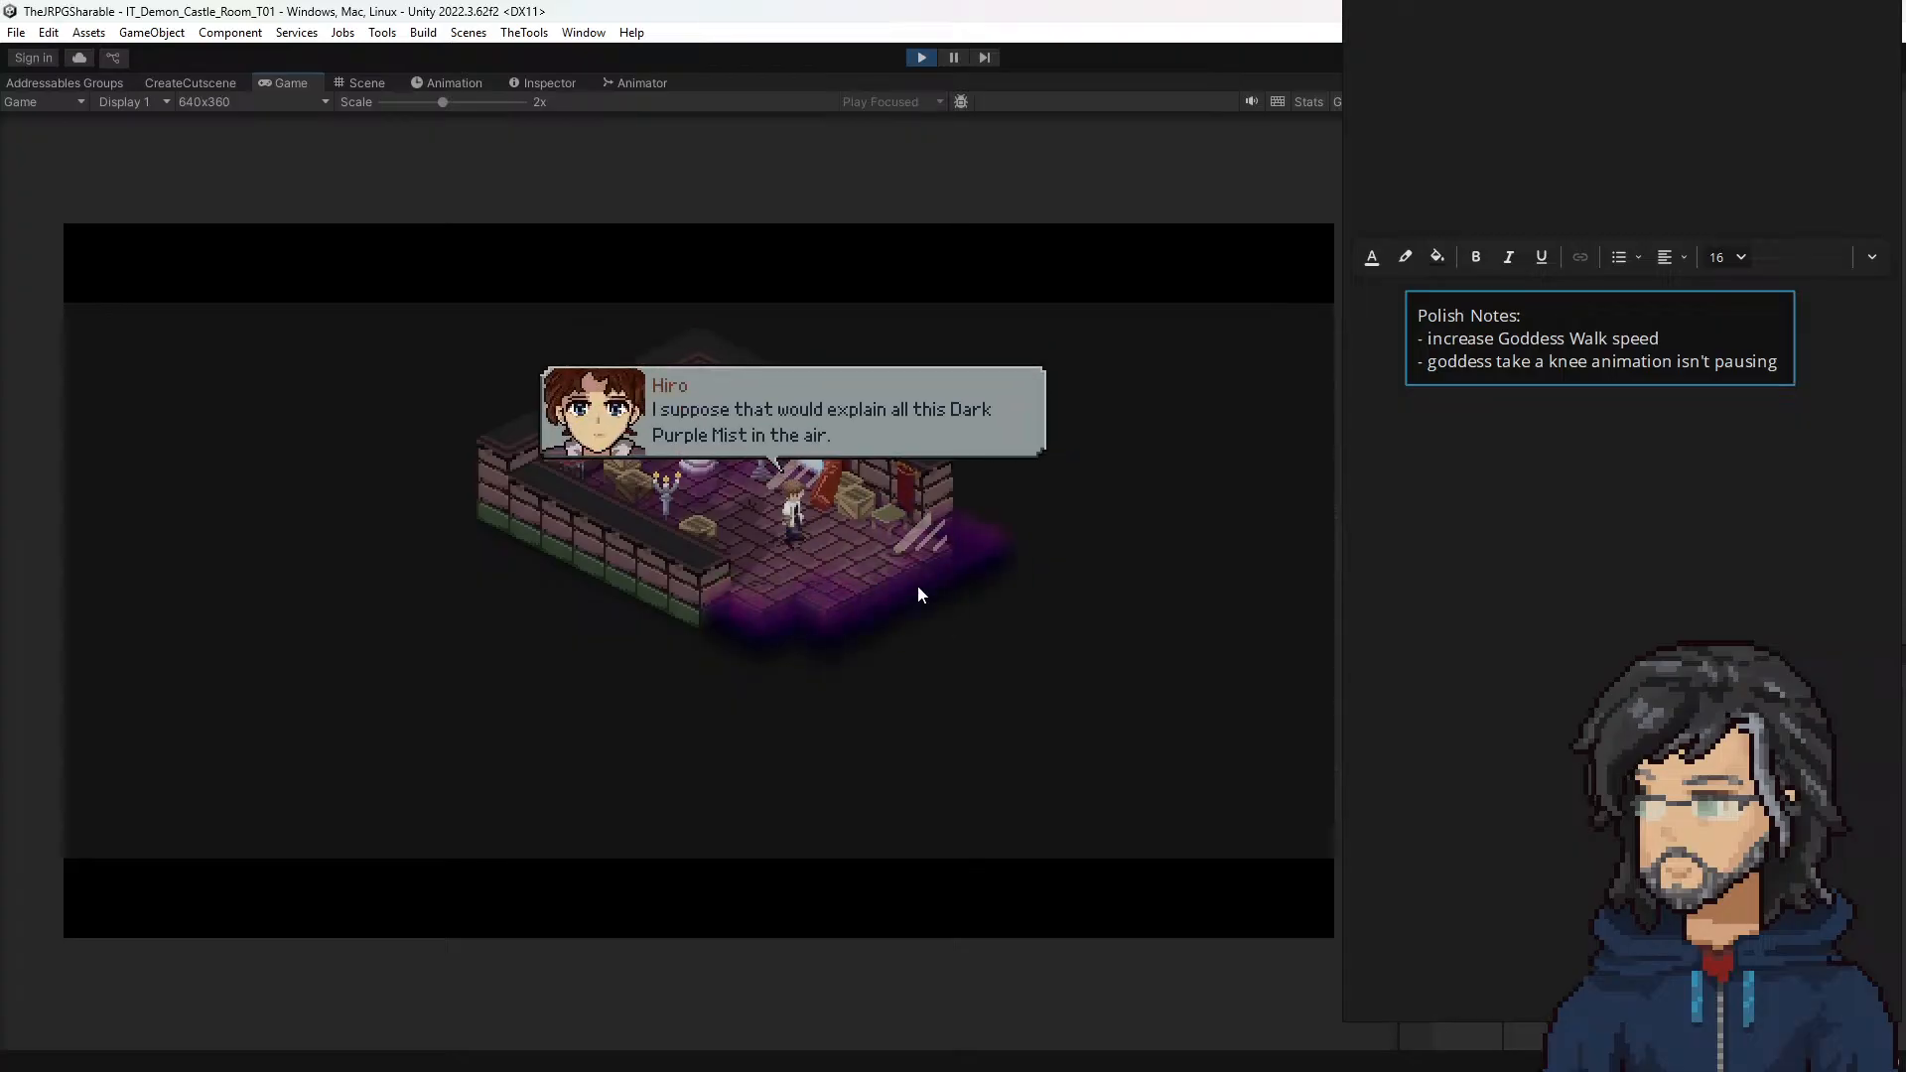
{"action": "key", "text": "space"}
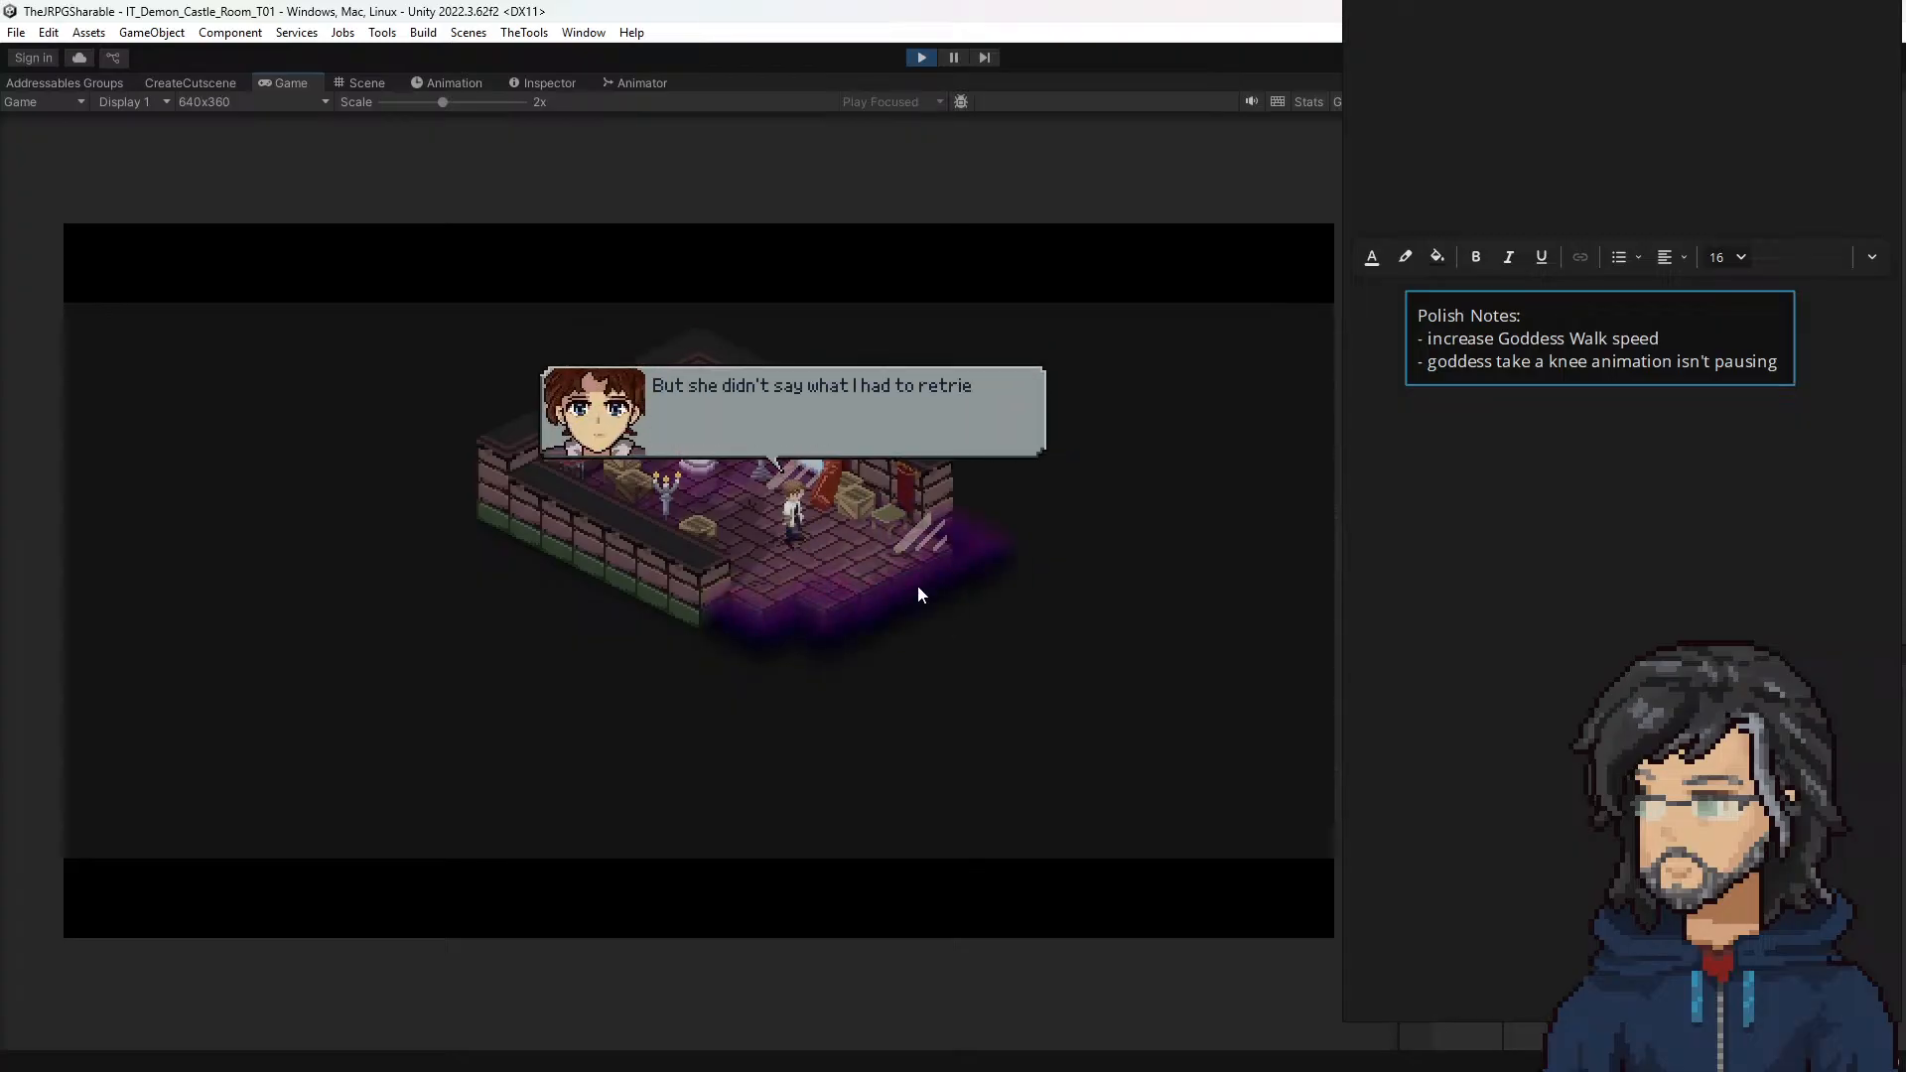
{"action": "key", "text": "space"}
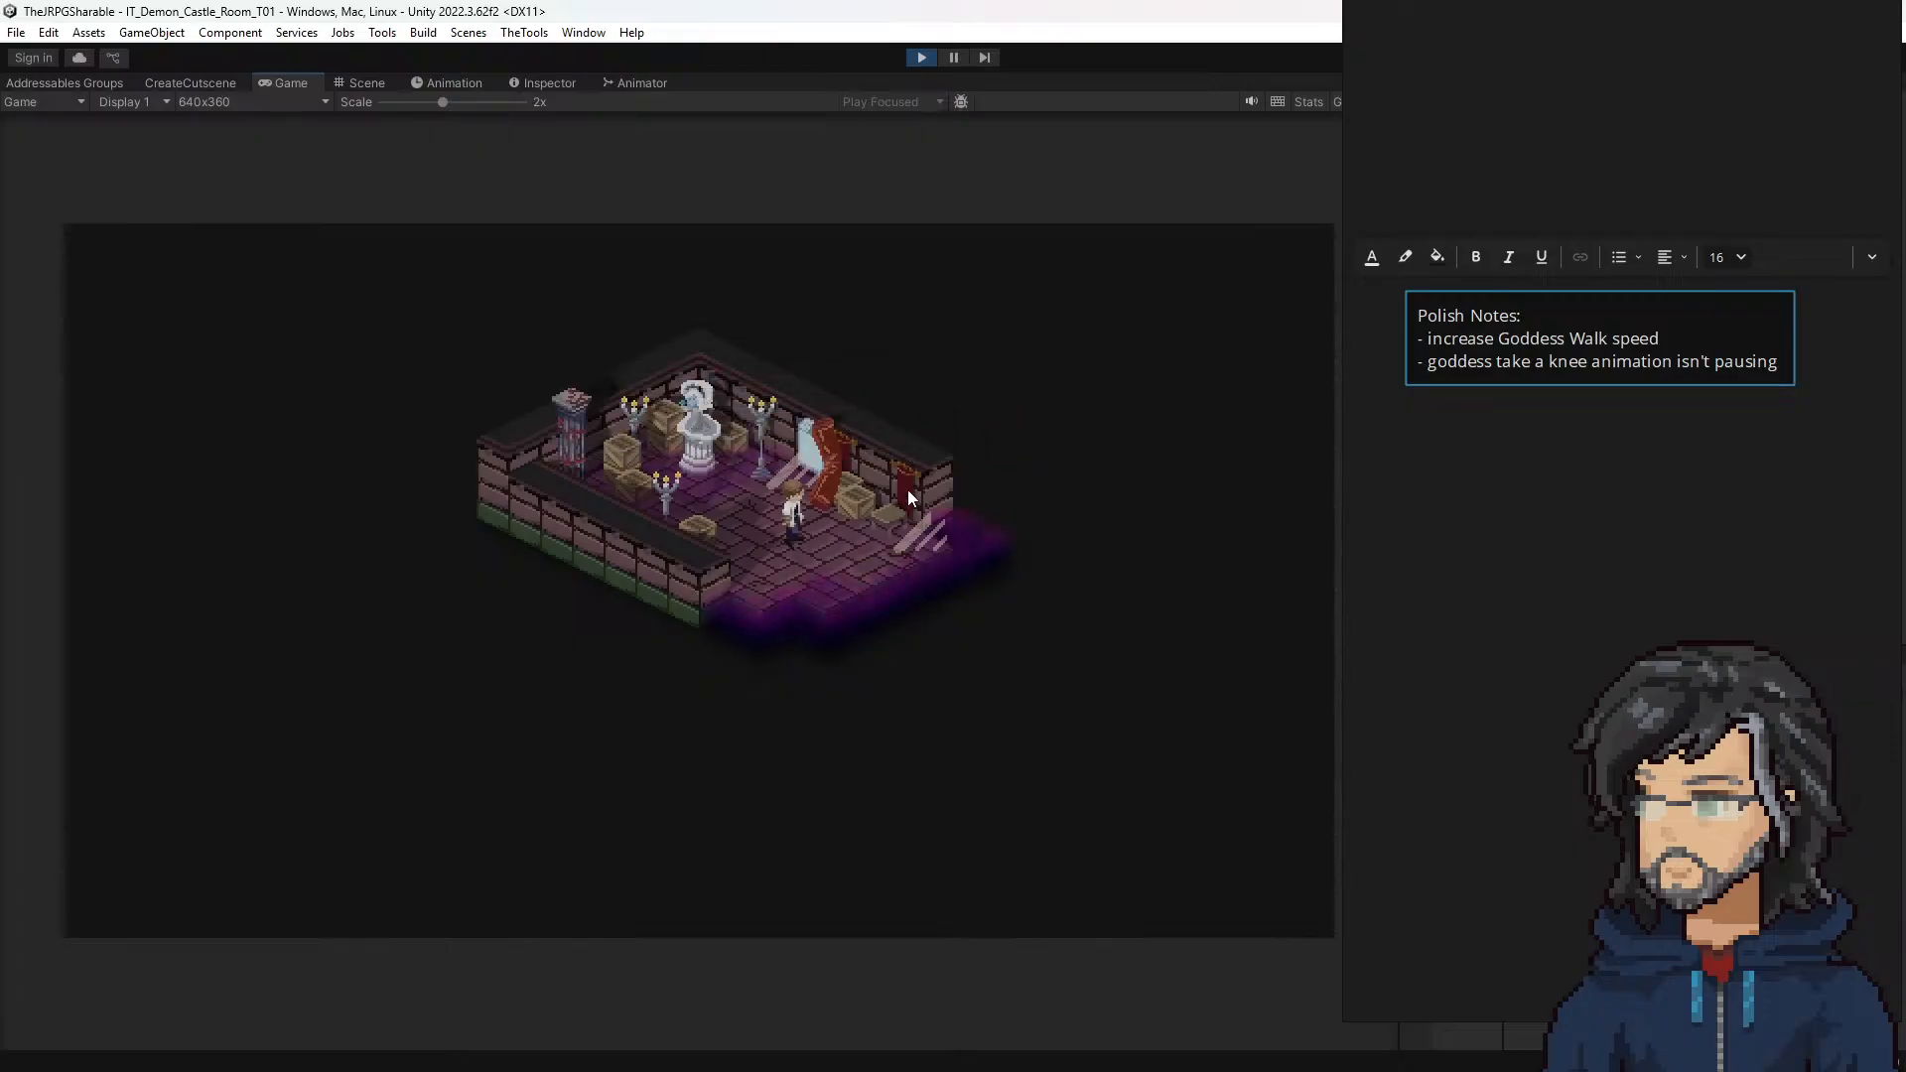
Step: Stop the playtest, minimize the notes board, and open castle room DC01 for editing in the Scene view
{"action": "left_click", "coordinate": [921, 57]}
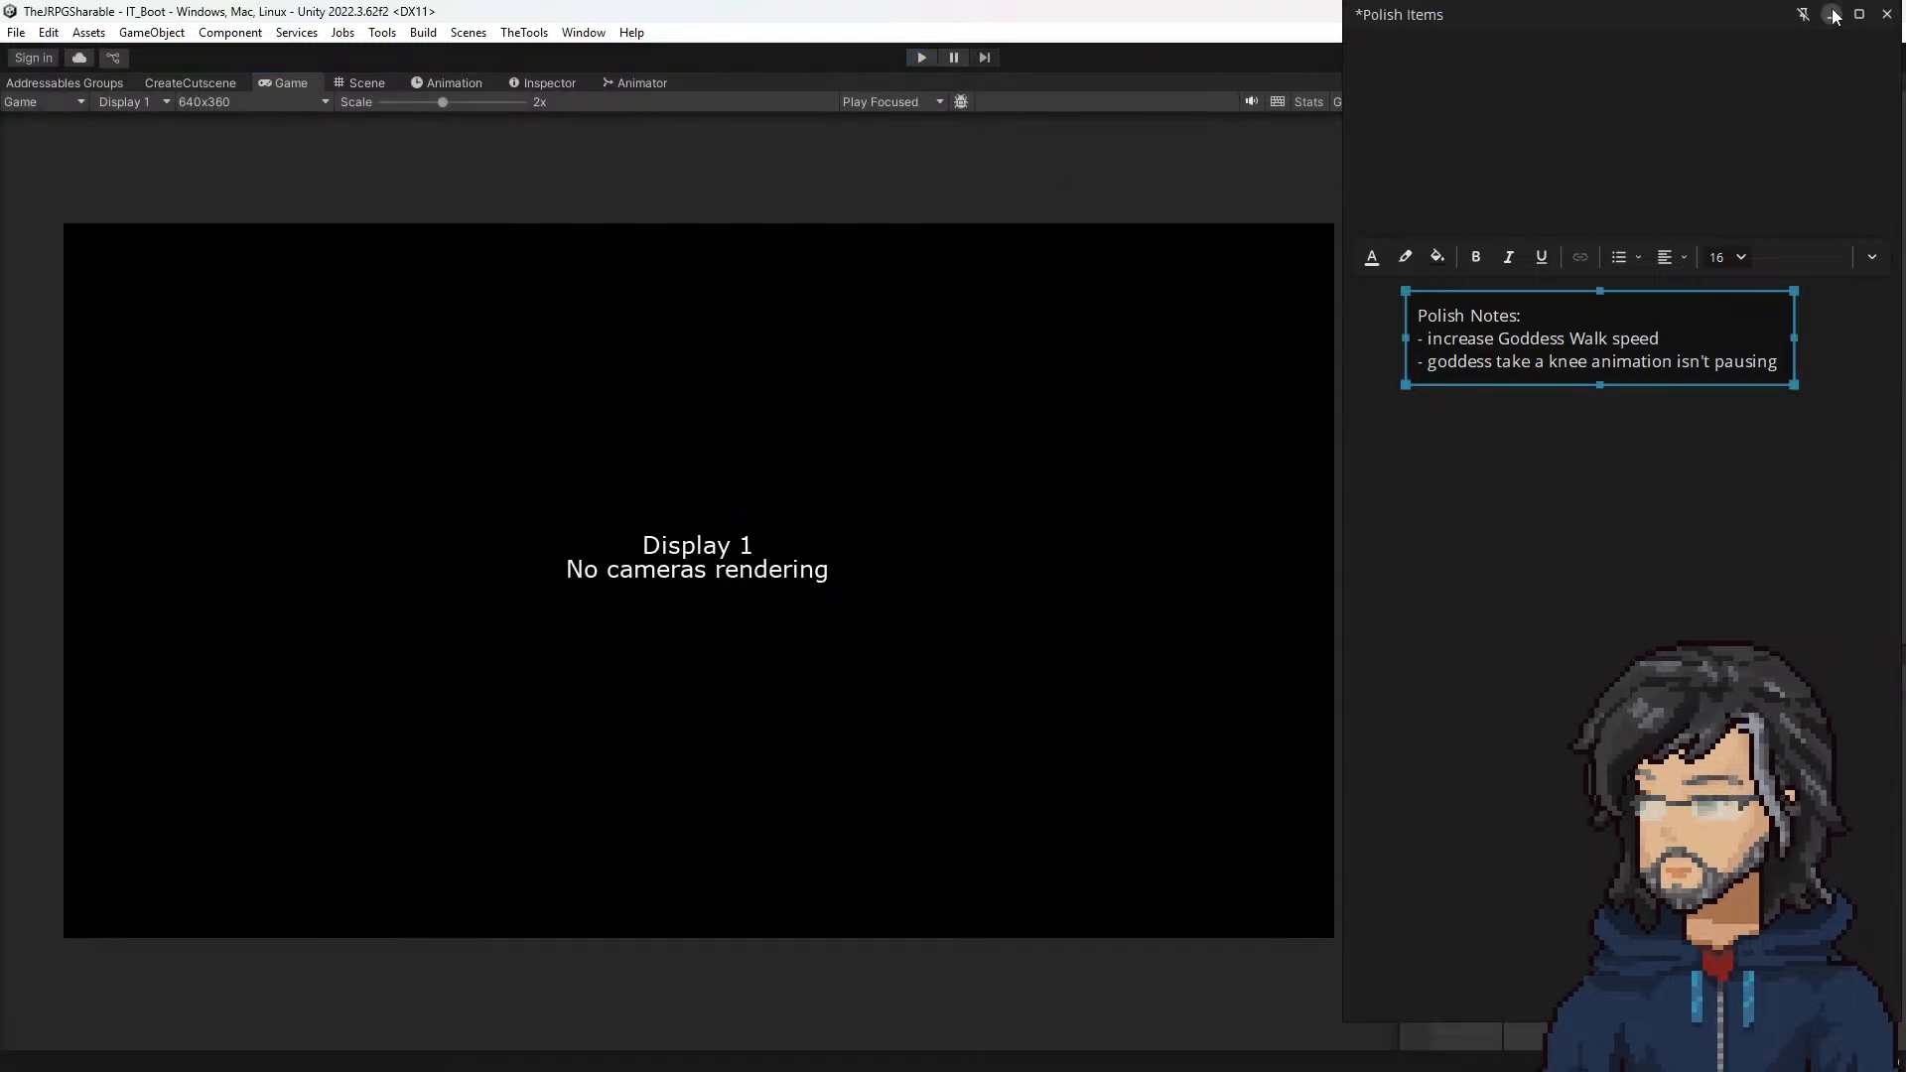
{"action": "left_click", "coordinate": [1830, 15]}
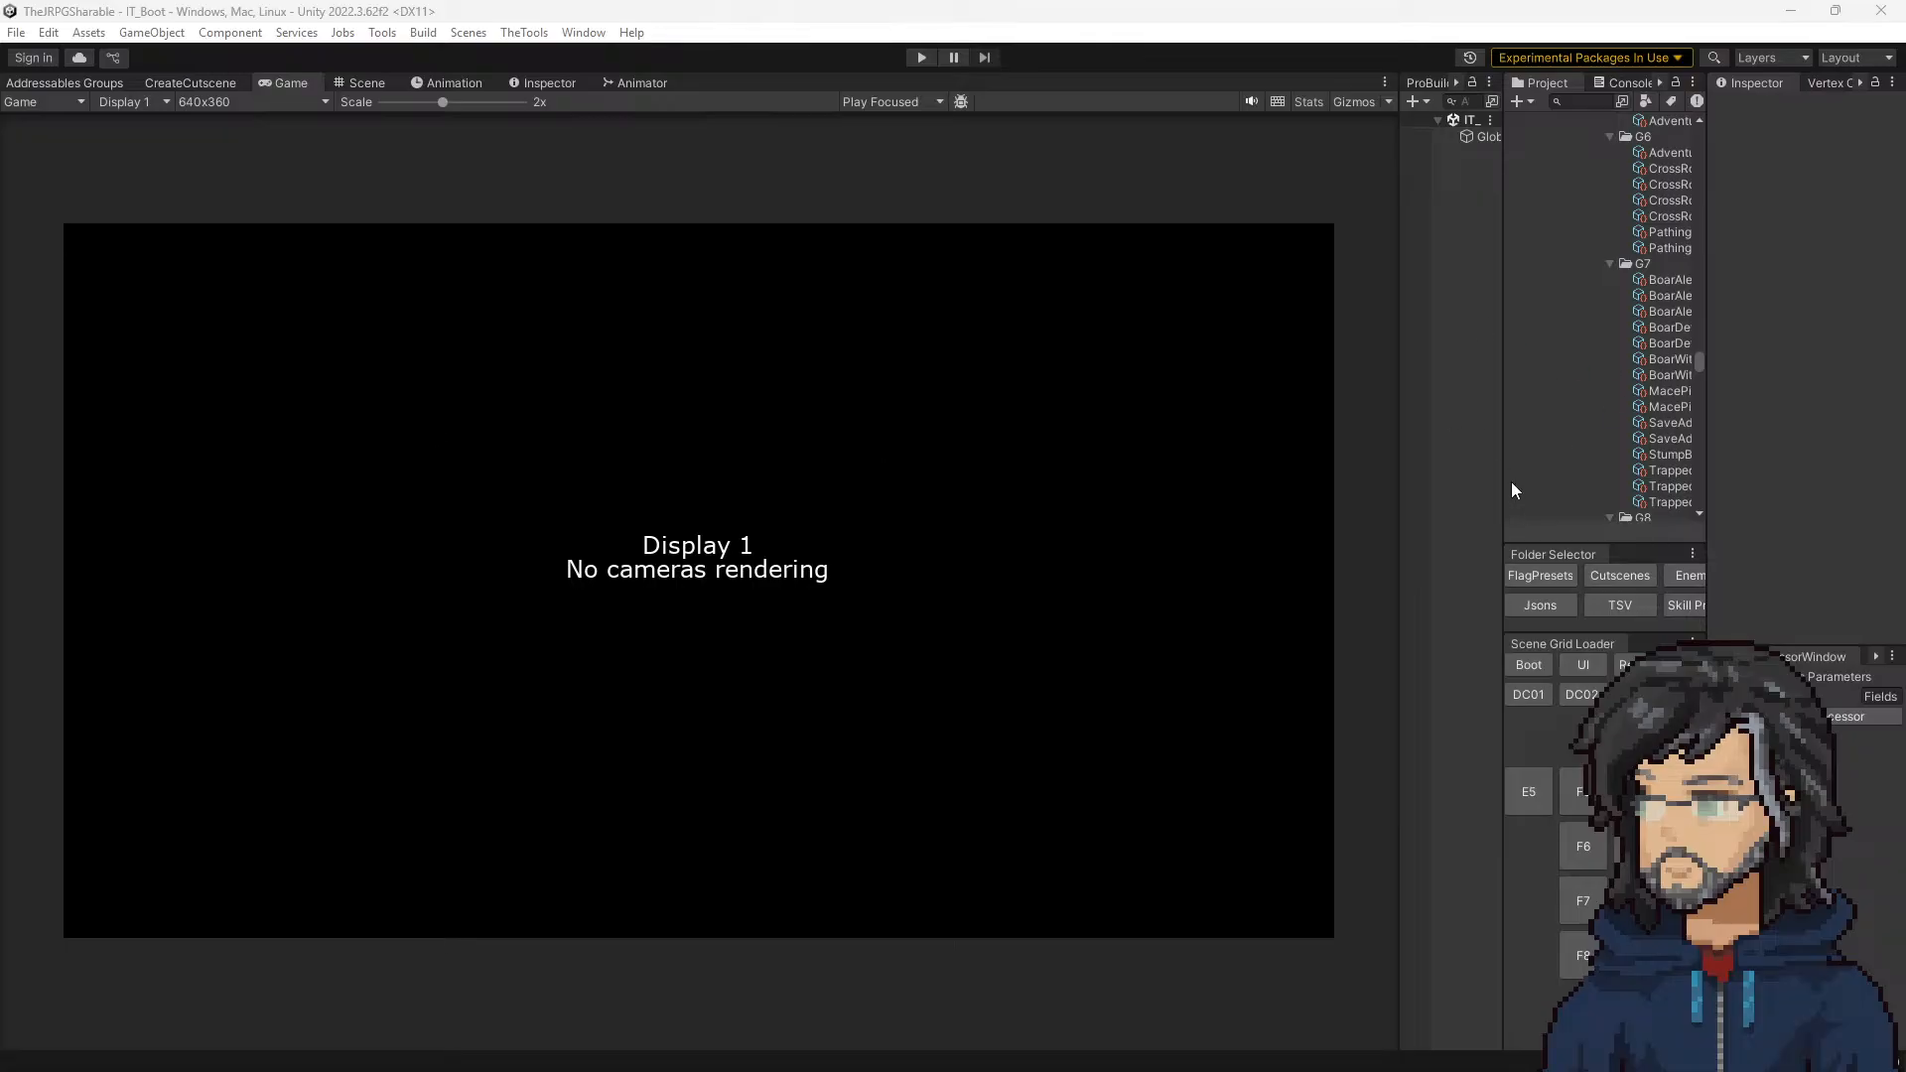
{"action": "left_click_drag", "start_coordinate": [1501, 413], "coordinate": [1377, 404]}
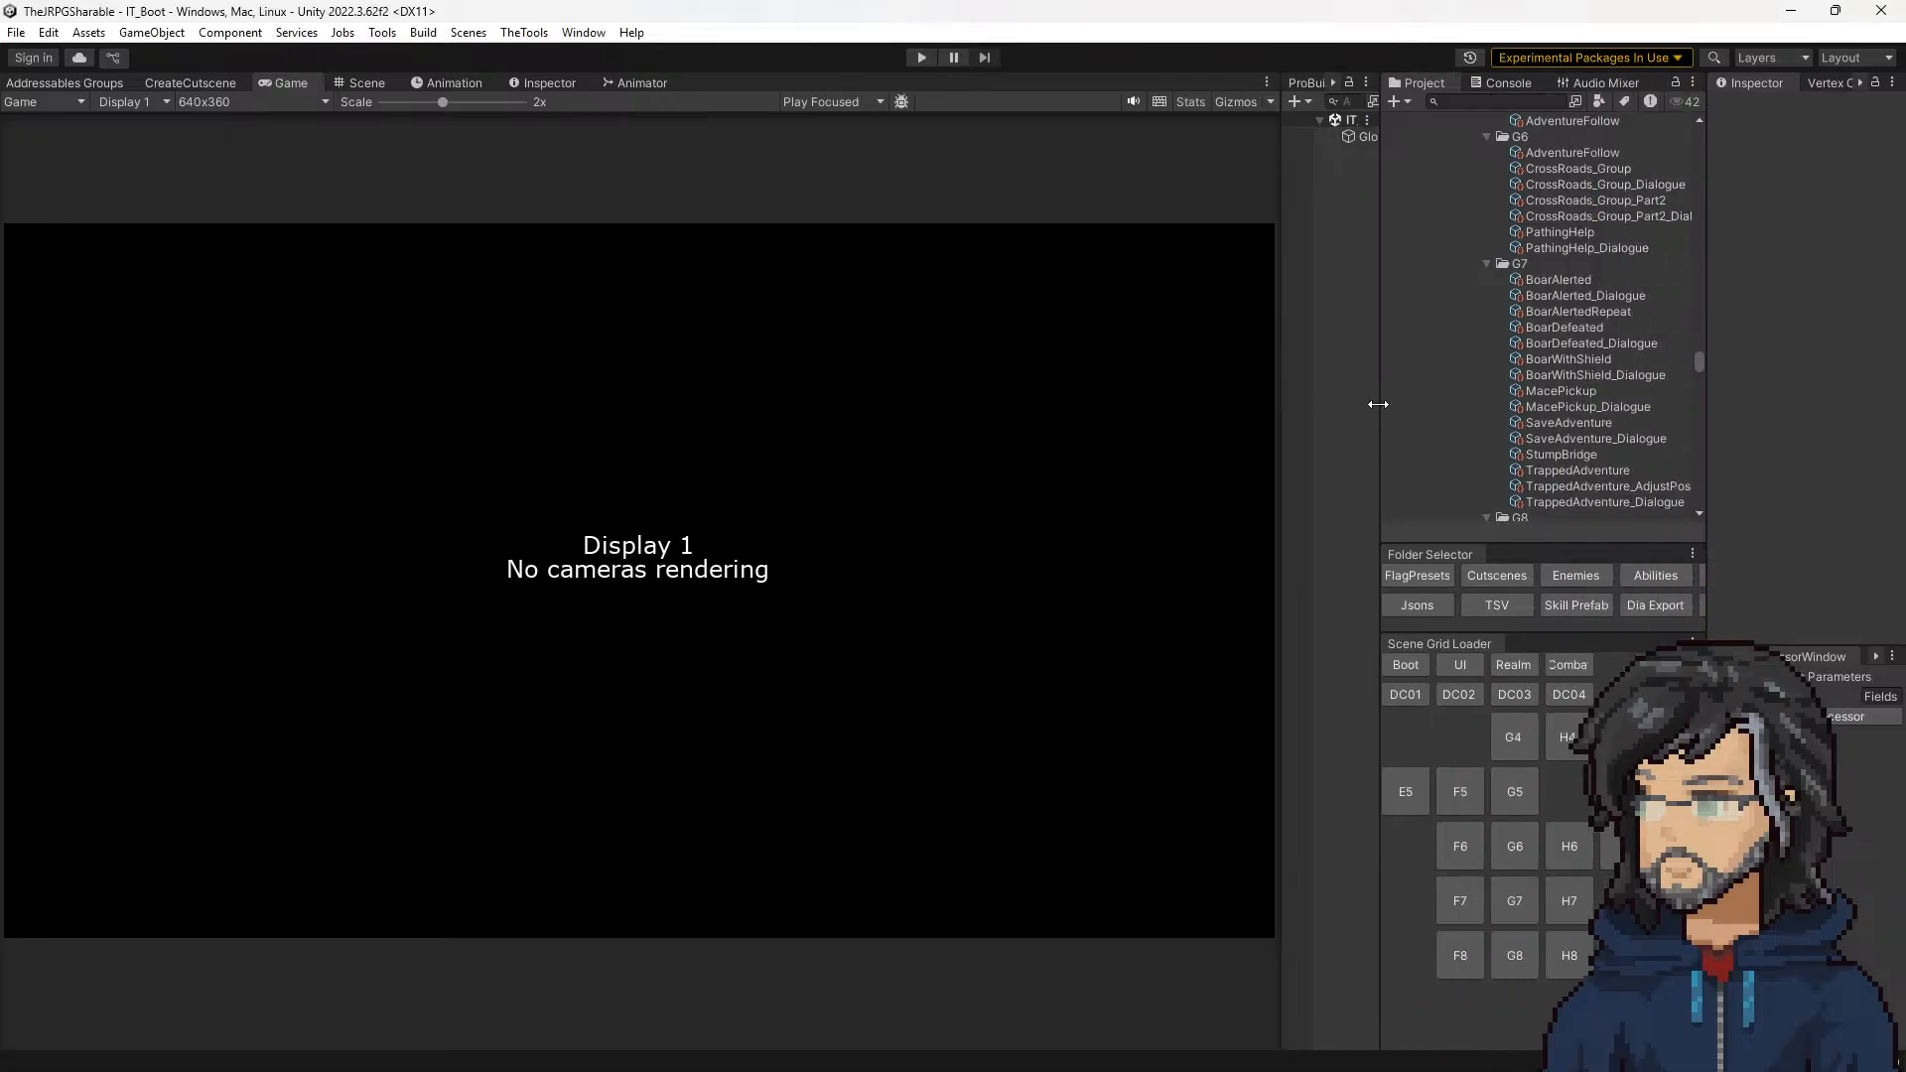
{"action": "left_click", "coordinate": [1405, 693]}
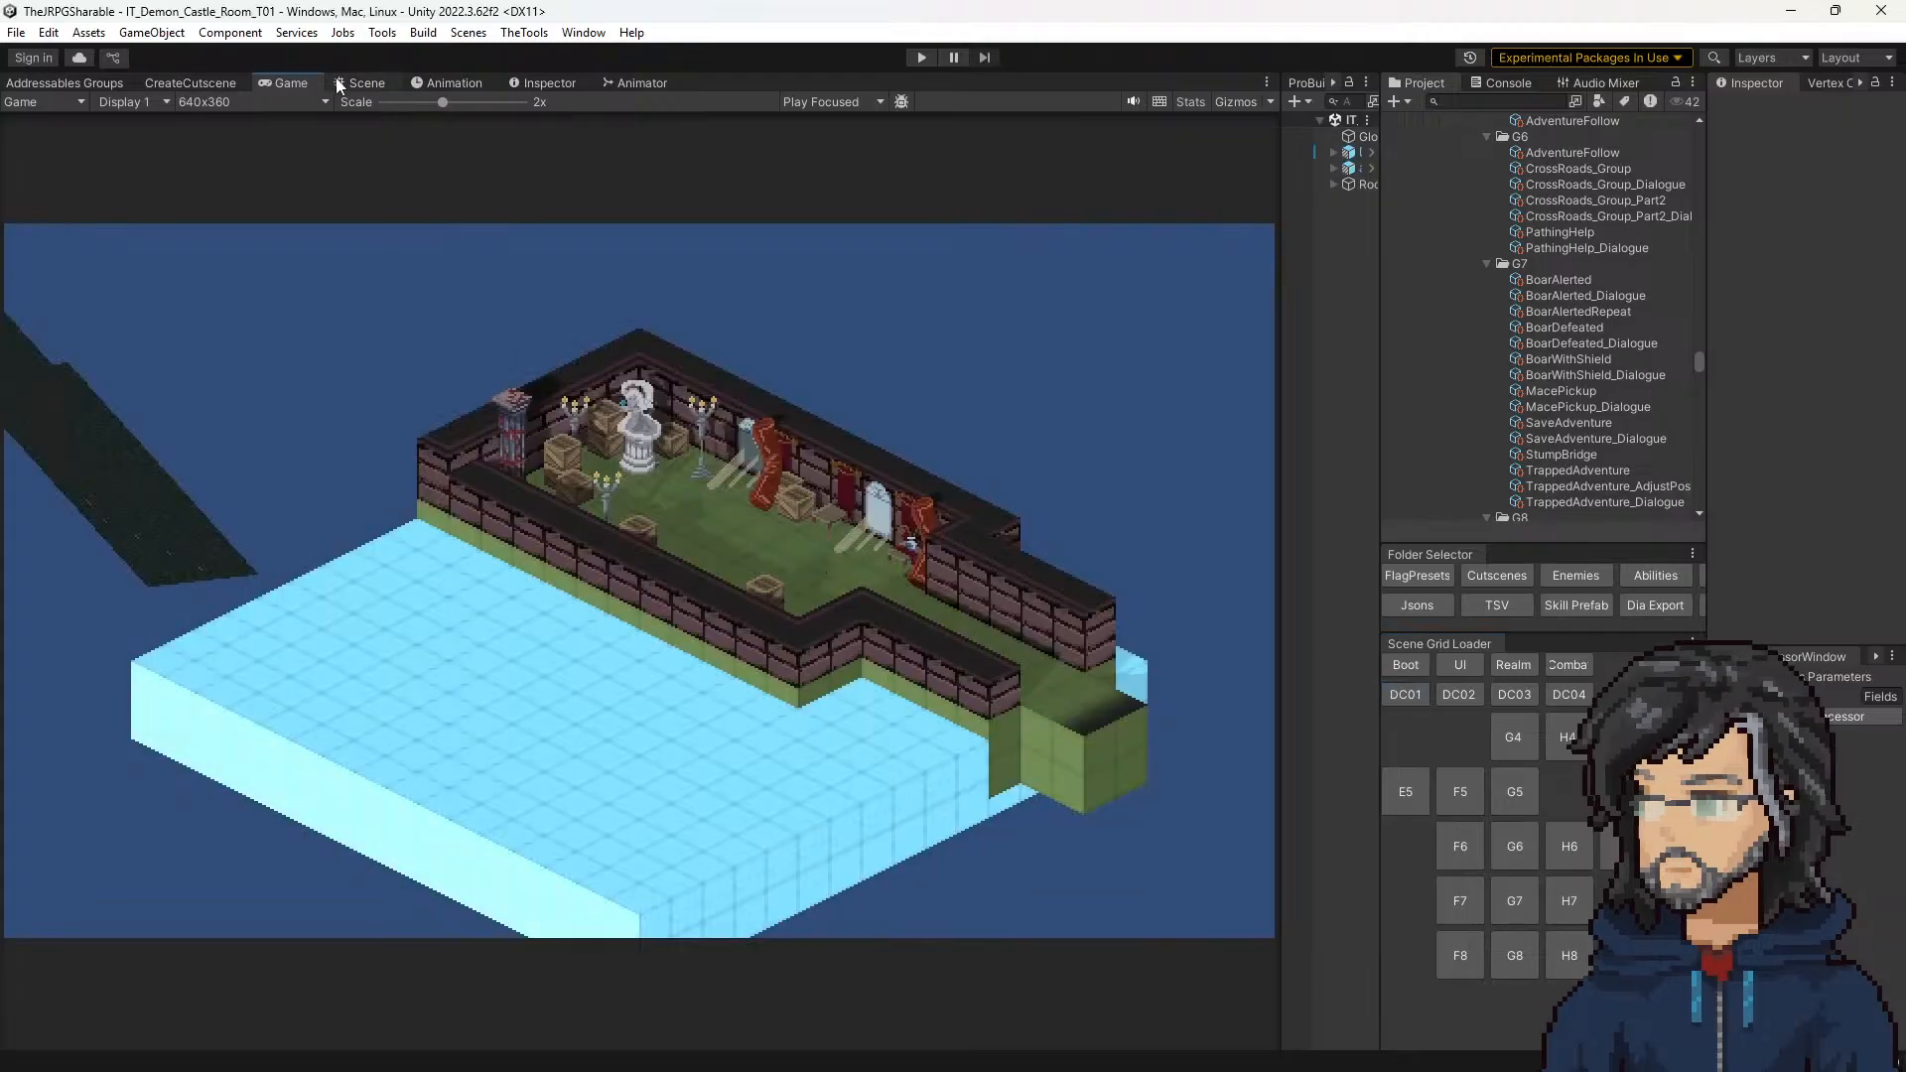
{"action": "left_click", "coordinate": [360, 82]}
Step: Clear the window sunrays prop from tile 6, 16 beside the first window
{"action": "left_click", "coordinate": [1080, 561]}
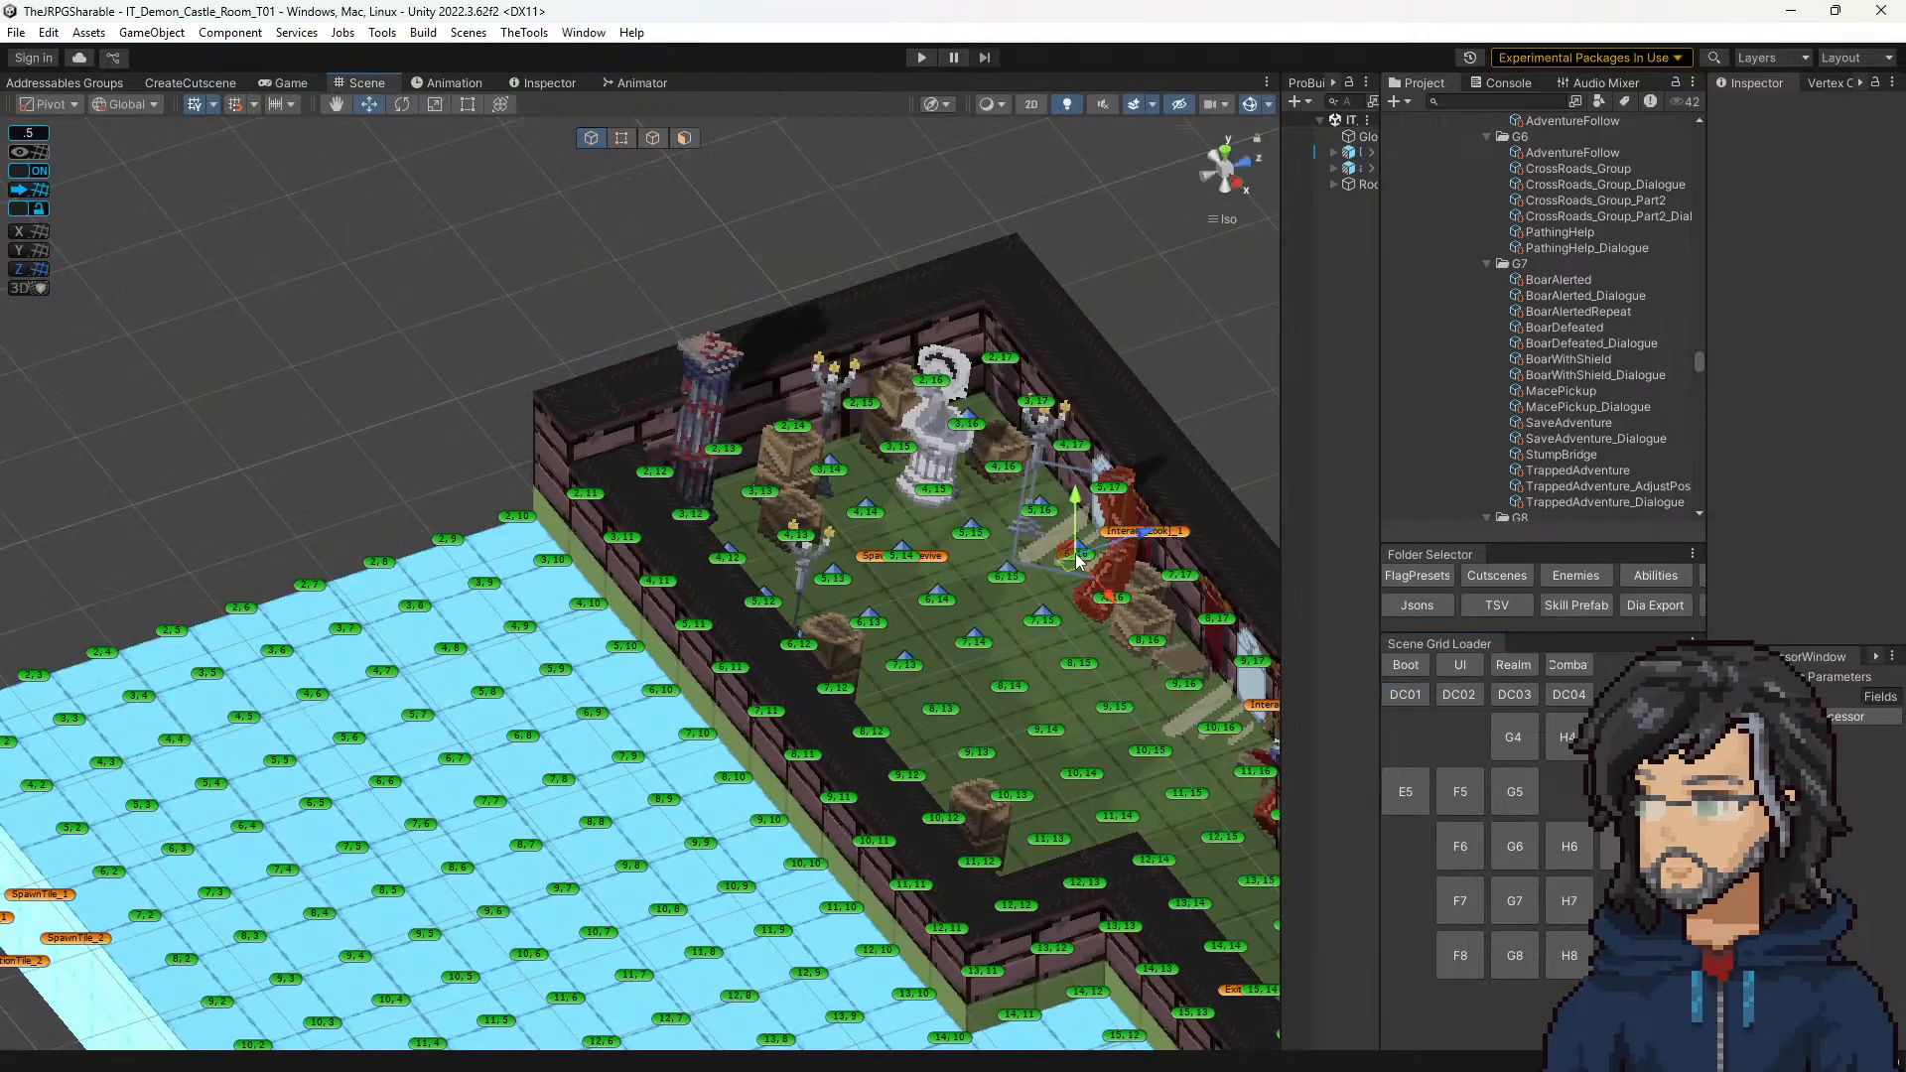
{"action": "left_click_drag", "start_coordinate": [1703, 423], "coordinate": [1570, 436]}
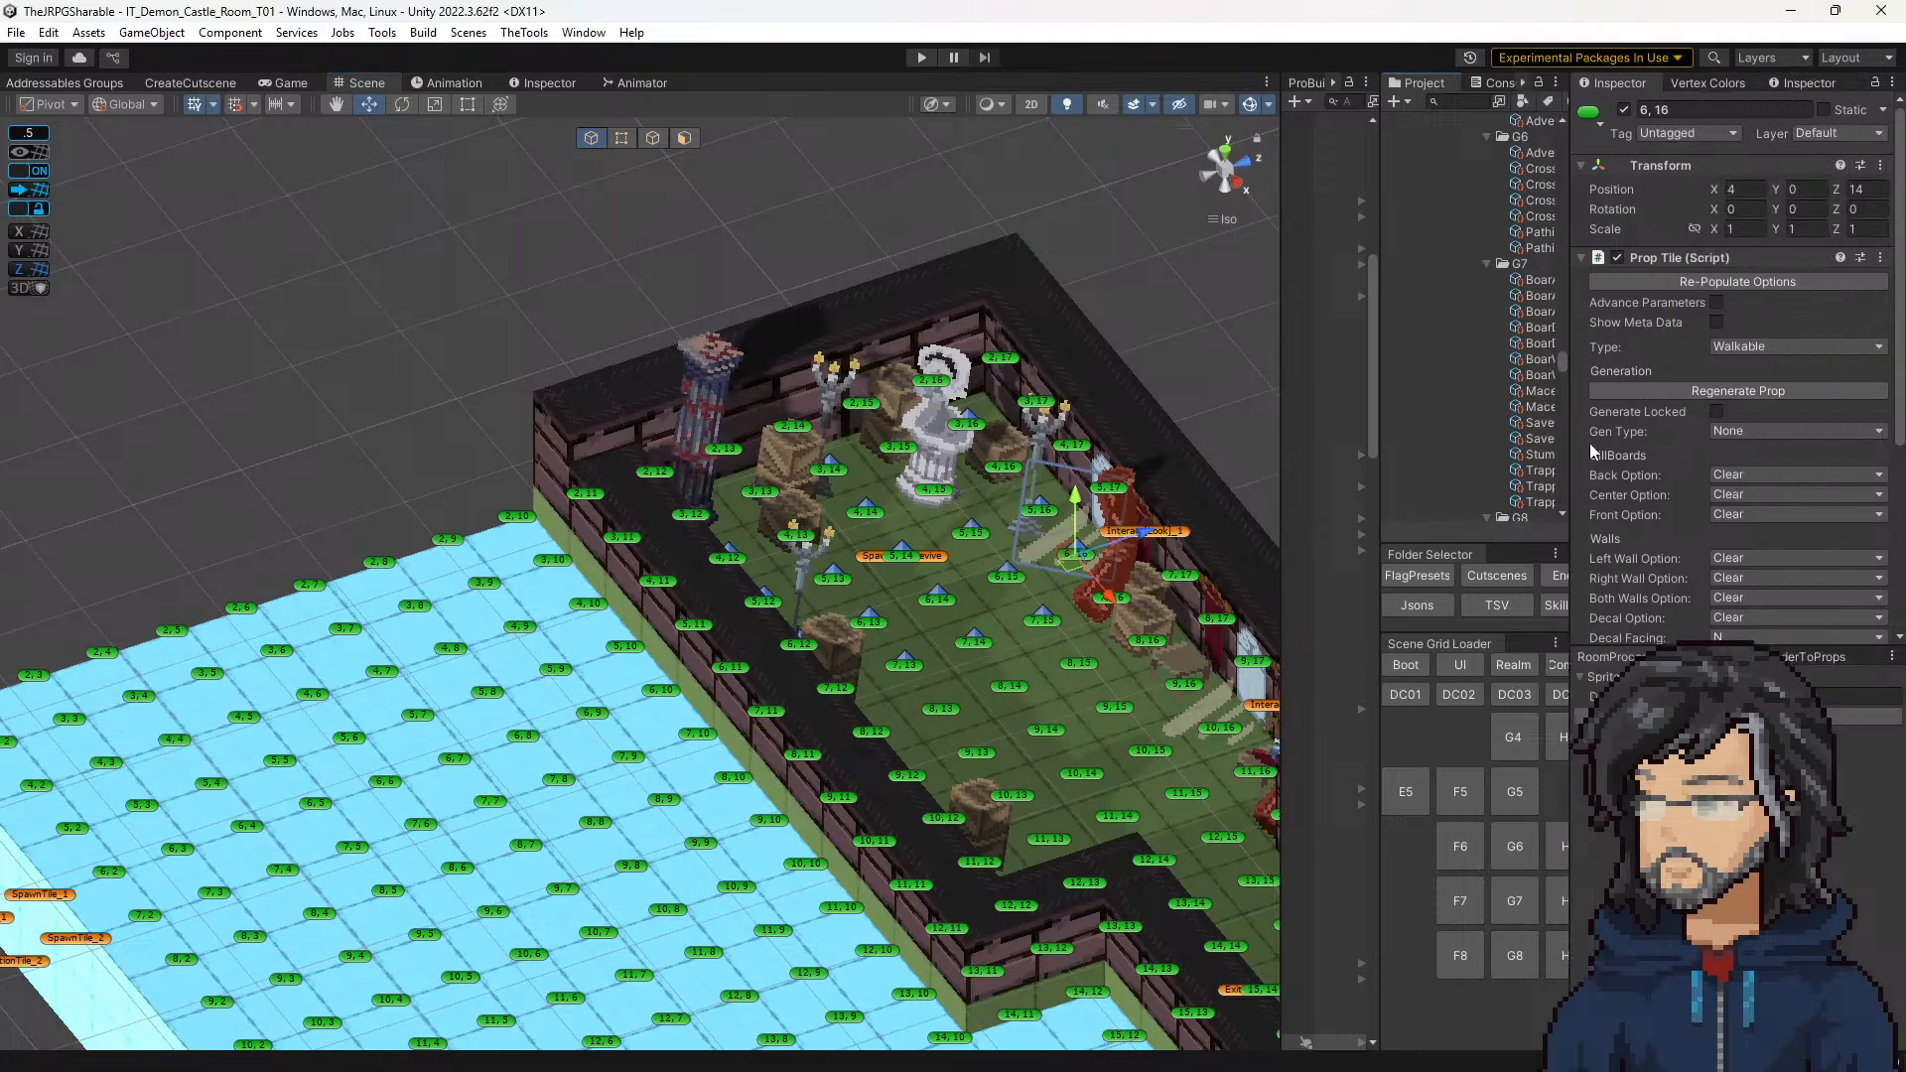
{"action": "scroll", "coordinate": [1752, 518], "scroll_direction": "down", "scroll_amount": 3}
{"action": "left_click", "coordinate": [1747, 481]}
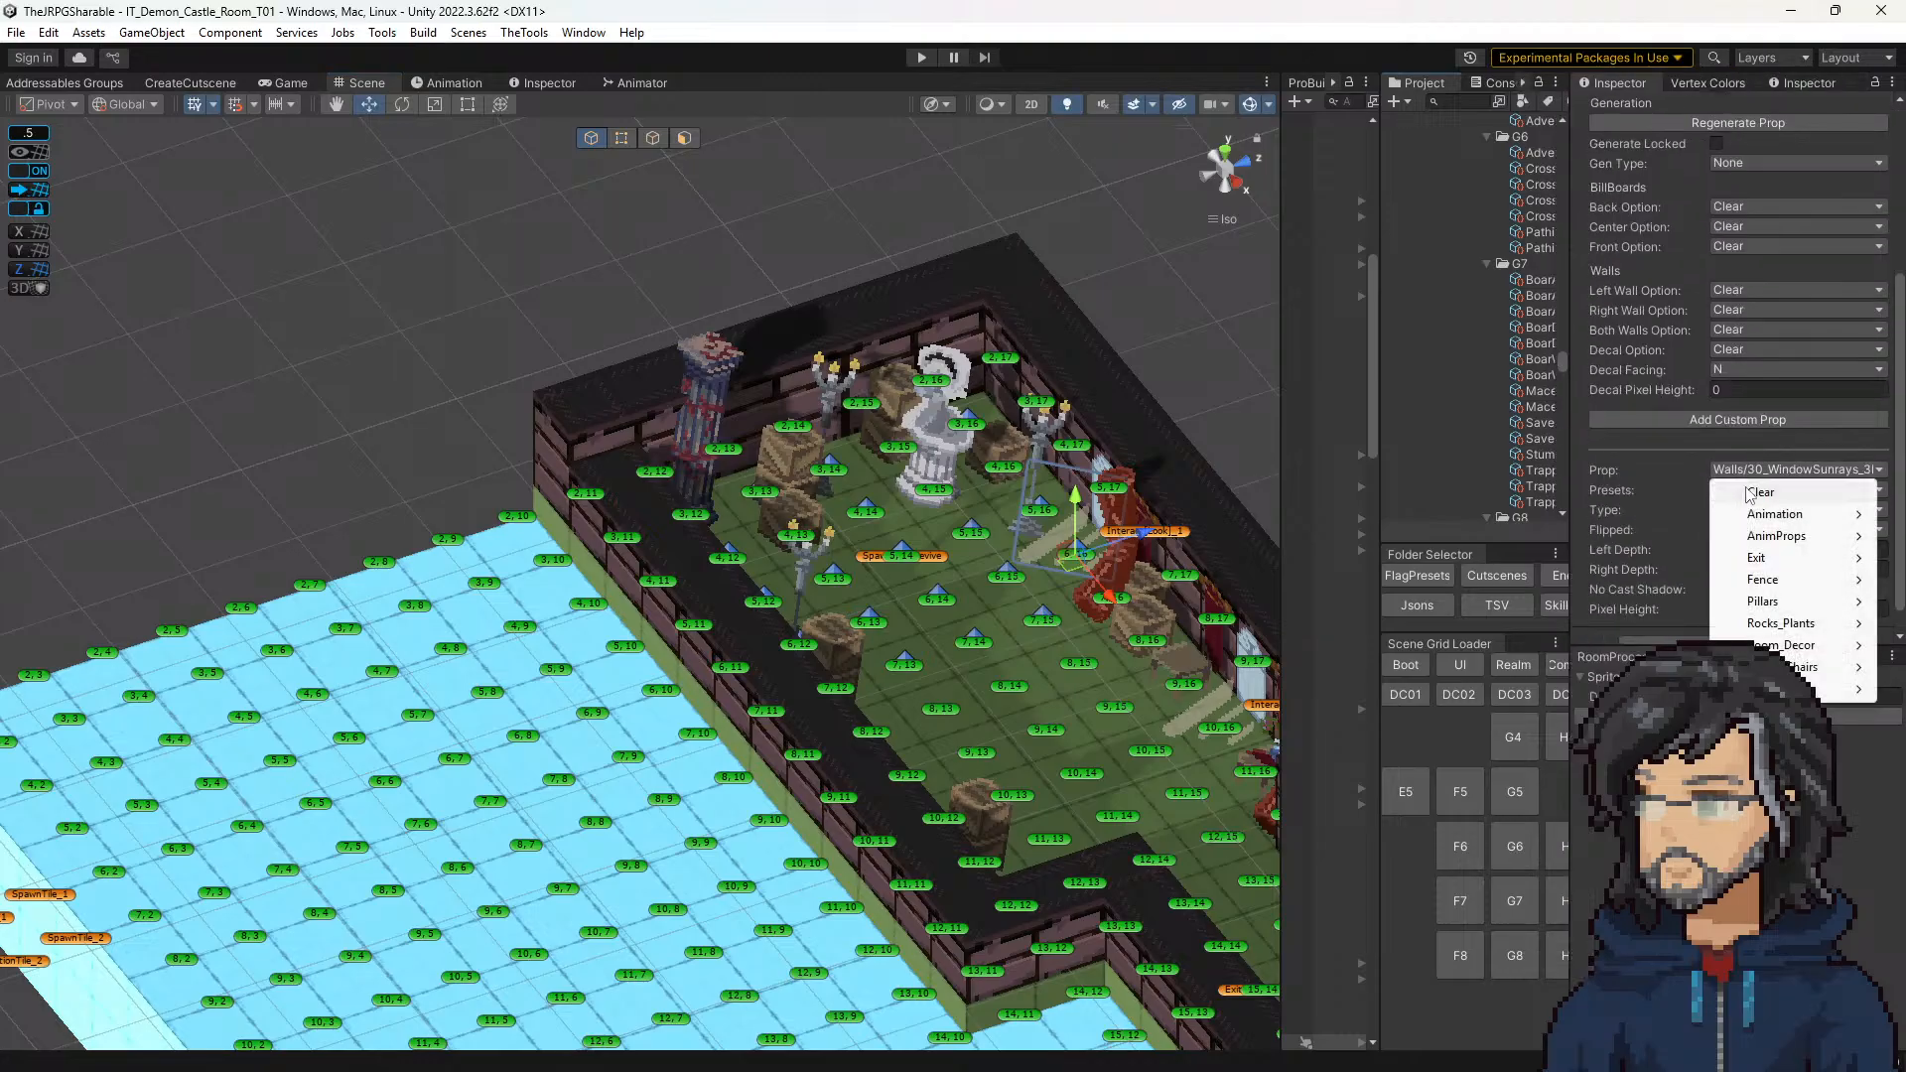
{"action": "left_click", "coordinate": [1752, 493]}
Step: Clear the window sunrays prop from tile 10, 16 beside the second window
{"action": "middle_click_drag", "start_coordinate": [1075, 615], "coordinate": [824, 504]}
{"action": "left_click", "coordinate": [973, 623]}
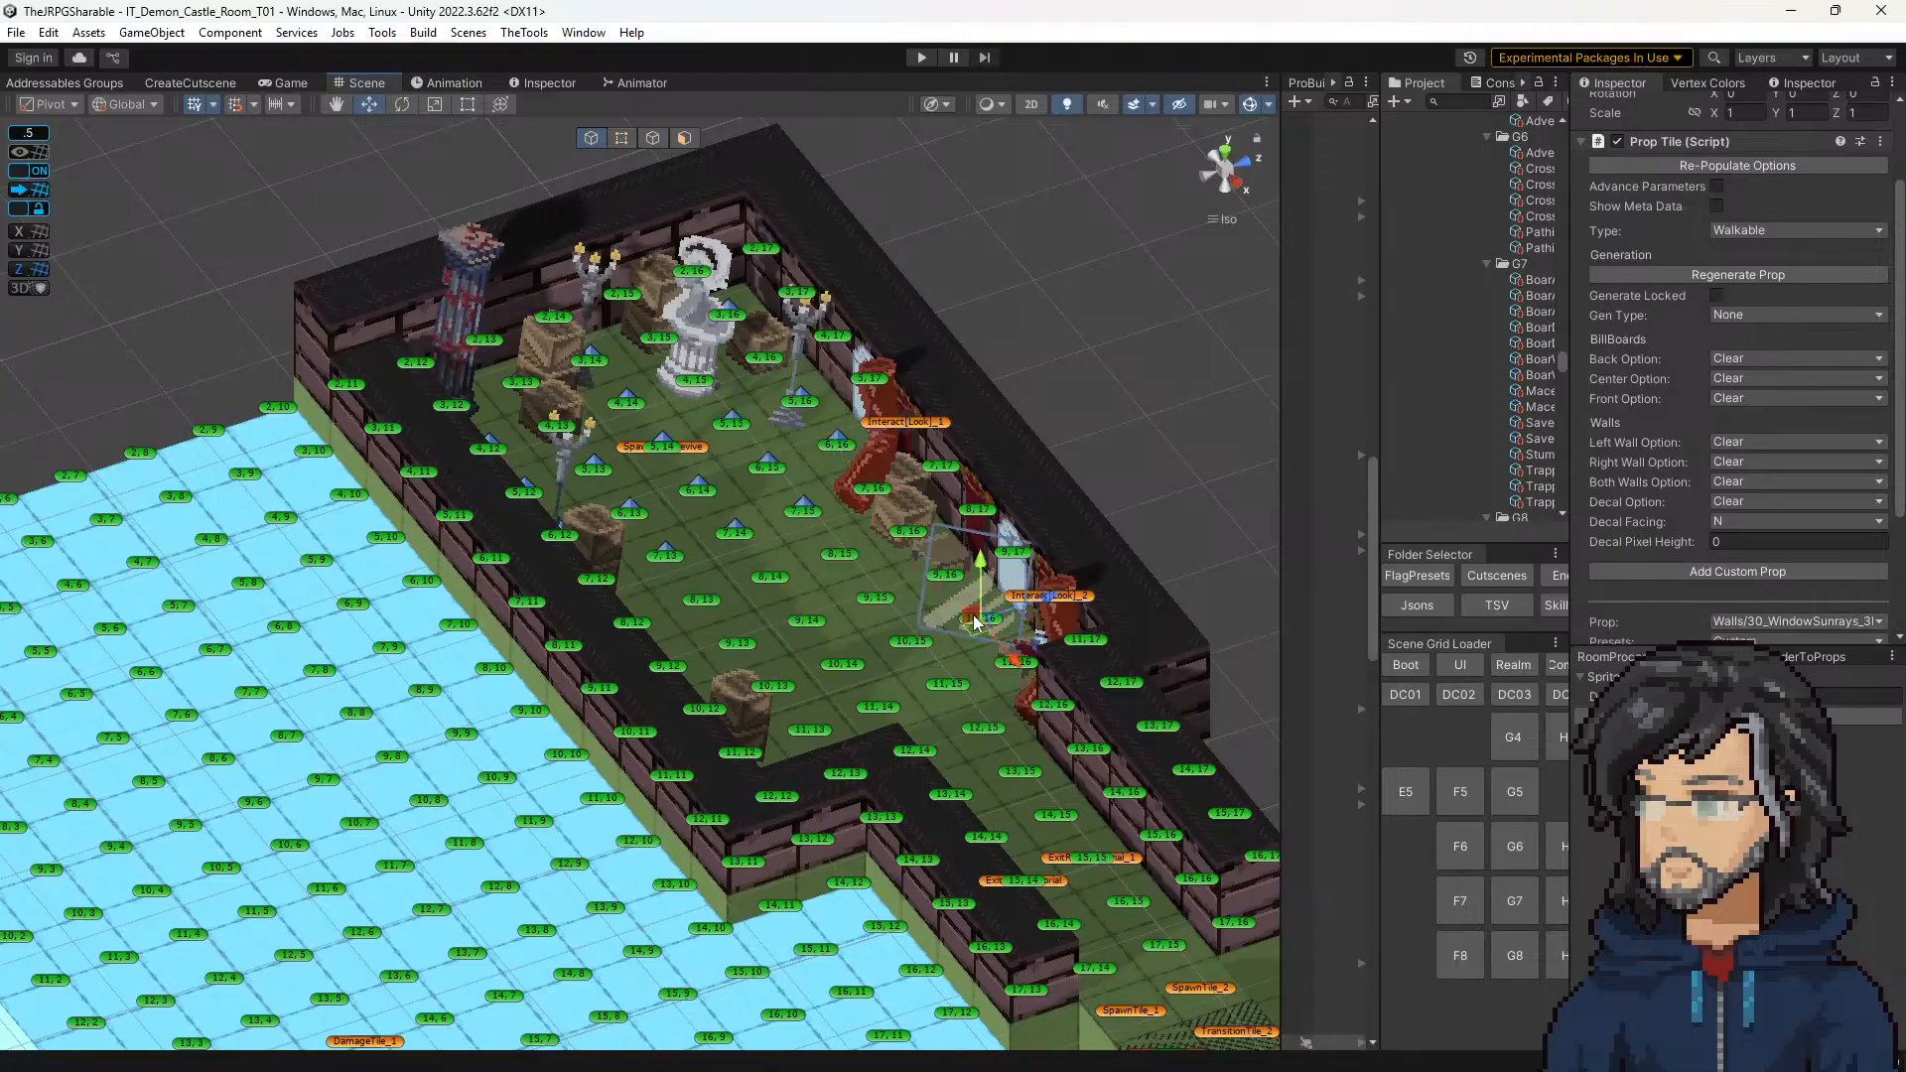
{"action": "scroll", "coordinate": [1773, 465], "scroll_direction": "down", "scroll_amount": 3}
{"action": "left_click", "coordinate": [1753, 444]}
{"action": "left_click", "coordinate": [1759, 466]}
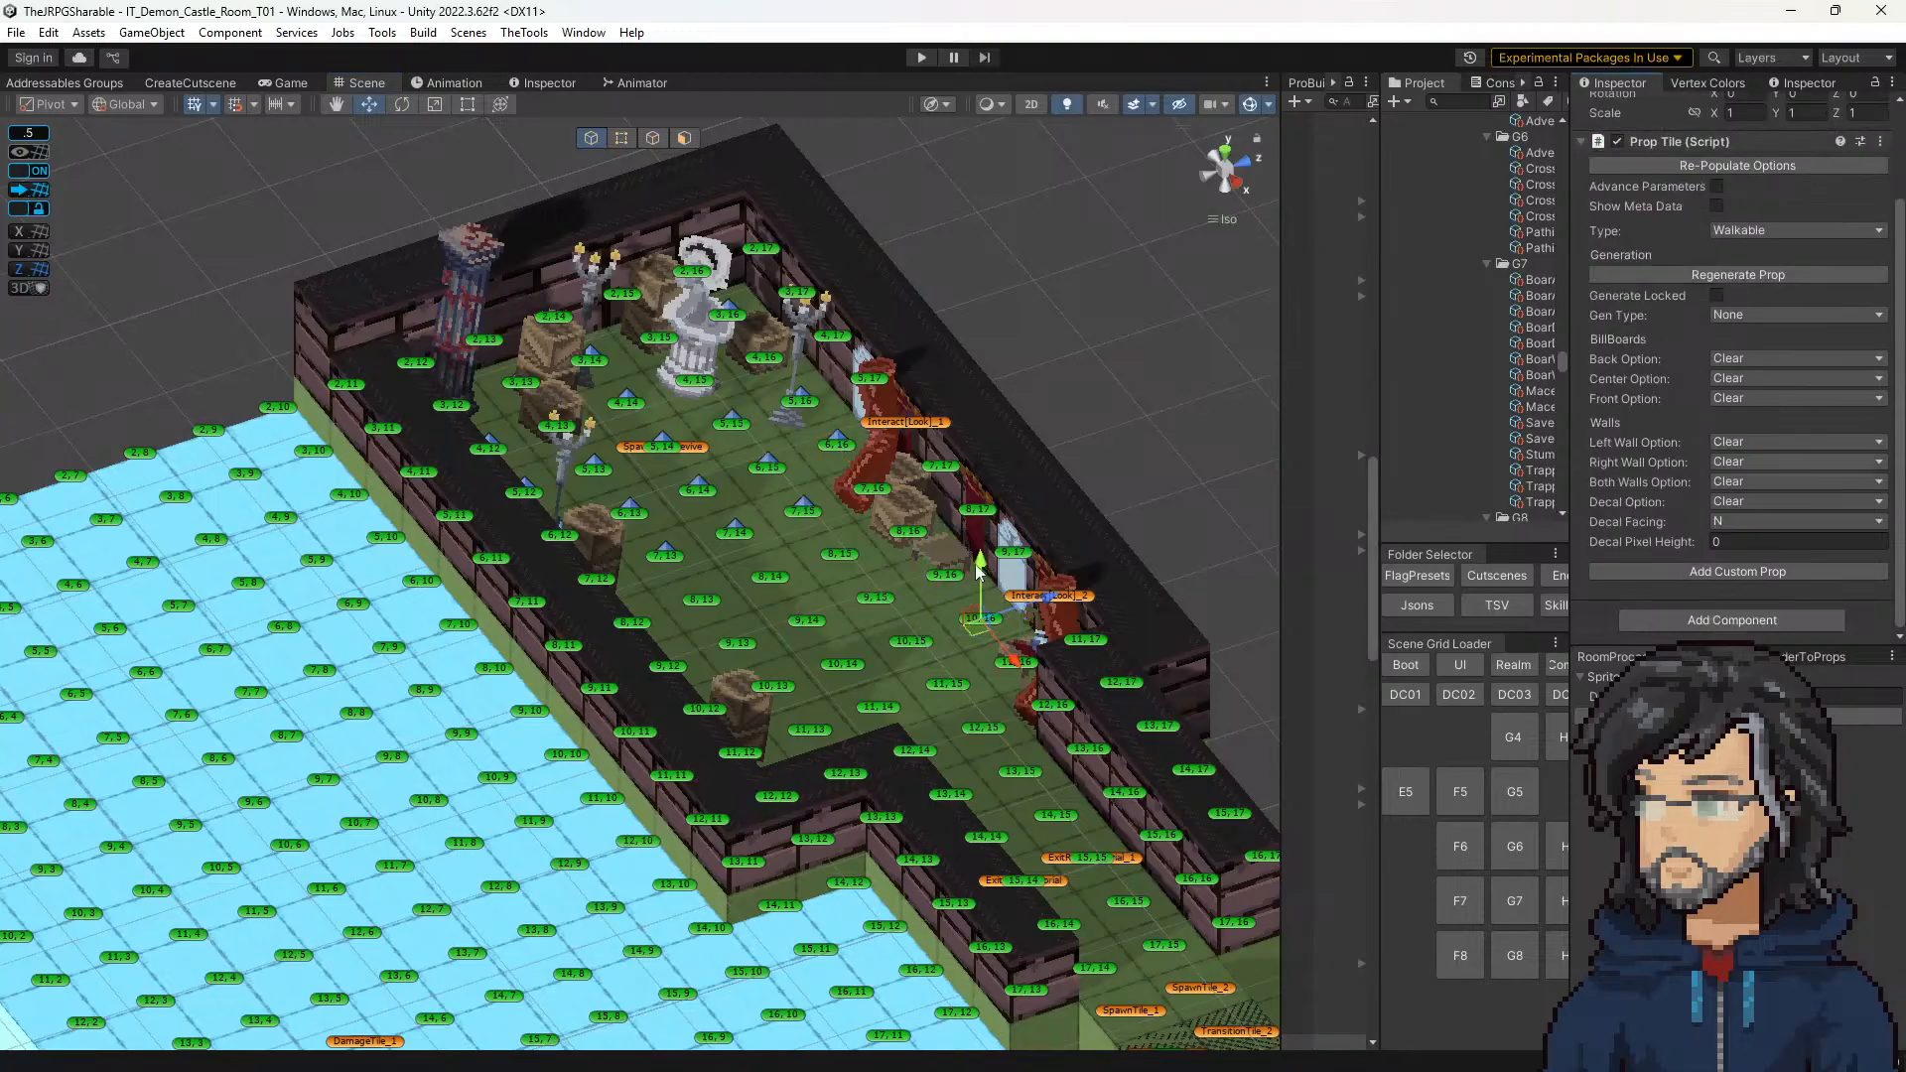
{"action": "middle_click_drag", "start_coordinate": [945, 572], "coordinate": [931, 516]}
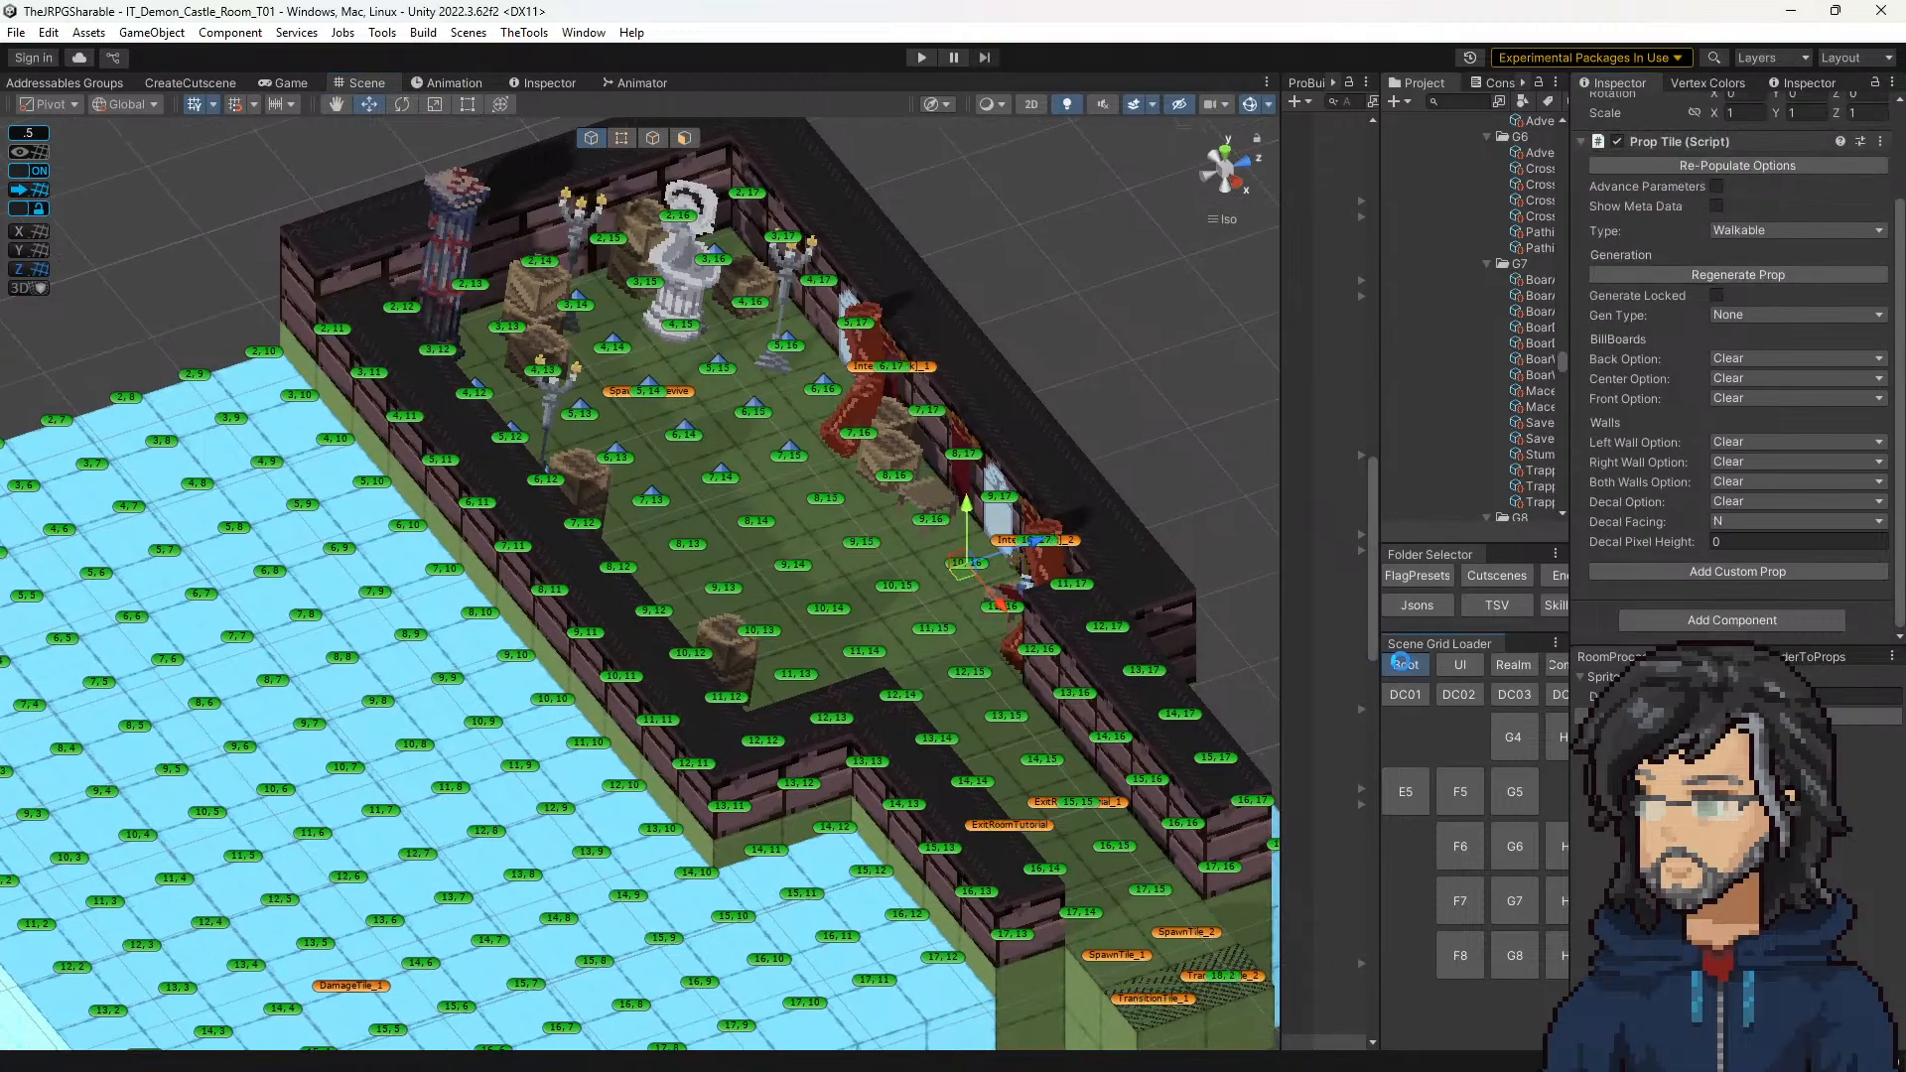
Step: Run the game from the Boot scene and bring the notes board back beside the game view
{"action": "left_click", "coordinate": [1402, 663]}
{"action": "left_click", "coordinate": [919, 57]}
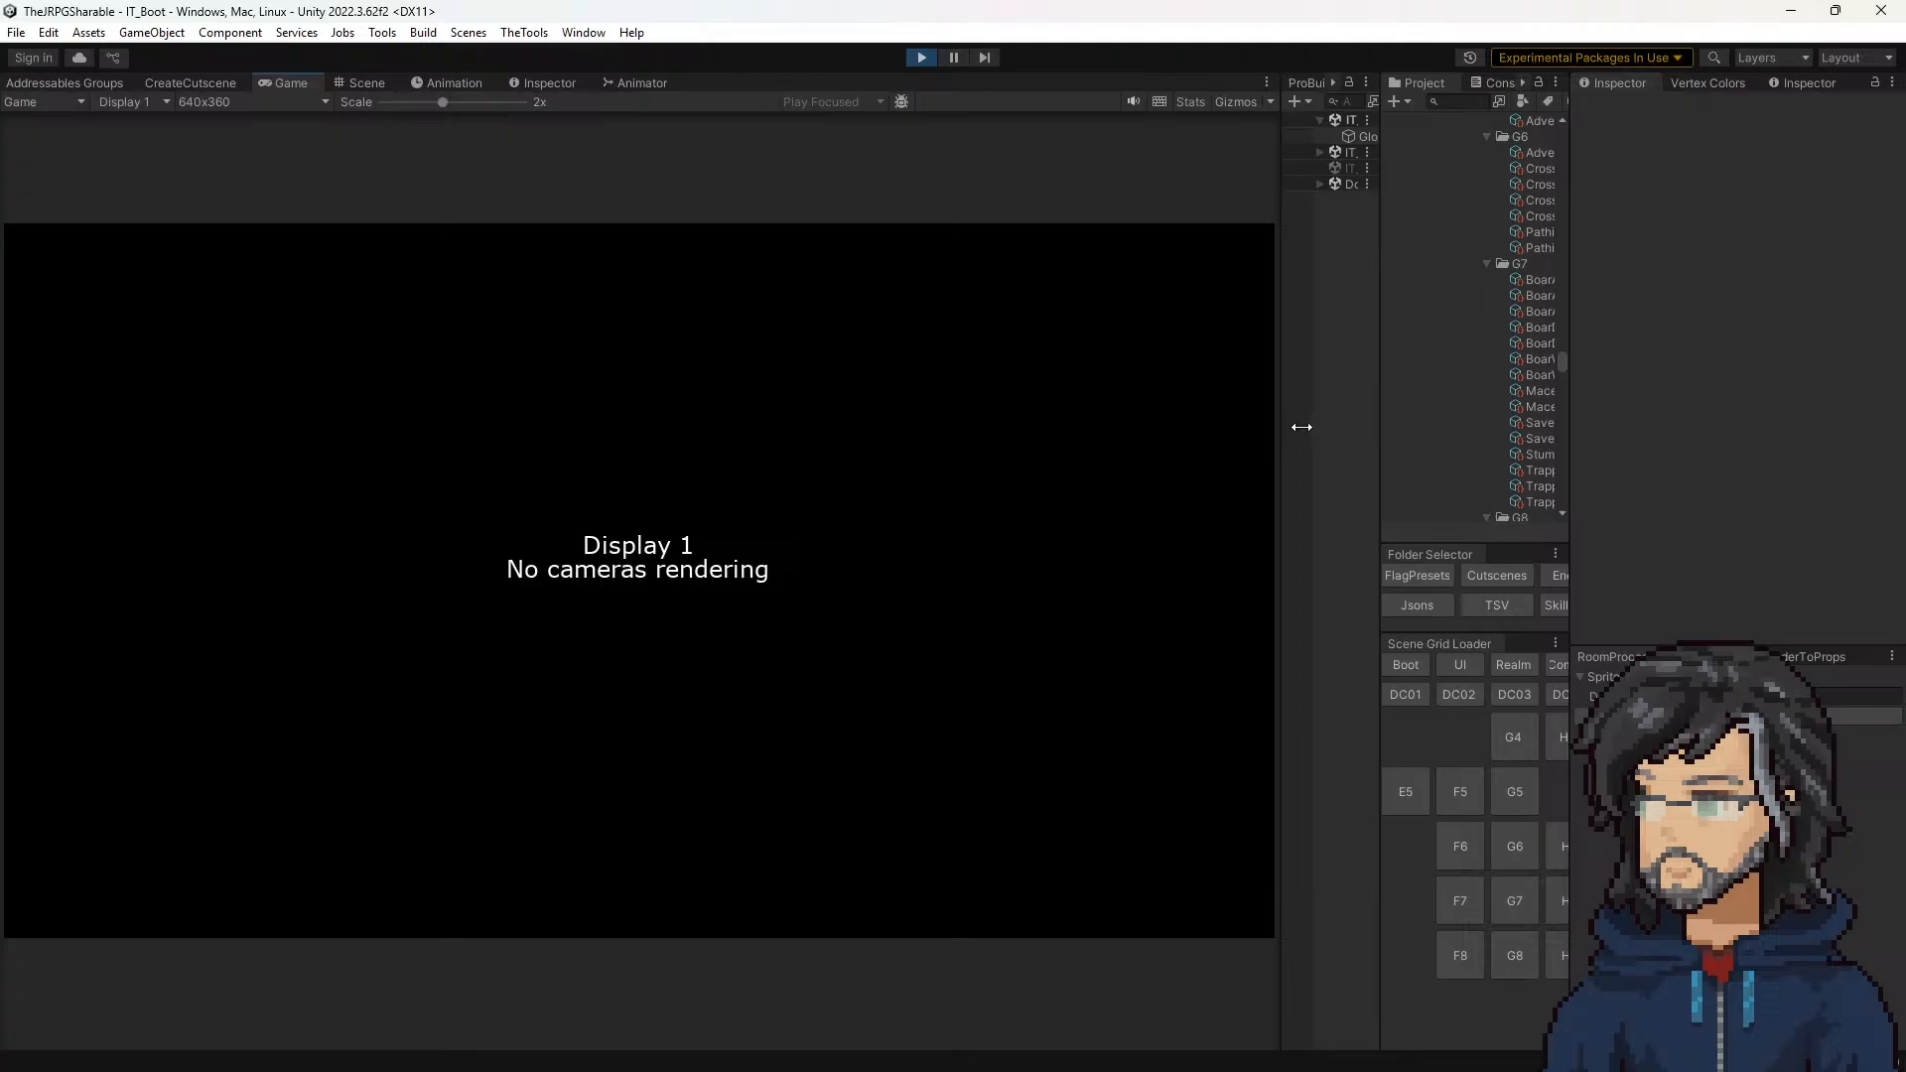
{"action": "left_click_drag", "start_coordinate": [1282, 427], "coordinate": [1301, 427]}
{"action": "left_click_drag", "start_coordinate": [2, 311], "coordinate": [1586, 16]}
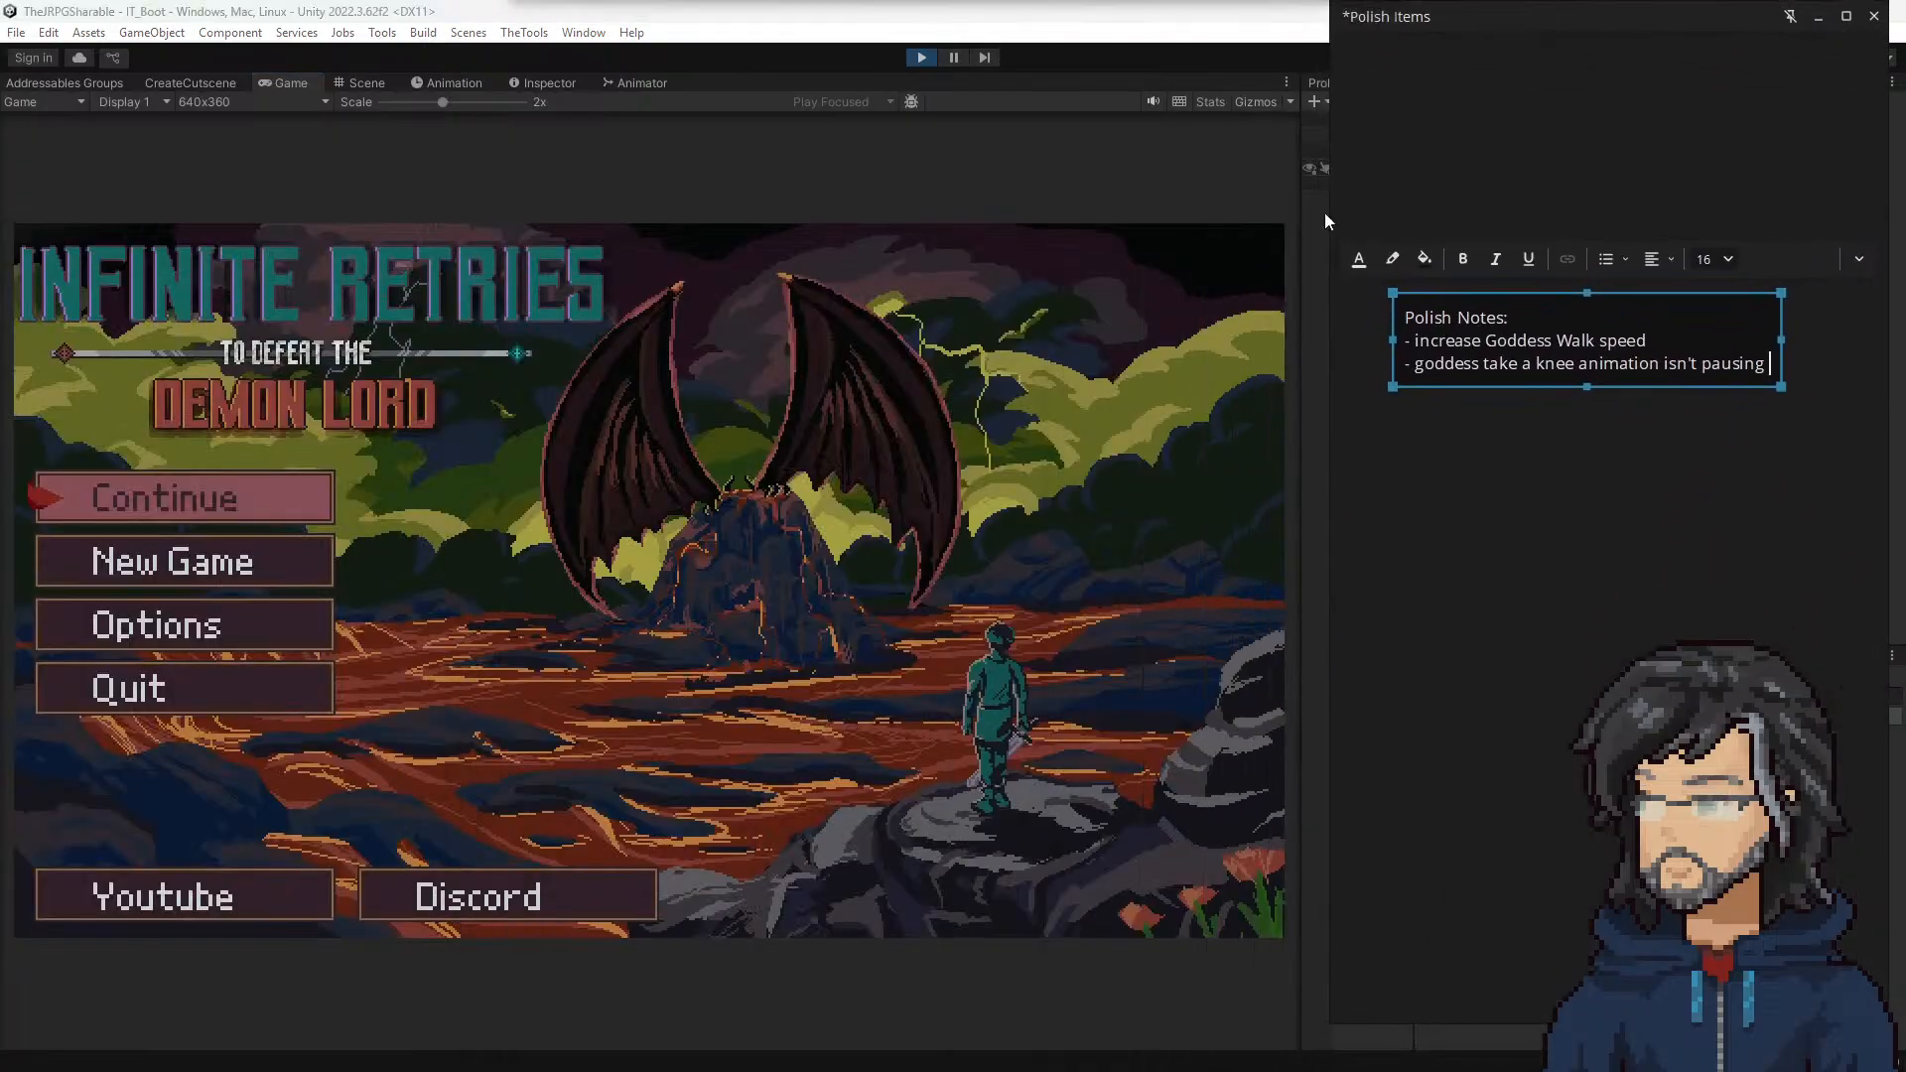
Step: Continue the game from the AutoSave slot in the demon castle room
{"action": "left_click", "coordinate": [487, 427]}
{"action": "key", "text": "Down"}
{"action": "key", "text": "Up"}
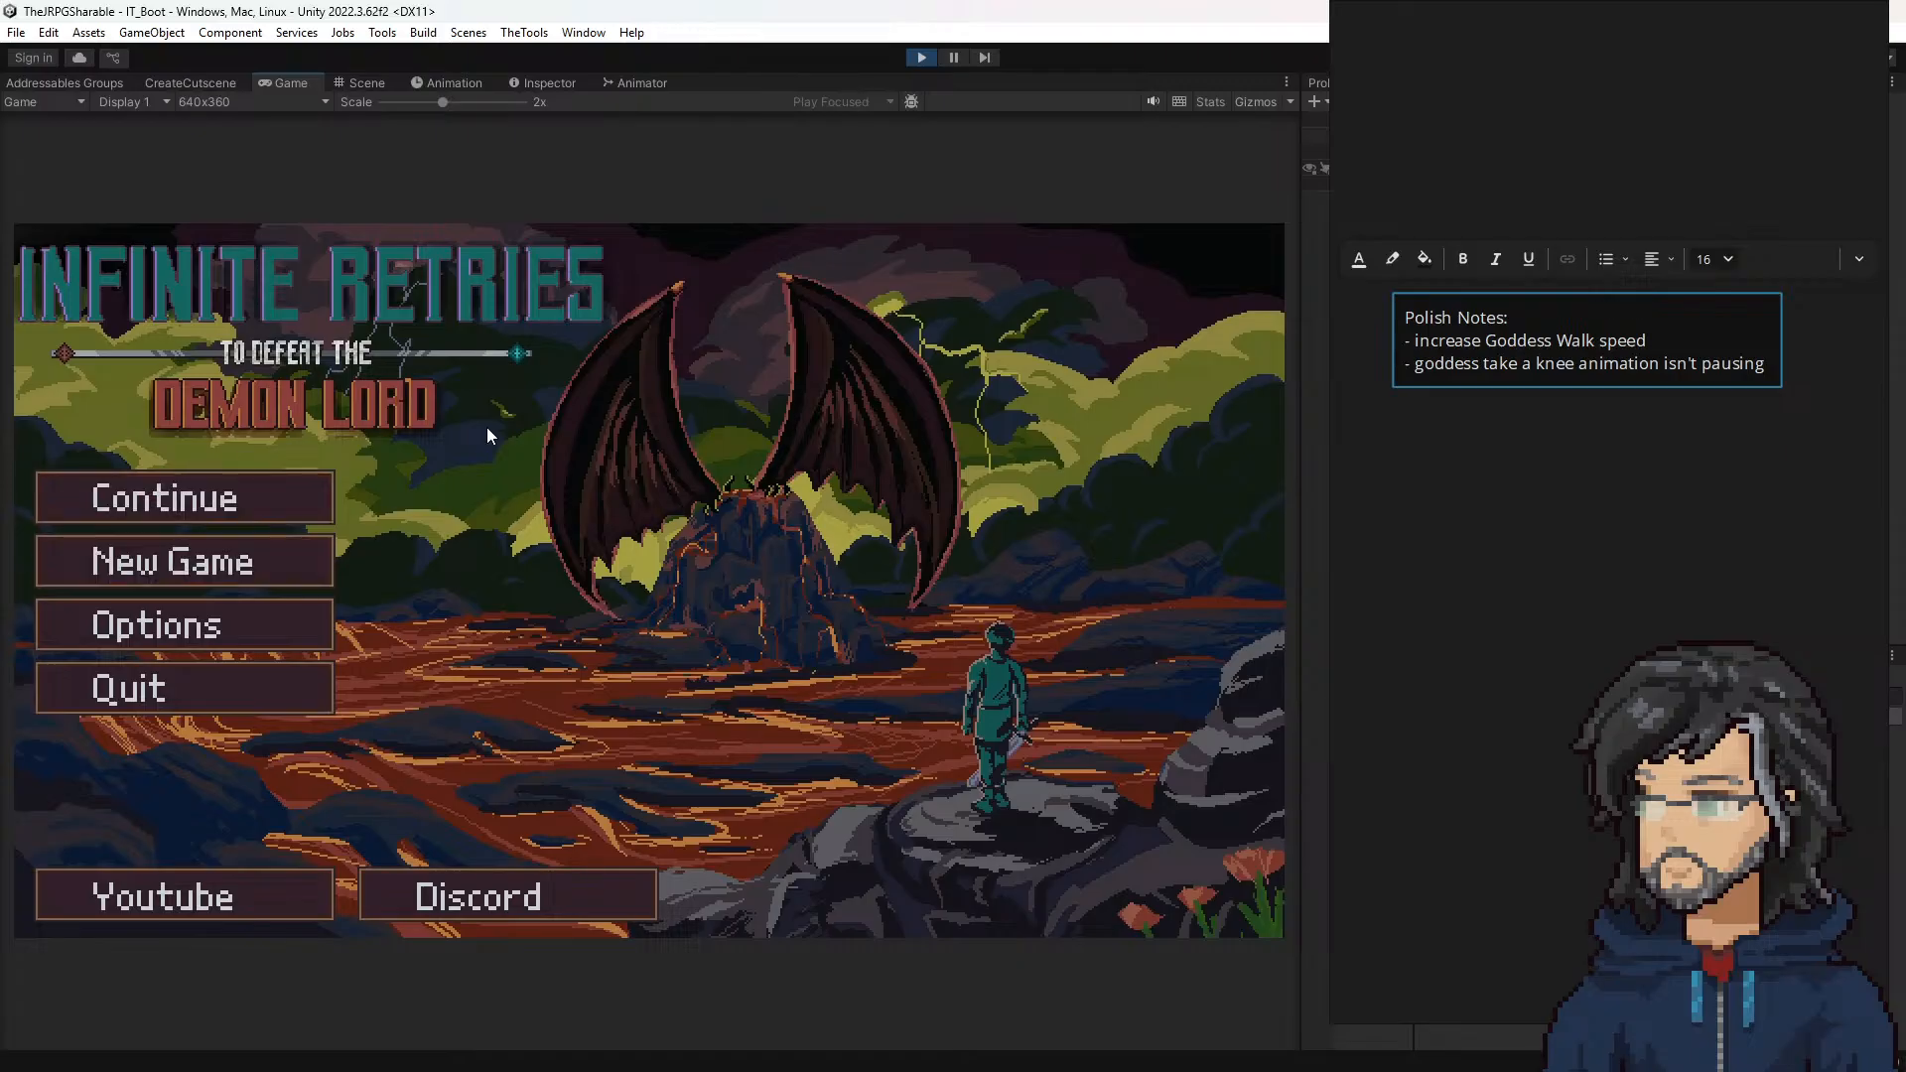
{"action": "key", "text": "Return"}
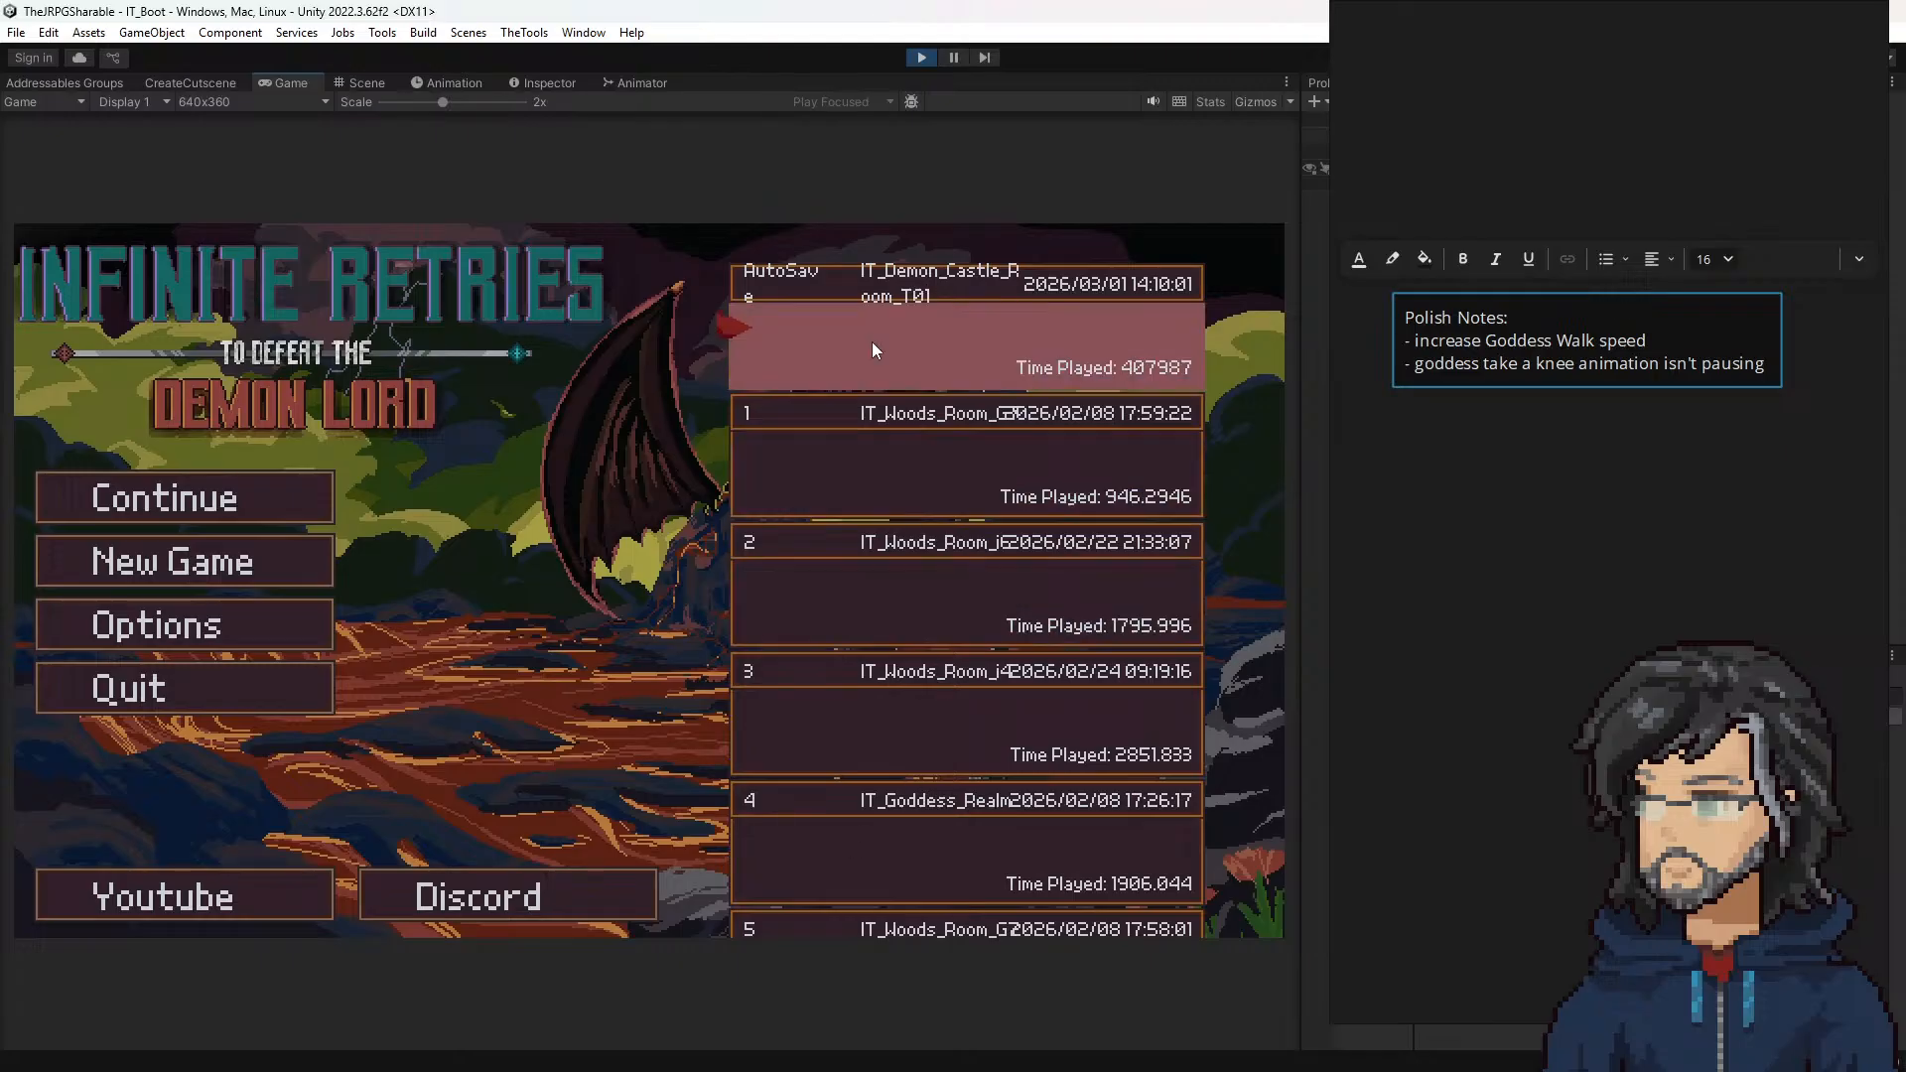
{"action": "key", "text": "Return"}
{"action": "key", "text": "Return"}
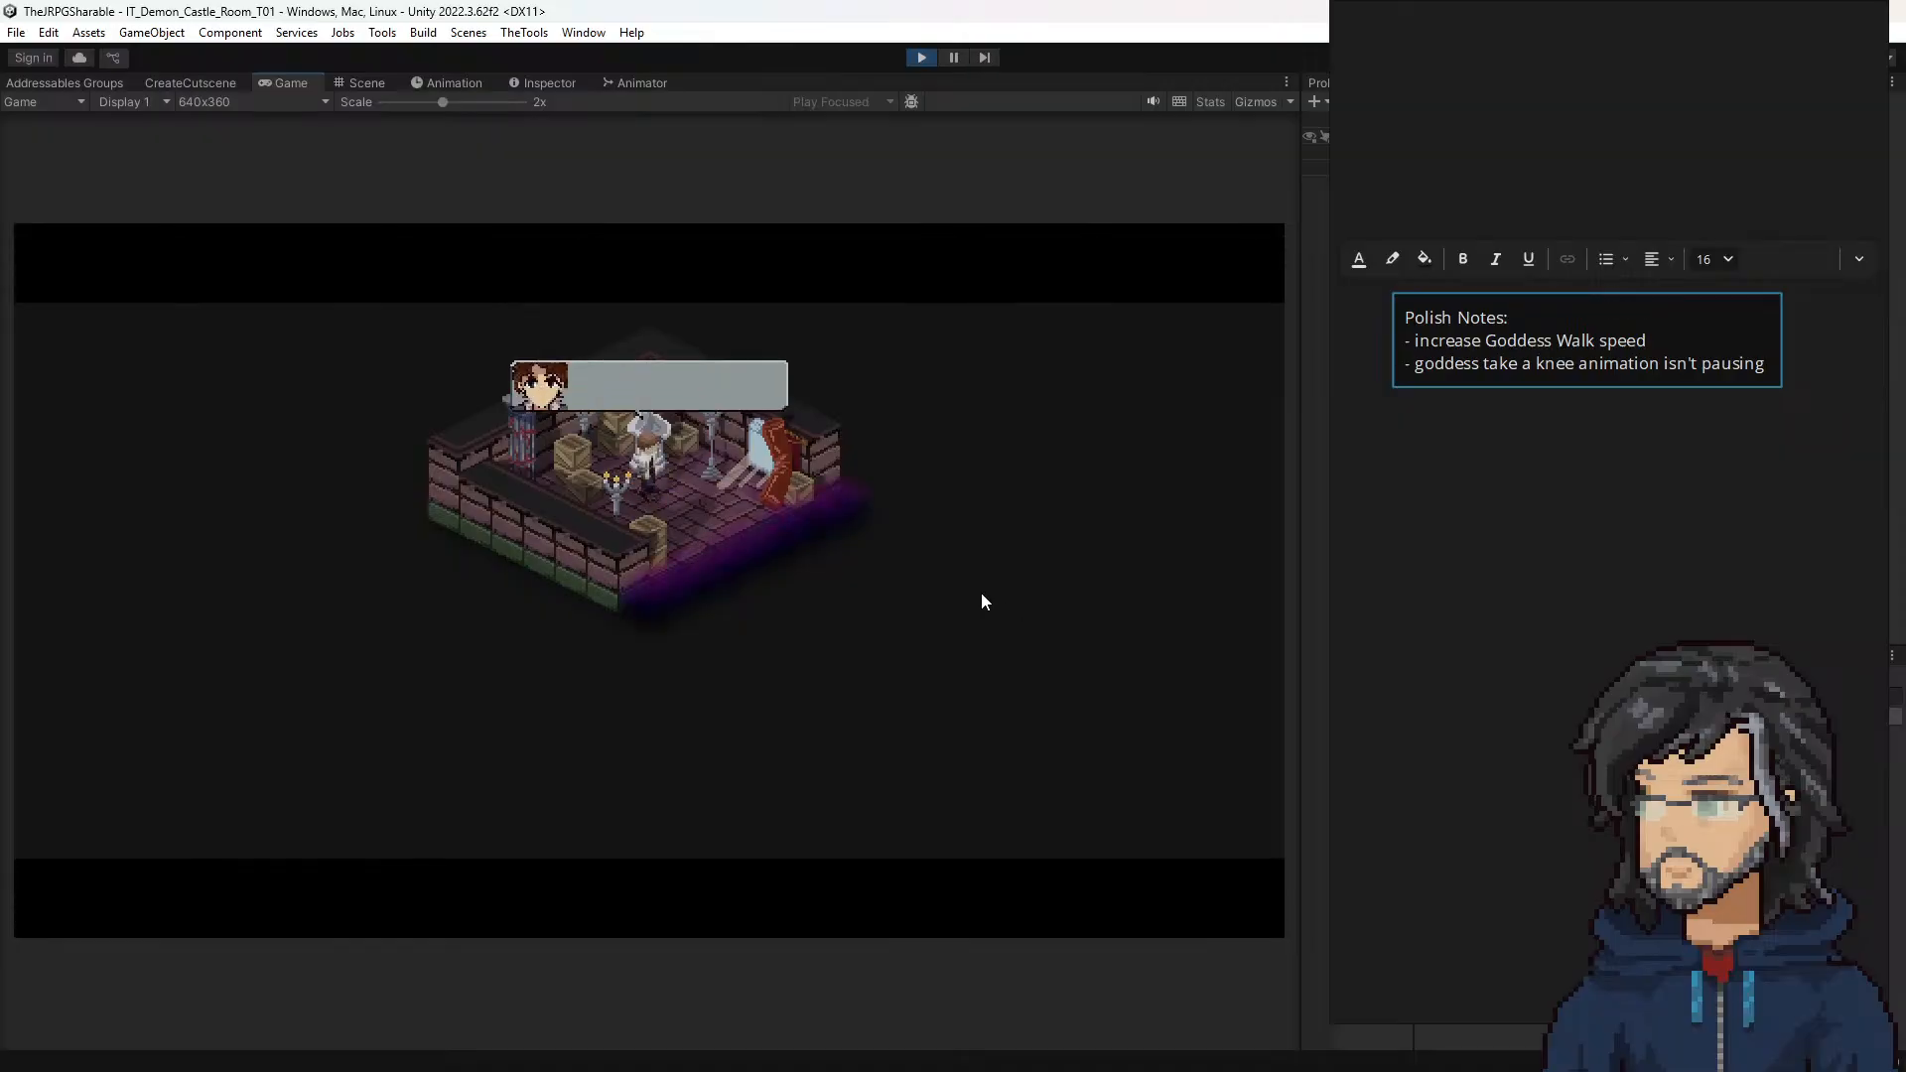
Step: Stop the playtest, move the notes board off the editor, and reopen castle room DC01
{"action": "left_click", "coordinate": [921, 56]}
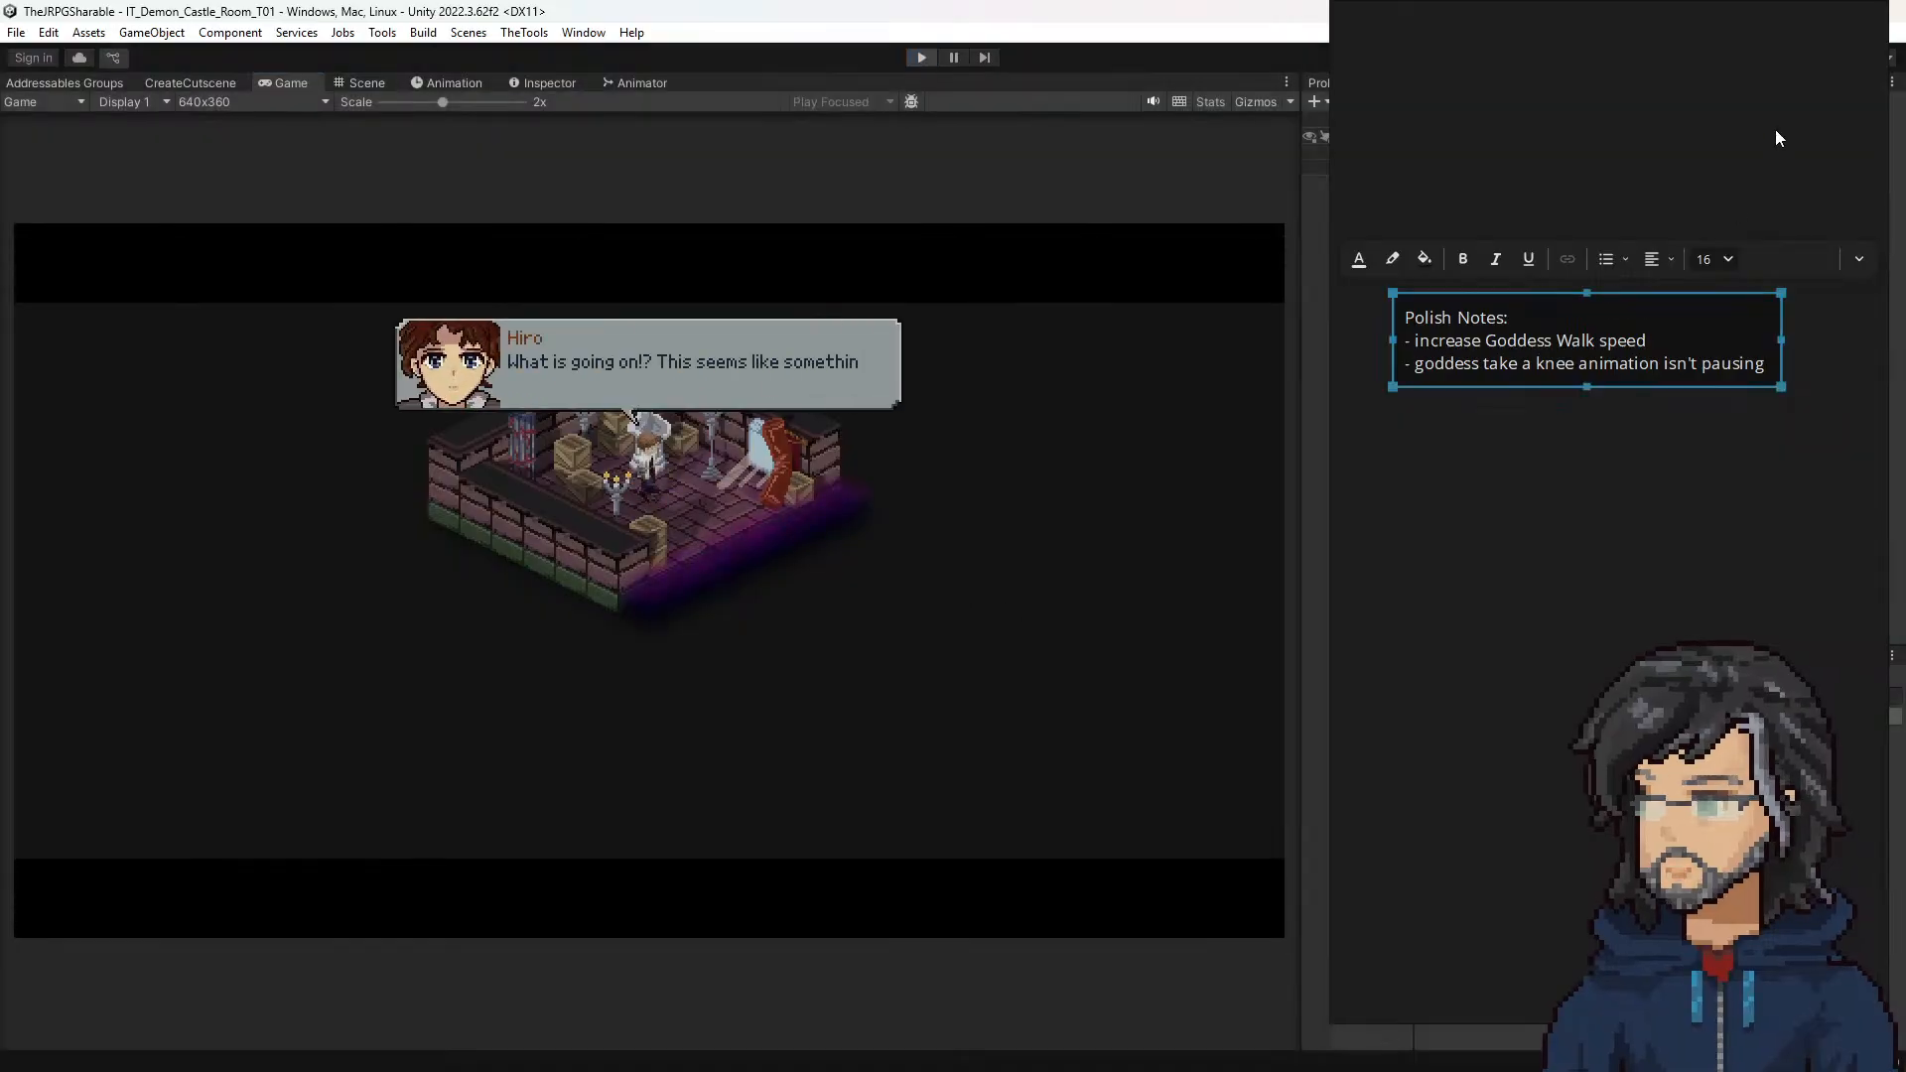
{"action": "left_click_drag", "start_coordinate": [1578, 12], "coordinate": [0, 395]}
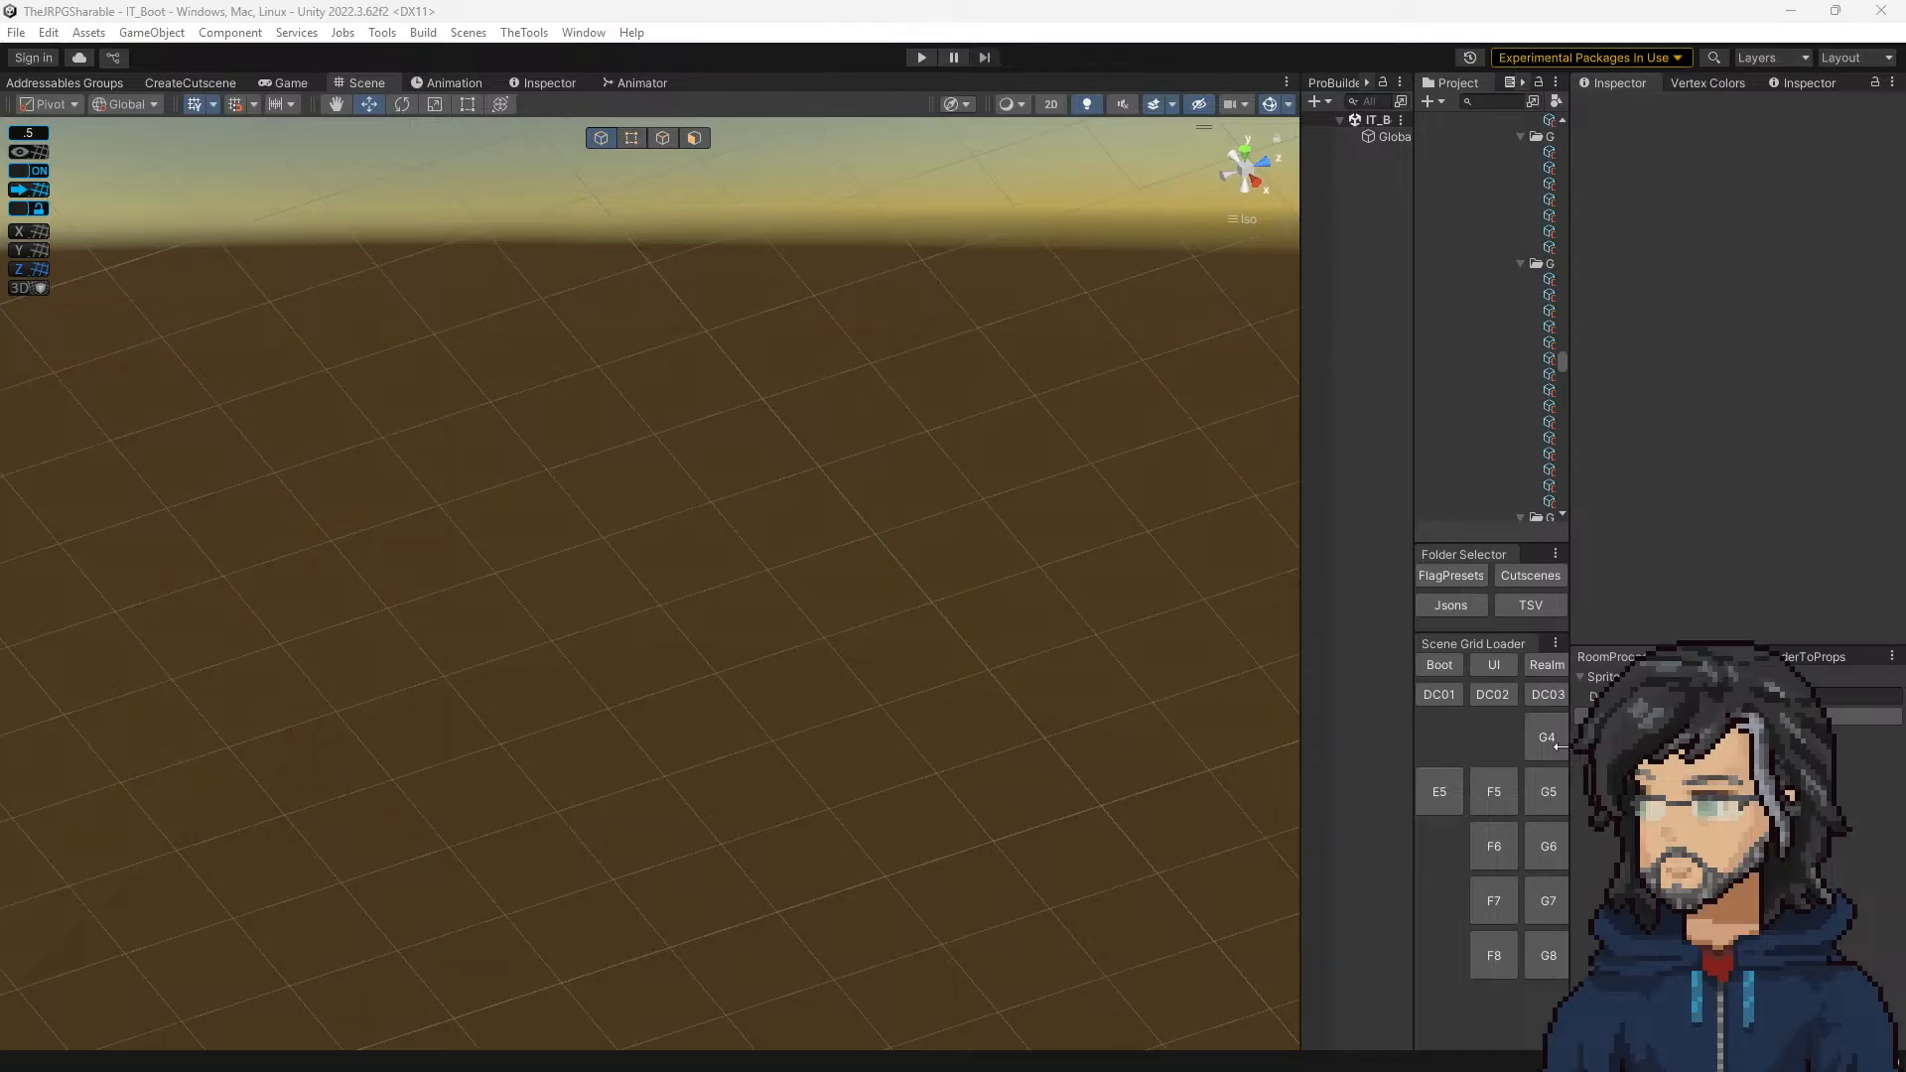
{"action": "left_click", "coordinate": [1438, 790]}
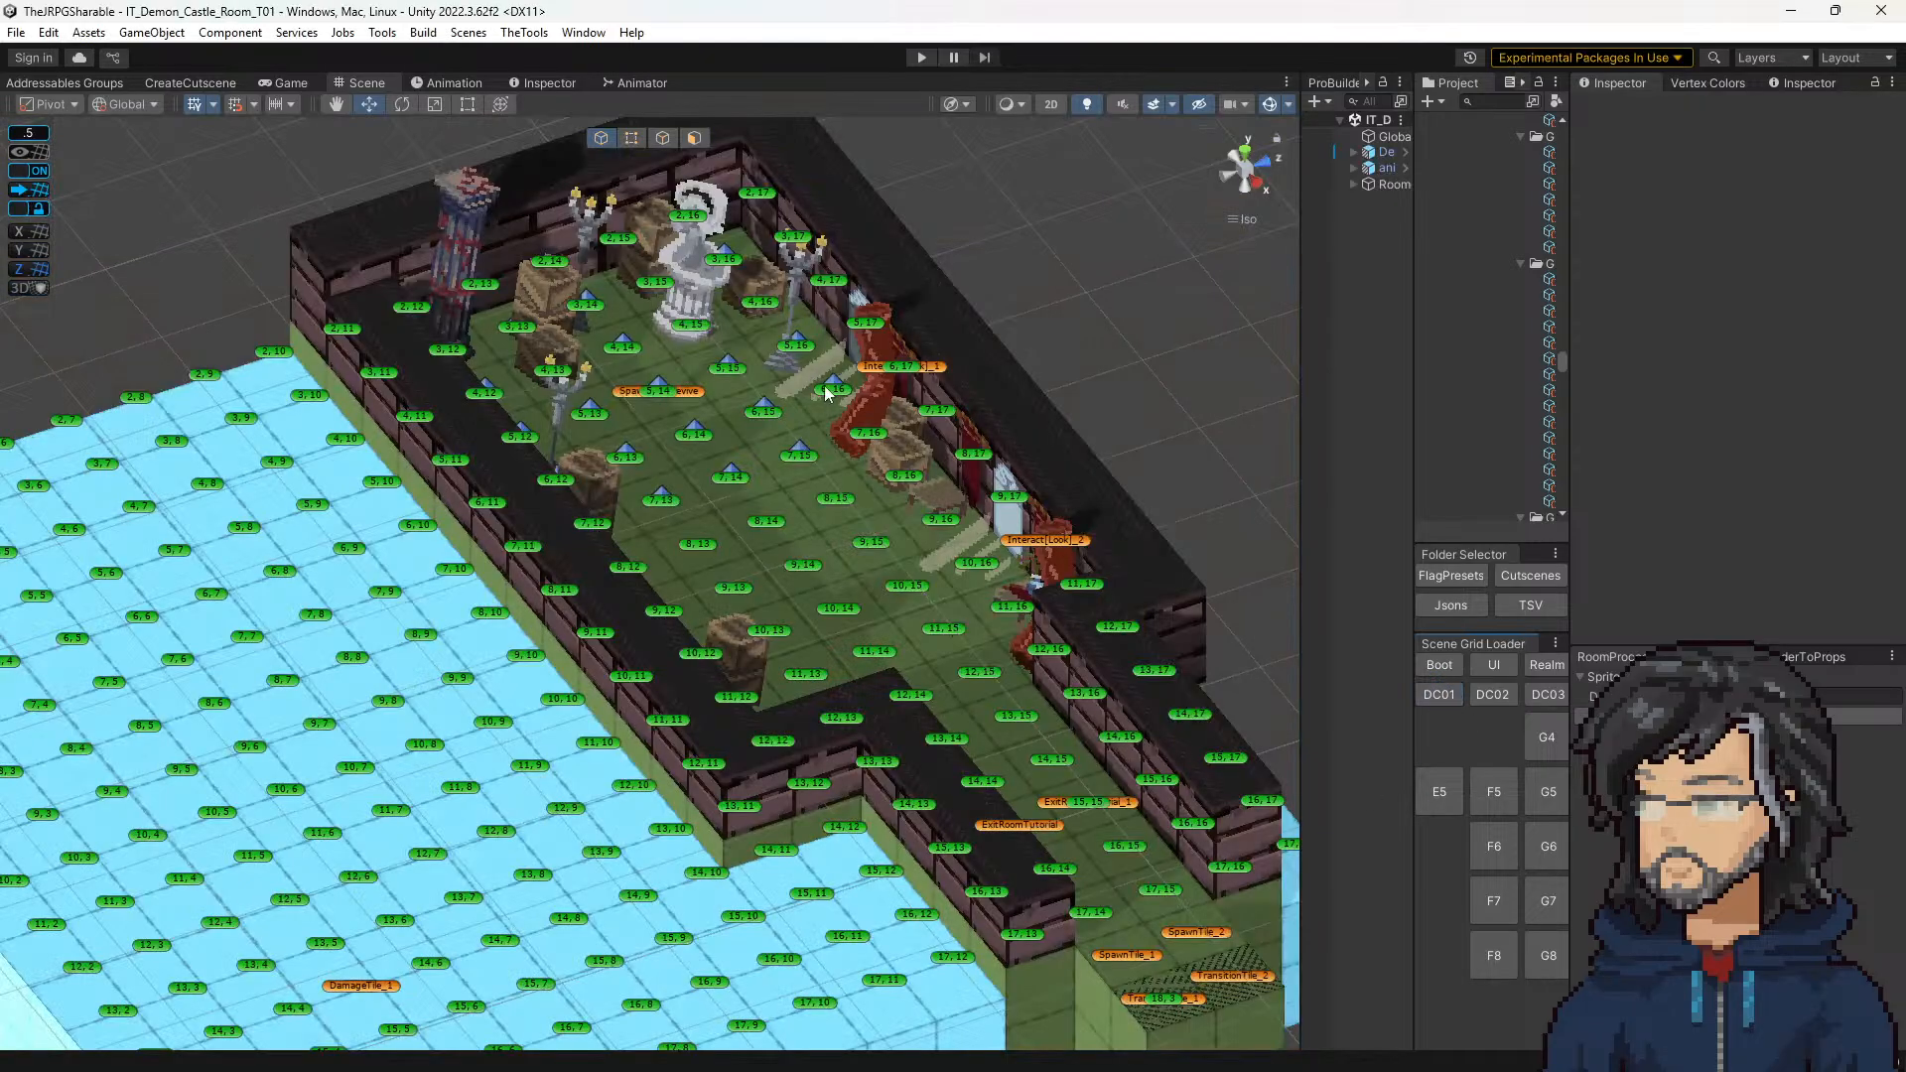
Step: Clear the window sunrays prop from tile 6, 16 in the reopened castle room
{"action": "left_click", "coordinate": [825, 390]}
{"action": "scroll", "coordinate": [1773, 514], "scroll_direction": "down", "scroll_amount": 3}
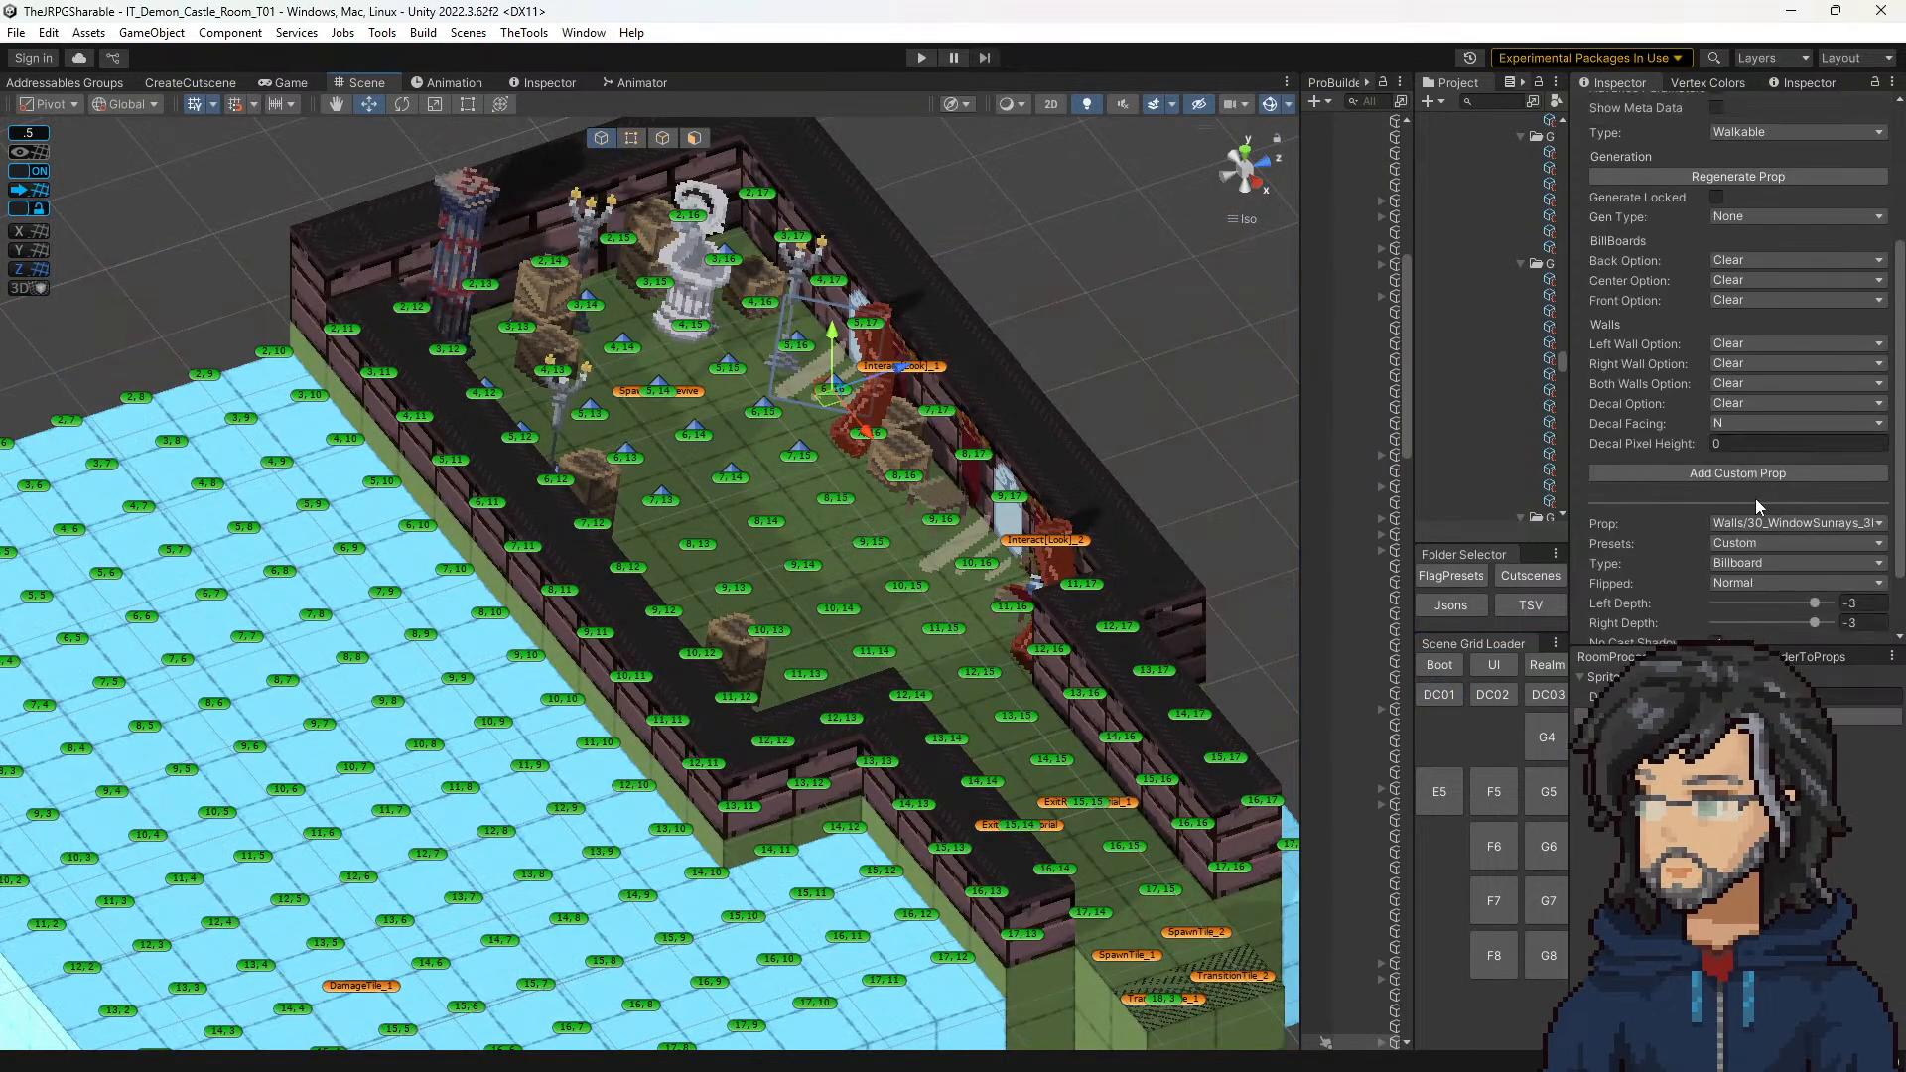
{"action": "left_click", "coordinate": [1757, 523]}
{"action": "left_click", "coordinate": [1749, 544]}
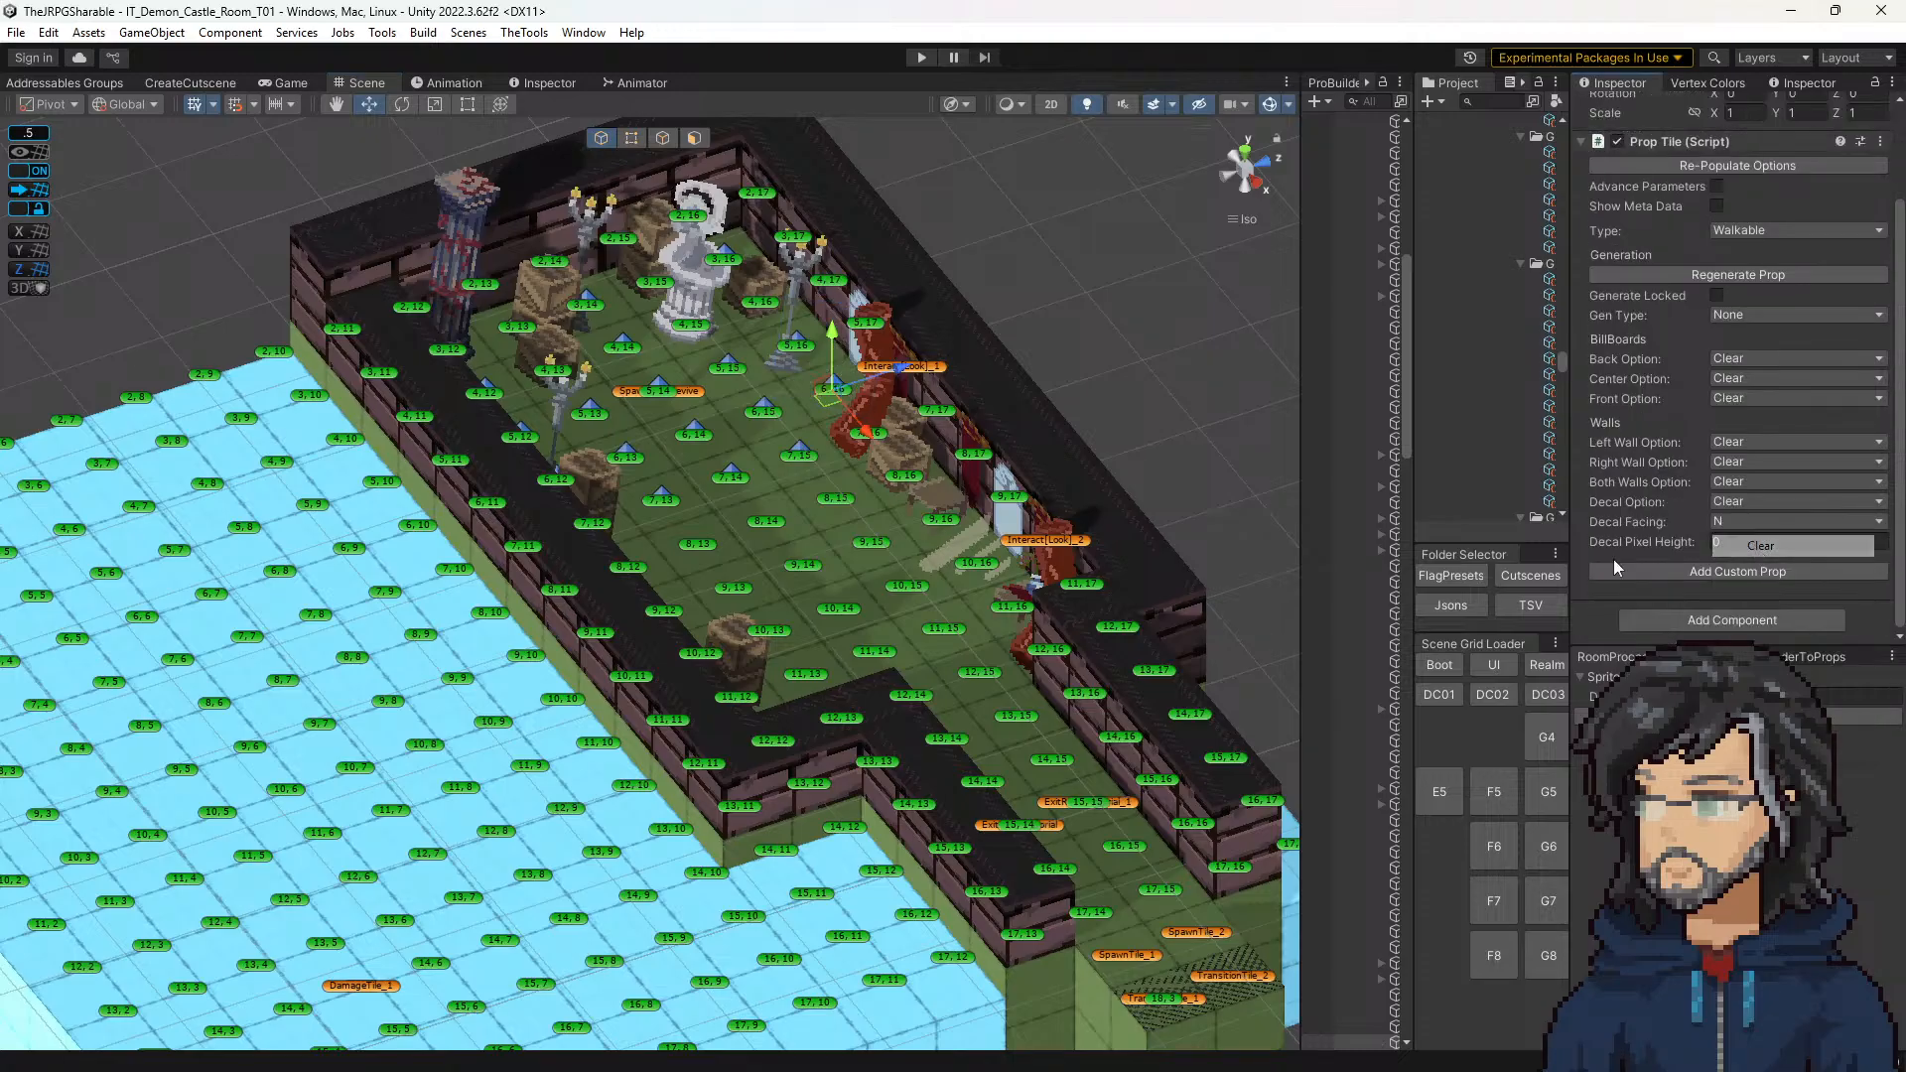
Step: Clear the window sunrays prop from tile 10, 16 by the second window
{"action": "left_click", "coordinate": [981, 570]}
{"action": "scroll", "coordinate": [1746, 538], "scroll_direction": "down", "scroll_amount": 3}
{"action": "left_click", "coordinate": [1734, 445]}
{"action": "left_click", "coordinate": [1747, 465]}
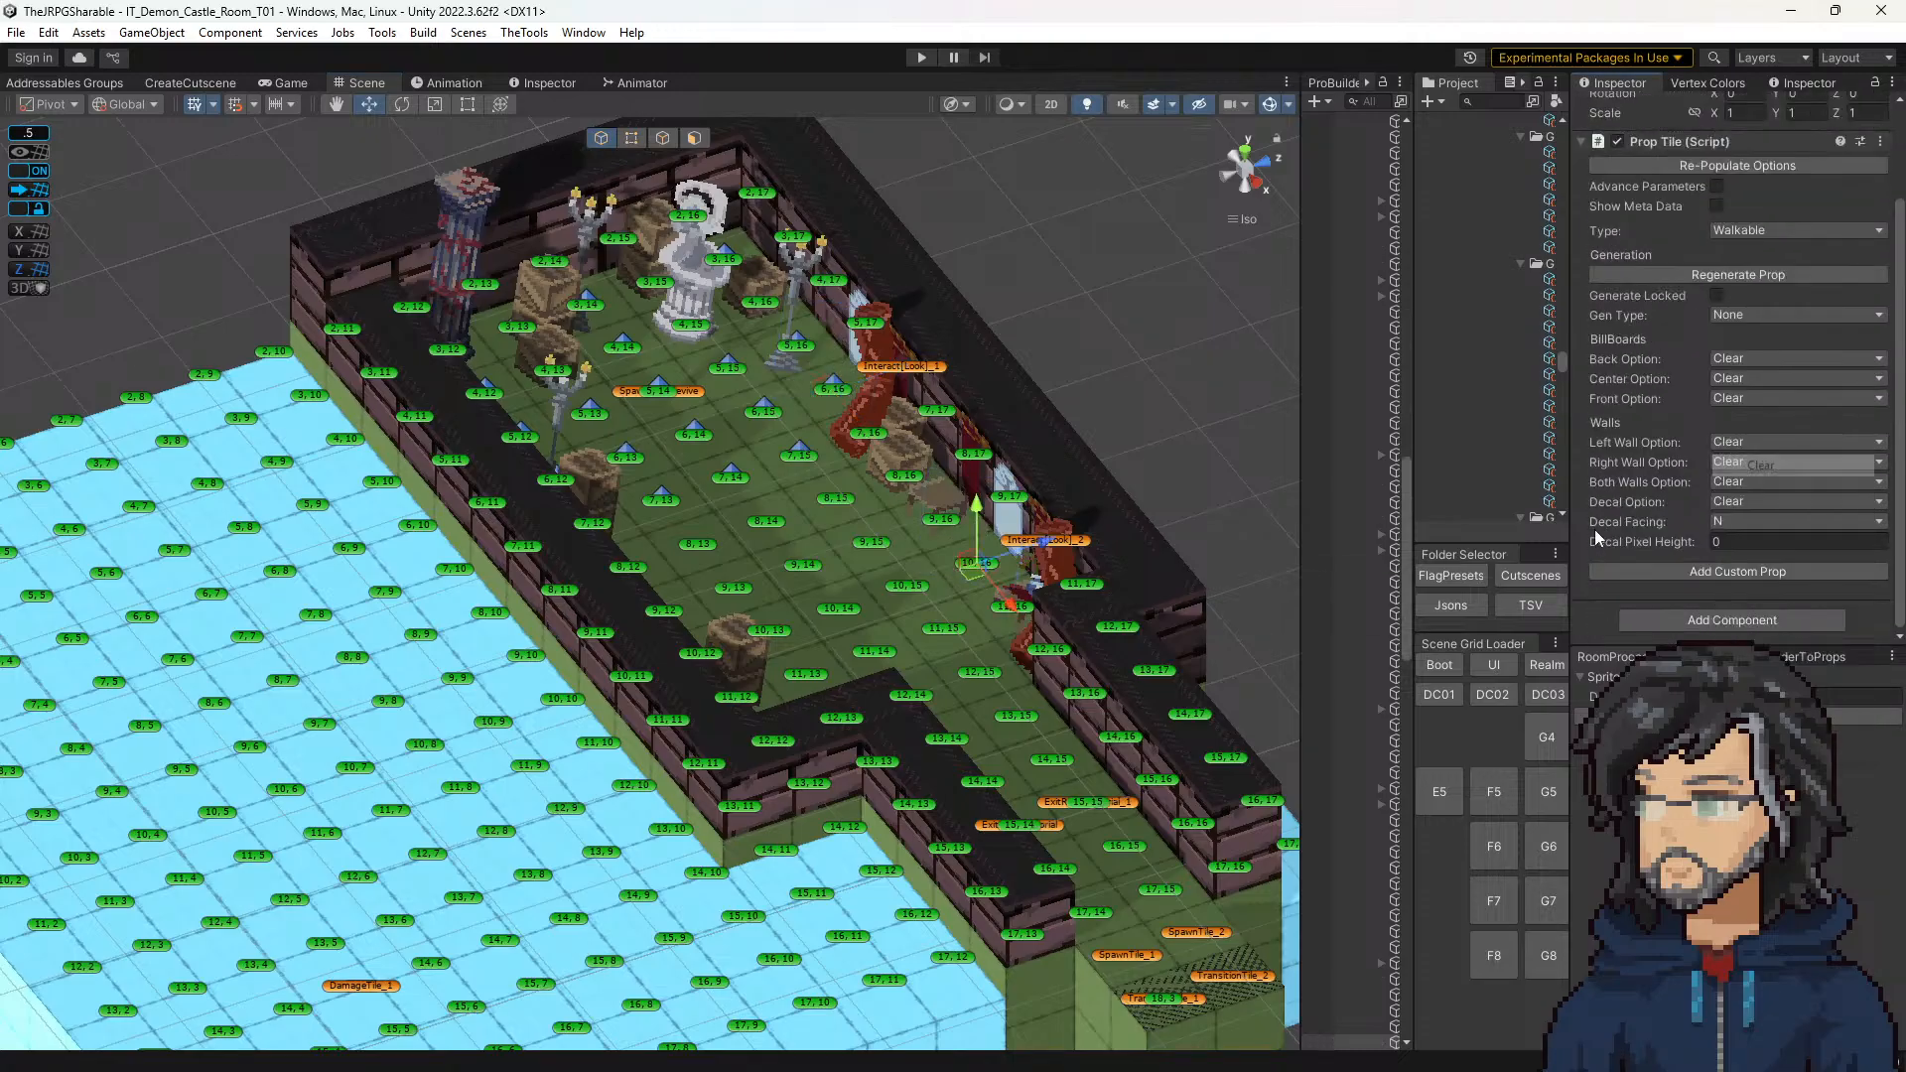
{"action": "middle_click_drag", "start_coordinate": [889, 571], "coordinate": [860, 502]}
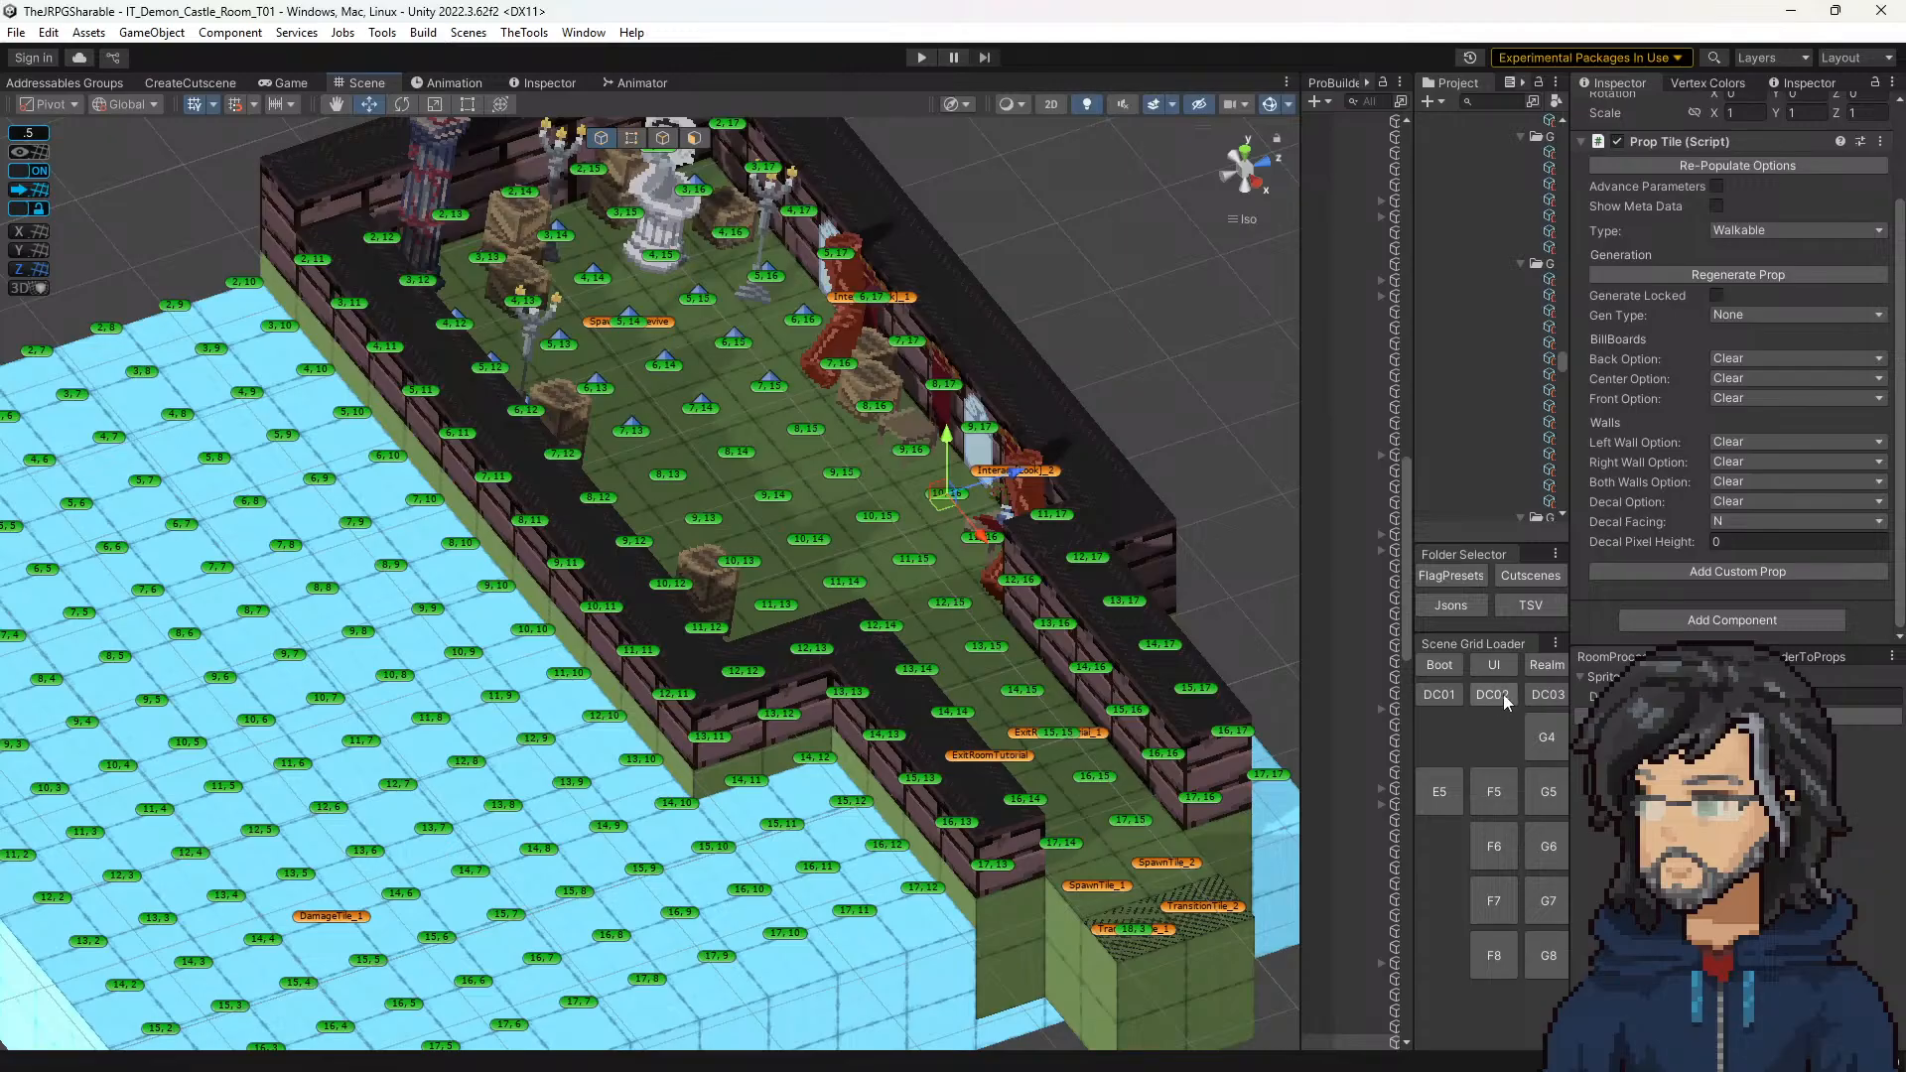
Step: Reload castle room DC01, widen the Hierarchy, and clear the window sunrays prop from tile 10, 16
{"action": "left_click", "coordinate": [1440, 693]}
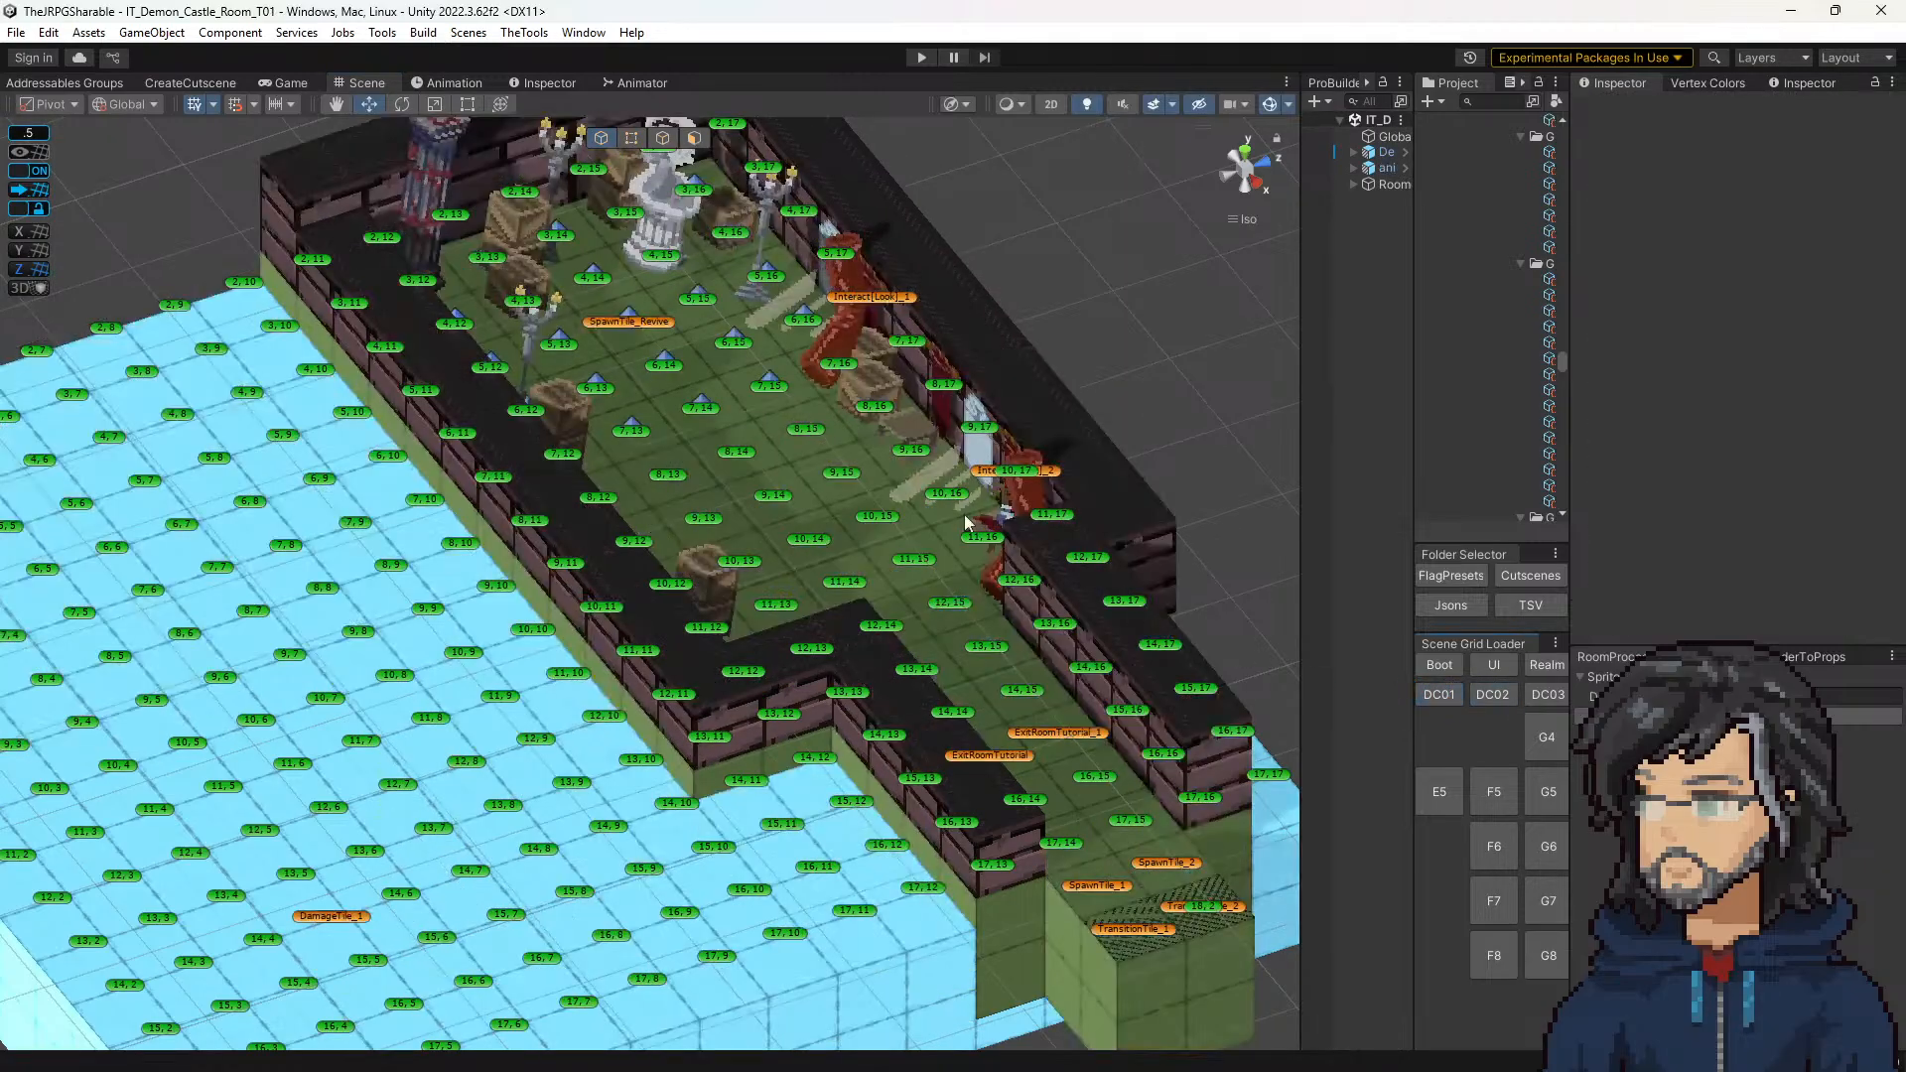
{"action": "left_click", "coordinate": [959, 501]}
{"action": "scroll", "coordinate": [1782, 456], "scroll_direction": "down", "scroll_amount": 5}
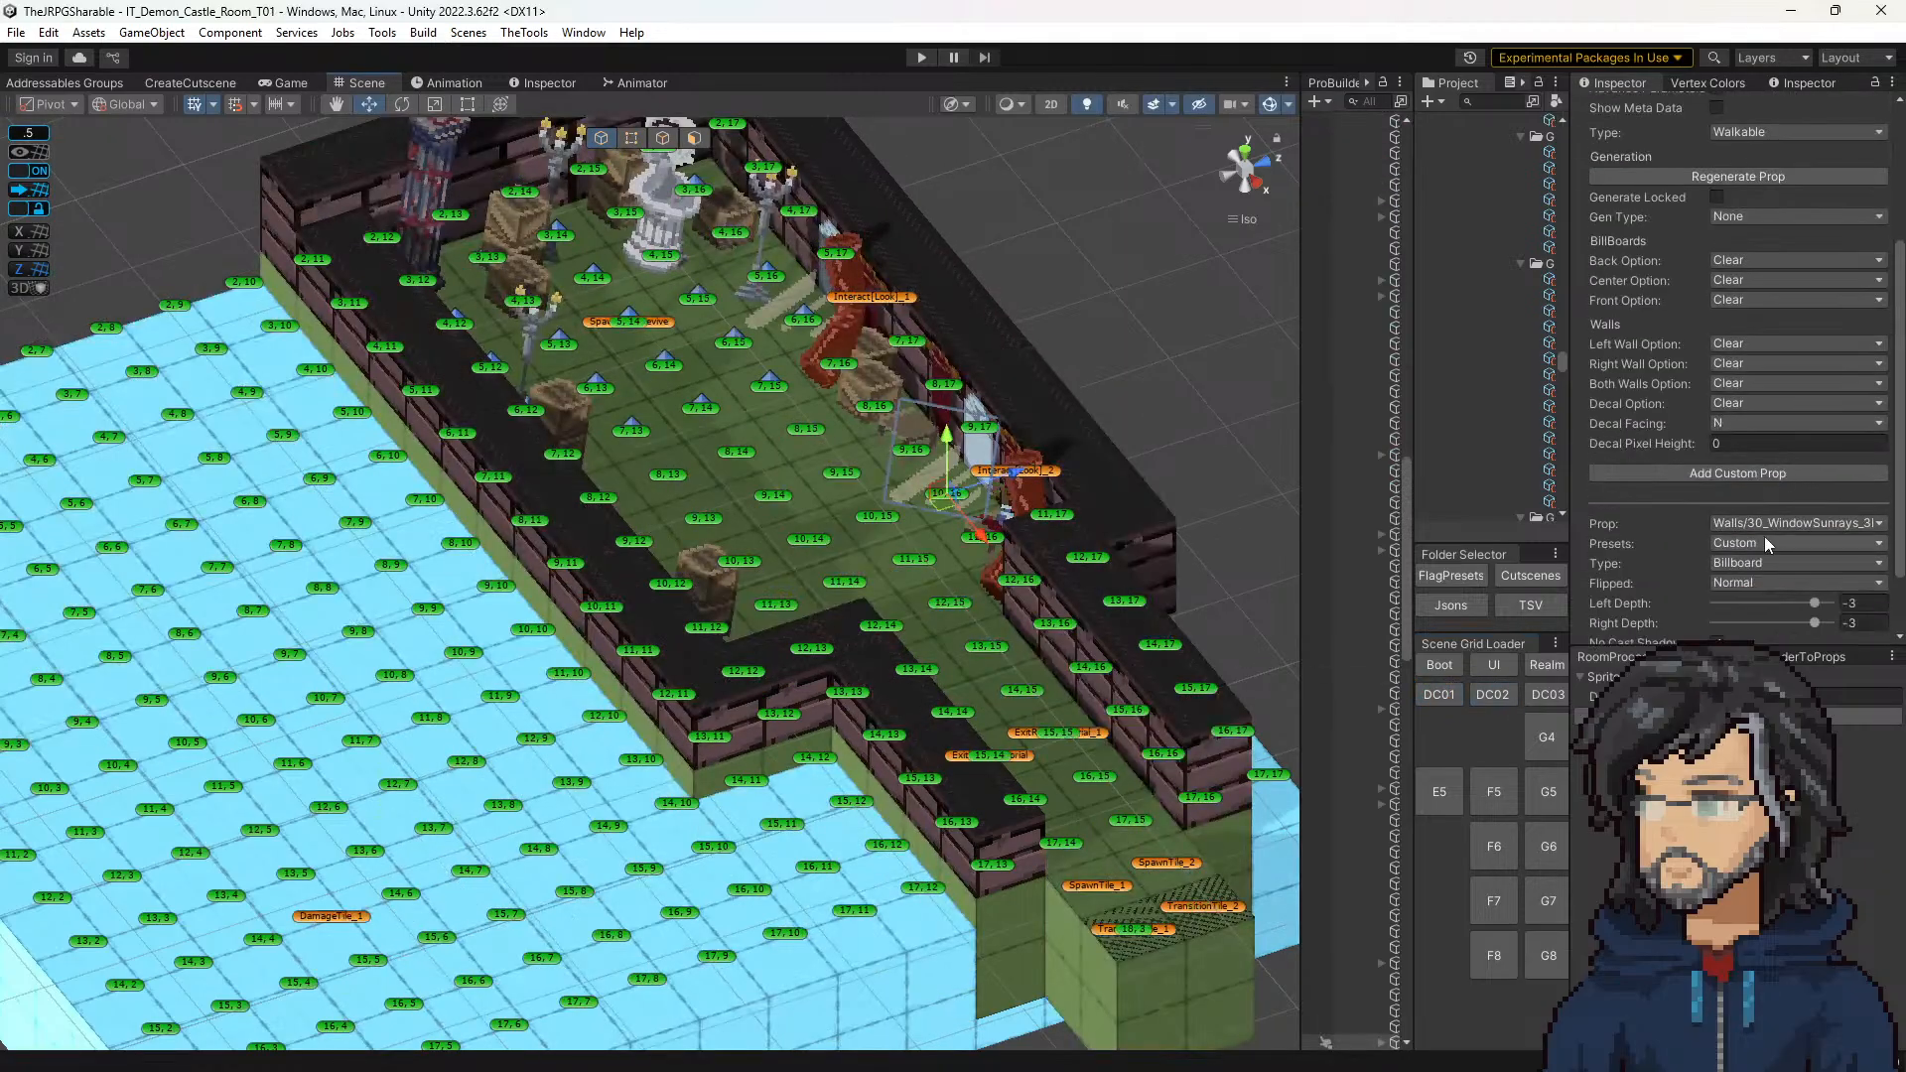
{"action": "left_click_drag", "start_coordinate": [1306, 479], "coordinate": [1141, 477]}
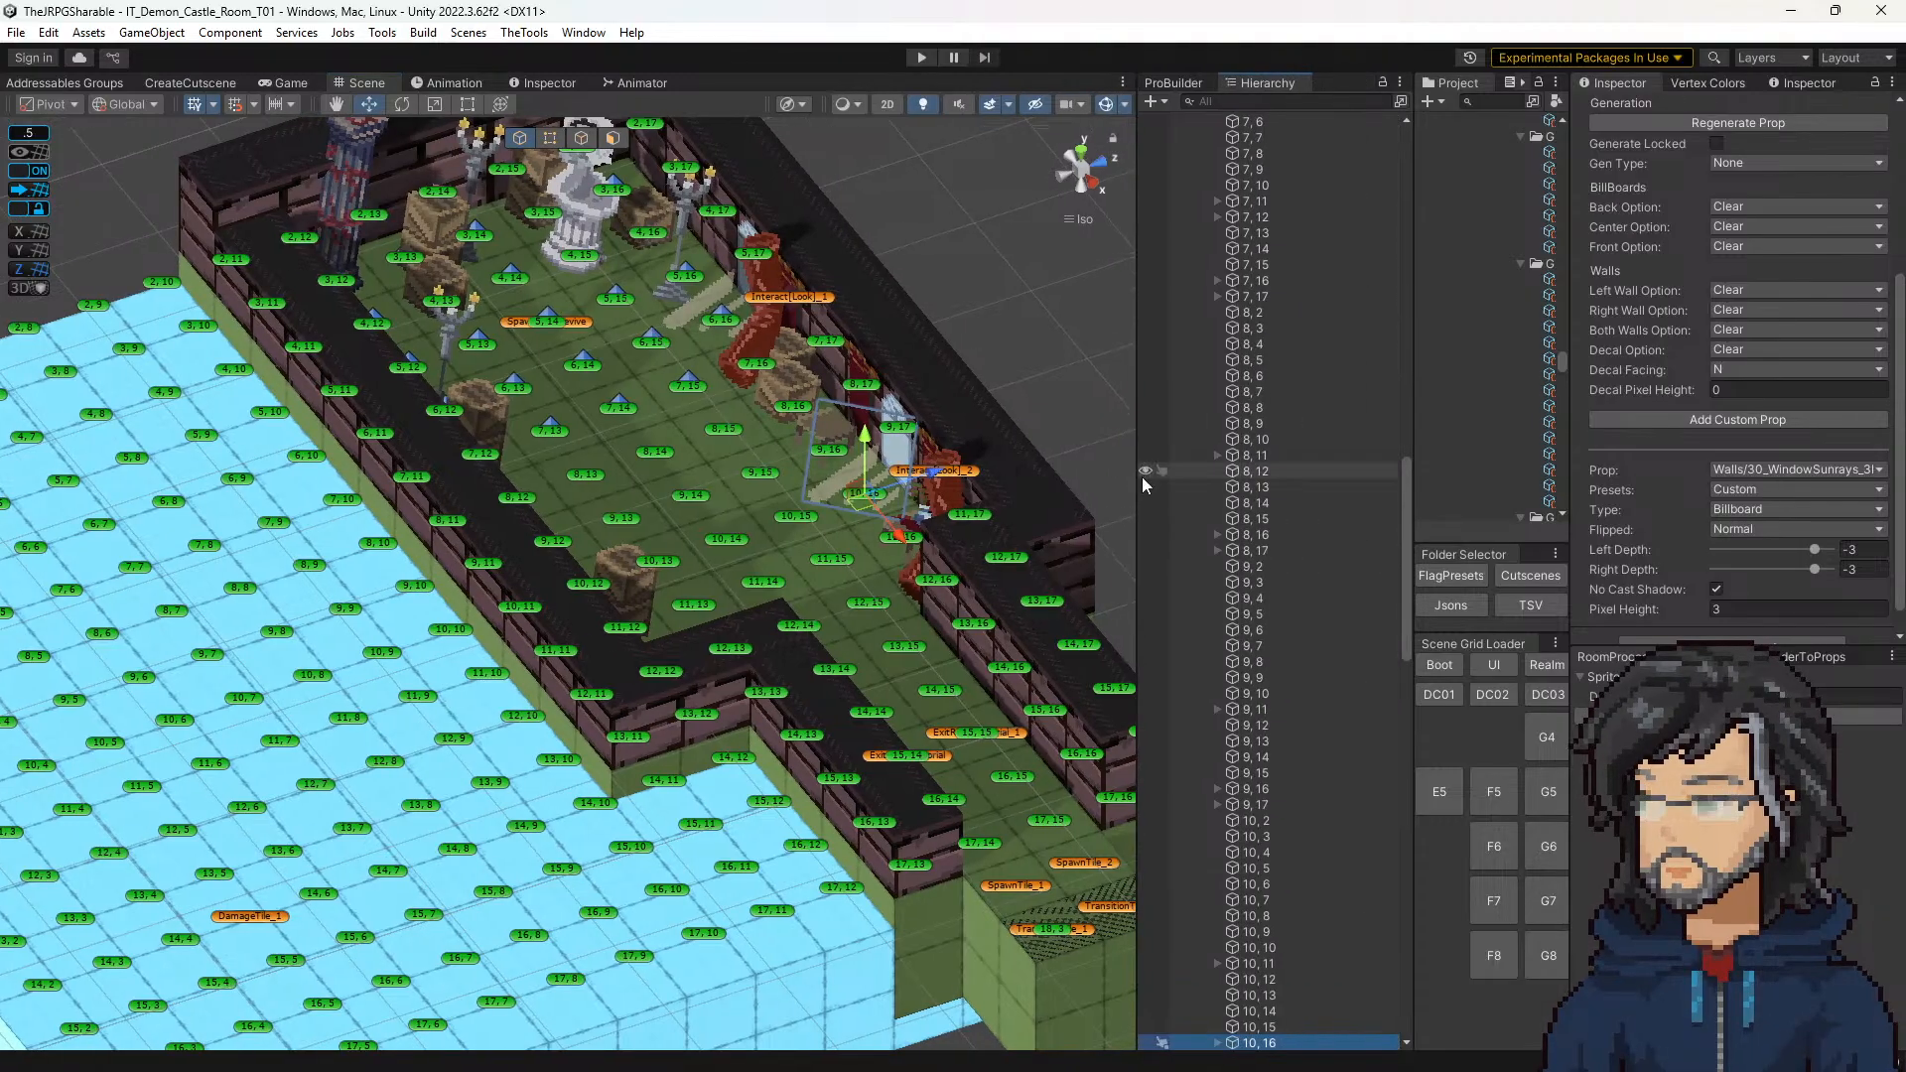
{"action": "scroll", "coordinate": [1811, 473], "scroll_direction": "down", "scroll_amount": 1}
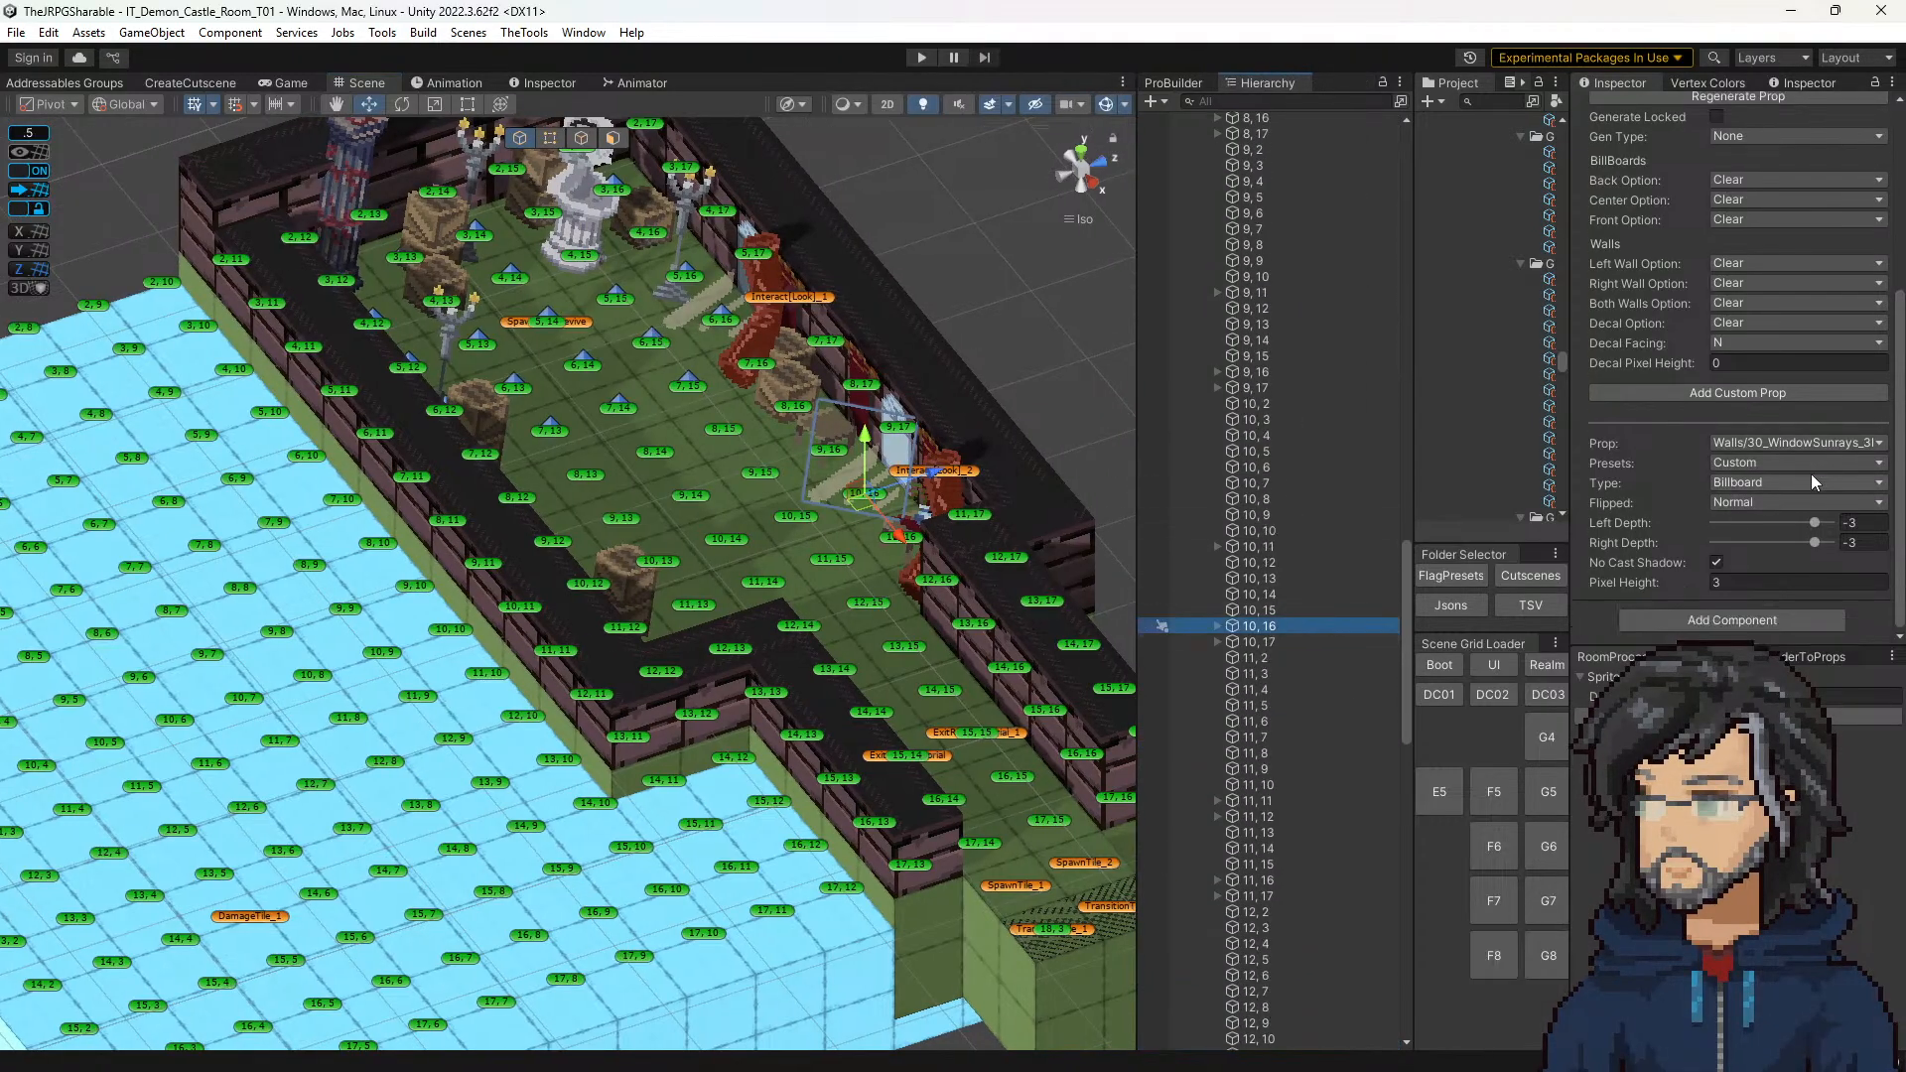
{"action": "left_click", "coordinate": [1741, 440]}
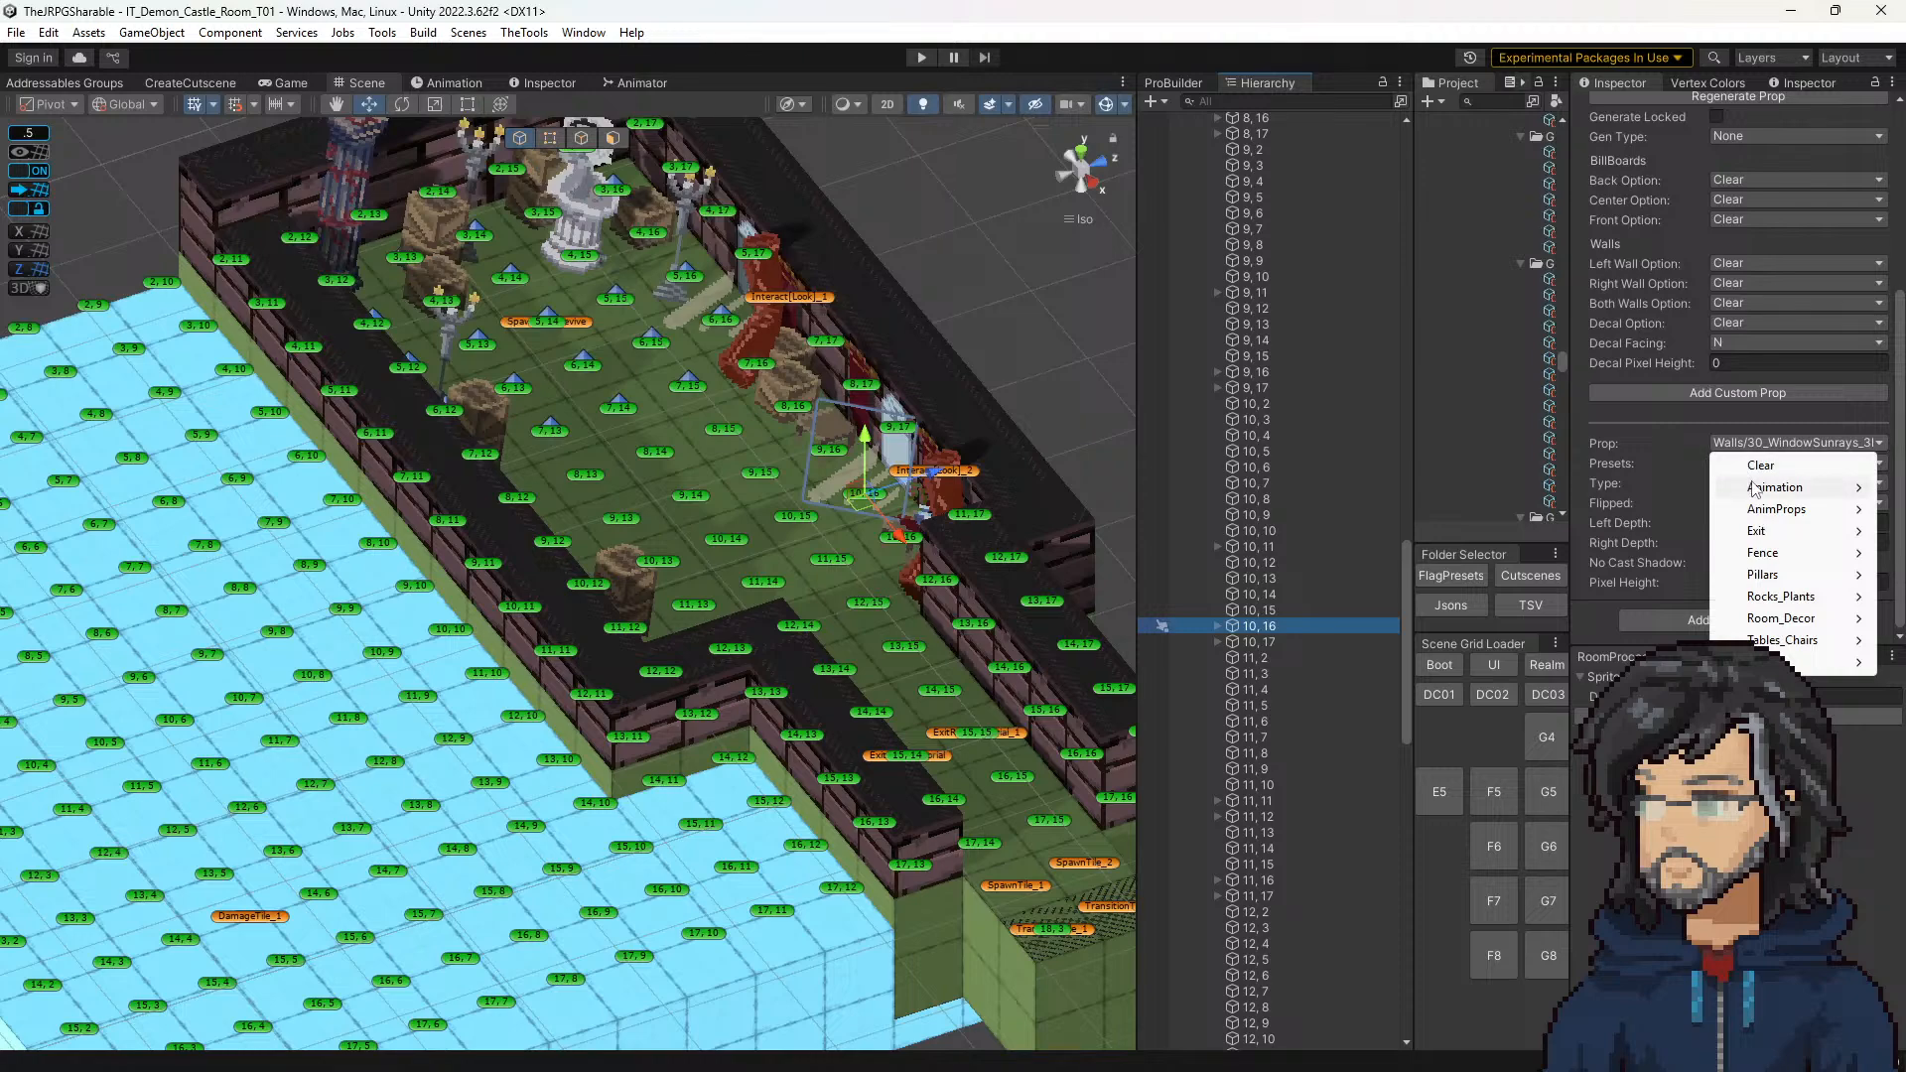
{"action": "left_click", "coordinate": [1750, 463]}
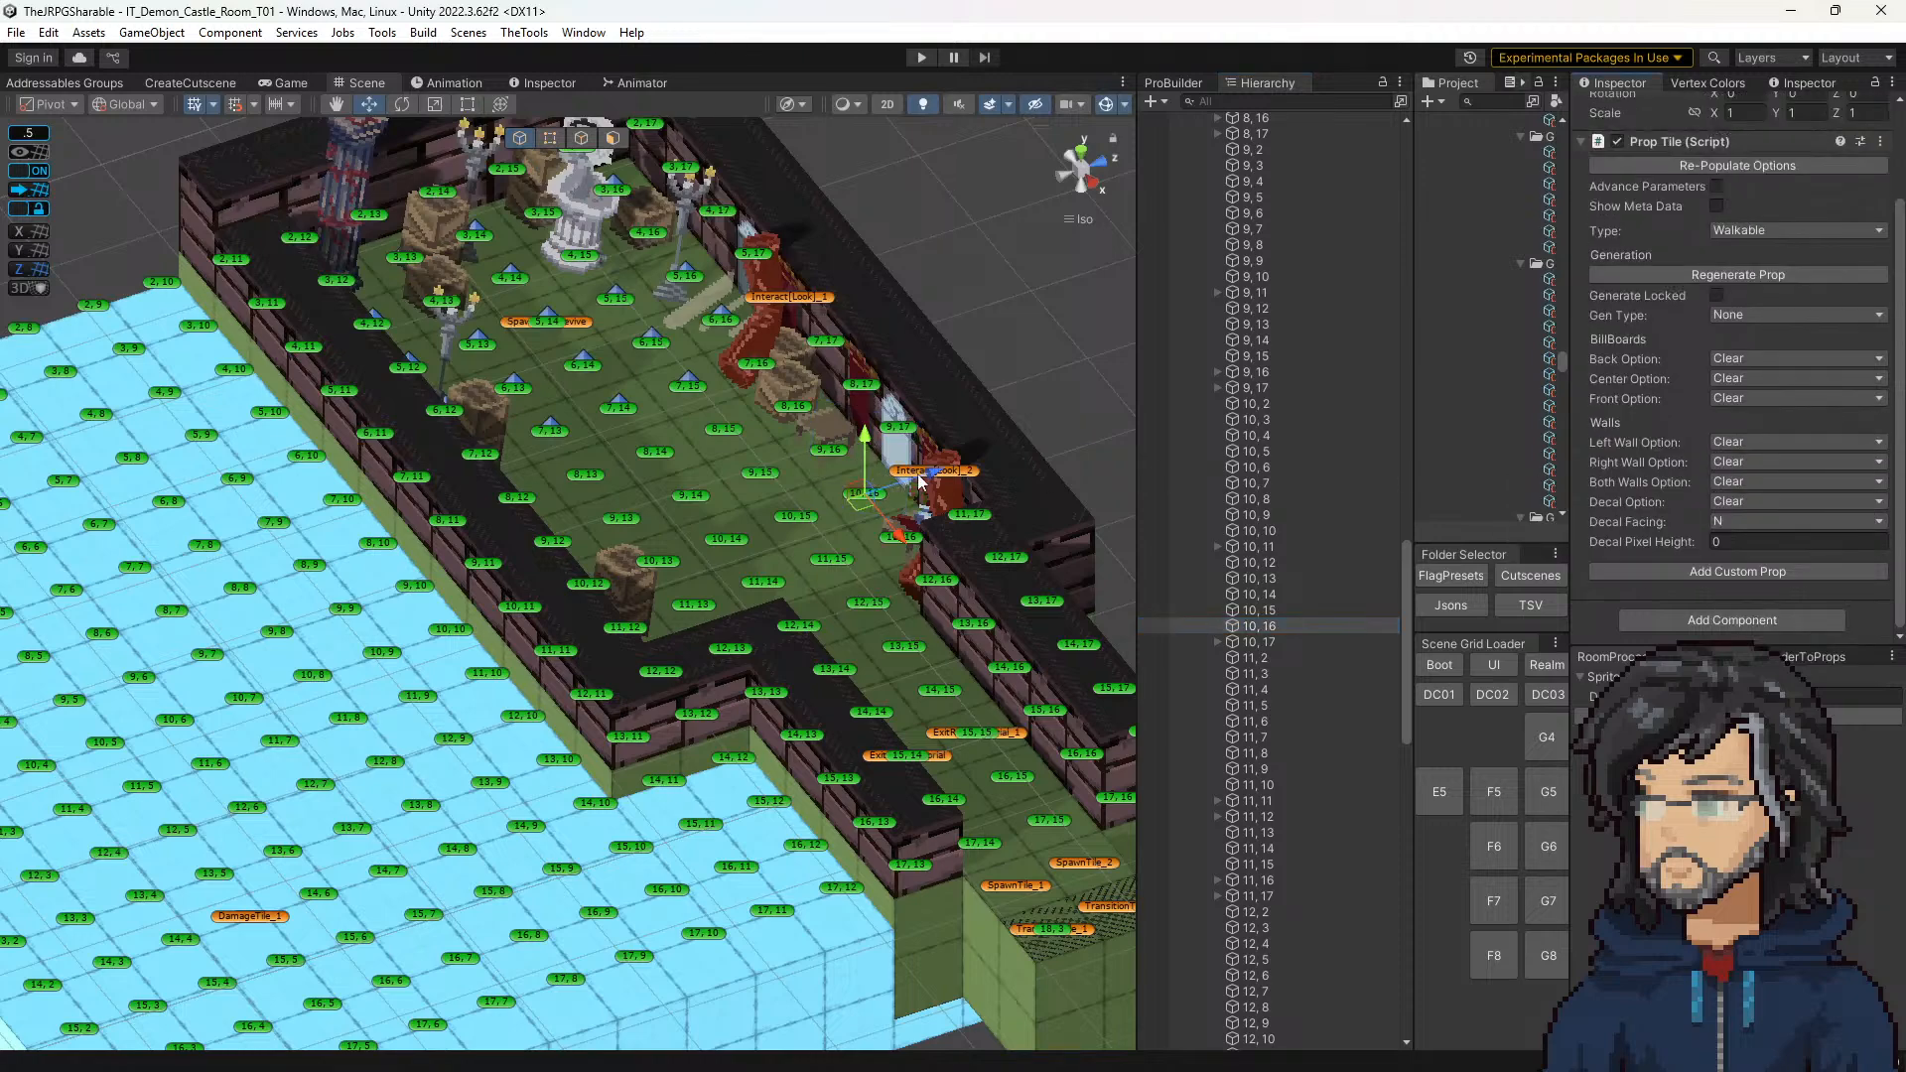
Step: Clear the window sunrays prop from tile 6, 16 by the first window
{"action": "left_click", "coordinate": [728, 327]}
{"action": "scroll", "coordinate": [1771, 417], "scroll_direction": "down", "scroll_amount": 2}
{"action": "left_click", "coordinate": [1759, 449]}
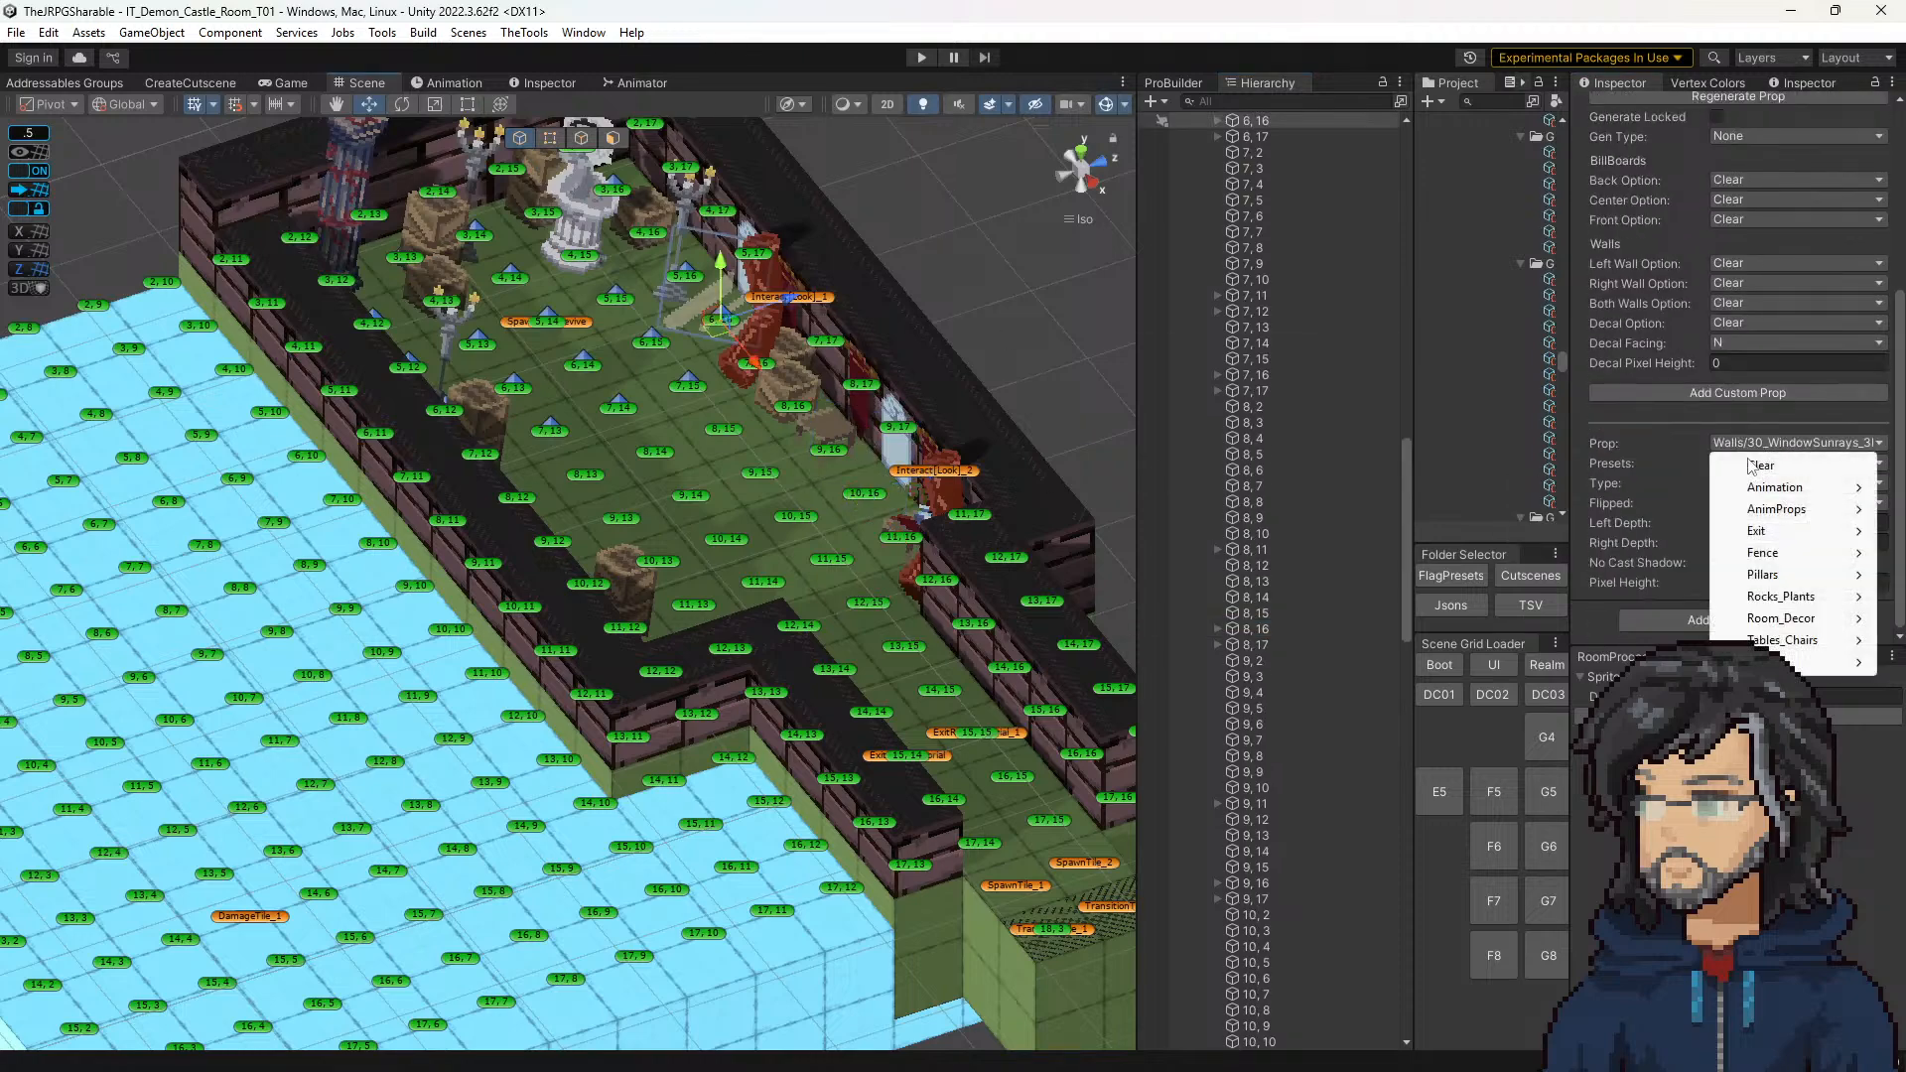
{"action": "left_click", "coordinate": [1750, 466]}
Step: Enlarge the Project and Console area, review the logged playtest messages, and clear the Console
{"action": "left_click_drag", "start_coordinate": [1413, 336], "coordinate": [940, 287]}
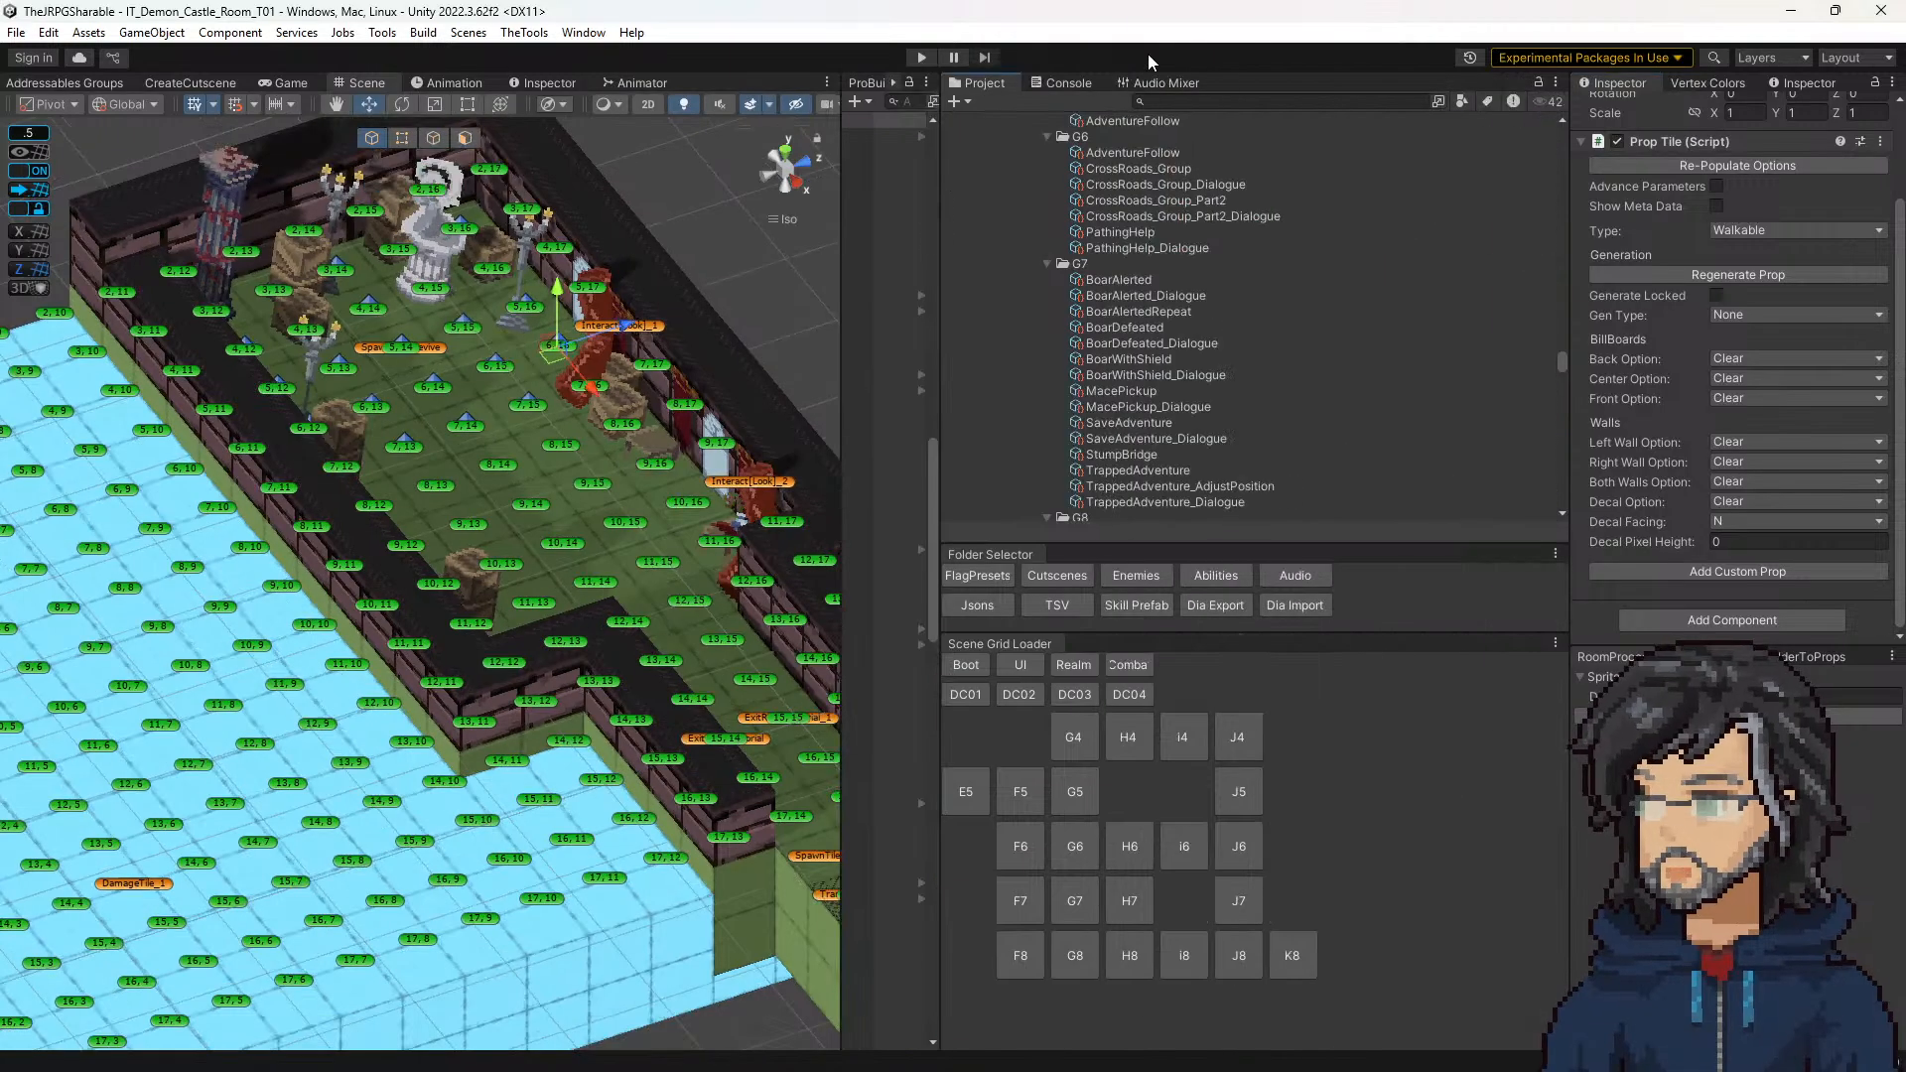
{"action": "left_click", "coordinate": [1056, 85]}
{"action": "scroll", "coordinate": [705, 370], "scroll_direction": "down", "scroll_amount": 2}
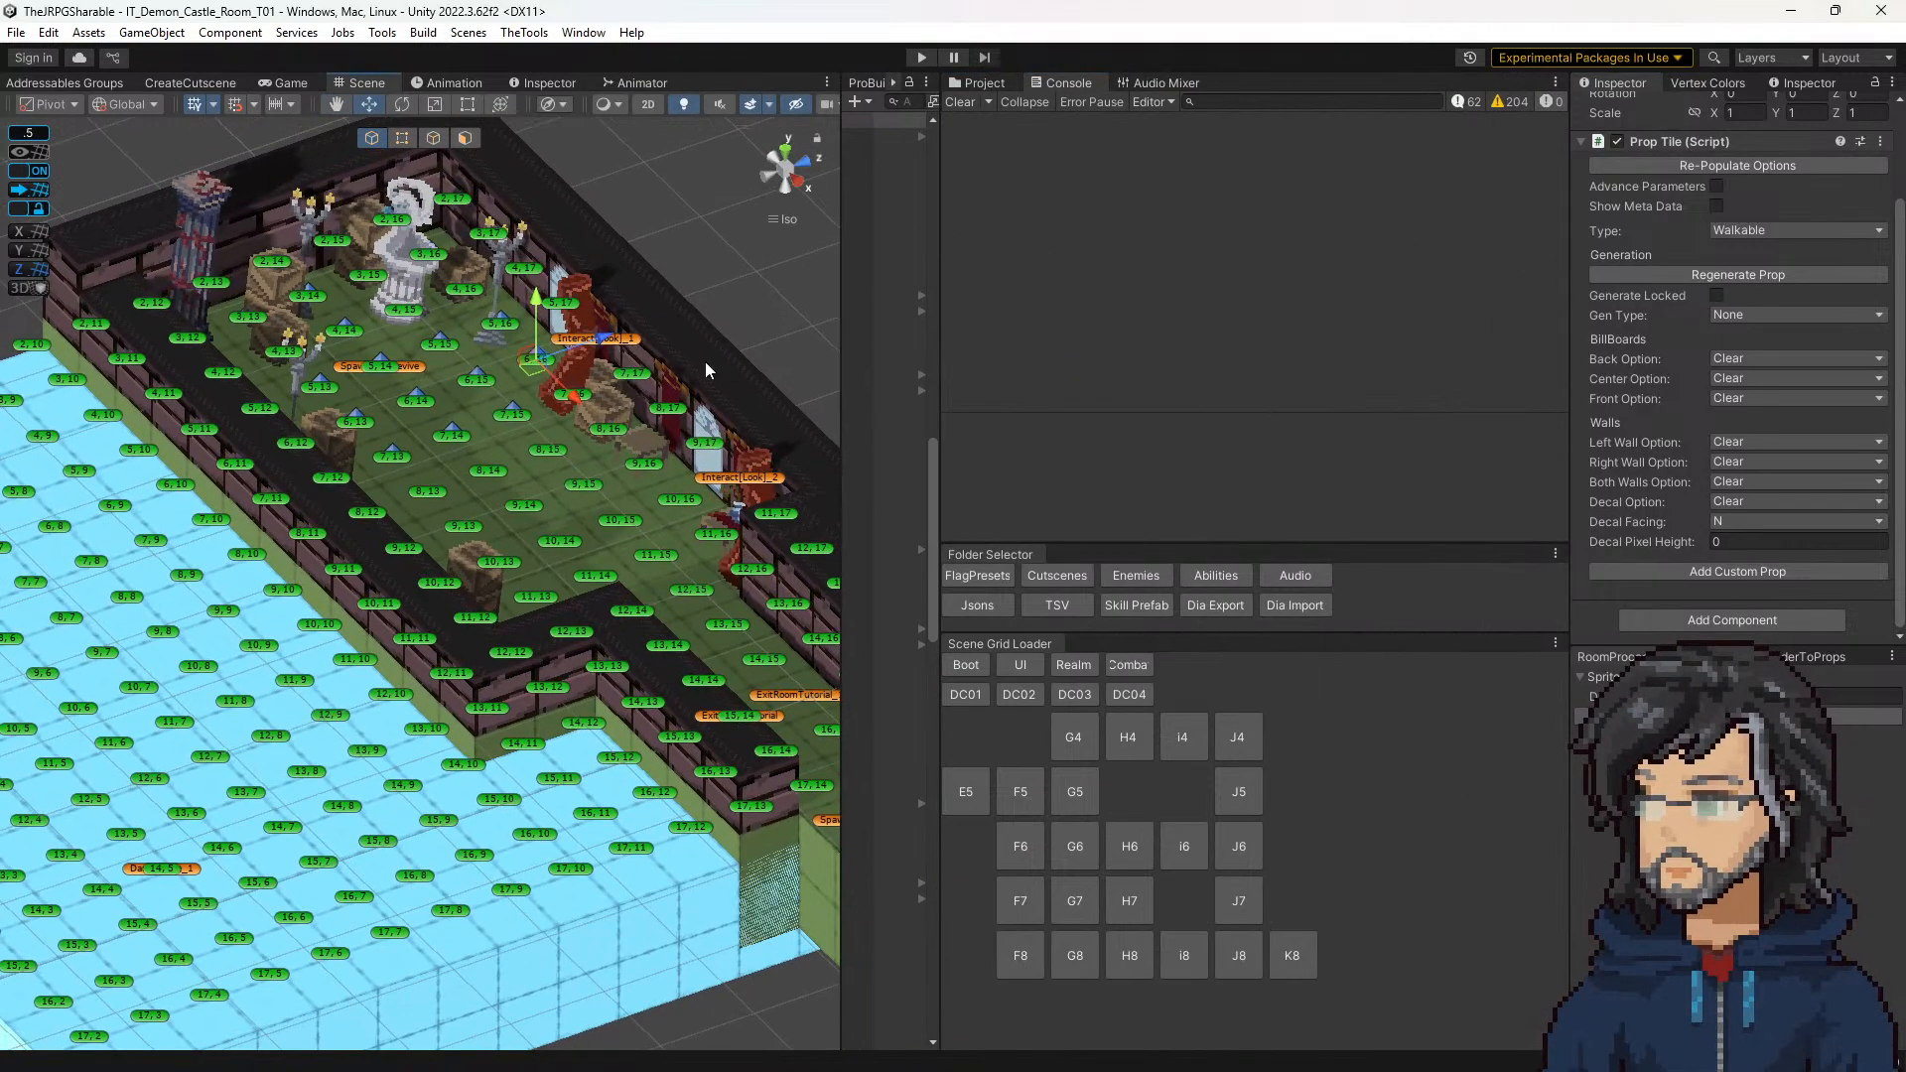
{"action": "left_click", "coordinate": [1459, 101]}
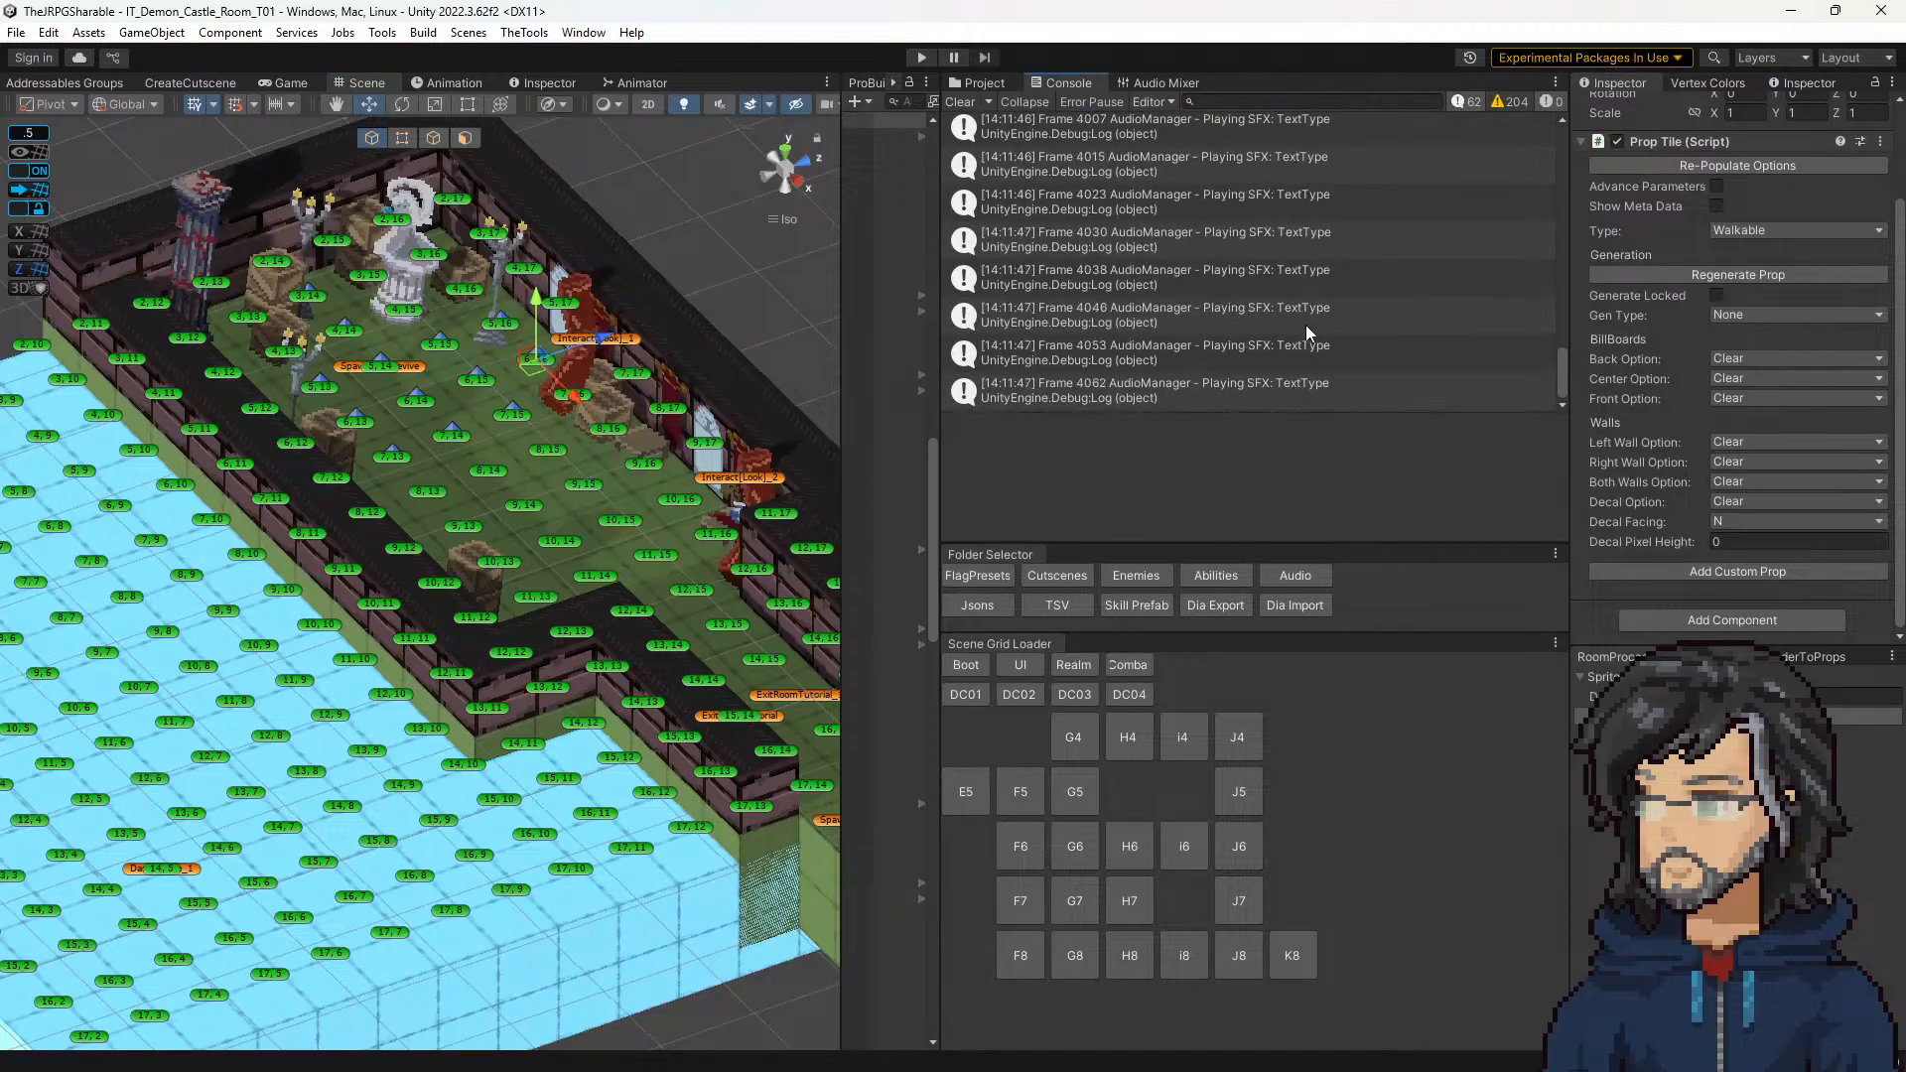
{"action": "scroll", "coordinate": [1282, 320], "scroll_direction": "up", "scroll_amount": 10}
{"action": "scroll", "coordinate": [1271, 301], "scroll_direction": "up", "scroll_amount": 10}
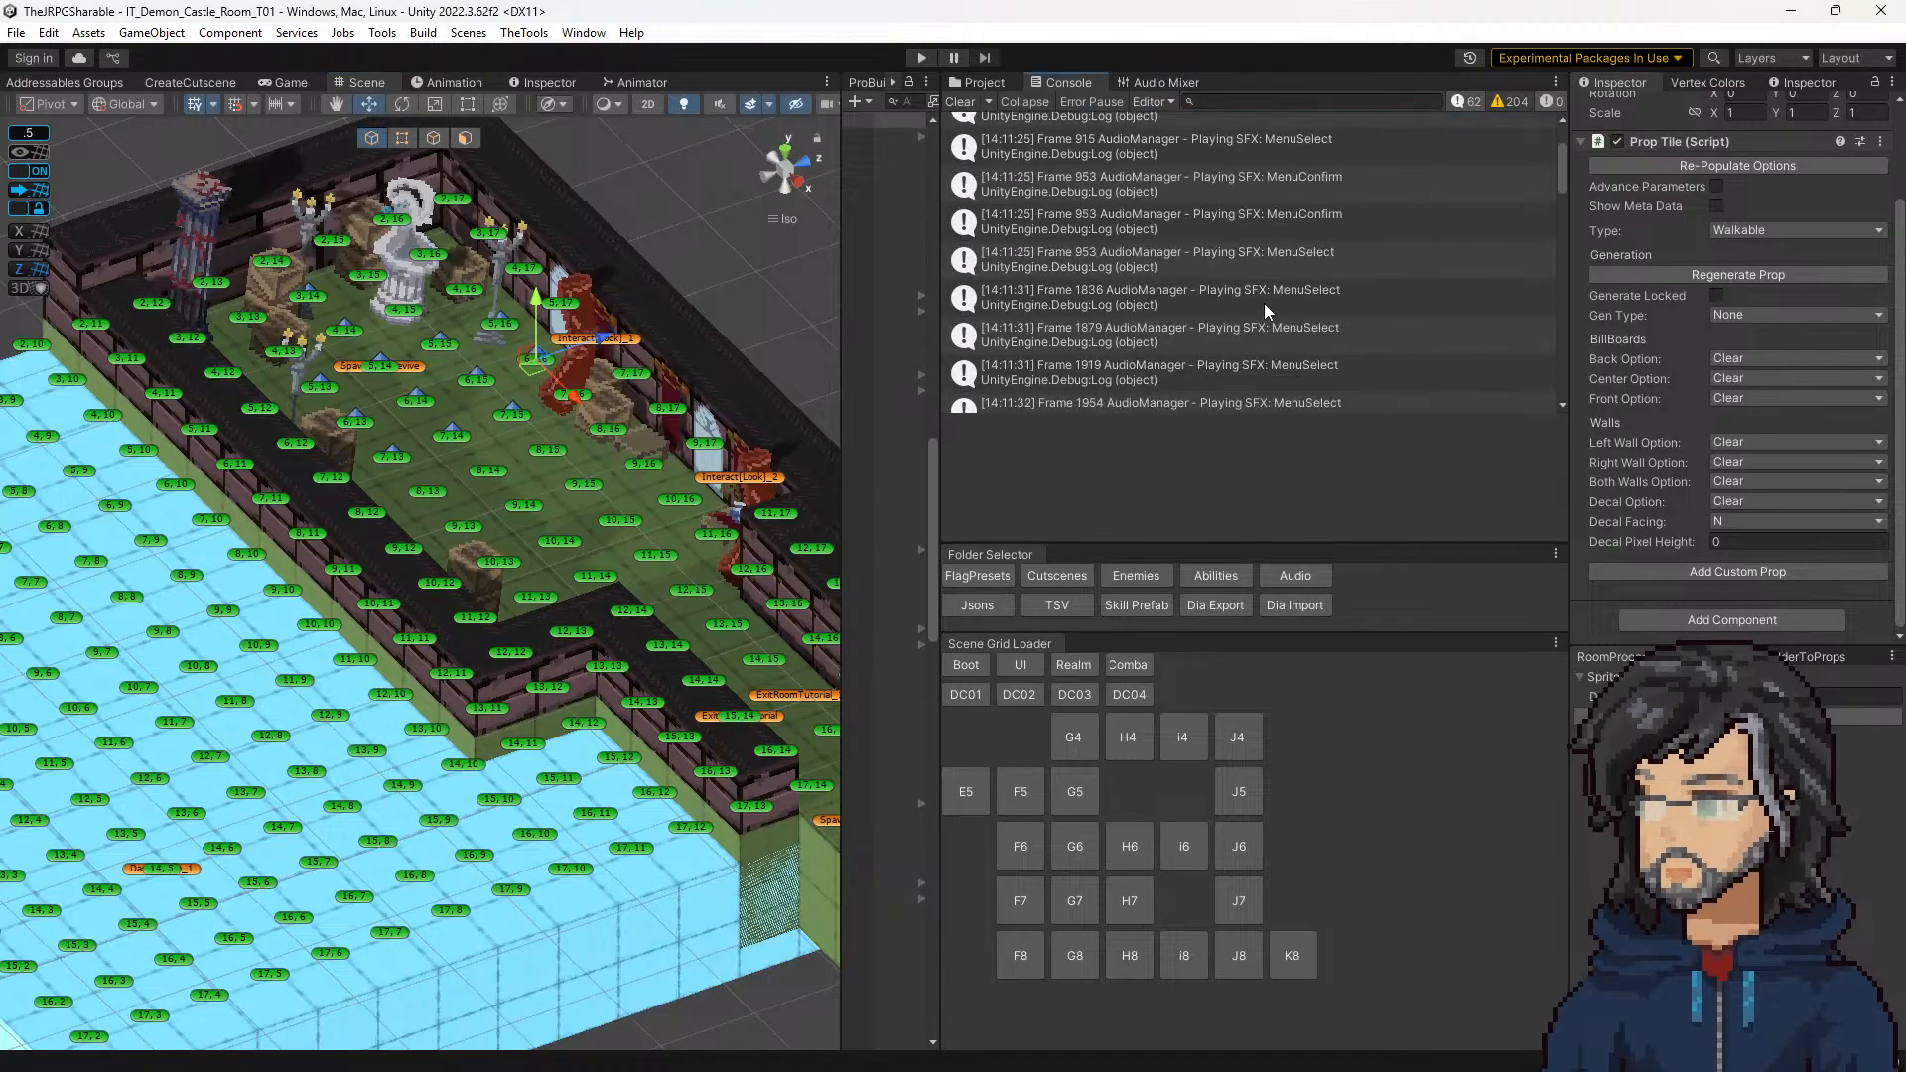
{"action": "left_click", "coordinate": [990, 141]}
{"action": "left_click", "coordinate": [958, 102]}
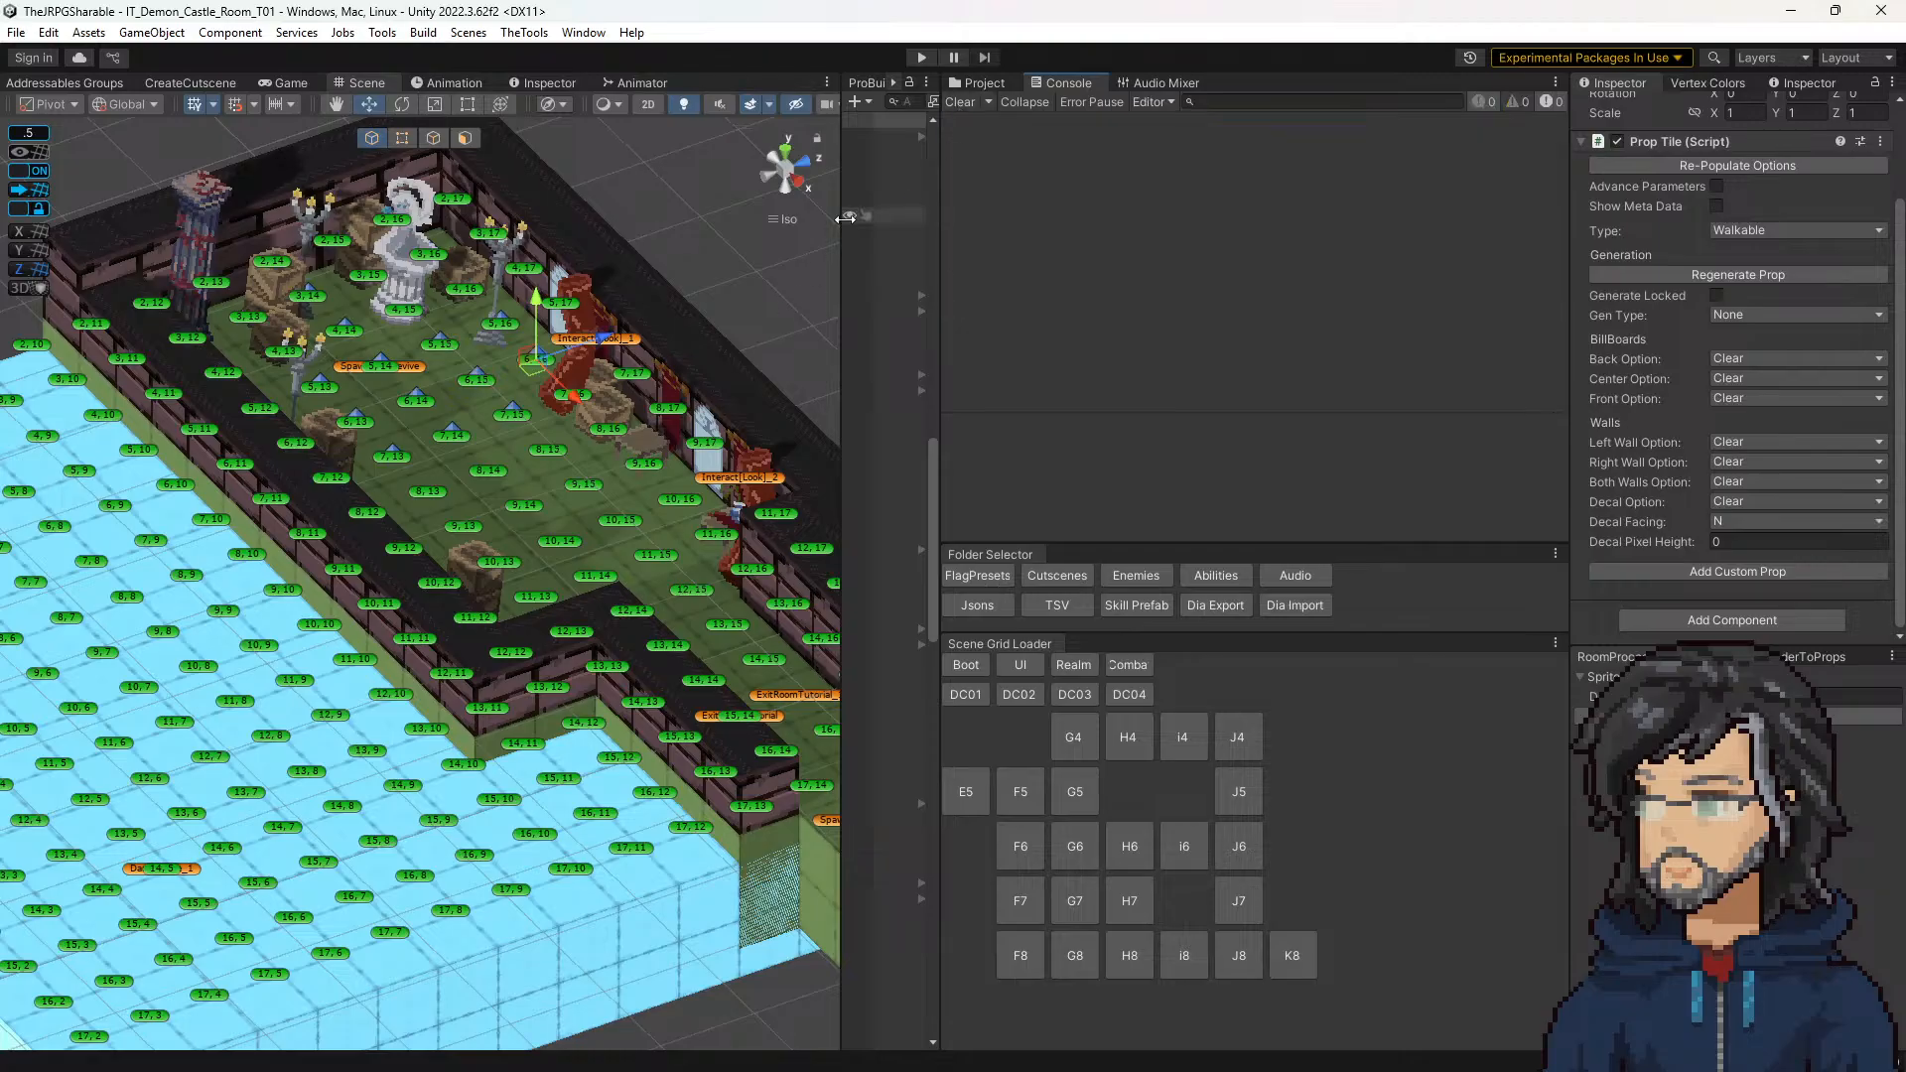
Step: Widen the Hierarchy to check Wall_TempPass and tile 9, 15, and save the castle room scene
{"action": "left_click_drag", "start_coordinate": [841, 217], "coordinate": [708, 199]}
{"action": "scroll", "coordinate": [847, 266], "scroll_direction": "up", "scroll_amount": 20}
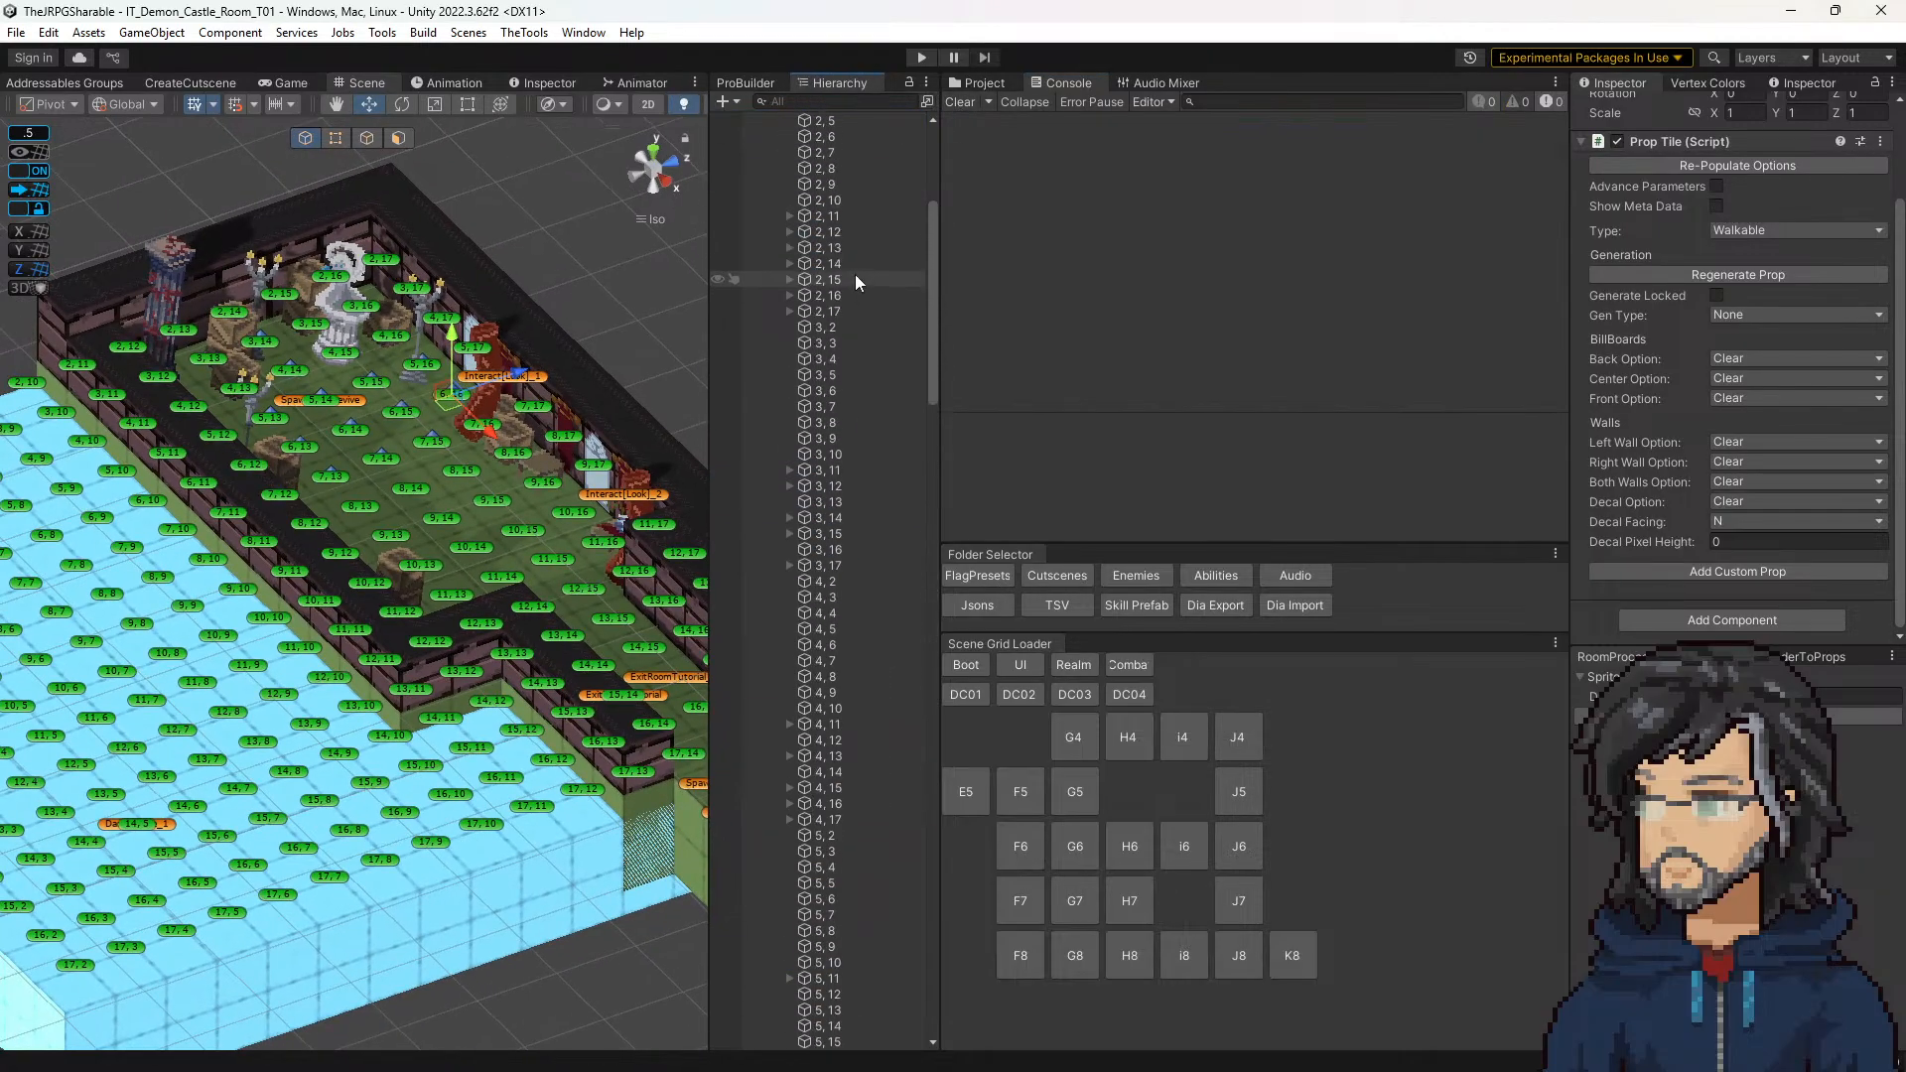
{"action": "left_click", "coordinate": [822, 355]}
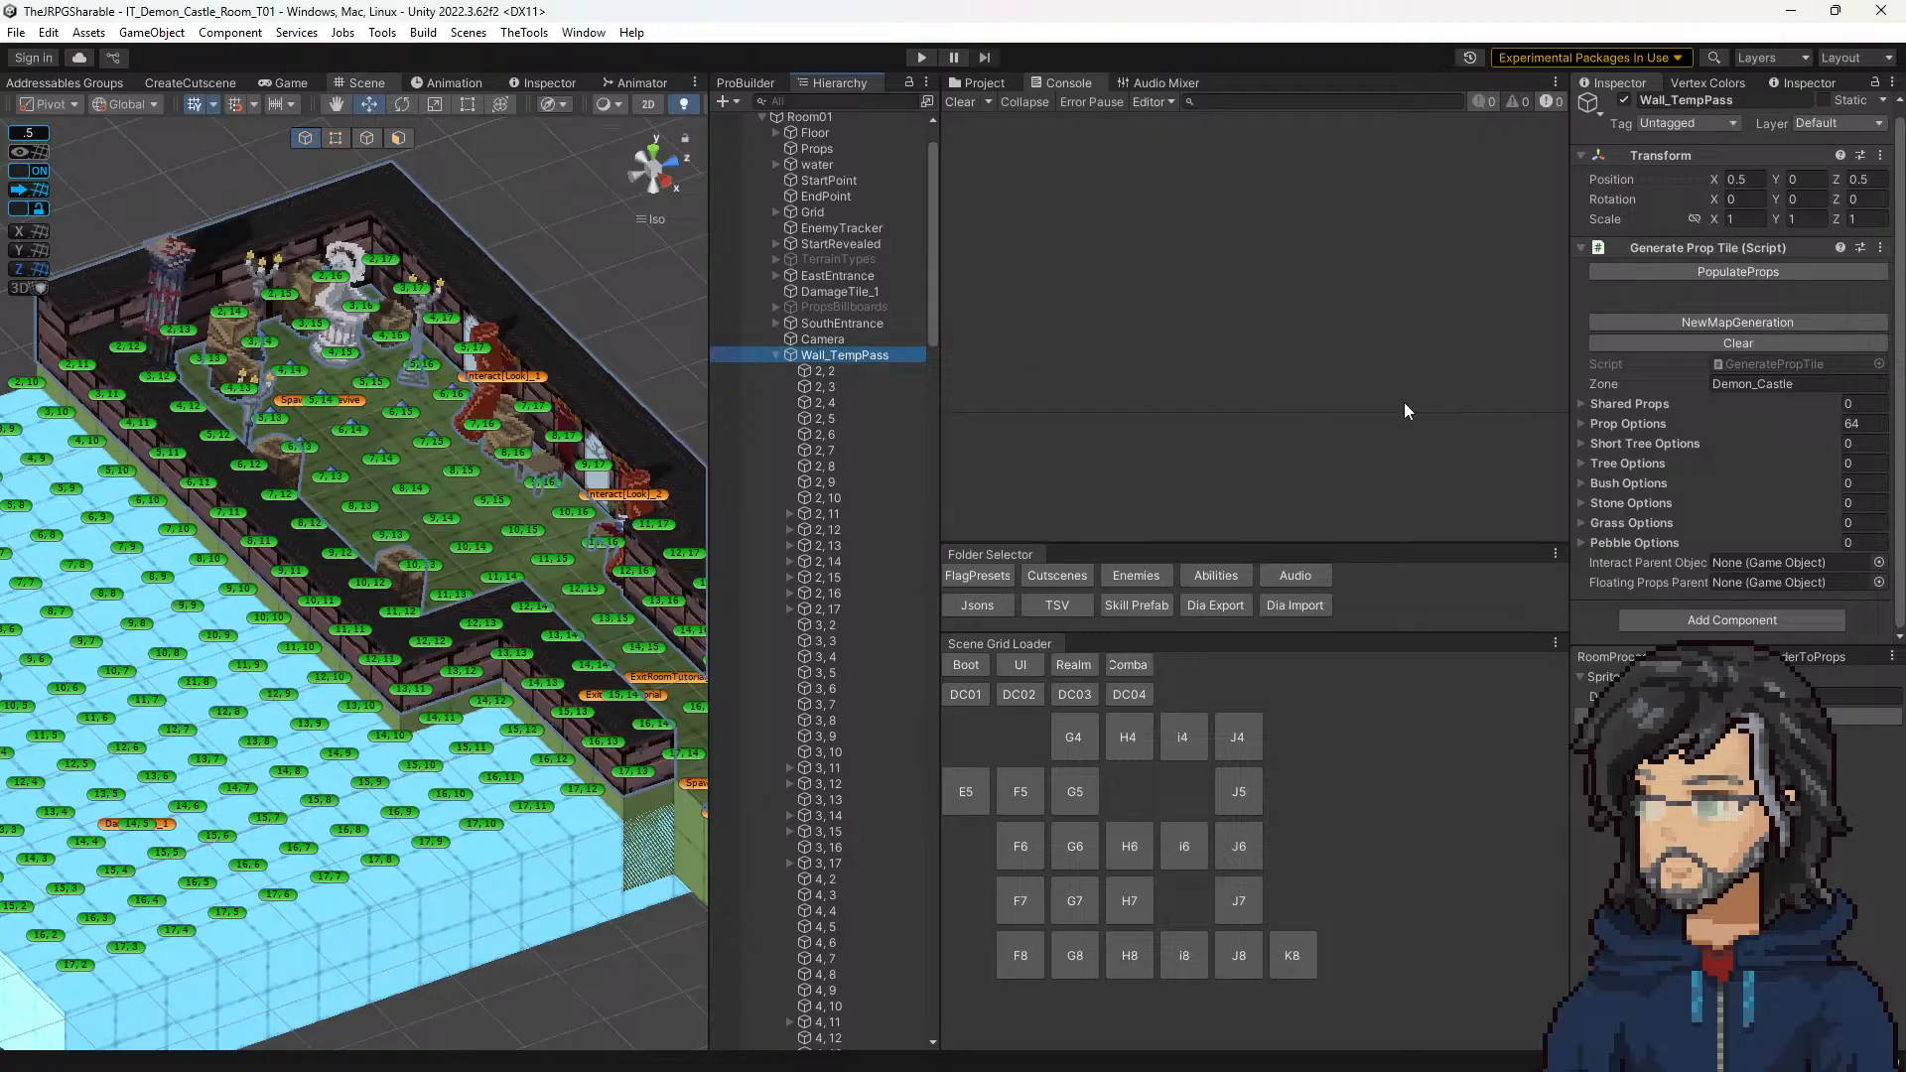
{"action": "left_click", "coordinate": [506, 511]}
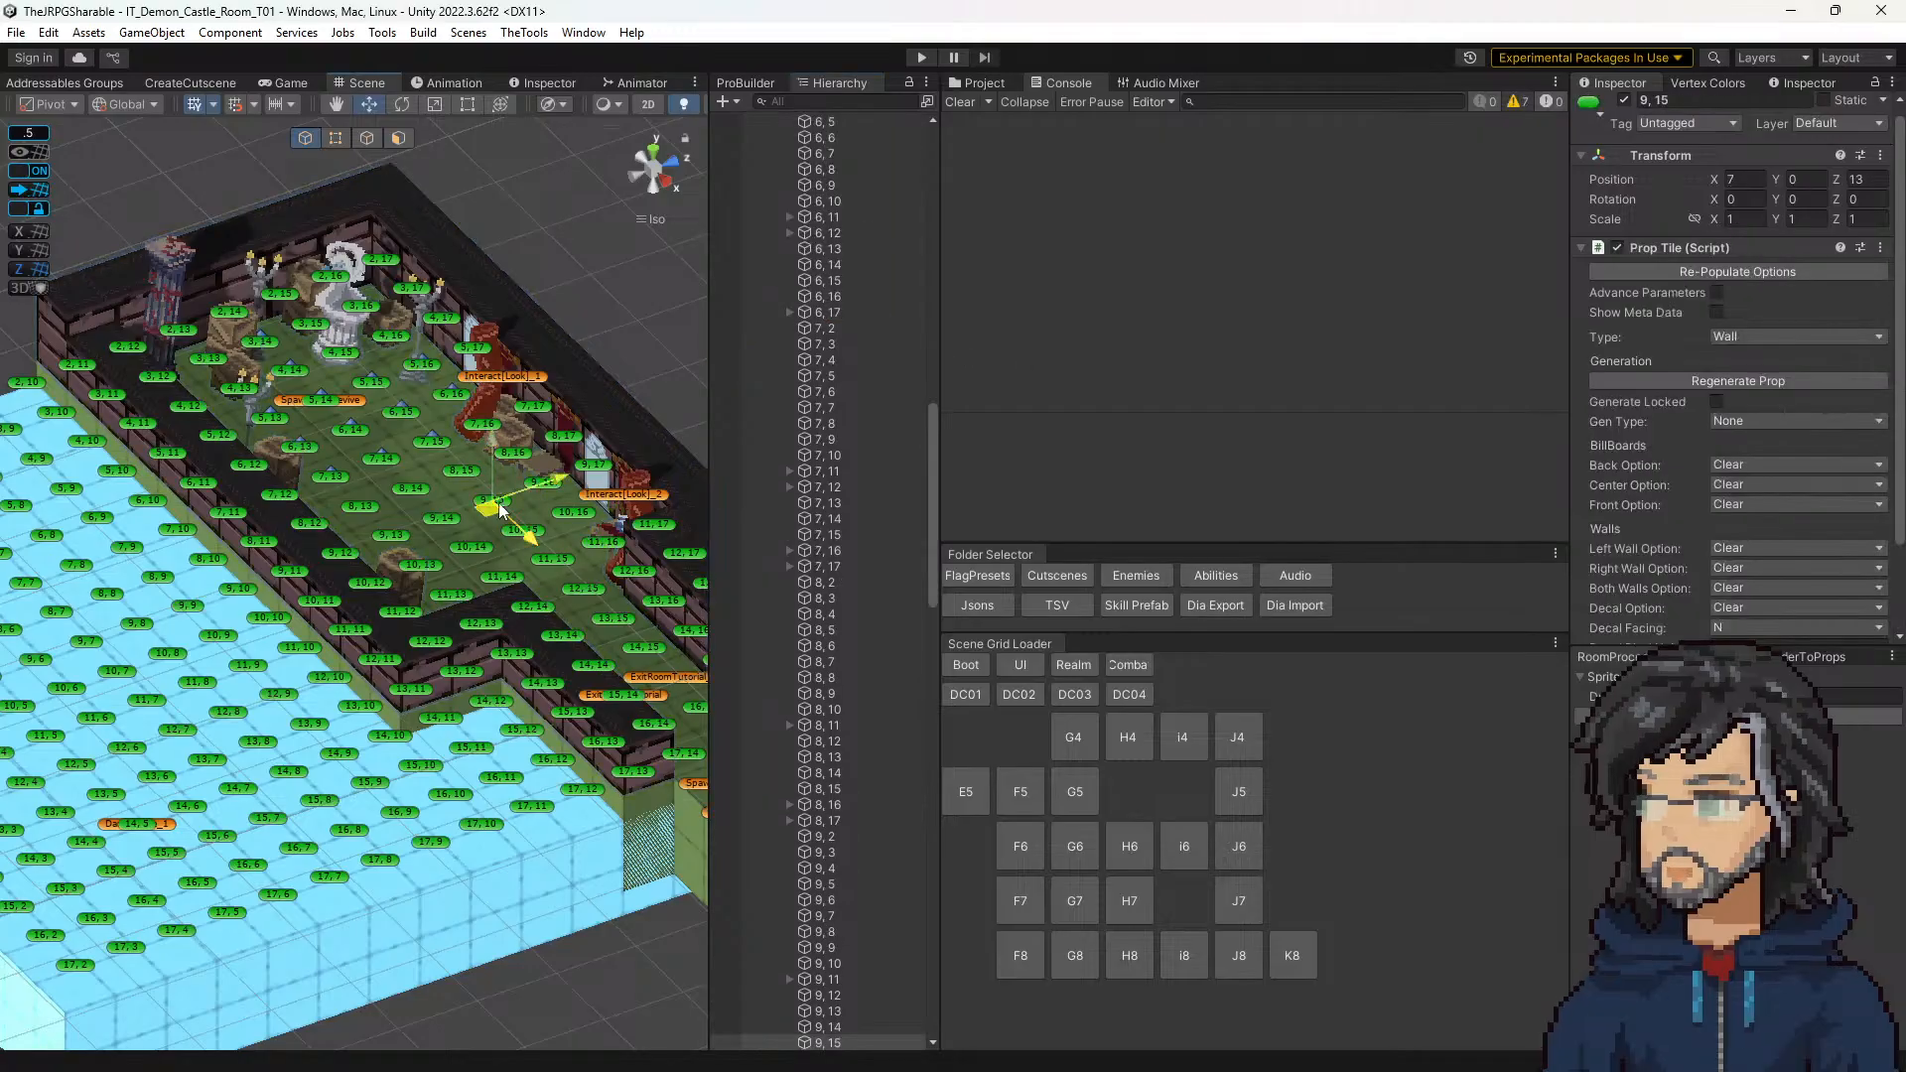
{"action": "key", "text": "ctrl+s"}
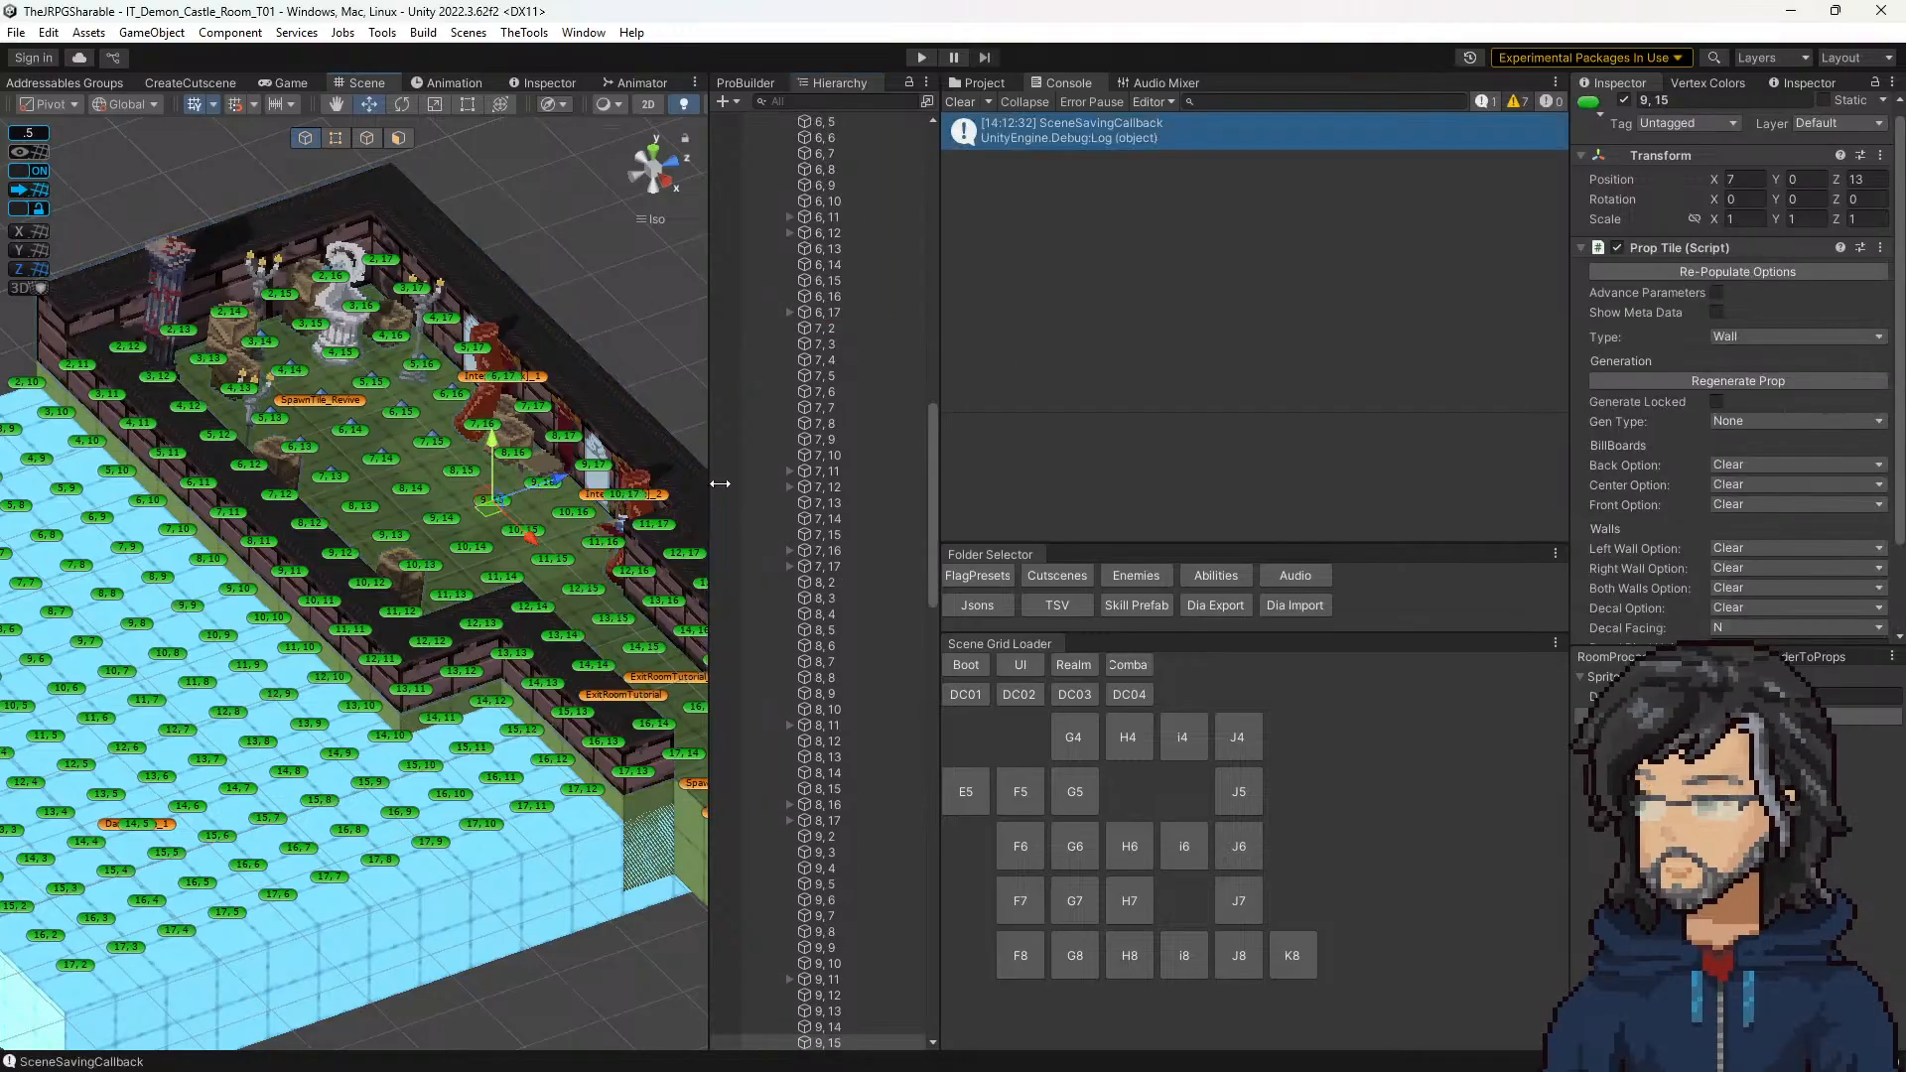
{"action": "middle_click_drag", "start_coordinate": [443, 553], "coordinate": [446, 608]}
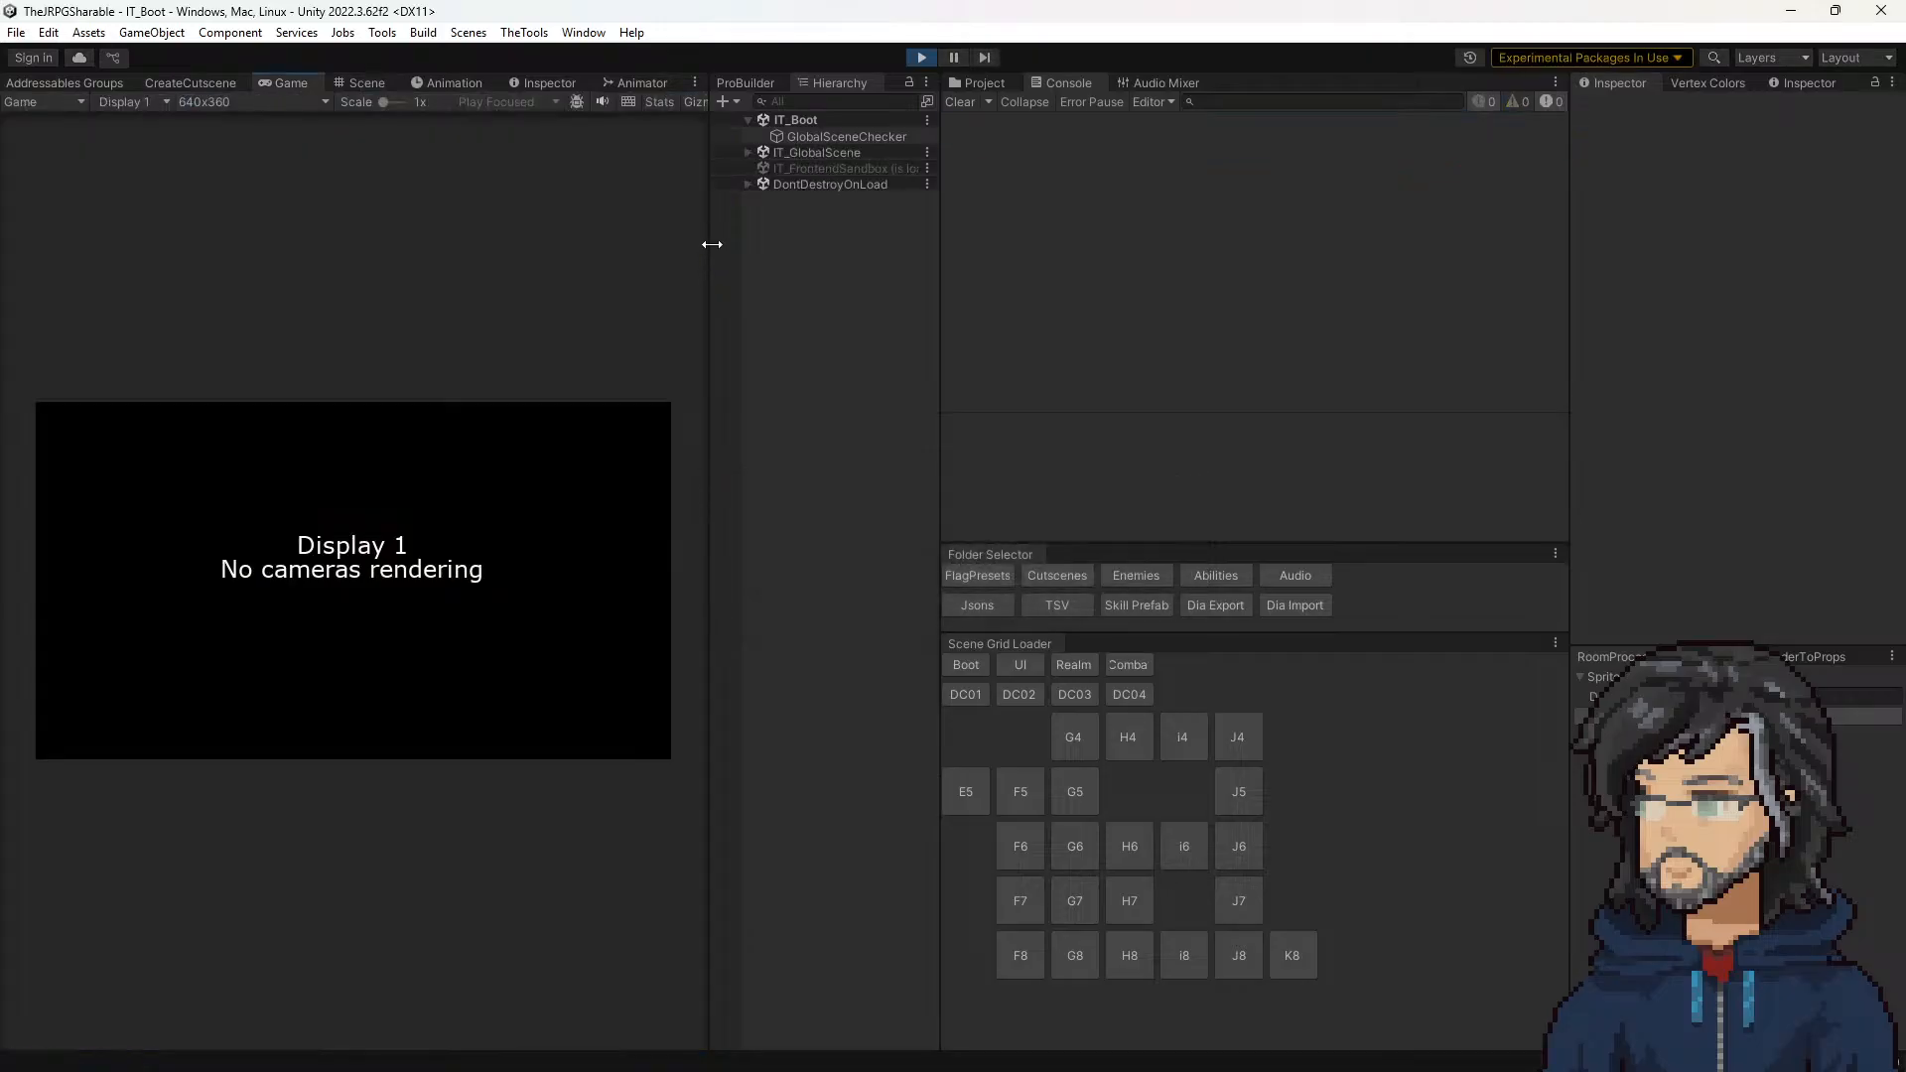
Step: Enlarge the Game view, start a new game from the title menu, and stop the playtest
{"action": "left_click_drag", "start_coordinate": [1167, 279], "coordinate": [1375, 288]}
{"action": "key", "text": "Down"}
{"action": "key", "text": "Return"}
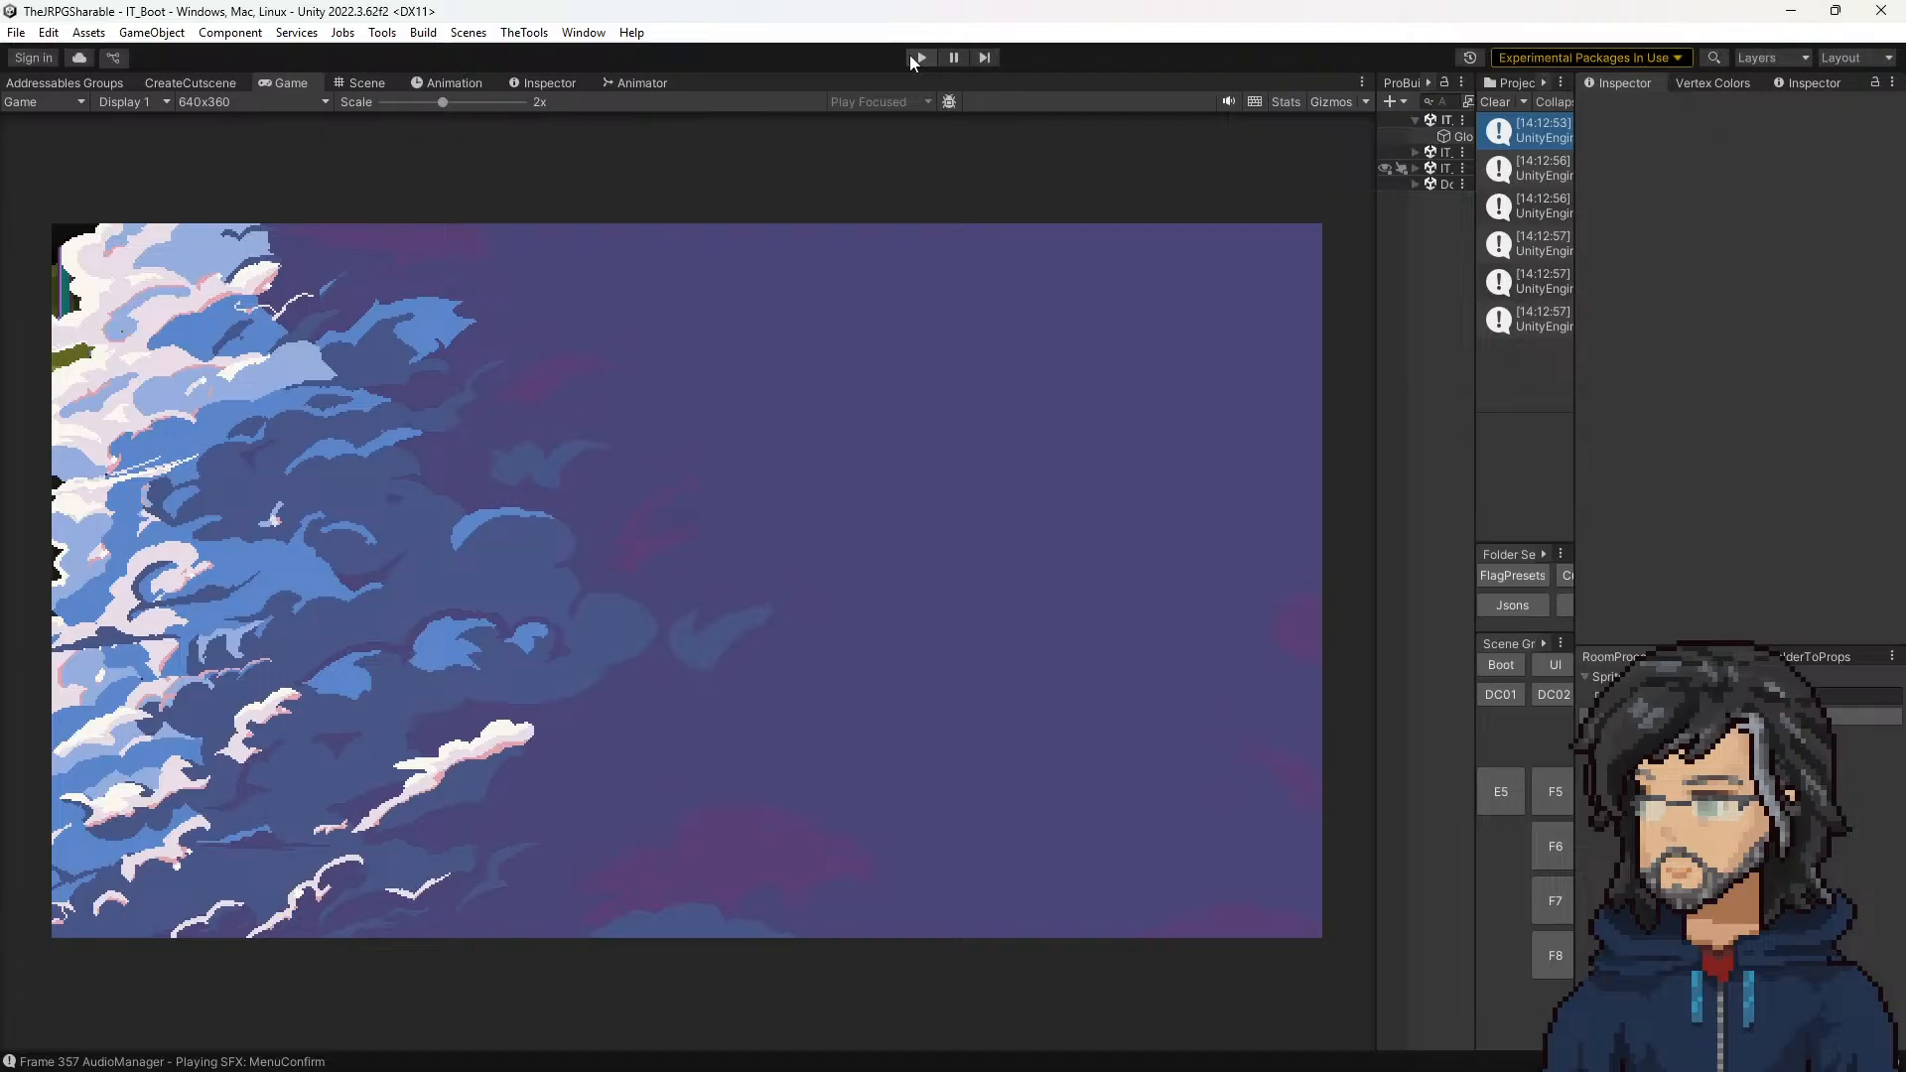
{"action": "left_click", "coordinate": [911, 57]}
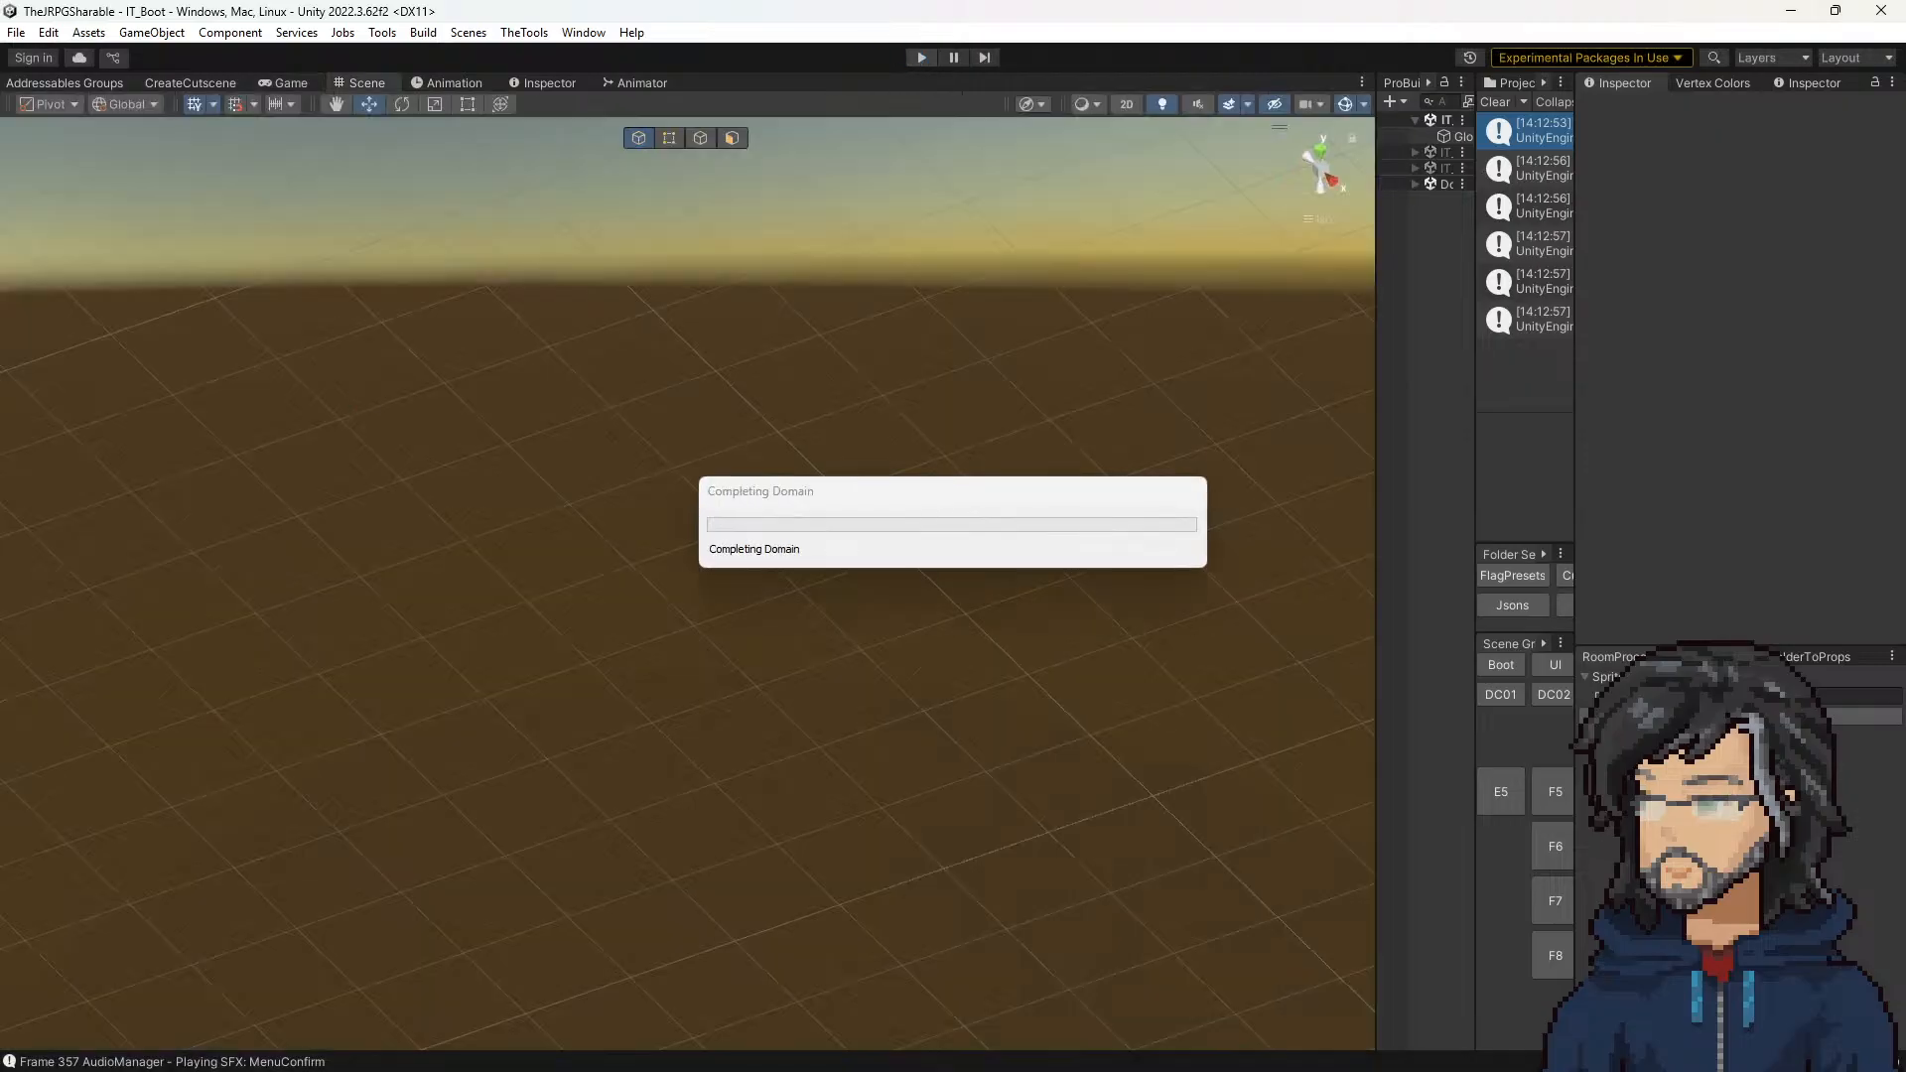
Step: Place the notes board beside the restarted playtest and continue from the AutoSave slot
{"action": "left_click_drag", "start_coordinate": [882, 253], "coordinate": [1558, 33]}
{"action": "left_click", "coordinate": [1046, 249]}
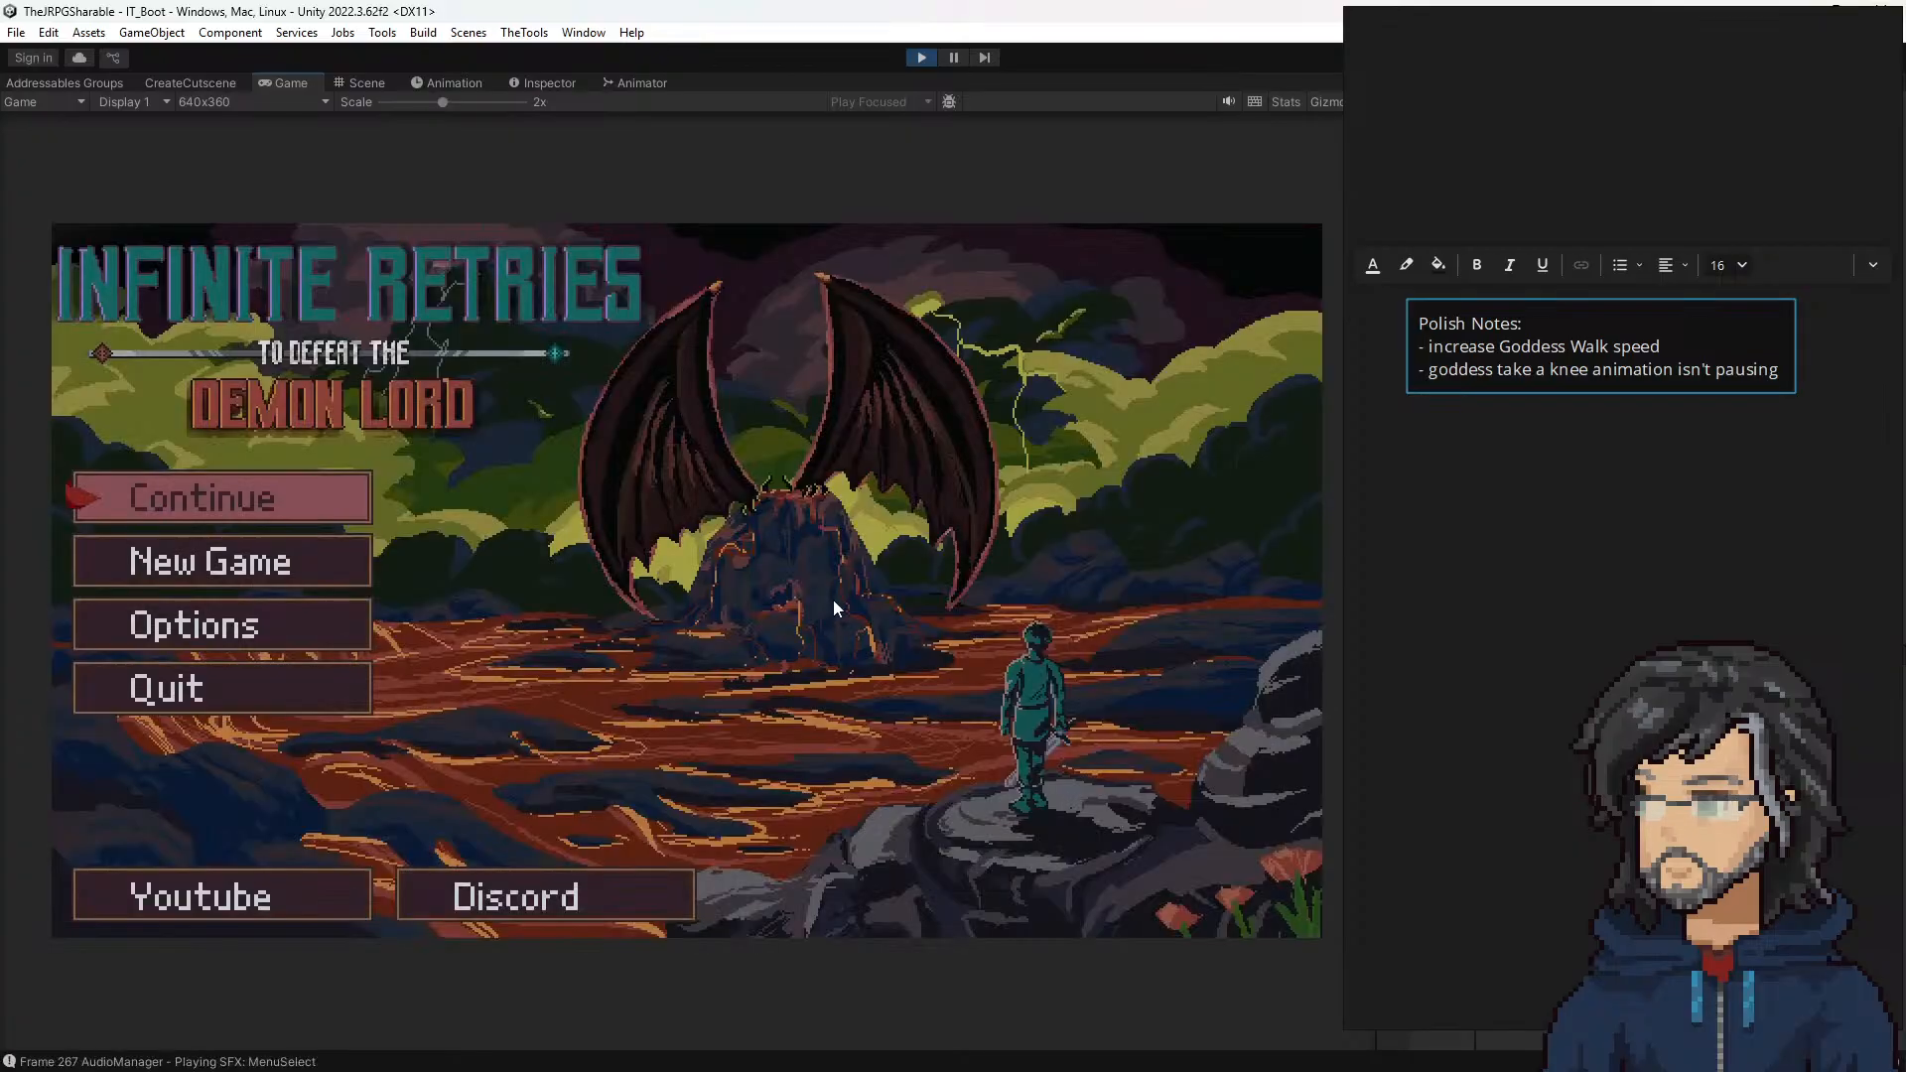
{"action": "key", "text": "Down"}
{"action": "key", "text": "Up"}
{"action": "key", "text": "Return"}
{"action": "key", "text": "Return"}
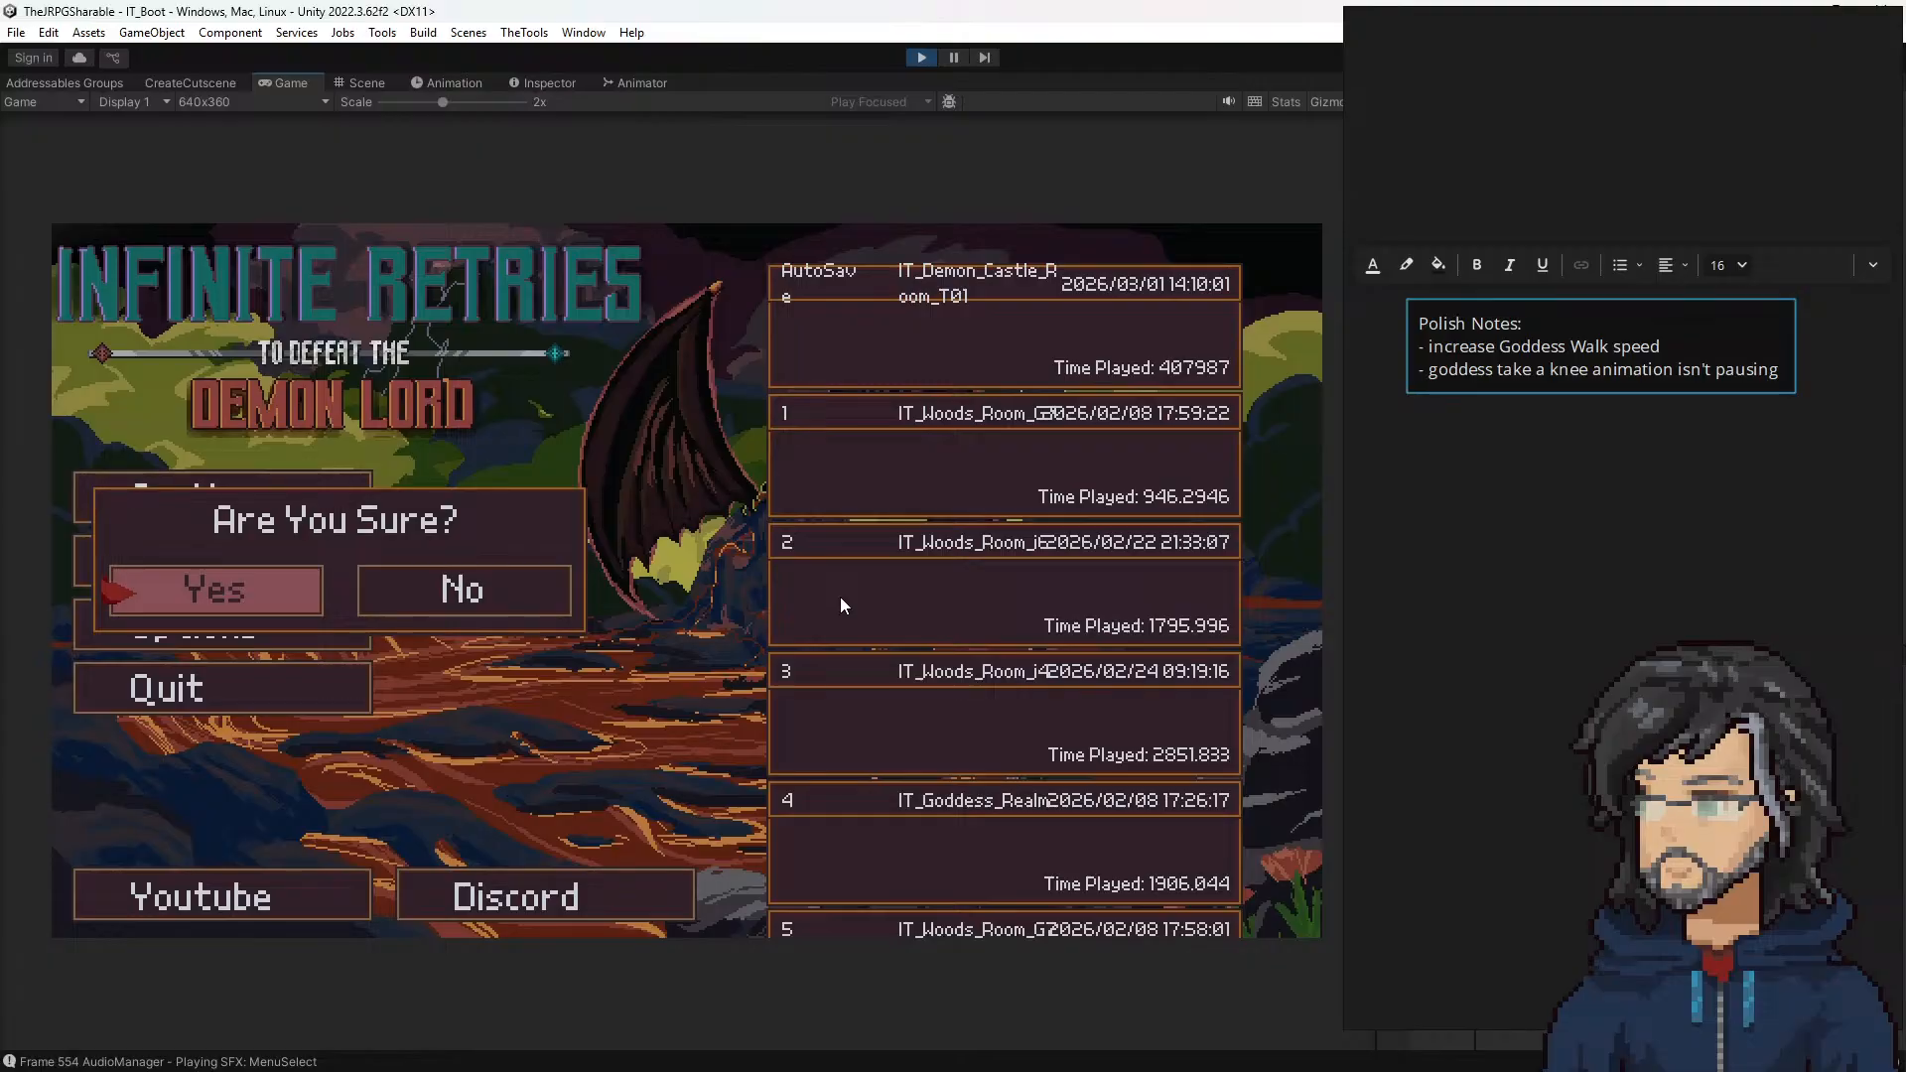
{"action": "key", "text": "Return"}
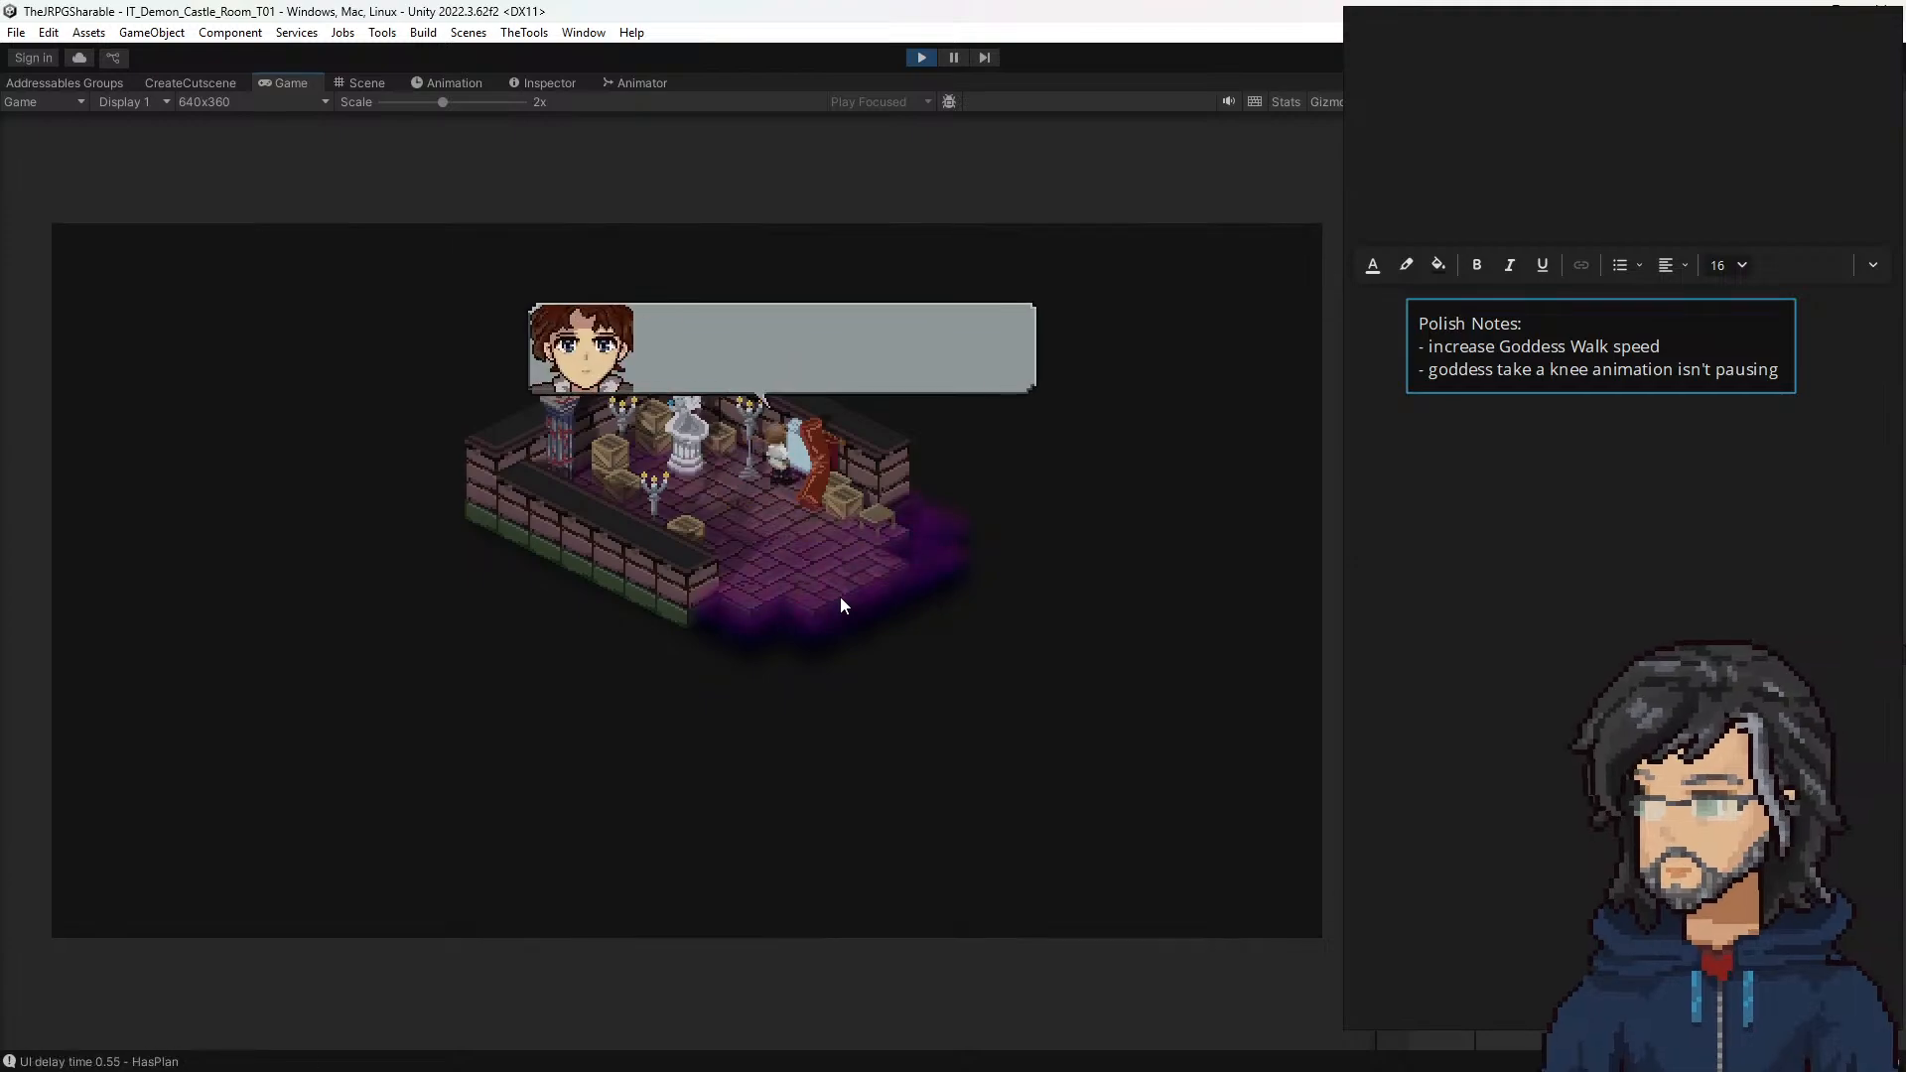
Step: Advance the window dialogue in castle room T01 and walk the hero through the room towards the exit
{"action": "key", "text": "space"}
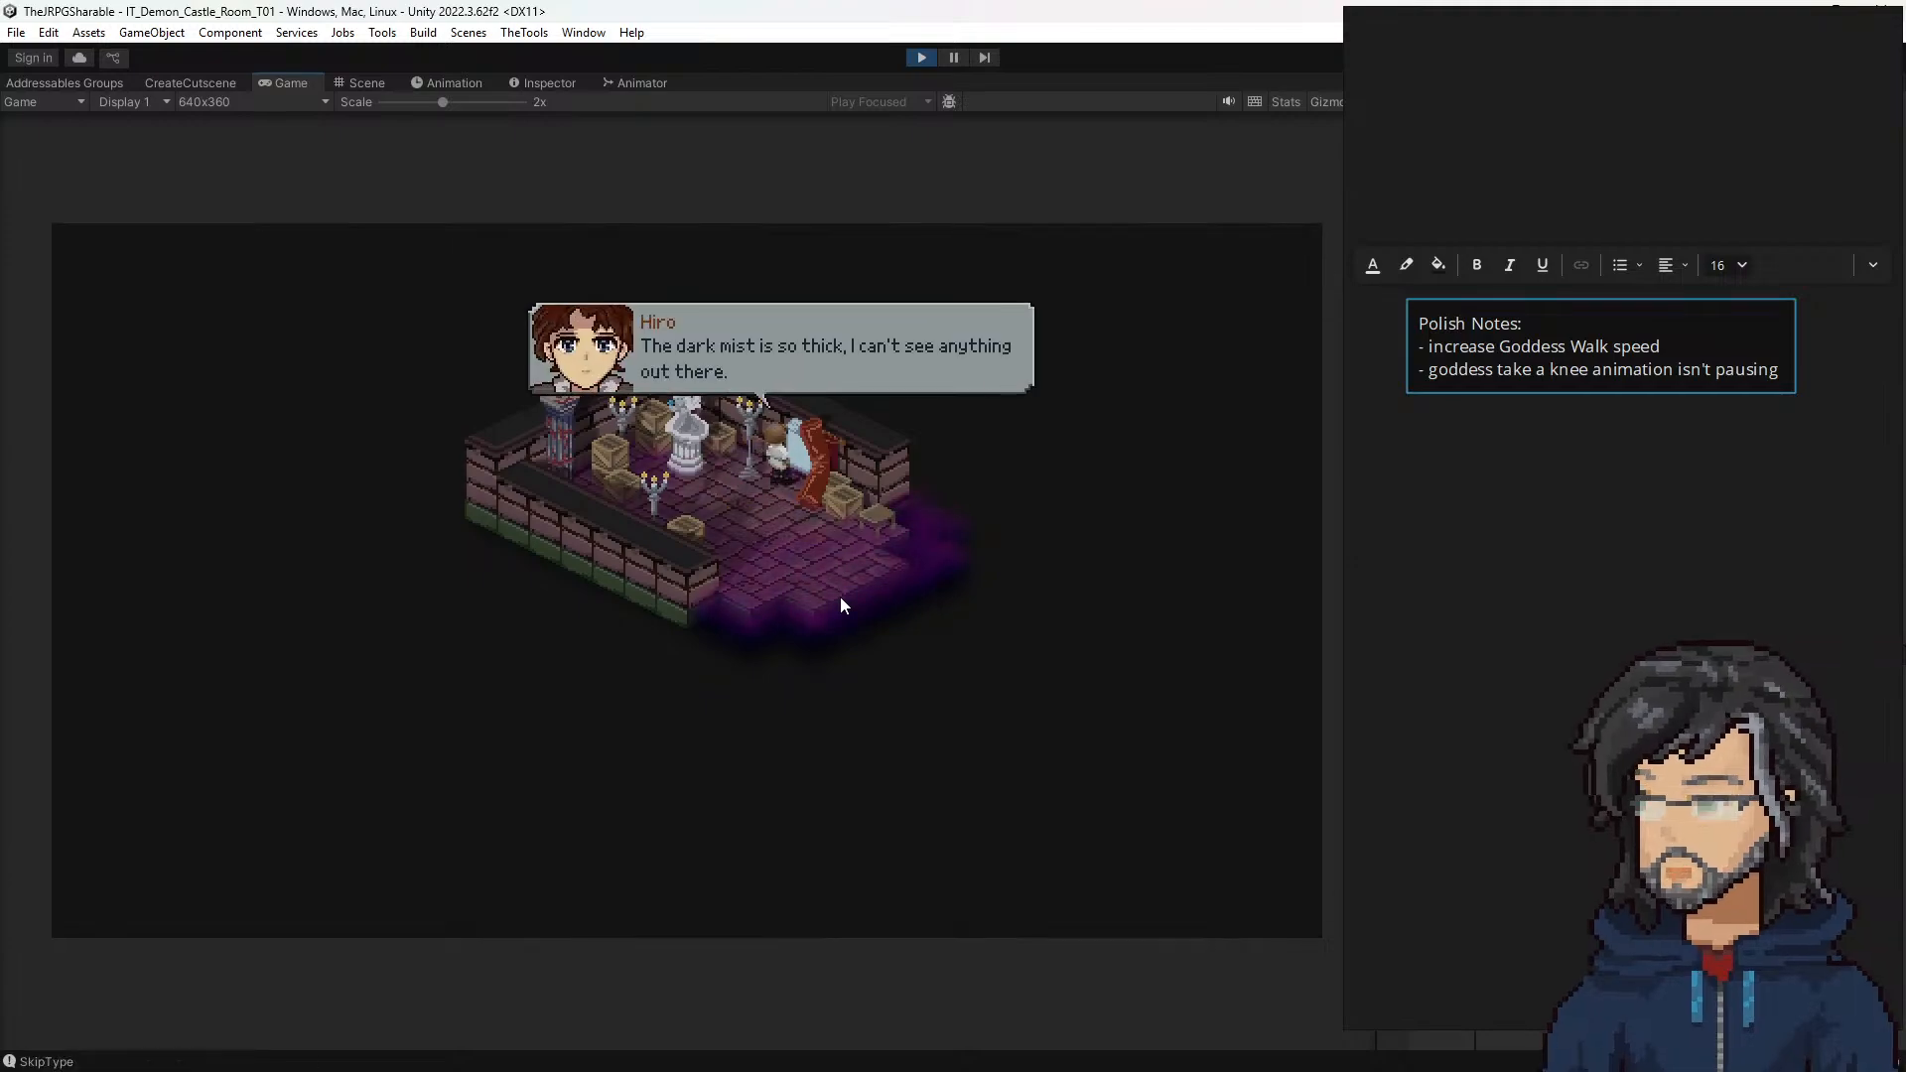
{"action": "key", "text": "space"}
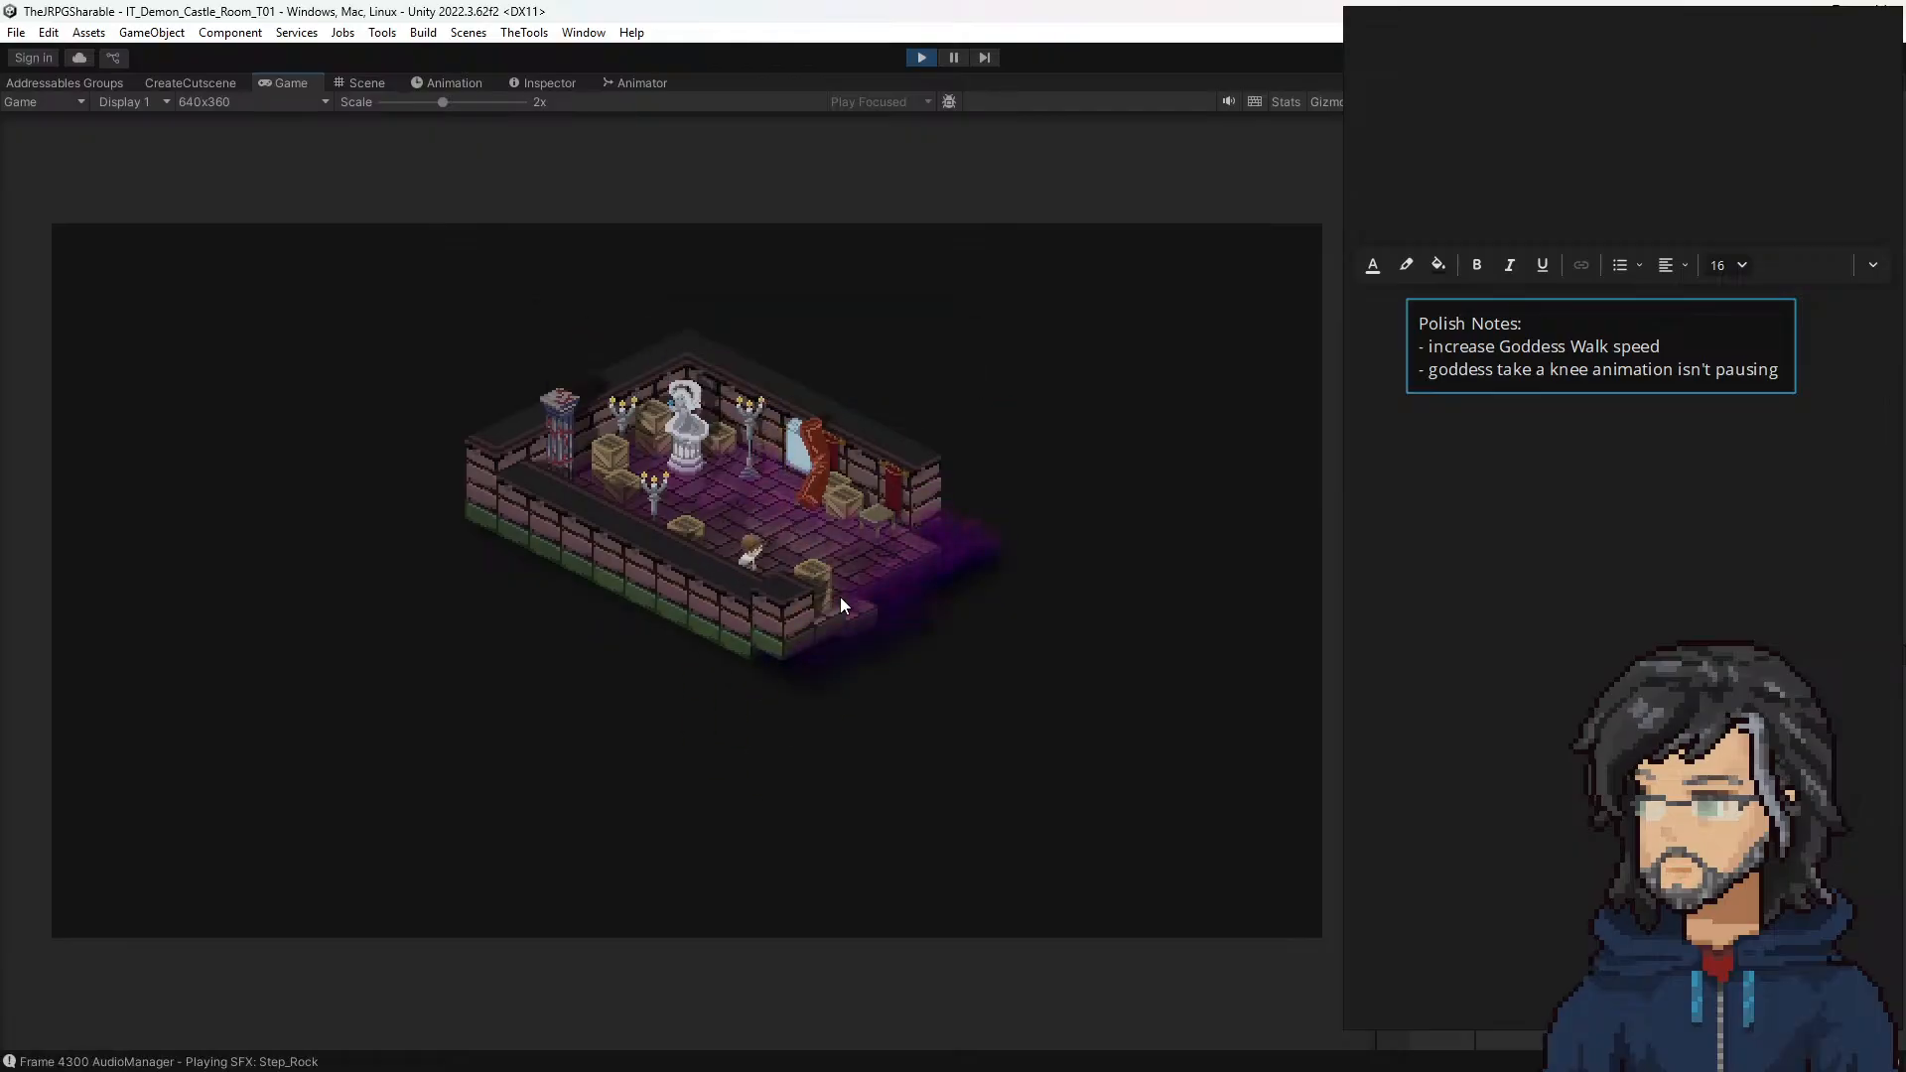
{"action": "key", "text": "s"}
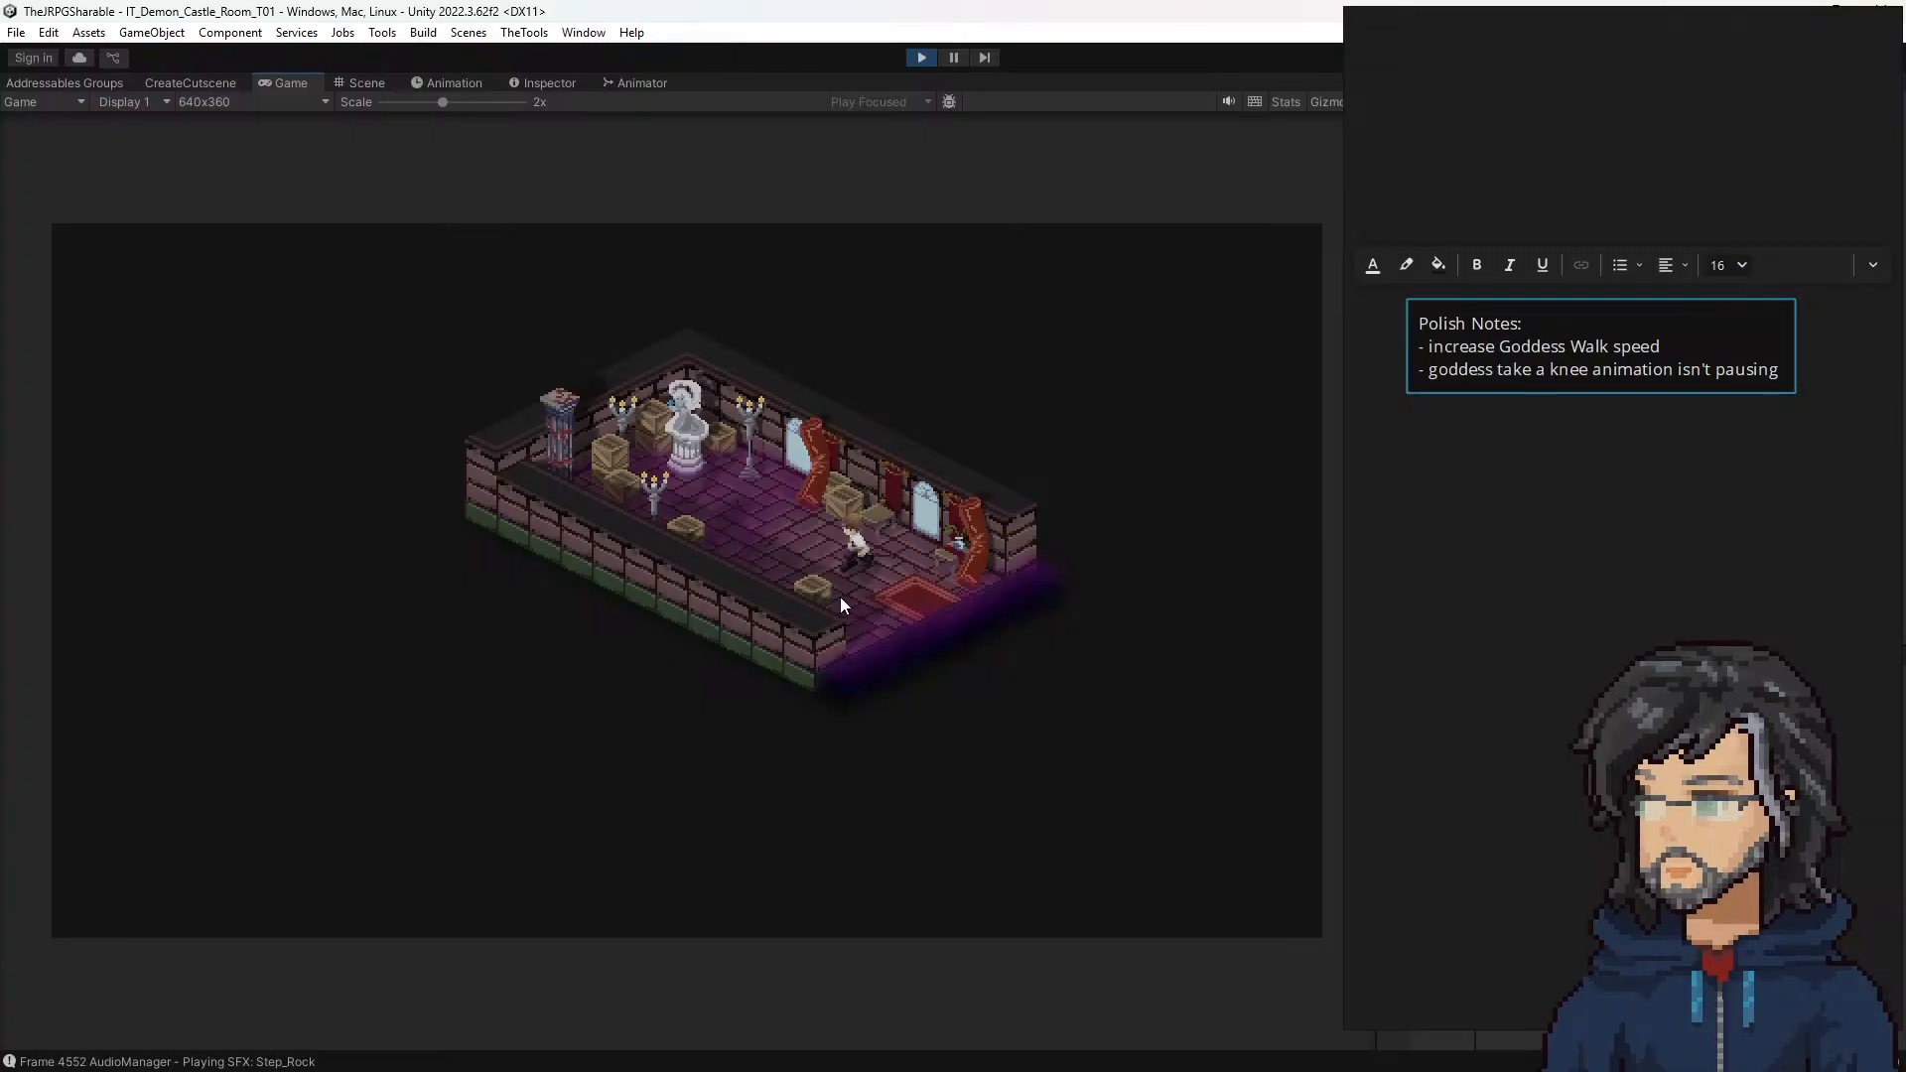
{"action": "key", "text": "d"}
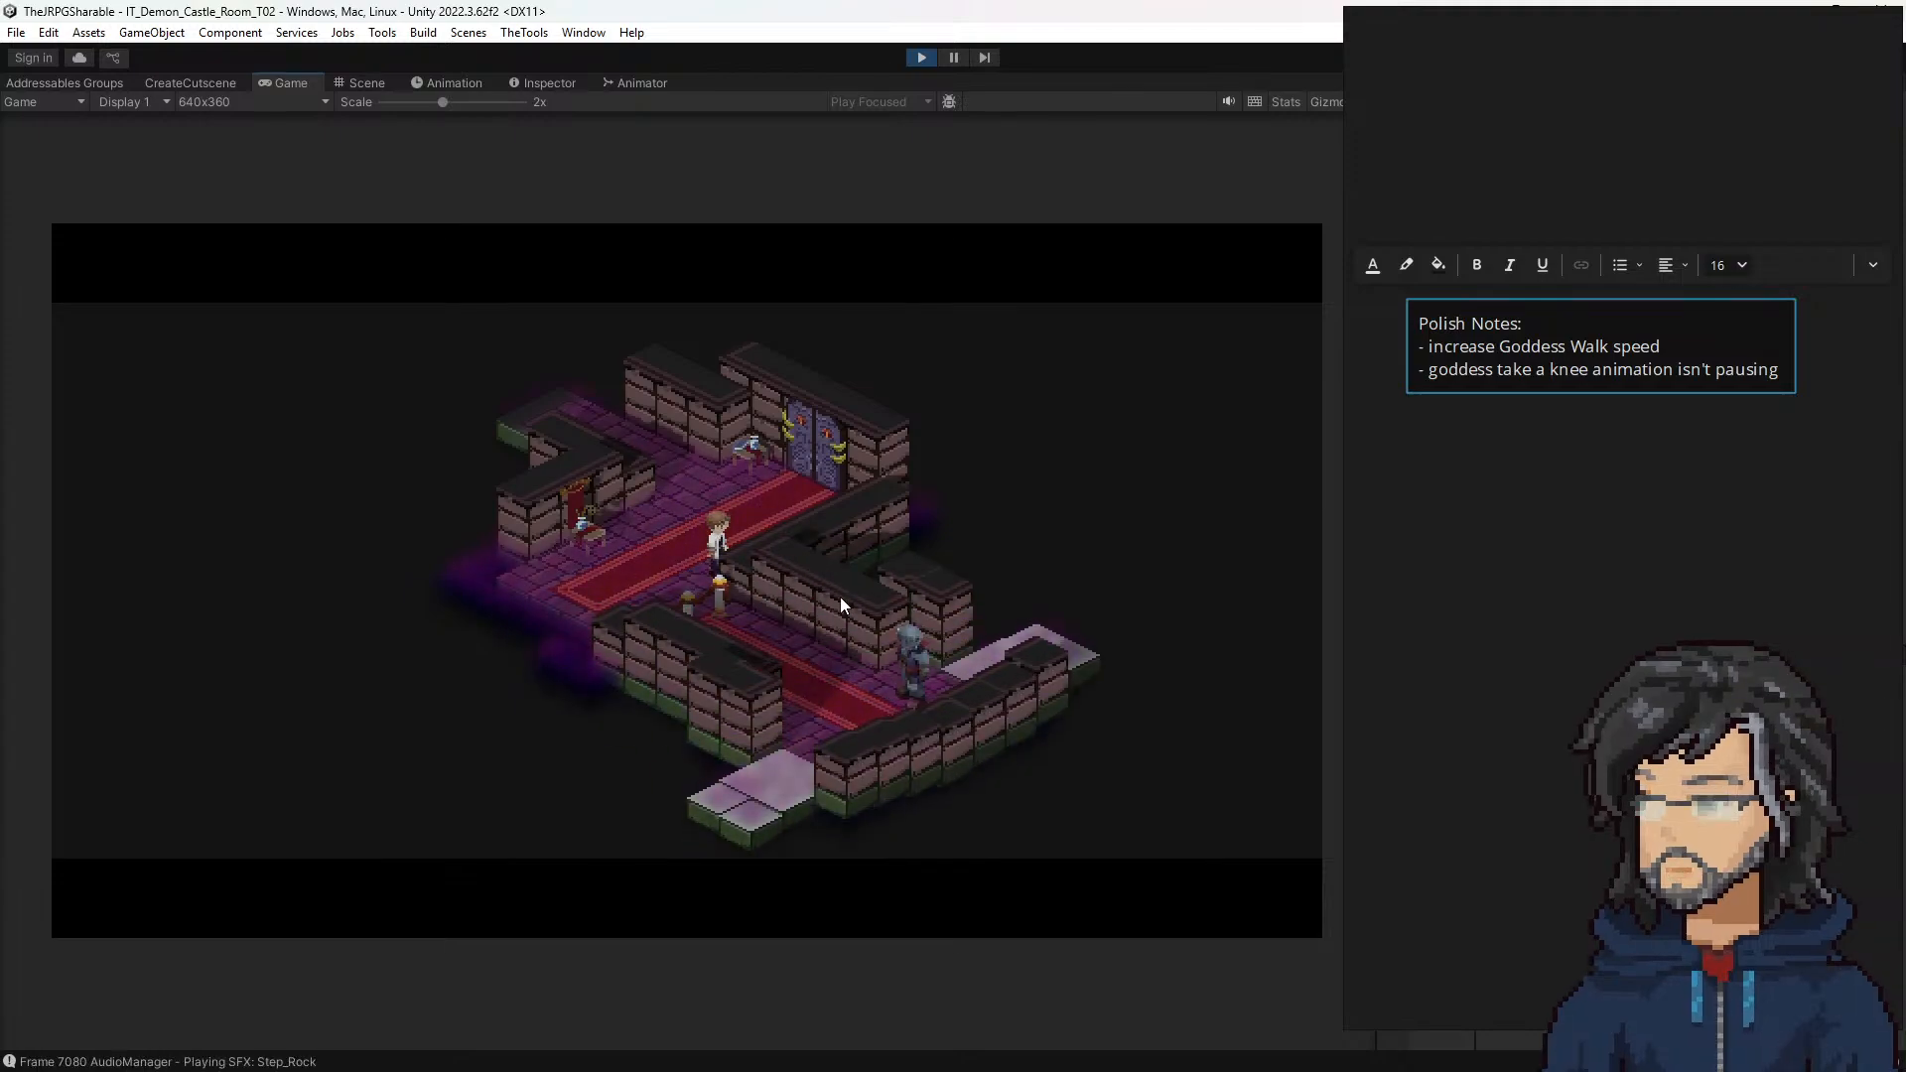
Step: Add the line "- Demon Lord's Castle T02, Floors need editting" to the Polish Notes text box
{"action": "left_click", "coordinate": [1572, 373]}
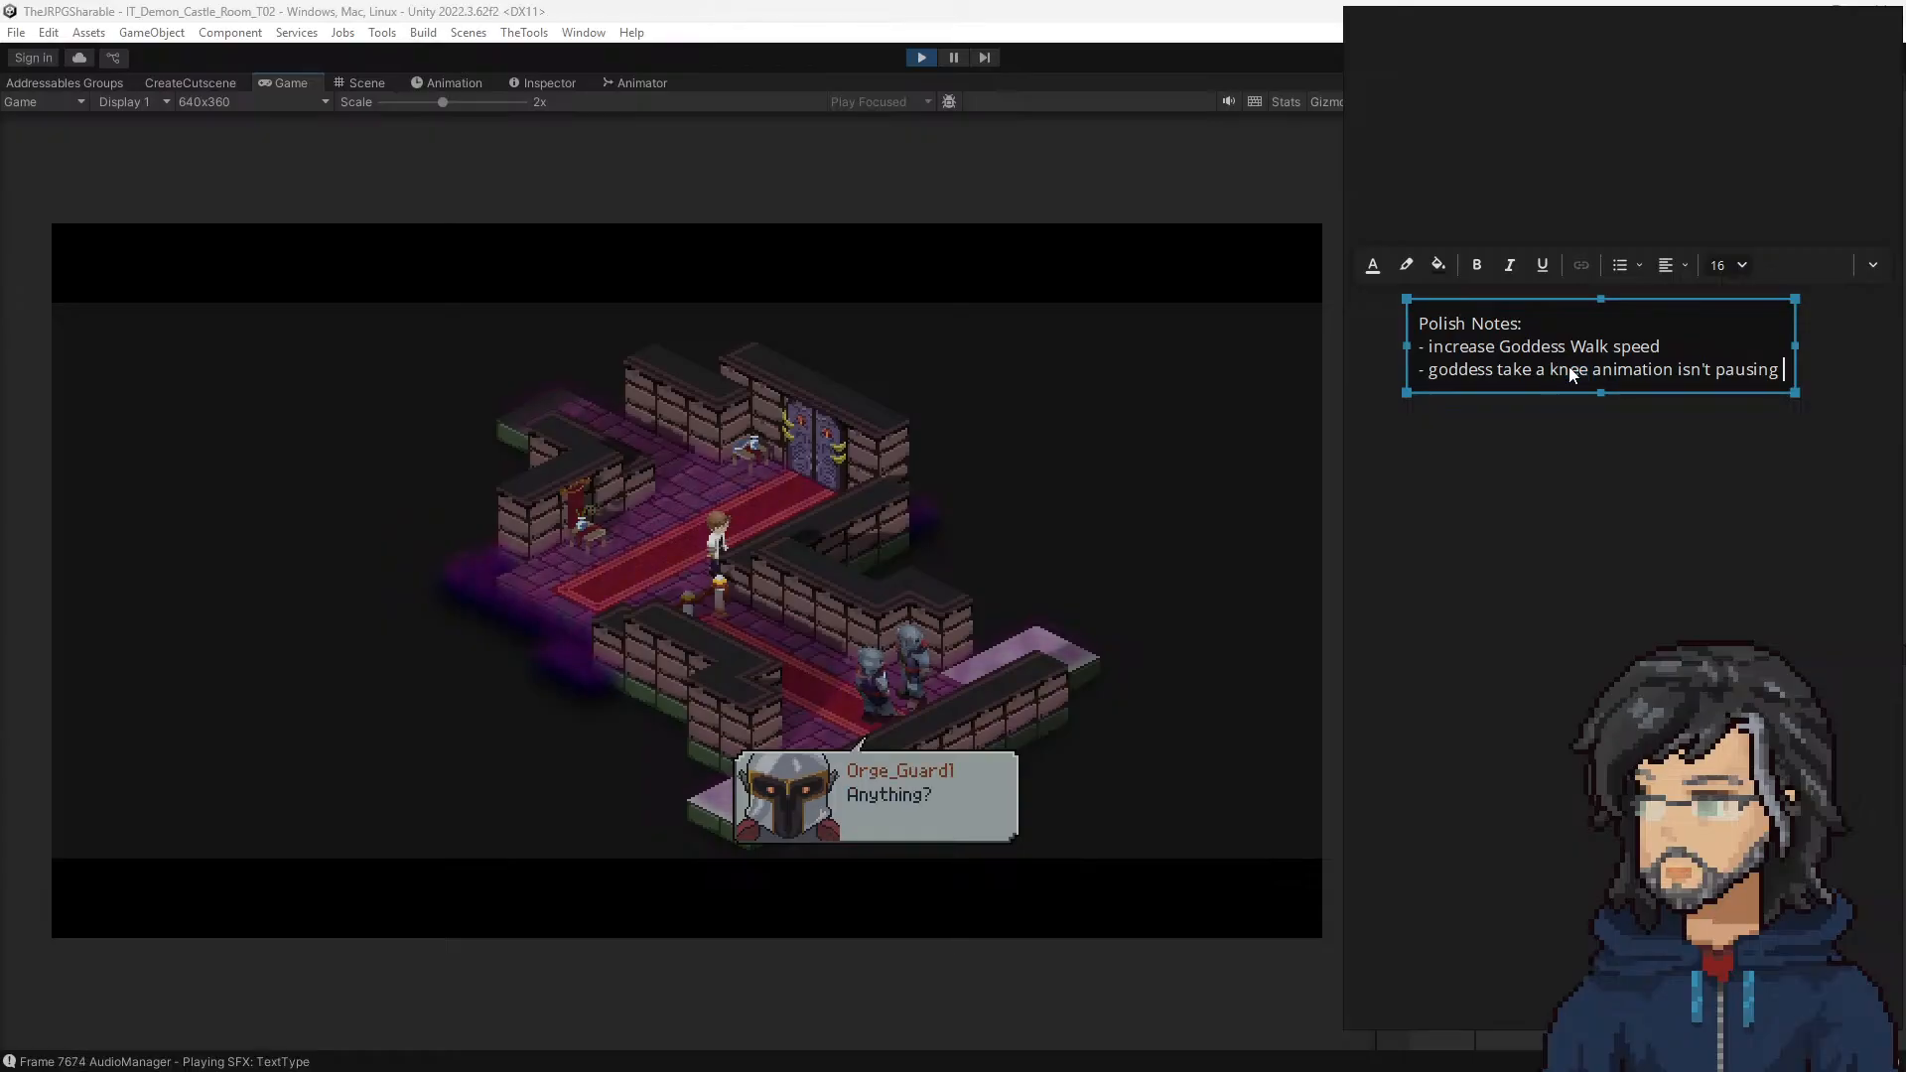
{"action": "key", "text": "Return"}
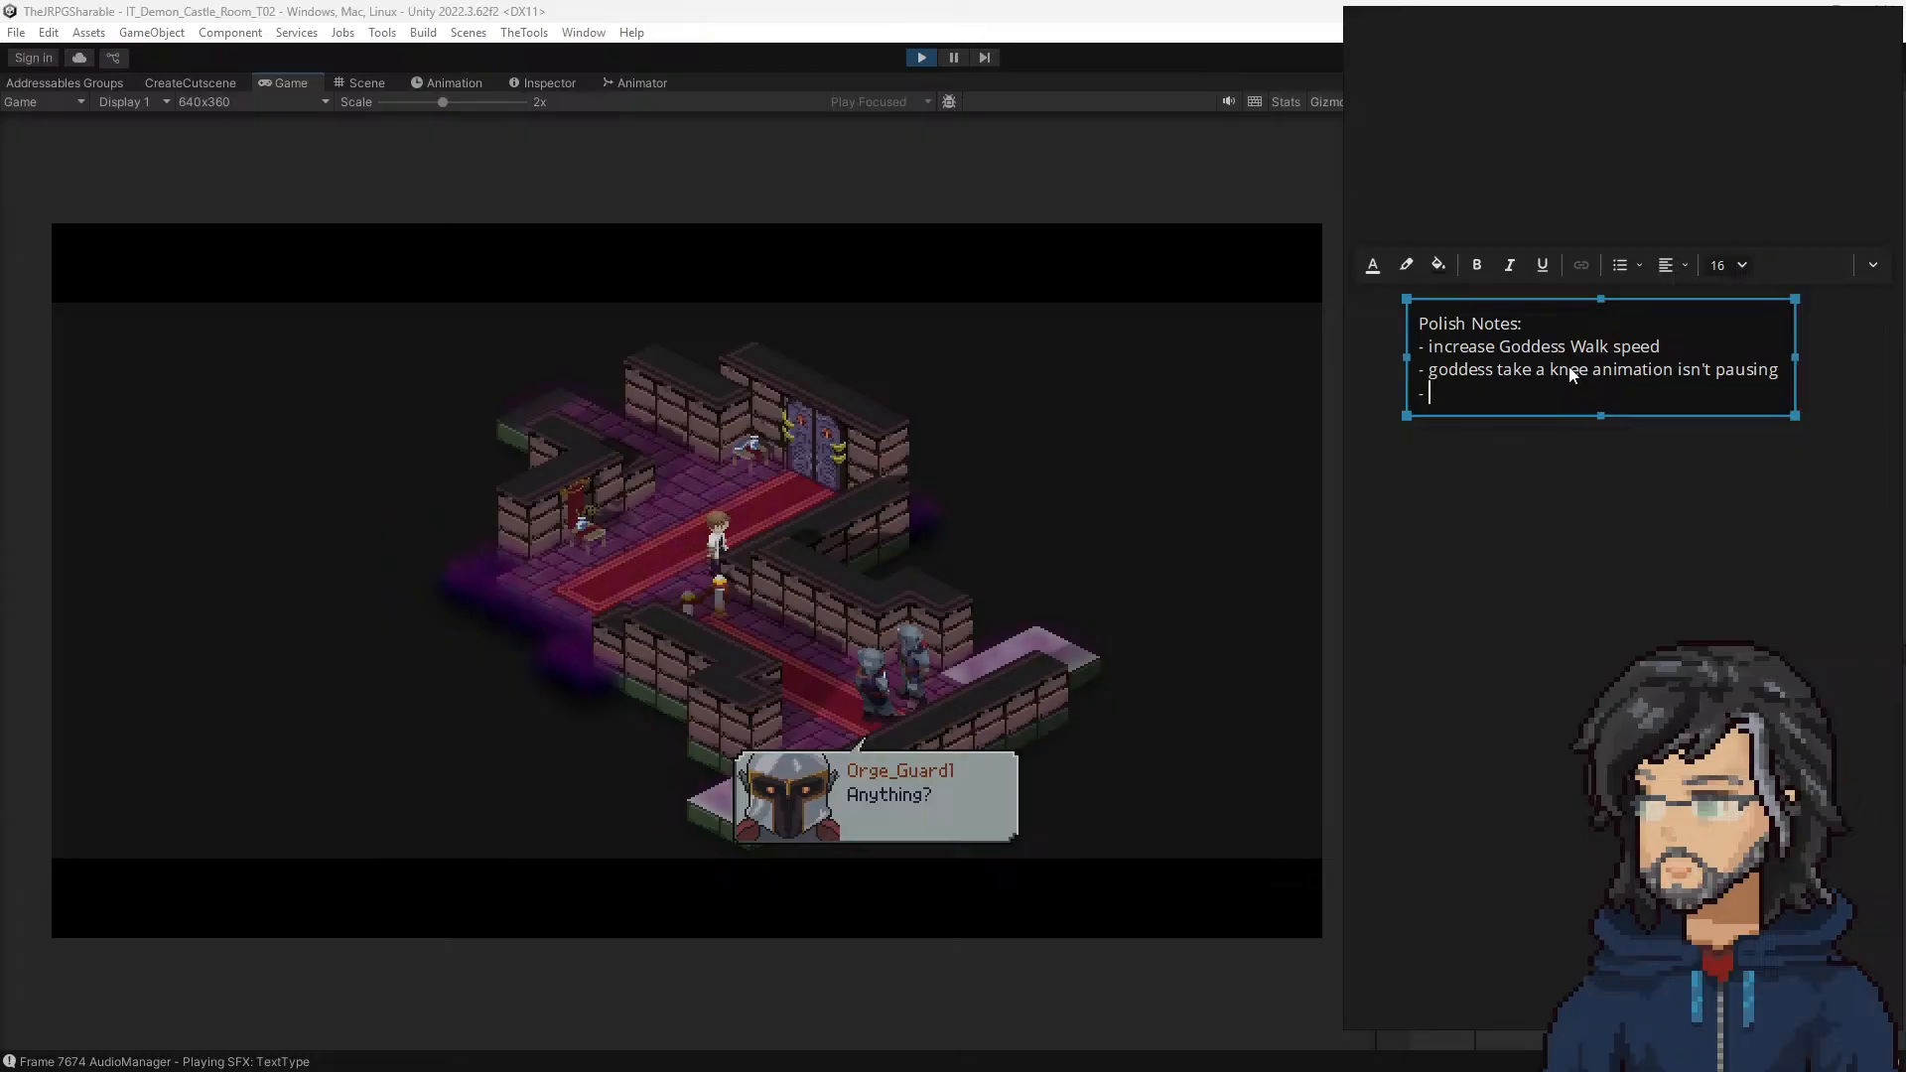
{"action": "type", "text": "- Demon Lord's Castle"}
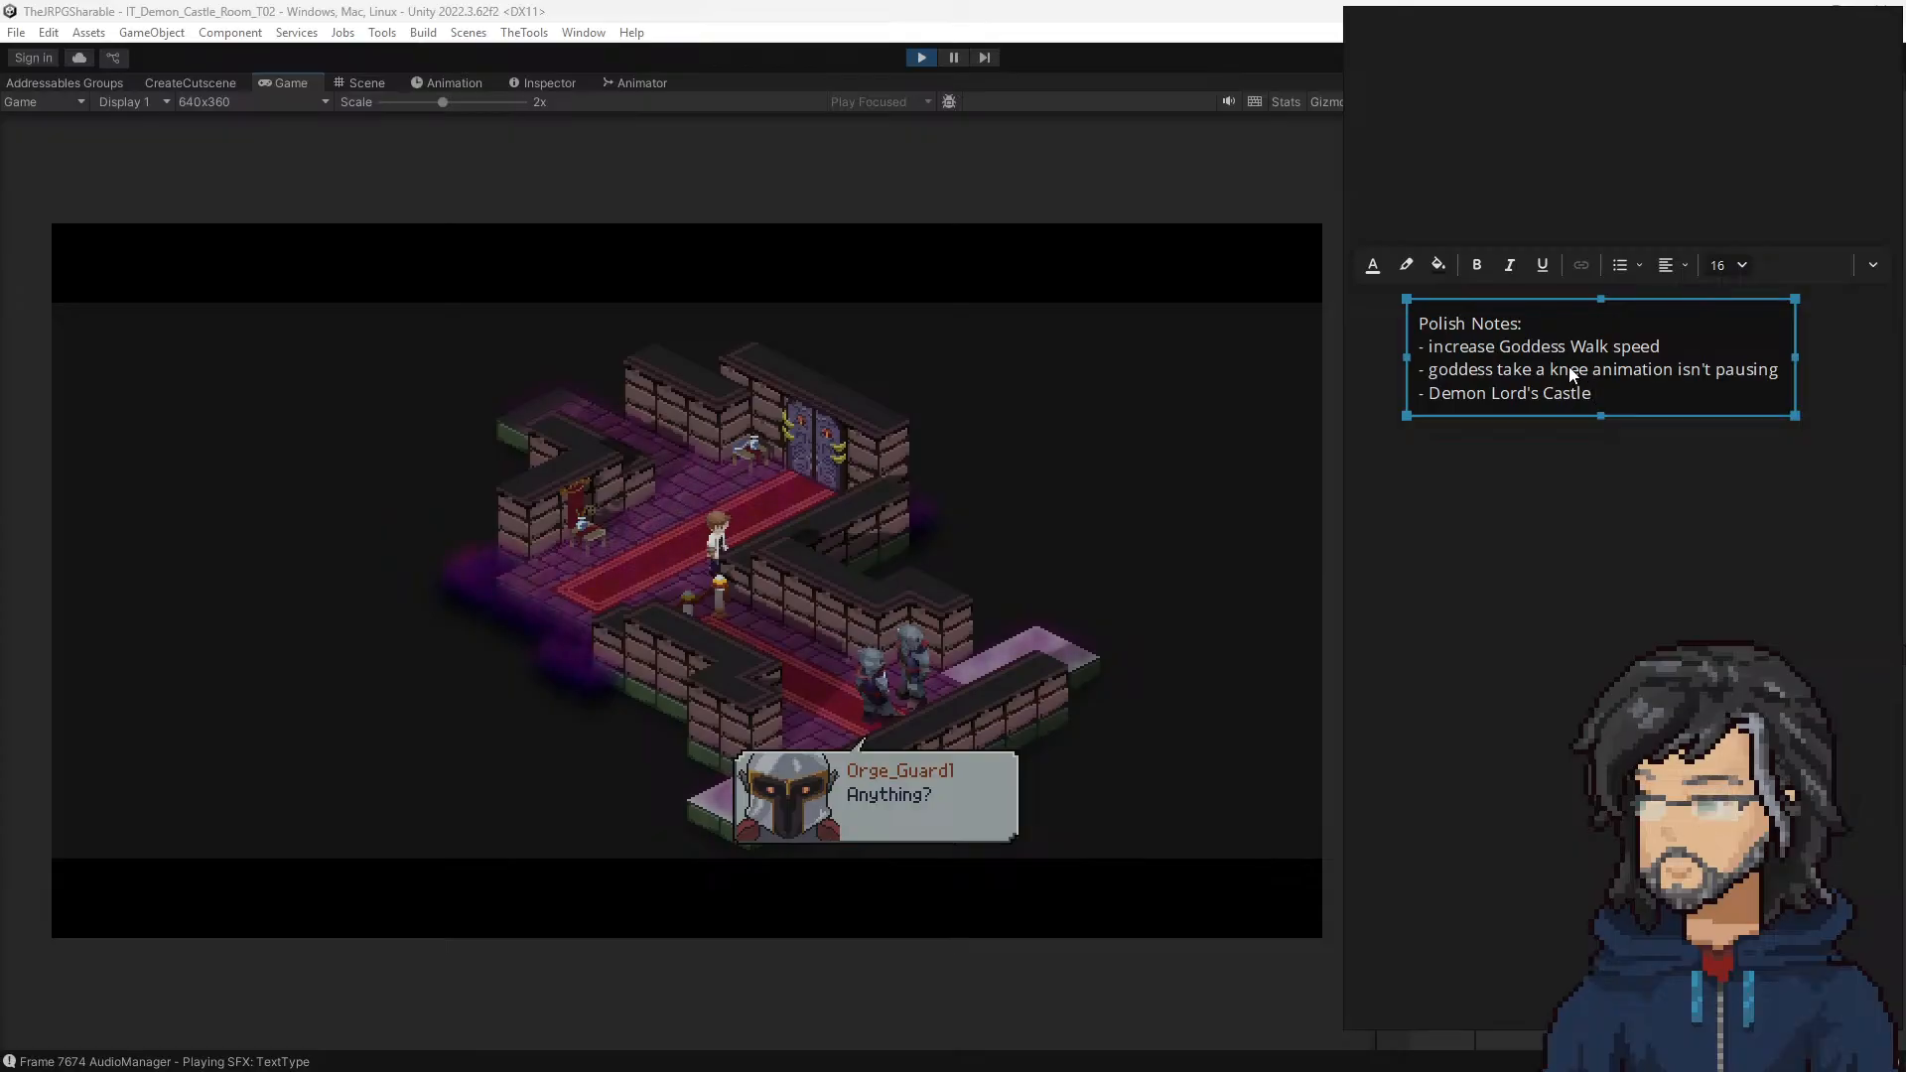
{"action": "type", "text": " T02, "}
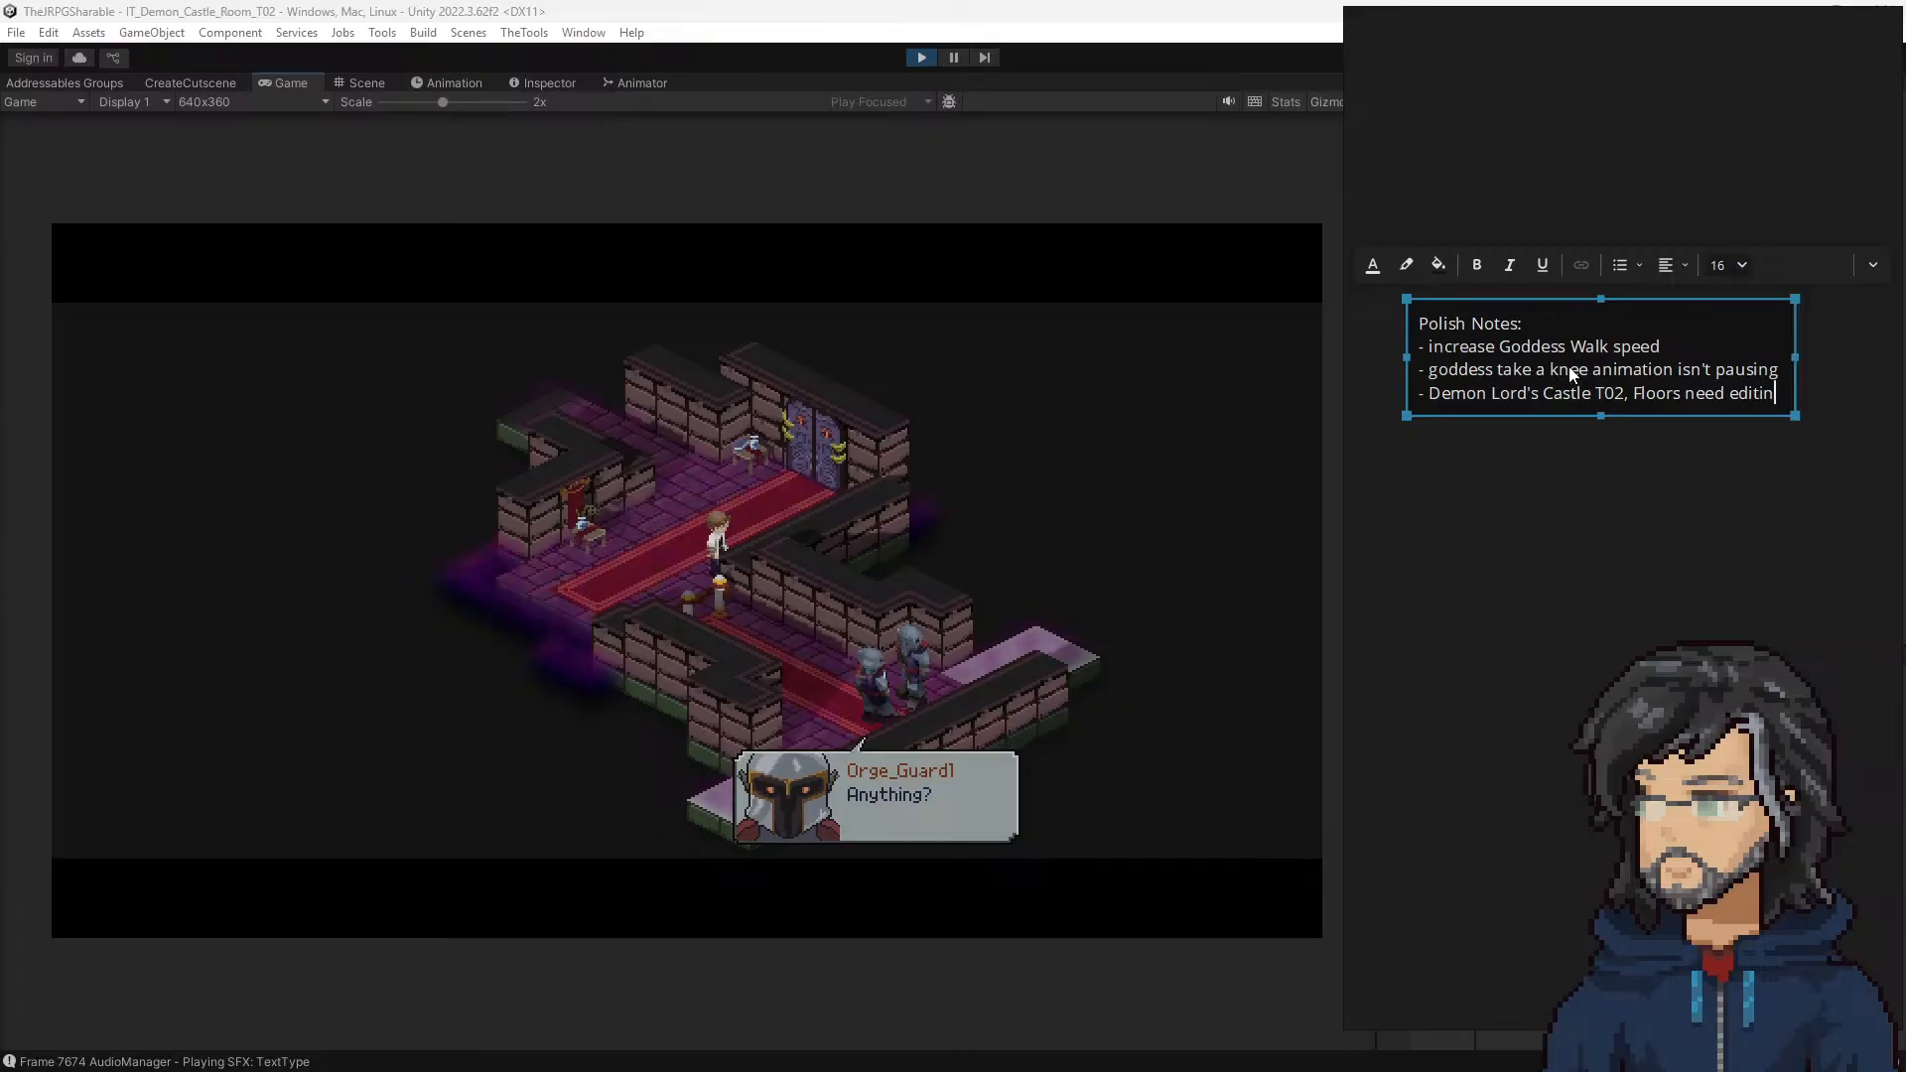
{"action": "type", "text": "Floors need editting"}
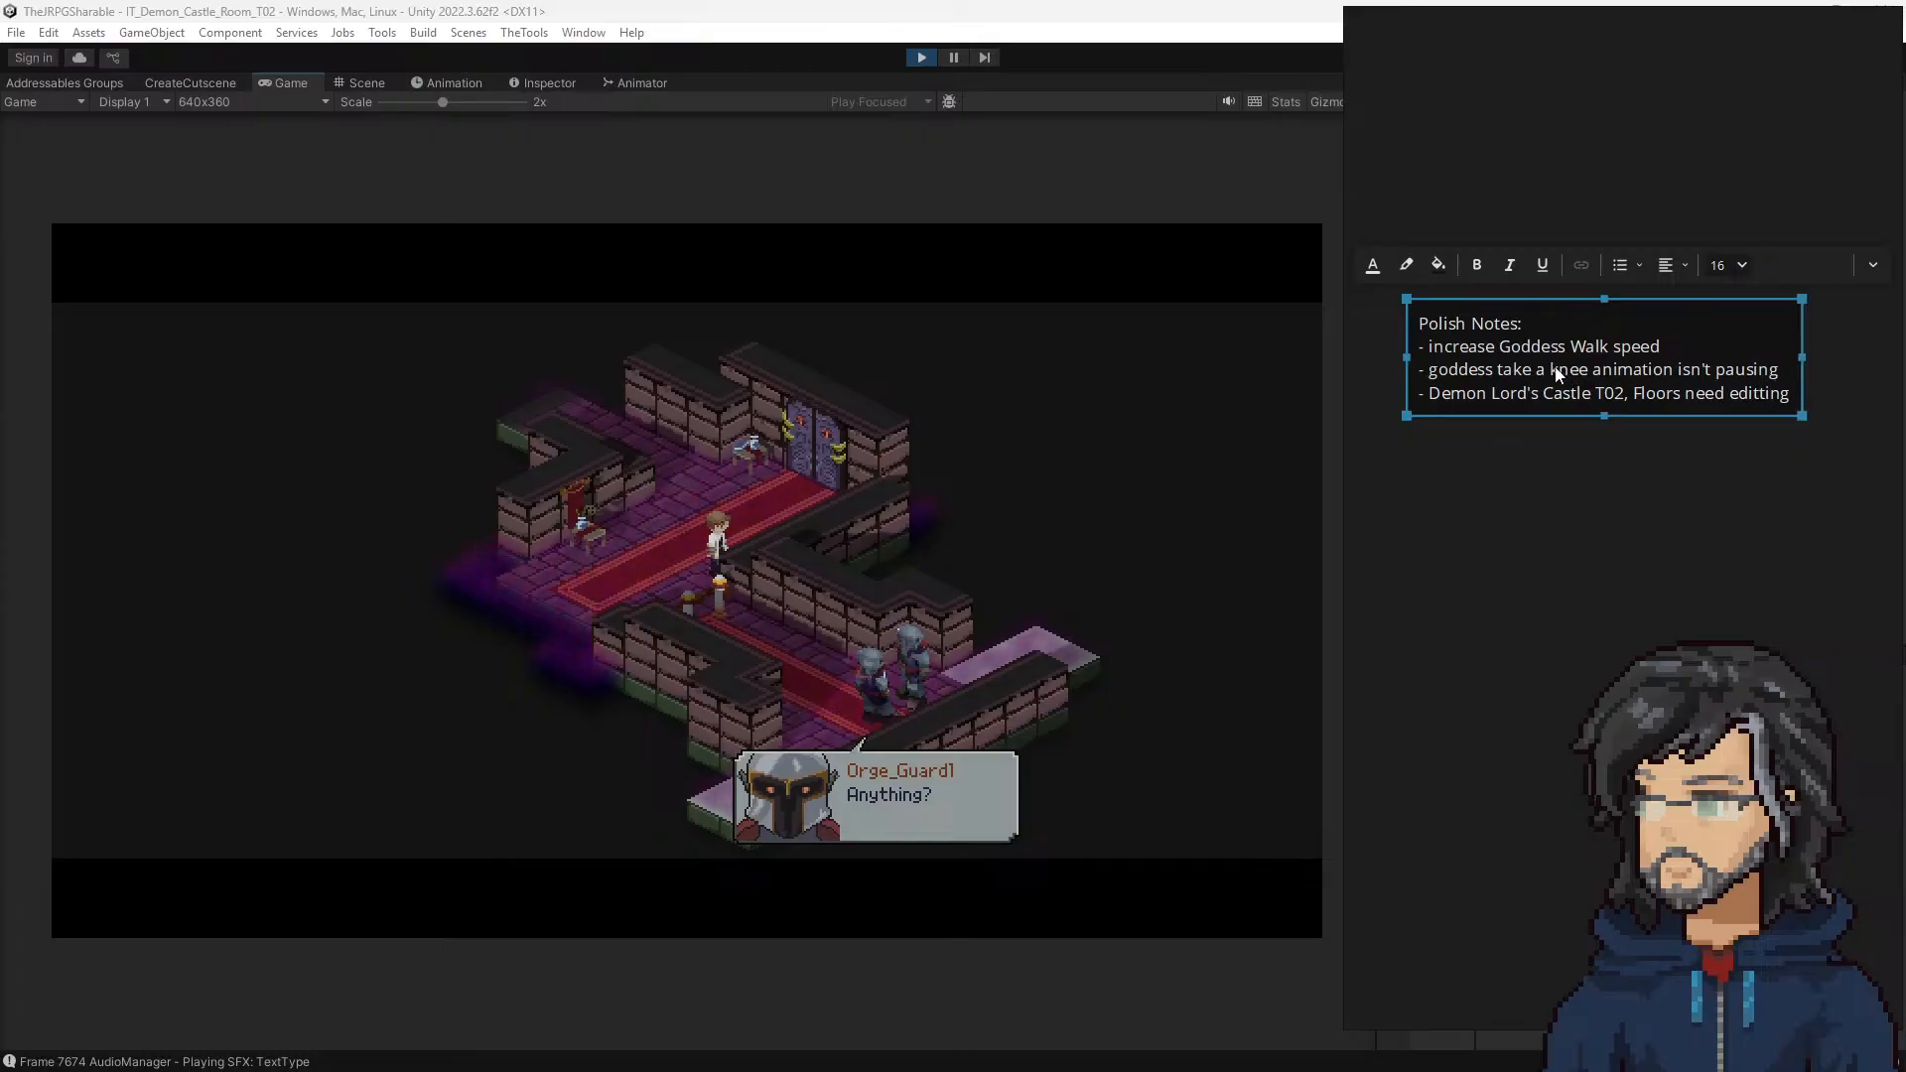
{"action": "left_click", "coordinate": [1583, 499]}
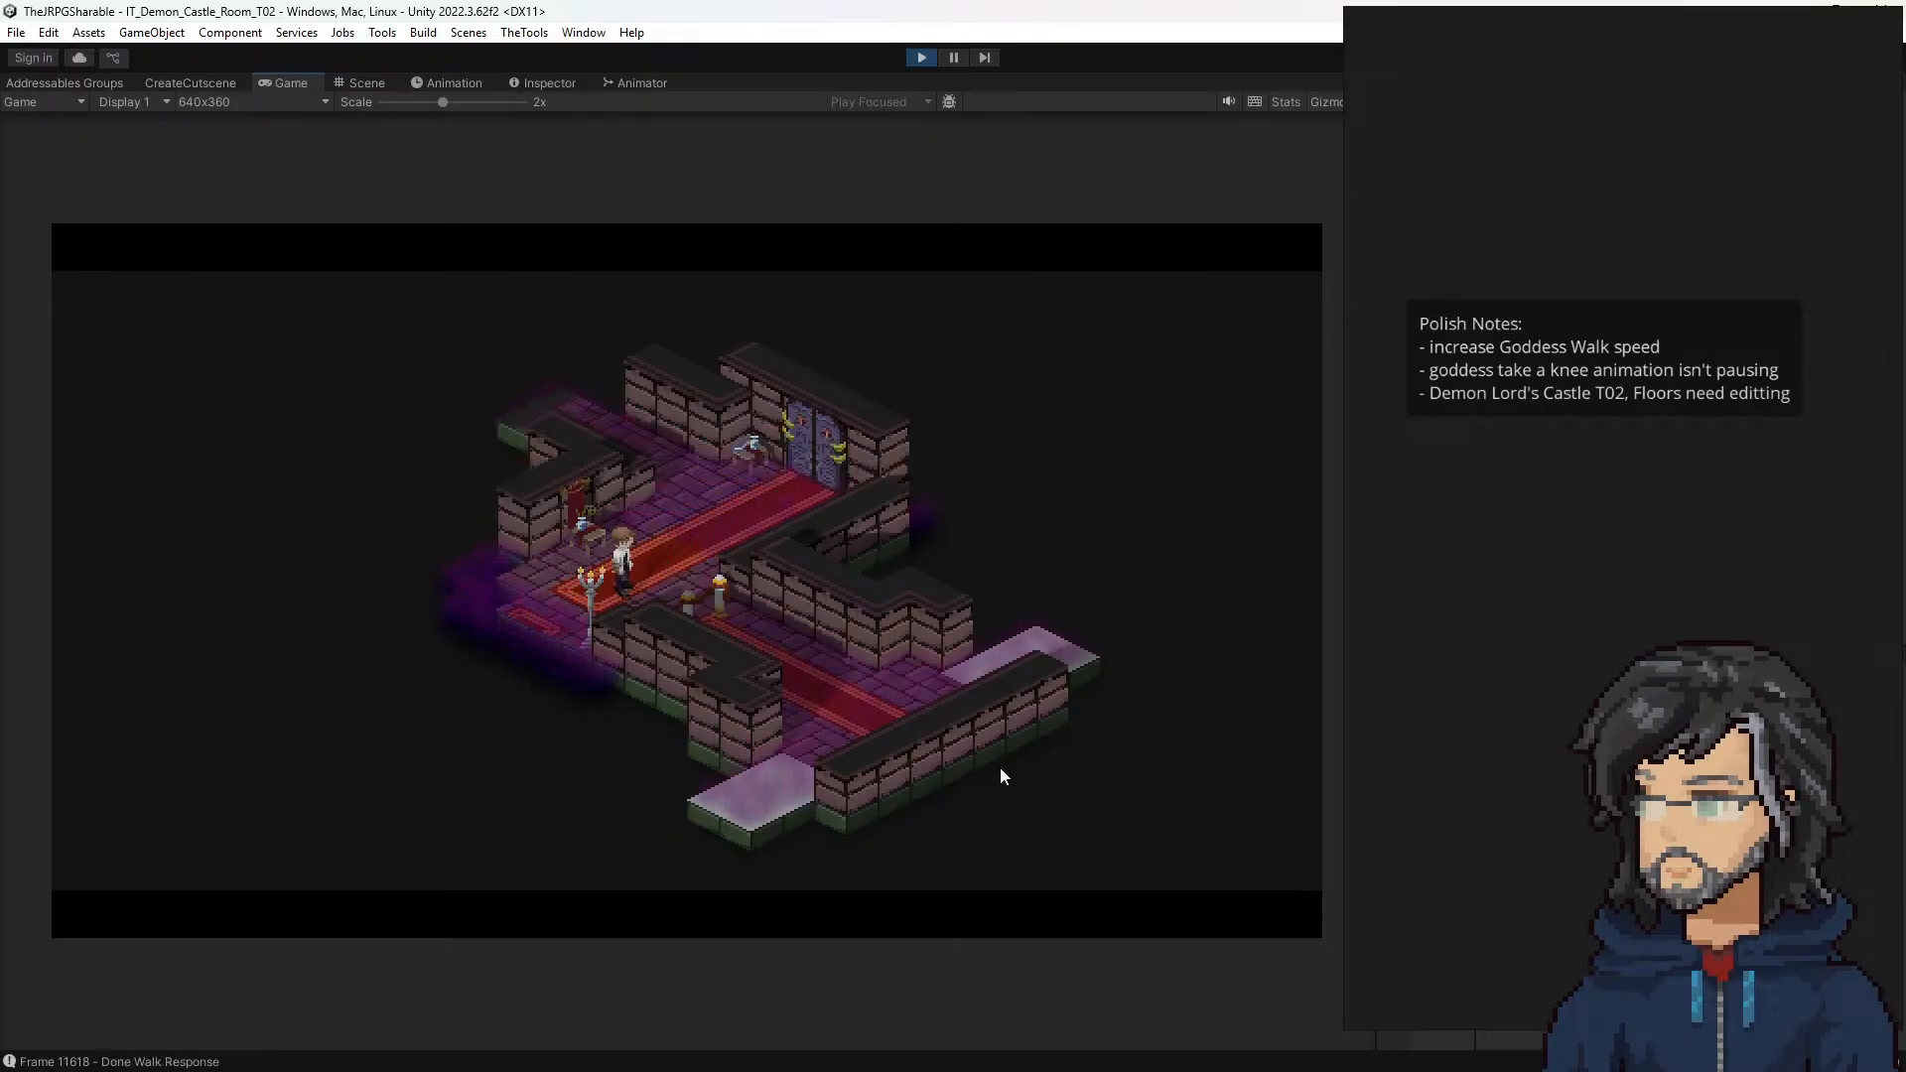
Step: Walk the hero along the red carpet out of castle room T02 and into room T03
{"action": "key", "text": "a"}
{"action": "key", "text": "a"}
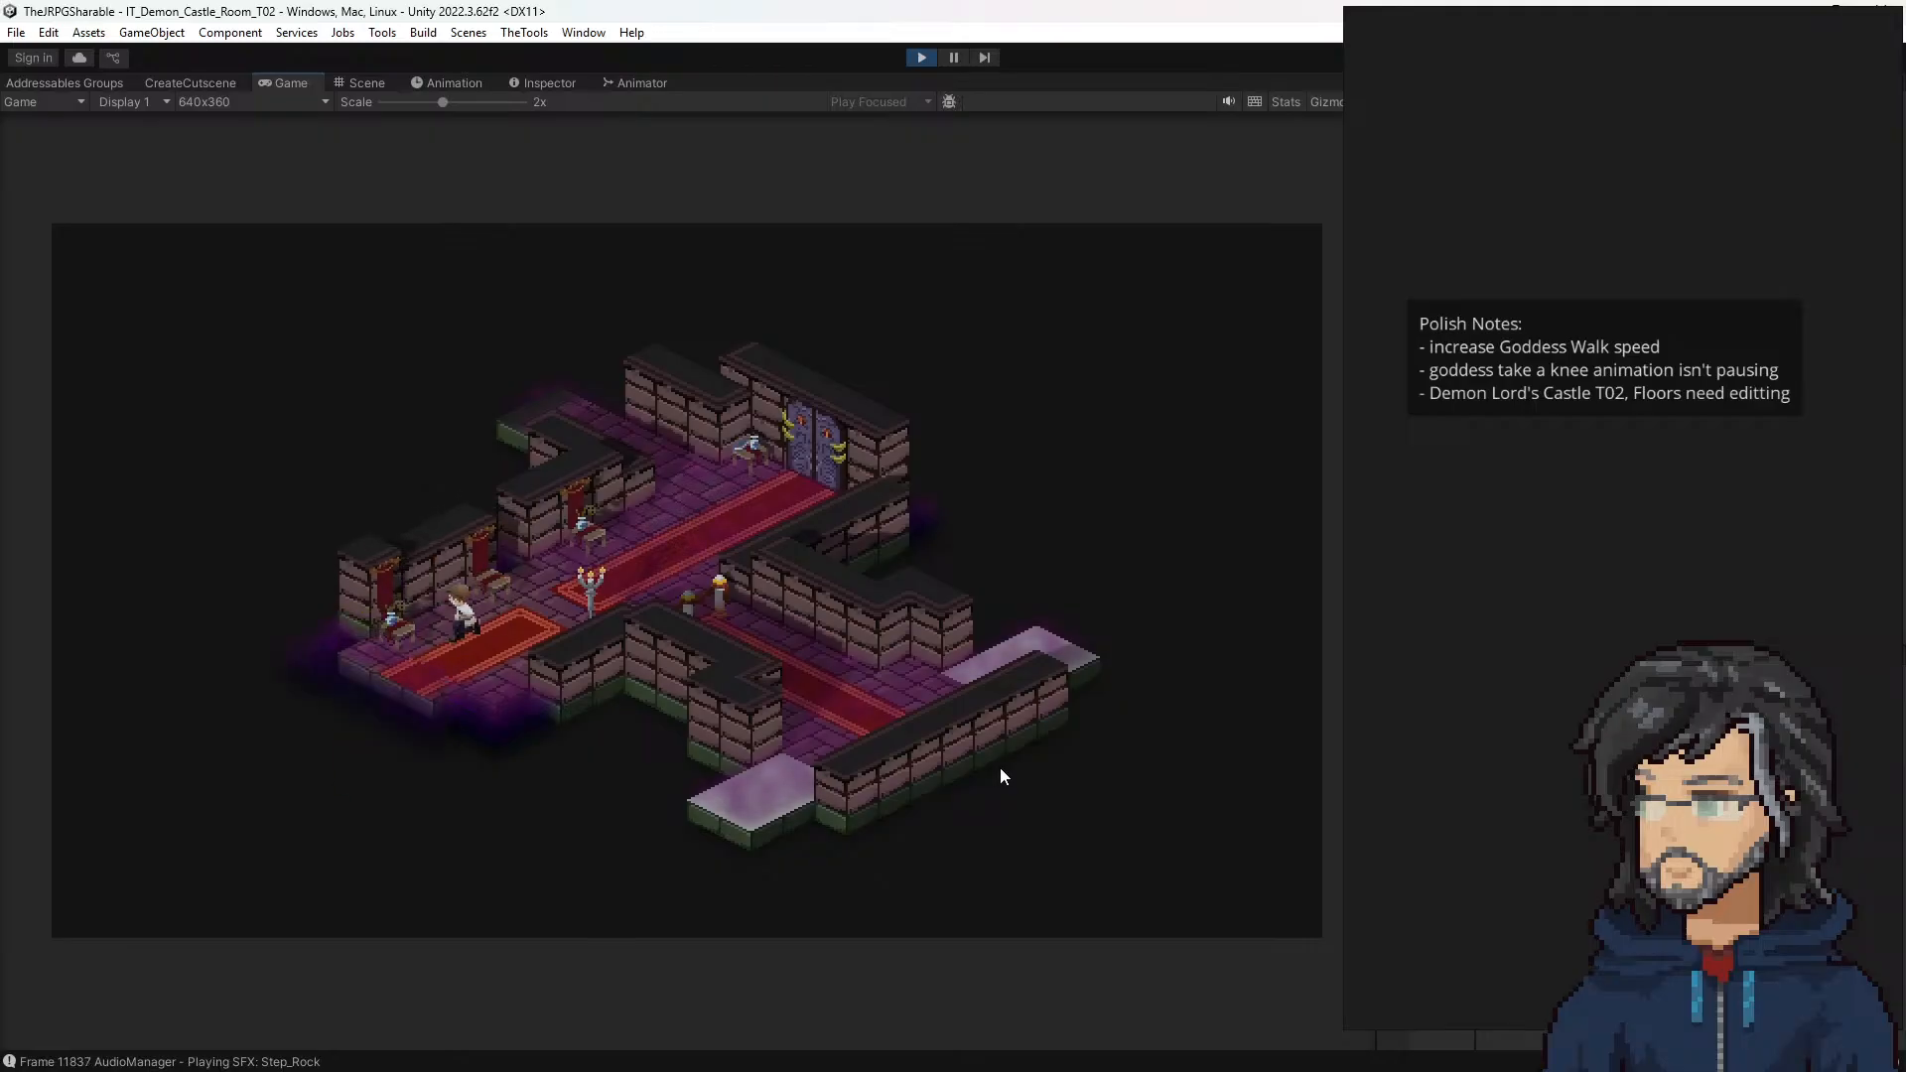
{"action": "key", "text": "a"}
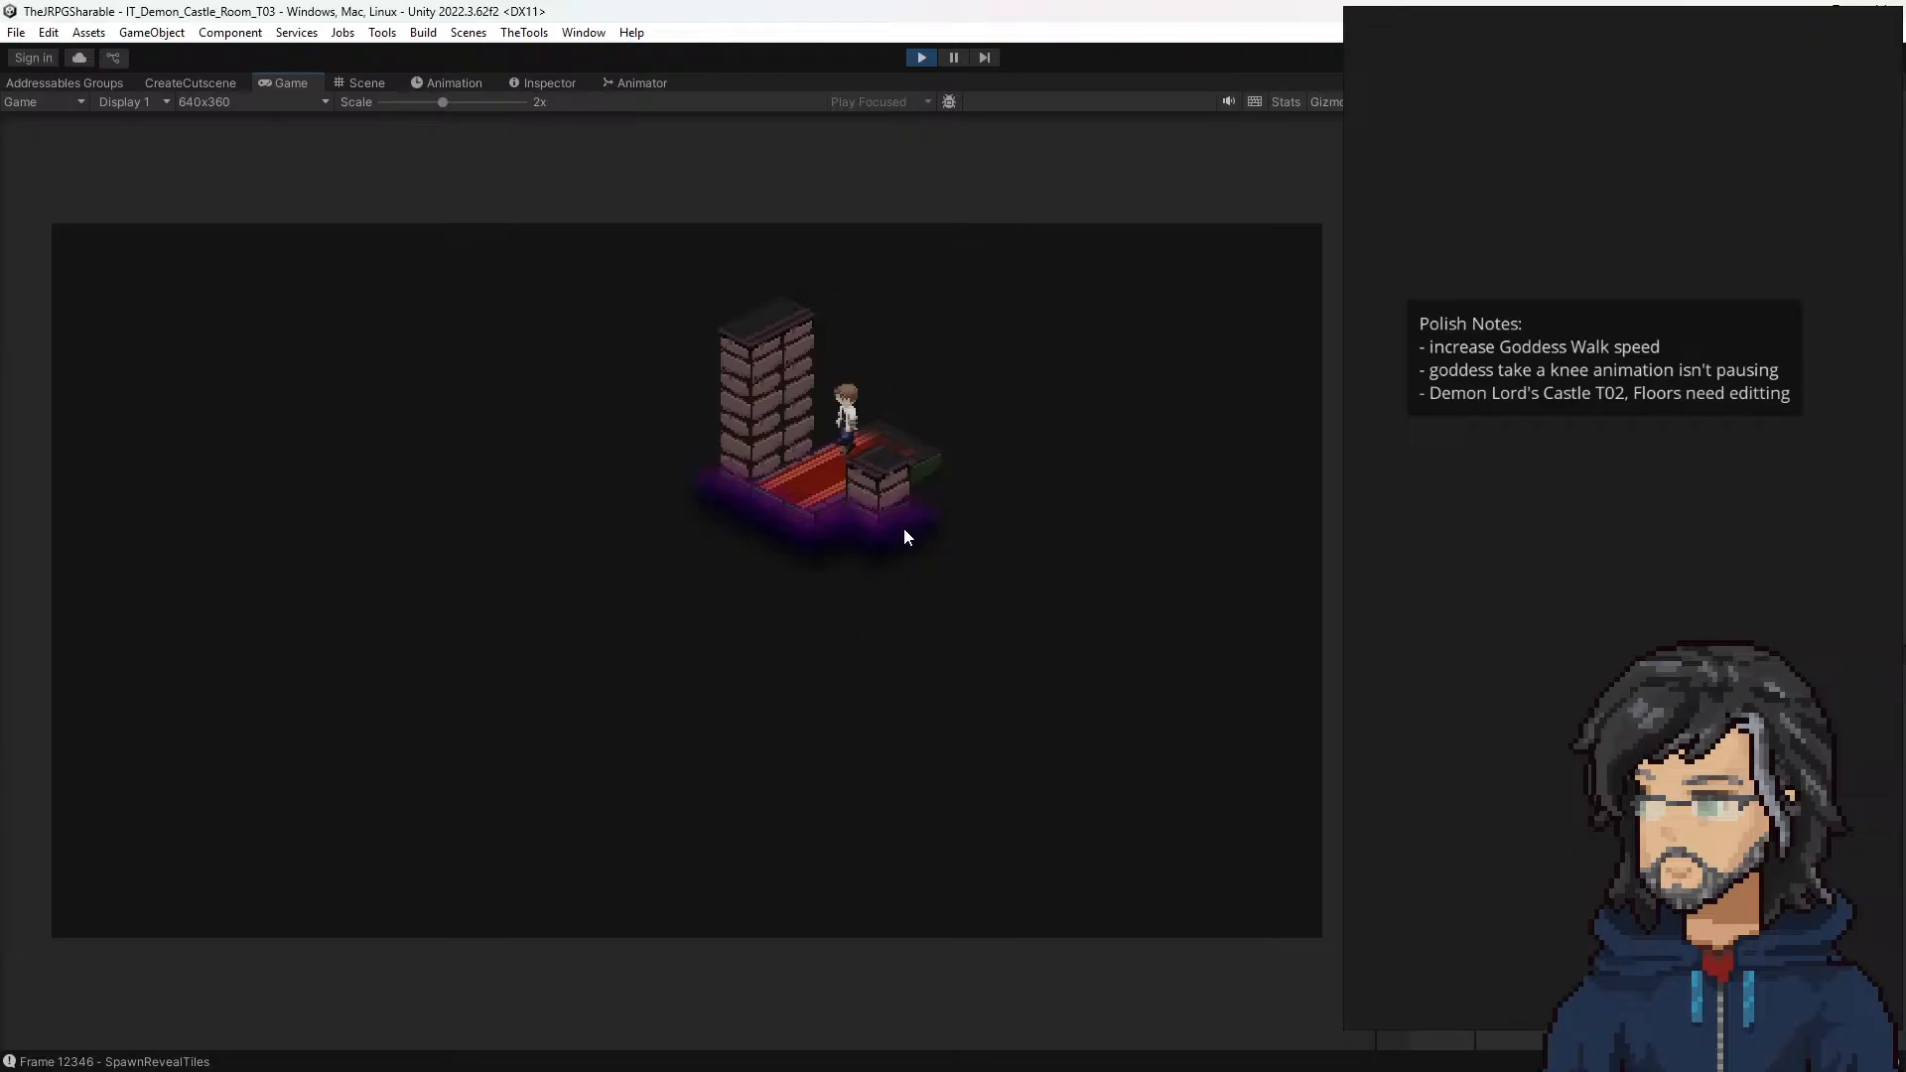
Step: Walk the hero to the large framed painting in room T03, interact with it, and dismiss the dialogue
{"action": "key", "text": "a"}
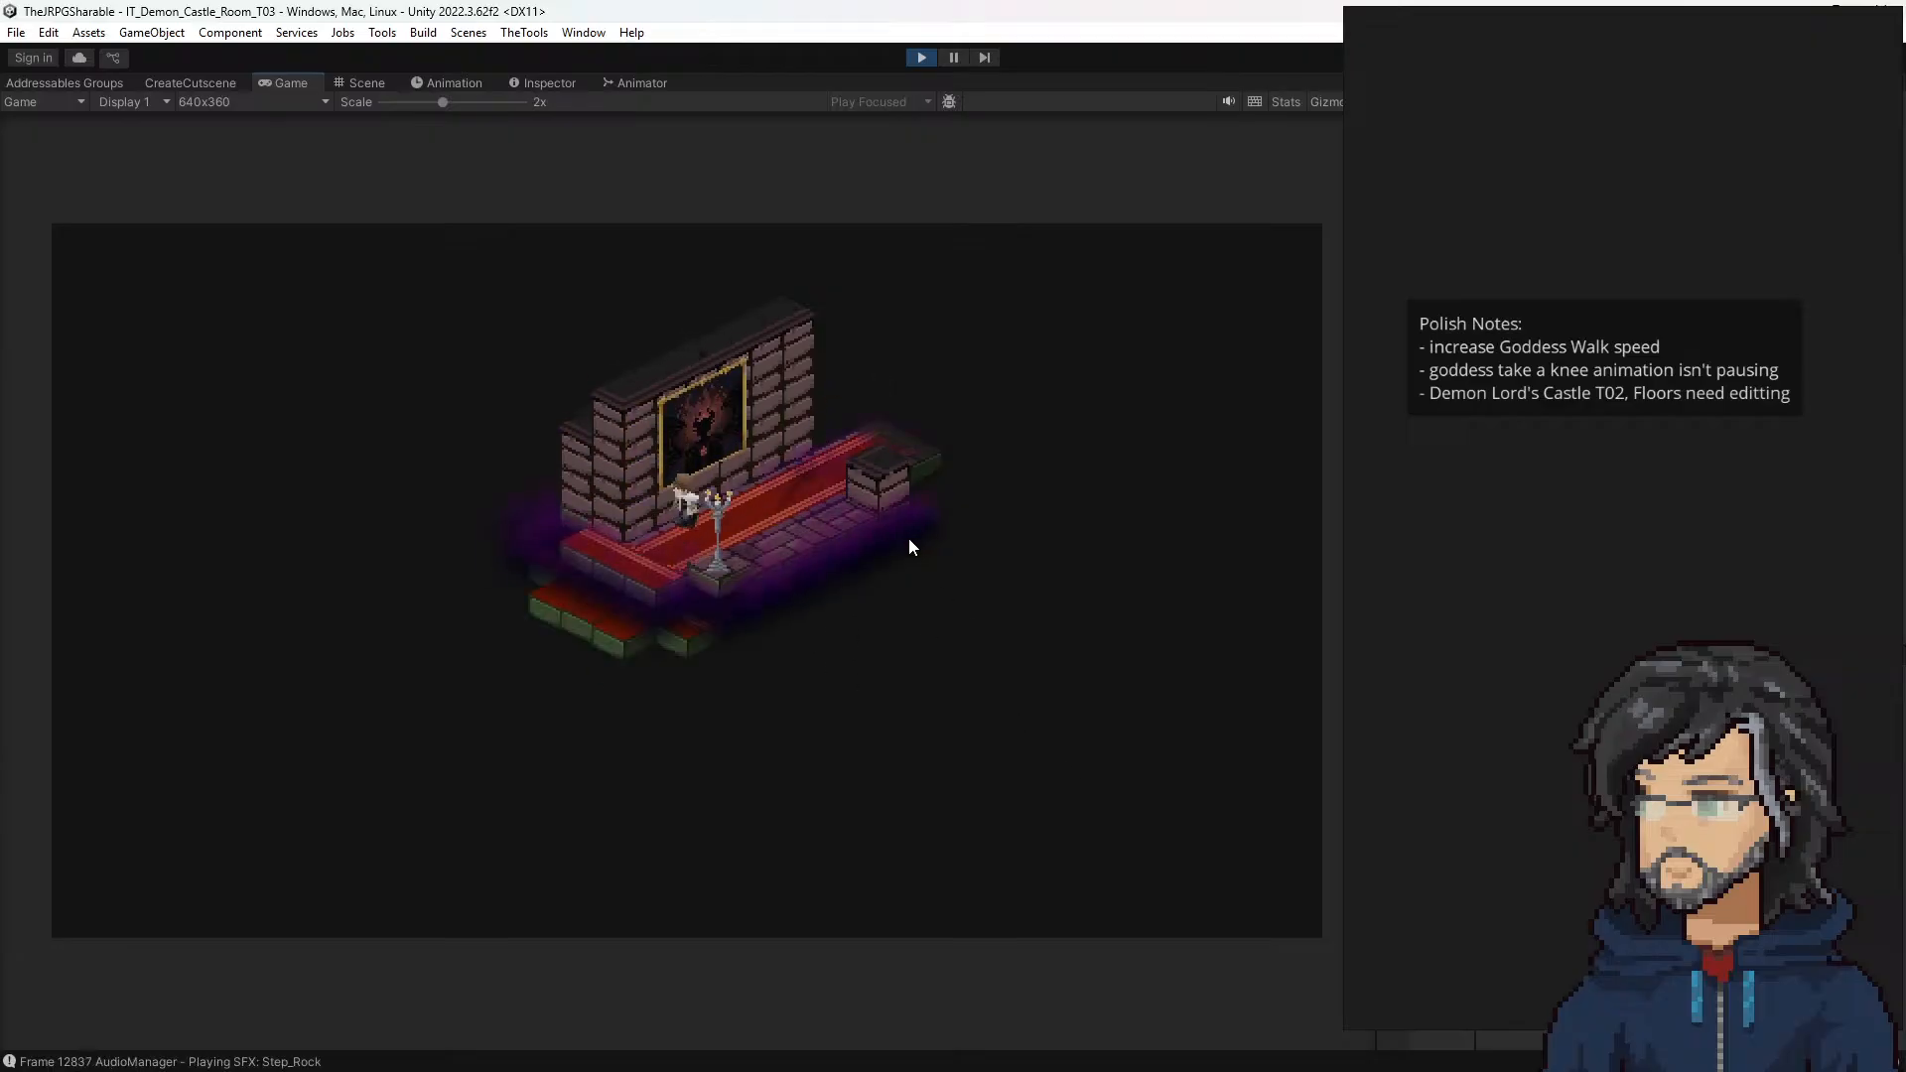
{"action": "key", "text": "d"}
{"action": "key", "text": "e"}
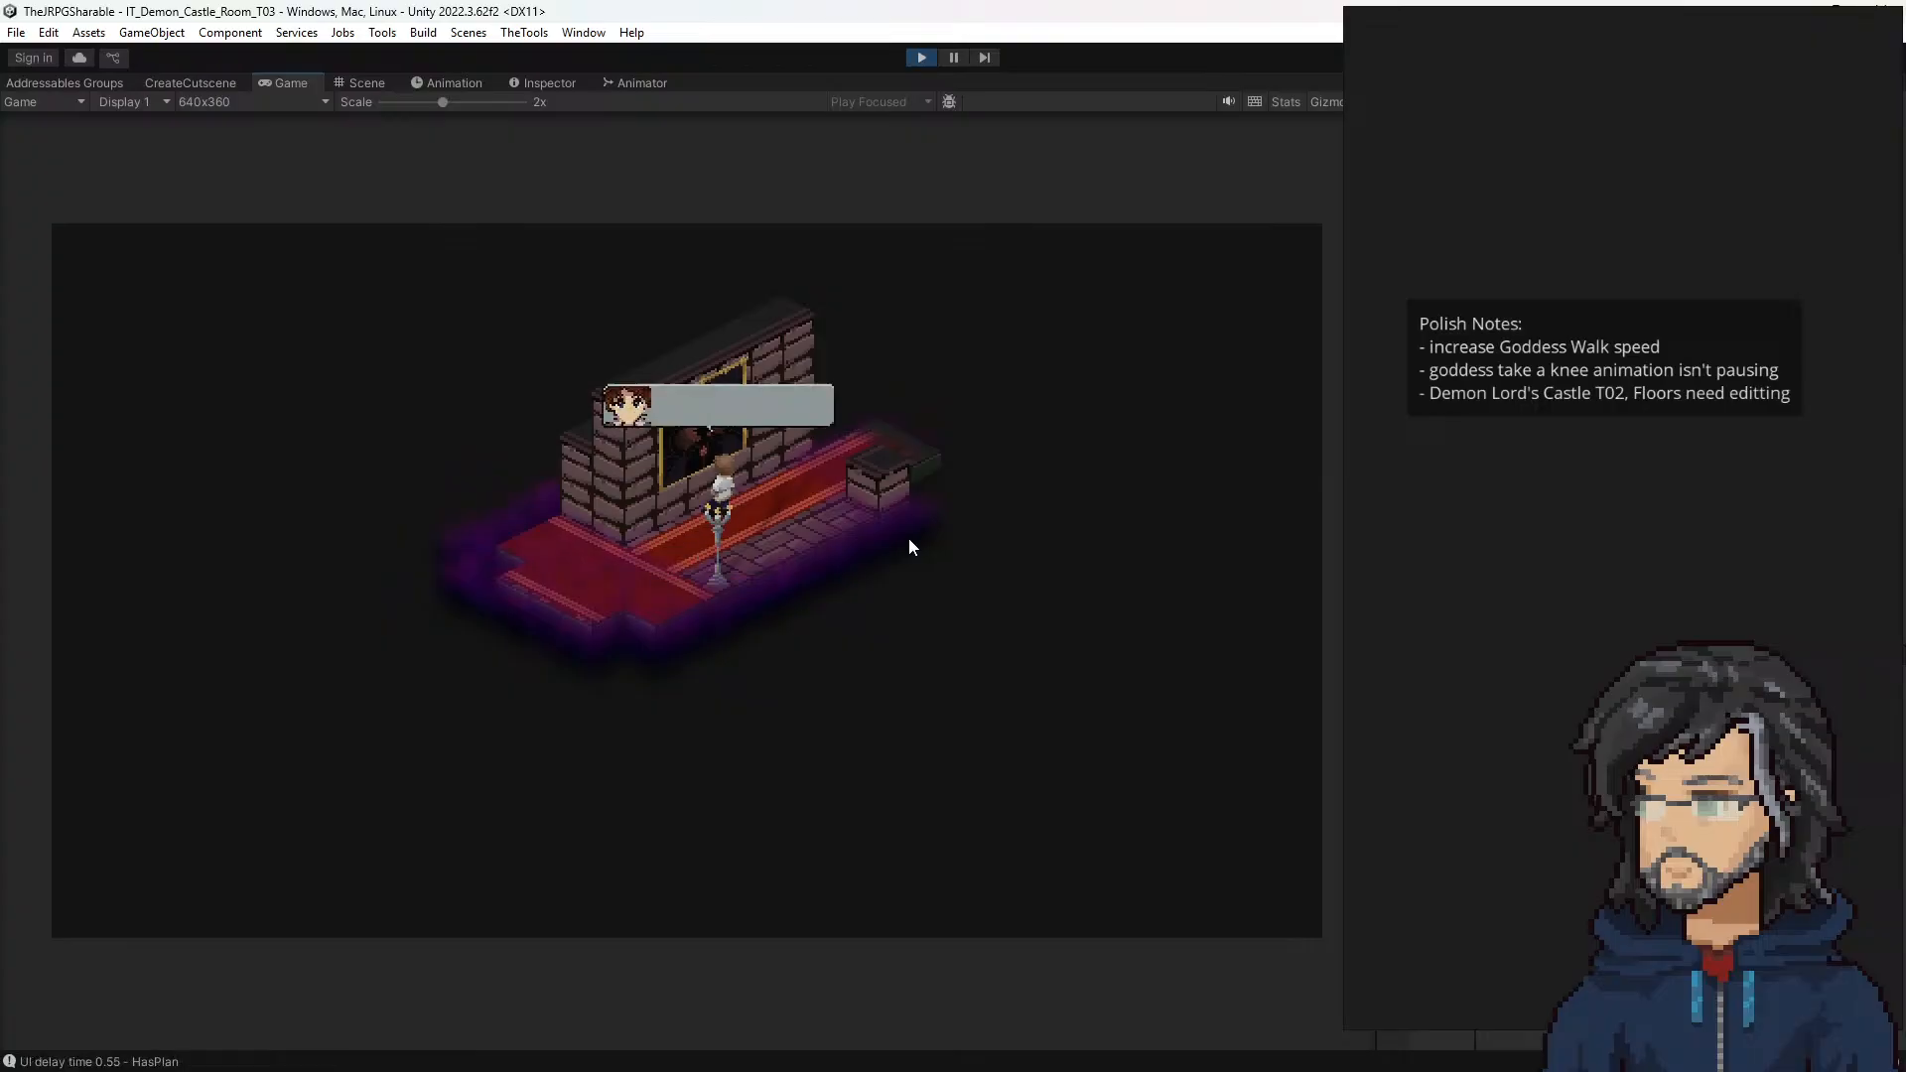
{"action": "key", "text": "e"}
Step: Walk the hero across the carpeted crossing of room T03 and leave through its far exit into T04
{"action": "key", "text": "a"}
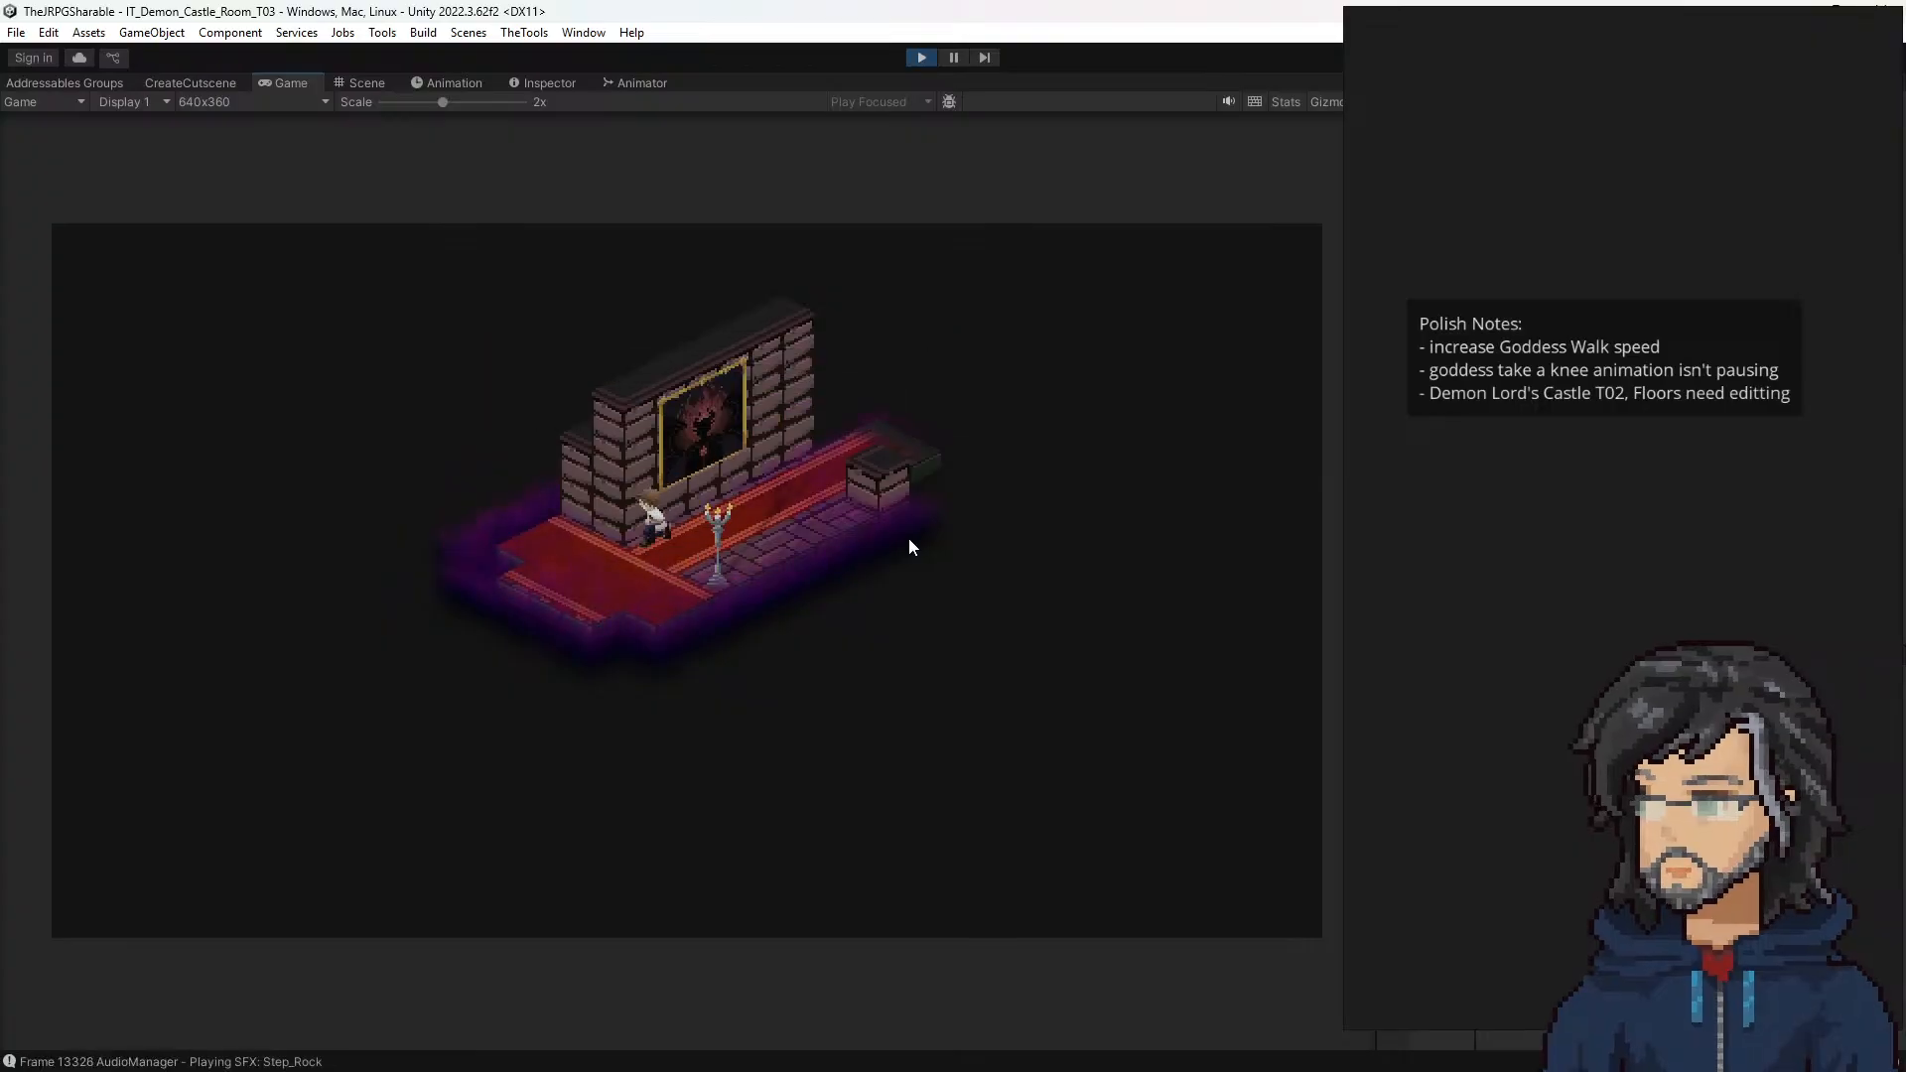
{"action": "key", "text": "s"}
{"action": "key", "text": "w"}
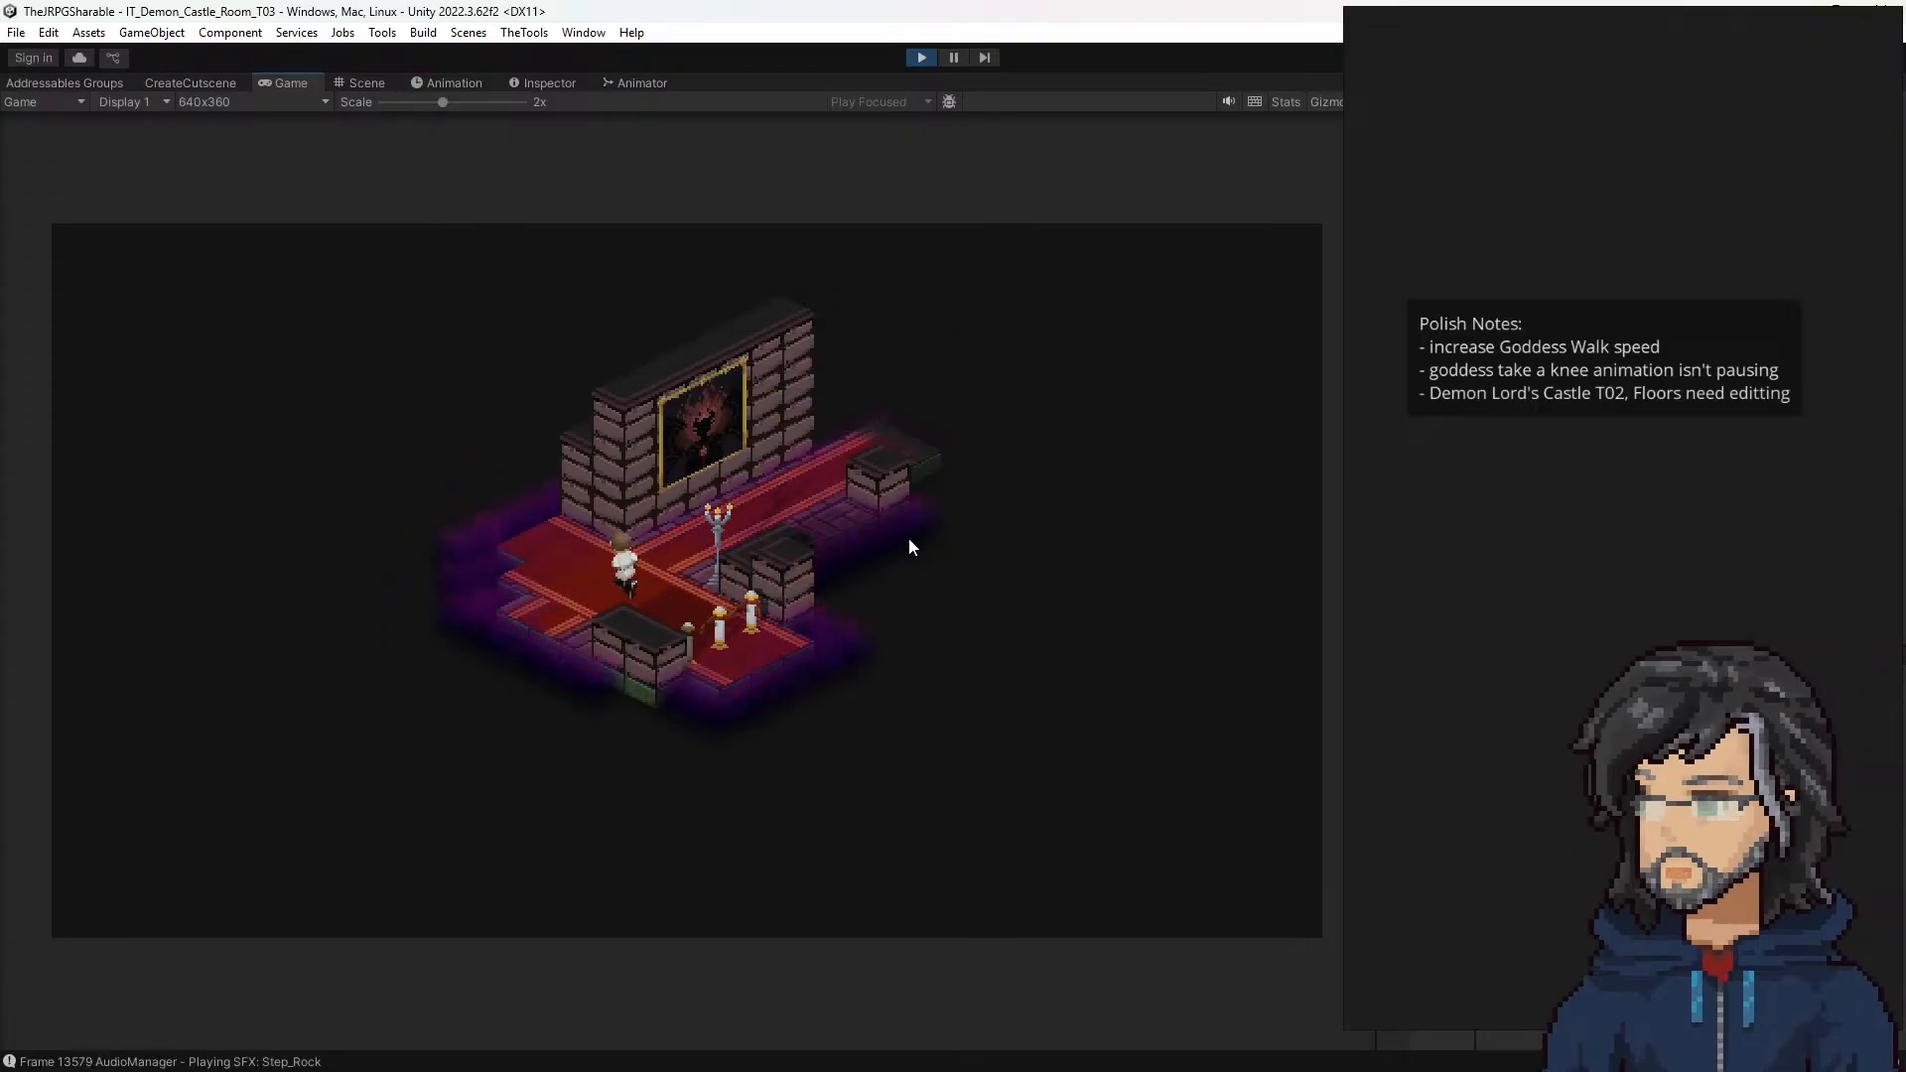
{"action": "key", "text": "a"}
{"action": "key", "text": "w"}
{"action": "key", "text": "d"}
{"action": "key", "text": "w"}
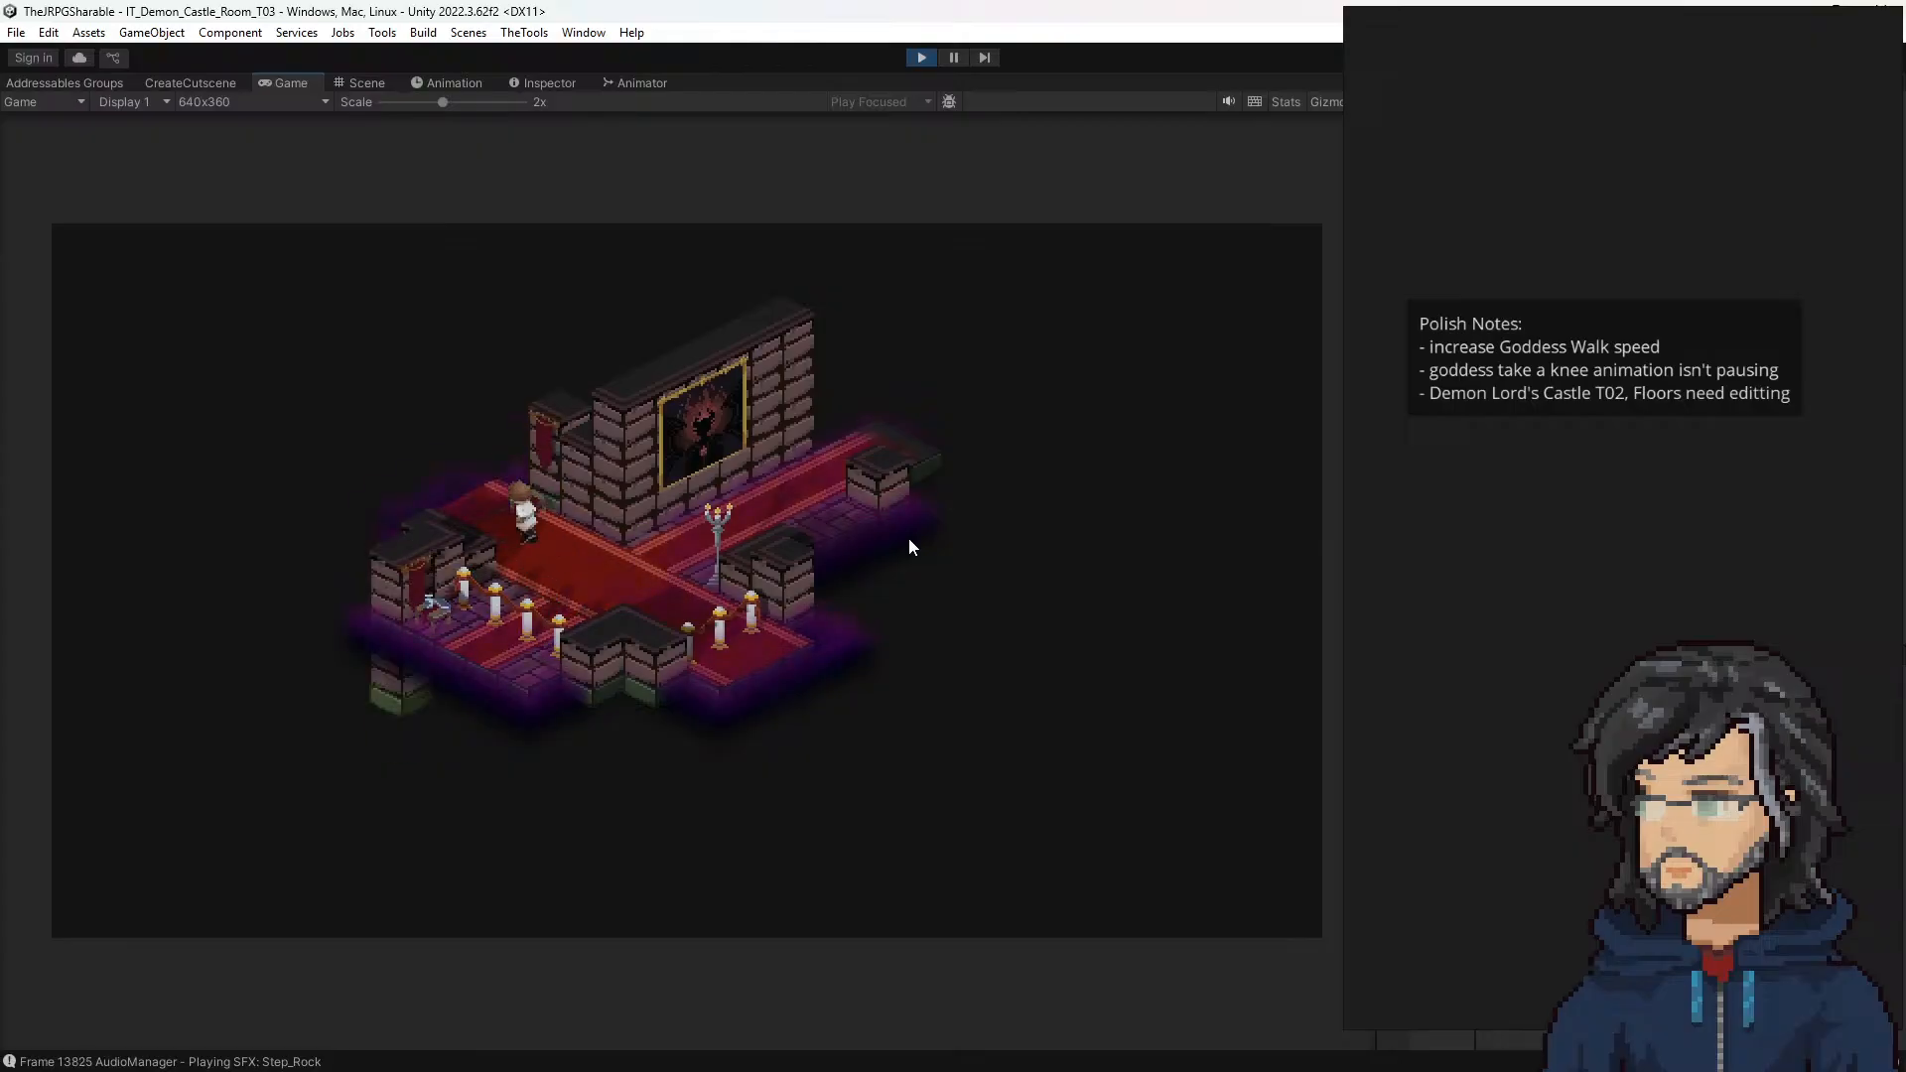
{"action": "key", "text": "w"}
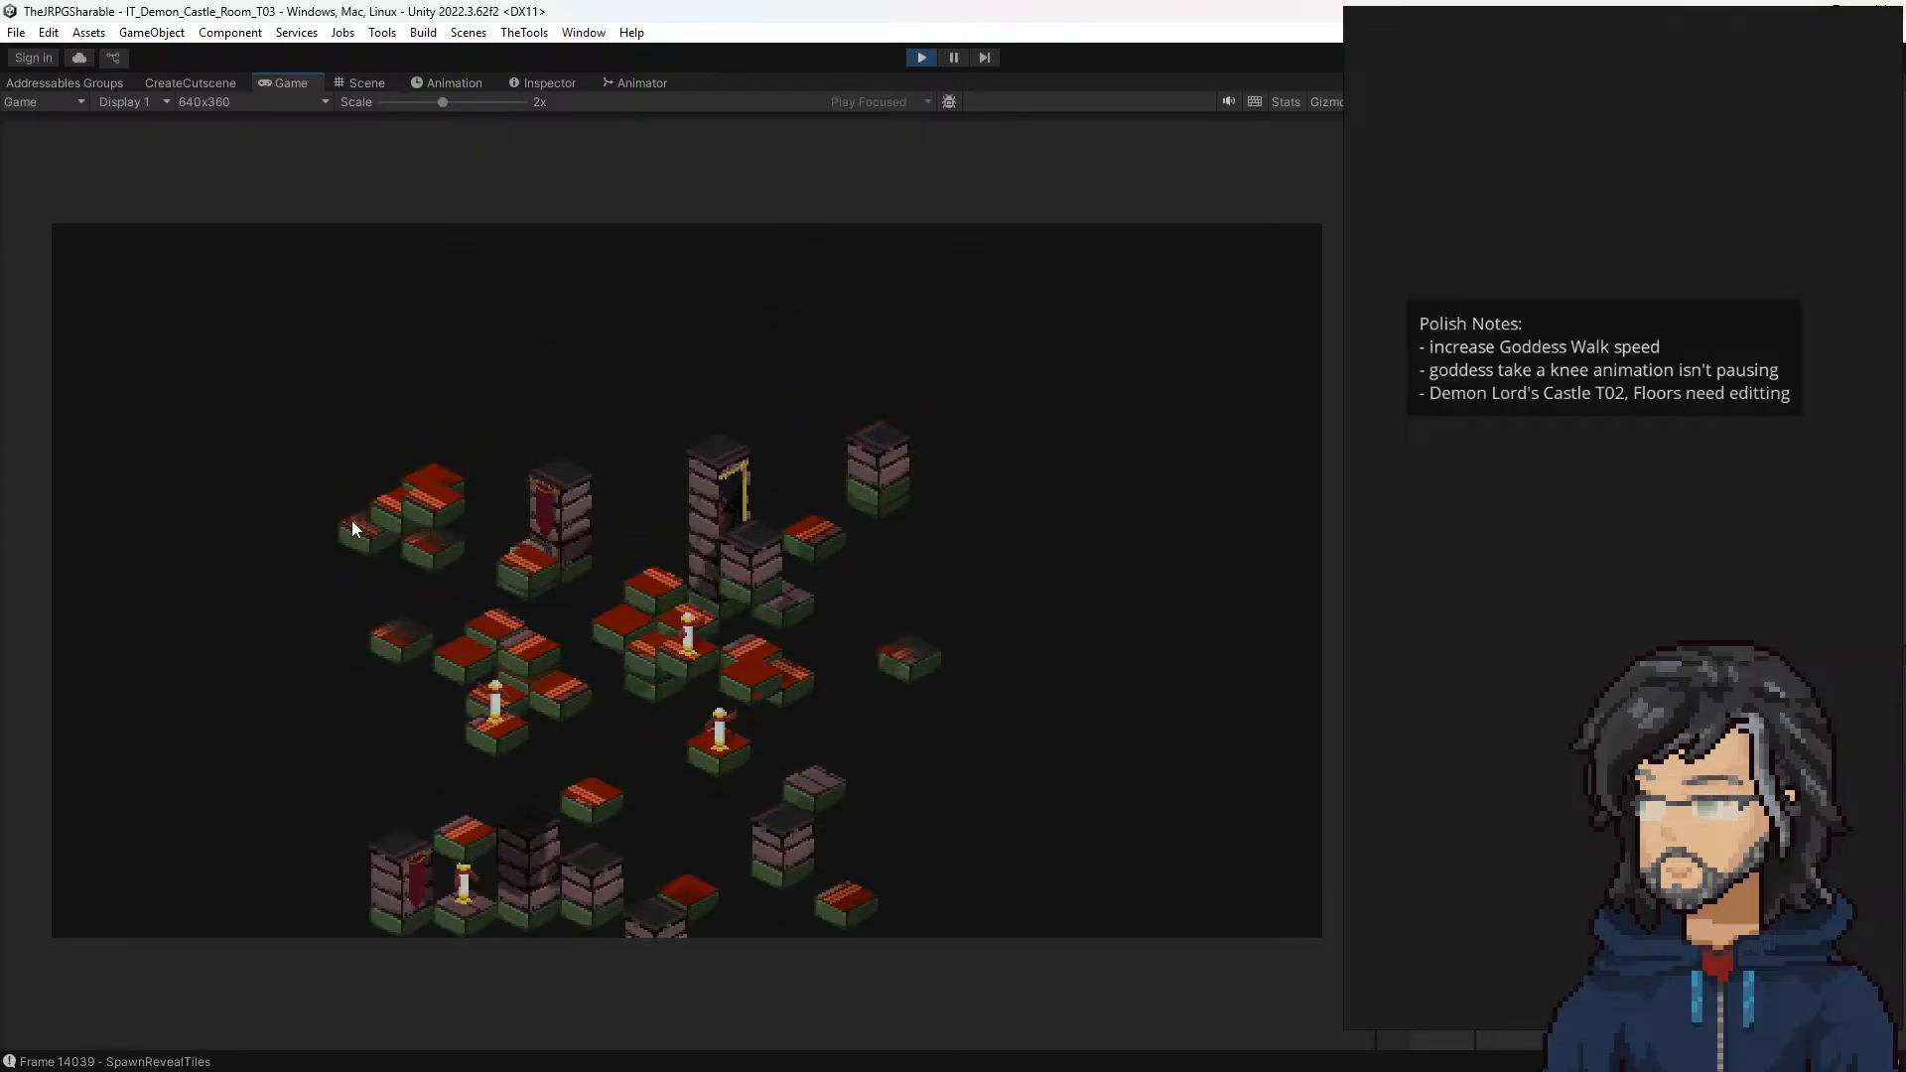
Step: Examine the existing entries under the Bugs heading of the notes board, including the fade overlap and tile gradient issues
{"action": "scroll", "coordinate": [1815, 504], "scroll_direction": "down", "scroll_amount": 6}
{"action": "middle_click_drag", "start_coordinate": [1815, 504], "coordinate": [1465, 532]}
{"action": "middle_click_drag", "start_coordinate": [1685, 578], "coordinate": [1563, 585]}
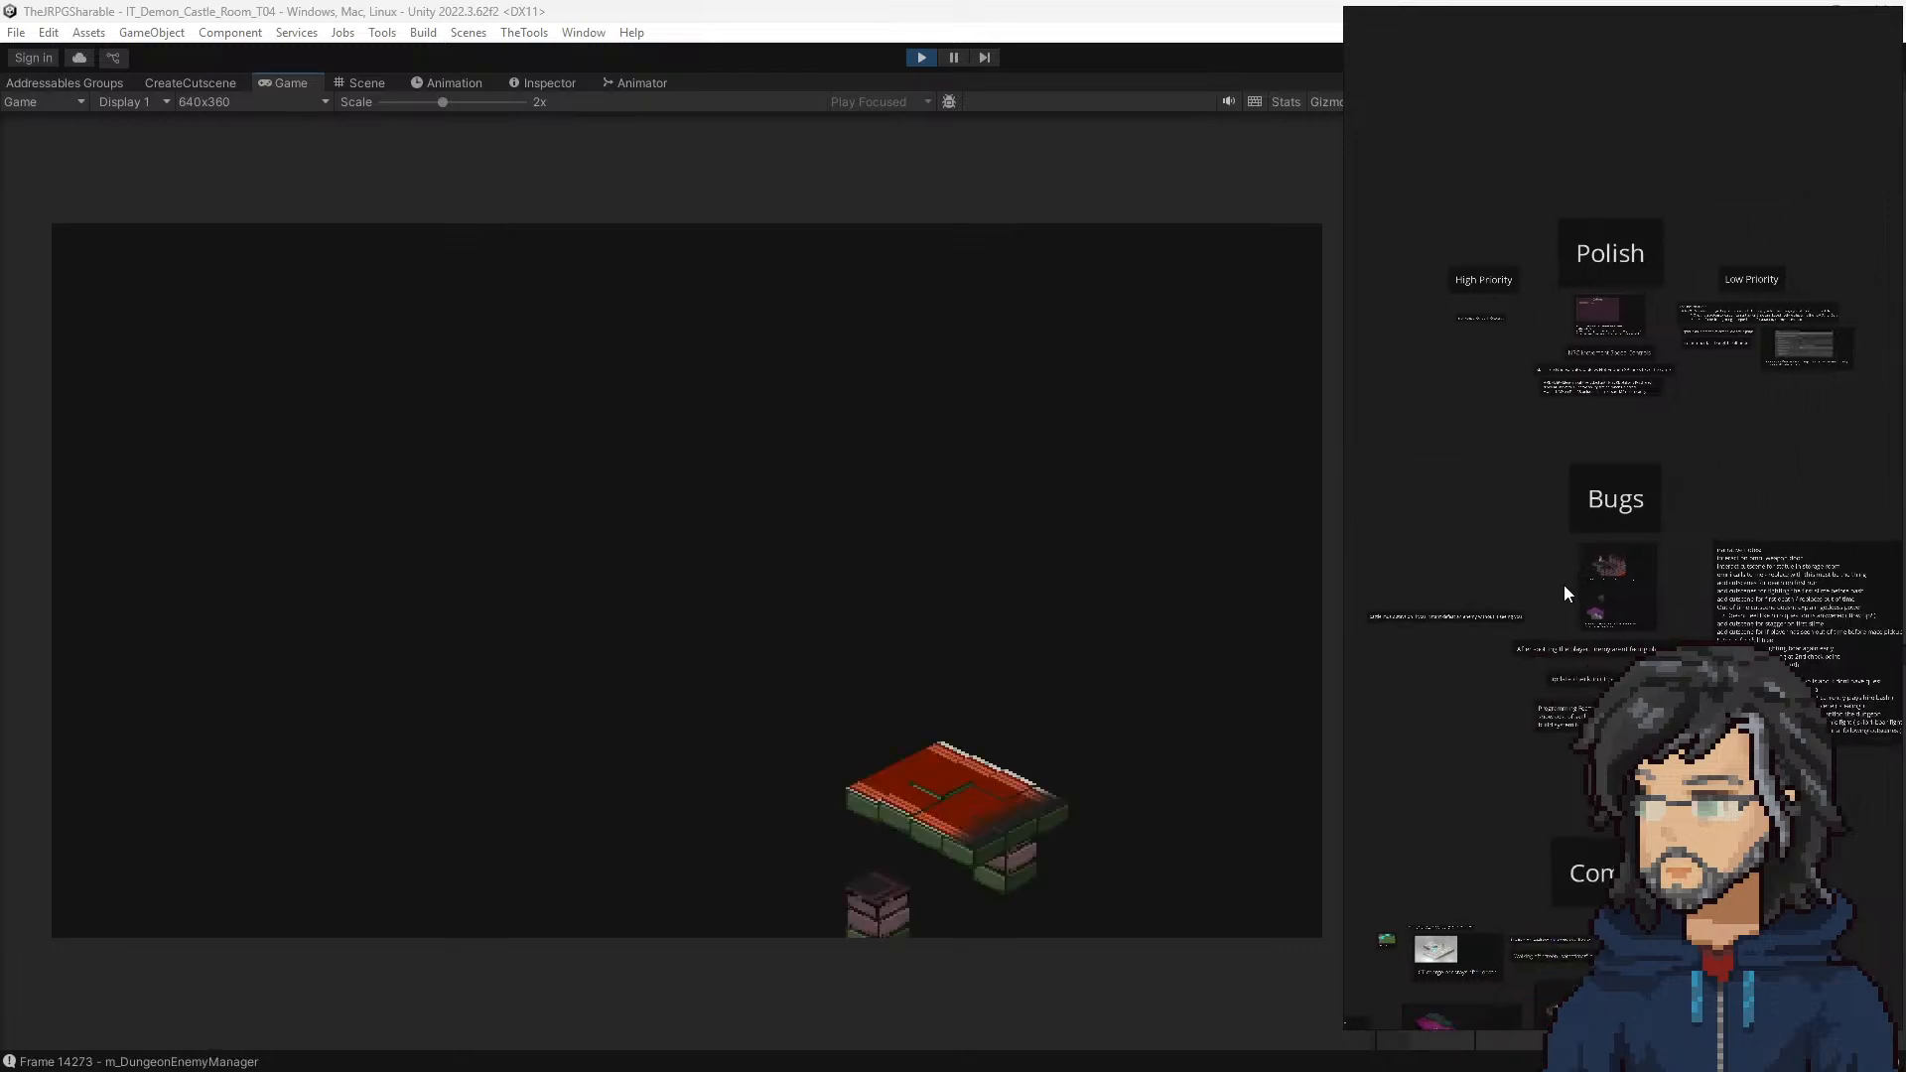
{"action": "scroll", "coordinate": [1573, 581], "scroll_direction": "up", "scroll_amount": 6}
{"action": "scroll", "coordinate": [1581, 526], "scroll_direction": "down", "scroll_amount": 2}
{"action": "middle_click_drag", "start_coordinate": [1558, 681], "coordinate": [1575, 327]}
{"action": "middle_click_drag", "start_coordinate": [1533, 602], "coordinate": [1530, 745]}
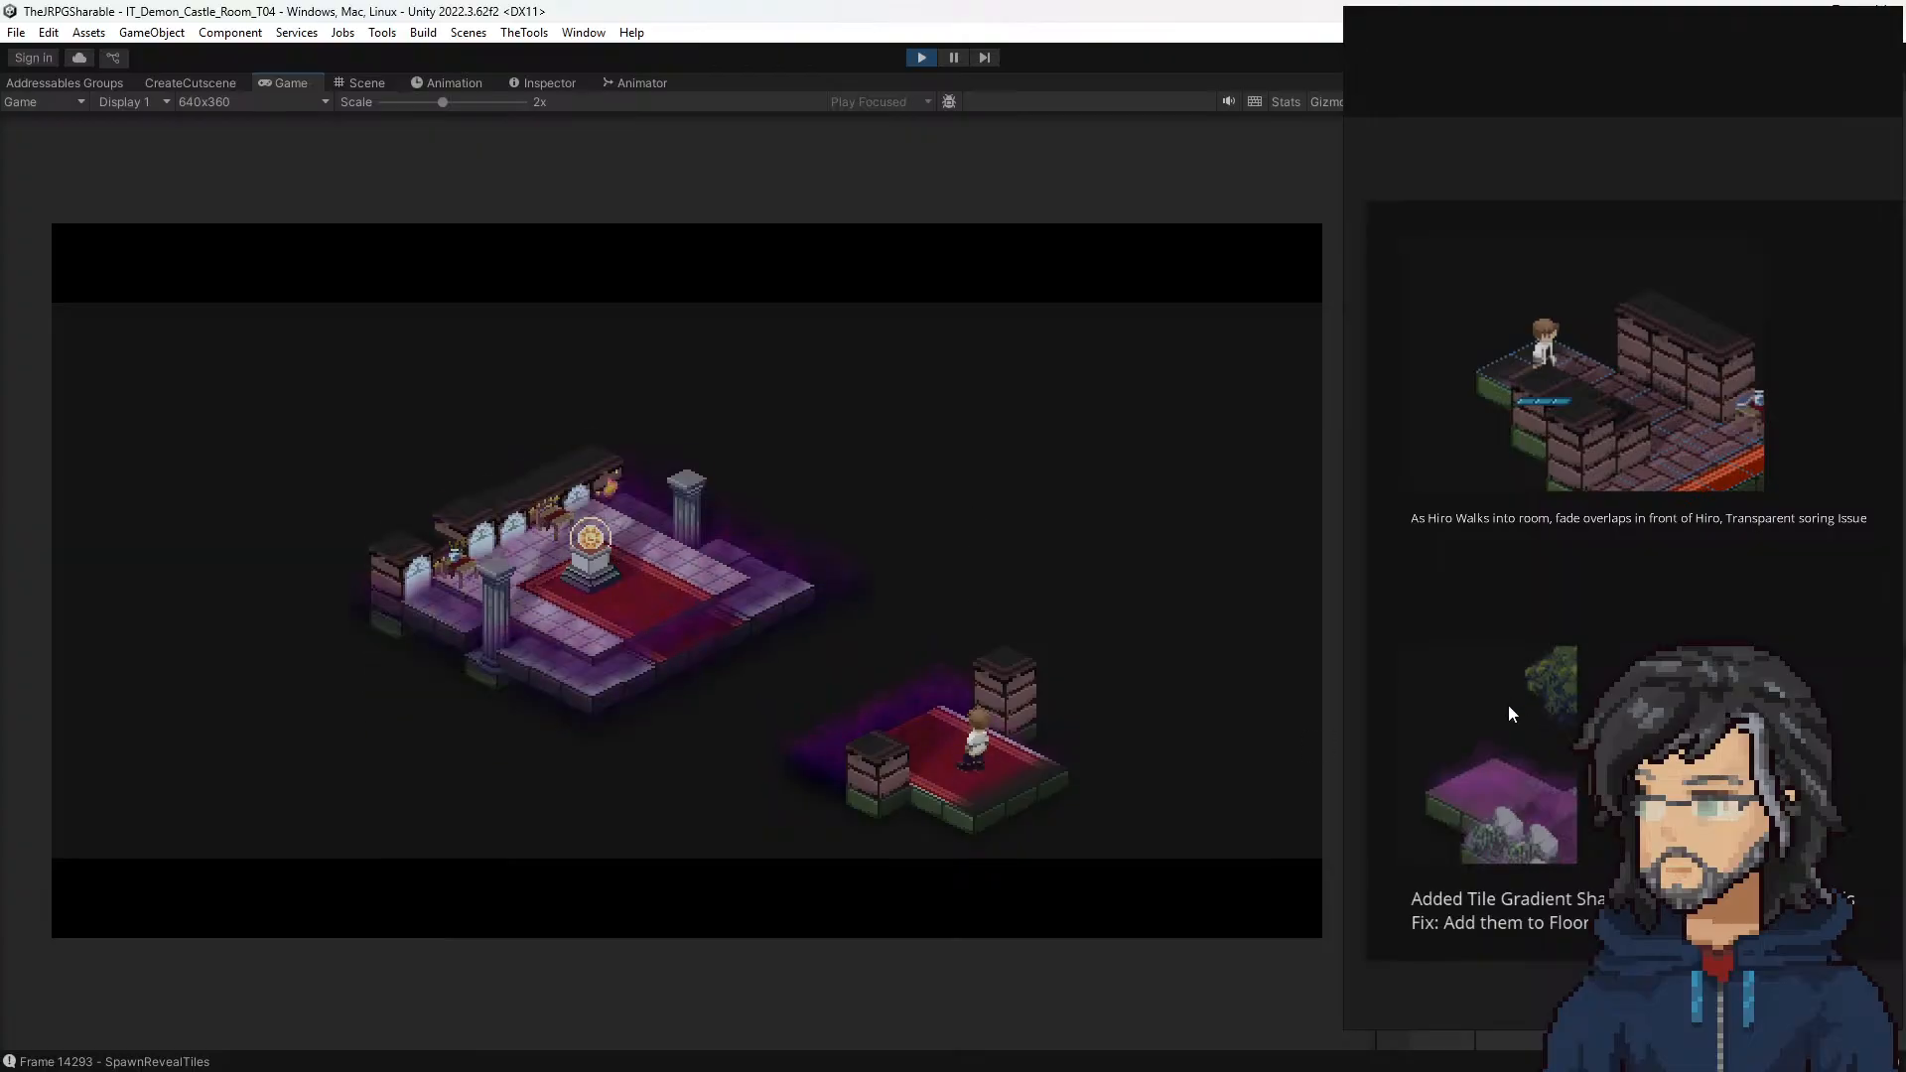
{"action": "scroll", "coordinate": [1509, 713], "scroll_direction": "down", "scroll_amount": 2}
{"action": "scroll", "coordinate": [1534, 671], "scroll_direction": "down", "scroll_amount": 1}
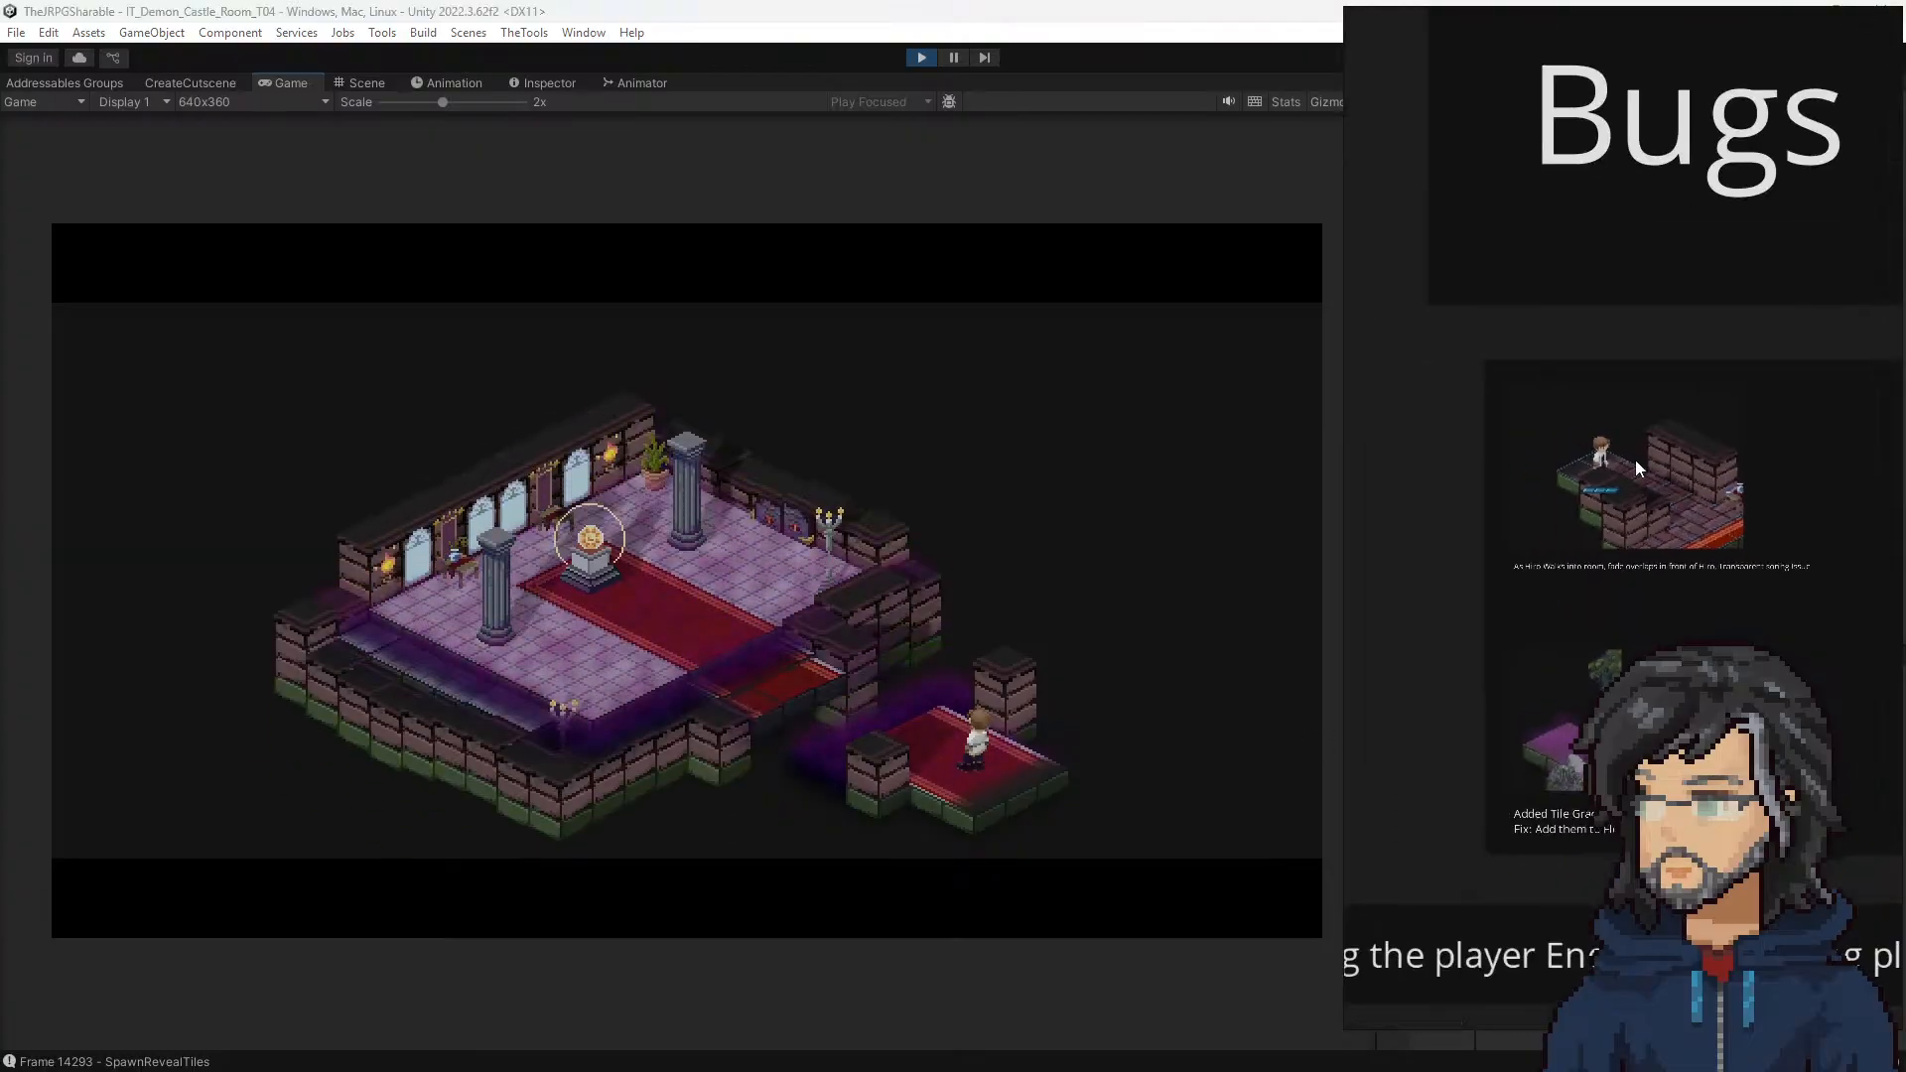
Step: Add the line "- Fades on edge of map need a design pass" to the Polish Notes text box
{"action": "scroll", "coordinate": [1570, 514], "scroll_direction": "down", "scroll_amount": 4}
{"action": "middle_click_drag", "start_coordinate": [1446, 613], "coordinate": [1778, 610]}
{"action": "middle_click_drag", "start_coordinate": [1469, 569], "coordinate": [1854, 615]}
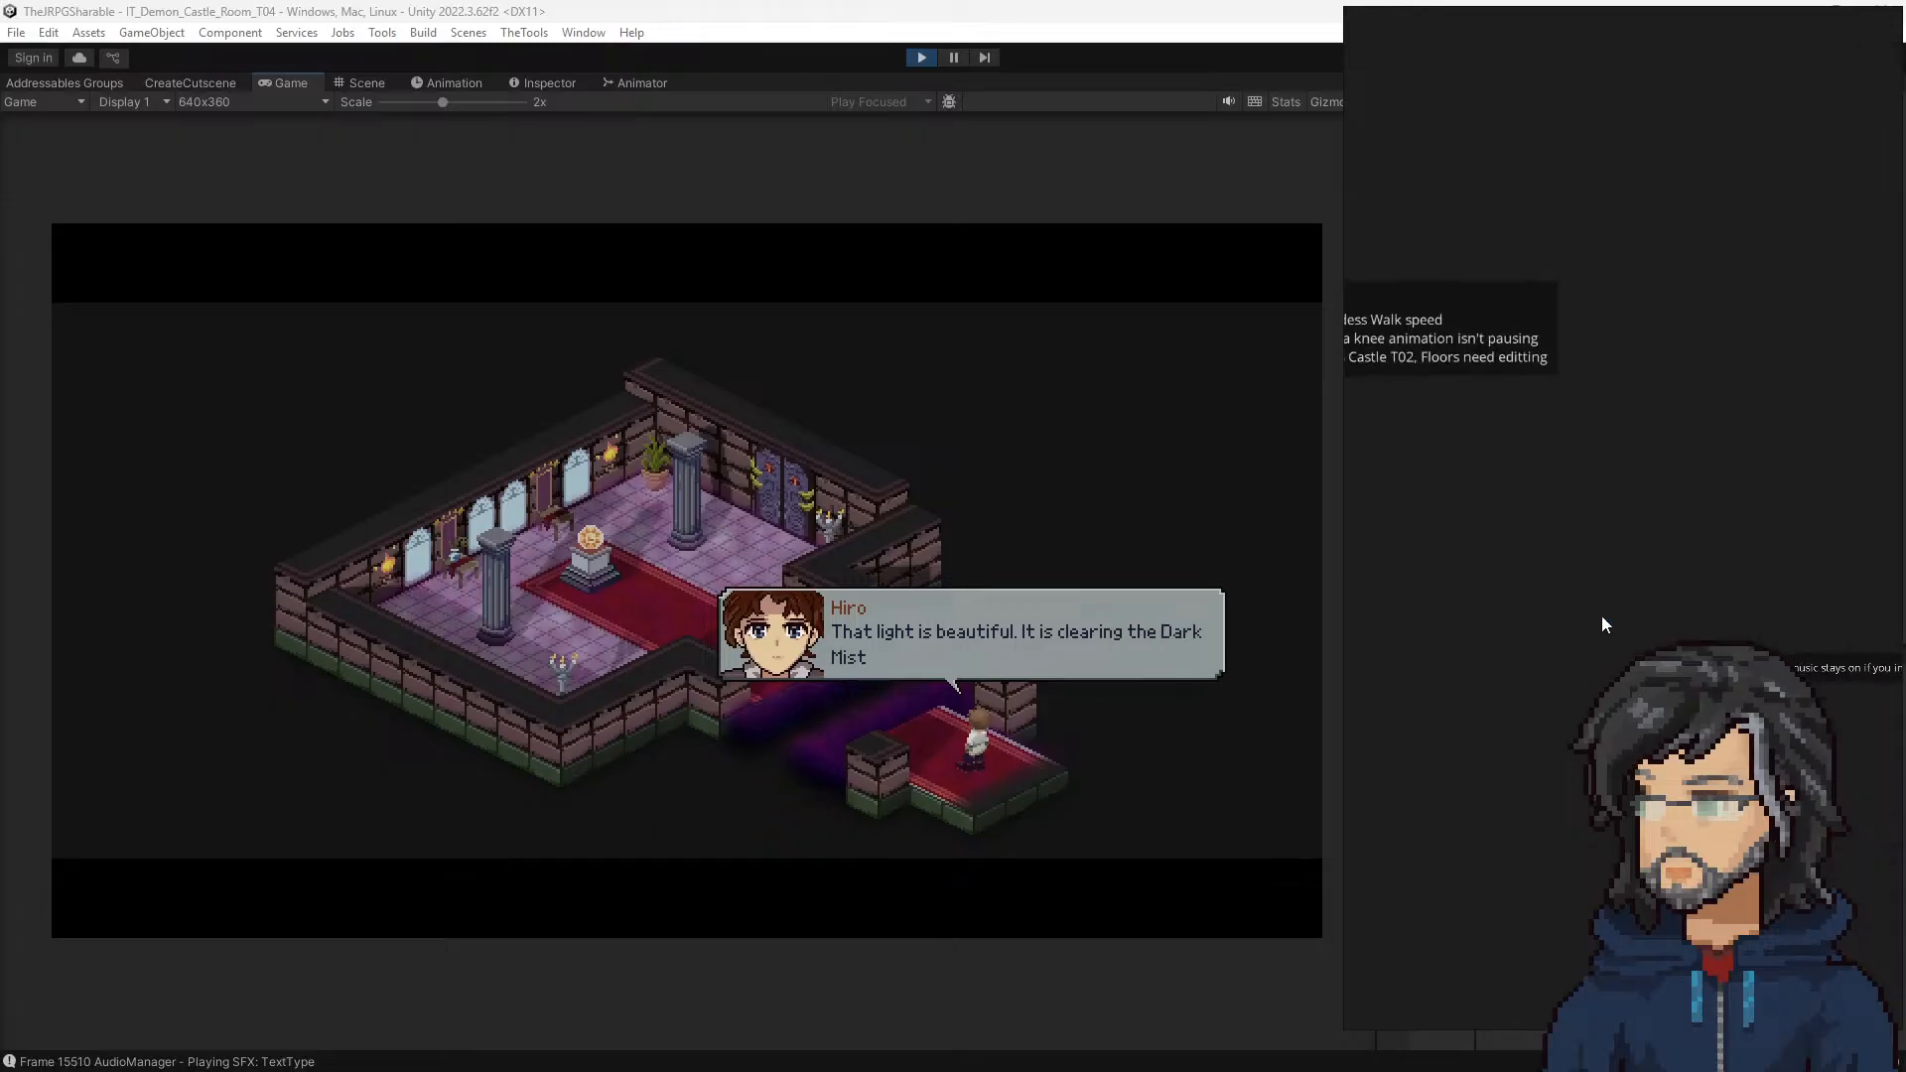
{"action": "middle_click_drag", "start_coordinate": [1365, 623], "coordinate": [1658, 598]}
{"action": "scroll", "coordinate": [1596, 611], "scroll_direction": "down", "scroll_amount": 6}
{"action": "scroll", "coordinate": [1535, 617], "scroll_direction": "up", "scroll_amount": 4}
{"action": "scroll", "coordinate": [1632, 586], "scroll_direction": "up", "scroll_amount": 5}
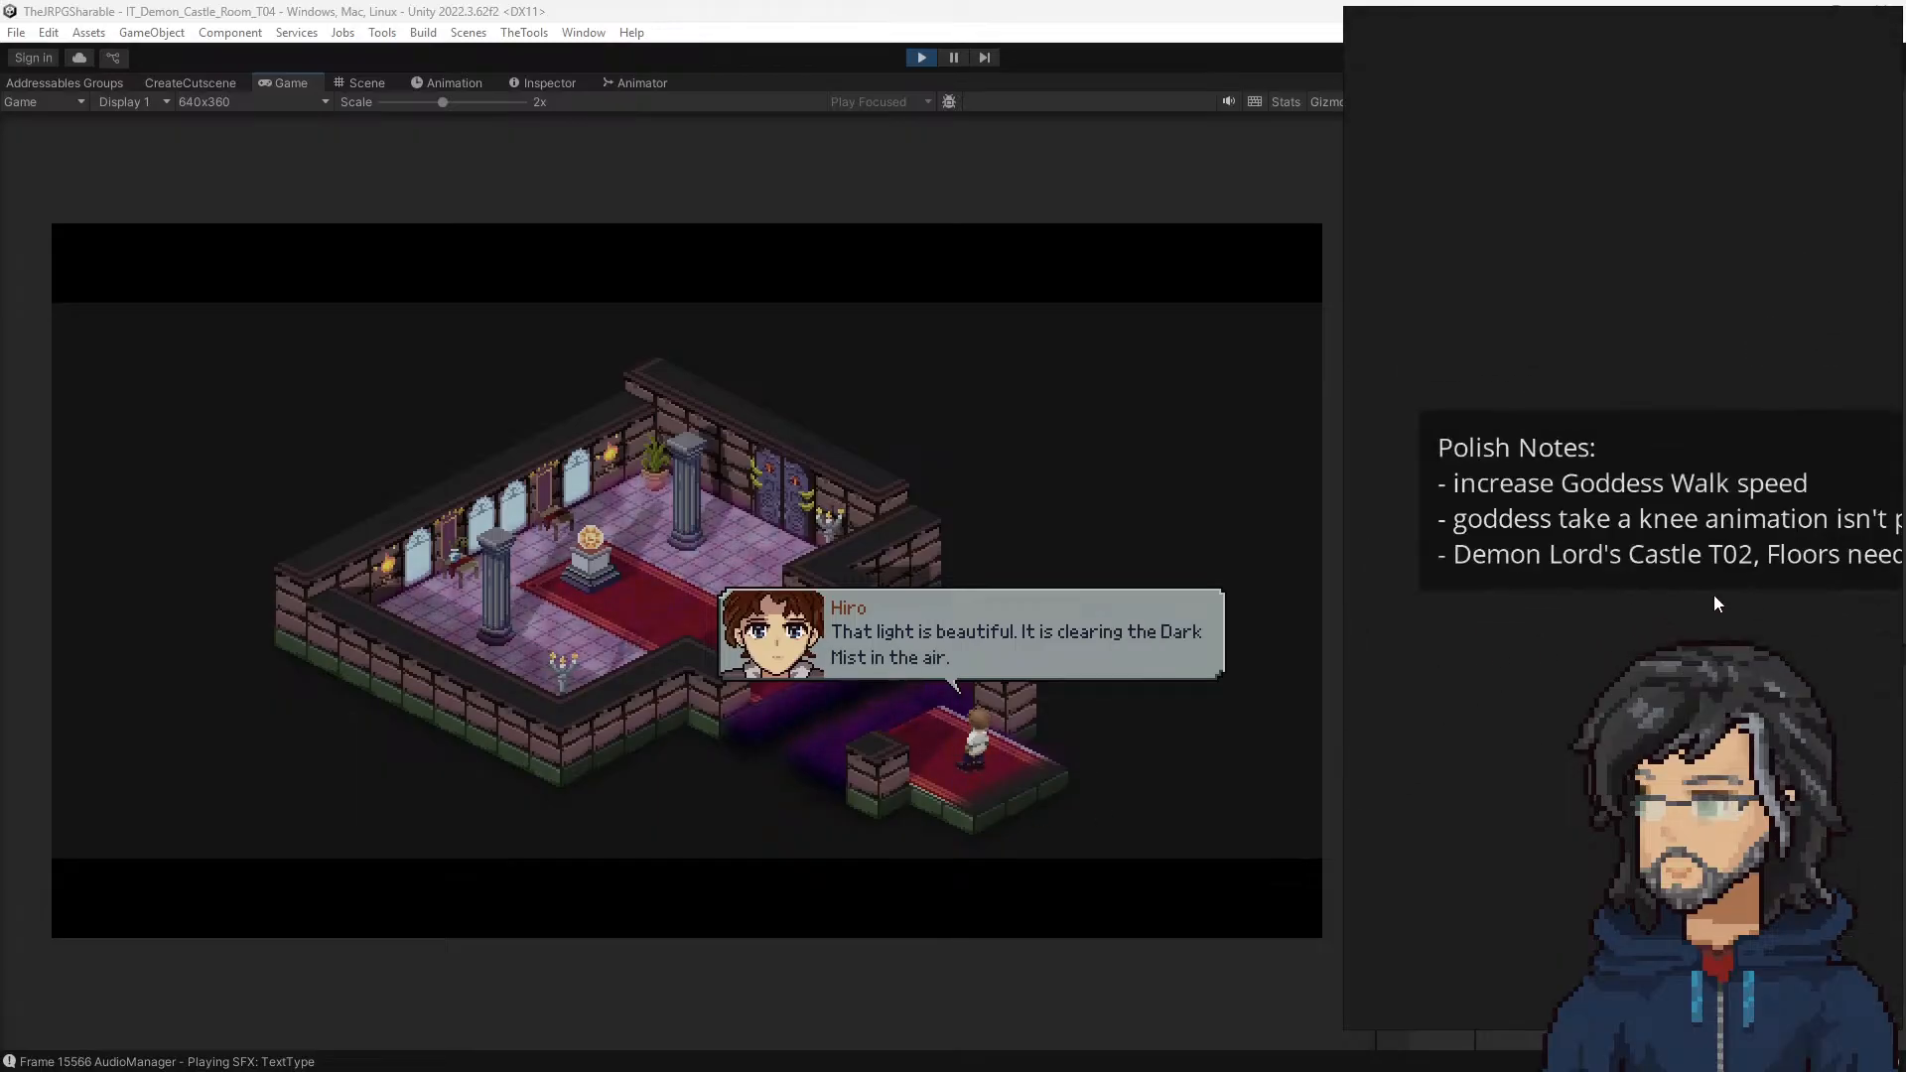
{"action": "middle_click_drag", "start_coordinate": [1782, 611], "coordinate": [1644, 592]}
{"action": "scroll", "coordinate": [1640, 559], "scroll_direction": "down", "scroll_amount": 2}
{"action": "double_click", "coordinate": [1660, 528]}
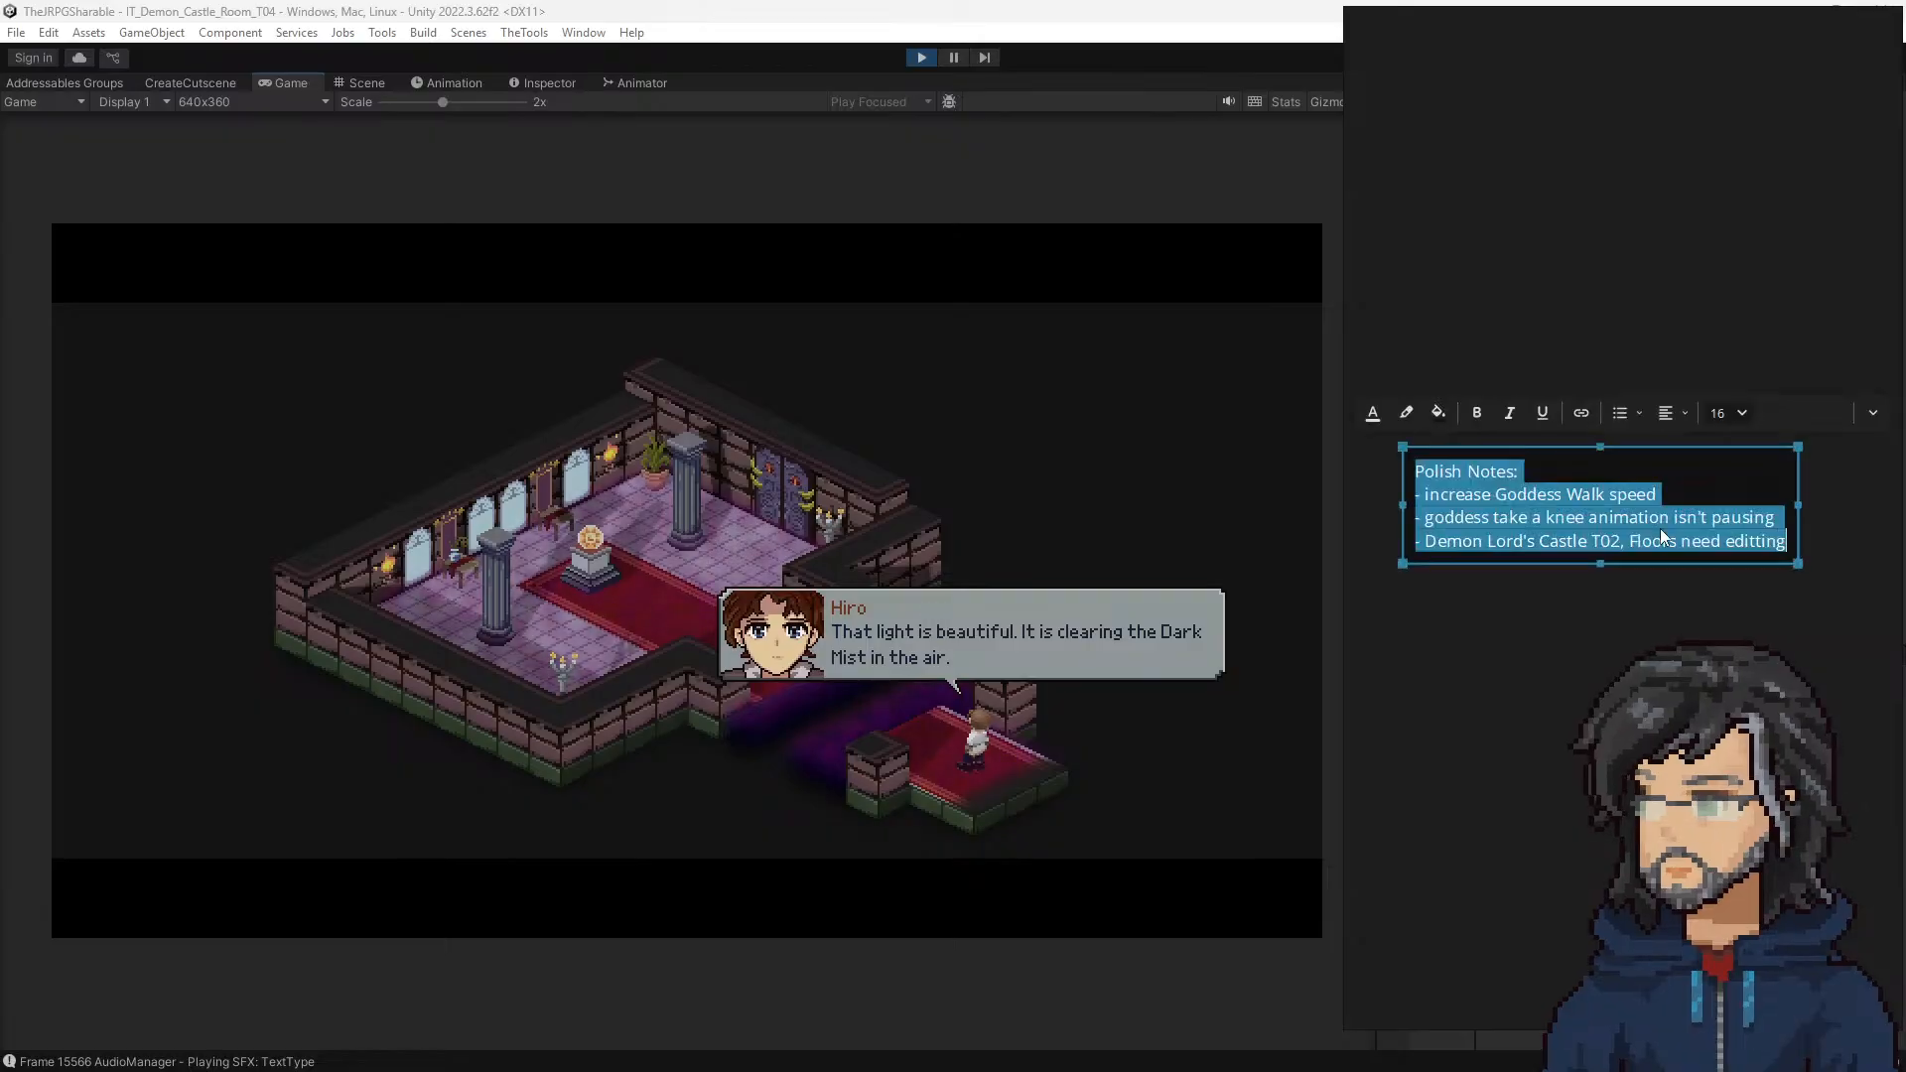
{"action": "key", "text": "Delete"}
{"action": "key", "text": "ctrl+z"}
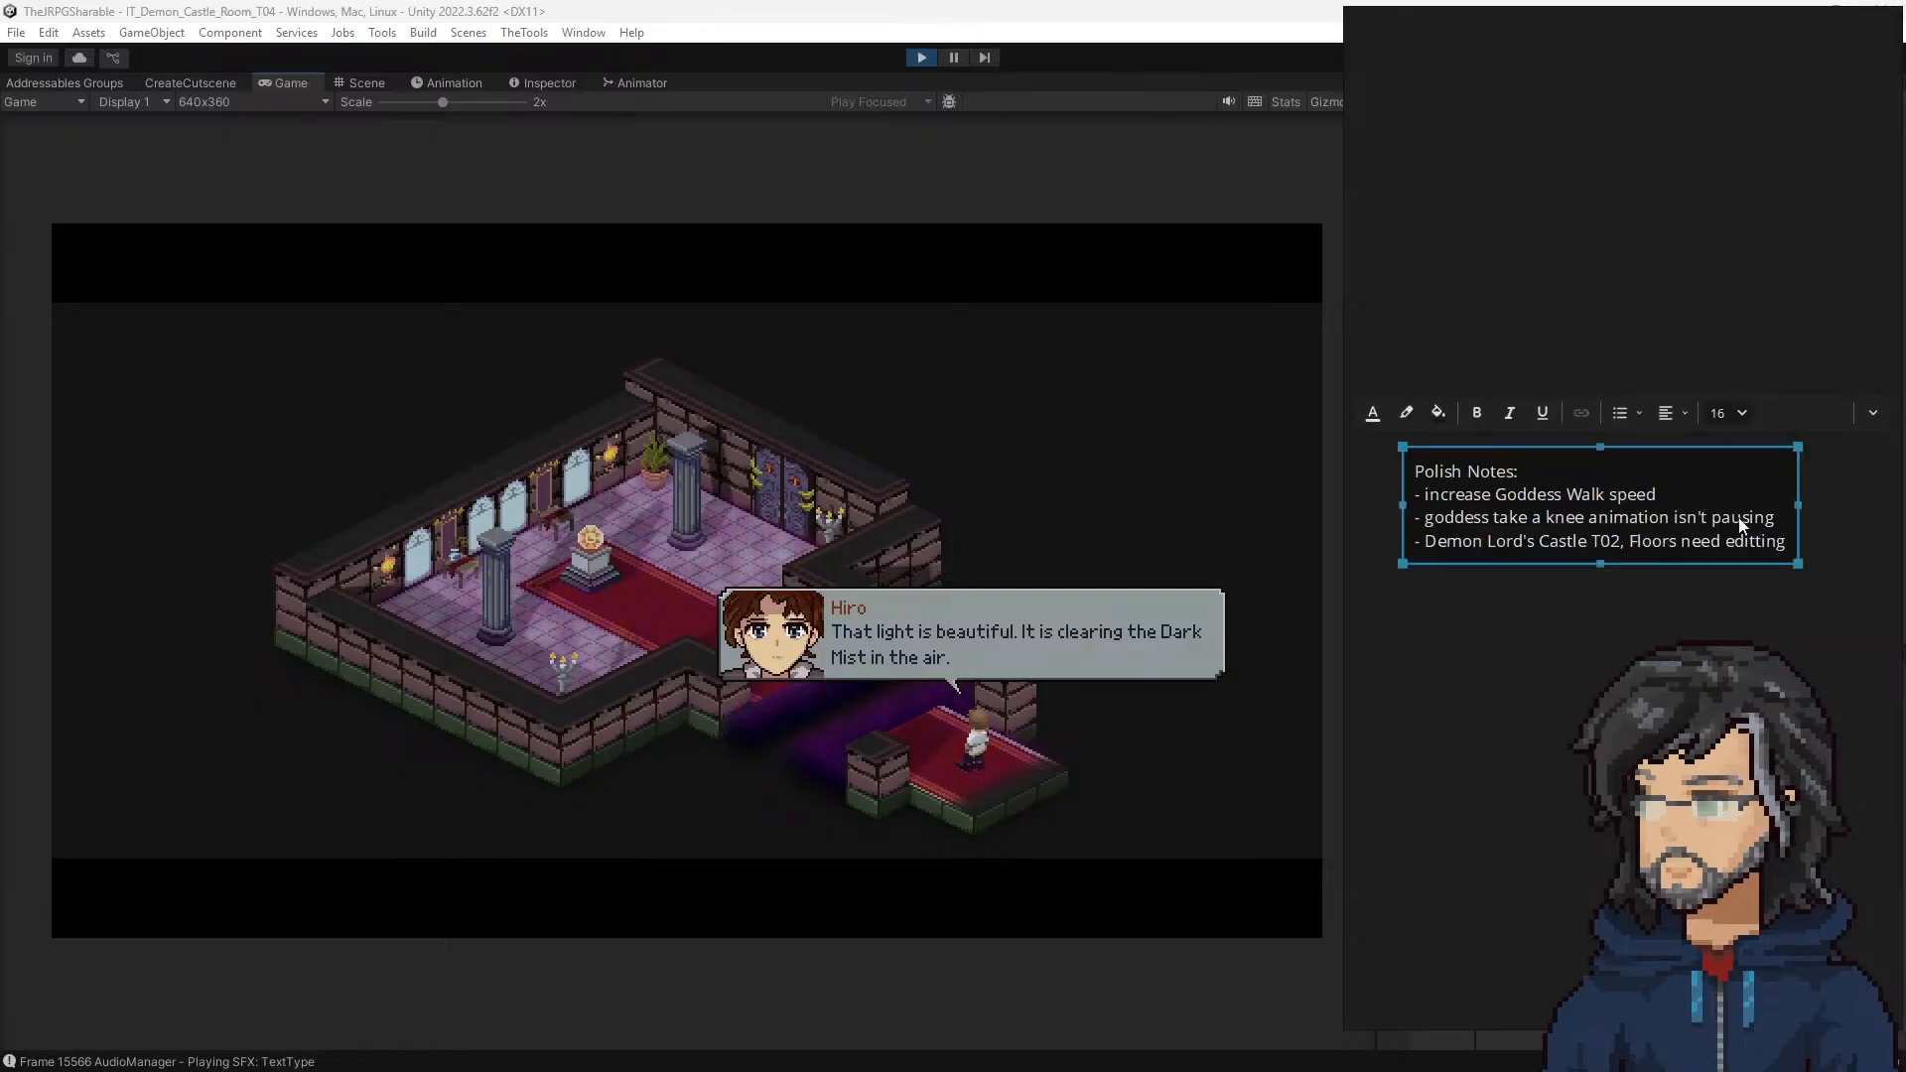
{"action": "key", "text": "Return"}
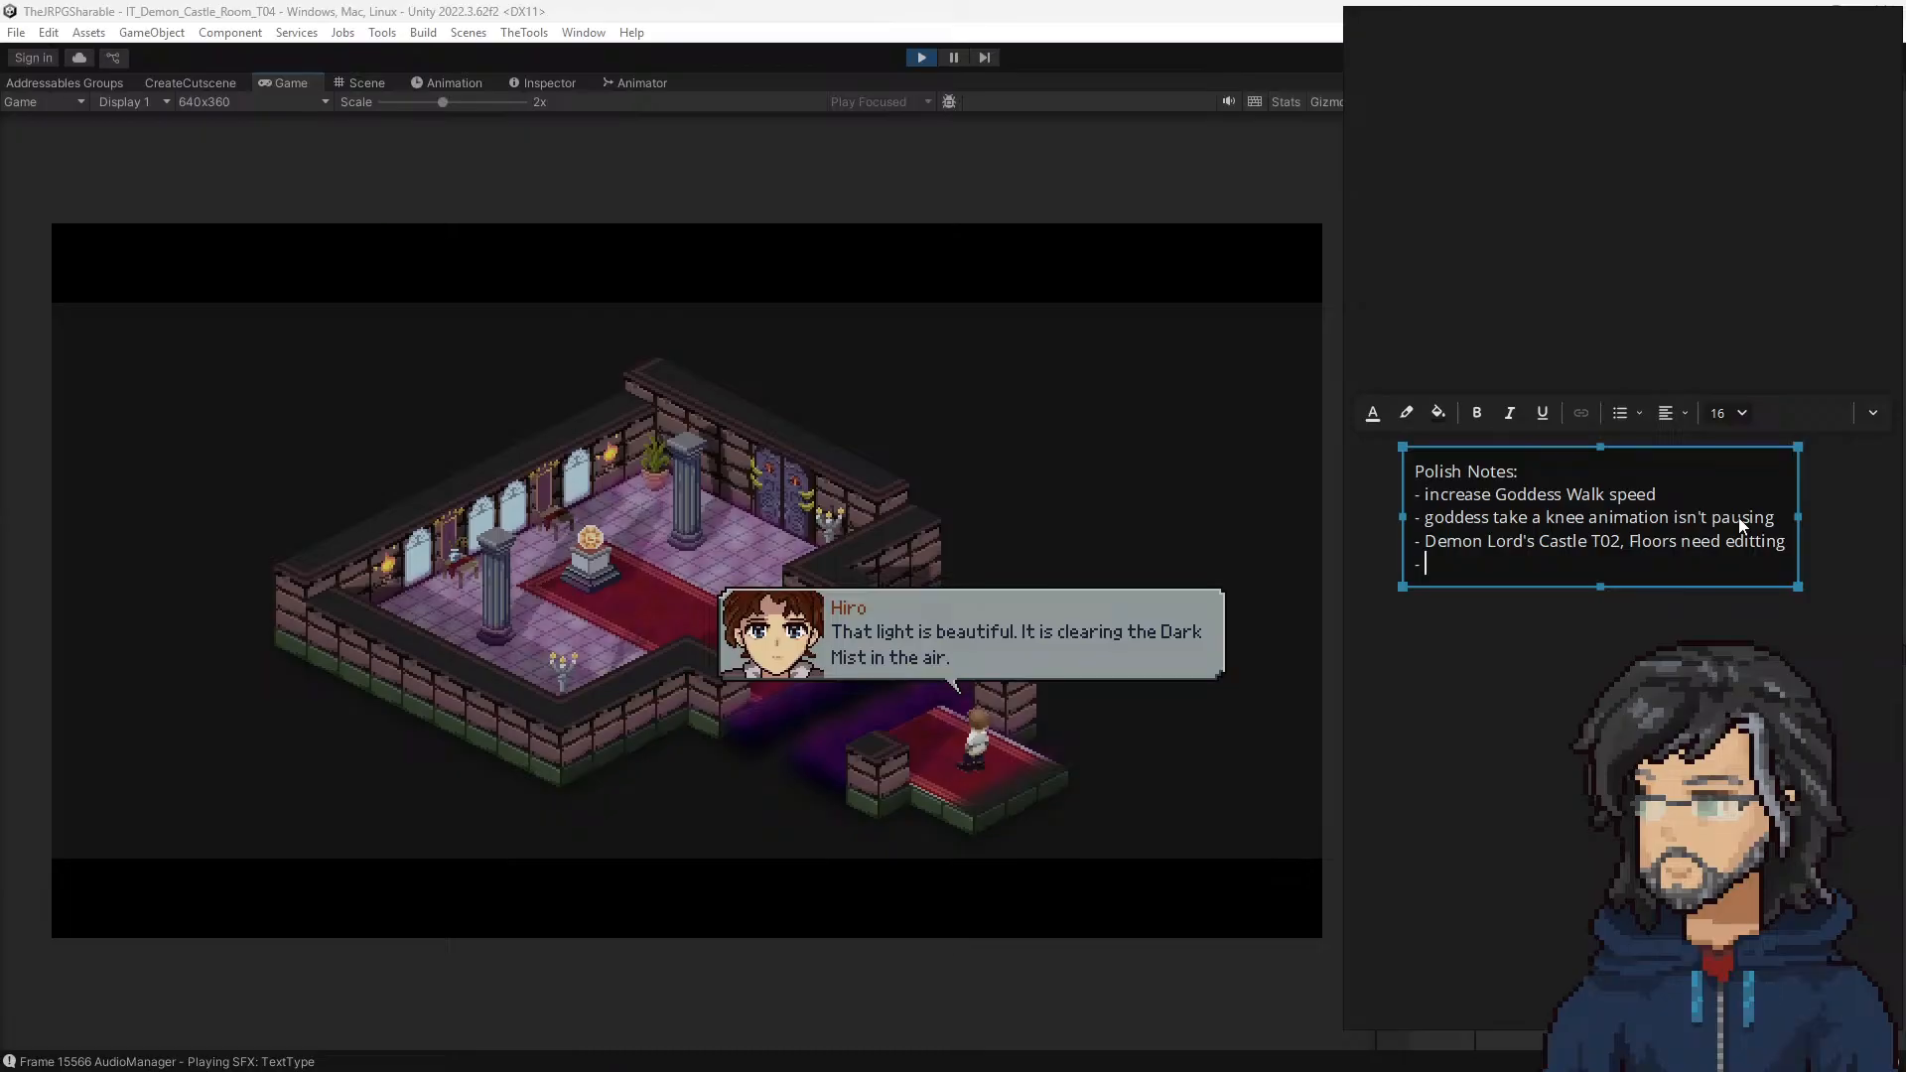
{"action": "type", "text": "- Fades"}
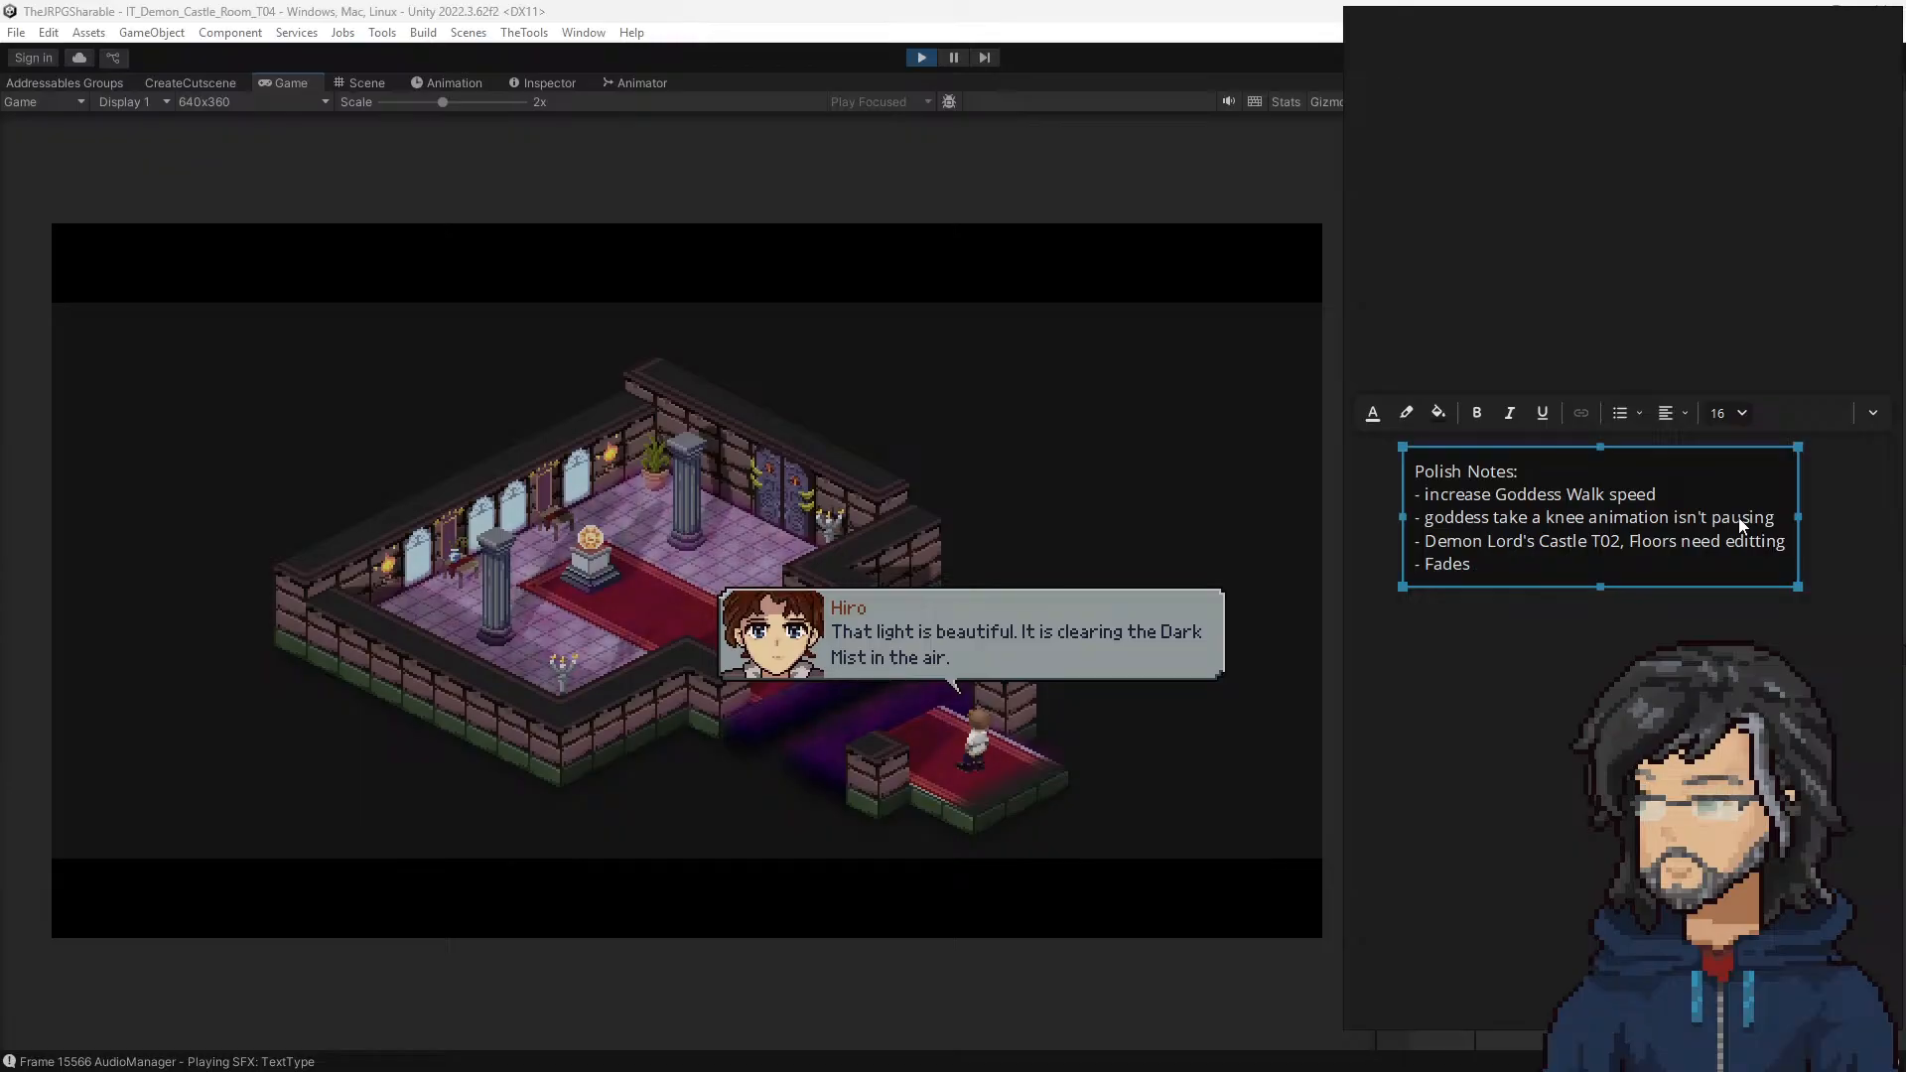
{"action": "type", "text": "on edi"}
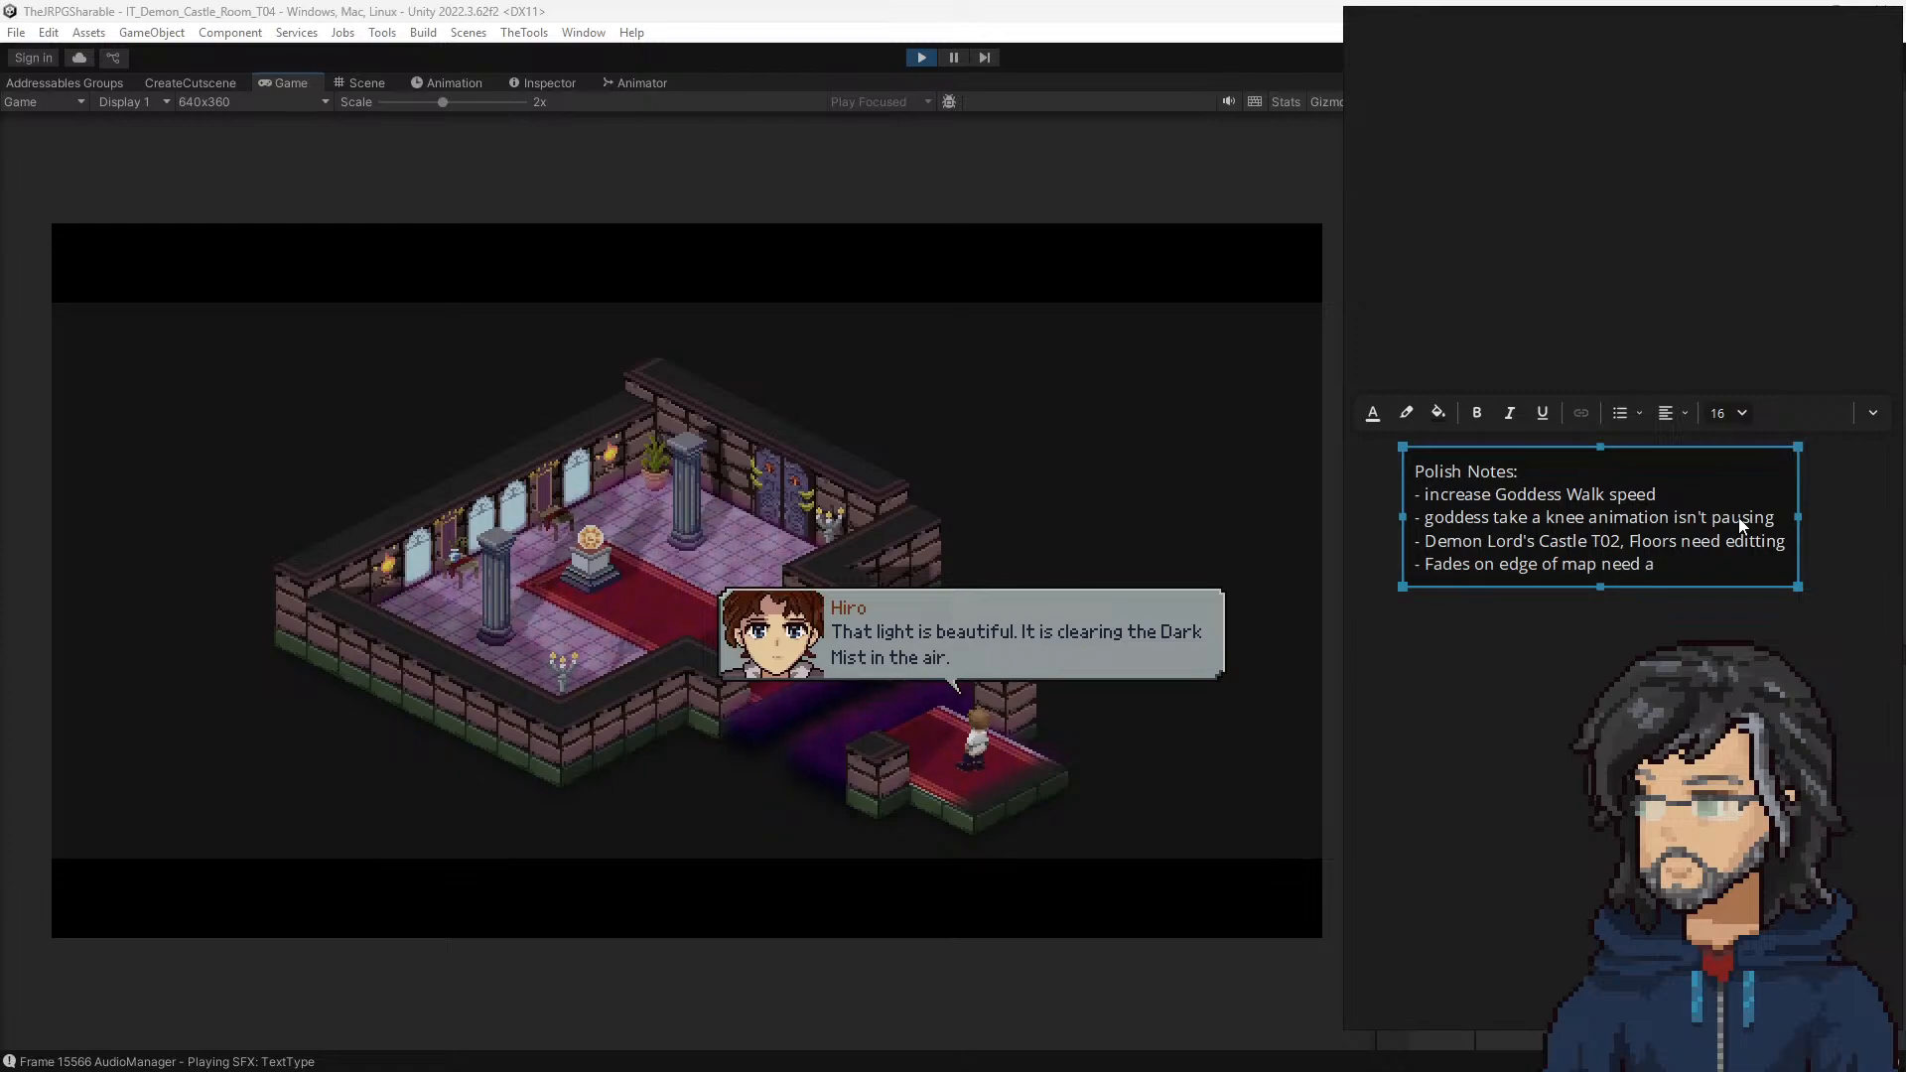
{"action": "type", "text": "deswi"}
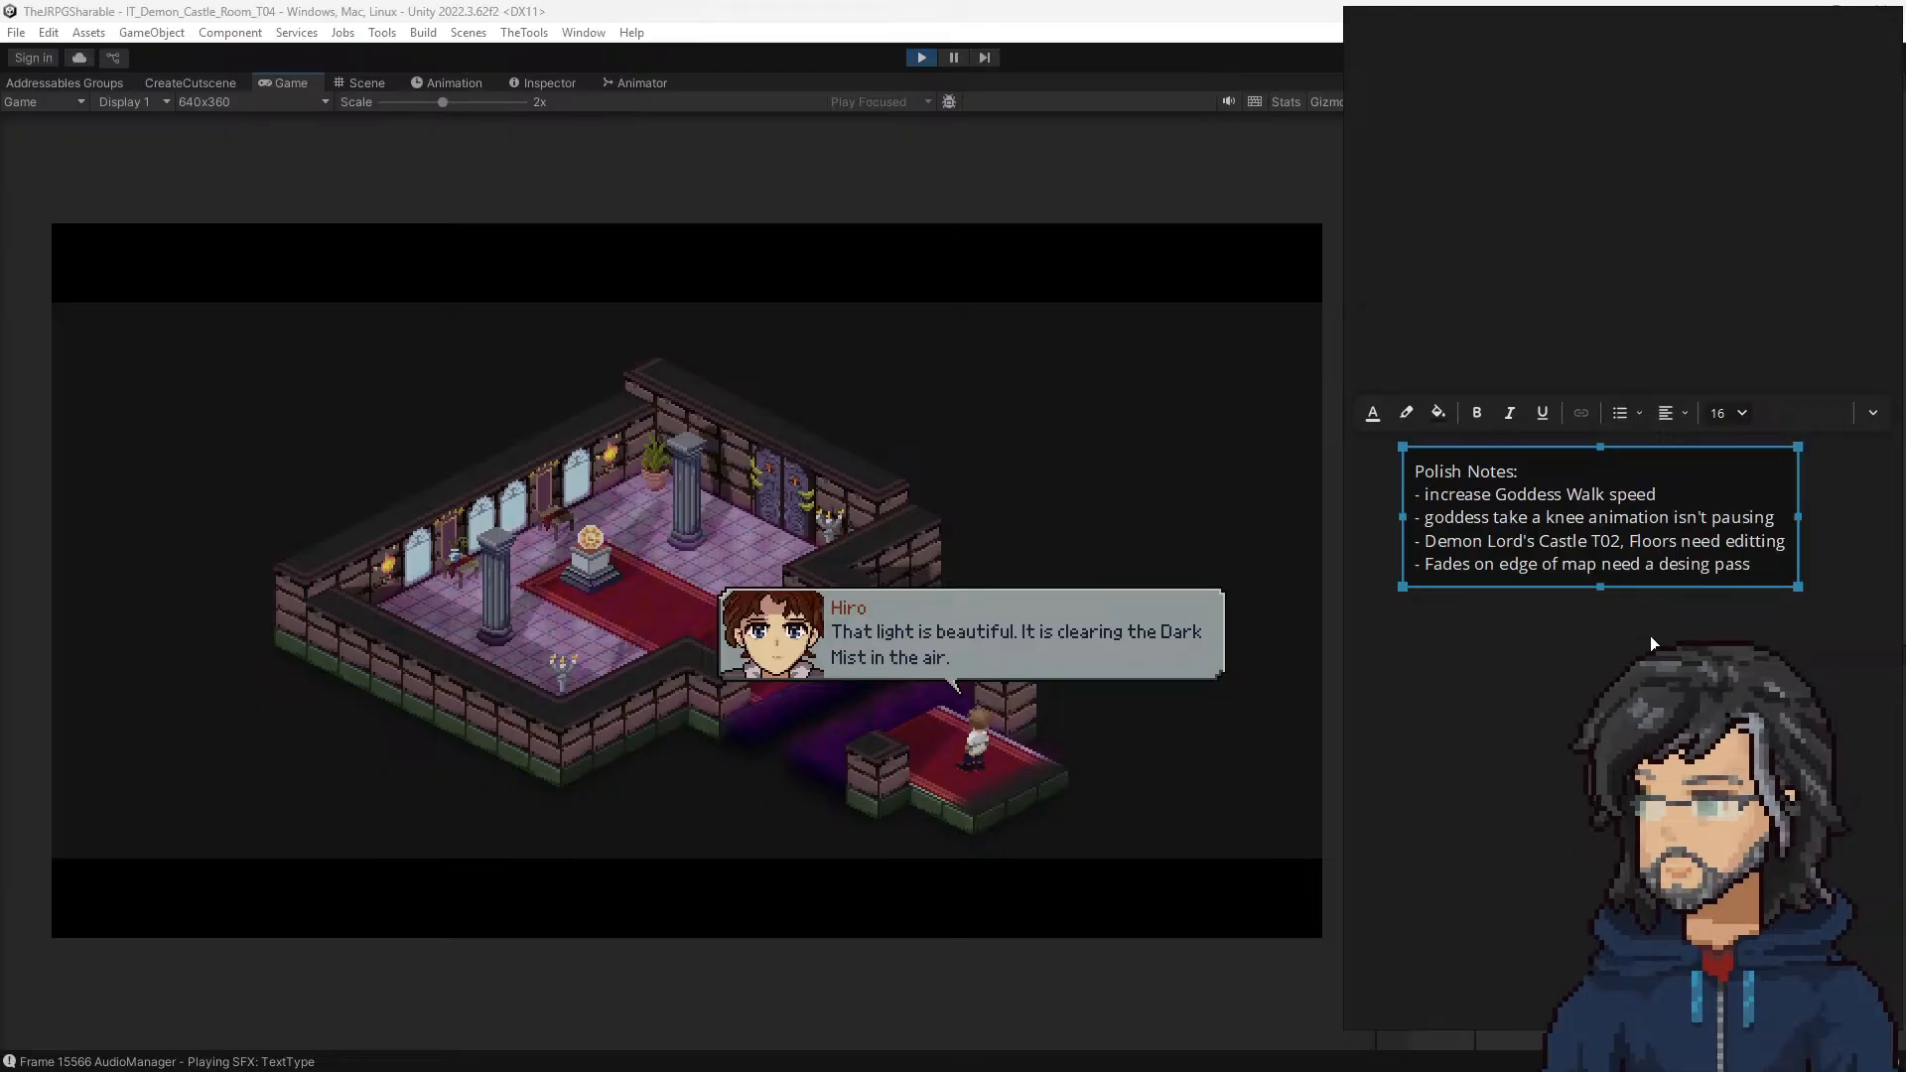
{"action": "key", "text": "BackSpace"}
{"action": "key", "text": "BackSpace"}
{"action": "key", "text": "BackSpace"}
{"action": "key", "text": "BackSpace"}
{"action": "key", "text": "BackSpace"}
{"action": "key", "text": "BackSpace"}
{"action": "key", "text": "BackSpace"}
{"action": "type", "text": "gn pass"}
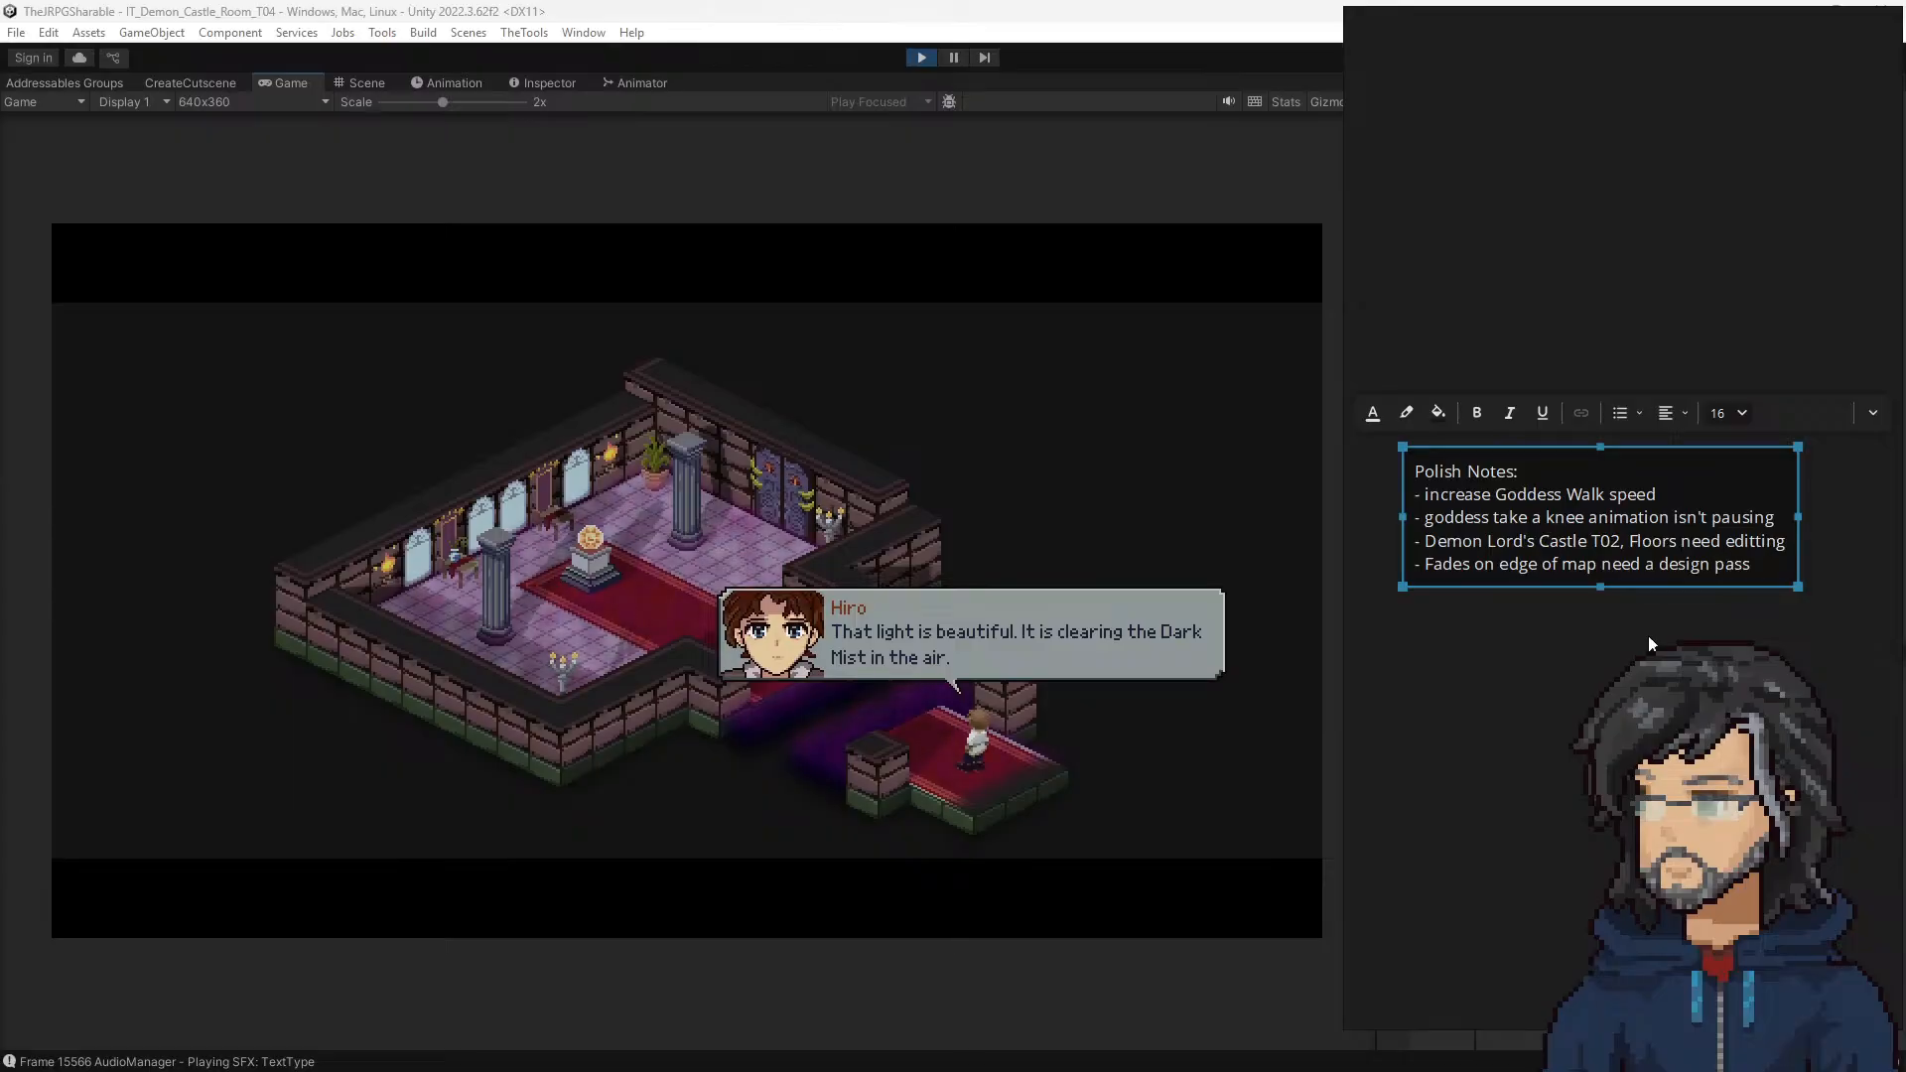
Step: Advance the hero's dialogue in castle room T04 and walk him along the red carpet to the pedestal
{"action": "left_click", "coordinate": [1028, 483]}
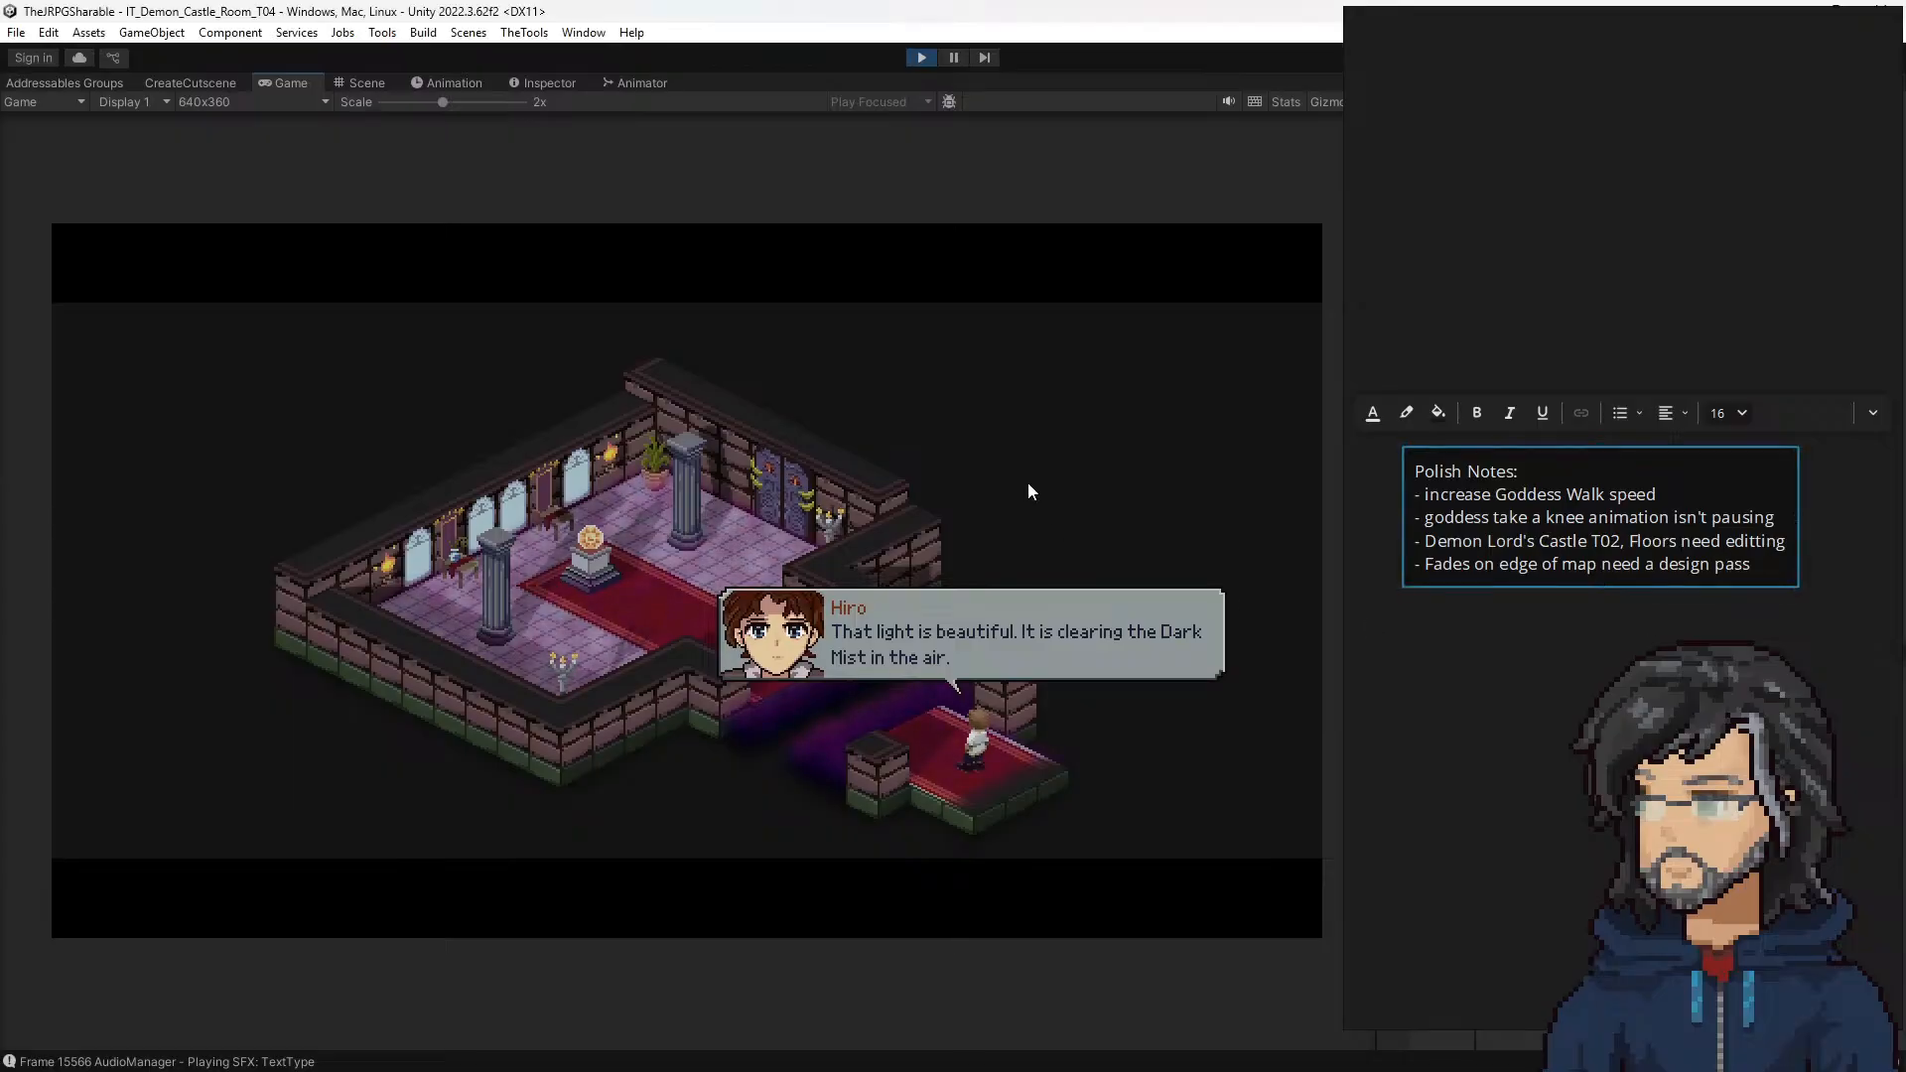
{"action": "key", "text": "space"}
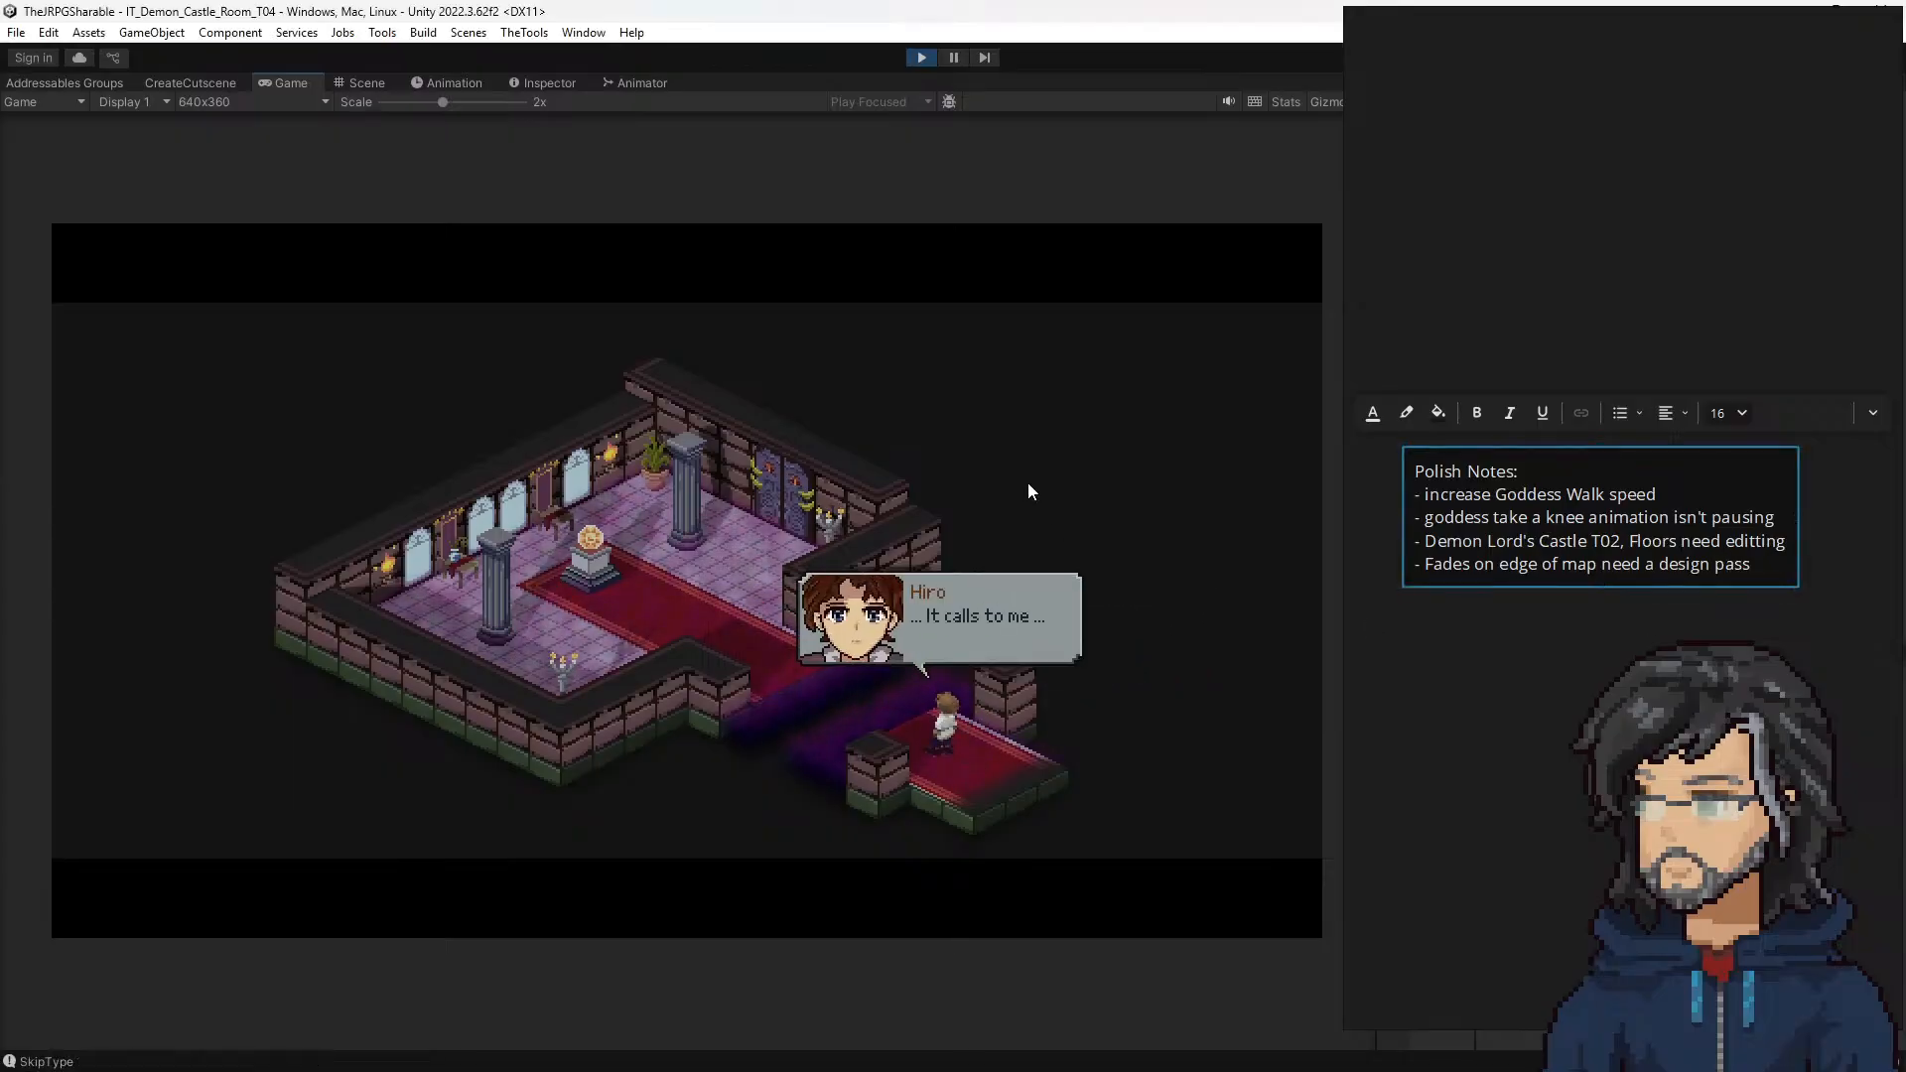
{"action": "key", "text": "space"}
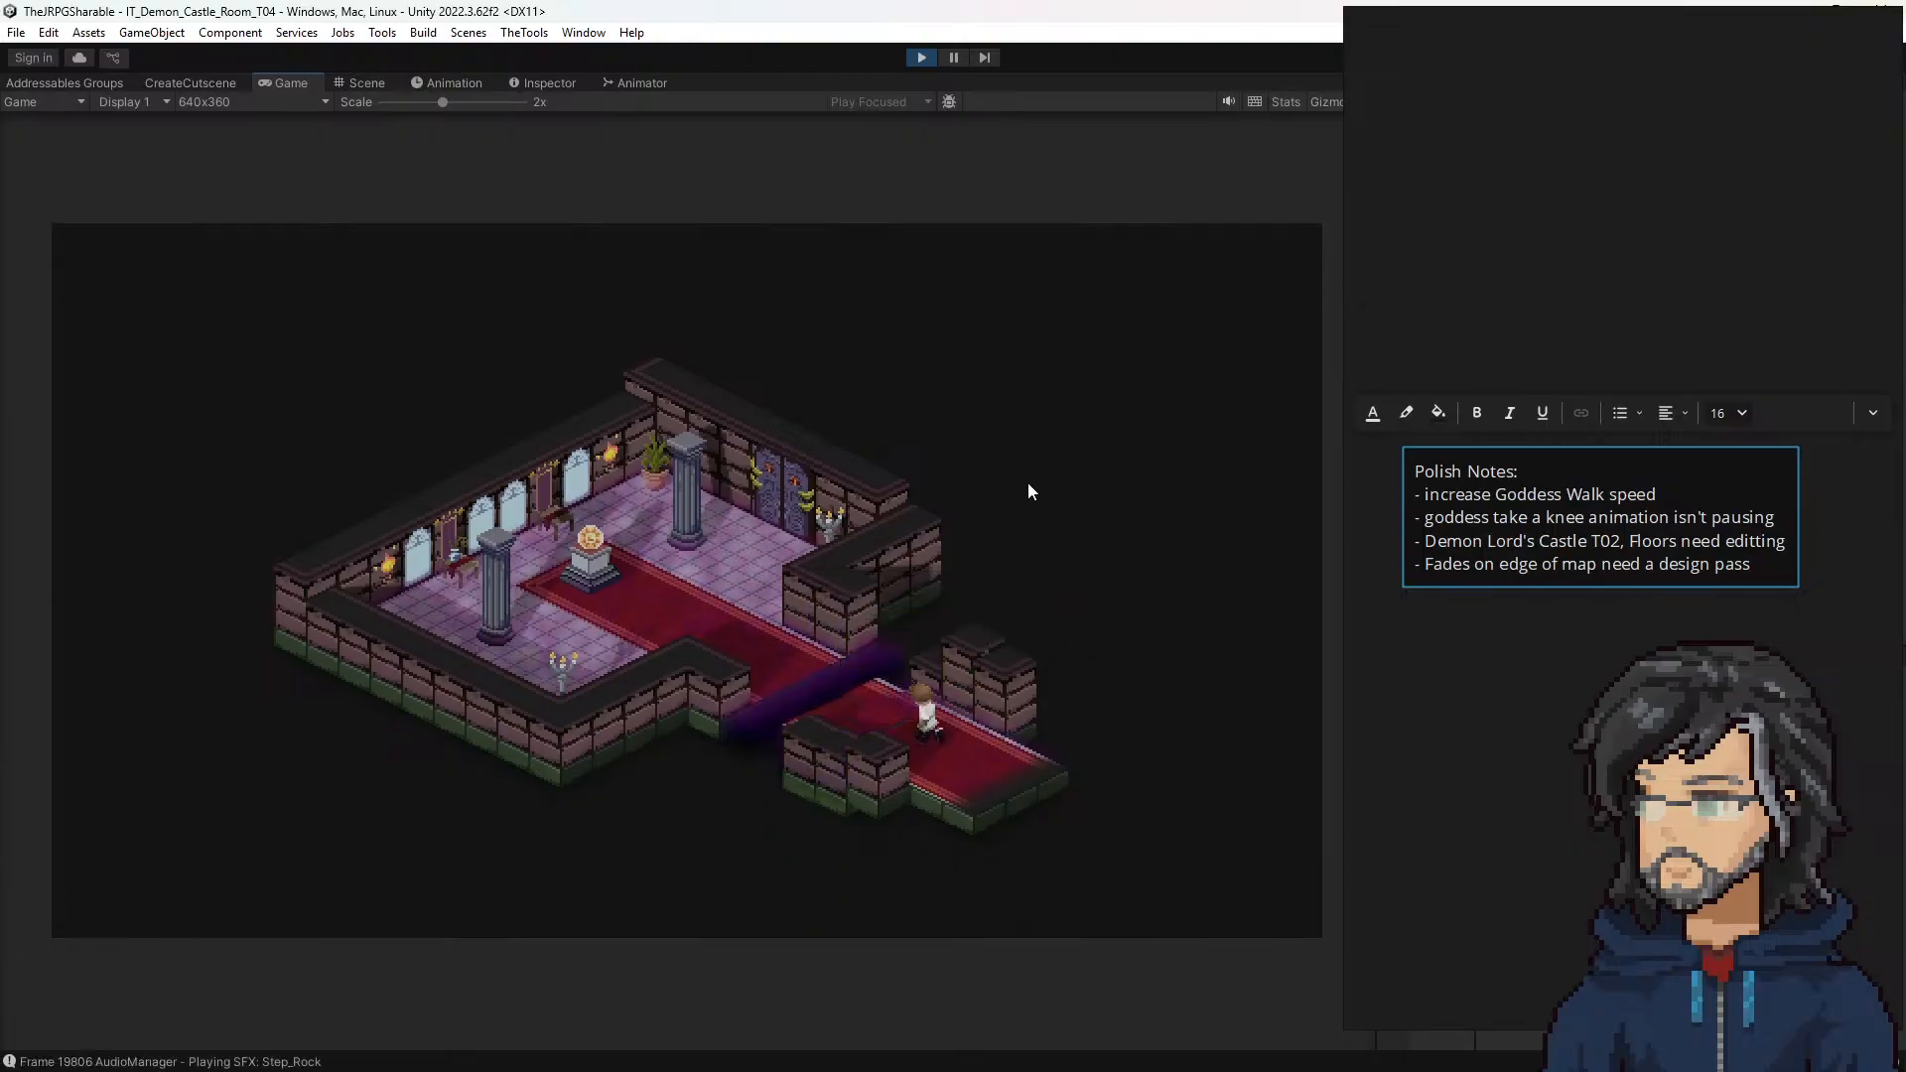
{"action": "key", "text": "Left"}
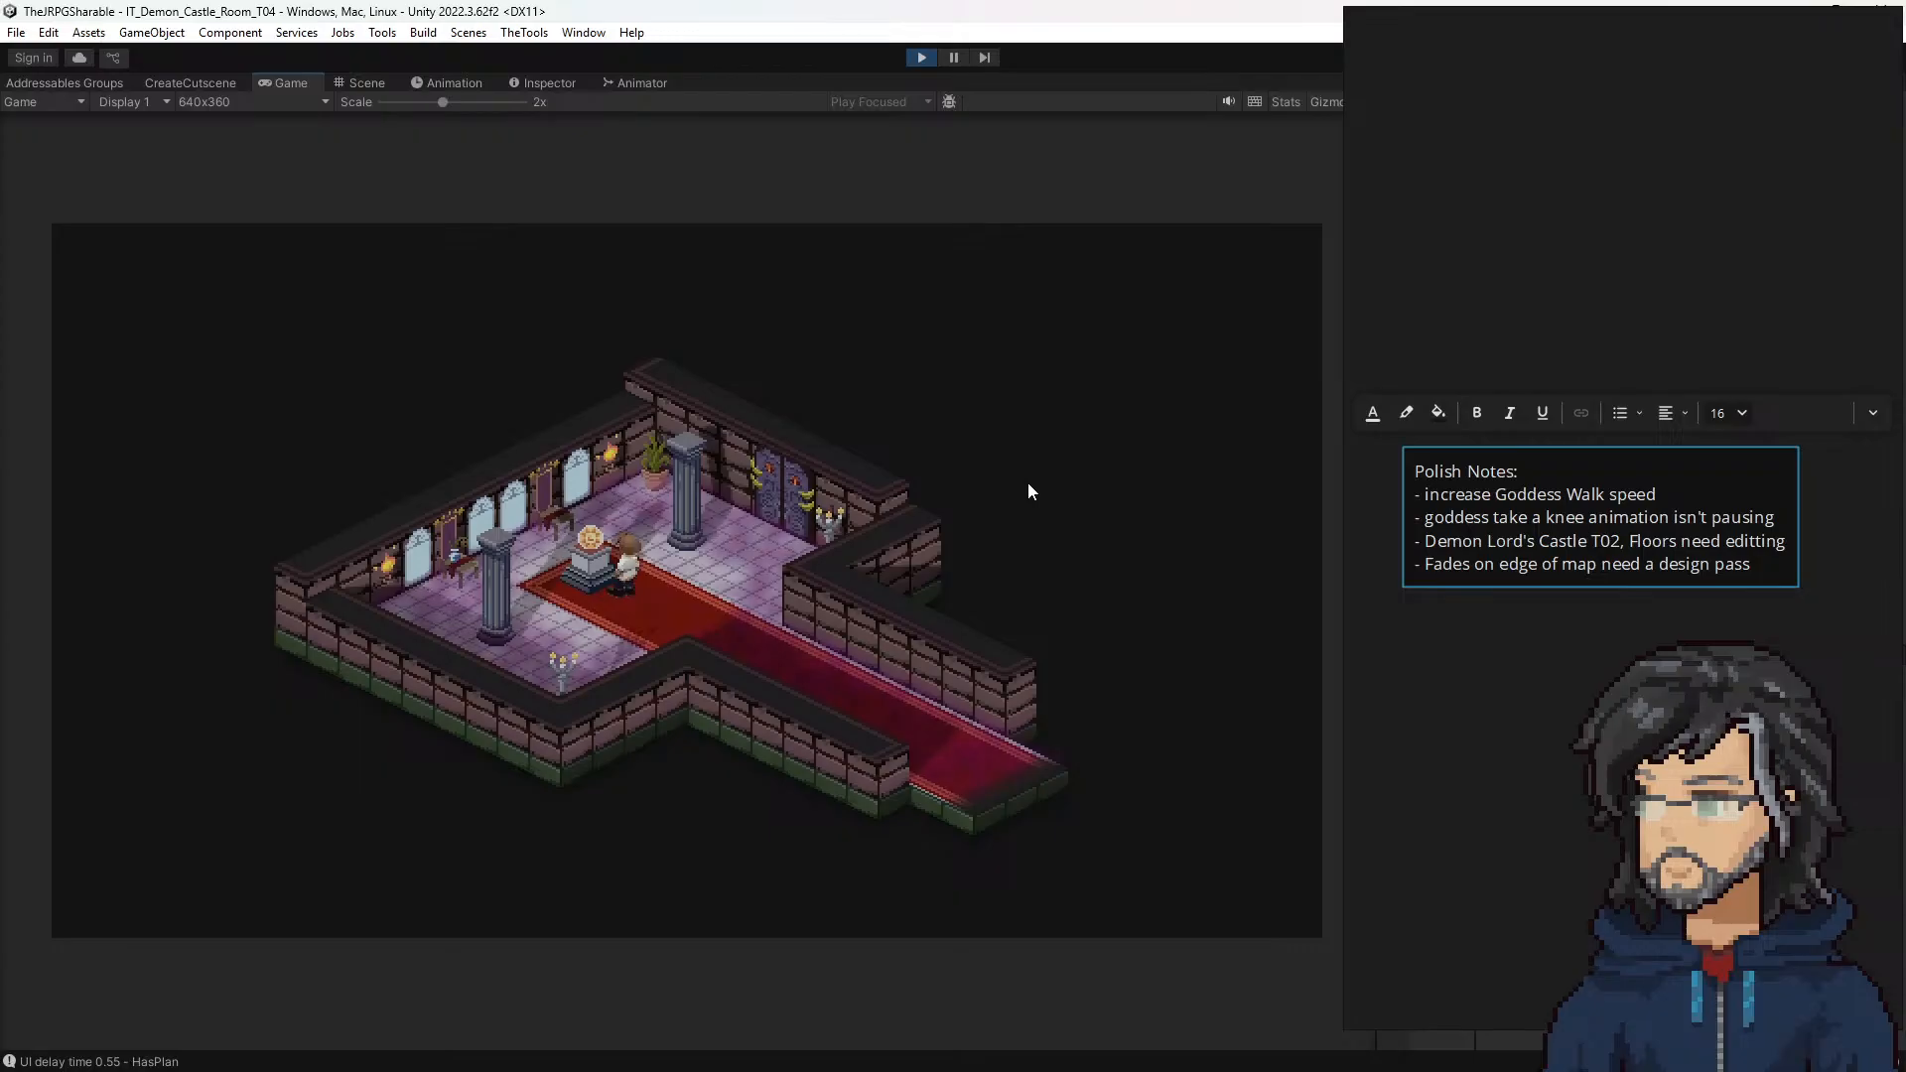
Step: Interact with the glowing object on the pedestal in room T04 and play through its cutscene
{"action": "key", "text": "space"}
{"action": "key", "text": "space"}
{"action": "key", "text": "space"}
{"action": "key", "text": "space"}
{"action": "key", "text": "space"}
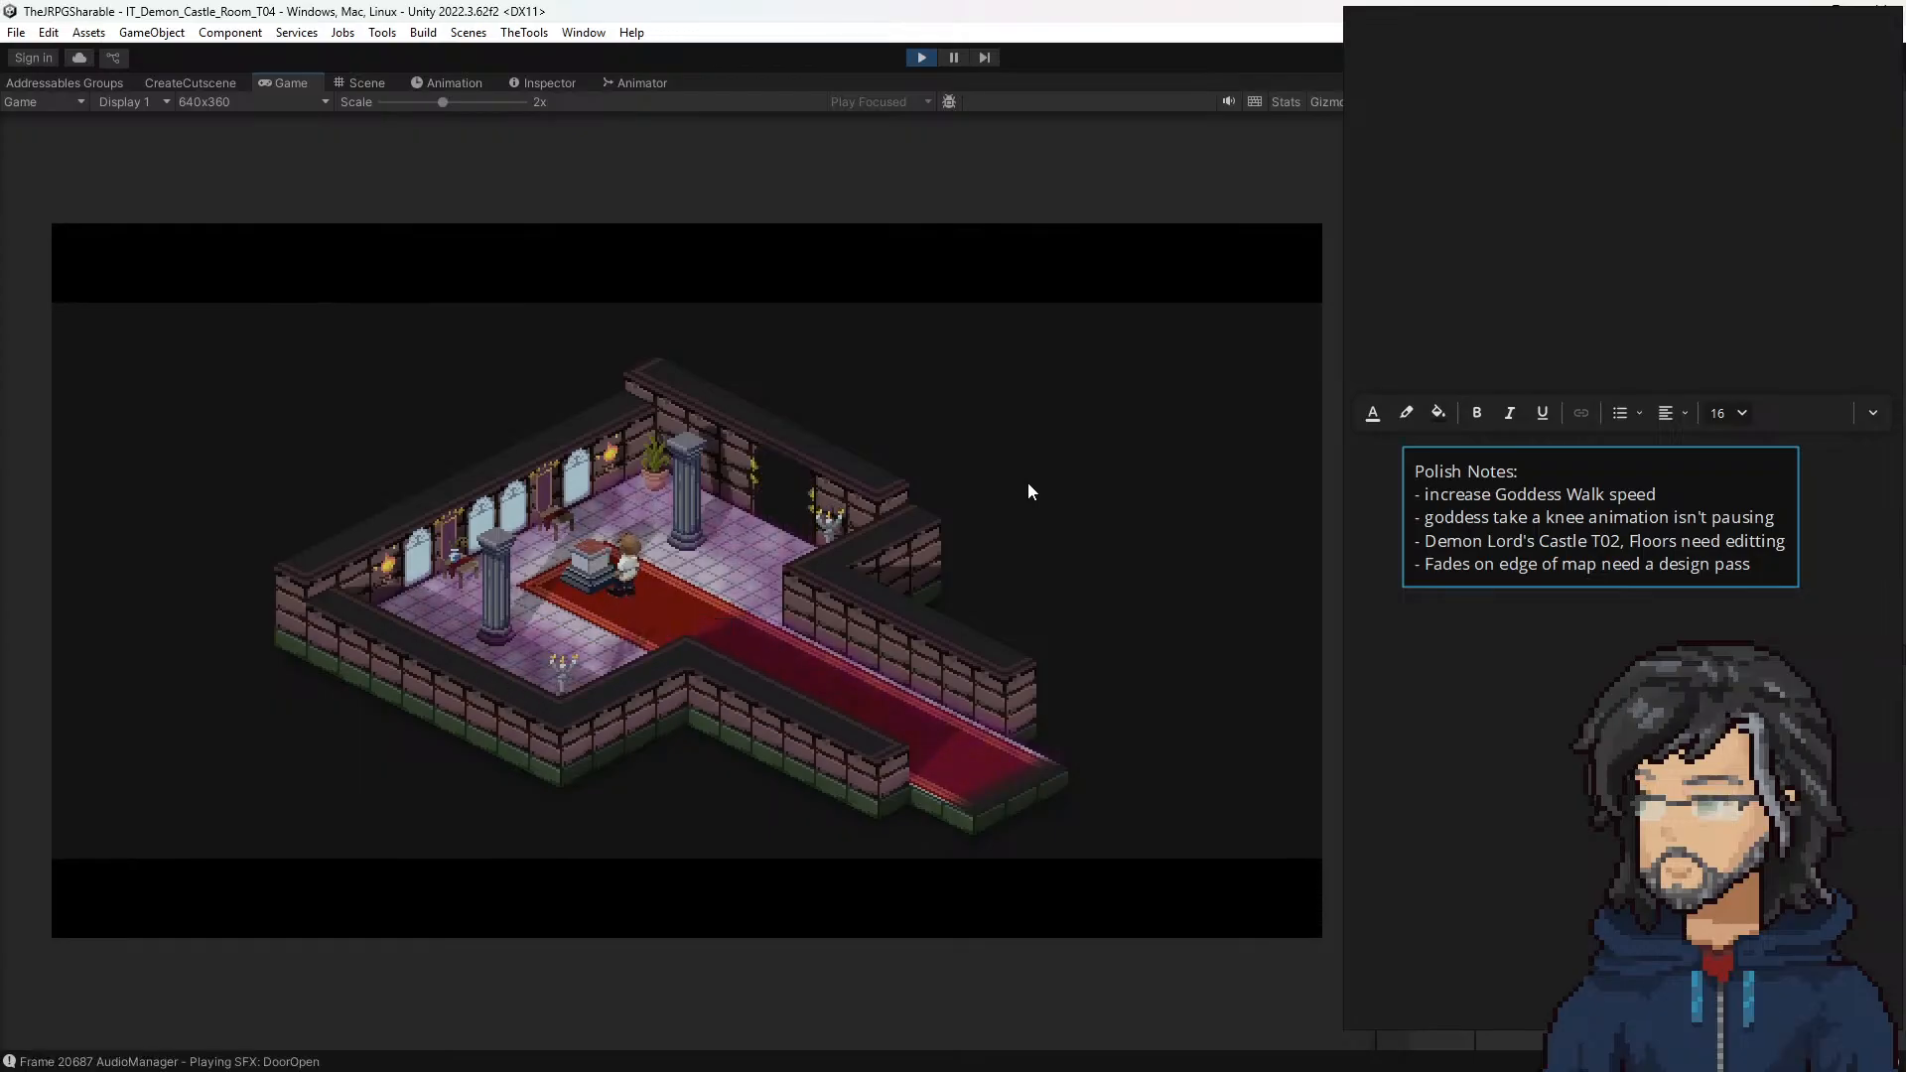
Step: Advance the dialogue between the hero and the arriving demon through to the start of their fight
{"action": "key", "text": "space"}
{"action": "key", "text": "space"}
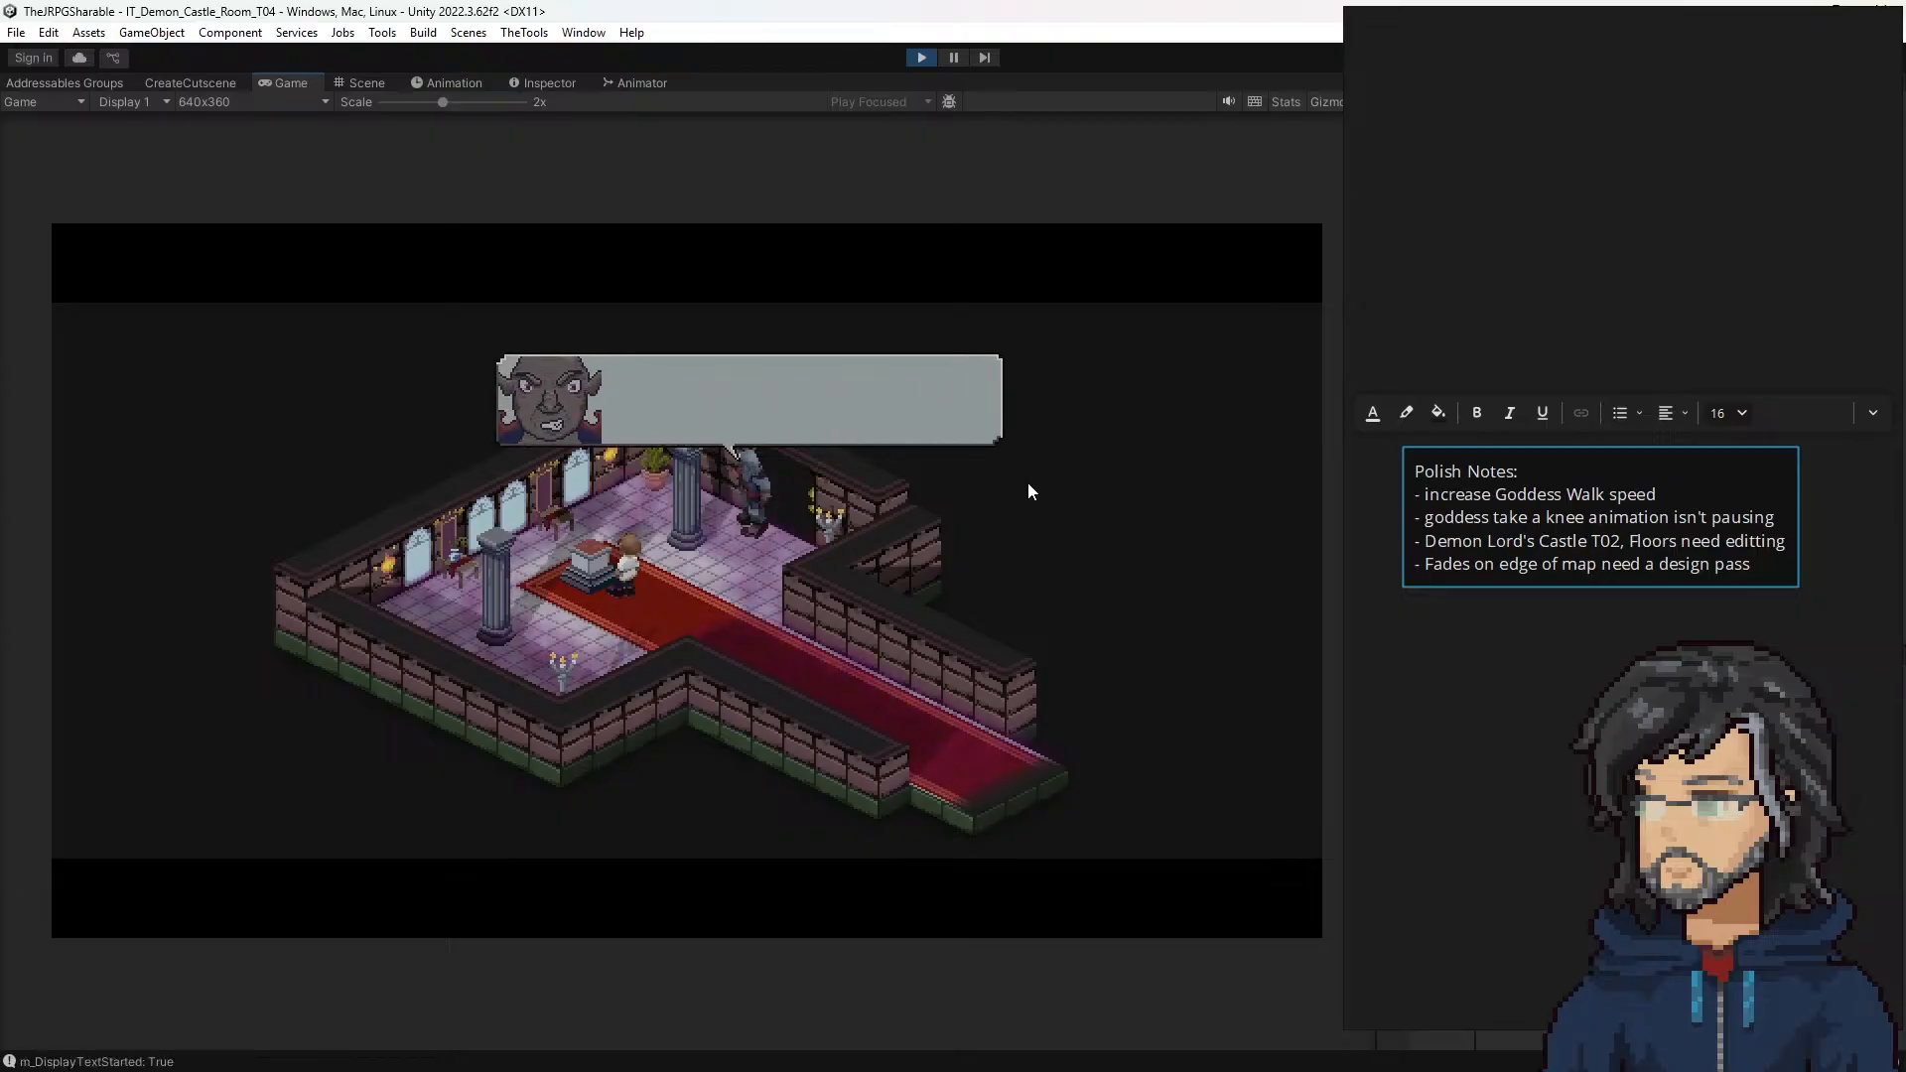
{"action": "key", "text": "space"}
{"action": "key", "text": "space"}
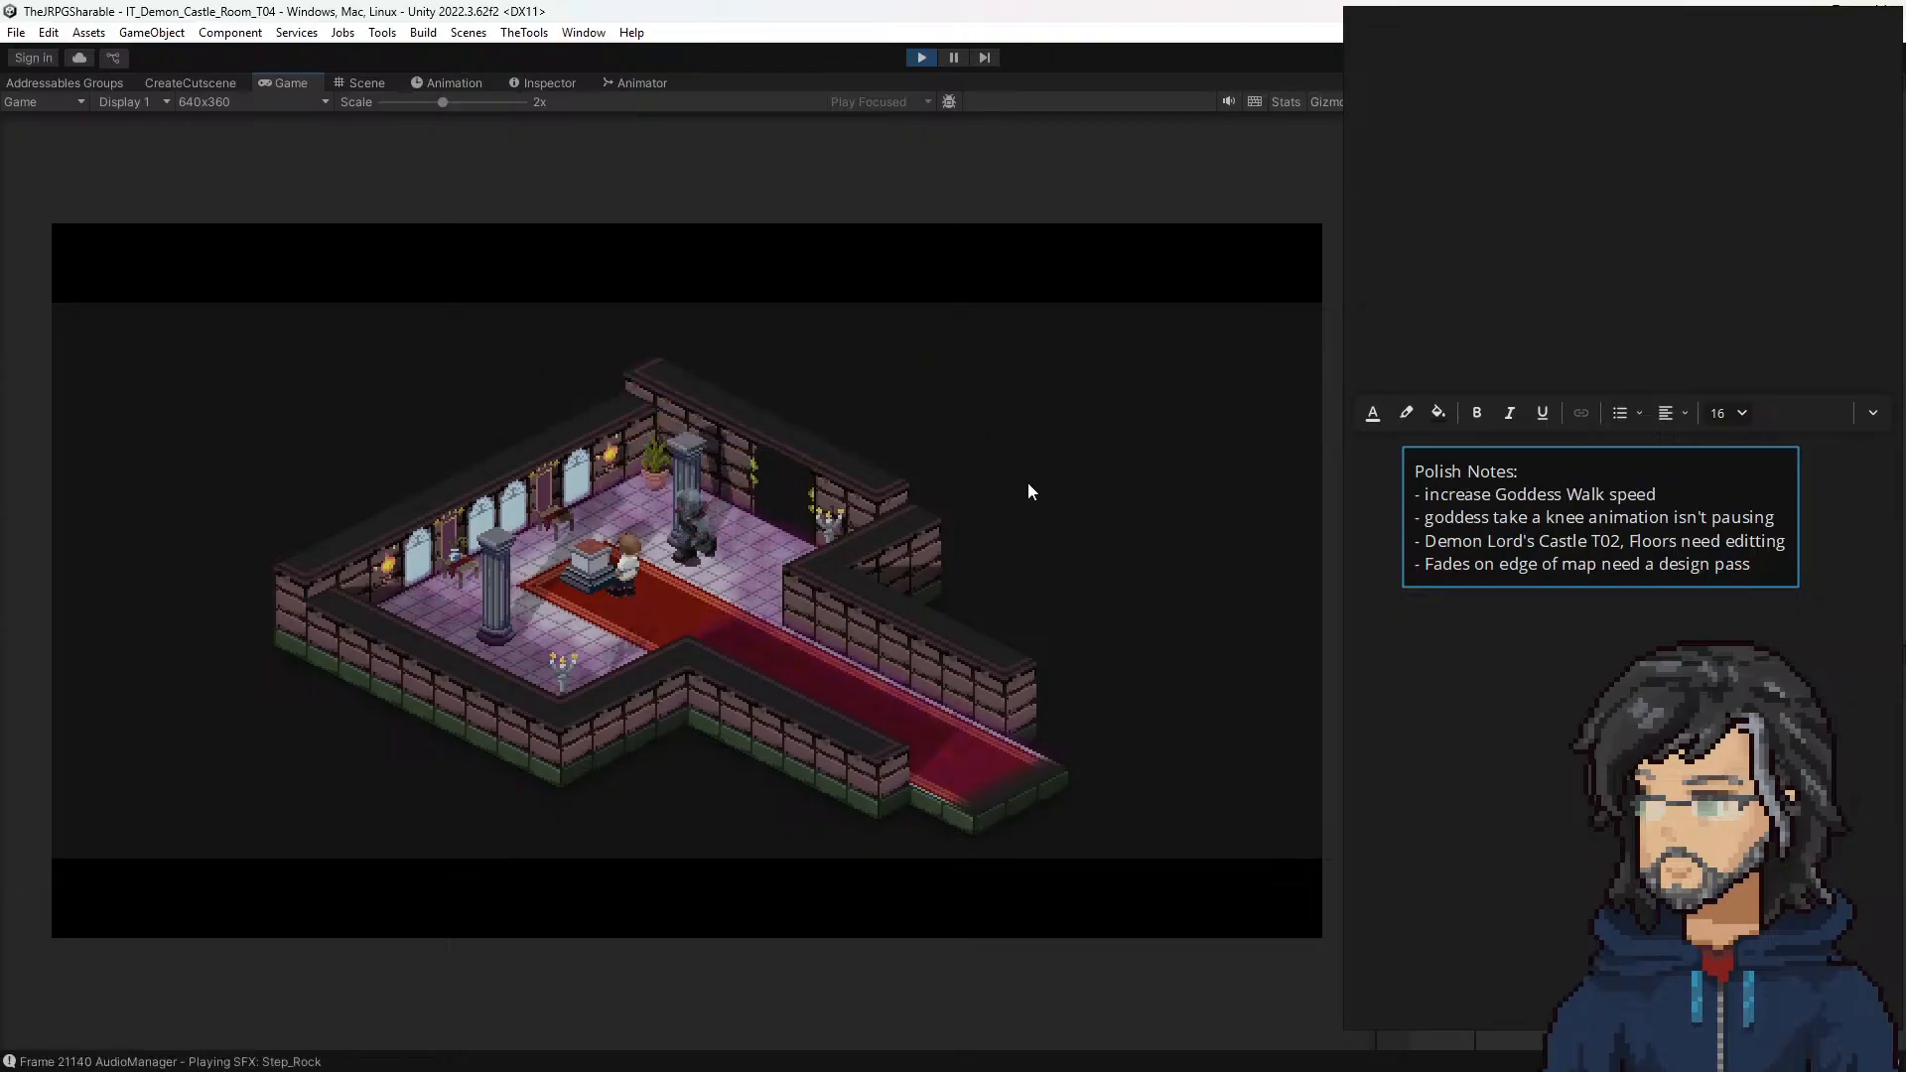
{"action": "key", "text": "space"}
{"action": "key", "text": "space"}
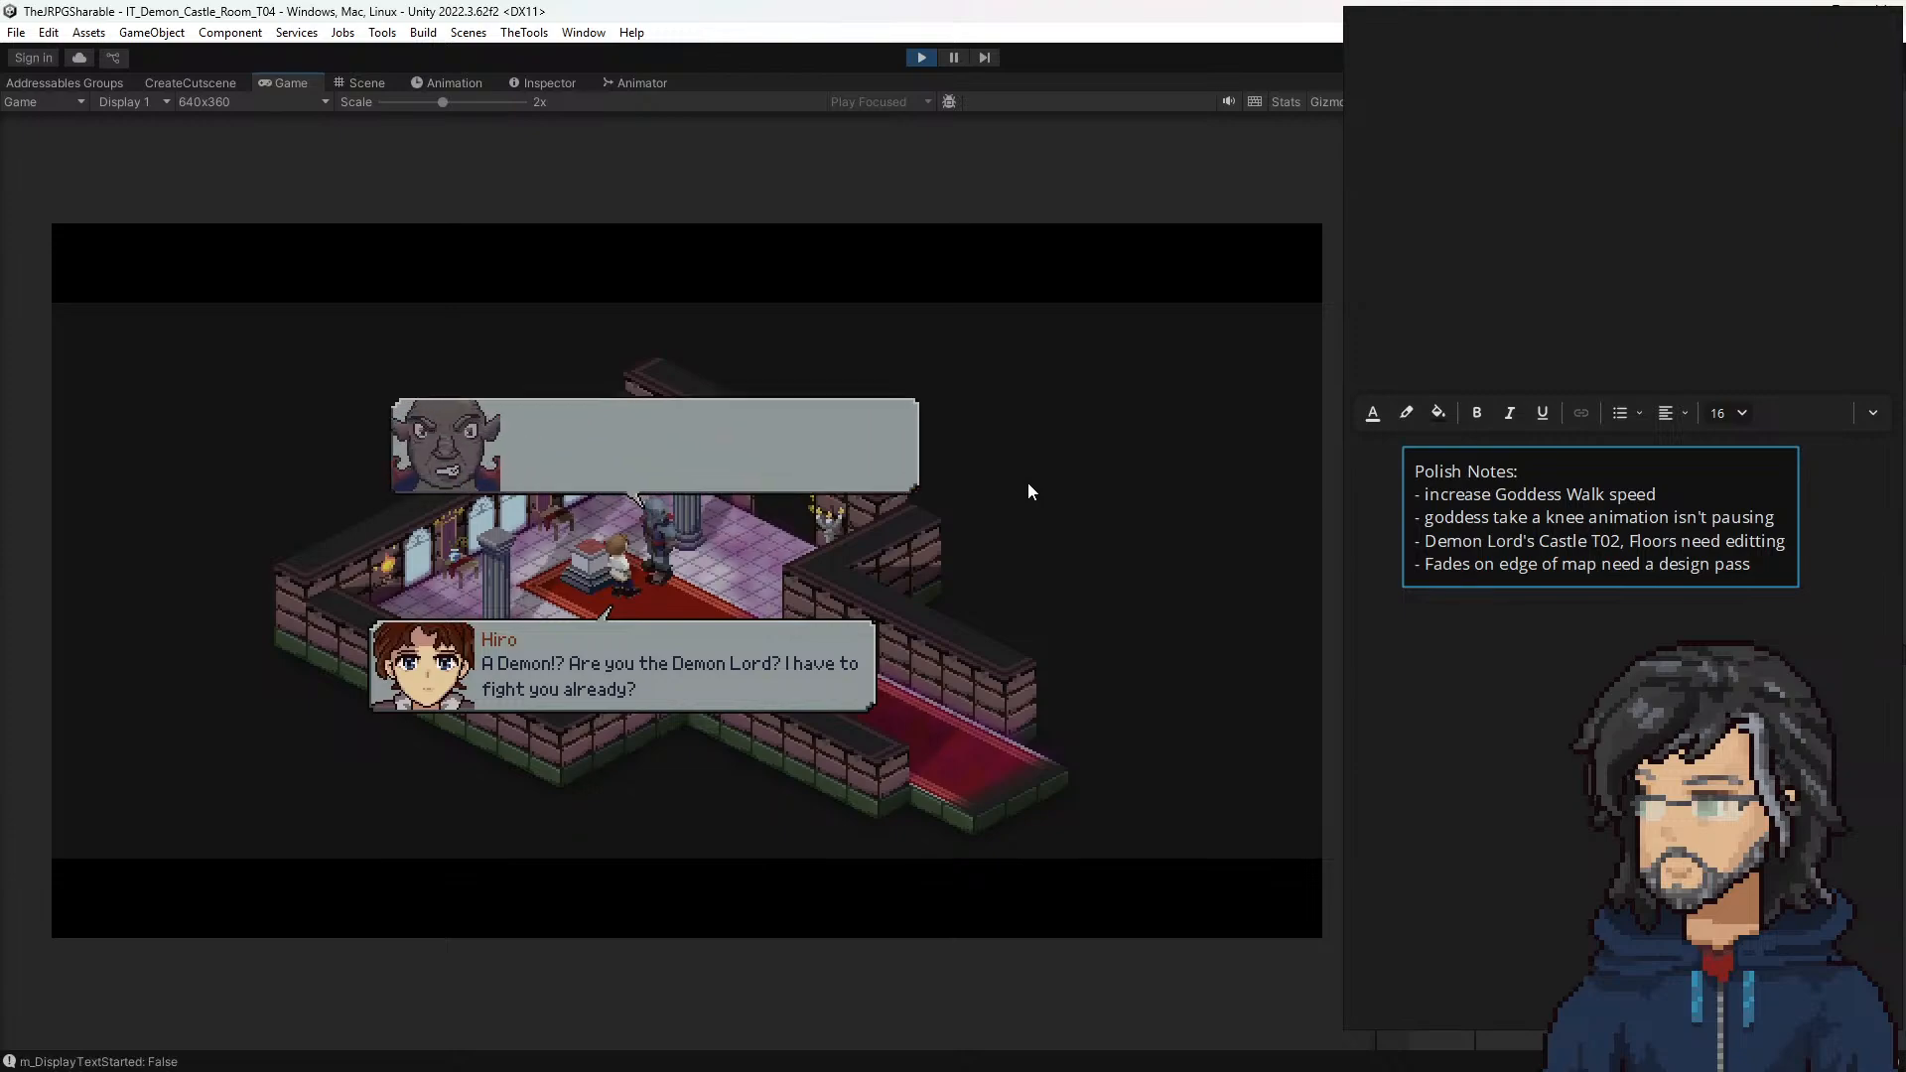
{"action": "key", "text": "space"}
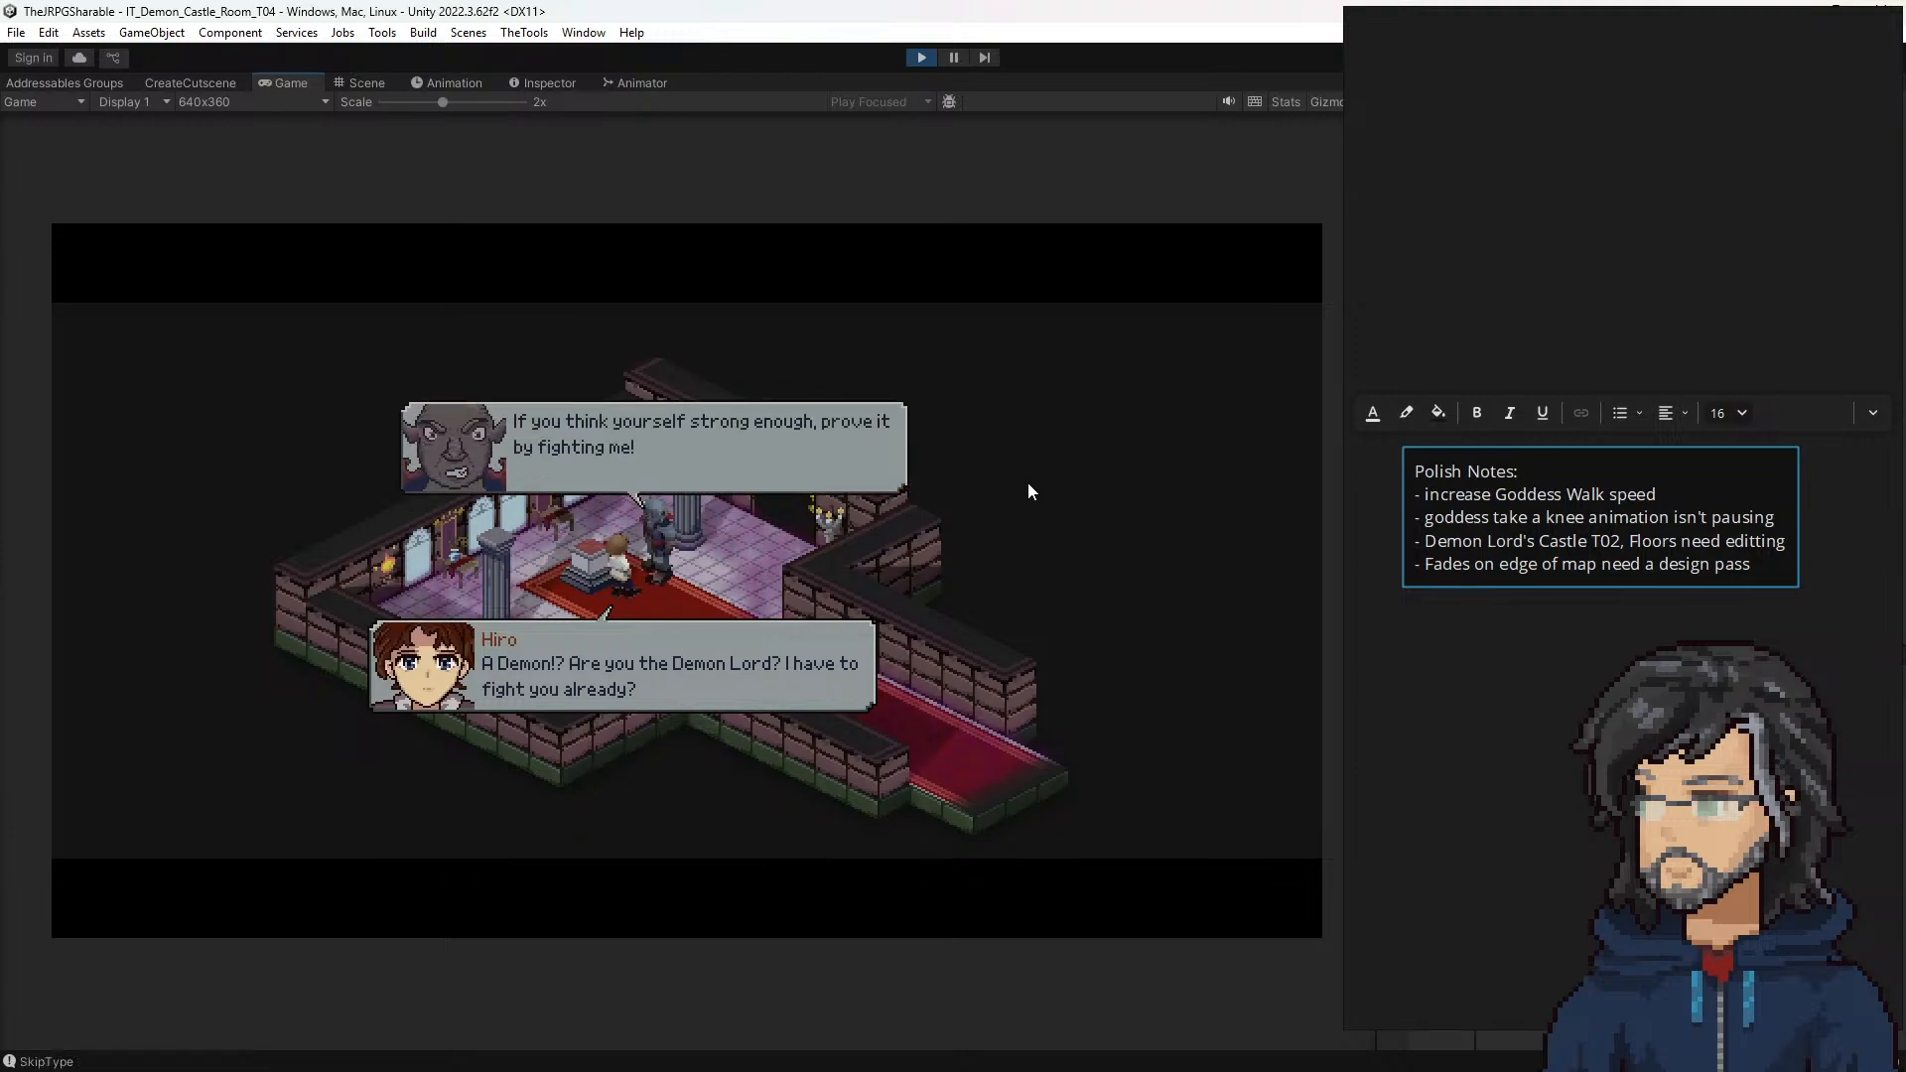
{"action": "key", "text": "space"}
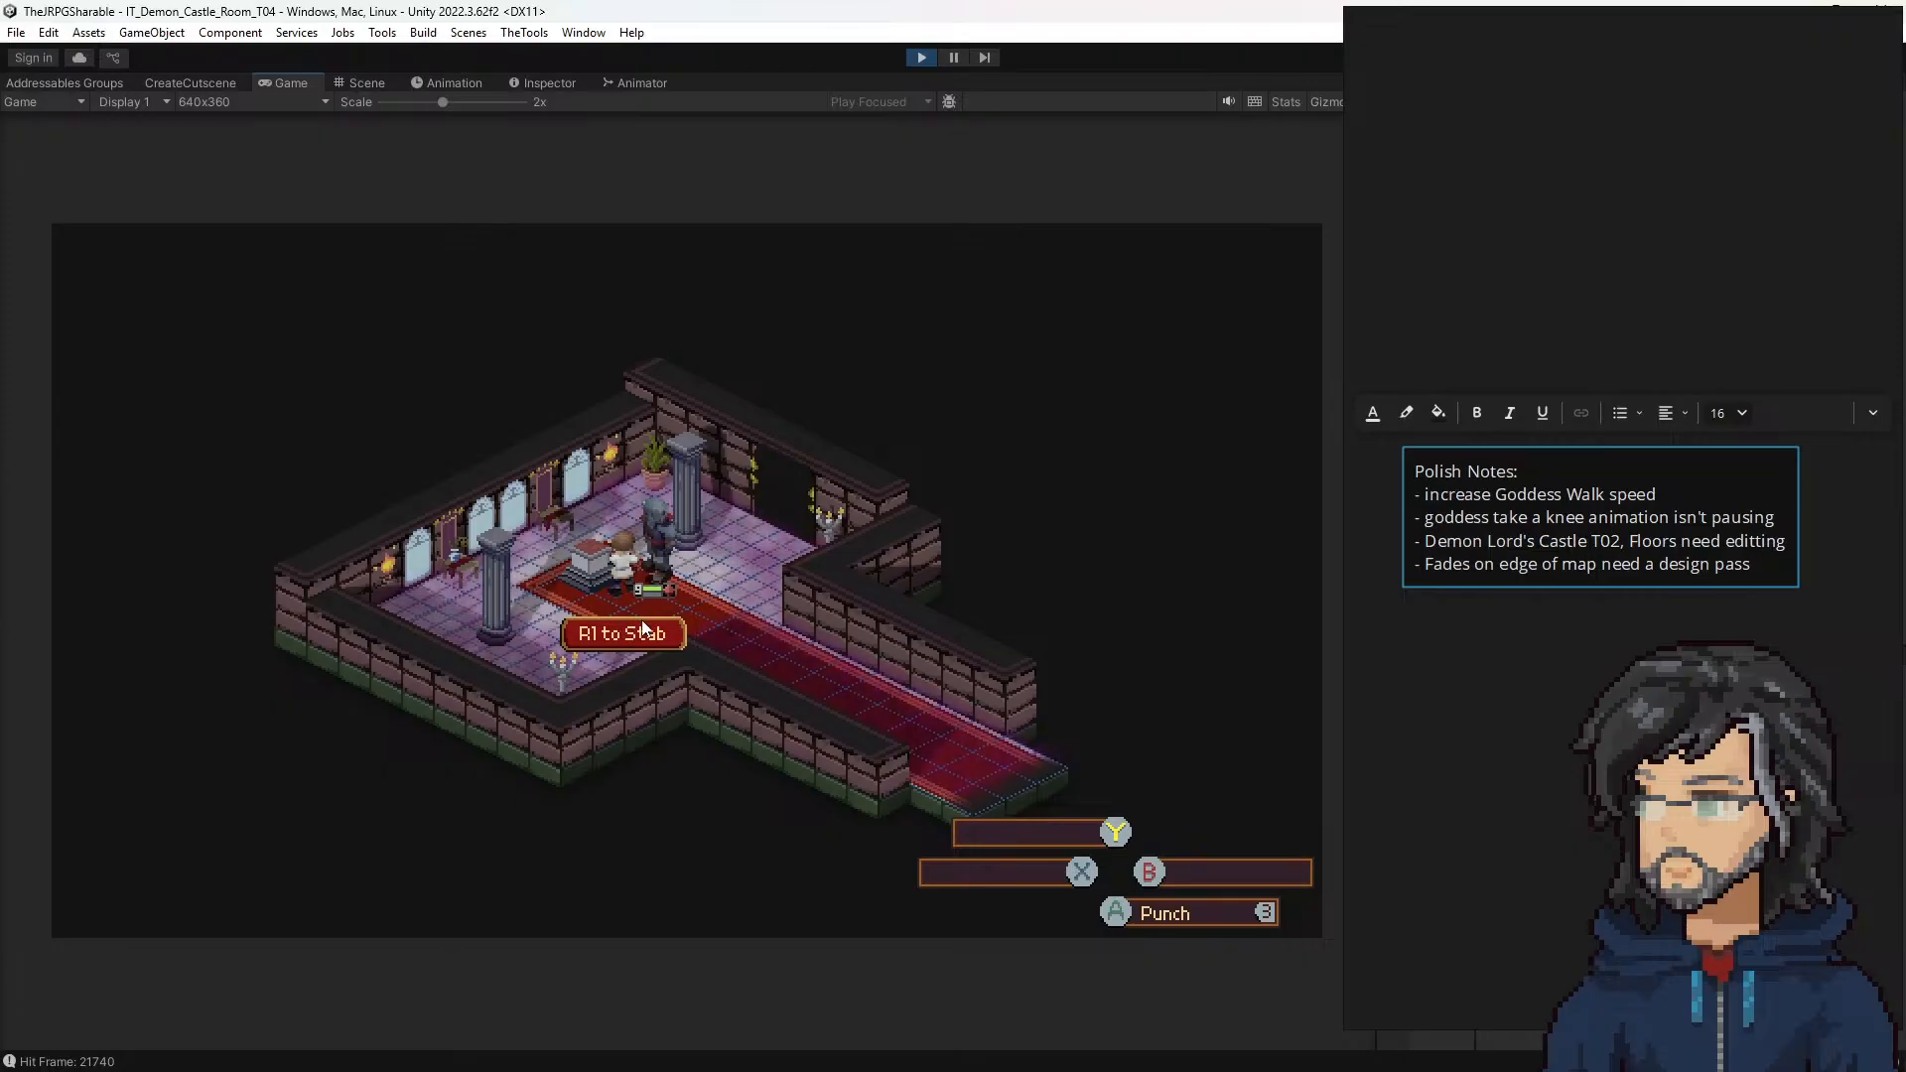
Step: Add the line "- new stab functionality is showing up during omni weapon cutscene" to the Polish Notes text box
{"action": "left_click", "coordinate": [1493, 553]}
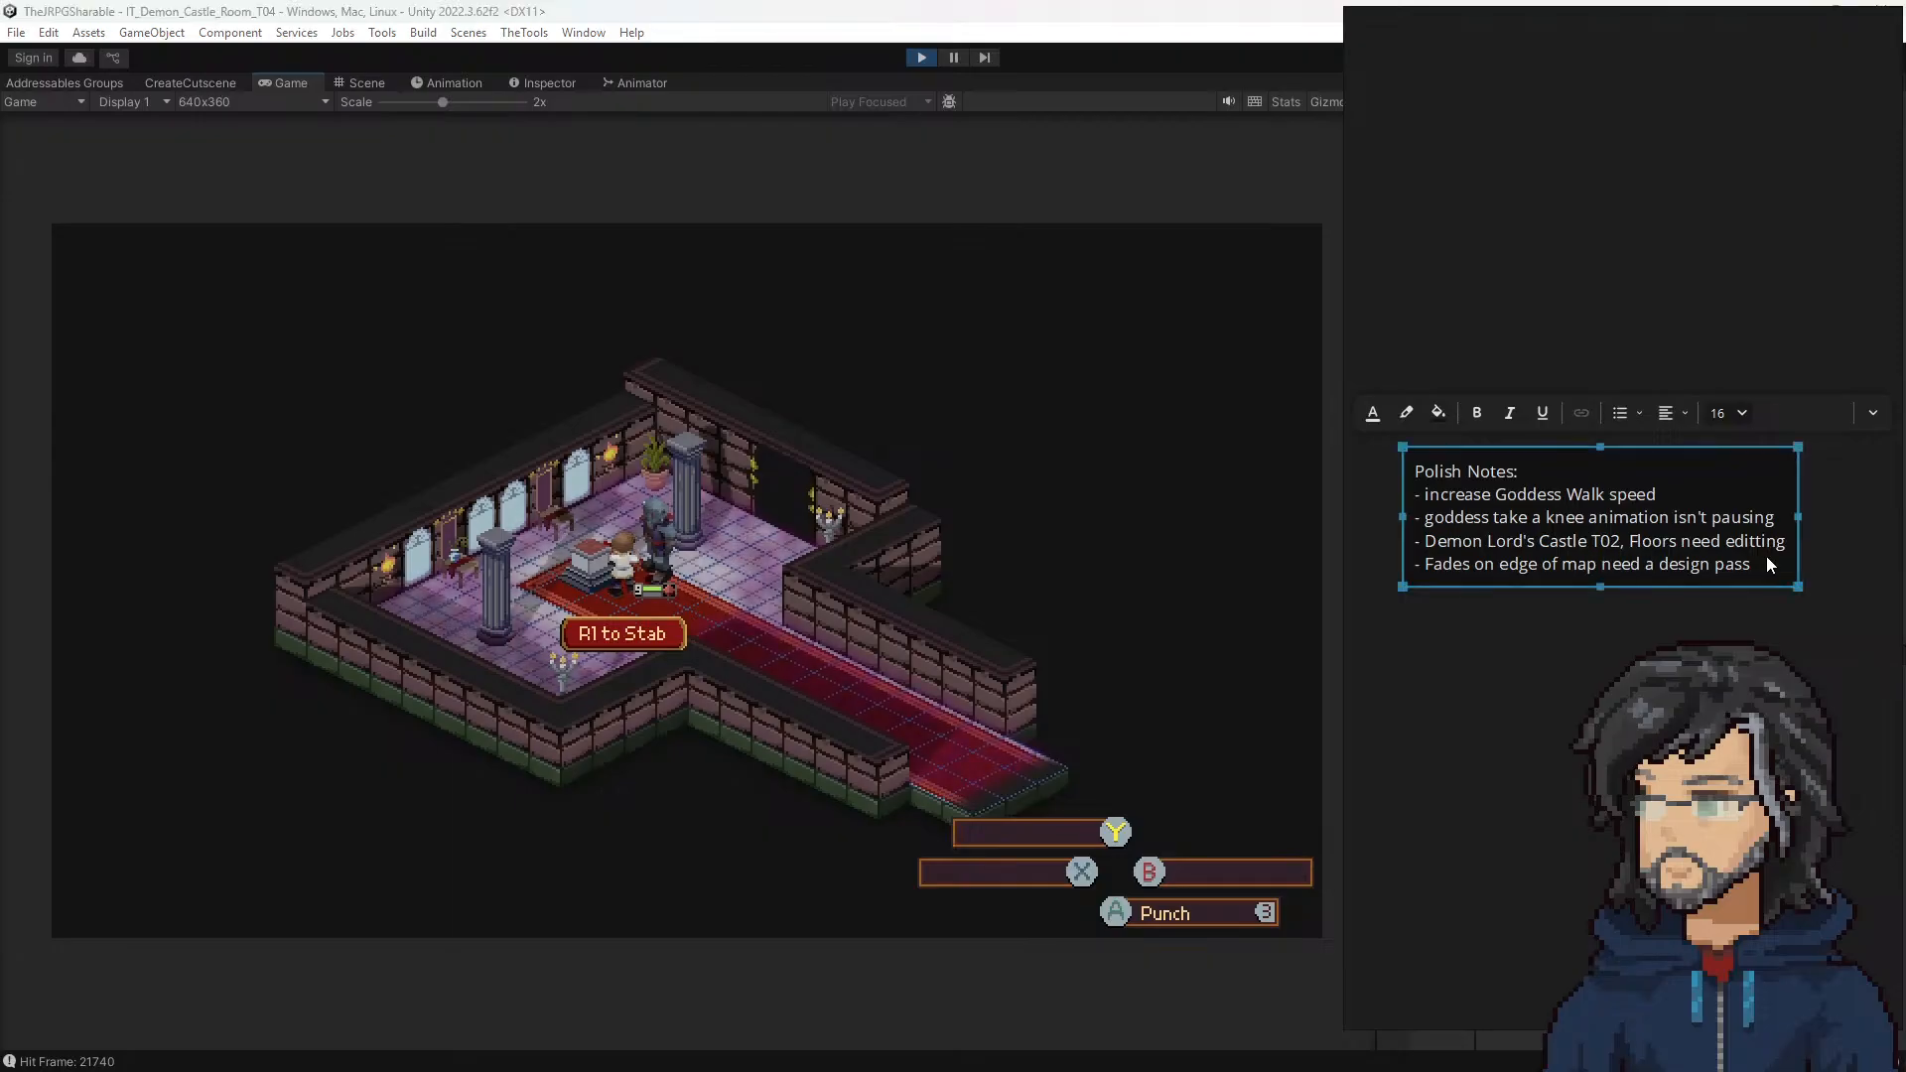
{"action": "key", "text": "Return"}
{"action": "type", "text": "ne"}
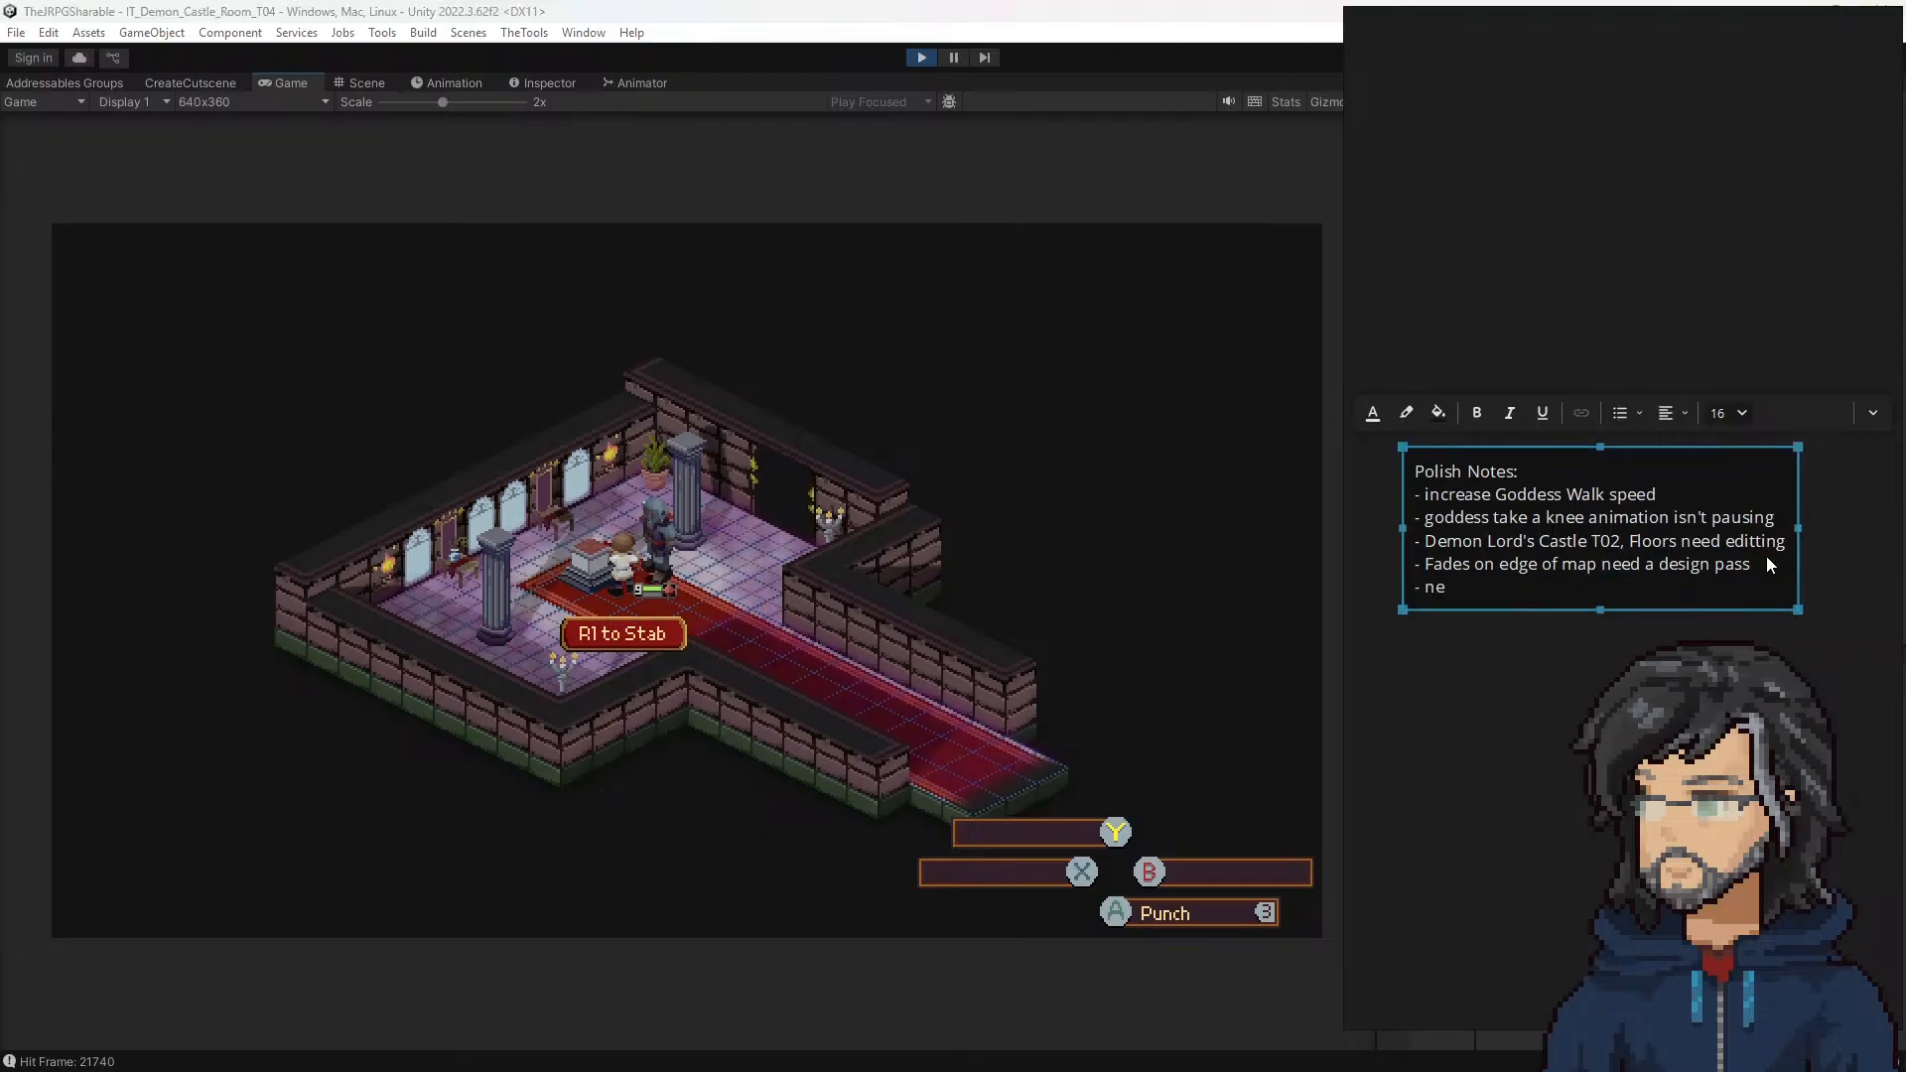
{"action": "type", "text": "w stab func"}
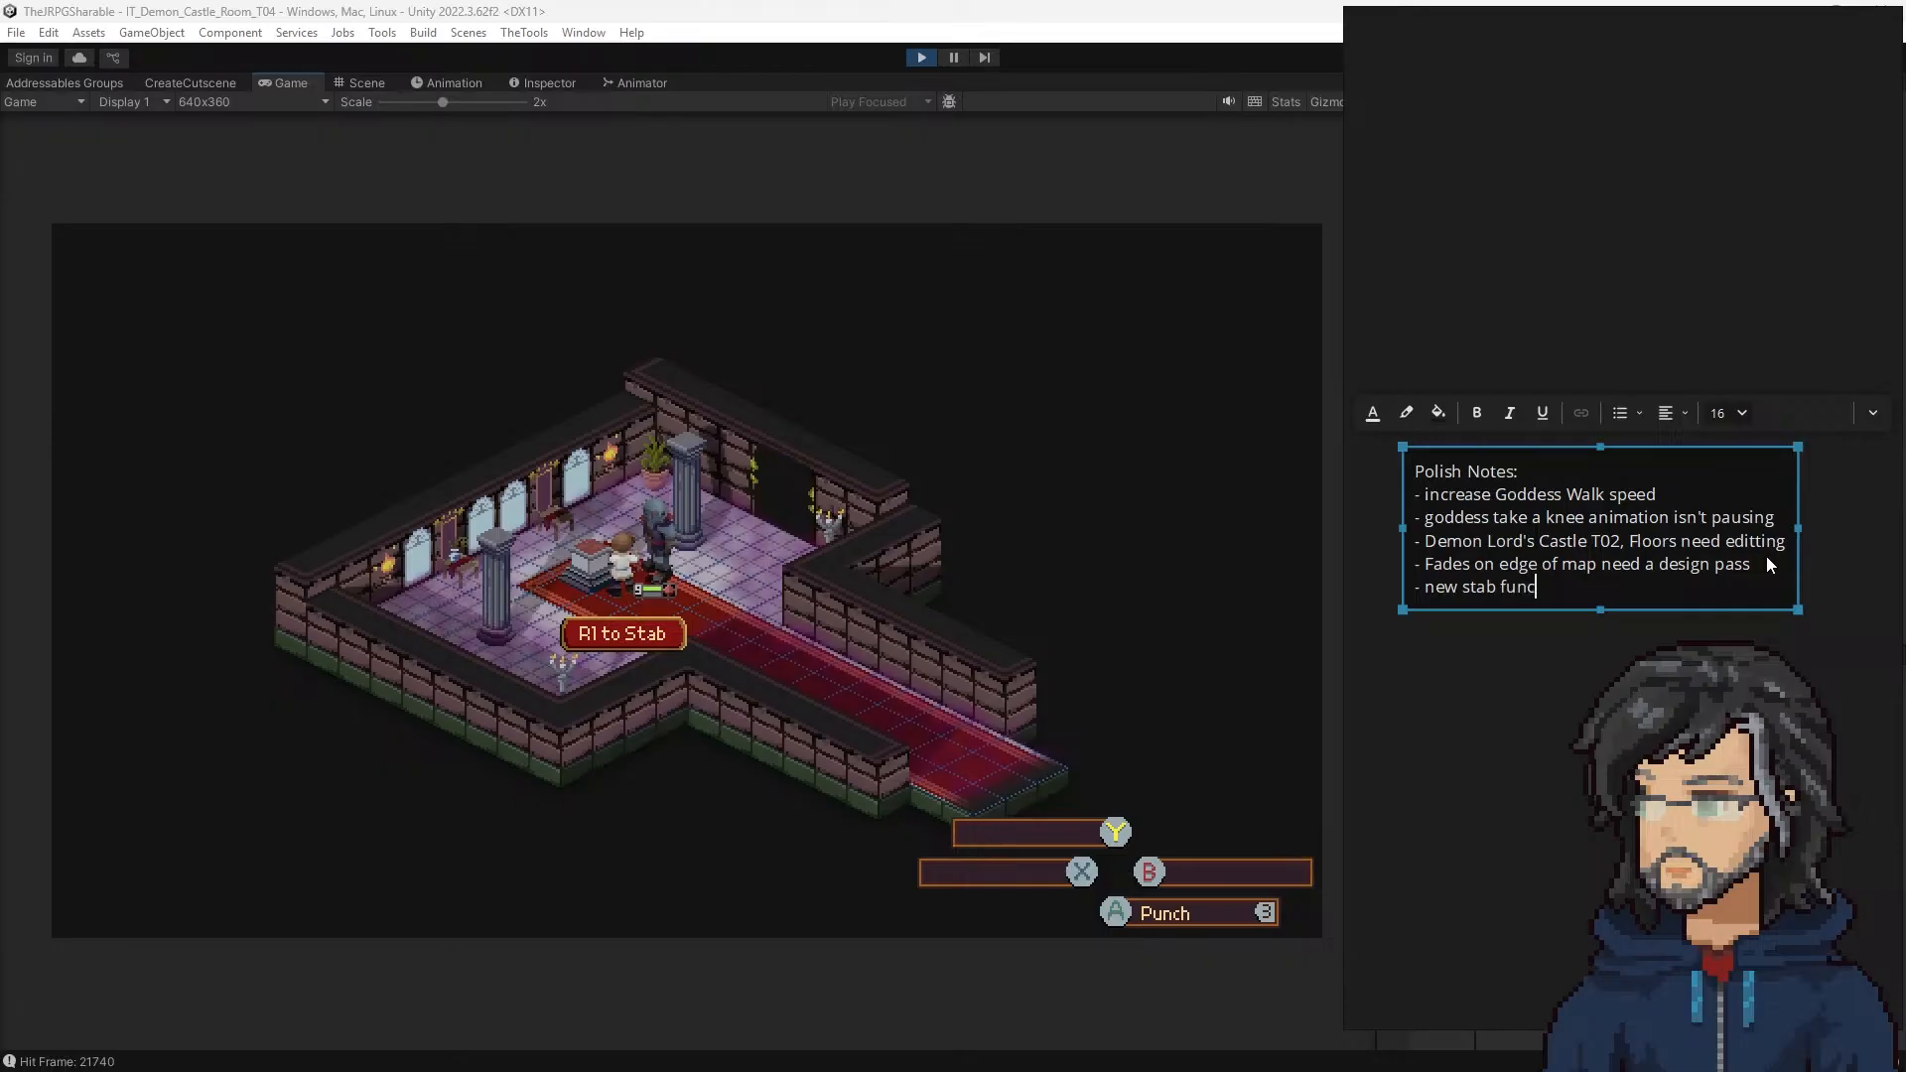
{"action": "type", "text": "tionality is sh"}
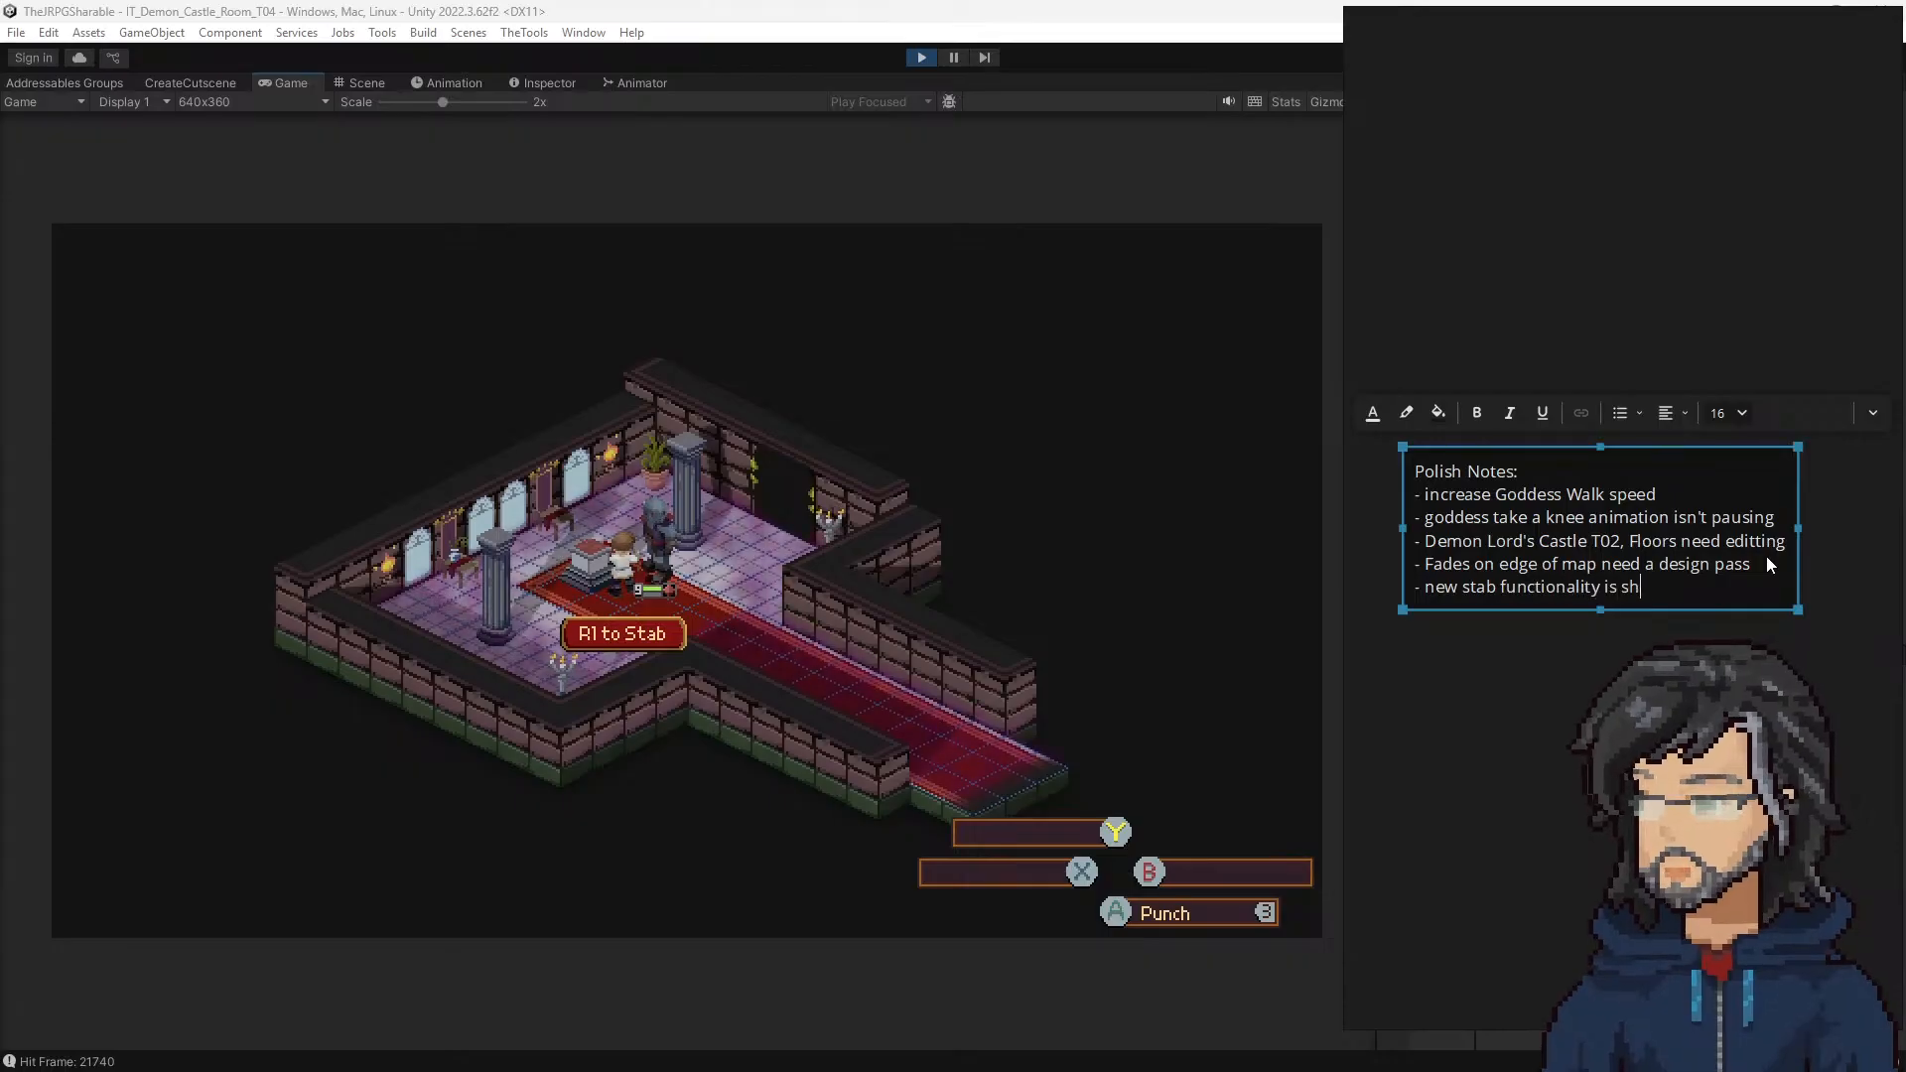
{"action": "type", "text": "owing up during"}
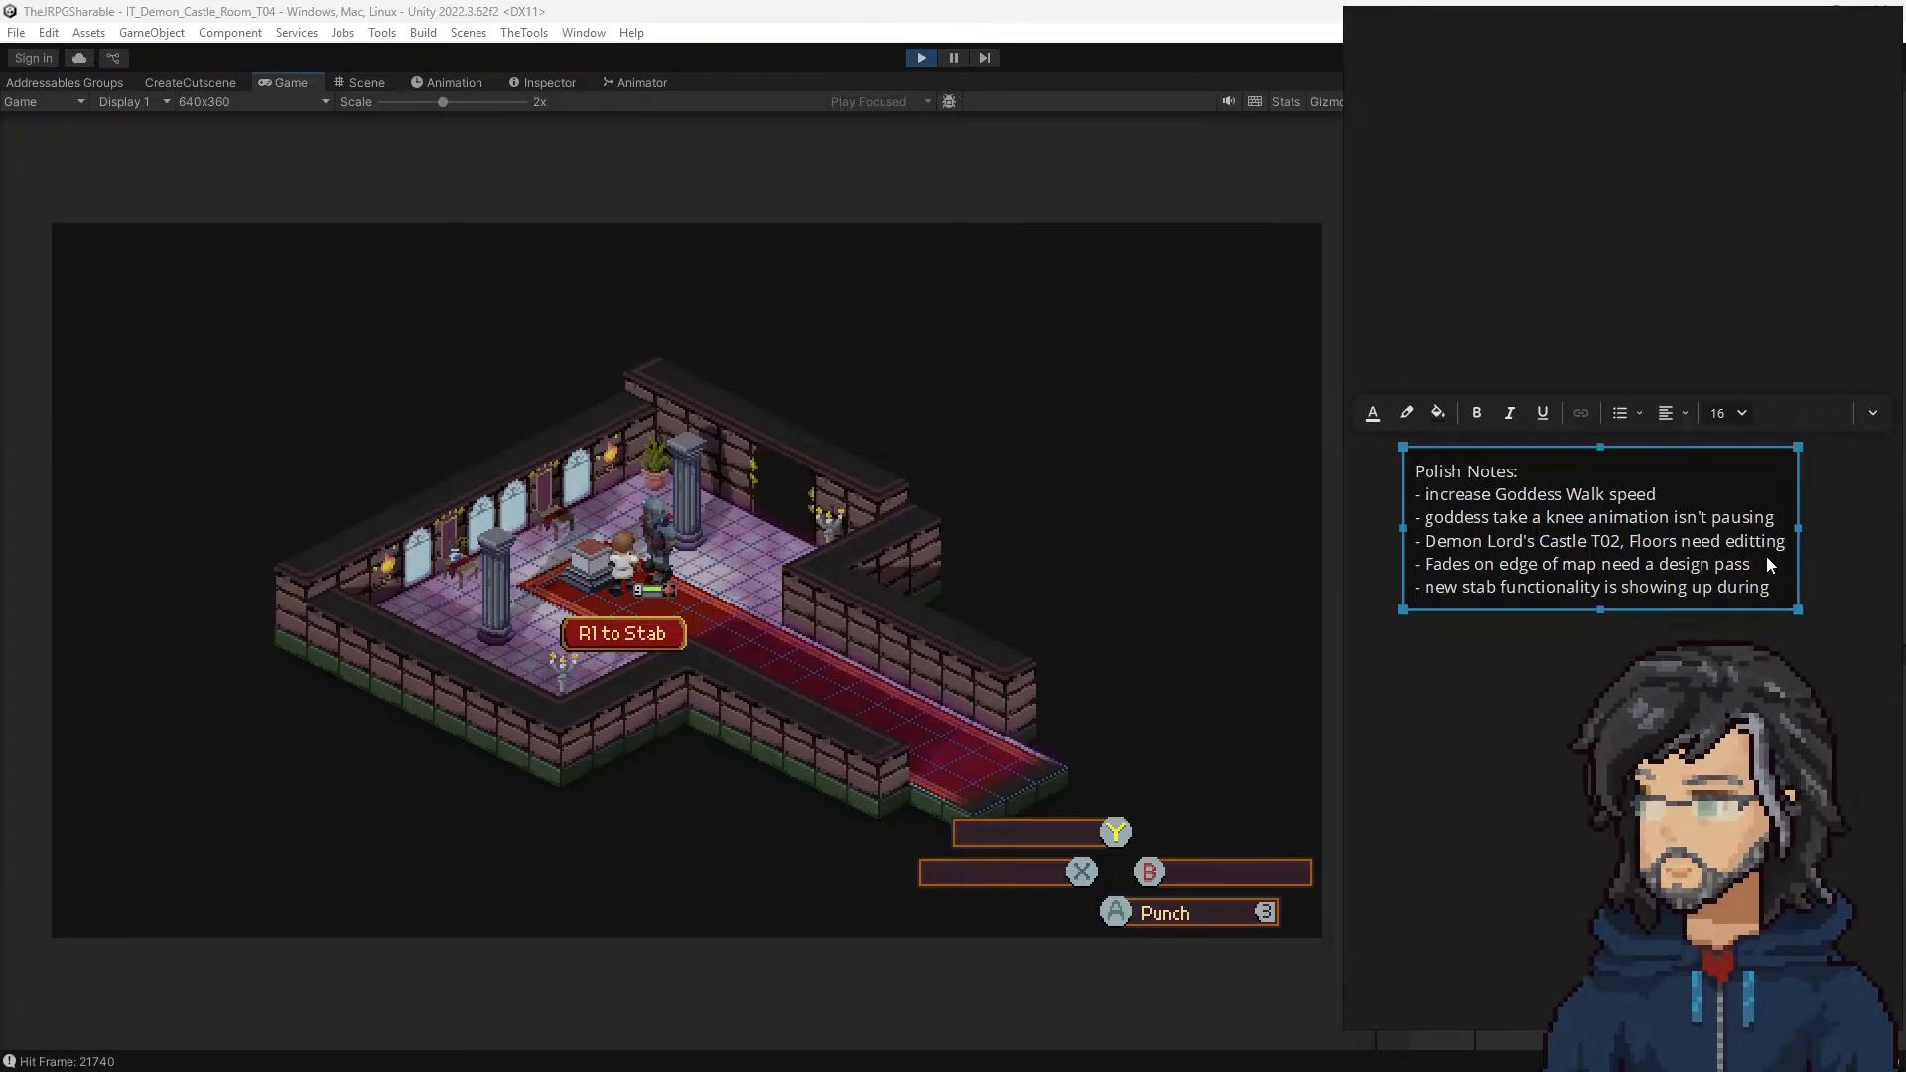
{"action": "type", "text": " omni weapo"}
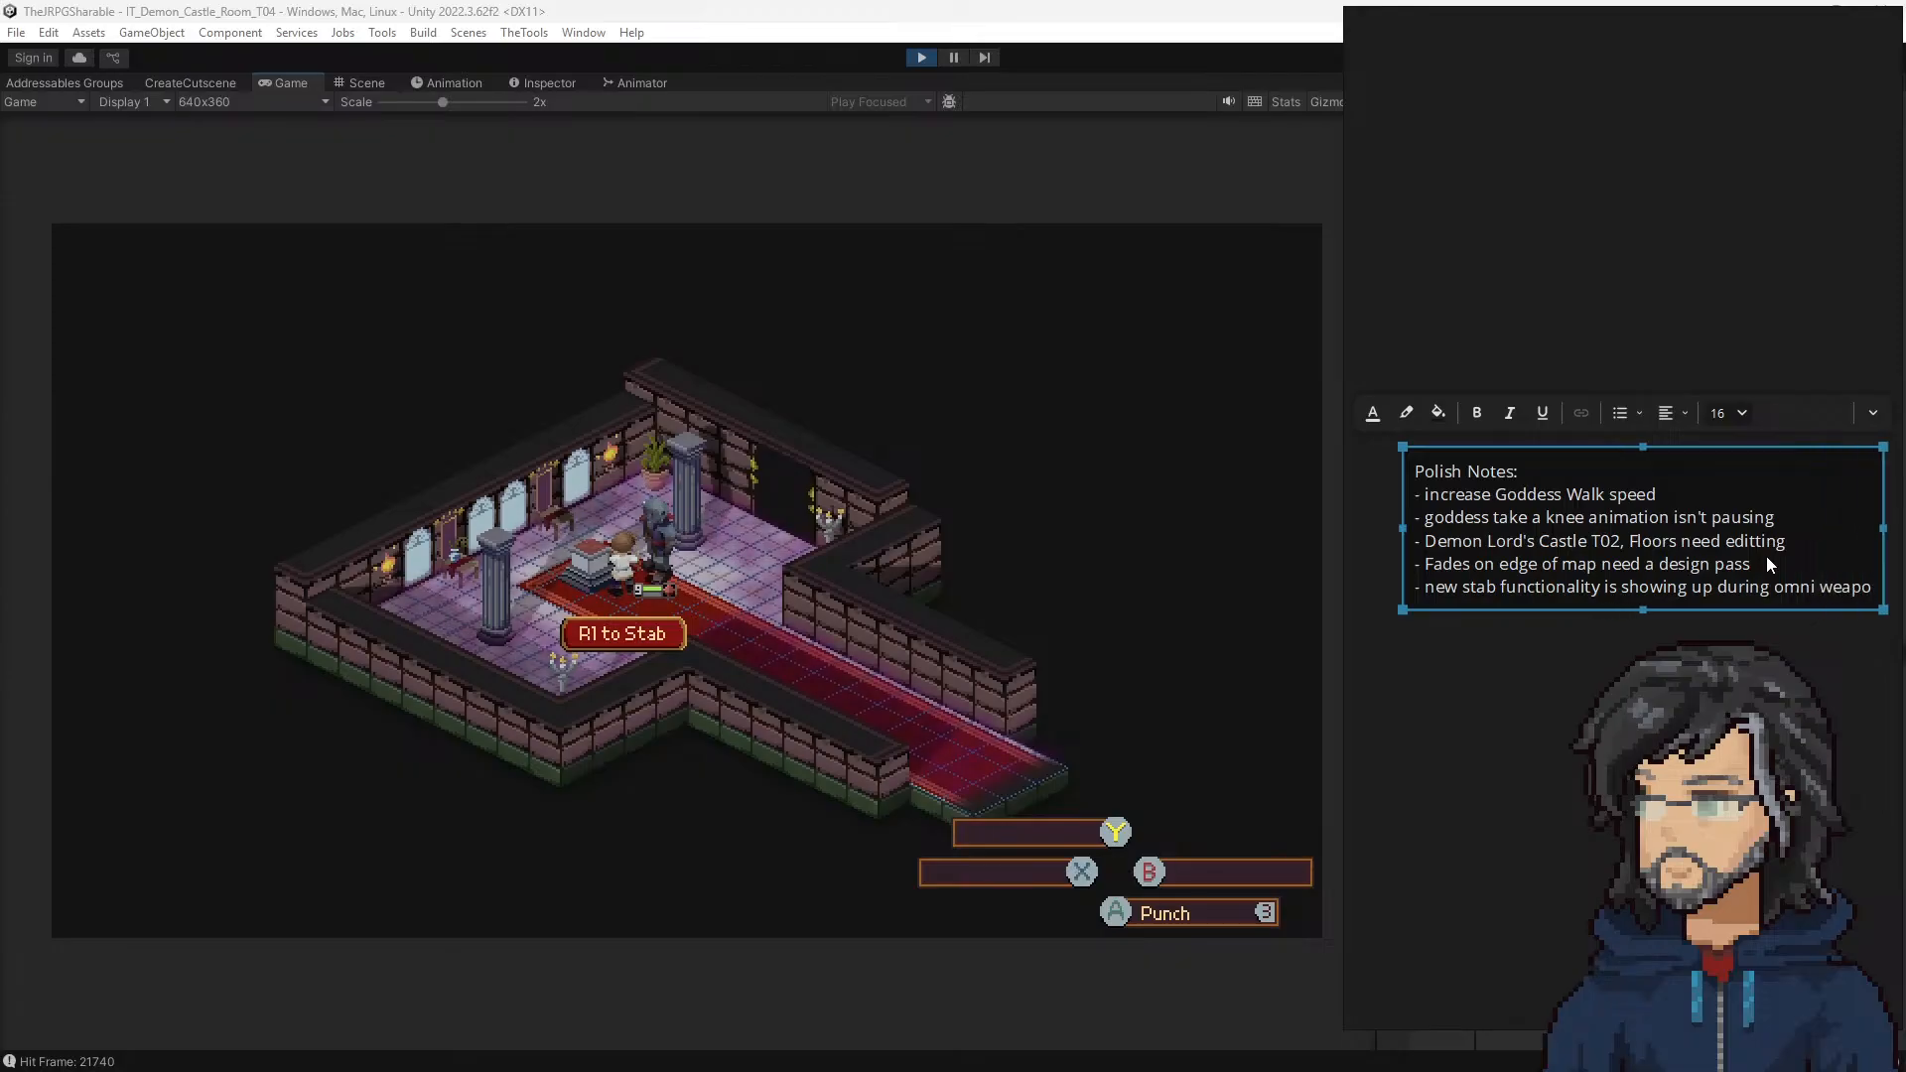
{"action": "type", "text": "n cutscene"}
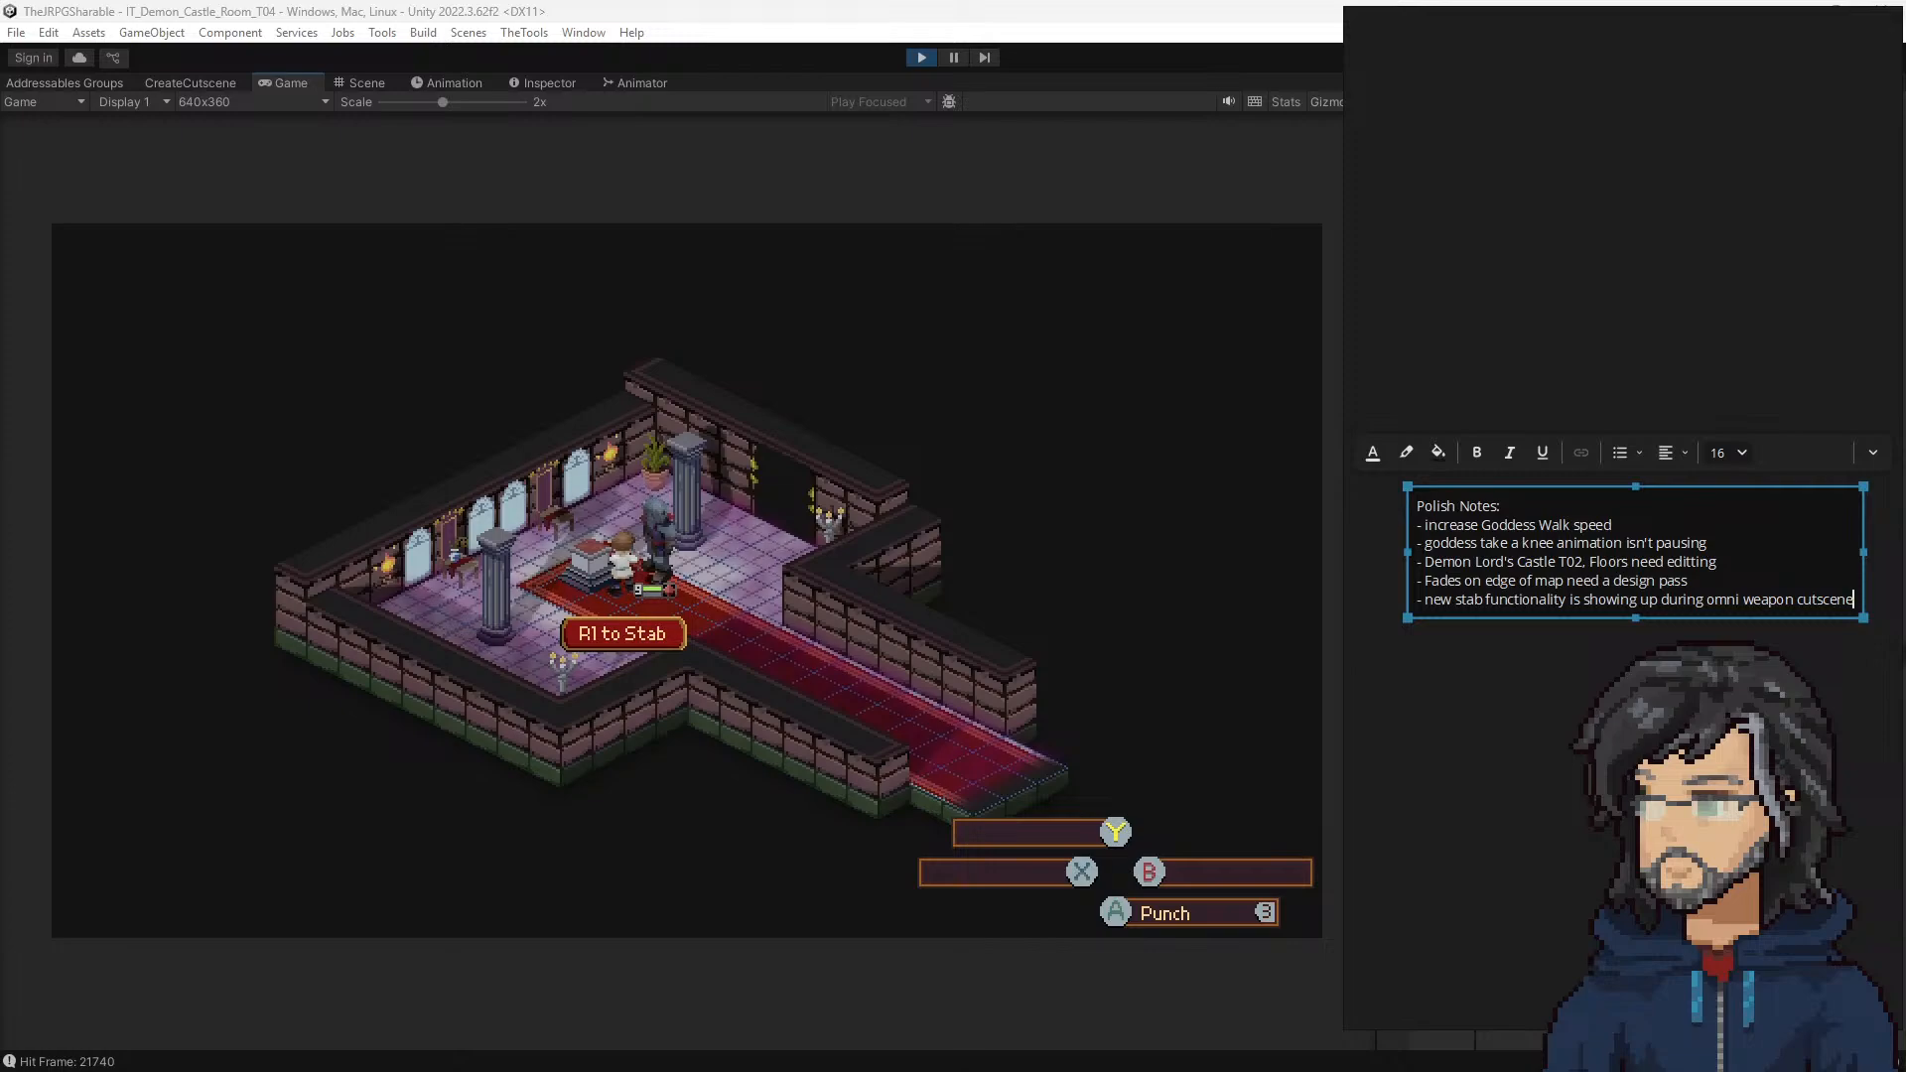
{"action": "left_click", "coordinate": [1537, 667]}
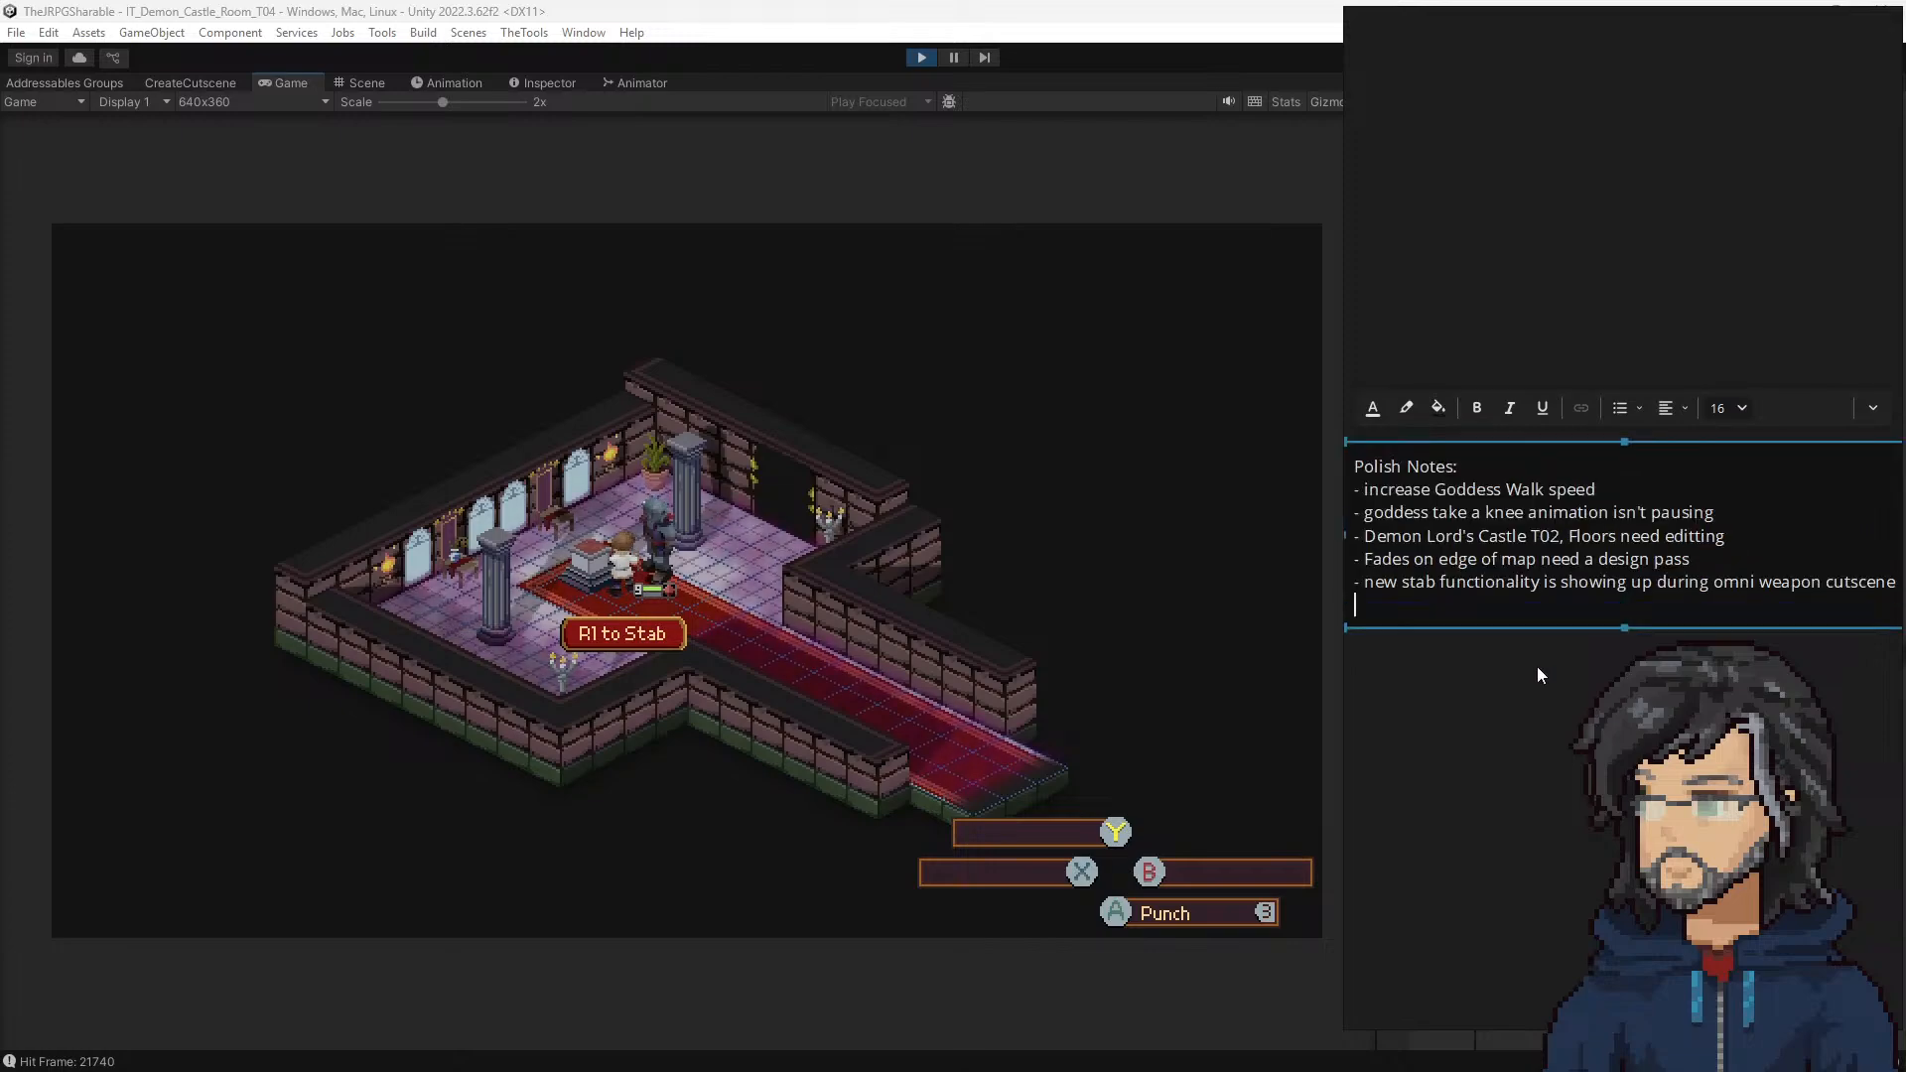
Step: Resume the playtest, walk the hero away from the statue in woods room F8, and advance the Goddess's dialogue about the dungeon
{"action": "left_click", "coordinate": [792, 503]}
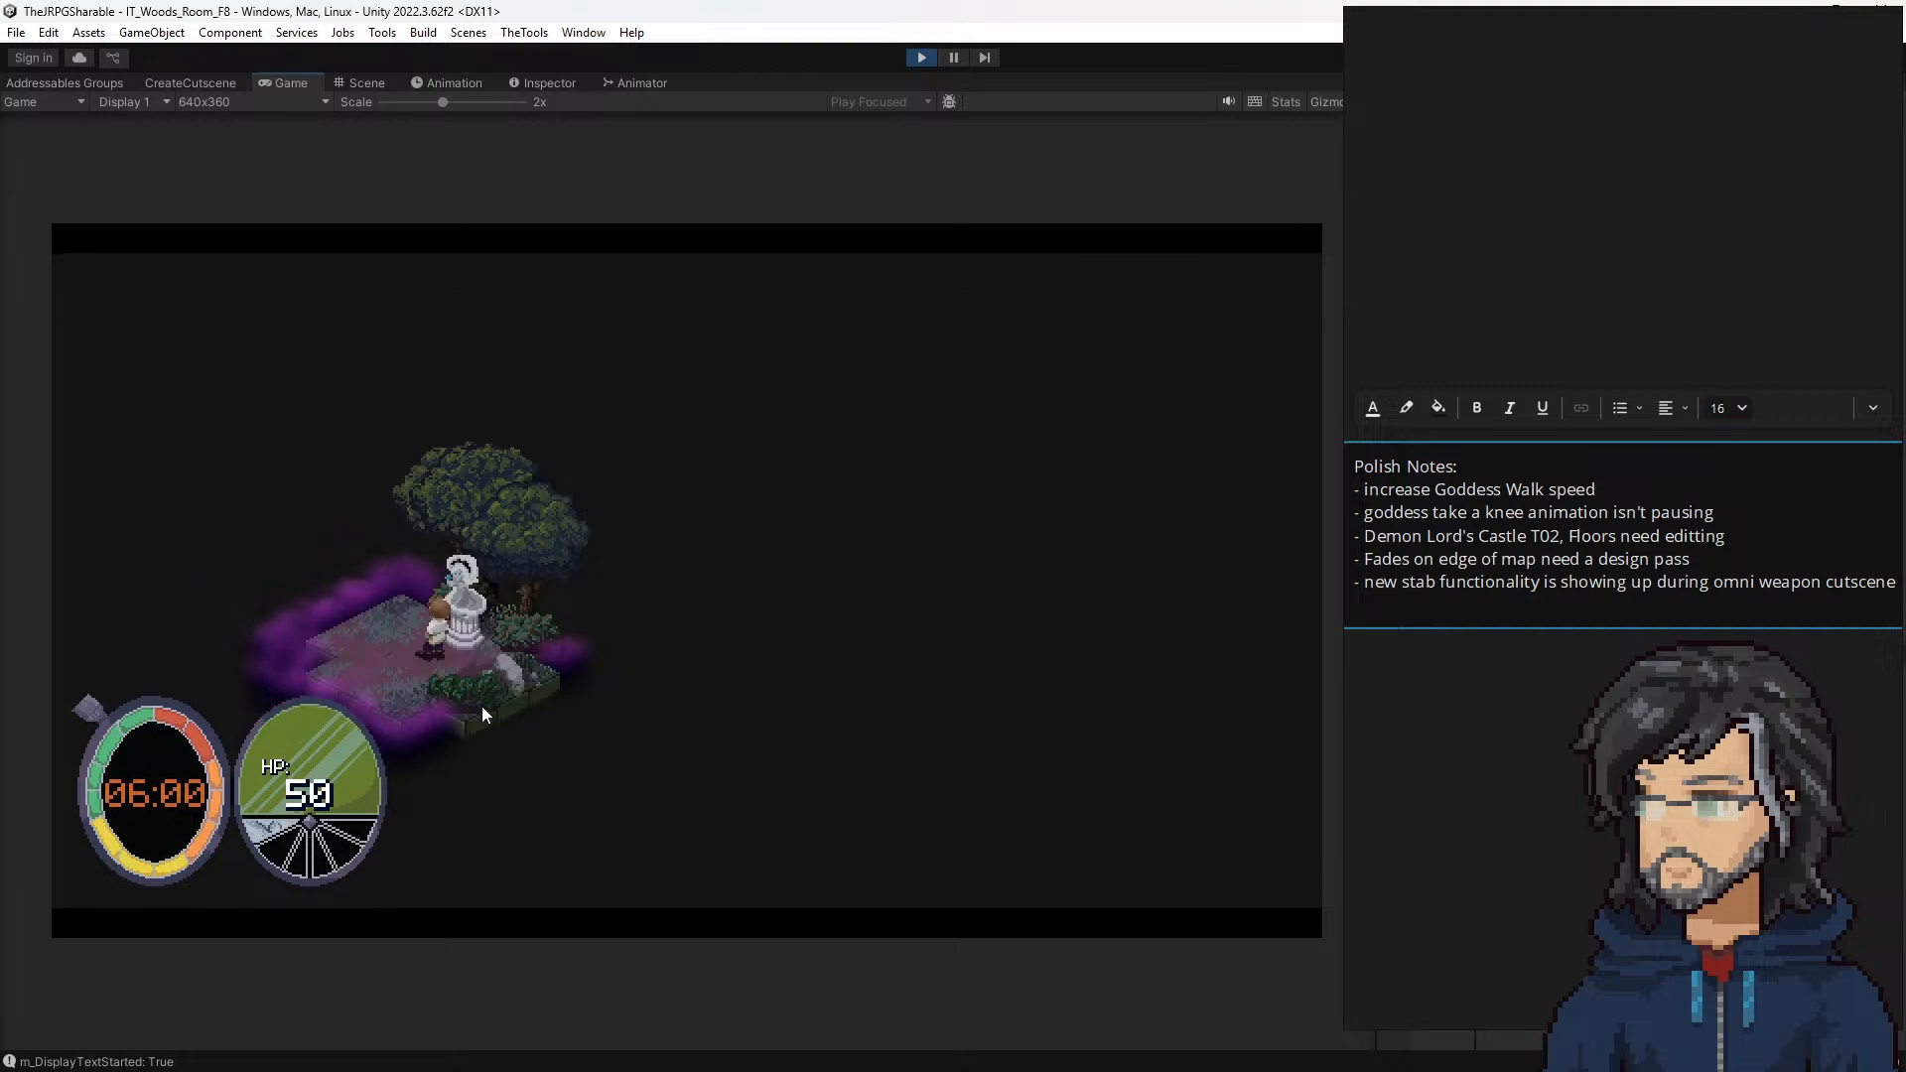
{"action": "key", "text": "a"}
{"action": "key", "text": "w"}
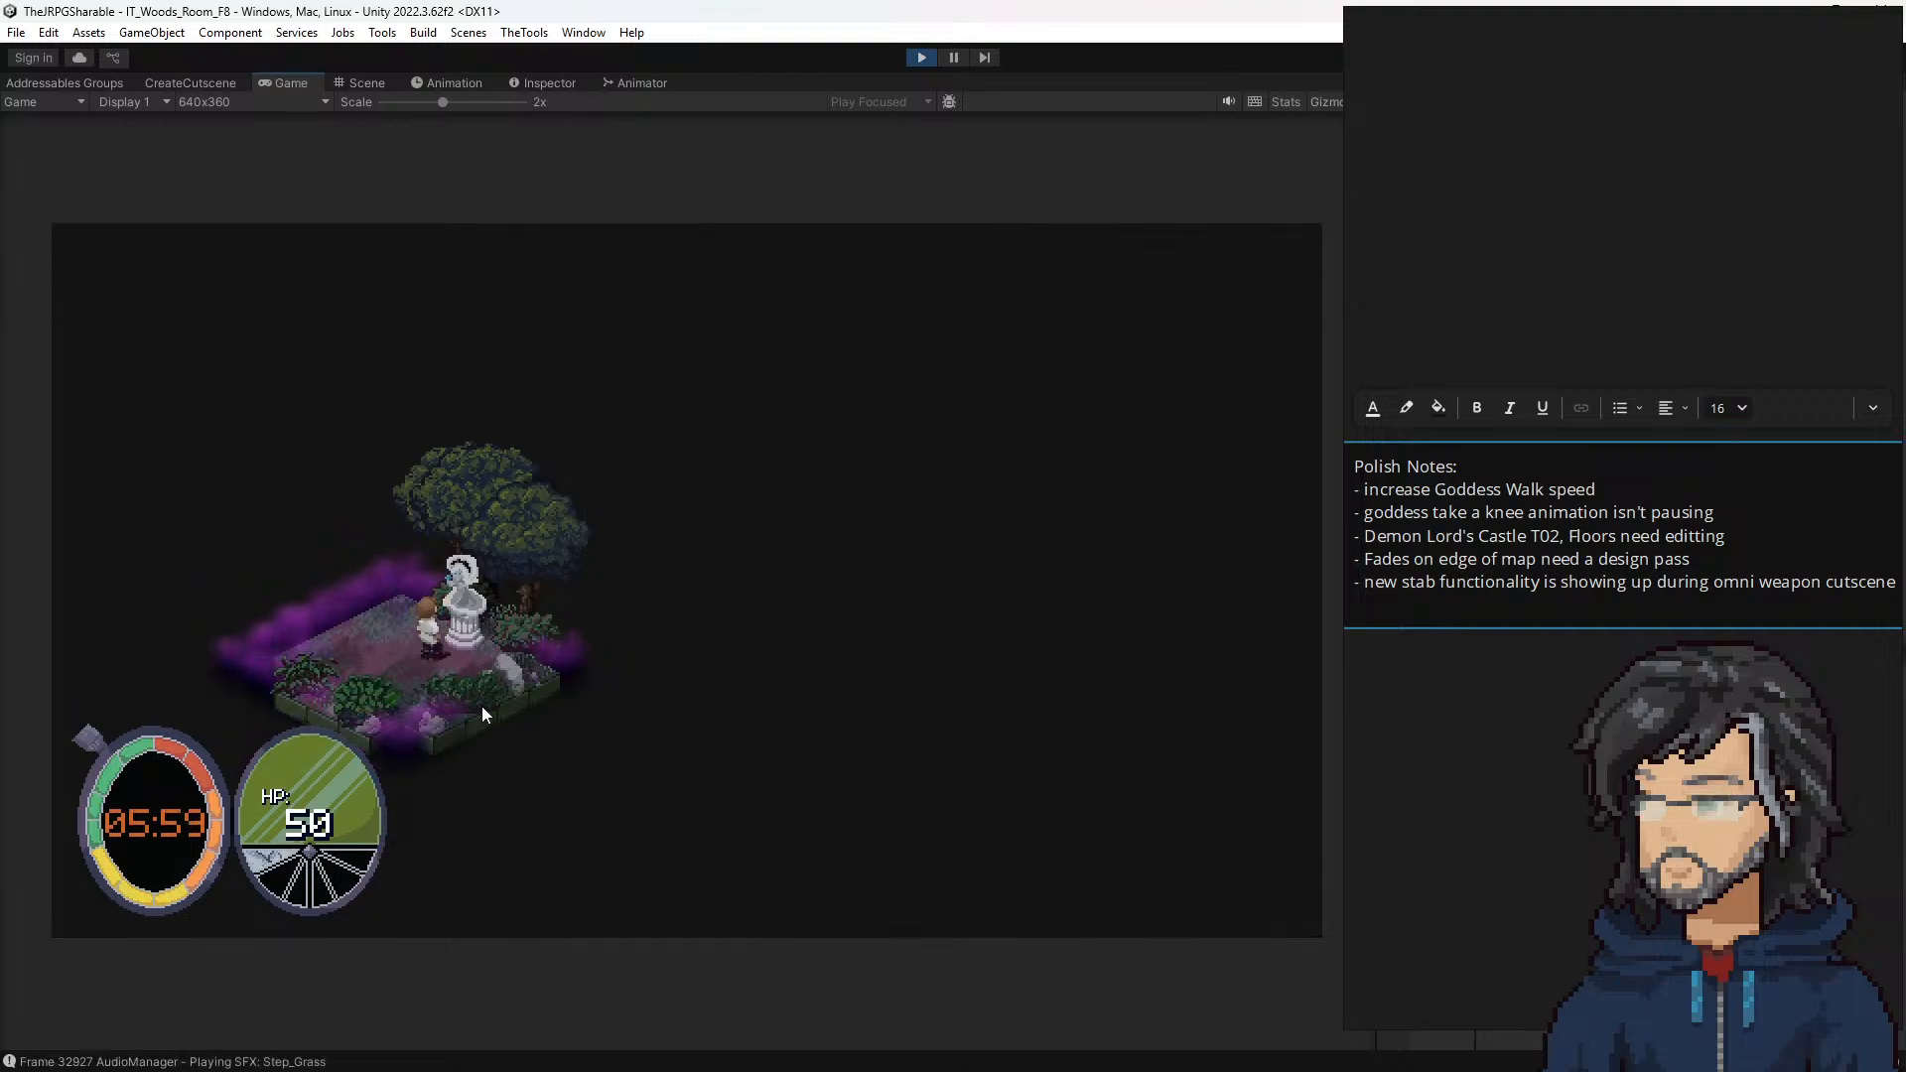
{"action": "key", "text": "a"}
{"action": "key", "text": "w"}
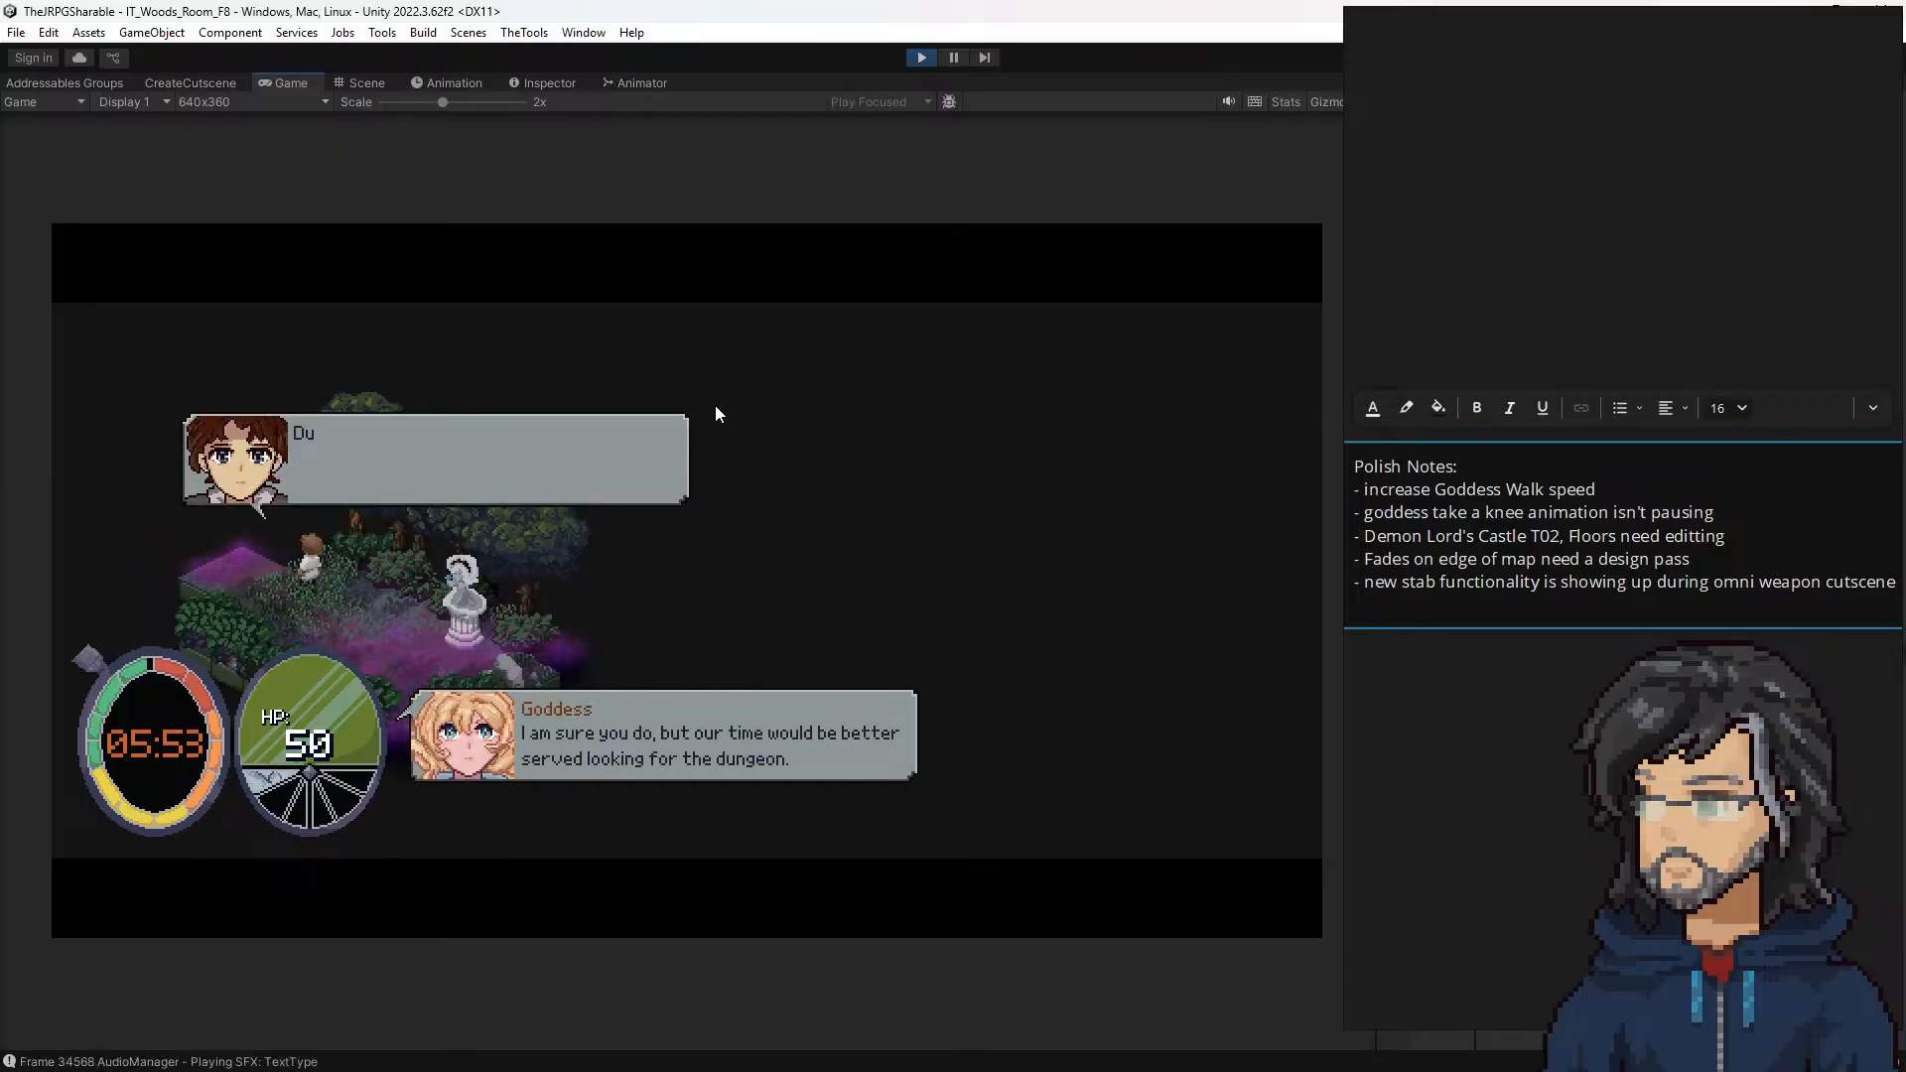
{"action": "key", "text": "space"}
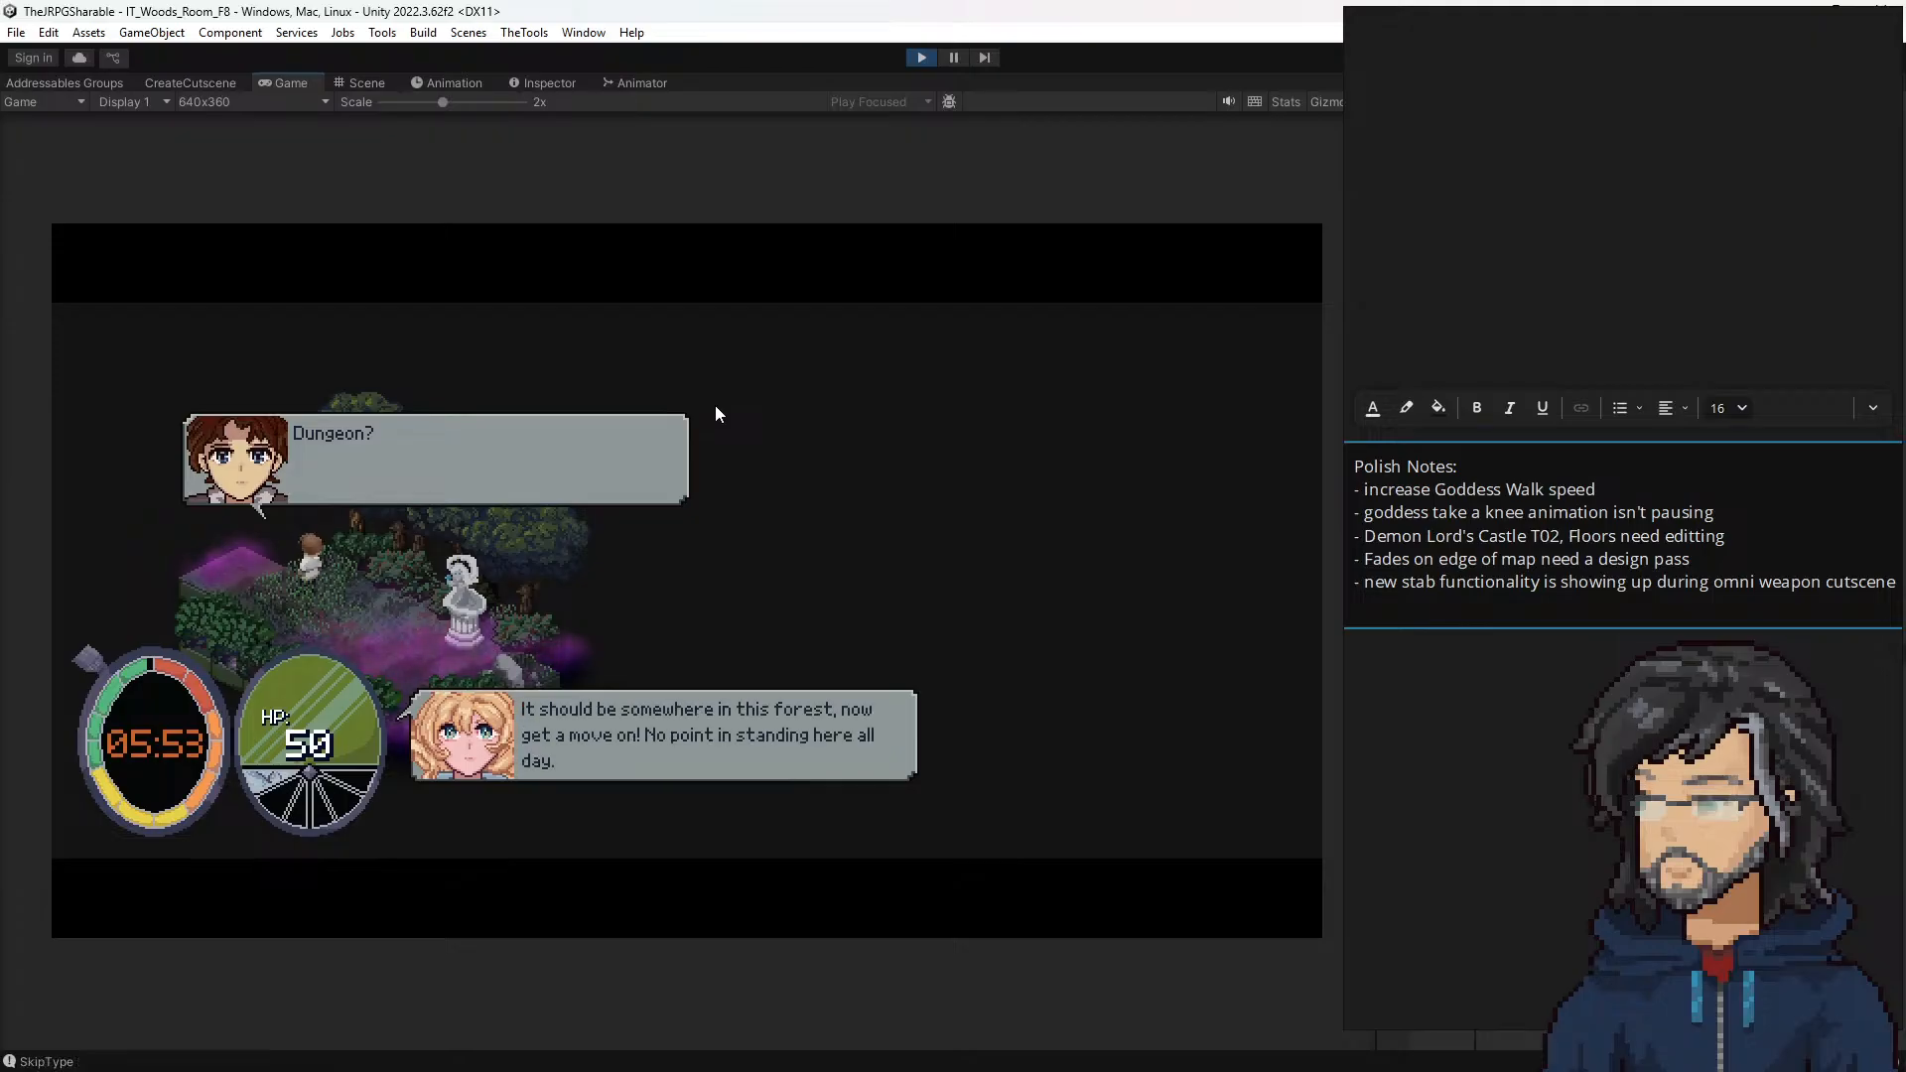
{"action": "key", "text": "space"}
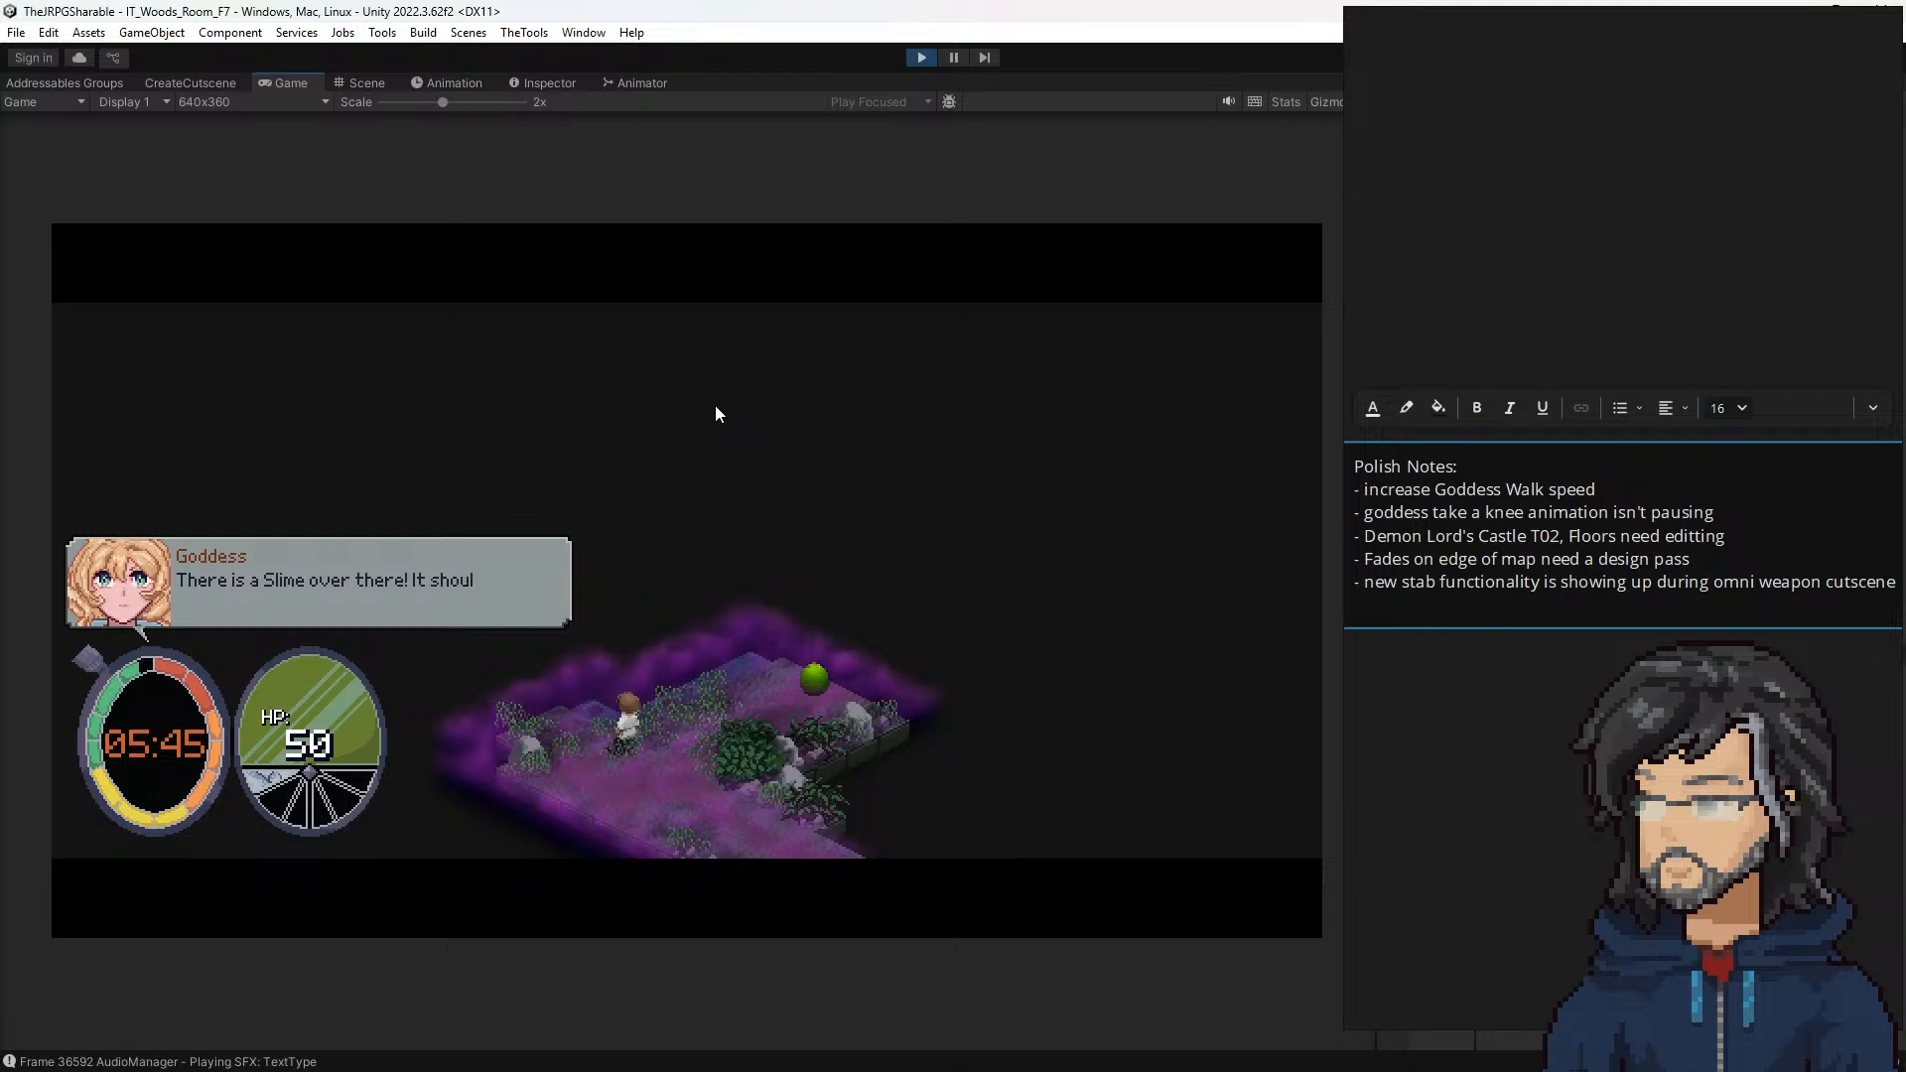
Step: Add the line "- add sound effect for Sound Ping in guard/slime cutscene" to the Polish Notes text box
{"action": "left_click", "coordinate": [1509, 592]}
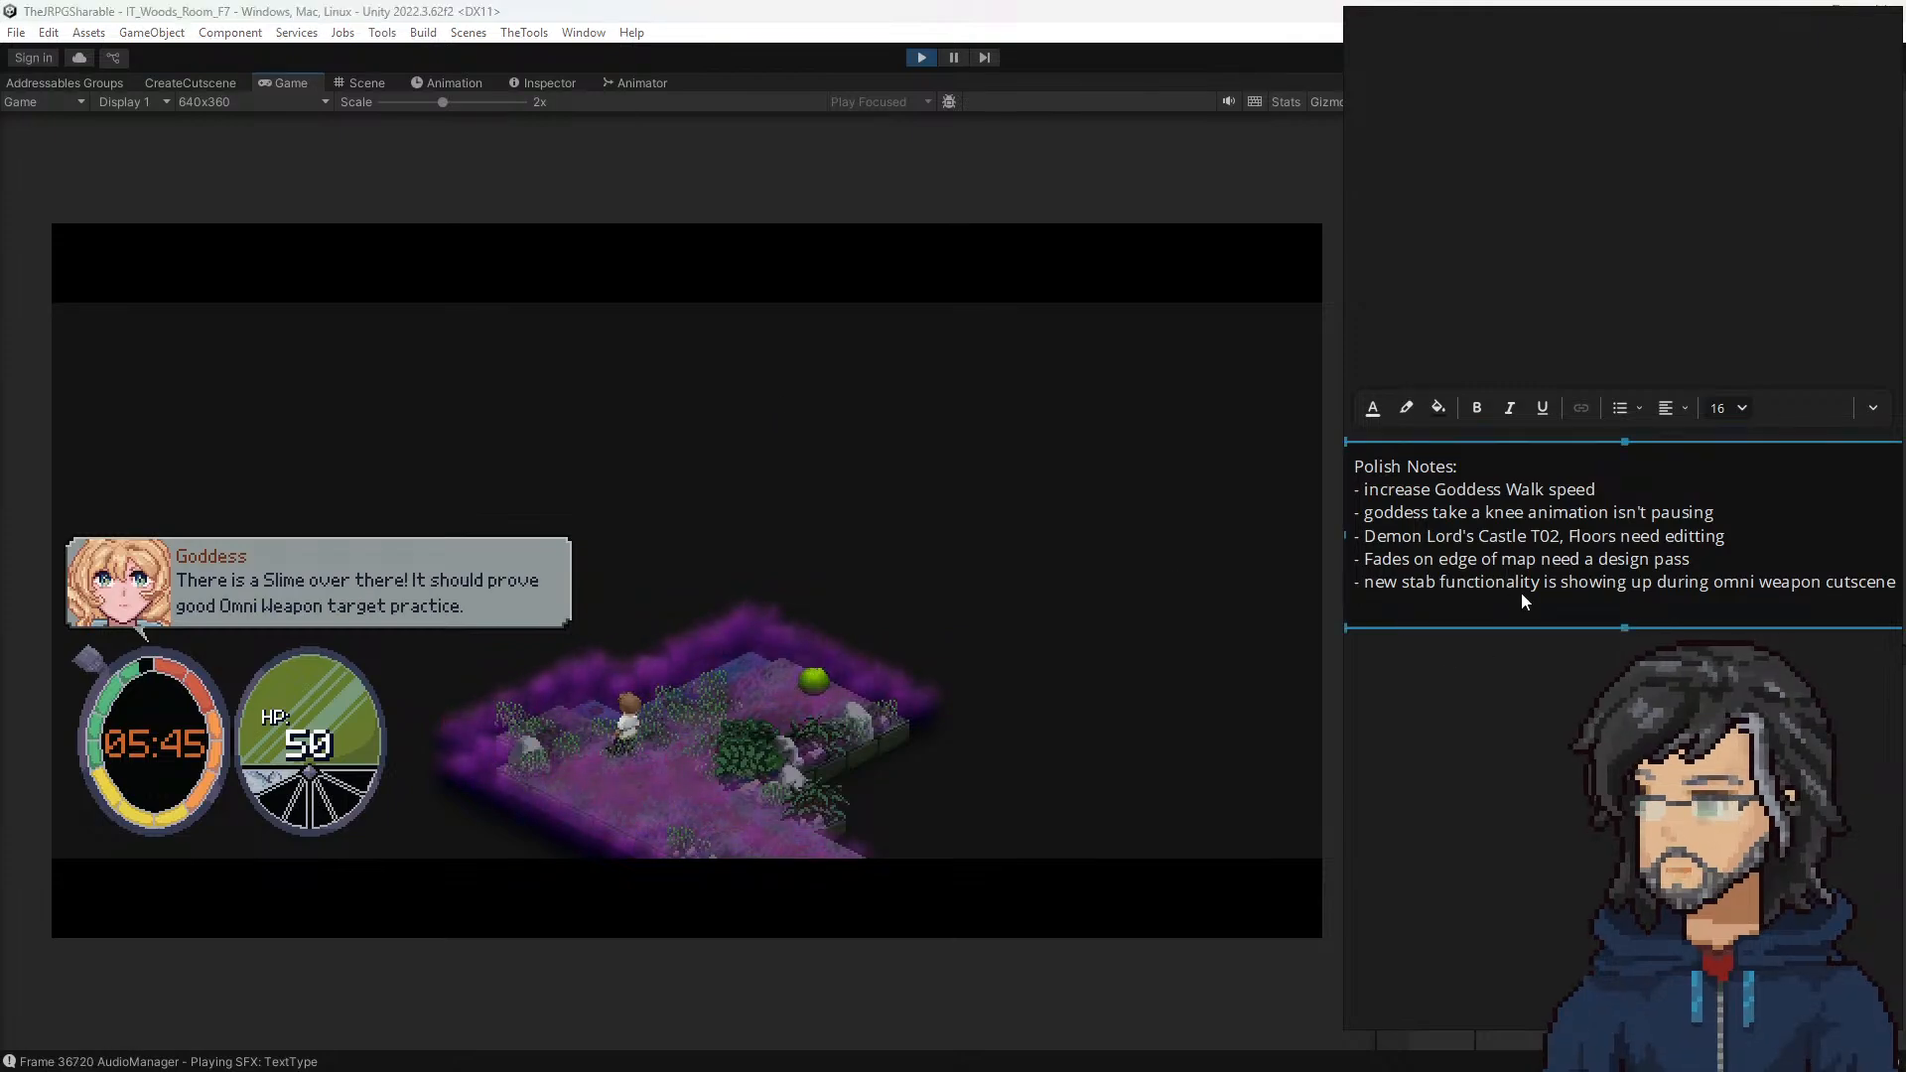
{"action": "key", "text": "End"}
{"action": "key", "text": "Return"}
{"action": "type", "text": "- use"}
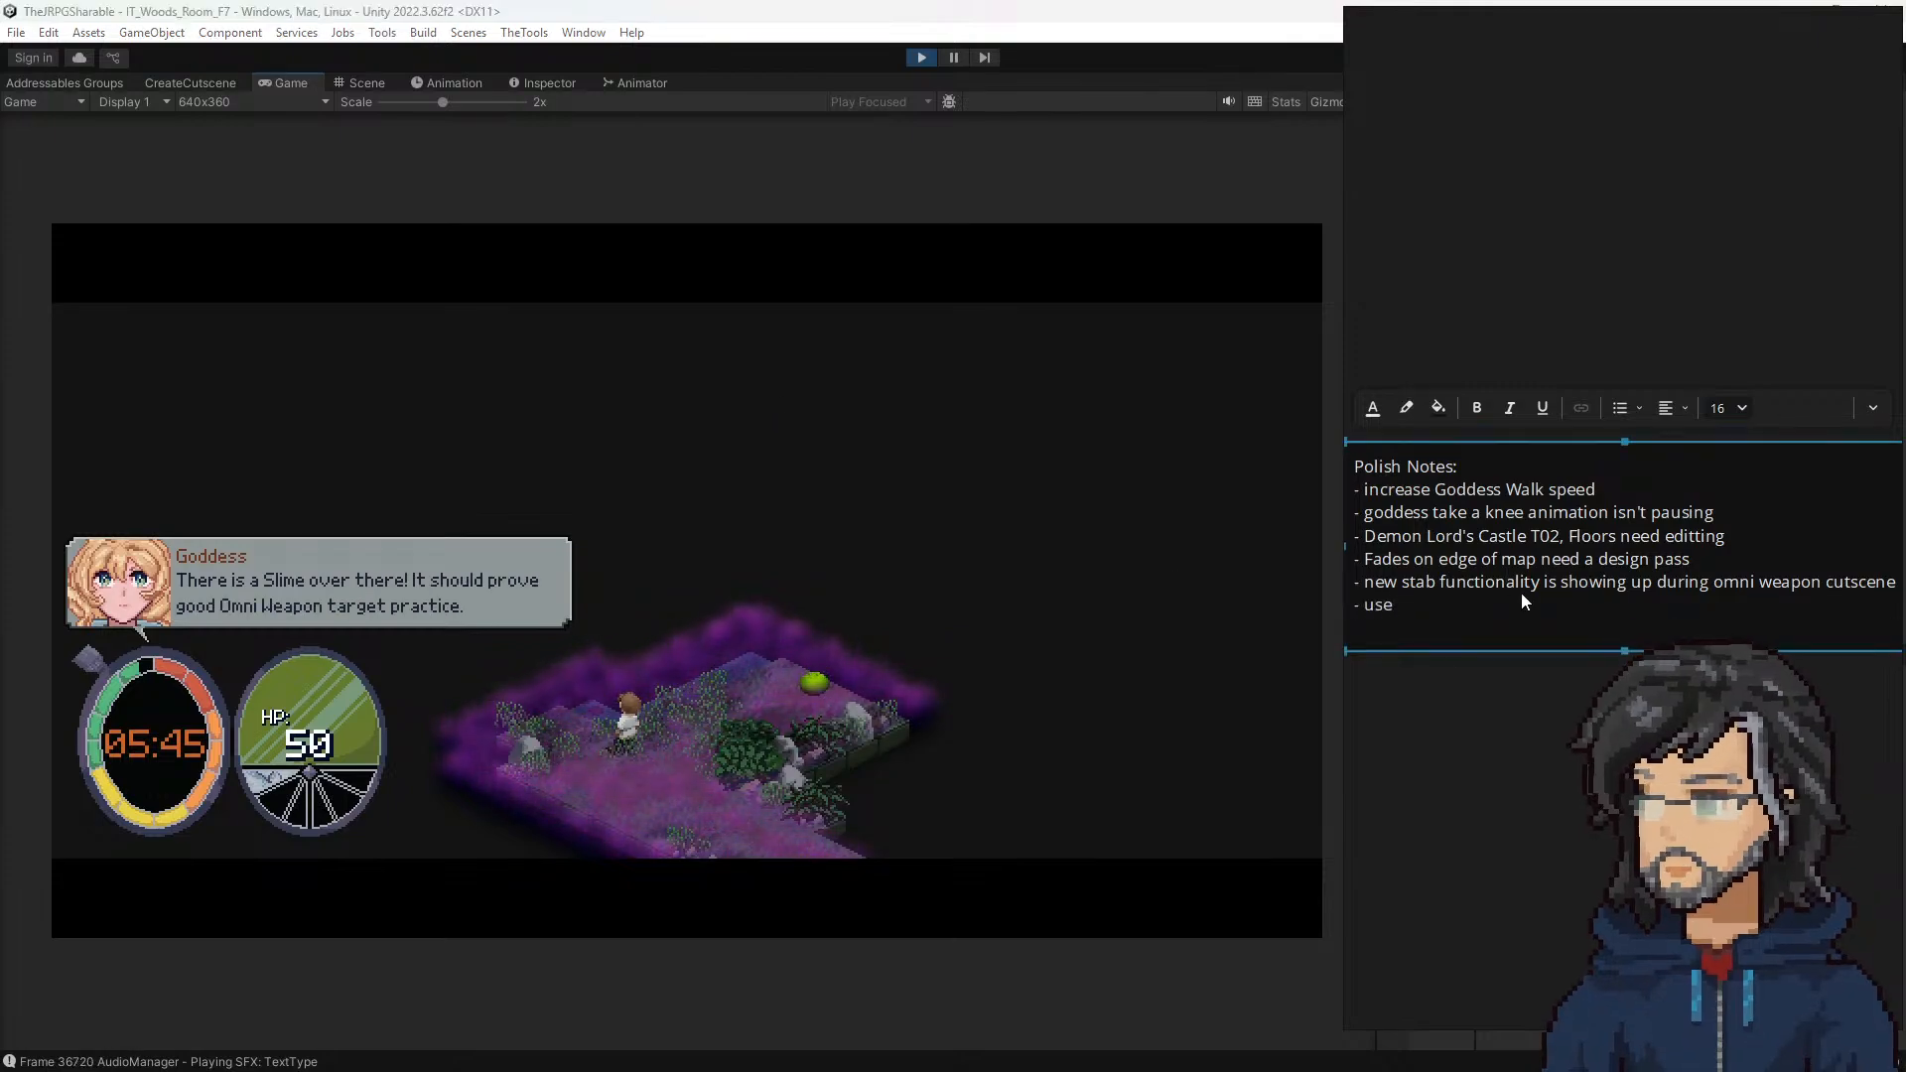
{"action": "key", "text": "BackSpace"}
{"action": "key", "text": "BackSpace"}
{"action": "key", "text": "BackSpace"}
{"action": "type", "text": "add "}
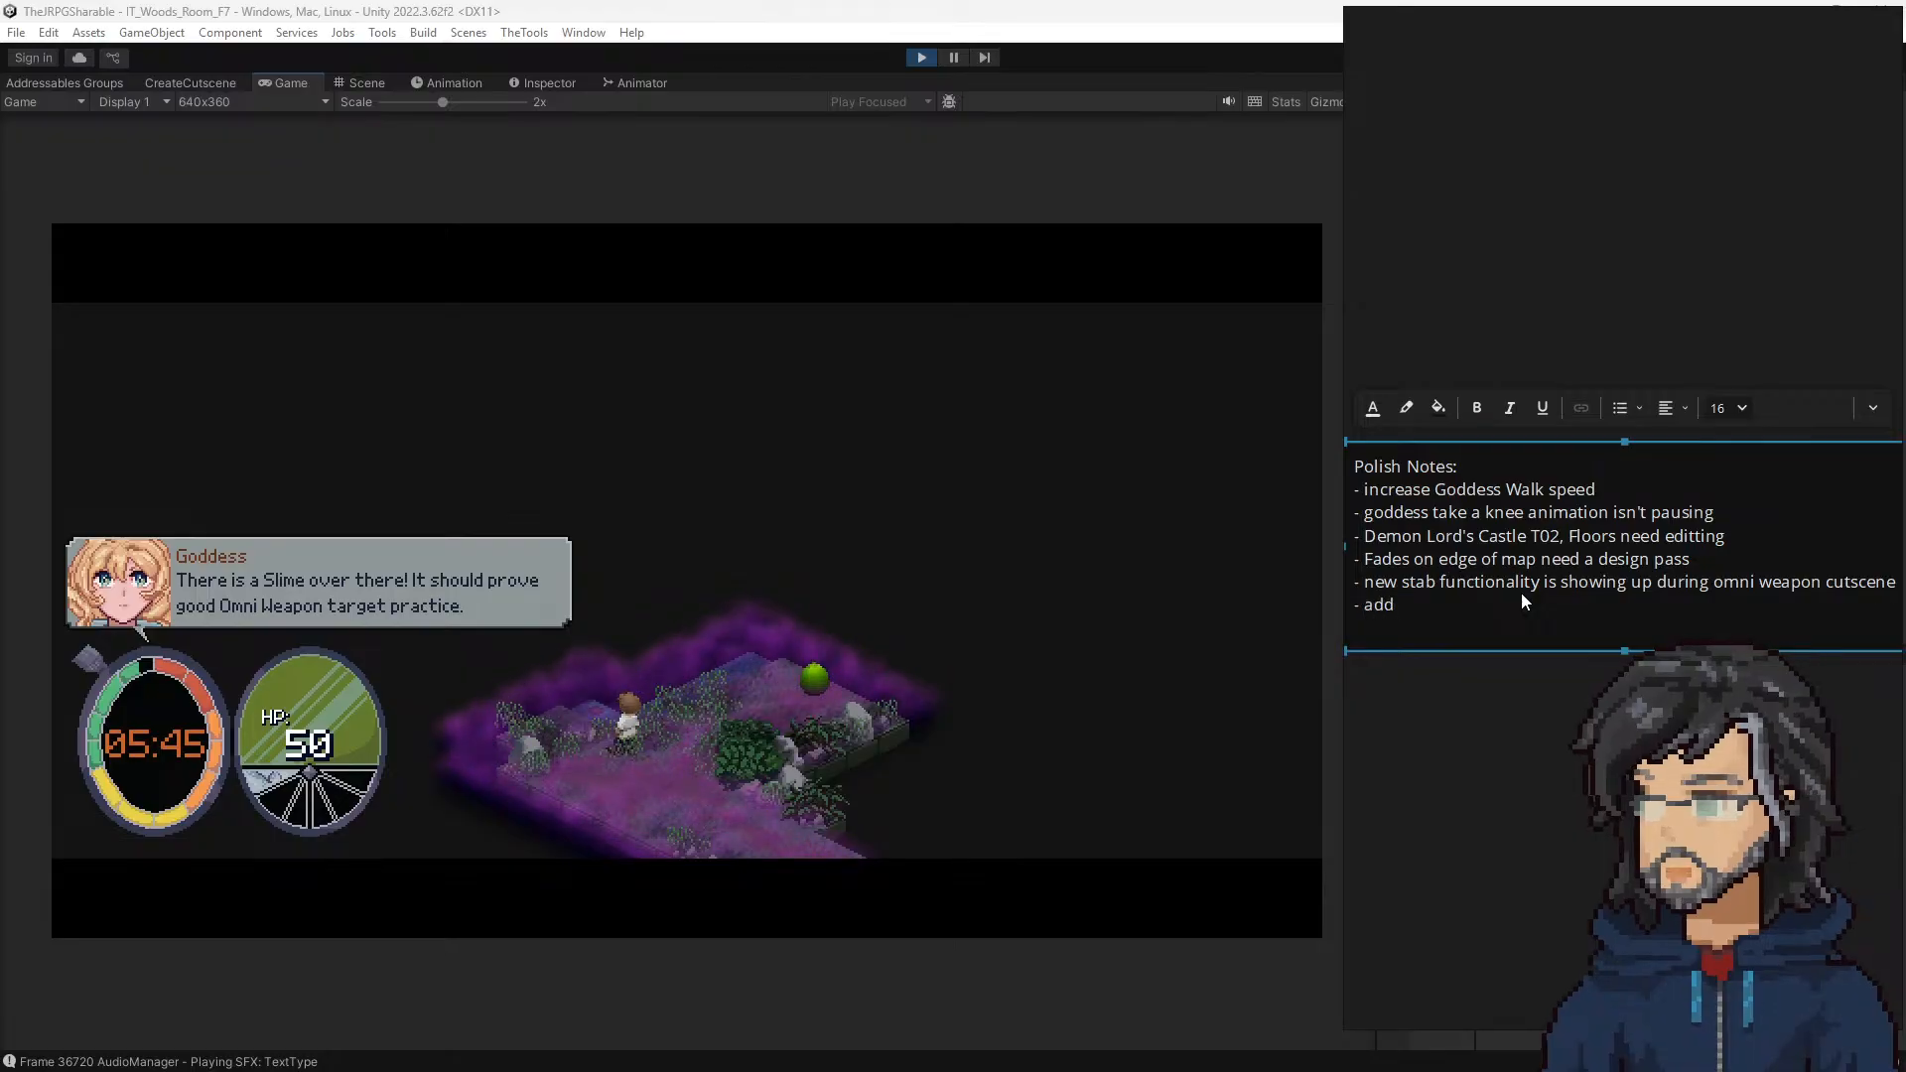
{"action": "type", "text": "sound e"}
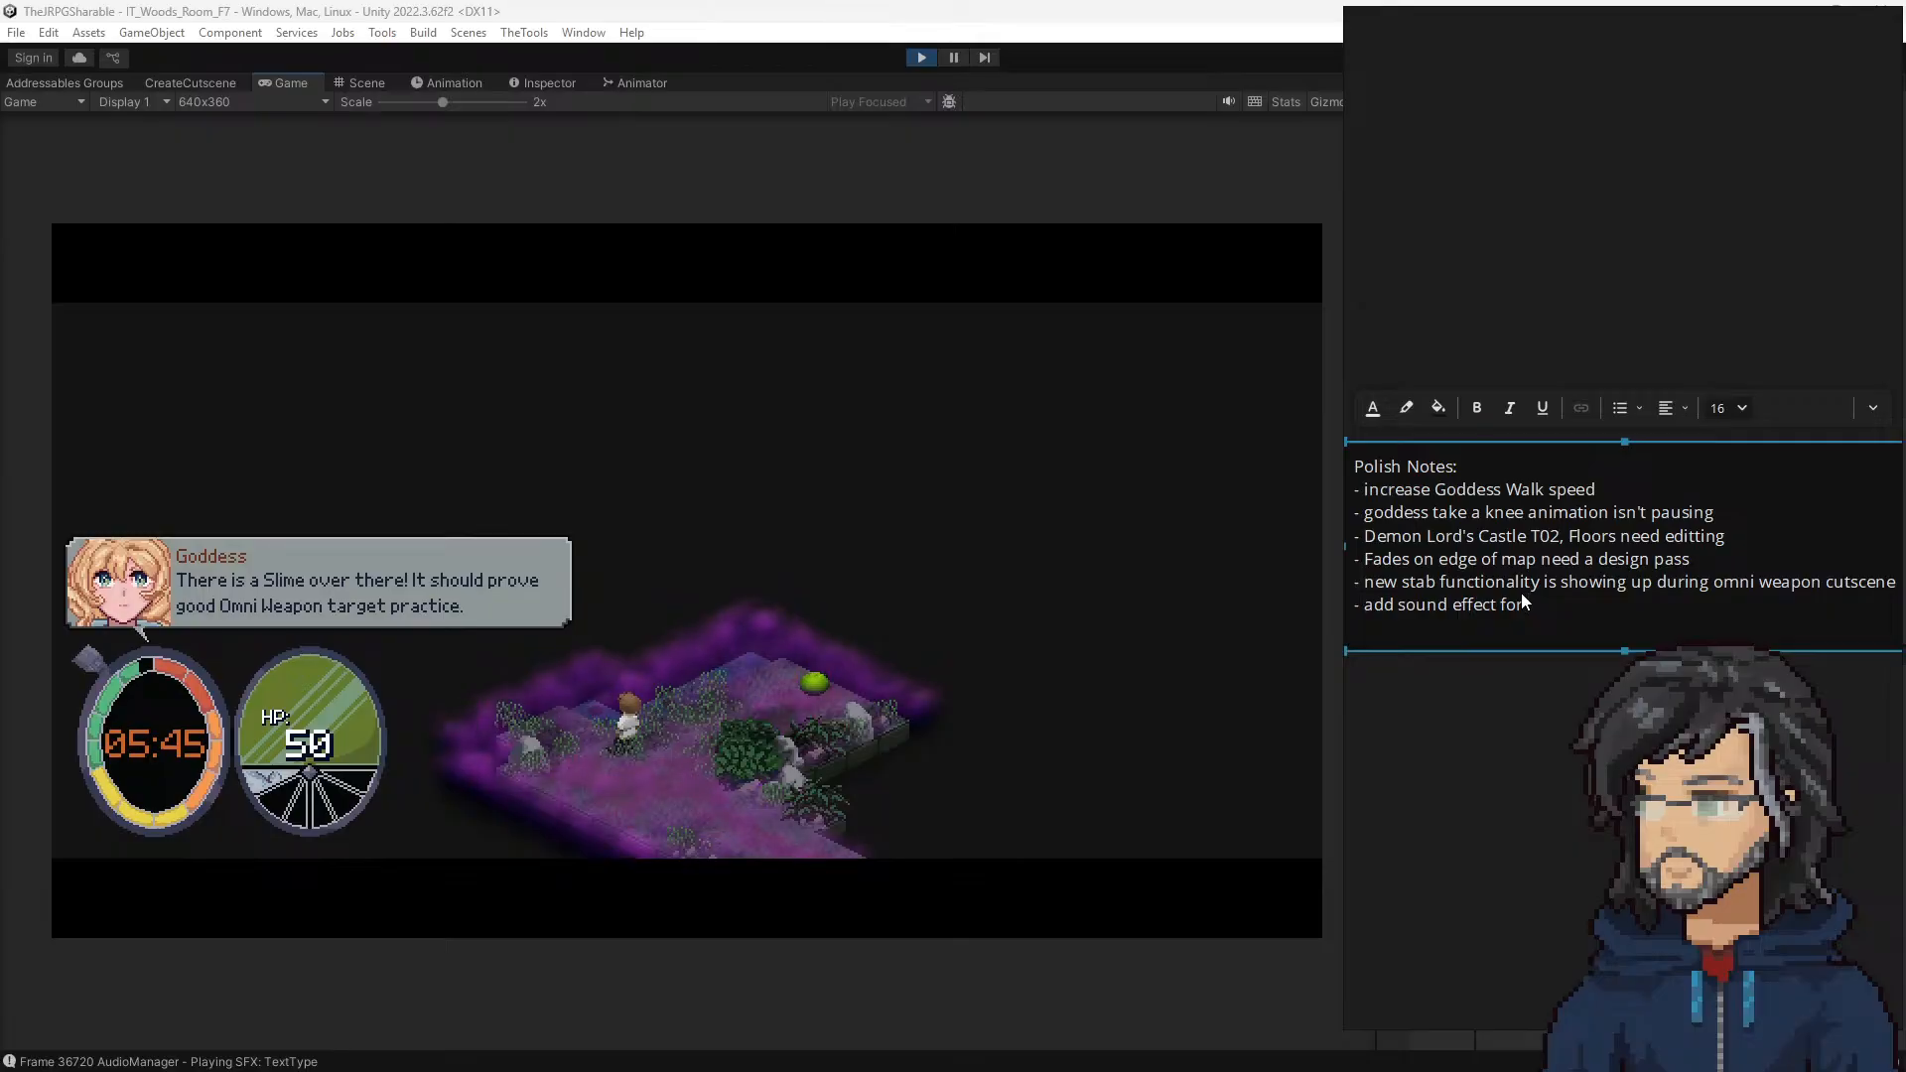
{"action": "type", "text": "ffect for "}
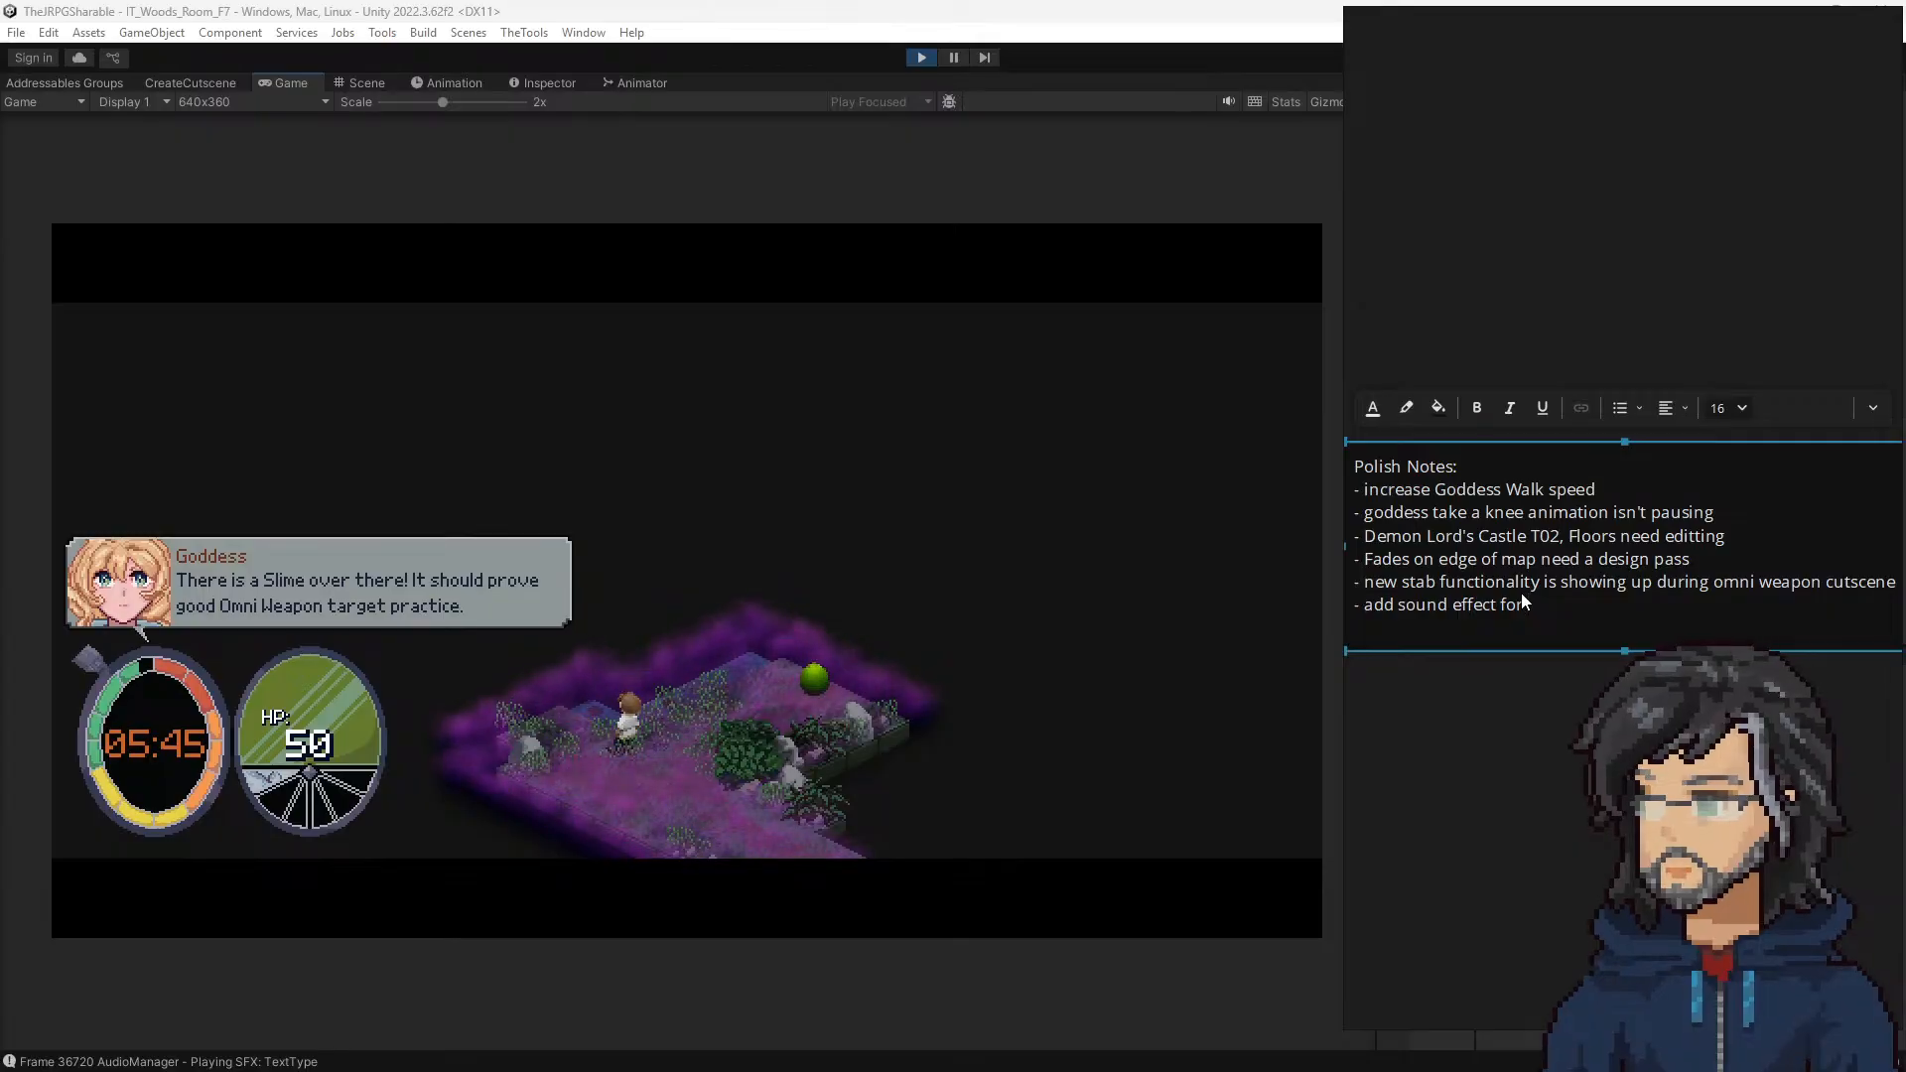
{"action": "type", "text": "Sound Ping"}
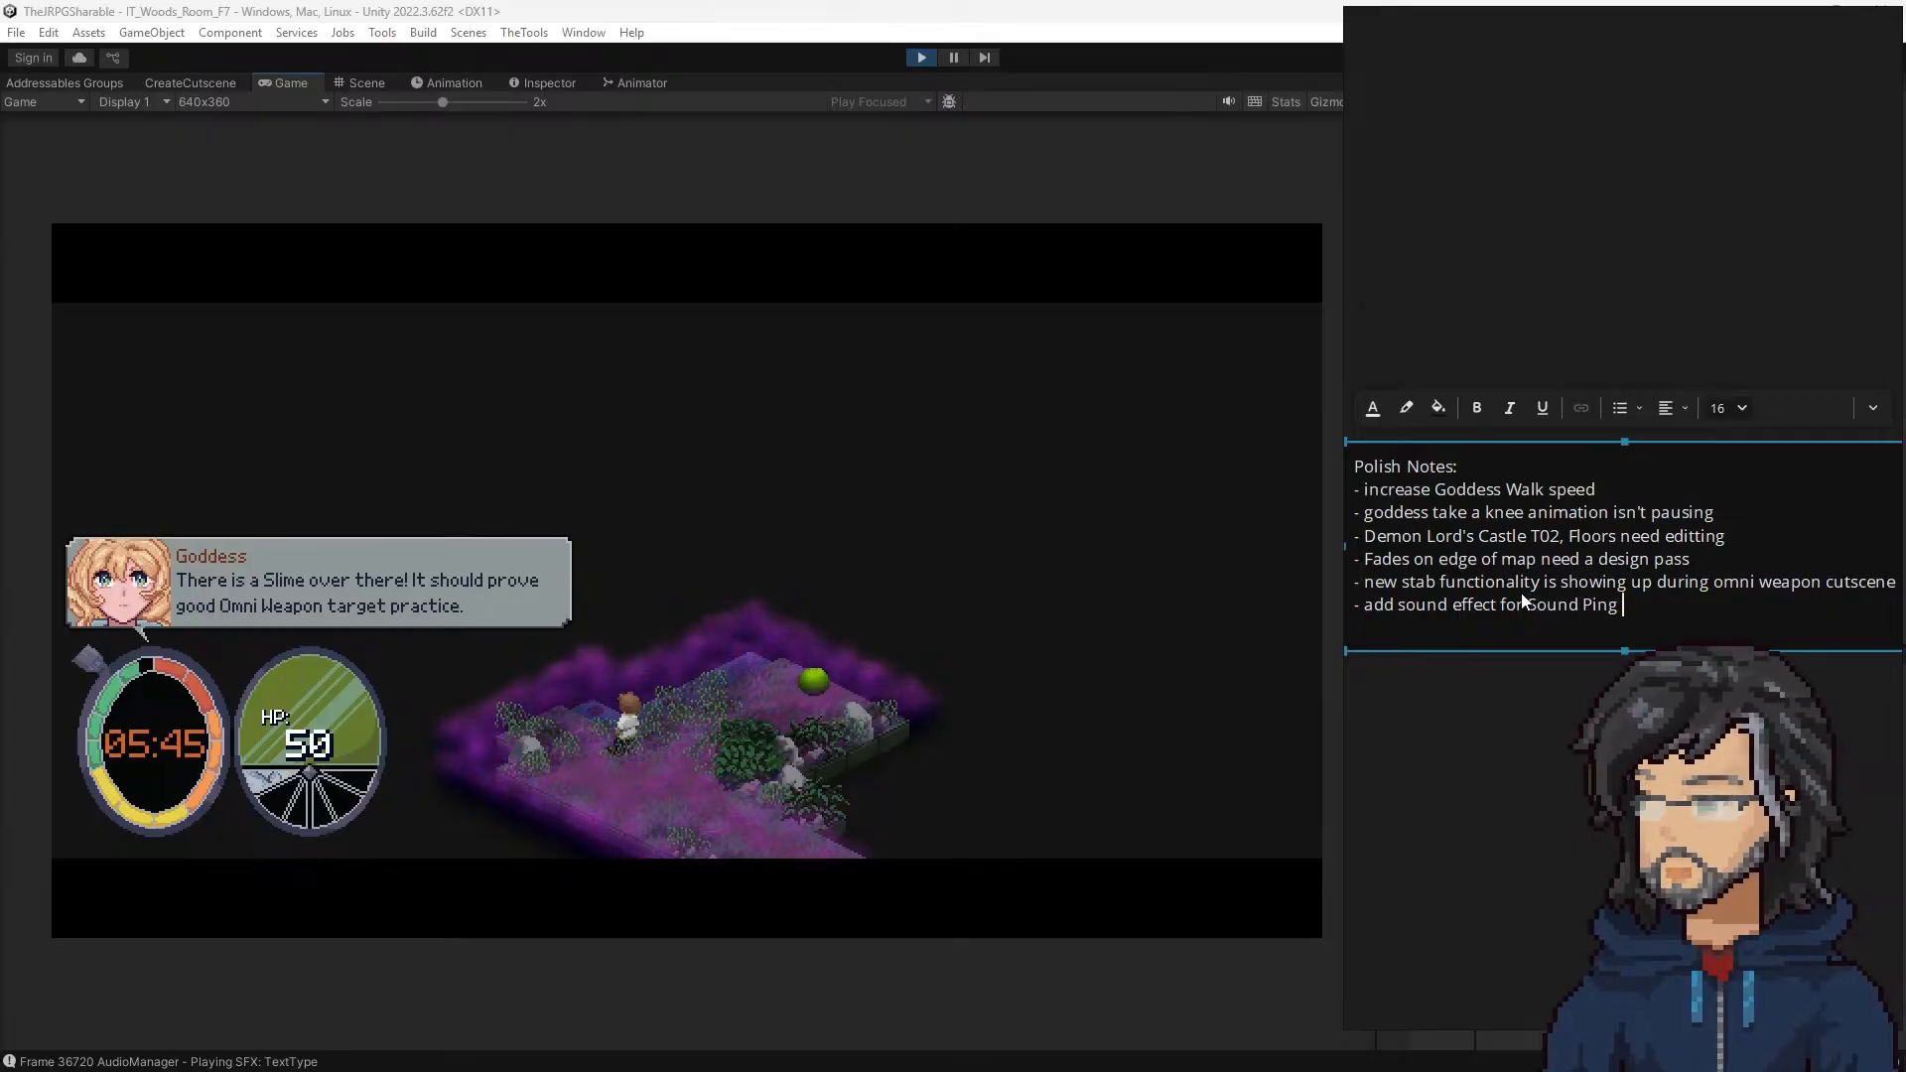
{"action": "type", "text": " in slime"}
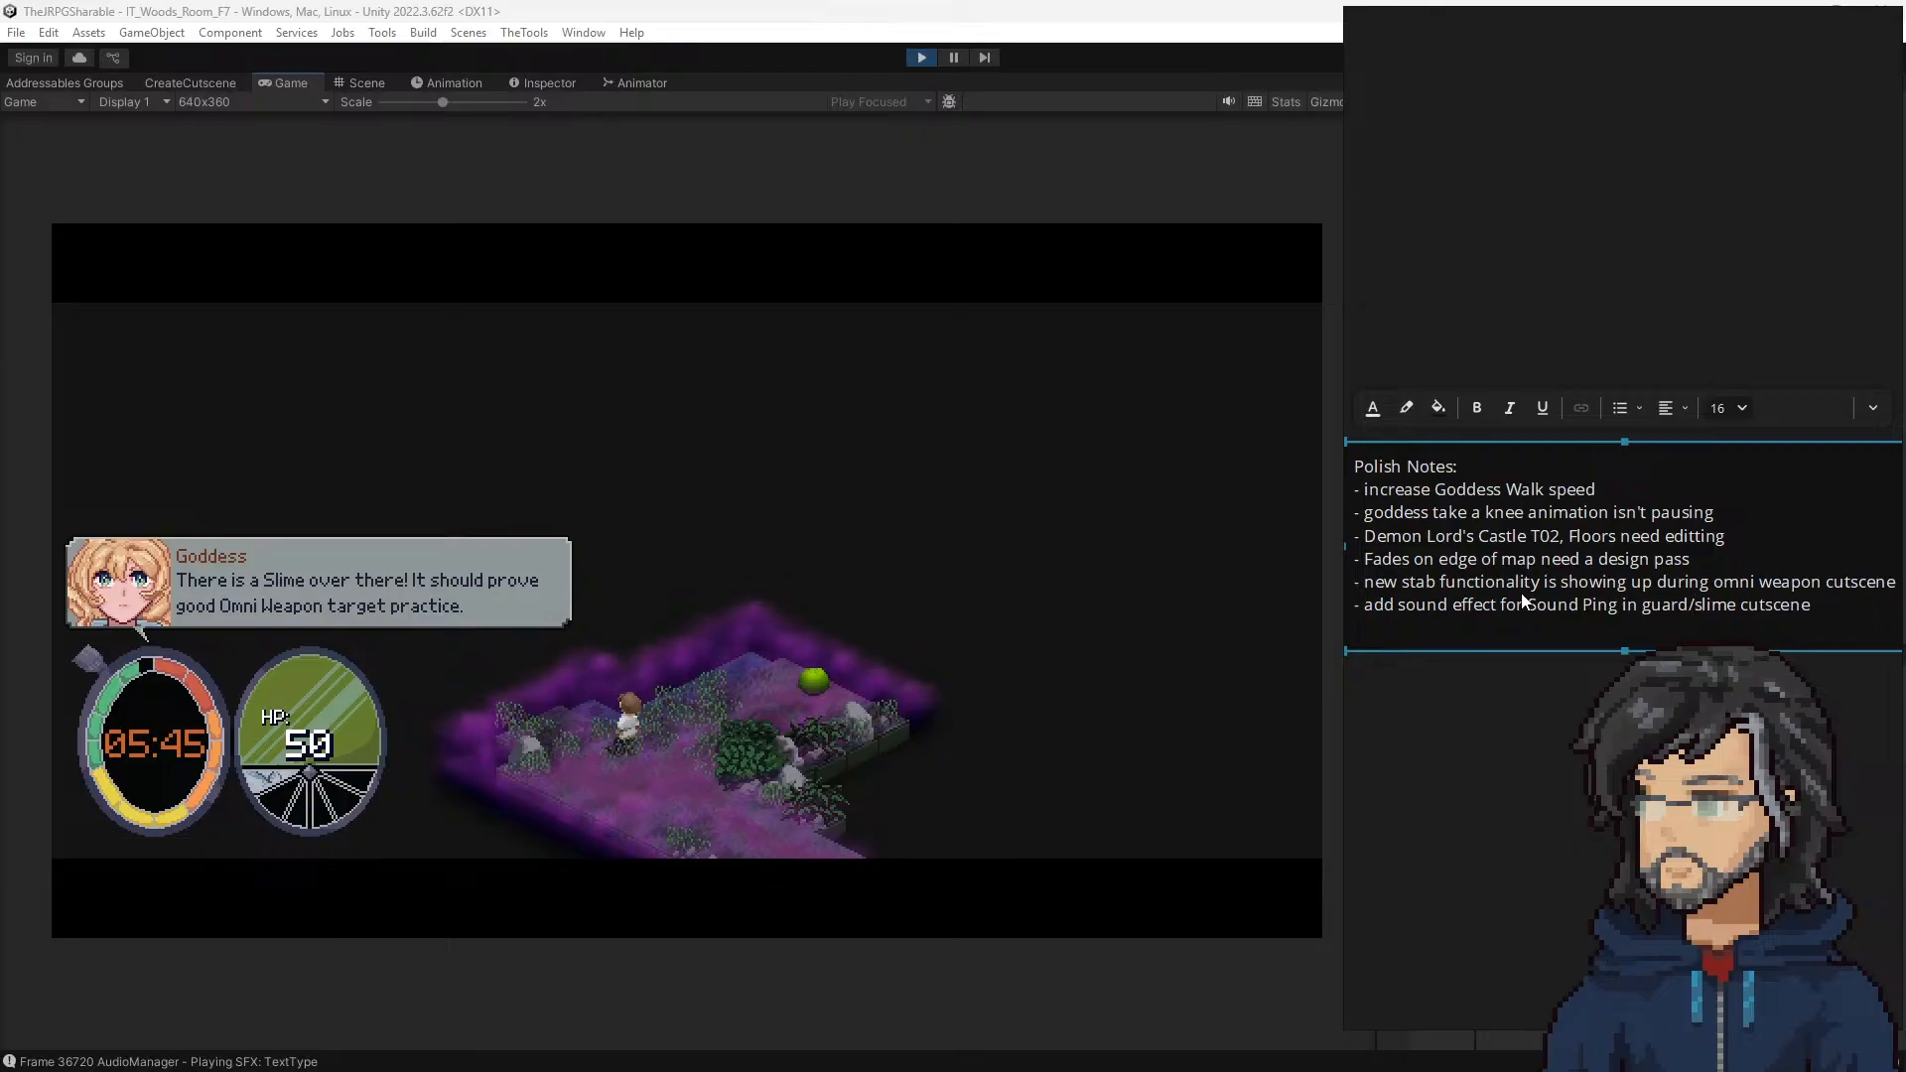
Step: Extend the Sound Ping note so that it reads "guard/slime/save adventure cutscene"
{"action": "key", "text": "Return"}
{"action": "type", "text": "/"}
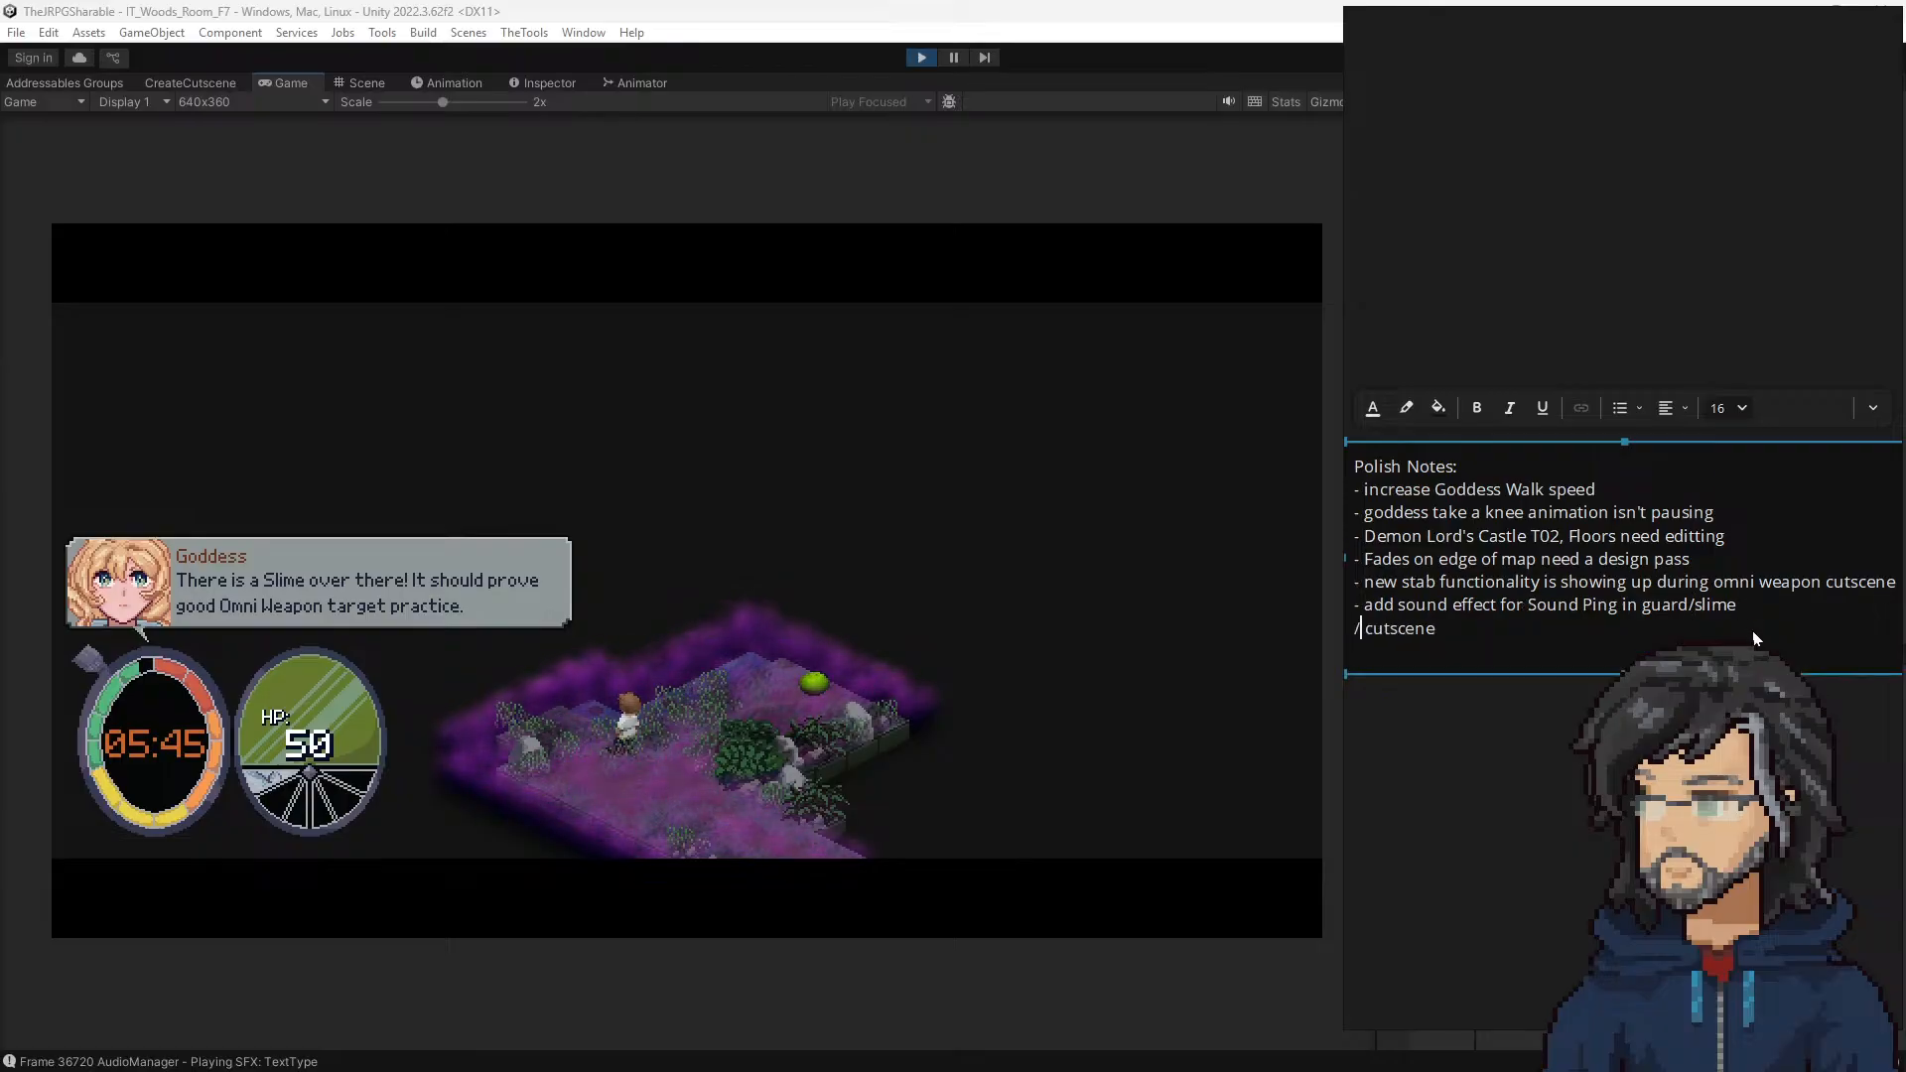
{"action": "key", "text": "BackSpace"}
{"action": "type", "text": "./"}
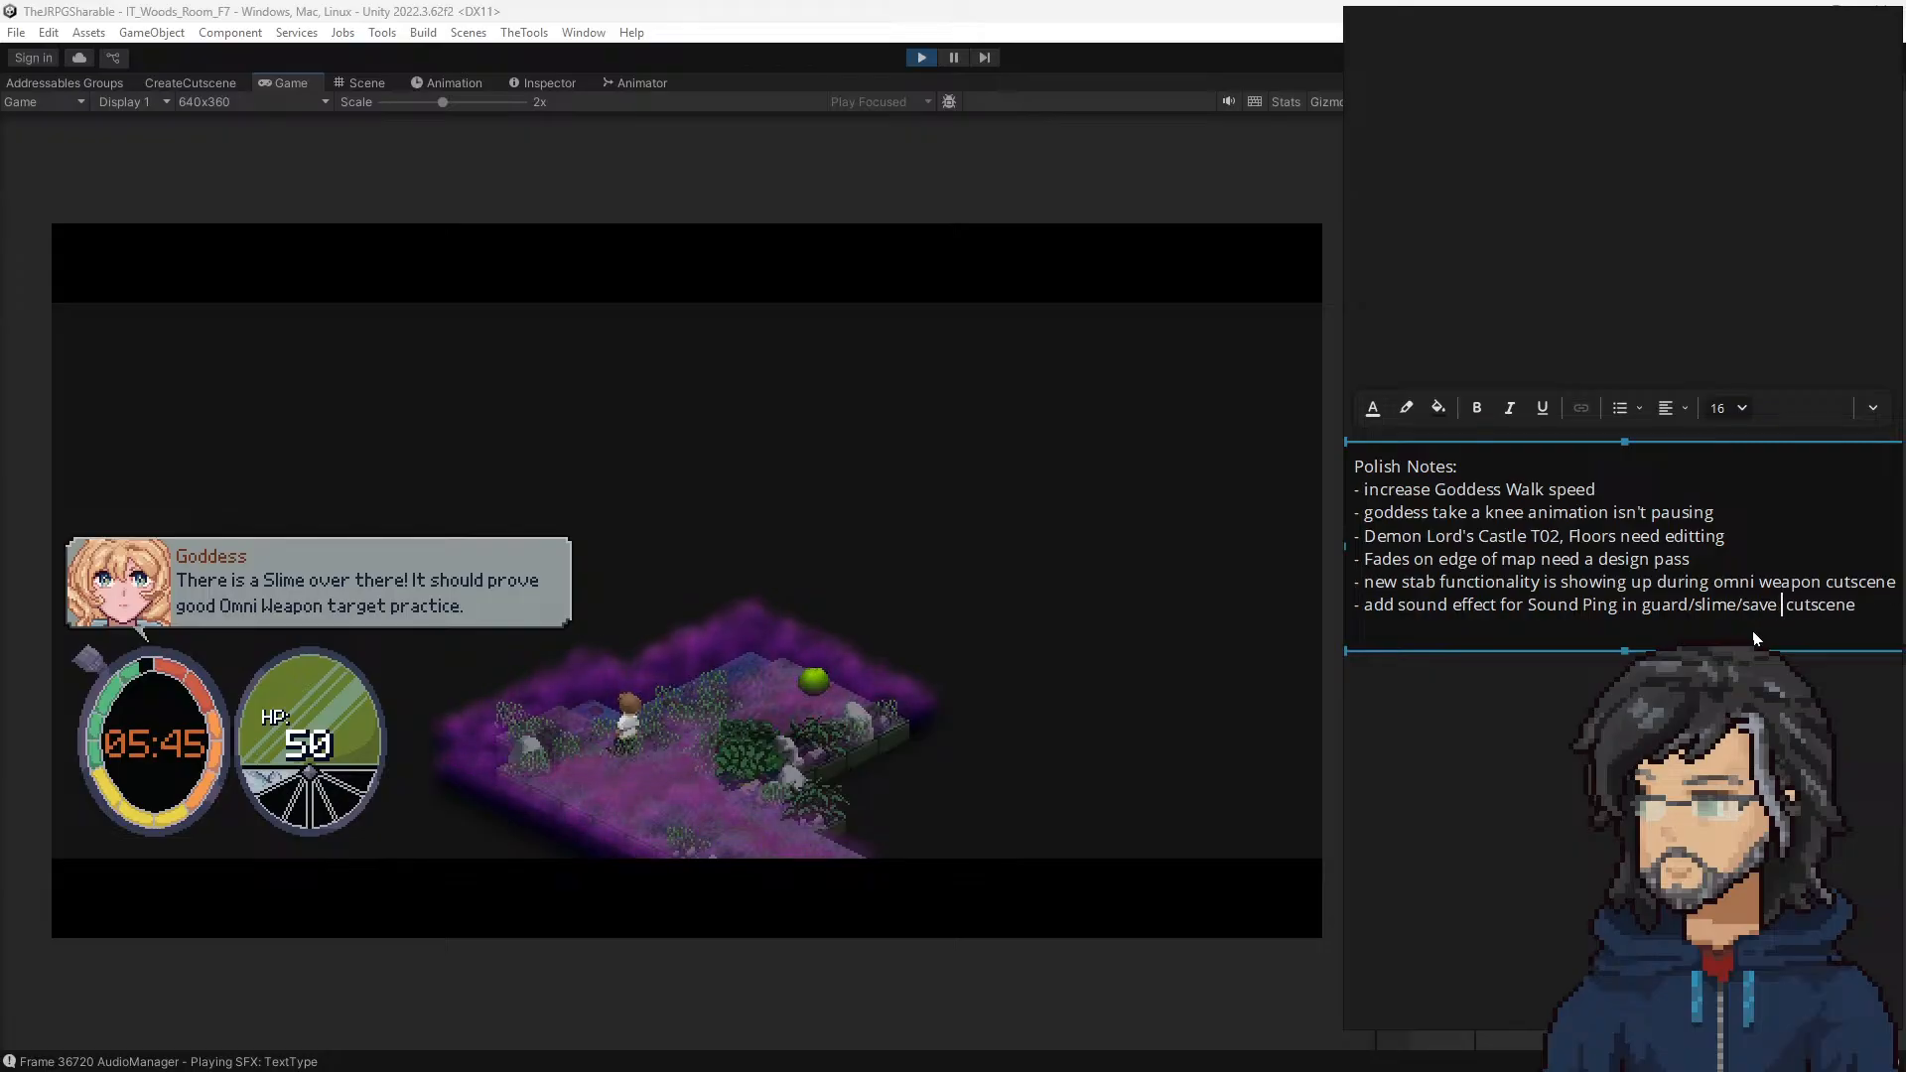
{"action": "key", "text": "BackSpace"}
{"action": "key", "text": "BackSpace"}
{"action": "key", "text": "BackSpace"}
{"action": "type", "text": "adventure"}
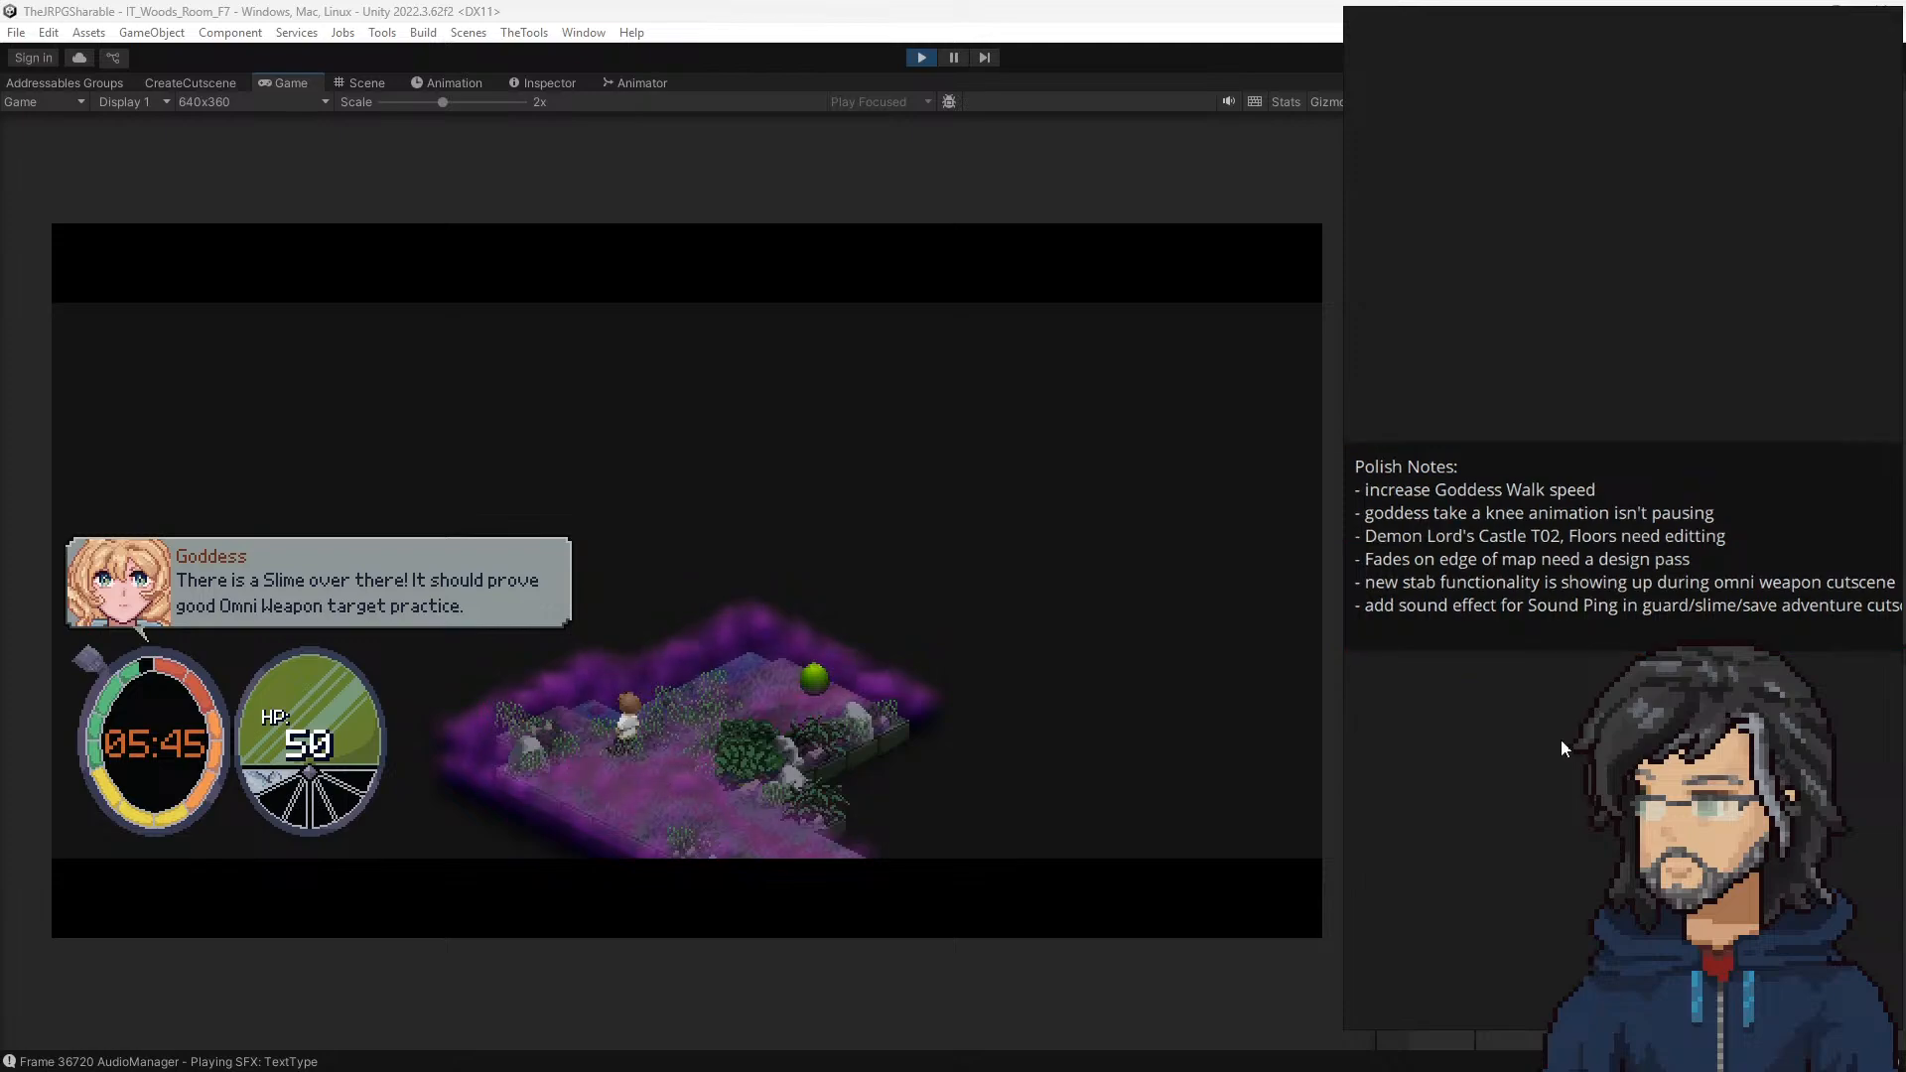
Step: Resume the playtest up to the slime encounter, and add the sub-line "- also slime cutscene" under the new stab functionality note
{"action": "left_click", "coordinate": [936, 565]}
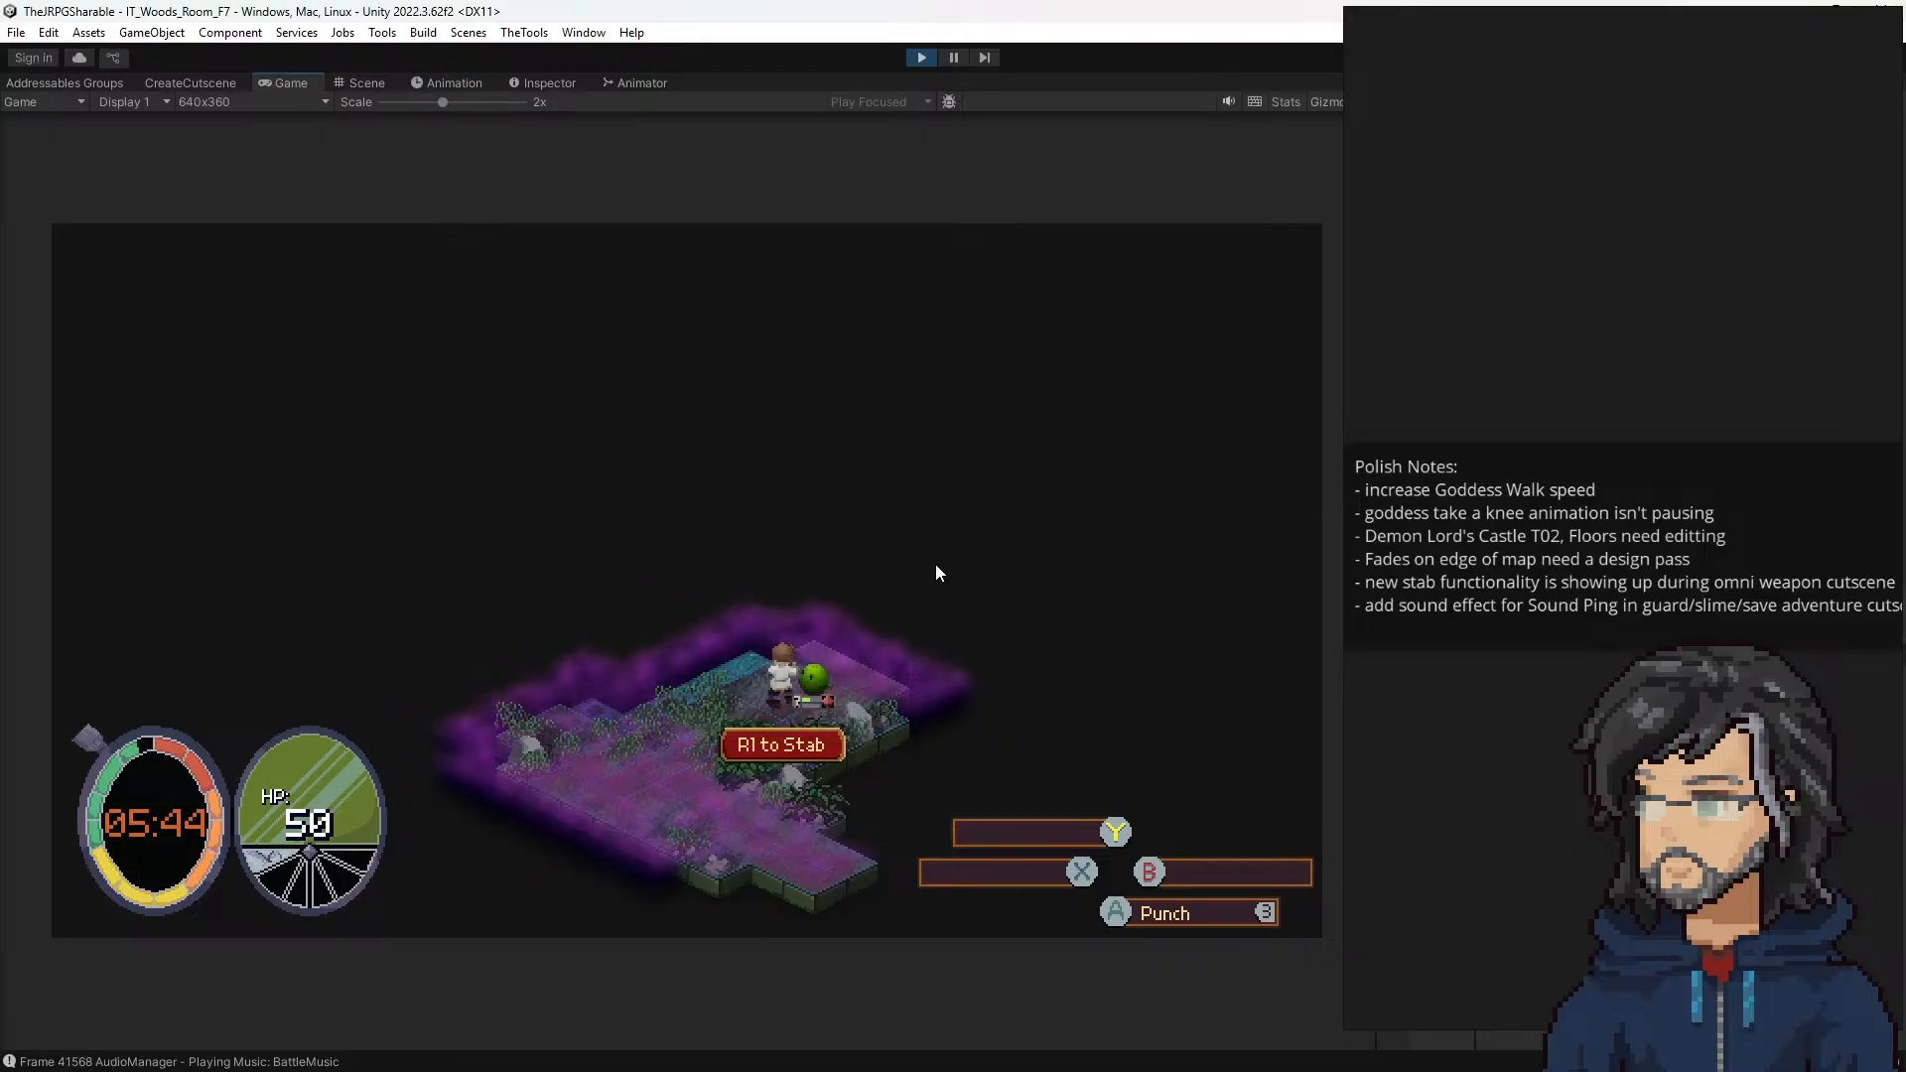
{"action": "left_click", "coordinate": [1486, 585]}
{"action": "key", "text": "ctrl+a"}
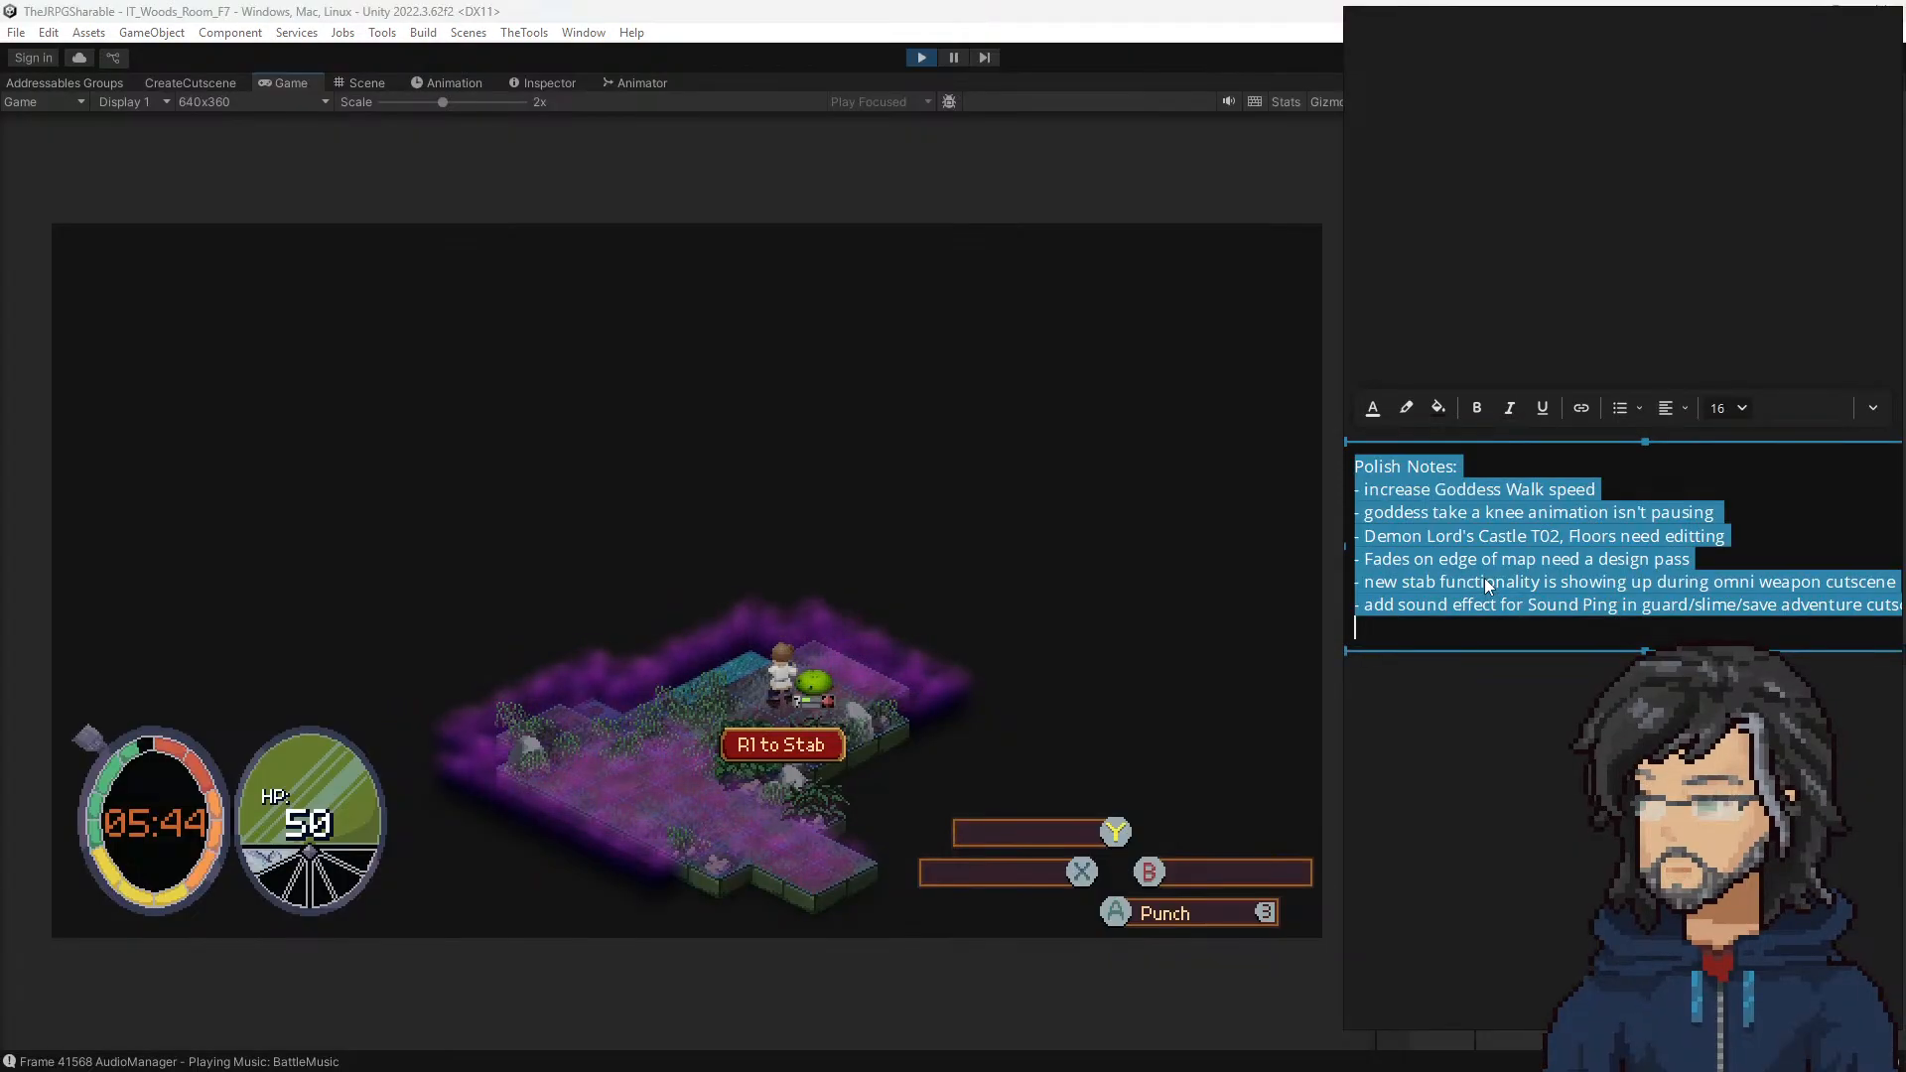
{"action": "left_click", "coordinate": [1531, 586]}
{"action": "key", "text": "Return"}
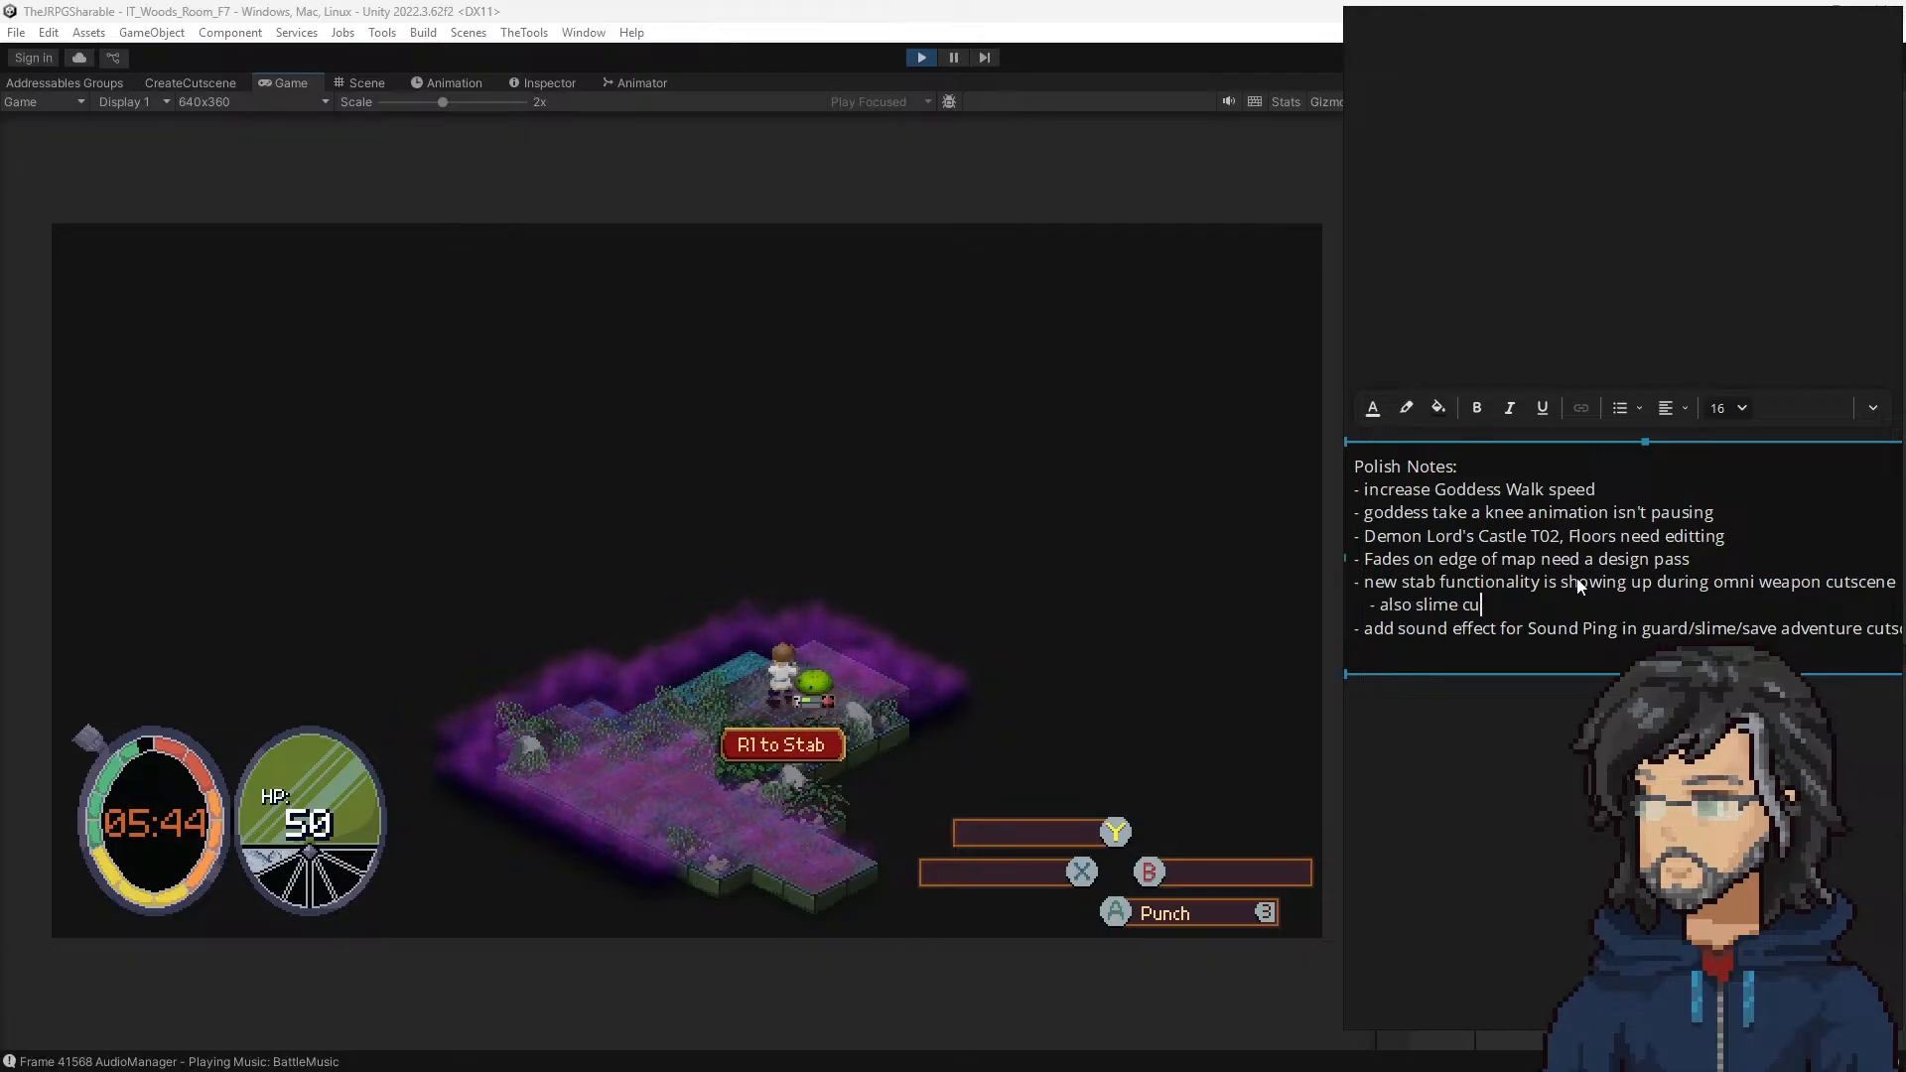
Step: Resume the playtest from the slime encounter and advance the Goddess's dialogue in her realm to return to the woods
{"action": "left_click", "coordinate": [969, 534]}
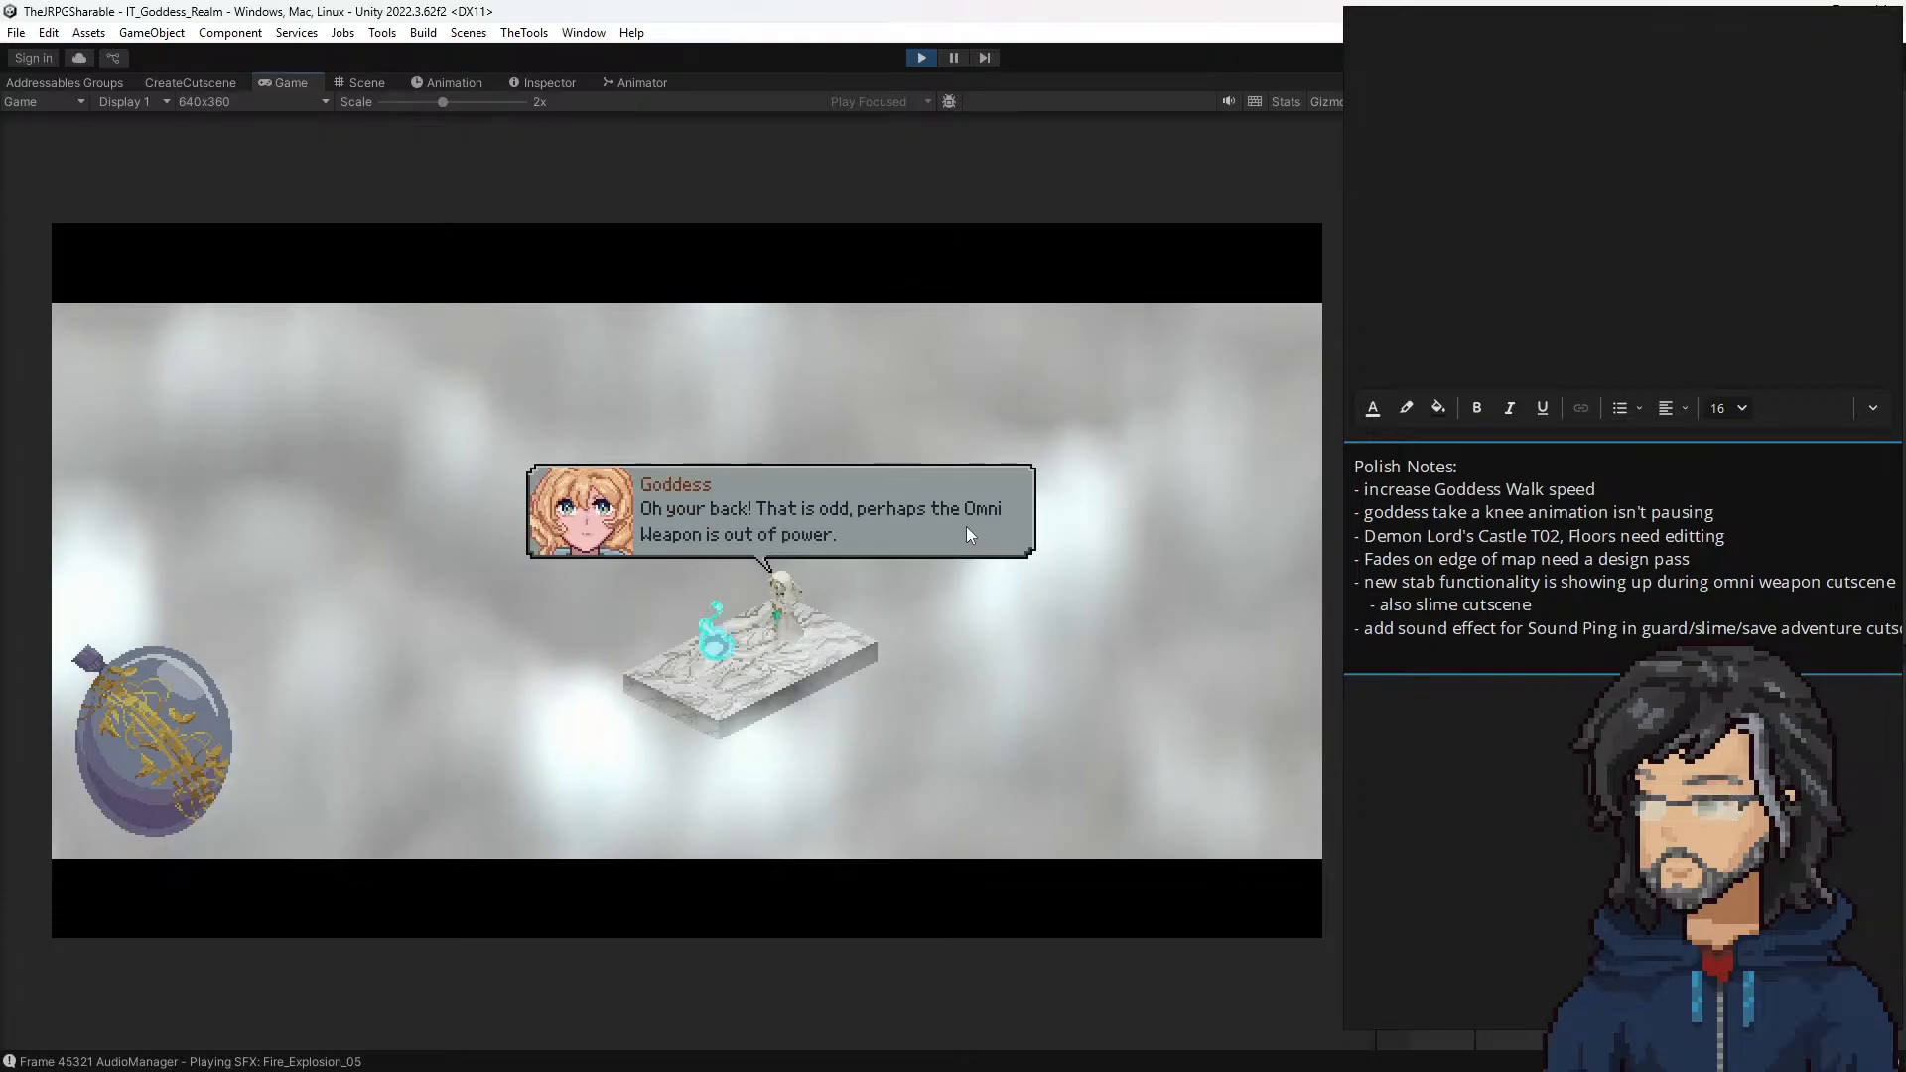
{"action": "key", "text": "space"}
{"action": "key", "text": "space"}
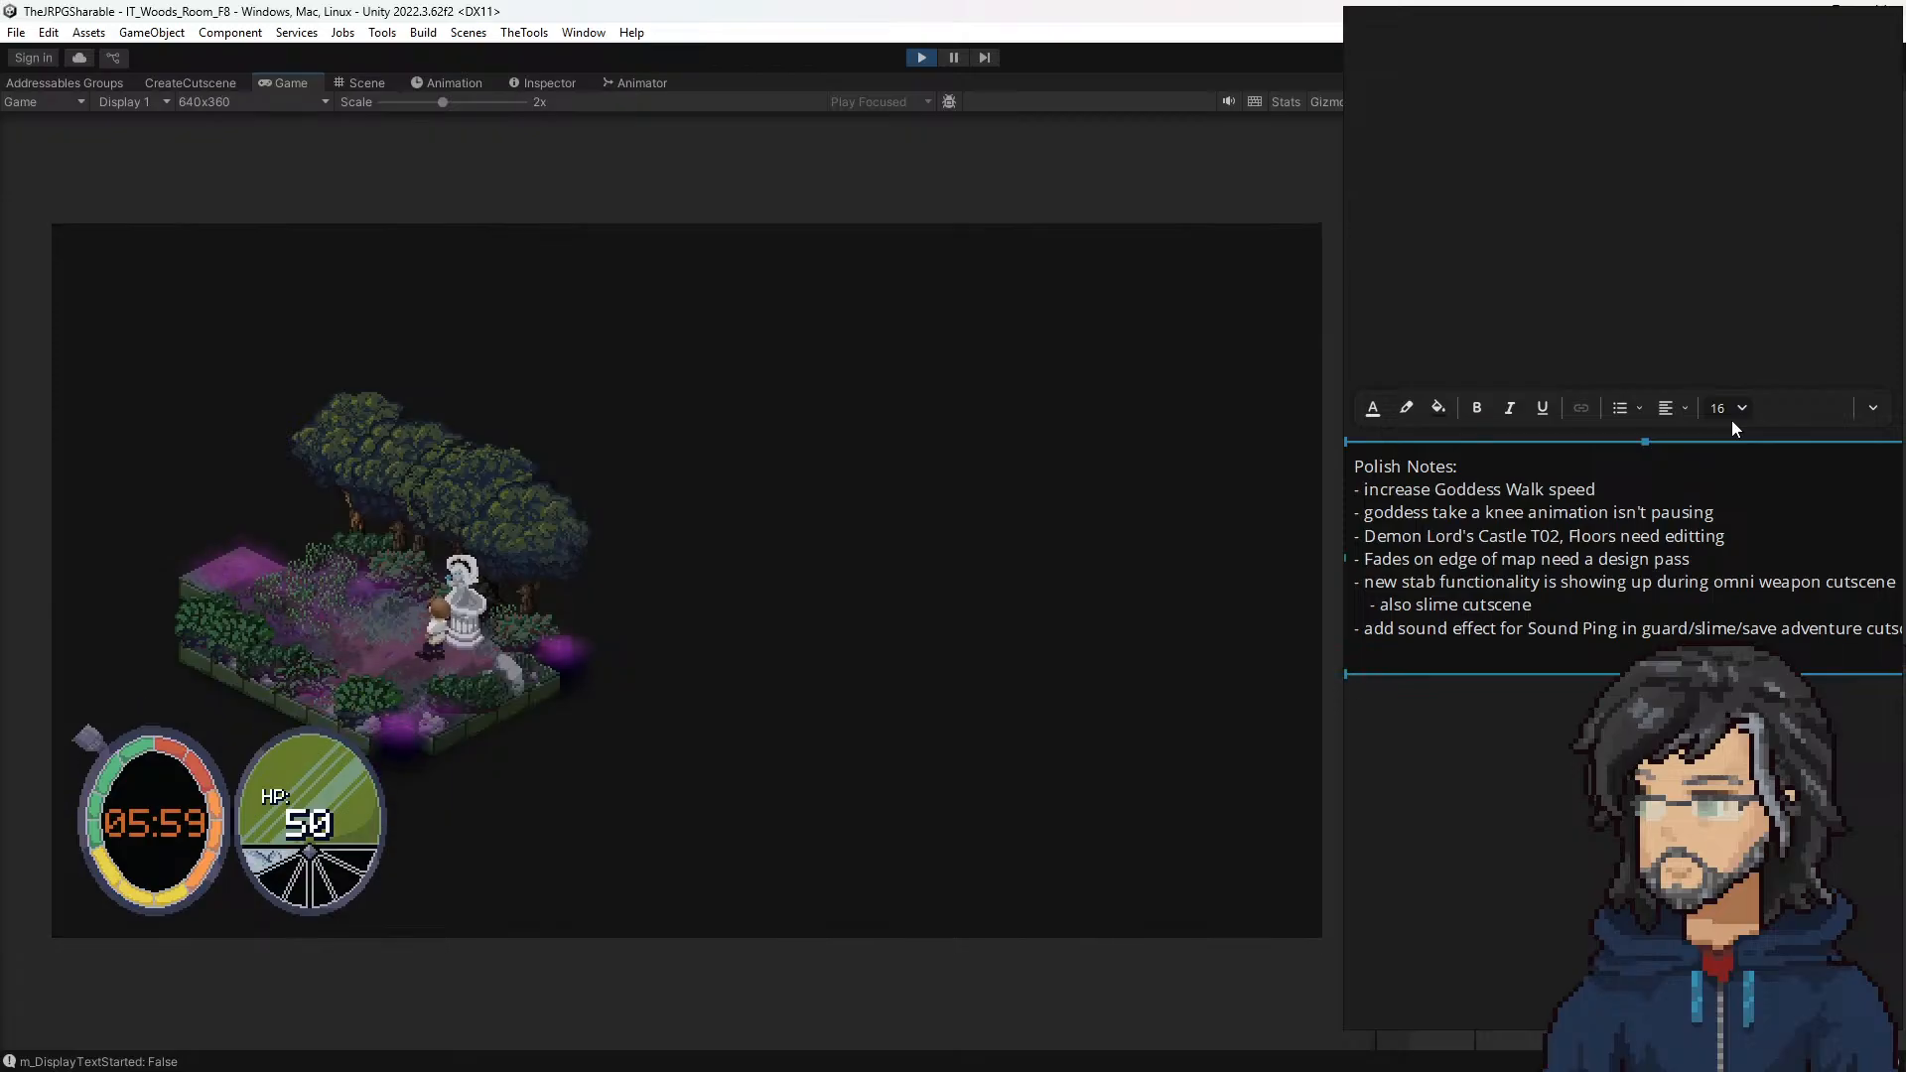
Step: Walk the hero from the statue in woods room F8 through room F7 to the waterfall, avoiding the slime
{"action": "key", "text": "a"}
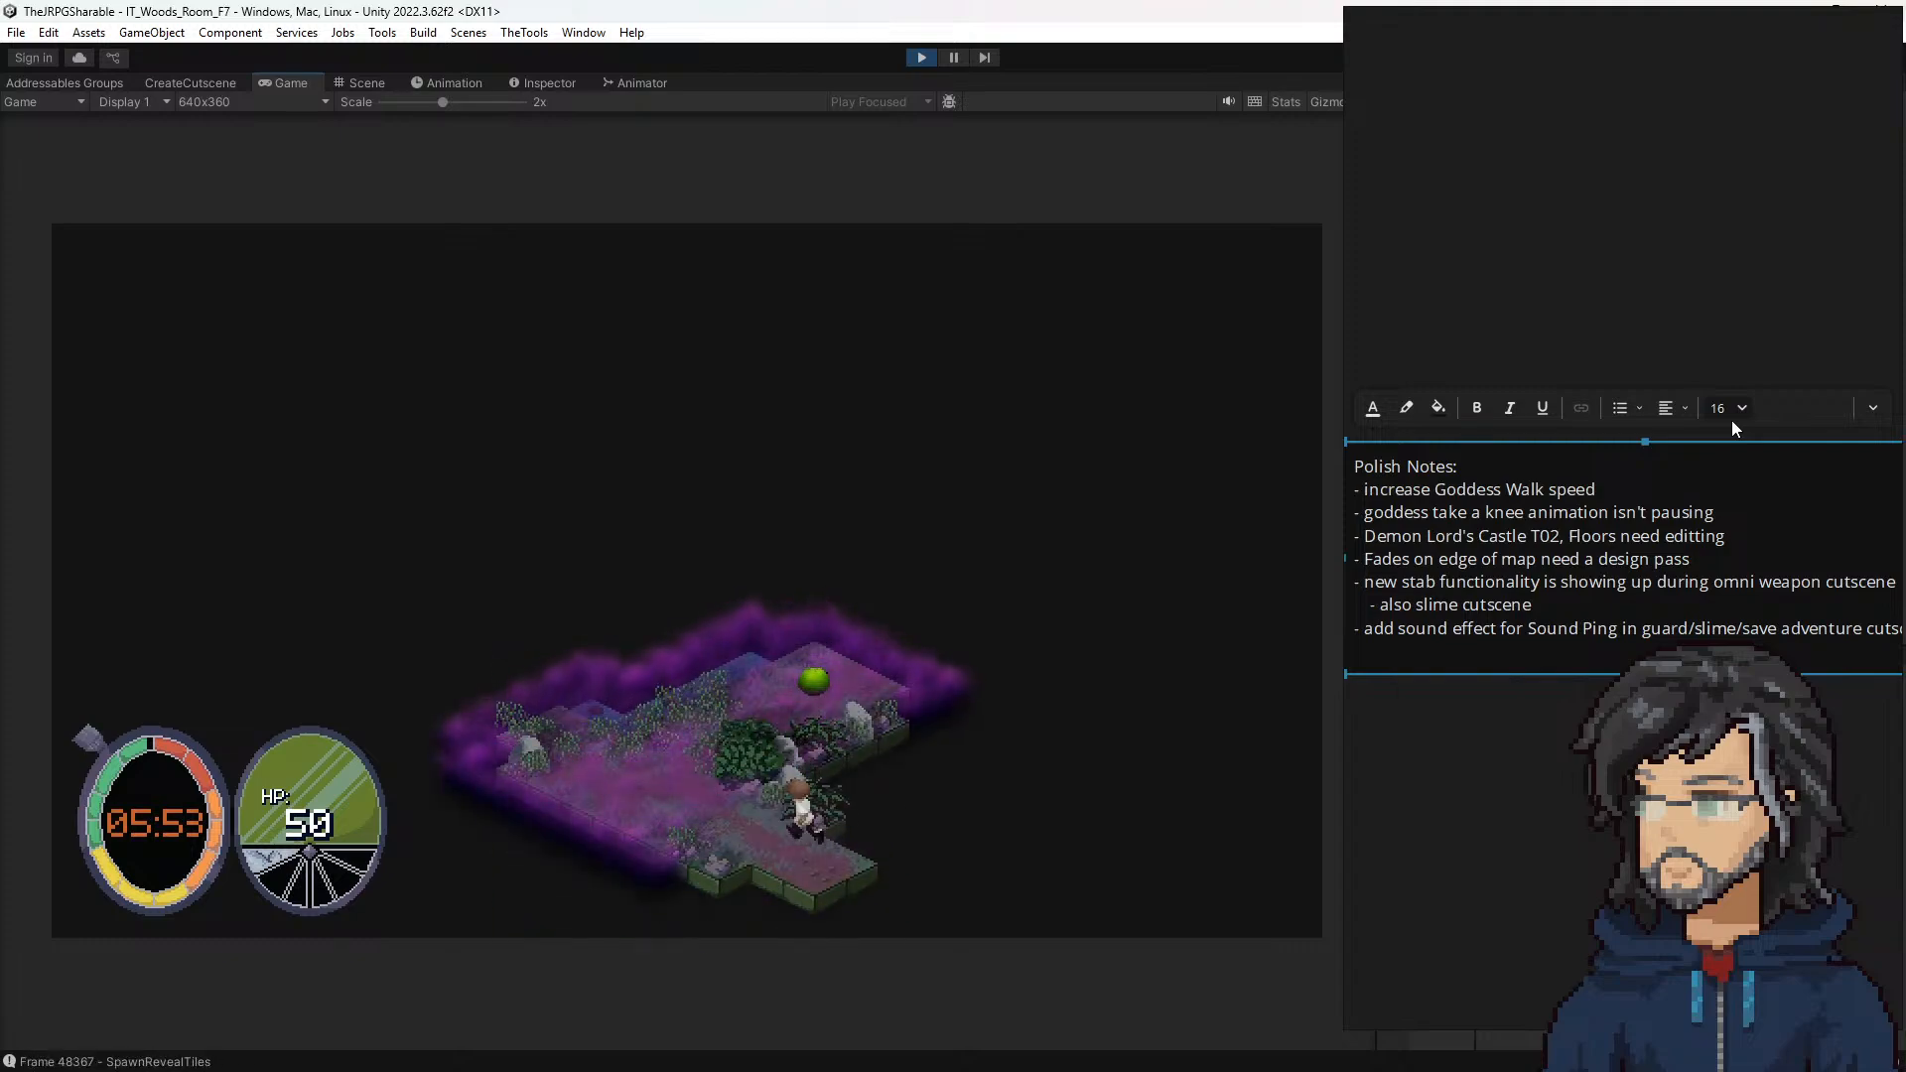
{"action": "key", "text": "a"}
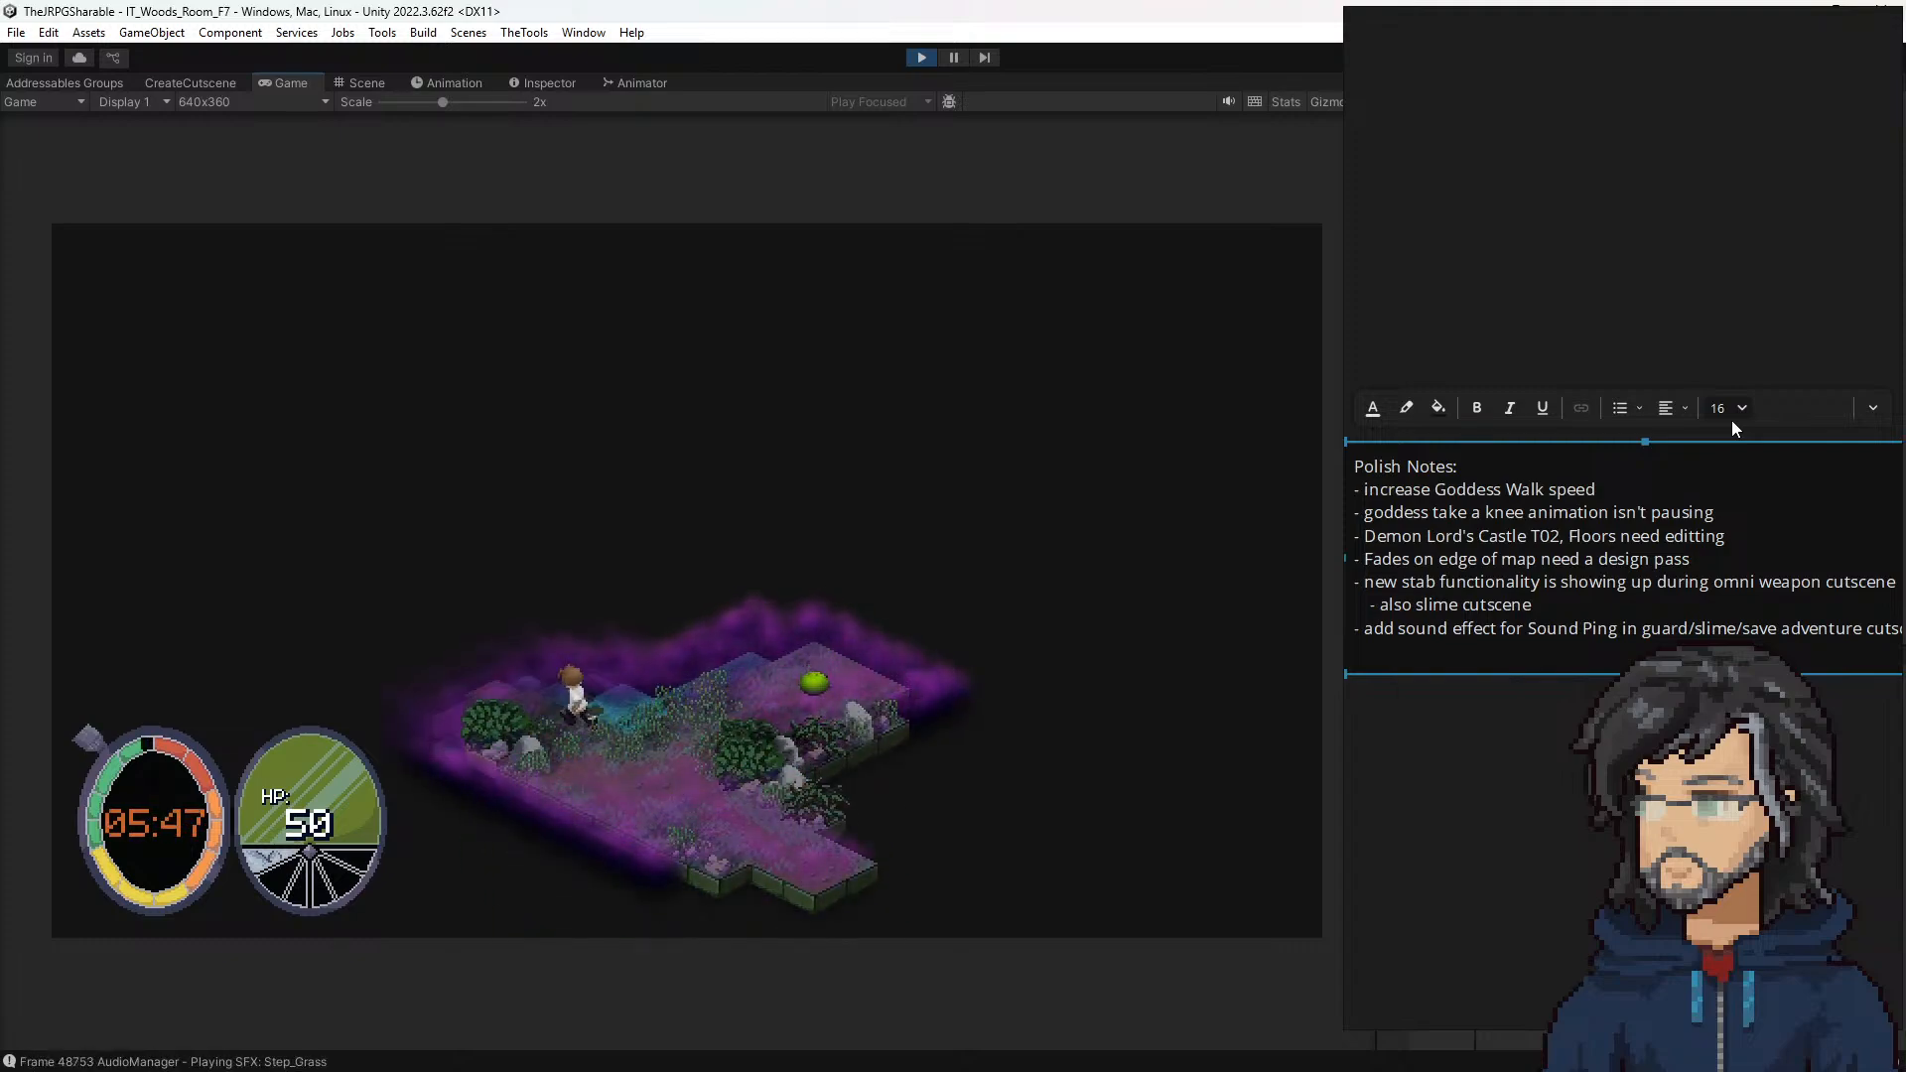
{"action": "key", "text": "a"}
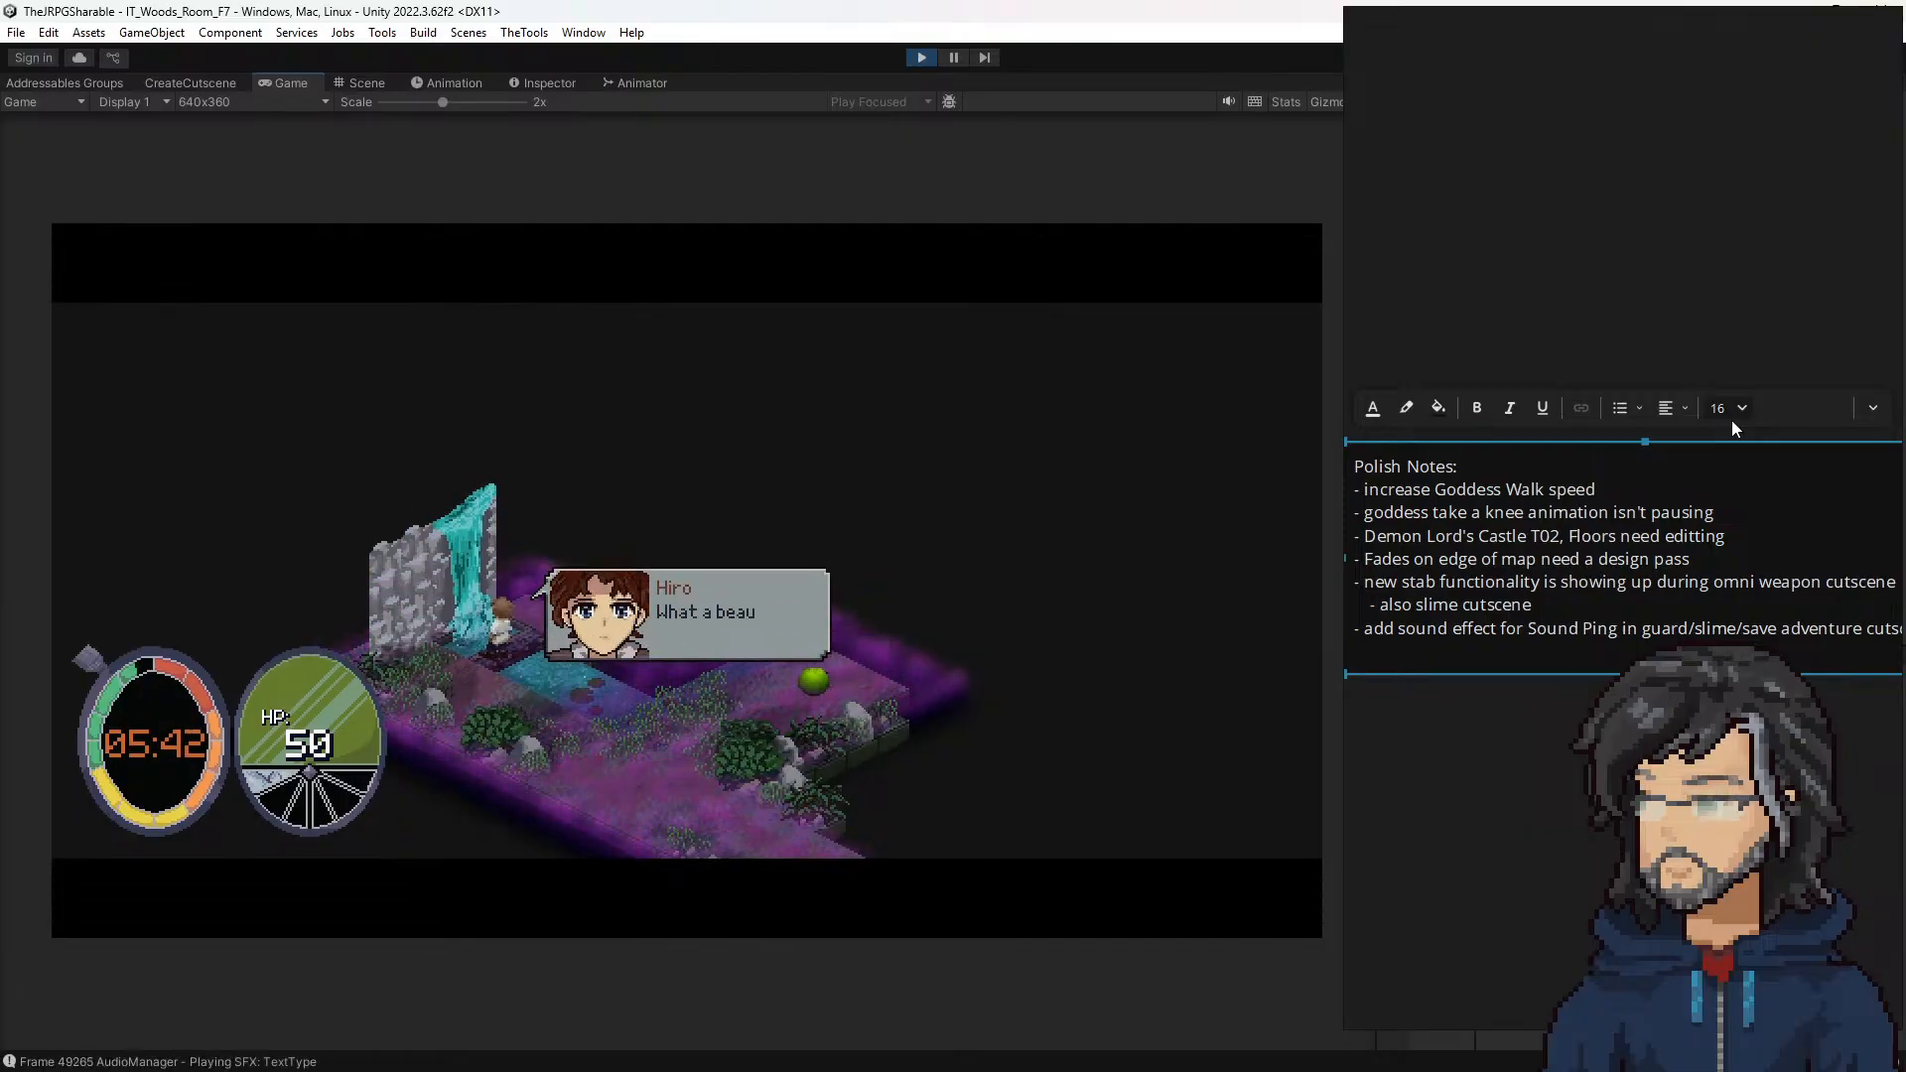
Step: Advance the waterfall dialogue between Hiro and the Goddess about Voswin and the Demon Lord's resurrection
{"action": "key", "text": "space"}
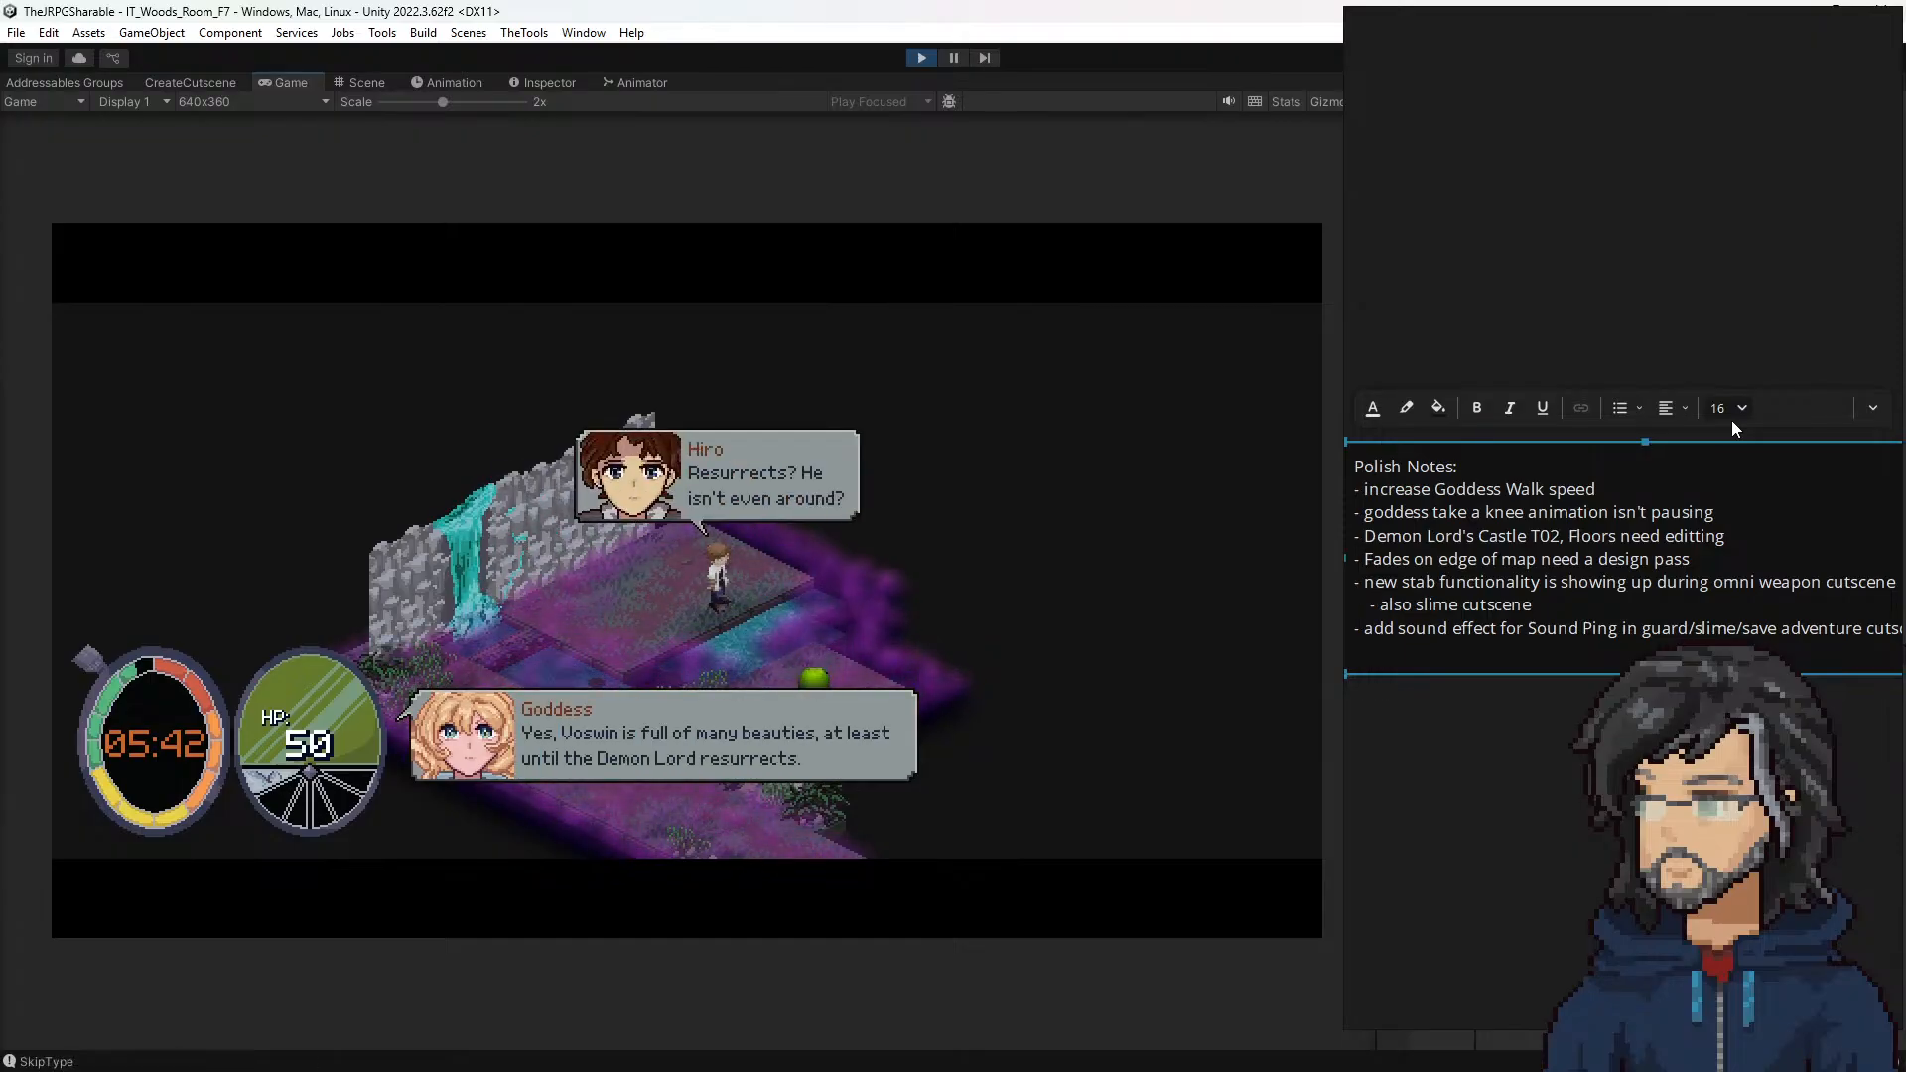
{"action": "key", "text": "space"}
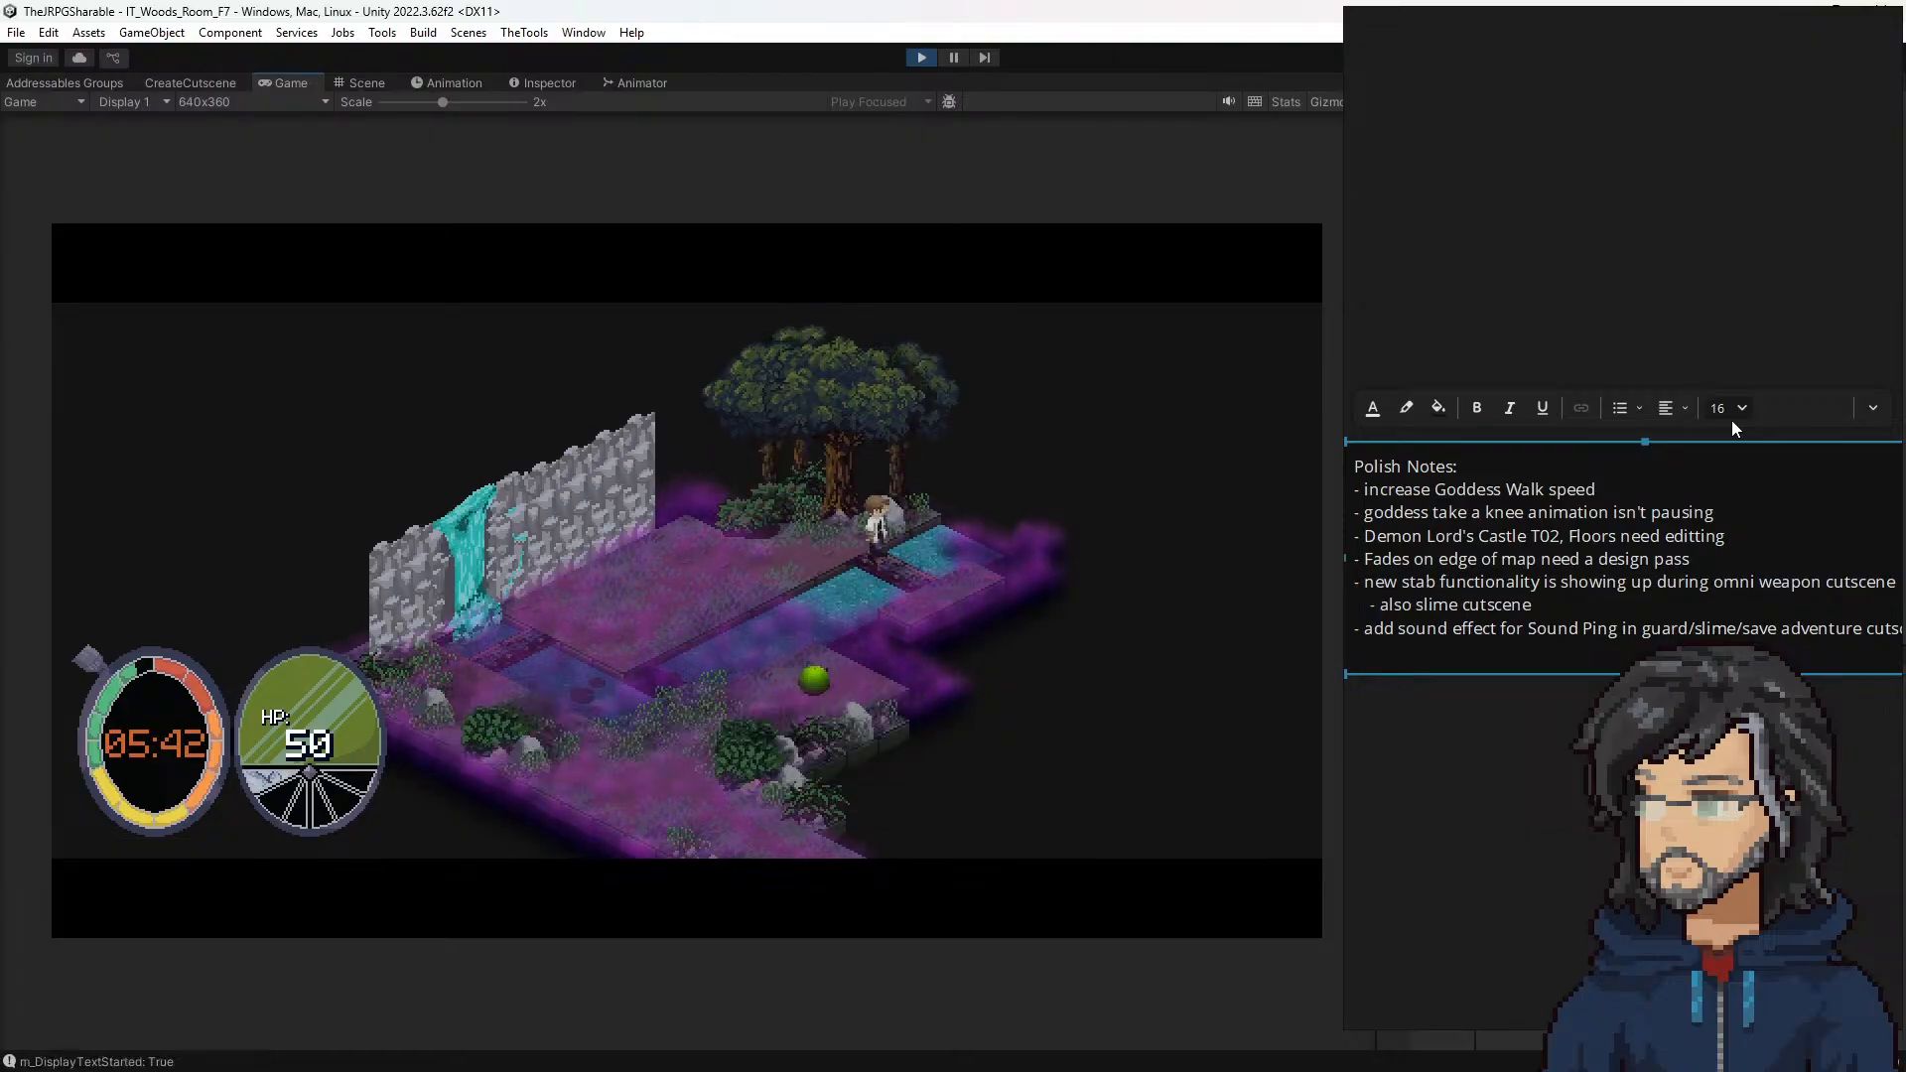
{"action": "key", "text": "space"}
Step: Walk the hero into woods room G7 and past the dead tree, playing its cutscene up to Hiro's line about the southern path
{"action": "key", "text": "Right"}
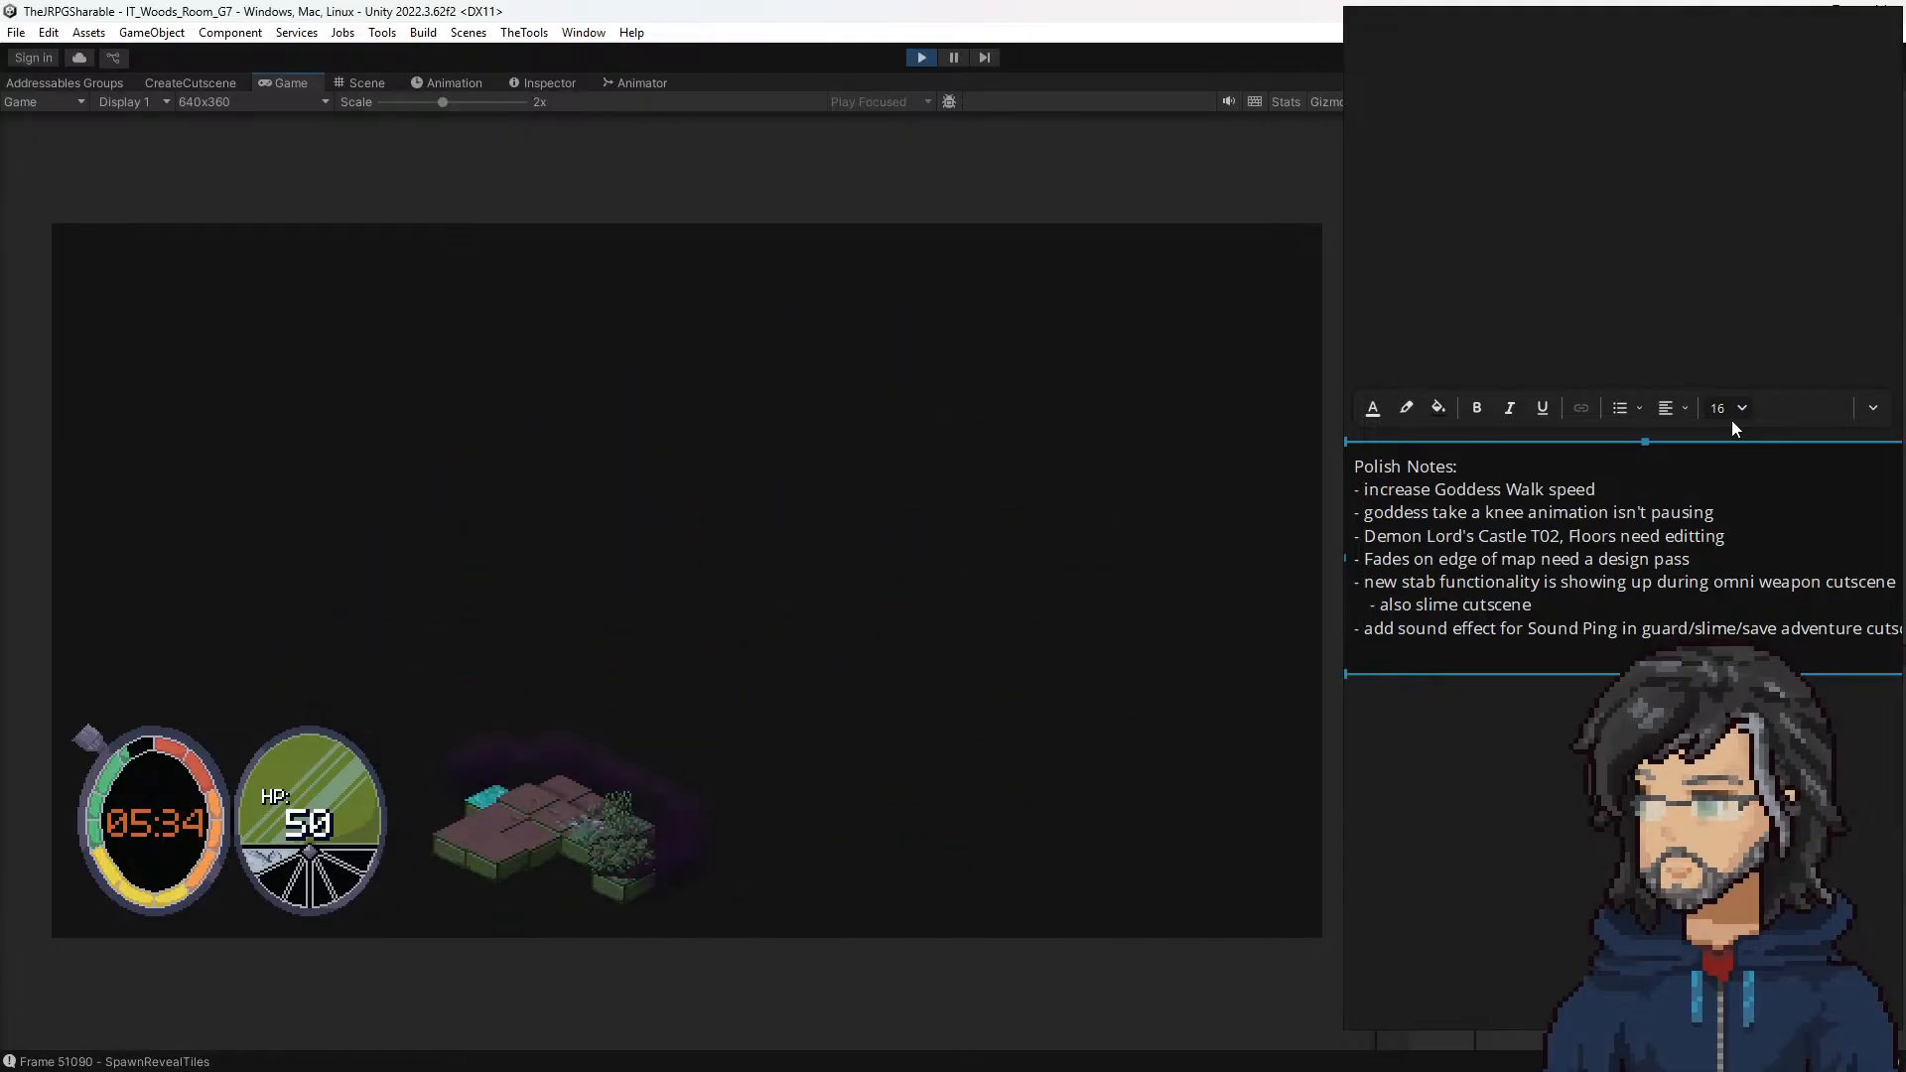
{"action": "key", "text": "Right"}
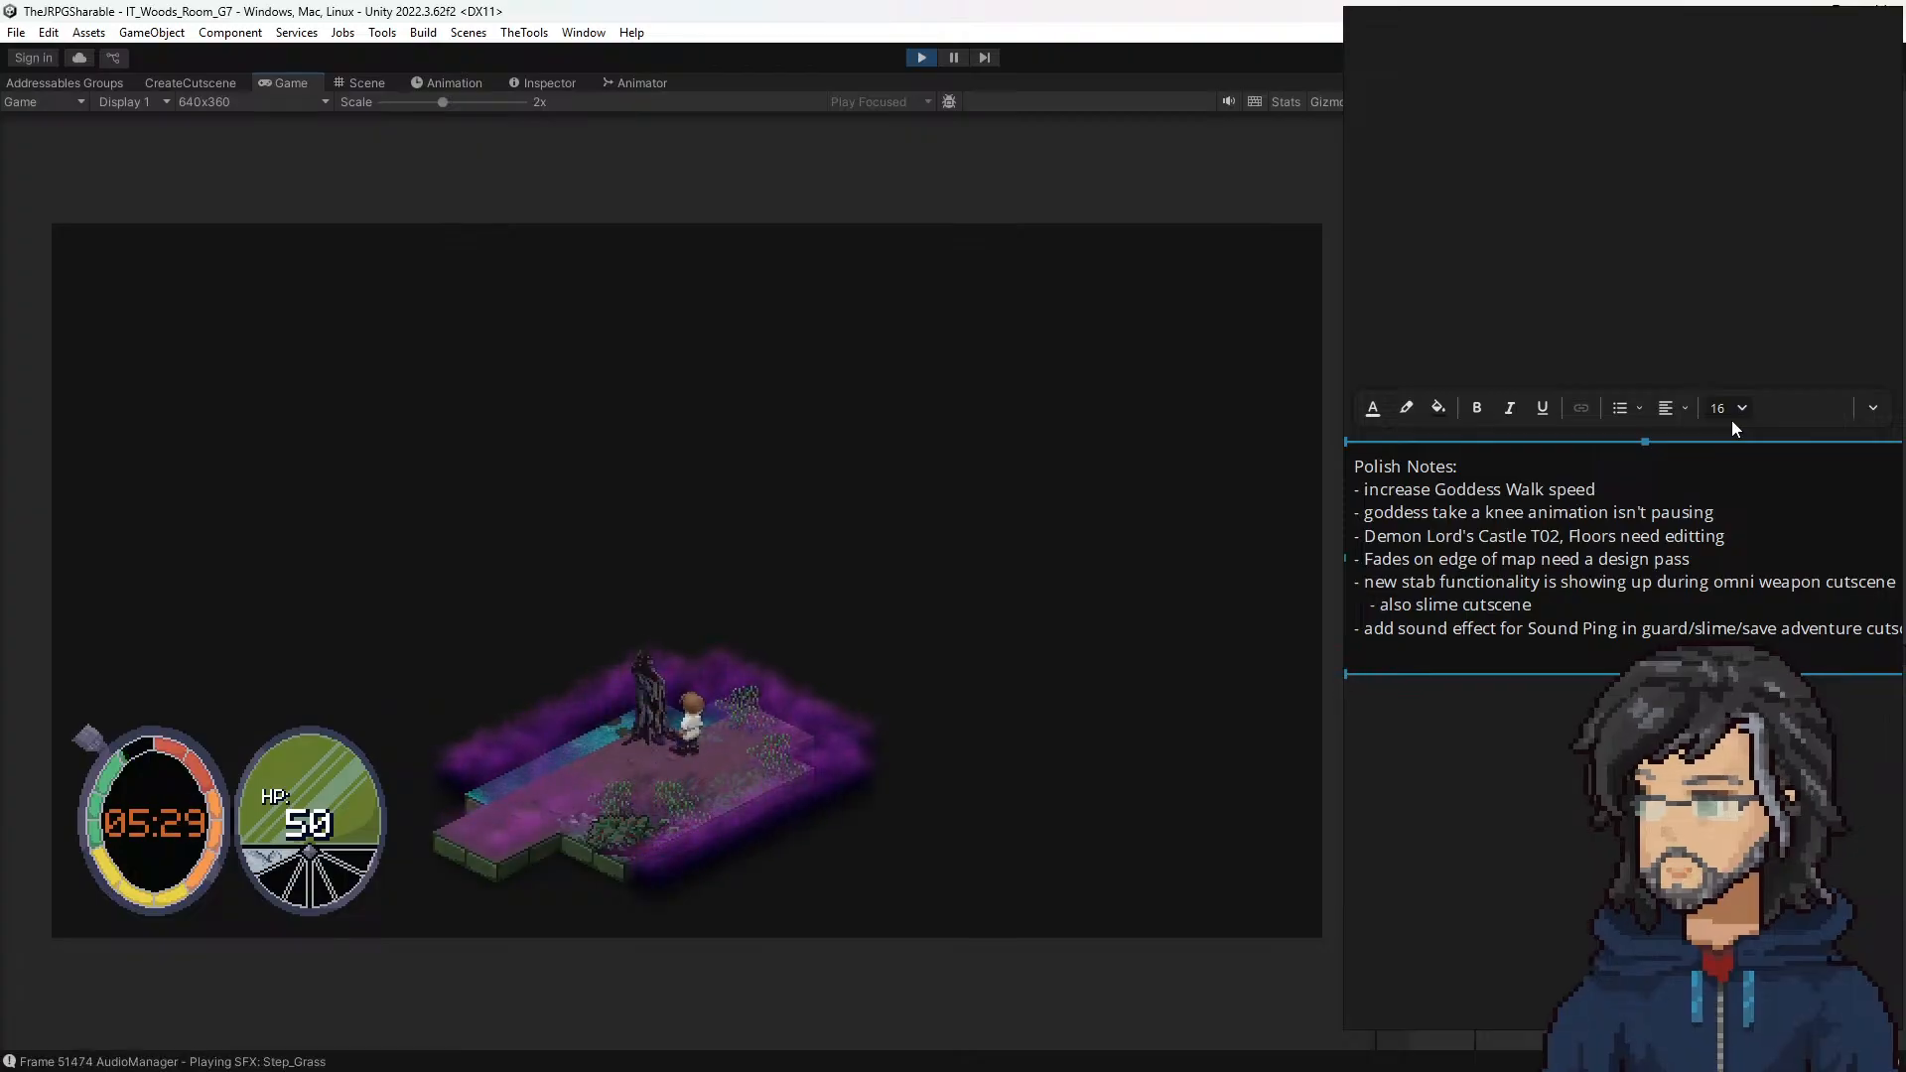
{"action": "key", "text": "Right"}
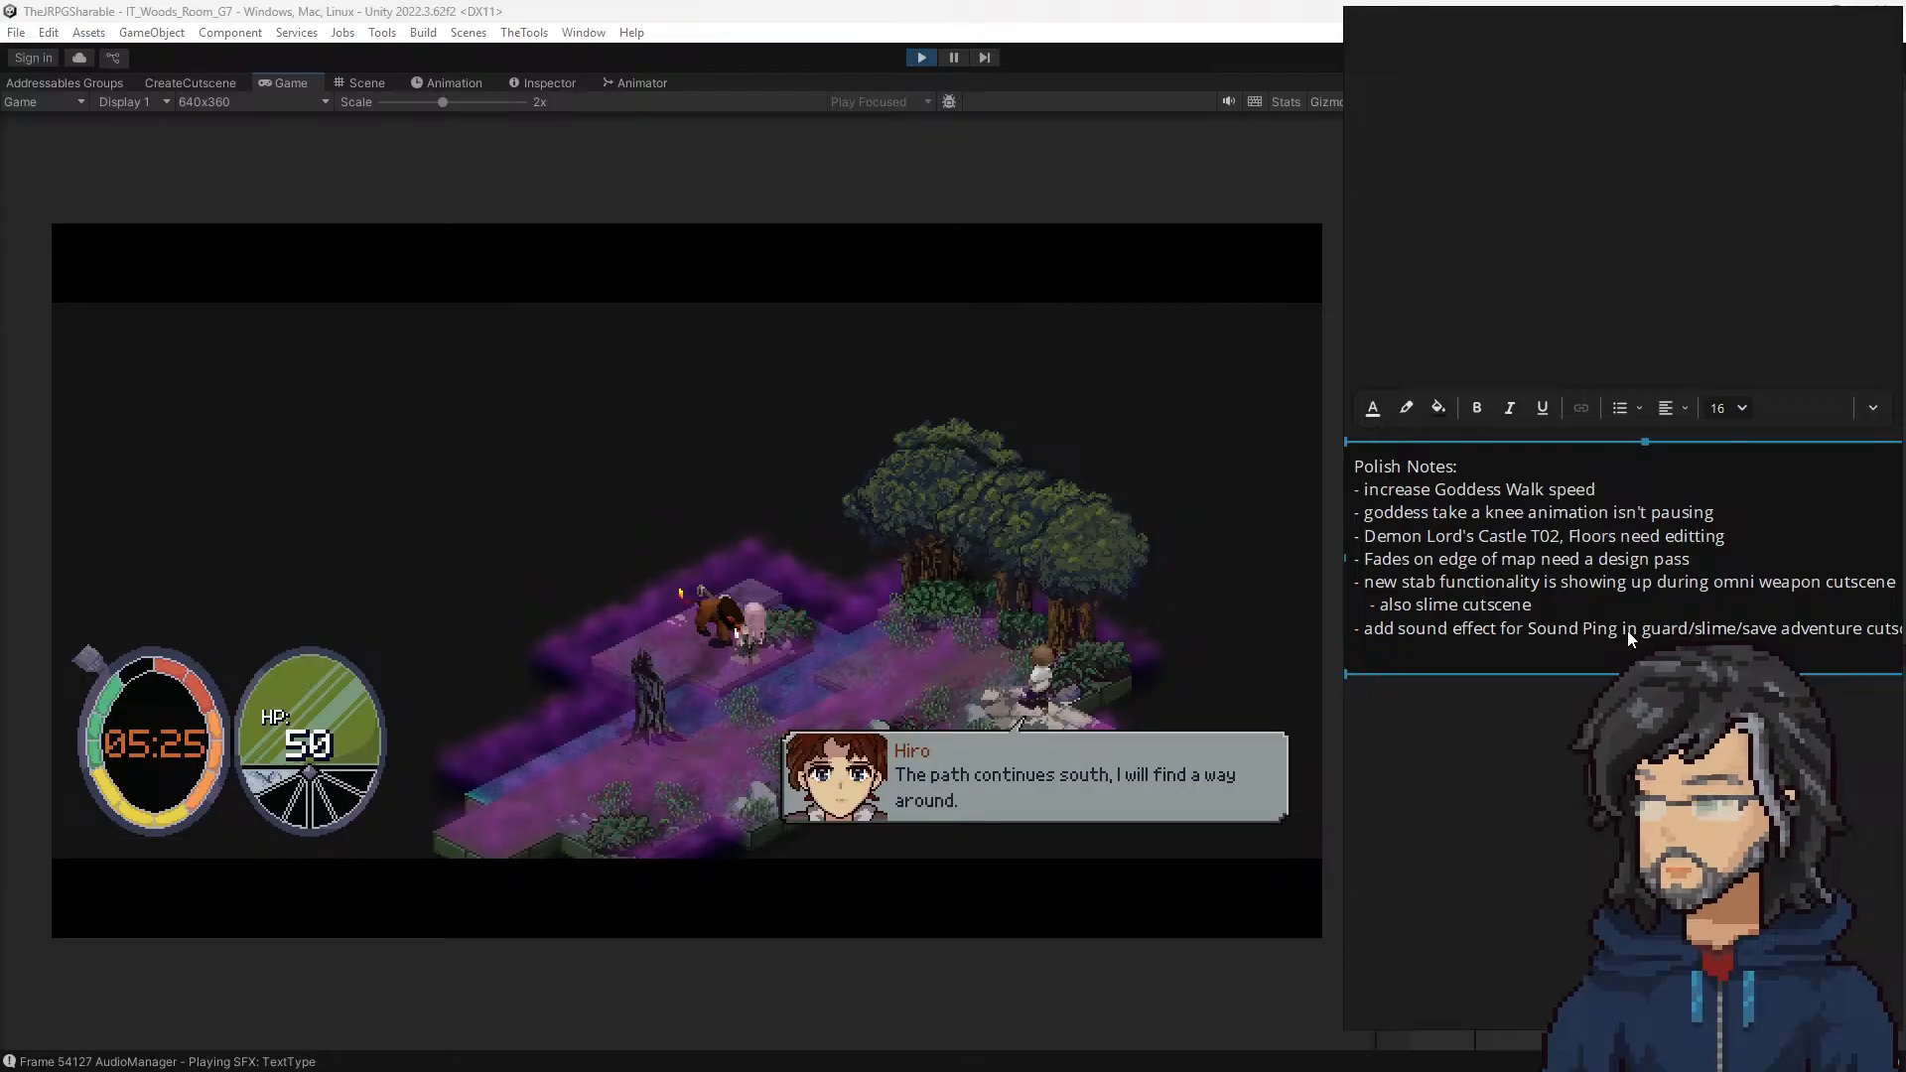
Step: Add a Polish Notes line about adding an alert icon above hiro head during the save cutscene
{"action": "key", "text": "End"}
{"action": "key", "text": "Return"}
{"action": "type", "text": "- add "}
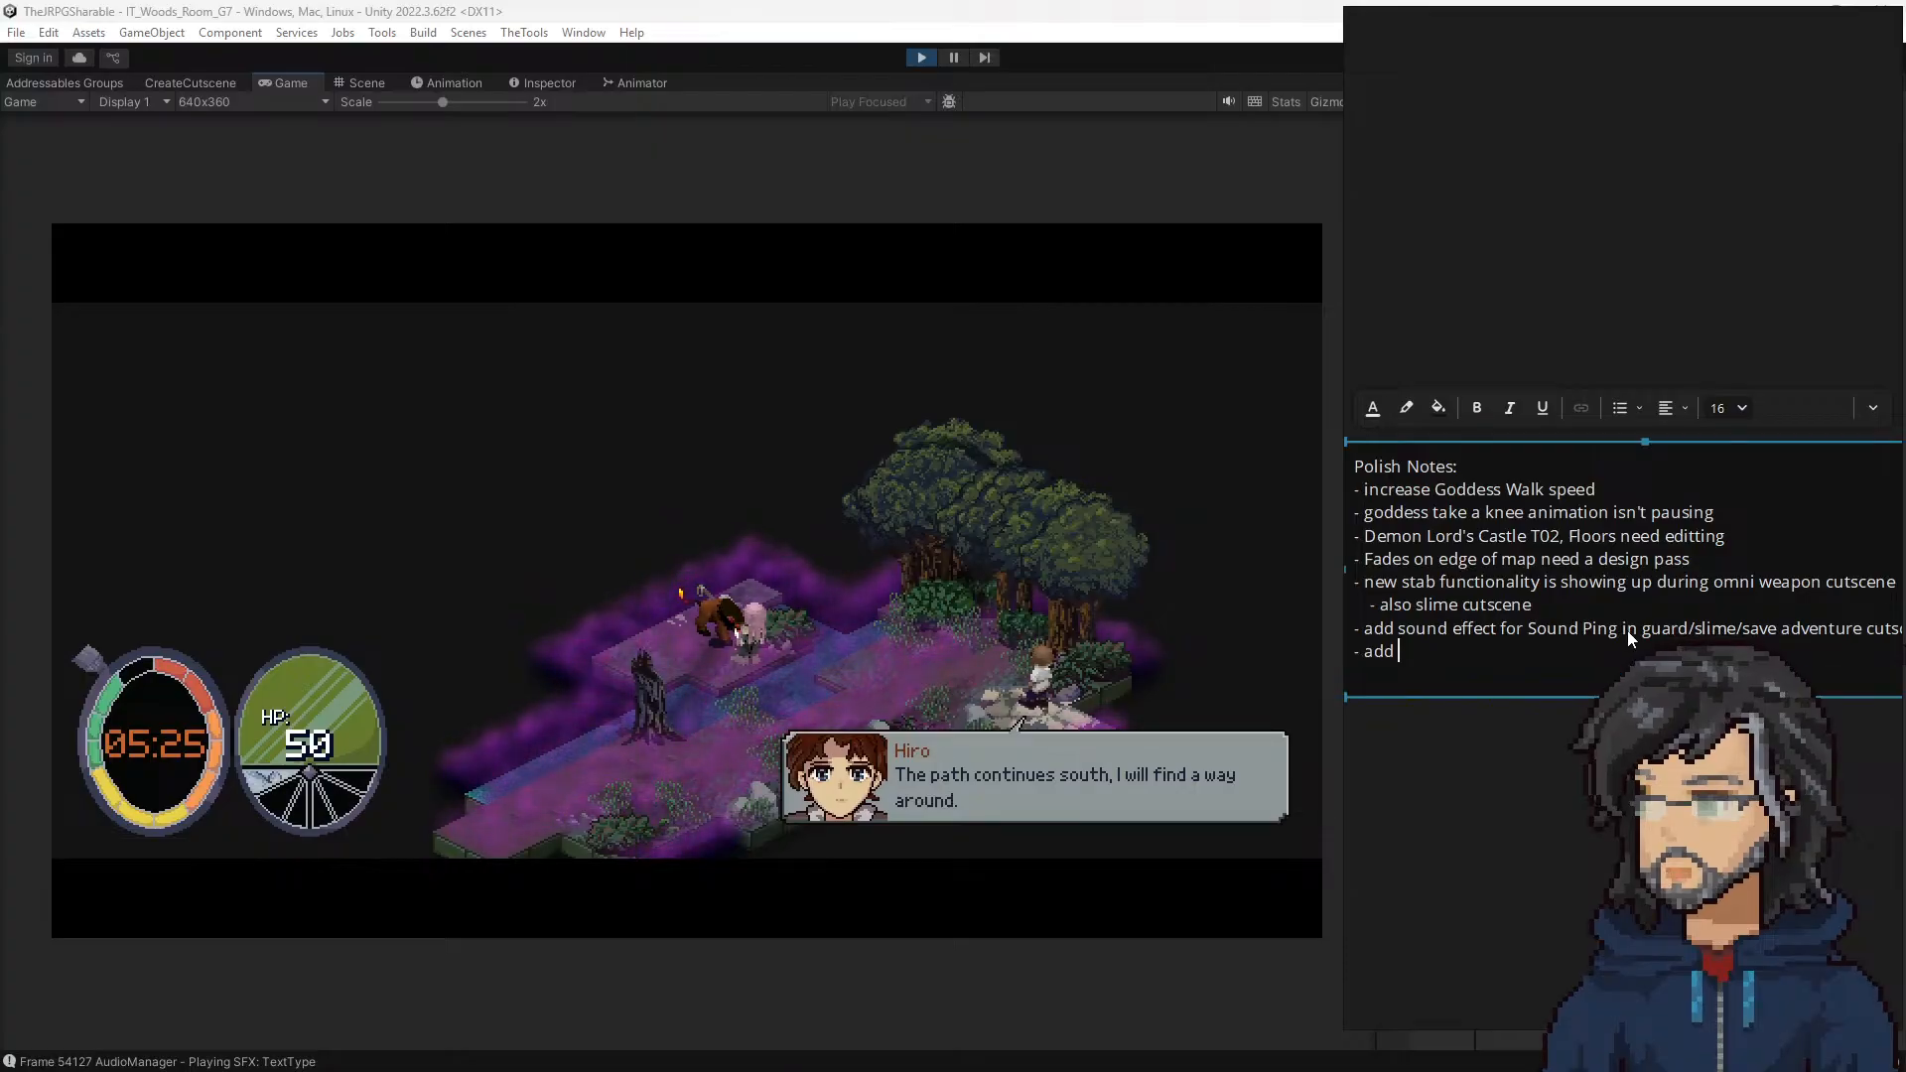
{"action": "type", "text": "alert "}
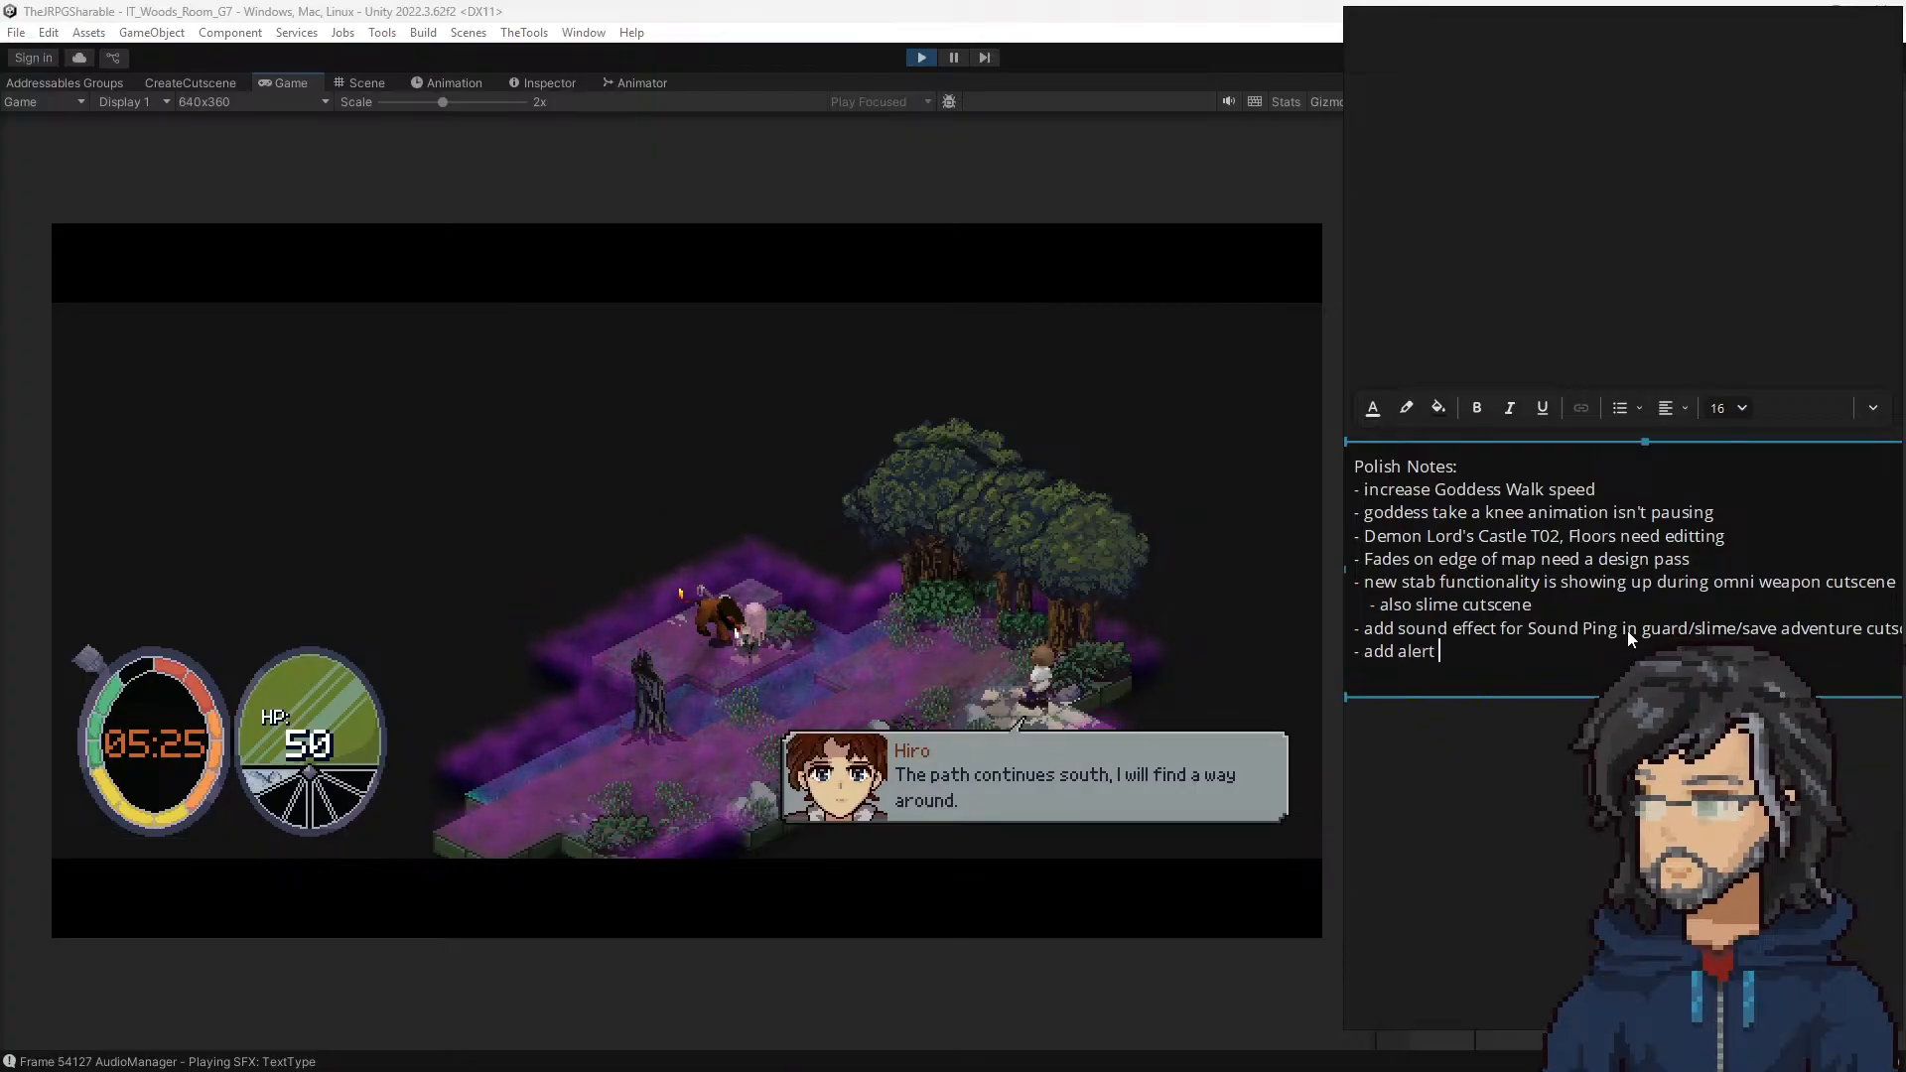
{"action": "type", "text": "icon above hiro head when"}
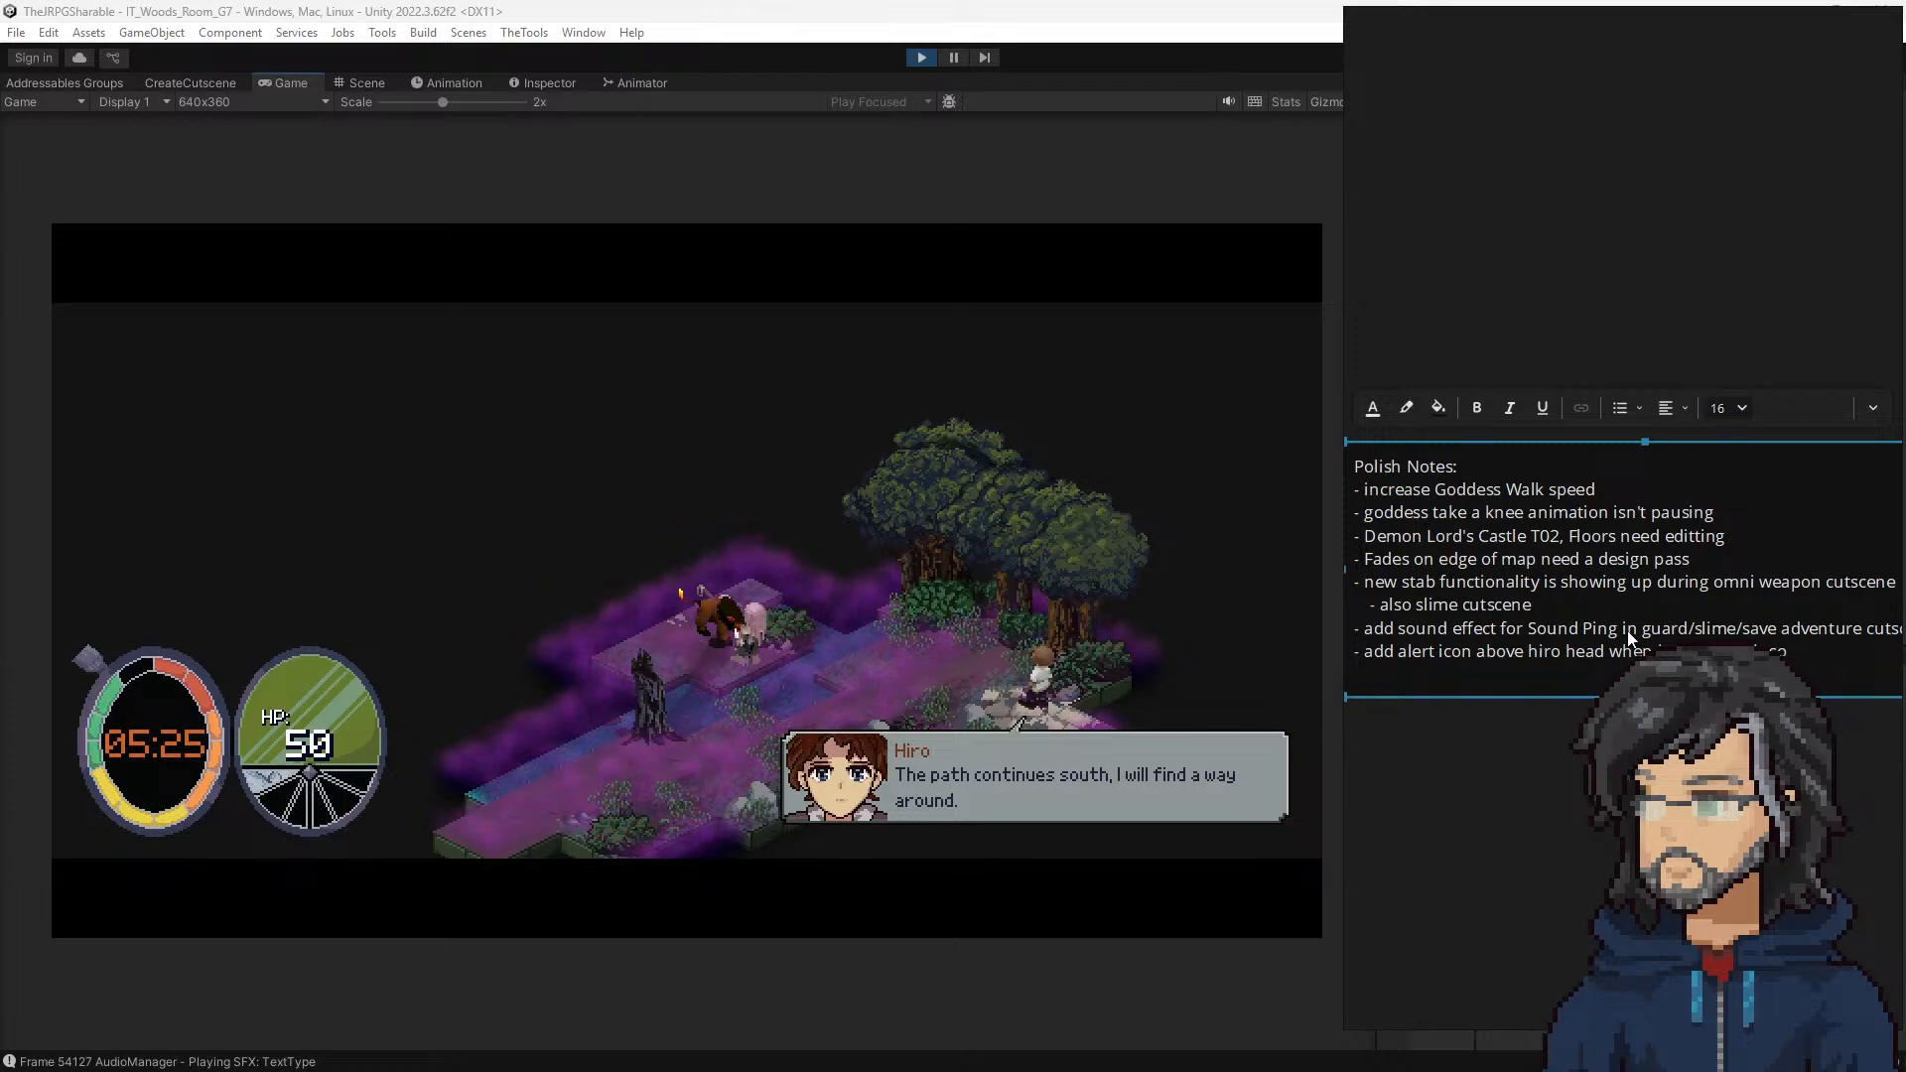
{"action": "type", "text": "om"}
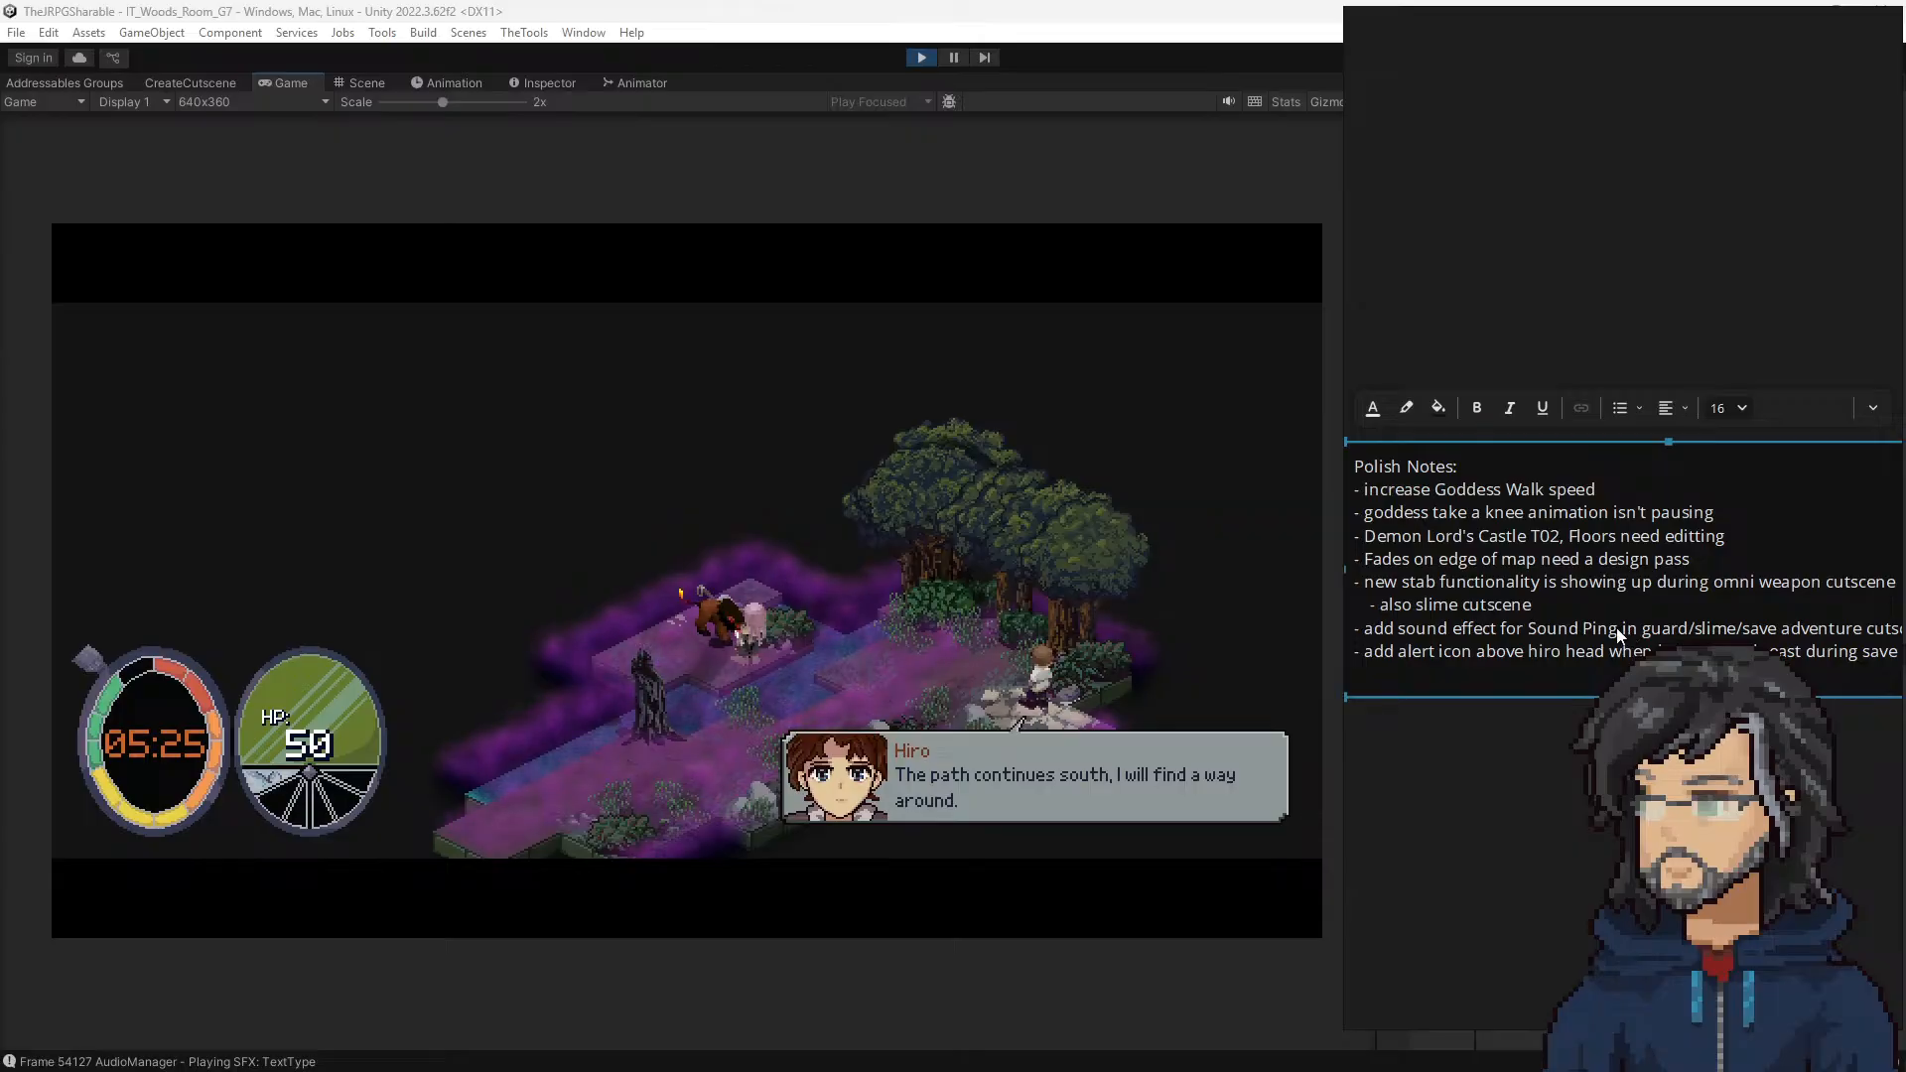
{"action": "key", "text": "Return"}
Step: Resume the playtest into woods room G8 and advance the dialogue through Hiro's question about the sword in the grass
{"action": "left_click", "coordinate": [878, 516]}
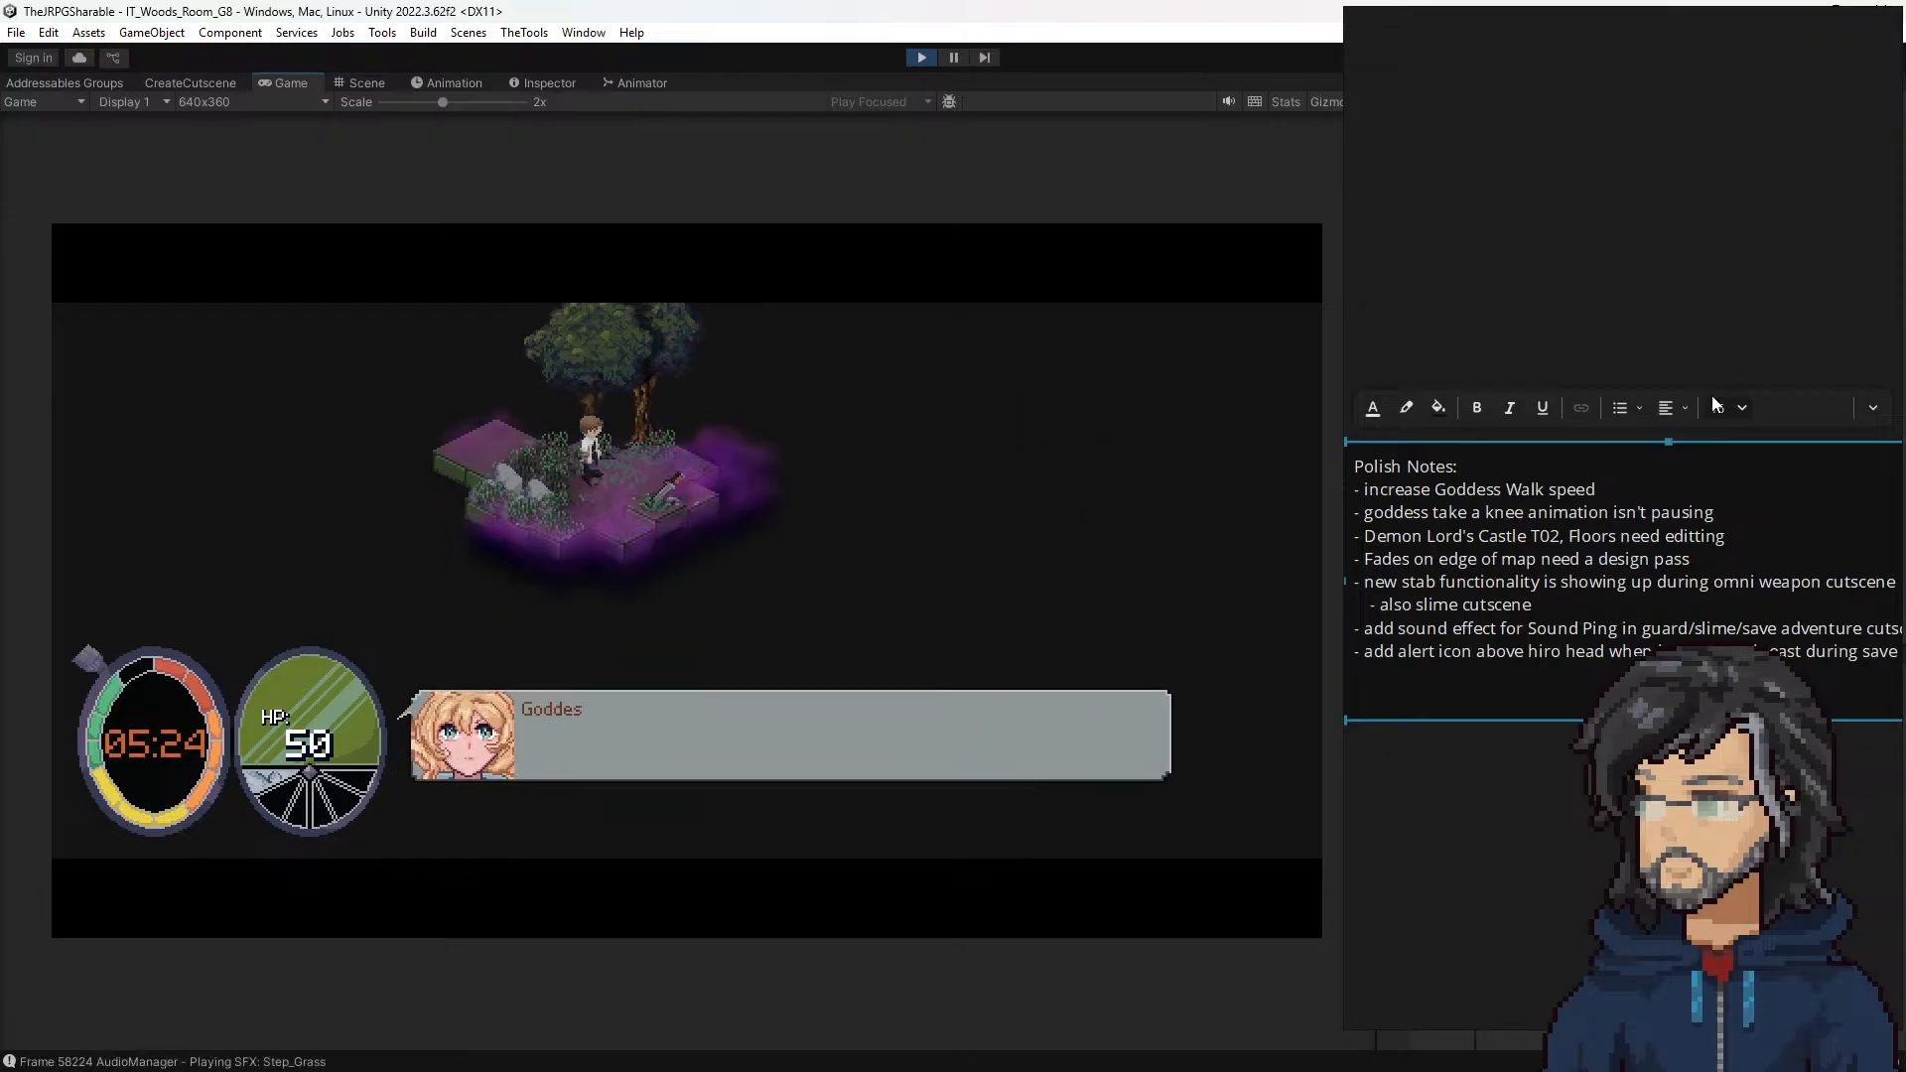
{"action": "key", "text": "space"}
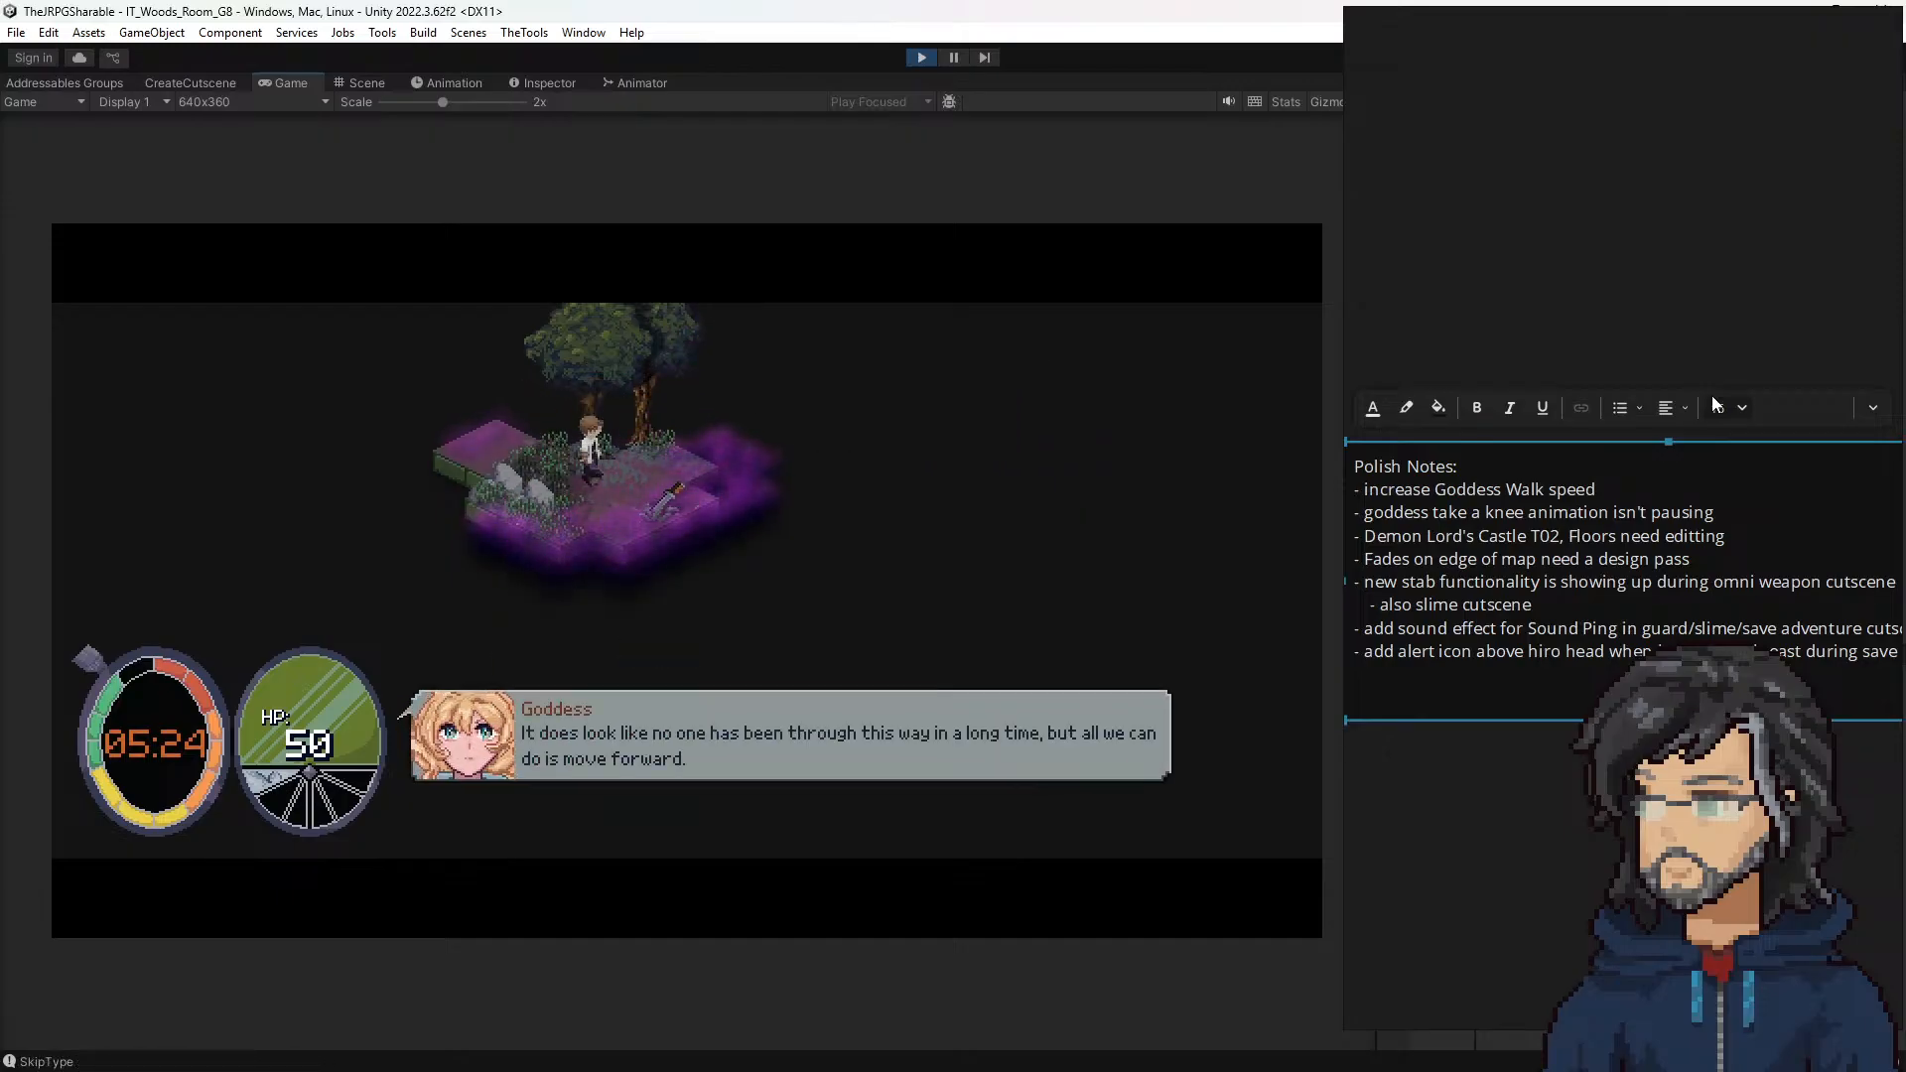
{"action": "key", "text": "space"}
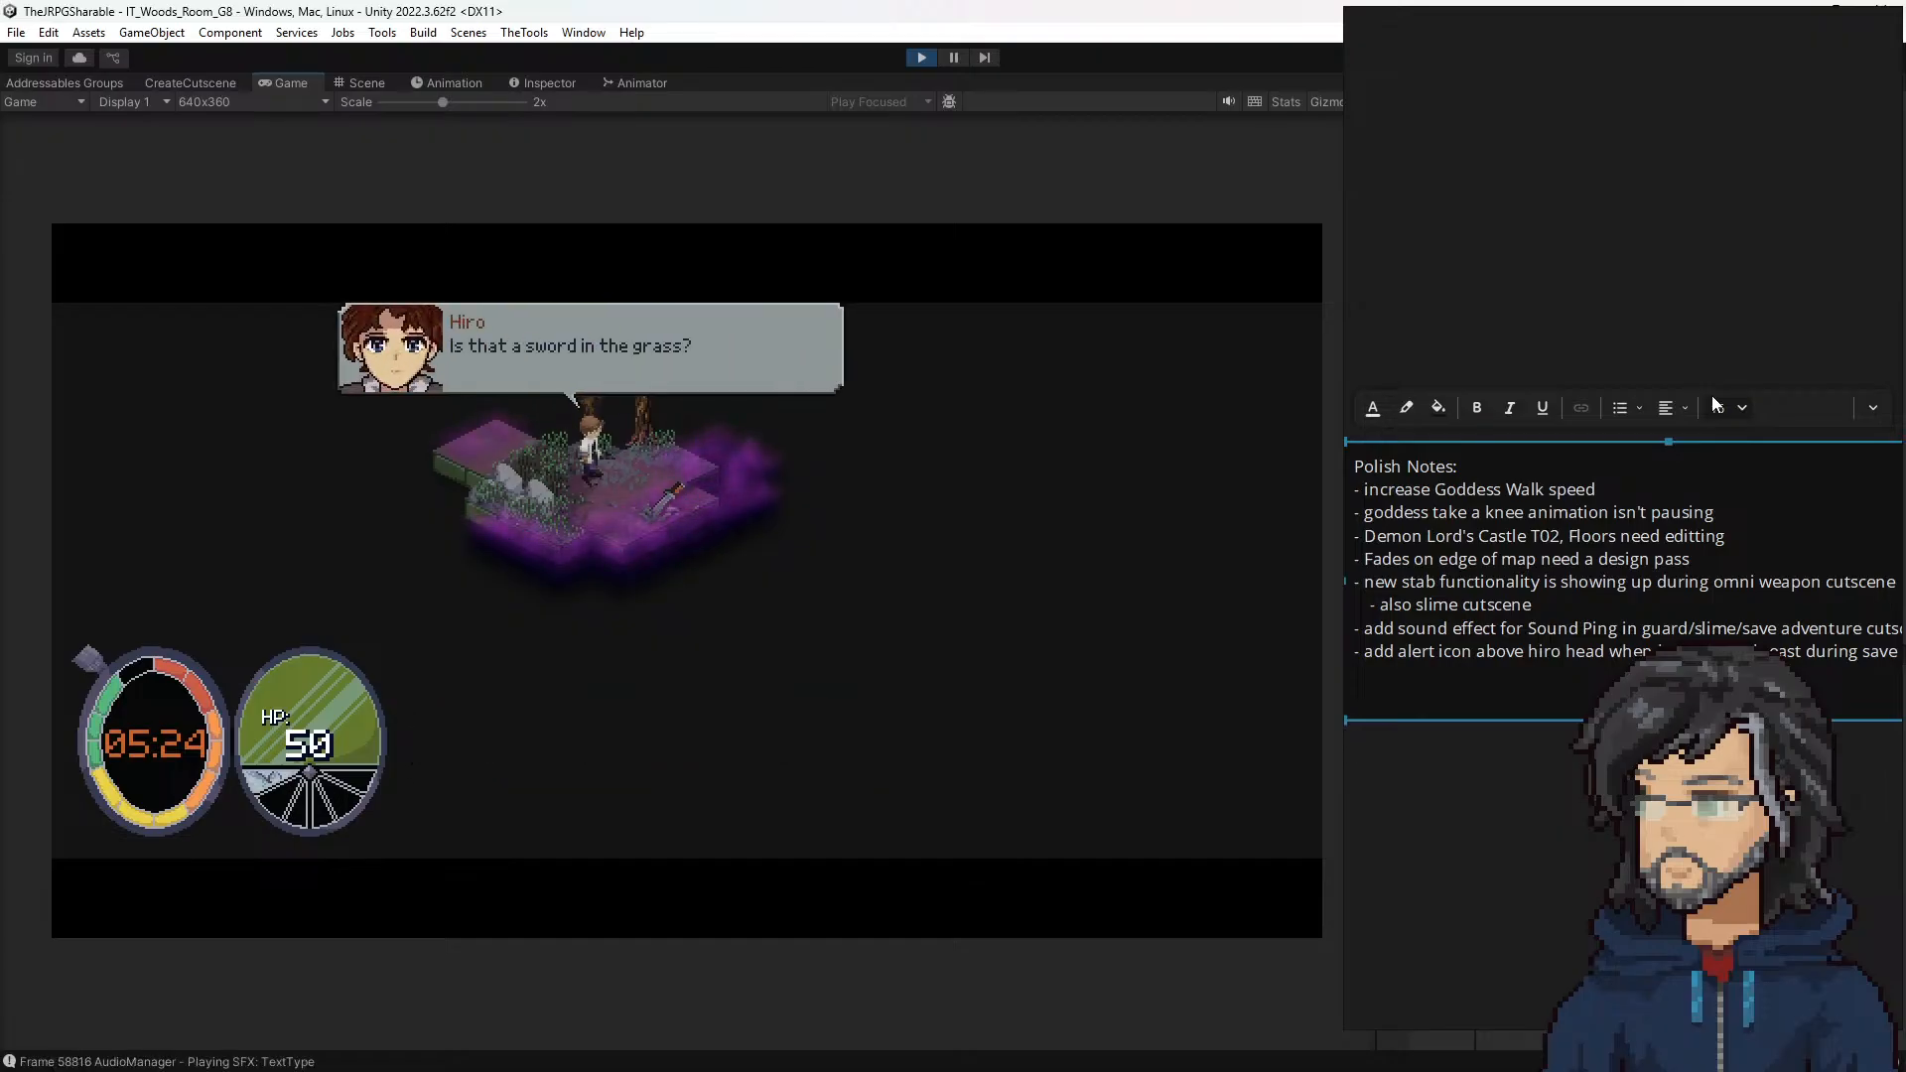
{"action": "key", "text": "space"}
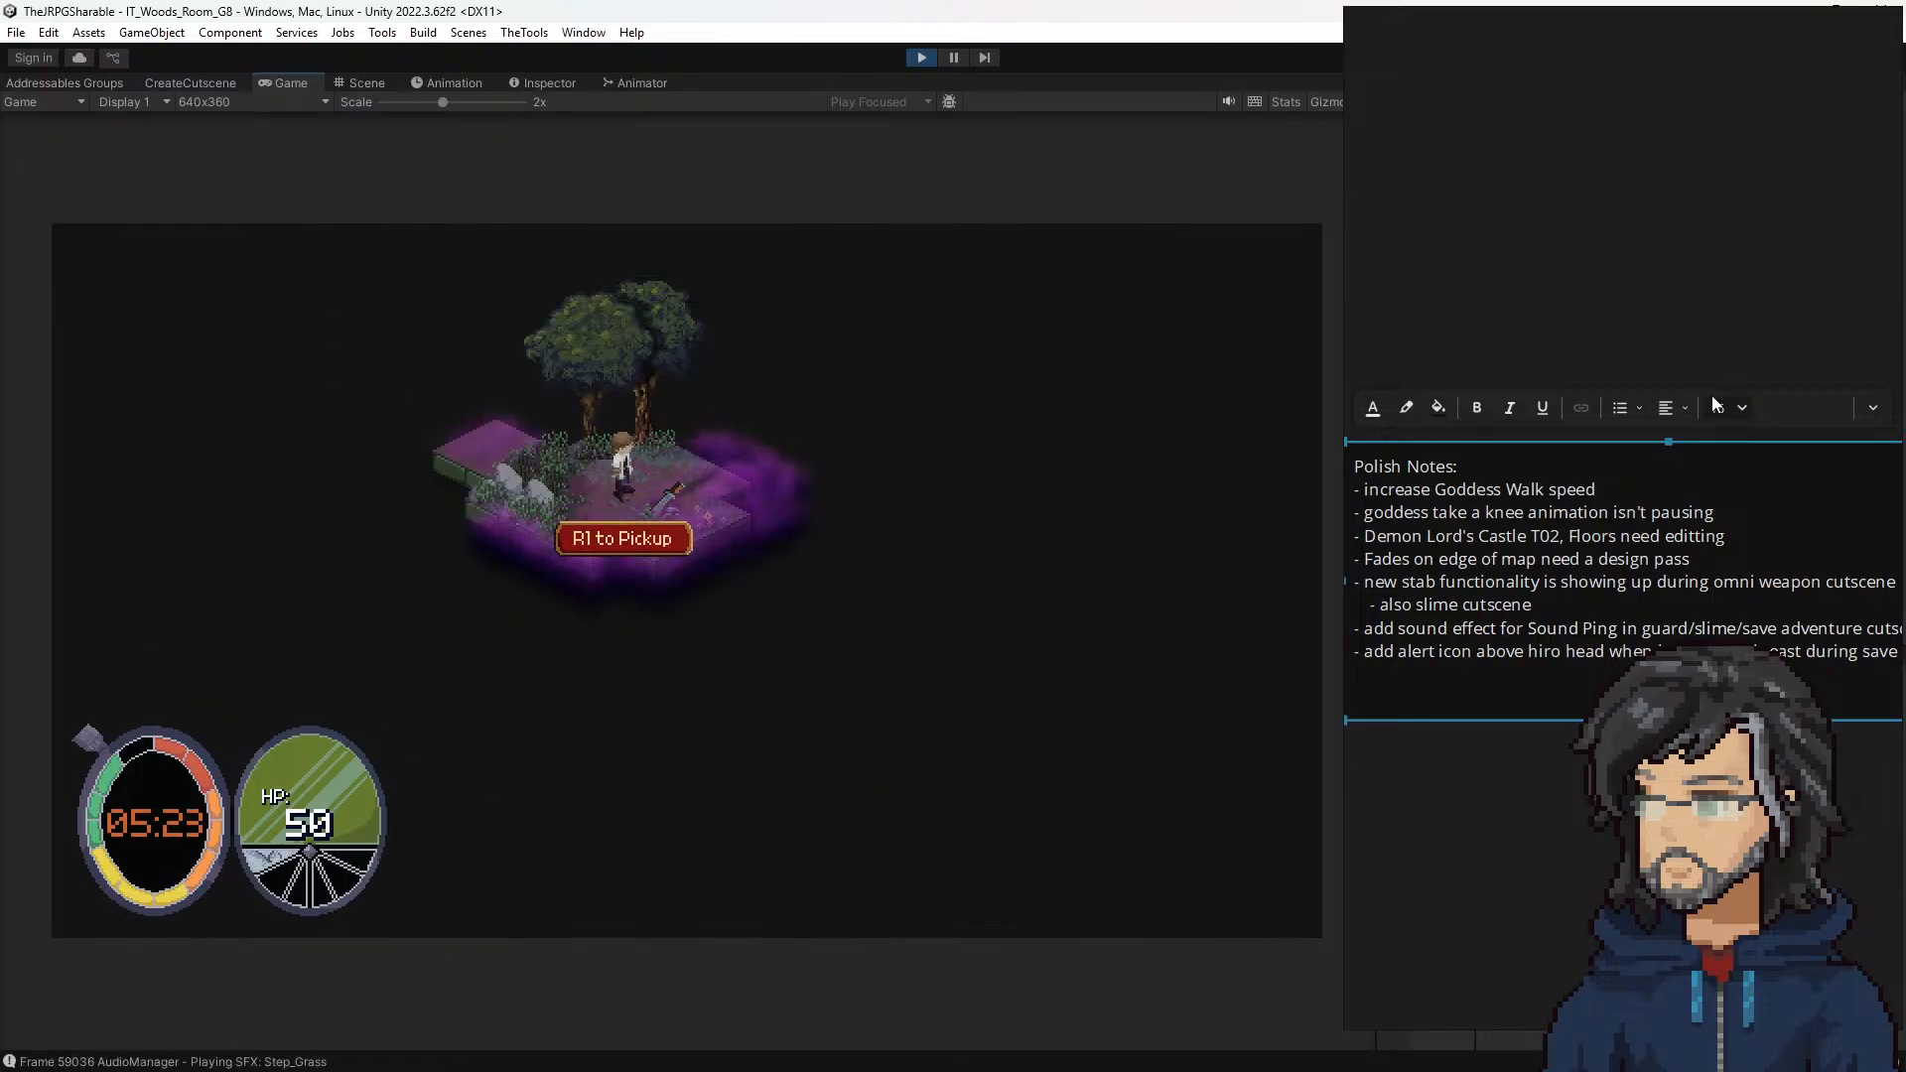
Step: Pick up the sword in room G8 and advance the dialogue about the Omni Weapon absorbing it
{"action": "key", "text": "space"}
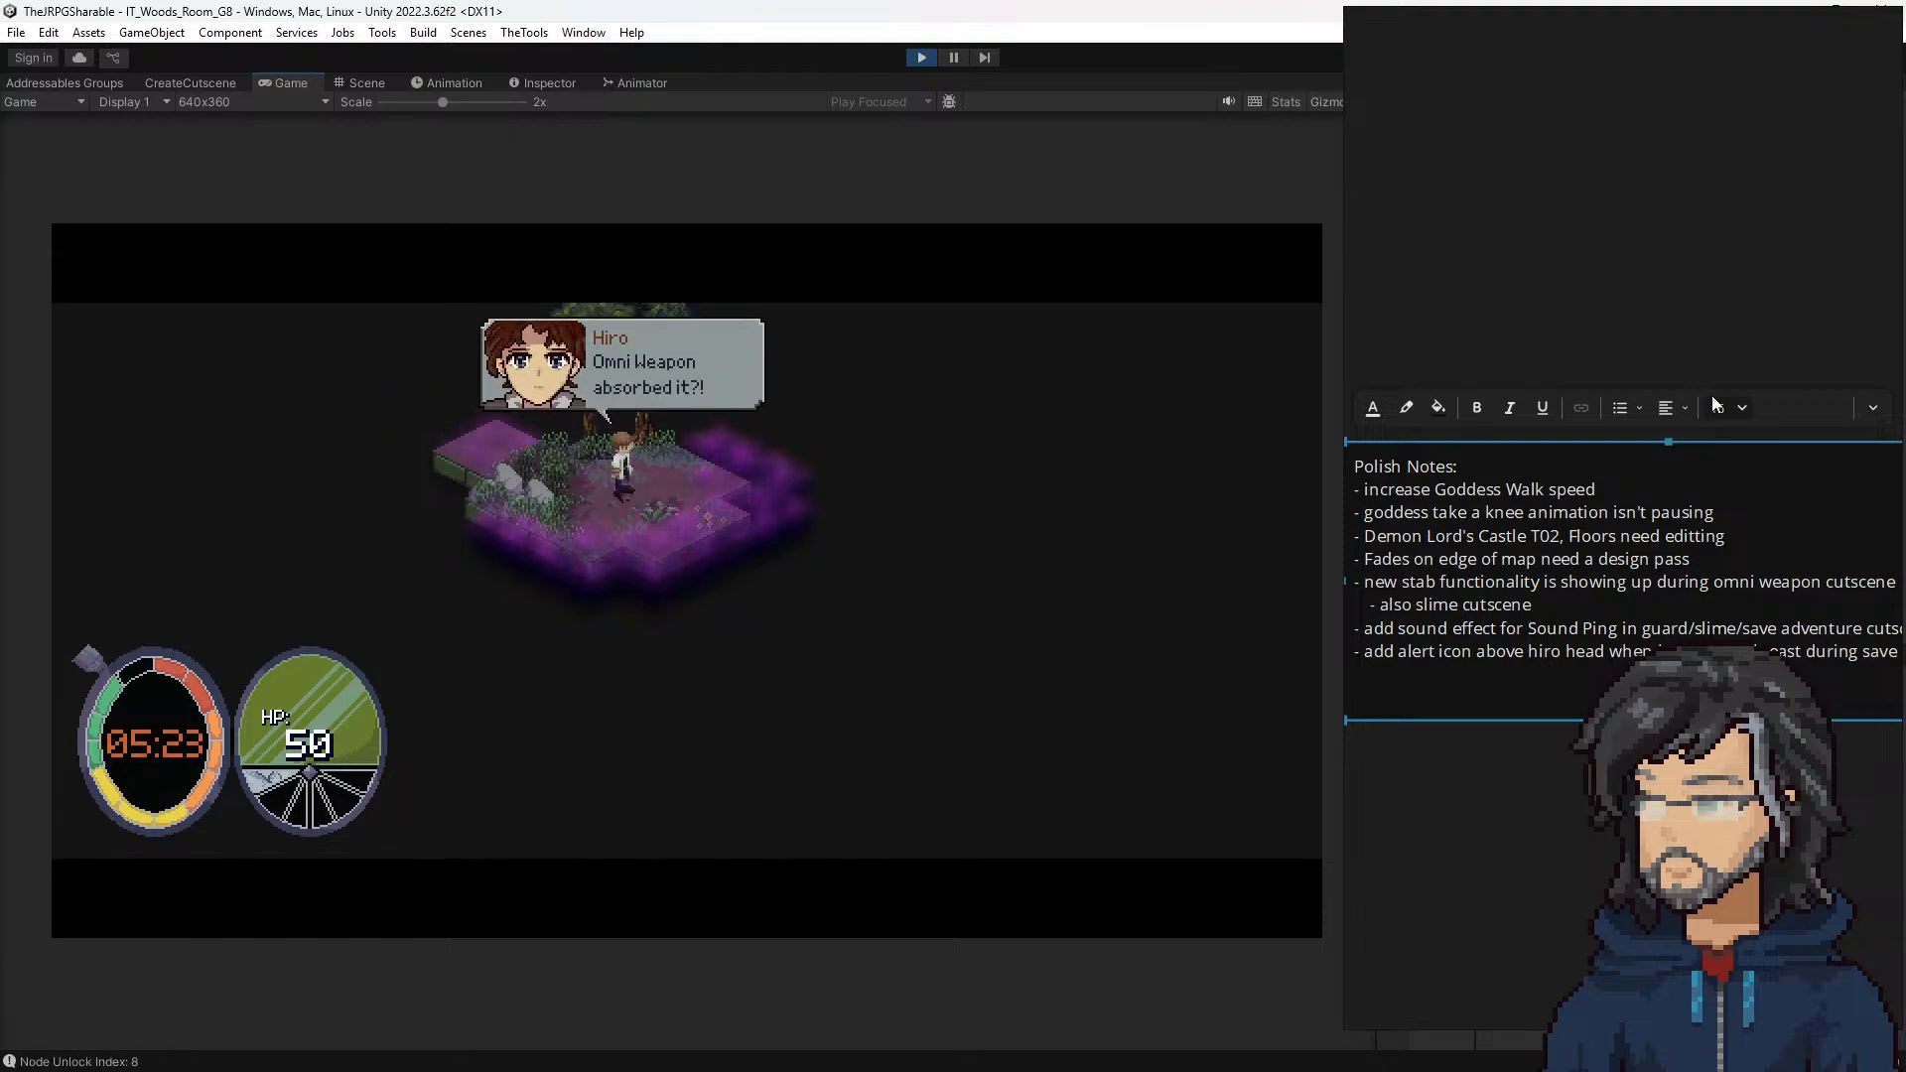
{"action": "key", "text": "space"}
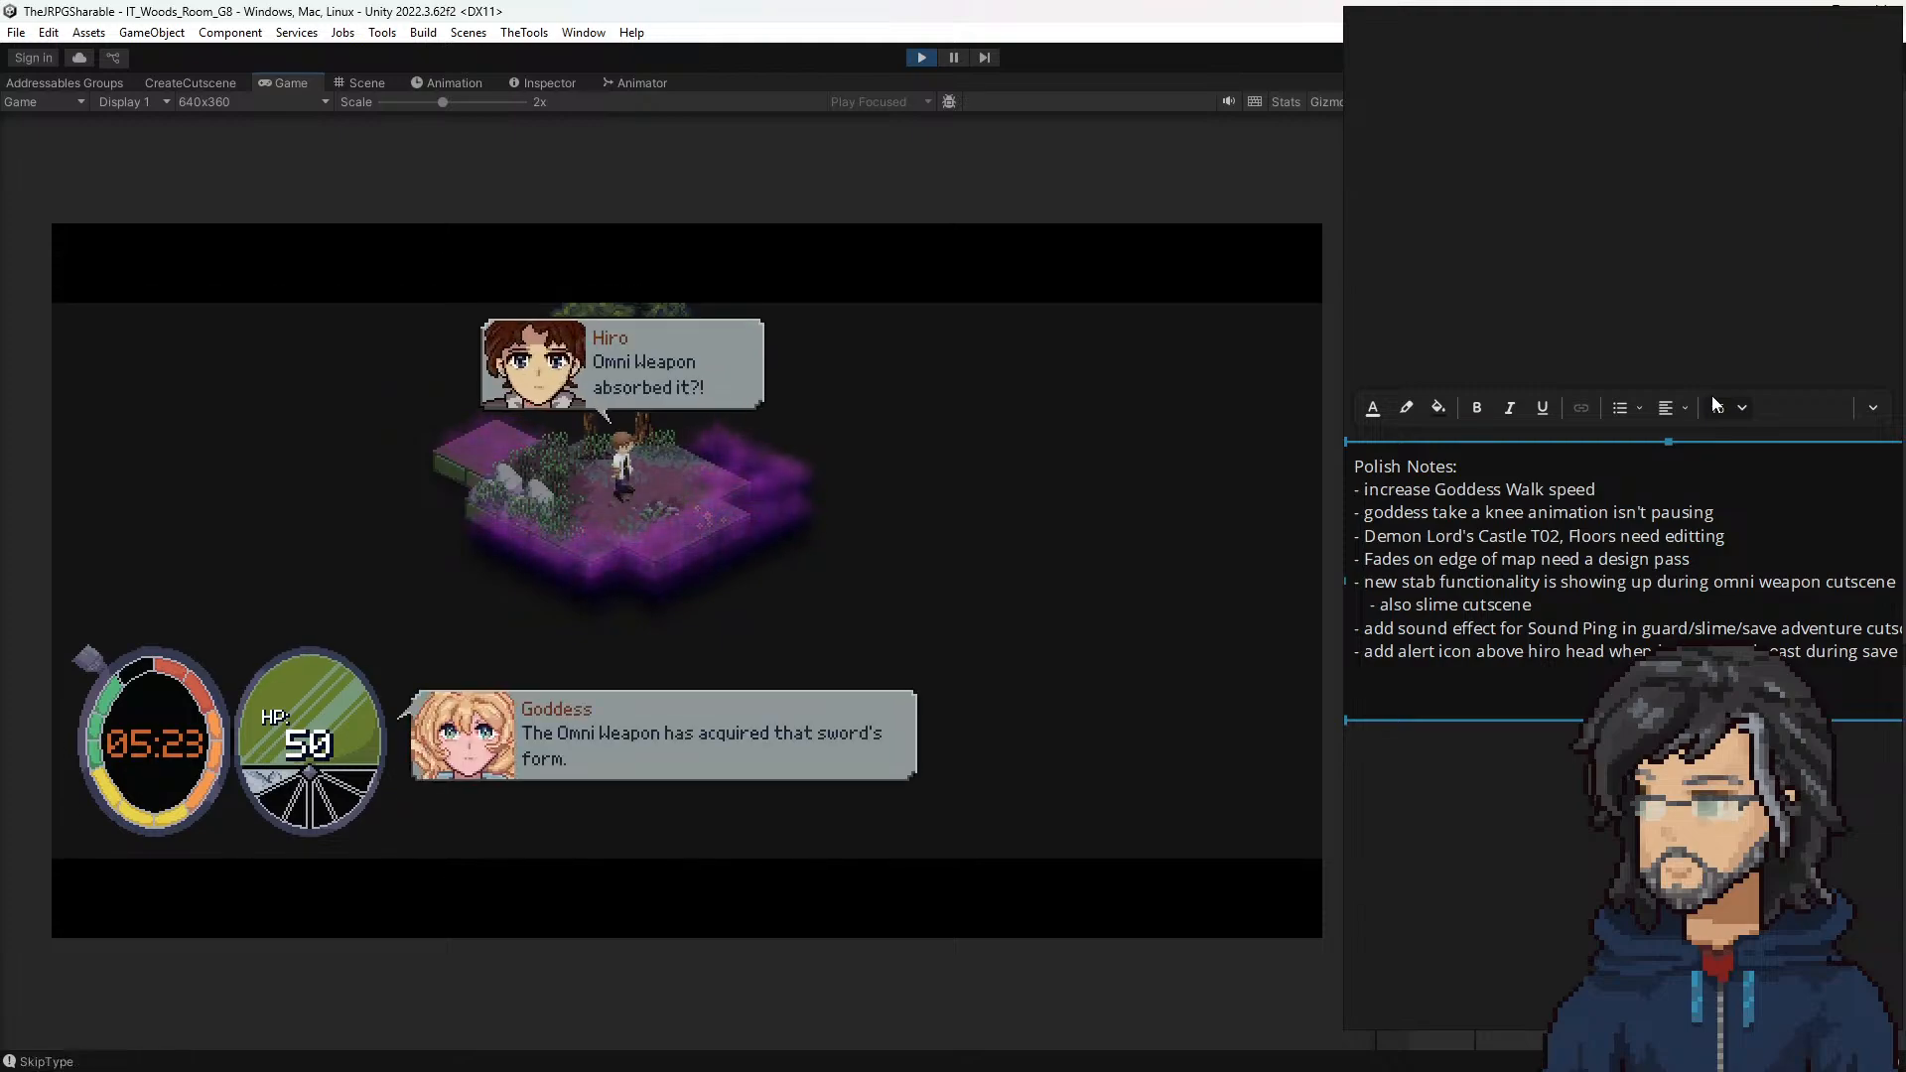
{"action": "key", "text": "space"}
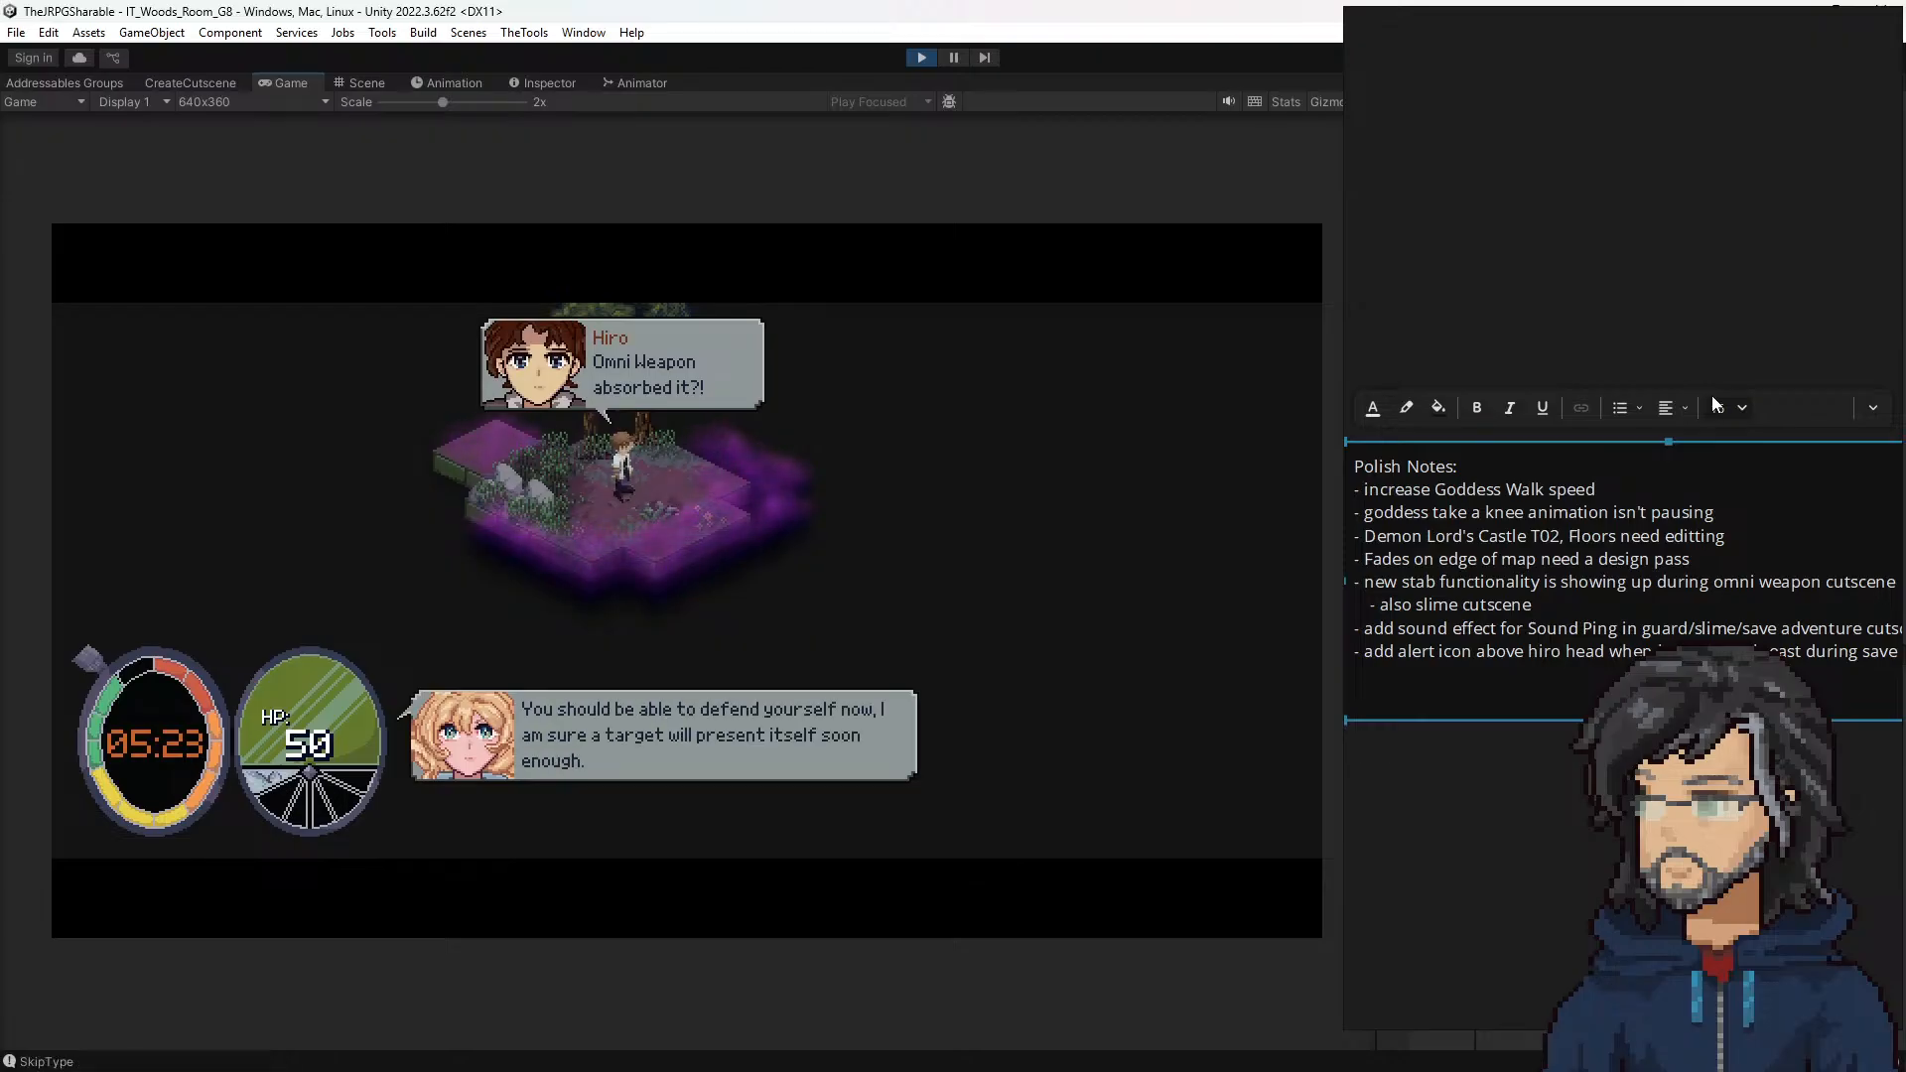
{"action": "key", "text": "space"}
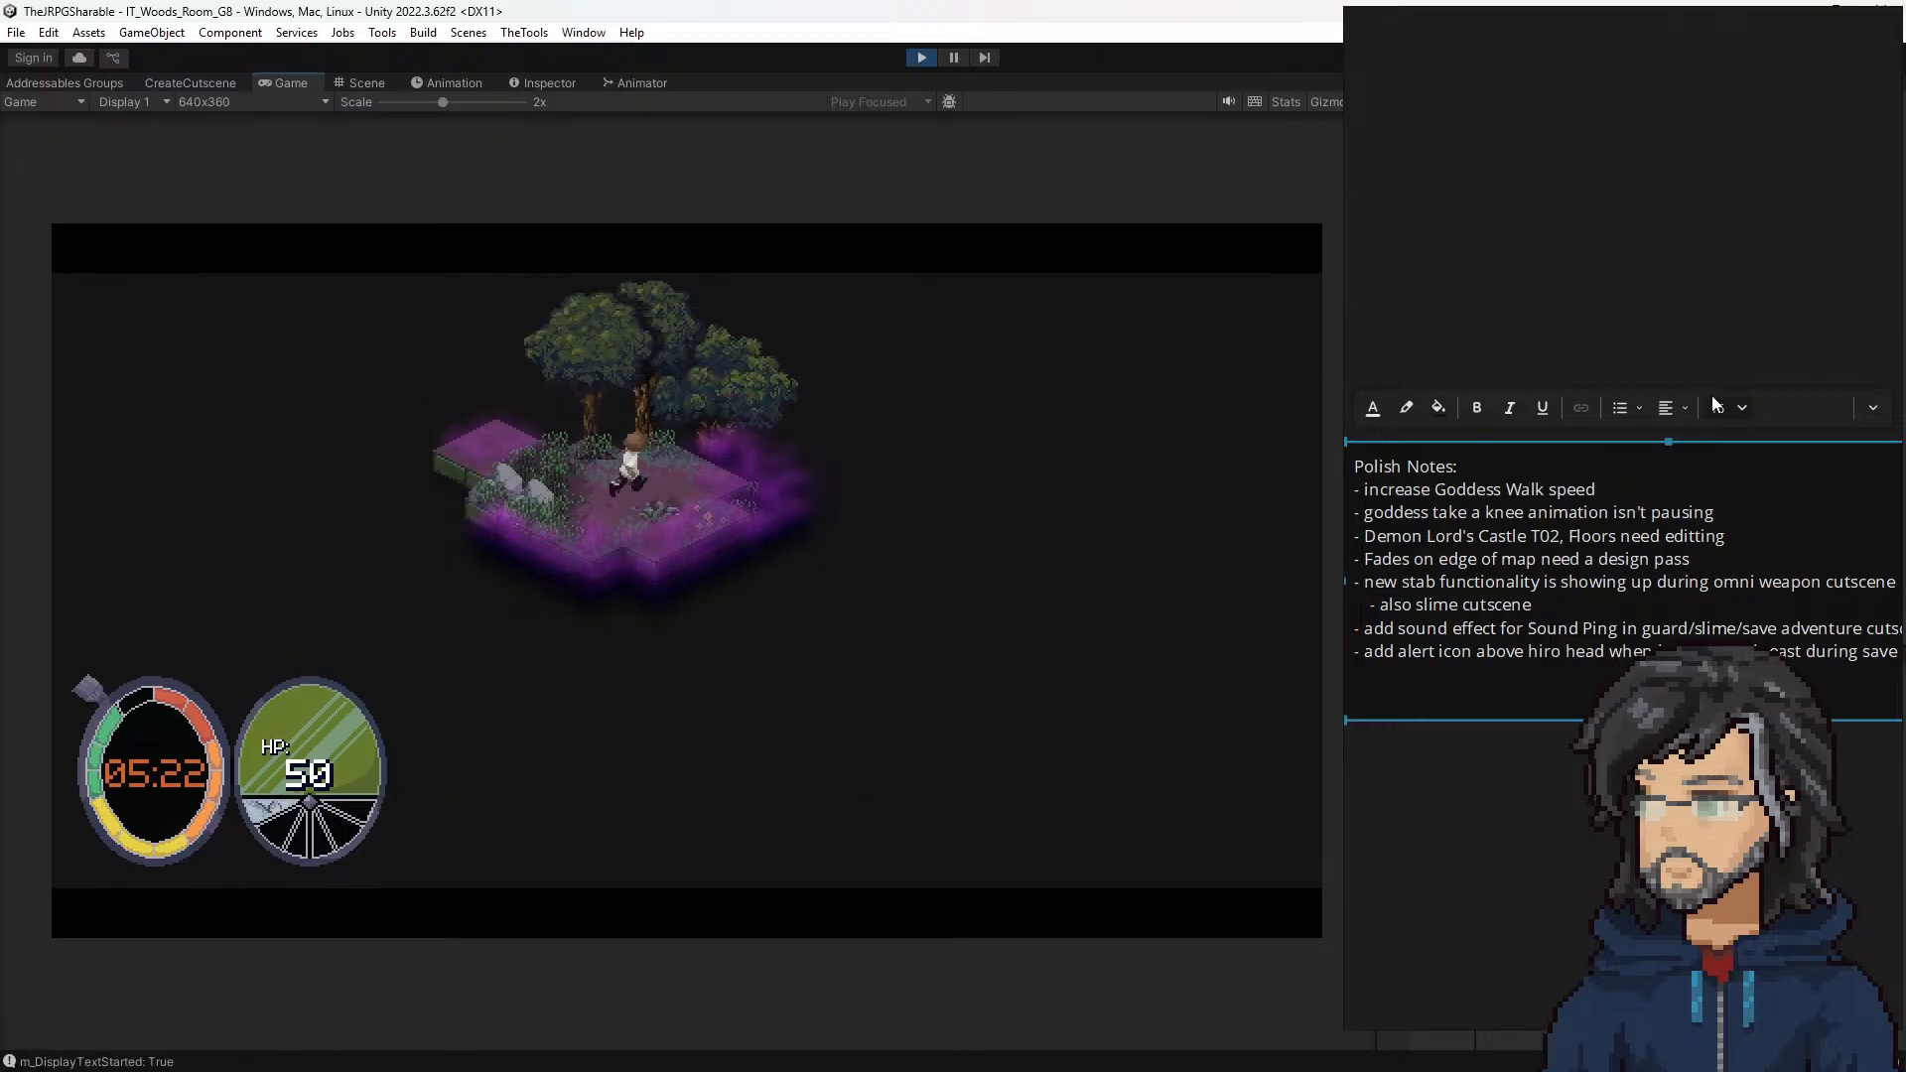
Step: Walk the hero into woods room H8 and play the small slime encounter up to Hiro's line about a crystal
{"action": "key", "text": "d"}
{"action": "key", "text": "w"}
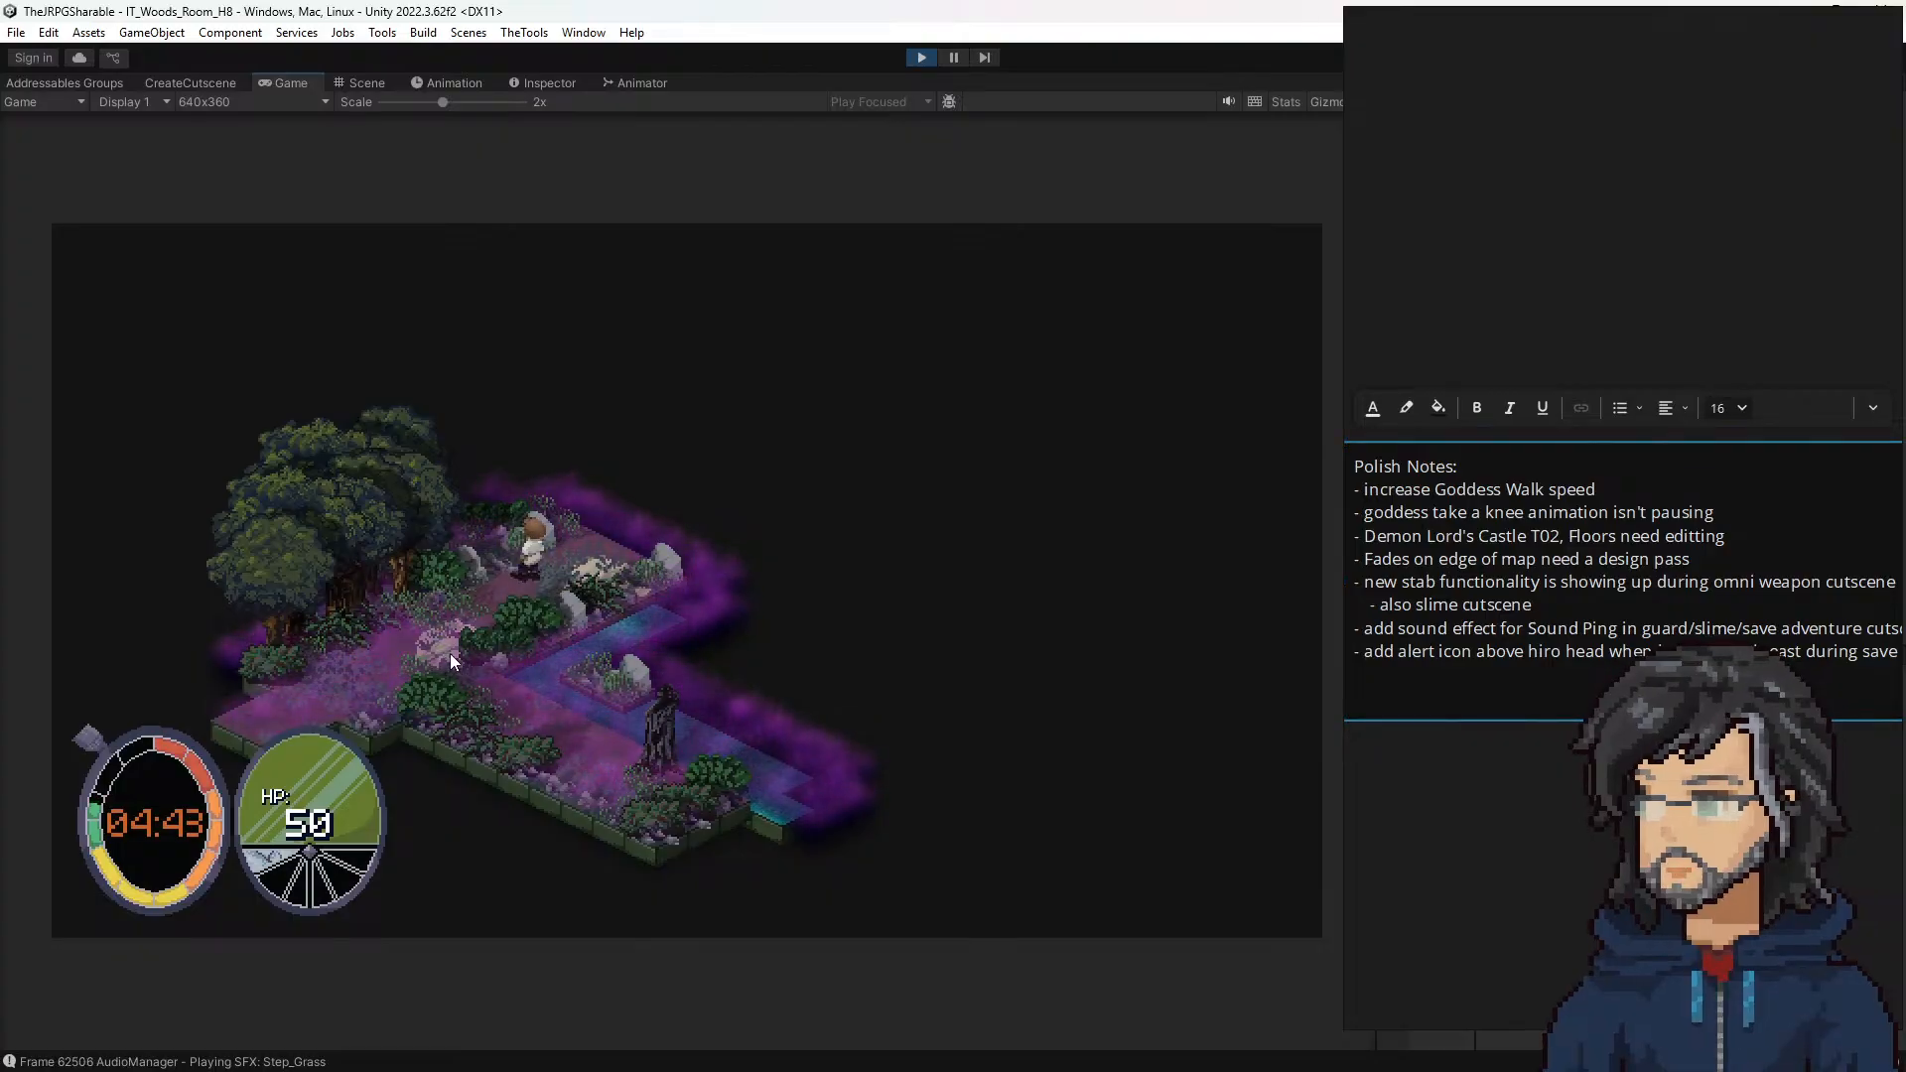
{"action": "left_click", "coordinate": [512, 695]}
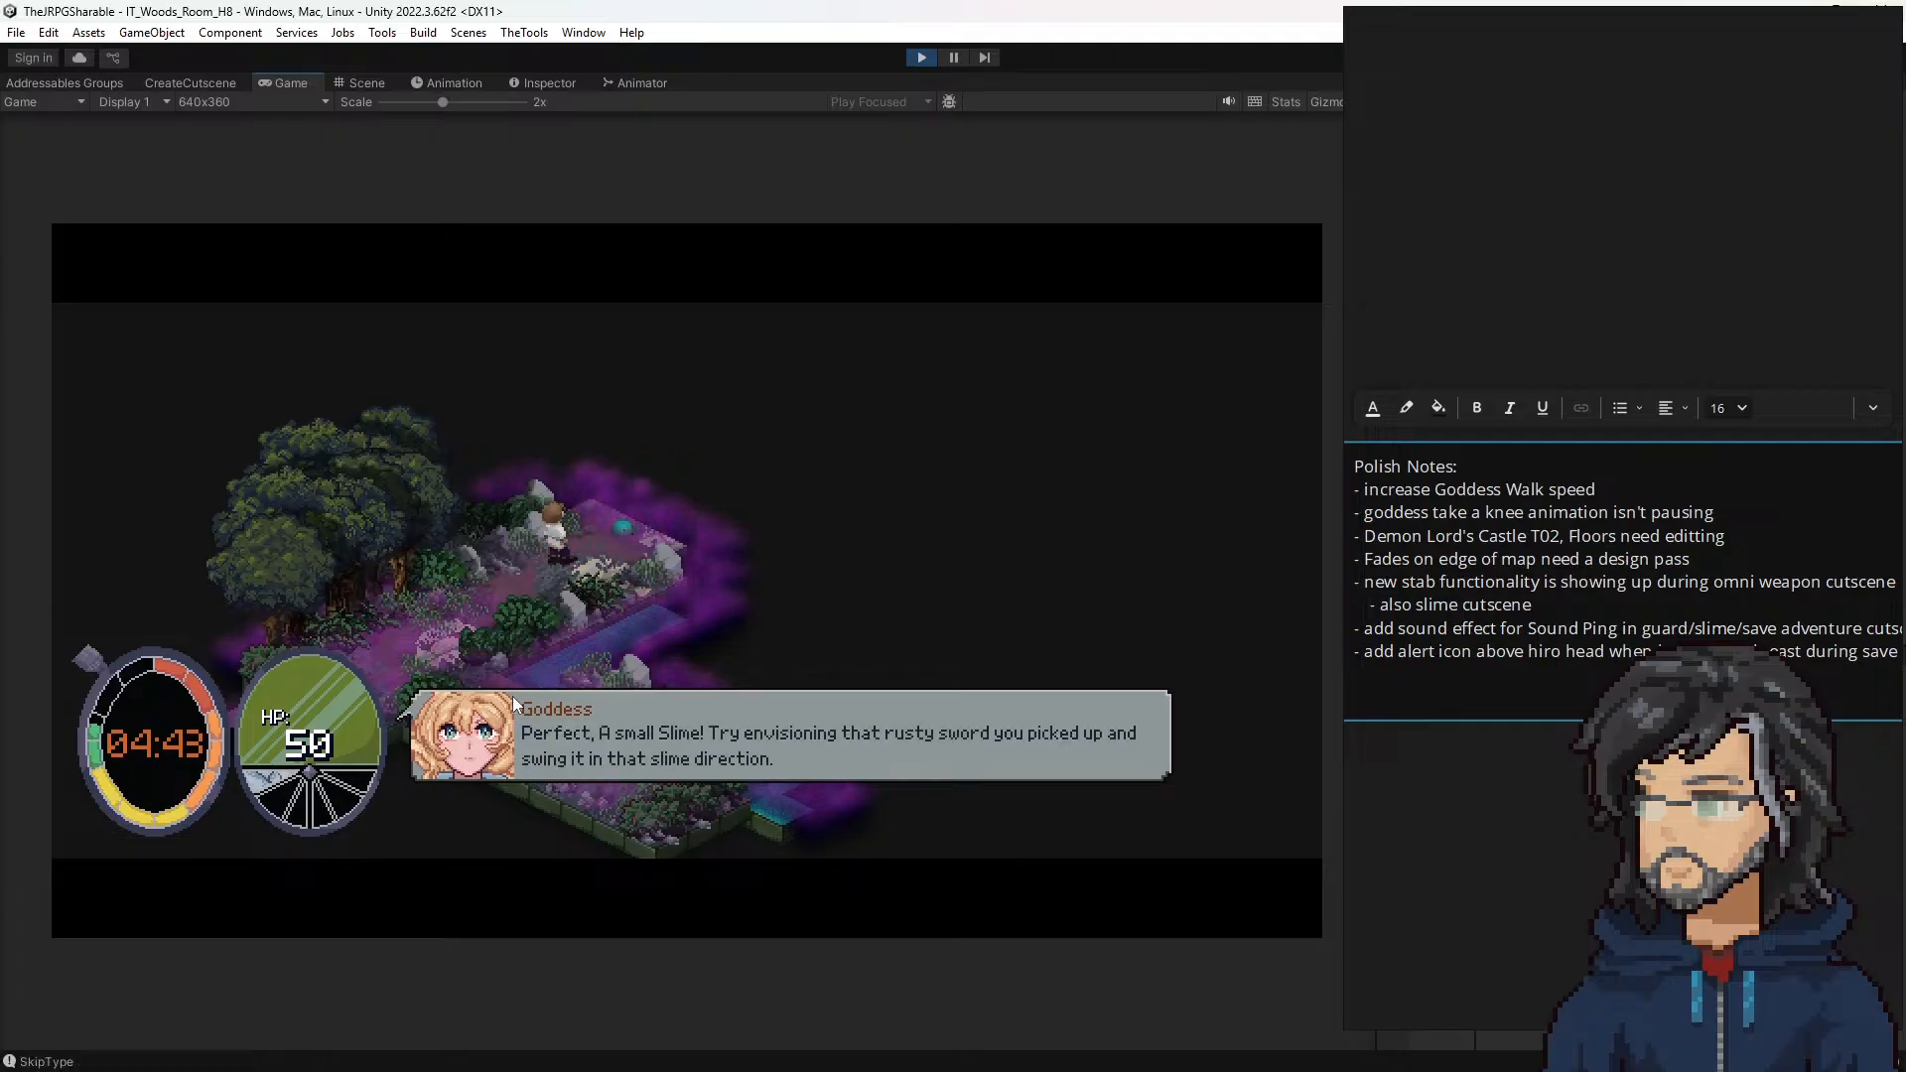
{"action": "left_click", "coordinate": [1442, 653]}
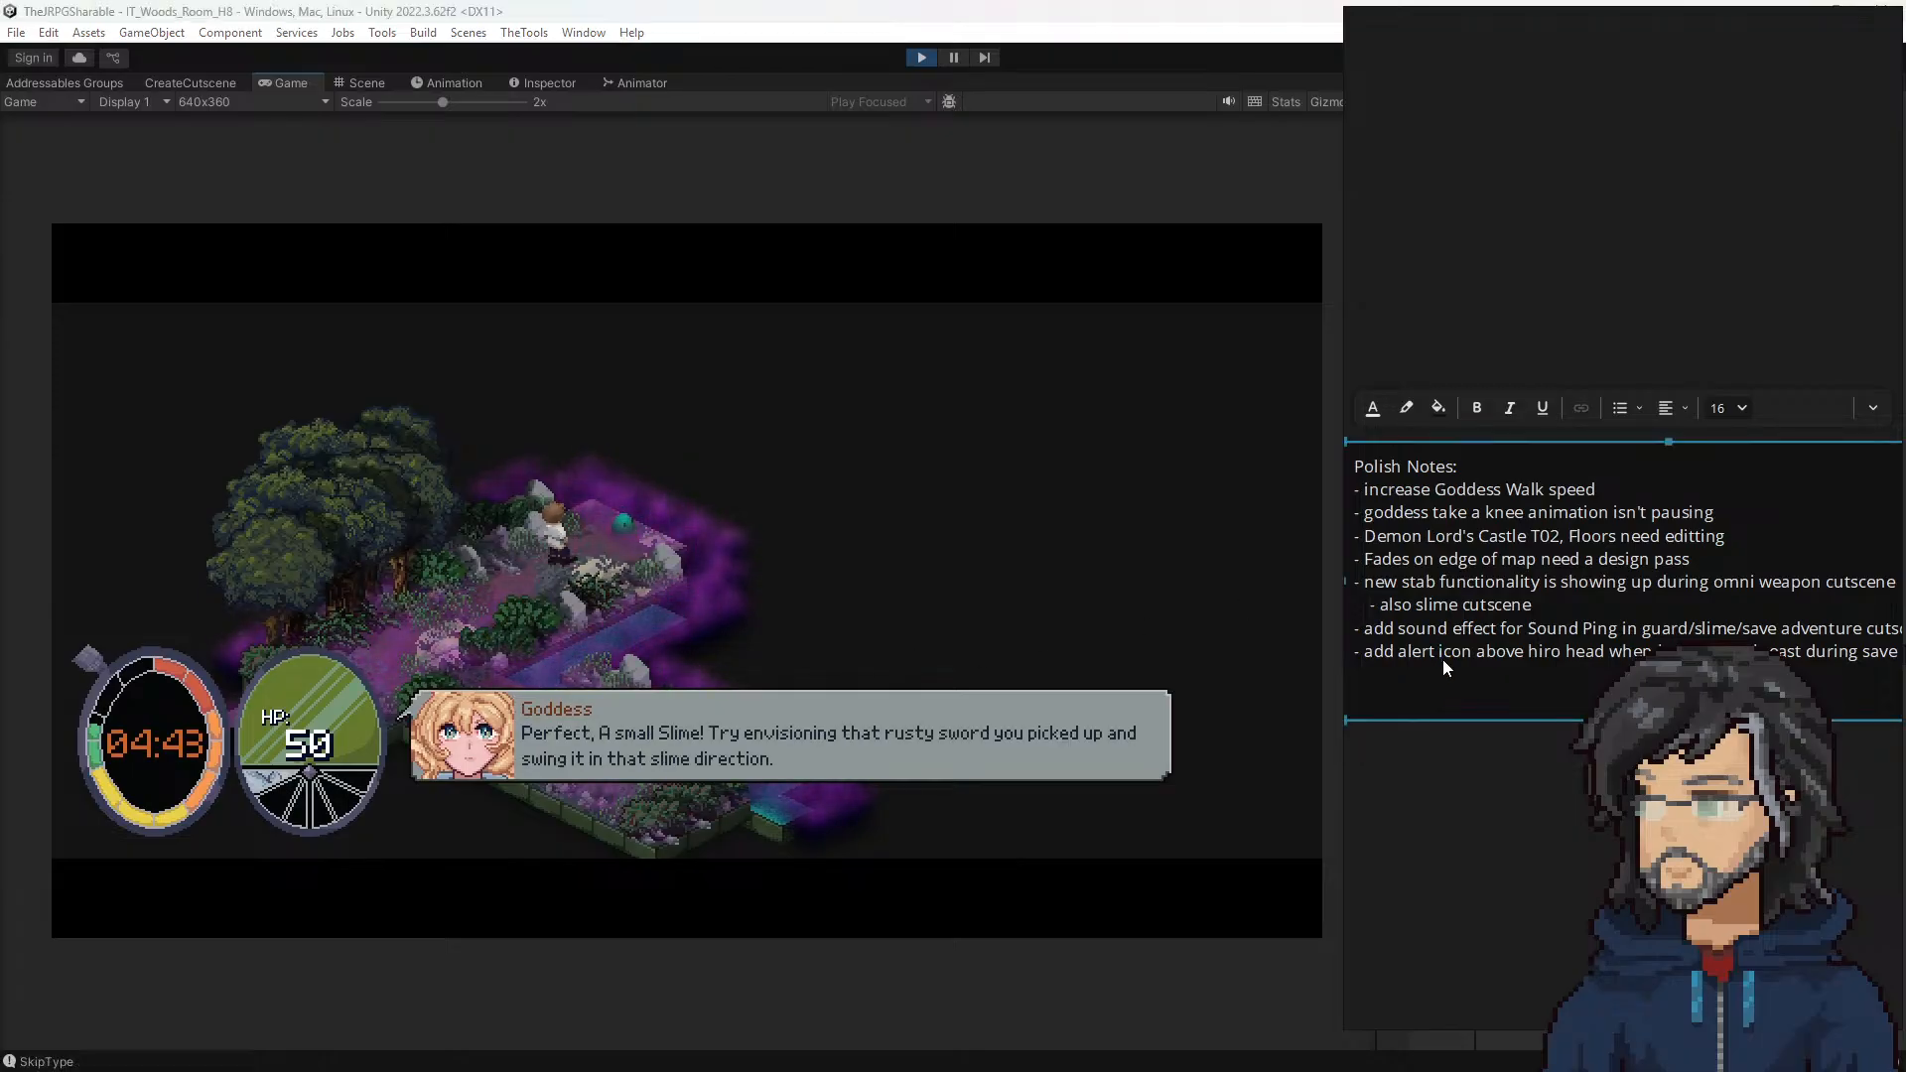
{"action": "left_click", "coordinate": [816, 552]}
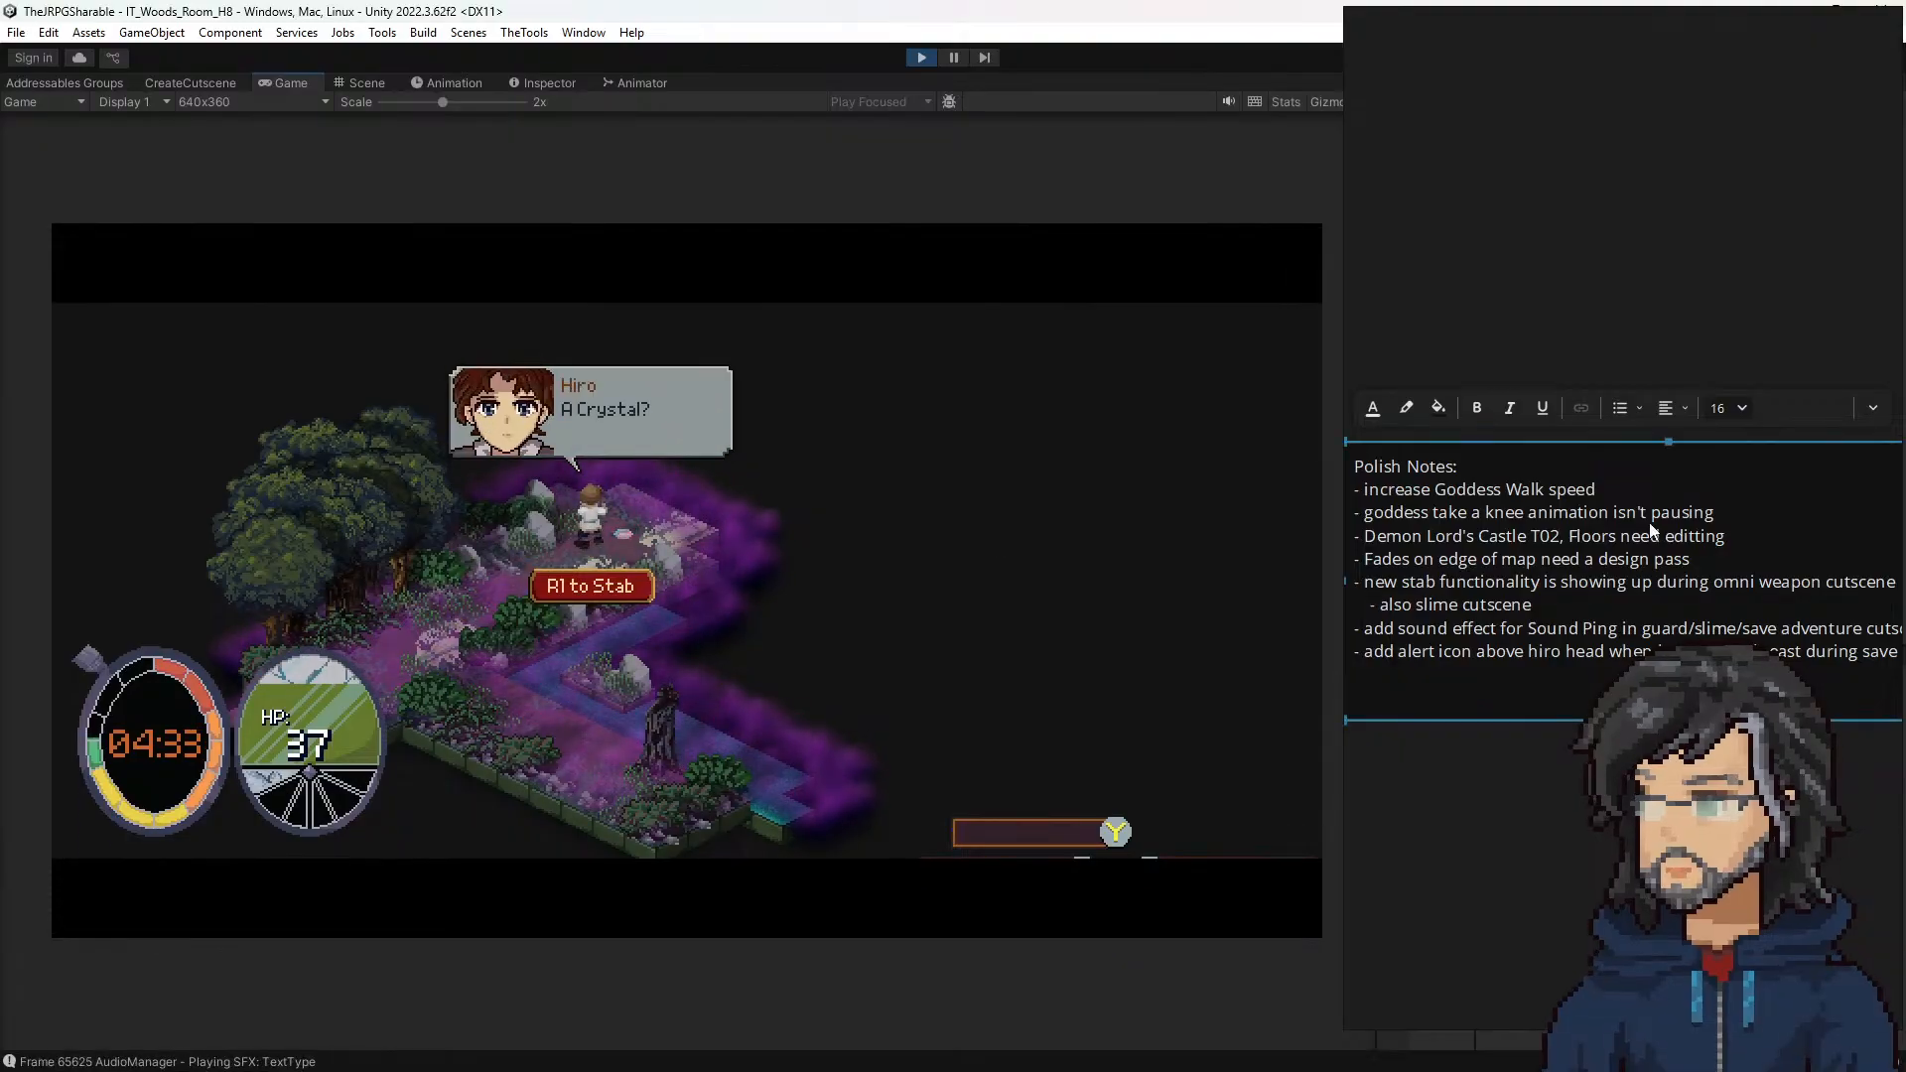
Step: Add a Polish Notes line reading "level up sound effect is too loud"
{"action": "key", "text": "Return"}
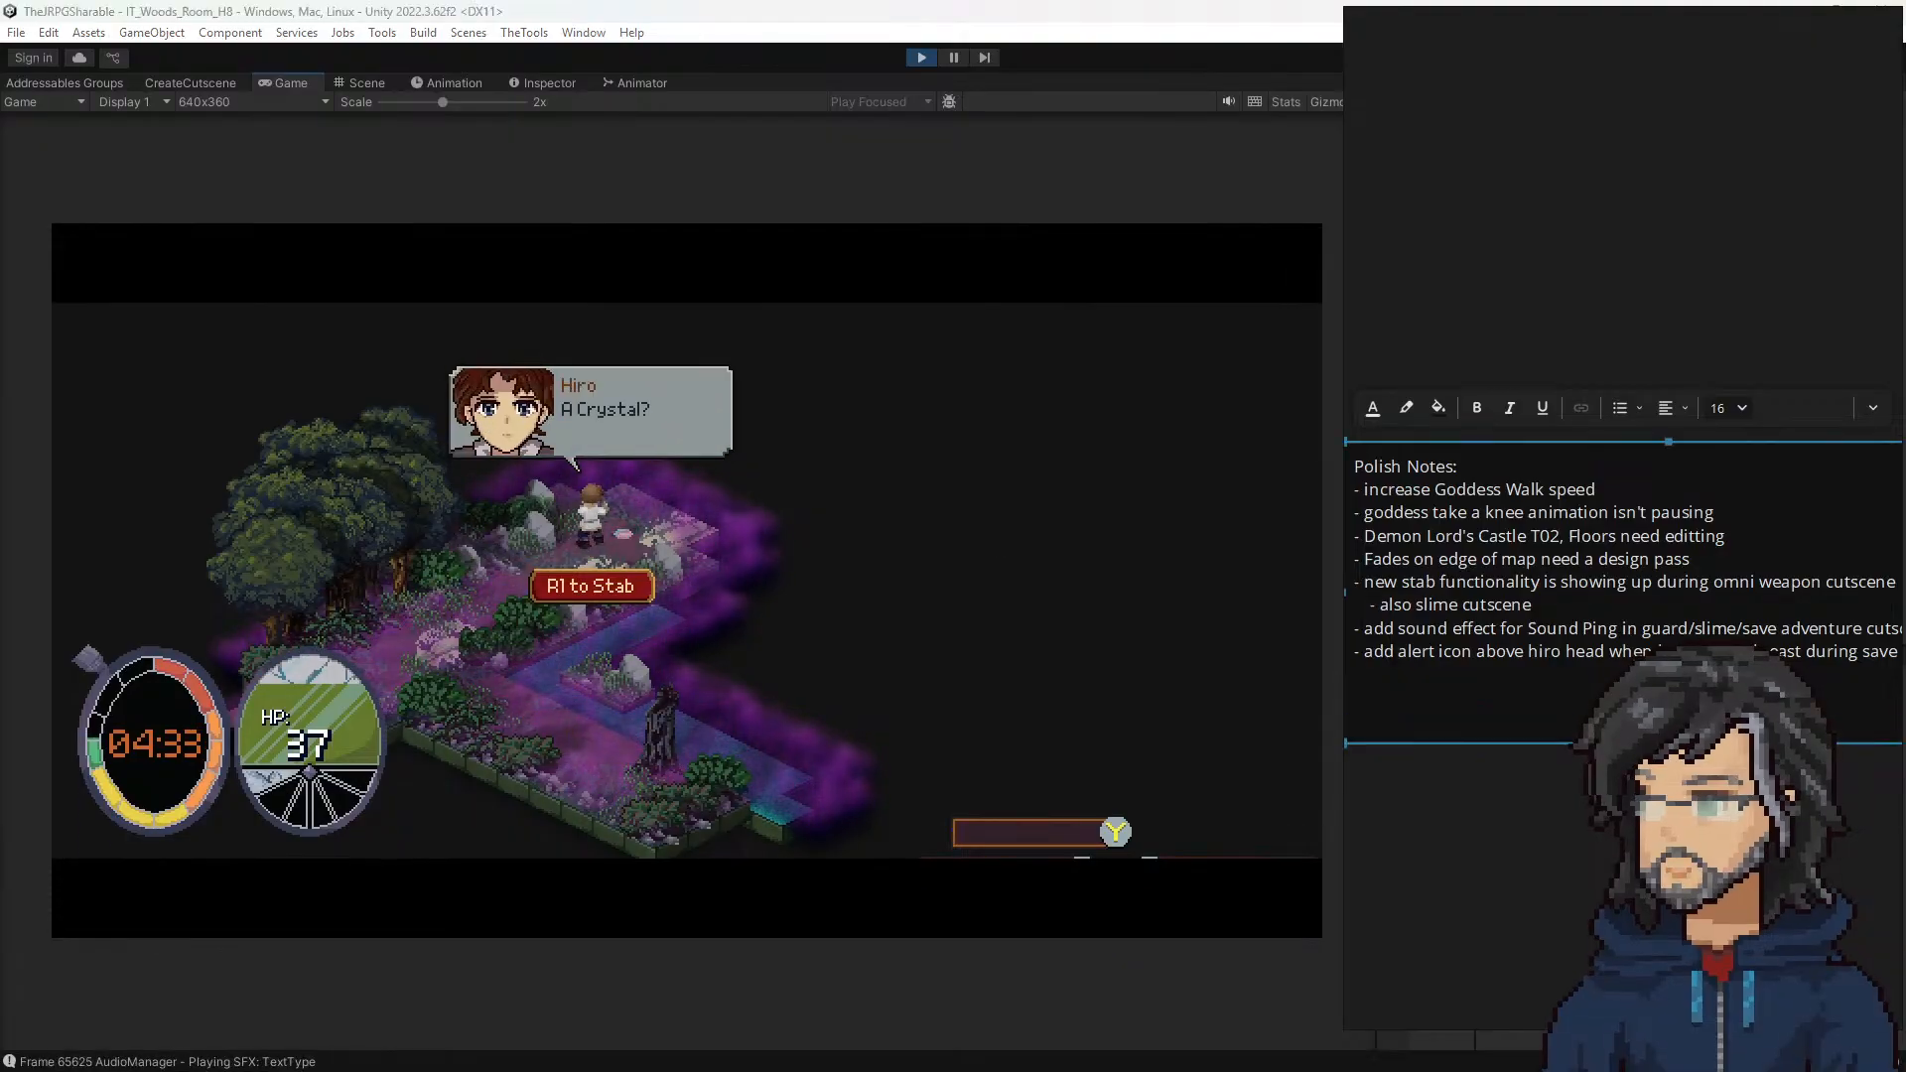
{"action": "type", "text": "-"}
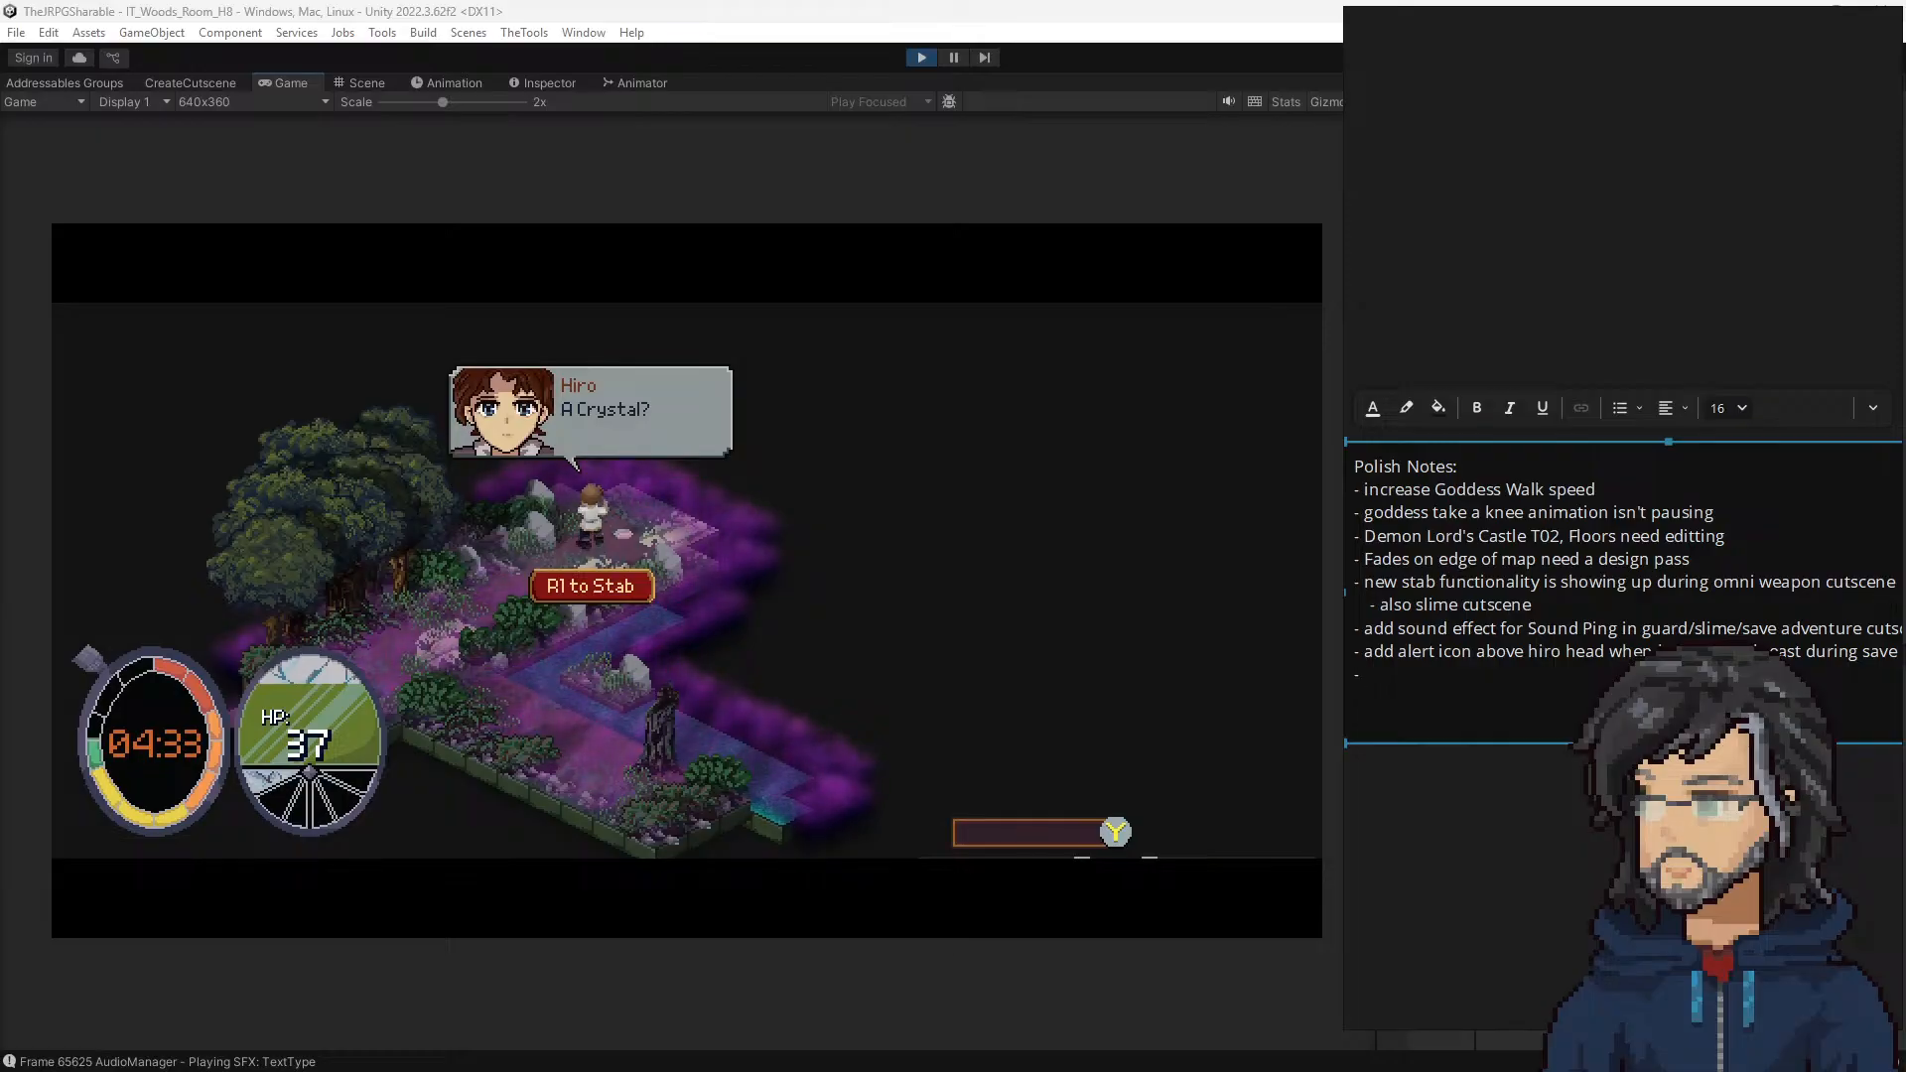
{"action": "type", "text": " level up sound effect is too loud"}
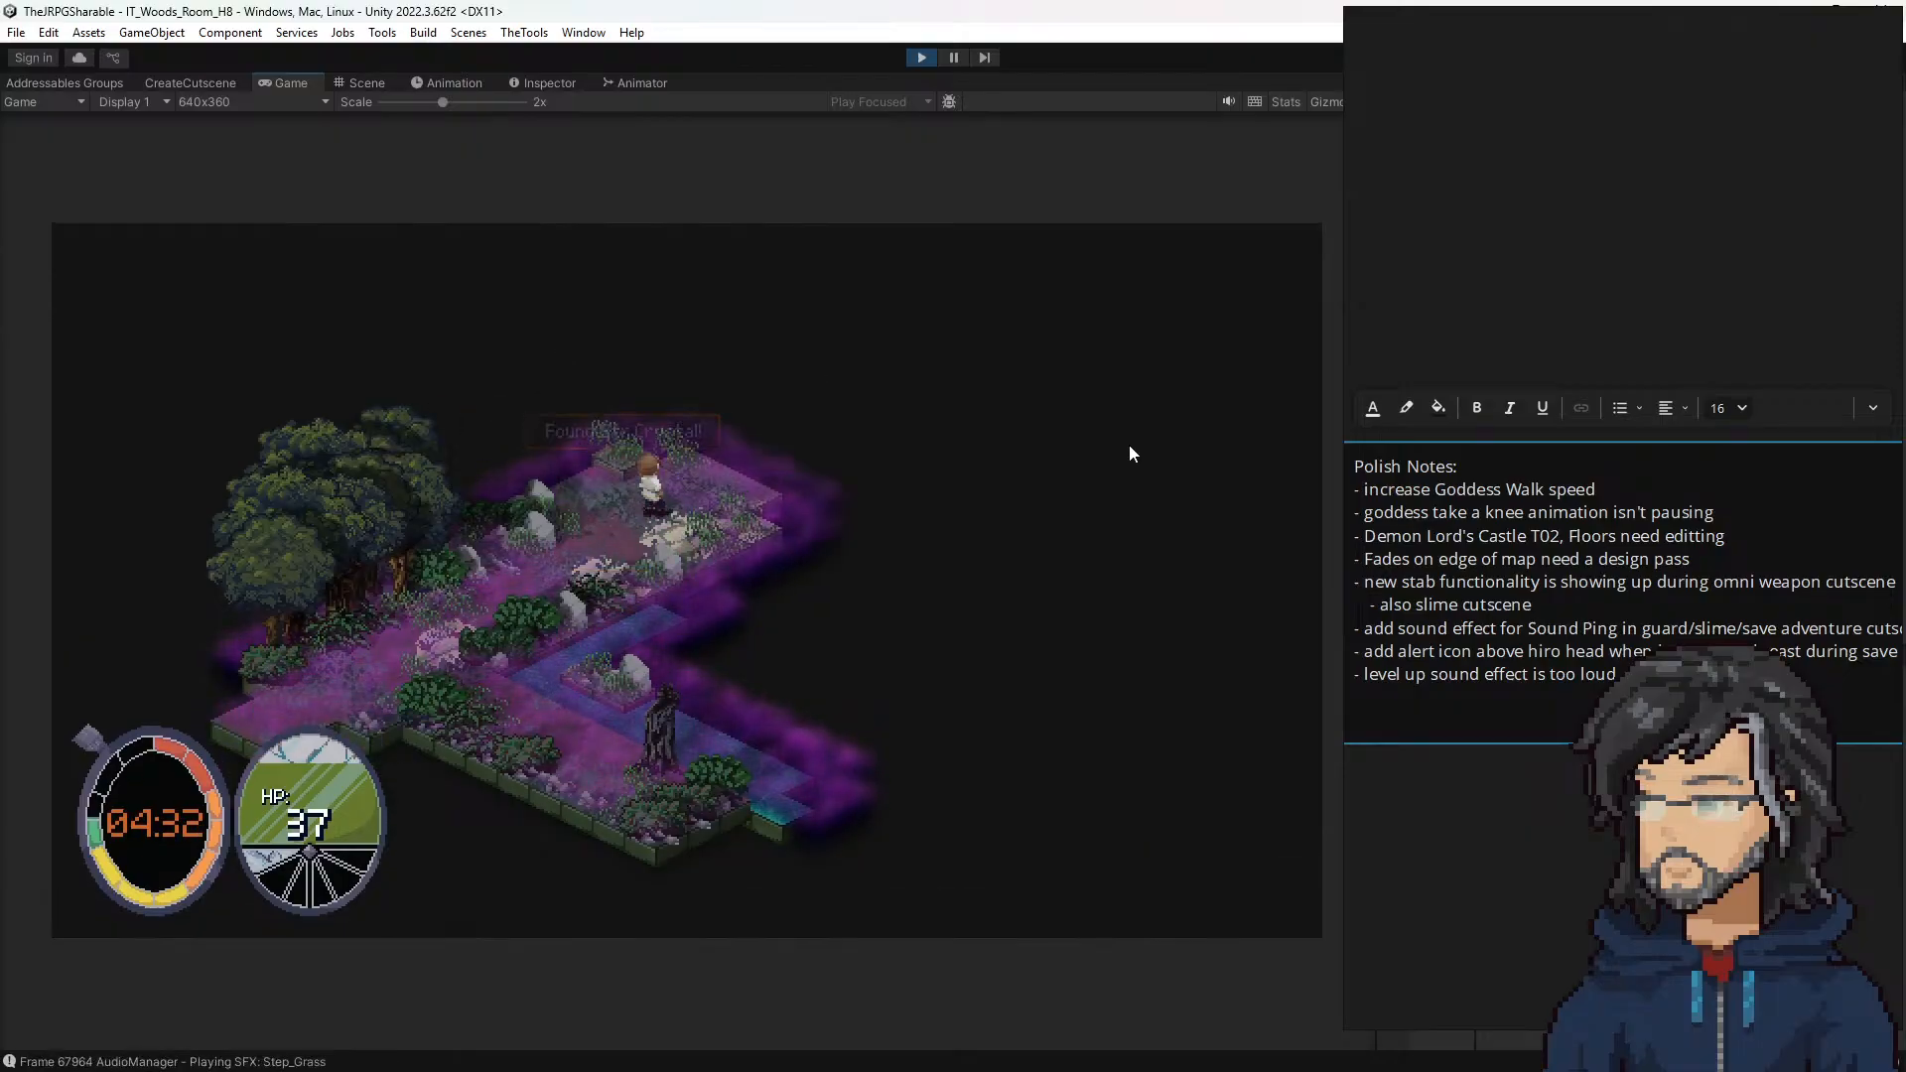
Step: Walk the hero around the grass below the trees in room H8, testing which tiles block movement, and exit into room H7
{"action": "key", "text": "d"}
{"action": "key", "text": "w"}
{"action": "key", "text": "a"}
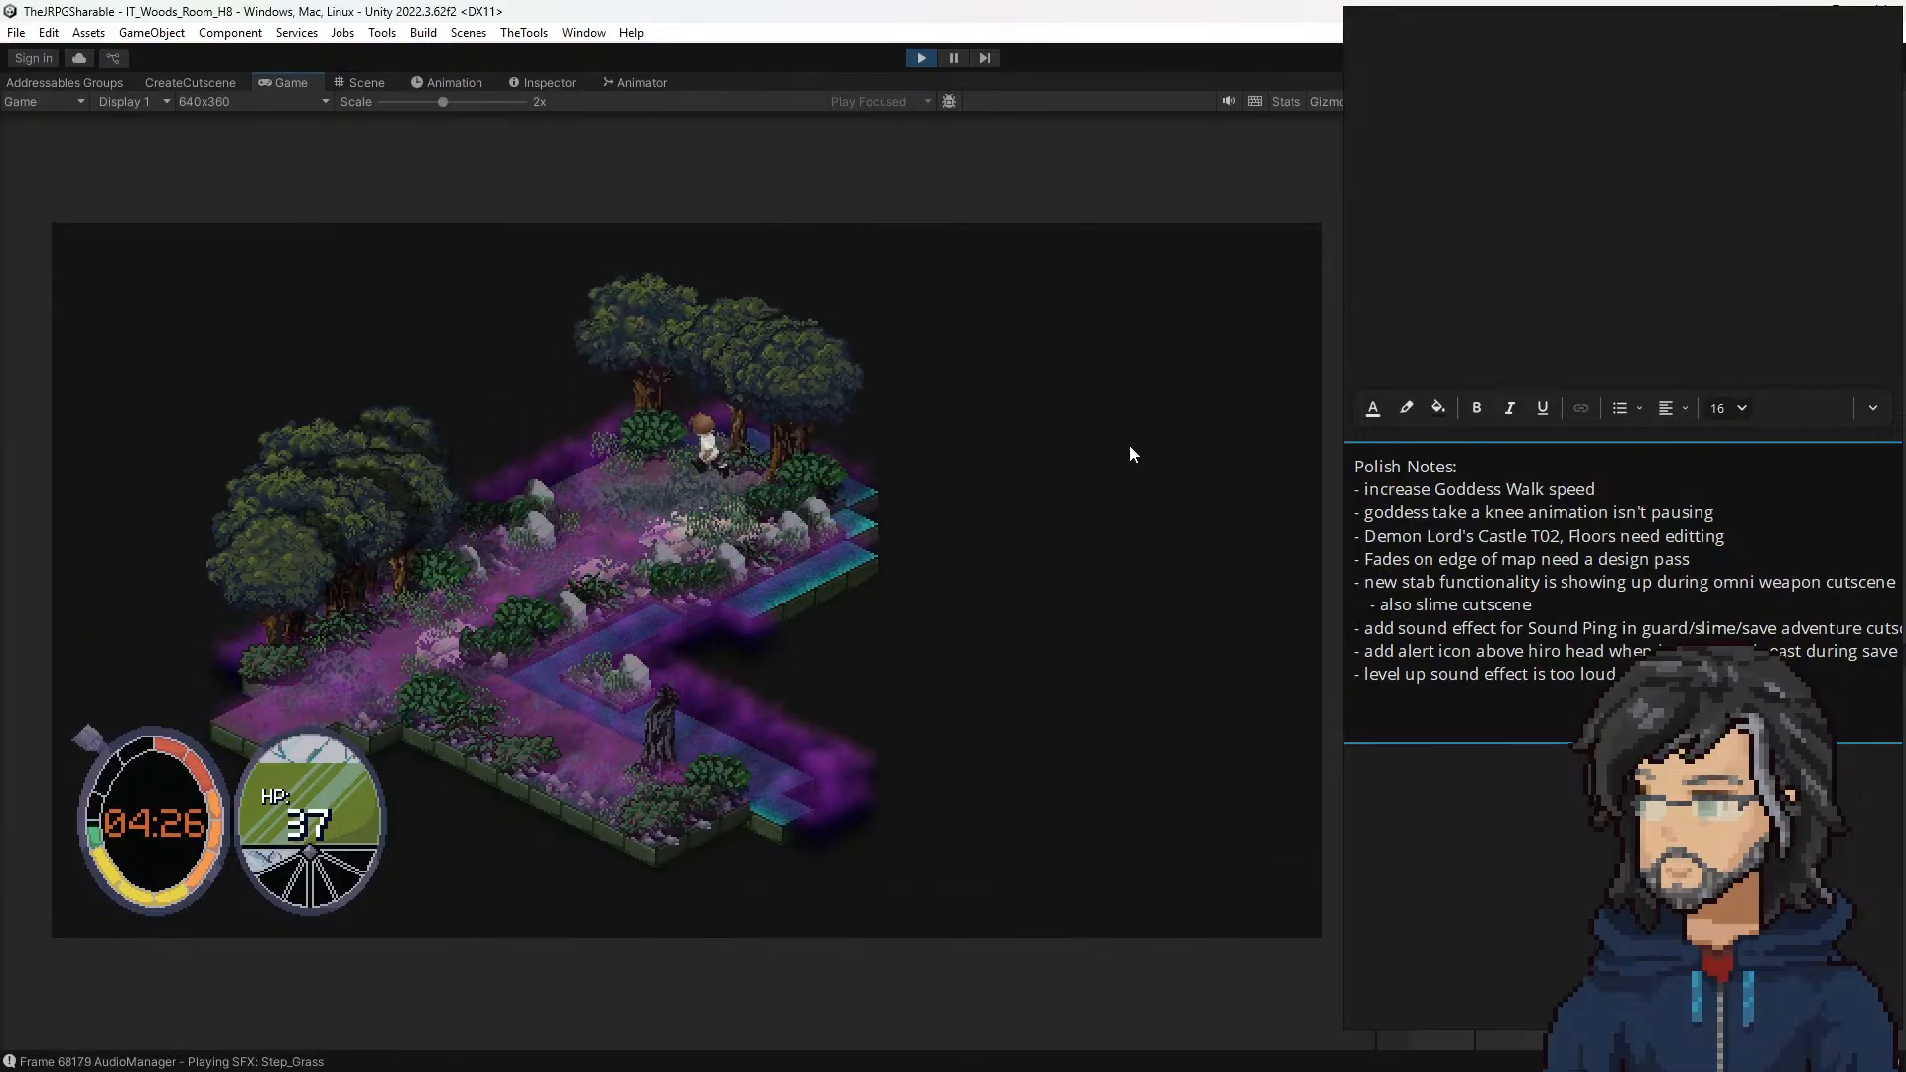
{"action": "key", "text": "s"}
{"action": "key", "text": "s"}
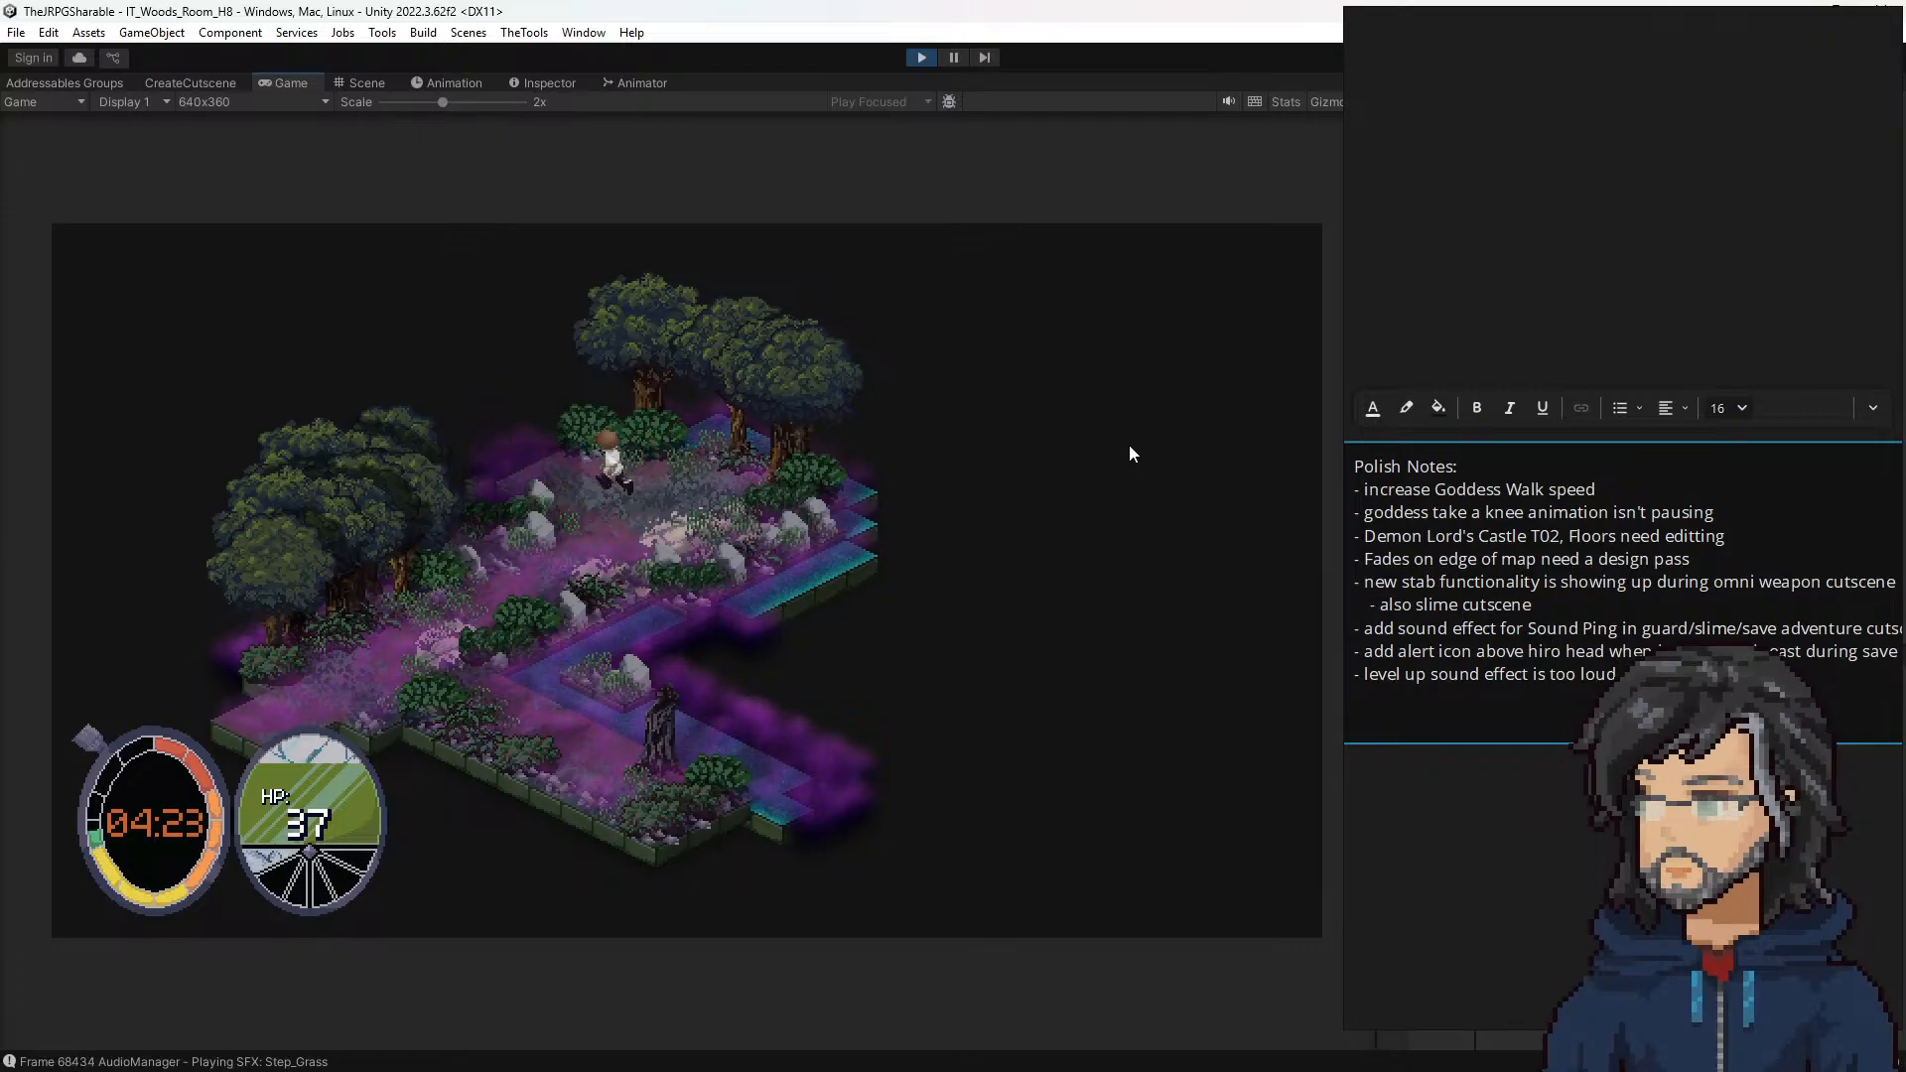
{"action": "key", "text": "w"}
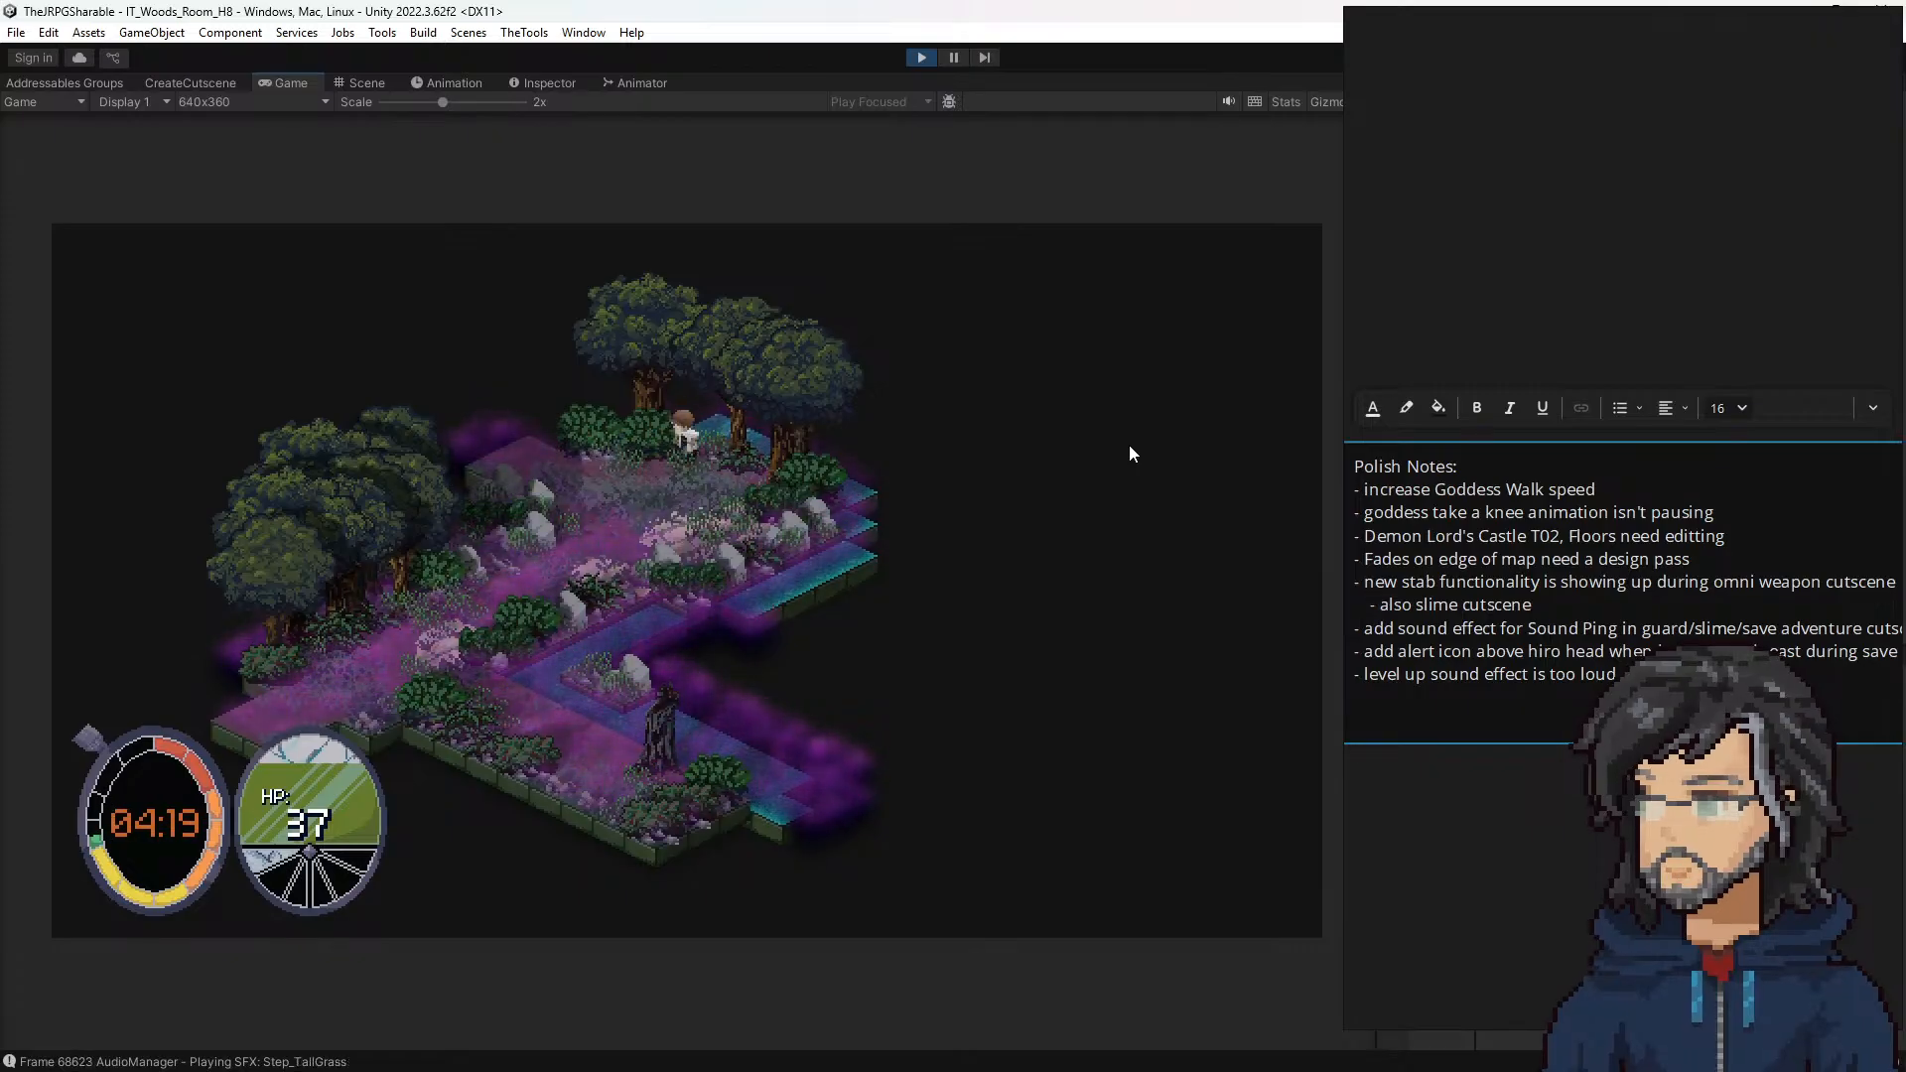
{"action": "key", "text": "d"}
{"action": "key", "text": "s"}
{"action": "key", "text": "a"}
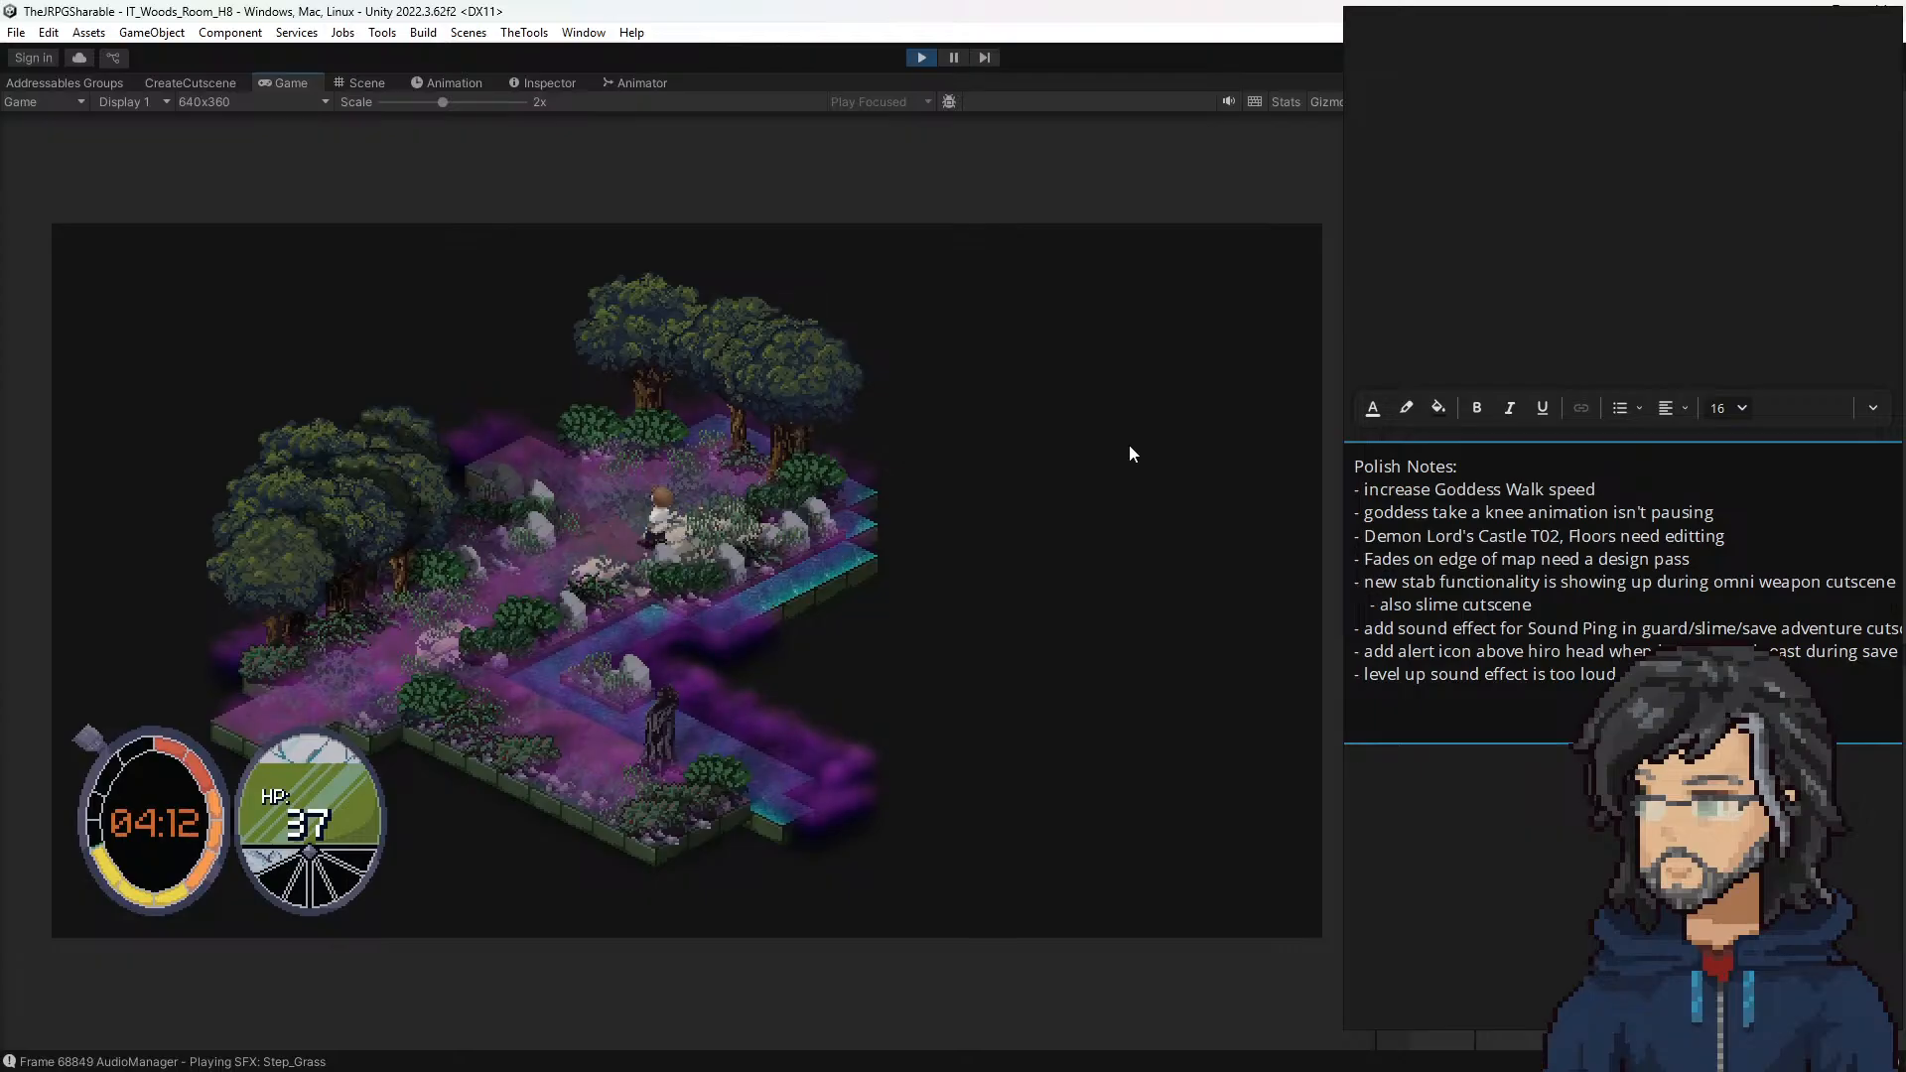
{"action": "key", "text": "w"}
{"action": "key", "text": "s"}
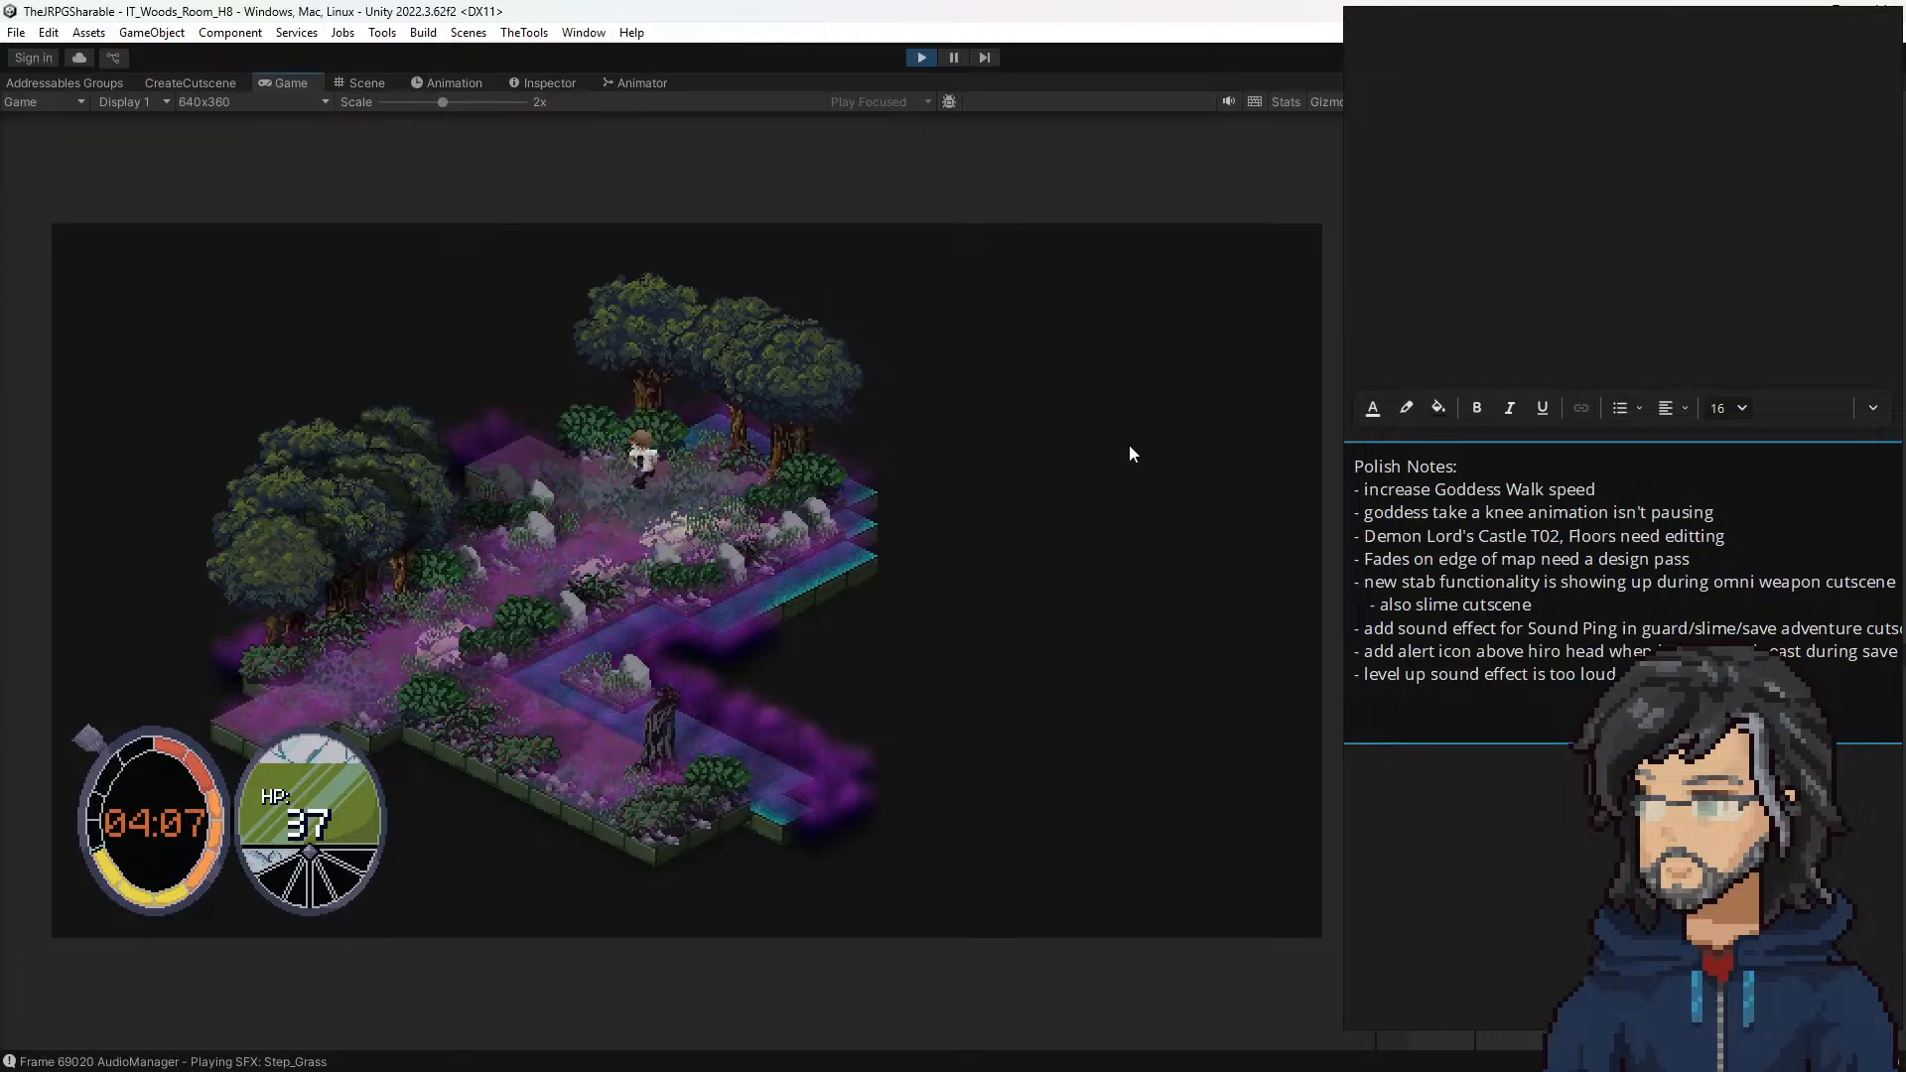
{"action": "key", "text": "a"}
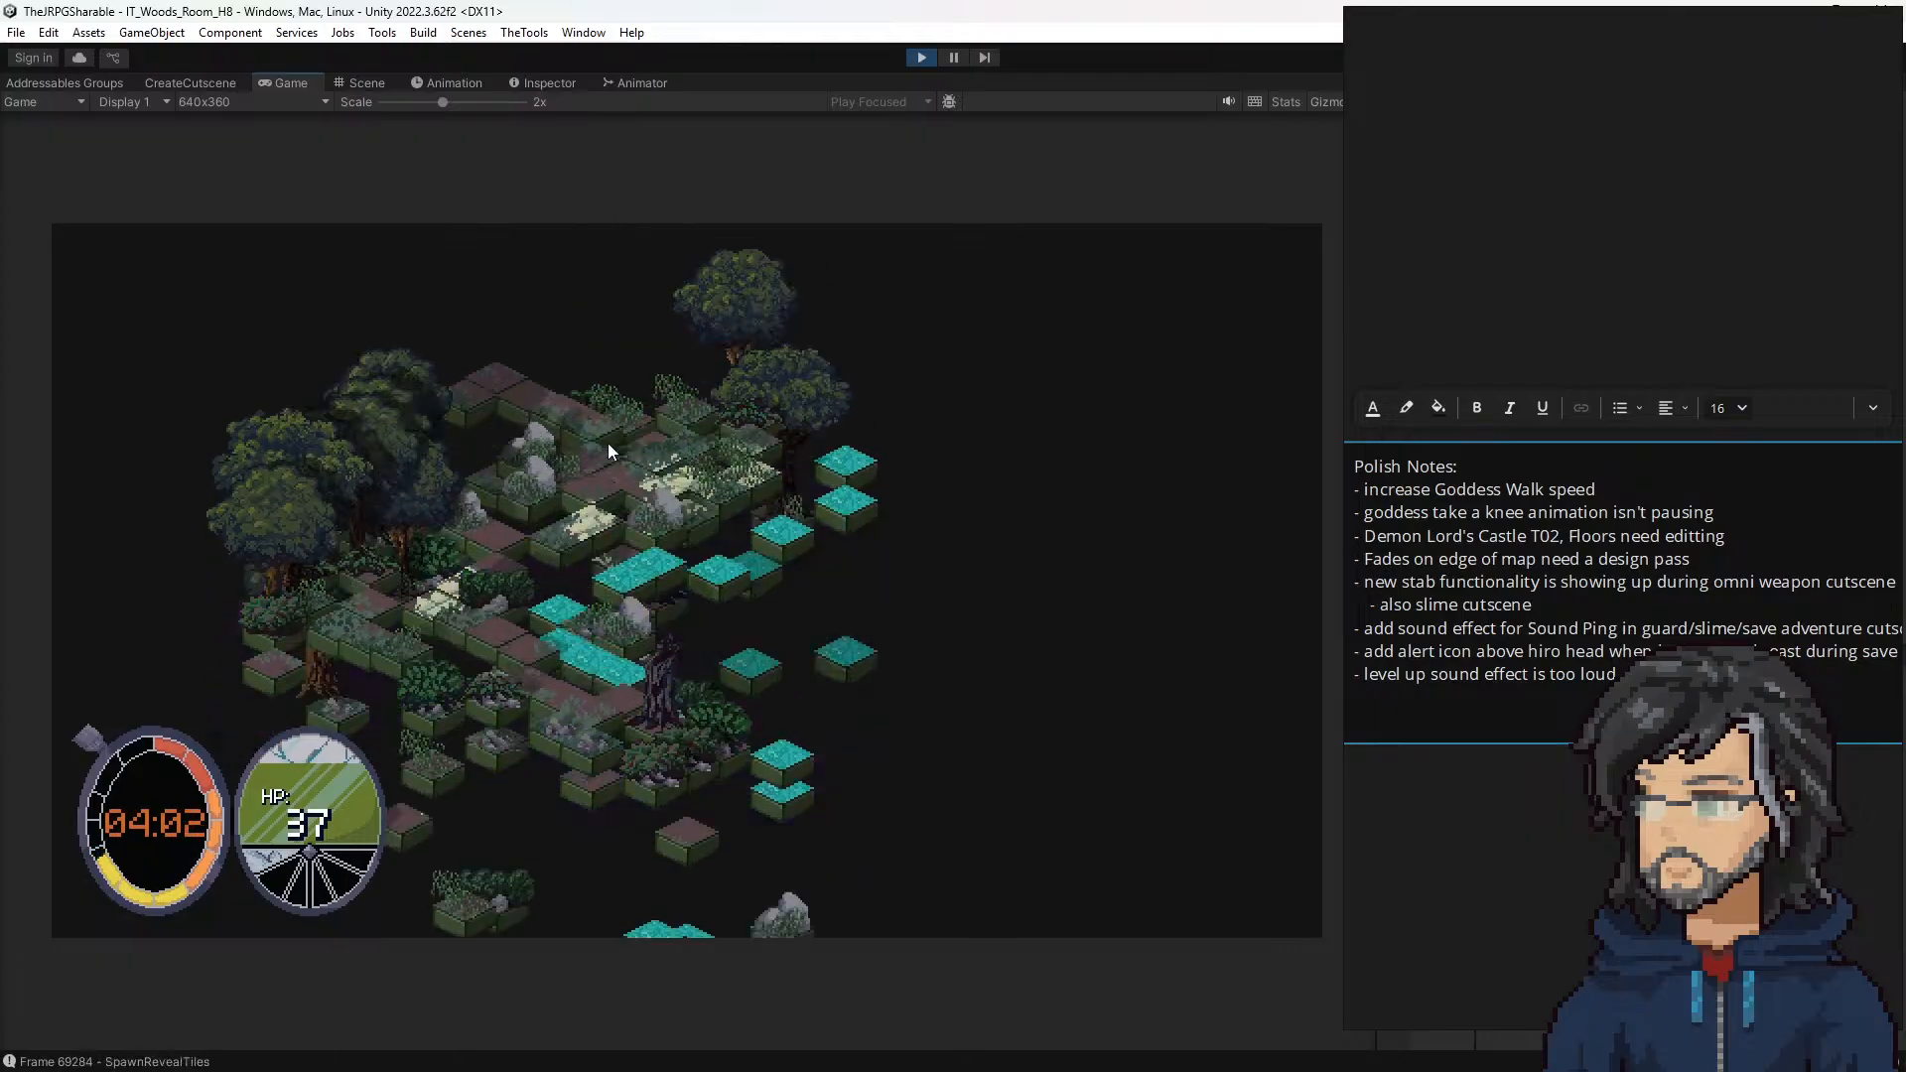
Step: Stop the playtest, clear the notes window out of the way and open woods room H8 for editing
{"action": "left_click", "coordinate": [922, 56]}
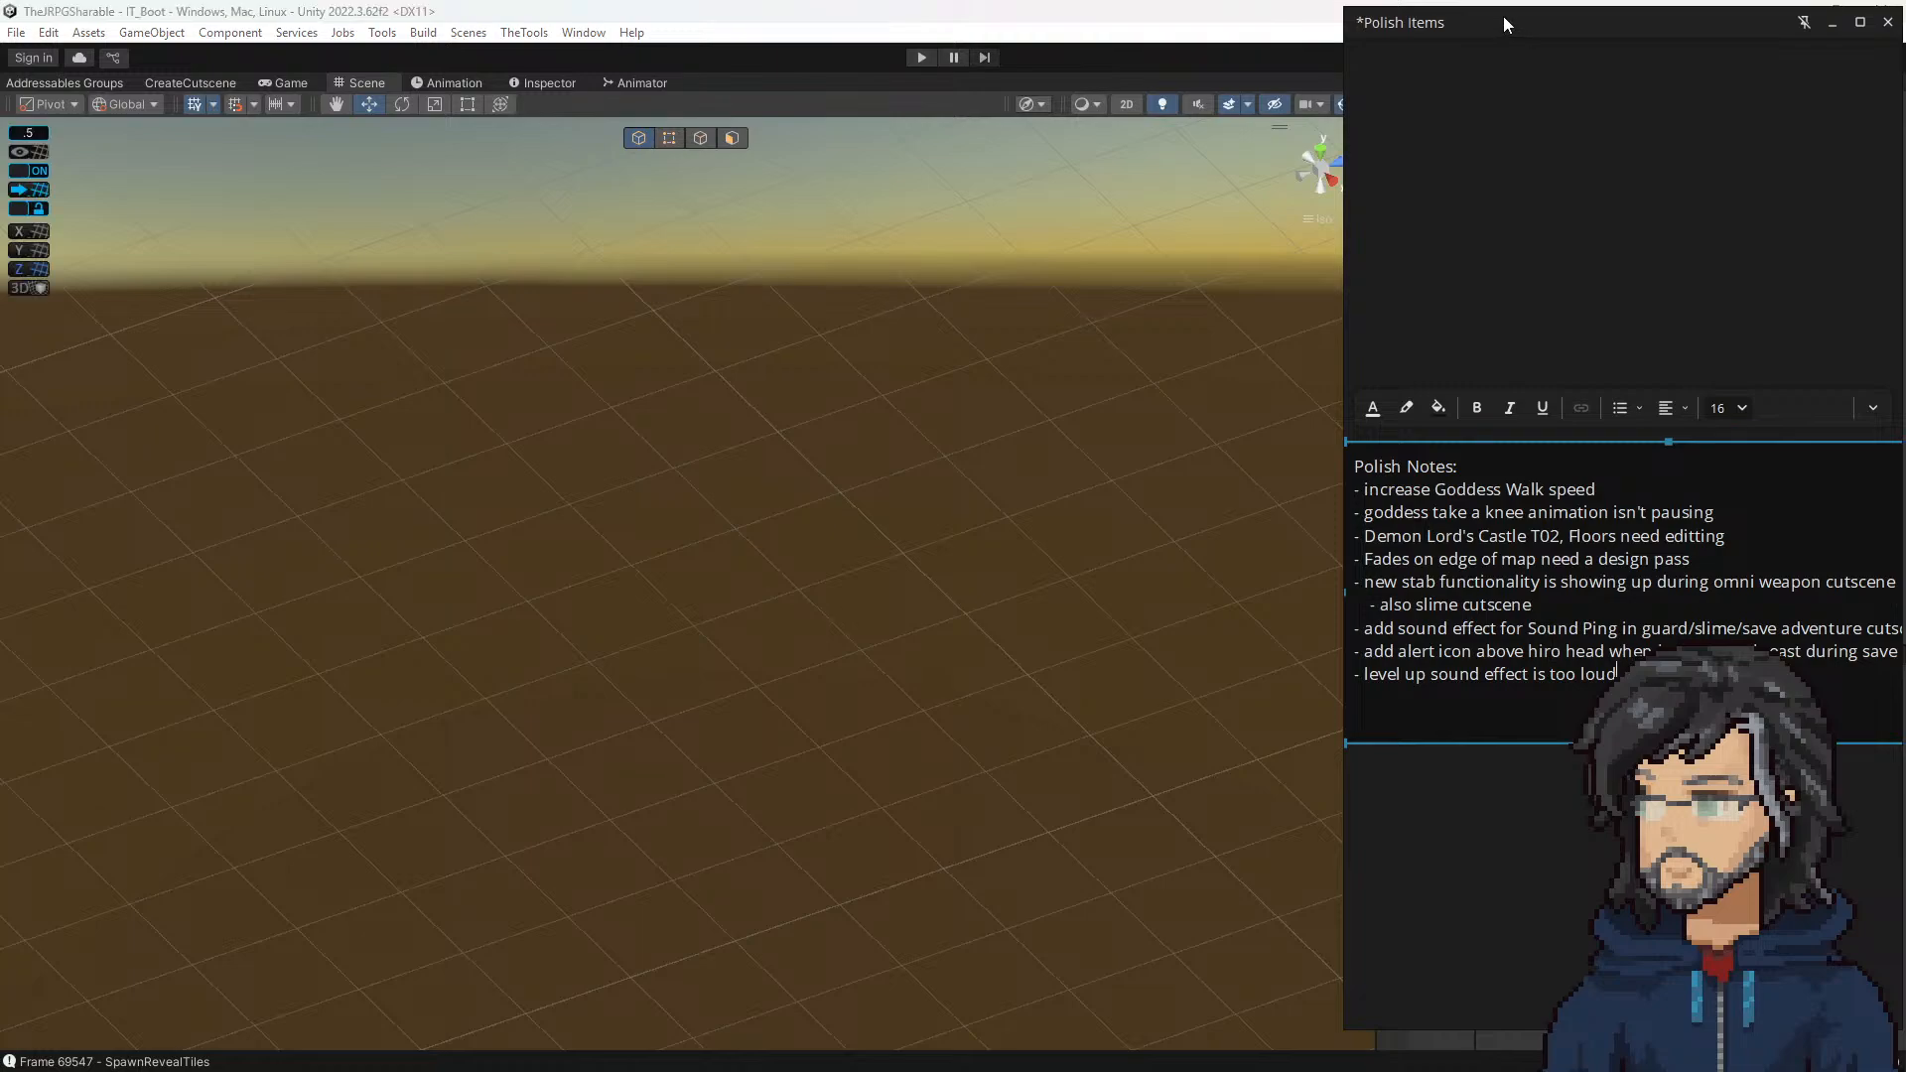
{"action": "left_click_drag", "start_coordinate": [1503, 16], "coordinate": [0, 209]}
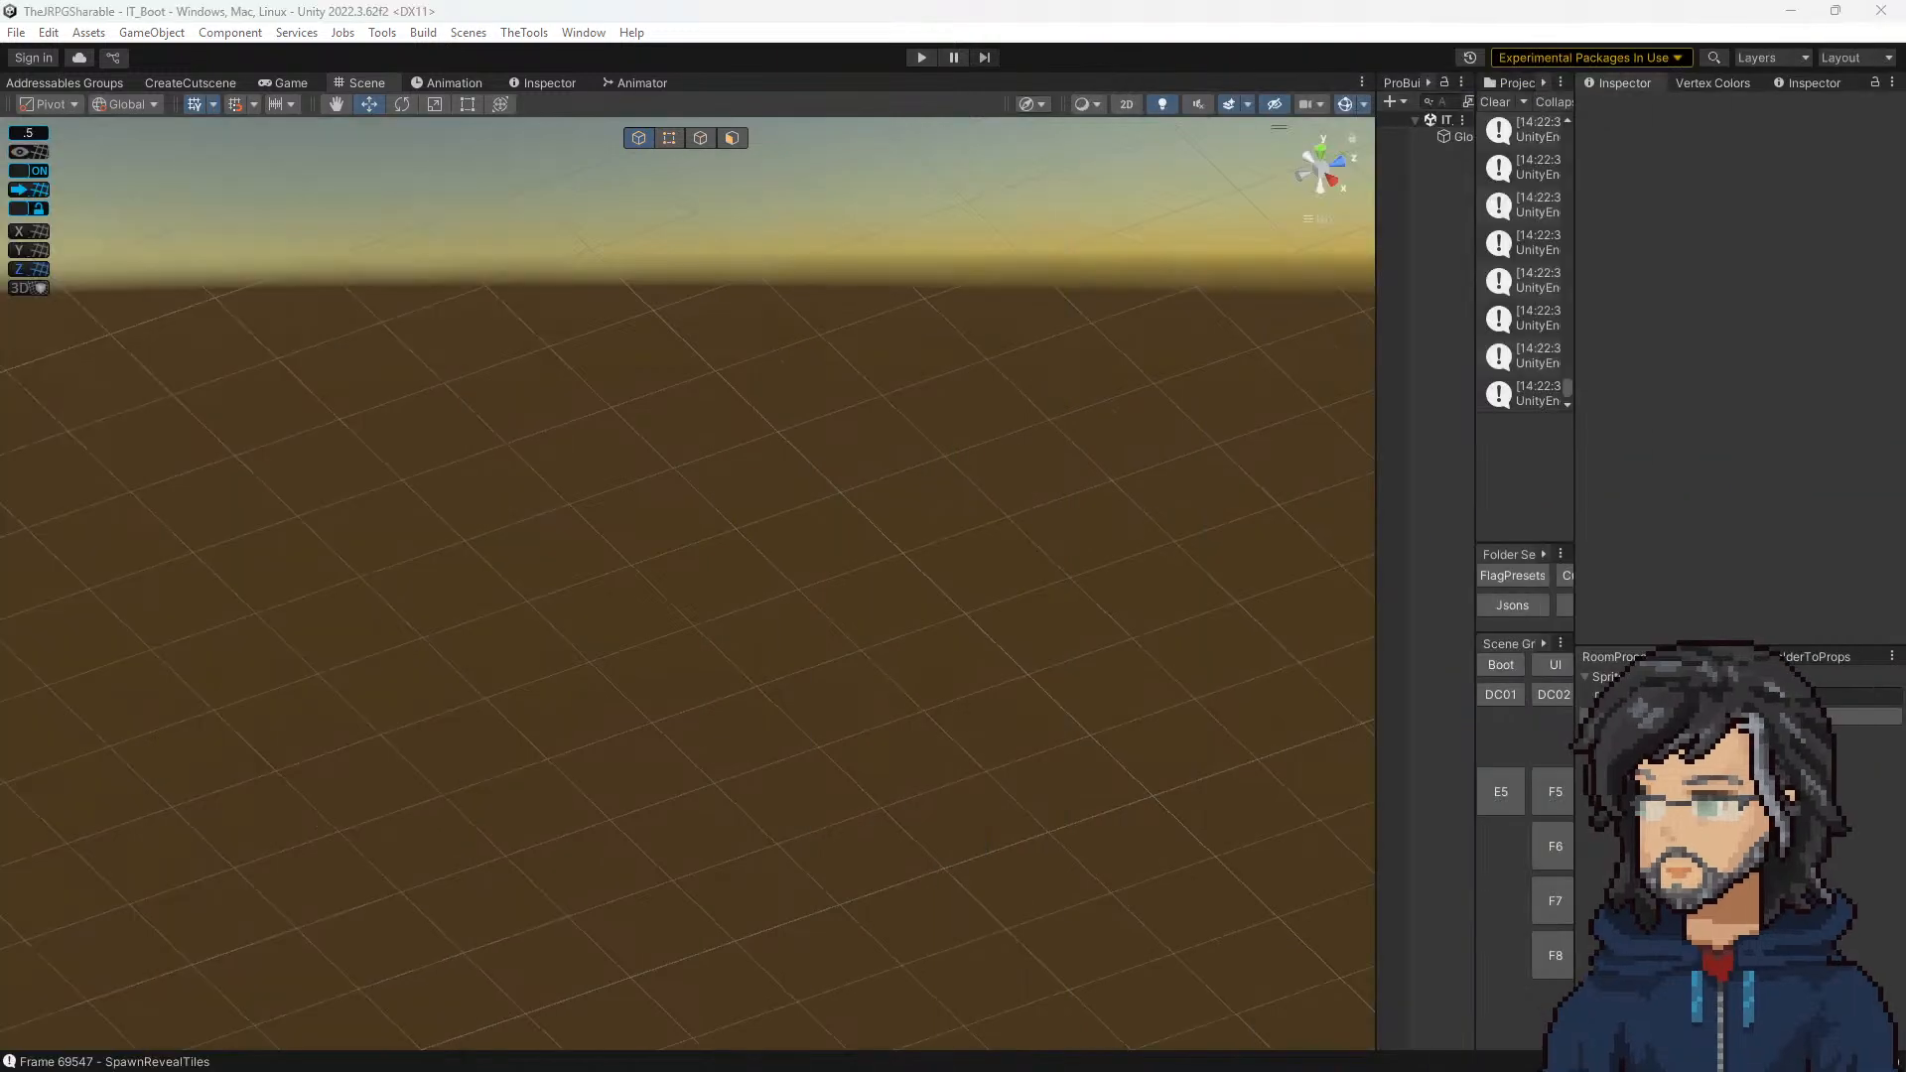
{"action": "left_click_drag", "start_coordinate": [1478, 368], "coordinate": [1242, 407]}
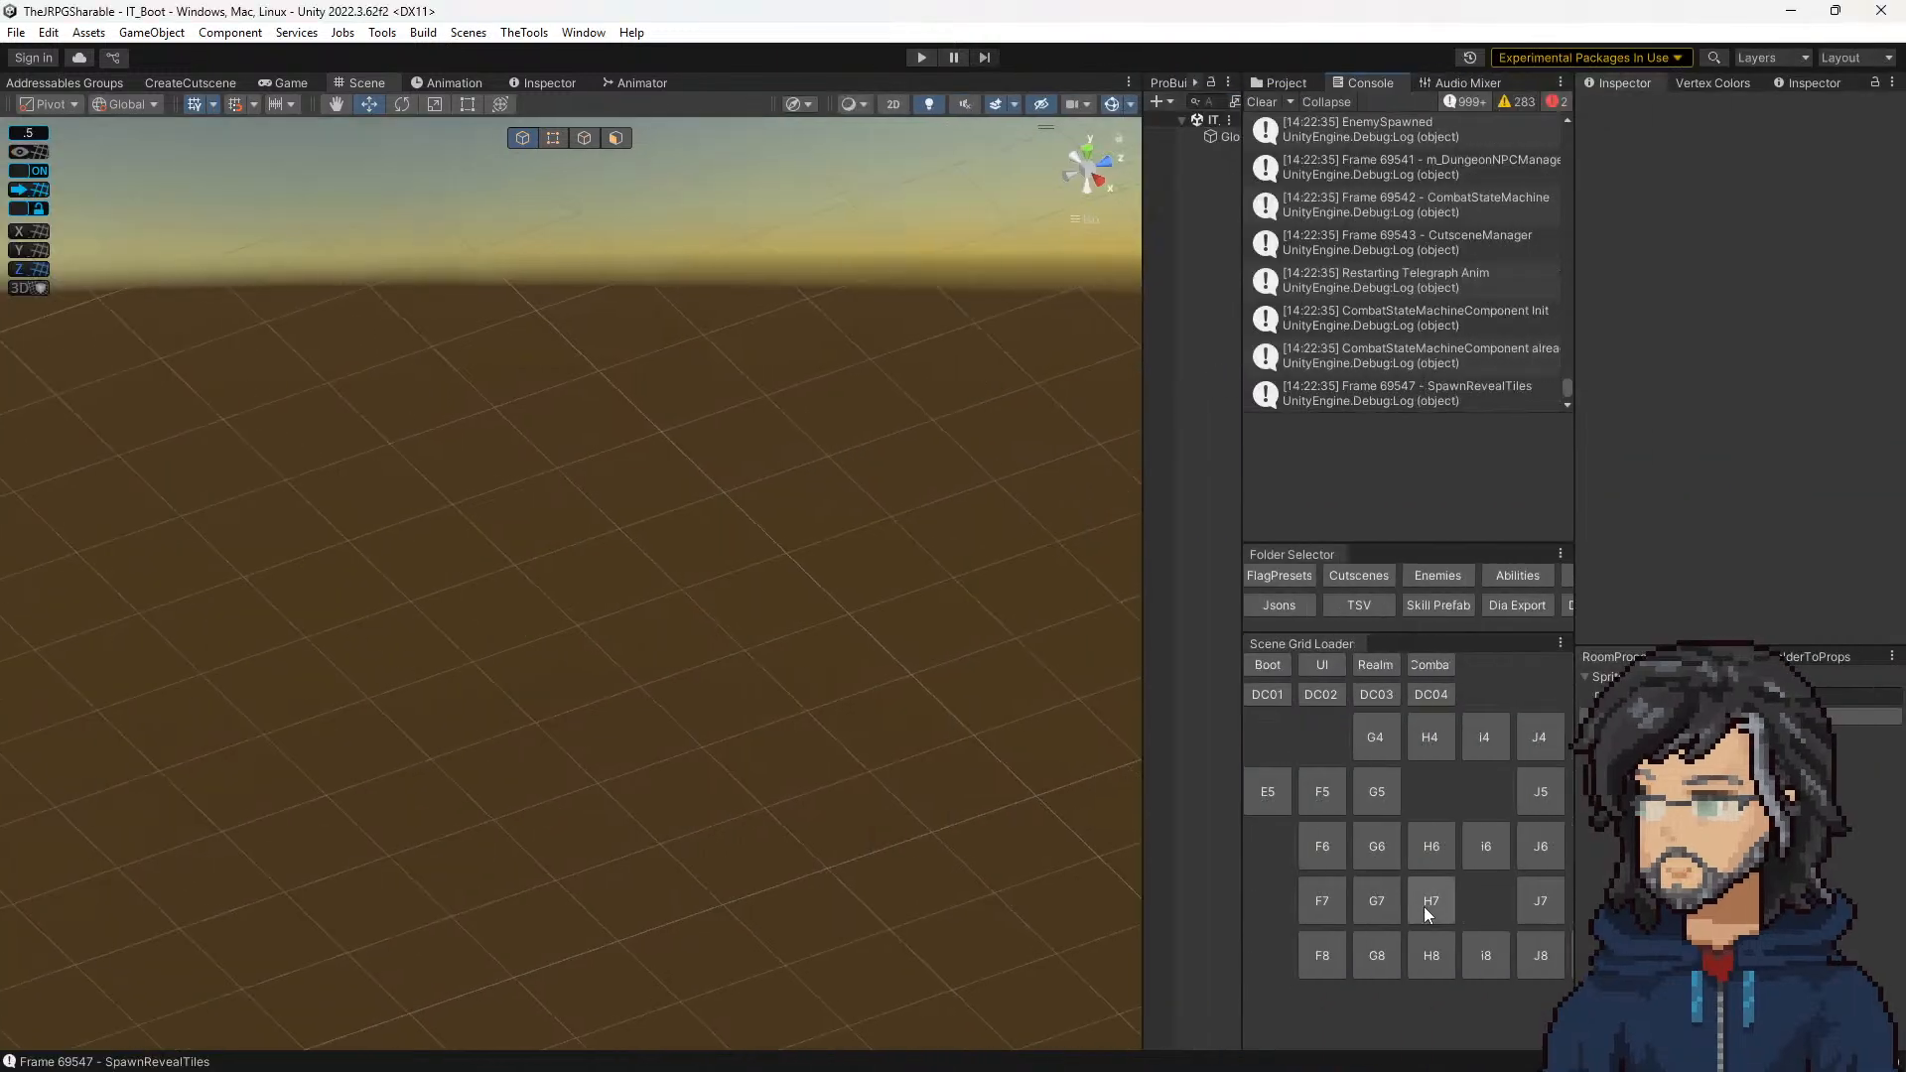
{"action": "left_click", "coordinate": [1409, 959]}
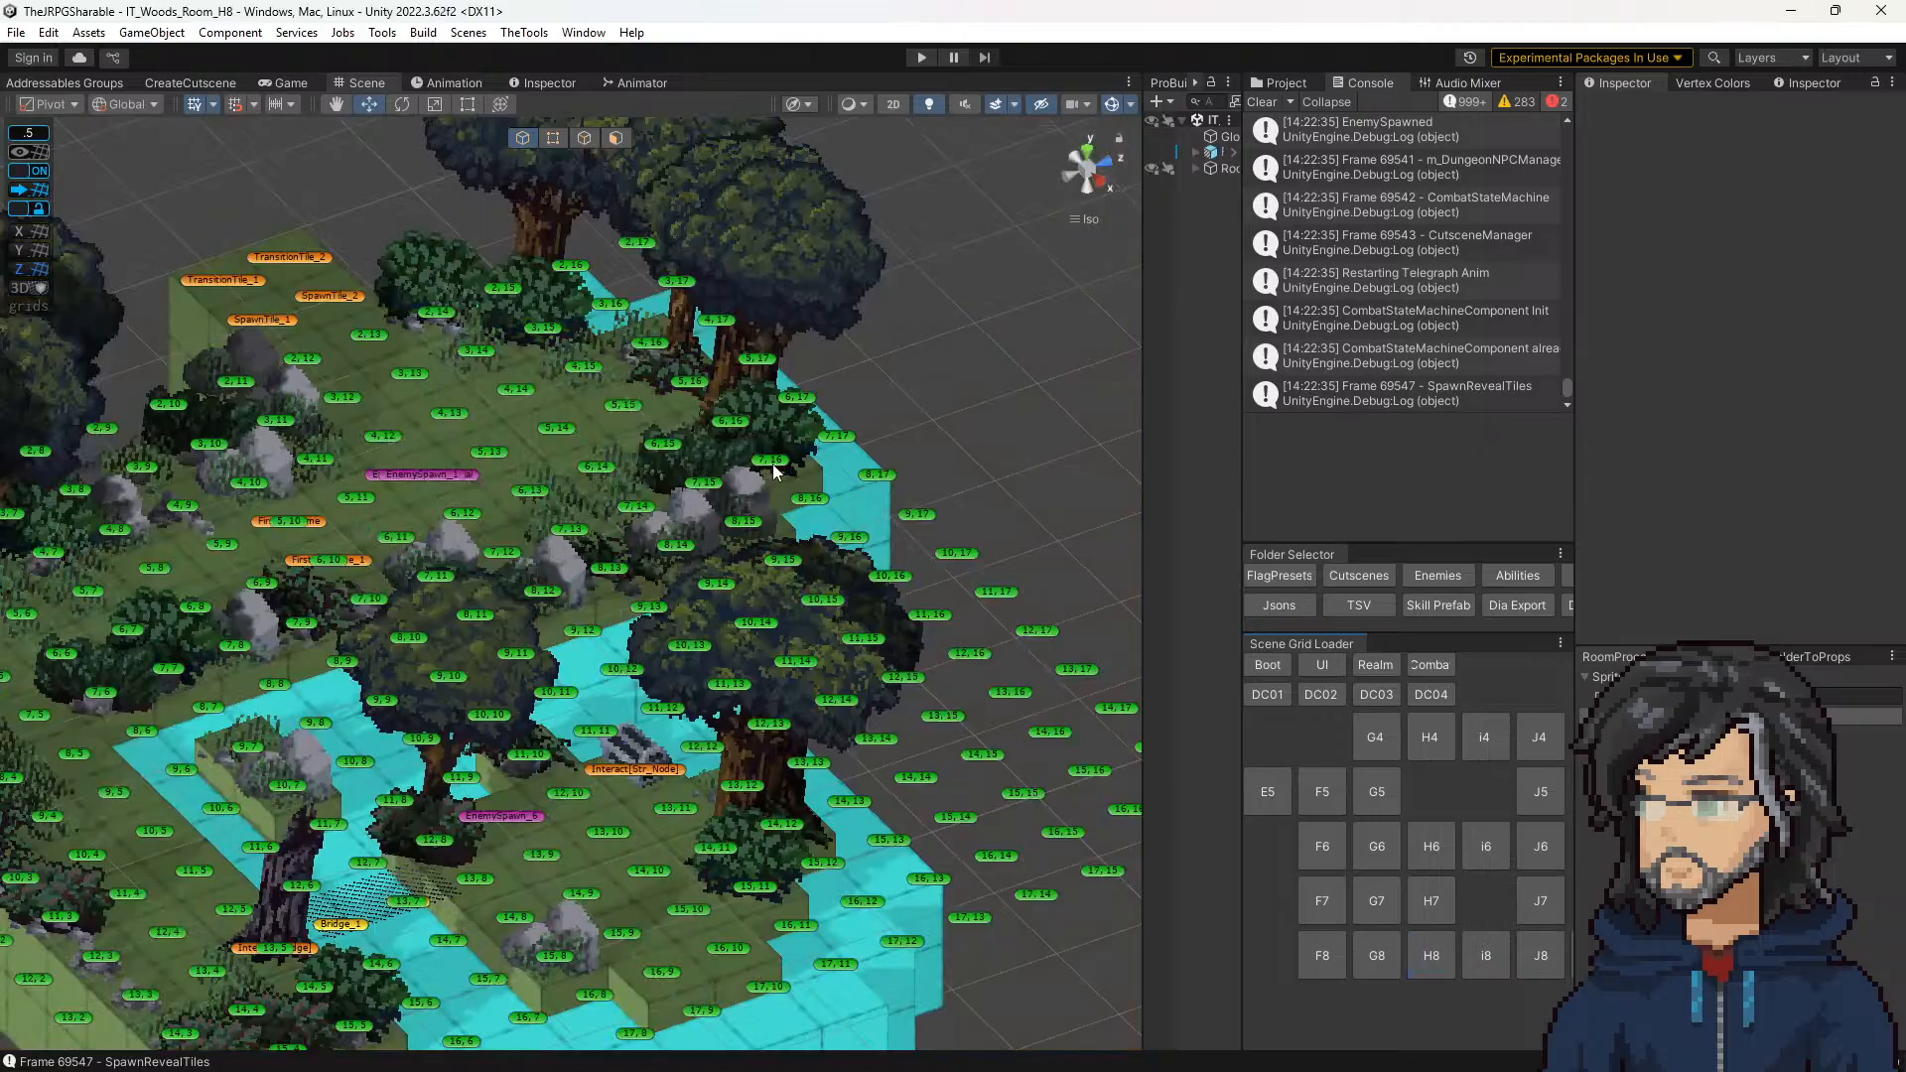
Step: Set grass tile 3, 14 in room H8 to the Walkable type and save the scene
{"action": "left_click", "coordinate": [503, 353]}
{"action": "left_click", "coordinate": [1835, 349]}
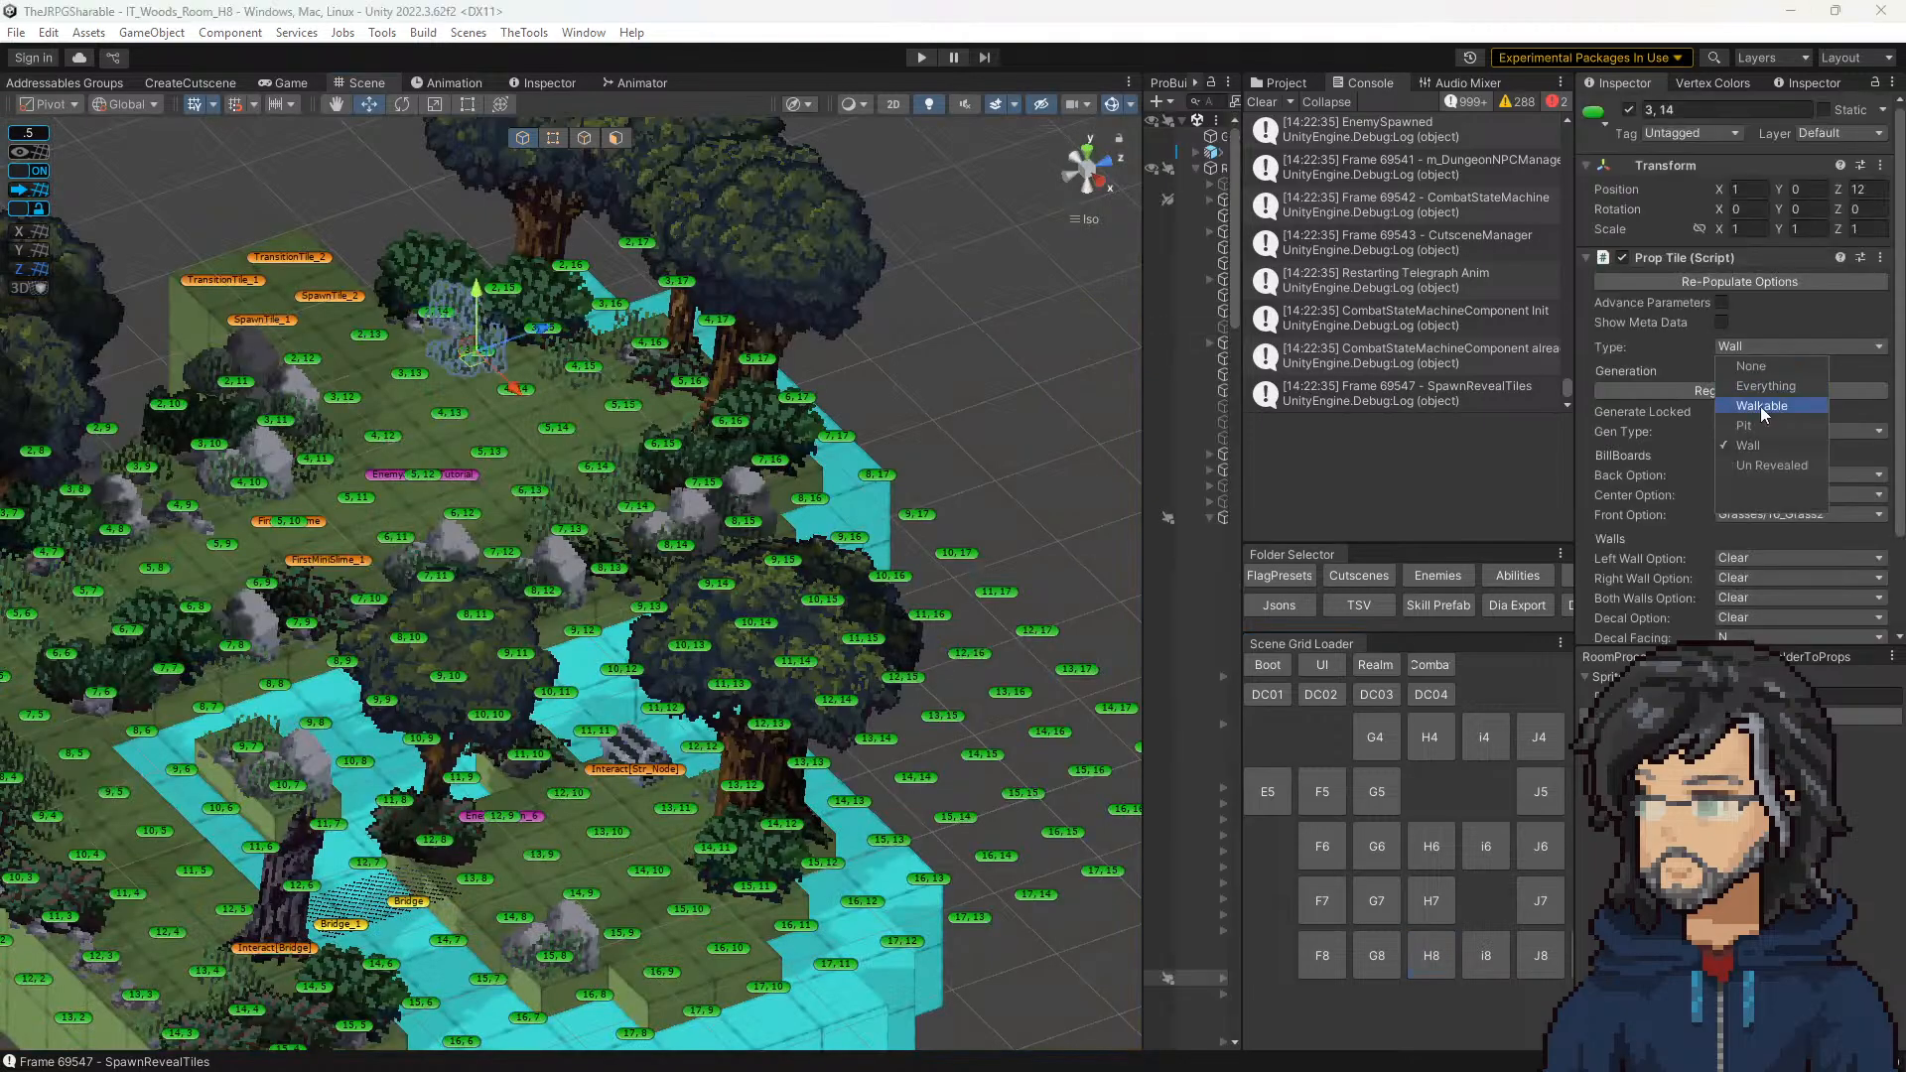
{"action": "left_click", "coordinate": [1761, 405]}
{"action": "left_click", "coordinate": [873, 473]}
{"action": "middle_click_drag", "start_coordinate": [834, 512], "coordinate": [1034, 588]}
{"action": "key", "text": "ctrl+s"}
{"action": "middle_click_drag", "start_coordinate": [832, 577], "coordinate": [891, 462]}
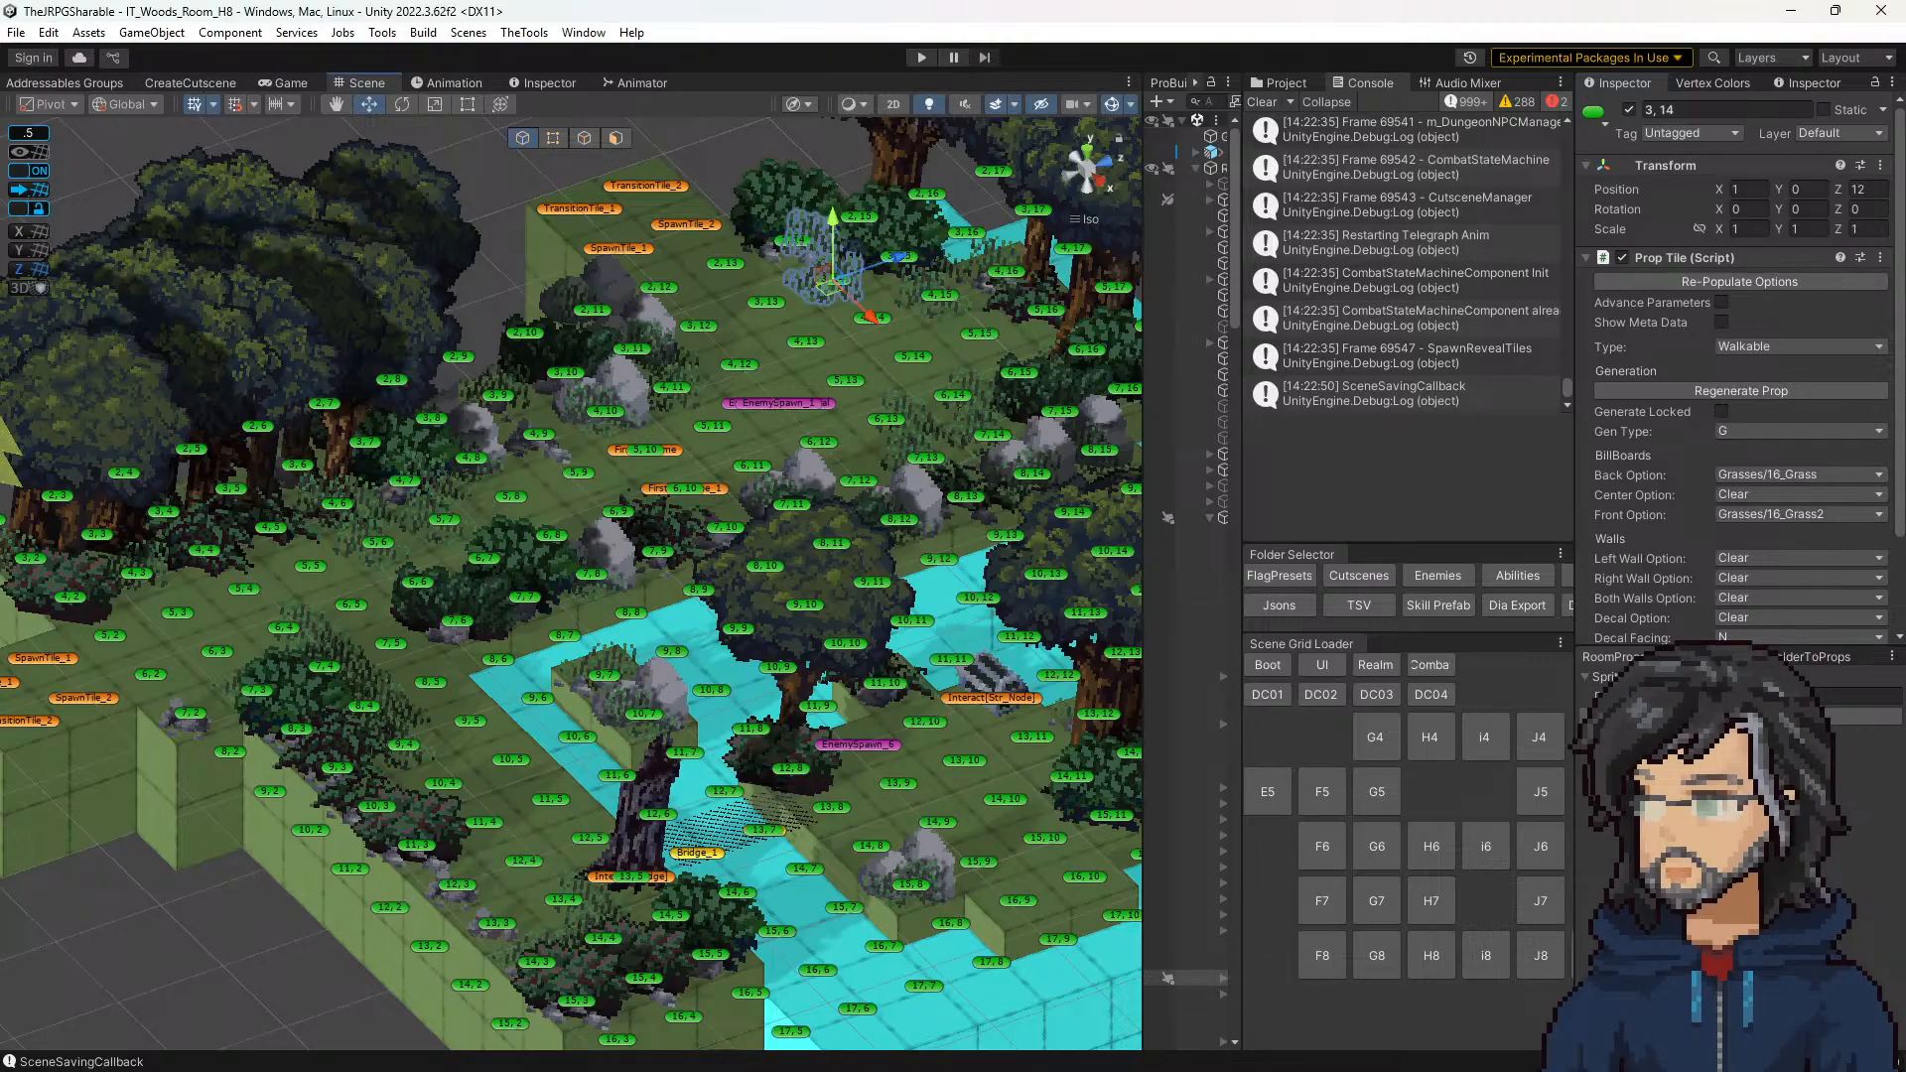
Step: Bring back the notes window and add the sub-line "also mini slime cutscene" under the stab functionality note
{"action": "left_click_drag", "start_coordinate": [0, 208], "coordinate": [1523, 101]}
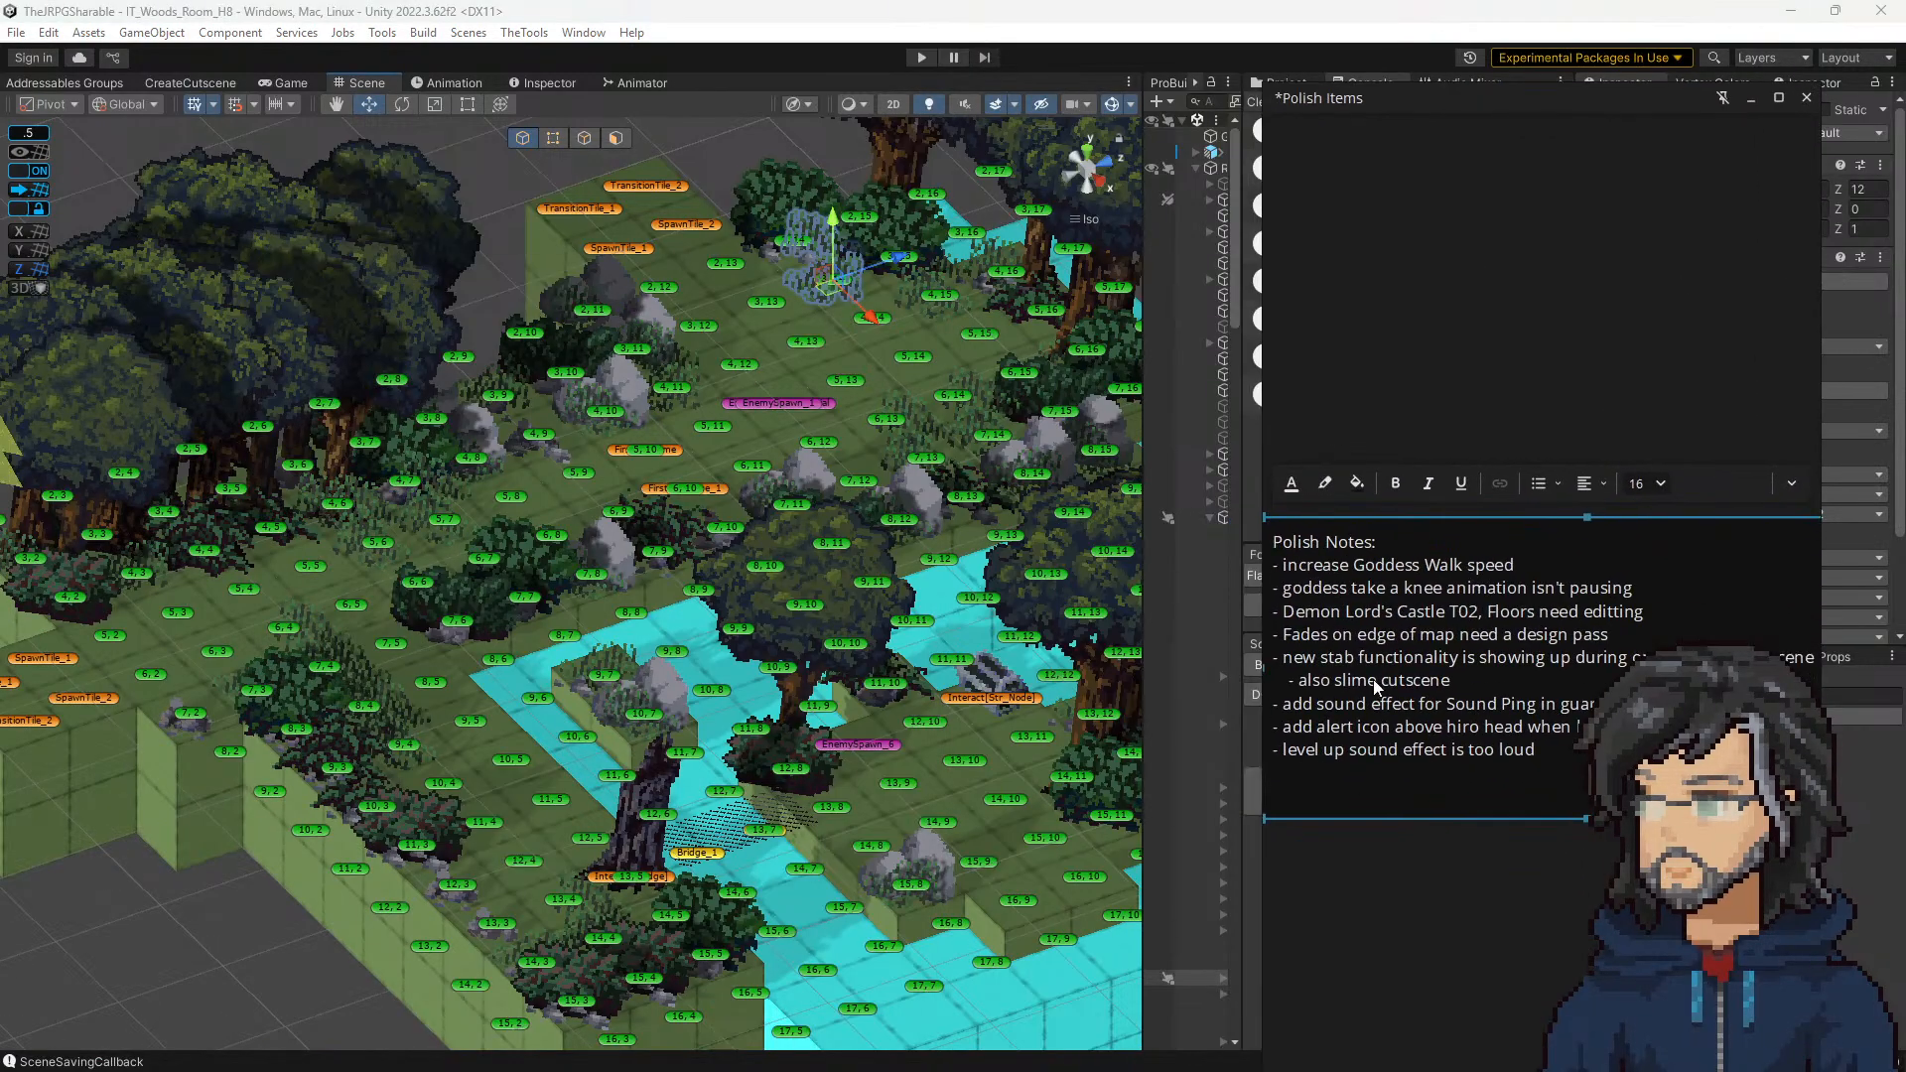
{"action": "left_click", "coordinate": [1475, 672]}
{"action": "key", "text": "Return"}
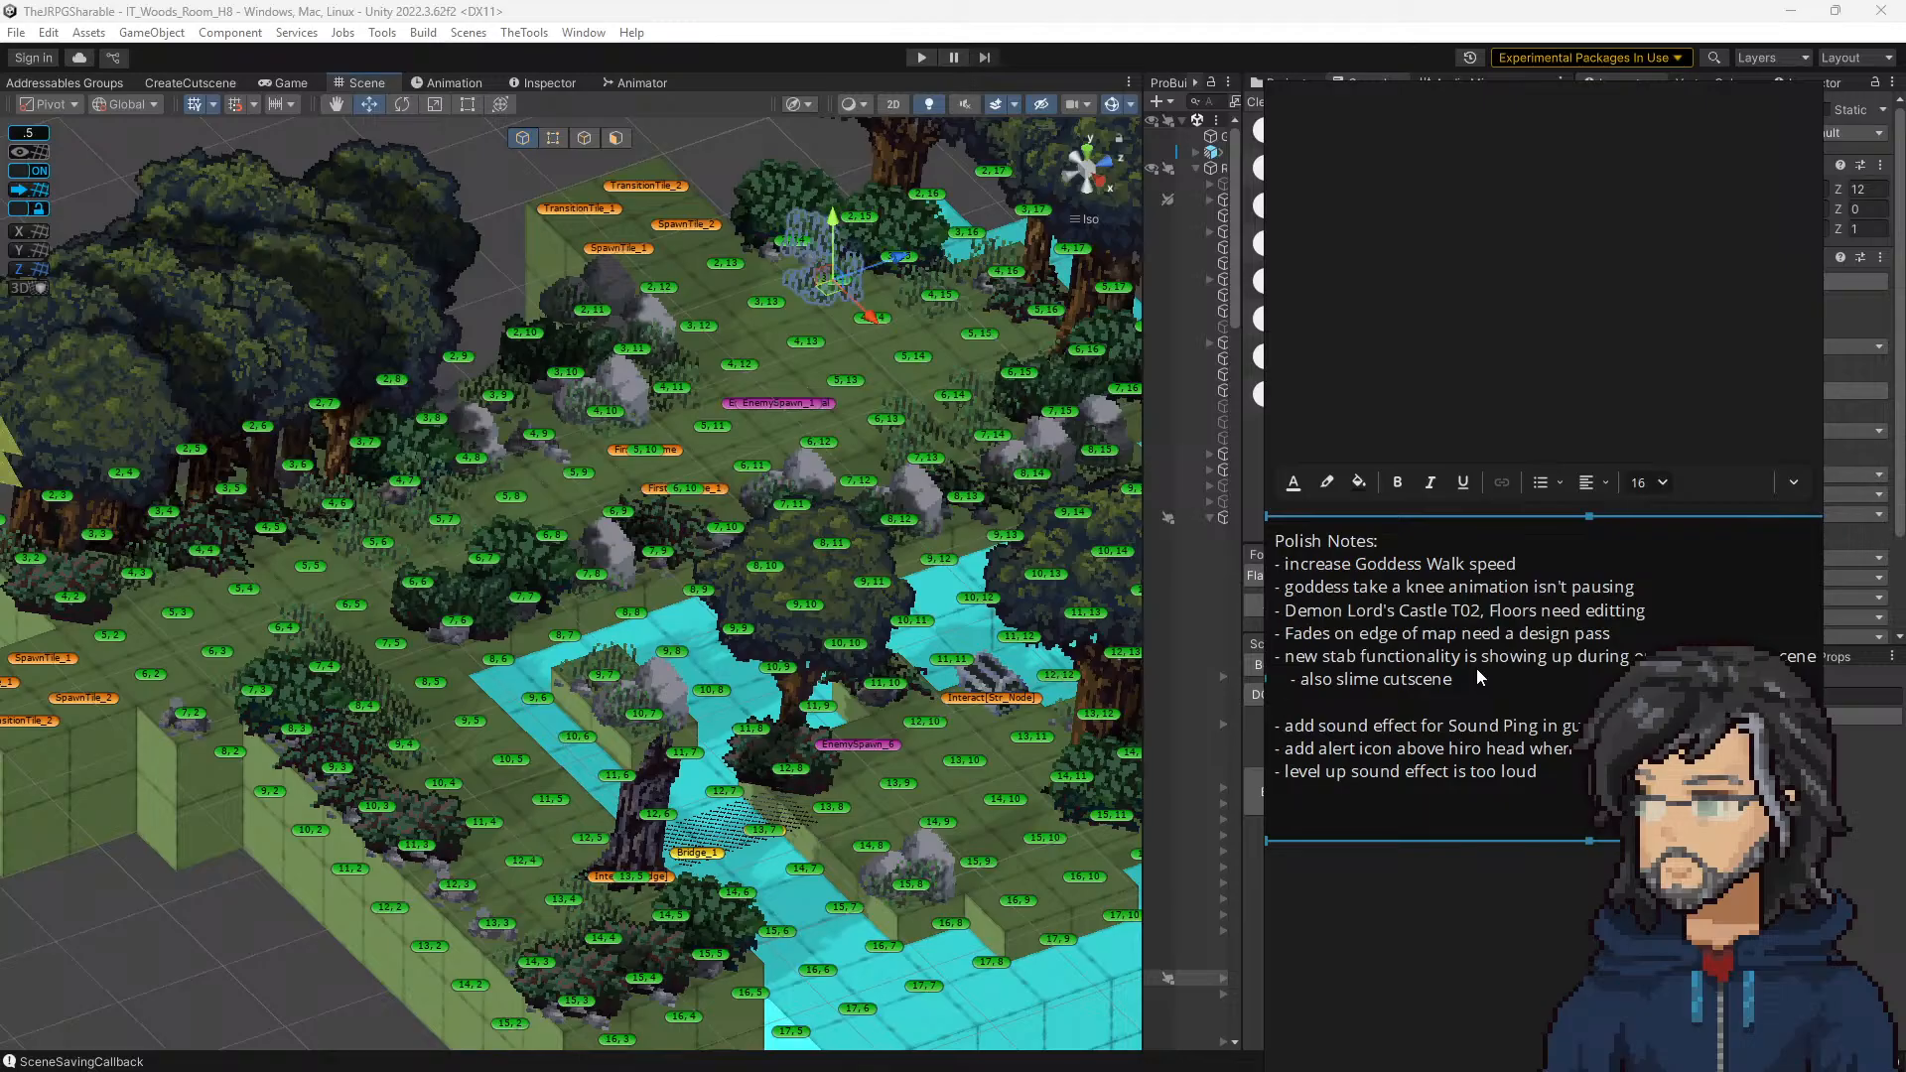
{"action": "type", "text": "- also mini slime cutscene"}
Step: Rearrange the editor panels and notes window, load the Boot scene and start the playtest again
{"action": "left_click", "coordinate": [867, 604]}
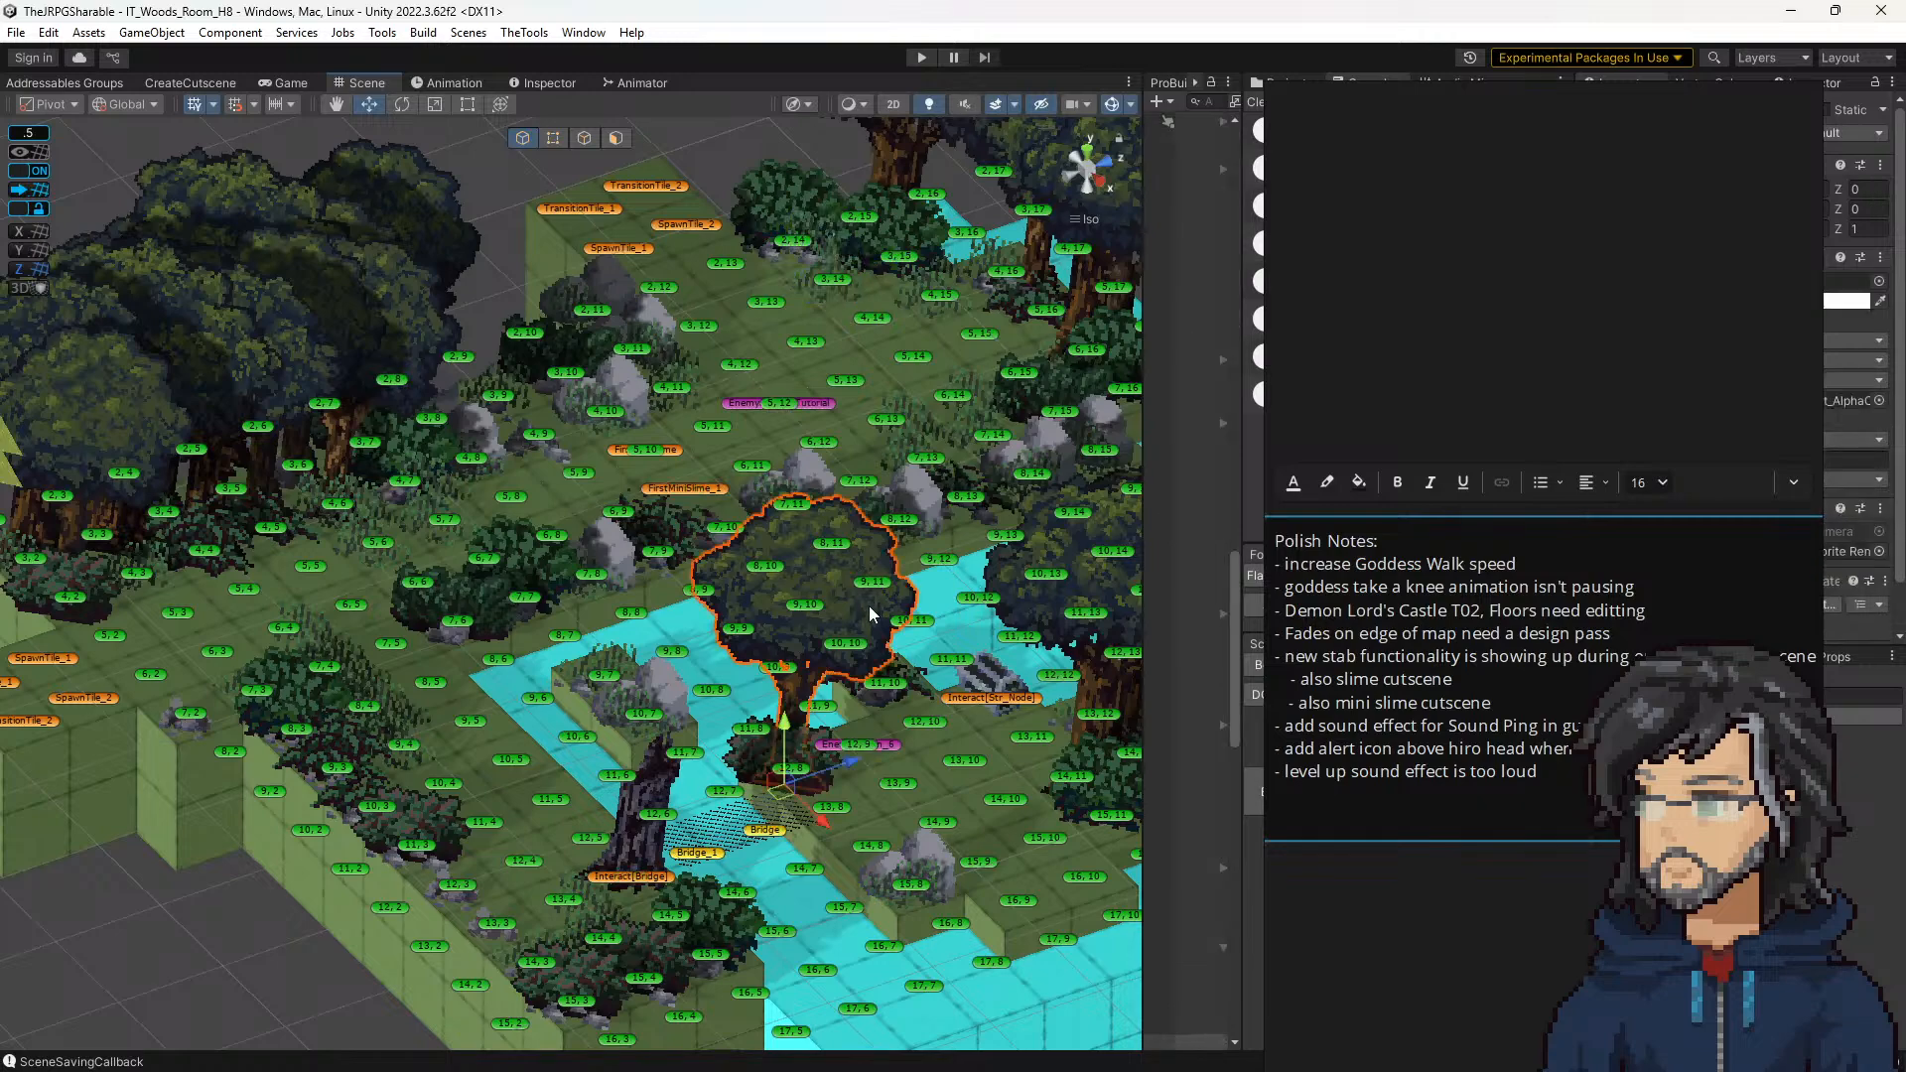
{"action": "key", "text": "f"}
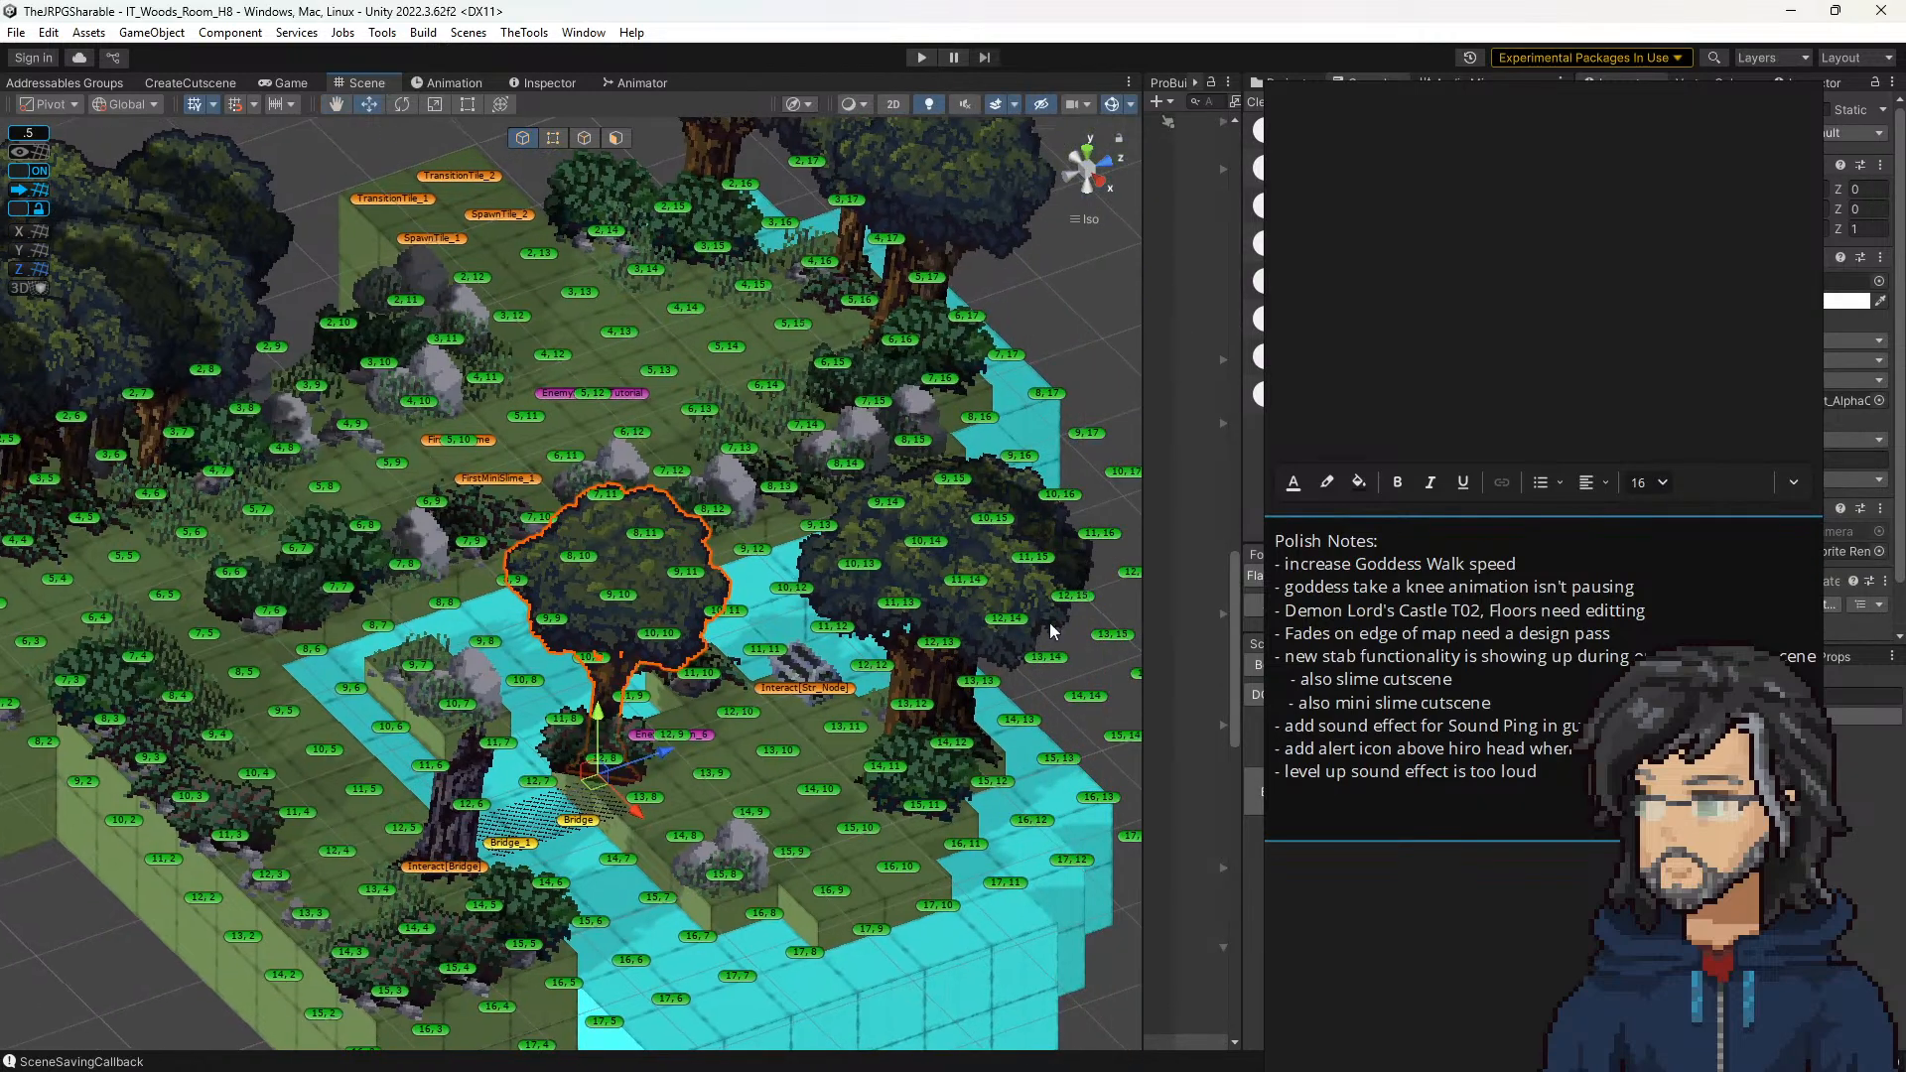
{"action": "left_click_drag", "start_coordinate": [1141, 565], "coordinate": [1033, 566]}
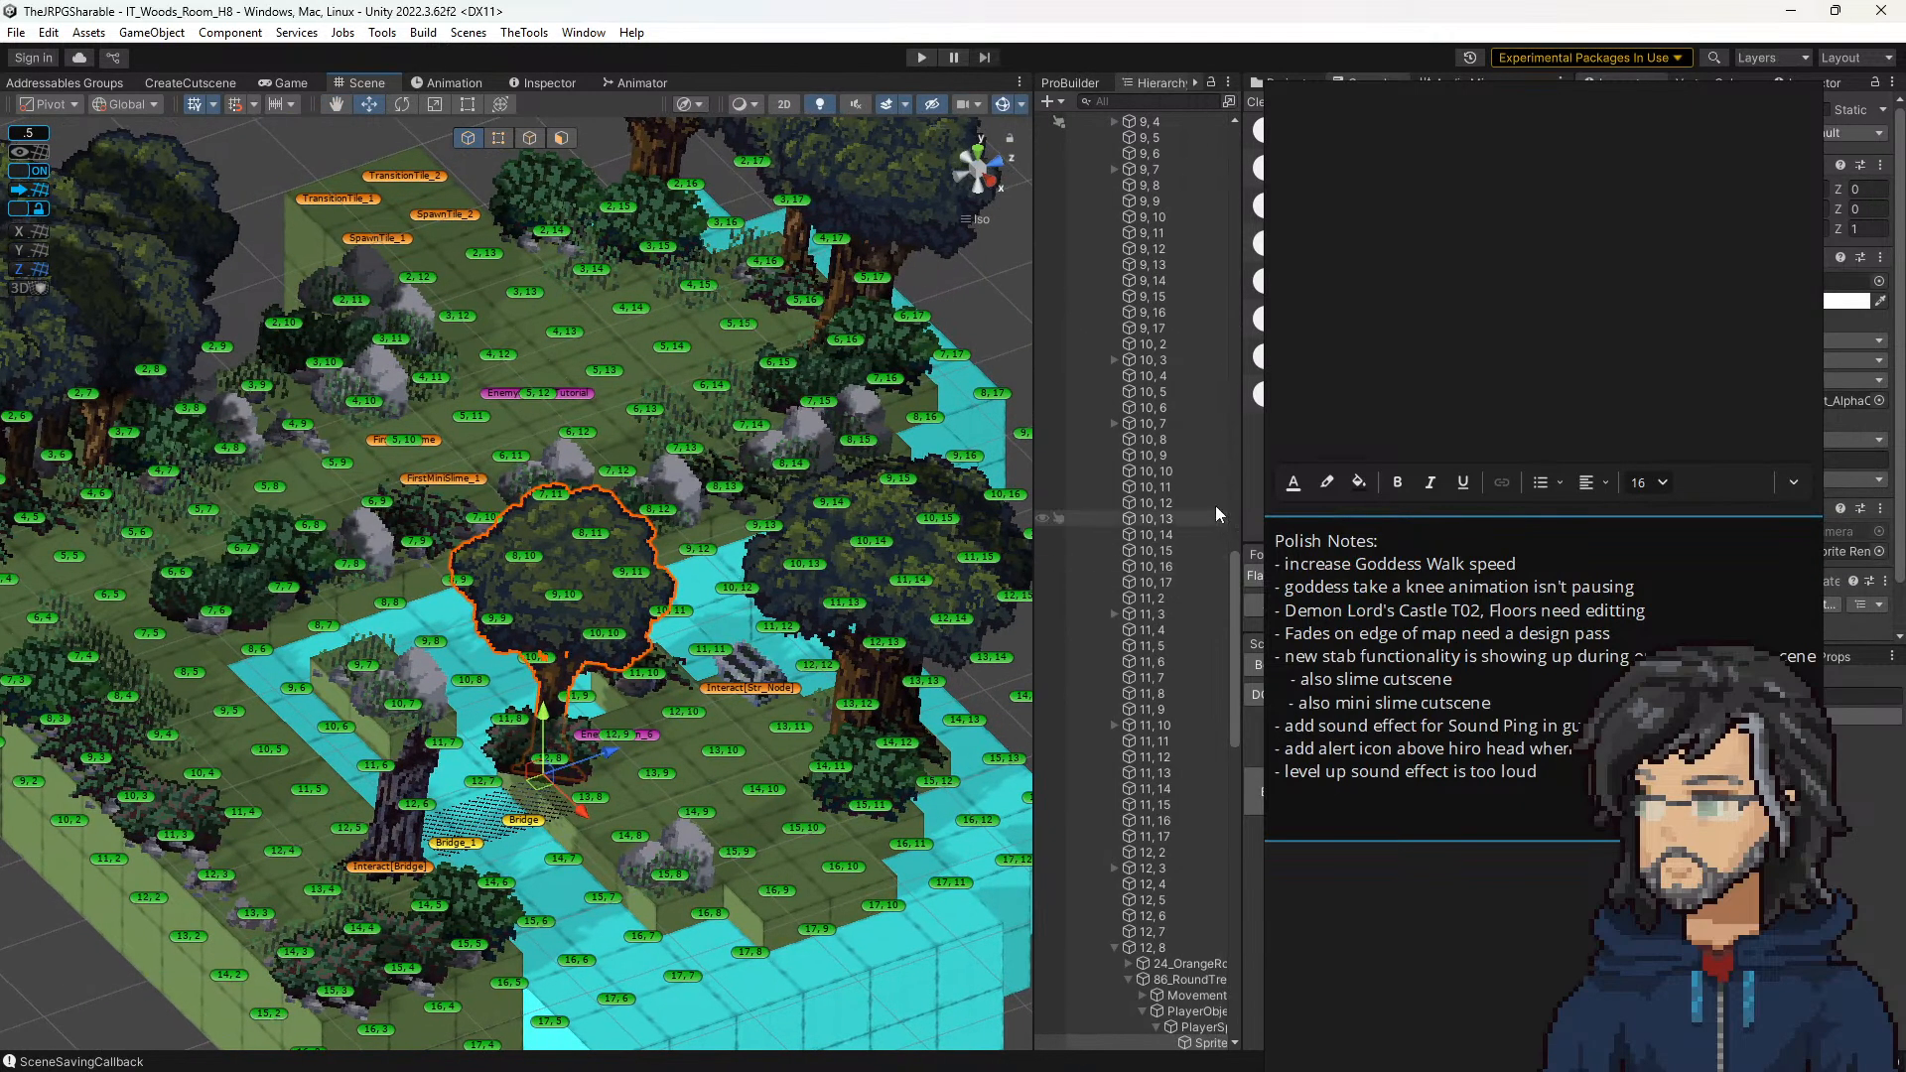
{"action": "left_click_drag", "start_coordinate": [1480, 85], "coordinate": [0, 149]}
{"action": "left_click_drag", "start_coordinate": [0, 327], "coordinate": [1536, 38]}
{"action": "left_click", "coordinate": [1268, 664]}
{"action": "left_click_drag", "start_coordinate": [1032, 306], "coordinate": [1300, 316]}
{"action": "left_click", "coordinate": [925, 58]}
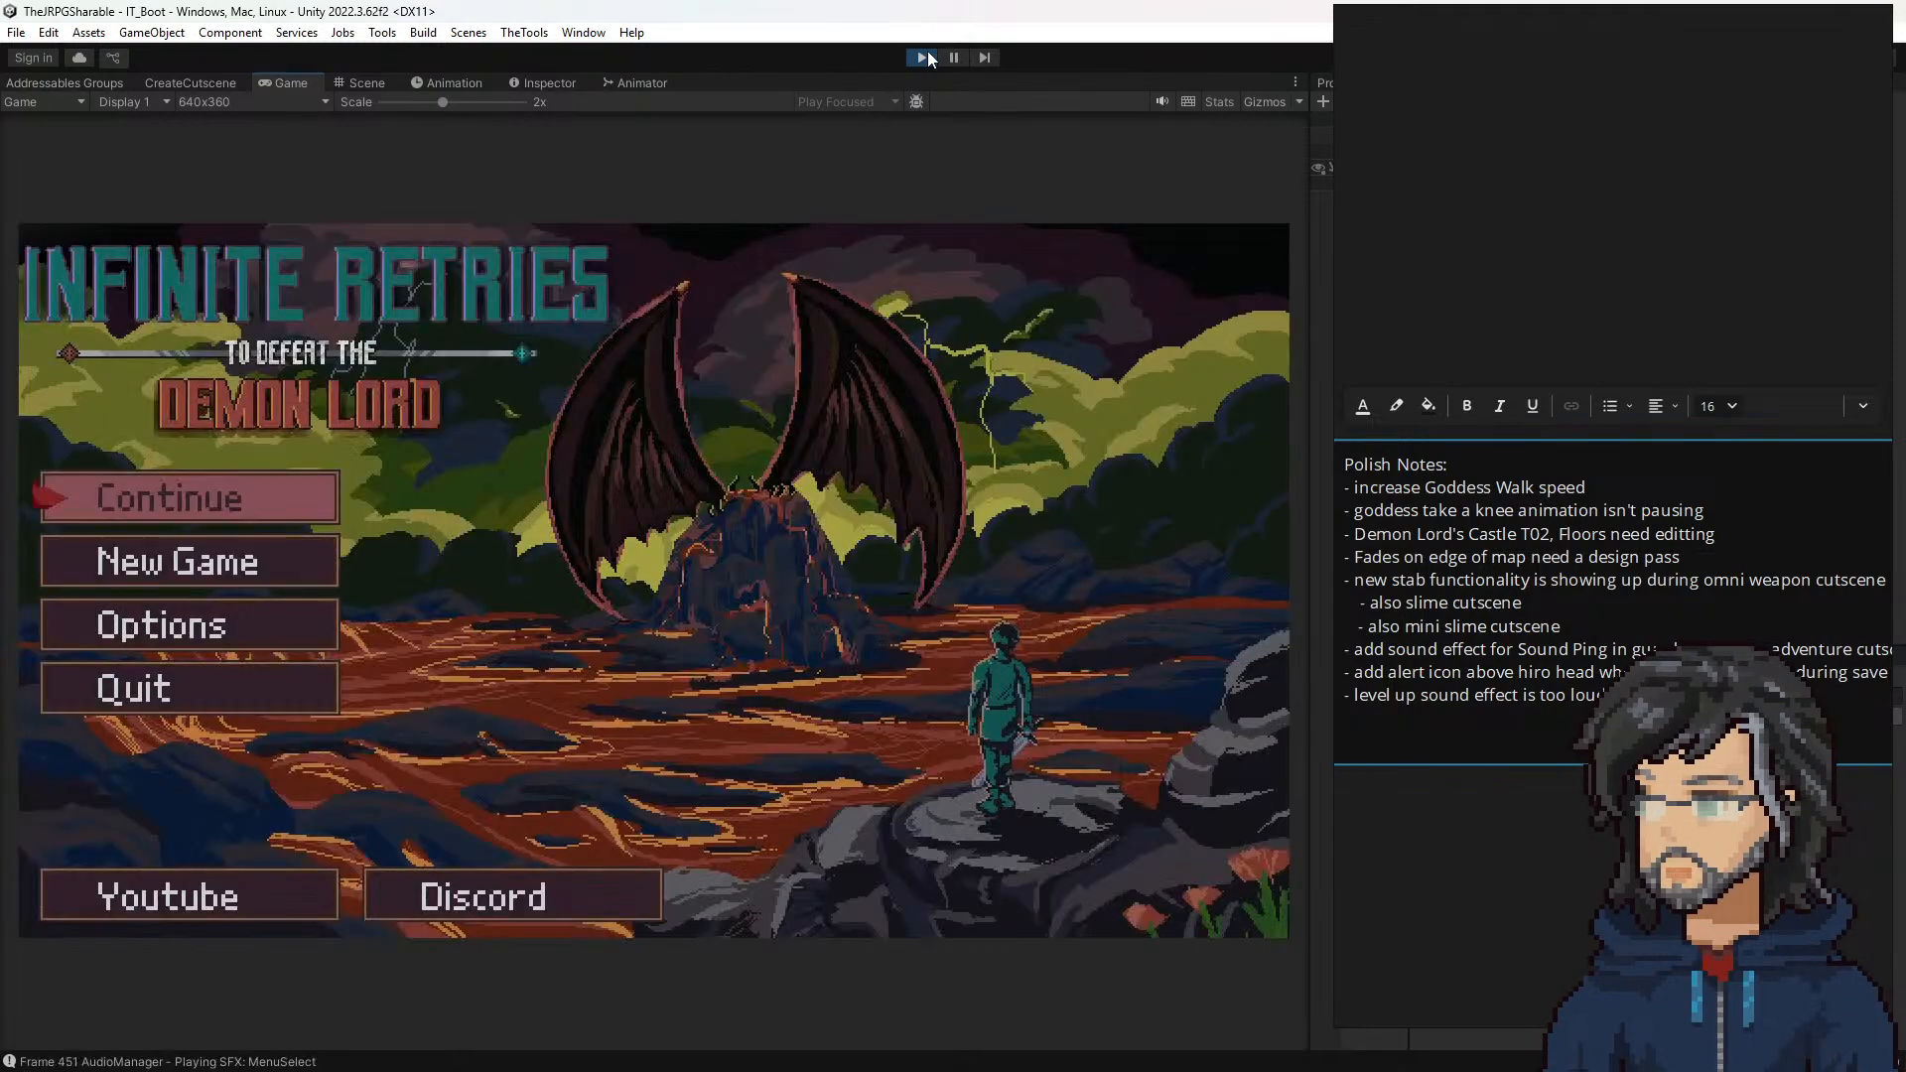
Step: Continue the game from the AutoSave slot for woods room H7 and confirm loading it
{"action": "key", "text": "Down"}
{"action": "key", "text": "Up"}
{"action": "key", "text": "Return"}
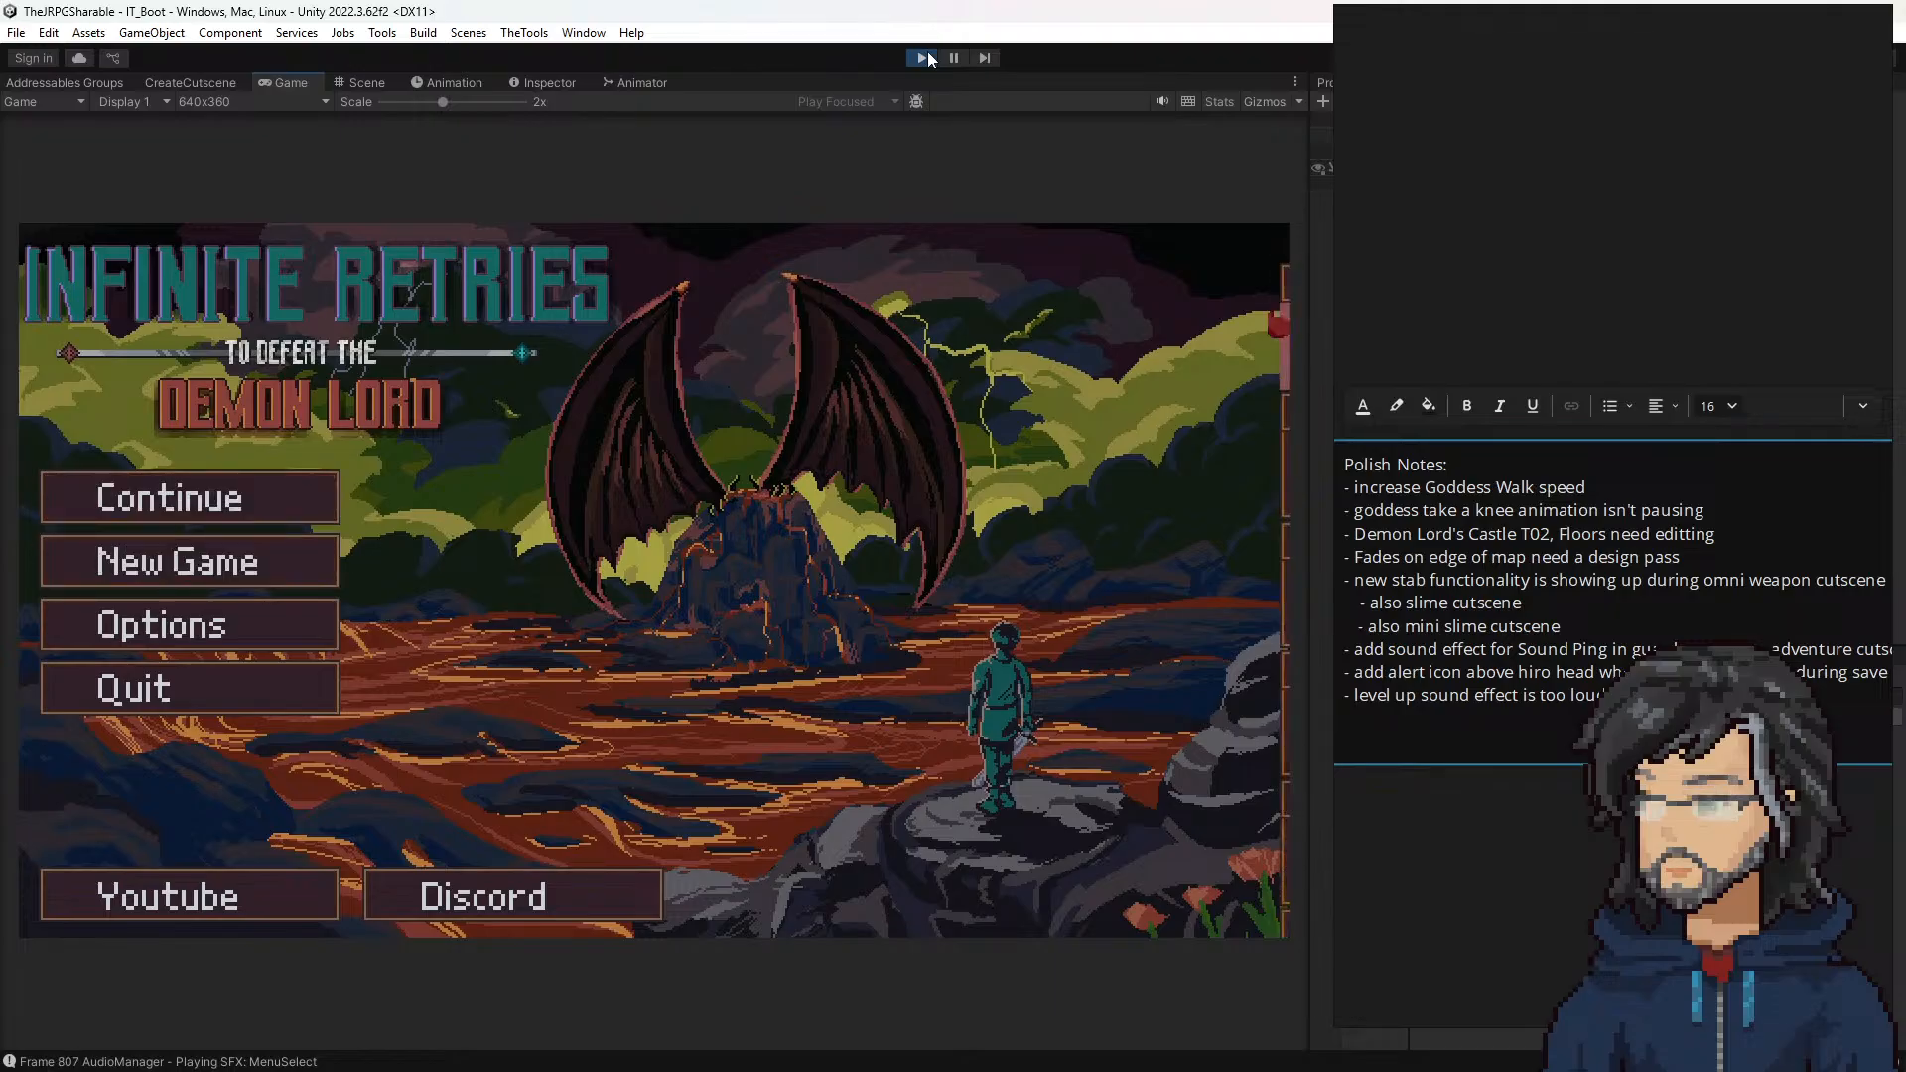
{"action": "key", "text": "Return"}
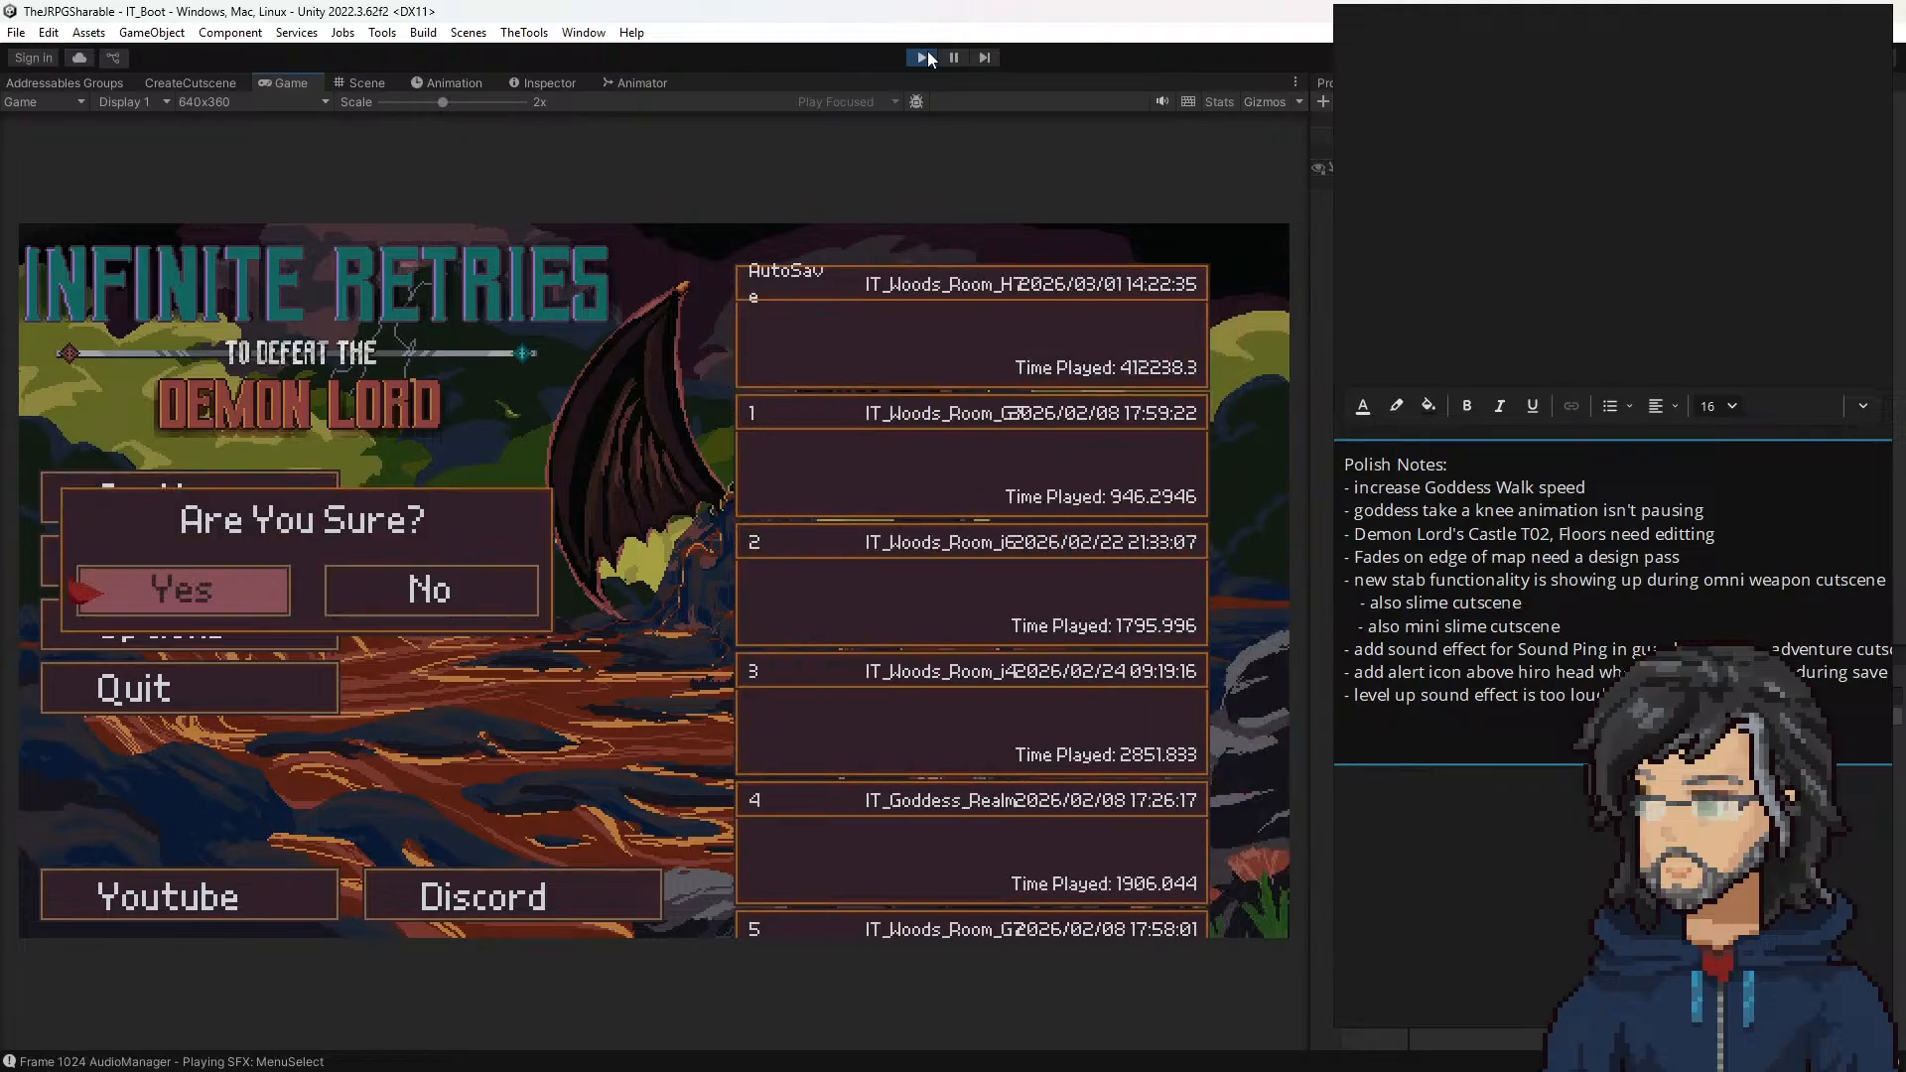
{"action": "key", "text": "Return"}
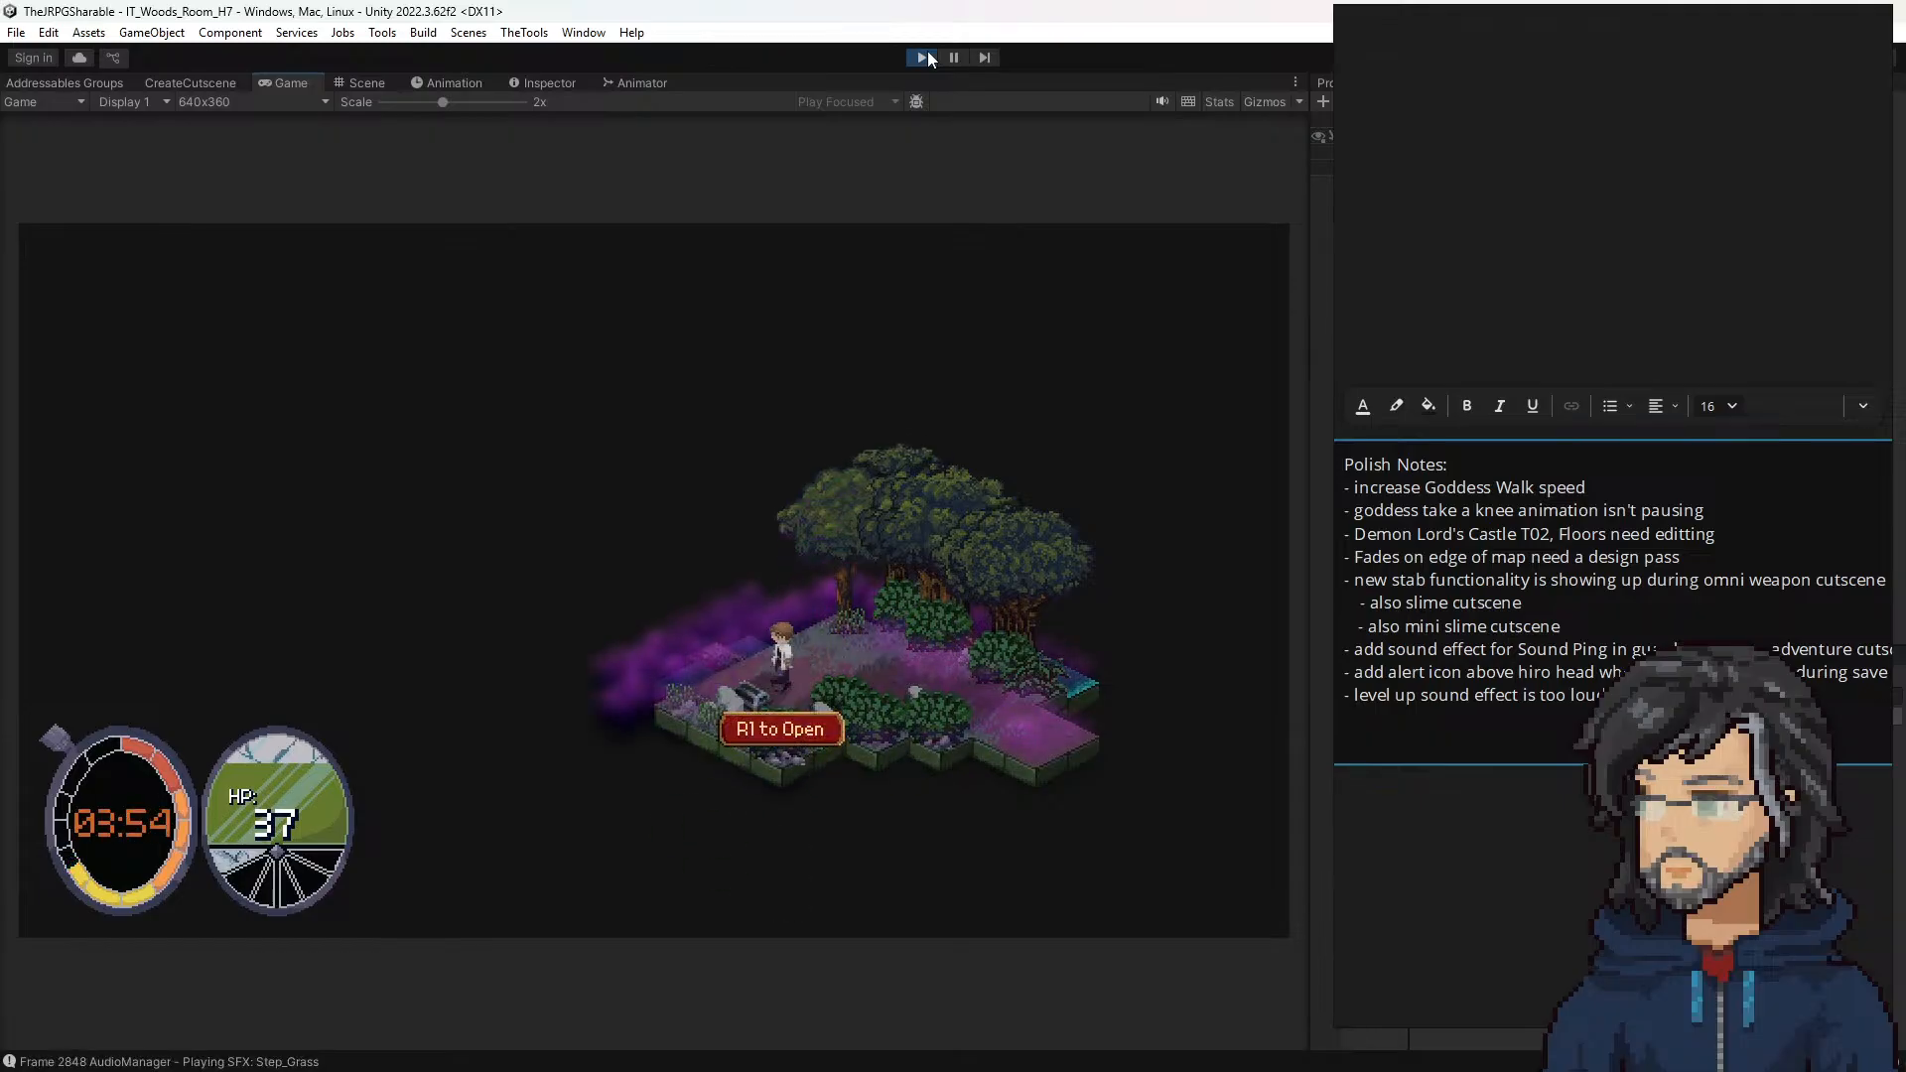
Step: Open the interactable object in room H7, then walk the hero over the log across the water and engage the slimes
{"action": "key", "text": "f"}
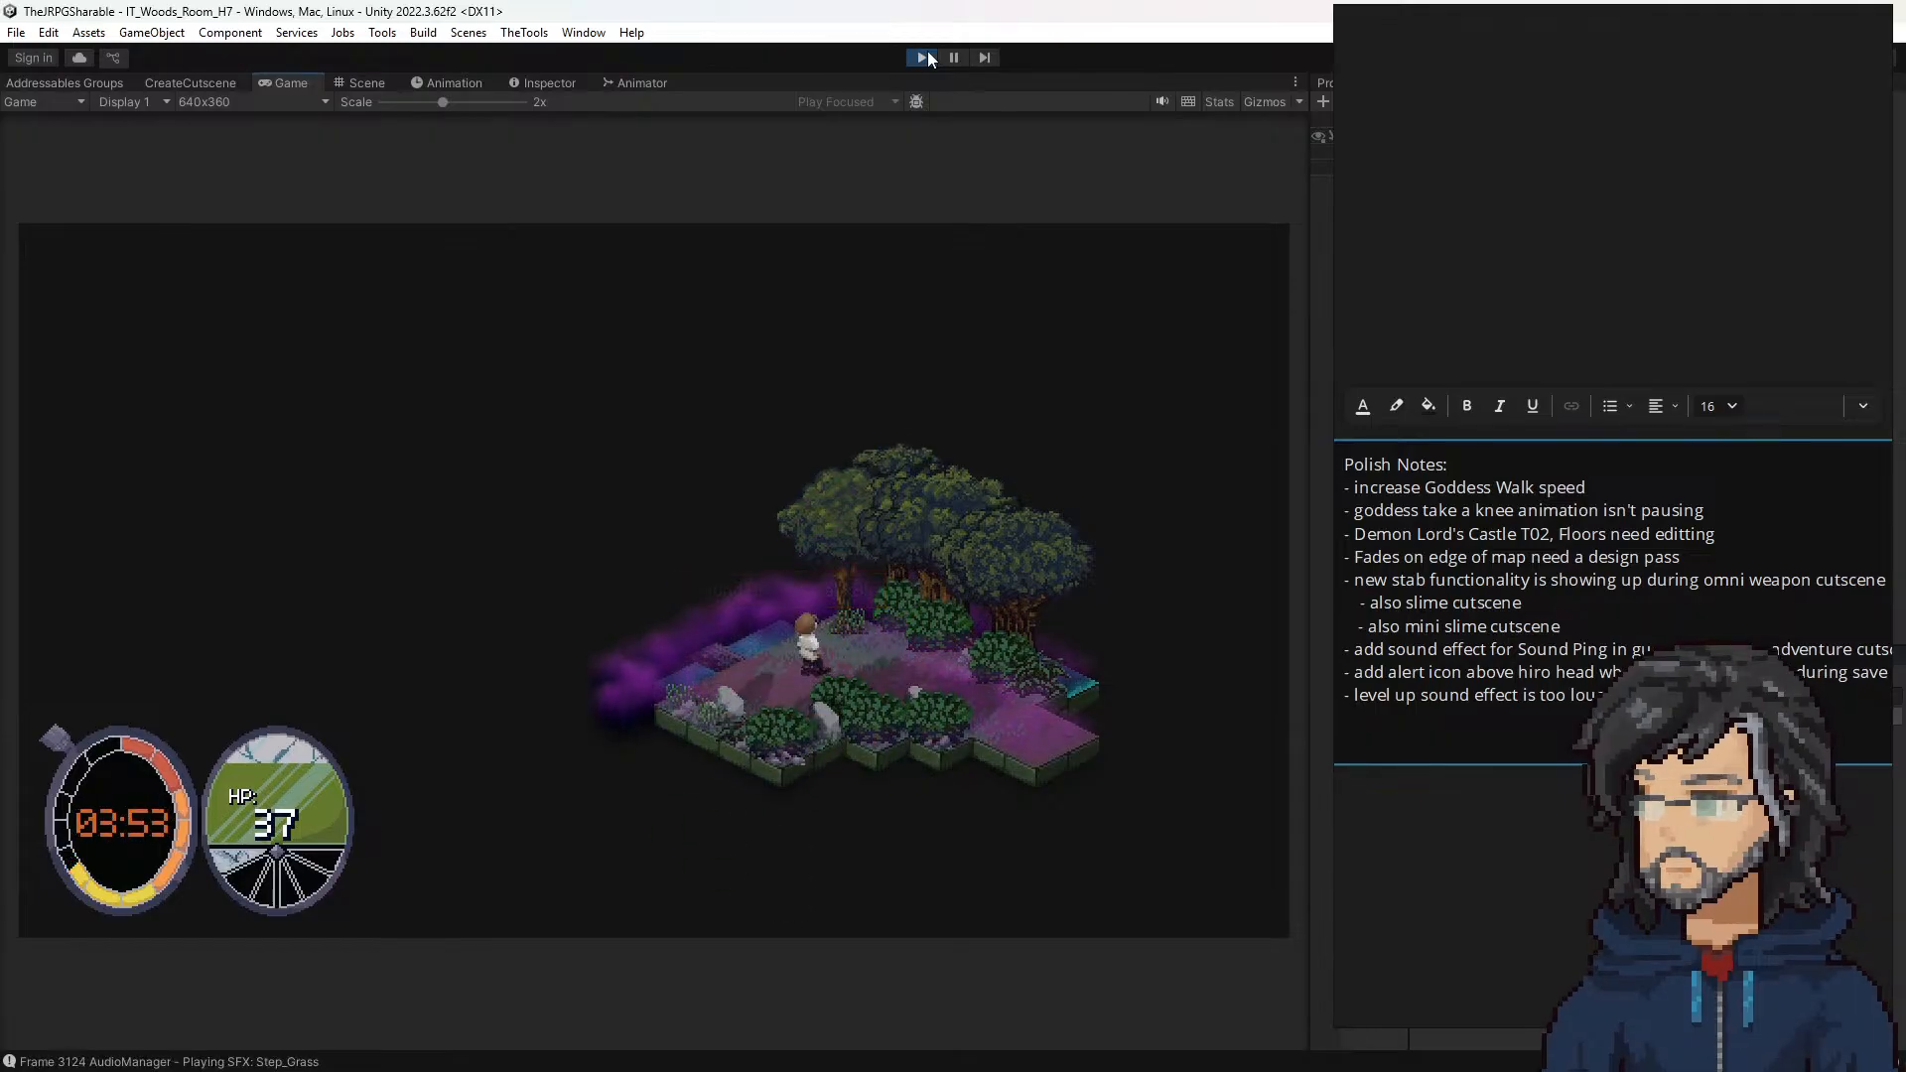
{"action": "key", "text": "a"}
{"action": "key", "text": "a"}
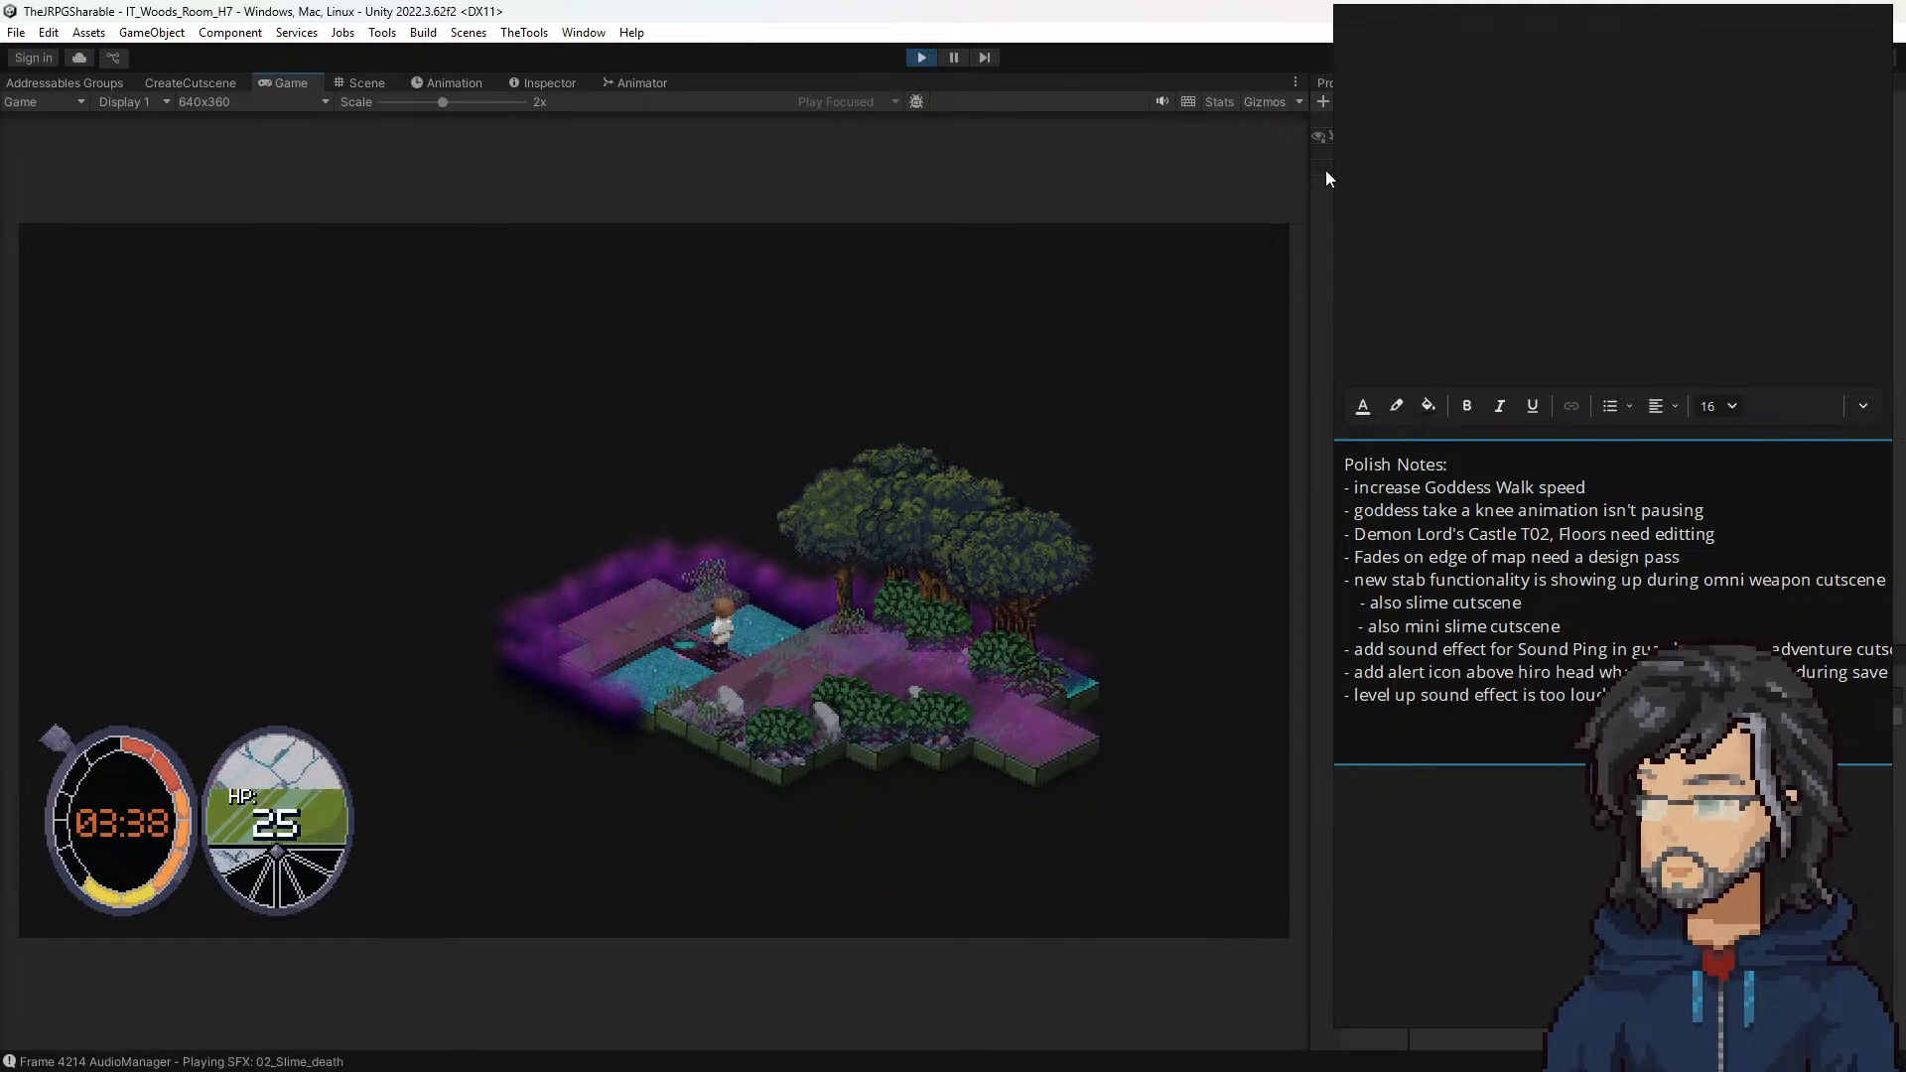
{"action": "key", "text": "Left"}
{"action": "key", "text": "Left"}
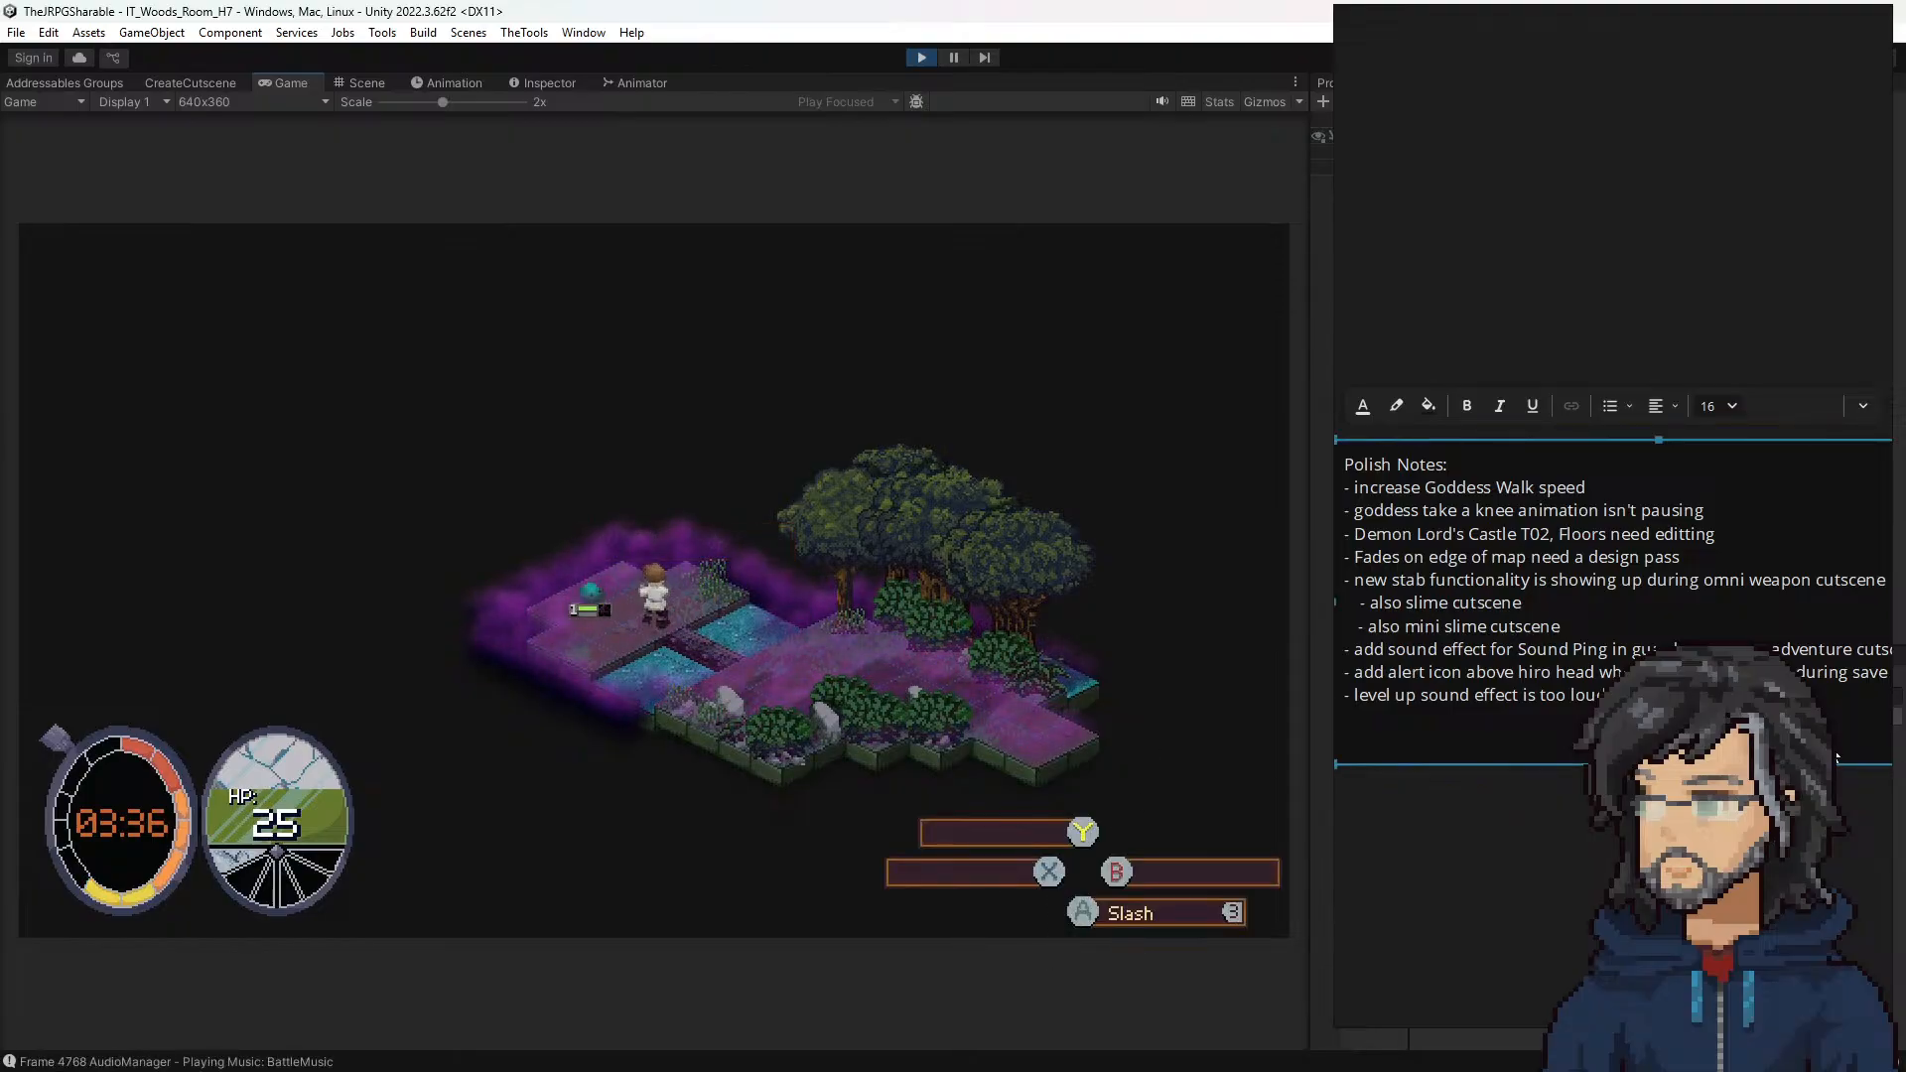
Step: Add a Polish Notes line about a crystal having spawned under the log
{"action": "key", "text": "Return"}
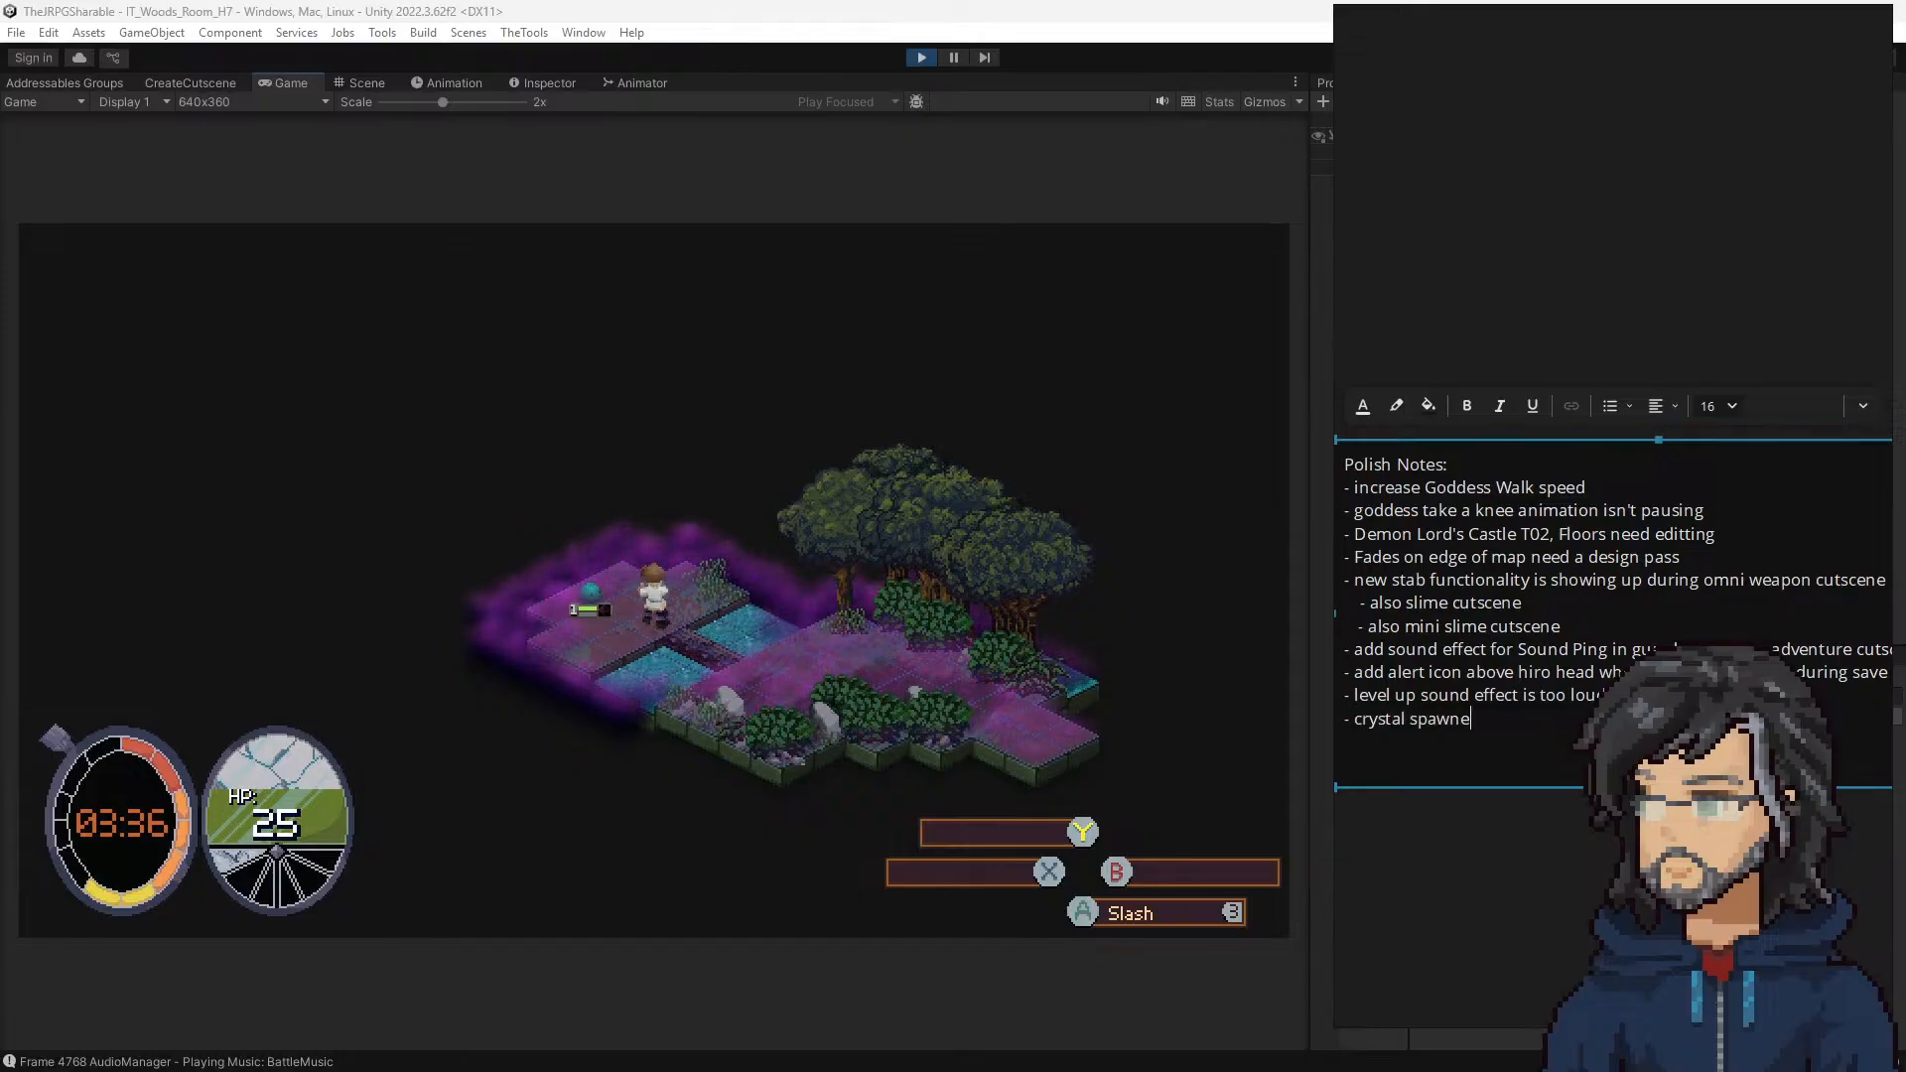
{"action": "type", "text": "- crystal spawned under log "}
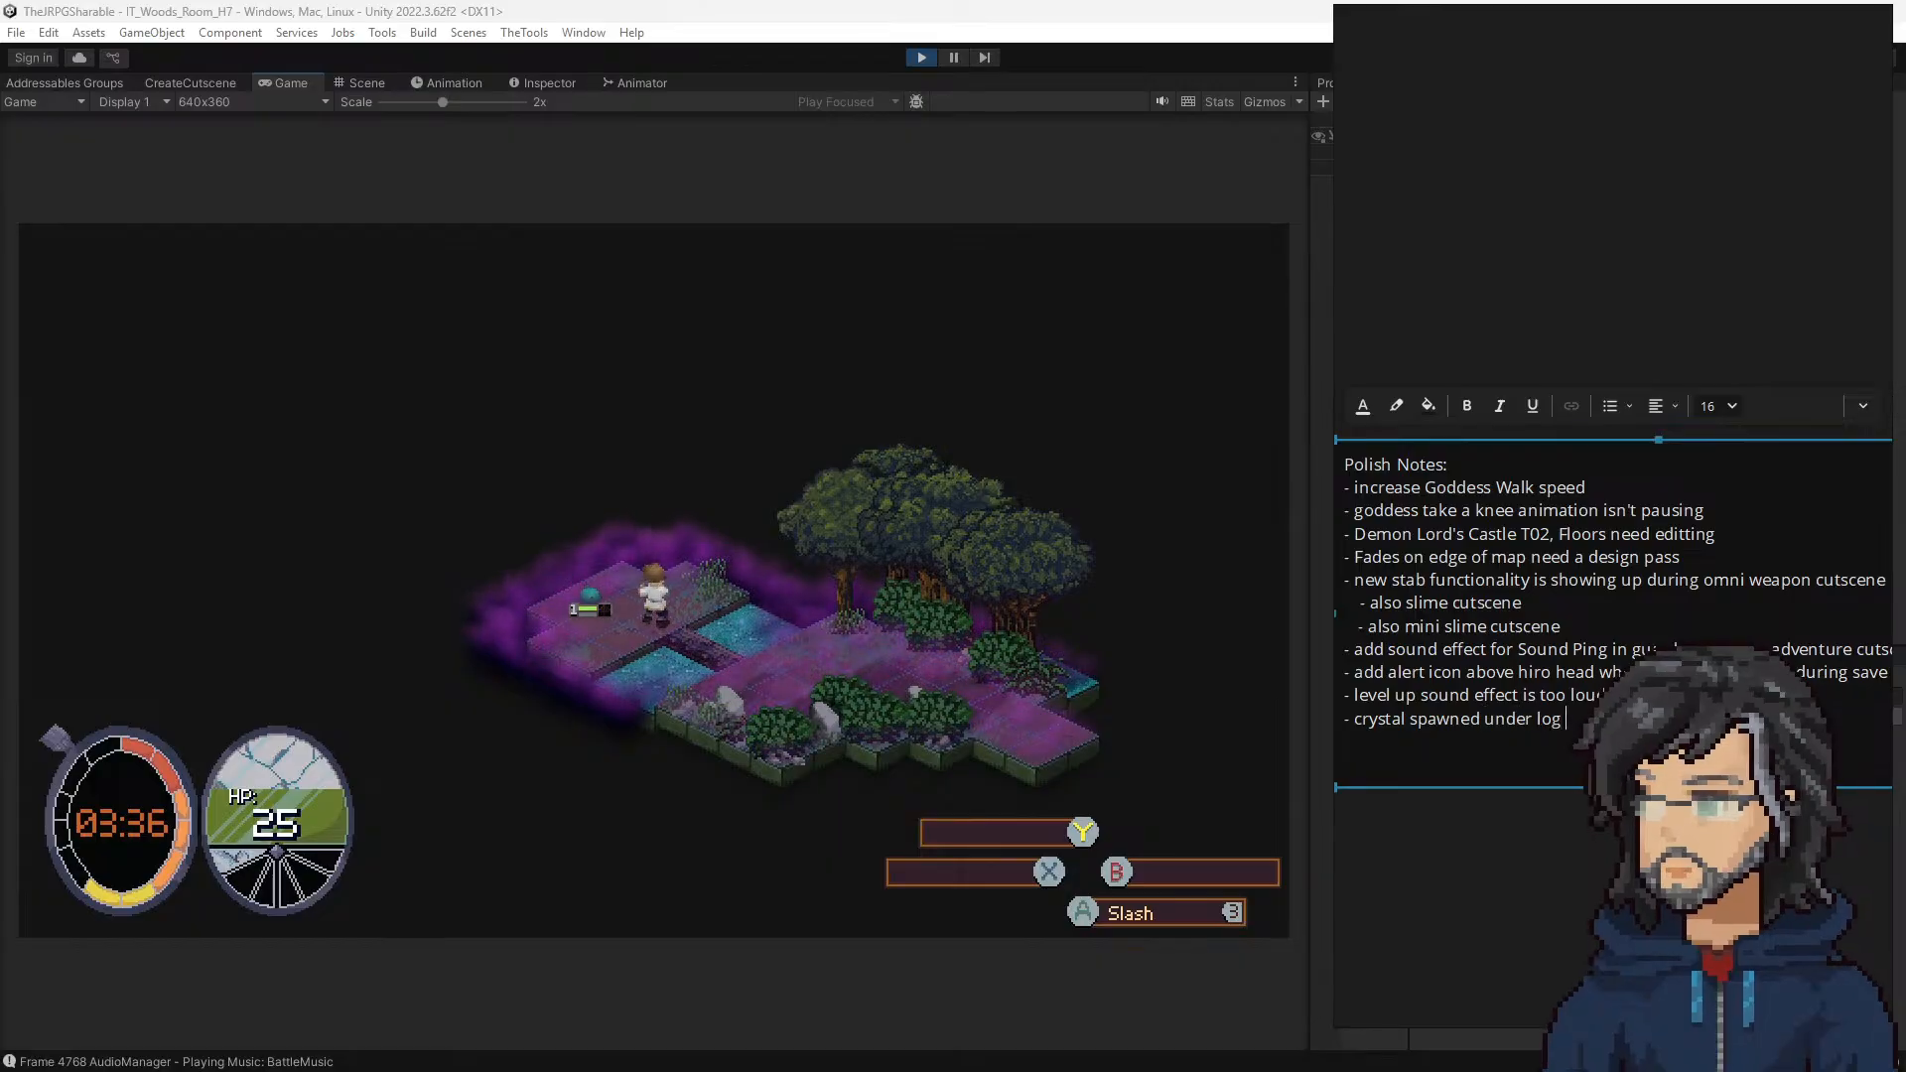
{"action": "type", "text": "if"}
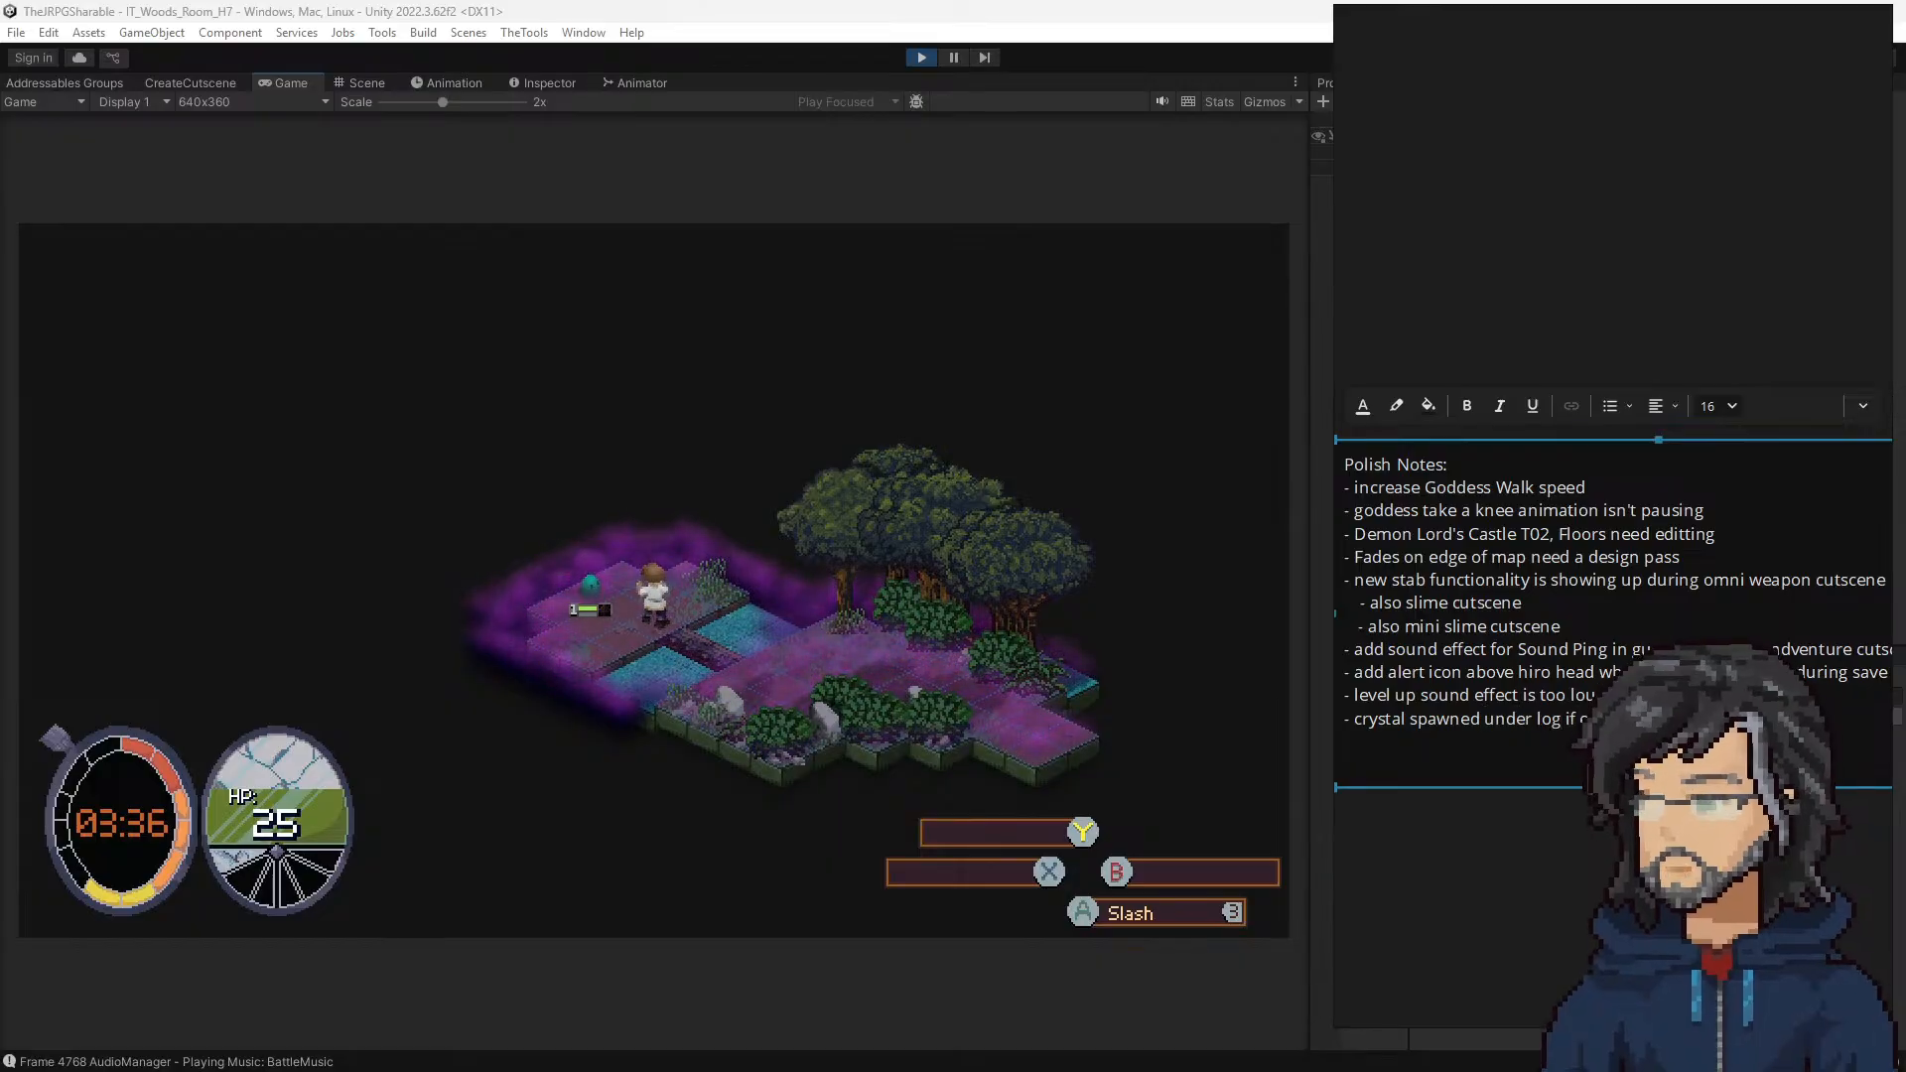
{"action": "type", "text": " c"}
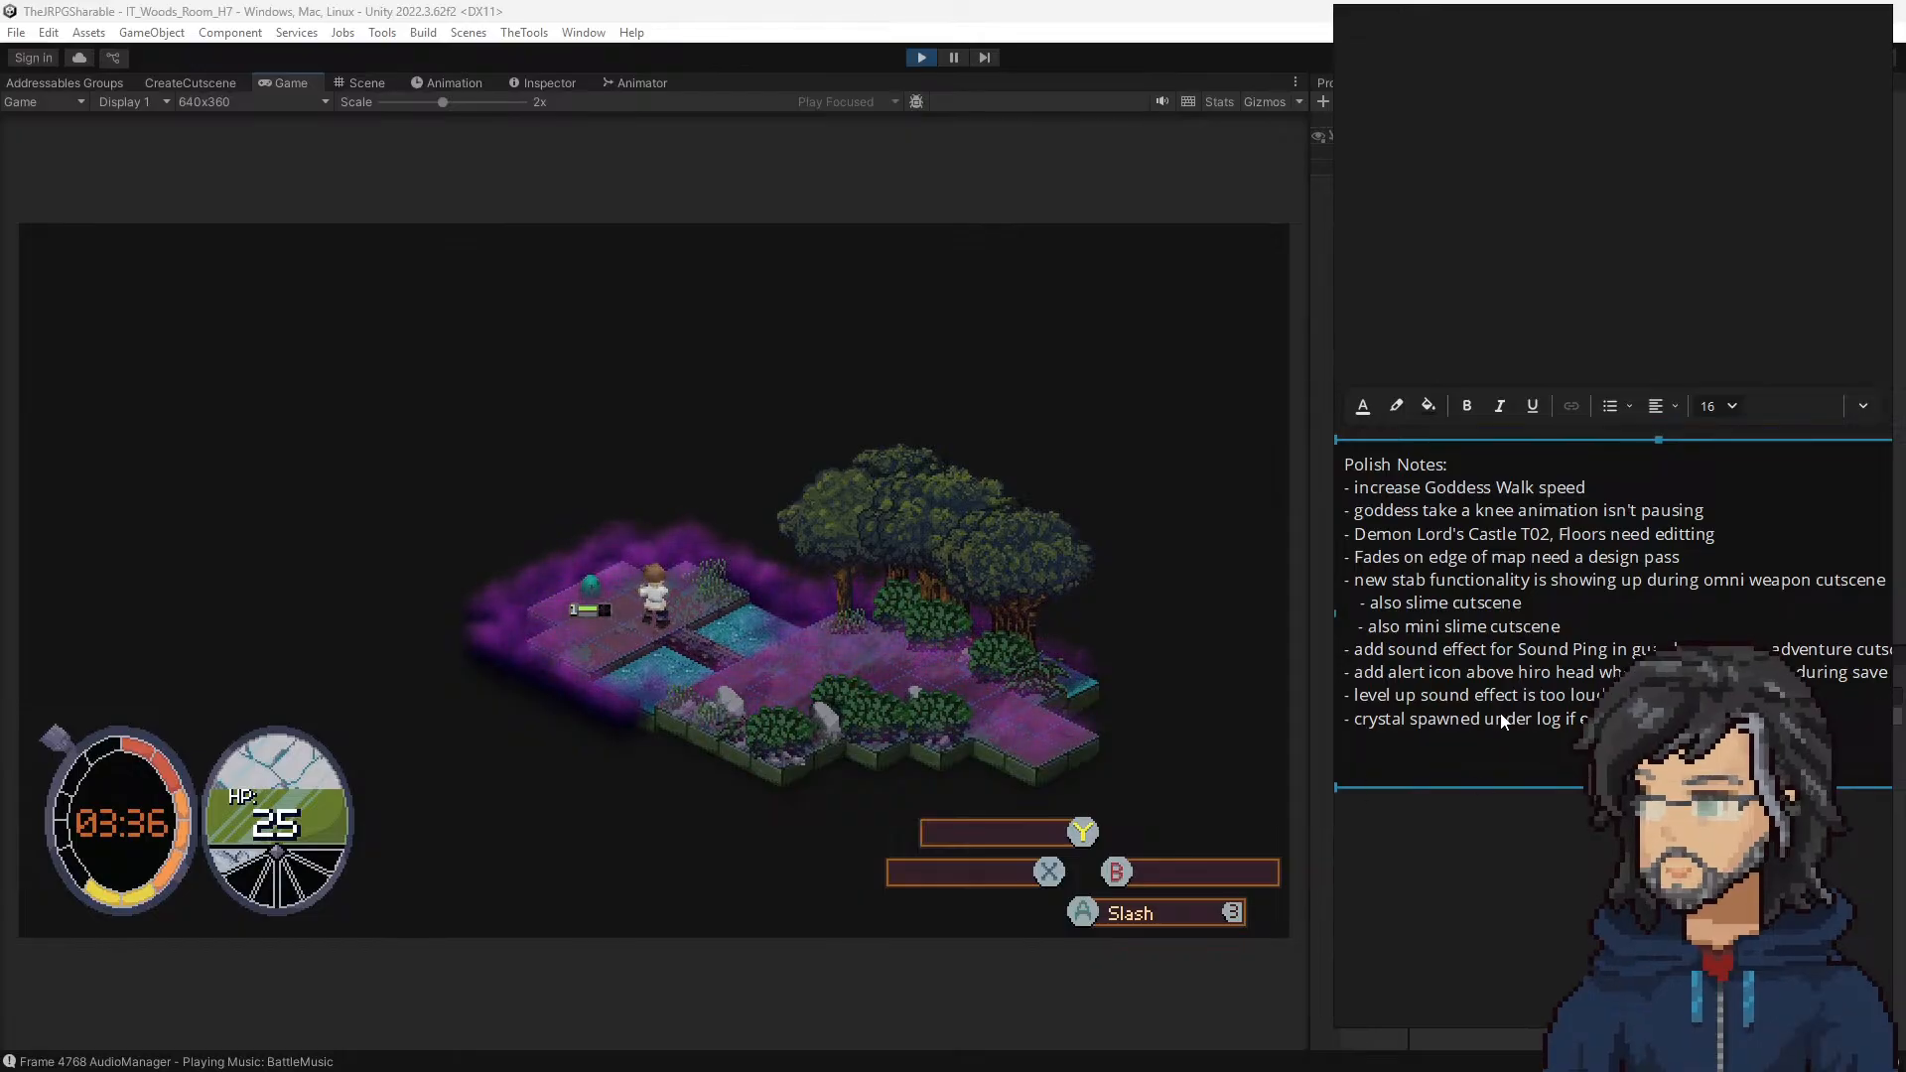
Step: Resume the playtest in room H7, defeat the slime, and walk the hero over the crystal to the far rocky edge
{"action": "left_click", "coordinate": [822, 668]}
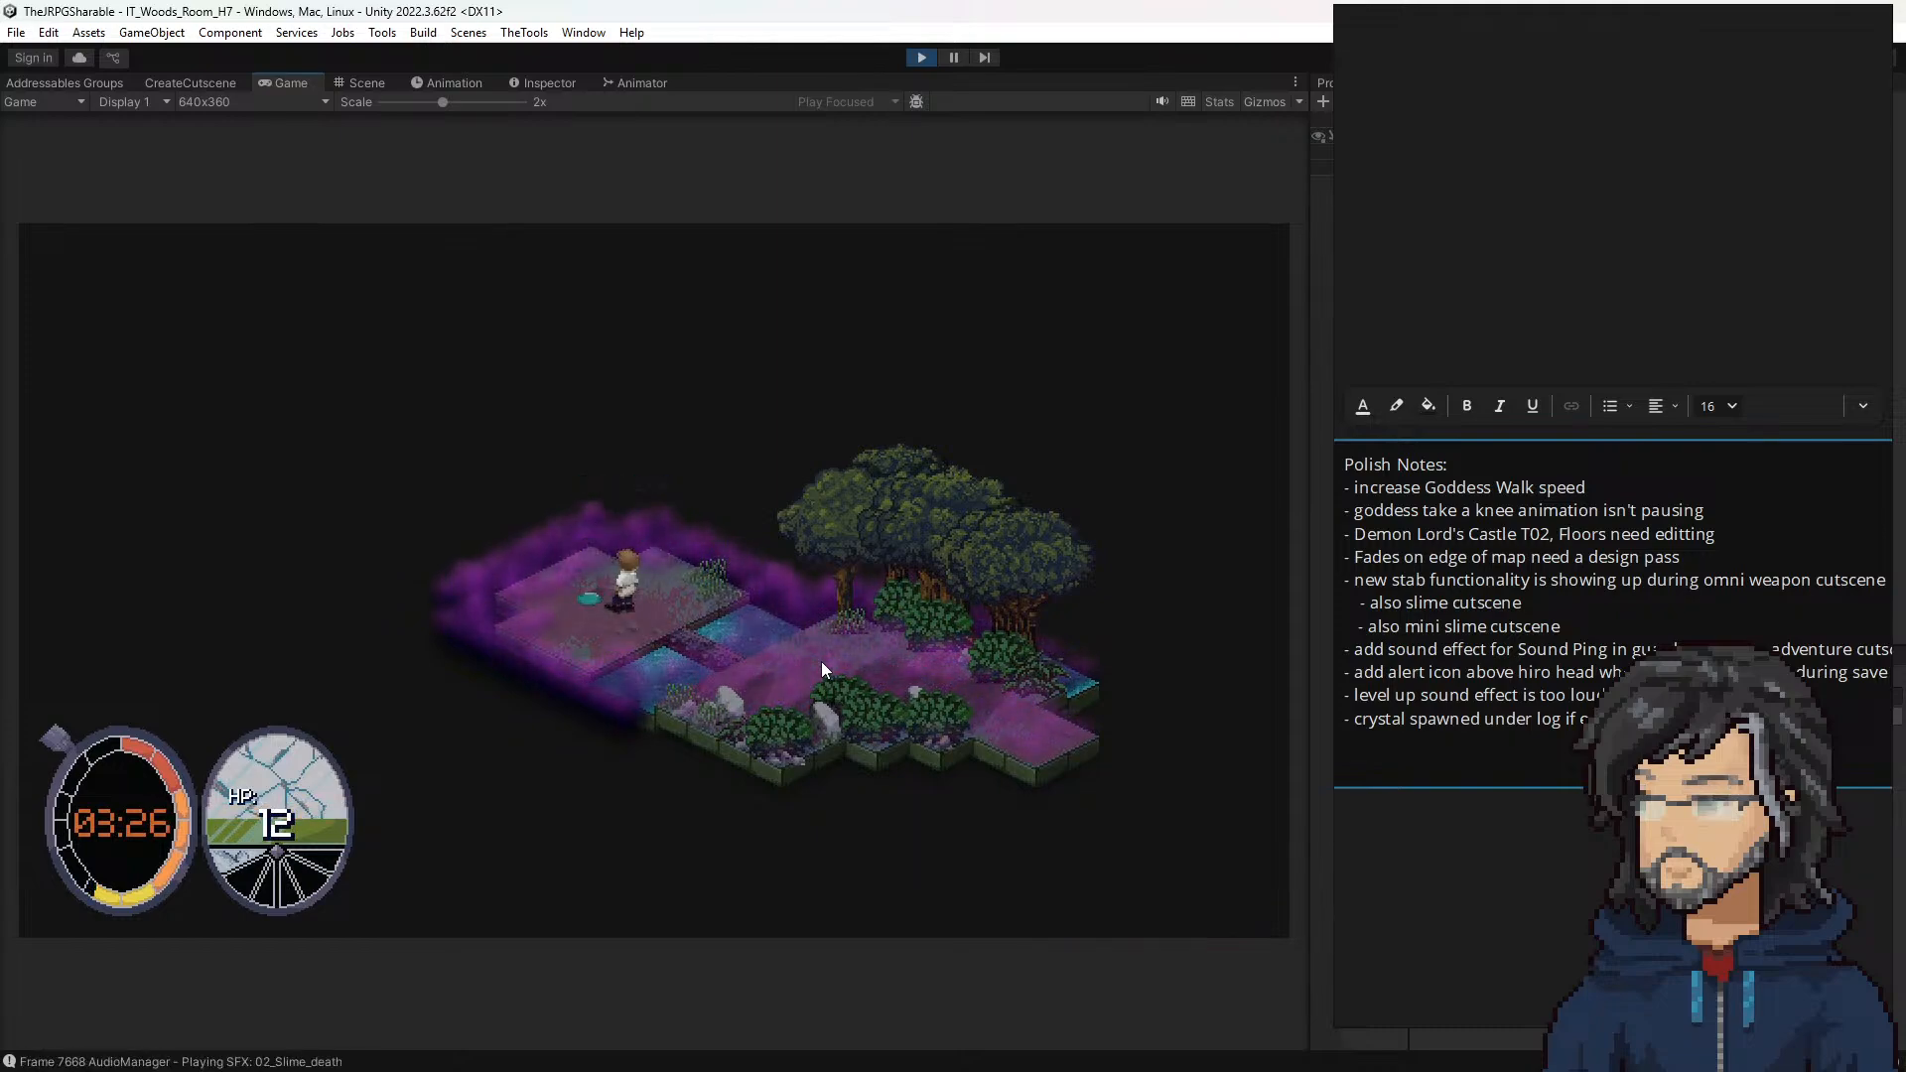
{"action": "key", "text": "a"}
{"action": "key", "text": "a"}
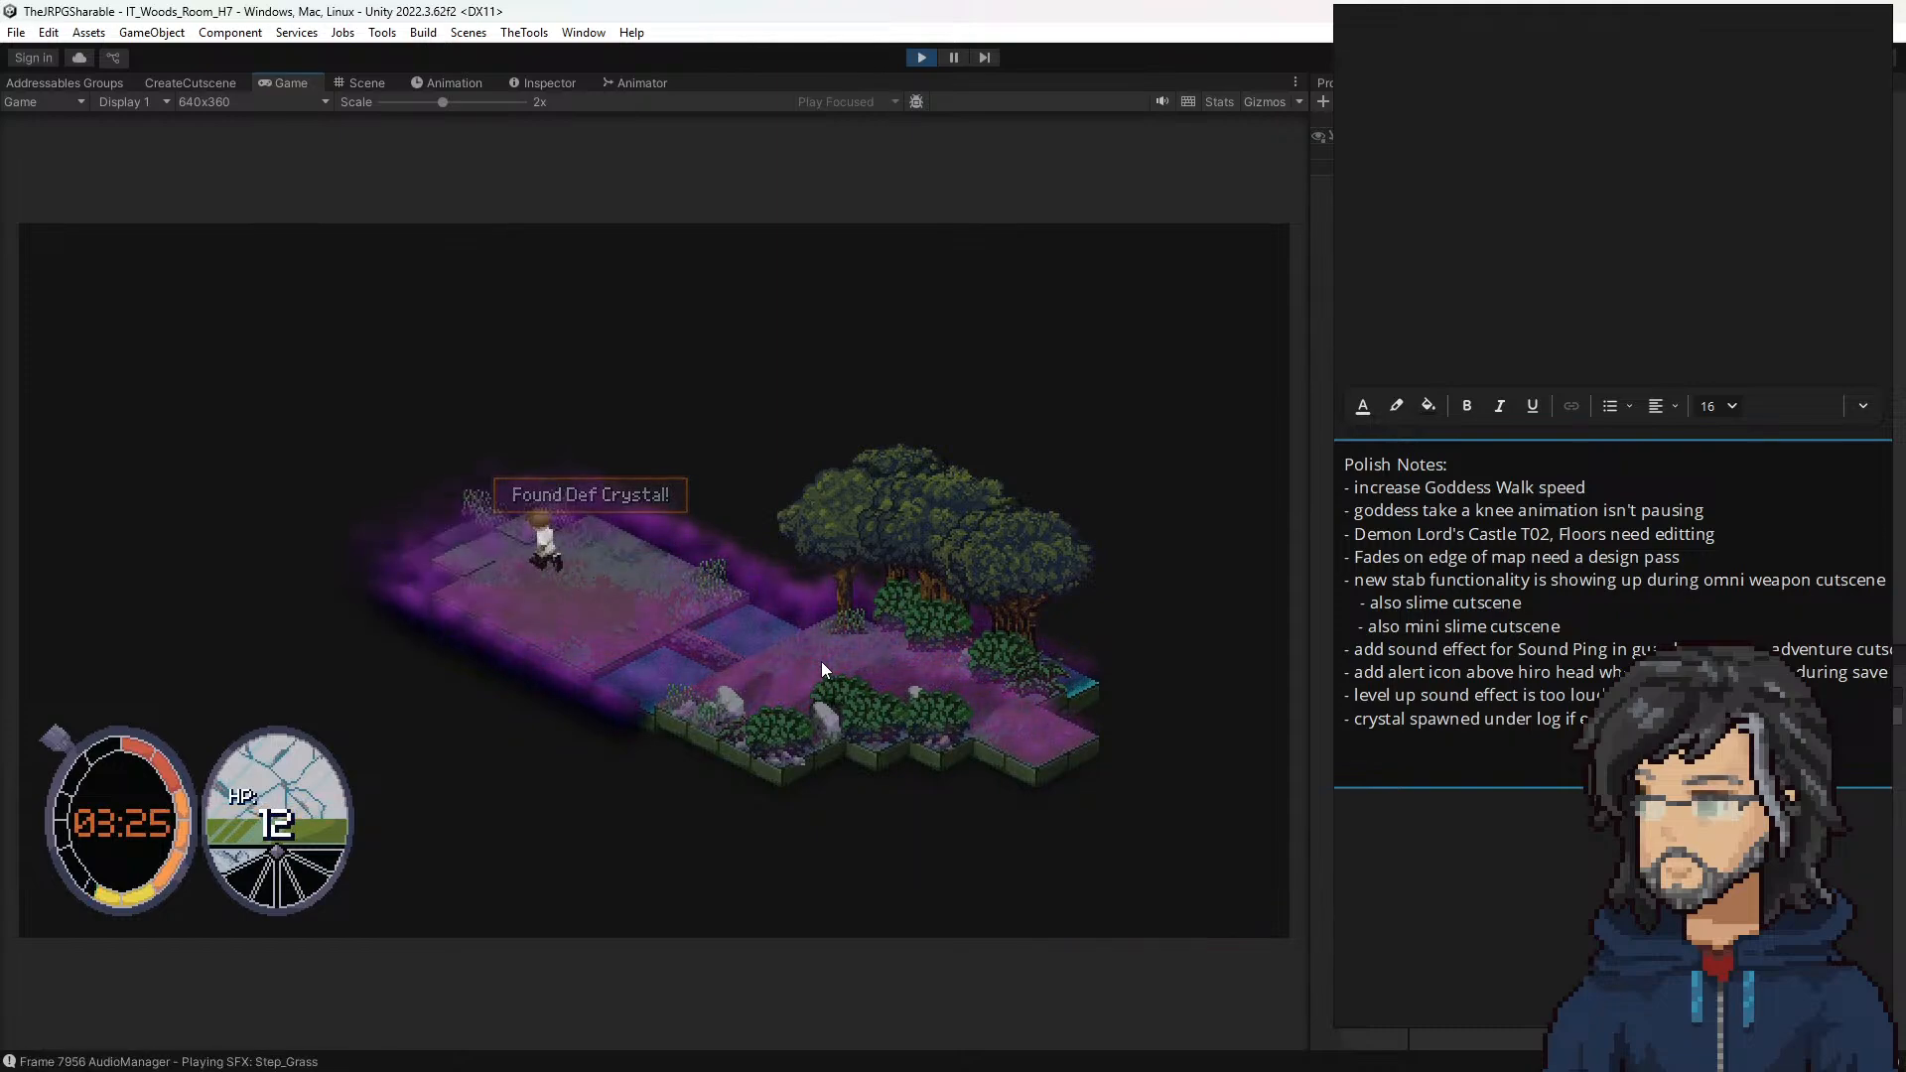
{"action": "key", "text": "a"}
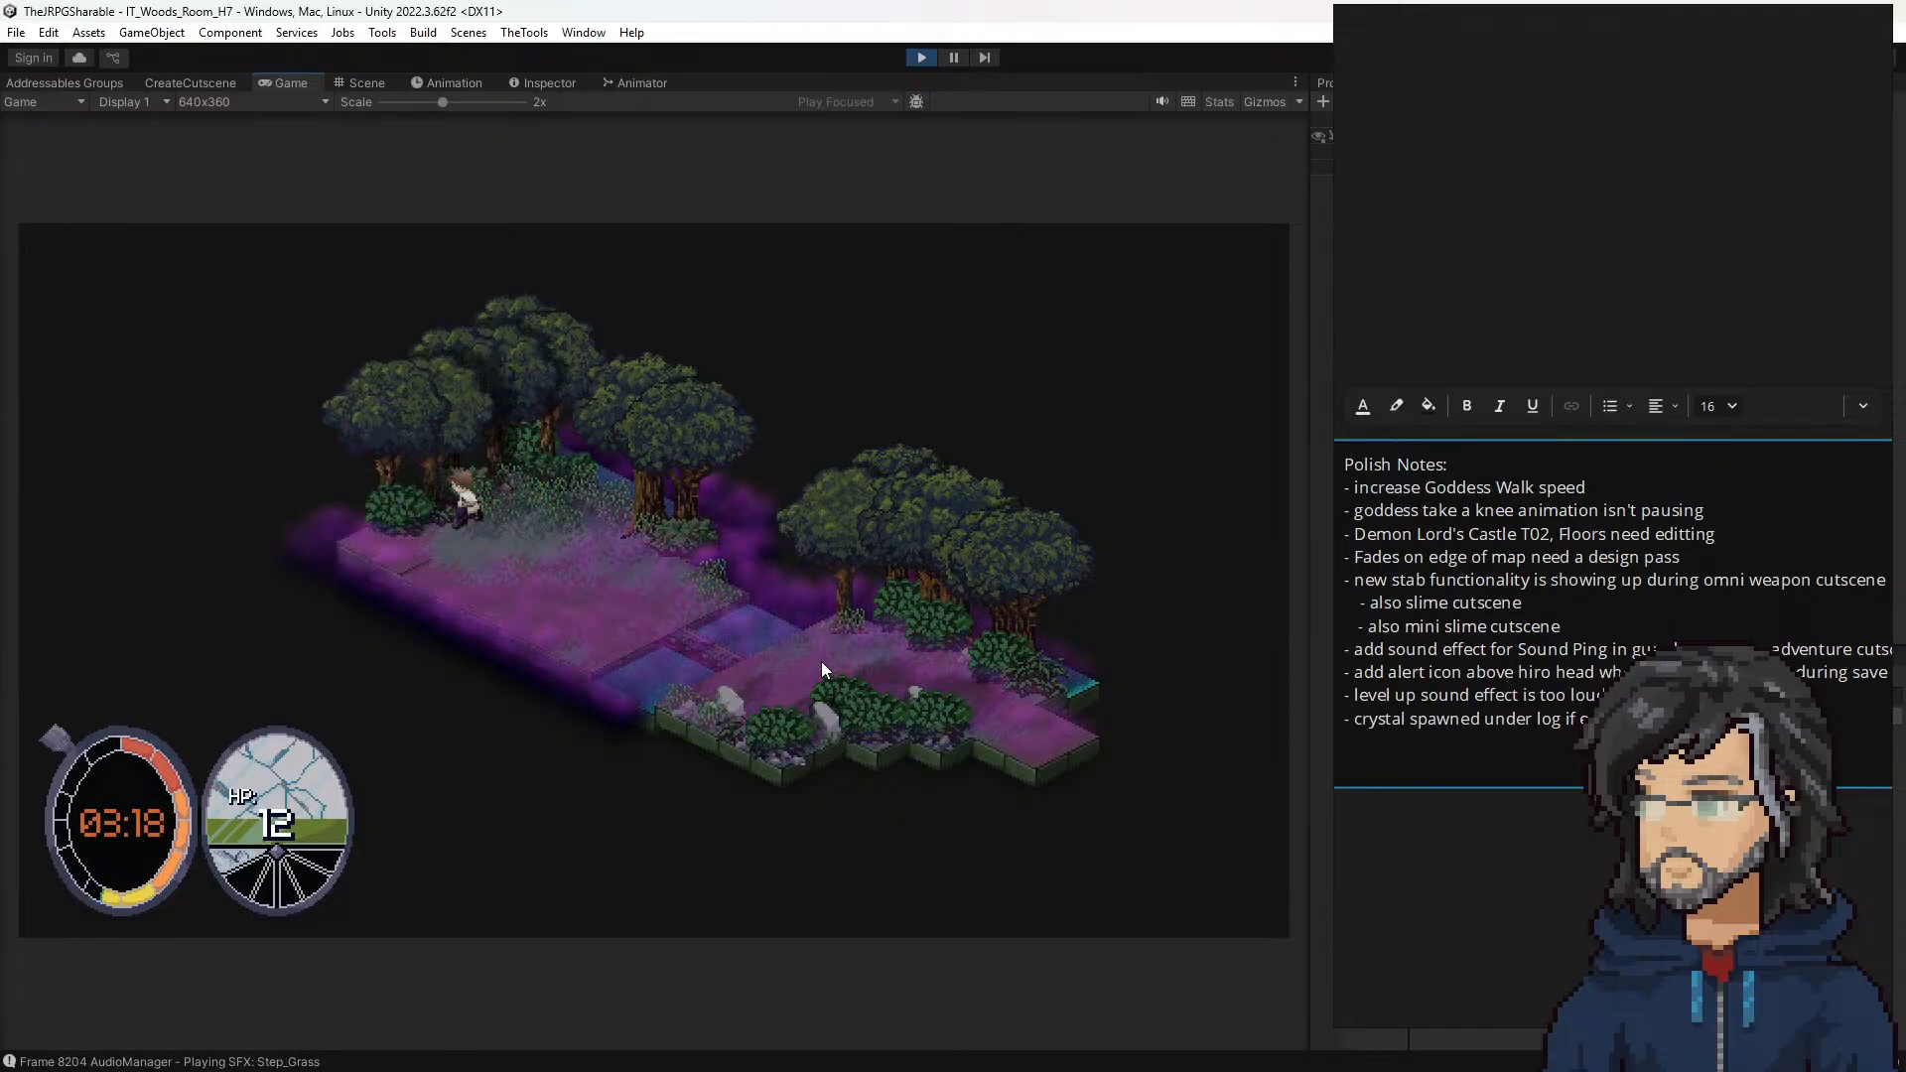
{"action": "key", "text": "a"}
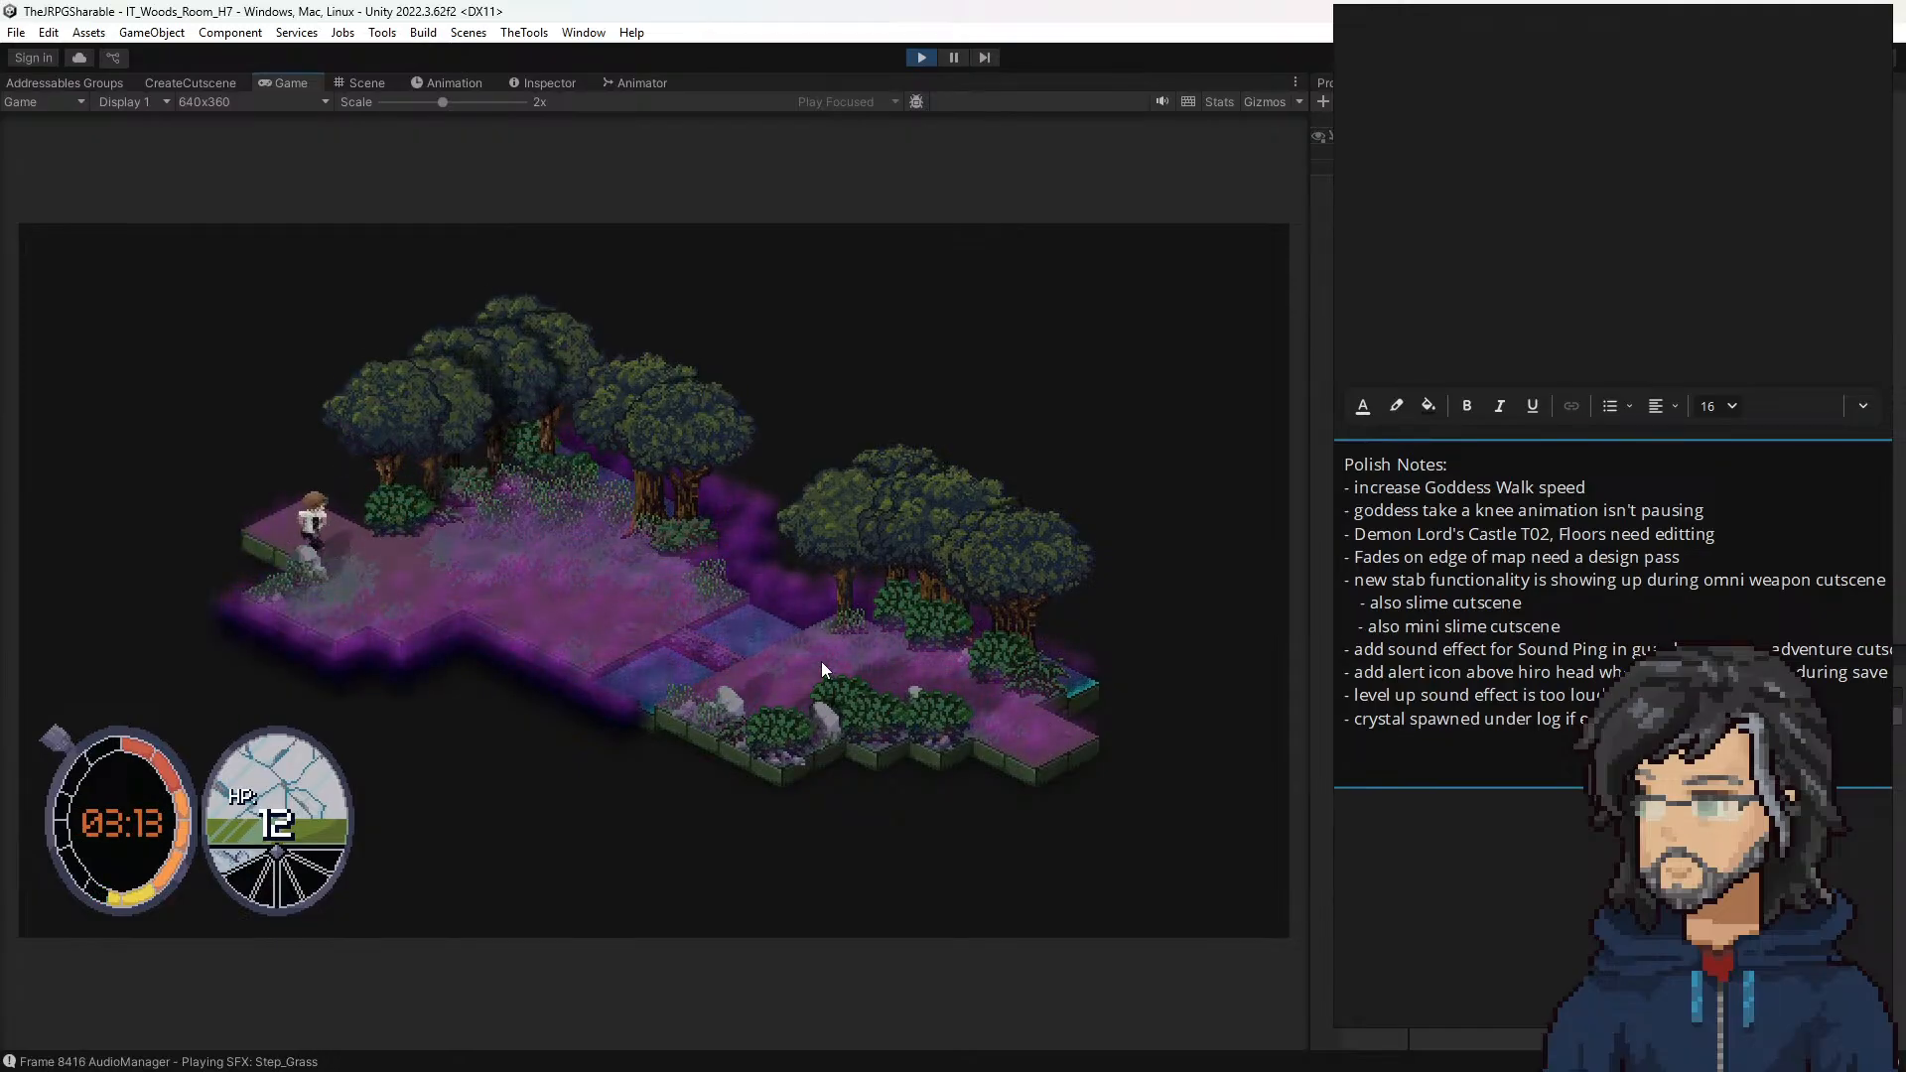
Step: Explore the grassy area beside the water in room H7, then leave through the exit into room H6
{"action": "key", "text": "d"}
{"action": "key", "text": "s"}
{"action": "key", "text": "d"}
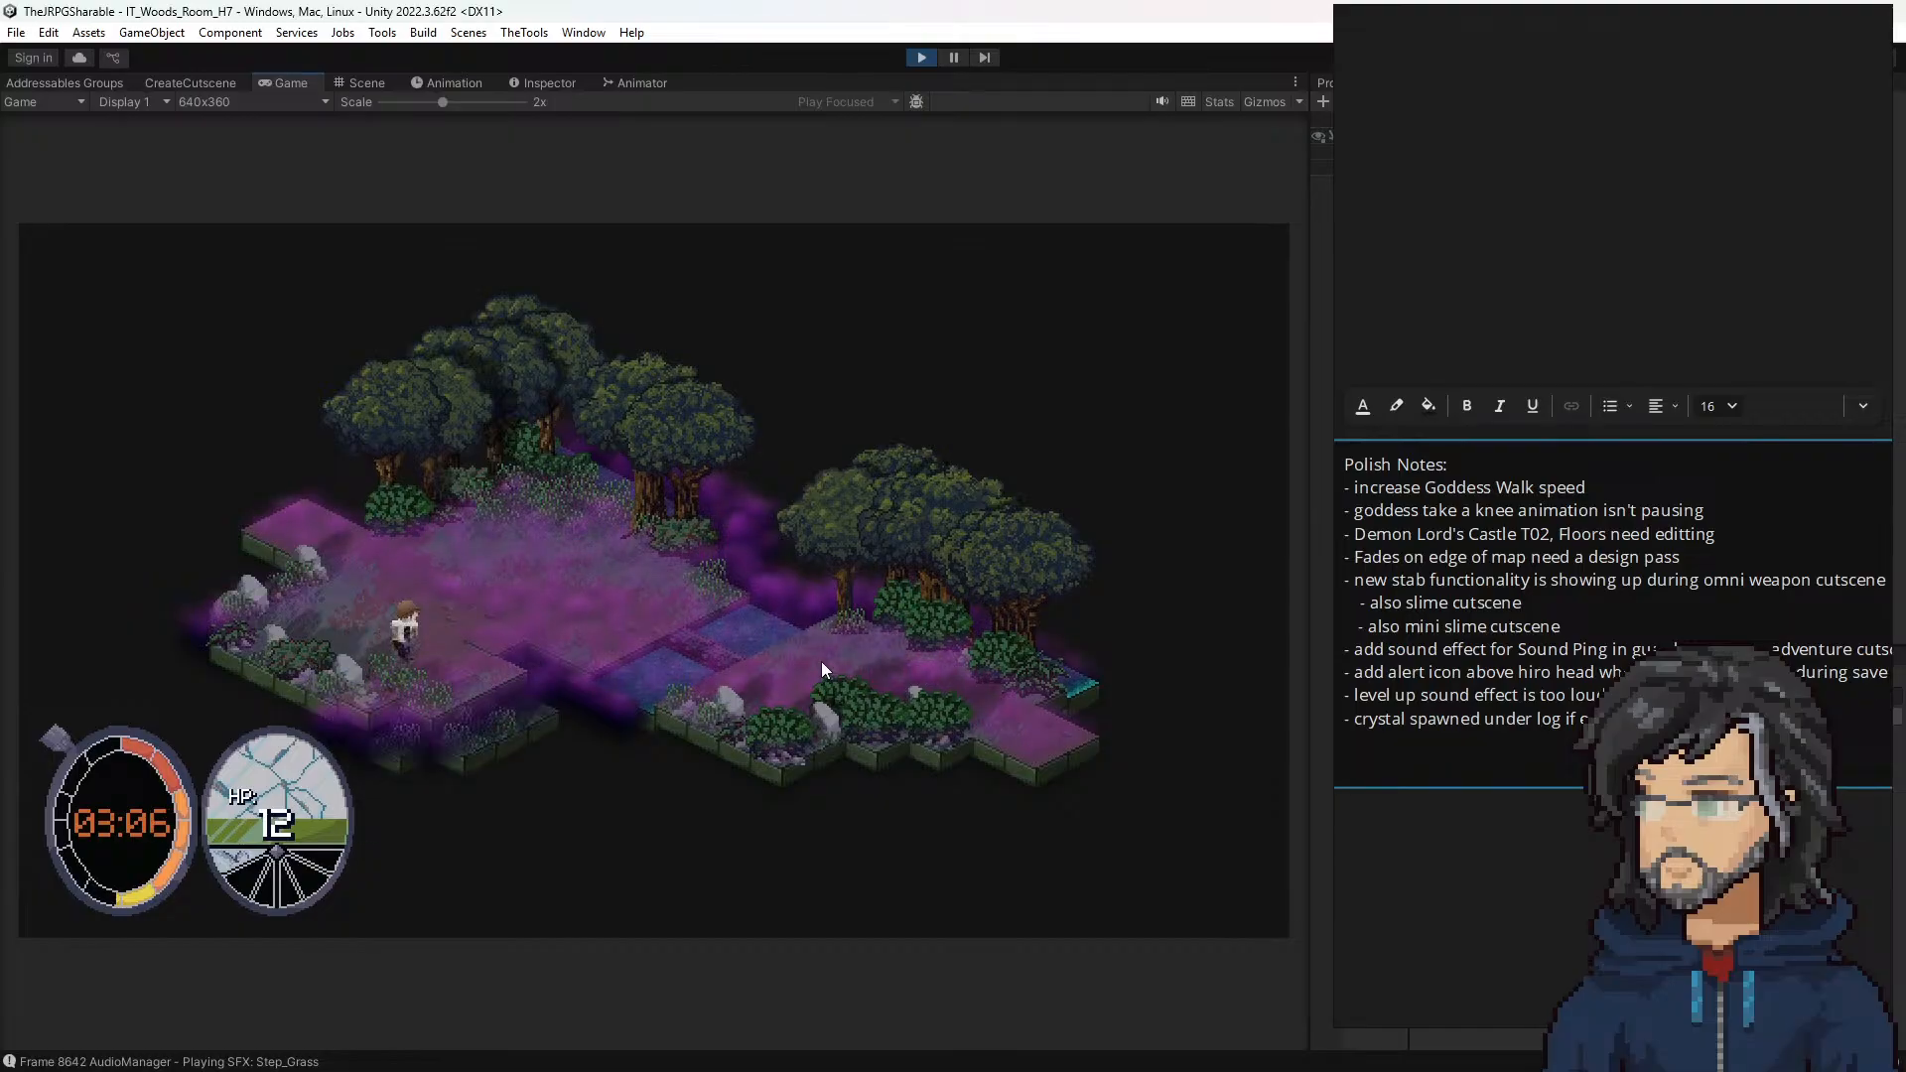
{"action": "key", "text": "d"}
{"action": "key", "text": "w"}
{"action": "key", "text": "a"}
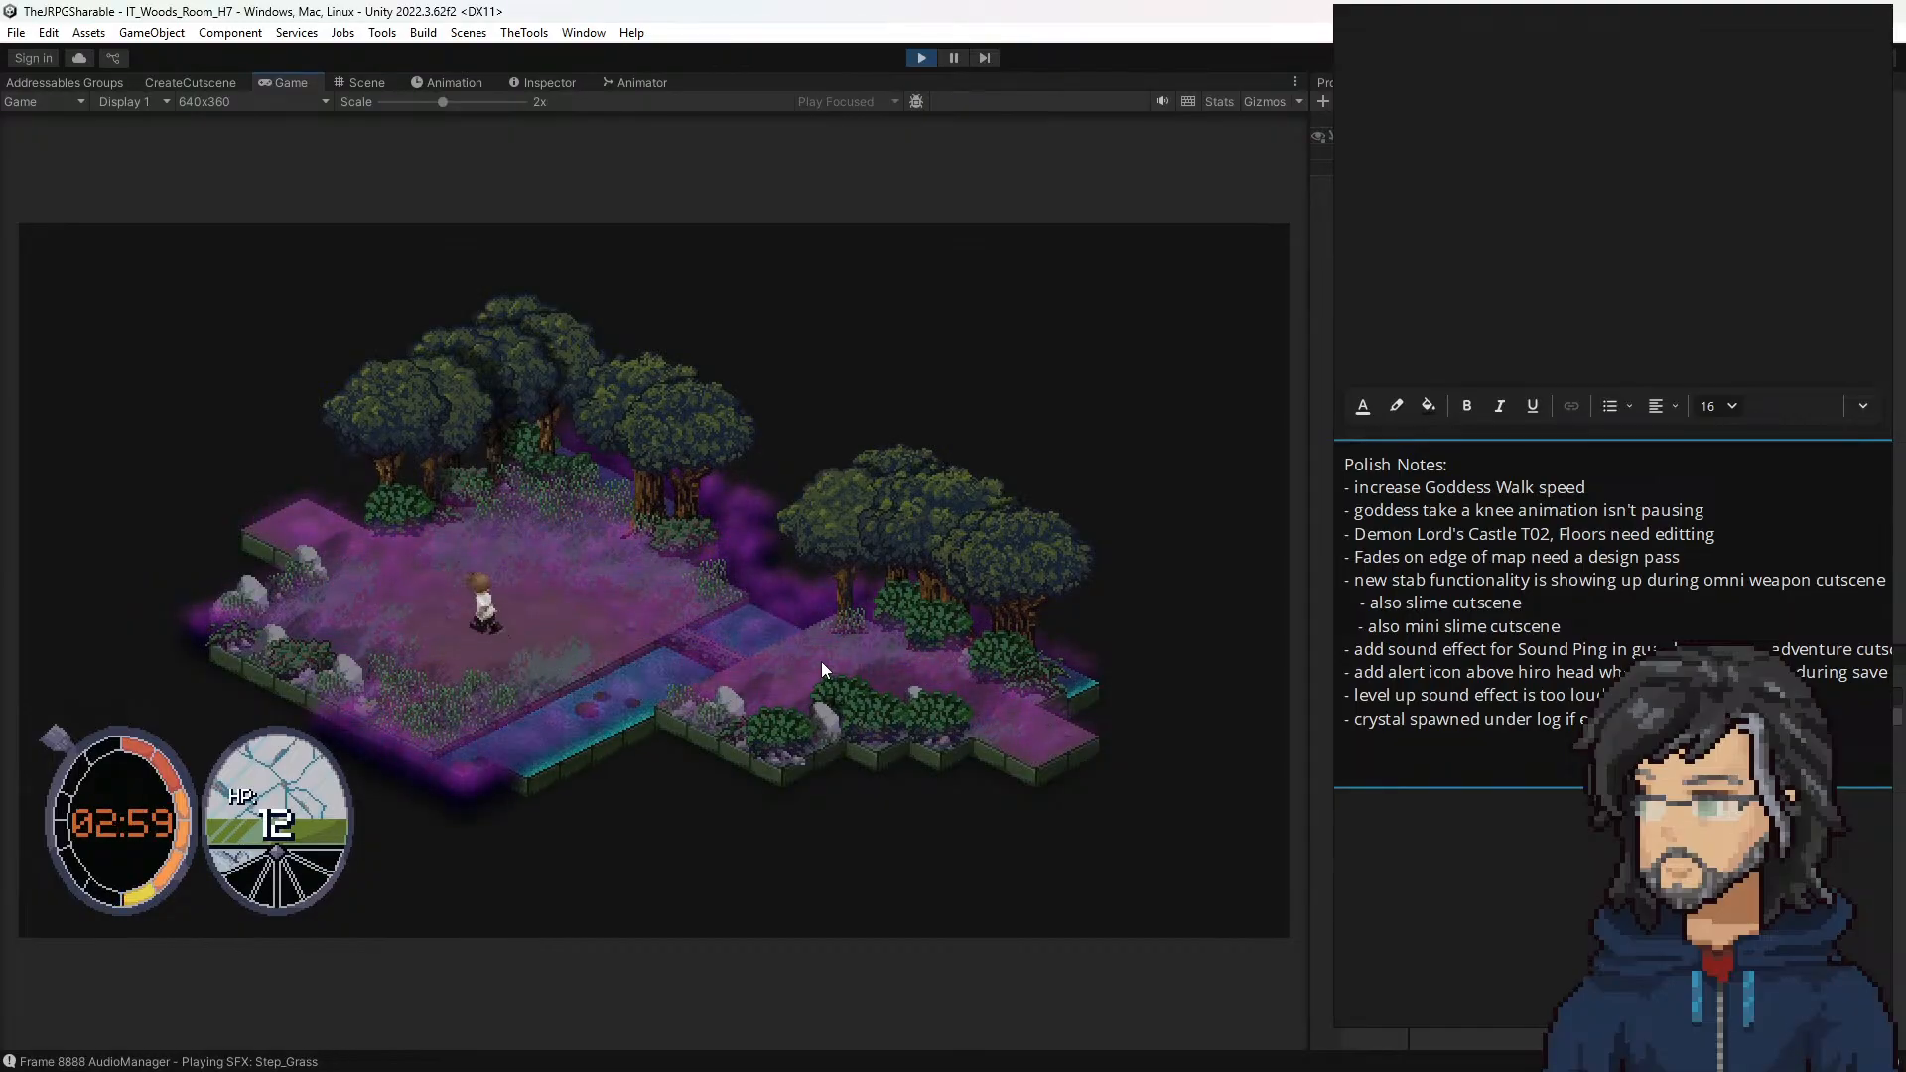
{"action": "key", "text": "a"}
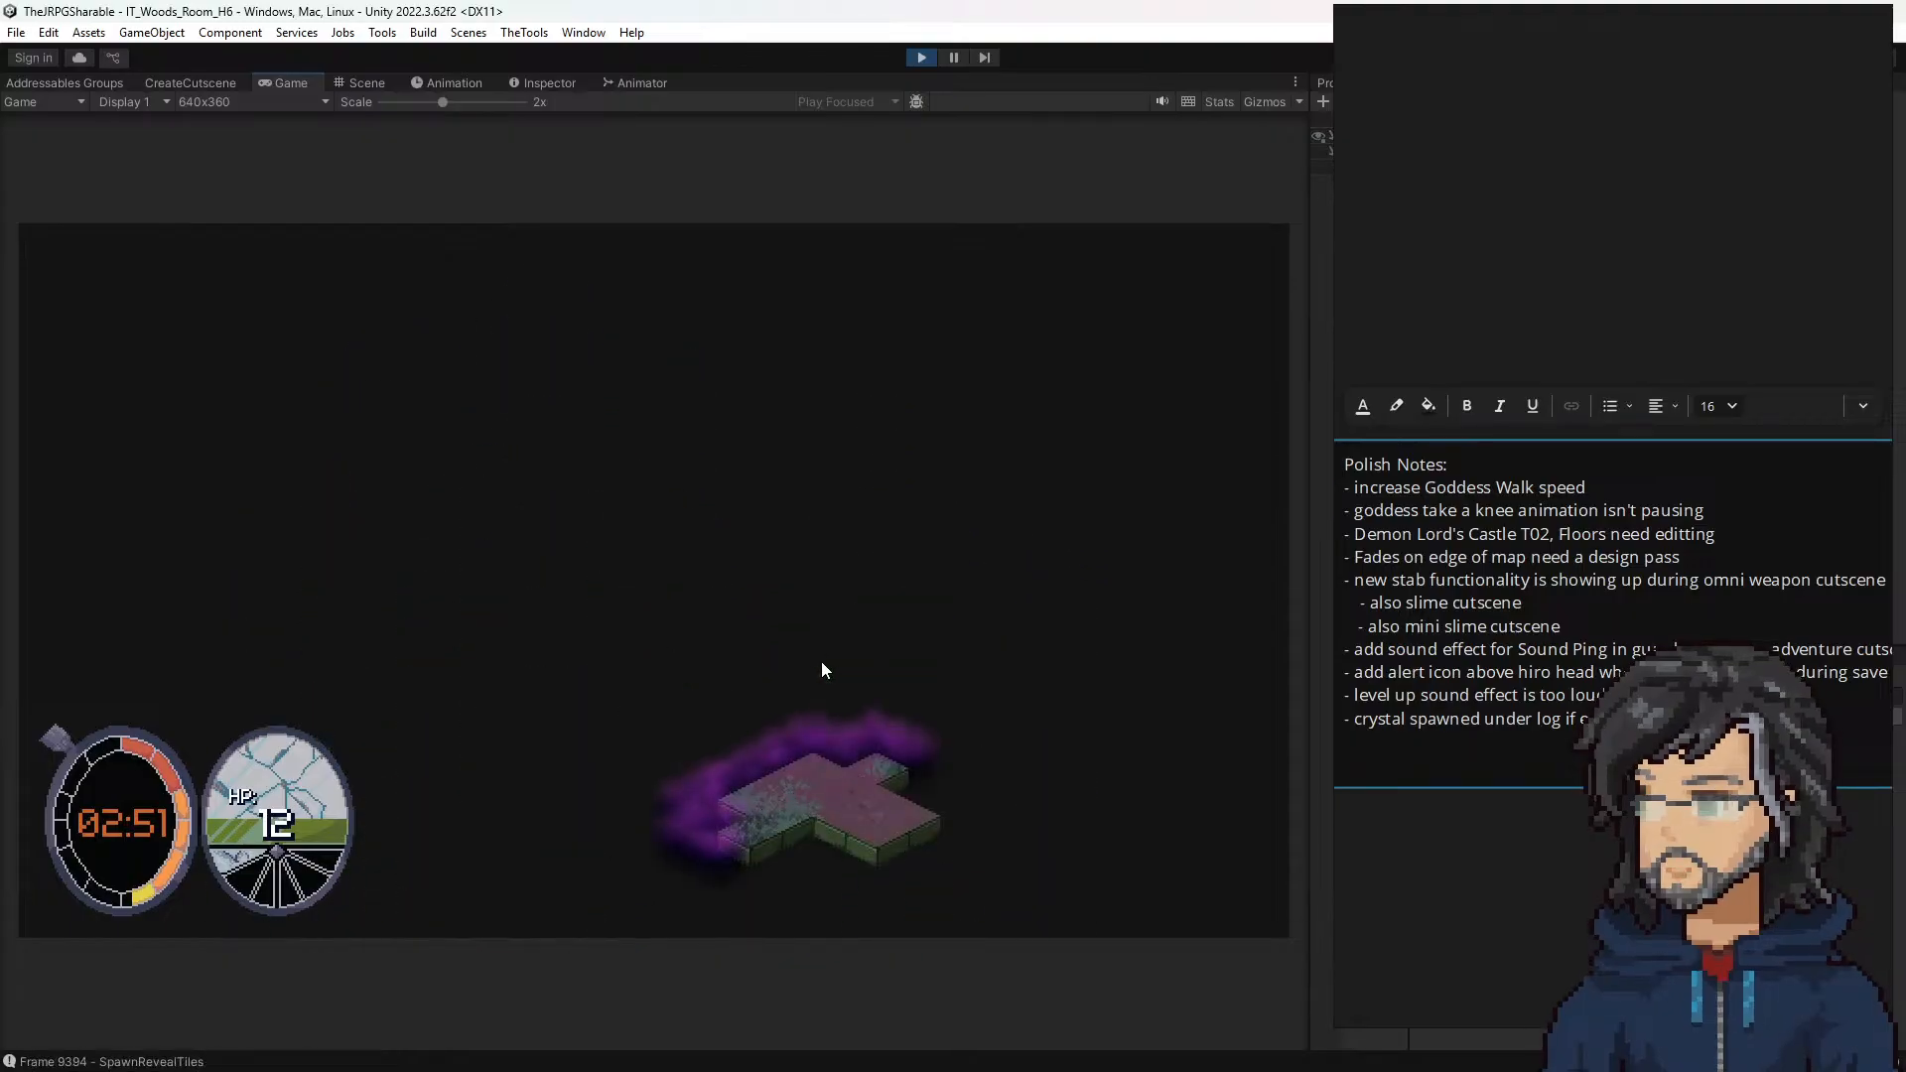
Step: Explore the entry area of room H6, from the water's edge to the bushes and the dead tree
{"action": "key", "text": "a"}
{"action": "key", "text": "w"}
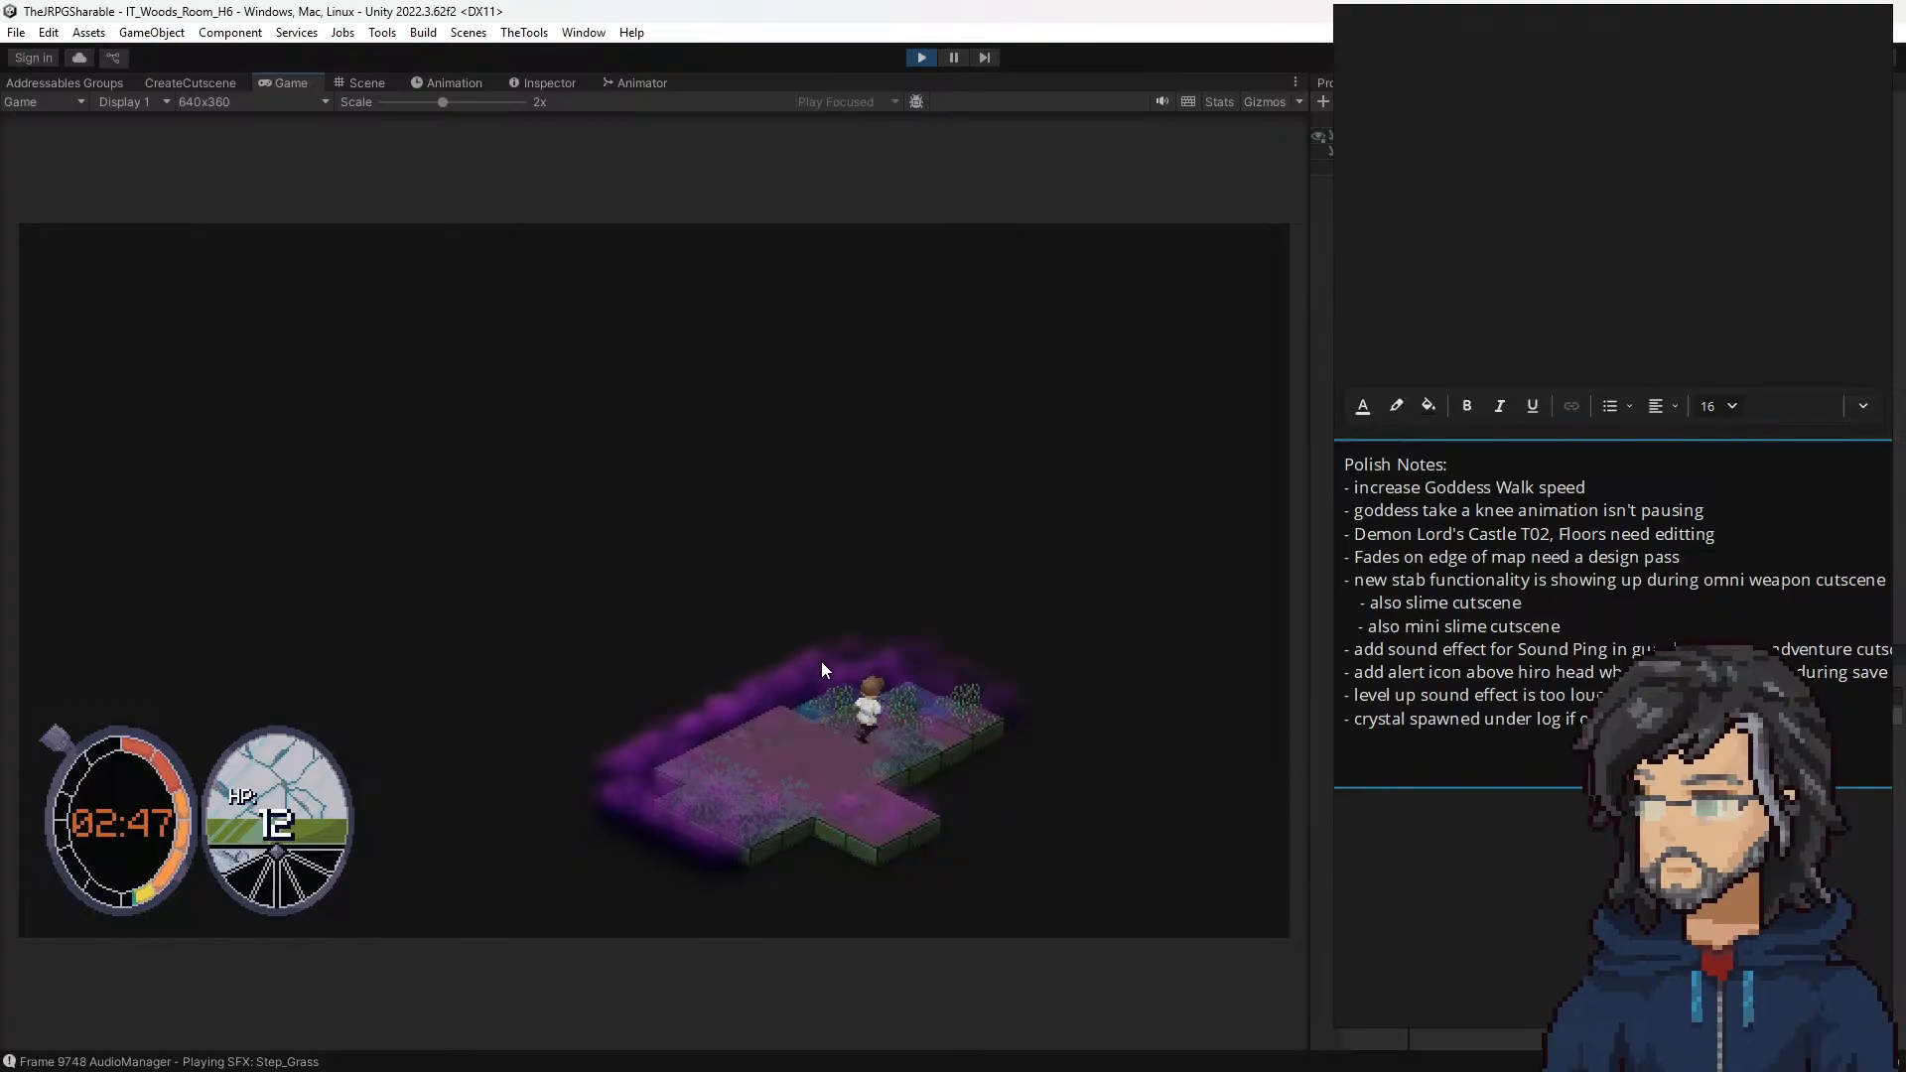
{"action": "key", "text": "s"}
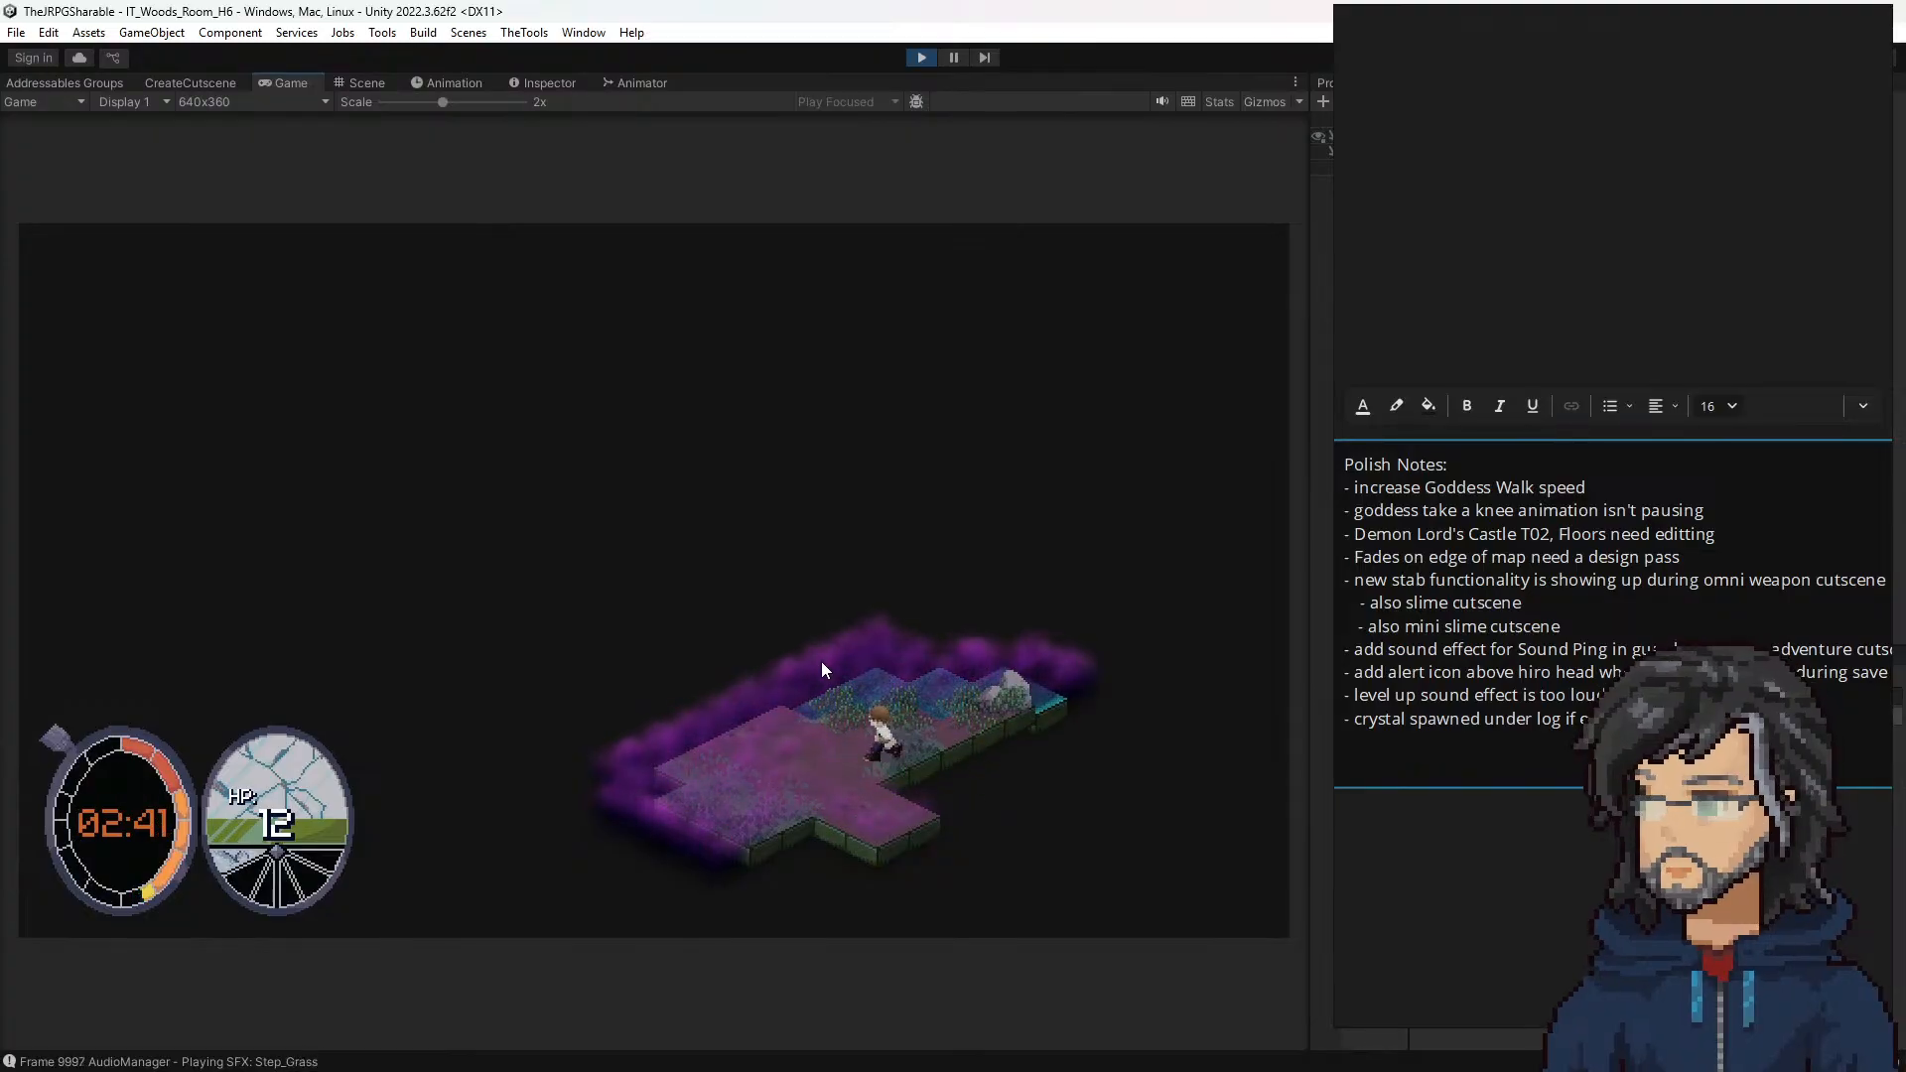
{"action": "key", "text": "a"}
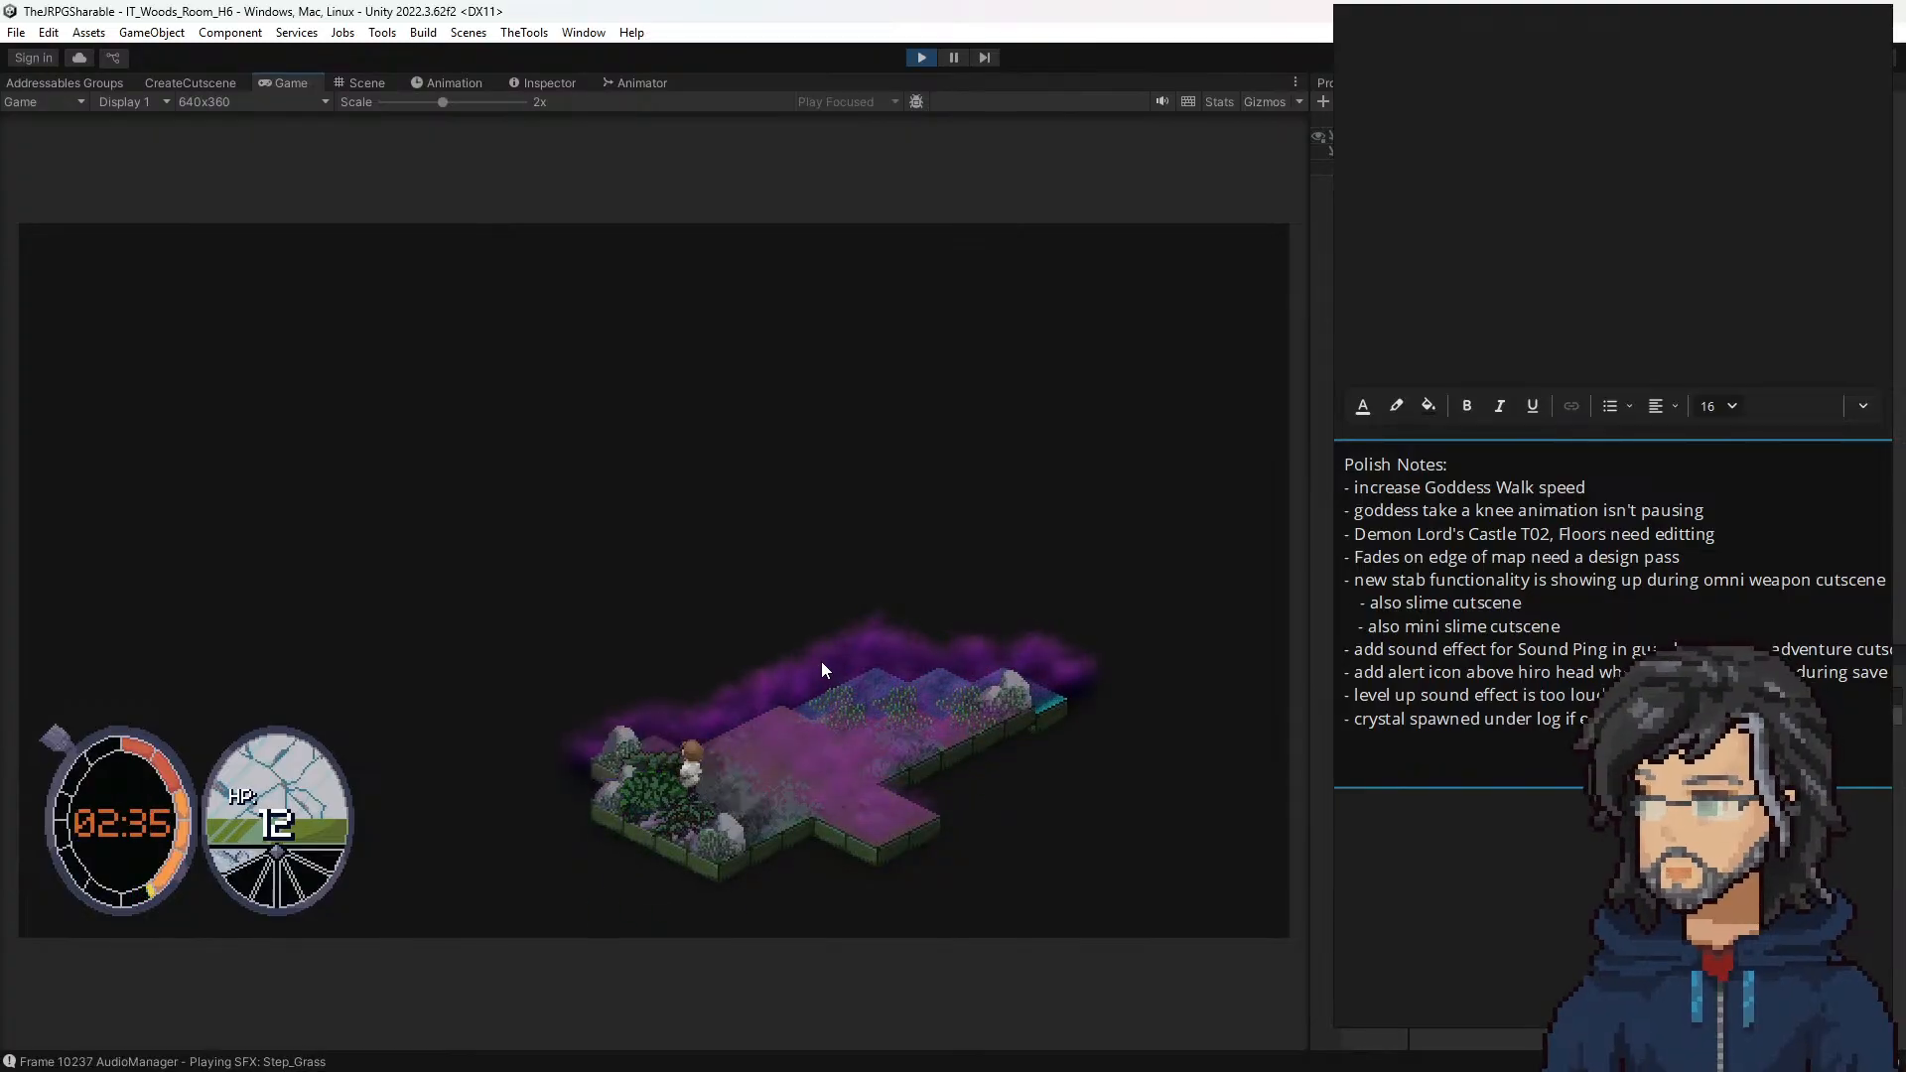
{"action": "key", "text": "w"}
{"action": "key", "text": "a"}
{"action": "key", "text": "w"}
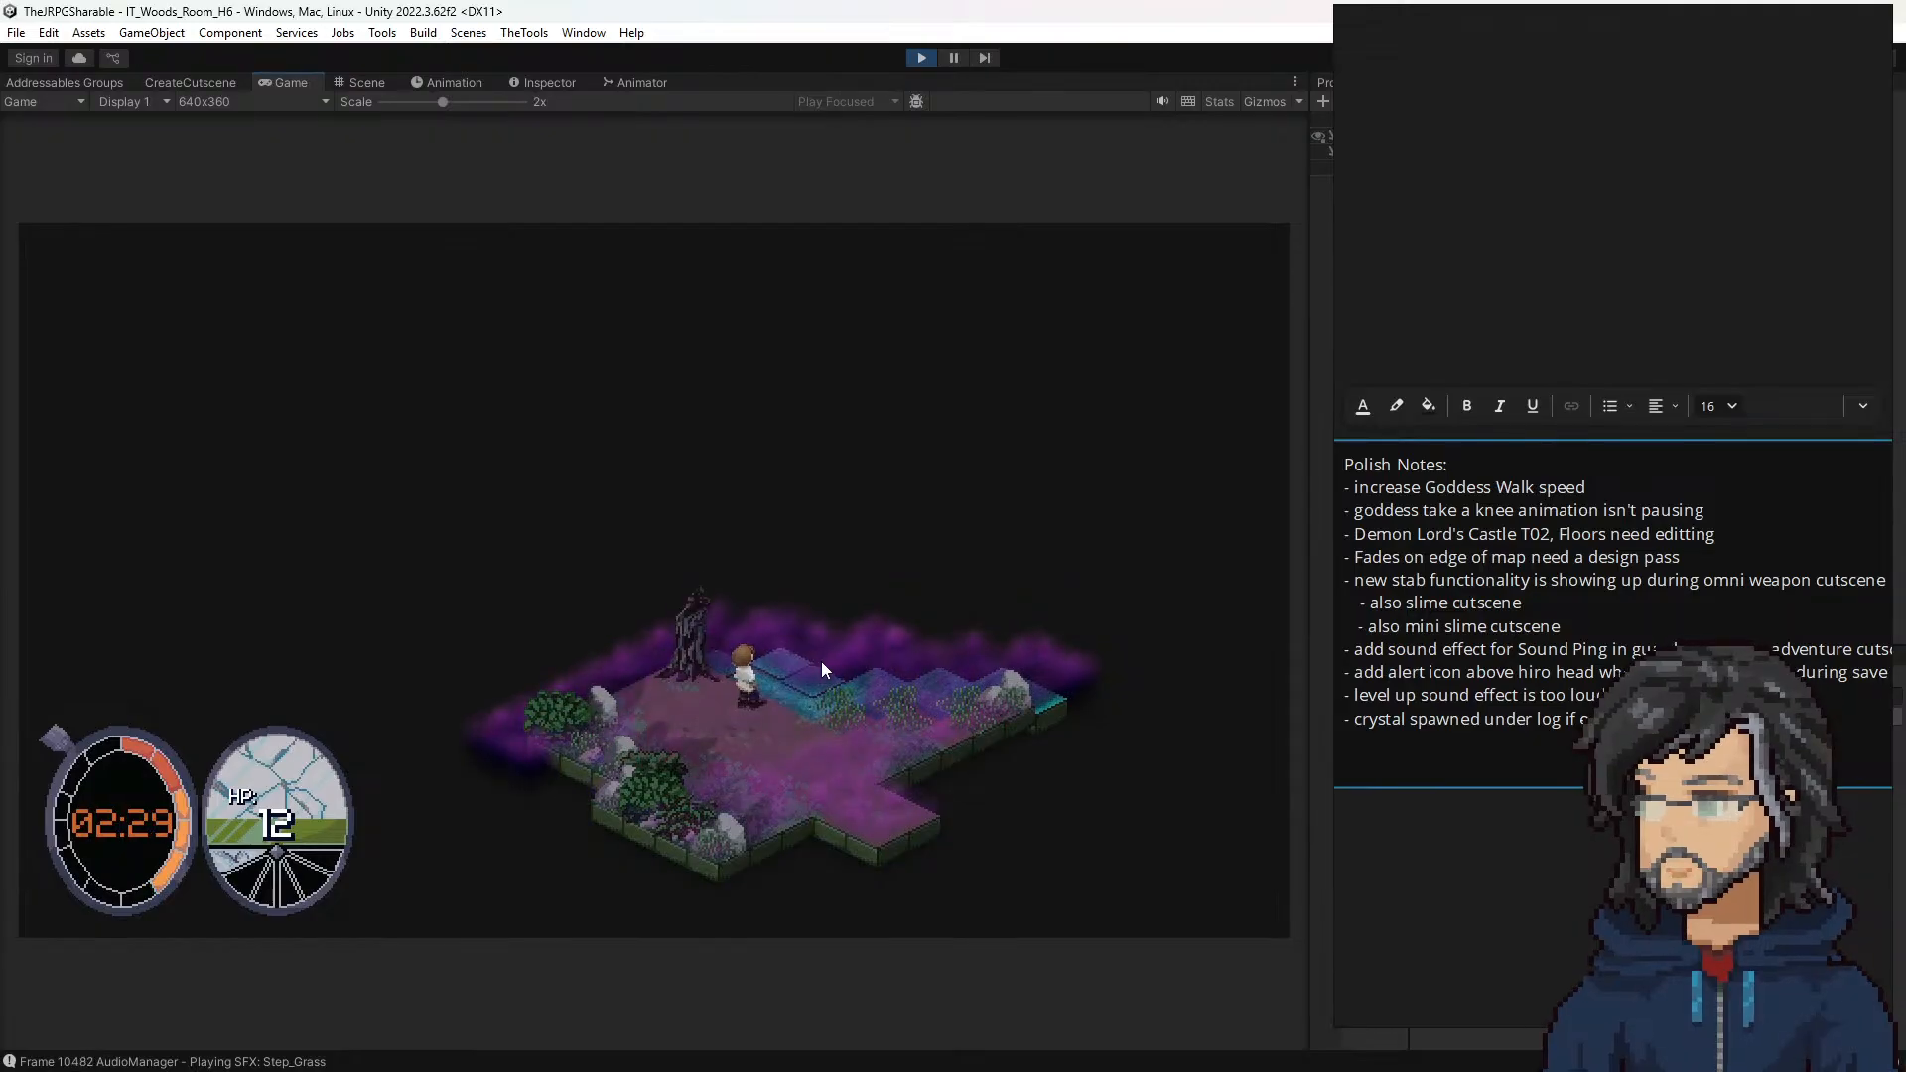
Step: Walk the hero past the dead tree along the water in room H6 and open the chest near the trees
{"action": "key", "text": "a"}
{"action": "key", "text": "a"}
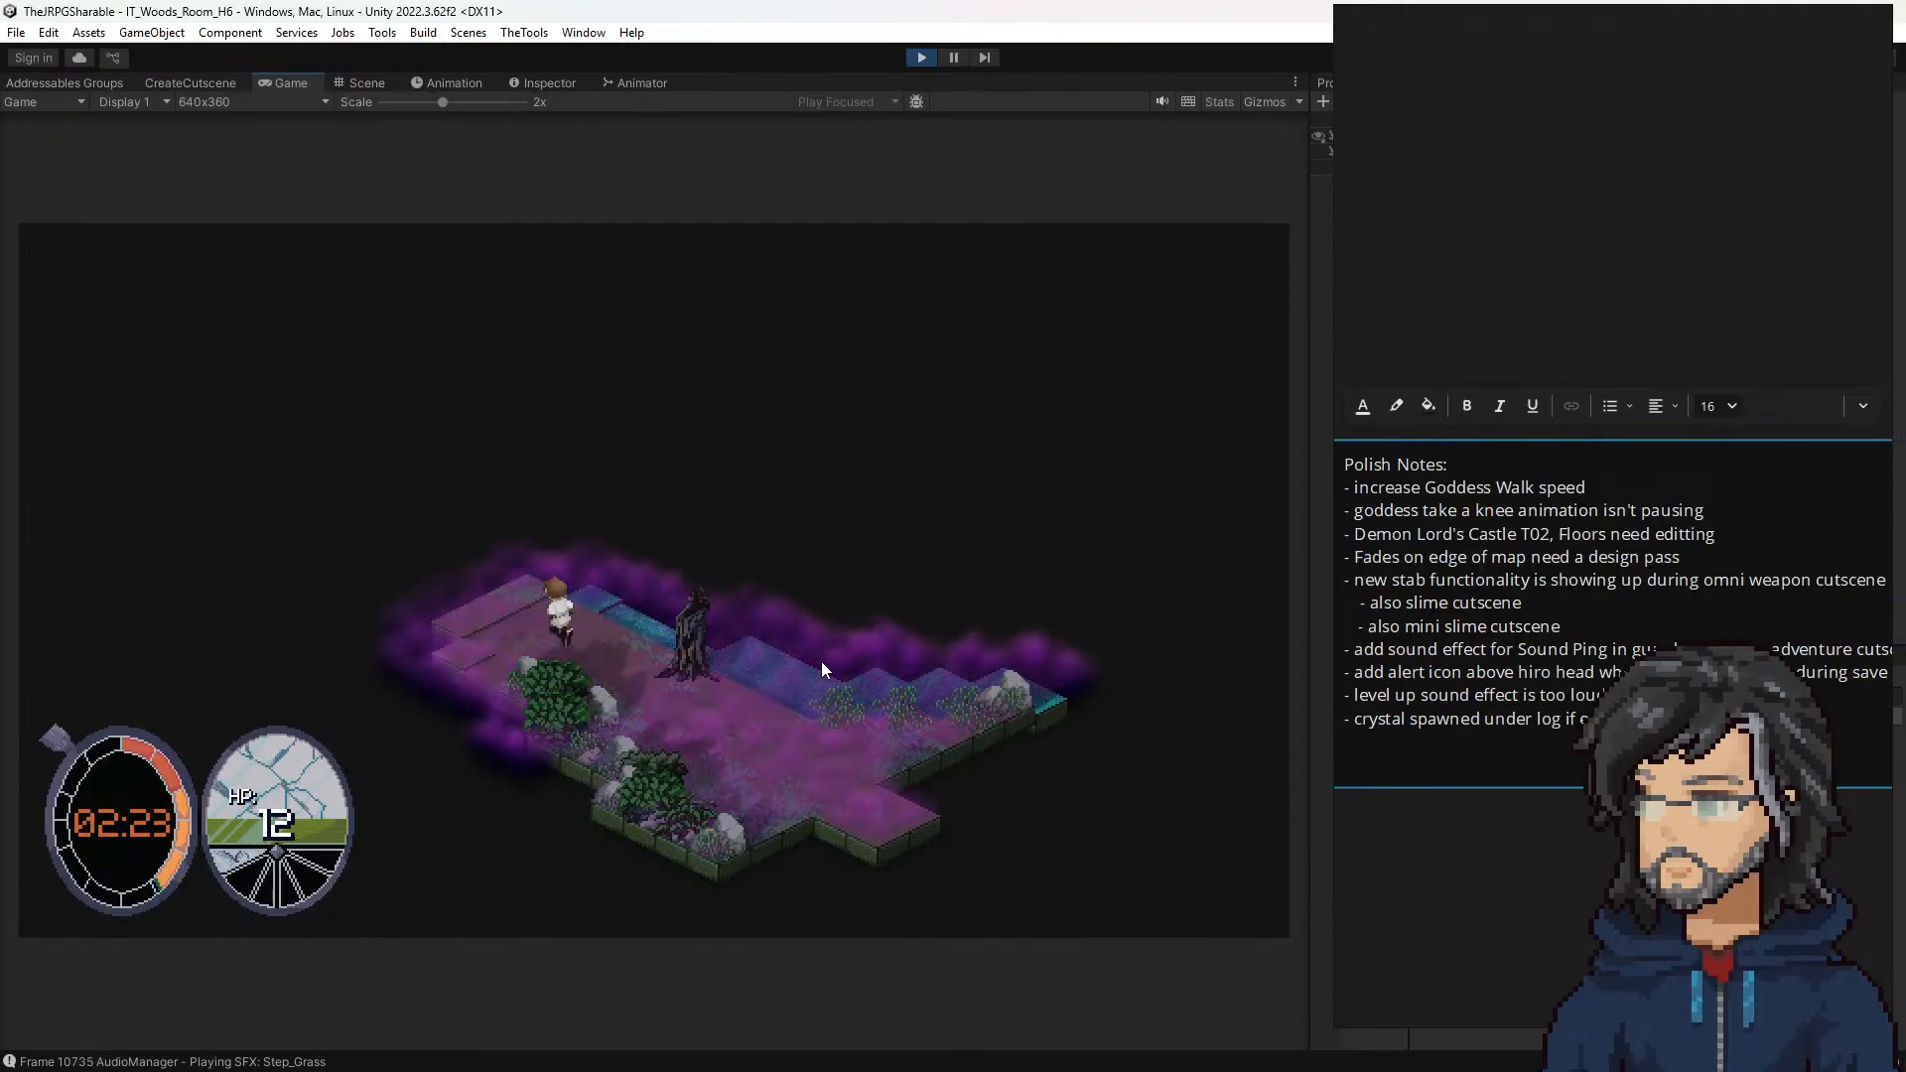
{"action": "key", "text": "s"}
{"action": "key", "text": "d"}
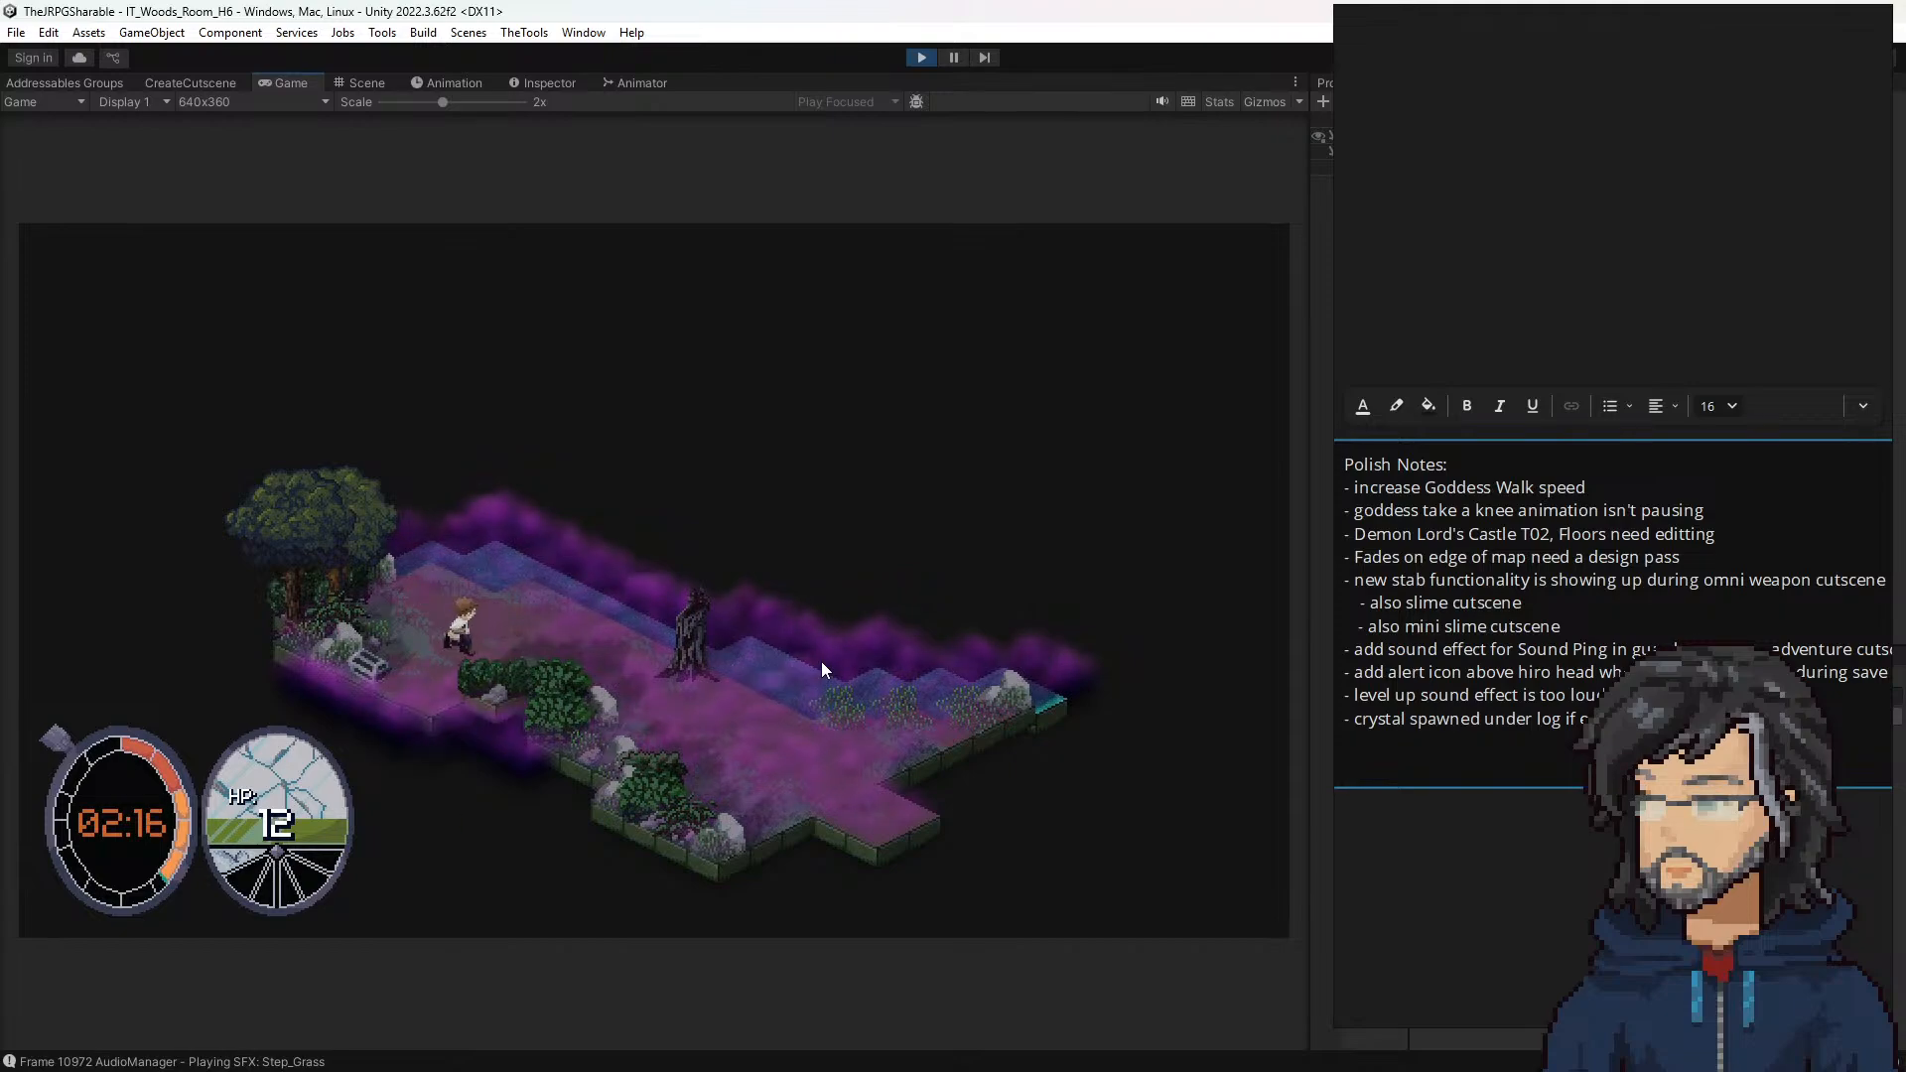
{"action": "key", "text": "s"}
{"action": "key", "text": "s"}
{"action": "key", "text": "f"}
{"action": "key", "text": "d"}
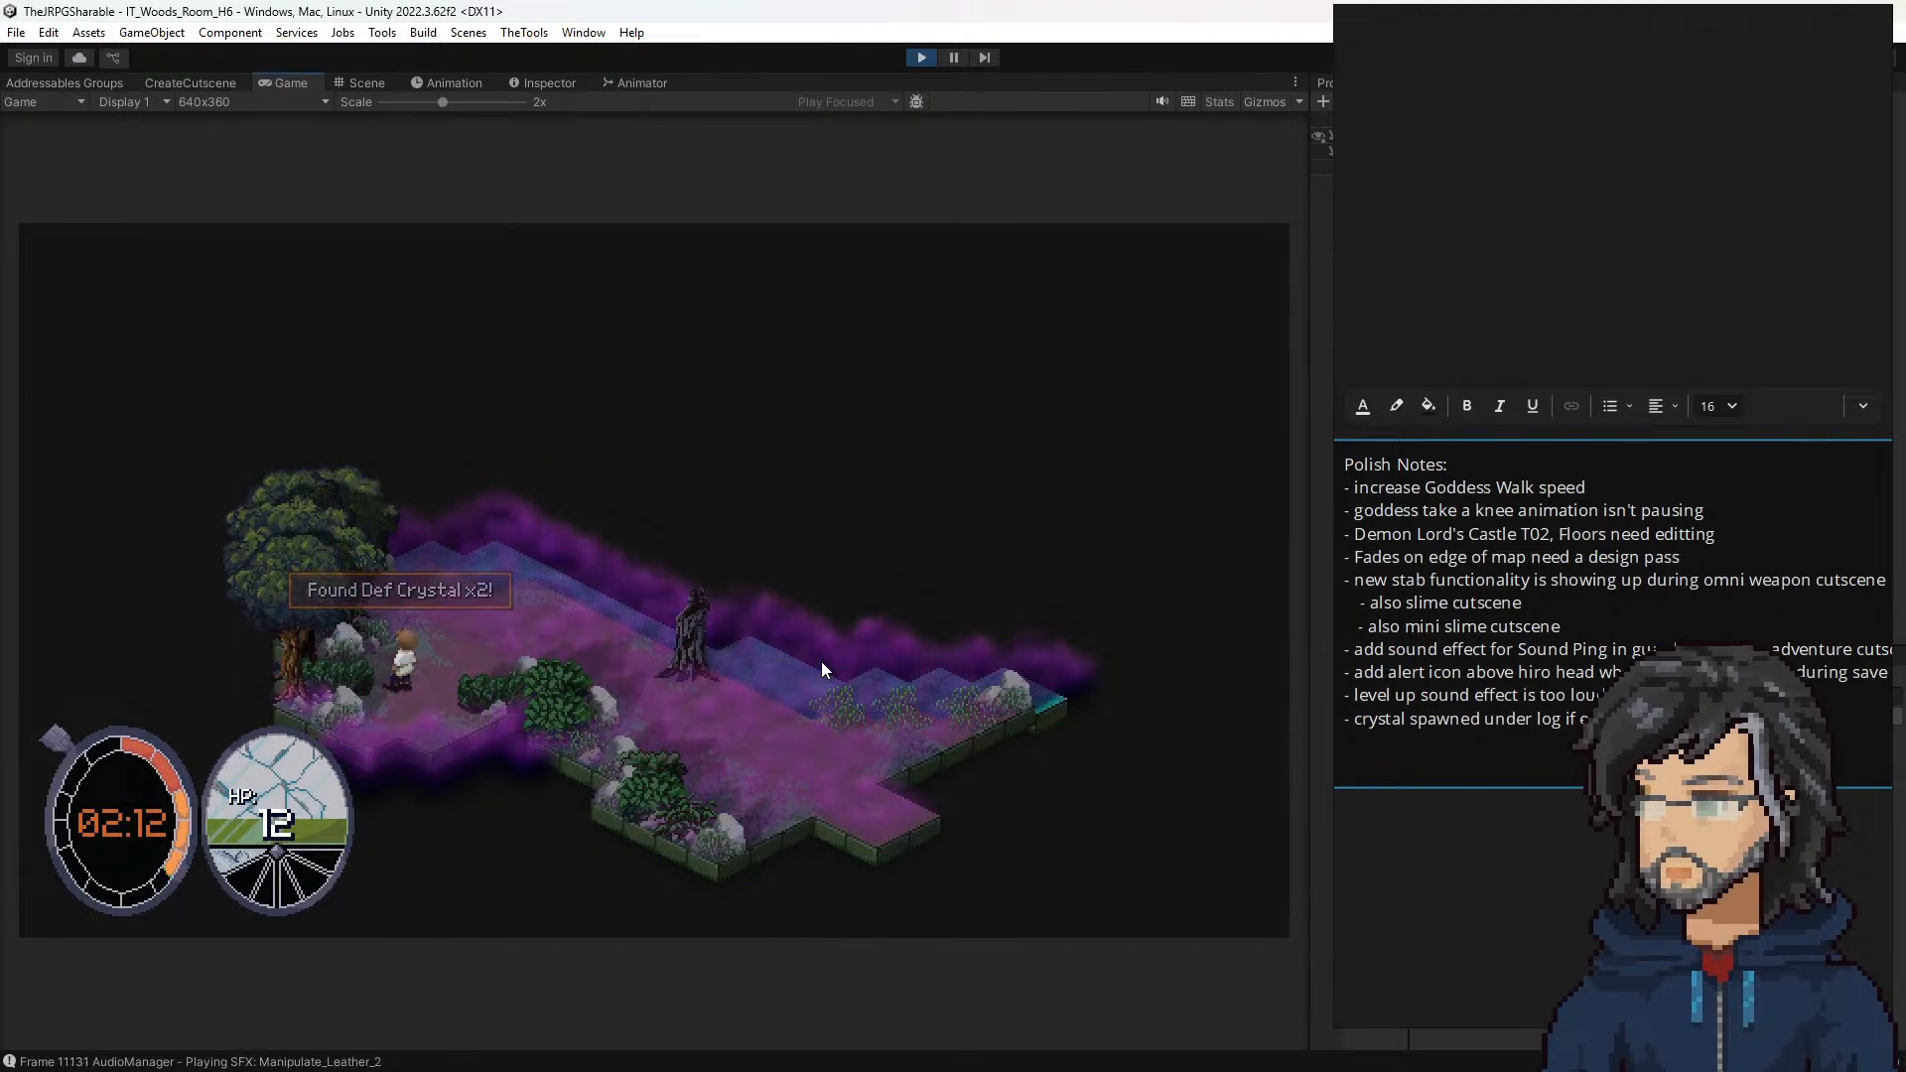
Step: Leave room H6 for room G6 and walk the hero along the tree line into the tall grass
{"action": "key", "text": "s"}
{"action": "key", "text": "d"}
{"action": "key", "text": "s"}
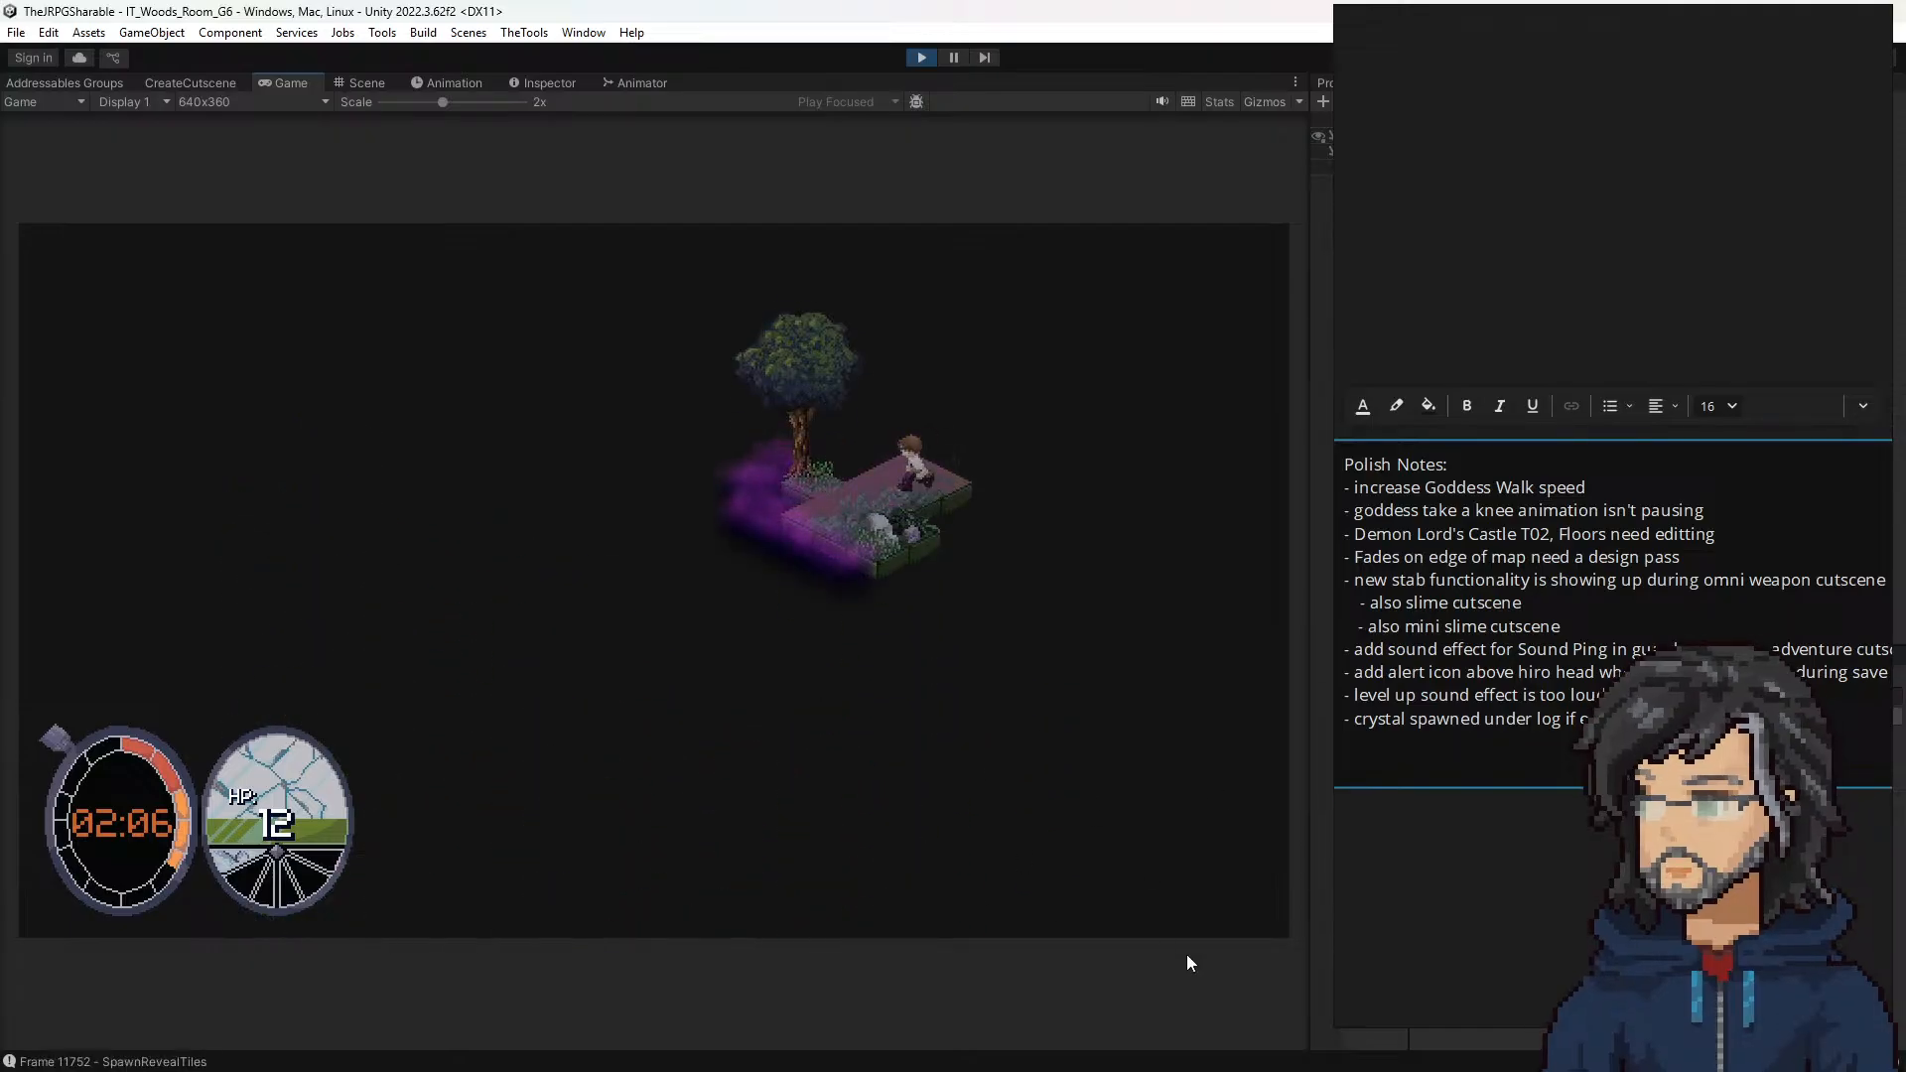
{"action": "key", "text": "s"}
{"action": "key", "text": "a"}
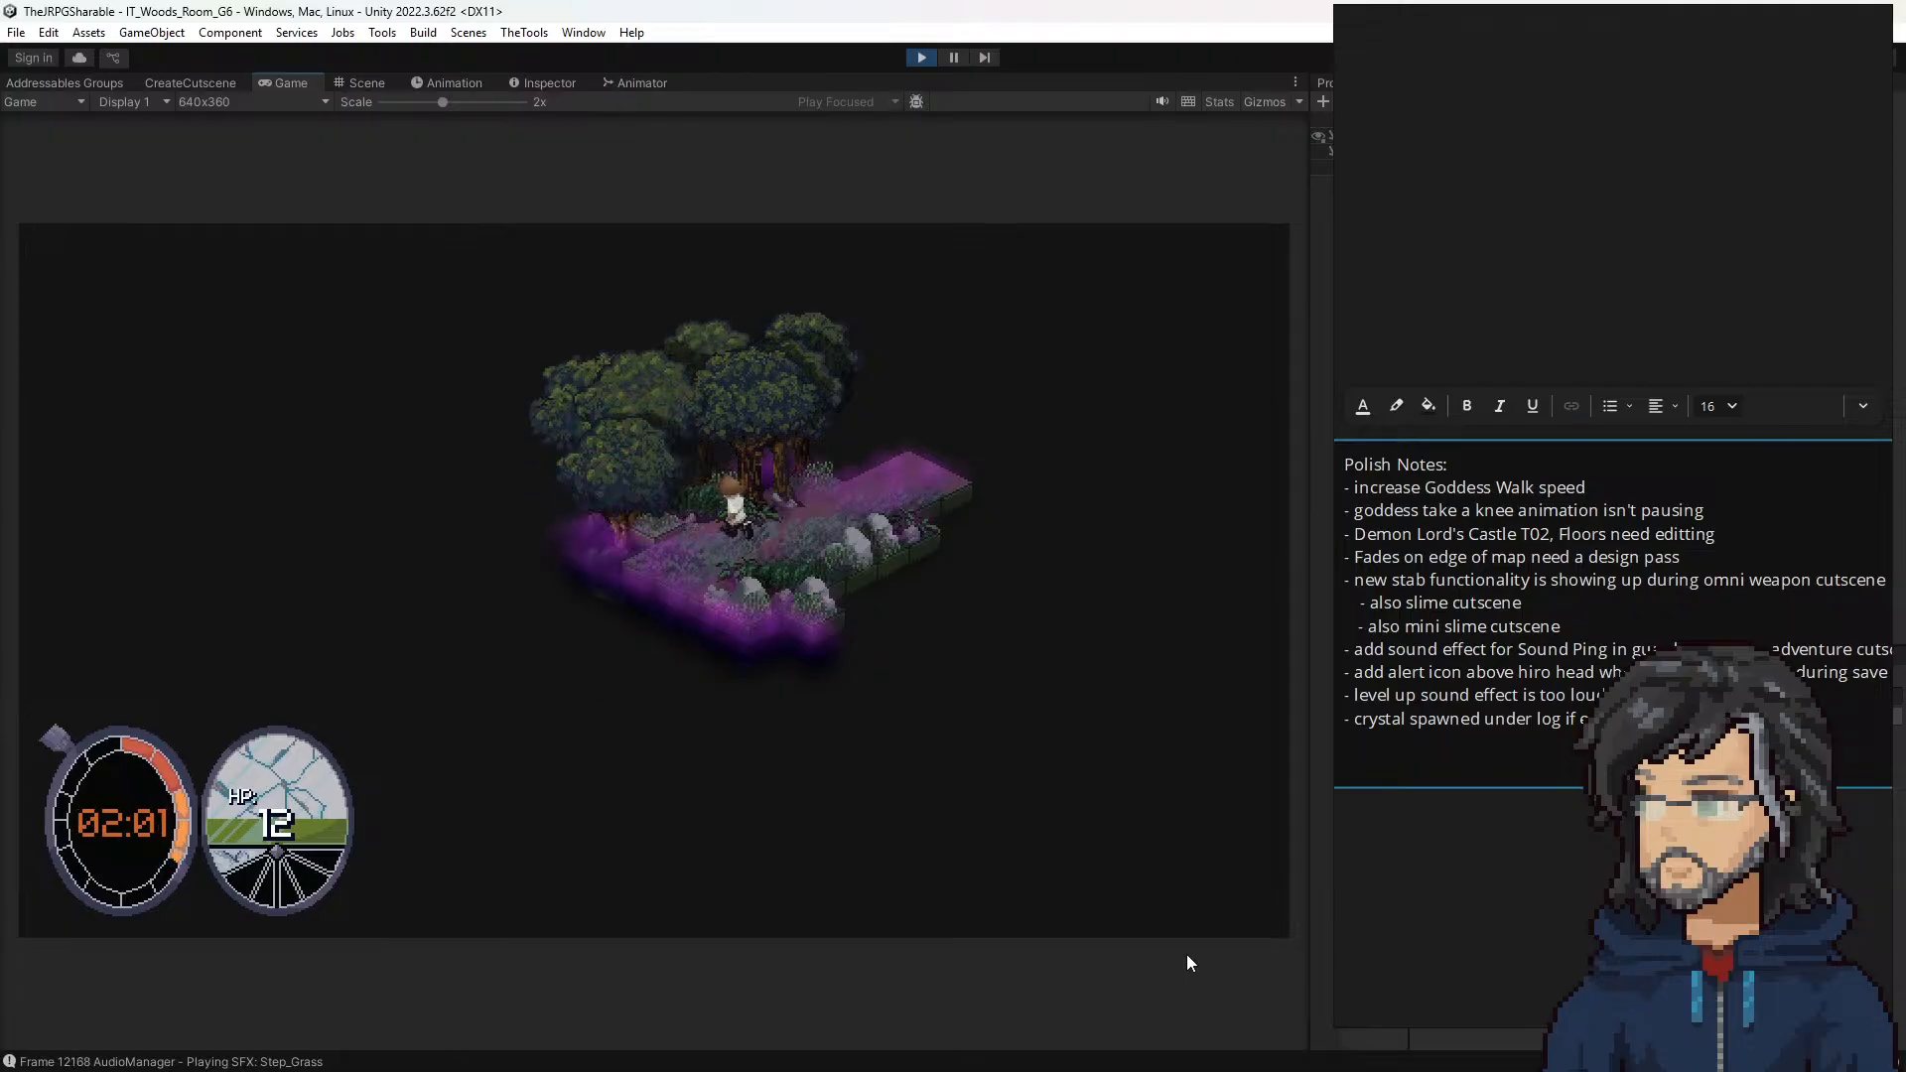
{"action": "key", "text": "s"}
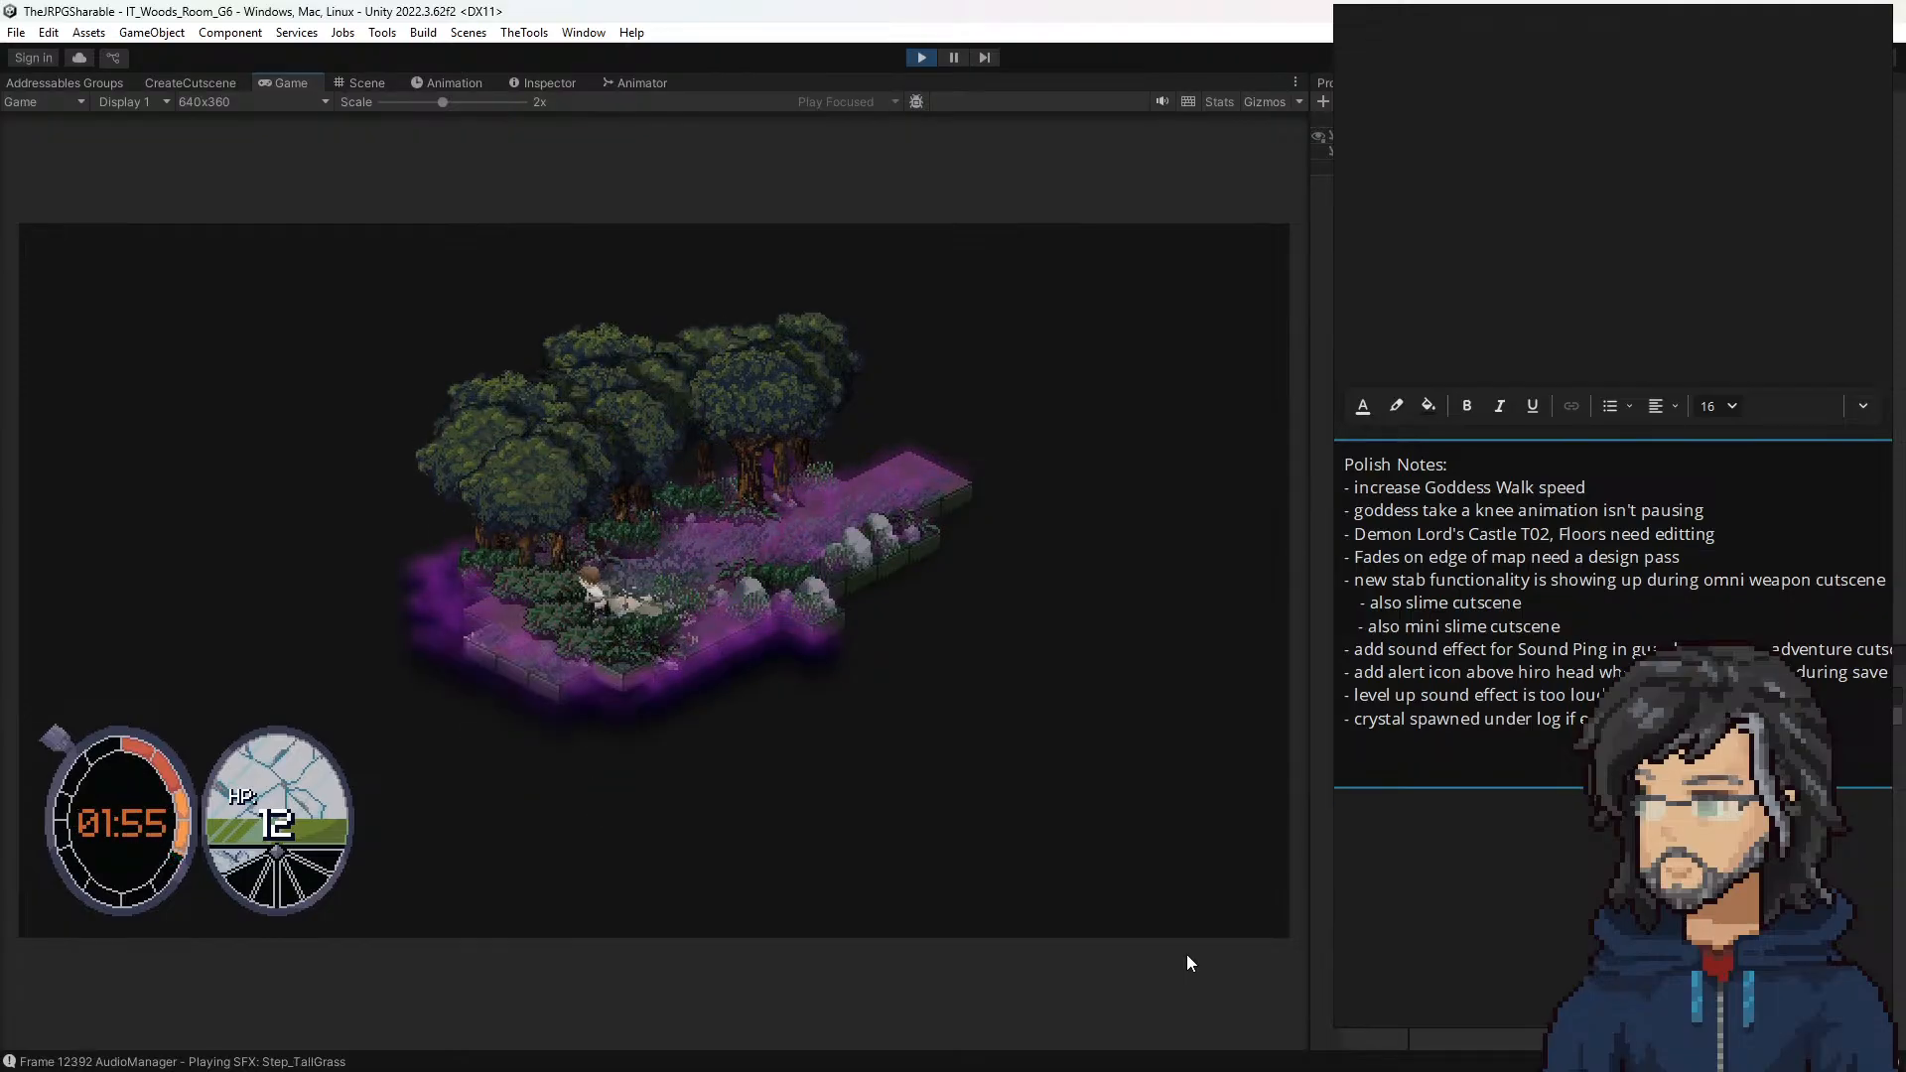
Step: Walk the hero between the bushes and out of room G6 into room G7, up to the item that can be picked up
{"action": "key", "text": "w"}
{"action": "key", "text": "d"}
{"action": "key", "text": "s"}
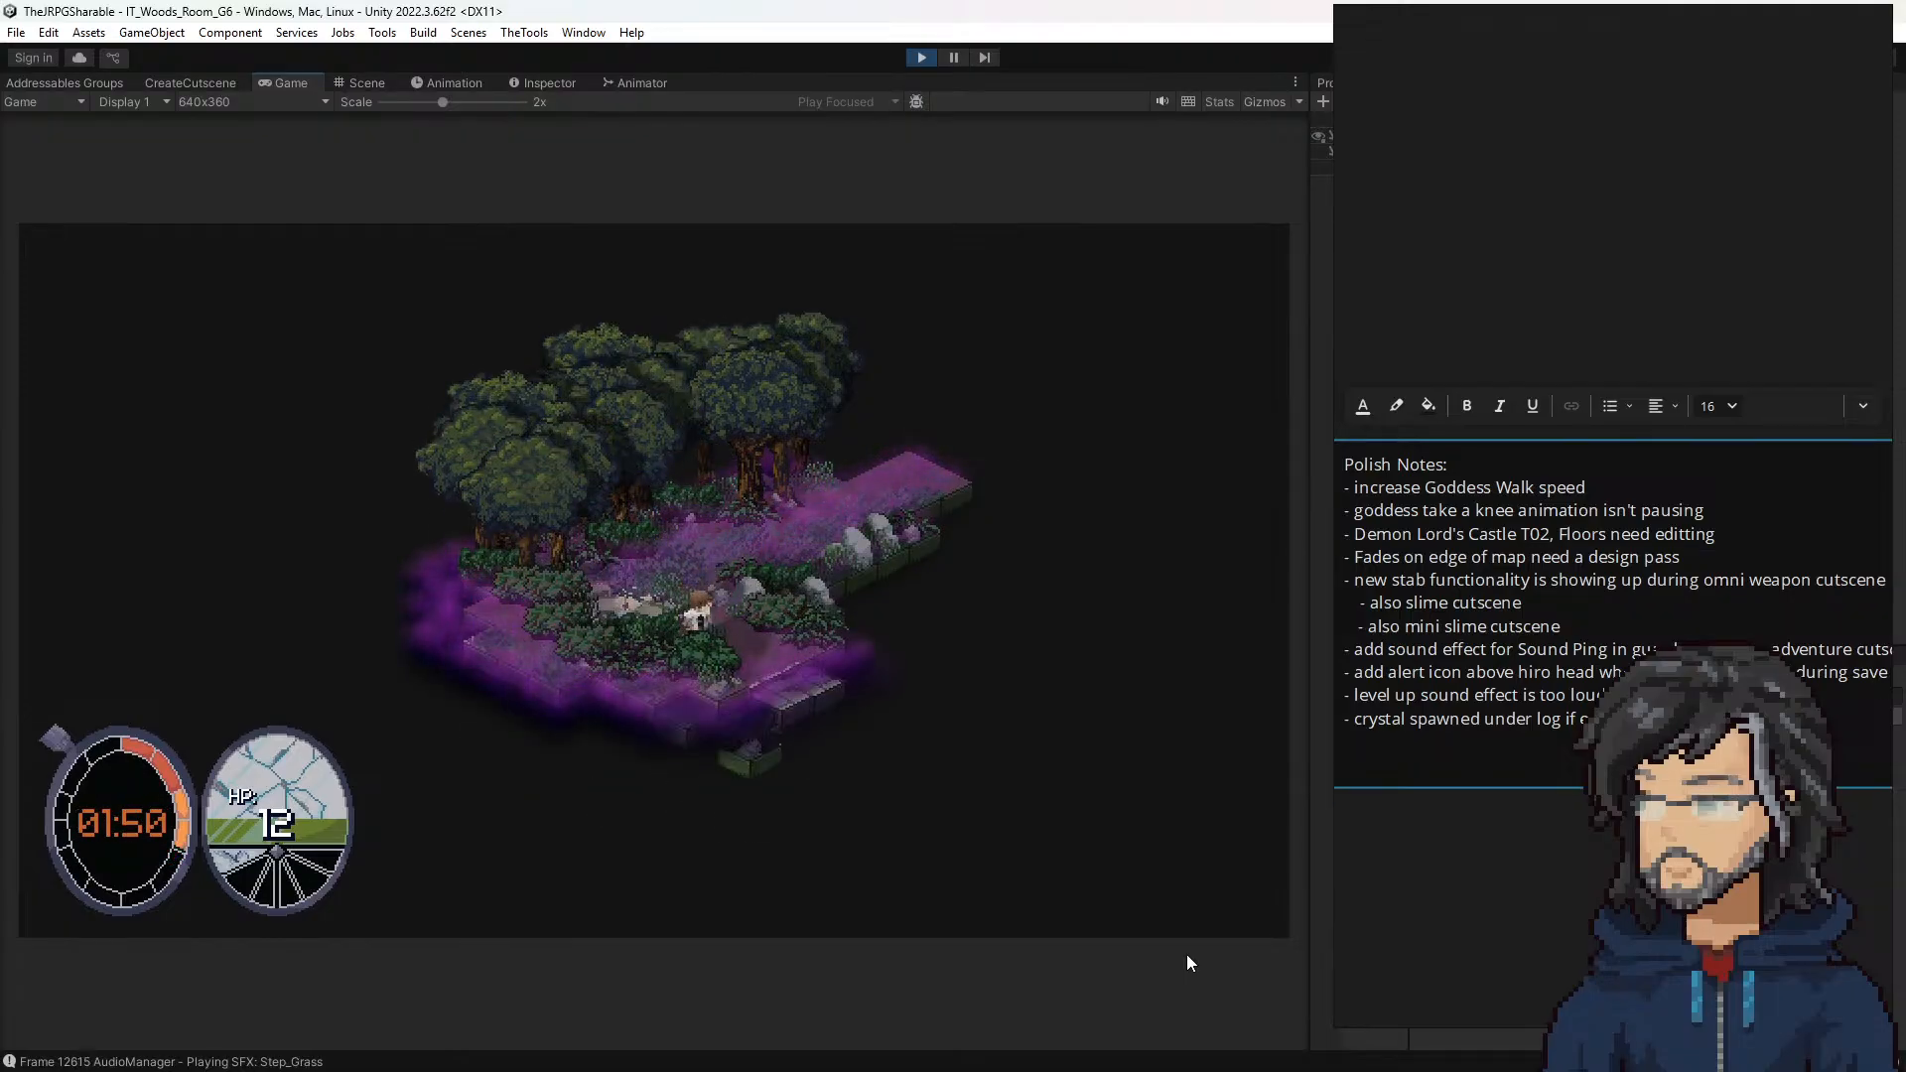
{"action": "key", "text": "d"}
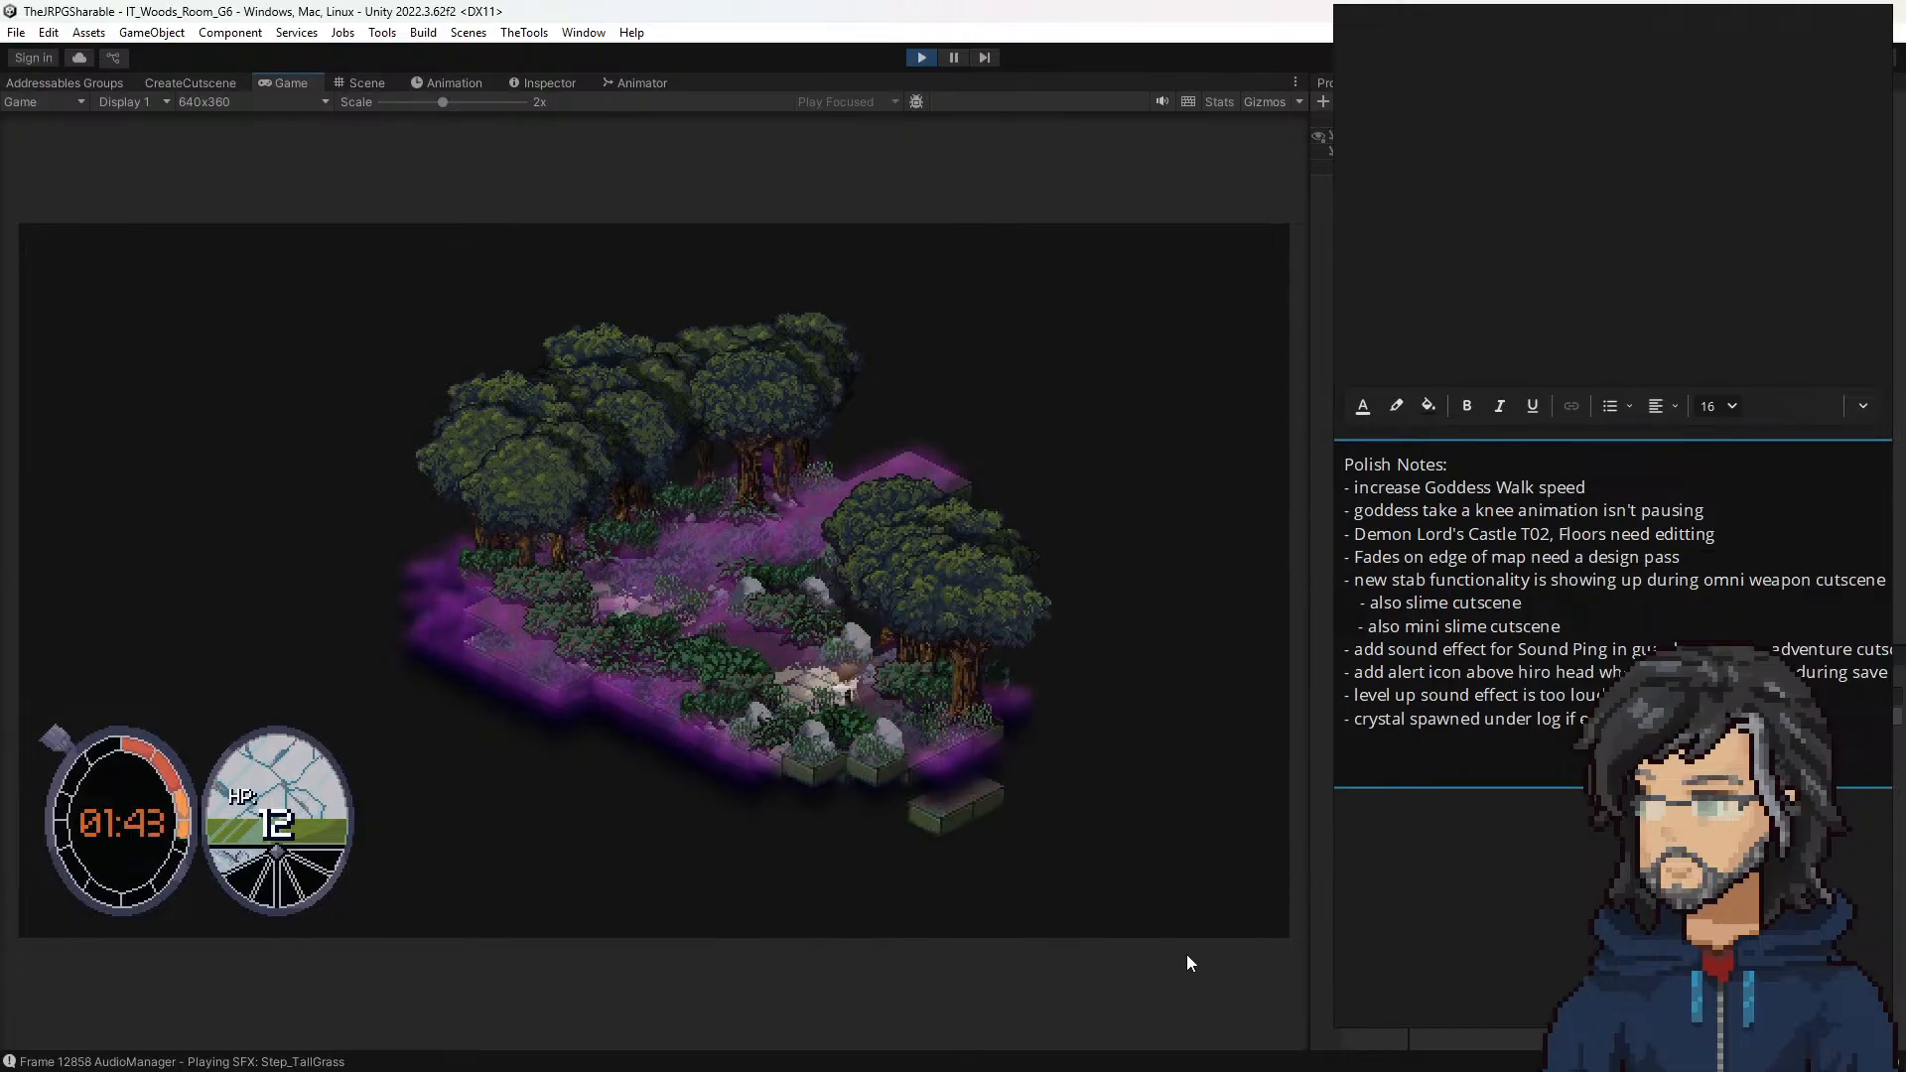
{"action": "key", "text": "d"}
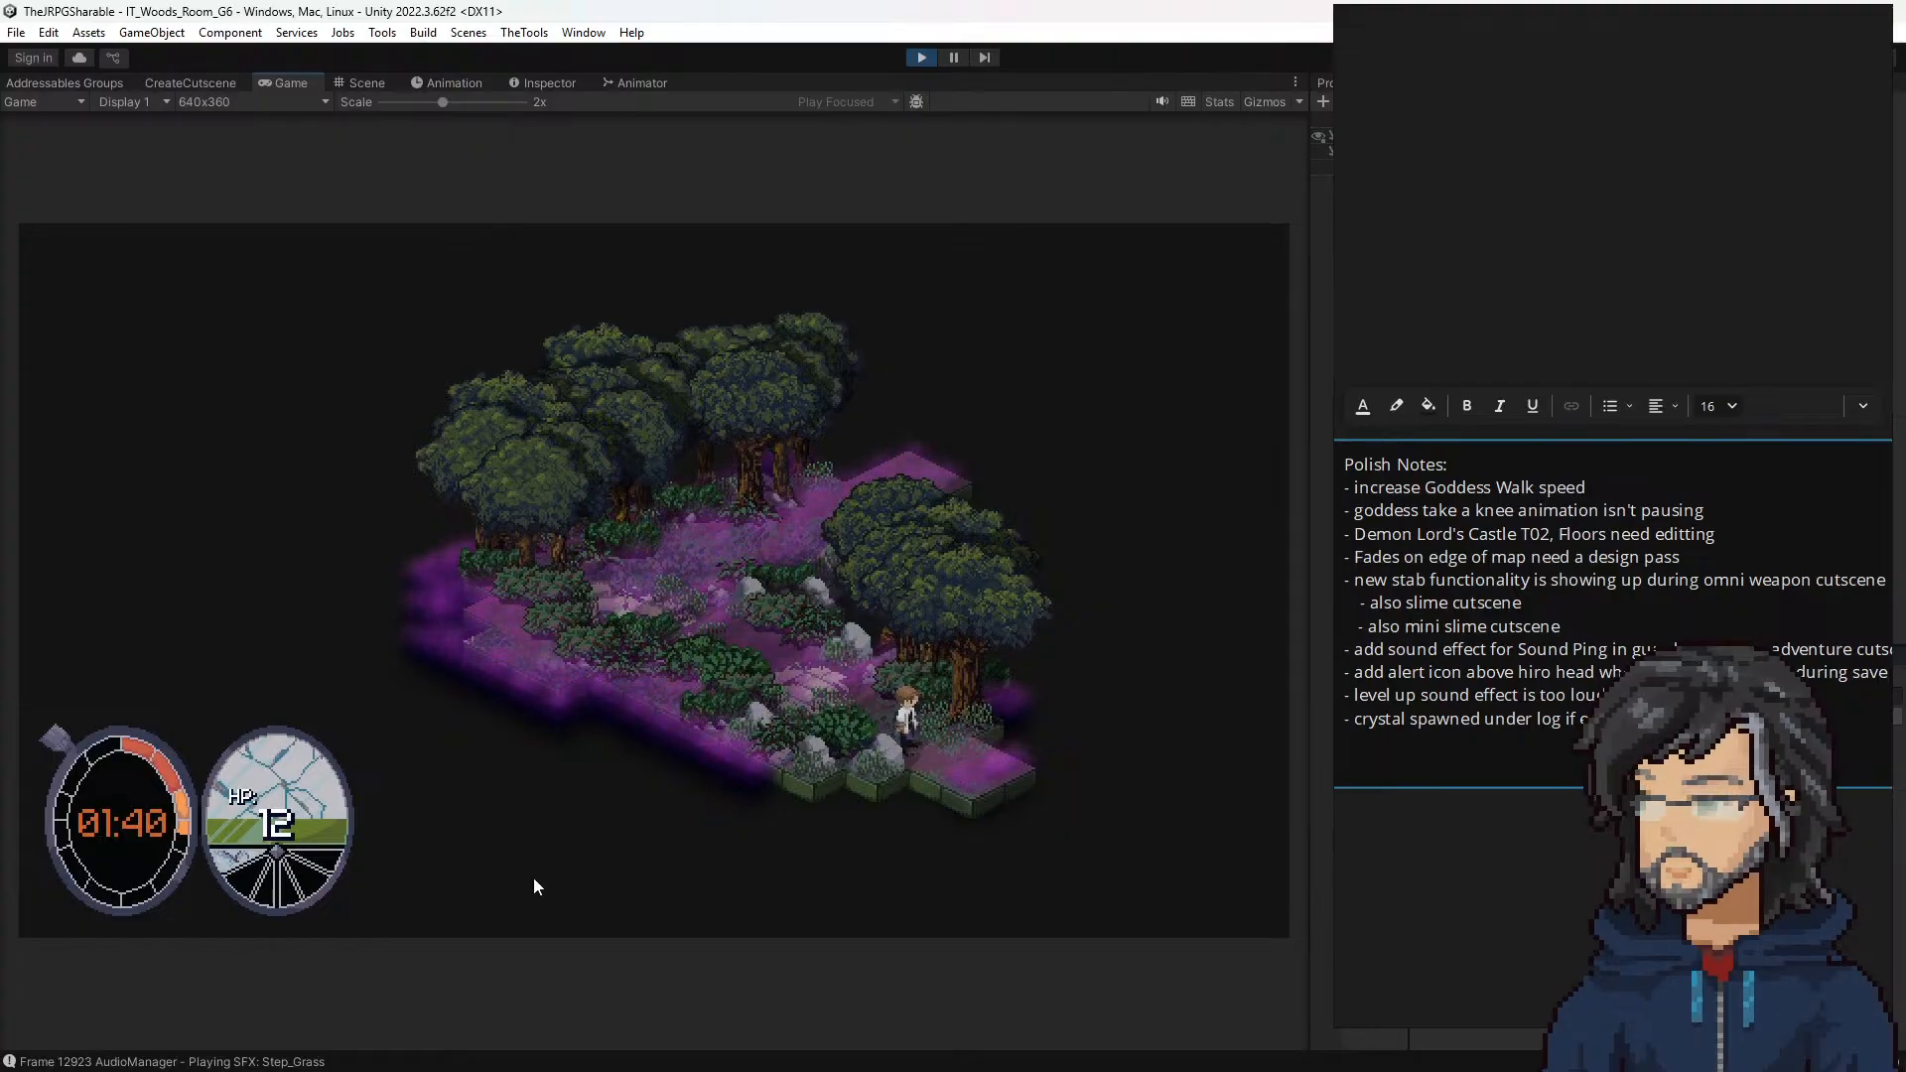
{"action": "left_click", "coordinate": [949, 784]}
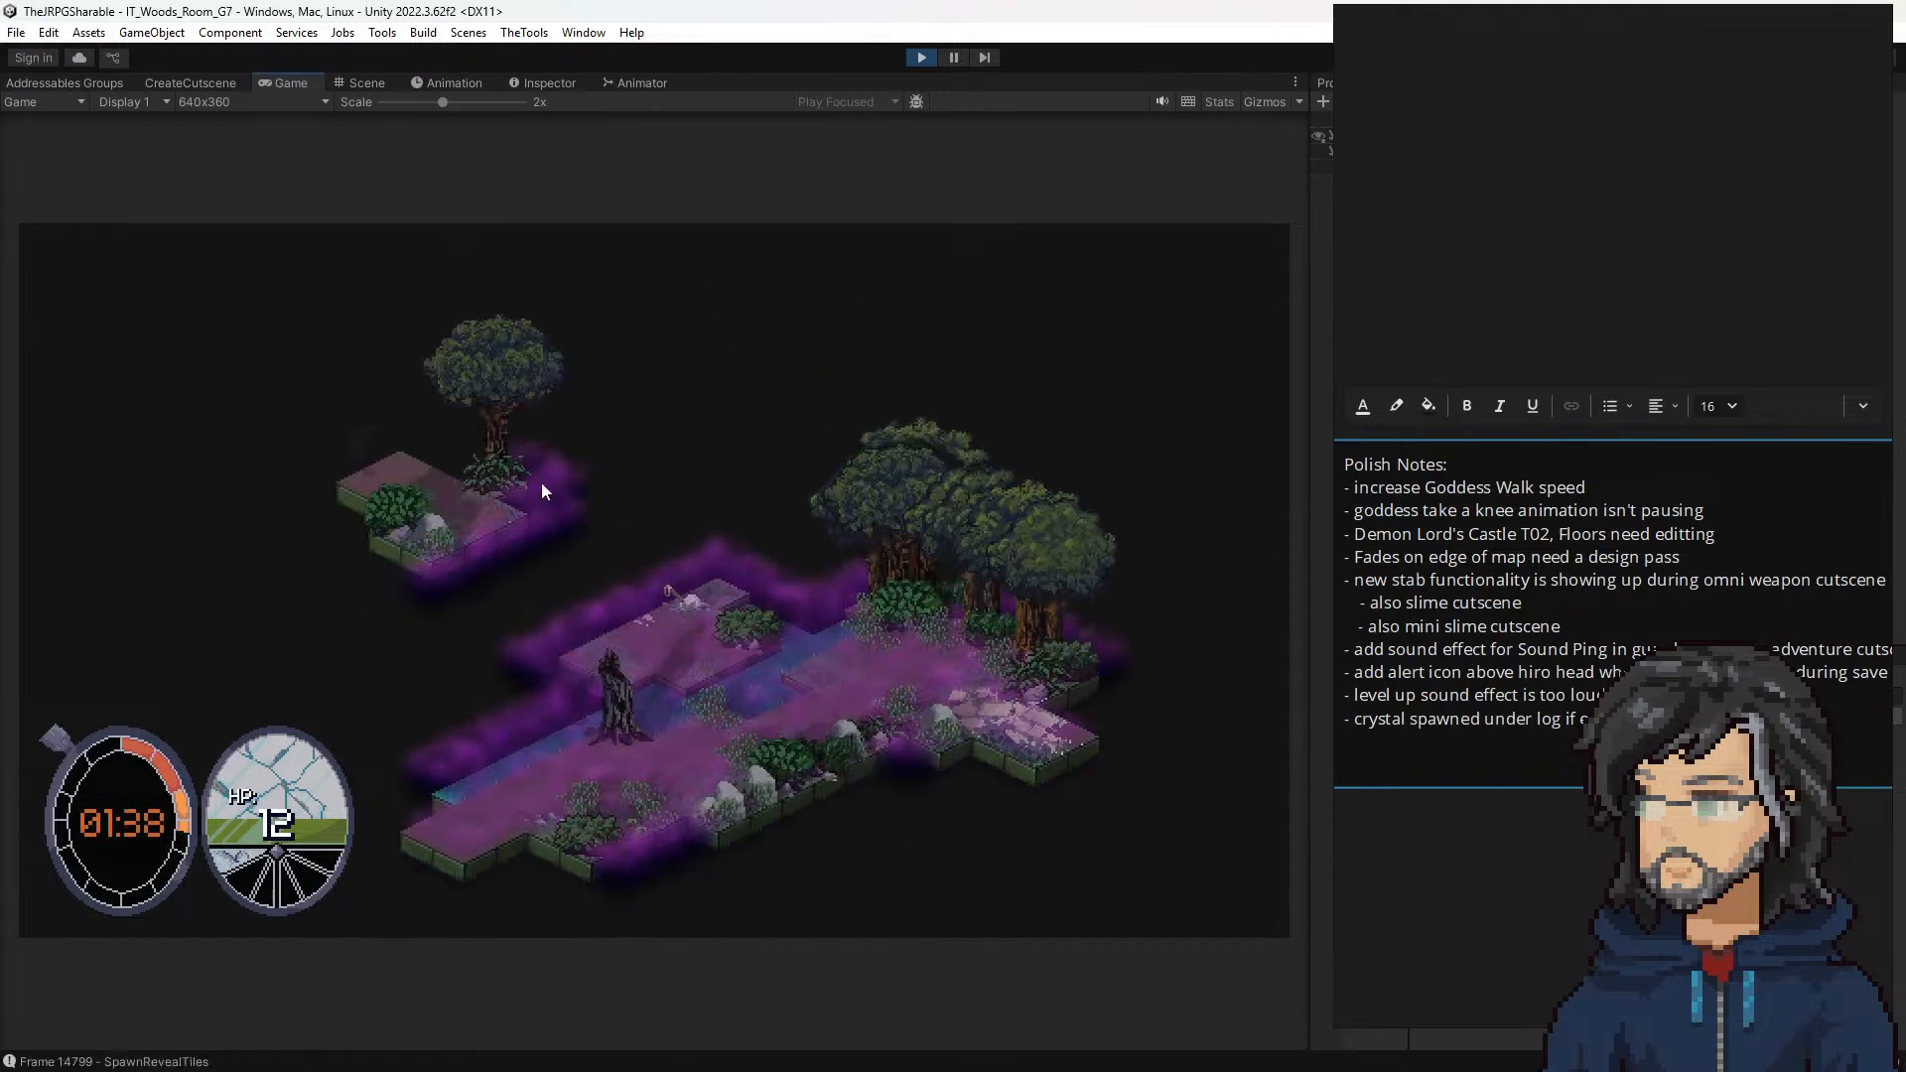
{"action": "left_click", "coordinate": [659, 628]}
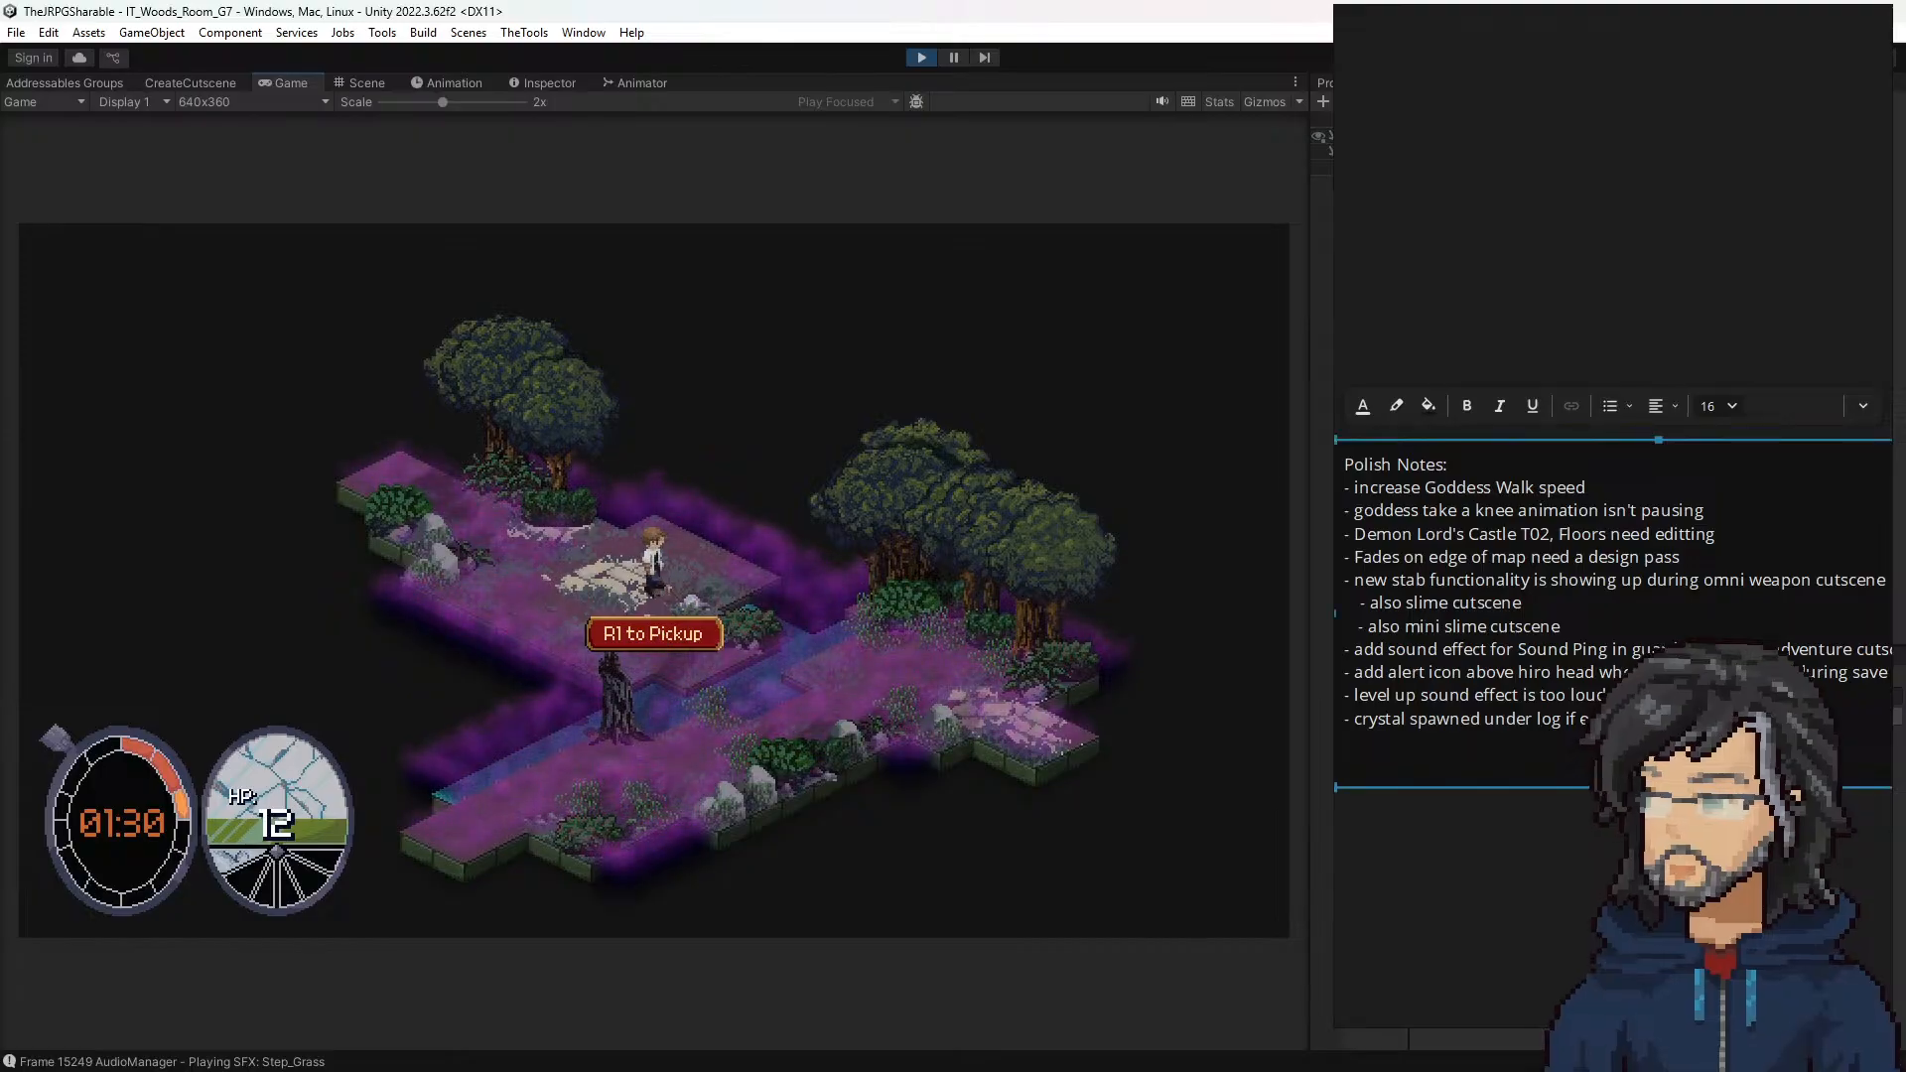
Step: Add a Polish Notes line saying that the "Sprakle interact is to high"
{"action": "key", "text": "Return"}
{"action": "type", "text": "- "}
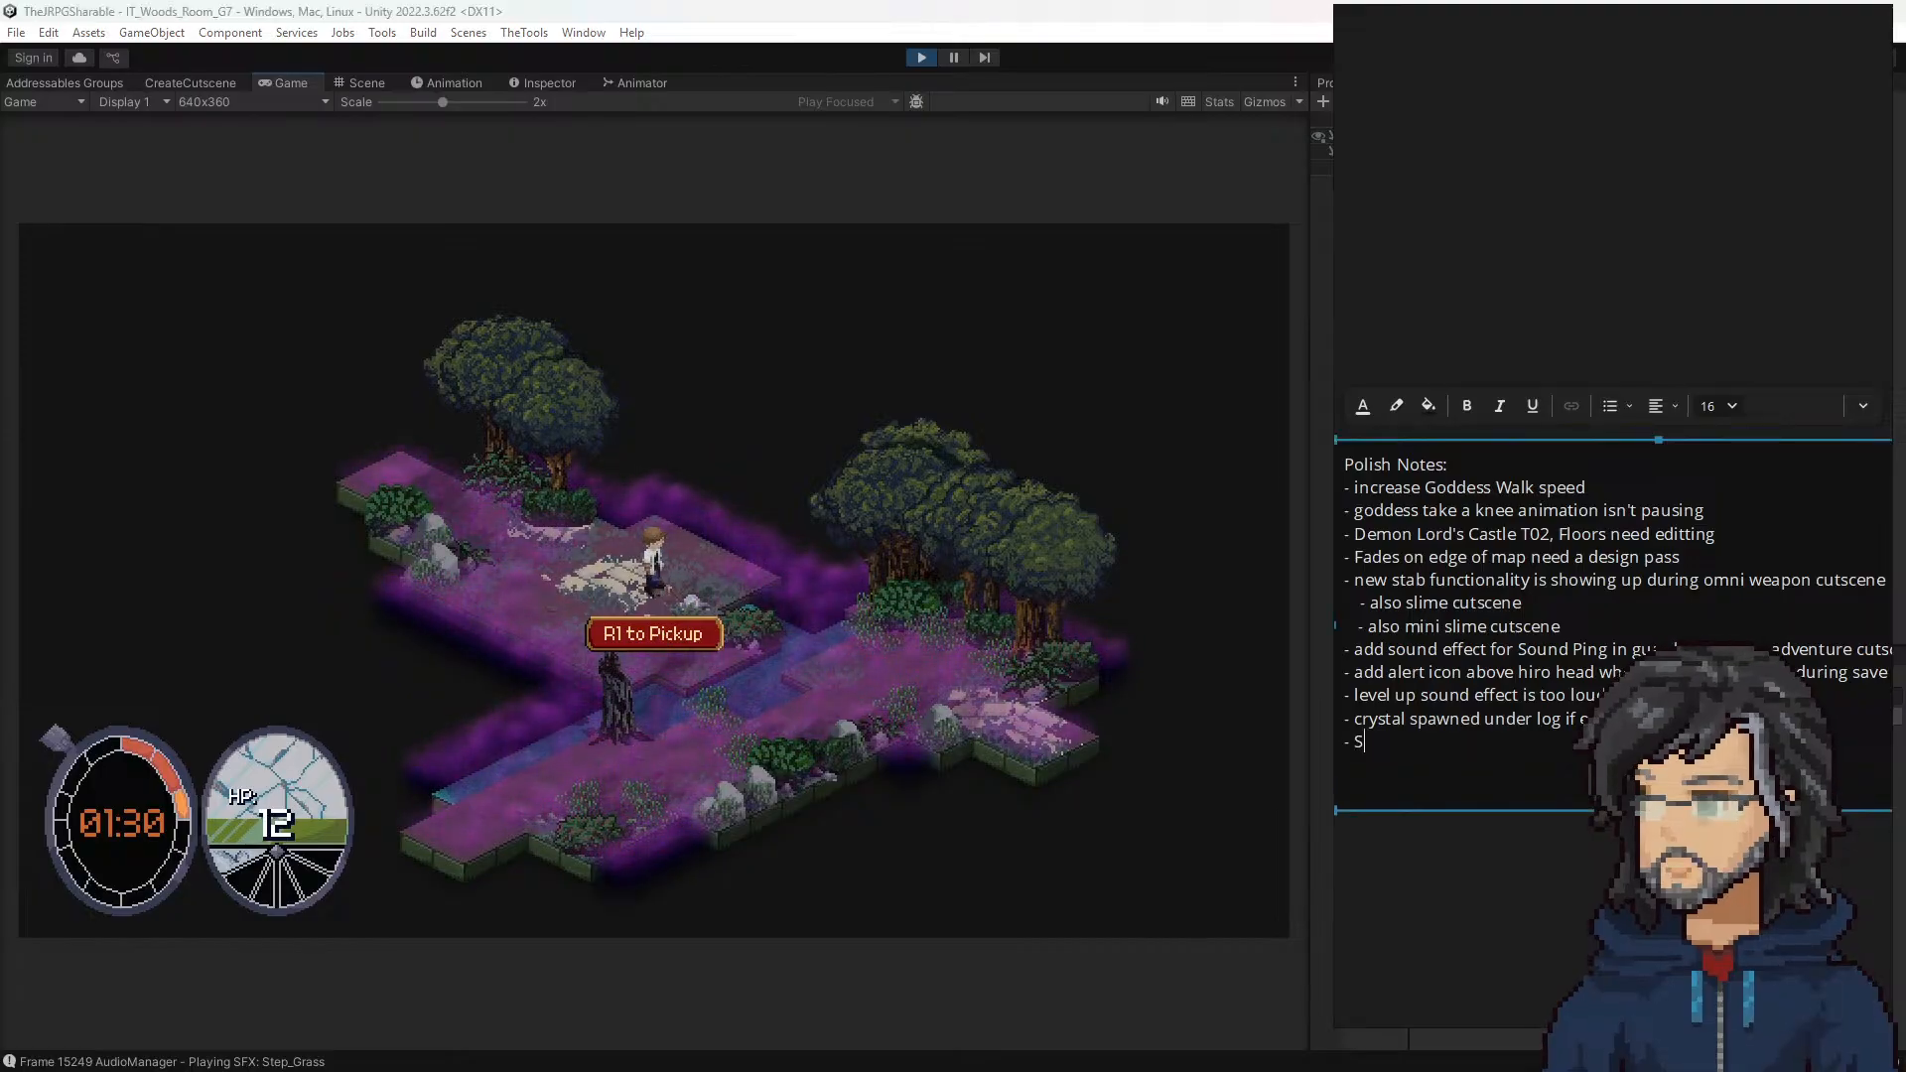
{"action": "type", "text": "Sprakle"}
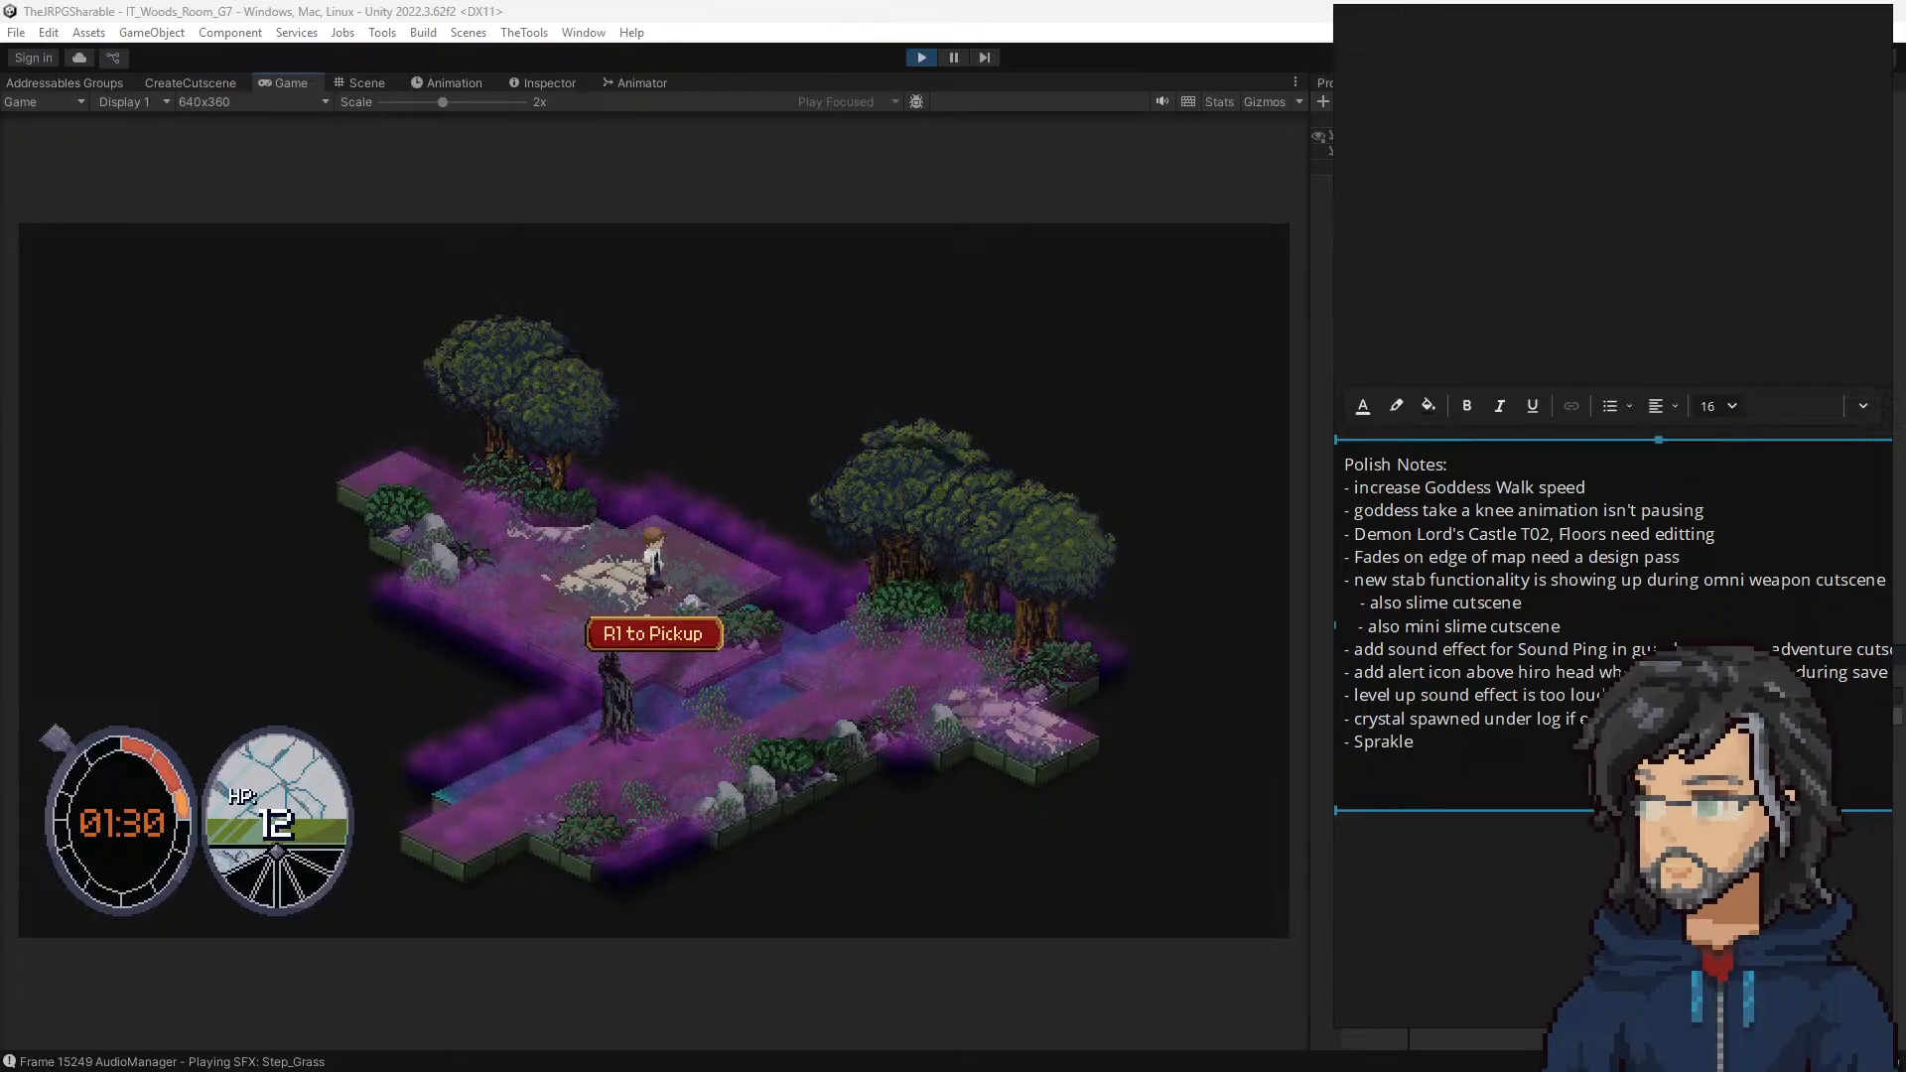
{"action": "type", "text": " interact is "}
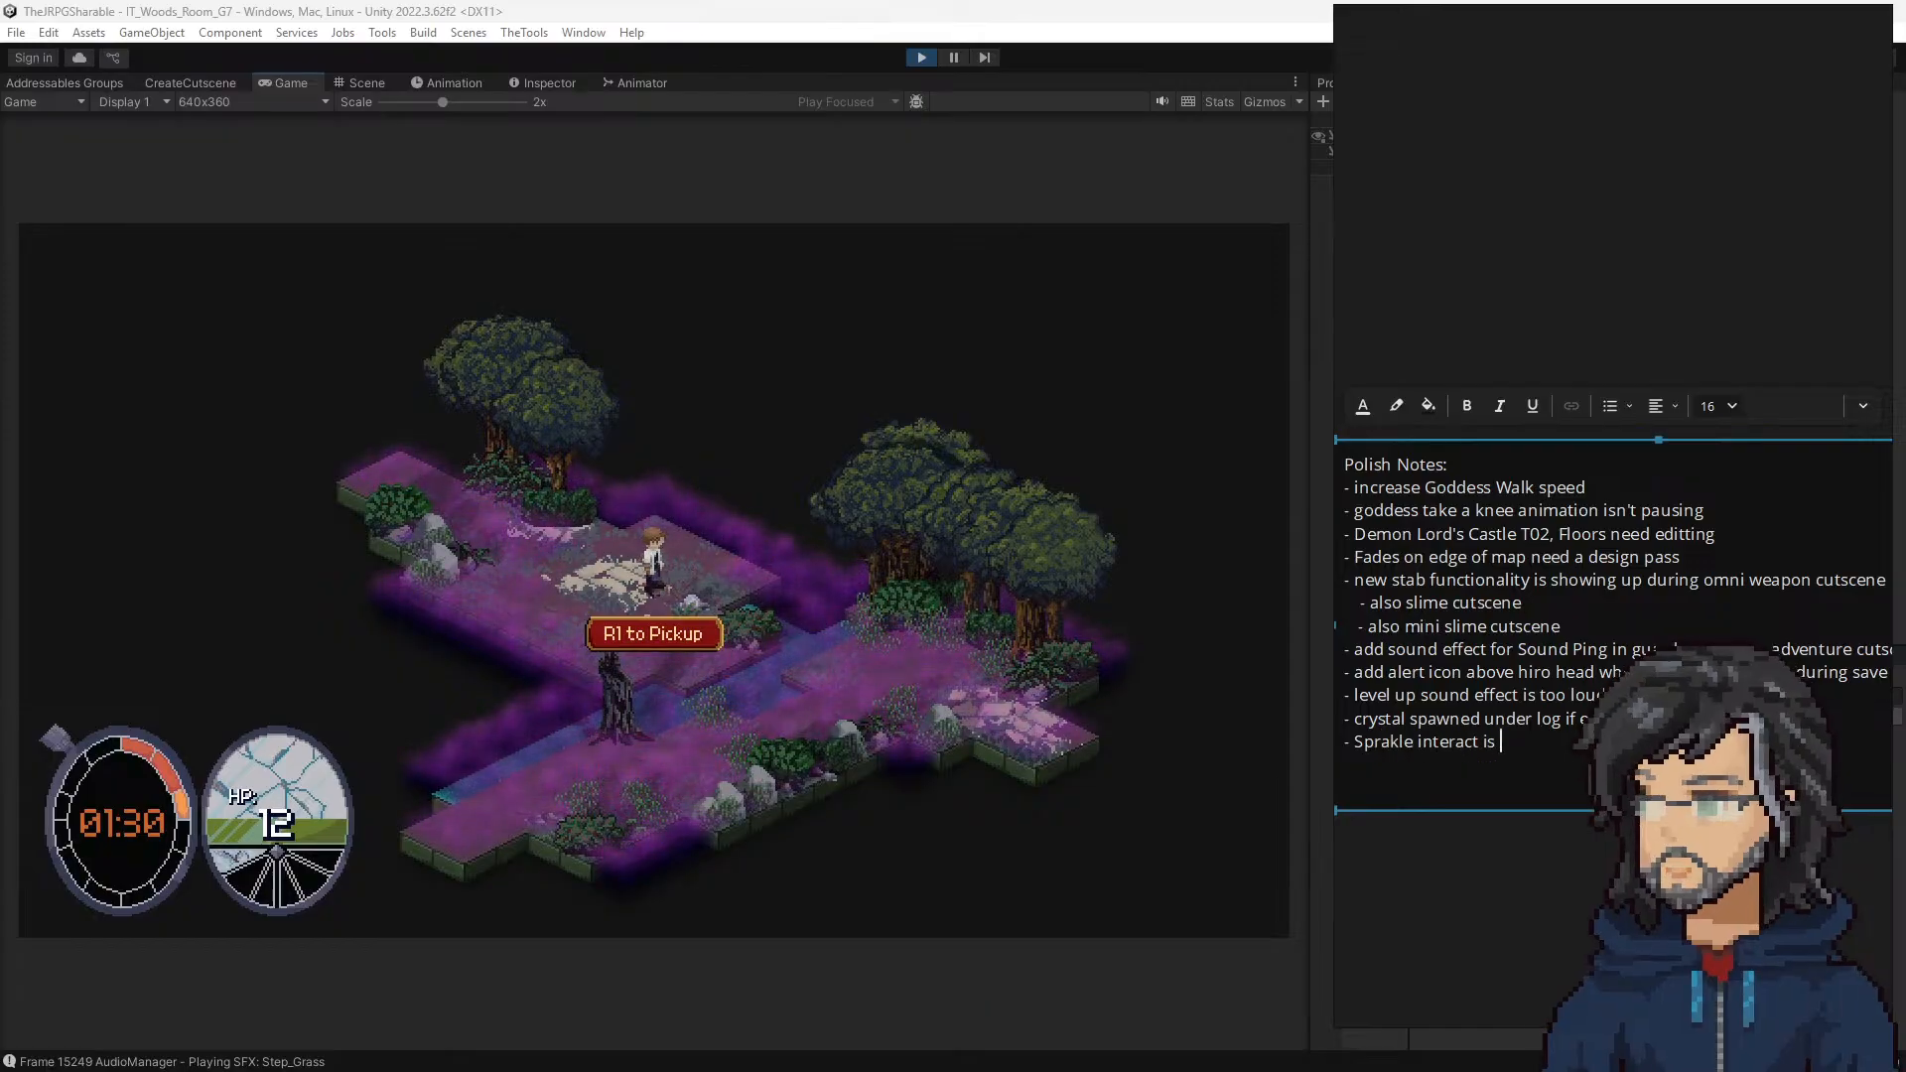
{"action": "type", "text": "to high o"}
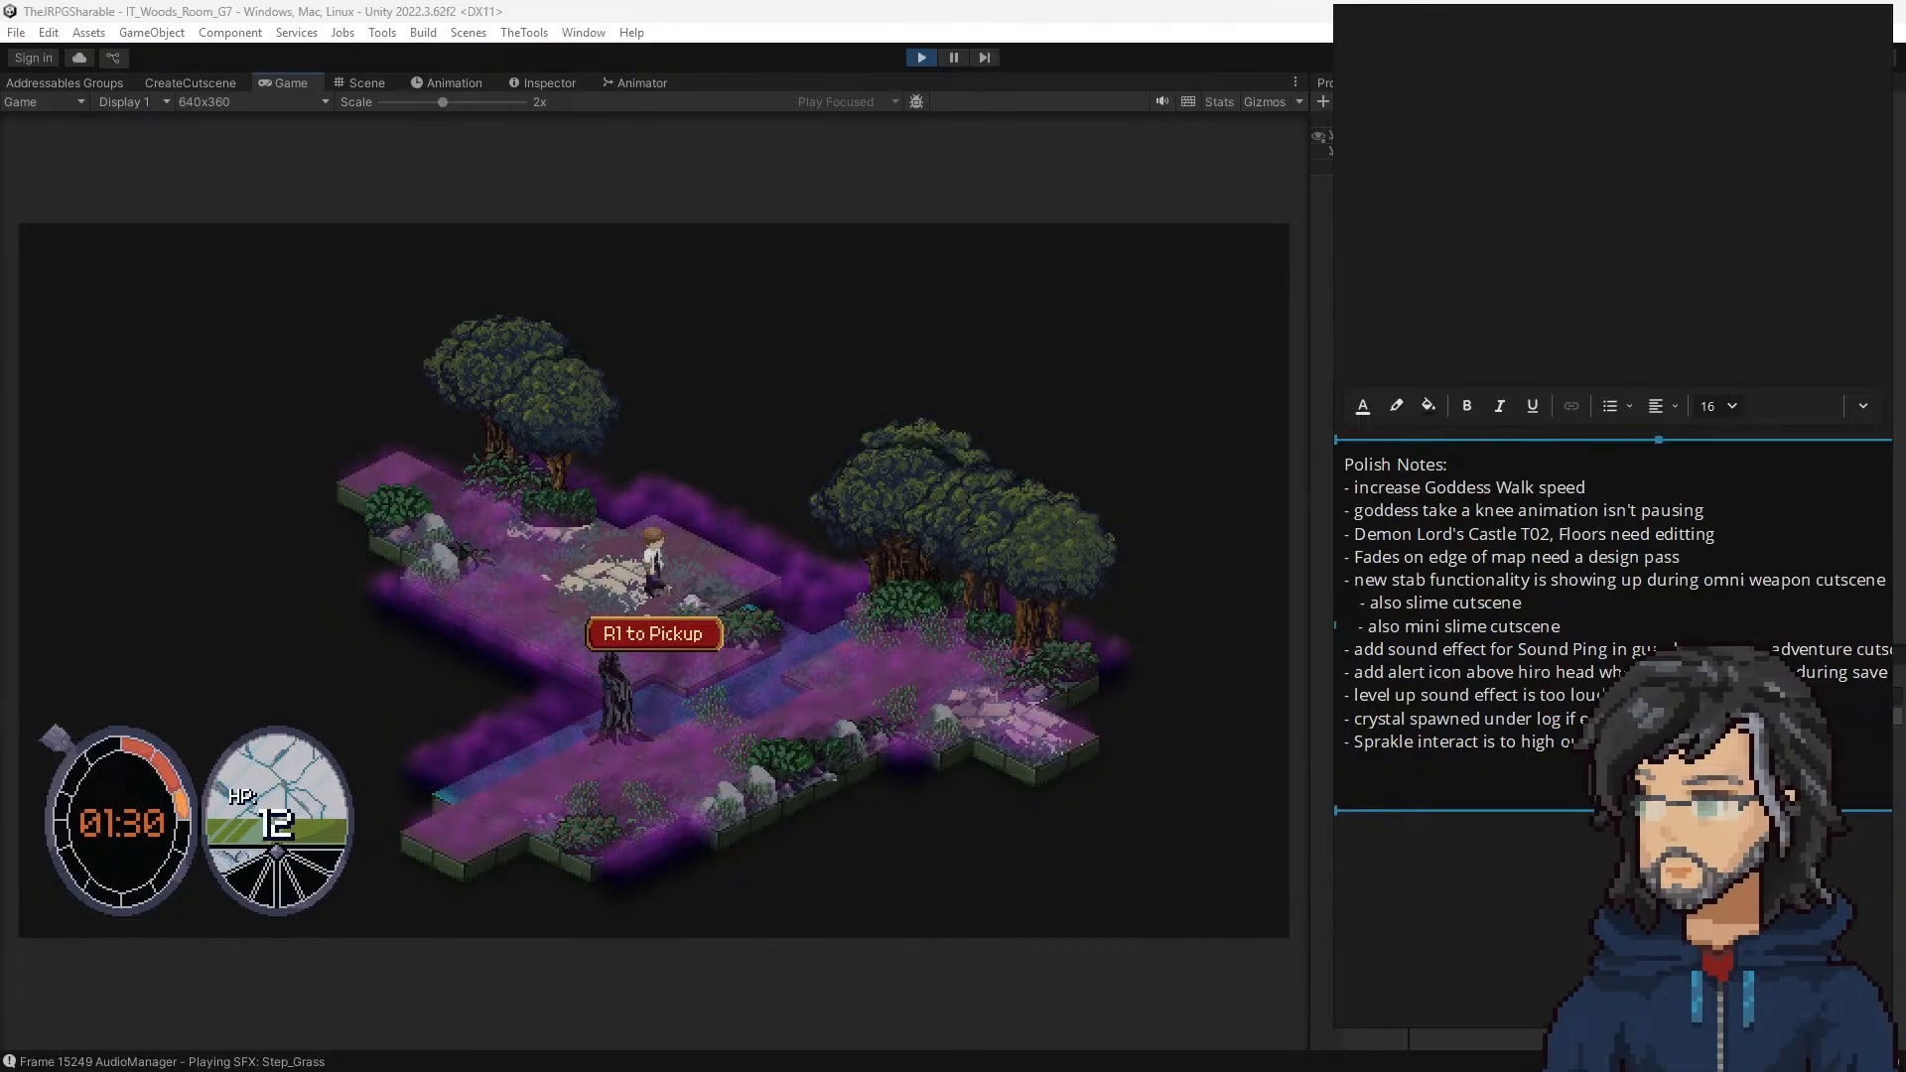
Step: Add a Polish Notes line to "Add Sprakle interact to Sword", and resume the game through the pickup in room G7
{"action": "key", "text": "Return"}
{"action": "type", "text": "- A"}
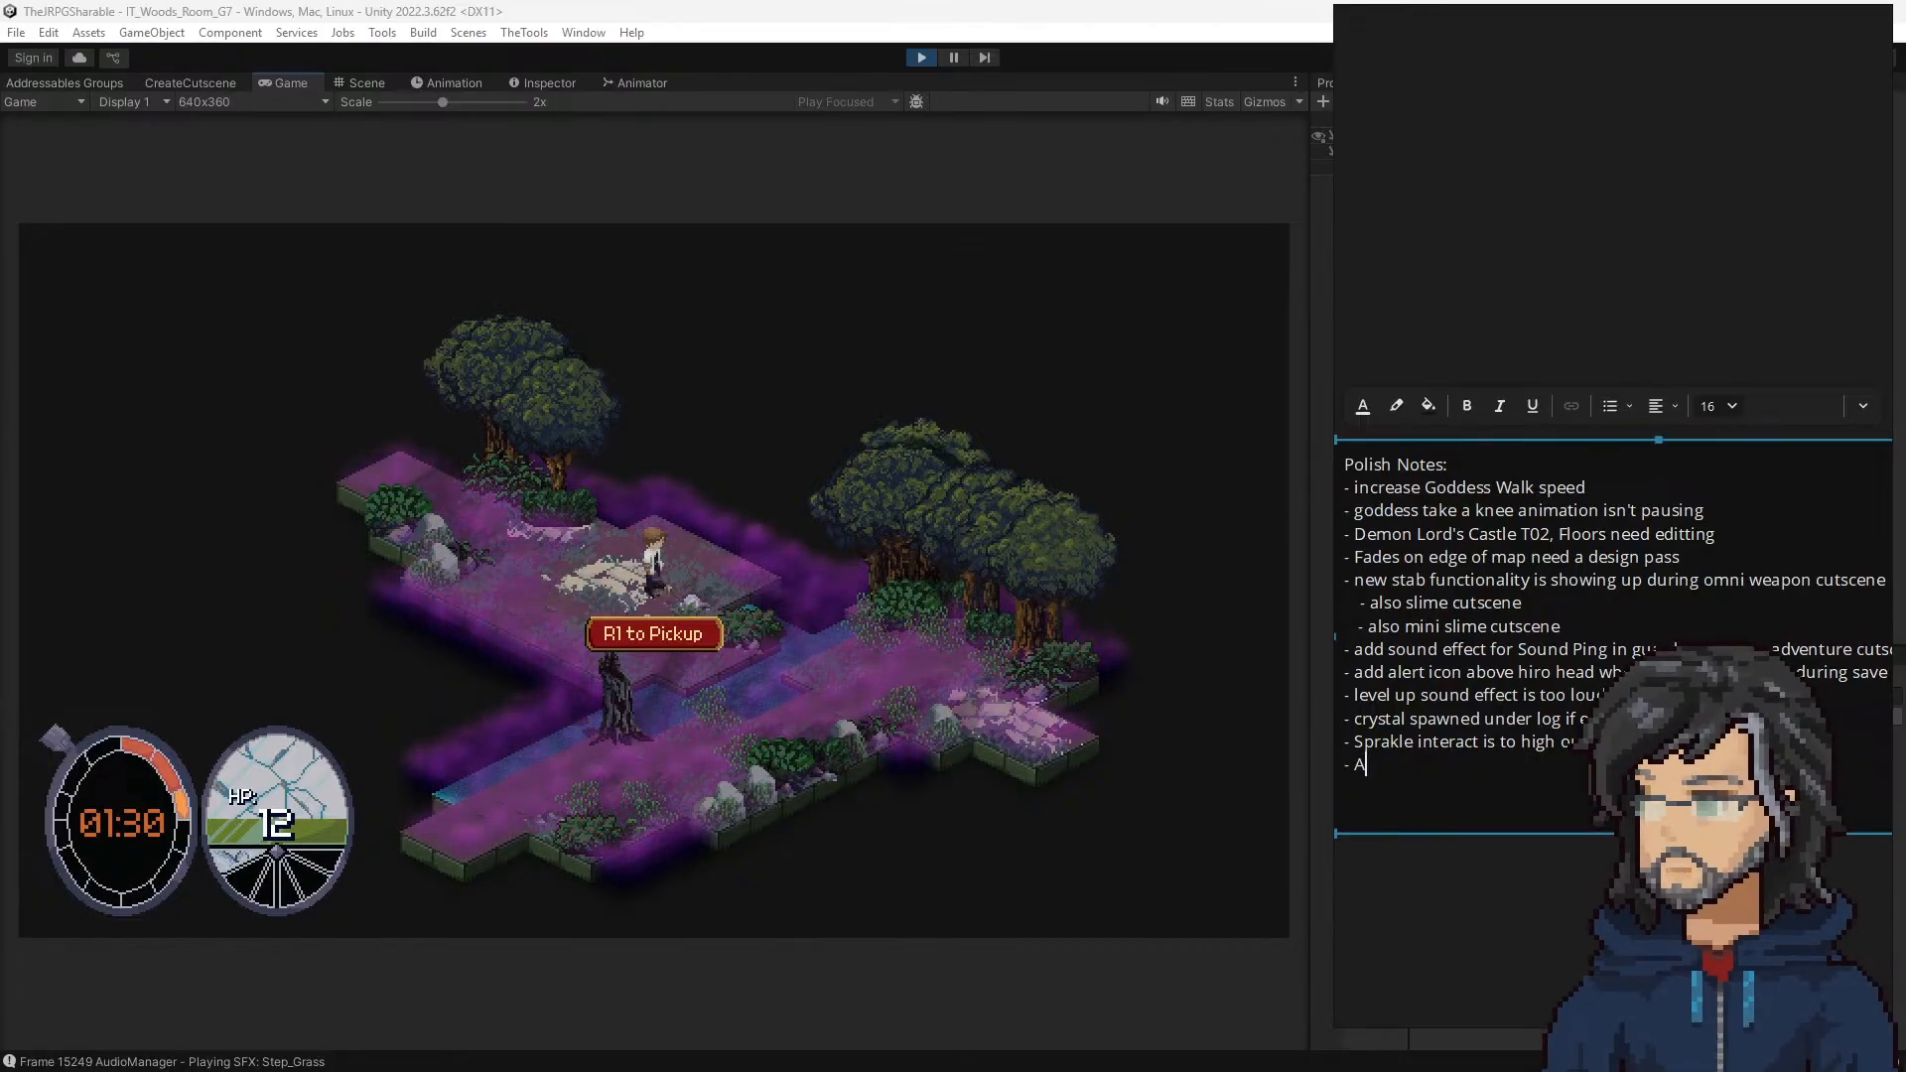
{"action": "type", "text": "dd Sprakle interact to Sword"}
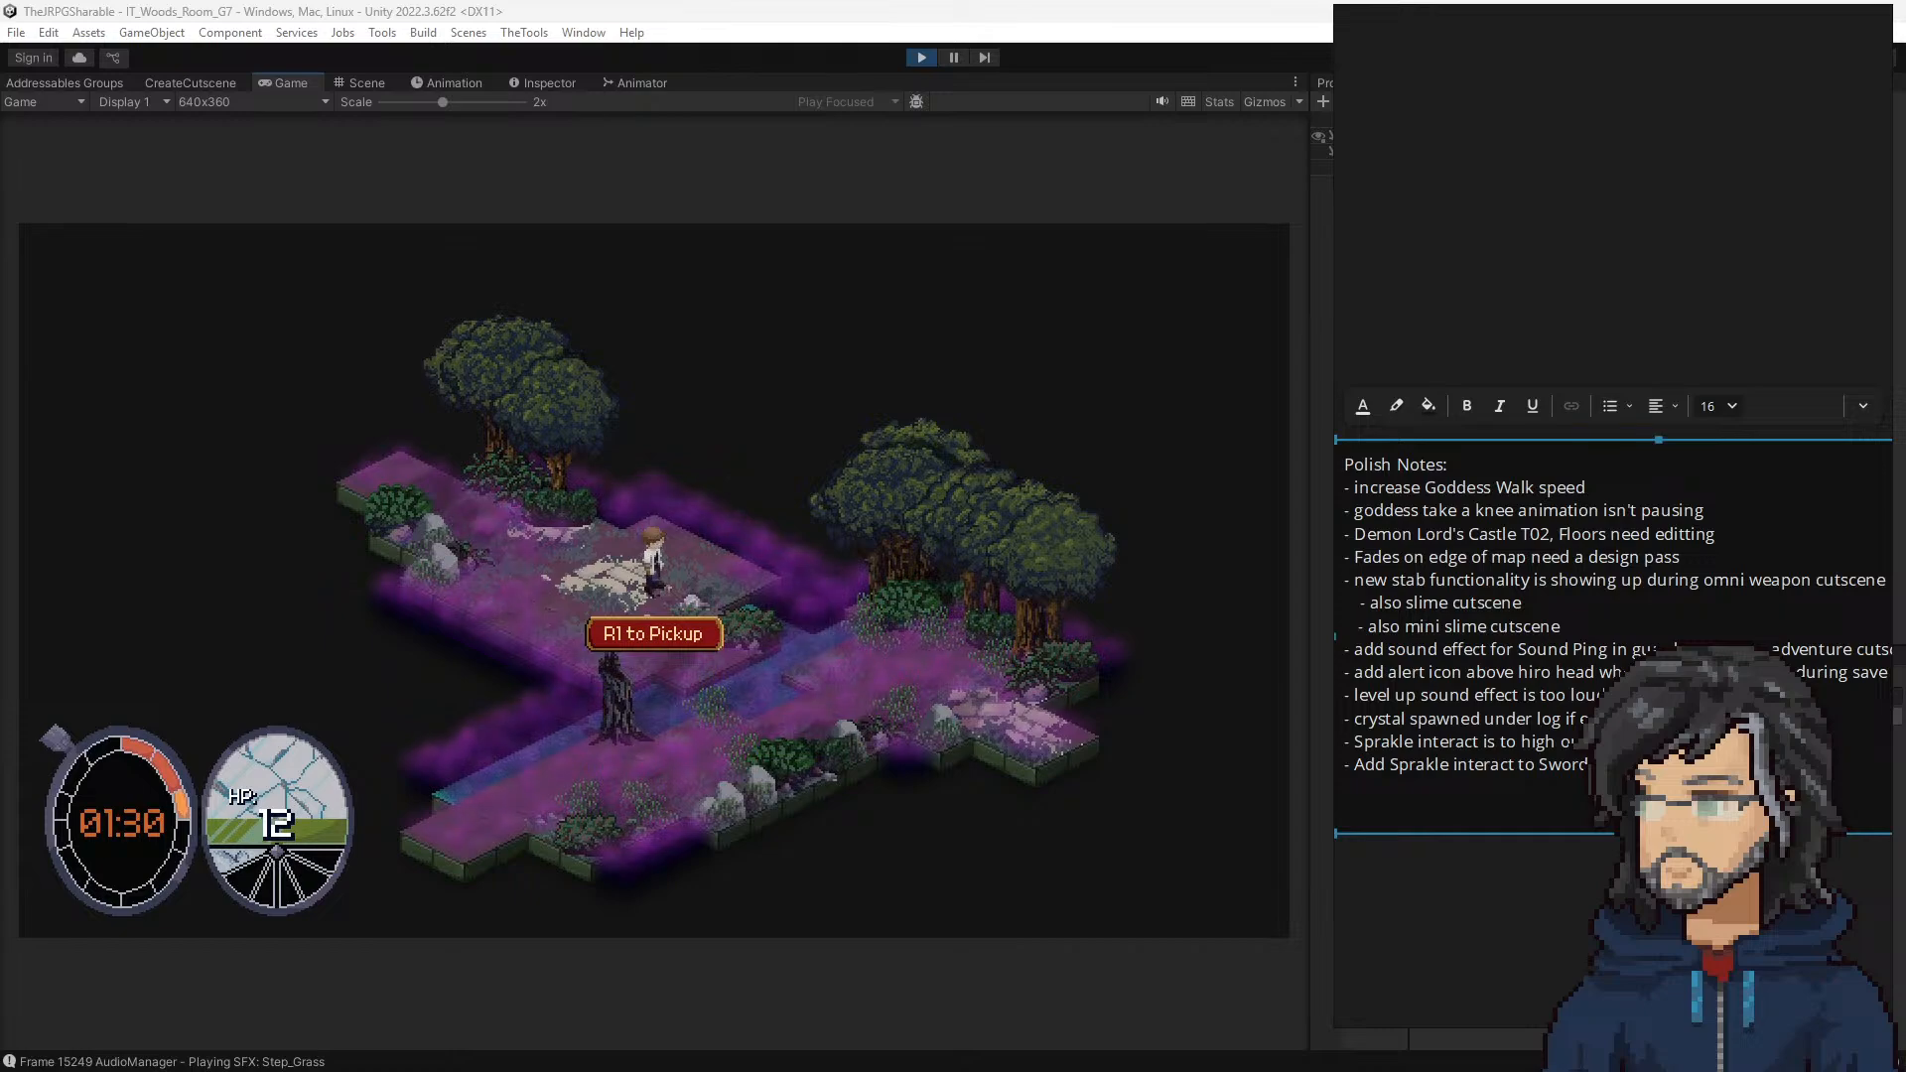
{"action": "left_click", "coordinate": [1075, 699]}
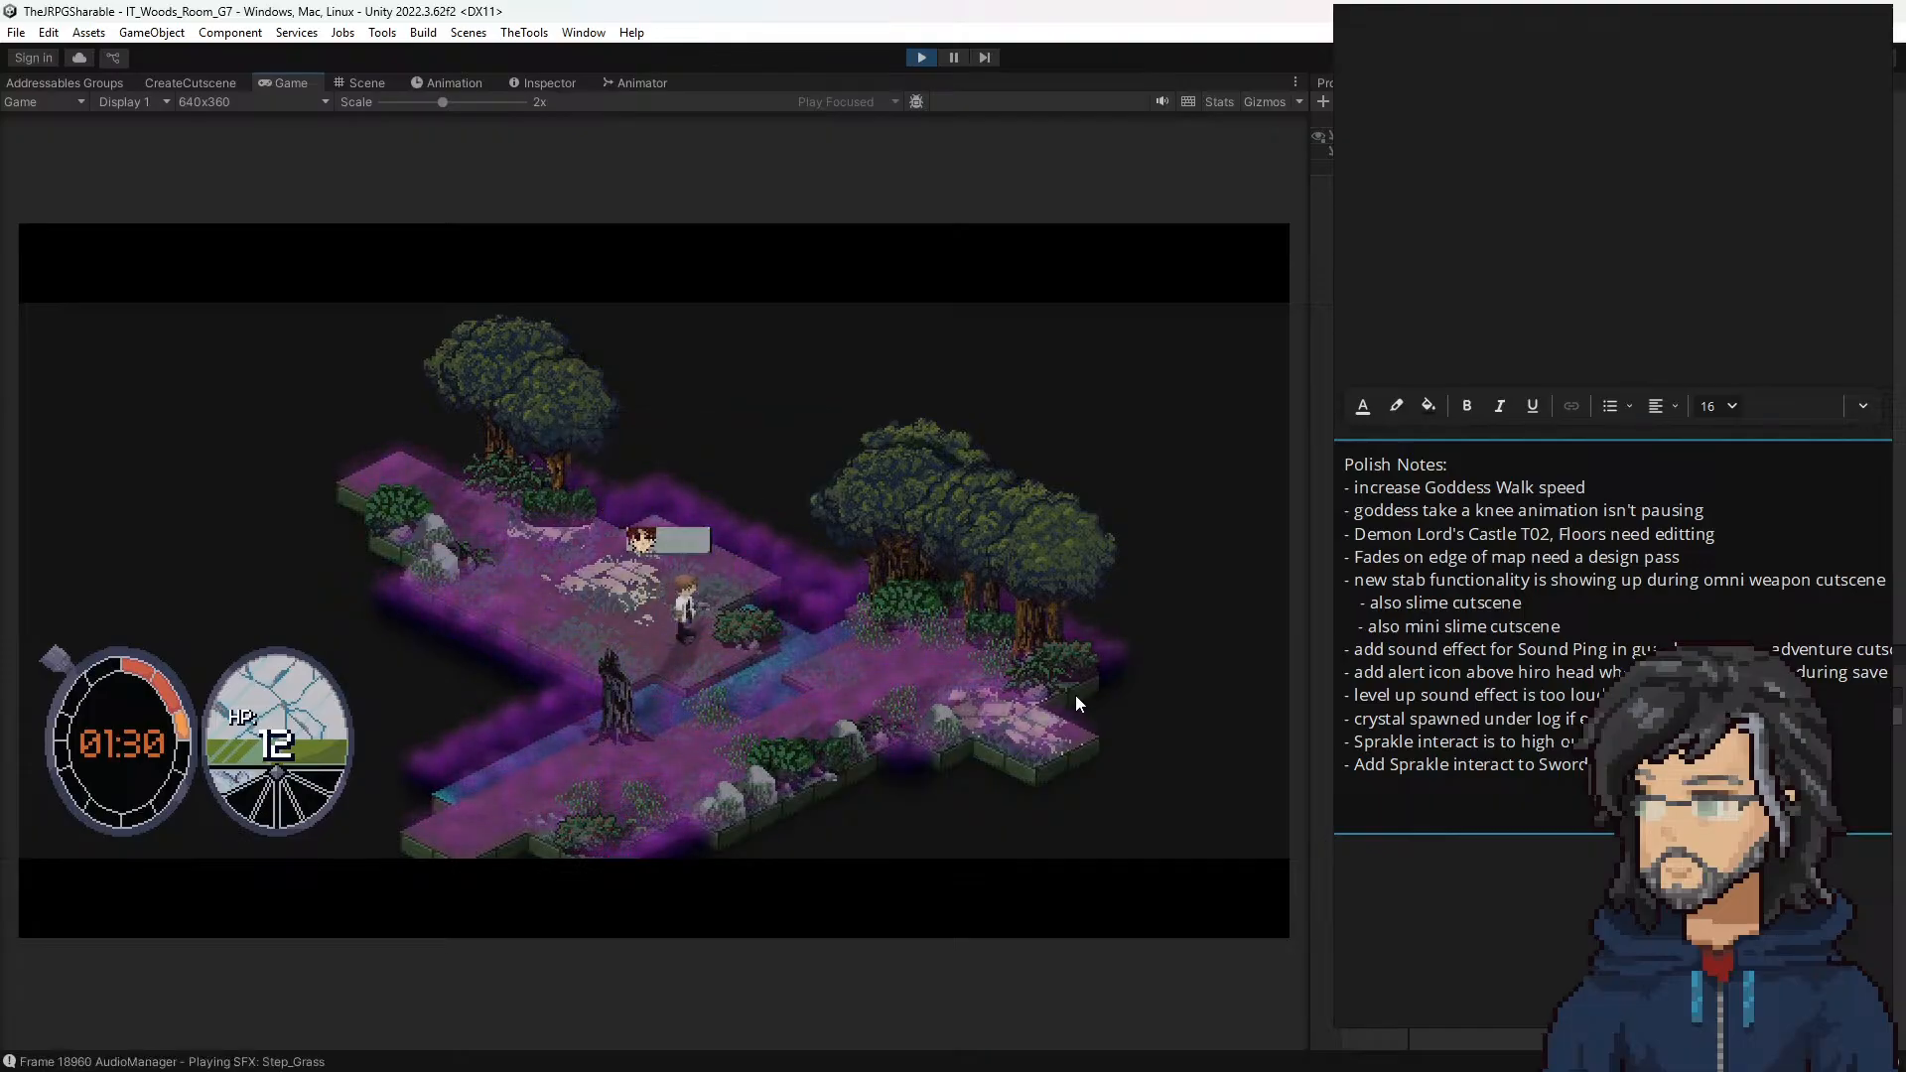
Step: Add a Polish Notes line to swap in the Mace pickup animation, and advance the dialogue between Hiro and the Goddess
{"action": "left_click", "coordinate": [1648, 779]}
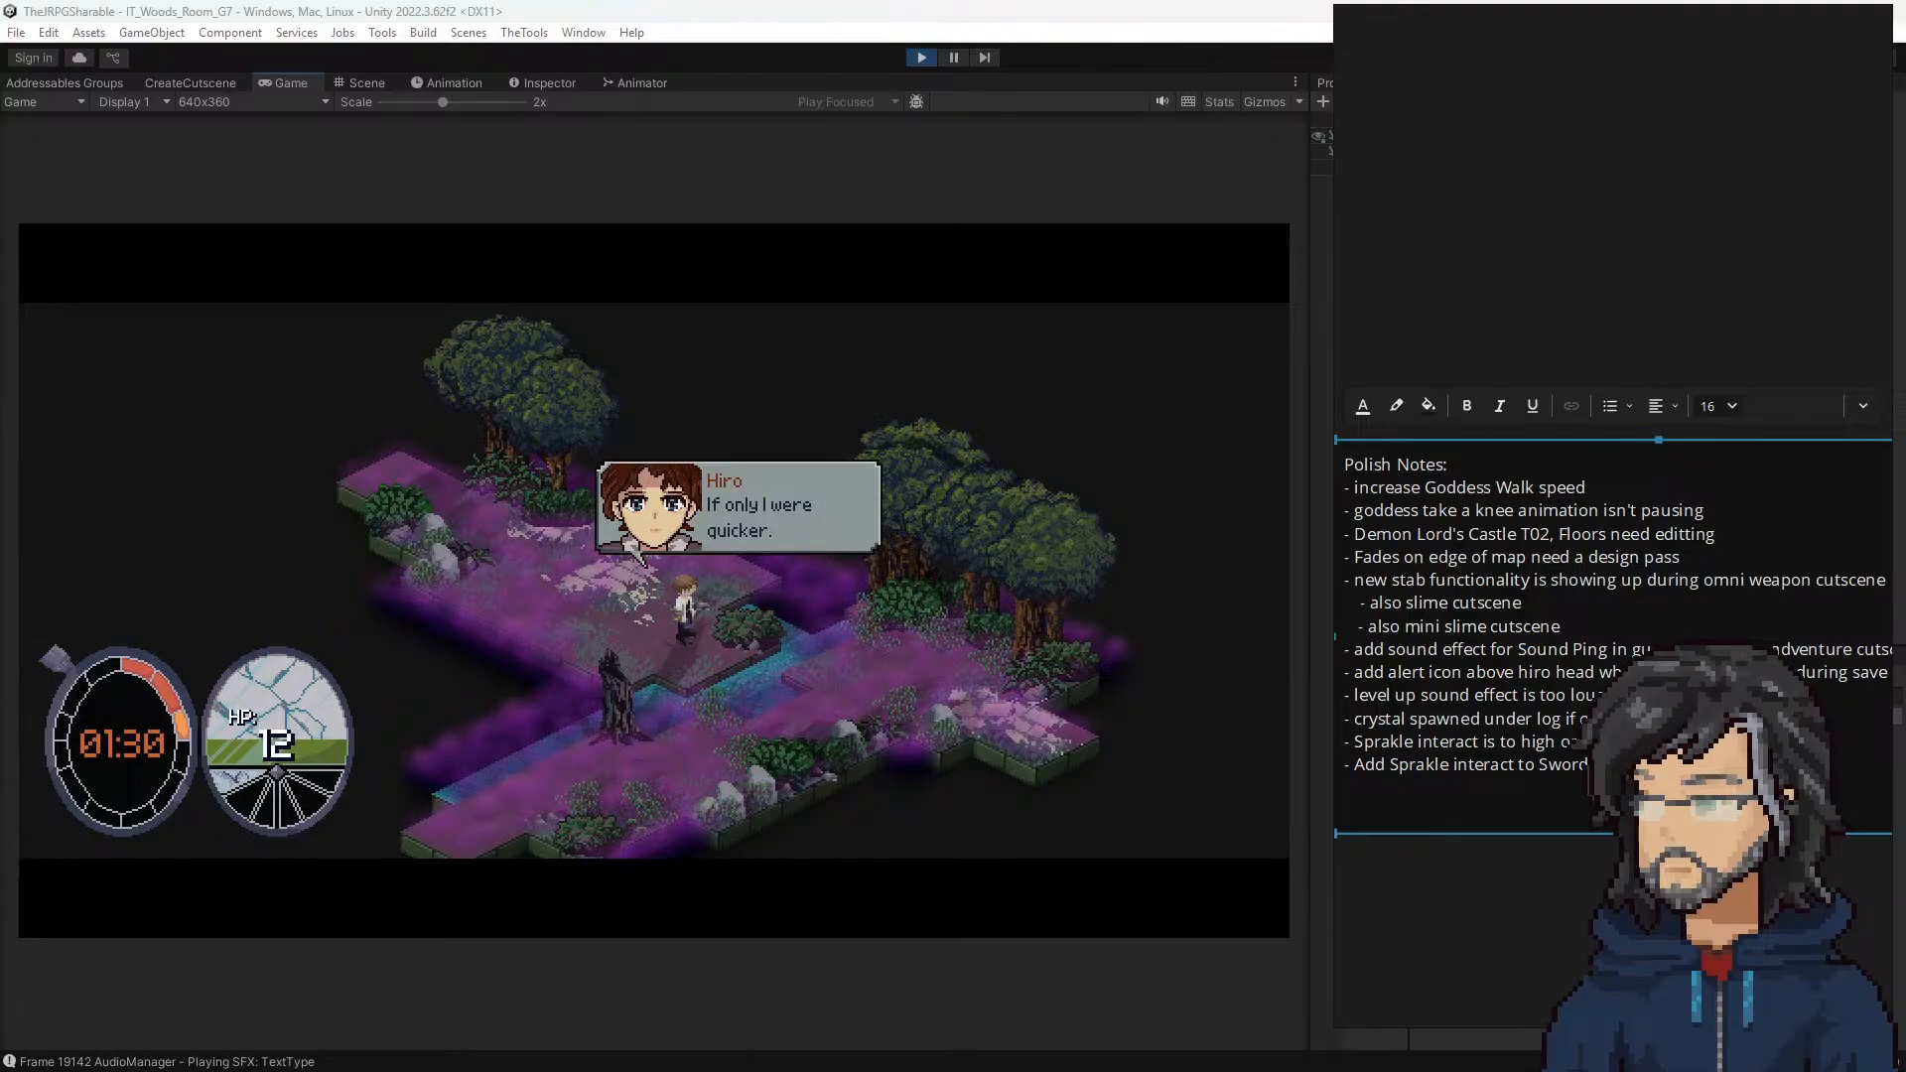
{"action": "key", "text": "Return"}
{"action": "type", "text": "- Swa"}
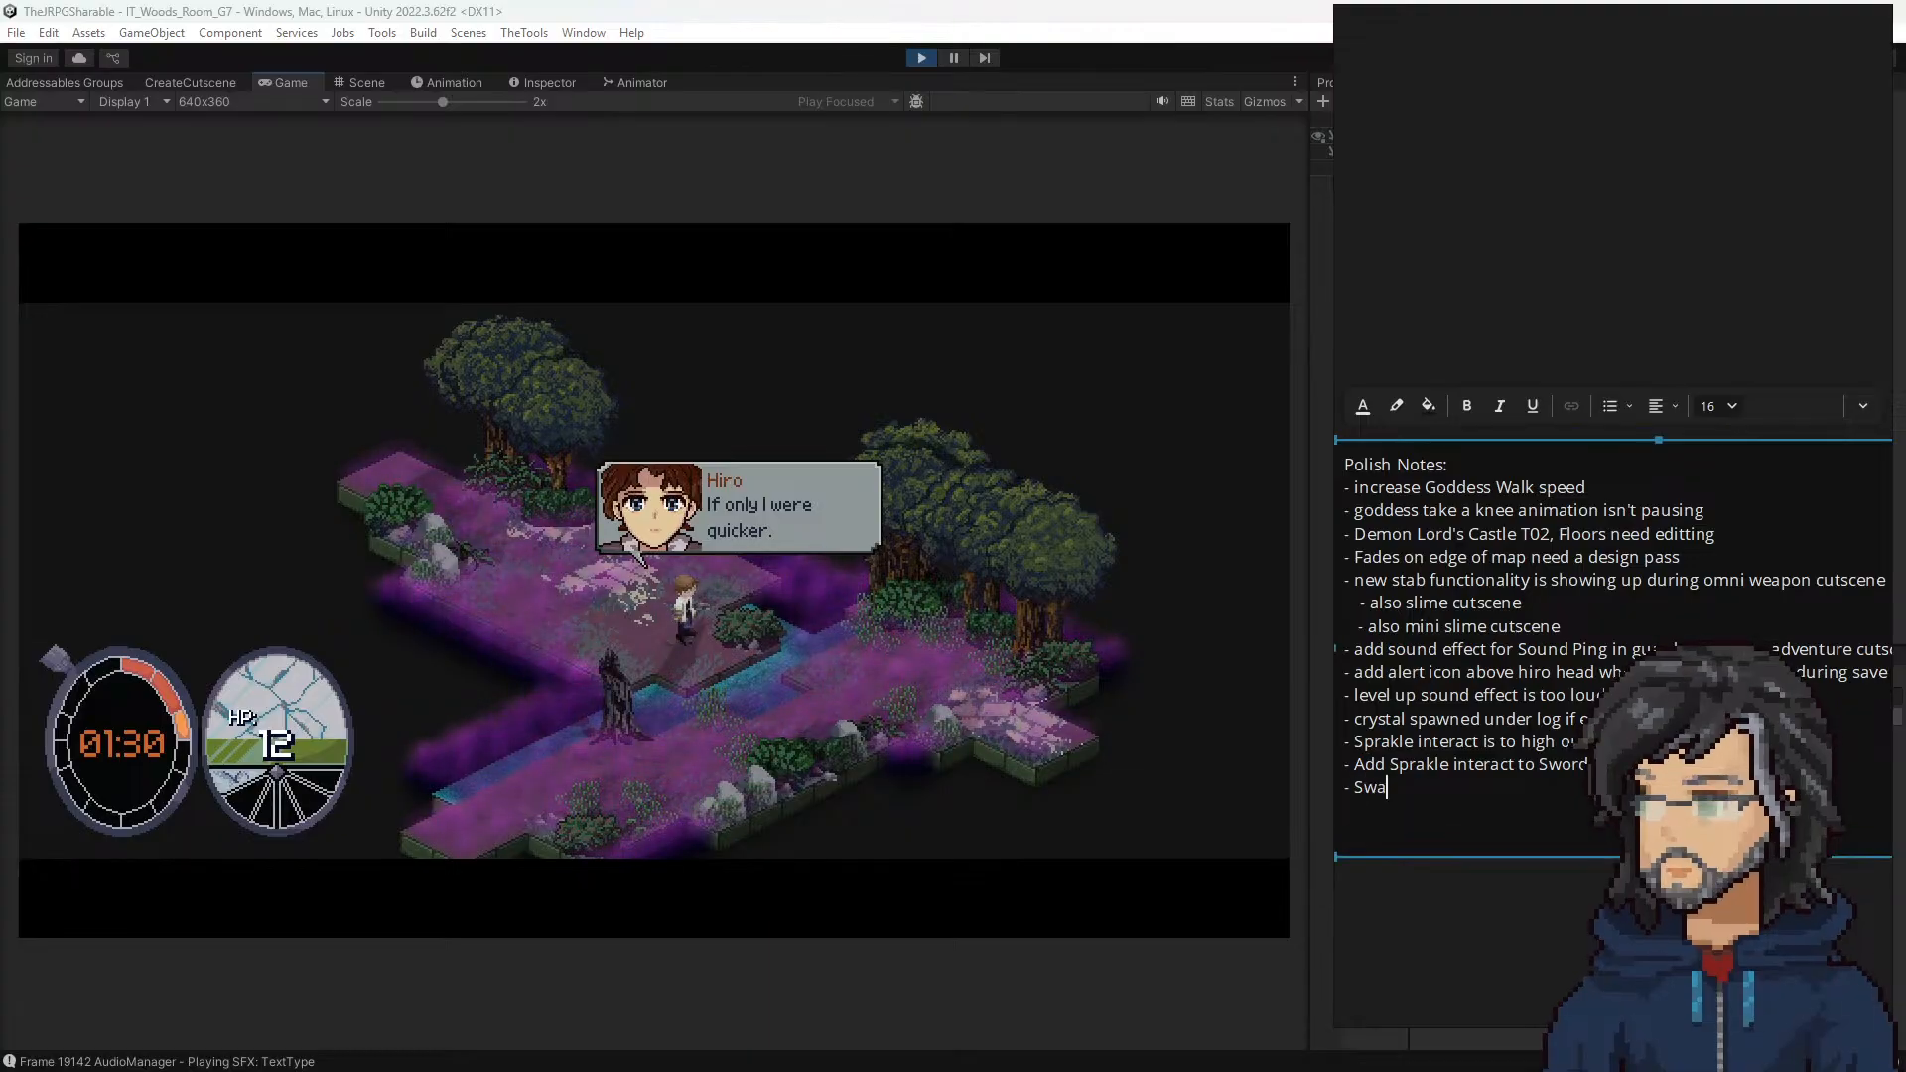
{"action": "type", "text": "p in Mace pick"}
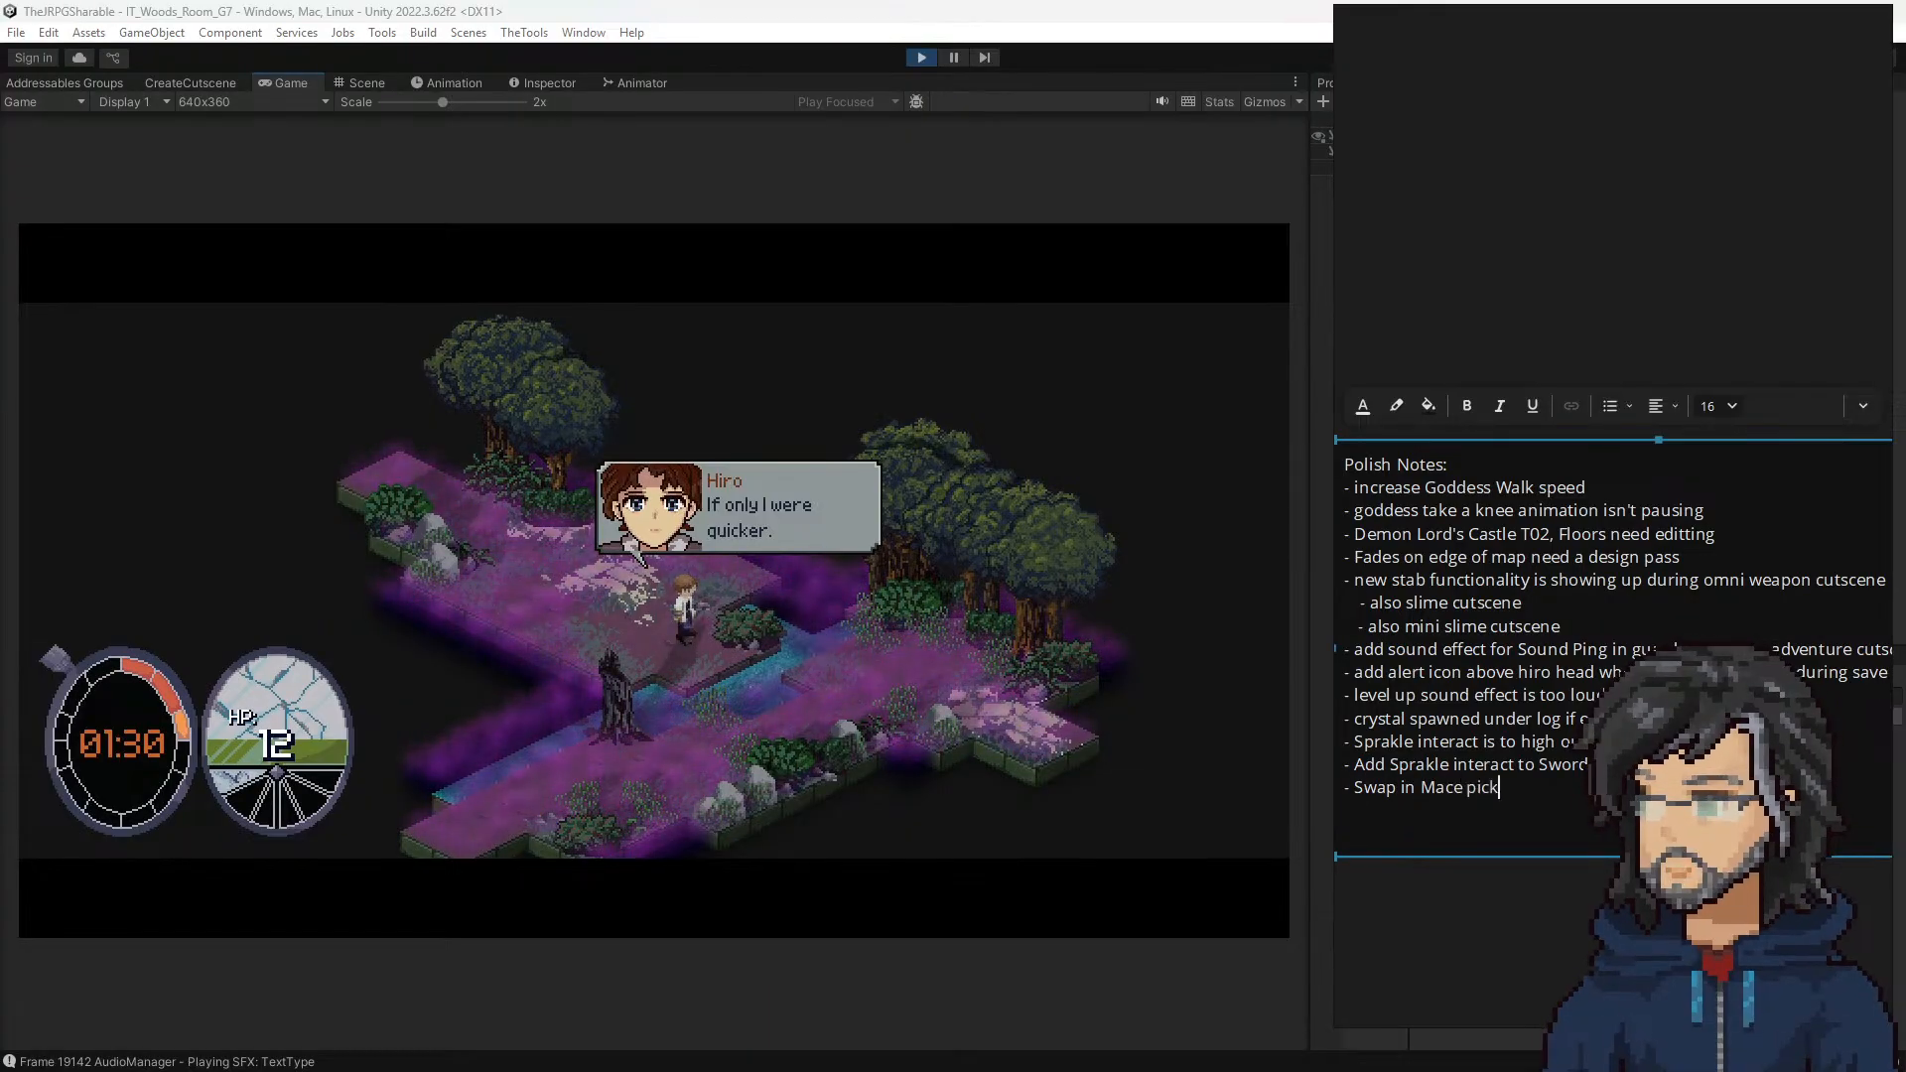
{"action": "type", "text": "up animati"}
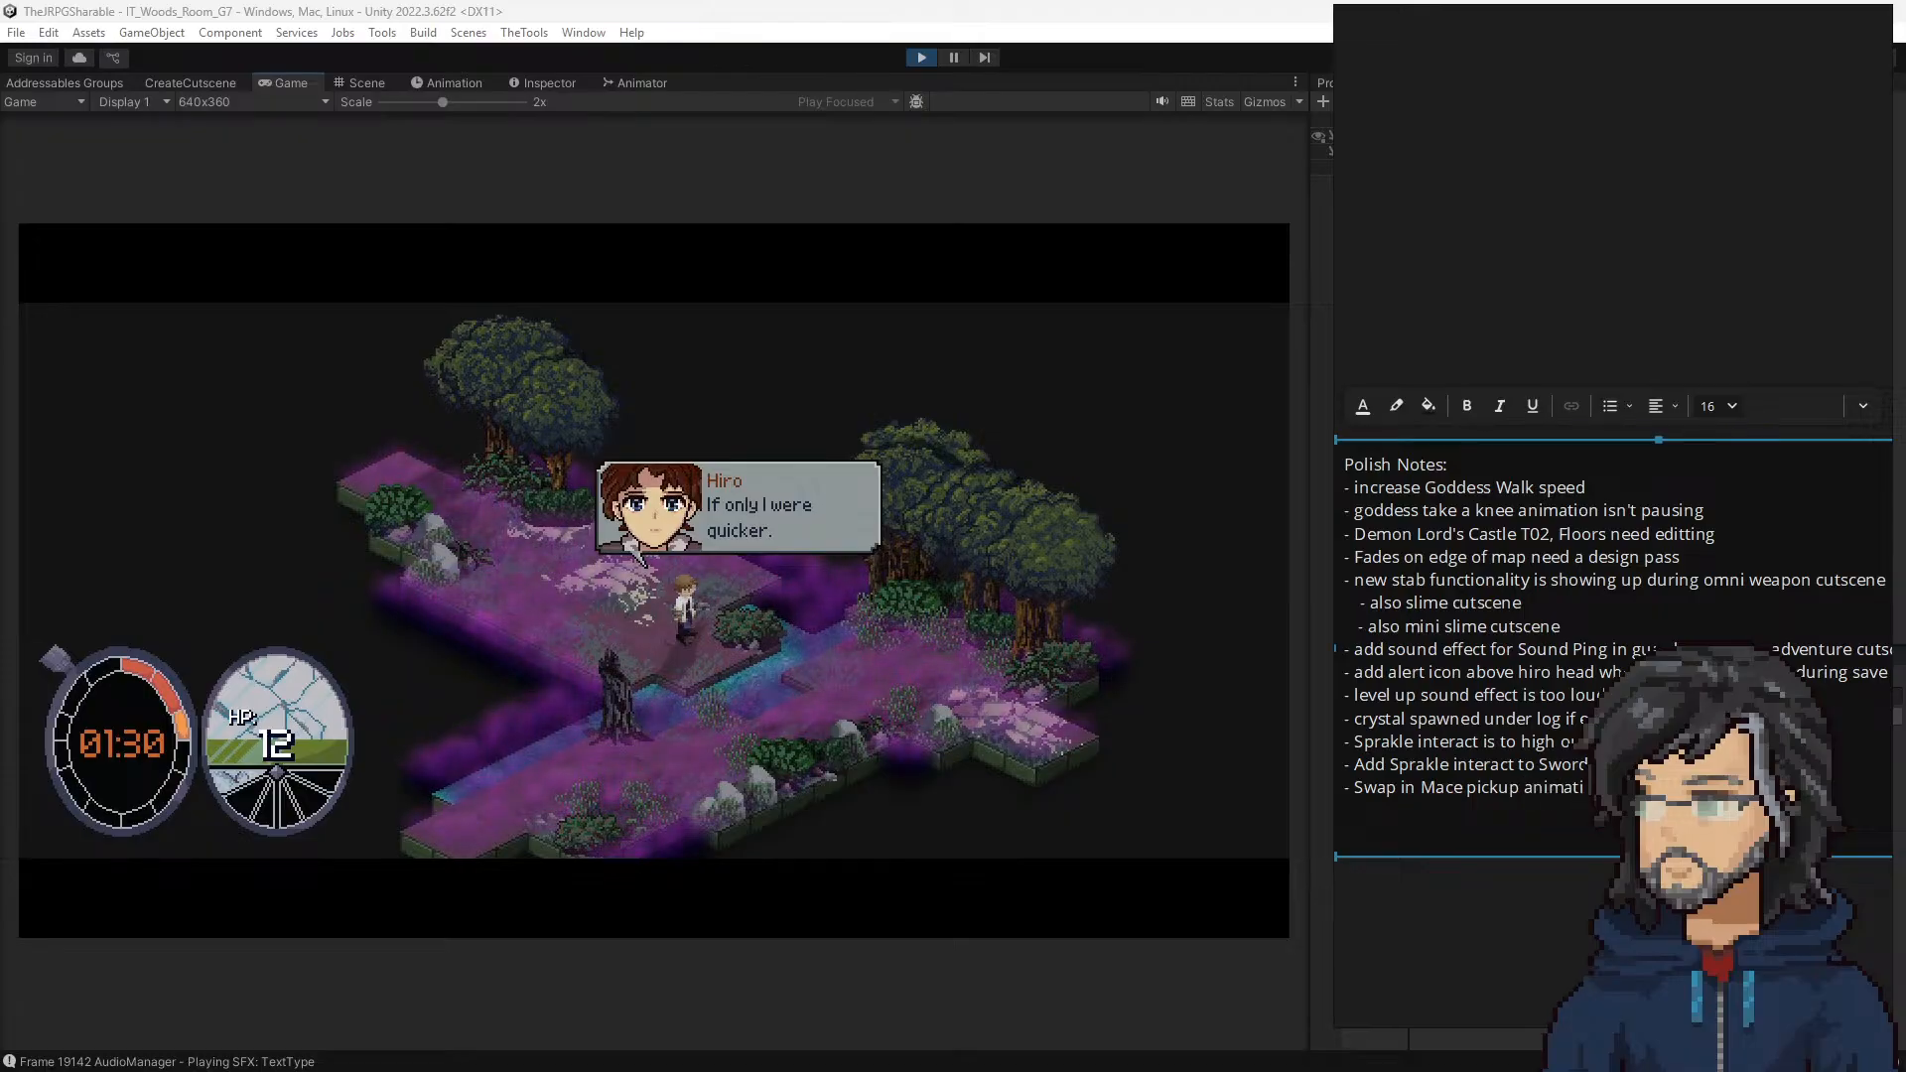
{"action": "left_click", "coordinate": [923, 669]}
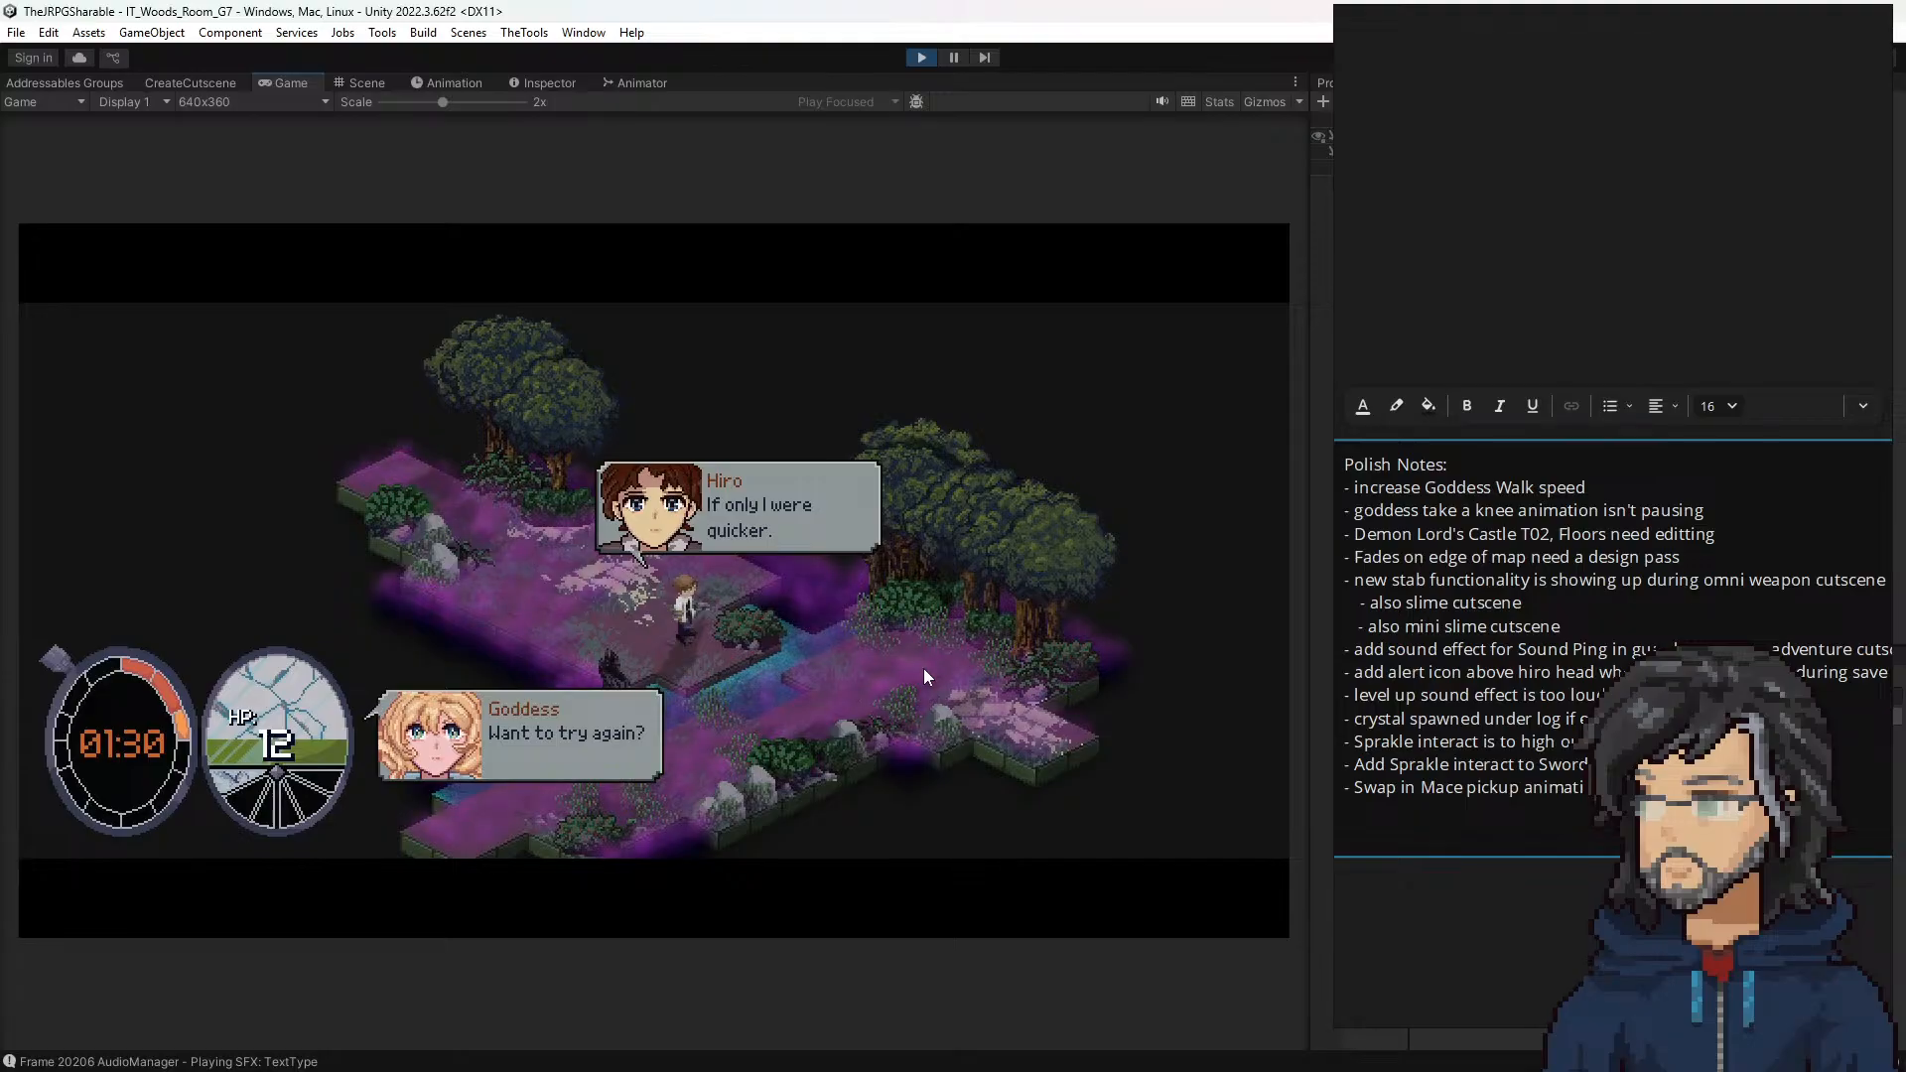
{"action": "left_click", "coordinate": [1449, 681]}
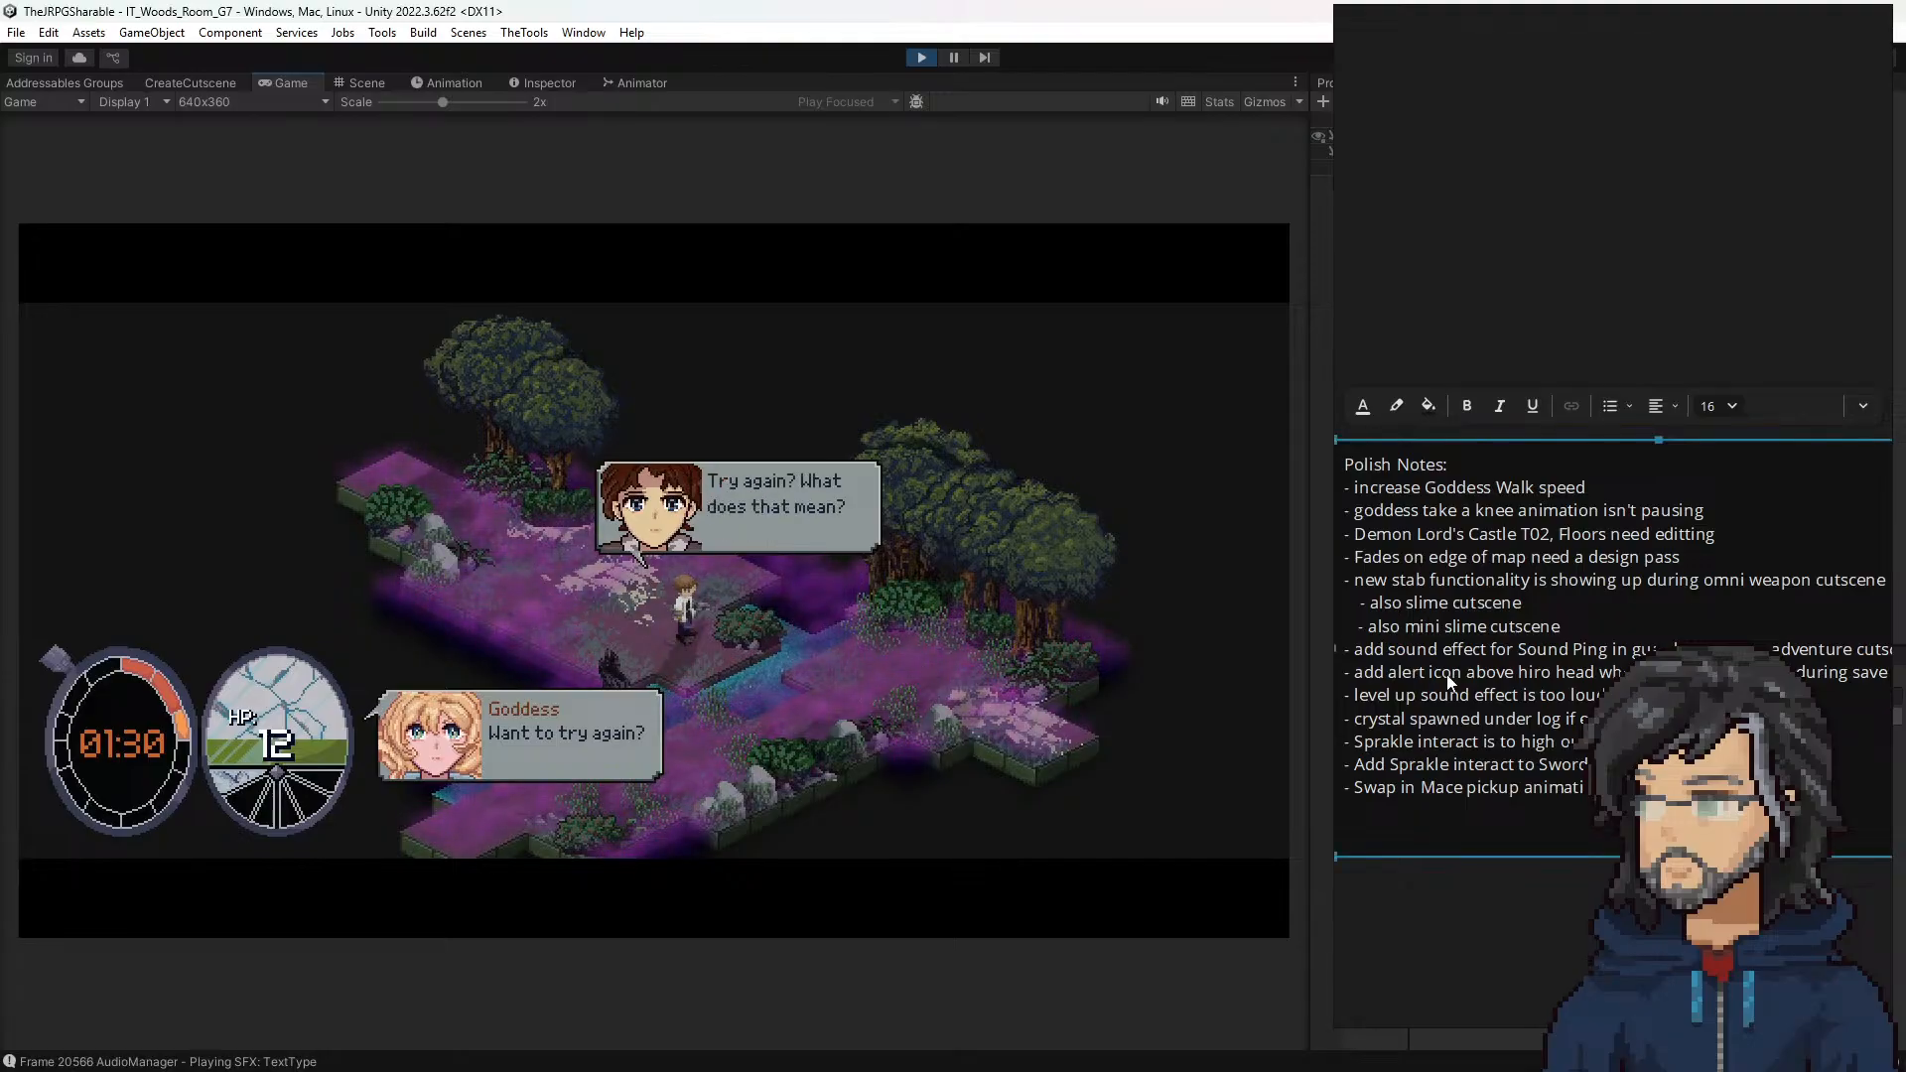
Step: Add a Polish Notes line about the "Sparkle on Mace pickup" issue
{"action": "key", "text": "Return"}
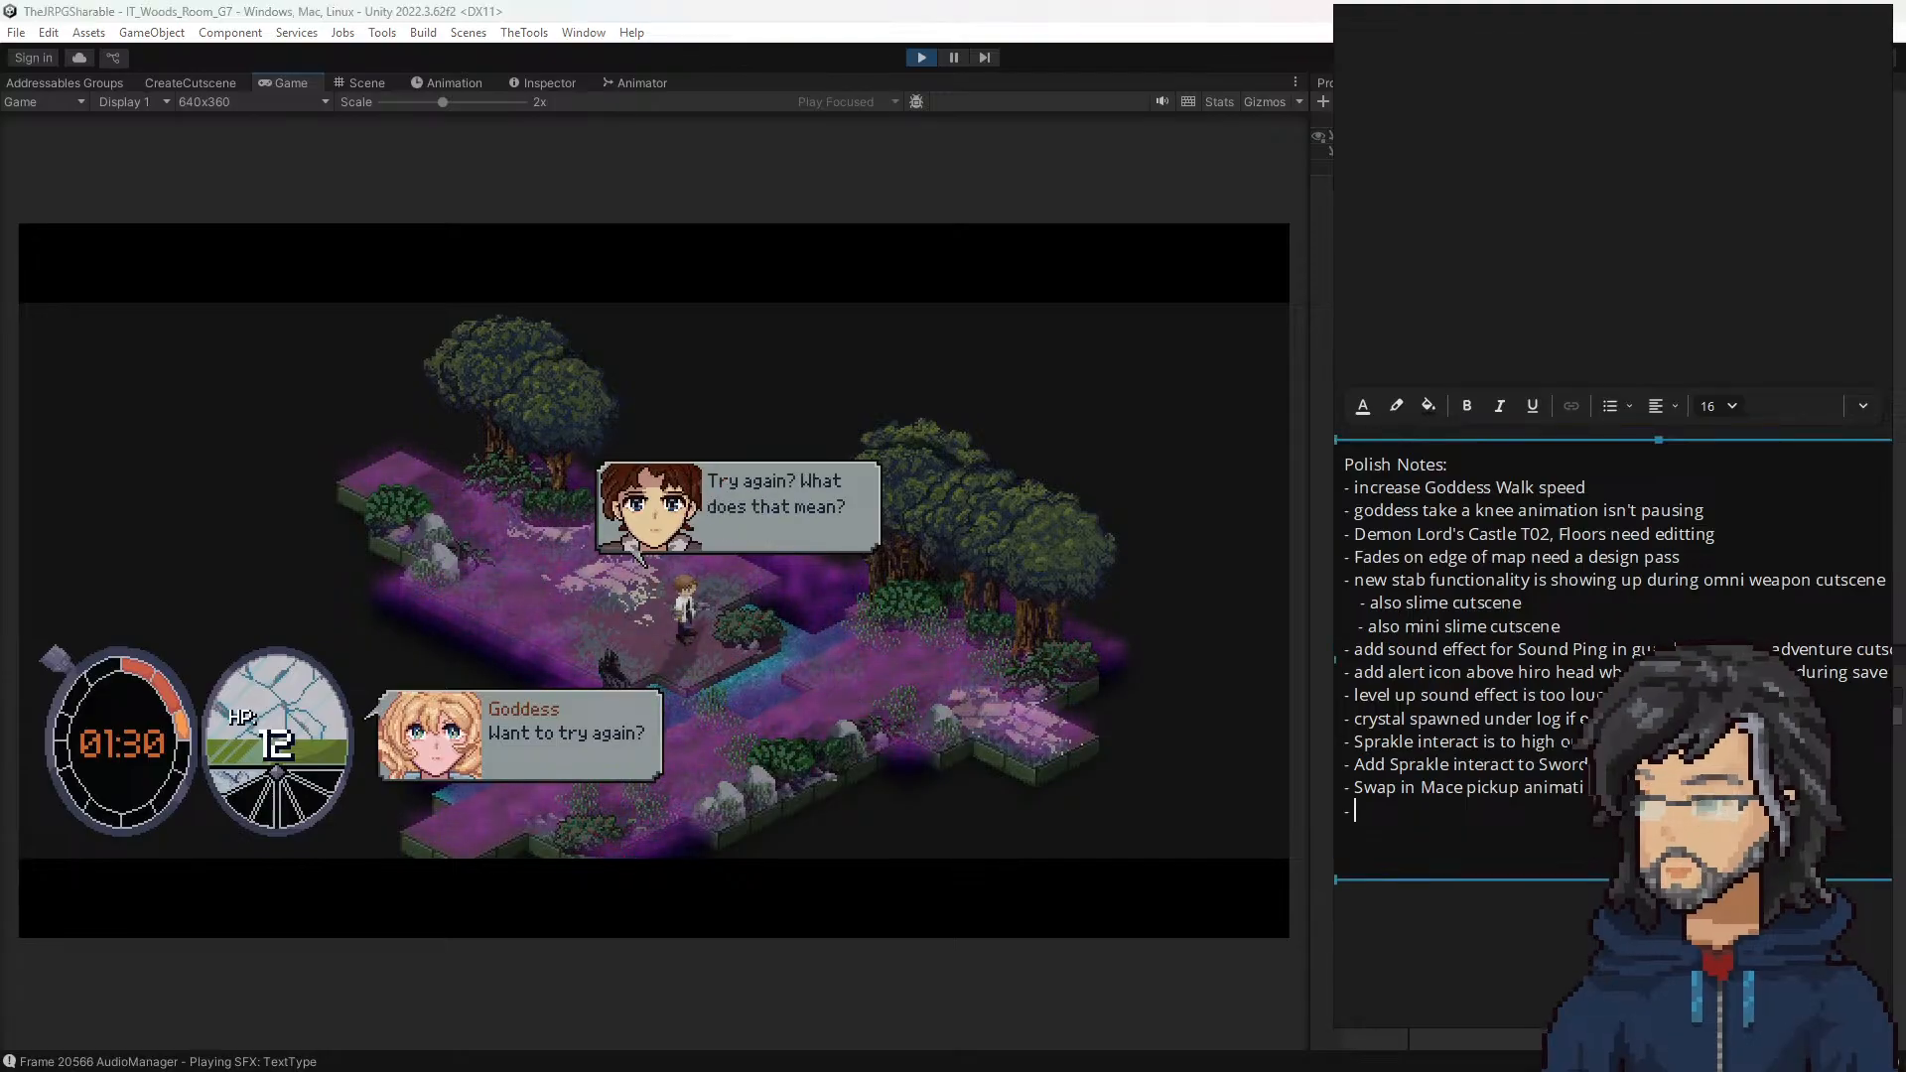
{"action": "type", "text": "- S["}
{"action": "type", "text": "park"}
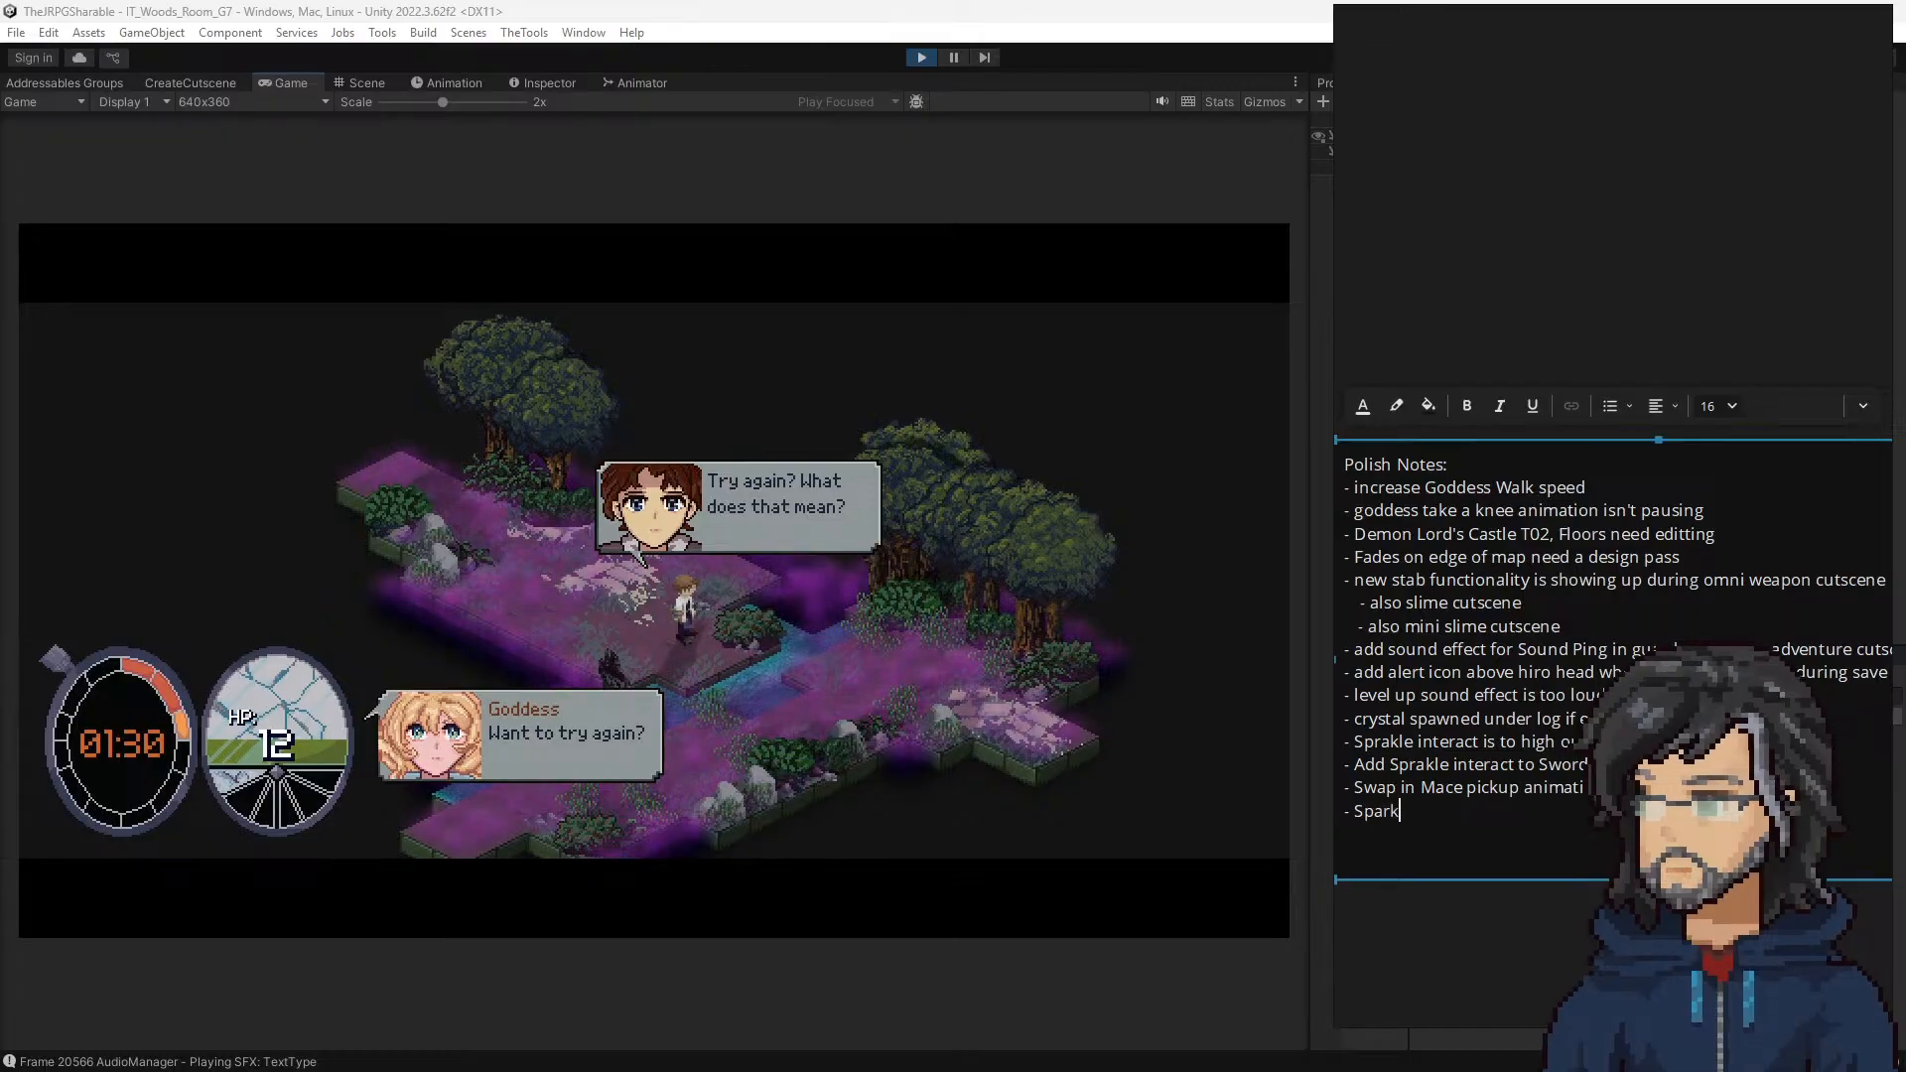
{"action": "type", "text": "le on MAc"}
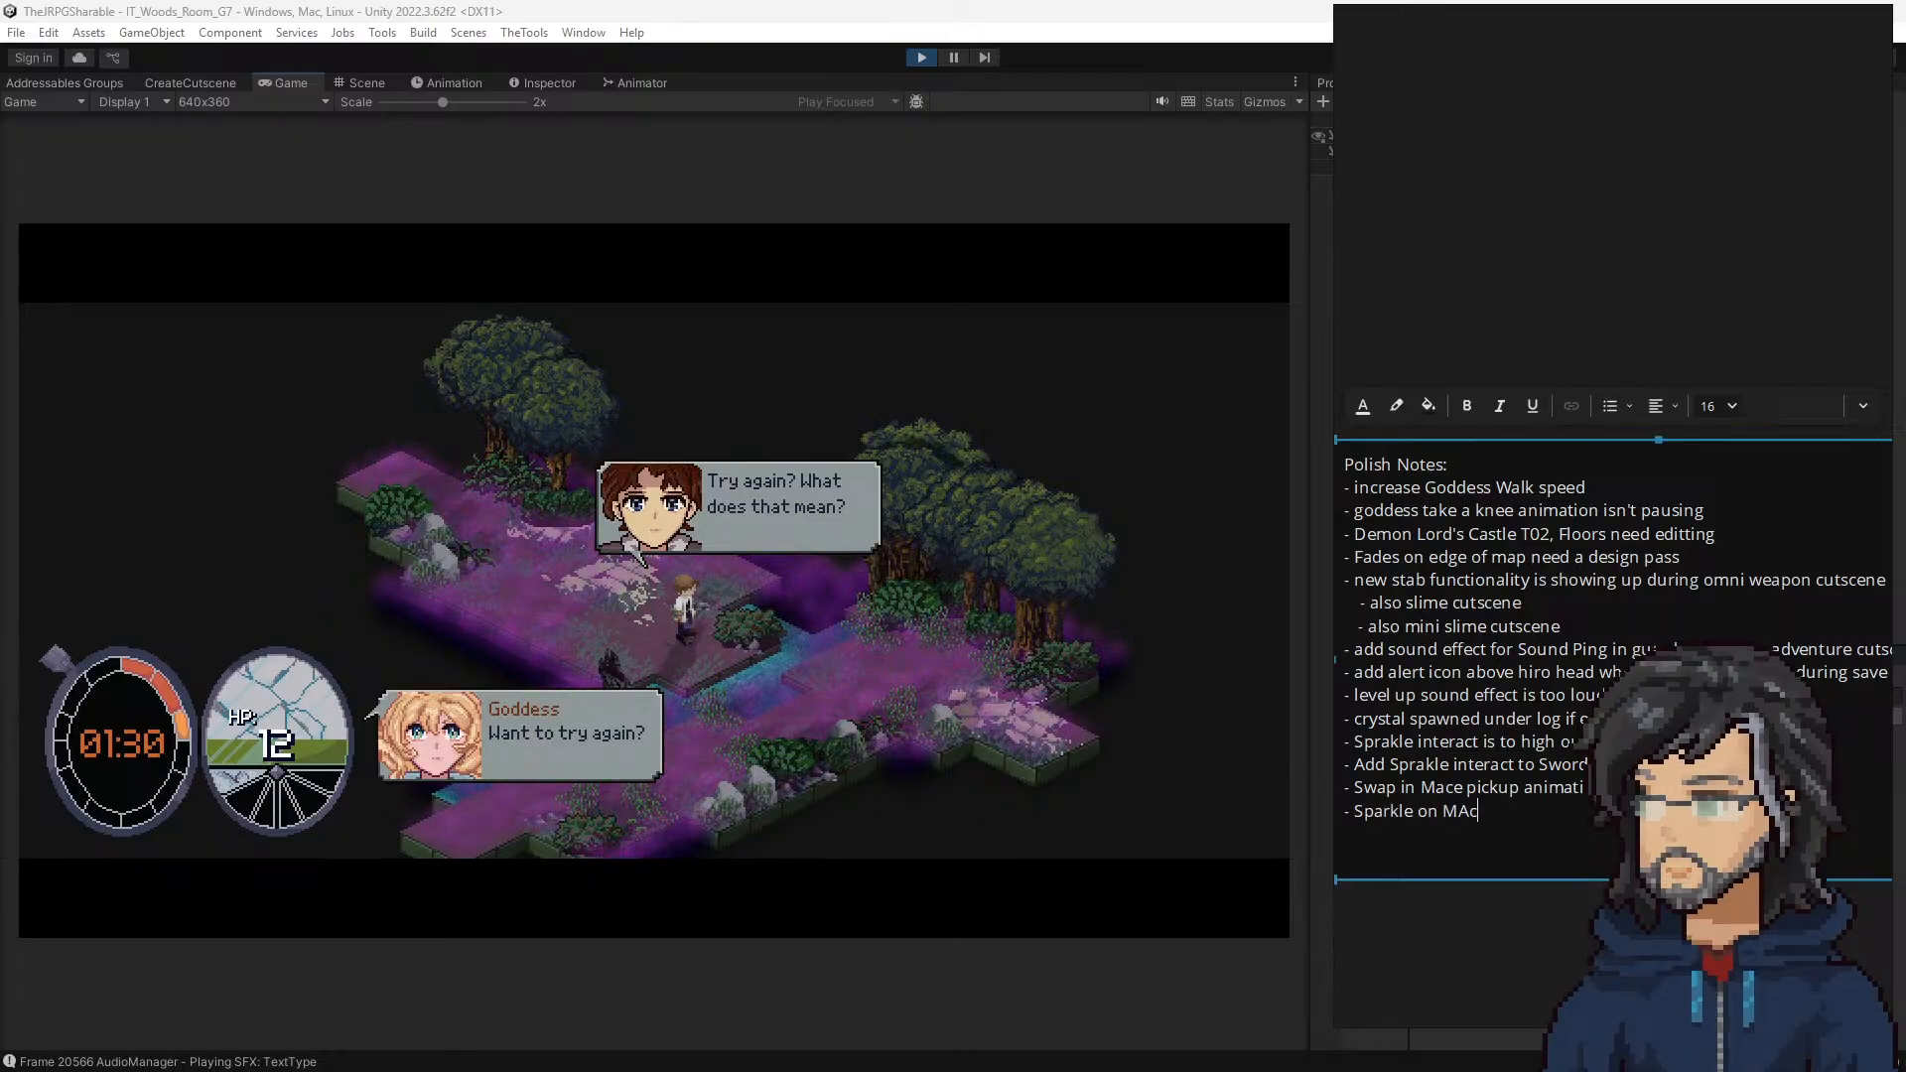
{"action": "key", "text": "BackSpace"}
{"action": "key", "text": "BackSpace"}
{"action": "type", "text": "ace pickup doesn"}
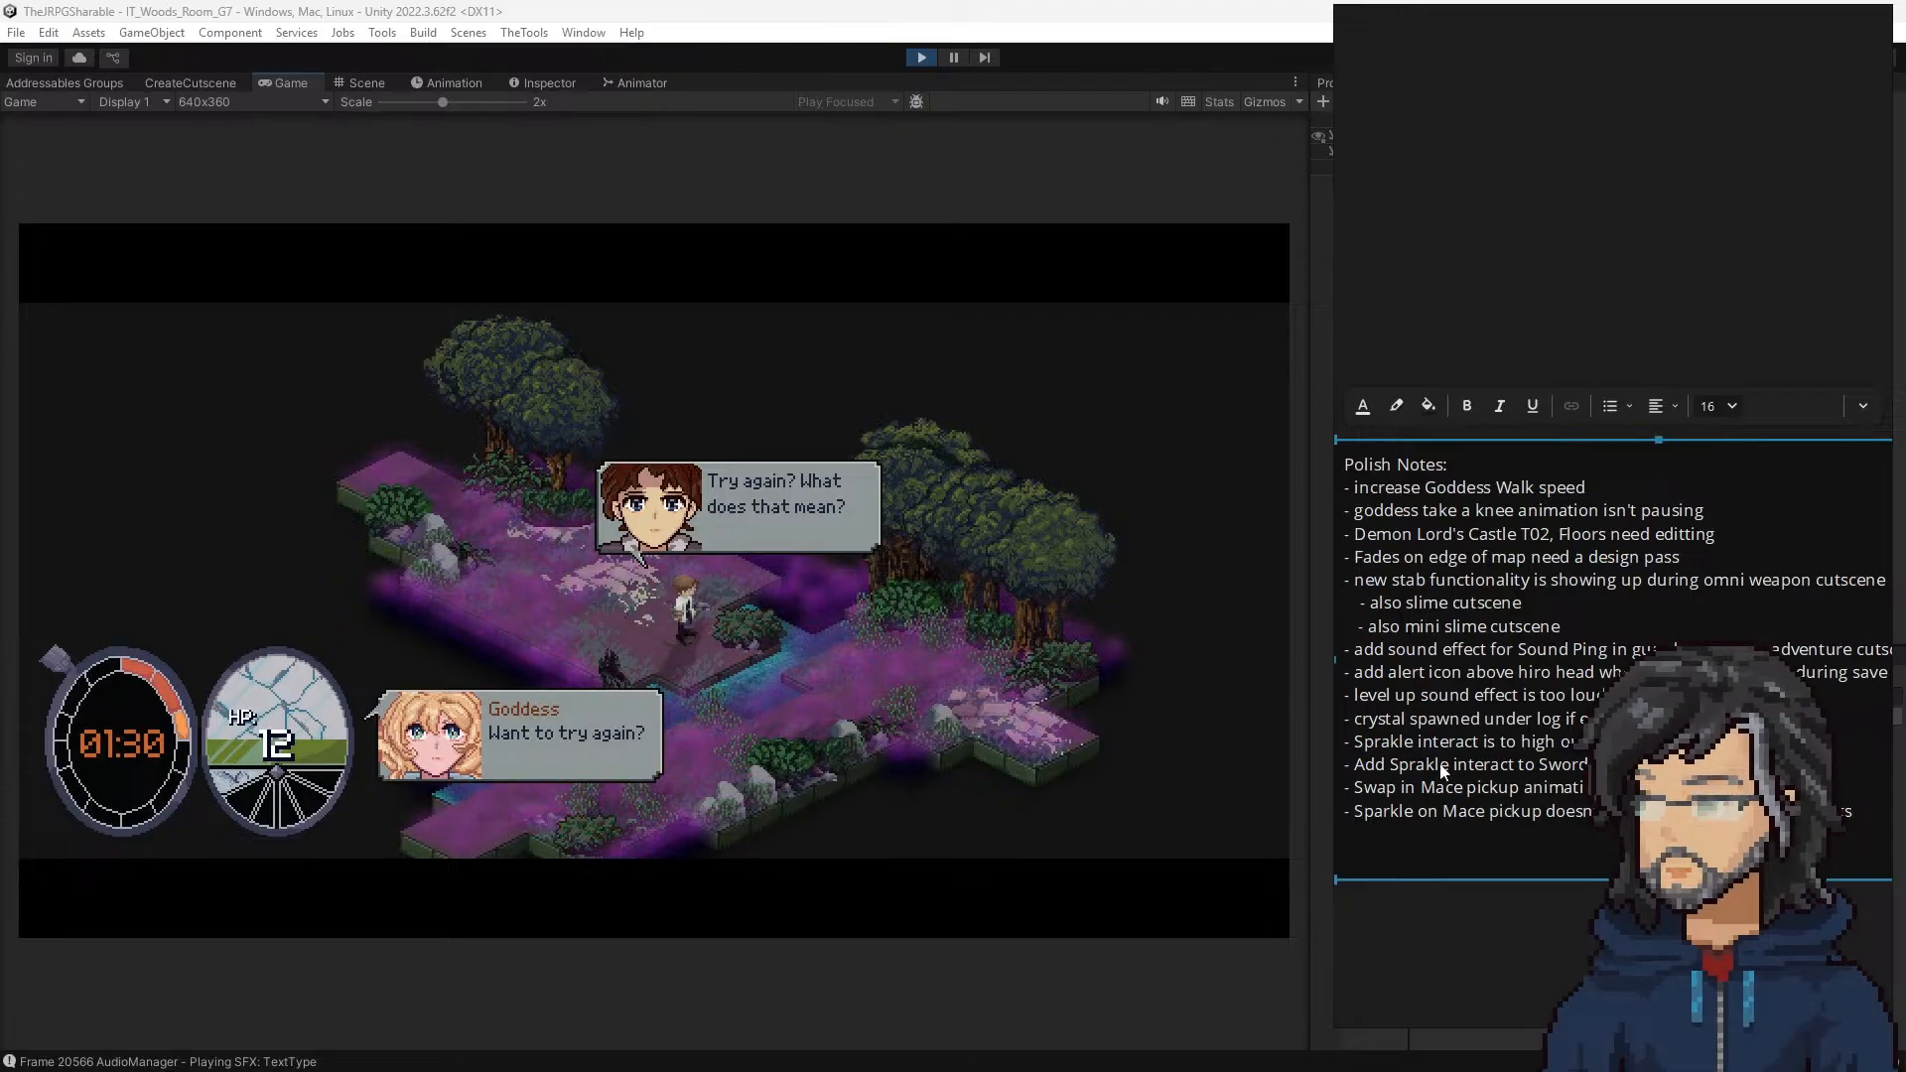
Step: Clear the stray "2" from the end of the Mace sparkle note, and play on through the Goddess dialogue in room G7
{"action": "left_click", "coordinate": [1555, 861]}
{"action": "type", "text": "2"}
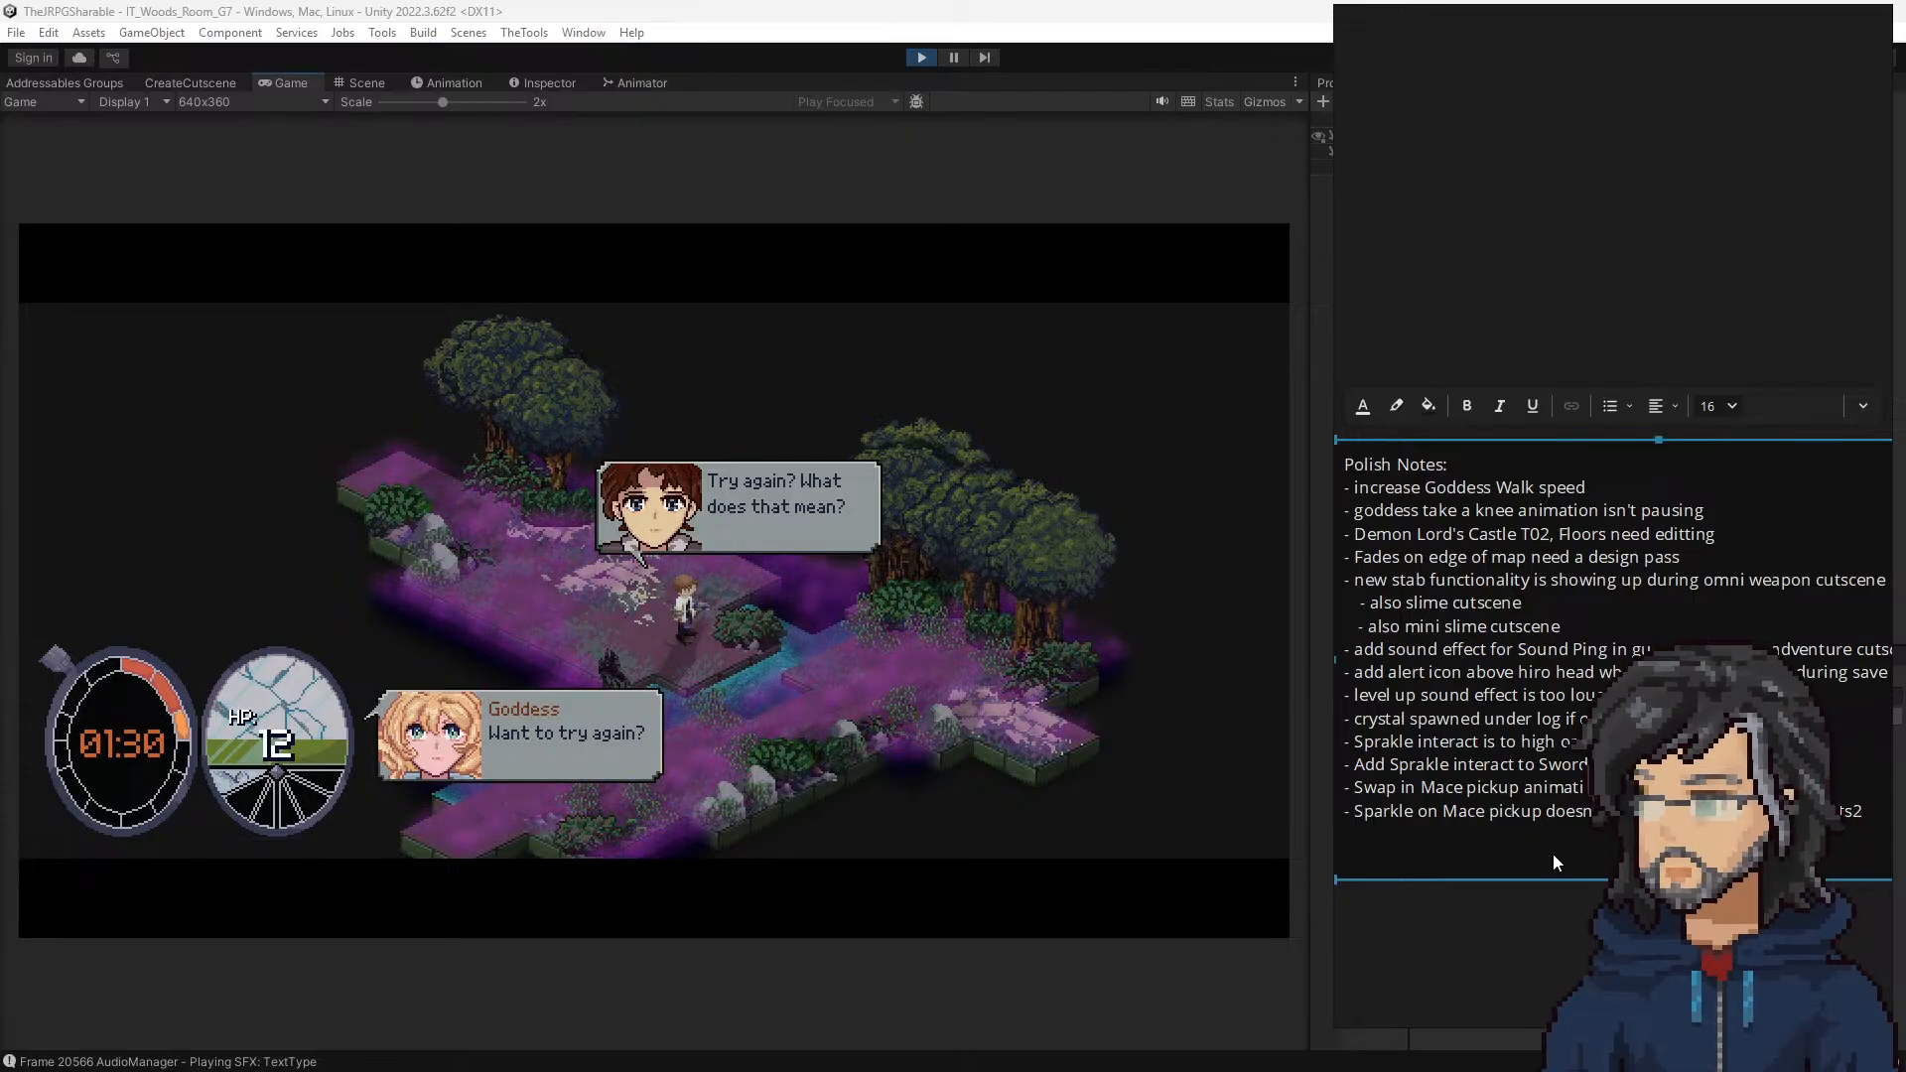
{"action": "left_click", "coordinate": [1038, 681]}
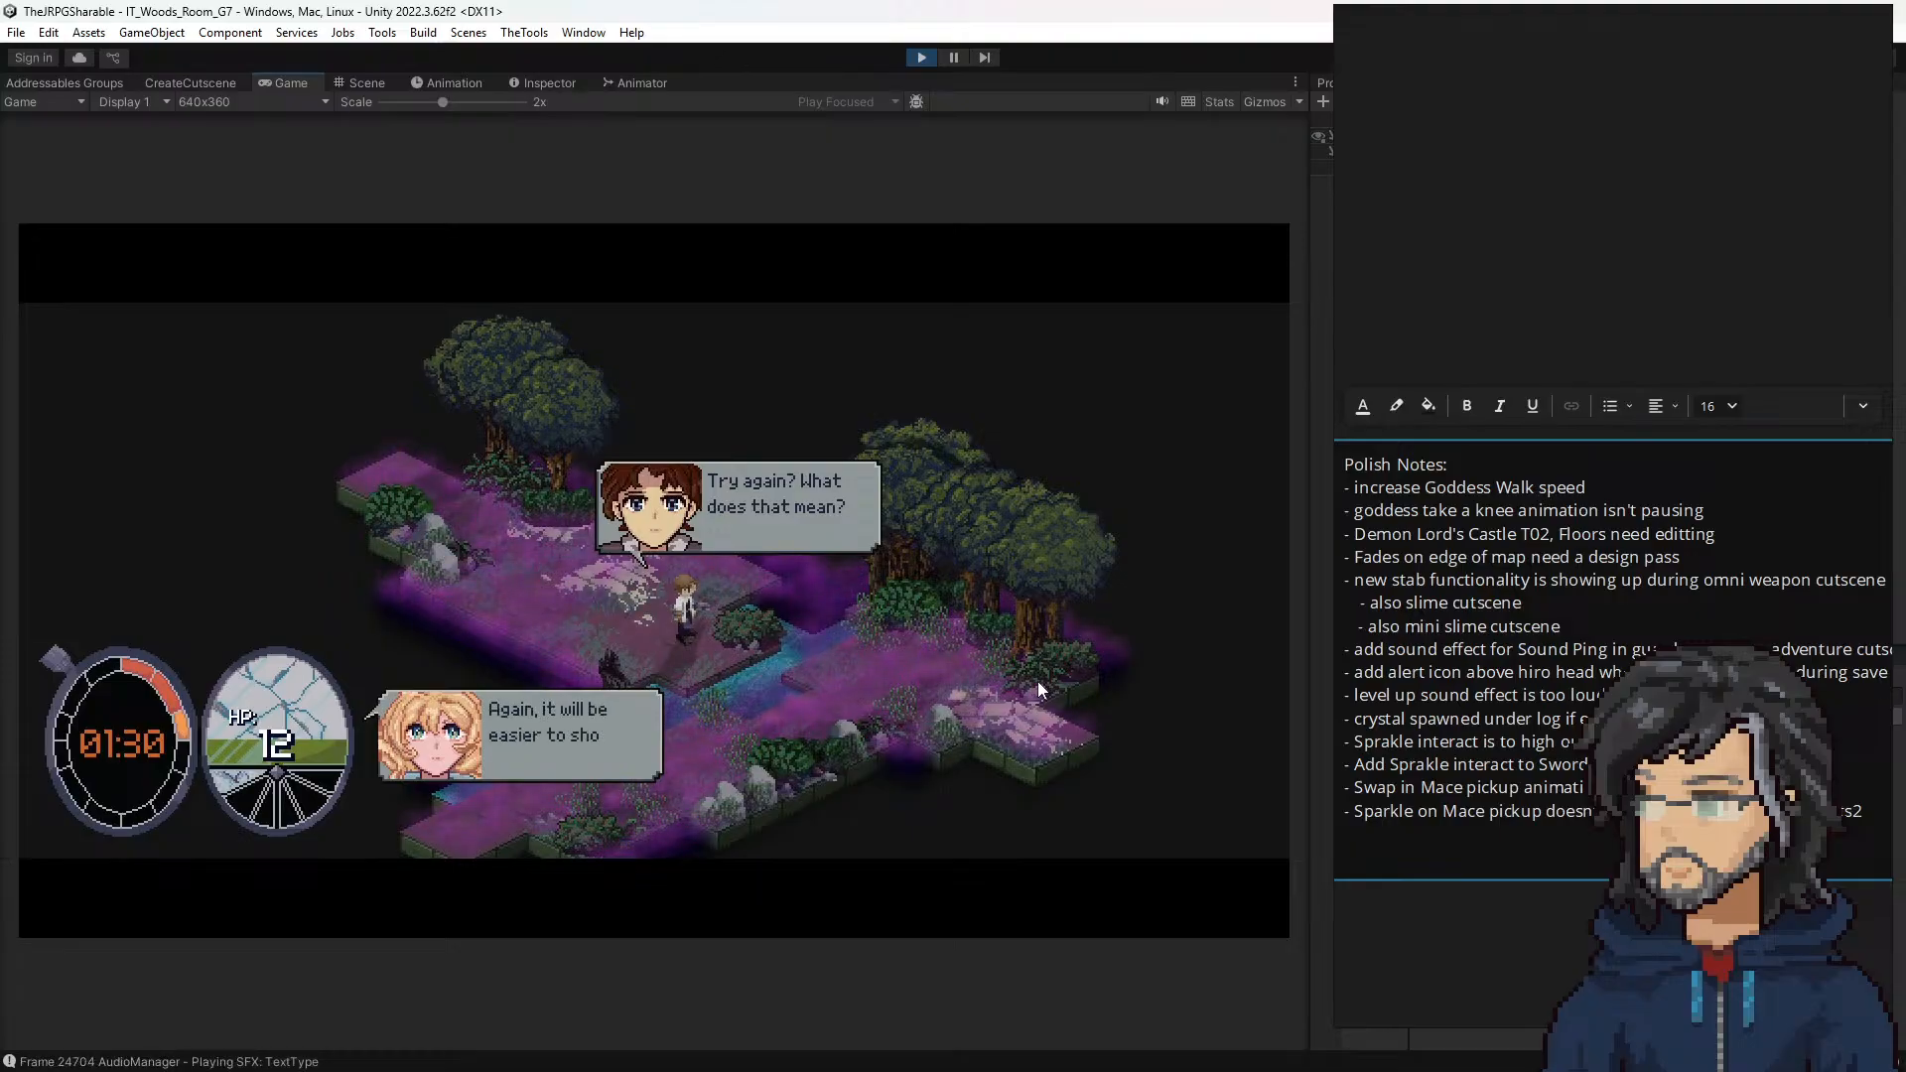
{"action": "left_click", "coordinate": [1862, 813]}
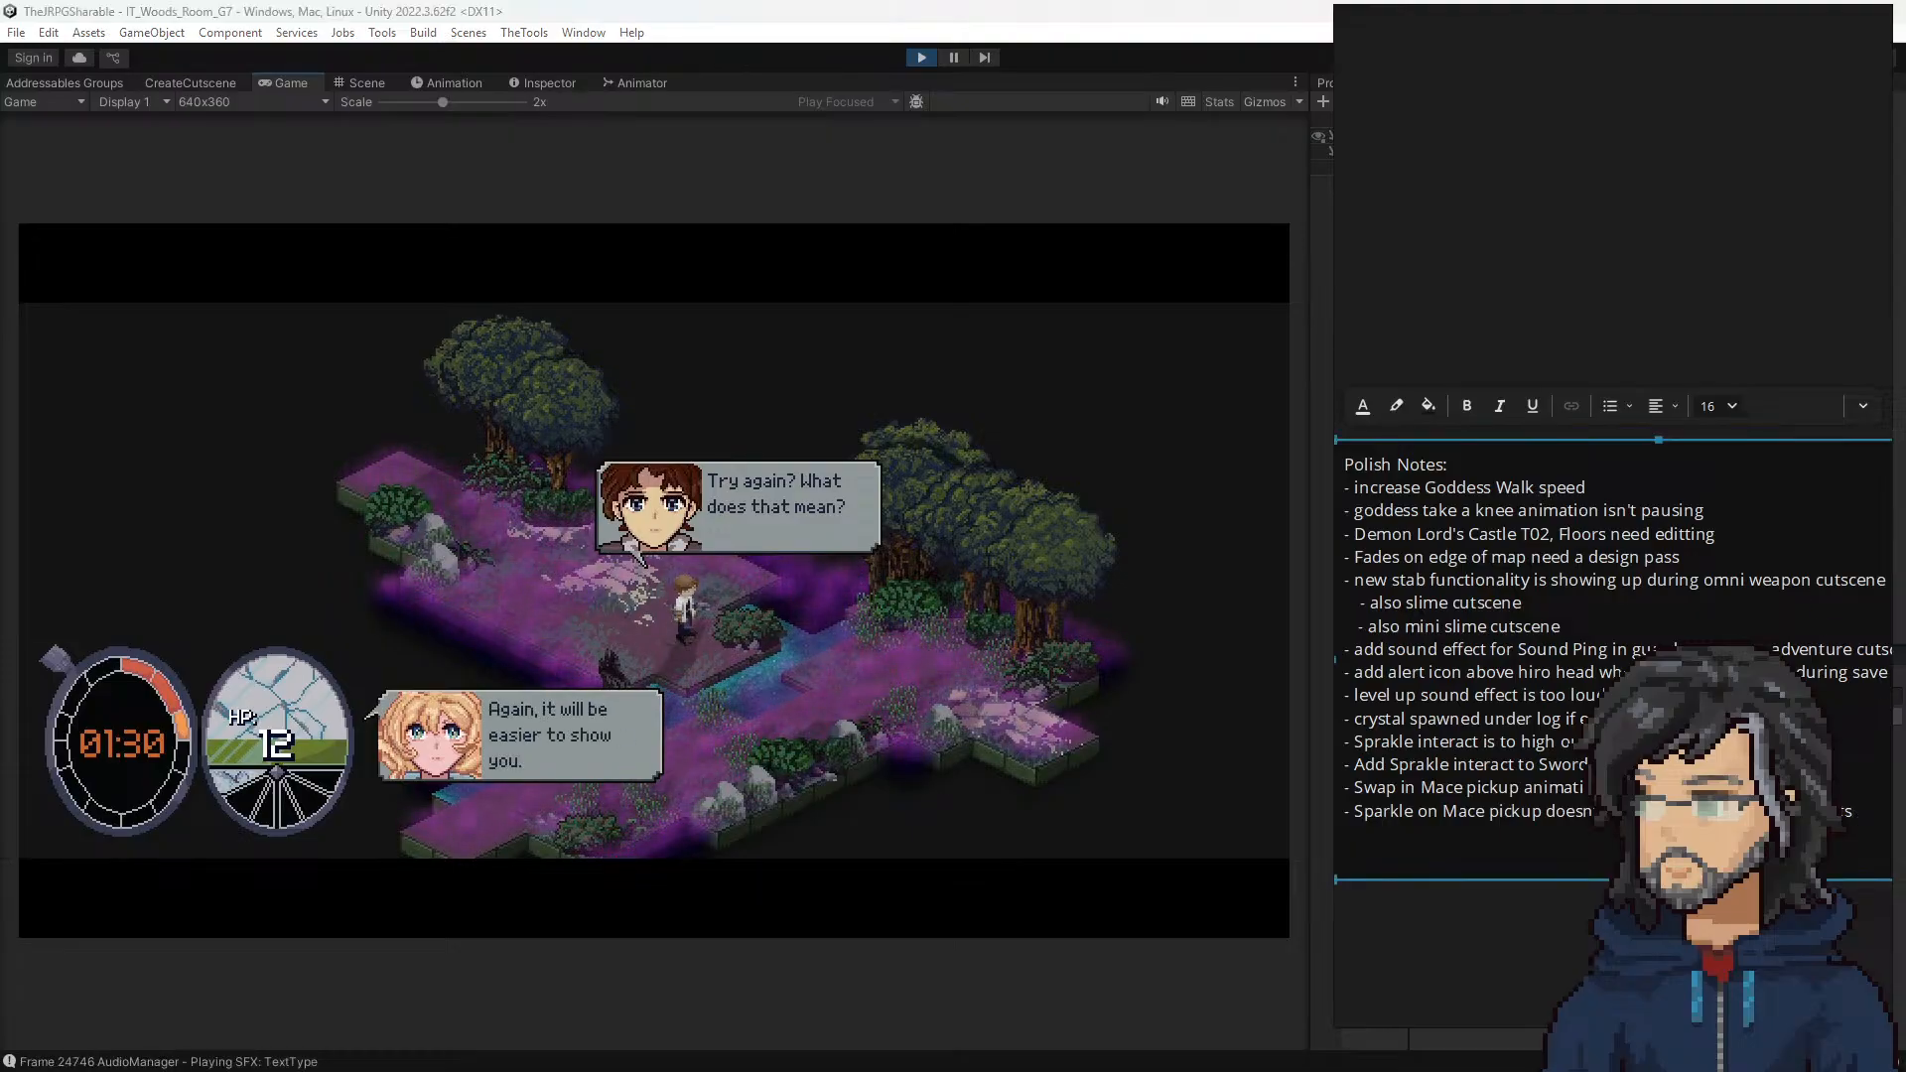
{"action": "key", "text": "Return"}
{"action": "left_click", "coordinate": [836, 645]}
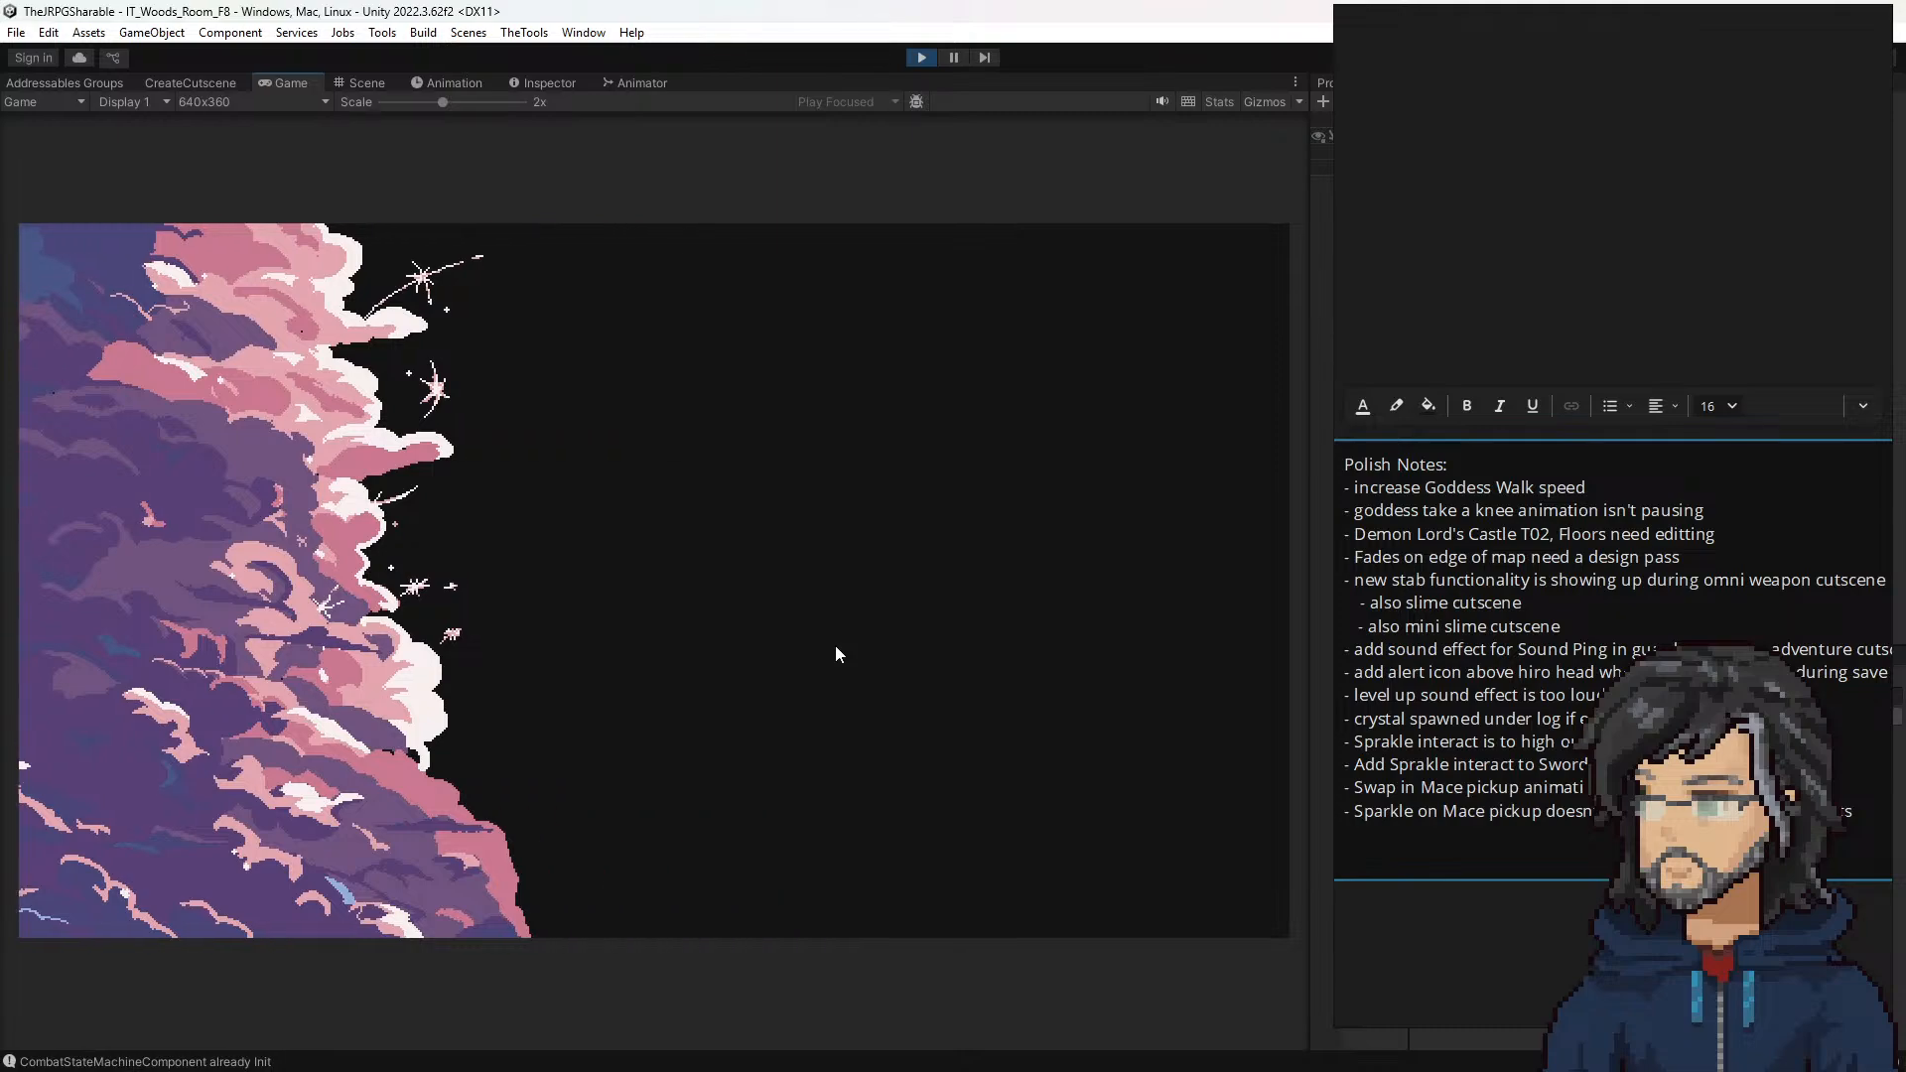
Step: Add a Polish Notes line about a "single pixel missing in cloud" transition
{"action": "left_click", "coordinate": [1856, 822]}
{"action": "key", "text": "Return"}
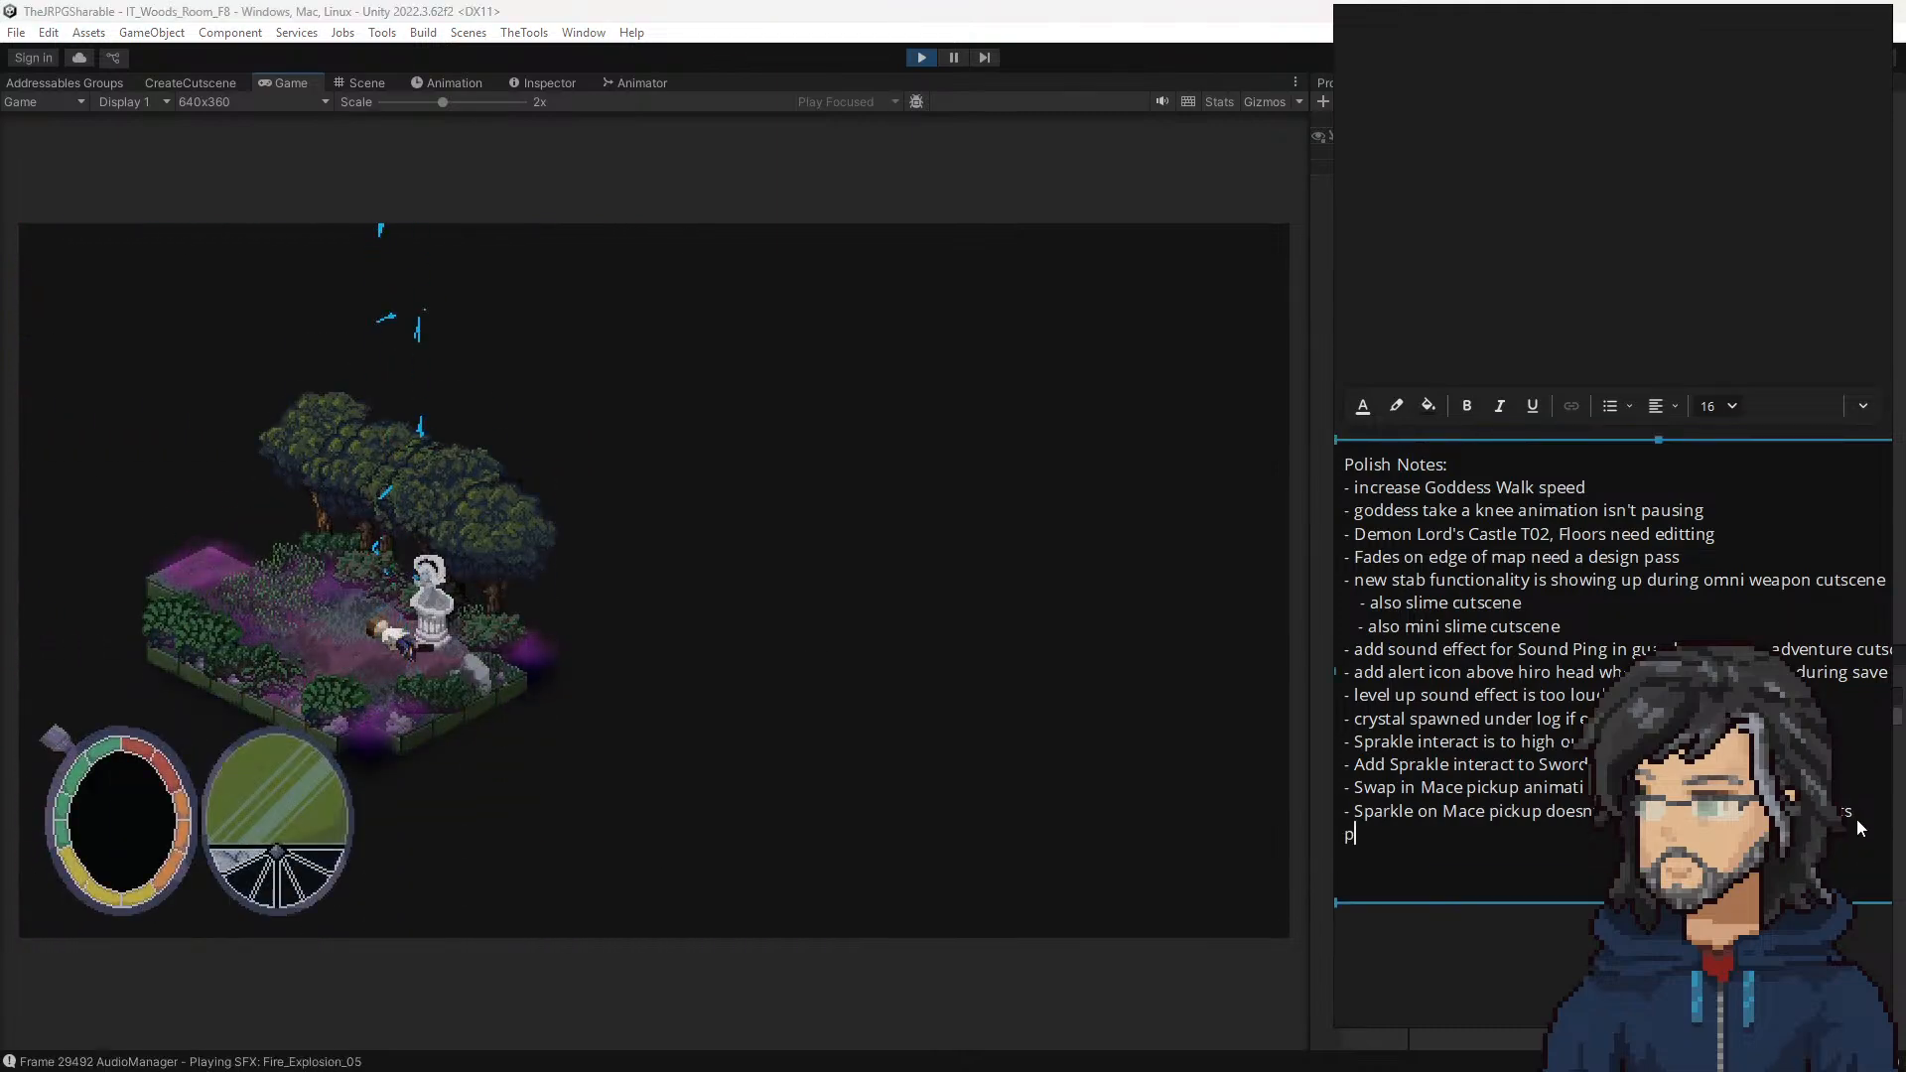
{"action": "type", "text": "- smal"}
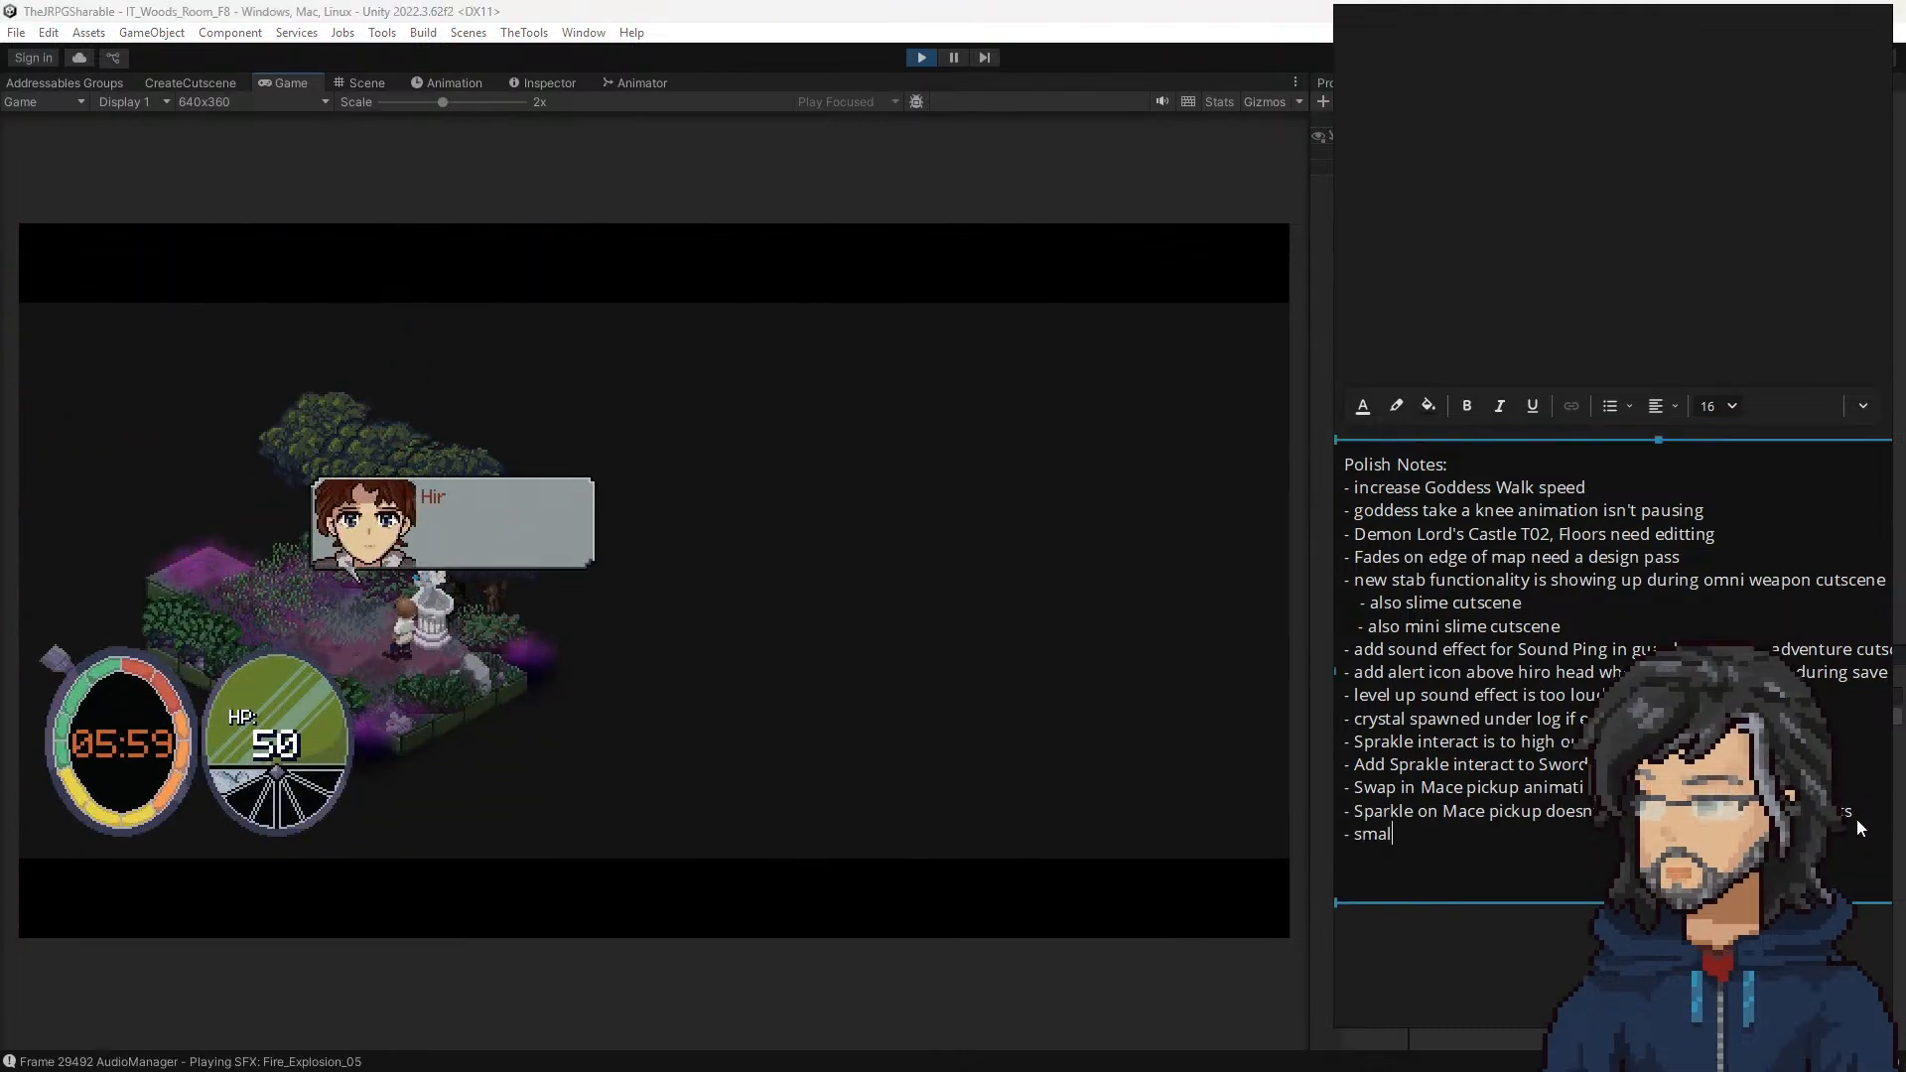
{"action": "key", "text": "BackSpace"}
{"action": "key", "text": "BackSpace"}
{"action": "key", "text": "BackSpace"}
{"action": "key", "text": "BackSpace"}
{"action": "key", "text": "BackSpace"}
{"action": "type", "text": "single pixel missing in cloud tran"}
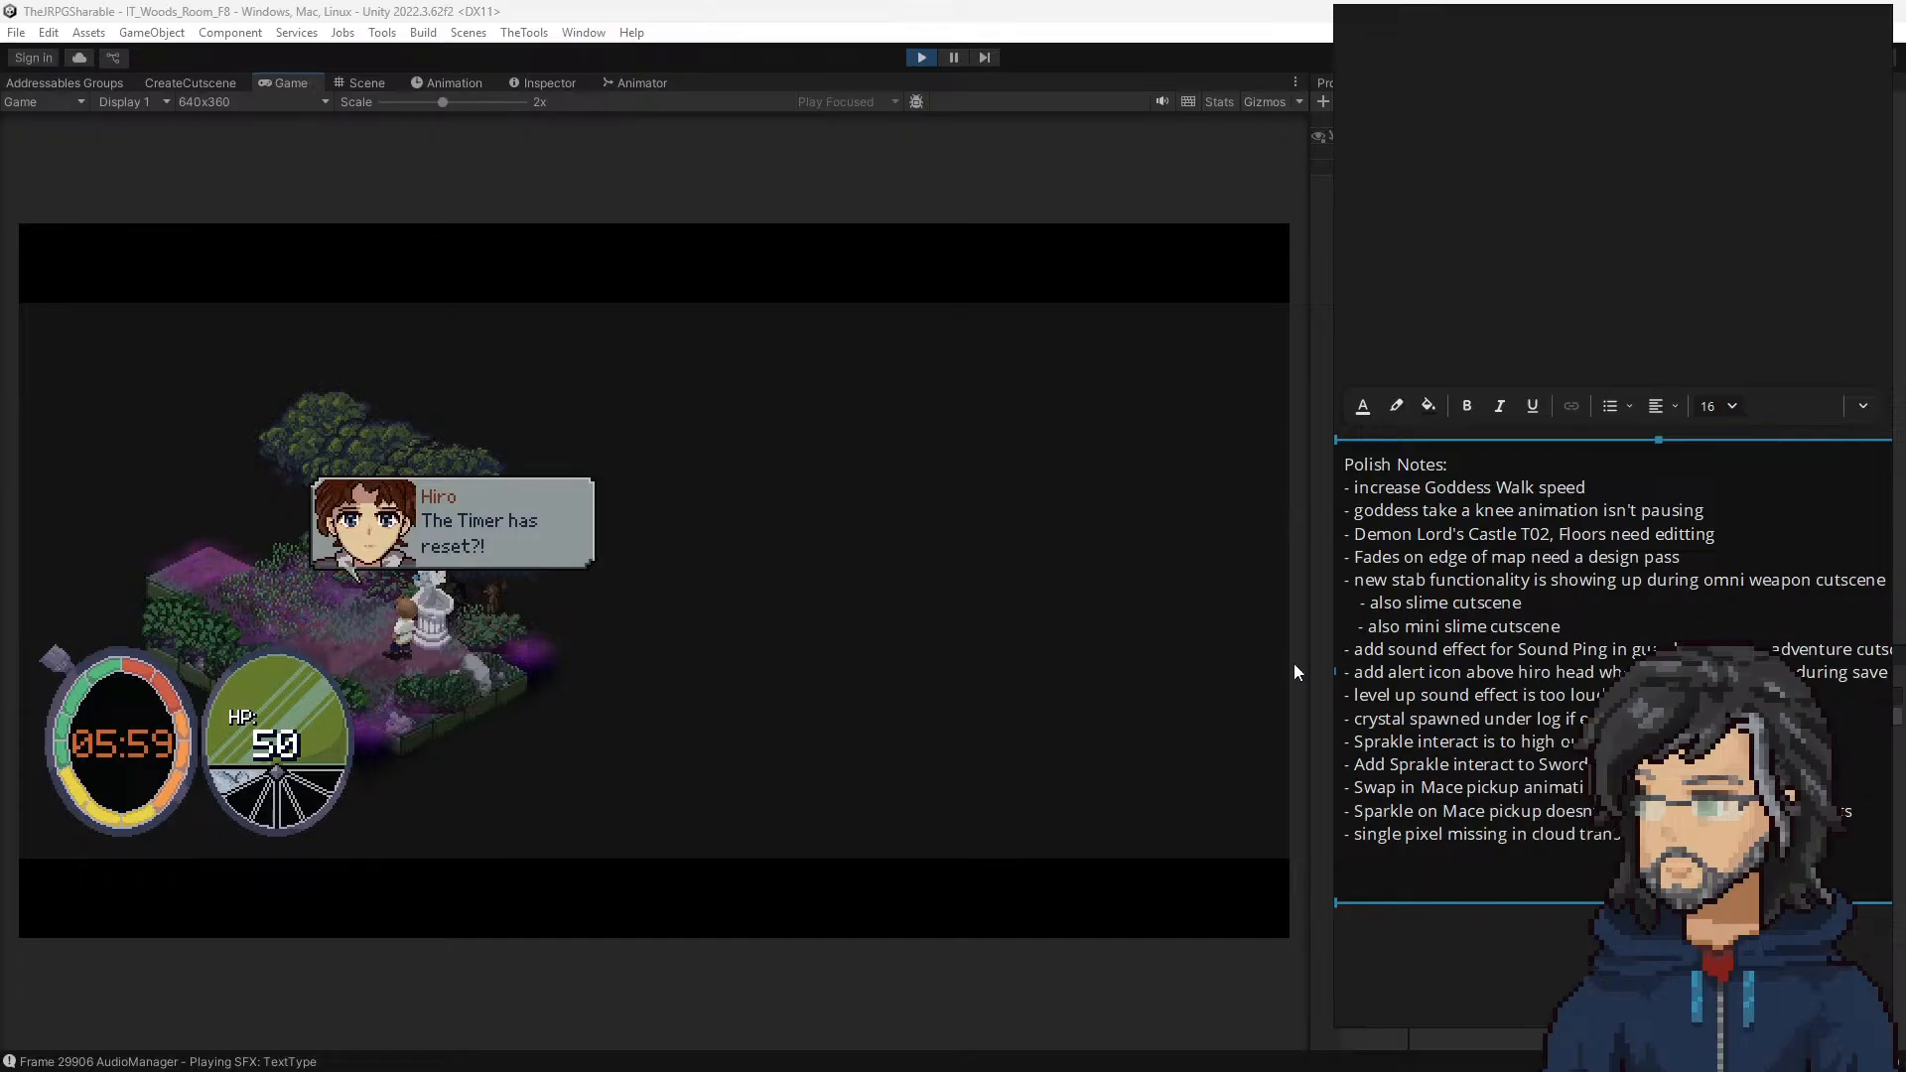
Step: Advance the timer dialogue at the statue in room F8 and walk the hero into room F7
{"action": "left_click", "coordinate": [896, 639]}
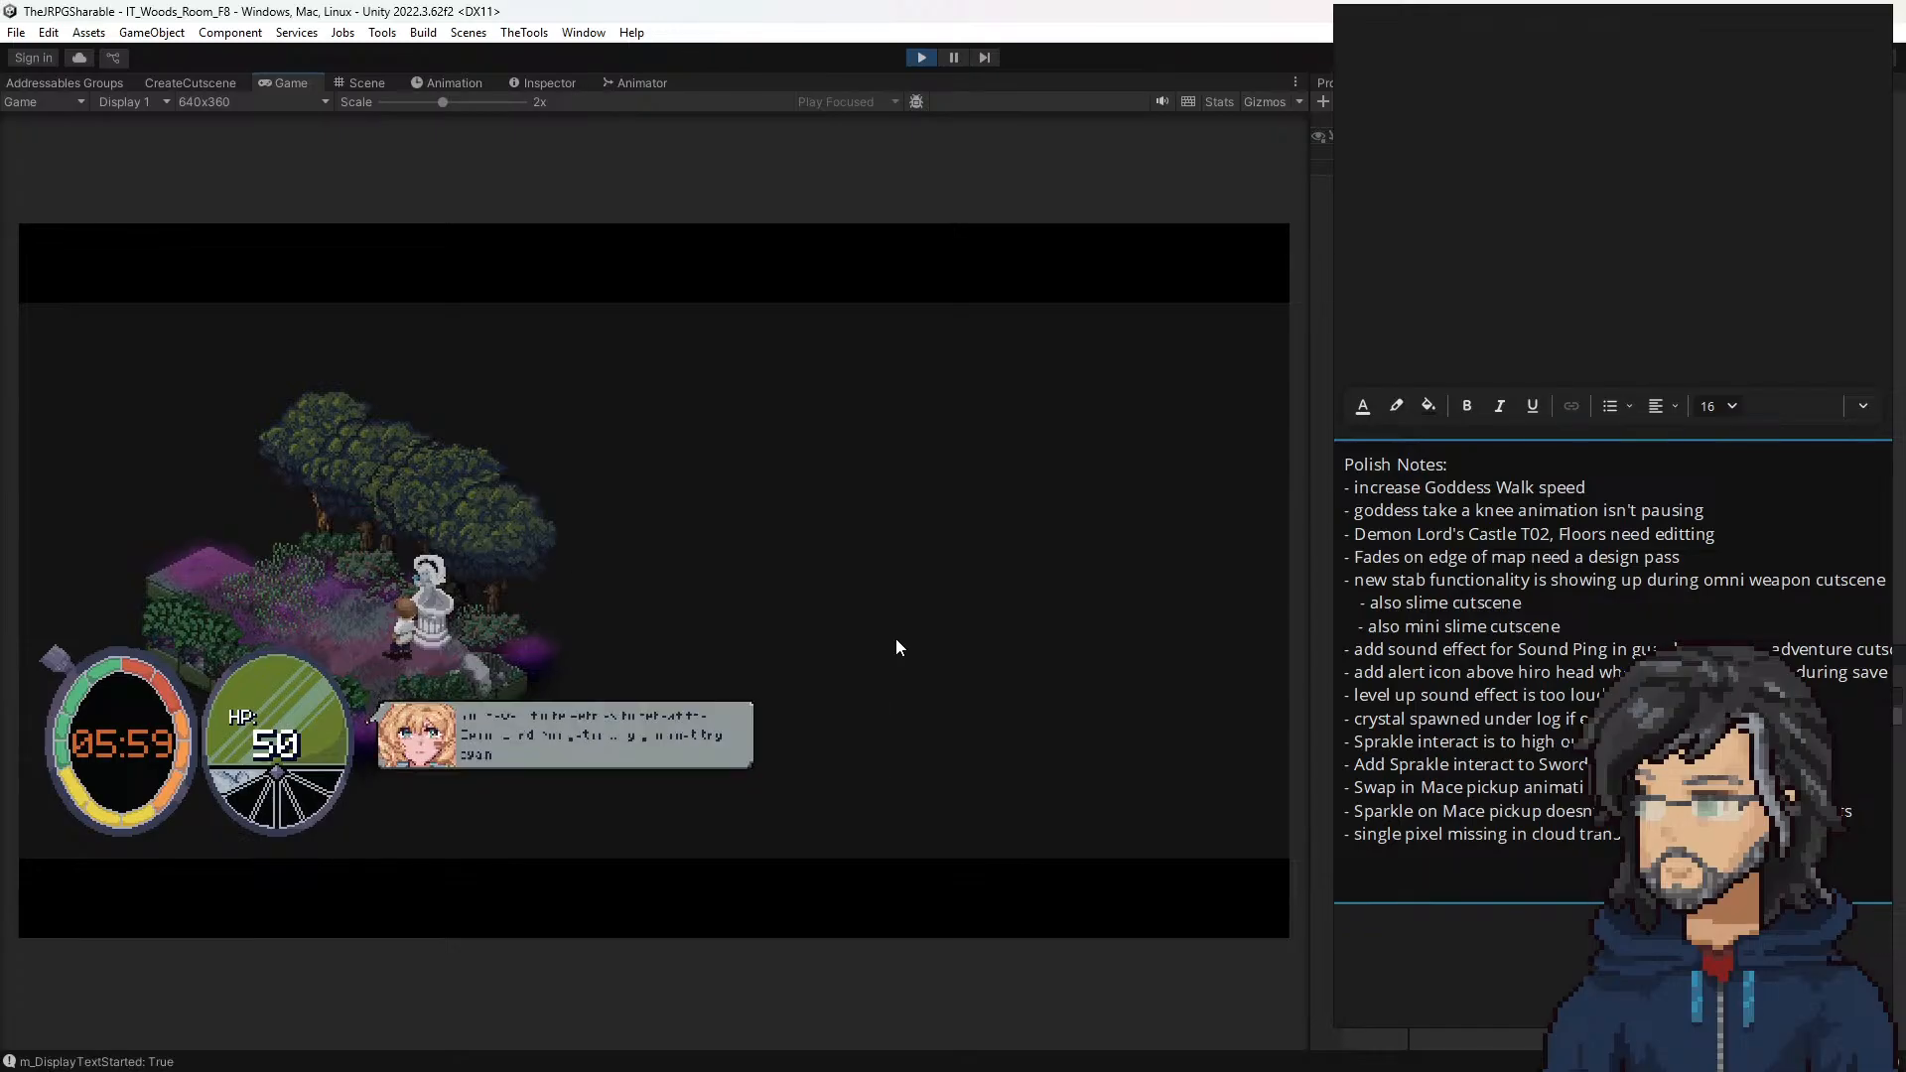
{"action": "key", "text": "a"}
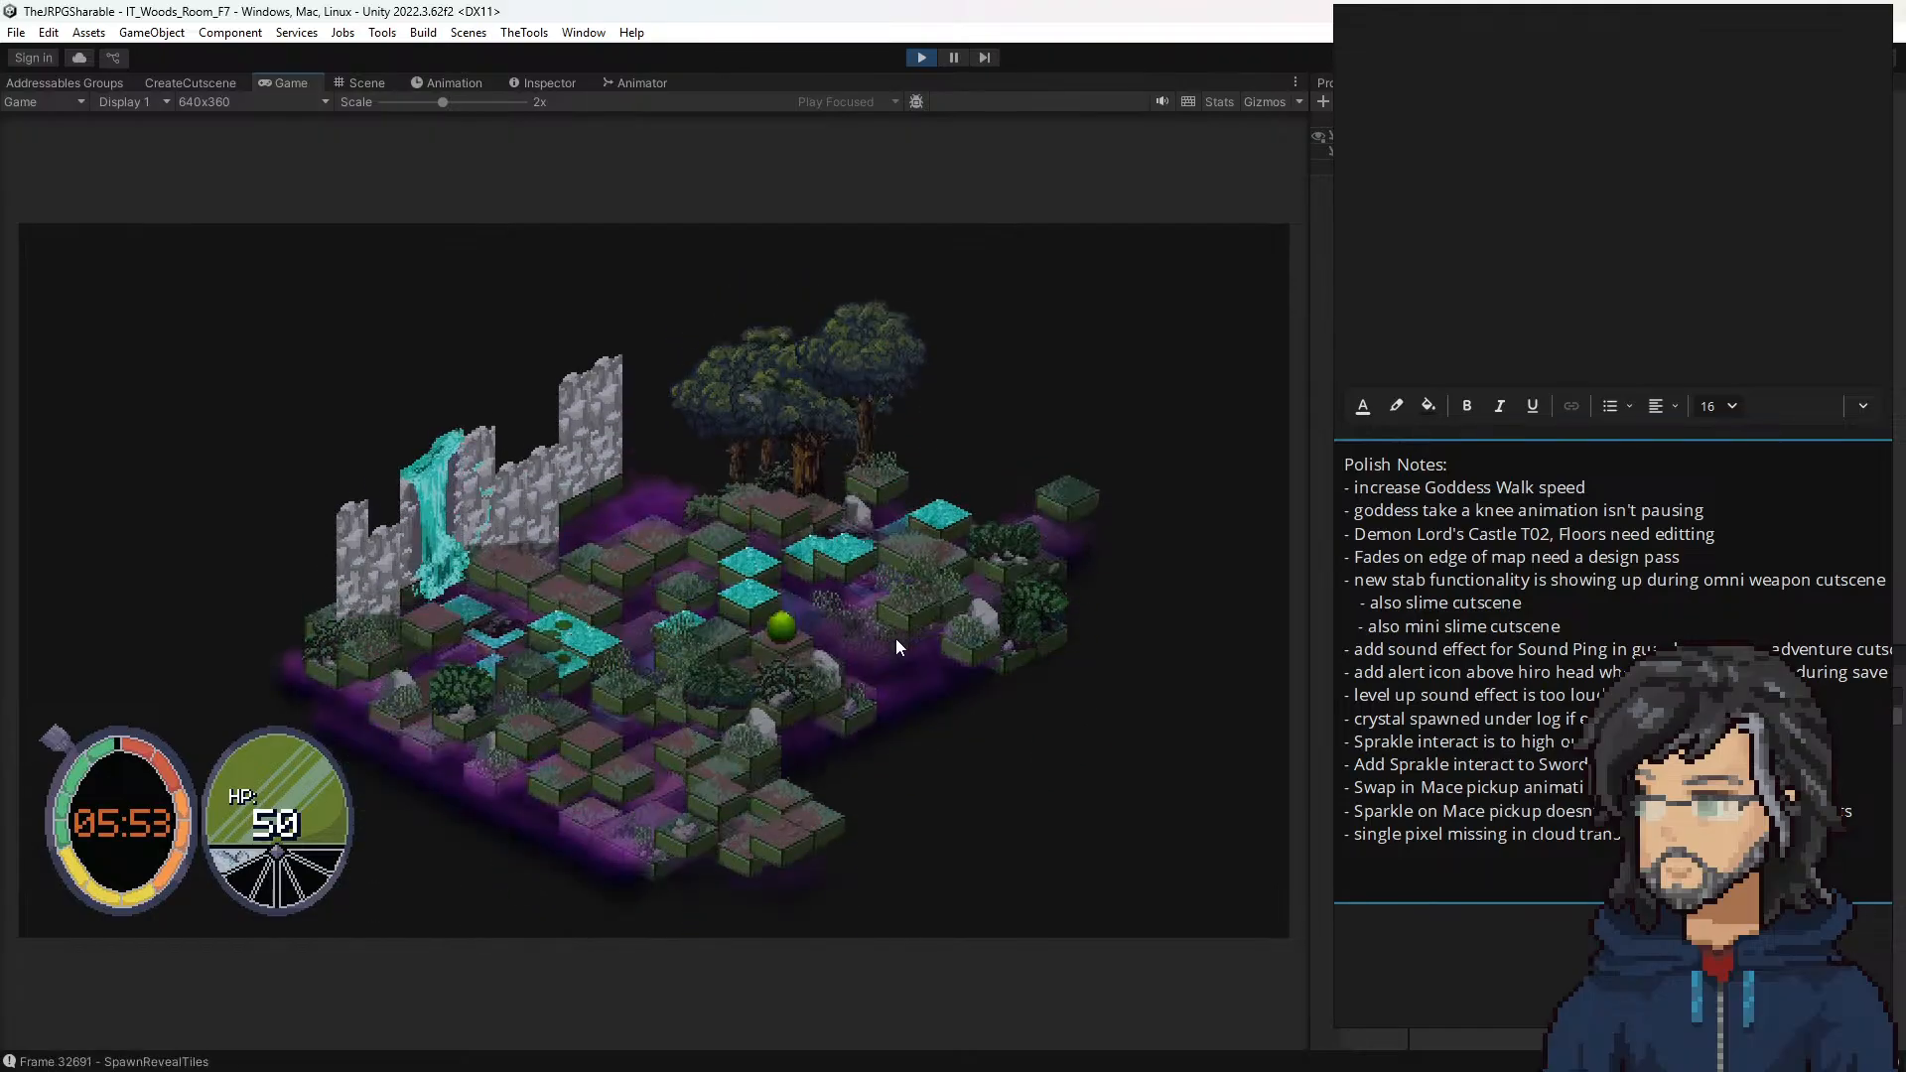
{"action": "key", "text": "a"}
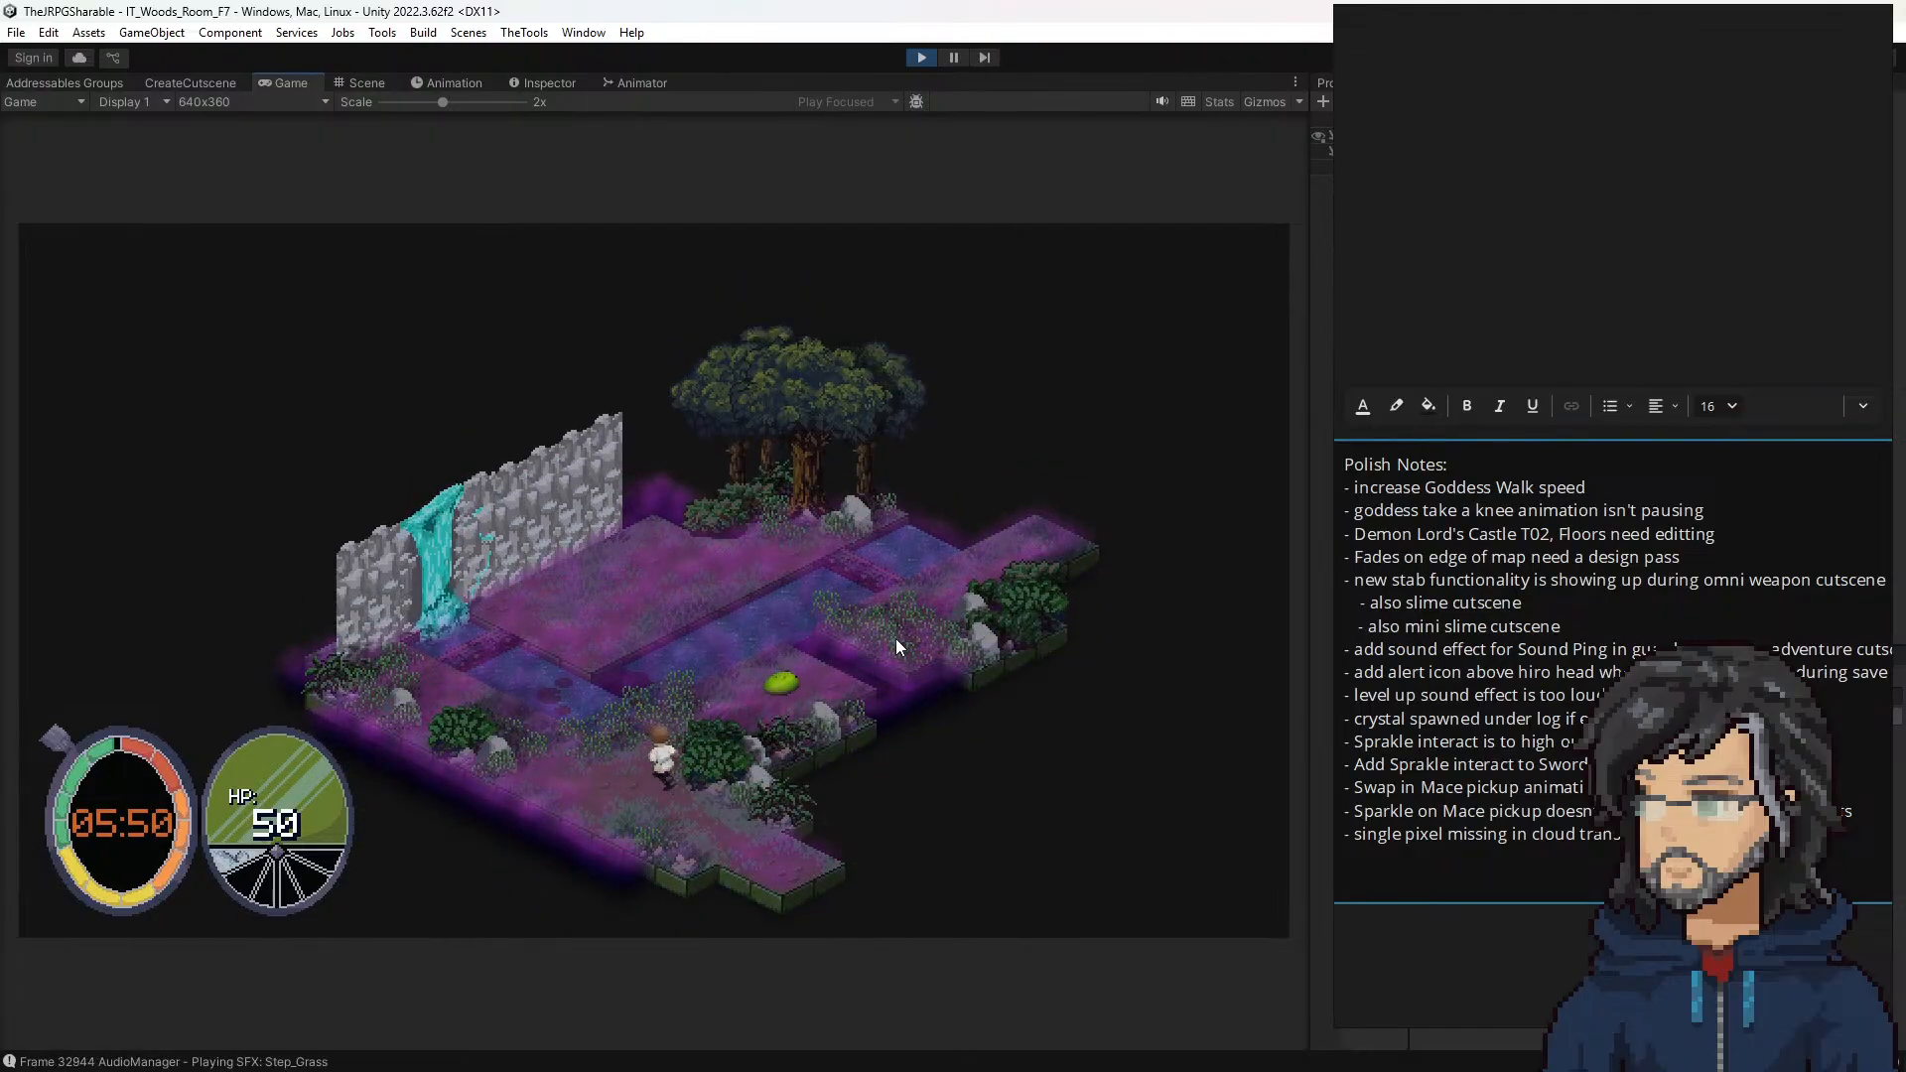
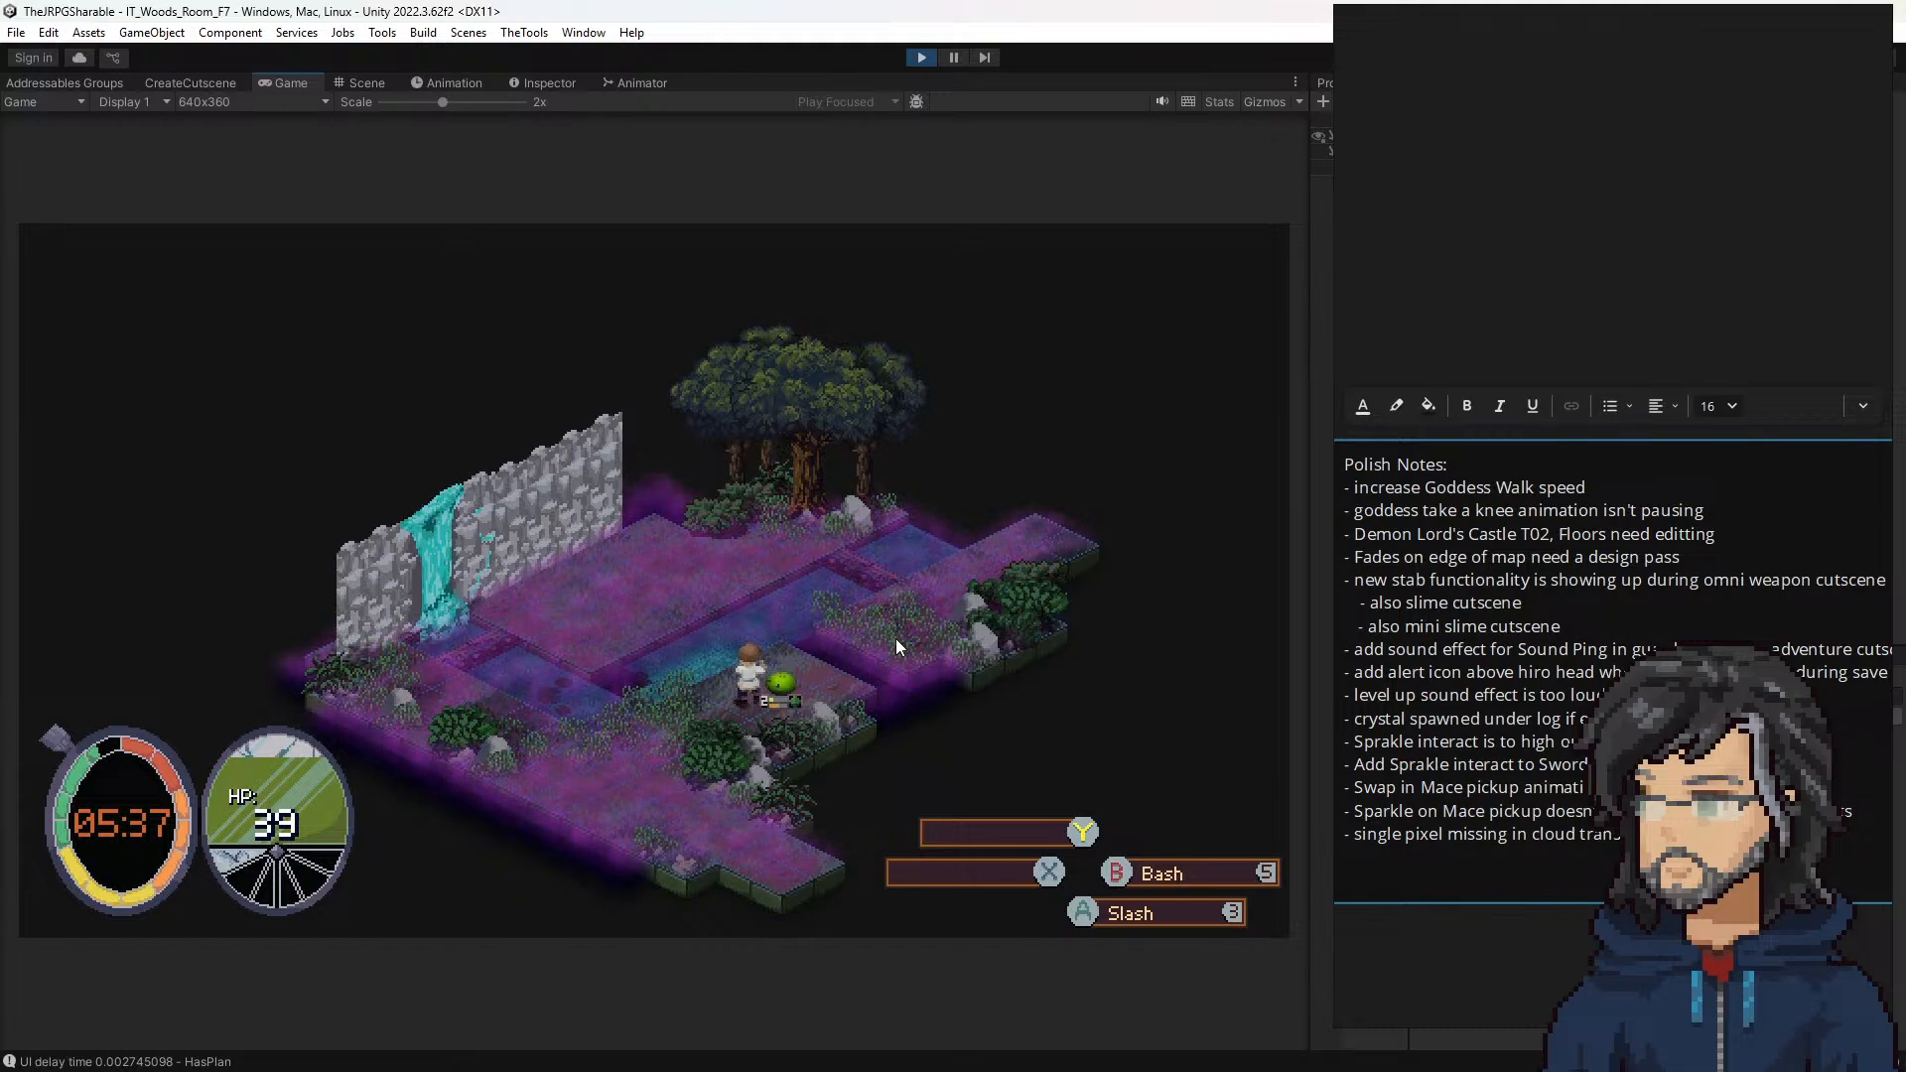
Step: Stop the playtest, uncover the editor from the notes board, and widen the console area to show the project files
{"action": "left_click", "coordinate": [921, 56]}
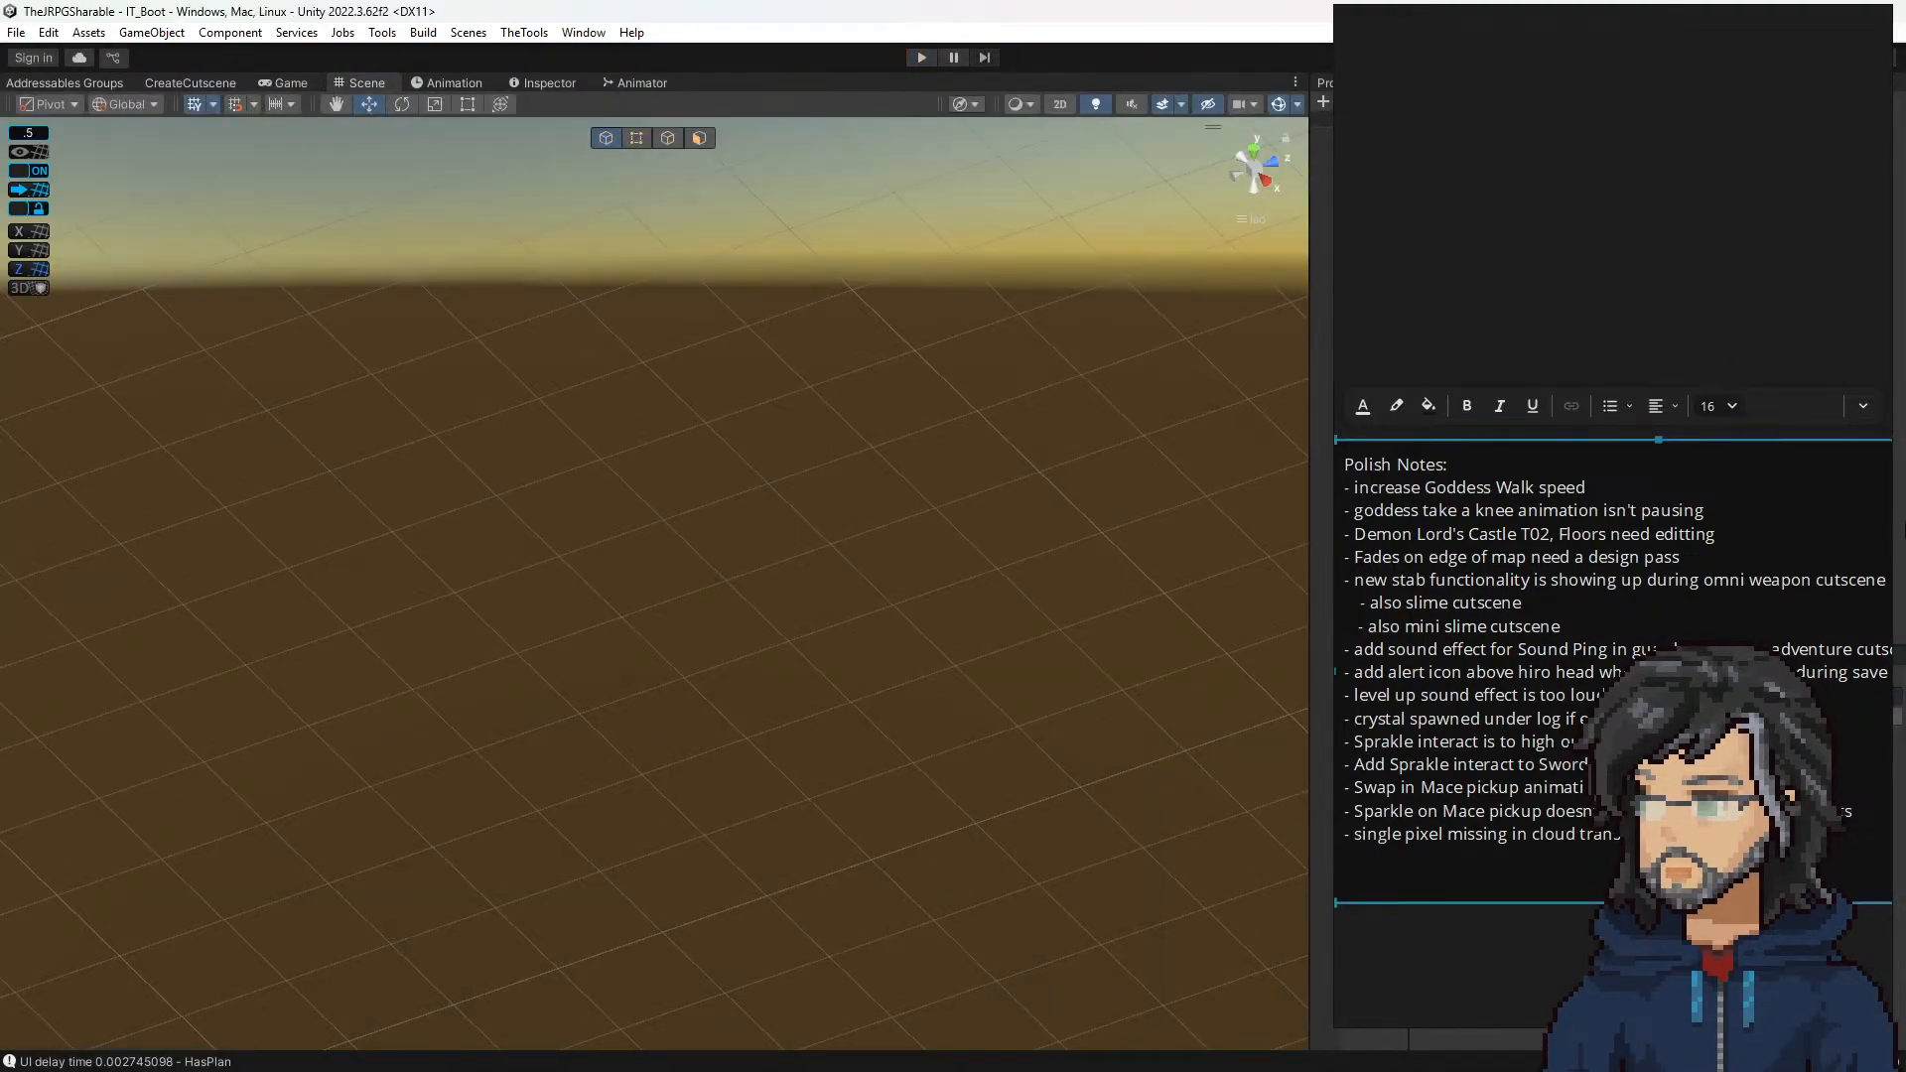
{"action": "right_click_drag", "start_coordinate": [1534, 227], "coordinate": [0, 476]}
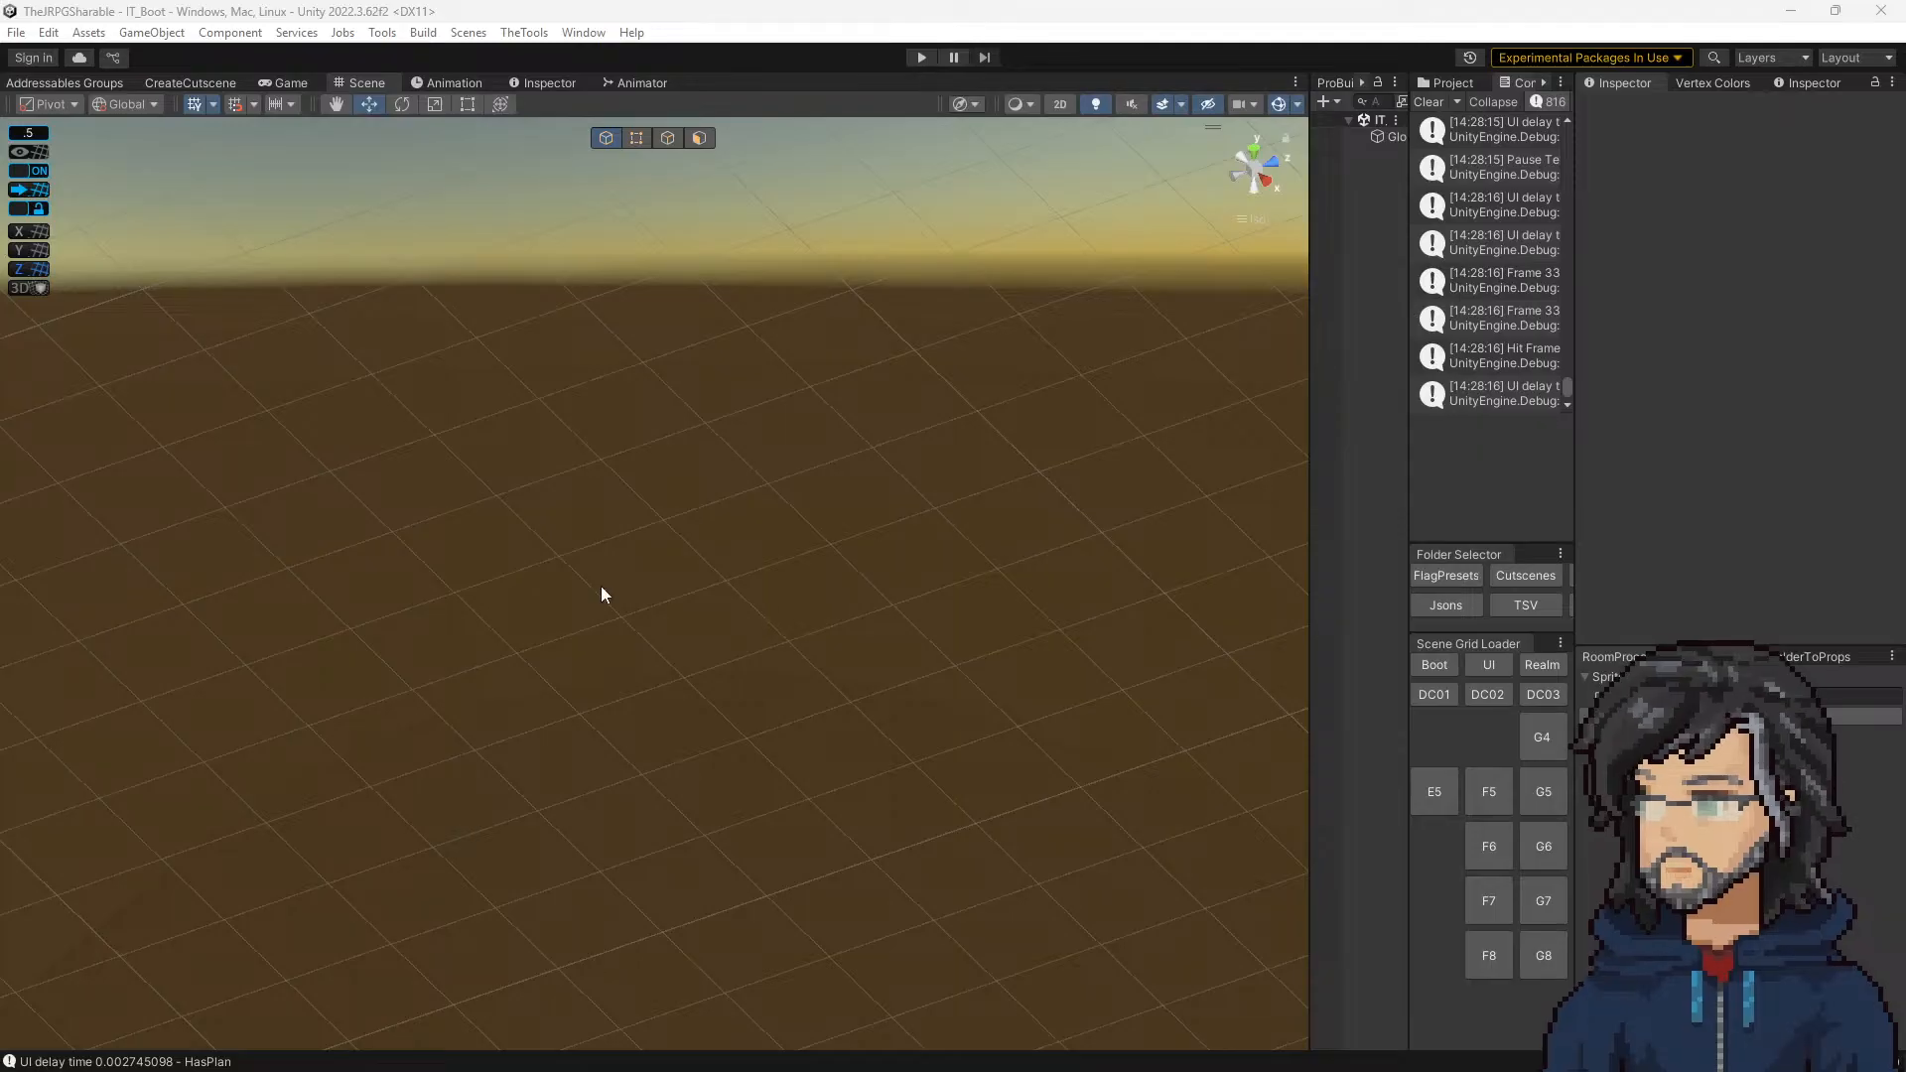
{"action": "left_click_drag", "start_coordinate": [1410, 342], "coordinate": [1137, 348]}
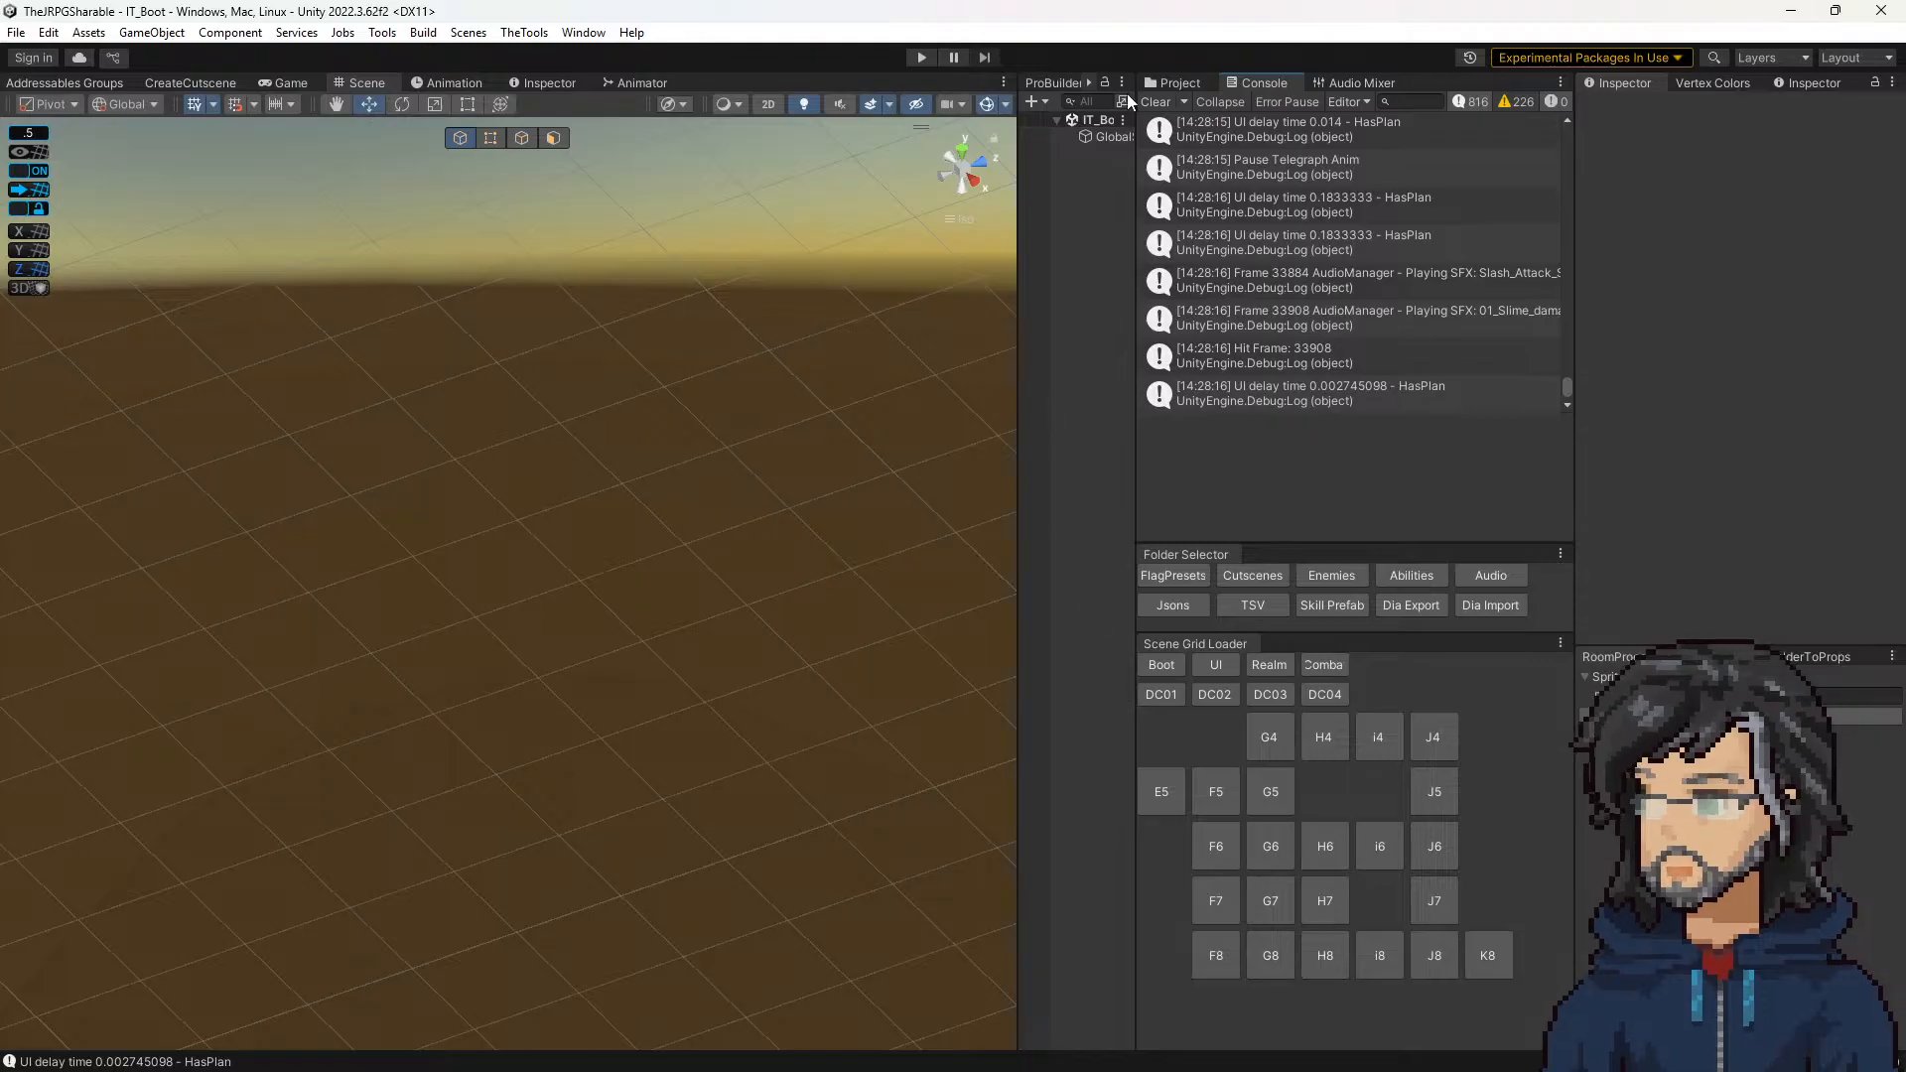
{"action": "left_click", "coordinate": [1183, 82]}
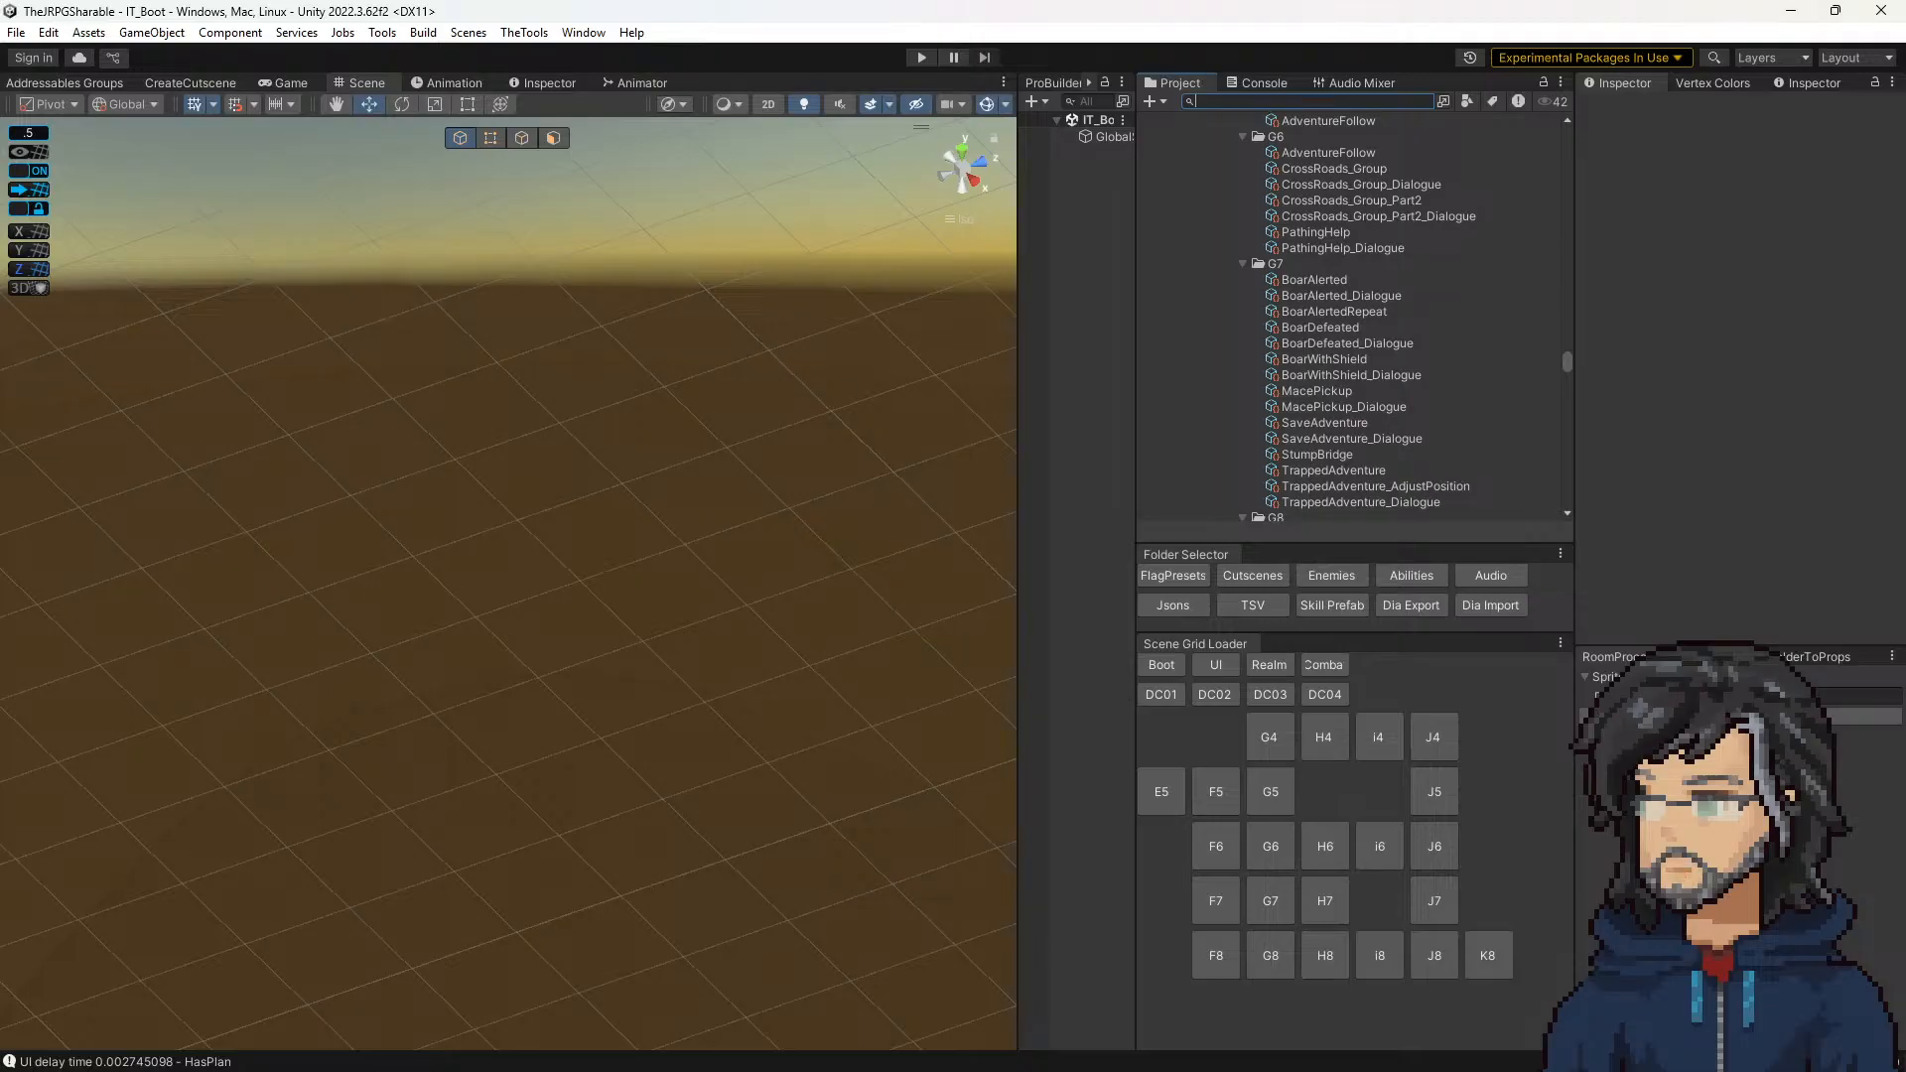
Step: Switch to Visual Studio and open the Tile.cs script through a code search for "tile.cs"
{"action": "key", "text": "alt+Tab"}
{"action": "left_click", "coordinate": [554, 322]}
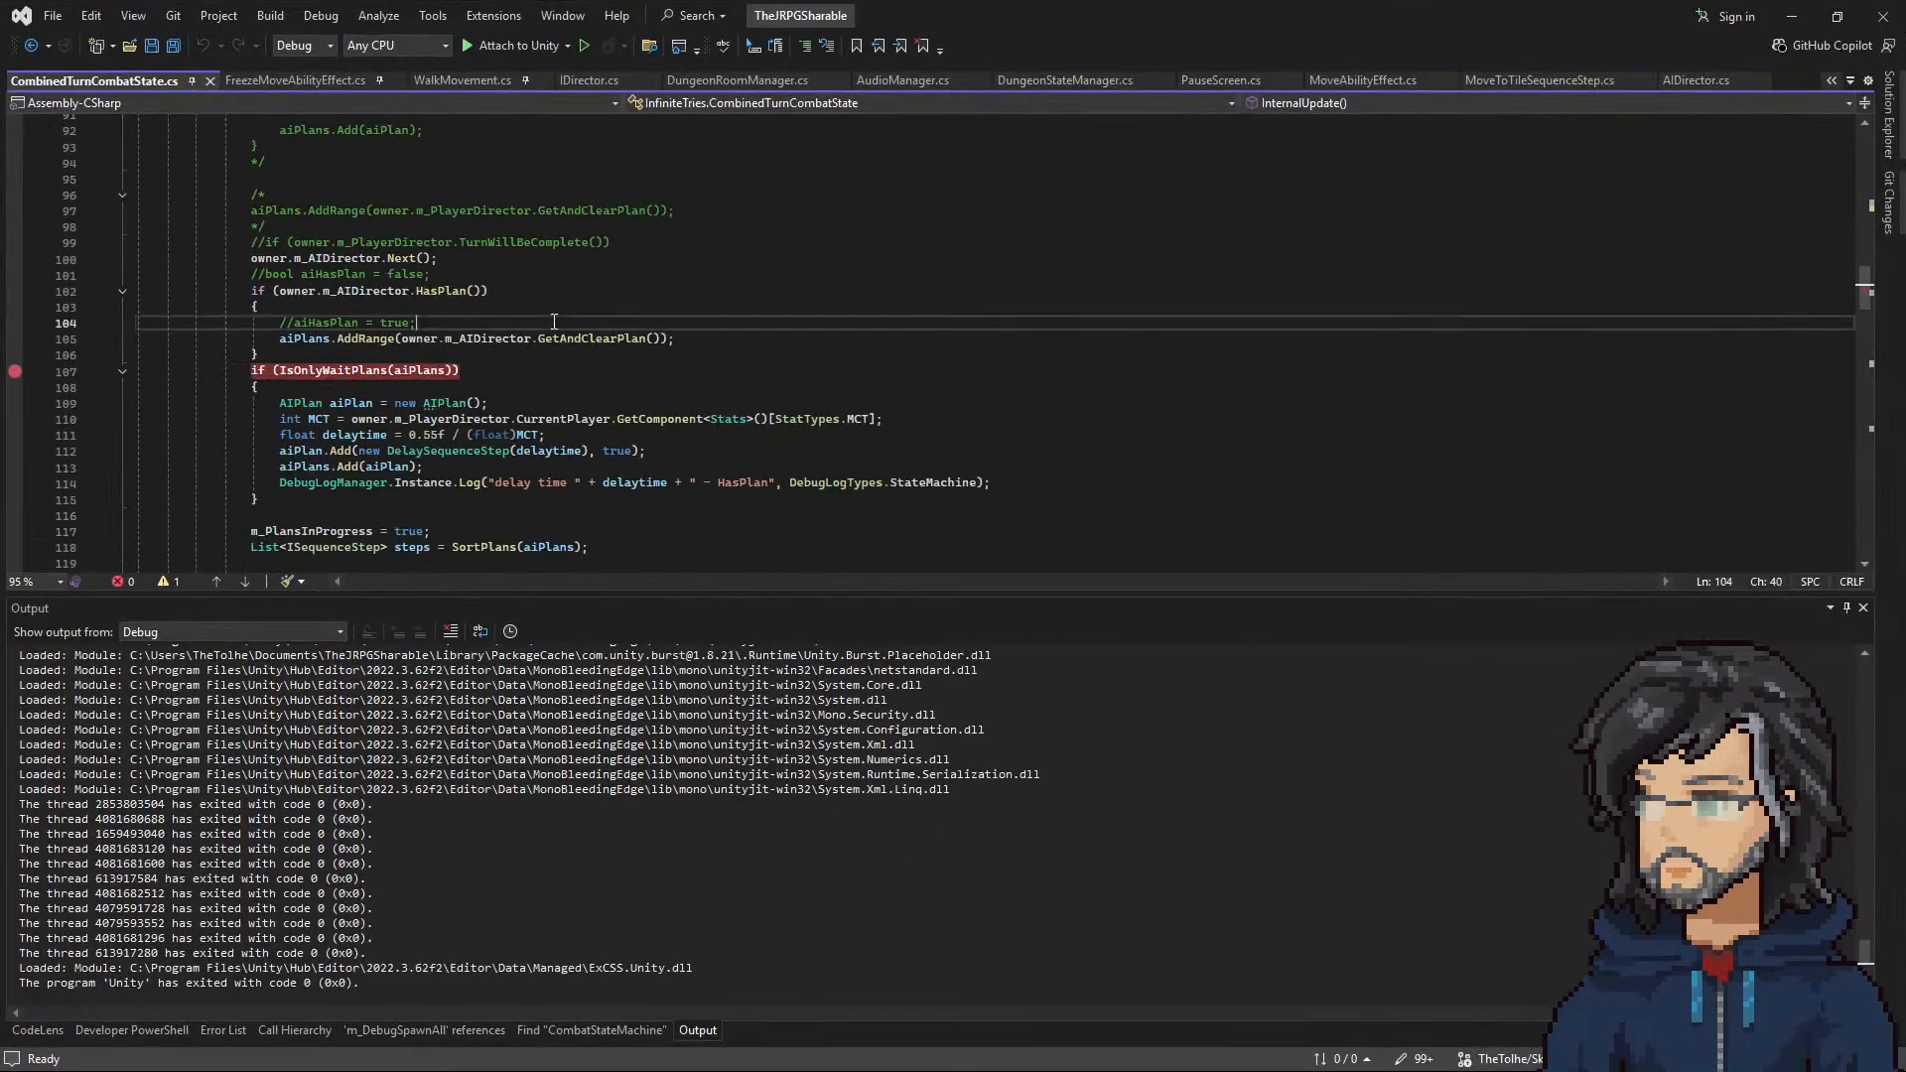
{"action": "key", "text": "ctrl+t"}
{"action": "type", "text": "t"}
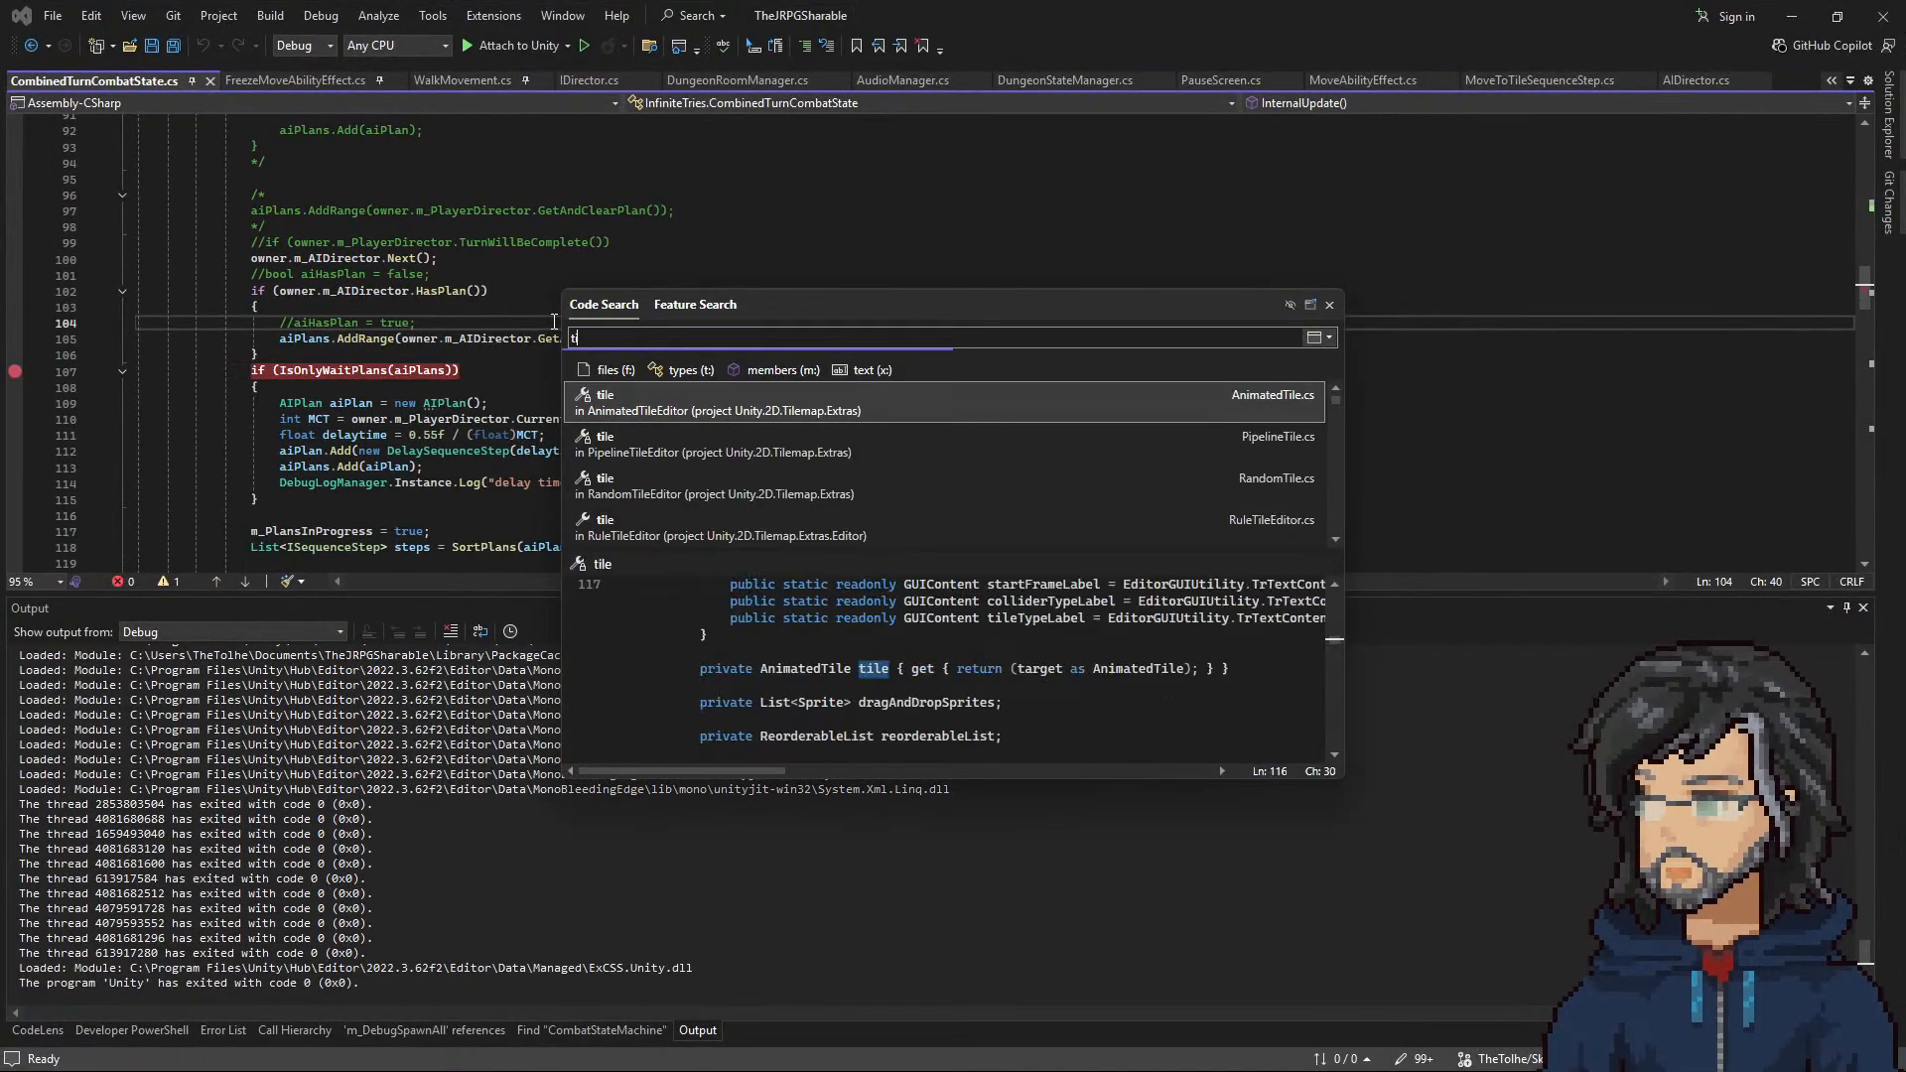
{"action": "type", "text": "ile.cs"}
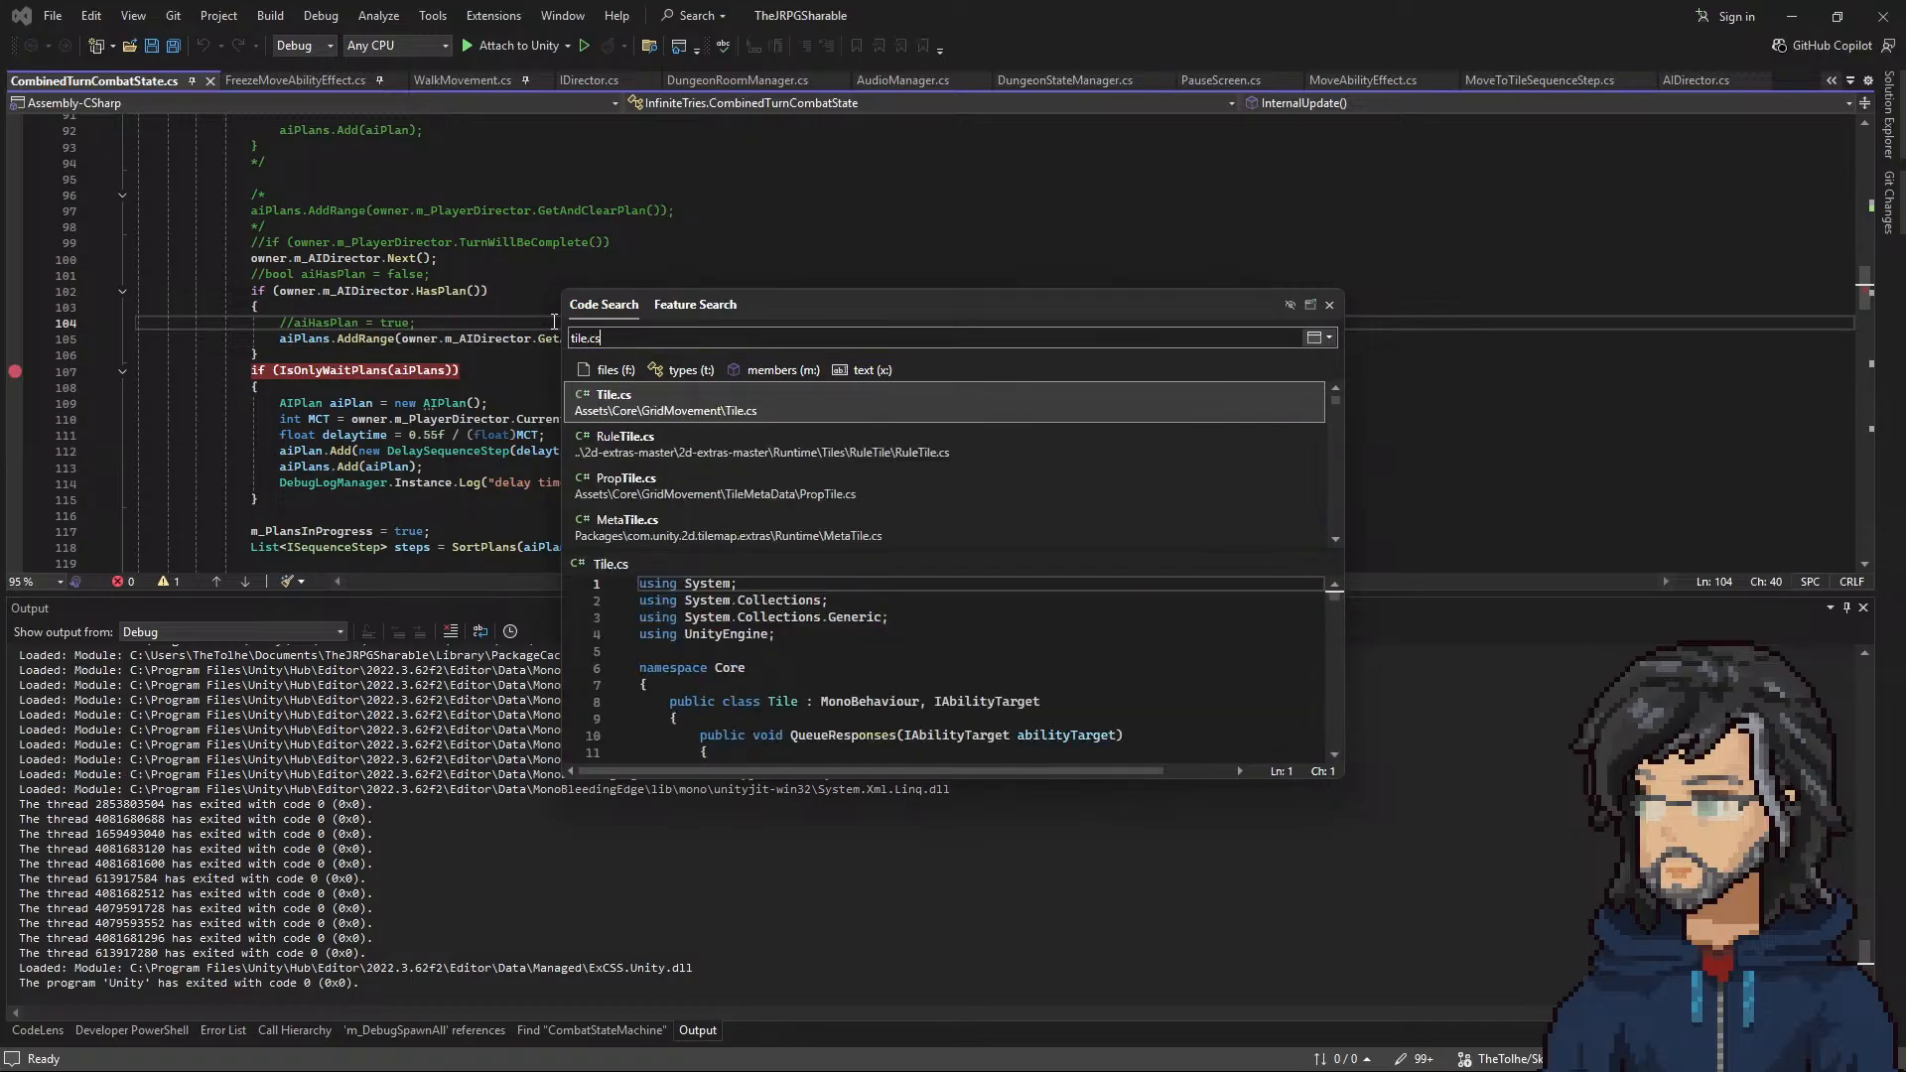
{"action": "key", "text": "Return"}
Step: Examine the hasInteract condition in Tile.cs, covering IsOccupied, m_SneakAbility and the m_InCombat check
{"action": "scroll", "coordinate": [431, 319], "scroll_direction": "up", "scroll_amount": 2}
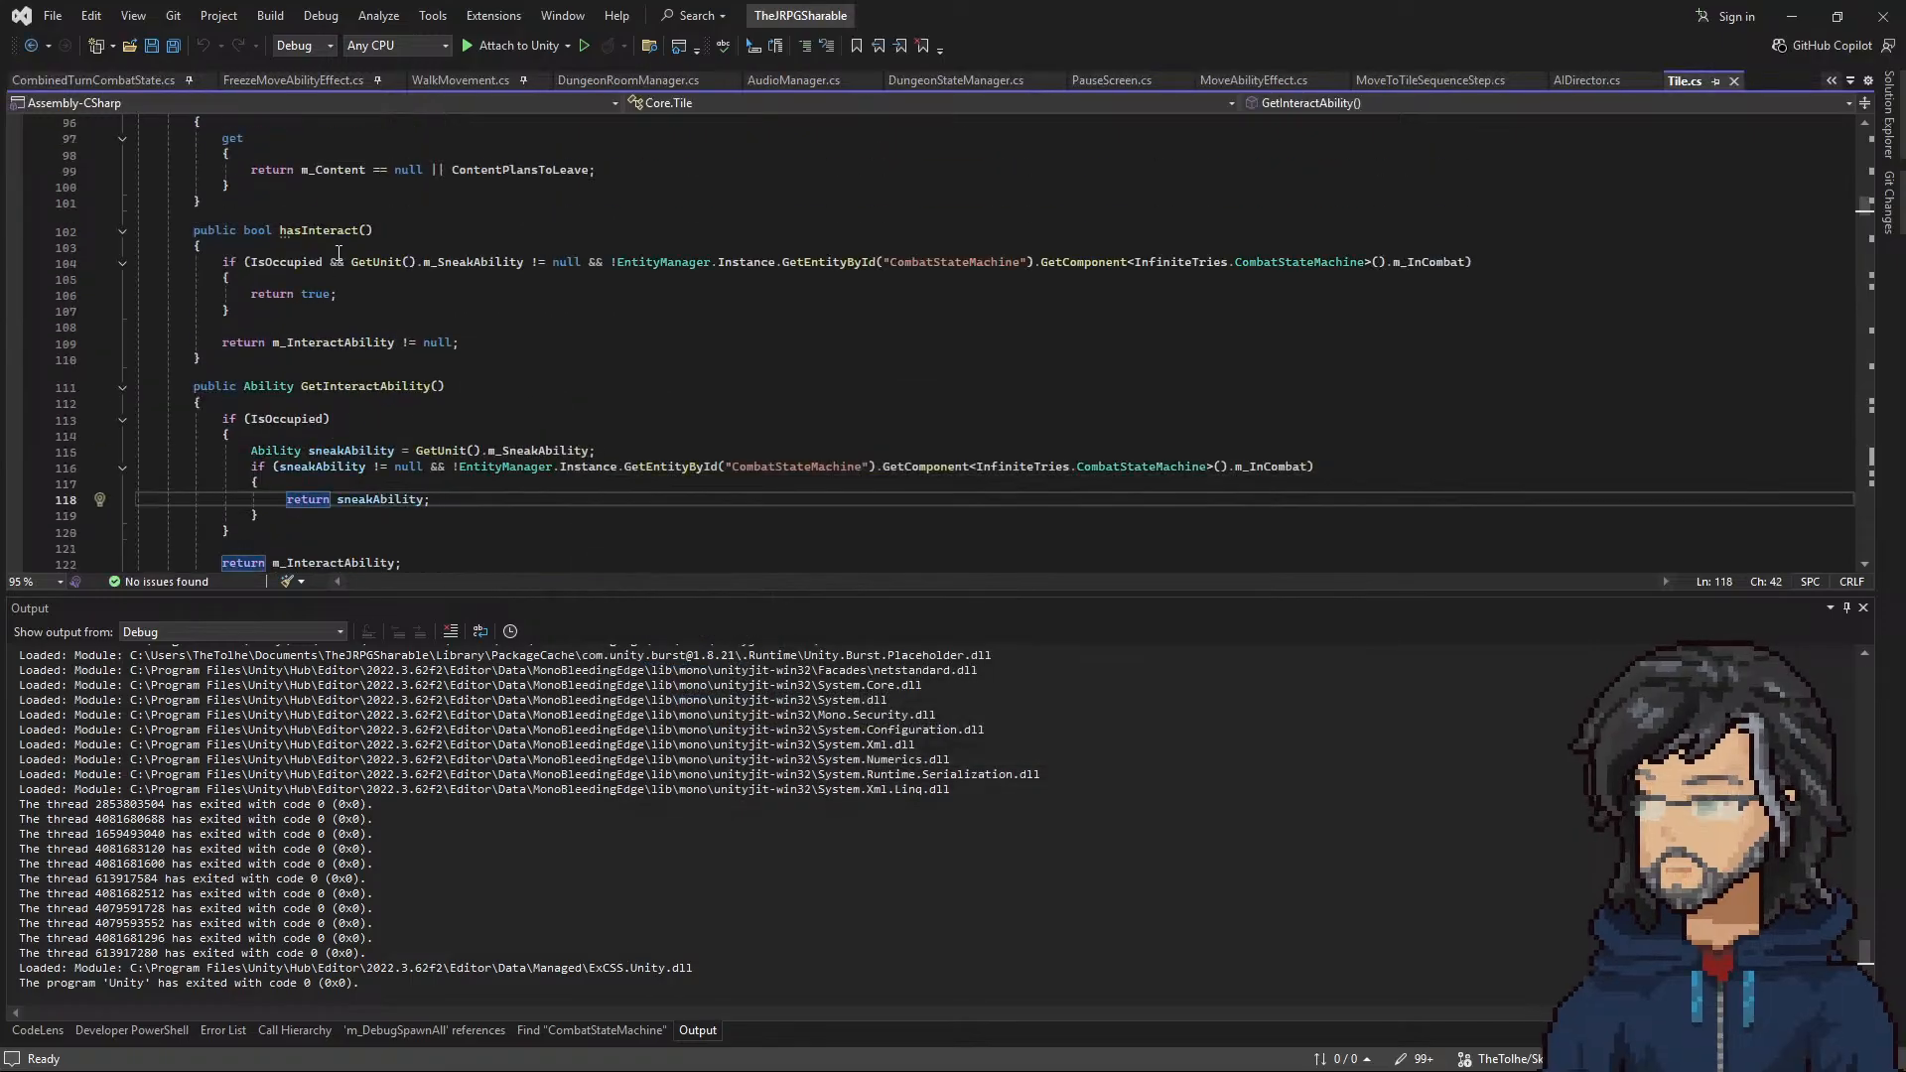
{"action": "double_click", "coordinate": [278, 262]}
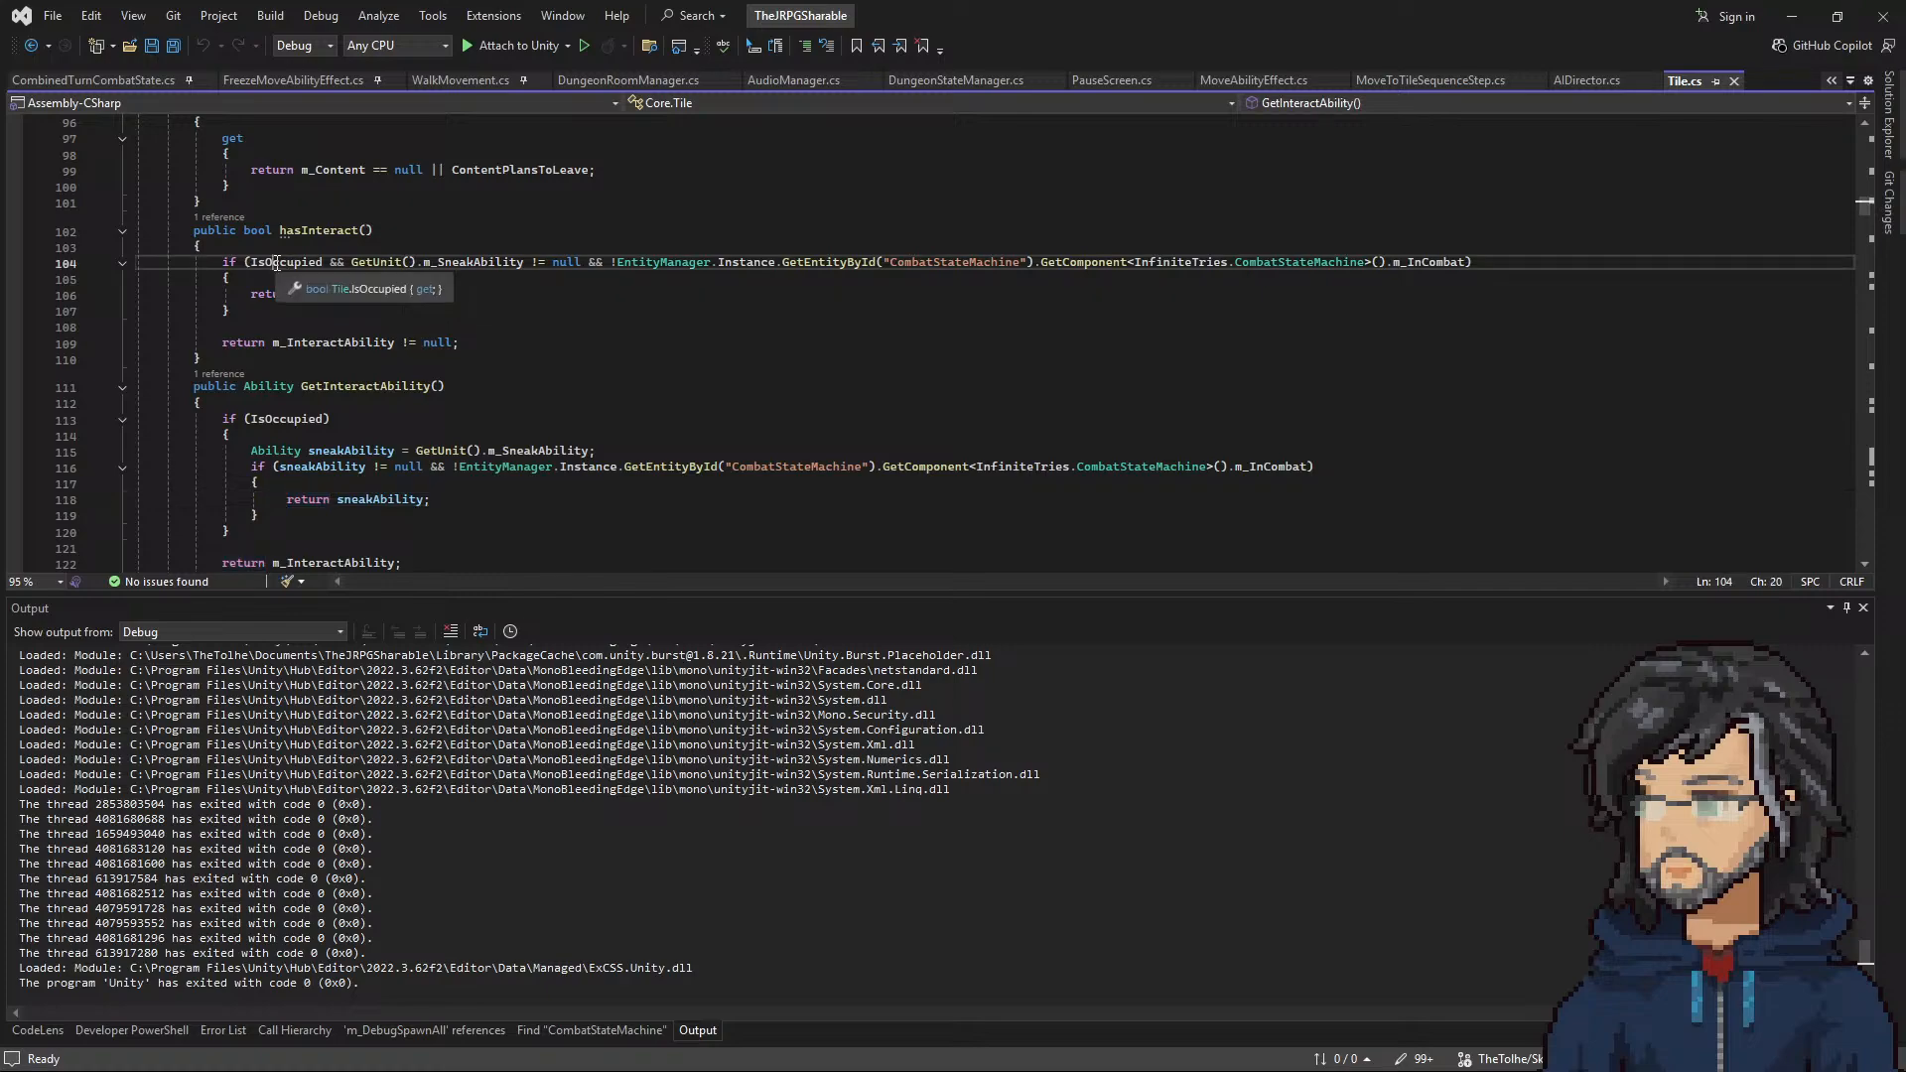
{"action": "left_click_drag", "start_coordinate": [351, 263], "coordinate": [508, 260]}
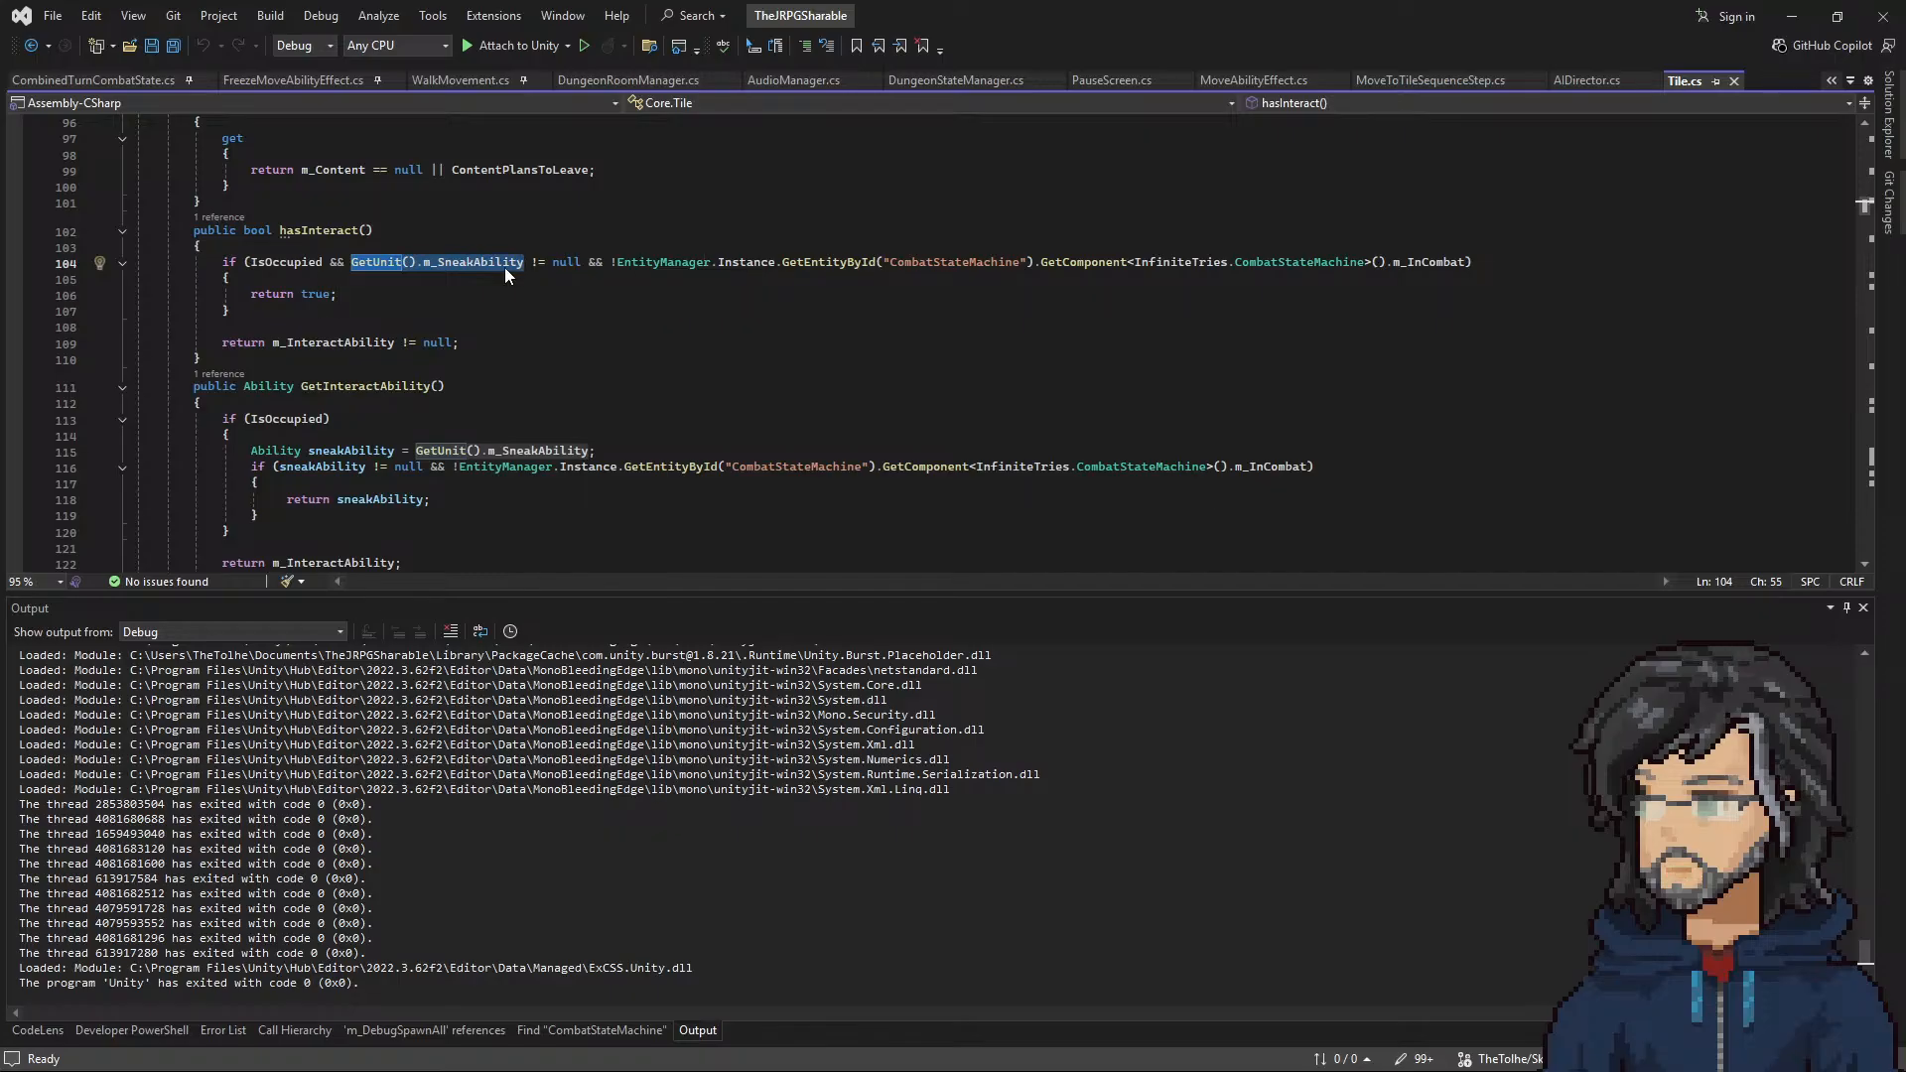
{"action": "left_click_drag", "start_coordinate": [417, 262], "coordinate": [1467, 261]}
{"action": "left_click", "coordinate": [628, 271]}
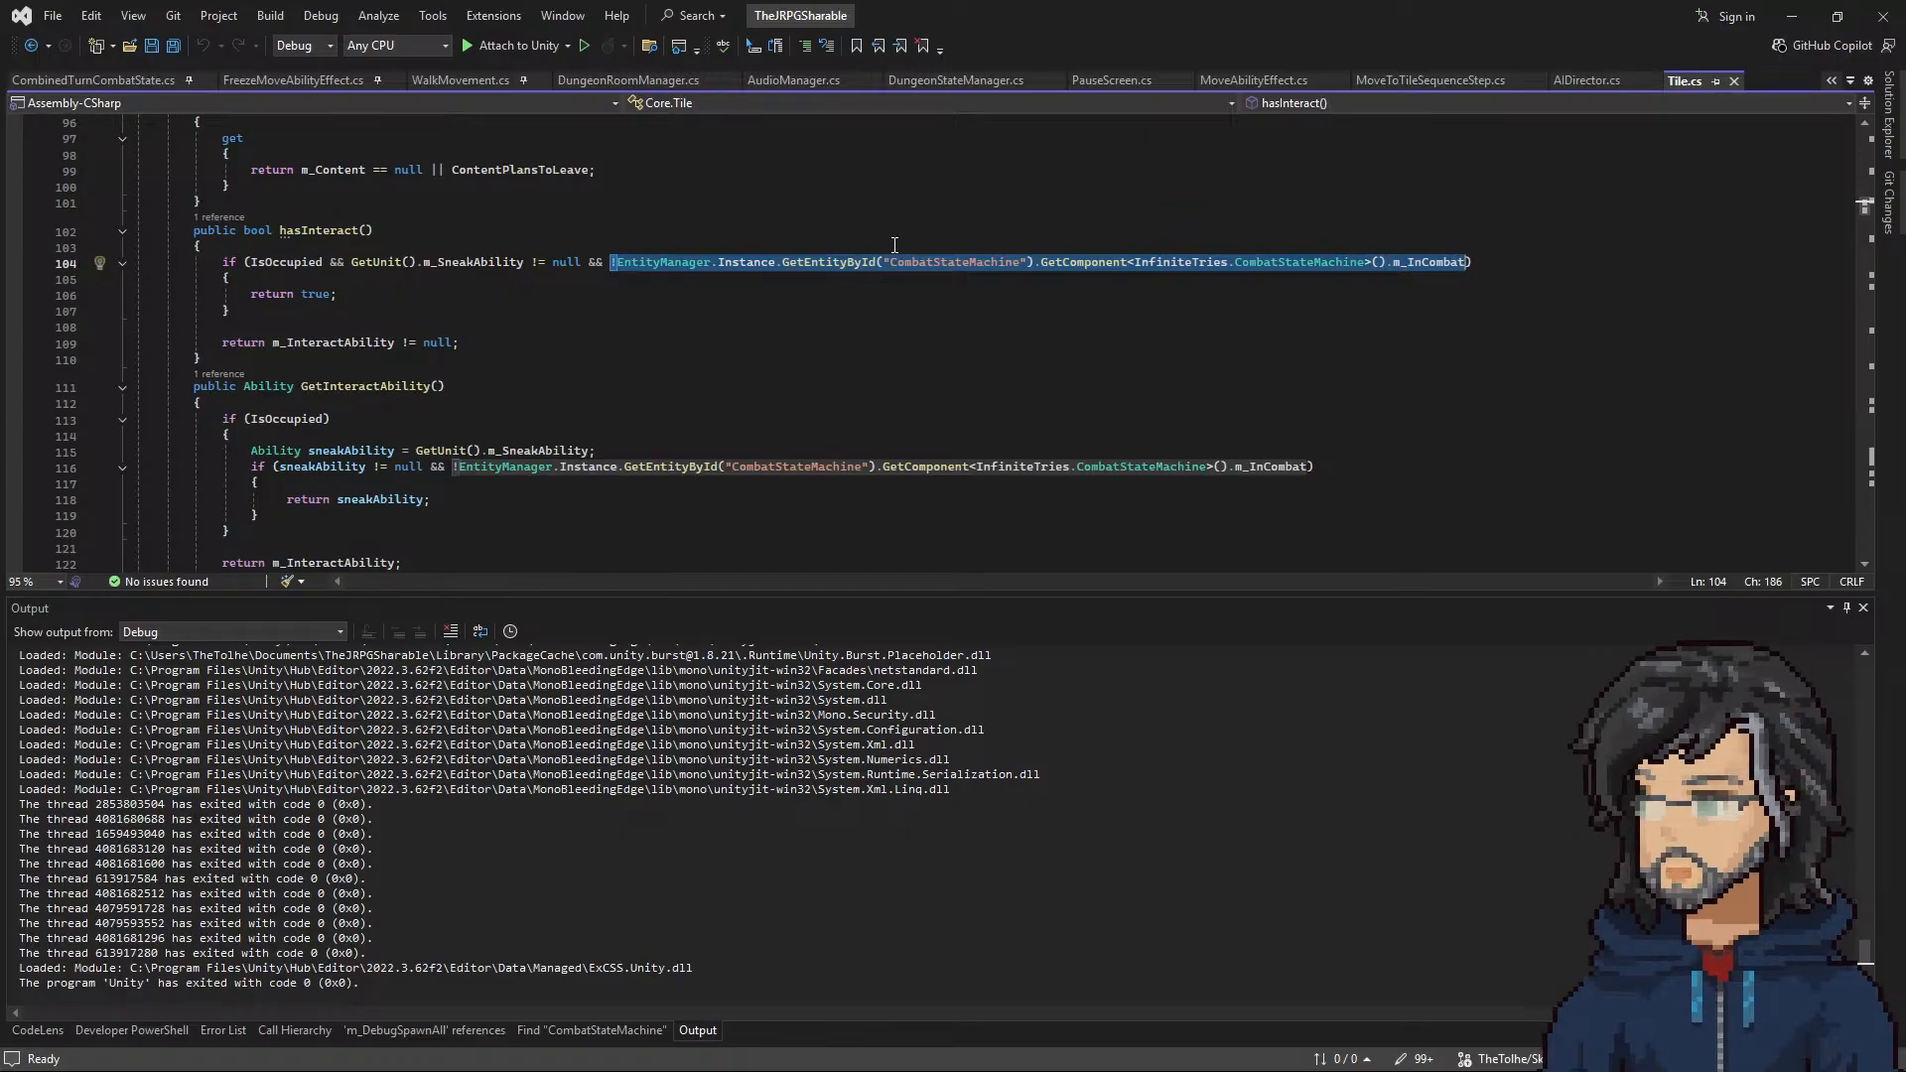
{"action": "left_click_drag", "start_coordinate": [273, 231], "coordinate": [358, 228]}
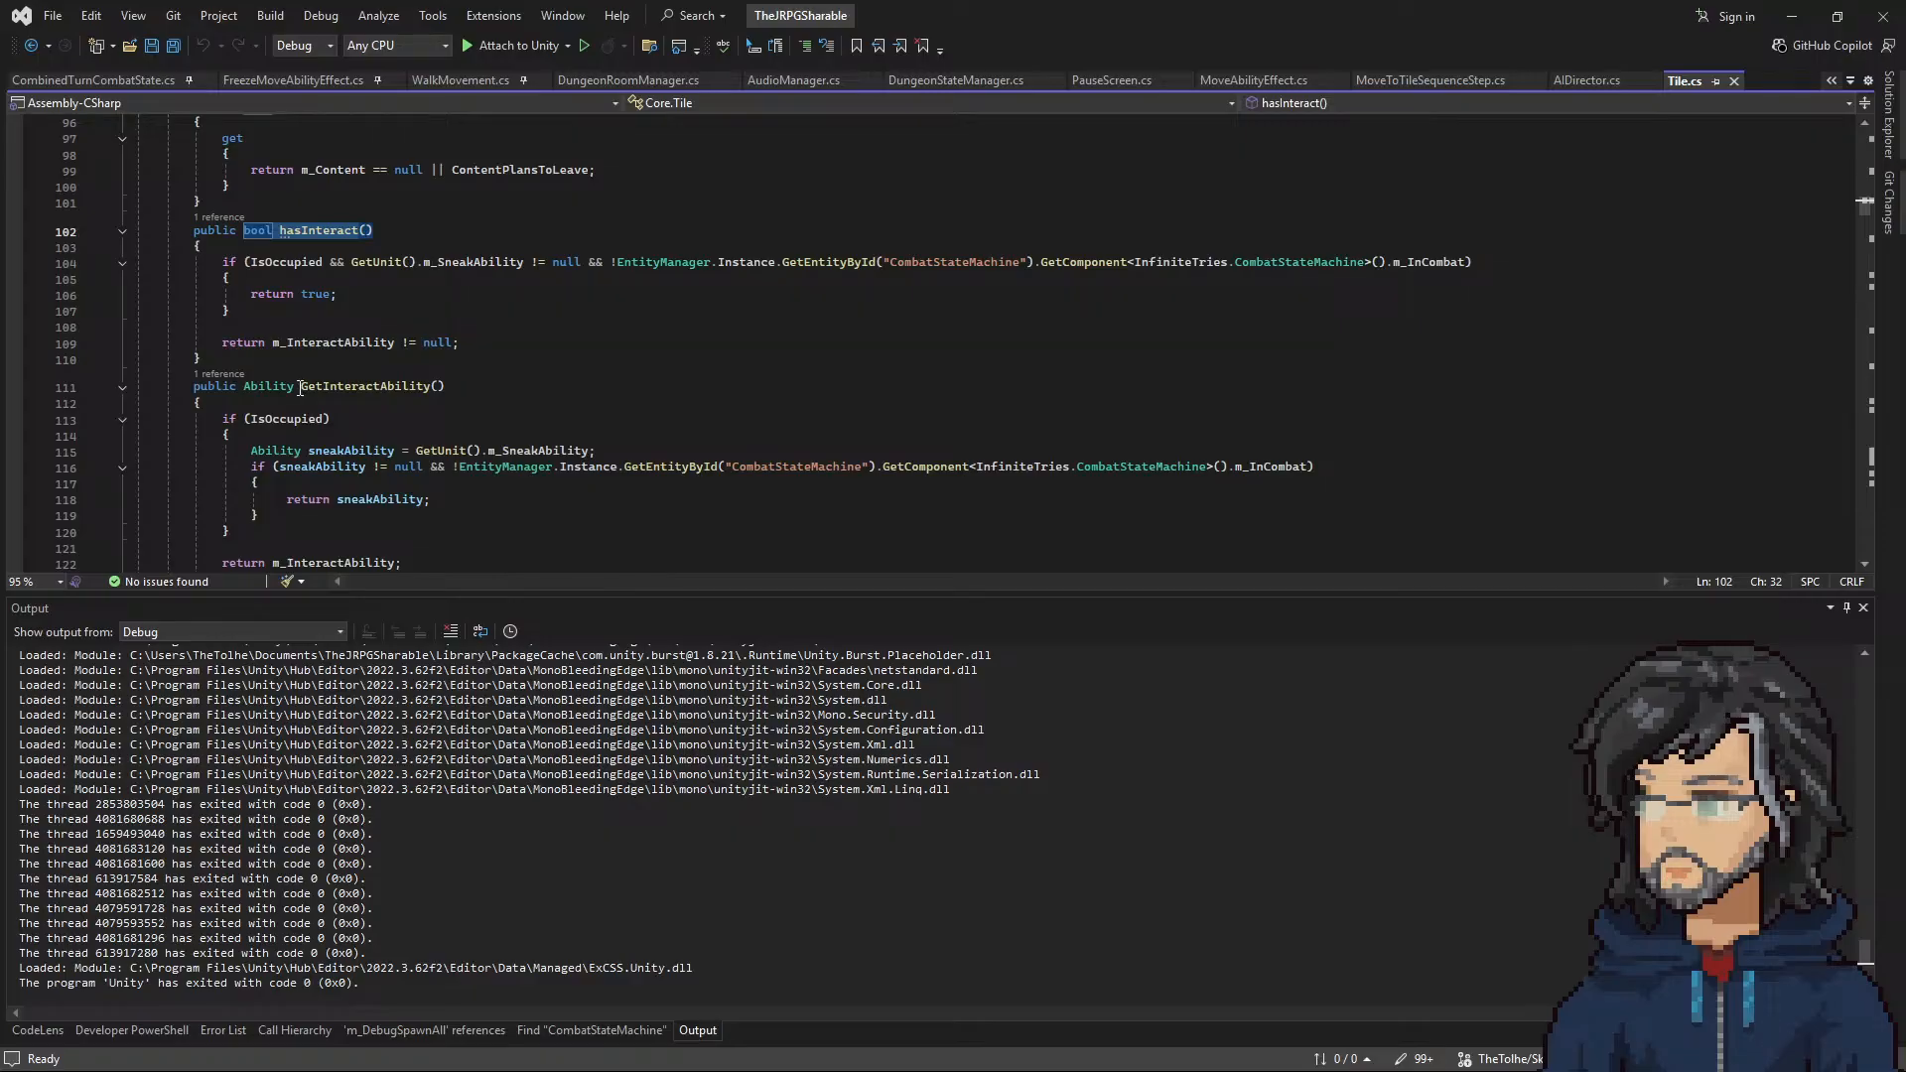
Step: Read through GetInteractAbility in Tile.cs, including its sneakAbility condition and both return statements
{"action": "left_click_drag", "start_coordinate": [300, 388], "coordinate": [431, 388]}
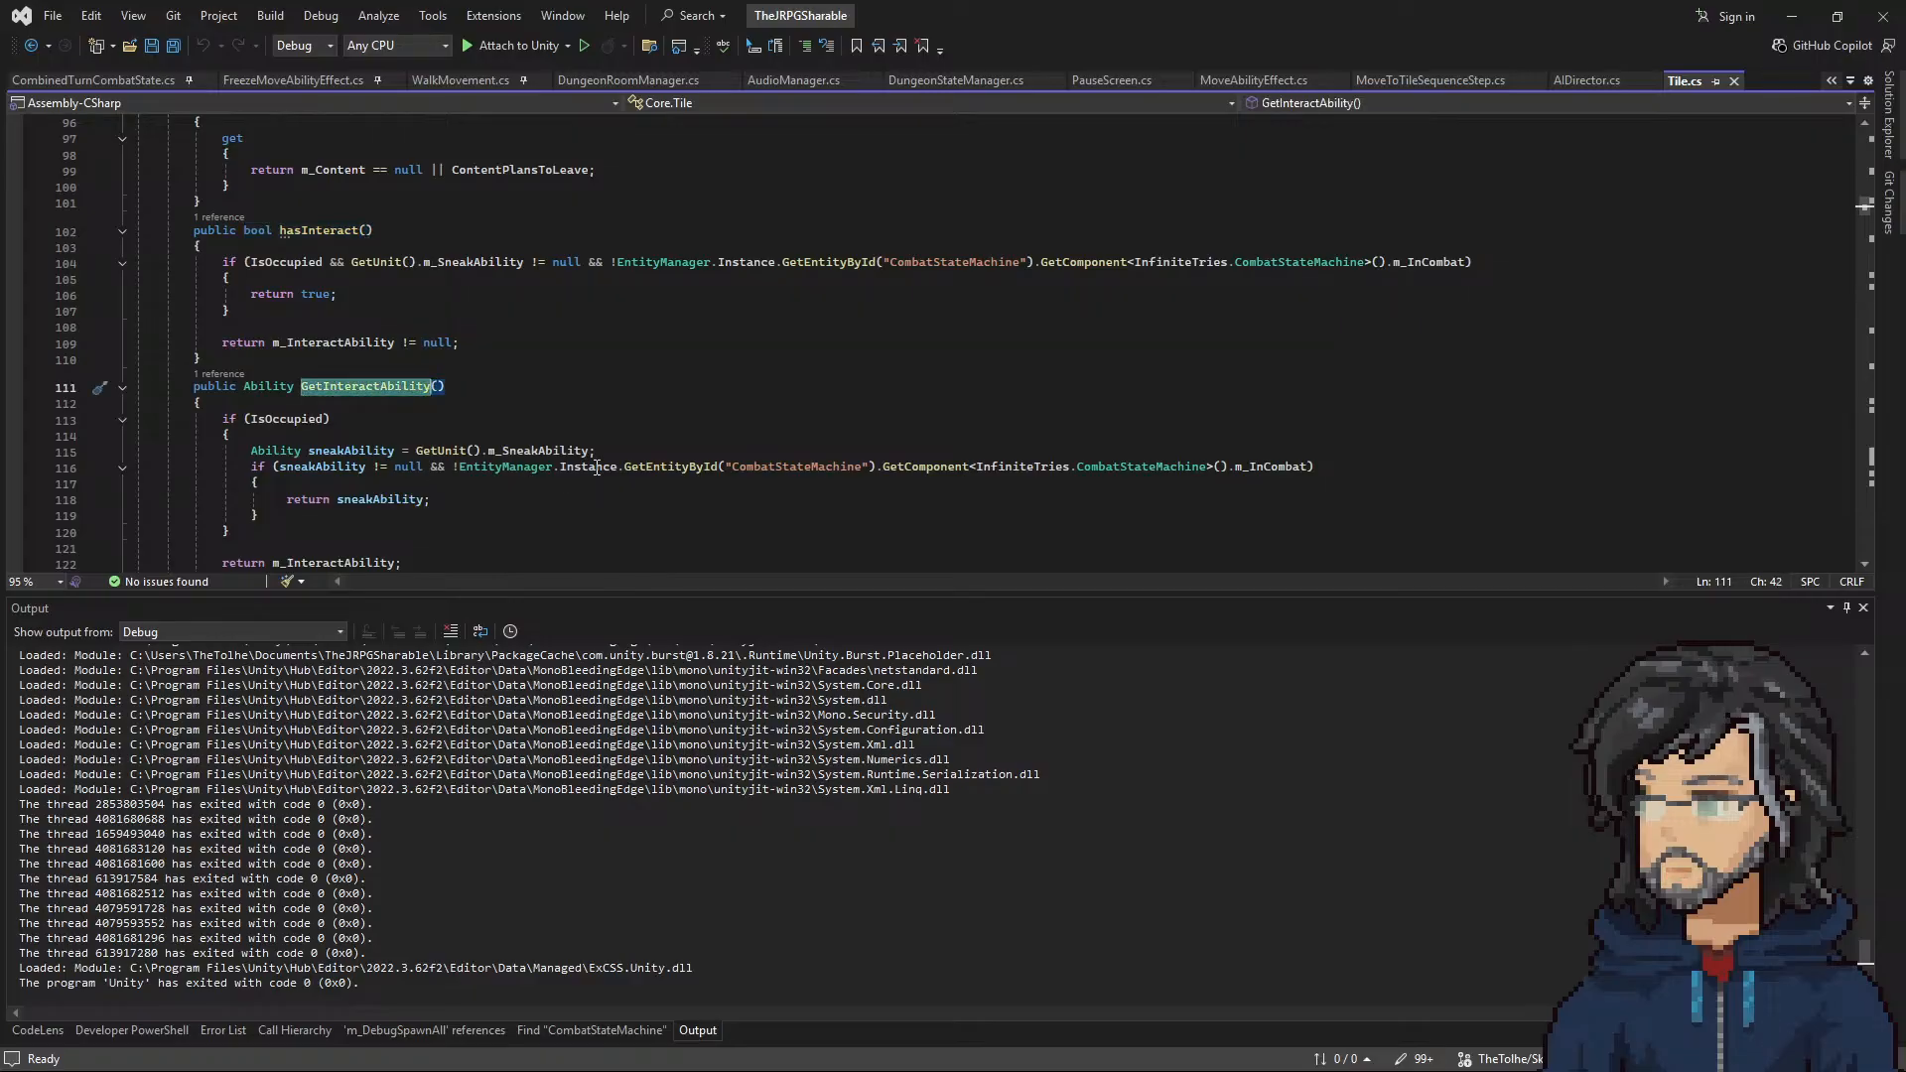
{"action": "scroll", "coordinate": [417, 379], "scroll_direction": "down", "scroll_amount": 2}
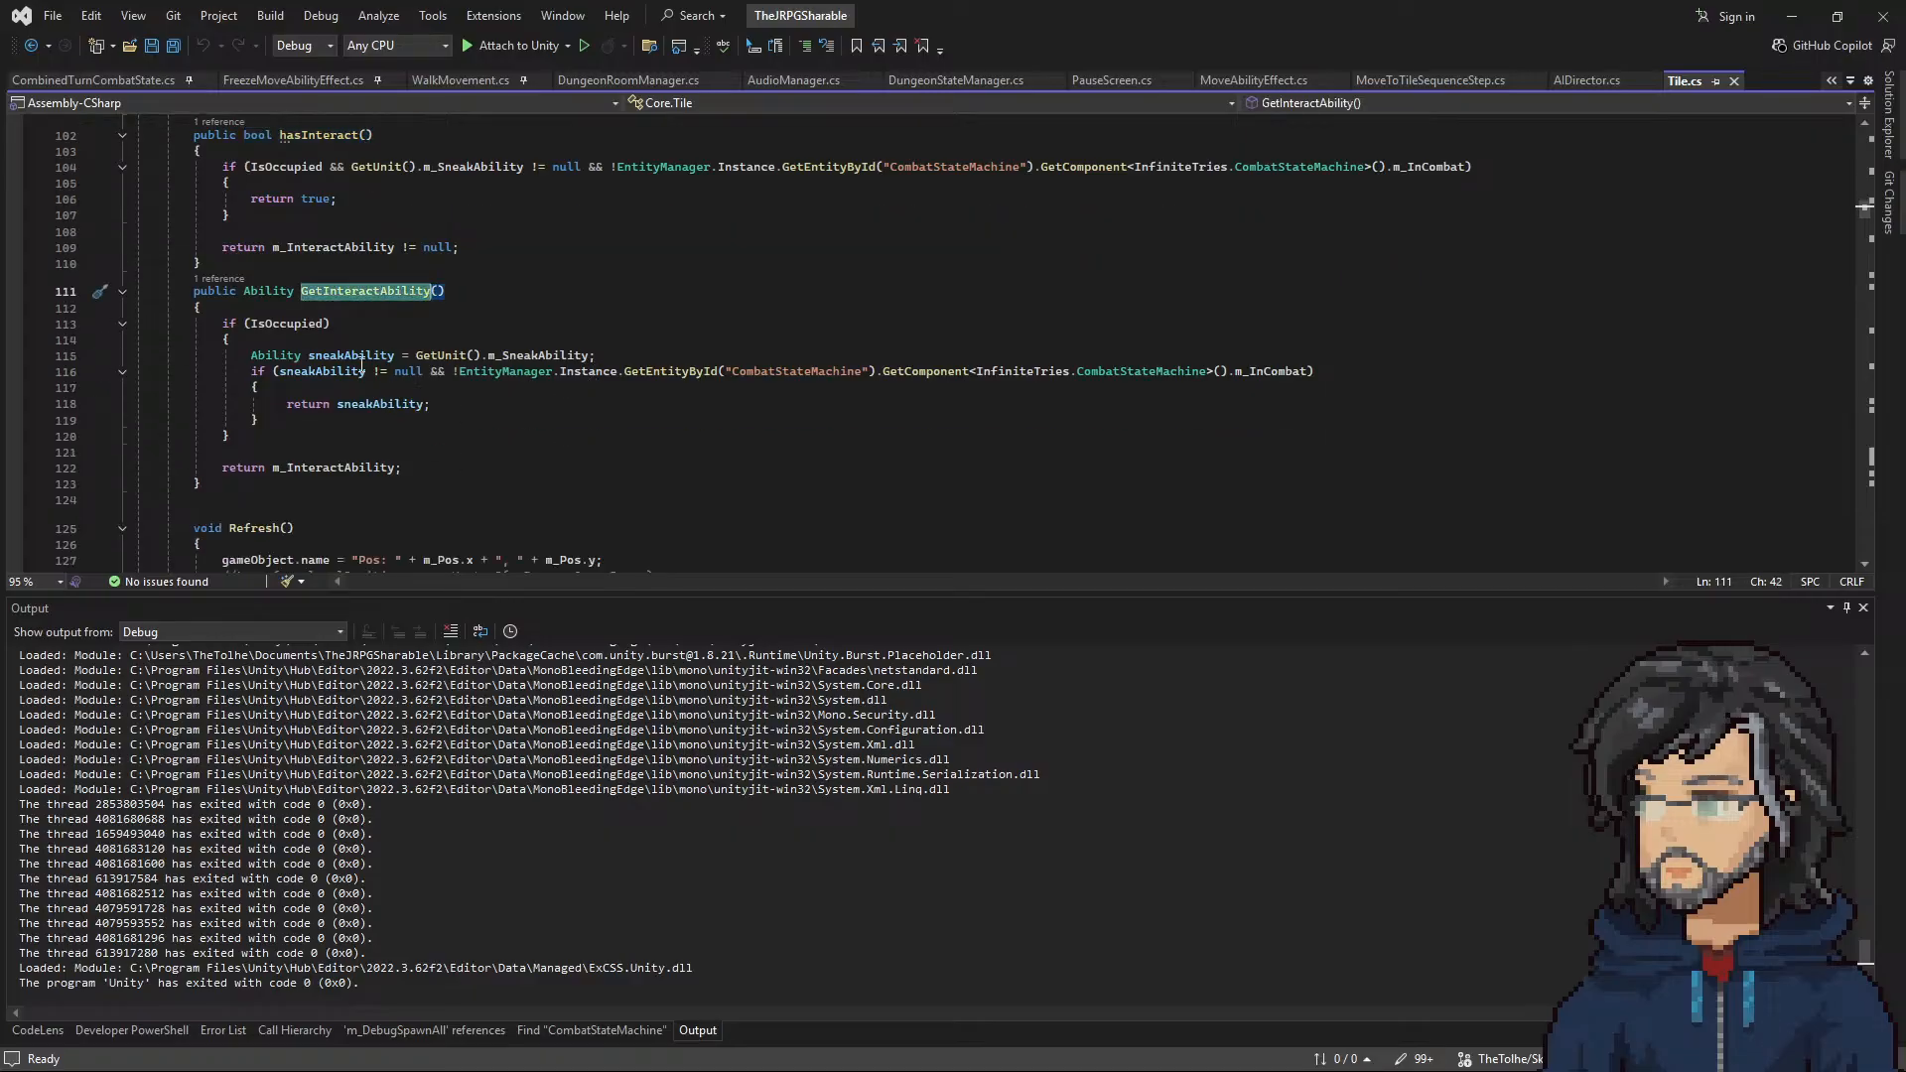
{"action": "left_click_drag", "start_coordinate": [279, 372], "coordinate": [1277, 368]}
{"action": "left_click_drag", "start_coordinate": [287, 403], "coordinate": [430, 403]}
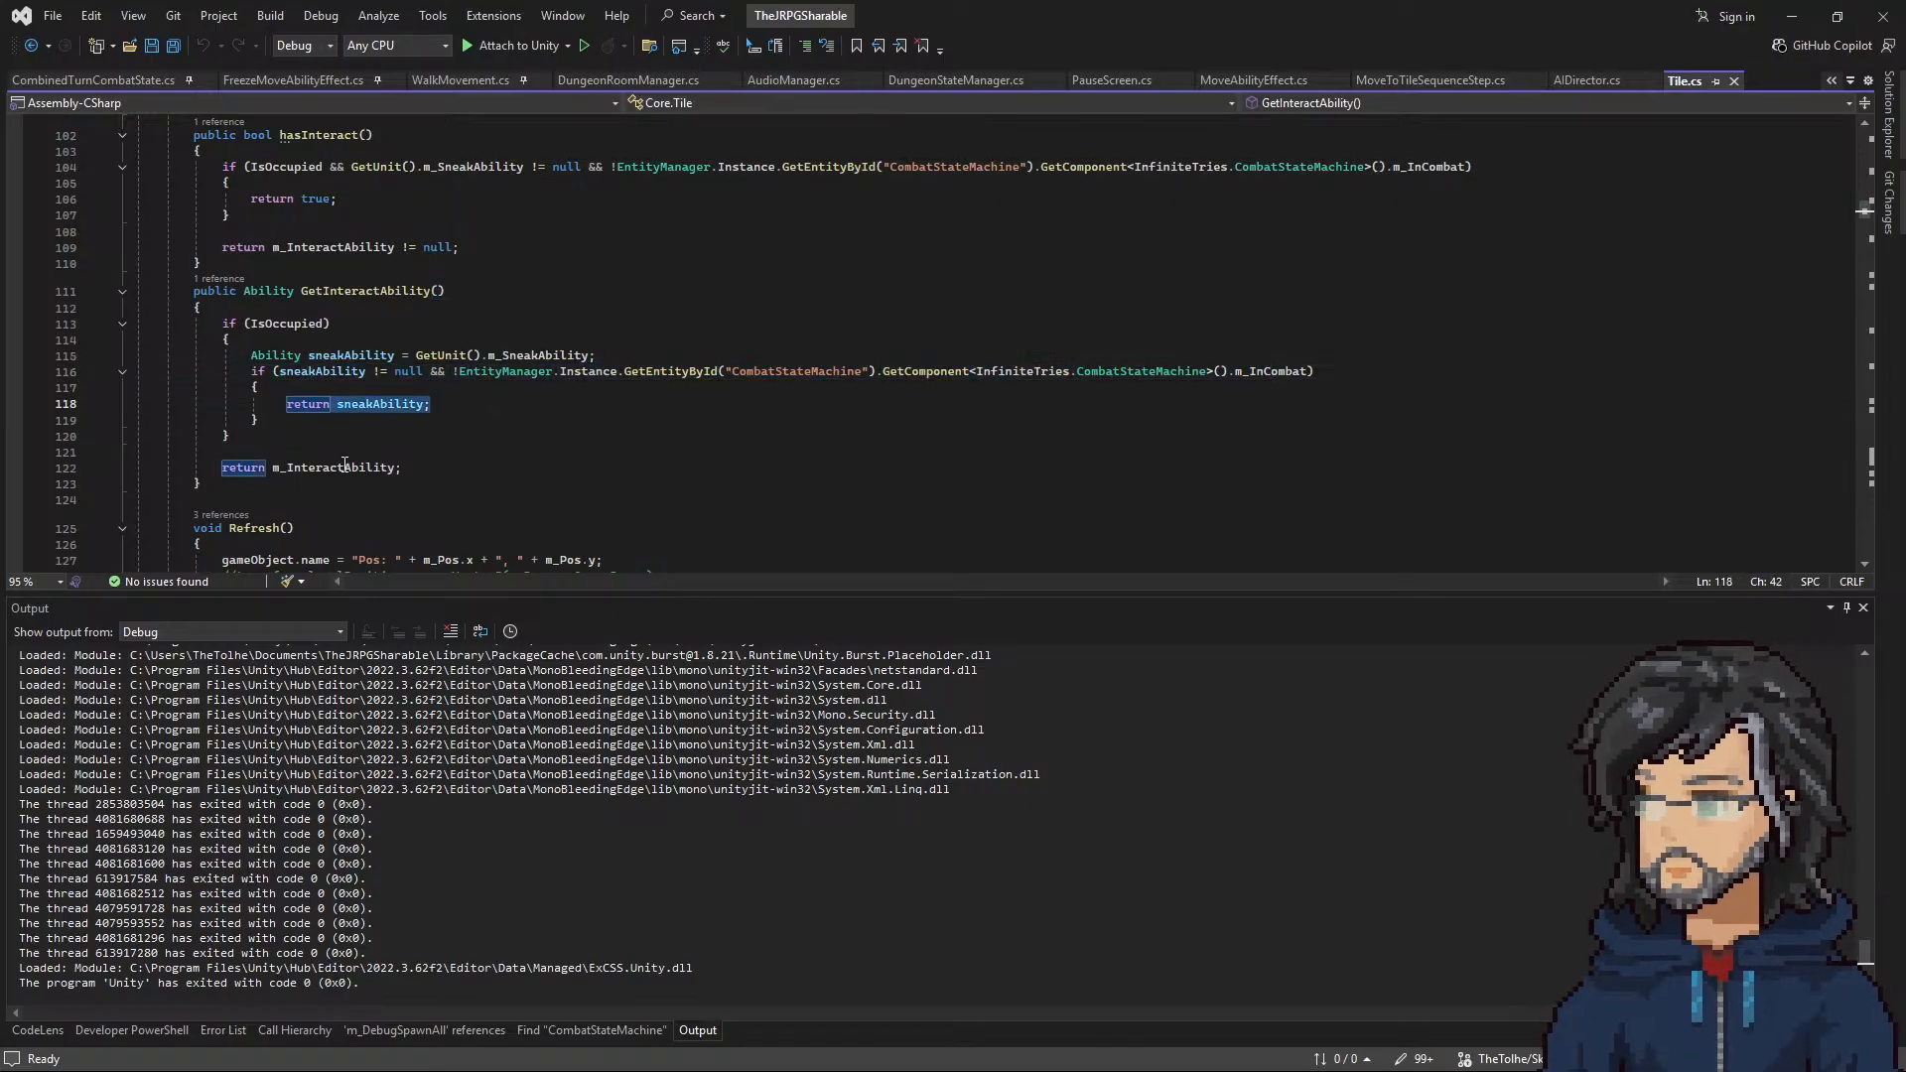
{"action": "left_click_drag", "start_coordinate": [222, 467], "coordinate": [409, 468]}
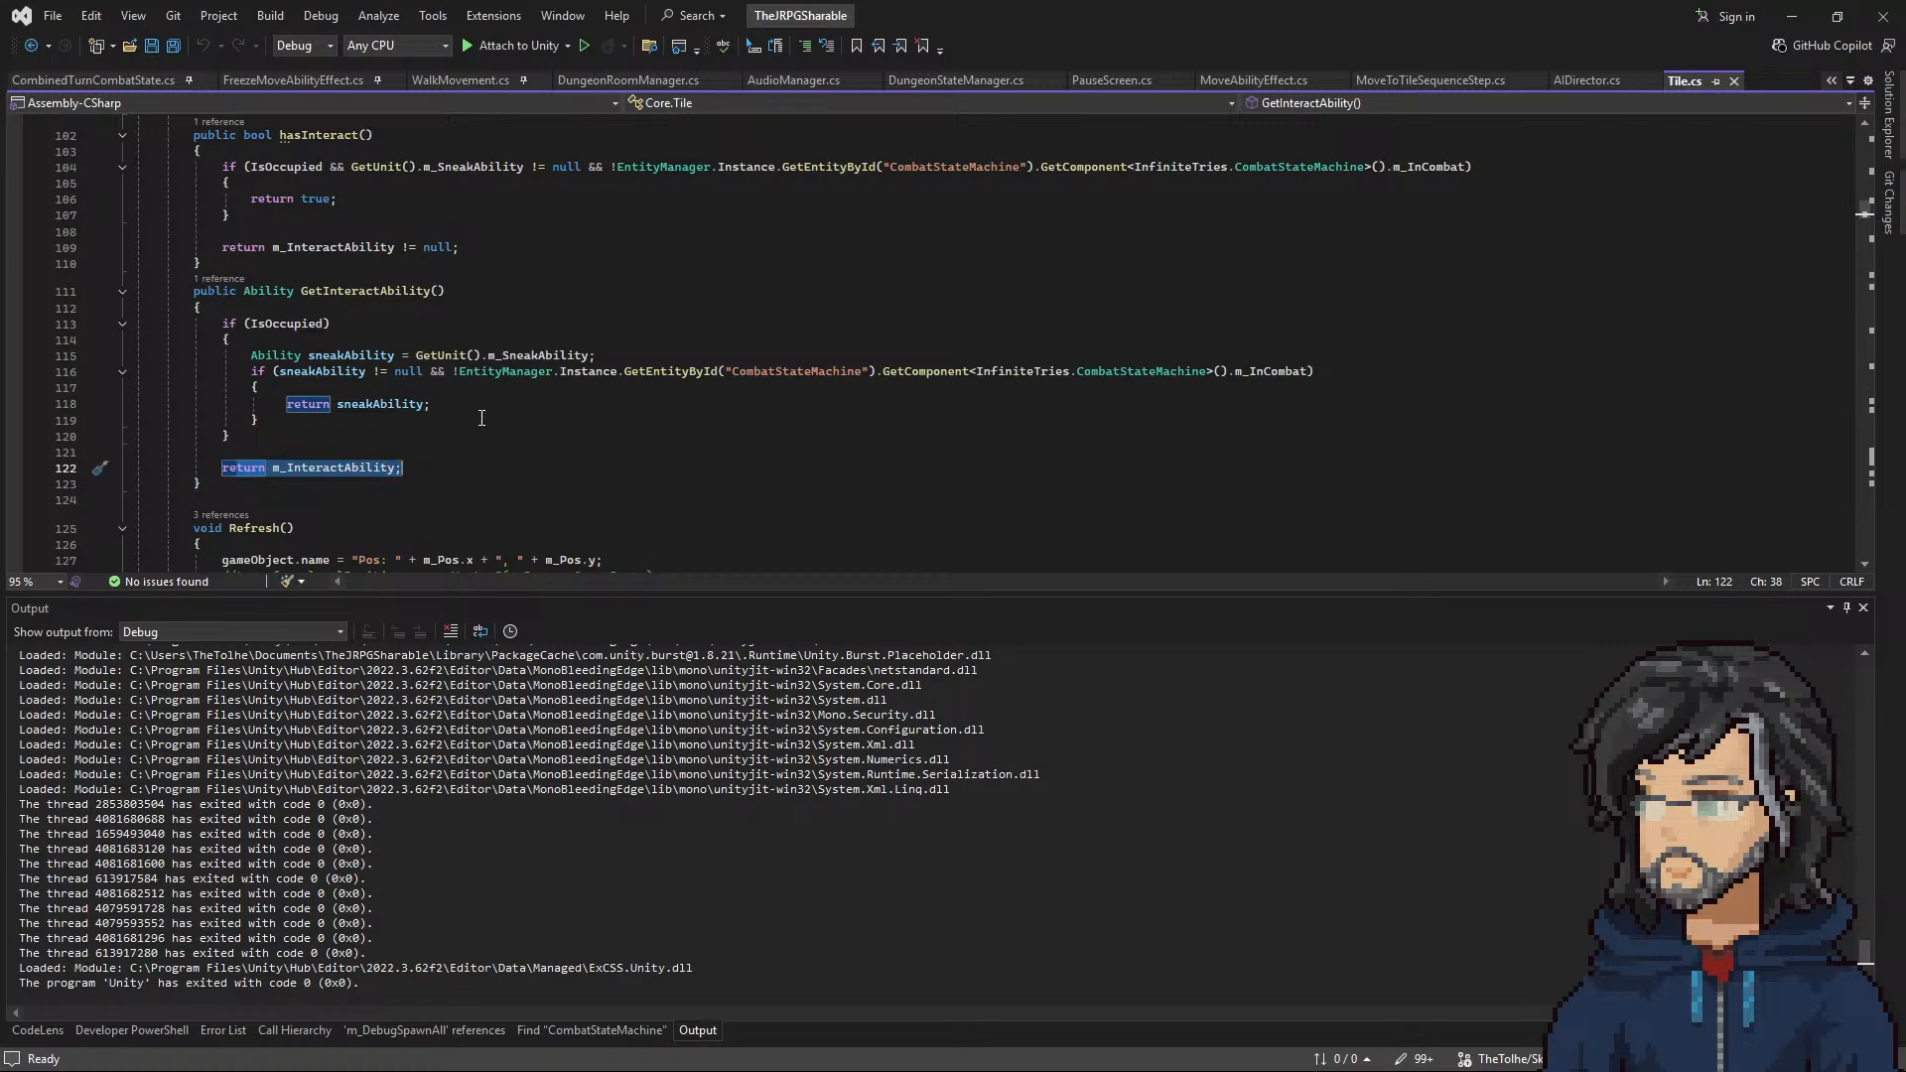
Step: Compare the occupied-tile sneak ability blocks of hasInteract and GetInteractAbility
{"action": "scroll", "coordinate": [483, 426], "scroll_direction": "up", "scroll_amount": 1}
{"action": "scroll", "coordinate": [486, 442], "scroll_direction": "up", "scroll_amount": 1}
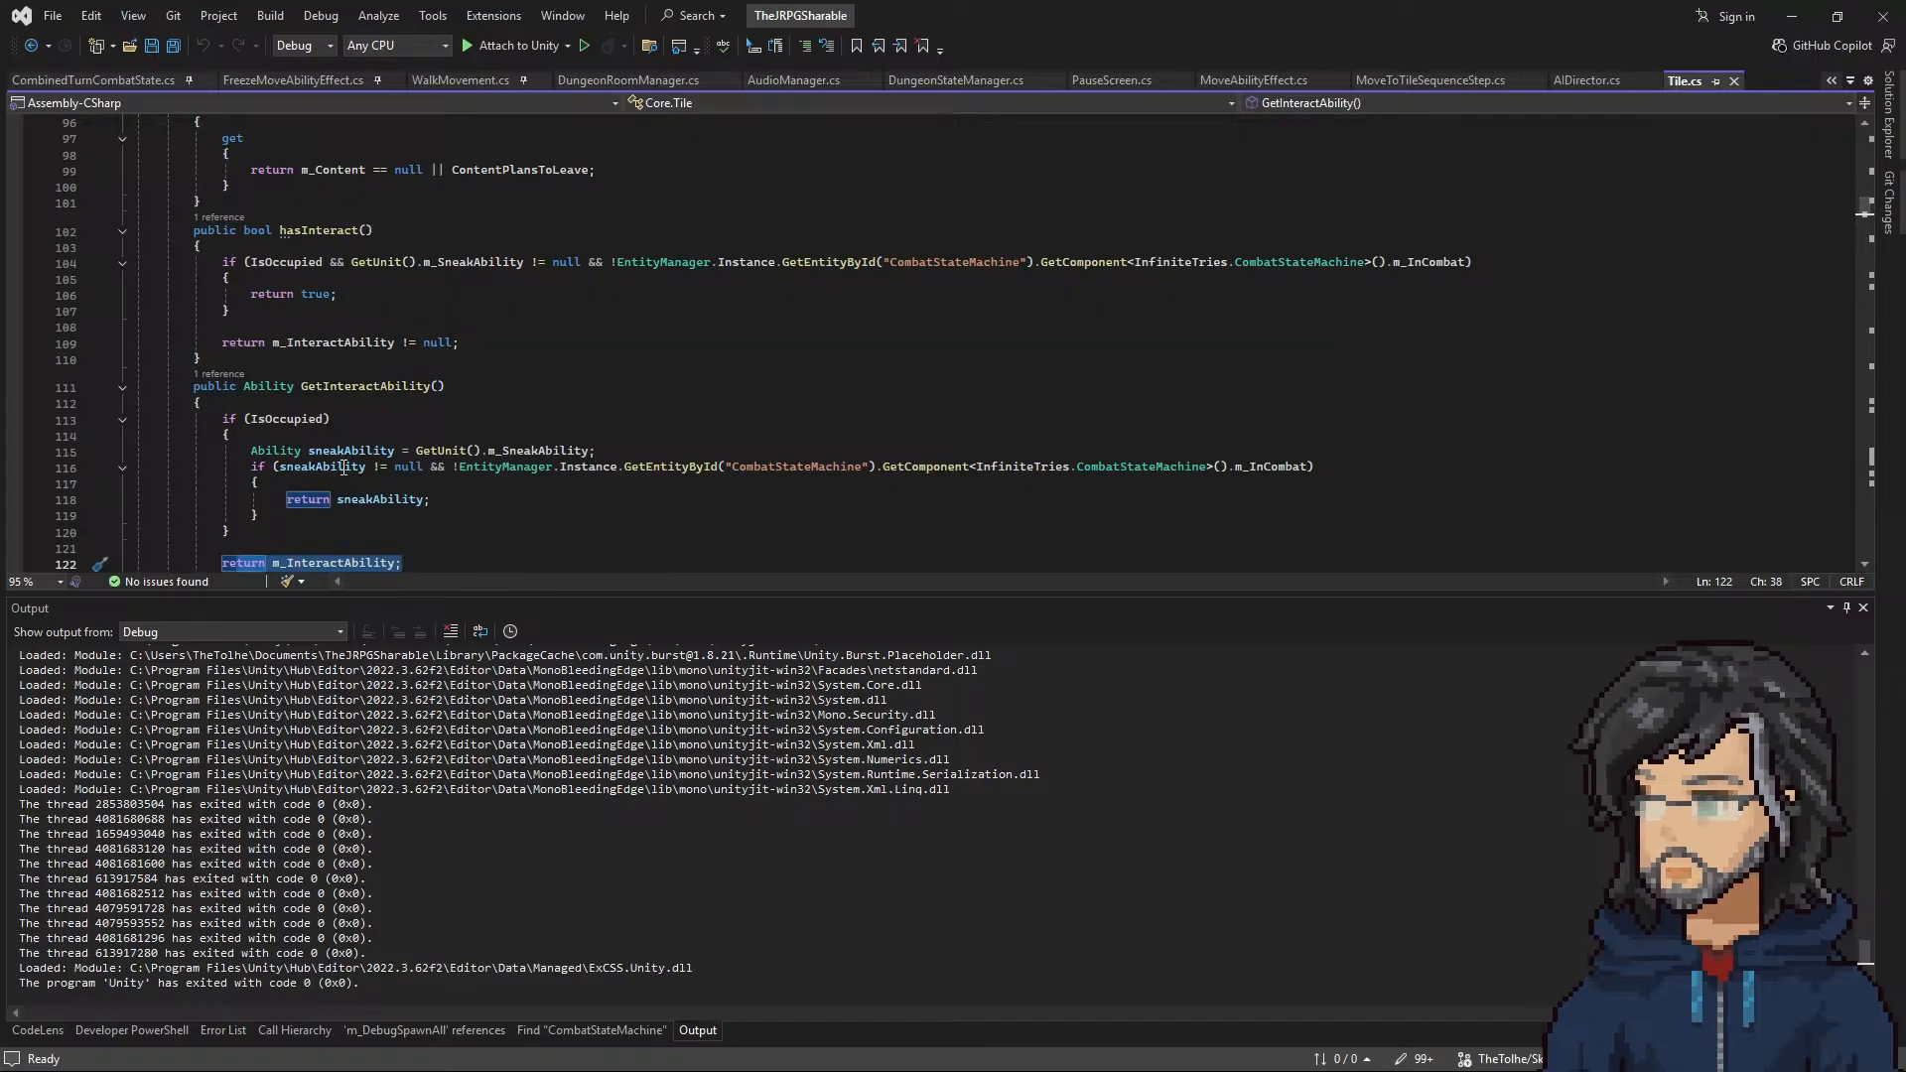
{"action": "scroll", "coordinate": [343, 468], "scroll_direction": "up", "scroll_amount": 1}
{"action": "left_click_drag", "start_coordinate": [250, 310], "coordinate": [391, 376]}
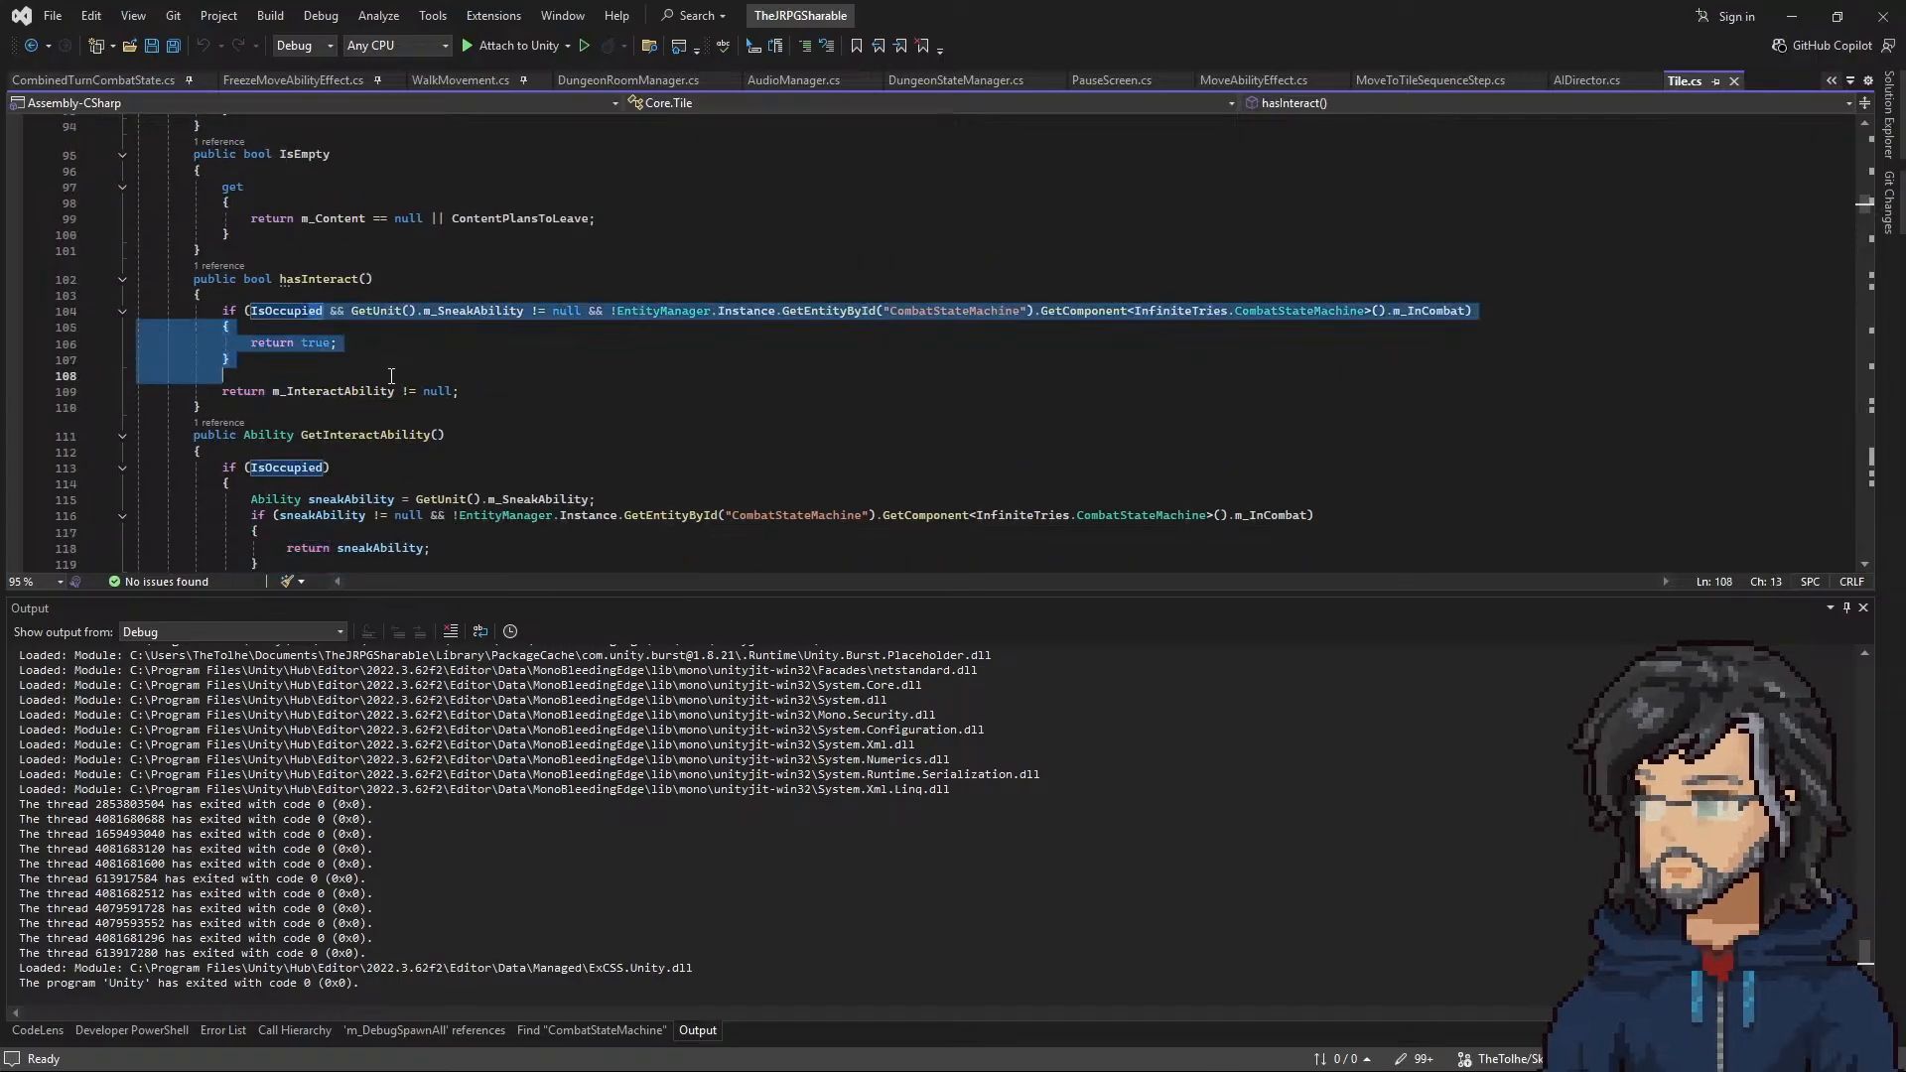
{"action": "scroll", "coordinate": [391, 376], "scroll_direction": "down", "scroll_amount": 1}
{"action": "scroll", "coordinate": [303, 403], "scroll_direction": "down", "scroll_amount": 2}
{"action": "scroll", "coordinate": [311, 395], "scroll_direction": "up", "scroll_amount": 2}
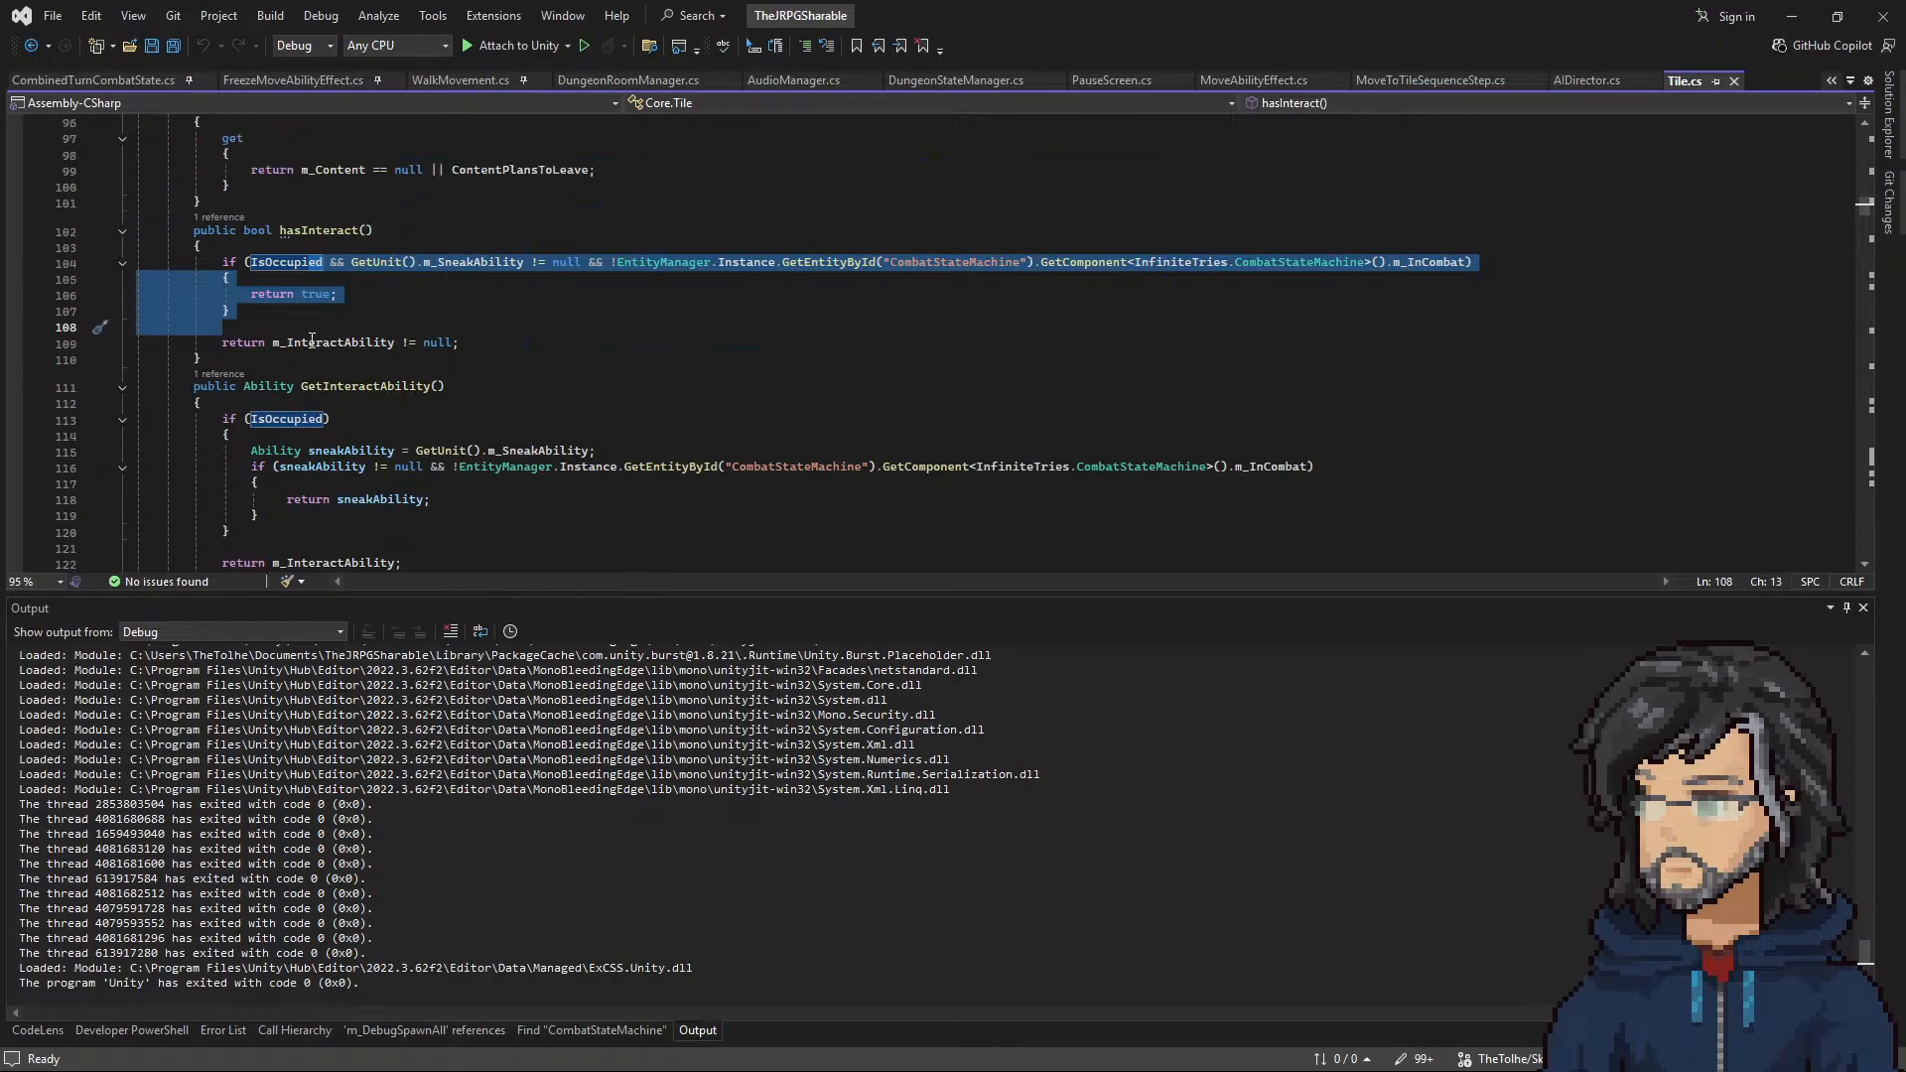
{"action": "left_click", "coordinate": [245, 273]}
{"action": "left_click_drag", "start_coordinate": [235, 248], "coordinate": [280, 314]}
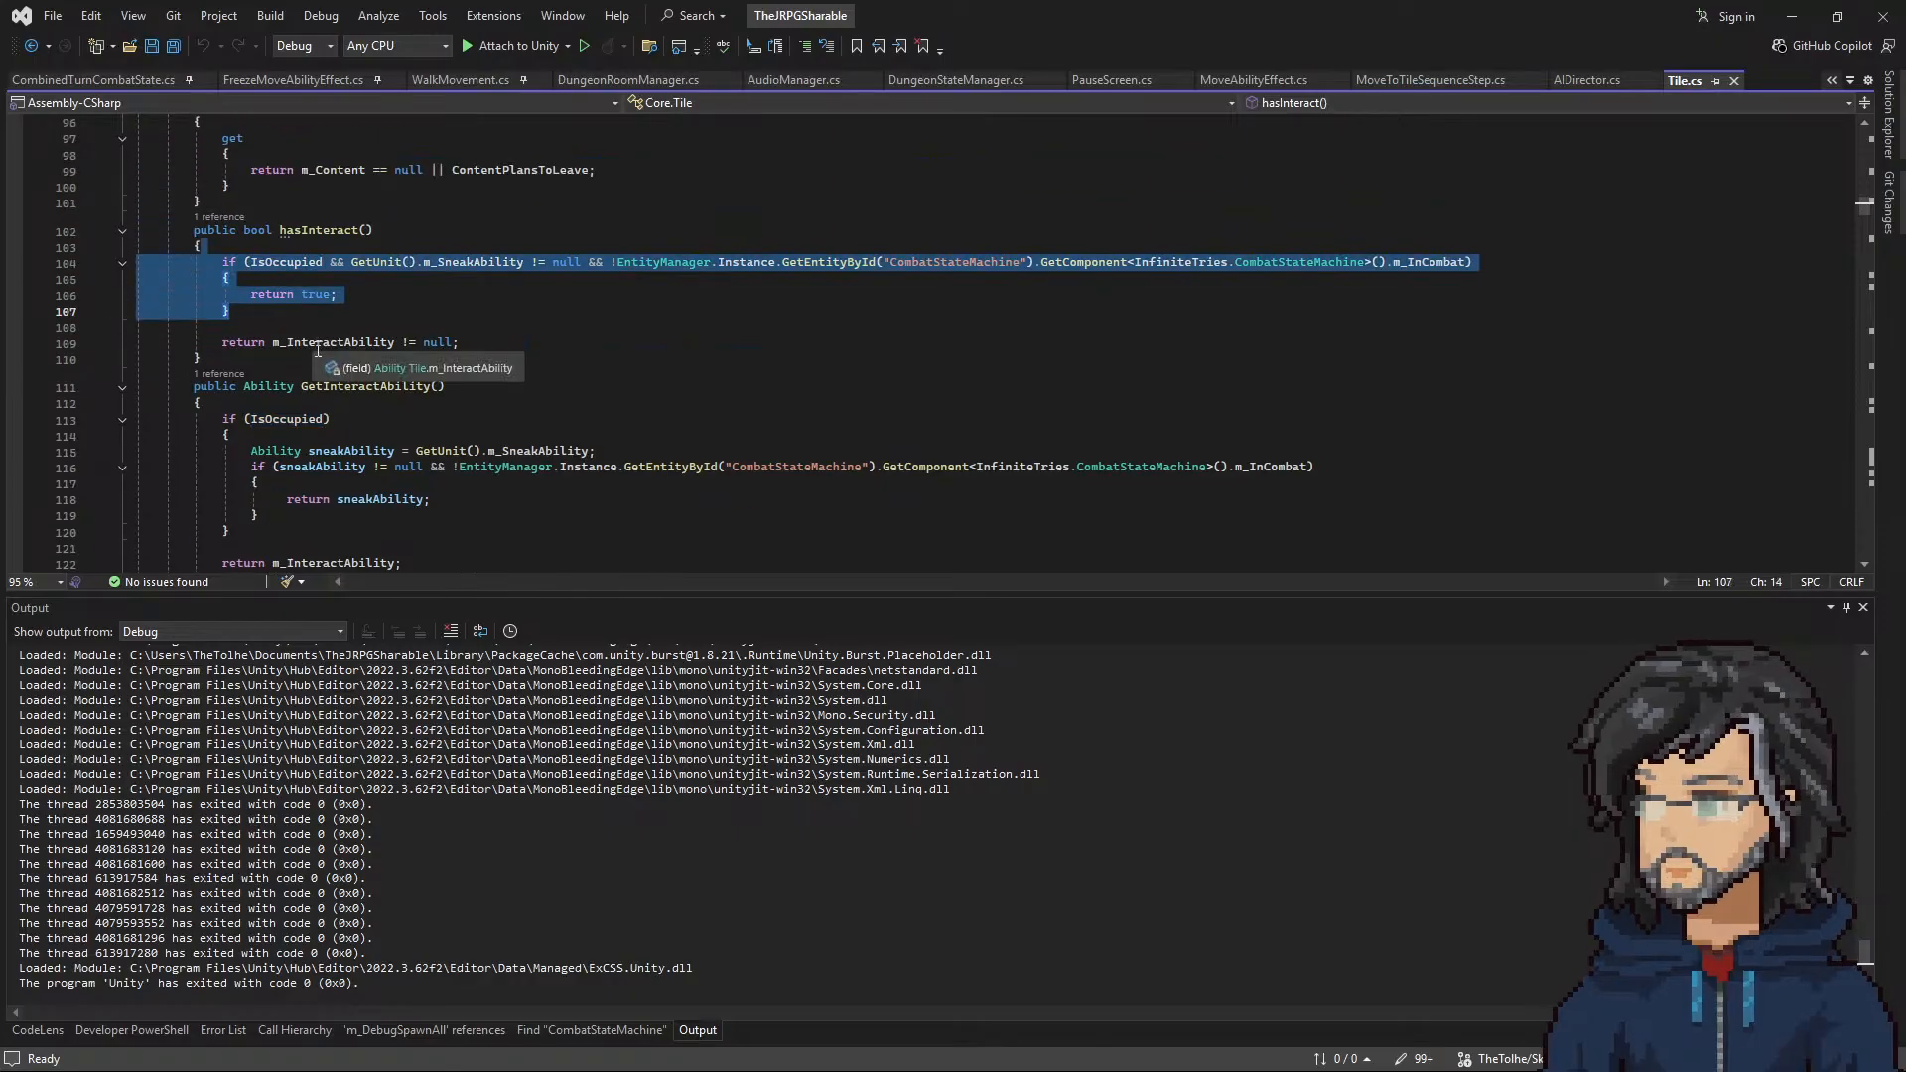
{"action": "scroll", "coordinate": [317, 356], "scroll_direction": "down", "scroll_amount": 1}
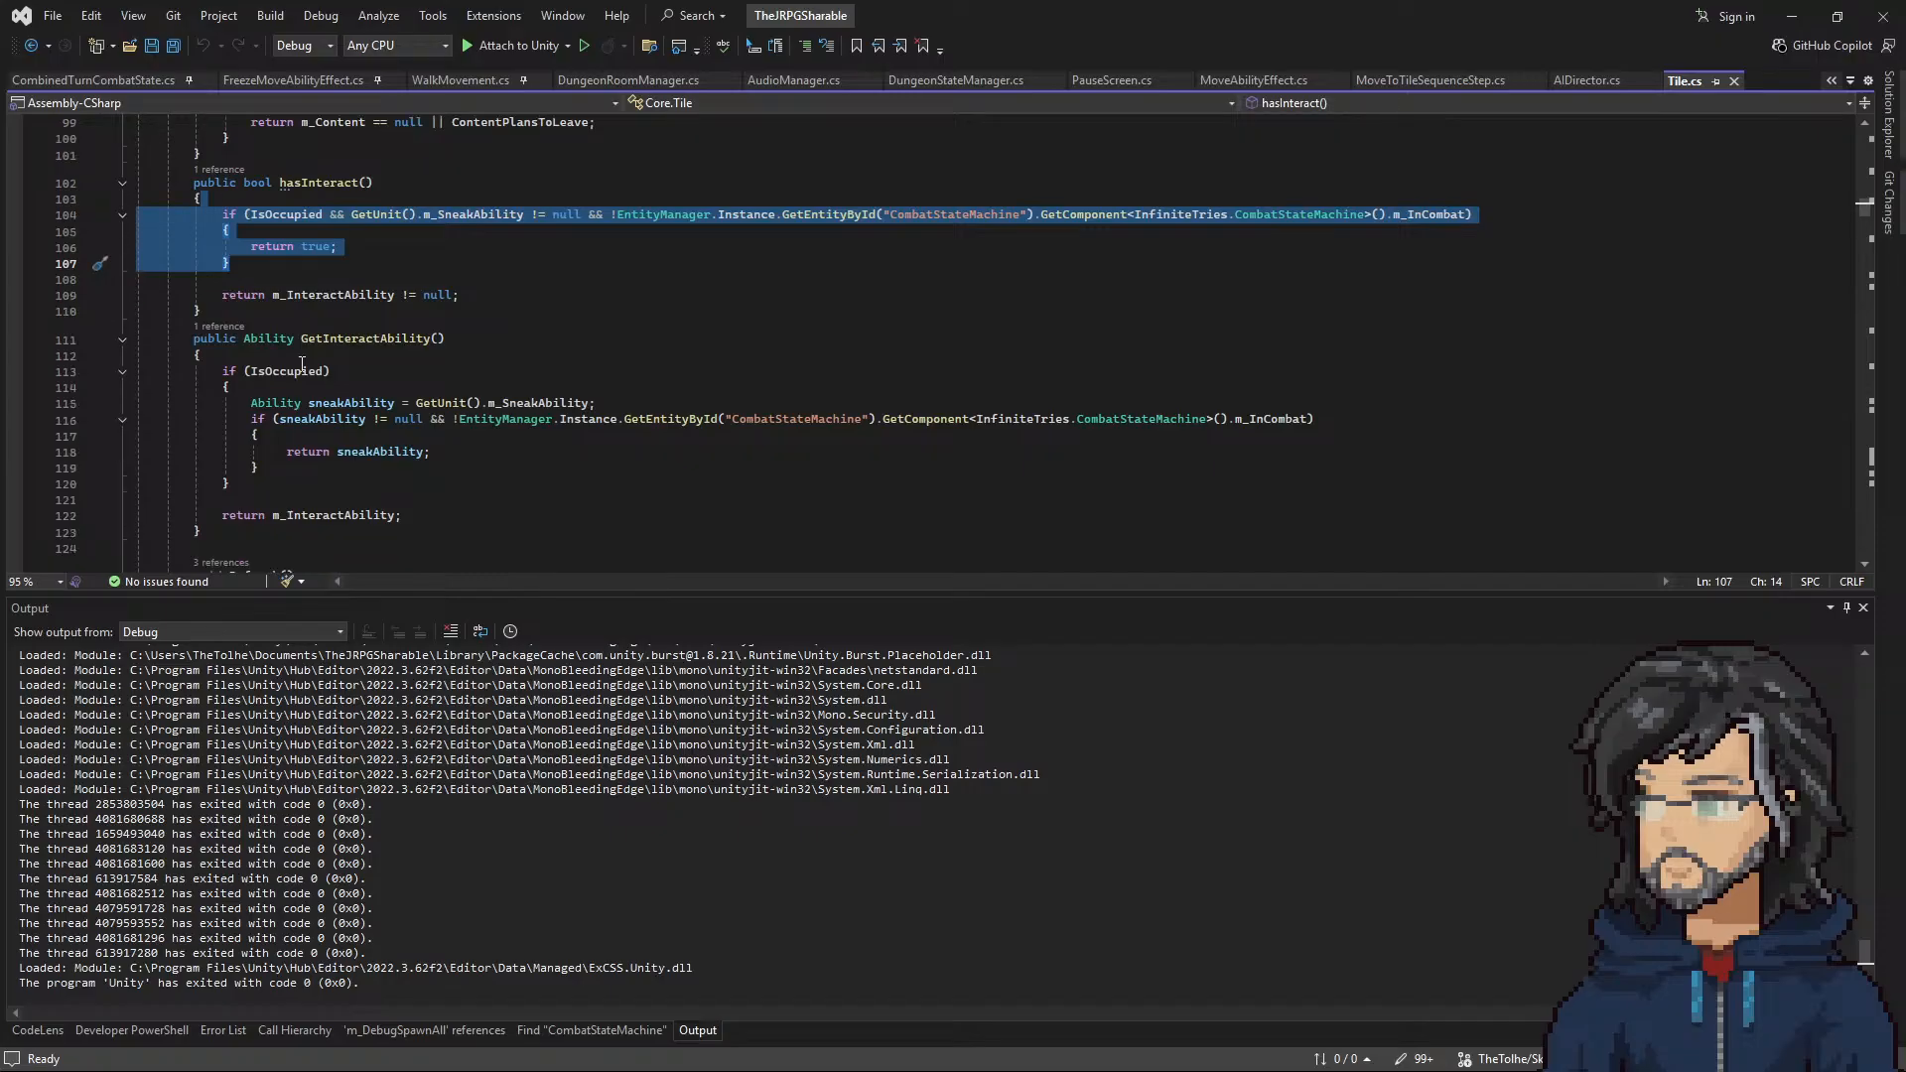
{"action": "left_click_drag", "start_coordinate": [265, 386], "coordinate": [392, 486]}
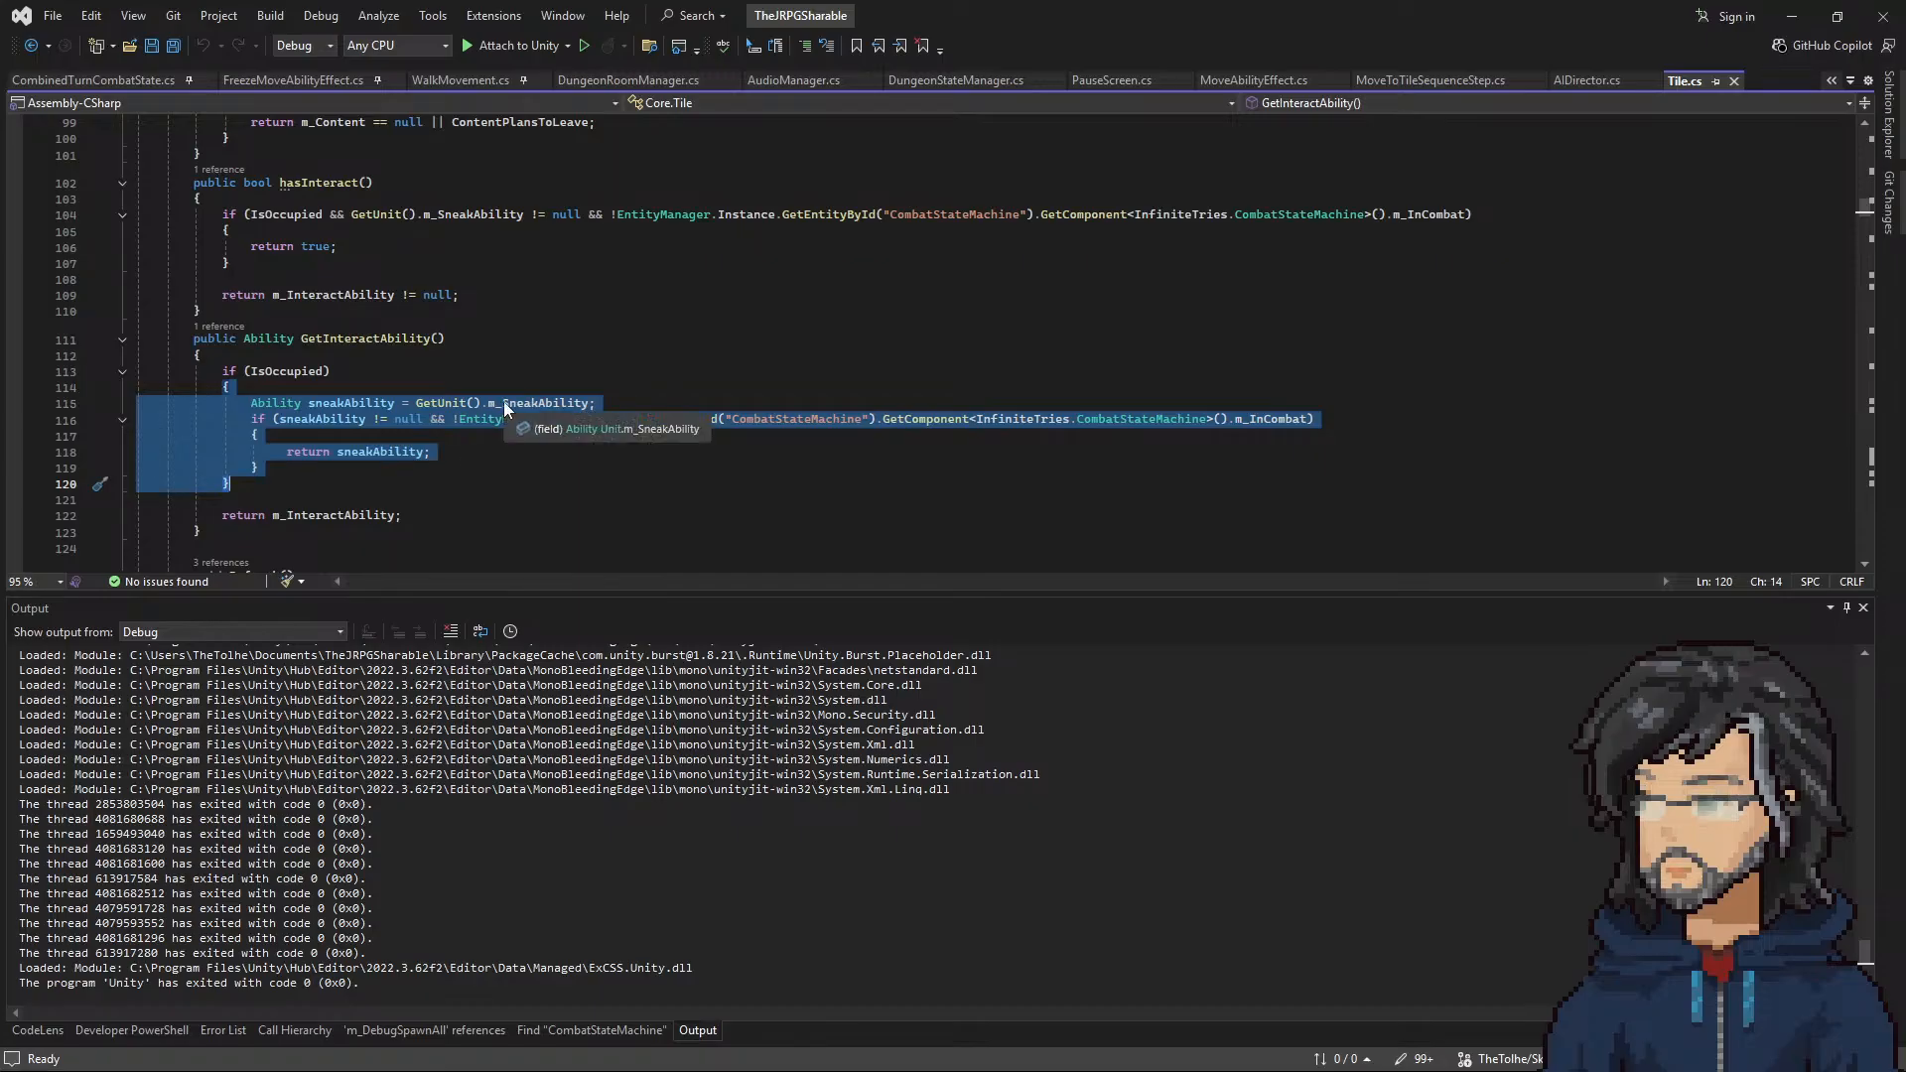
Step: Extend the hasInteract if condition after m_InCombat with "&&" and continue it on a new line
{"action": "left_click", "coordinate": [1463, 215]}
{"action": "type", "text": "&"}
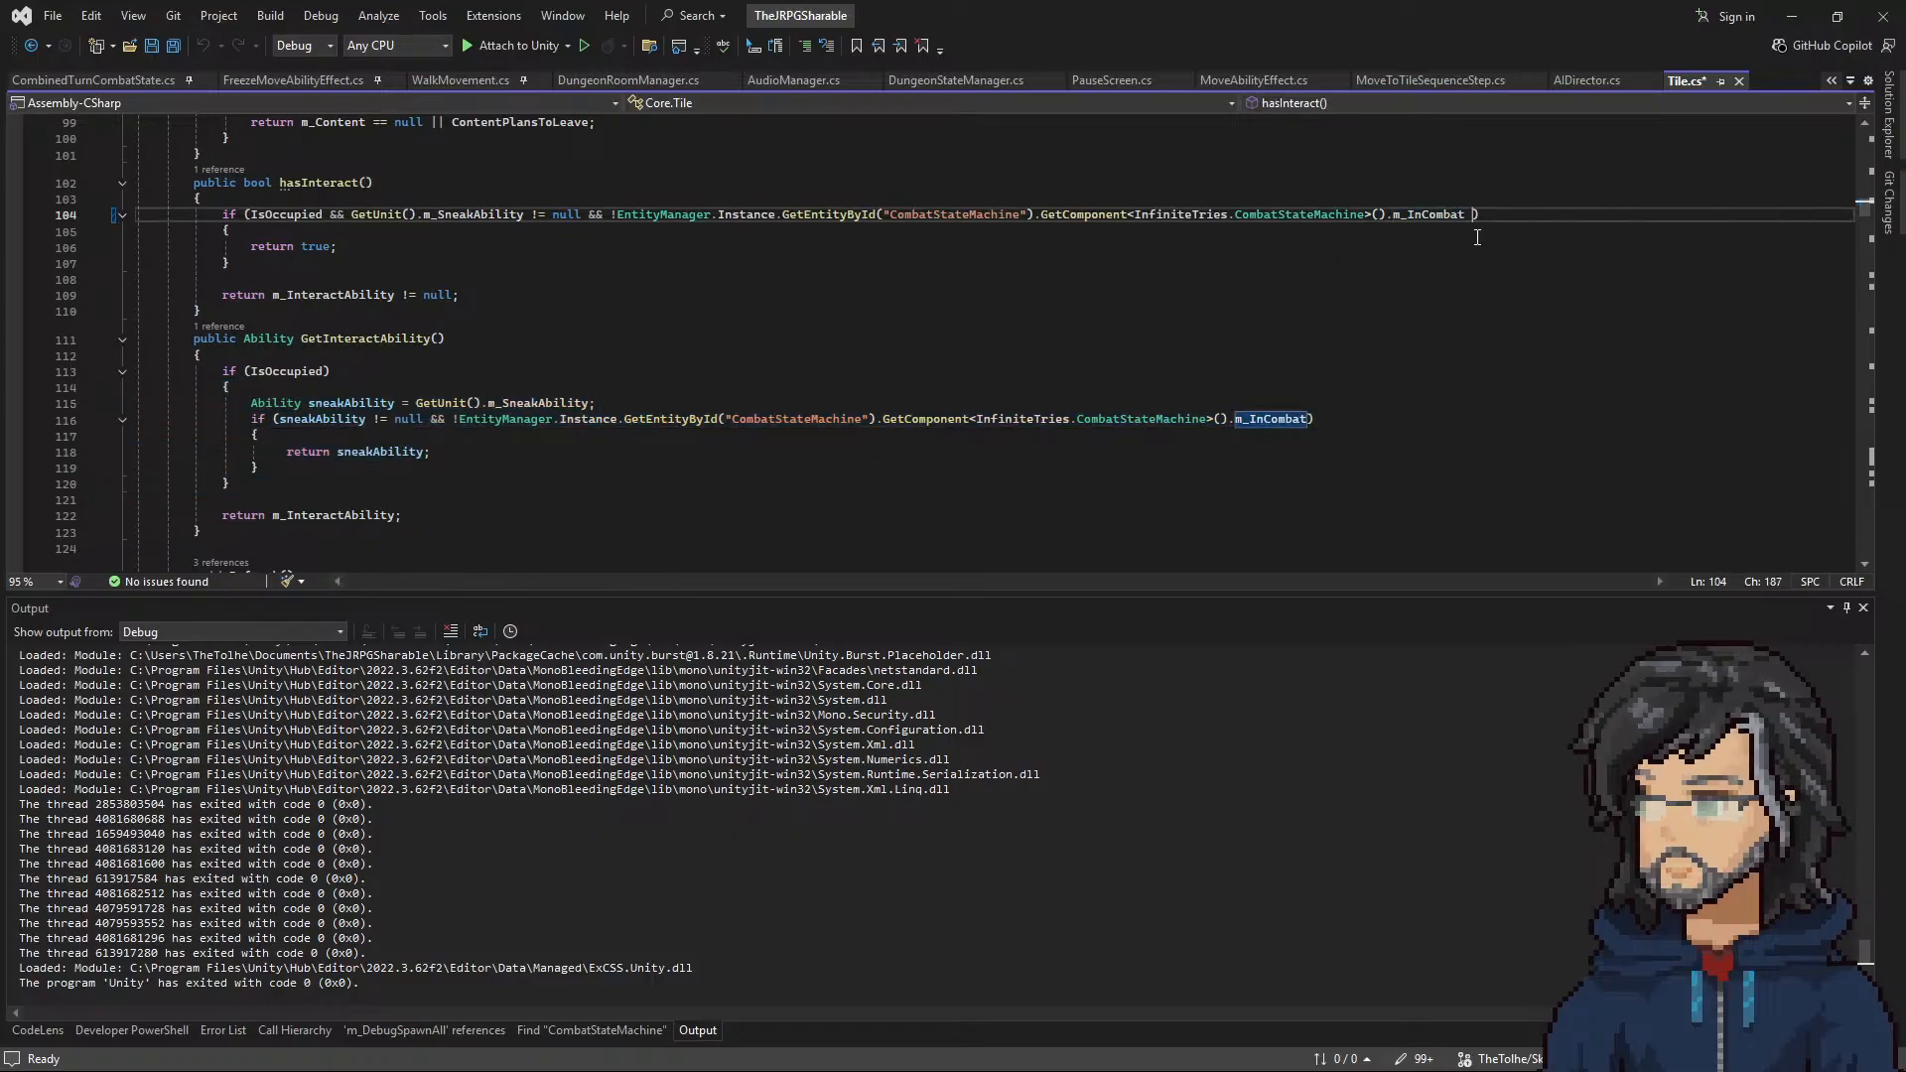
{"action": "type", "text": "&"}
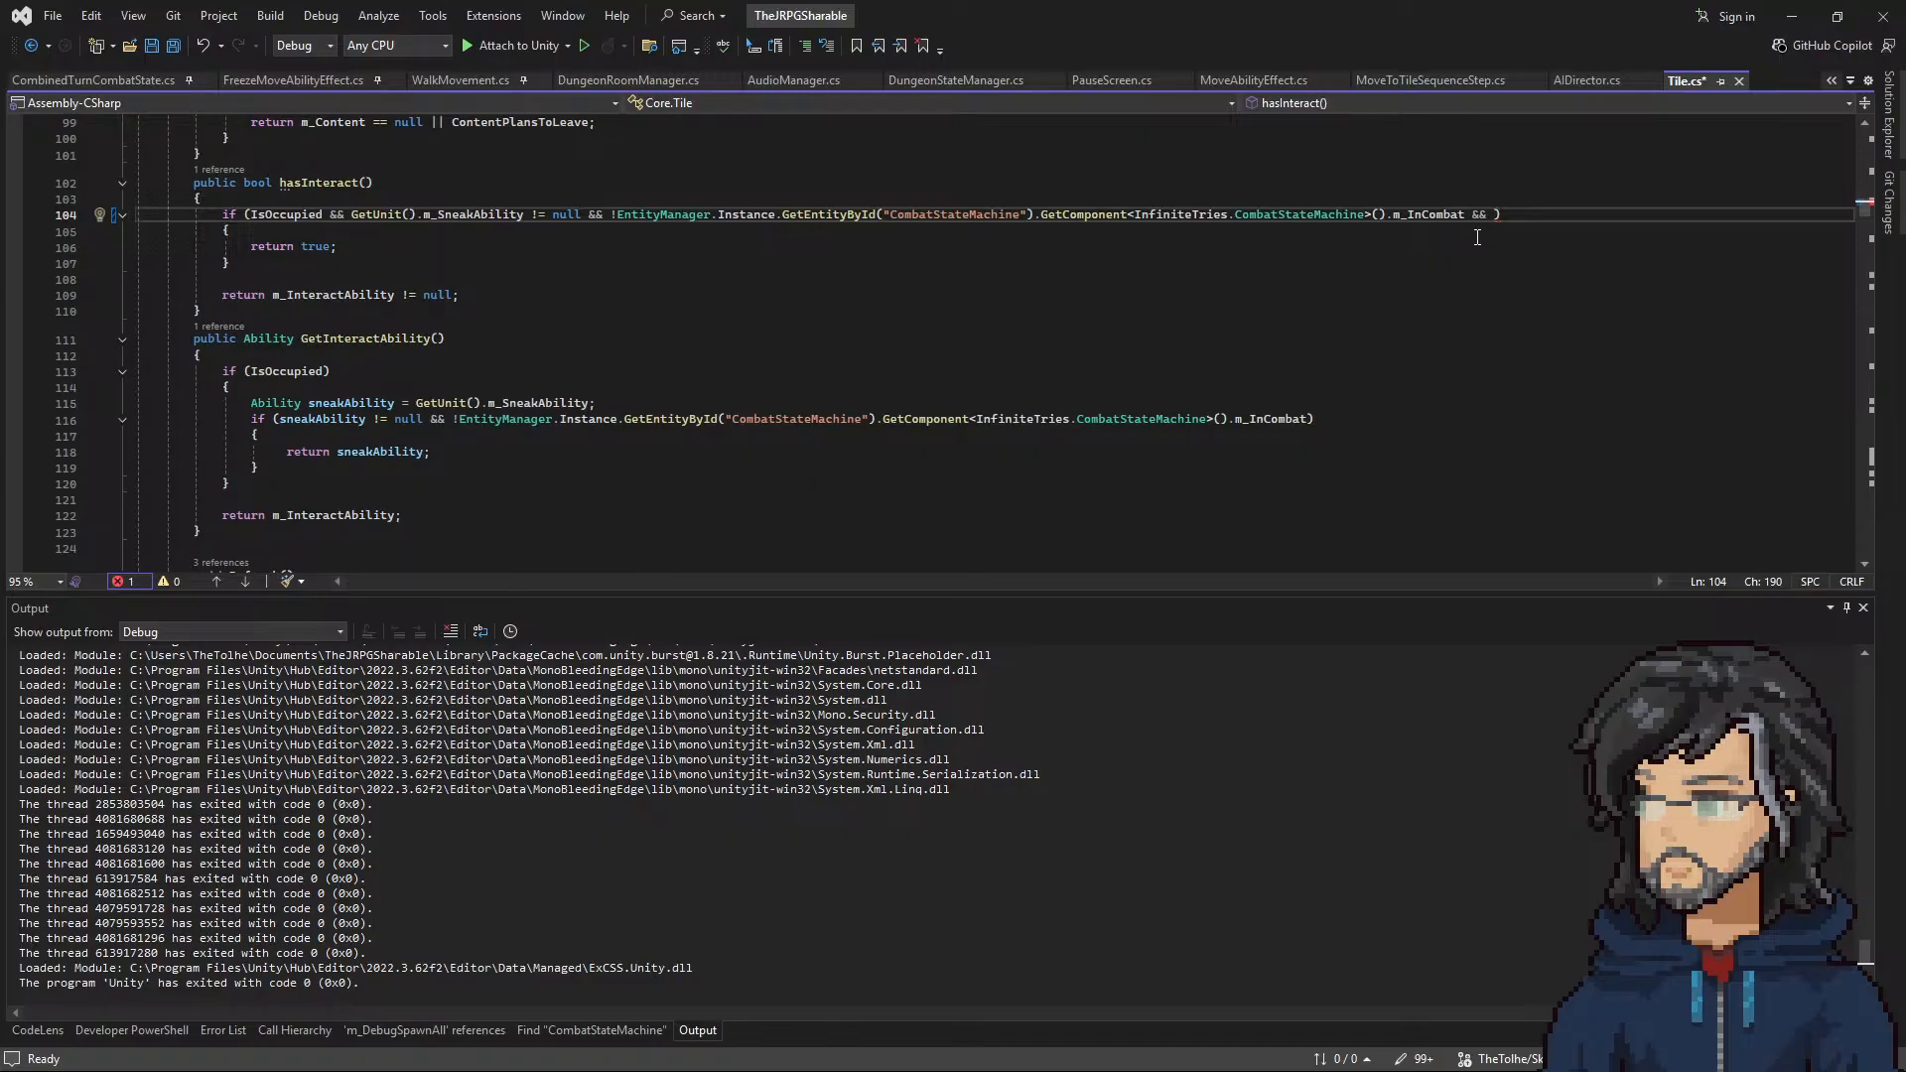
{"action": "right_click", "coordinate": [694, 340]}
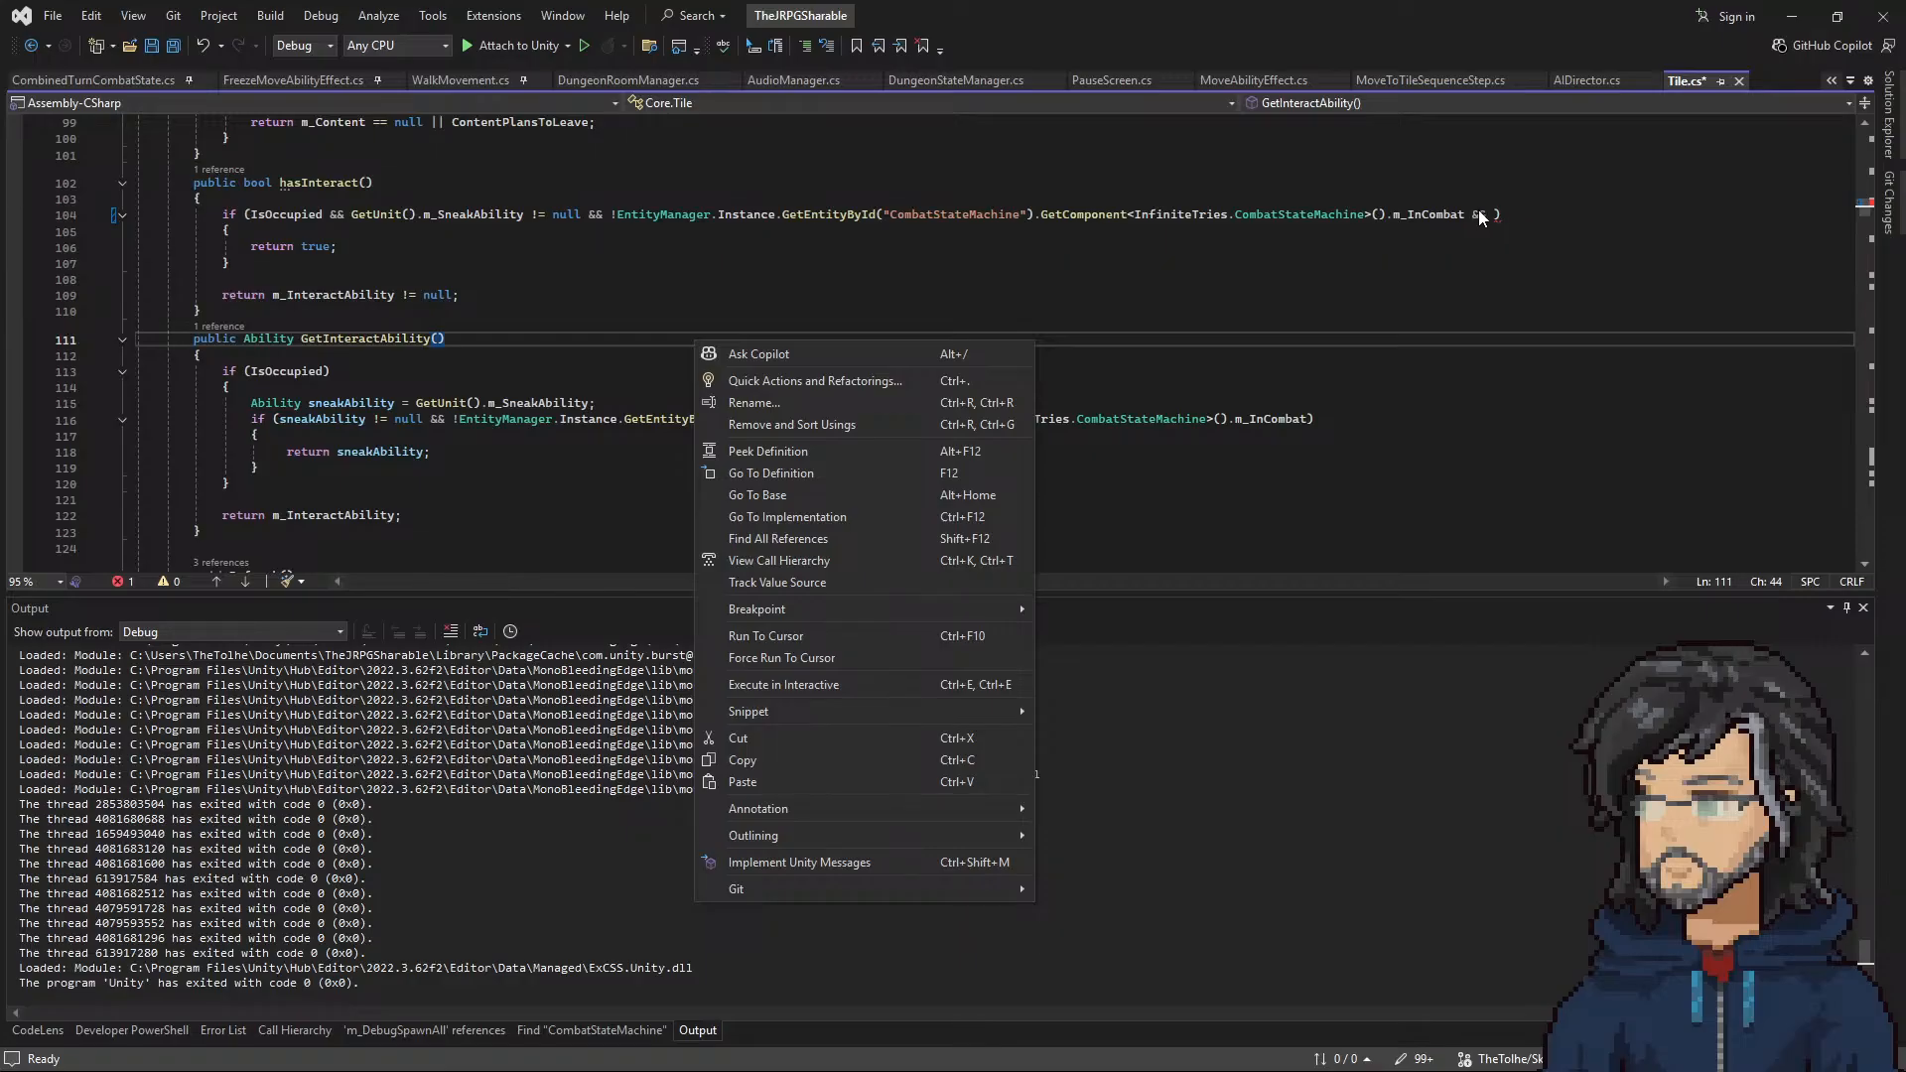
{"action": "left_click", "coordinate": [1484, 214]}
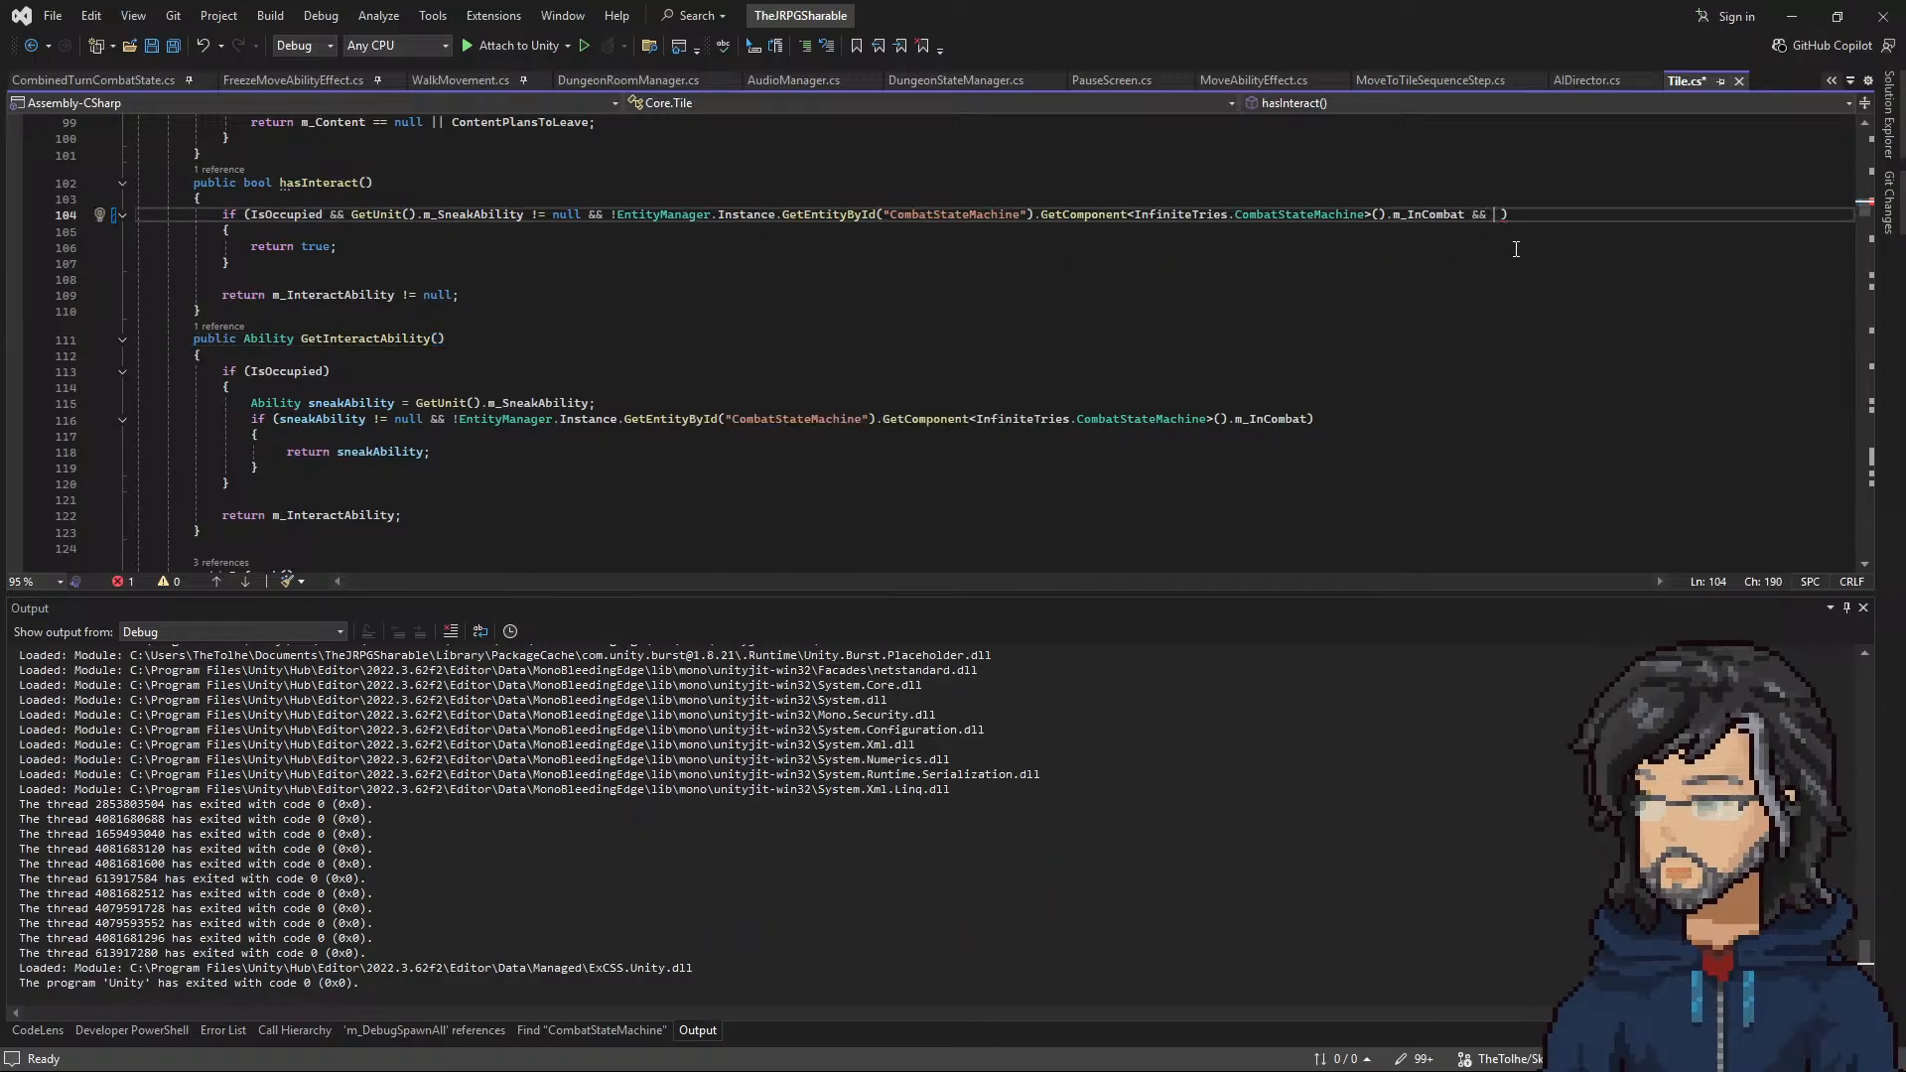
{"action": "key", "text": "Return"}
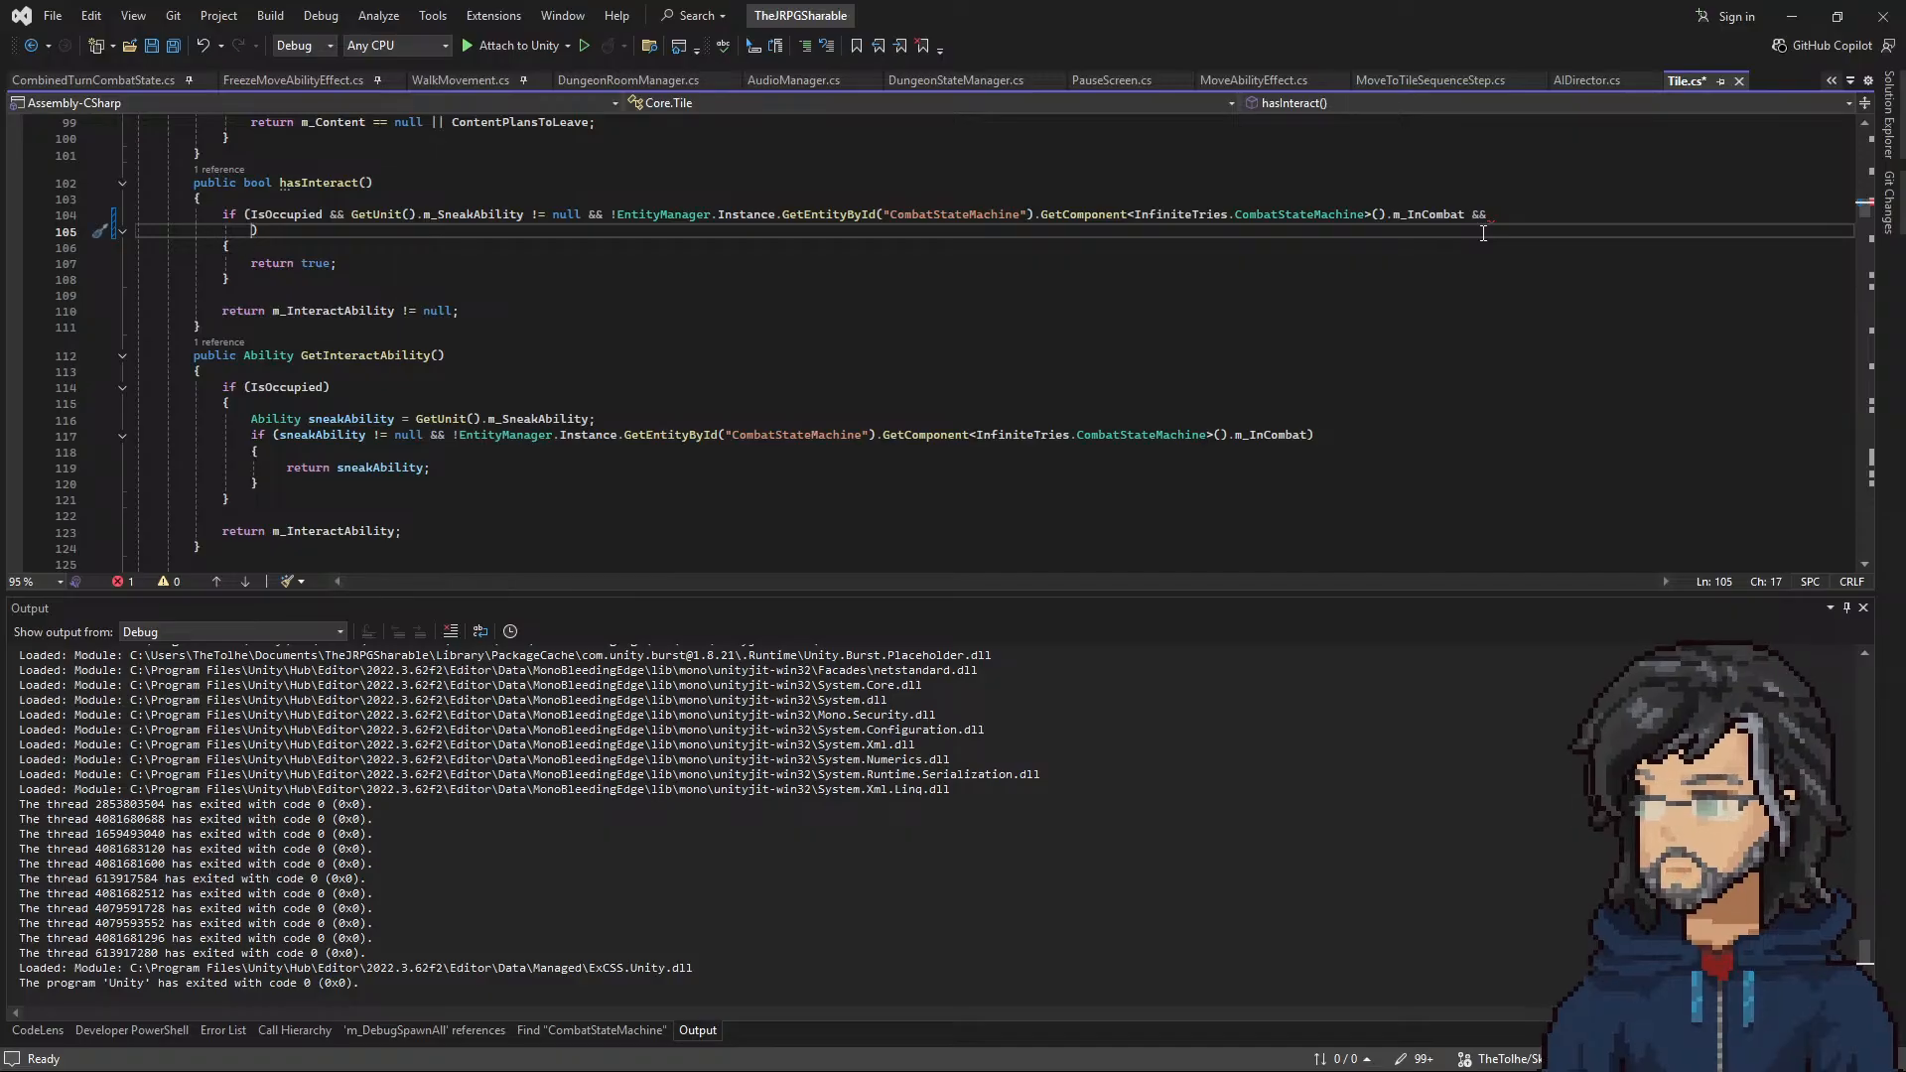
Step: Add BackendStateManager.Instance.CanTriggerCutscene as the extra term in the hasInteract condition
{"action": "type", "text": "beac"}
{"action": "key", "text": "BackSpace"}
{"action": "key", "text": "BackSpace"}
{"action": "key", "text": "BackSpace"}
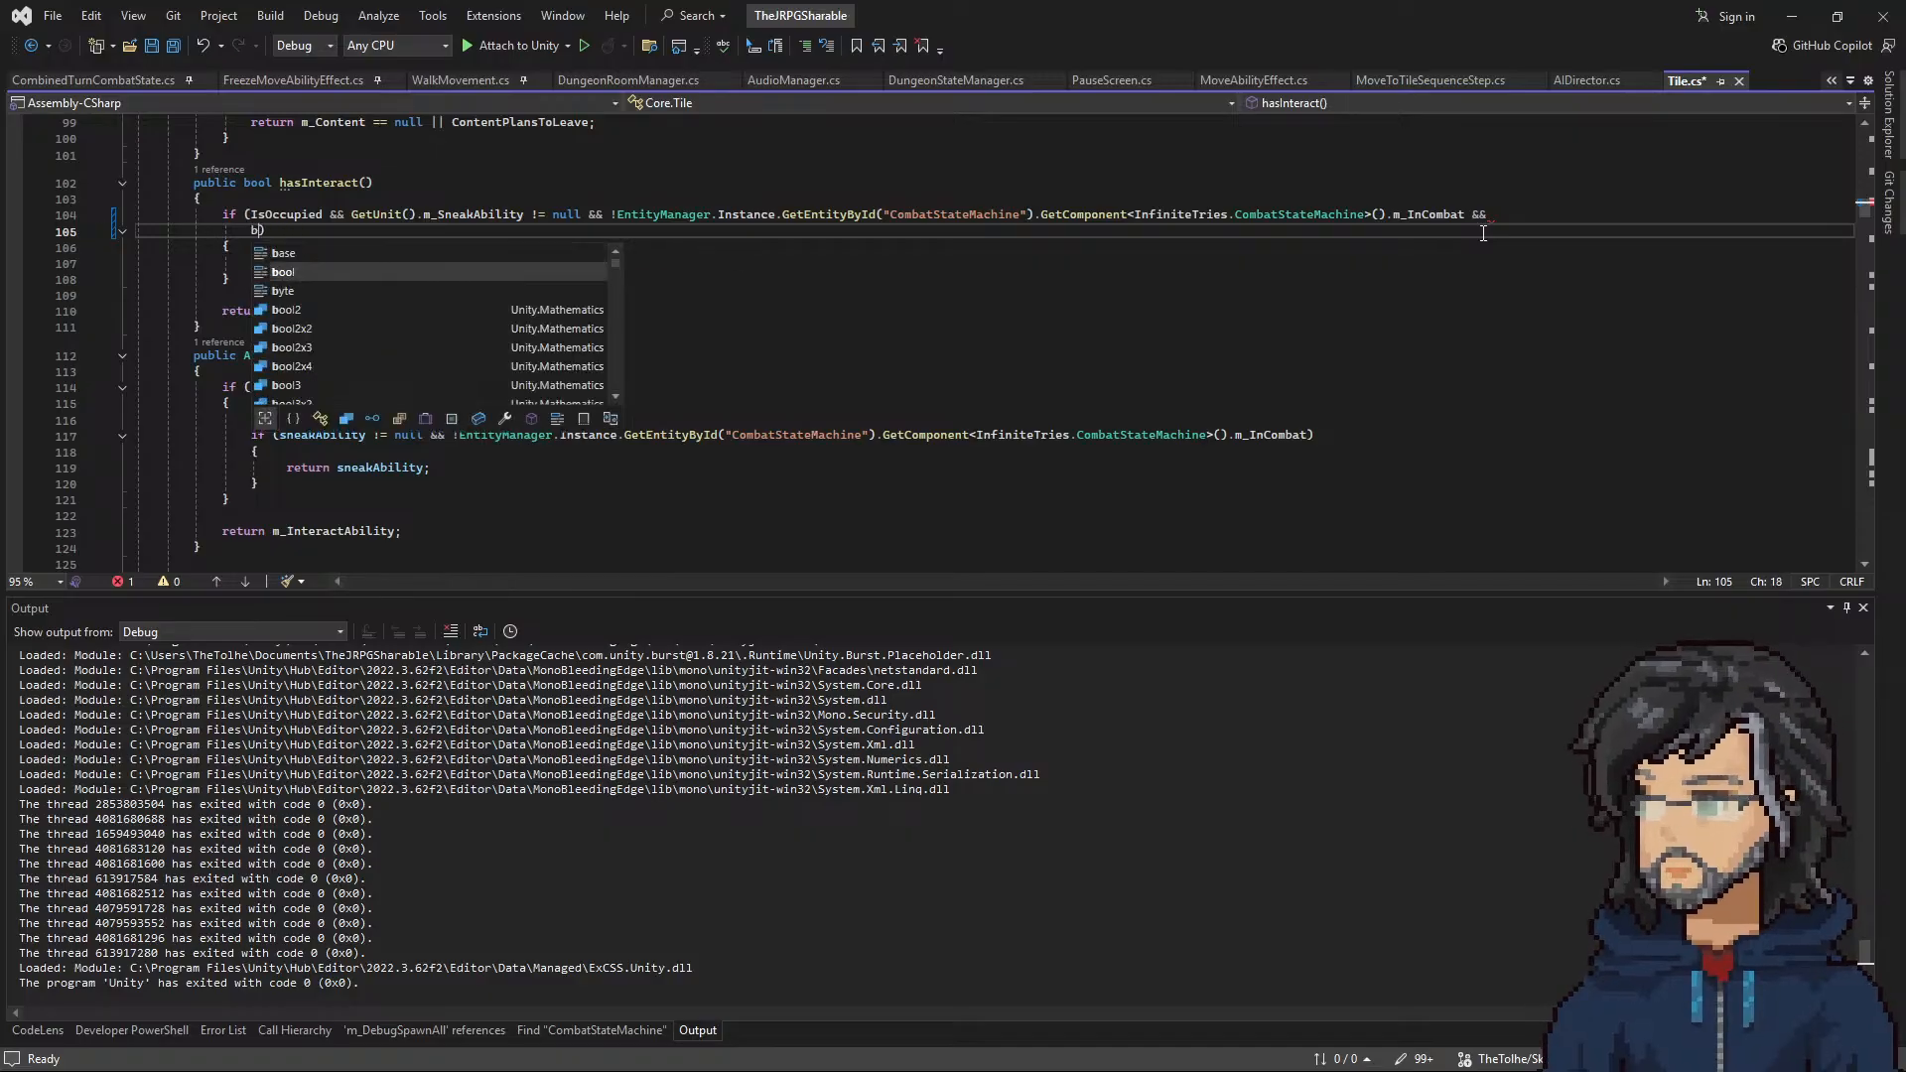
{"action": "type", "text": "ackendStateManager.Instance."}
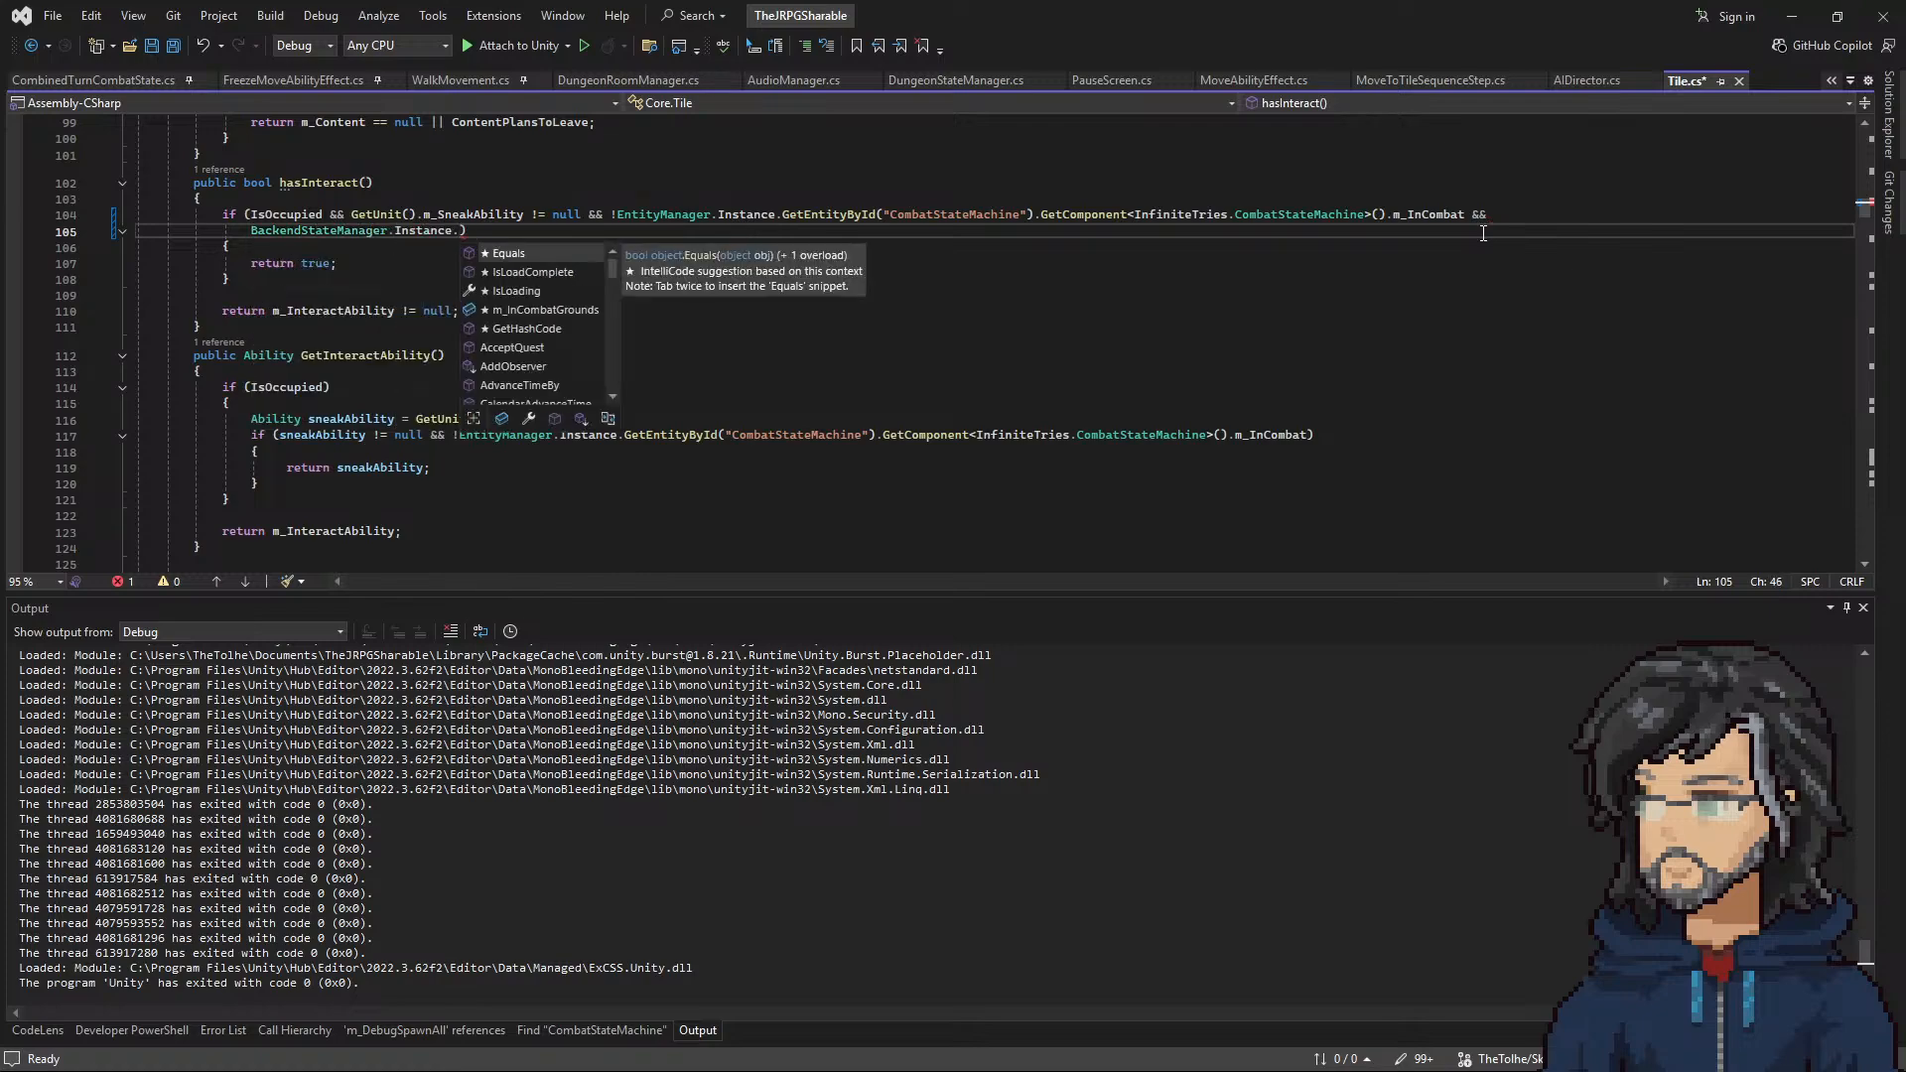
{"action": "type", "text": "cut"}
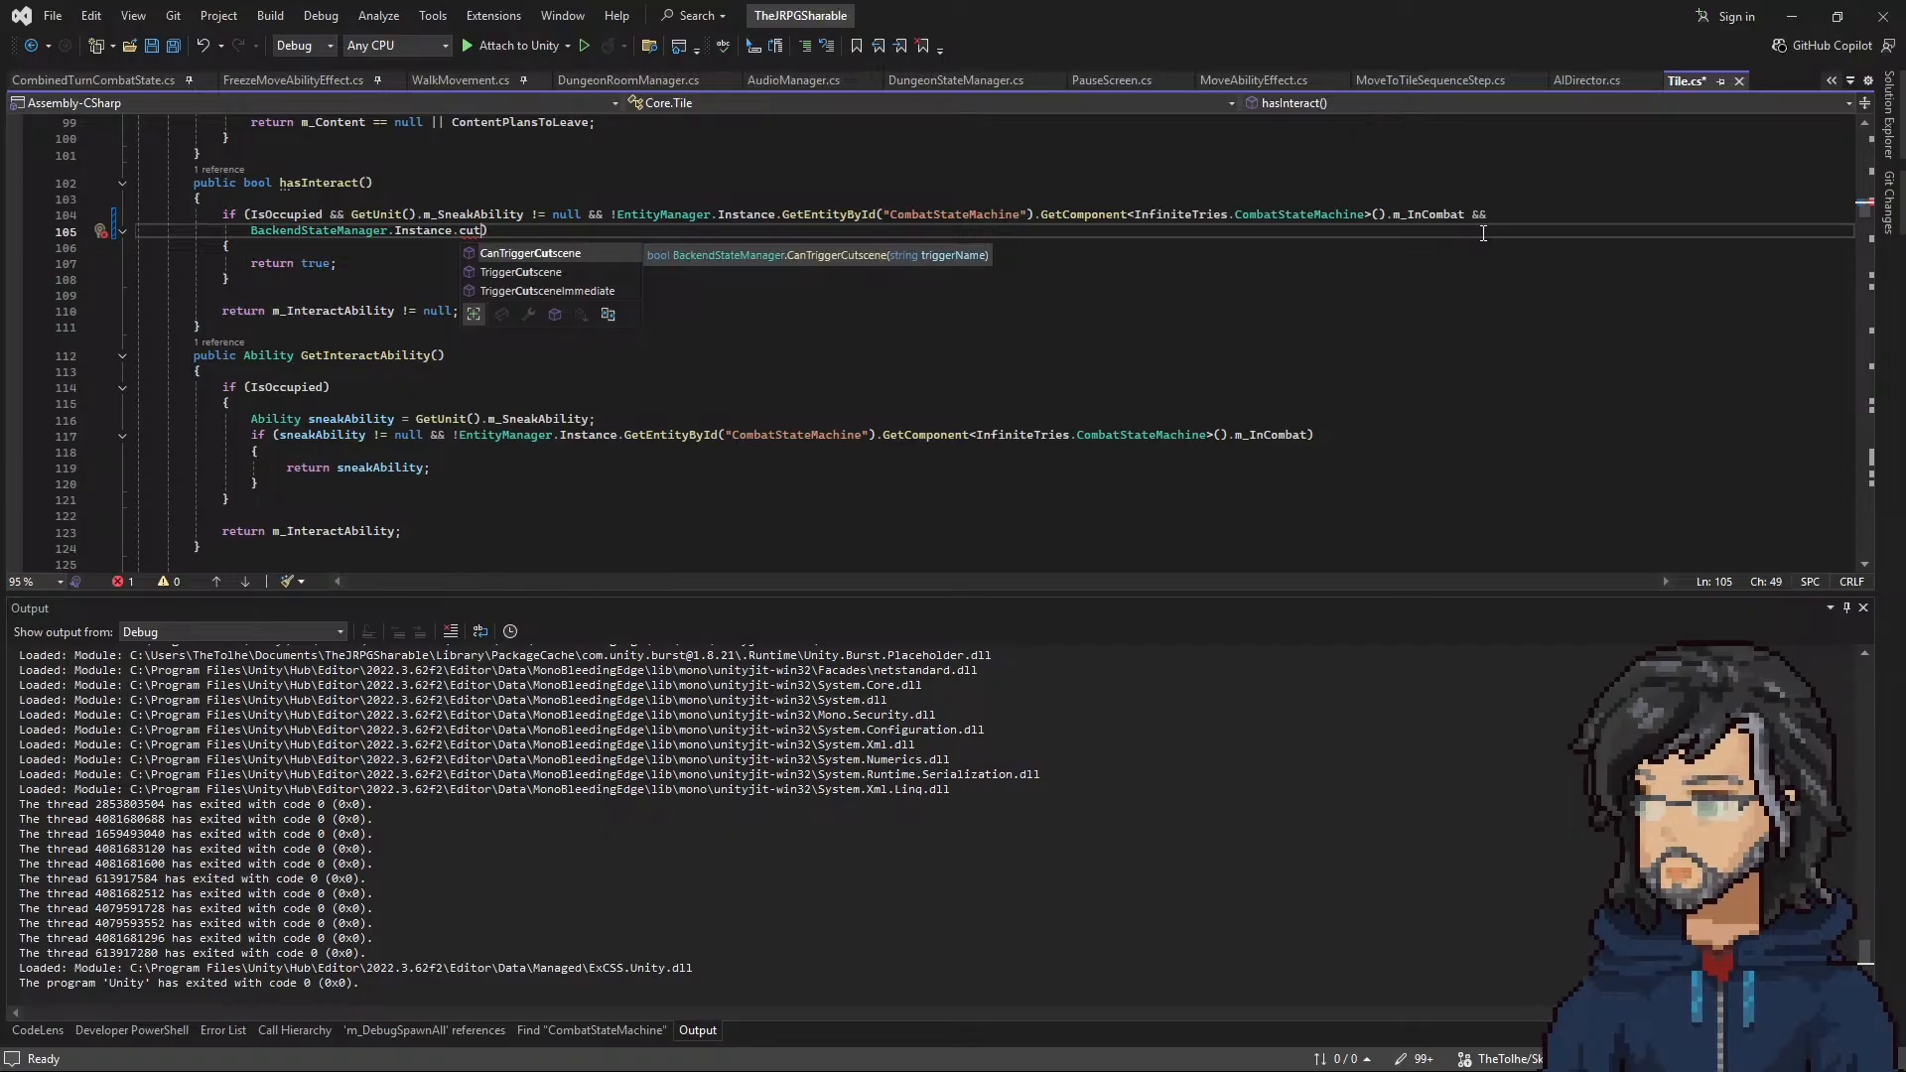
{"action": "key", "text": "Down"}
{"action": "key", "text": "Up"}
{"action": "key", "text": "Tab"}
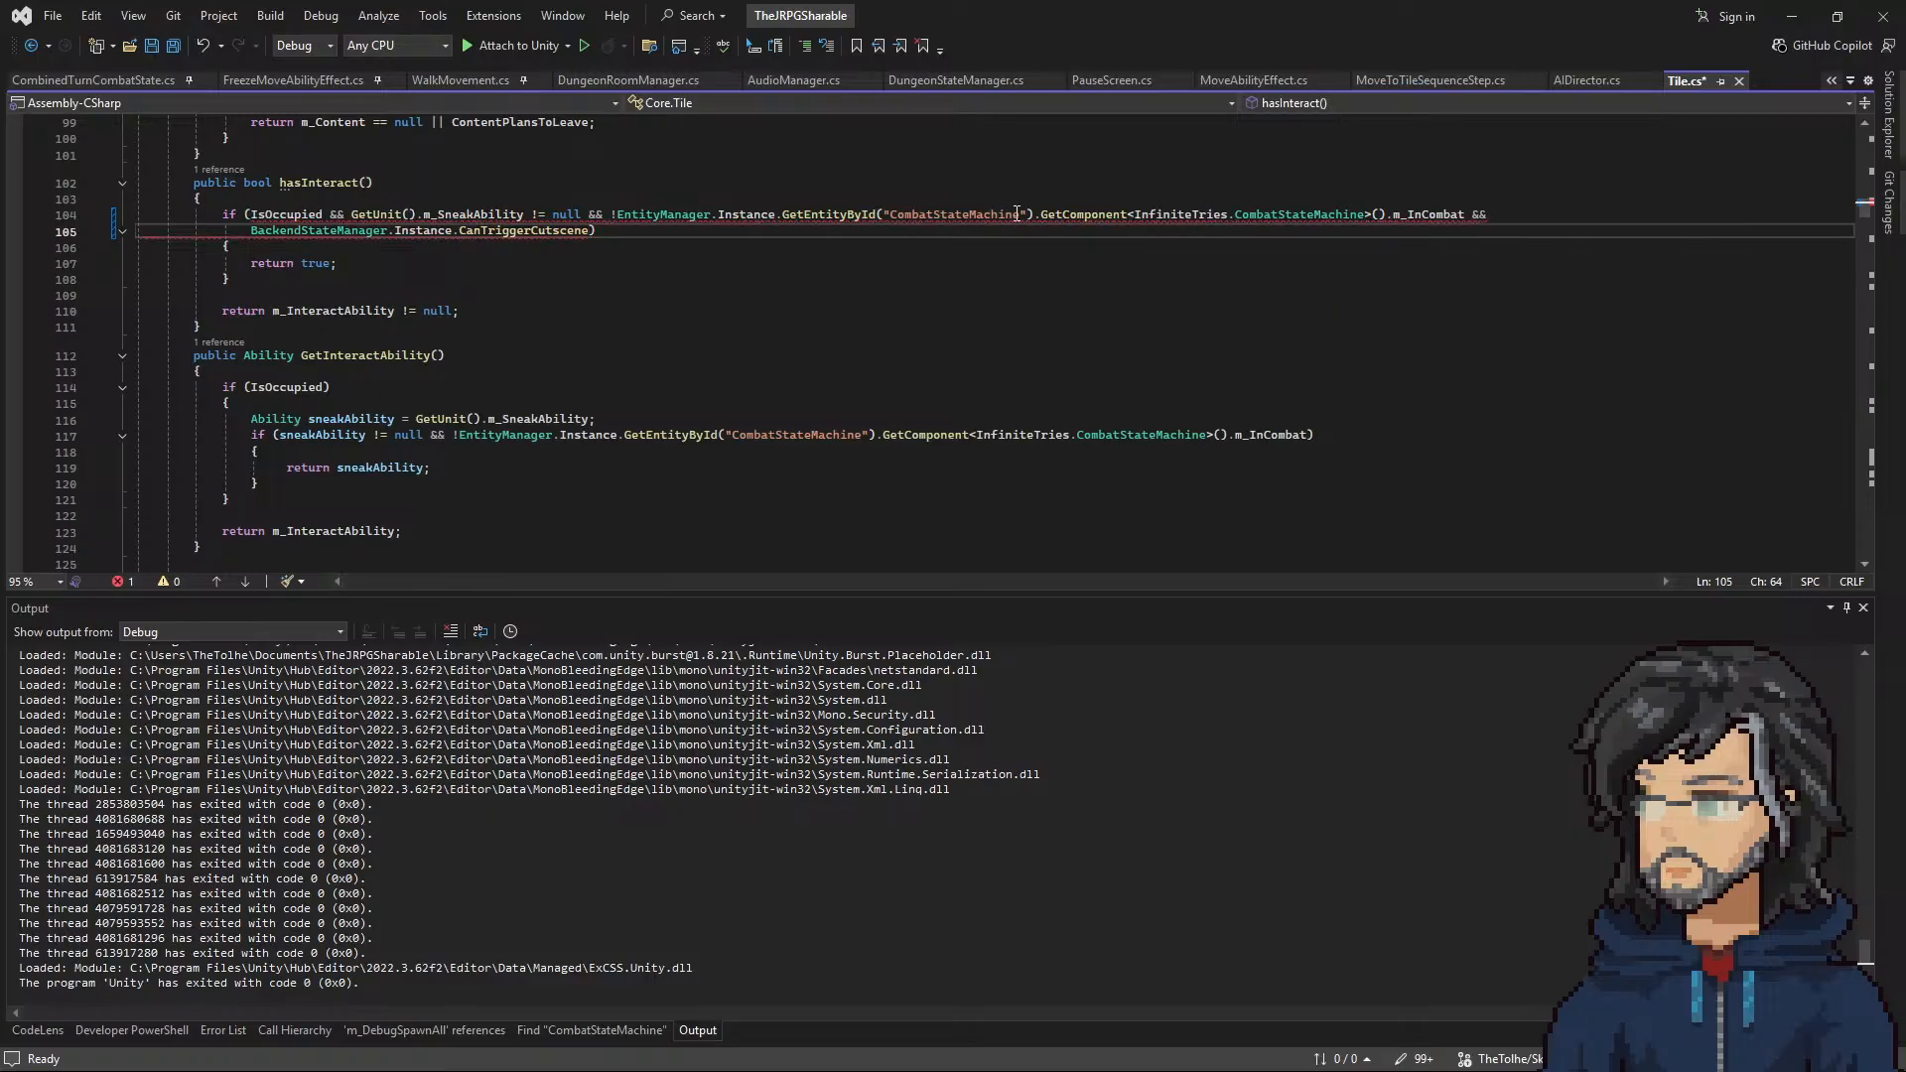
Step: Follow the CanTriggerCutscene definition through BackendStateManager.cs into BackendCutsceneManager.cs and examine how cutscenes are chosen and triggered
{"action": "right_click", "coordinate": [546, 231]}
{"action": "left_click", "coordinate": [620, 366]}
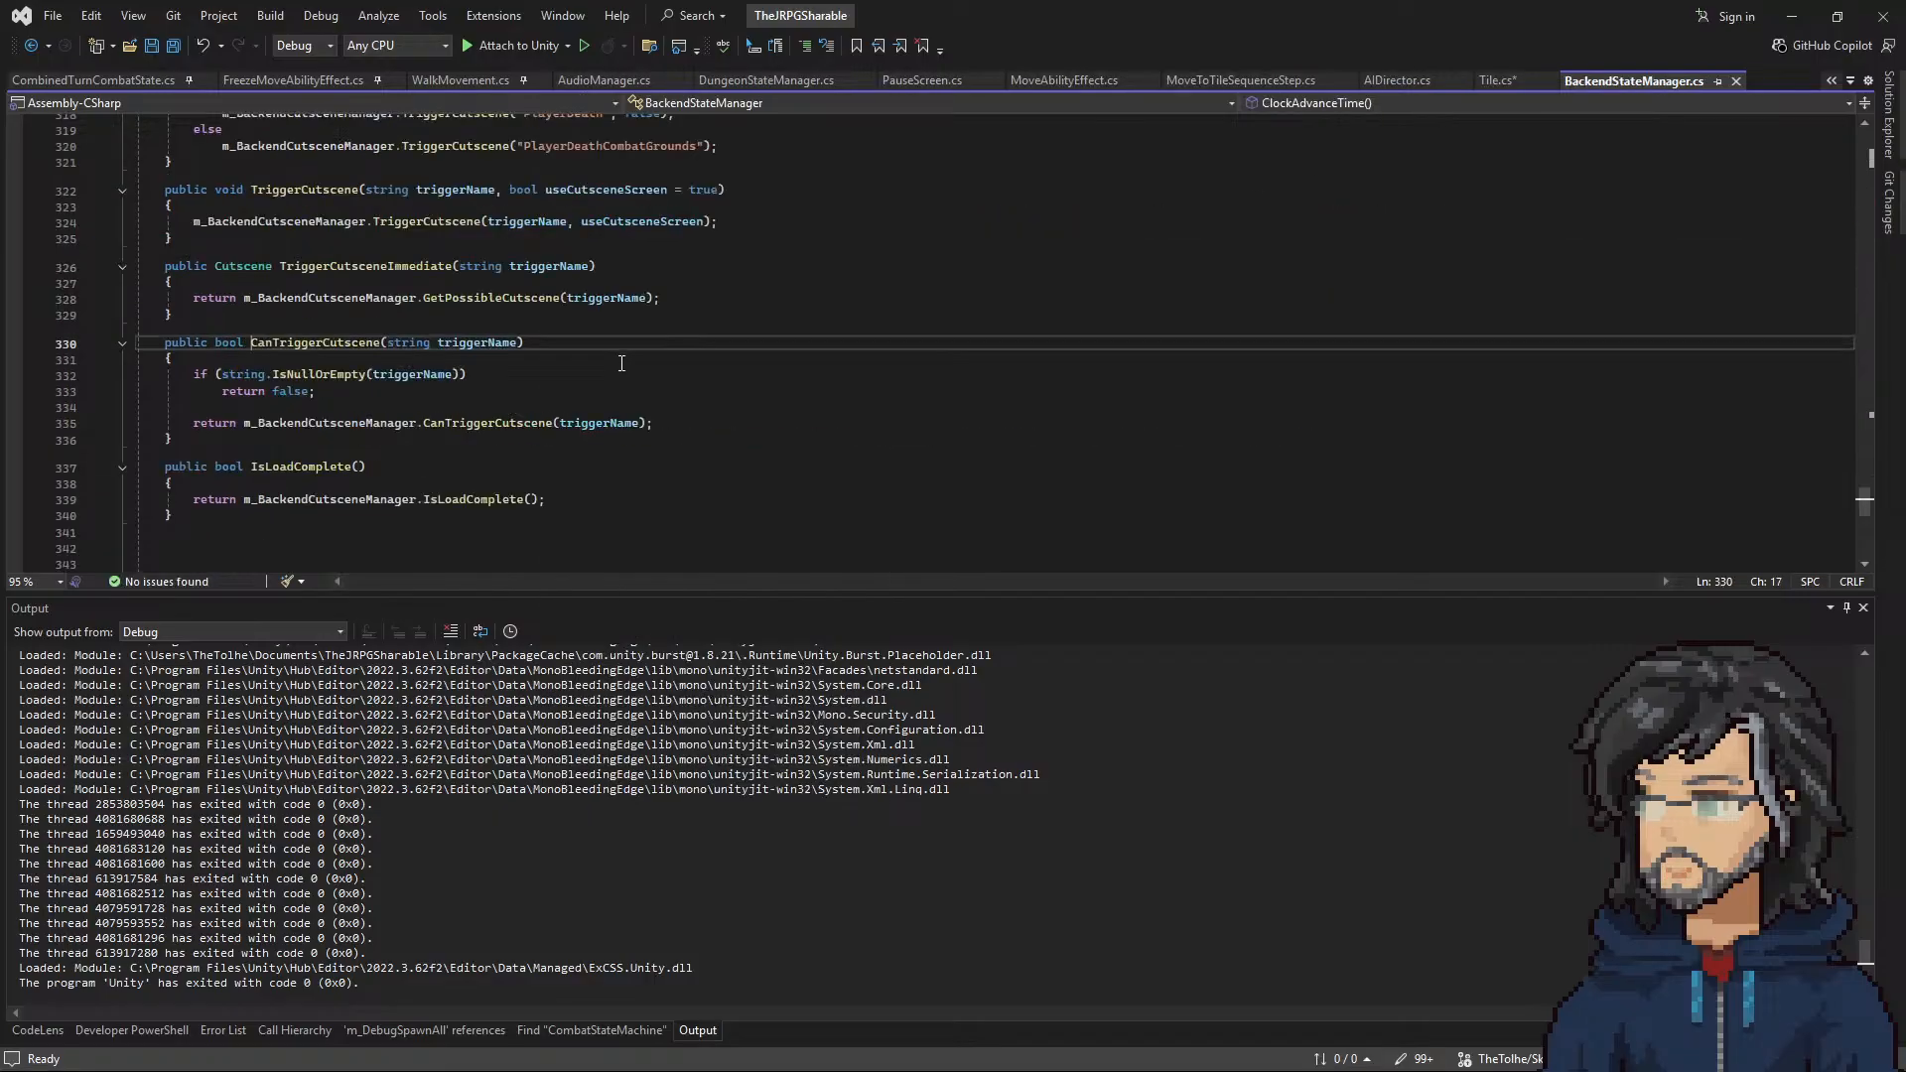
{"action": "right_click", "coordinate": [501, 425]}
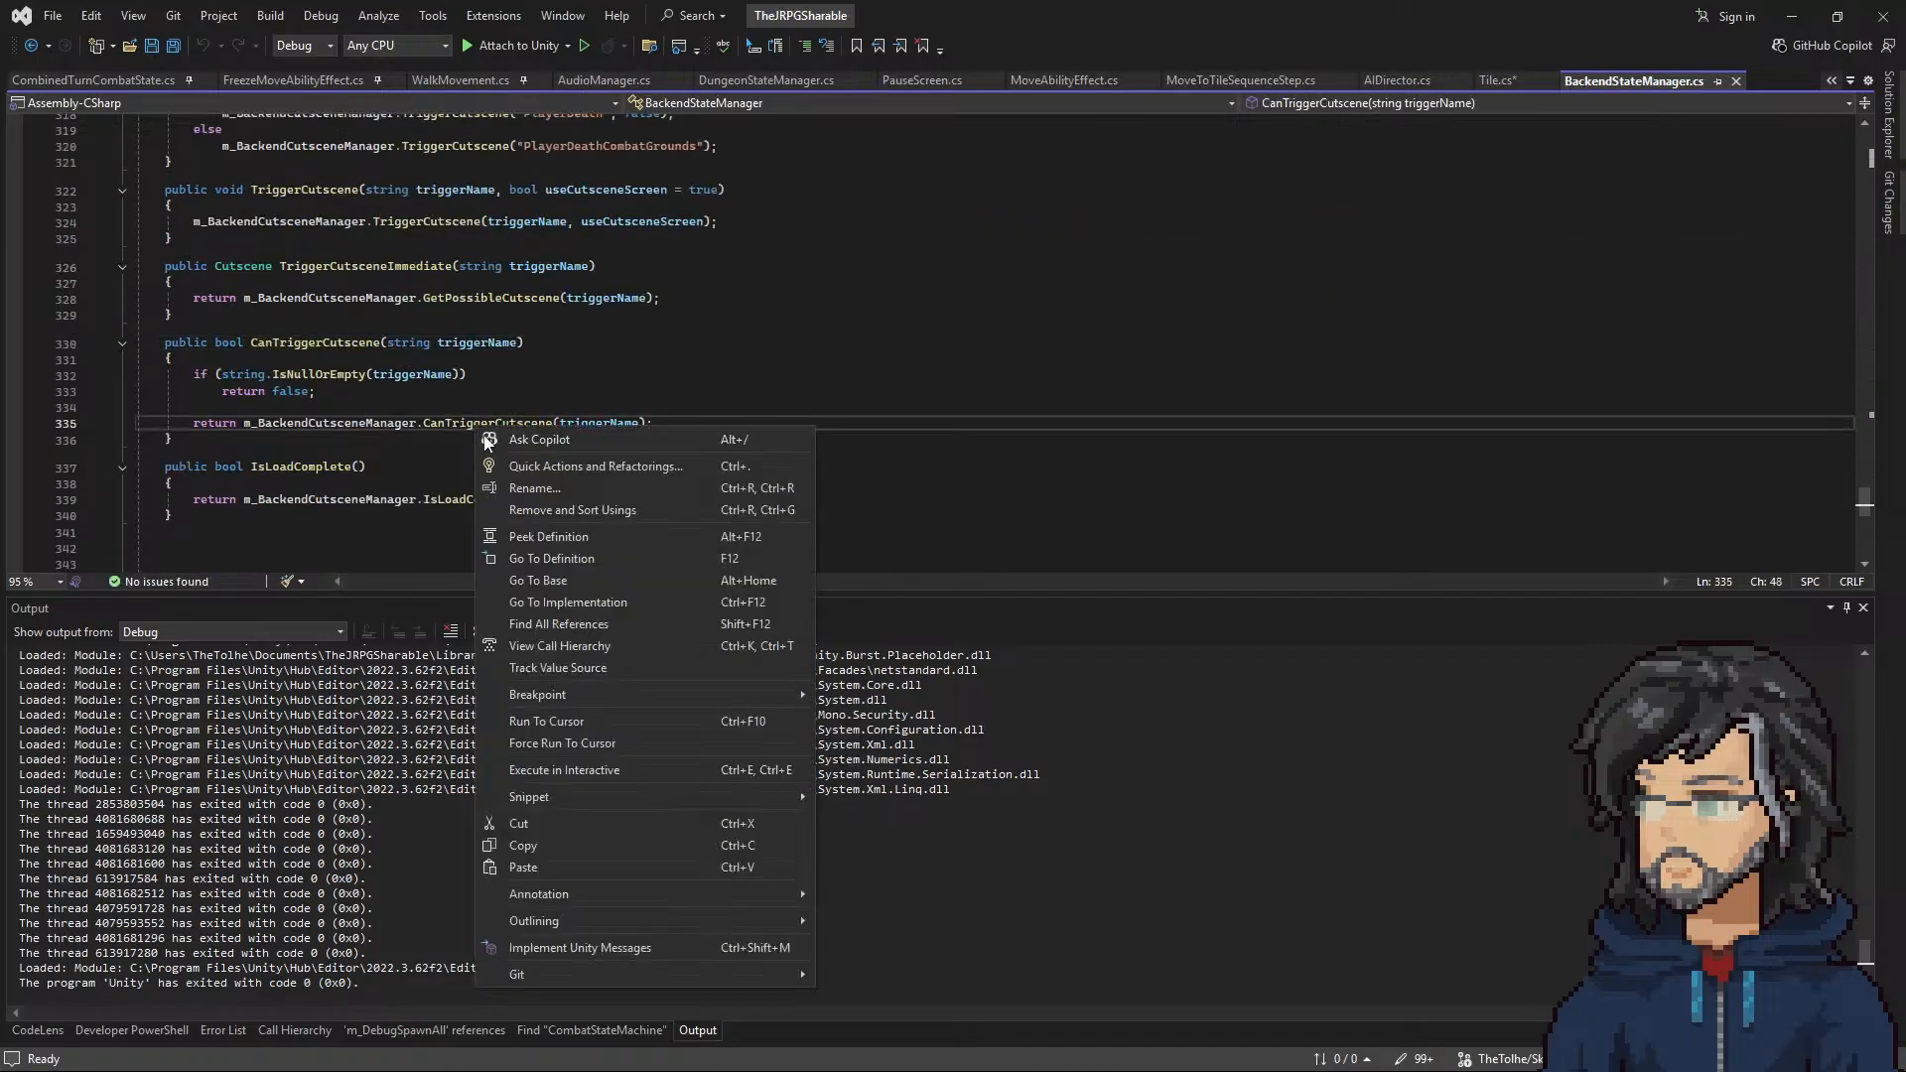
{"action": "left_click", "coordinate": [542, 548]}
{"action": "scroll", "coordinate": [427, 446], "scroll_direction": "up", "scroll_amount": 8}
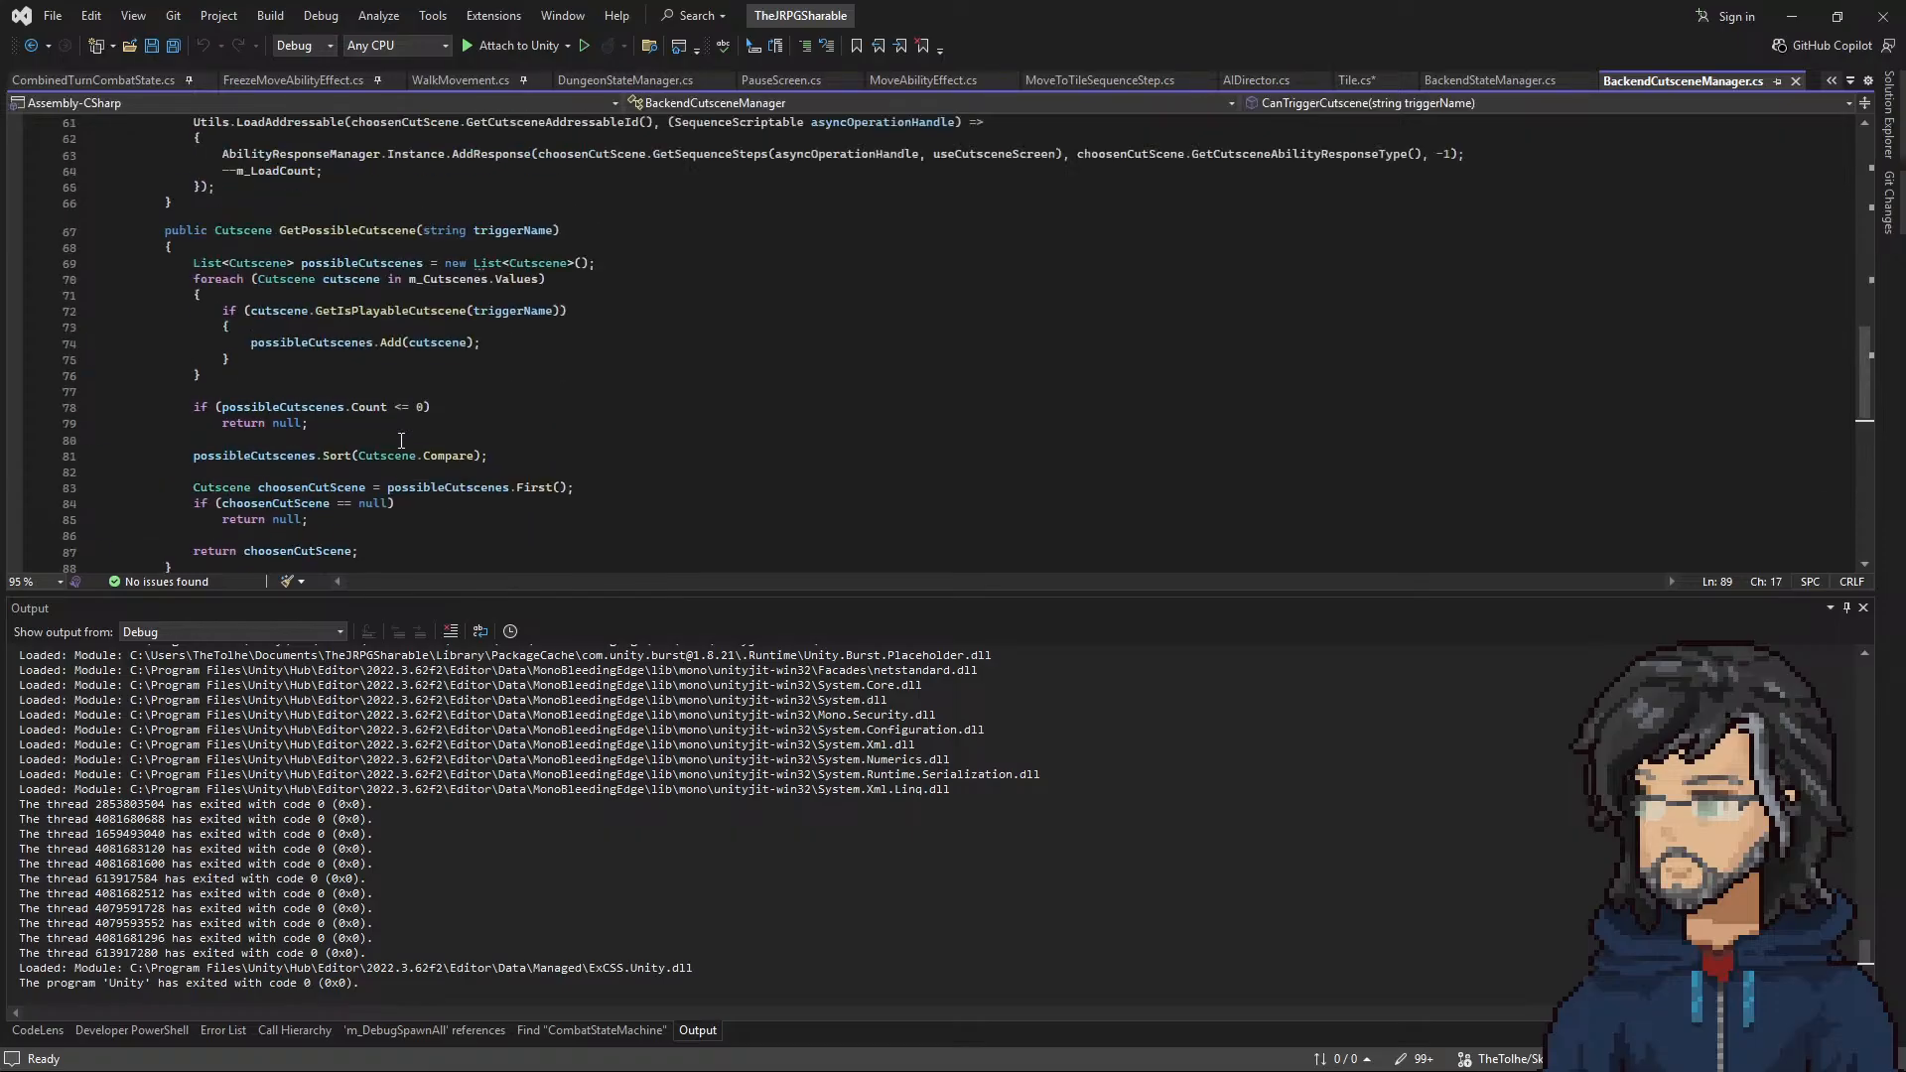
{"action": "scroll", "coordinate": [401, 440], "scroll_direction": "up", "scroll_amount": 1}
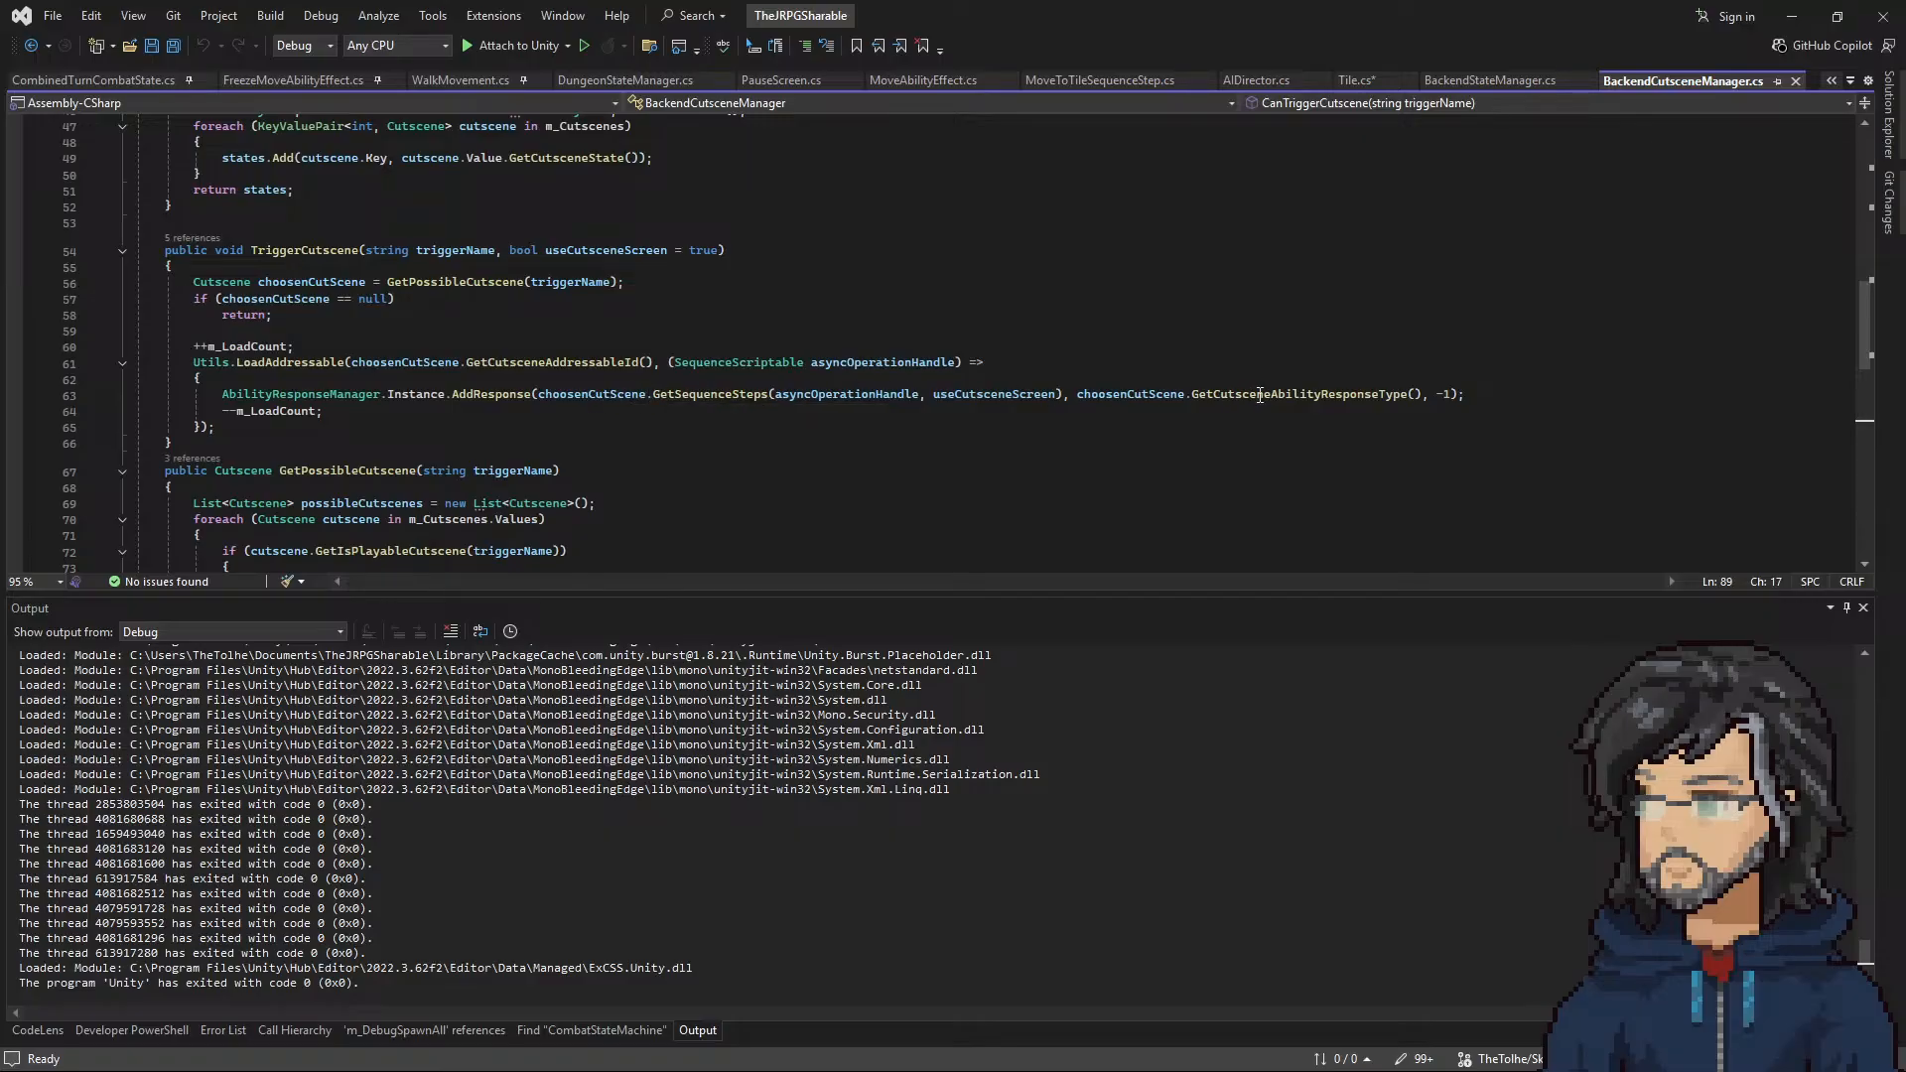
Step: Follow the AddResponse call in TriggerCutscene to AbilityResponseManager.cs and examine how responses are queued and cleared
{"action": "left_click_drag", "start_coordinate": [1541, 396], "coordinate": [280, 375]}
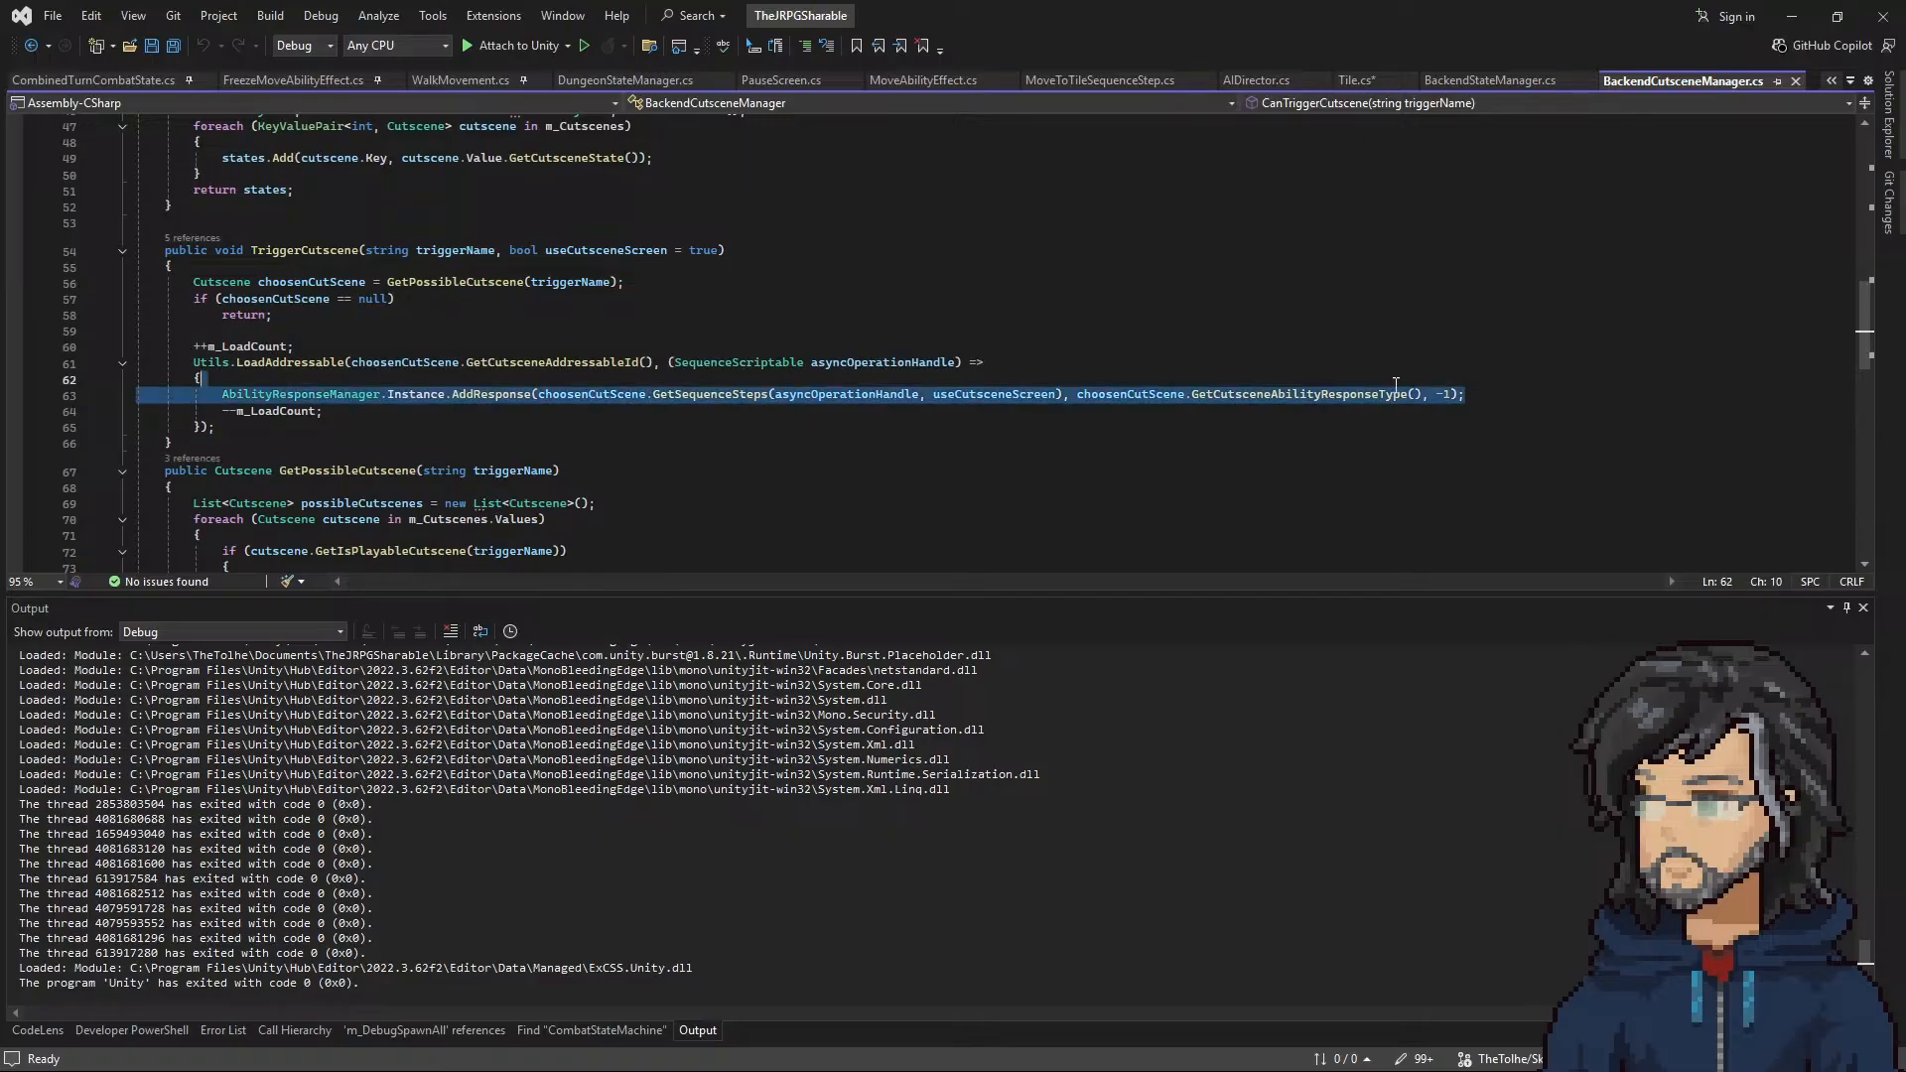
{"action": "left_click", "coordinate": [307, 394]}
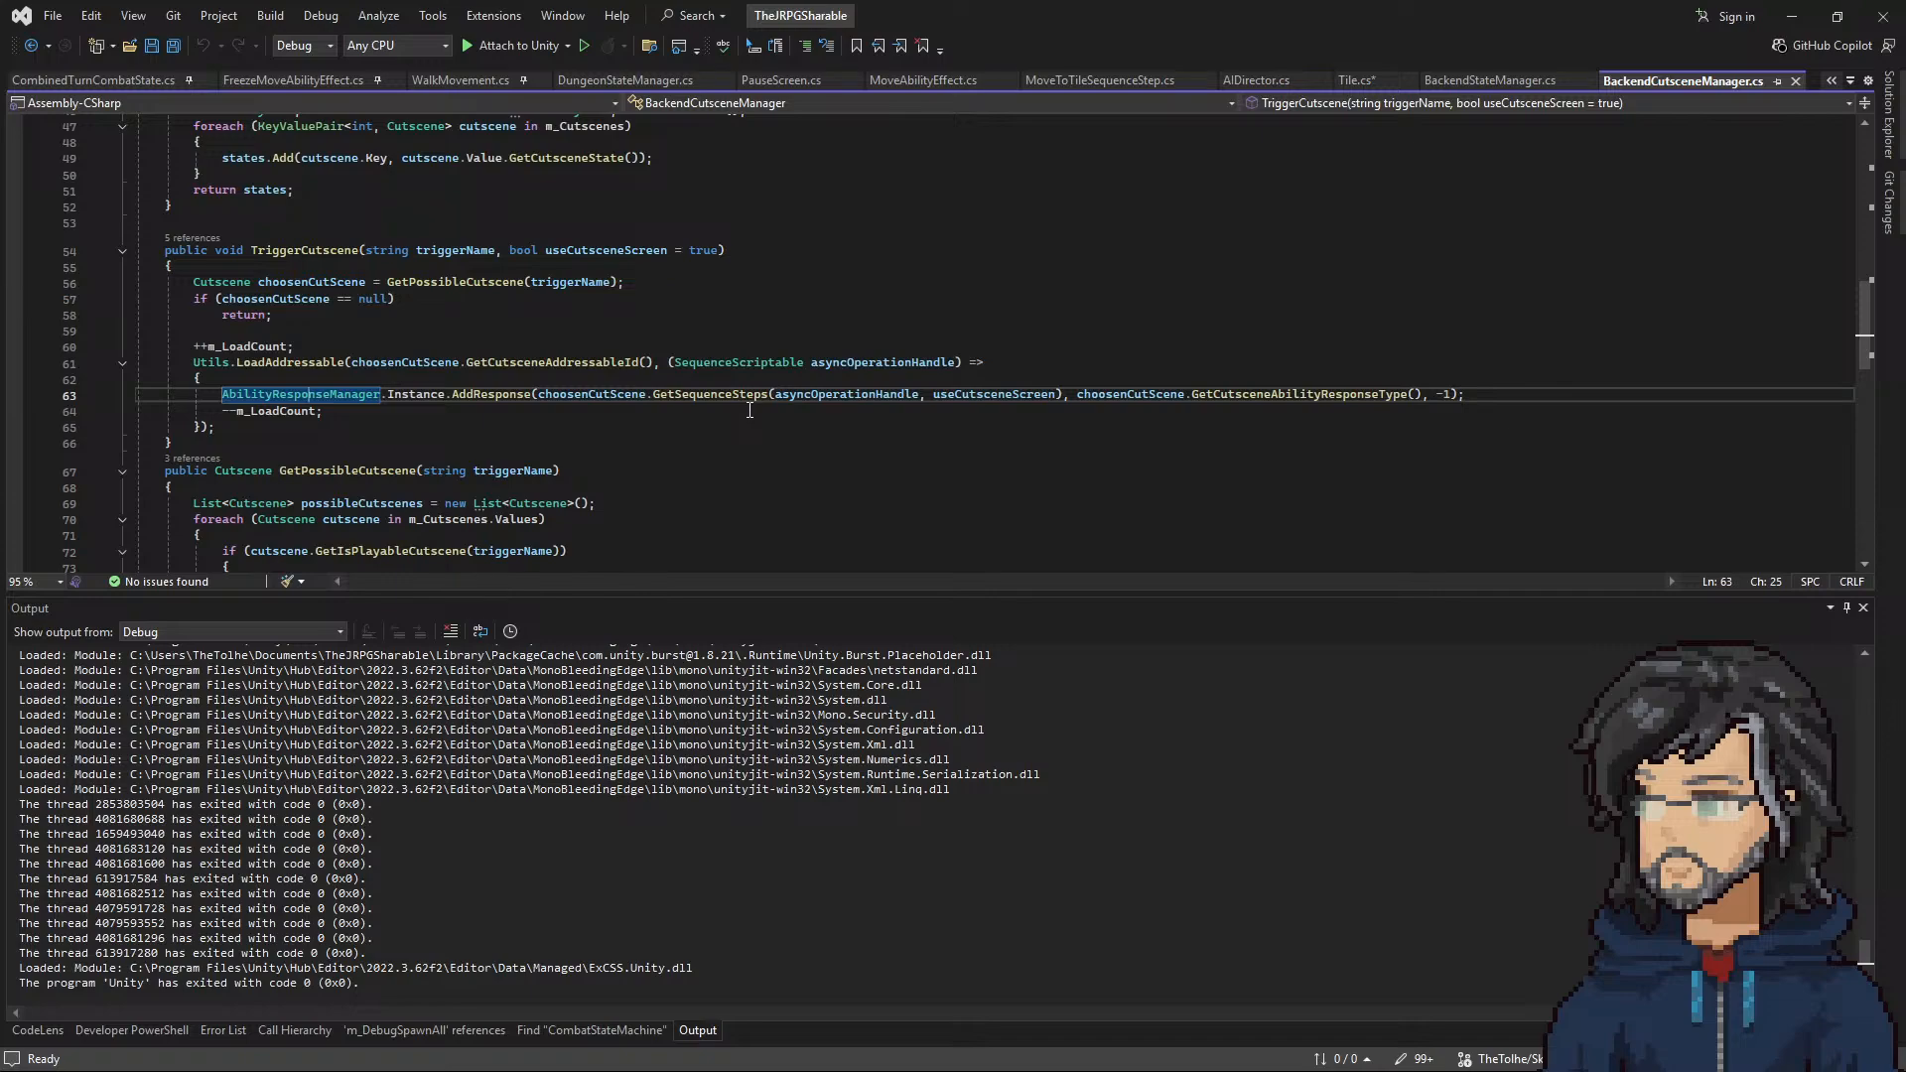
{"action": "right_click", "coordinate": [480, 398]}
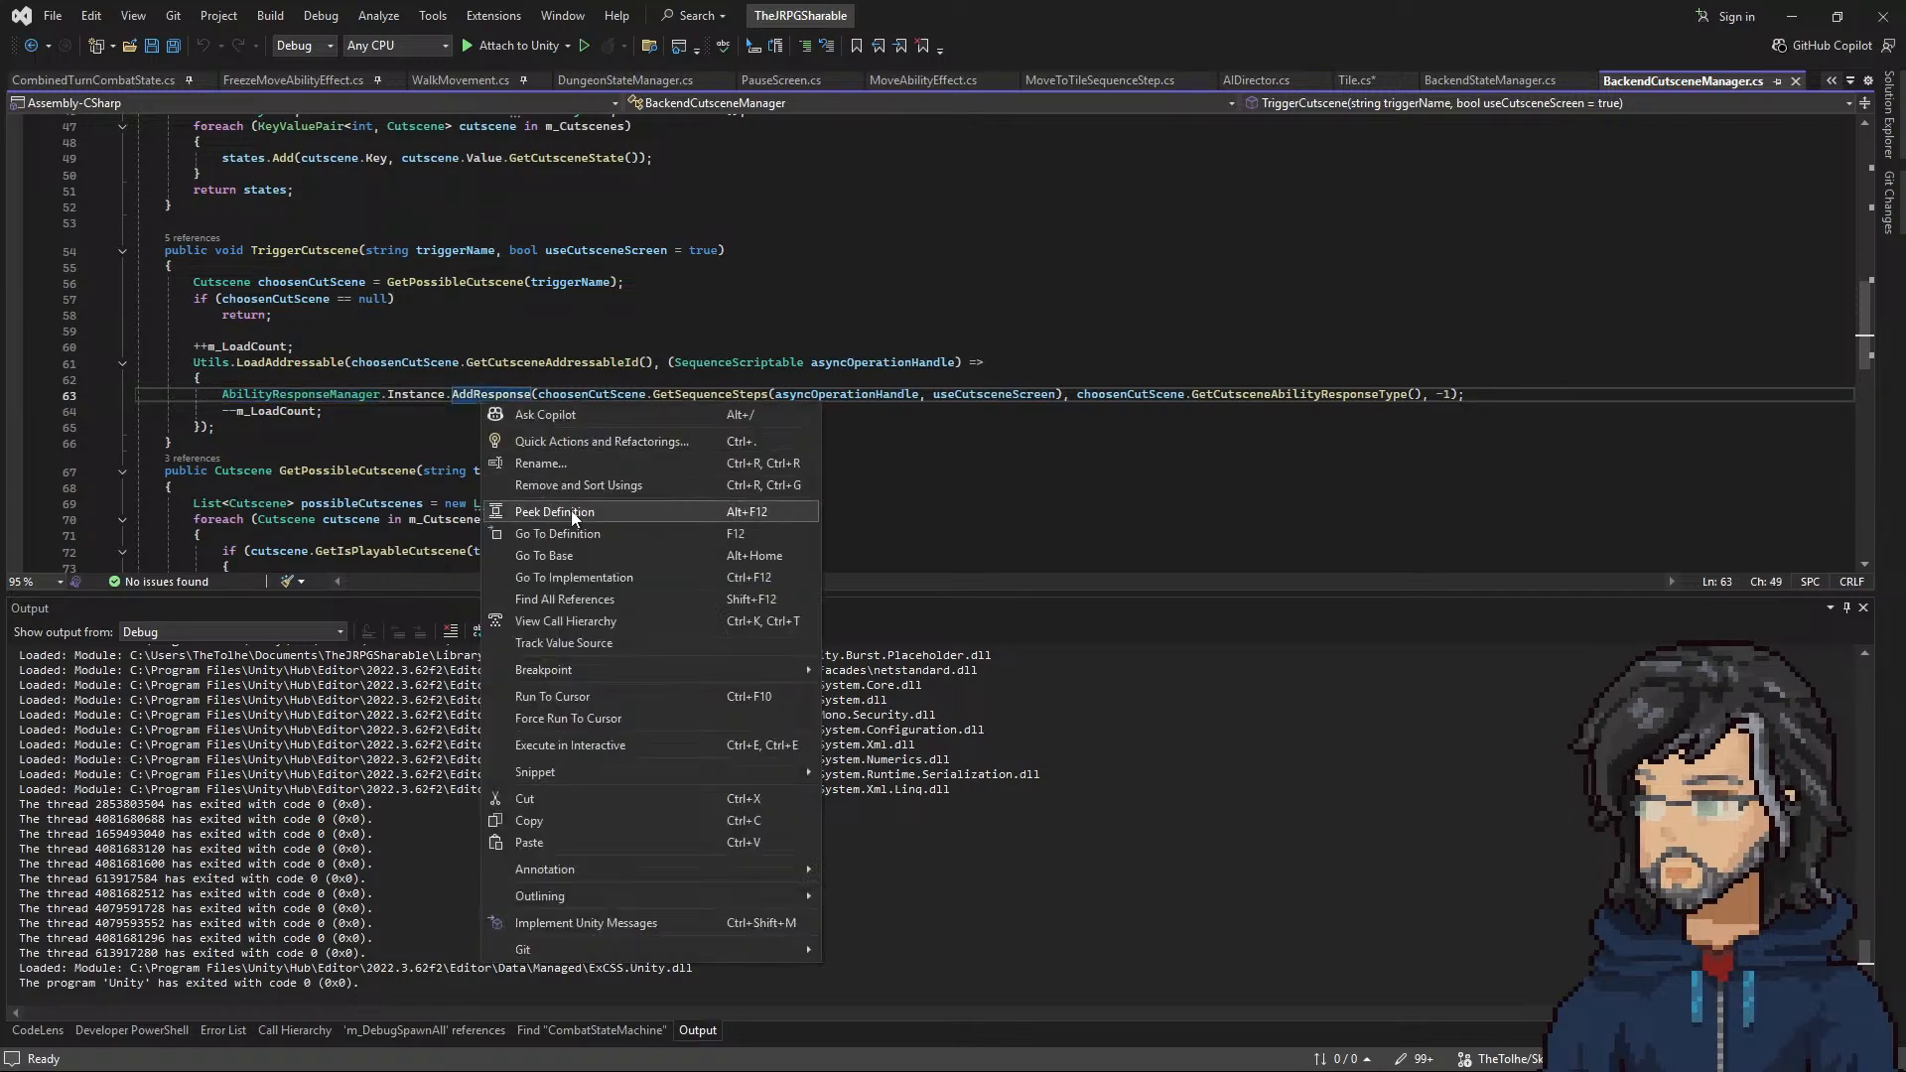
{"action": "left_click", "coordinate": [561, 537]}
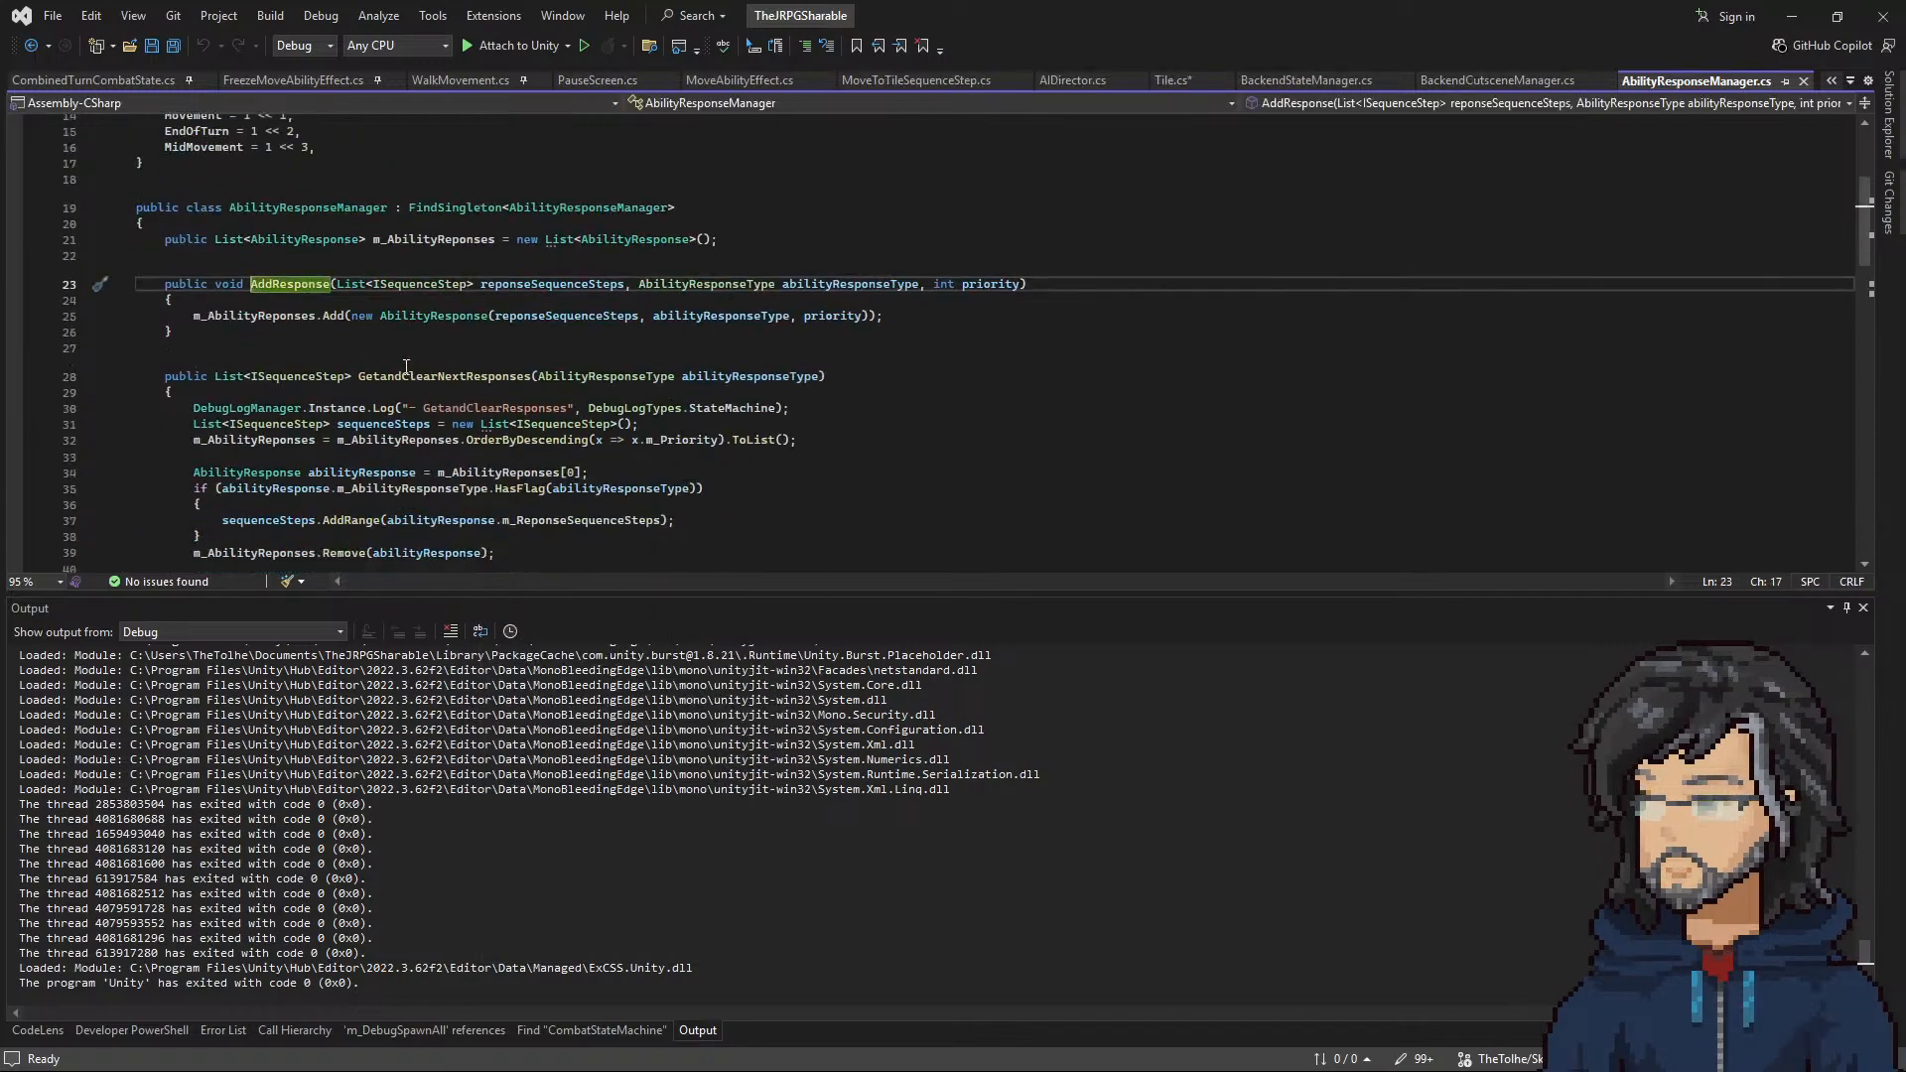
{"action": "scroll", "coordinate": [512, 424], "scroll_direction": "down", "scroll_amount": 2}
{"action": "left_click_drag", "start_coordinate": [251, 393], "coordinate": [595, 442]}
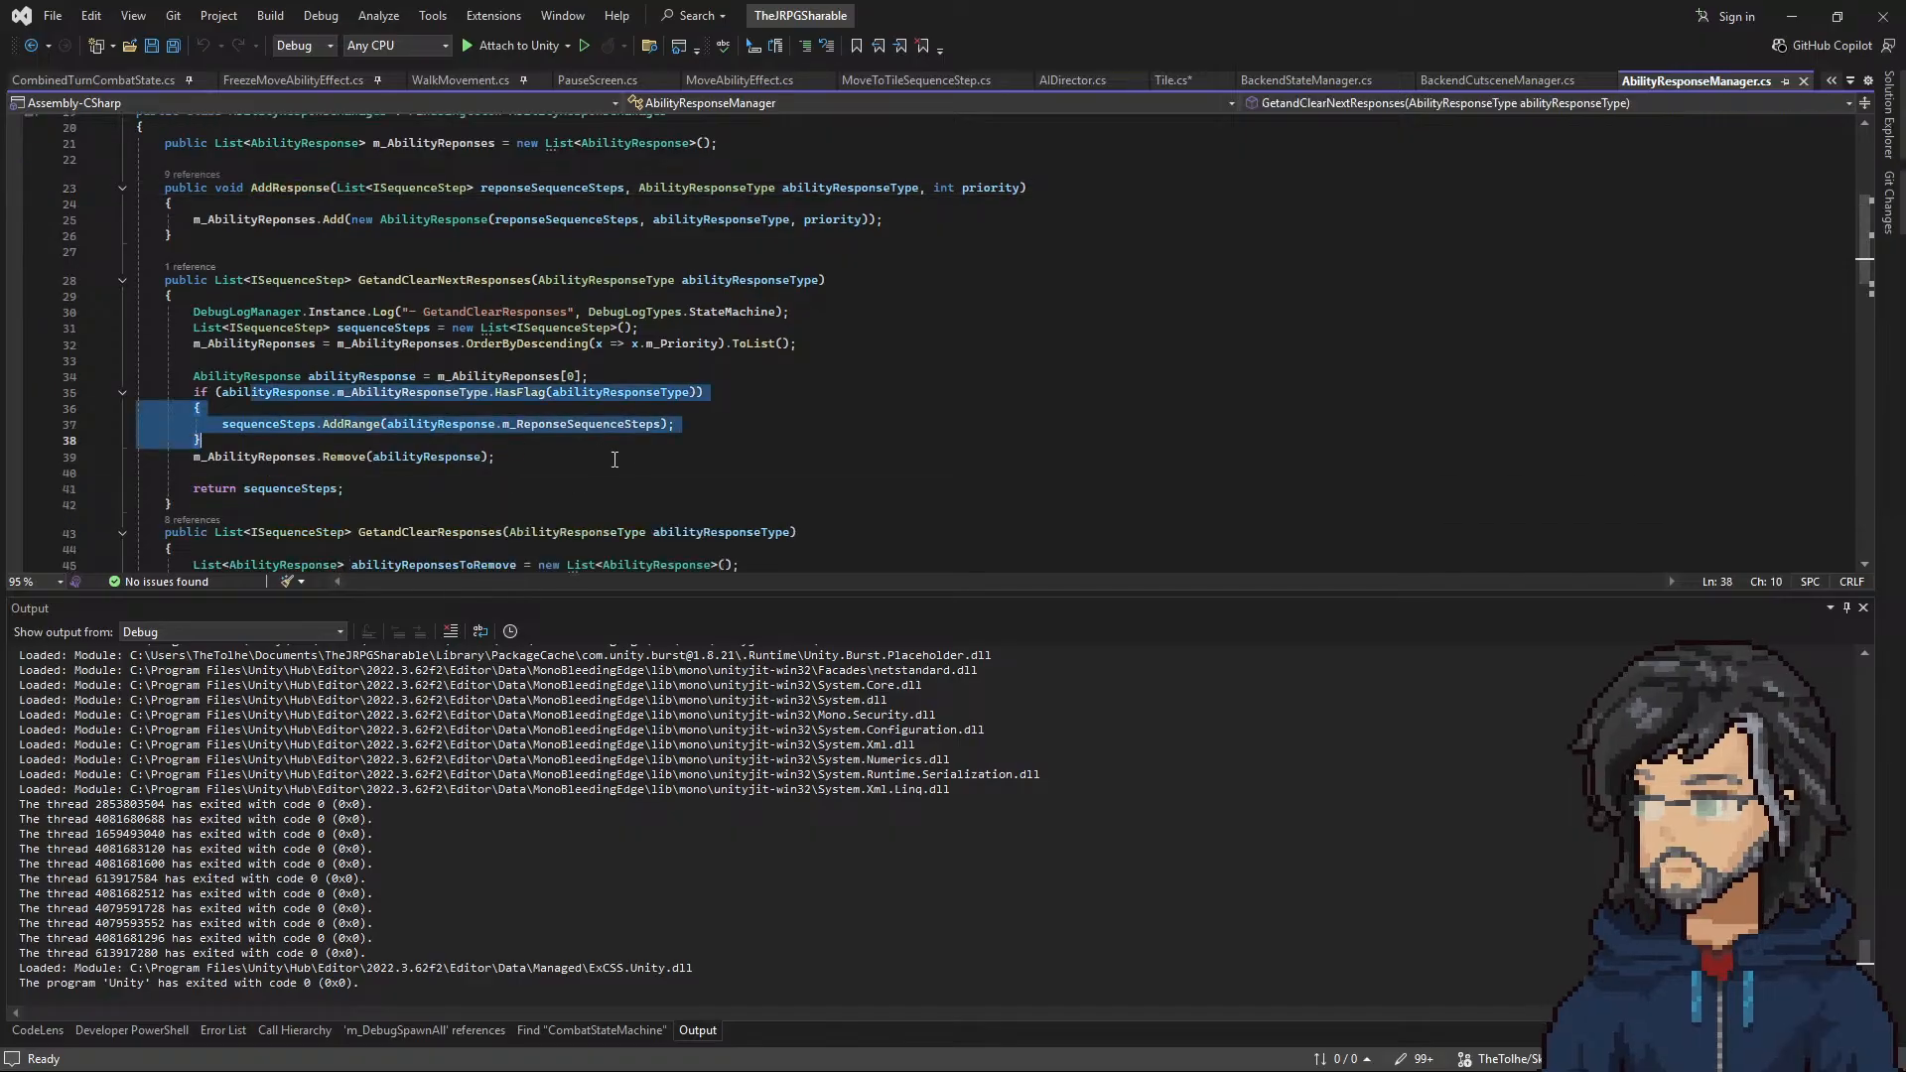
{"action": "left_click", "coordinate": [644, 458]}
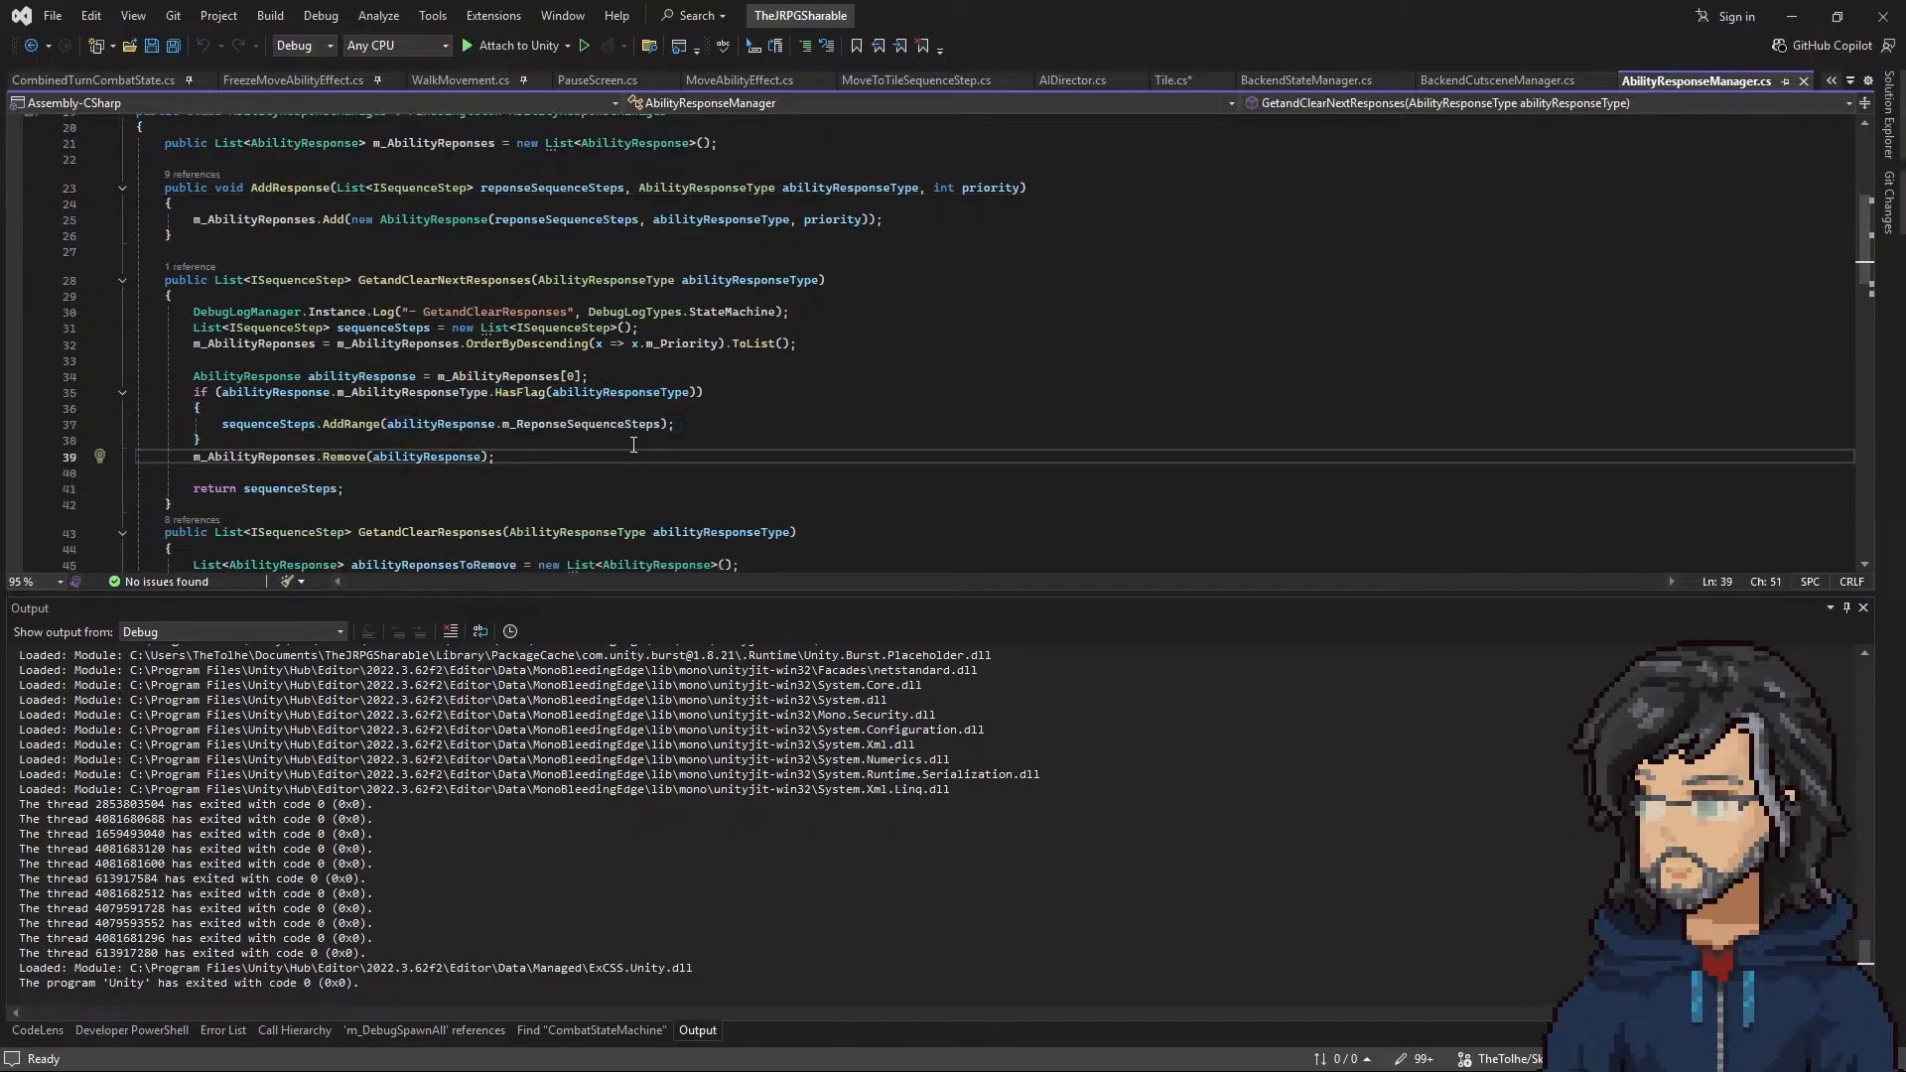
{"action": "left_click", "coordinate": [32, 45]}
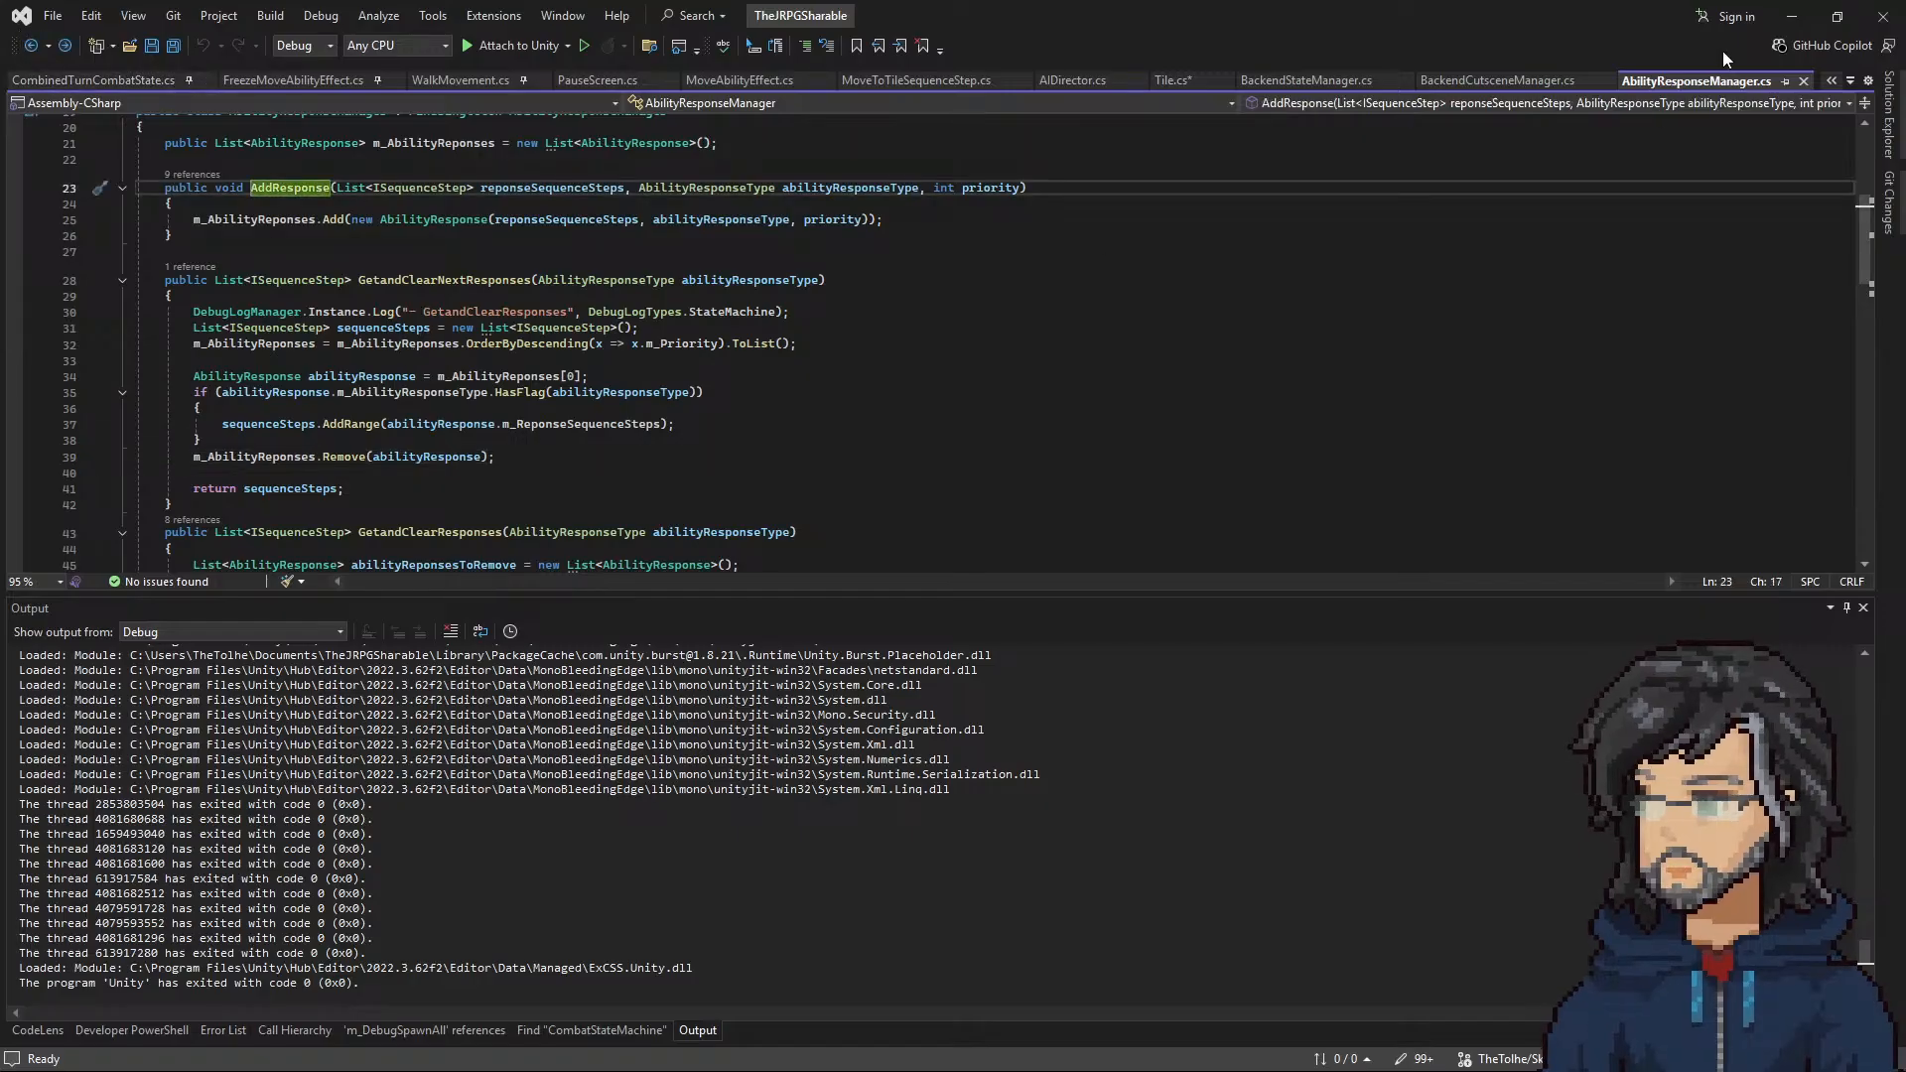
Step: Switch to Unity, look through the Cutscenes folder in the project assets, and return to Visual Studio
{"action": "left_click", "coordinate": [1792, 16]}
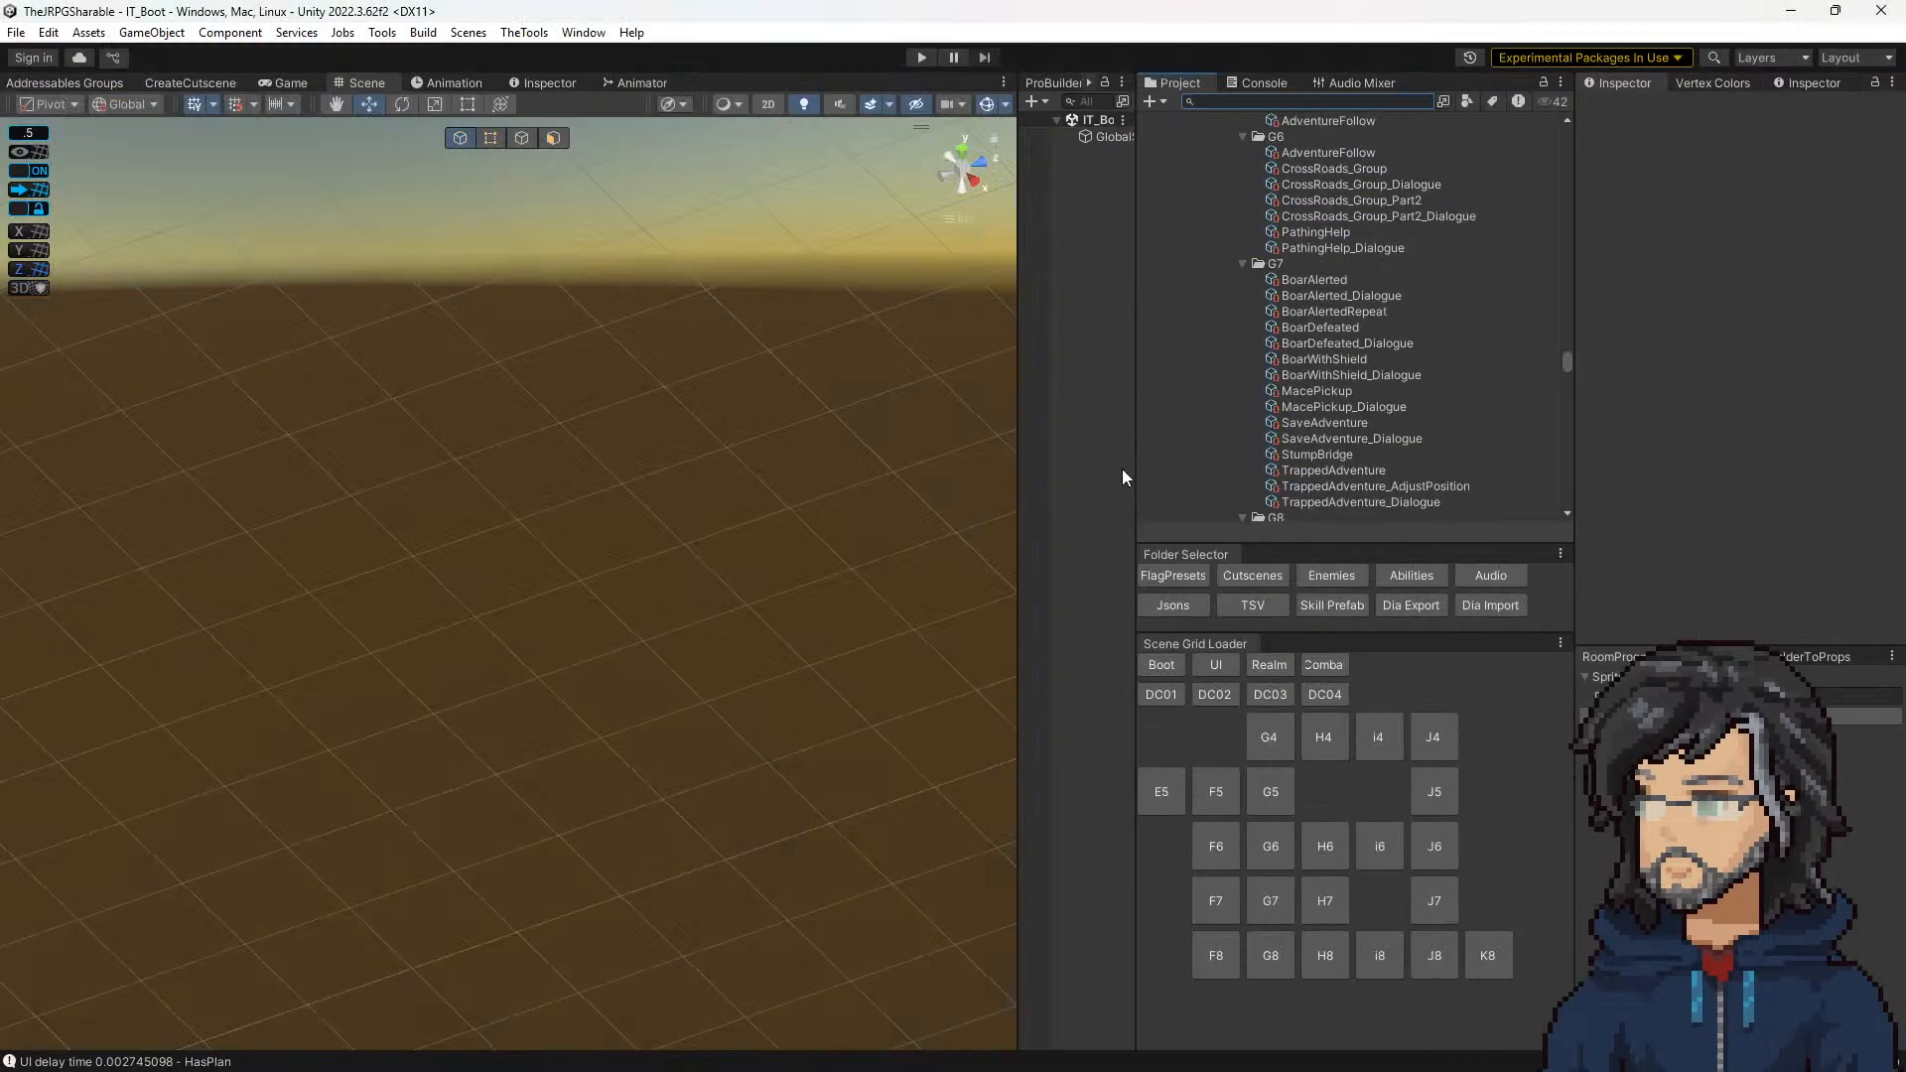
{"action": "left_click", "coordinate": [1270, 576]}
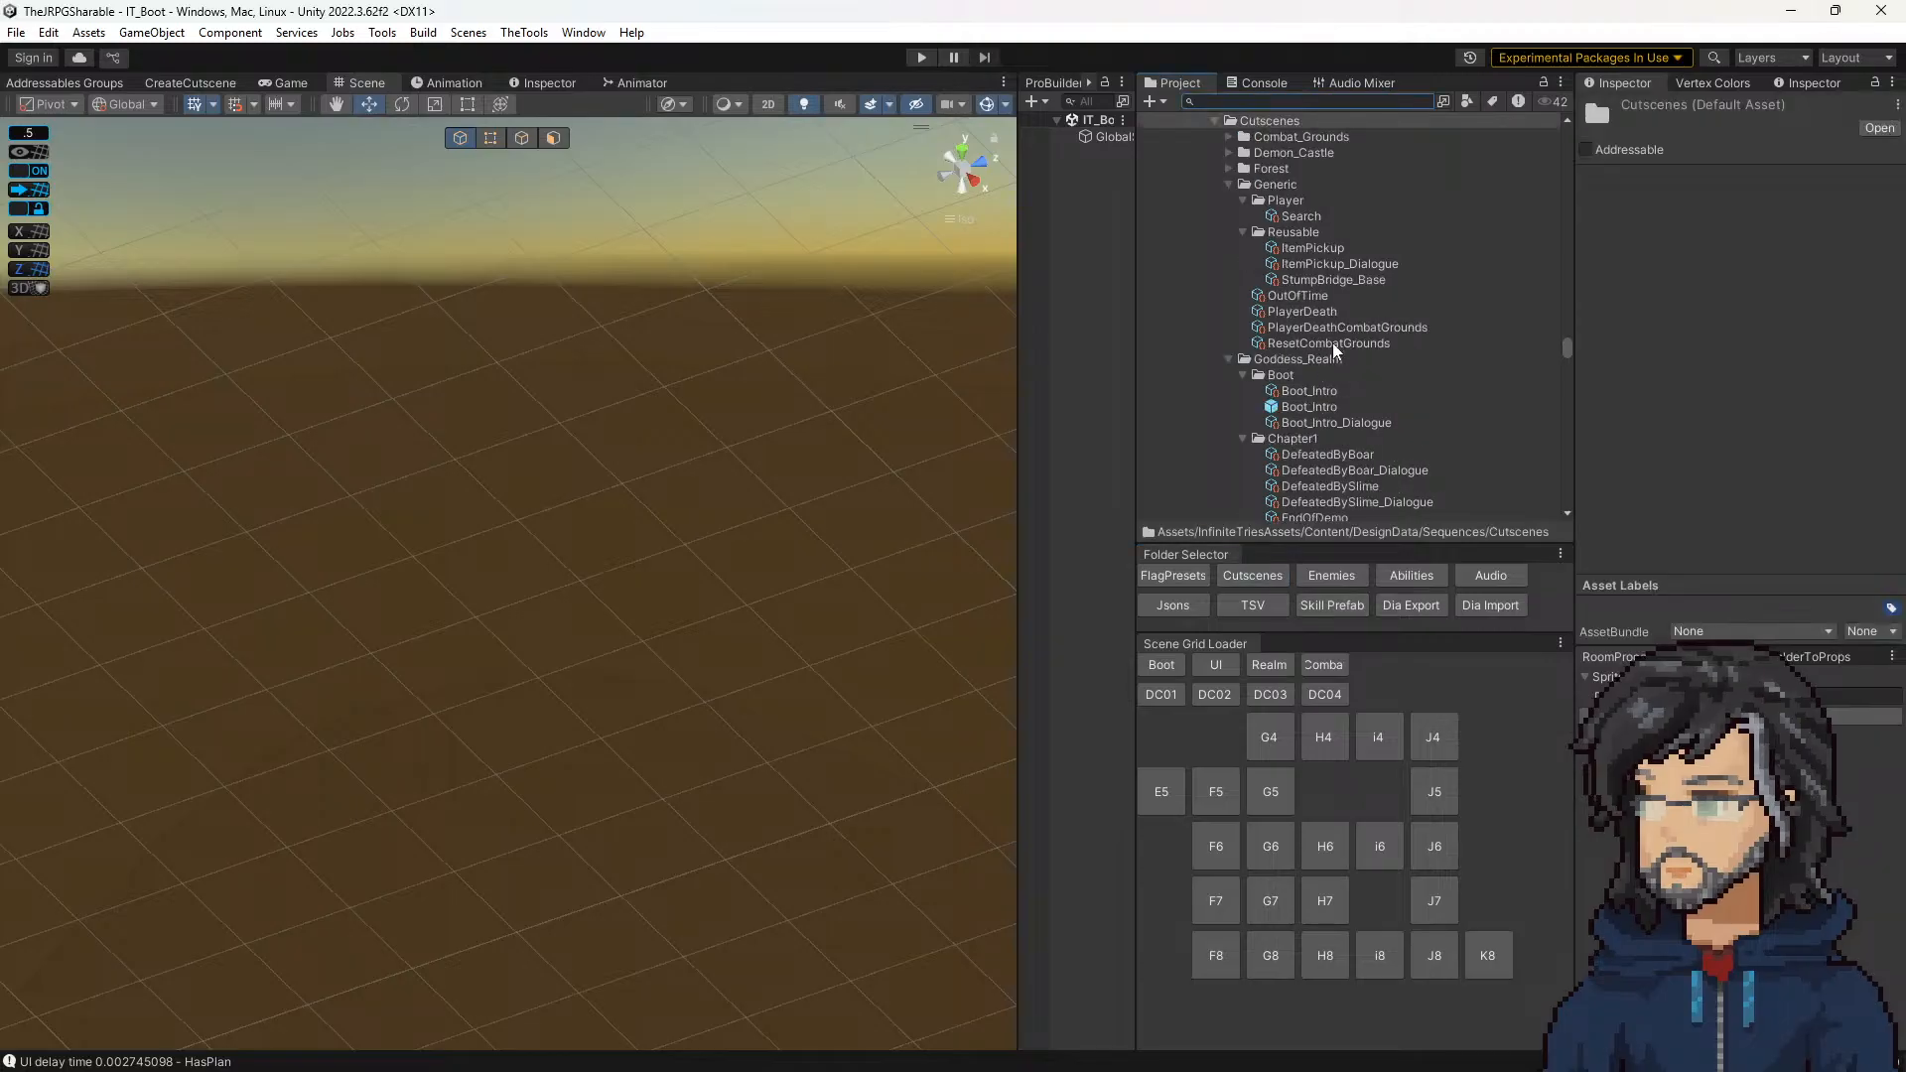
{"action": "scroll", "coordinate": [1332, 342], "scroll_direction": "down", "scroll_amount": 10}
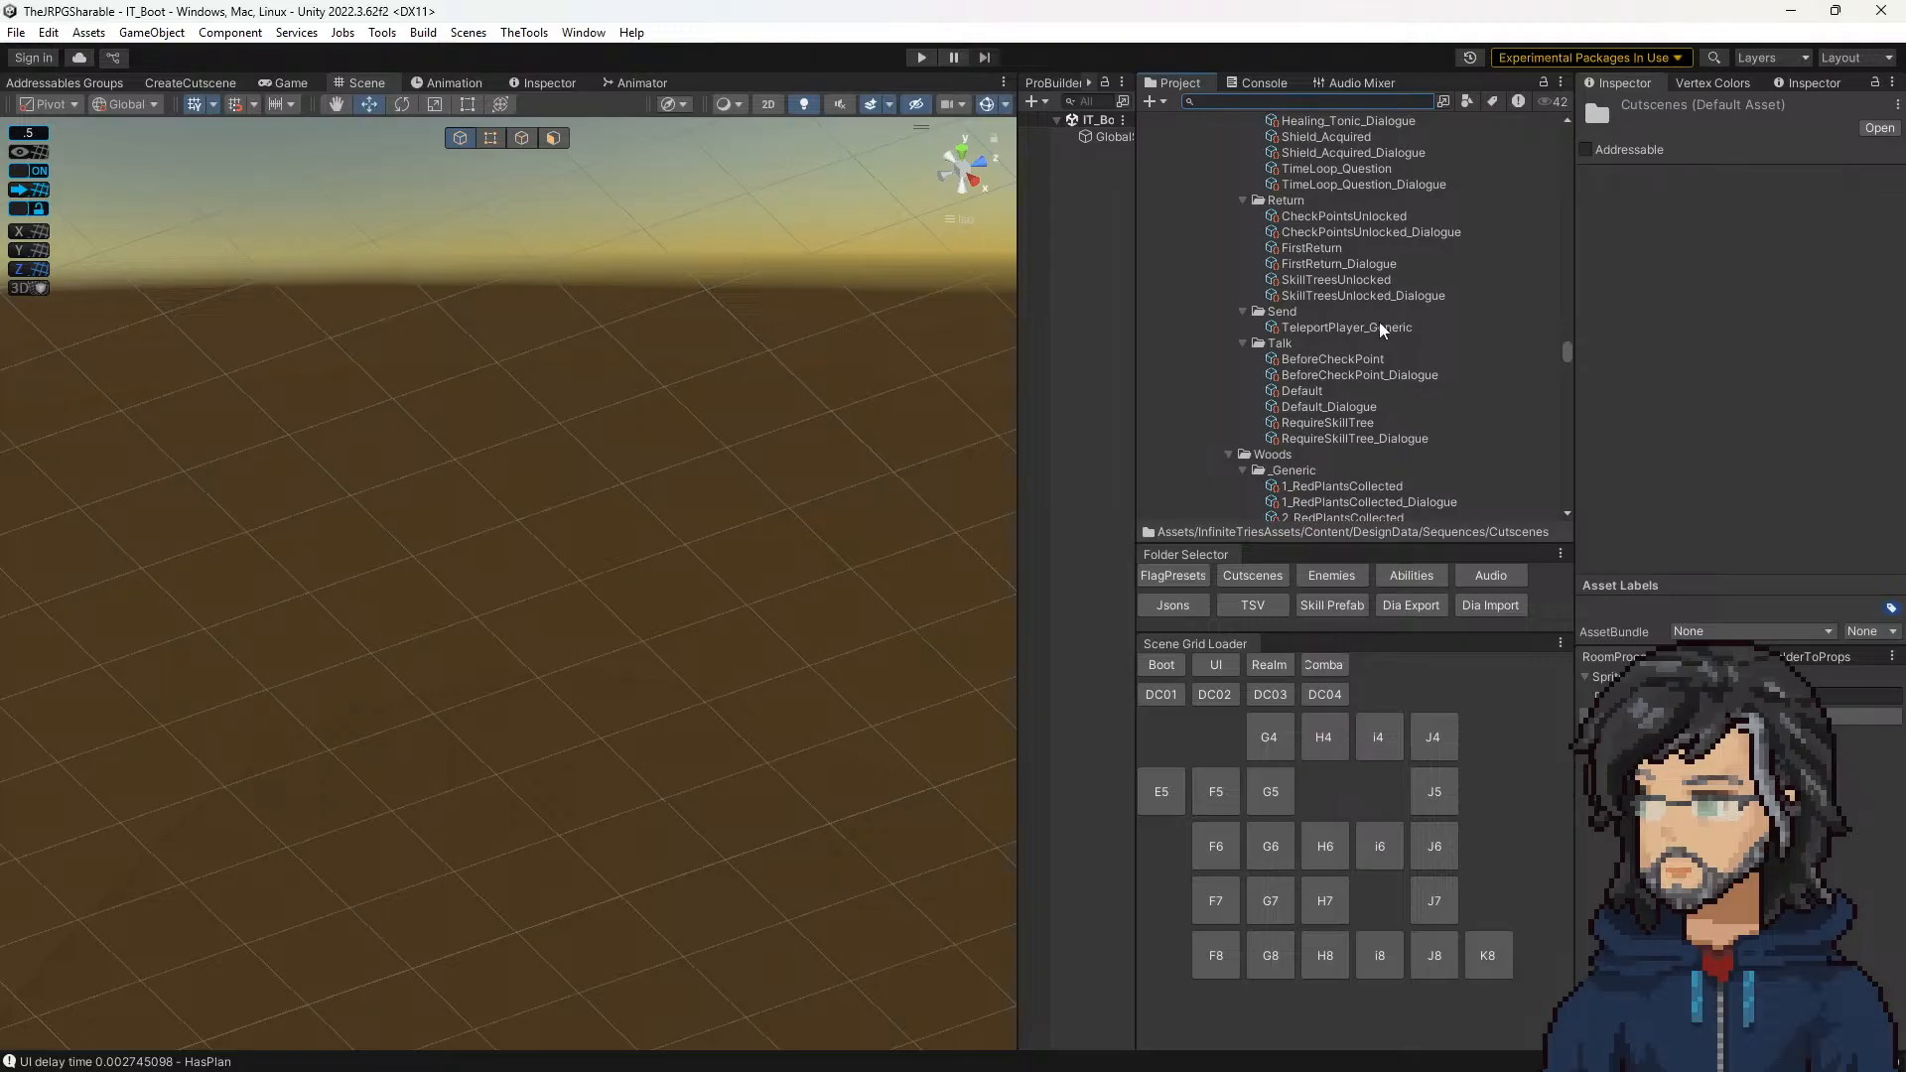
{"action": "scroll", "coordinate": [1379, 328], "scroll_direction": "down", "scroll_amount": 3}
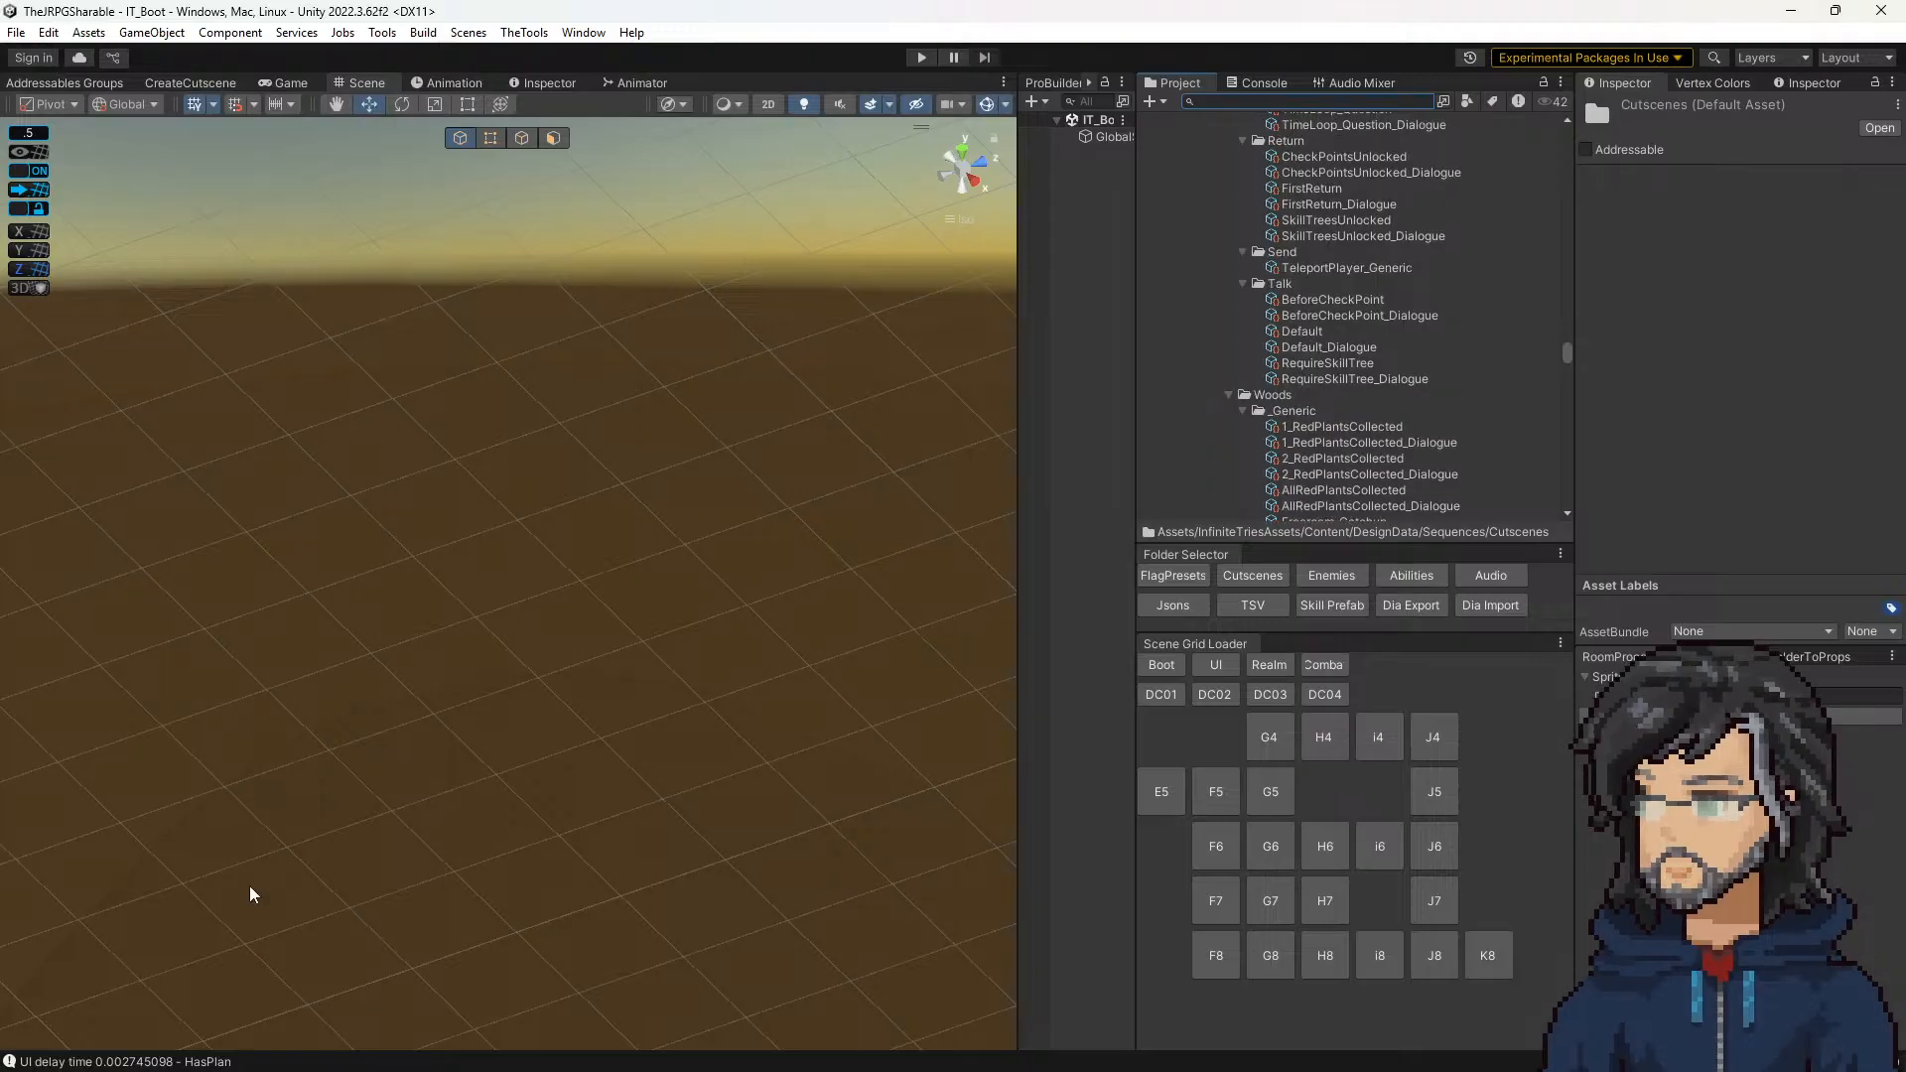
{"action": "key", "text": "alt+Tab"}
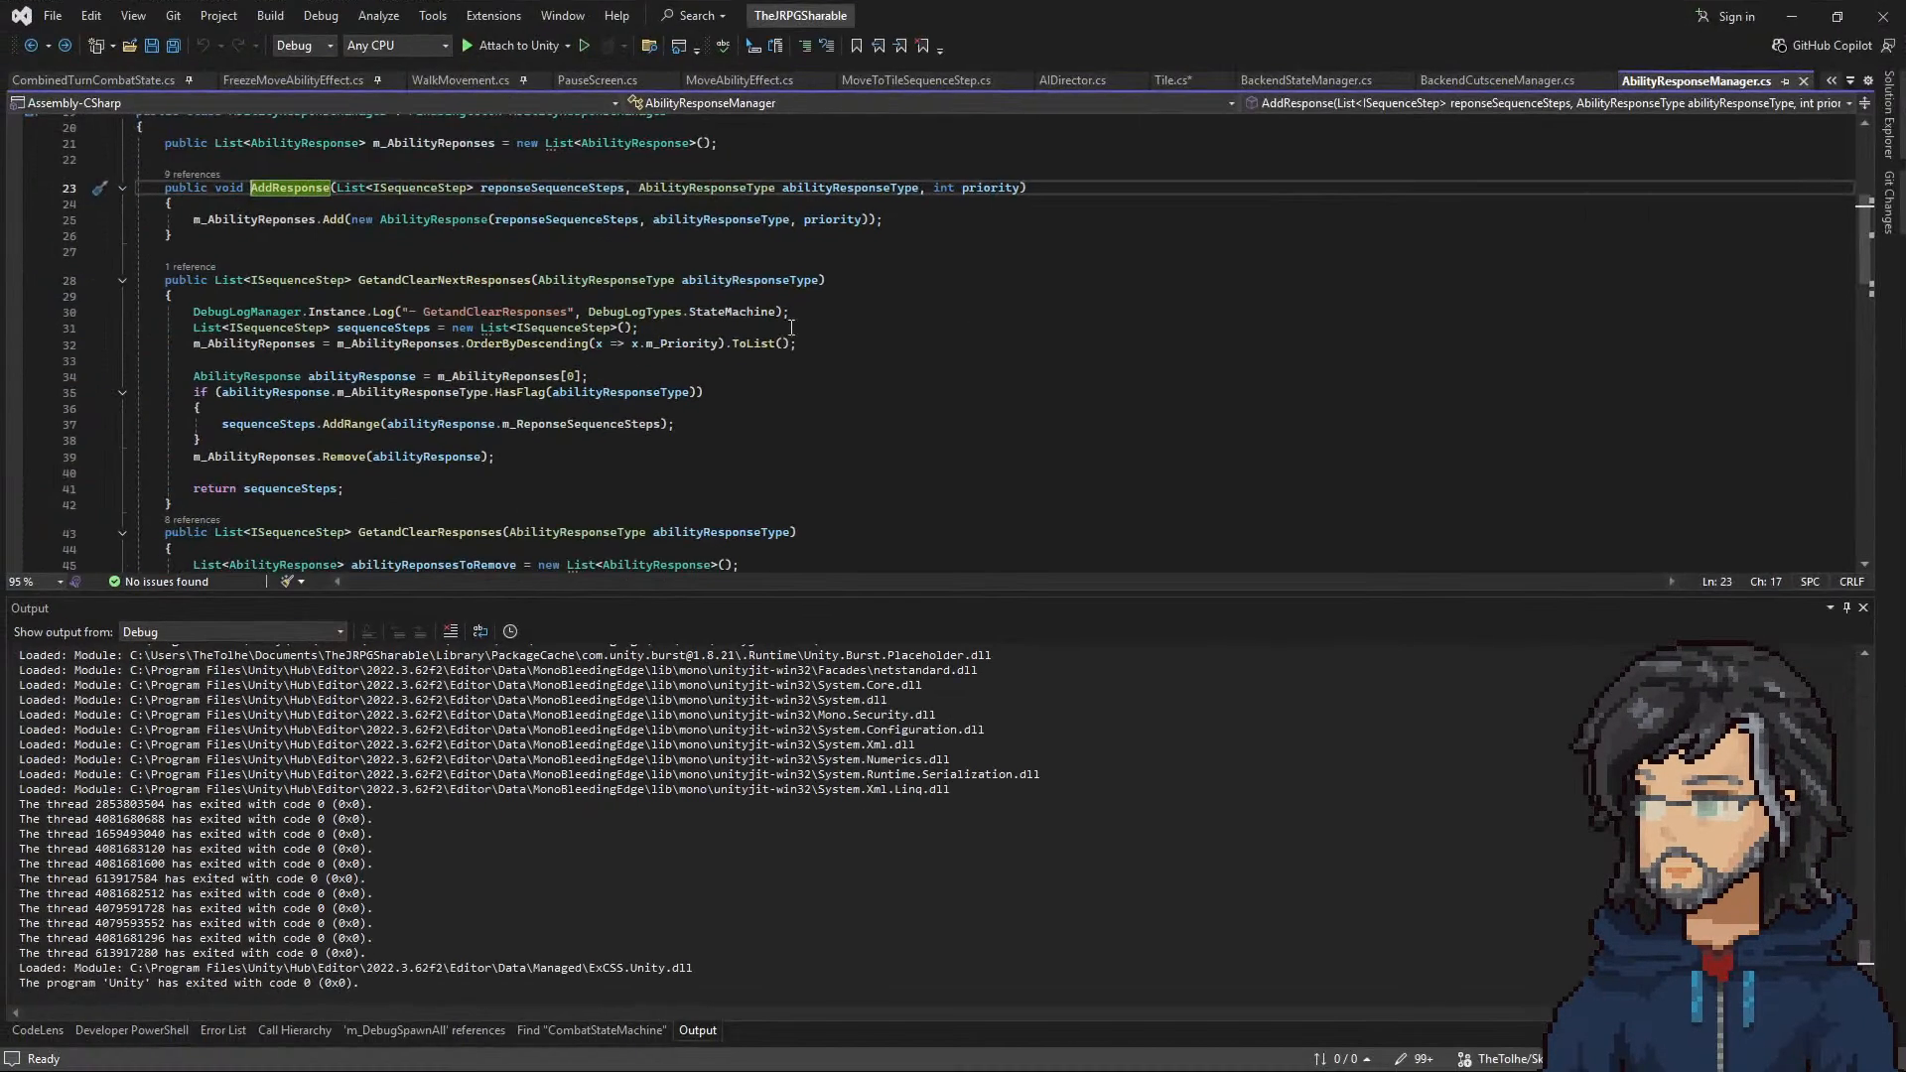
Step: Return through the previously visited code locations to the hasInteract condition in Tile.cs
{"action": "left_click", "coordinate": [33, 45]}
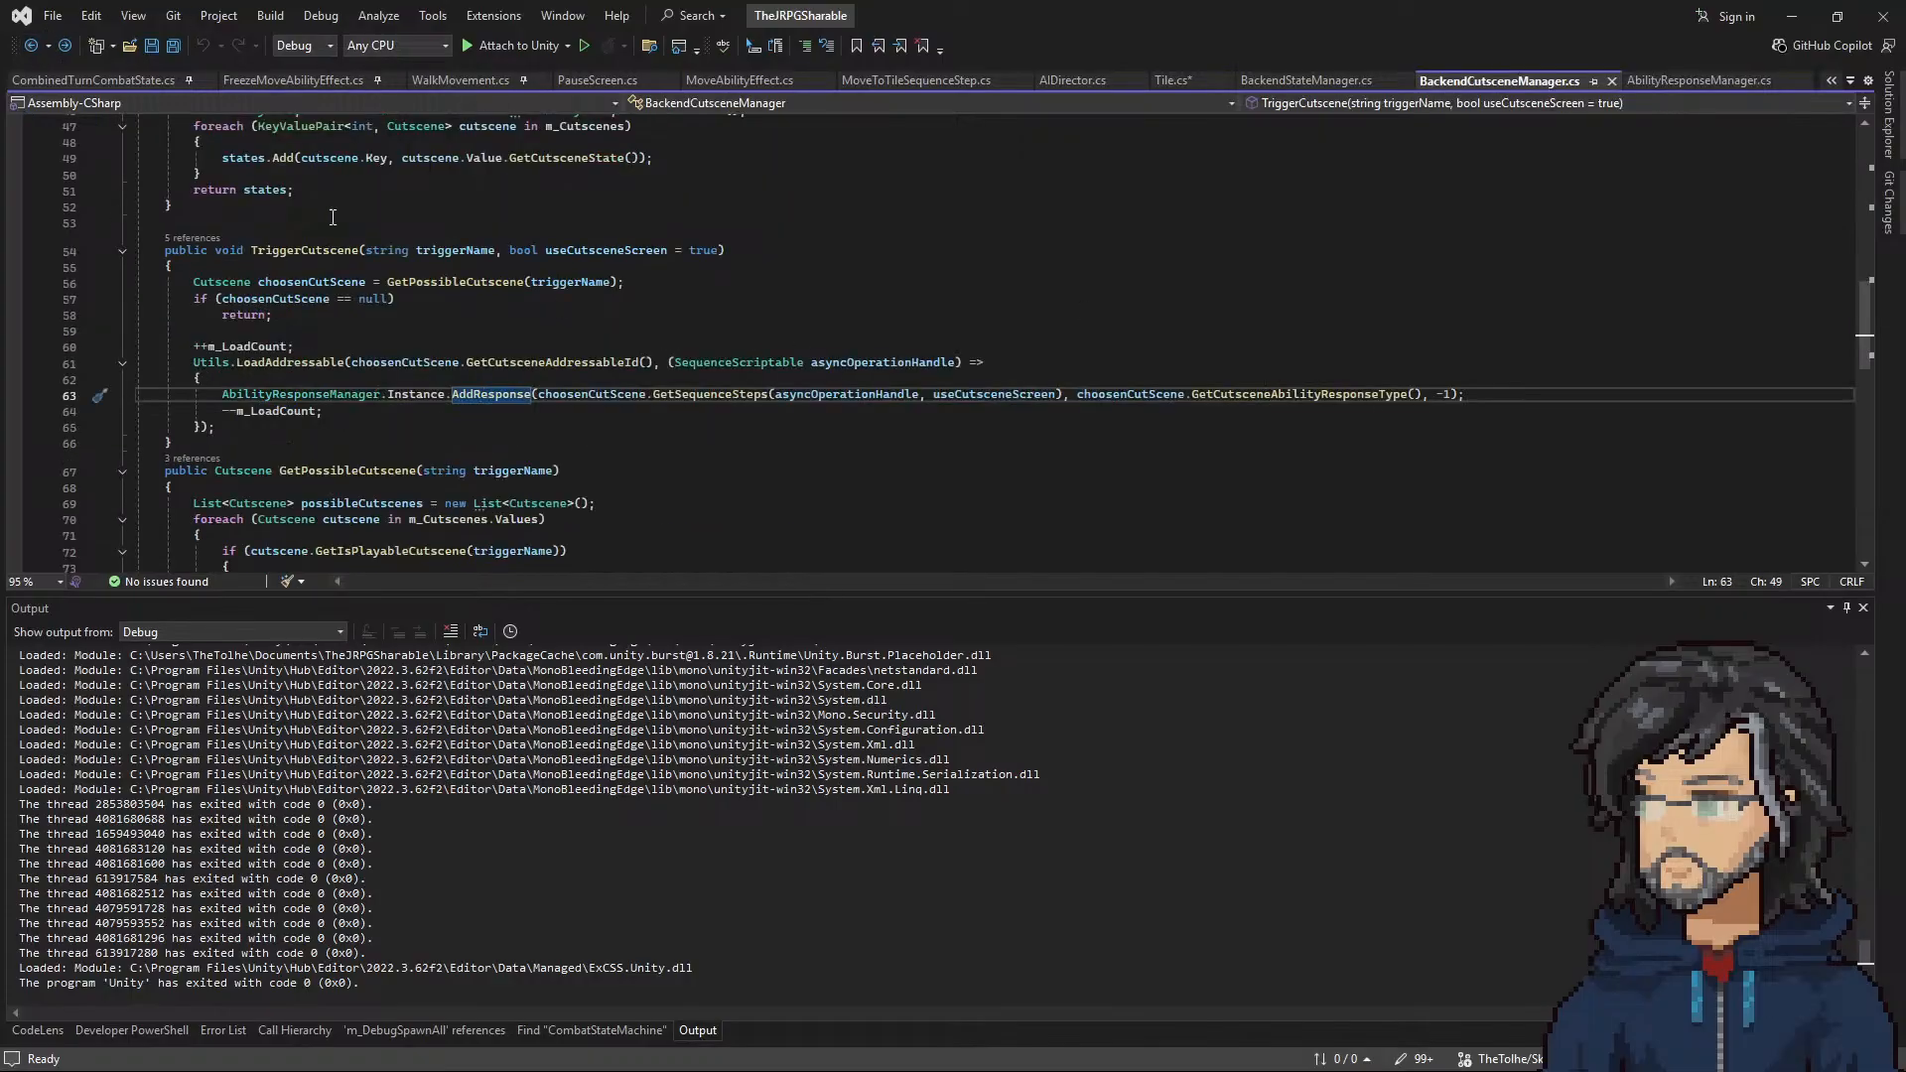
{"action": "left_click", "coordinate": [31, 46]}
{"action": "left_click", "coordinate": [30, 46]}
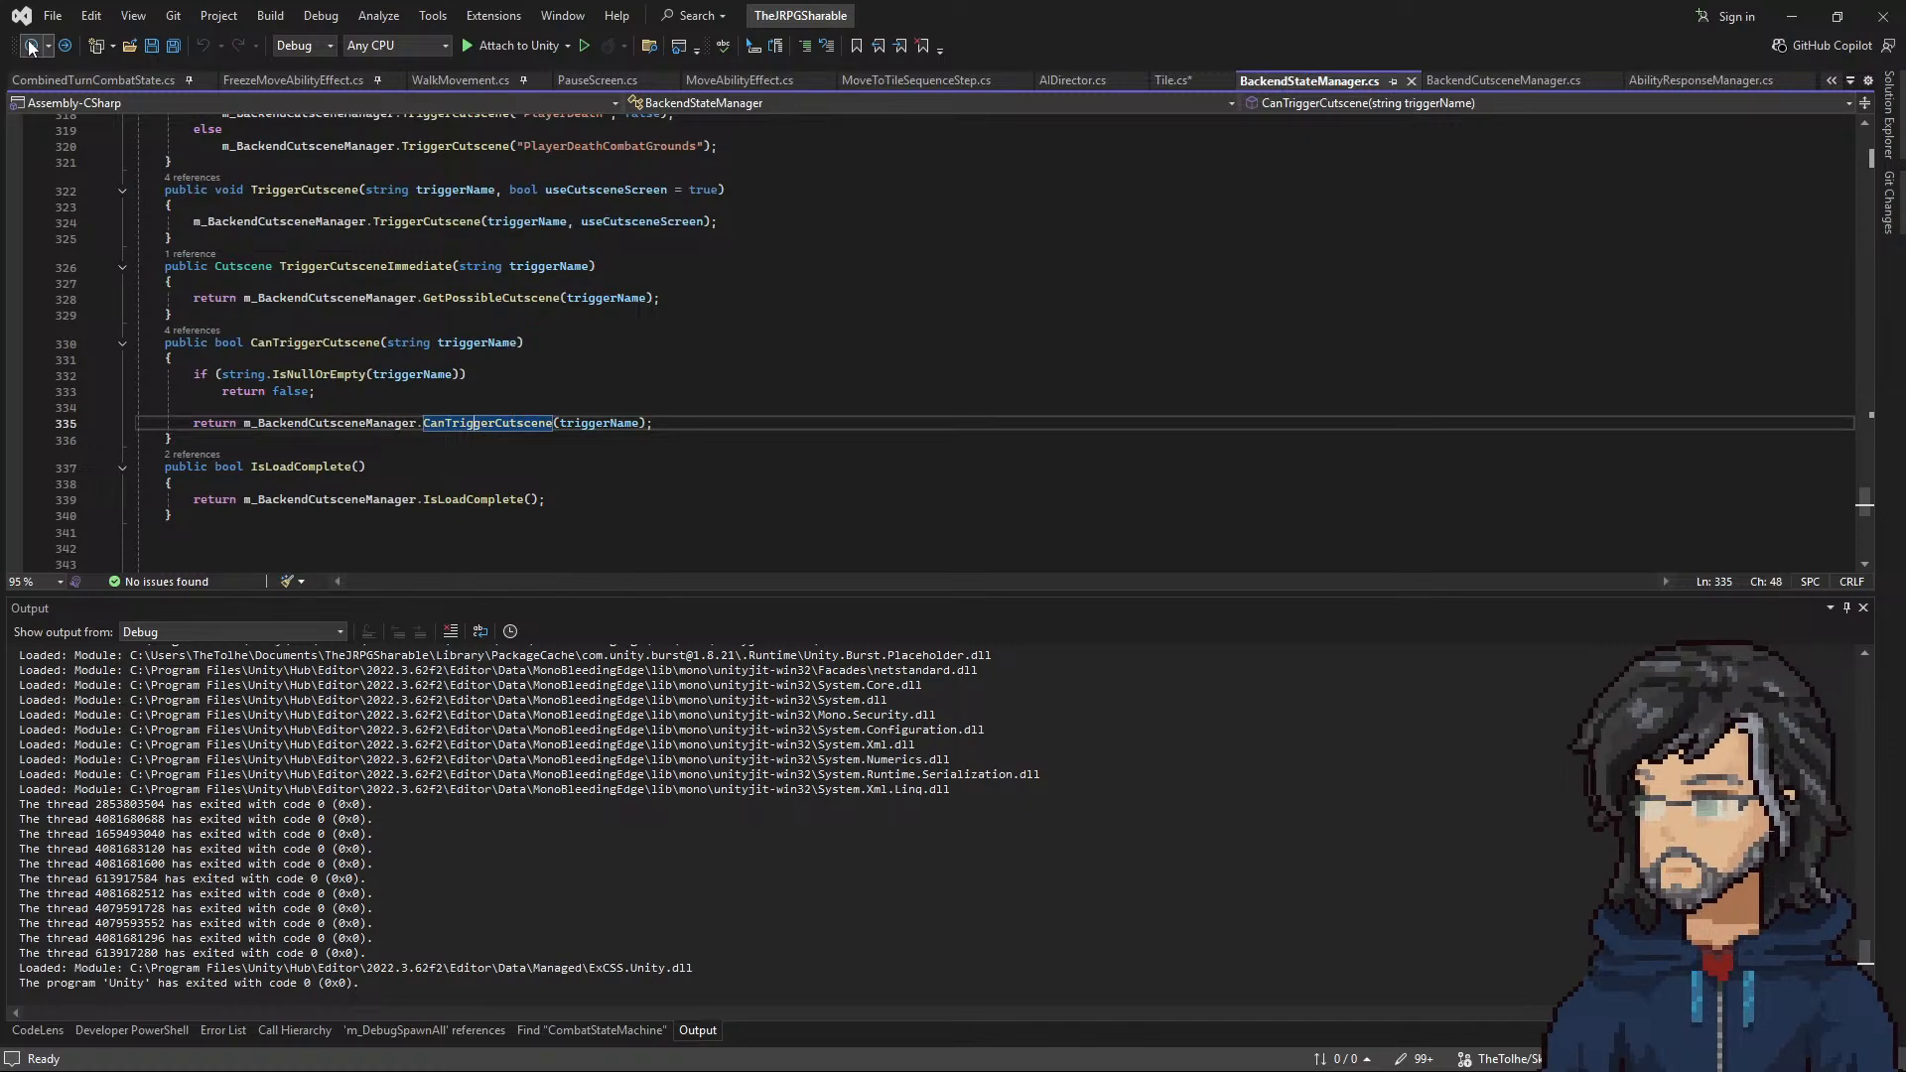
{"action": "left_click", "coordinate": [31, 45]}
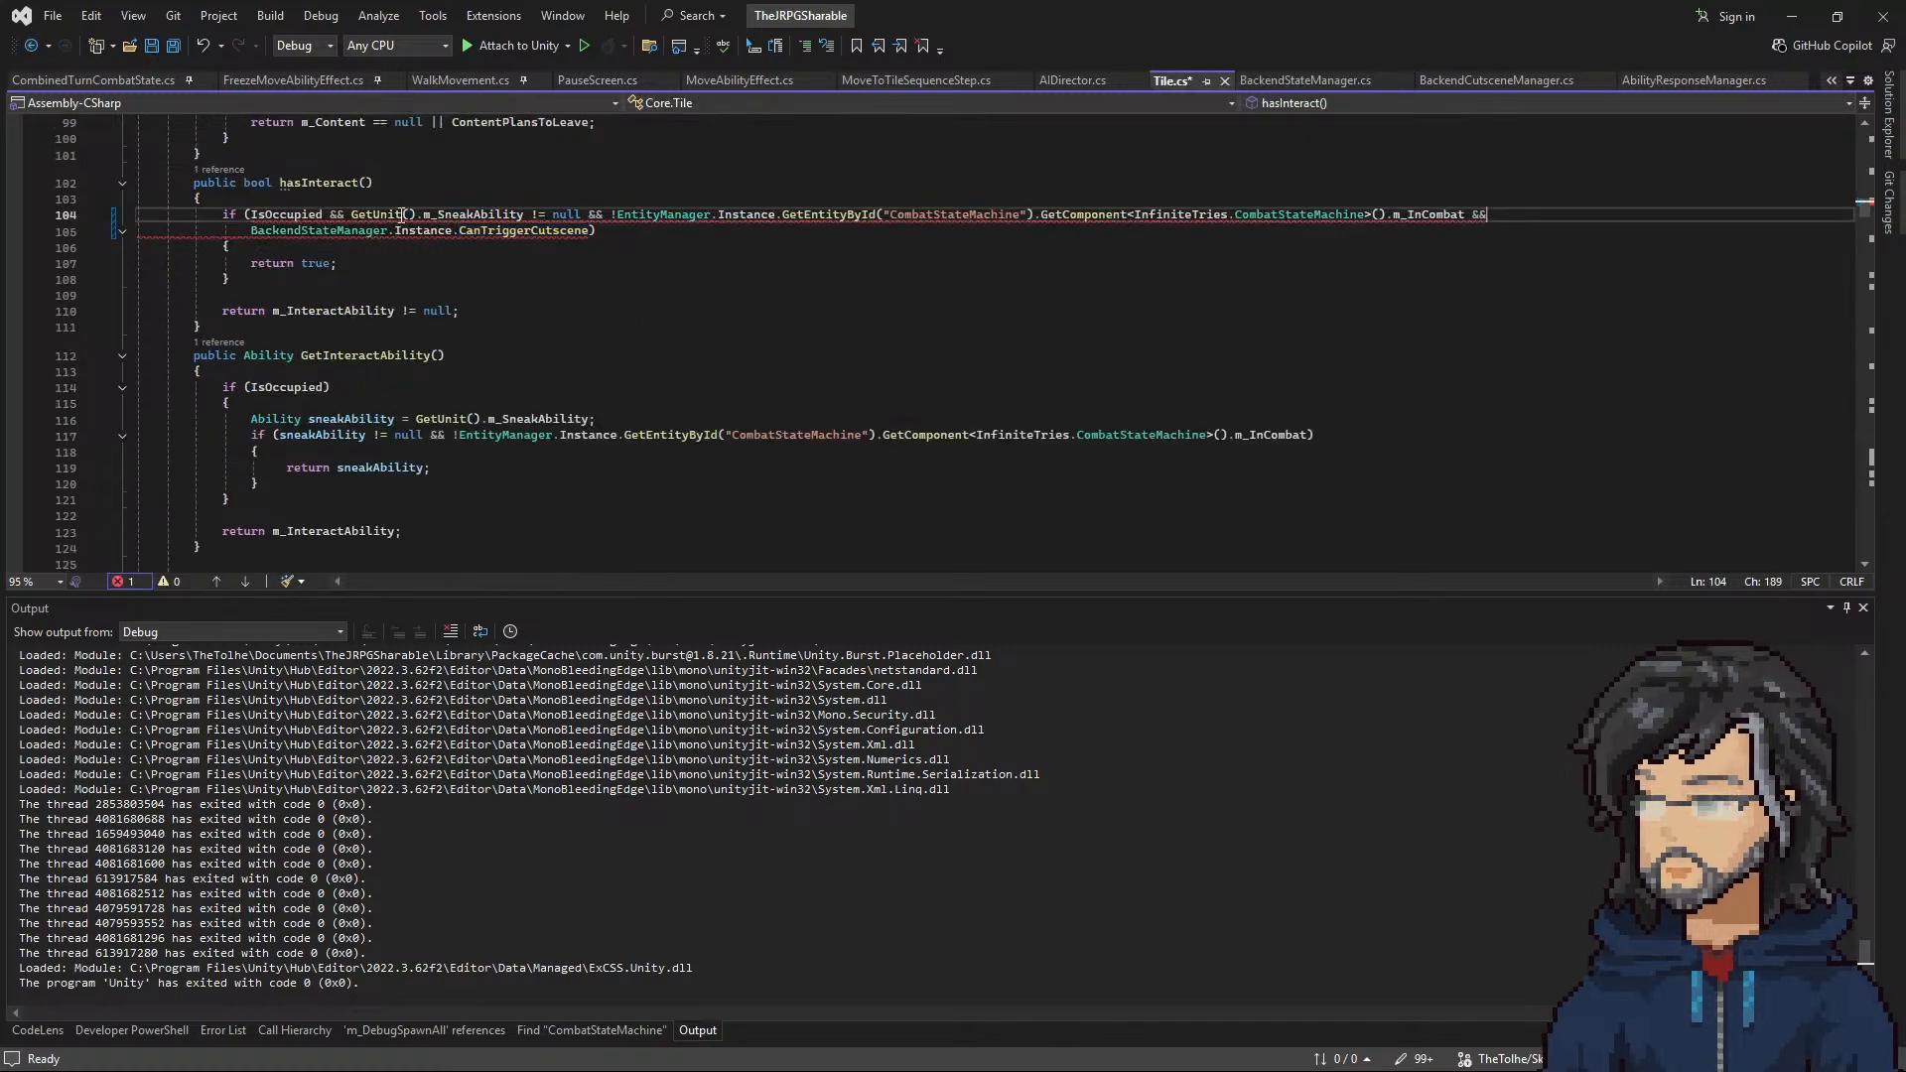
Step: Replace the BackendStateManager term in the hasInteract condition with ScreenController.Instance.CurrentScreen == "Cutscene"
{"action": "double_click", "coordinate": [523, 230]}
{"action": "left_click_drag", "start_coordinate": [251, 231], "coordinate": [572, 234]}
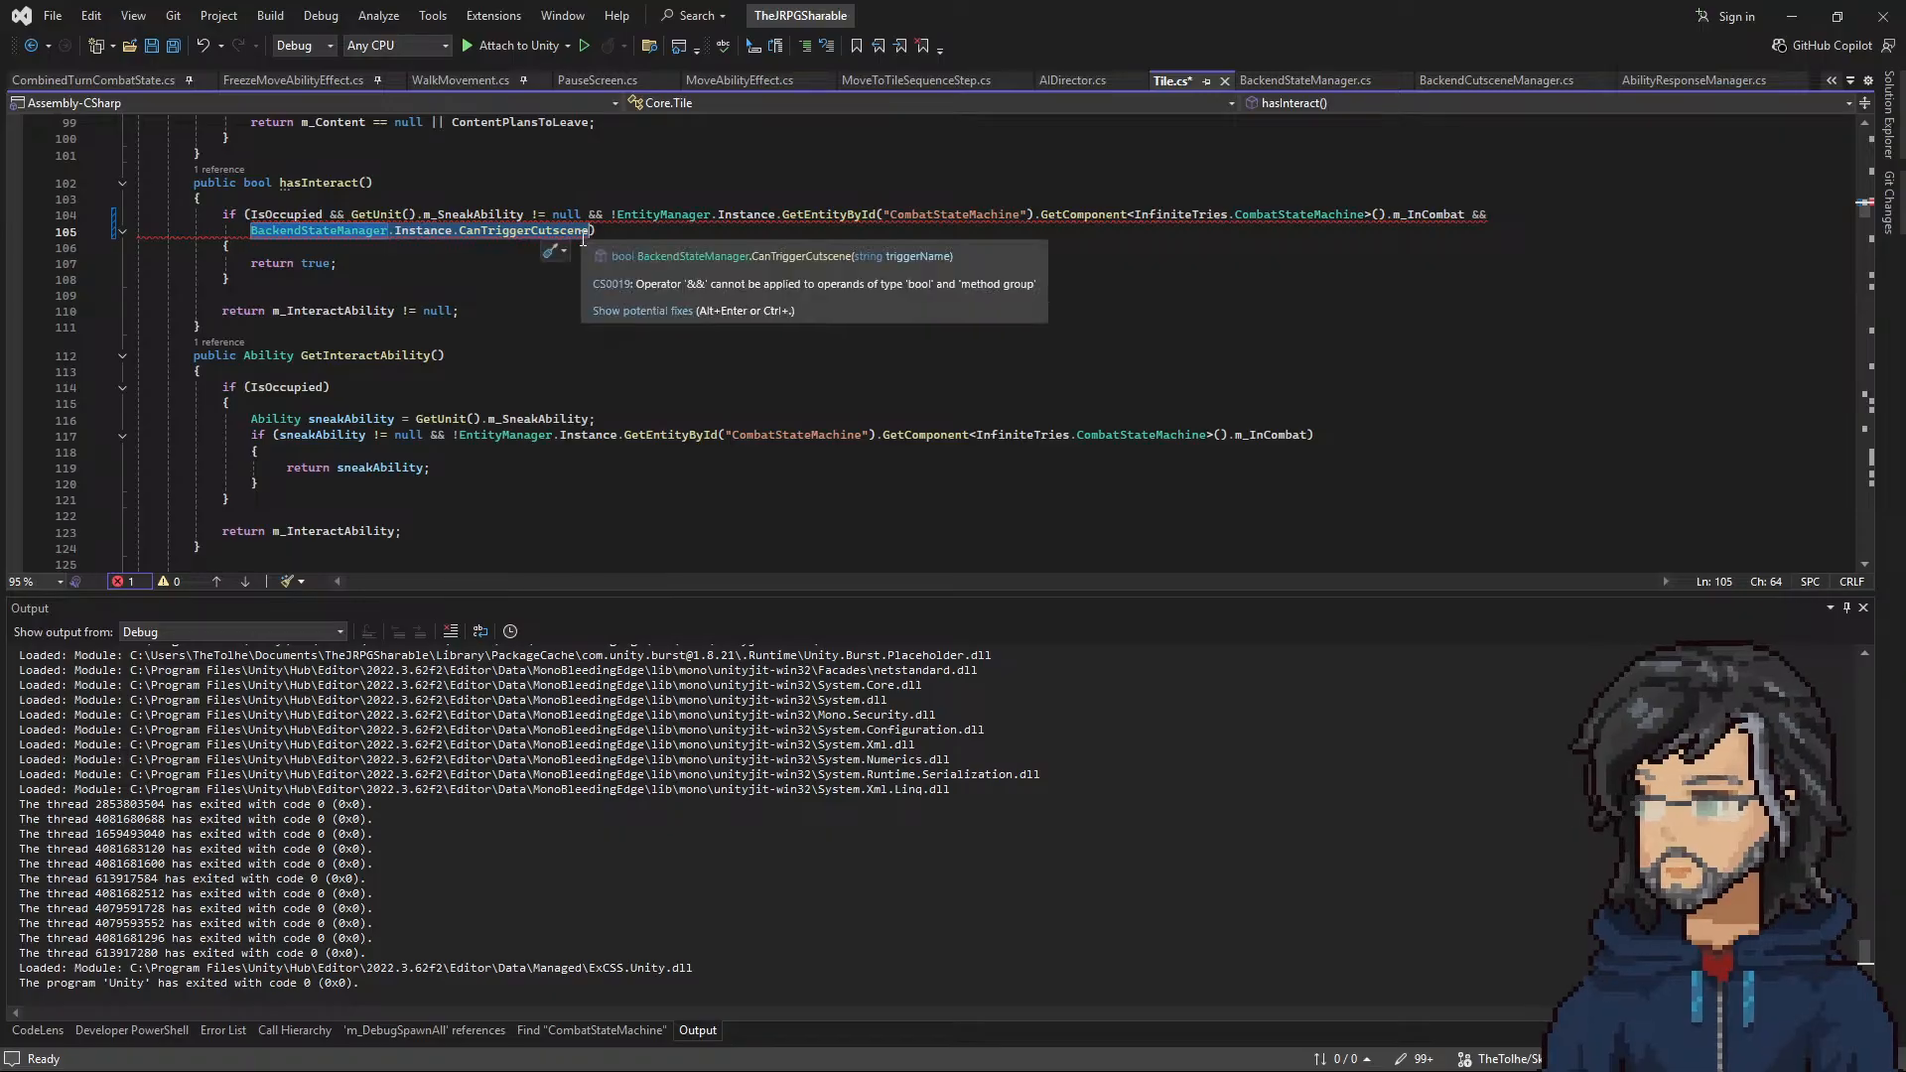
{"action": "type", "text": "sce"}
{"action": "type", "text": "en"}
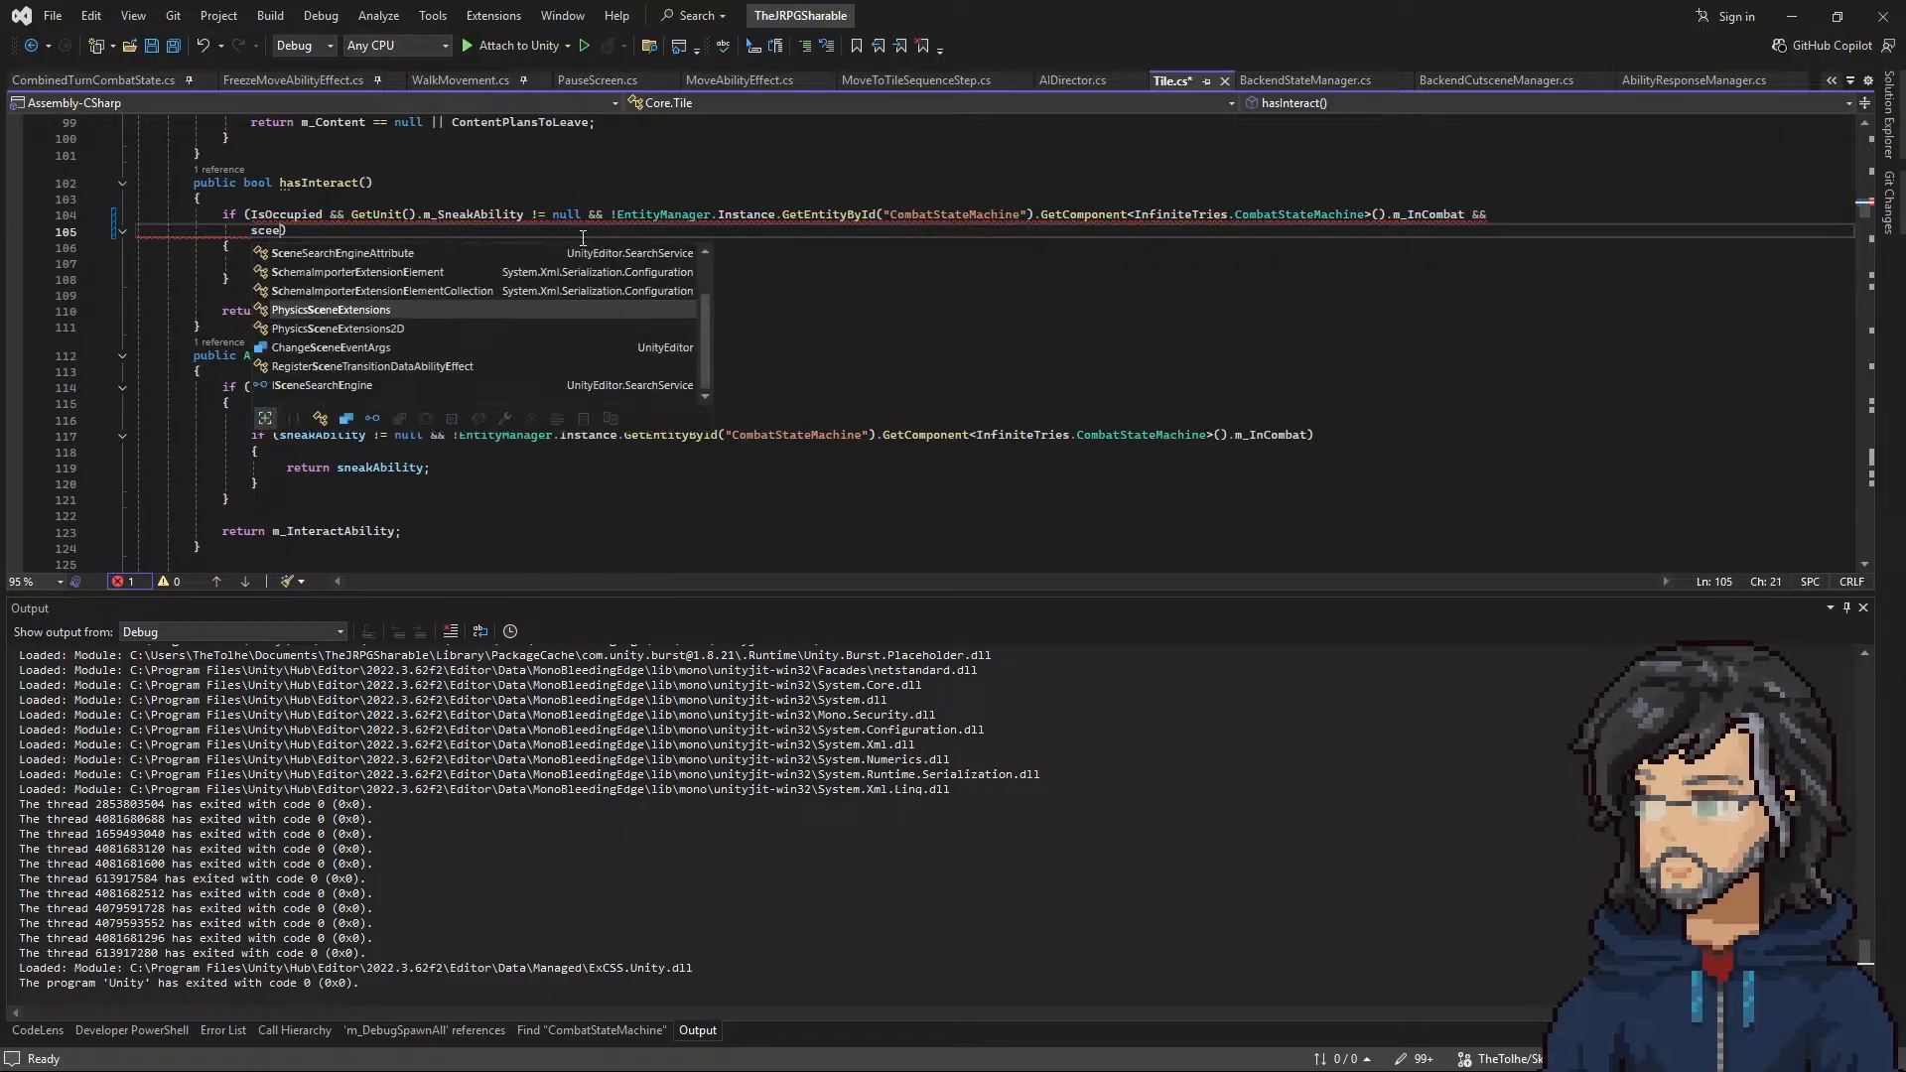
{"action": "key", "text": "BackSpace"}
{"action": "key", "text": "BackSpace"}
{"action": "key", "text": "BackSpace"}
{"action": "key", "text": "BackSpace"}
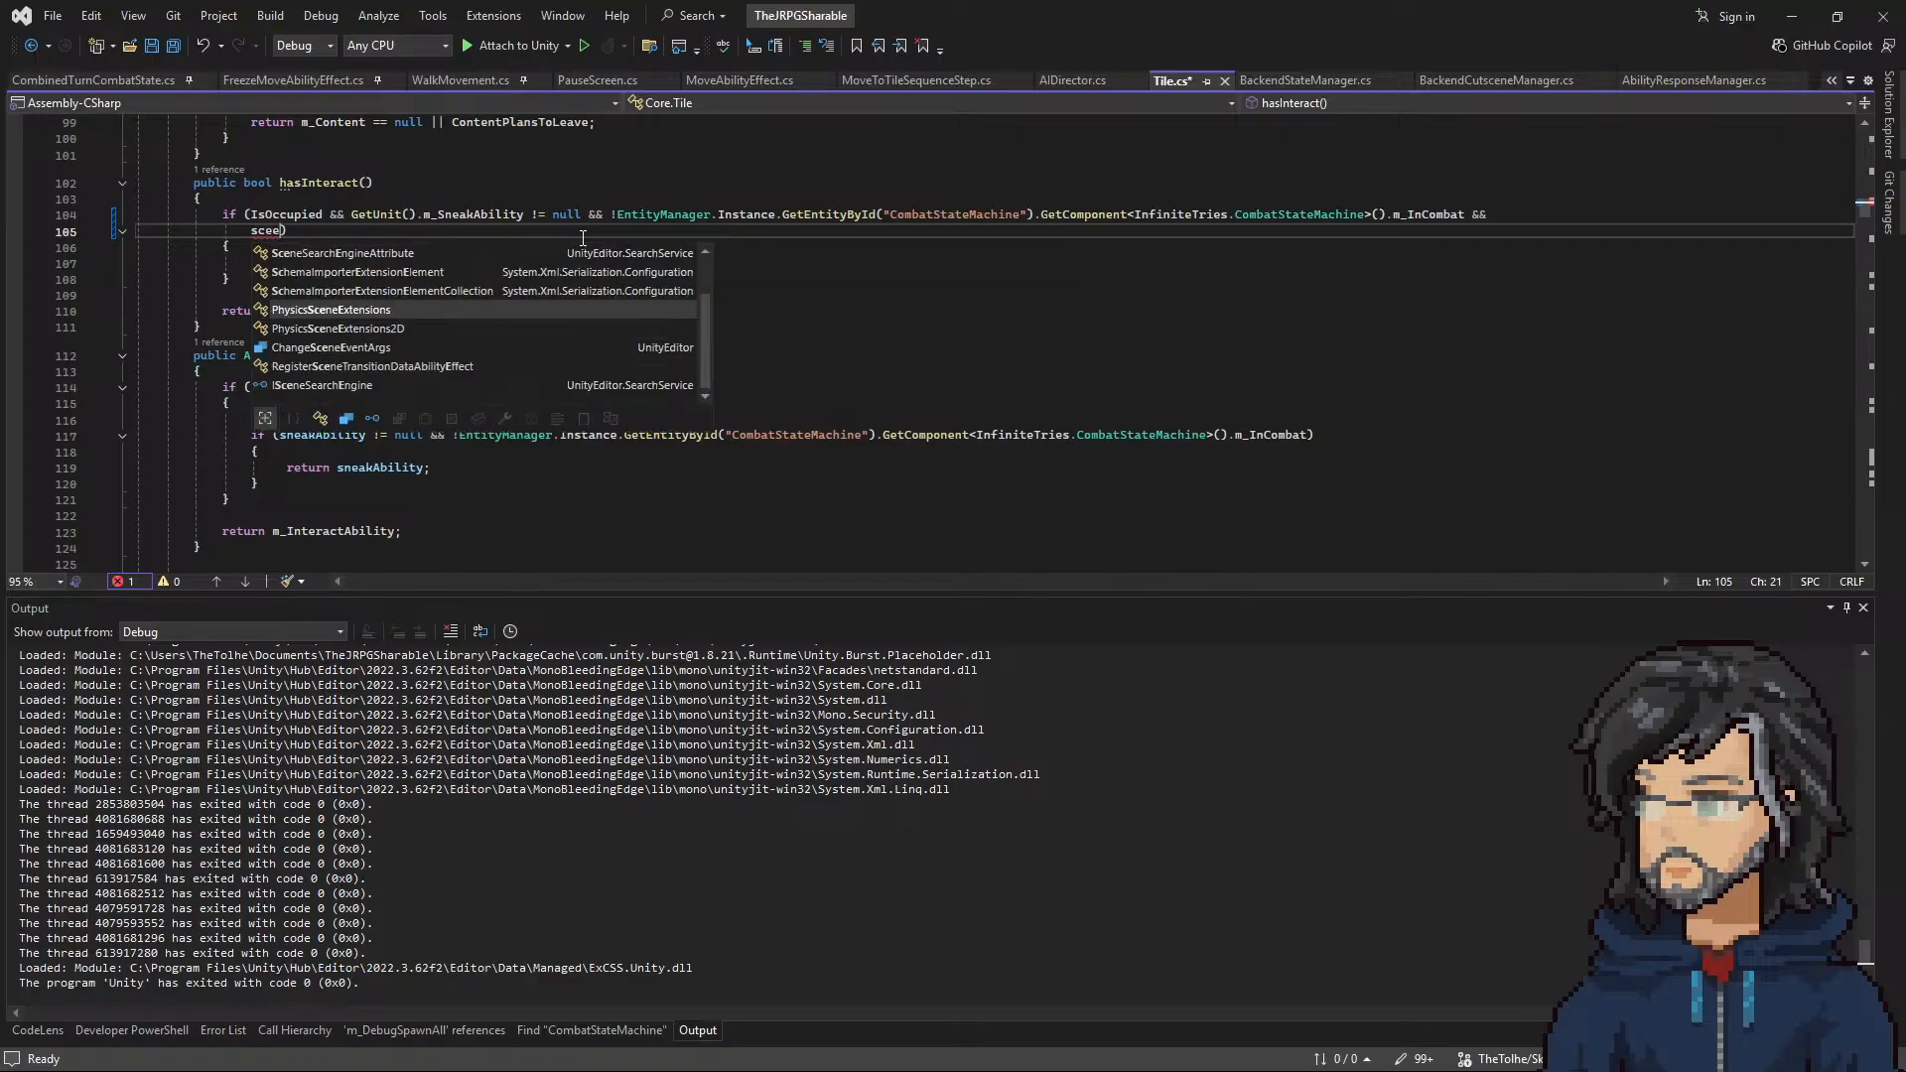
{"action": "type", "text": "creenc"}
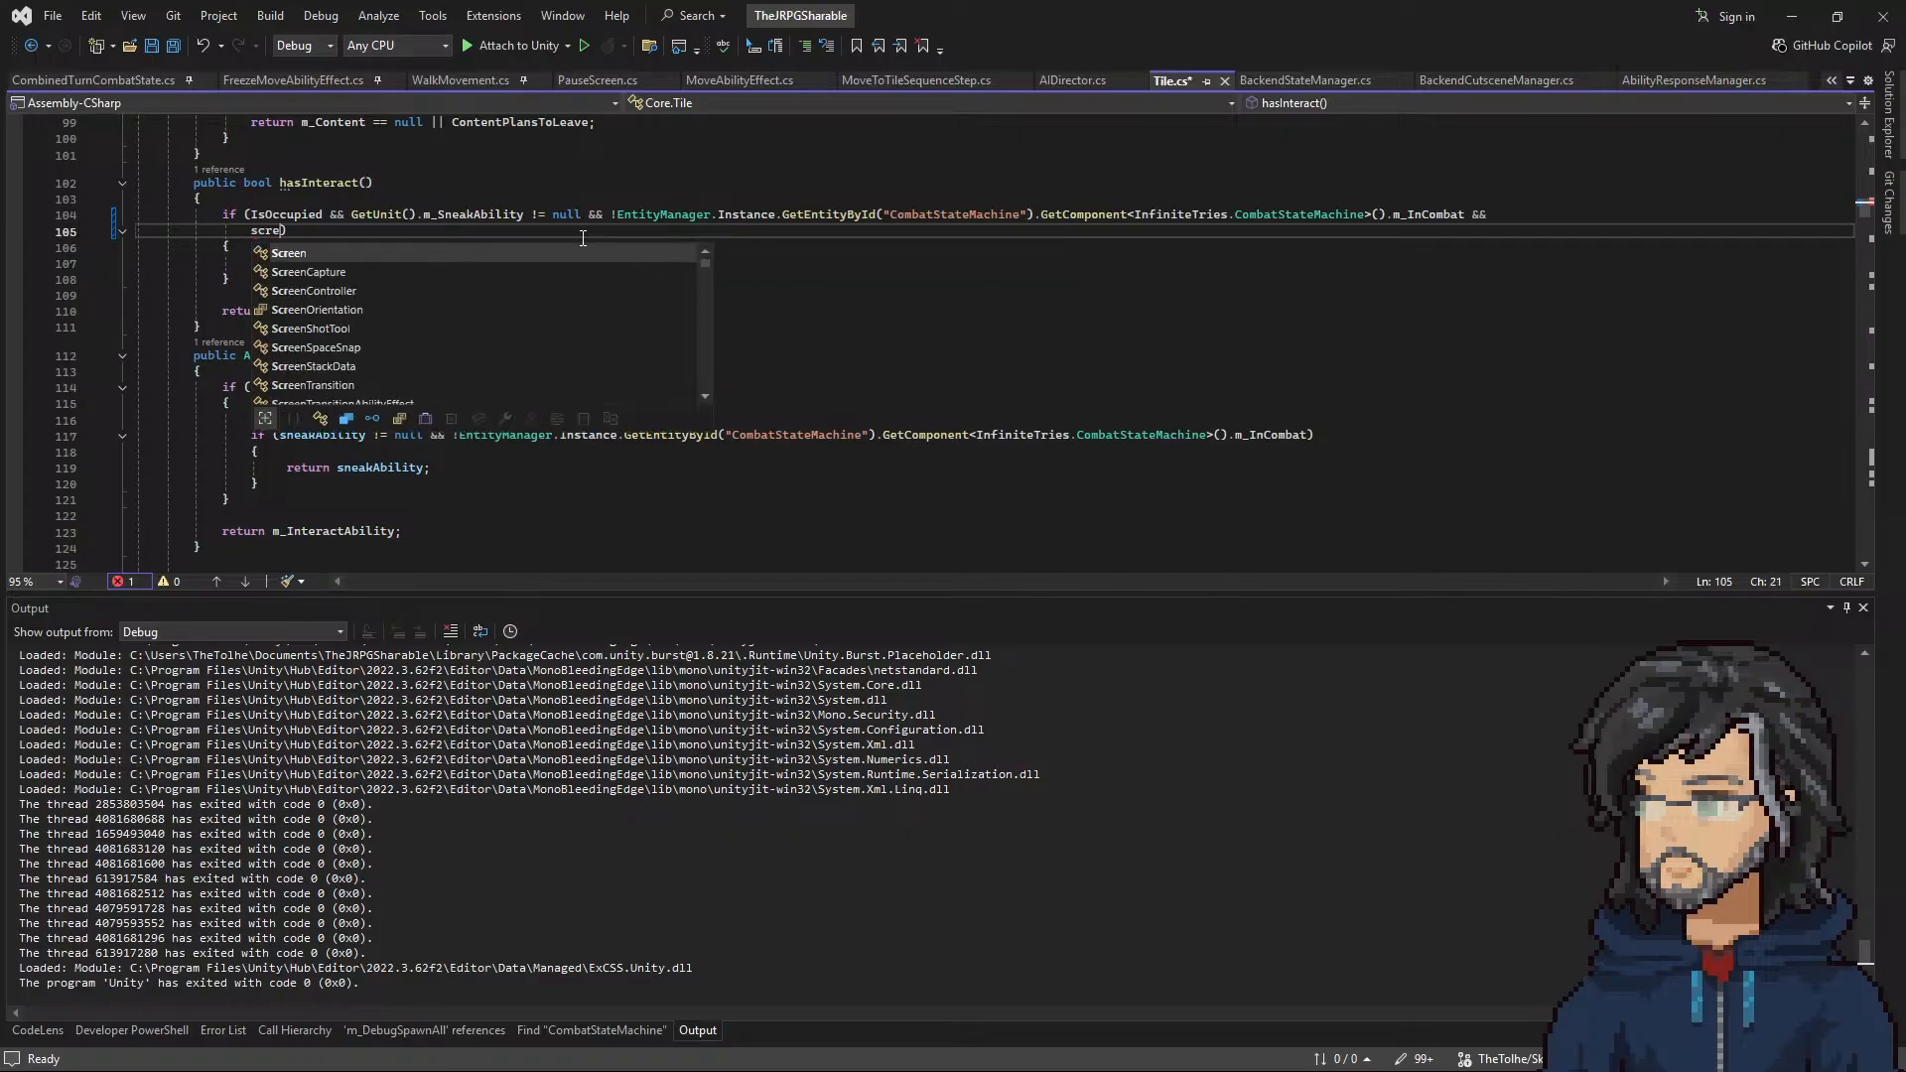
{"action": "type", "text": "ontroller.Instance."}
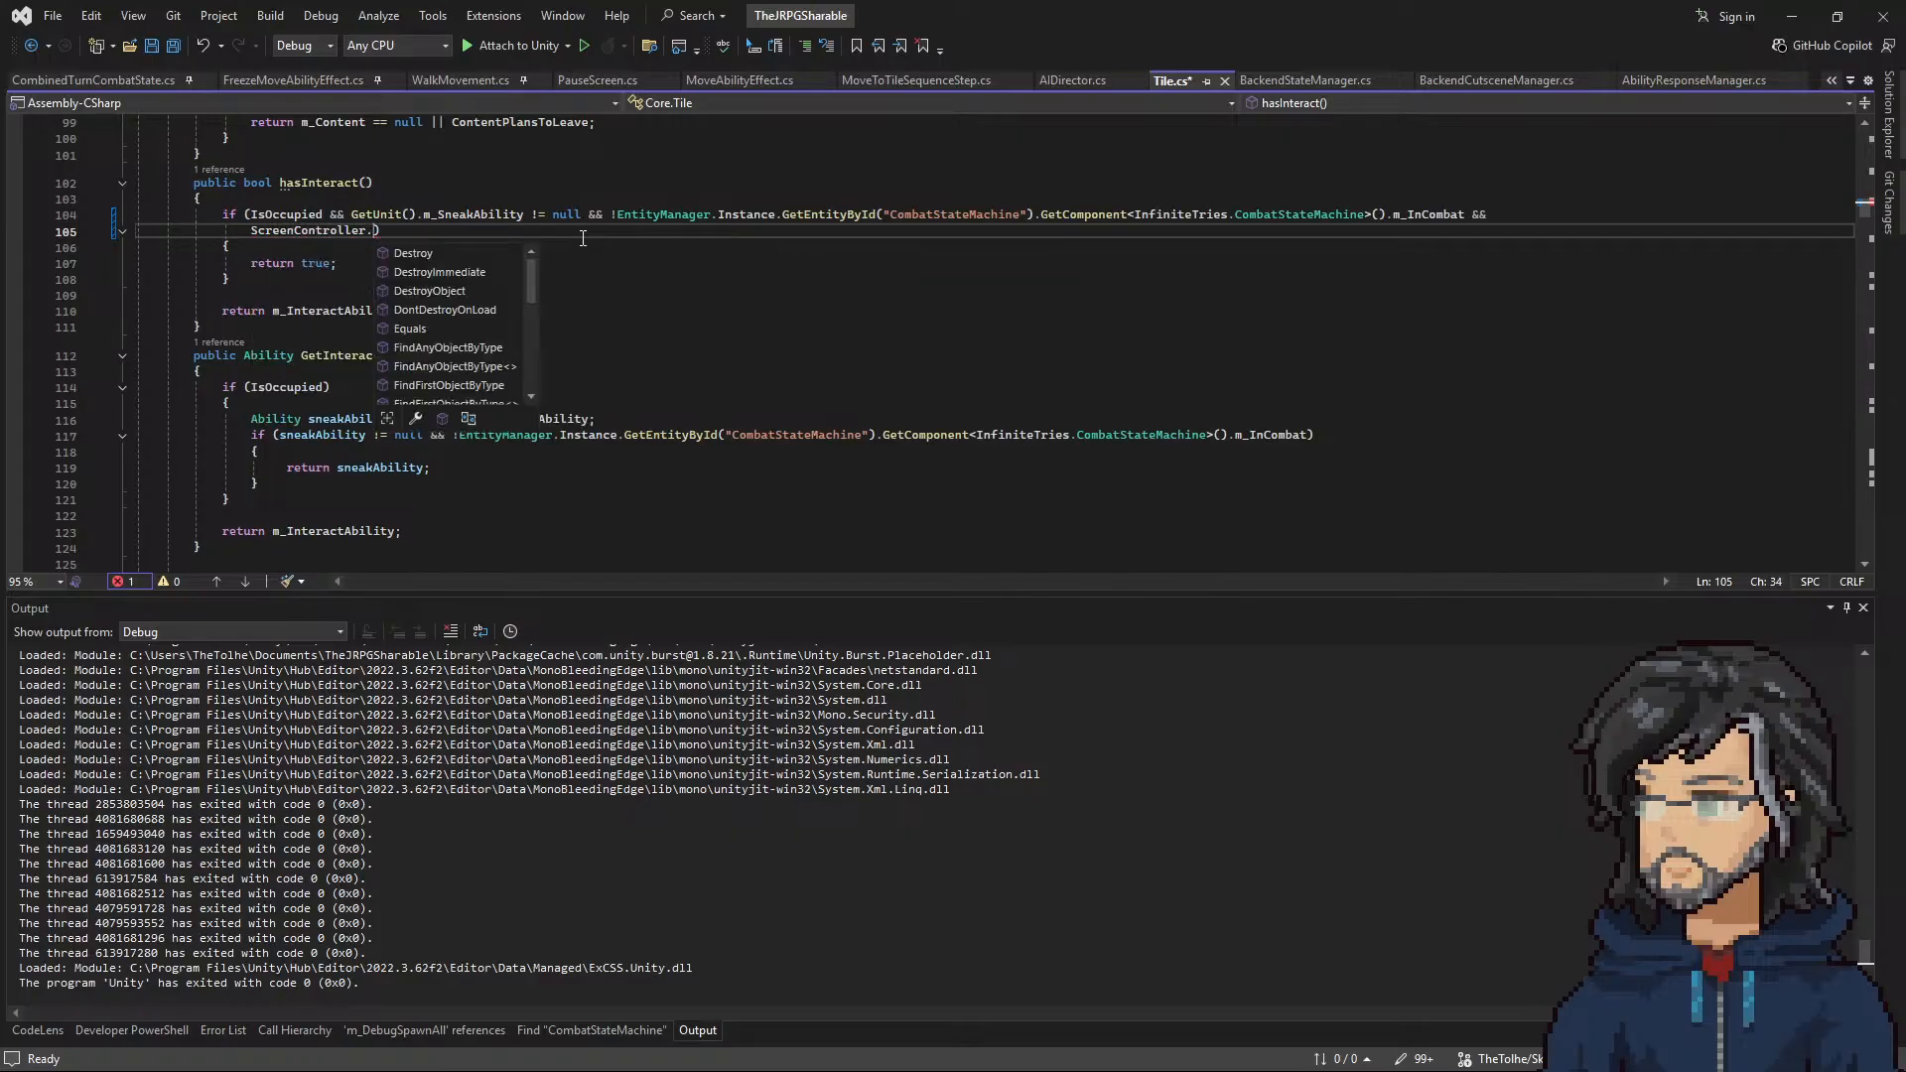
{"action": "type", "text": "cur"}
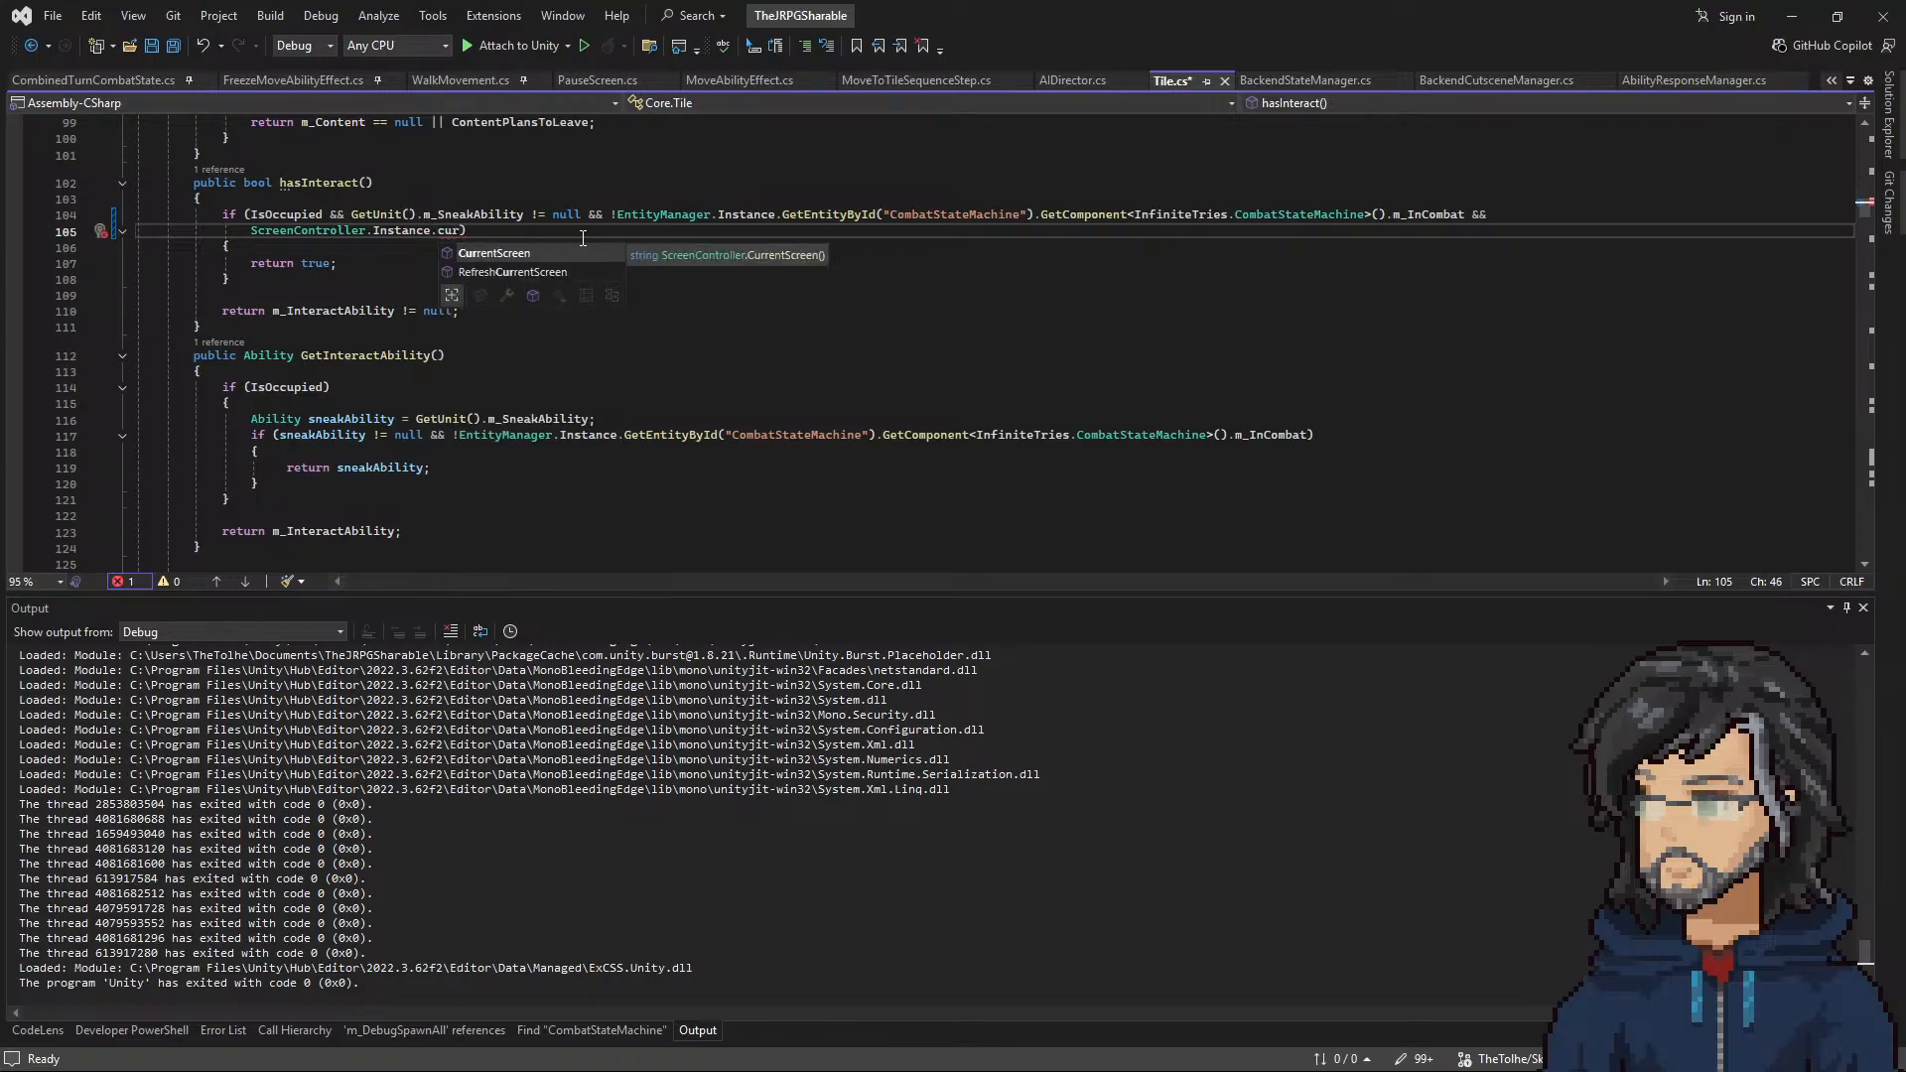
{"action": "key", "text": "Tab"}
{"action": "type", "text": "== \""}
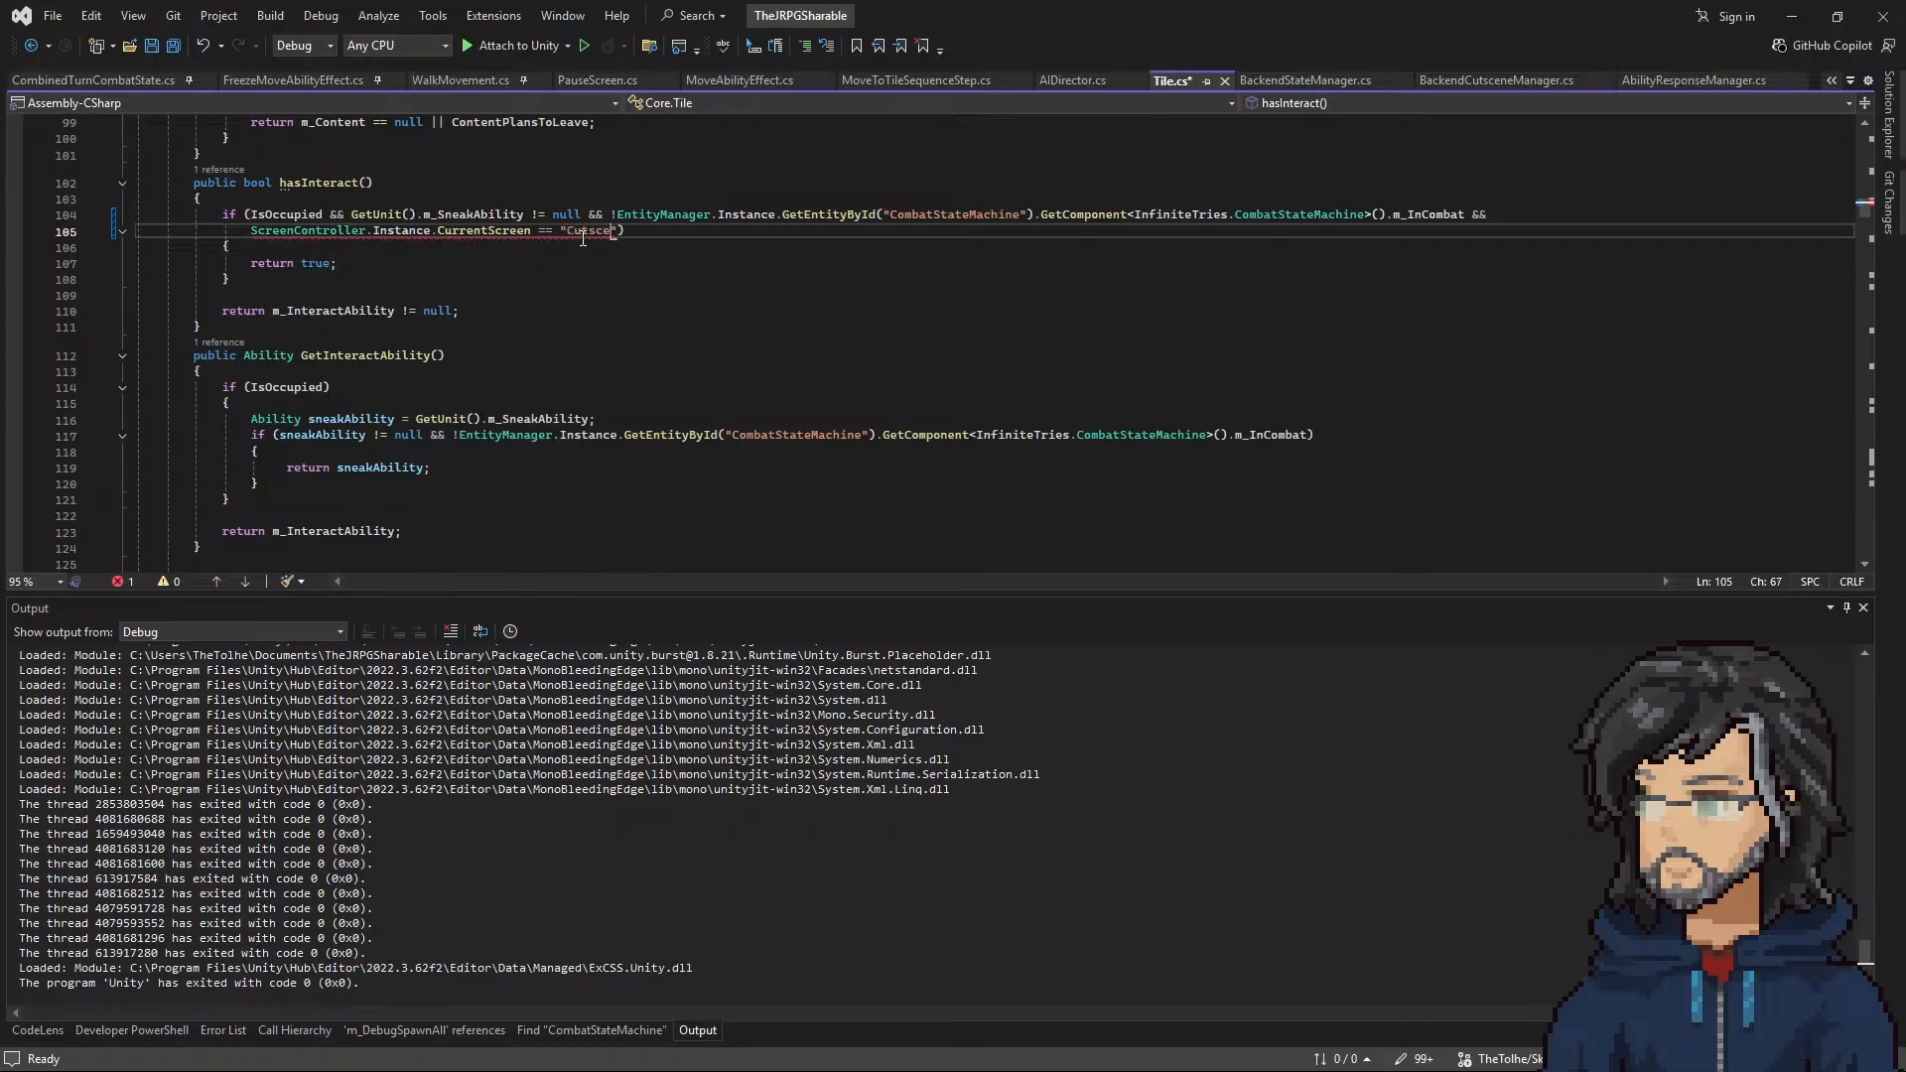
Step: Change the compared screen name to "CutsceneScreen" and the comparison operator to != in the hasInteract condition
{"action": "mouse_move", "coordinate": [512, 230]}
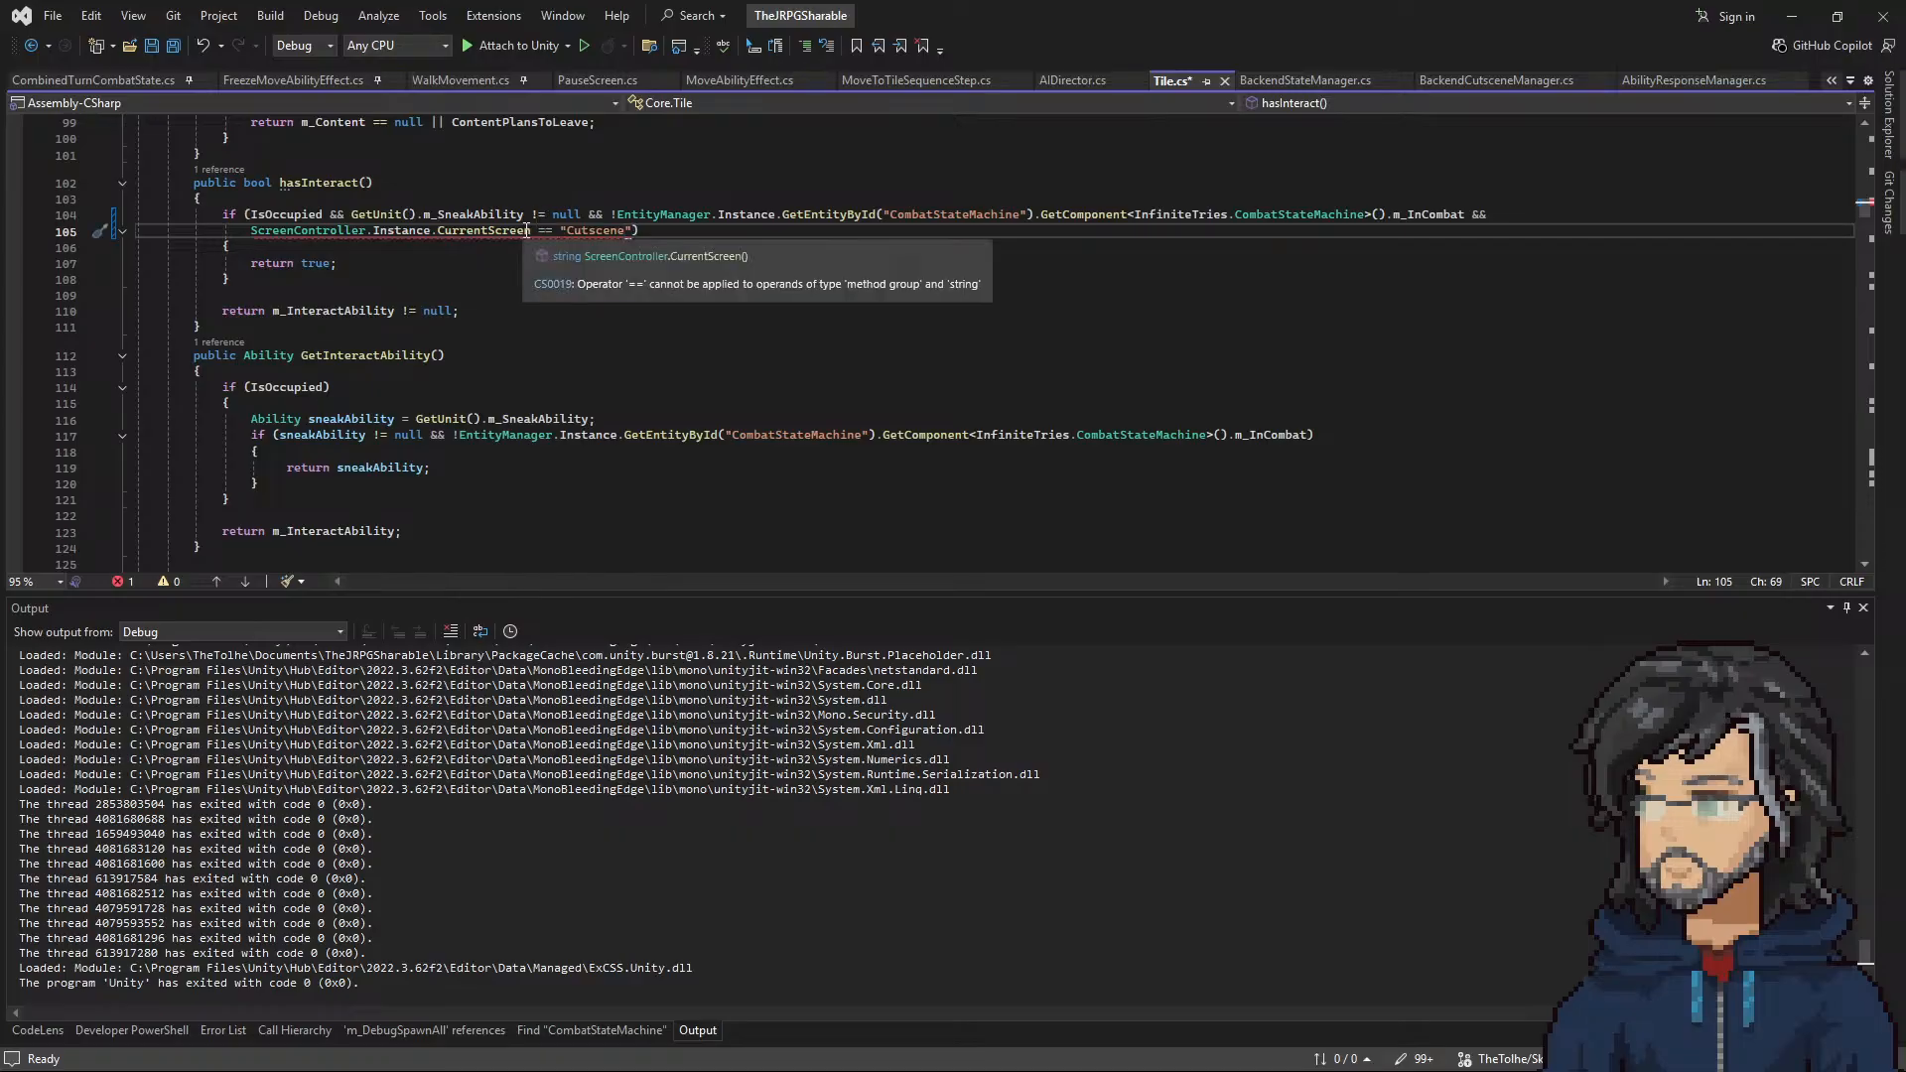
{"action": "type", "text": "CutsceneScree"}
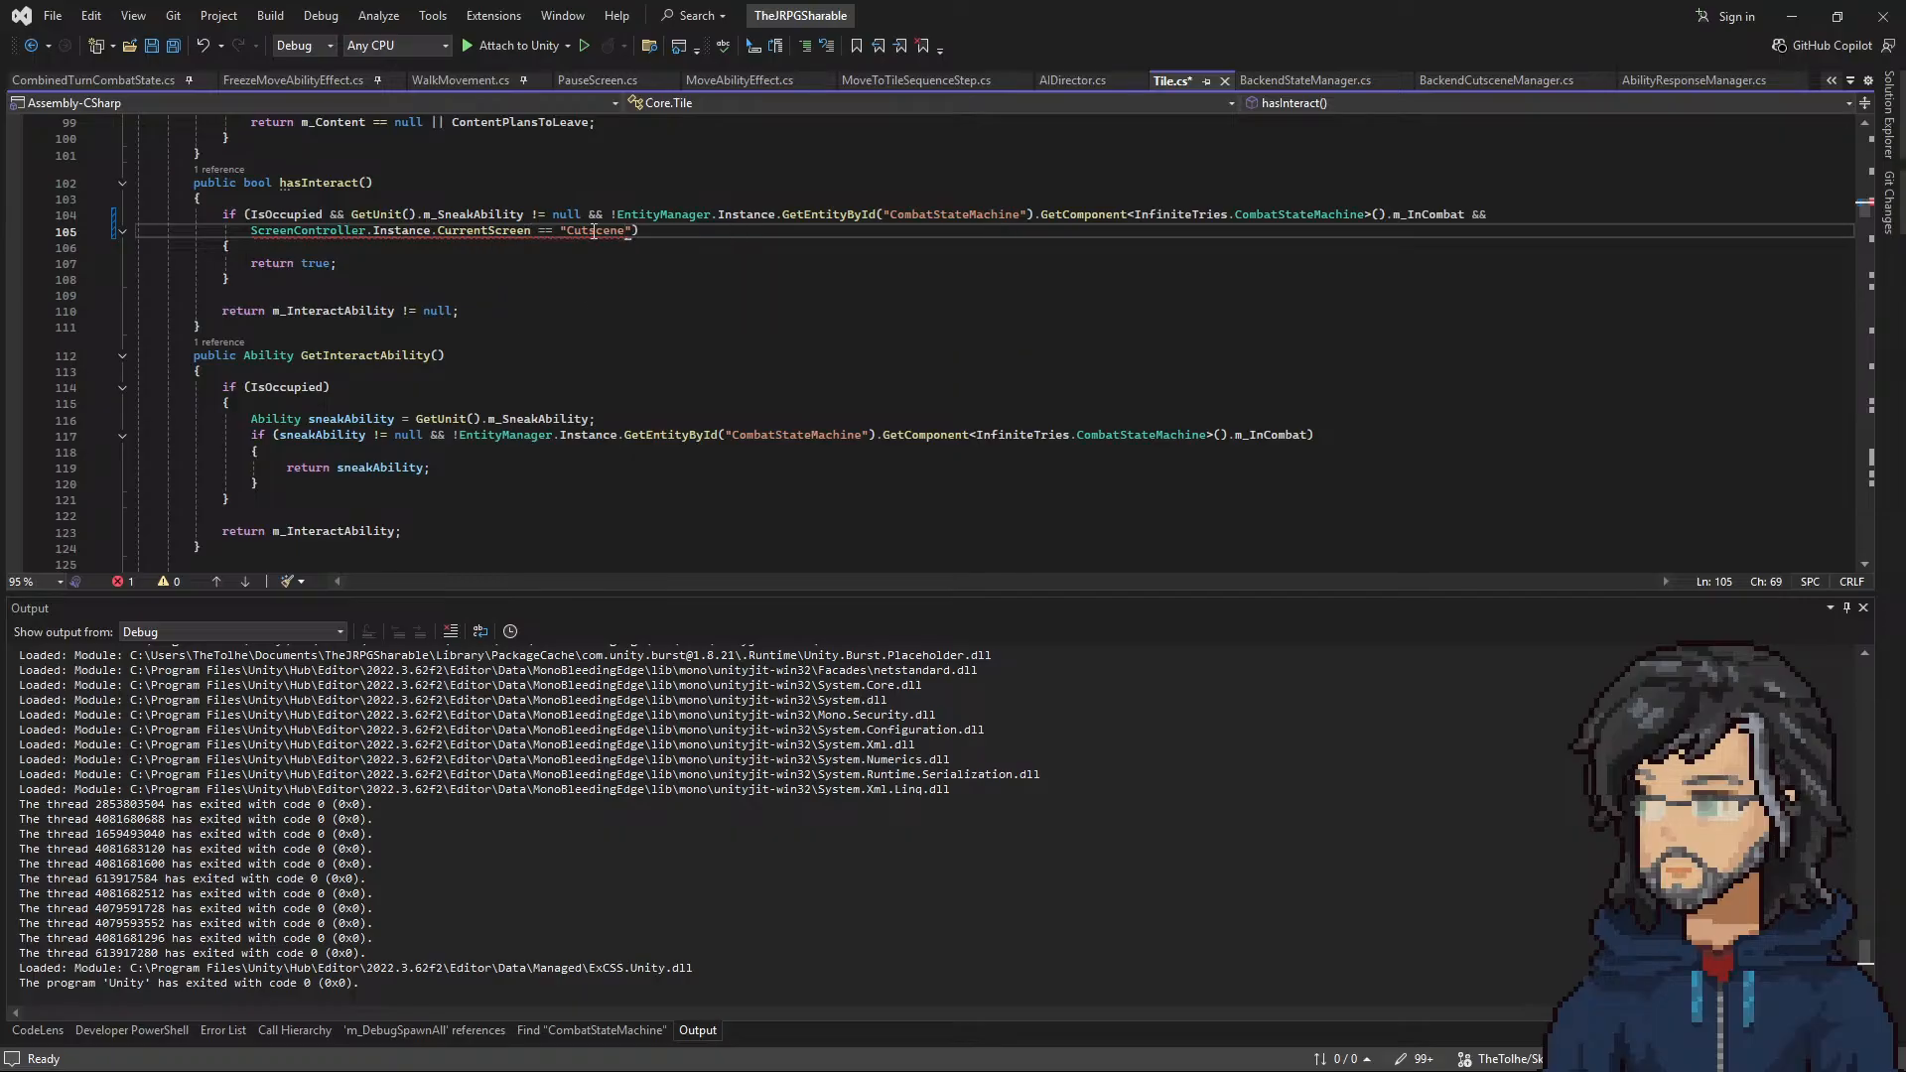
{"action": "type", "text": "n"}
{"action": "double_click", "coordinate": [544, 232]}
{"action": "type", "text": "!="}
{"action": "left_click", "coordinate": [598, 253]}
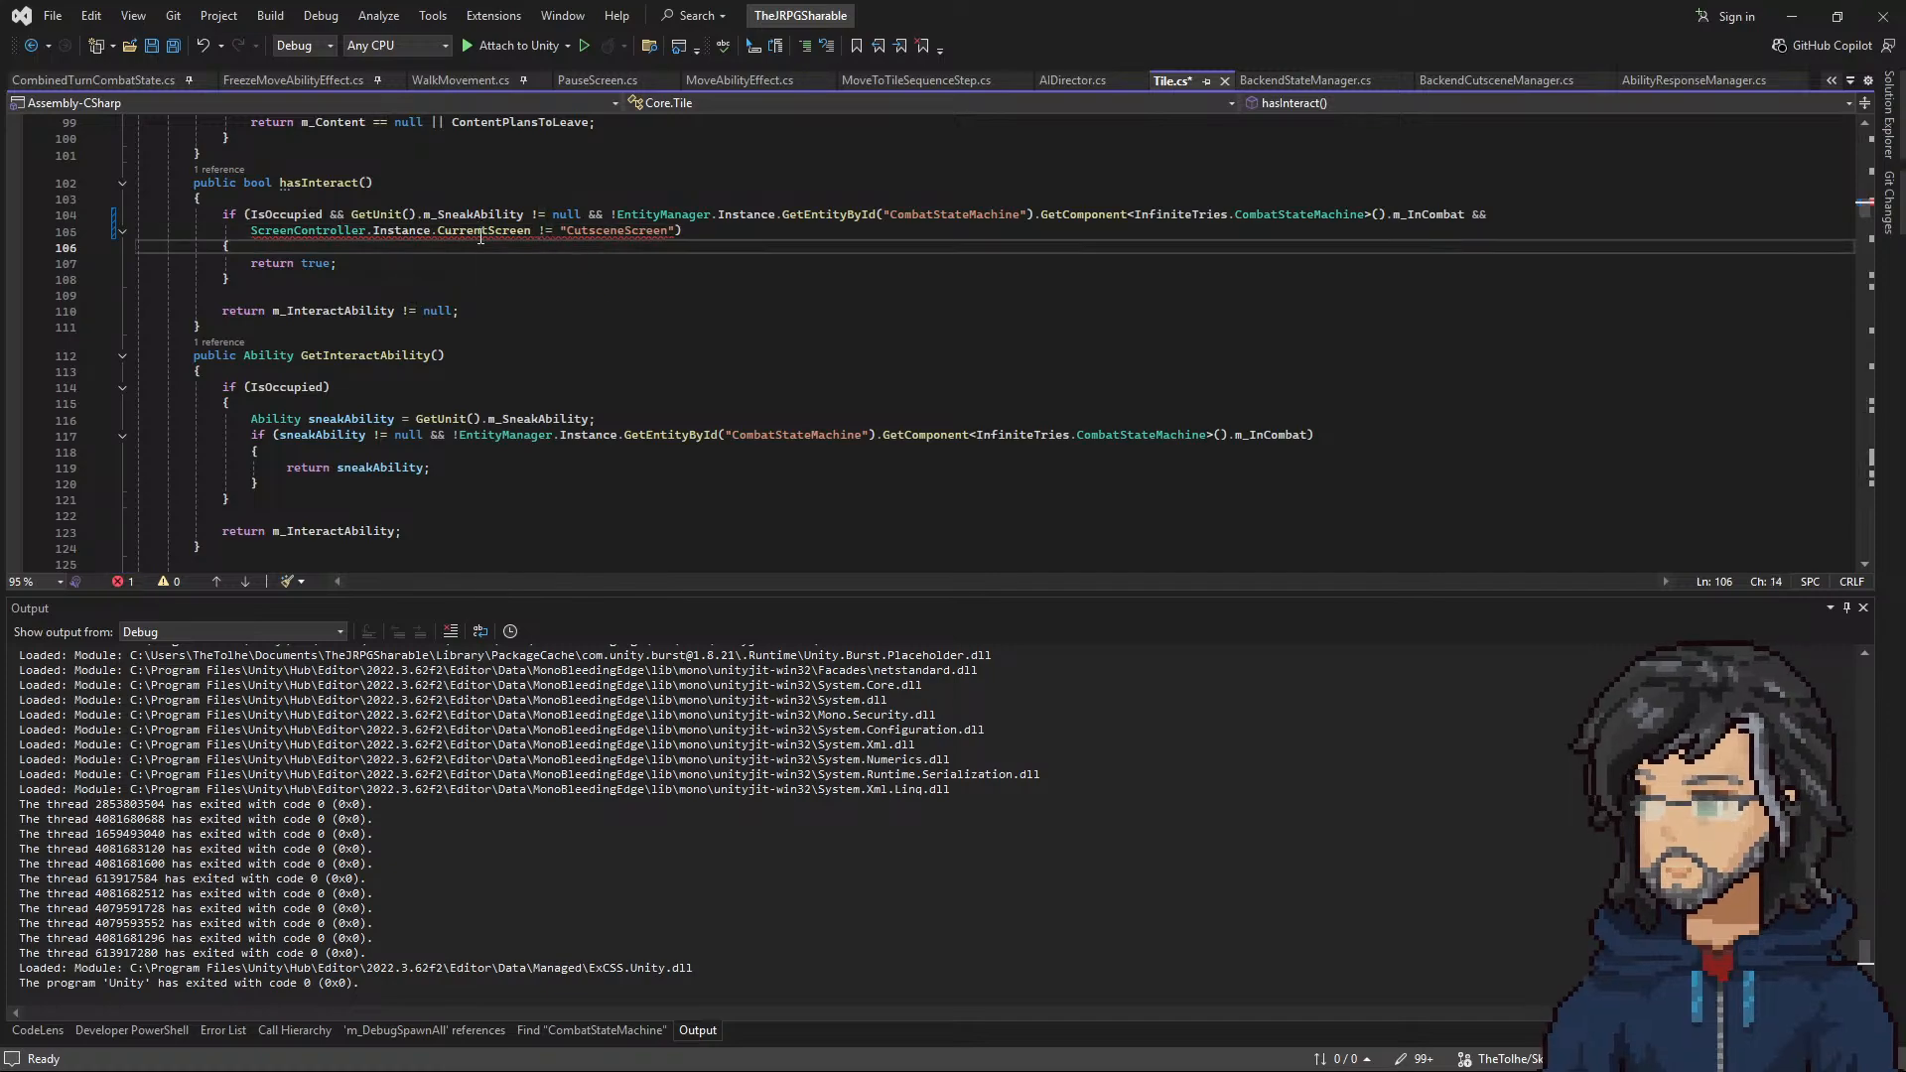
Step: Check the CurrentScreen definition in ScreenController.cs and make the hasInteract condition call it as CurrentScreen()
{"action": "mouse_move", "coordinate": [481, 236]}
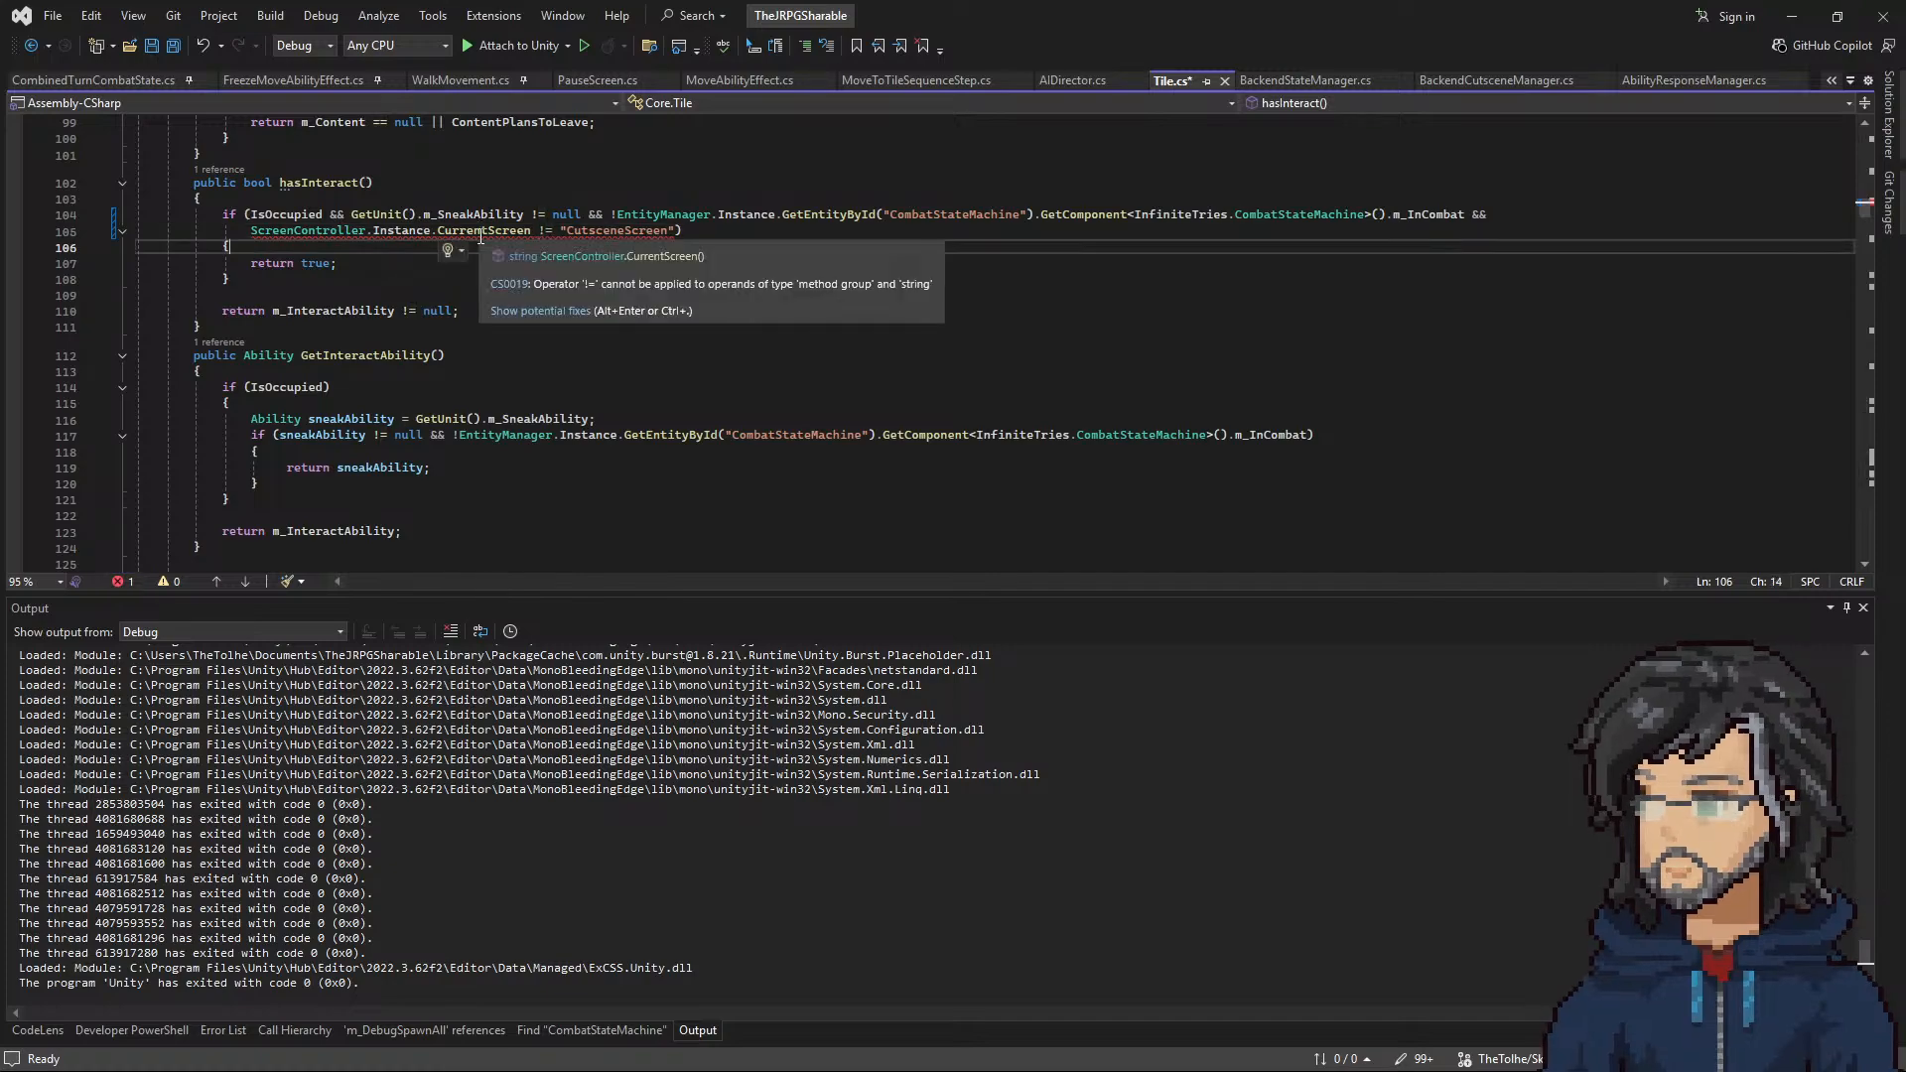
{"action": "left_click", "coordinate": [534, 229]}
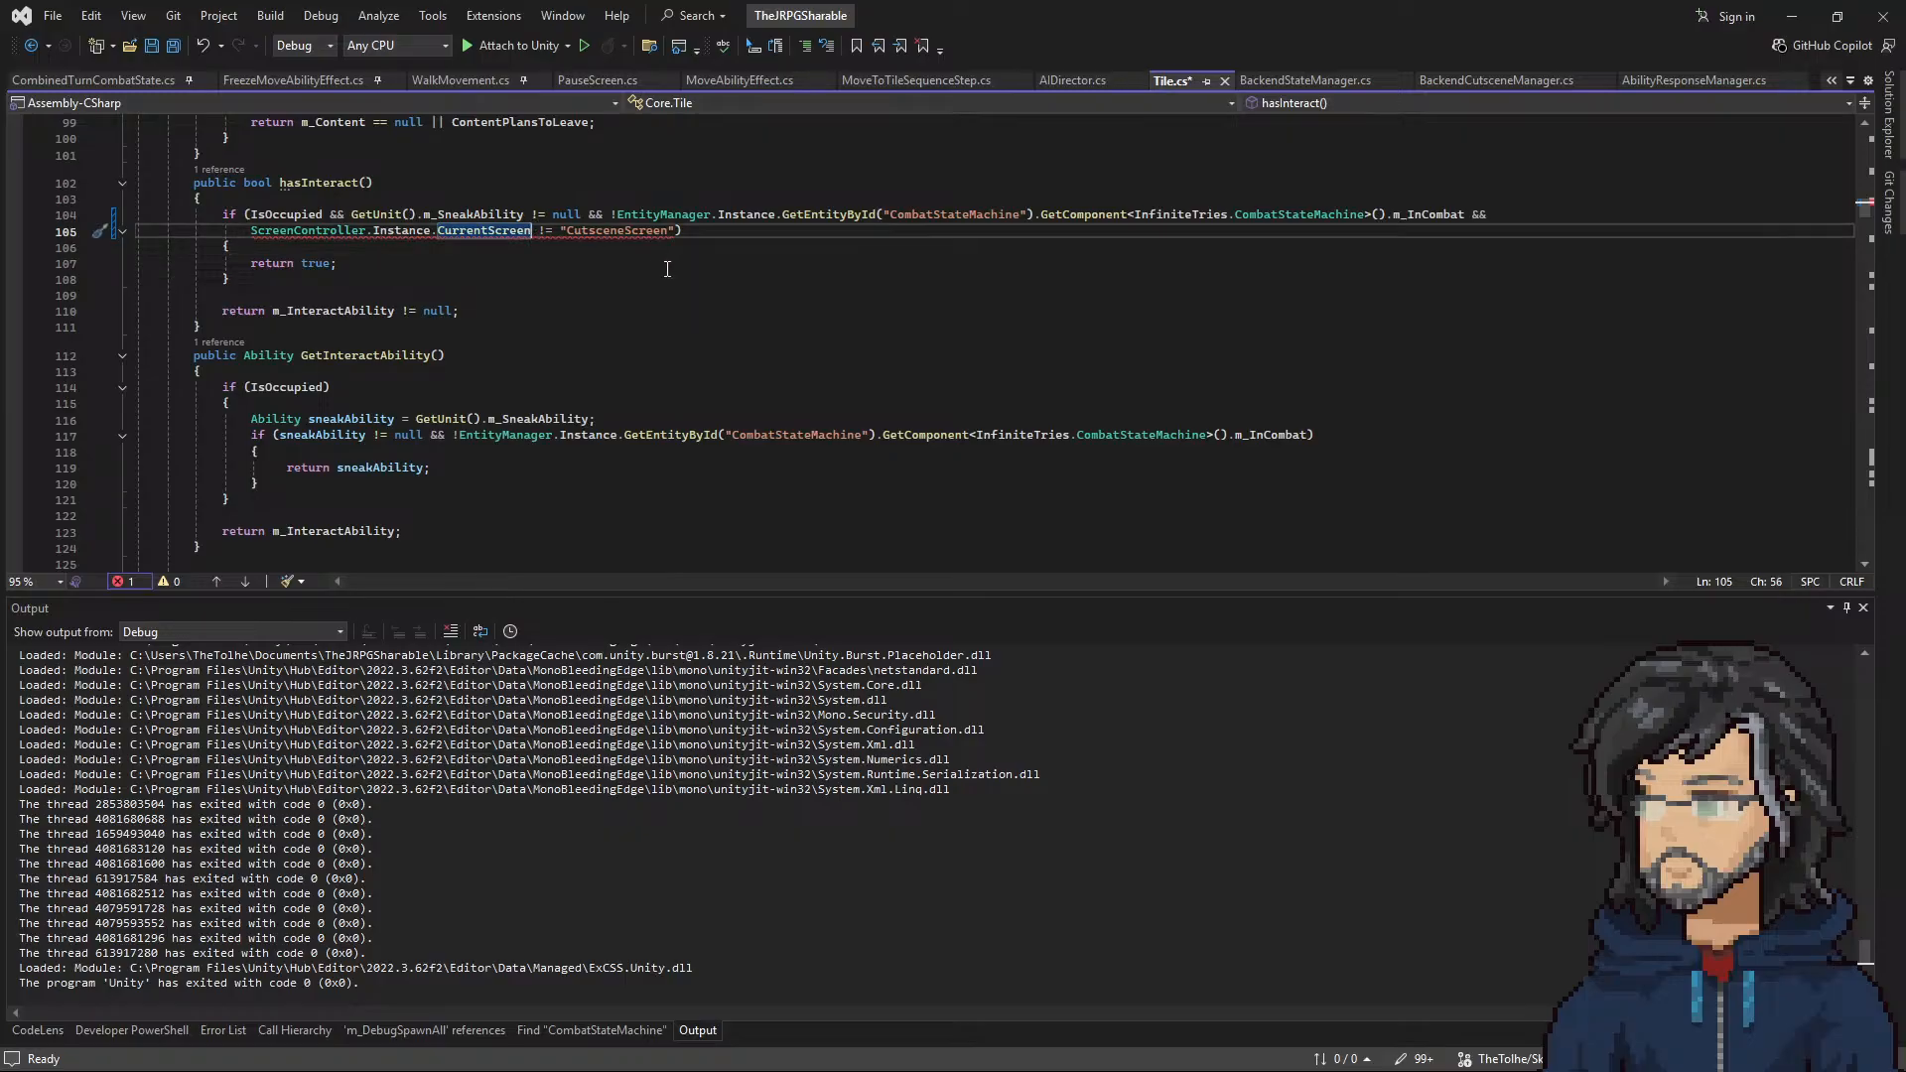
{"action": "mouse_move", "coordinate": [498, 235]}
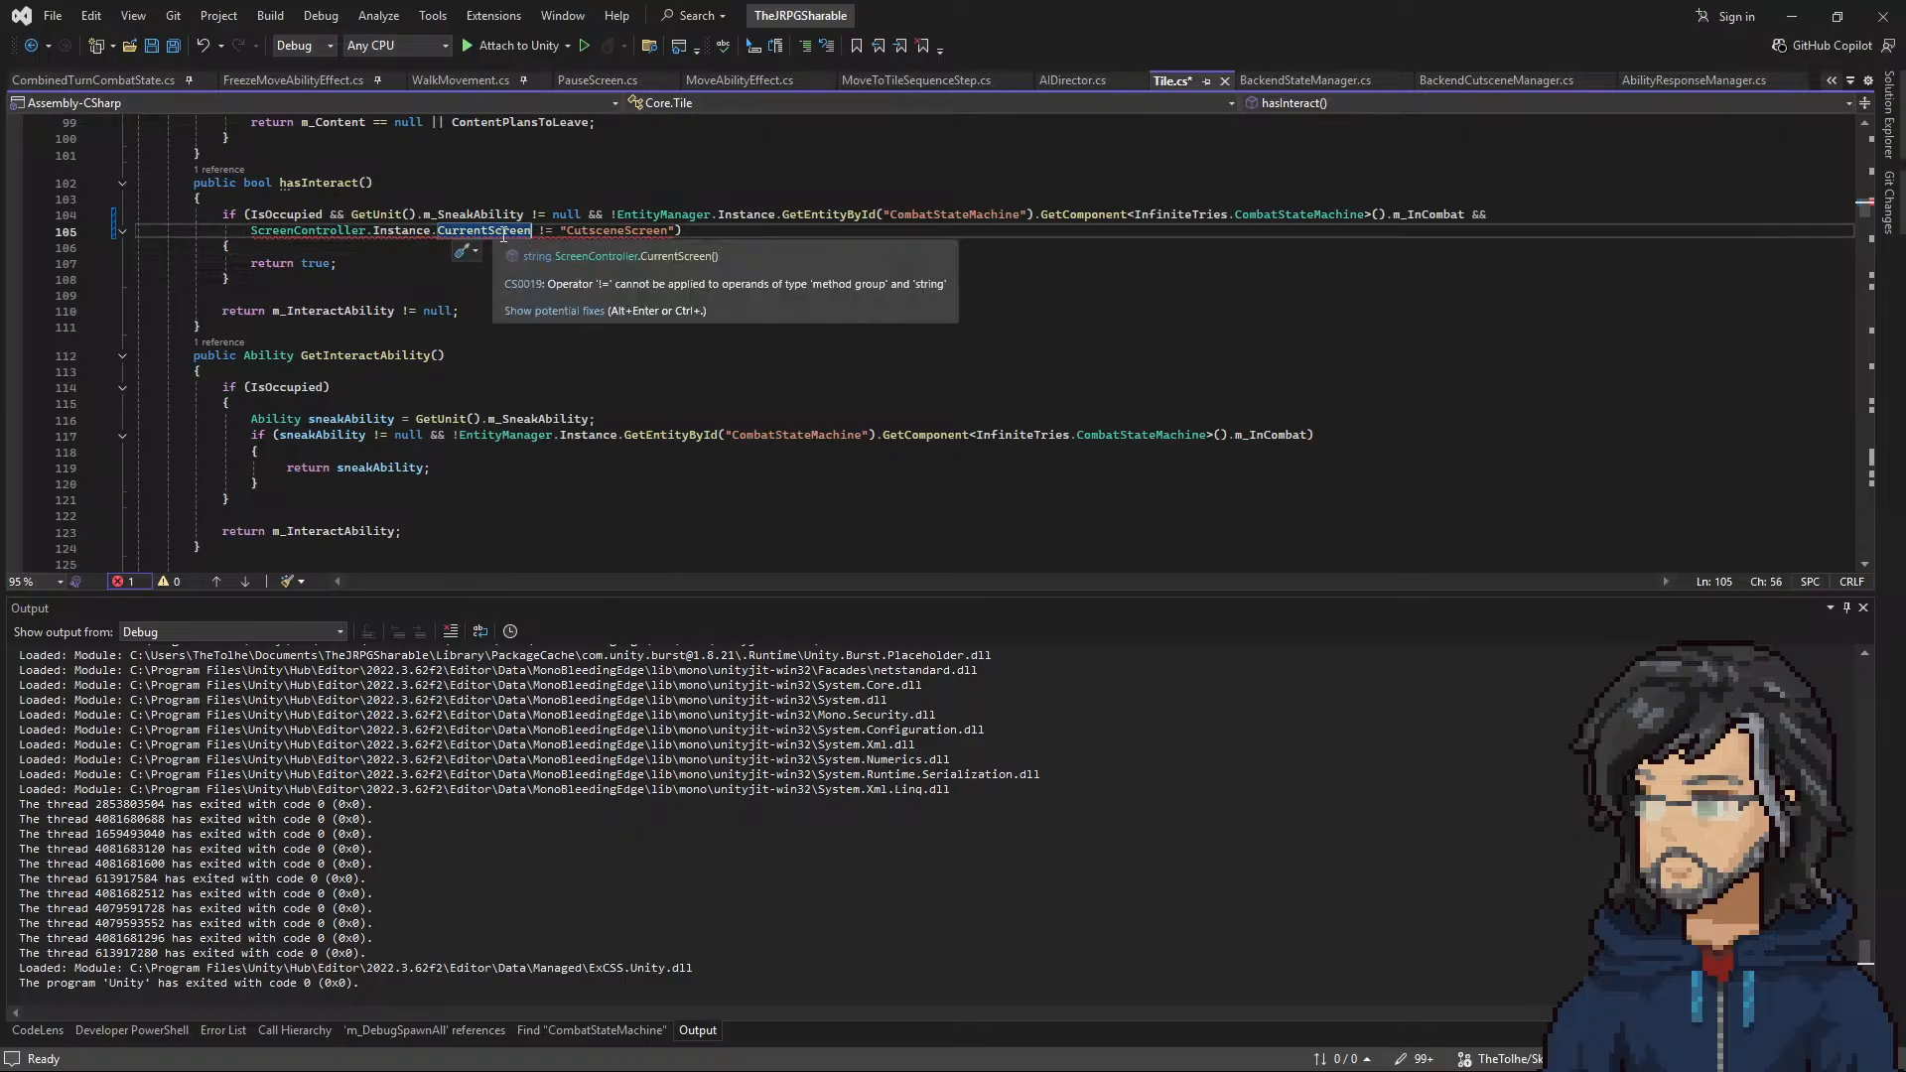
{"action": "right_click", "coordinate": [479, 230]}
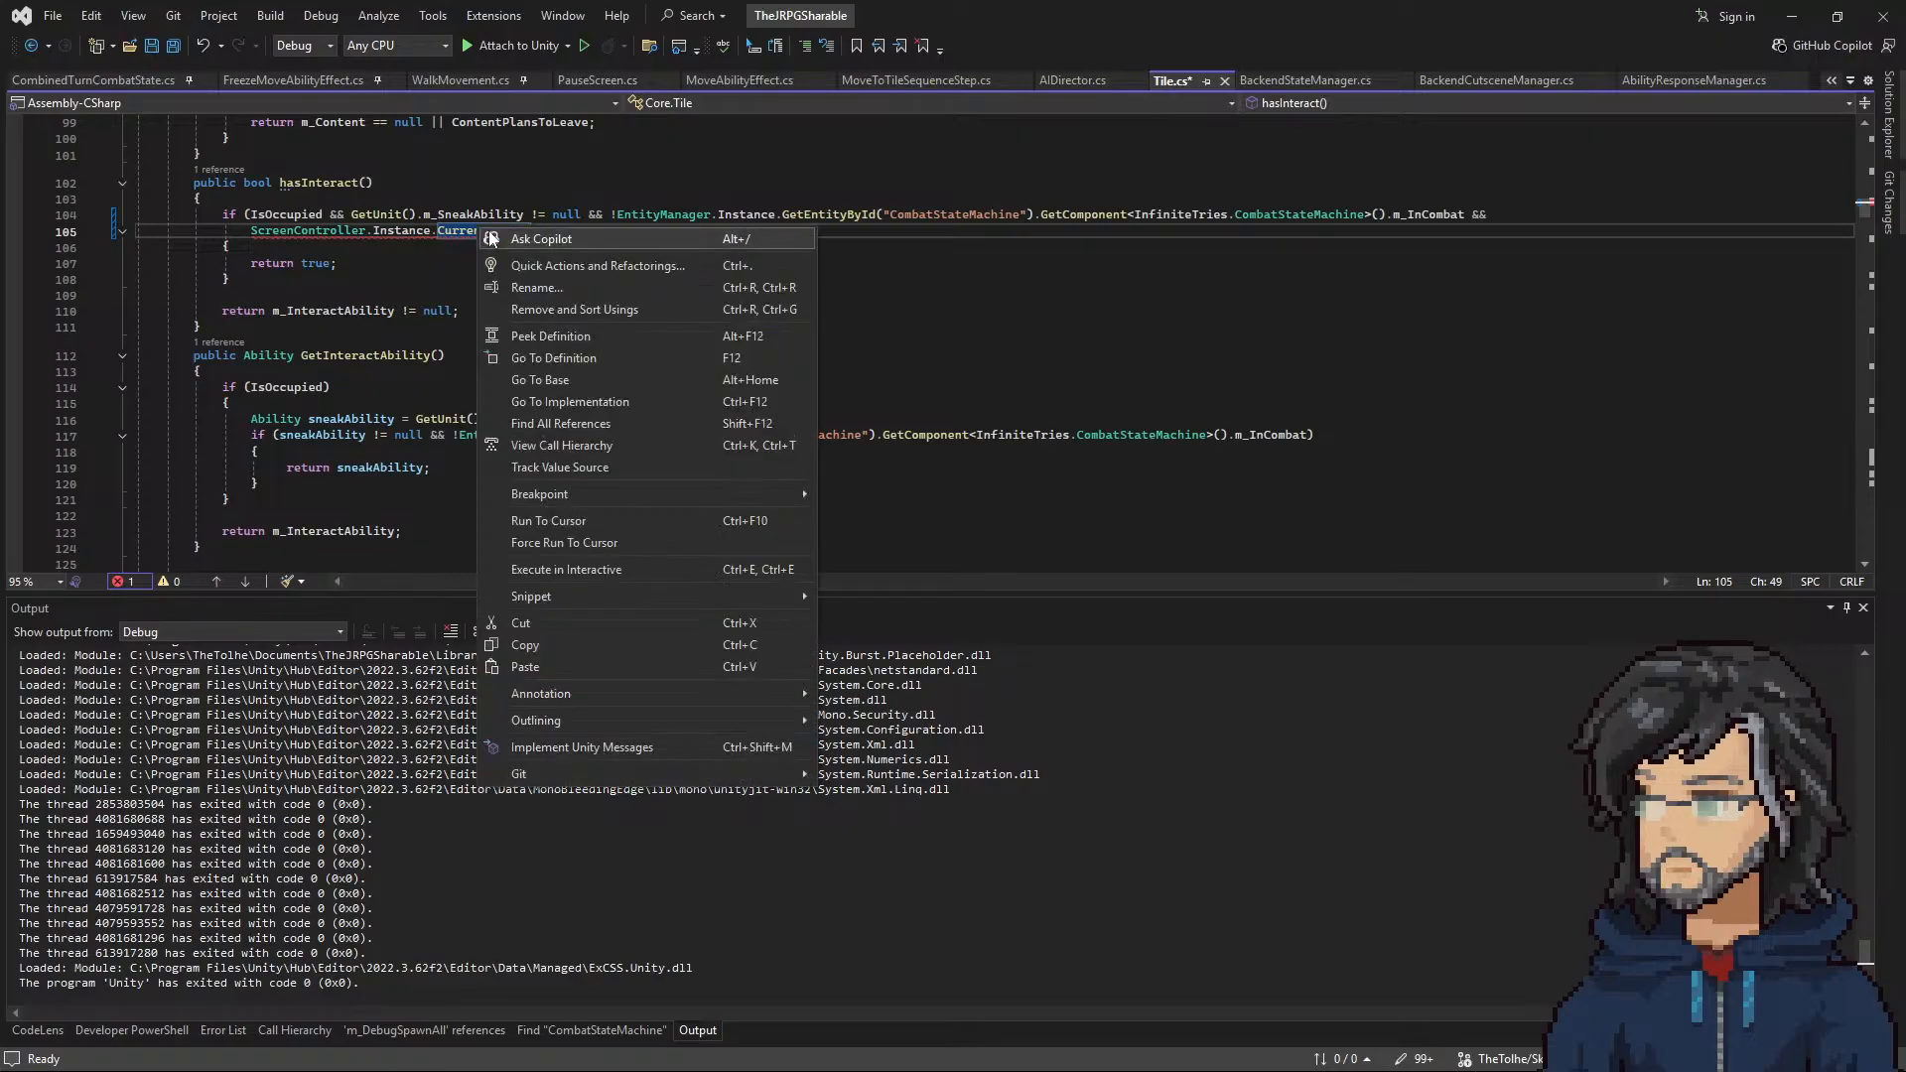
{"action": "left_click", "coordinate": [544, 357]}
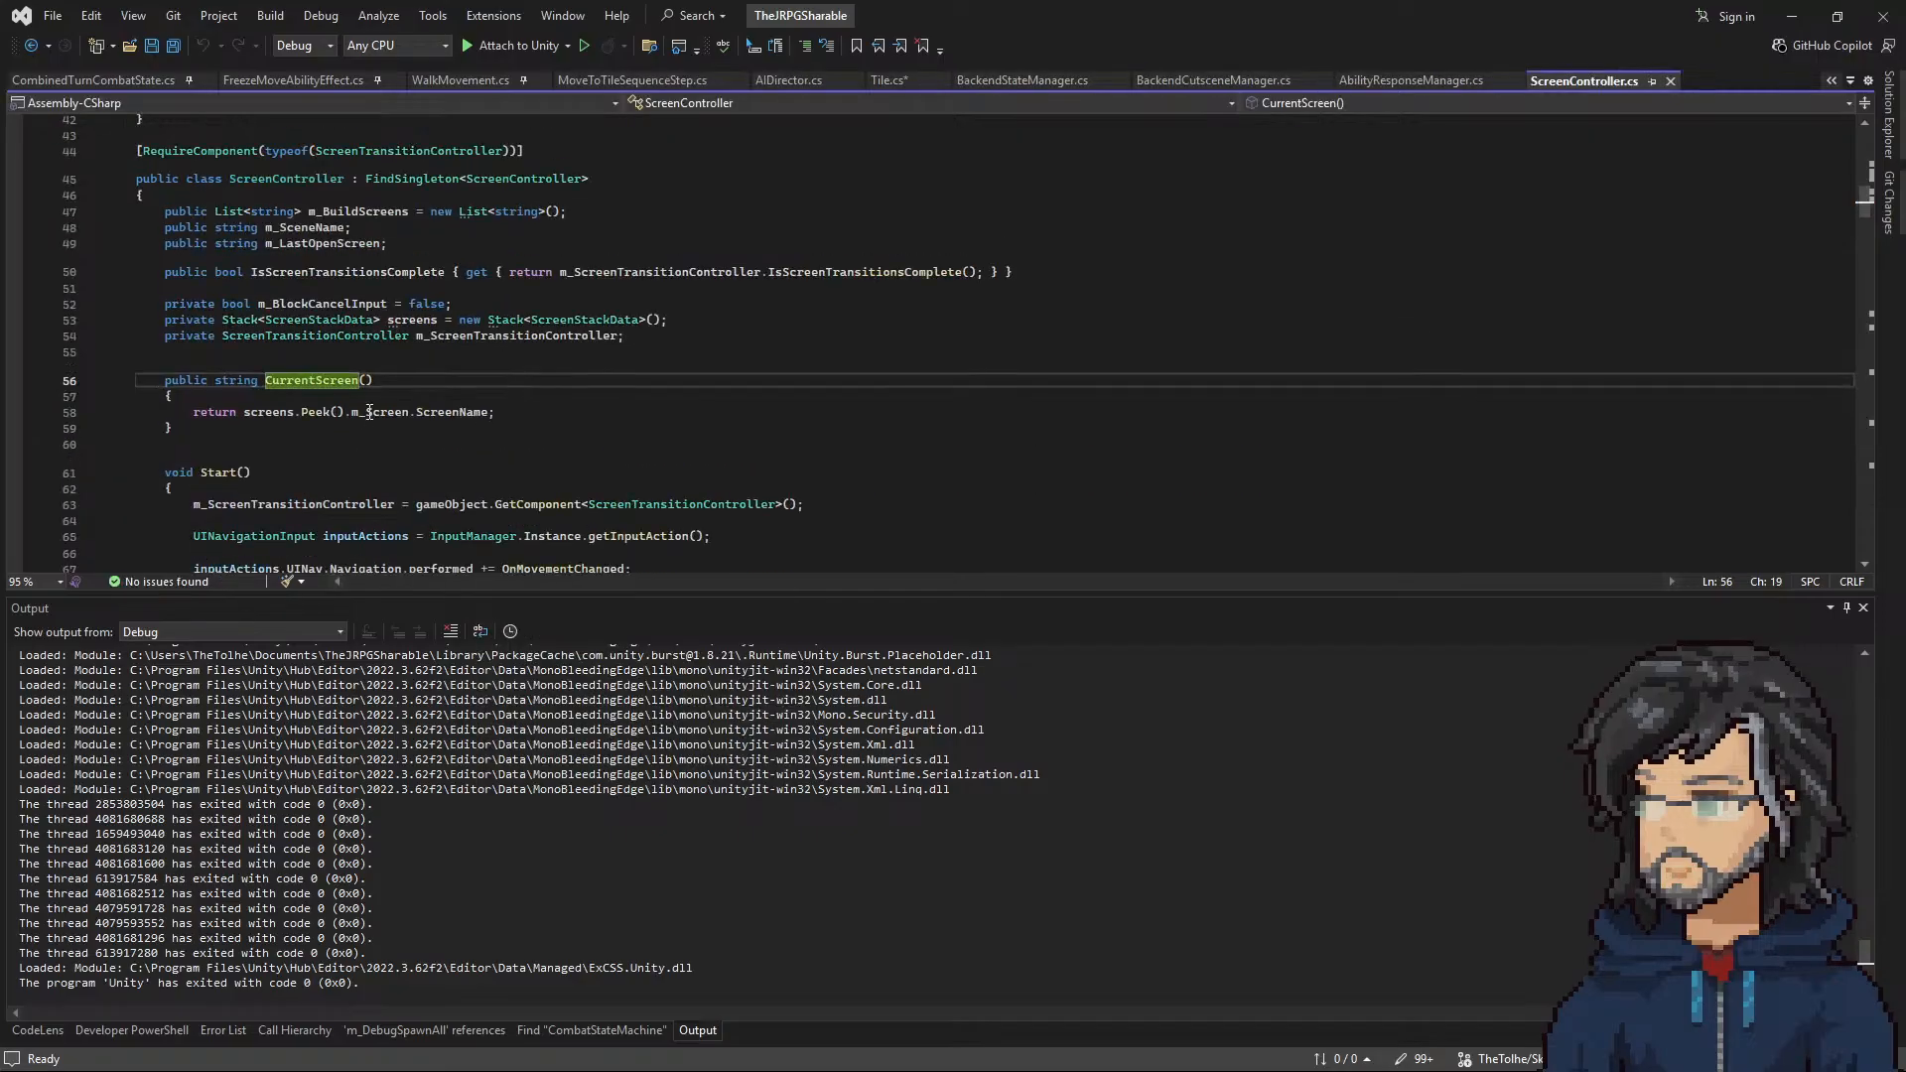
{"action": "left_click", "coordinate": [31, 46]}
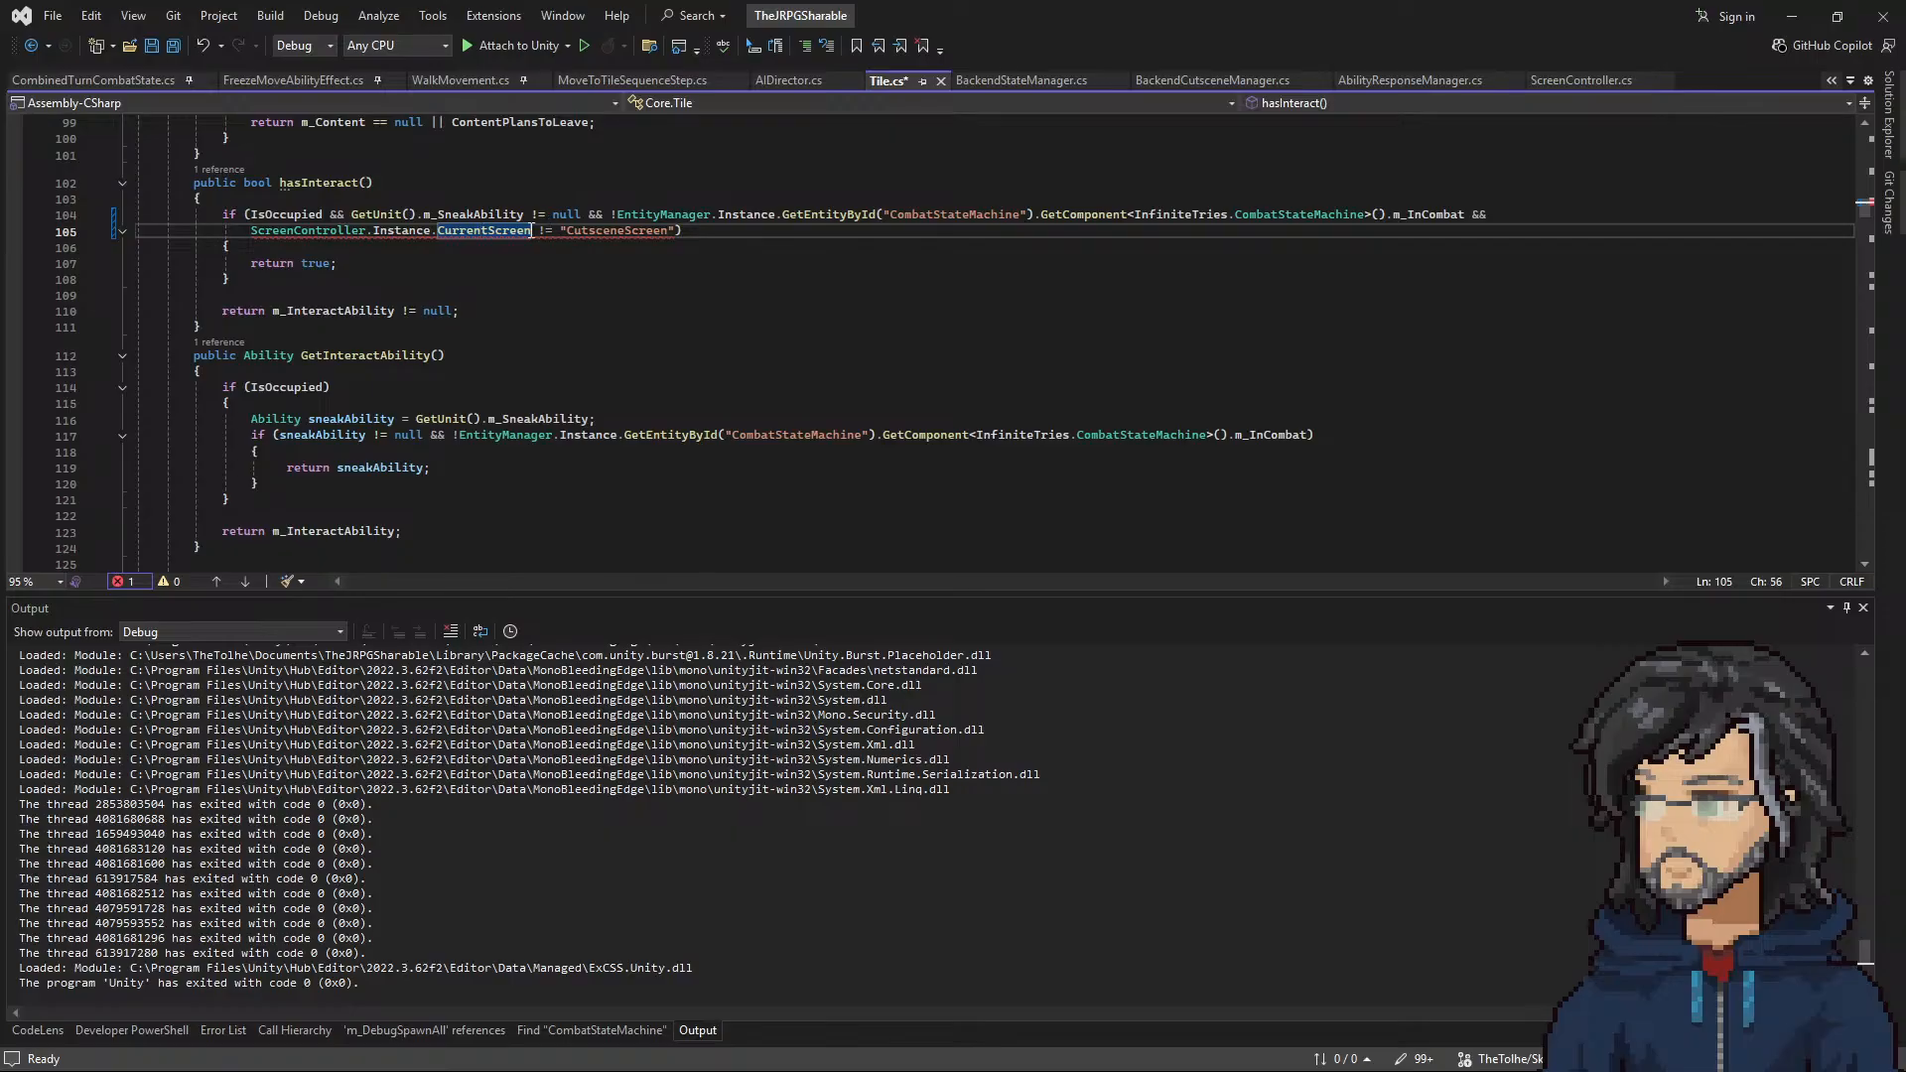
{"action": "type", "text": "()"}
{"action": "left_click_drag", "start_coordinate": [689, 230], "coordinate": [1471, 214]}
{"action": "left_click", "coordinate": [695, 260]}
Step: Search the code for CutsceneScreen and preview the CutsceneScreen.cs file under InfiniteTriesAssets
{"action": "double_click", "coordinate": [629, 231]}
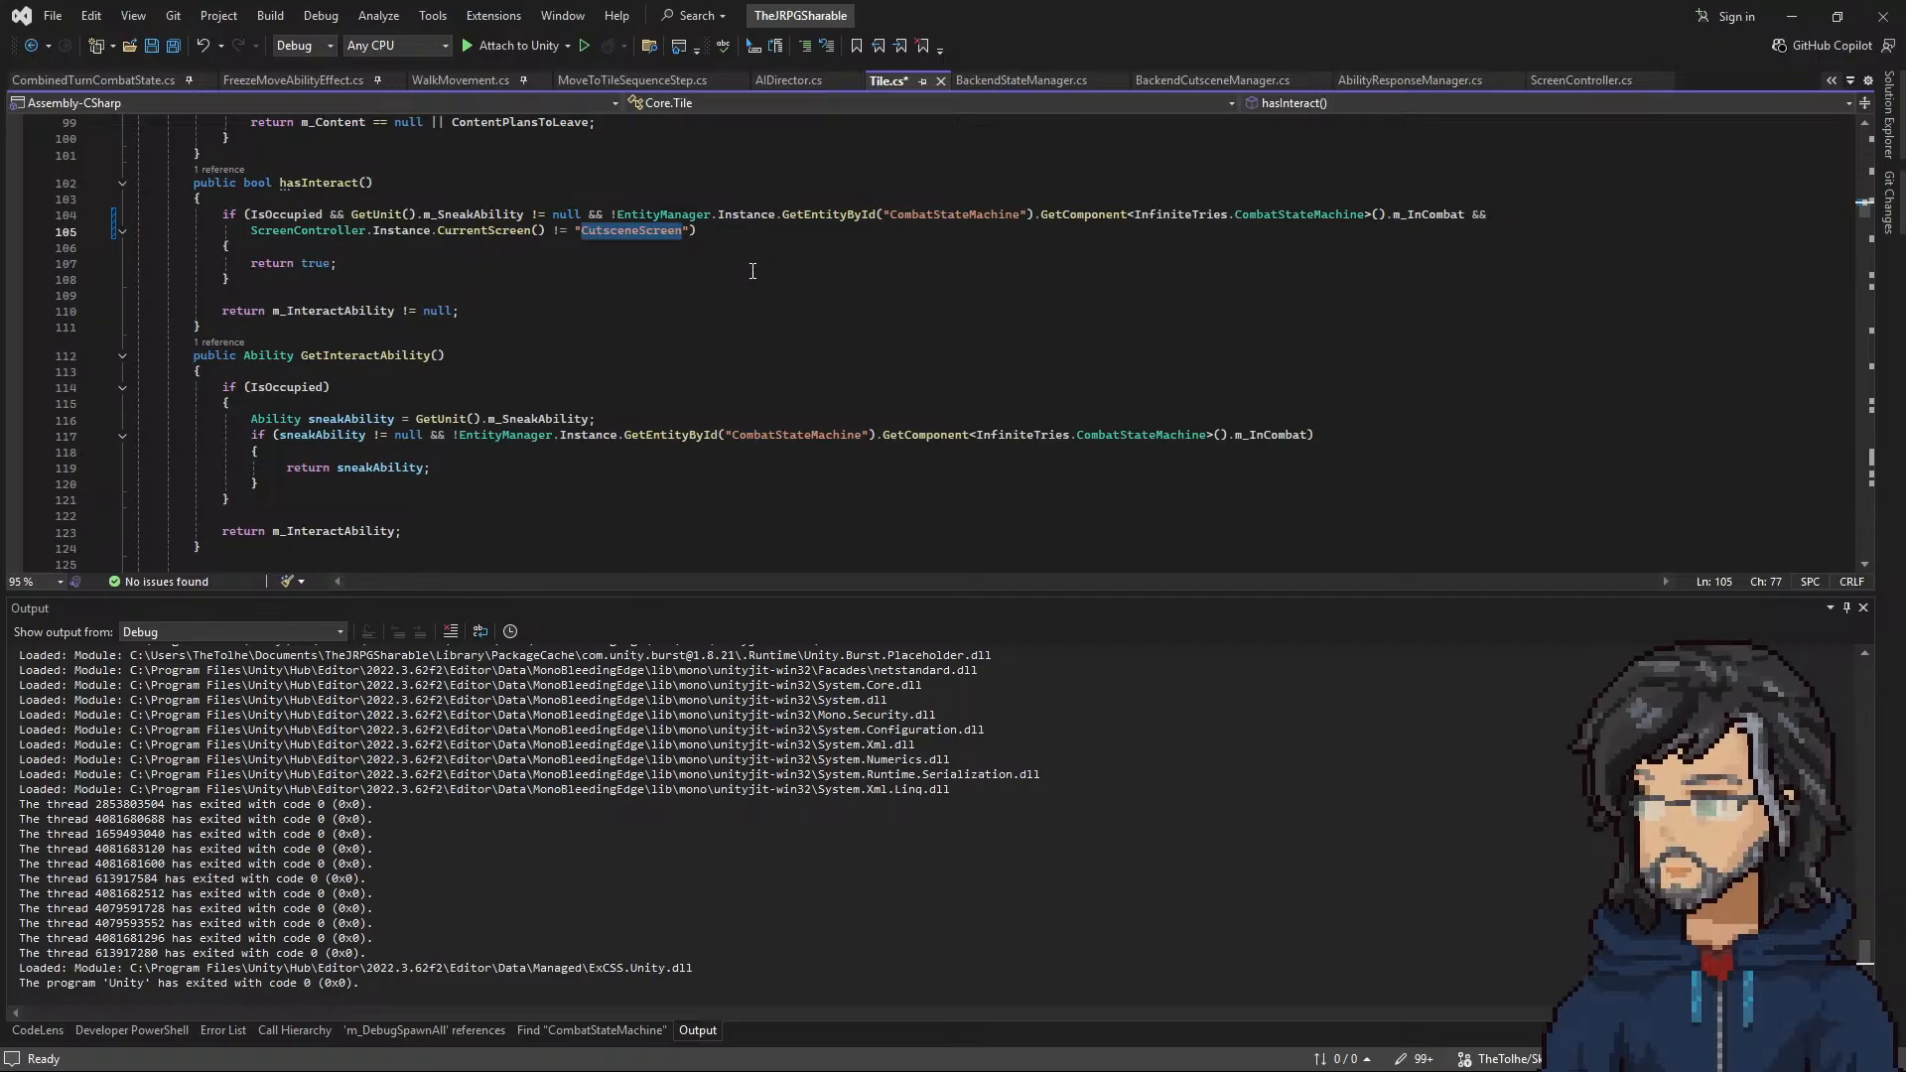
{"action": "type", "text": ","}
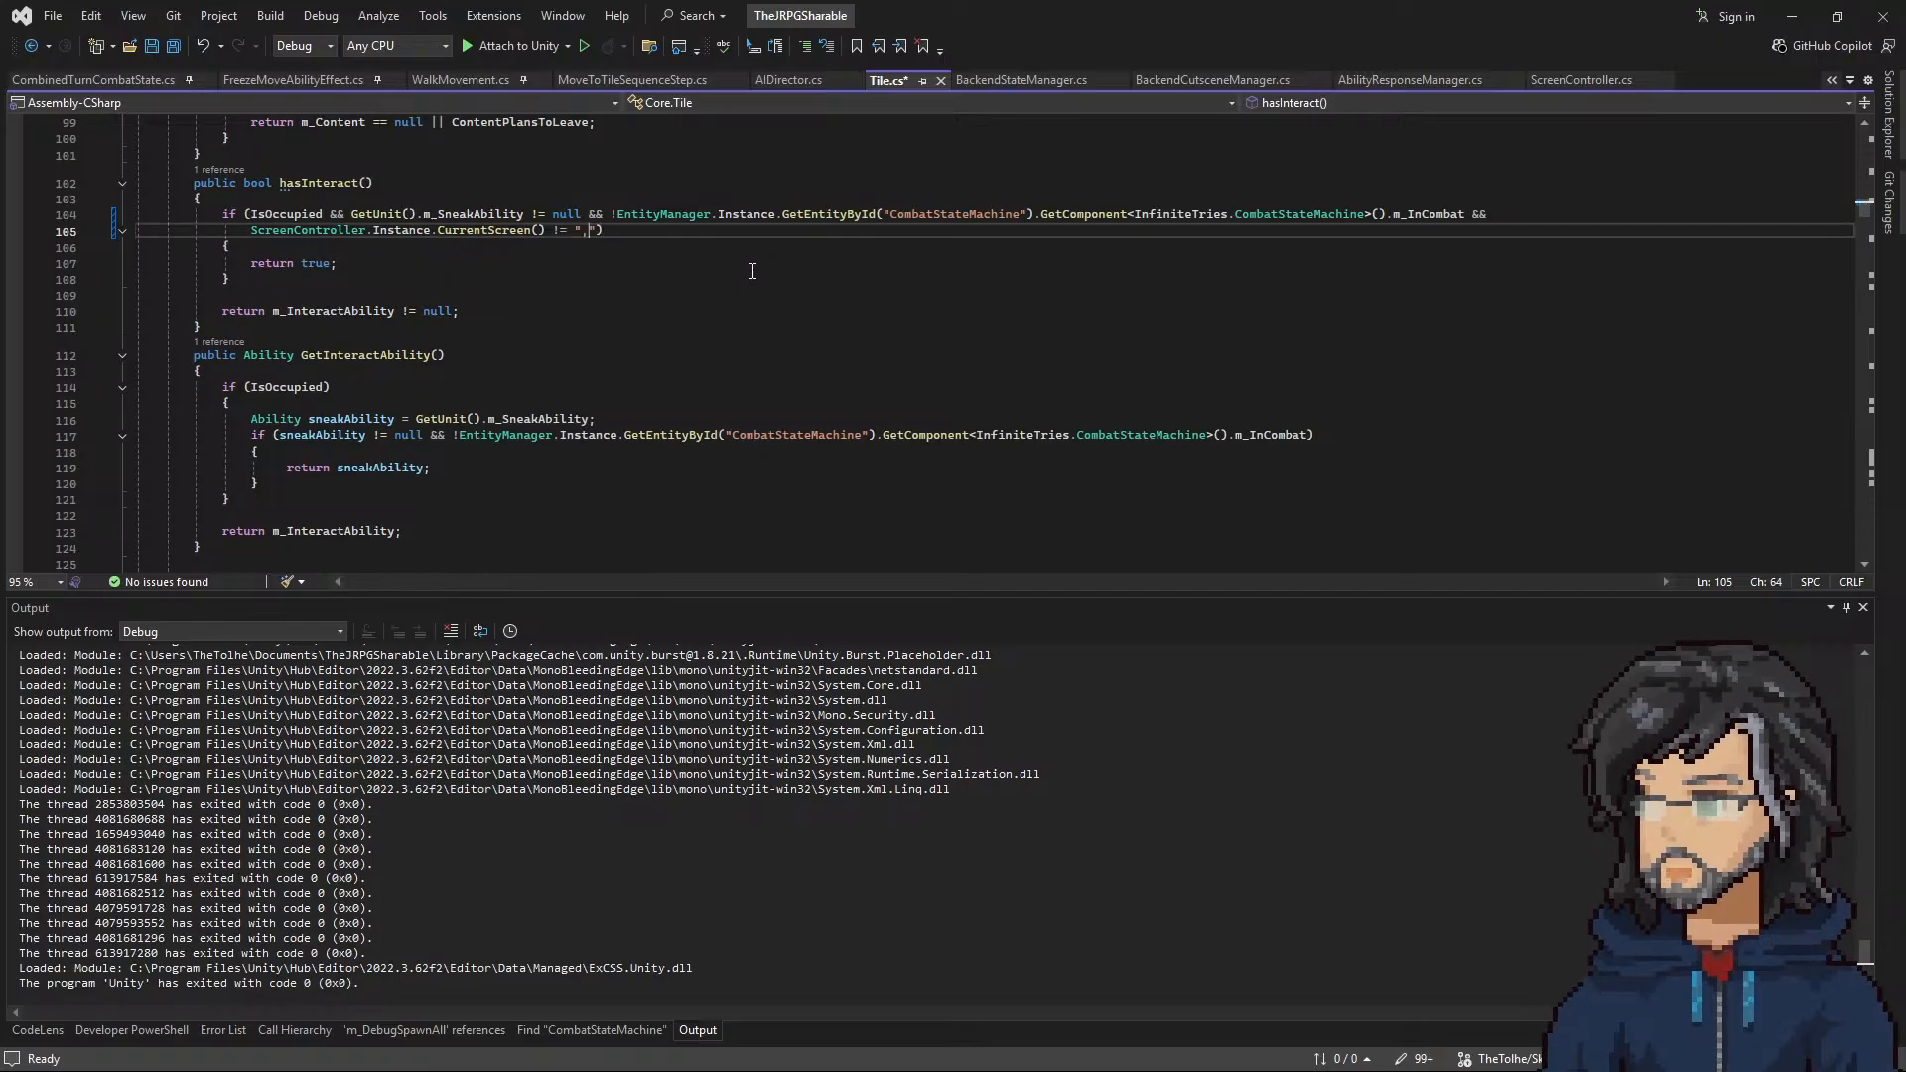
{"action": "key", "text": "ctrl+z"}
{"action": "key", "text": "ctrl+comma"}
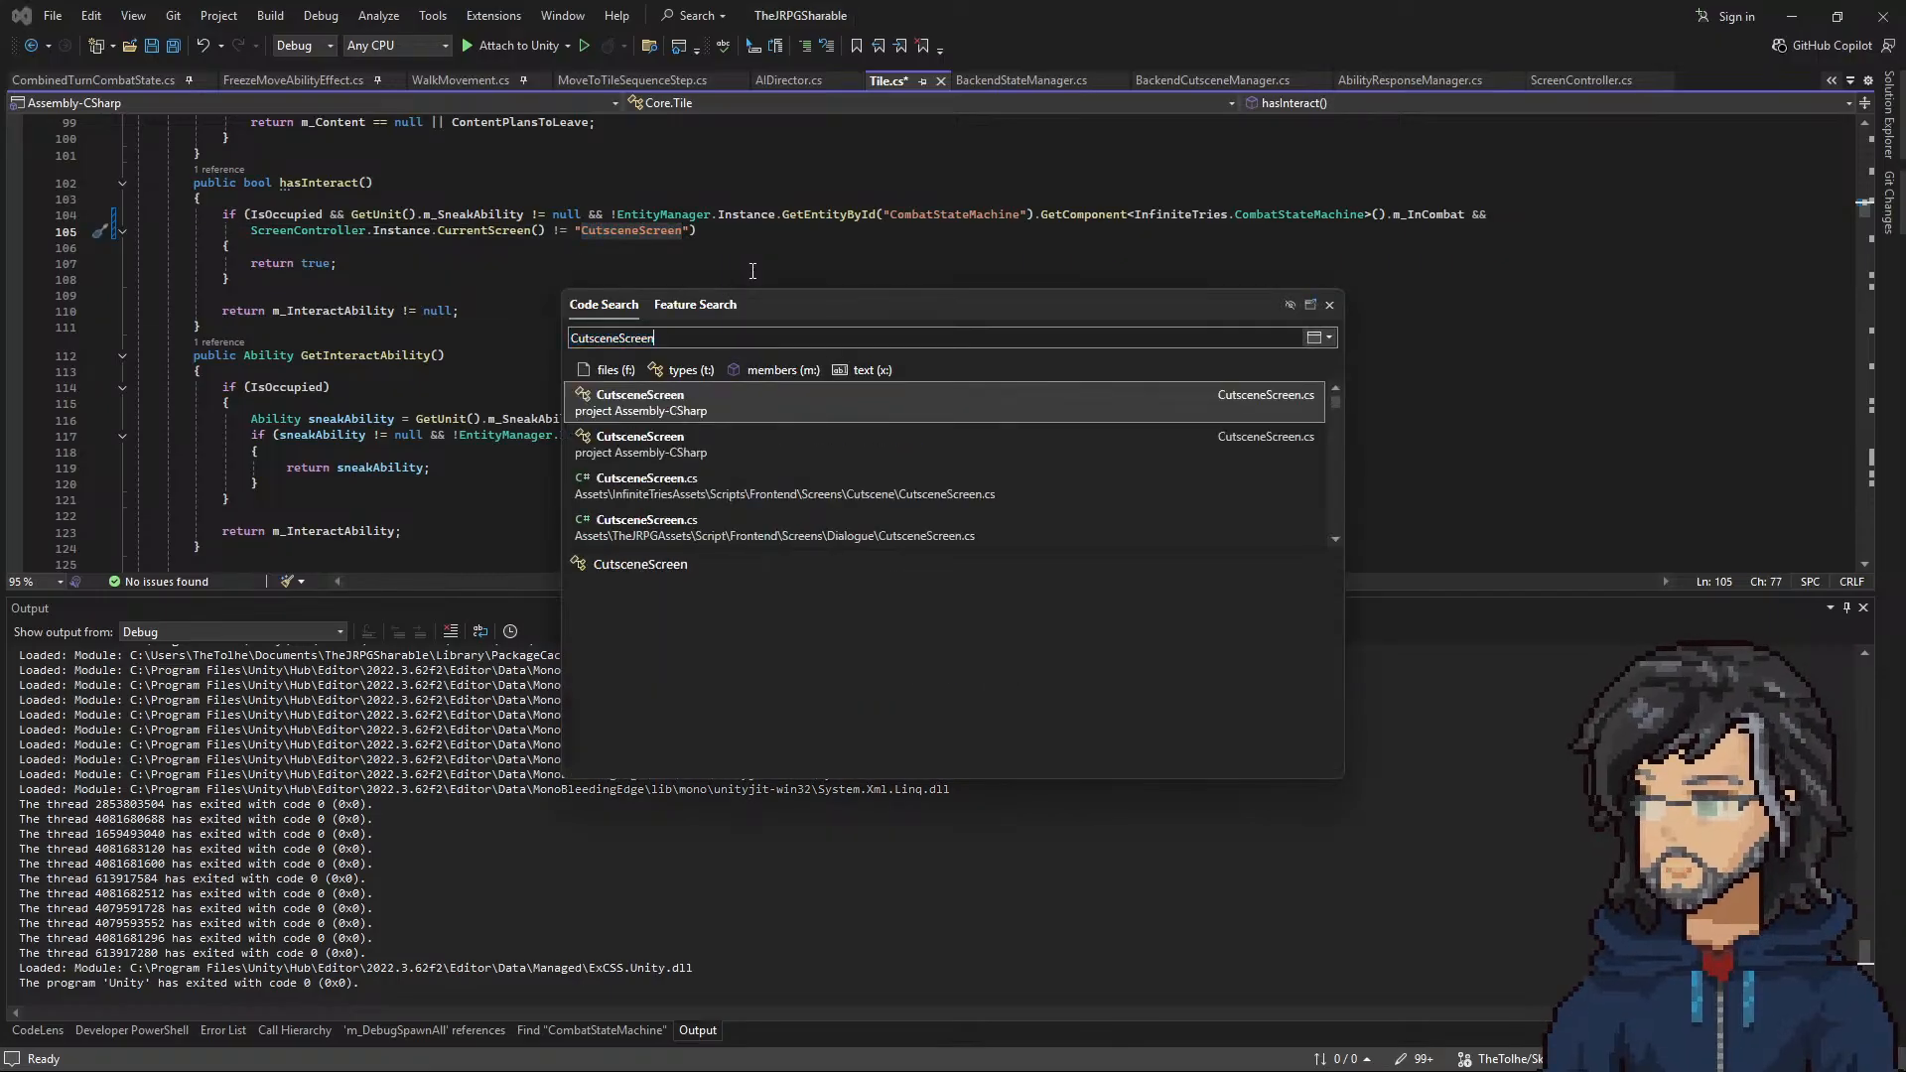
{"action": "left_click", "coordinate": [681, 486]}
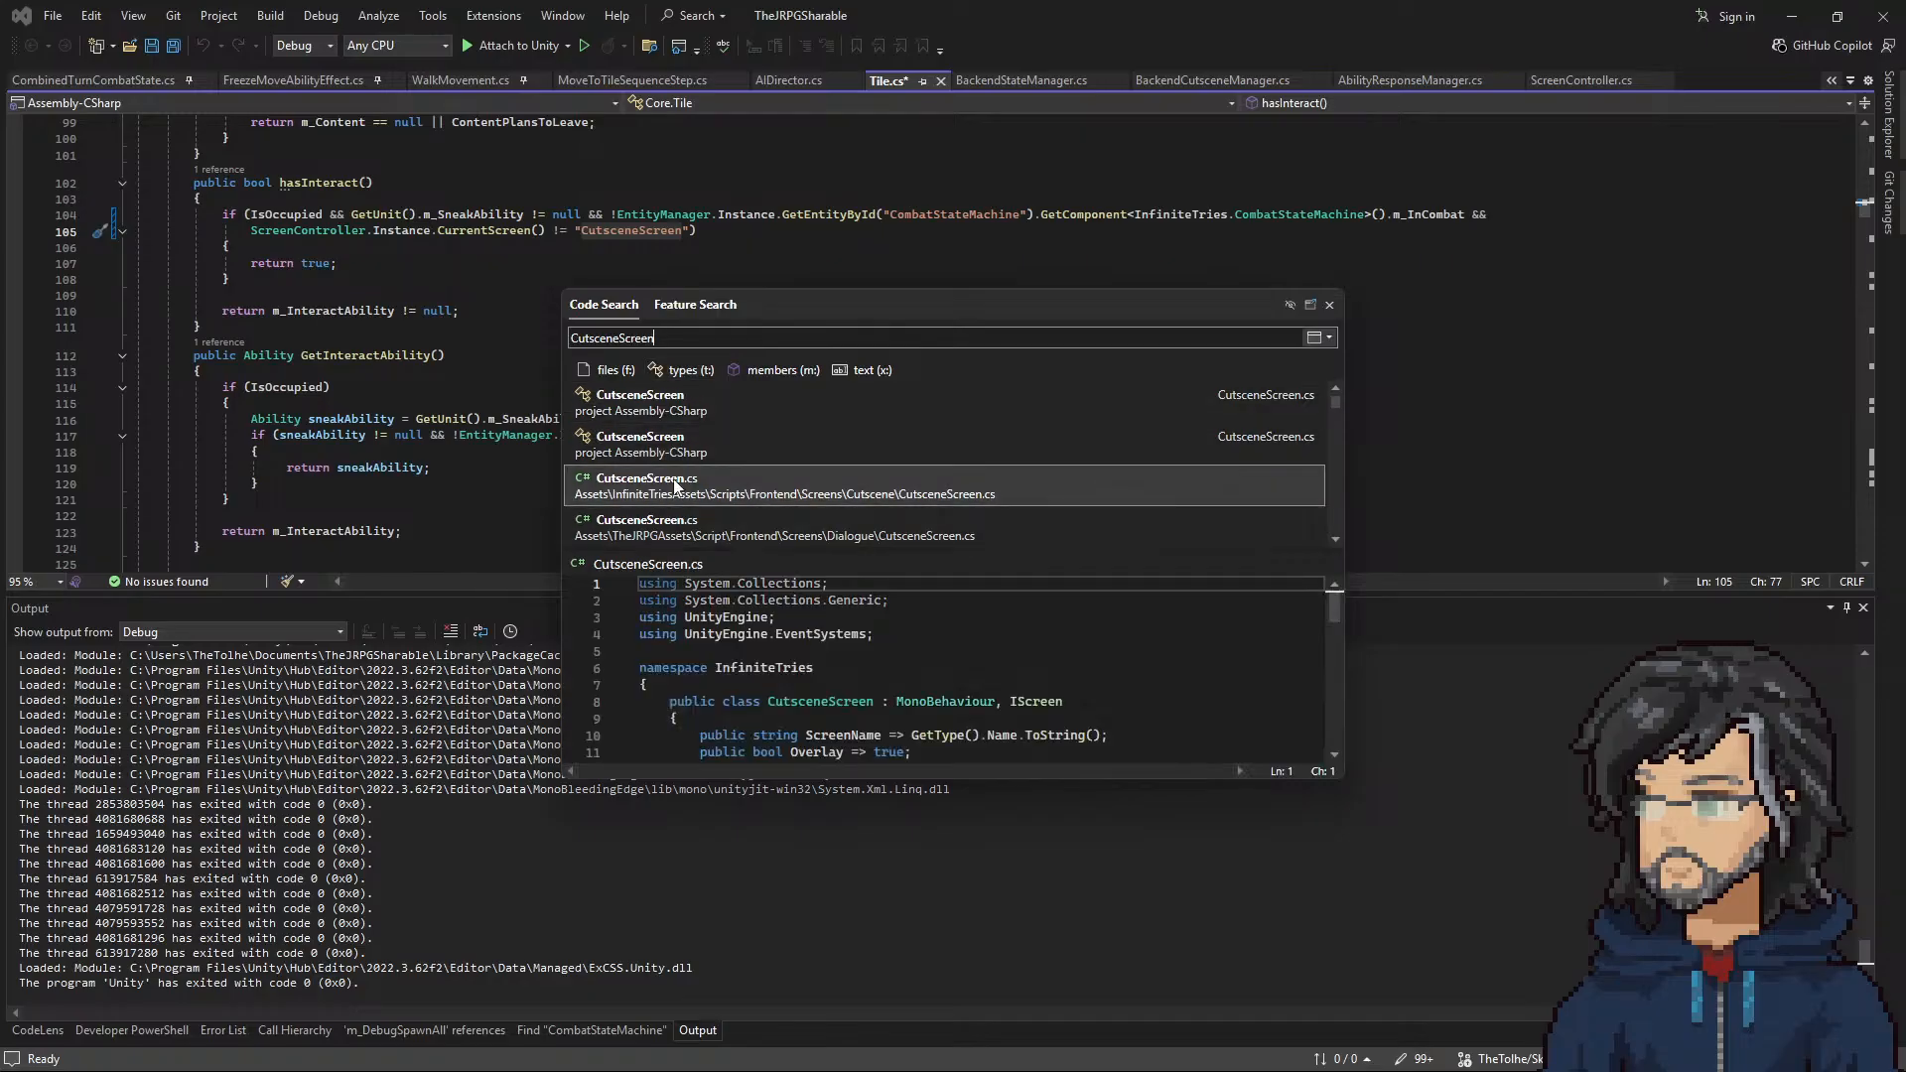
Step: Open CutsceneScreen.cs to check the class name, and return to Tile.cs
{"action": "double_click", "coordinate": [668, 491]}
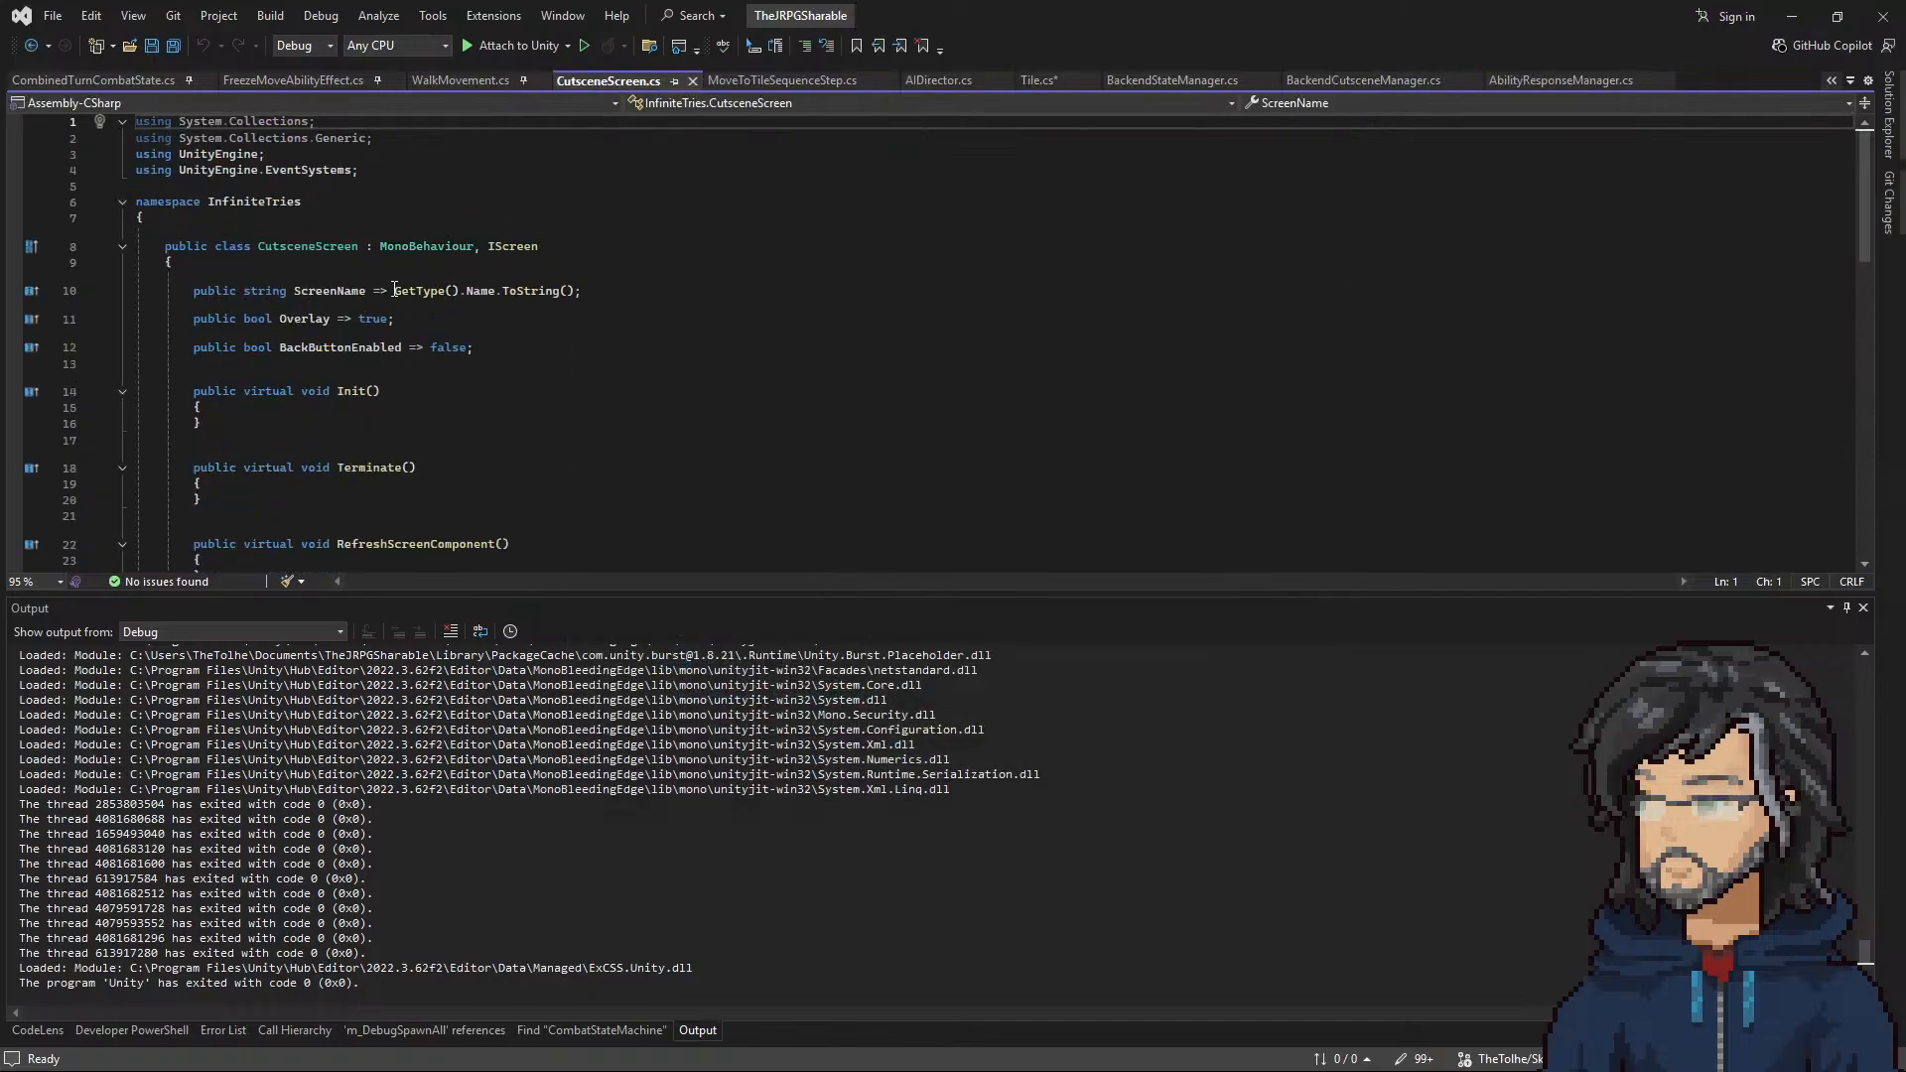
{"action": "left_click", "coordinate": [264, 246]}
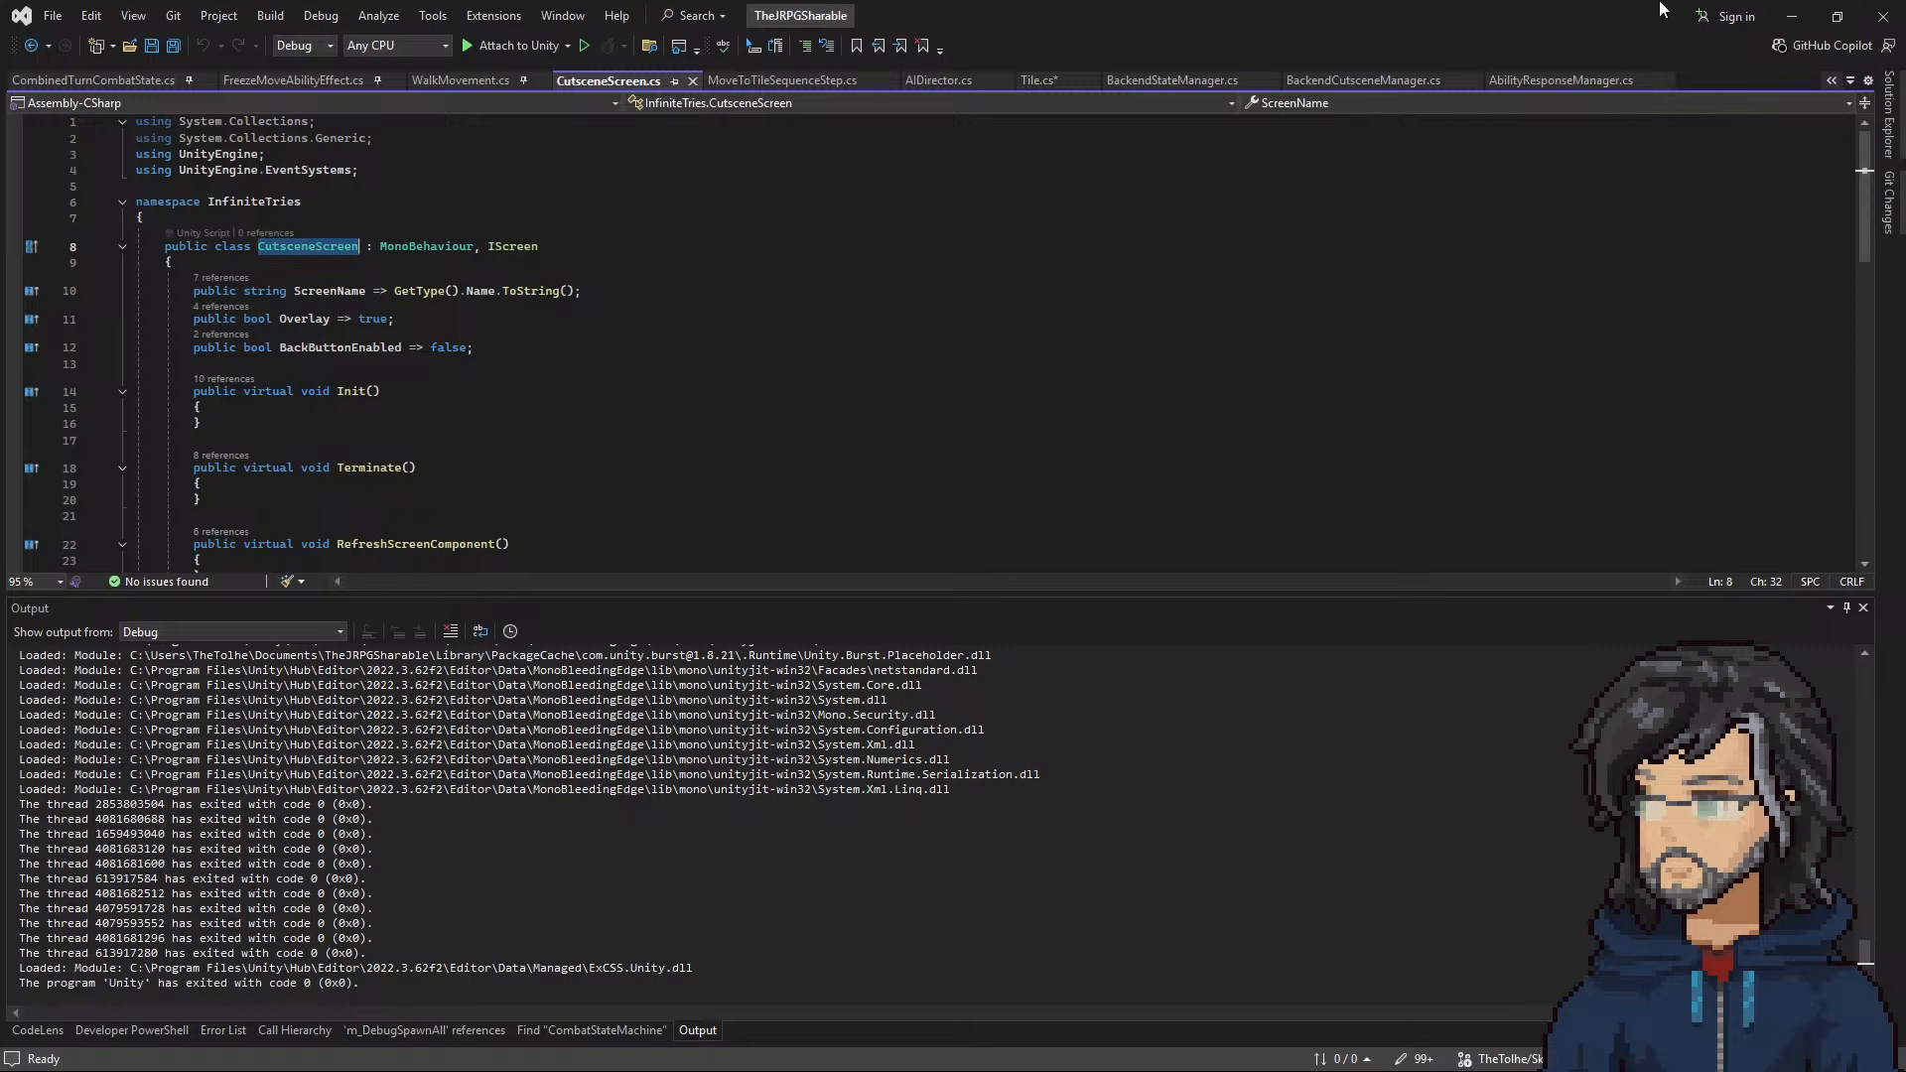
{"action": "left_click", "coordinate": [1033, 79]}
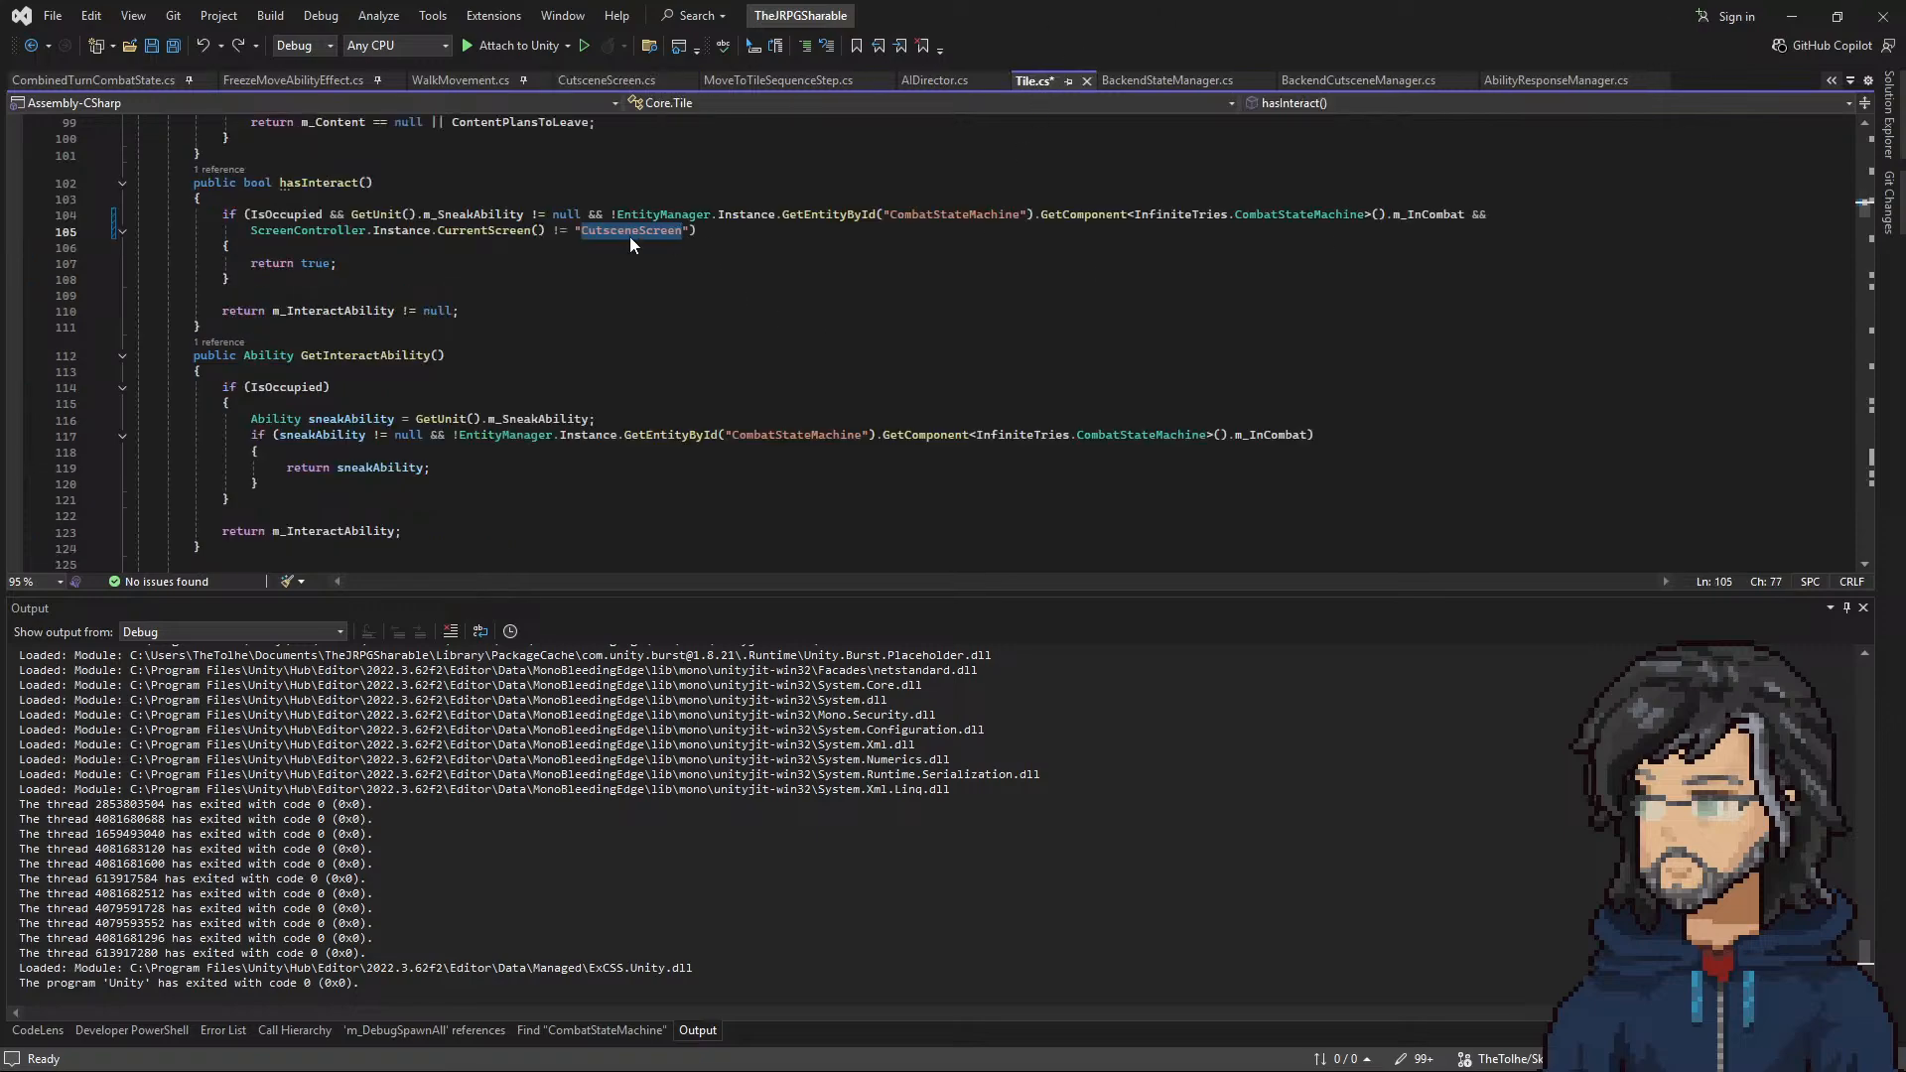
Step: Copy the CurrentScreen() != "CutsceneScreen" check from hasInteract into the sneakAbility condition of GetInteractAbility and save Tile.cs
{"action": "left_click_drag", "start_coordinate": [698, 228], "coordinate": [1466, 214]}
{"action": "key", "text": "ctrl+c"}
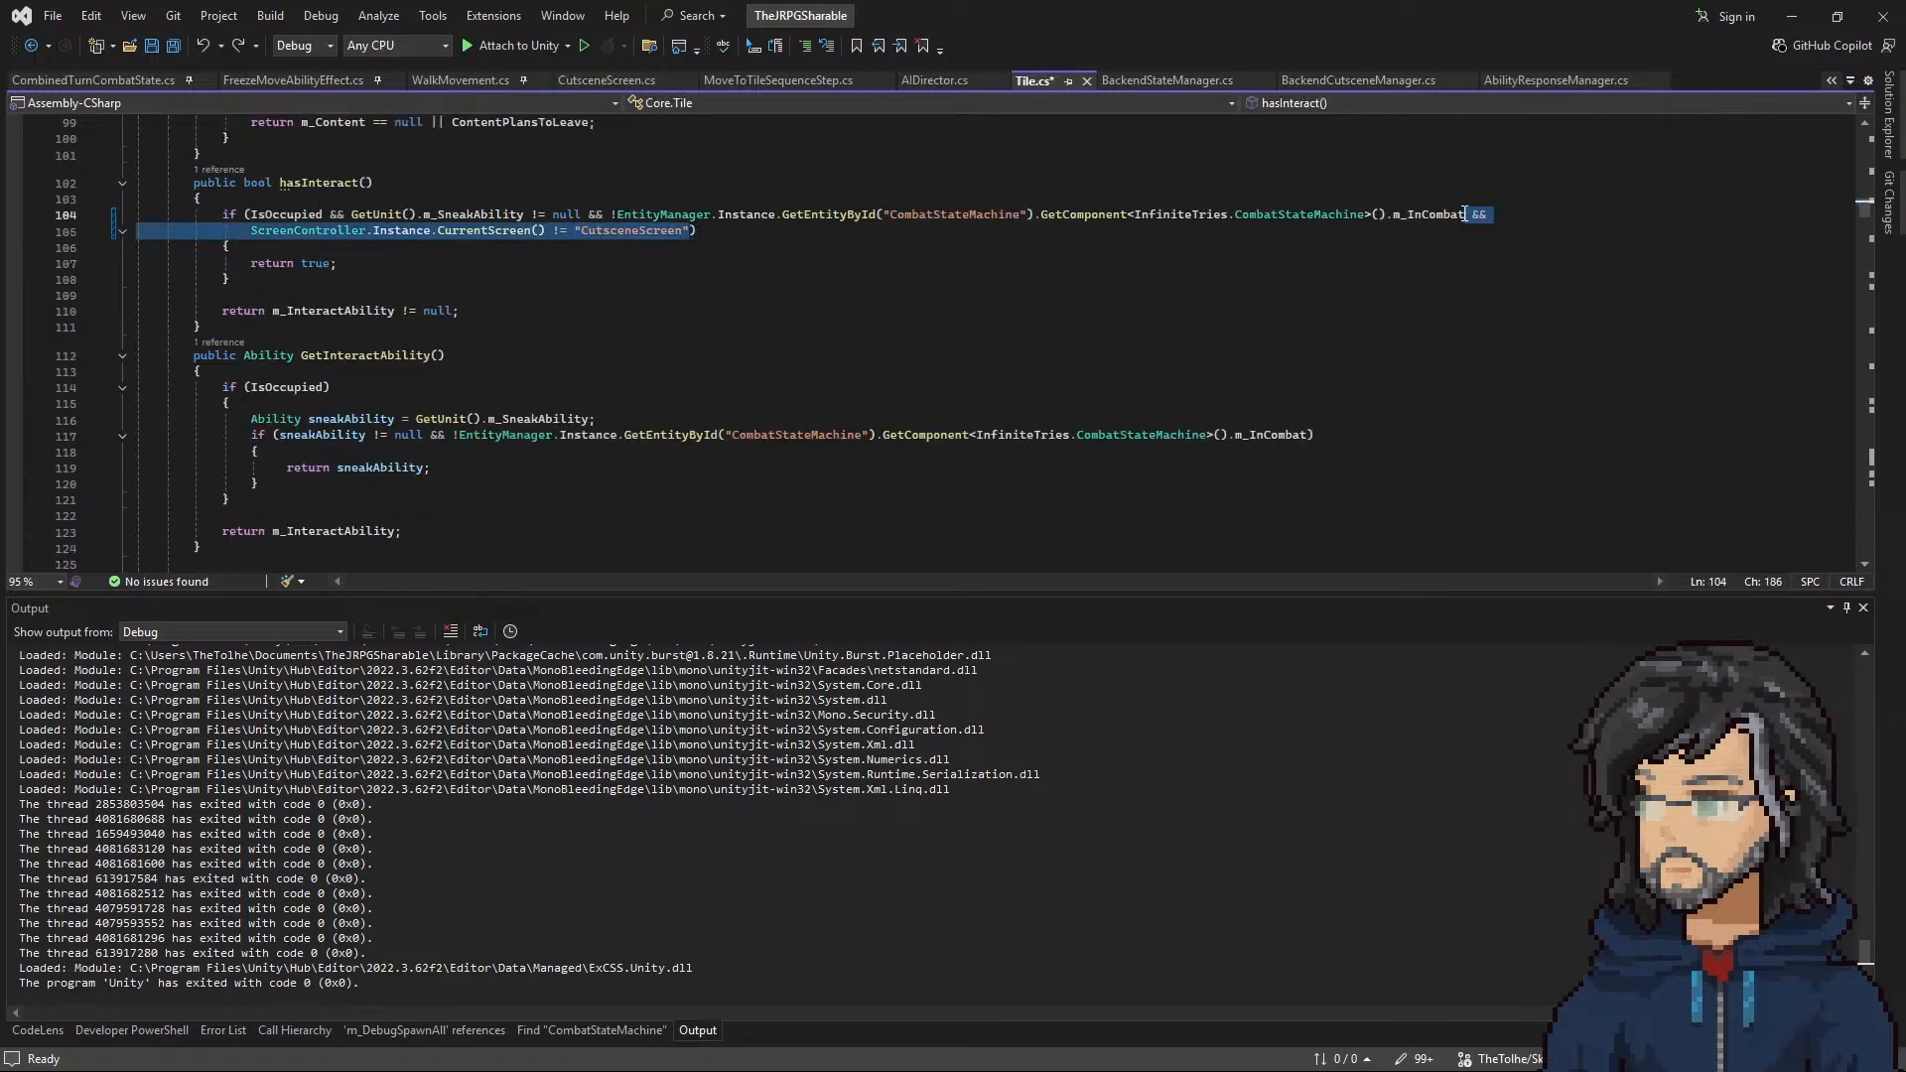
{"action": "left_click", "coordinate": [1310, 434]}
{"action": "key", "text": "ctrl+v"}
{"action": "key", "text": "ctrl+s"}
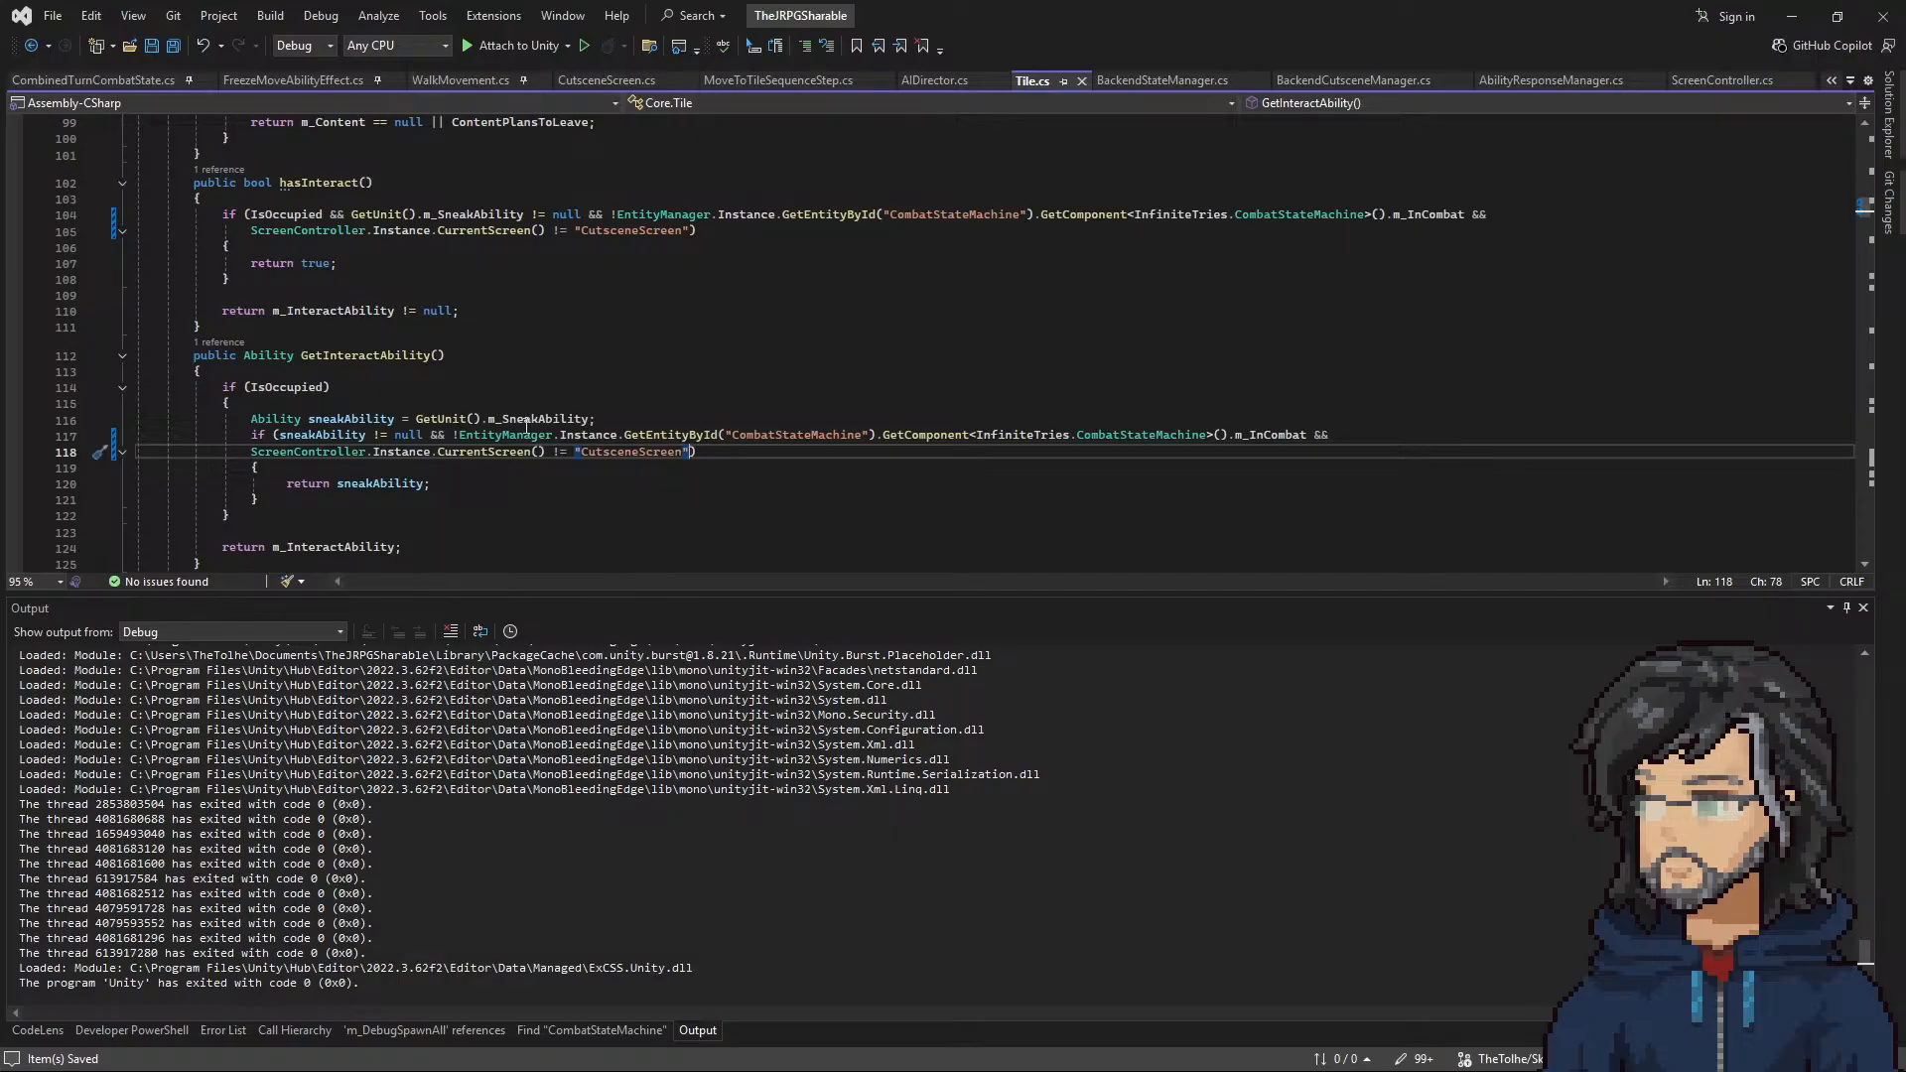
Step: Split the sneakAbility condition in GetInteractAbility so the EntityManager and ScreenController checks each sit on their own indented line
{"action": "left_click", "coordinate": [455, 434]}
{"action": "key", "text": "Return"}
{"action": "key", "text": "Tab"}
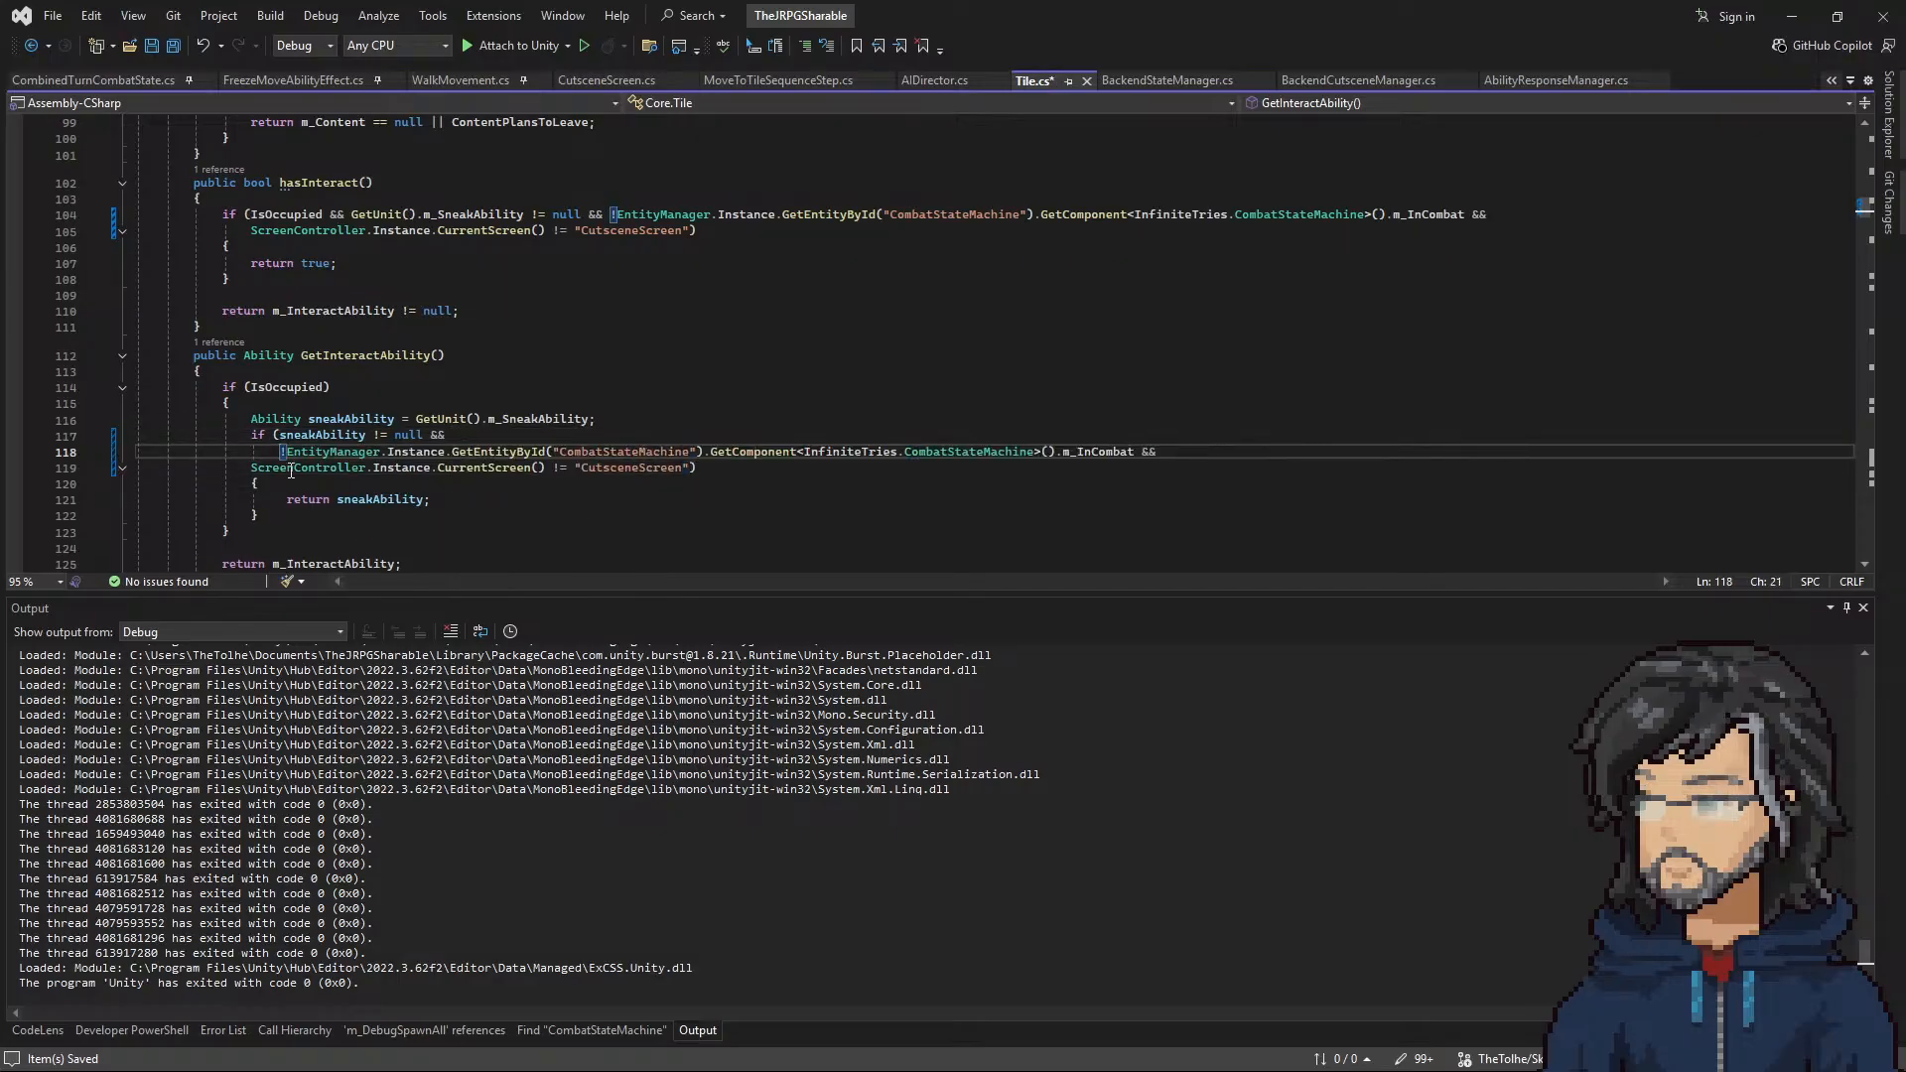
{"action": "left_click", "coordinate": [250, 466]}
{"action": "key", "text": "Tab"}
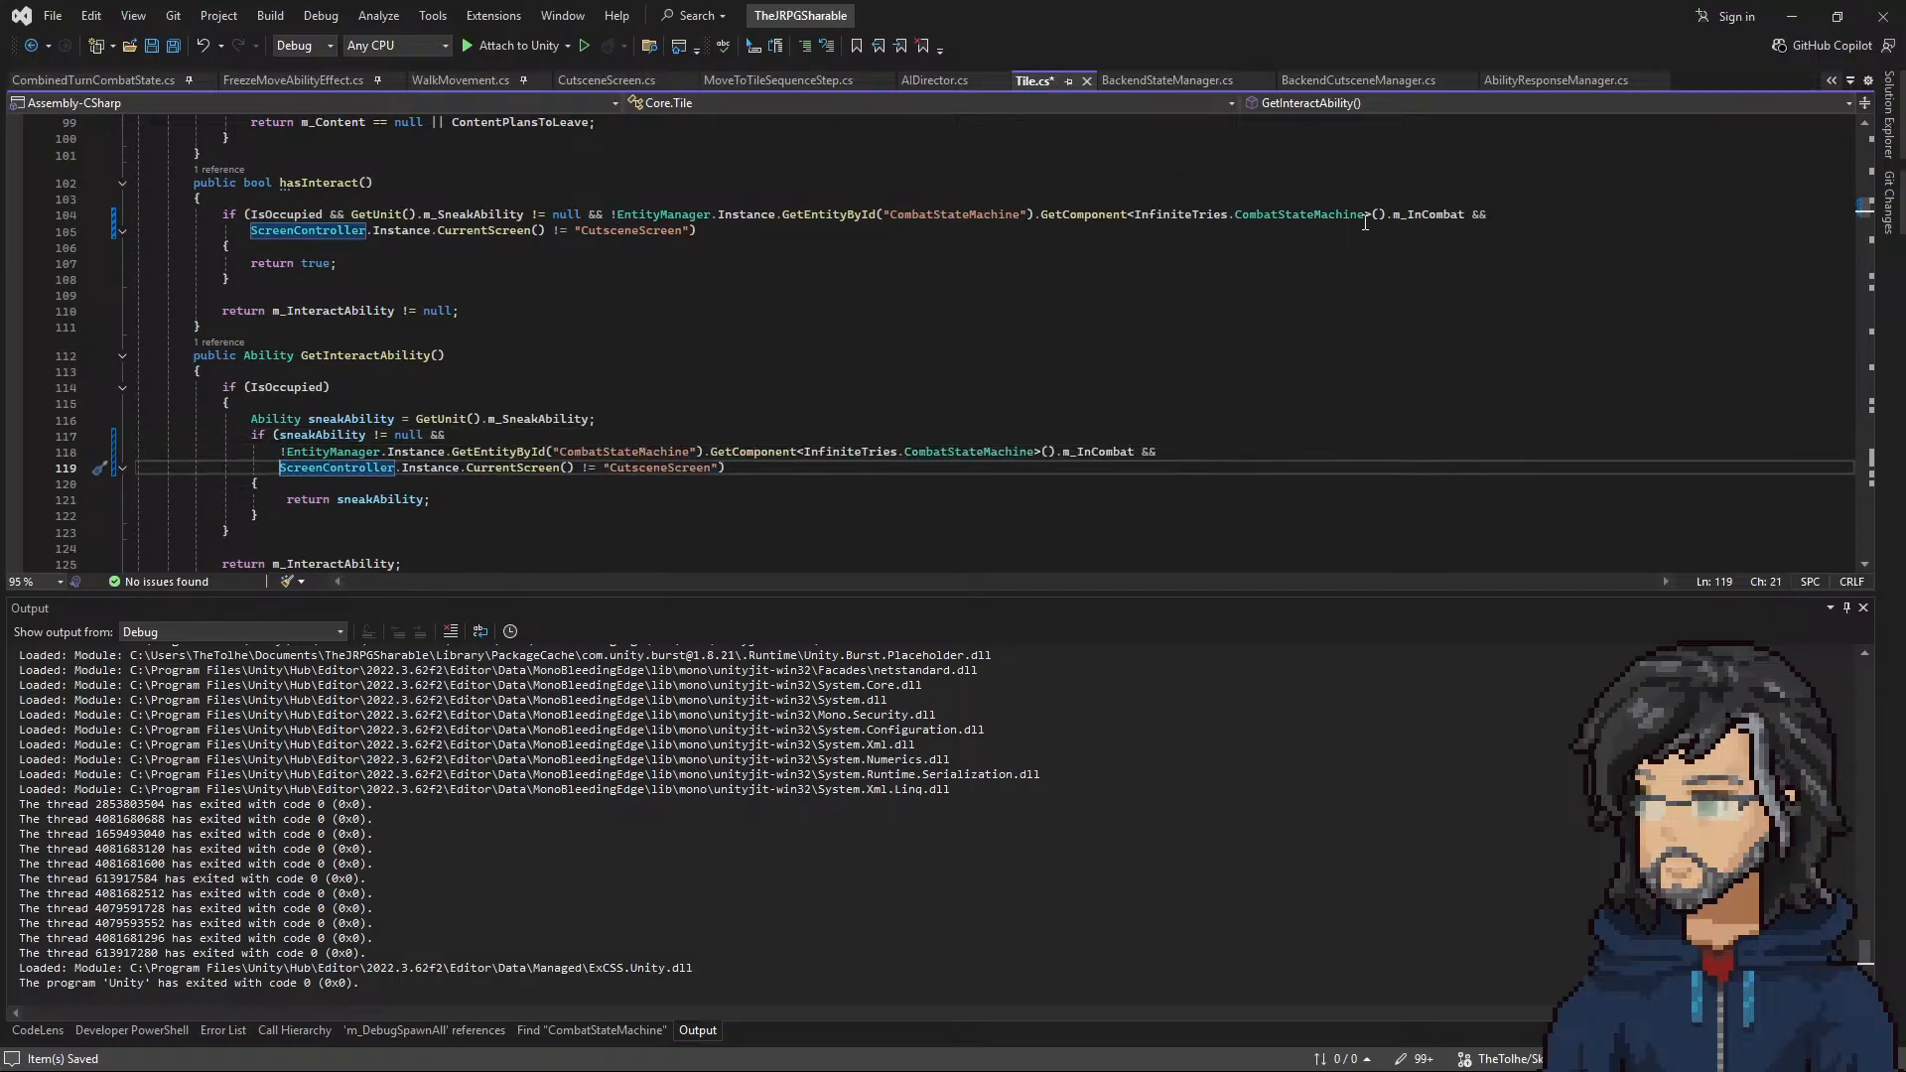
Step: Split the hasInteract condition so the GetUnit and EntityManager checks each start on their own line, and save Tile.cs
{"action": "left_click", "coordinate": [614, 214]}
{"action": "key", "text": "Return"}
{"action": "key", "text": "Tab"}
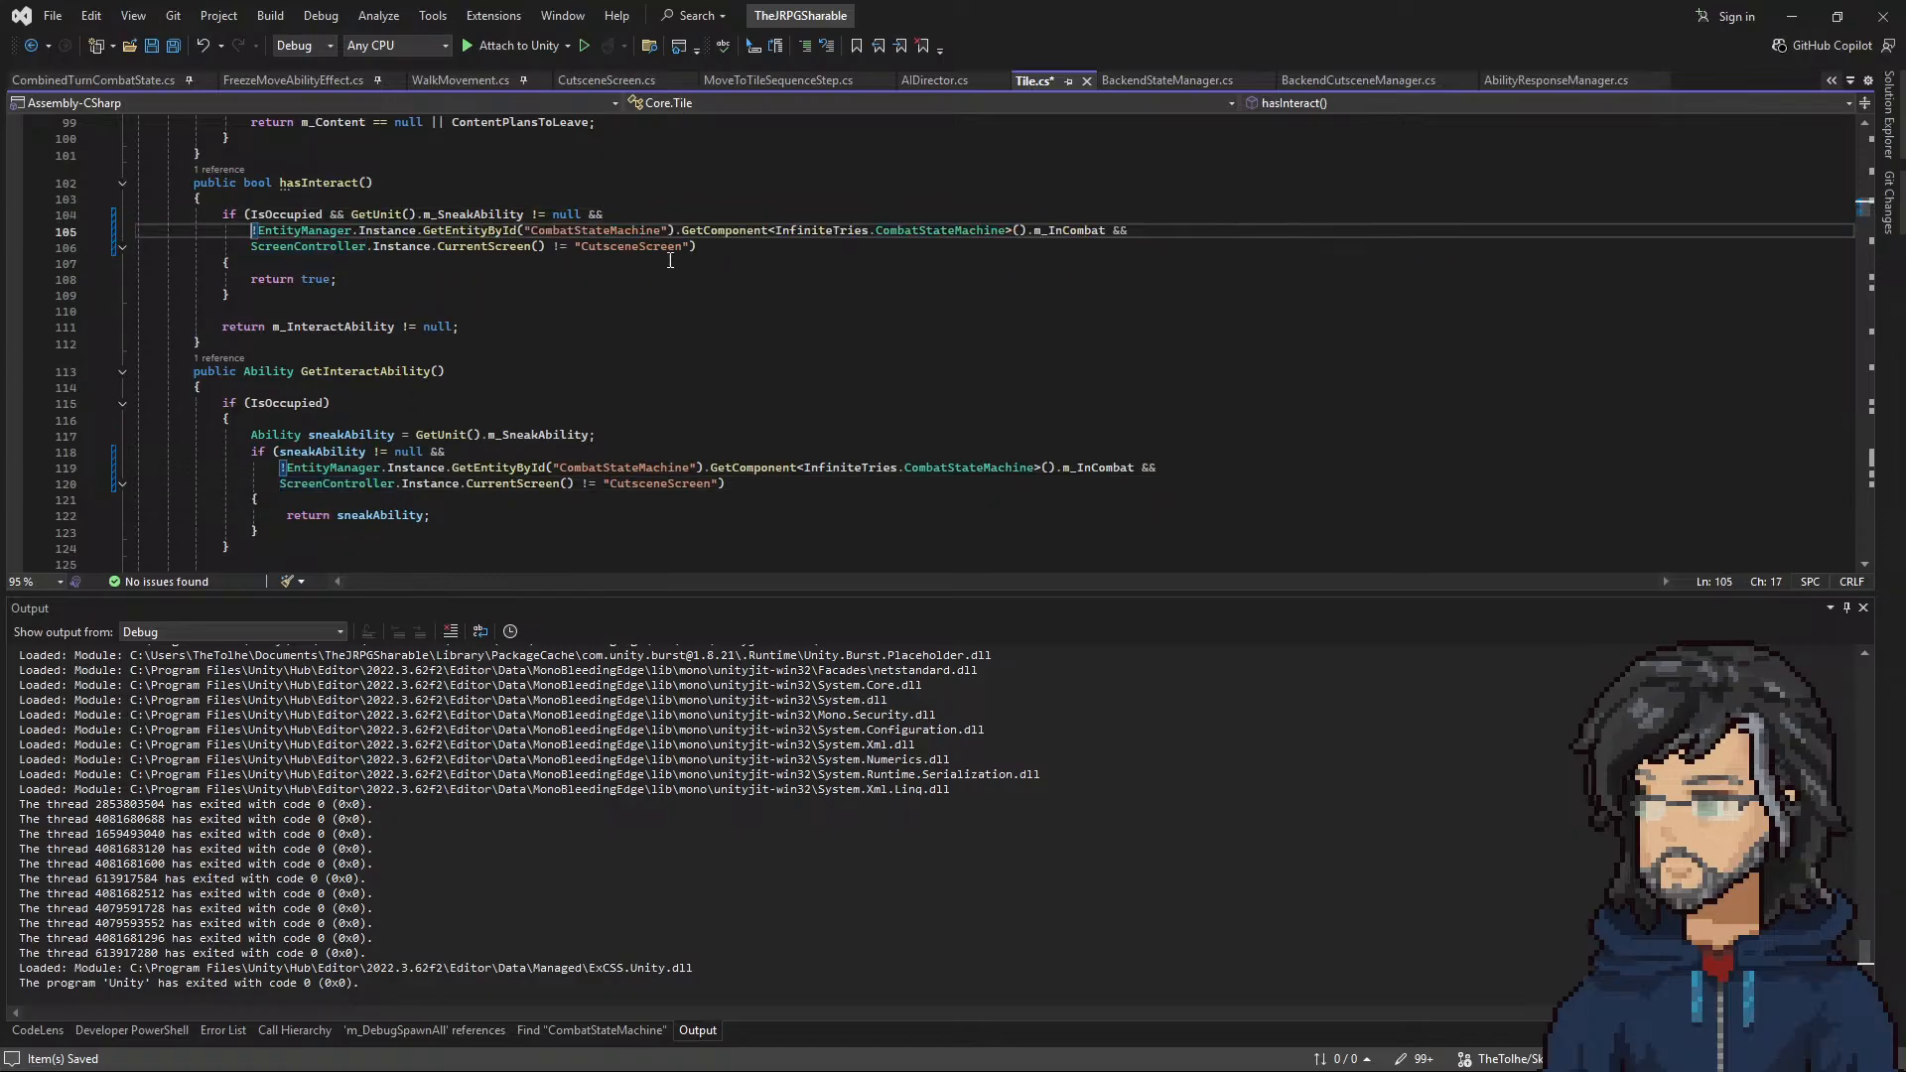
{"action": "left_click", "coordinate": [352, 214]}
{"action": "key", "text": "Return"}
{"action": "key", "text": "Tab"}
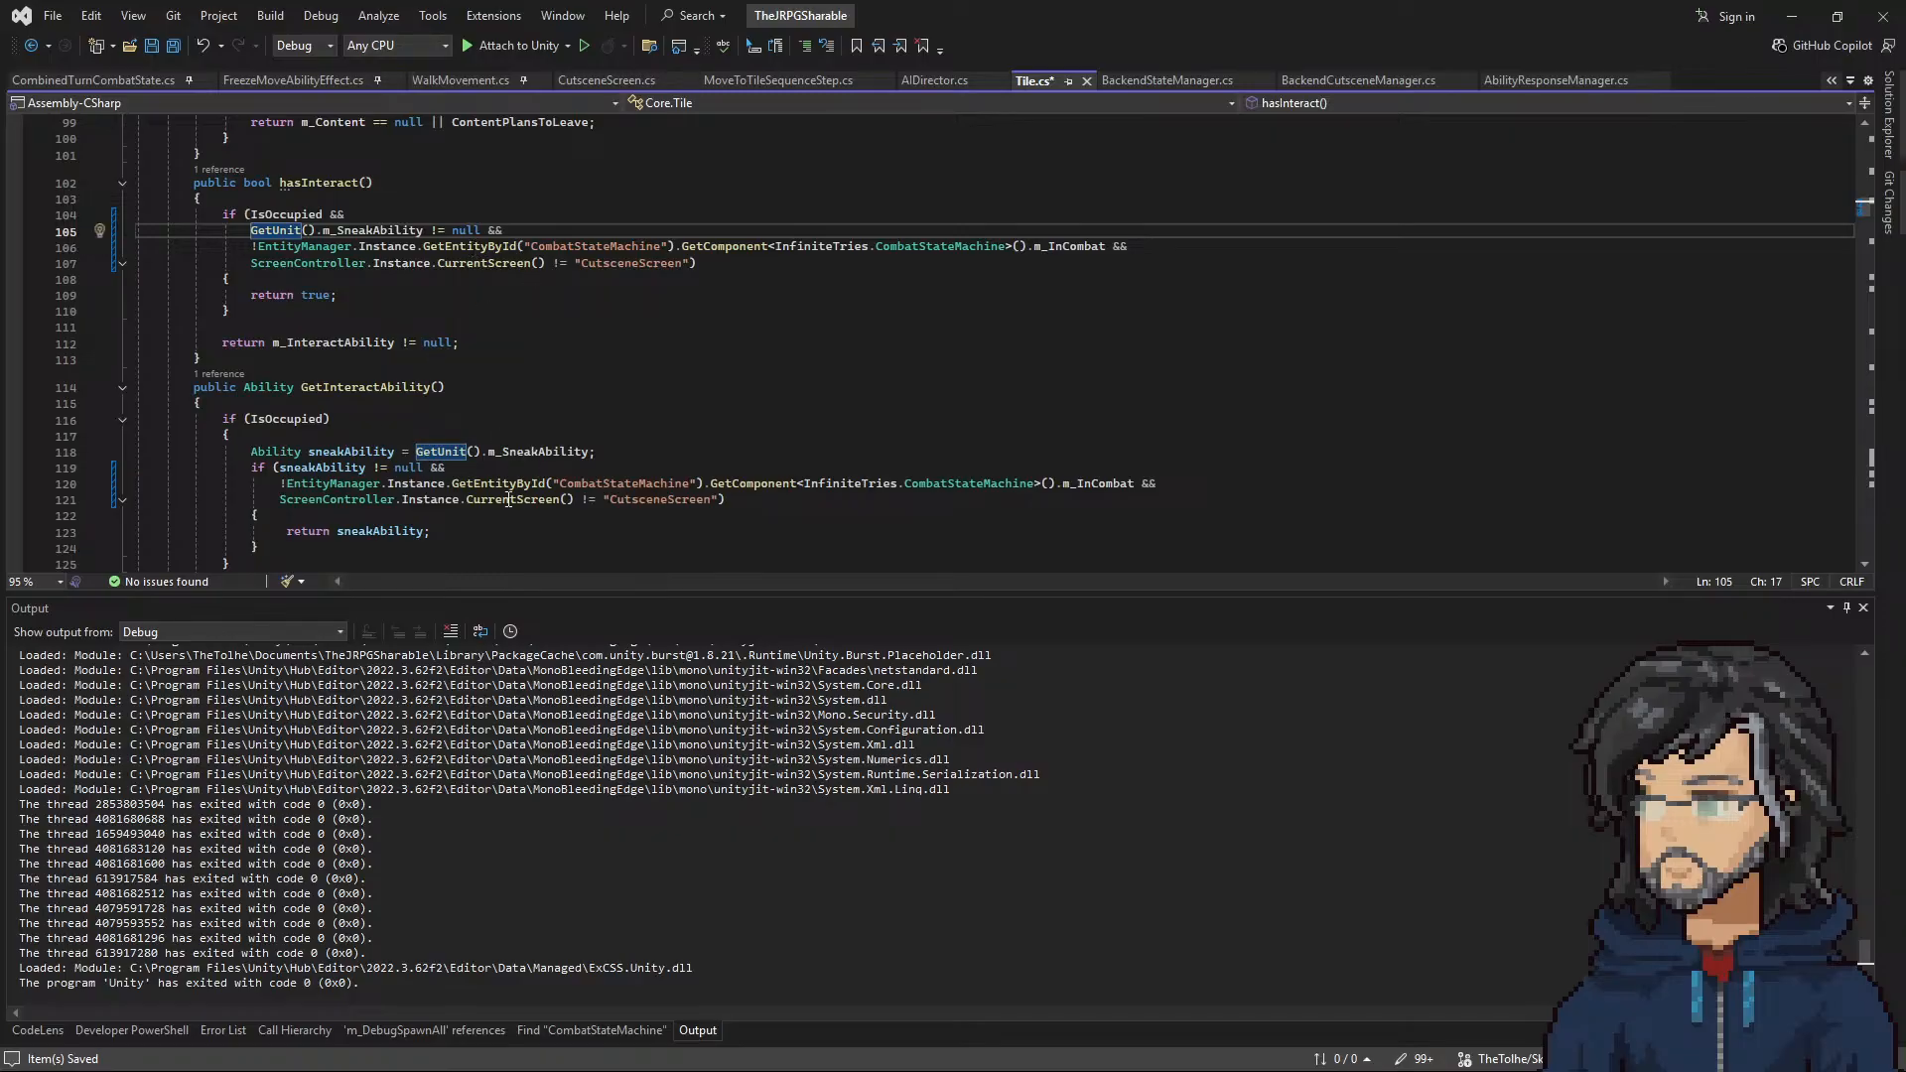
{"action": "left_click_drag", "start_coordinate": [774, 504], "coordinate": [142, 453]}
{"action": "left_click", "coordinate": [736, 358]}
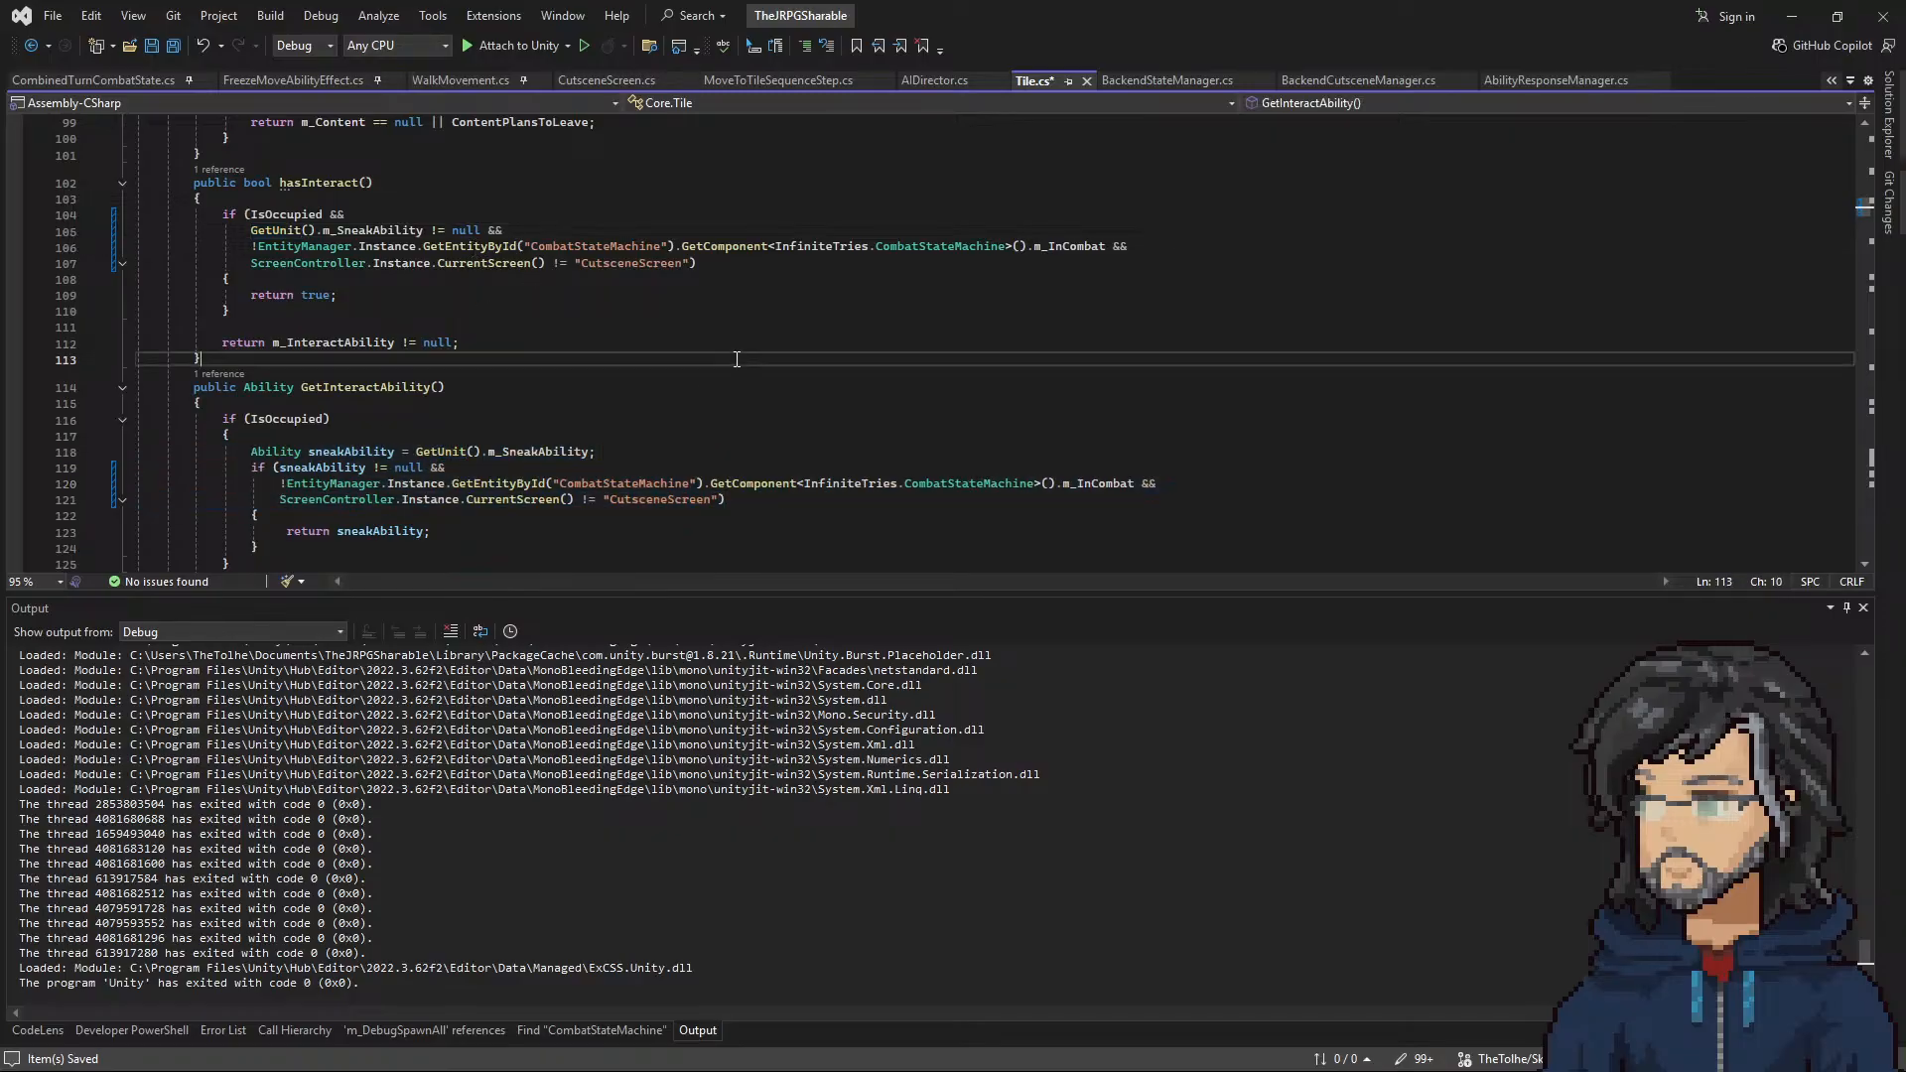
{"action": "key", "text": "ctrl+s"}
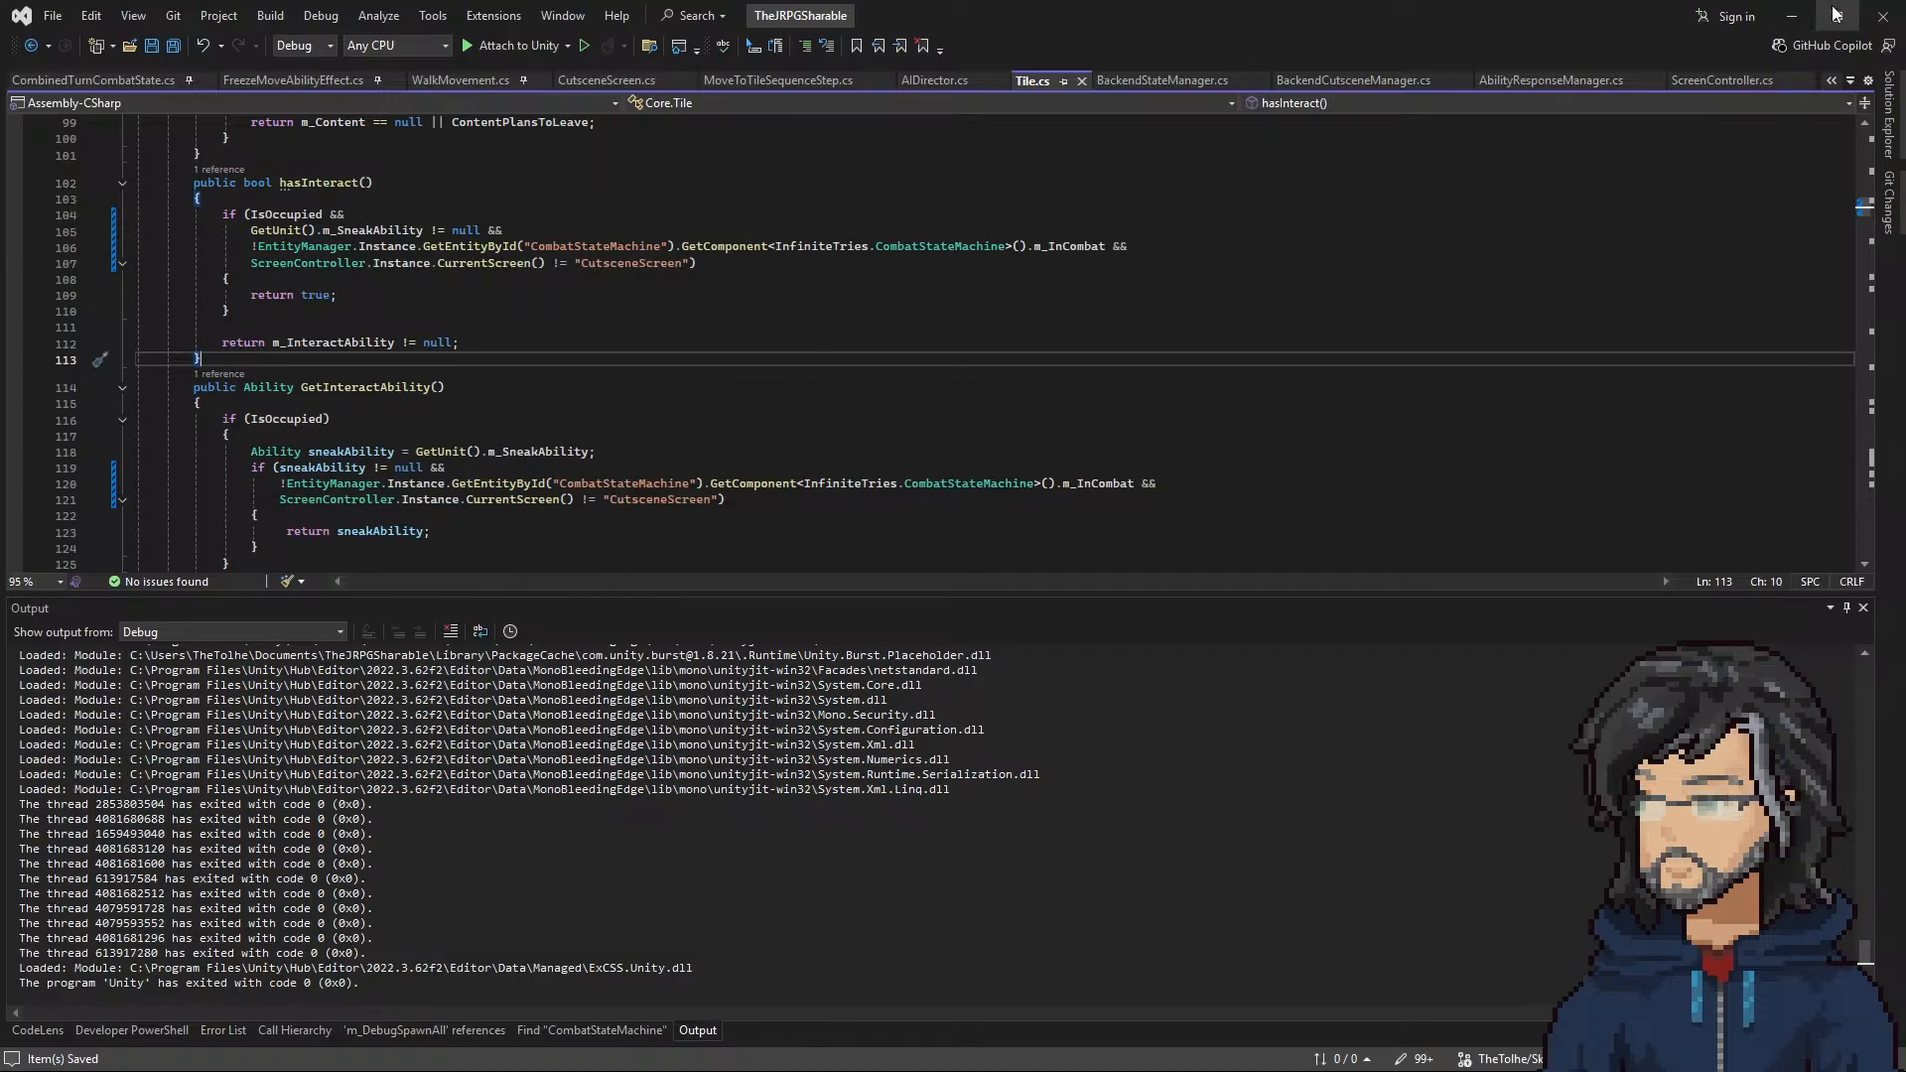
Step: Switch to Unity, load the DC04 castle room, and inspect the GlobalSceneChecker settings
{"action": "left_click", "coordinate": [1789, 19]}
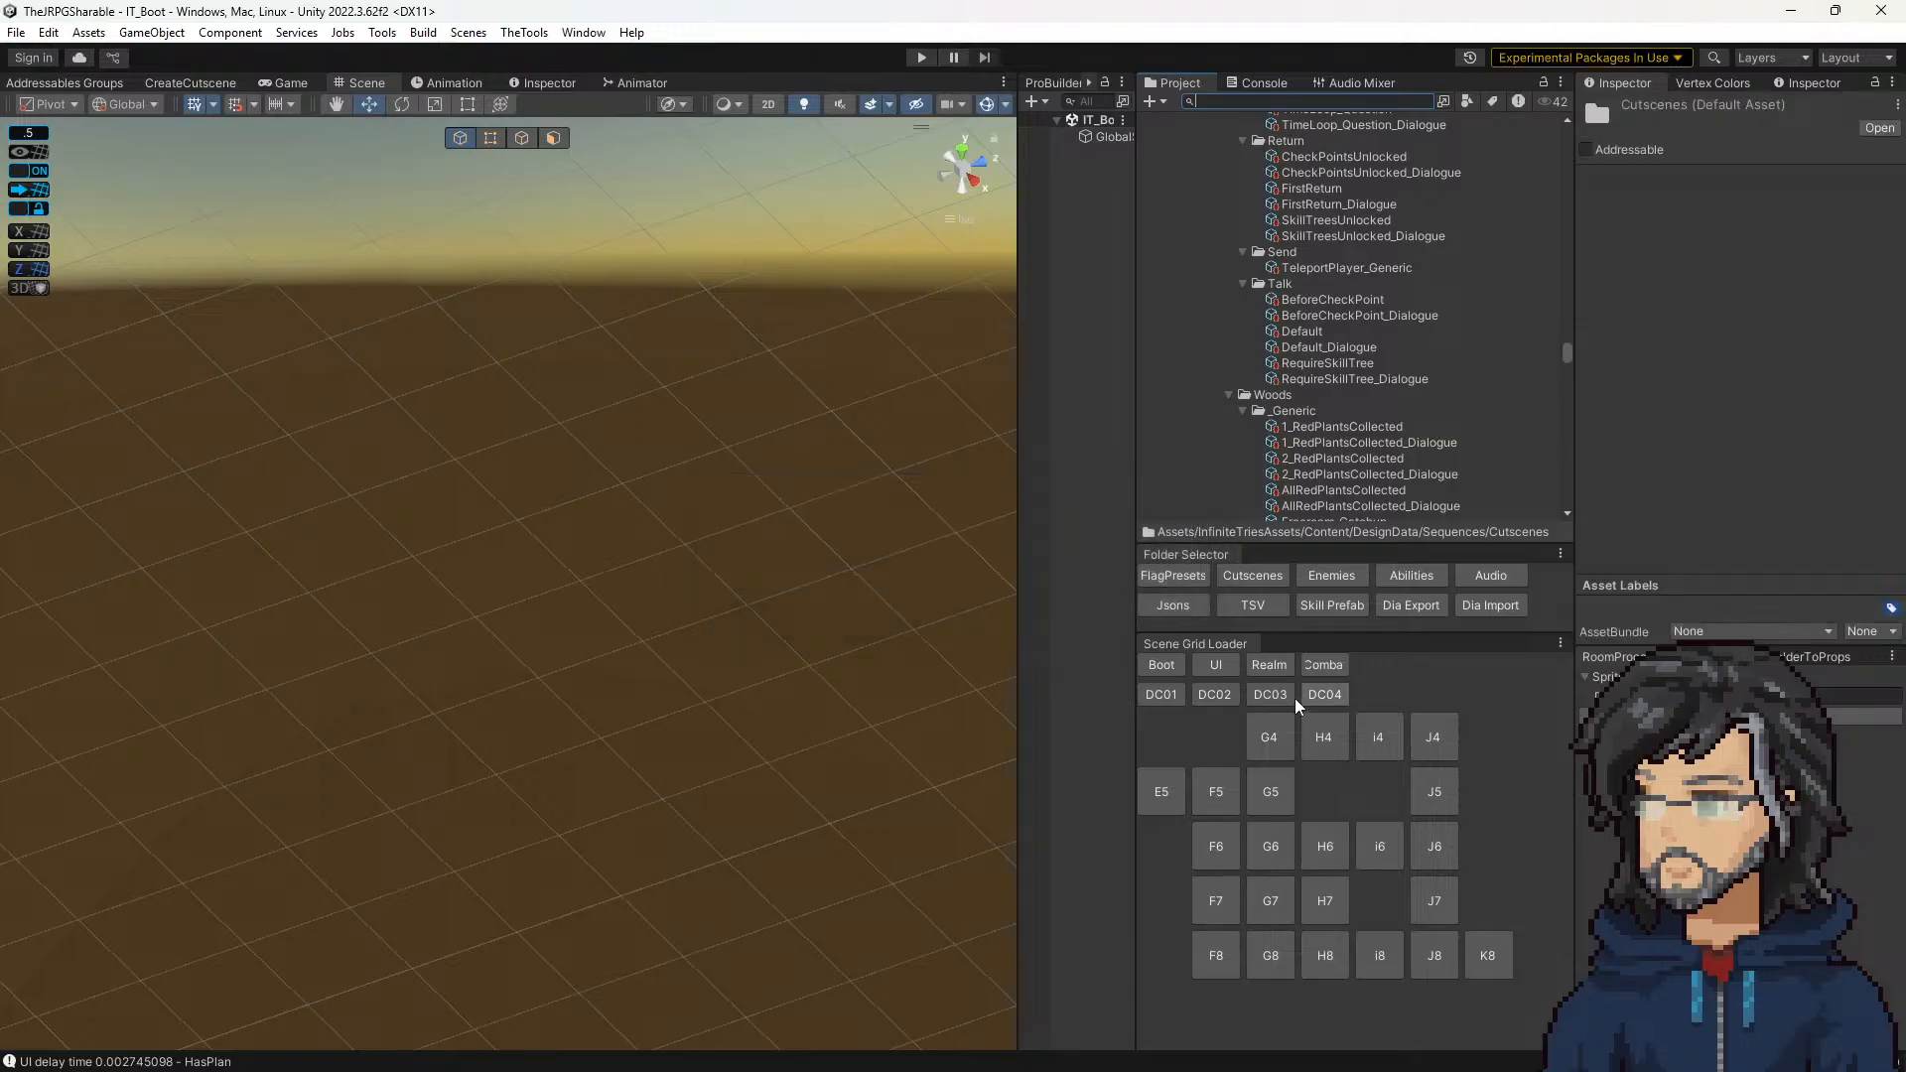
{"action": "left_click", "coordinate": [1321, 696]}
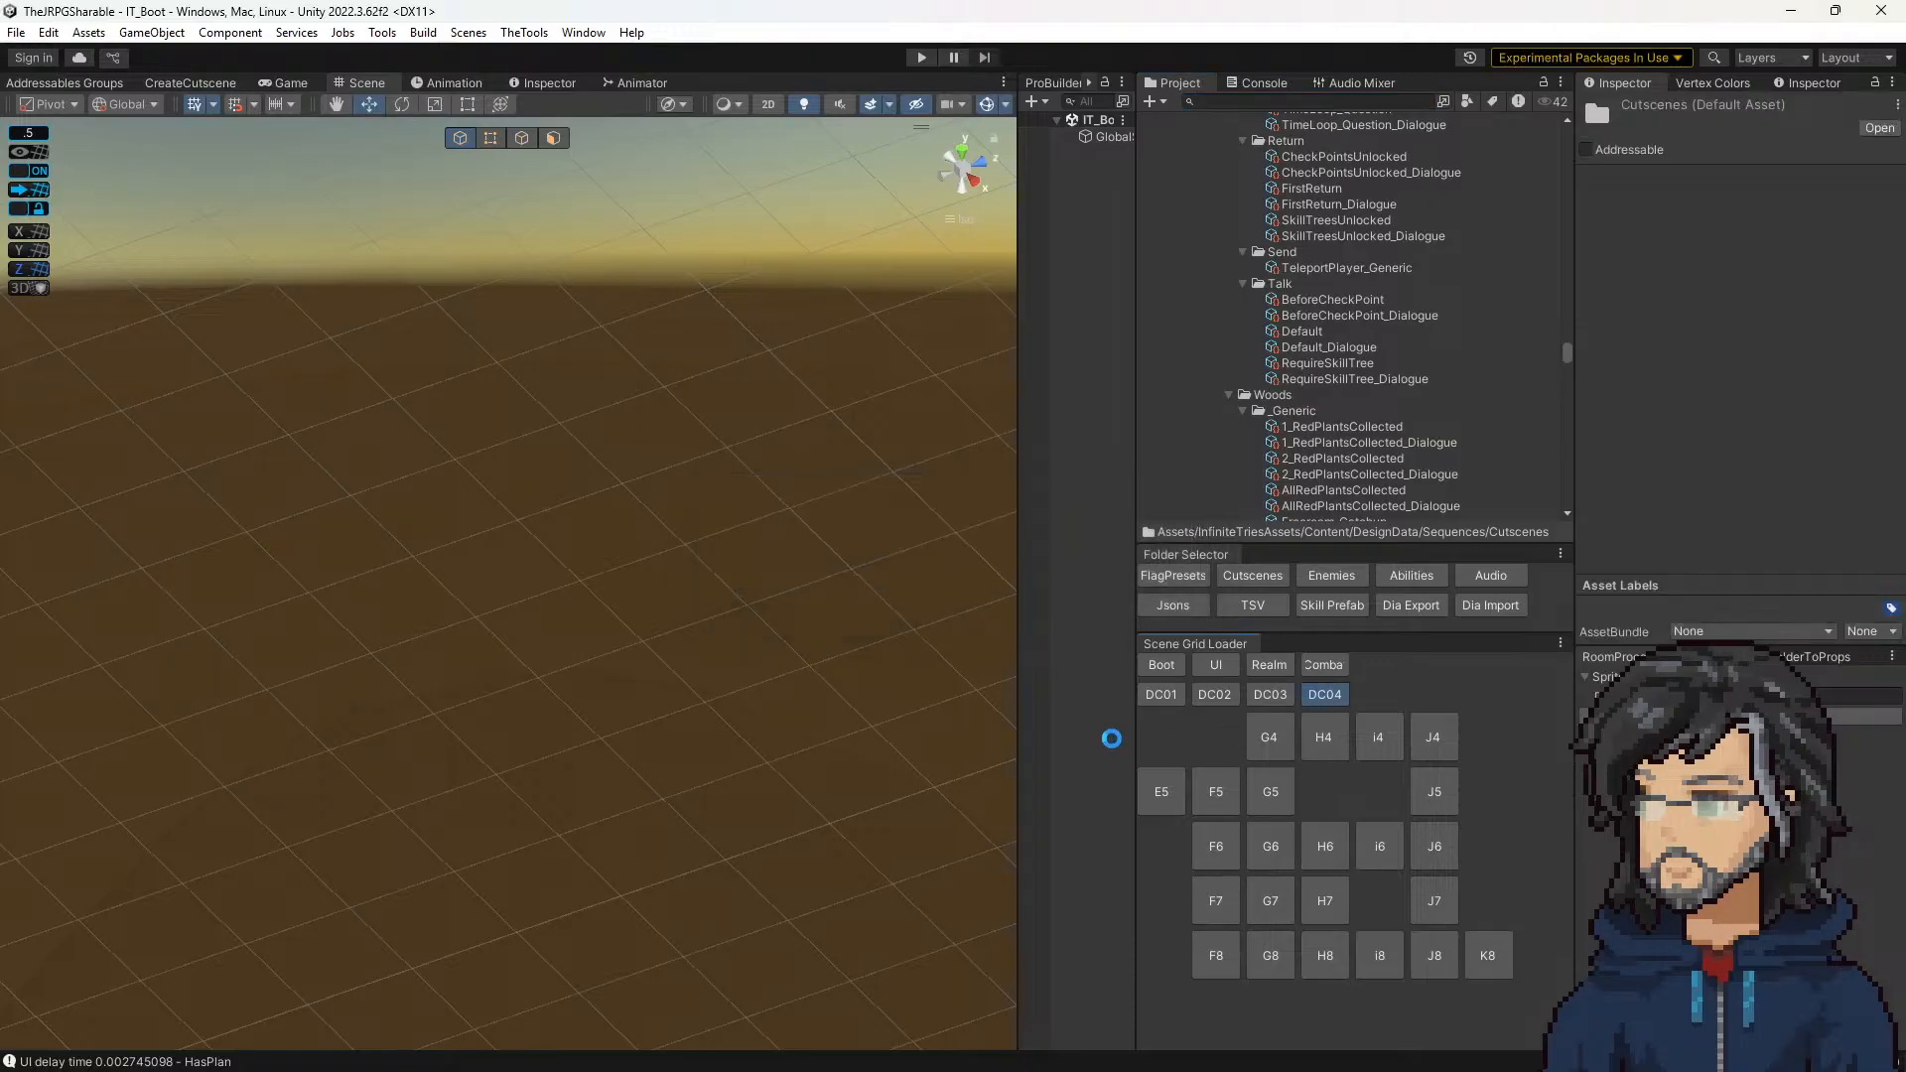
{"action": "middle_click_drag", "start_coordinate": [720, 394], "coordinate": [504, 360]}
{"action": "scroll", "coordinate": [541, 369], "scroll_direction": "down", "scroll_amount": 5}
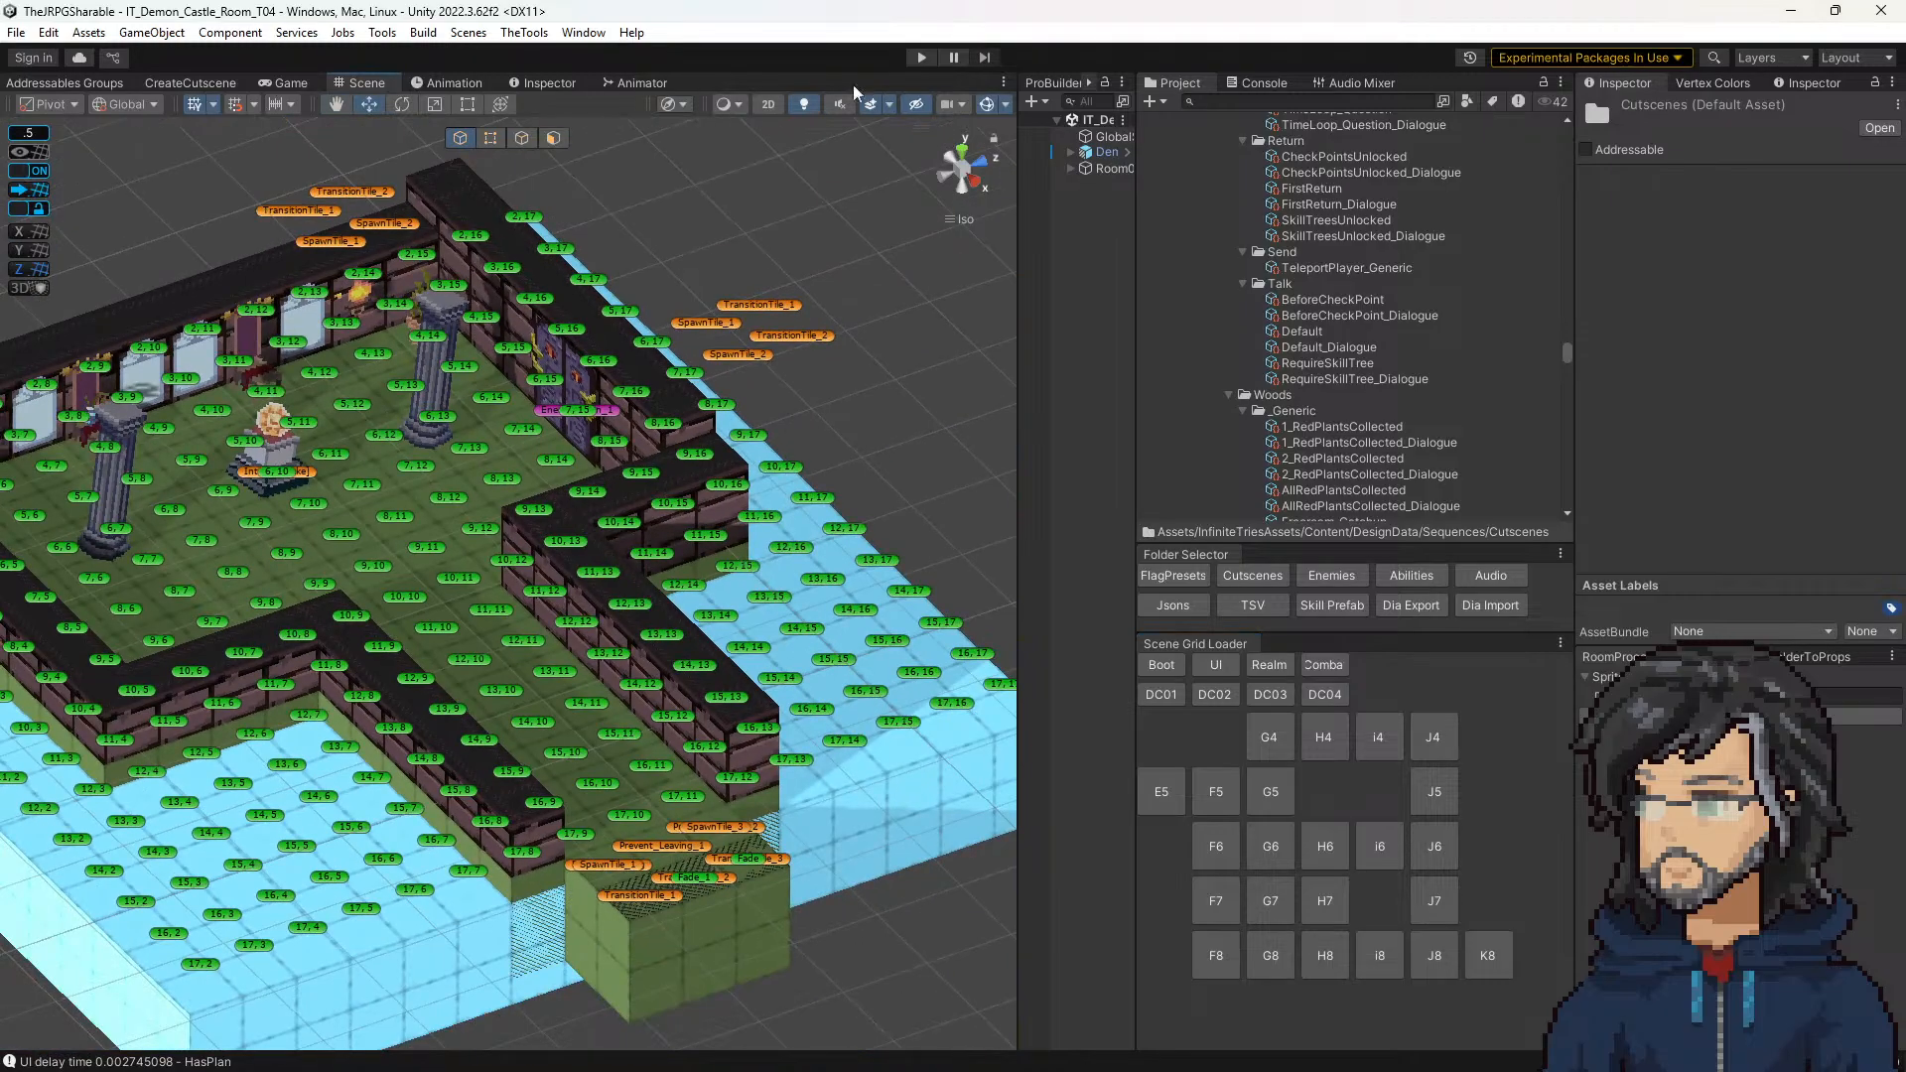
{"action": "left_click", "coordinate": [1082, 137]}
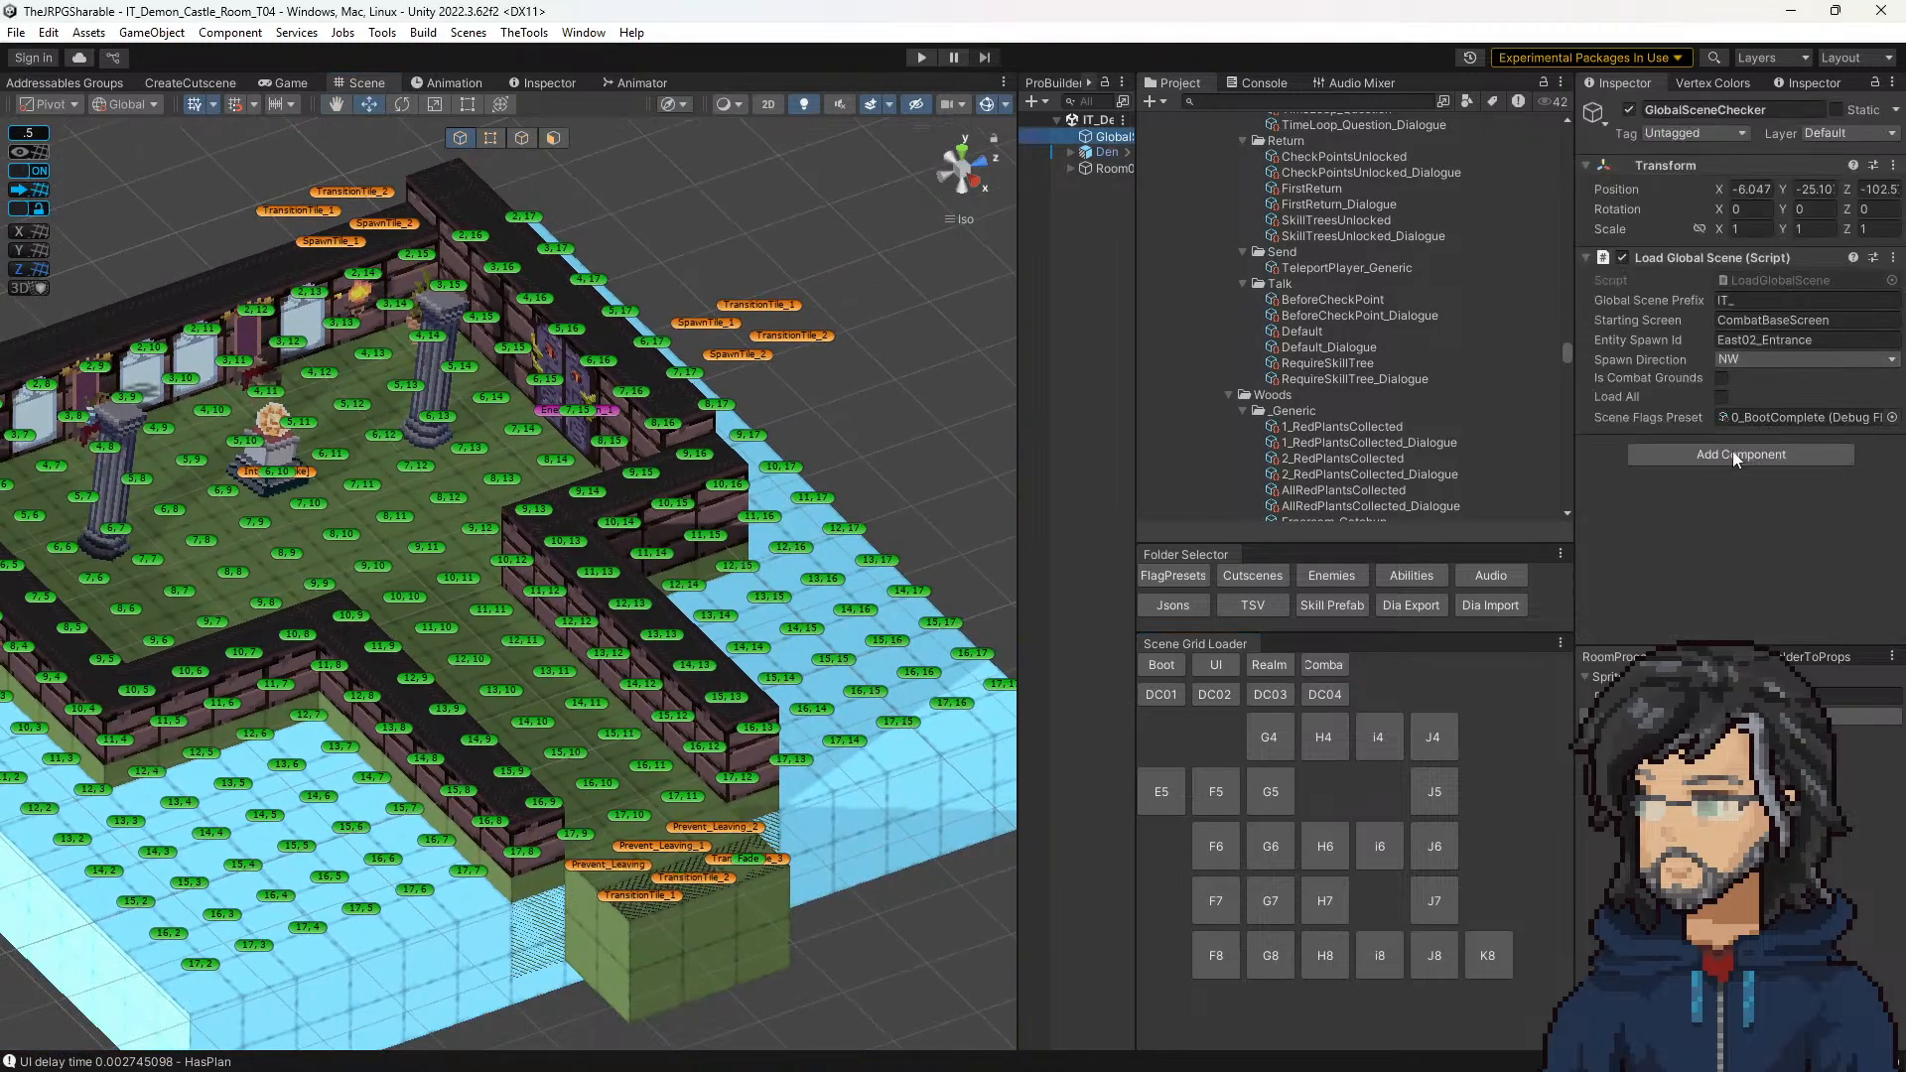
Step: Playtest the castle room in an enlarged game view, advancing the pedestal cutscene dialogue until the fight starts, and stop playing
{"action": "left_click", "coordinate": [920, 57]}
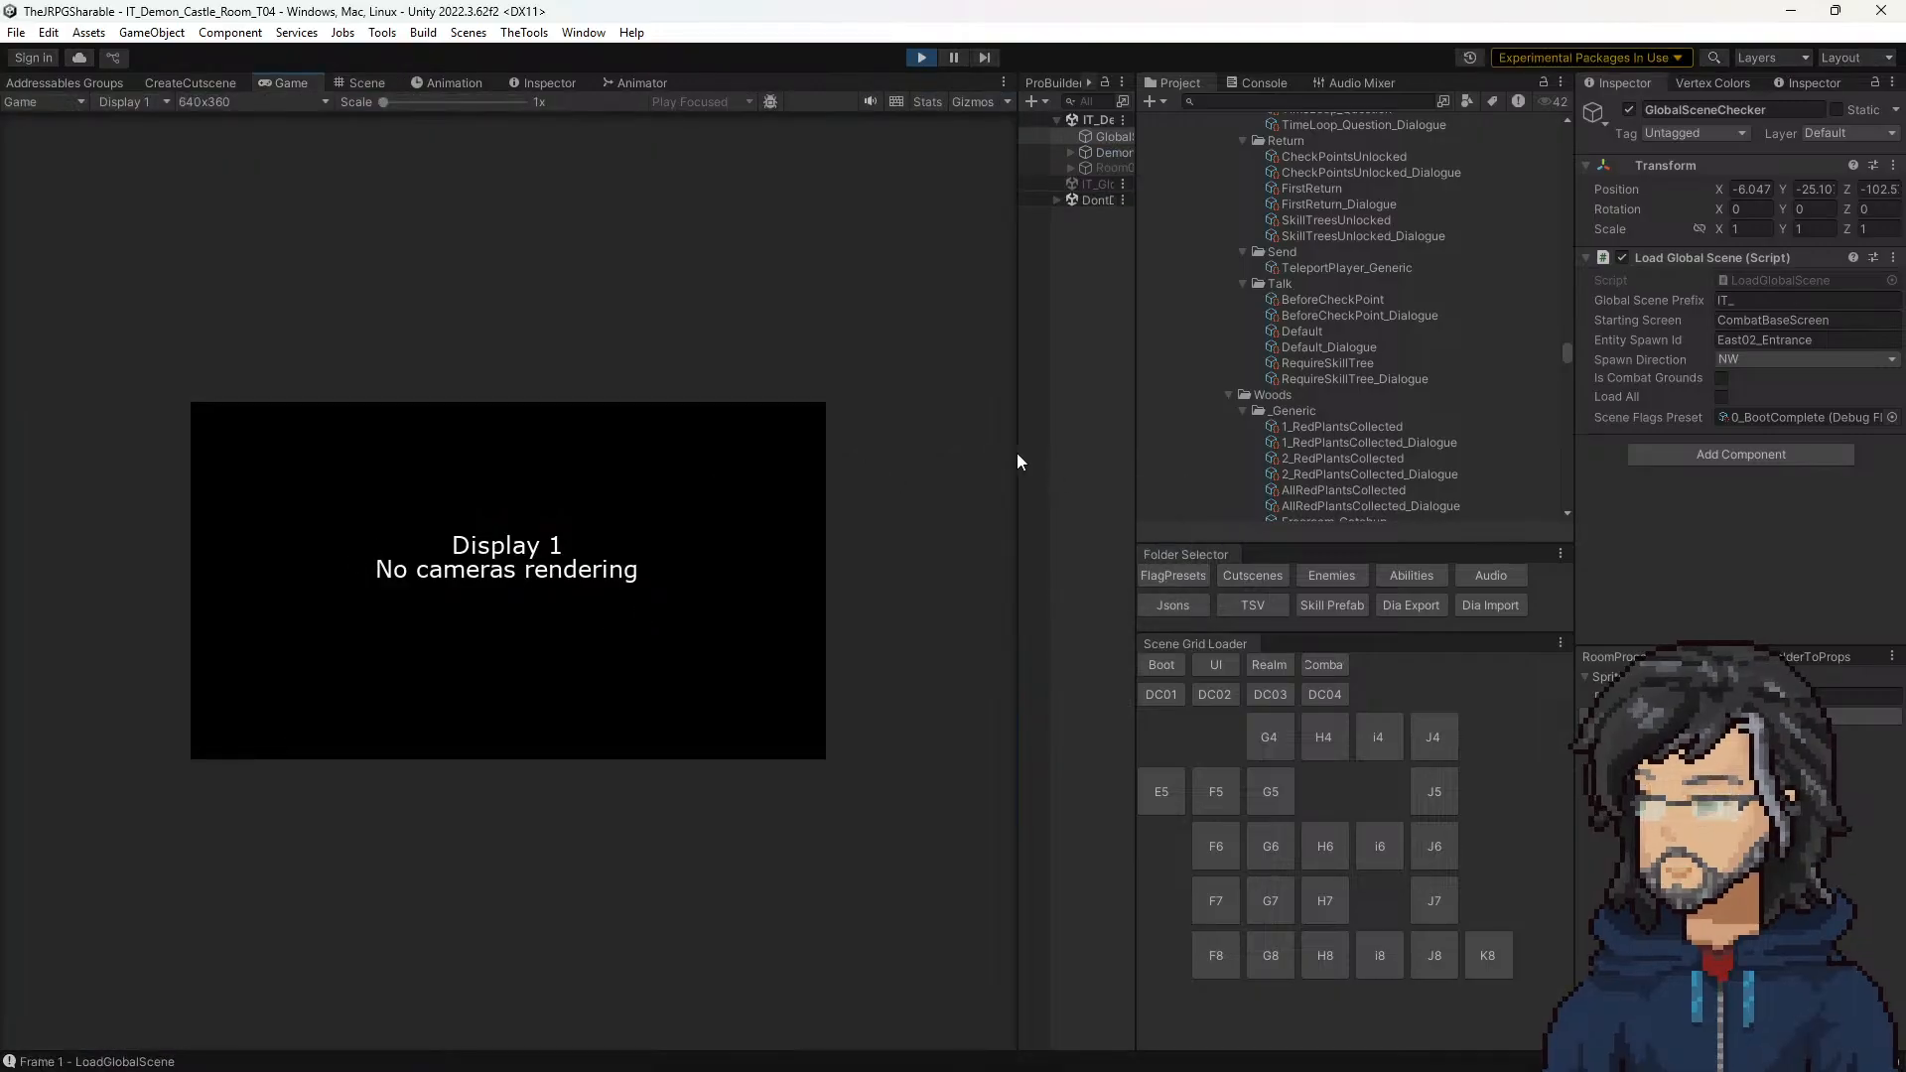
{"action": "left_click_drag", "start_coordinate": [1237, 451], "coordinate": [1327, 459]}
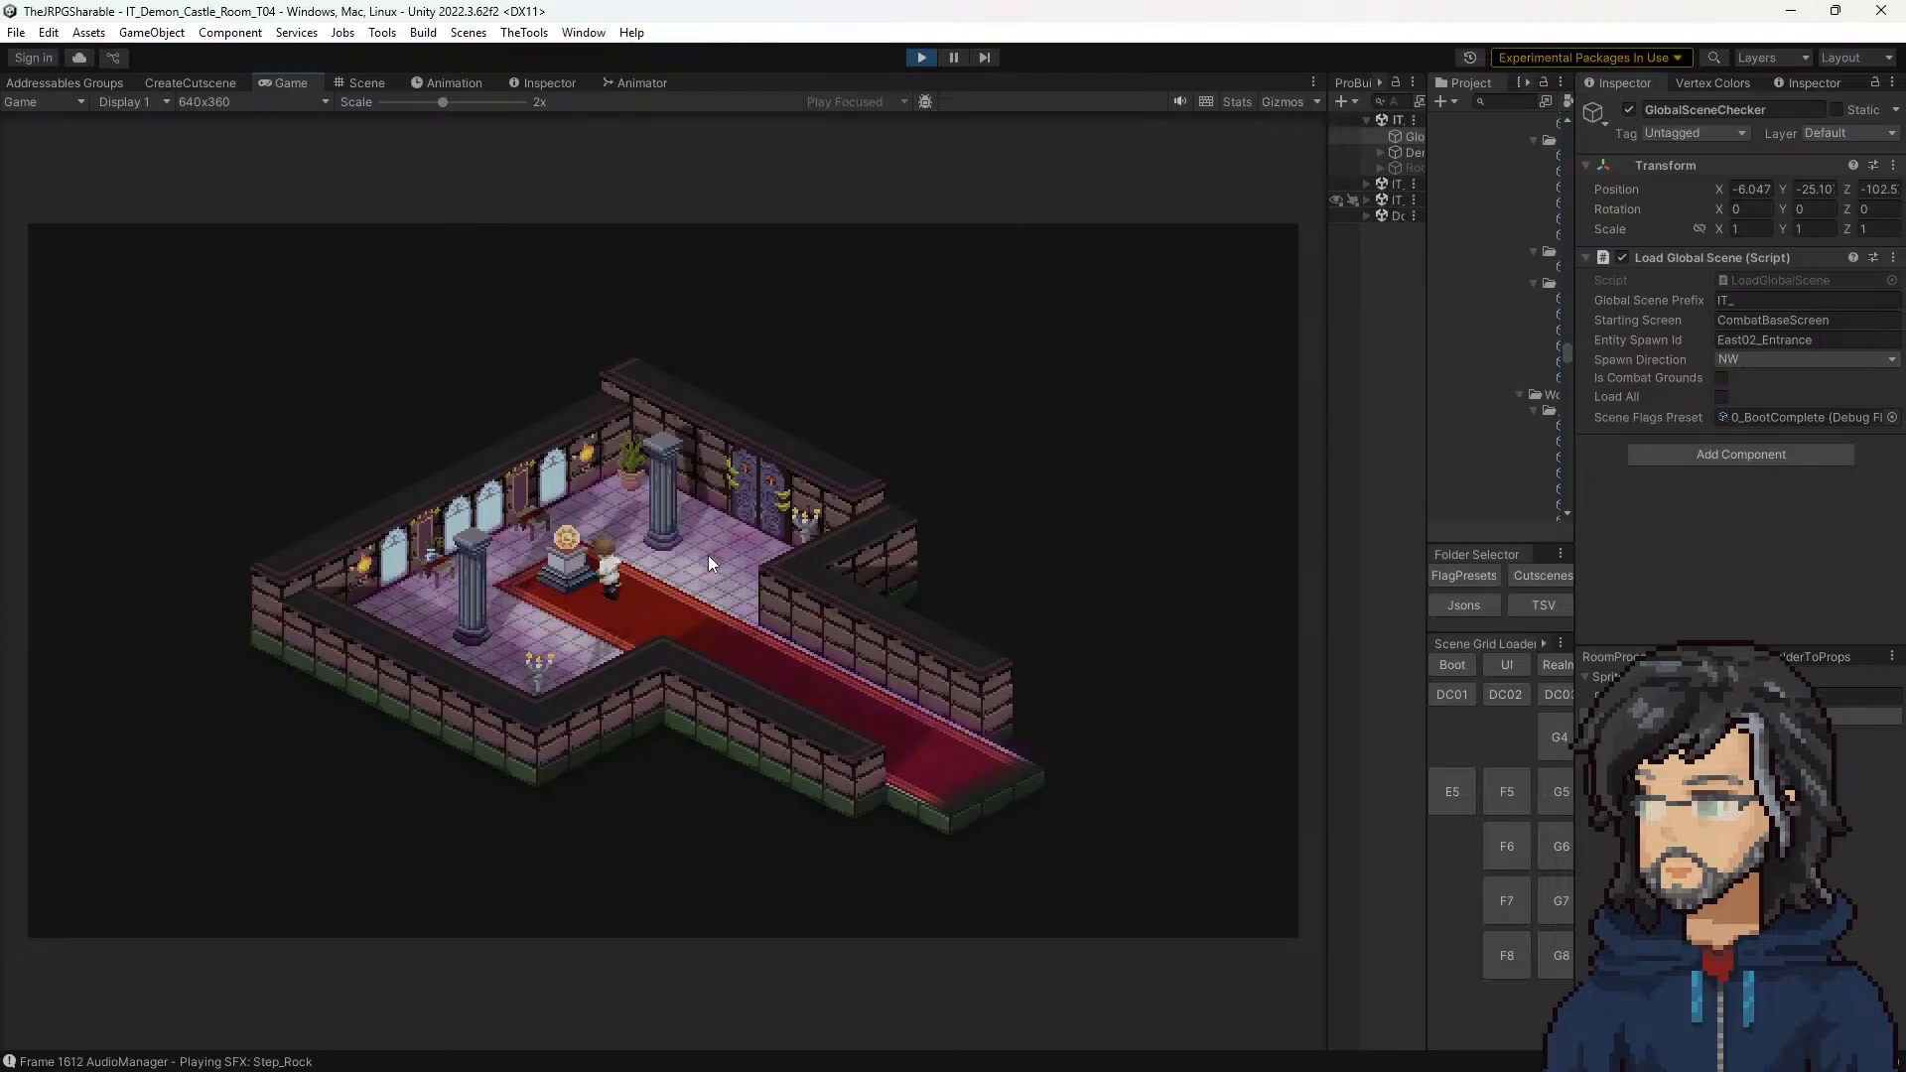
{"action": "key", "text": "e"}
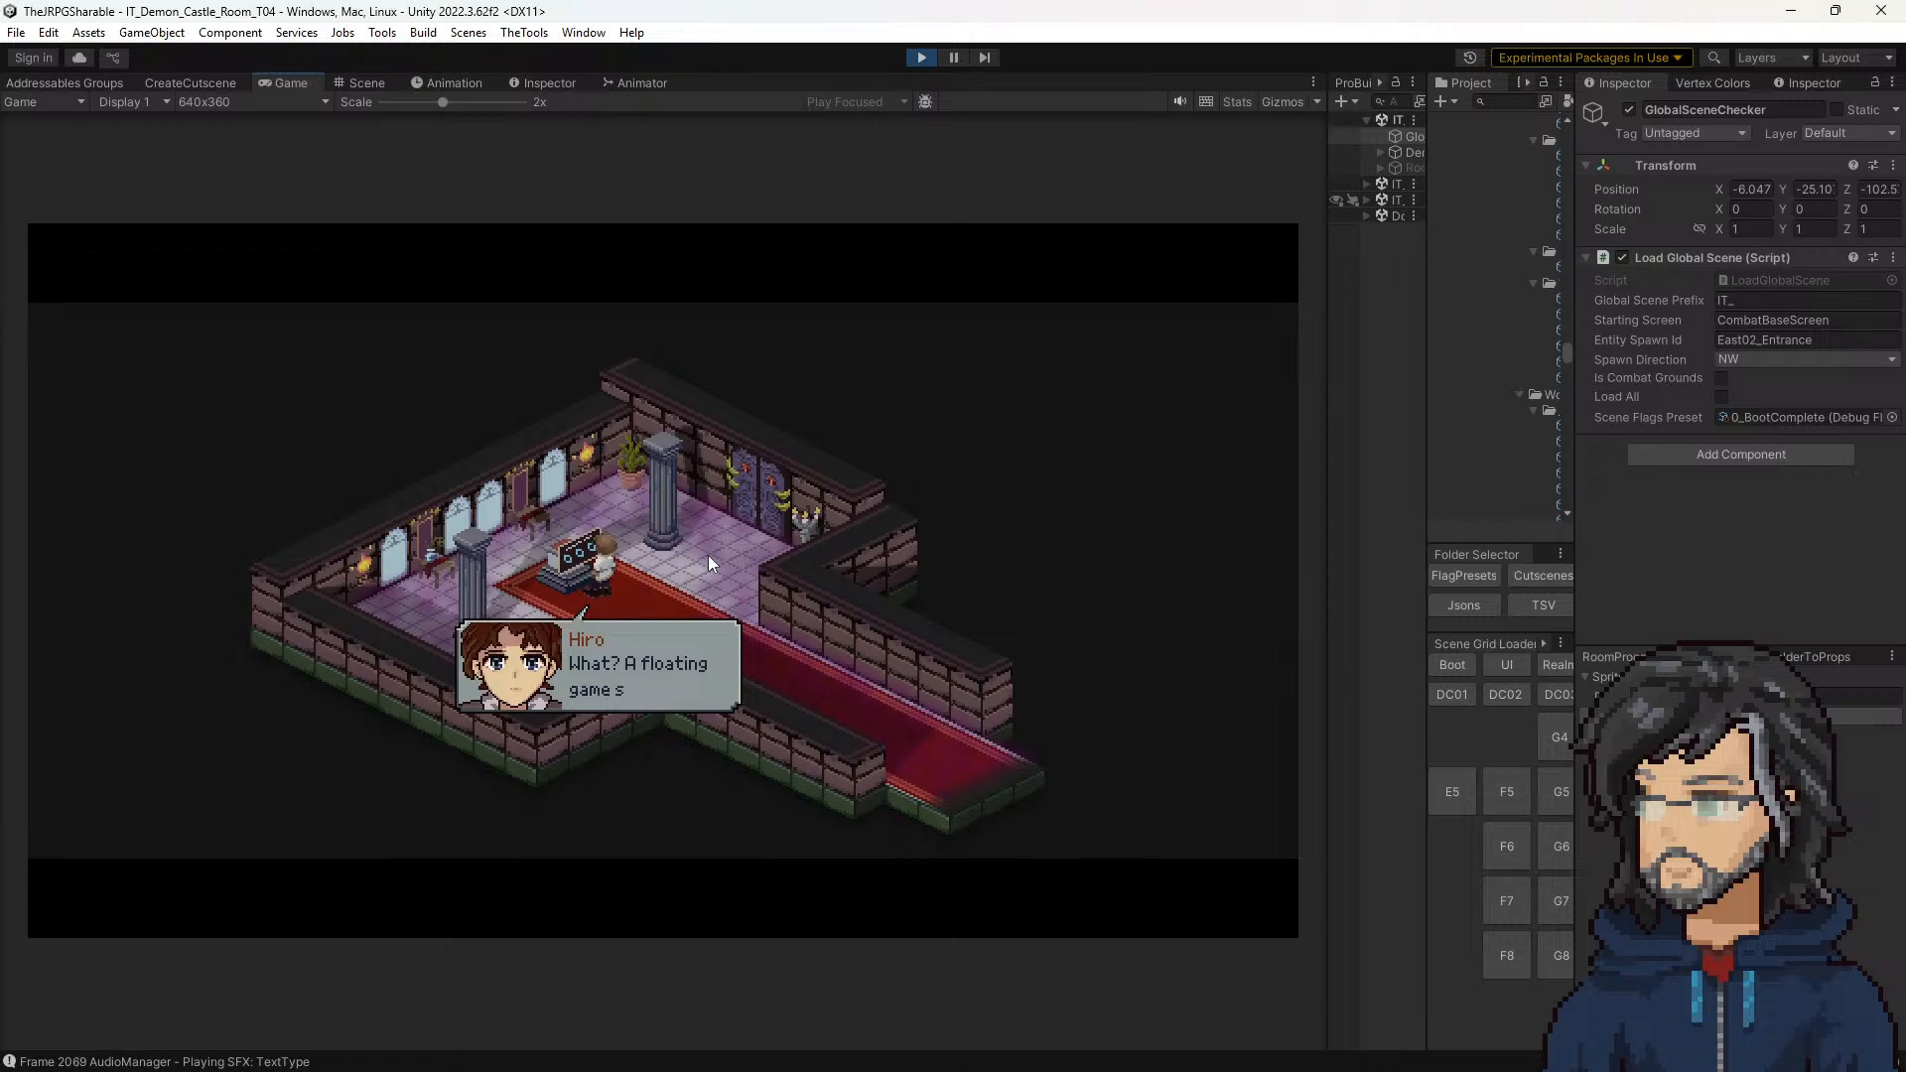
{"action": "key", "text": "e"}
{"action": "key", "text": "e"}
{"action": "key", "text": "e"}
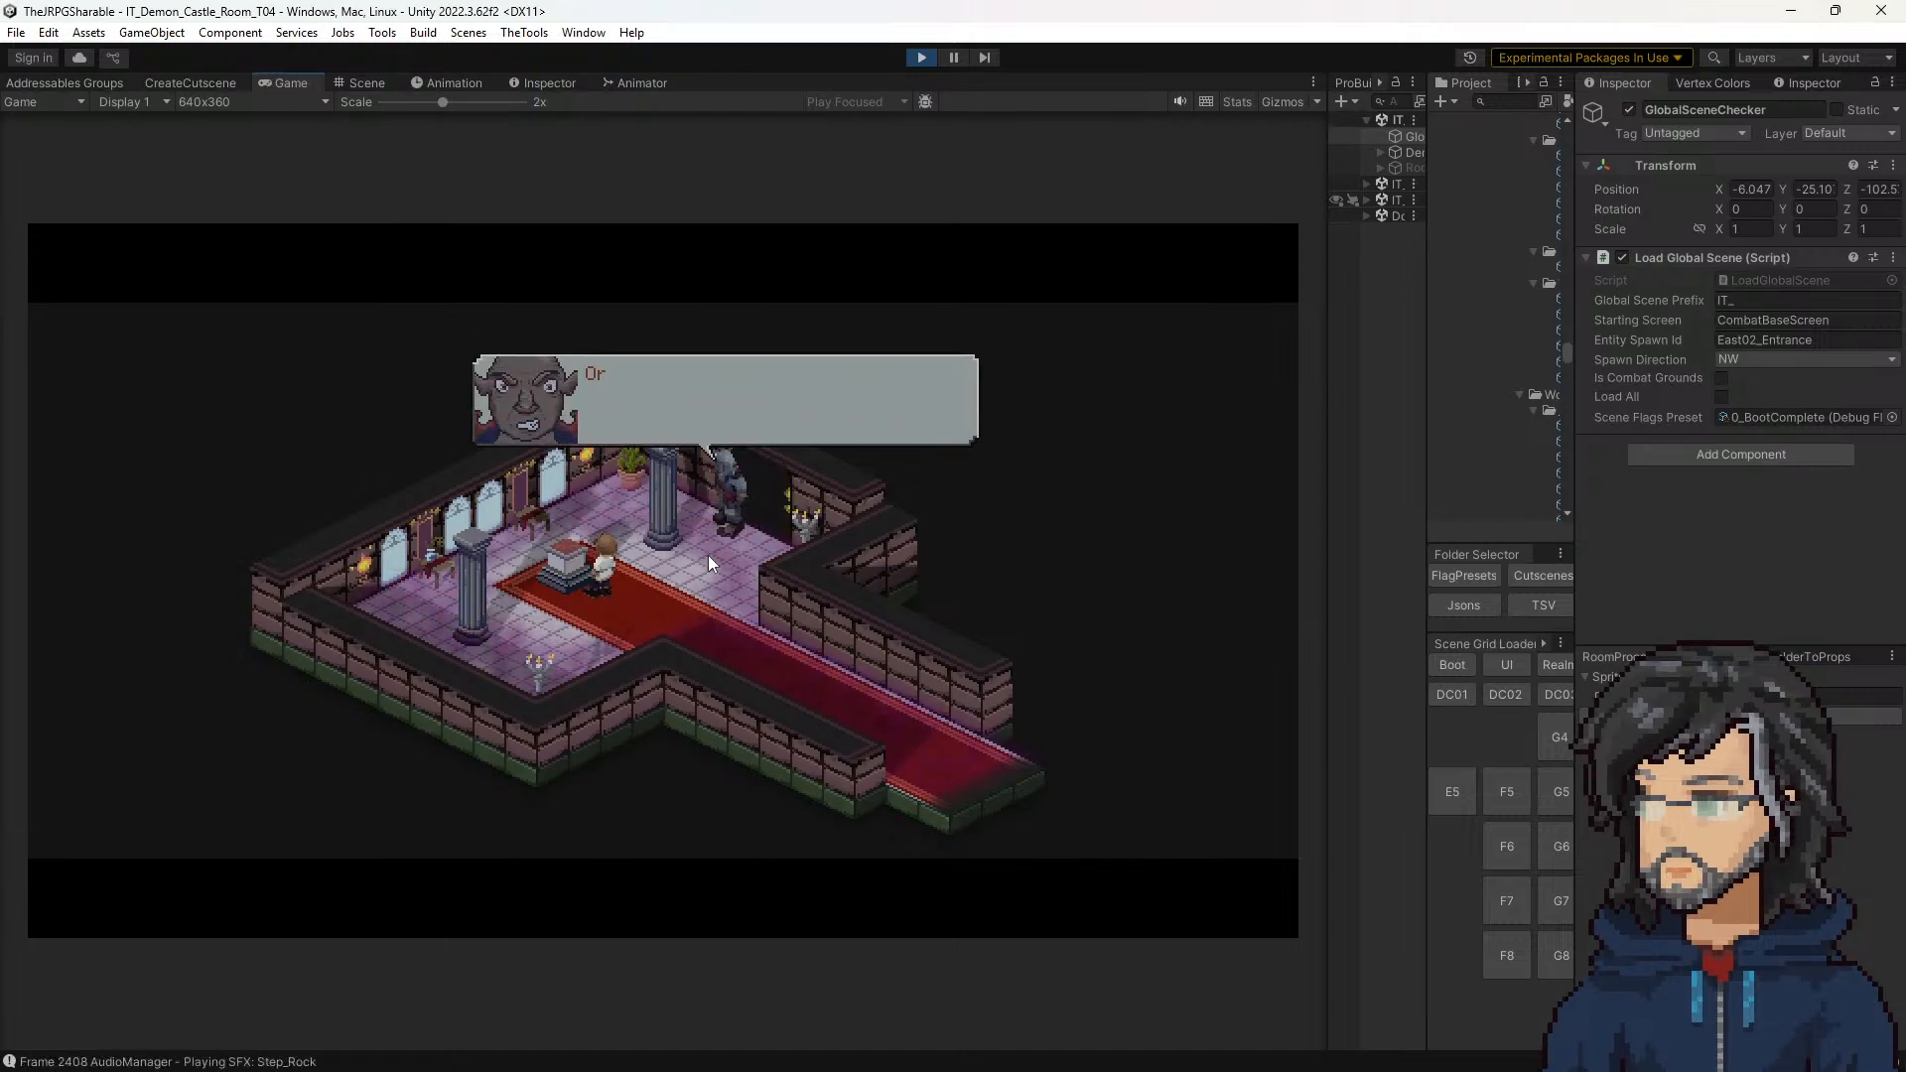
{"action": "key", "text": "e"}
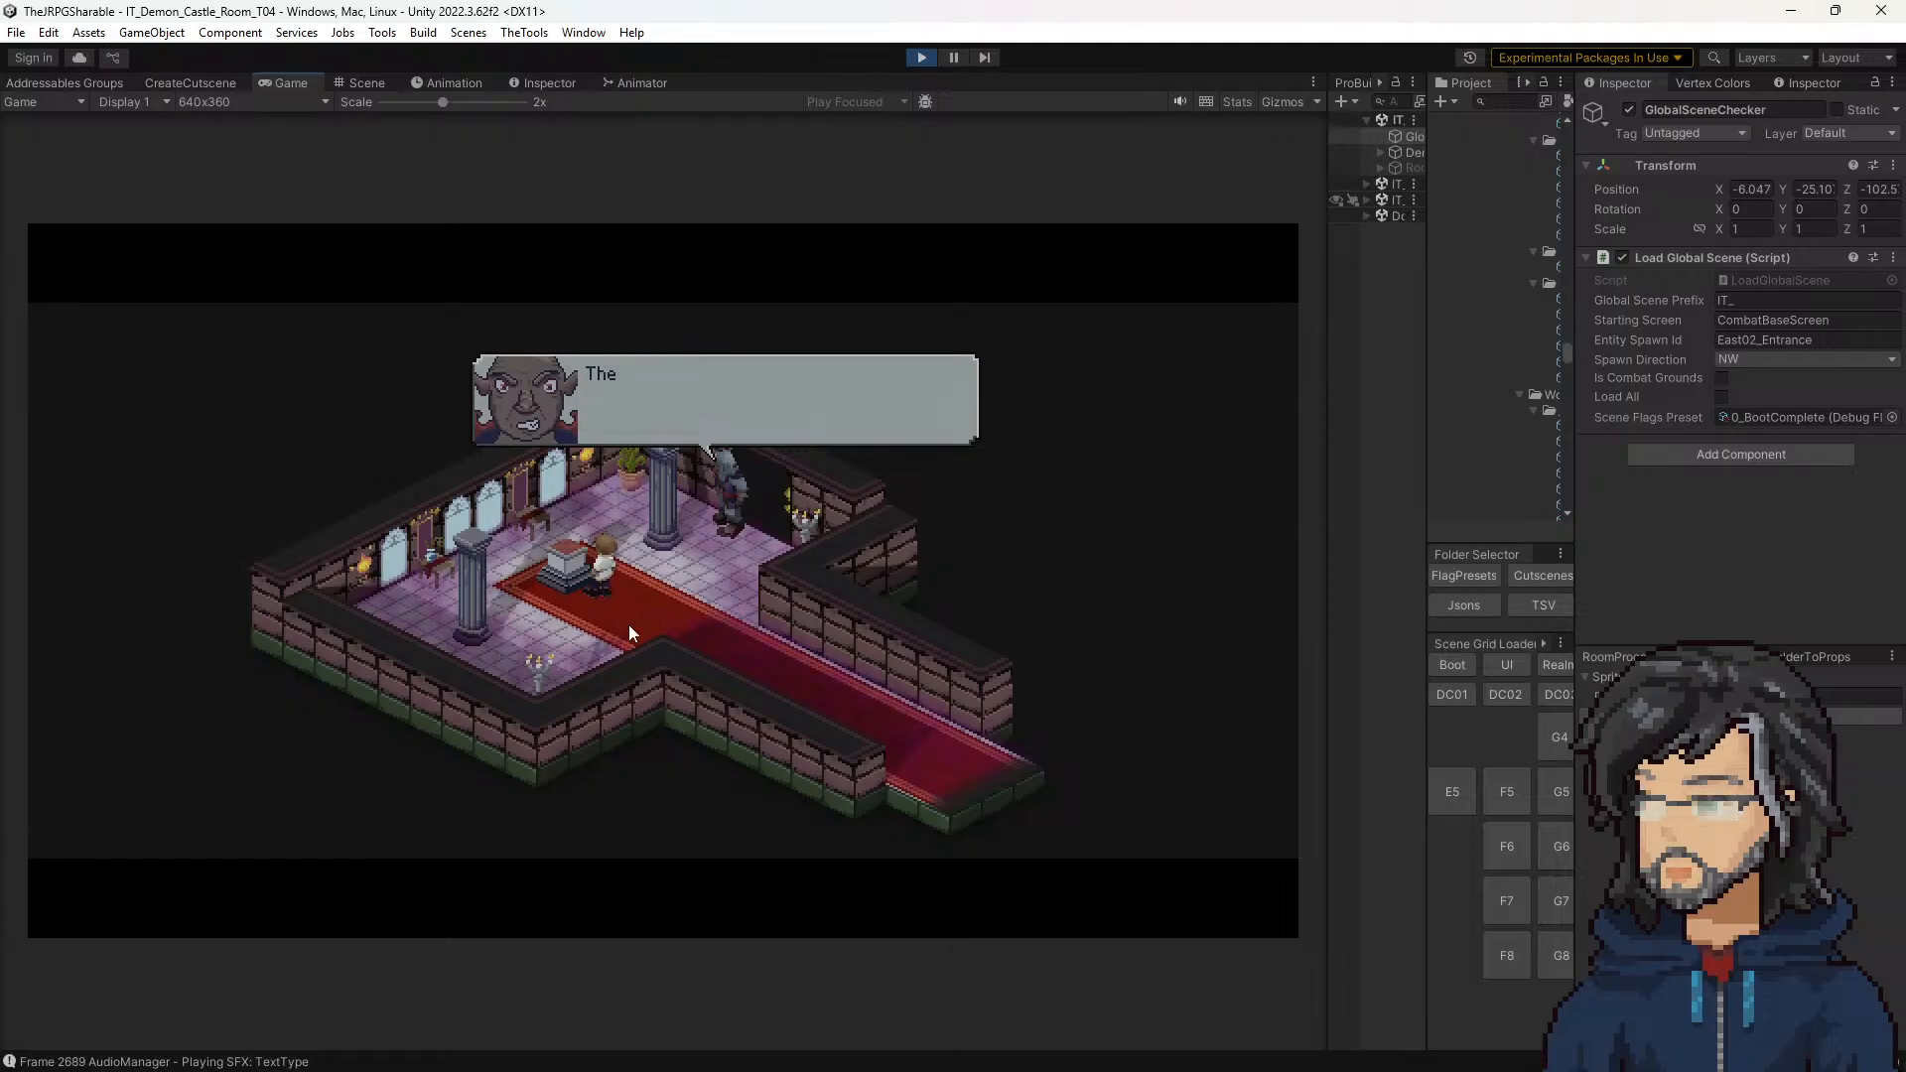
{"action": "key", "text": "e"}
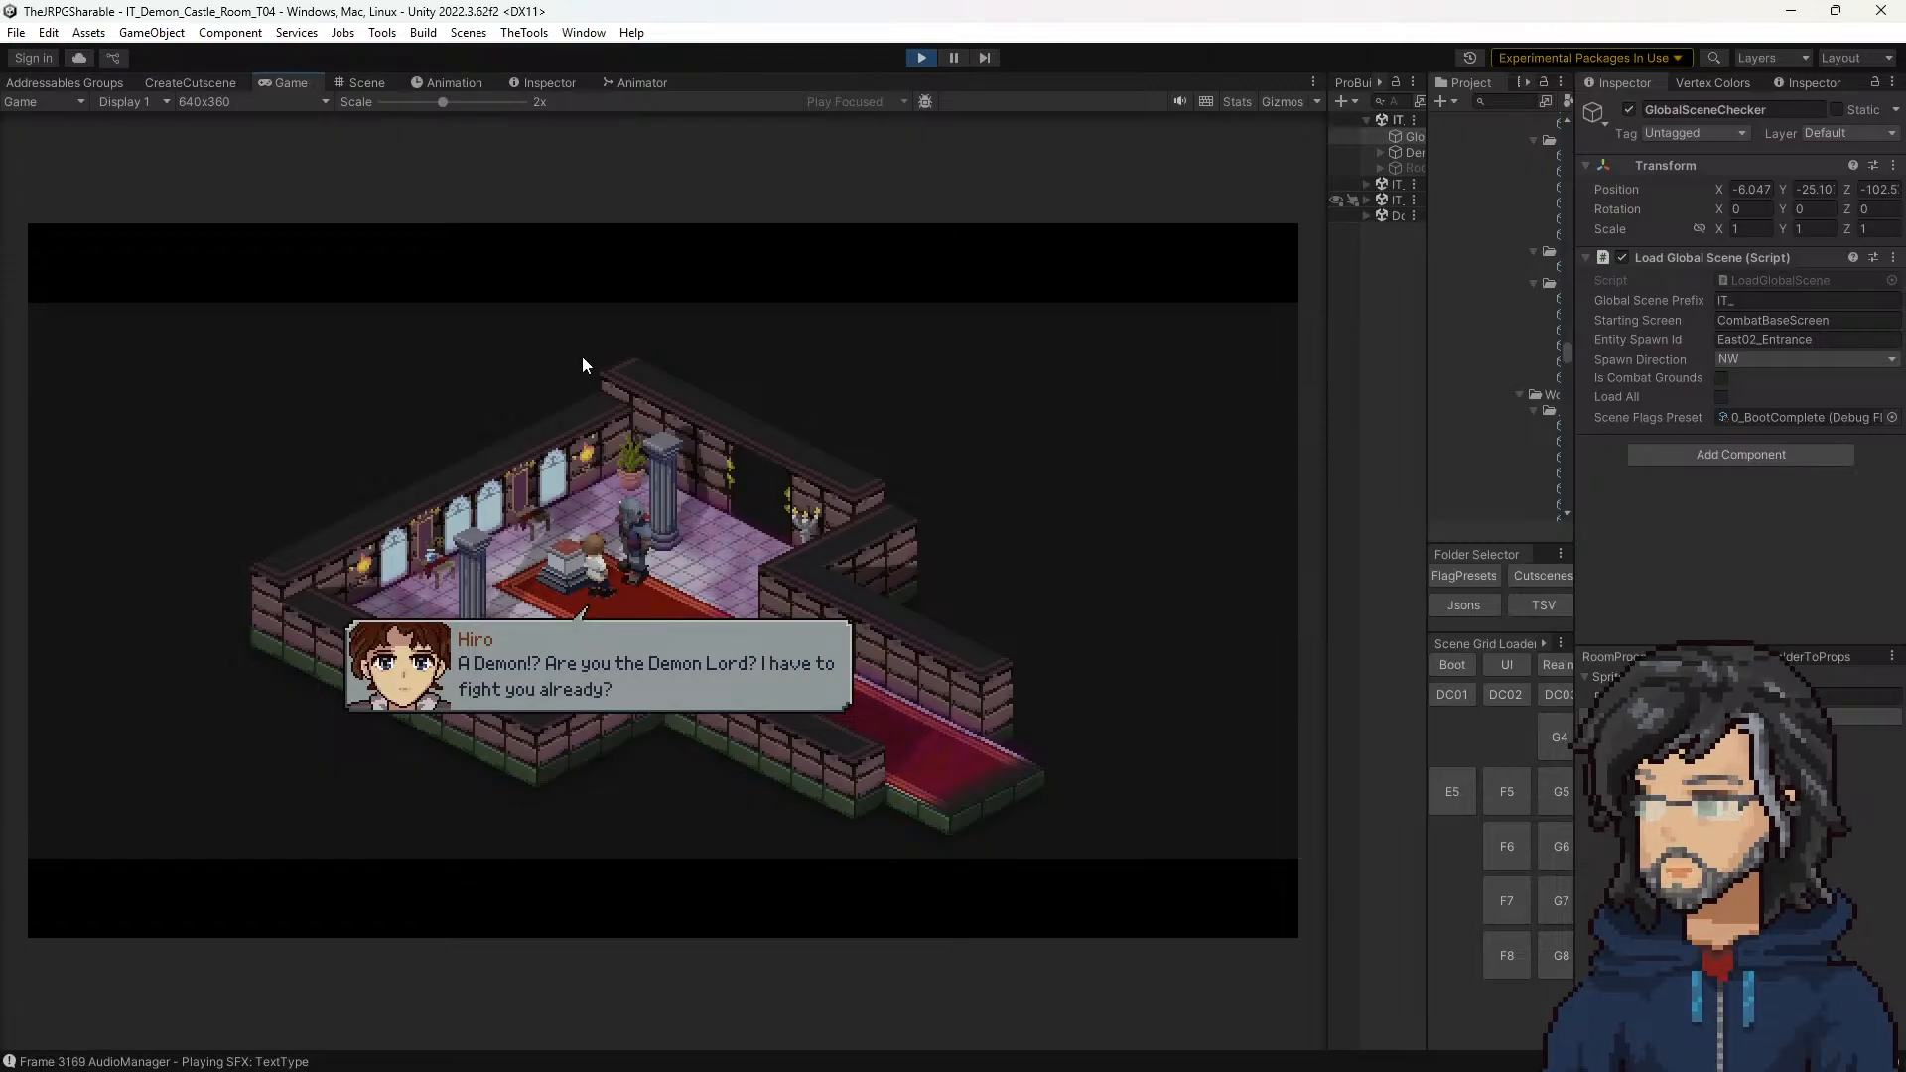
{"action": "key", "text": "e"}
{"action": "key", "text": "e"}
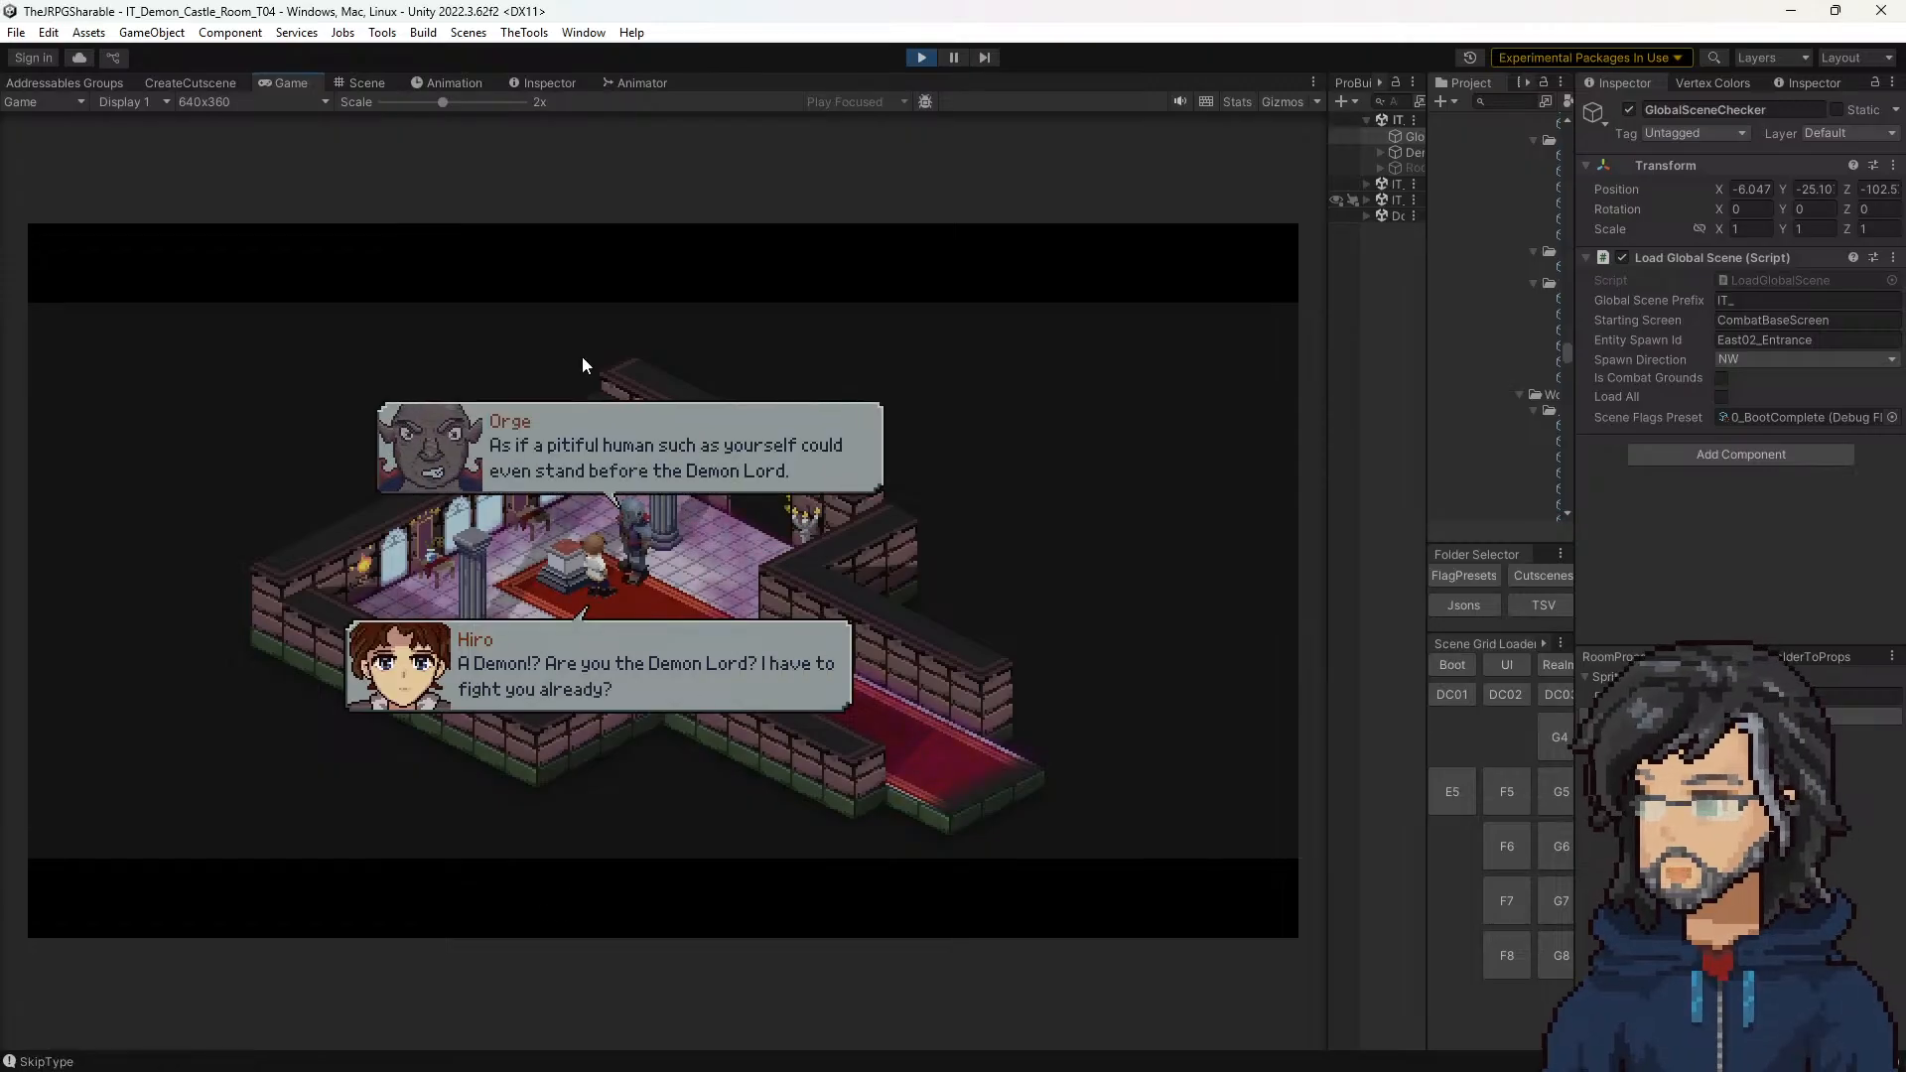
{"action": "key", "text": "e"}
{"action": "key", "text": "e"}
{"action": "key", "text": "e"}
{"action": "key", "text": "e"}
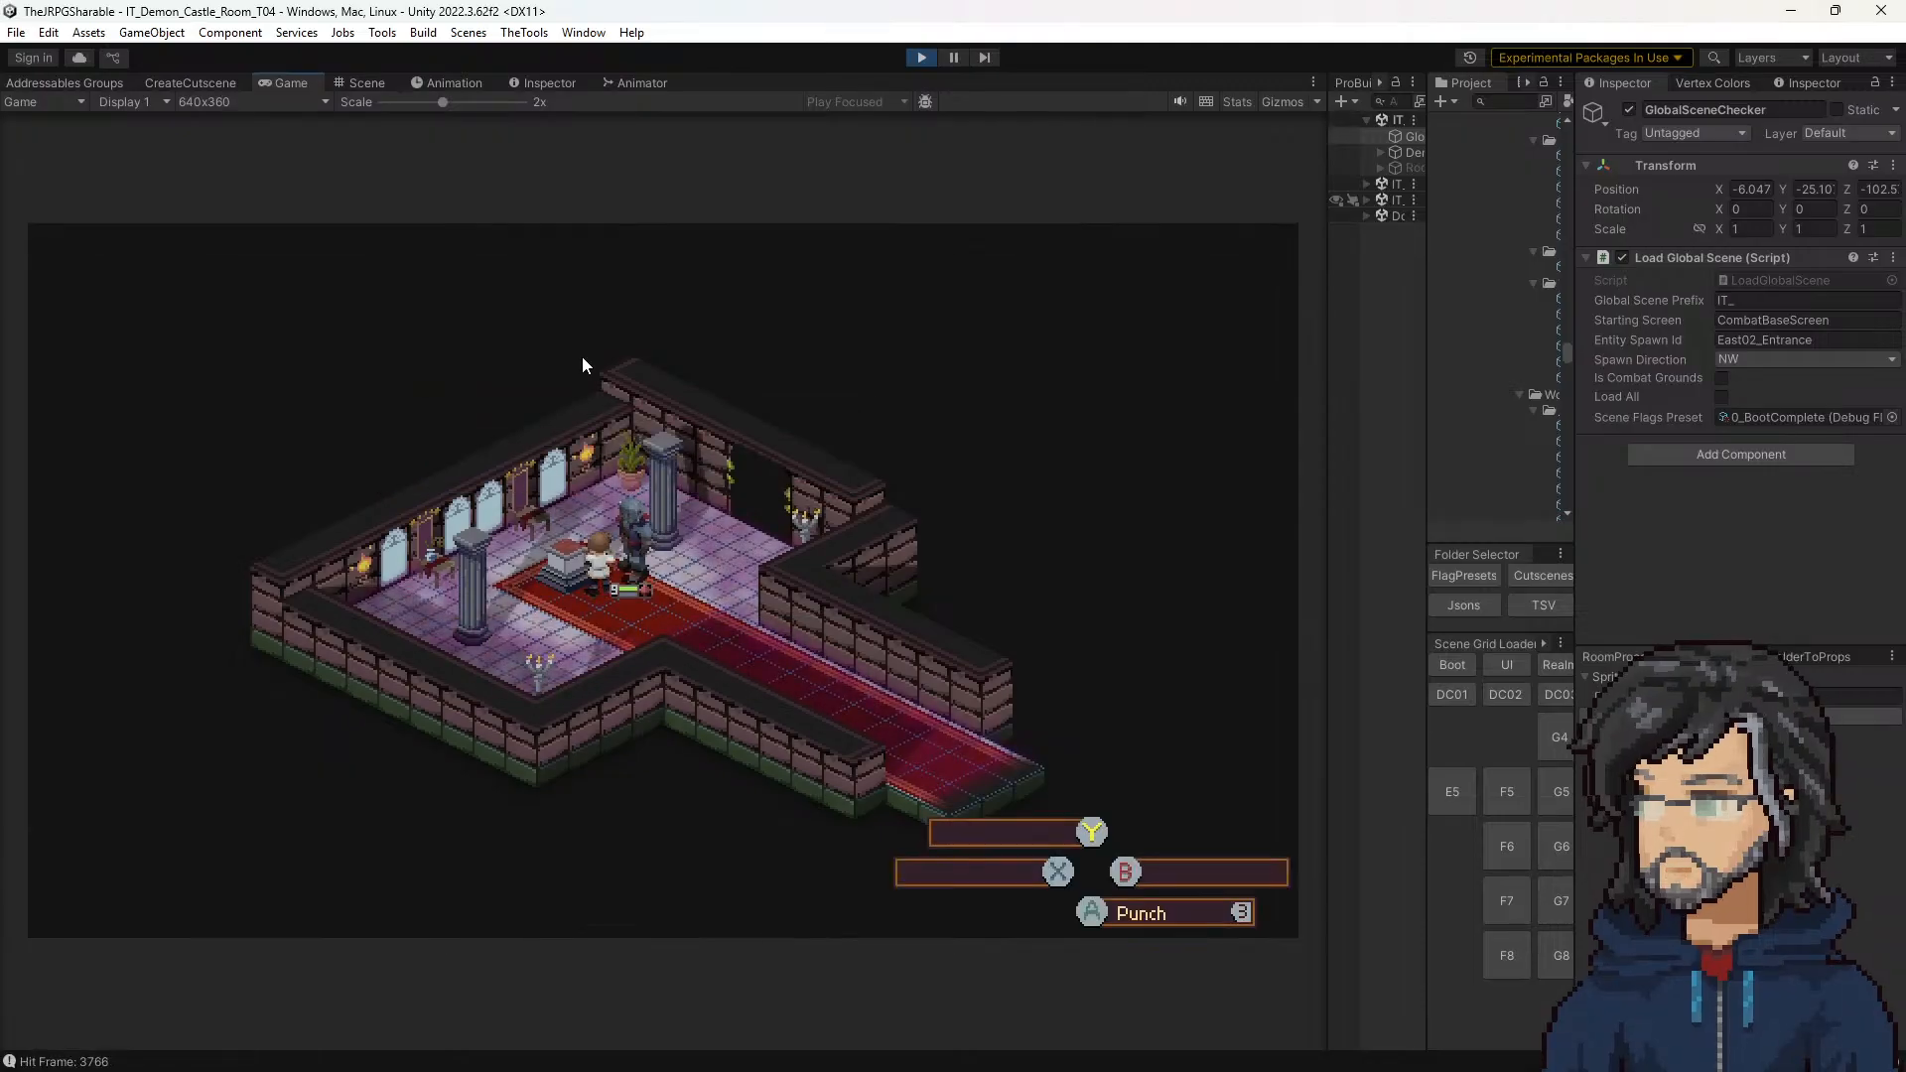
{"action": "left_click", "coordinate": [915, 56]}
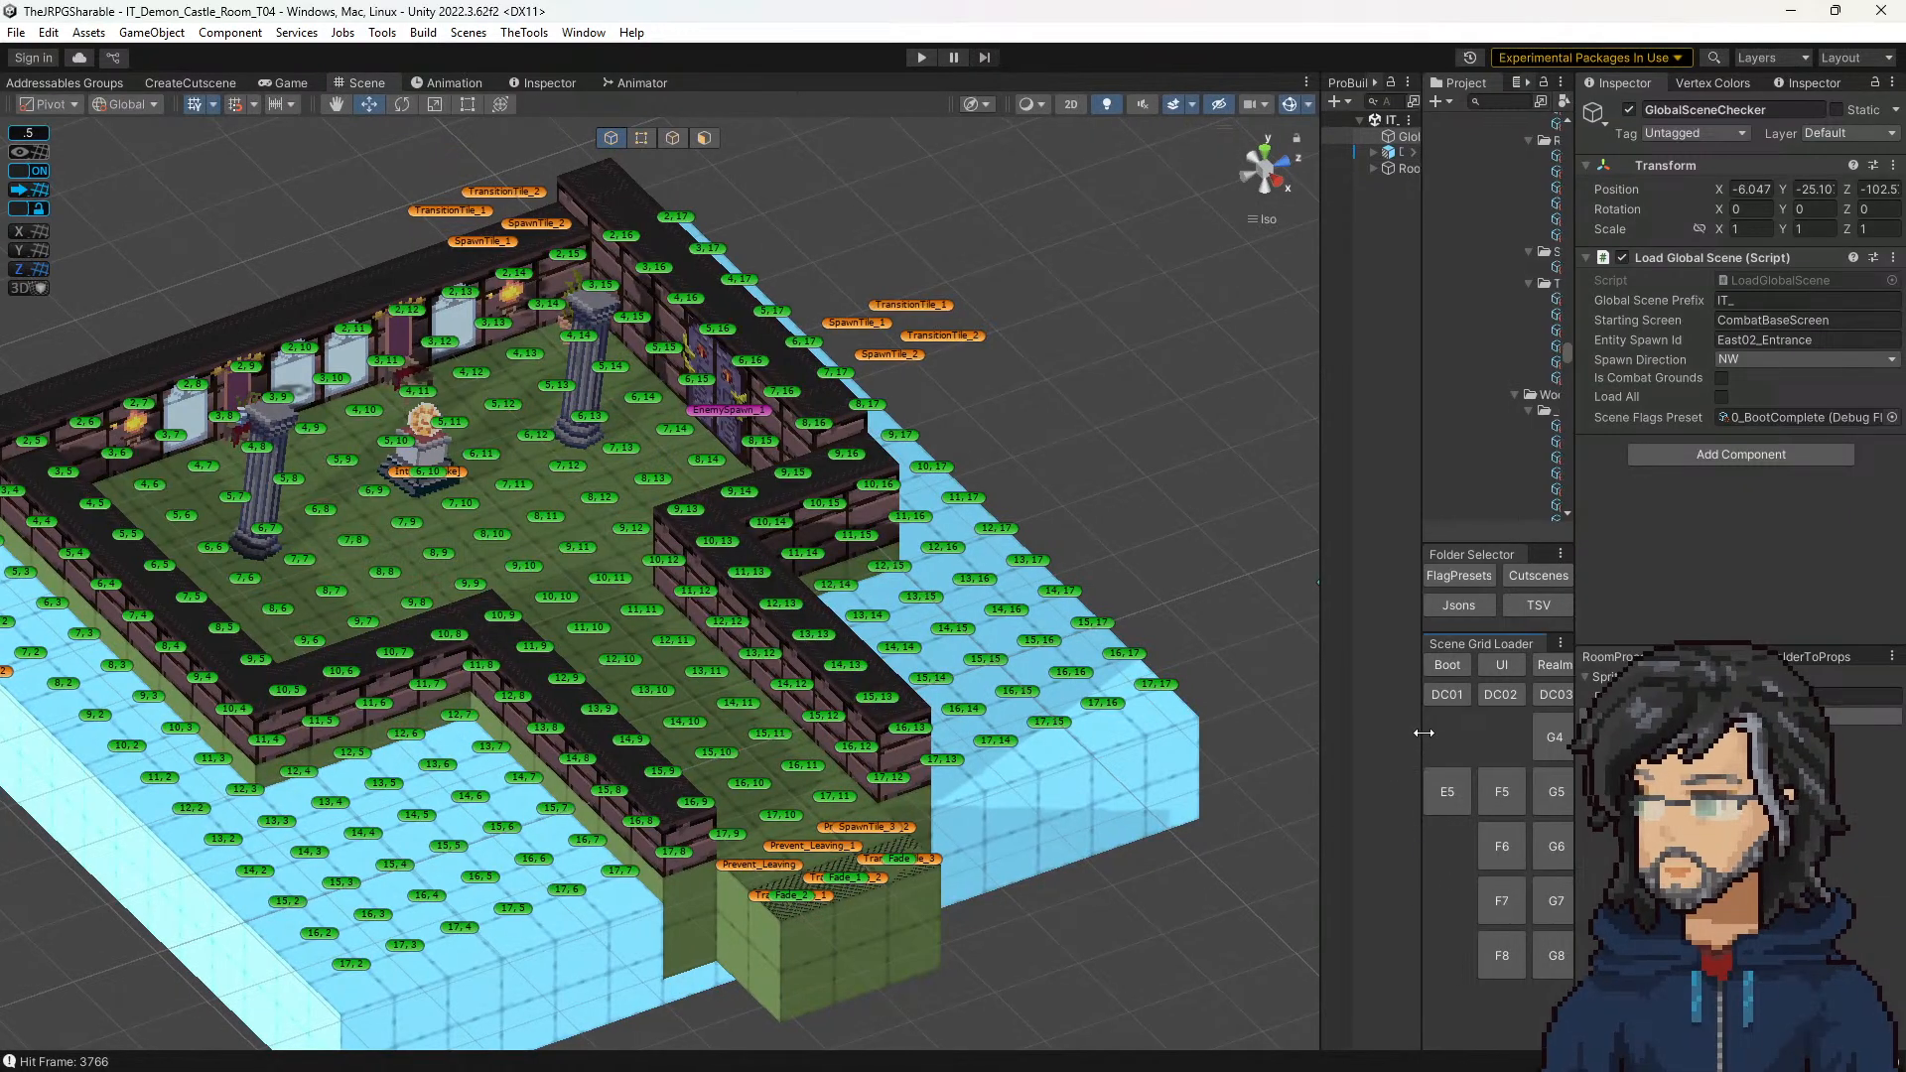
Step: Load the H8 woods room and set GlobalSceneChecker's Scene Flags Preset to 4_AfterSword
{"action": "left_click_drag", "start_coordinate": [1421, 729], "coordinate": [1244, 744]}
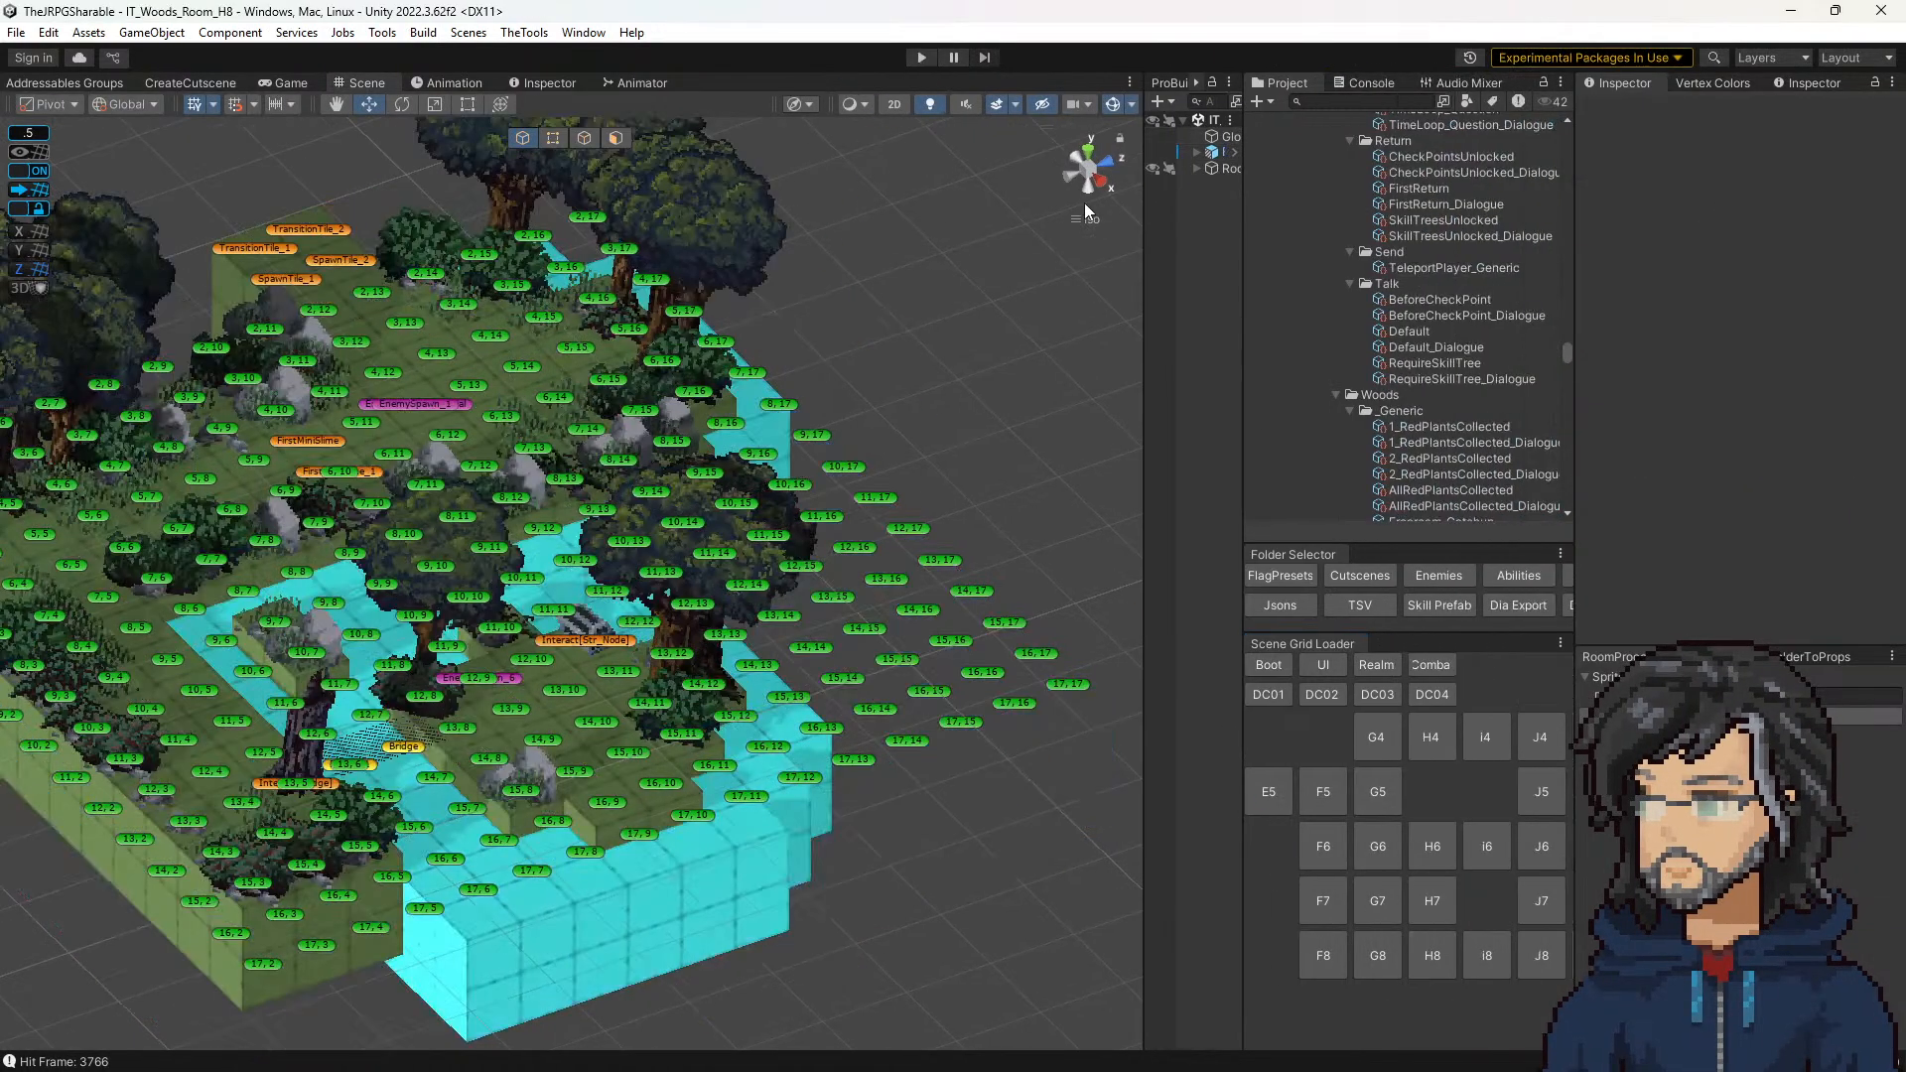
{"action": "left_click", "coordinate": [1226, 136]}
{"action": "left_click", "coordinate": [1761, 417]}
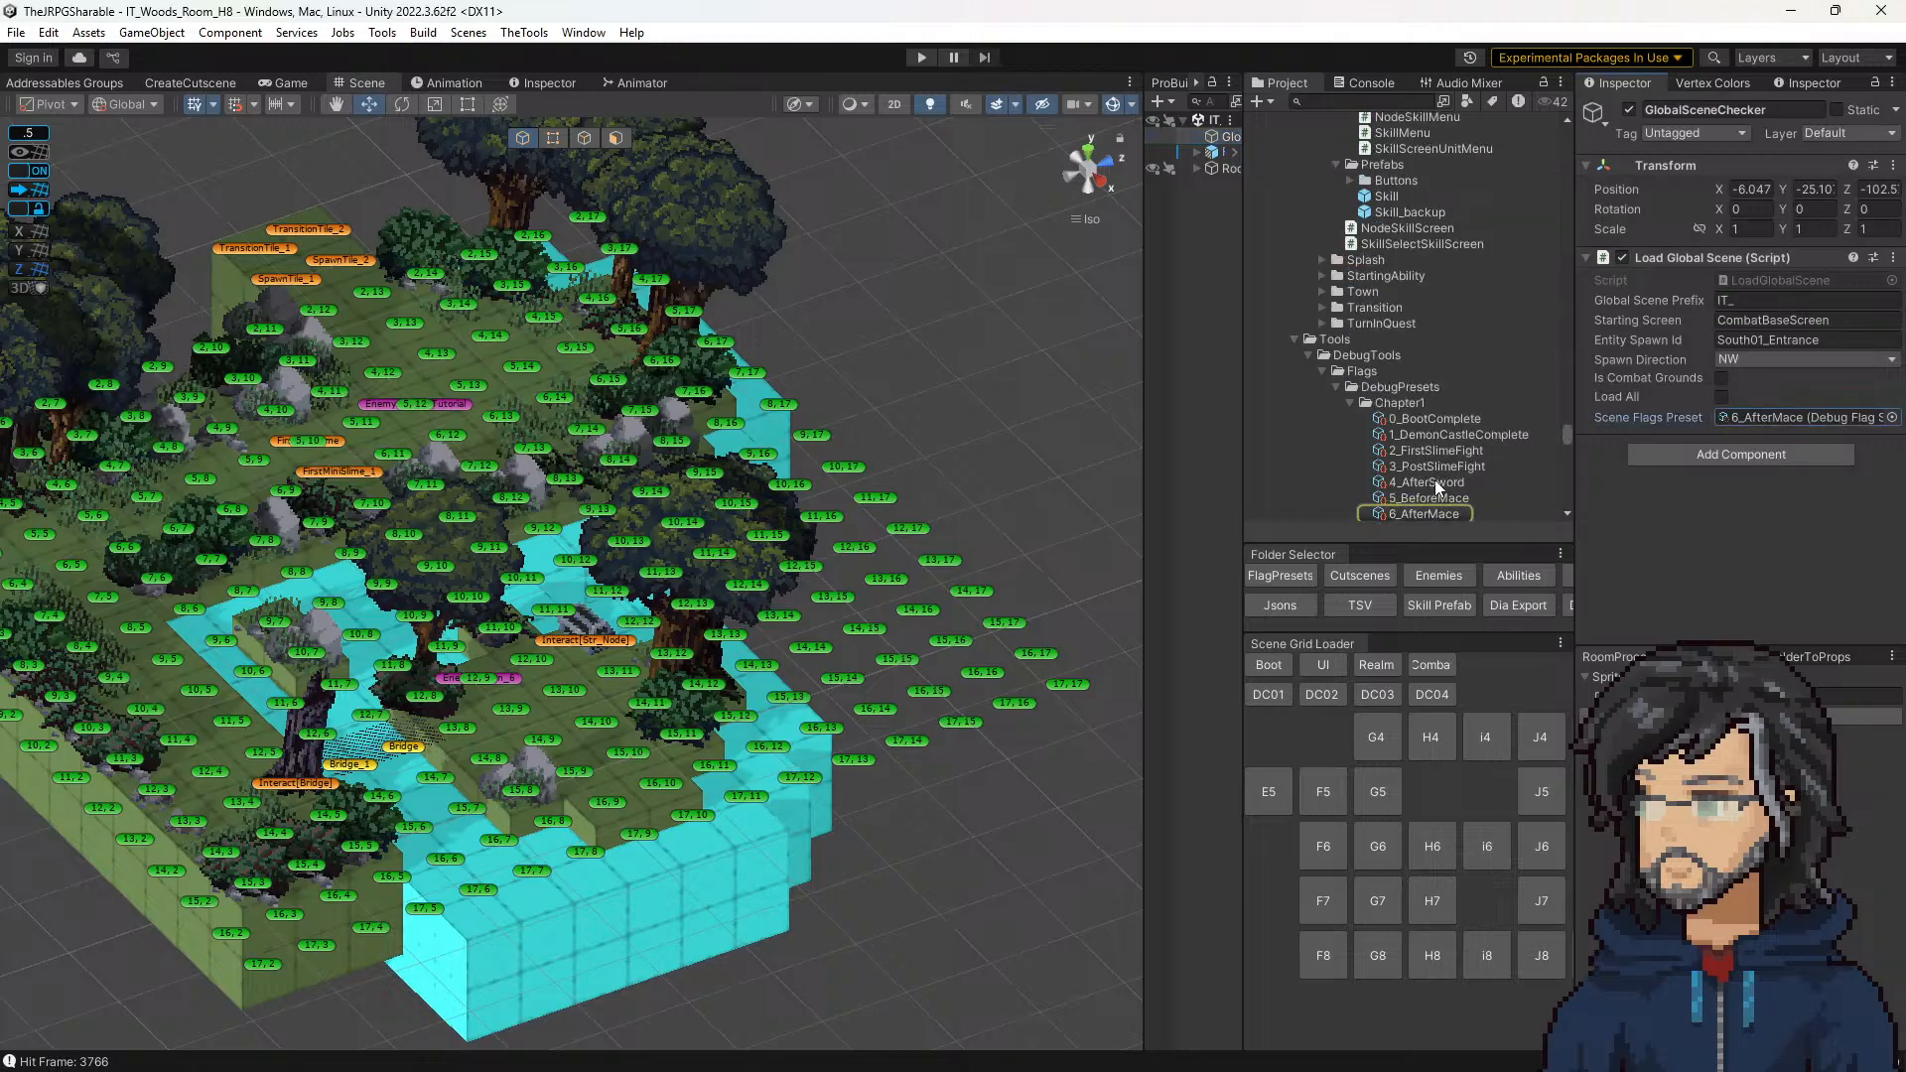
{"action": "left_click_drag", "start_coordinate": [1433, 482], "coordinate": [1798, 417]}
Step: Playtest the H8 woods room in an enlarged game view until the slime fight begins, and stop playing
{"action": "left_click", "coordinate": [923, 56]}
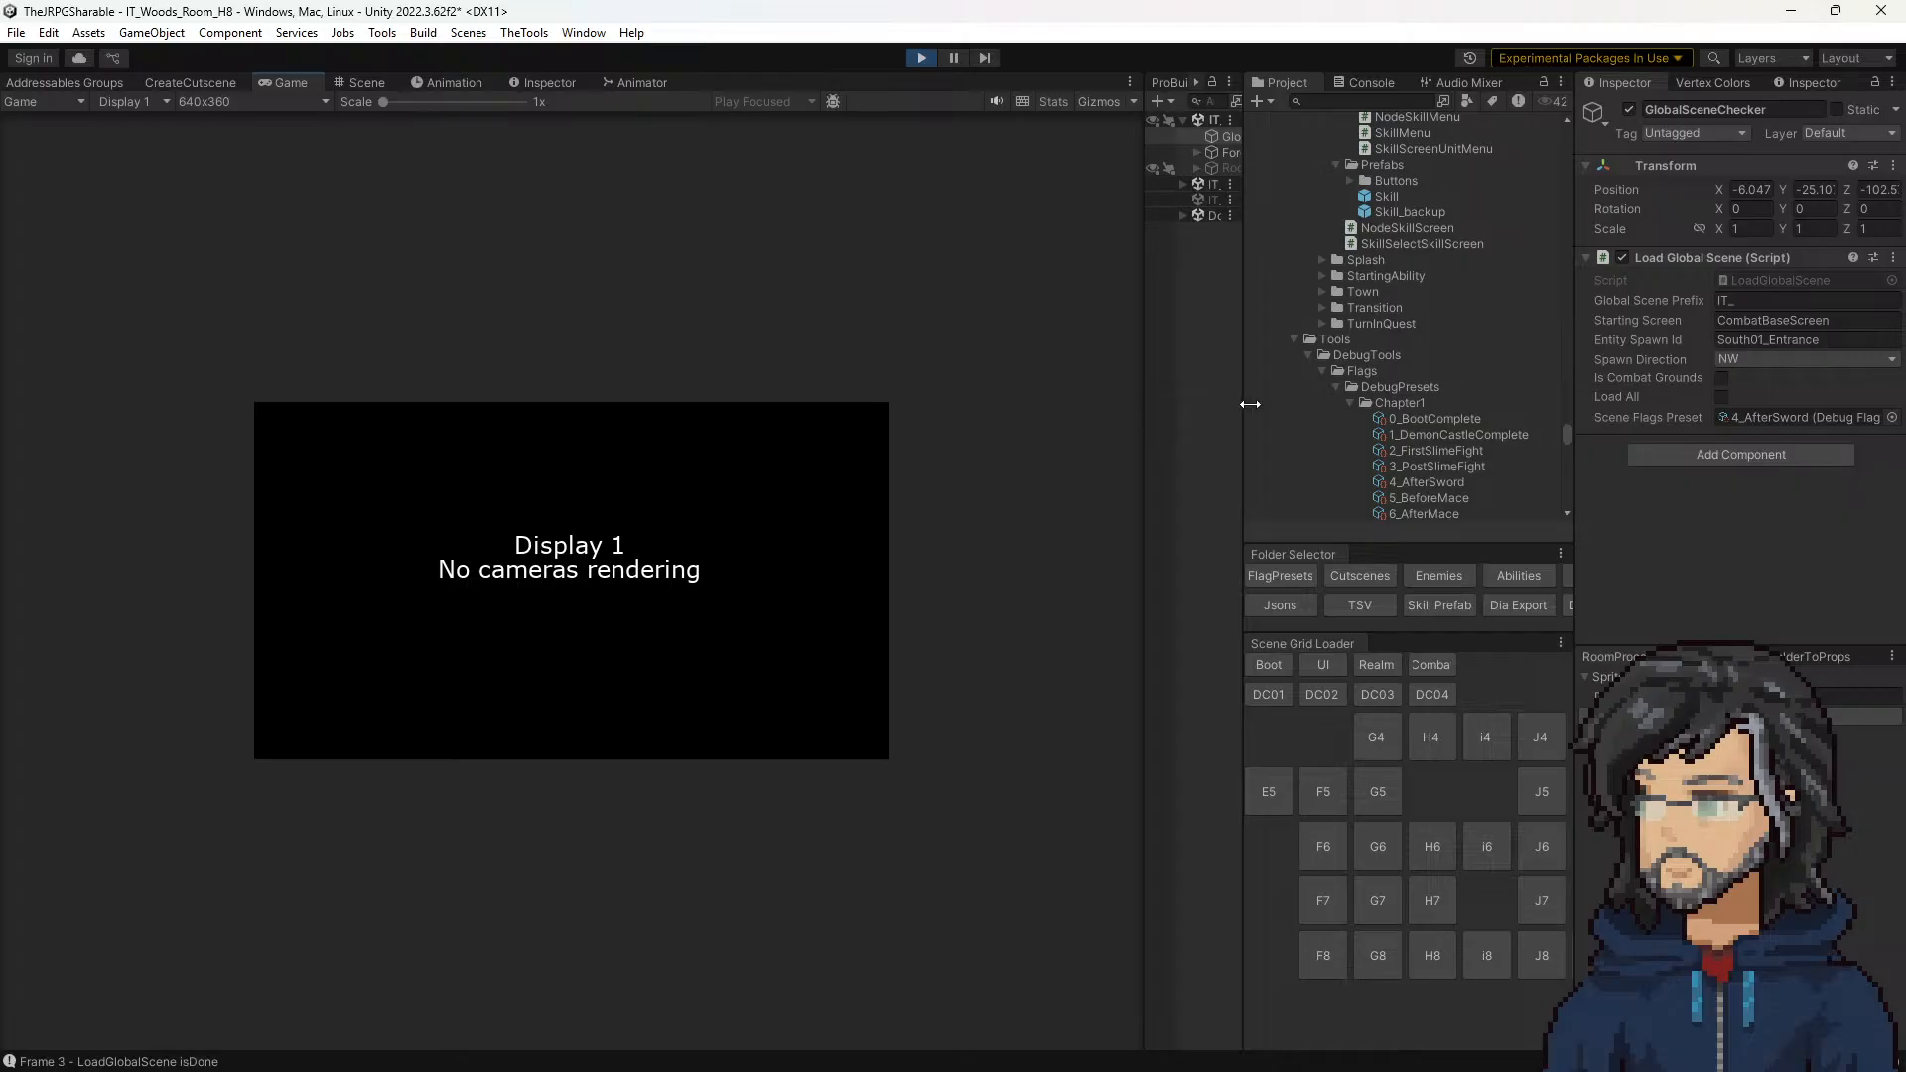
{"action": "mouse_move", "coordinate": [1361, 396]}
{"action": "left_mouse_down"}
{"action": "mouse_move", "coordinate": [1255, 443]}
{"action": "mouse_move", "coordinate": [1378, 424]}
{"action": "left_mouse_up"}
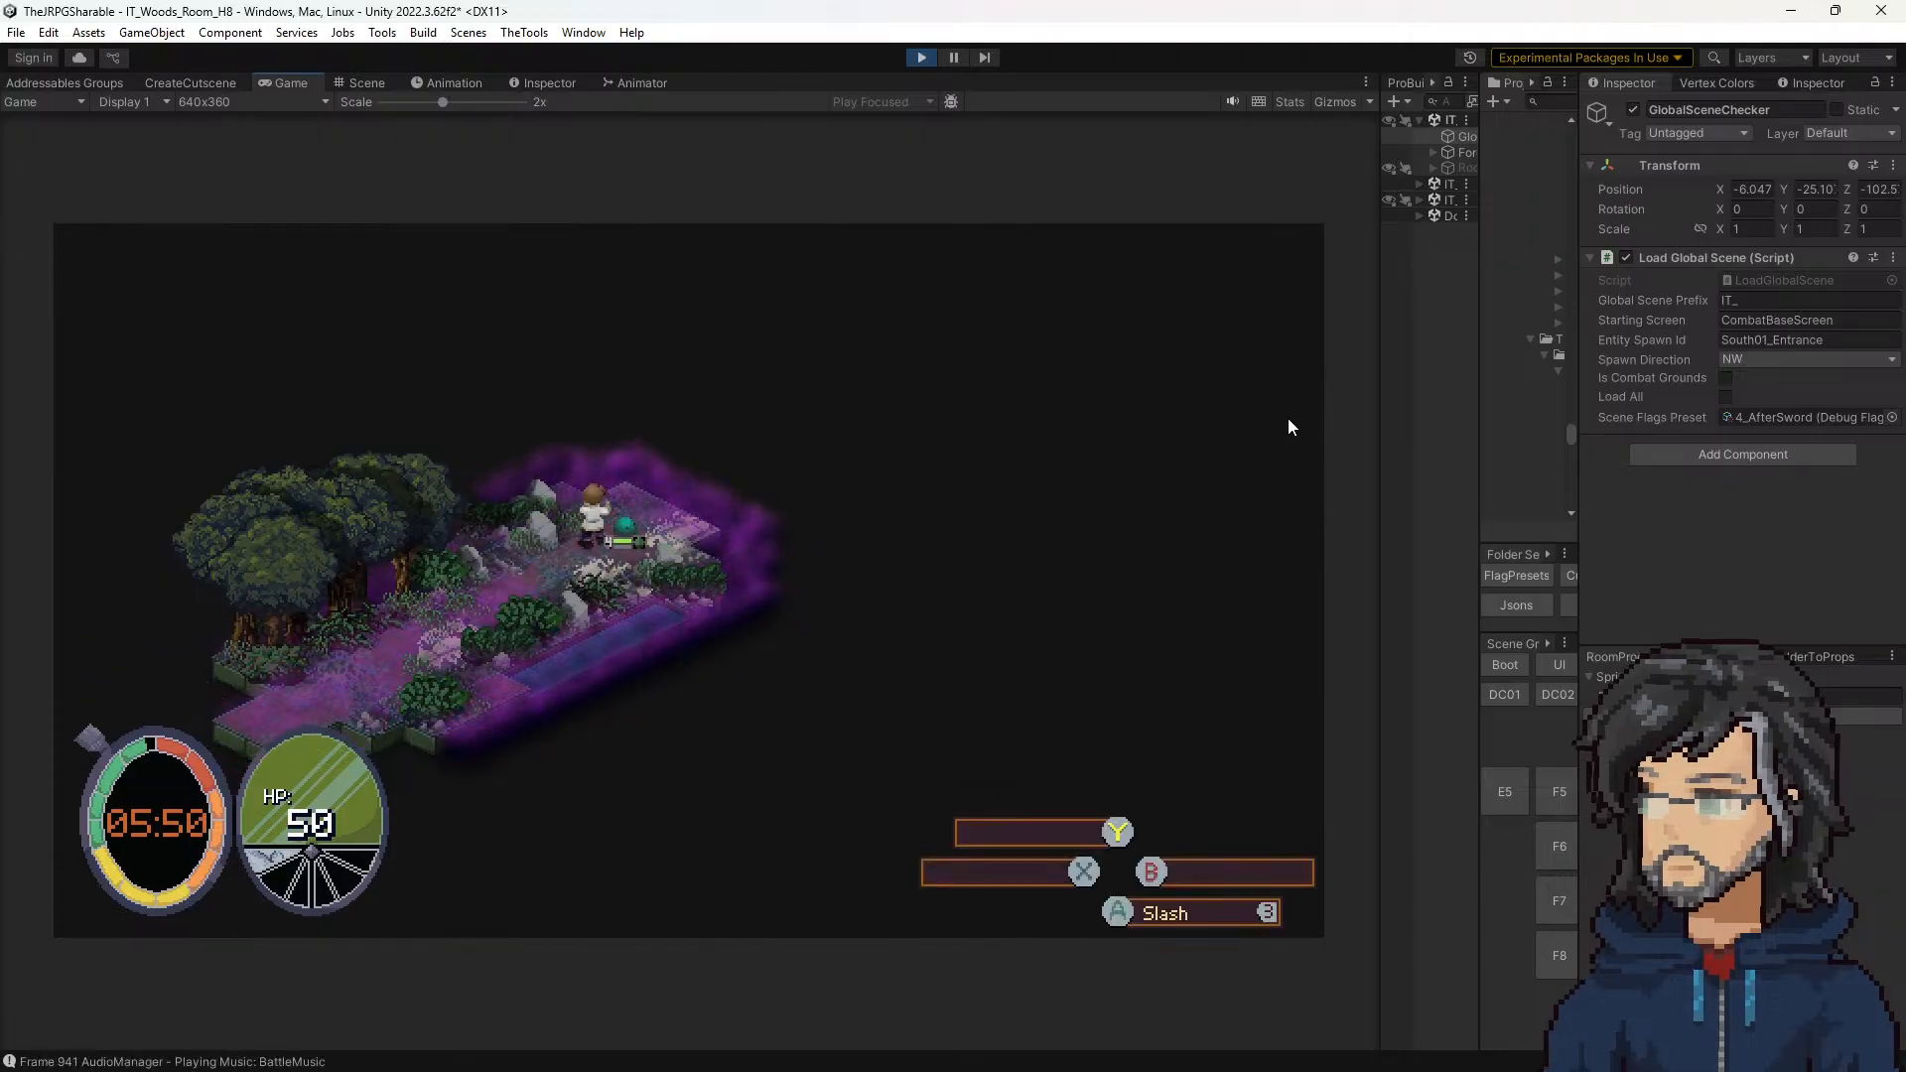
{"action": "left_click", "coordinate": [921, 57]}
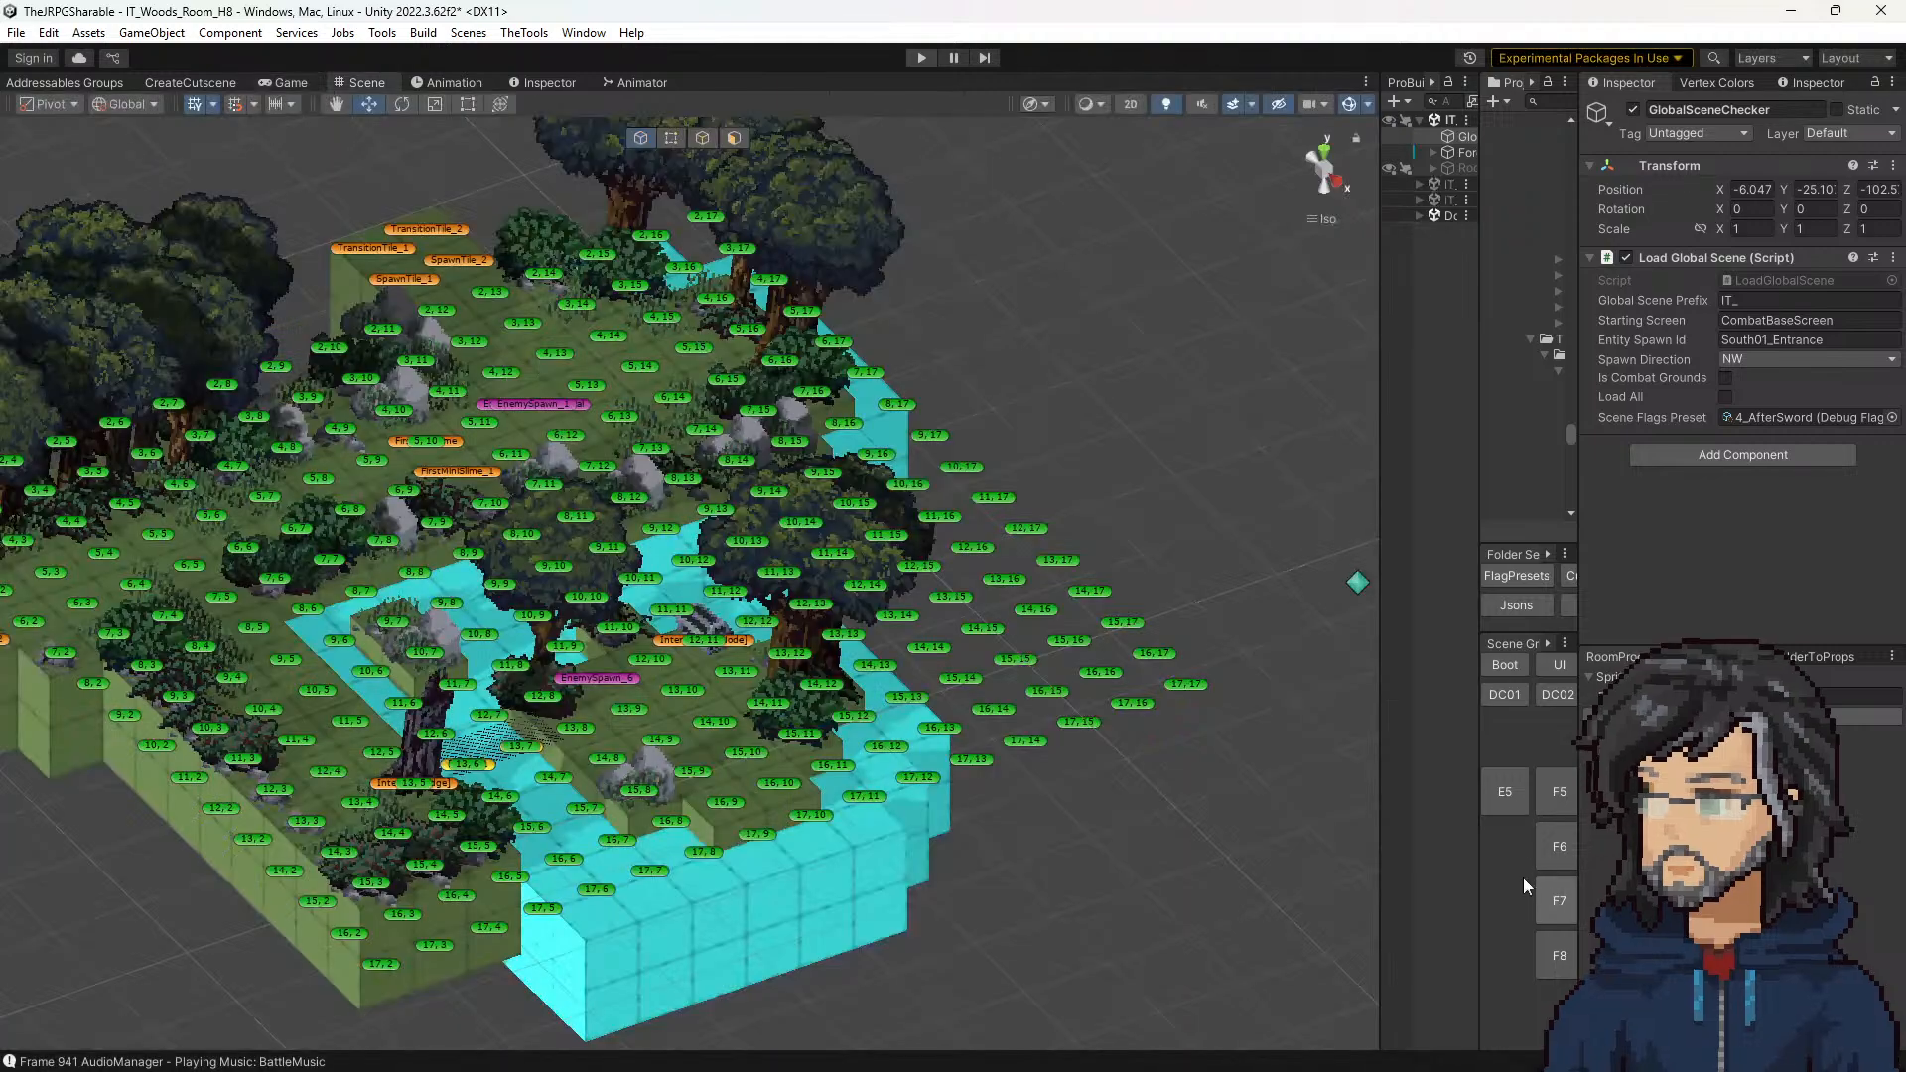
Step: Load the F7 woods room without saving H8, and playtest it with the Scene Flags Preset set to 2_FirstSlimeFight
{"action": "left_click", "coordinate": [1553, 900]}
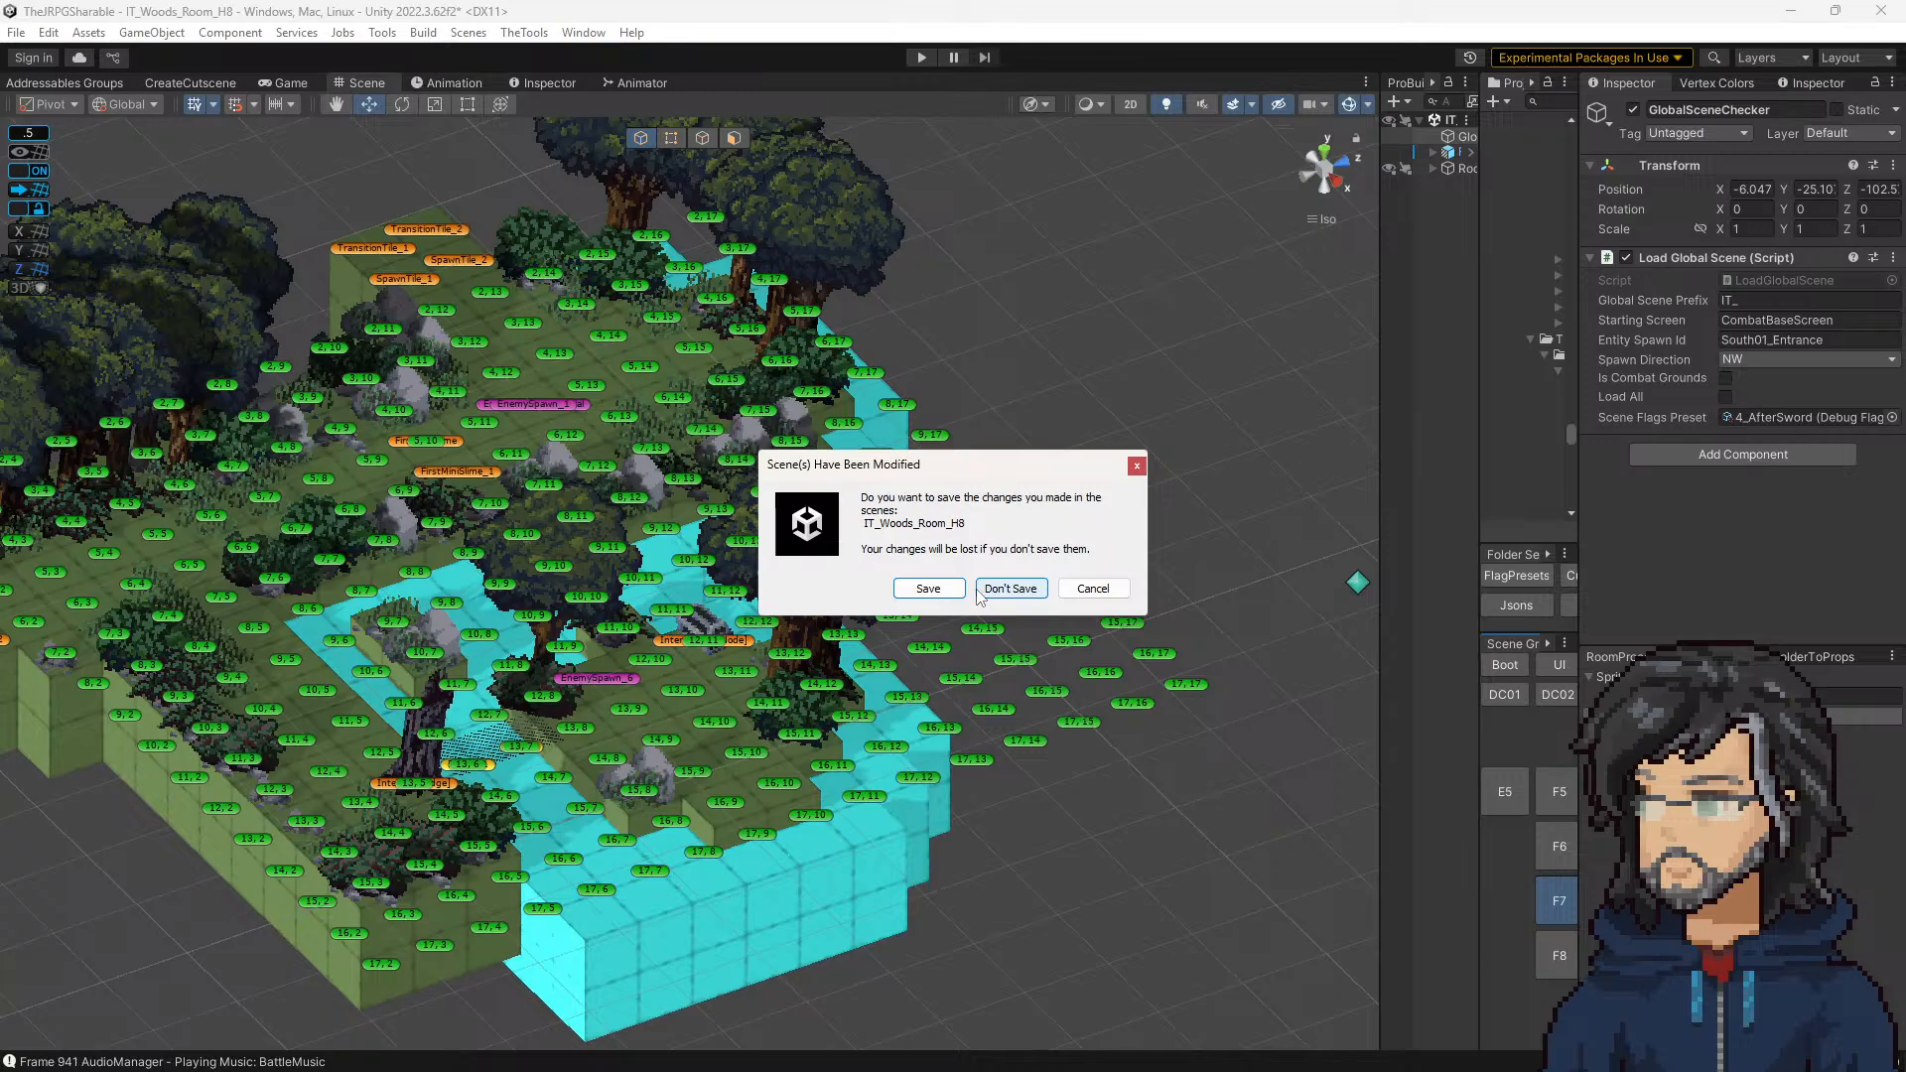
{"action": "left_click", "coordinate": [1009, 588]}
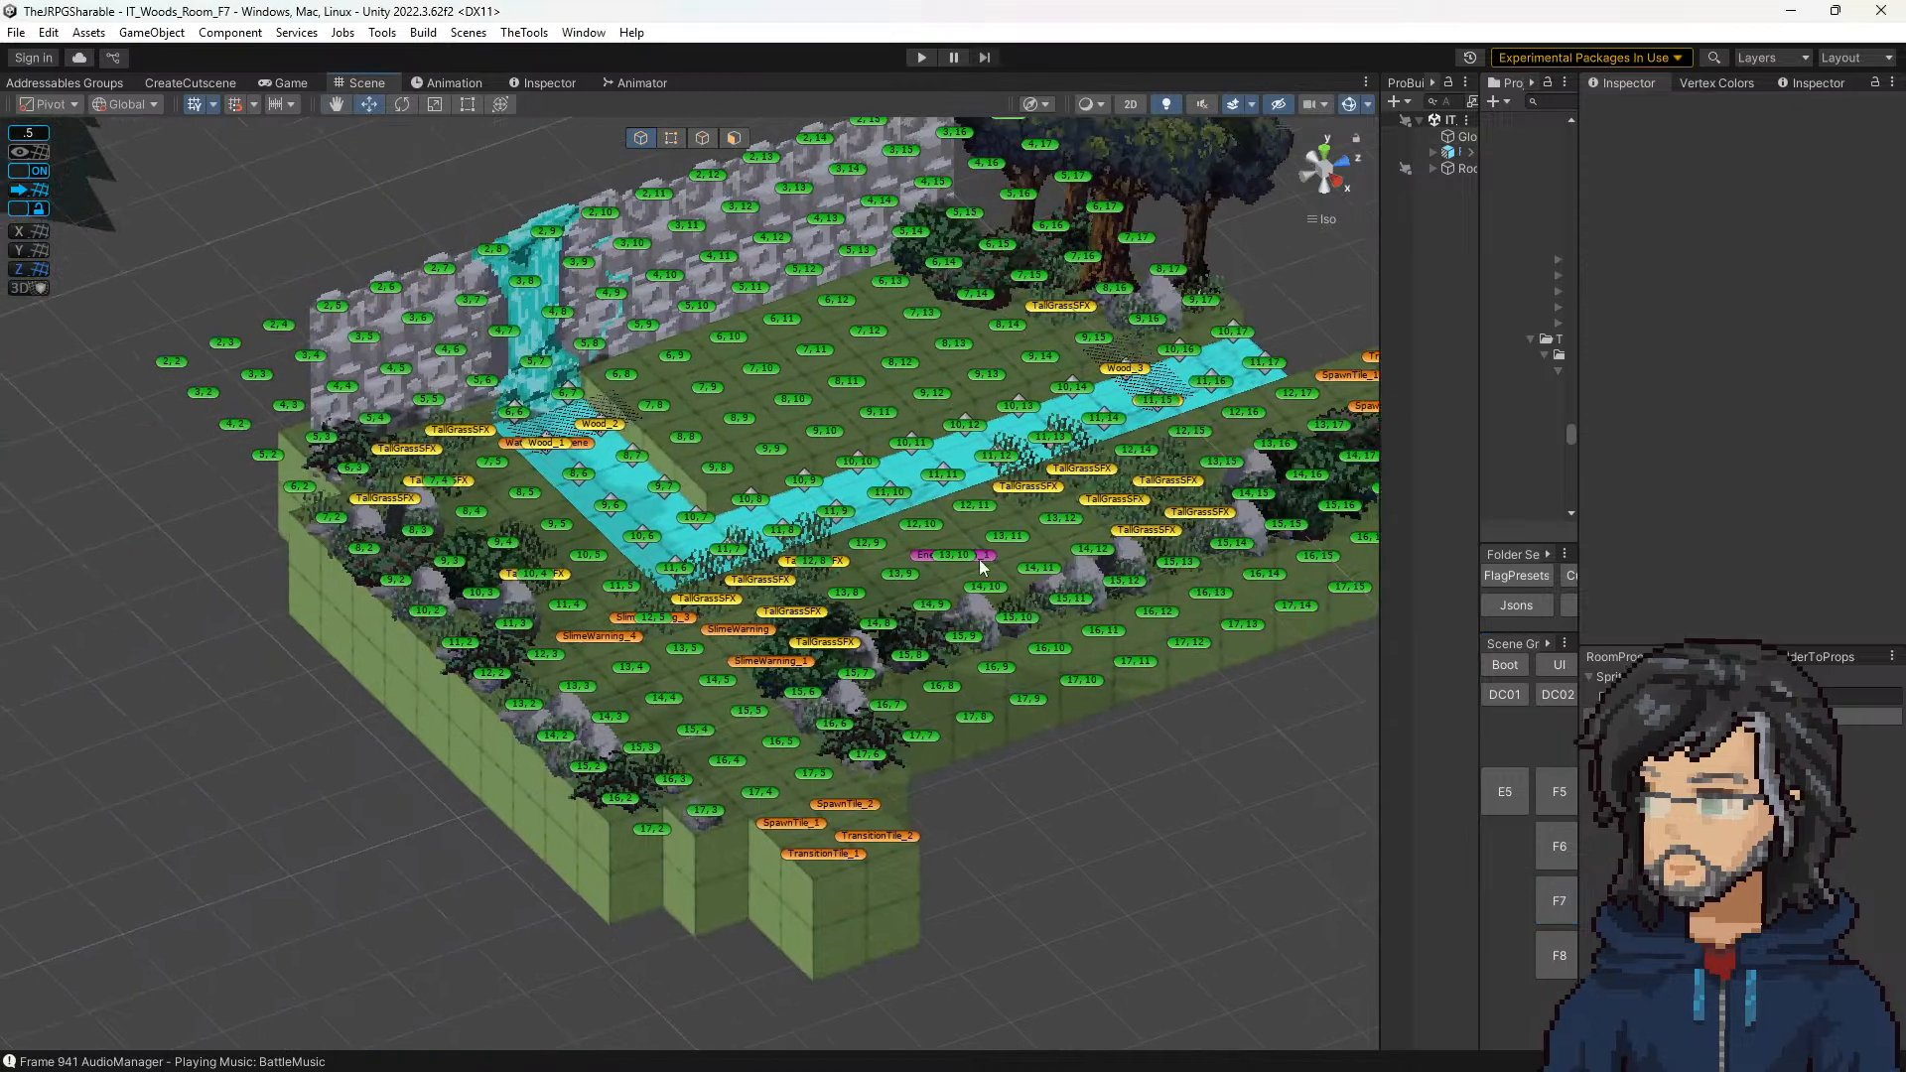
{"action": "left_click", "coordinate": [1459, 136]}
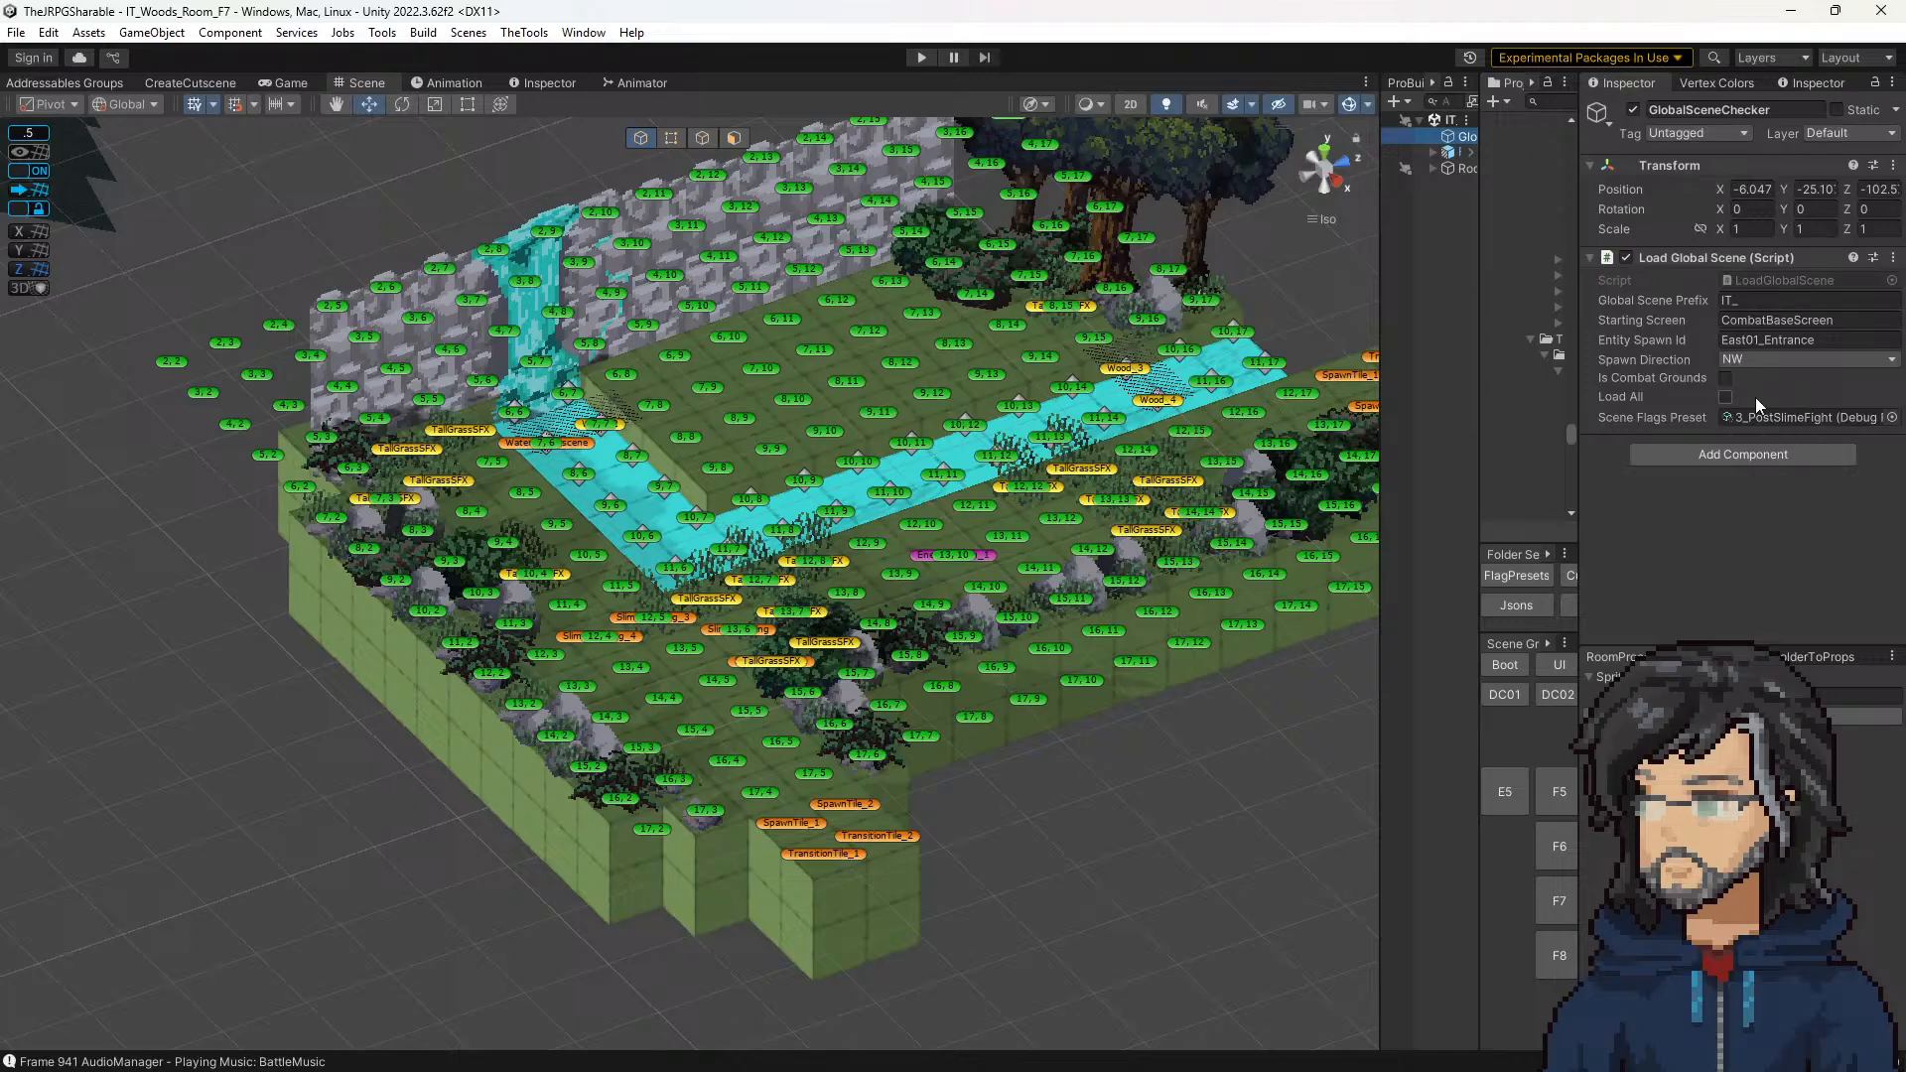
{"action": "left_click_drag", "start_coordinate": [1476, 390], "coordinate": [1245, 390]}
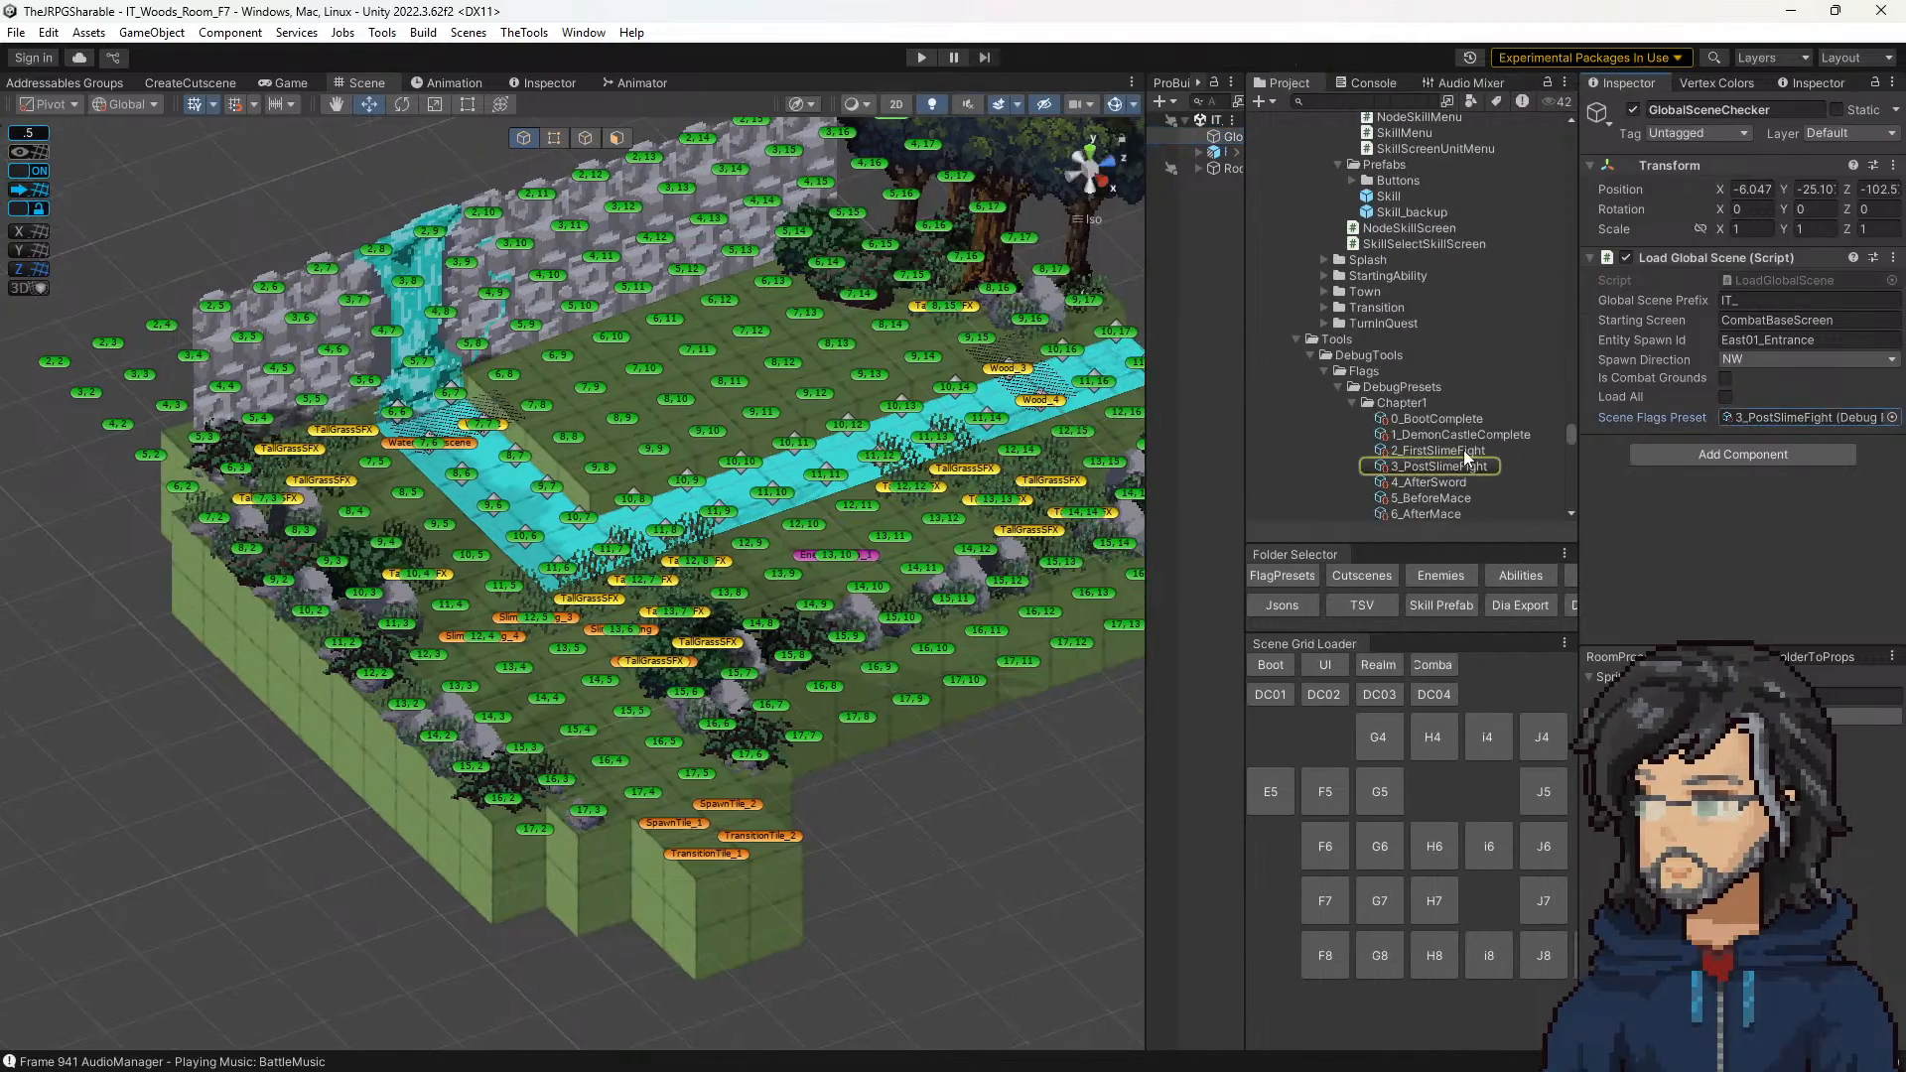
{"action": "left_click_drag", "start_coordinate": [1463, 451], "coordinate": [1824, 416]}
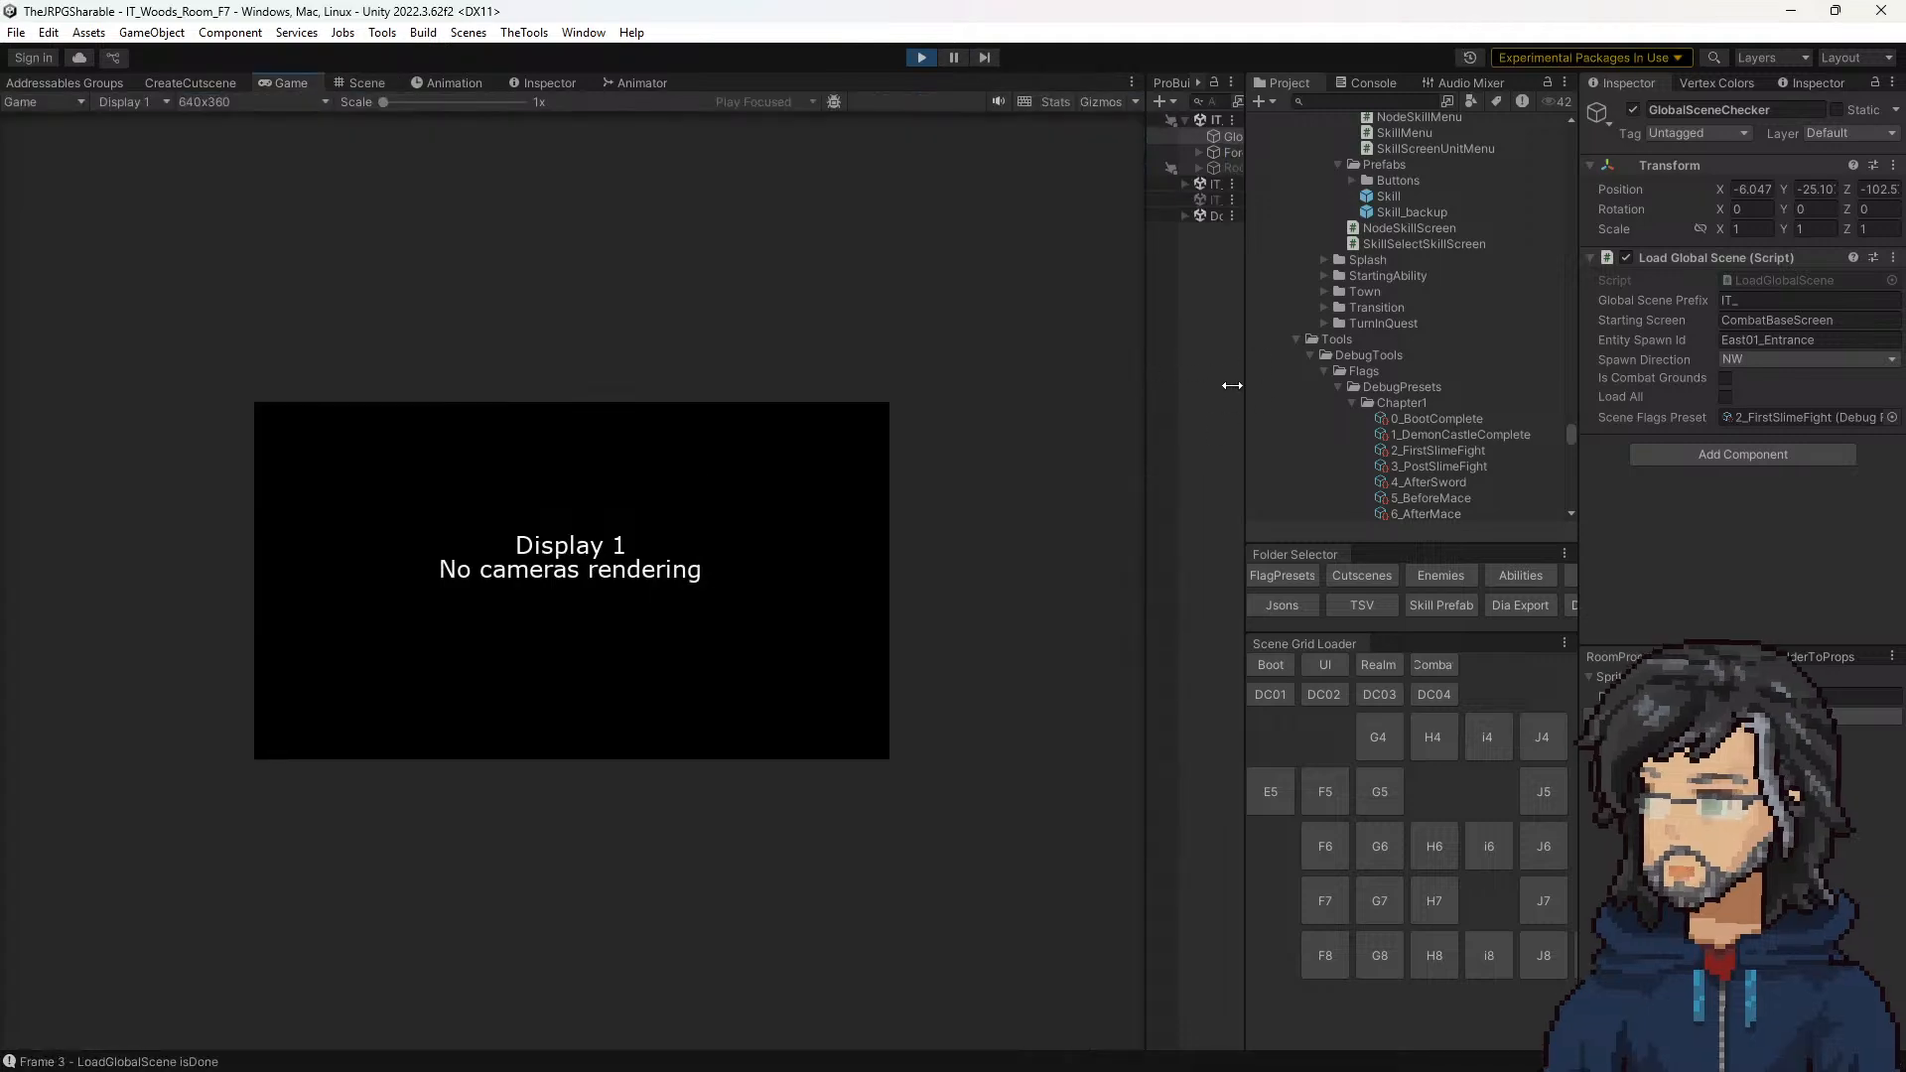
{"action": "left_click_drag", "start_coordinate": [1231, 385], "coordinate": [1348, 407]}
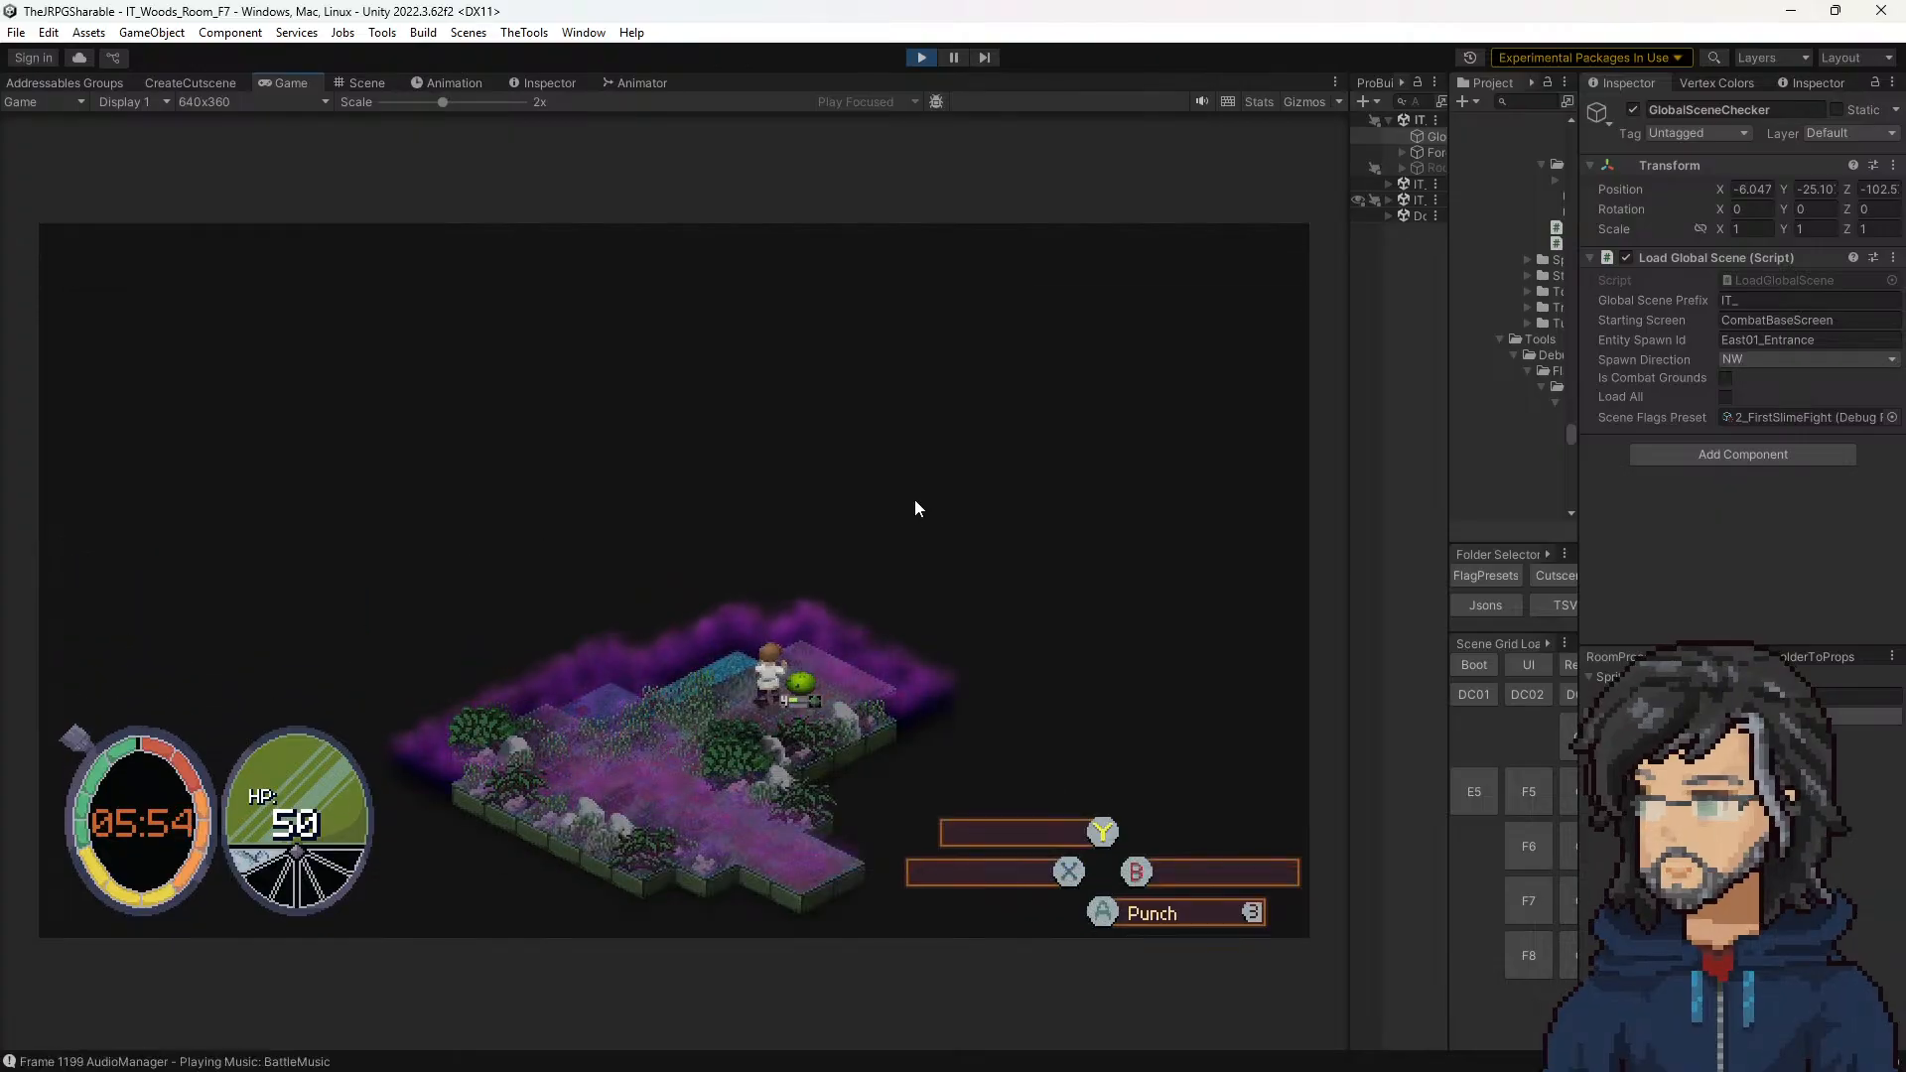
Step: End the running playtest, set GlobalSceneChecker's Scene Flags Preset to 6_AfterMace, and playtest the F7 room until the slime fight begins
{"action": "left_click", "coordinate": [921, 57]}
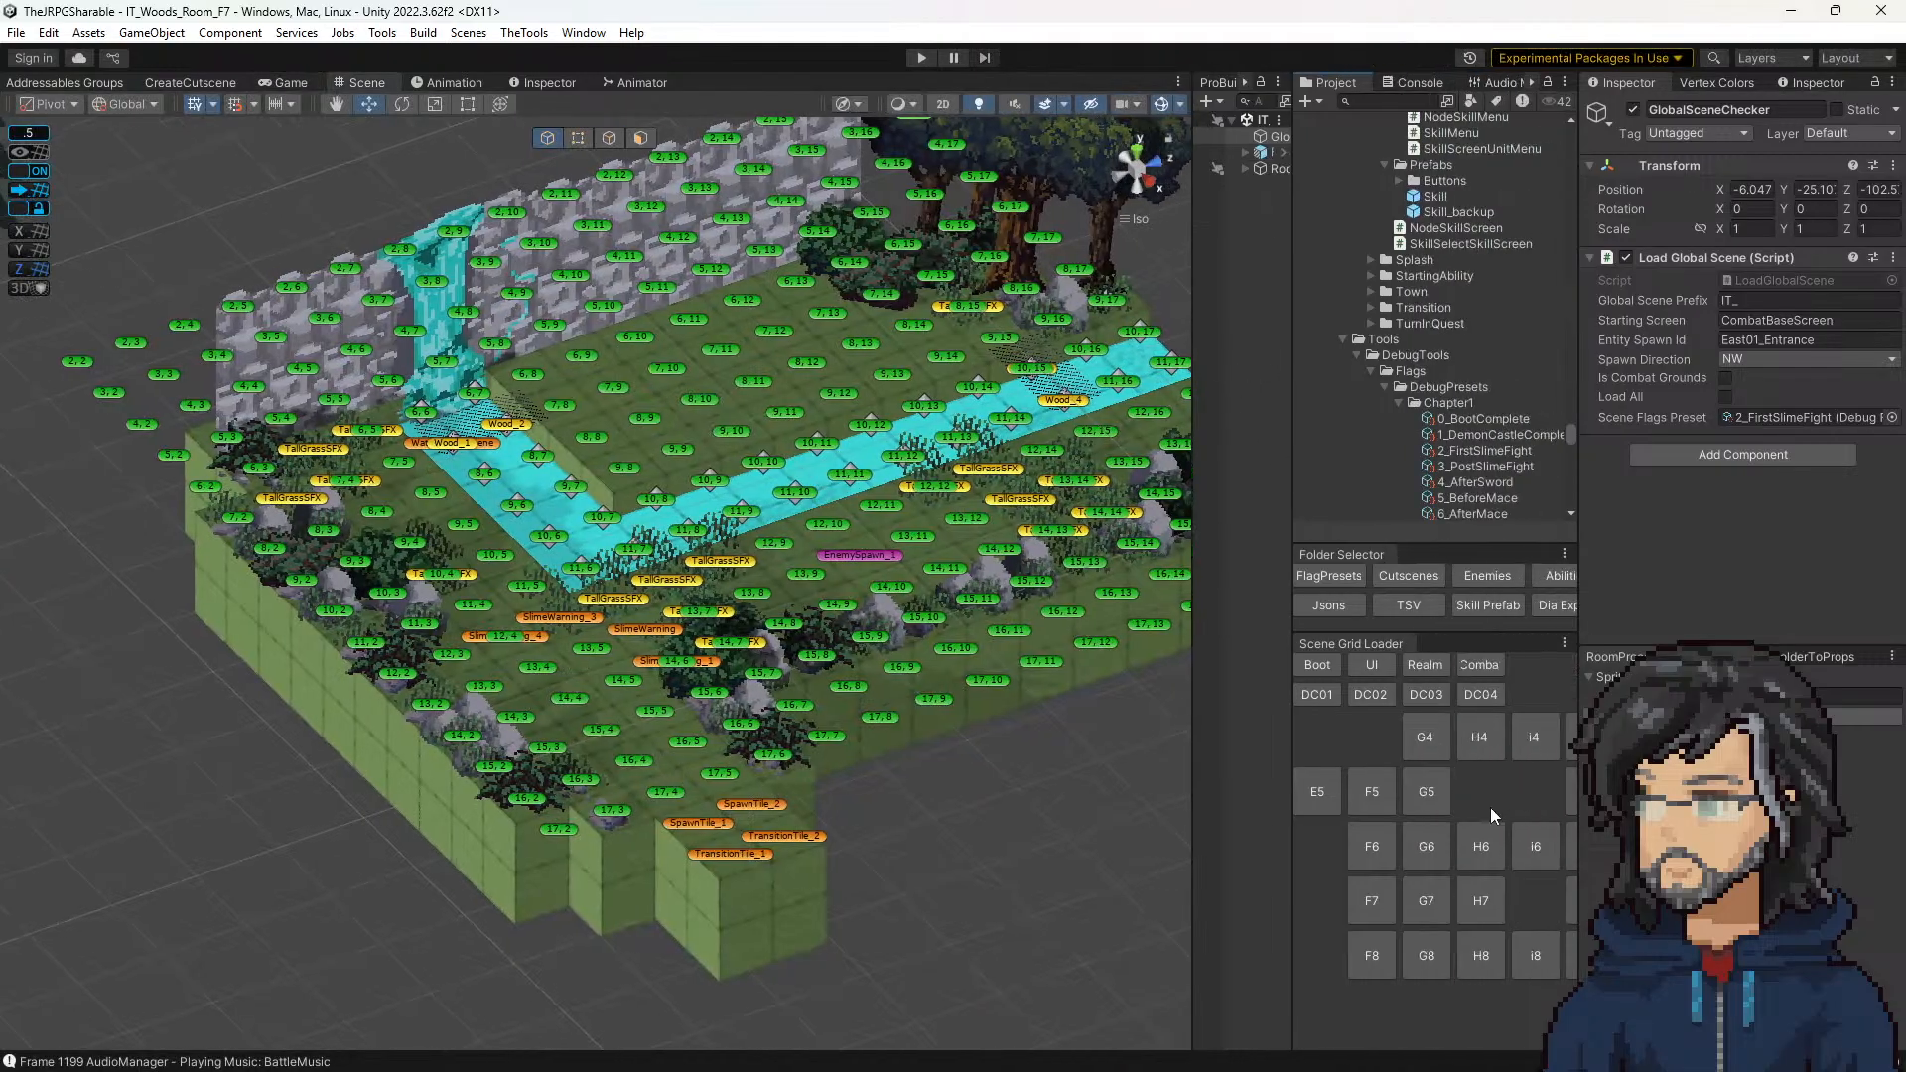
{"action": "left_click_drag", "start_coordinate": [1486, 466], "coordinate": [1807, 417]}
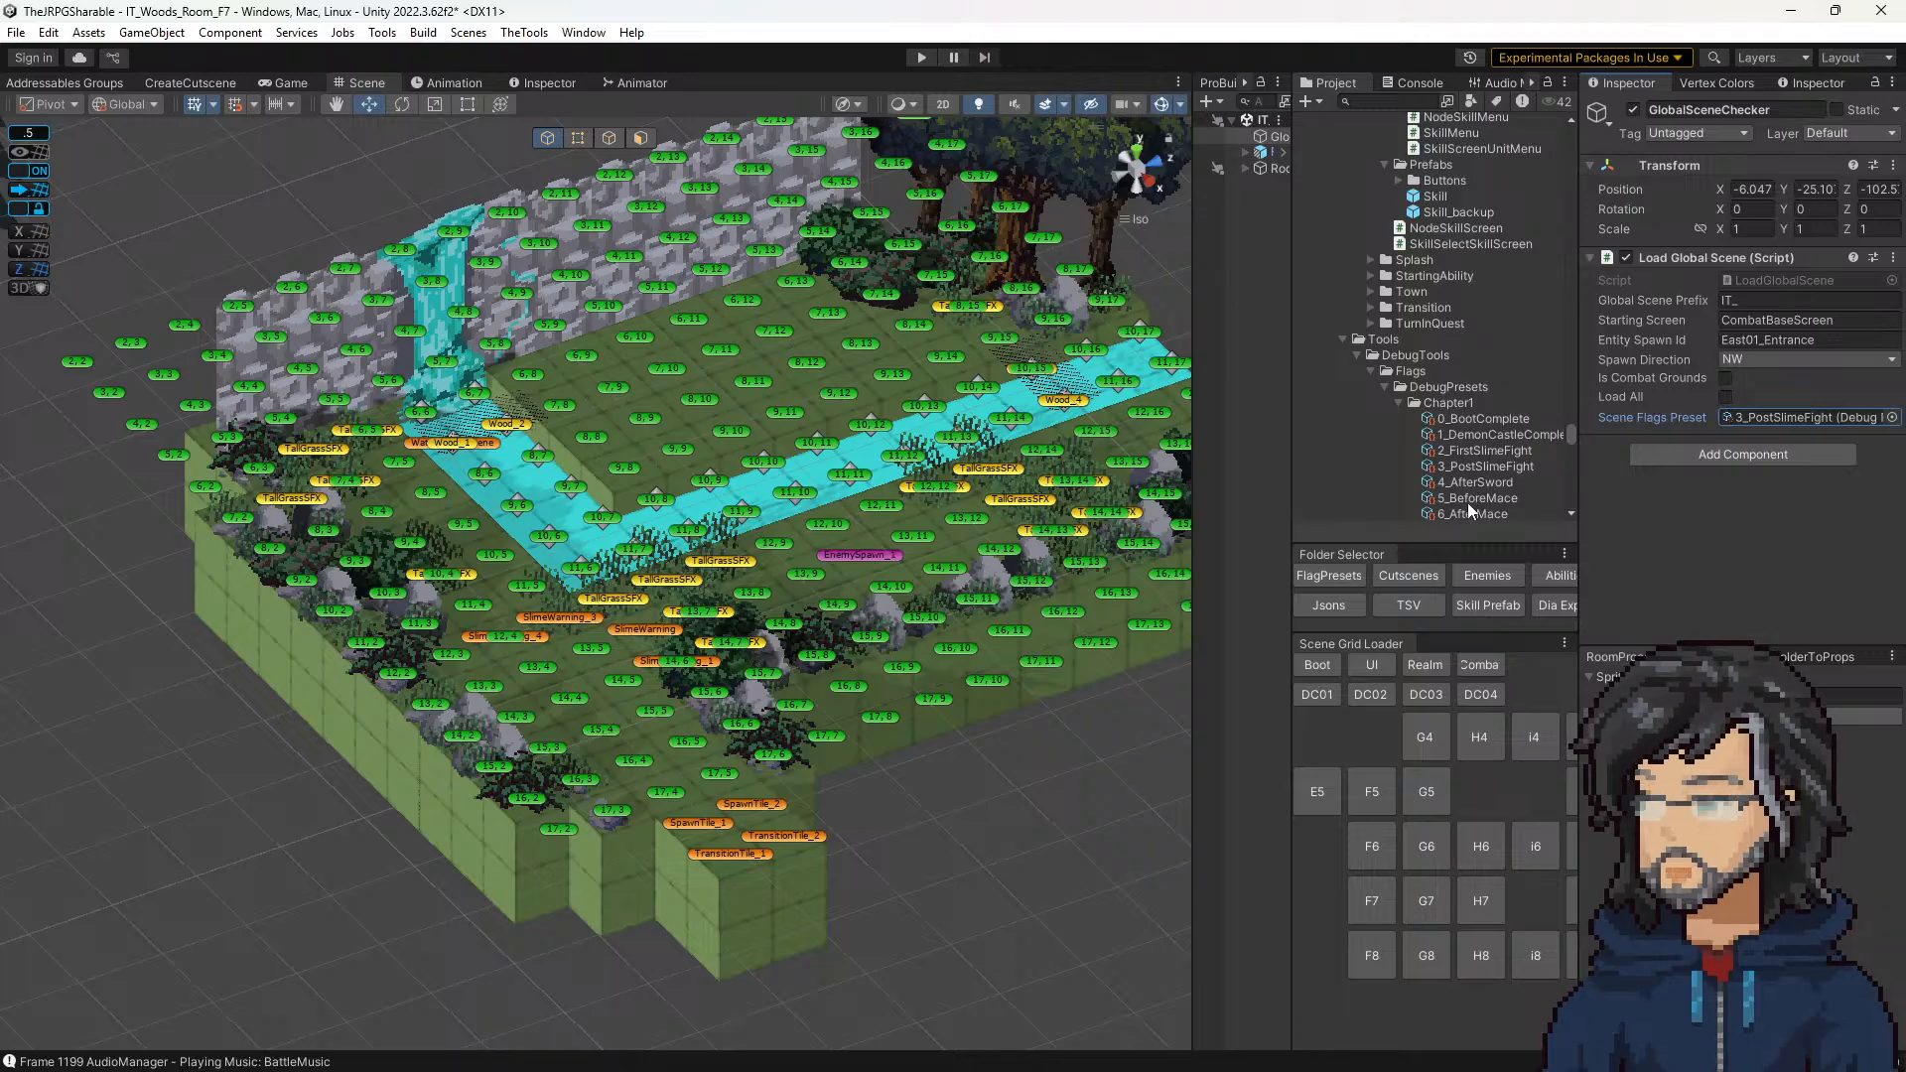
{"action": "left_click_drag", "start_coordinate": [1469, 512], "coordinate": [1806, 417]}
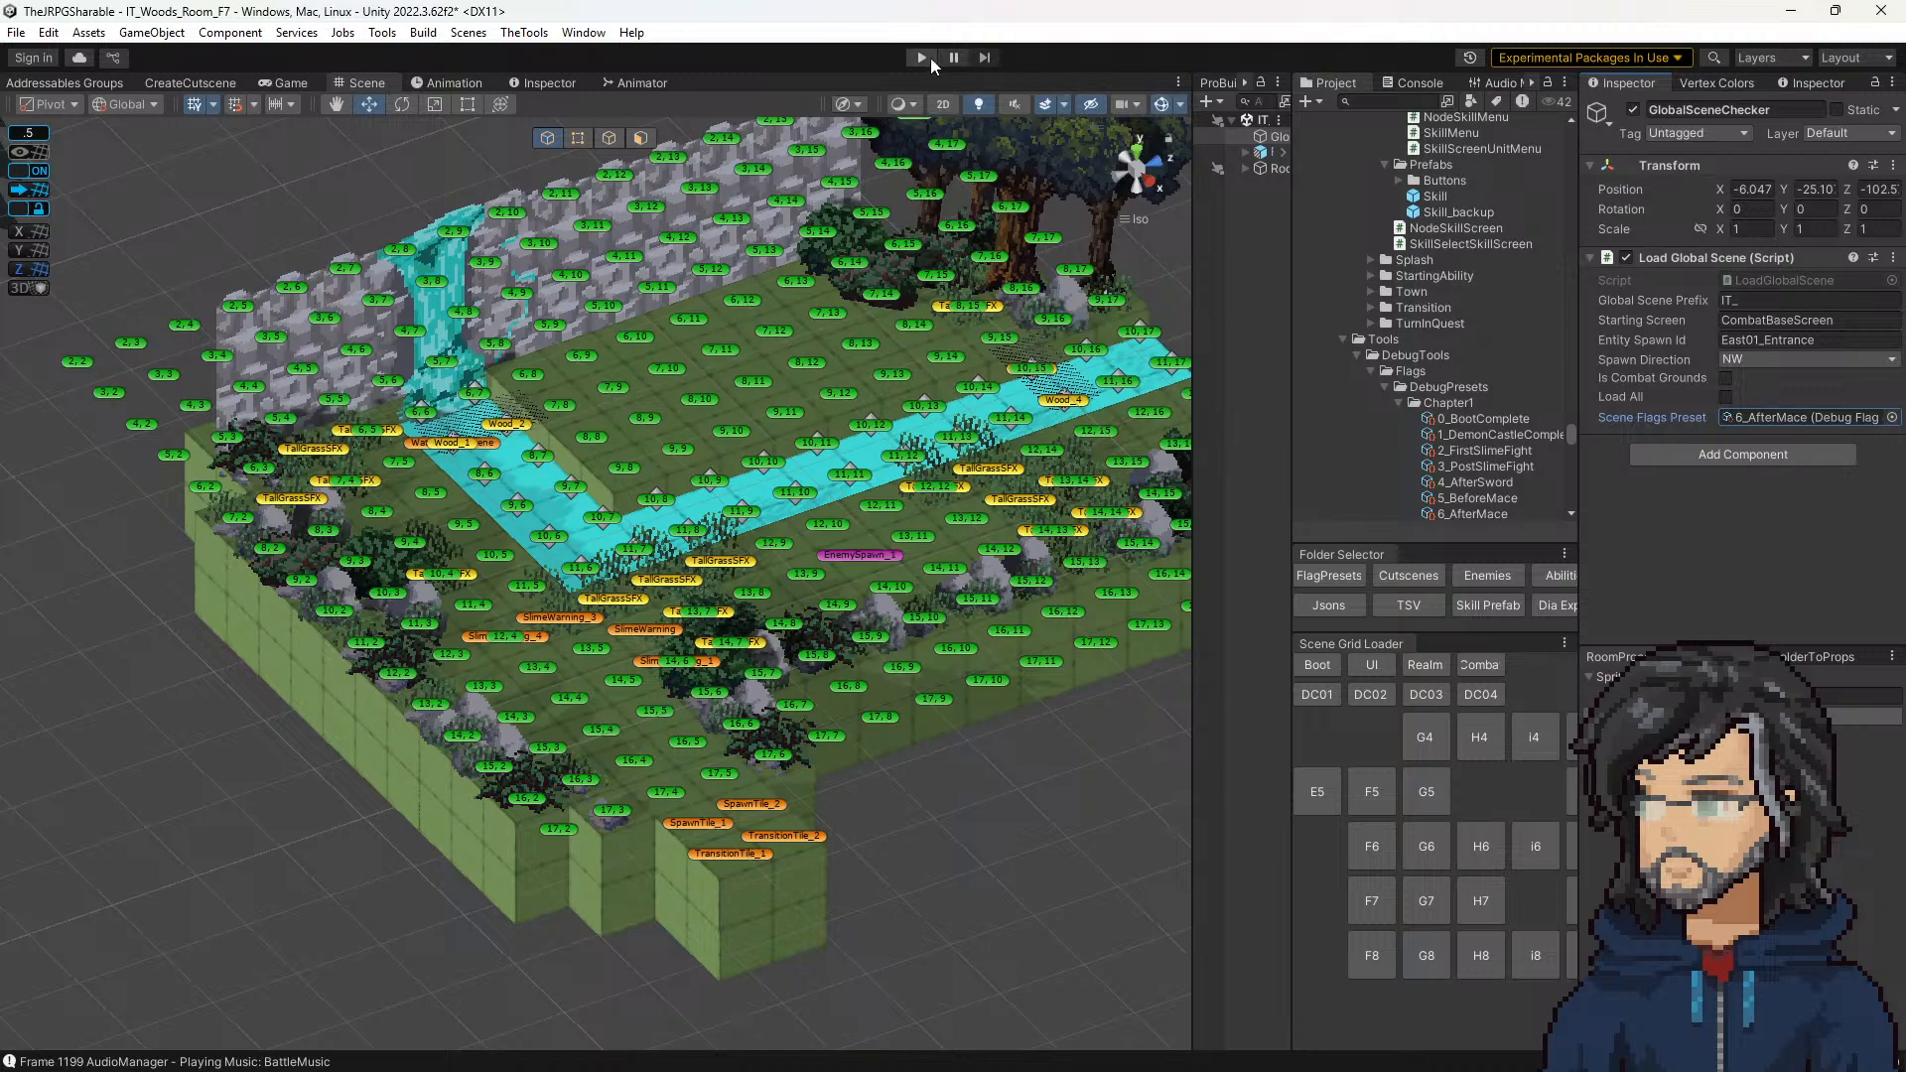
{"action": "left_click", "coordinate": [921, 58]}
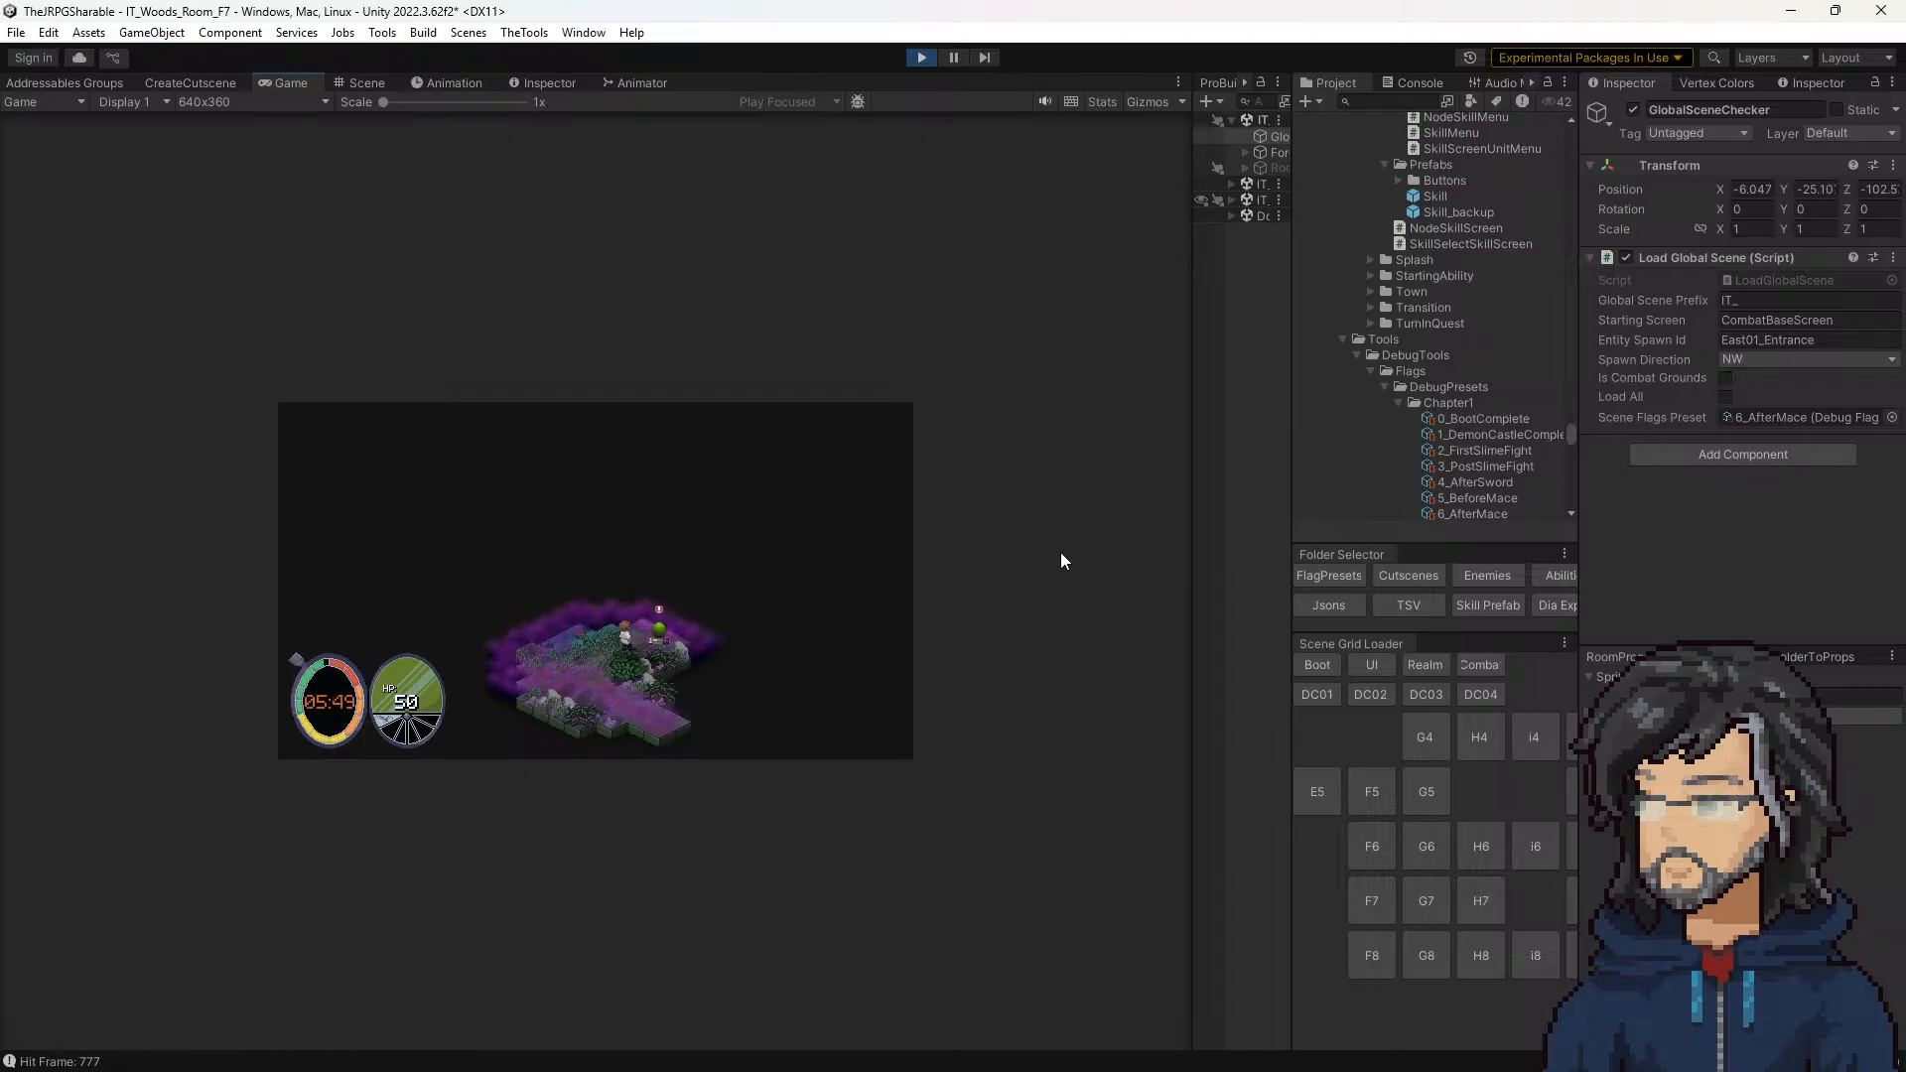
{"action": "left_click", "coordinate": [922, 56]}
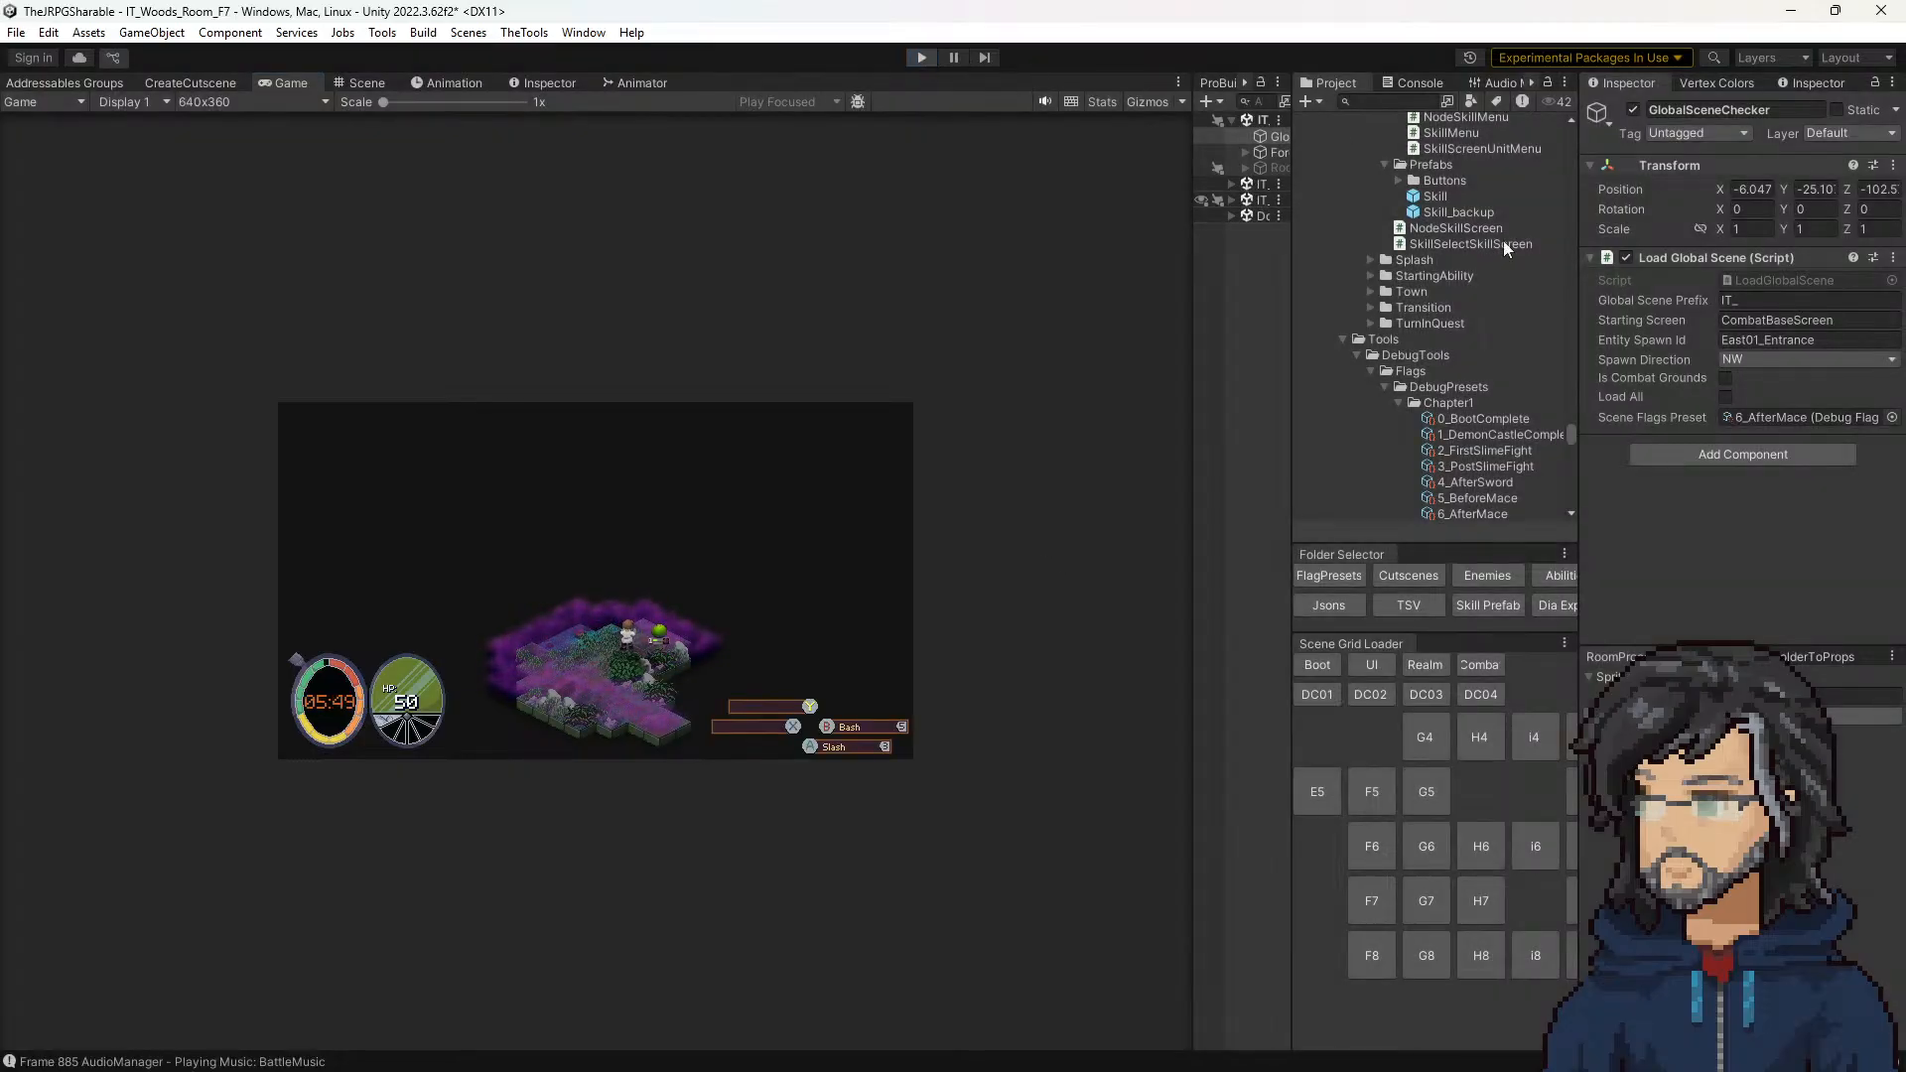
Step: Enable Load All on GlobalSceneChecker and playtest F7 in an enlarged game view, walking the player up to the slime
{"action": "left_click", "coordinate": [1726, 397]}
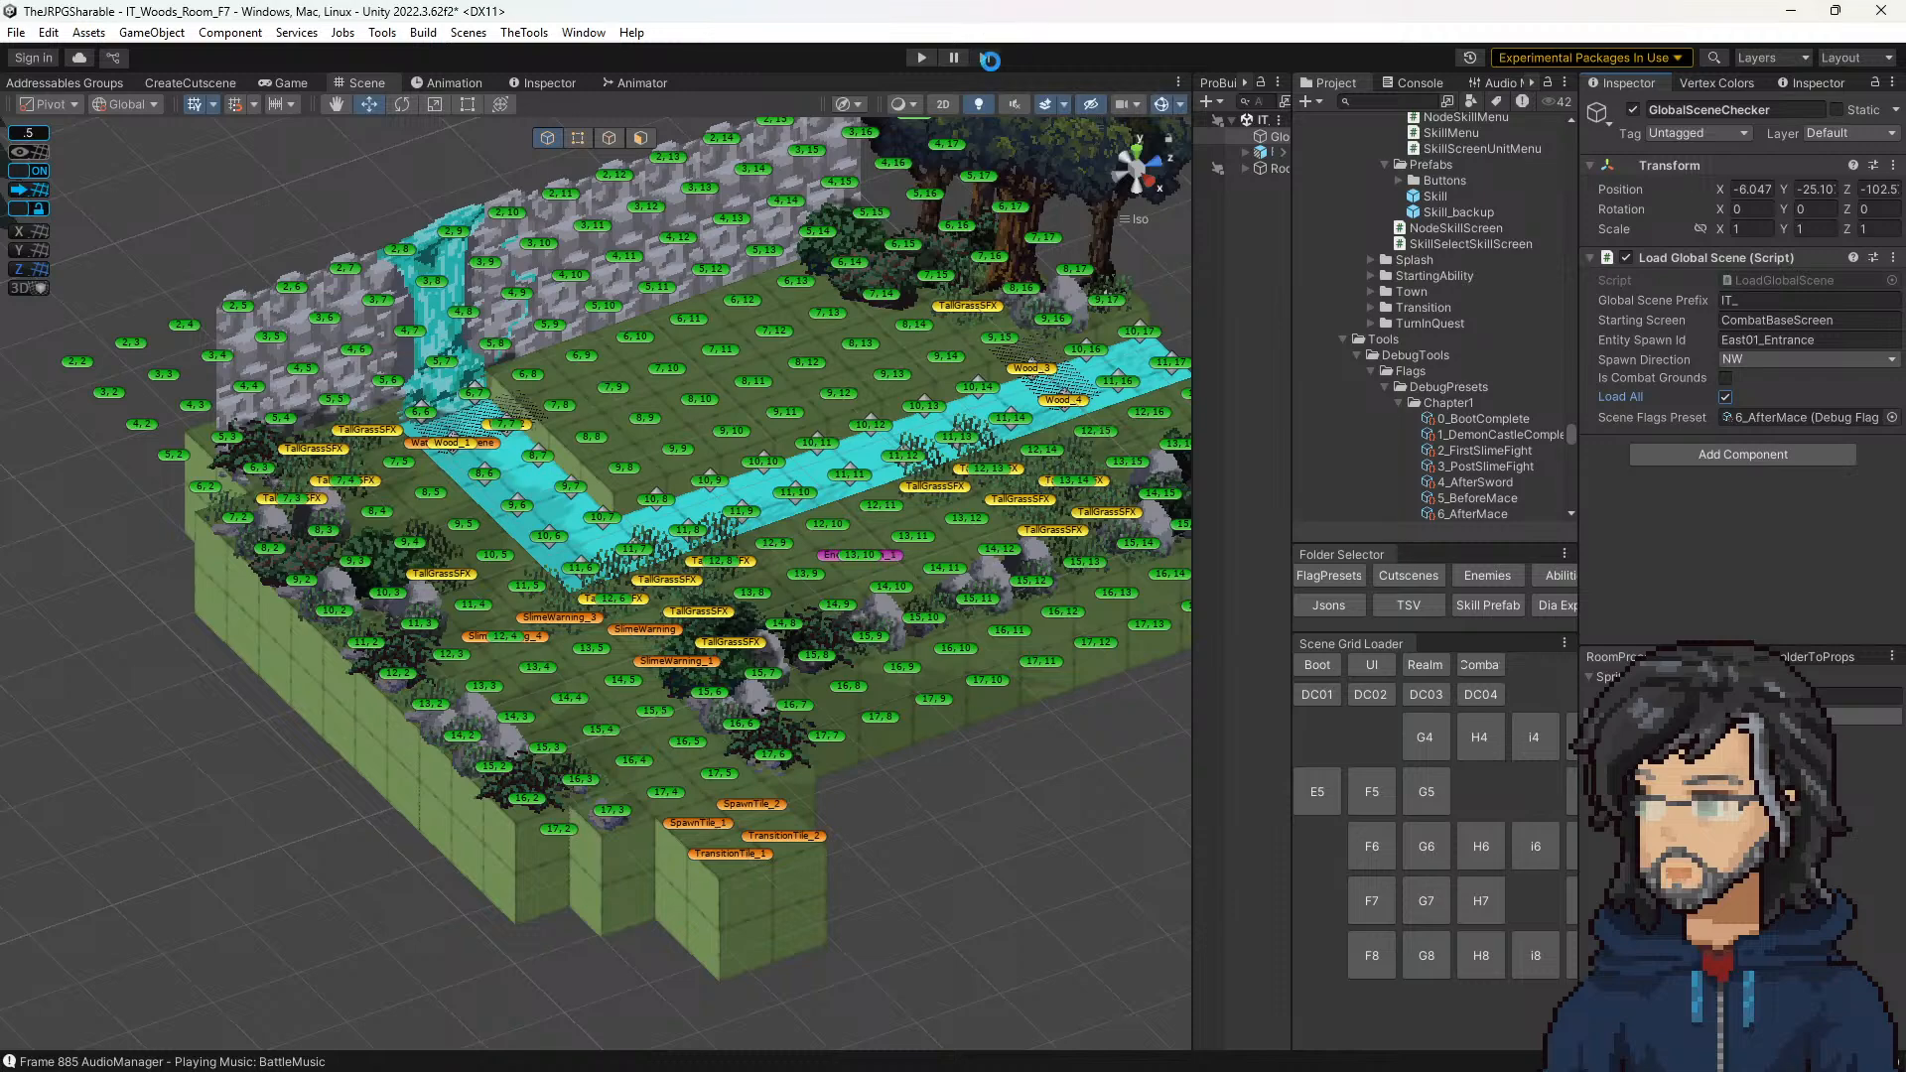
{"action": "left_click", "coordinate": [921, 58]}
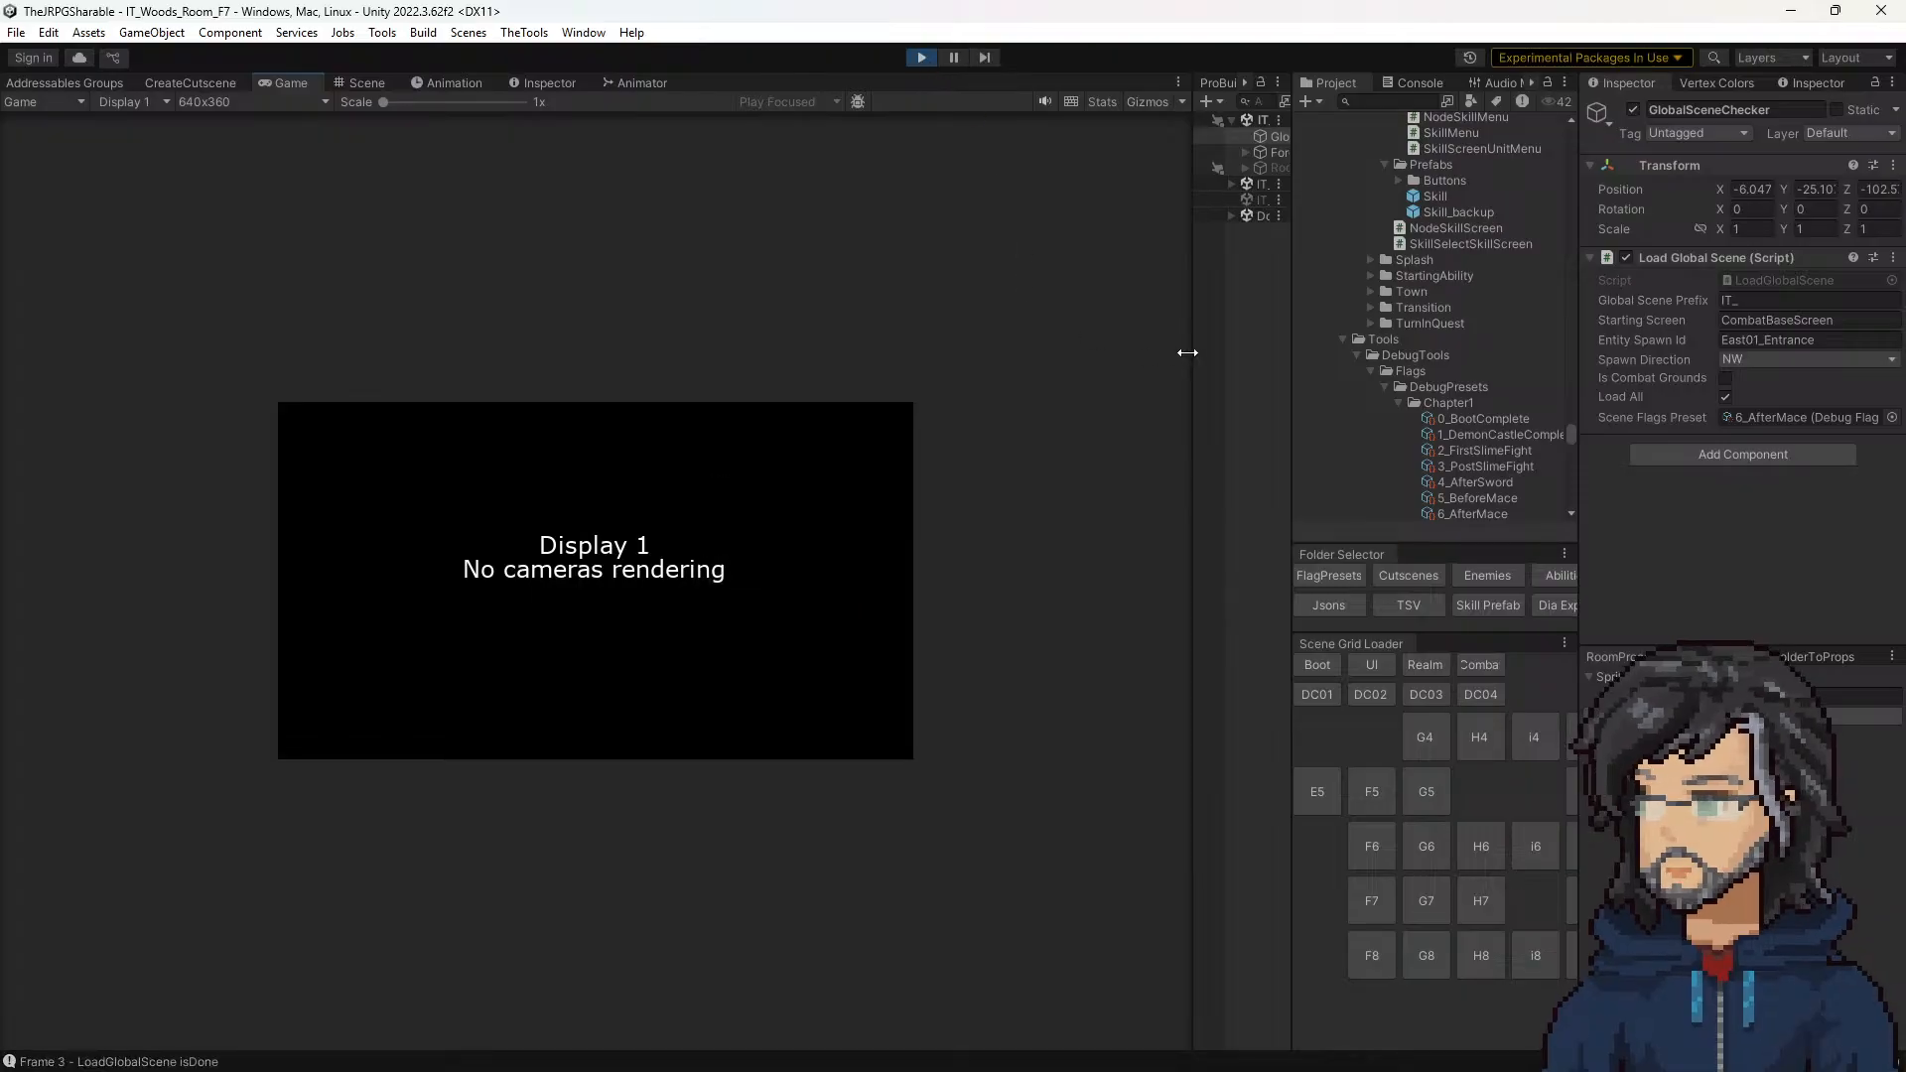
{"action": "left_click_drag", "start_coordinate": [1190, 352], "coordinate": [1330, 360]}
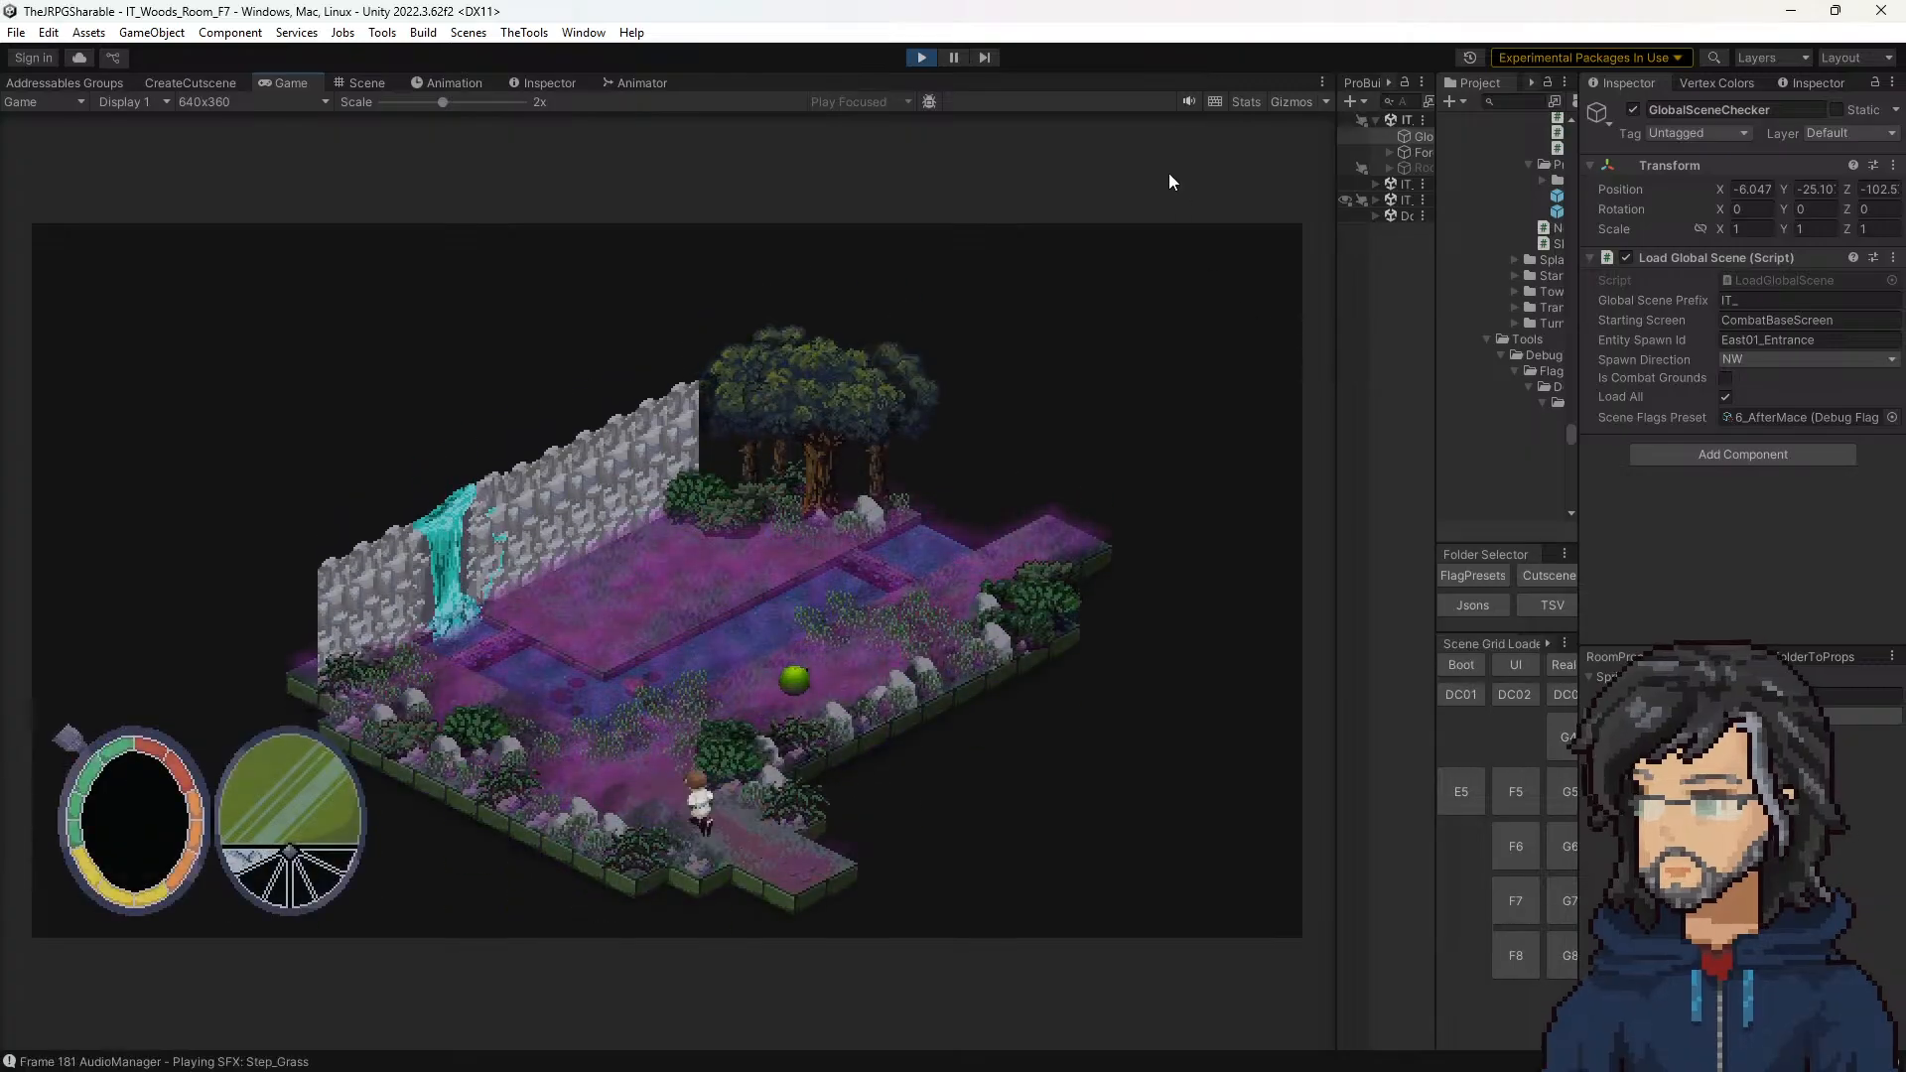
{"action": "key", "text": "w"}
{"action": "key", "text": "d"}
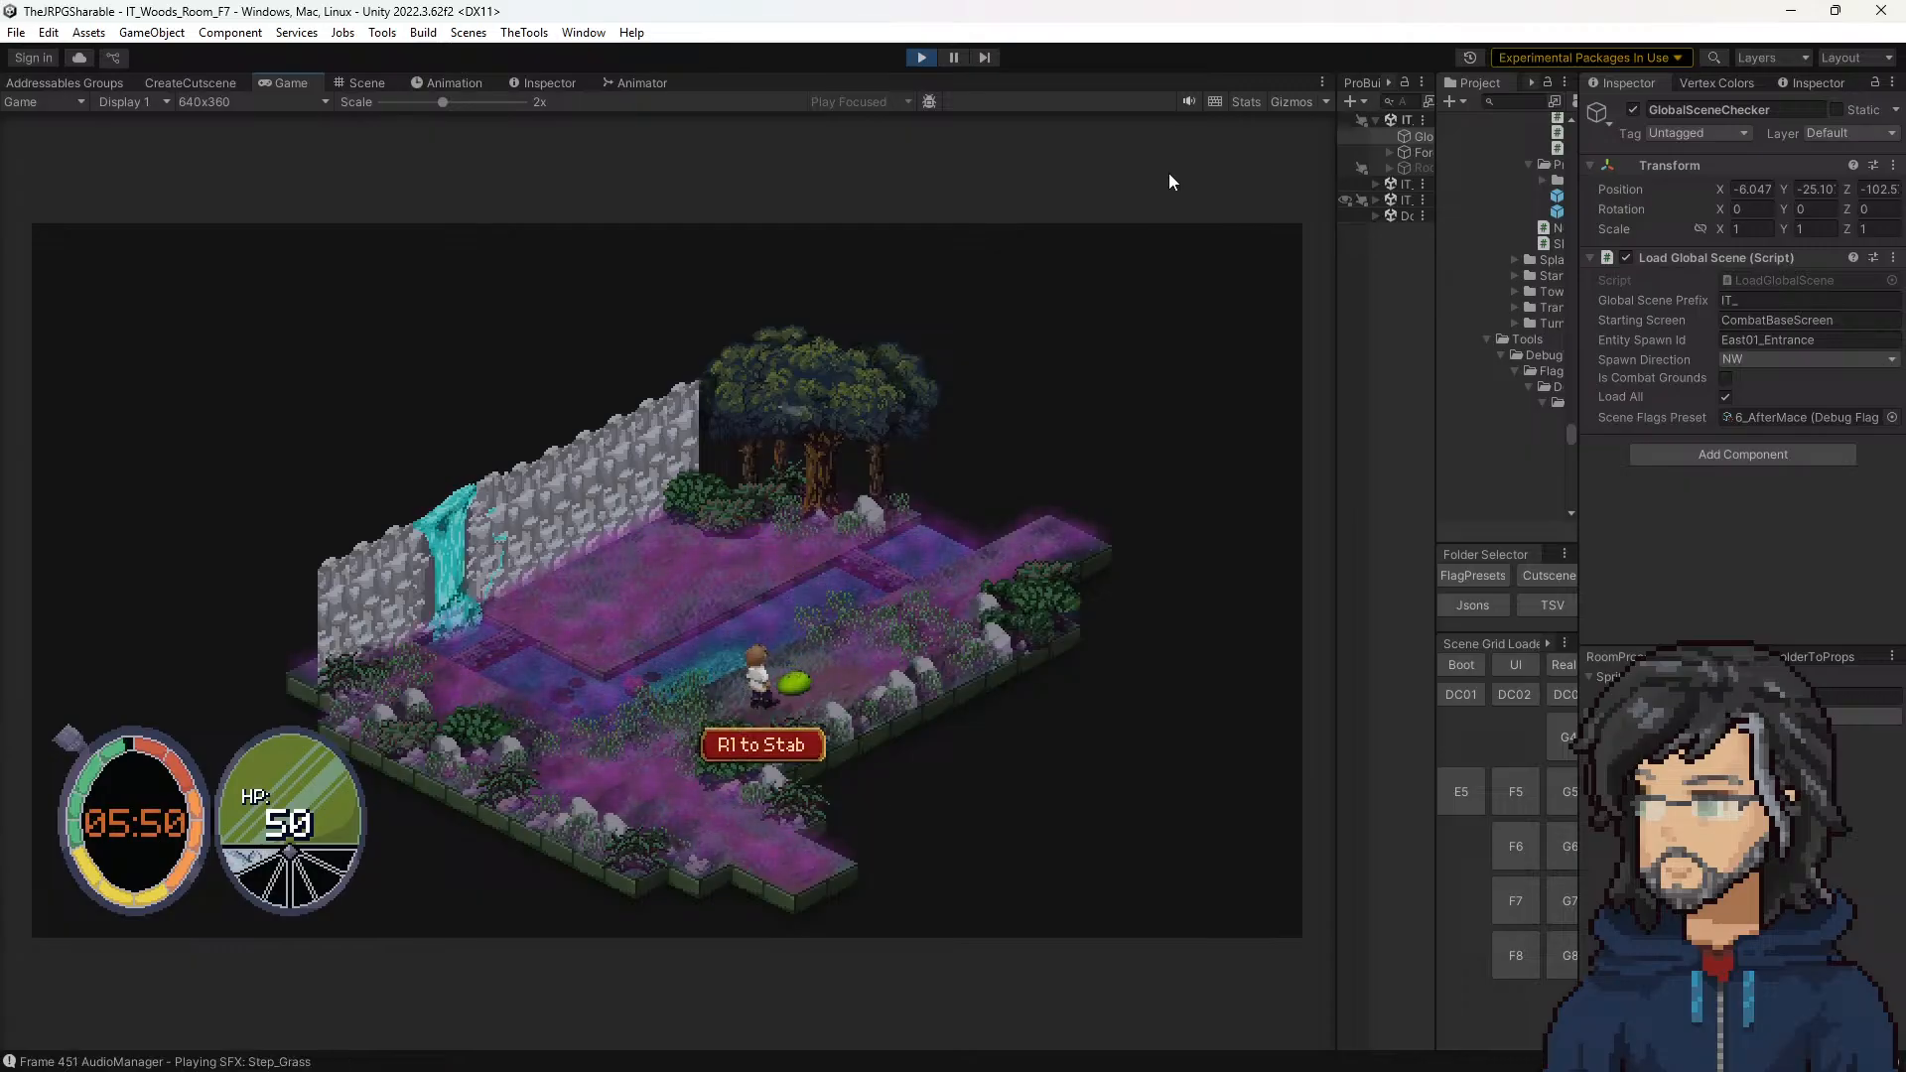
{"action": "key", "text": "a"}
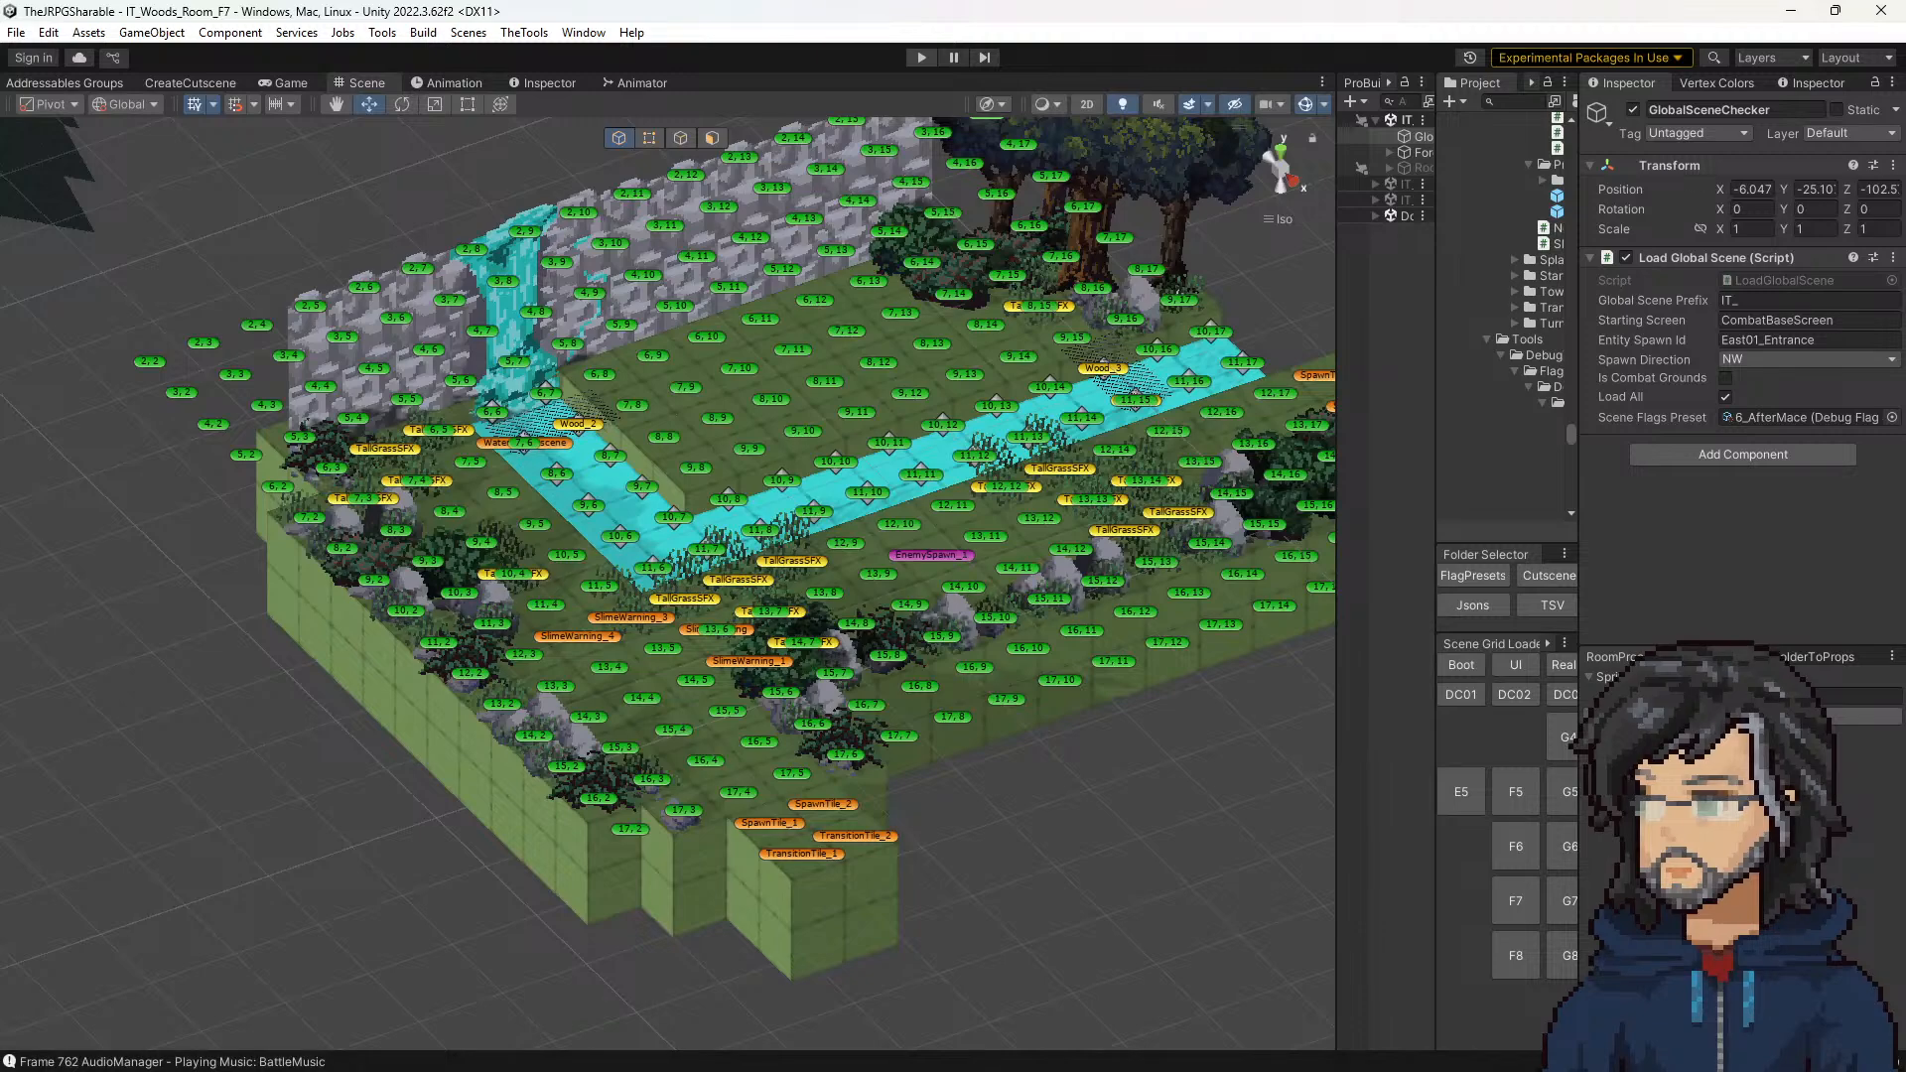
Step: Switch to Visual Studio and review the CutsceneScreen conditions in hasInteract and GetInteractAbility in Tile.cs
{"action": "key", "text": "alt+Tab"}
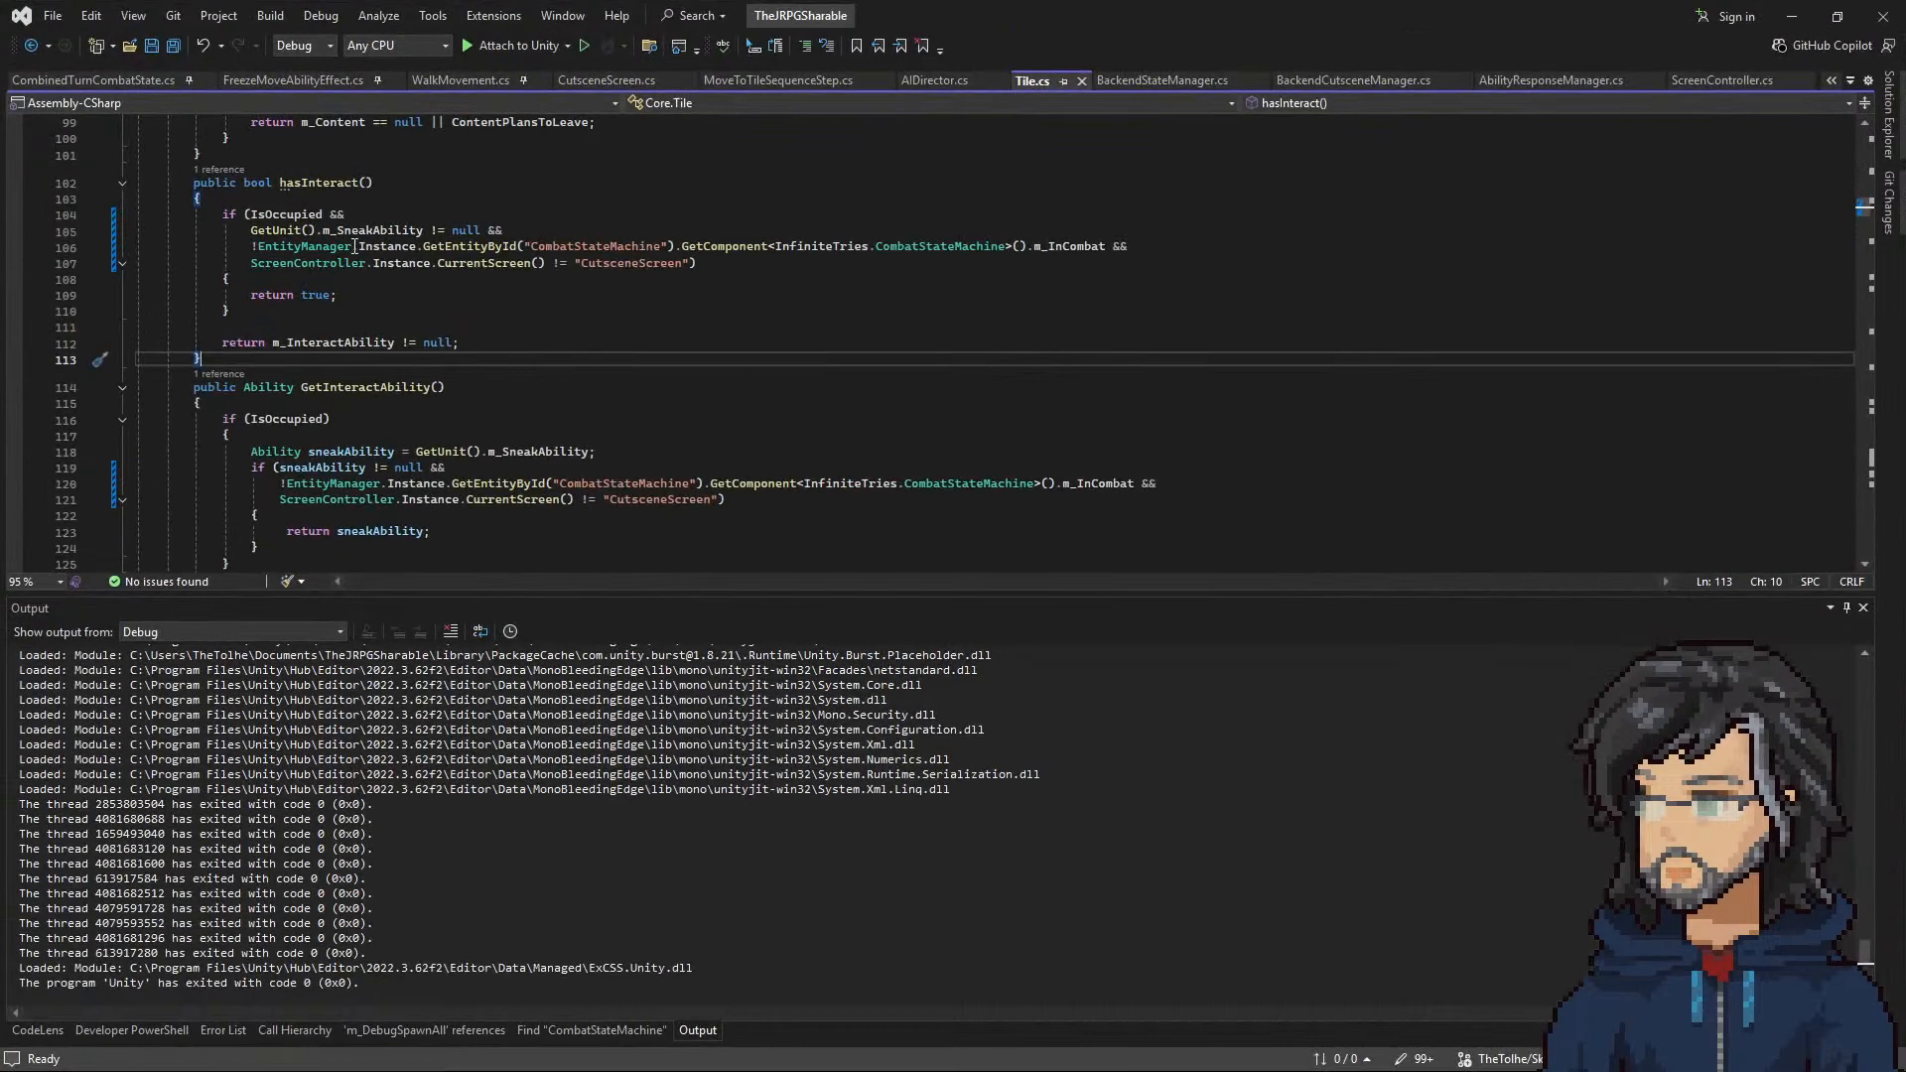
{"action": "left_click_drag", "start_coordinate": [250, 263], "coordinate": [677, 266]}
{"action": "left_click_drag", "start_coordinate": [401, 500], "coordinate": [725, 499]}
{"action": "left_click", "coordinate": [1791, 17]}
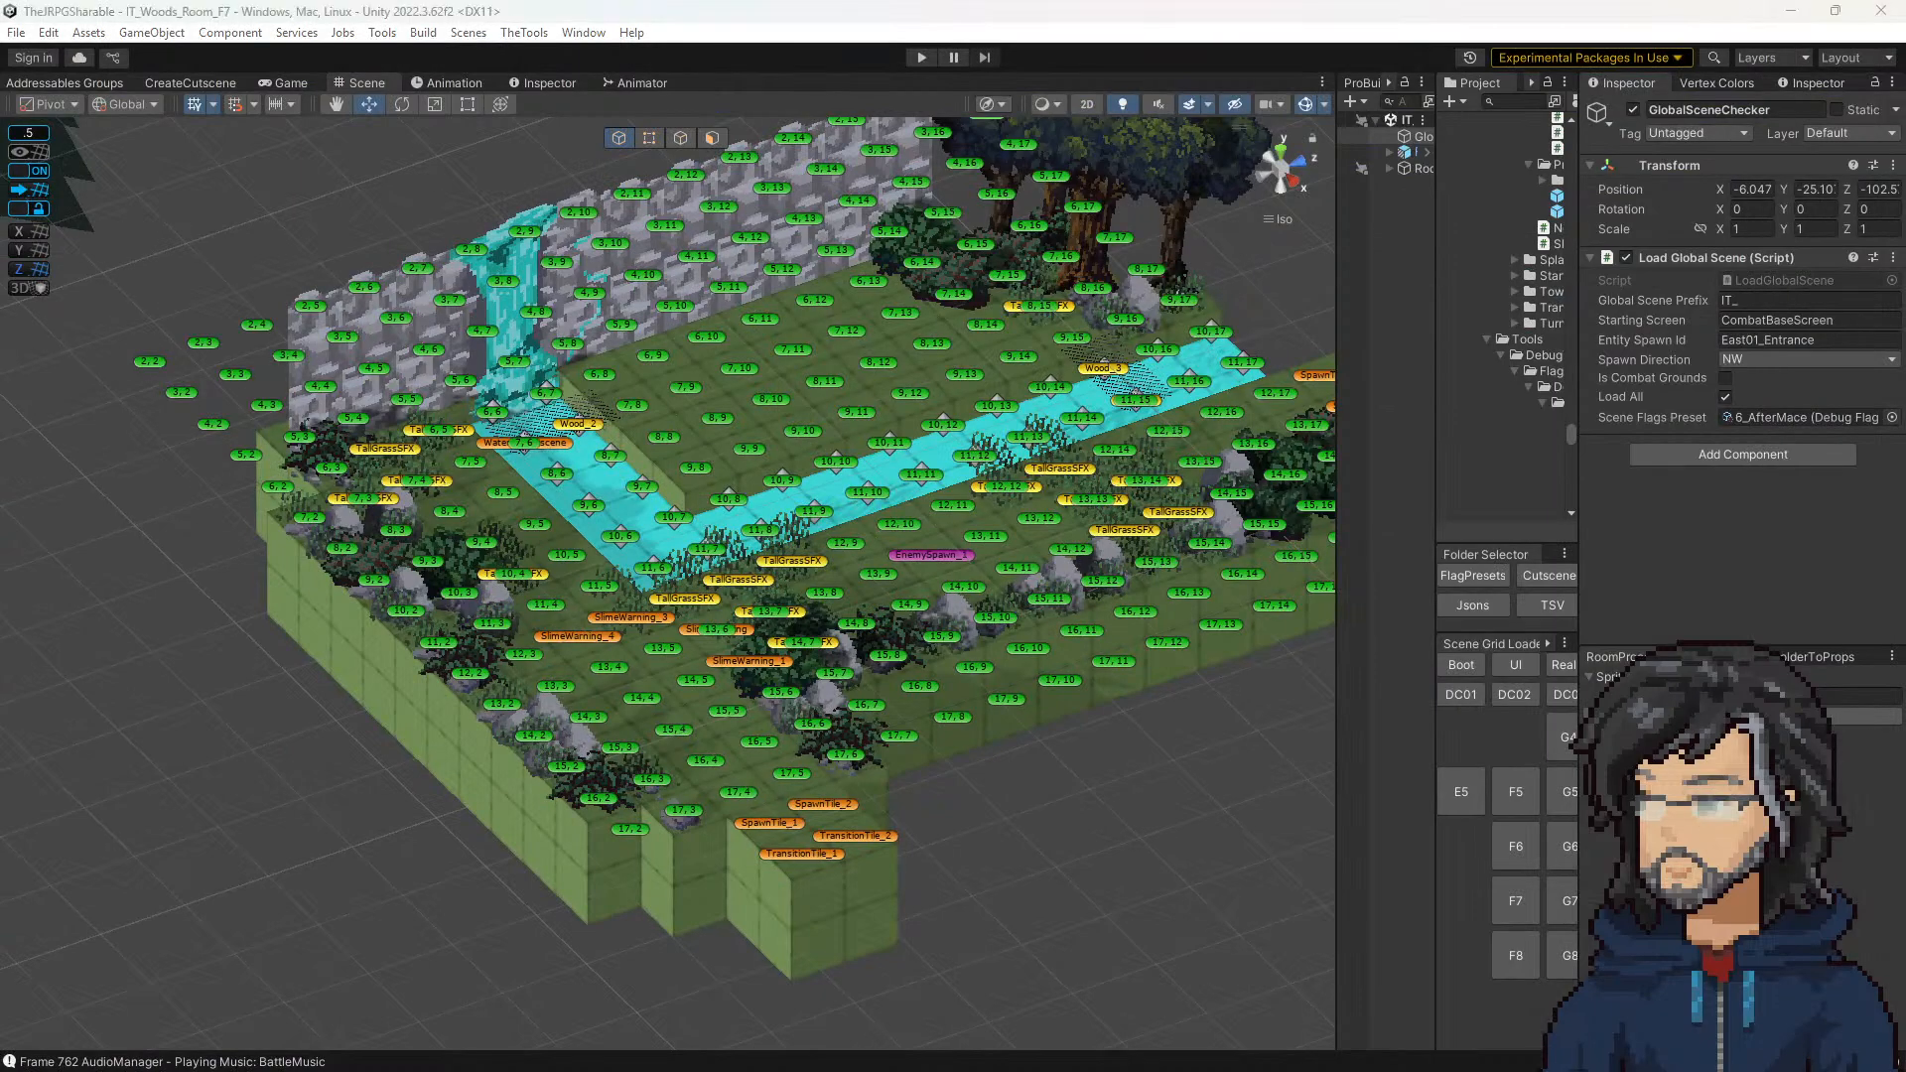
Step: Bring up the Polish Items notes and strike through the stab functionality item along with its slime and mini slime cutscene sub-items
{"action": "left_click_drag", "start_coordinate": [993, 1071], "coordinate": [1612, 42]}
{"action": "scroll", "coordinate": [1391, 687], "scroll_direction": "down", "scroll_amount": 2}
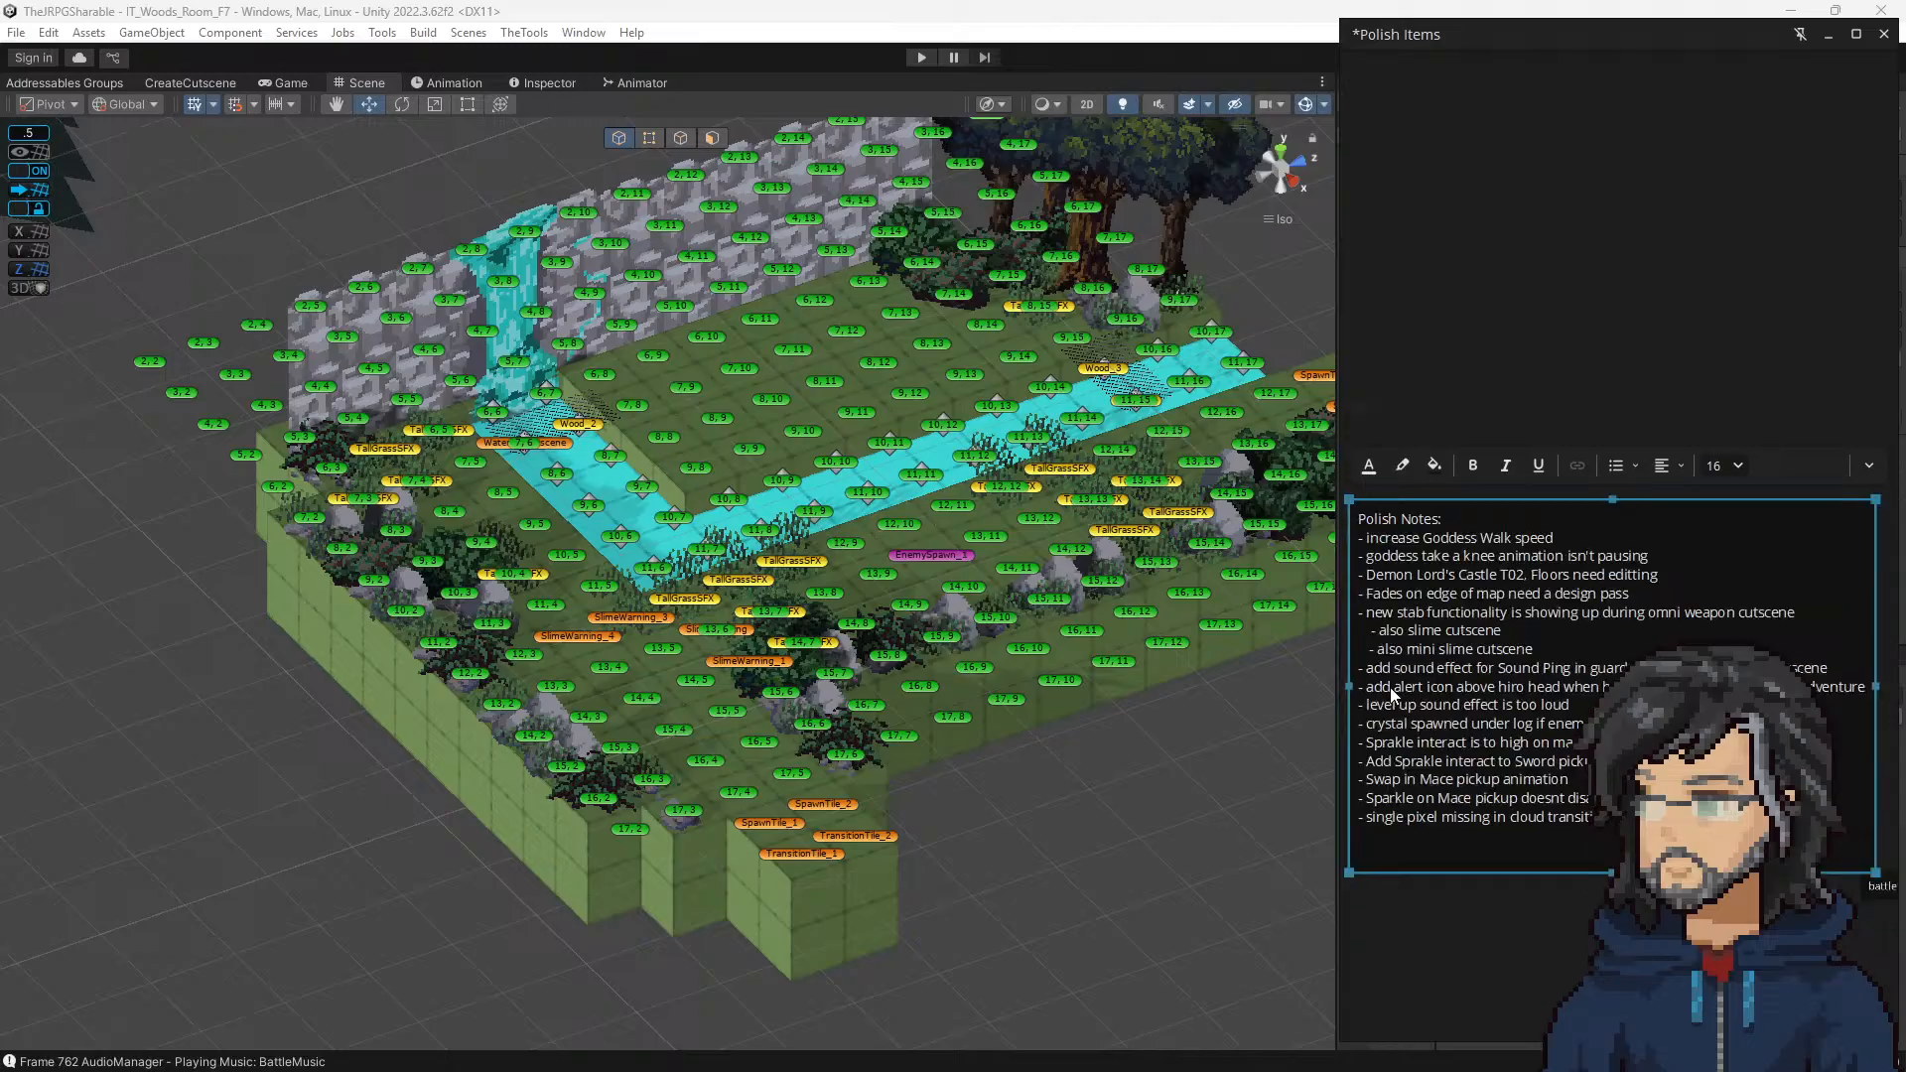
{"action": "scroll", "coordinate": [1471, 703], "scroll_direction": "up", "scroll_amount": 2}
{"action": "middle_click_drag", "start_coordinate": [1474, 698], "coordinate": [1544, 666]}
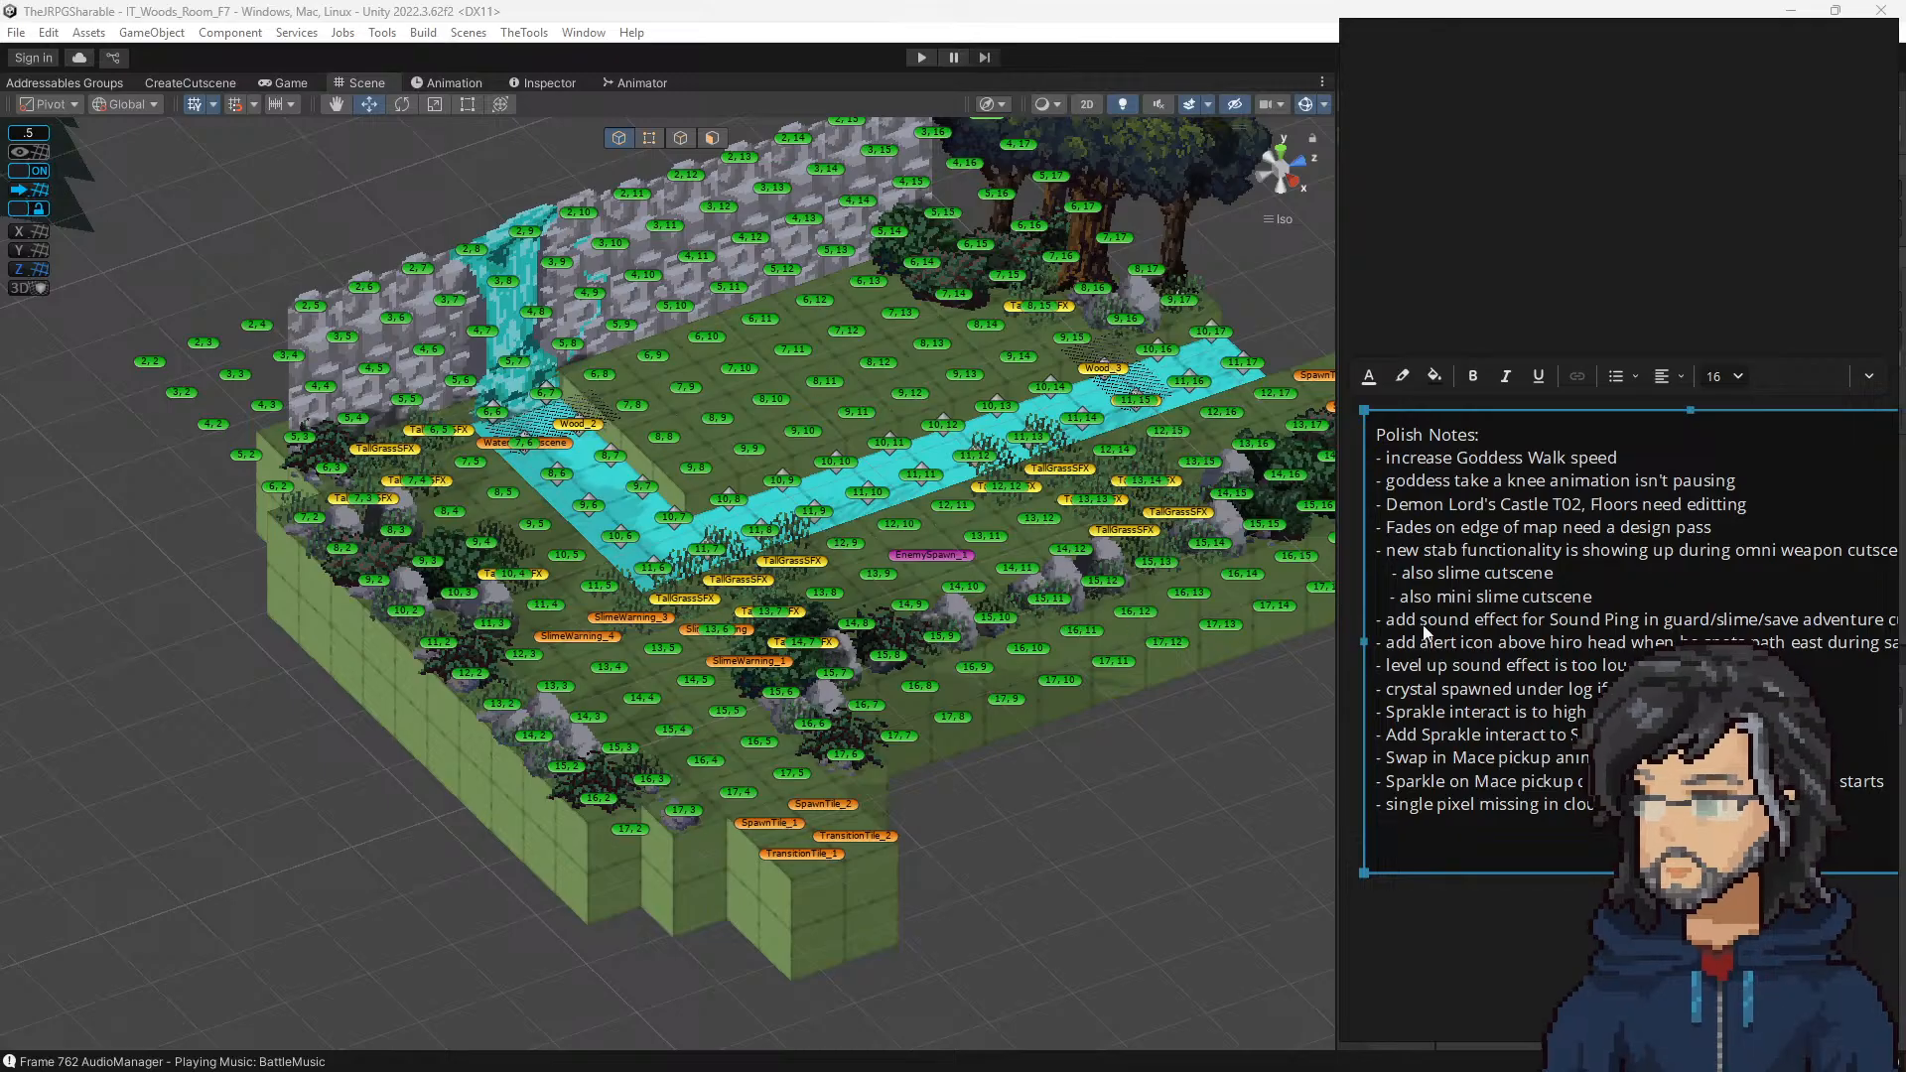
{"action": "scroll", "coordinate": [1529, 606], "scroll_direction": "down", "scroll_amount": 2}
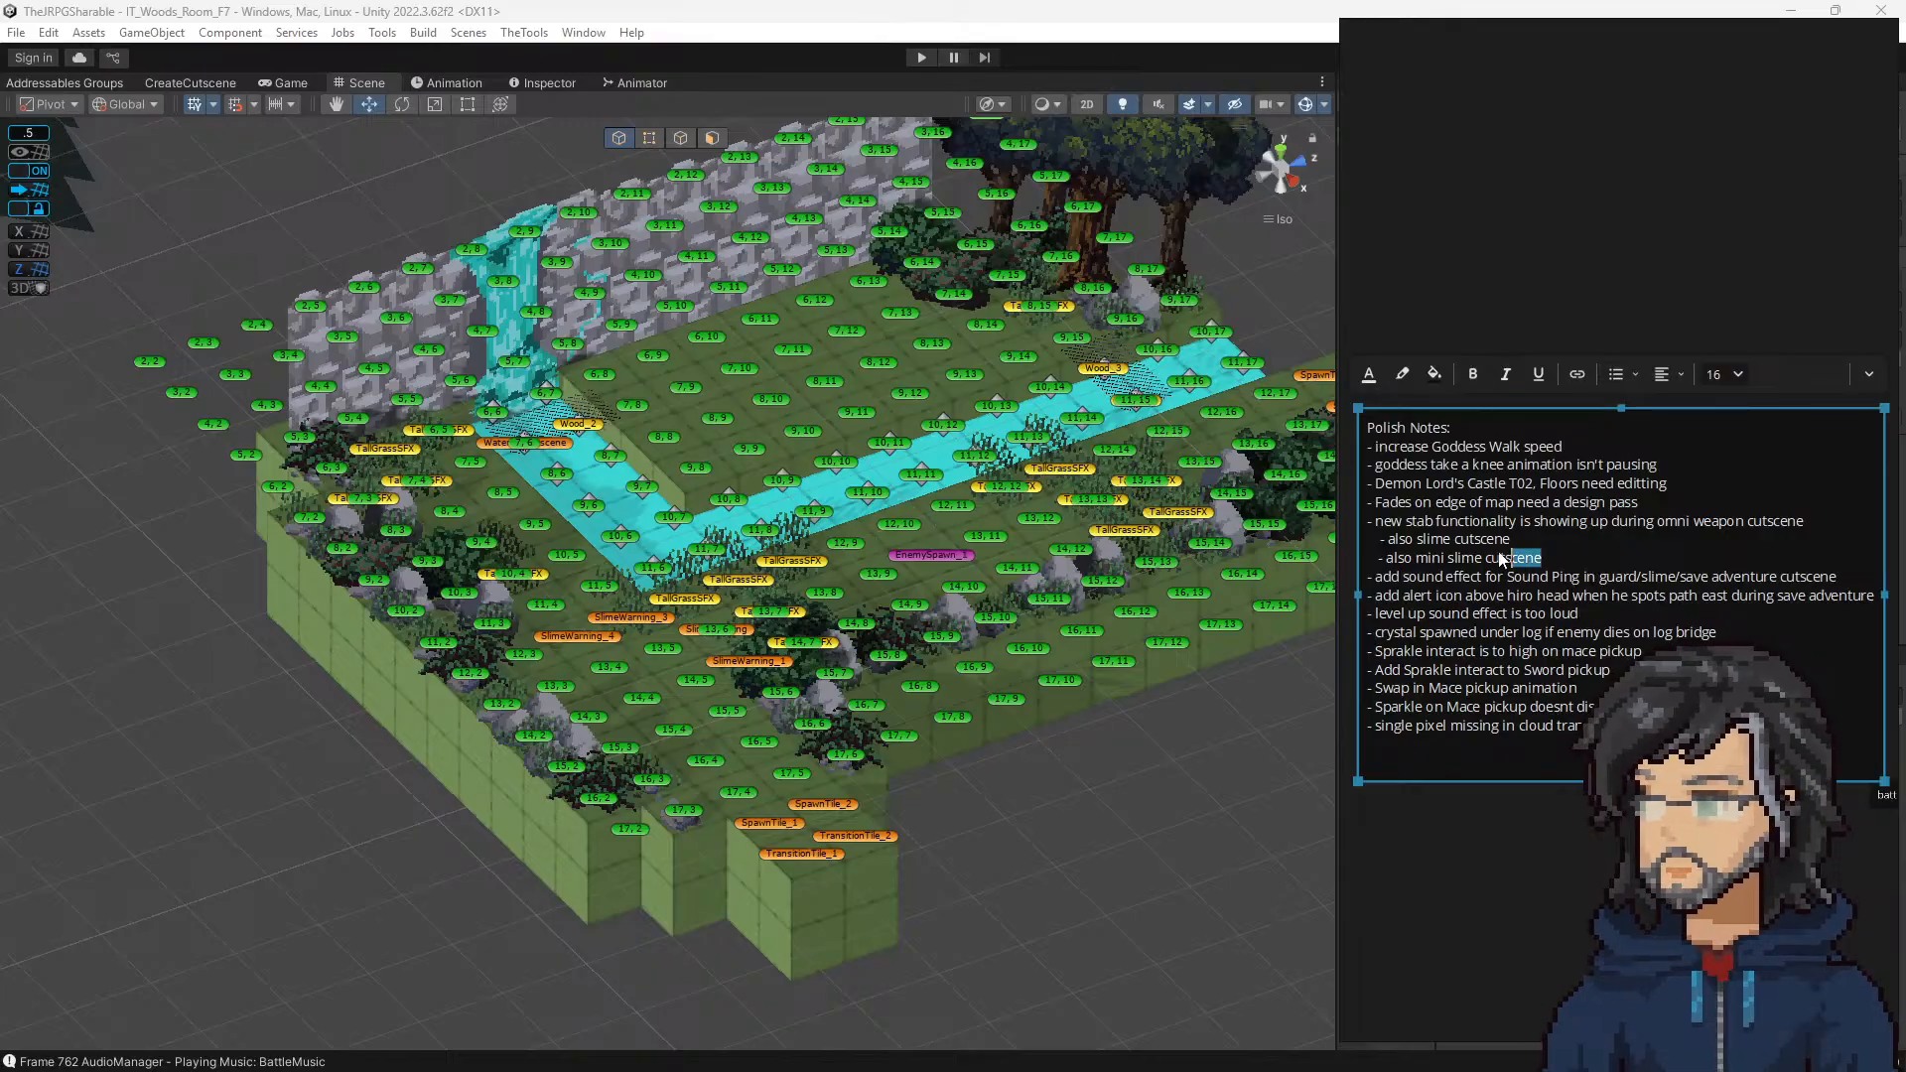
{"action": "left_click_drag", "start_coordinate": [1501, 556], "coordinate": [1289, 523]}
{"action": "key", "text": "ctrl+shift+x"}
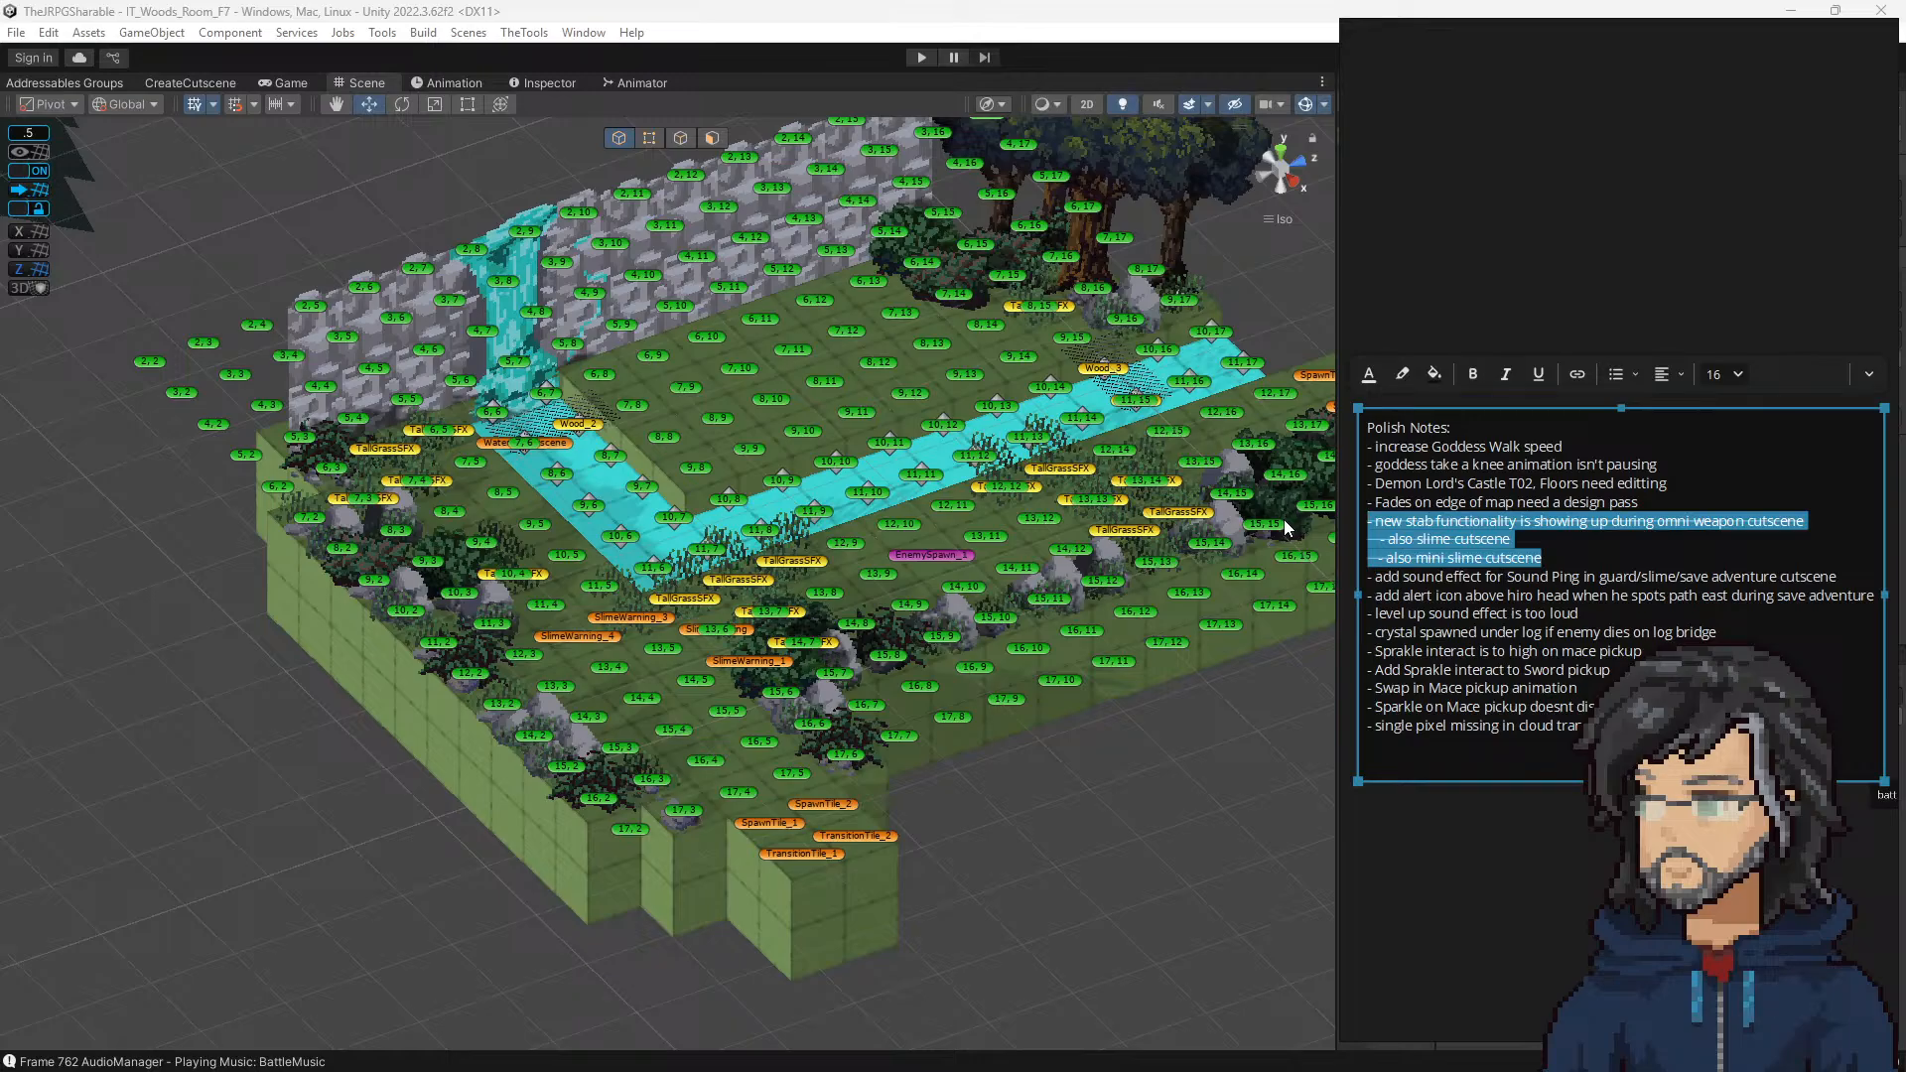
{"action": "left_click", "coordinate": [1705, 552]}
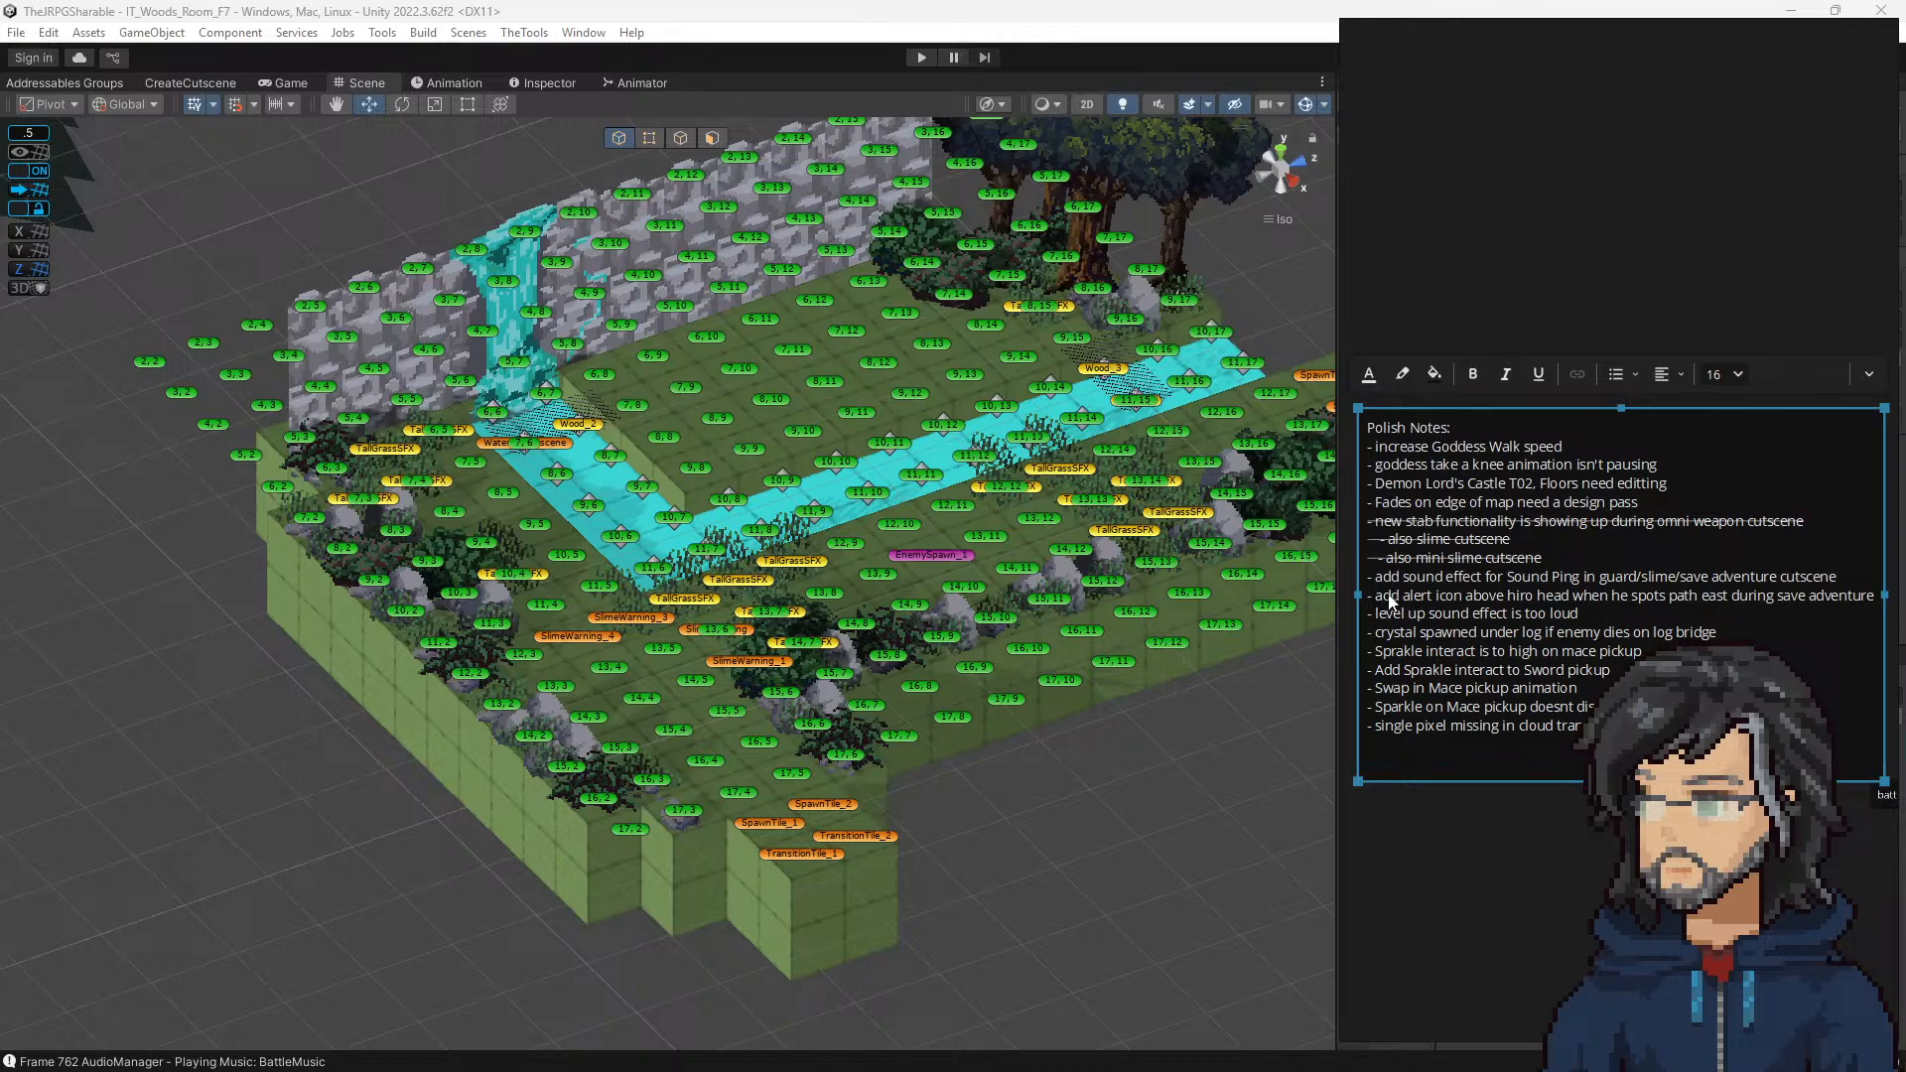
Step: Highlight the note about adding a Sound Ping effect to the guard/slime/save adventure cutscene, and minimize the notes
{"action": "left_click_drag", "start_coordinate": [1390, 584], "coordinate": [1822, 578]}
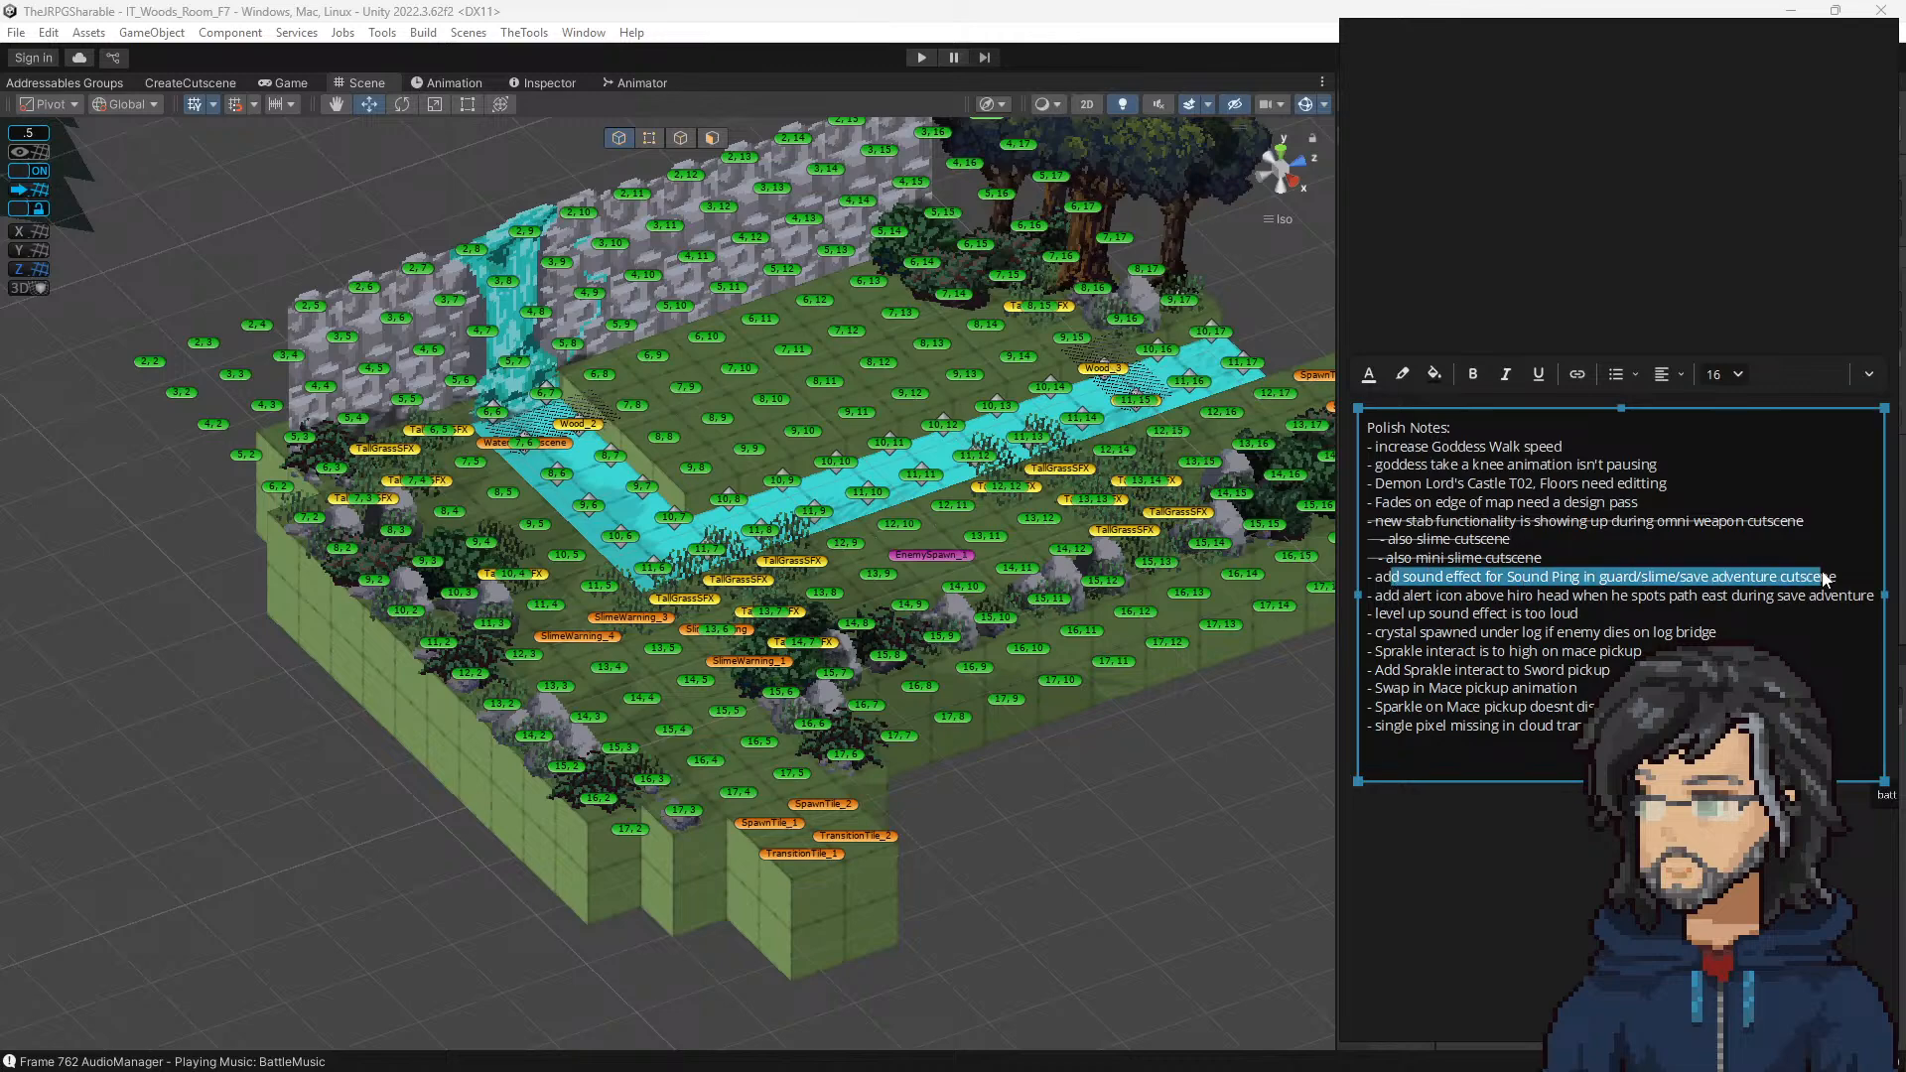
{"action": "mouse_move", "coordinate": [1652, 34]}
{"action": "left_click", "coordinate": [1828, 35]}
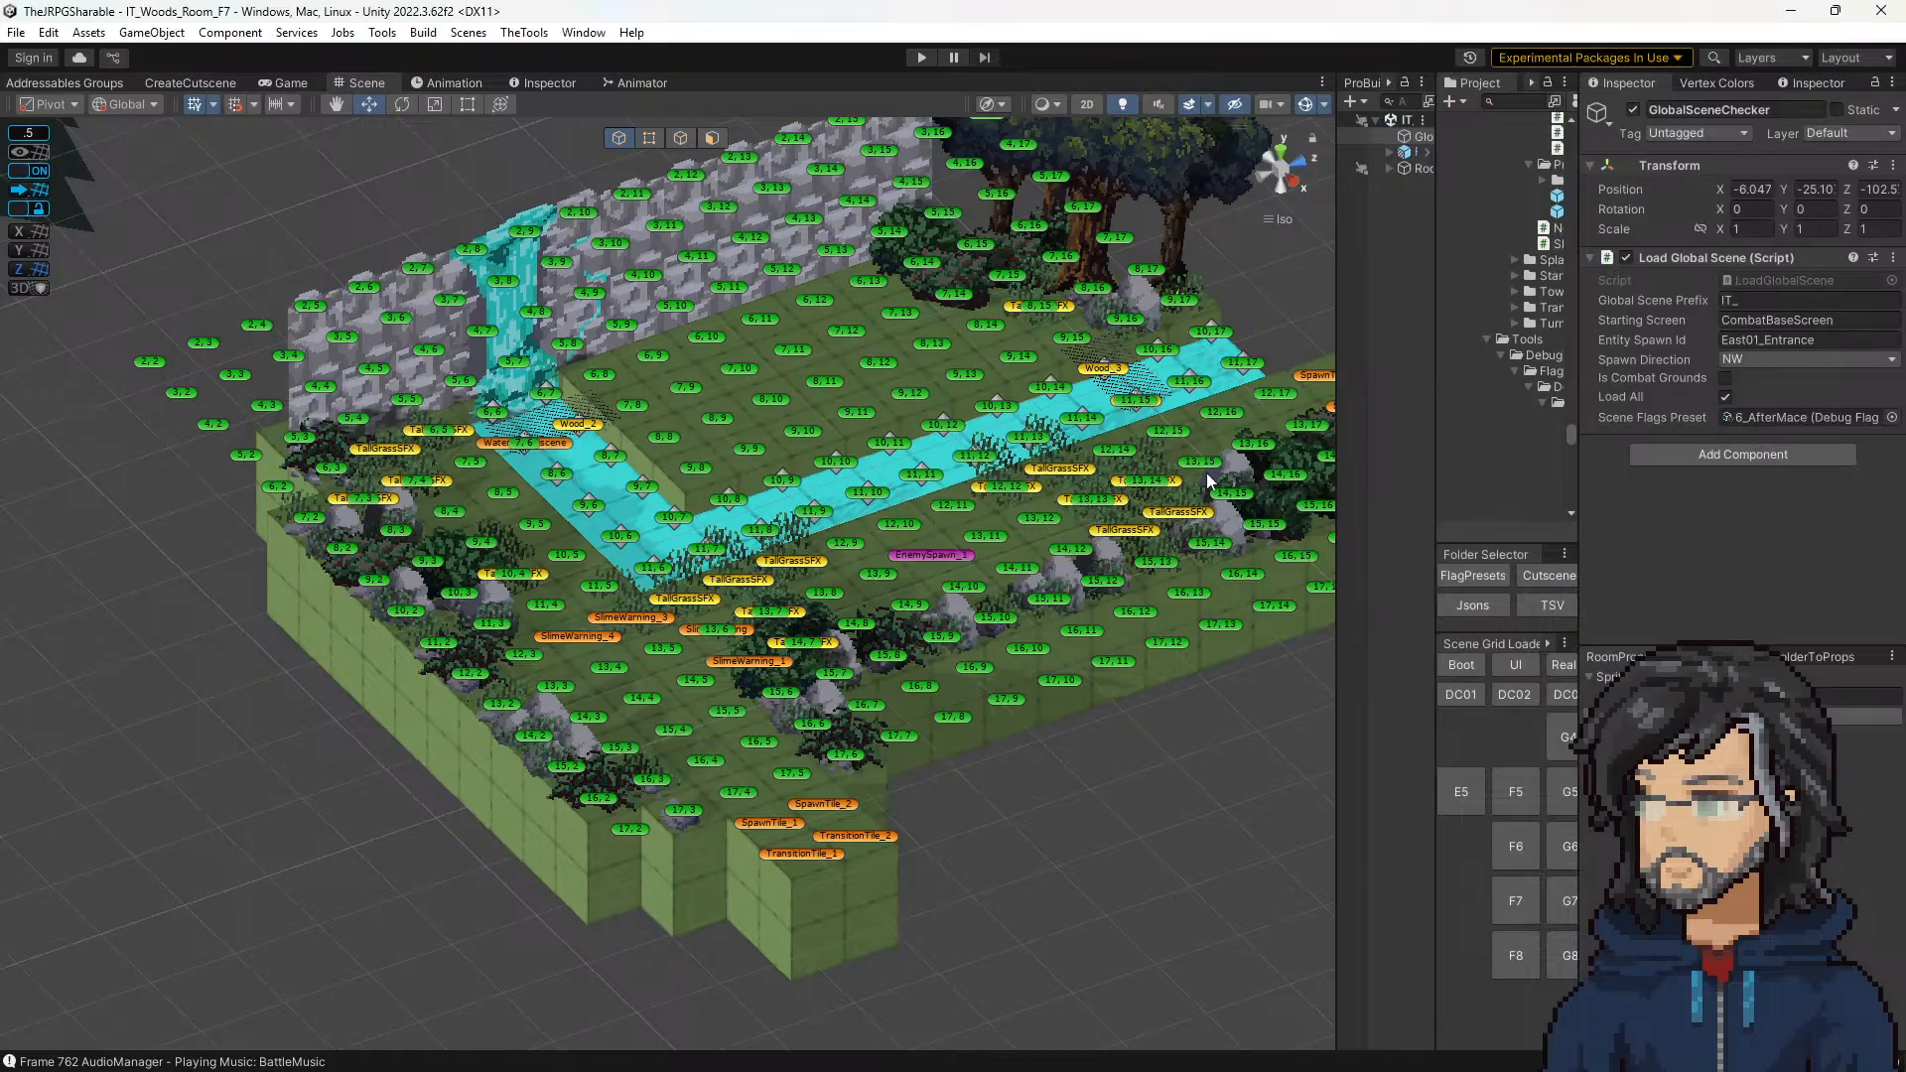
Step: Open the SlimeWarning sequence in the F7 cutscenes folder of the Unity project and review its sequence steps
{"action": "left_click", "coordinate": [1538, 576]}
{"action": "left_click_drag", "start_coordinate": [1435, 447], "coordinate": [1095, 451]}
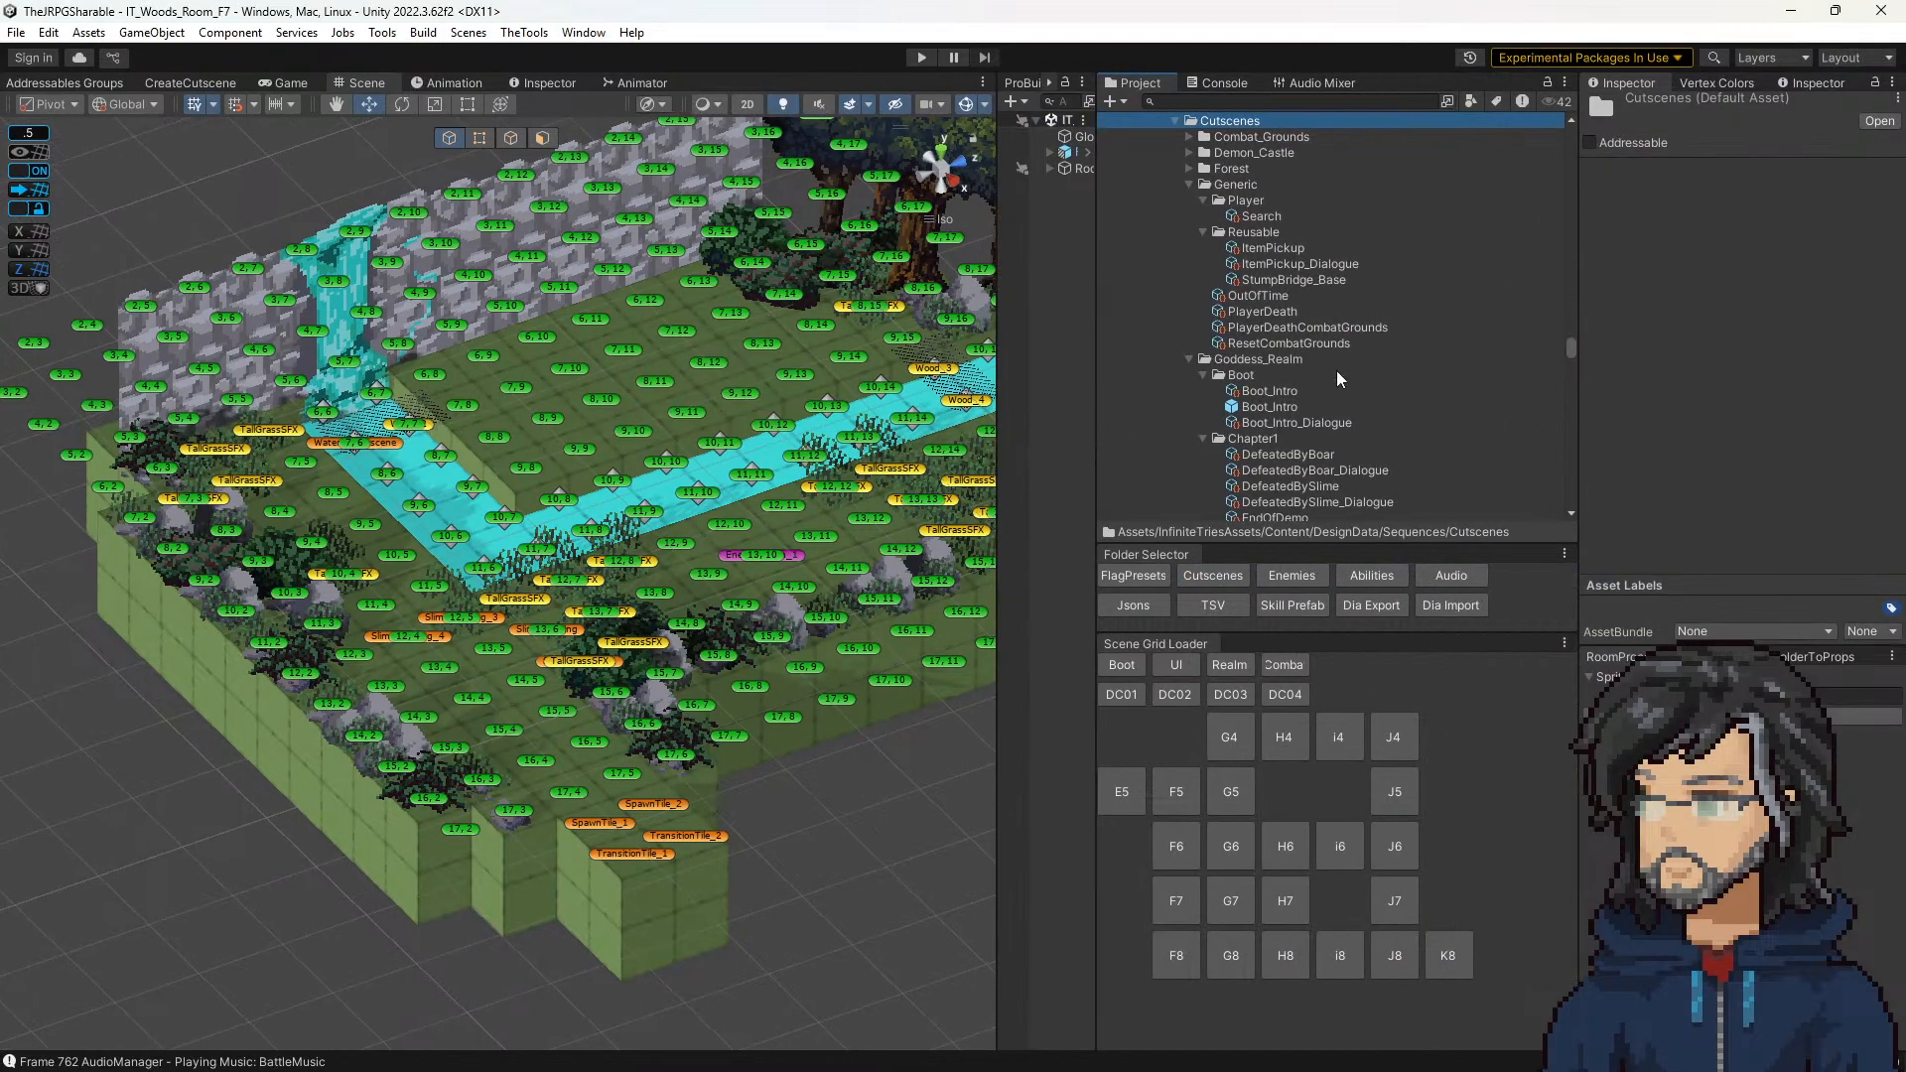
{"action": "scroll", "coordinate": [1330, 375], "scroll_direction": "down", "scroll_amount": 6}
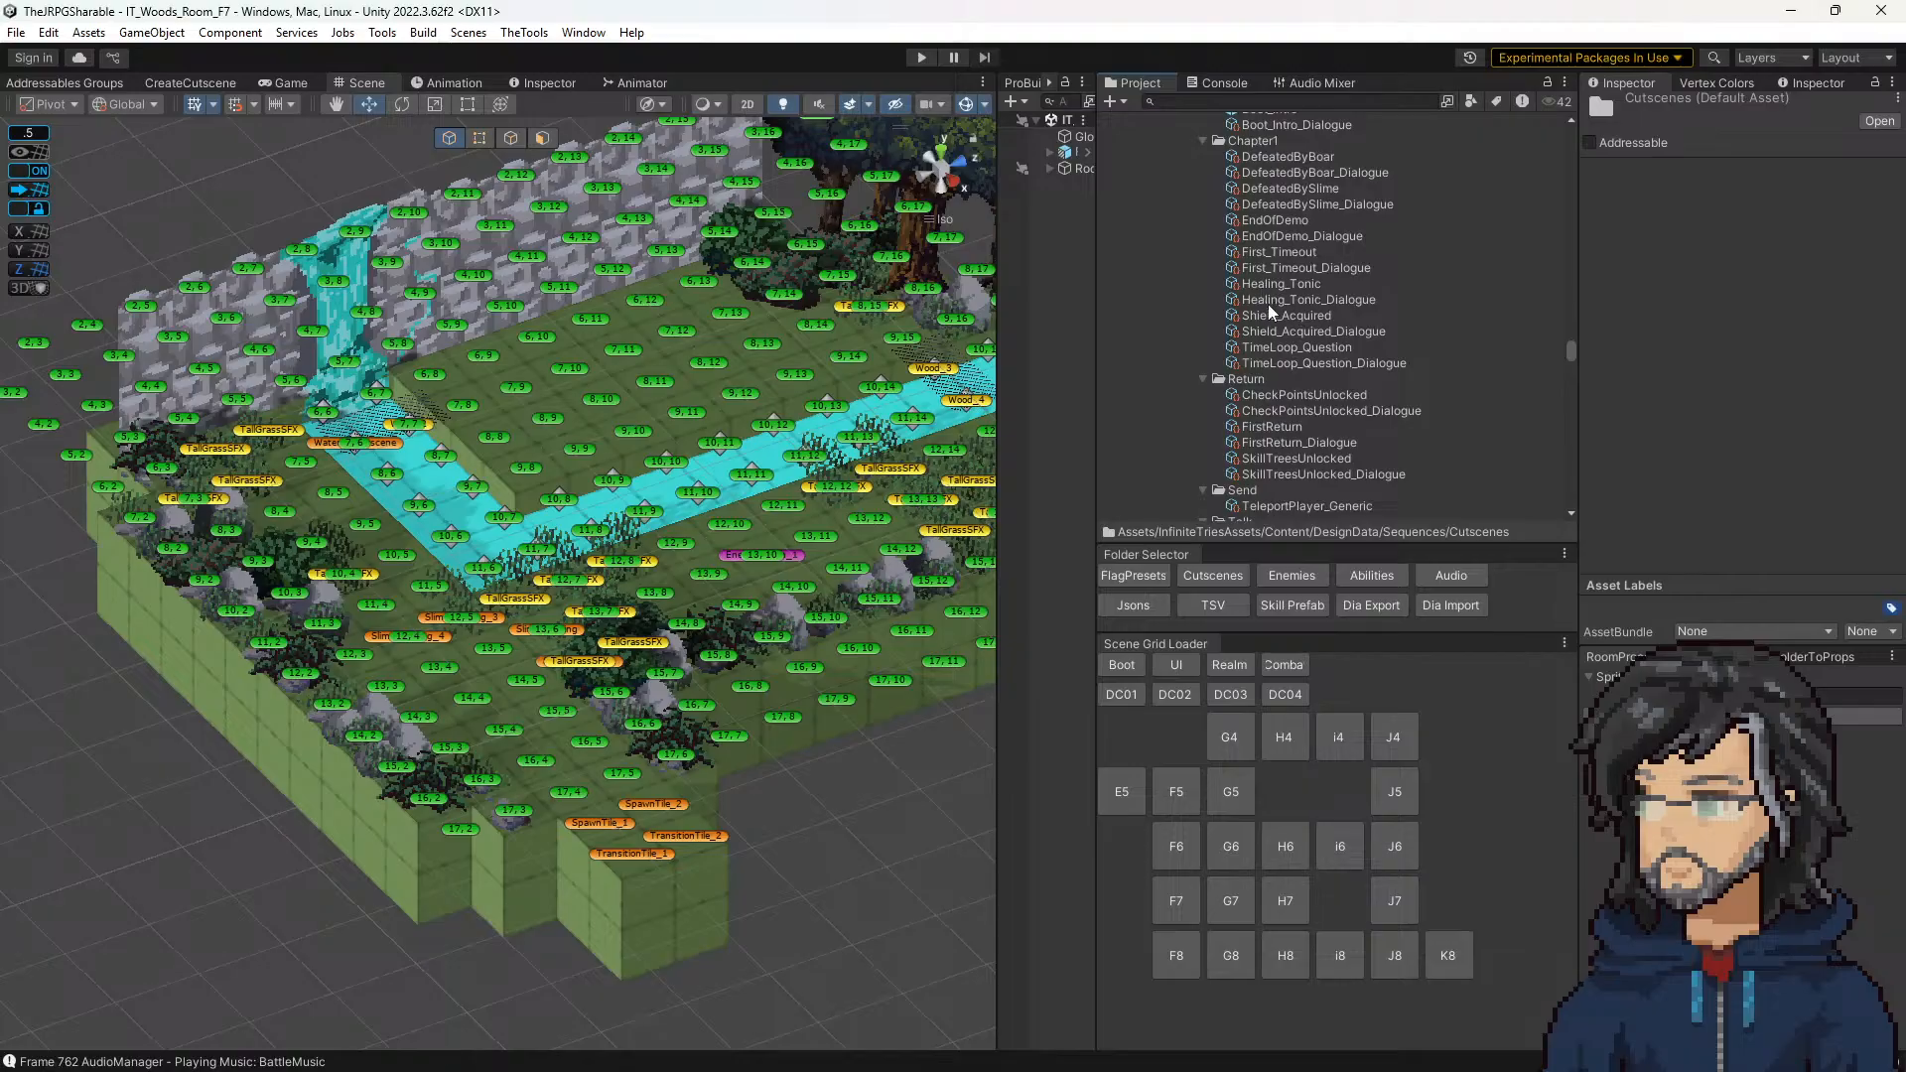
{"action": "scroll", "coordinate": [1268, 317], "scroll_direction": "down", "scroll_amount": 6}
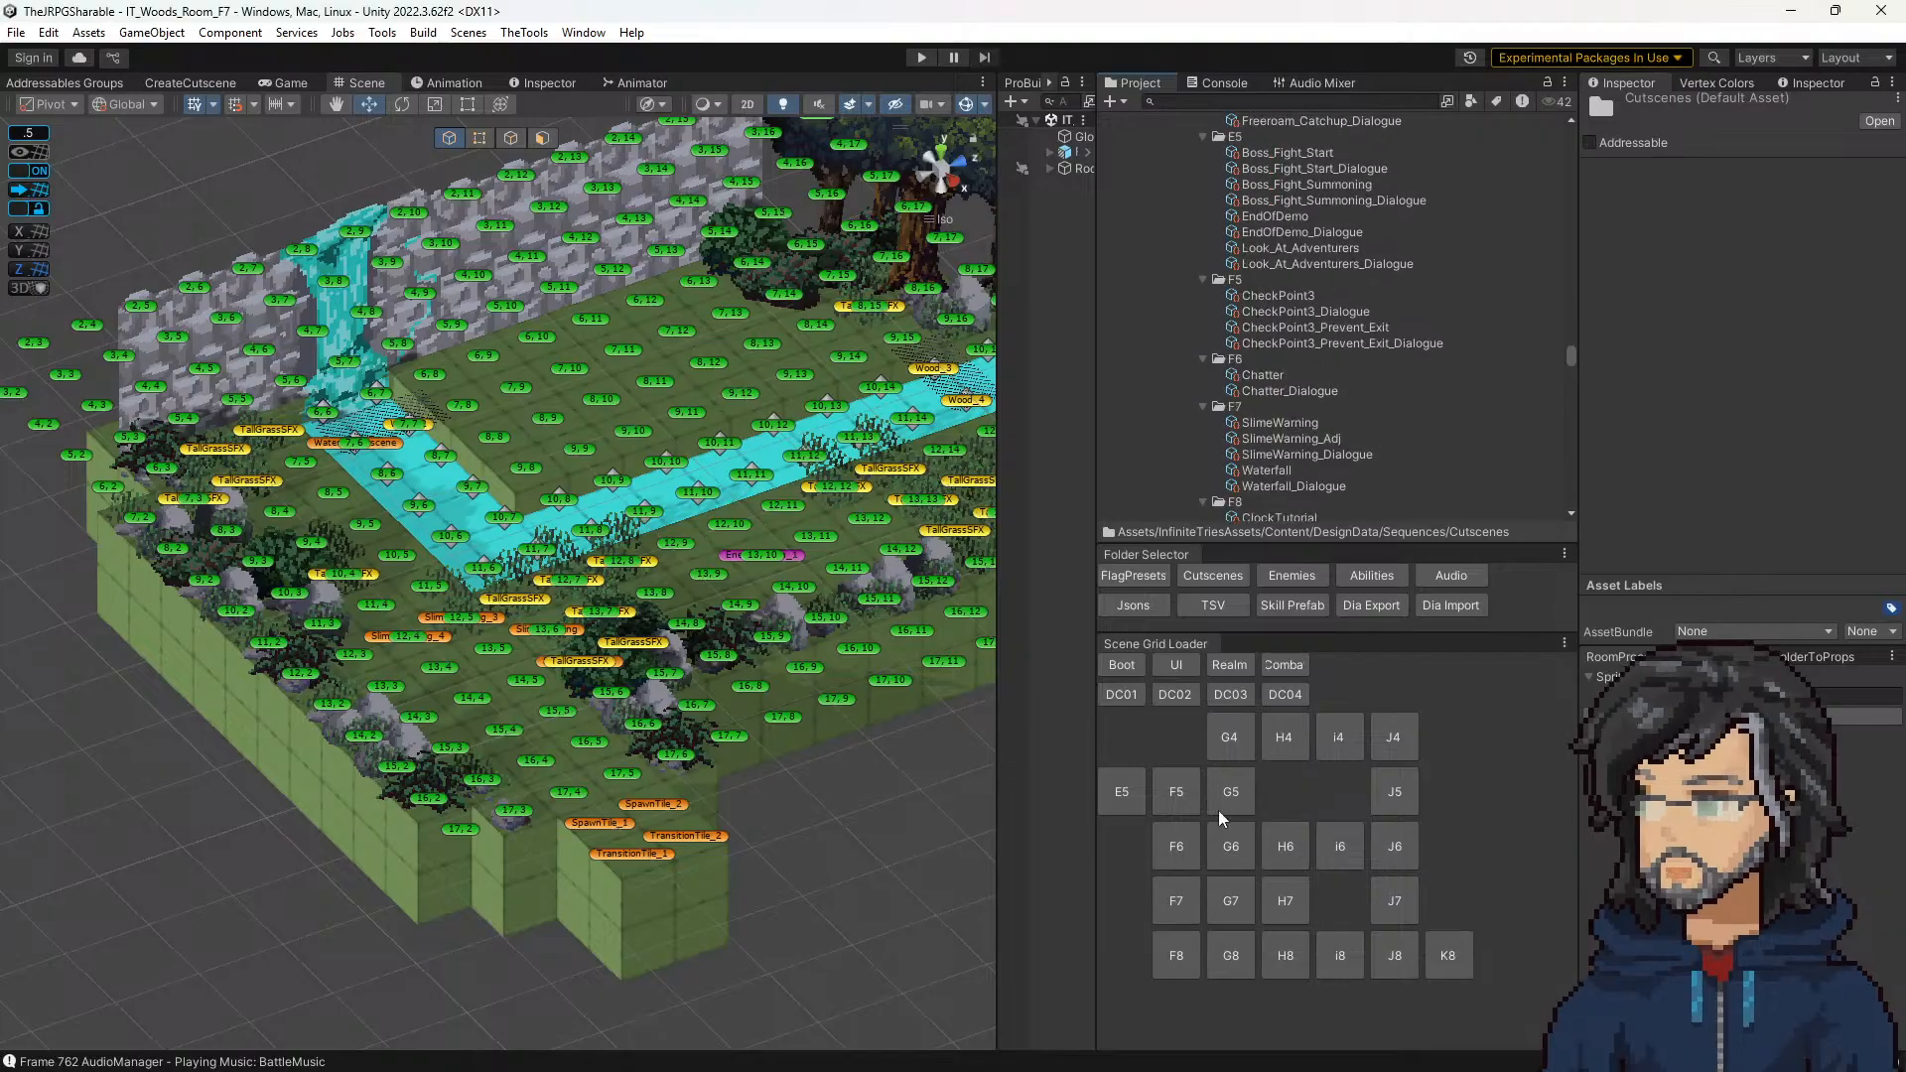
{"action": "left_click", "coordinate": [1260, 422]}
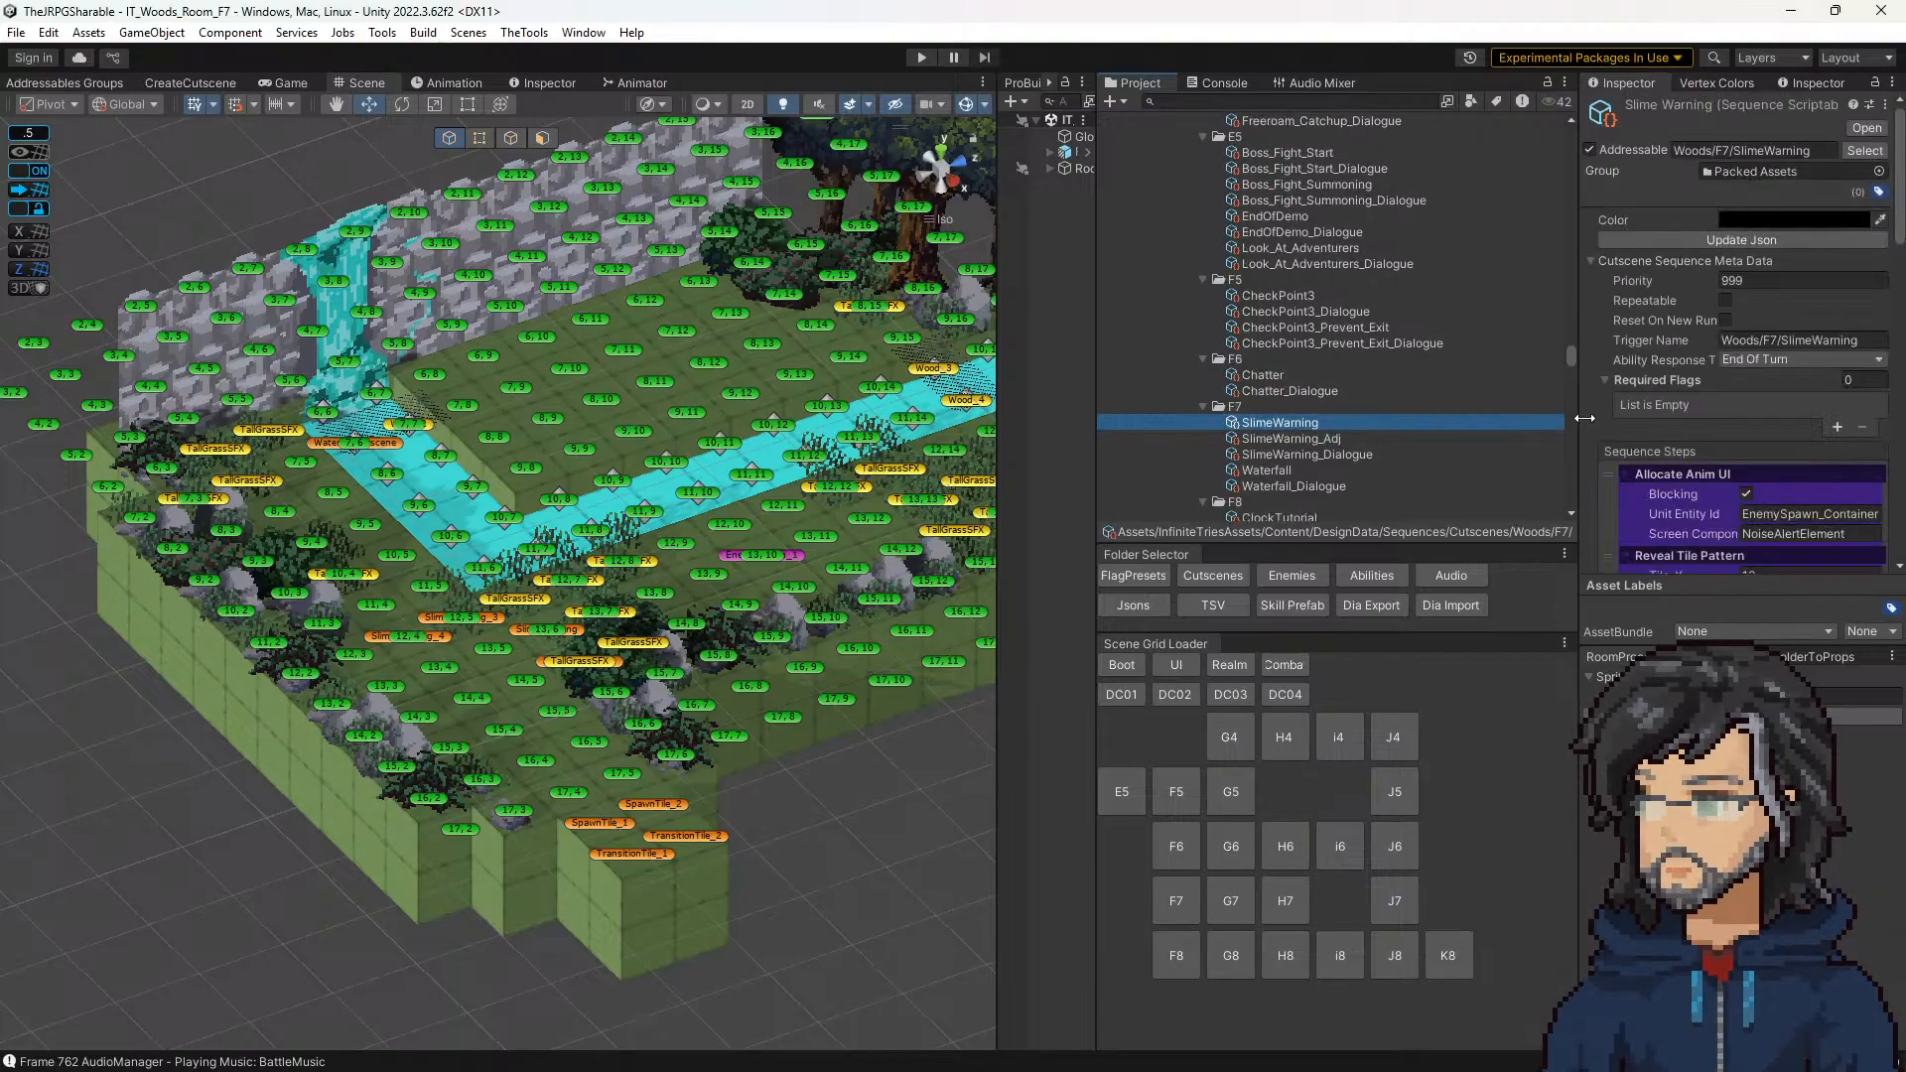
{"action": "scroll", "coordinate": [1761, 408], "scroll_direction": "down", "scroll_amount": 12}
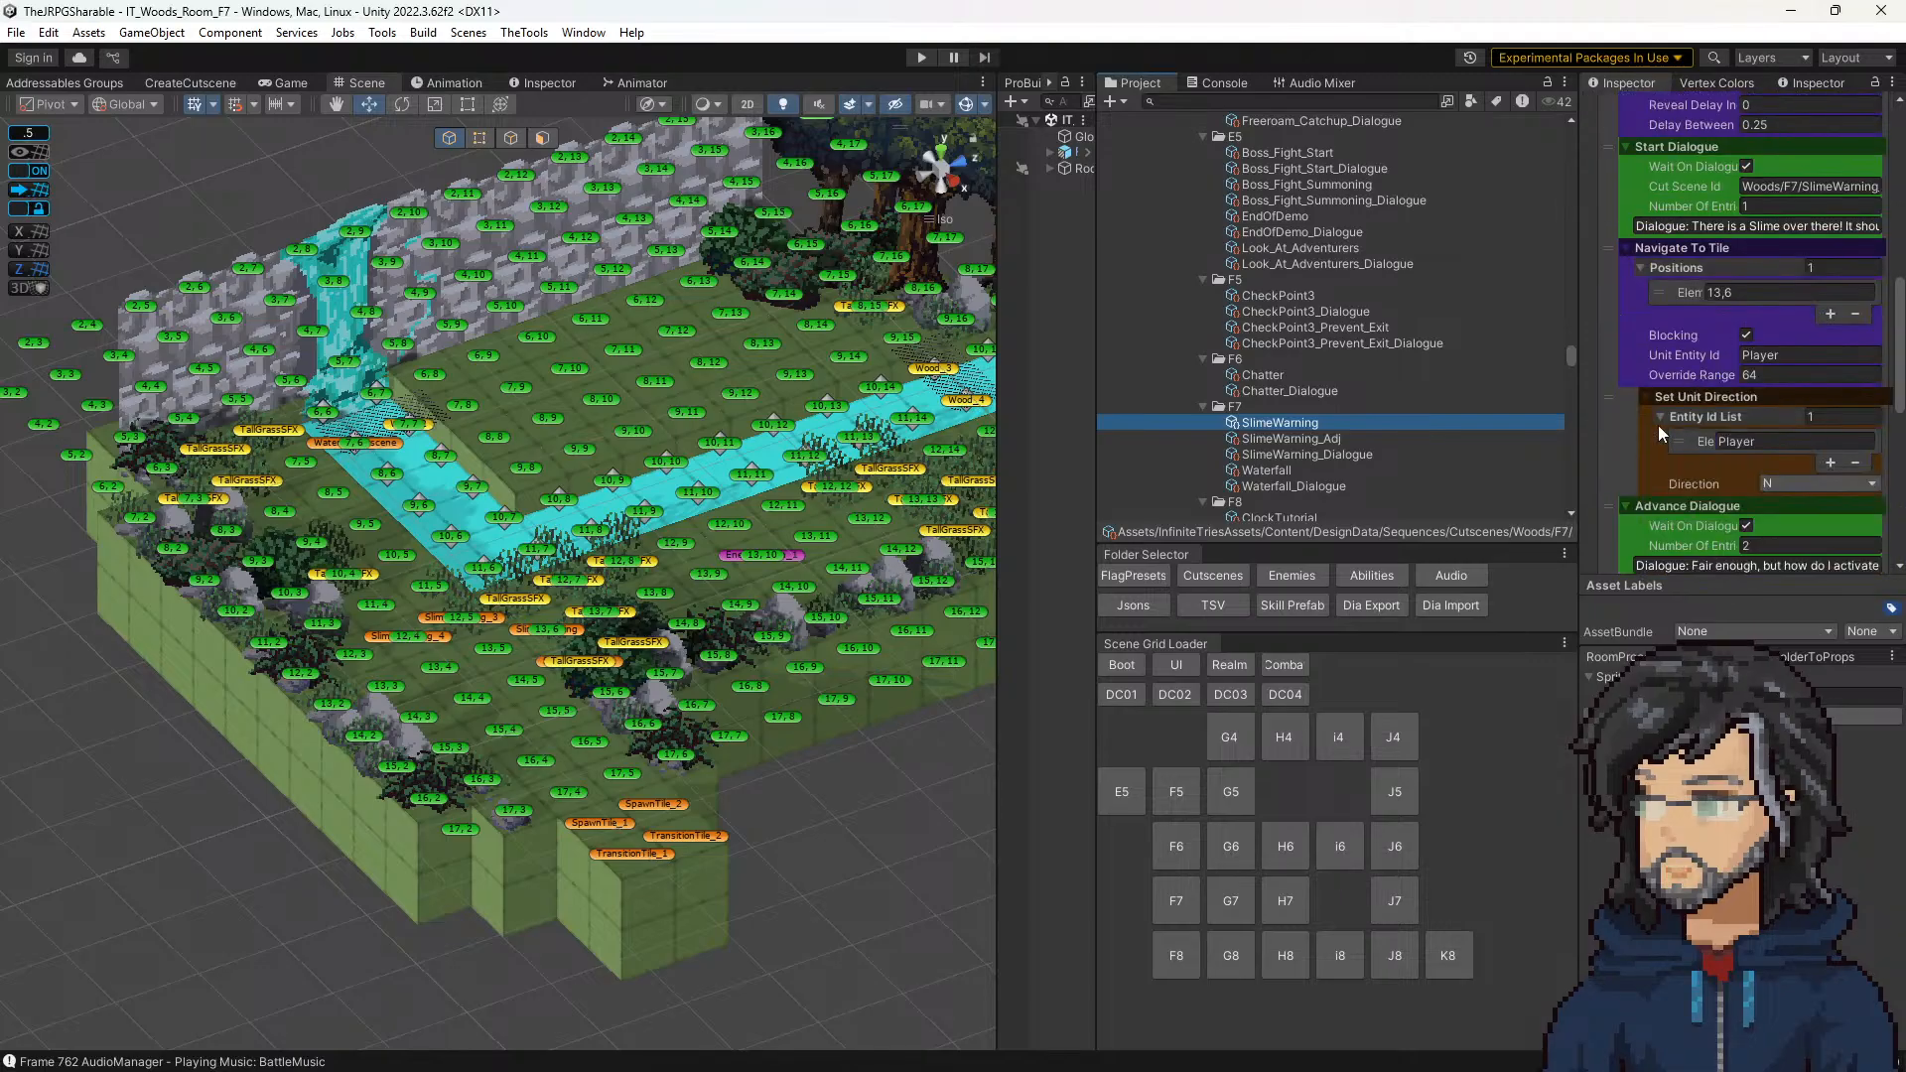
{"action": "scroll", "coordinate": [1656, 425], "scroll_direction": "down", "scroll_amount": 3}
{"action": "scroll", "coordinate": [1655, 425], "scroll_direction": "up", "scroll_amount": 15}
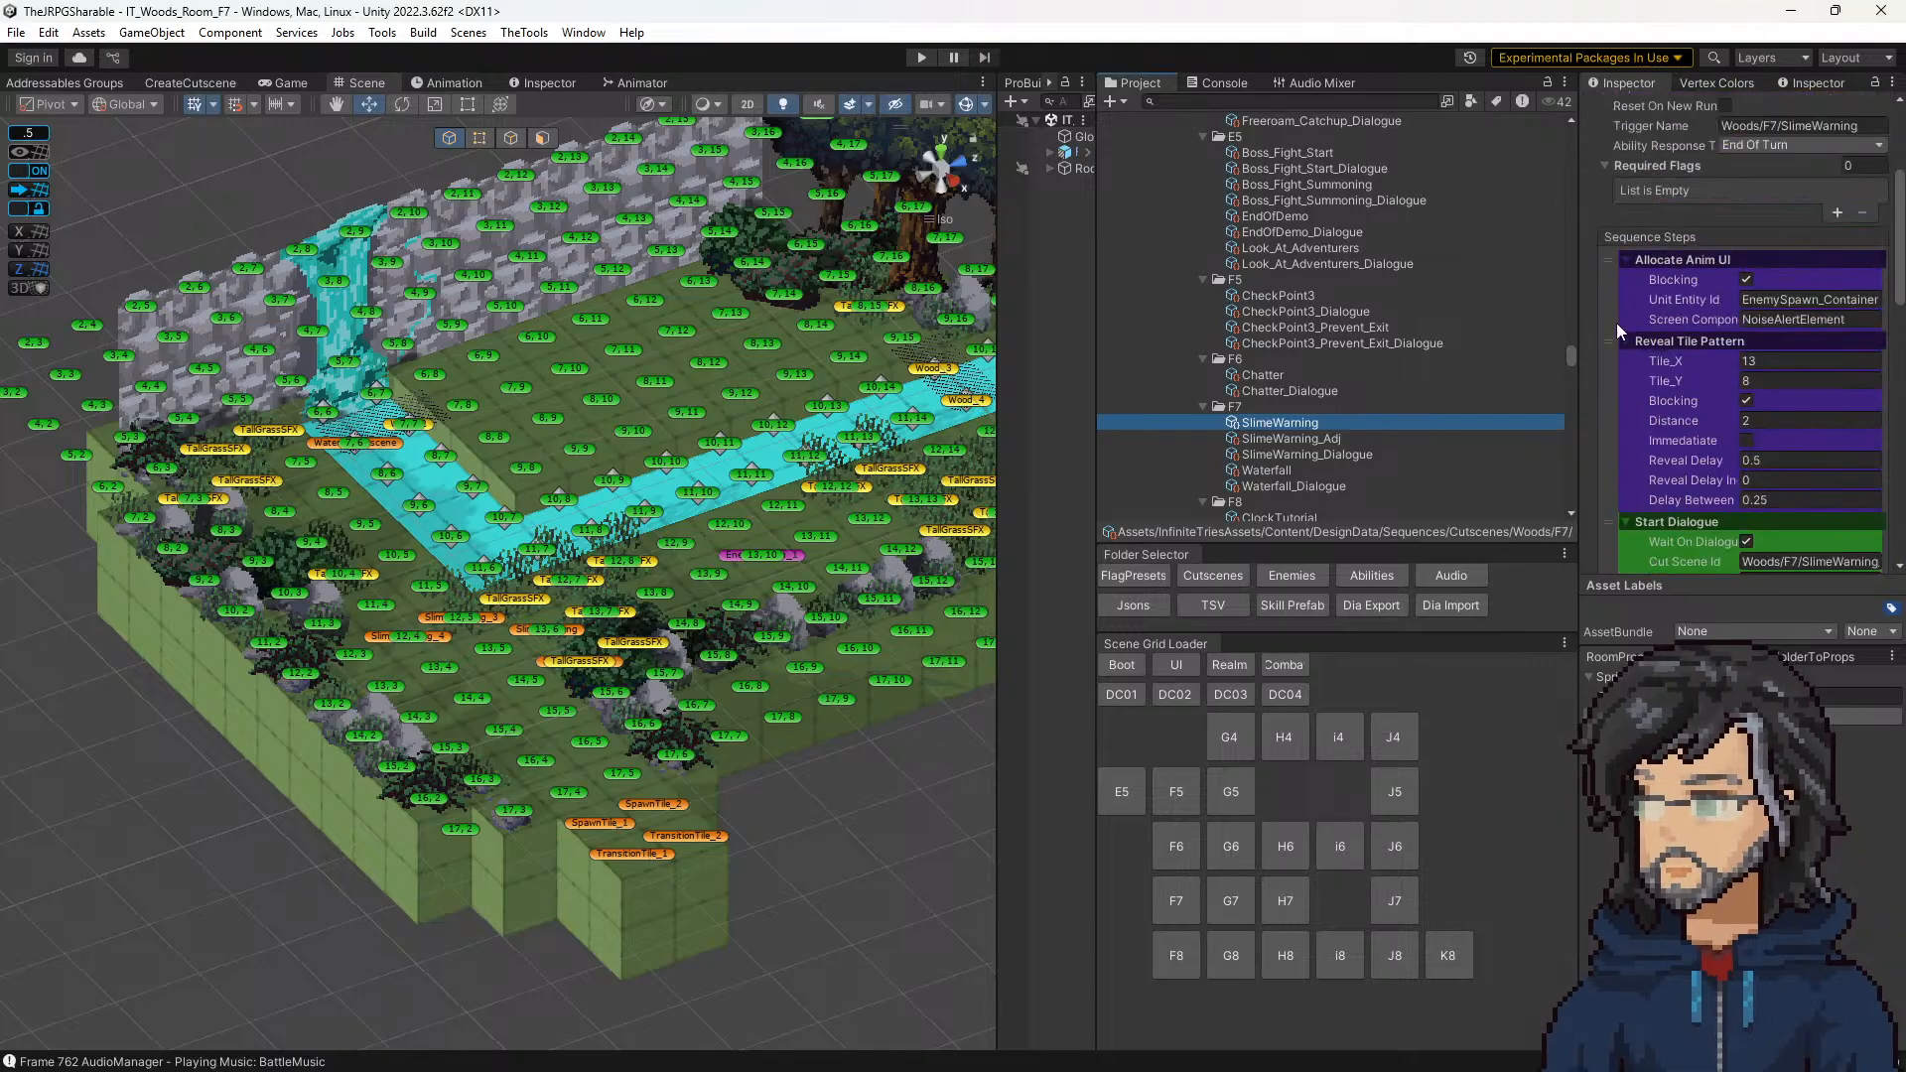
Step: Add a Play SFX Audio step to the SlimeWarning sequence and place it first, ahead of Allocate Anim UI
{"action": "left_click_drag", "start_coordinate": [1586, 318], "coordinate": [1287, 328]}
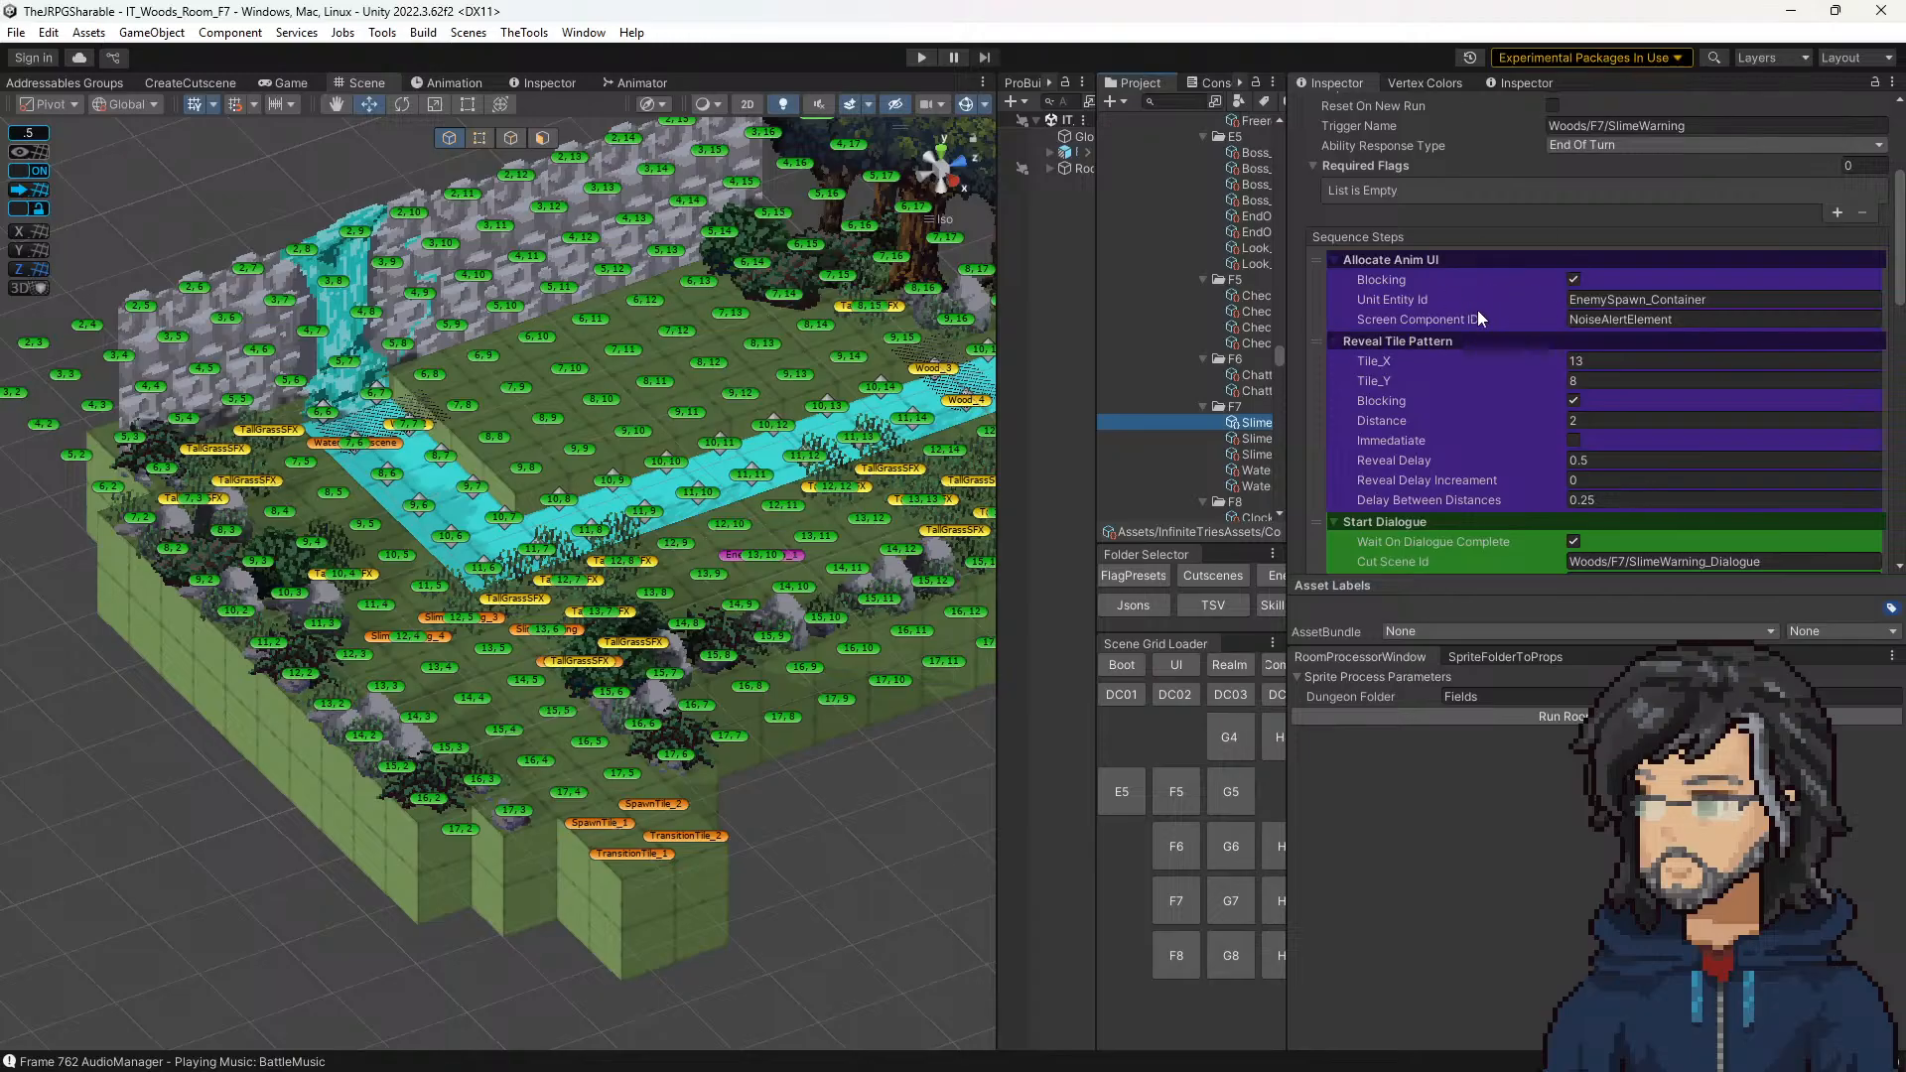
{"action": "scroll", "coordinate": [1647, 421], "scroll_direction": "down", "scroll_amount": 3}
{"action": "scroll", "coordinate": [1687, 466], "scroll_direction": "down", "scroll_amount": 5}
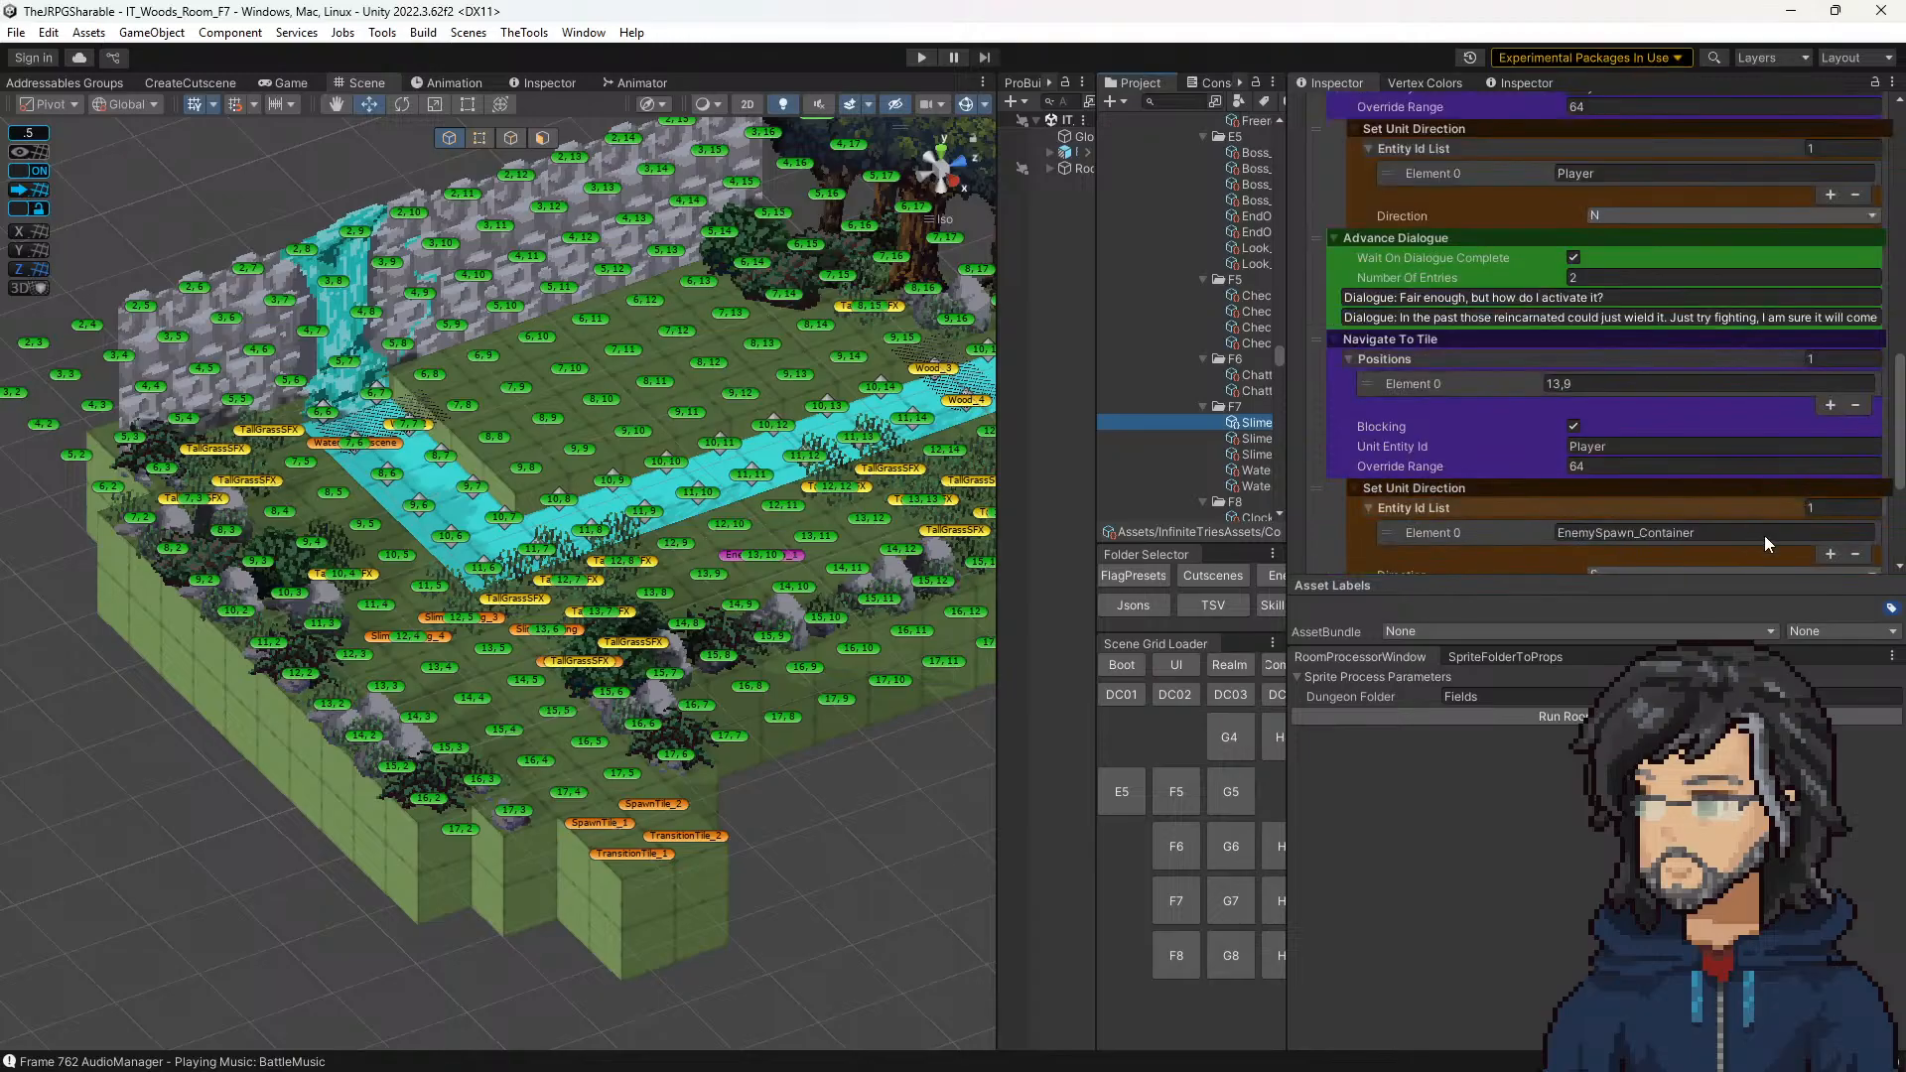
{"action": "left_click", "coordinate": [1823, 557]}
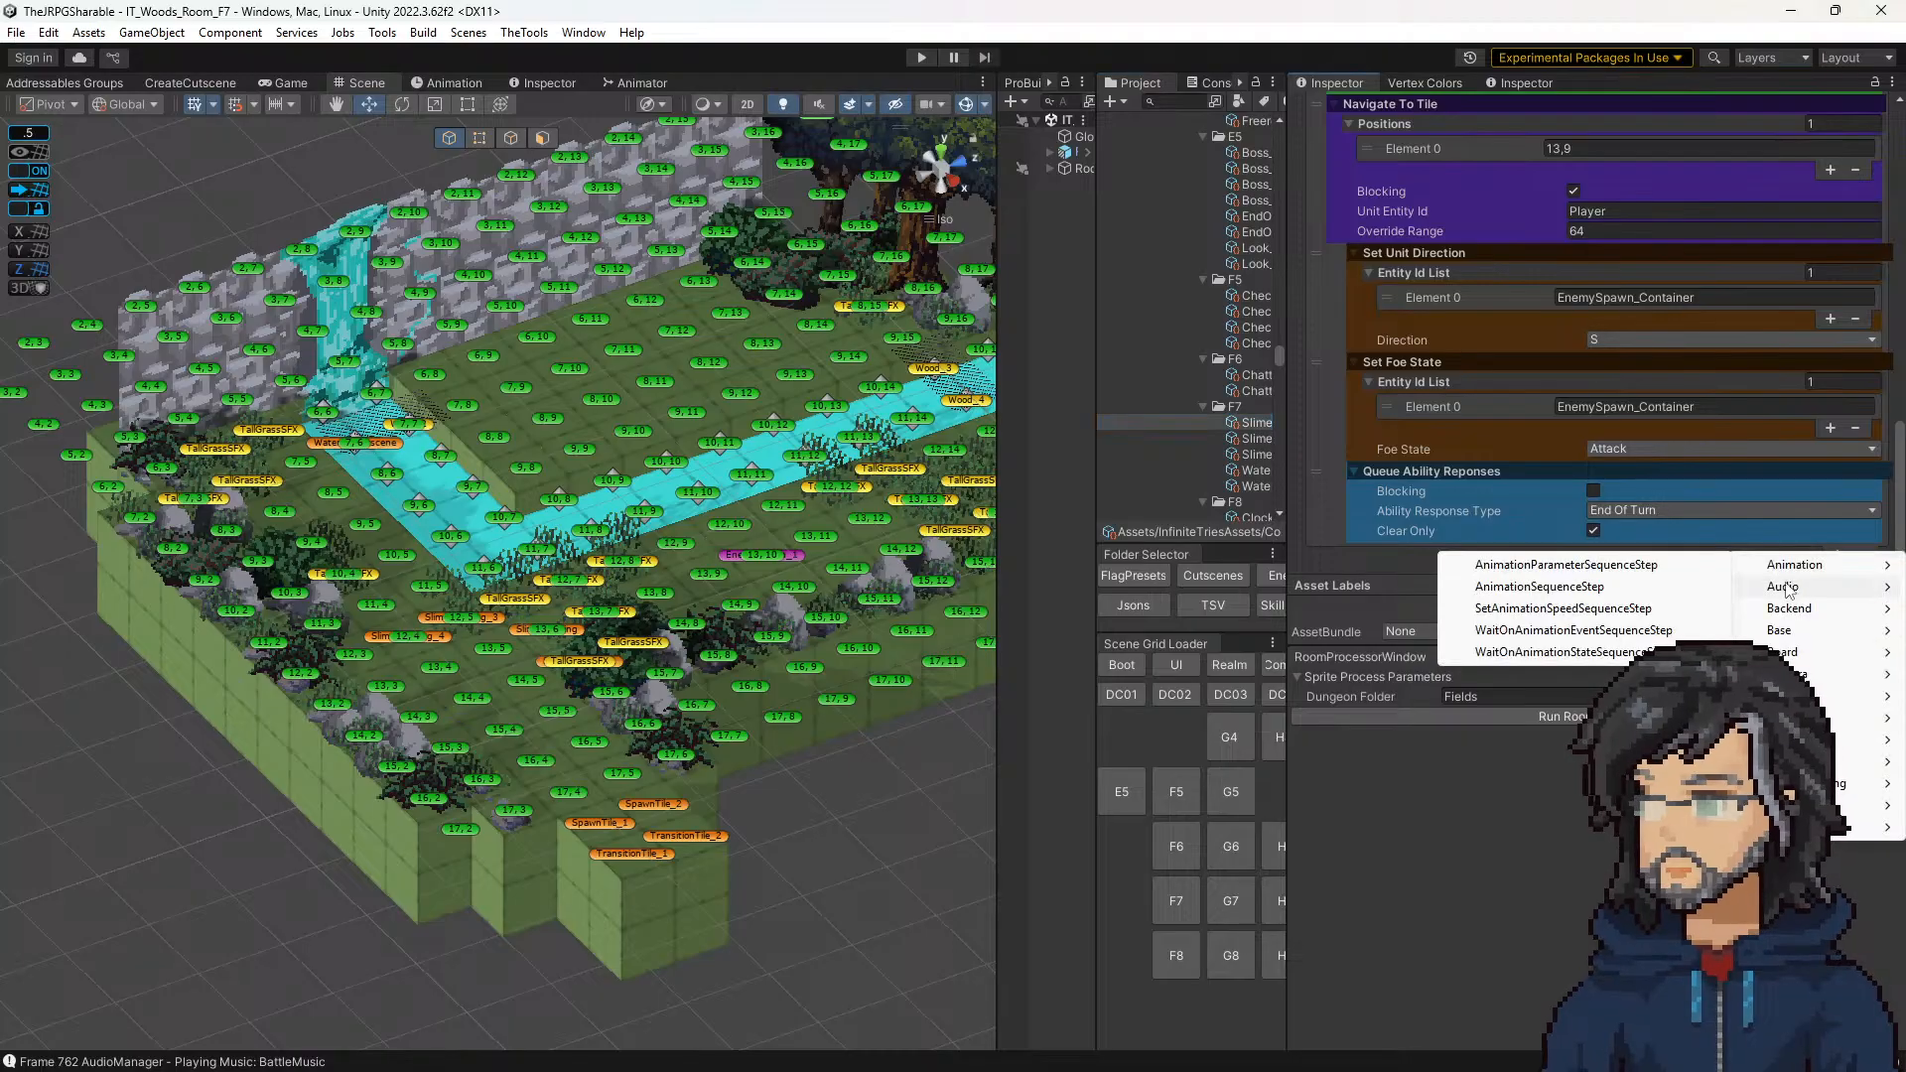
{"action": "mouse_move", "coordinate": [1787, 586]}
{"action": "left_click", "coordinate": [1588, 633]}
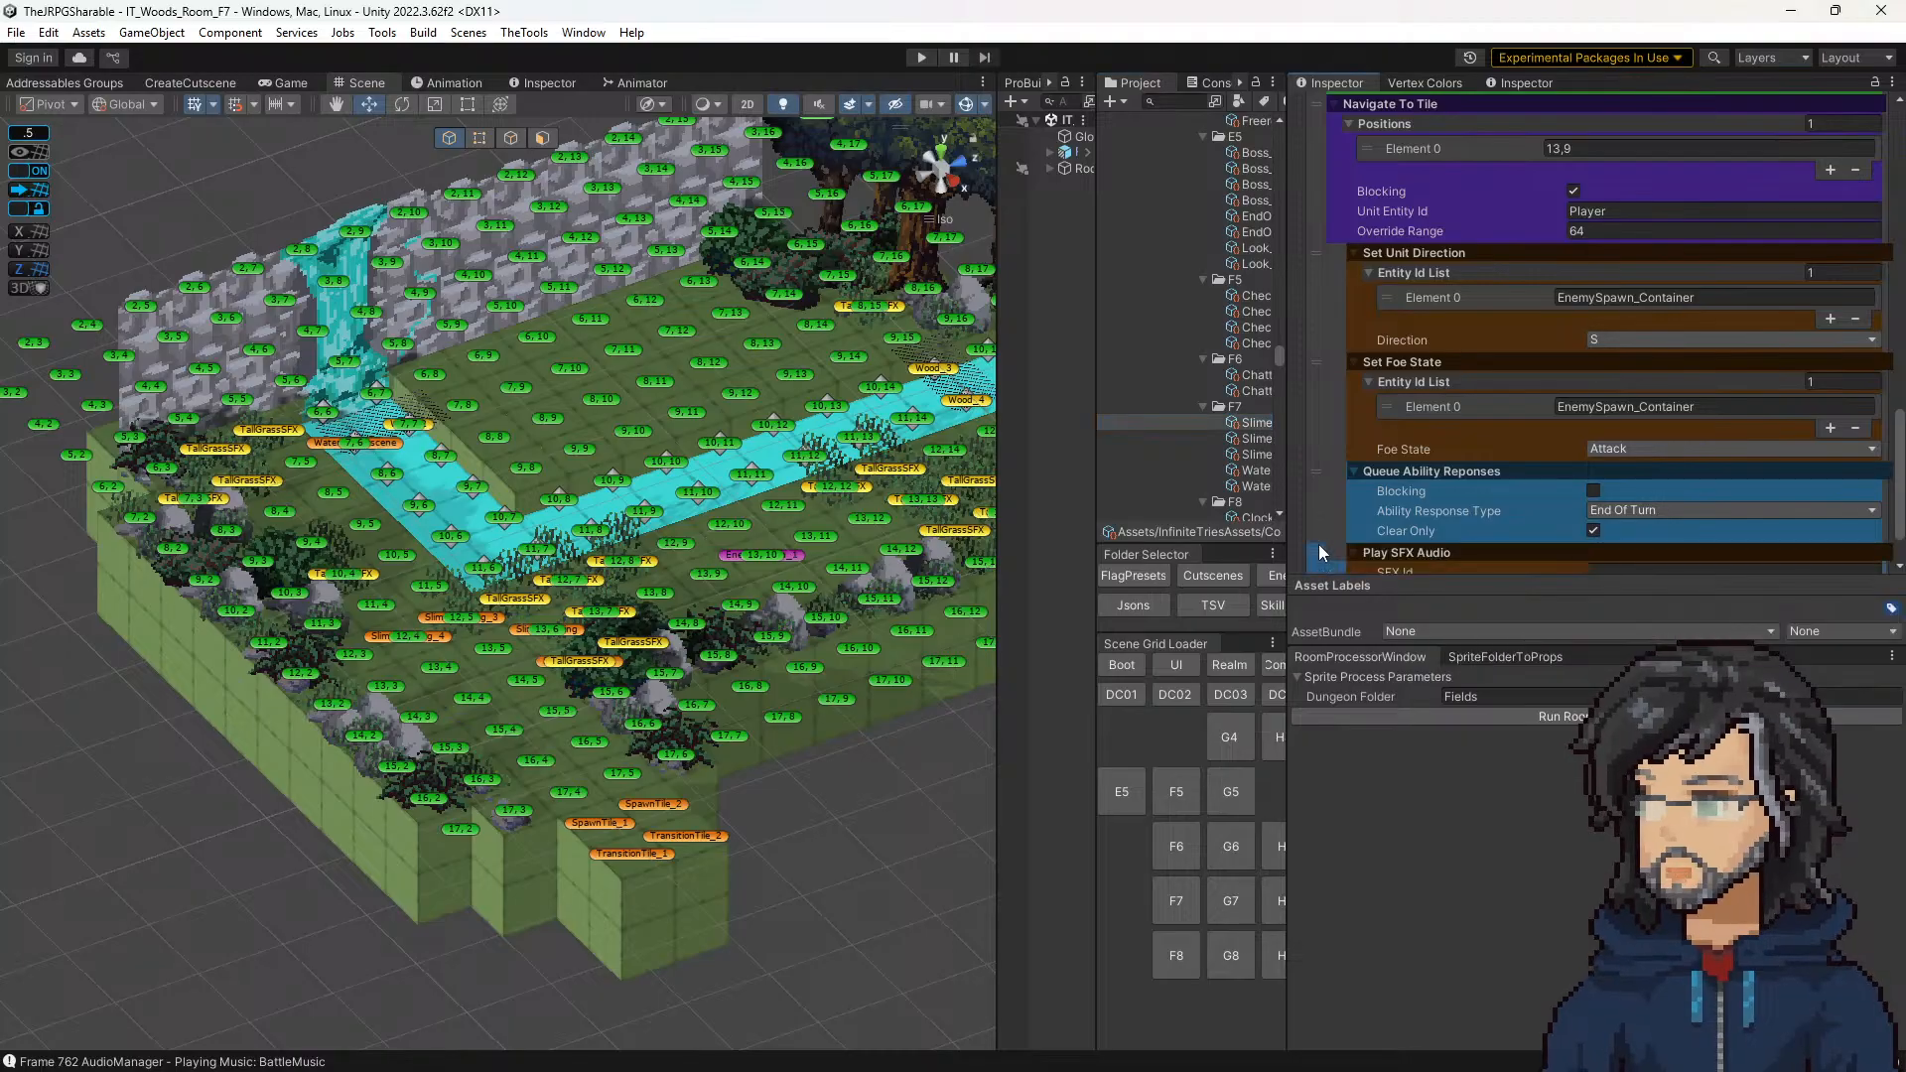
{"action": "left_click_drag", "start_coordinate": [1318, 552], "coordinate": [1416, 403]}
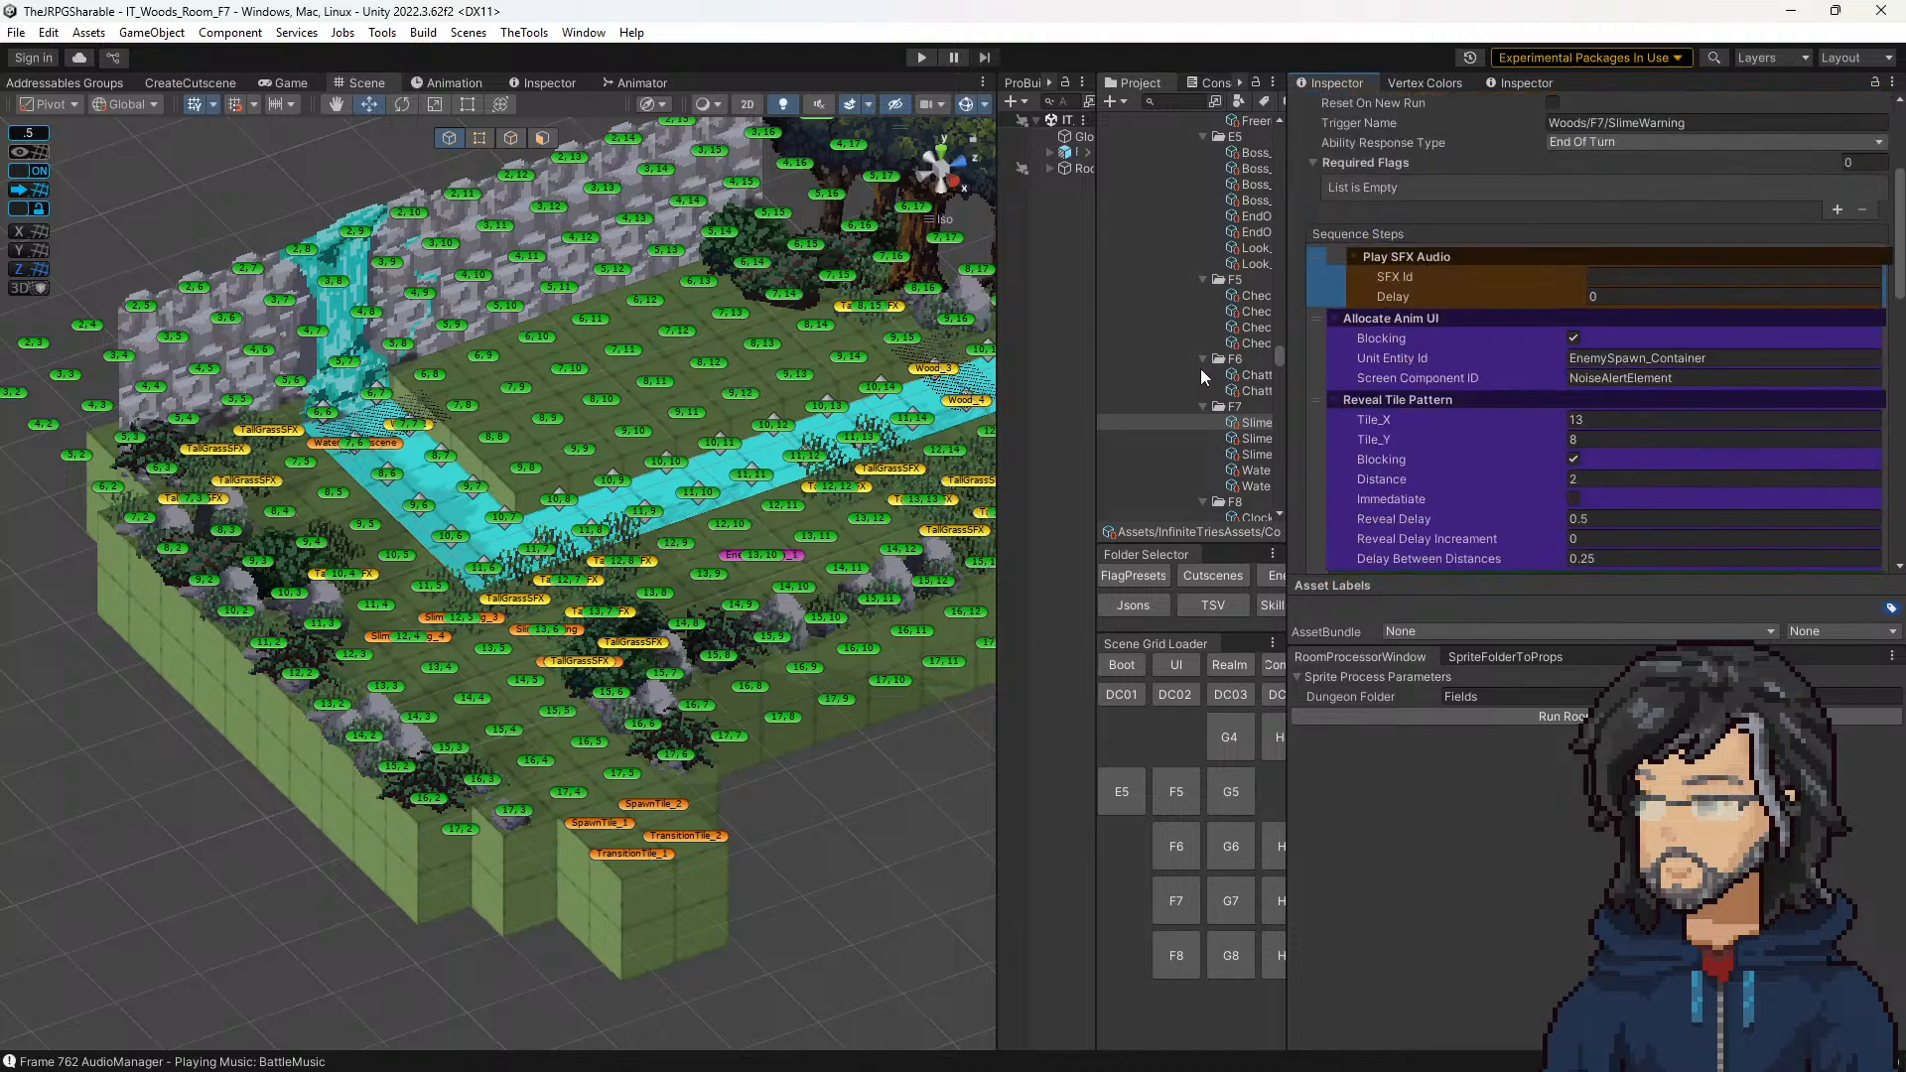
Step: Open the IT_Slime enemy prefab and select the SFX Id of the Attack entry in its Sound Effects component
{"action": "left_click_drag", "start_coordinate": [1096, 362], "coordinate": [836, 370]}
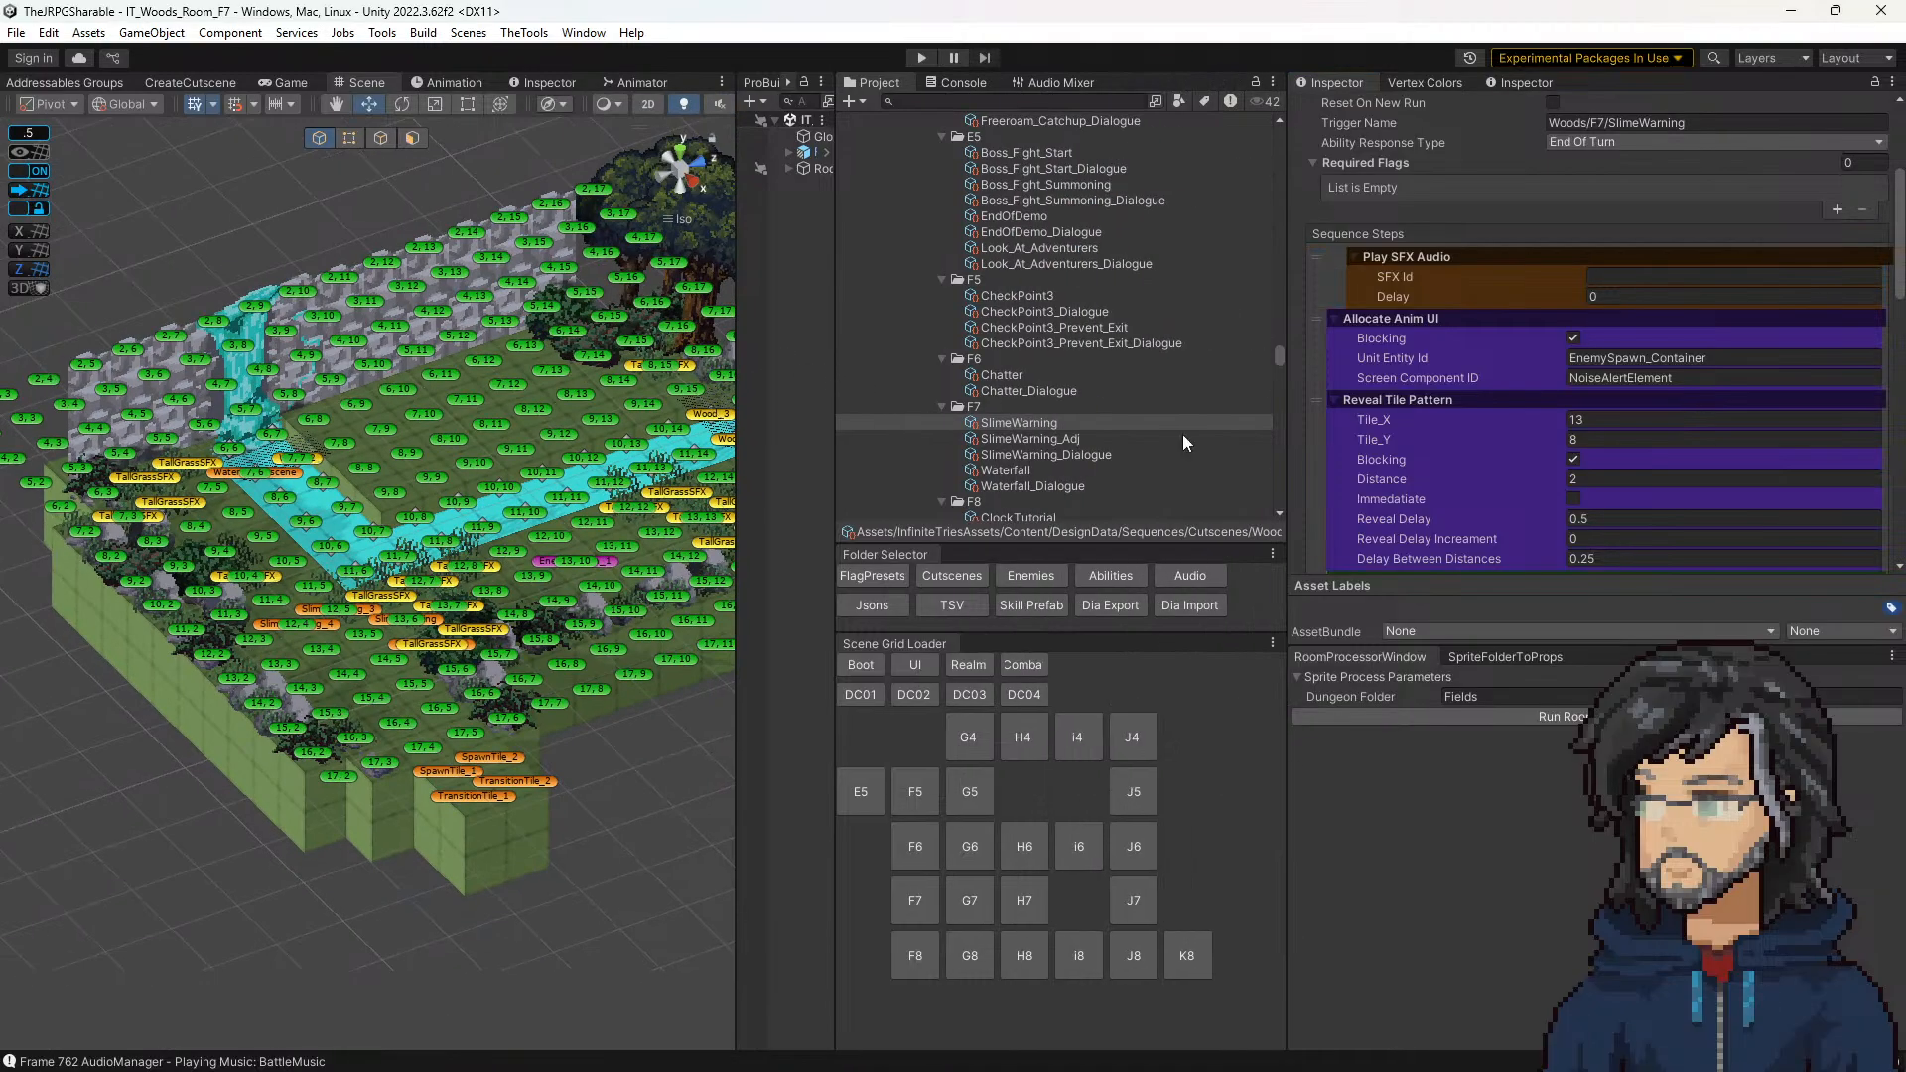
{"action": "left_click", "coordinate": [1030, 576]}
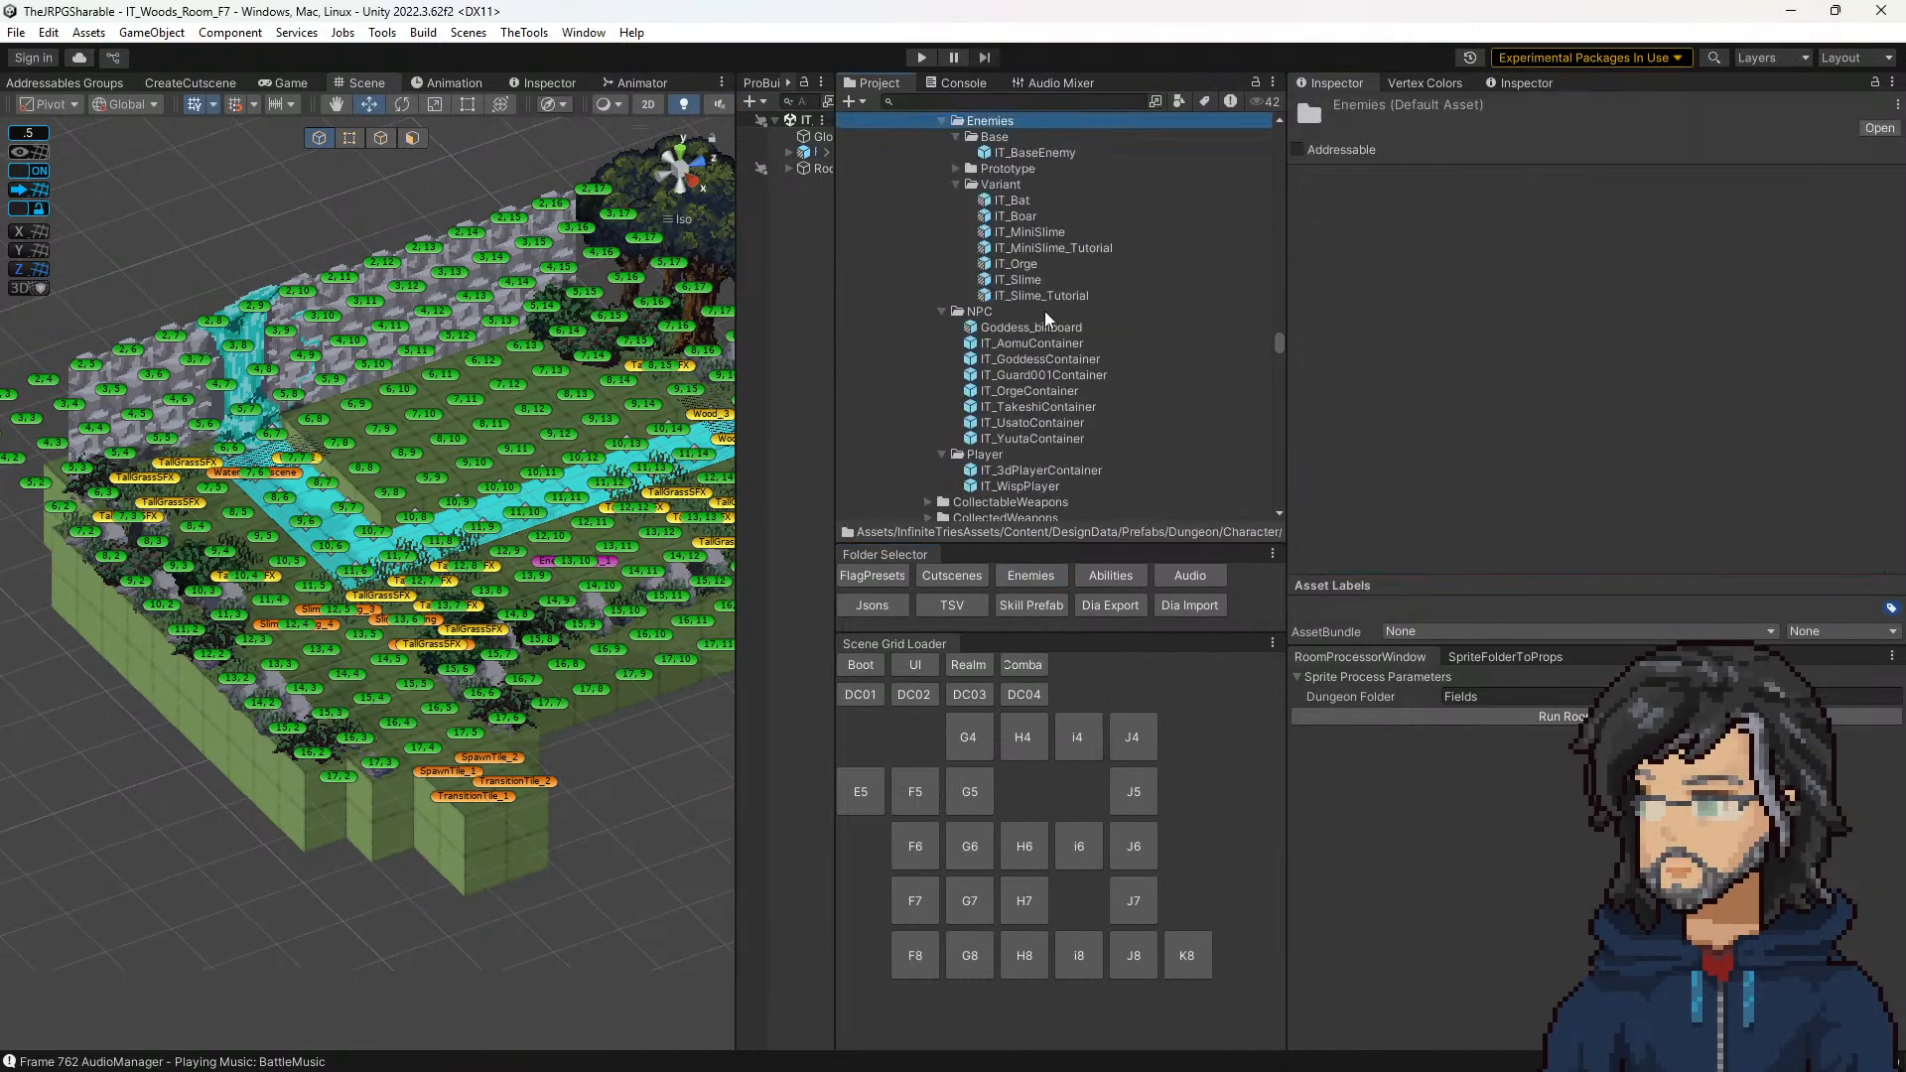
{"action": "left_click", "coordinate": [1017, 279]}
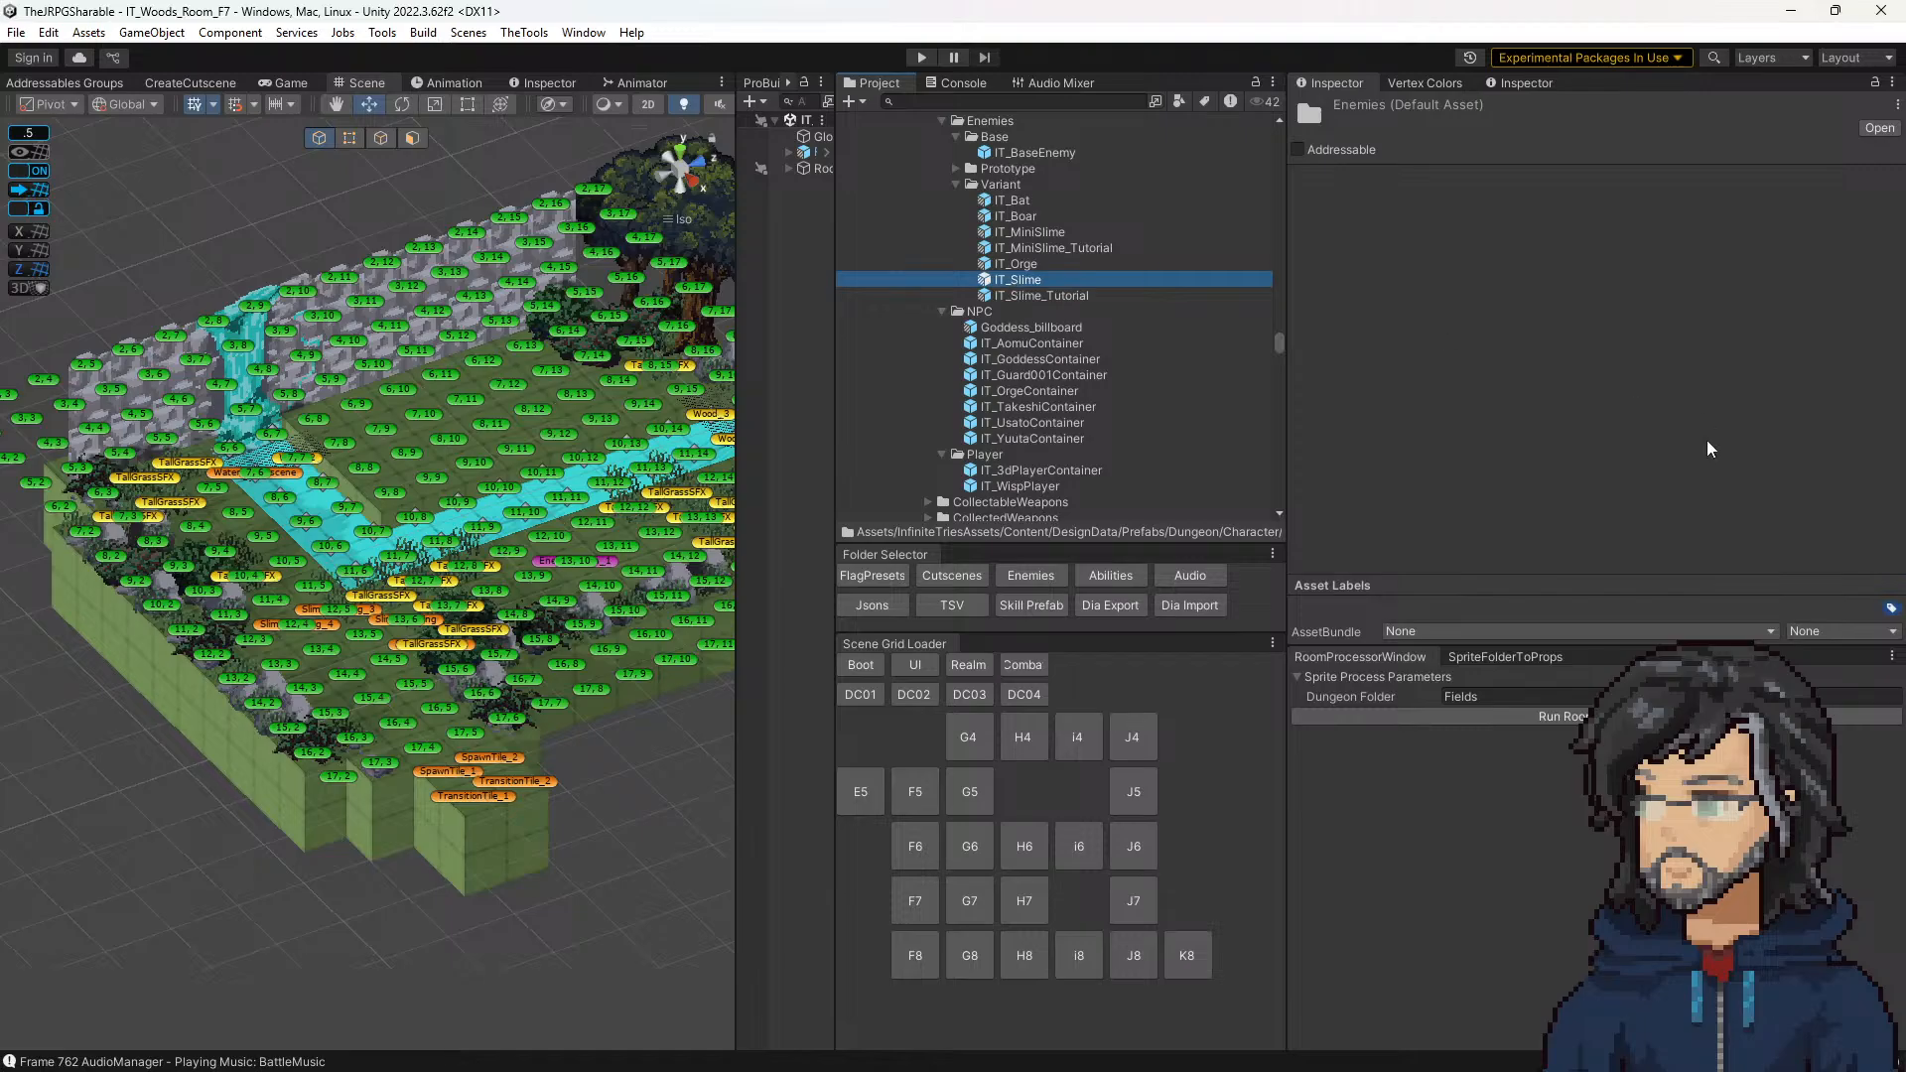
{"action": "scroll", "coordinate": [1611, 414], "scroll_direction": "down", "scroll_amount": 10}
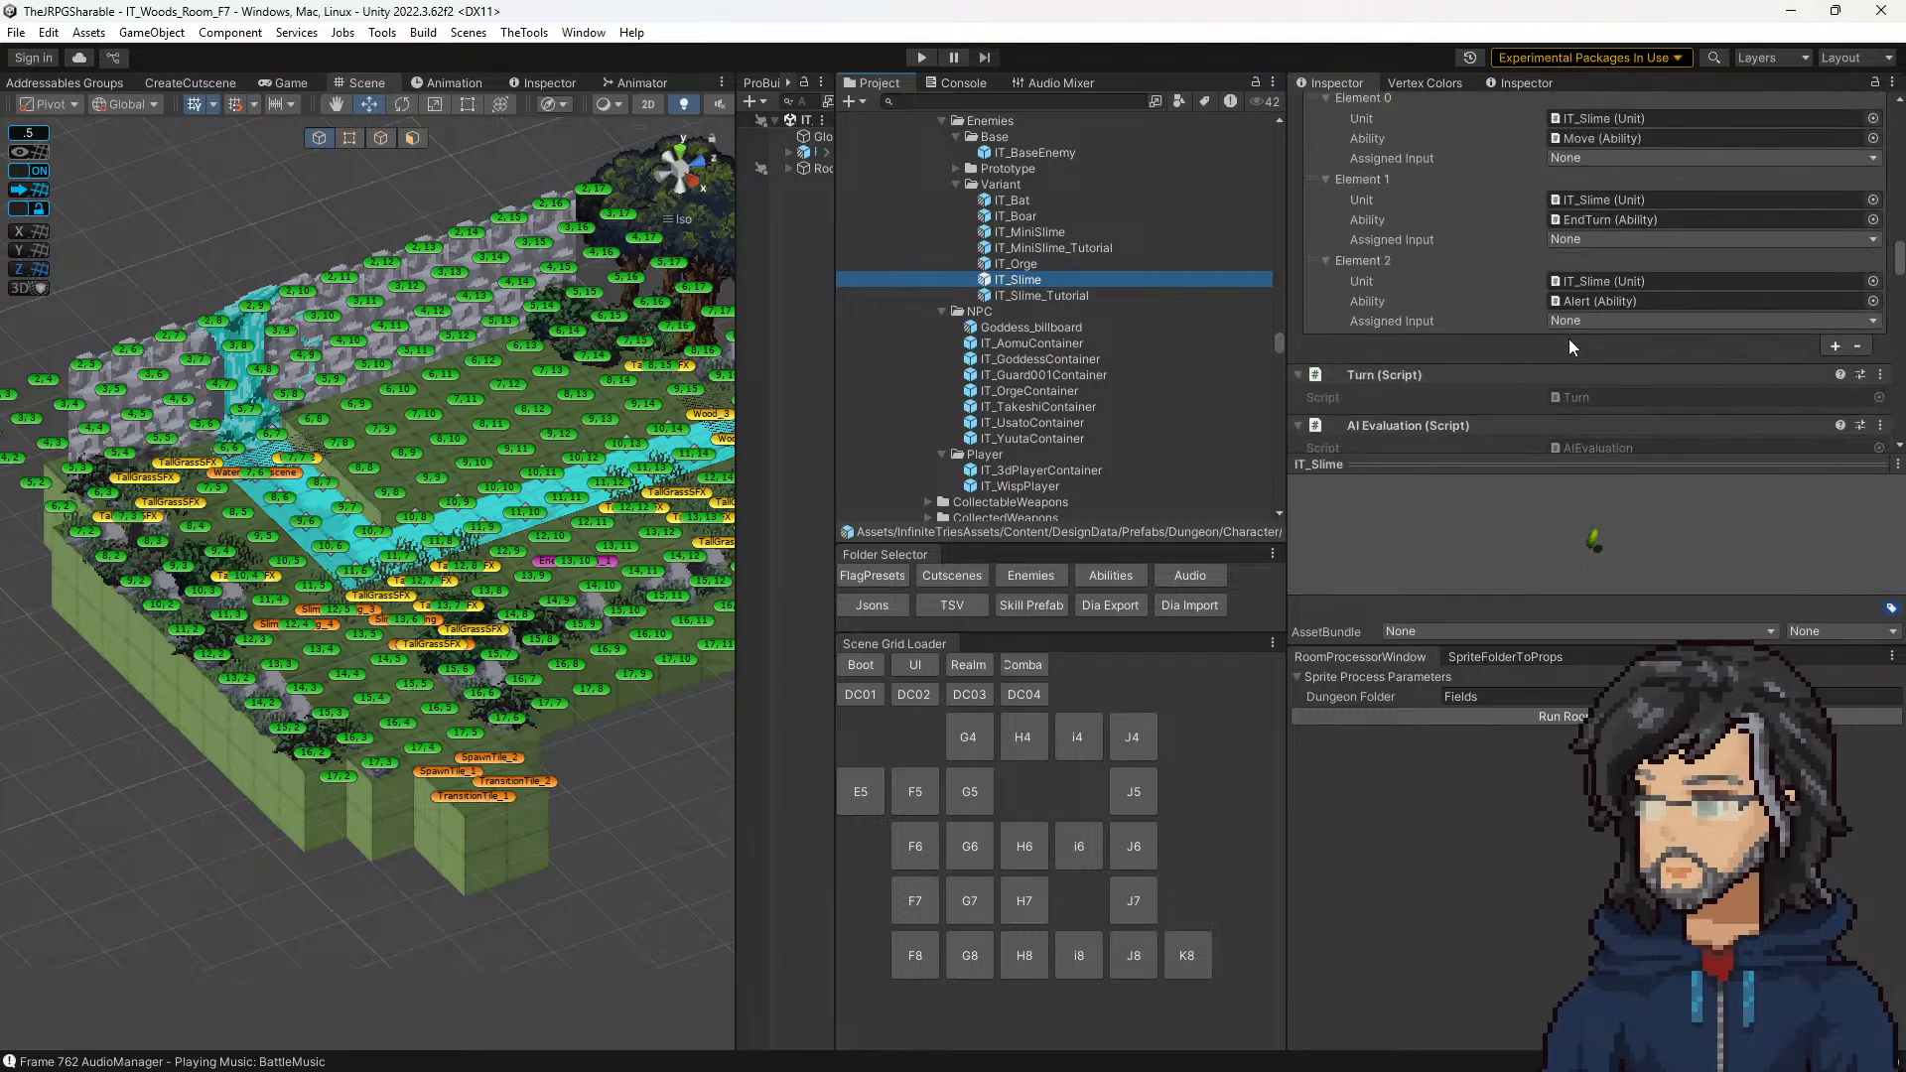
{"action": "scroll", "coordinate": [1599, 342], "scroll_direction": "down", "scroll_amount": 15}
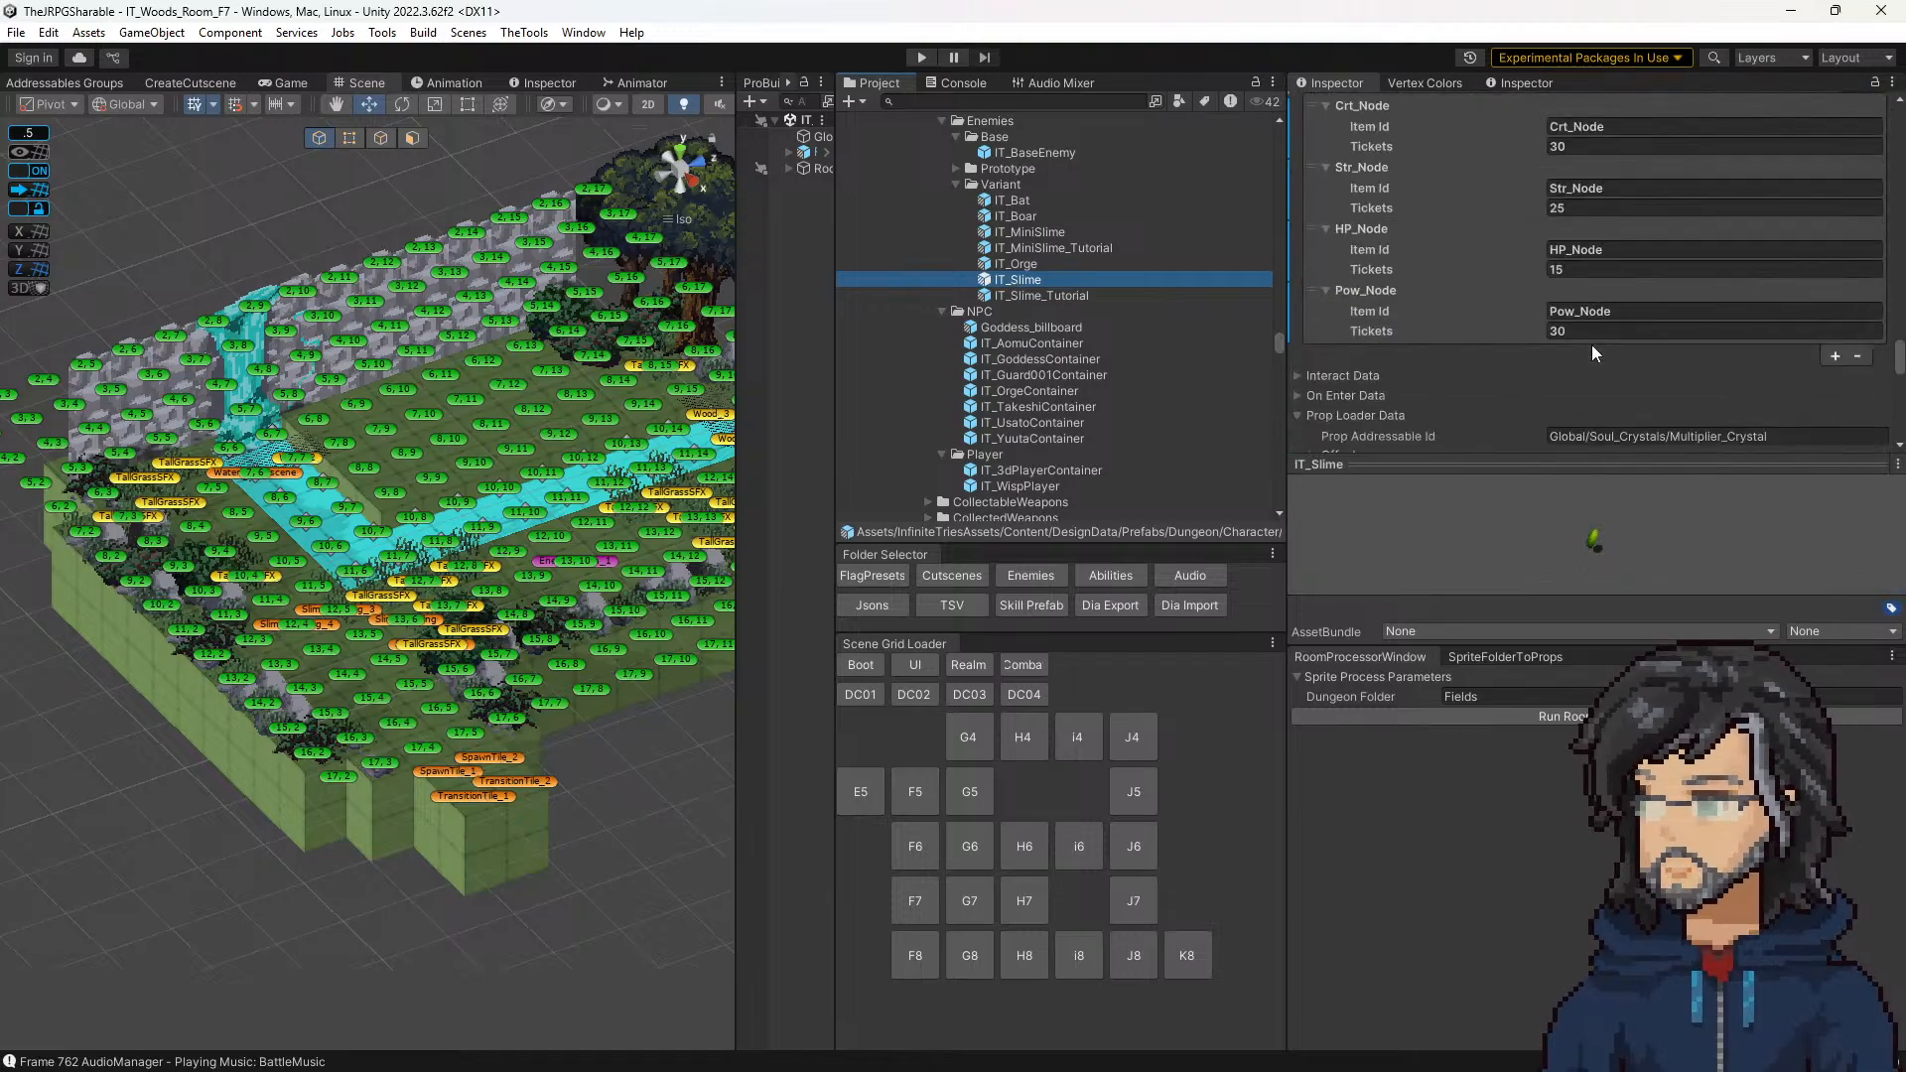
{"action": "scroll", "coordinate": [1592, 350], "scroll_direction": "down", "scroll_amount": 3}
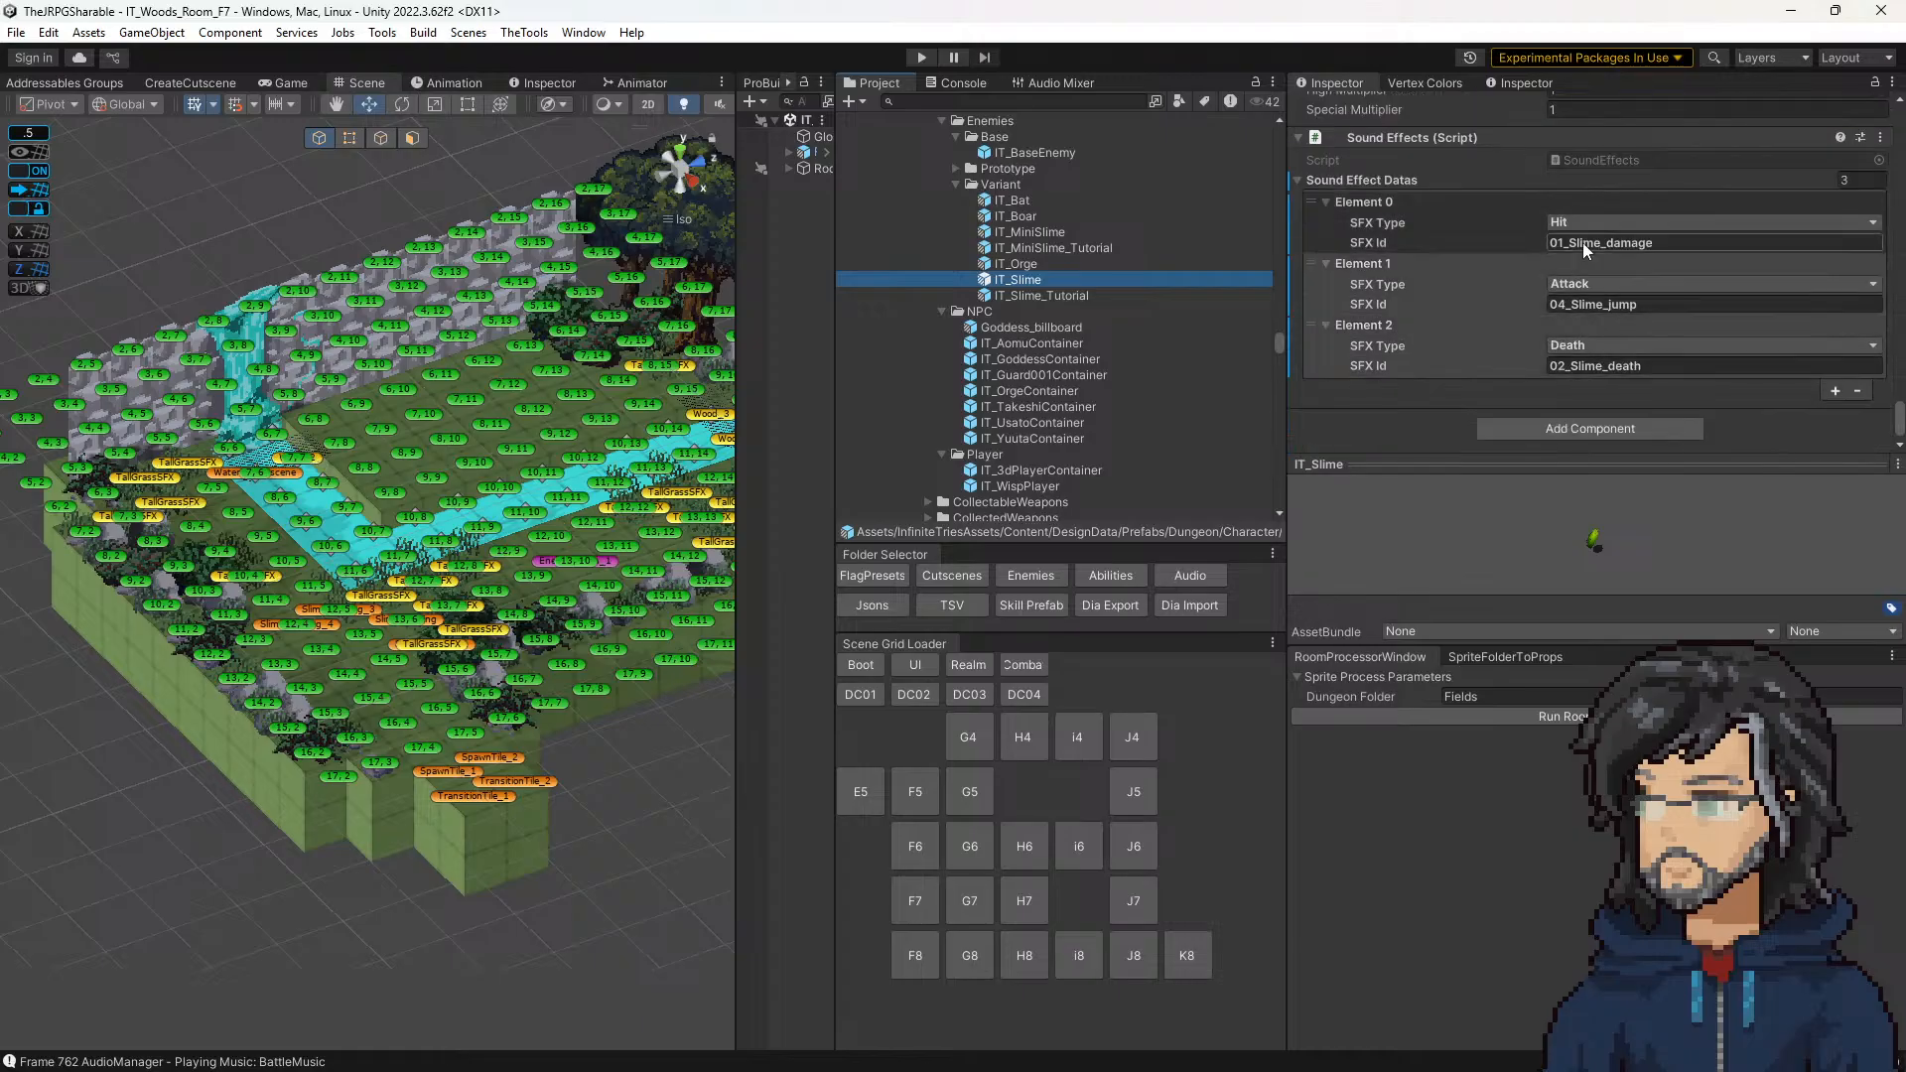
{"action": "left_click", "coordinate": [1578, 304]}
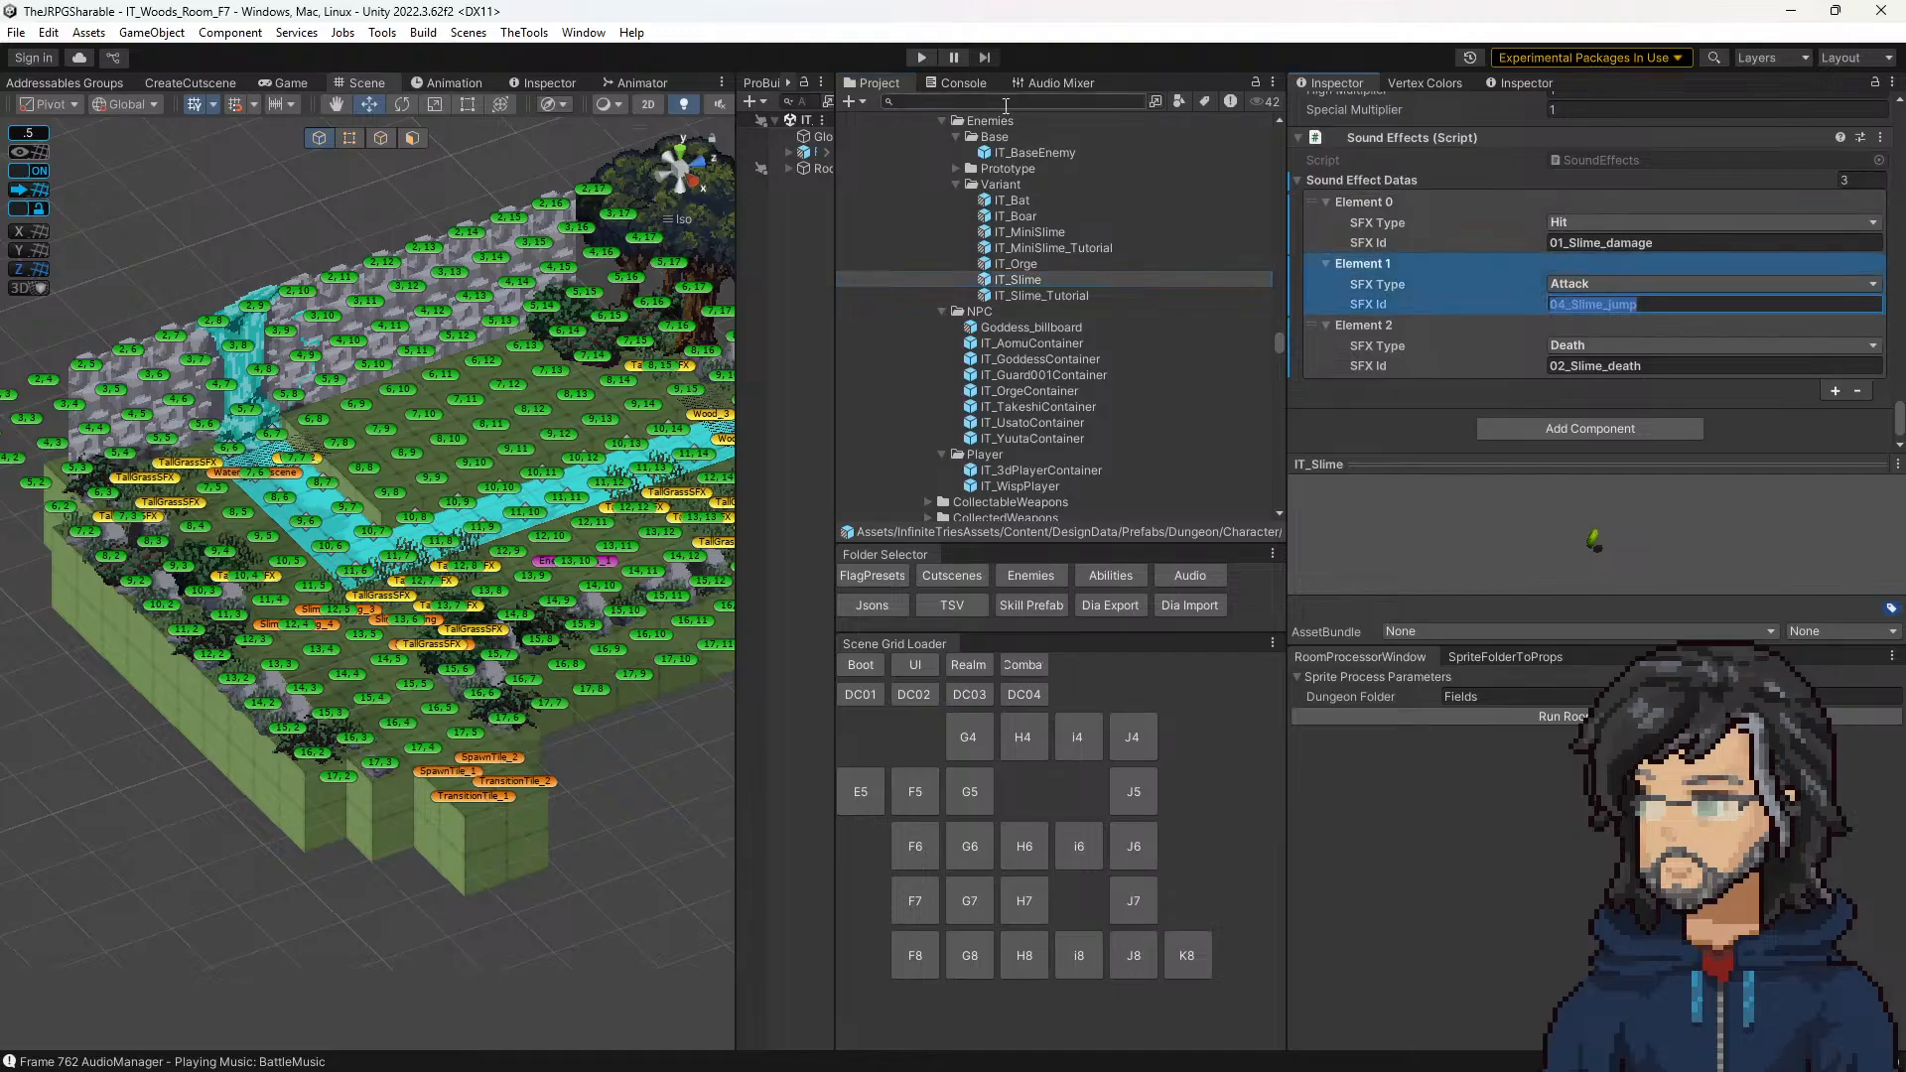
Step: Open the AudioManager prefab and locate the 01_Slime_damage audio clip referenced by SlimeSFX in the project files
{"action": "left_click", "coordinate": [1189, 574]}
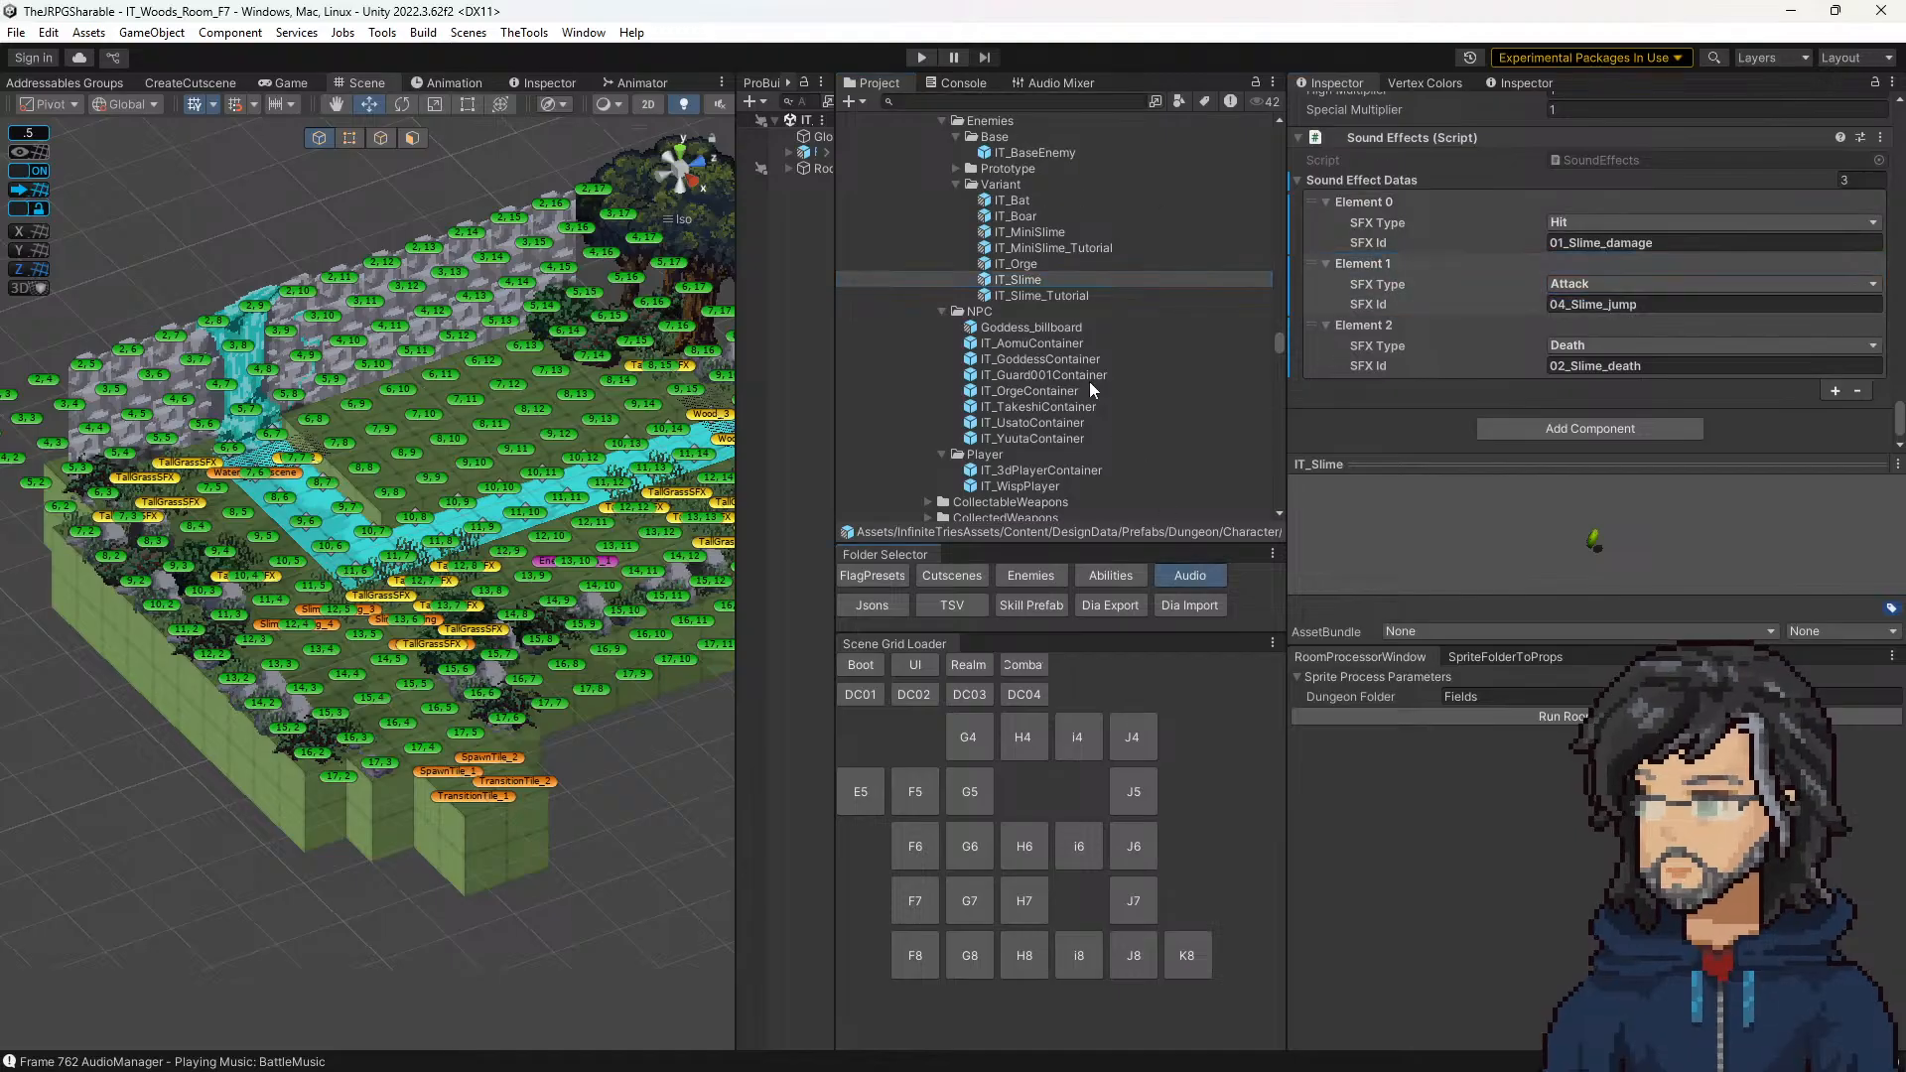
{"action": "double_click", "coordinate": [945, 123]}
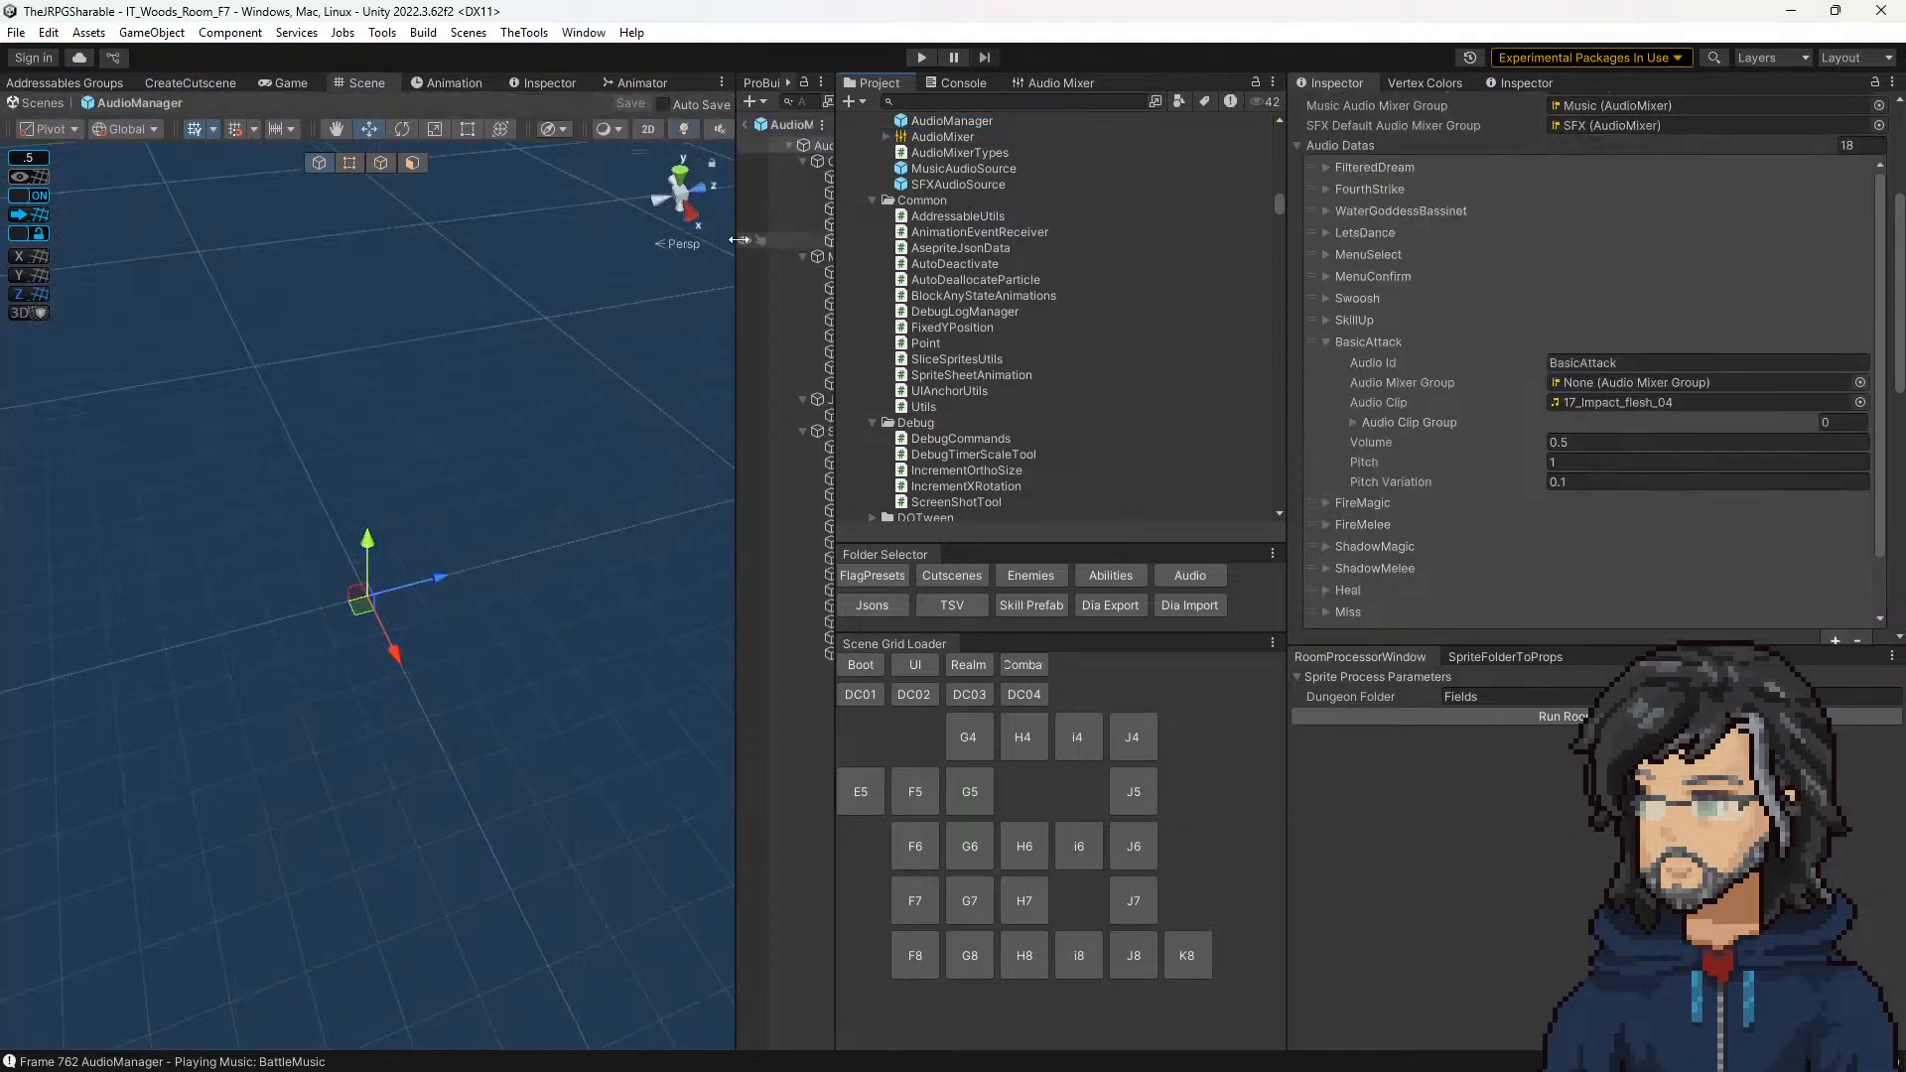
{"action": "left_click_drag", "start_coordinate": [733, 255], "coordinate": [613, 258]}
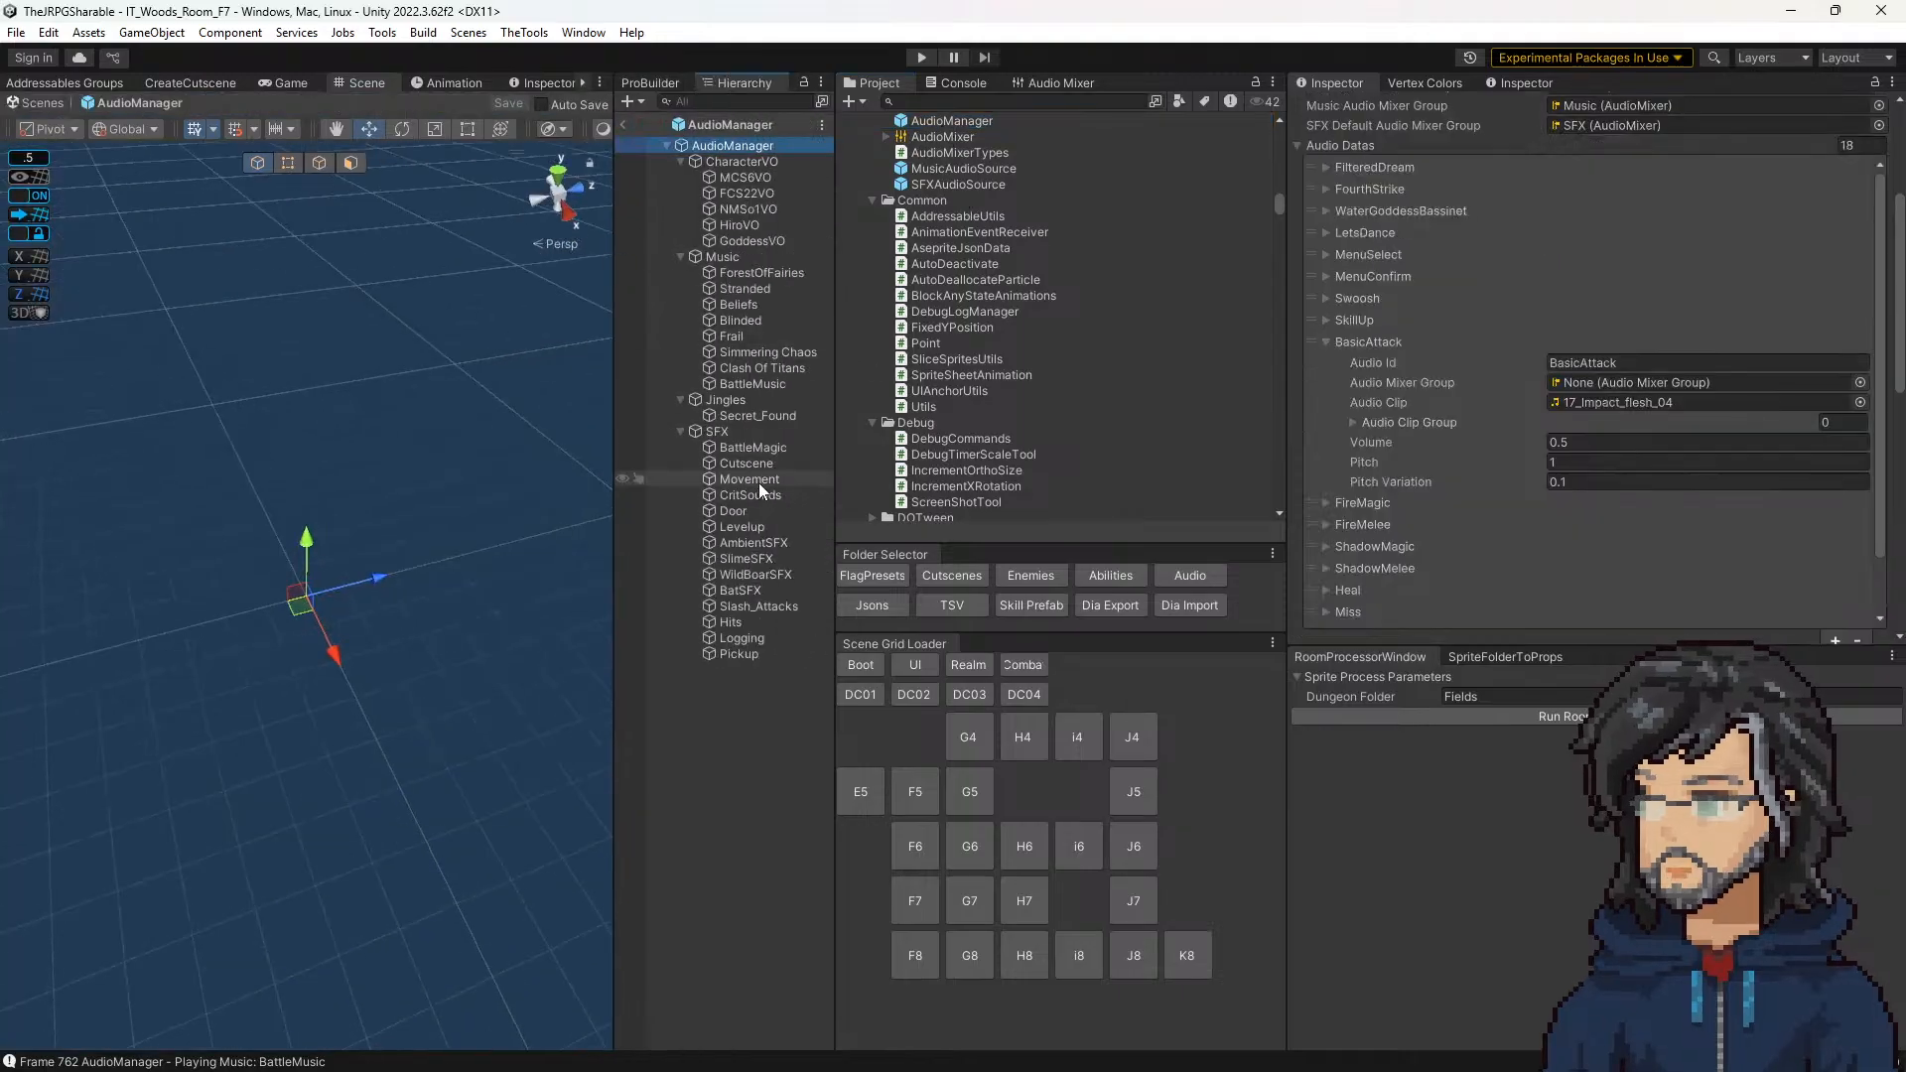
{"action": "left_click", "coordinate": [756, 561]}
{"action": "scroll", "coordinate": [1588, 436], "scroll_direction": "up", "scroll_amount": 5}
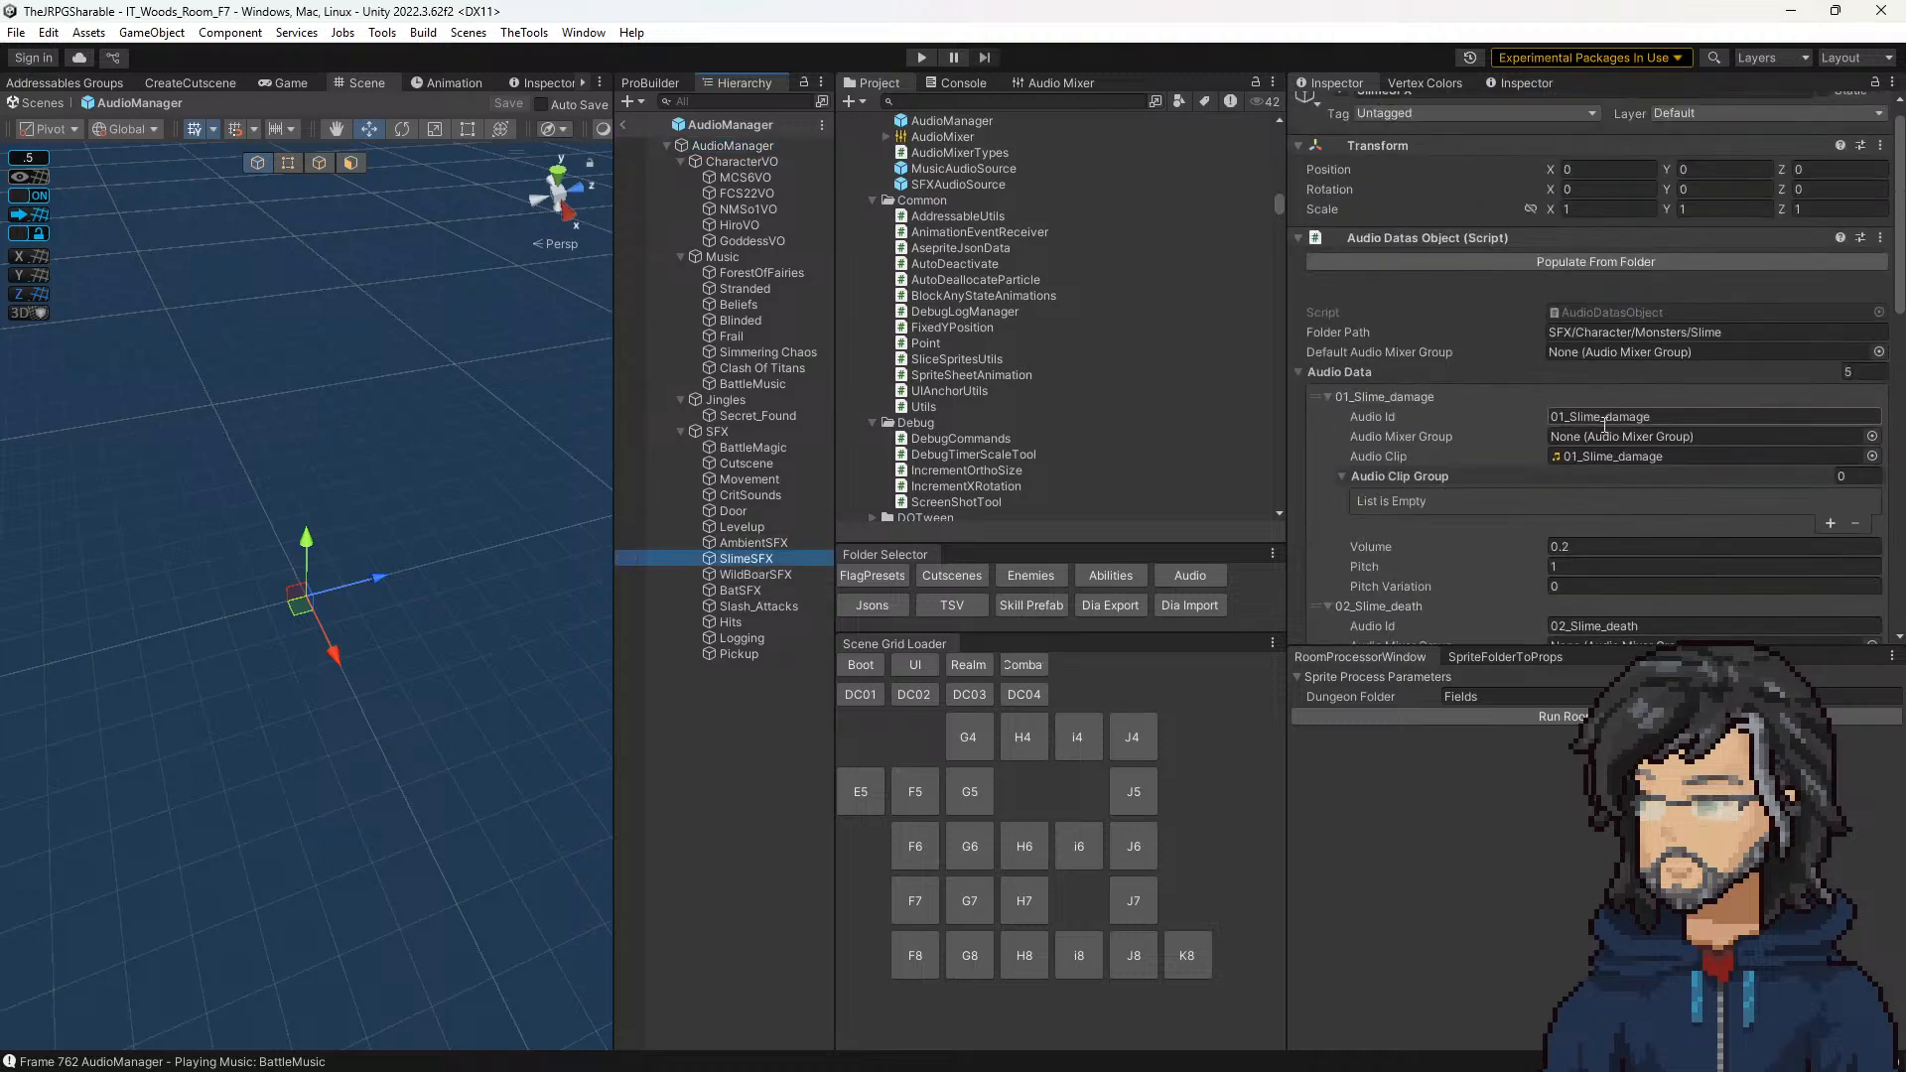
{"action": "left_click", "coordinate": [1602, 457]}
Step: Audition the slime sound clips from 01_Slime_damage through 05_Slime_land, comparing the jump and land sounds
{"action": "left_click", "coordinate": [1032, 120]}
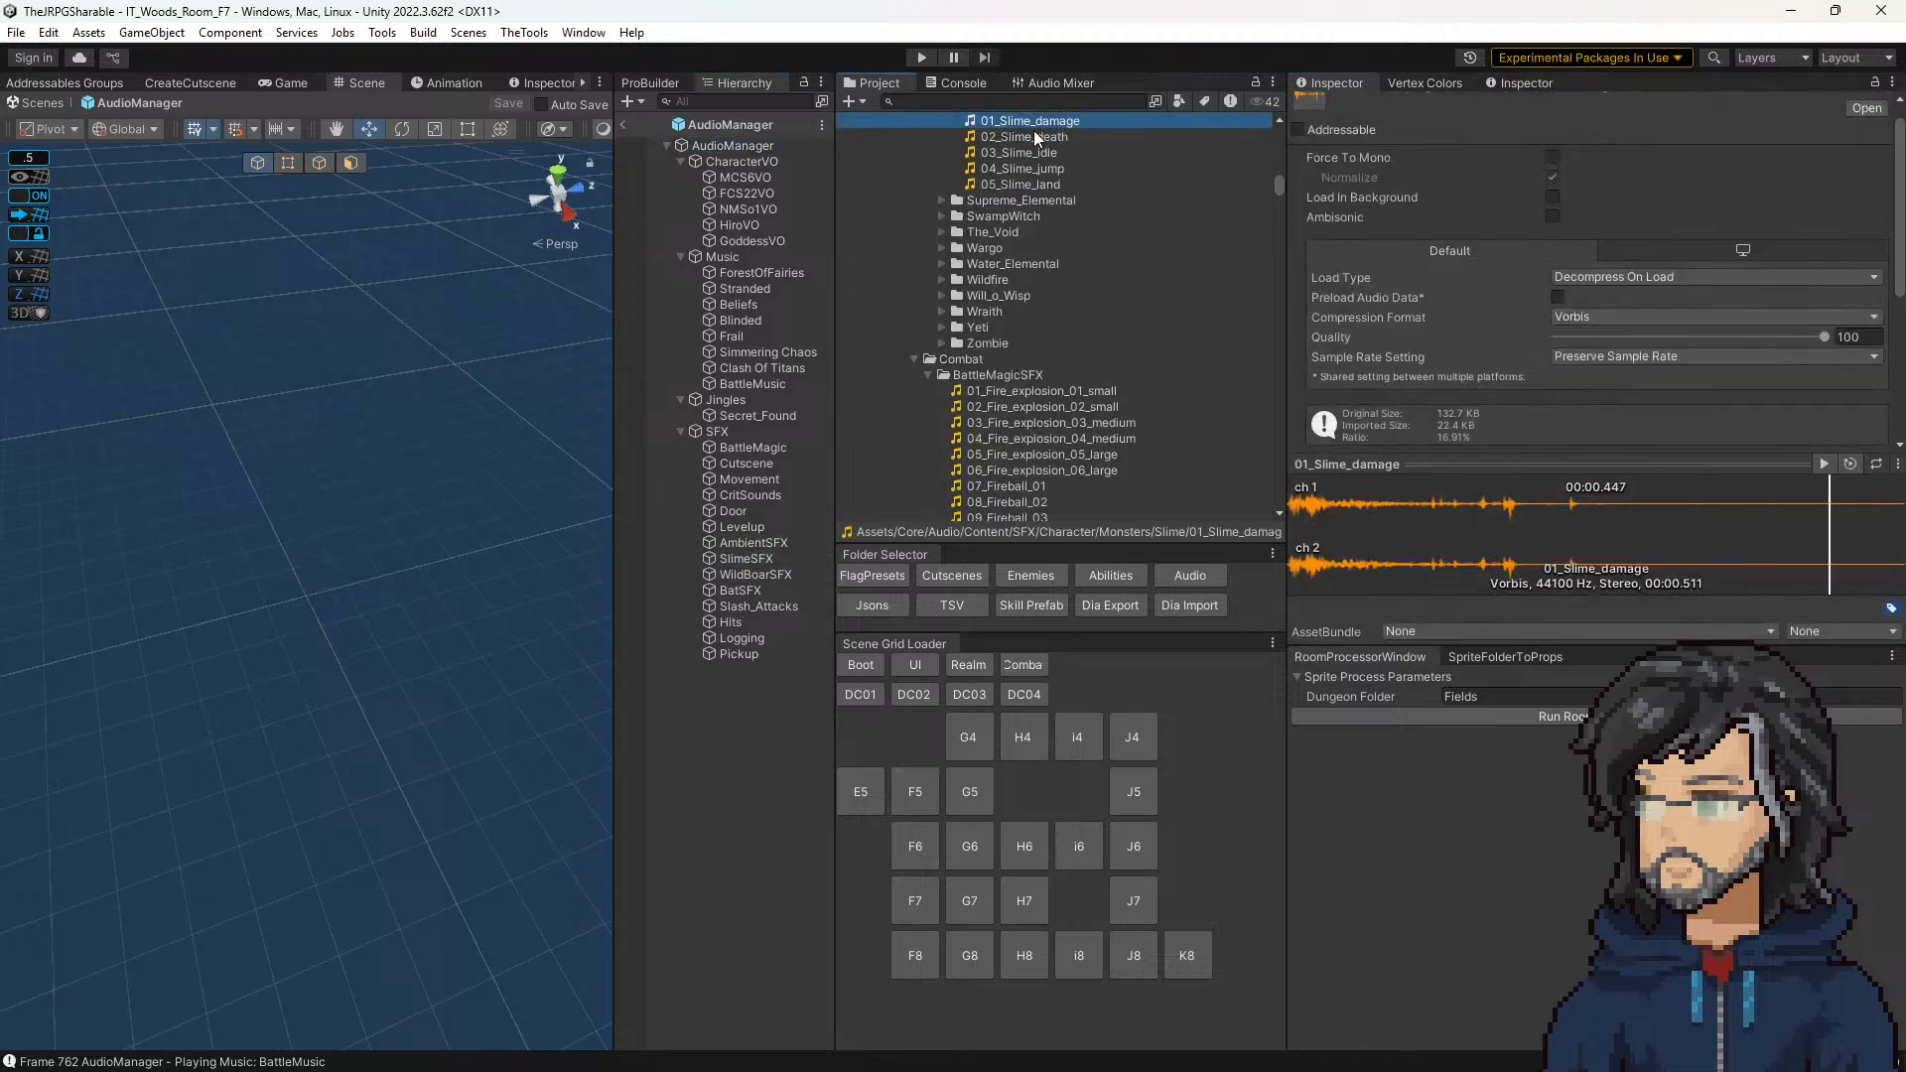
{"action": "left_click", "coordinate": [1032, 139]}
{"action": "left_click", "coordinate": [1028, 153]}
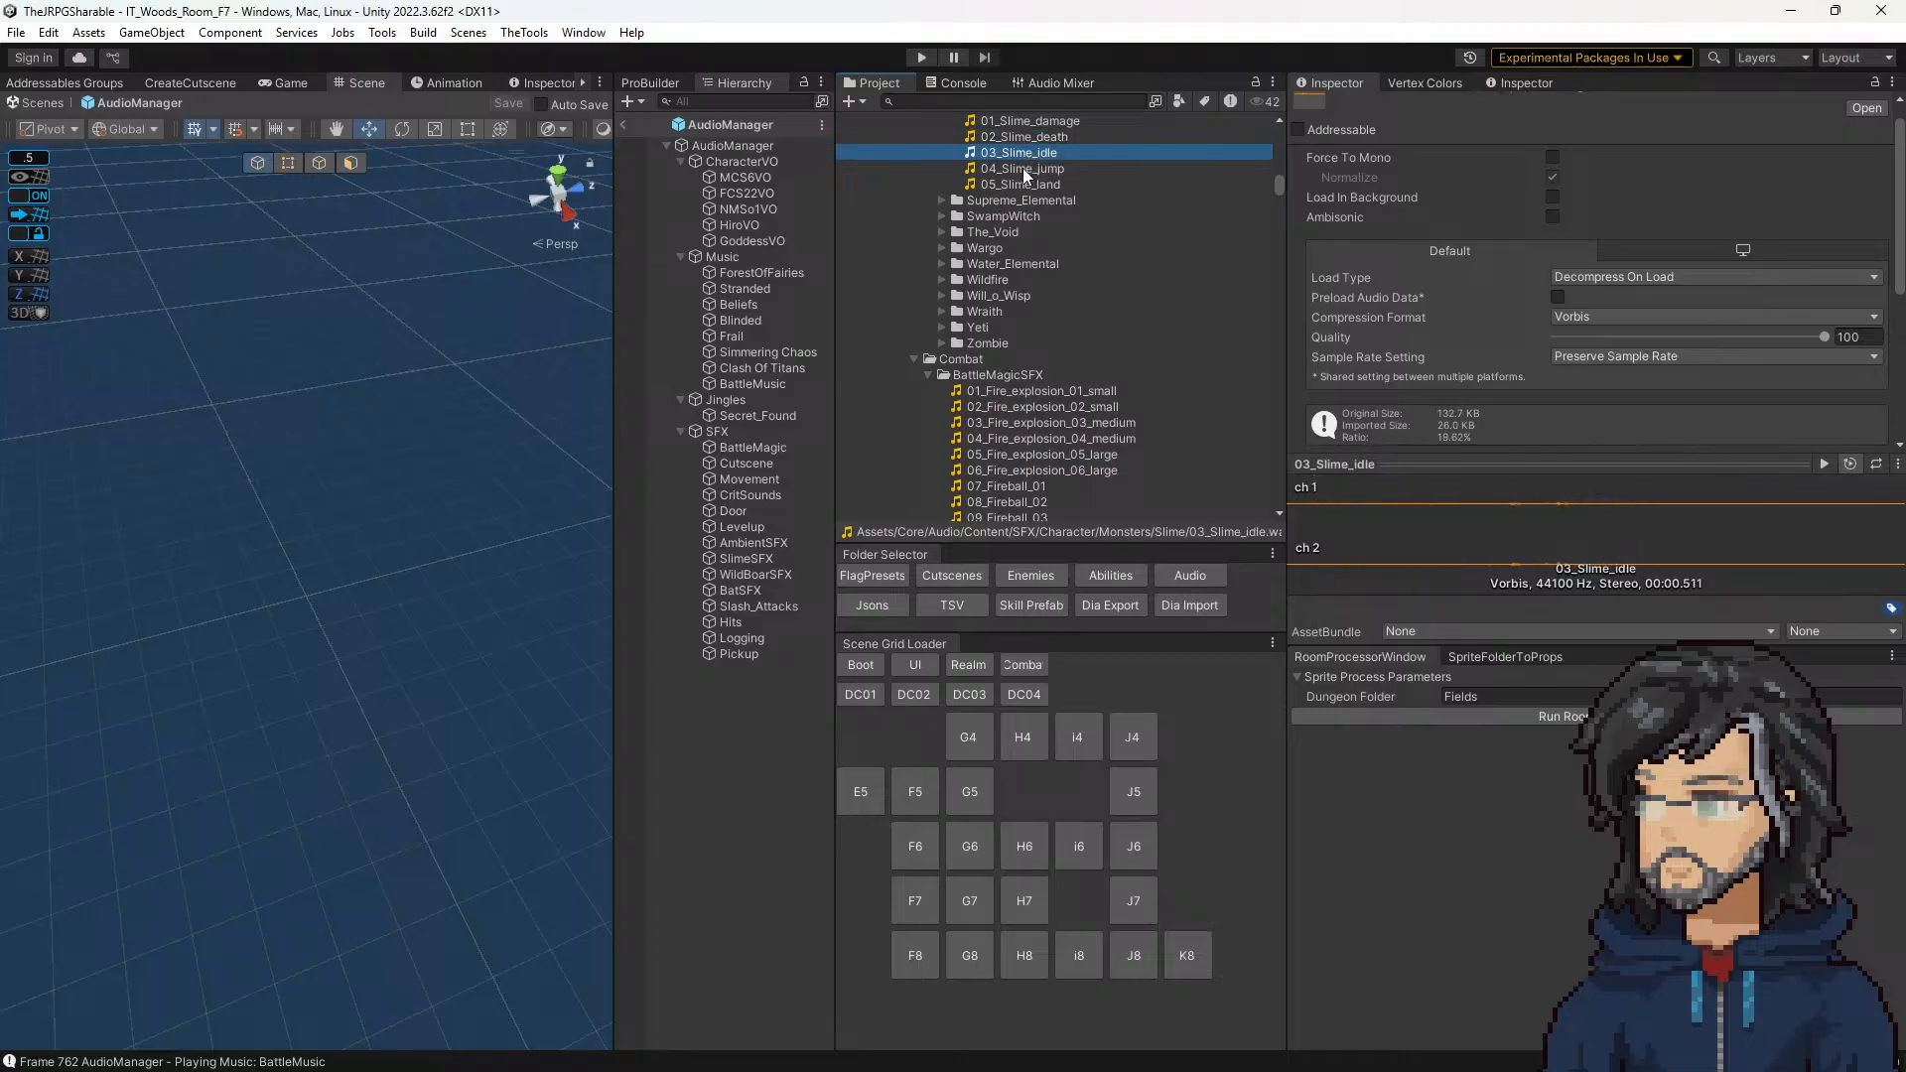
{"action": "left_click", "coordinate": [1025, 169]}
{"action": "left_click", "coordinate": [1023, 185]}
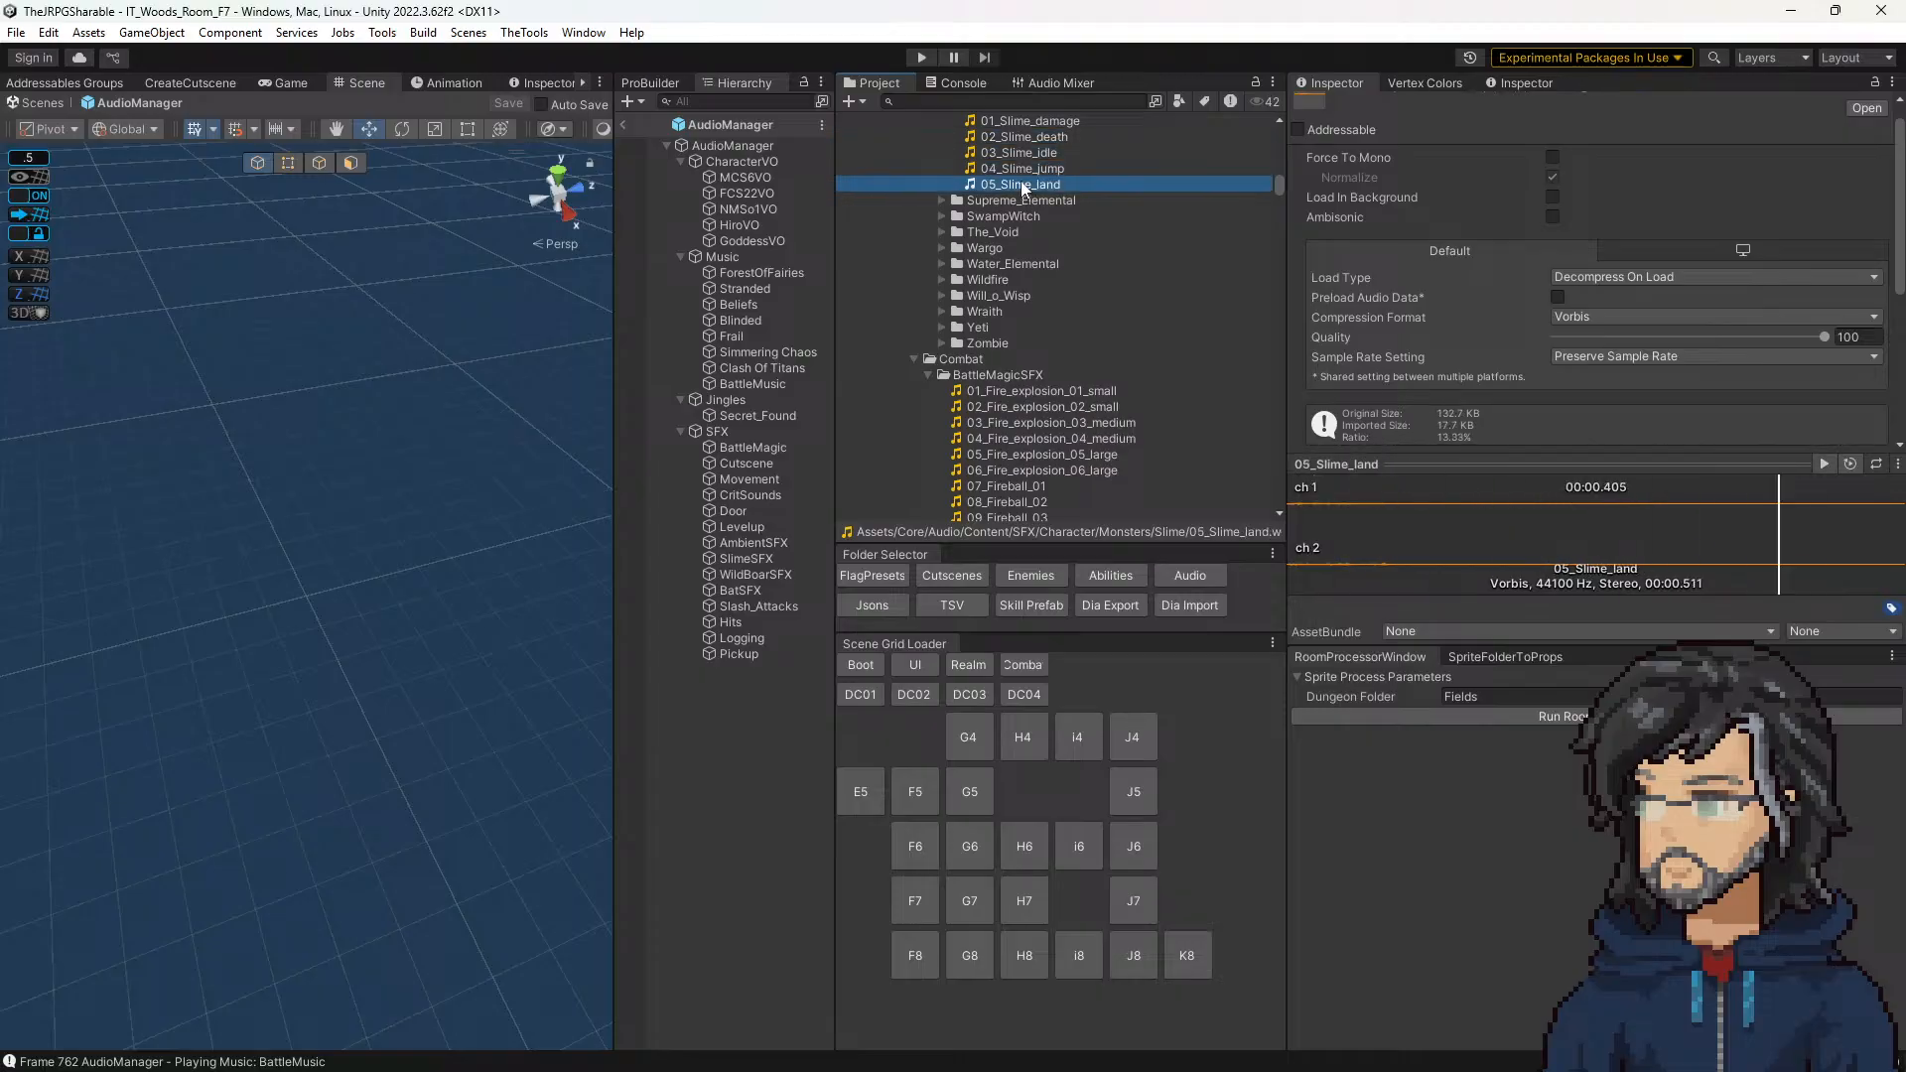
{"action": "left_click", "coordinate": [1022, 169]}
{"action": "left_click", "coordinate": [1021, 182]}
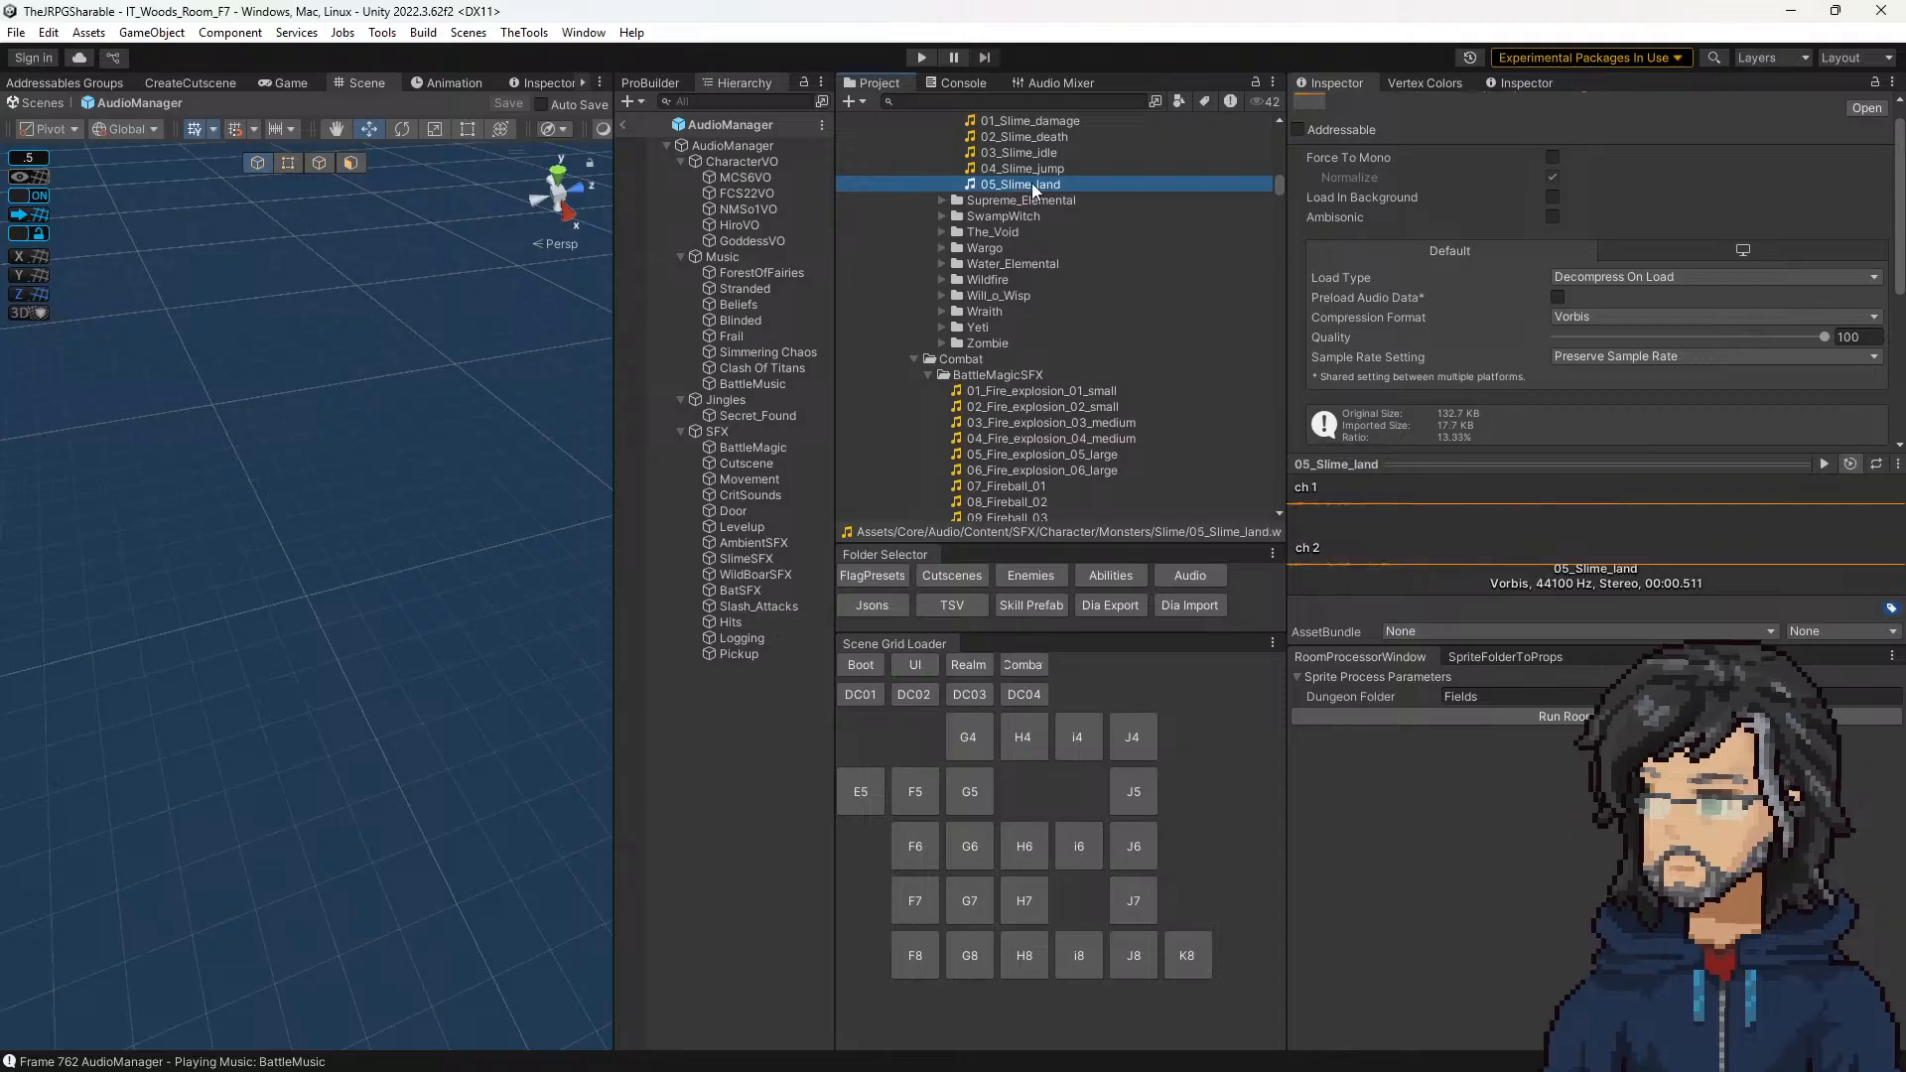
Step: Copy the name of the 05_Slime_land clip and check for its entry in the SlimeSFX audio data
{"action": "left_click", "coordinate": [1032, 183]}
{"action": "key", "text": "ctrl+c"}
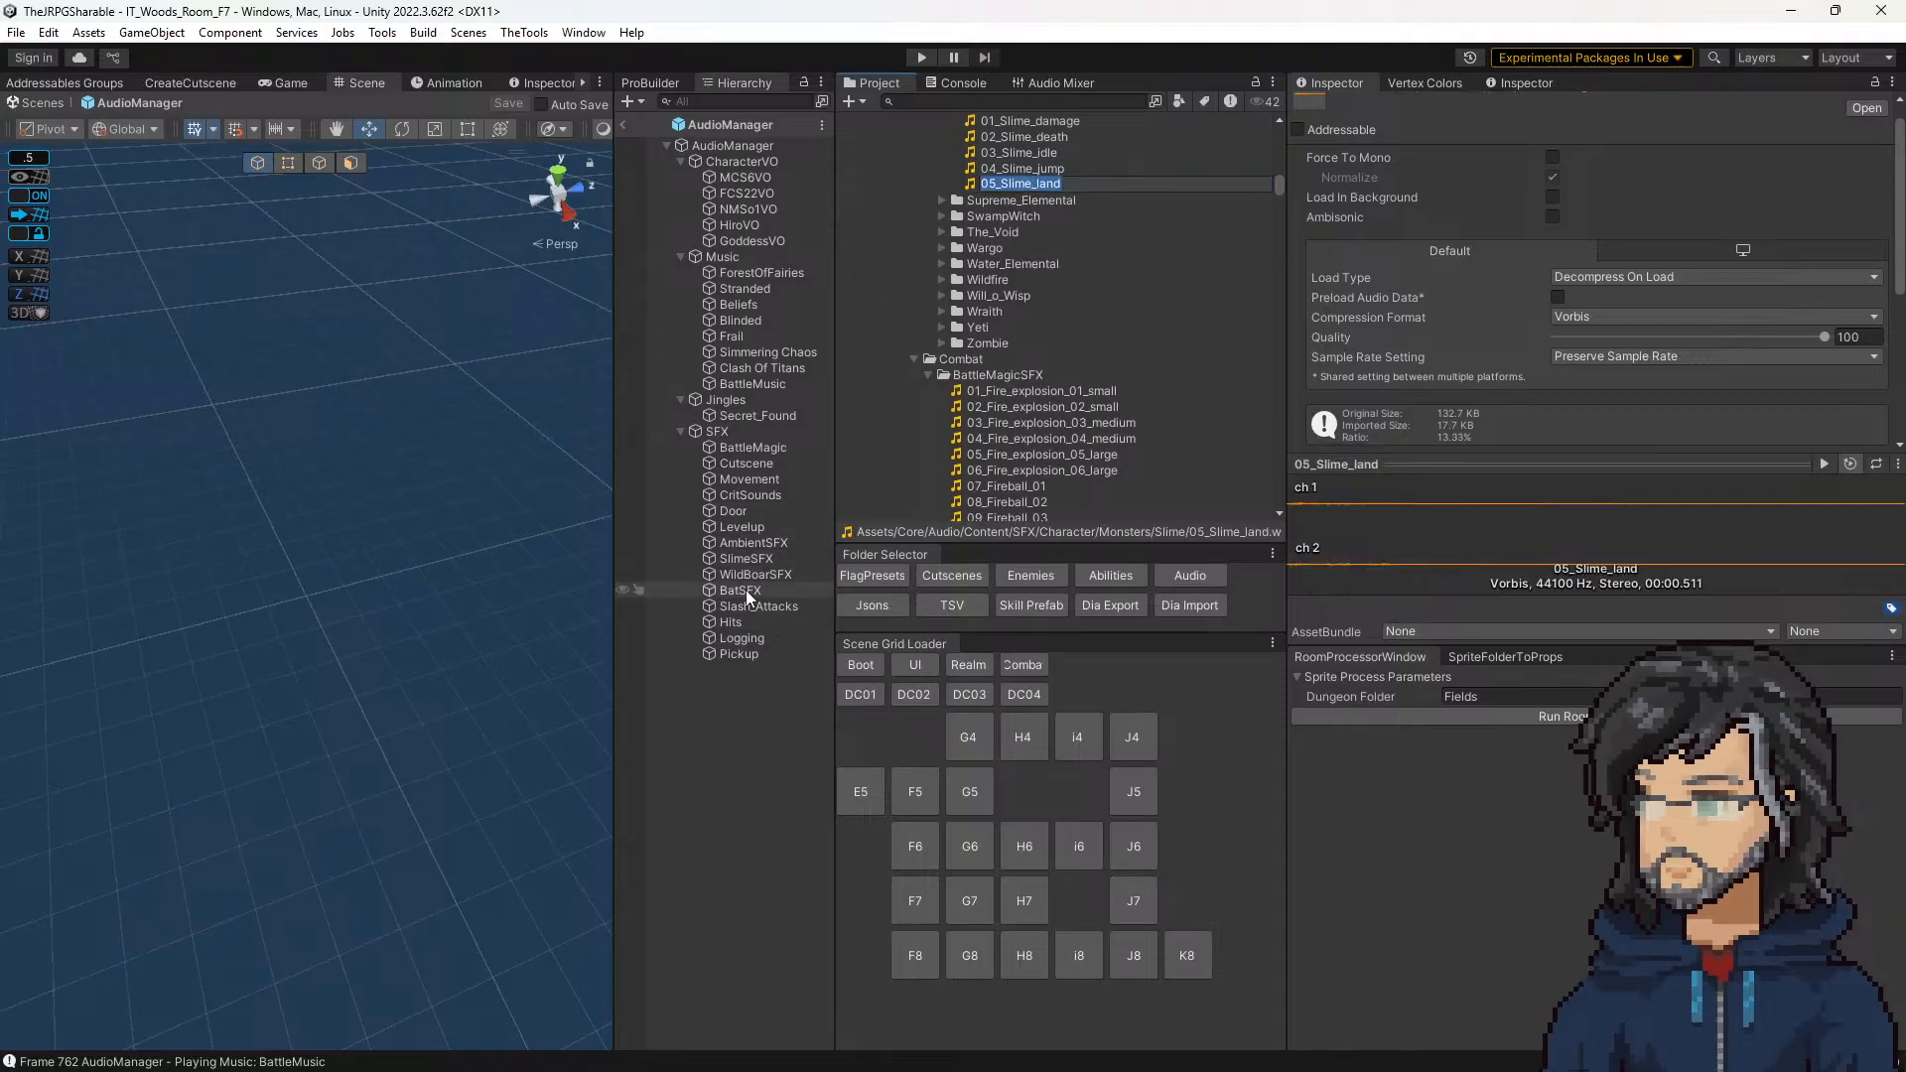
{"action": "left_click", "coordinate": [746, 558]}
{"action": "scroll", "coordinate": [1583, 509], "scroll_direction": "down", "scroll_amount": 5}
{"action": "scroll", "coordinate": [1583, 509], "scroll_direction": "down", "scroll_amount": 8}
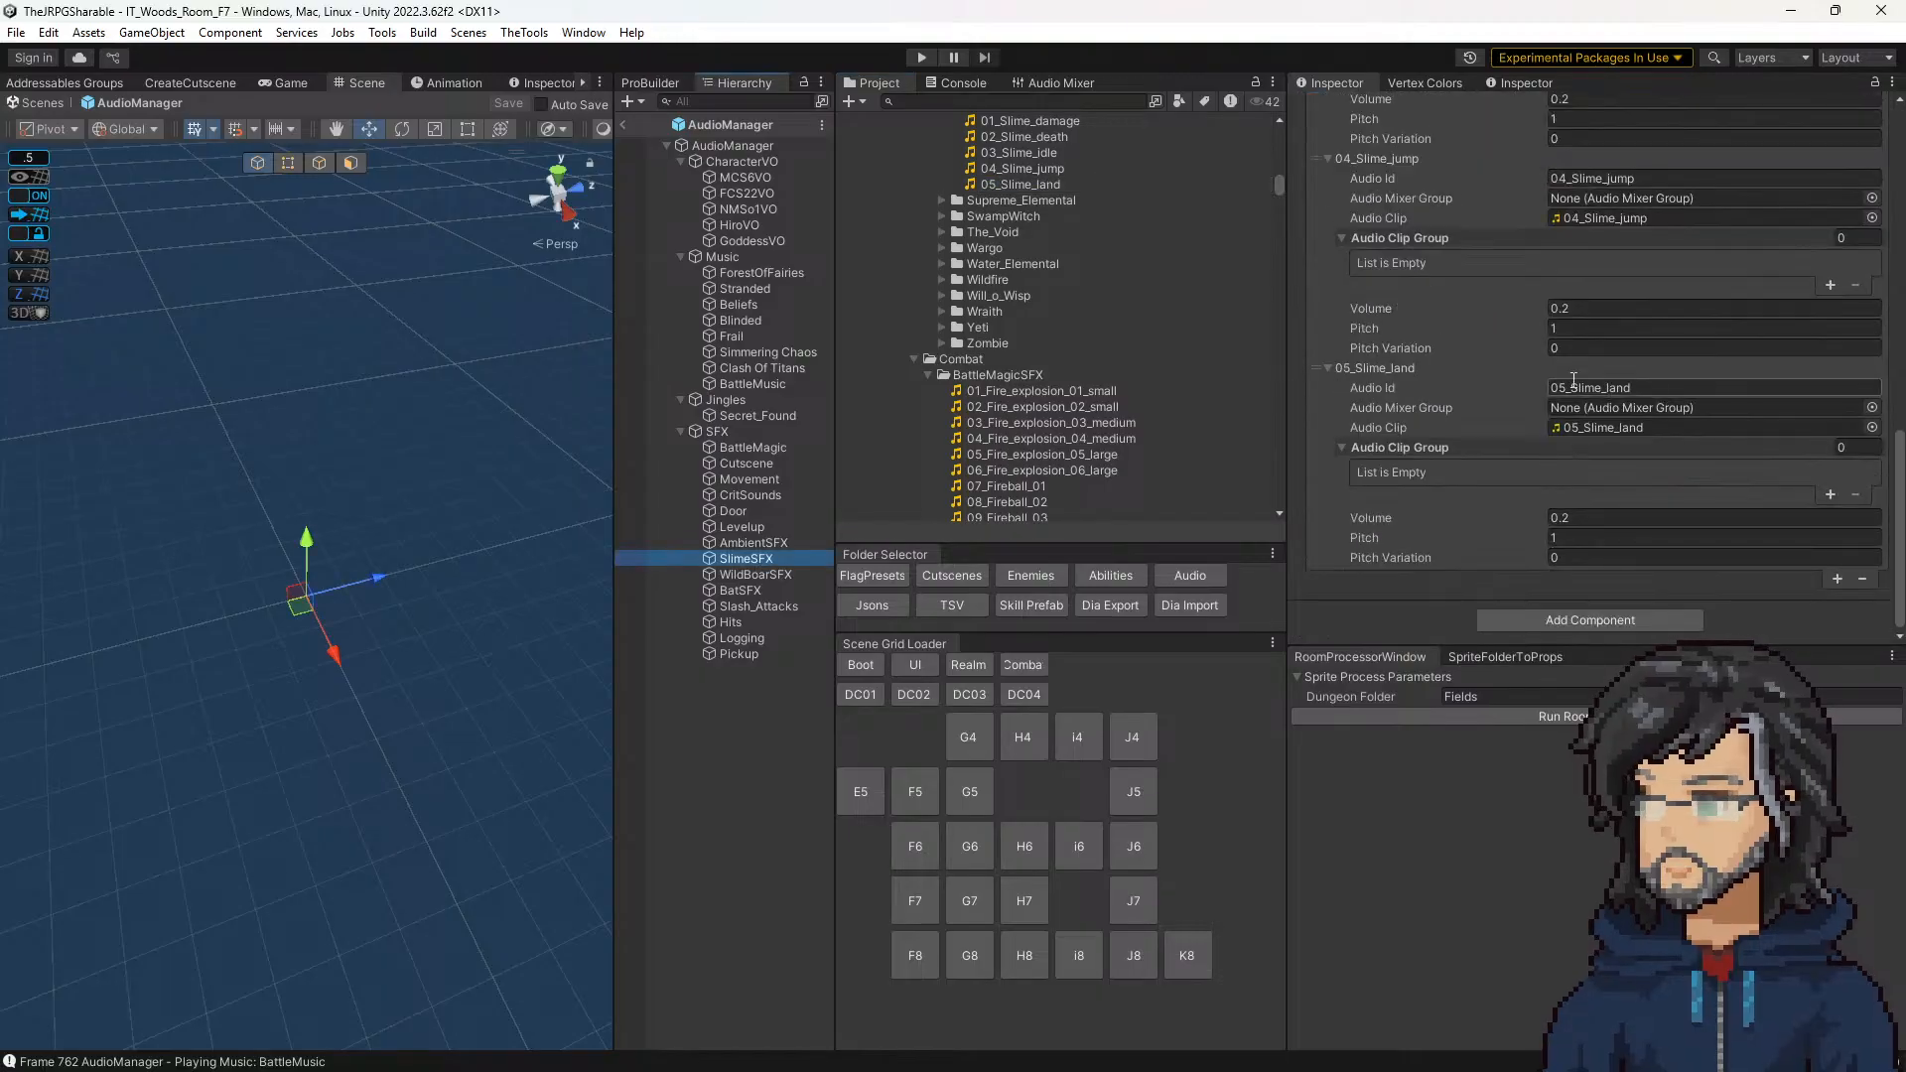
Step: Reopen the SlimeWarning sequence in the F7 cutscenes and set the Play SFX Audio step's SFX Id to the copied 05_Slime_land
{"action": "left_click", "coordinate": [974, 575]}
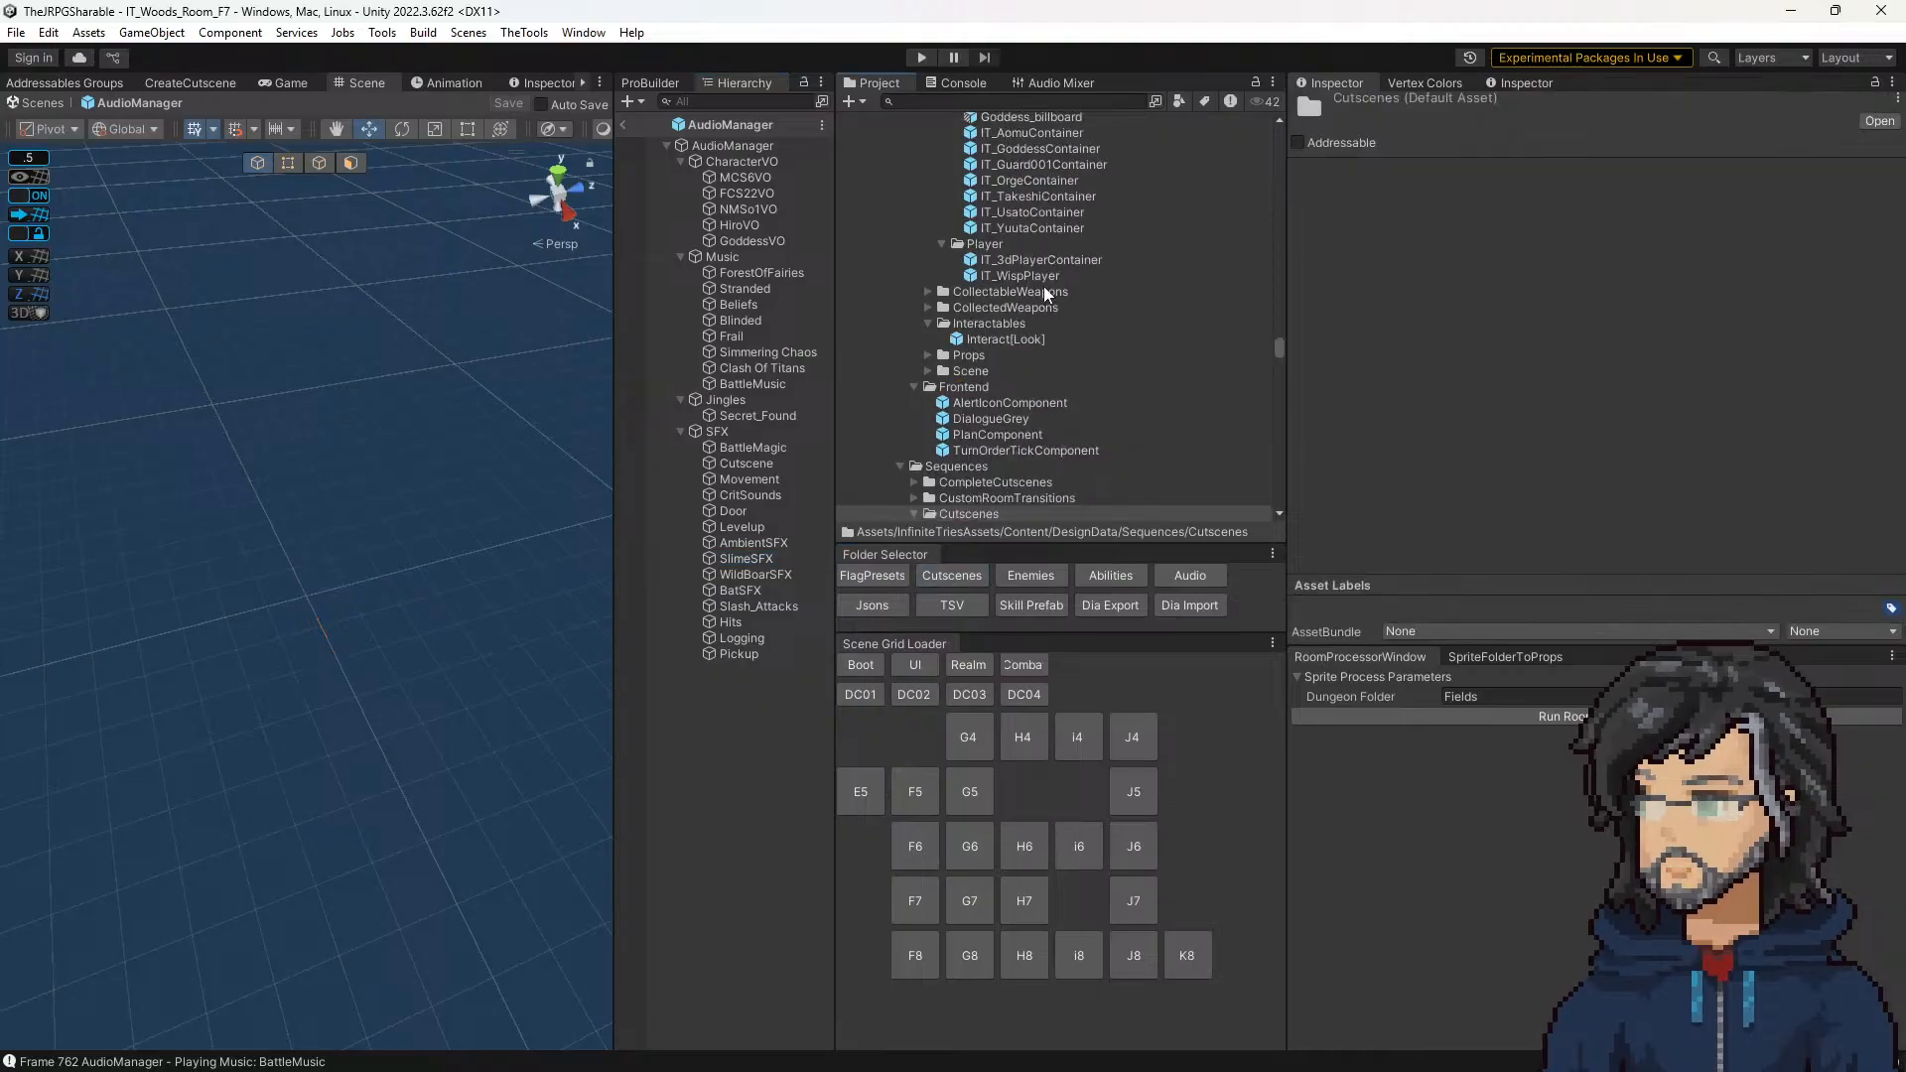
{"action": "scroll", "coordinate": [1001, 391], "scroll_direction": "down", "scroll_amount": 10}
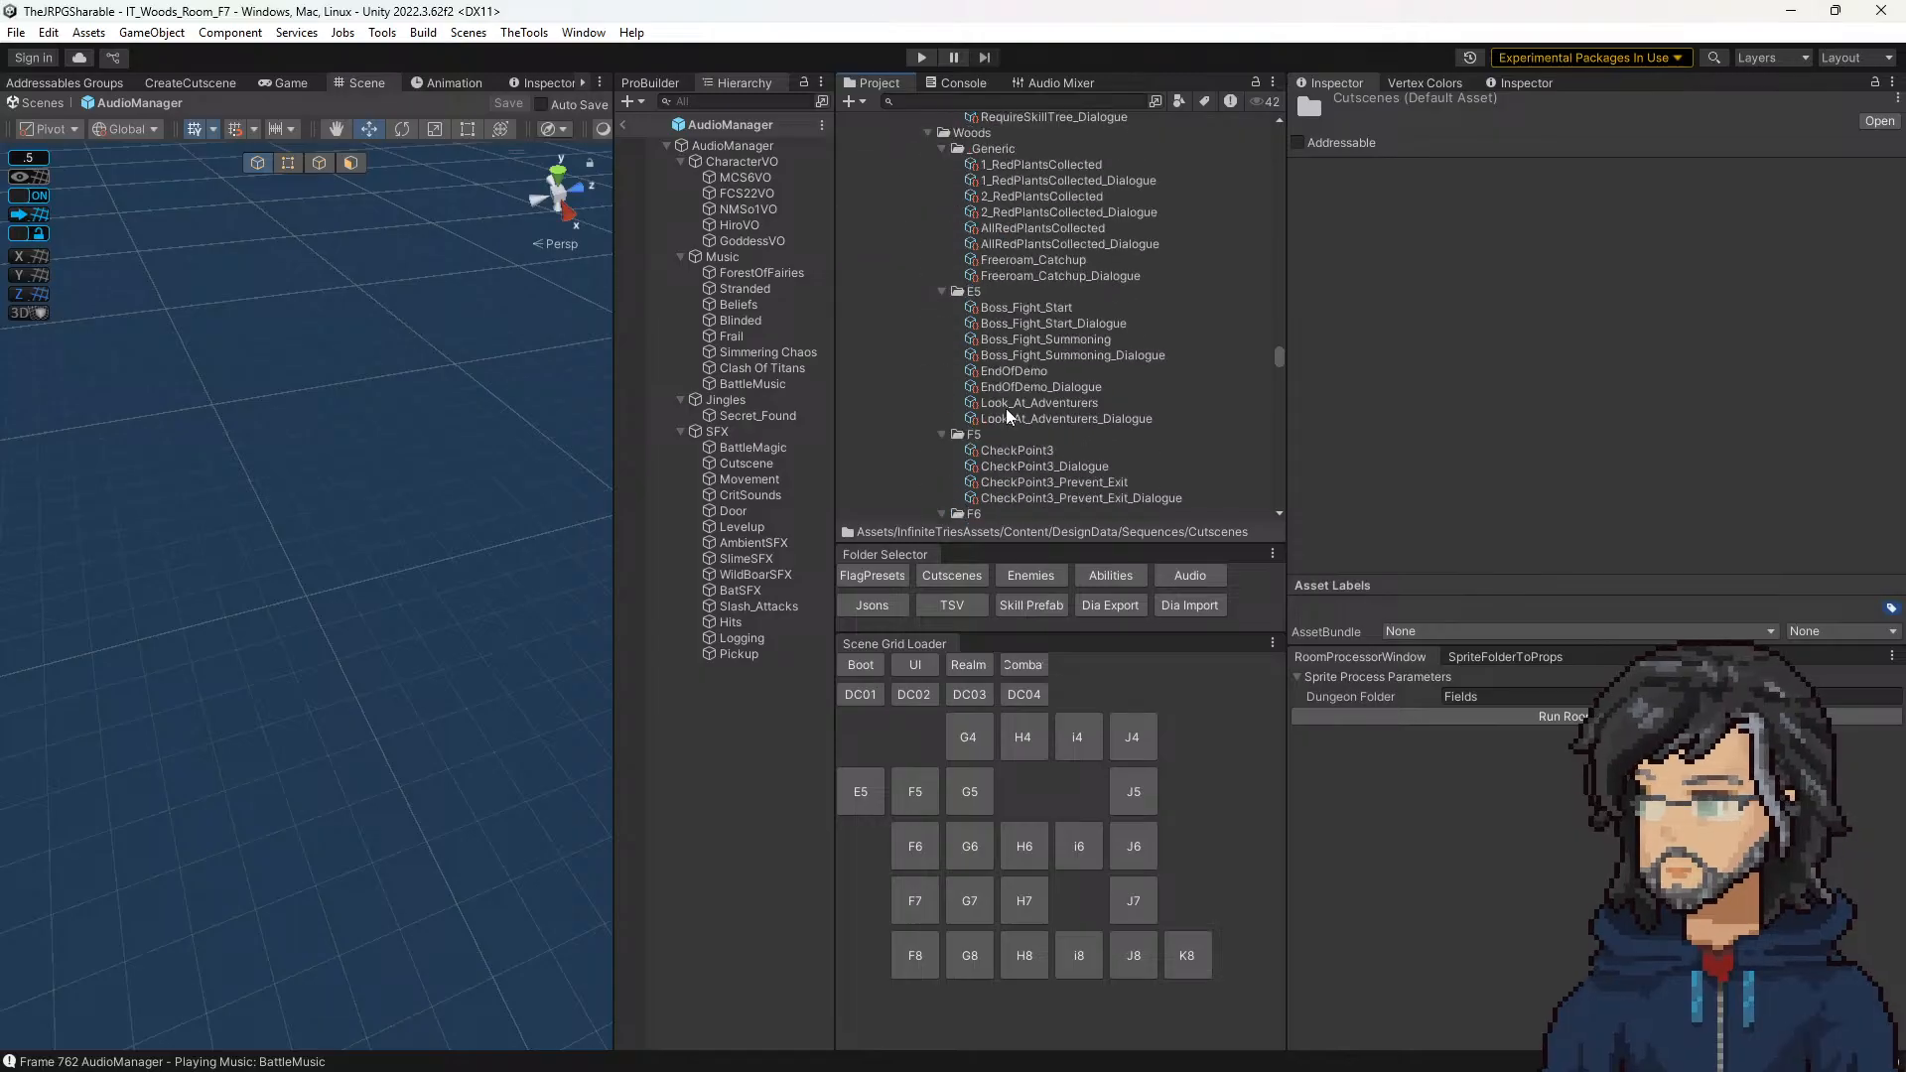
{"action": "left_click", "coordinate": [1008, 340]}
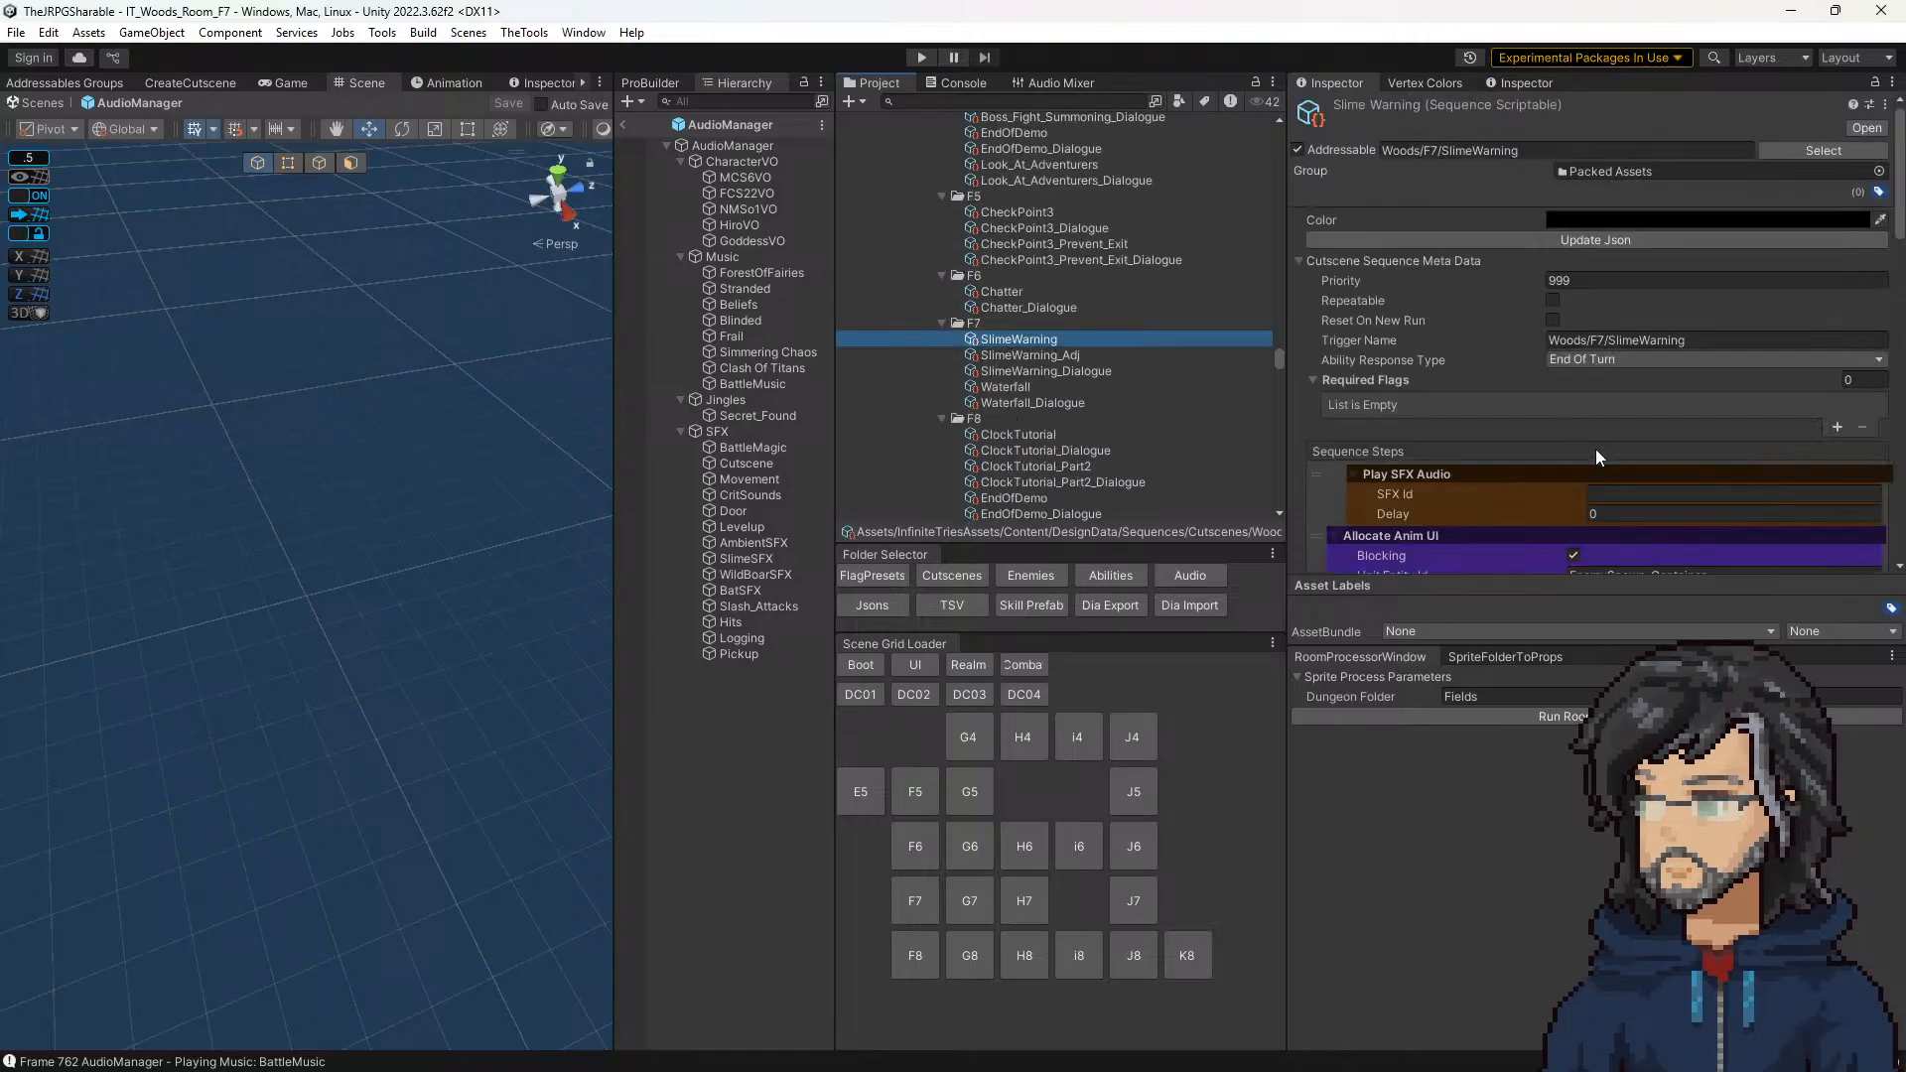
{"action": "left_click", "coordinate": [1615, 478]}
{"action": "left_click", "coordinate": [1616, 488]}
{"action": "left_click", "coordinate": [1603, 471]}
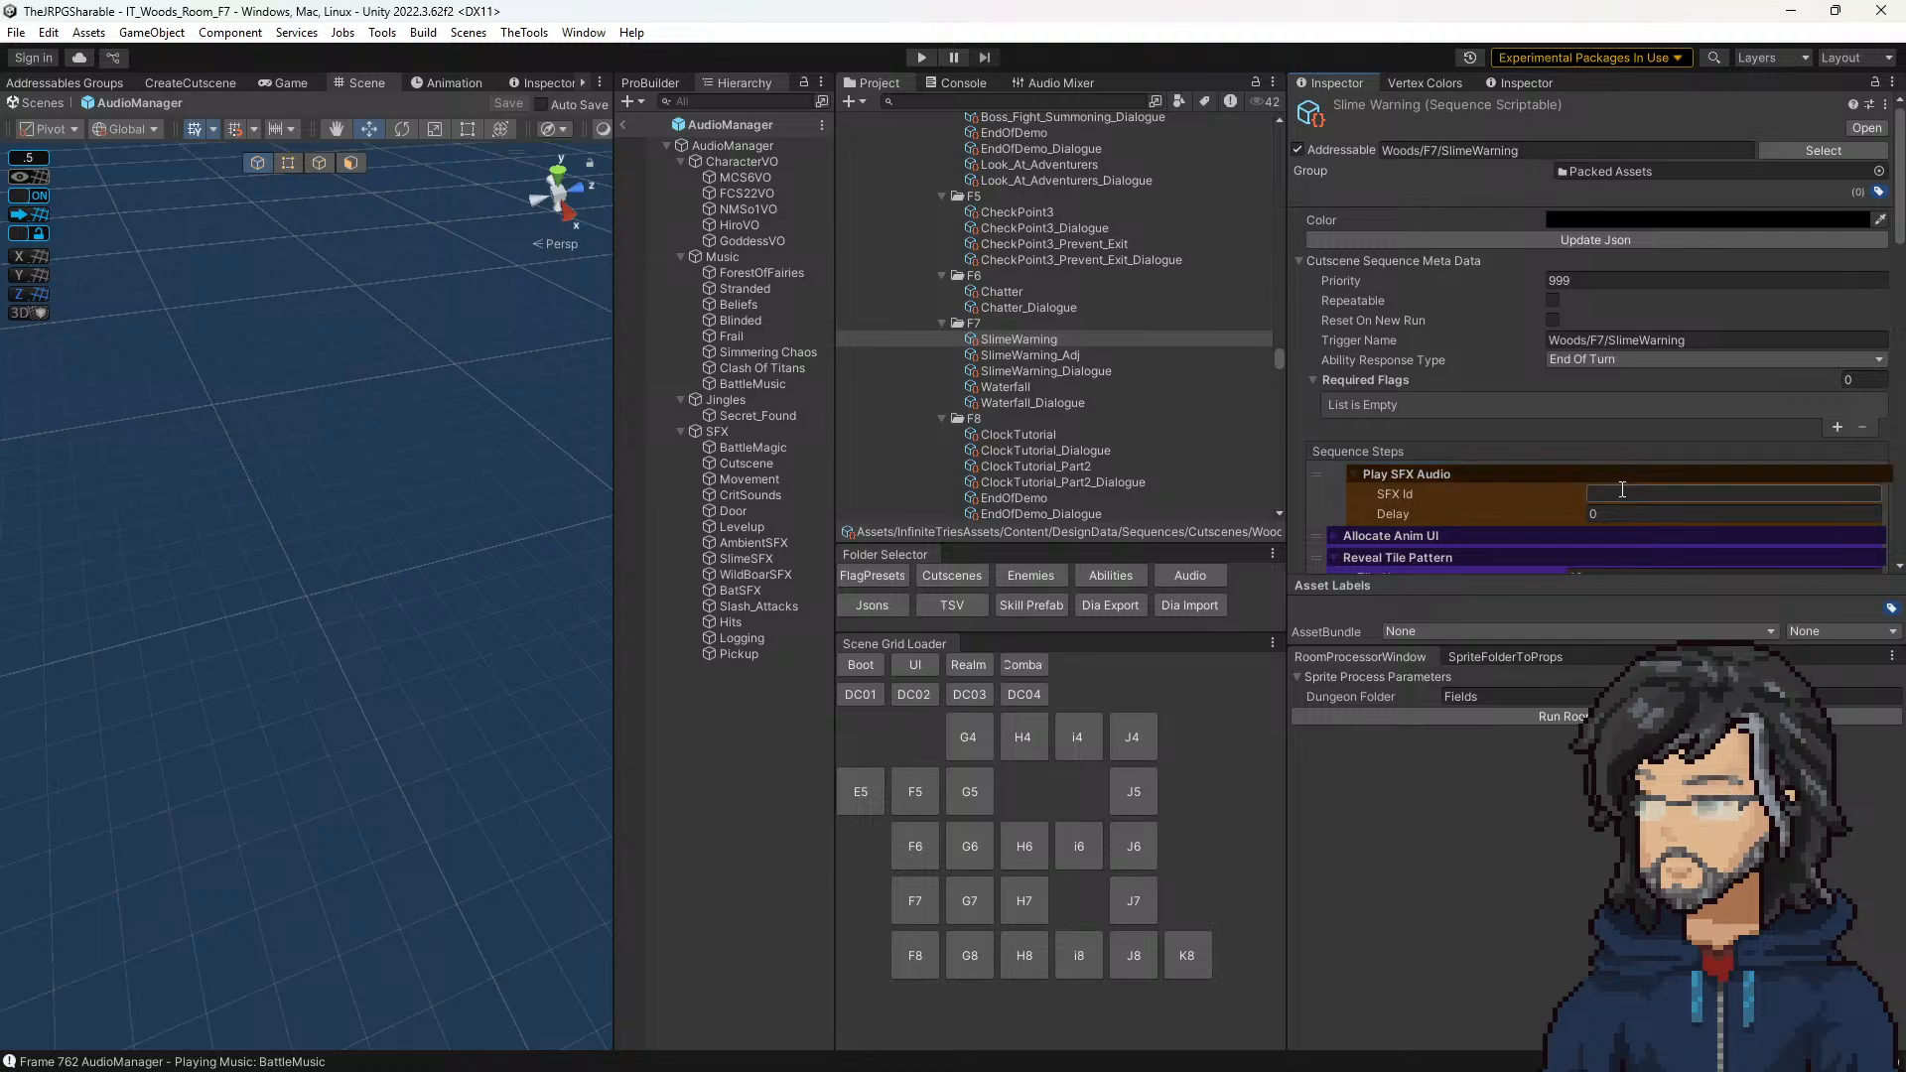
{"action": "left_click", "coordinate": [1622, 489]}
{"action": "key", "text": "ctrl+v"}
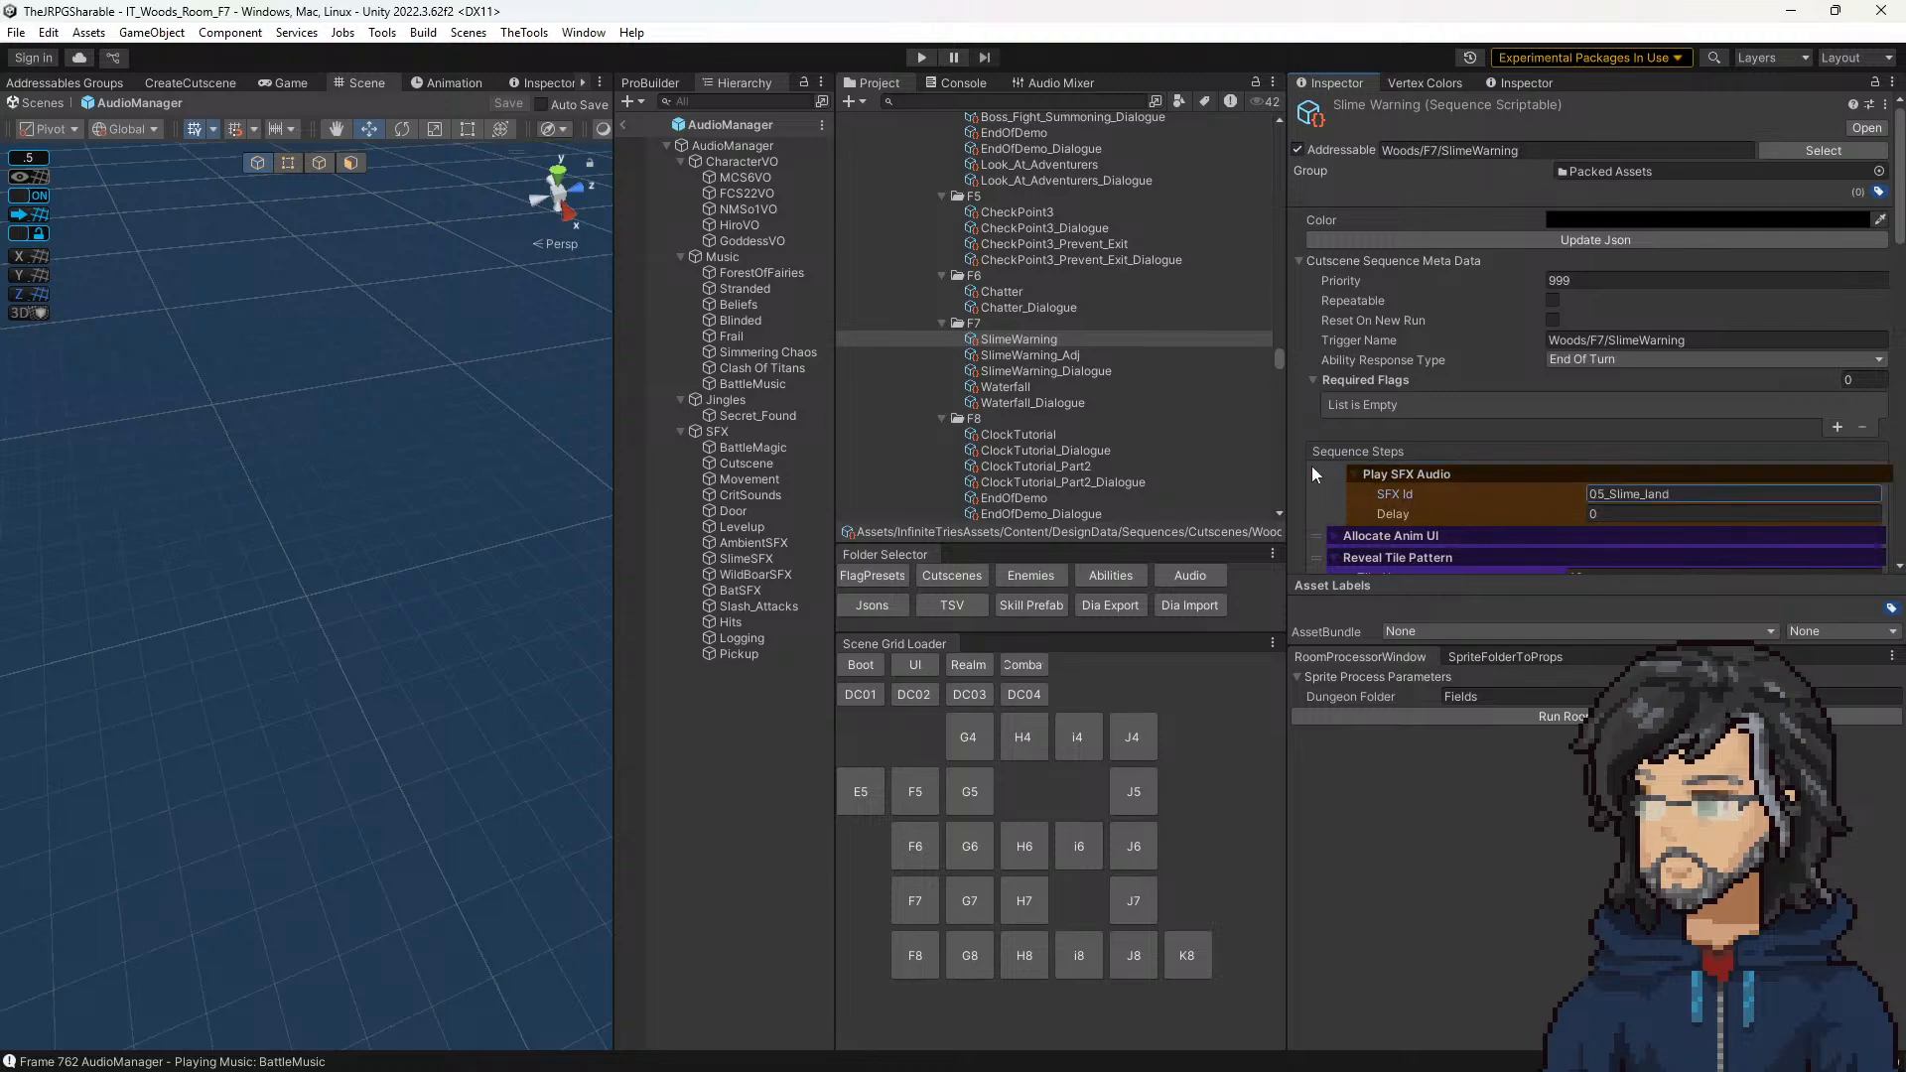
Step: Load the F7 room, set the GlobalSceneChecker's Scene Flags Preset to 2_FirstSlimeFight, and run the game in an enlarged view
{"action": "left_click", "coordinate": [915, 897]}
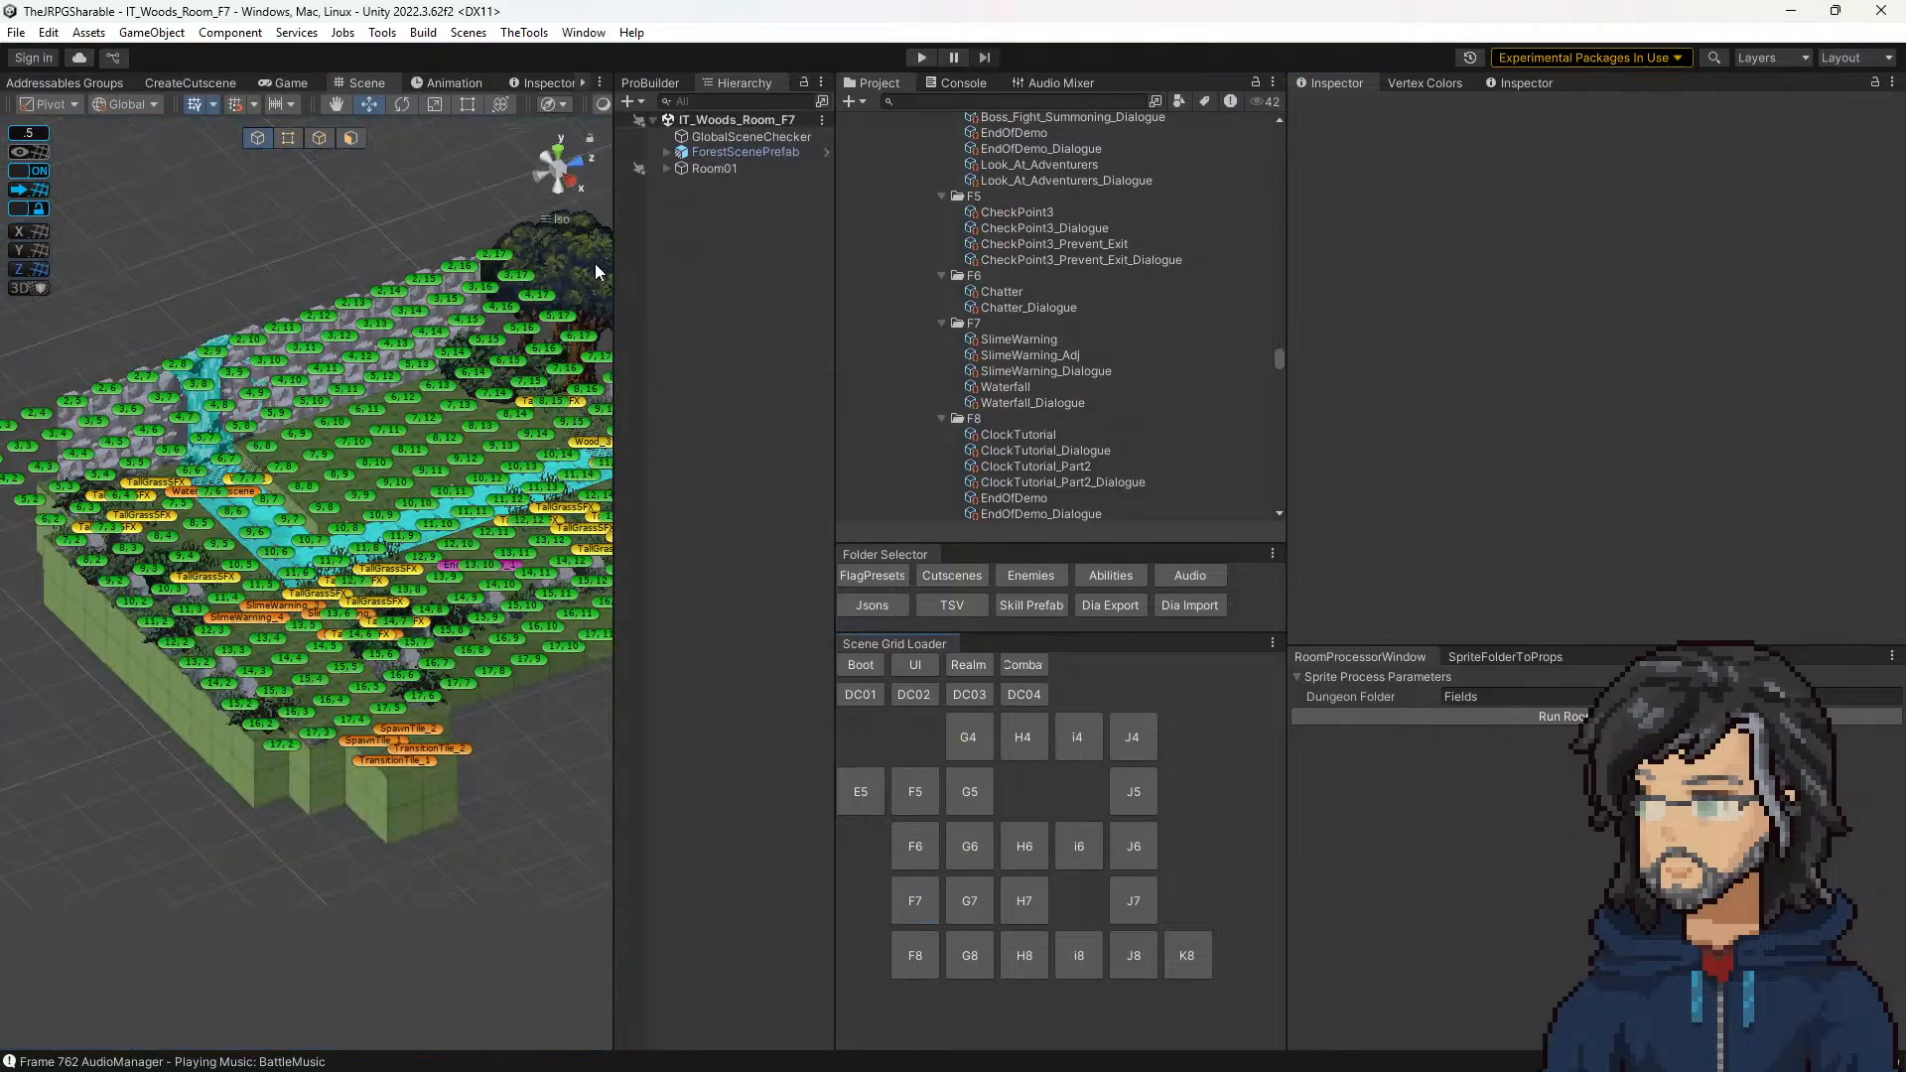
{"action": "left_click", "coordinate": [750, 136]}
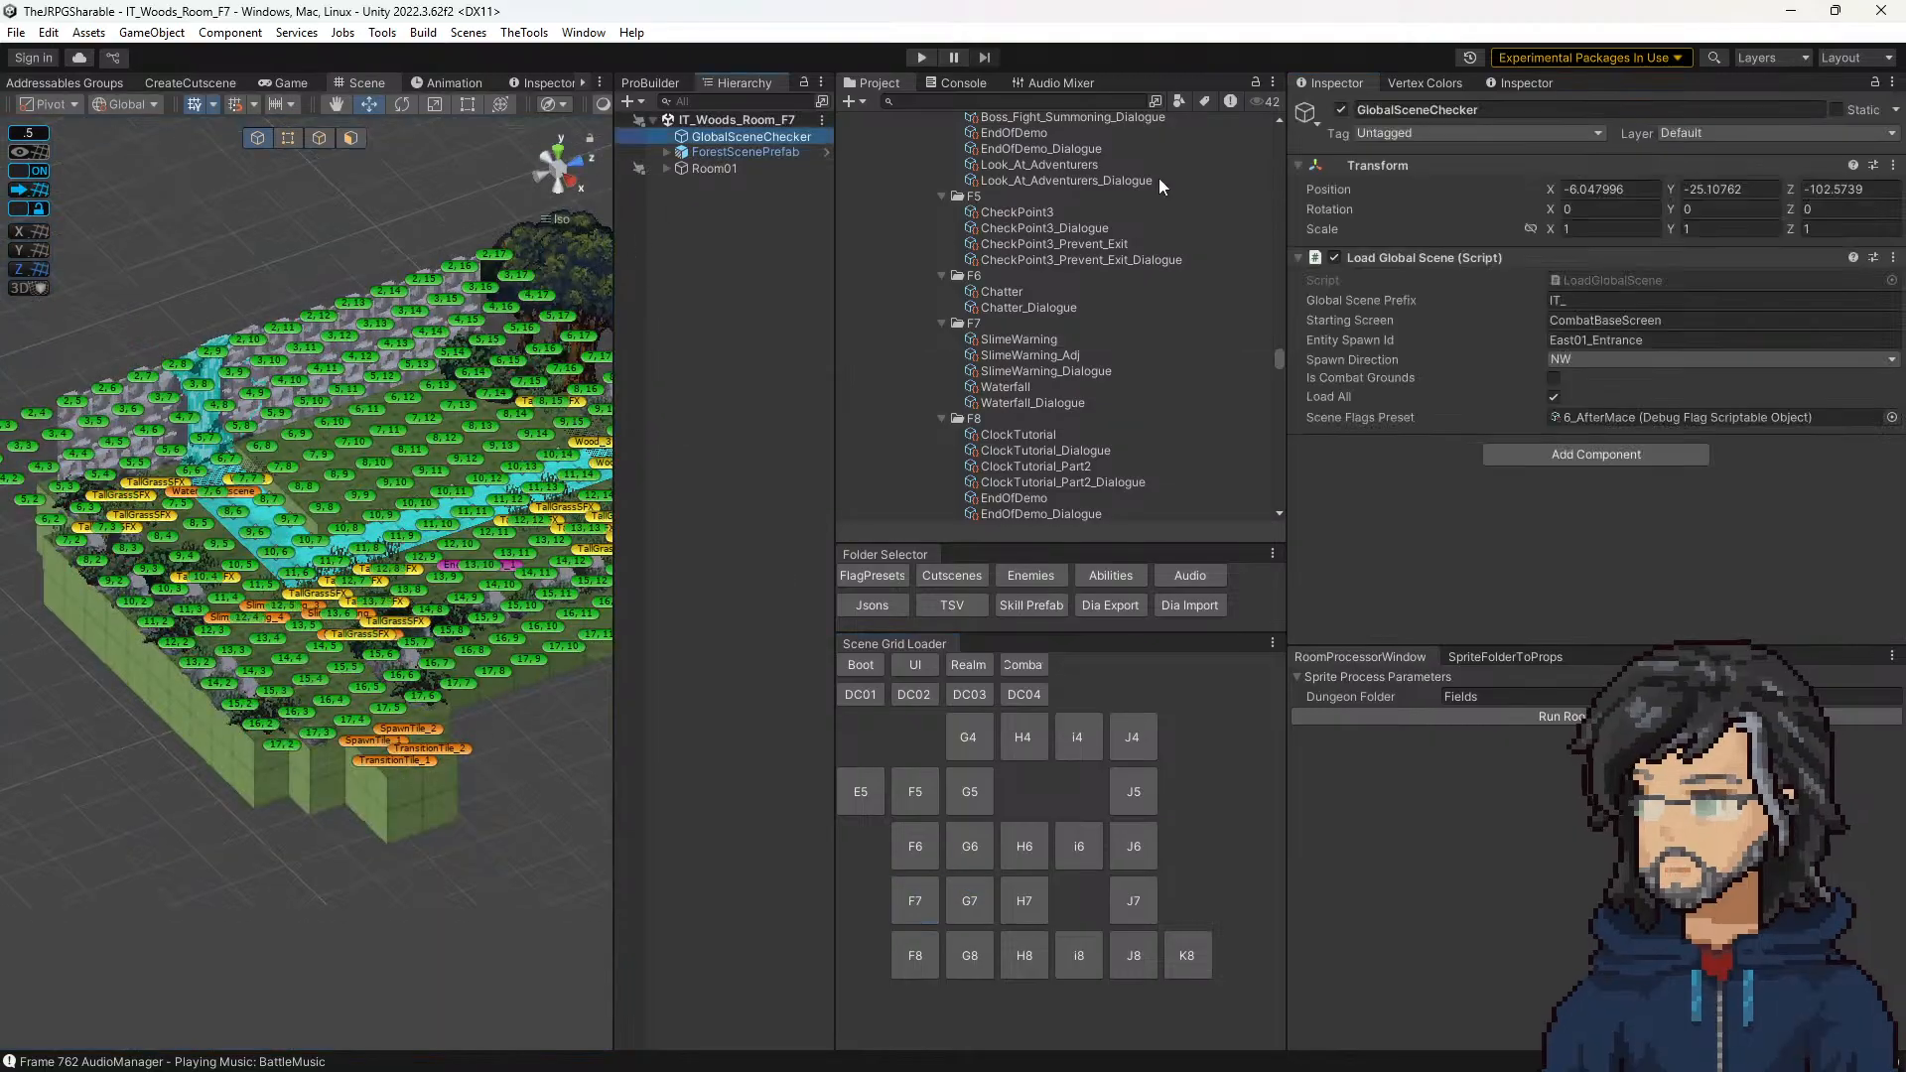
{"action": "left_click", "coordinate": [1592, 417]}
{"action": "left_click_drag", "start_coordinate": [1022, 450], "coordinate": [1688, 417]}
{"action": "key", "text": "ctrl+p"}
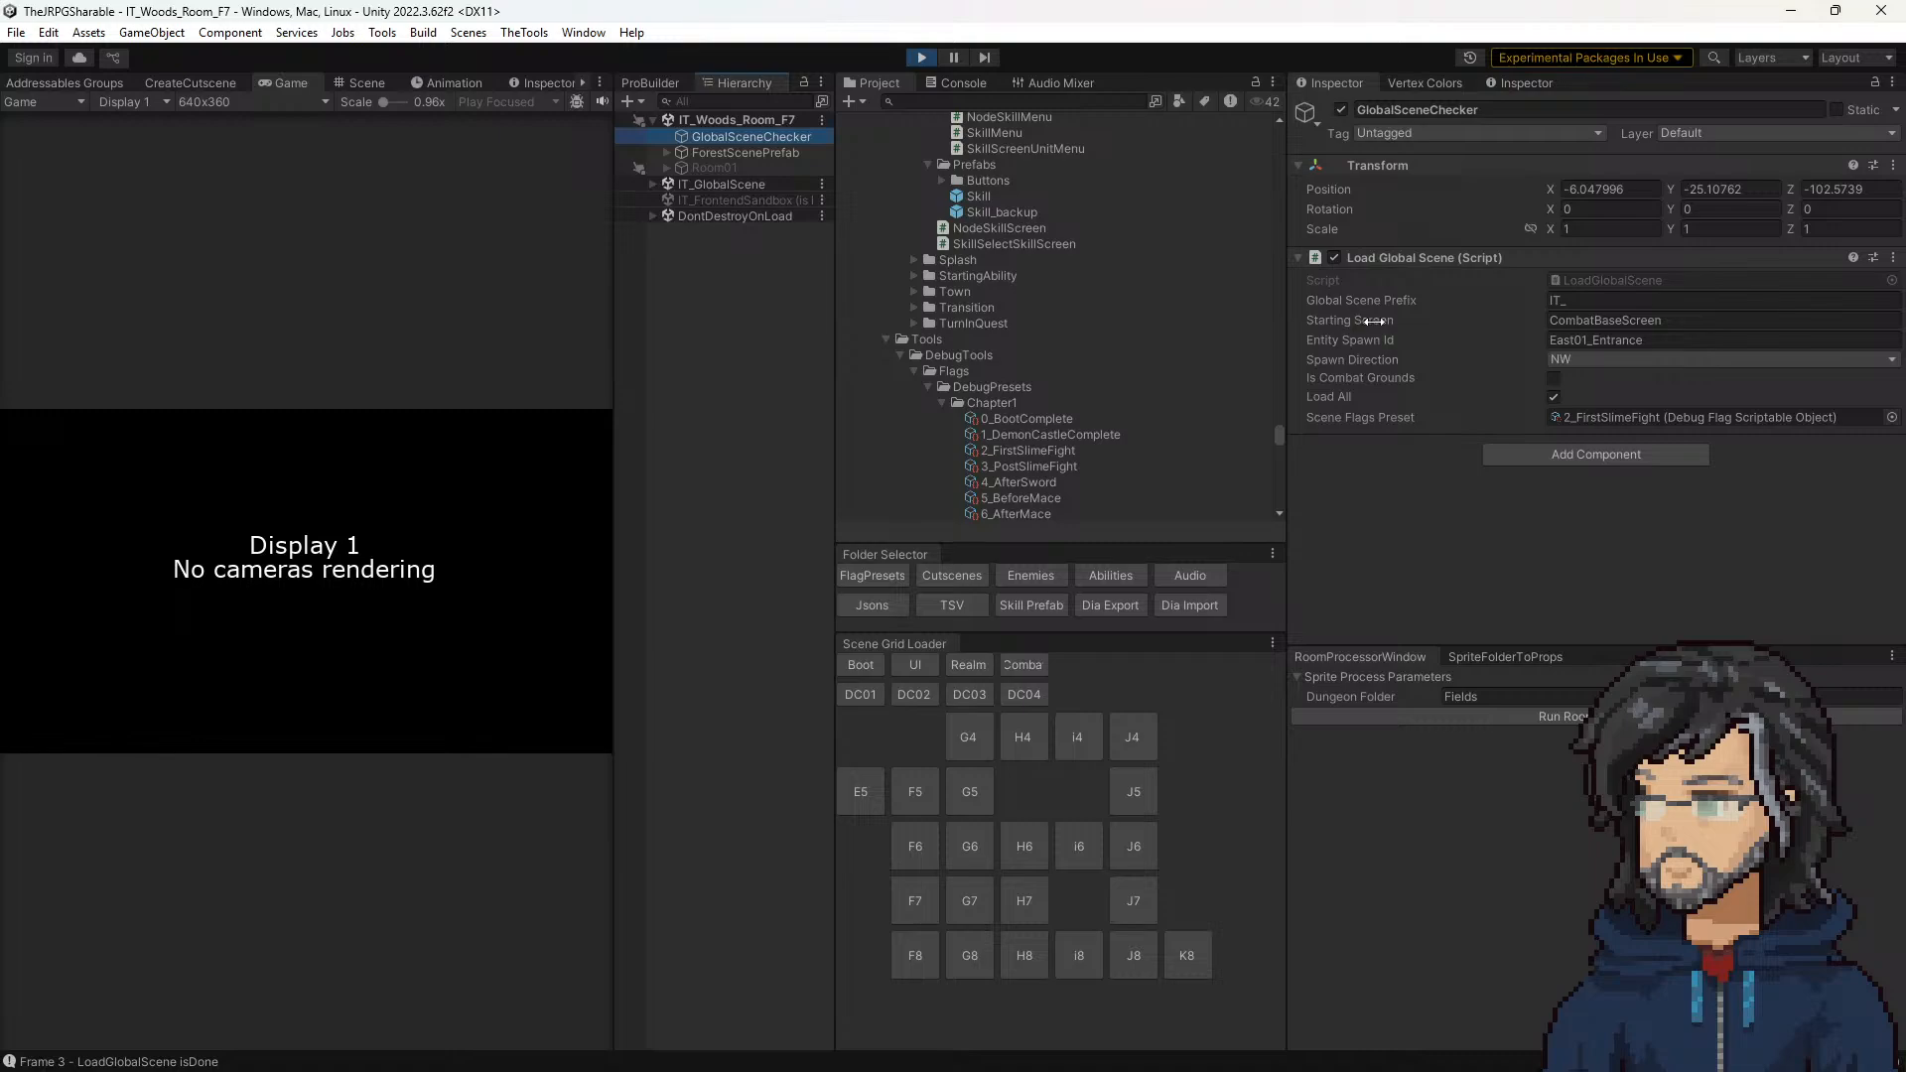
{"action": "left_click_drag", "start_coordinate": [1374, 321], "coordinate": [1417, 319]}
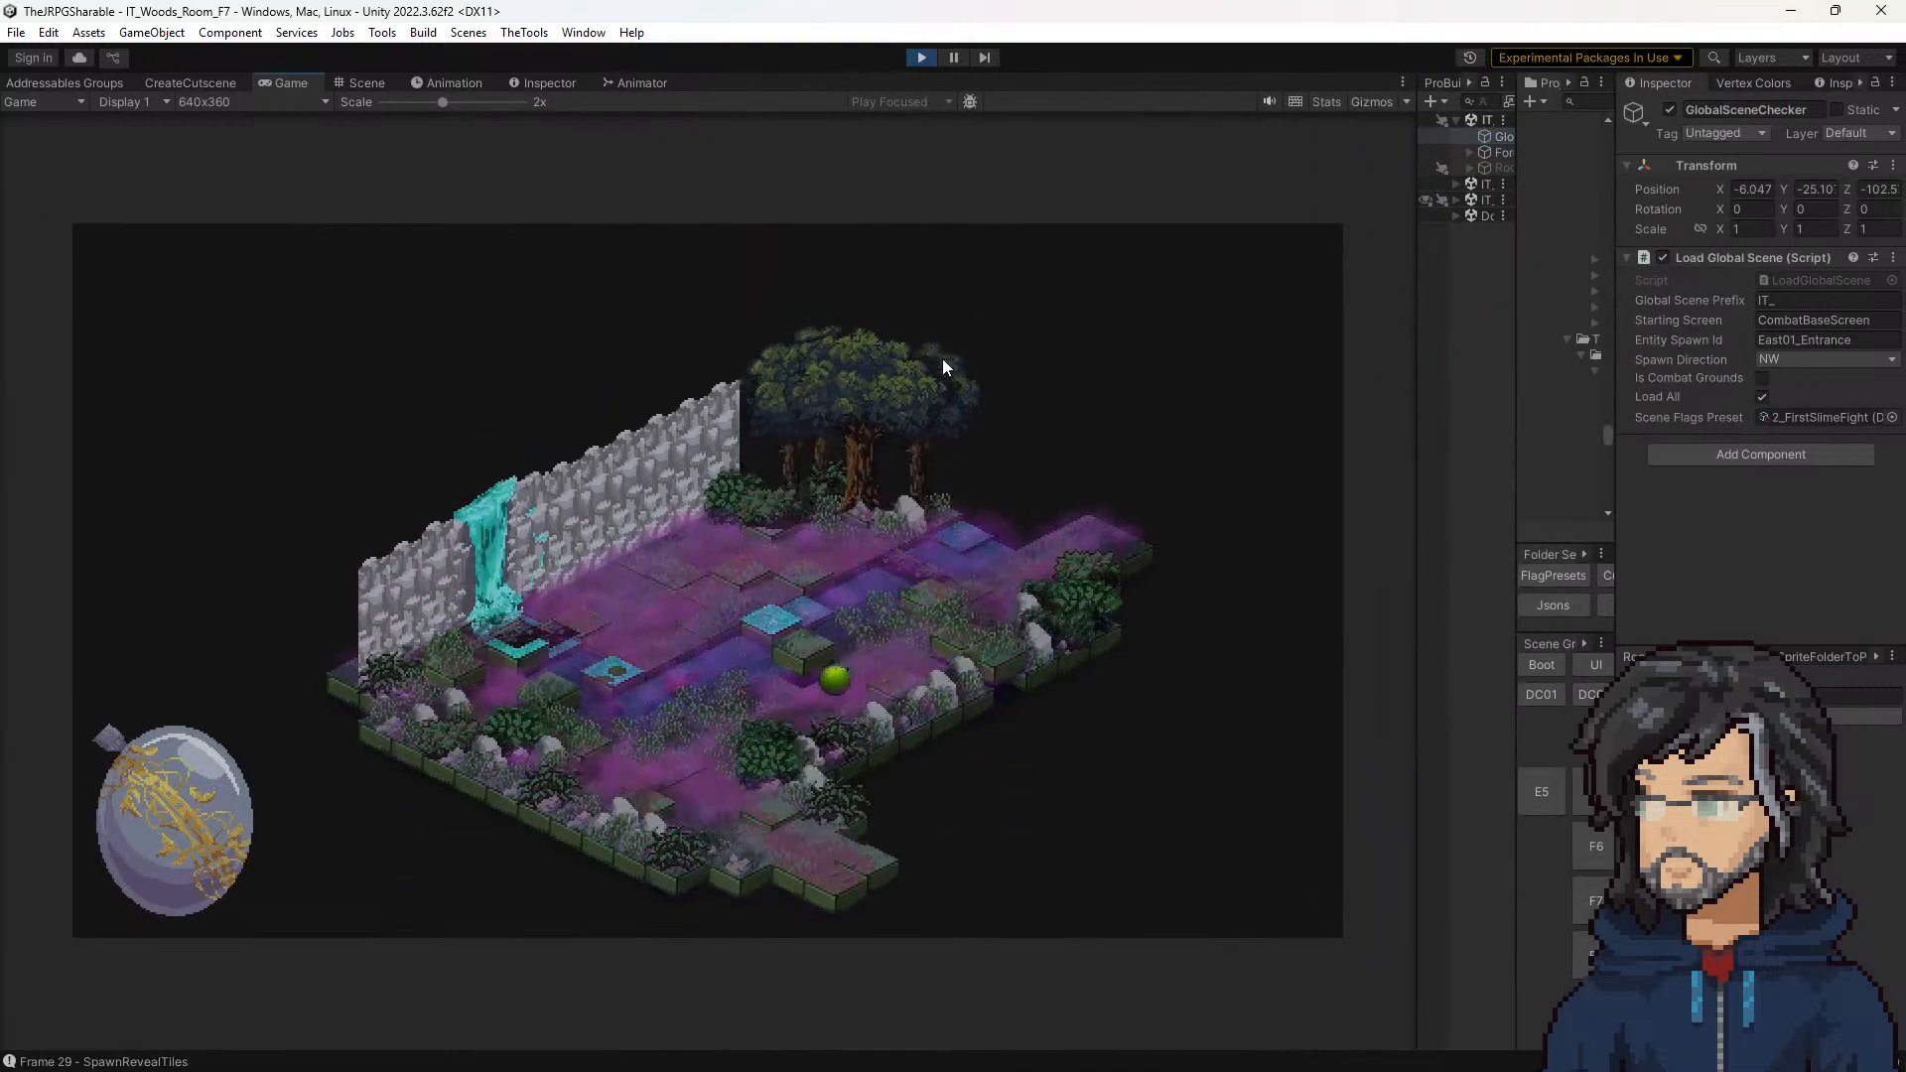
Step: Stop the run, turn off Load All on the GlobalSceneChecker, and playtest the SlimeWarning cutscene in room F7
{"action": "left_click", "coordinate": [922, 59]}
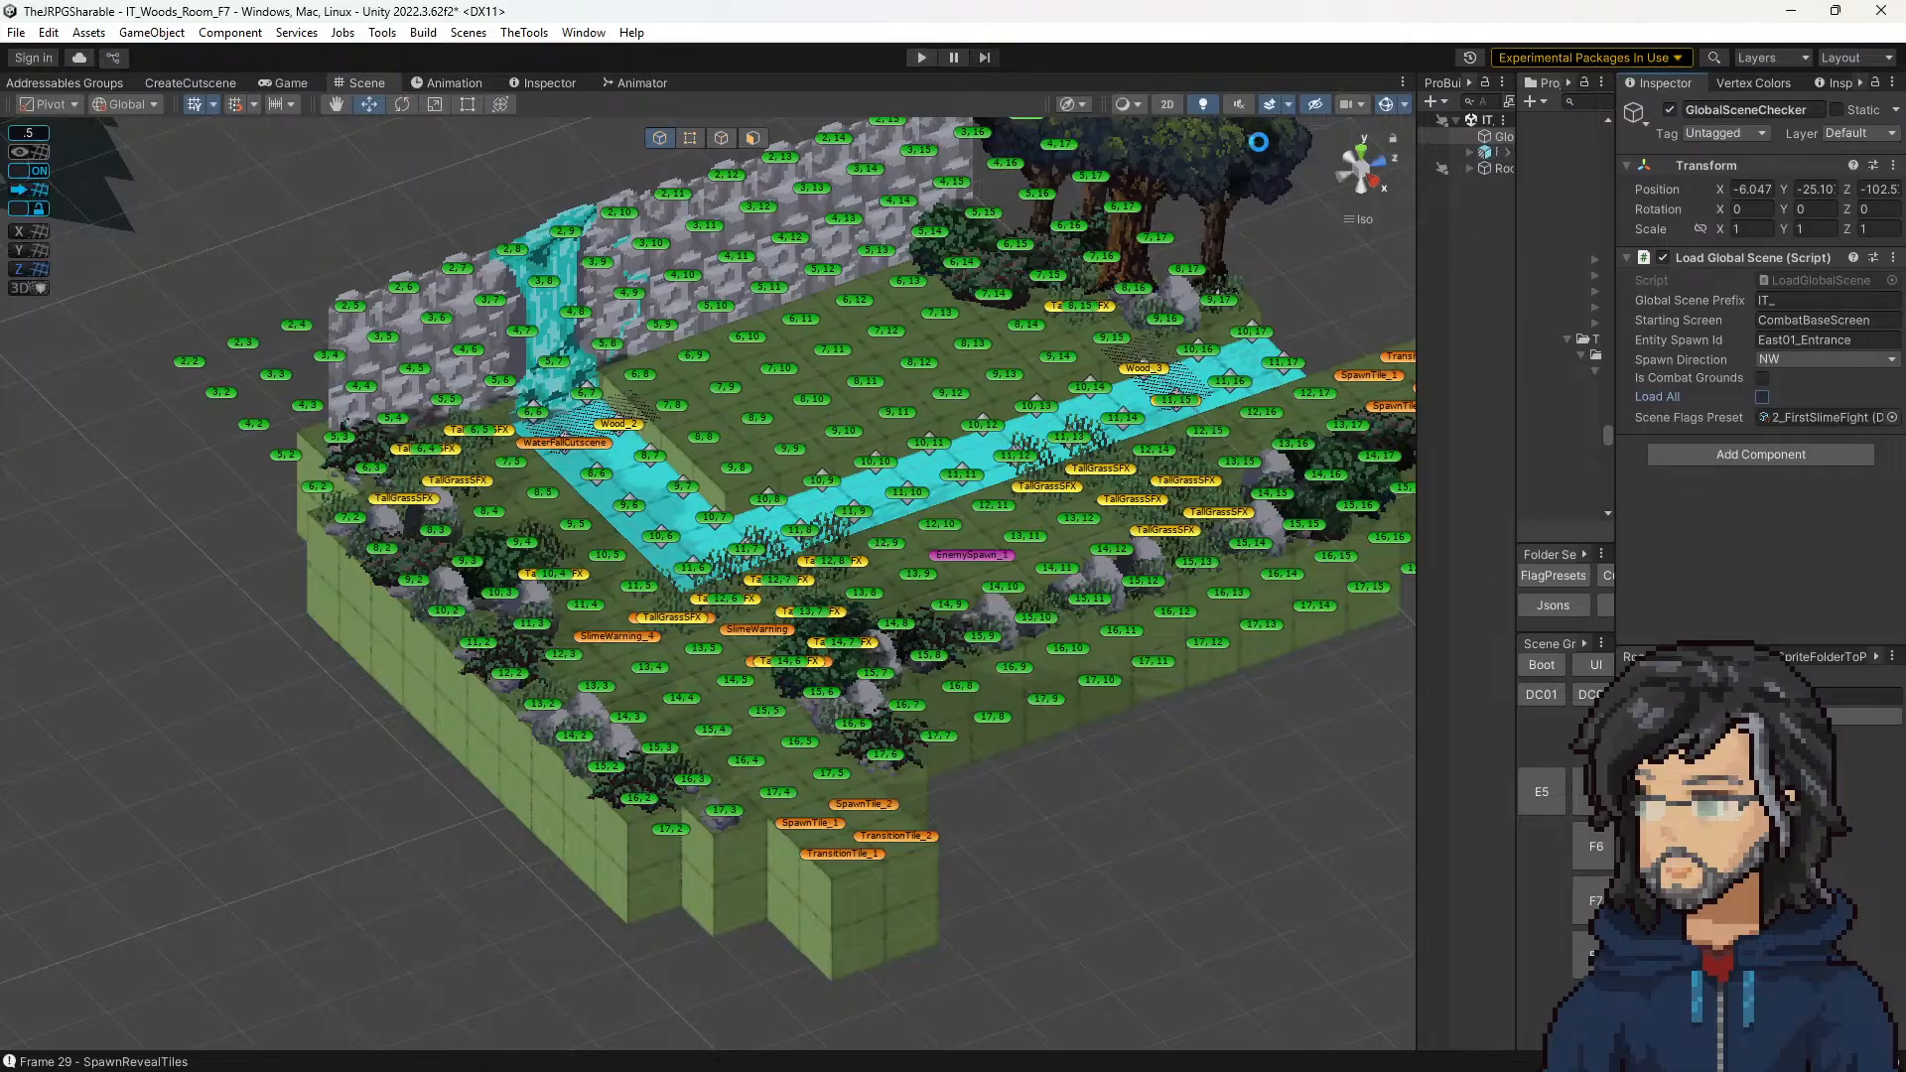
{"action": "left_click", "coordinate": [921, 57]}
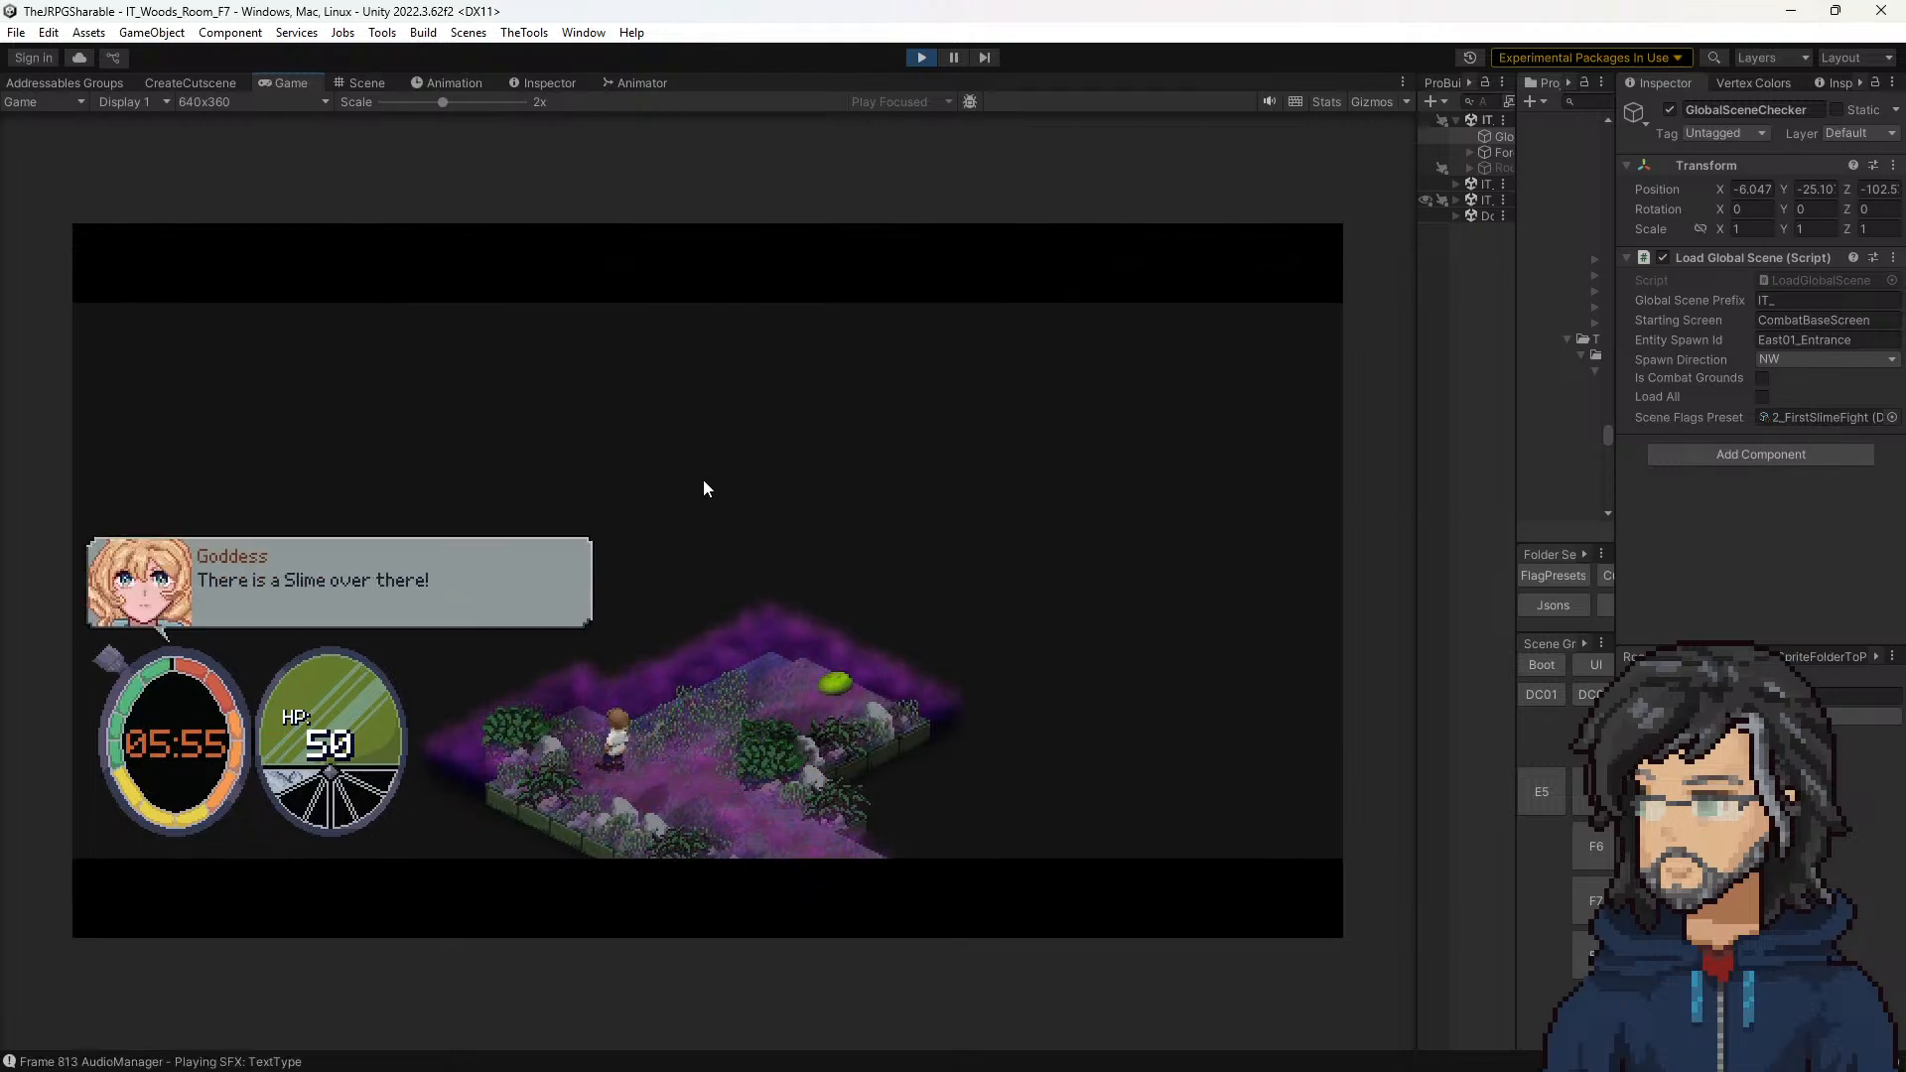
{"action": "left_click", "coordinate": [921, 57]}
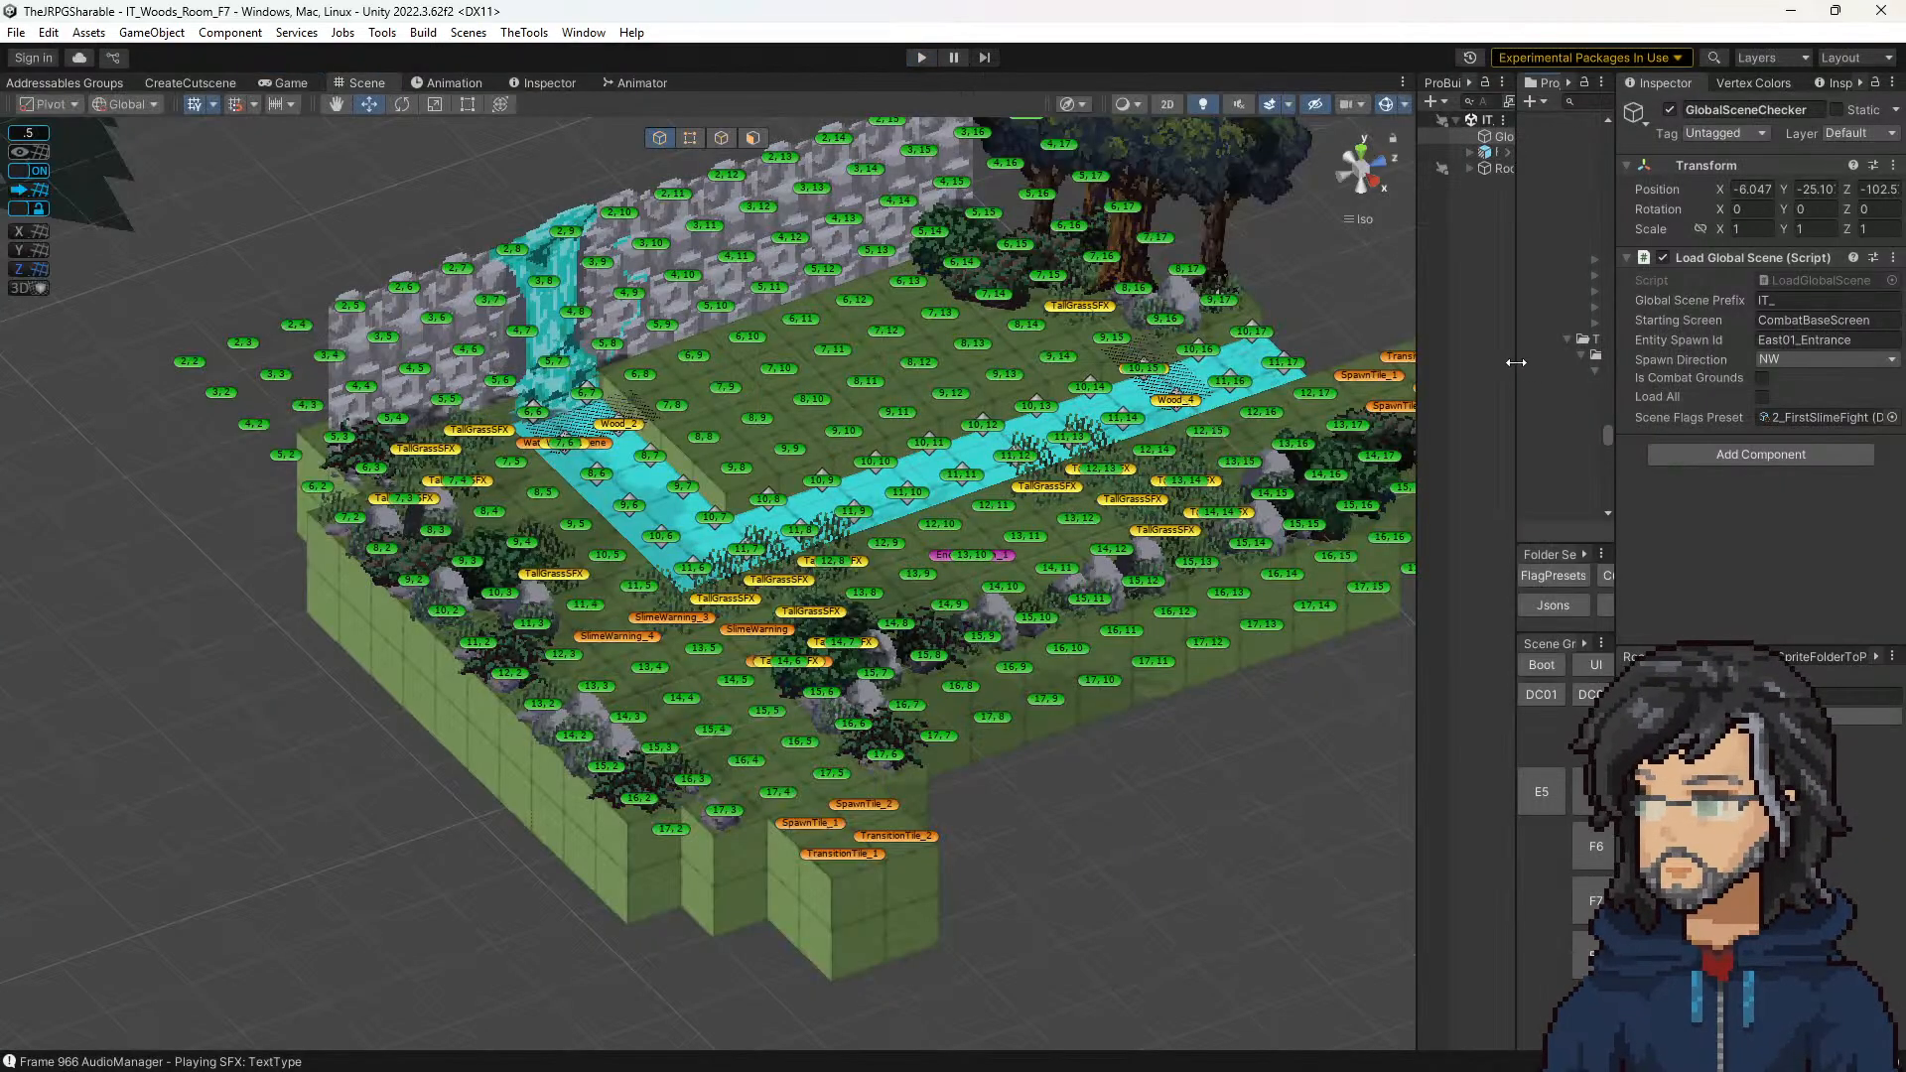
Step: Reopen the AudioManager prefab and find the SlimeSFX damage clip's source file in the Slime sound folder
{"action": "left_click_drag", "start_coordinate": [1522, 371], "coordinate": [1222, 391]}
{"action": "left_click", "coordinate": [1578, 576]}
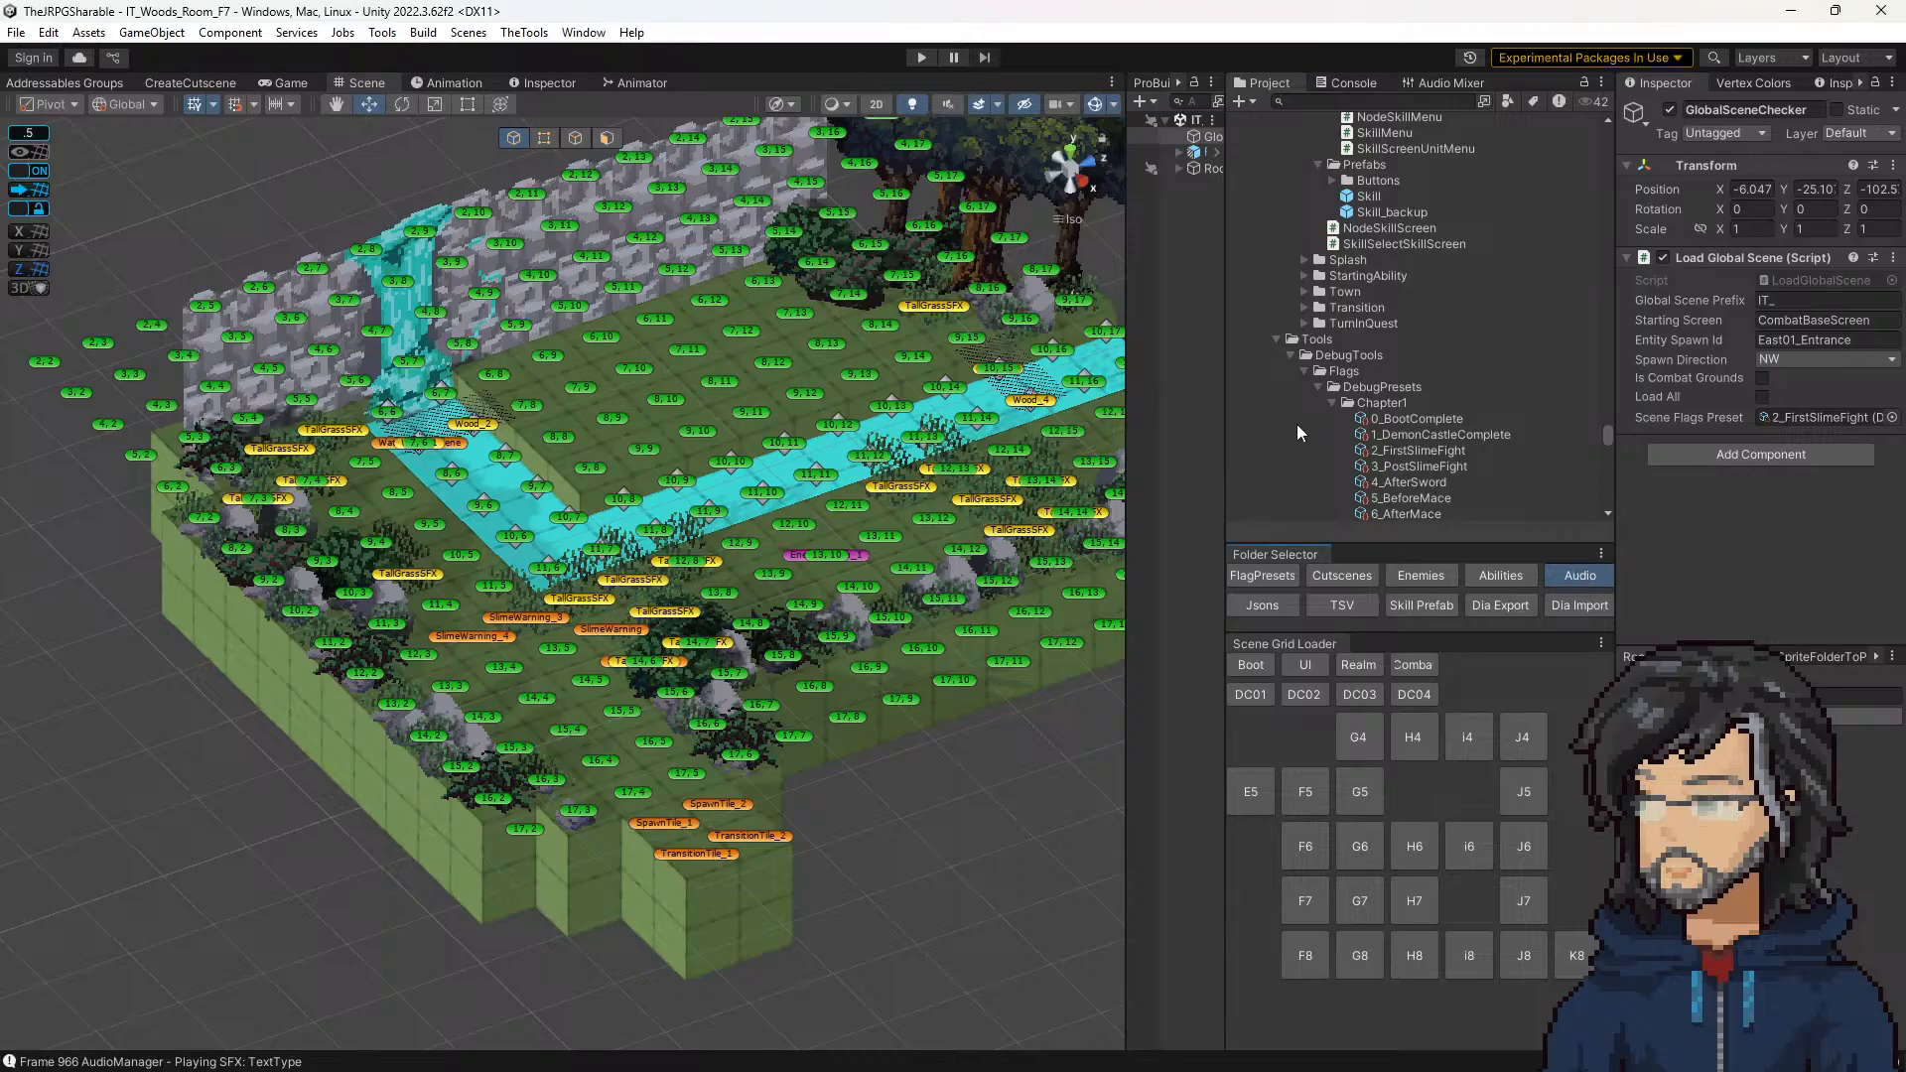
{"action": "scroll", "coordinate": [1334, 233], "scroll_direction": "up", "scroll_amount": 2}
{"action": "double_click", "coordinate": [1302, 300]}
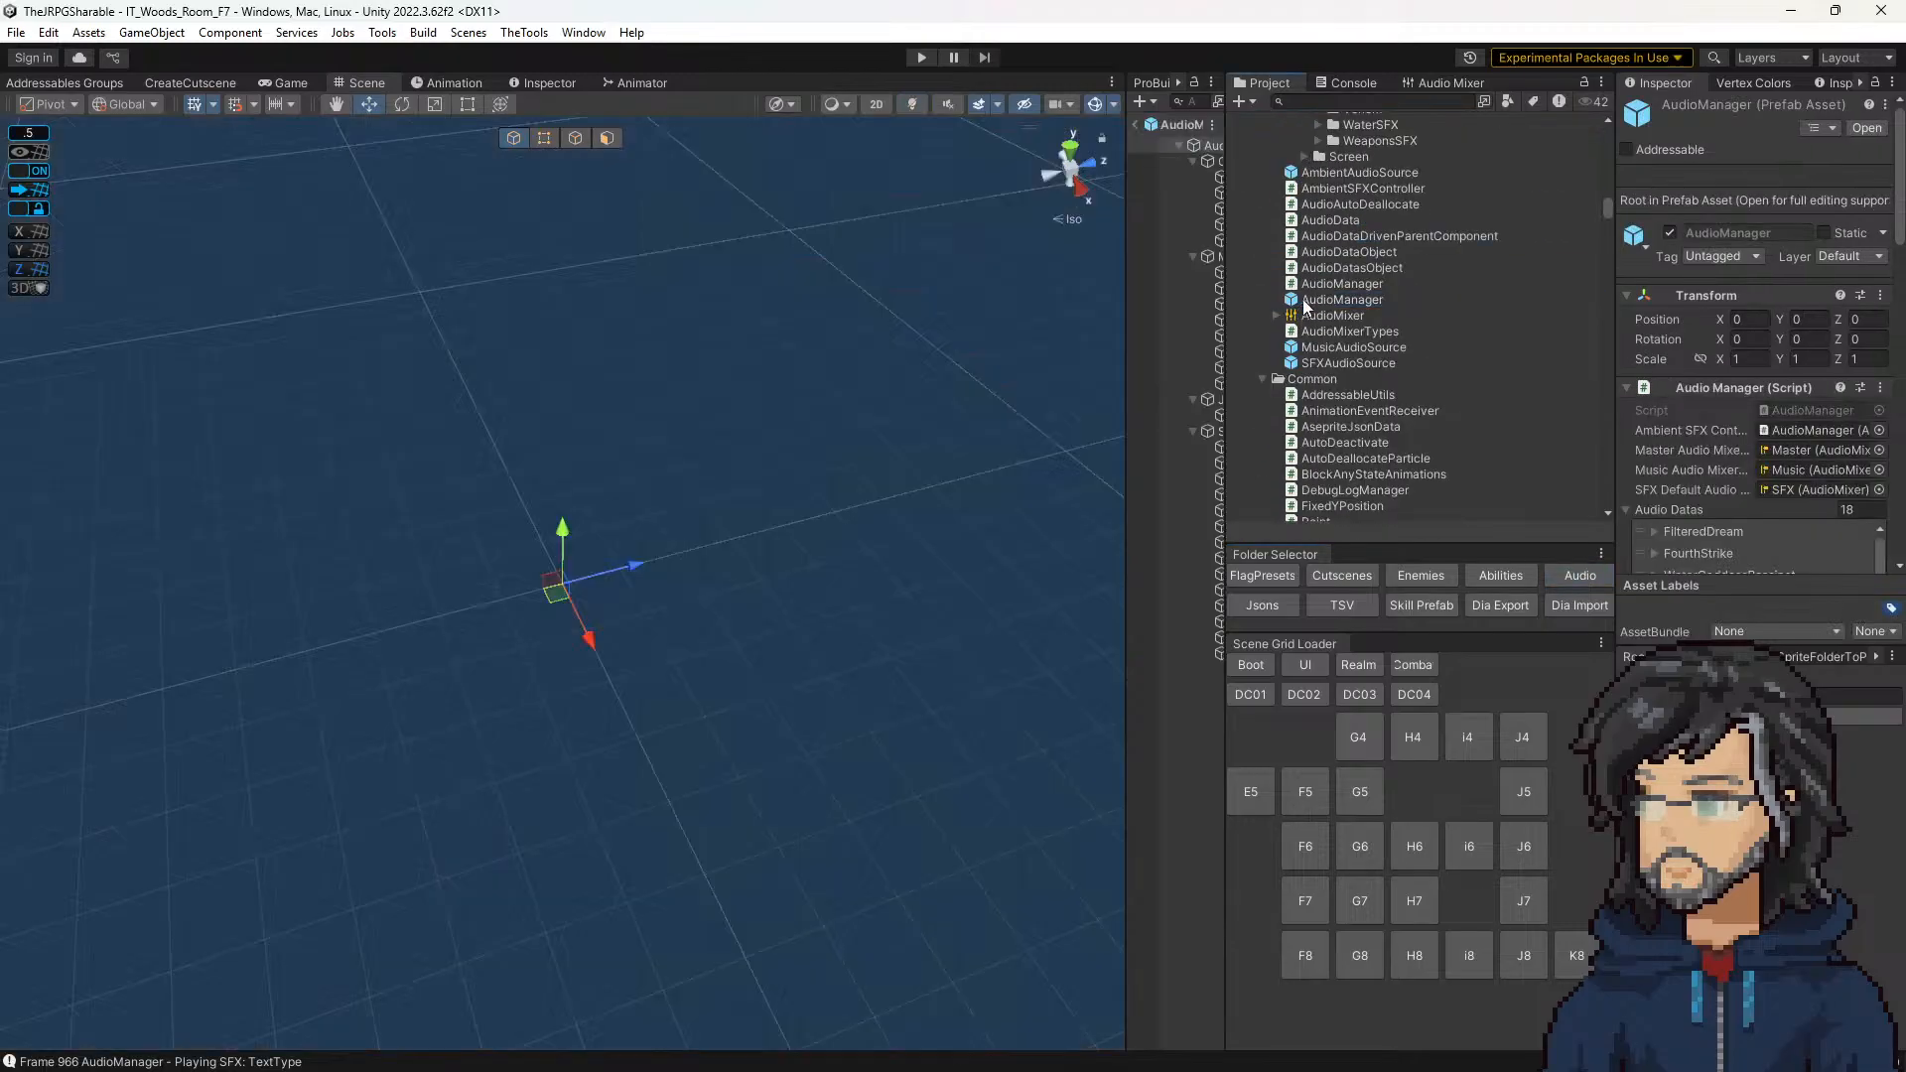
{"action": "left_click_drag", "start_coordinate": [1126, 289], "coordinate": [1008, 298]}
{"action": "left_click", "coordinate": [1143, 557]}
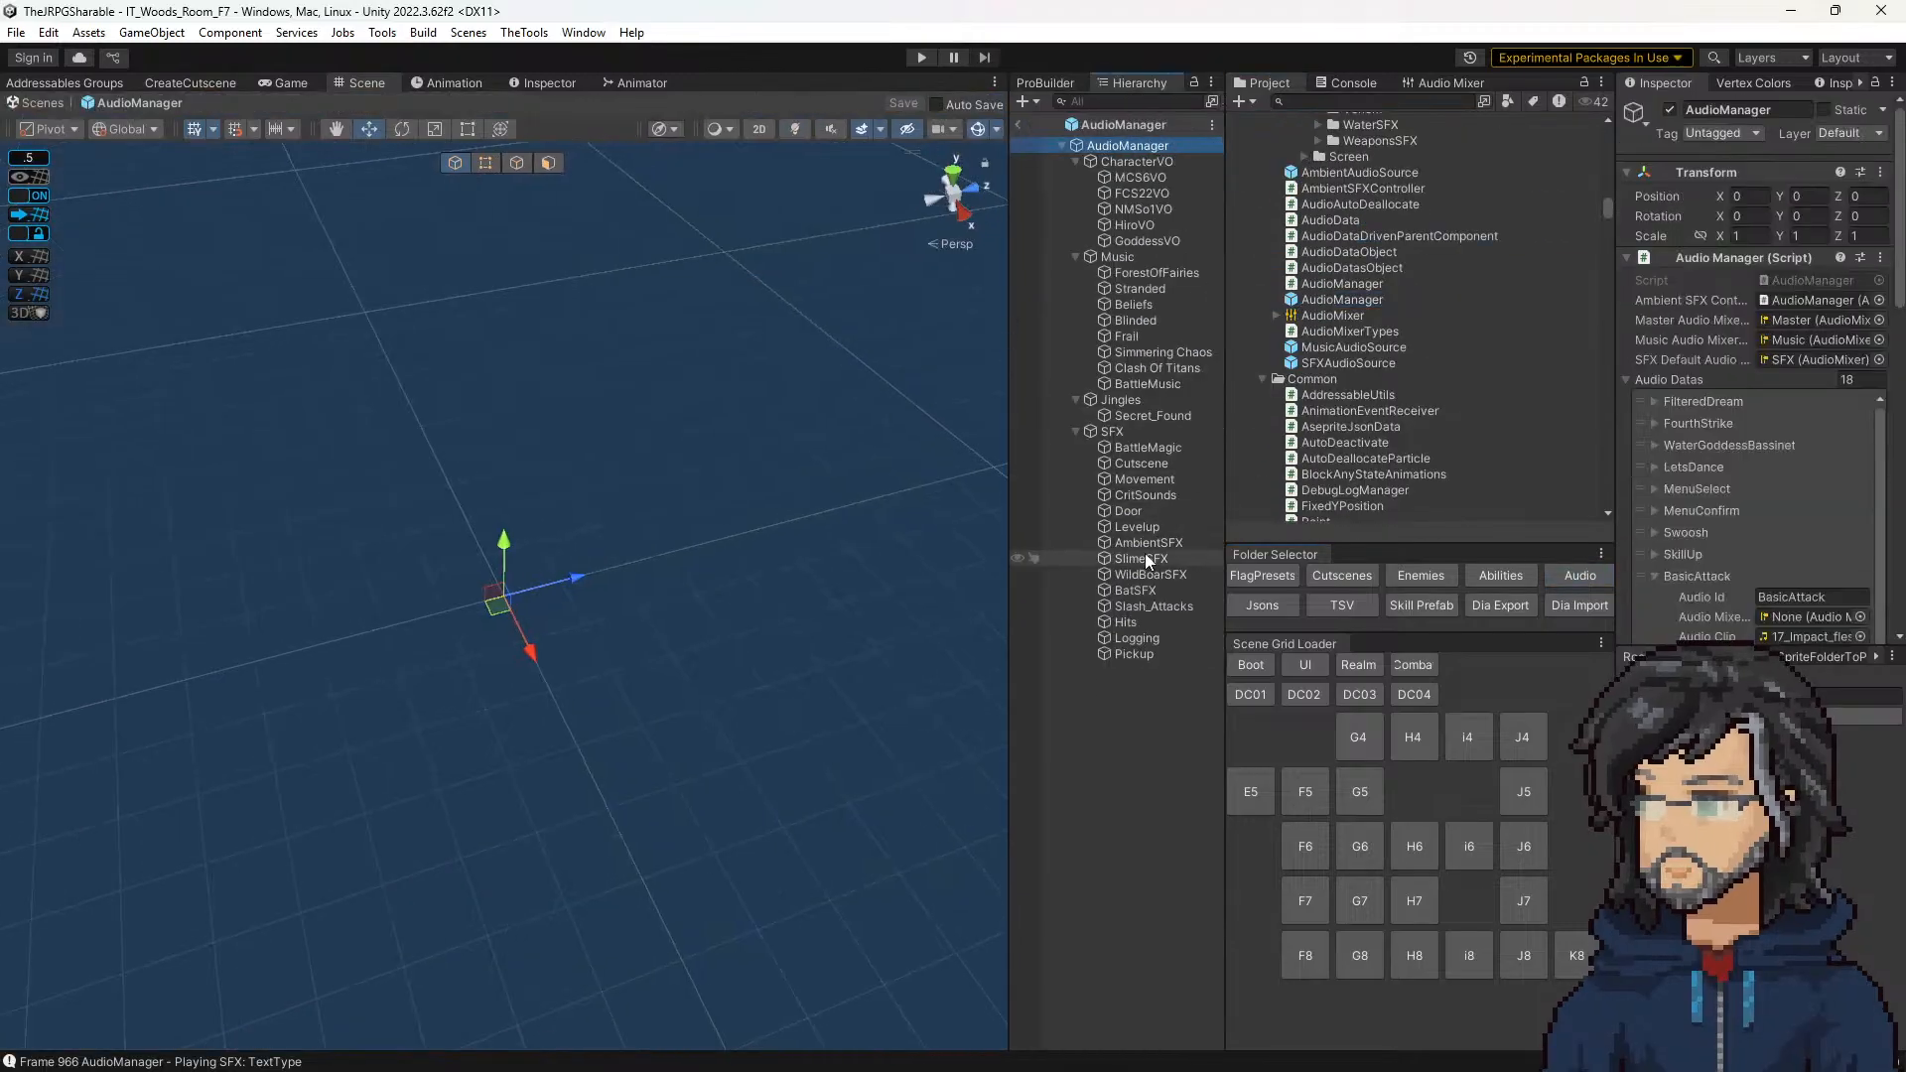
{"action": "left_click", "coordinate": [1794, 369]}
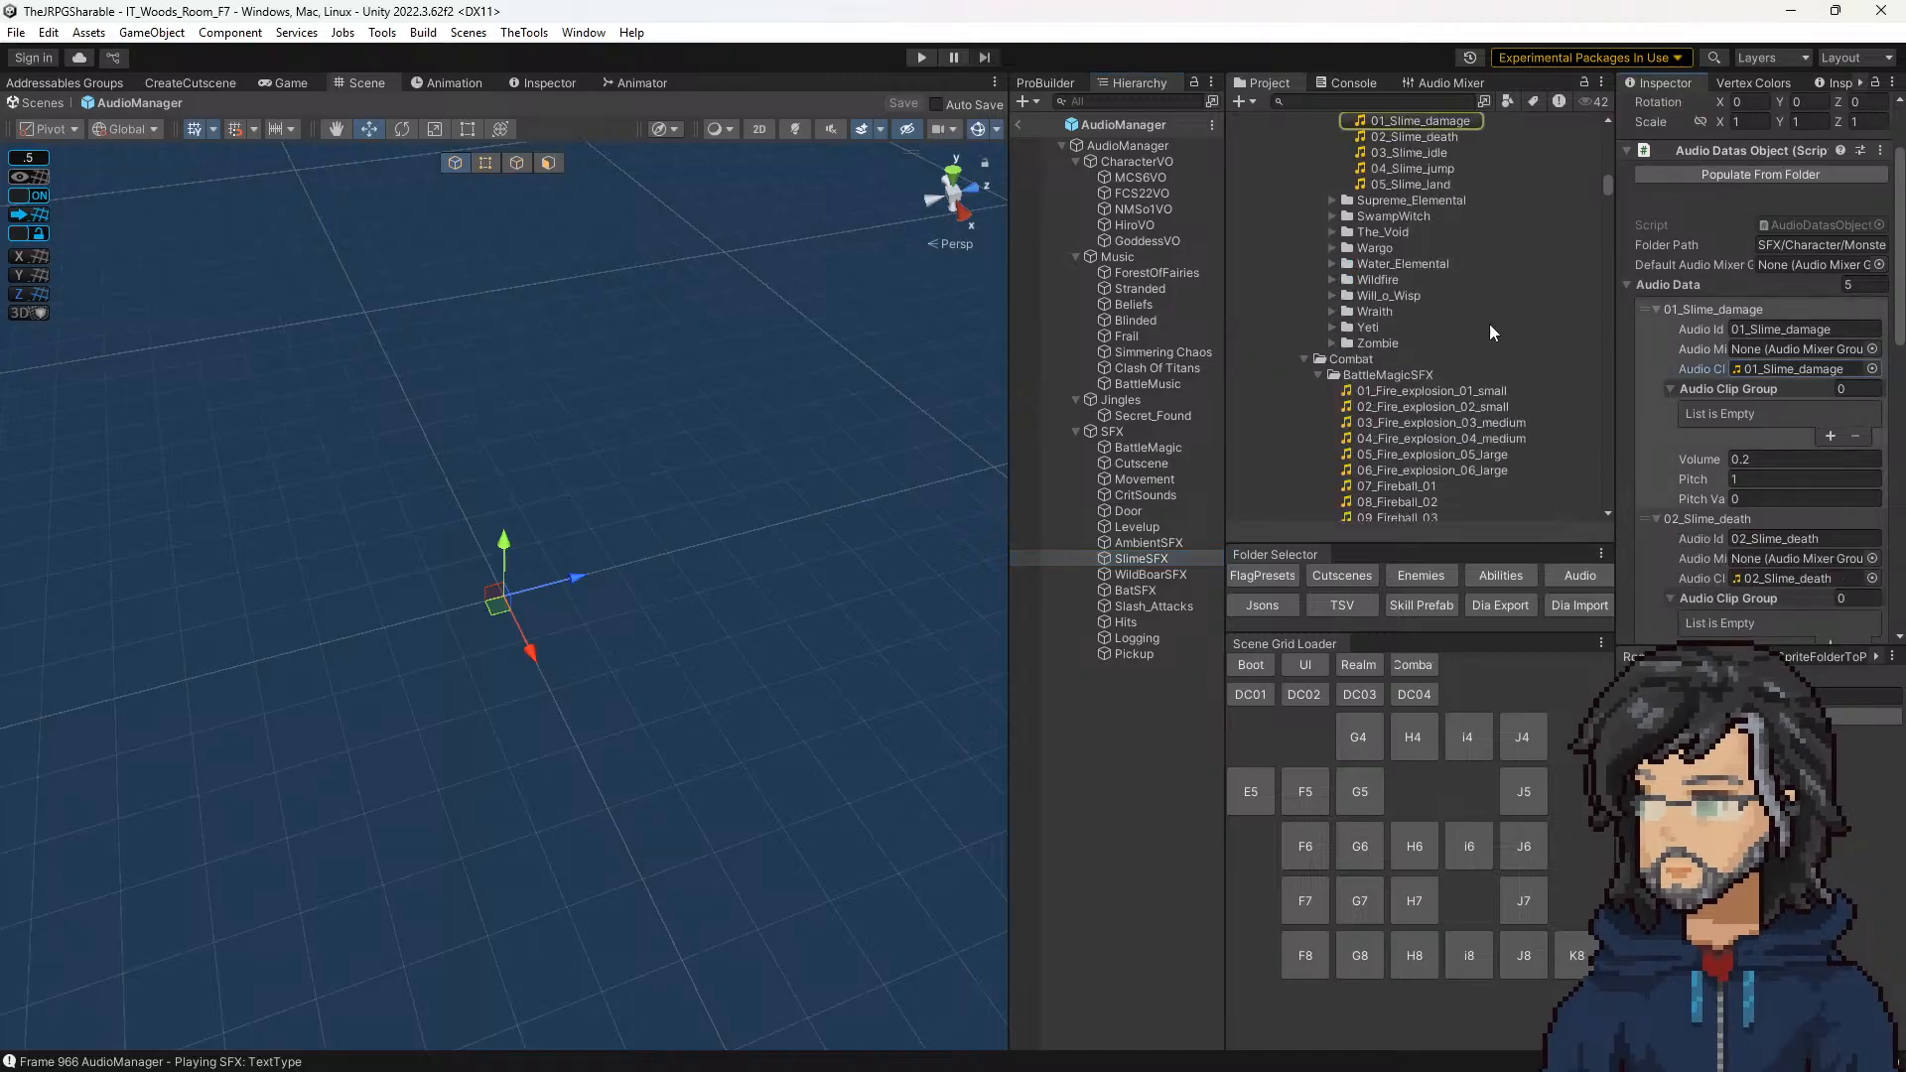
Step: Listen to the clips in the Slime sound folder again to compare alternatives for the cutscene, including the damage sound
{"action": "left_click", "coordinate": [1392, 303]}
{"action": "left_click", "coordinate": [1390, 314]}
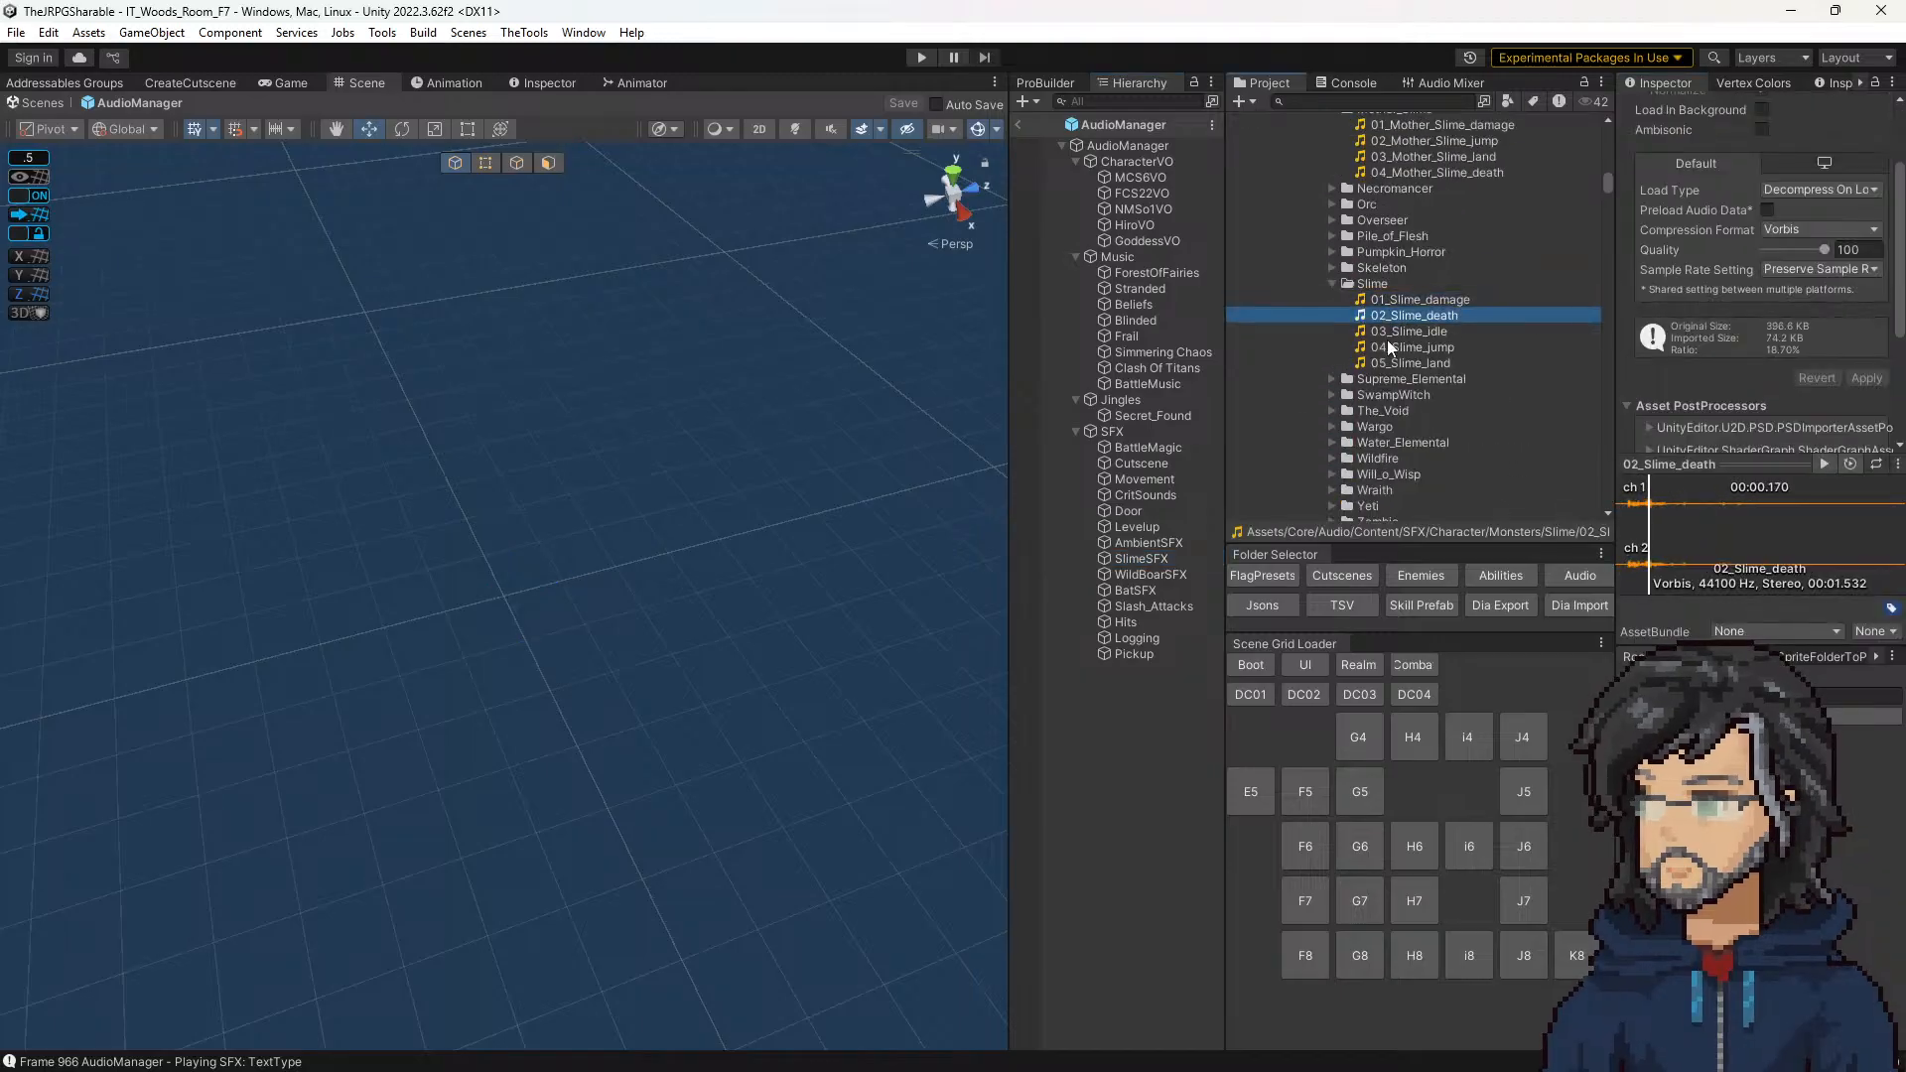
{"action": "left_click", "coordinate": [1388, 334]}
{"action": "left_click", "coordinate": [1401, 363]}
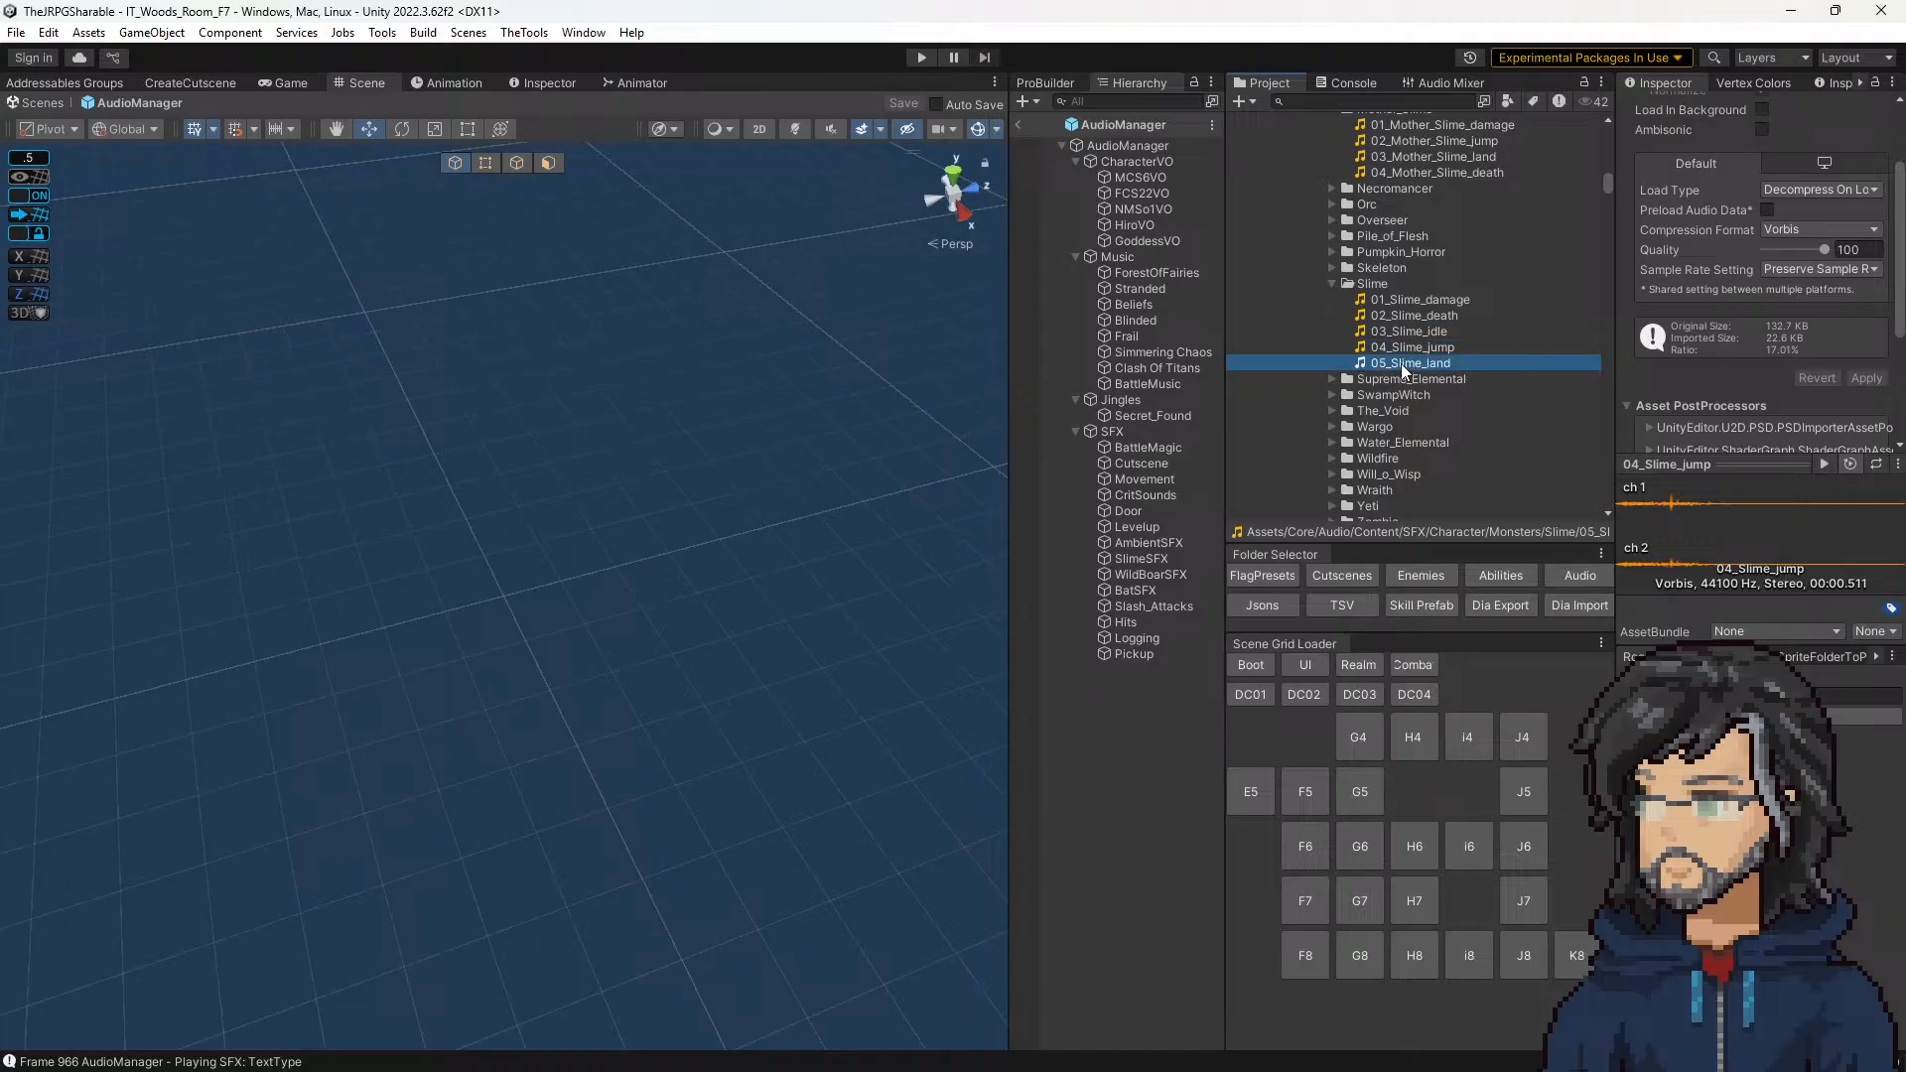
{"action": "left_click", "coordinate": [1415, 301]}
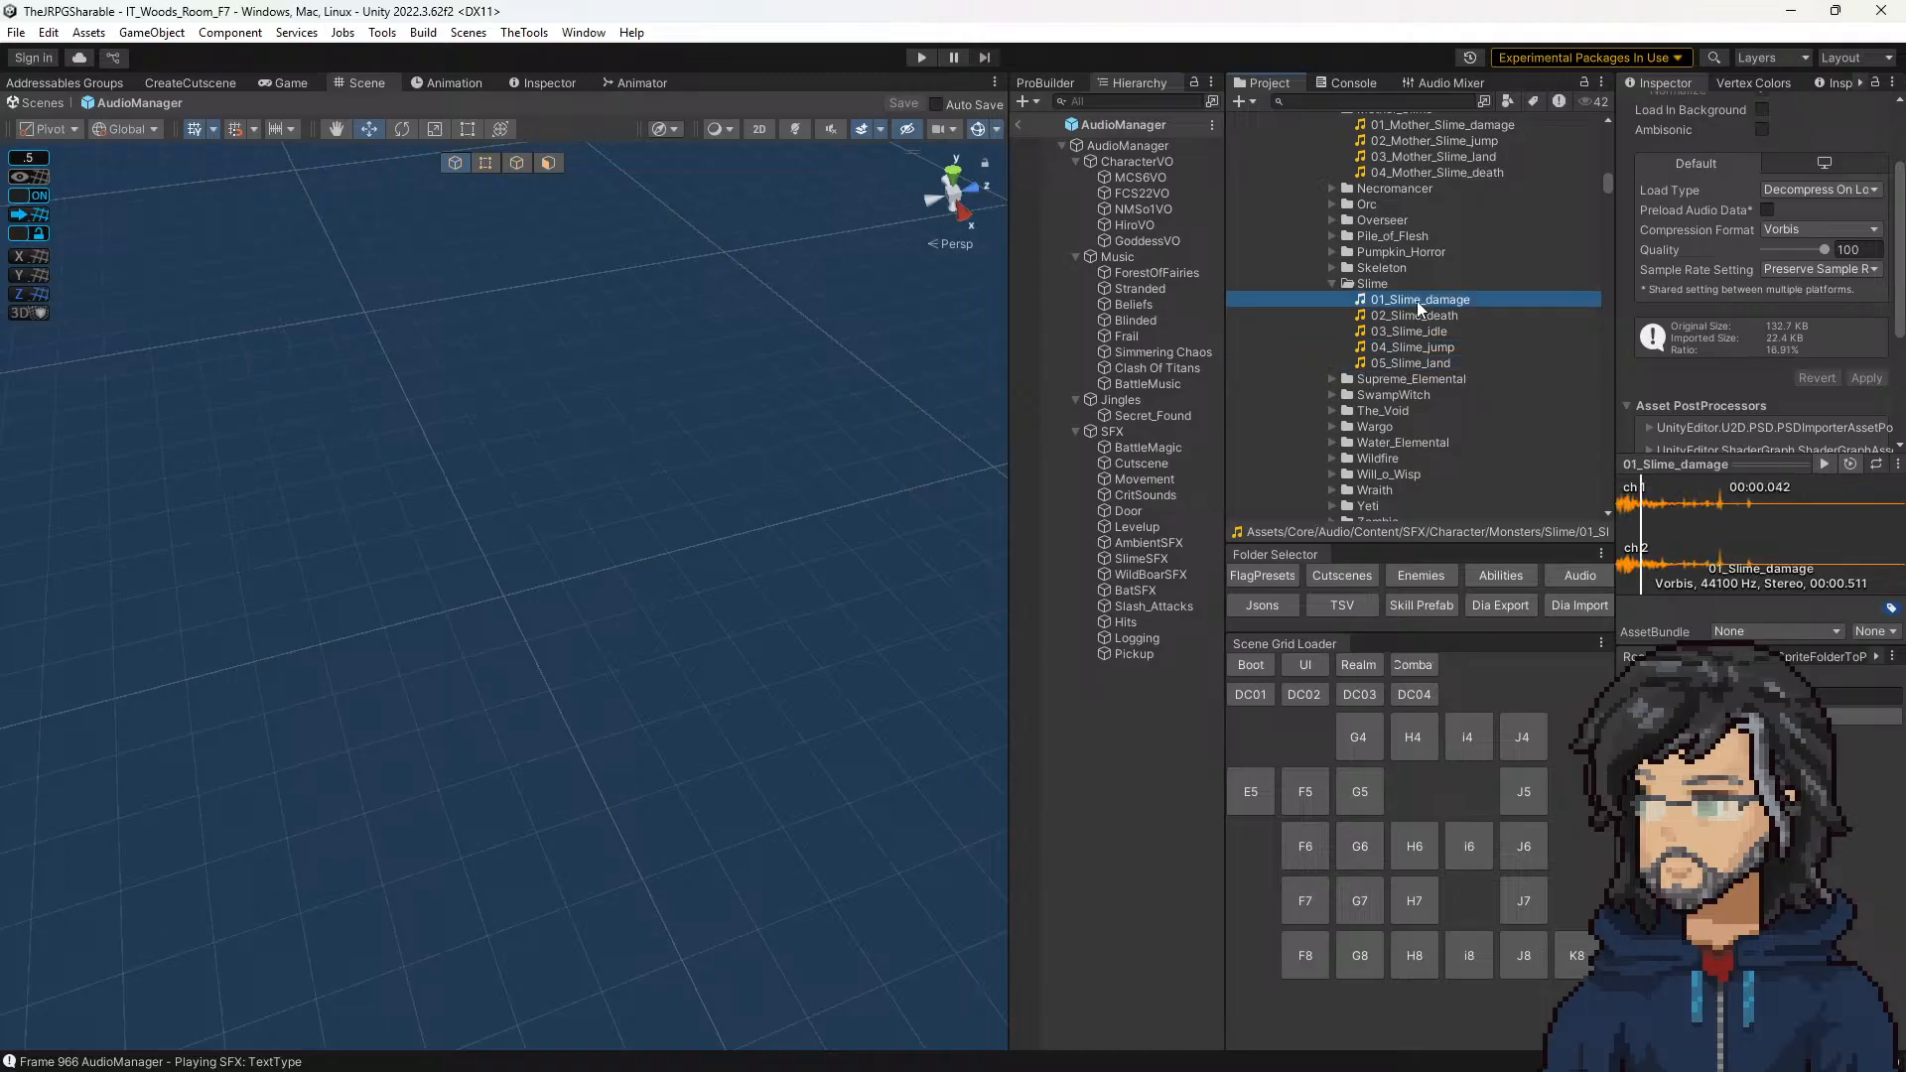
Step: Check the Pickup and Slash_Attacks sound groups, and copy the 01_Slime_damage Audio Id from the SlimeSFX group
{"action": "left_click", "coordinate": [1133, 653]}
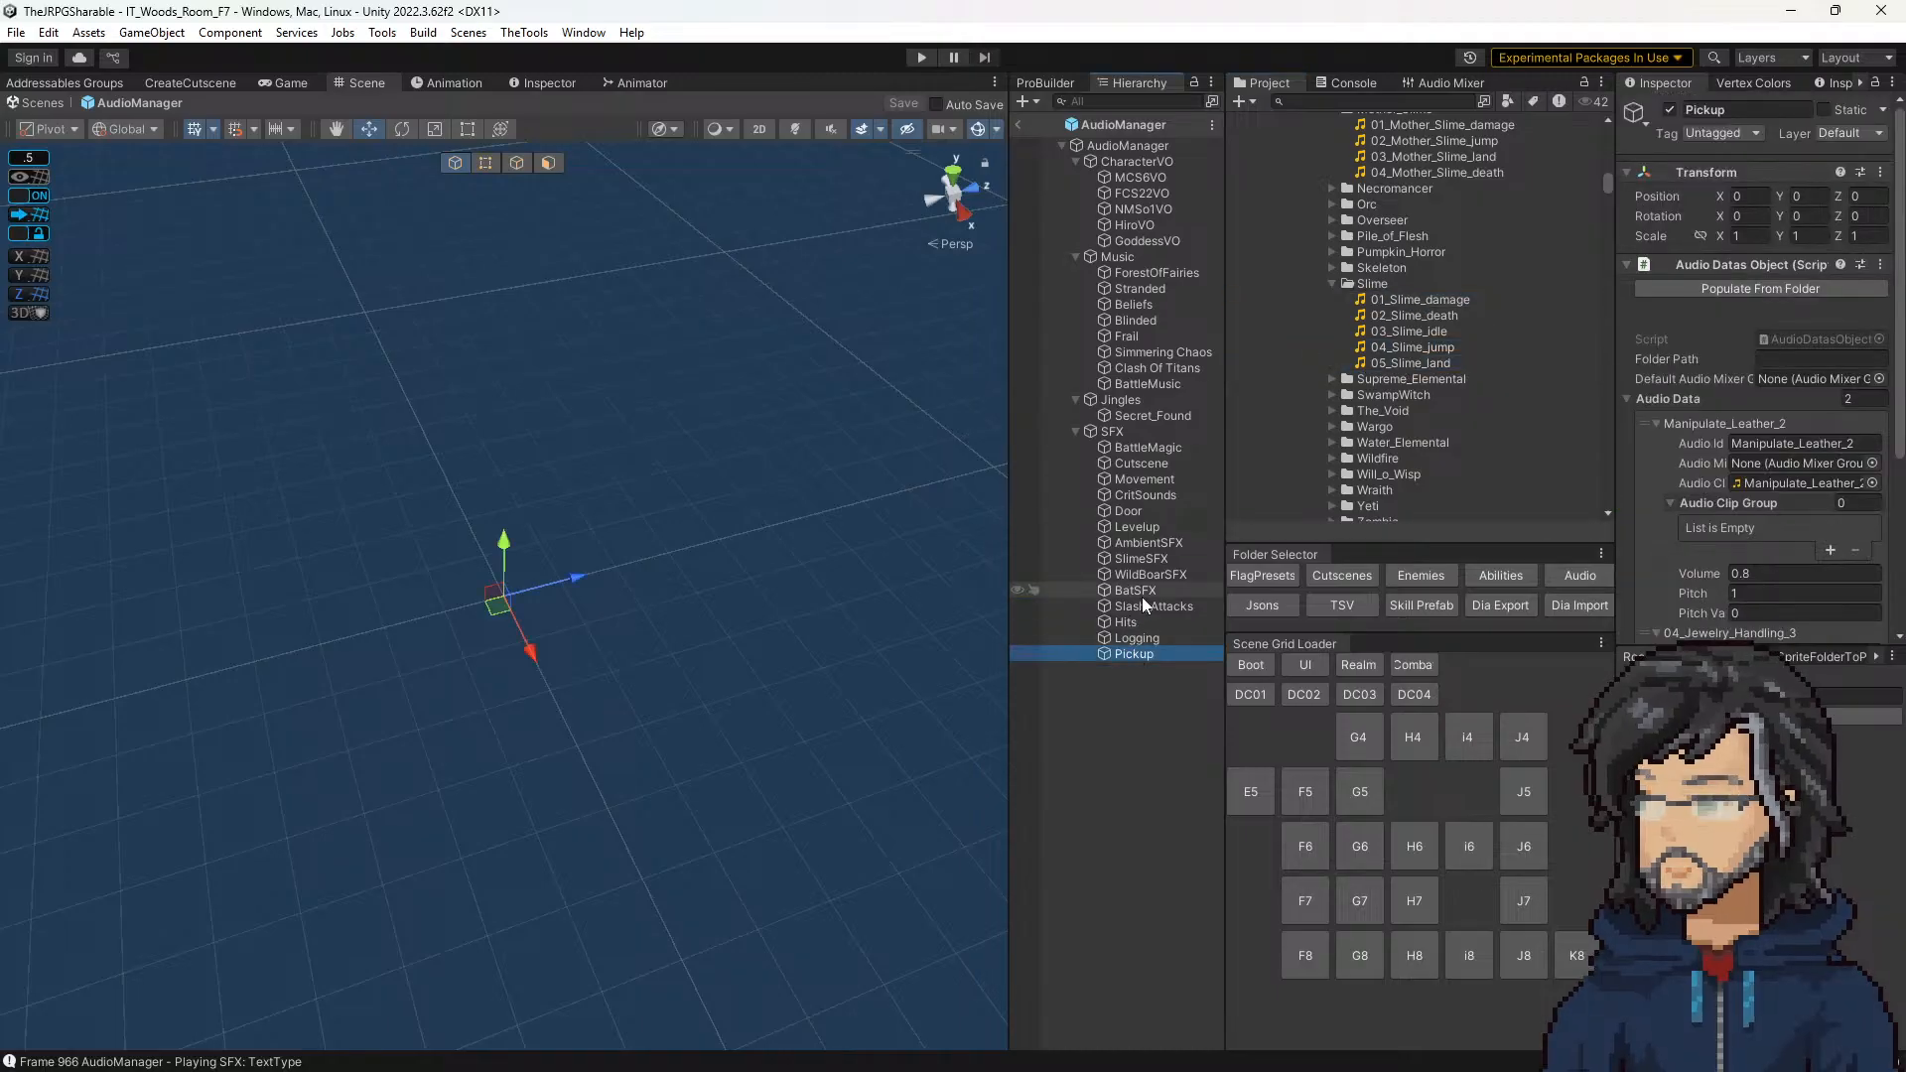
{"action": "left_click", "coordinate": [1141, 604]}
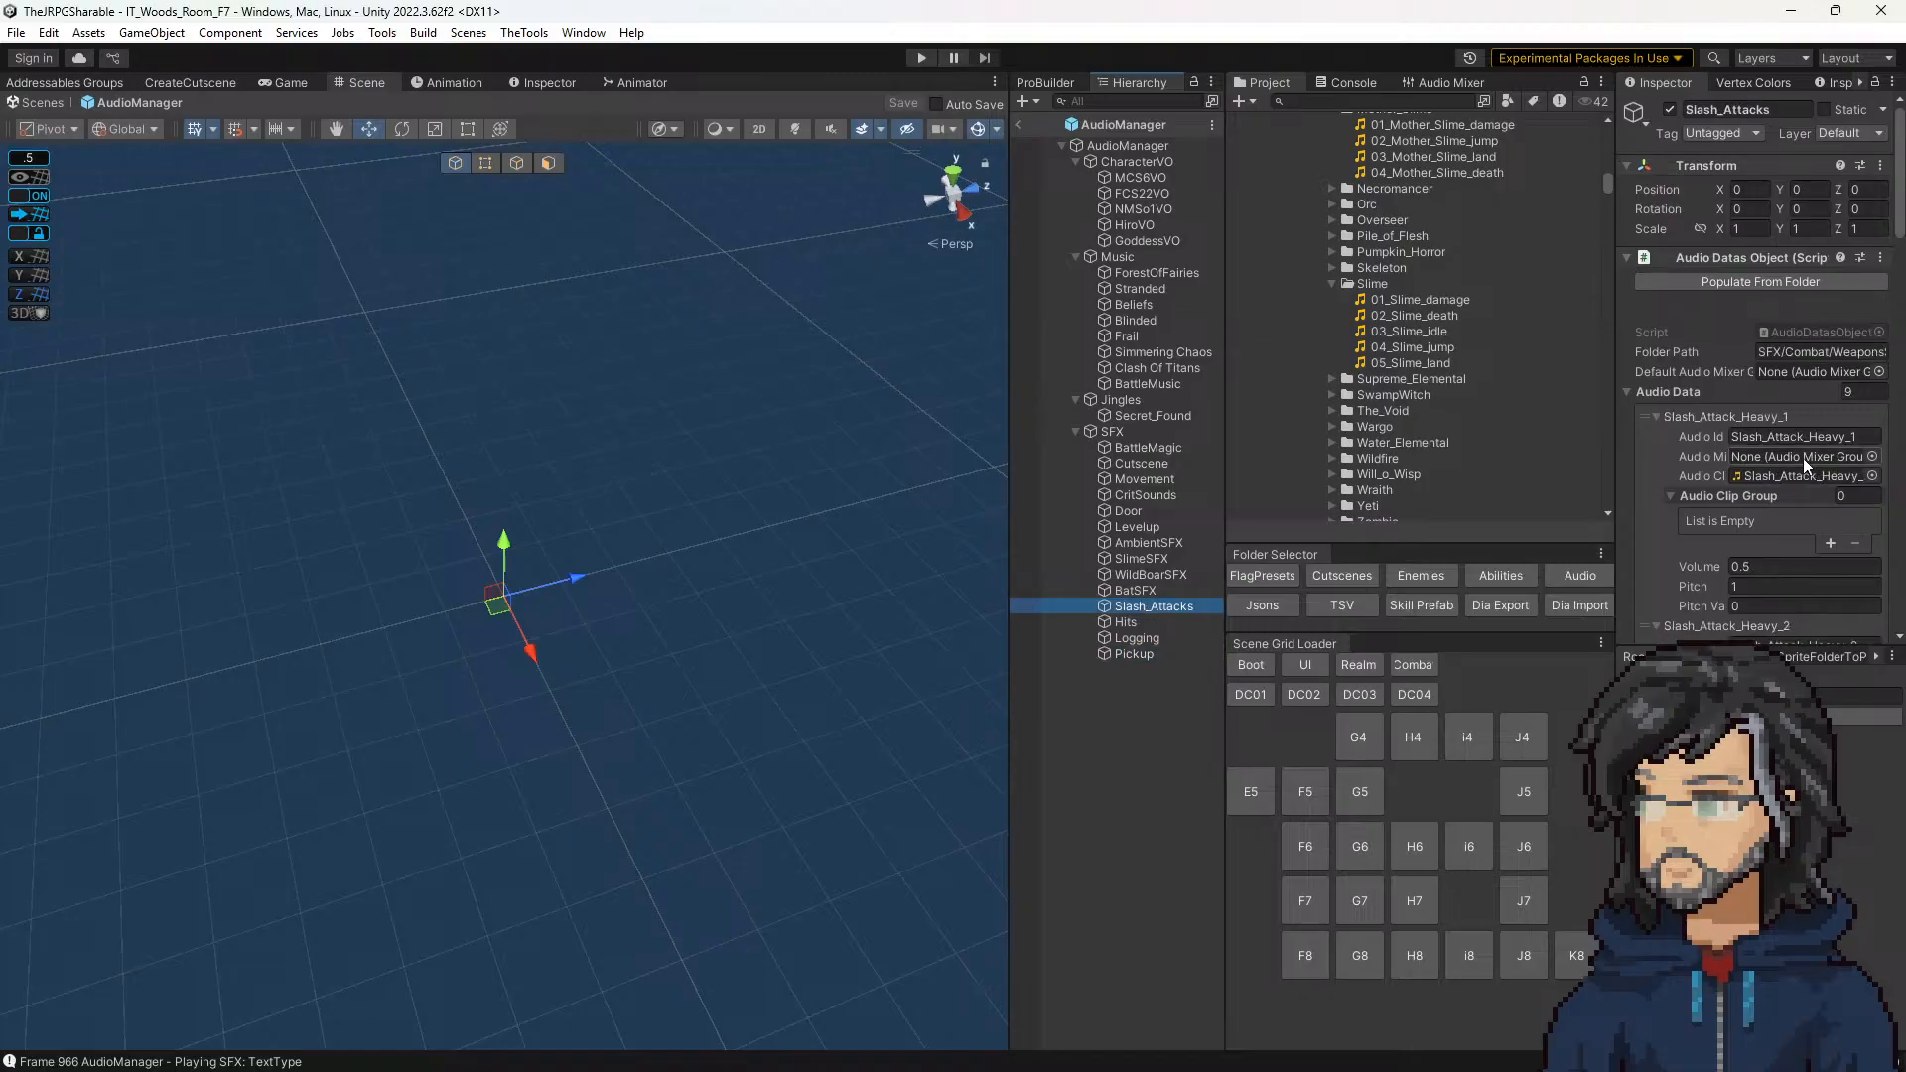
{"action": "scroll", "coordinate": [1802, 456], "scroll_direction": "down", "scroll_amount": 5}
{"action": "left_click", "coordinate": [1052, 559]}
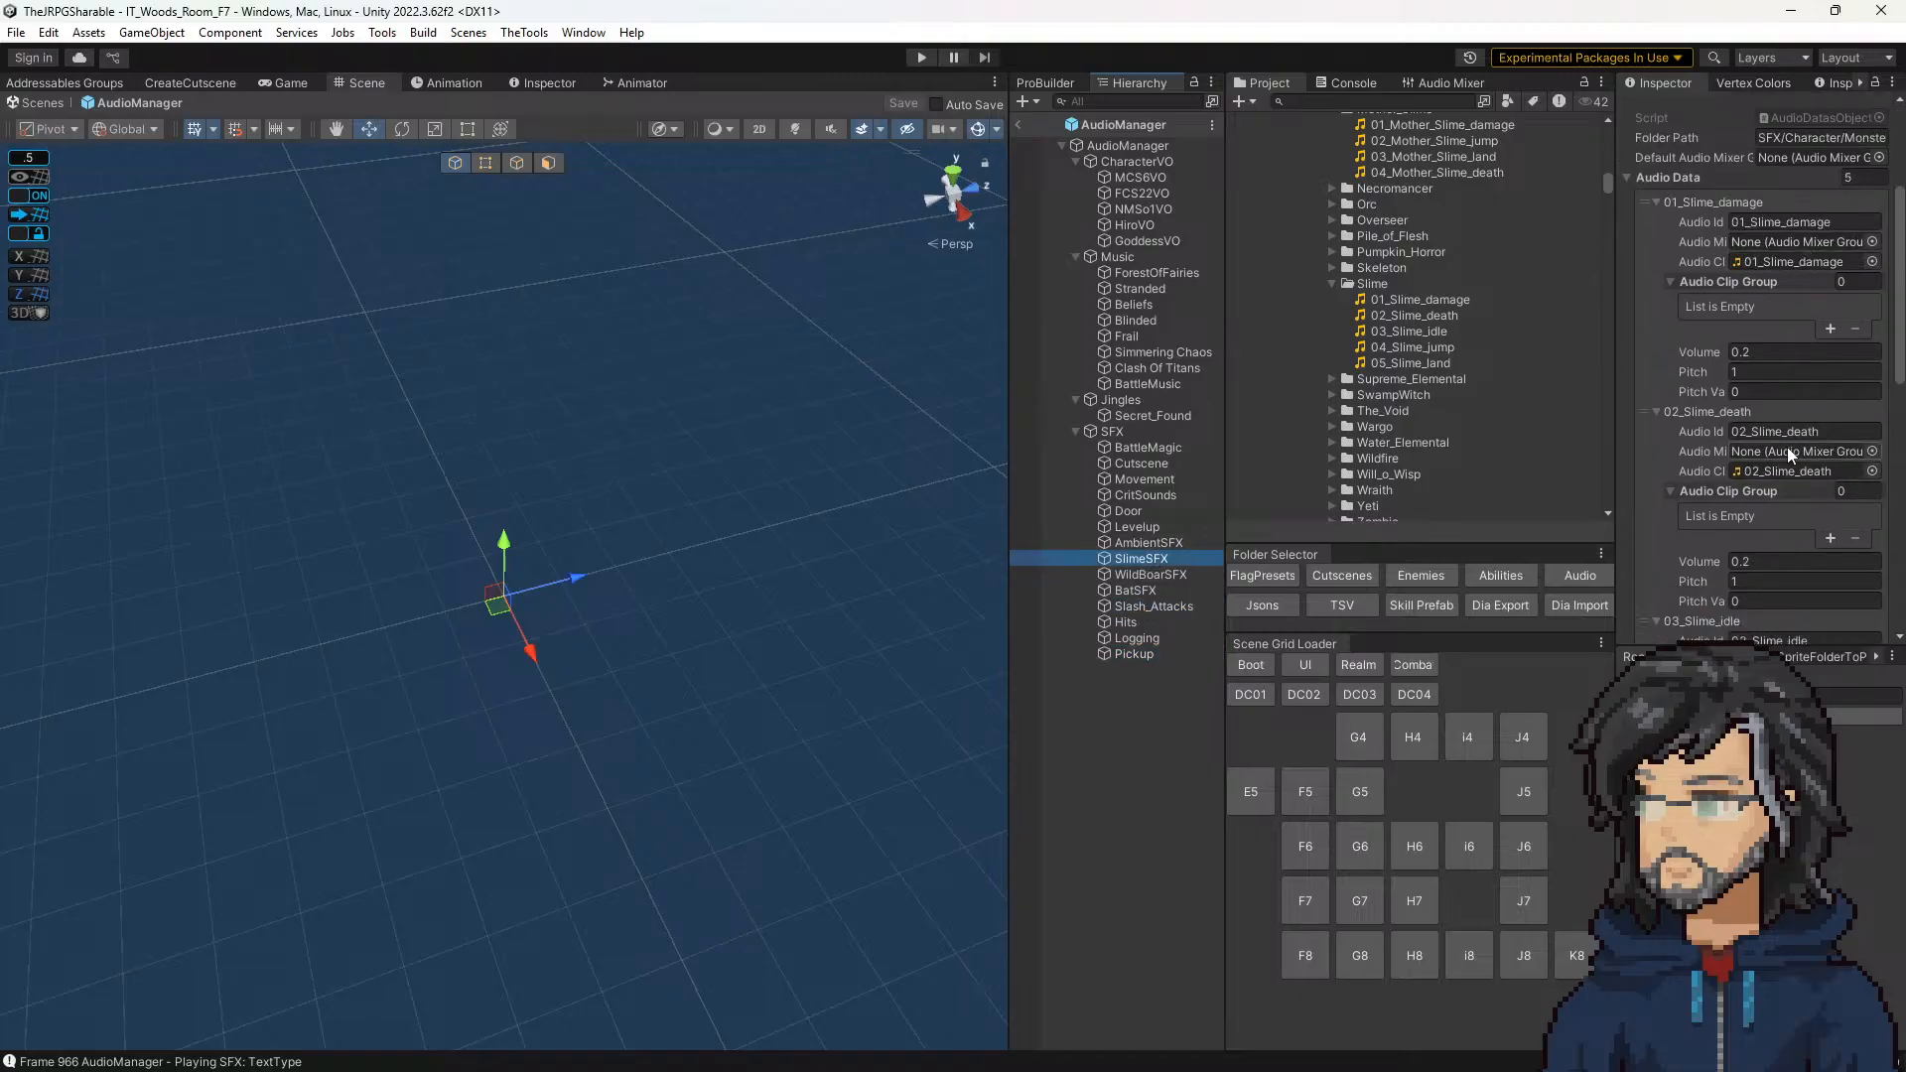
{"action": "scroll", "coordinate": [1779, 360], "scroll_direction": "up", "scroll_amount": 4}
{"action": "left_click", "coordinate": [1768, 386]}
{"action": "key", "text": "ctrl+c"}
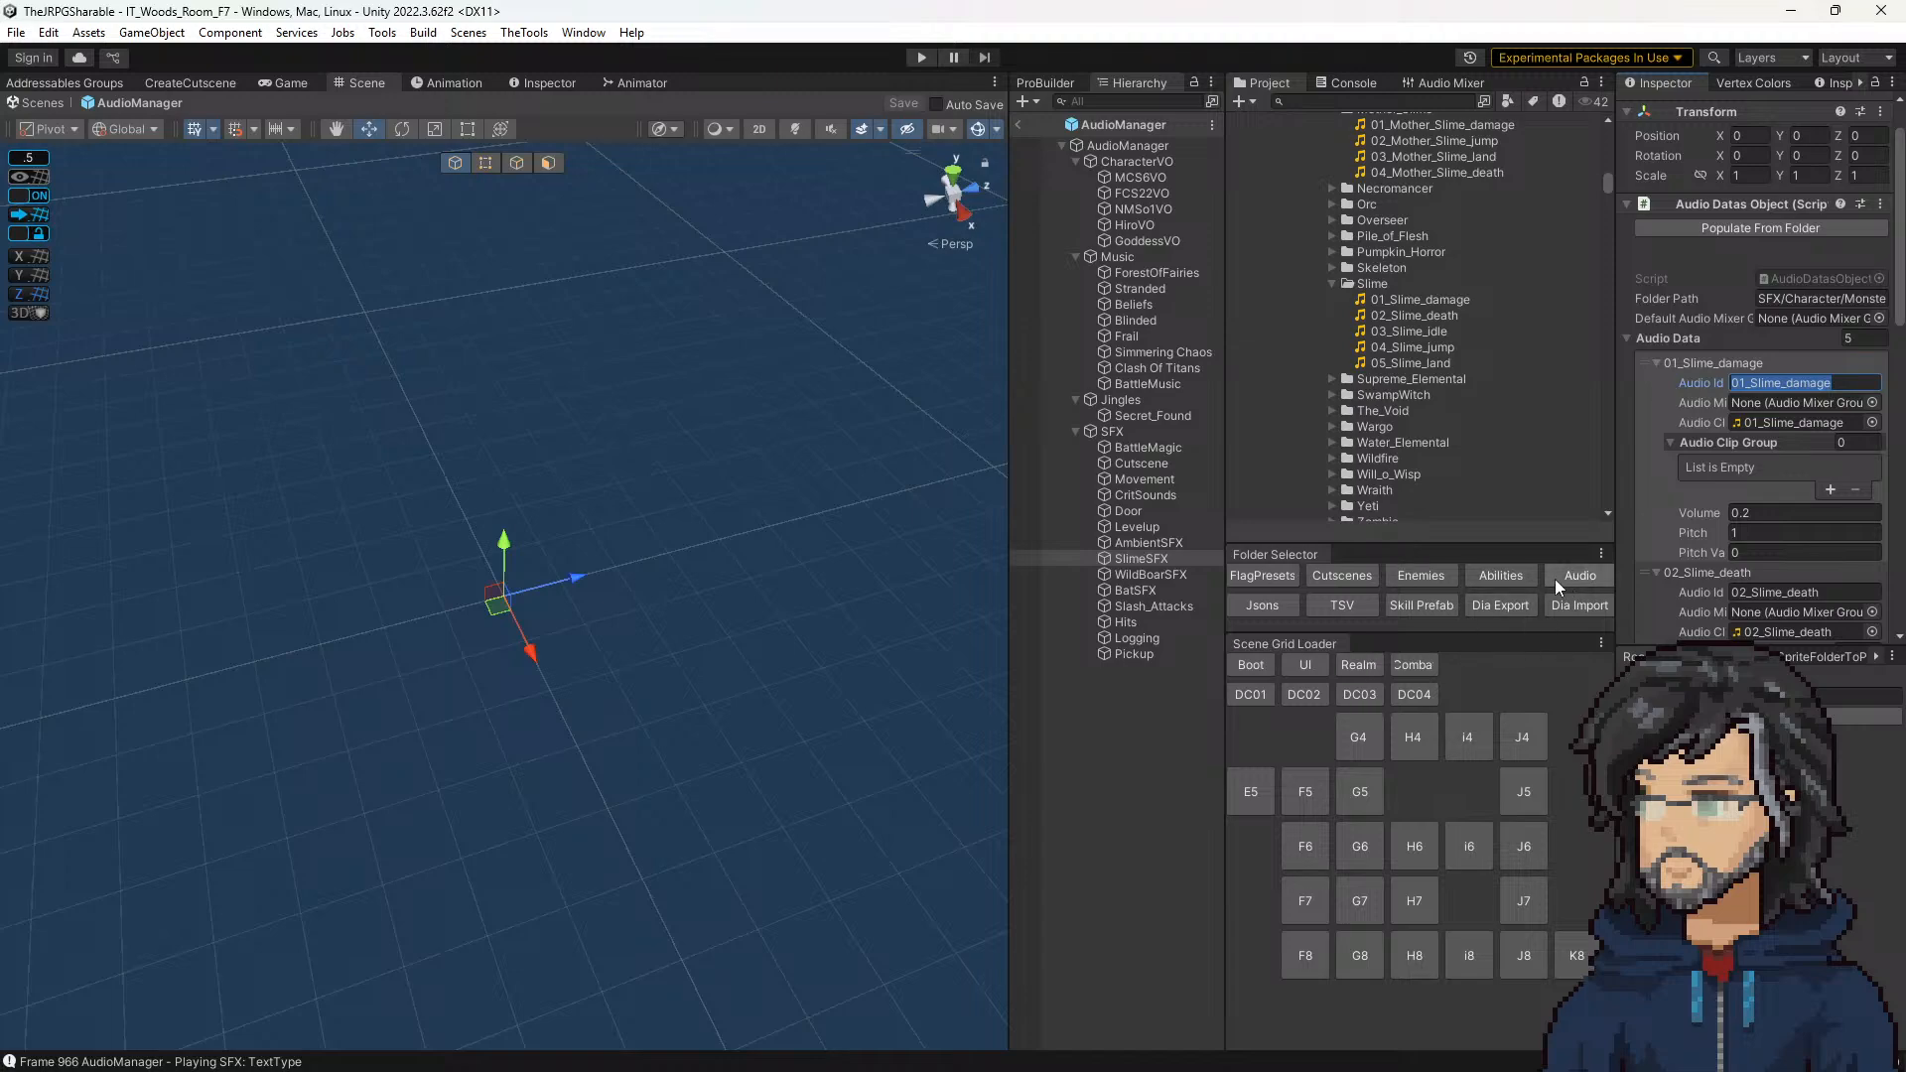
Step: Set the SFX Id of the Play SFX Audio step in the F7 SlimeWarning cutscene to 01_Slime_damage
{"action": "scroll", "coordinate": [1429, 433], "scroll_direction": "down", "scroll_amount": 5}
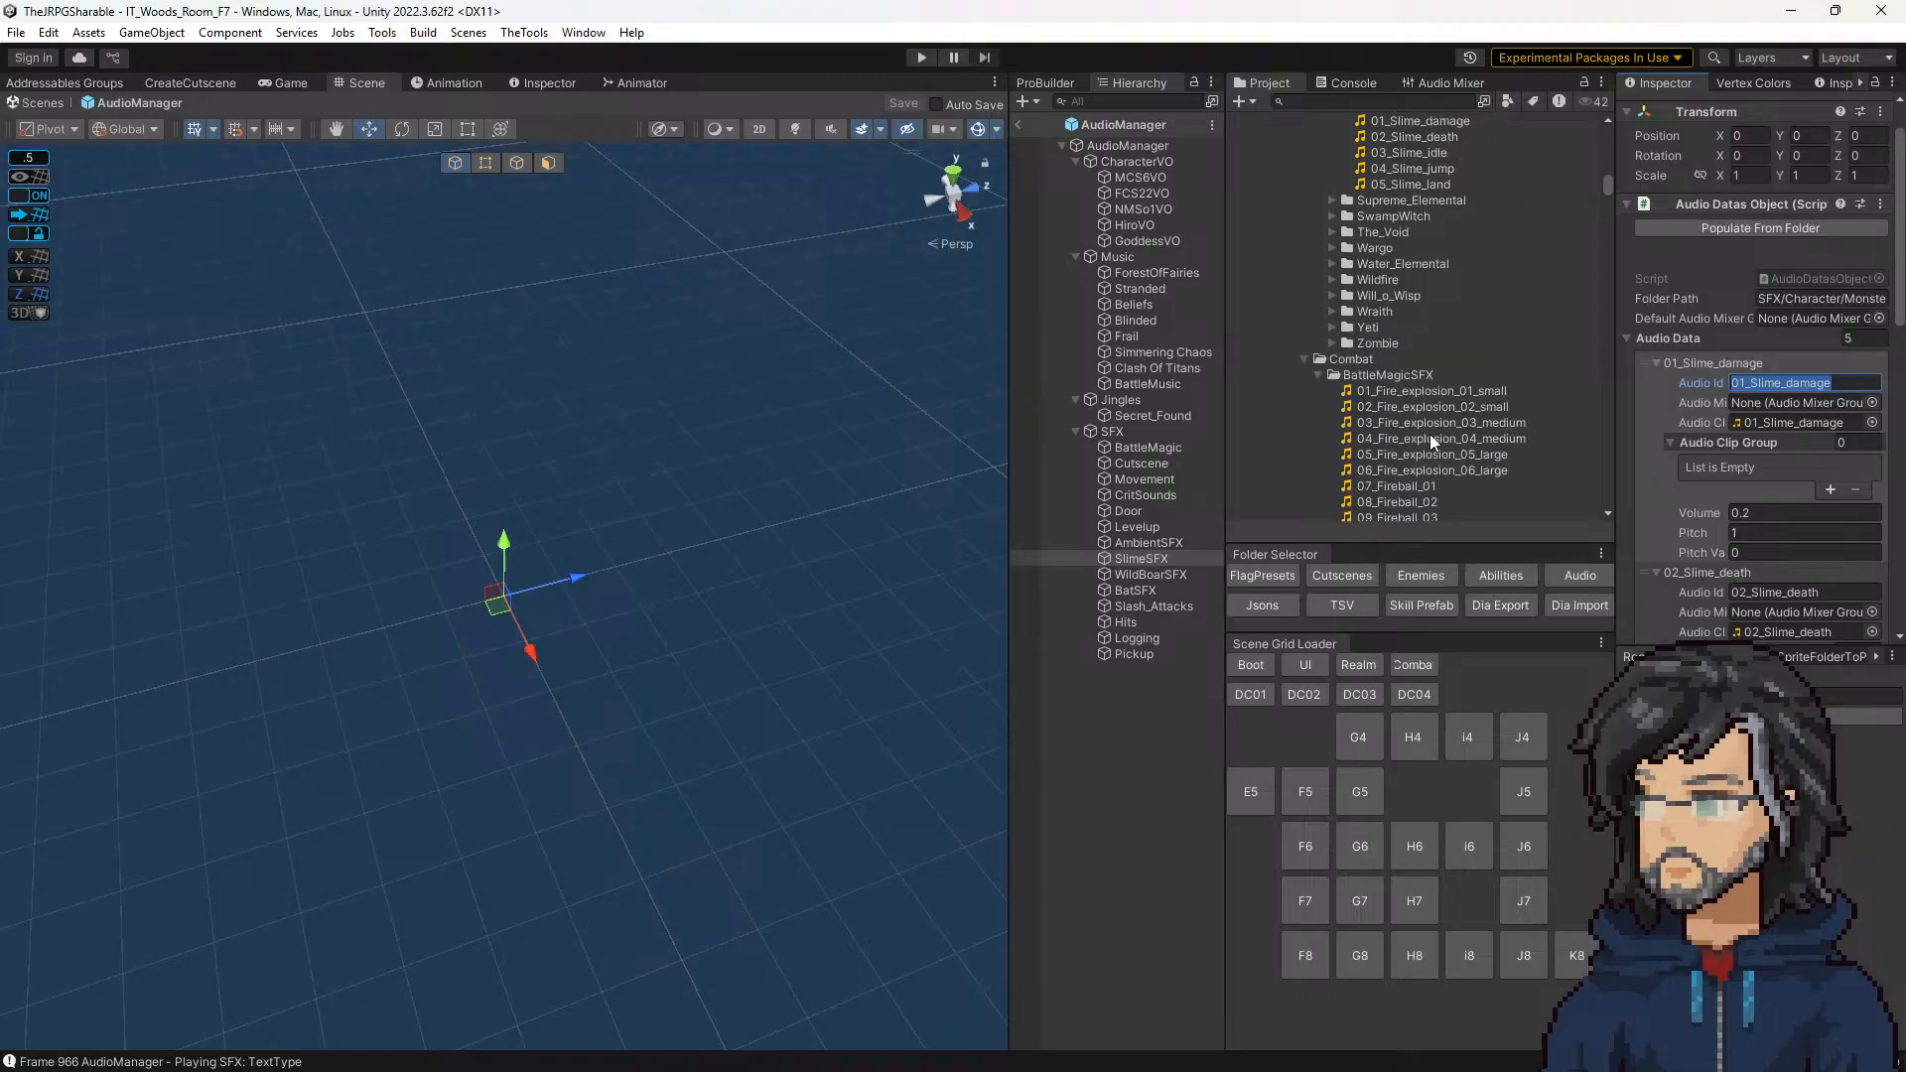
{"action": "scroll", "coordinate": [1461, 480], "scroll_direction": "down", "scroll_amount": 4}
{"action": "scroll", "coordinate": [1461, 479], "scroll_direction": "down", "scroll_amount": 4}
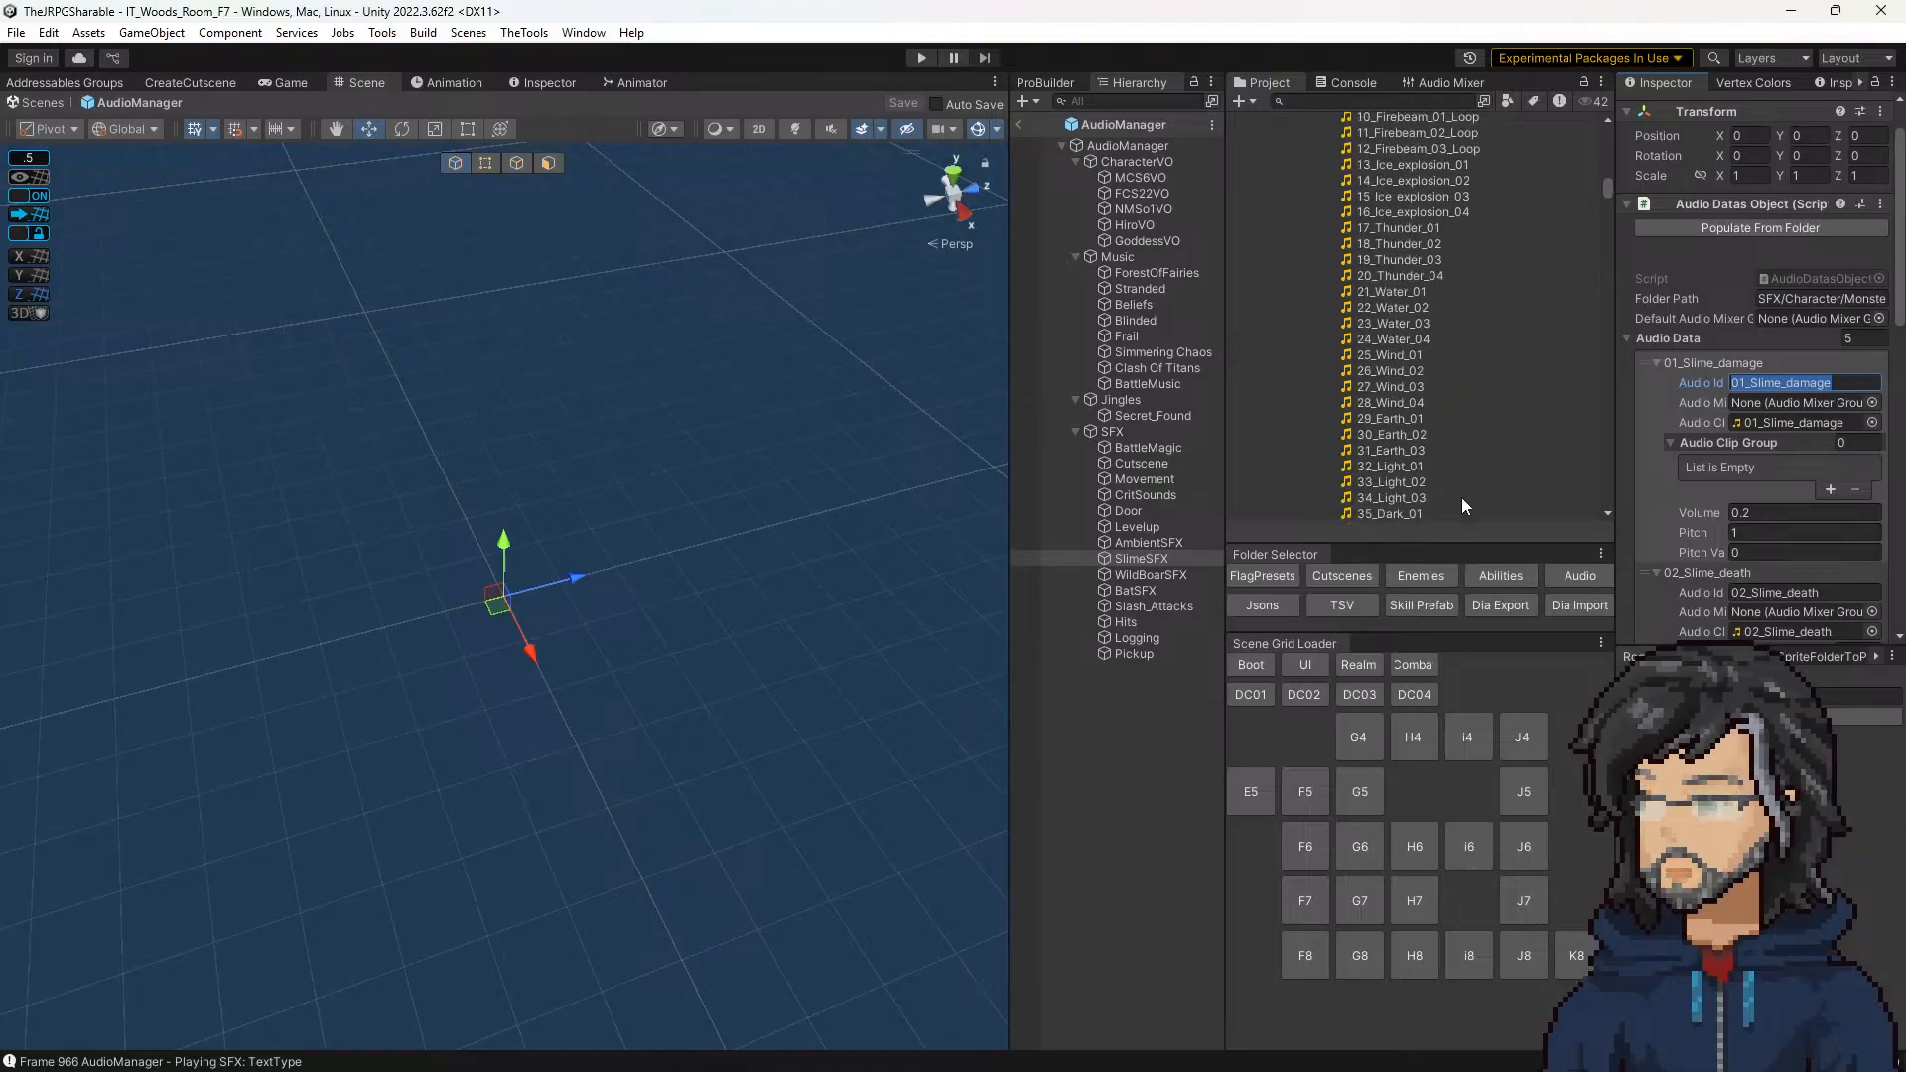
{"action": "scroll", "coordinate": [1453, 509], "scroll_direction": "down", "scroll_amount": 3}
{"action": "scroll", "coordinate": [1453, 508], "scroll_direction": "down", "scroll_amount": 1}
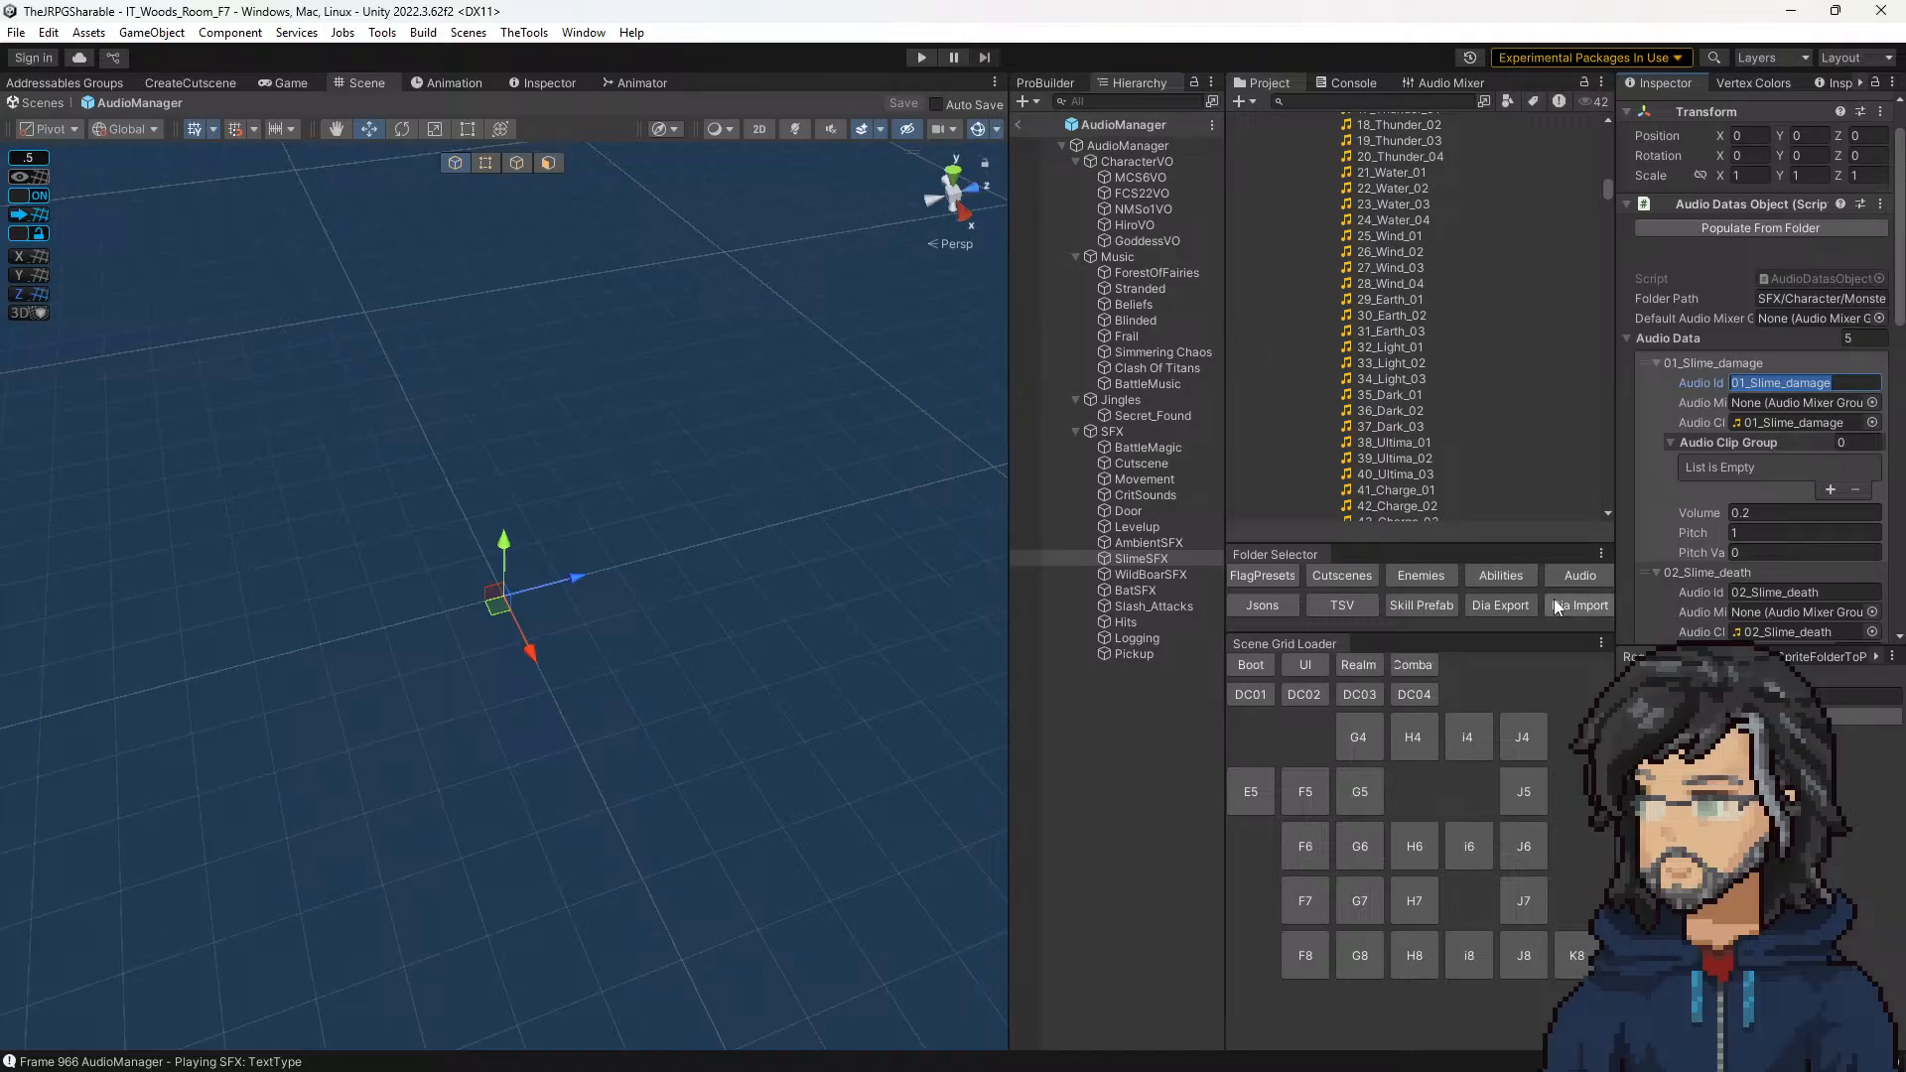
{"action": "left_click", "coordinate": [1342, 576]}
{"action": "scroll", "coordinate": [1355, 348], "scroll_direction": "down", "scroll_amount": 5}
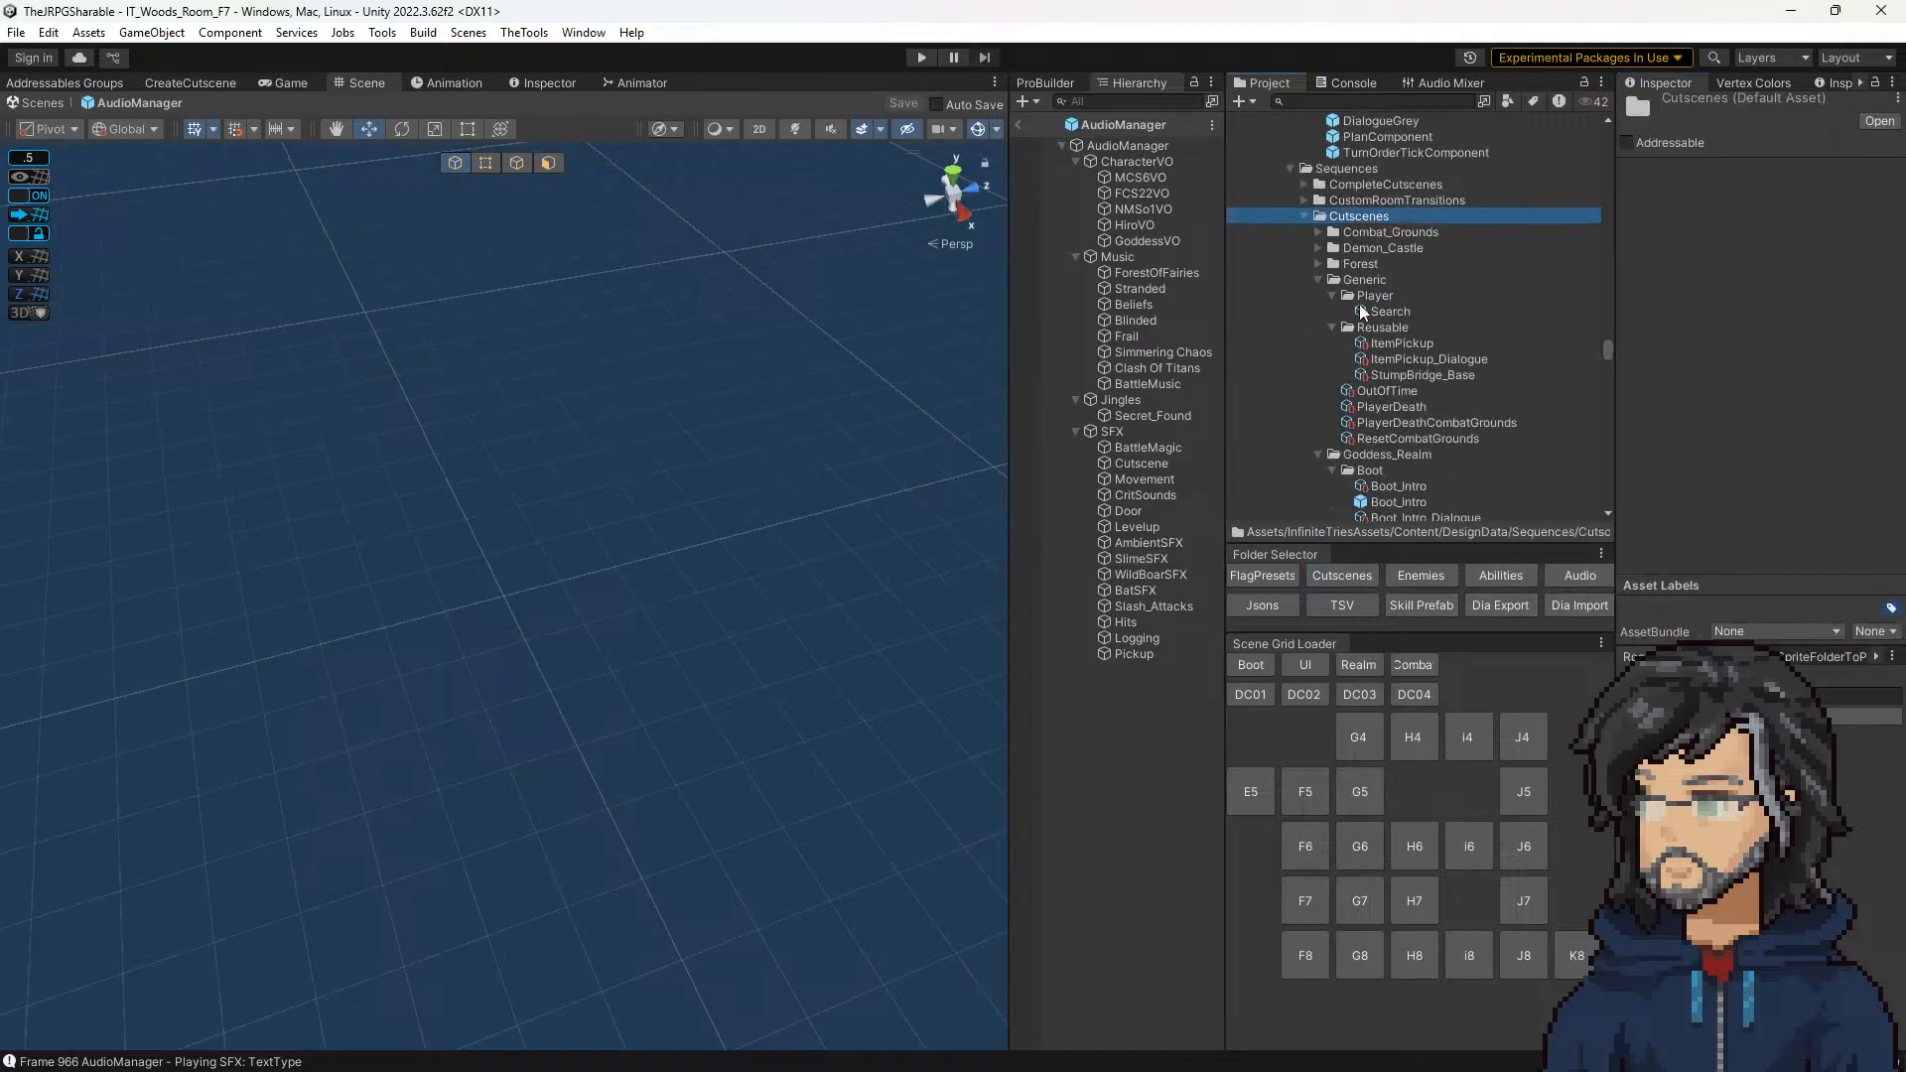
{"action": "scroll", "coordinate": [1405, 387], "scroll_direction": "down", "scroll_amount": 10}
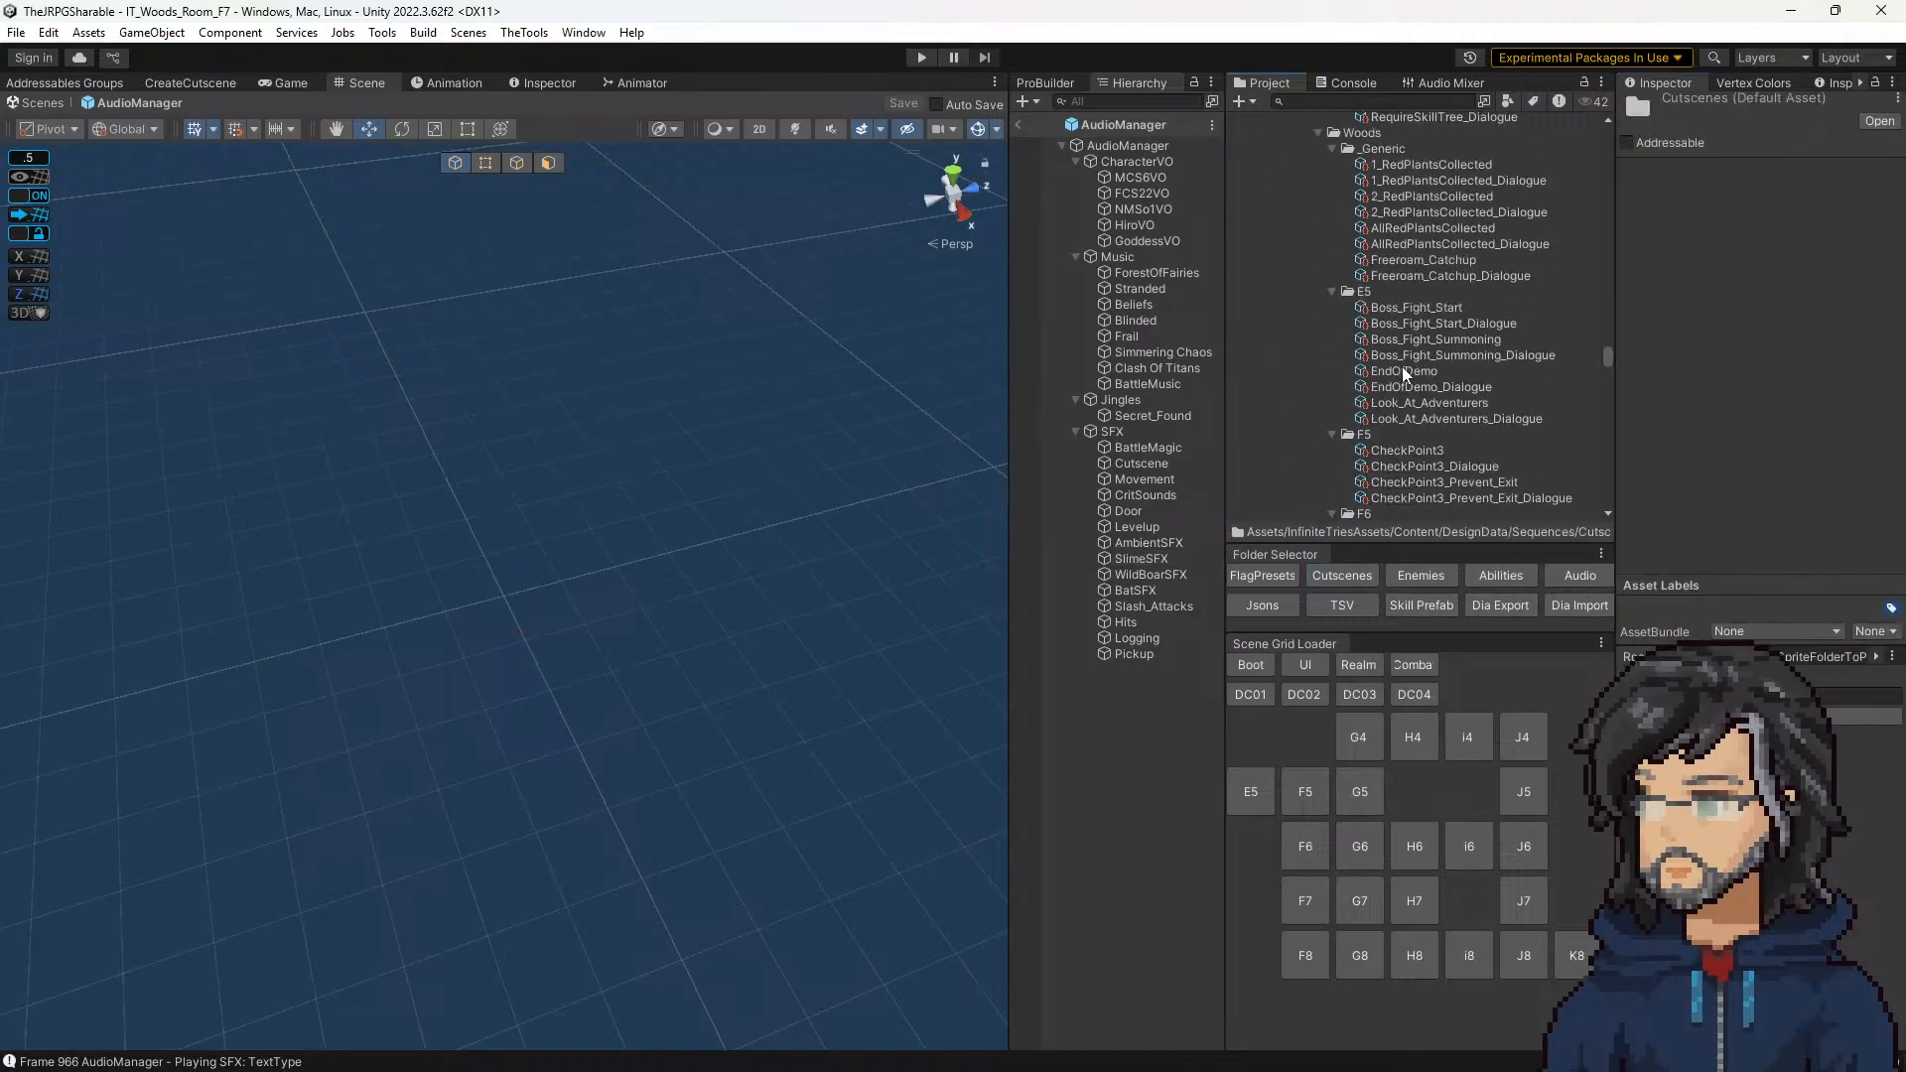
{"action": "scroll", "coordinate": [1401, 366], "scroll_direction": "down", "scroll_amount": 3}
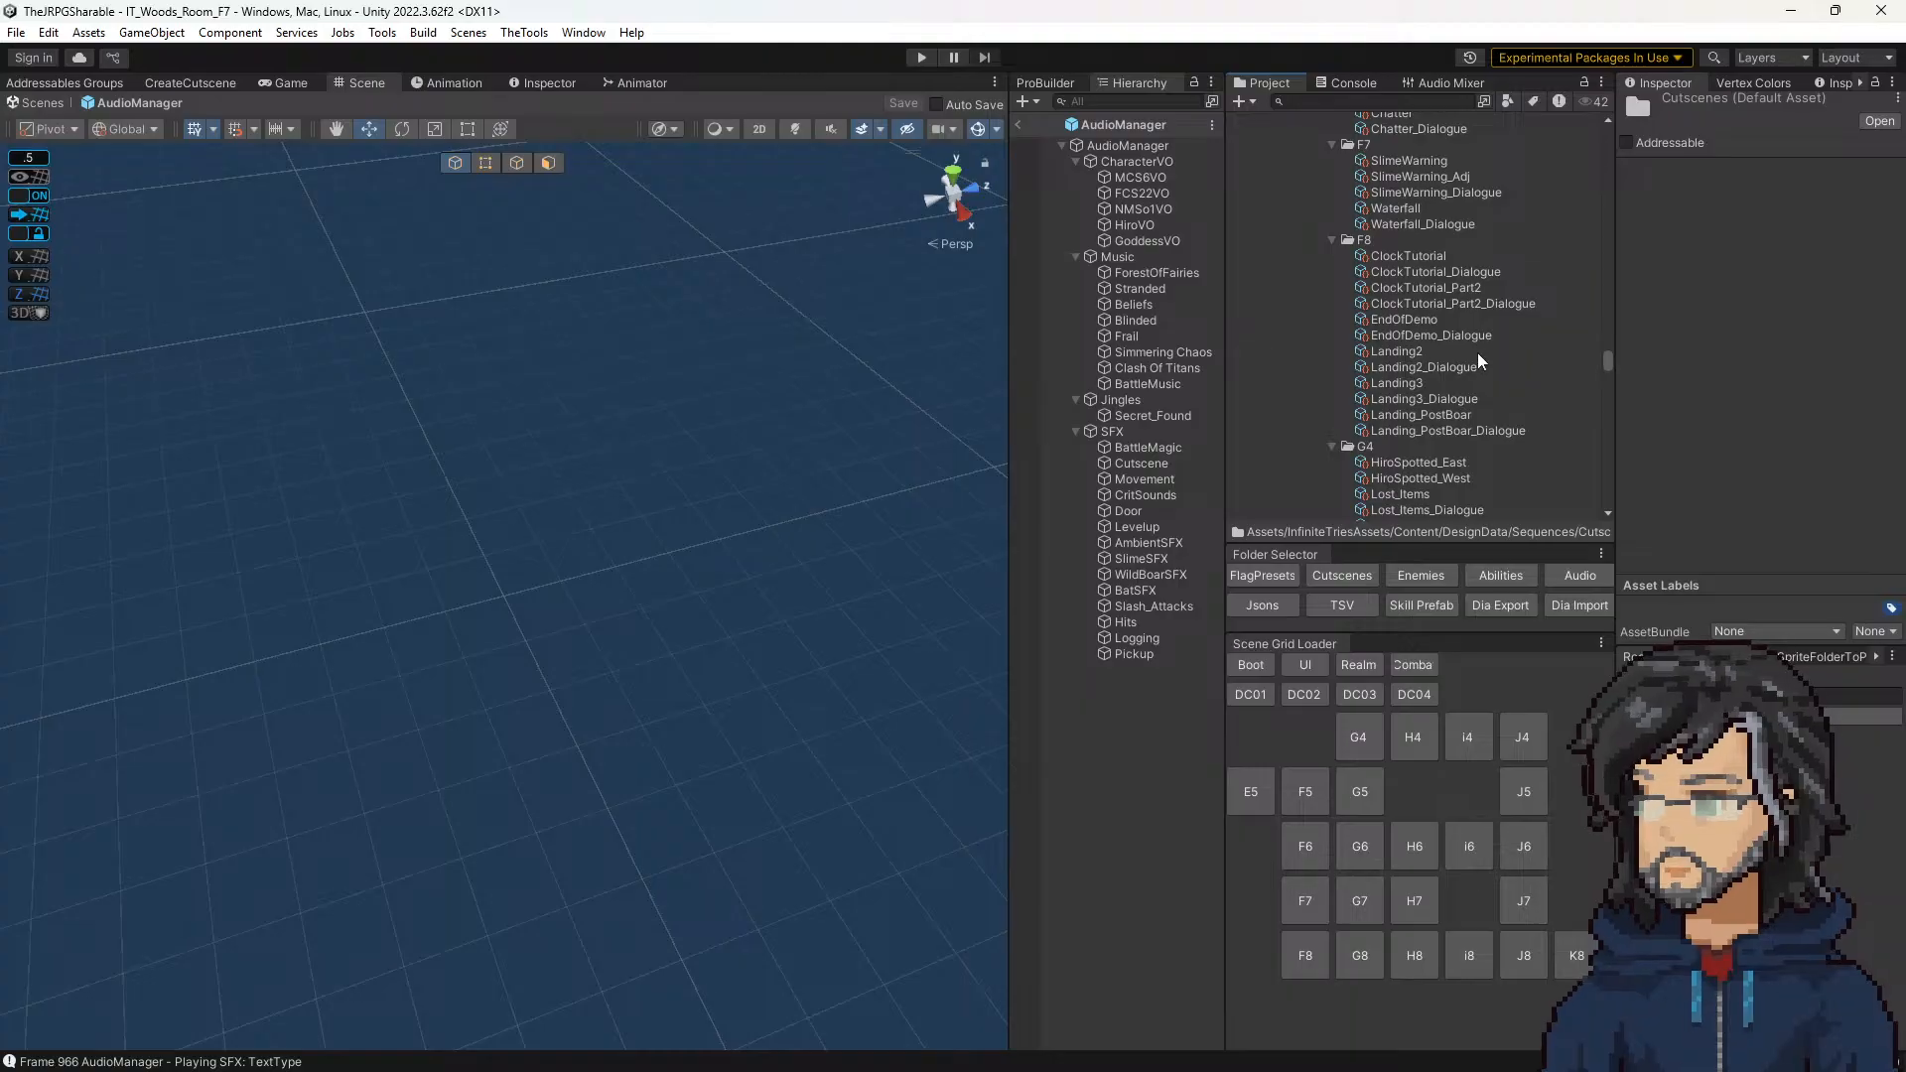
{"action": "left_click", "coordinate": [1409, 162]}
{"action": "left_click", "coordinate": [1828, 494]}
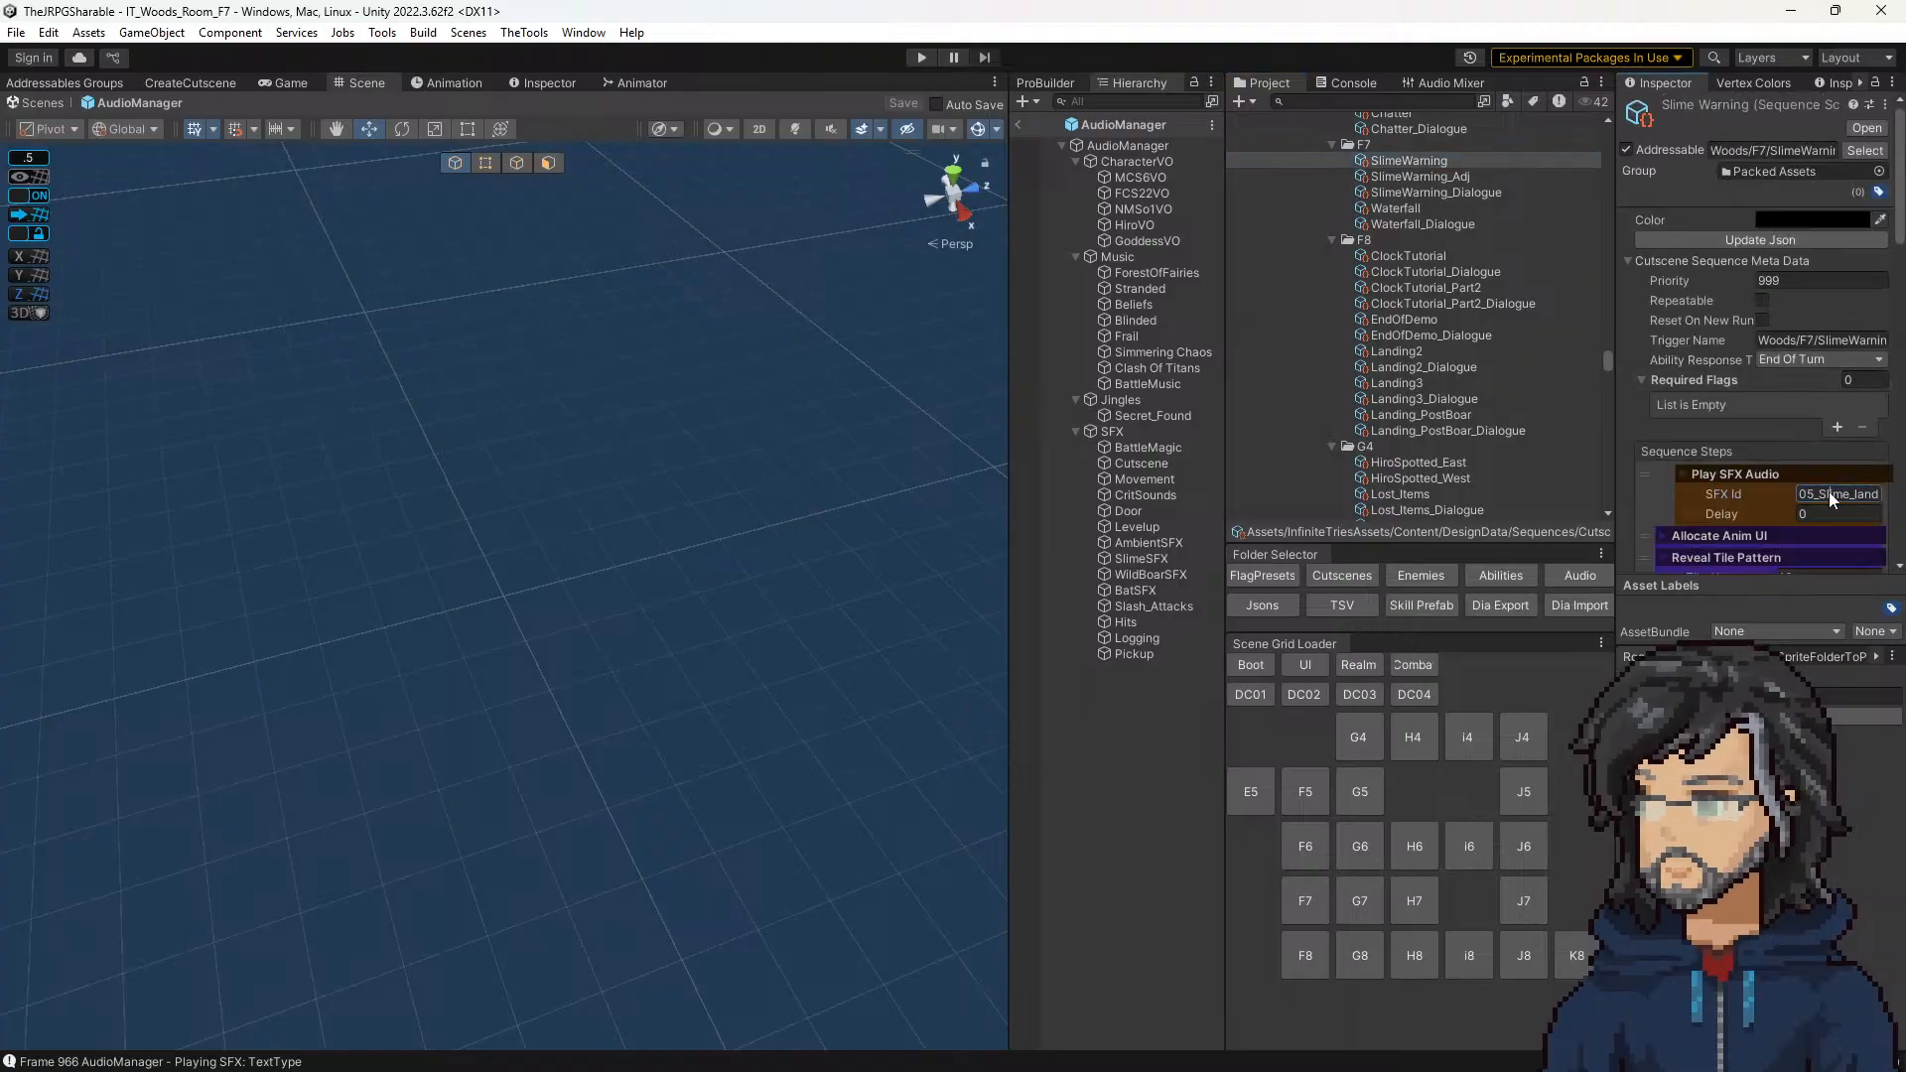
{"action": "key", "text": "ctrl+a"}
{"action": "key", "text": "ctrl+v"}
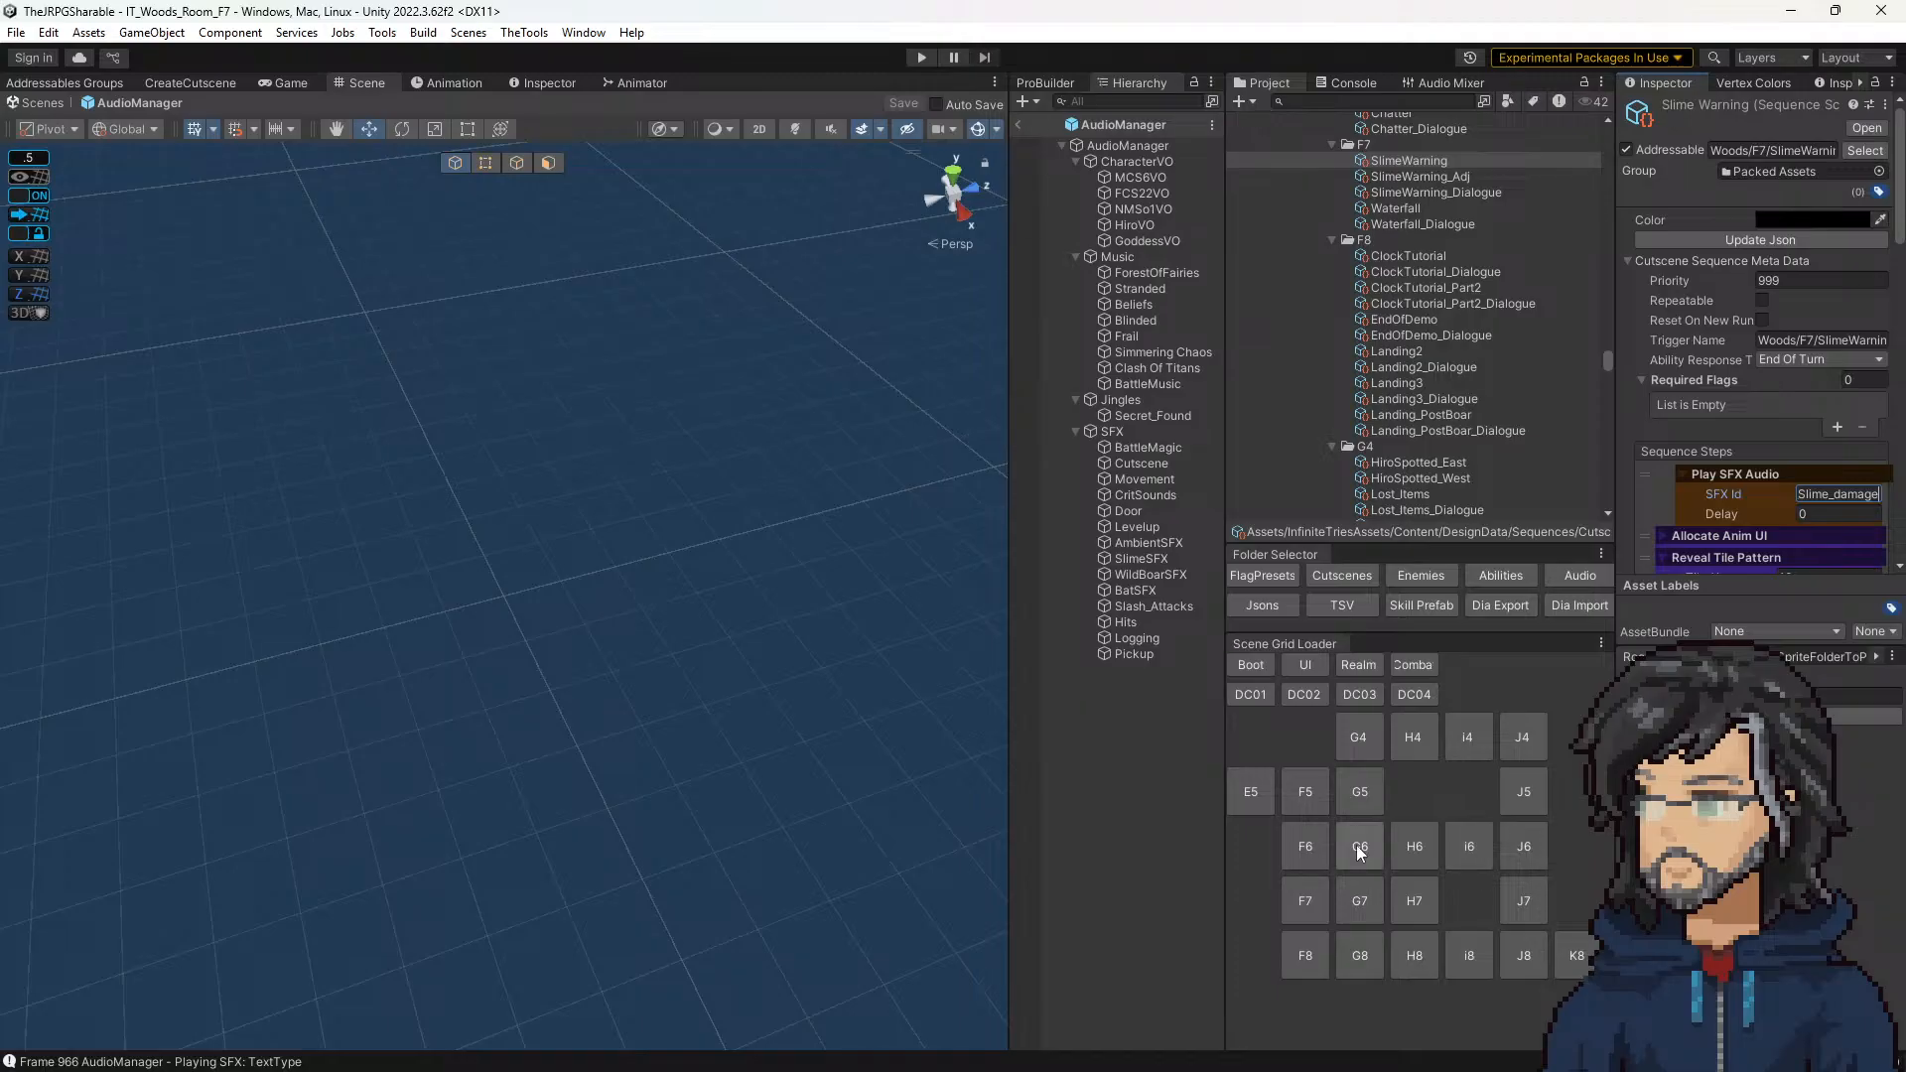
Step: Leave the AudioManager prefab, playtest the SlimeWarning cutscene in room F7 with an enlarged game view, and stop the run
{"action": "left_click", "coordinate": [1017, 122]}
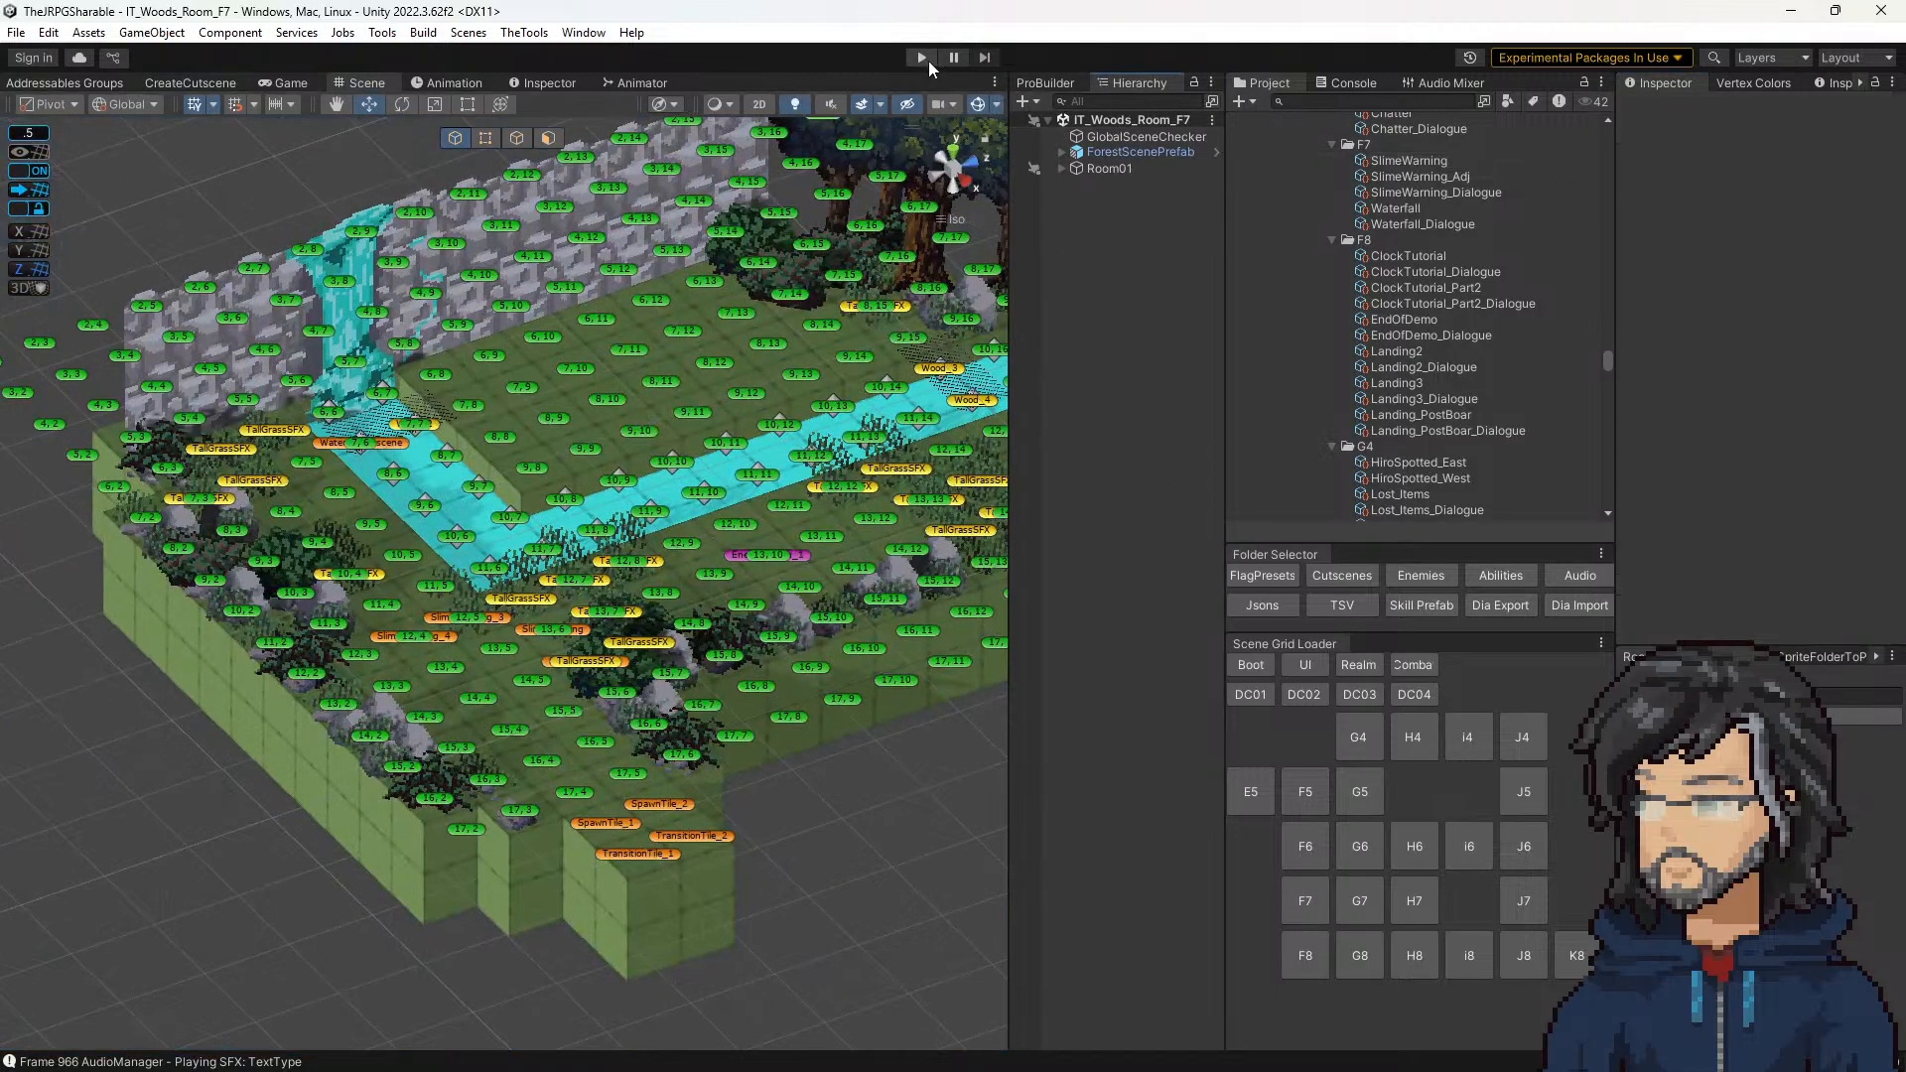
{"action": "left_click", "coordinate": [923, 58]}
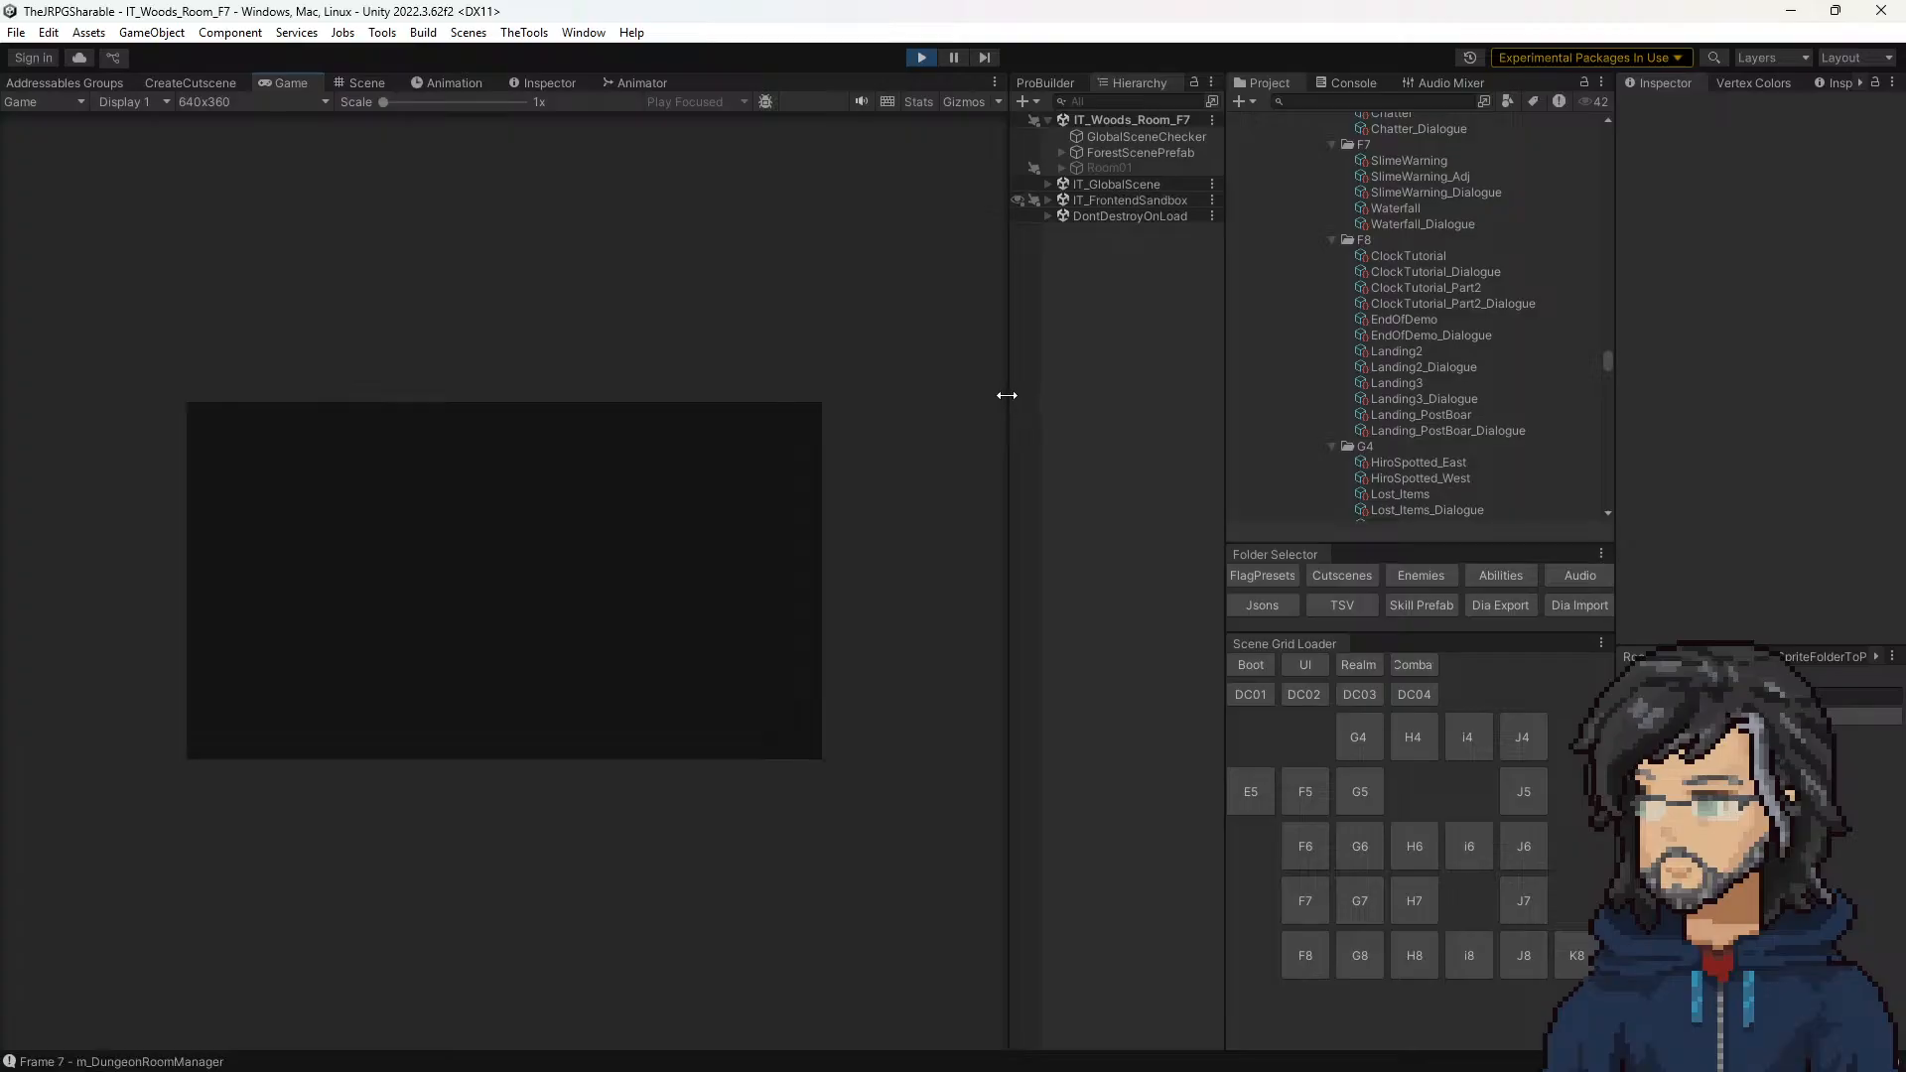
{"action": "left_click_drag", "start_coordinate": [1004, 396], "coordinate": [1319, 402]}
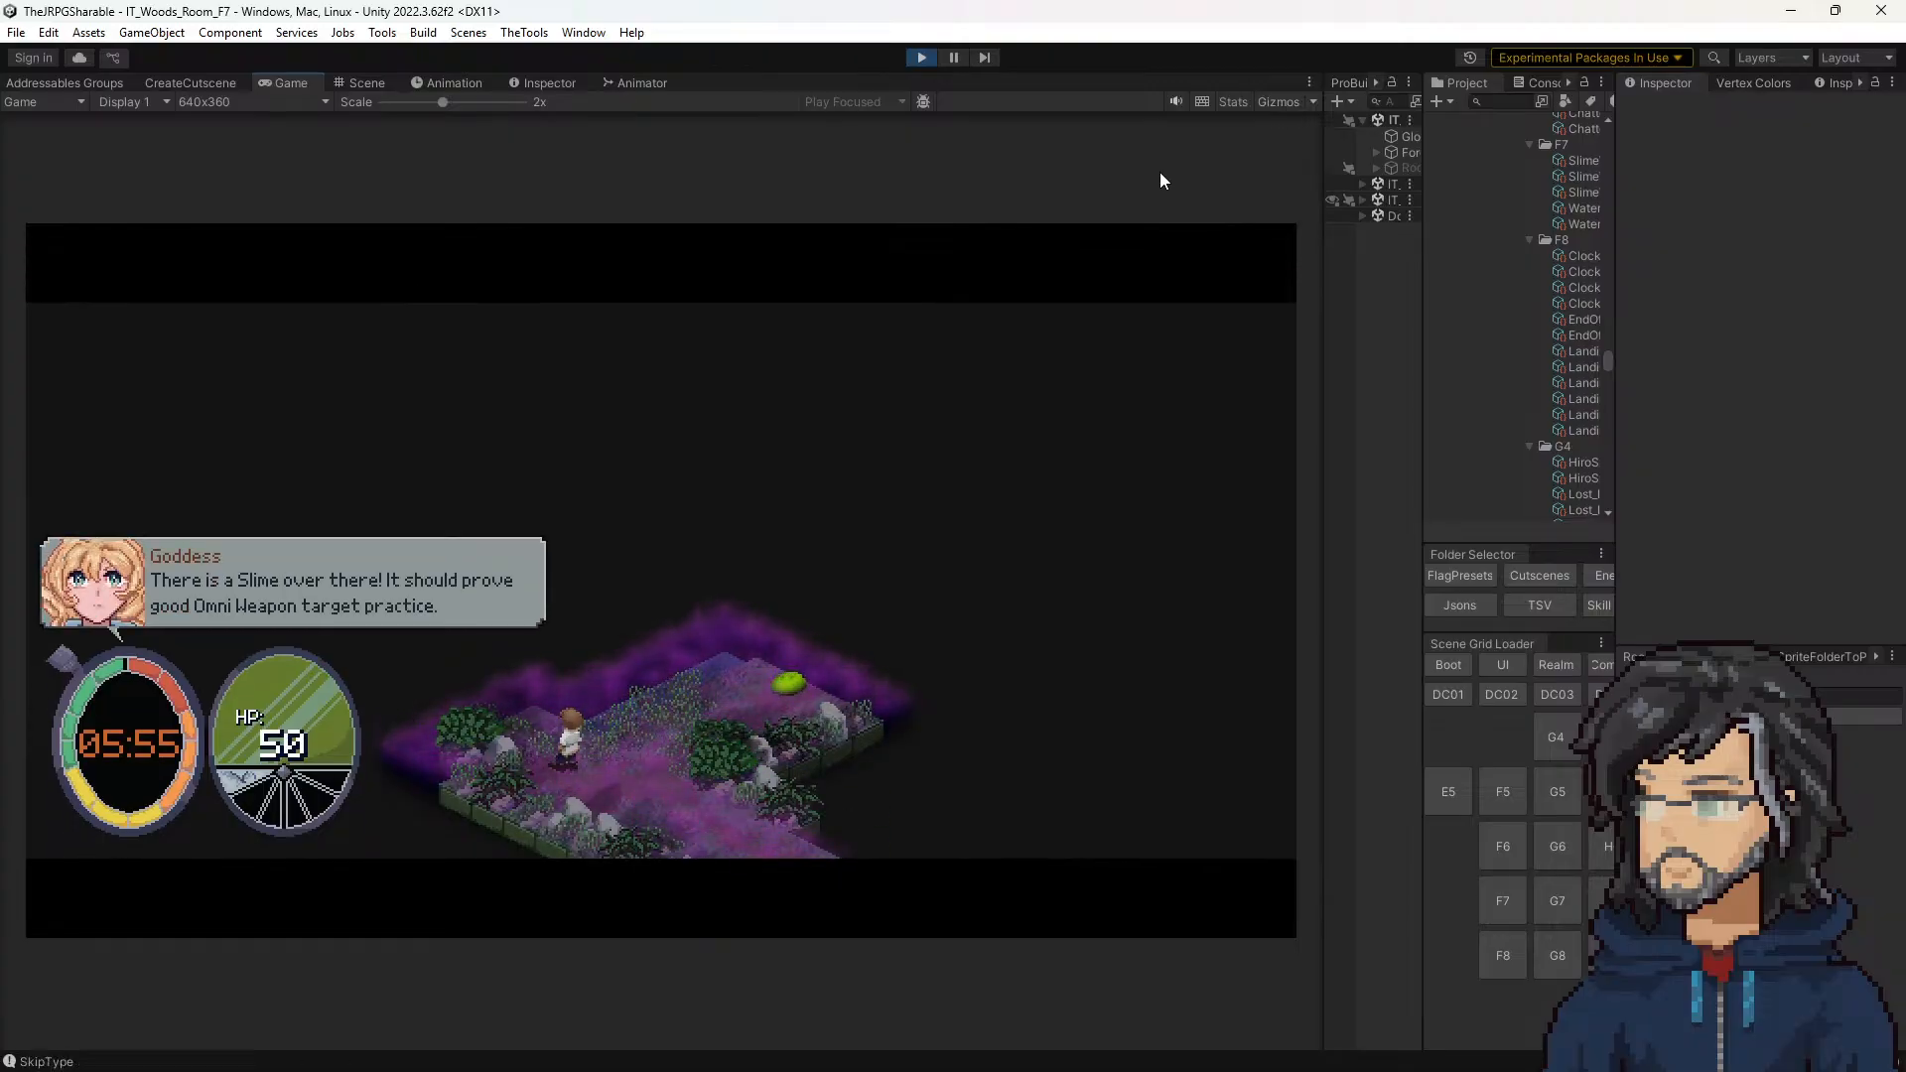
{"action": "left_click", "coordinate": [921, 57]}
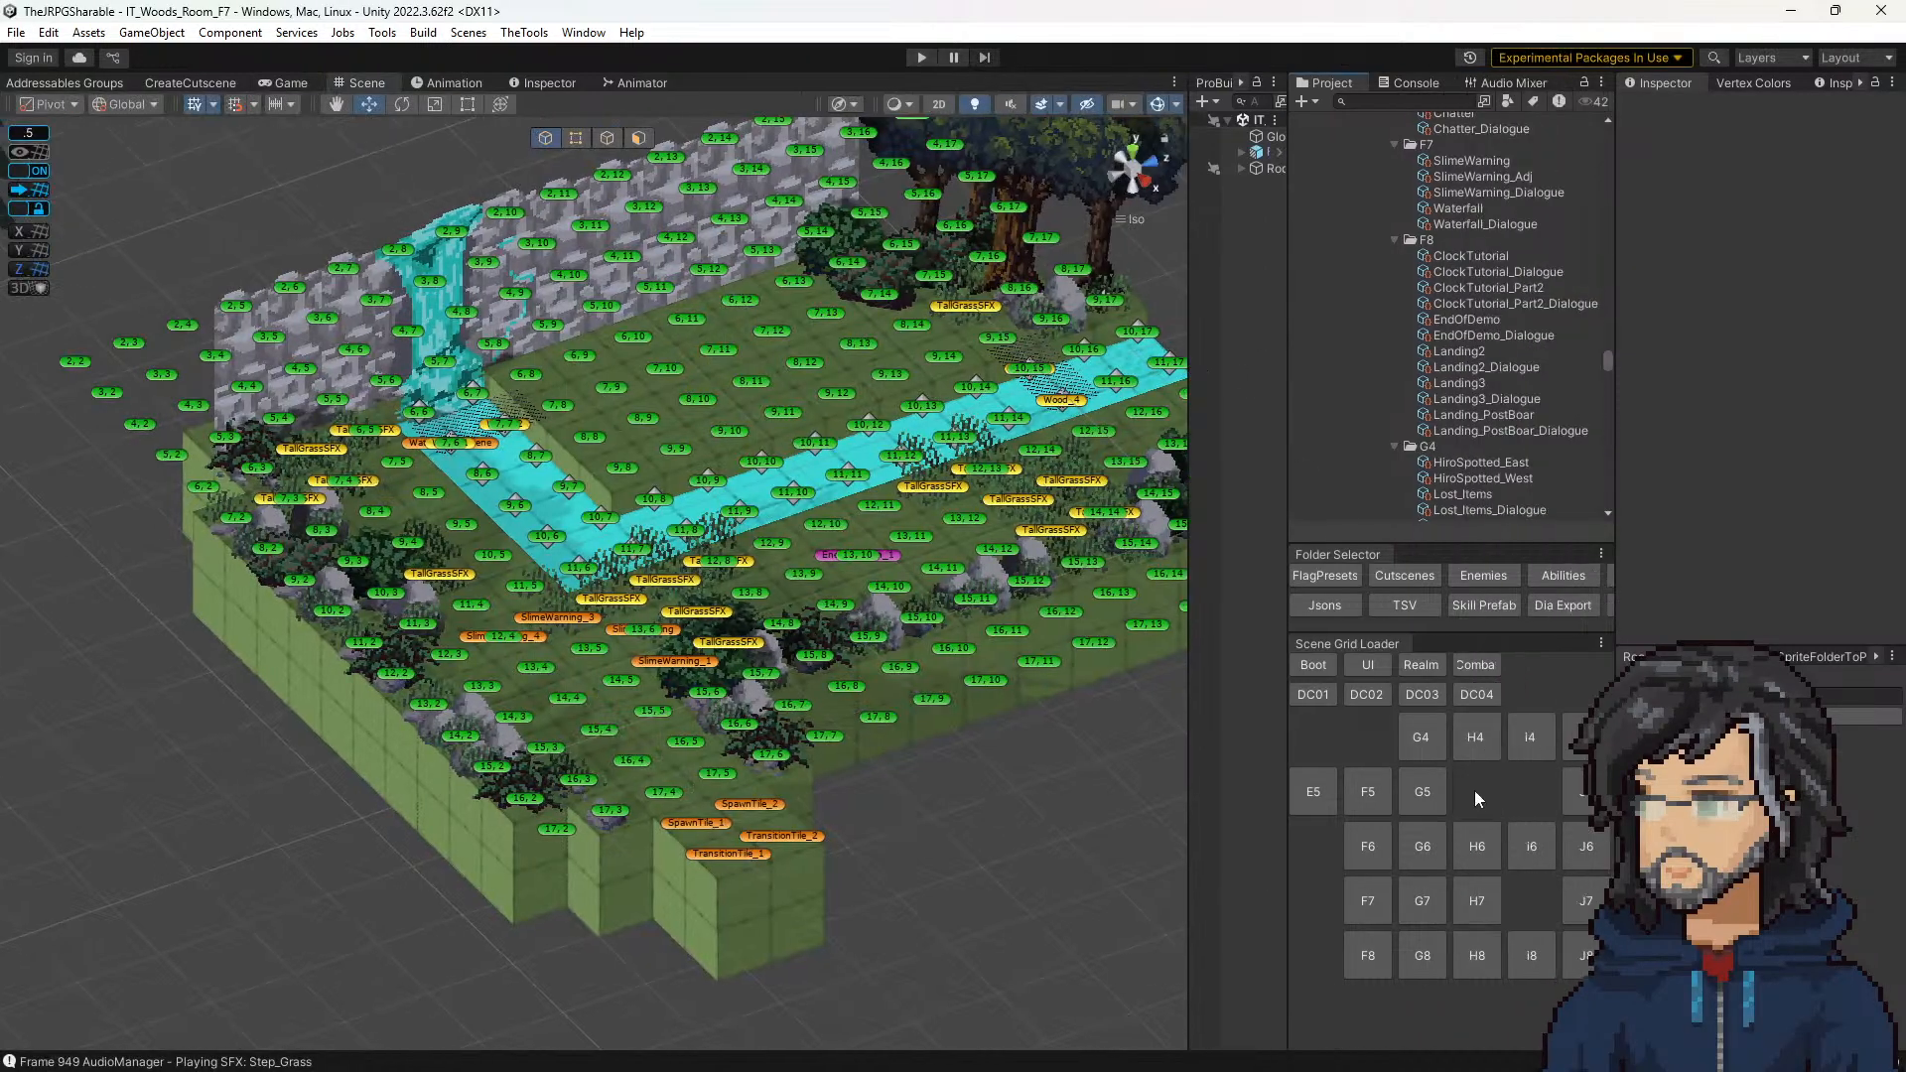
Step: Load the DC02 room and open the Guards cutscene from the Demon_Castle T02 folder
{"action": "left_click", "coordinate": [1379, 694]}
{"action": "middle_click_drag", "start_coordinate": [899, 498], "coordinate": [761, 538]}
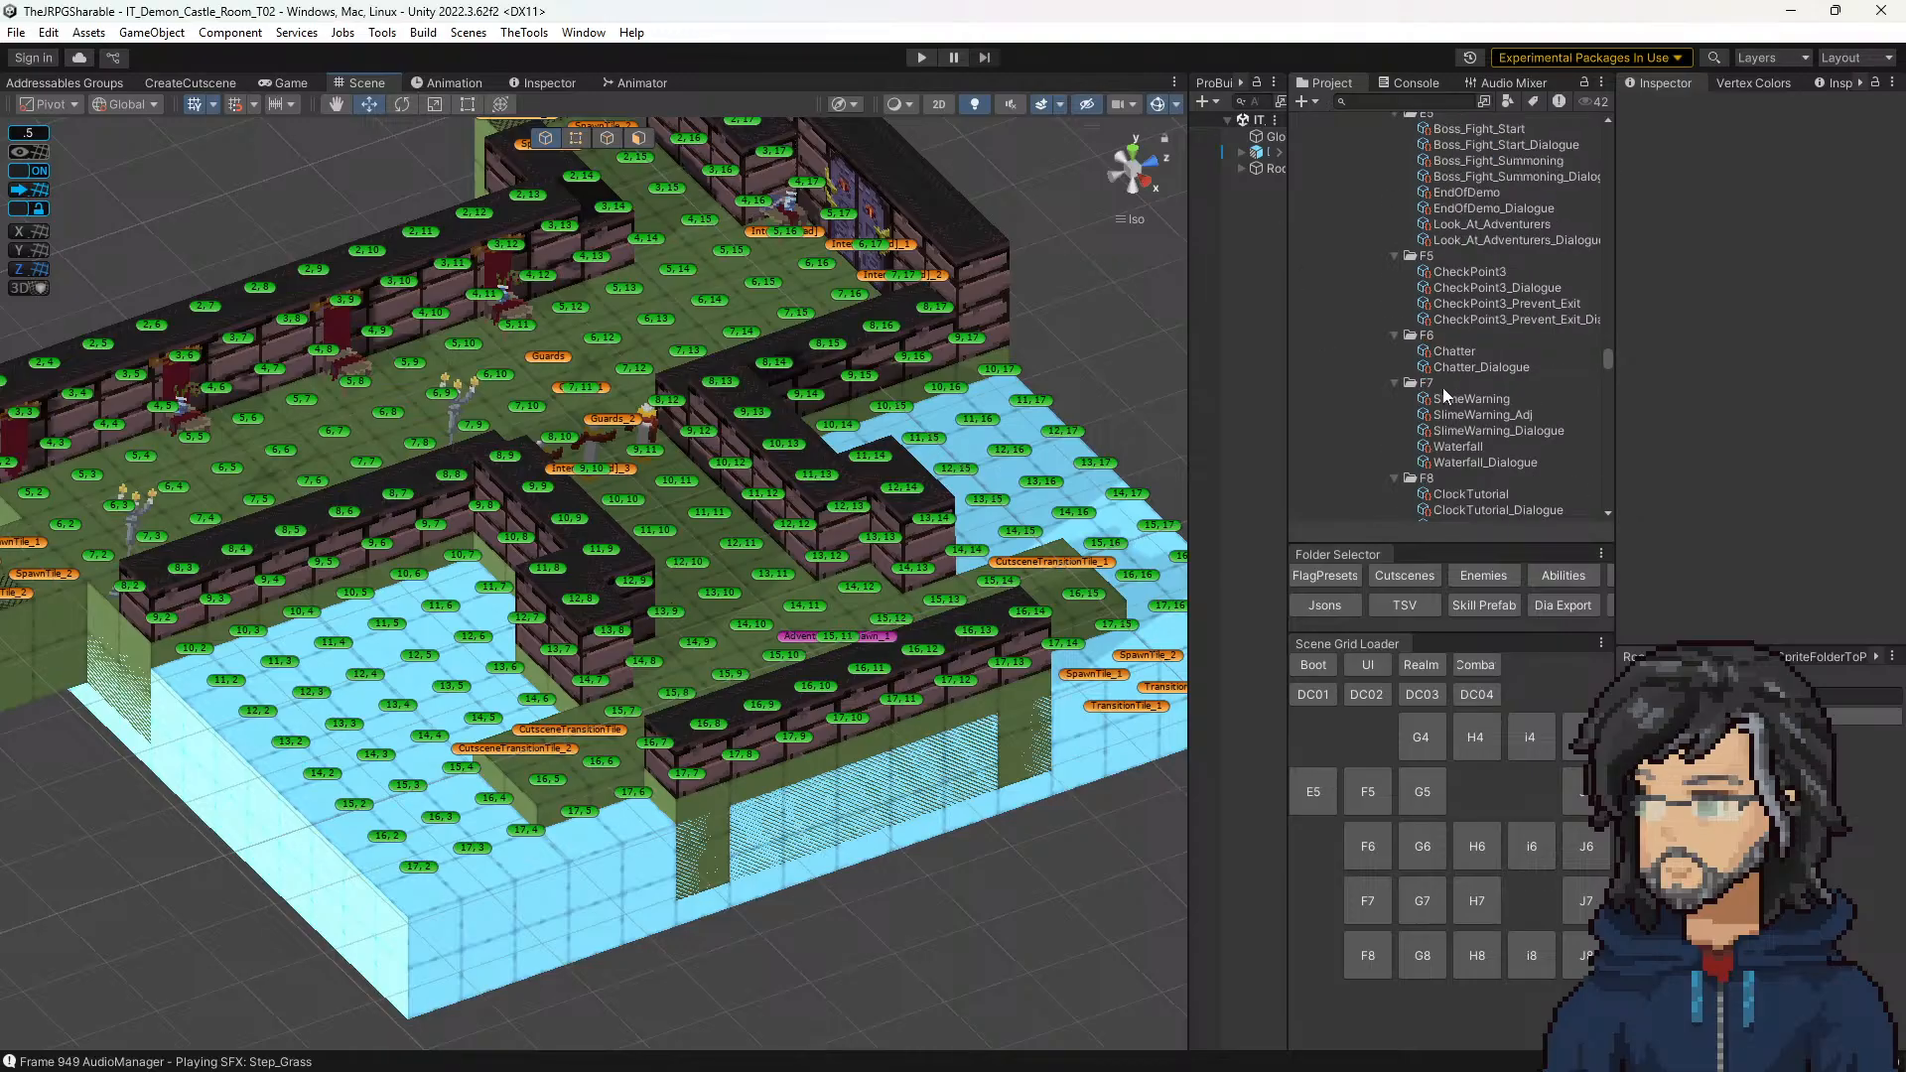
{"action": "scroll", "coordinate": [1443, 387], "scroll_direction": "up", "scroll_amount": 15}
{"action": "scroll", "coordinate": [1421, 404], "scroll_direction": "down", "scroll_amount": 2}
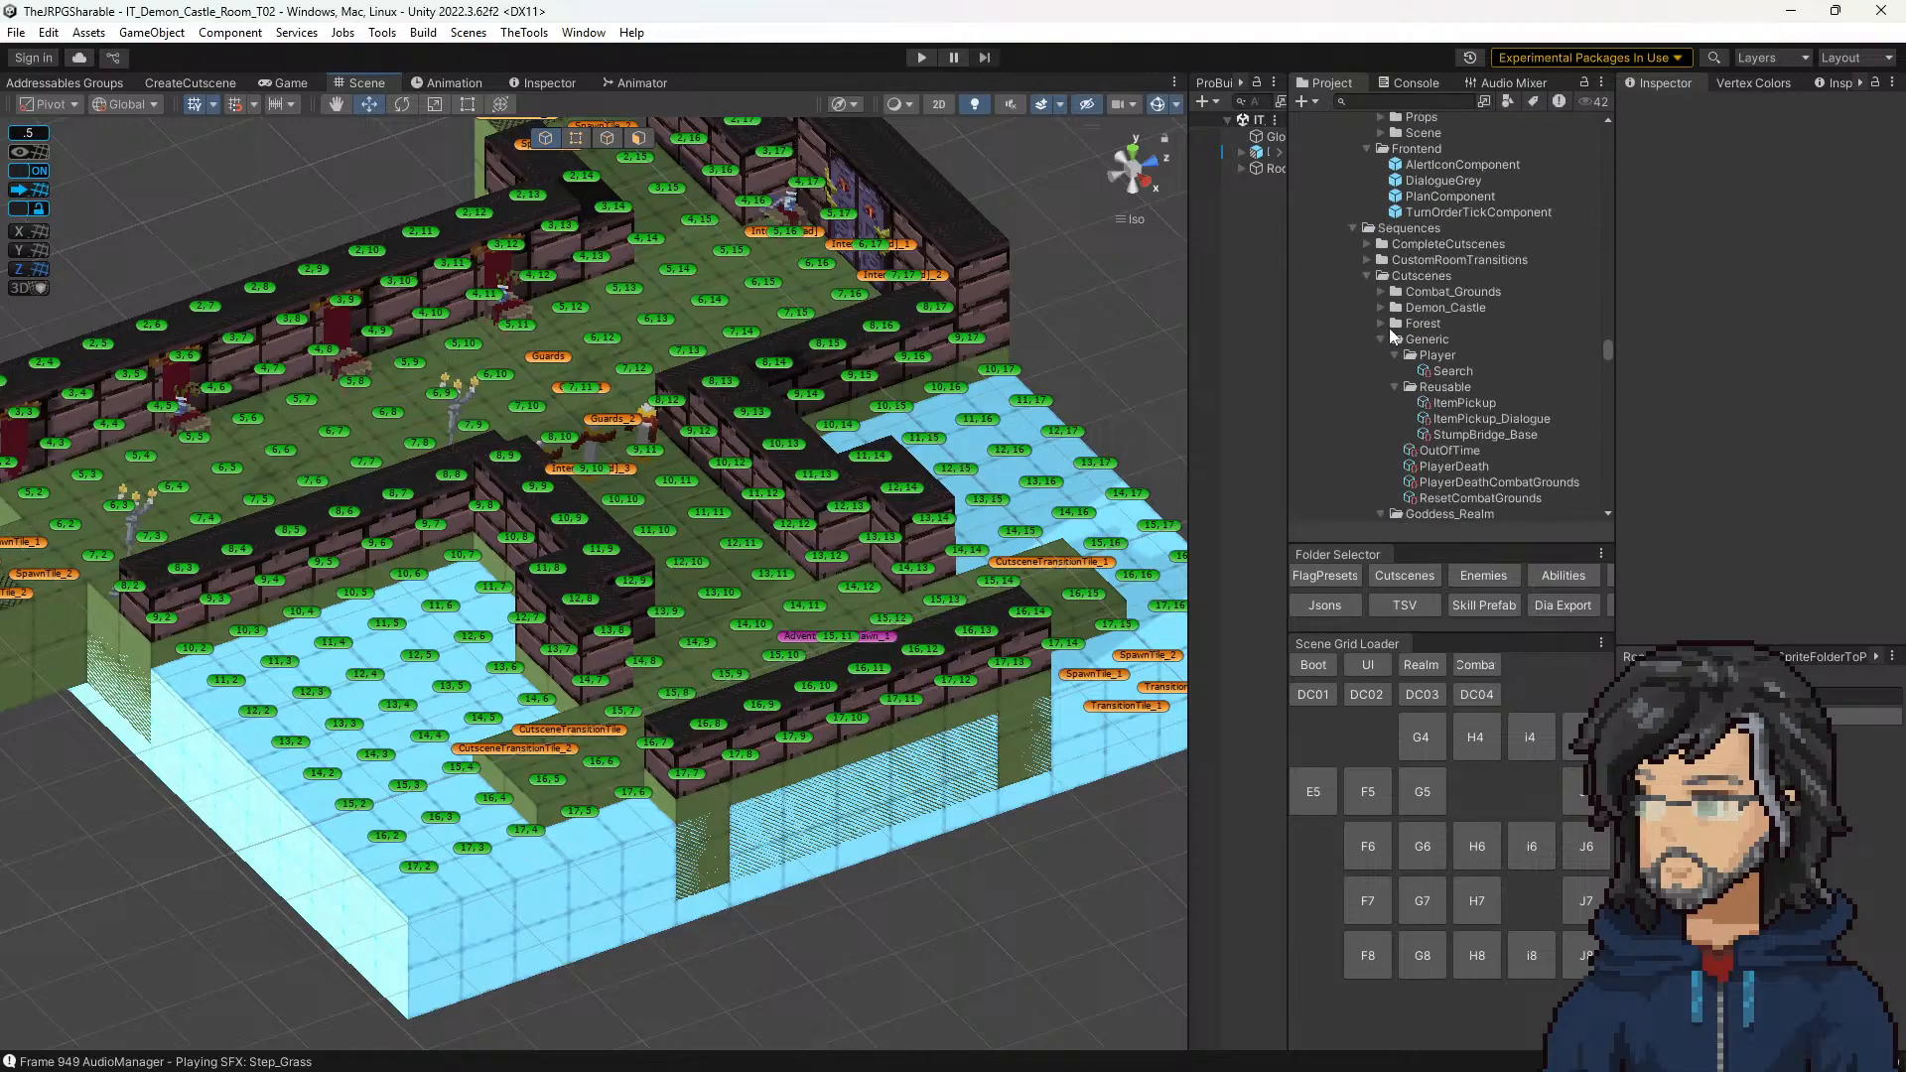
{"action": "left_click", "coordinate": [1378, 305]}
{"action": "scroll", "coordinate": [1430, 374], "scroll_direction": "down", "scroll_amount": 1}
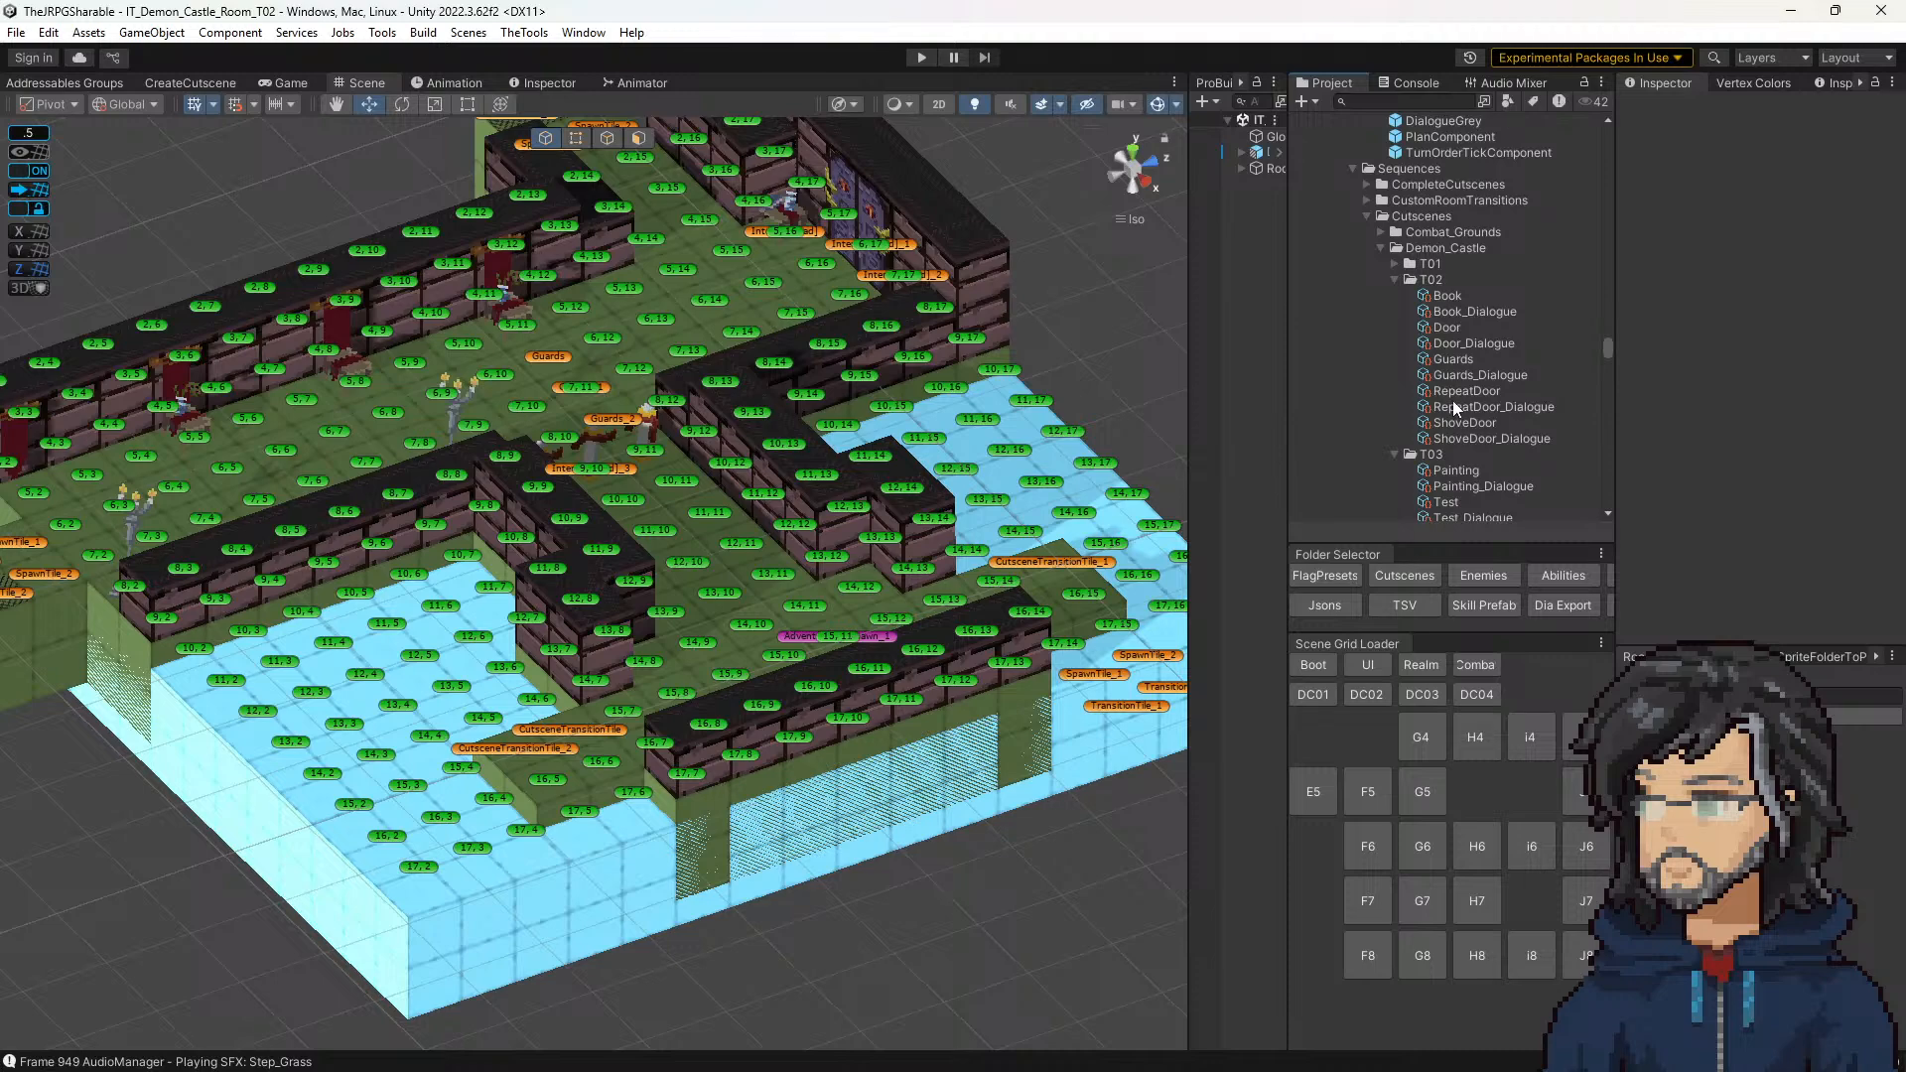
{"action": "left_click", "coordinate": [1457, 360]}
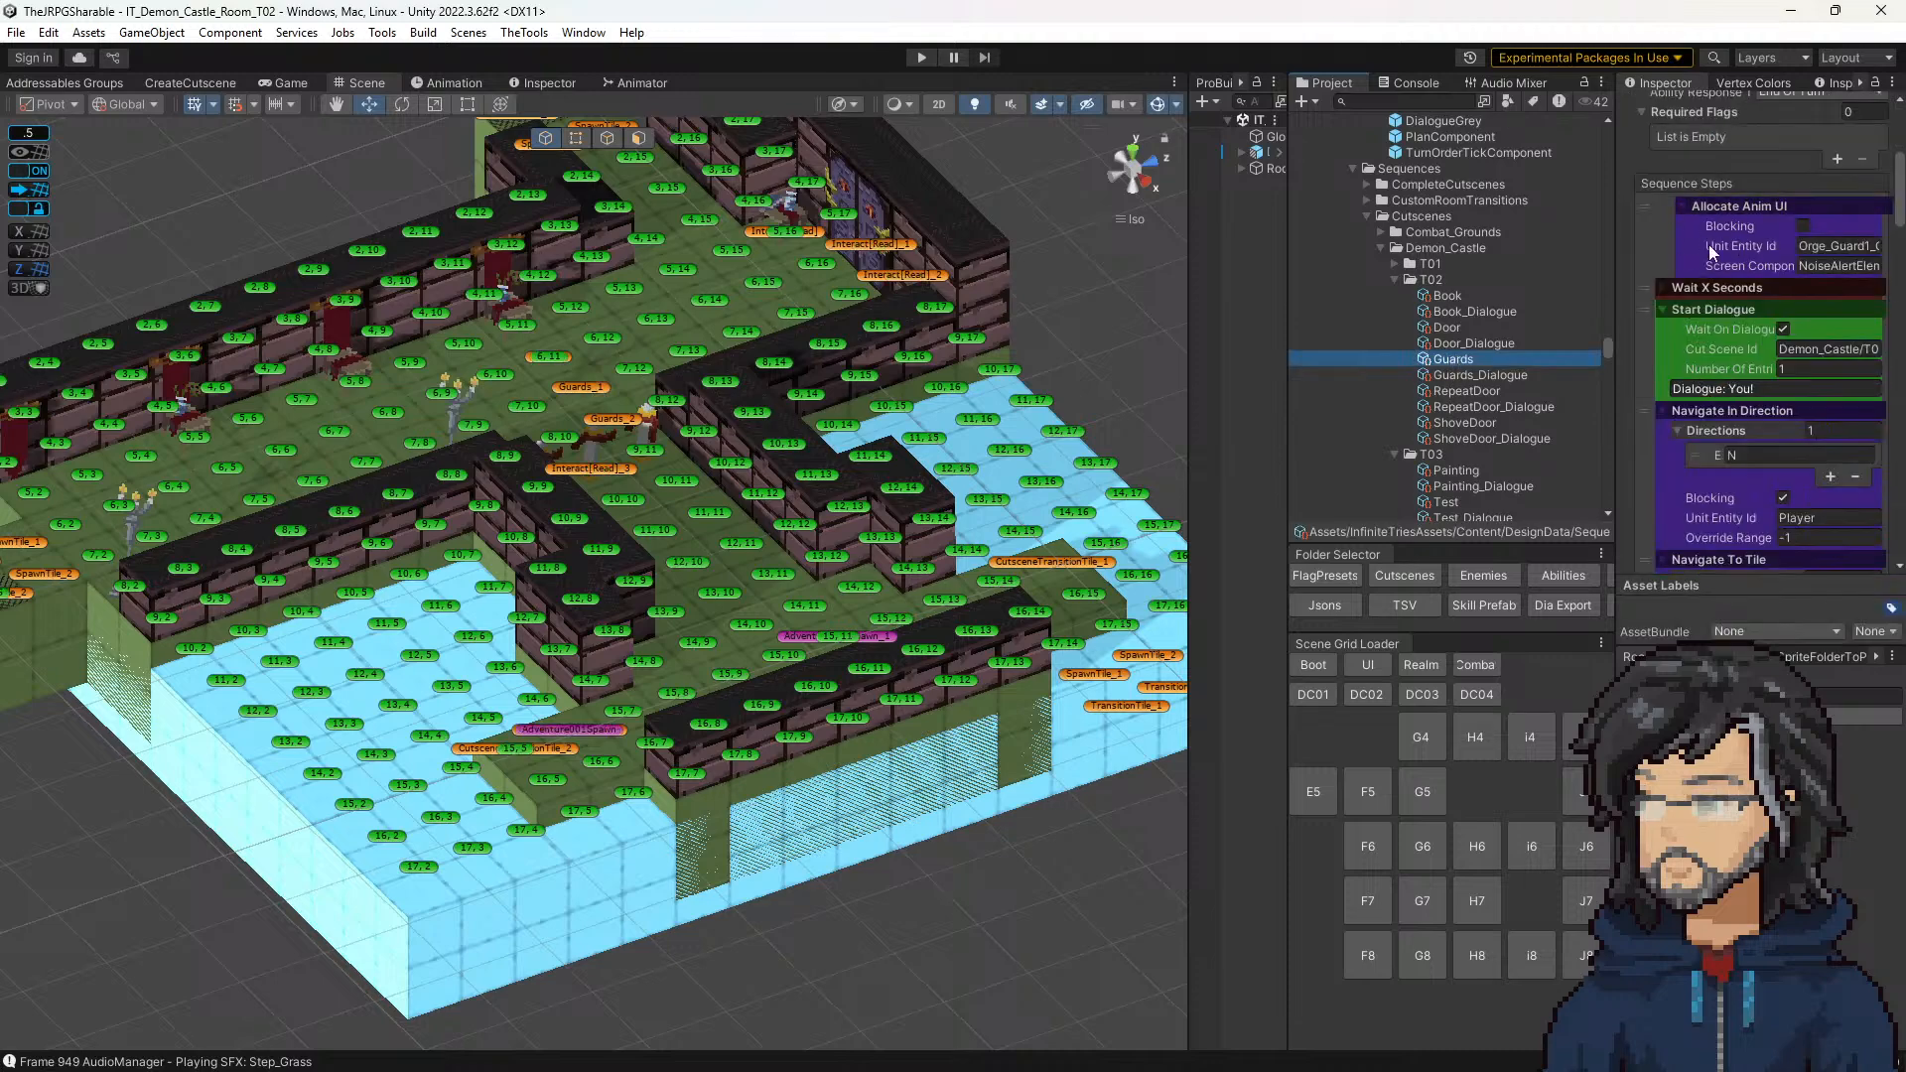
Step: Widen the cutscene's properties view, add a PlaySFXAudioSequenceStep to Guards, and move it to the start of the sequence
{"action": "left_click_drag", "start_coordinate": [1617, 240], "coordinate": [1315, 243]}
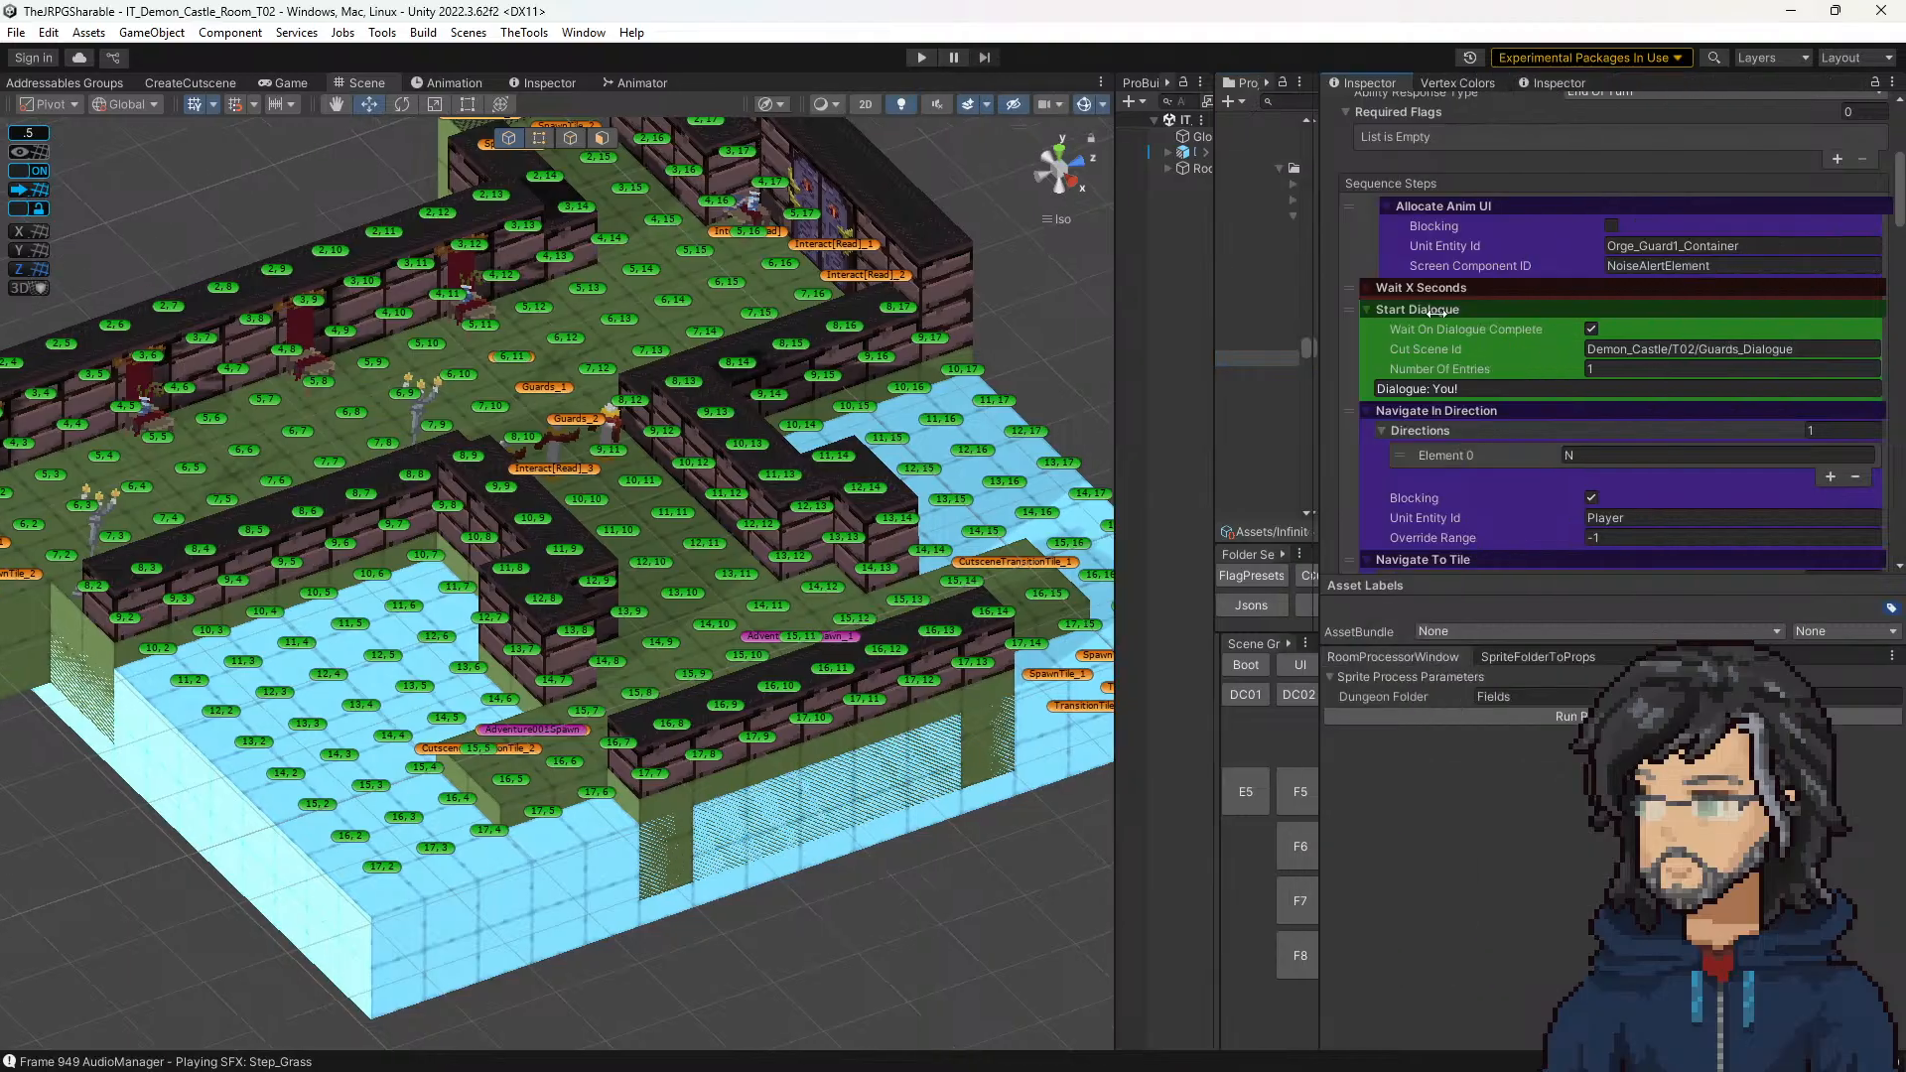
{"action": "scroll", "coordinate": [1644, 421], "scroll_direction": "down", "scroll_amount": 5}
{"action": "left_click_drag", "start_coordinate": [1215, 394], "coordinate": [970, 397]}
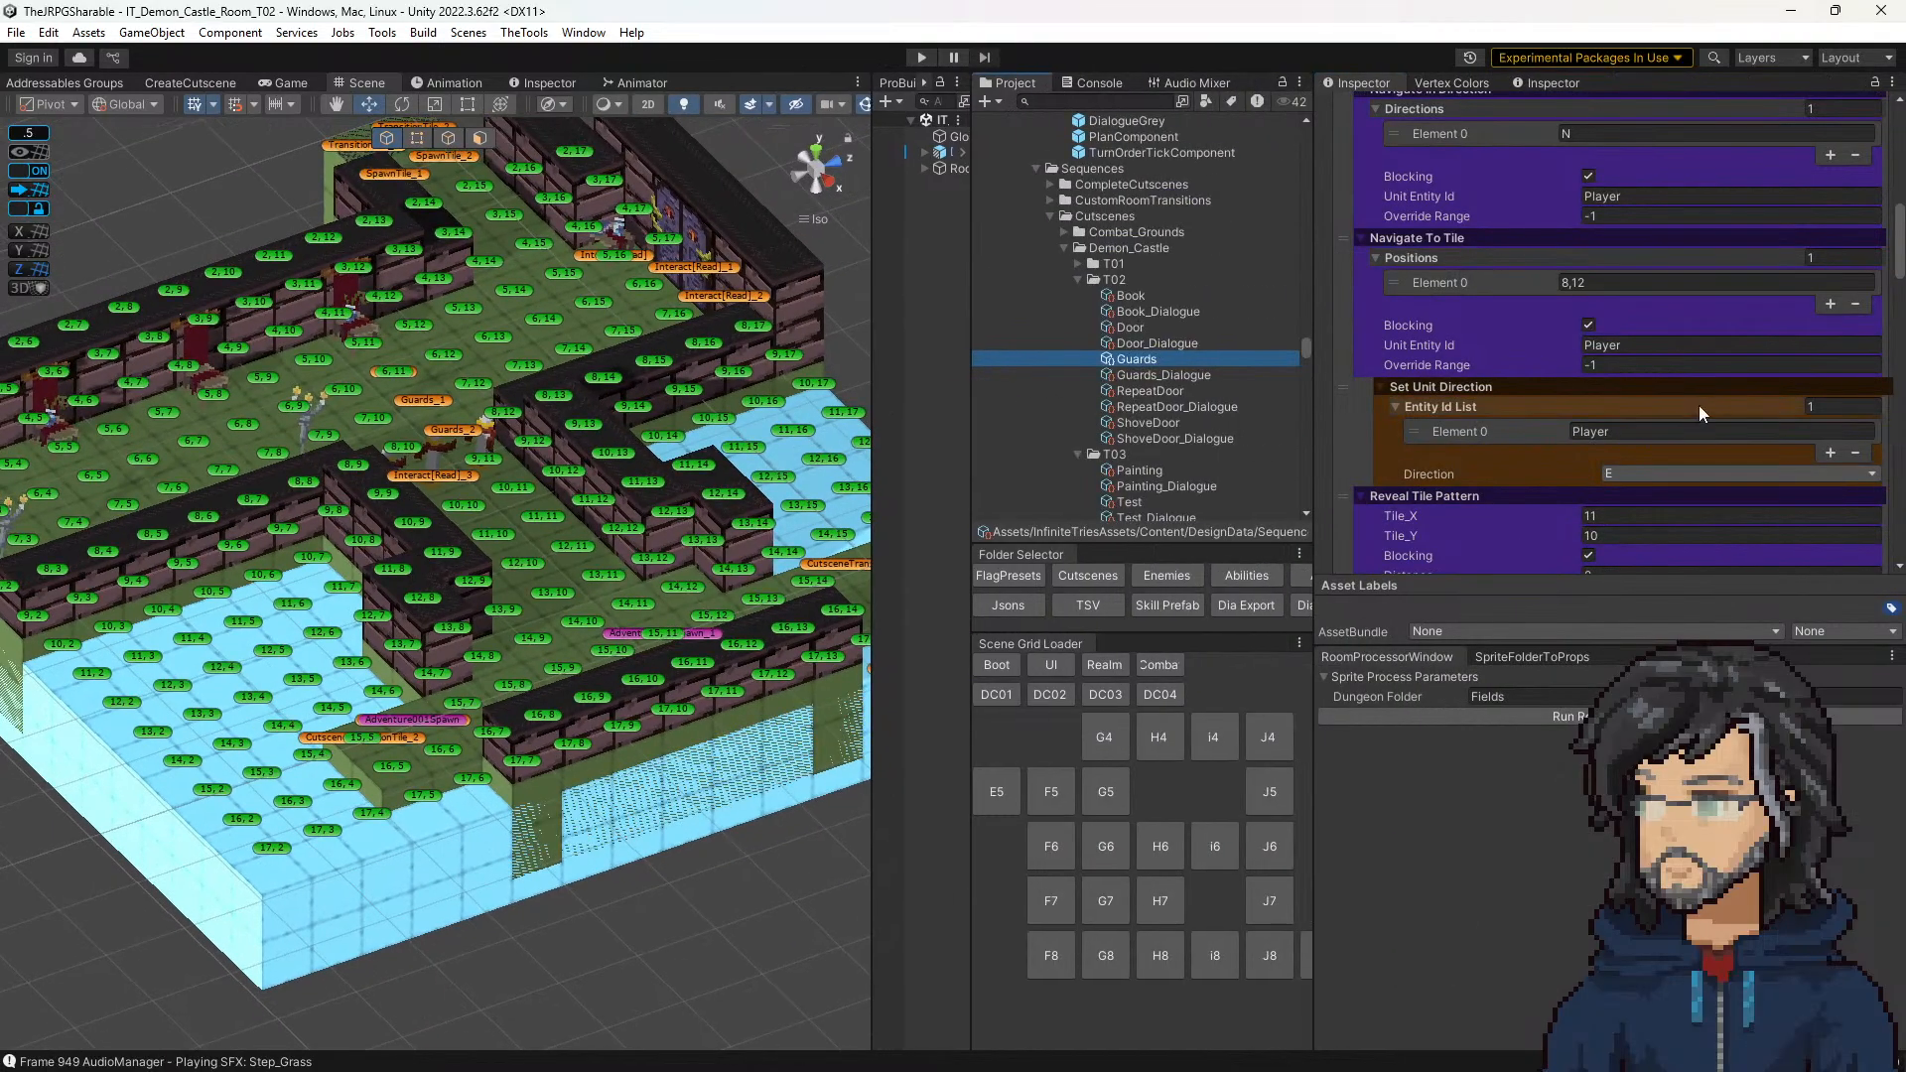
{"action": "scroll", "coordinate": [1699, 405], "scroll_direction": "down", "scroll_amount": 10}
{"action": "scroll", "coordinate": [1787, 536], "scroll_direction": "down", "scroll_amount": 10}
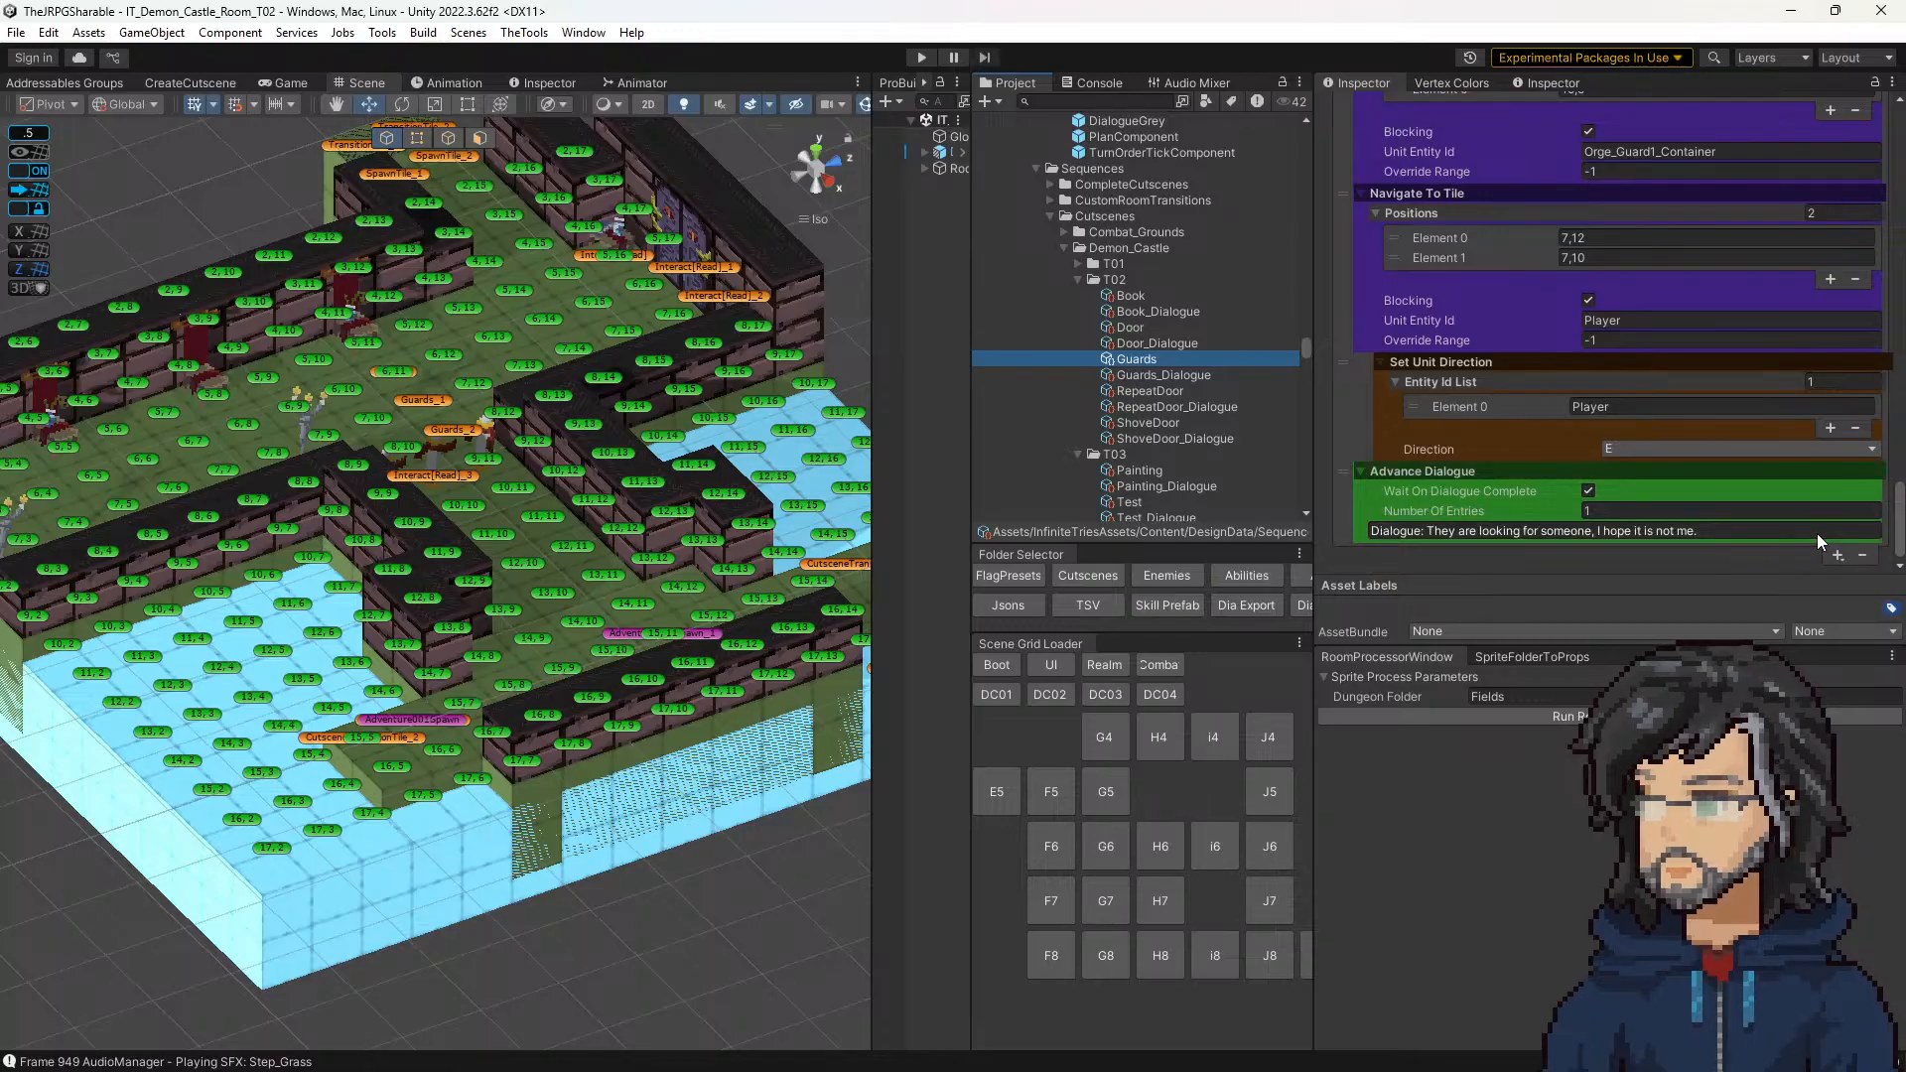
{"action": "left_click", "coordinate": [1838, 553]}
{"action": "mouse_move", "coordinate": [1752, 587]}
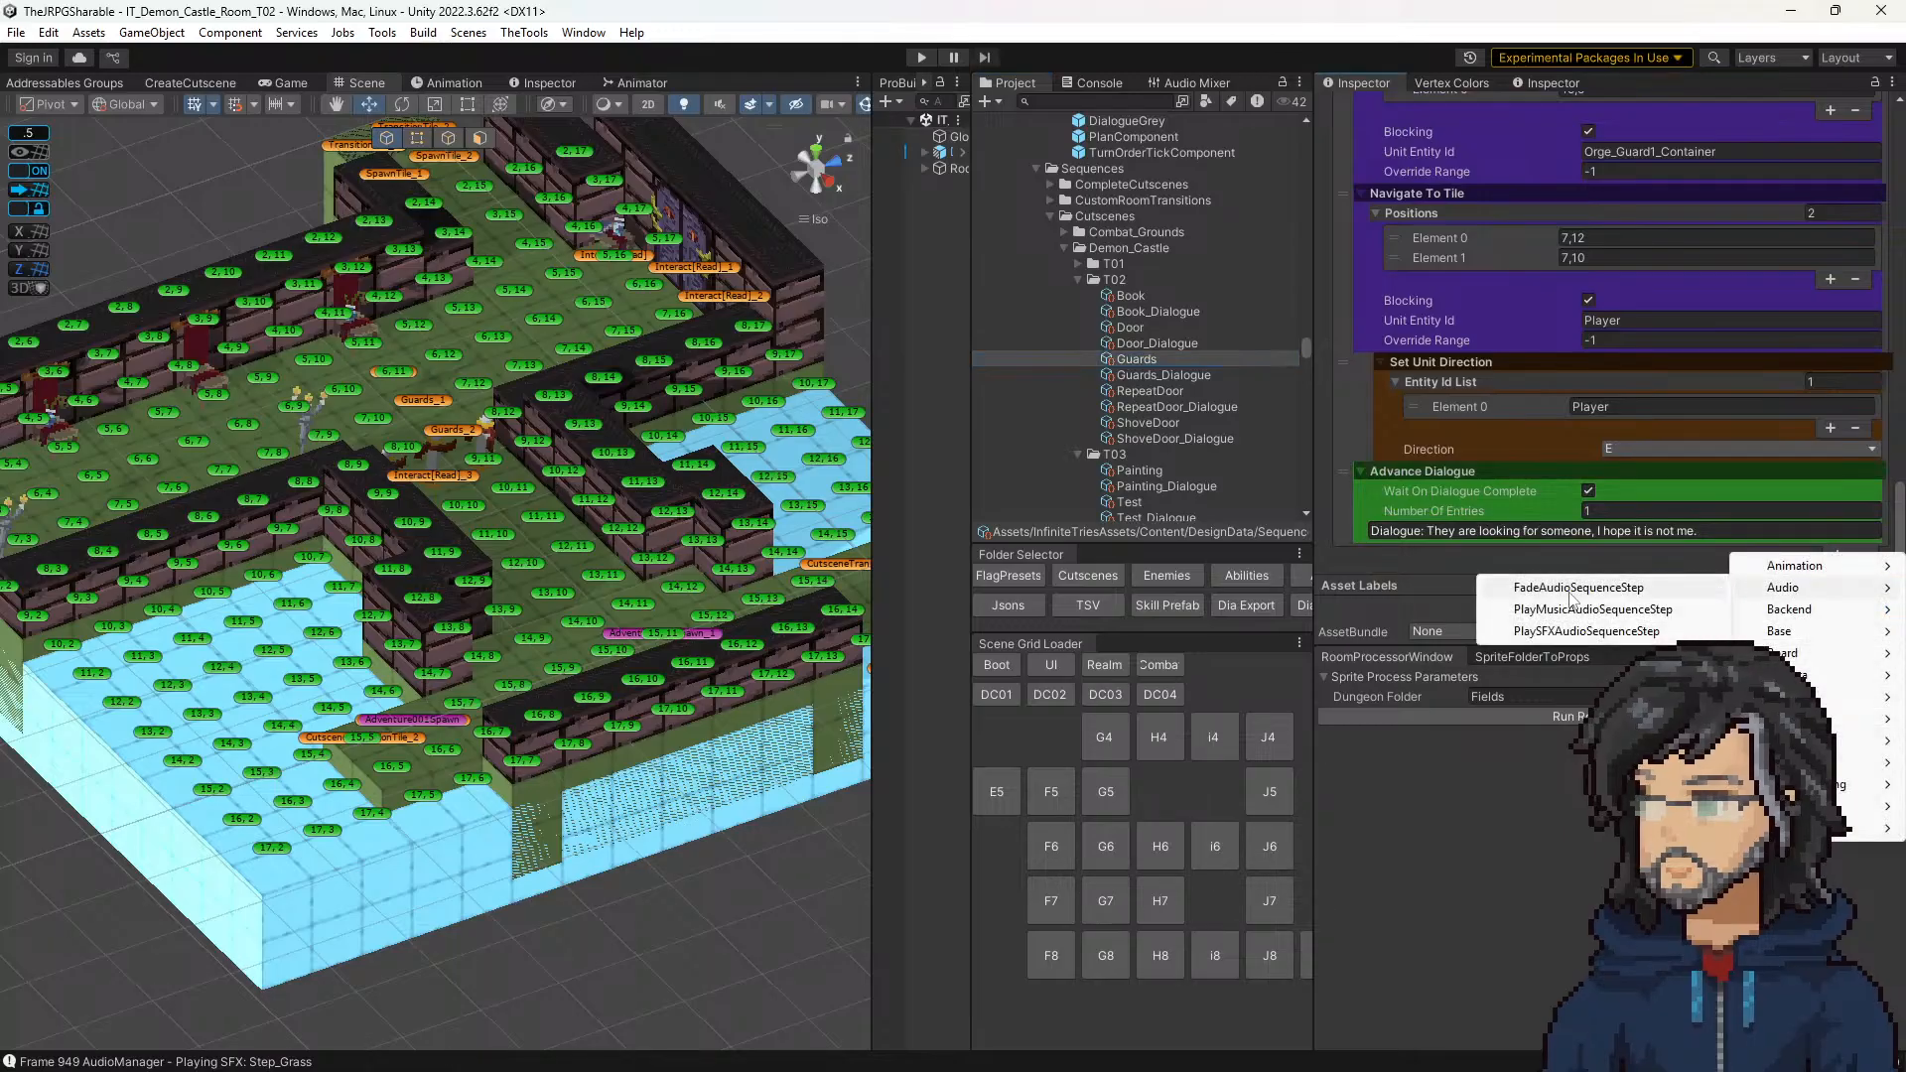
{"action": "left_click", "coordinate": [1687, 631]}
{"action": "left_click_drag", "start_coordinate": [1340, 554], "coordinate": [1390, 443]}
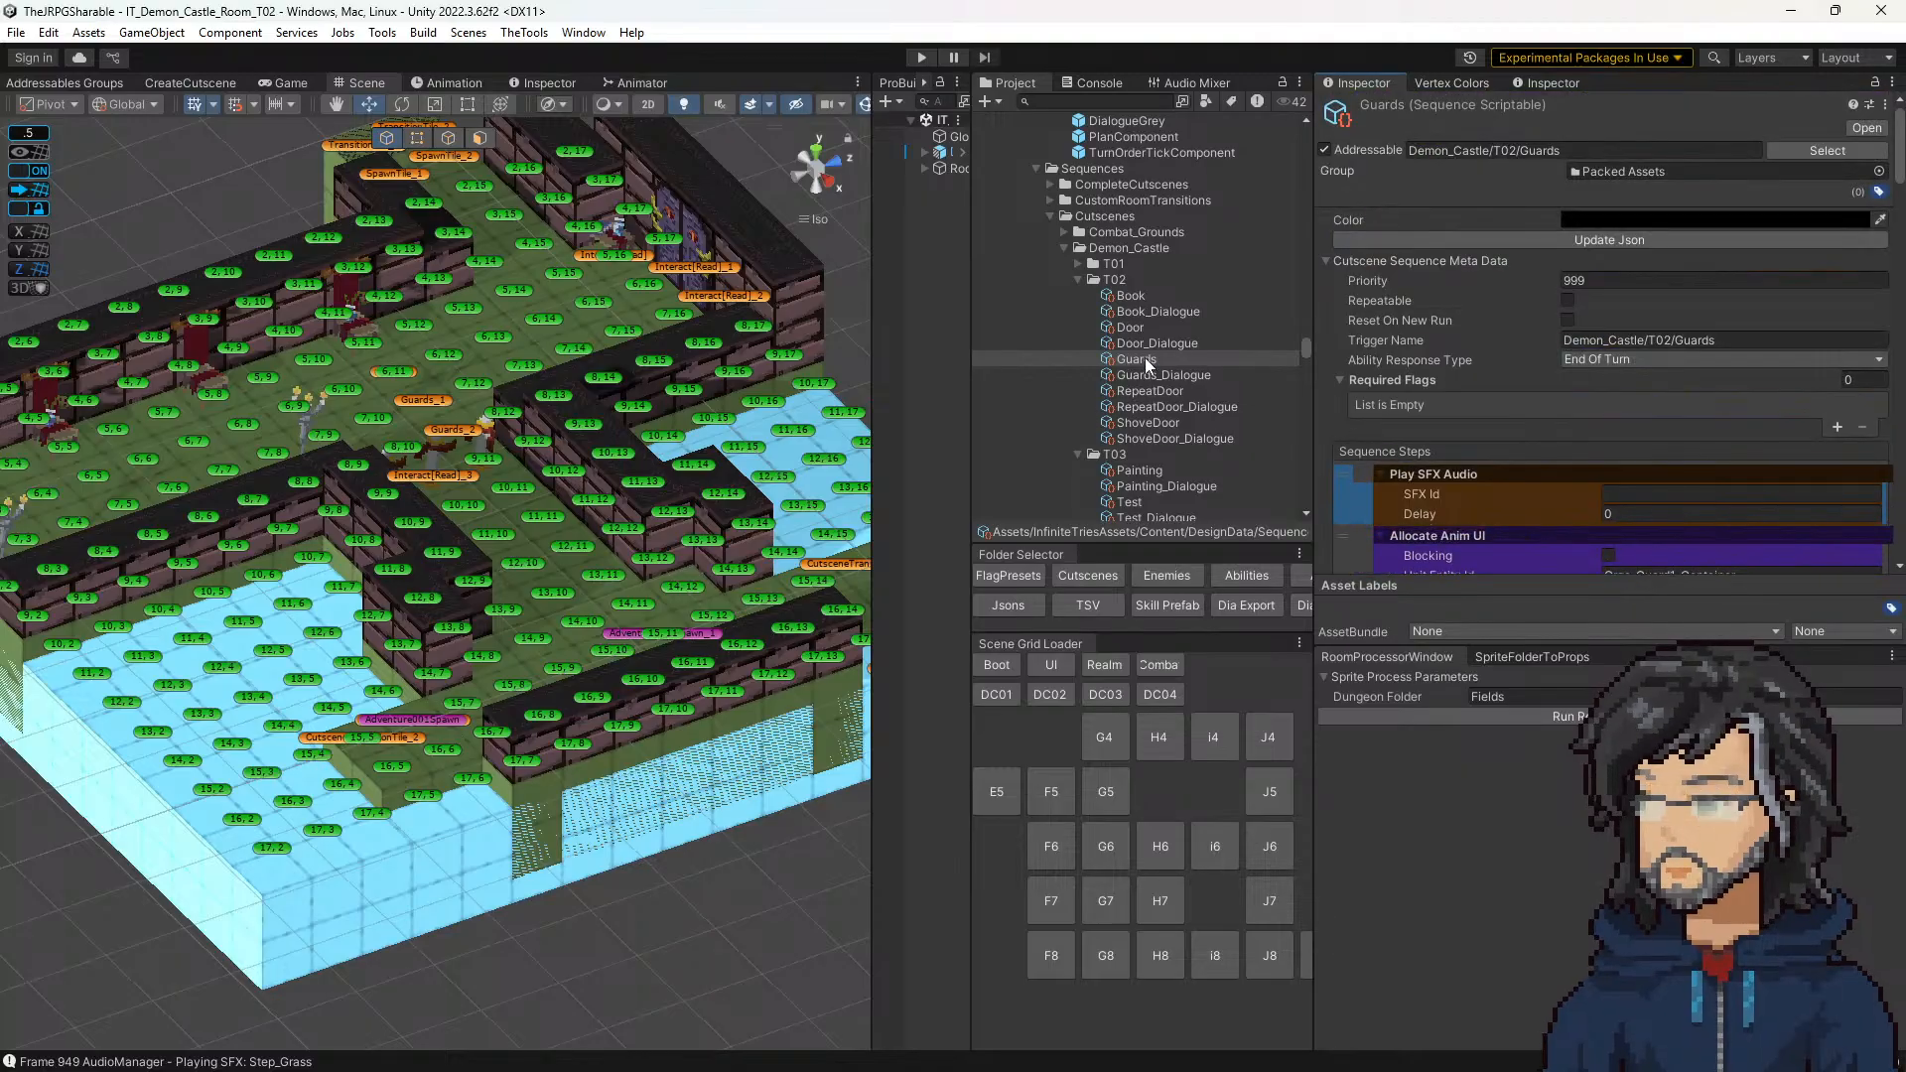
Step: Locate the AudioManager prefab, collapse the BattleMagicSFX folder, and look through the Combat sound folders for a fitting guard sound
{"action": "left_click", "coordinate": [1302, 578]}
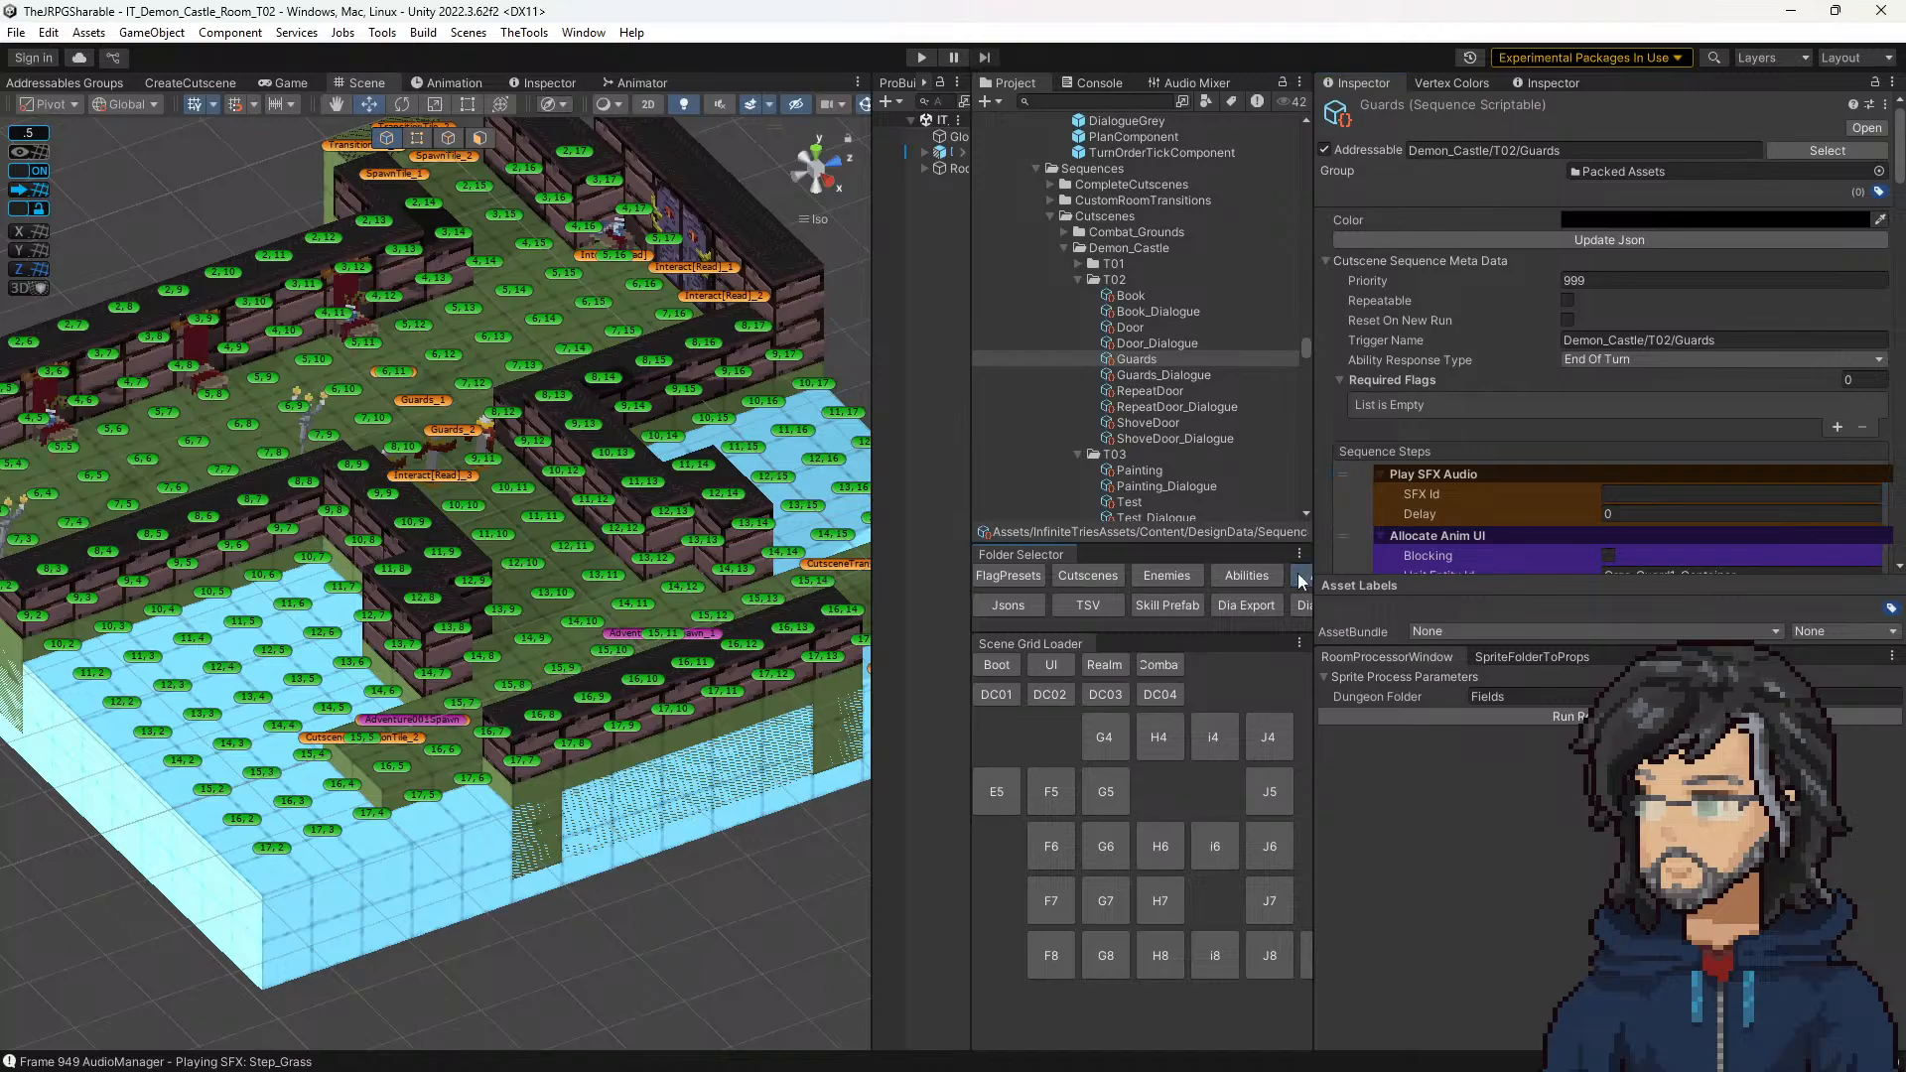
{"action": "scroll", "coordinate": [1096, 315], "scroll_direction": "up", "scroll_amount": 5}
{"action": "scroll", "coordinate": [1092, 357], "scroll_direction": "up", "scroll_amount": 10}
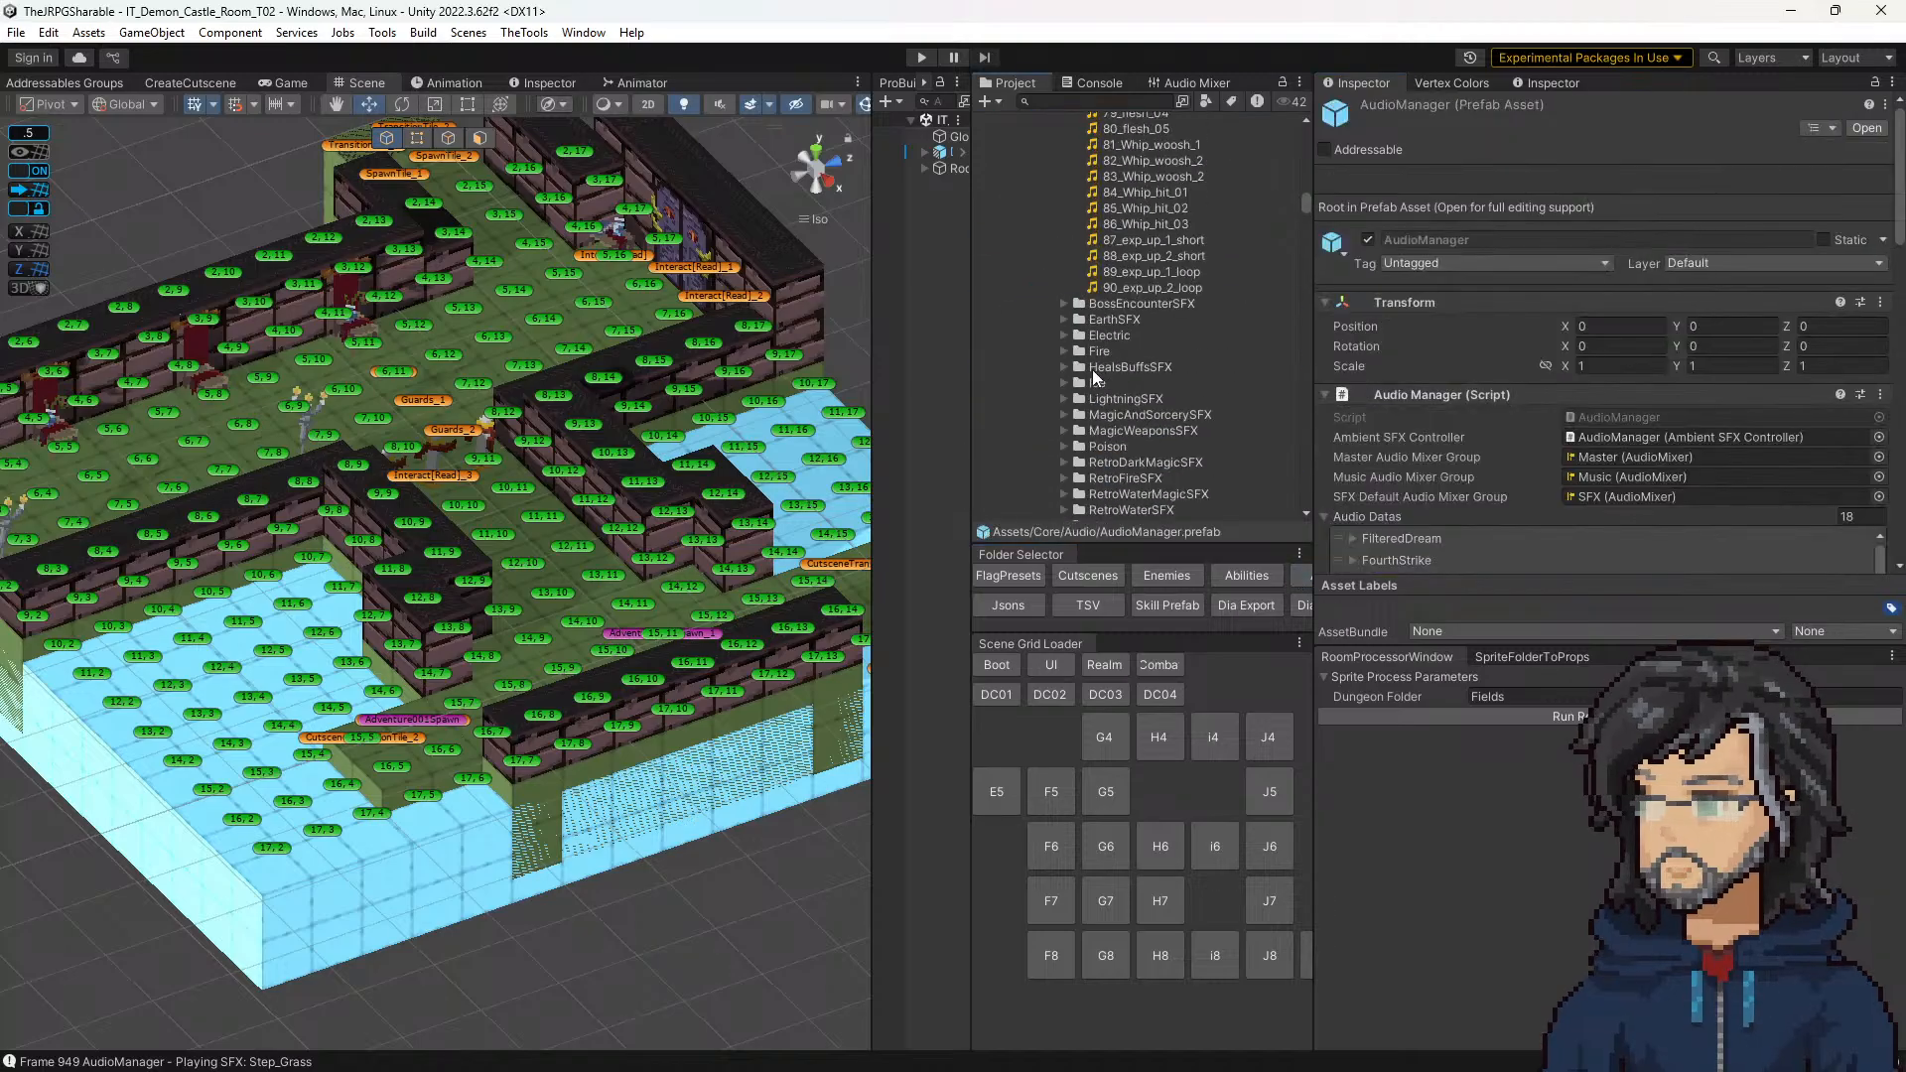
{"action": "scroll", "coordinate": [1093, 358], "scroll_direction": "up", "scroll_amount": 15}
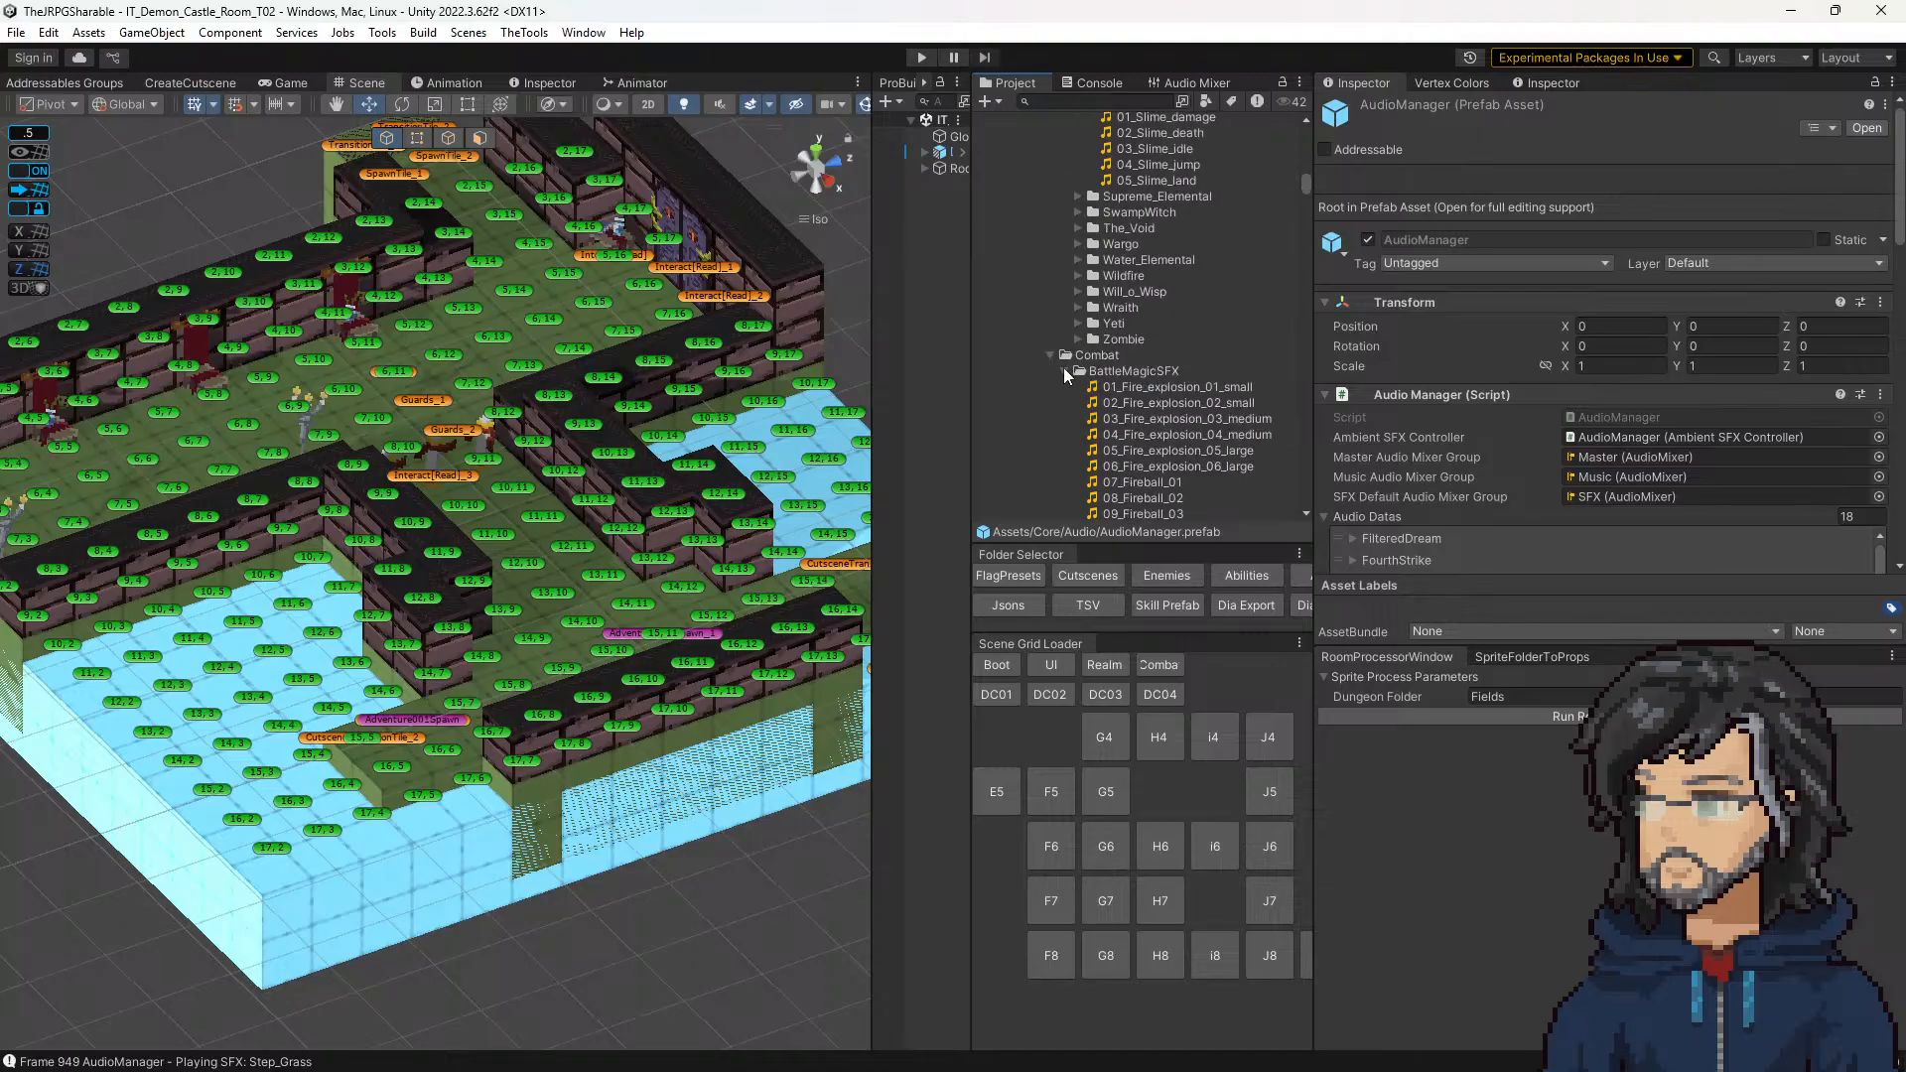
{"action": "left_click", "coordinate": [1065, 371]}
{"action": "scroll", "coordinate": [1067, 397], "scroll_direction": "down", "scroll_amount": 2}
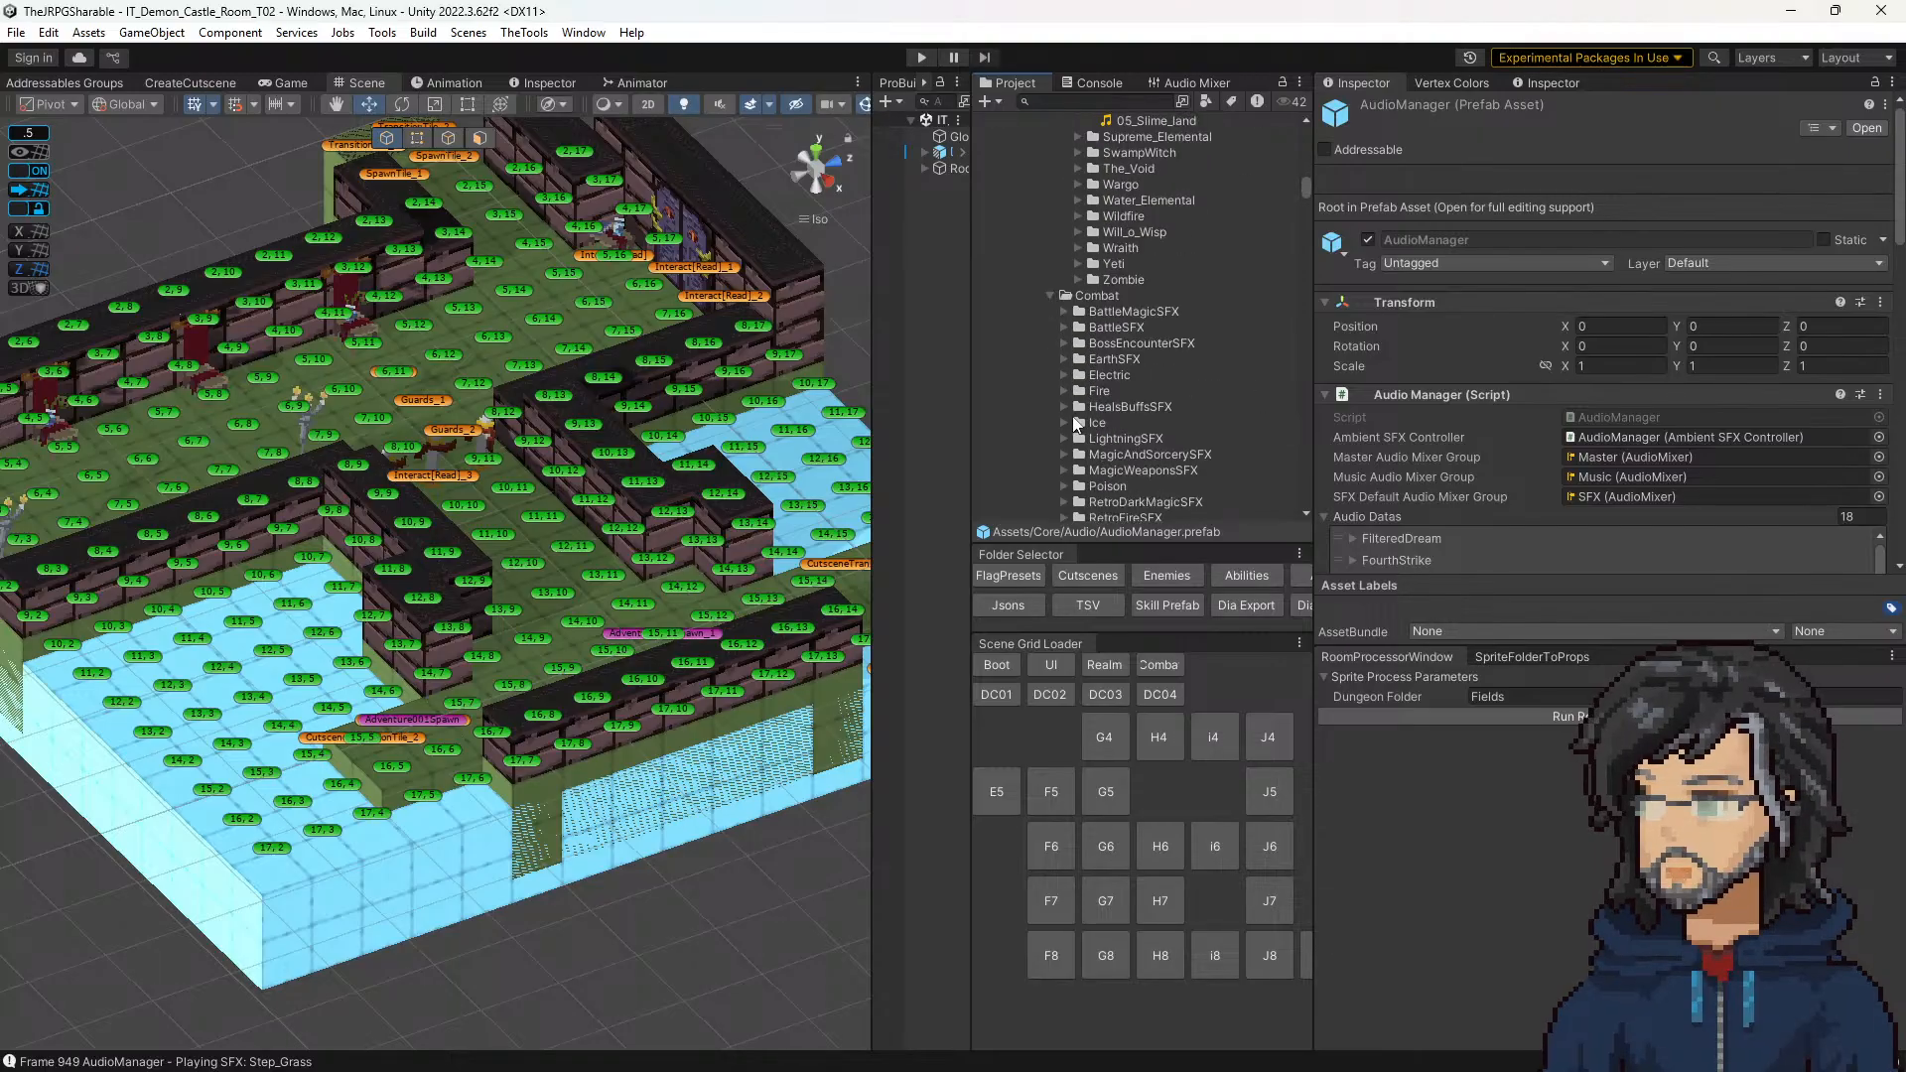
{"action": "scroll", "coordinate": [1075, 397], "scroll_direction": "down", "scroll_amount": 2}
{"action": "scroll", "coordinate": [1071, 453], "scroll_direction": "down", "scroll_amount": 4}
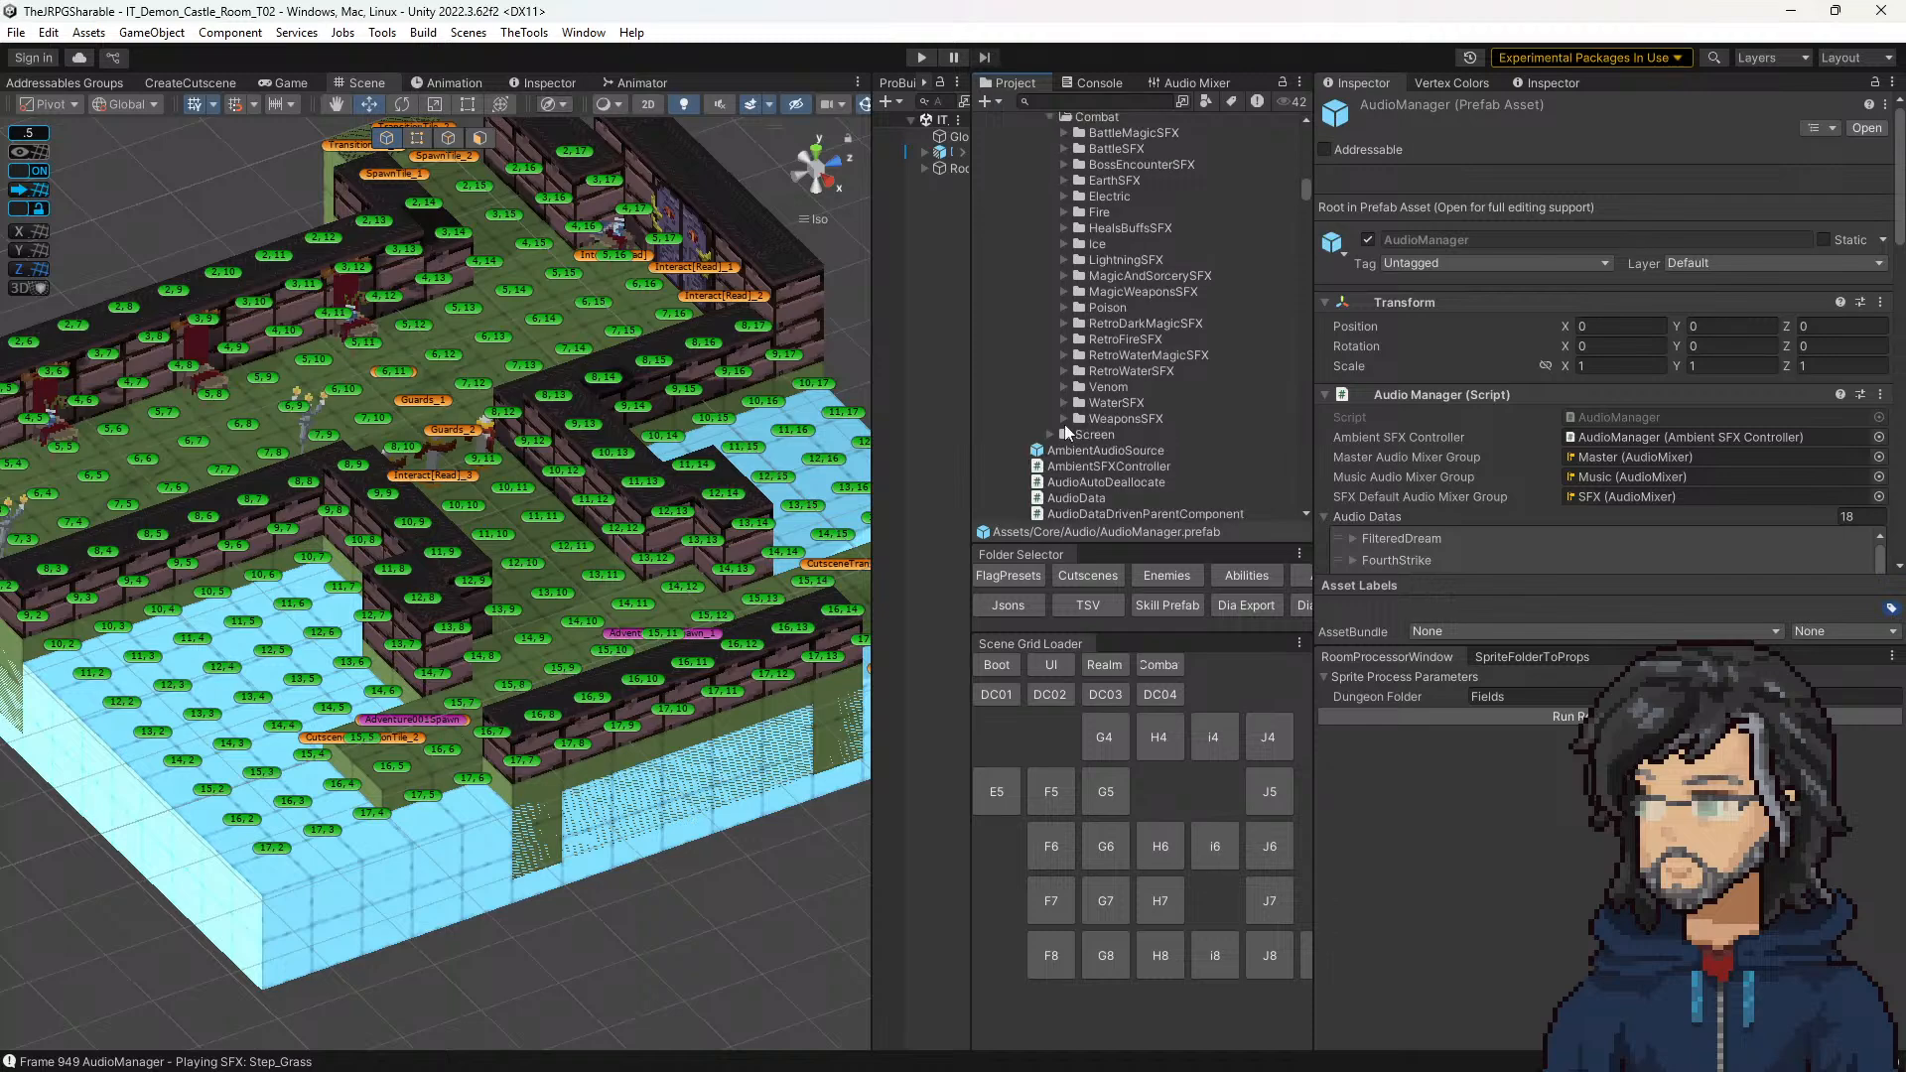
Step: Collapse the Slime monster sound folder and the FarmSFX, Gathering_Professions and Crafting_Professions folders under Ambiences
{"action": "scroll", "coordinate": [1056, 264], "scroll_direction": "up", "scroll_amount": 18}
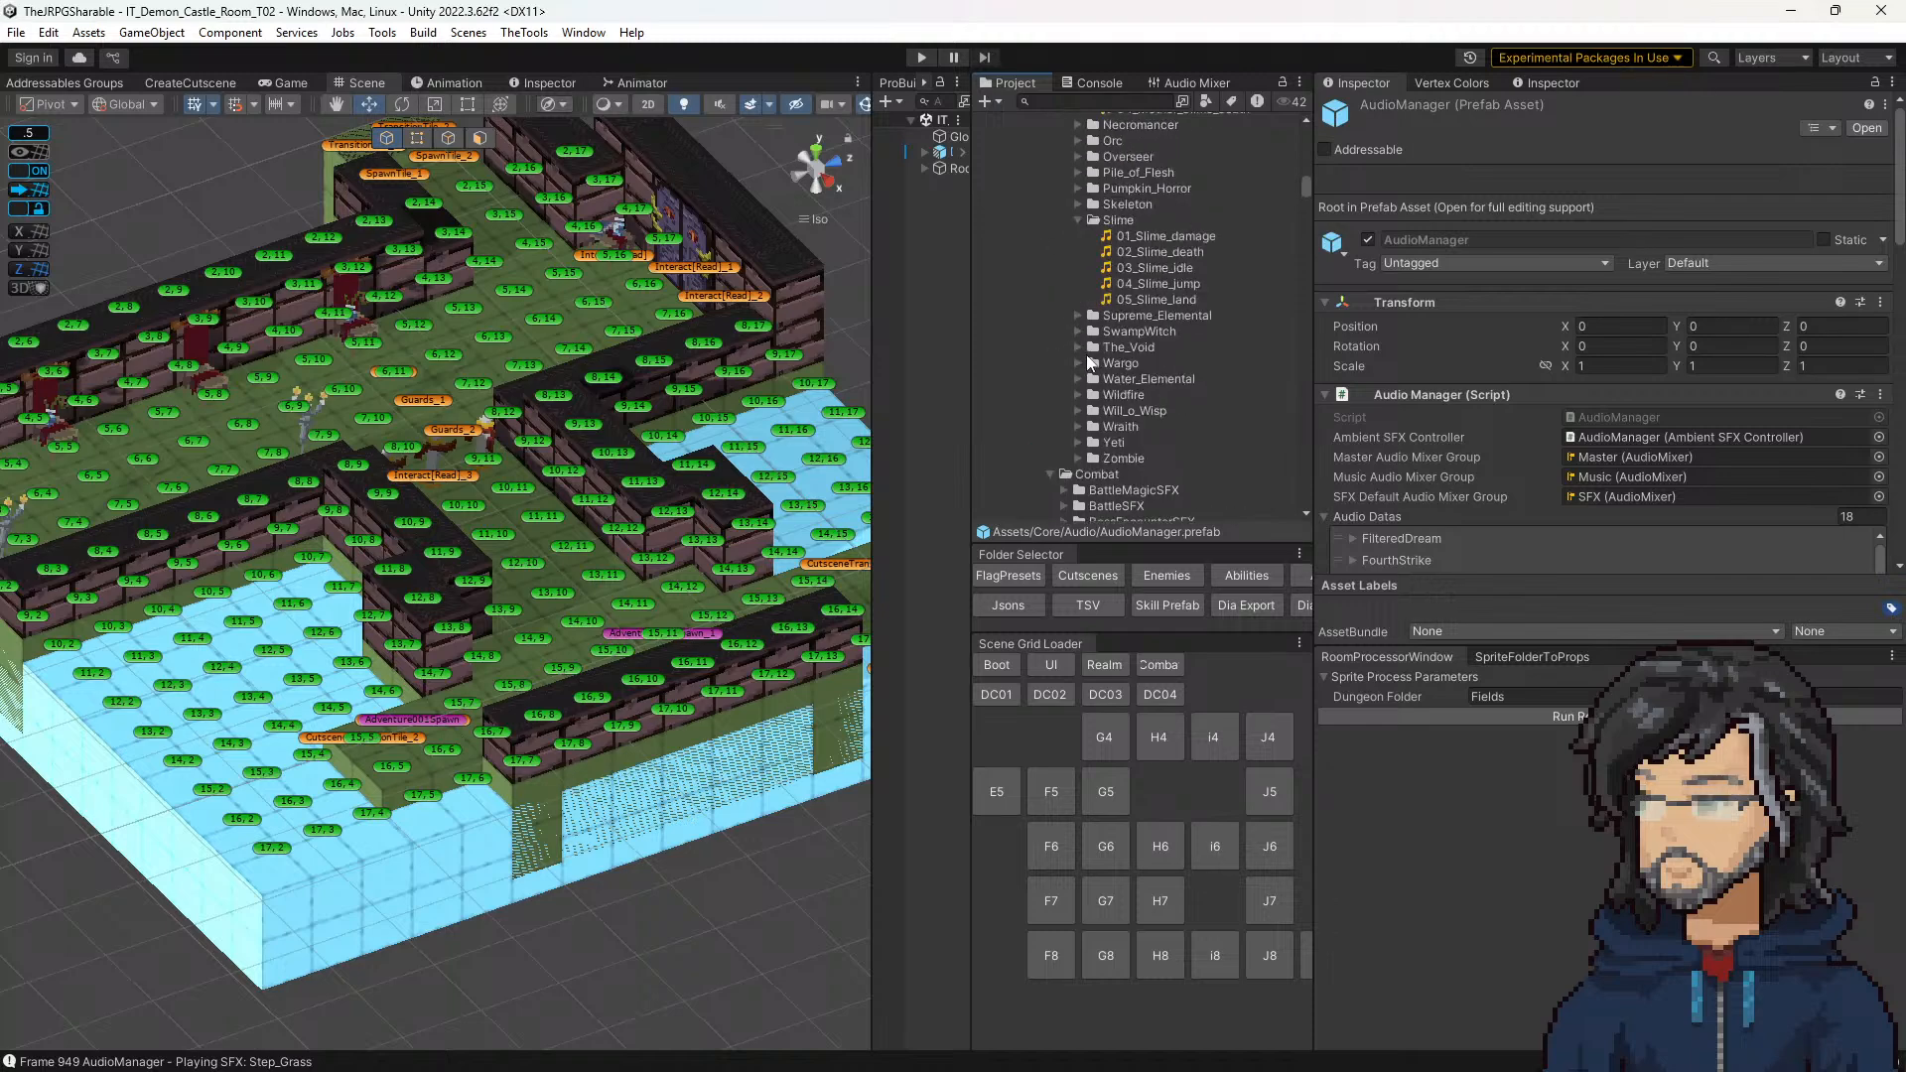
{"action": "left_click", "coordinate": [1089, 402]}
{"action": "scroll", "coordinate": [1077, 327], "scroll_direction": "up", "scroll_amount": 10}
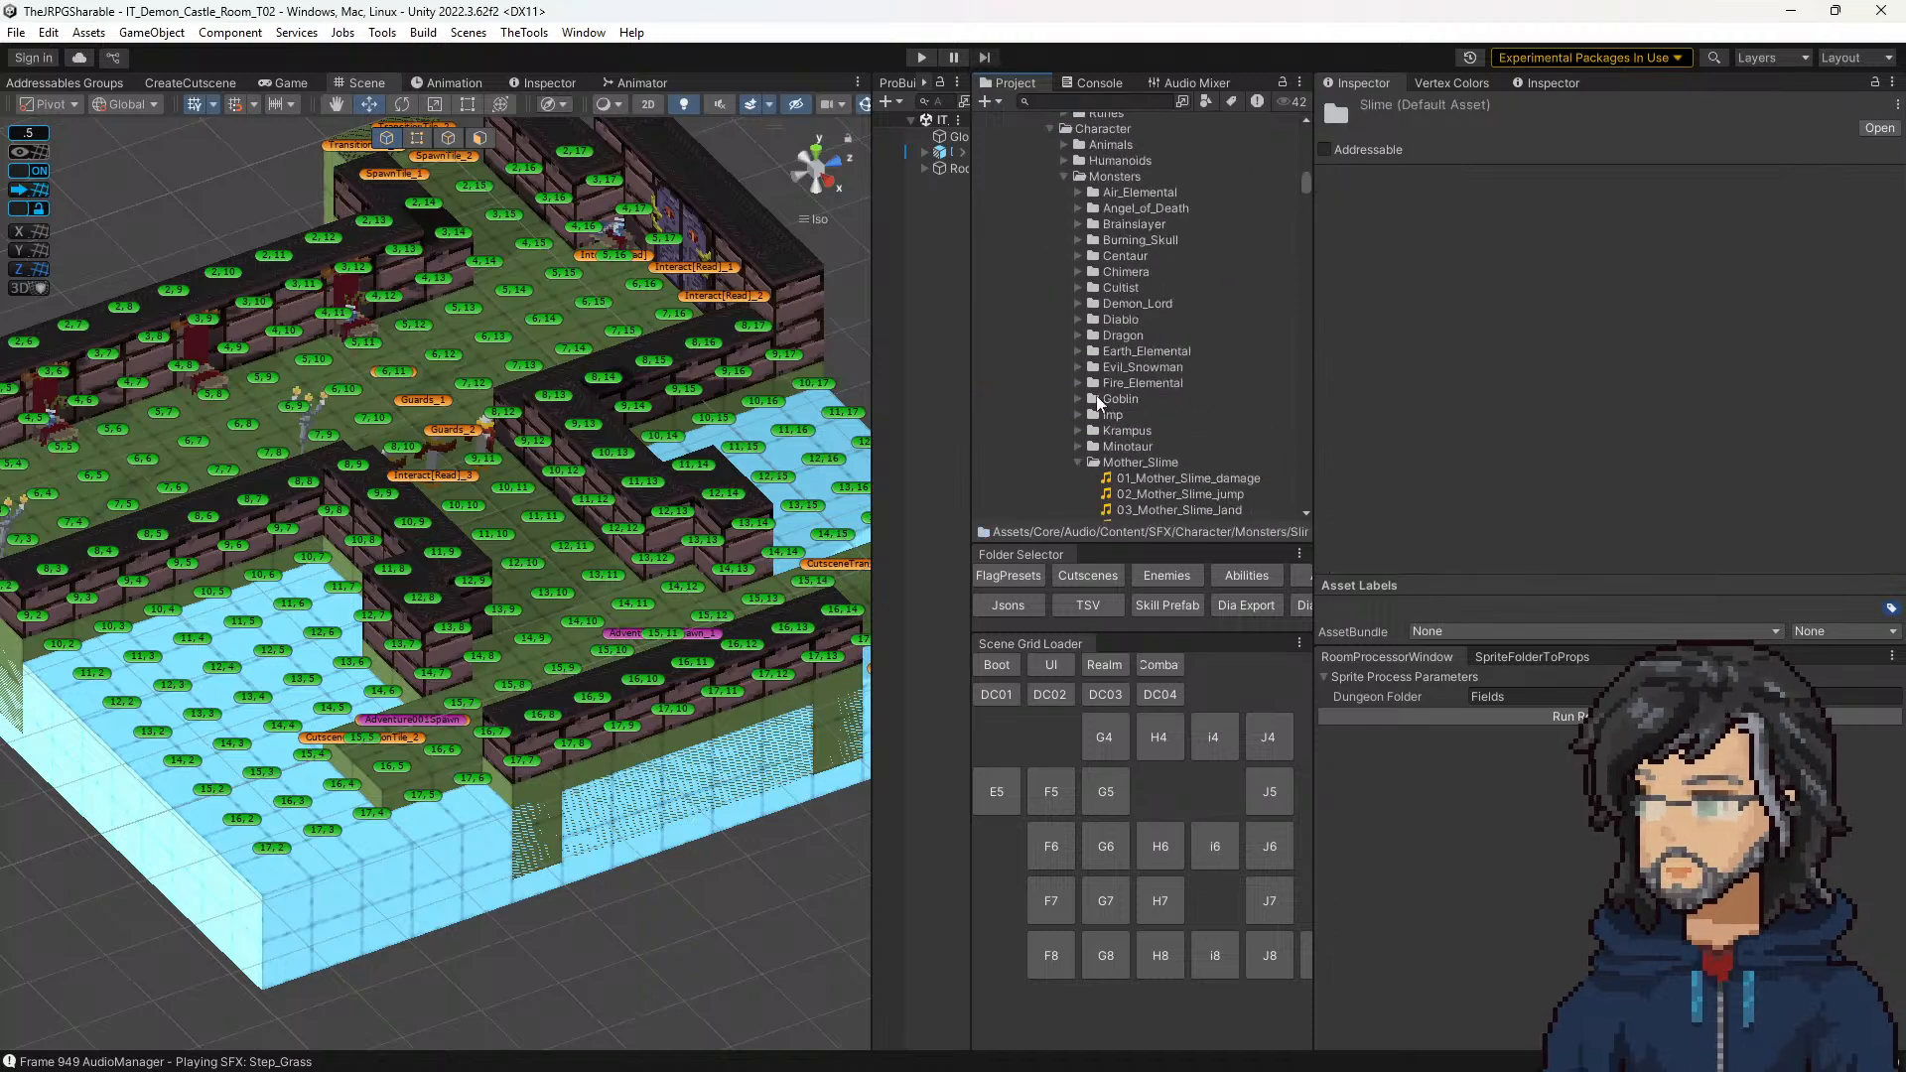
{"action": "scroll", "coordinate": [1064, 210], "scroll_direction": "up", "scroll_amount": 8}
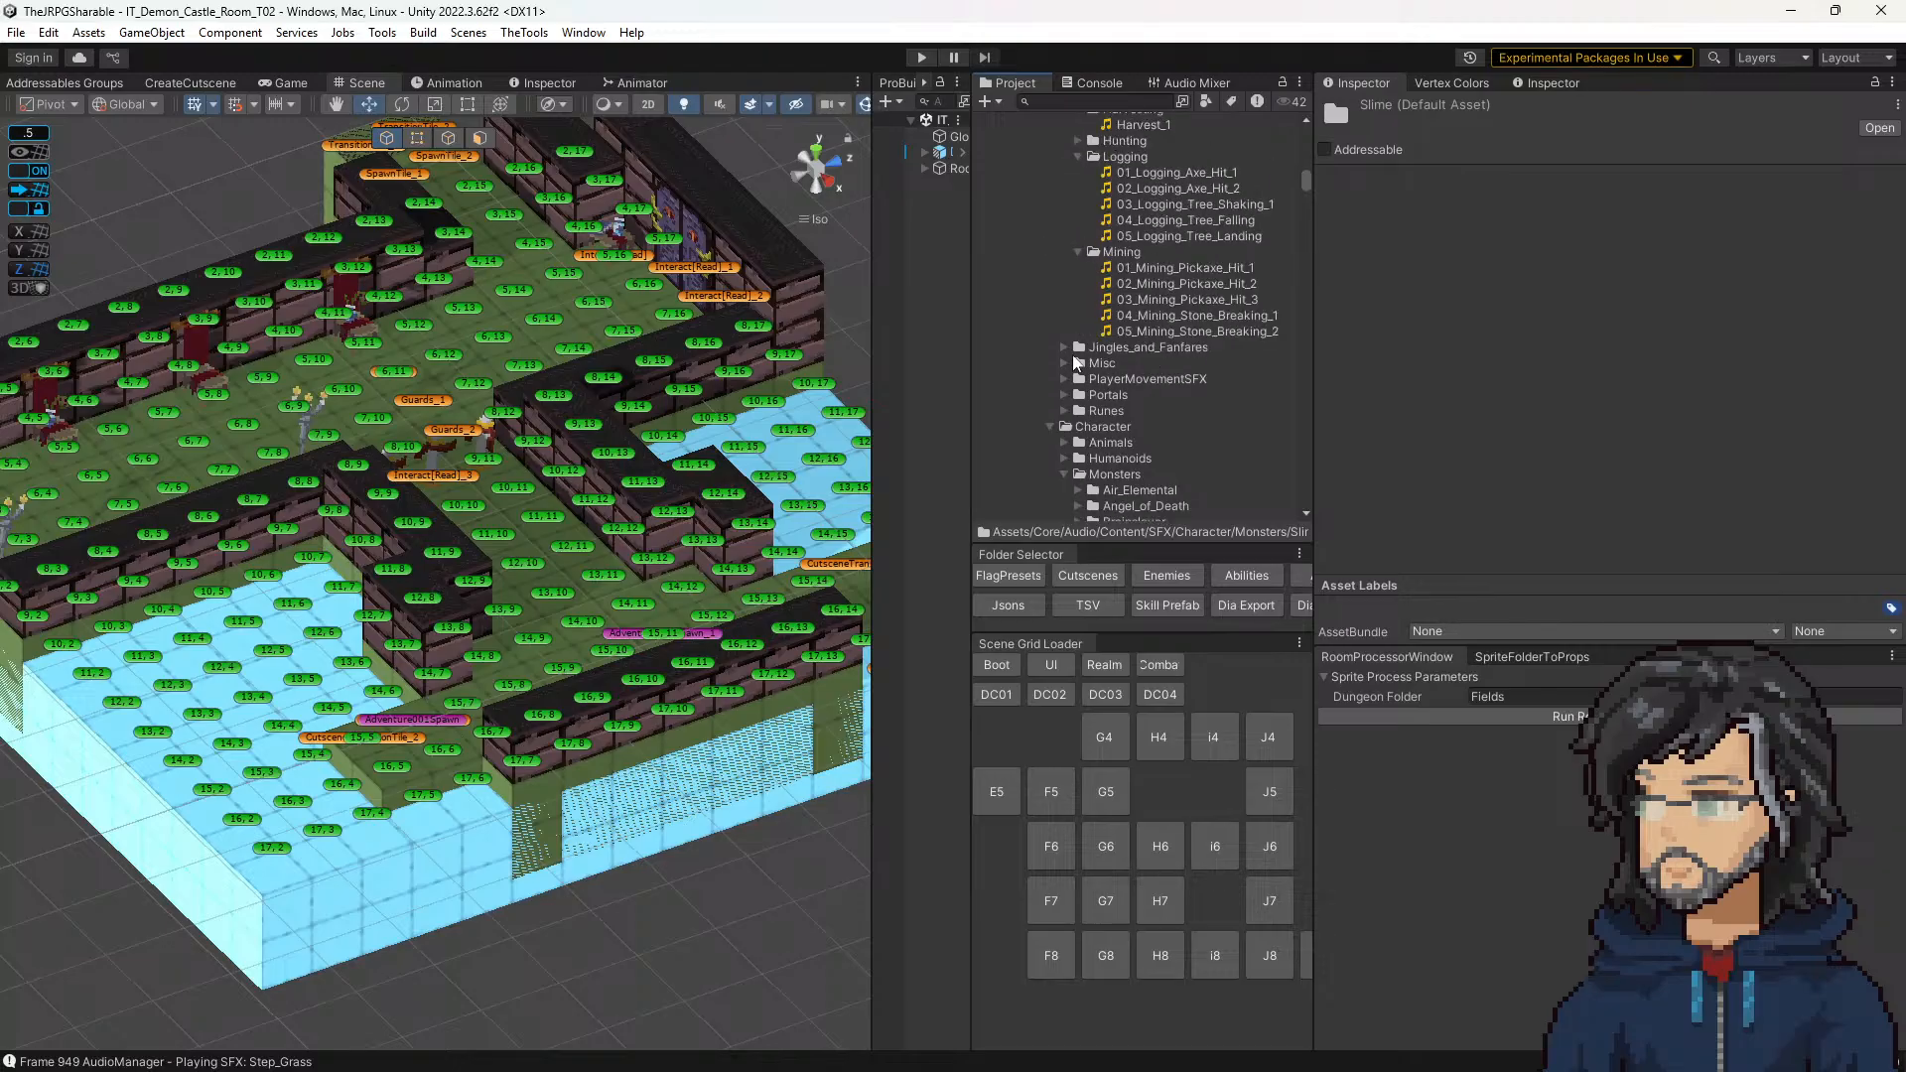
{"action": "scroll", "coordinate": [1082, 367], "scroll_direction": "up", "scroll_amount": 12}
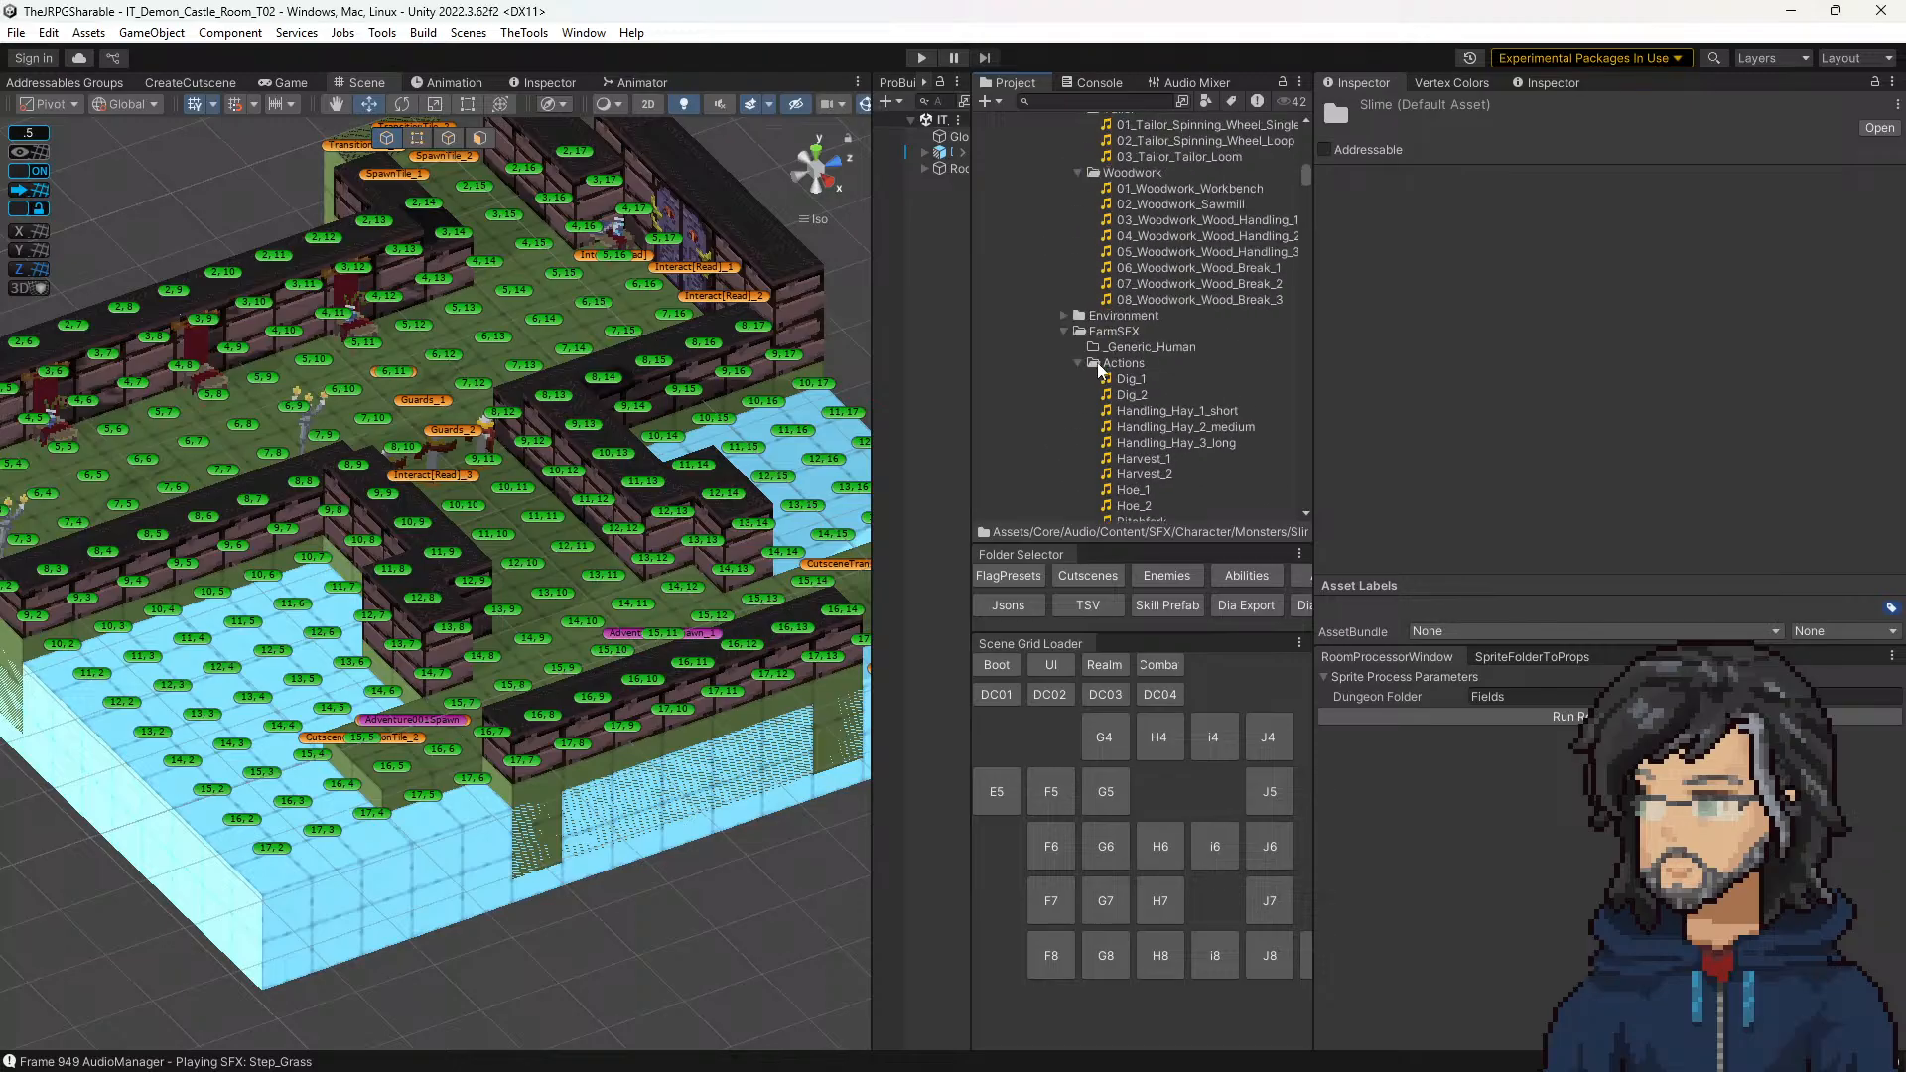
{"action": "left_click", "coordinate": [1064, 333]}
{"action": "left_click", "coordinate": [1063, 318]}
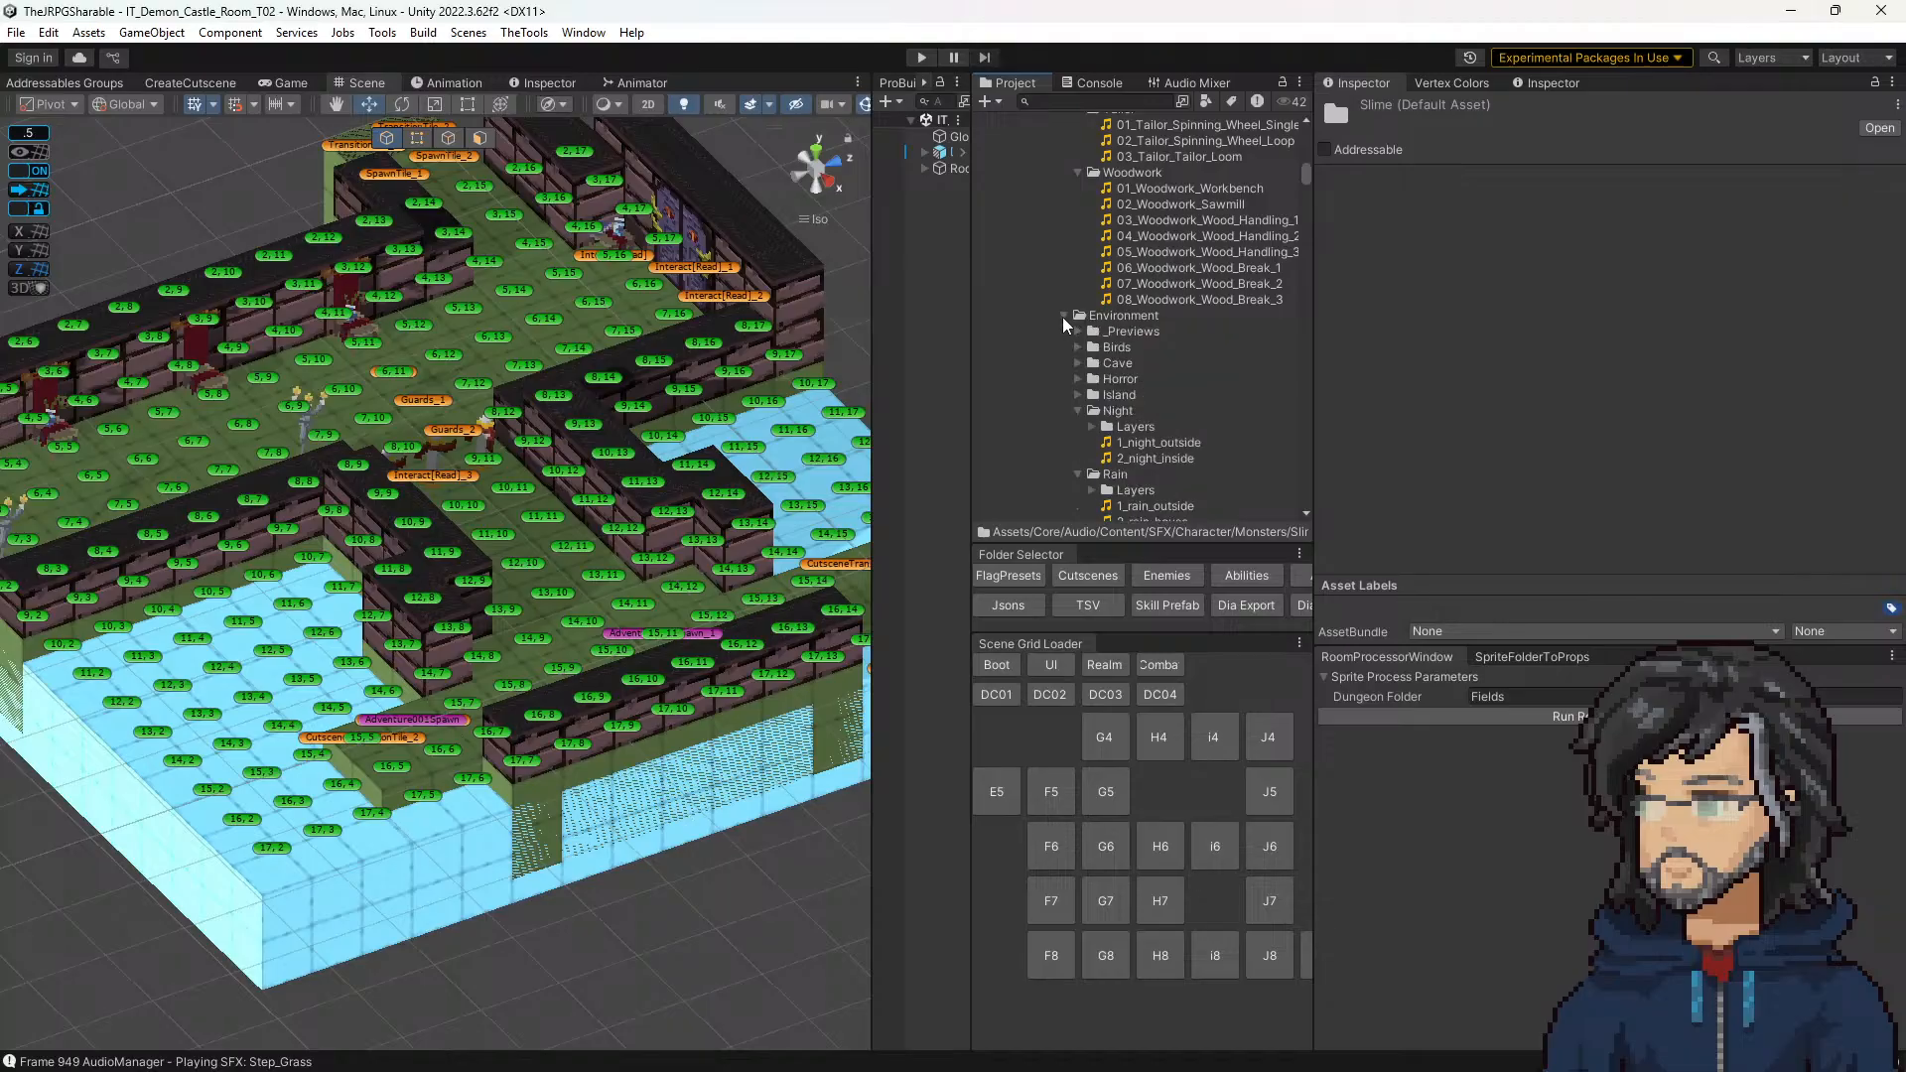
{"action": "left_click", "coordinate": [1063, 318]}
{"action": "left_click", "coordinate": [1065, 349]}
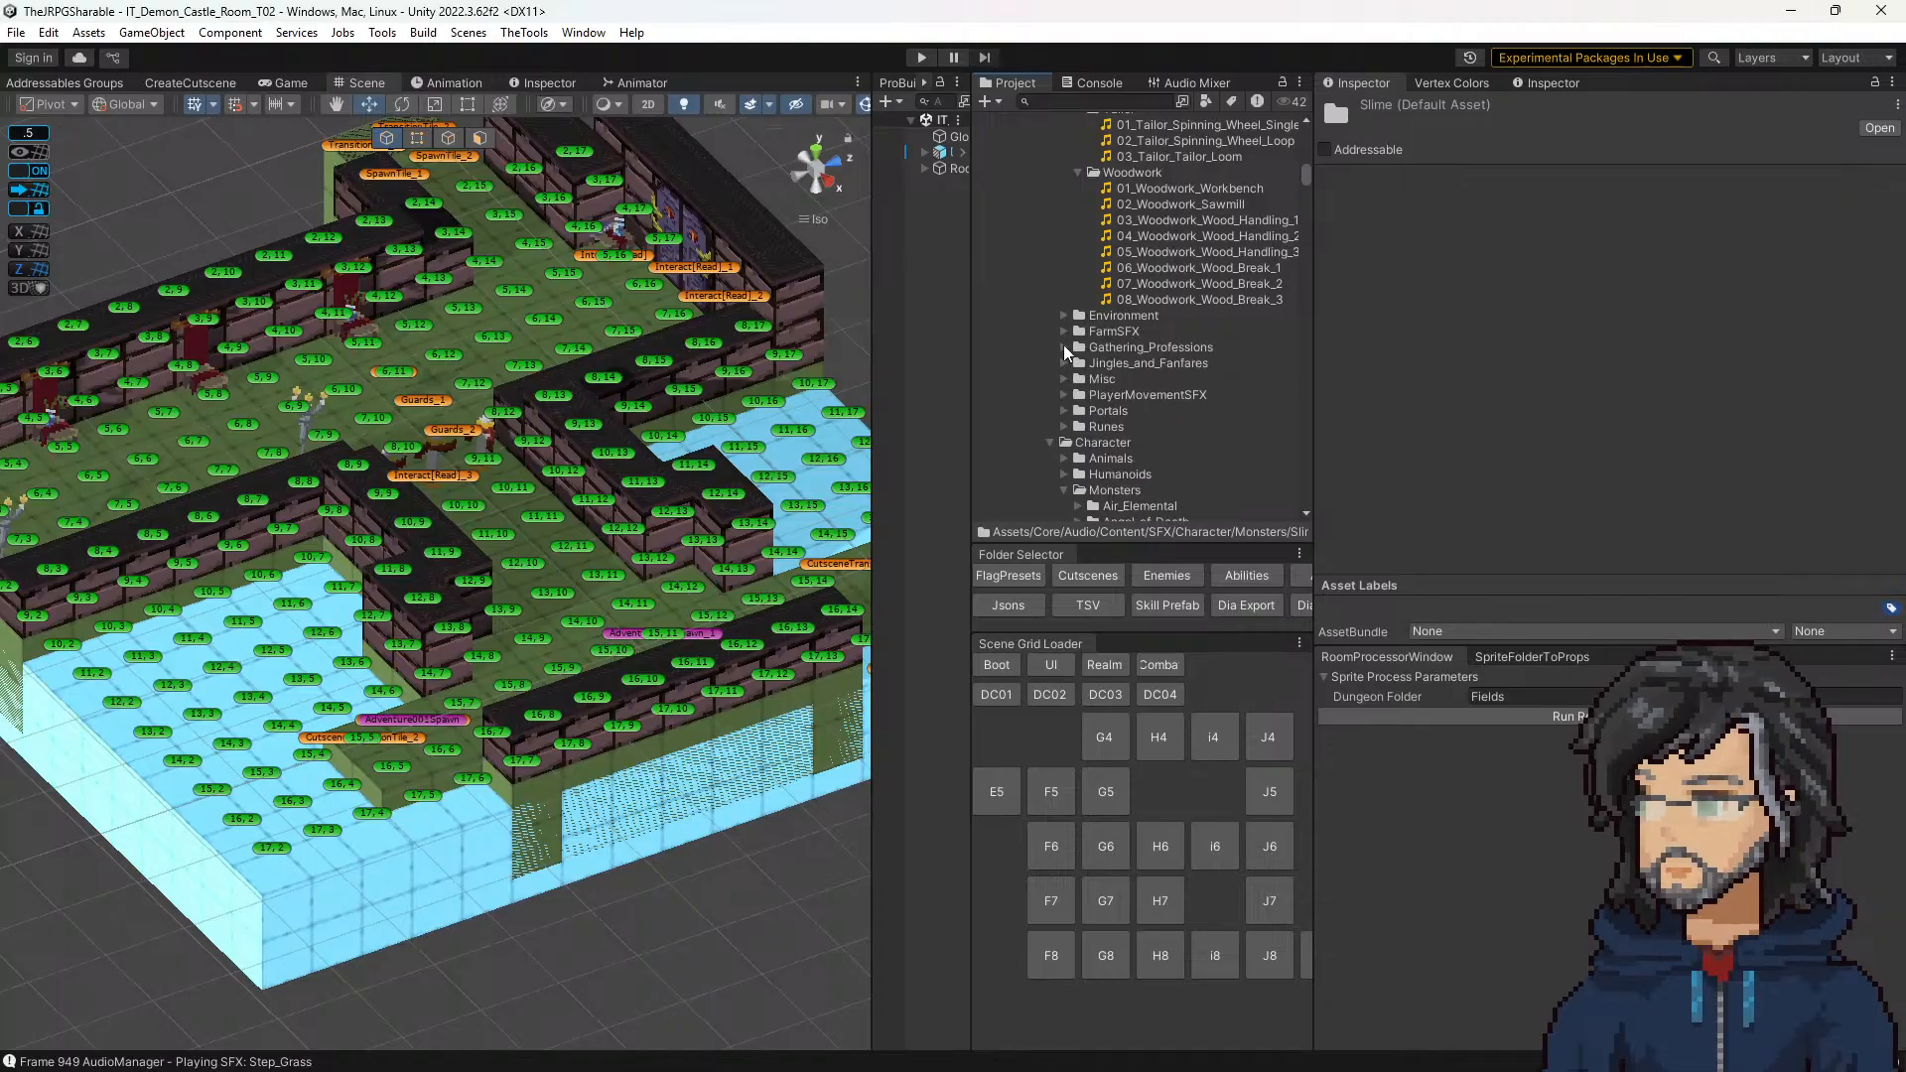
{"action": "scroll", "coordinate": [1068, 349], "scroll_direction": "up", "scroll_amount": 10}
{"action": "scroll", "coordinate": [1079, 351], "scroll_direction": "up", "scroll_amount": 6}
{"action": "left_click", "coordinate": [1064, 253]}
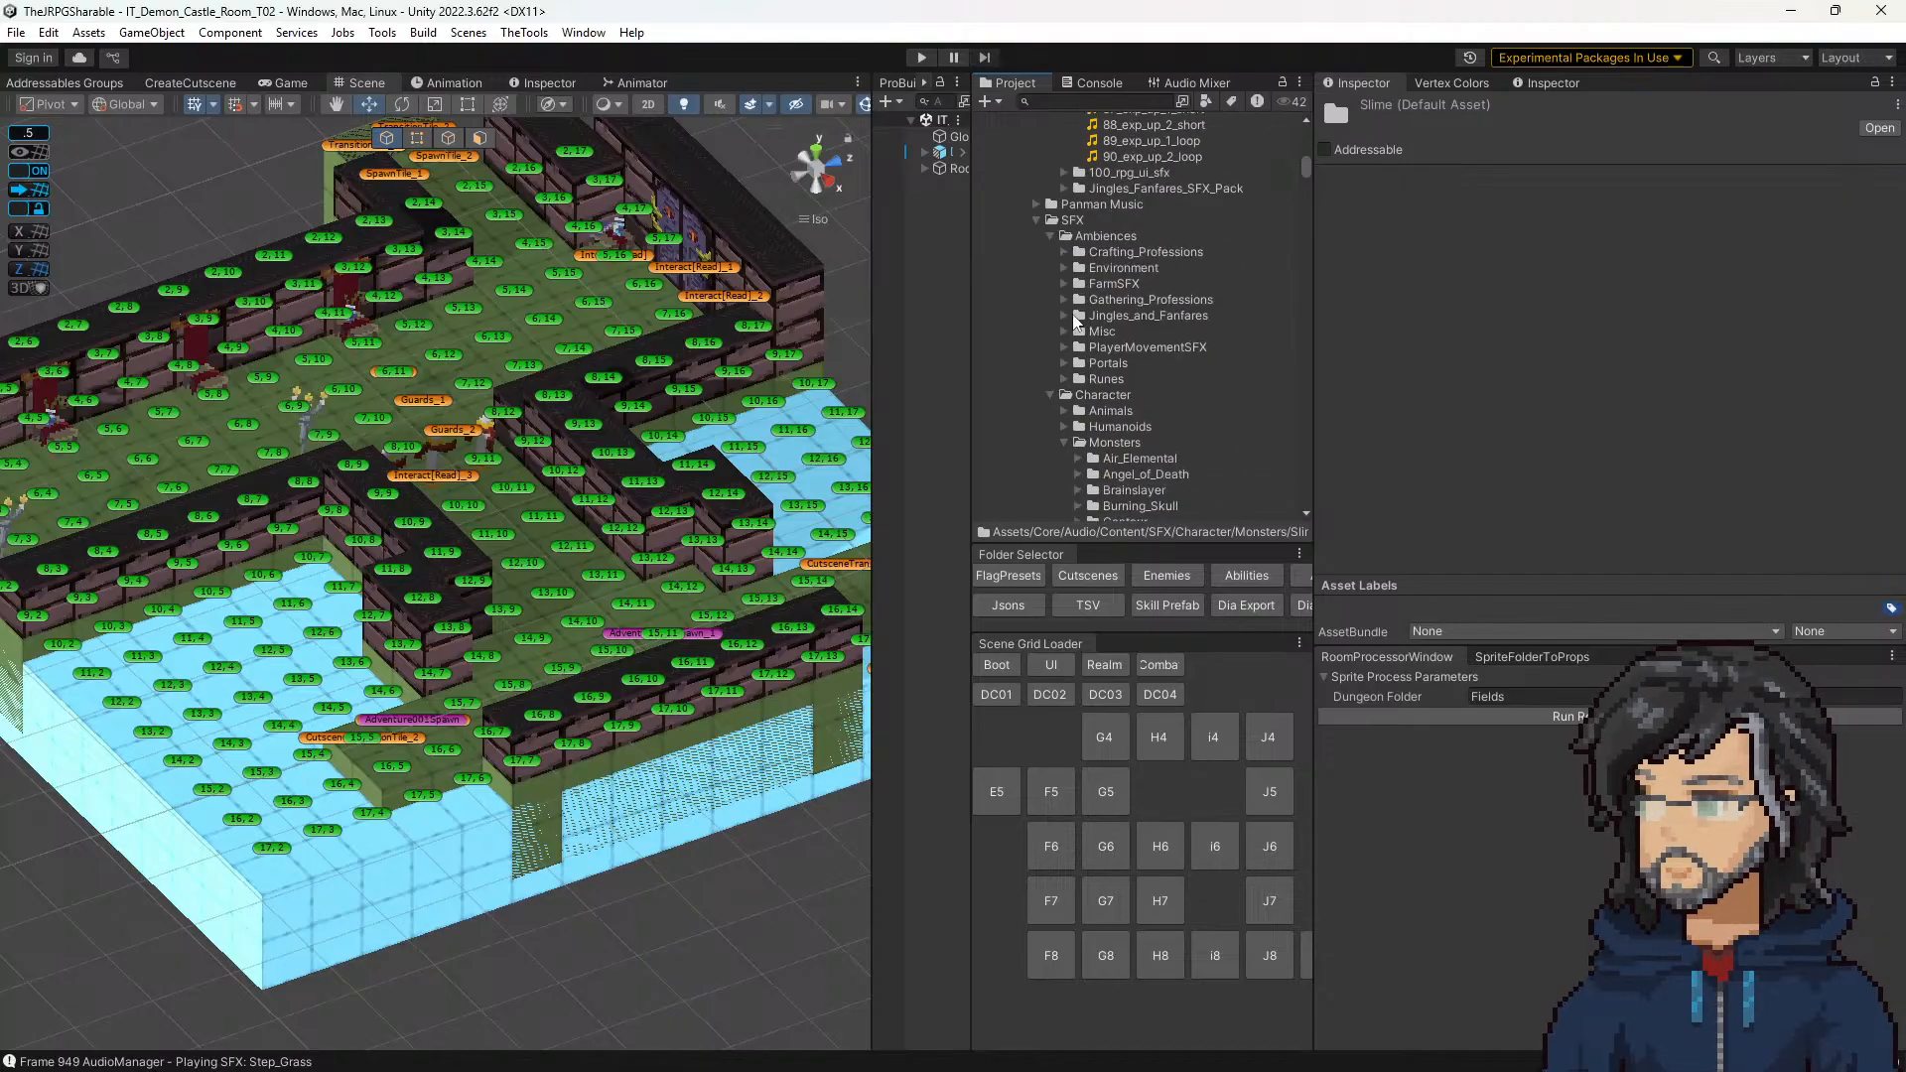
Step: Preview the Generic_Portal_Close clip in the Ambiences Portals folder and collapse that folder again
{"action": "left_click", "coordinate": [1063, 363]}
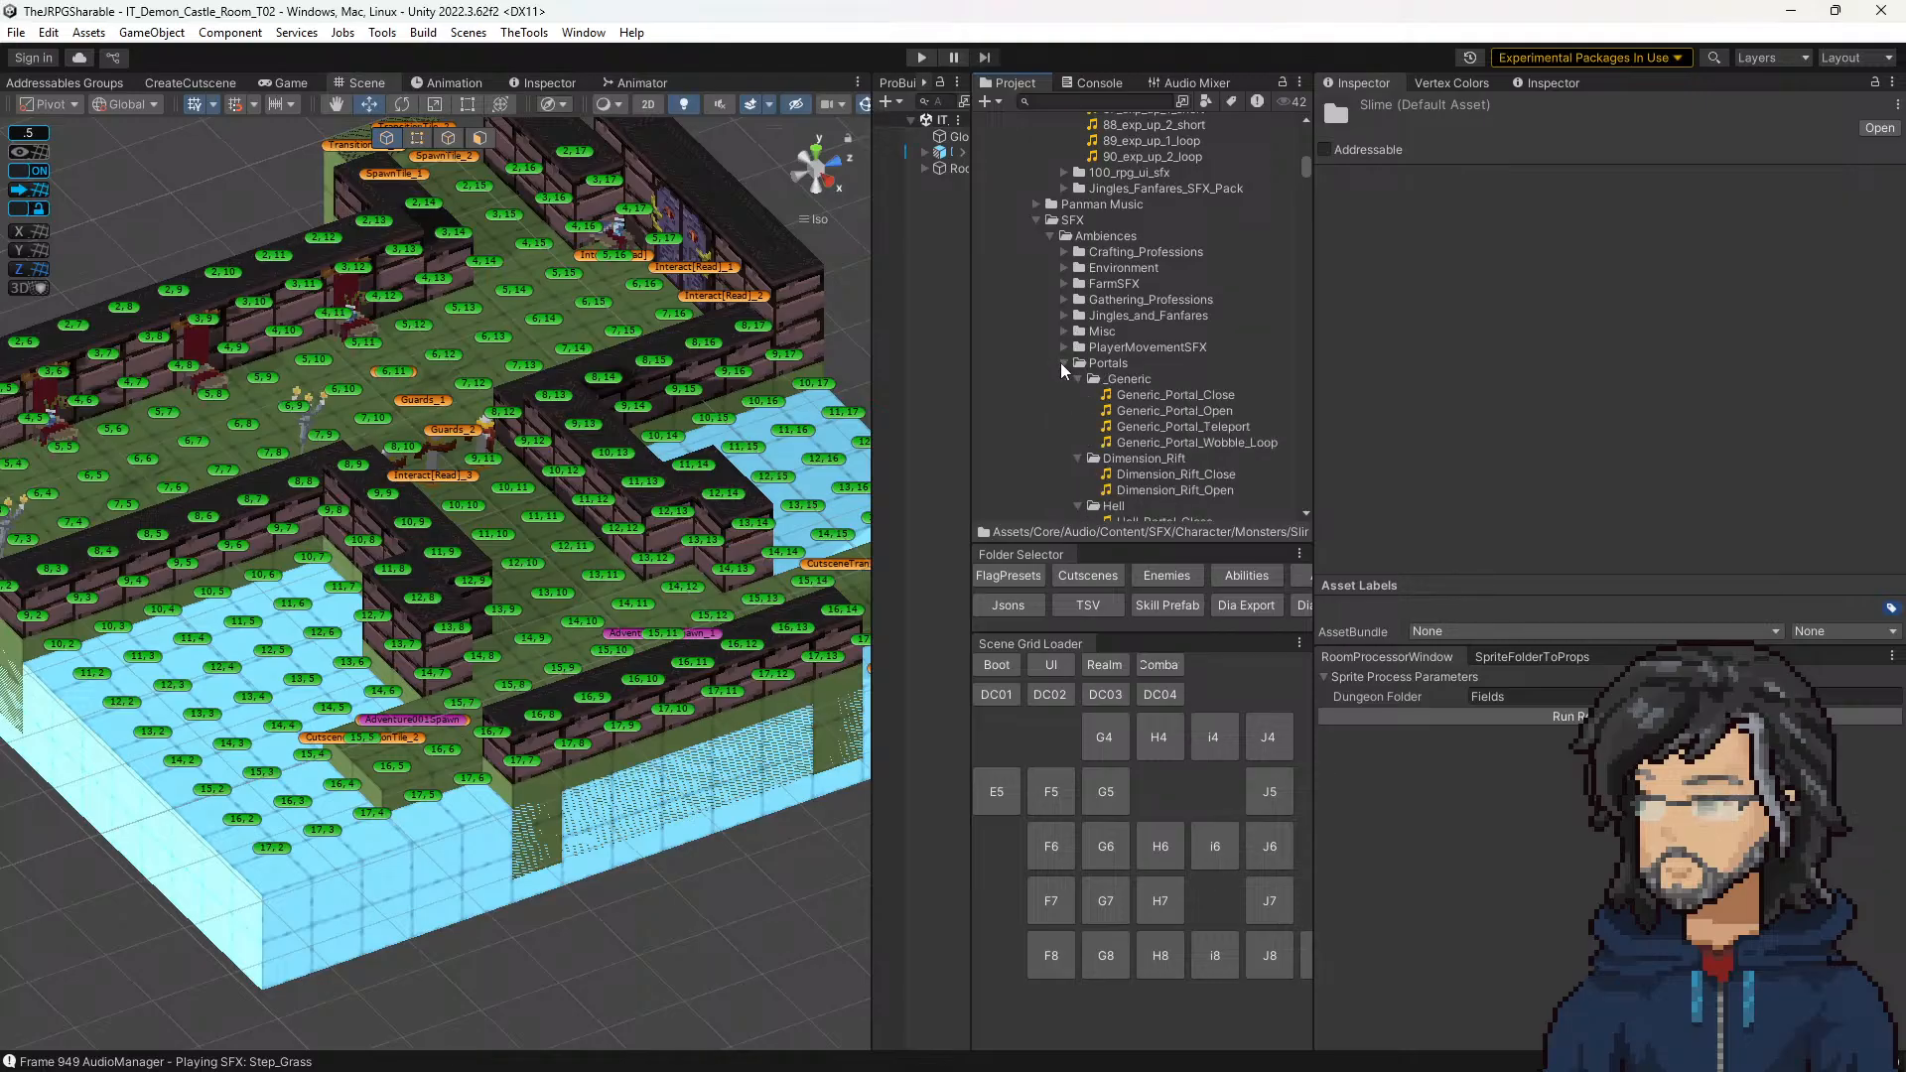
{"action": "scroll", "coordinate": [1064, 368], "scroll_direction": "down", "scroll_amount": 3}
{"action": "left_click", "coordinate": [1119, 338]}
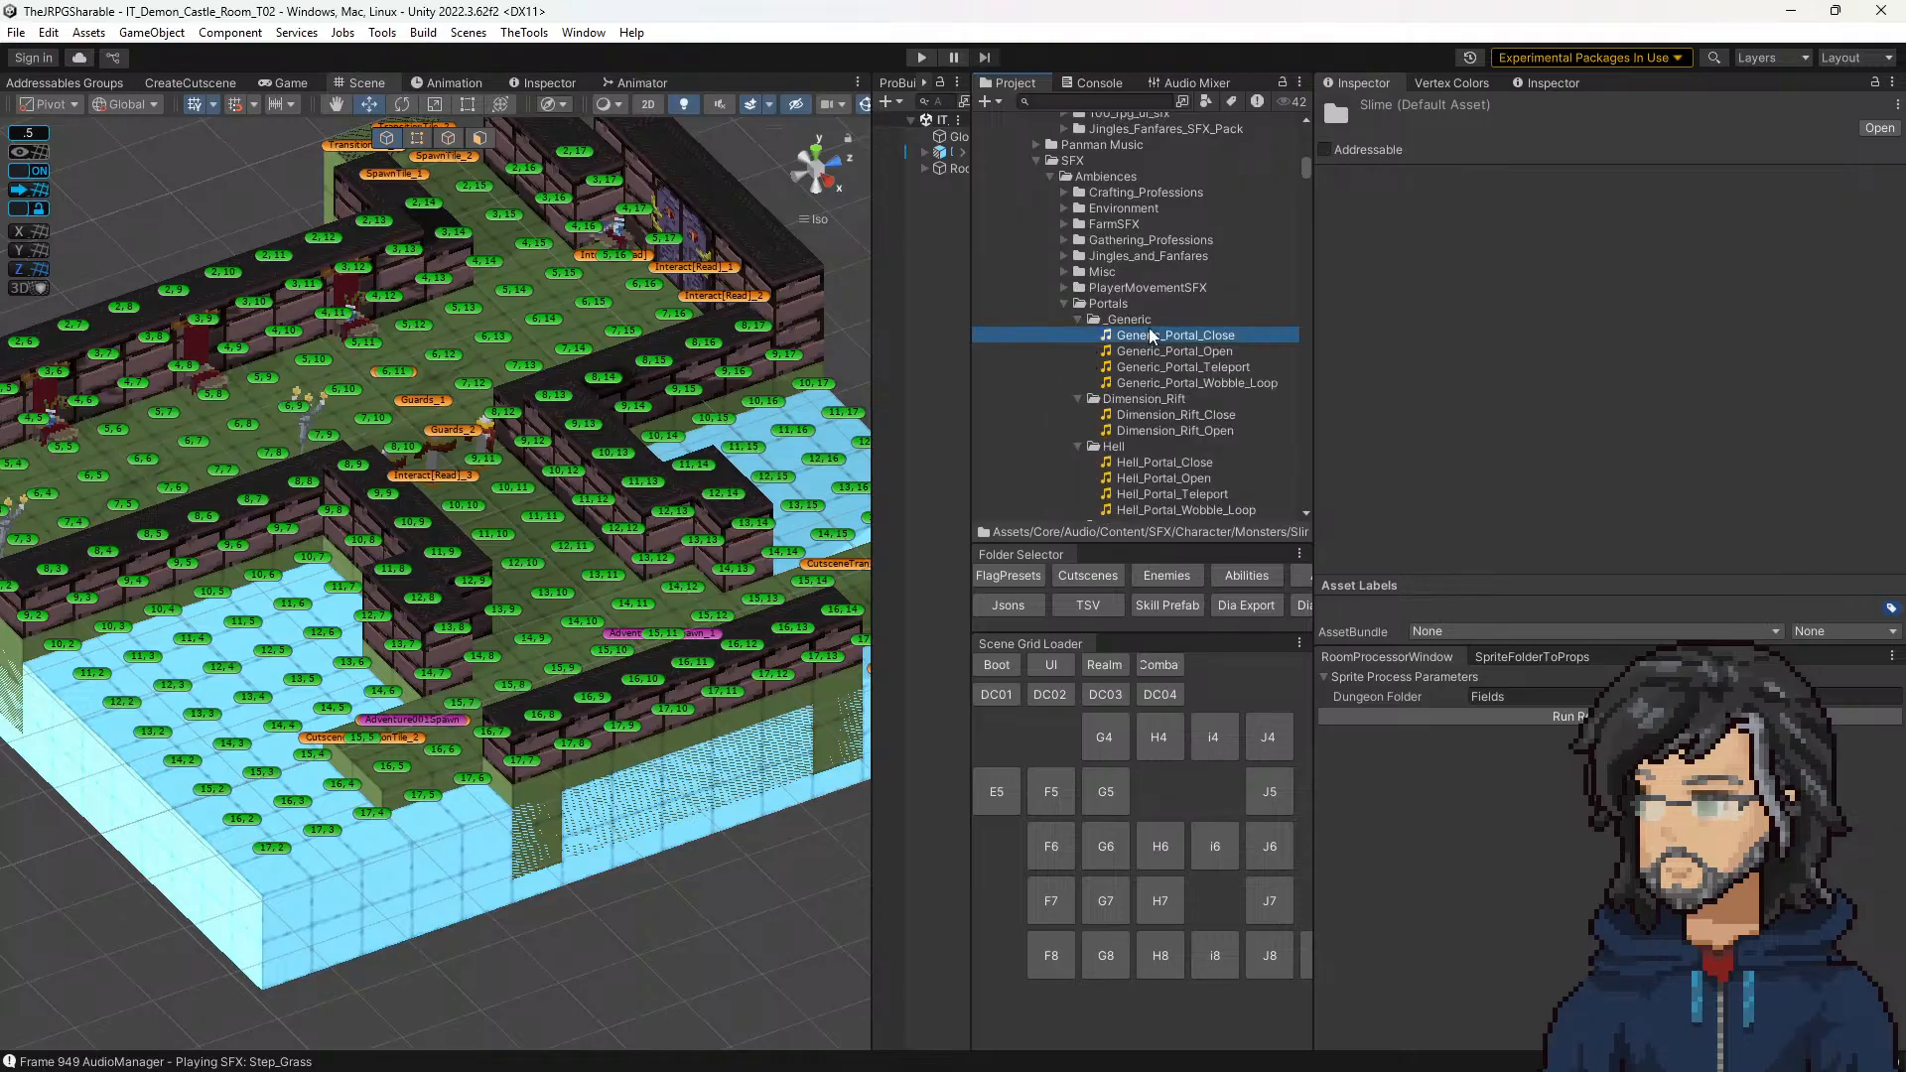
{"action": "left_click", "coordinate": [1063, 303]}
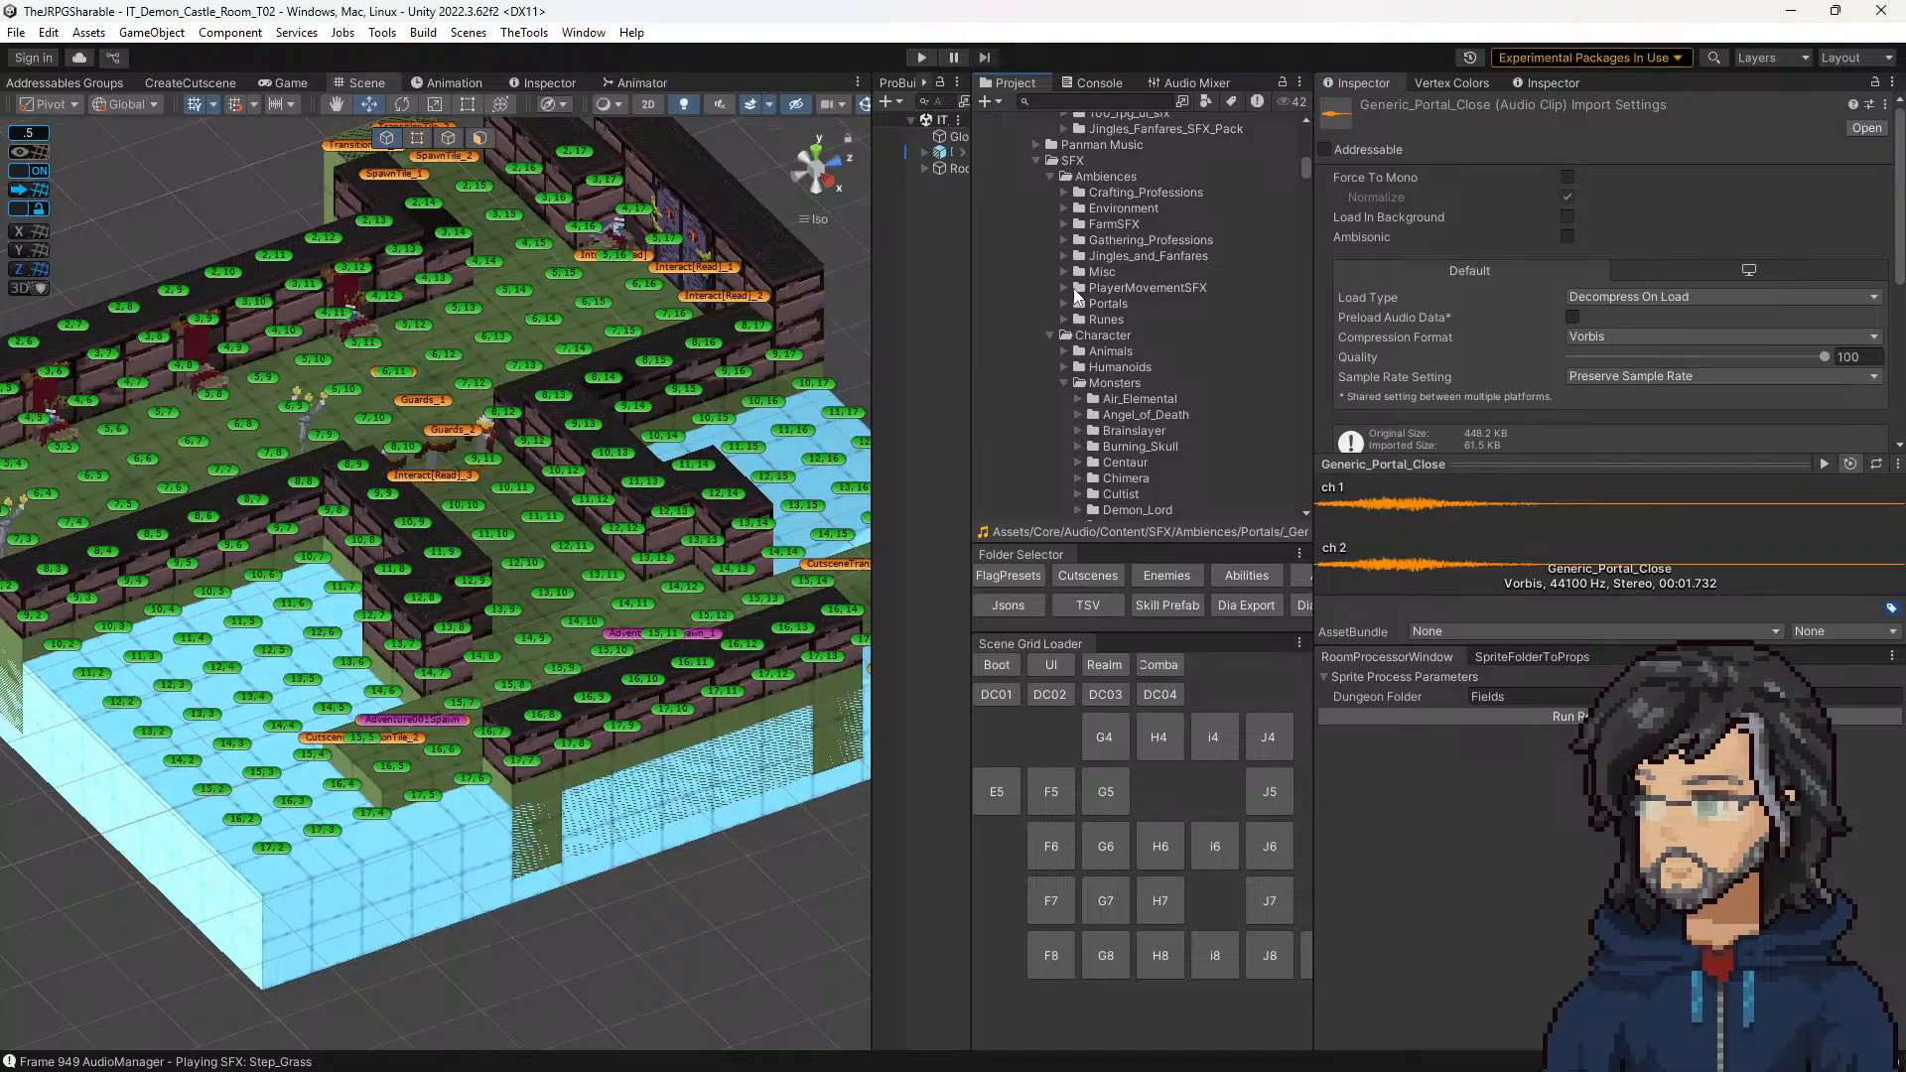
Step: Look through the Character, Monsters and Combat sound folders for a sound that suits the guards
{"action": "scroll", "coordinate": [1060, 294], "scroll_direction": "down", "scroll_amount": 3}
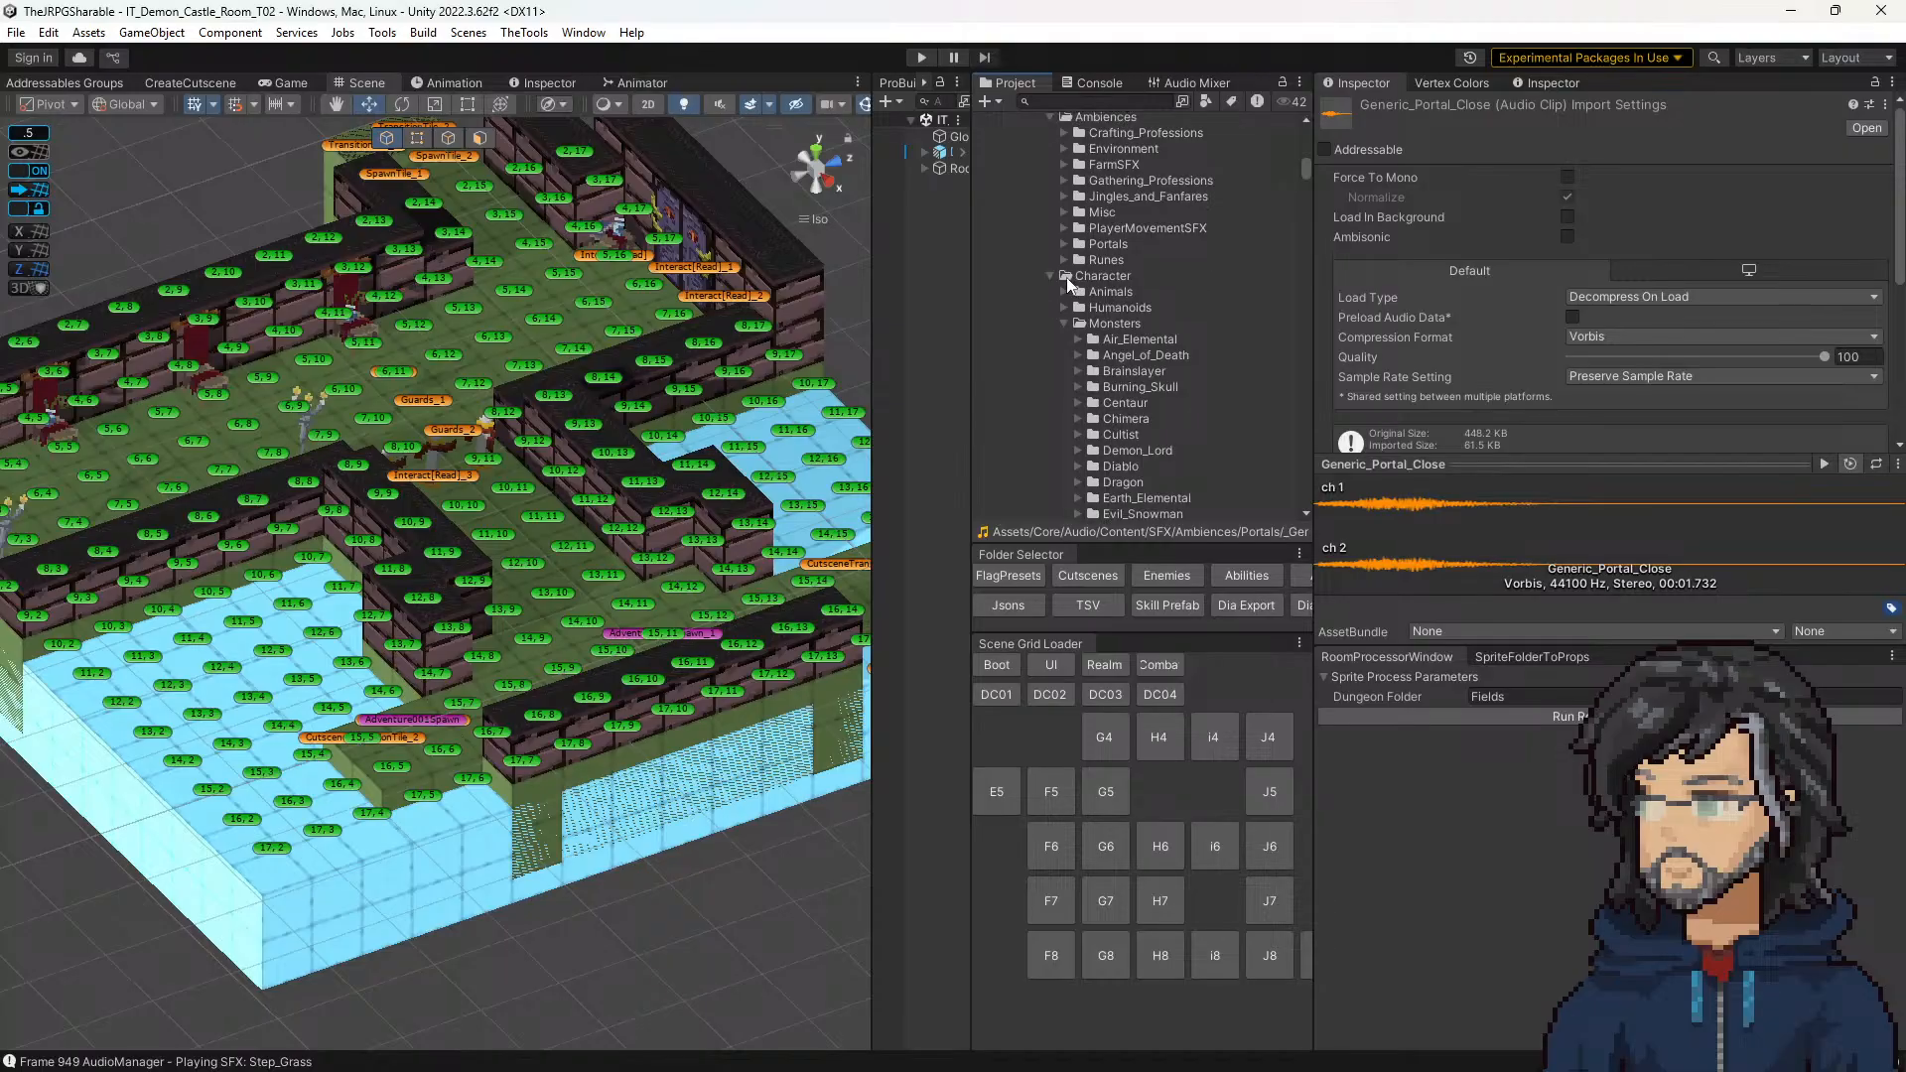
{"action": "scroll", "coordinate": [1076, 248], "scroll_direction": "down", "scroll_amount": 10}
{"action": "scroll", "coordinate": [1128, 363], "scroll_direction": "down", "scroll_amount": 4}
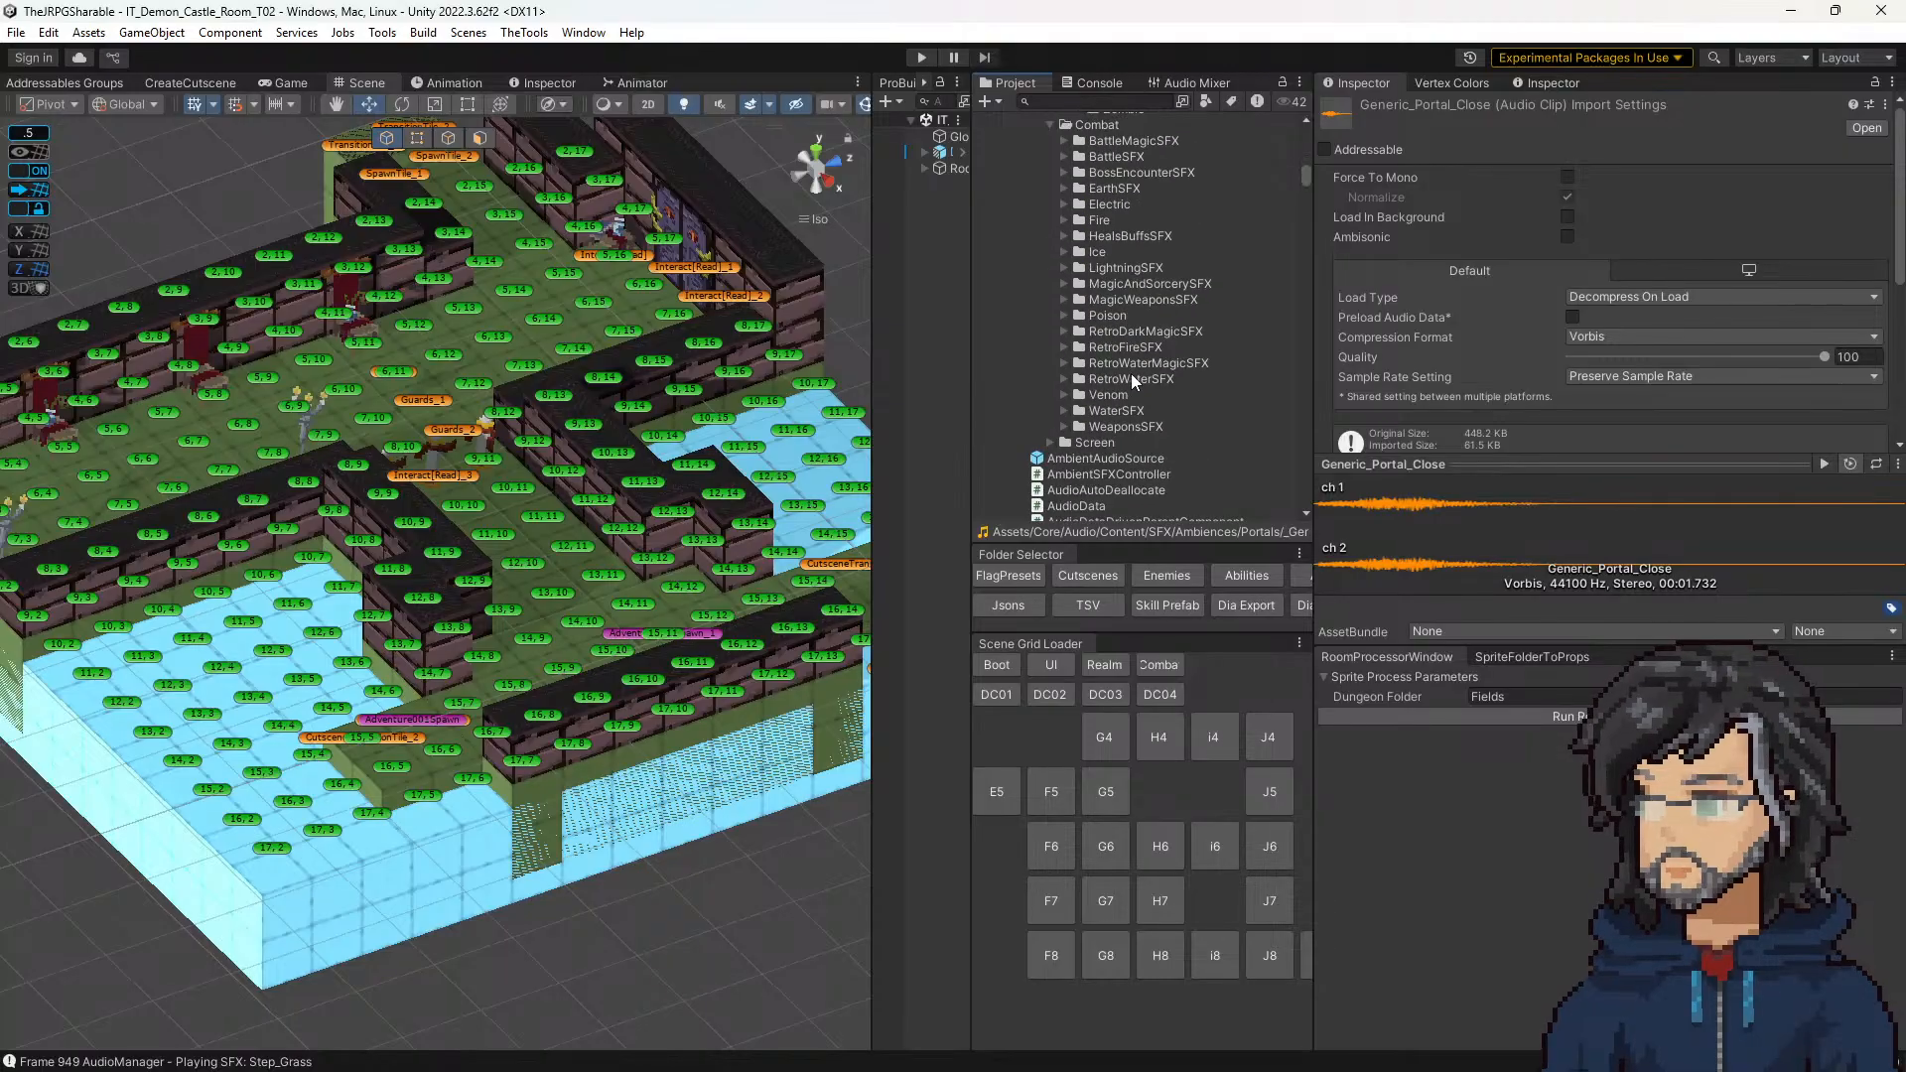
{"action": "scroll", "coordinate": [1129, 379], "scroll_direction": "up", "scroll_amount": 5}
{"action": "scroll", "coordinate": [1122, 387], "scroll_direction": "down", "scroll_amount": 3}
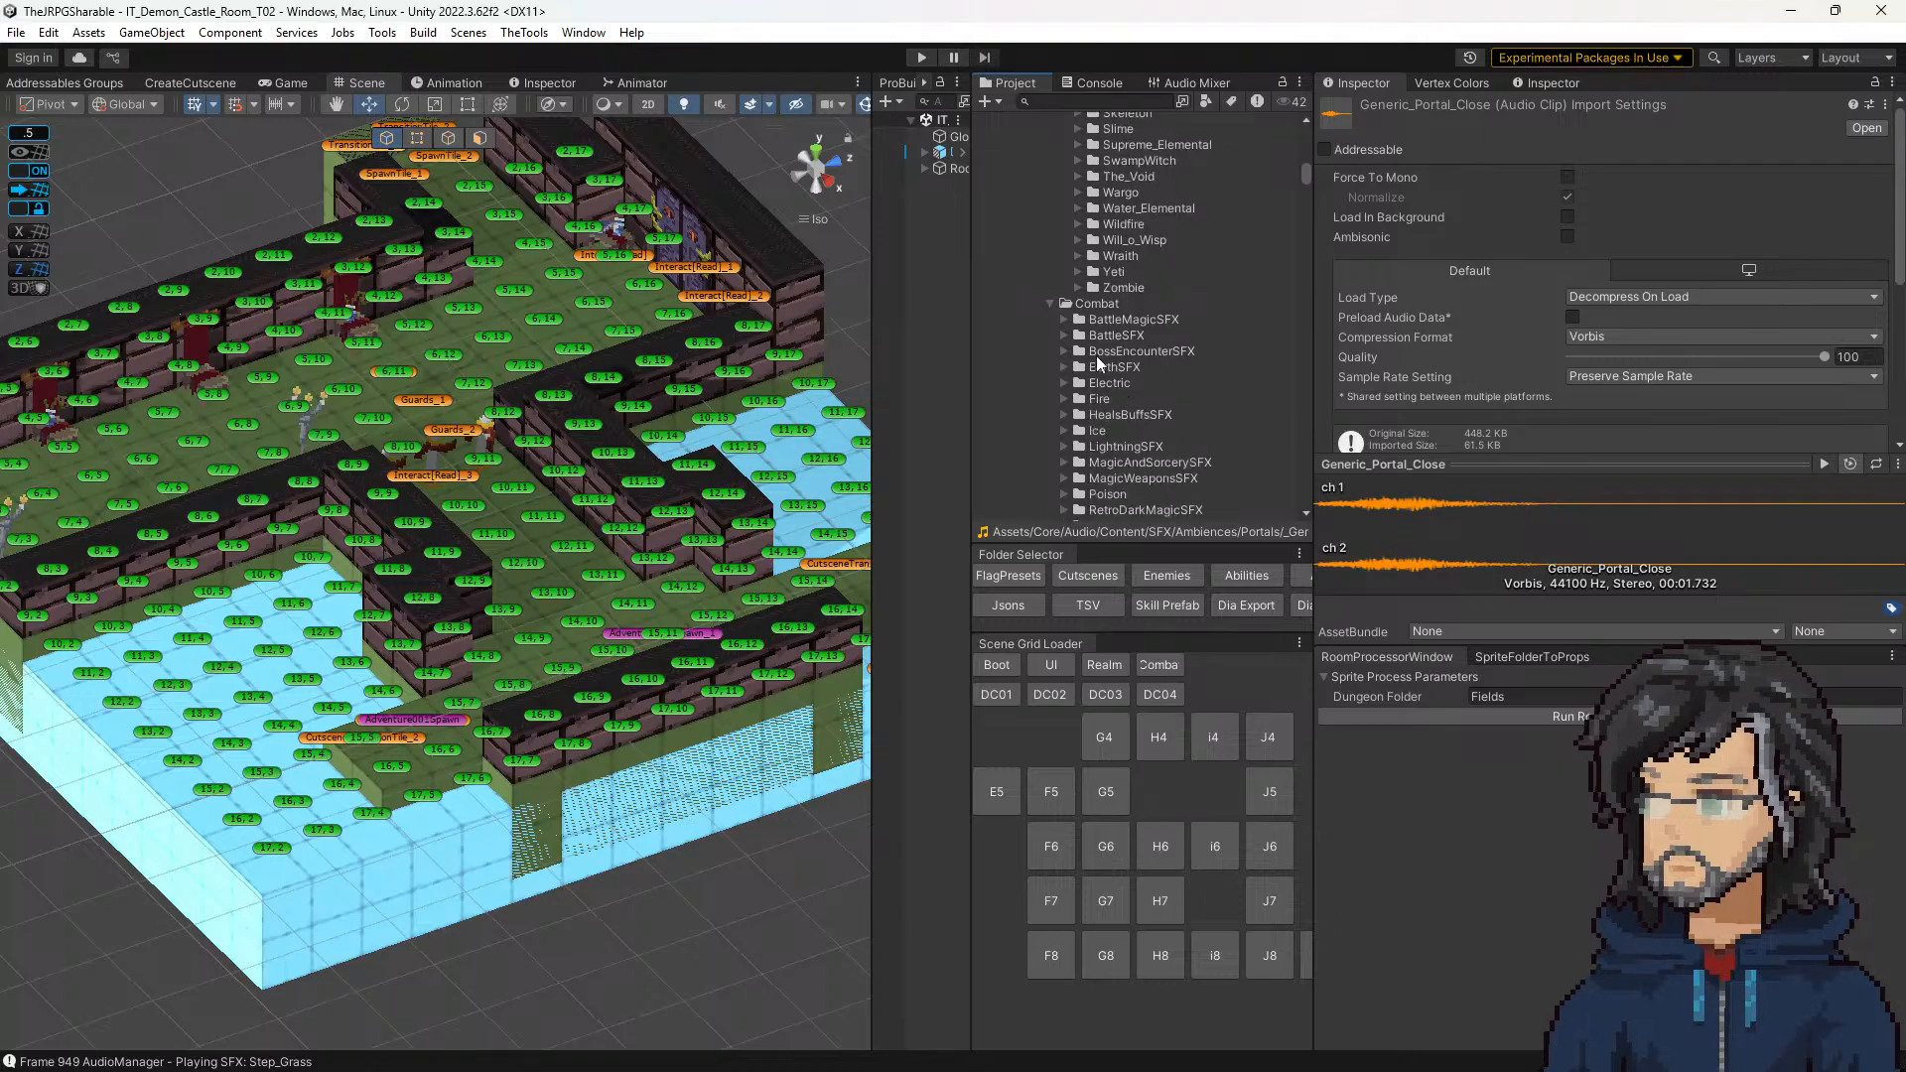
{"action": "scroll", "coordinate": [1089, 401], "scroll_direction": "up", "scroll_amount": 10}
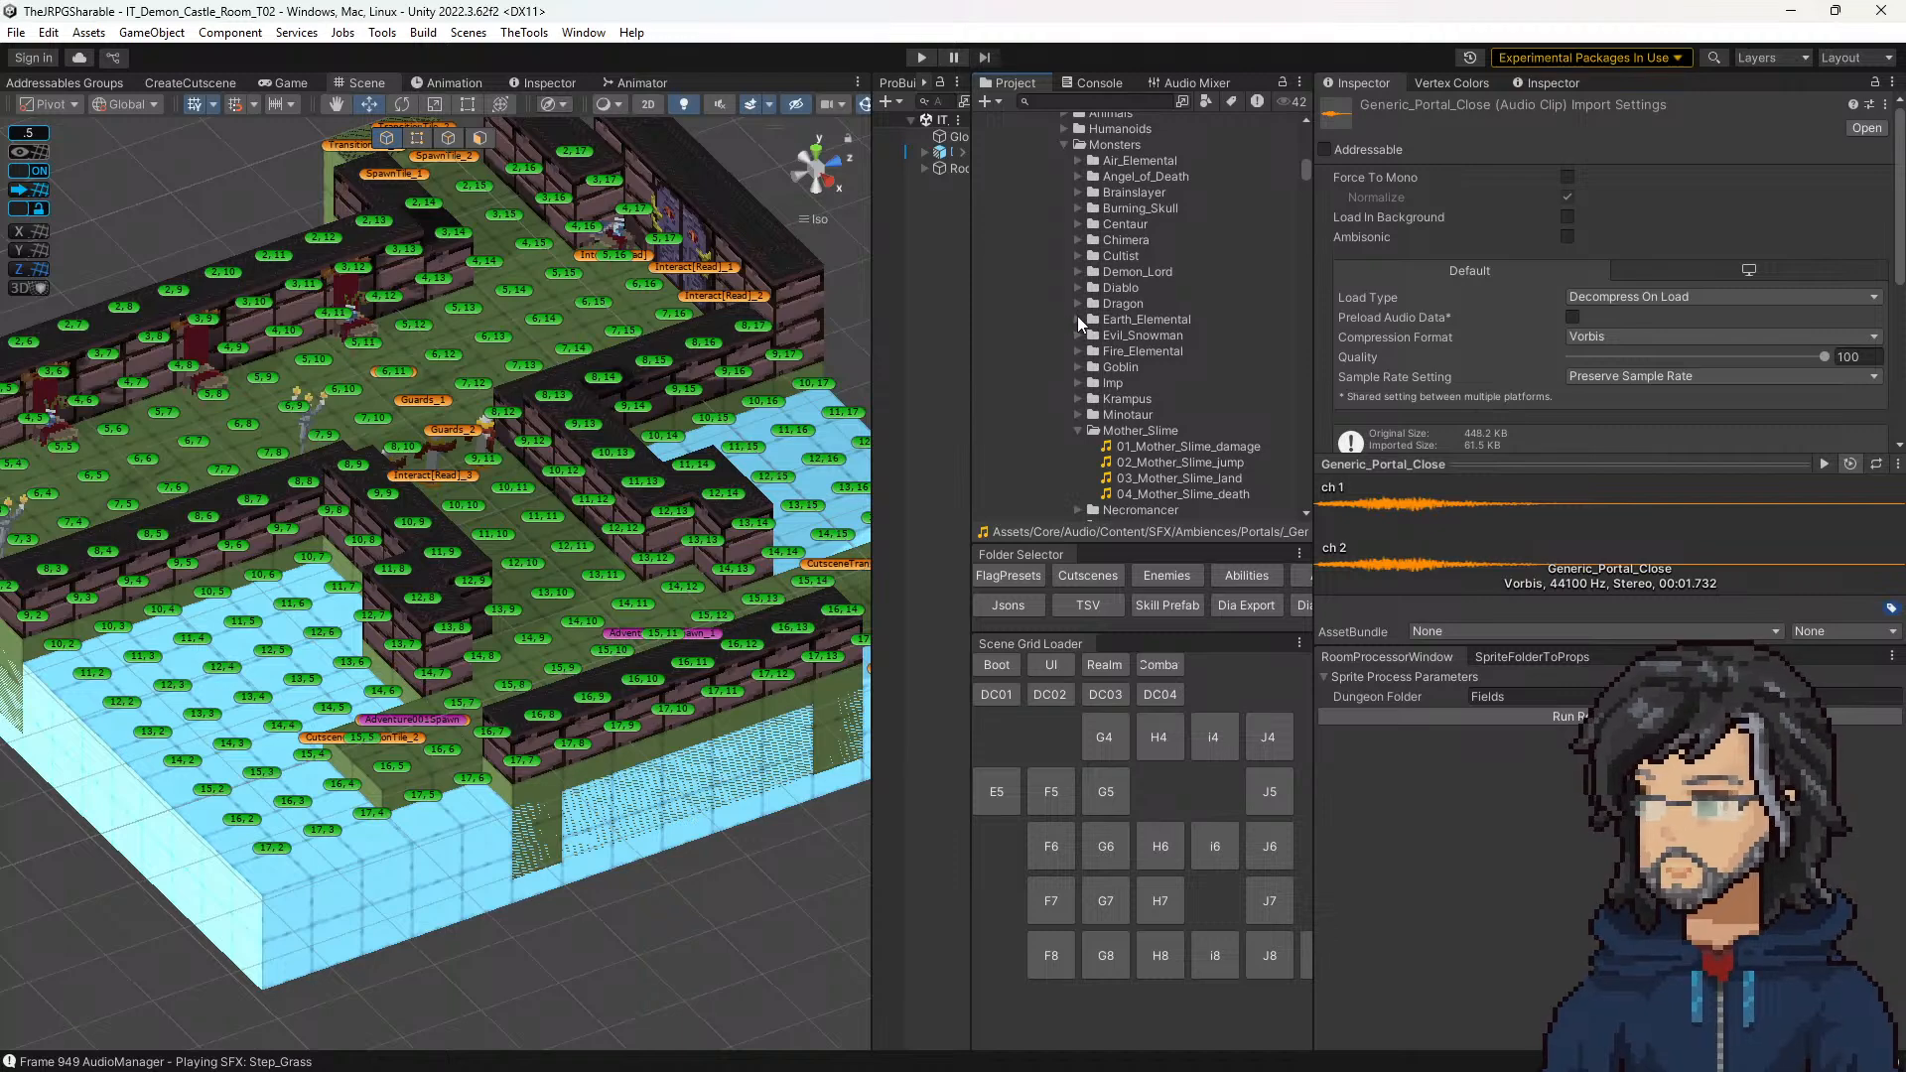
{"action": "scroll", "coordinate": [1079, 320], "scroll_direction": "up", "scroll_amount": 5}
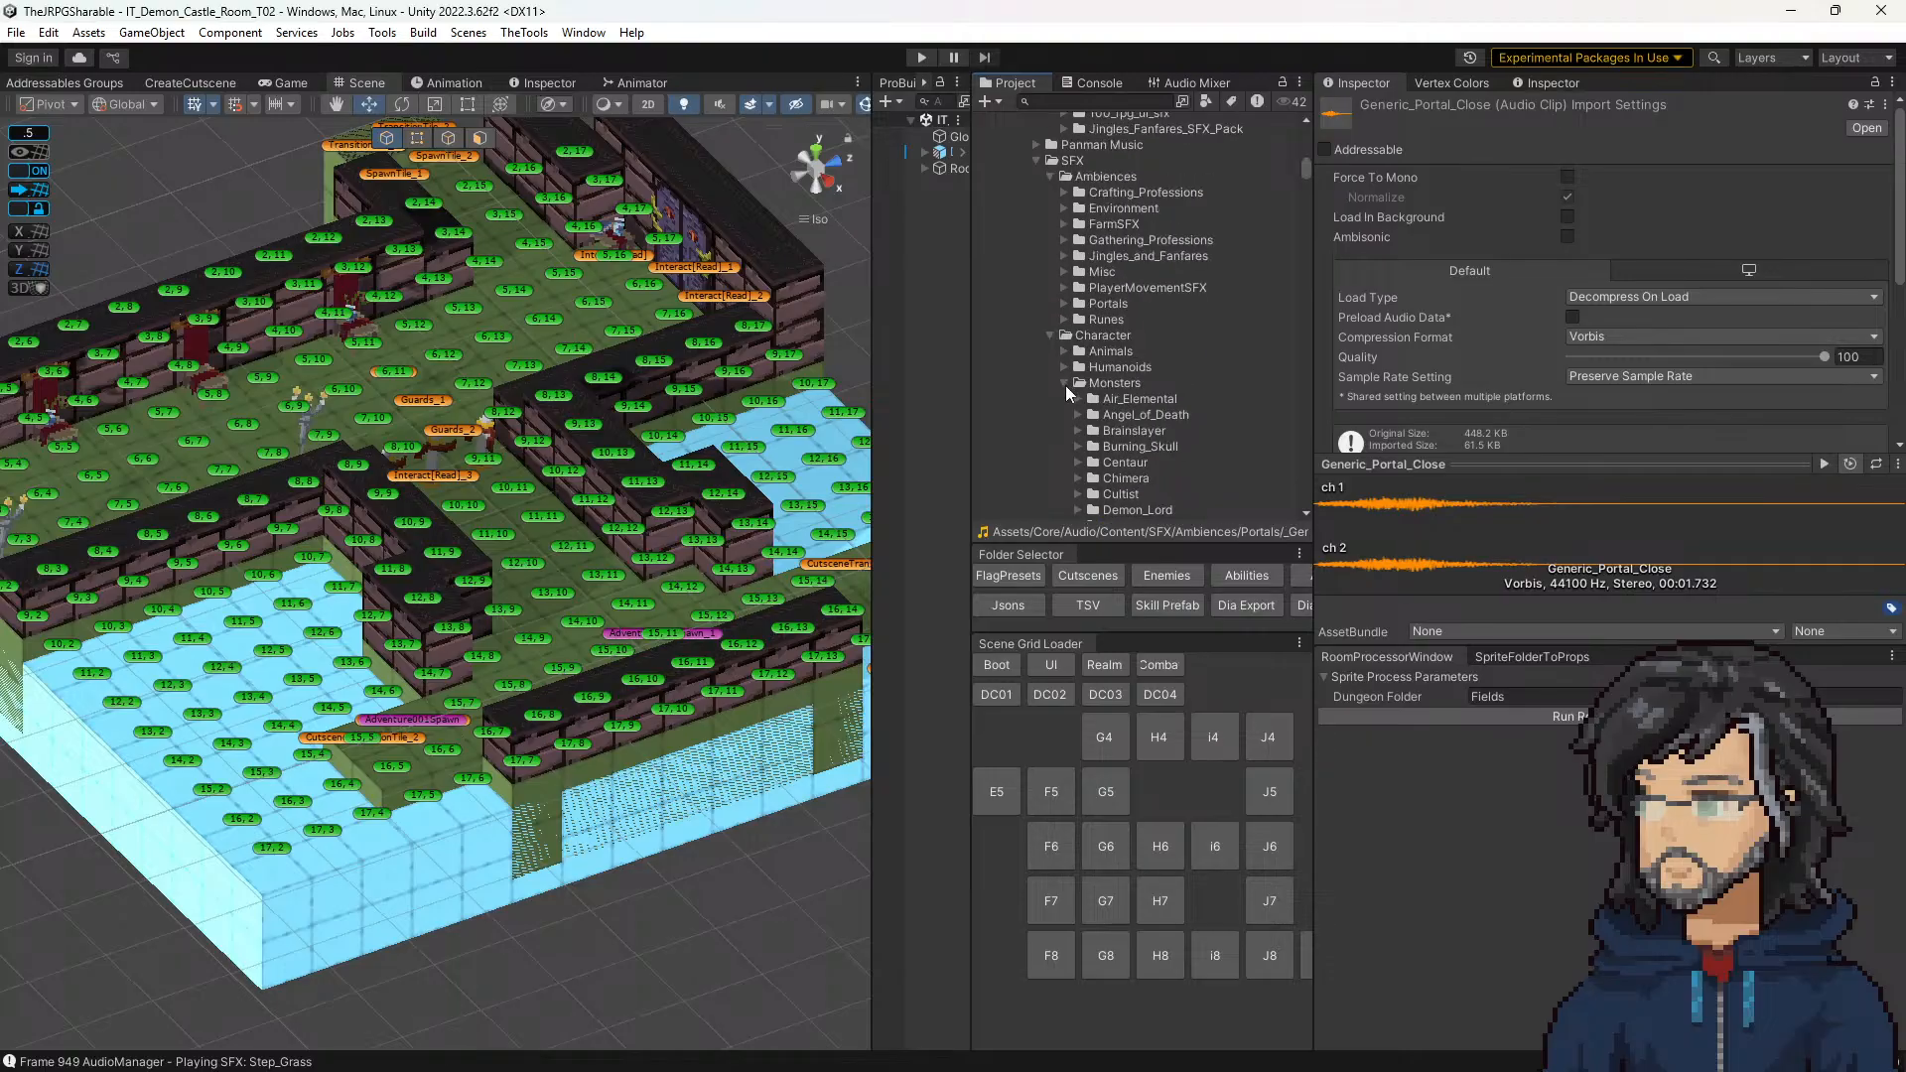
{"action": "scroll", "coordinate": [1064, 379], "scroll_direction": "down", "scroll_amount": 4}
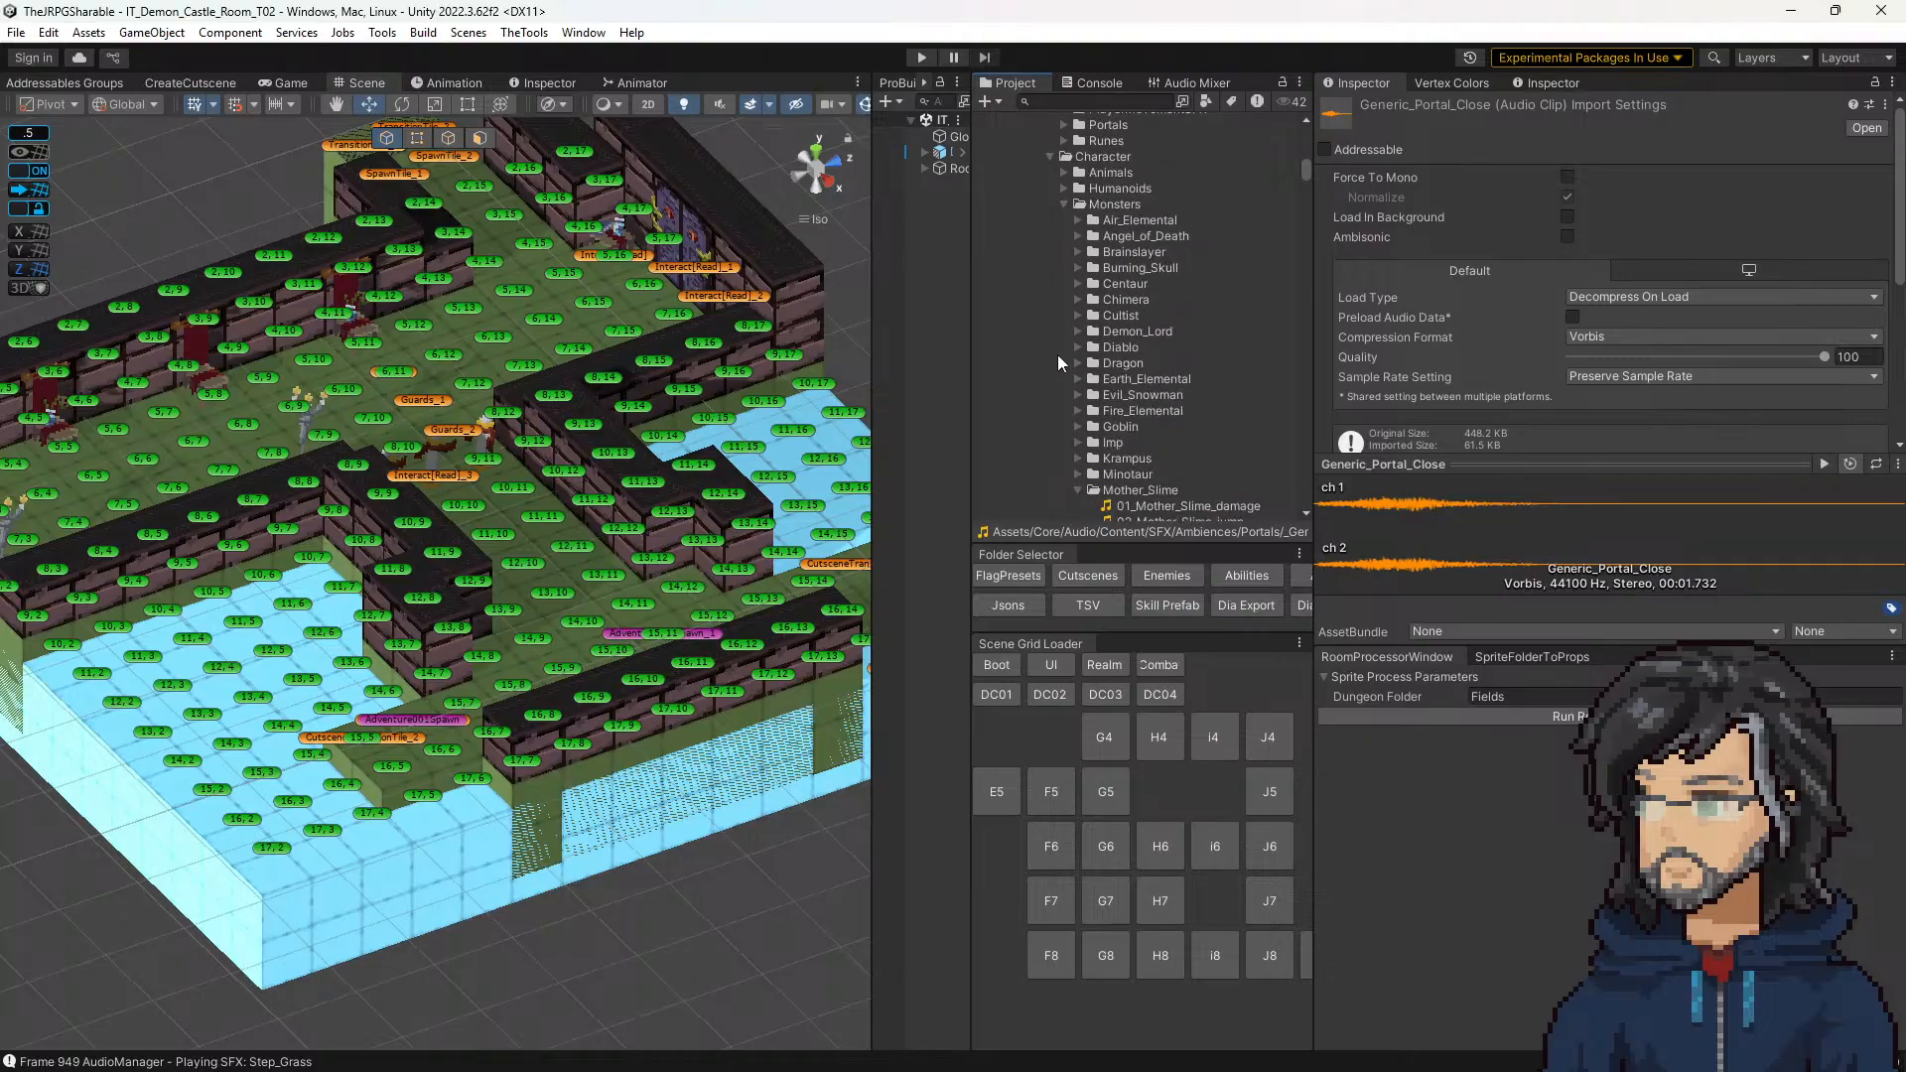
Step: Preview the Goblin_Select_1 clip in the Goblin monster sounds and collapse the folder again
{"action": "left_click", "coordinate": [1077, 427]}
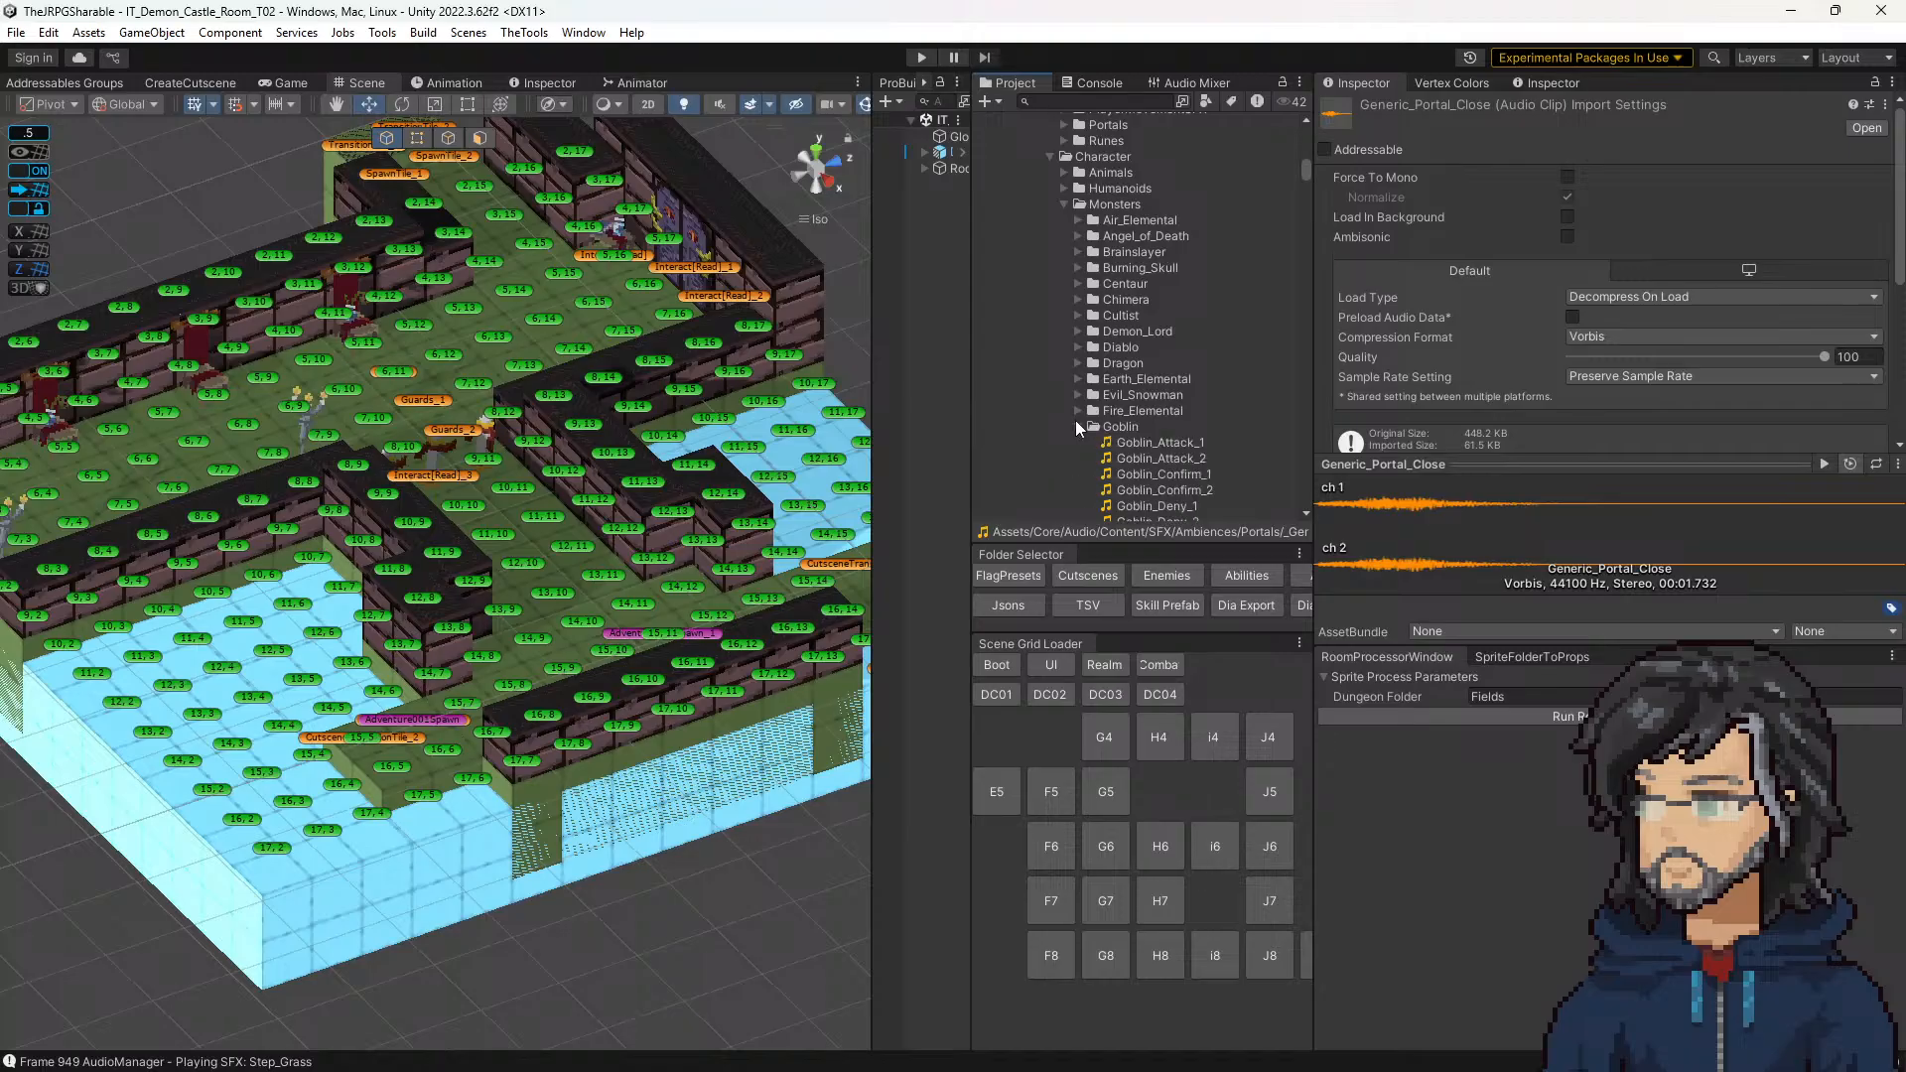
{"action": "scroll", "coordinate": [1122, 432], "scroll_direction": "down", "scroll_amount": 3}
{"action": "left_click", "coordinate": [1149, 419]}
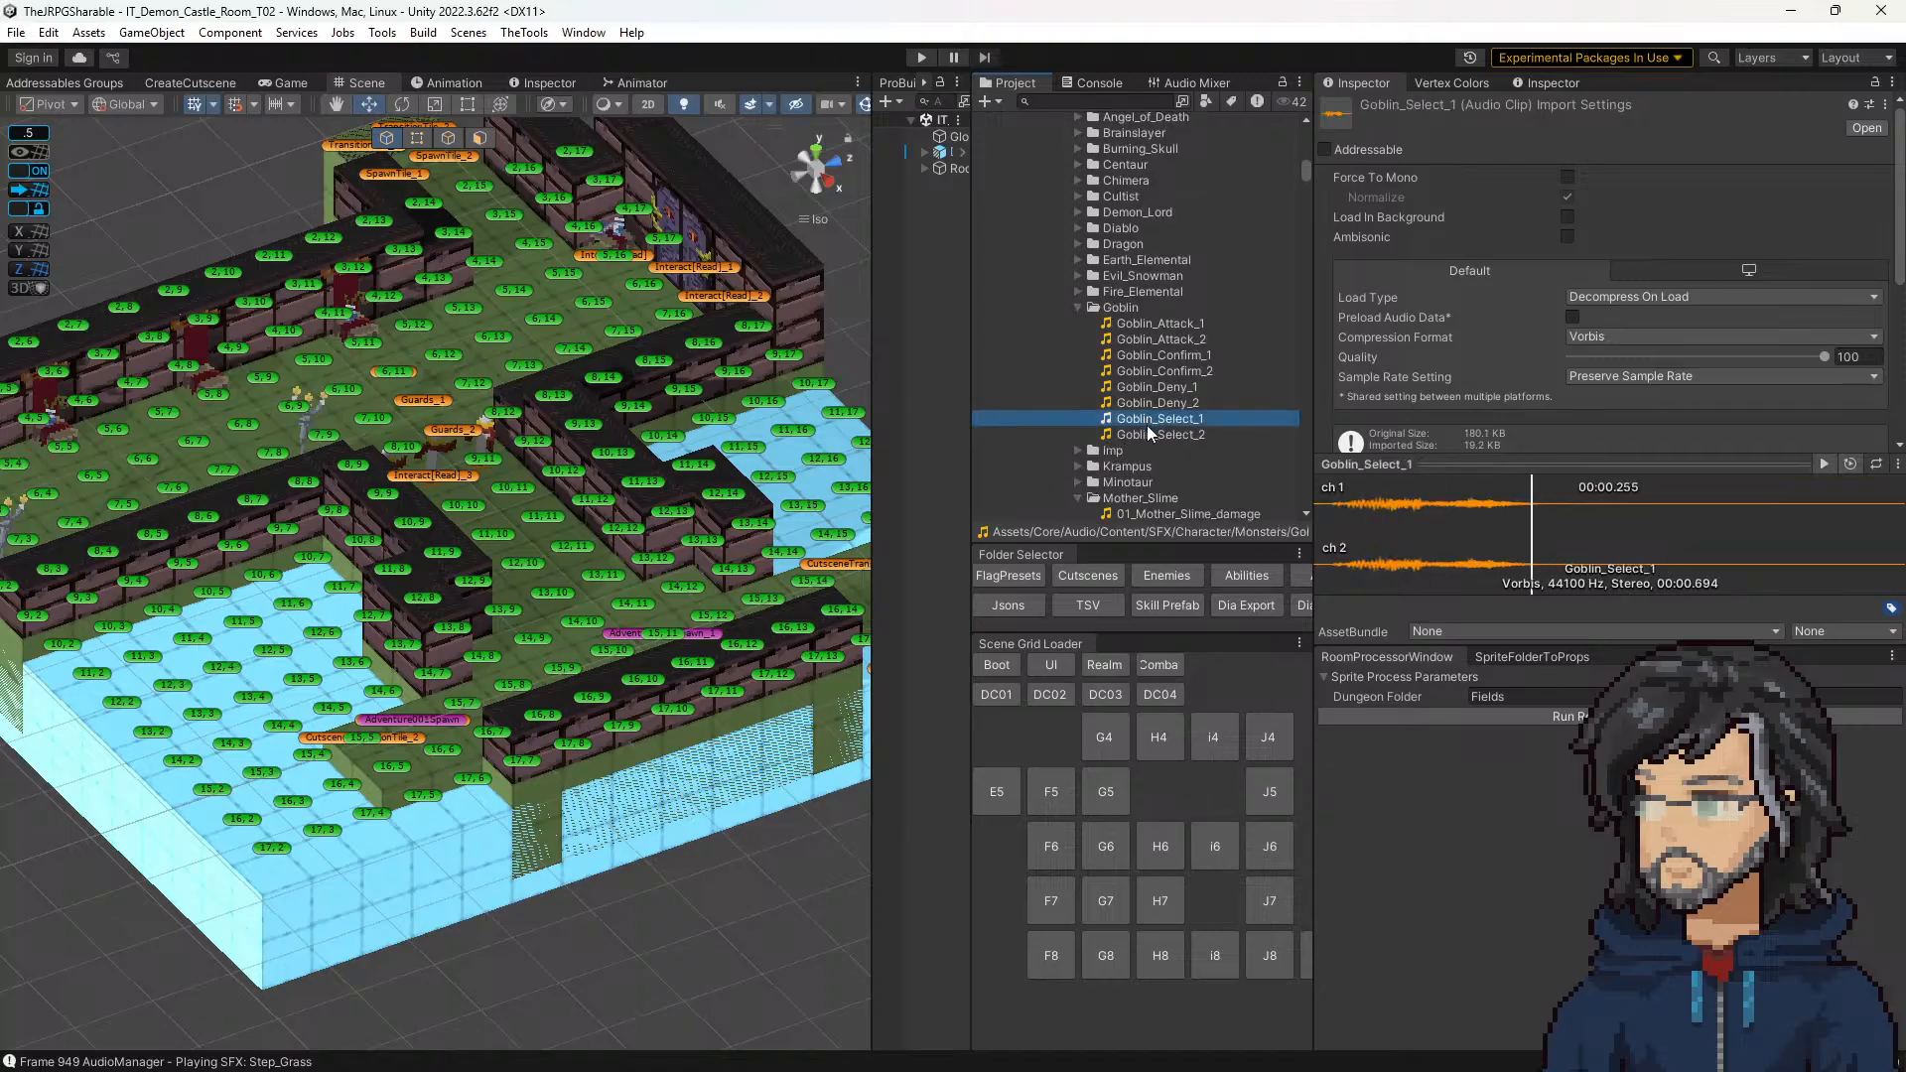
{"action": "left_click", "coordinate": [1079, 306]}
{"action": "scroll", "coordinate": [1086, 304], "scroll_direction": "up", "scroll_amount": 3}
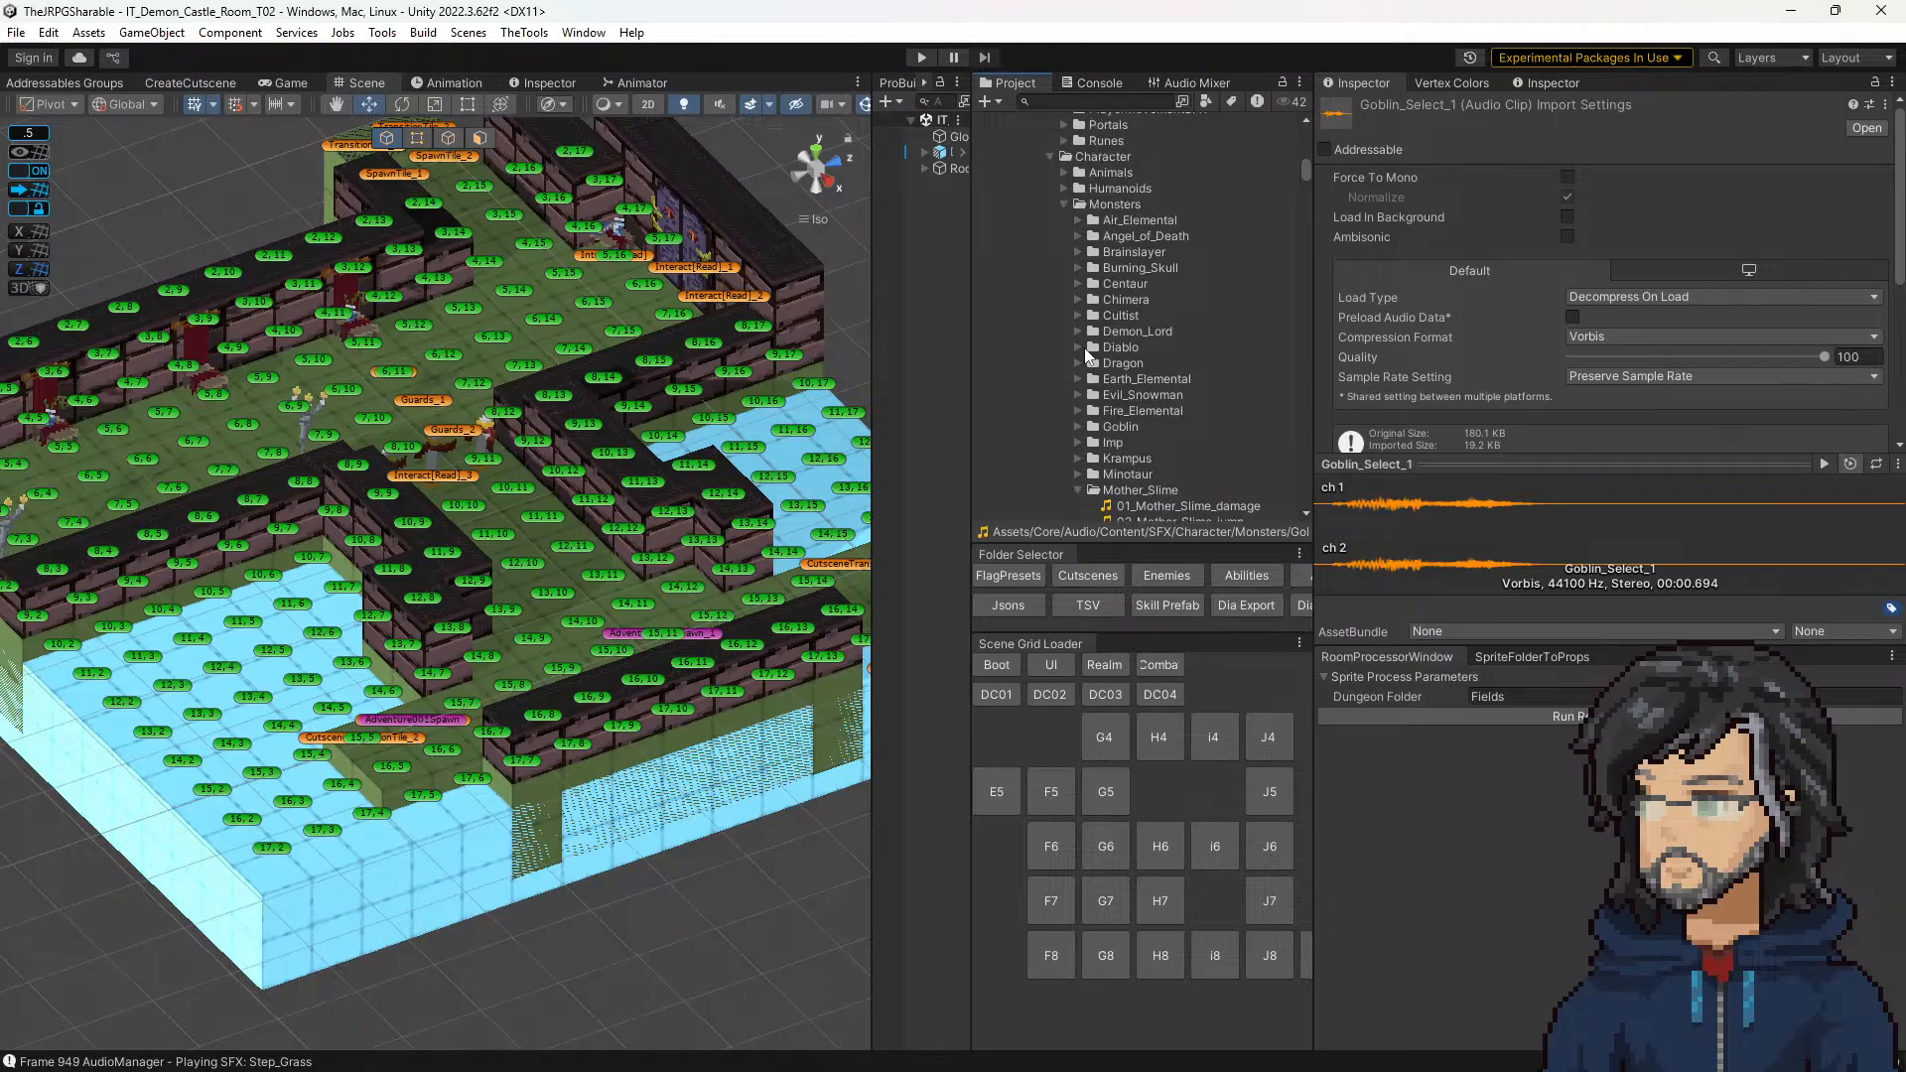
Step: Expand the Humanoids sound folder and preview the dirt footstep clips in _Generic_Human
{"action": "left_click", "coordinate": [1063, 189]}
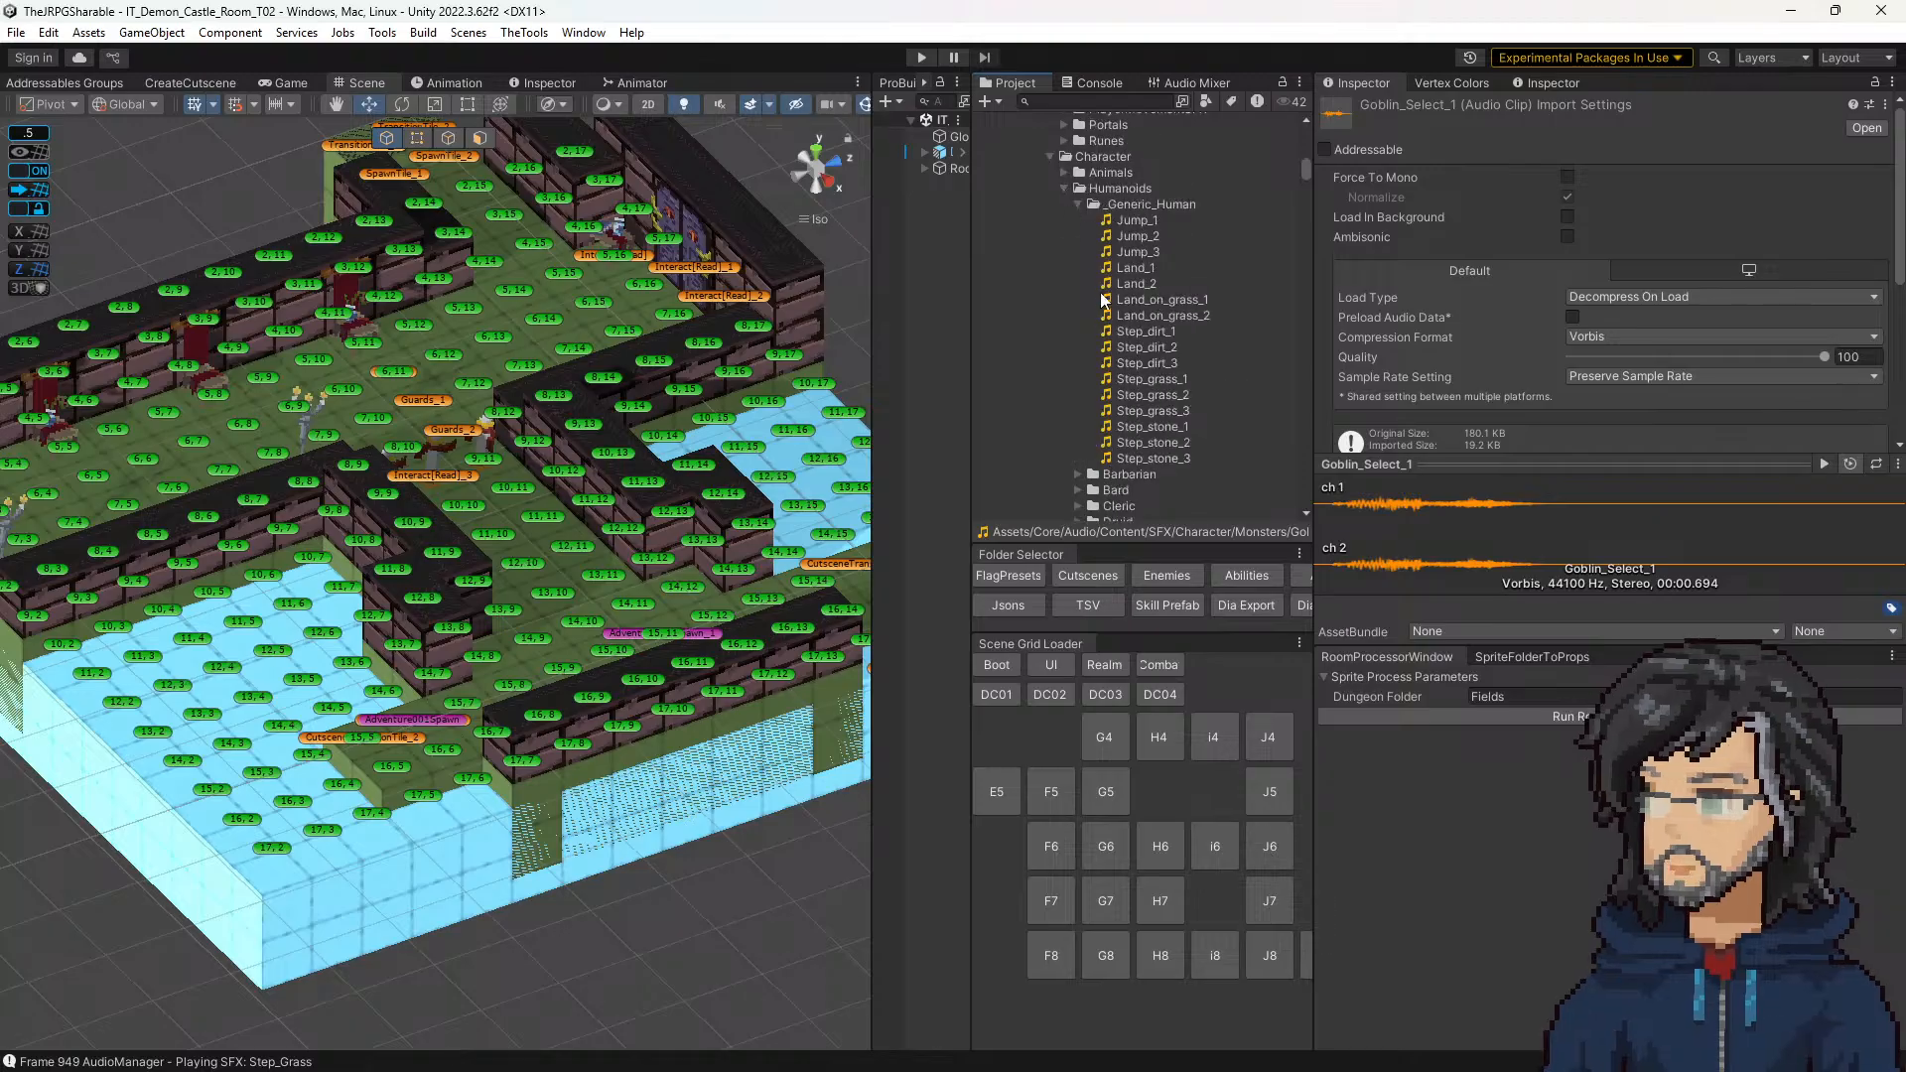
{"action": "left_click", "coordinate": [1073, 203]}
{"action": "double_click", "coordinate": [1076, 204]}
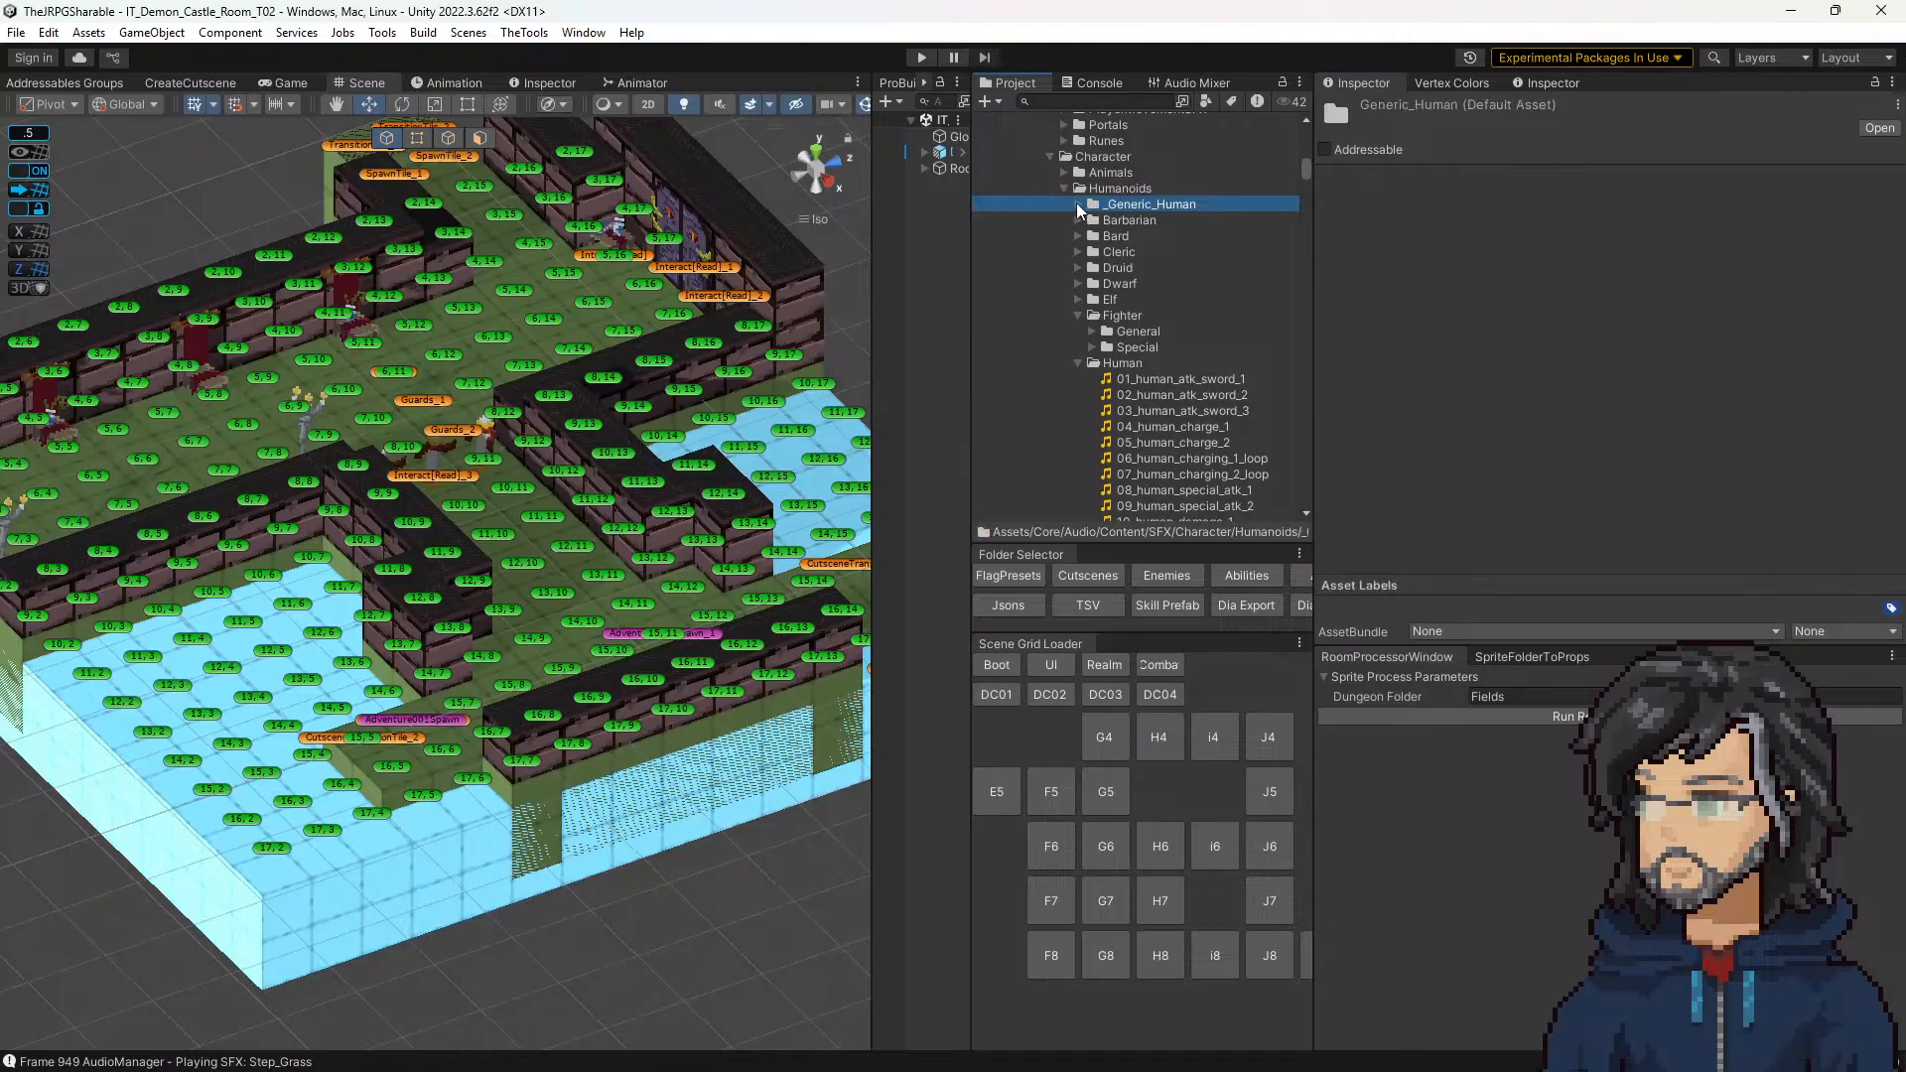
{"action": "left_click", "coordinate": [1135, 295]}
{"action": "left_click", "coordinate": [1138, 334]}
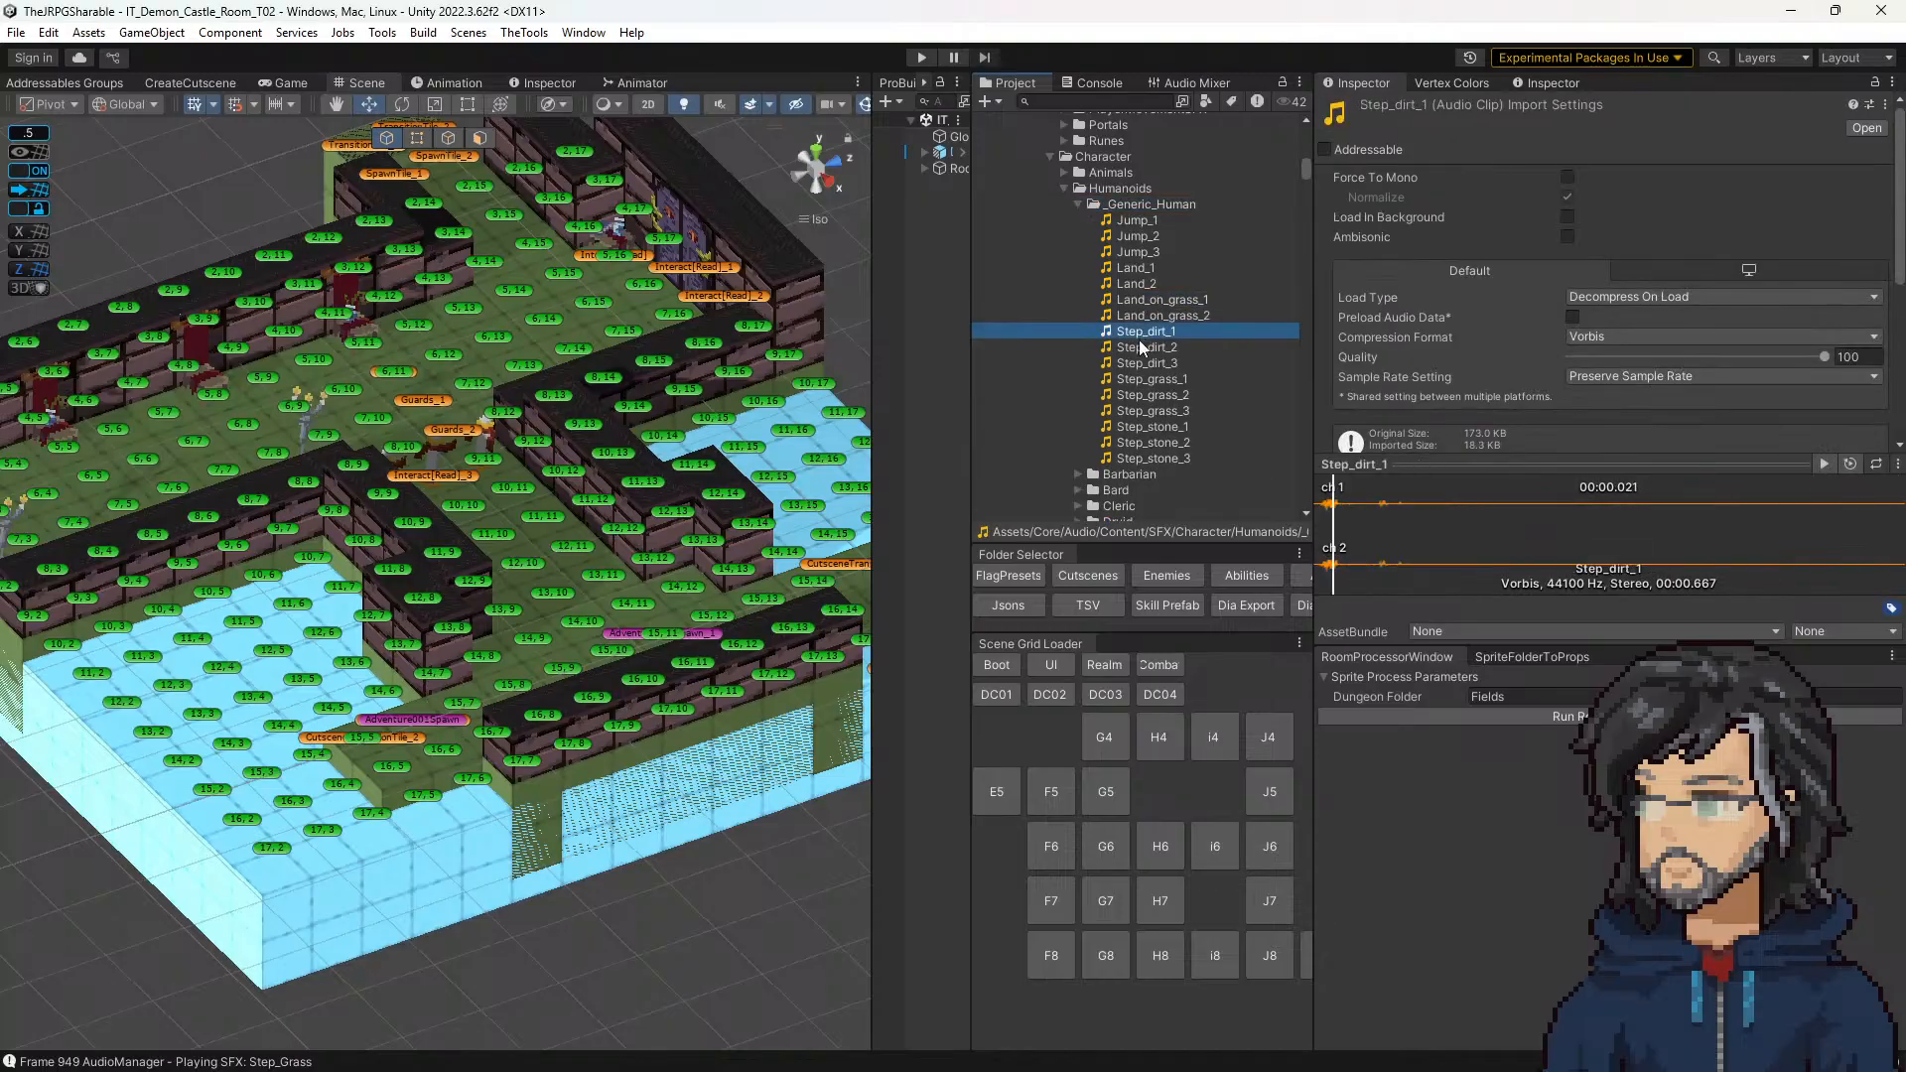
{"action": "left_click", "coordinate": [1142, 363]}
Step: Preview Step_grass_1 and Step_grass_2 alternately to judge them as a walking sound
{"action": "left_click", "coordinate": [1144, 379]}
{"action": "left_click", "coordinate": [1151, 393]}
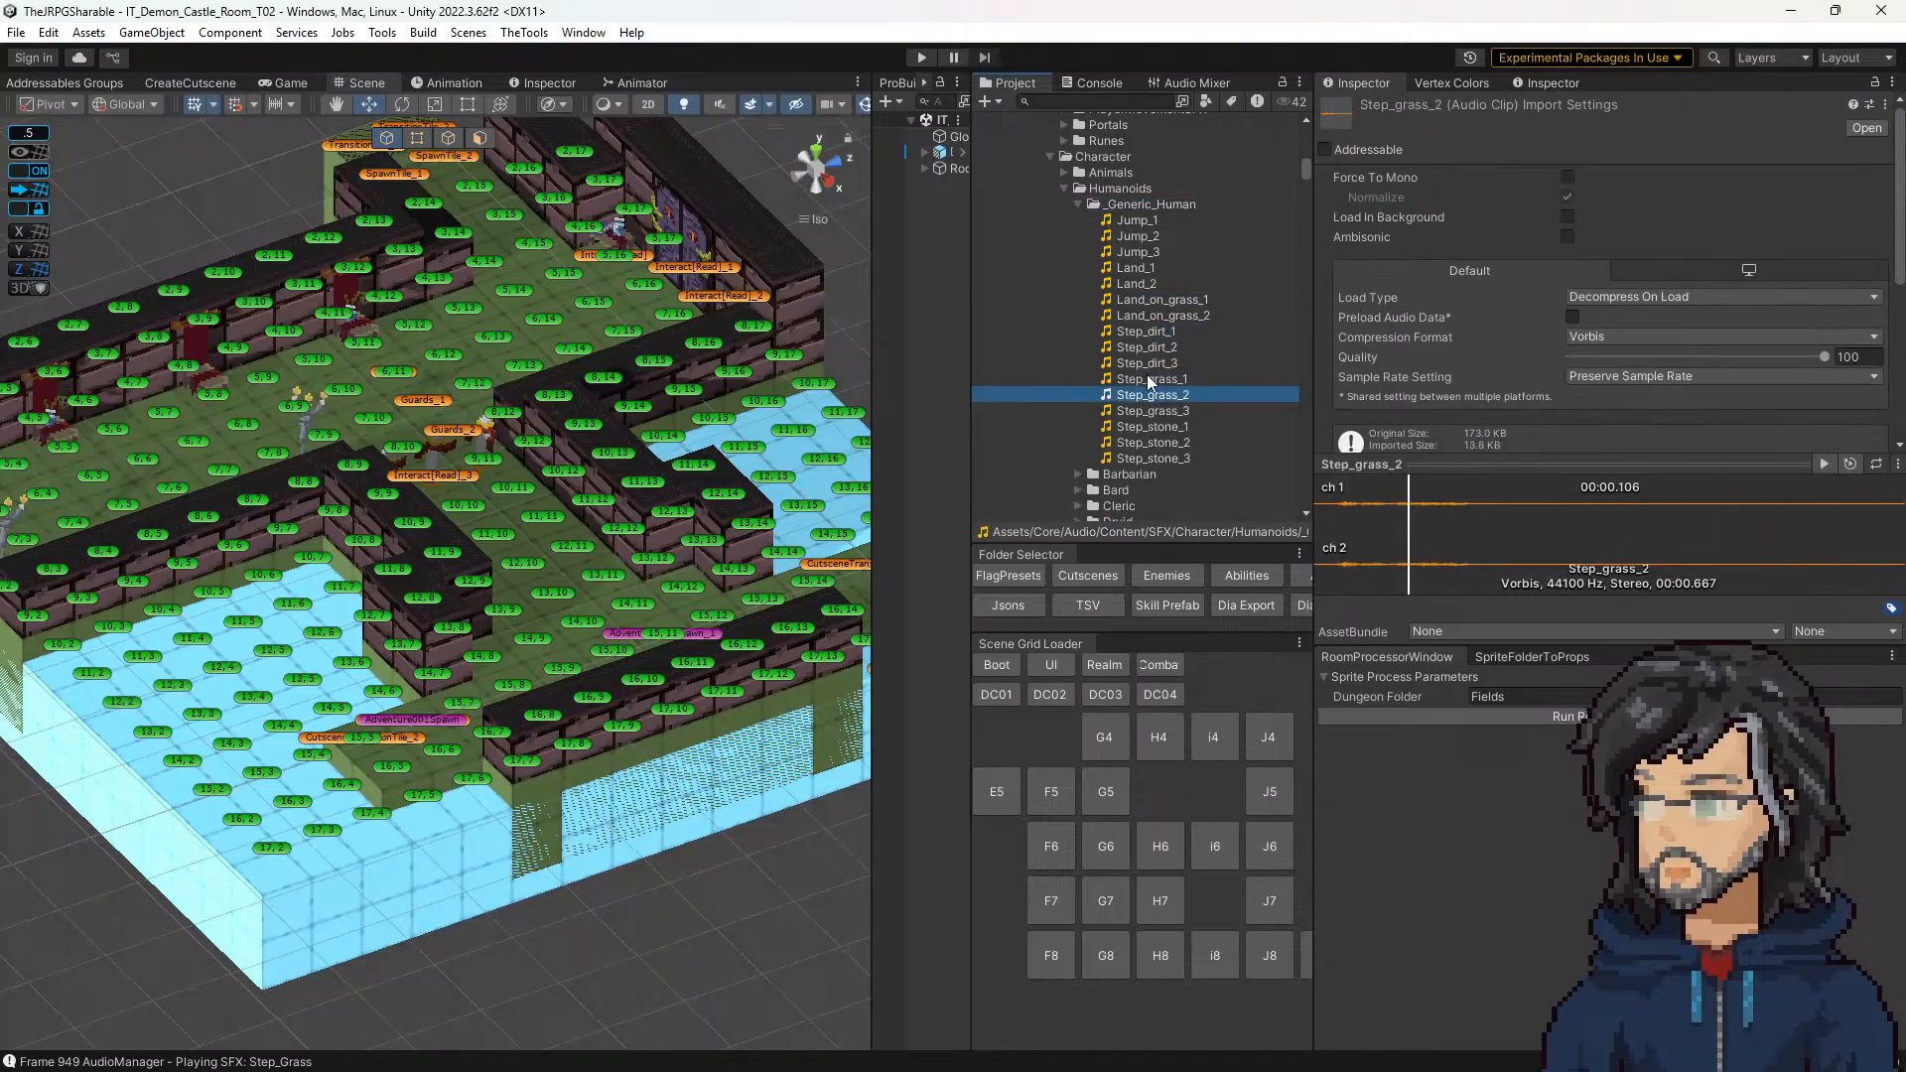
{"action": "left_click", "coordinate": [1146, 378]}
{"action": "left_click", "coordinate": [1147, 397]}
{"action": "left_click", "coordinate": [1145, 384]}
{"action": "left_click", "coordinate": [1145, 387]}
{"action": "left_click", "coordinate": [1146, 378]}
{"action": "left_click", "coordinate": [1151, 396]}
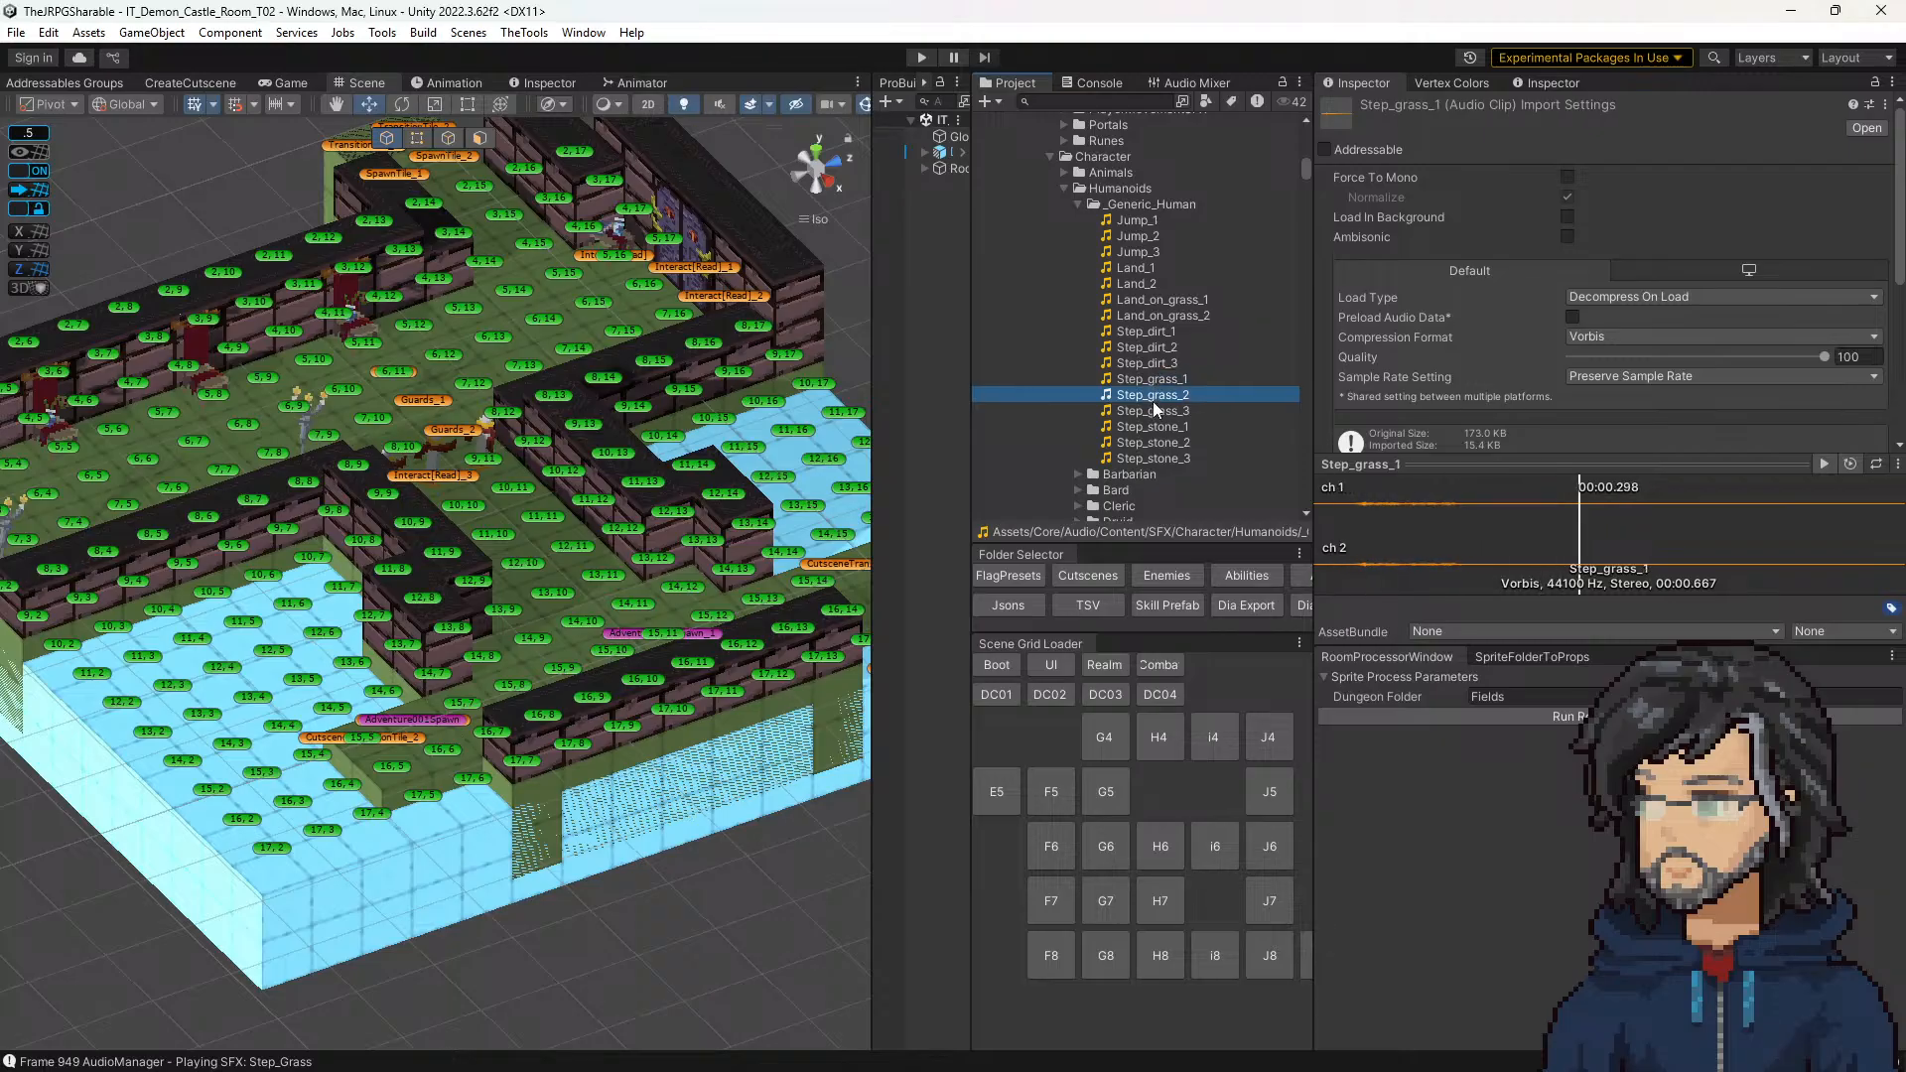
Step: Preview Step_stone_1 and Step_stone_2 alternately, and look through the clips in the Human folder
{"action": "left_click", "coordinate": [1151, 427]}
{"action": "left_click", "coordinate": [1155, 444]}
{"action": "left_click", "coordinate": [1151, 427]}
{"action": "left_click", "coordinate": [1157, 444]}
{"action": "left_click", "coordinate": [1151, 427]}
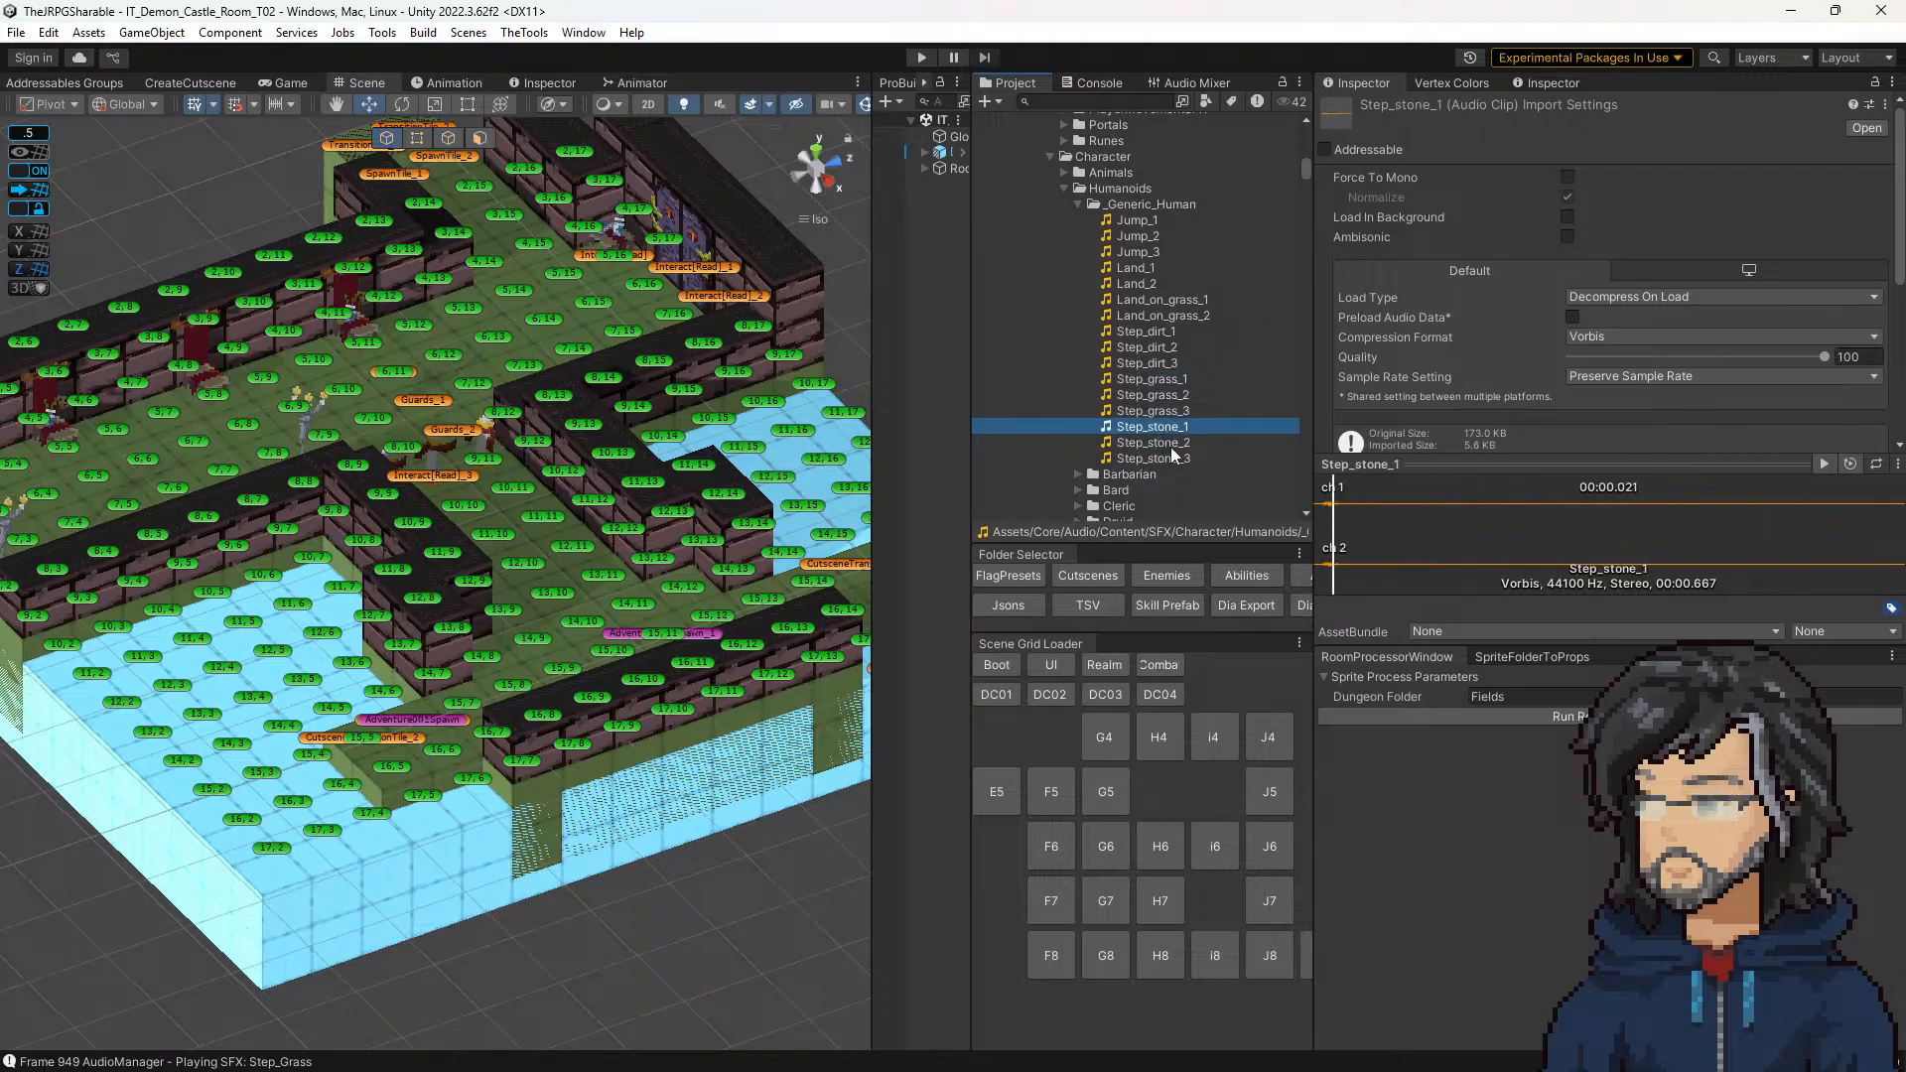
{"action": "scroll", "coordinate": [1116, 298], "scroll_direction": "down", "scroll_amount": 6}
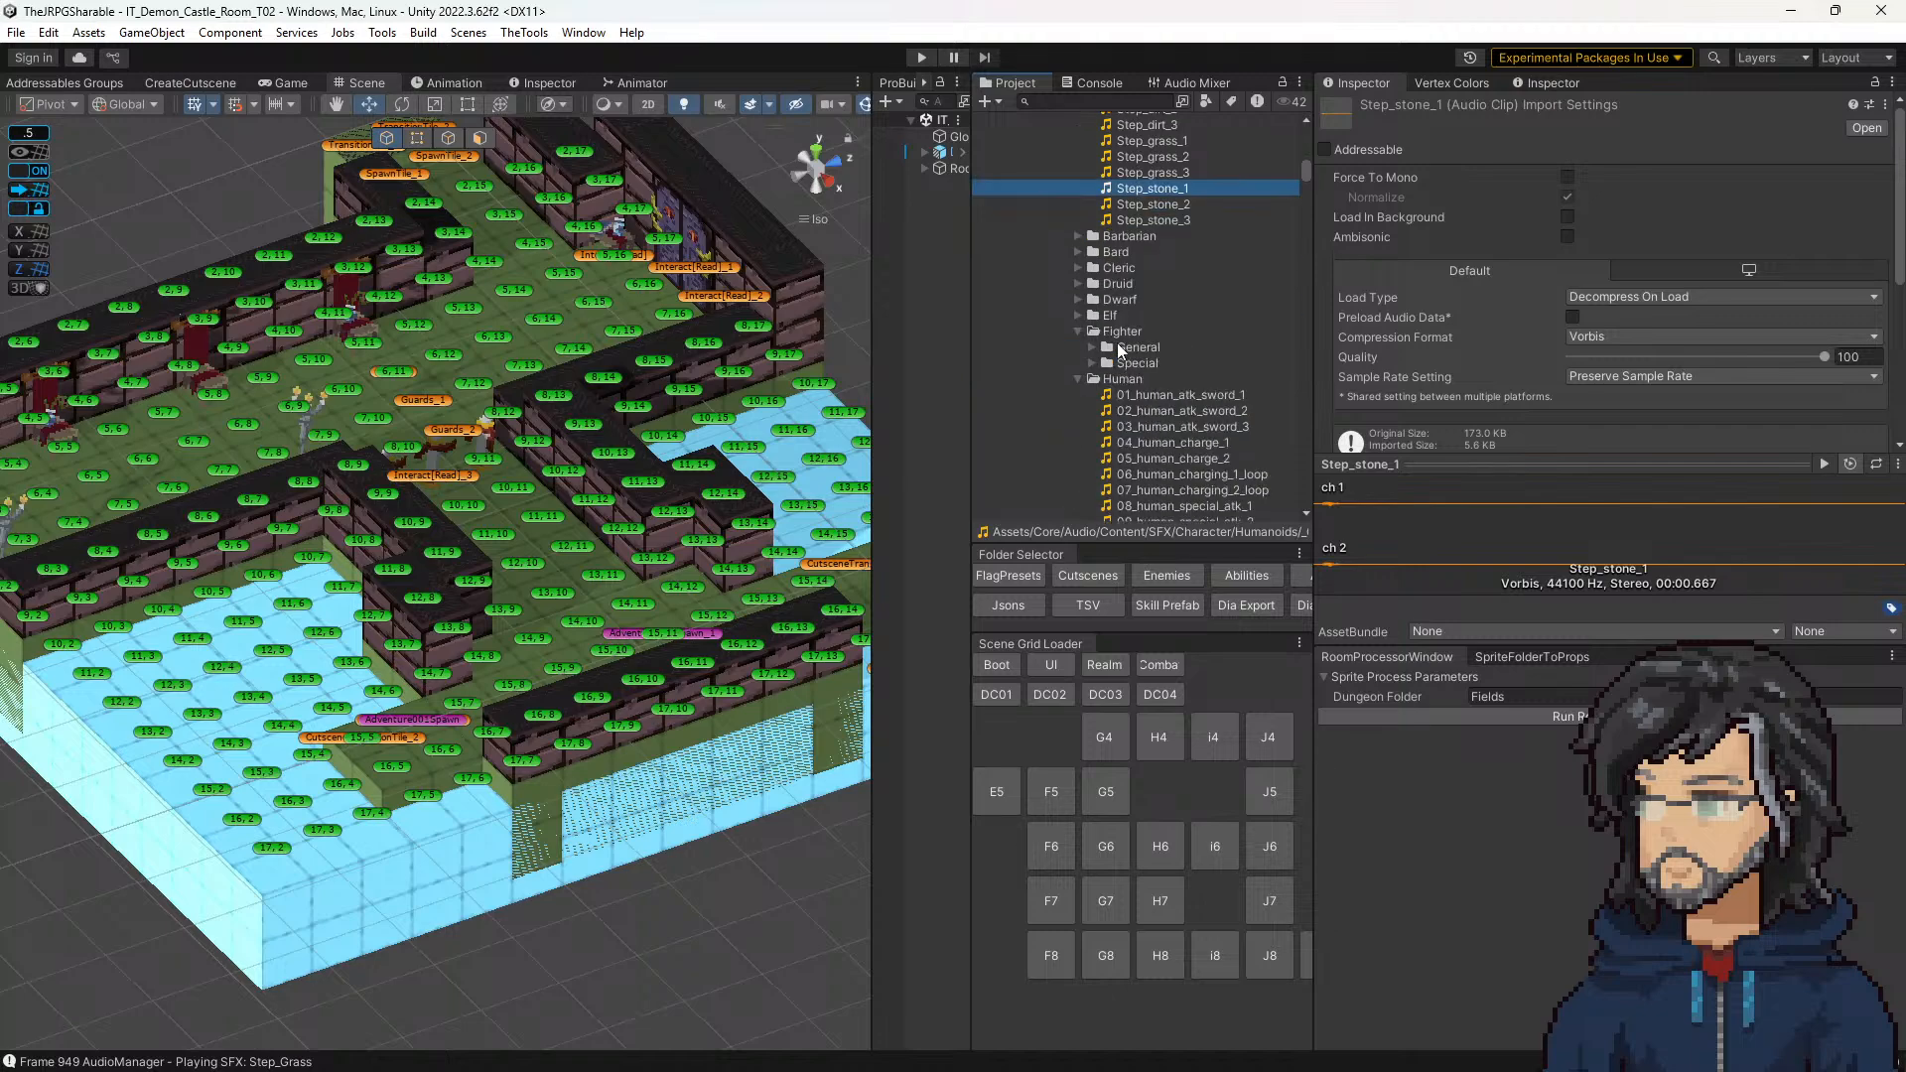
{"action": "scroll", "coordinate": [1109, 340], "scroll_direction": "down", "scroll_amount": 2}
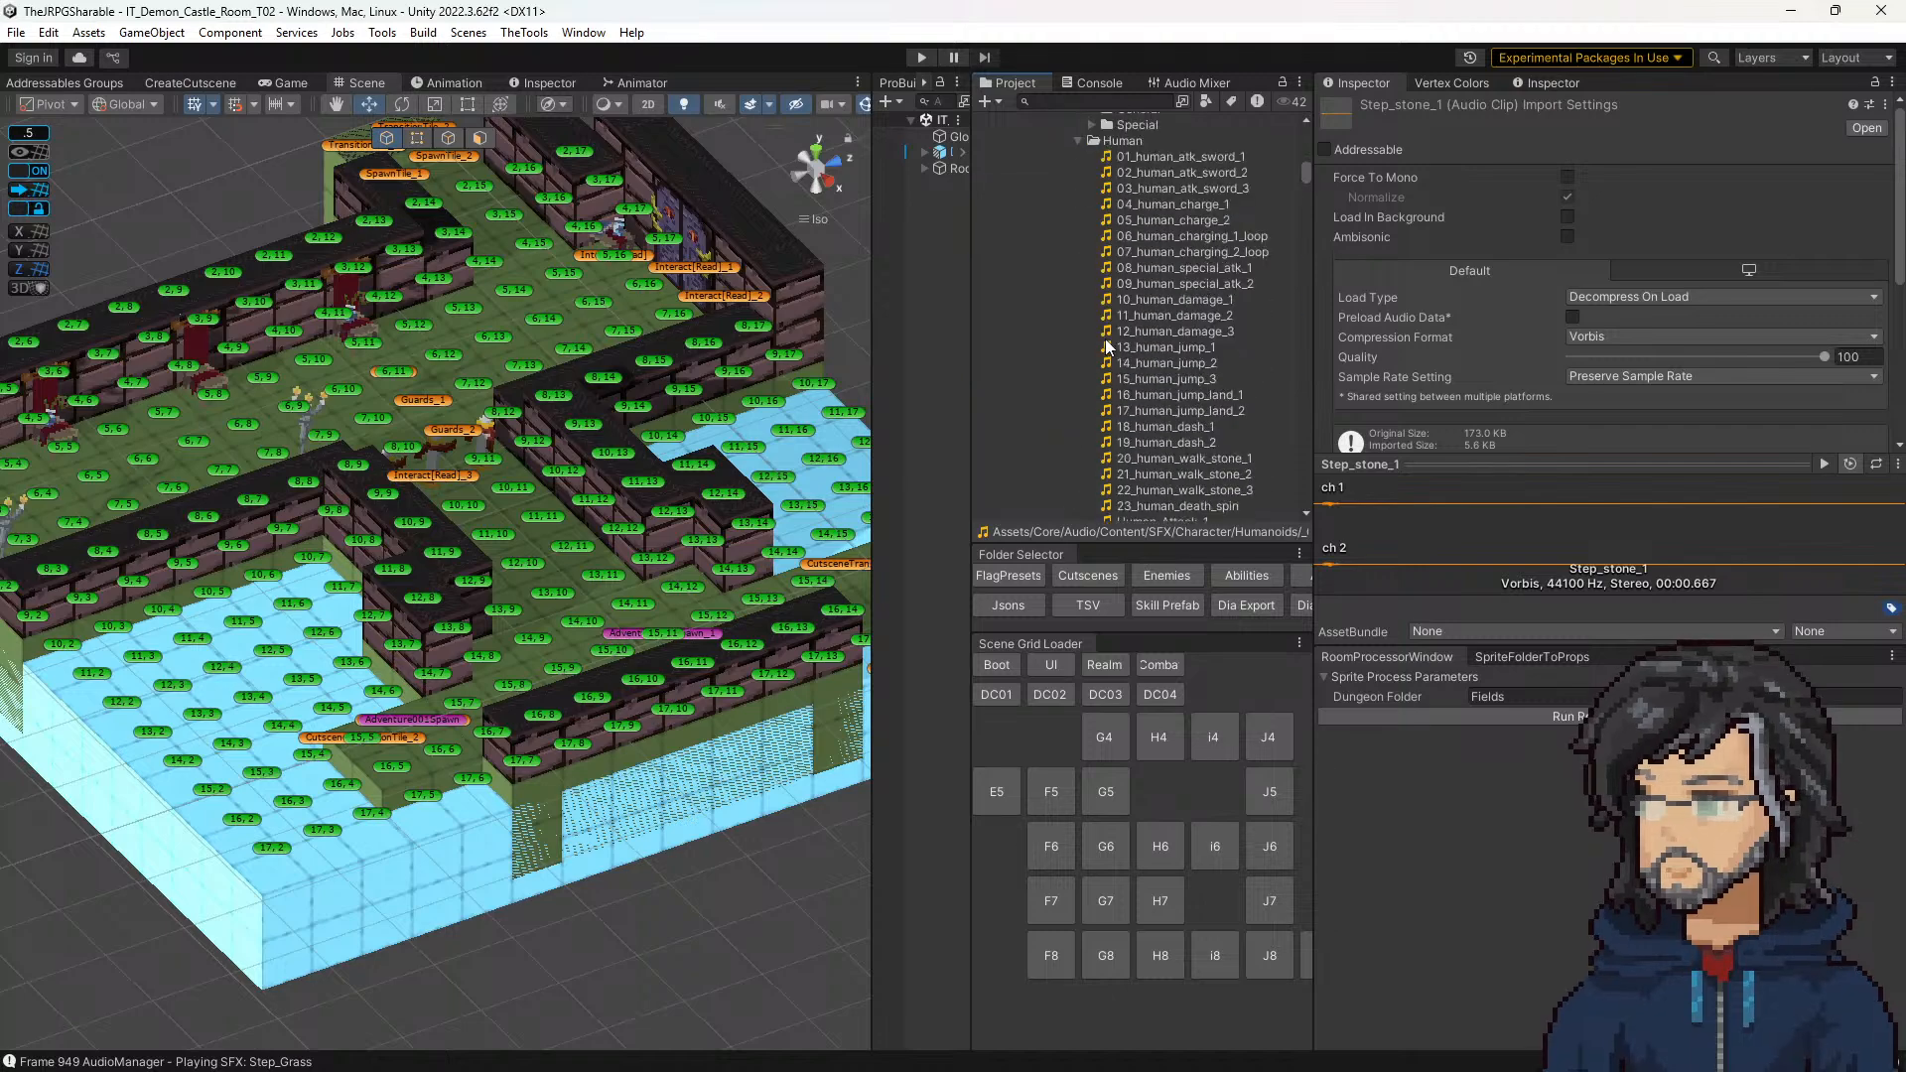
{"action": "scroll", "coordinate": [1112, 348], "scroll_direction": "up", "scroll_amount": 3}
{"action": "scroll", "coordinate": [1115, 371], "scroll_direction": "down", "scroll_amount": 1}
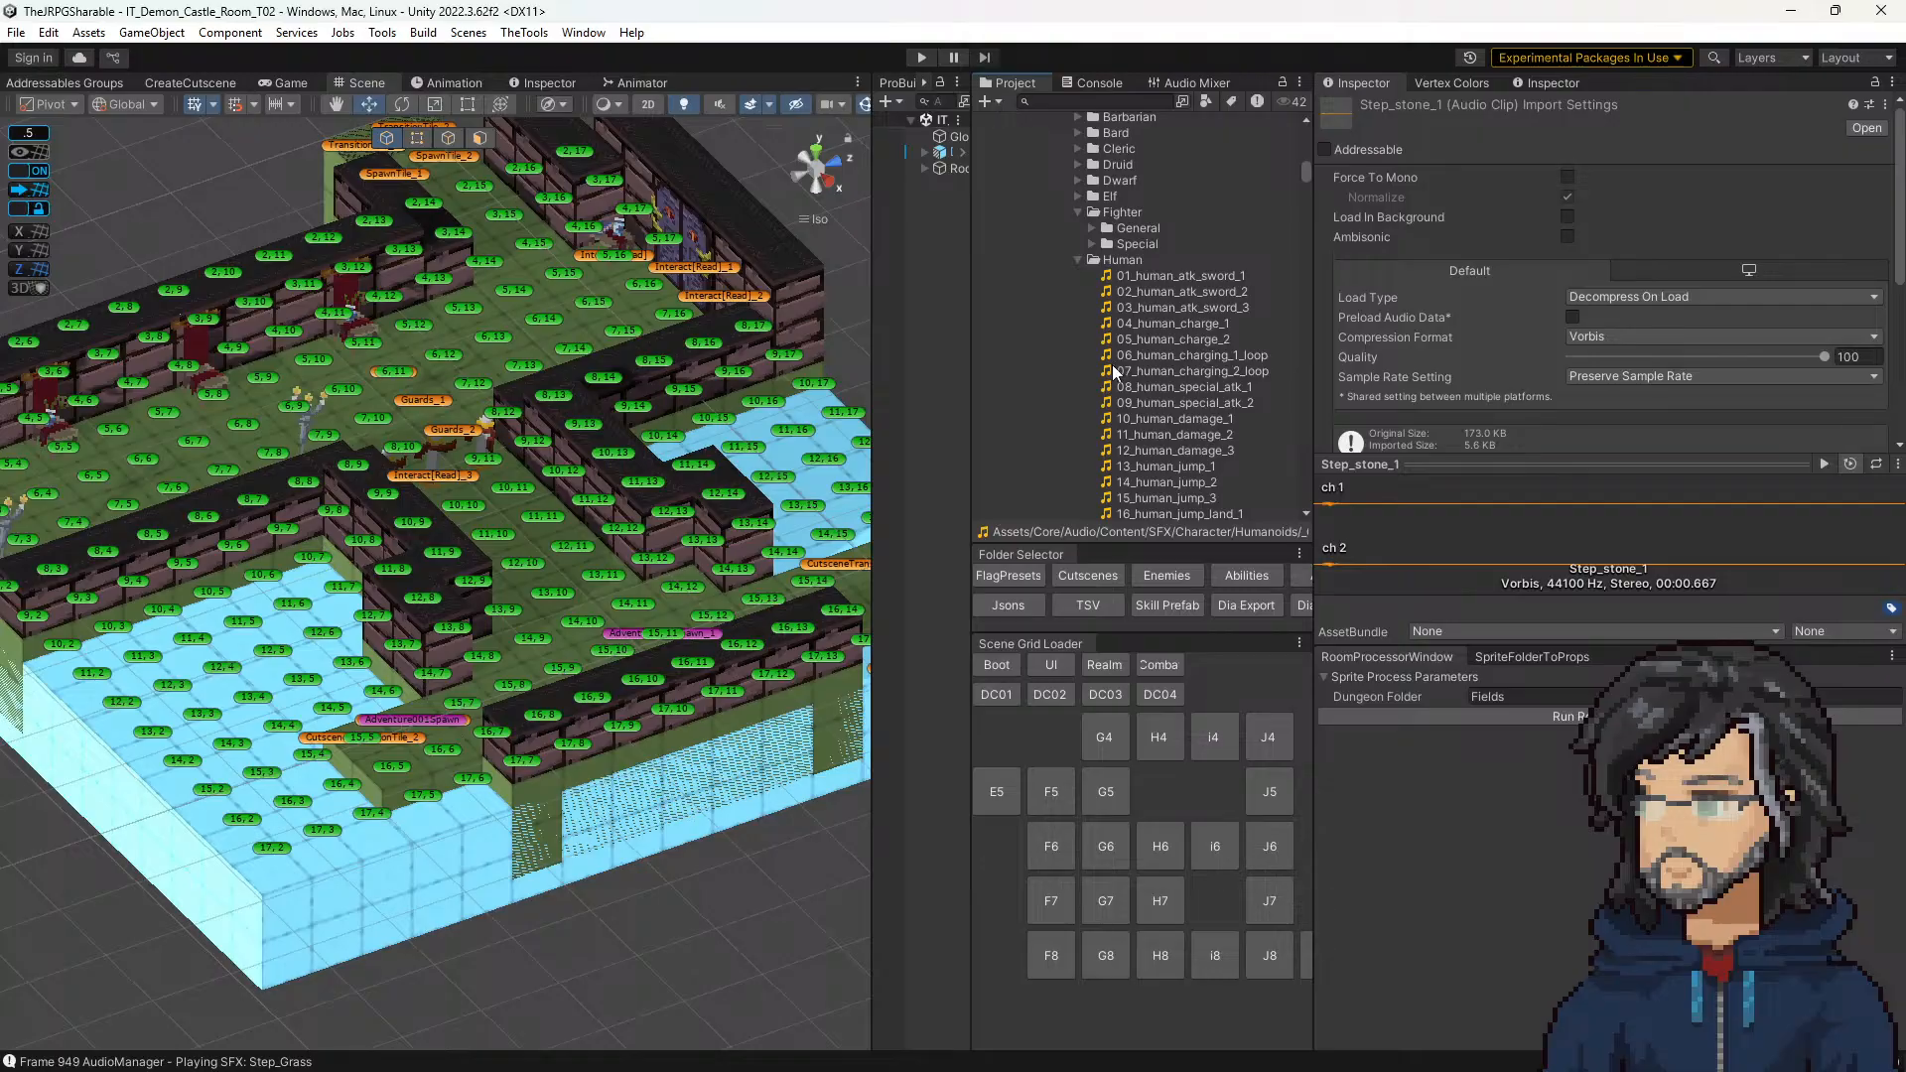
Step: Widen the Hierarchy and Project panels, and open the OmniWeapon cutscene sequence in the Demon_Castle T04 folder
{"action": "left_click_drag", "start_coordinate": [969, 230], "coordinate": [1092, 298]}
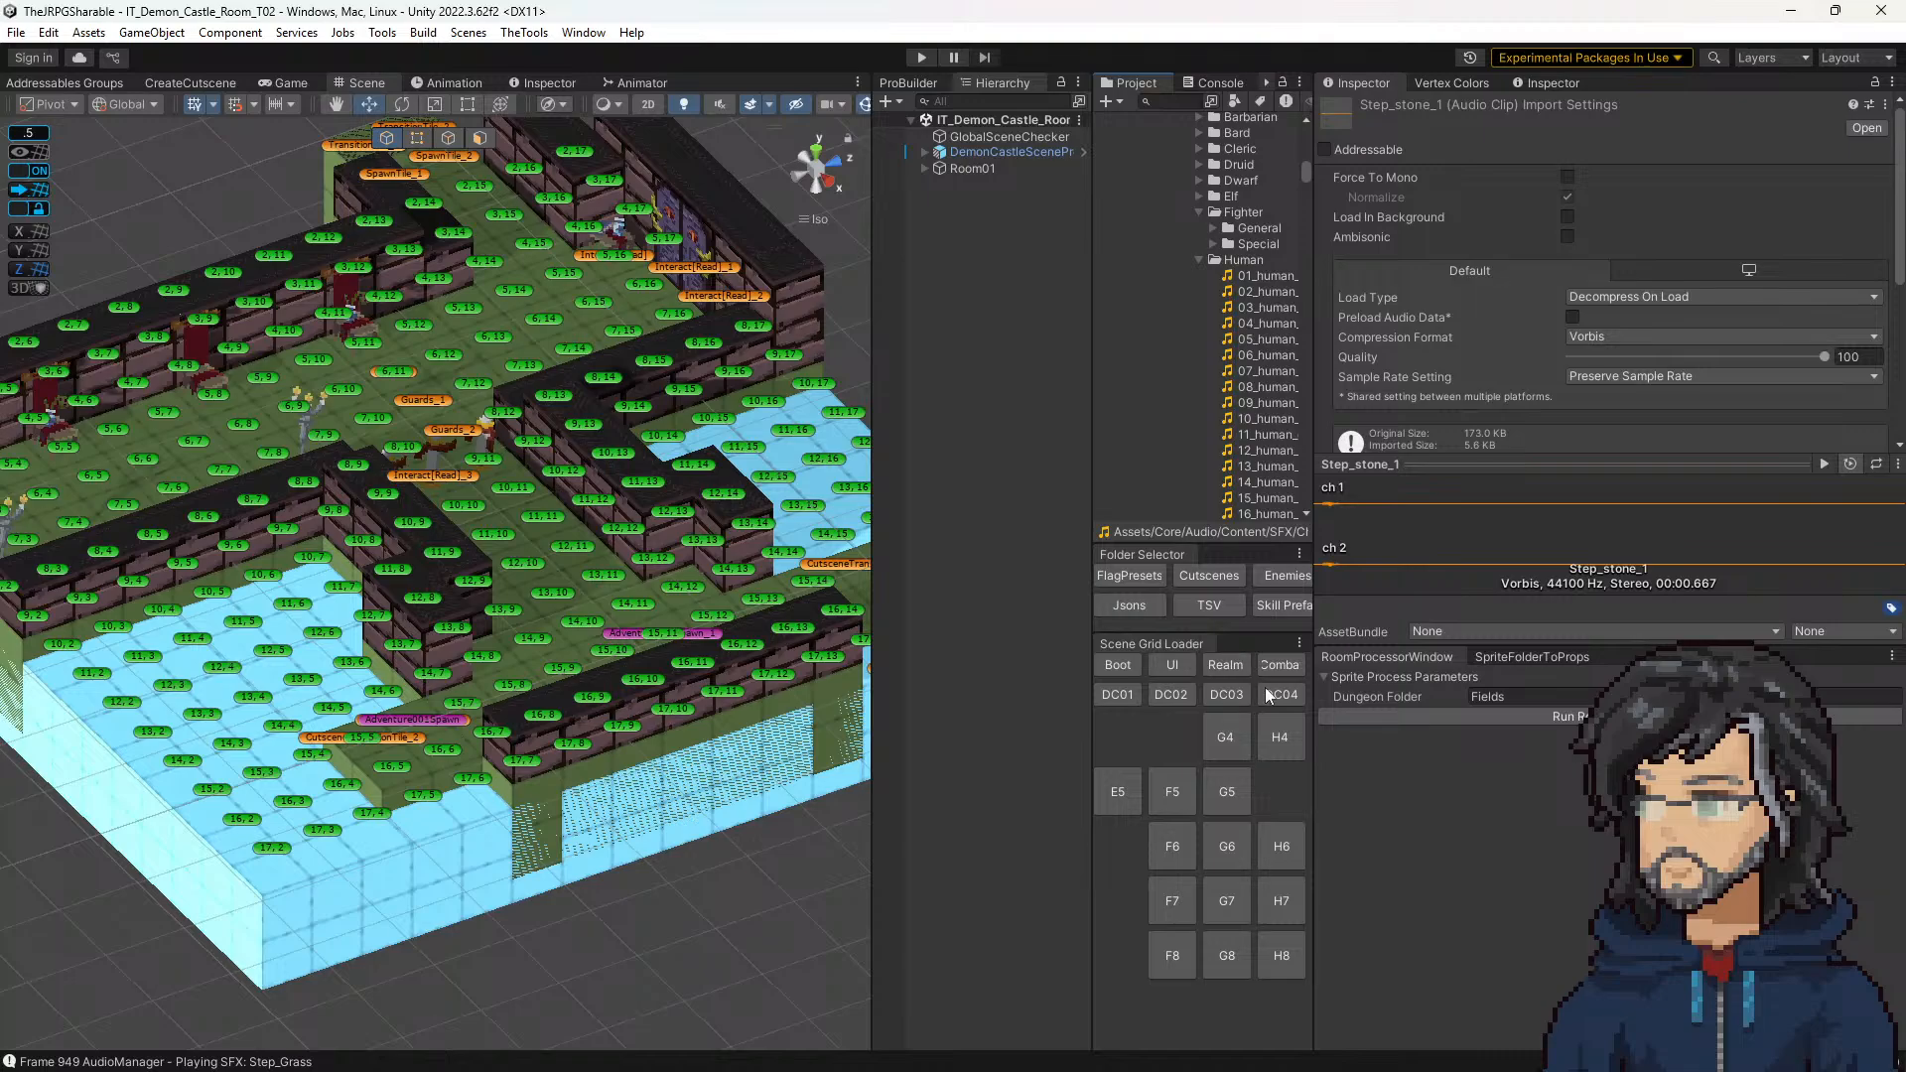
{"action": "left_click_drag", "start_coordinate": [1315, 318], "coordinate": [1431, 320]}
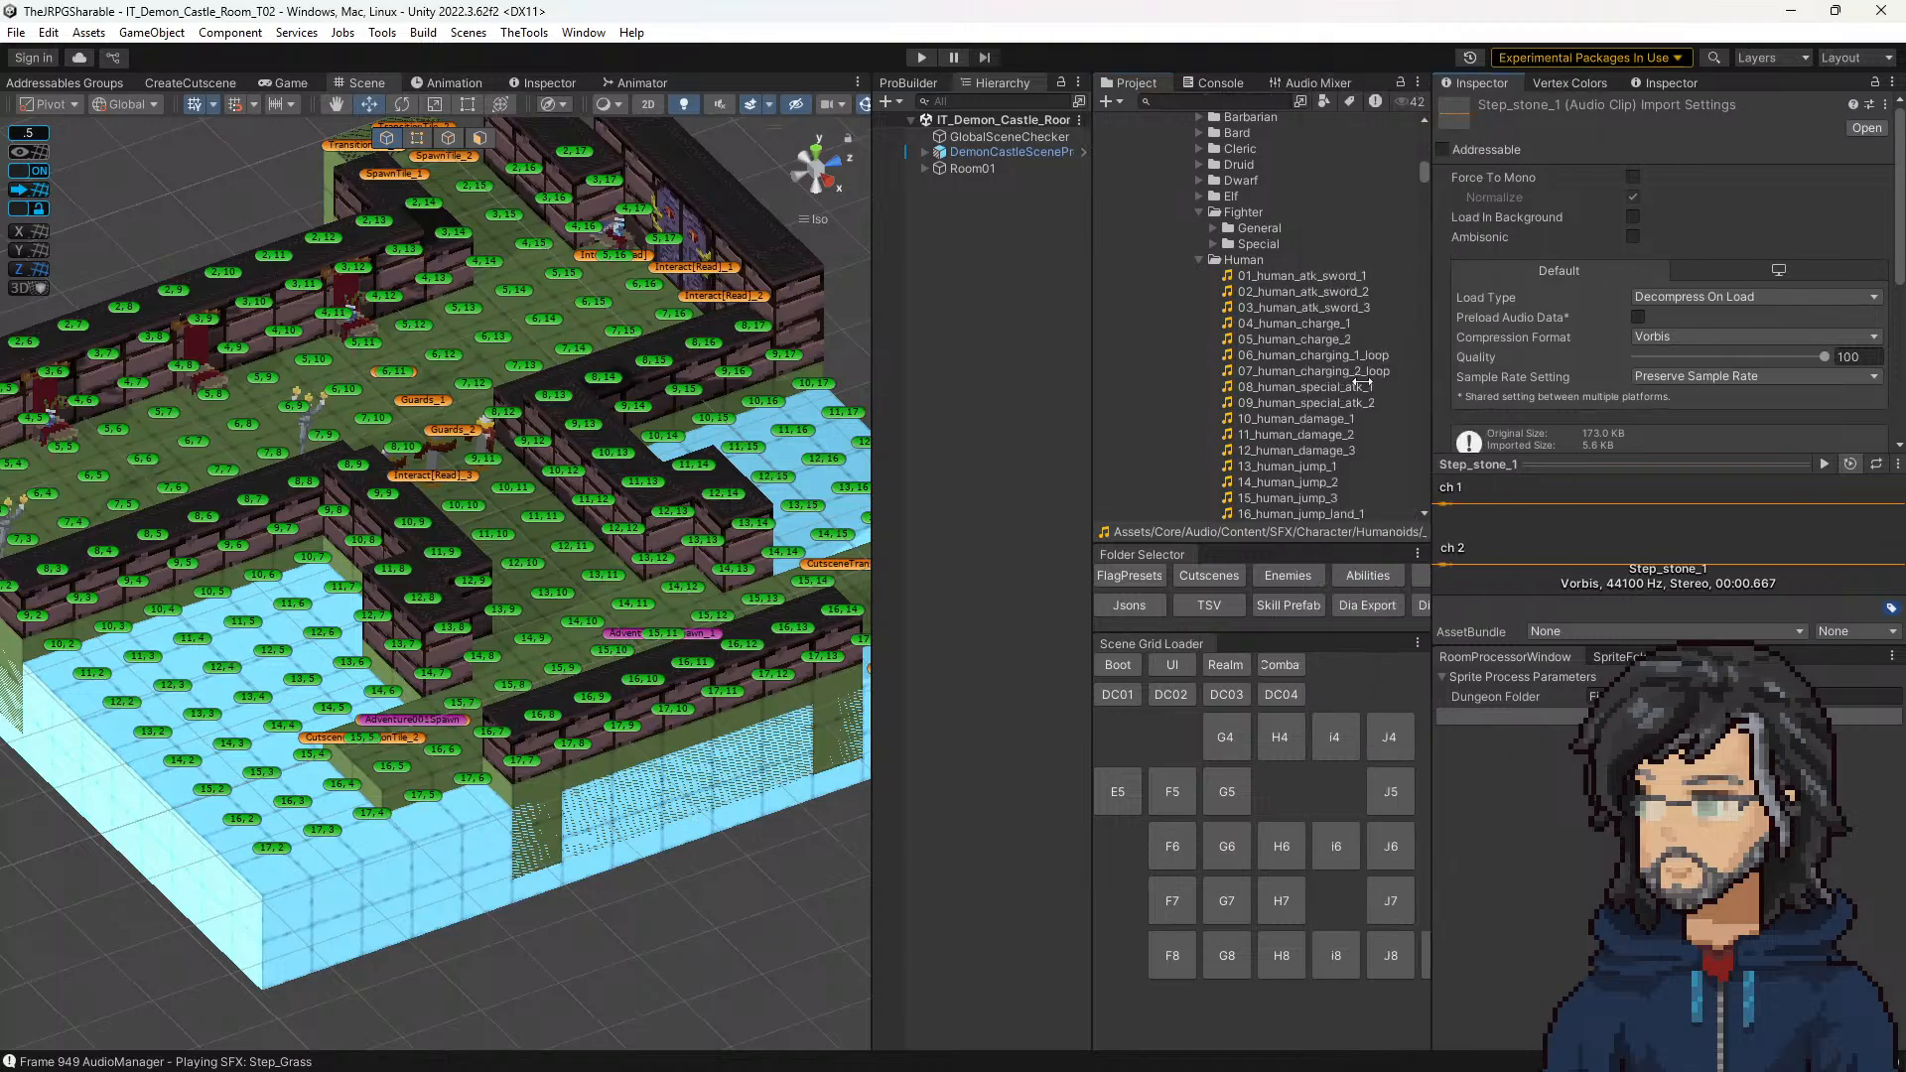
{"action": "left_click", "coordinate": [1216, 575]}
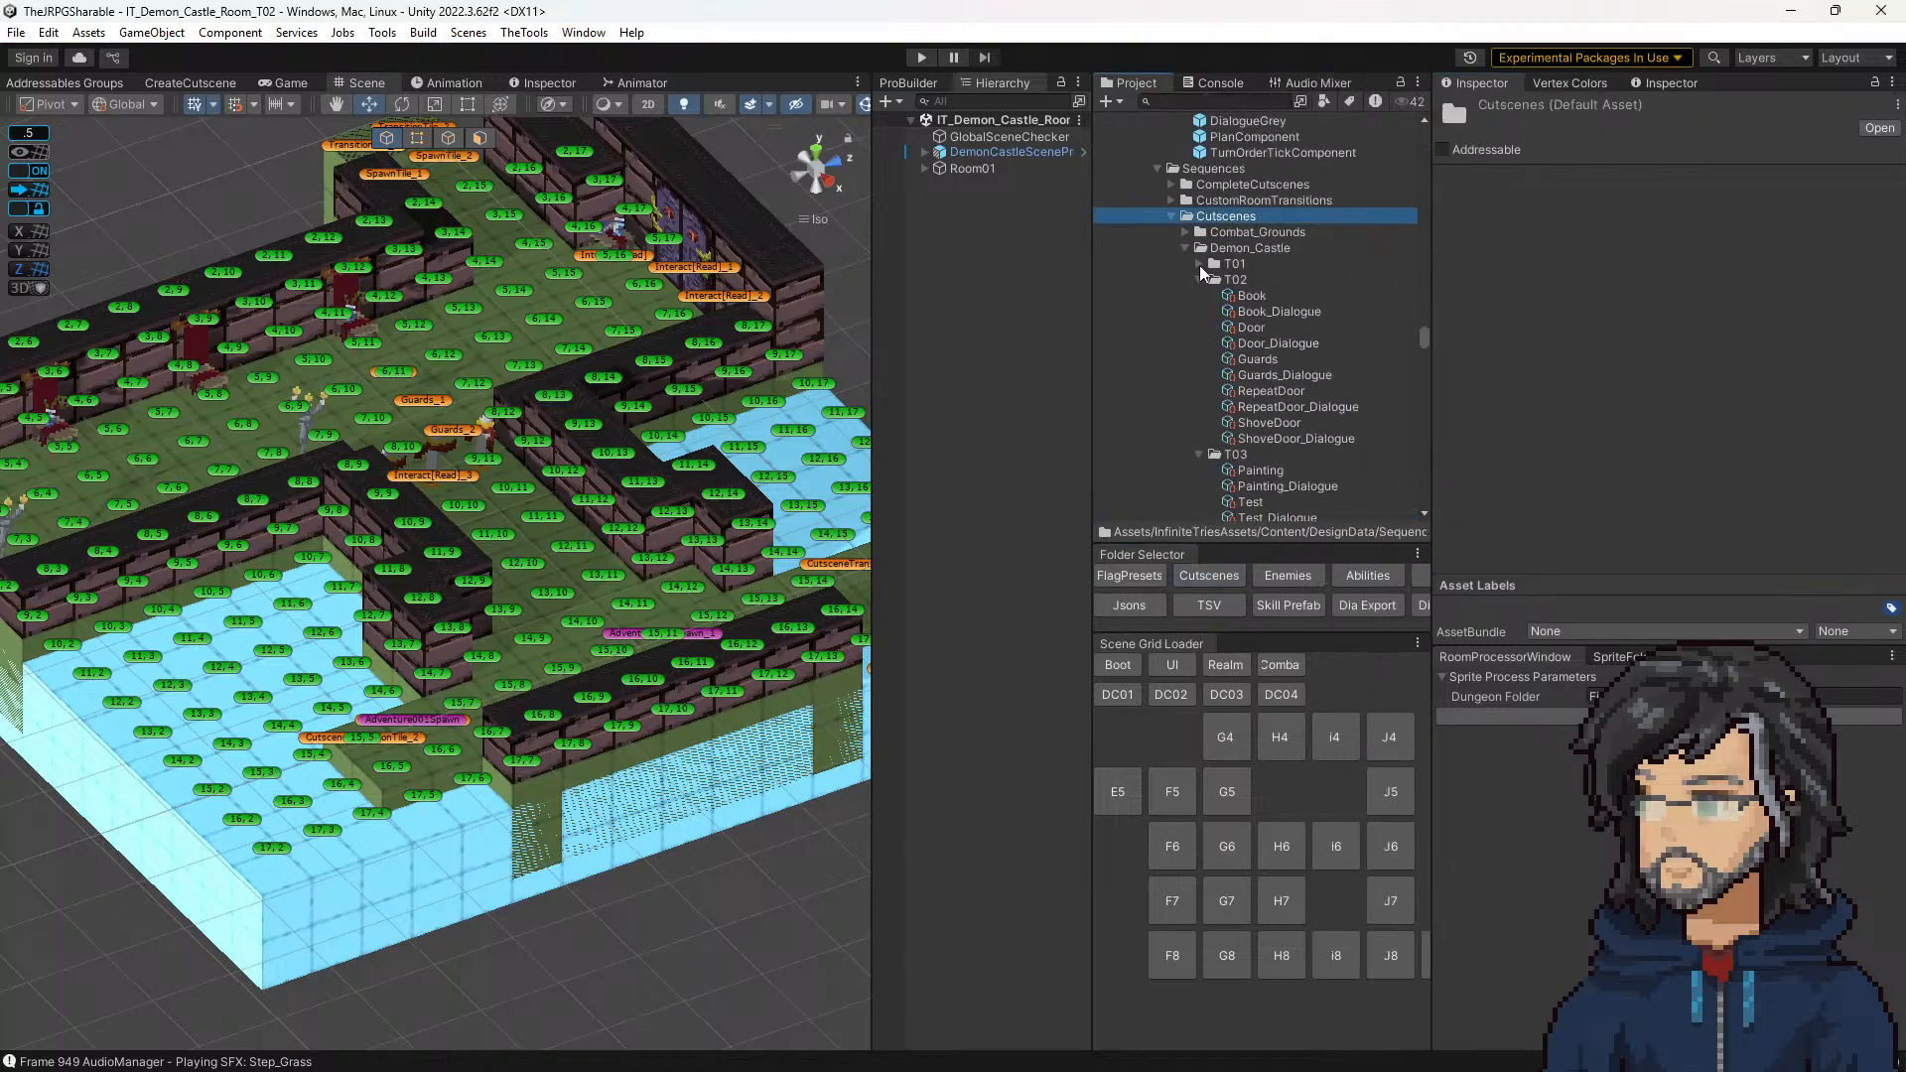
{"action": "scroll", "coordinate": [1258, 346], "scroll_direction": "down", "scroll_amount": 8}
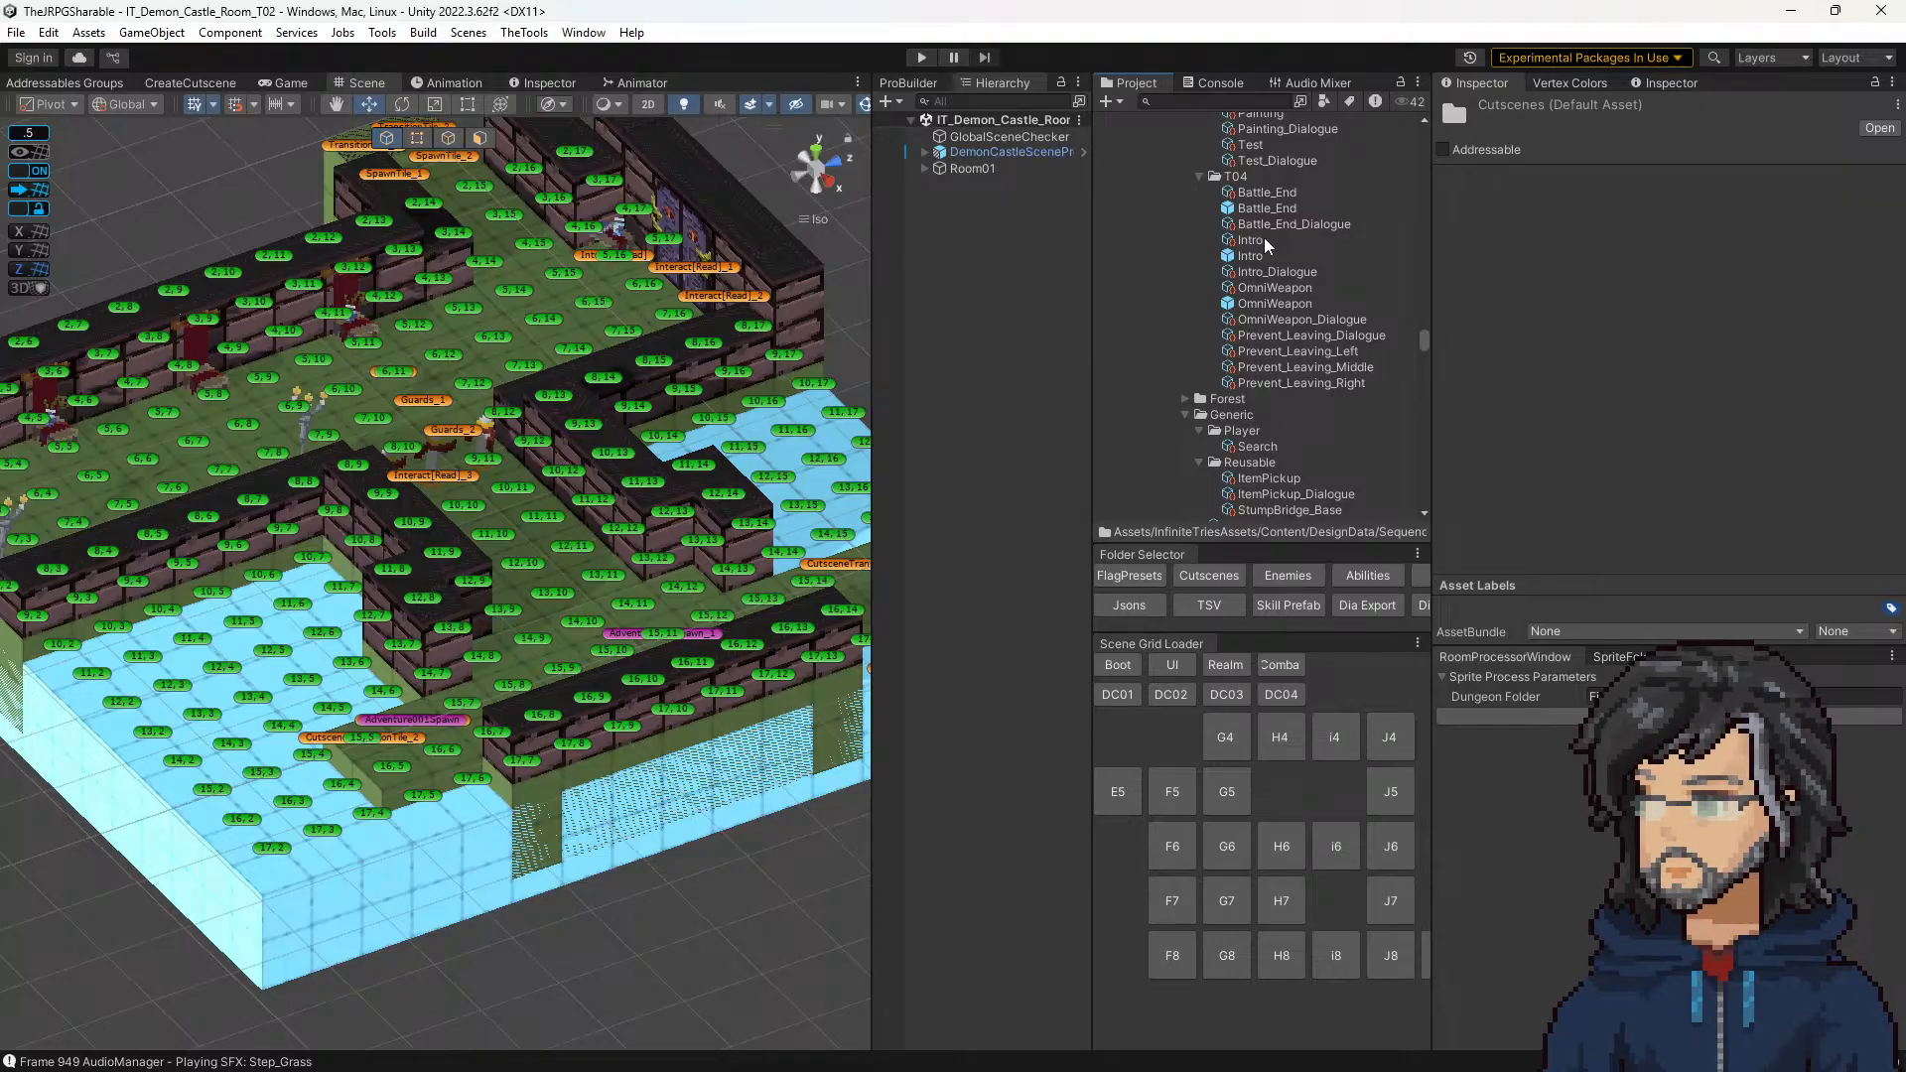
{"action": "left_click", "coordinate": [1273, 288]}
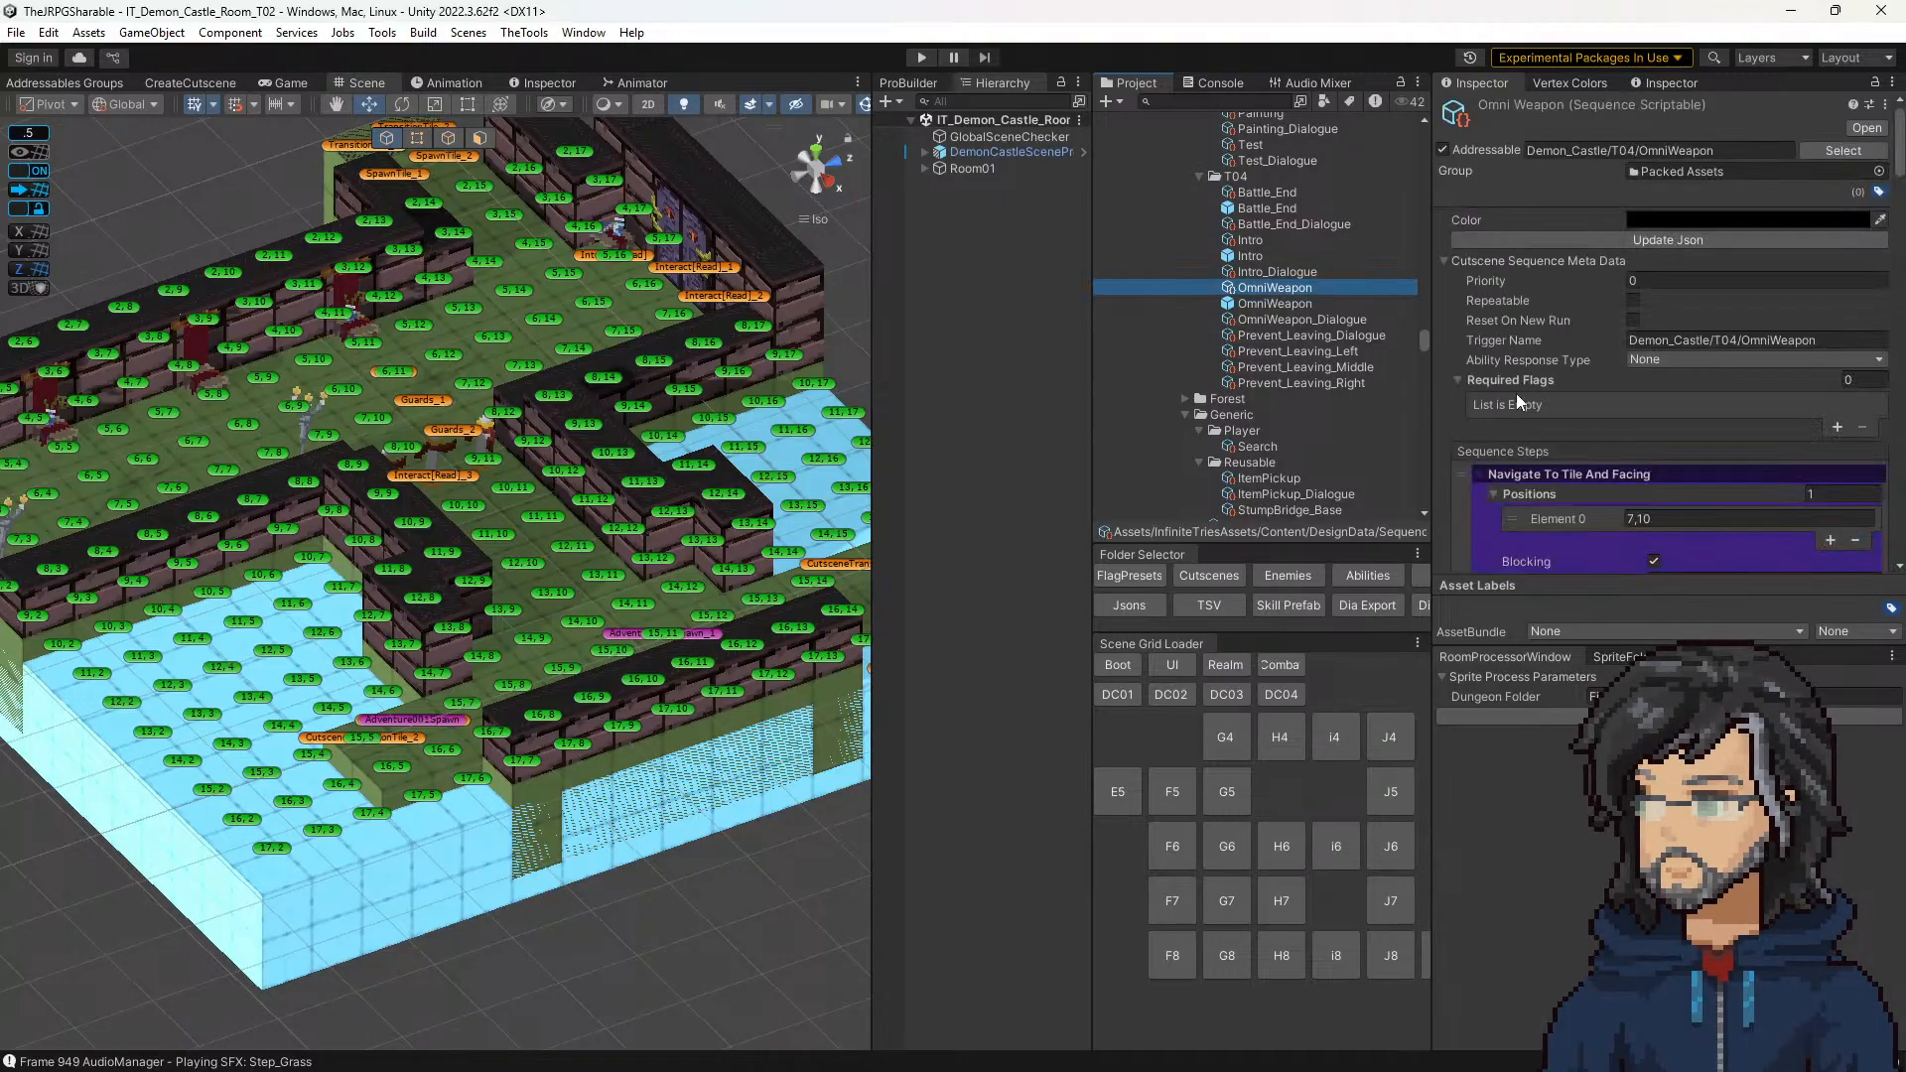
Step: Find the Play SFX Audio step that follows the door animations in the OmniWeapon sequence and copy its SFX Id, DoorOpen
{"action": "scroll", "coordinate": [1648, 437], "scroll_direction": "down", "scroll_amount": 15}
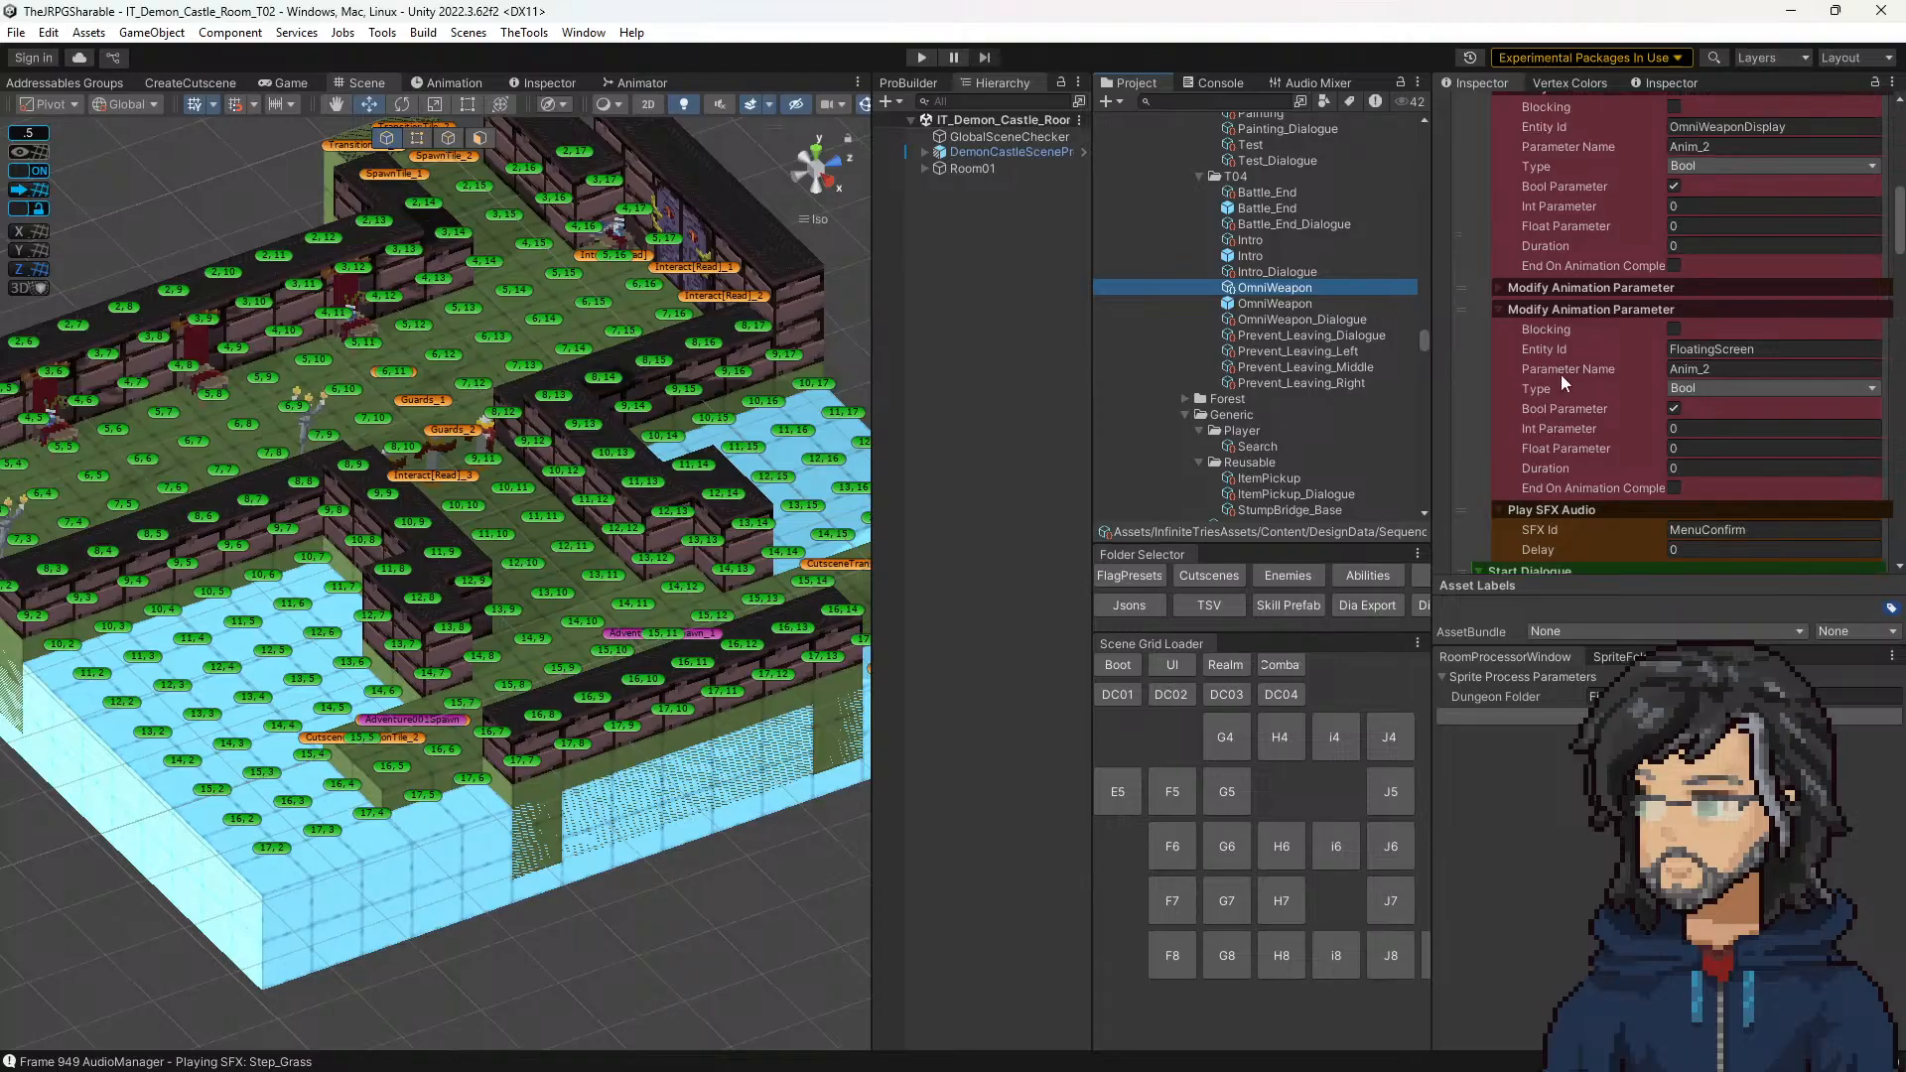
{"action": "scroll", "coordinate": [1570, 390], "scroll_direction": "down", "scroll_amount": 10}
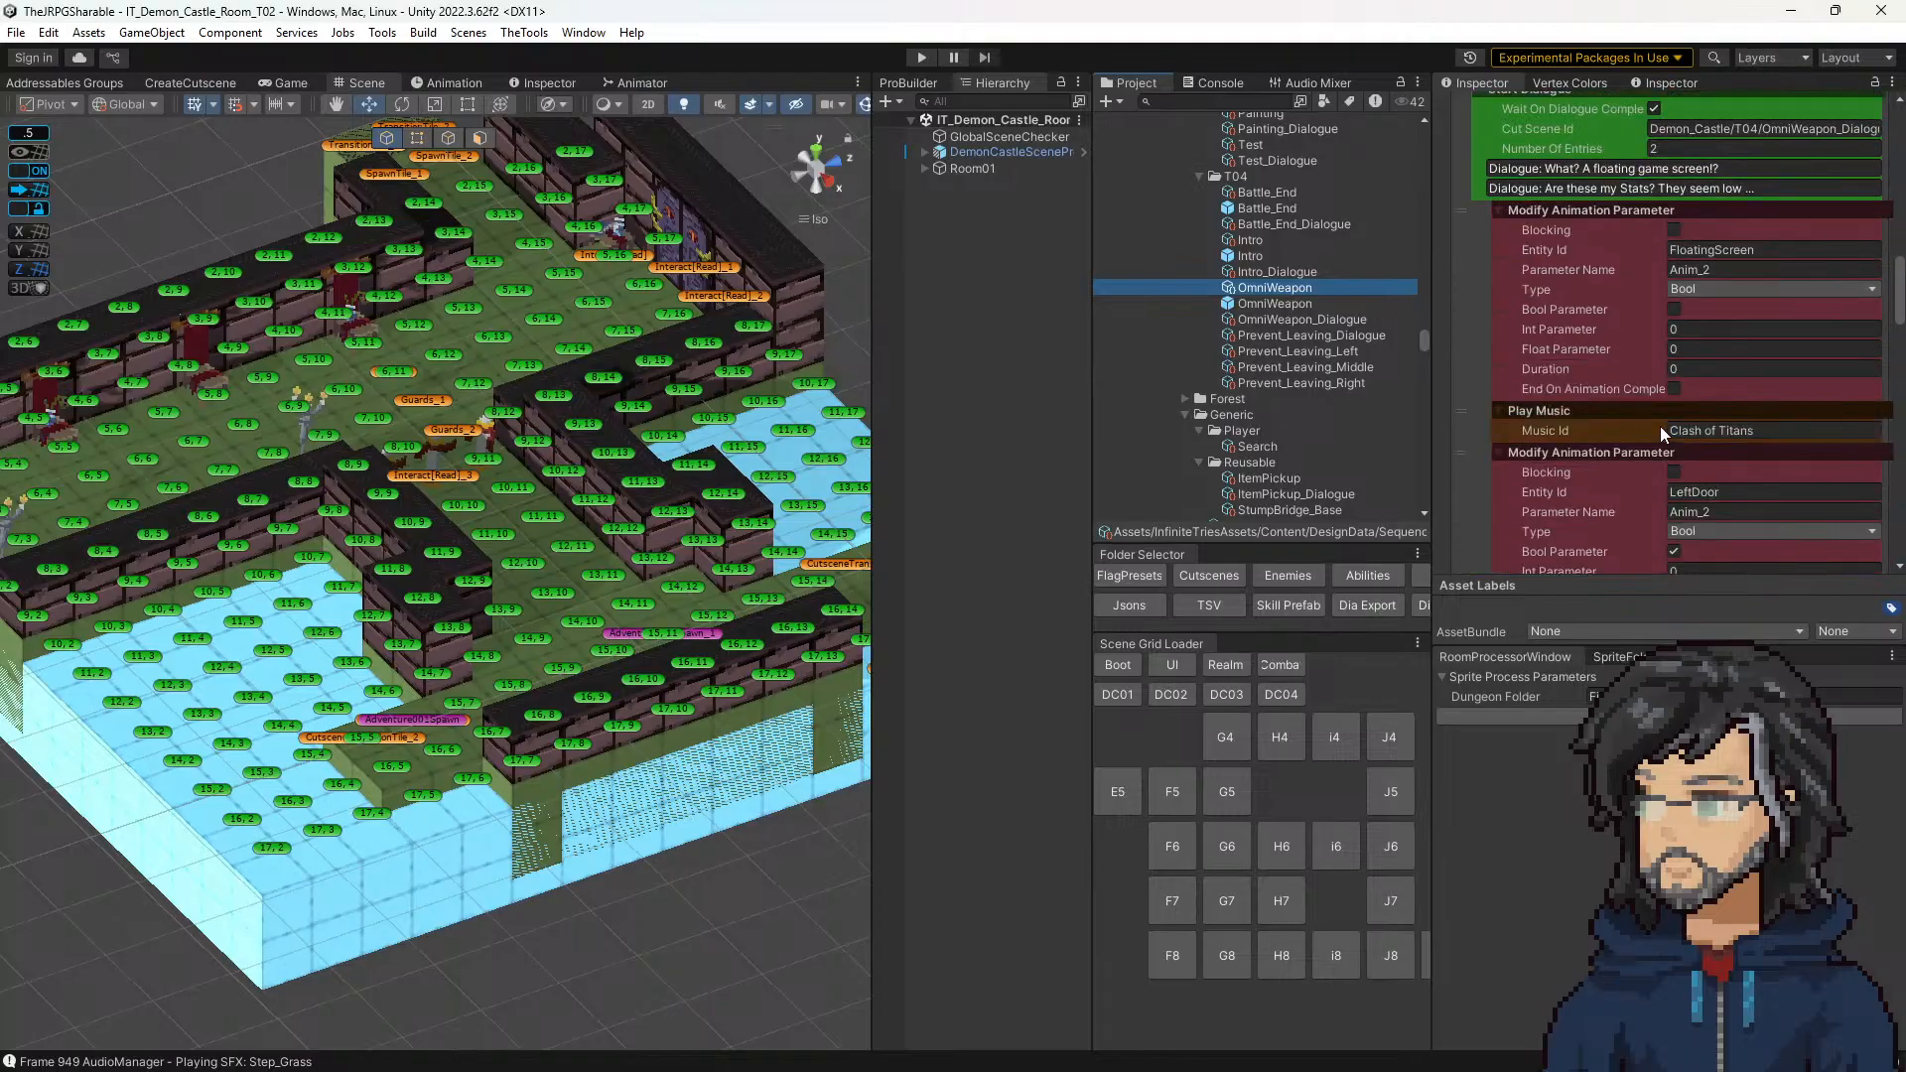
{"action": "scroll", "coordinate": [1667, 397], "scroll_direction": "down", "scroll_amount": 10}
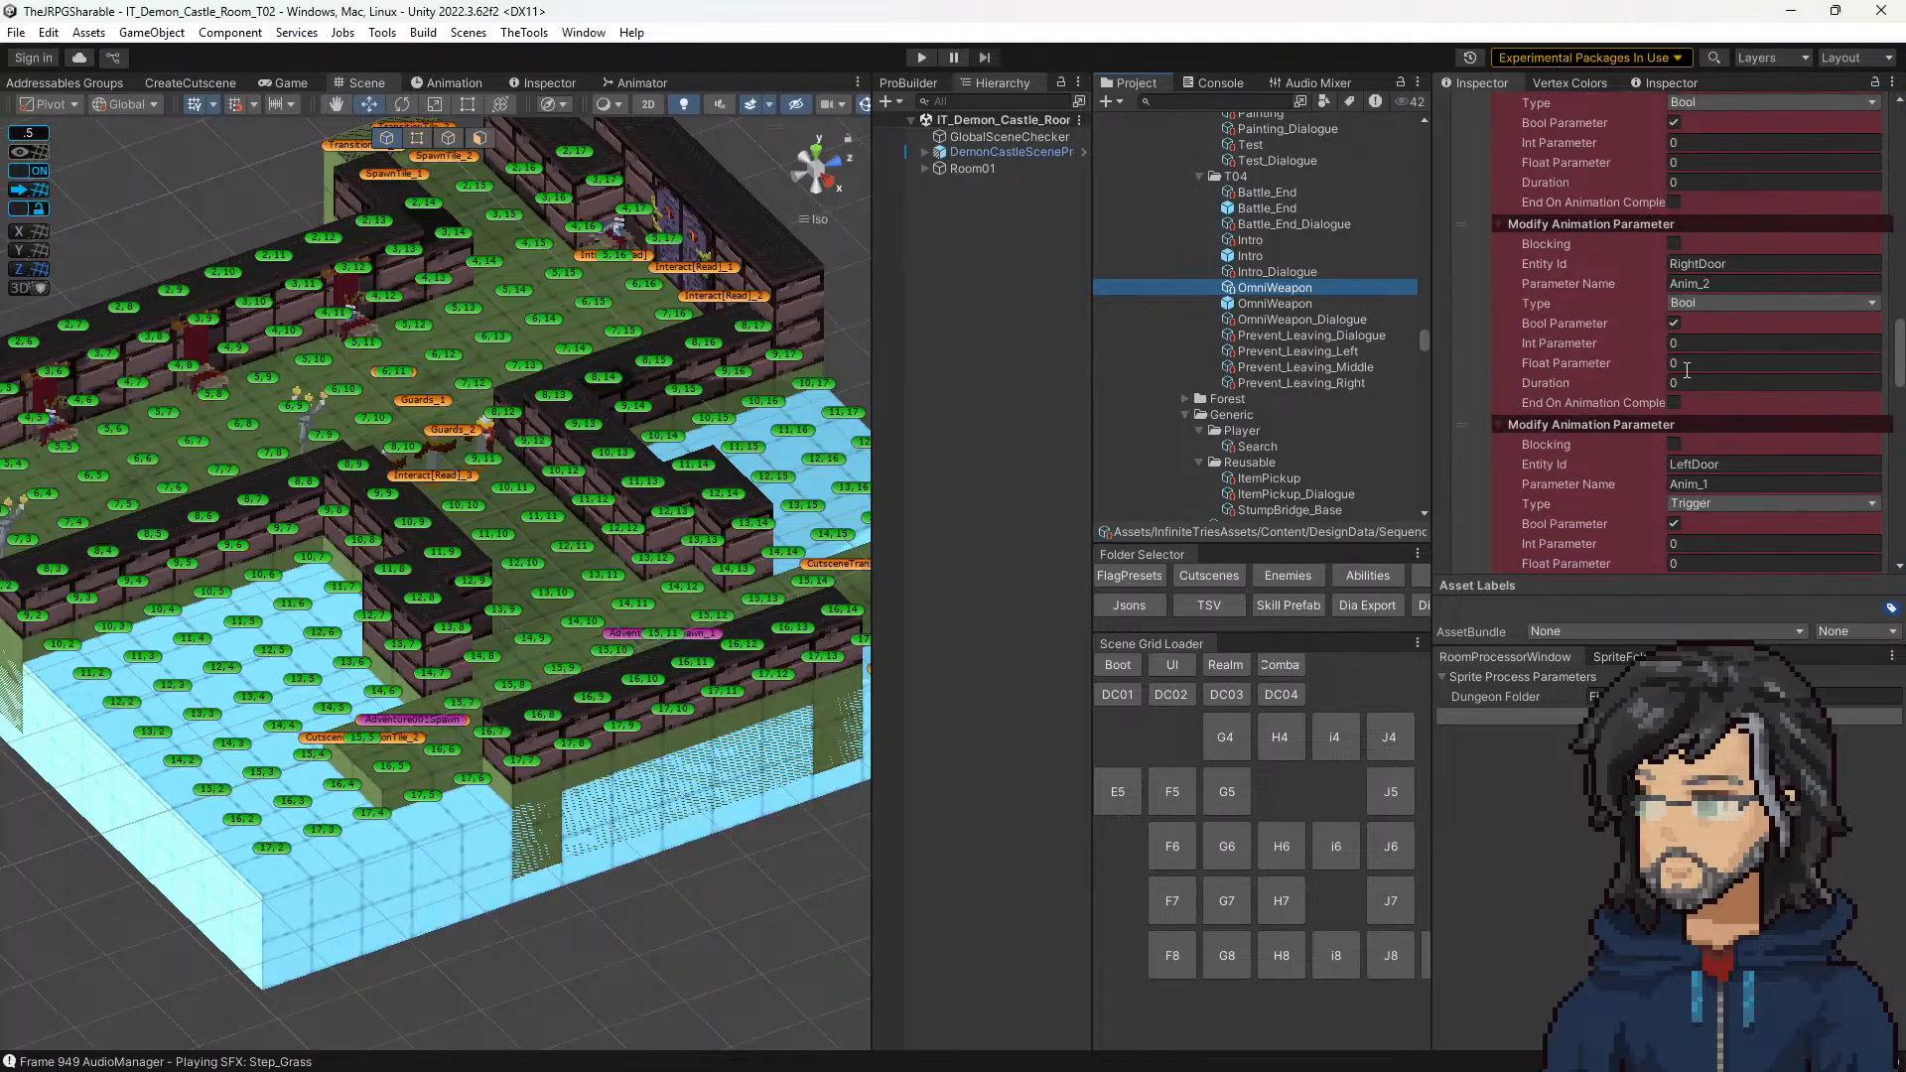
{"action": "scroll", "coordinate": [1676, 397], "scroll_direction": "down", "scroll_amount": 5}
{"action": "left_click", "coordinate": [1697, 362]}
{"action": "key", "text": "ctrl+c"}
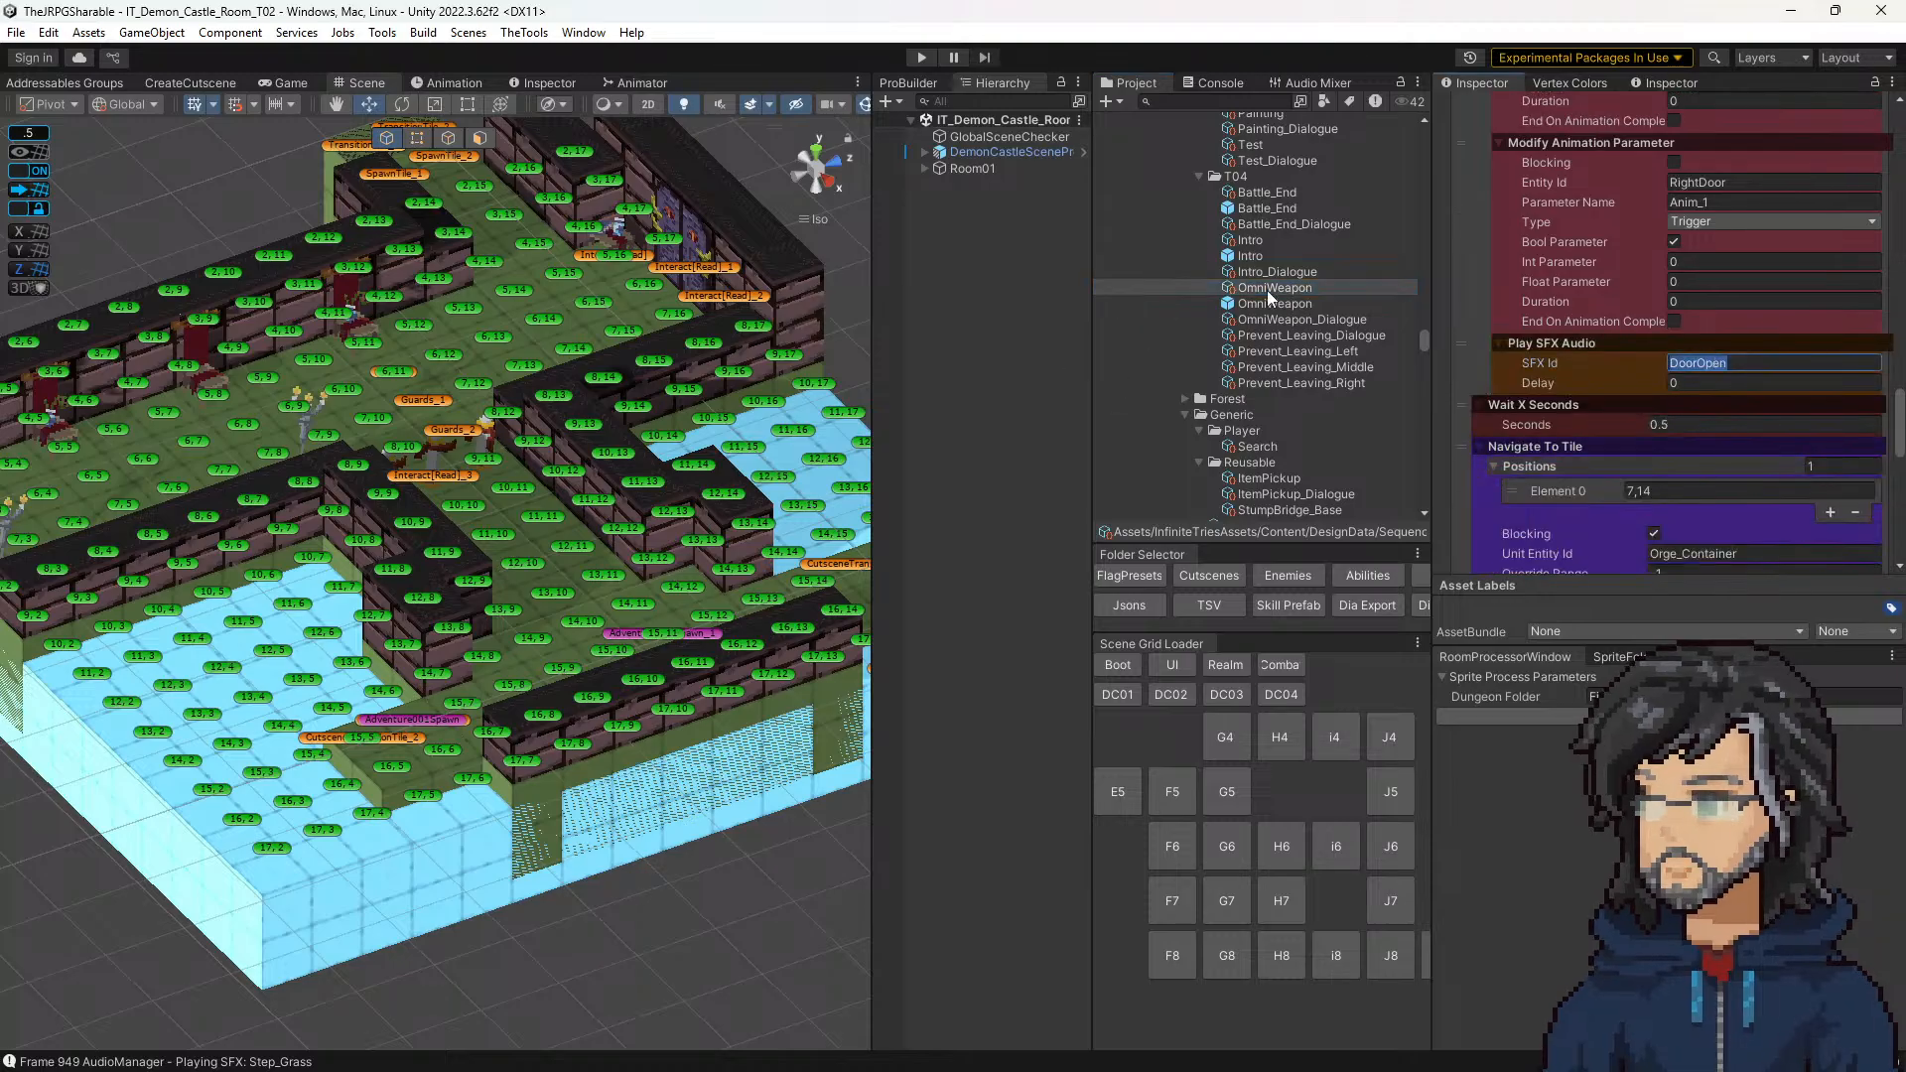
Step: Set the SFX Id of the first Play SFX Audio step in the T02 Guards sequence to DoorOpen and start play mode
{"action": "scroll", "coordinate": [1265, 357], "scroll_direction": "down", "scroll_amount": 3}
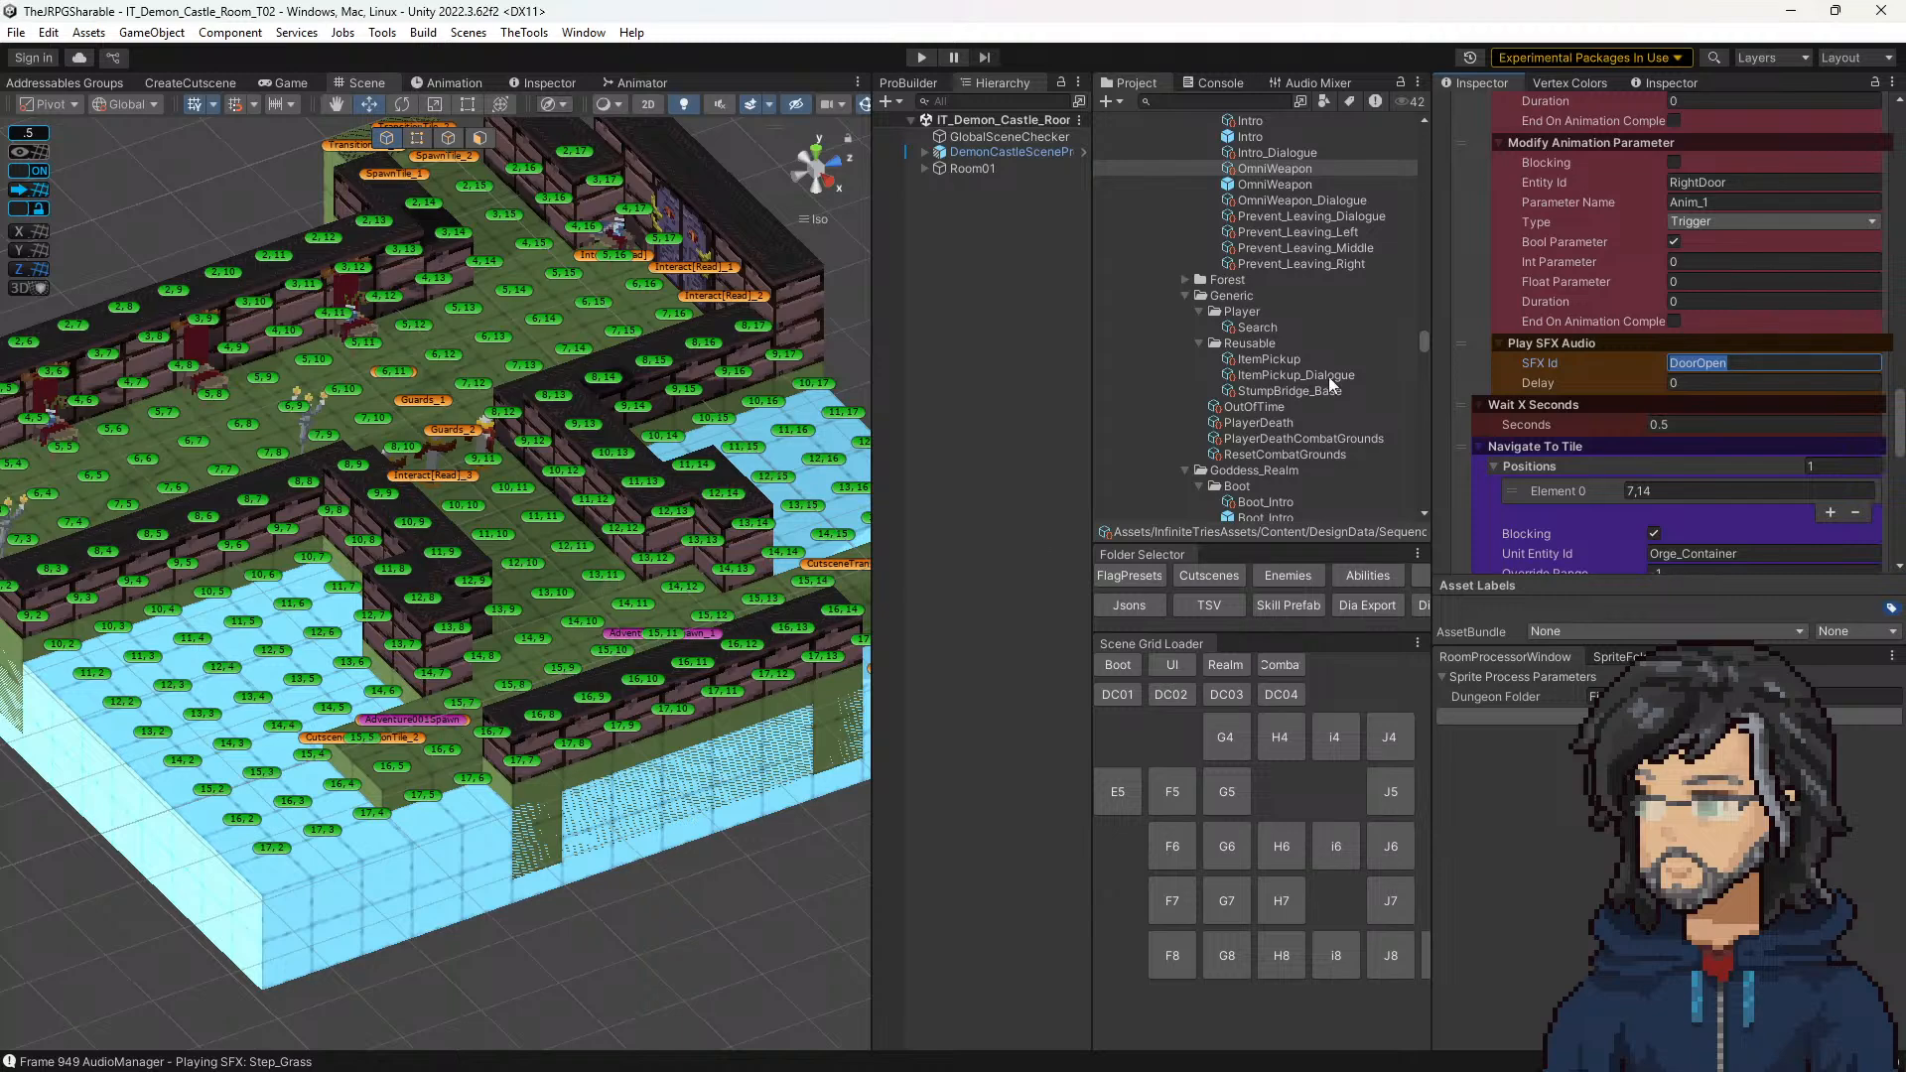
{"action": "scroll", "coordinate": [1302, 432], "scroll_direction": "down", "scroll_amount": 2}
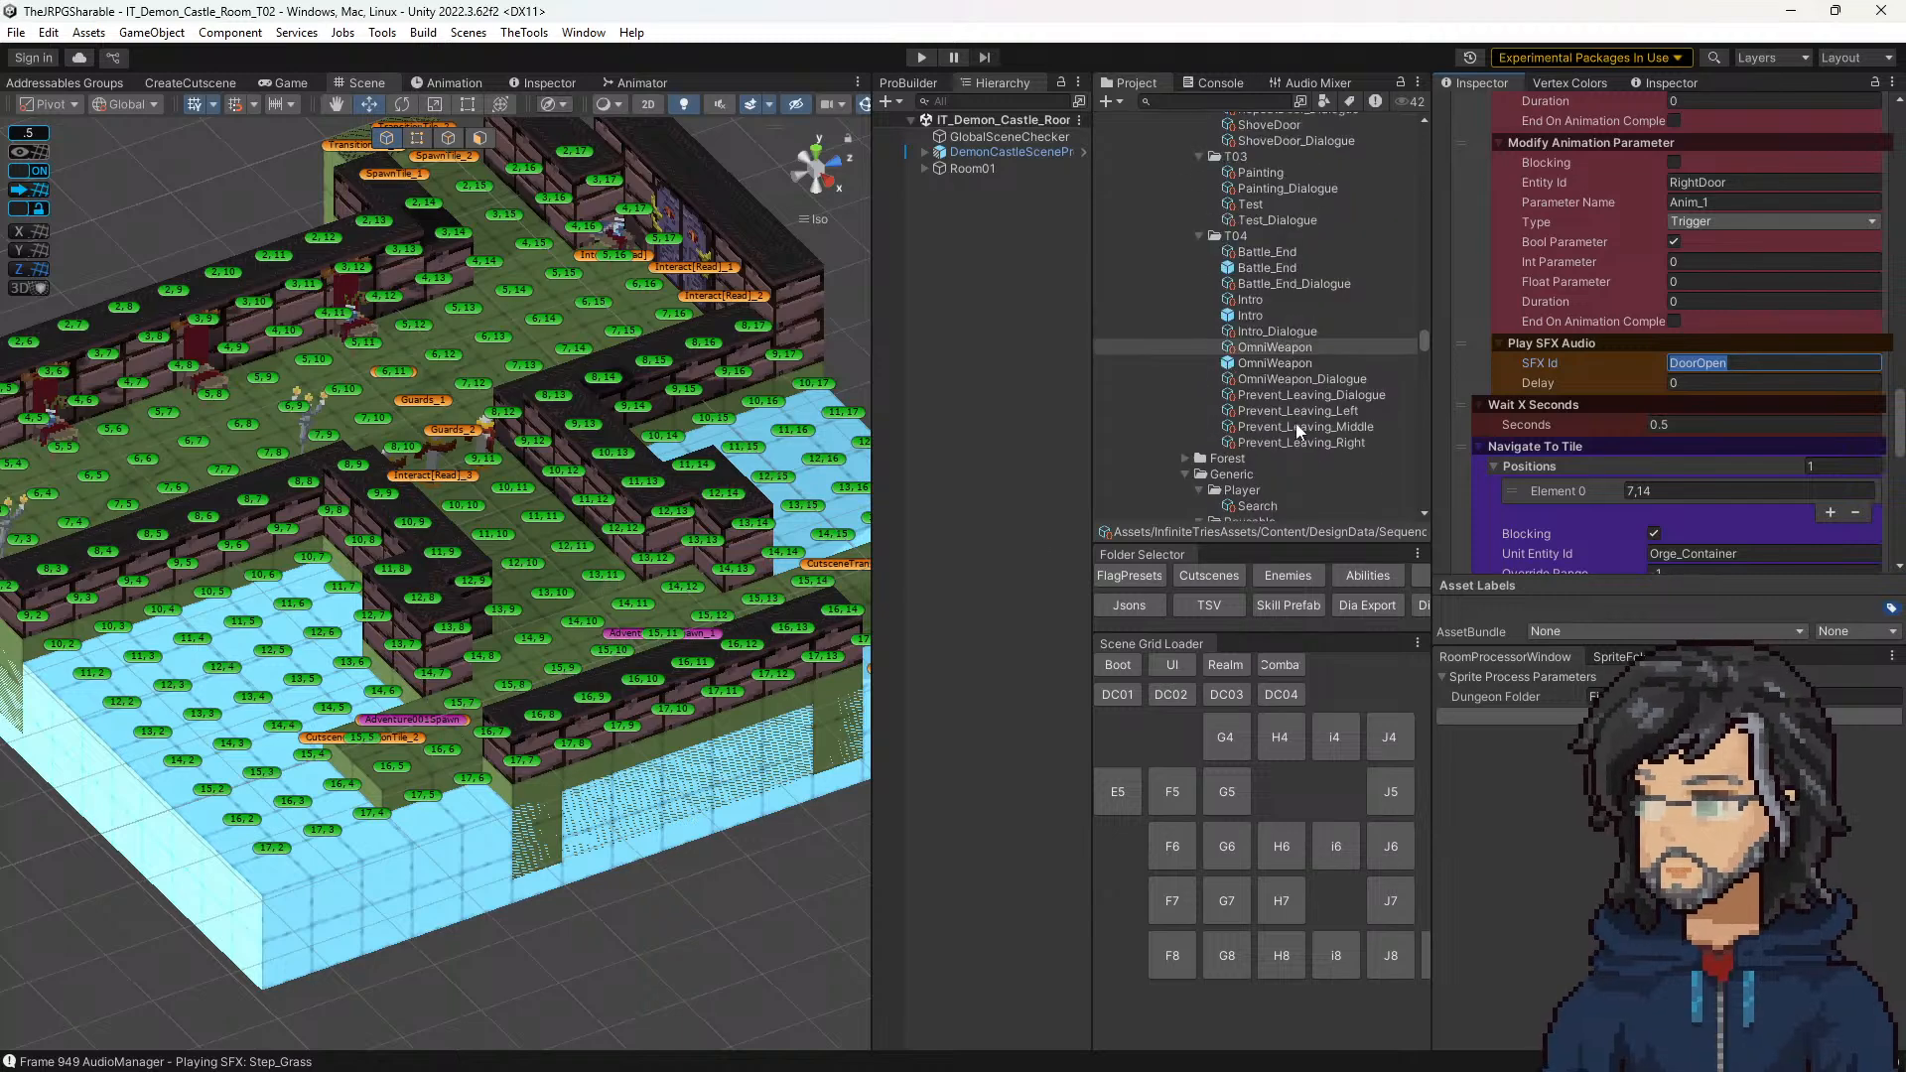
{"action": "scroll", "coordinate": [1295, 423], "scroll_direction": "up", "scroll_amount": 10}
{"action": "left_click", "coordinate": [1257, 240]}
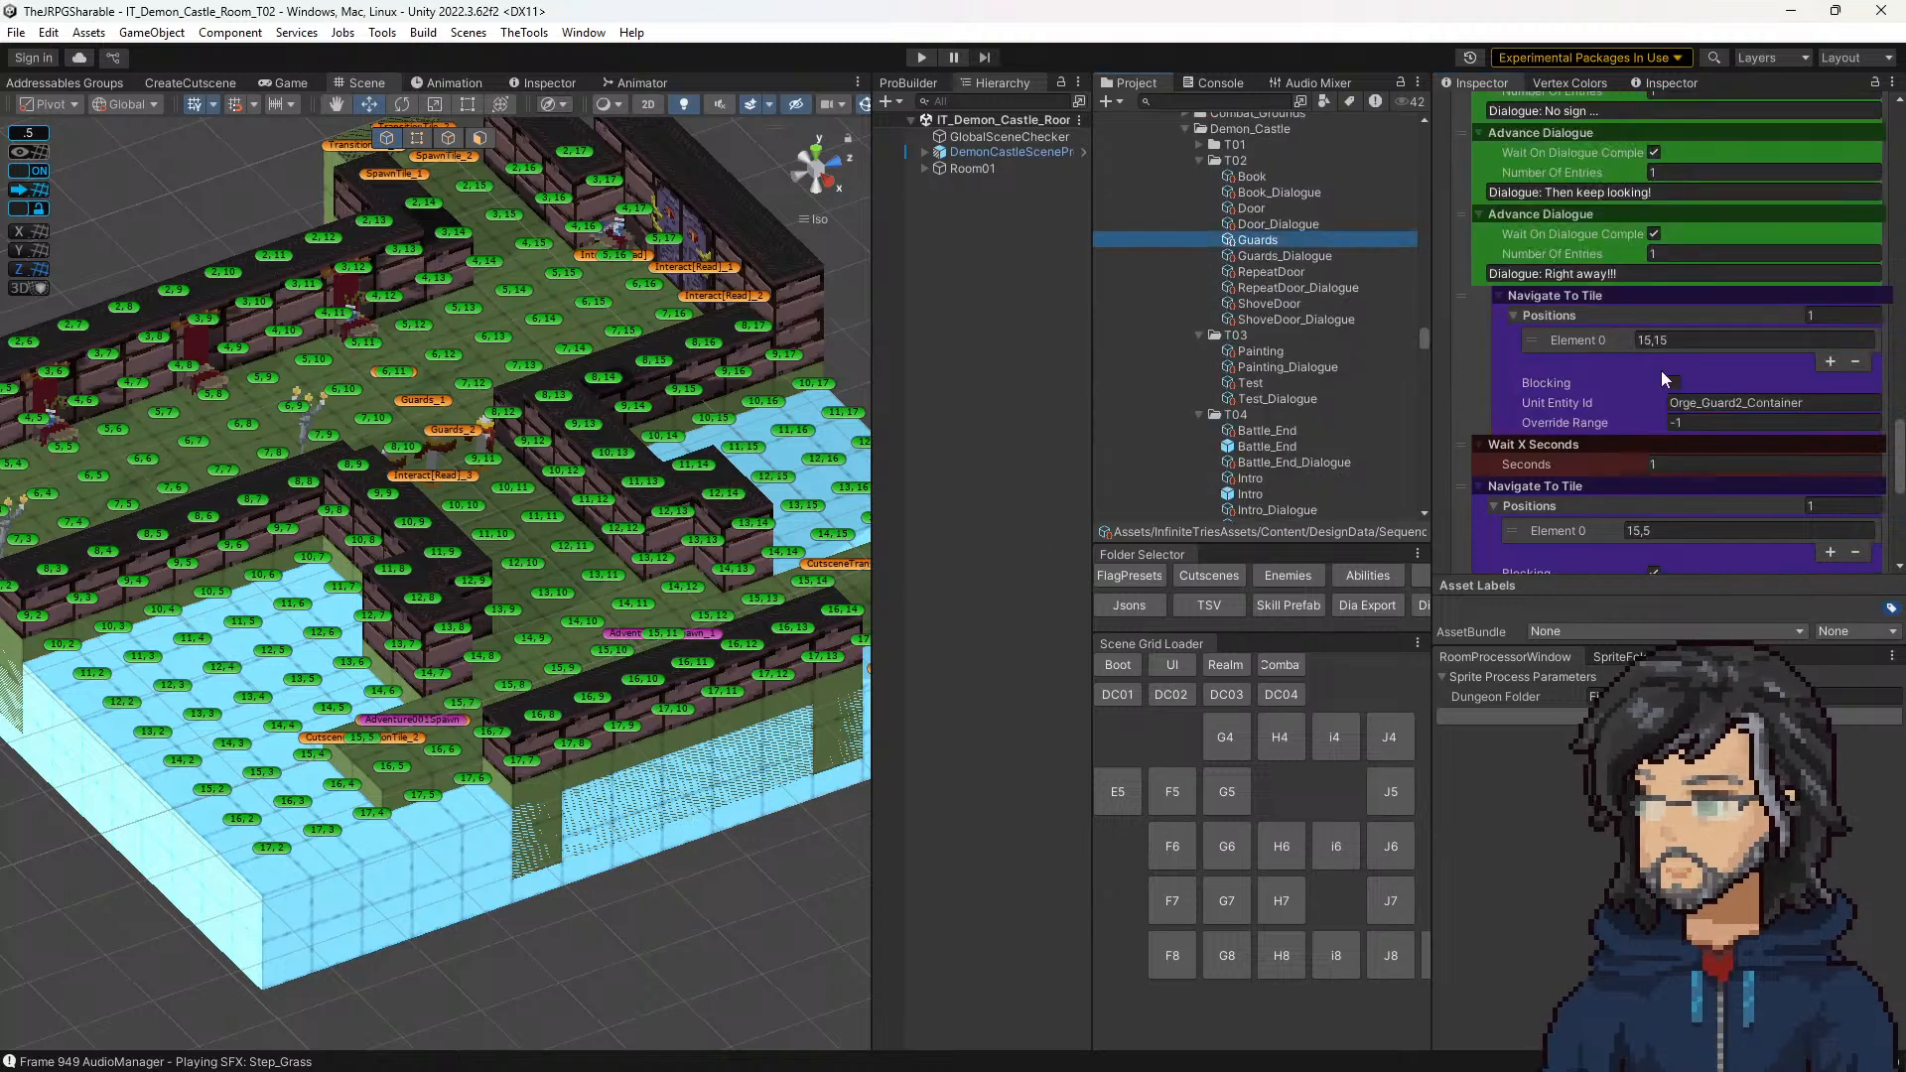
{"action": "scroll", "coordinate": [1693, 365], "scroll_direction": "up", "scroll_amount": 3}
{"action": "scroll", "coordinate": [1679, 353], "scroll_direction": "up", "scroll_amount": 10}
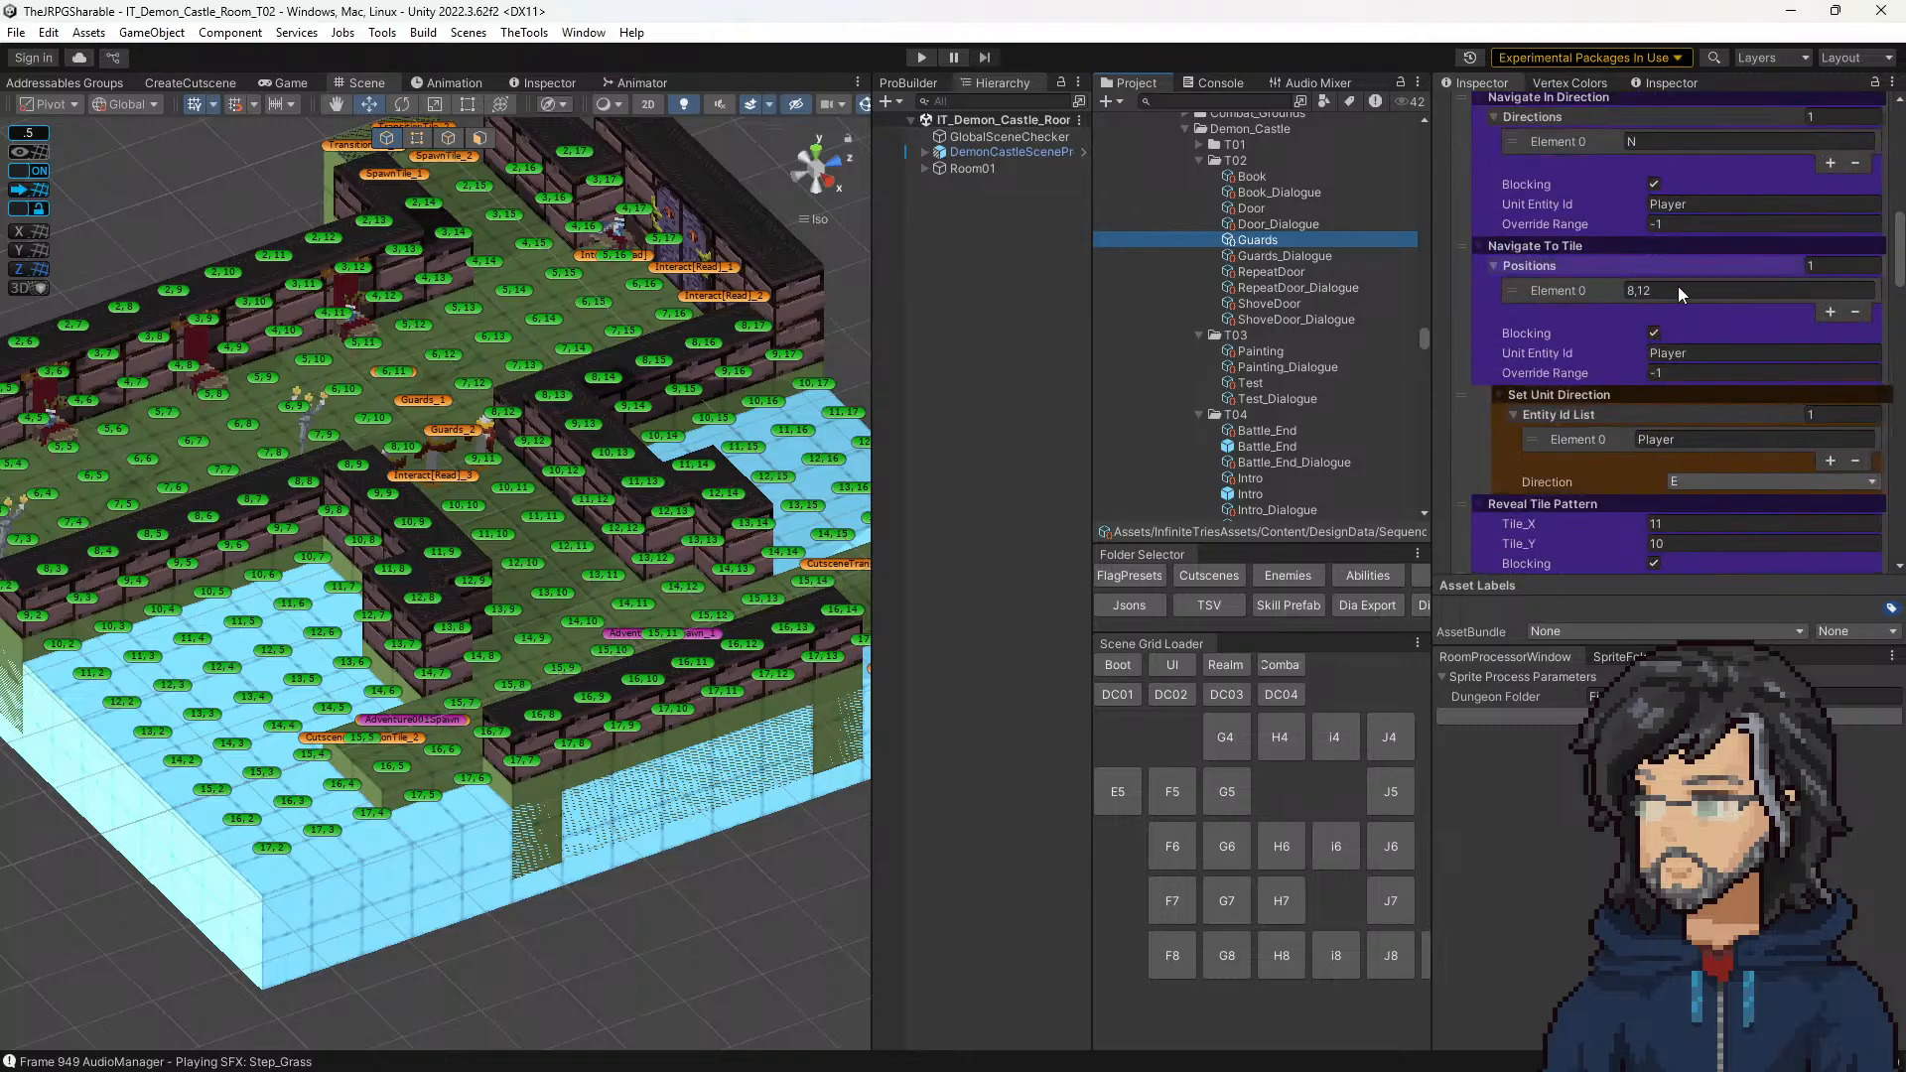
{"action": "left_click", "coordinate": [1699, 224]}
{"action": "key", "text": "ctrl+v"}
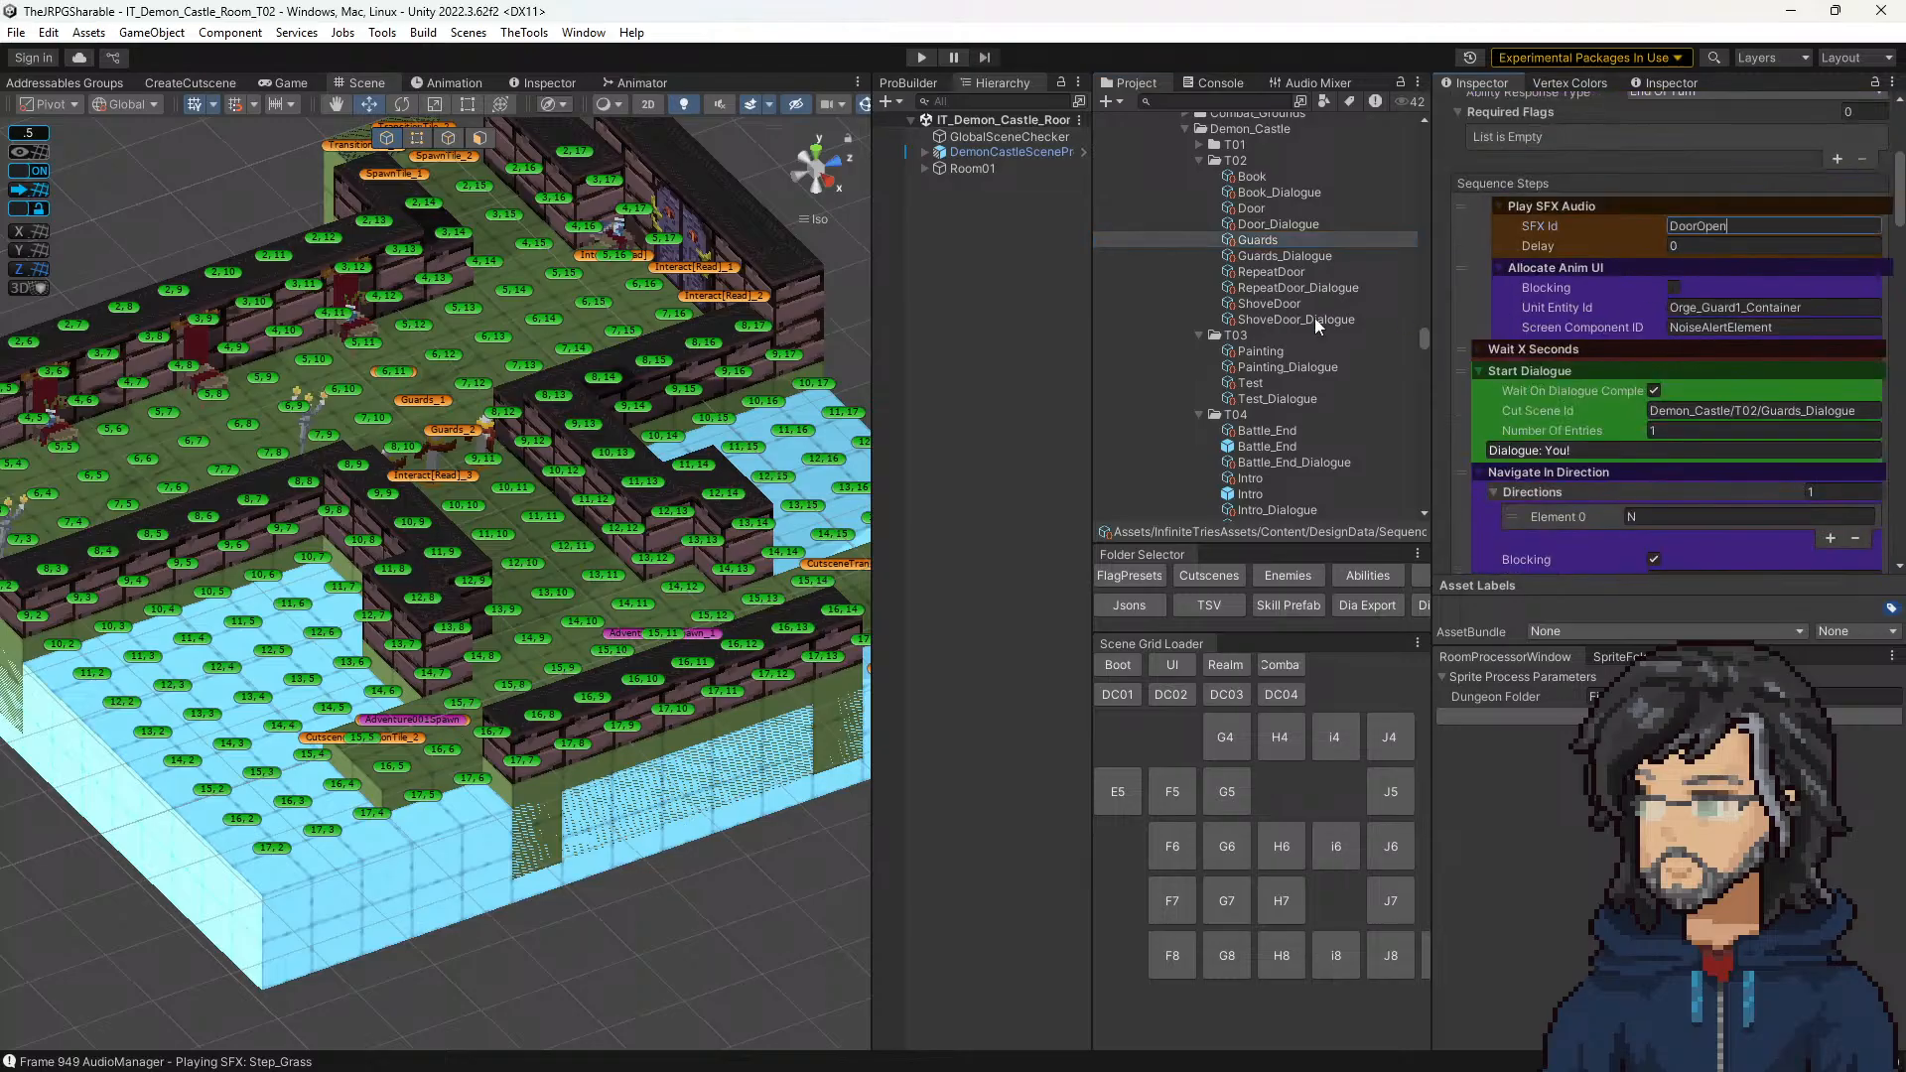
{"action": "left_click", "coordinate": [921, 57]}
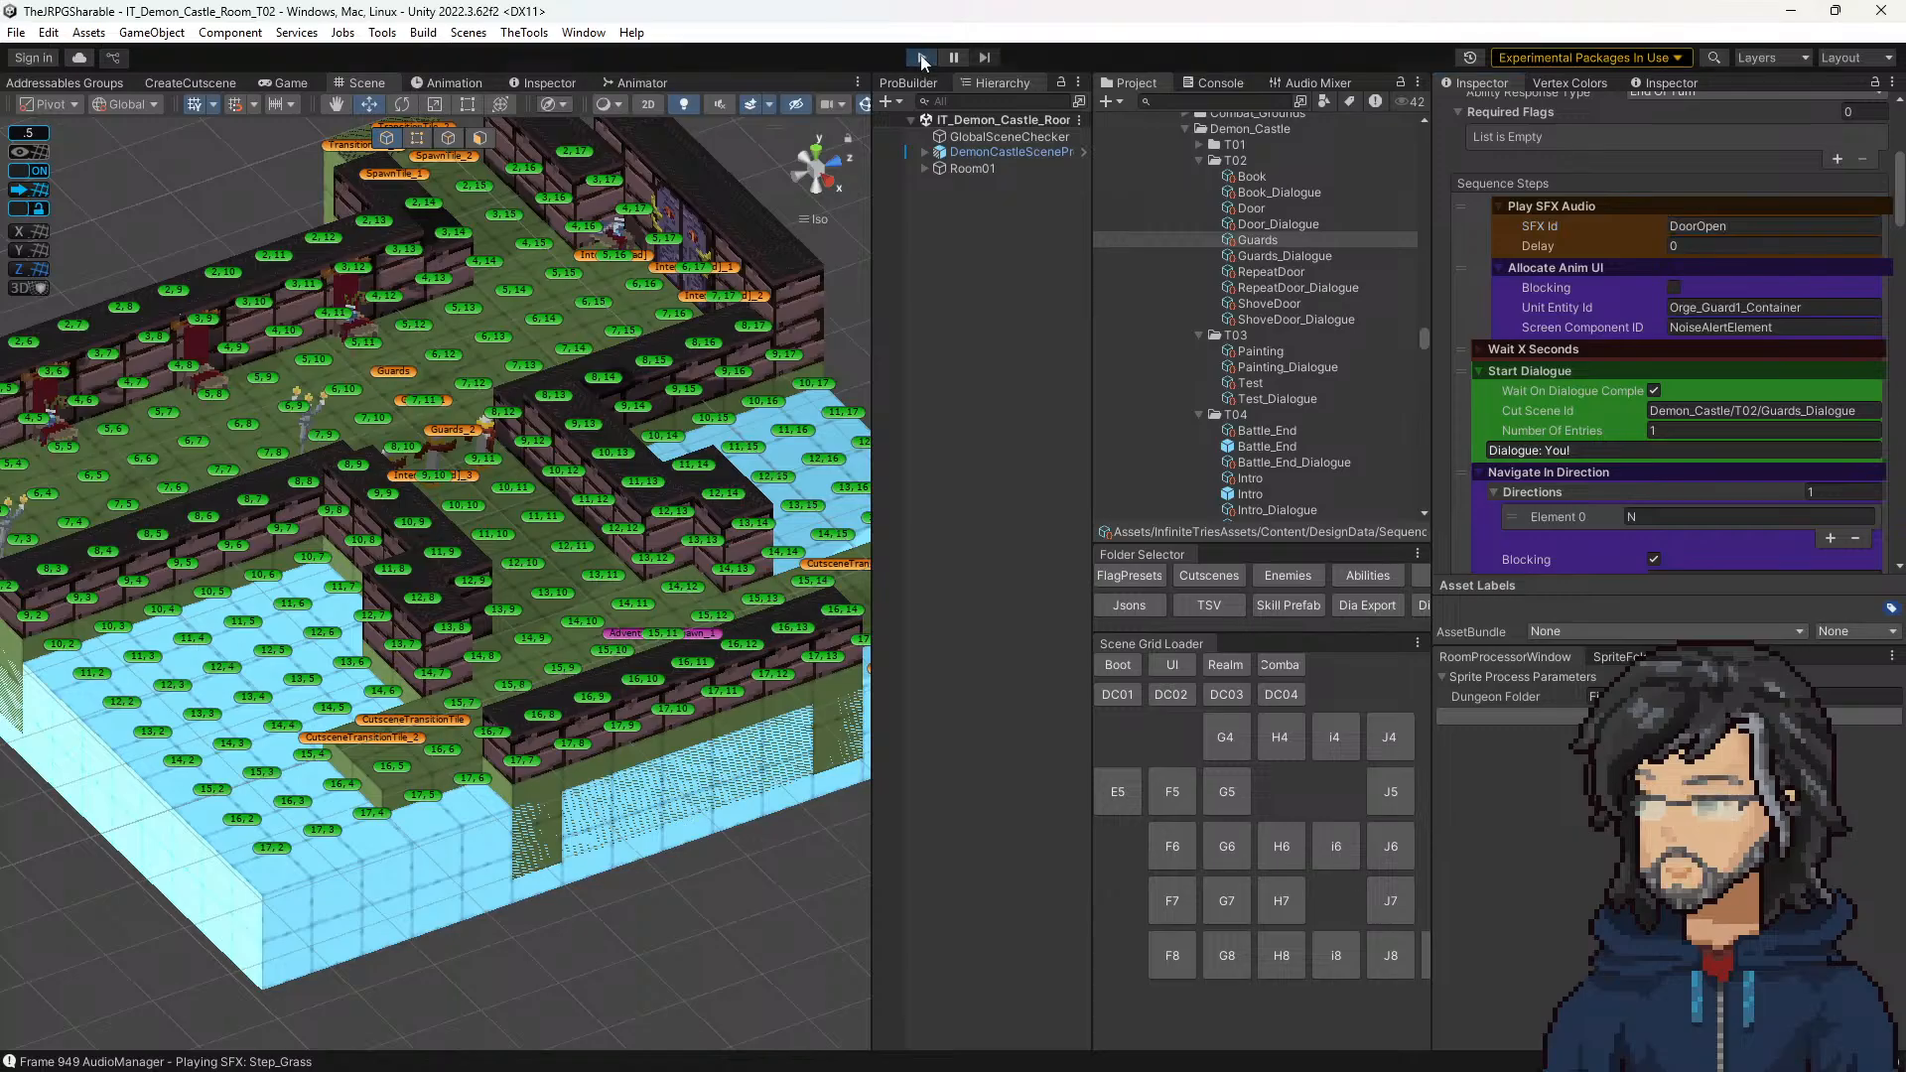
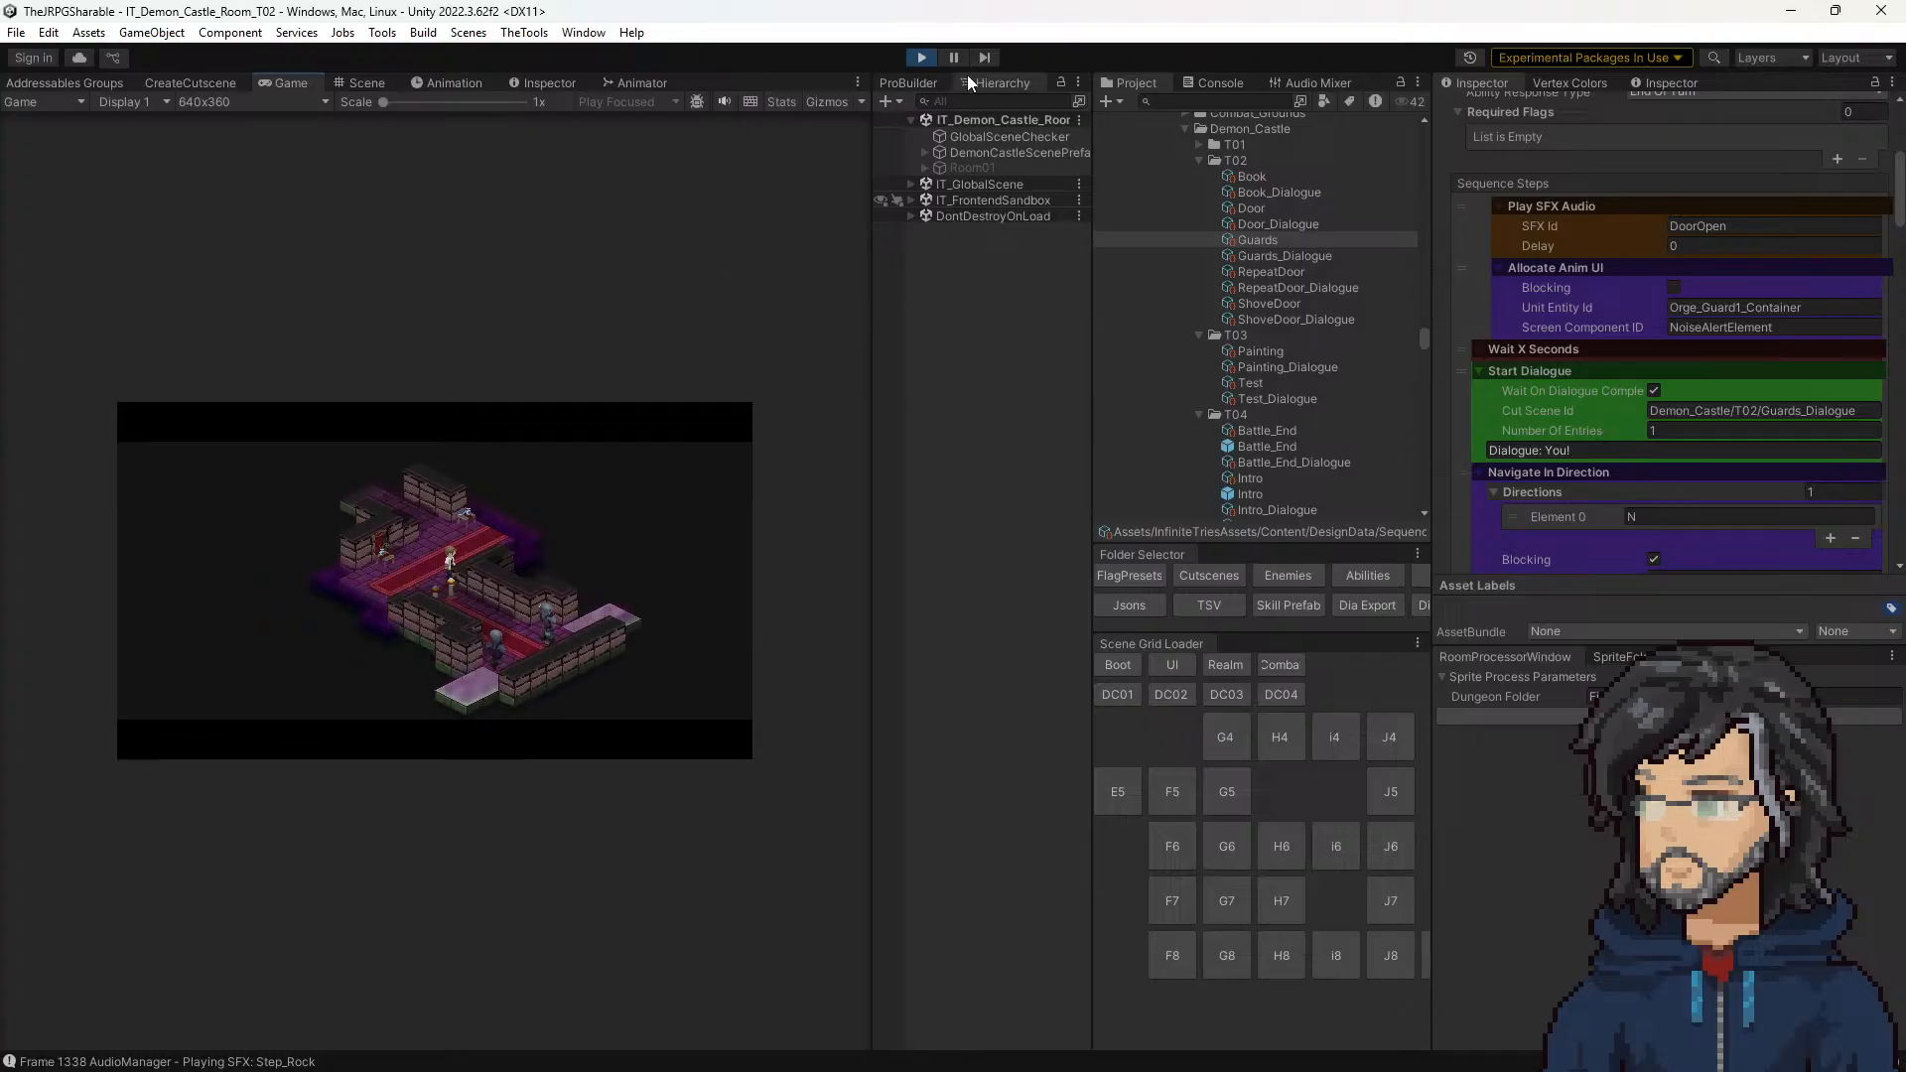
Step: Stop play mode and load the Woods room G7 scene
{"action": "left_click", "coordinate": [922, 57]}
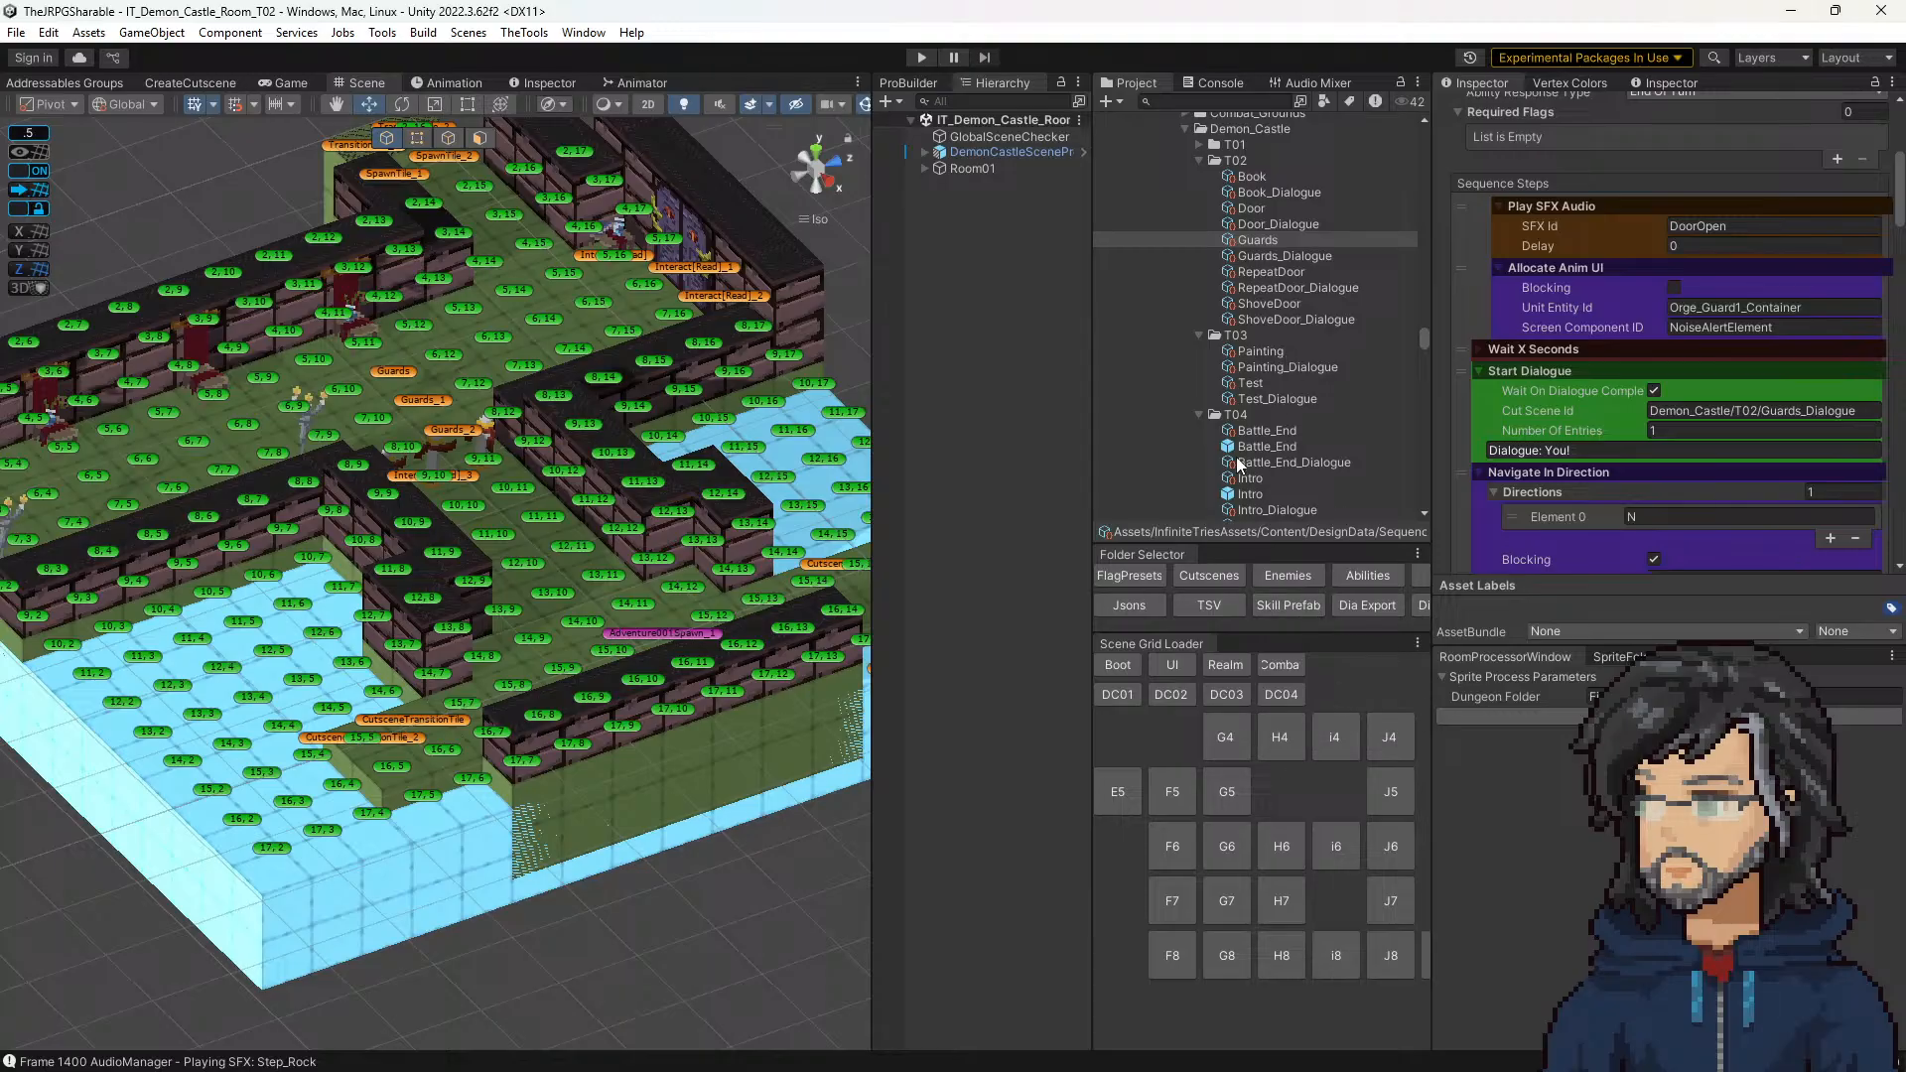
{"action": "scroll", "coordinate": [1238, 463], "scroll_direction": "down", "scroll_amount": 4}
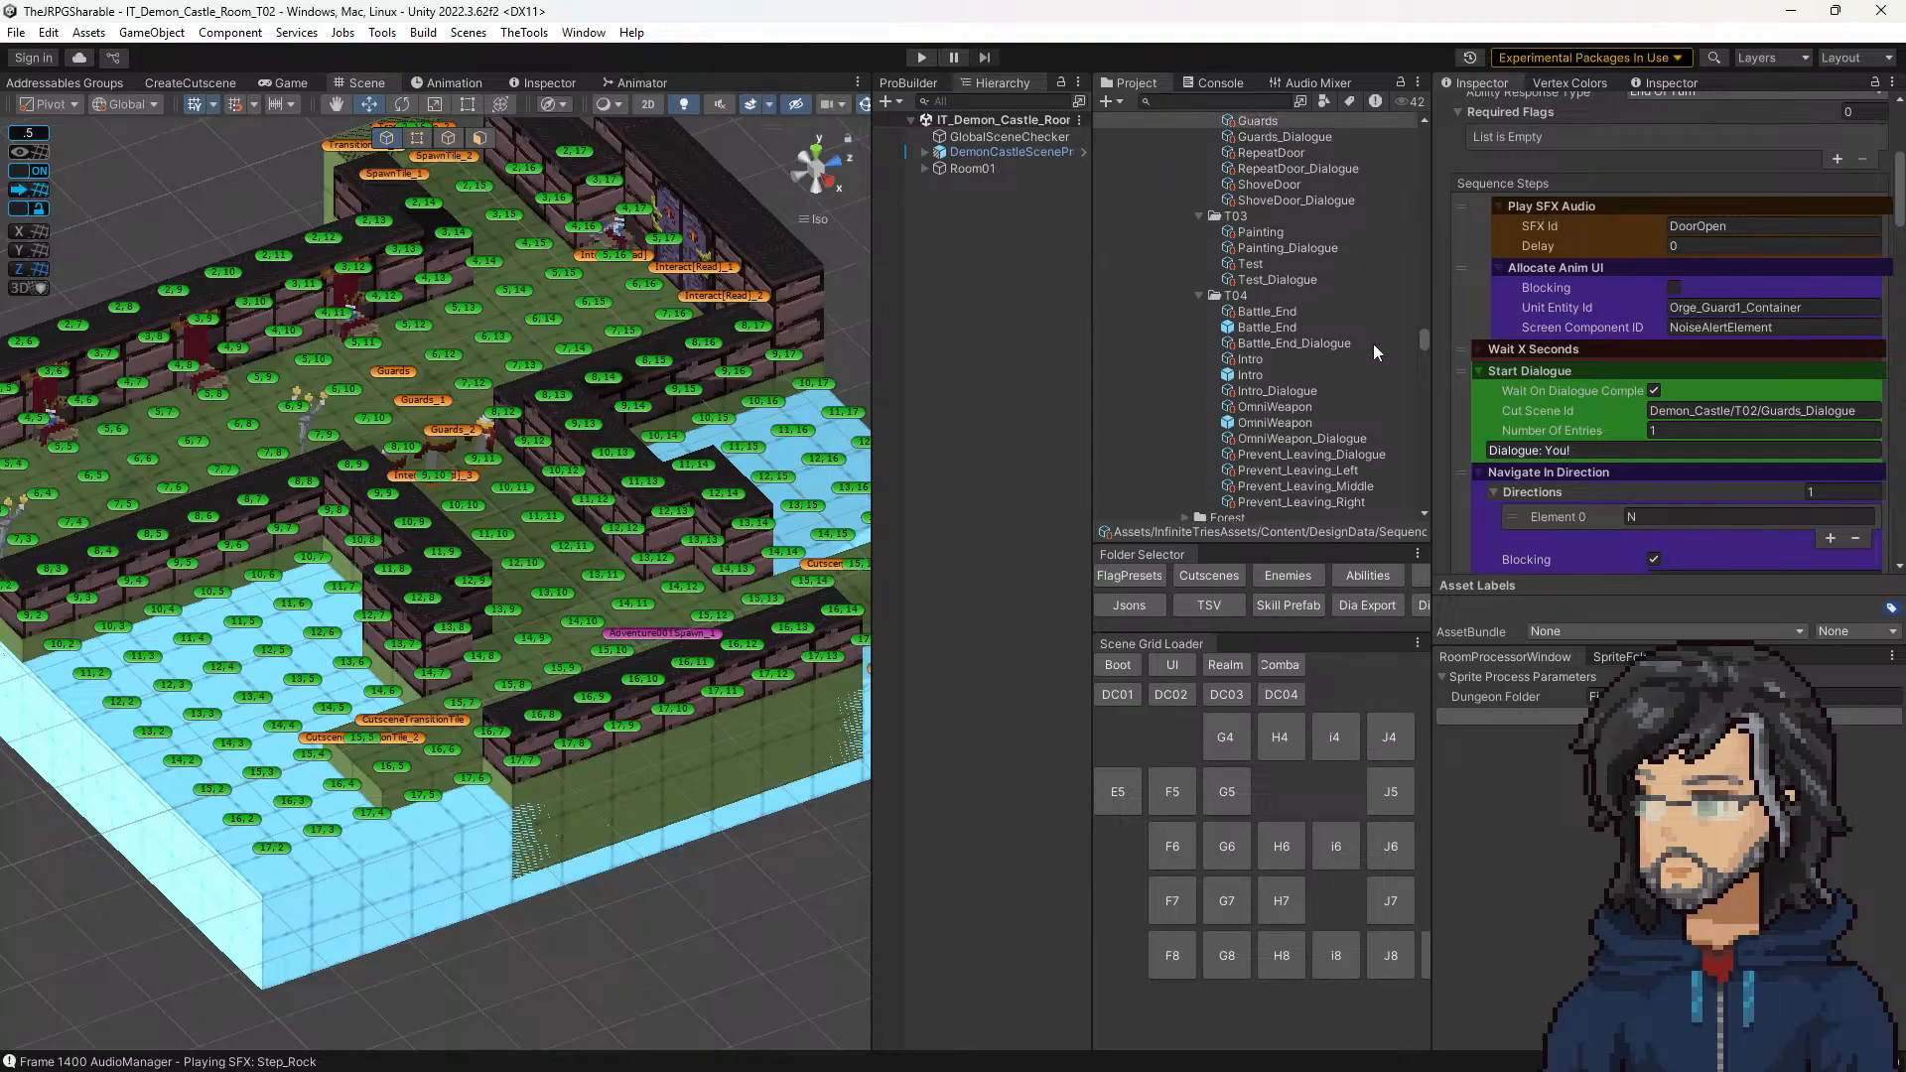
{"action": "left_click", "coordinate": [1227, 898]}
{"action": "middle_click_drag", "start_coordinate": [621, 519], "coordinate": [642, 586]}
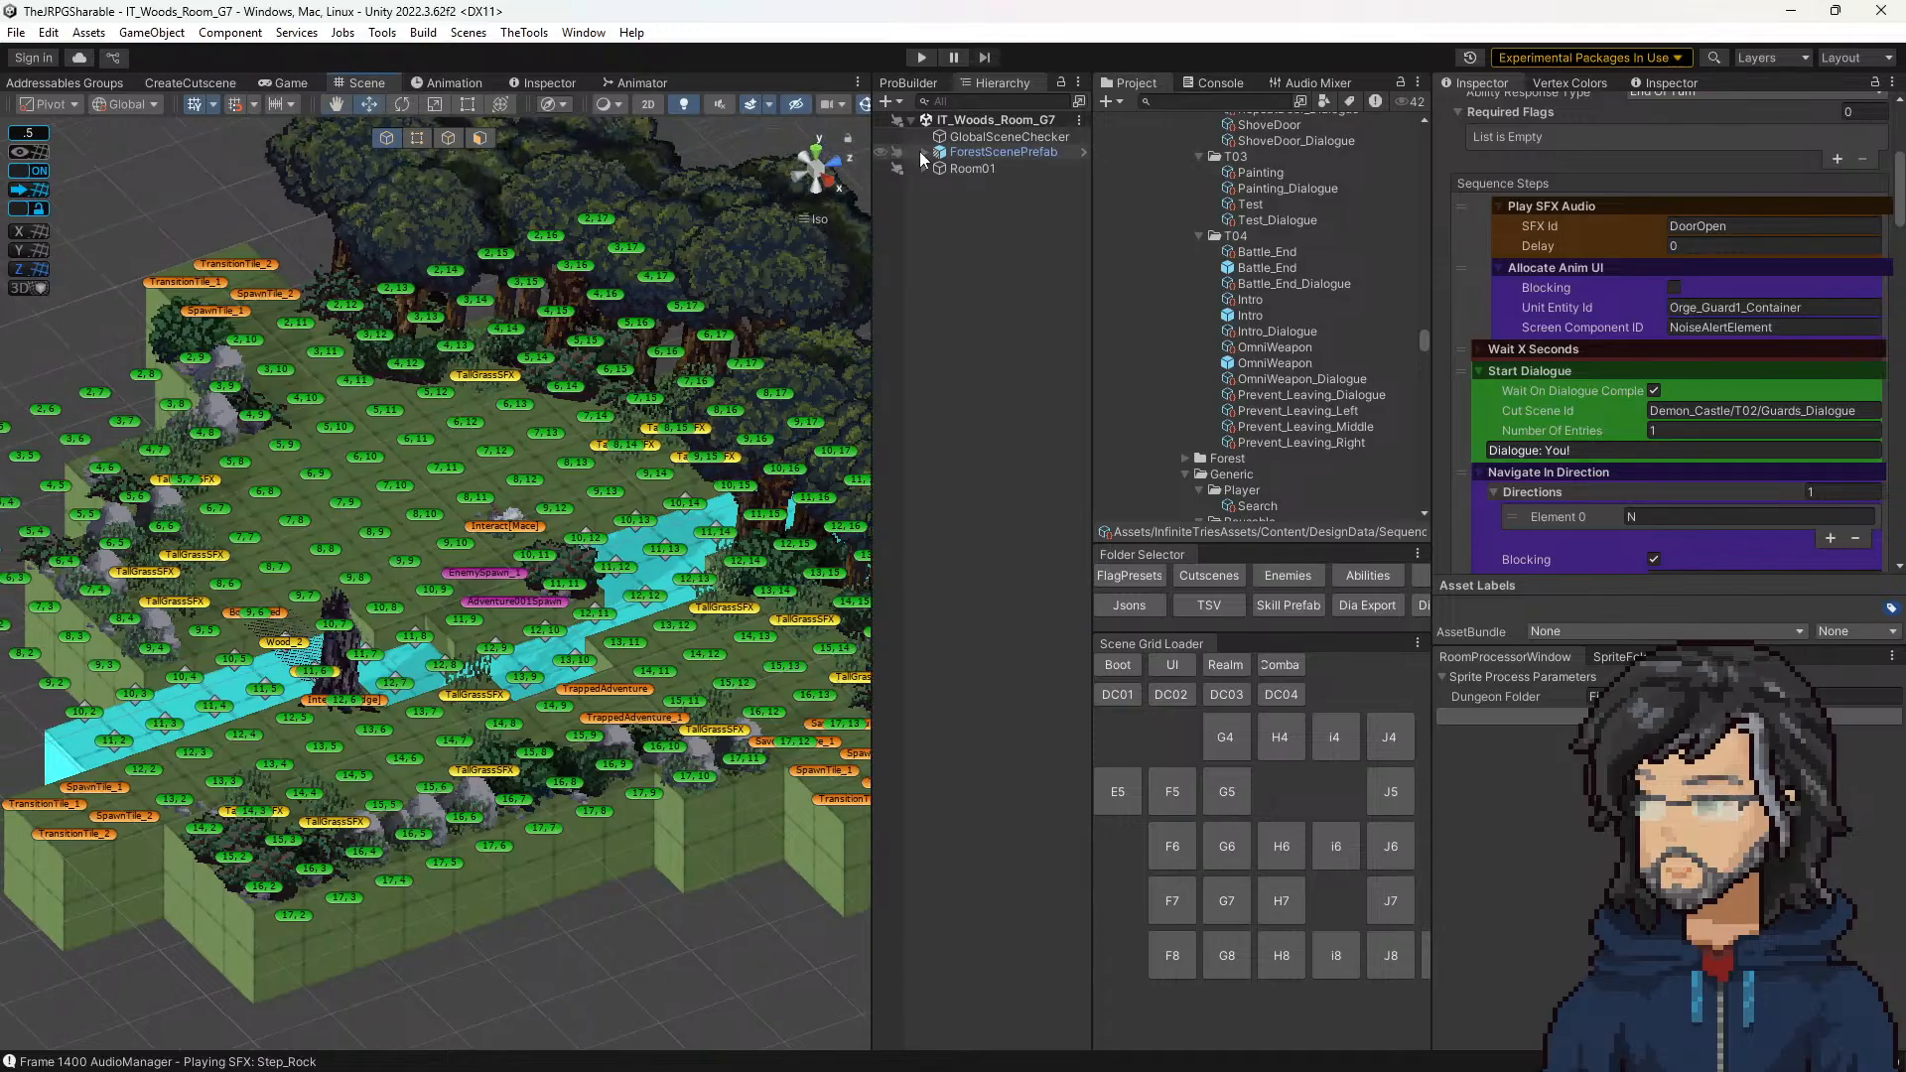
Step: Set the Scene Flags Preset of GlobalSceneChecker to 3_PostSlimeFight
{"action": "left_click", "coordinate": [1005, 139]}
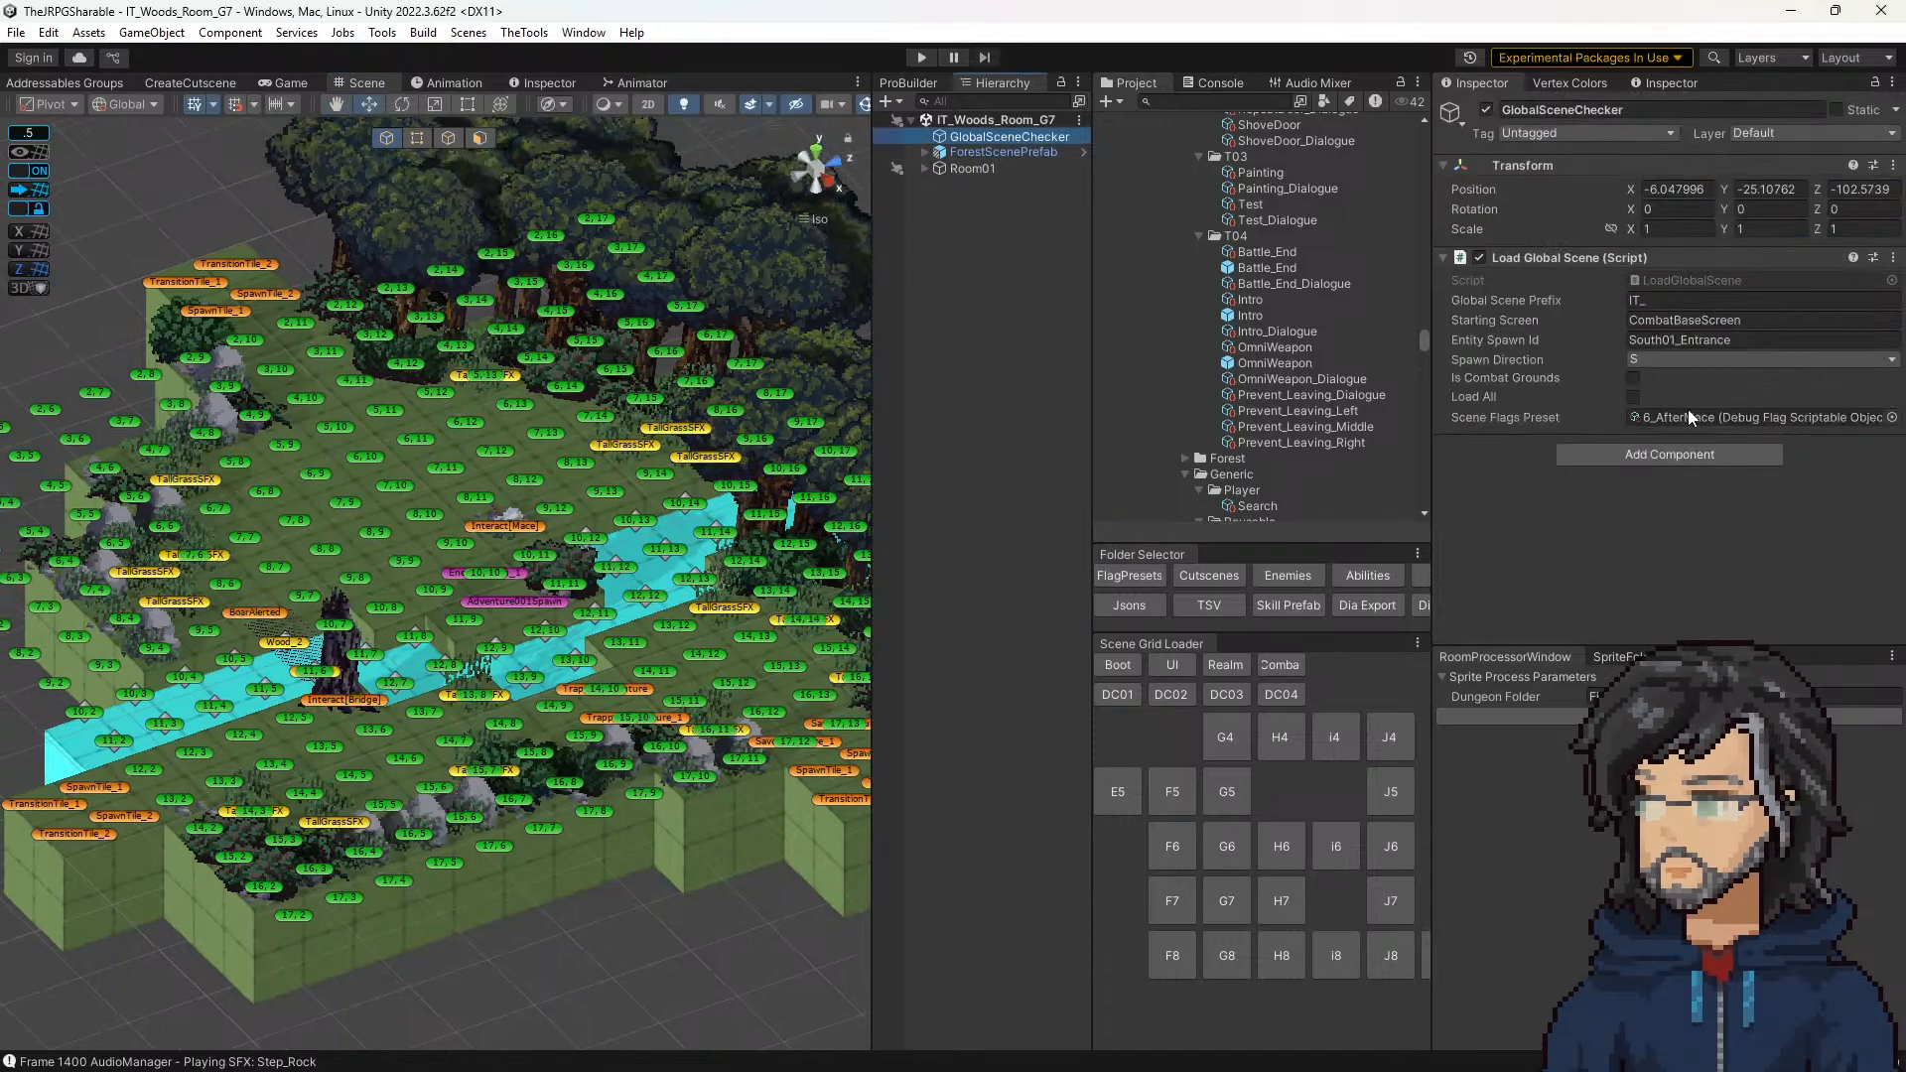
{"action": "left_click", "coordinate": [1687, 416]}
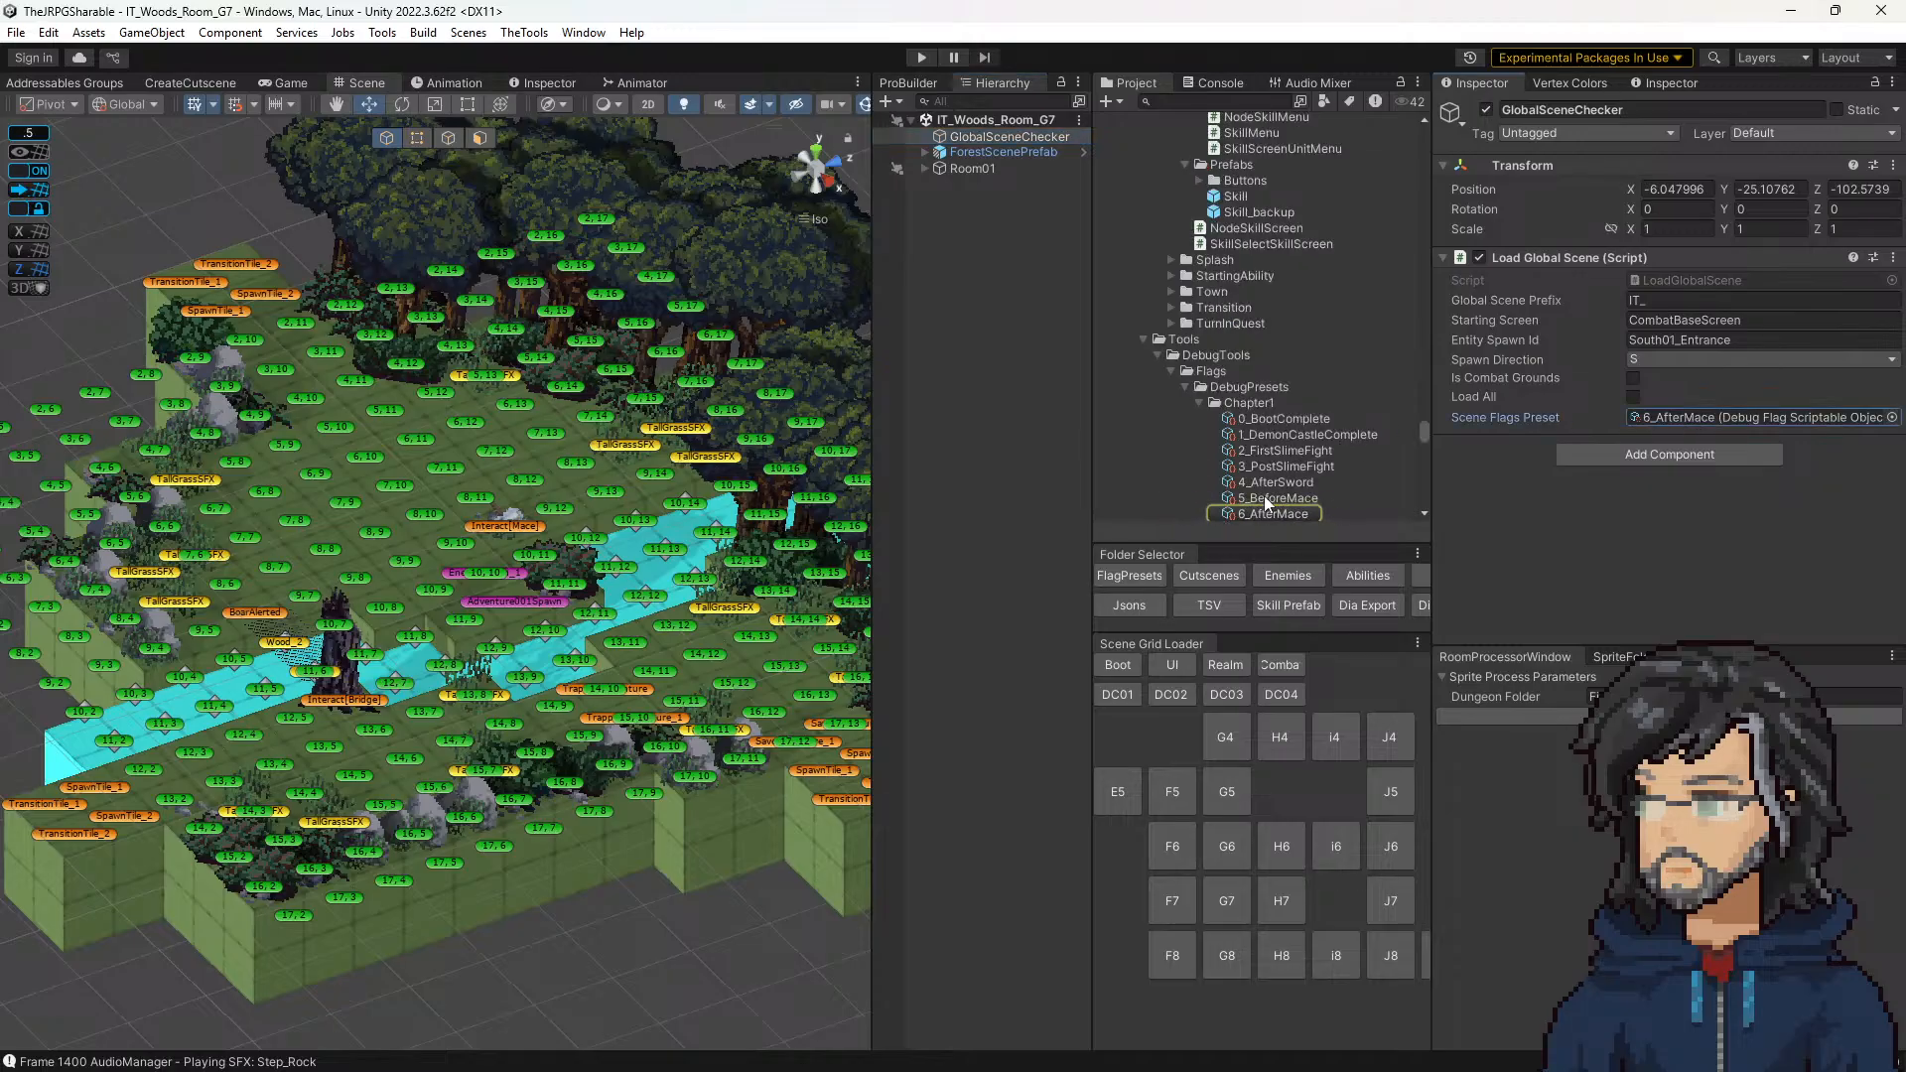
{"action": "left_click_drag", "start_coordinate": [1265, 496], "coordinate": [1681, 416]}
{"action": "left_click", "coordinate": [1681, 416]}
{"action": "middle_click_drag", "start_coordinate": [655, 515], "coordinate": [664, 468]}
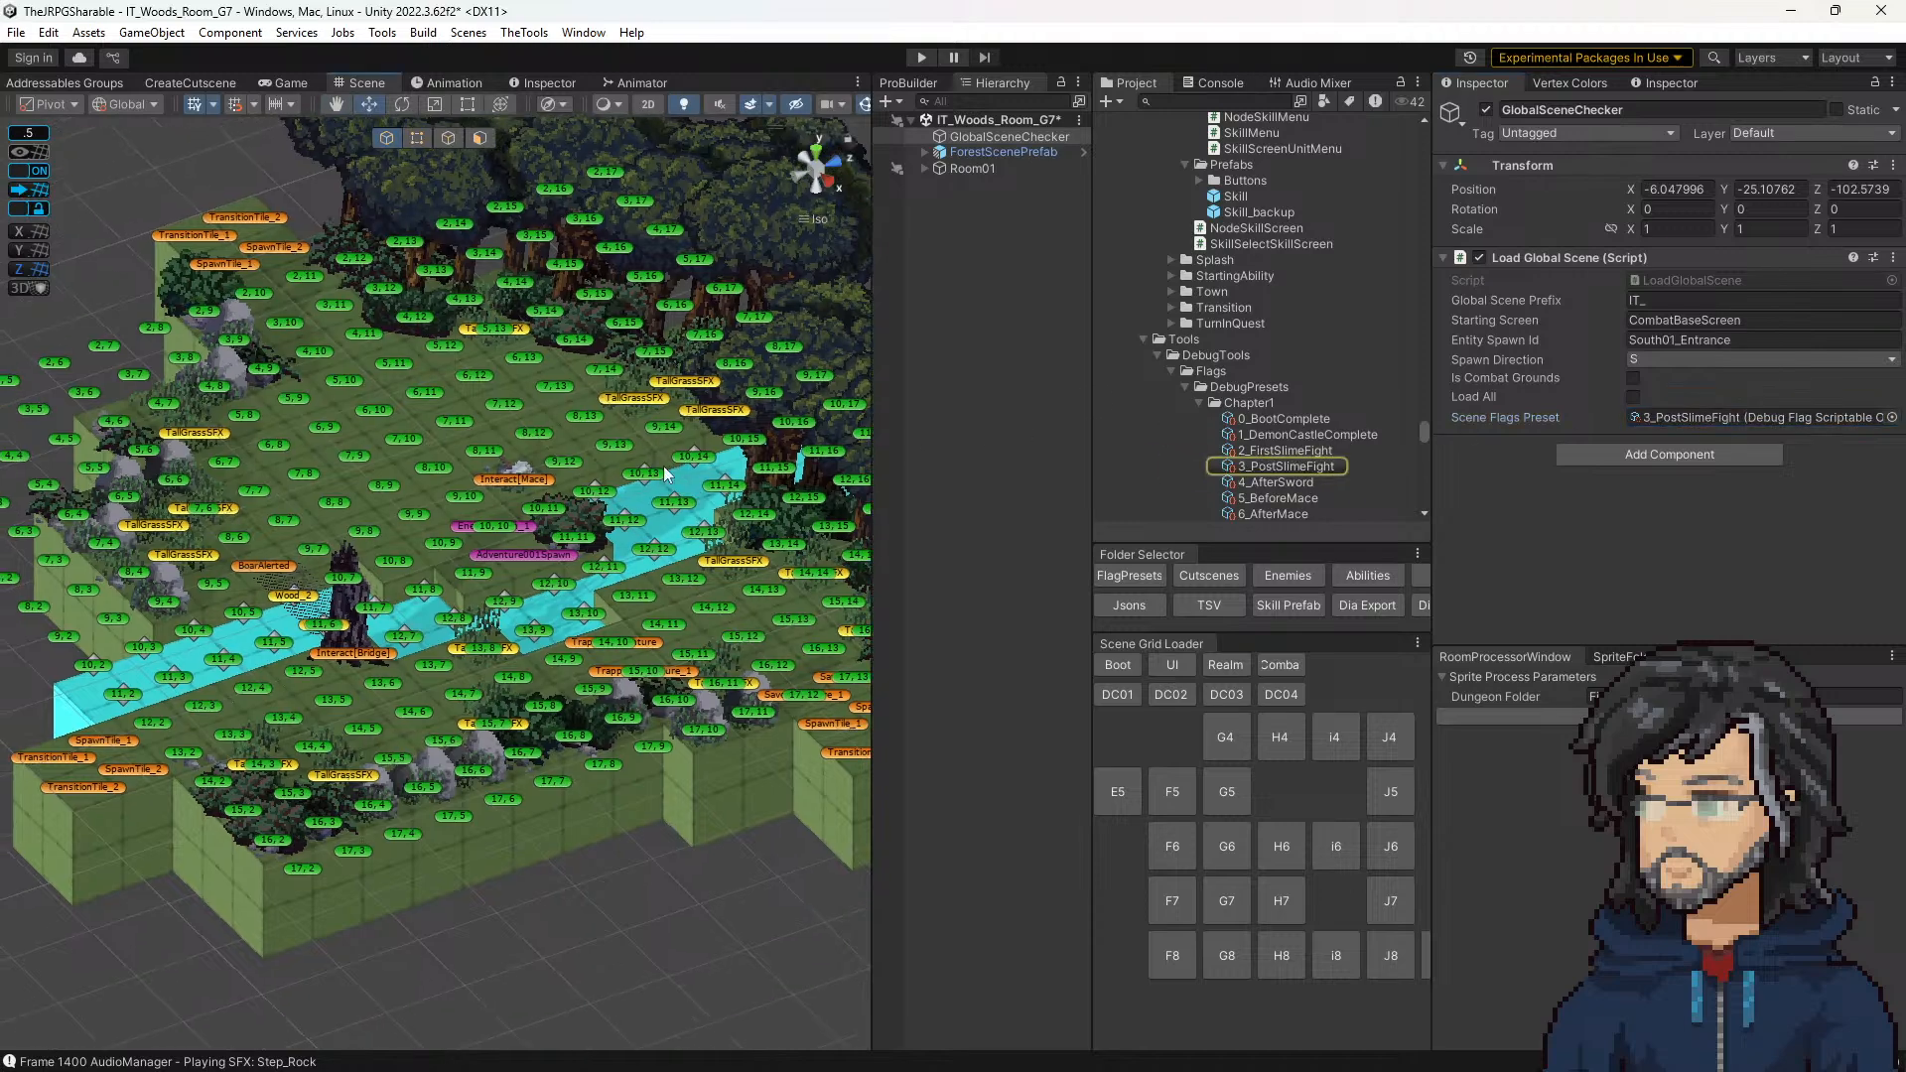
Step: Find the G7 folder among the Woods cutscenes, check the SaveAdventure sequence and open TrappedAdventure
{"action": "left_click", "coordinate": [1209, 575]}
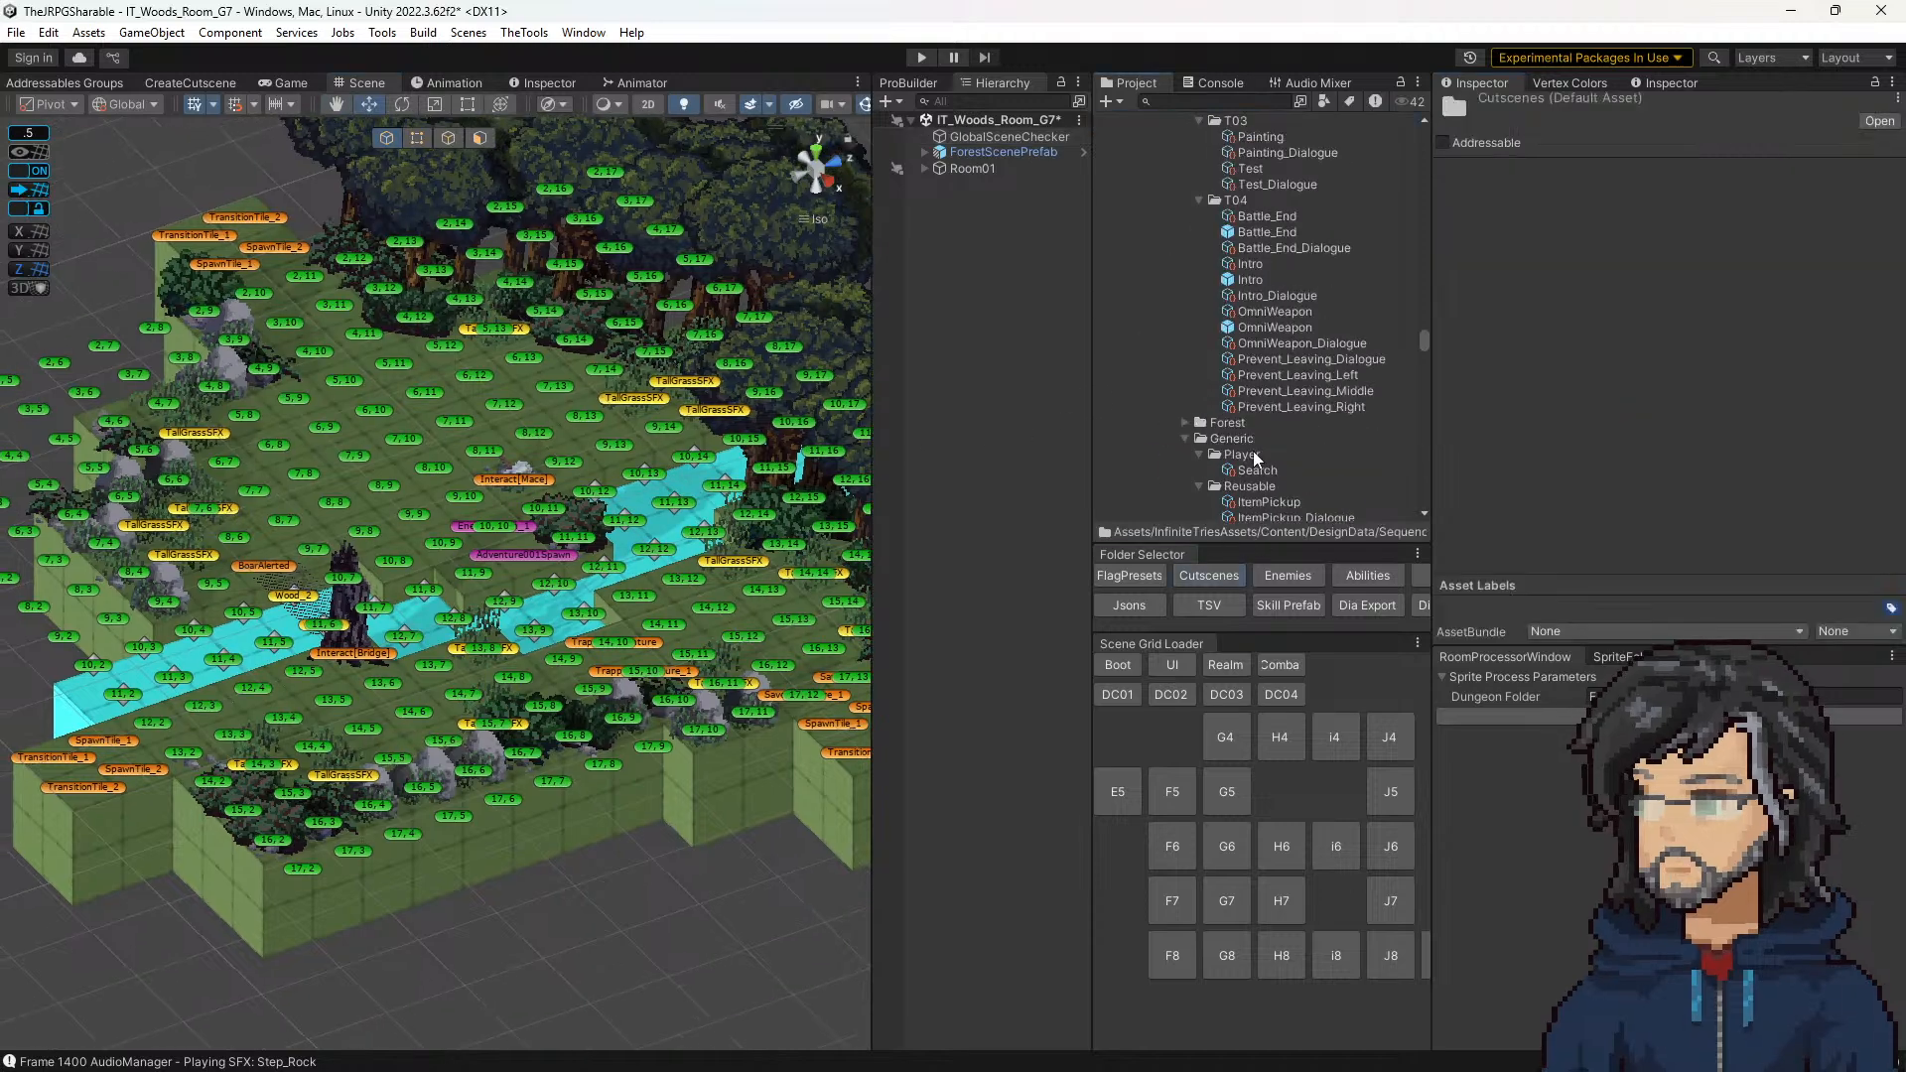
{"action": "scroll", "coordinate": [1254, 444], "scroll_direction": "down", "scroll_amount": 5}
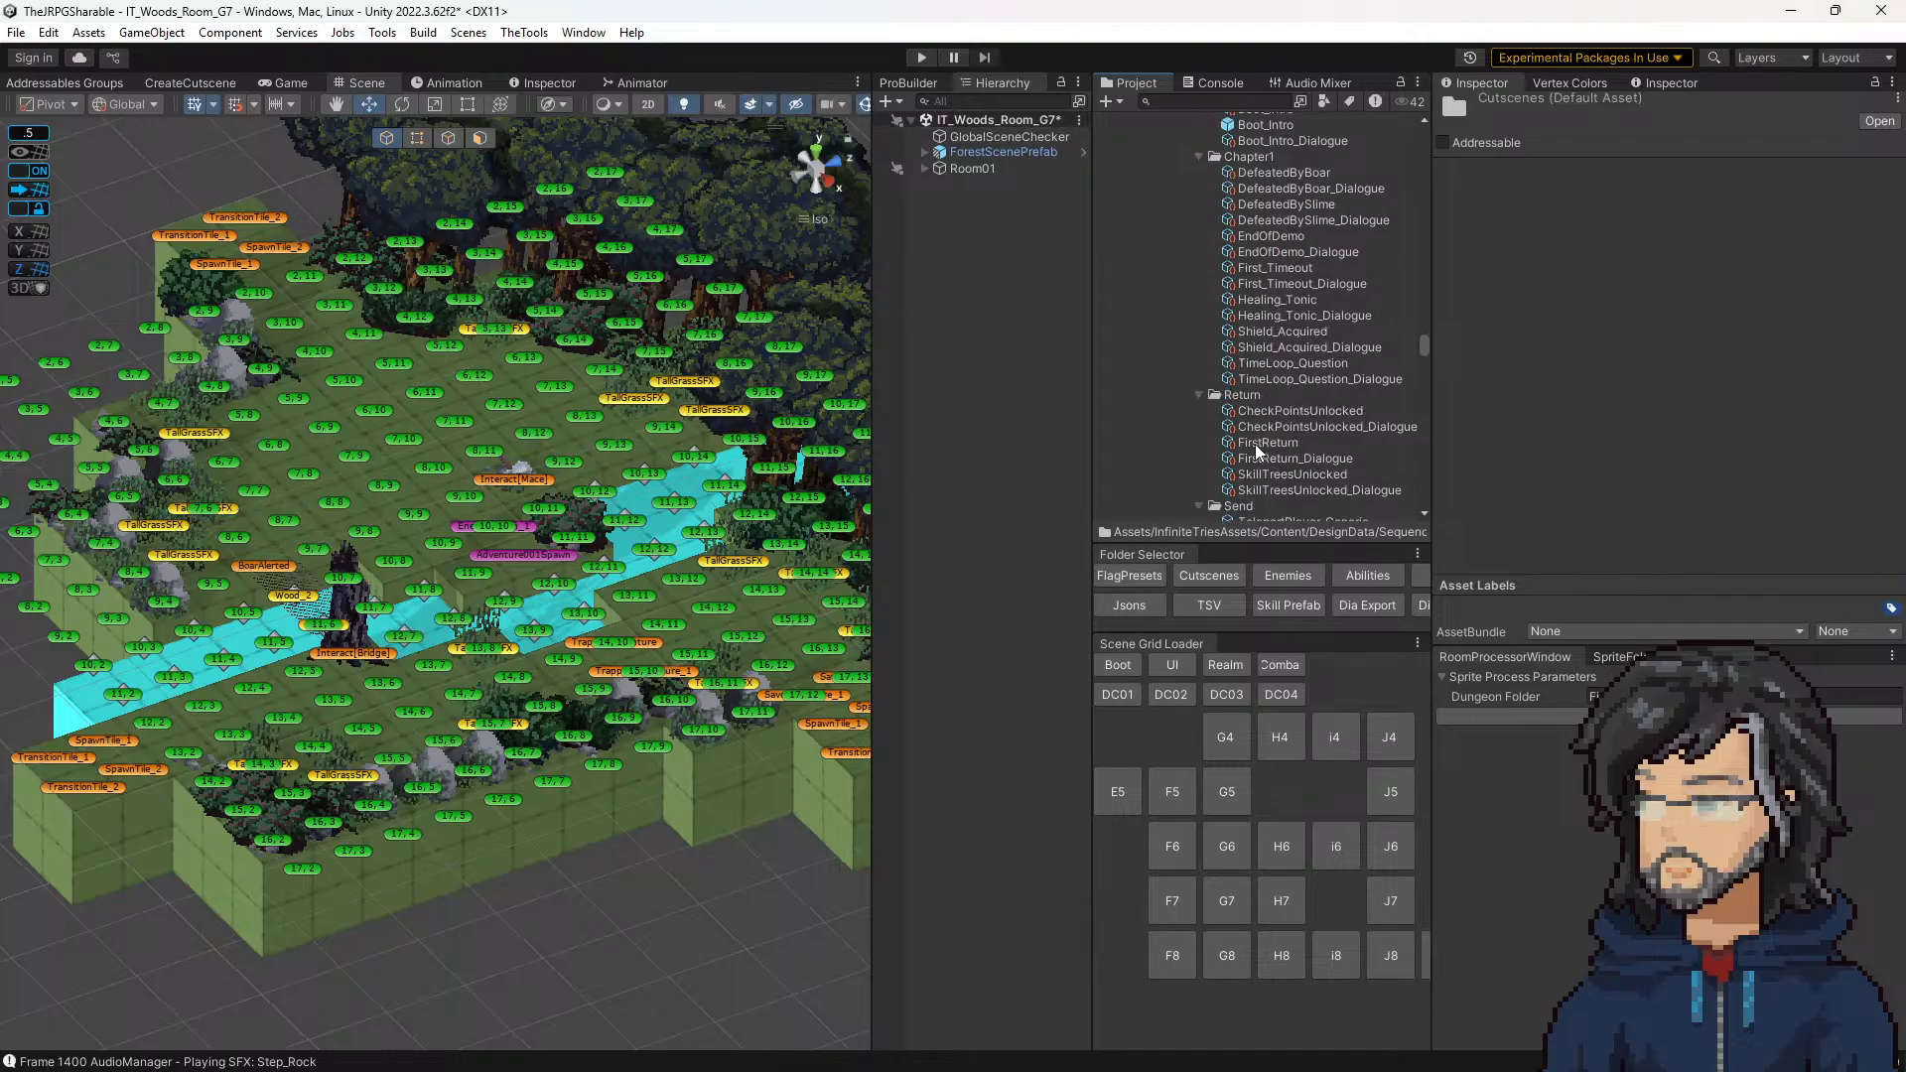
{"action": "scroll", "coordinate": [1258, 424], "scroll_direction": "down", "scroll_amount": 10}
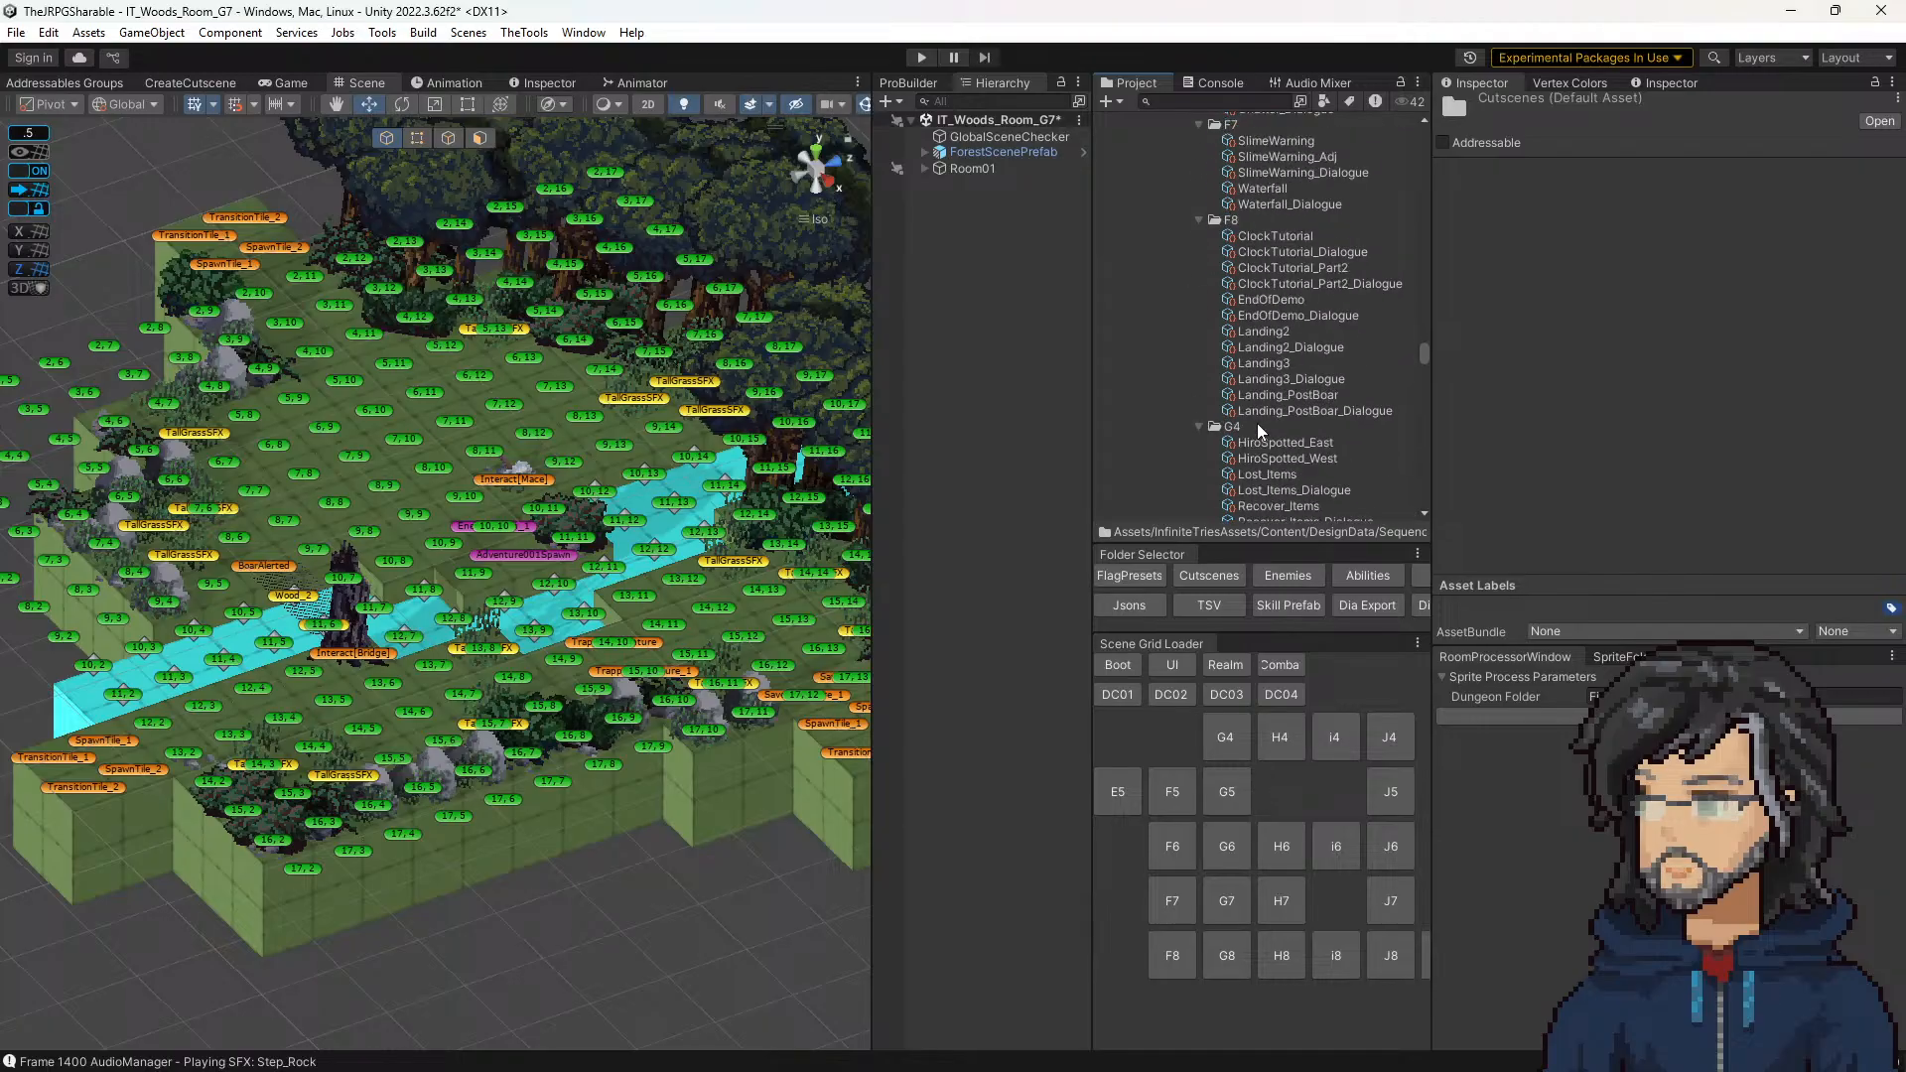
{"action": "scroll", "coordinate": [1255, 425], "scroll_direction": "down", "scroll_amount": 8}
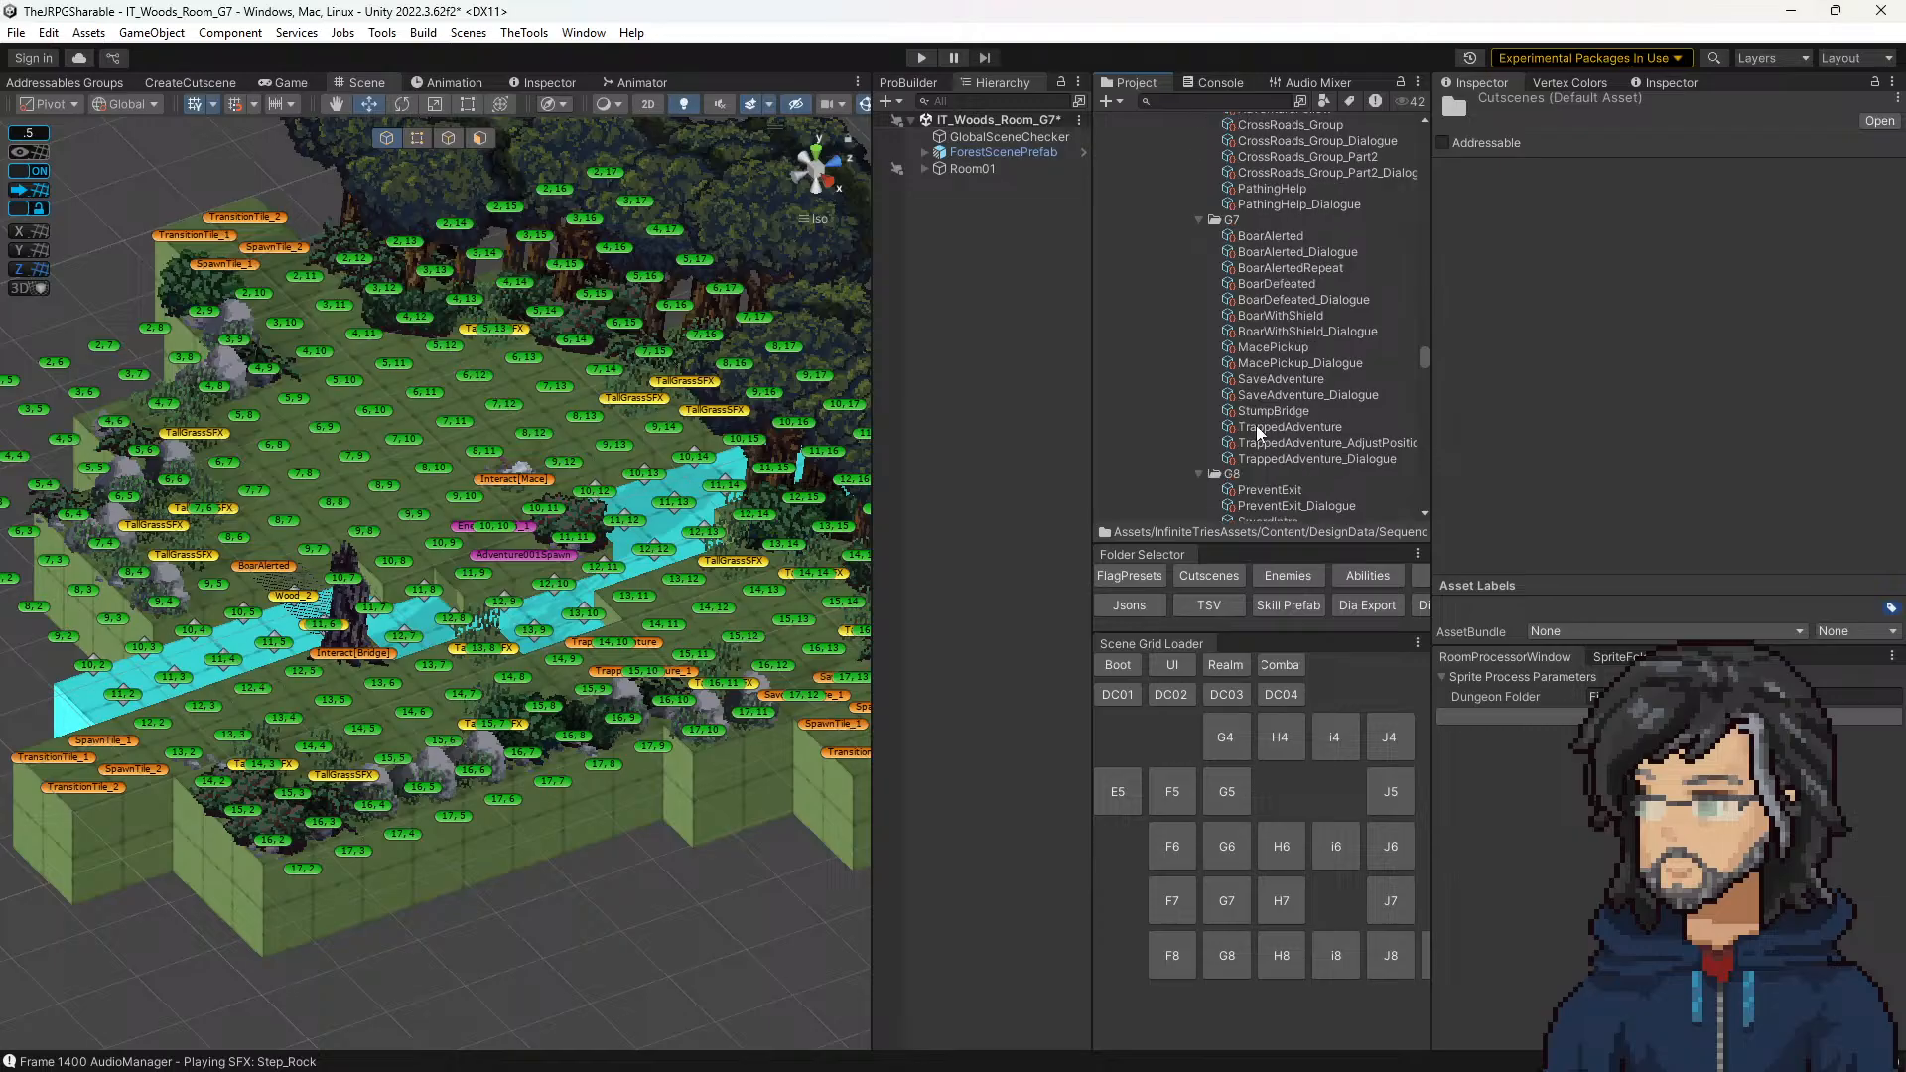
{"action": "left_click", "coordinate": [1266, 380]}
{"action": "scroll", "coordinate": [1647, 406], "scroll_direction": "down", "scroll_amount": 3}
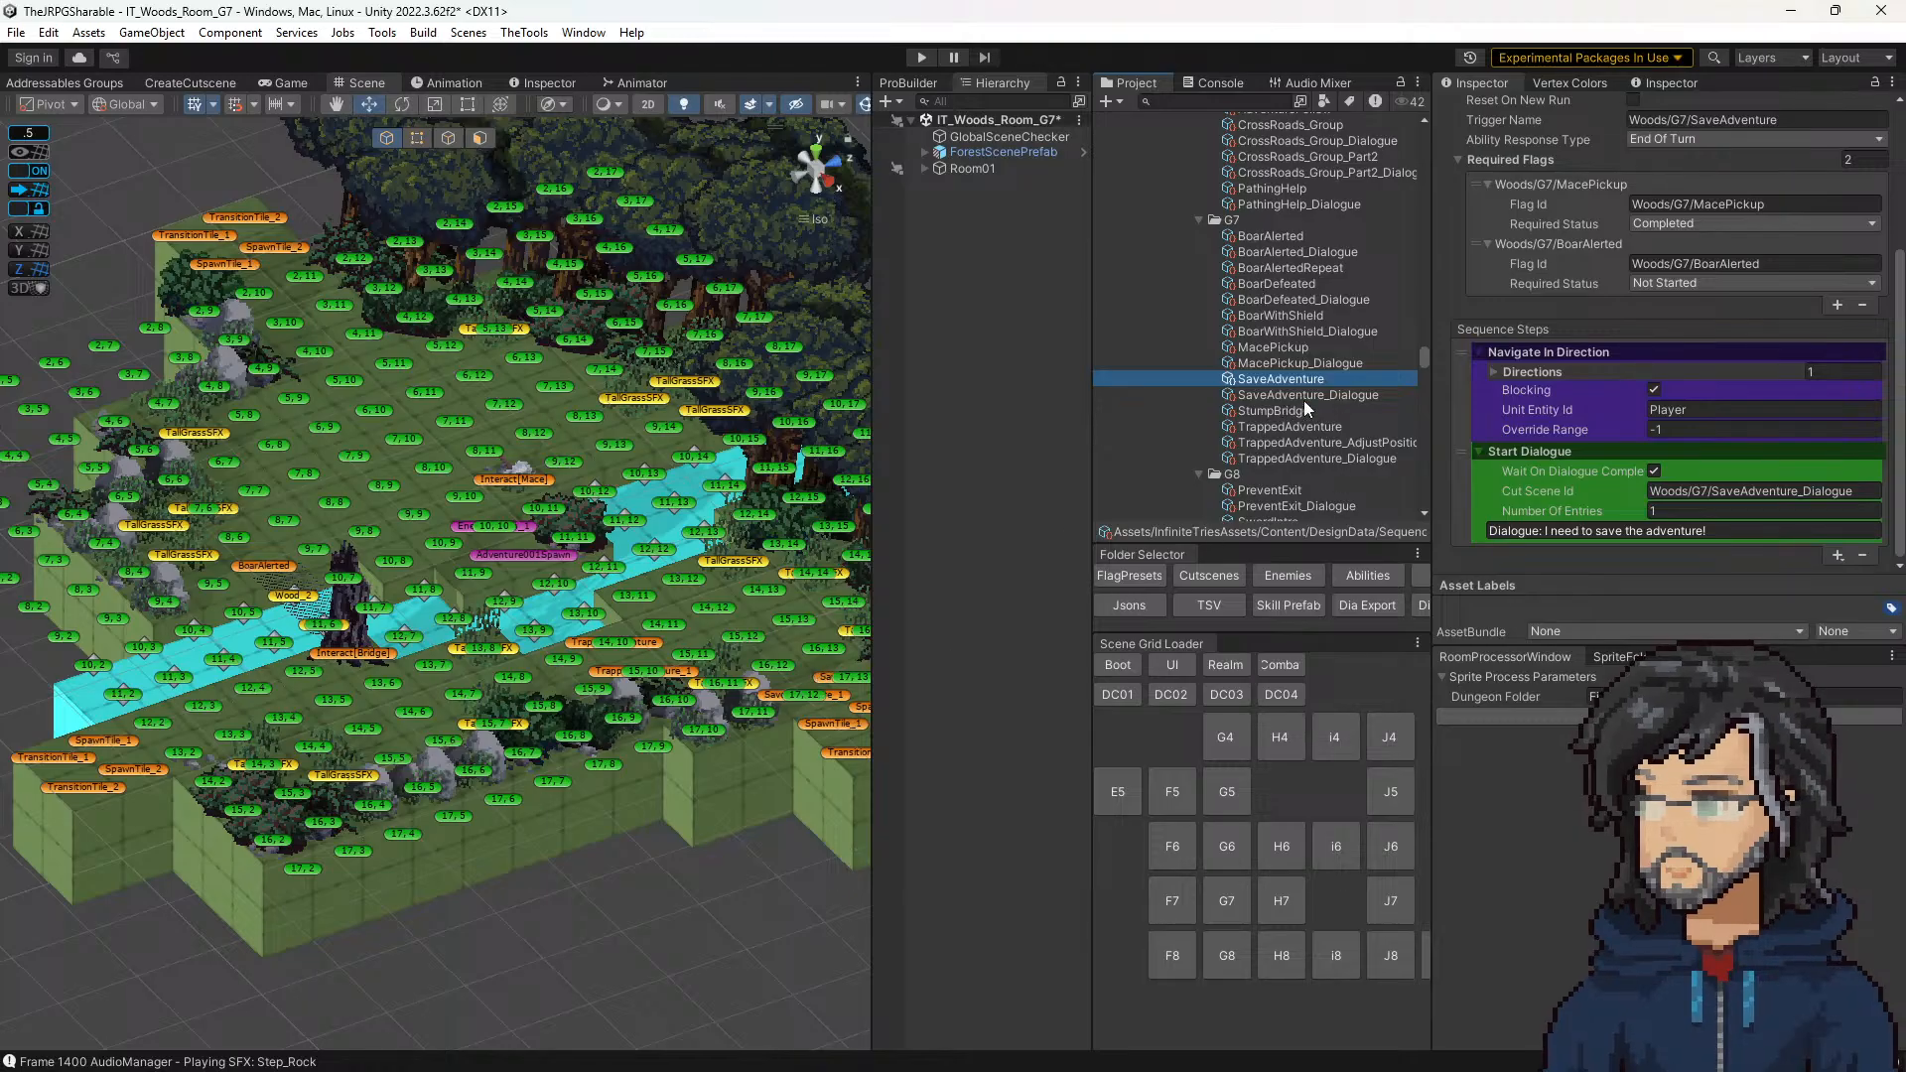
{"action": "left_click", "coordinate": [1298, 428]}
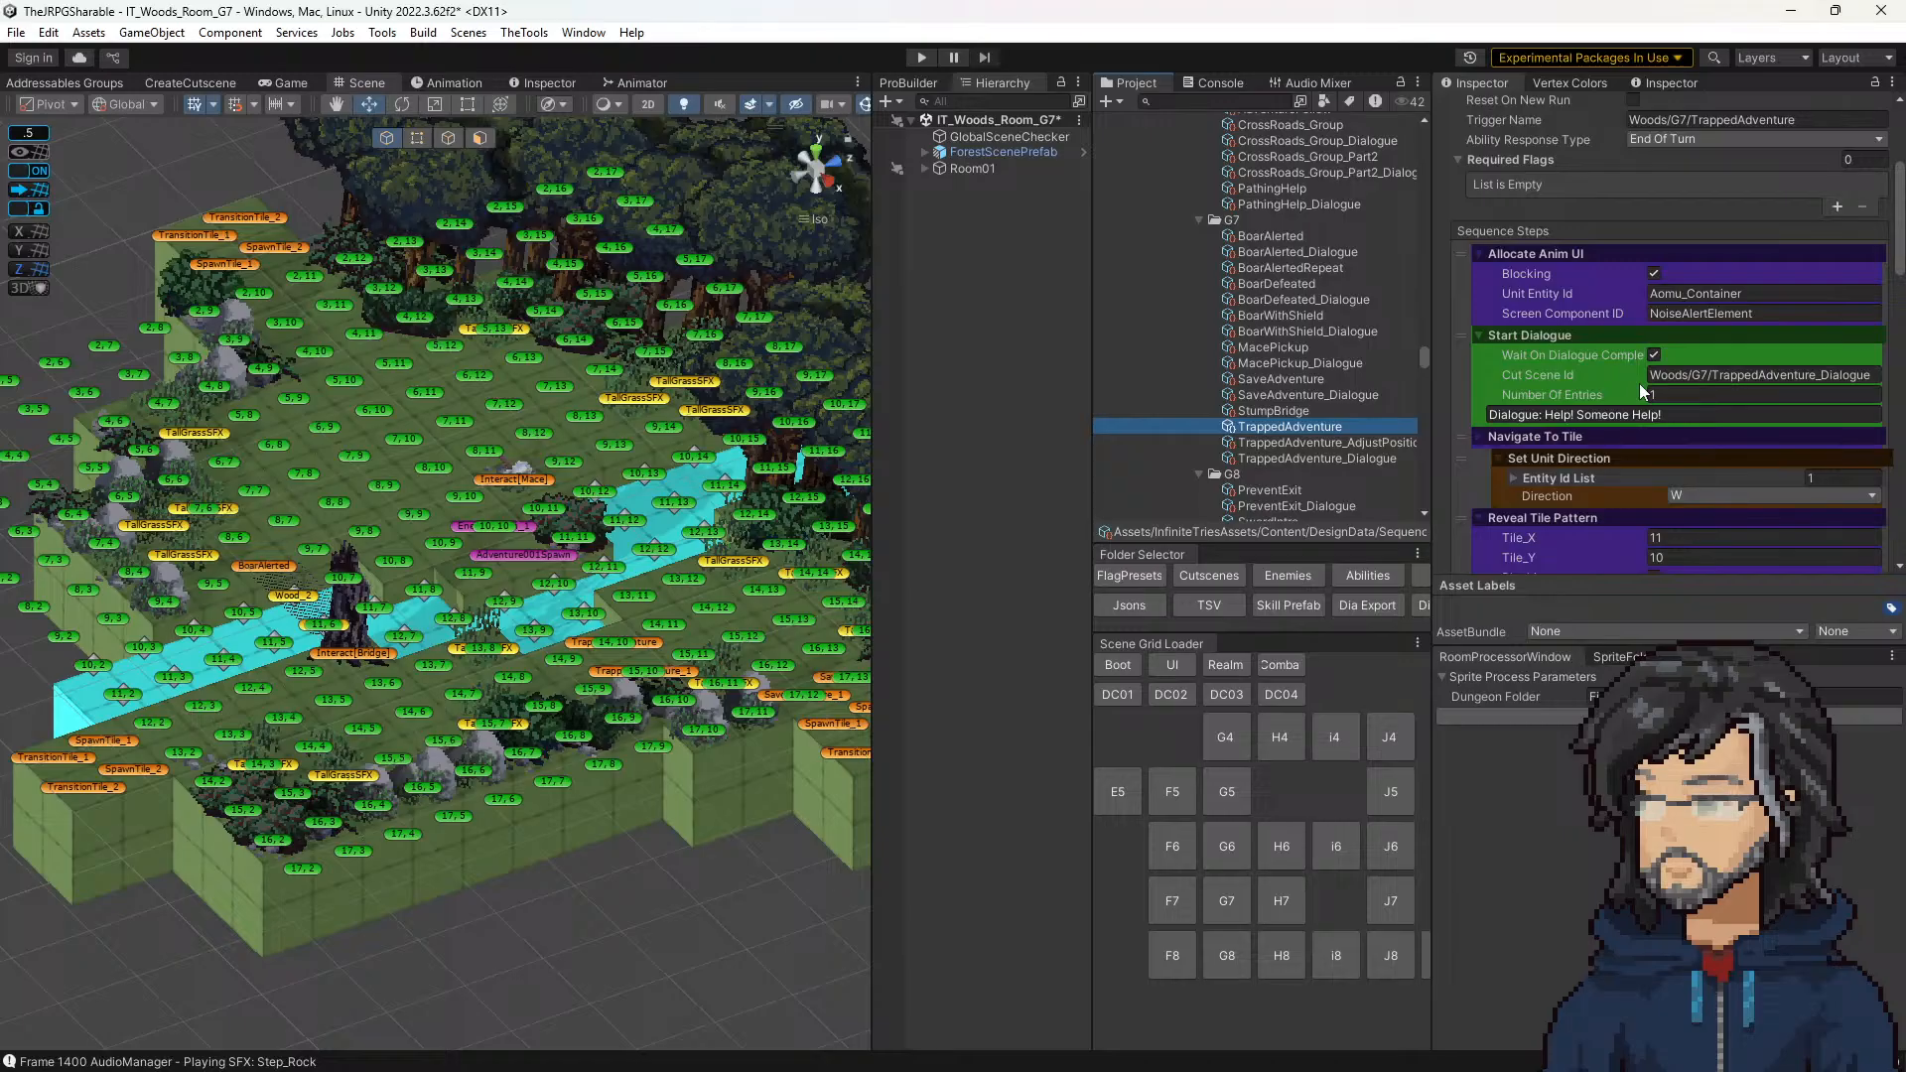
Step: Add a Play SFX Audio step to the TrappedAdventure sequence and move it to the start, before Allocate Anim UI
{"action": "scroll", "coordinate": [1717, 521], "scroll_direction": "down", "scroll_amount": 5}
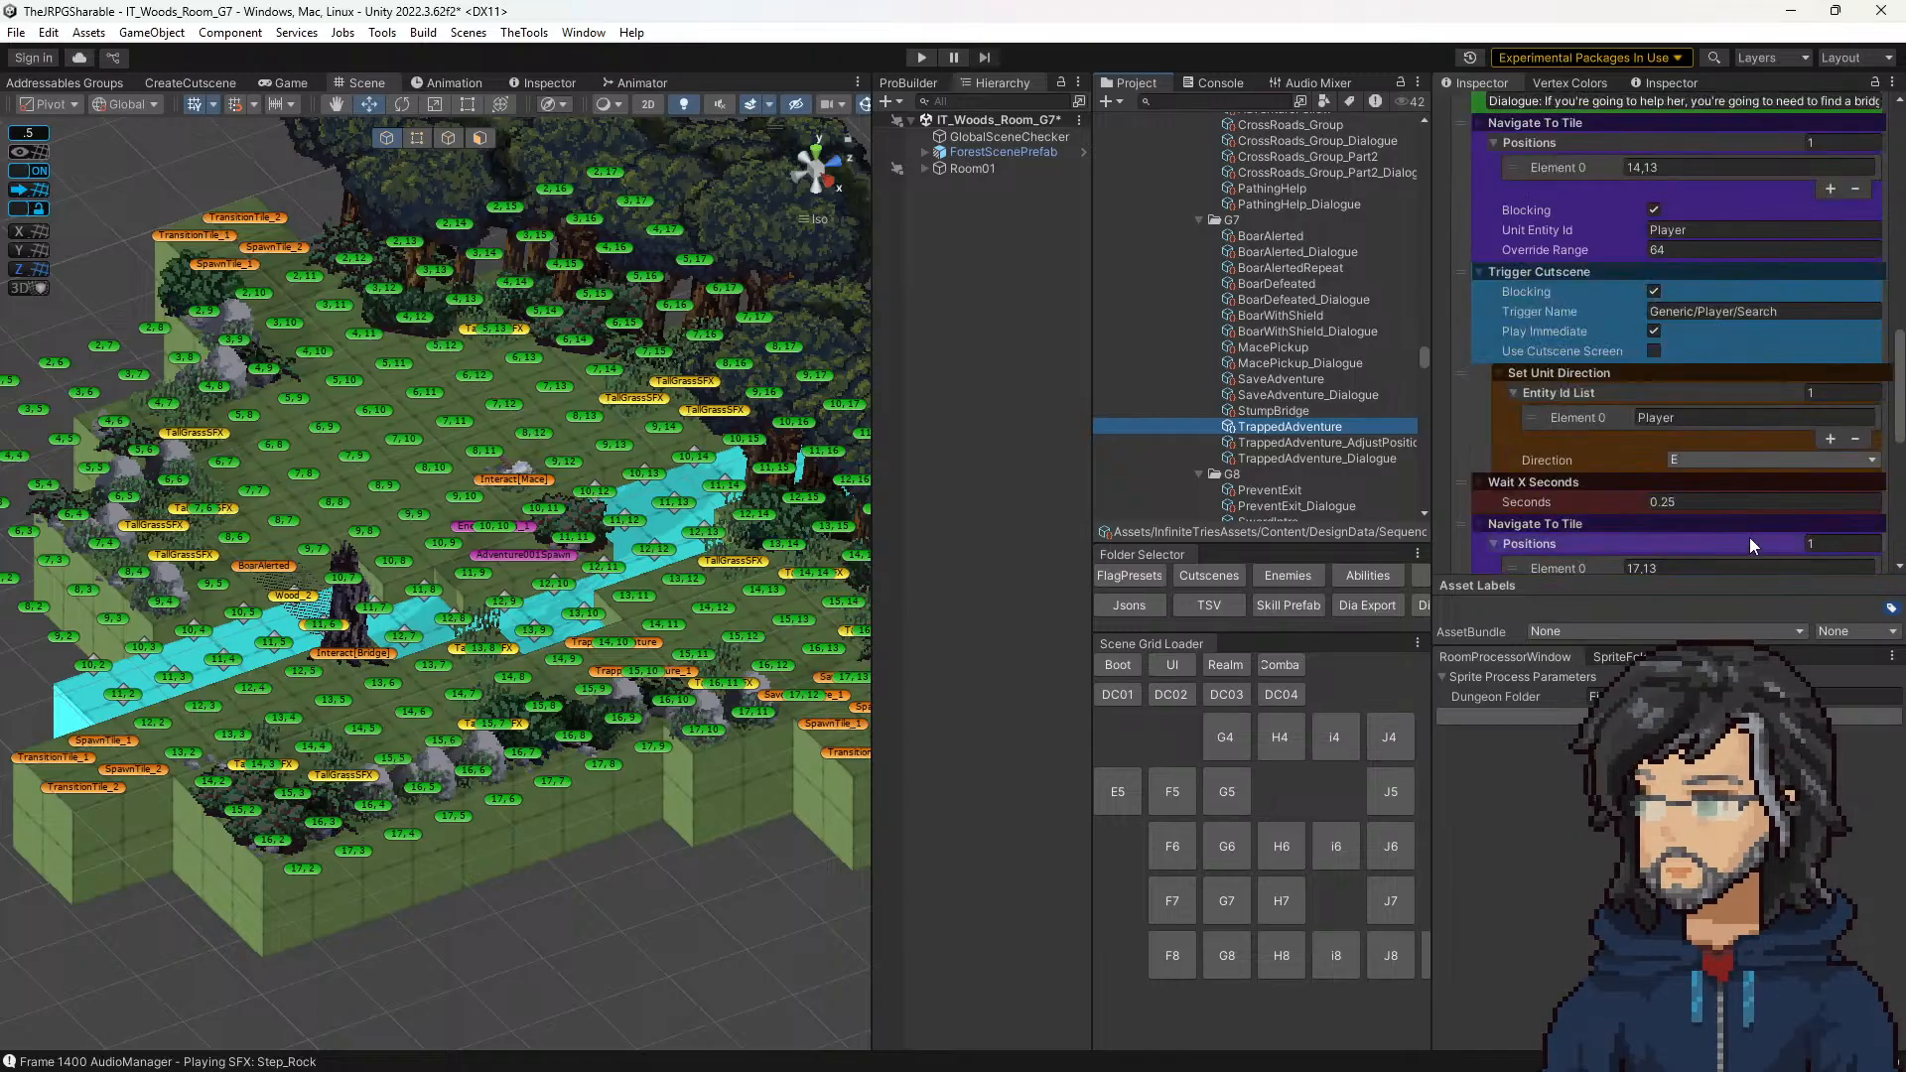
{"action": "scroll", "coordinate": [1748, 538], "scroll_direction": "down", "scroll_amount": 5}
{"action": "left_click", "coordinate": [1836, 553]}
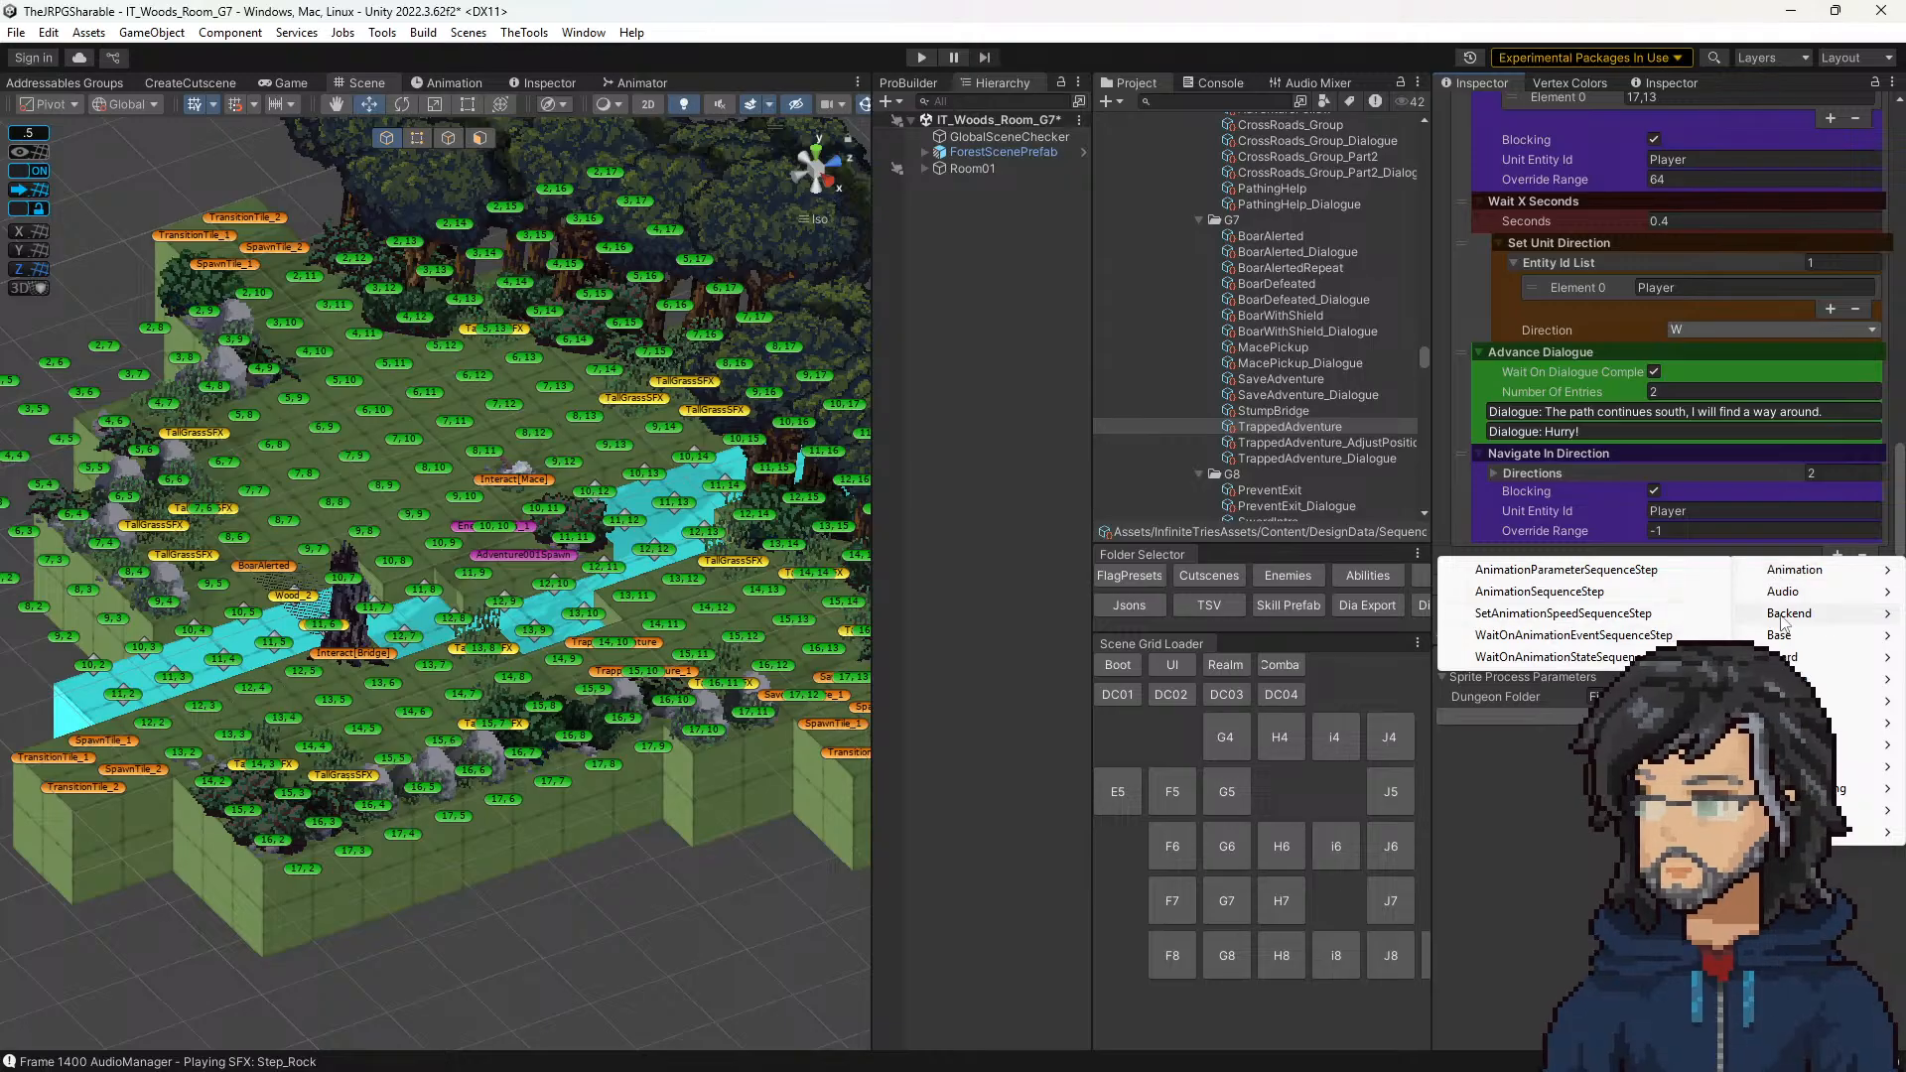
{"action": "mouse_move", "coordinate": [1784, 590]}
{"action": "left_click", "coordinate": [1562, 627]}
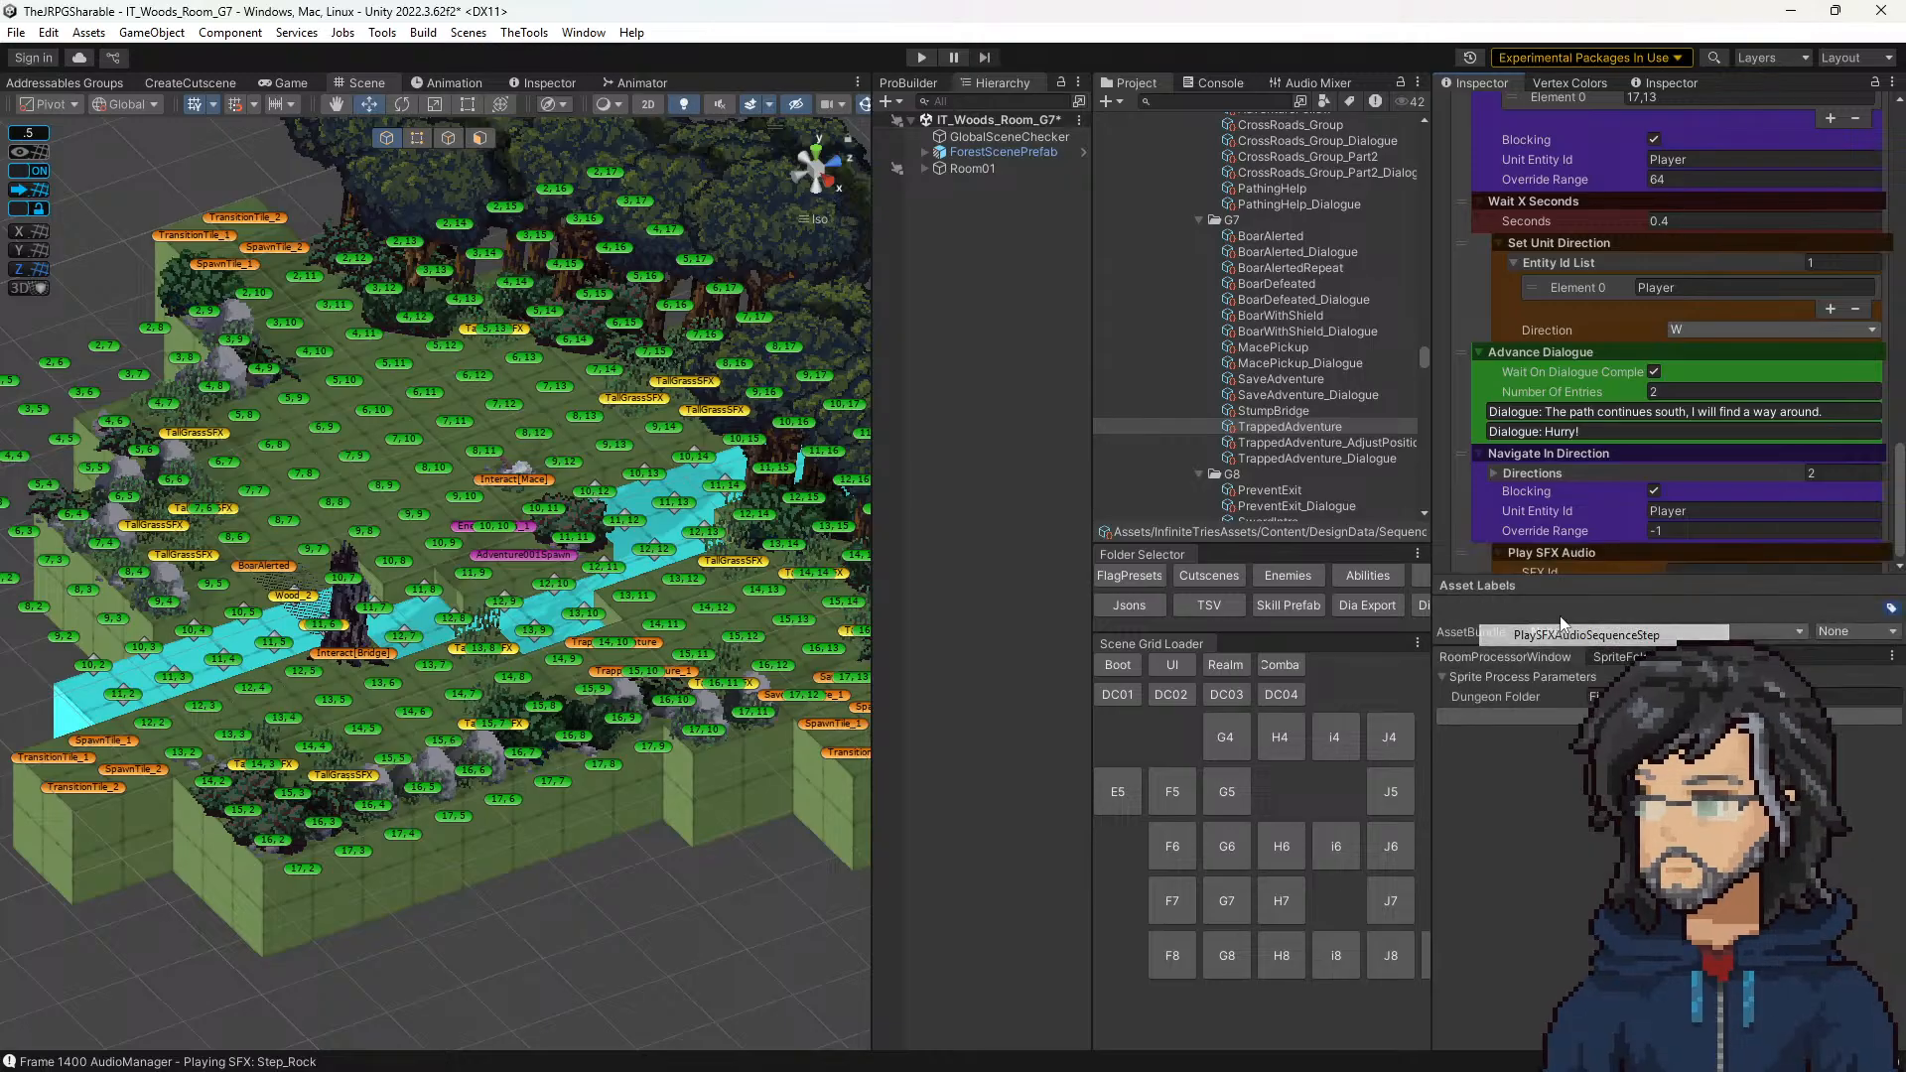
{"action": "left_click_drag", "start_coordinate": [1460, 554], "coordinate": [1479, 296]}
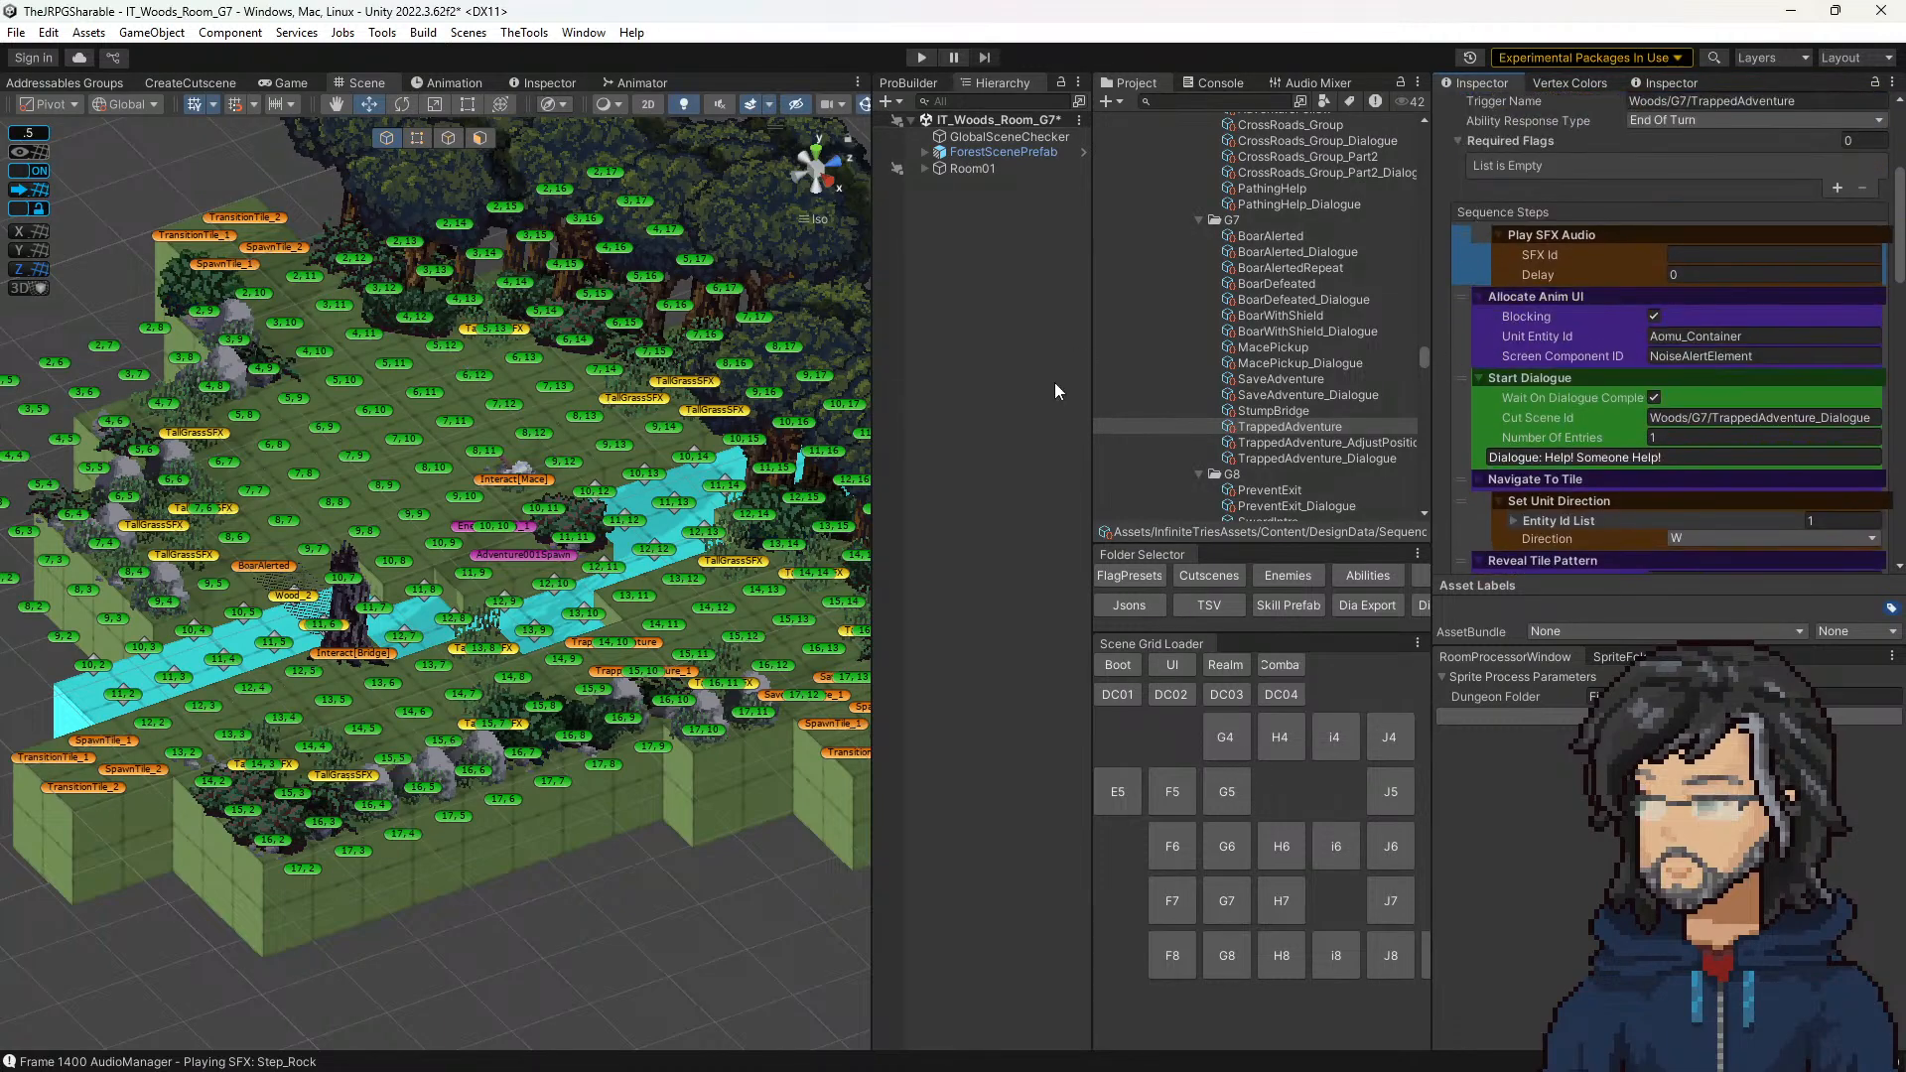
Step: Widen the Project panel, go to the audio assets, collapse the Monsters folder and expand the Paladin General_Moves folder
{"action": "scroll", "coordinate": [1319, 366], "scroll_direction": "up", "scroll_amount": 3}
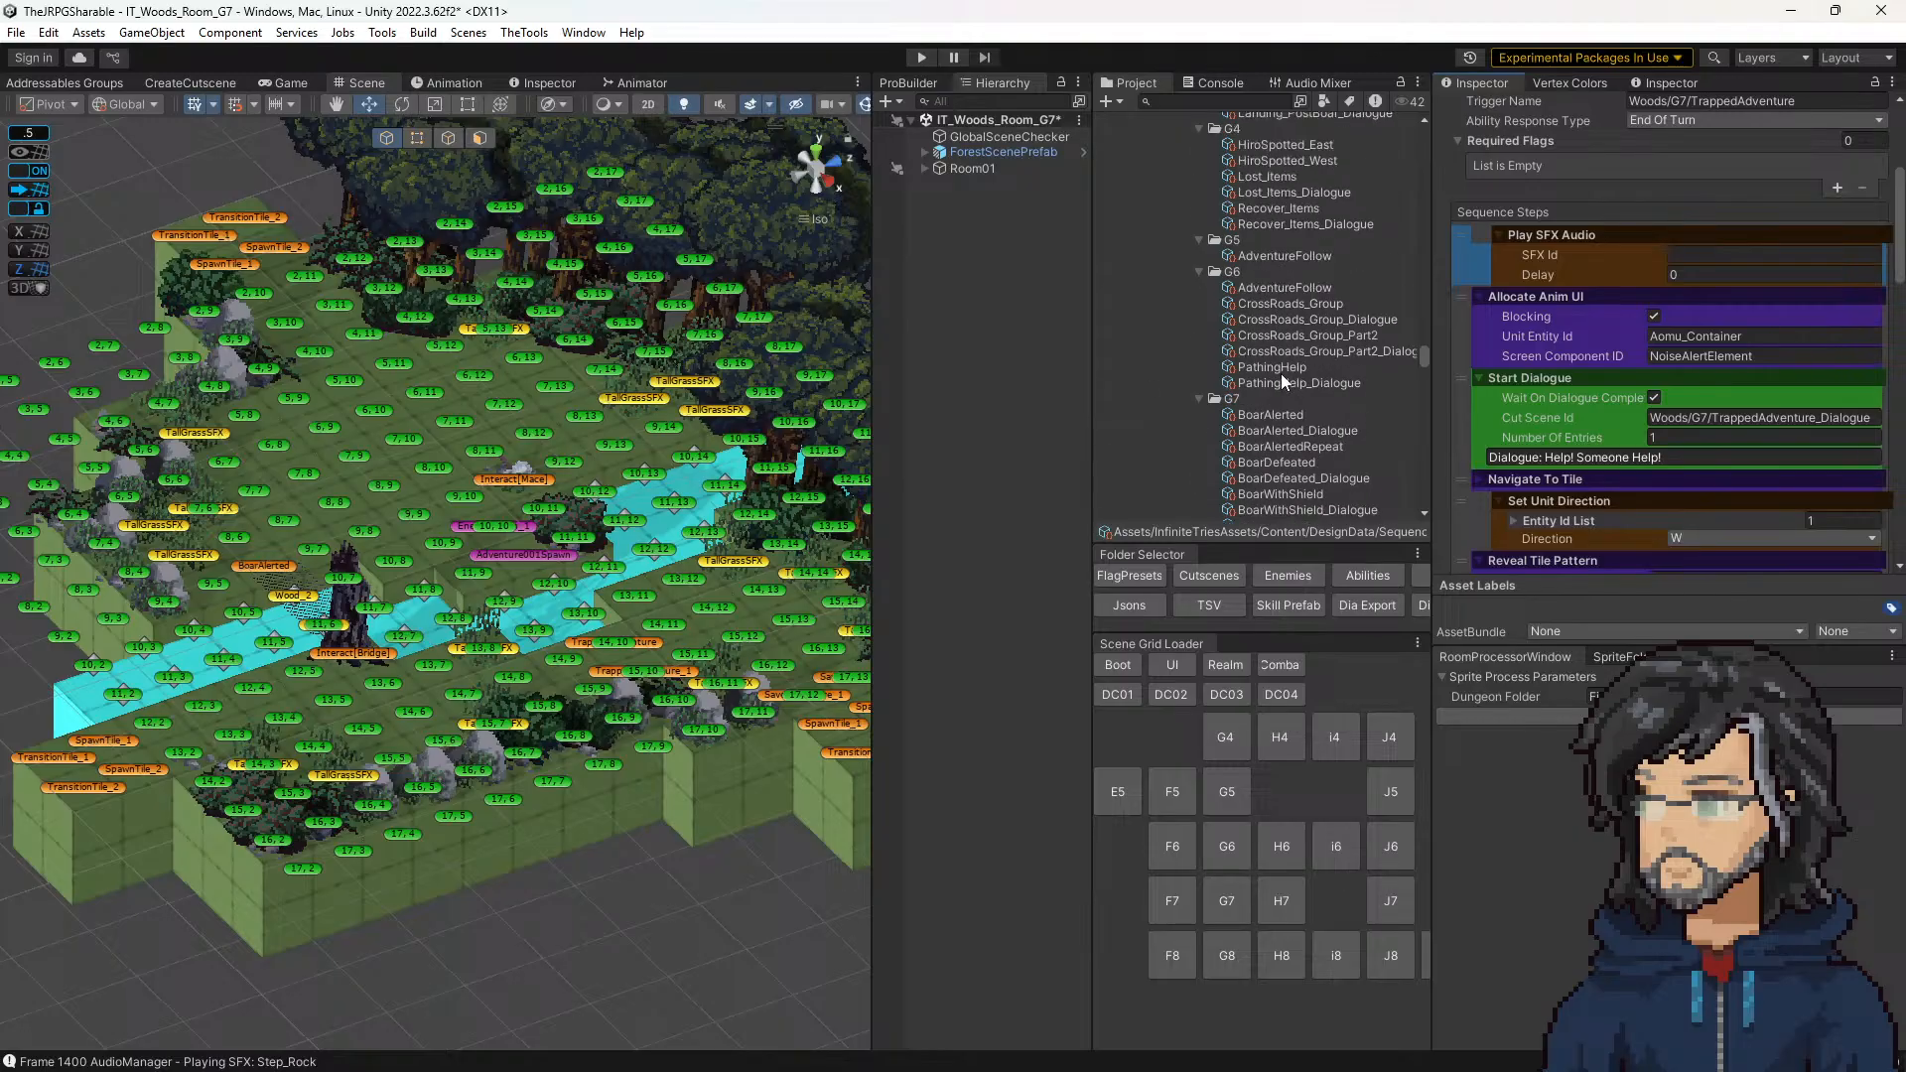
{"action": "scroll", "coordinate": [1280, 373], "scroll_direction": "up", "scroll_amount": 5}
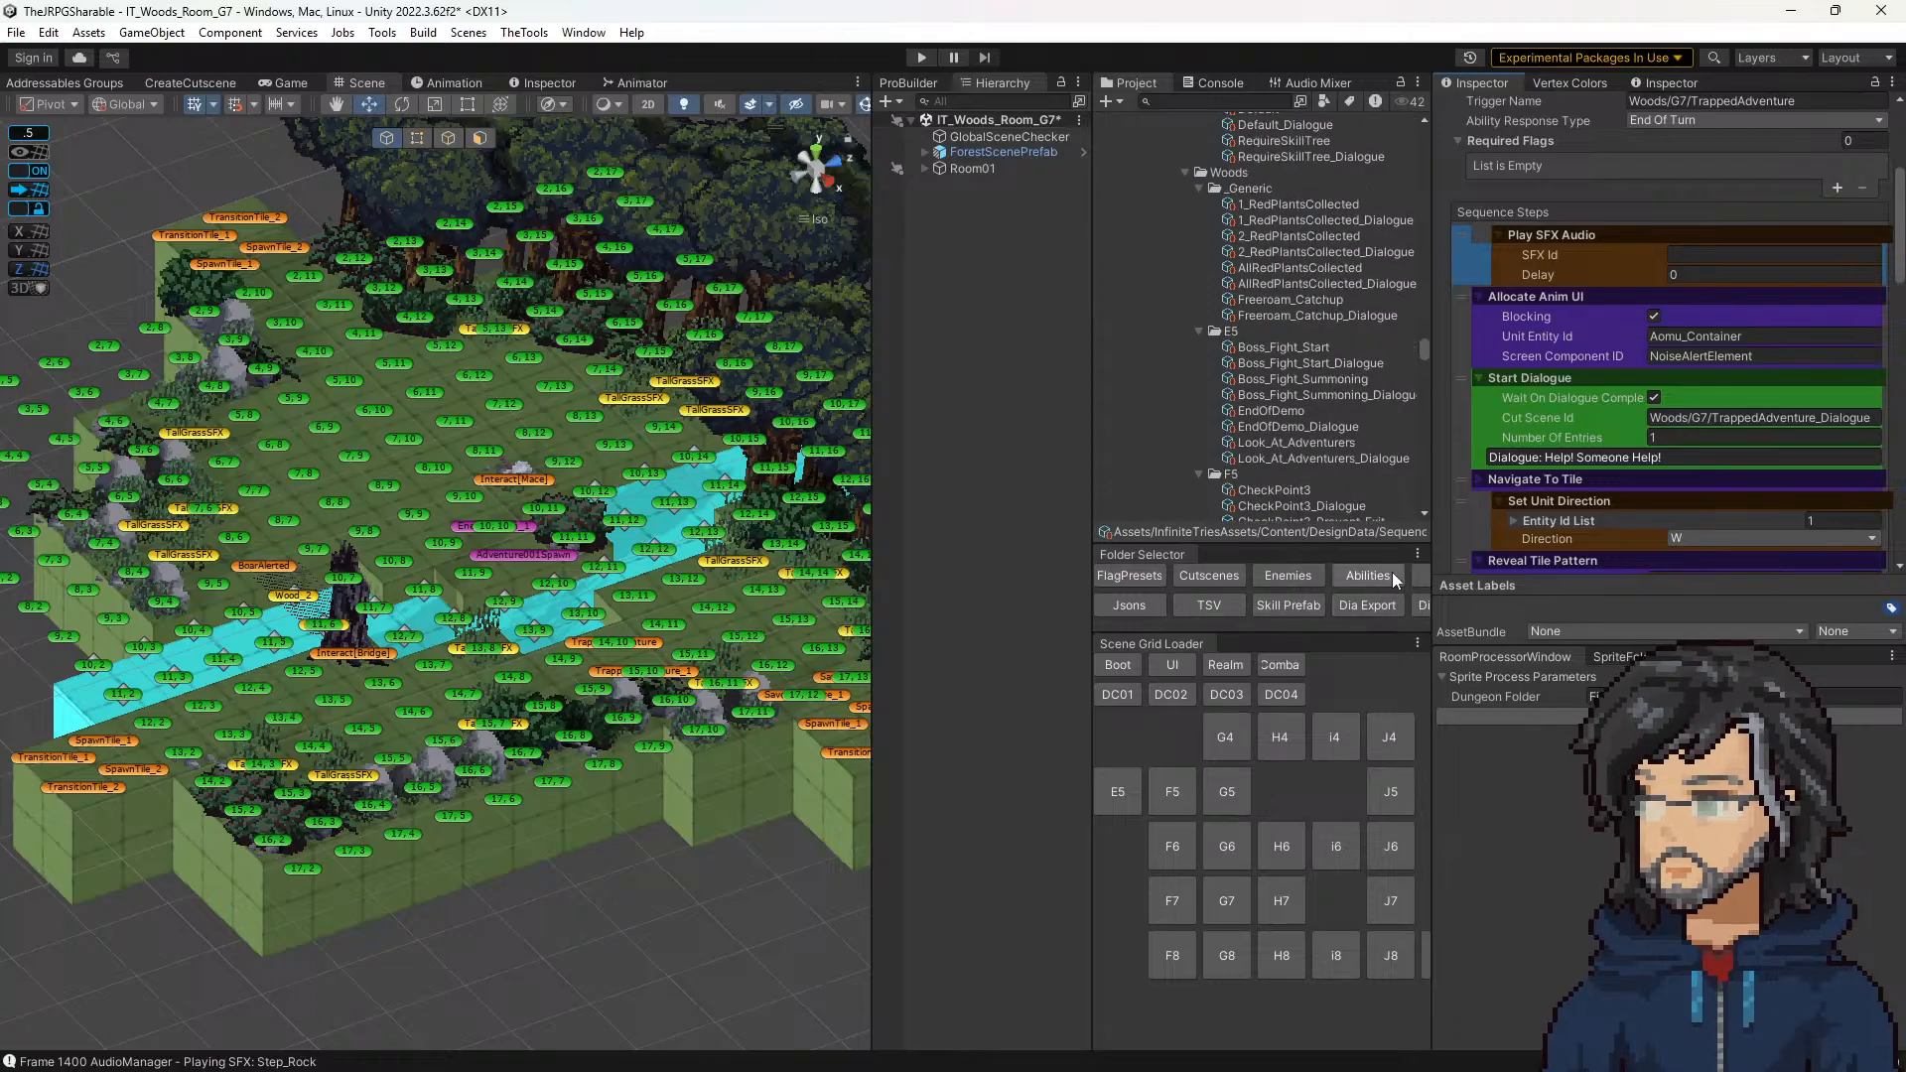
{"action": "left_click_drag", "start_coordinate": [1092, 490], "coordinate": [1010, 489]}
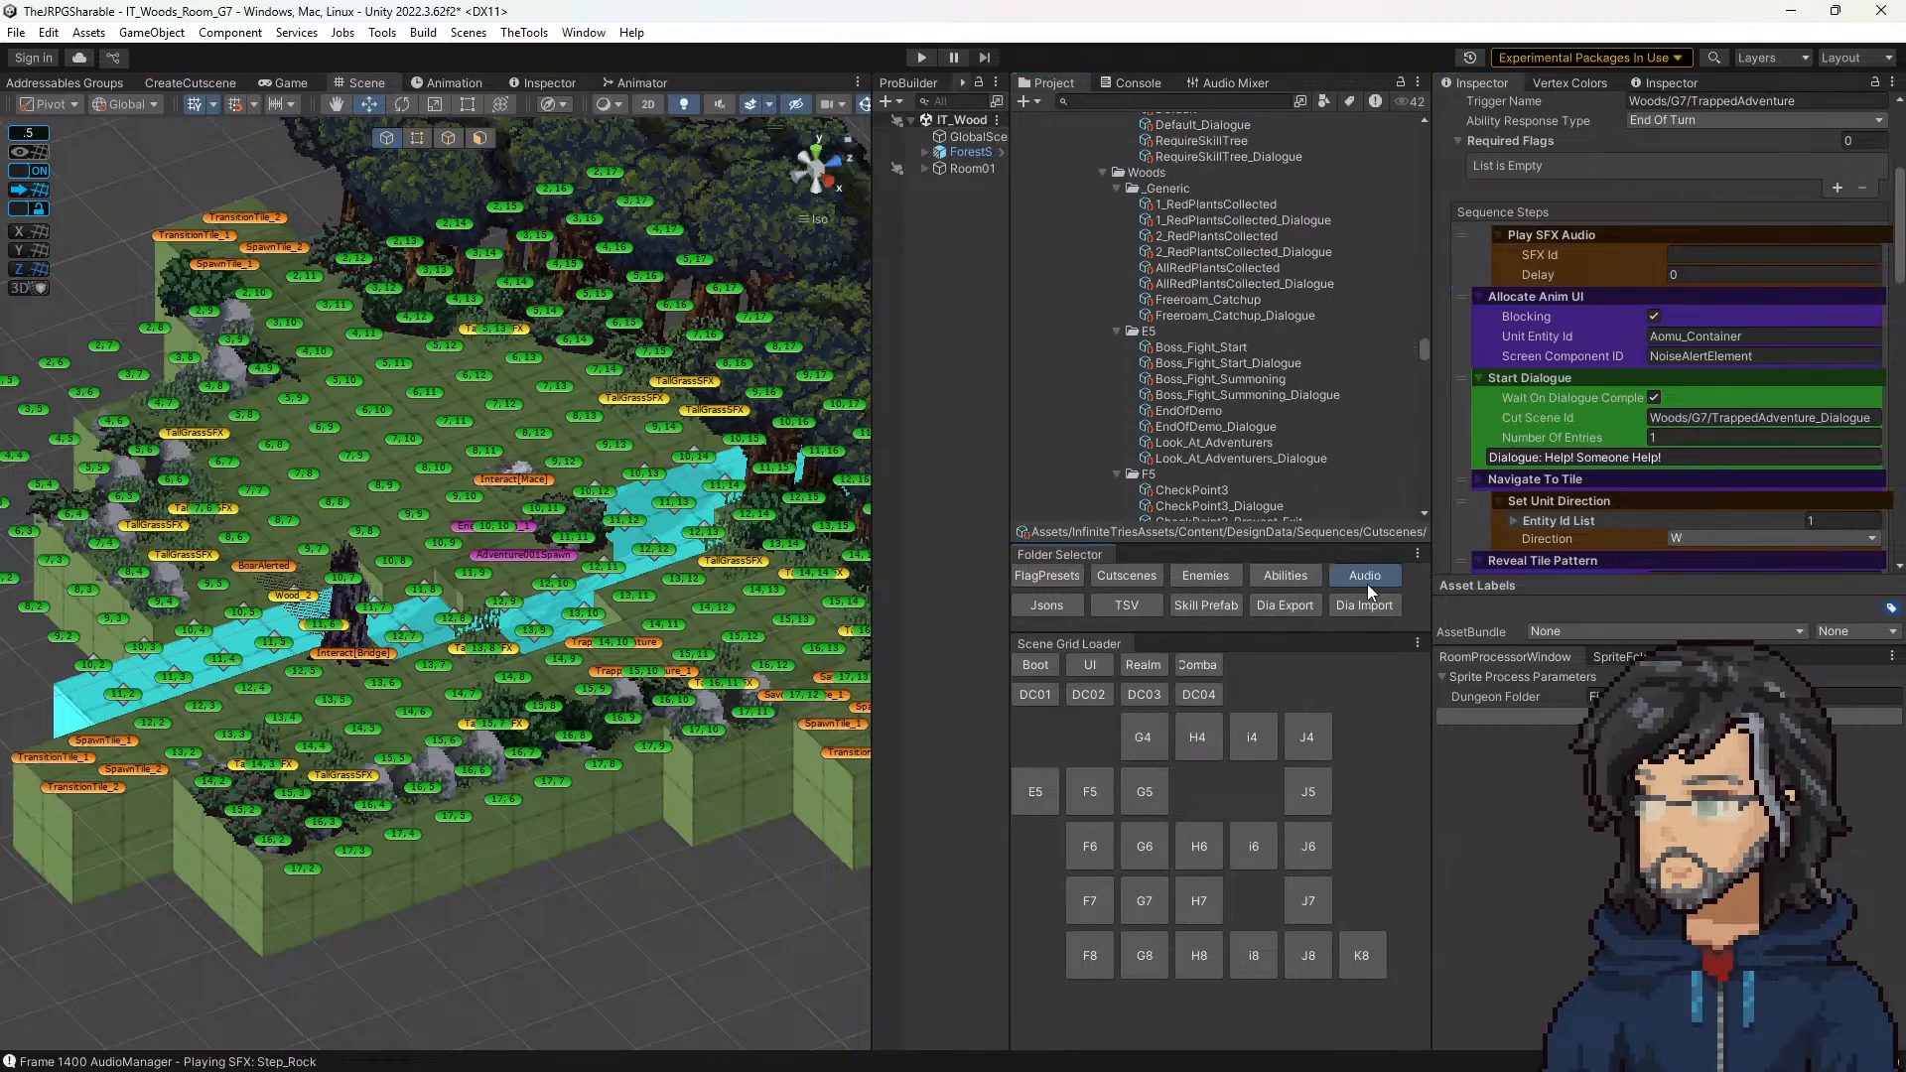
{"action": "left_click", "coordinate": [1365, 576]}
{"action": "scroll", "coordinate": [1203, 387], "scroll_direction": "down", "scroll_amount": 15}
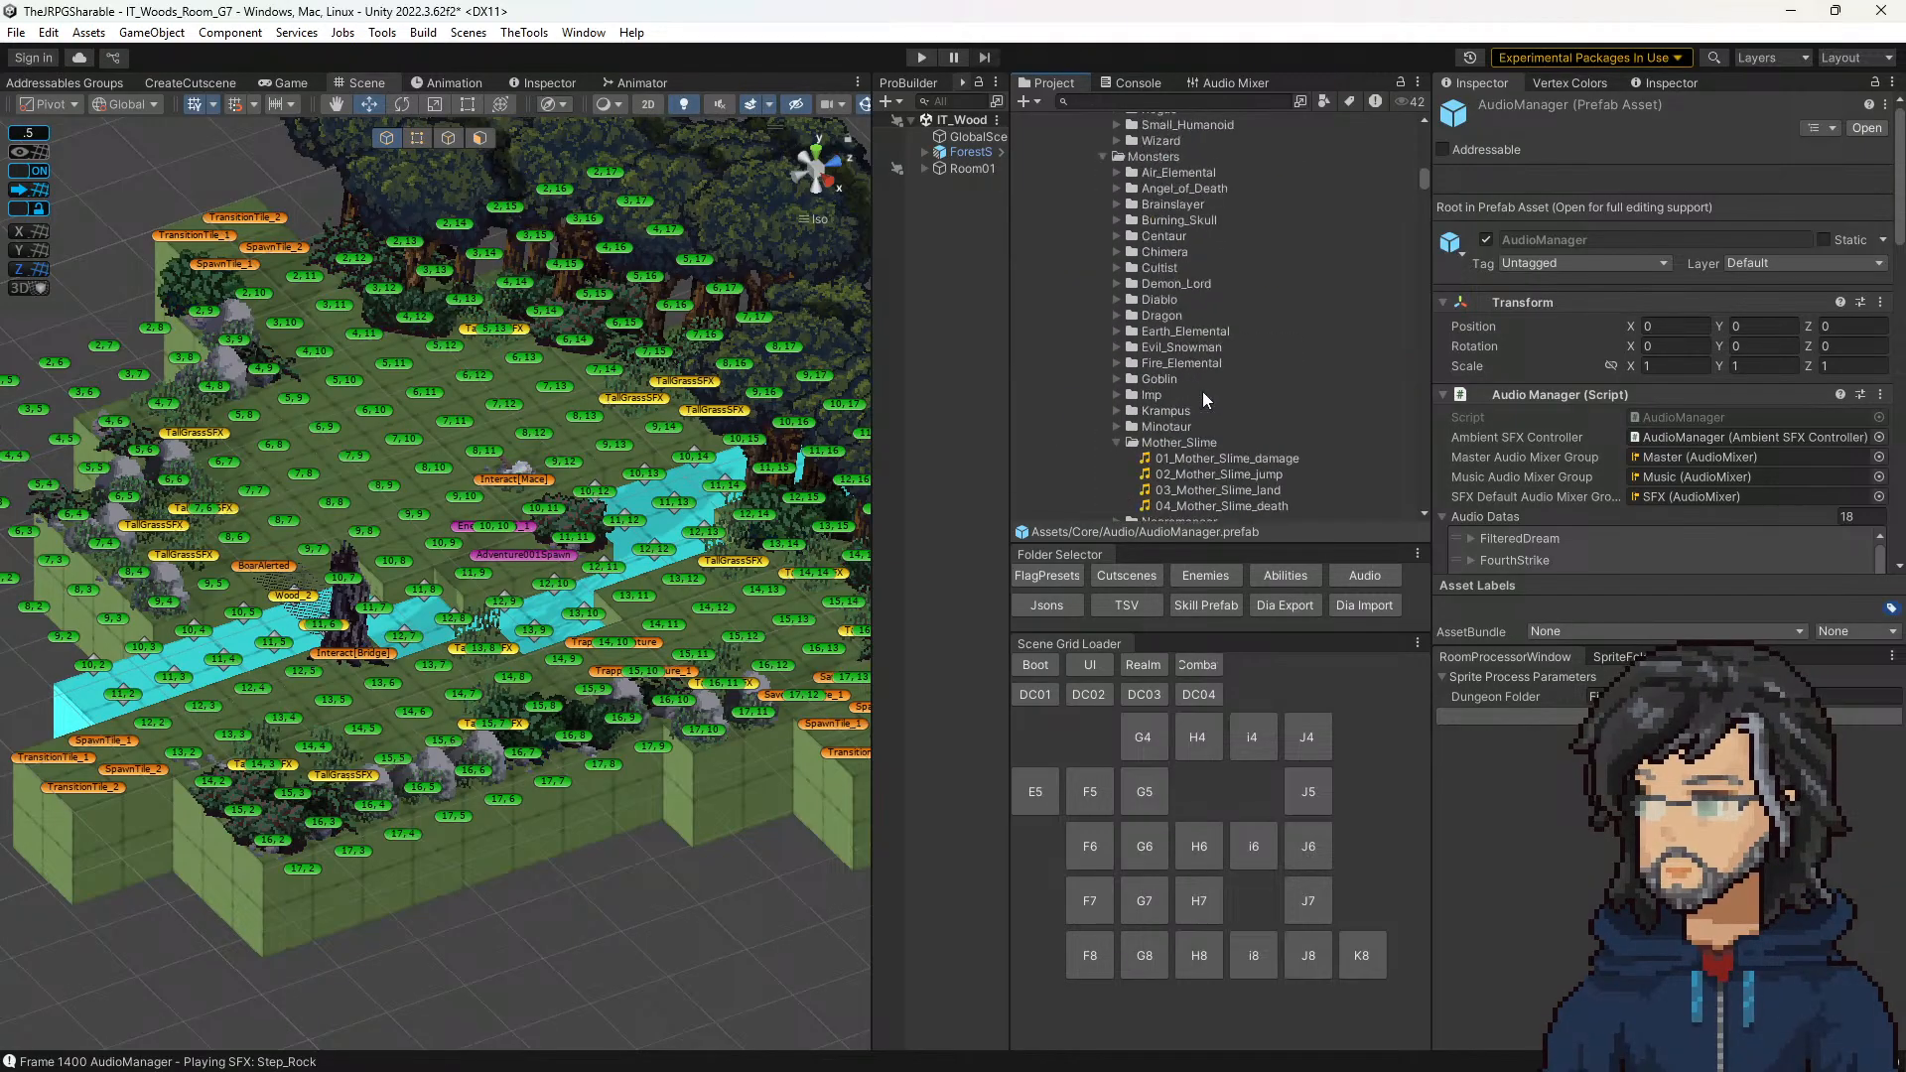
{"action": "scroll", "coordinate": [1195, 424], "scroll_direction": "up", "scroll_amount": 1}
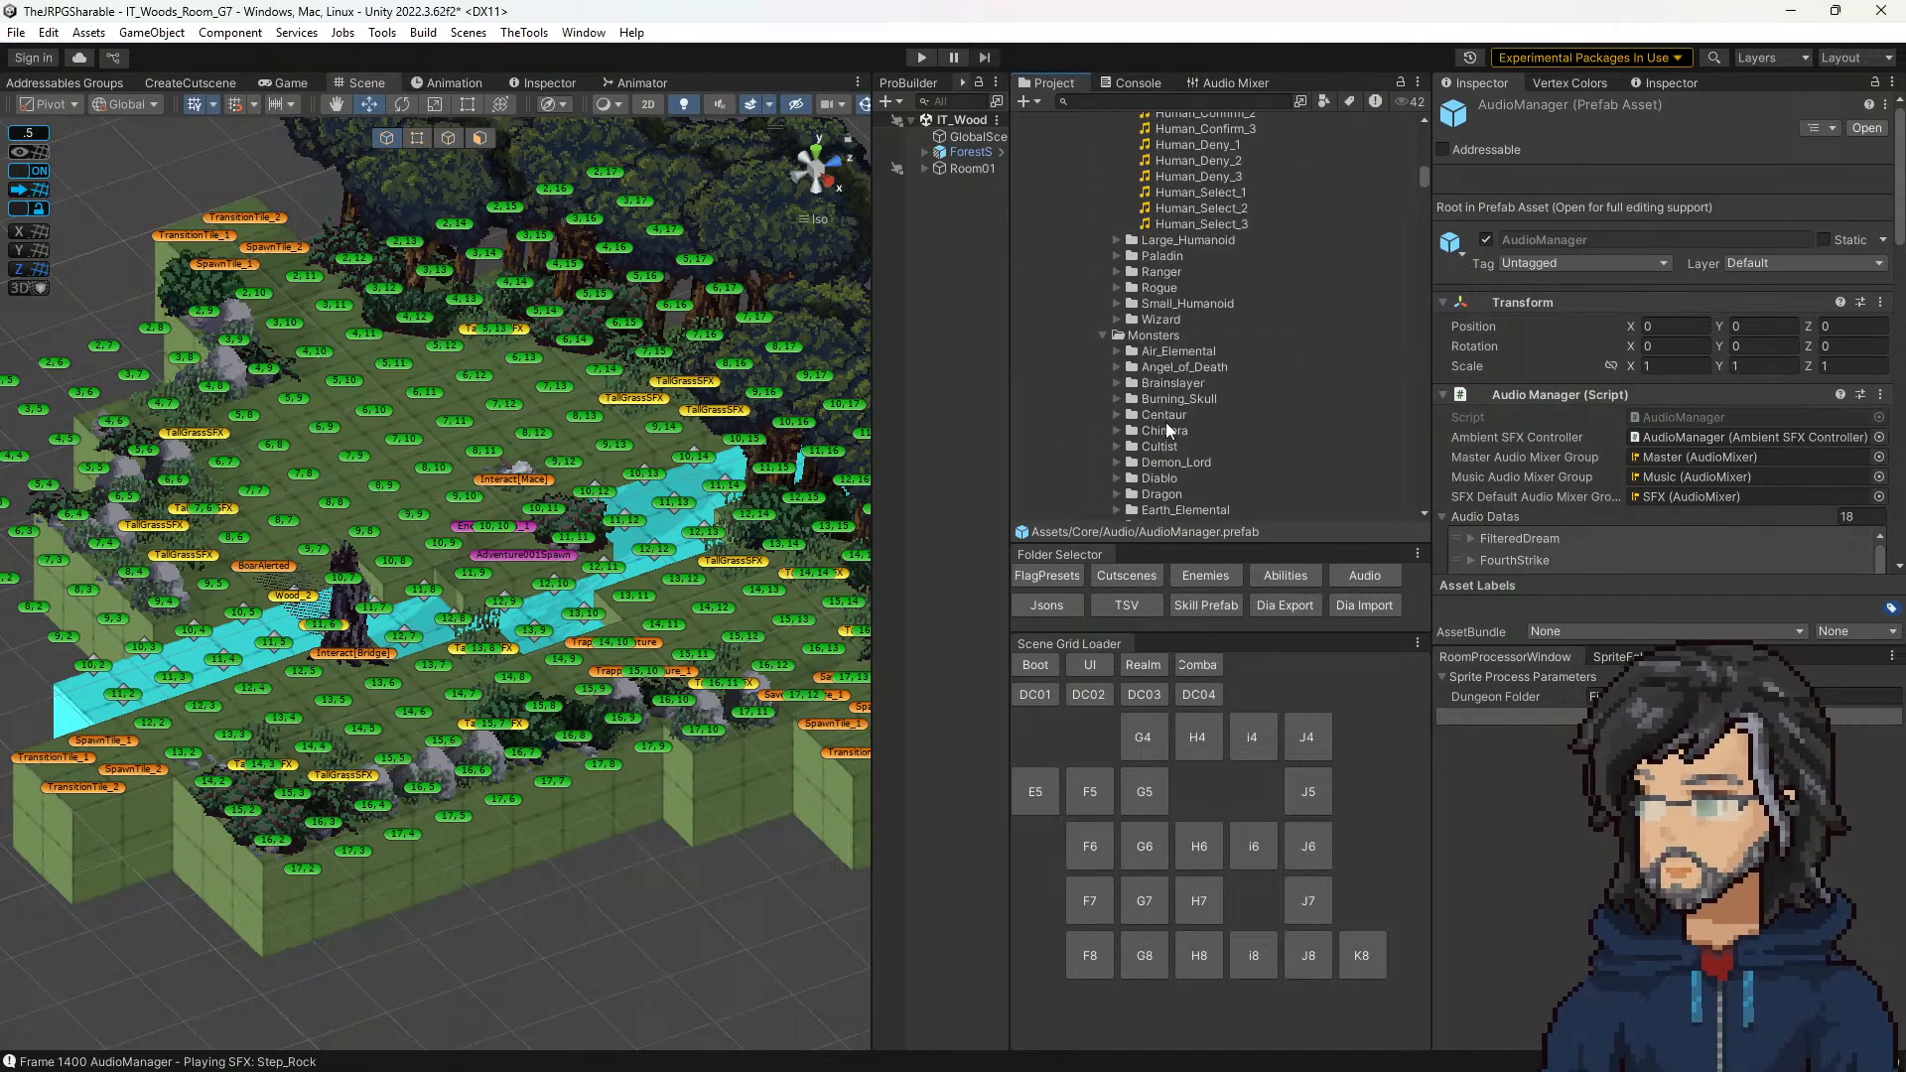
{"action": "left_click", "coordinate": [1103, 336]}
{"action": "scroll", "coordinate": [1128, 340], "scroll_direction": "up", "scroll_amount": 1}
{"action": "left_click", "coordinate": [1117, 315]}
{"action": "left_click", "coordinate": [1131, 331]}
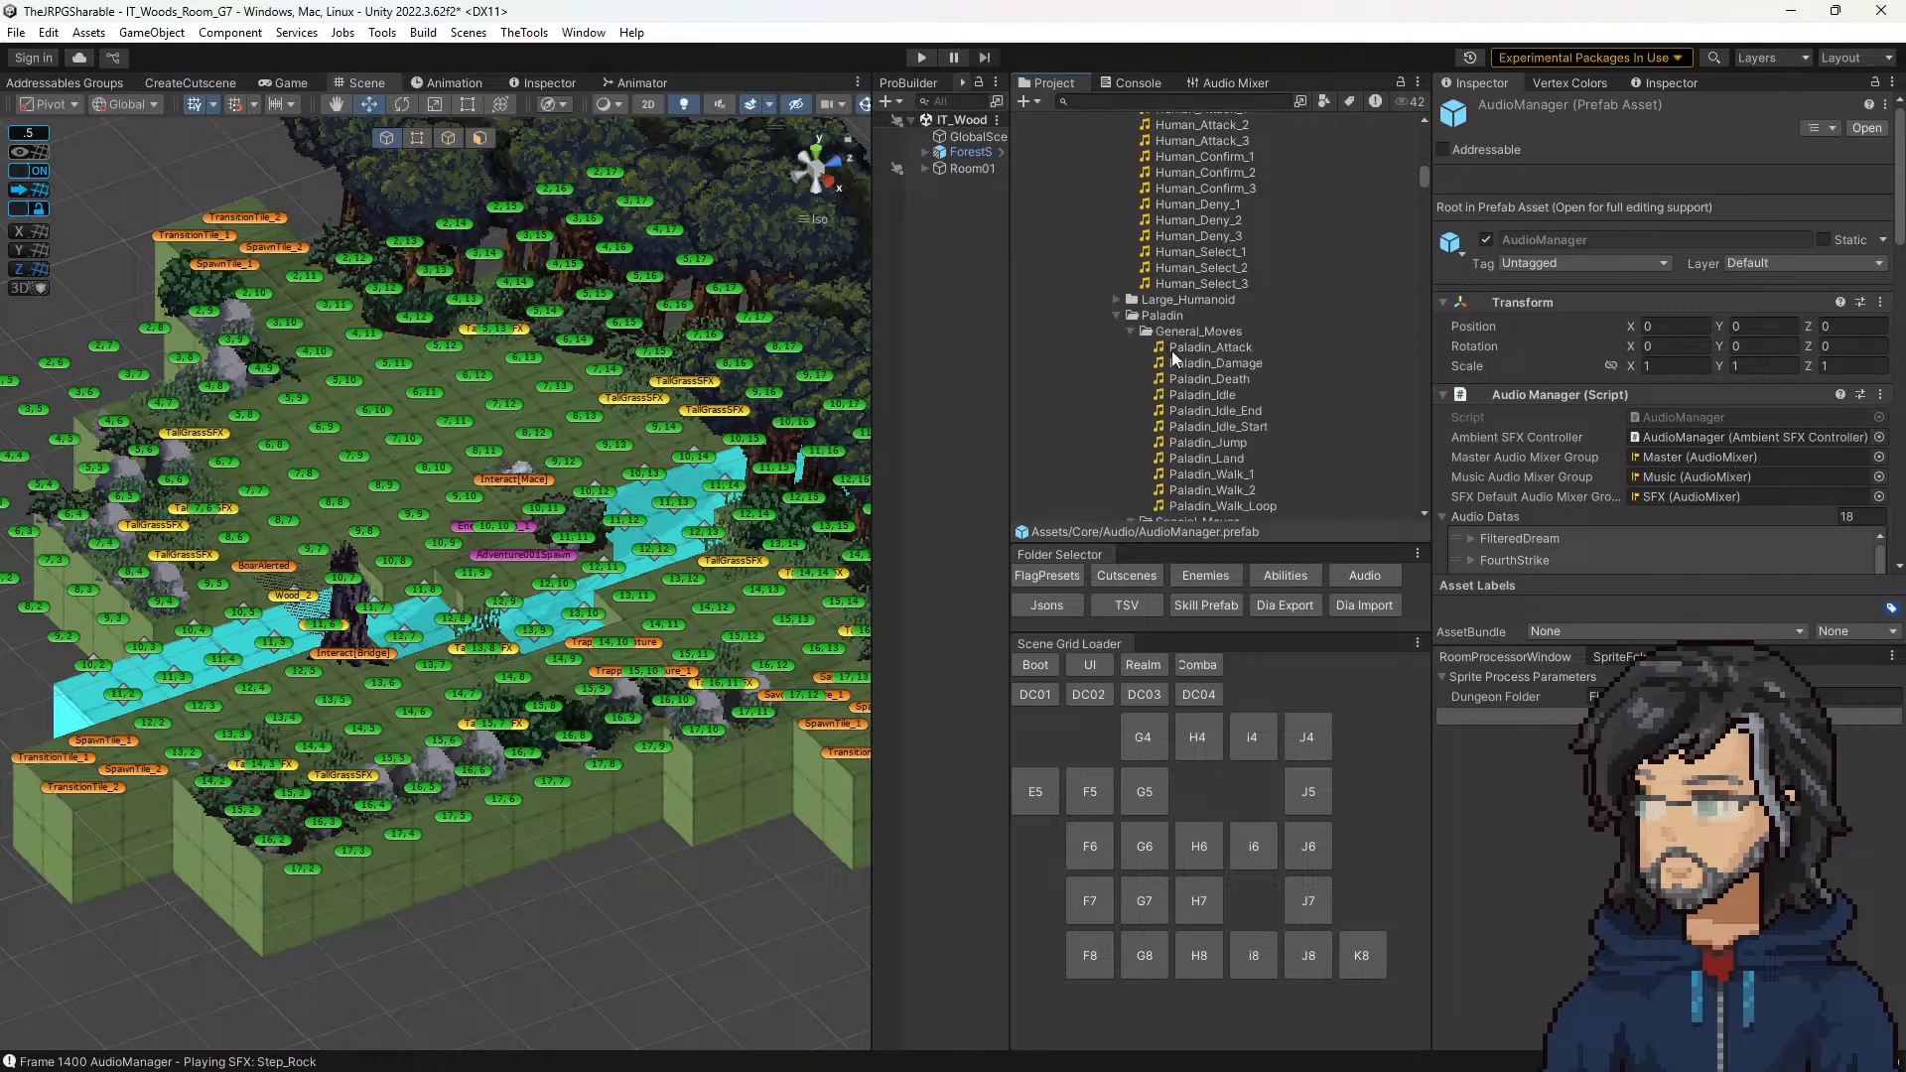
Step: Preview the Paladin_Attack, Paladin_Death, Paladin_Walk_1 and Human_Attack_1 sound clips
{"action": "left_click", "coordinate": [1196, 348]}
{"action": "left_click", "coordinate": [1207, 379]}
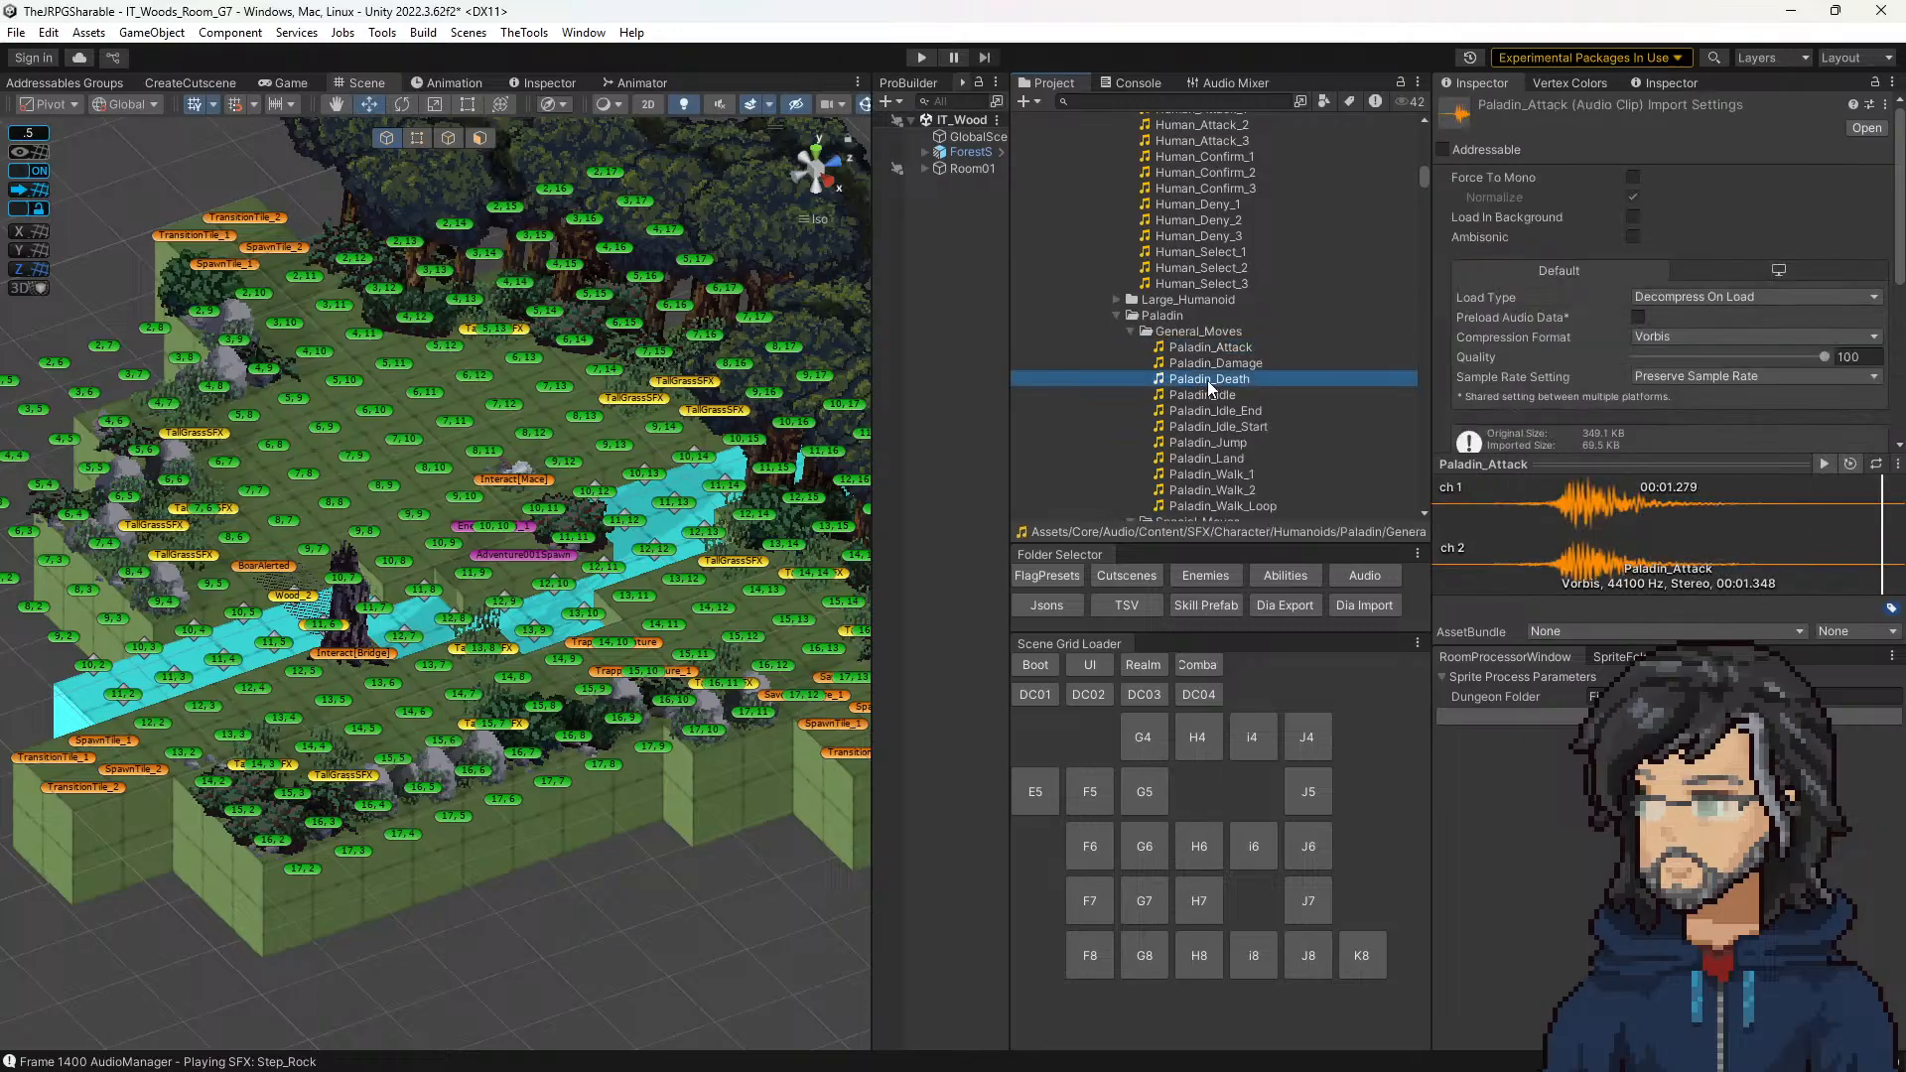
{"action": "scroll", "coordinate": [1212, 407], "scroll_direction": "down", "scroll_amount": 3}
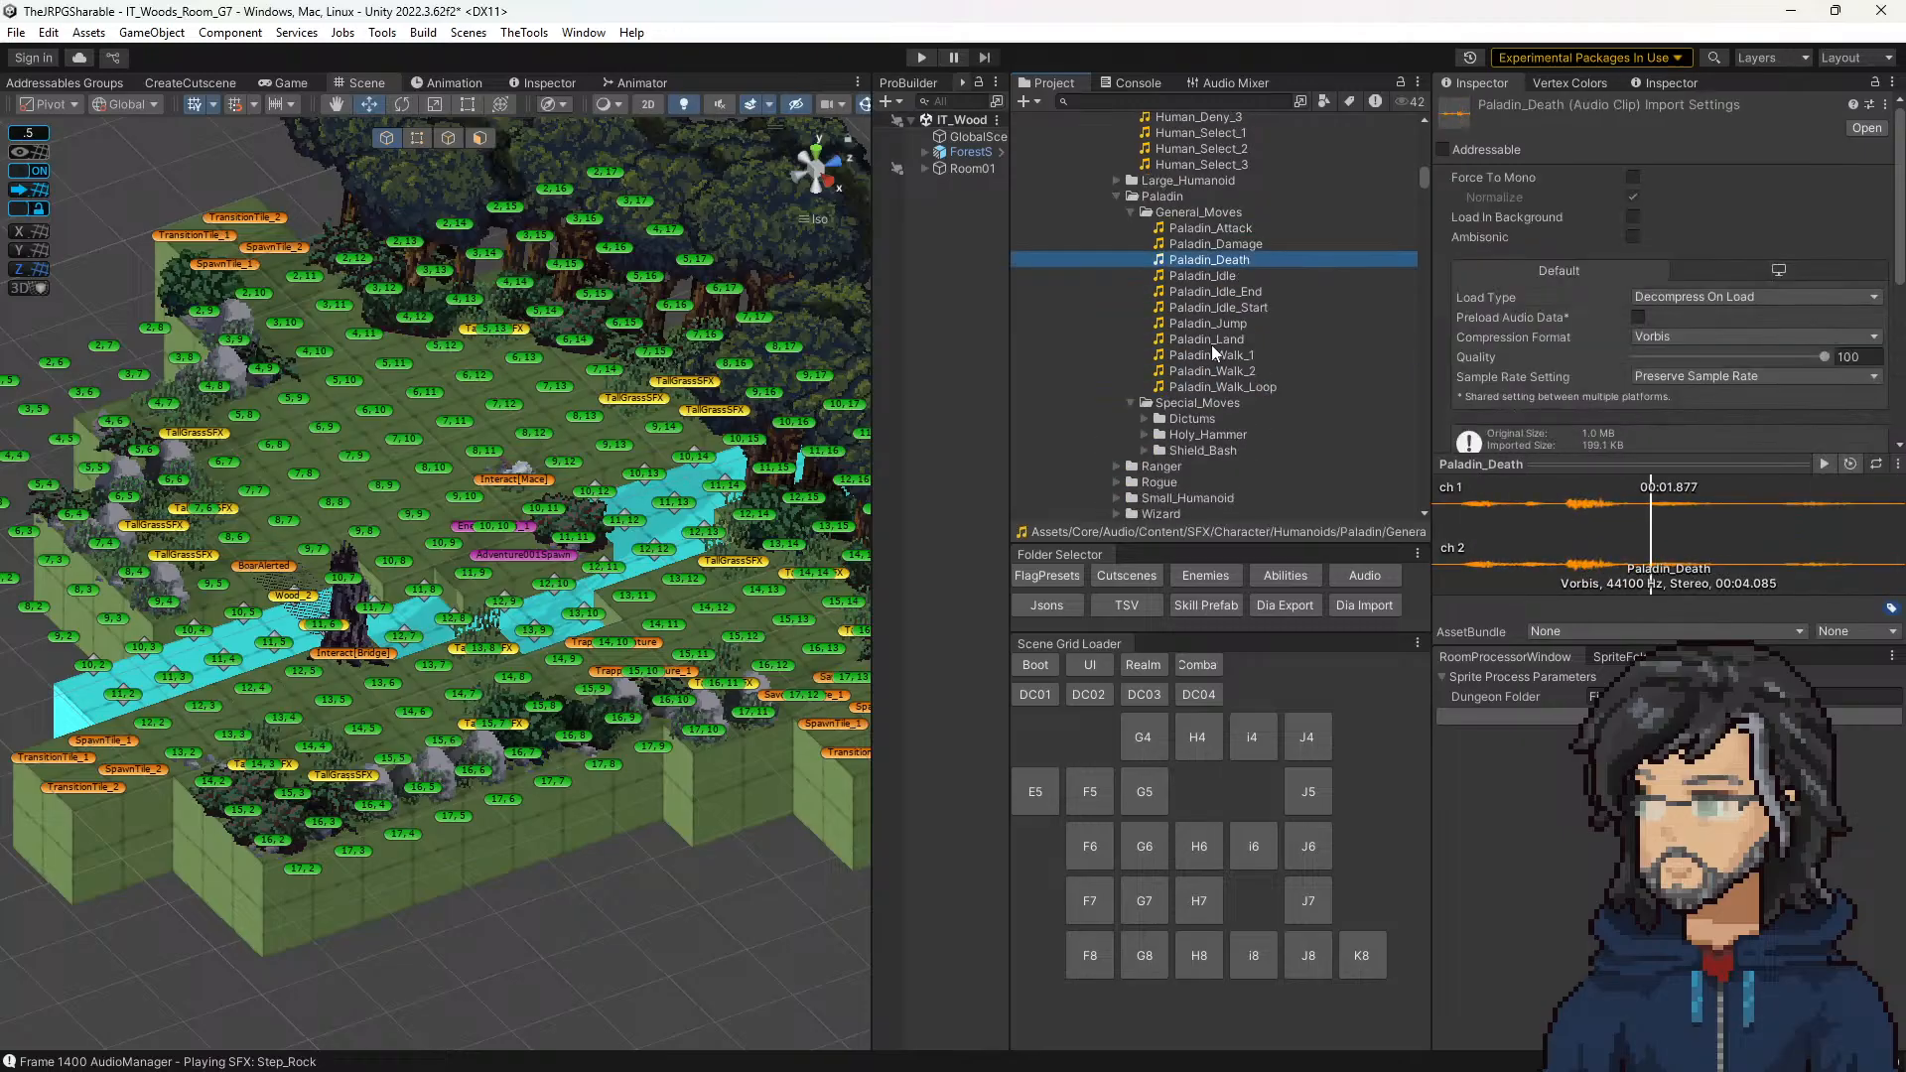
{"action": "left_click", "coordinate": [1212, 355]}
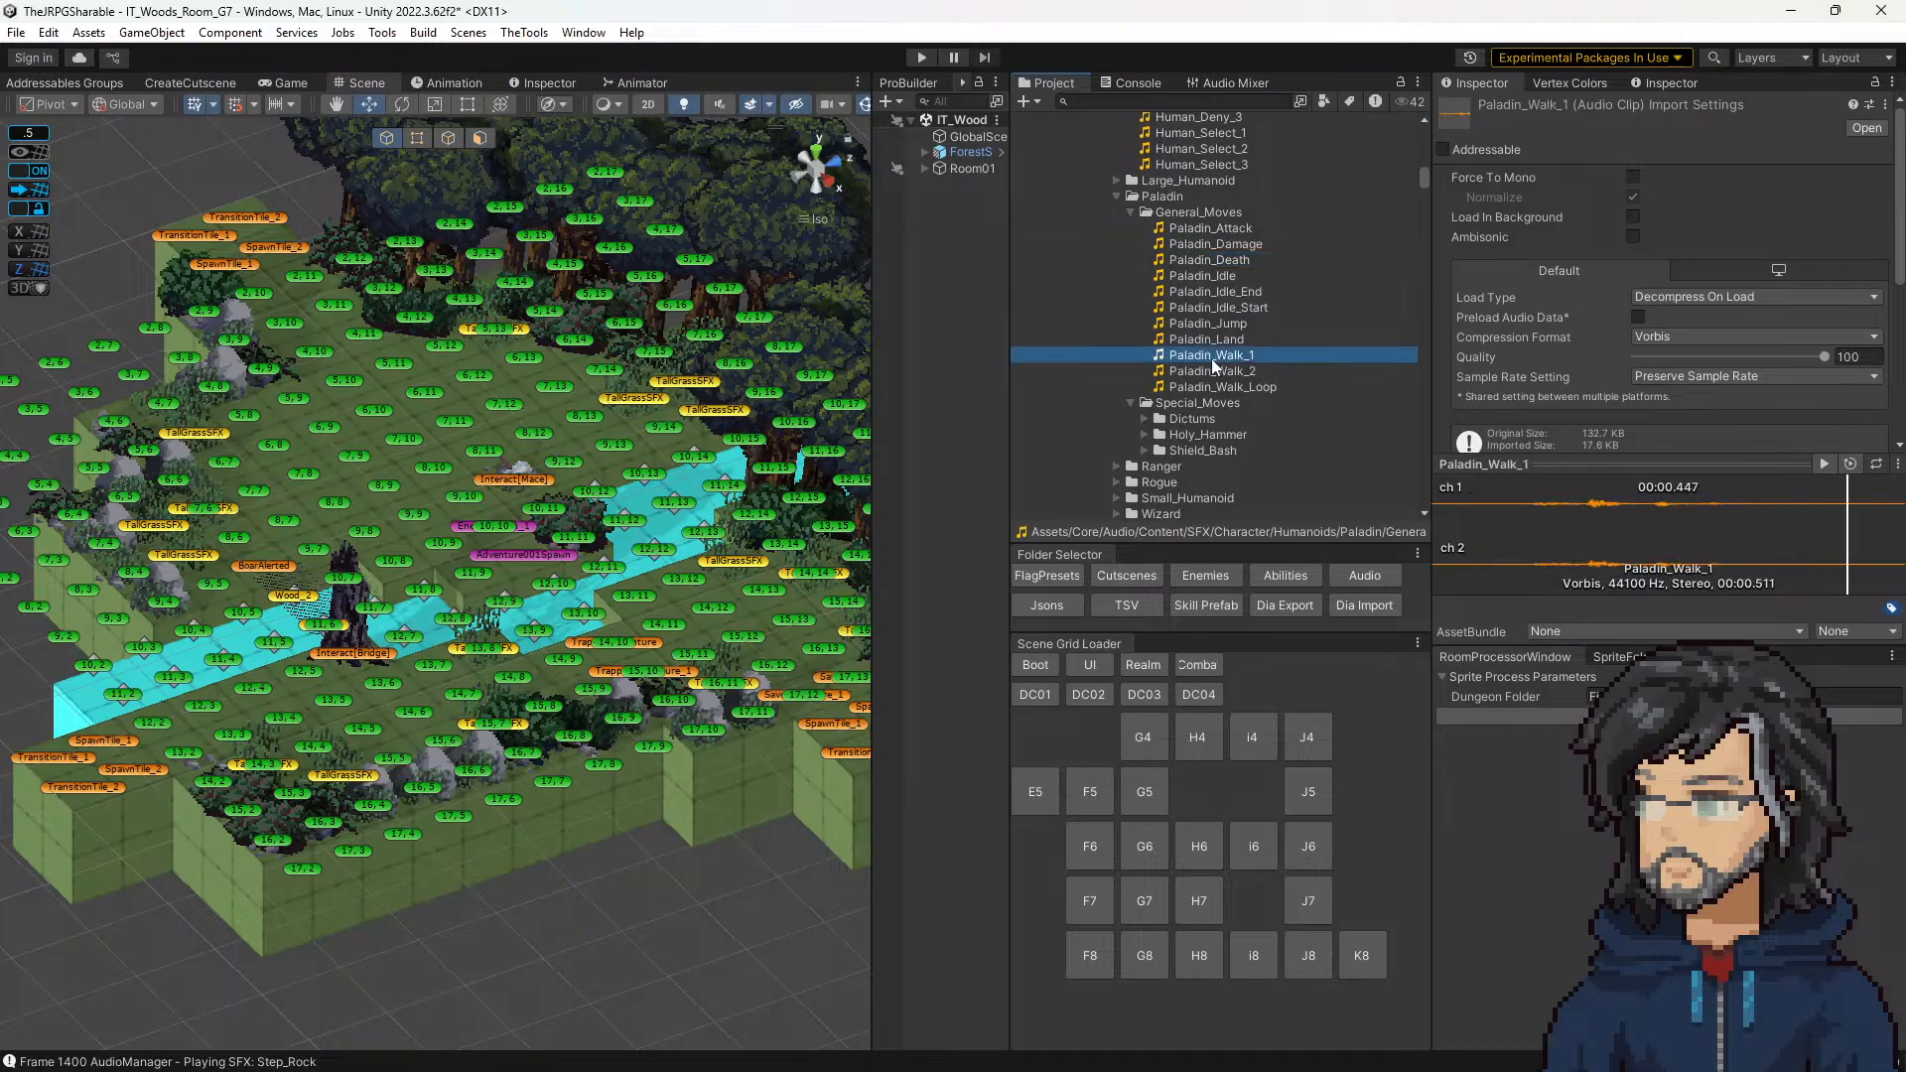
{"action": "scroll", "coordinate": [1211, 359], "scroll_direction": "up", "scroll_amount": 4}
{"action": "scroll", "coordinate": [1195, 383], "scroll_direction": "up", "scroll_amount": 4}
{"action": "left_click", "coordinate": [1176, 346]}
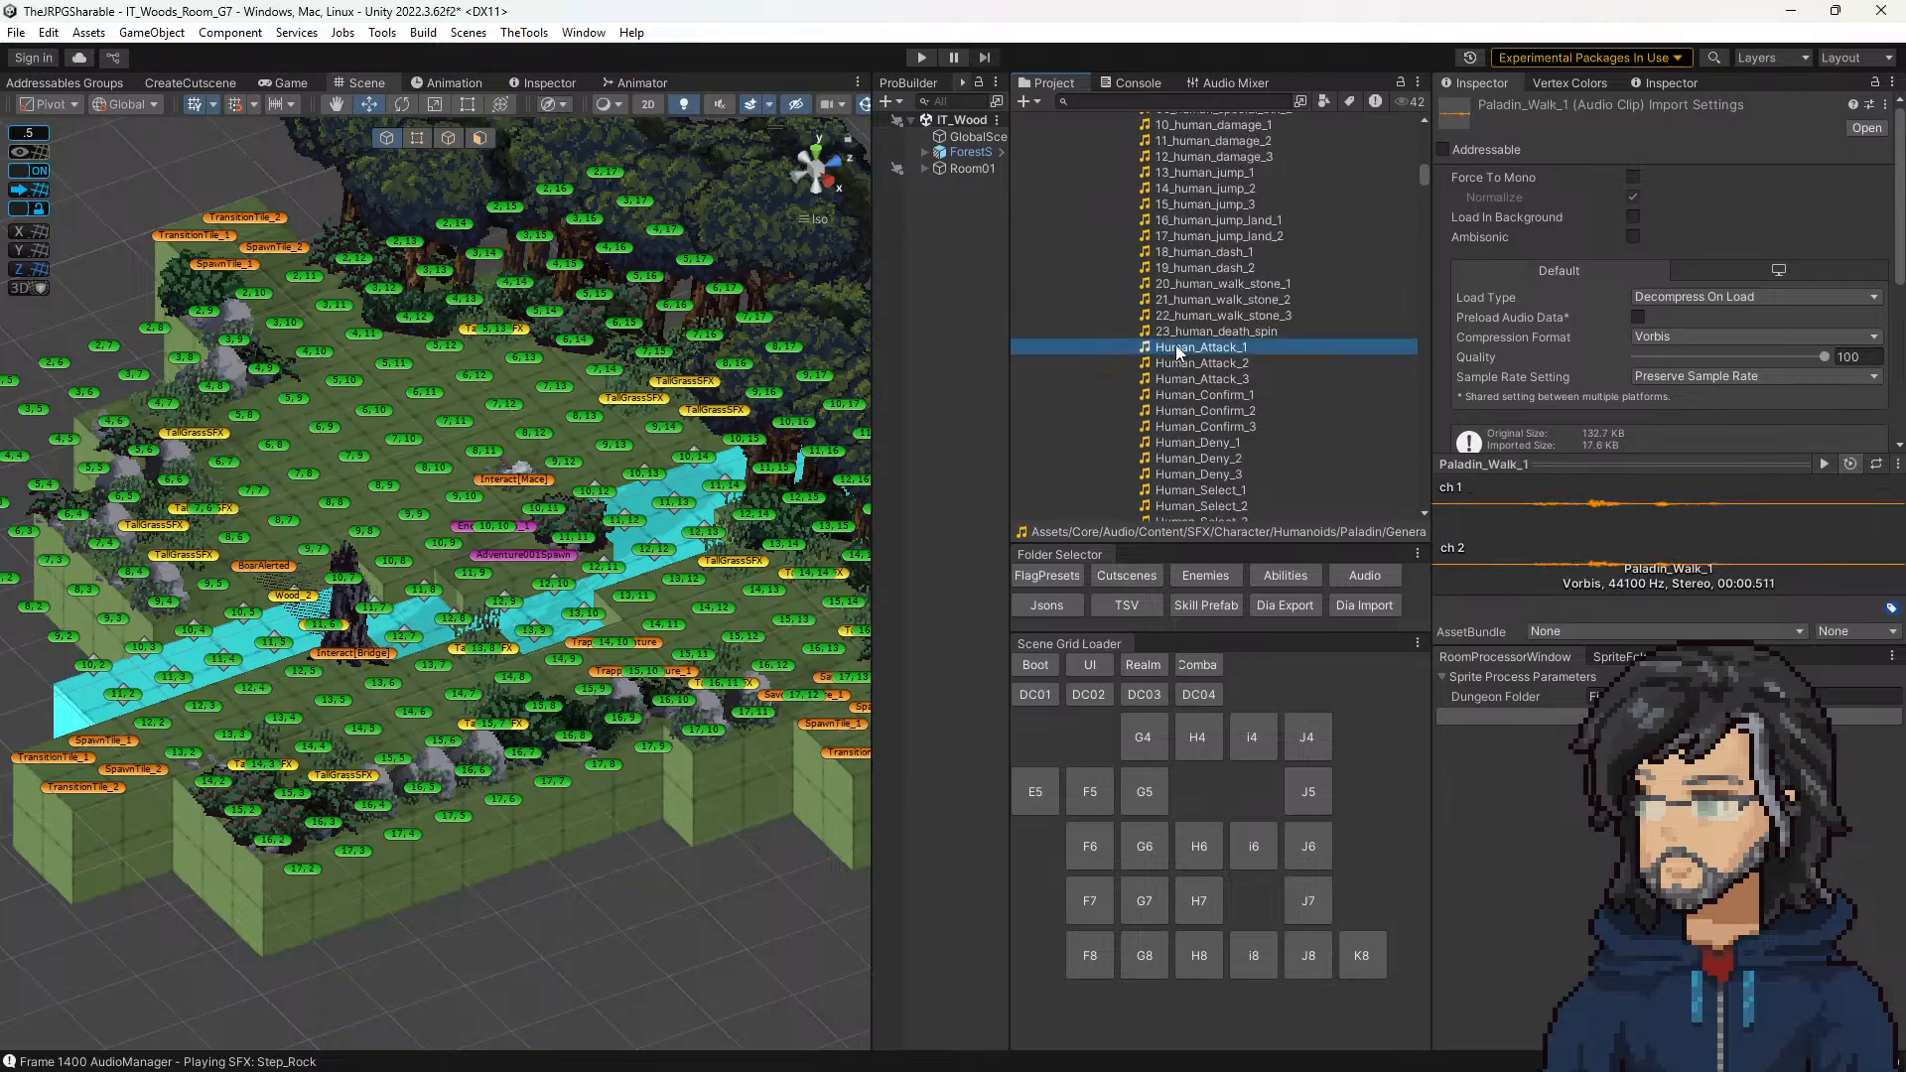
{"action": "scroll", "coordinate": [1183, 420], "scroll_direction": "up", "scroll_amount": 5}
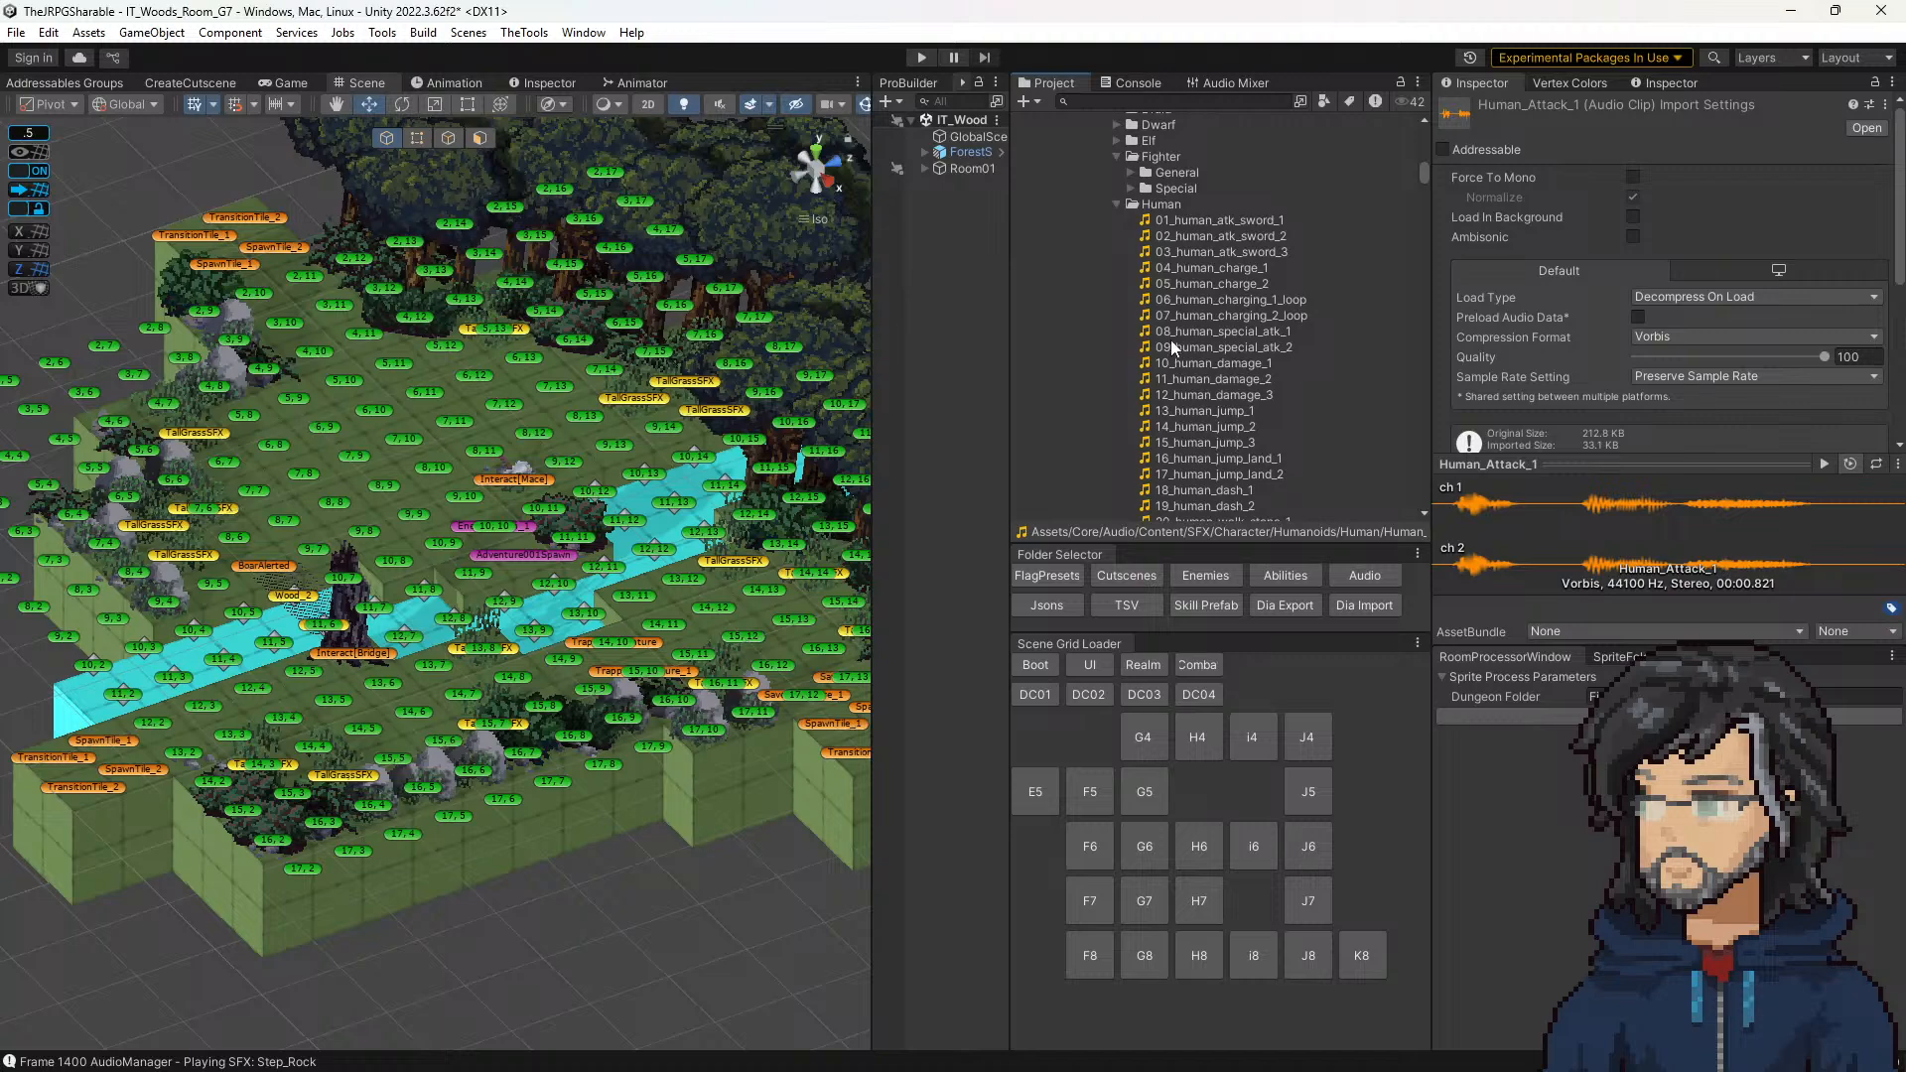
Step: Collapse the Human folder and preview the attack, death, idle, jump and land clips in the Fighter General folder
{"action": "left_click", "coordinate": [1117, 203]}
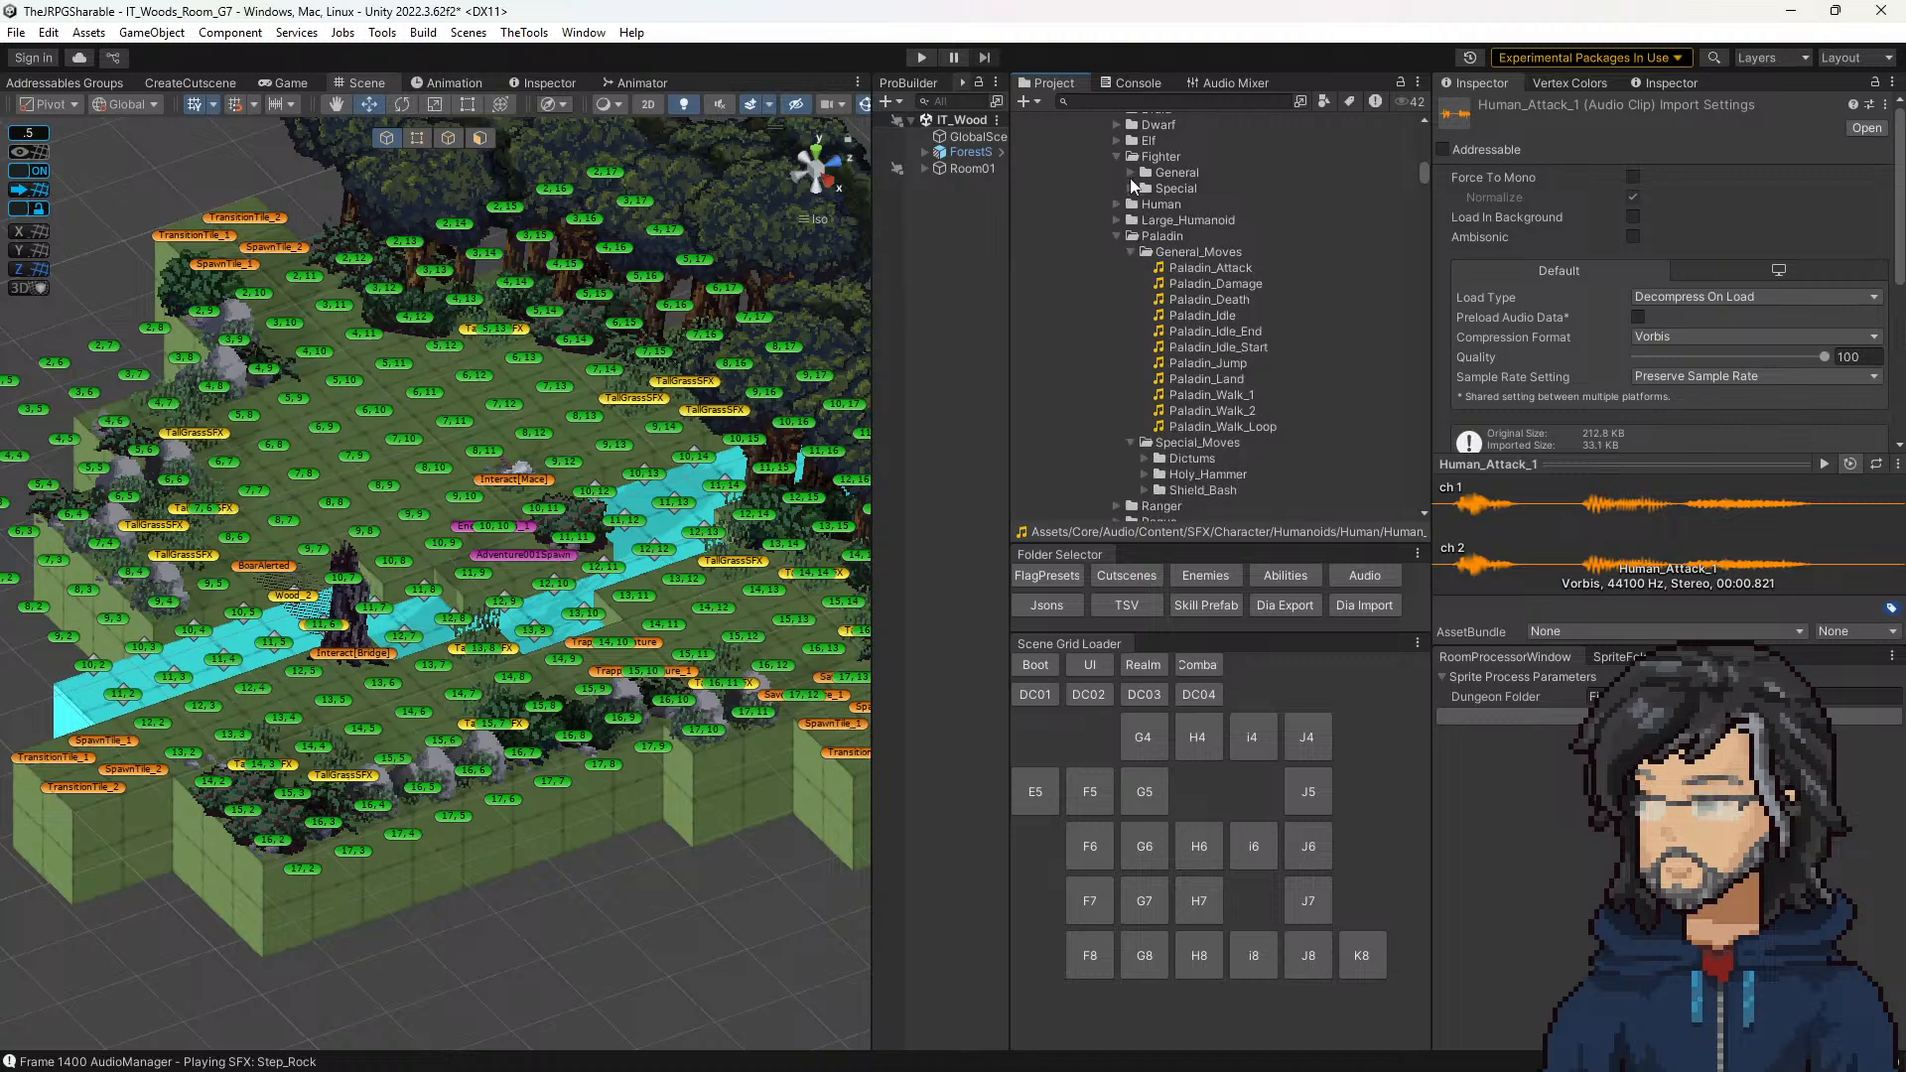
{"action": "left_click", "coordinate": [1131, 172]}
{"action": "left_click", "coordinate": [1206, 189]}
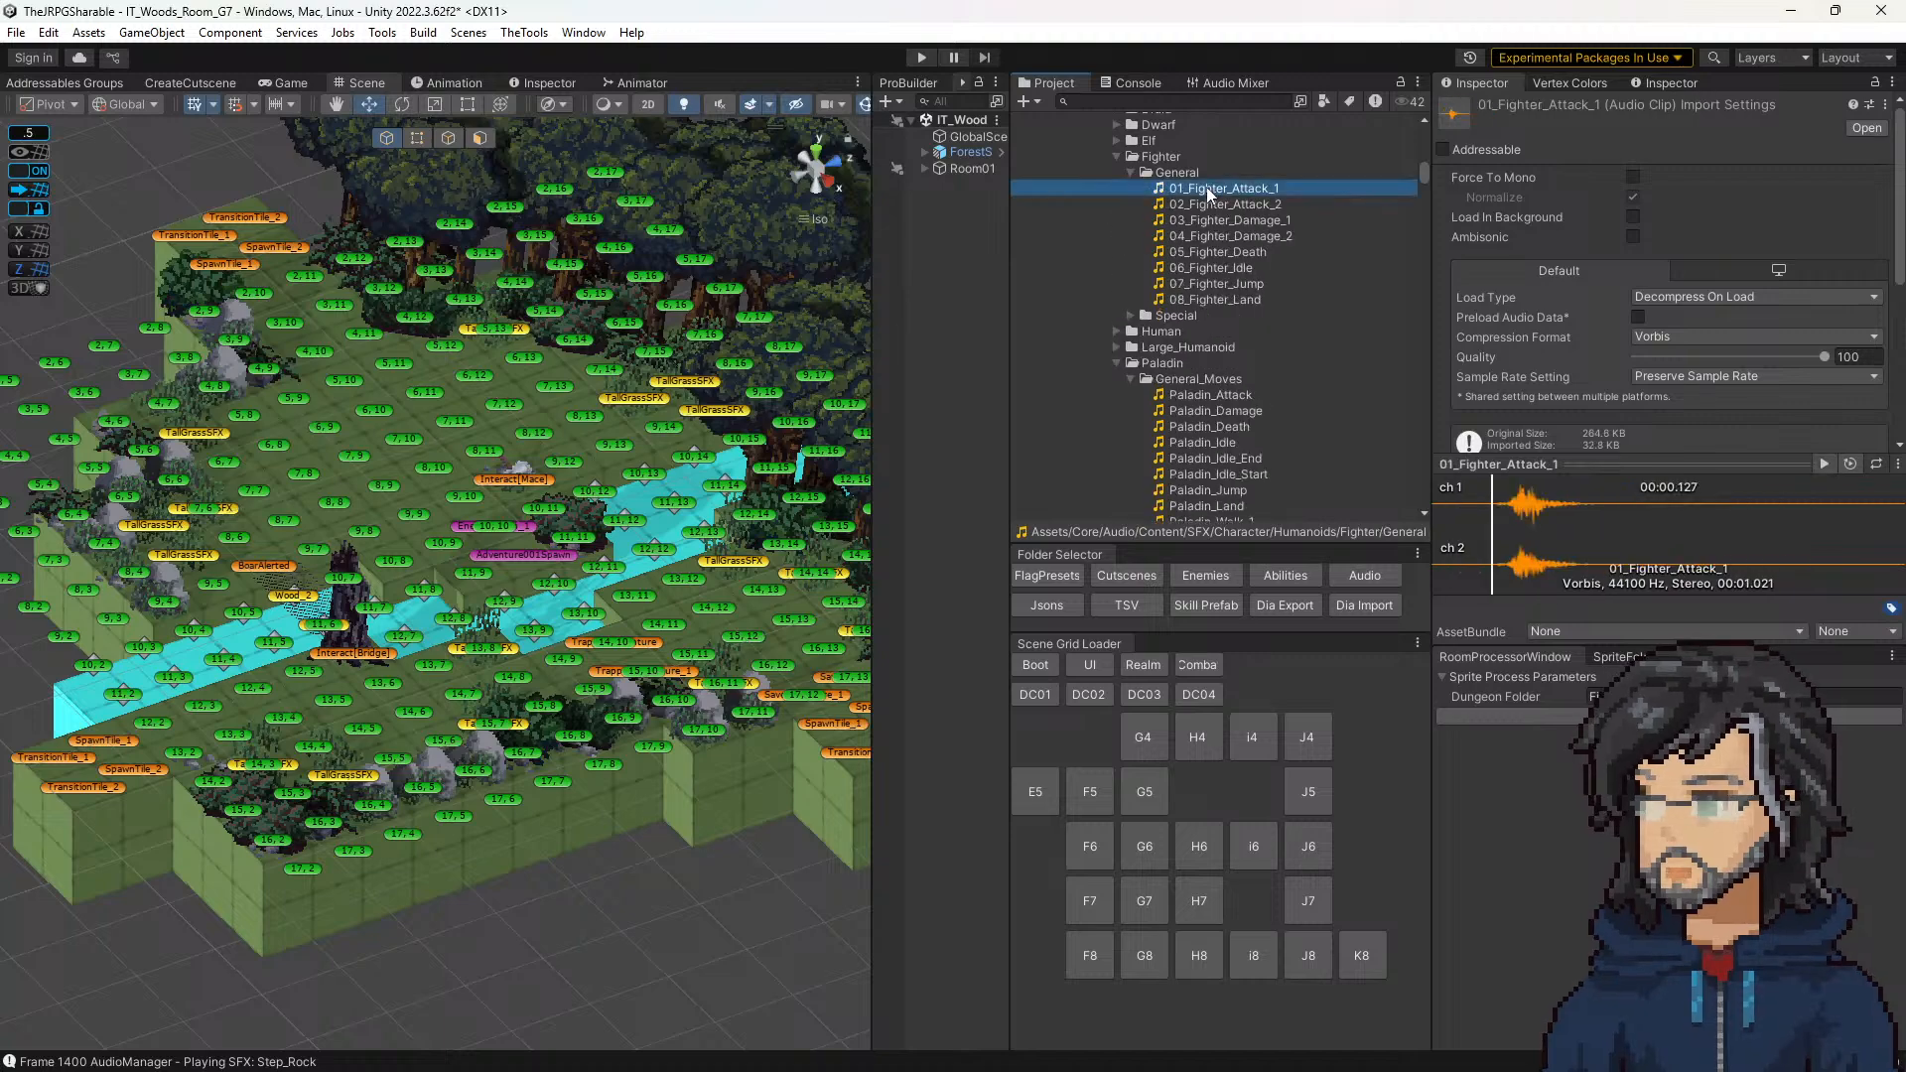
{"action": "left_click", "coordinate": [1202, 202]}
{"action": "left_click", "coordinate": [1221, 251]}
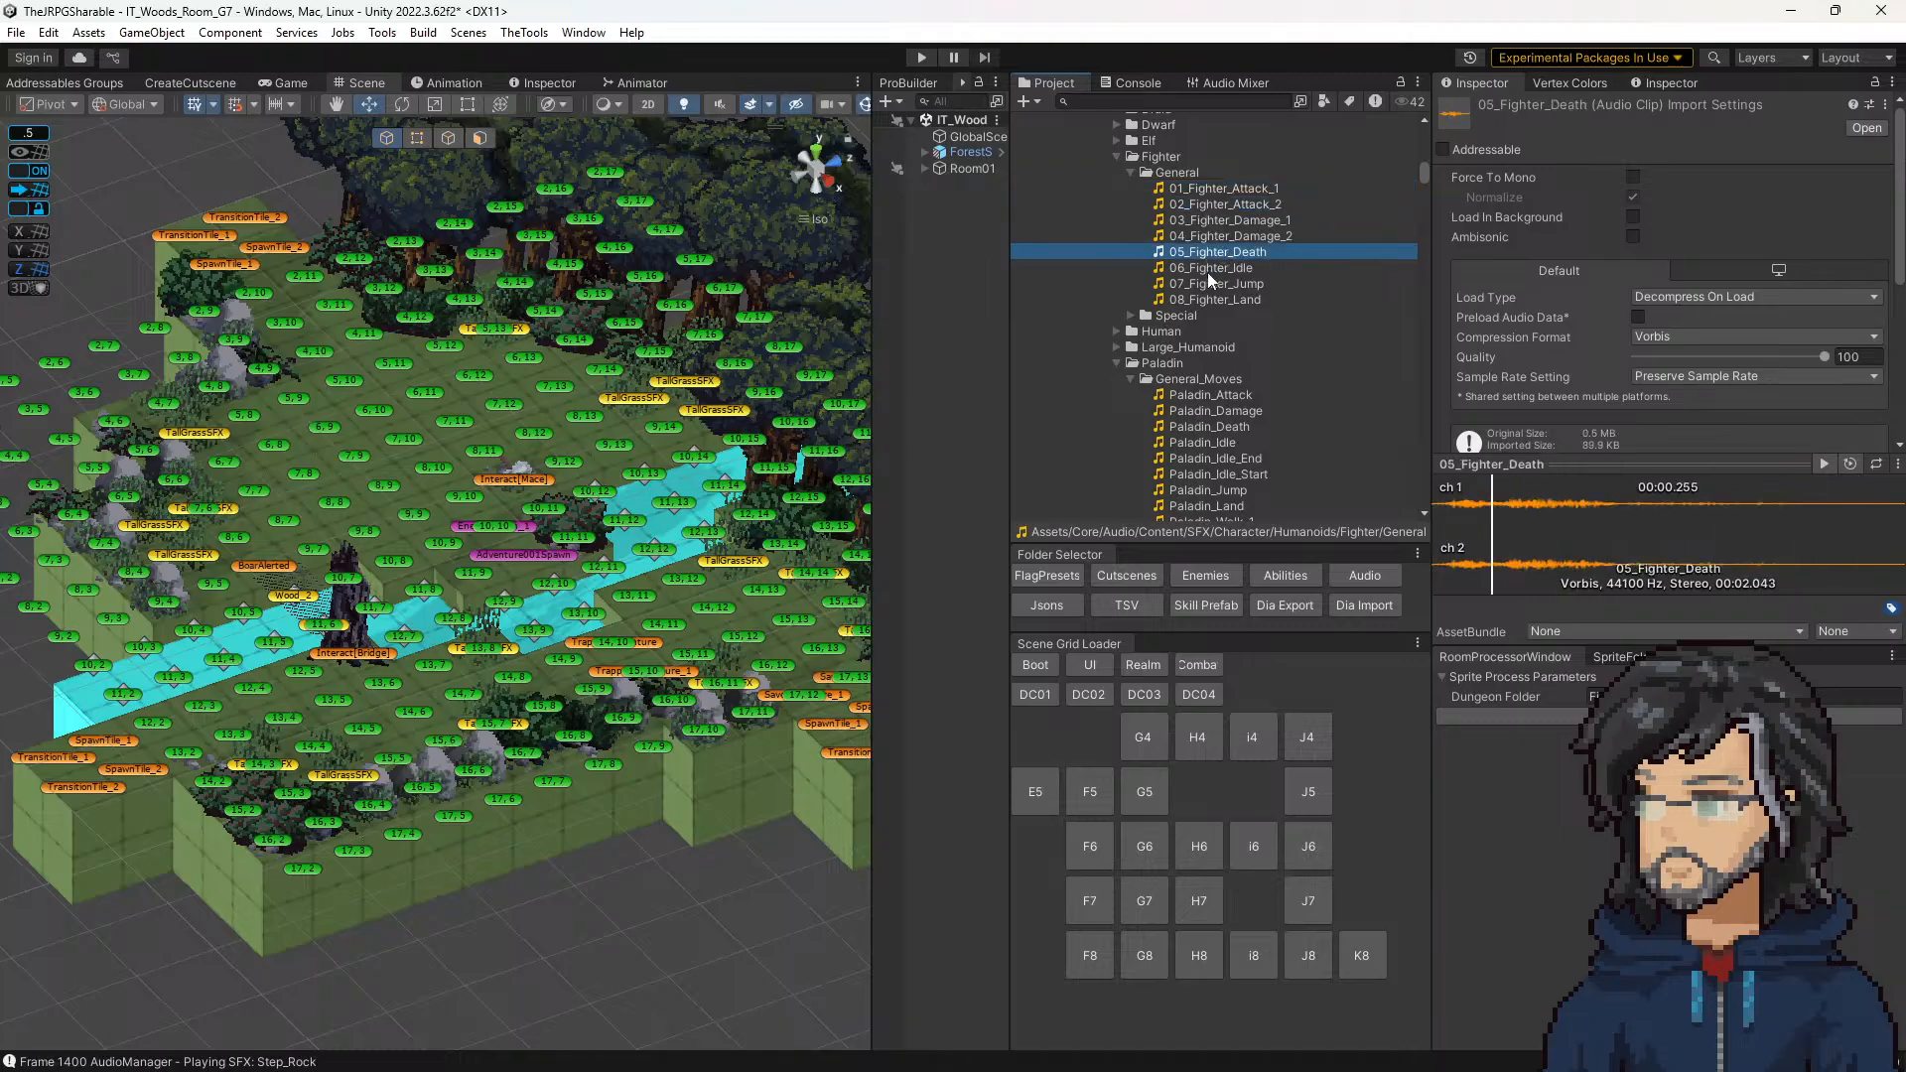
{"action": "left_click", "coordinate": [1209, 266]}
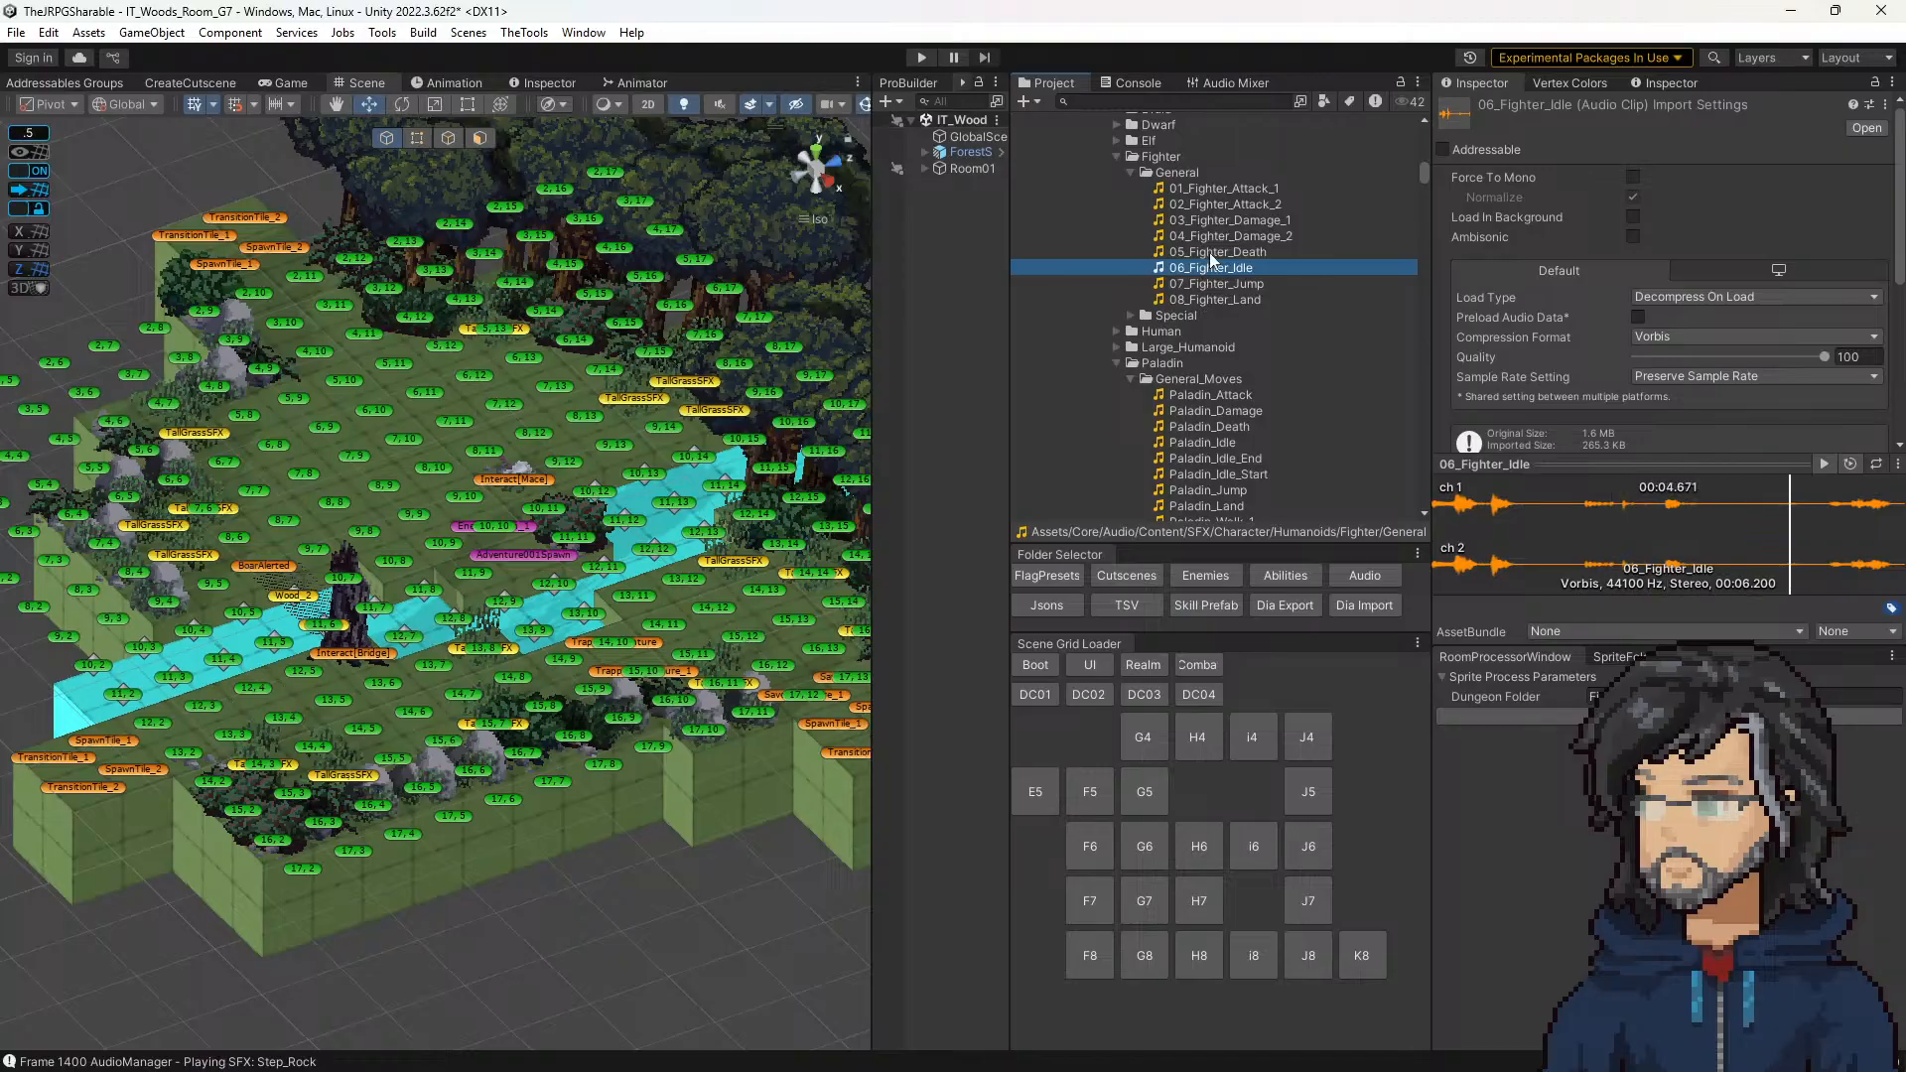
{"action": "left_click", "coordinate": [1209, 252]}
{"action": "left_click", "coordinate": [1218, 286]}
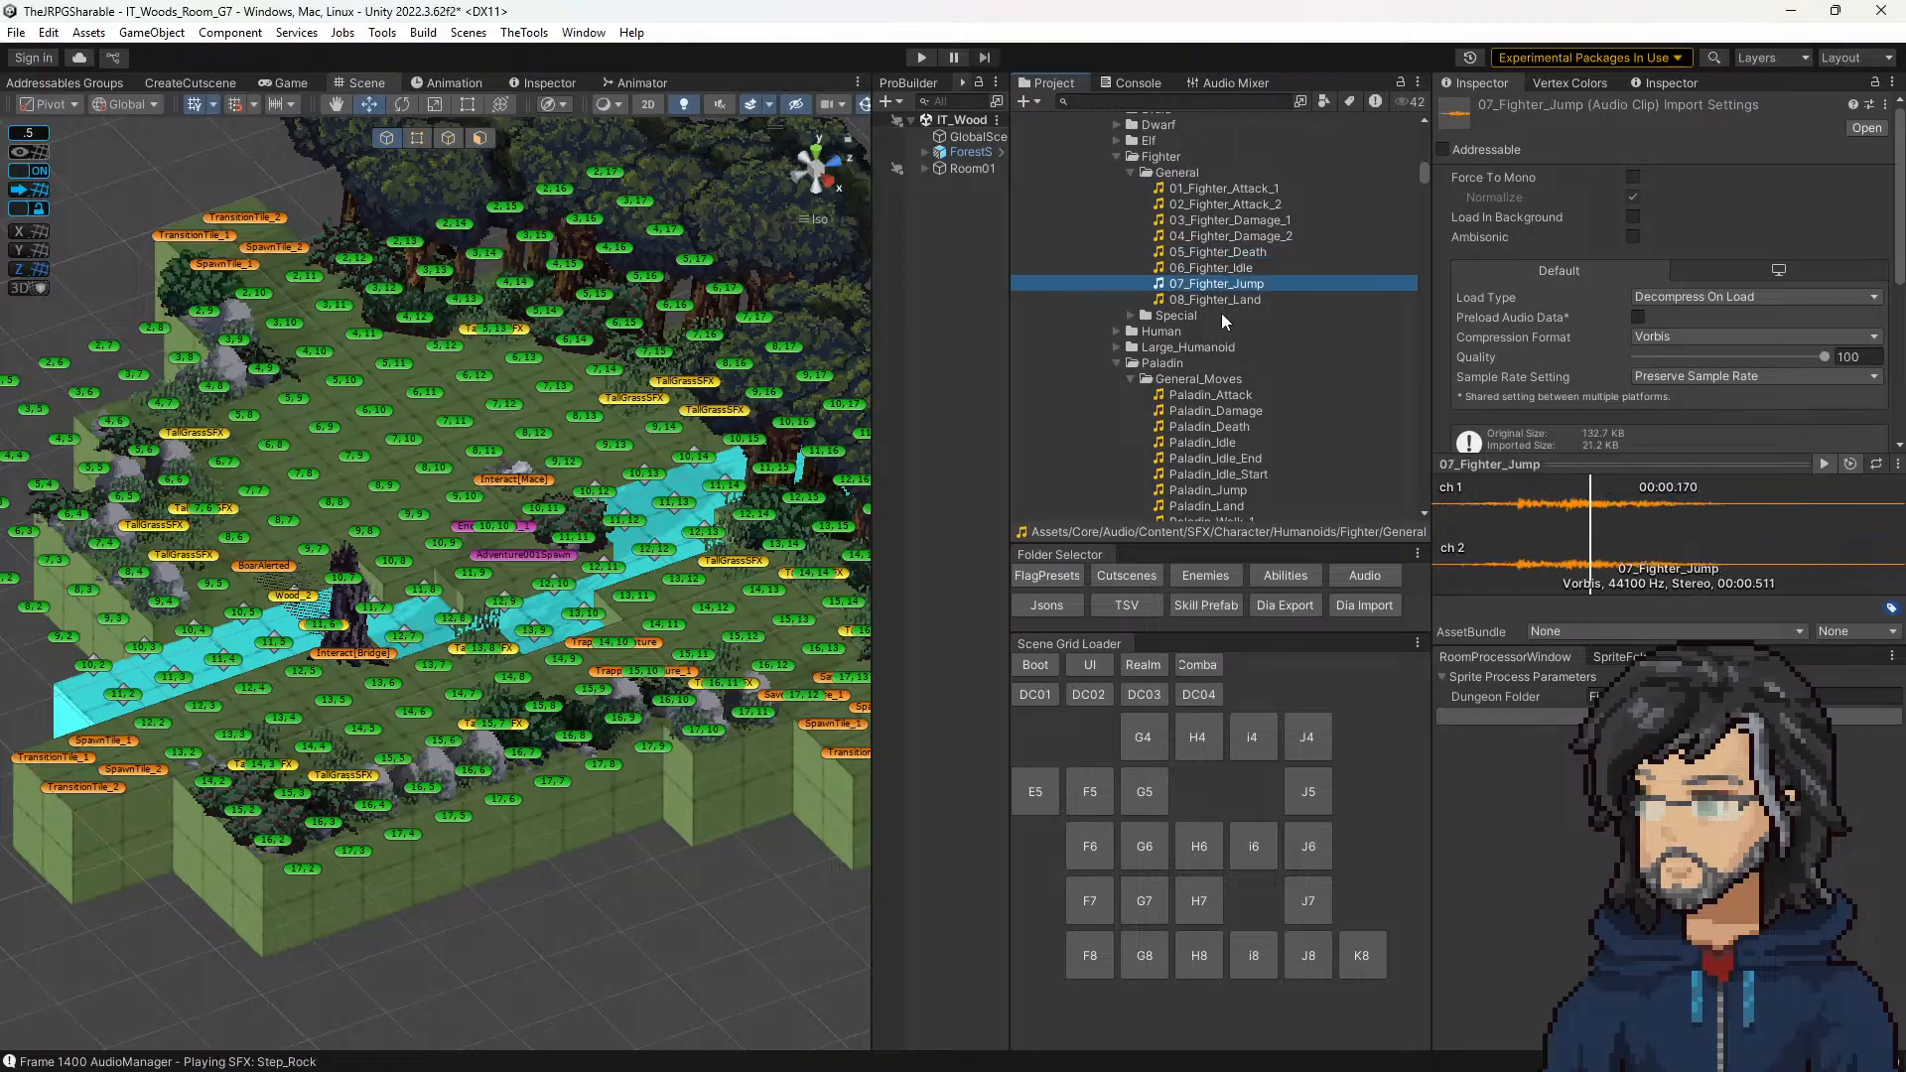
{"action": "left_click", "coordinate": [1215, 299]}
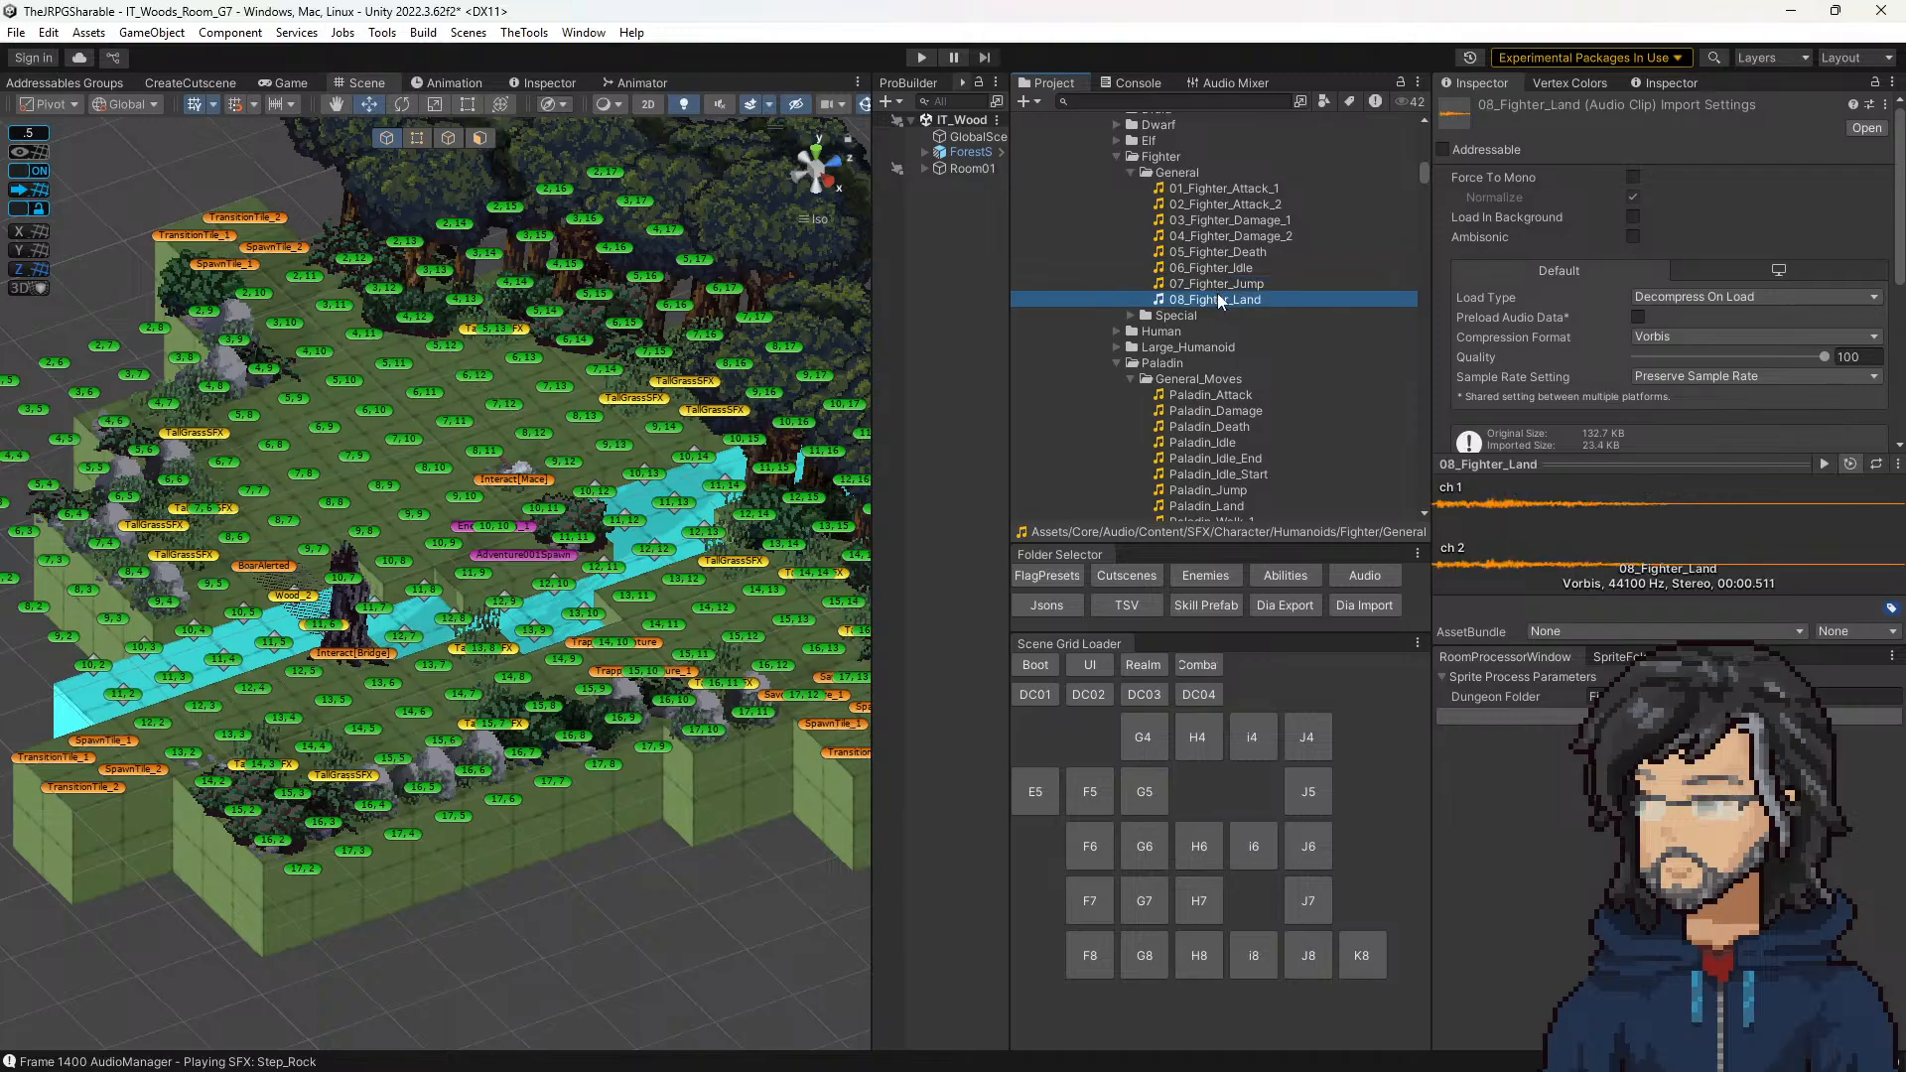
{"action": "left_click", "coordinate": [1212, 284]}
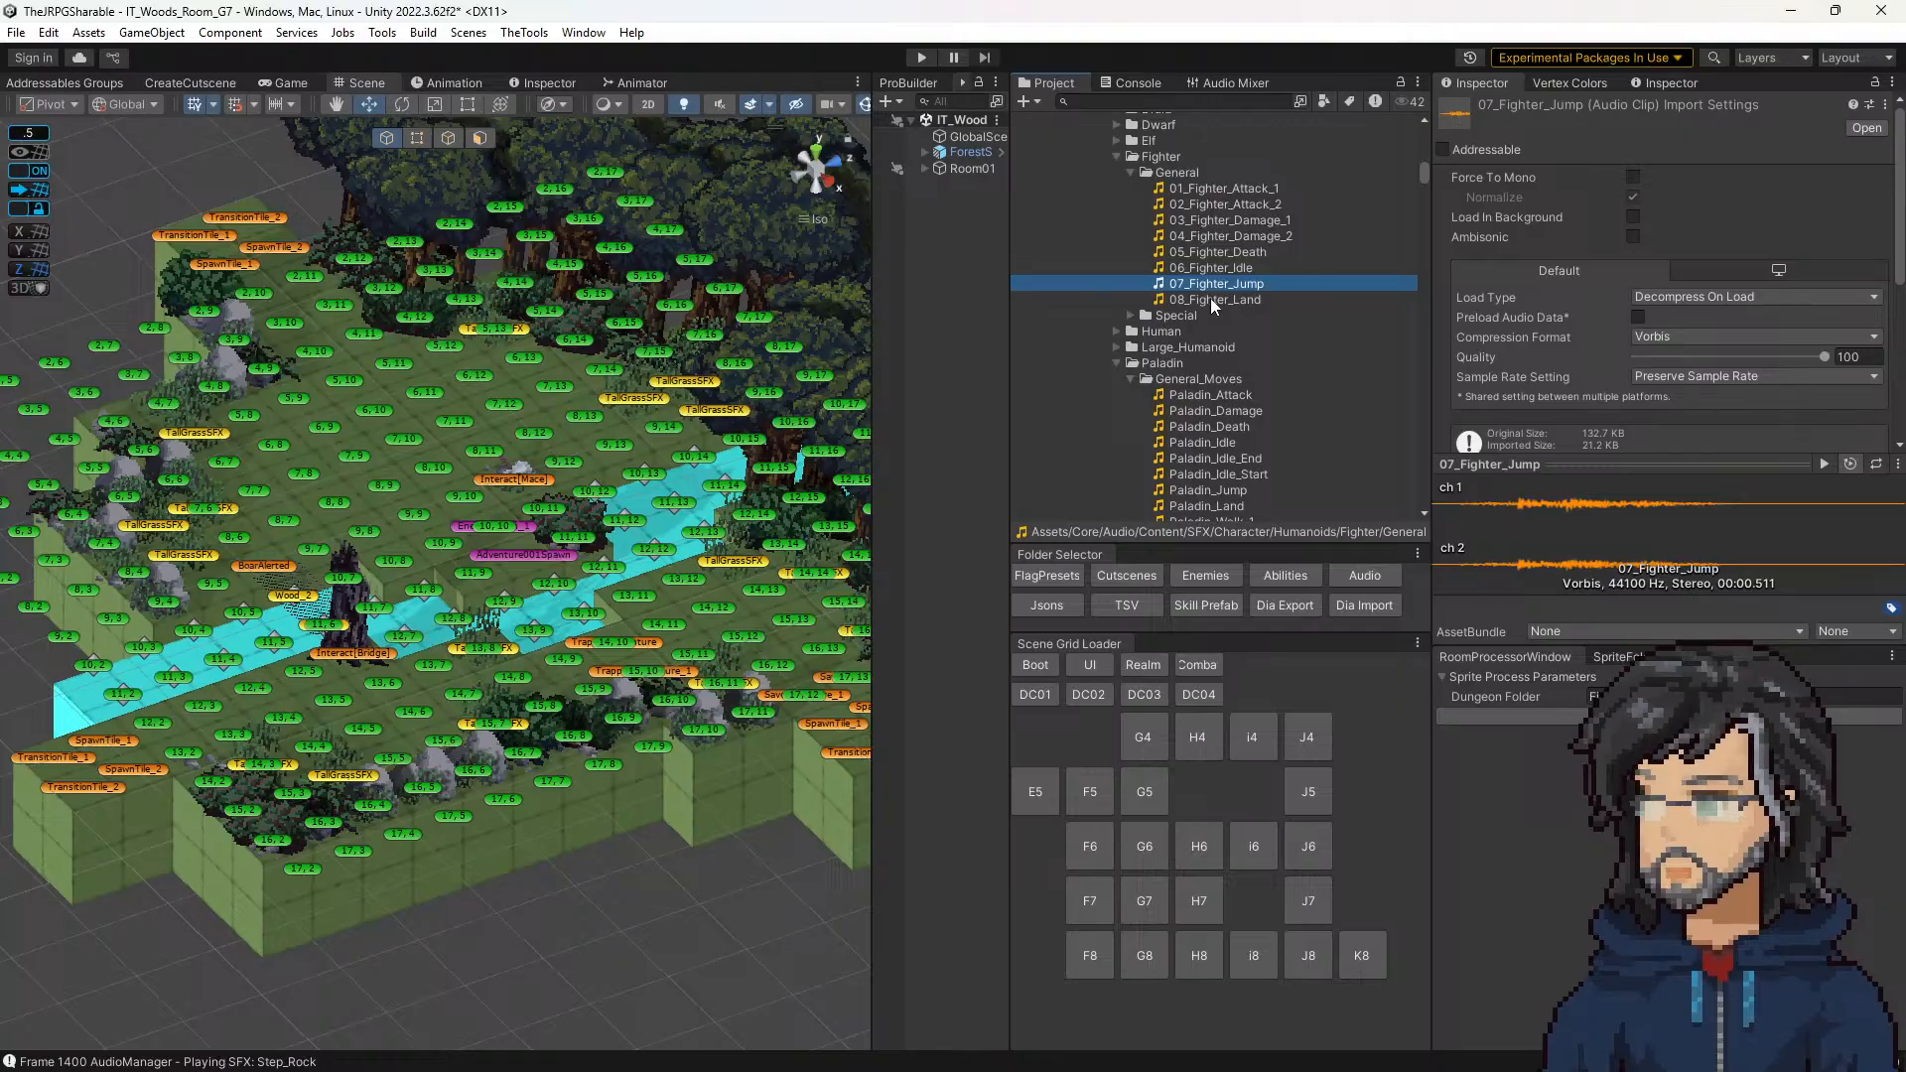
Step: Expand the Fighter Special folder and preview the 13_Fighter_Uppercut clip
{"action": "scroll", "coordinate": [1211, 298], "scroll_direction": "up", "scroll_amount": 3}
{"action": "left_click", "coordinate": [1131, 434]}
{"action": "scroll", "coordinate": [1151, 417], "scroll_direction": "down", "scroll_amount": 4}
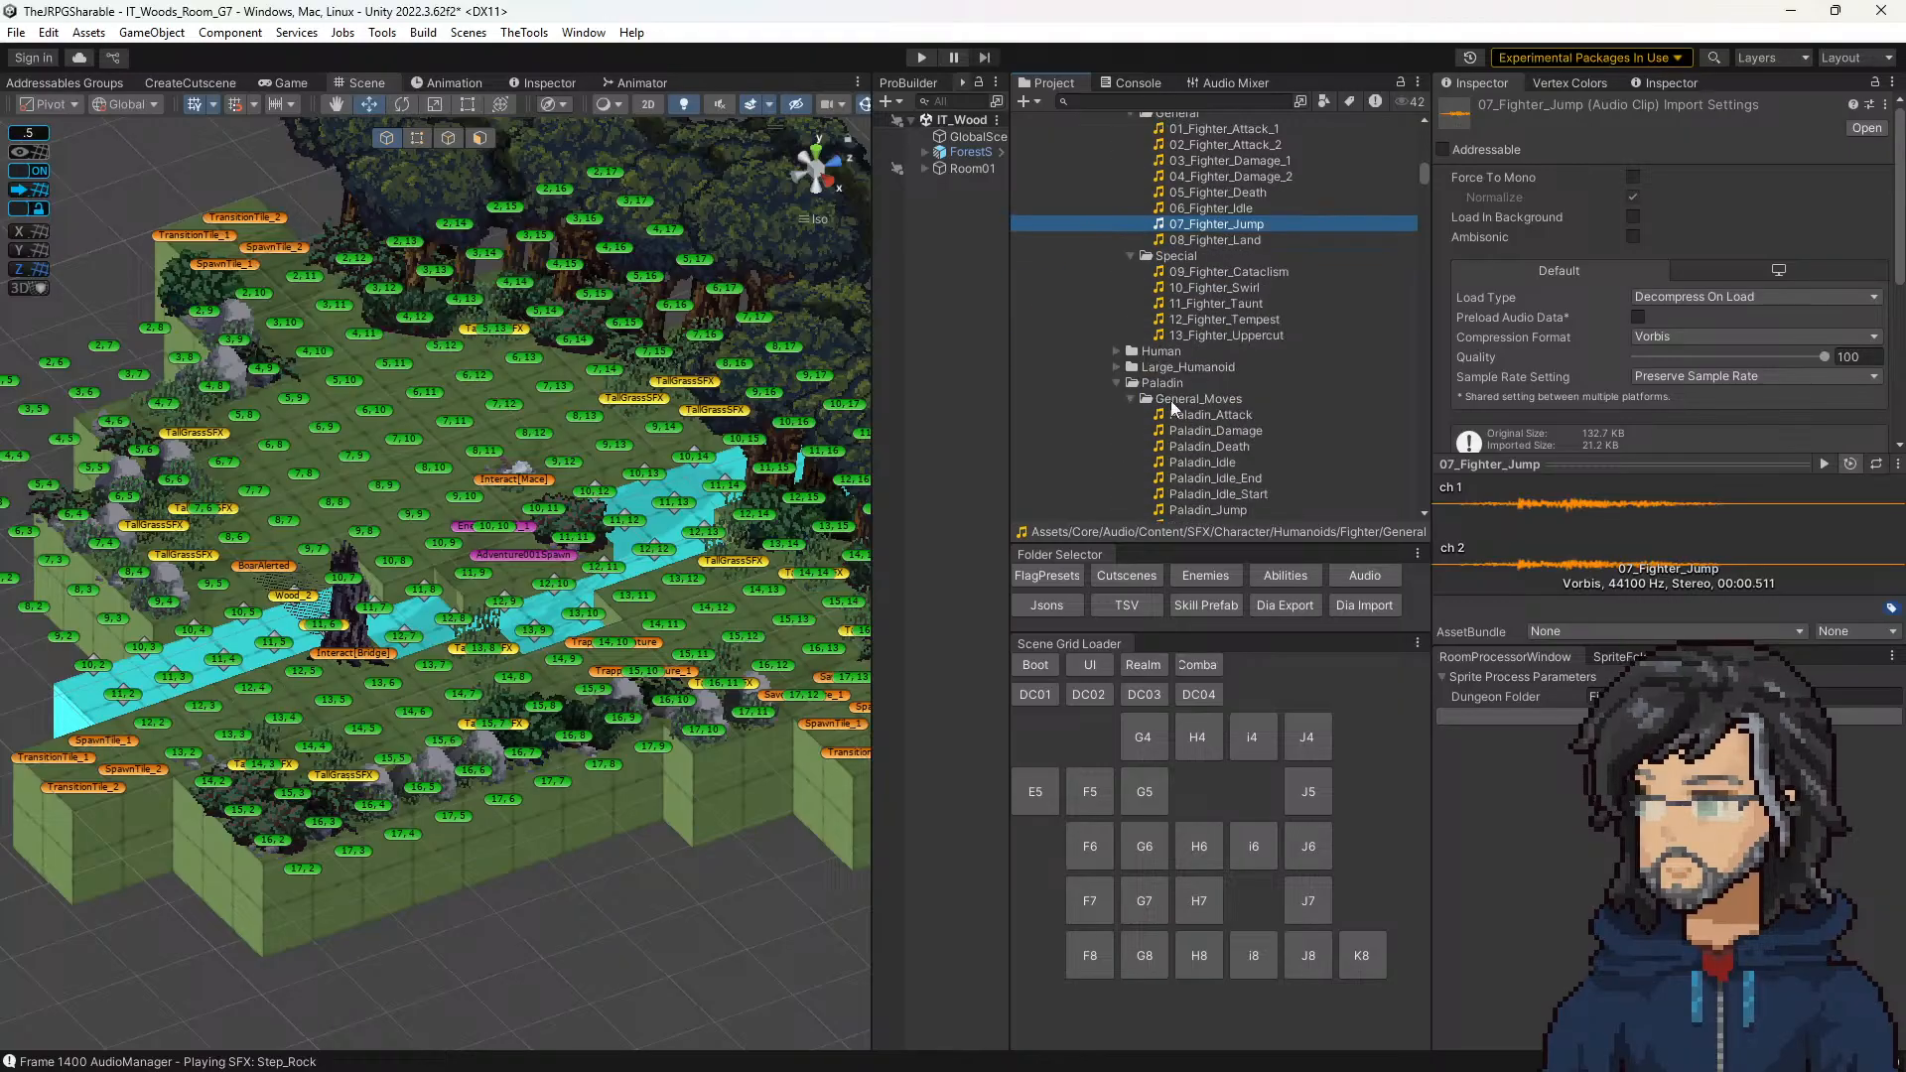
{"action": "left_click", "coordinate": [1215, 335]}
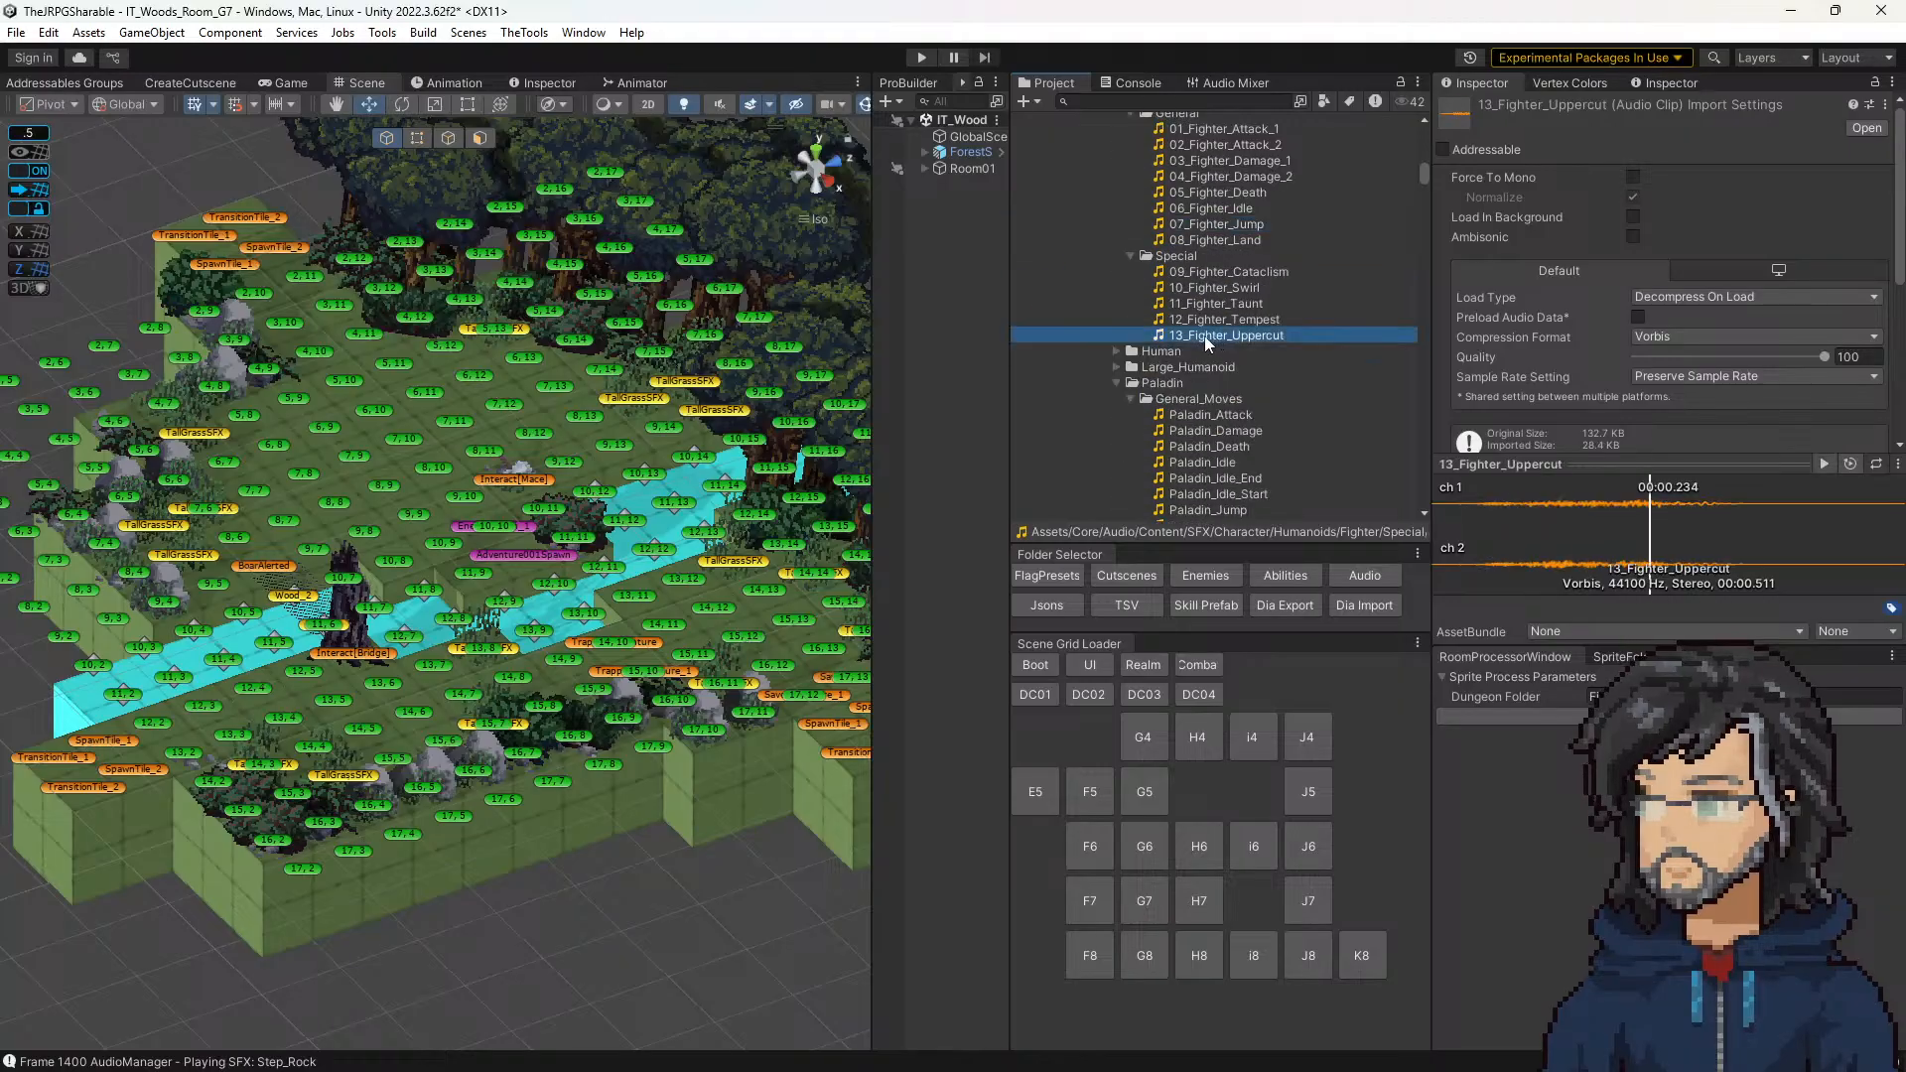
Step: Preview the Land and Jump_3 clips in the _Generic_Human folder, and collapse that folder
{"action": "scroll", "coordinate": [1201, 339], "scroll_direction": "up", "scroll_amount": 5}
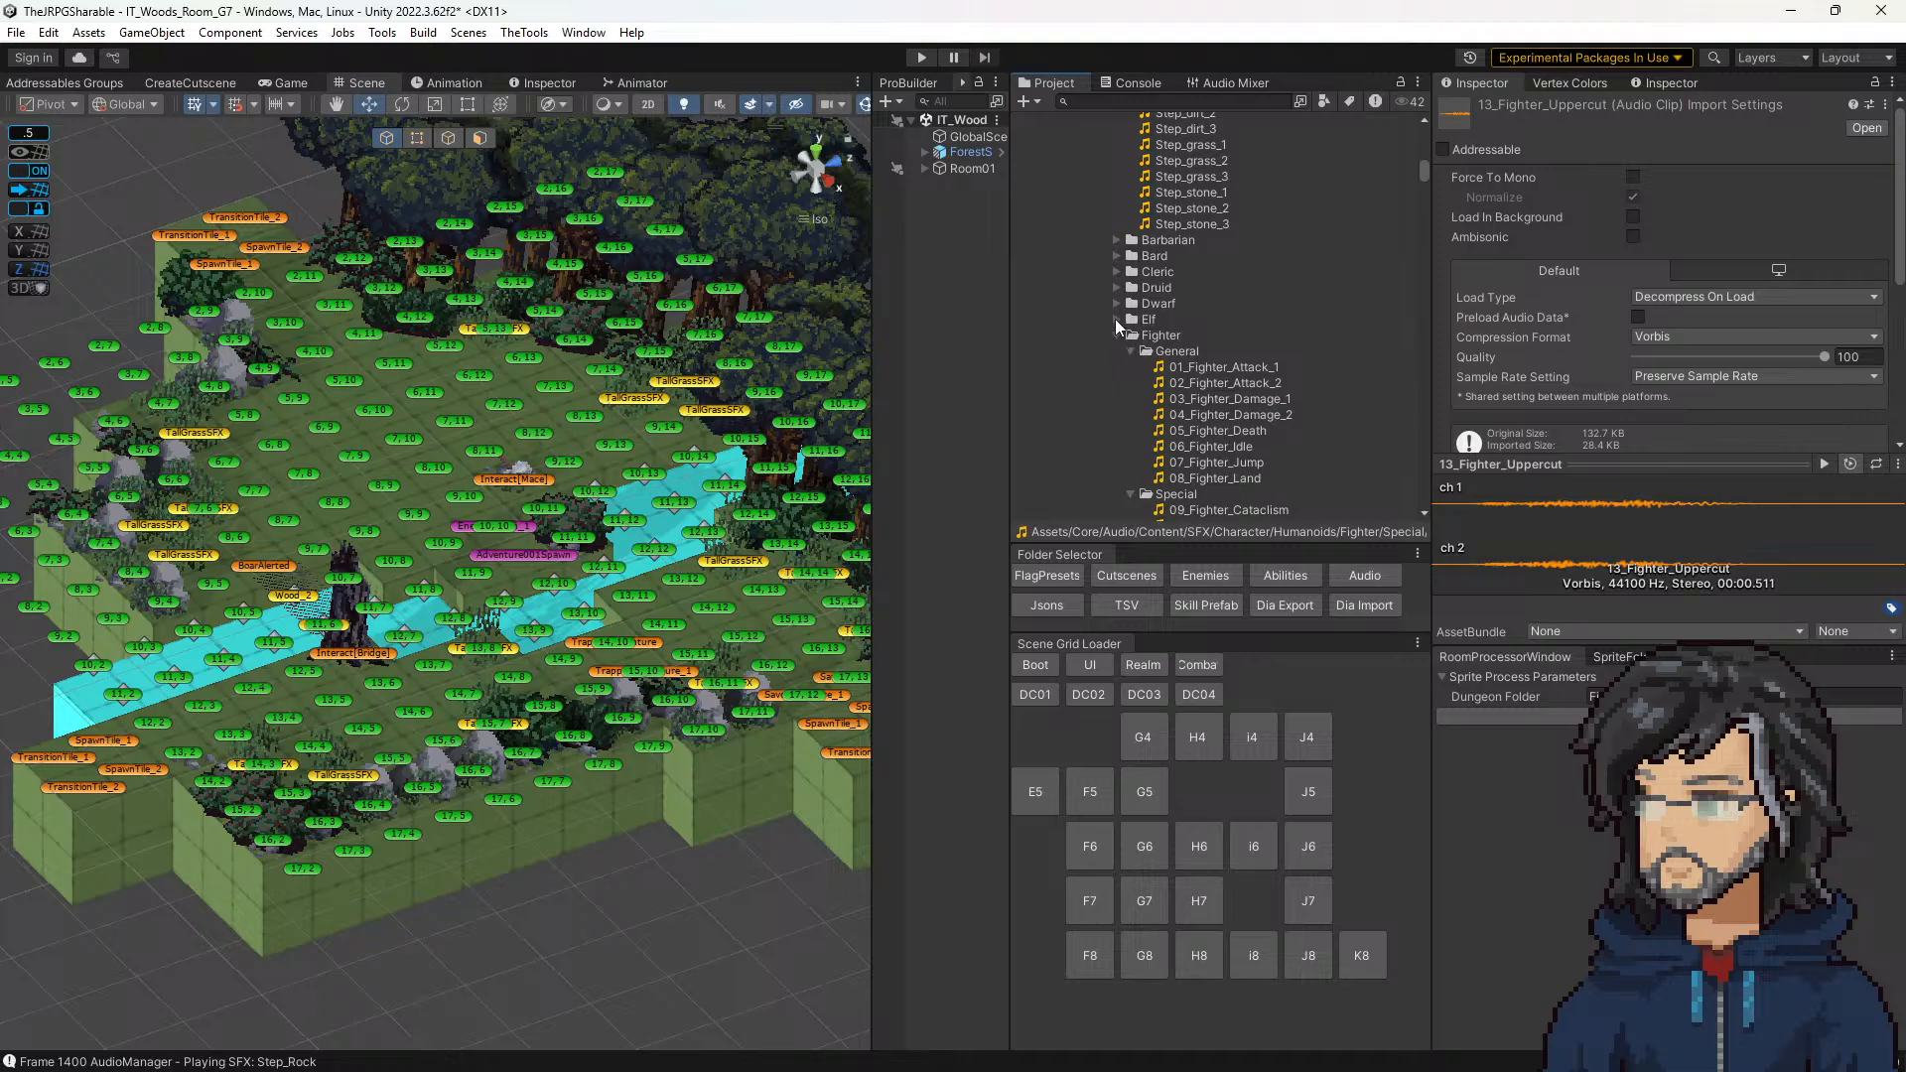
{"action": "scroll", "coordinate": [1115, 317], "scroll_direction": "up", "scroll_amount": 3}
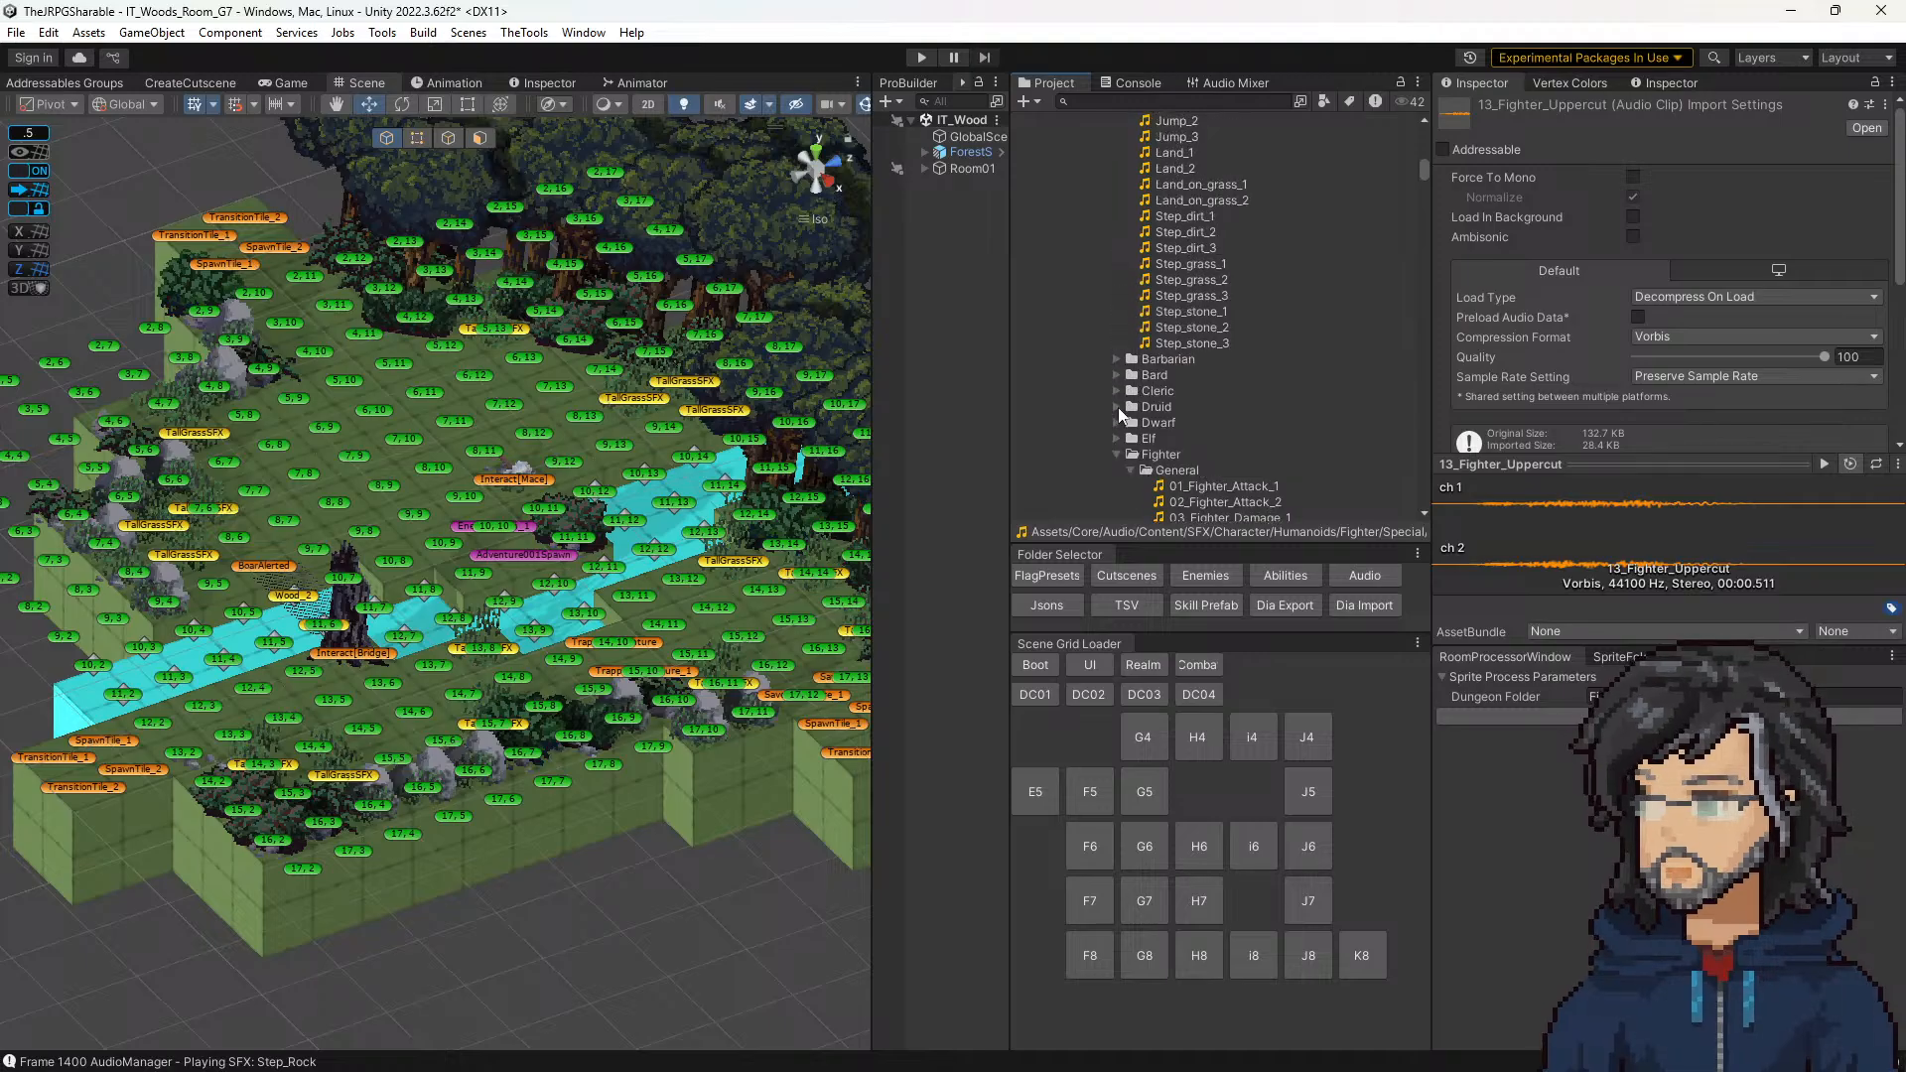
{"action": "scroll", "coordinate": [1118, 407], "scroll_direction": "up", "scroll_amount": 6}
{"action": "scroll", "coordinate": [1134, 408], "scroll_direction": "down", "scroll_amount": 4}
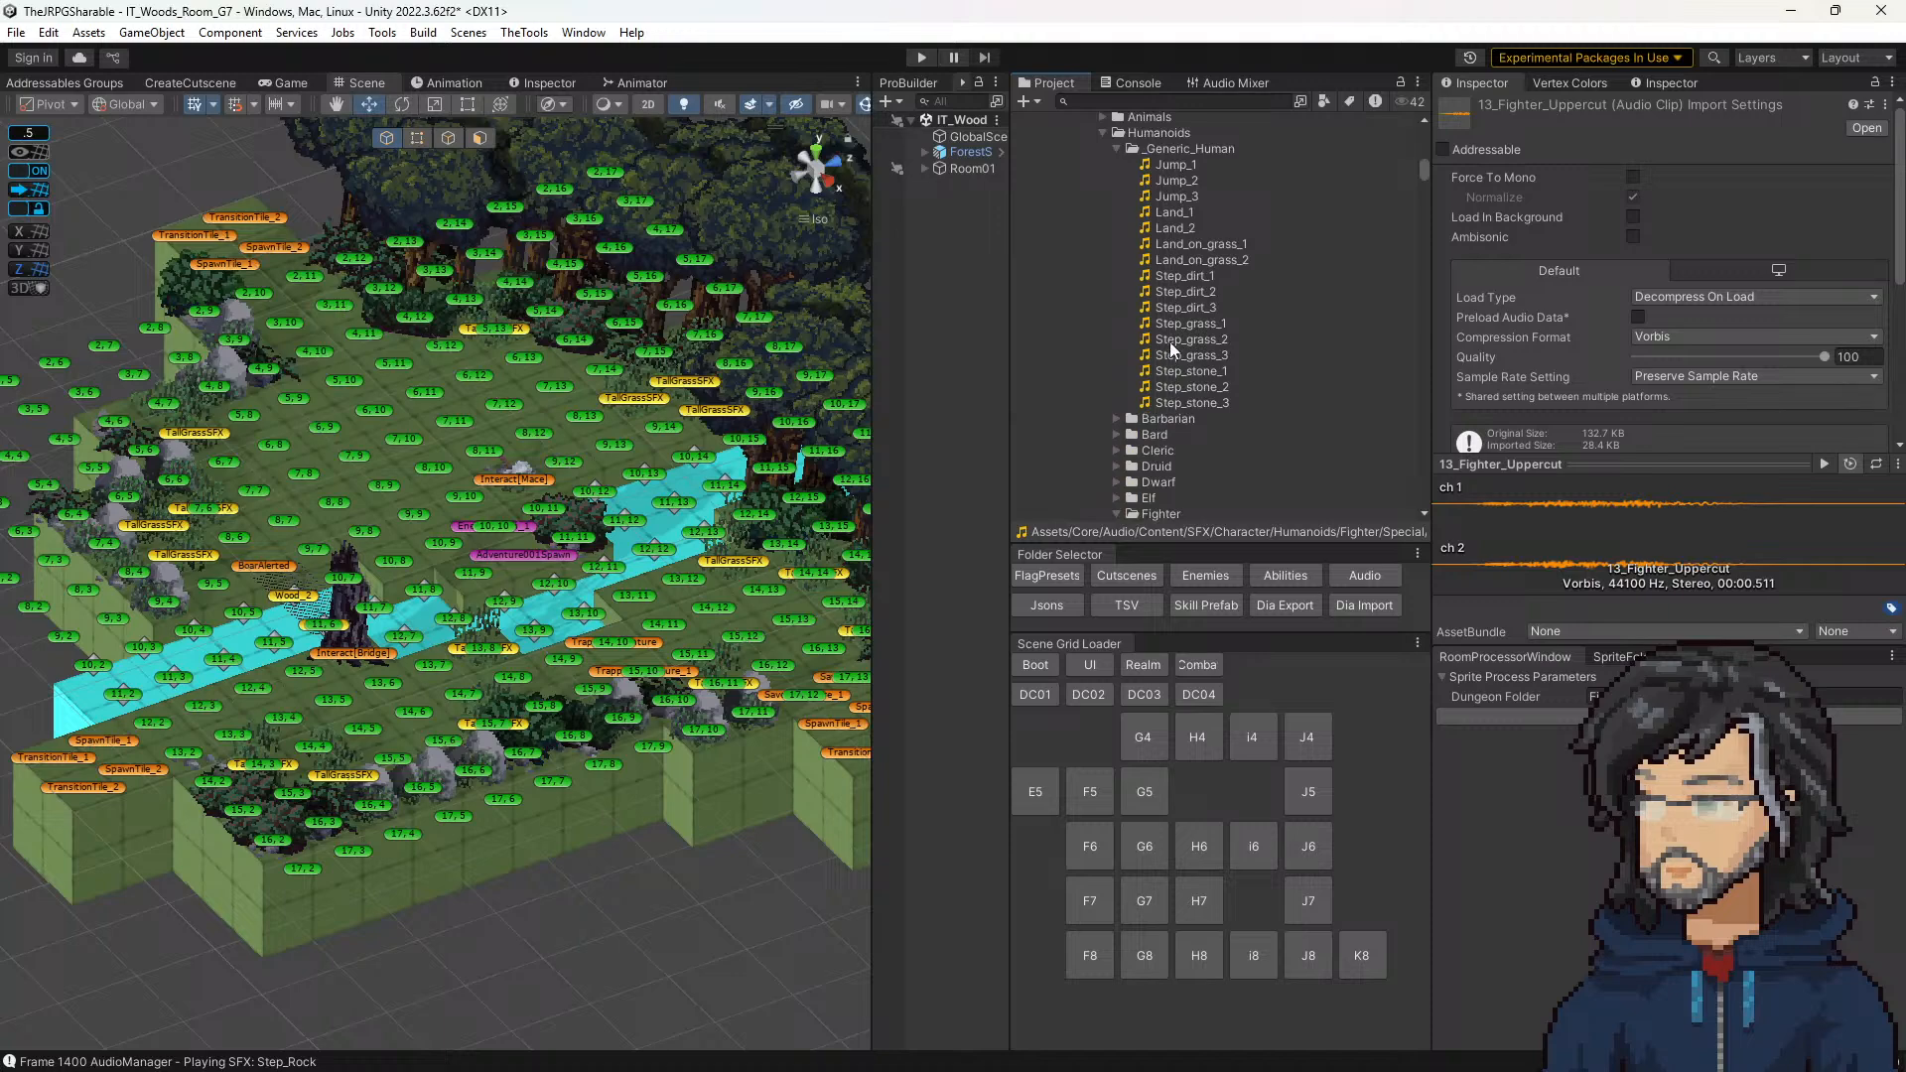
{"action": "left_click", "coordinate": [1165, 216]}
{"action": "left_click", "coordinate": [1173, 196]}
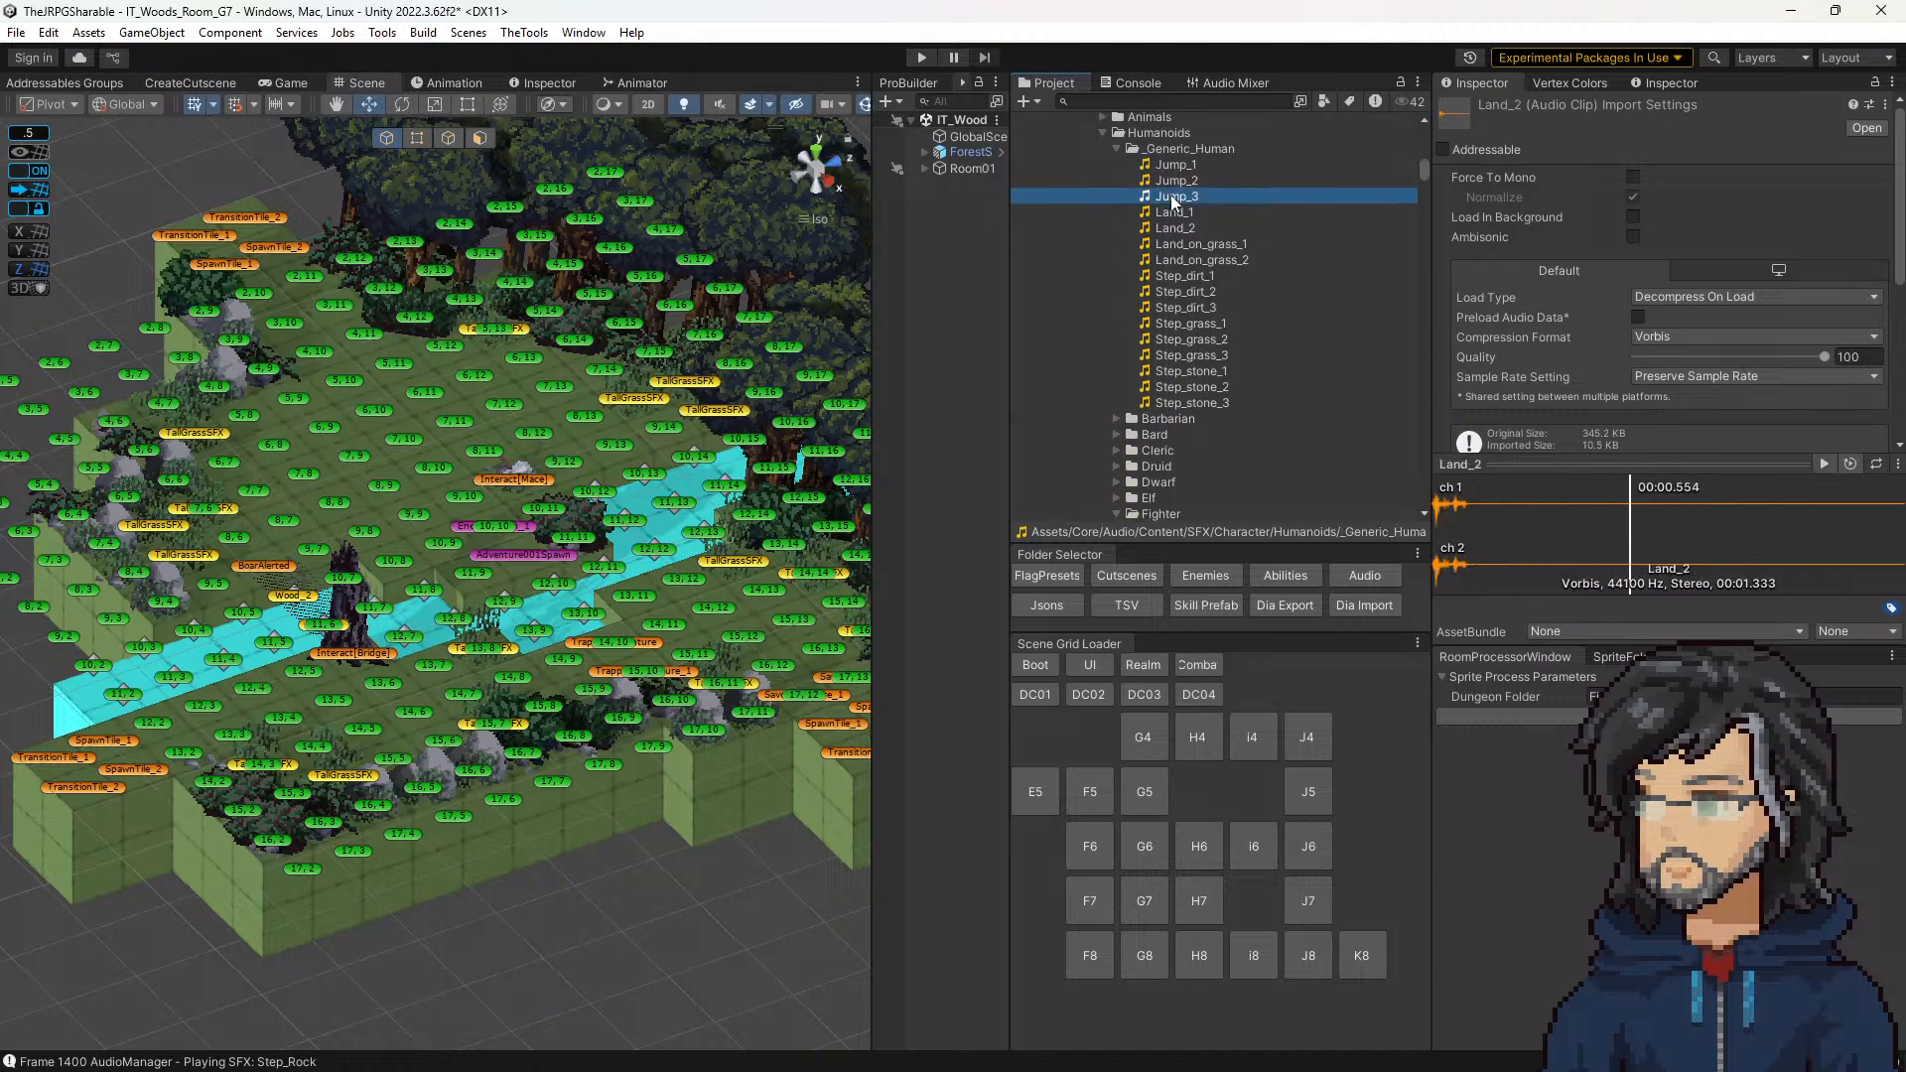
{"action": "left_click", "coordinate": [1117, 149]}
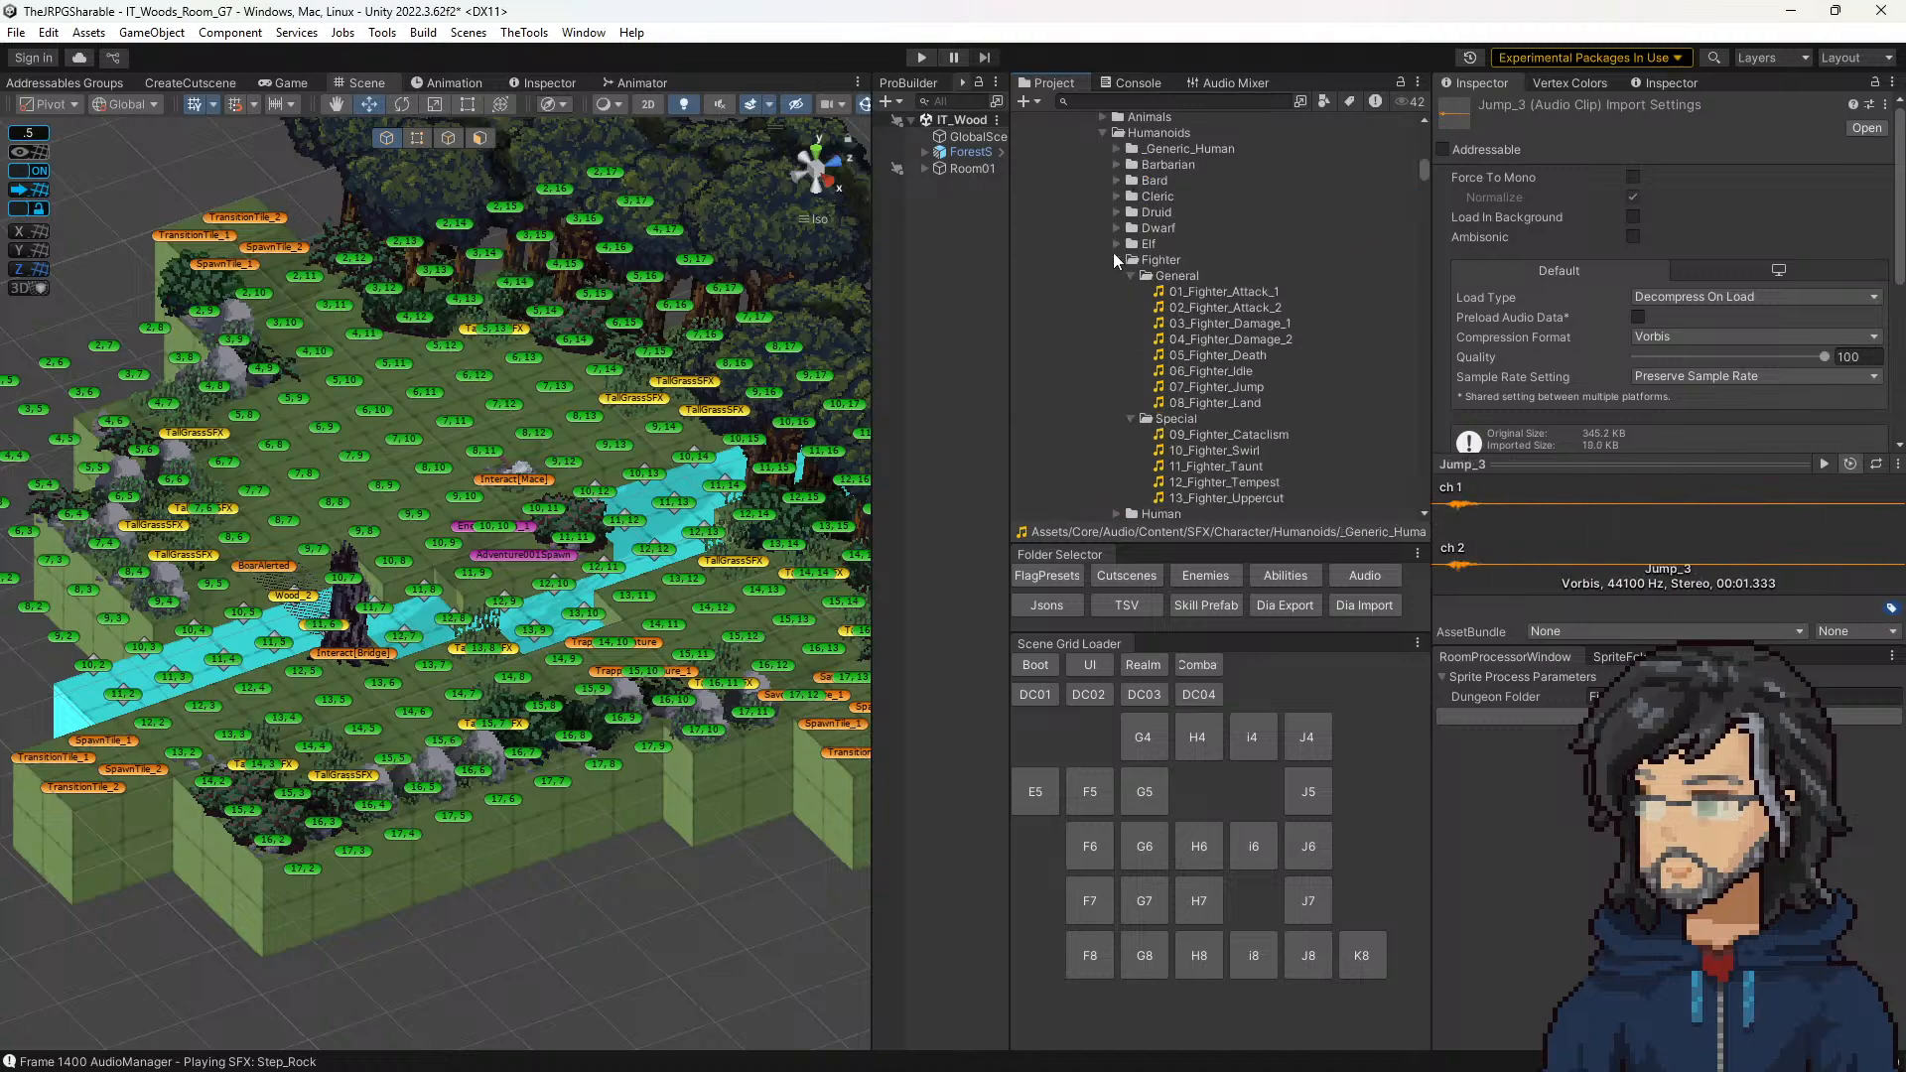
Step: Collapse the Paladin General_Moves folder and check the clips inside the Small_Humanoid folder, closing it again
{"action": "scroll", "coordinate": [1149, 318], "scroll_direction": "down", "scroll_amount": 4}
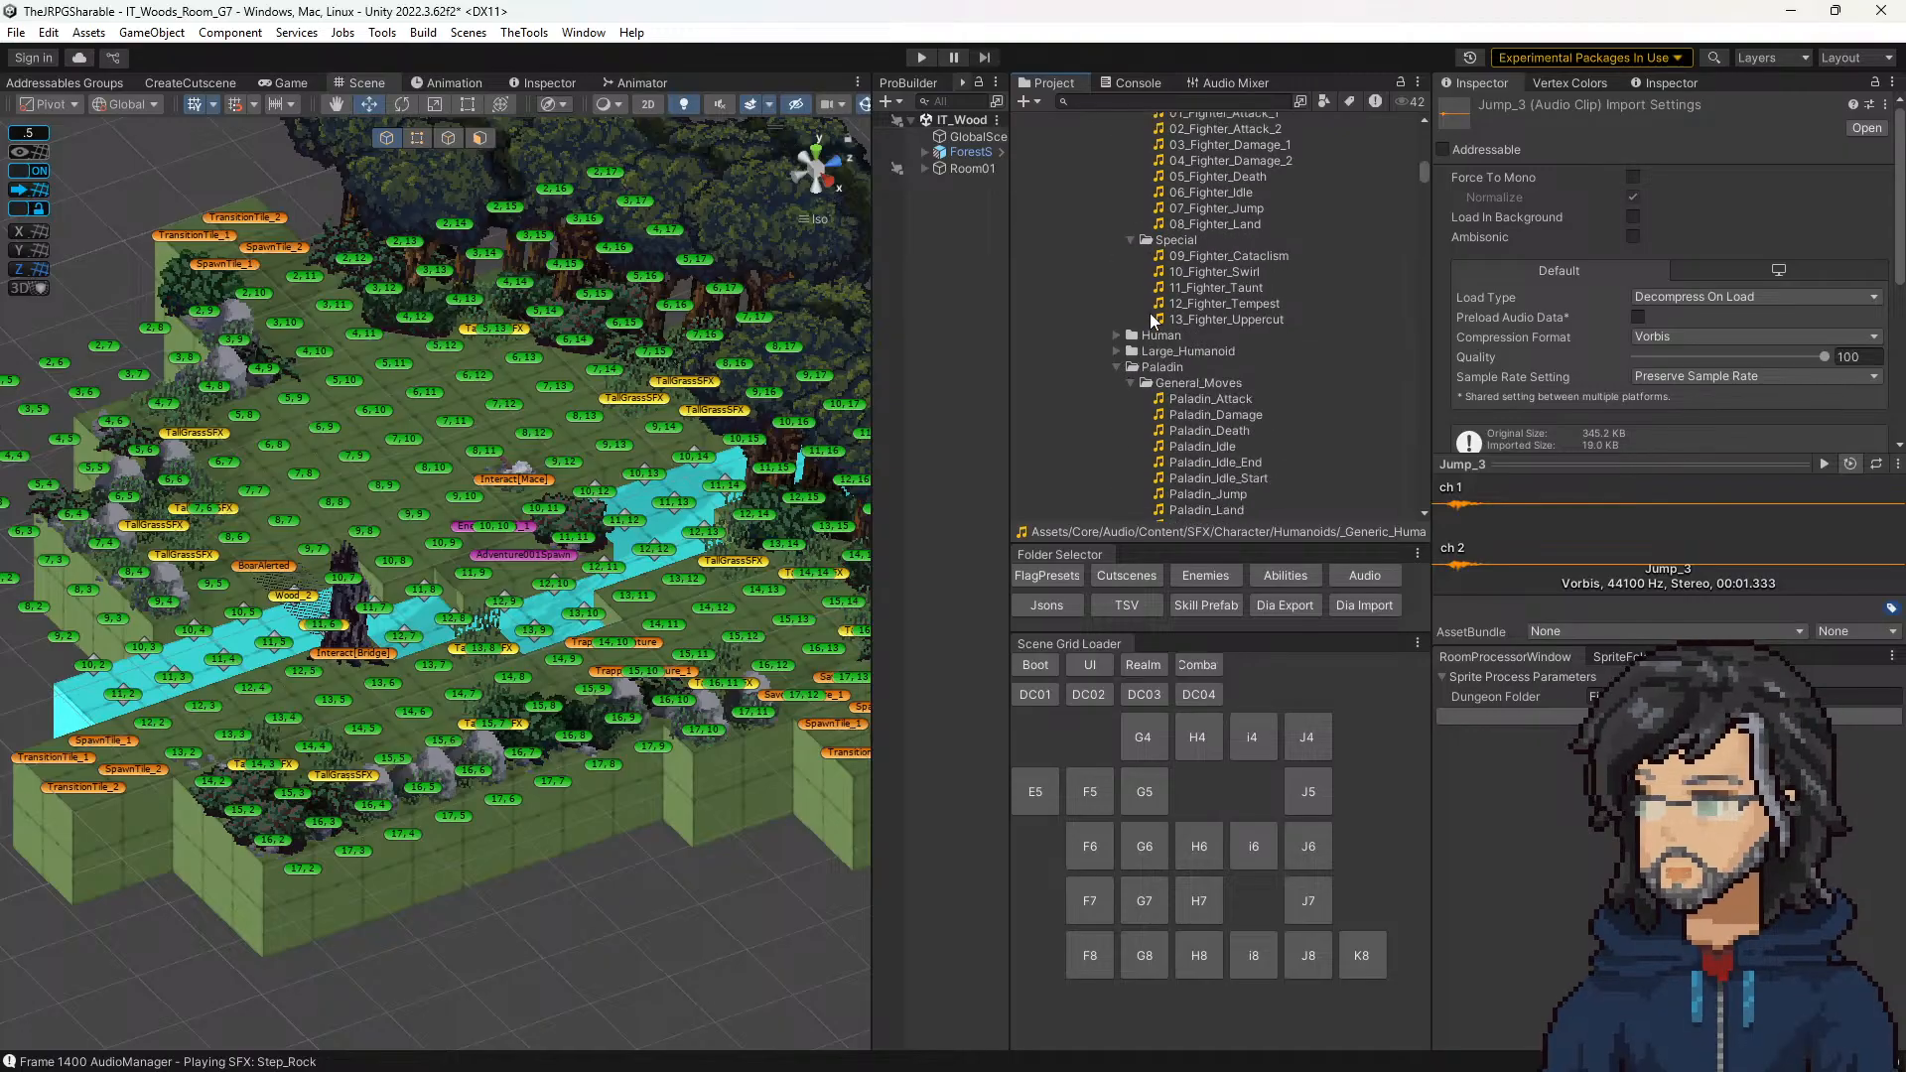
{"action": "scroll", "coordinate": [1148, 323], "scroll_direction": "down", "scroll_amount": 4}
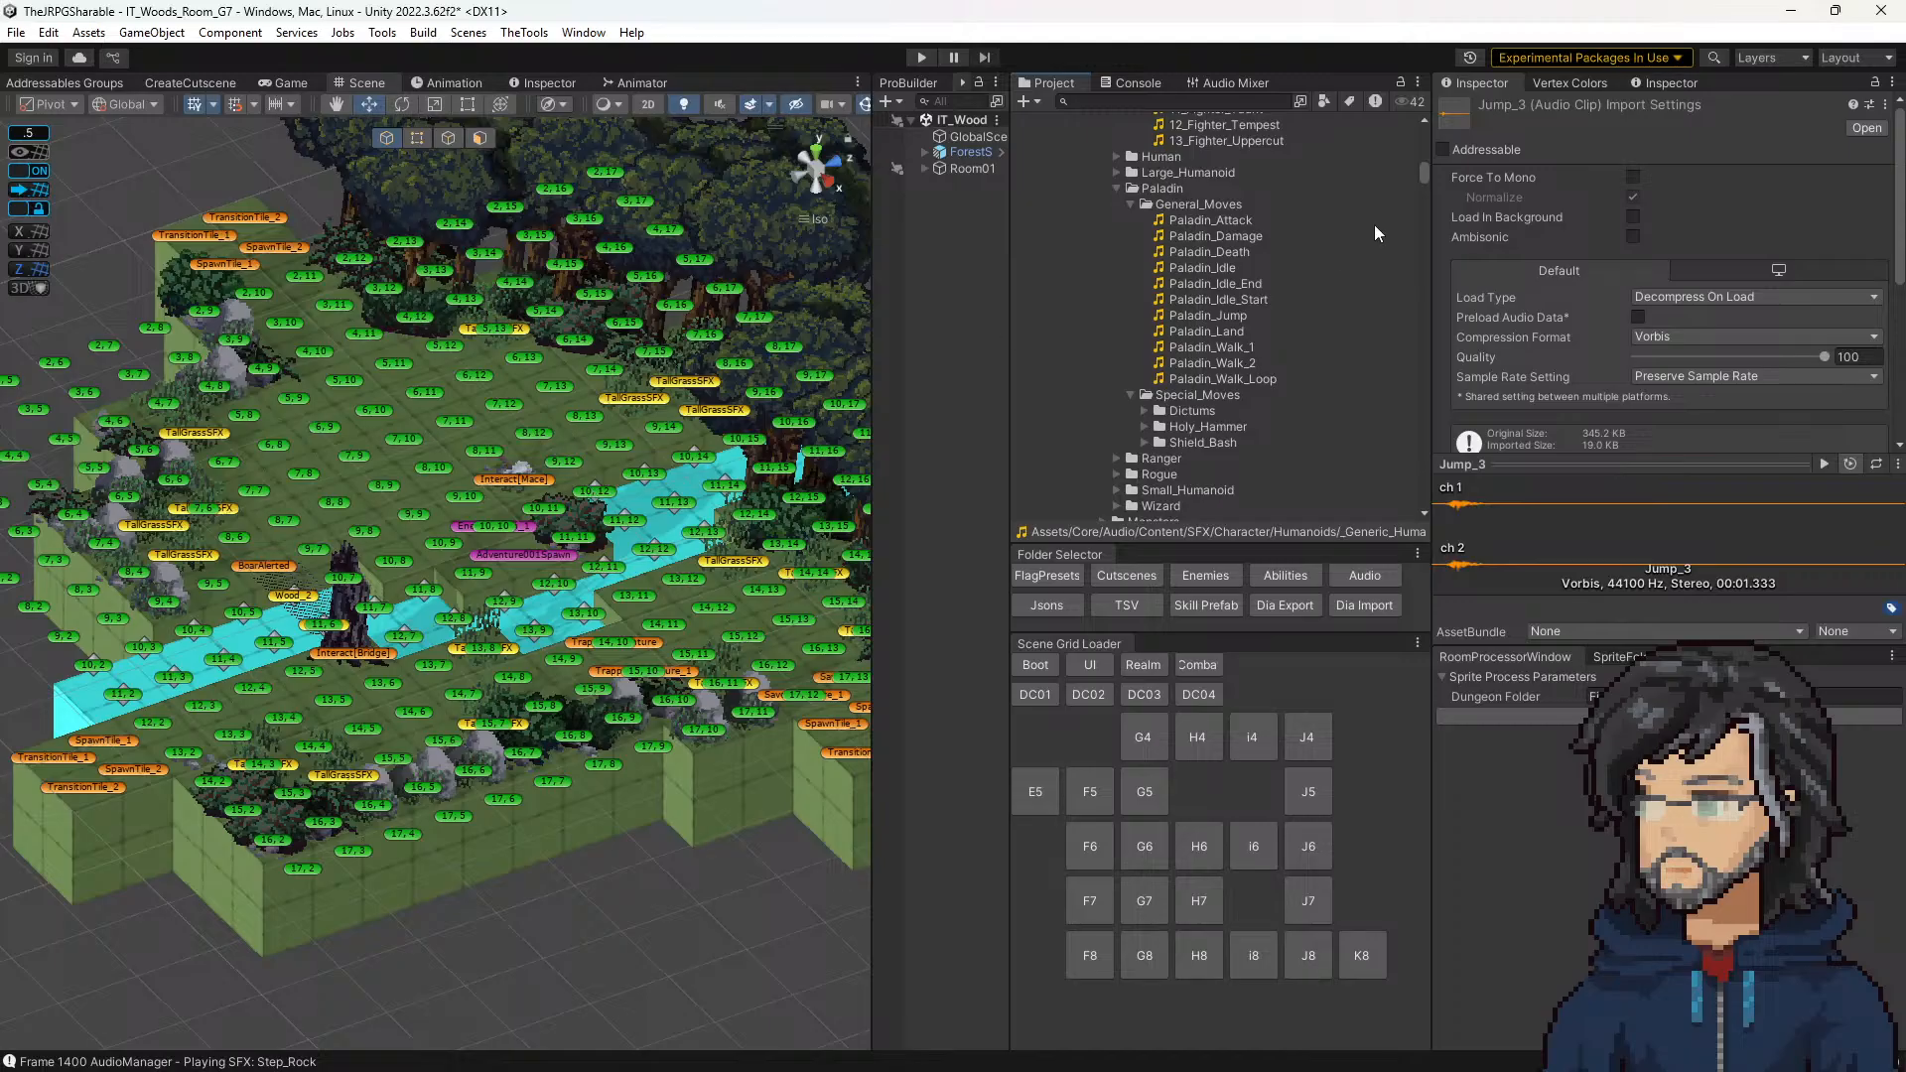
{"action": "scroll", "coordinate": [1169, 415], "scroll_direction": "up", "scroll_amount": 4}
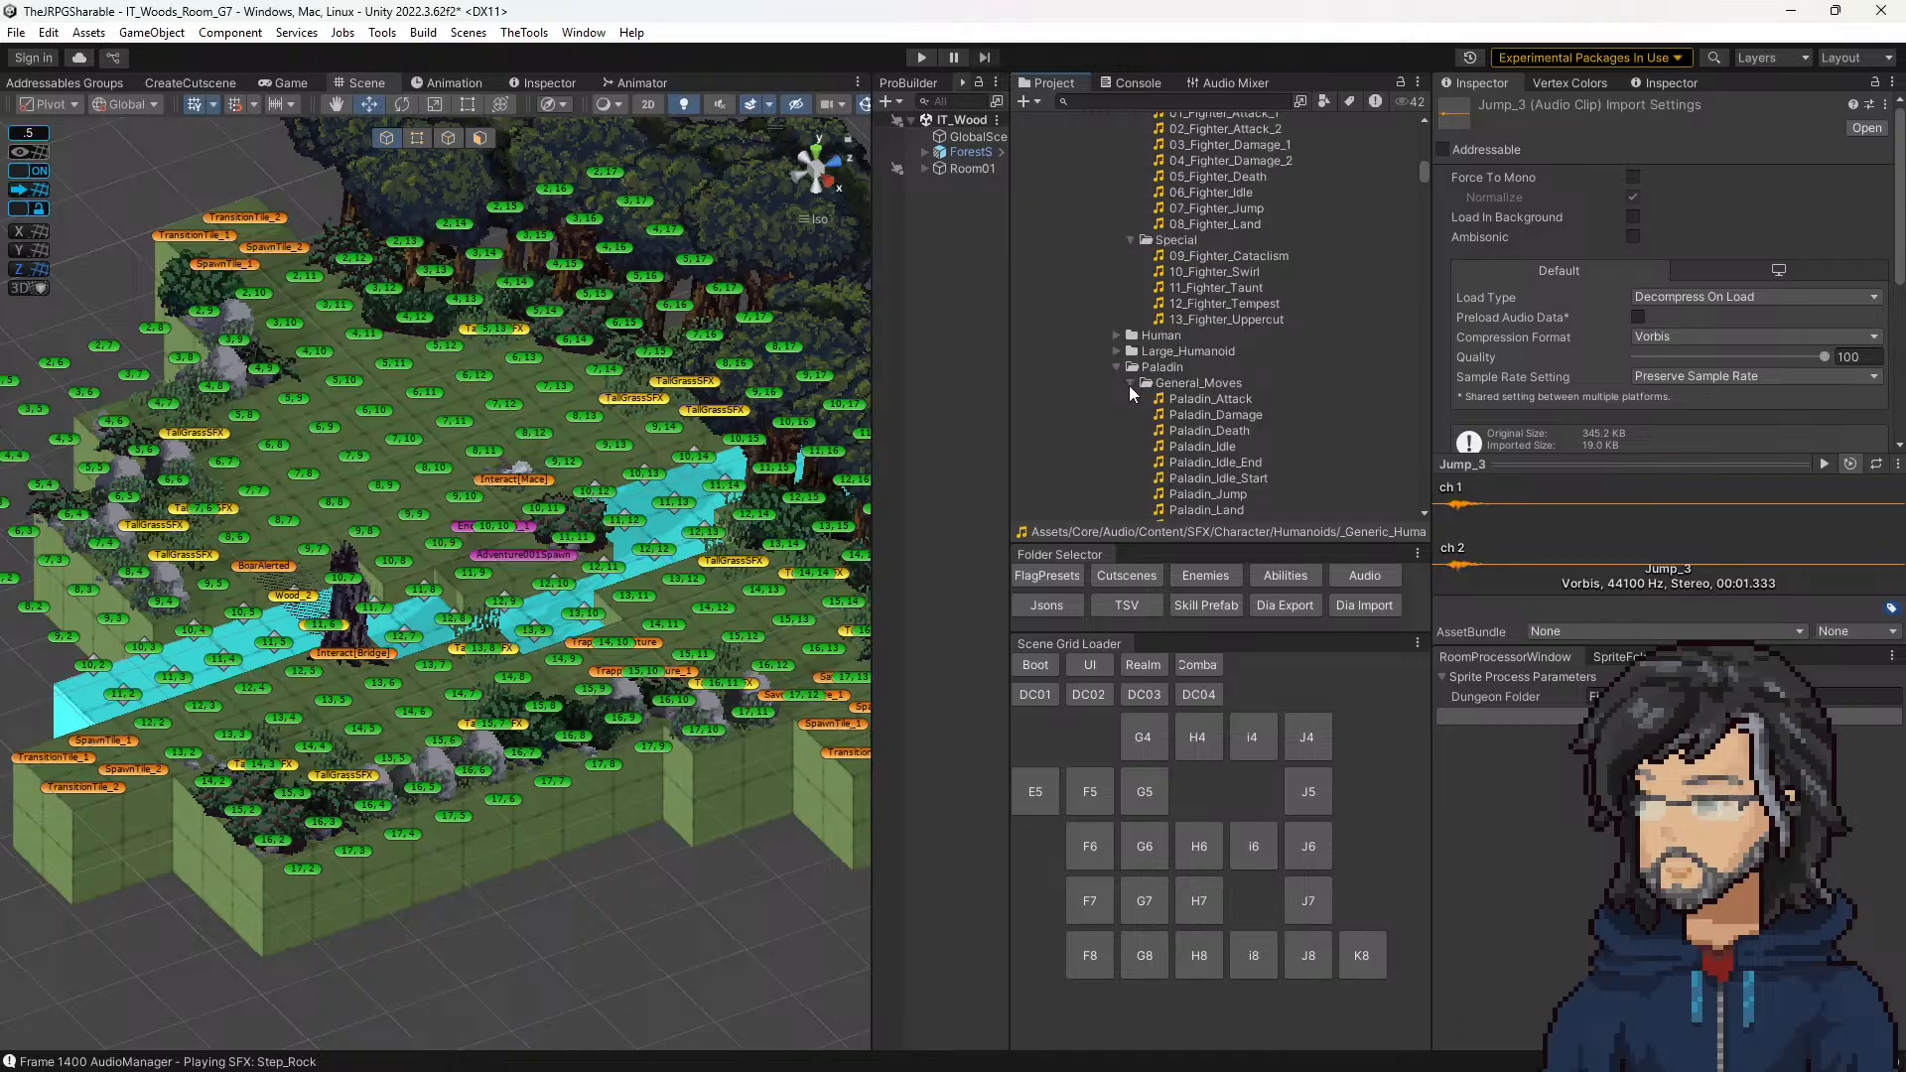
{"action": "left_click", "coordinate": [1129, 383]}
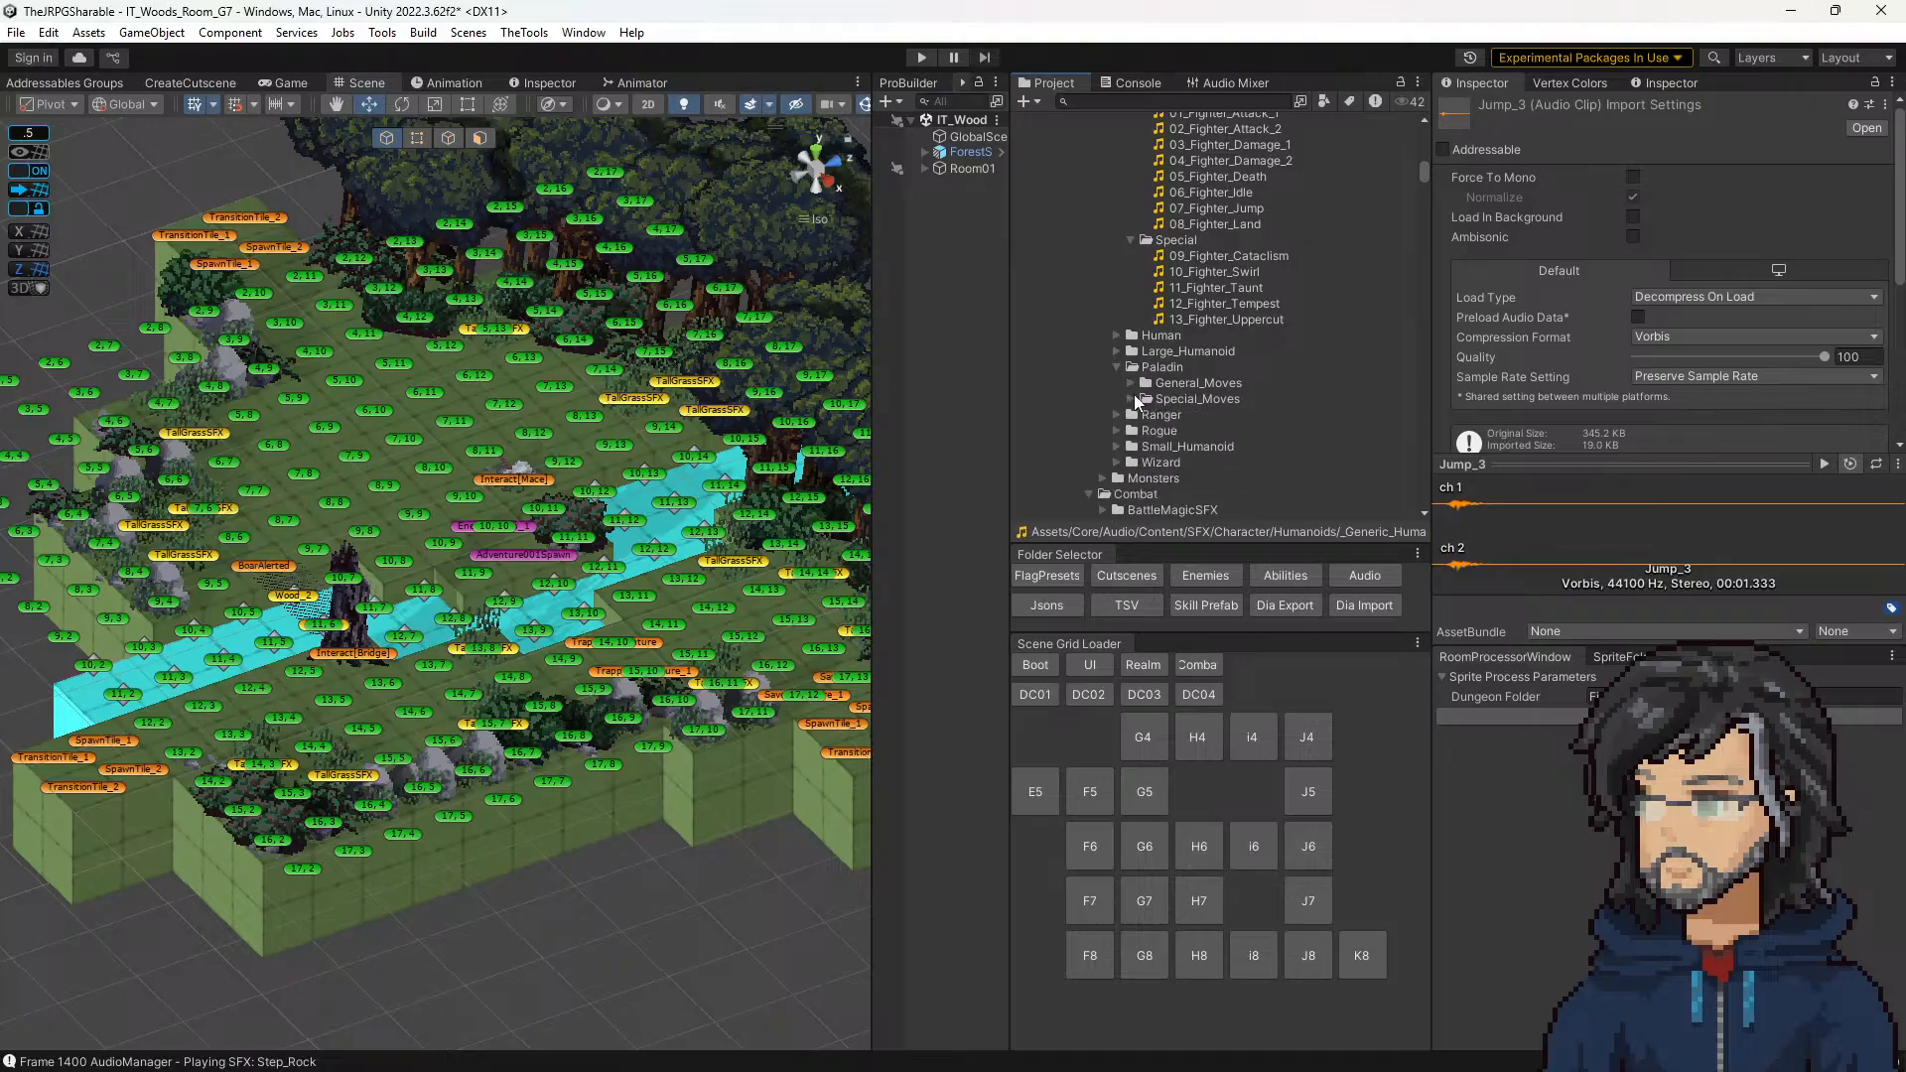
{"action": "left_click", "coordinate": [1117, 447]}
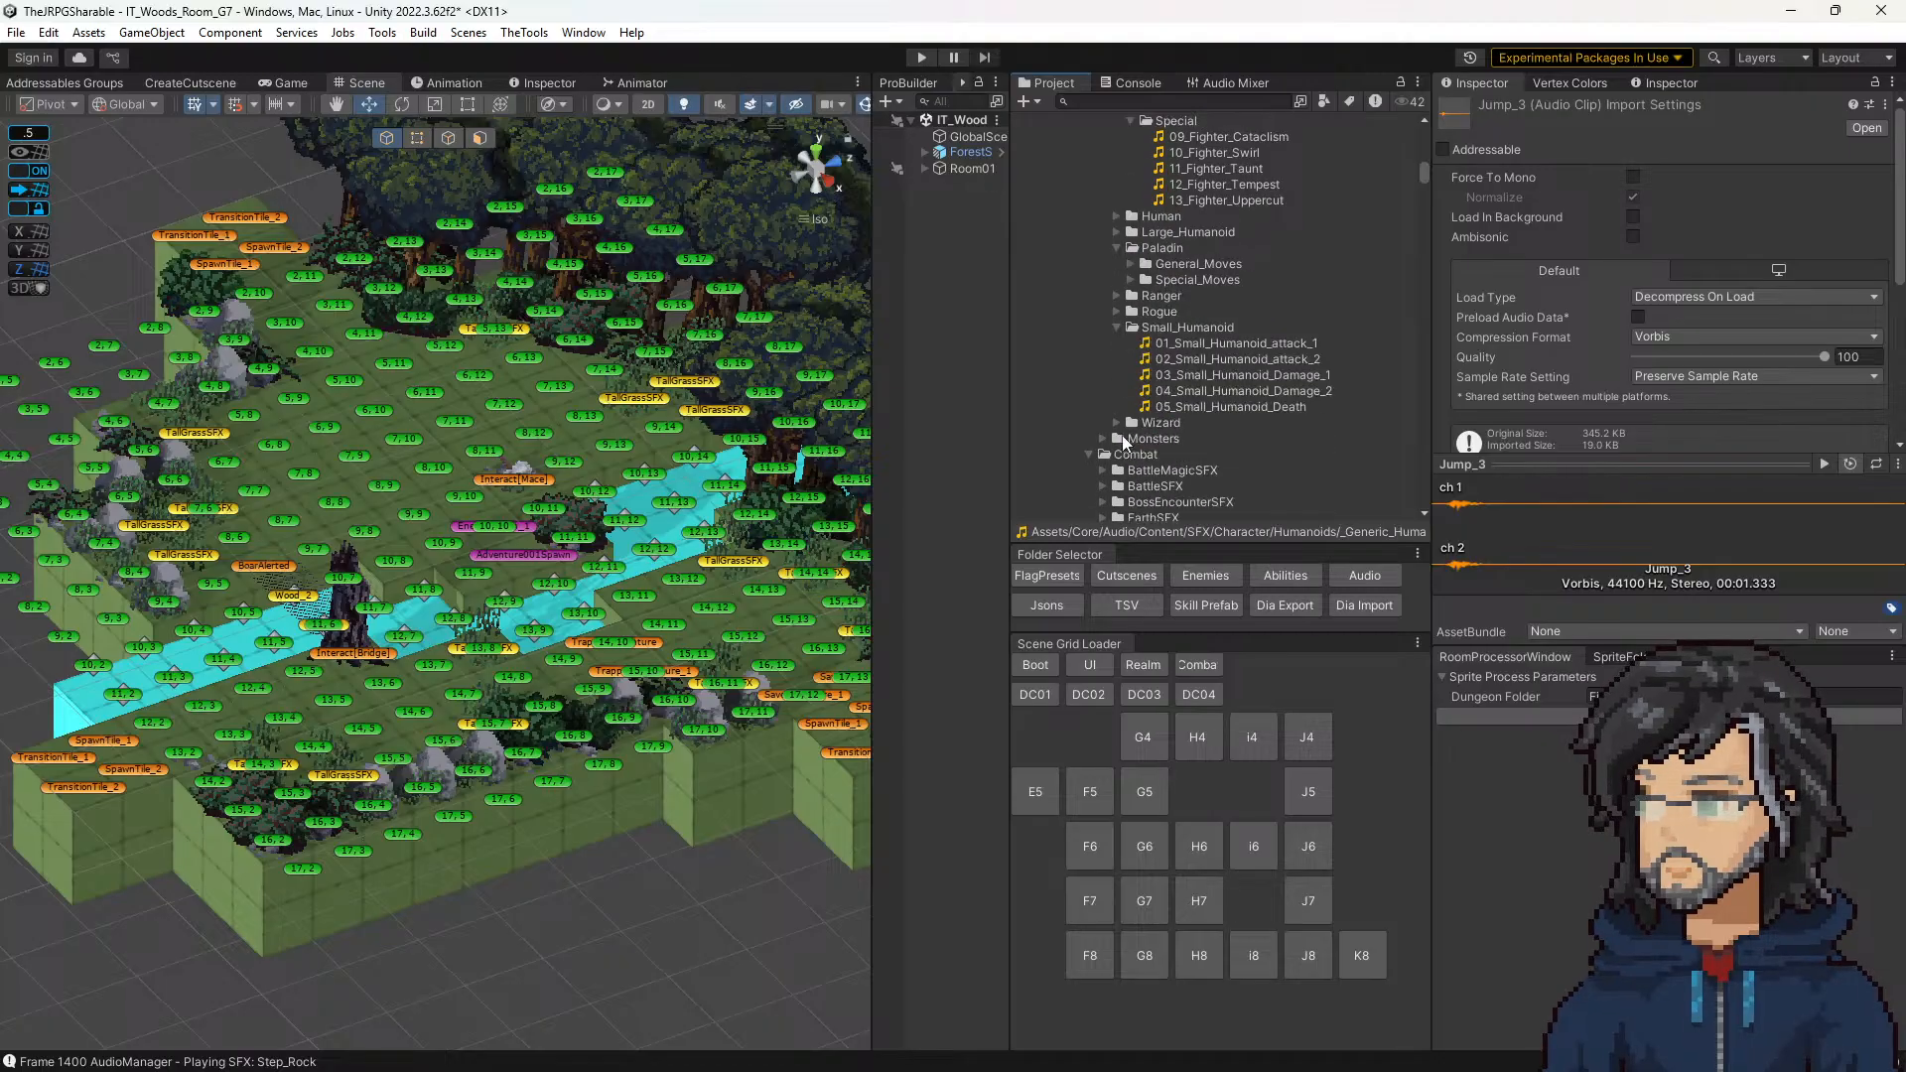
{"action": "left_click", "coordinate": [1117, 328]}
Step: Look through the Combat folder list and peek into the Animals and FarmSFX folders for a fitting clip
{"action": "scroll", "coordinate": [1118, 391], "scroll_direction": "down", "scroll_amount": 3}
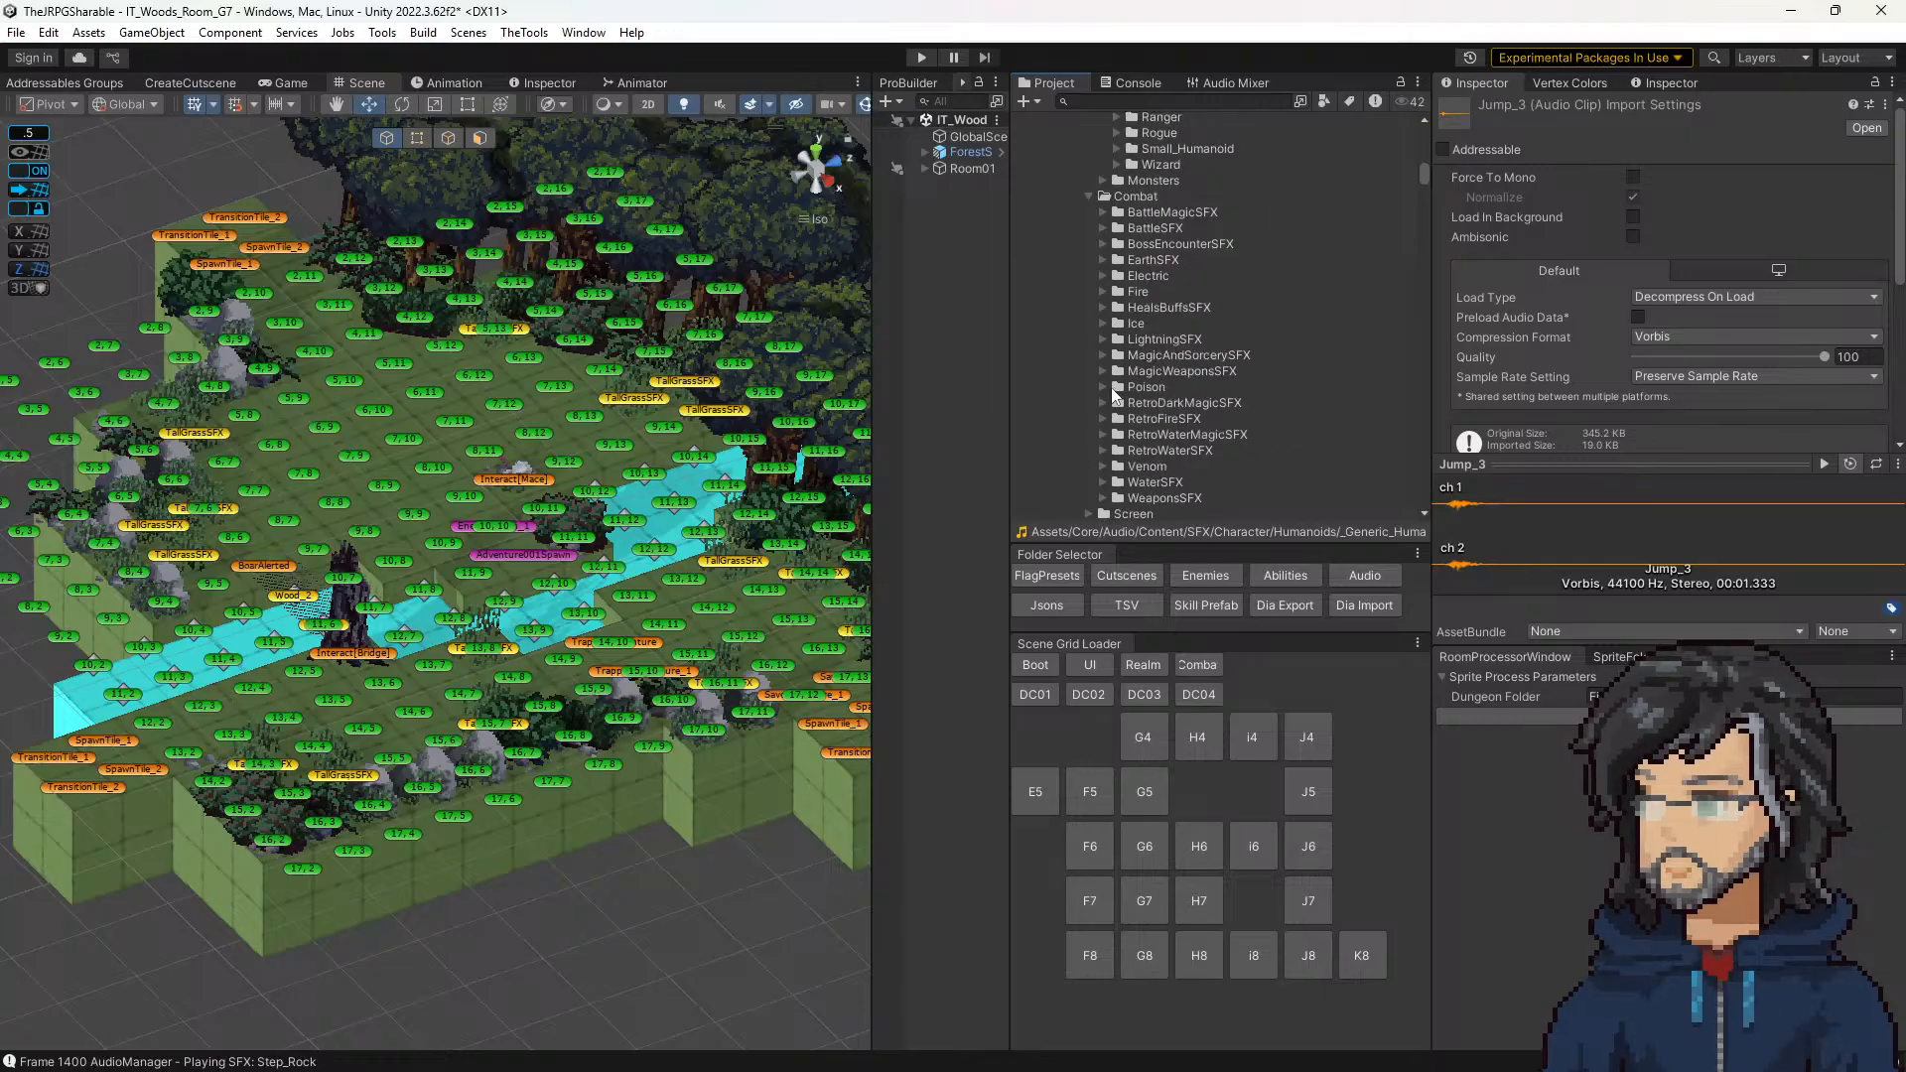
{"action": "scroll", "coordinate": [1114, 388], "scroll_direction": "up", "scroll_amount": 8}
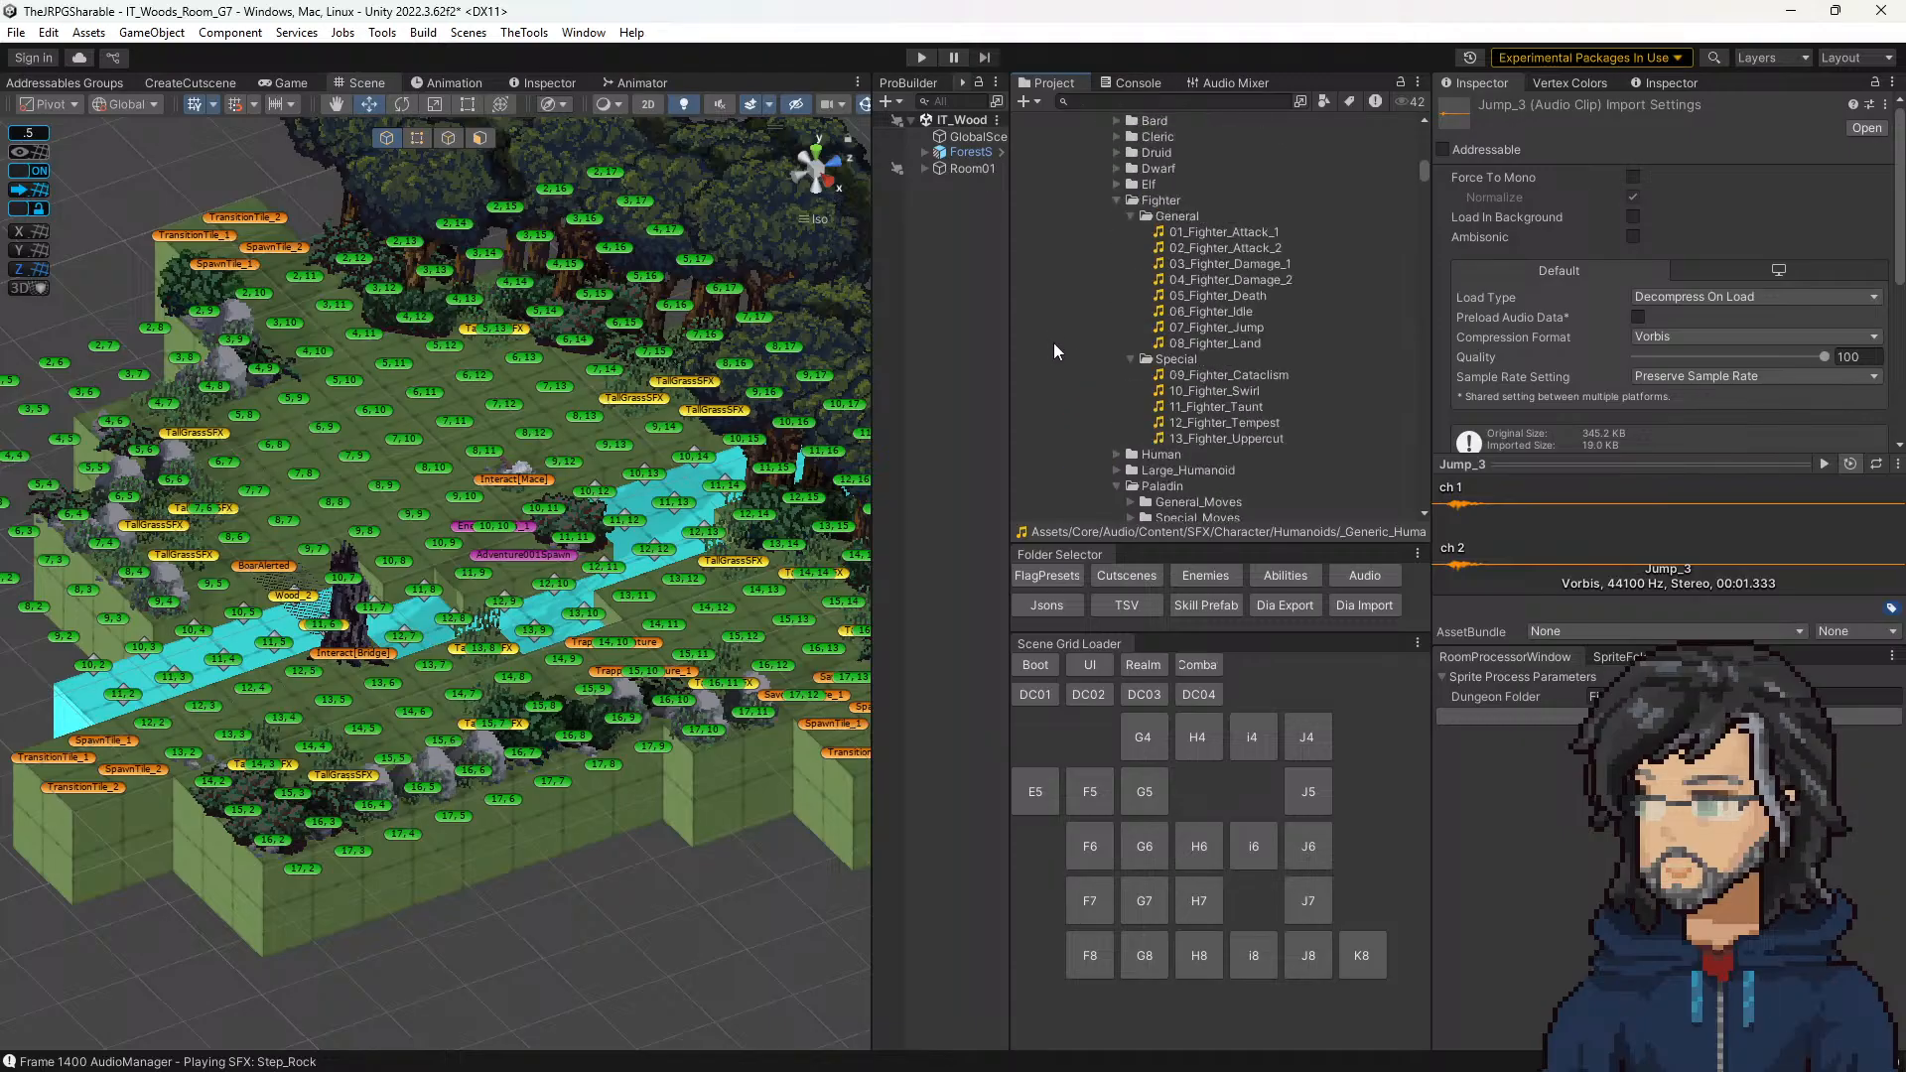
{"action": "scroll", "coordinate": [1055, 343], "scroll_direction": "up", "scroll_amount": 5}
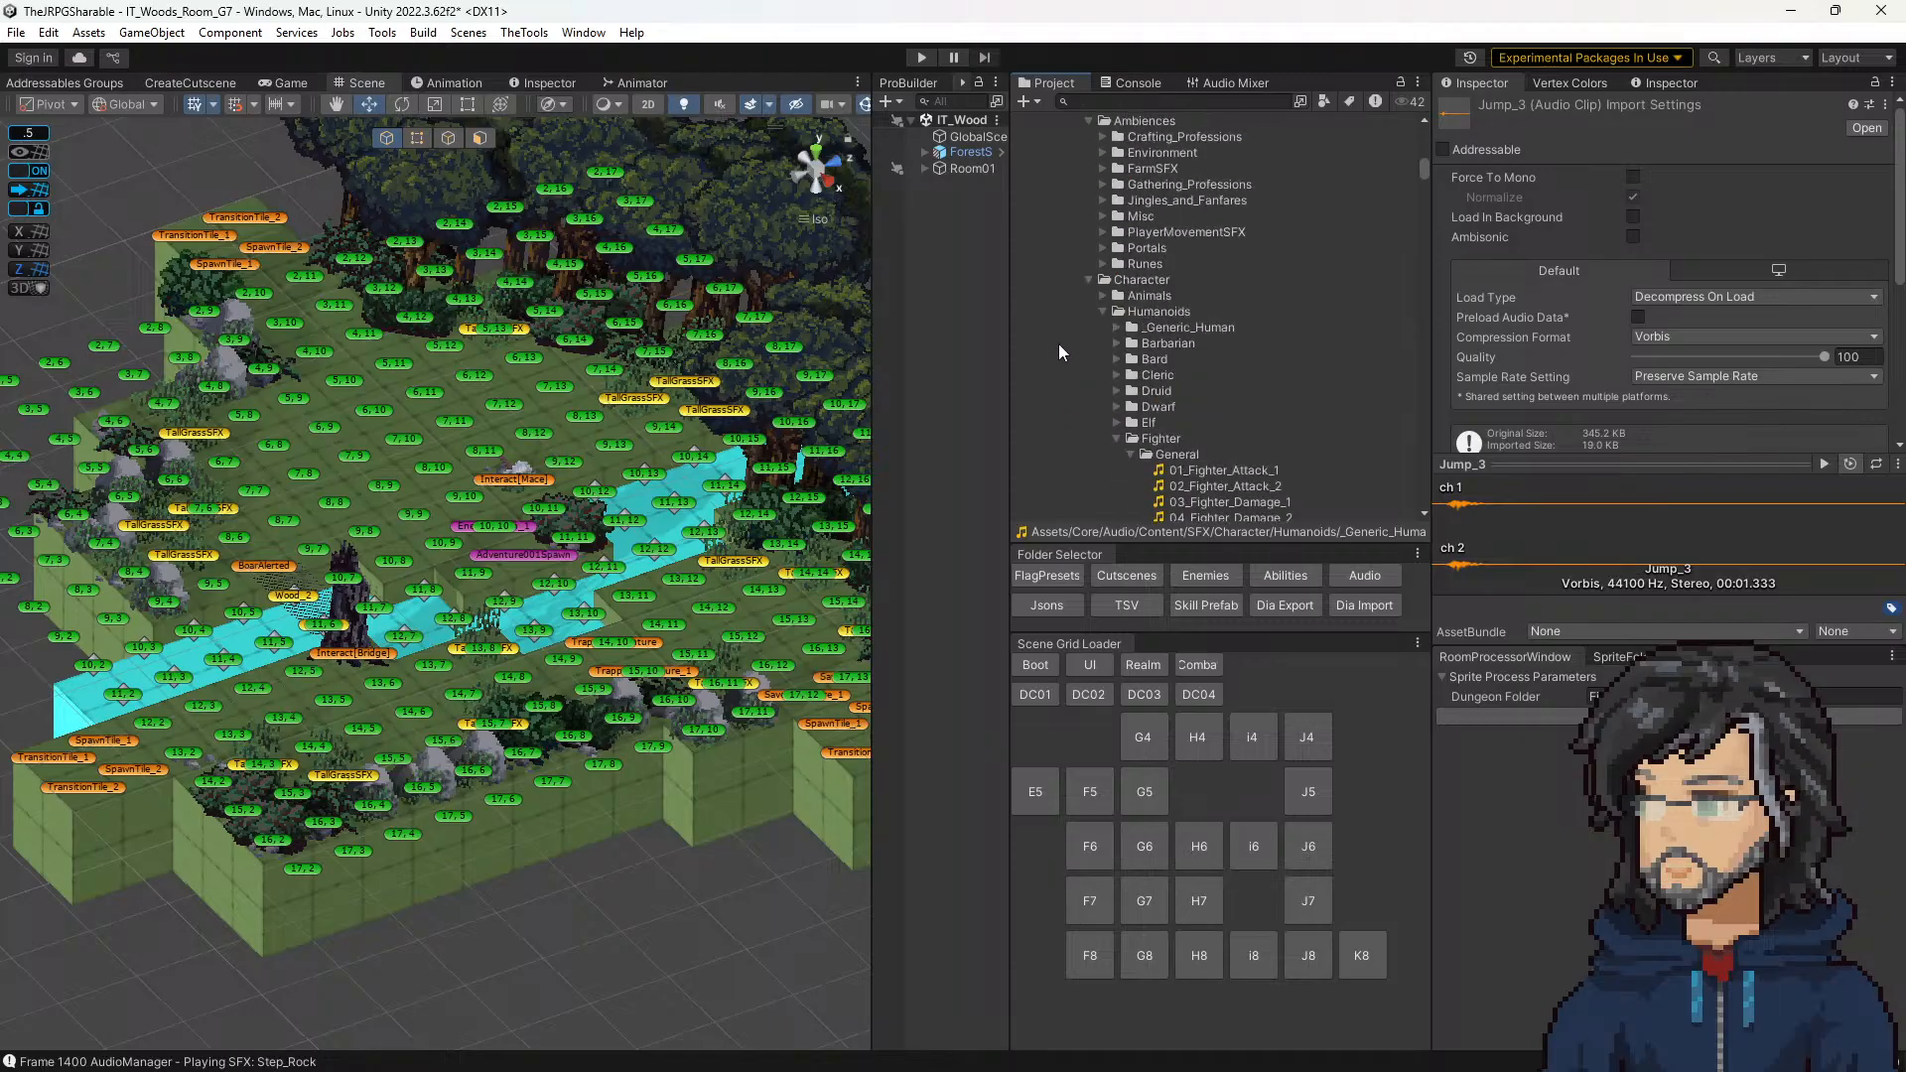
{"action": "left_click", "coordinate": [1102, 295]}
{"action": "left_click", "coordinate": [1102, 295]}
{"action": "scroll", "coordinate": [1102, 298], "scroll_direction": "up", "scroll_amount": 3}
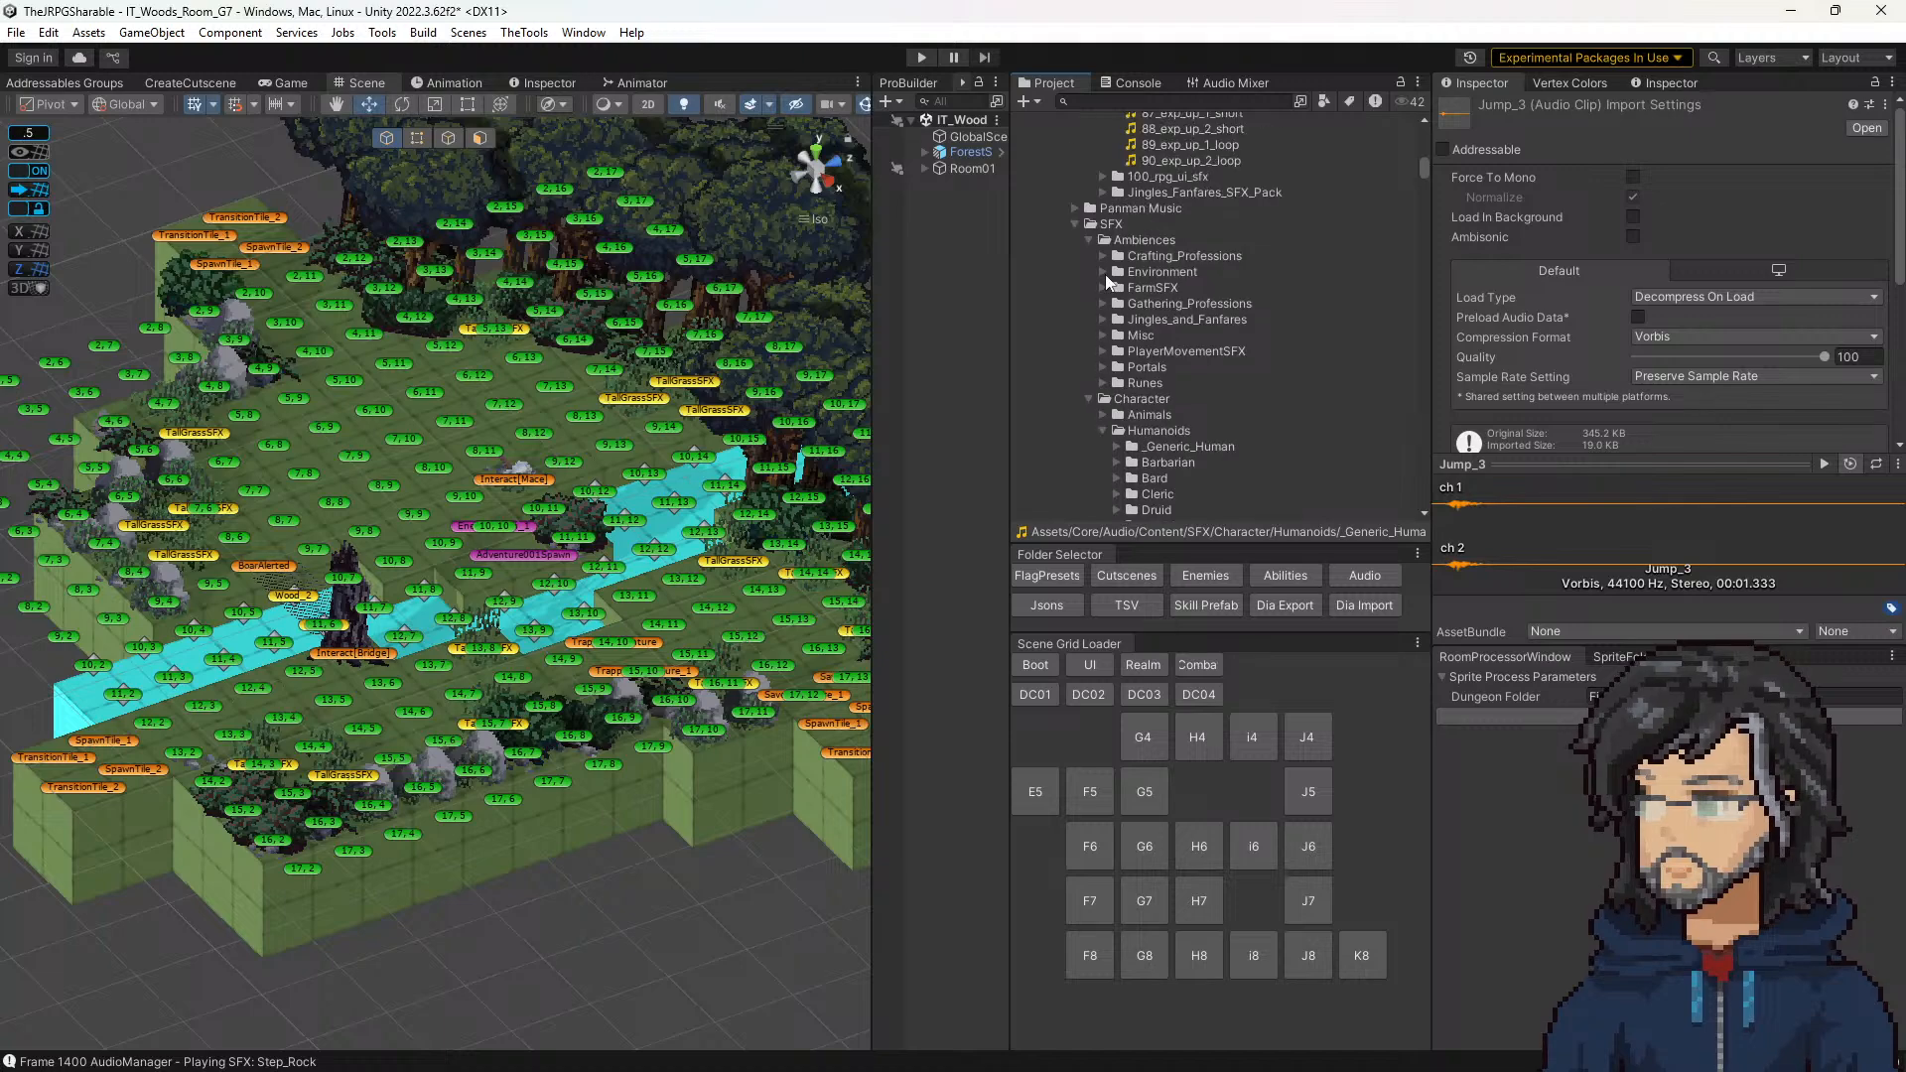
{"action": "left_click", "coordinate": [1104, 287]}
{"action": "left_click", "coordinate": [1104, 288]}
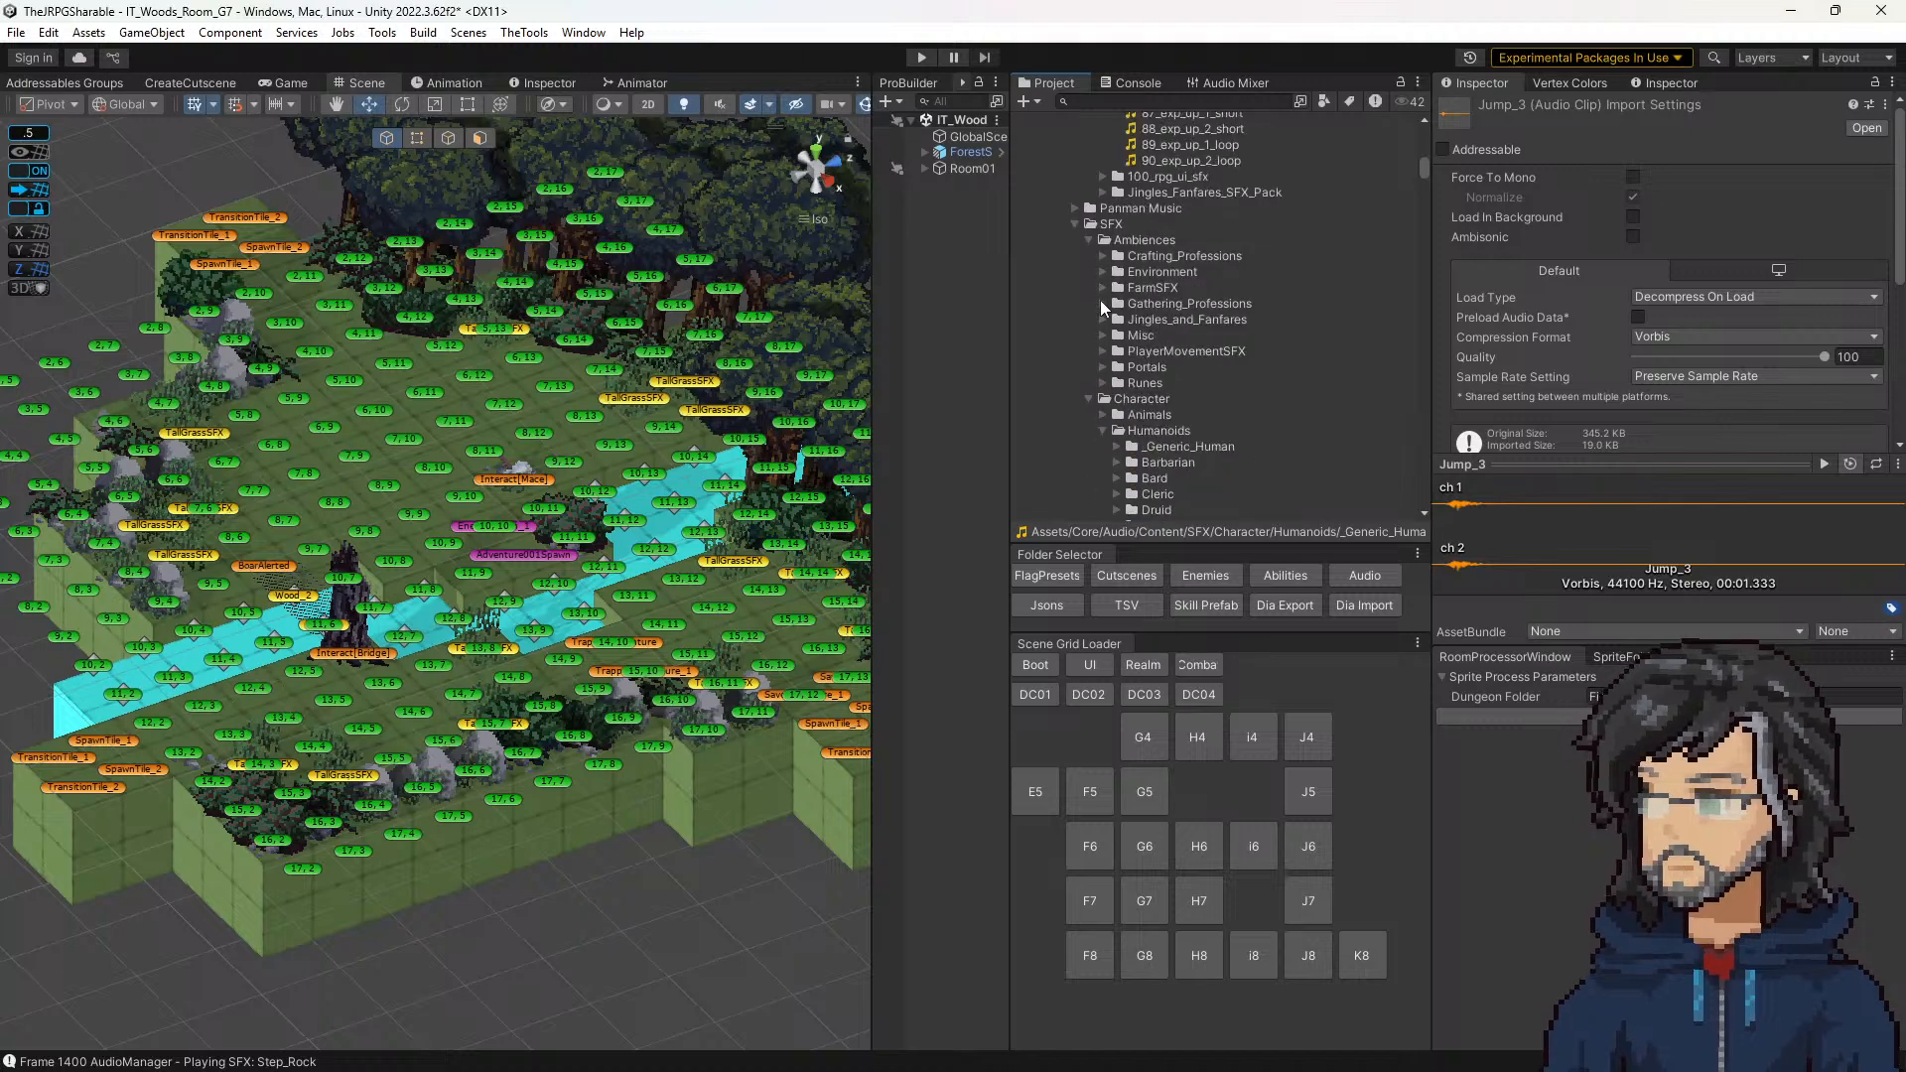
Step: Expand the PlayerMovementSFX folder, look through its movement, attack and hit clips, and collapse it
{"action": "left_click", "coordinate": [1104, 351]}
{"action": "scroll", "coordinate": [1102, 358], "scroll_direction": "down", "scroll_amount": 5}
{"action": "scroll", "coordinate": [1229, 282], "scroll_direction": "down", "scroll_amount": 3}
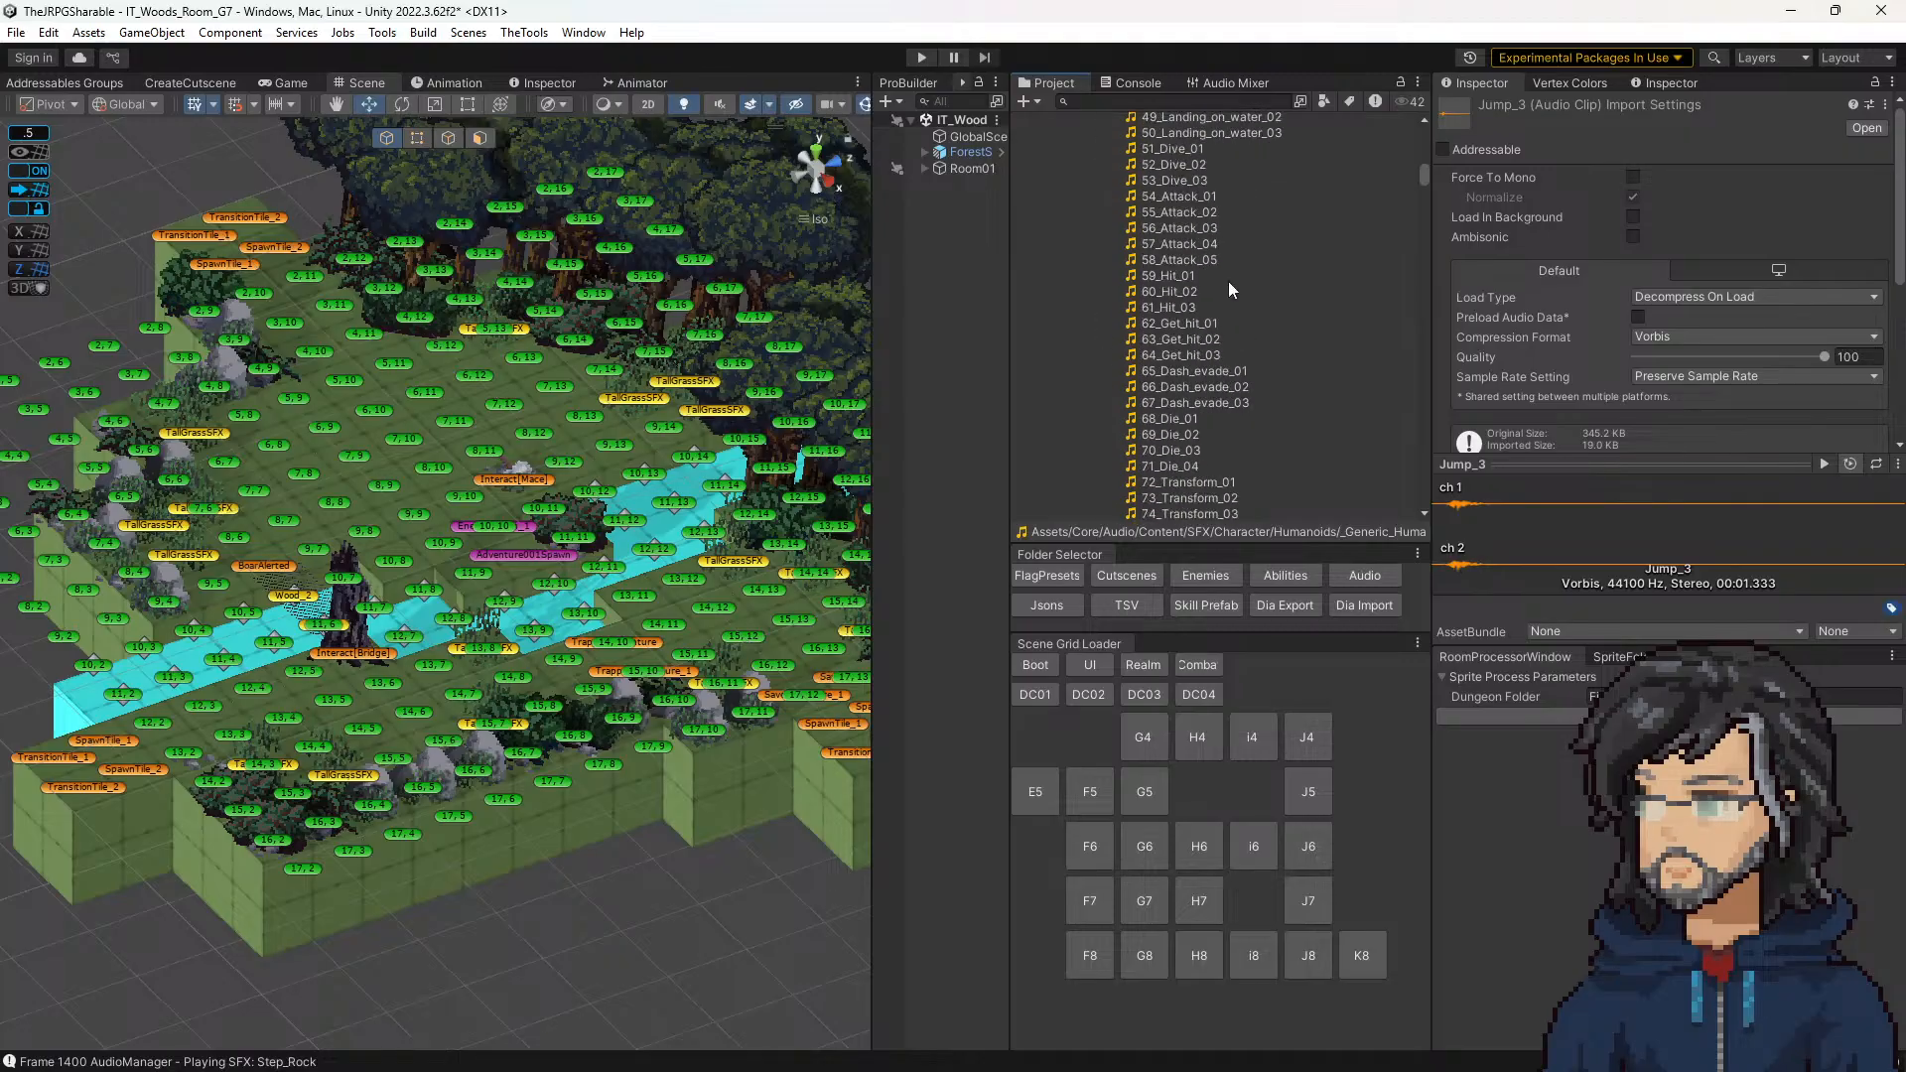
{"action": "scroll", "coordinate": [1225, 289], "scroll_direction": "up", "scroll_amount": 10}
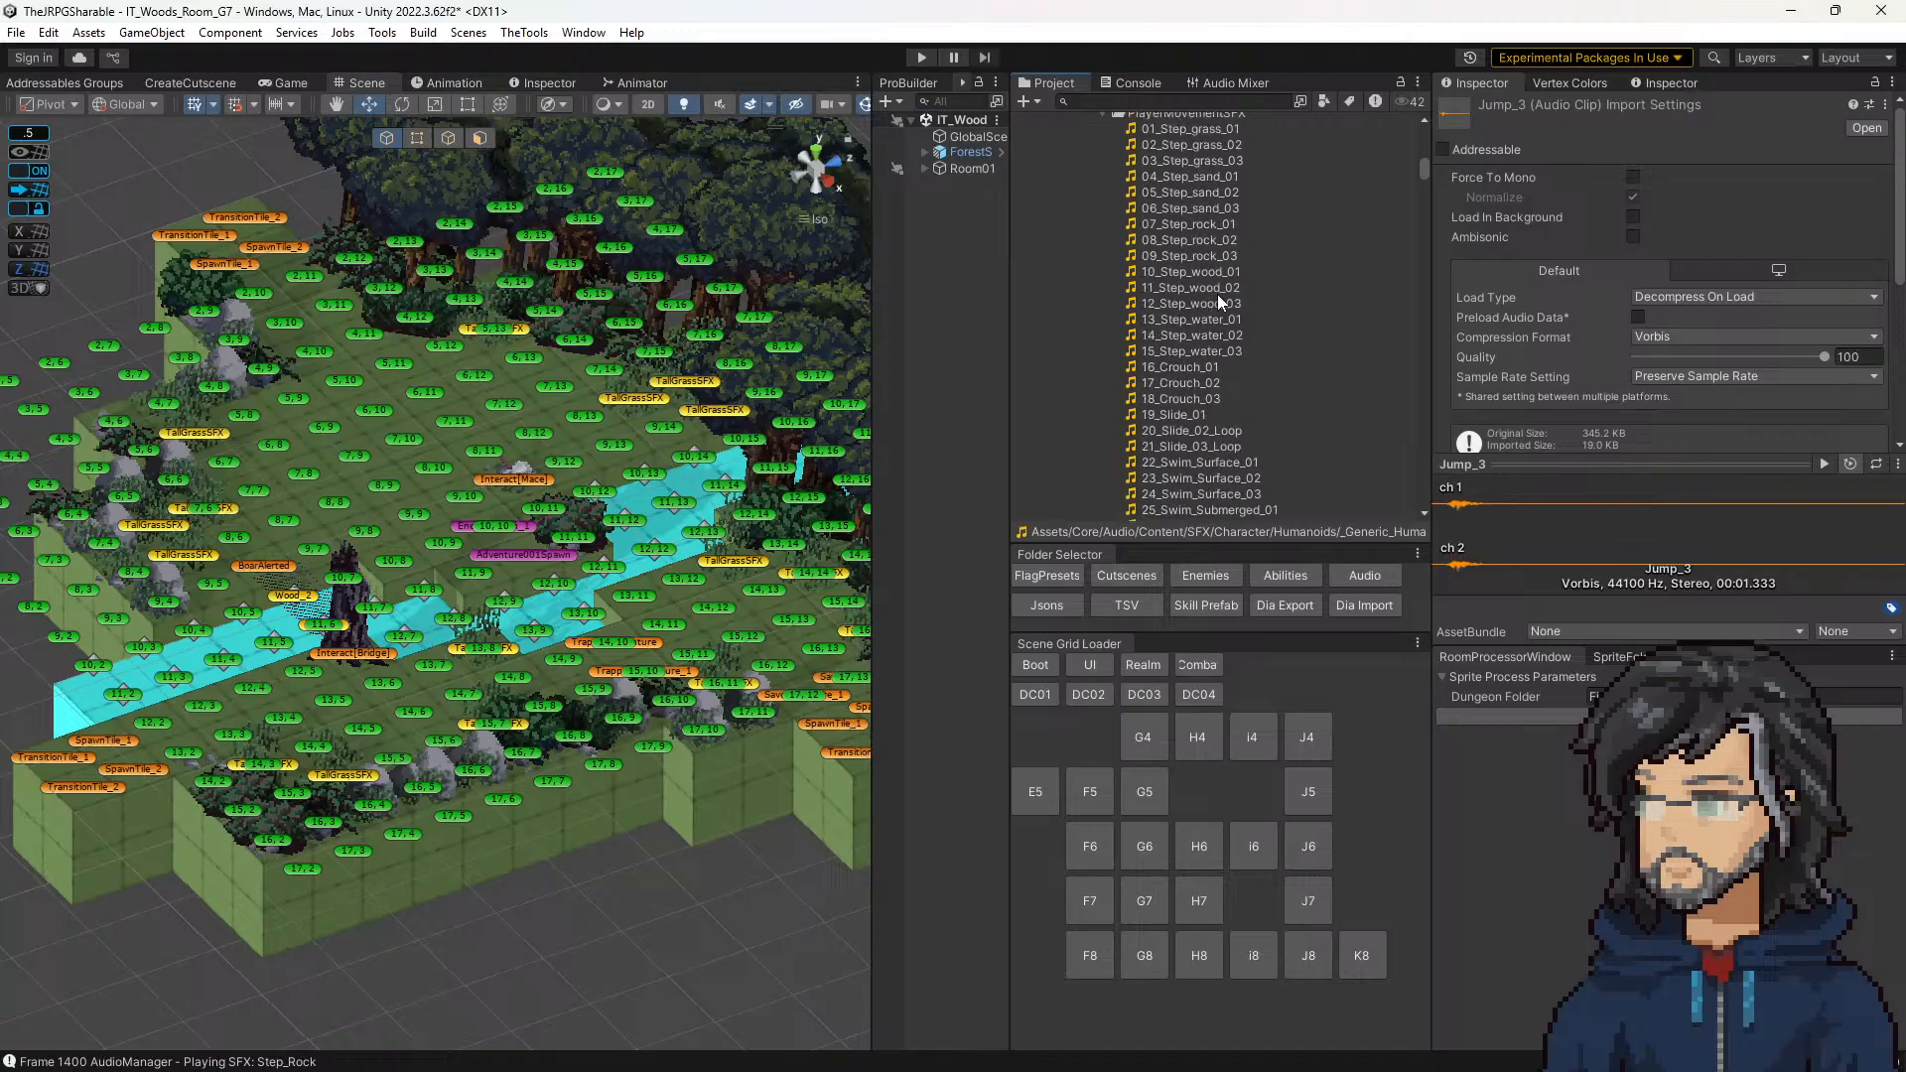
{"action": "scroll", "coordinate": [1191, 303], "scroll_direction": "up", "scroll_amount": 5}
{"action": "left_click", "coordinate": [1104, 463]}
Step: Preview the 07_Fighter_Jump and 08_Fighter_Land clips again in the Fighter General folder
{"action": "scroll", "coordinate": [1104, 461], "scroll_direction": "down", "scroll_amount": 5}
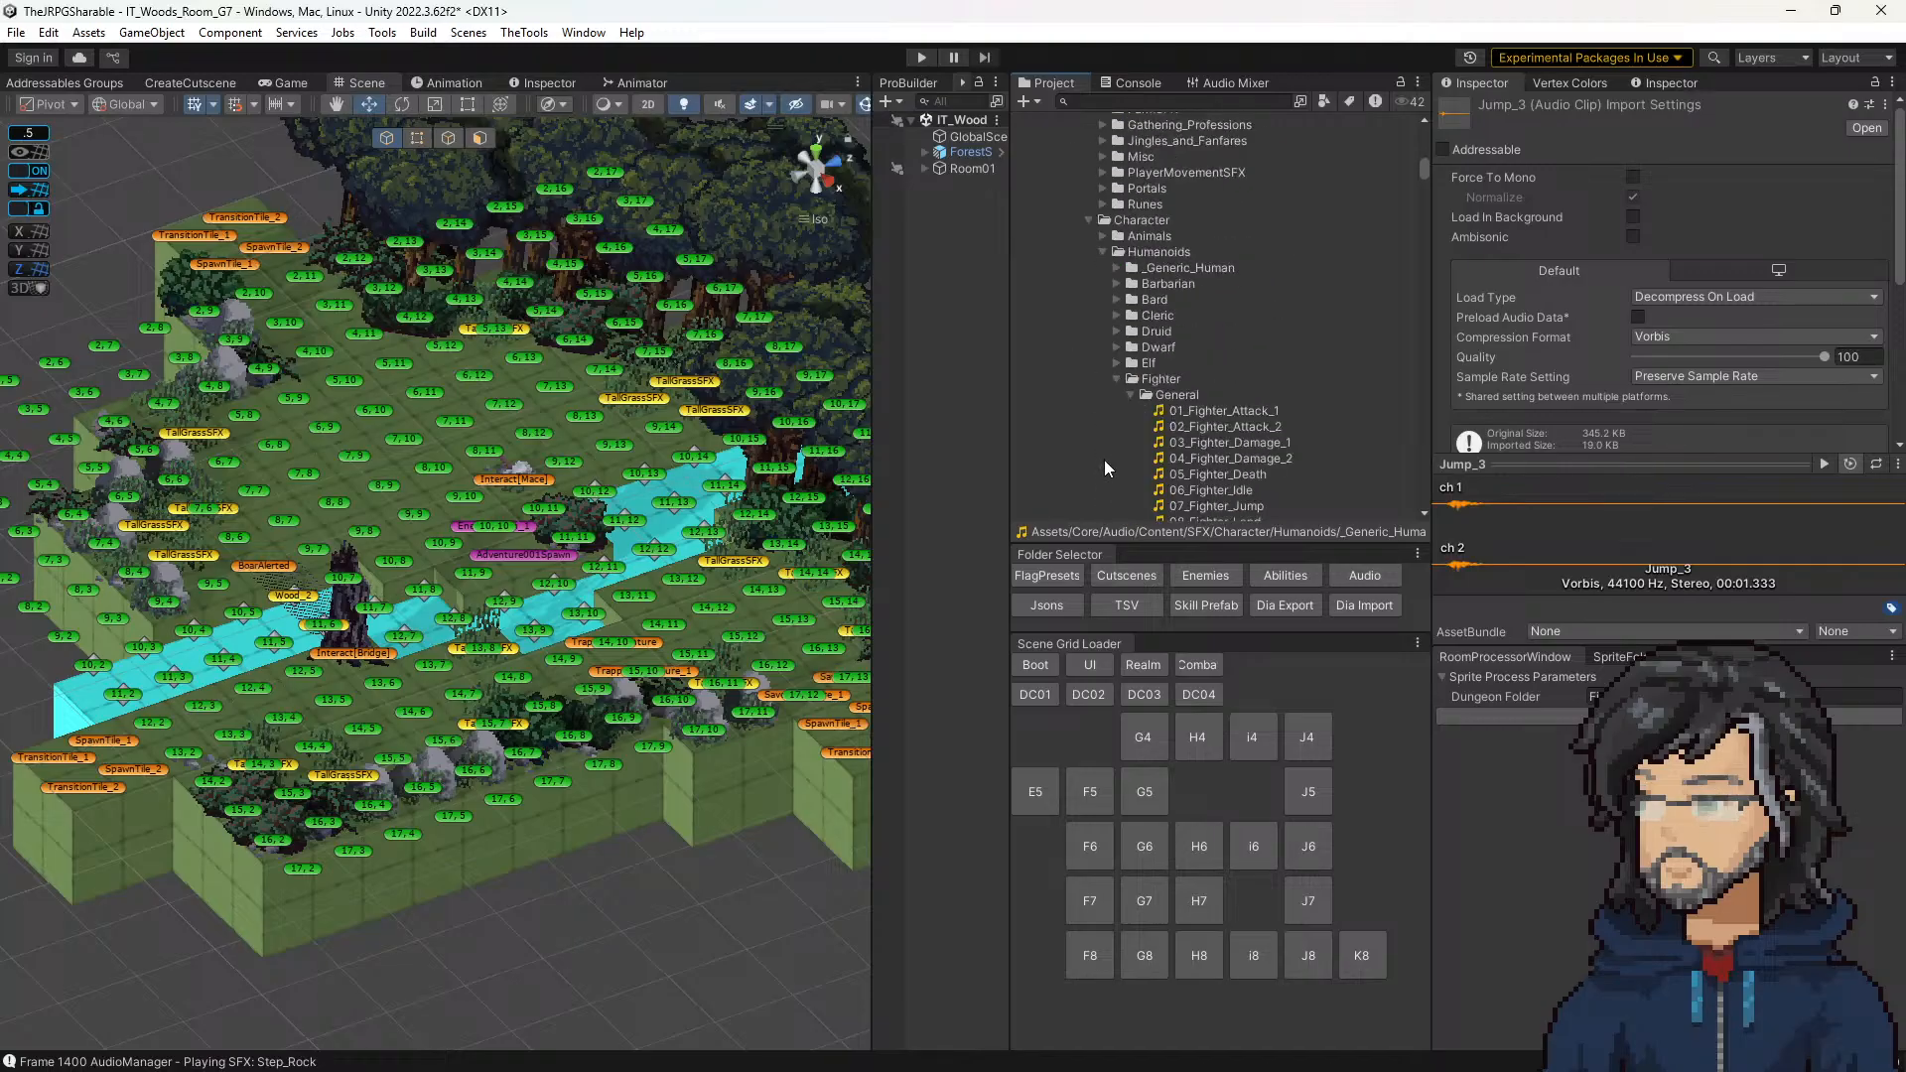
{"action": "left_click", "coordinate": [1221, 319]}
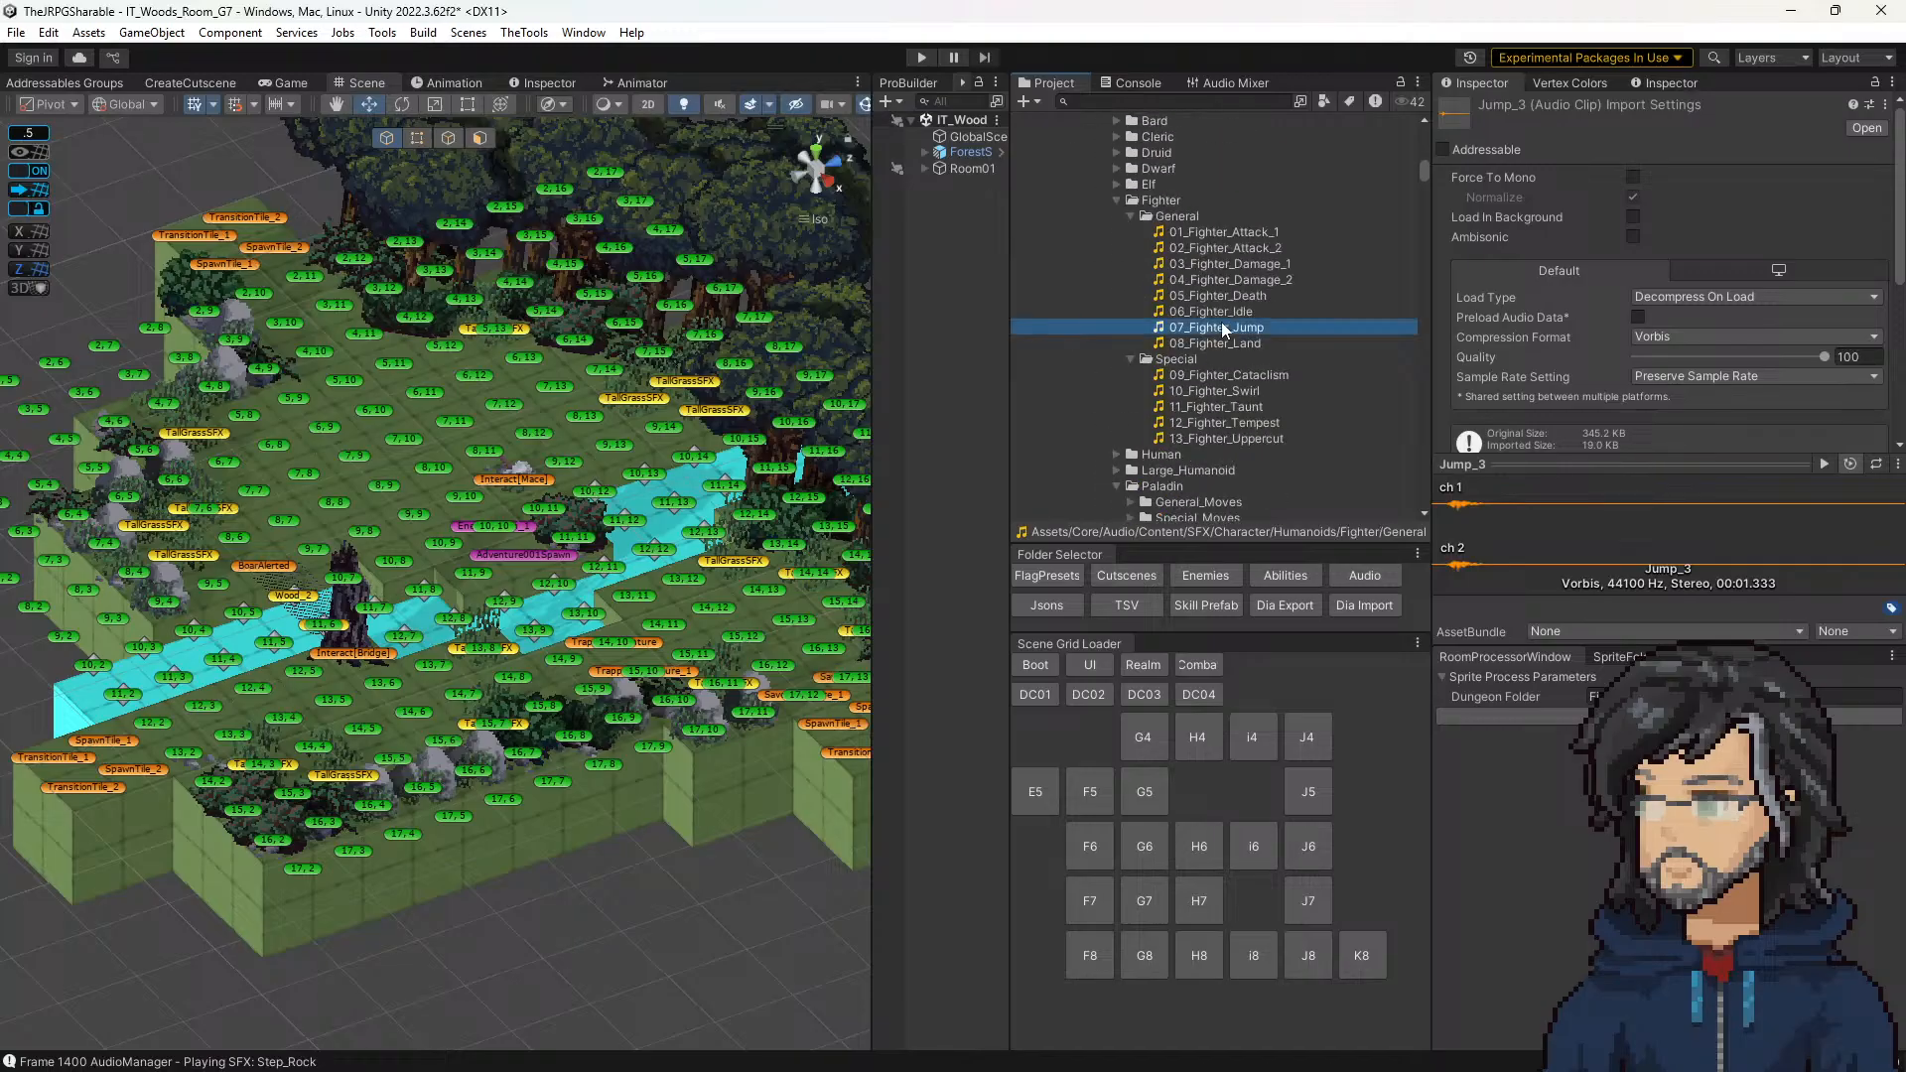
{"action": "left_click", "coordinate": [1219, 339]}
{"action": "scroll", "coordinate": [1213, 298], "scroll_direction": "down", "scroll_amount": 3}
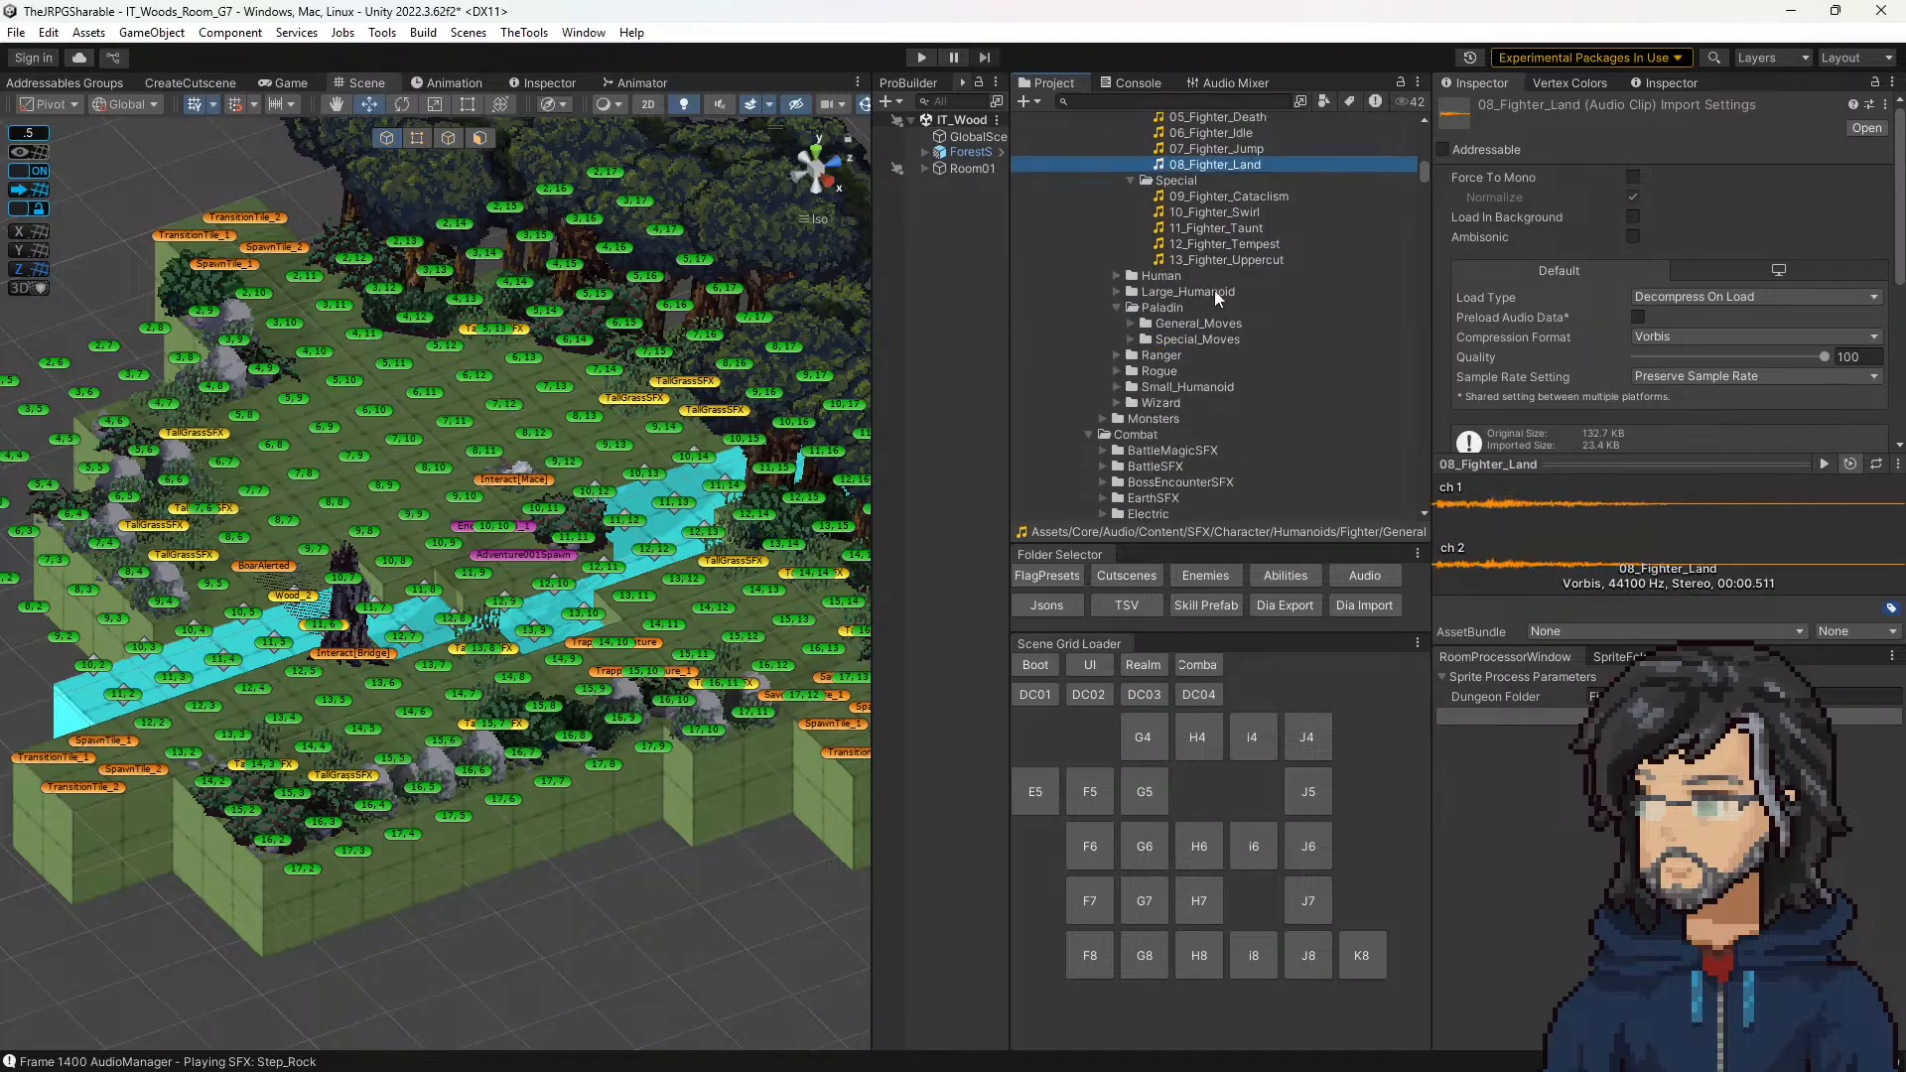
{"action": "scroll", "coordinate": [1206, 306], "scroll_direction": "up", "scroll_amount": 3}
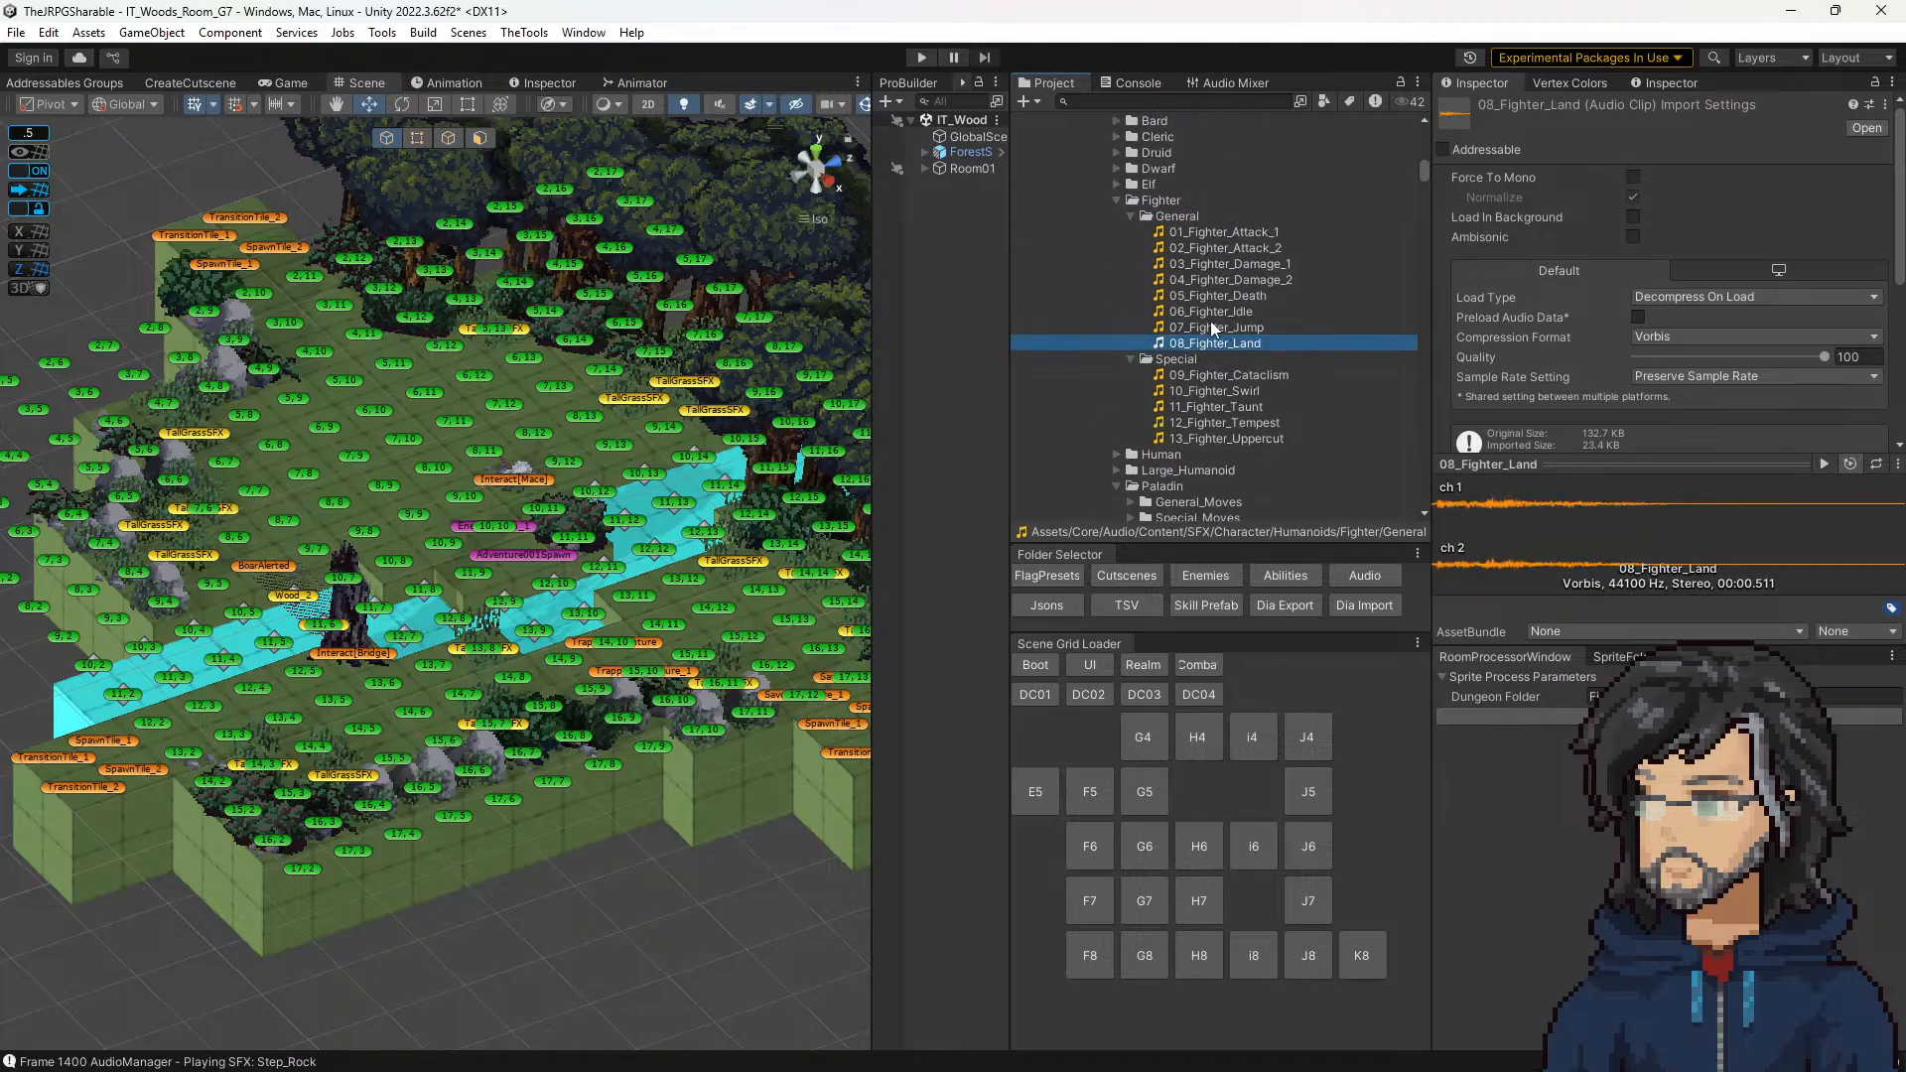
{"action": "left_click", "coordinate": [1211, 321]}
Step: Expand the BattleSFX folder under Combat and look through its impact, slash, swoosh and whip clips
{"action": "scroll", "coordinate": [1207, 356], "scroll_direction": "down", "scroll_amount": 15}
{"action": "scroll", "coordinate": [1206, 355], "scroll_direction": "up", "scroll_amount": 10}
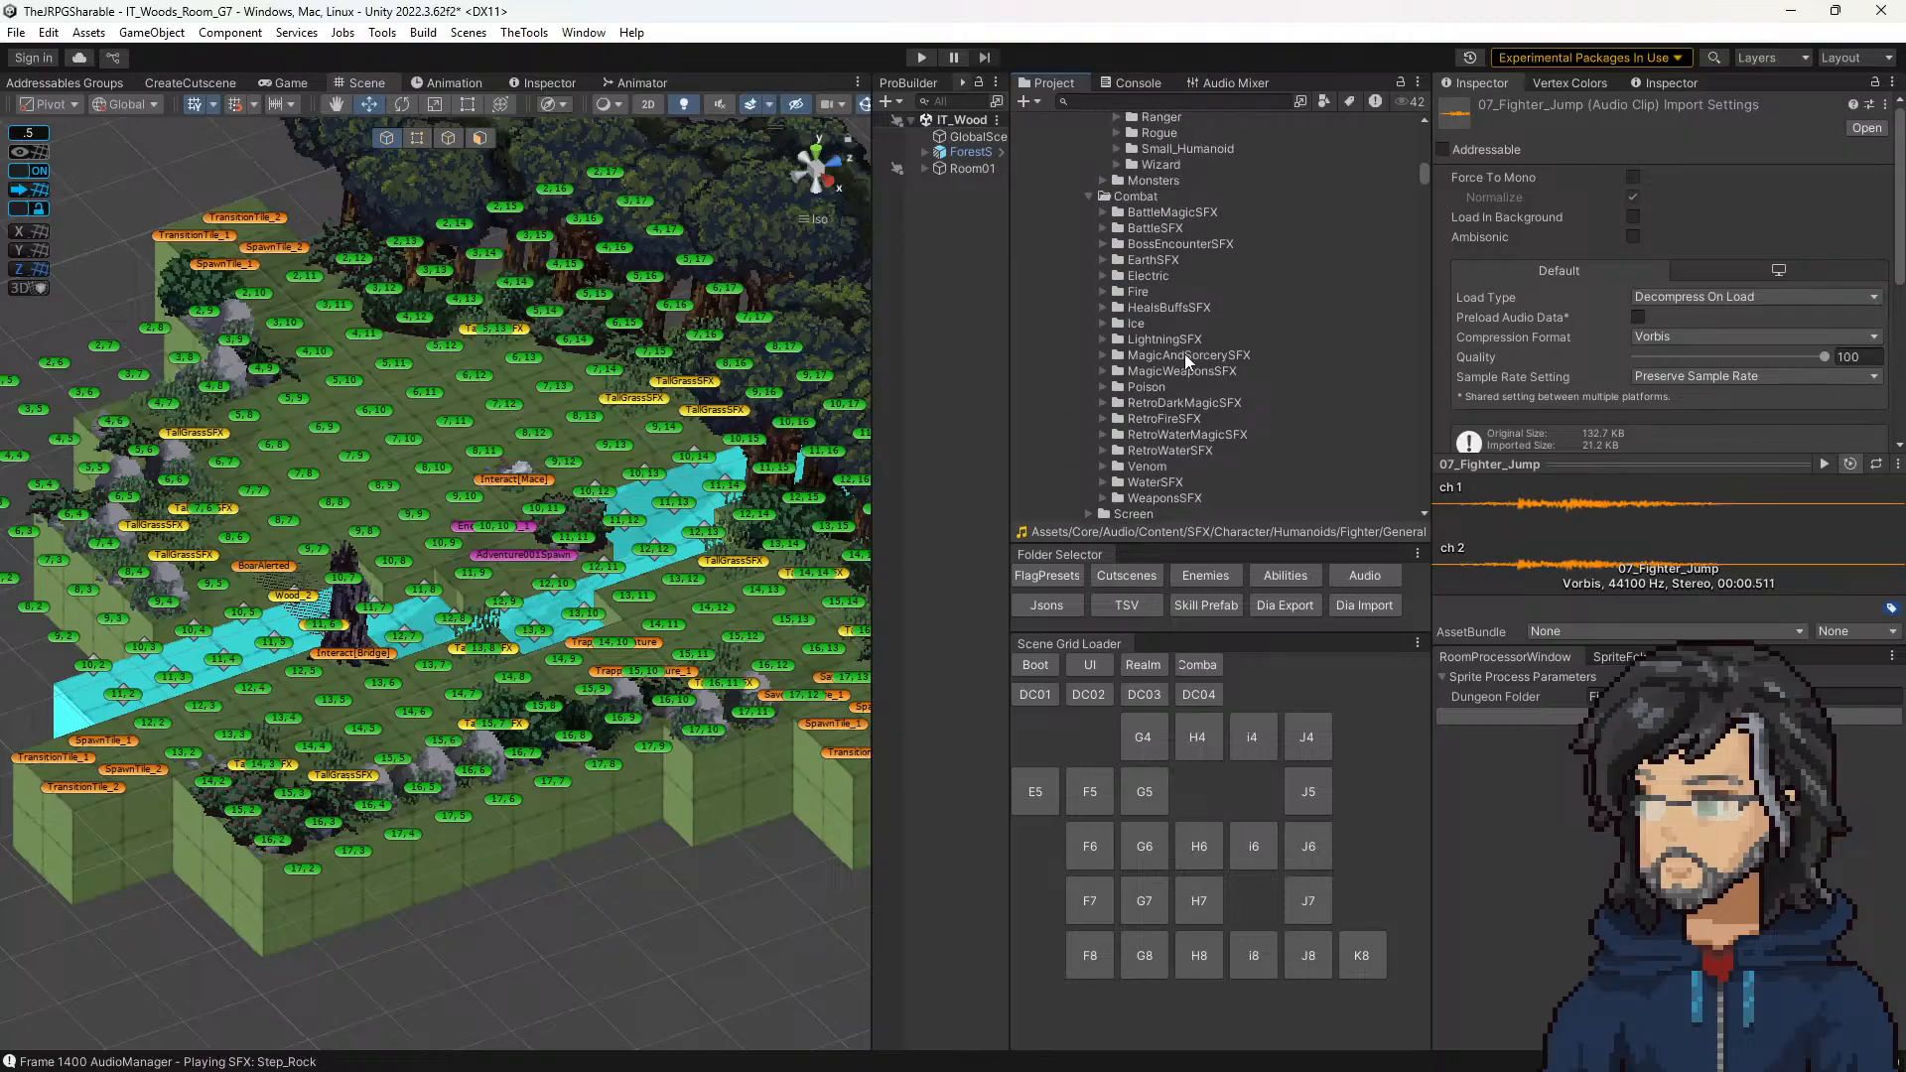
{"action": "scroll", "coordinate": [1121, 387], "scroll_direction": "down", "scroll_amount": 2}
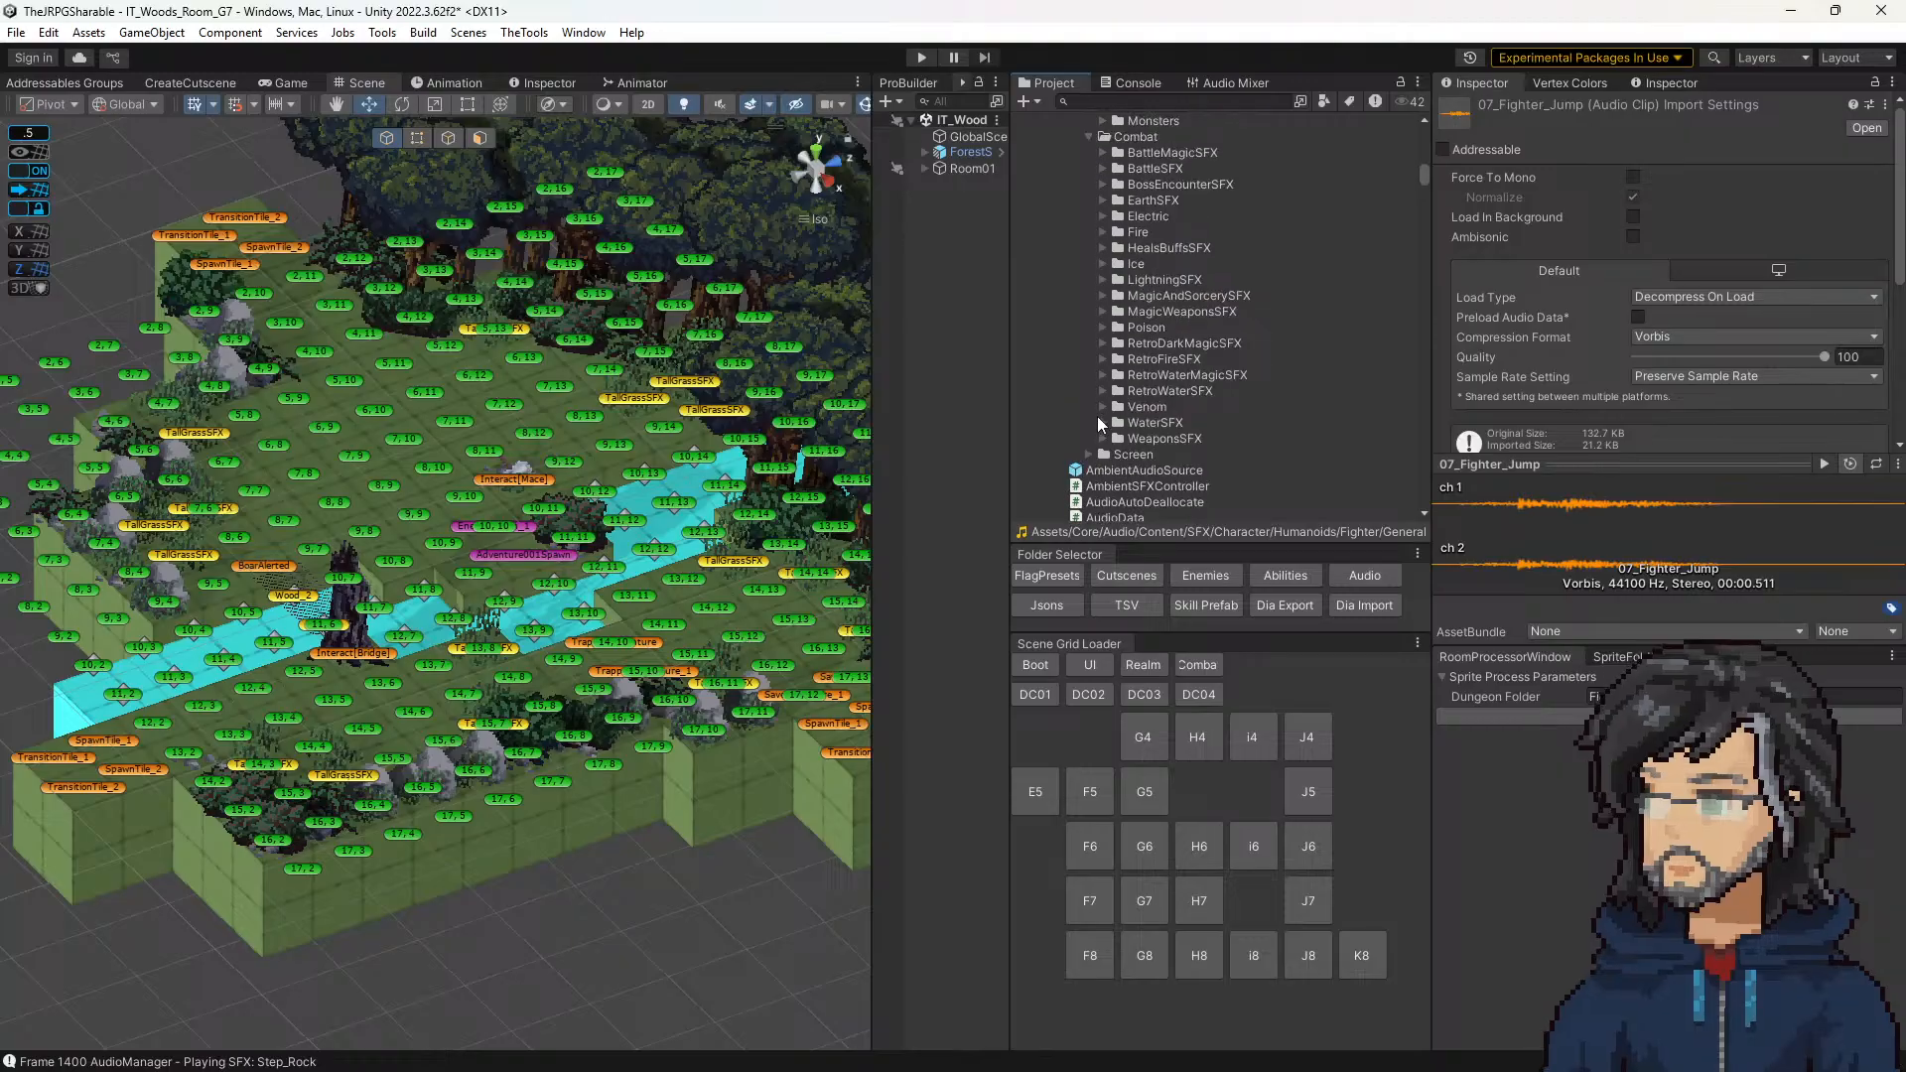
{"action": "scroll", "coordinate": [1104, 403], "scroll_direction": "up", "scroll_amount": 2}
{"action": "scroll", "coordinate": [1107, 387], "scroll_direction": "down", "scroll_amount": 2}
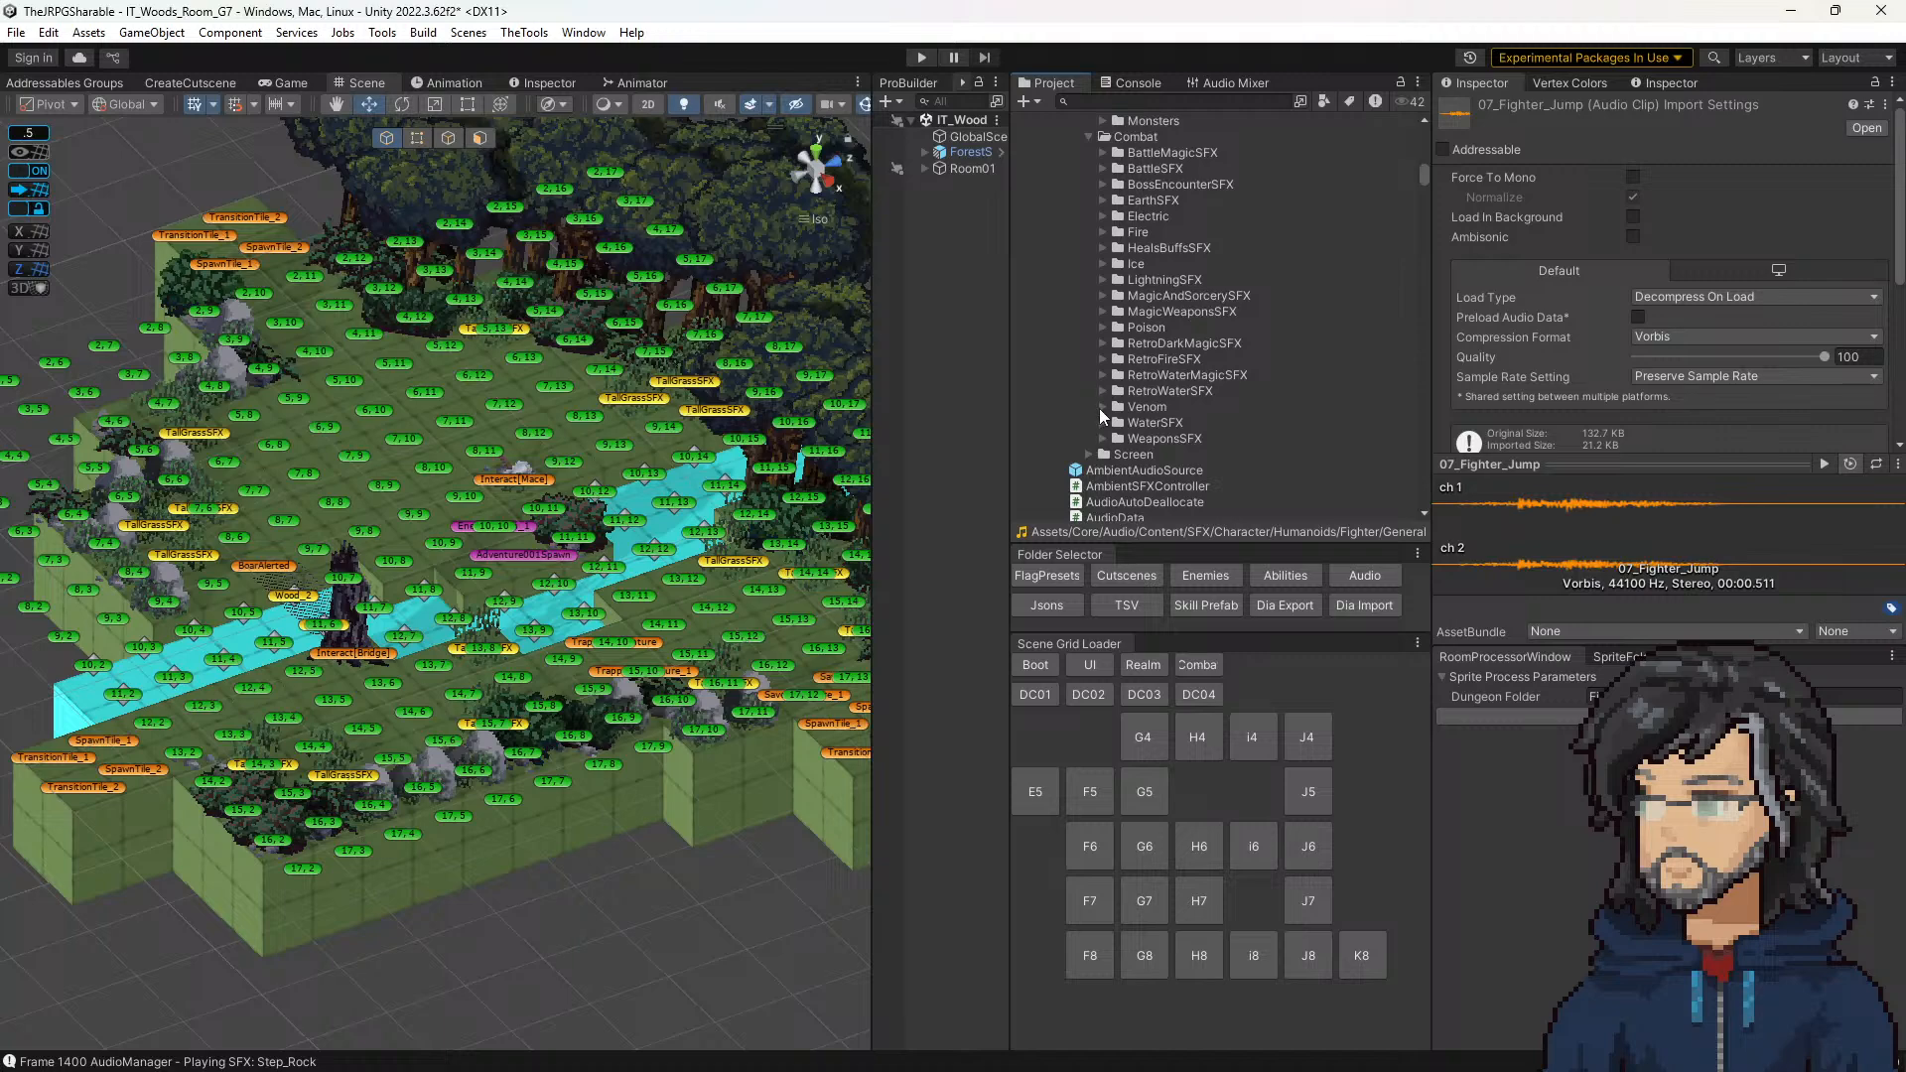
{"action": "left_click", "coordinate": [1102, 168]}
{"action": "scroll", "coordinate": [1151, 317], "scroll_direction": "down", "scroll_amount": 10}
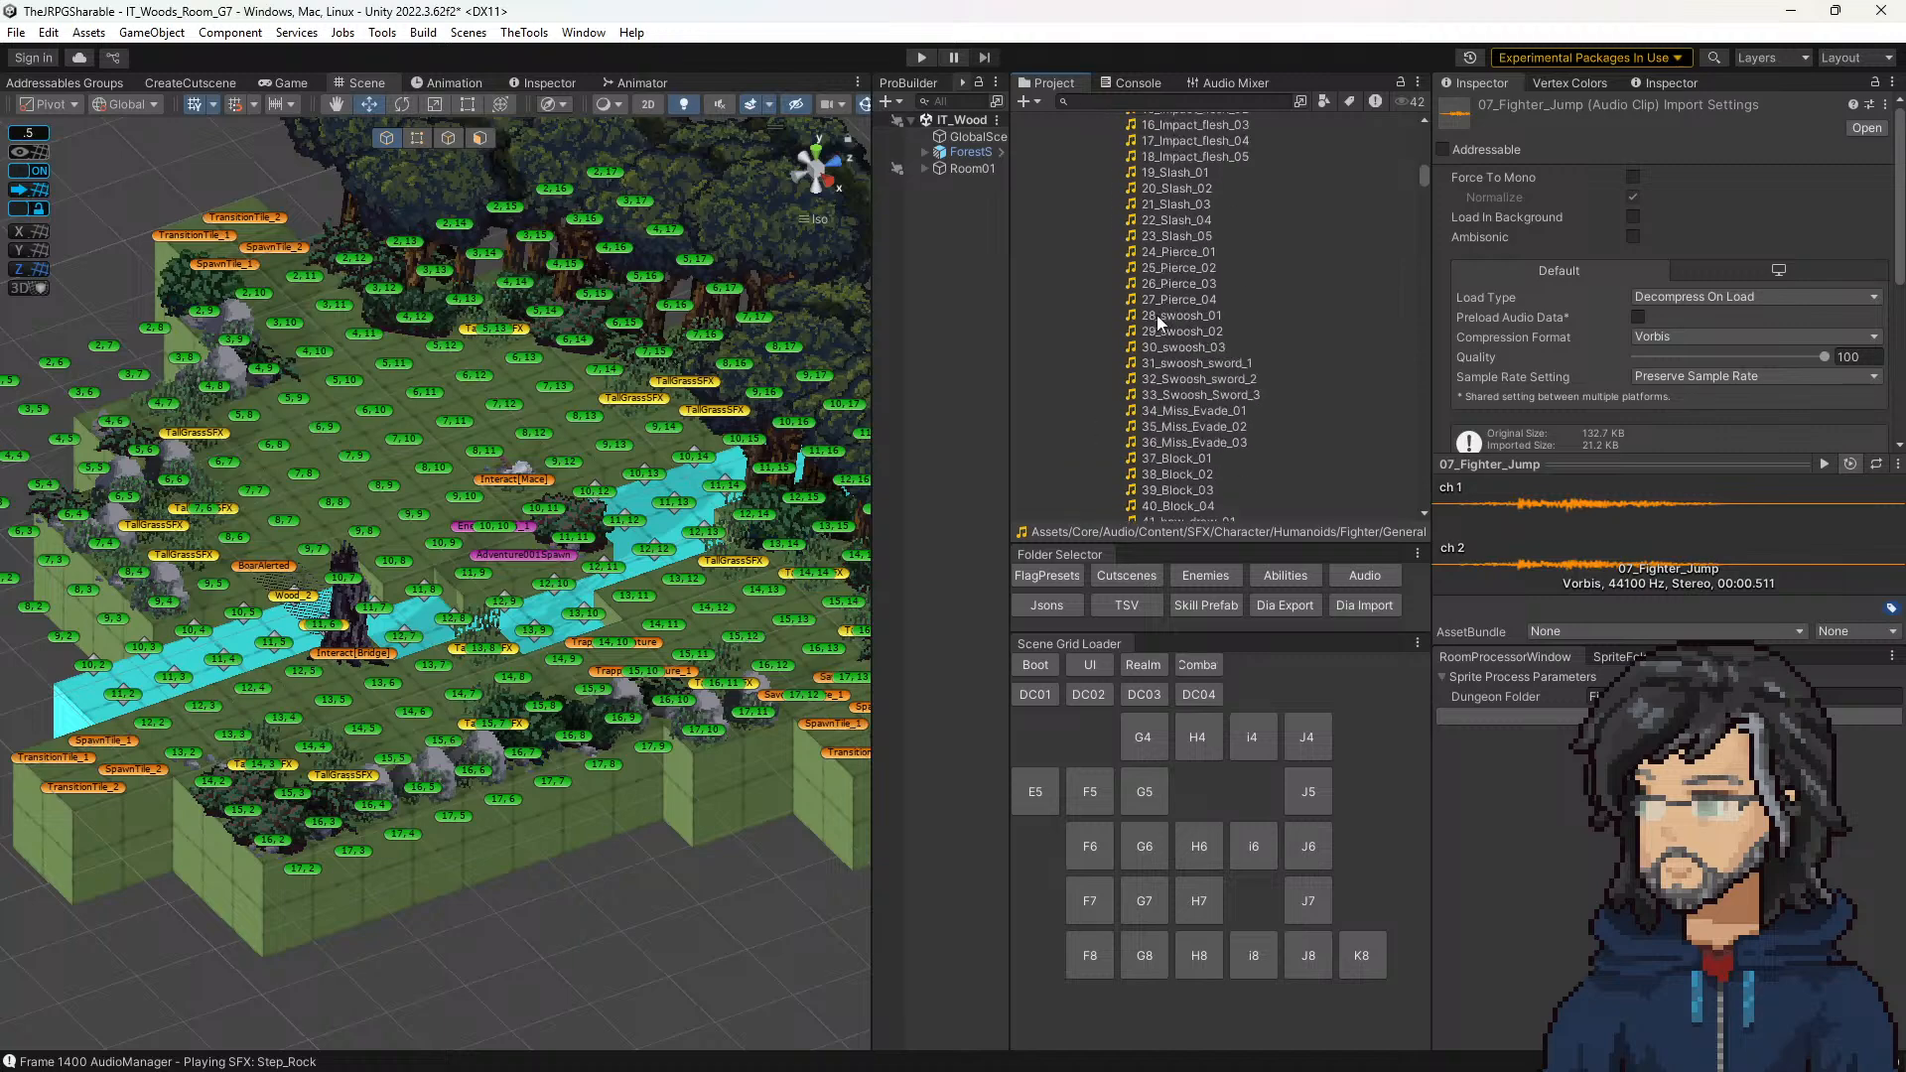
{"action": "scroll", "coordinate": [1147, 339], "scroll_direction": "down", "scroll_amount": 10}
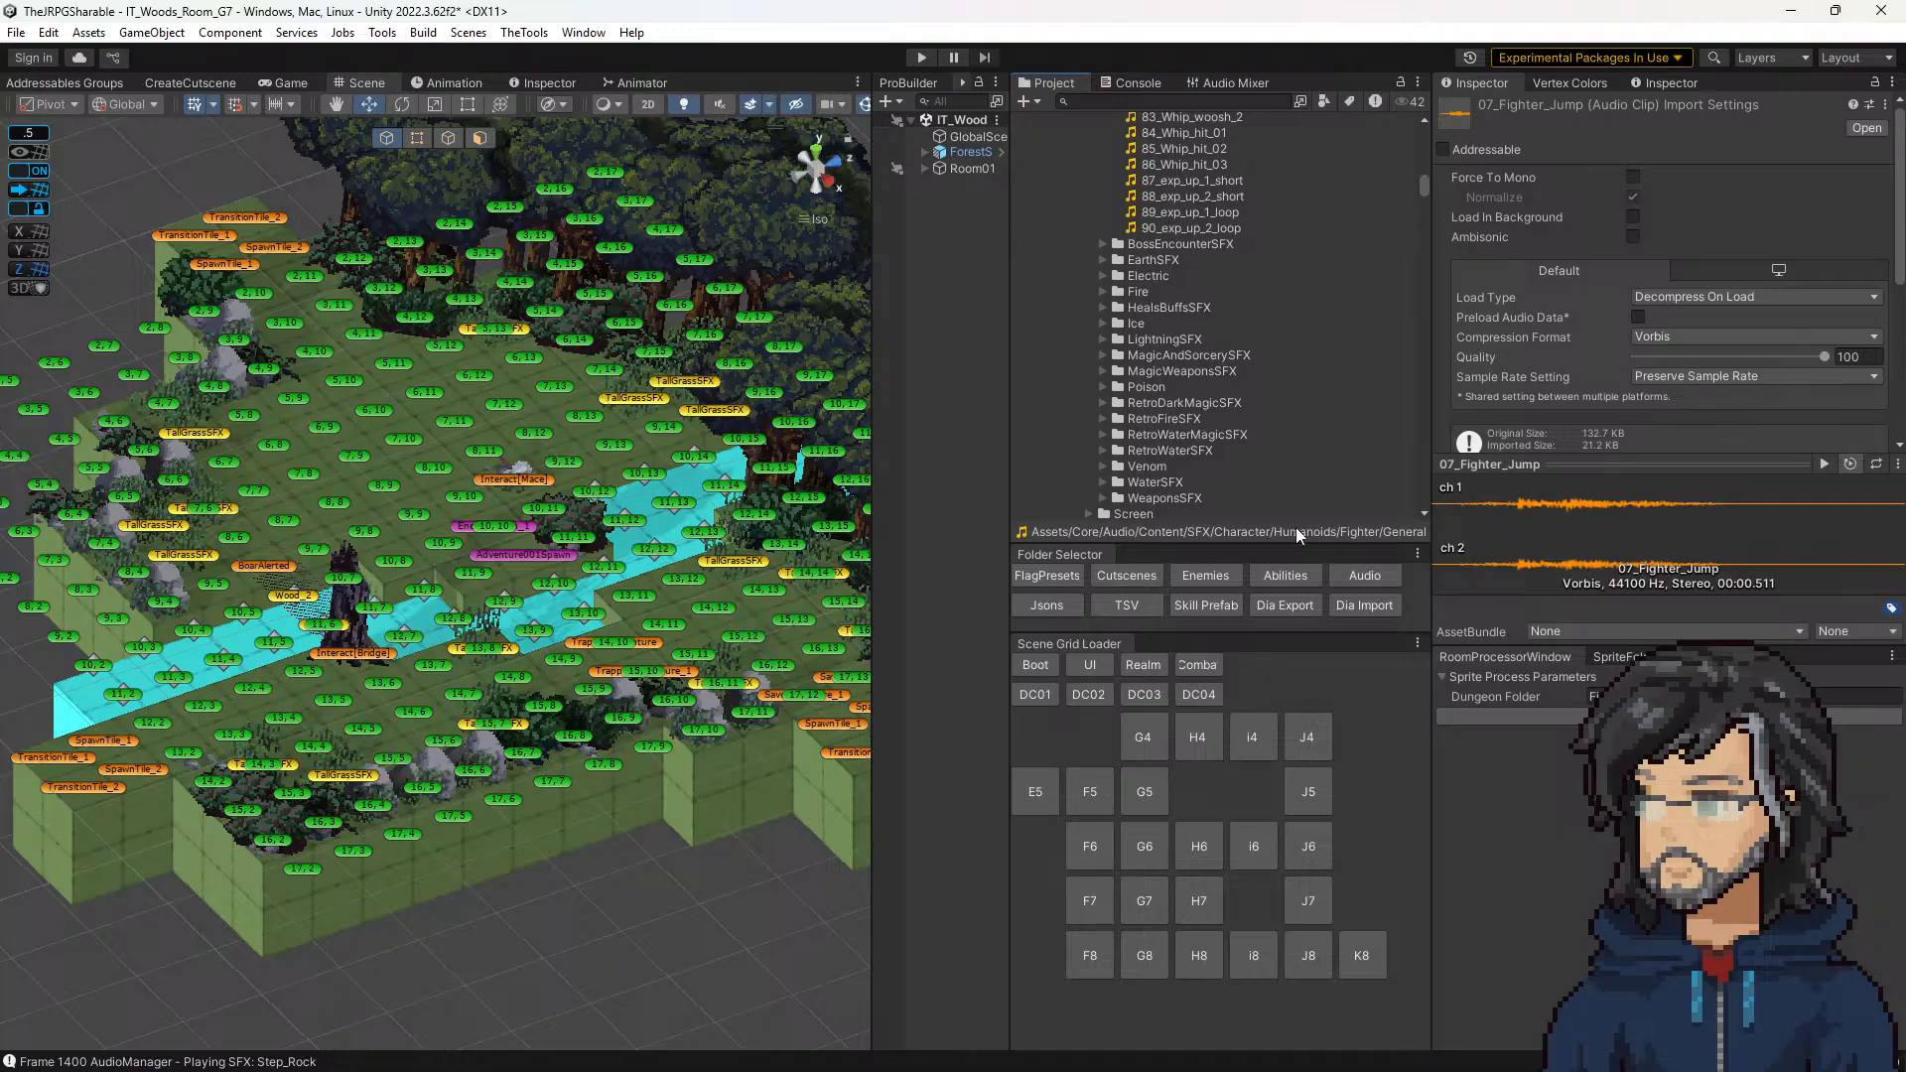
Step: Open the AudioManager prefab for editing and widen the Hierarchy so its audio groups can be read
{"action": "left_click", "coordinate": [1367, 576]}
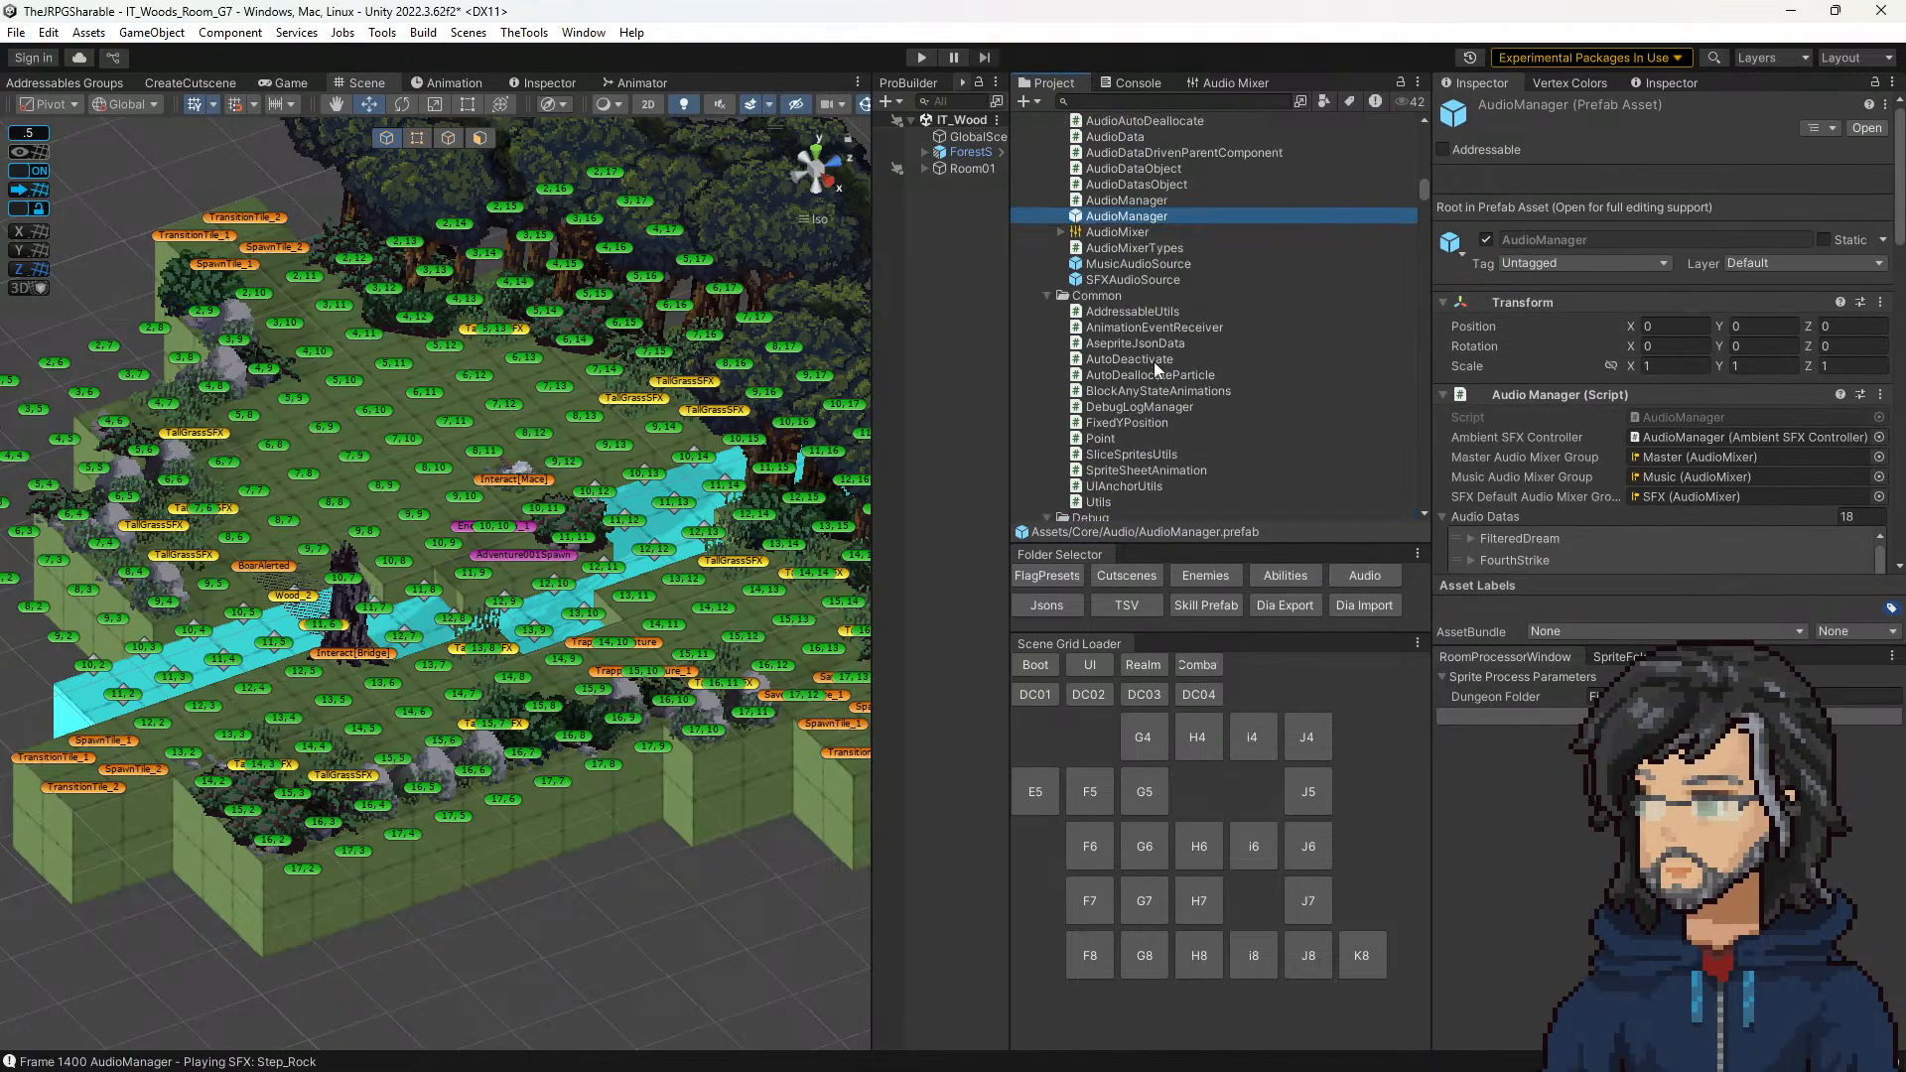
{"action": "double_click", "coordinate": [1138, 218]}
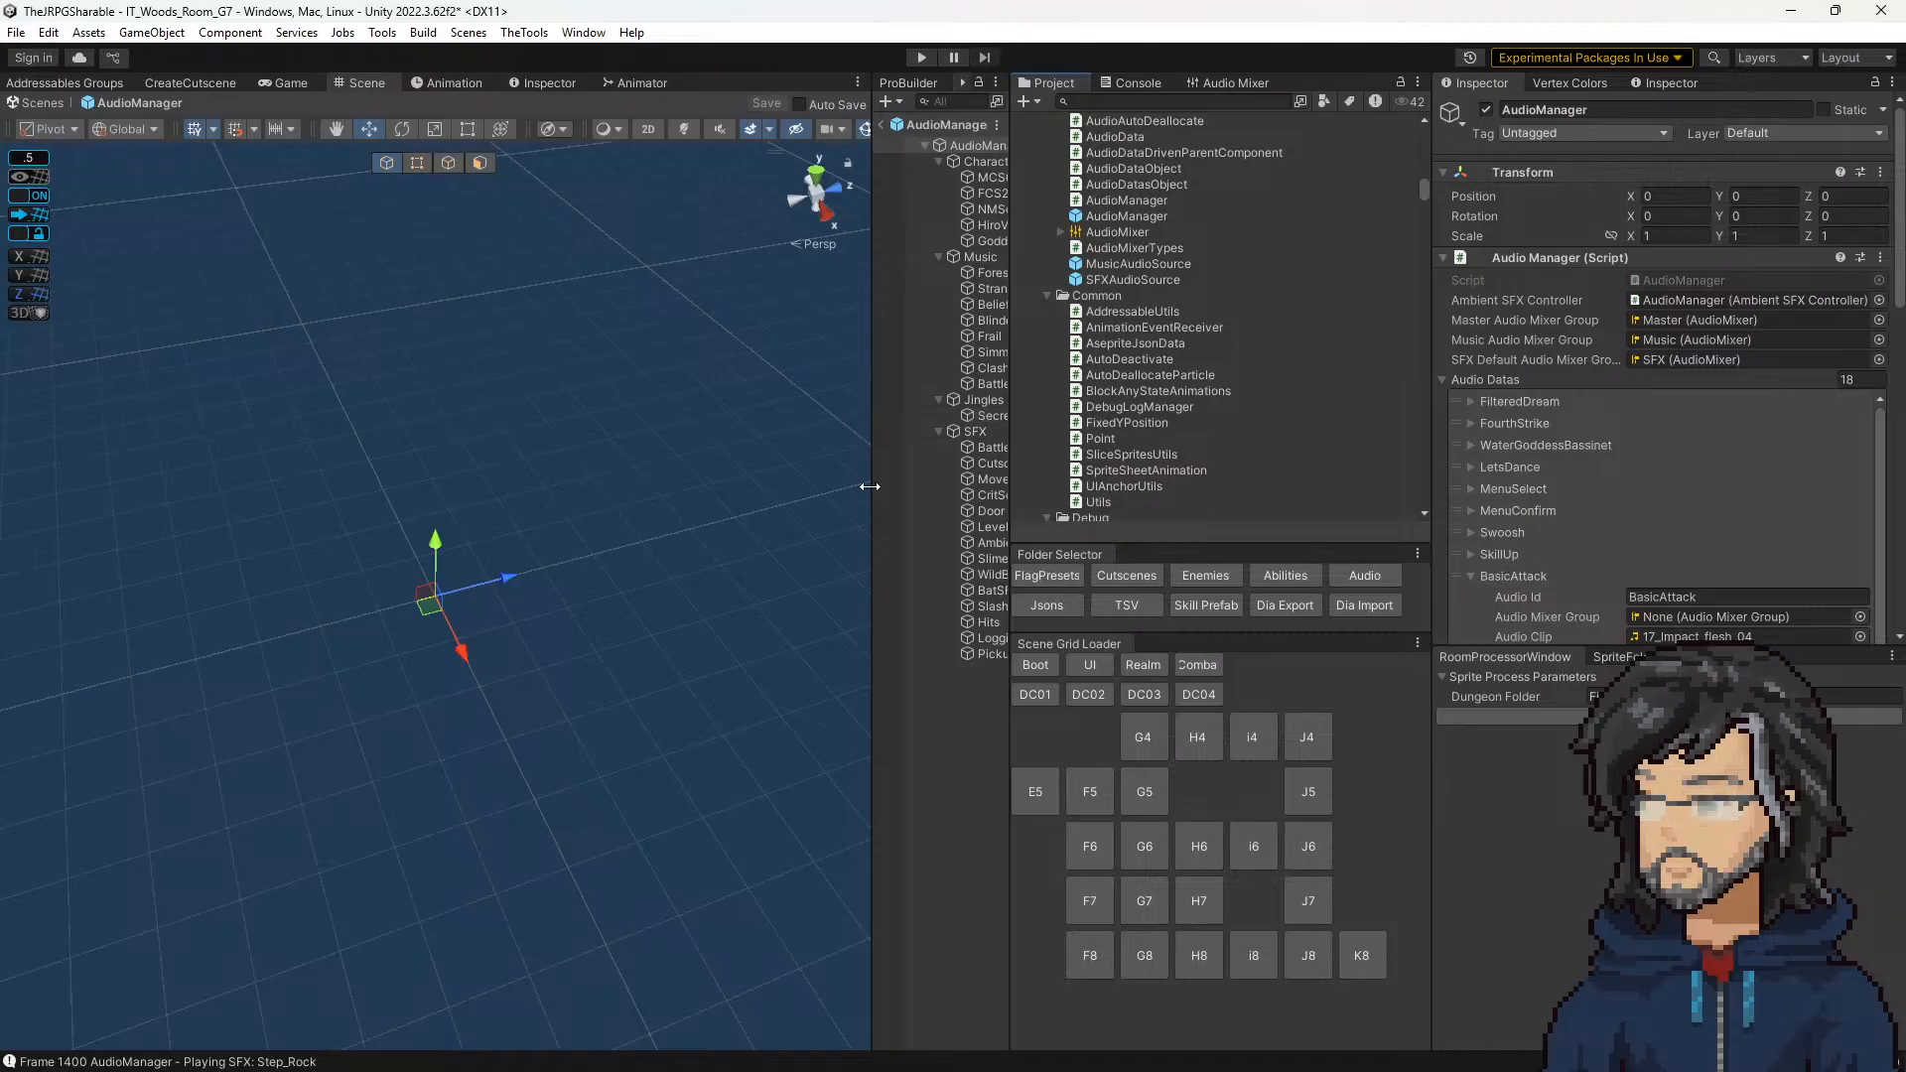
{"action": "left_click_drag", "start_coordinate": [871, 483], "coordinate": [754, 496]}
Step: Inspect the Slash_Attacks and Hits groups and locate the clip assigned to Hit_Metal_on_leather in the project
{"action": "left_click", "coordinate": [889, 606]}
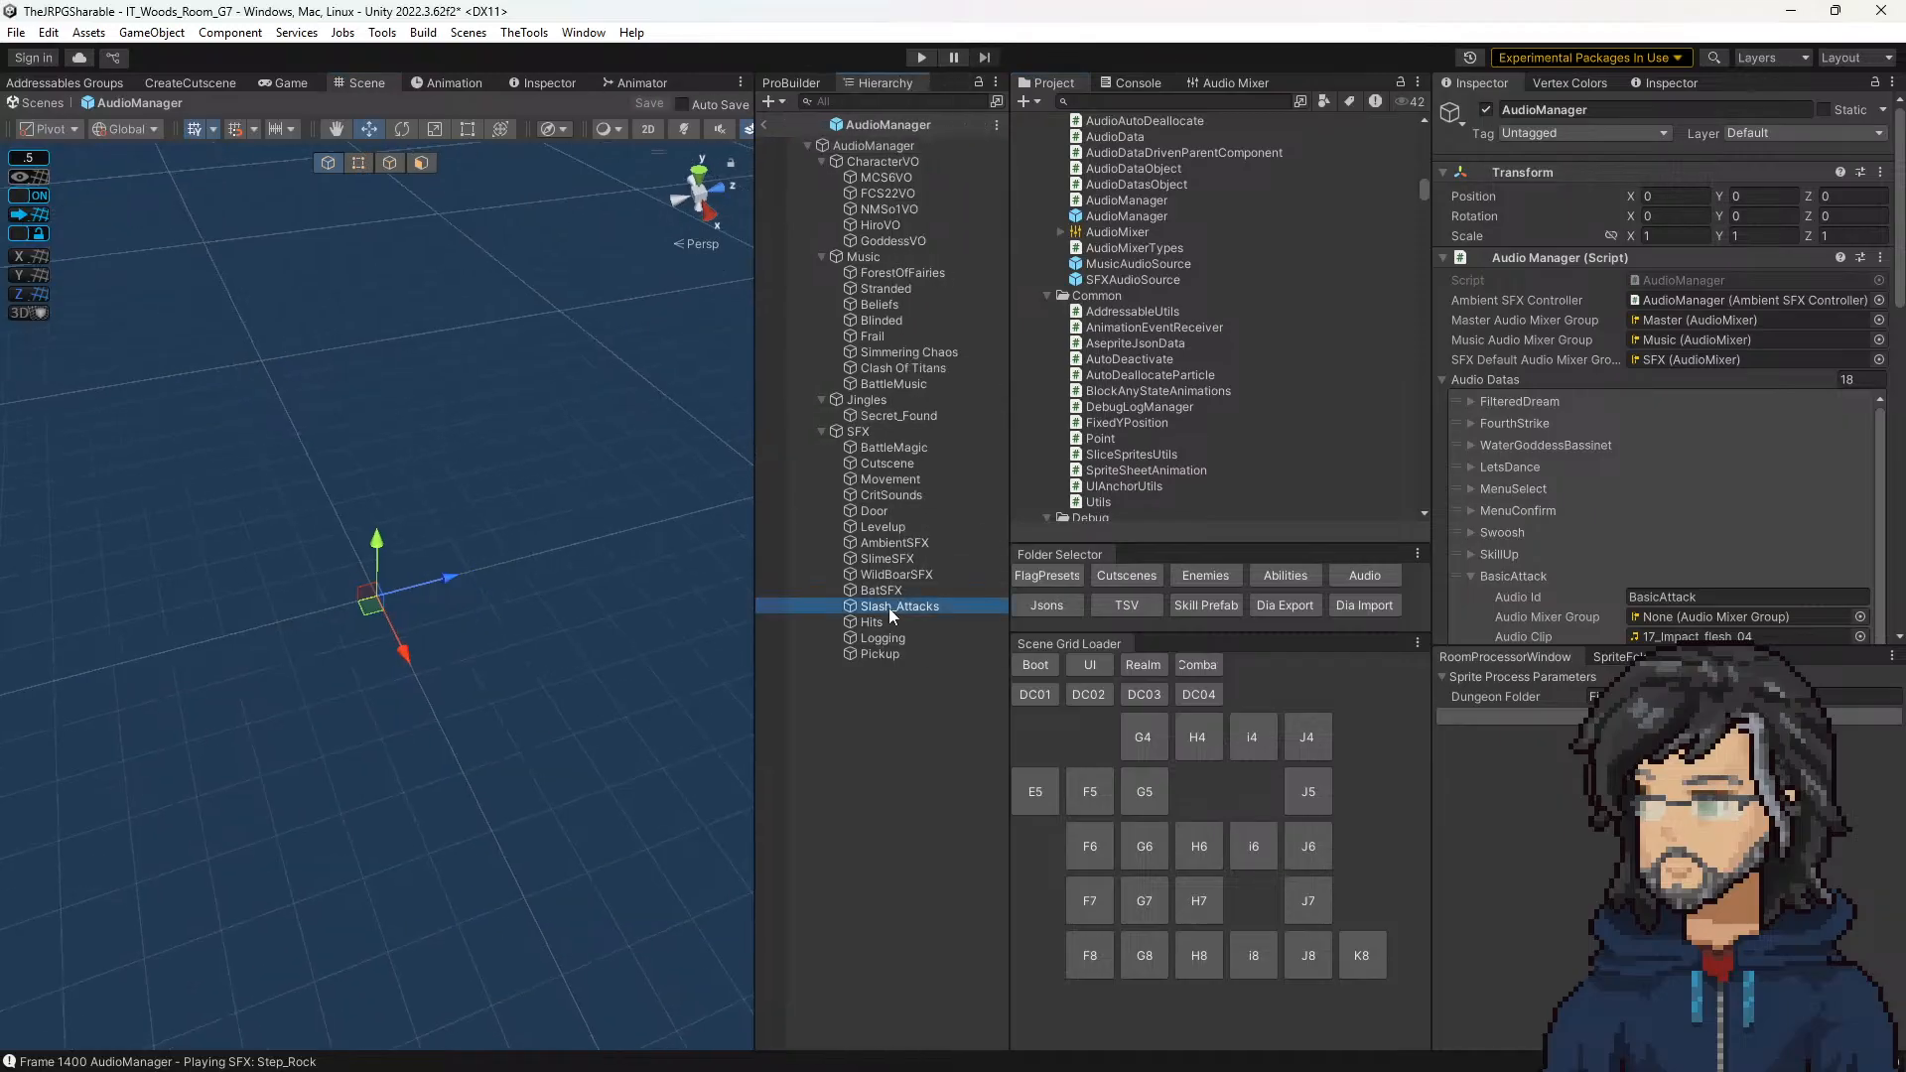
{"action": "left_click", "coordinate": [889, 621]}
{"action": "scroll", "coordinate": [1757, 417], "scroll_direction": "down", "scroll_amount": 5}
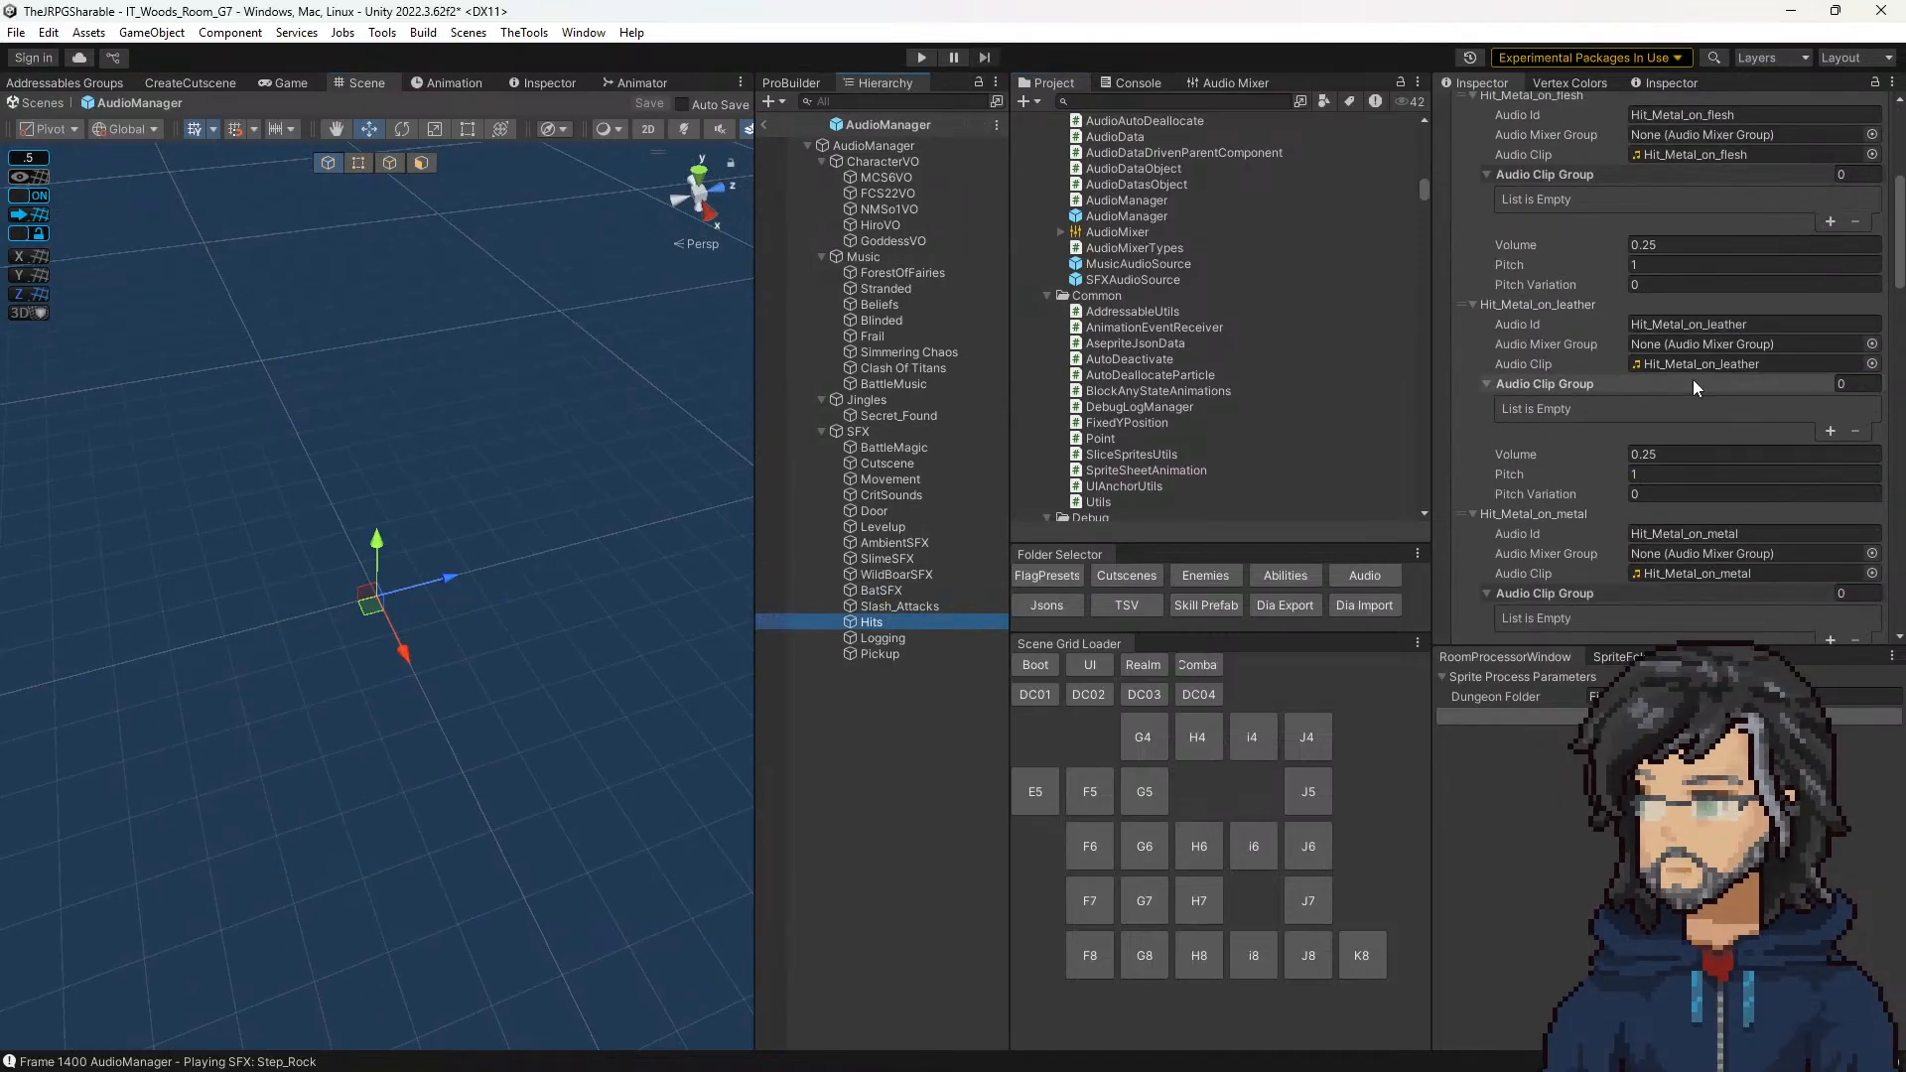
{"action": "left_click", "coordinate": [1678, 366]}
Step: Preview the Hit_Wood_on_wood and Hit_Wood_on_stone clips in the WeaponsSFX Hits folder
{"action": "scroll", "coordinate": [1260, 334], "scroll_direction": "up", "scroll_amount": 10}
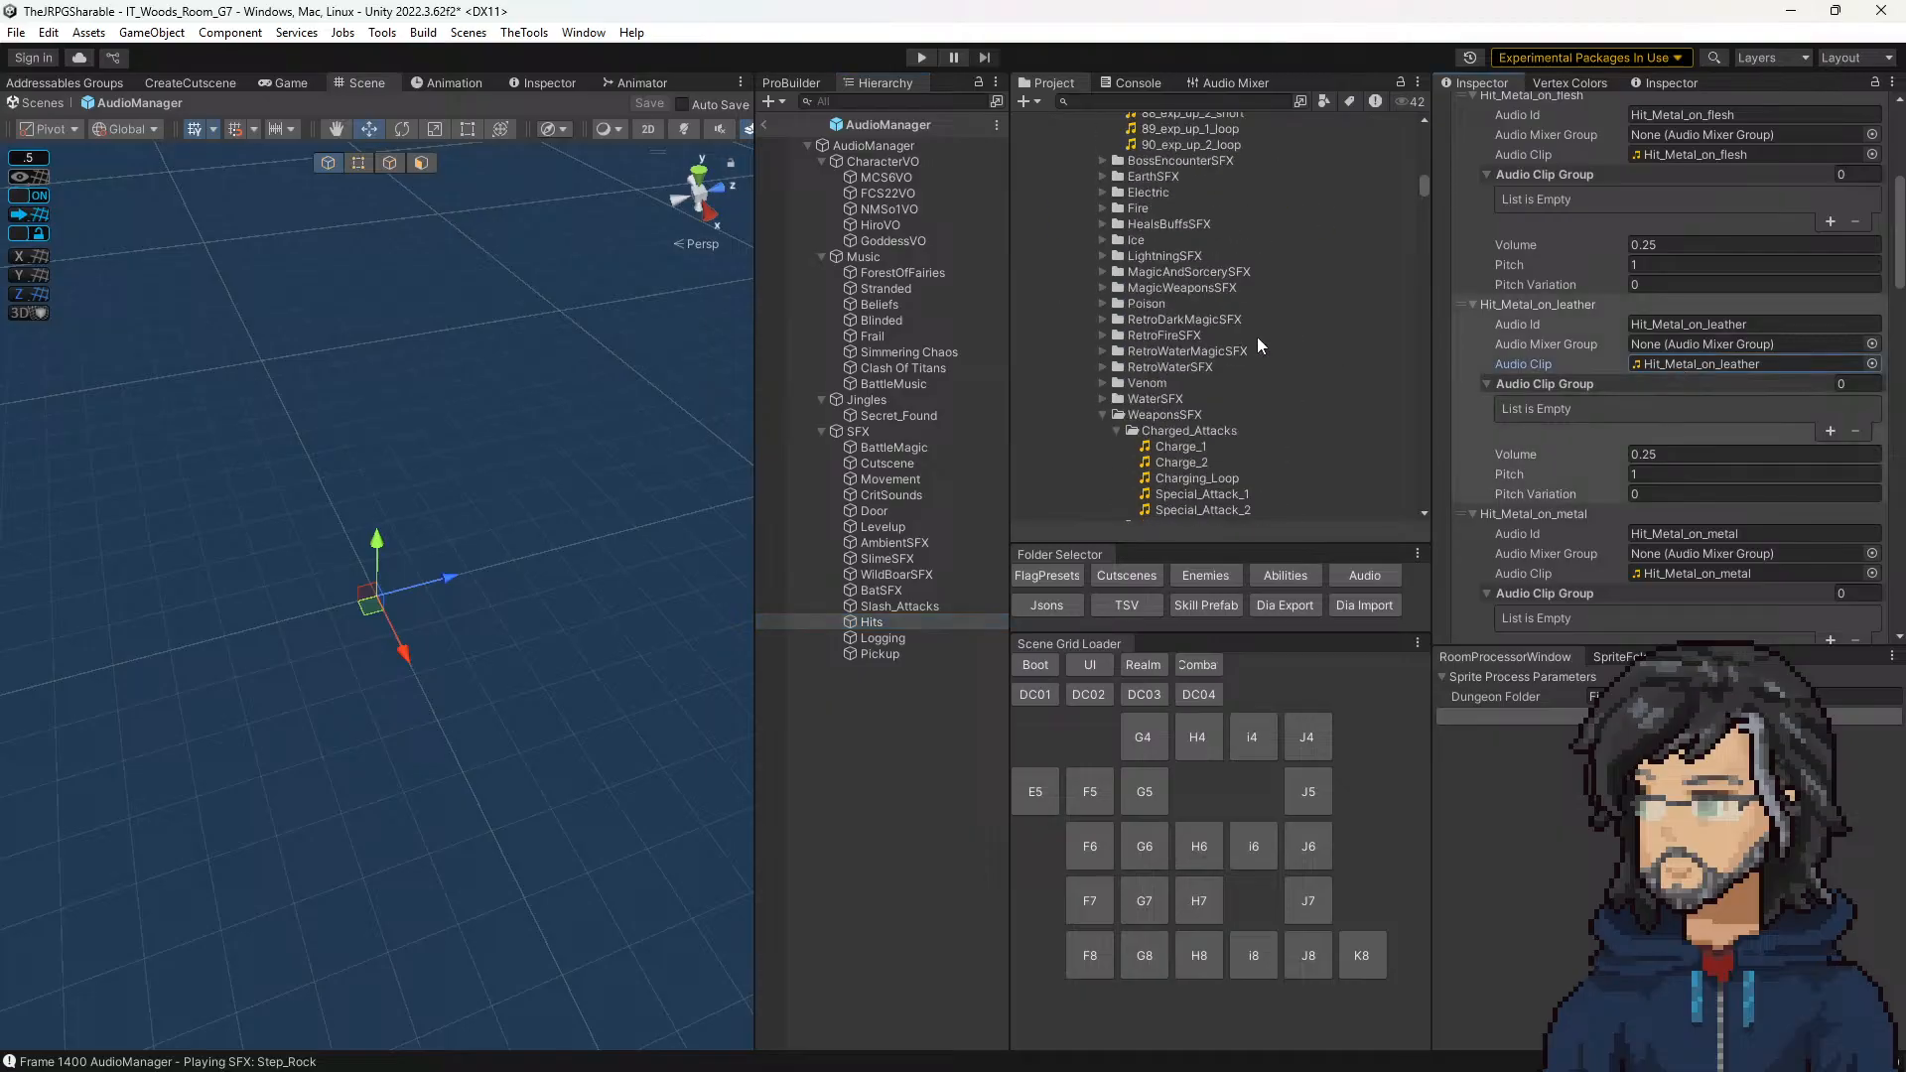
{"action": "scroll", "coordinate": [1256, 338], "scroll_direction": "down", "scroll_amount": 8}
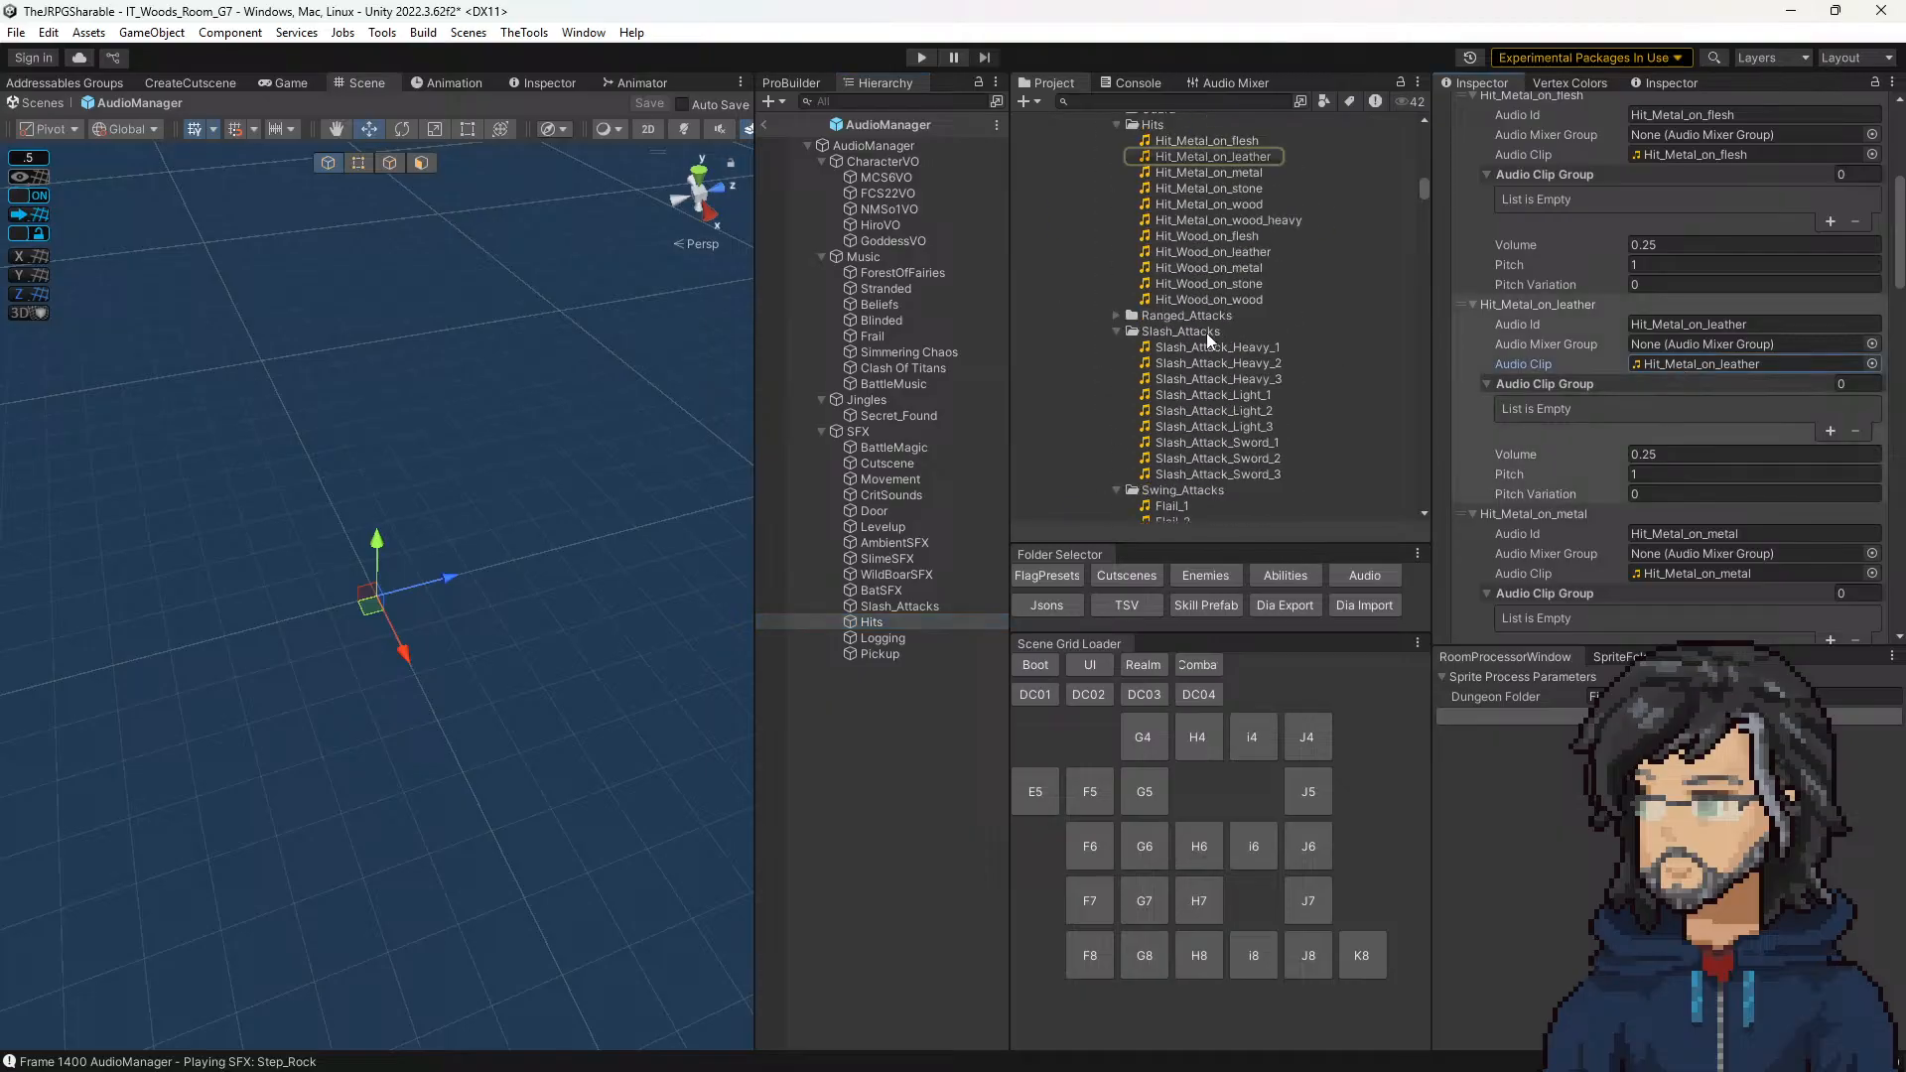
{"action": "left_click", "coordinate": [1212, 300]}
{"action": "left_click", "coordinate": [1211, 284]}
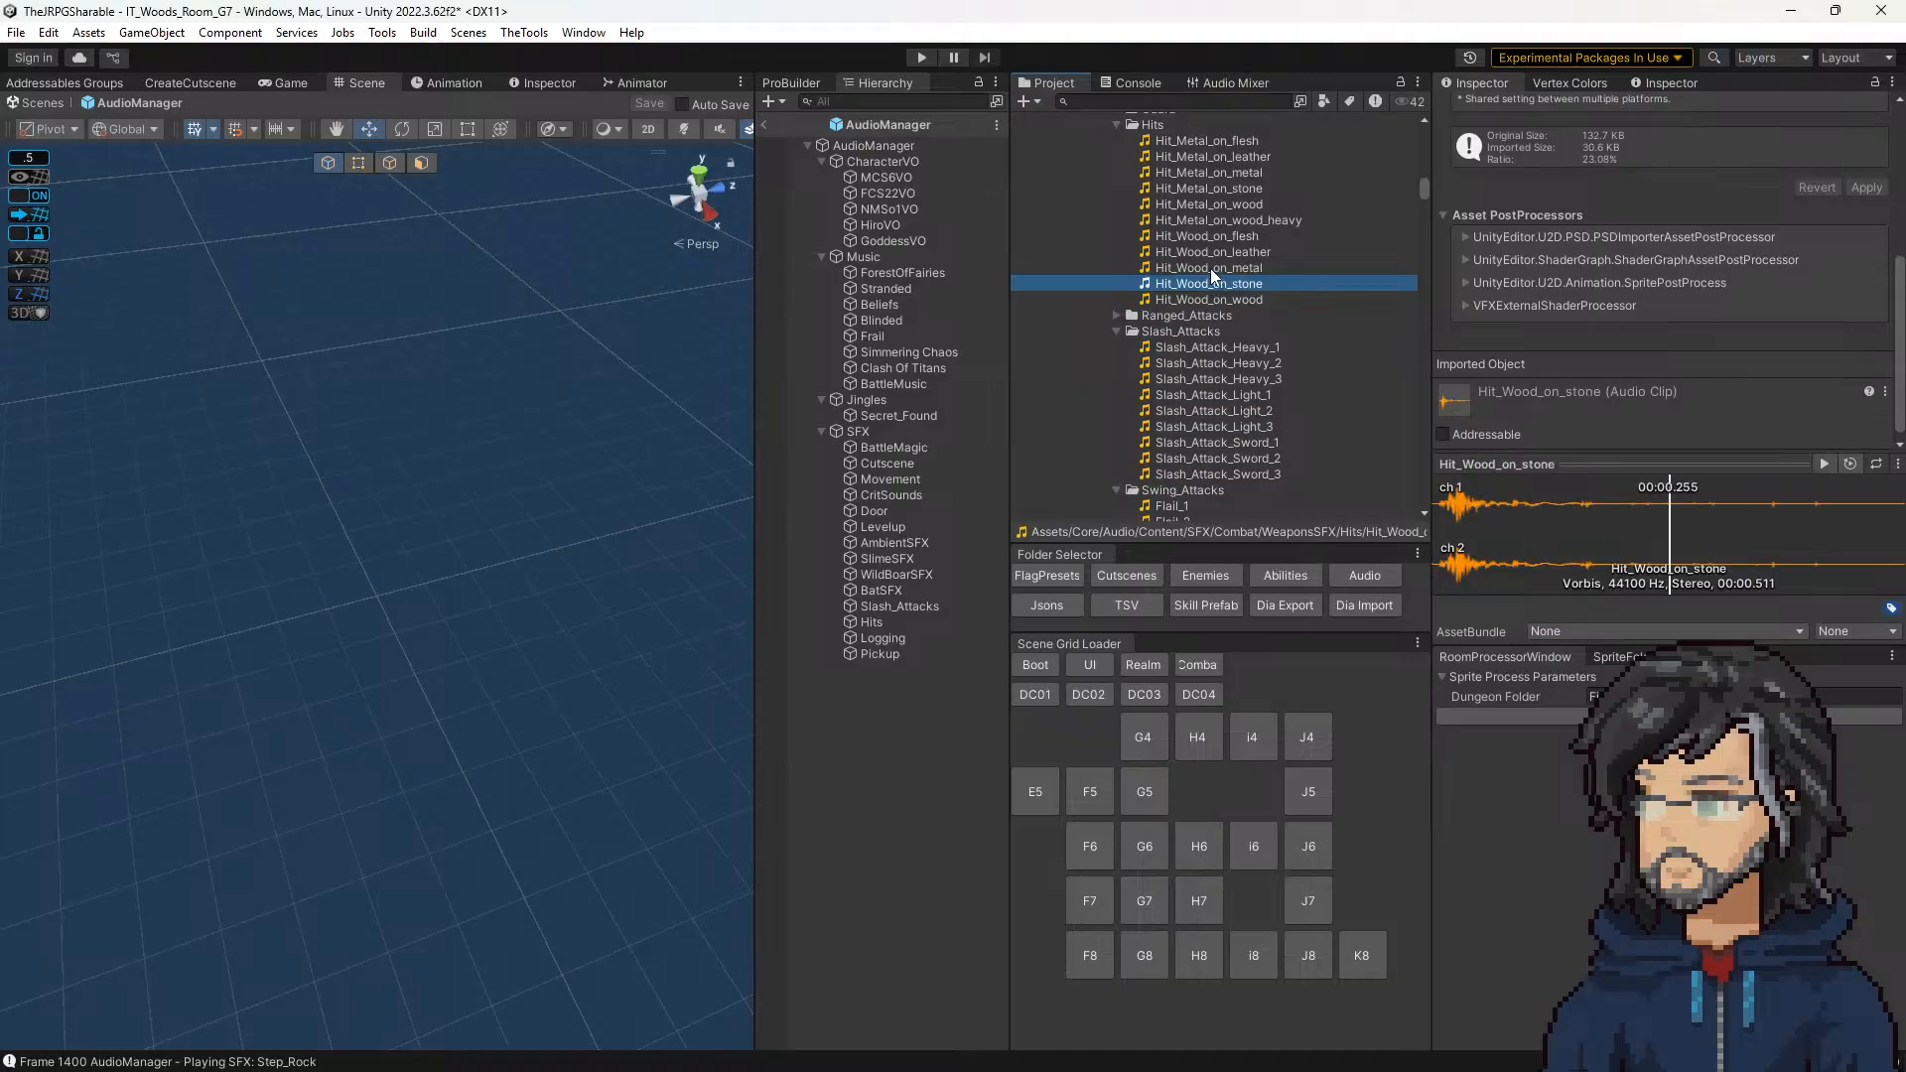
Step: Preview the Hit_Wood_on_metal clip and the Hit_Metal clips on wood, stone, metal, leather and flesh in the Hits folder
{"action": "left_click", "coordinate": [1211, 268]}
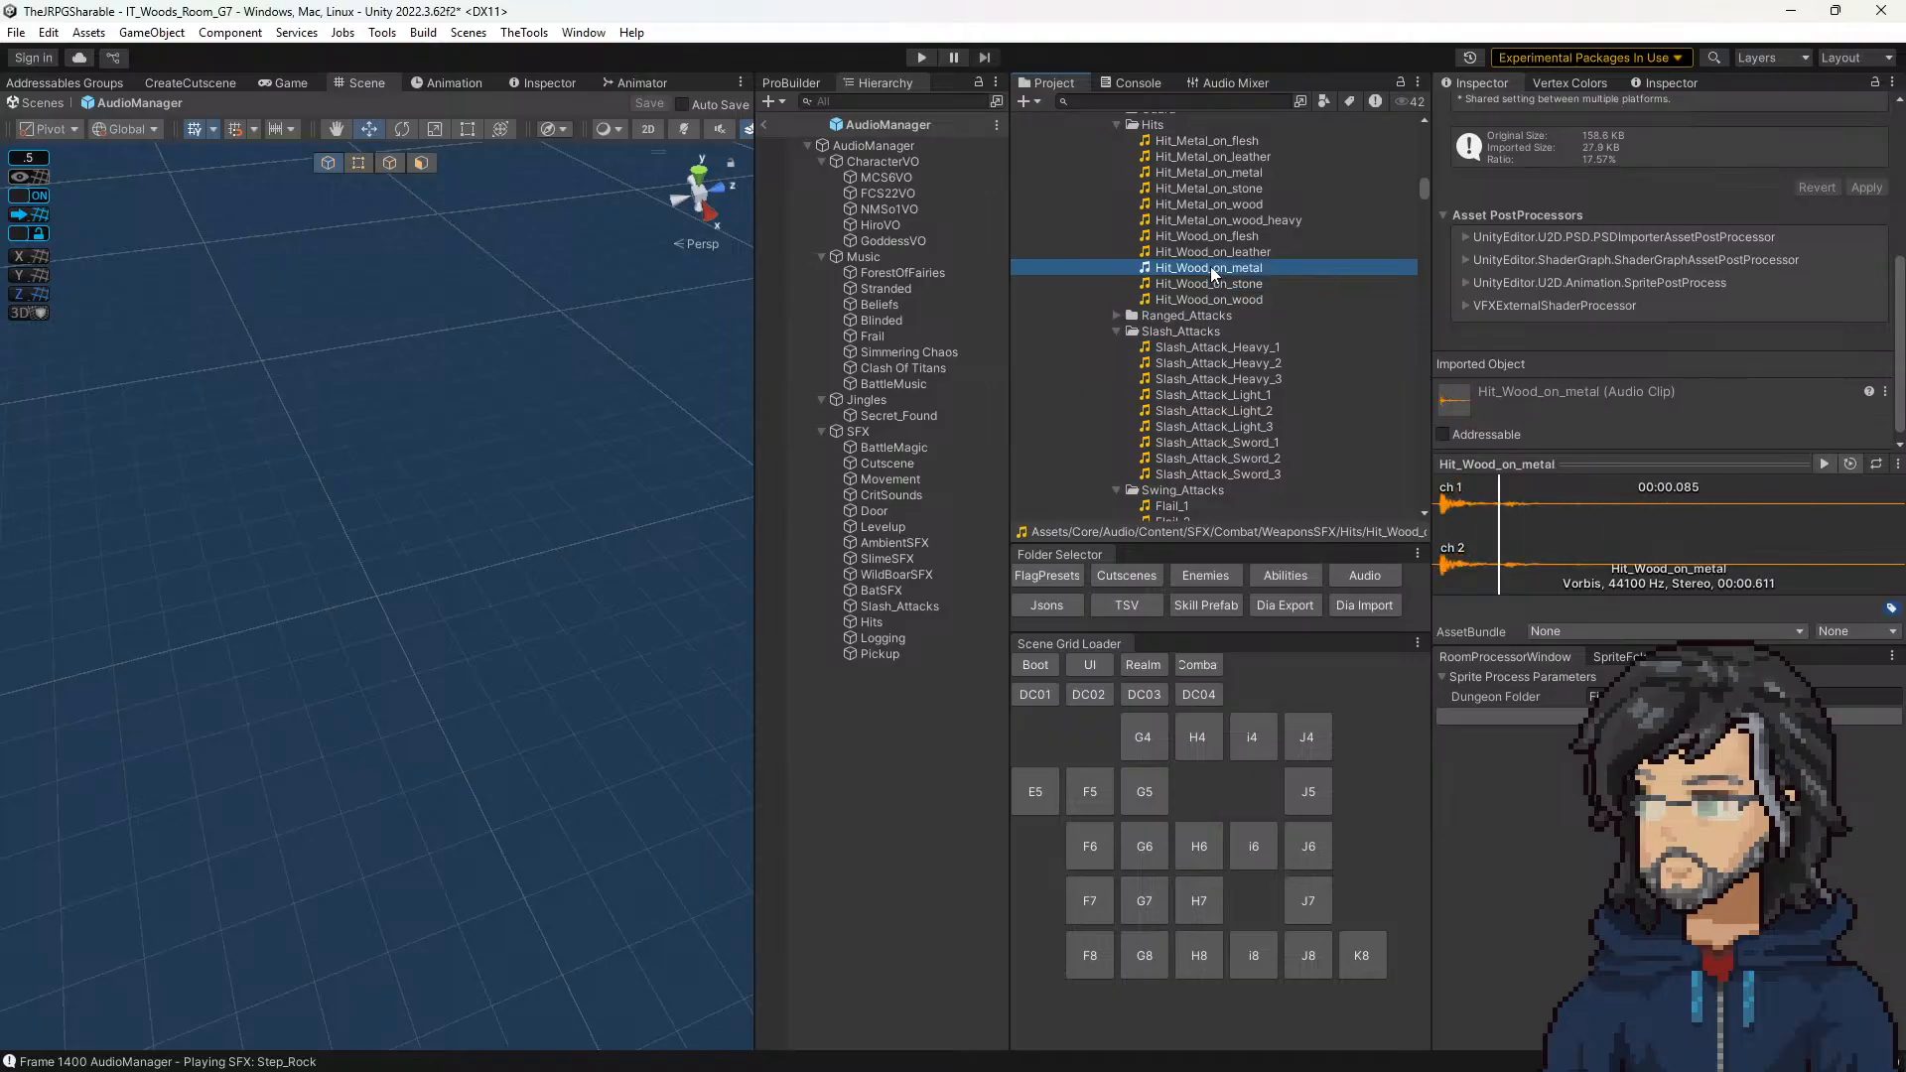
{"action": "left_click", "coordinate": [1217, 206]}
{"action": "scroll", "coordinate": [1219, 210], "scroll_direction": "up", "scroll_amount": 3}
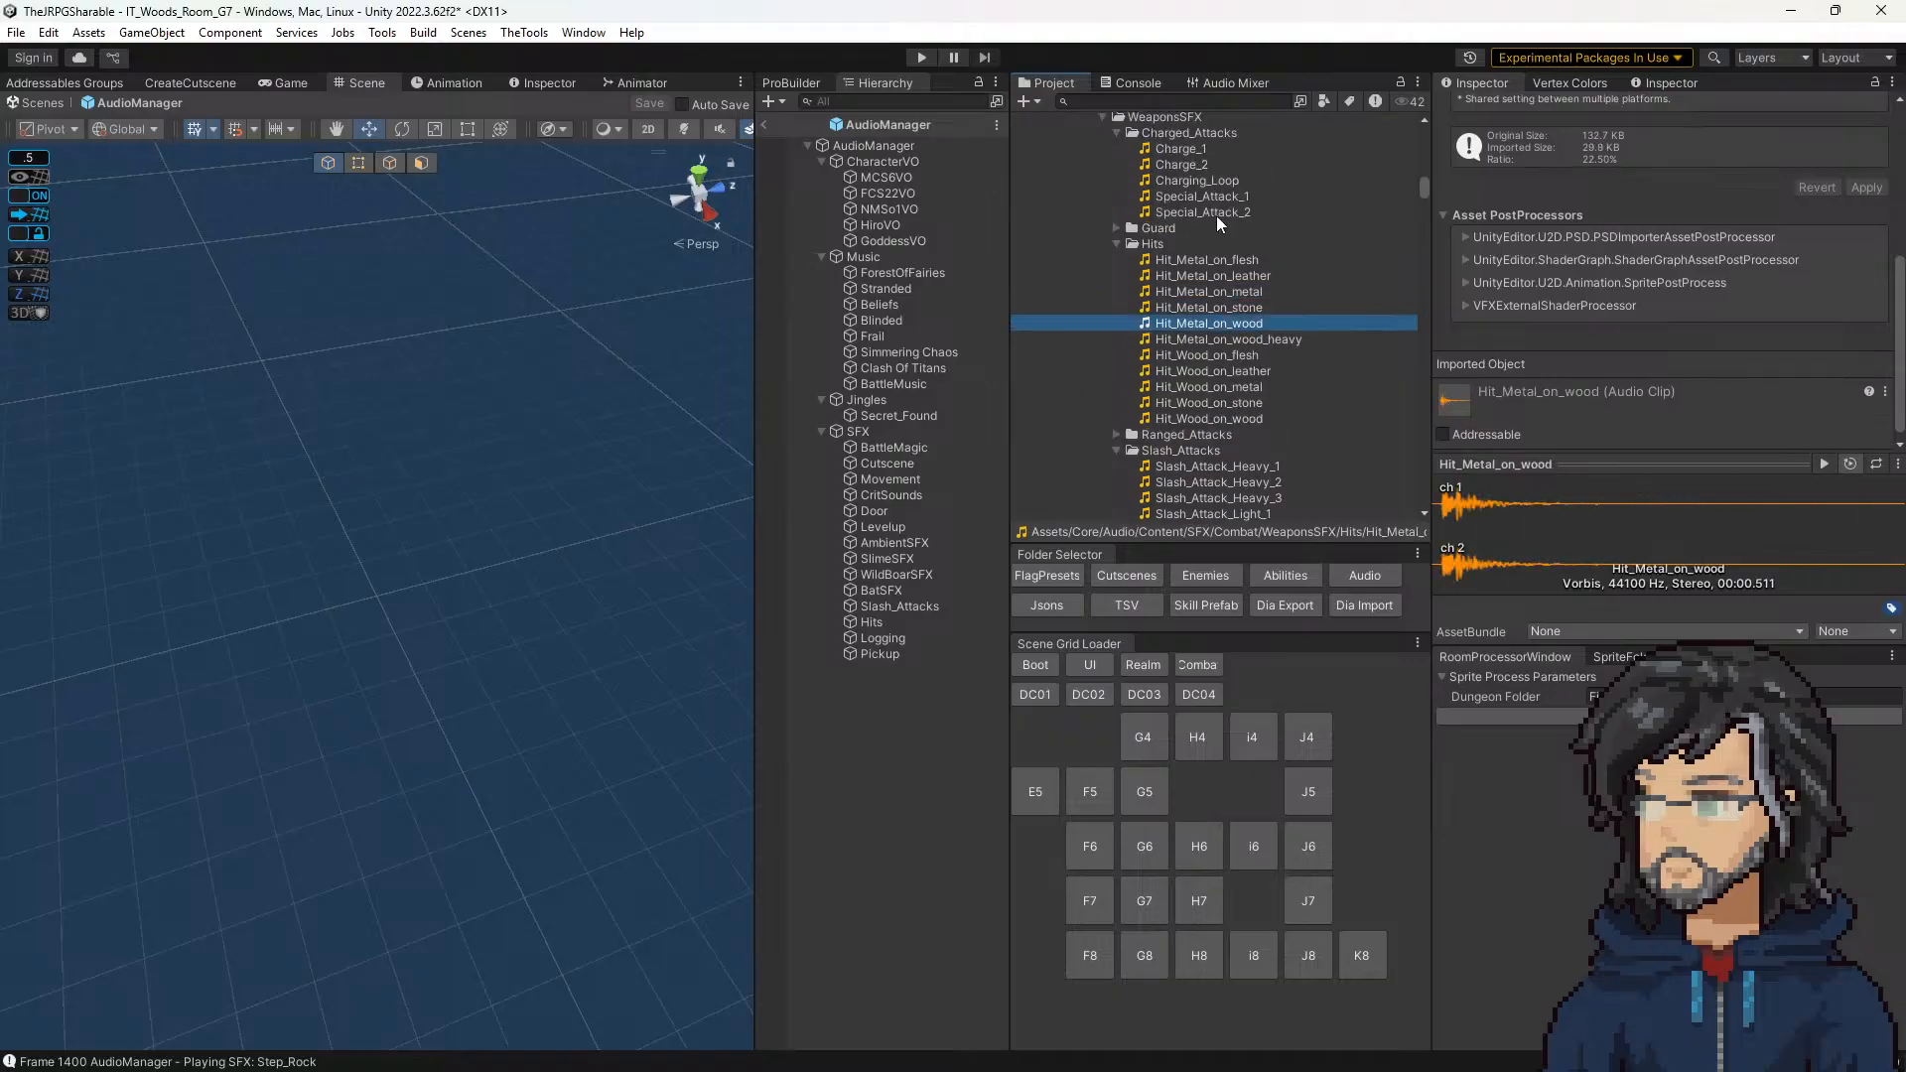
{"action": "left_click", "coordinate": [1236, 308]}
{"action": "left_click", "coordinate": [1233, 293]}
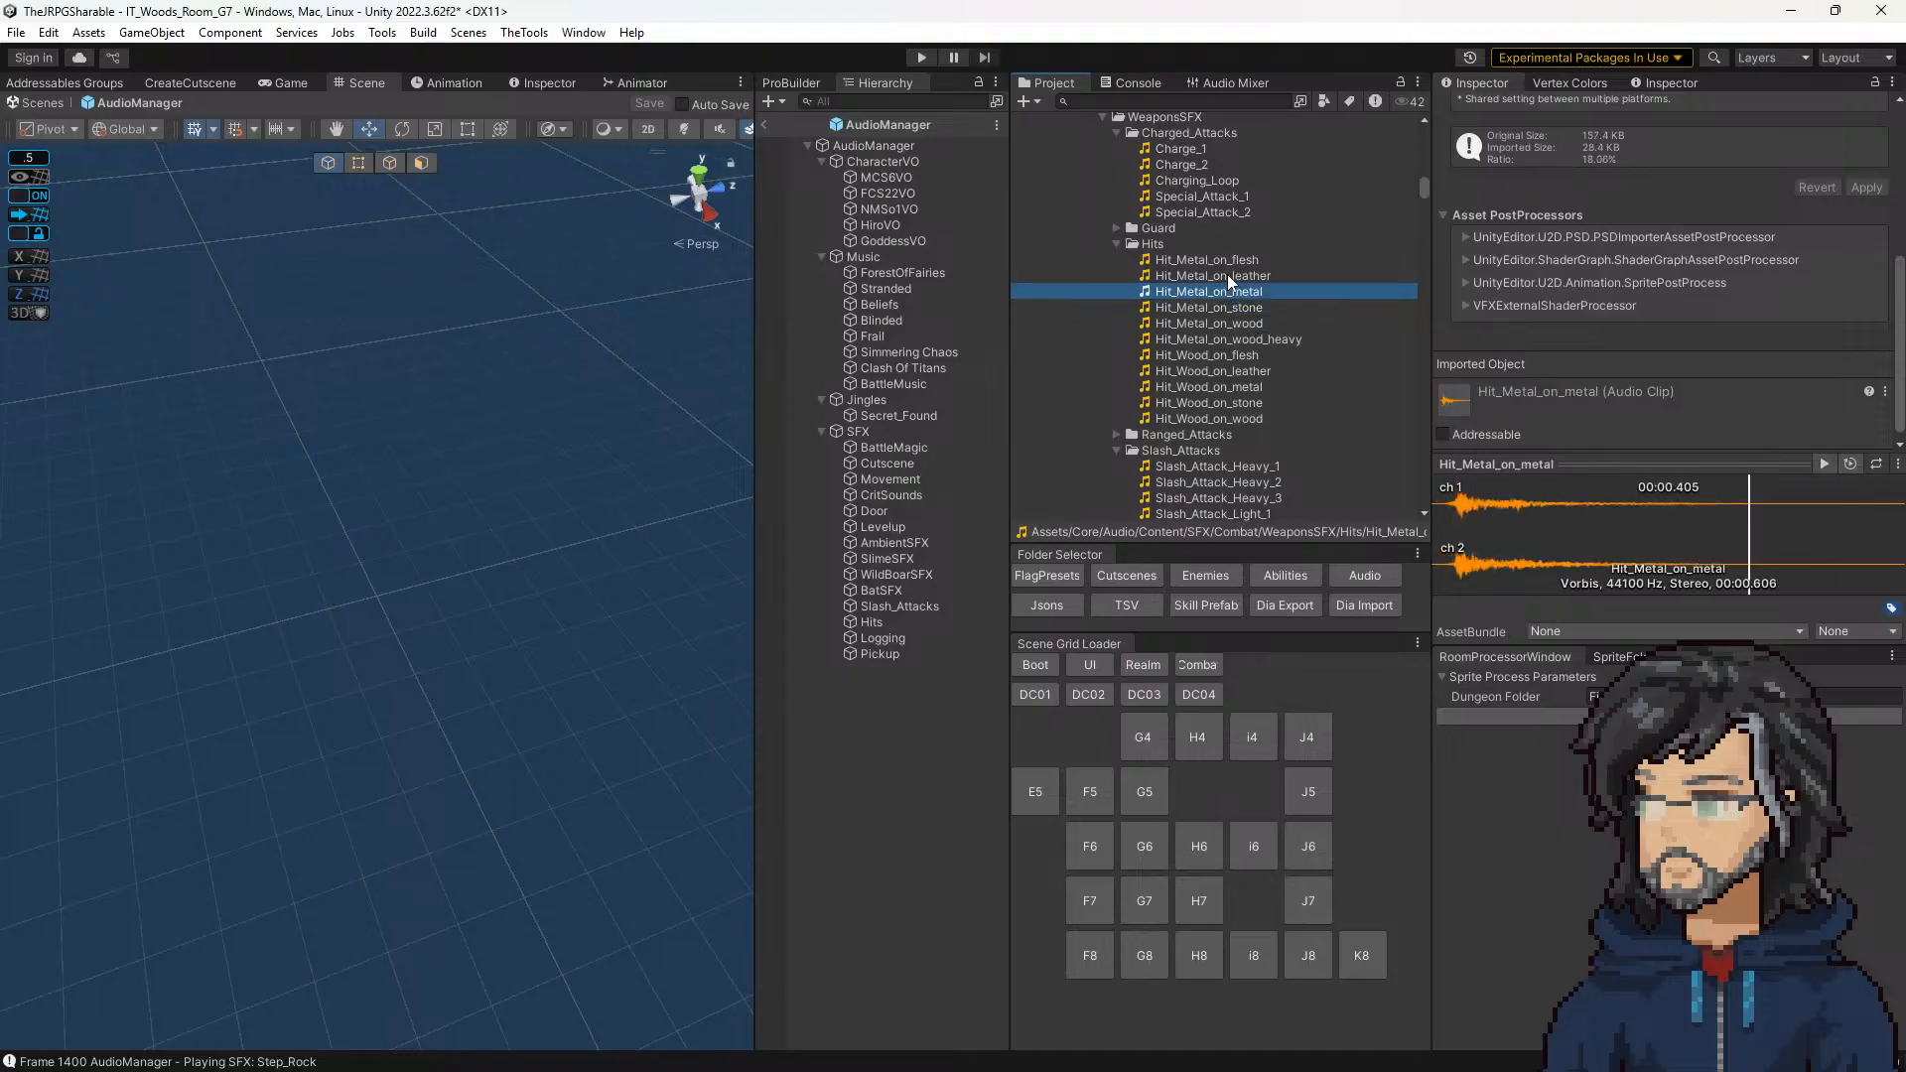
{"action": "left_click", "coordinate": [1227, 274]}
{"action": "left_click", "coordinate": [1224, 260]}
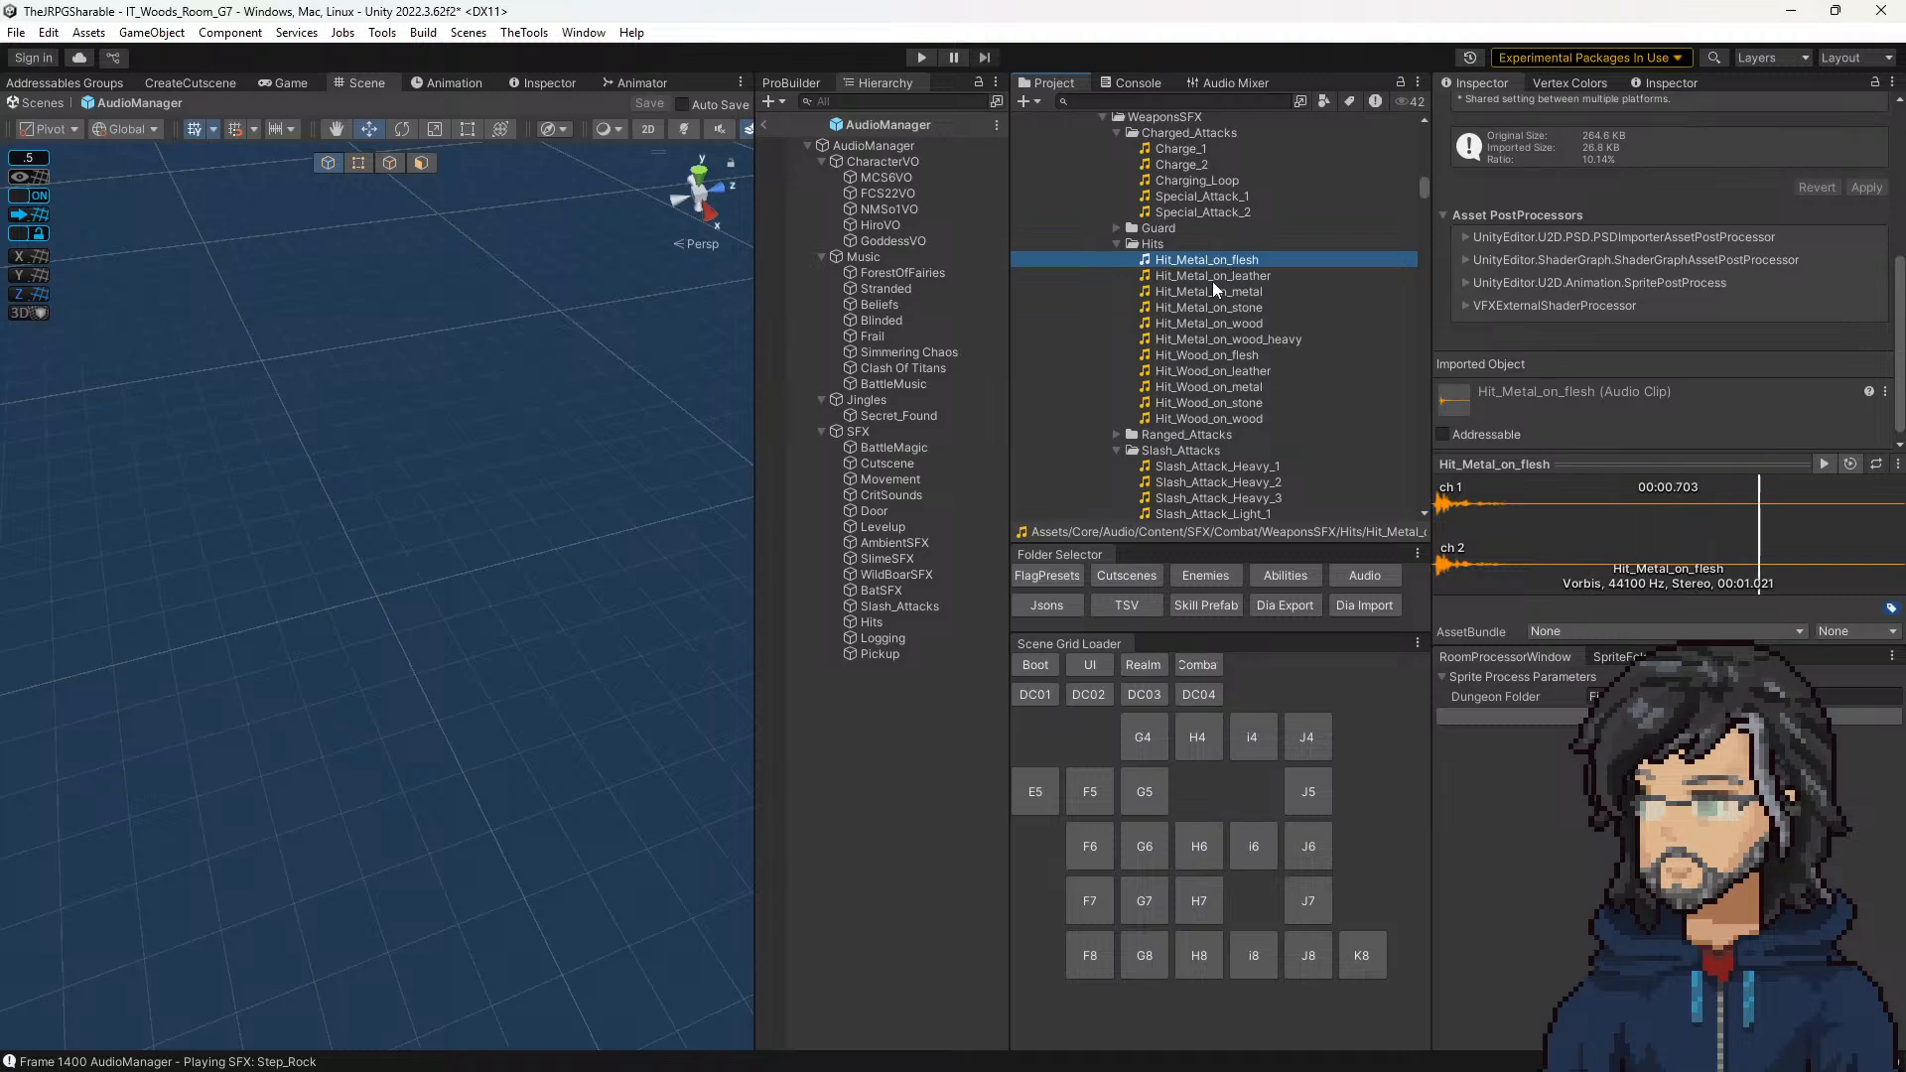
{"action": "left_click", "coordinate": [1213, 279]}
{"action": "left_click", "coordinate": [1216, 290]}
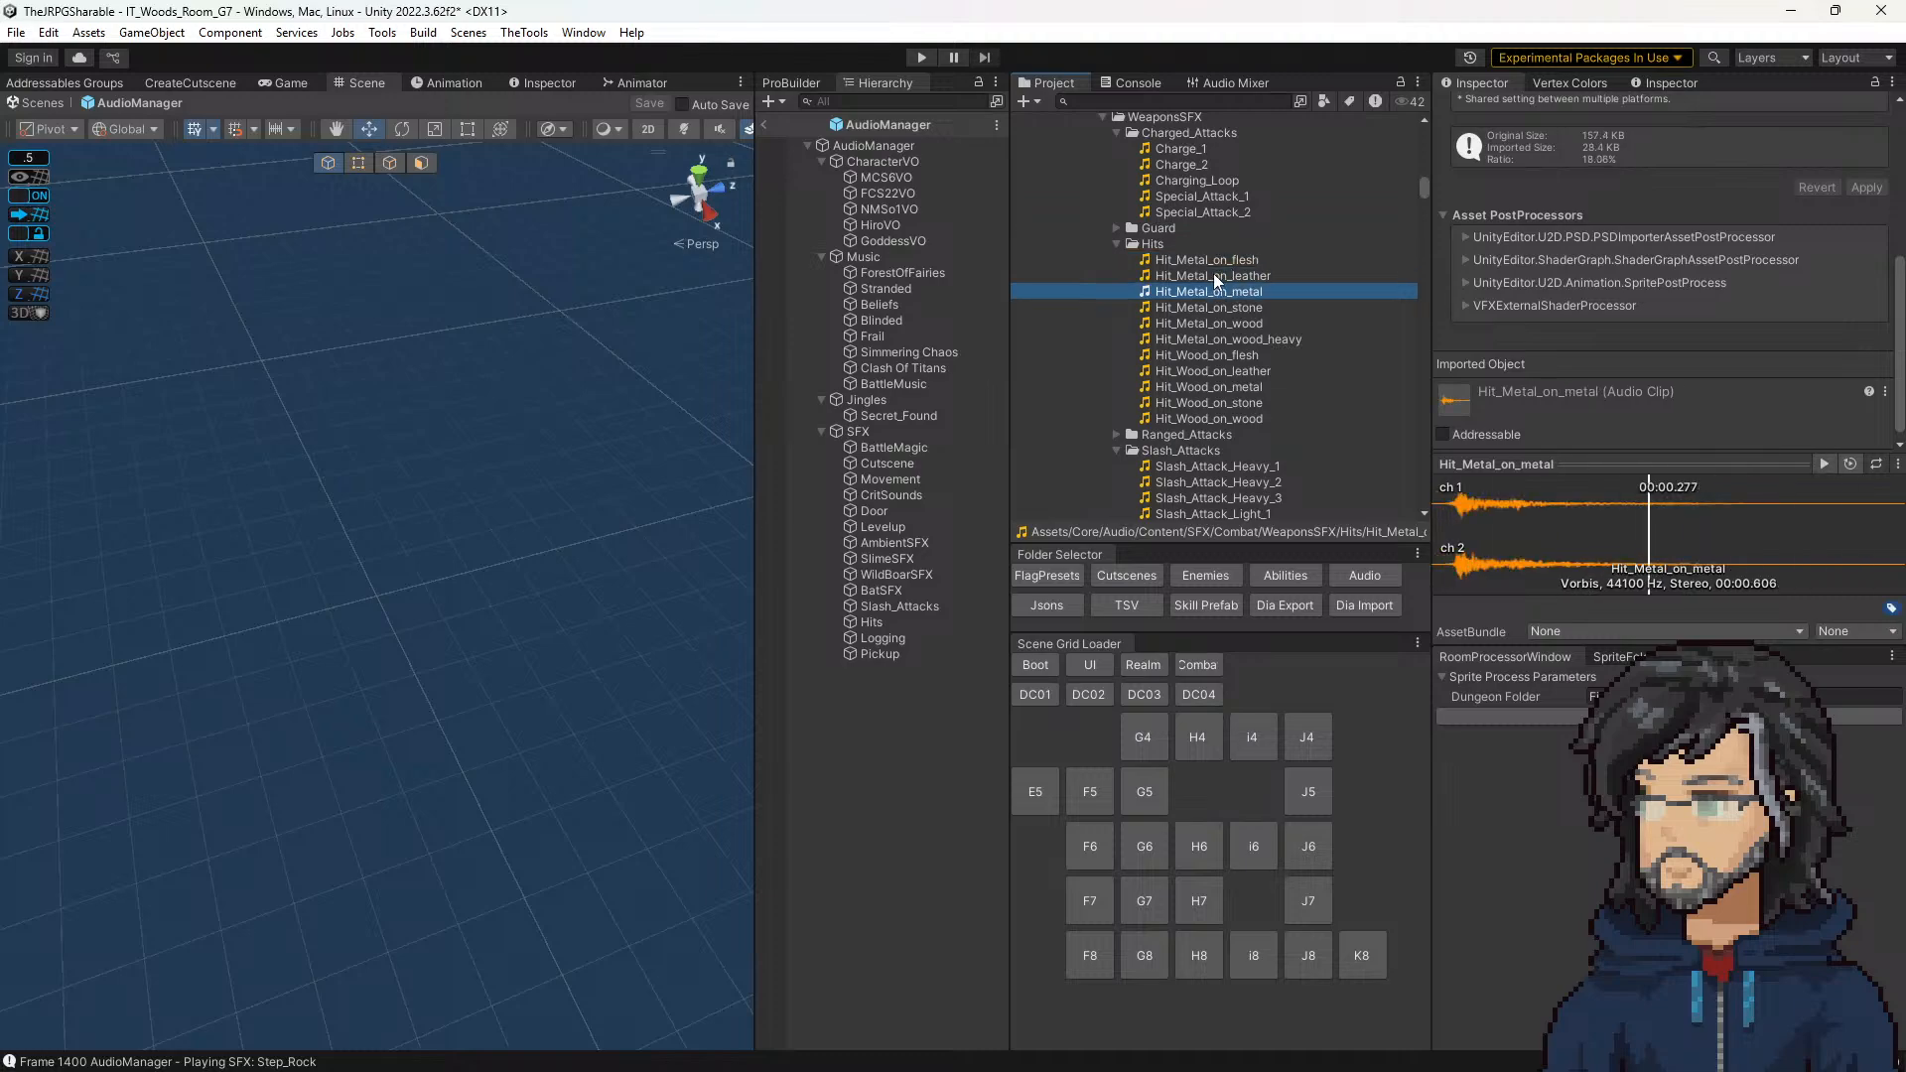
{"action": "left_click", "coordinate": [1214, 277]}
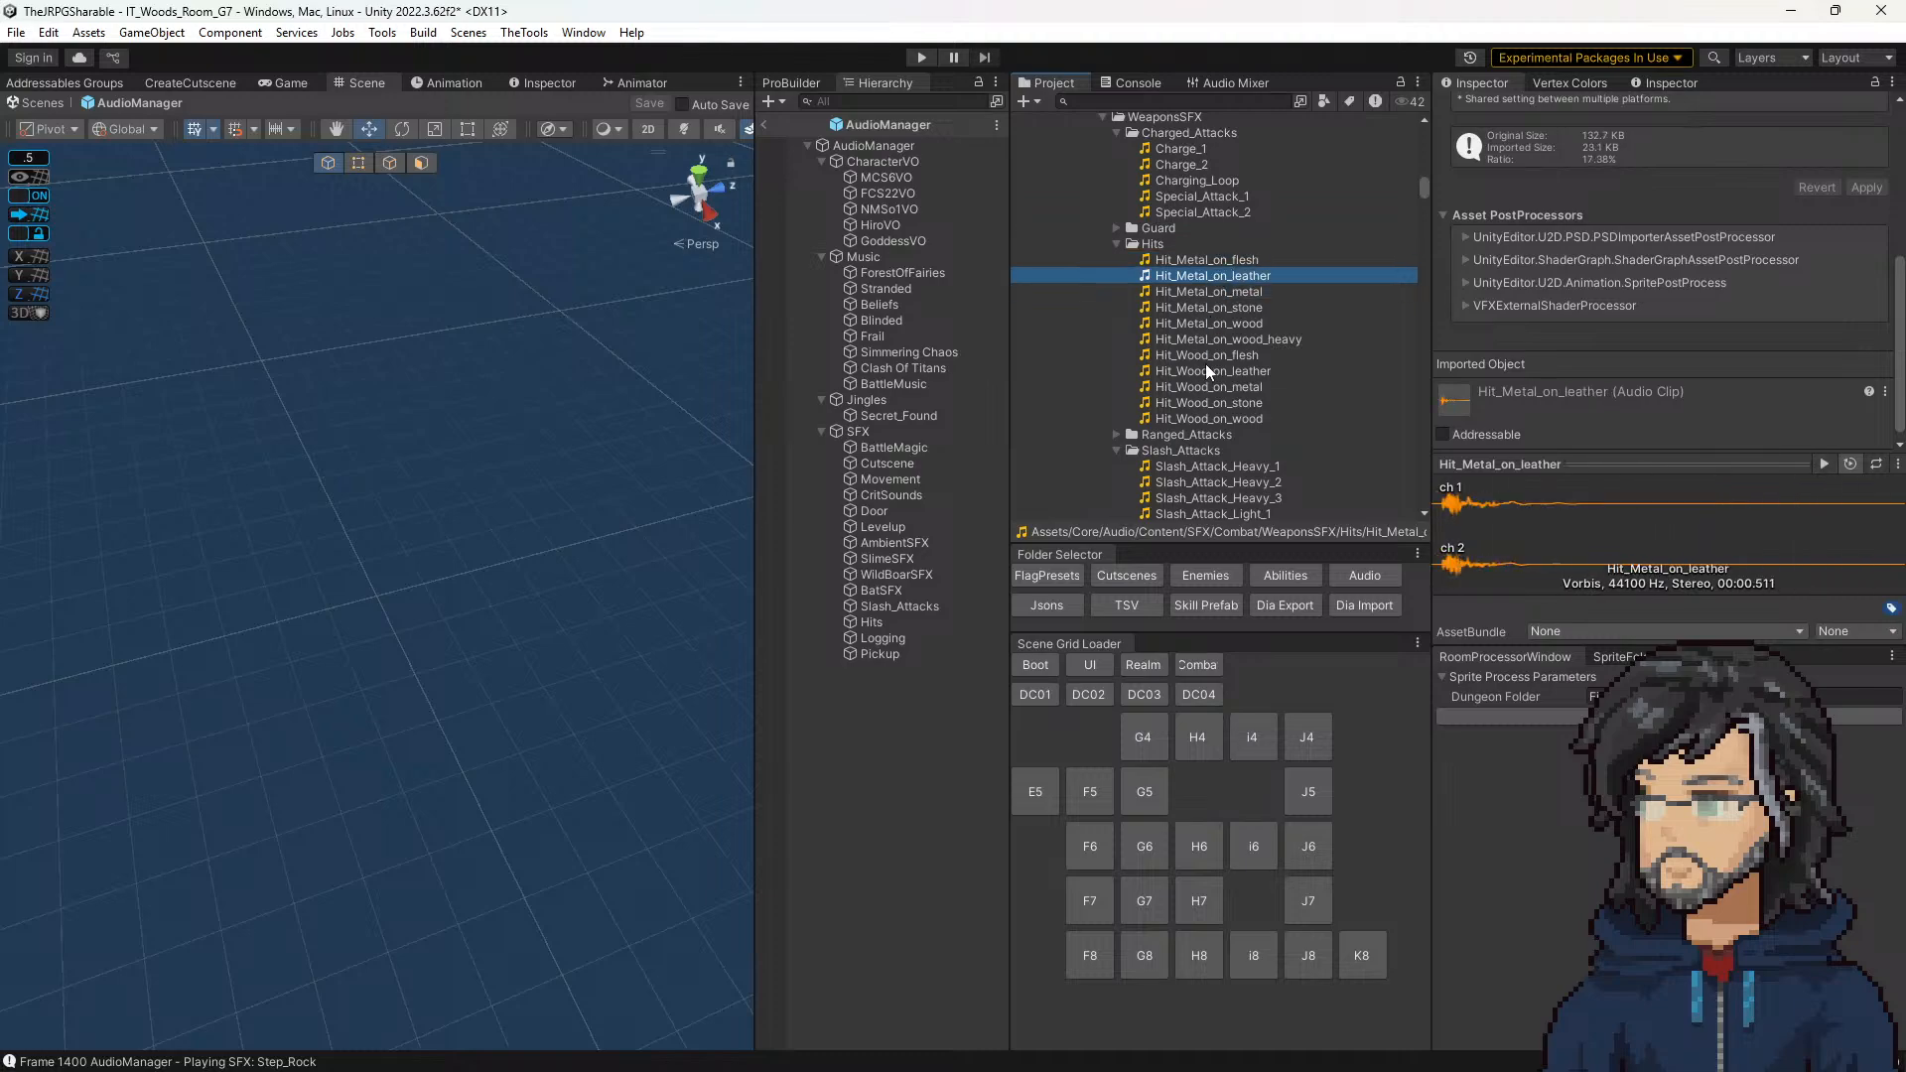
Step: Select the Audio Id of the Hit_Metal_on_leather entry in the AudioManager's Hits group
{"action": "left_click", "coordinate": [874, 651]}
{"action": "left_click", "coordinate": [882, 637]}
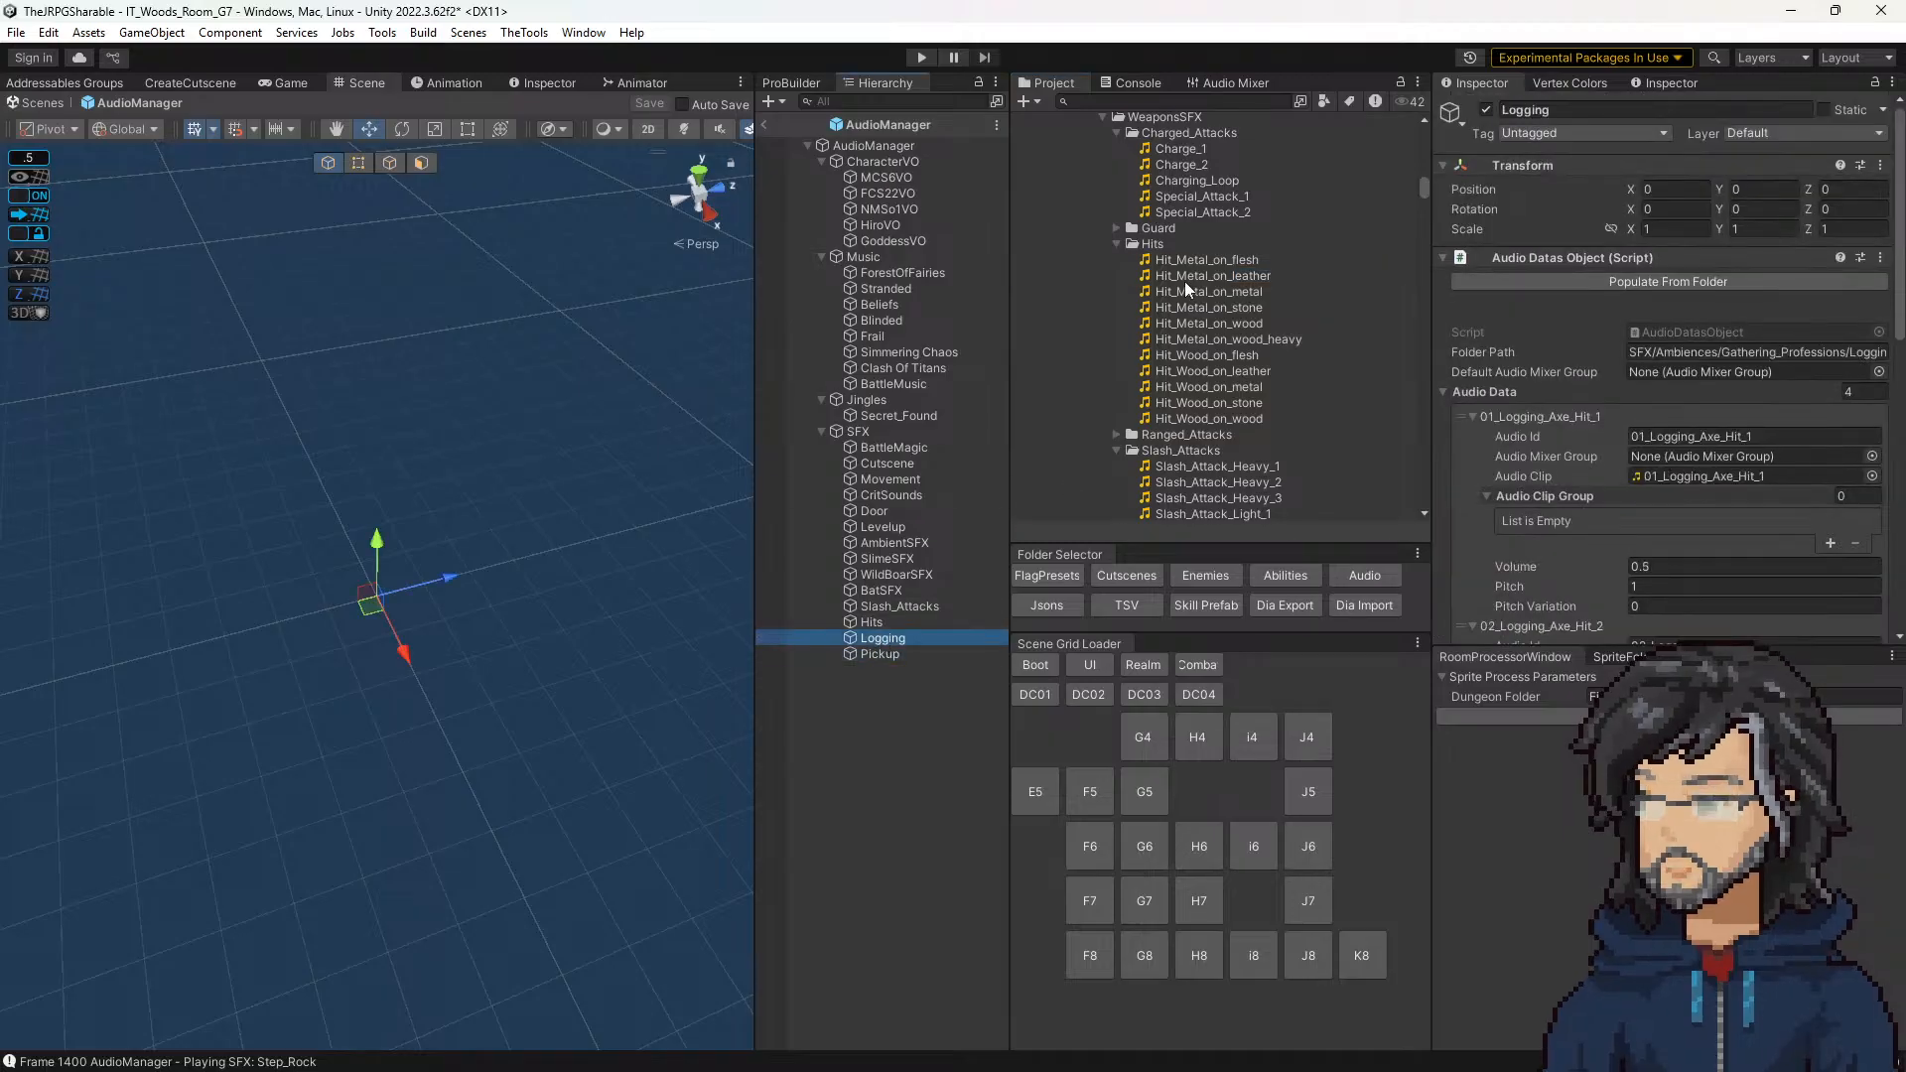
{"action": "left_click", "coordinate": [880, 622]}
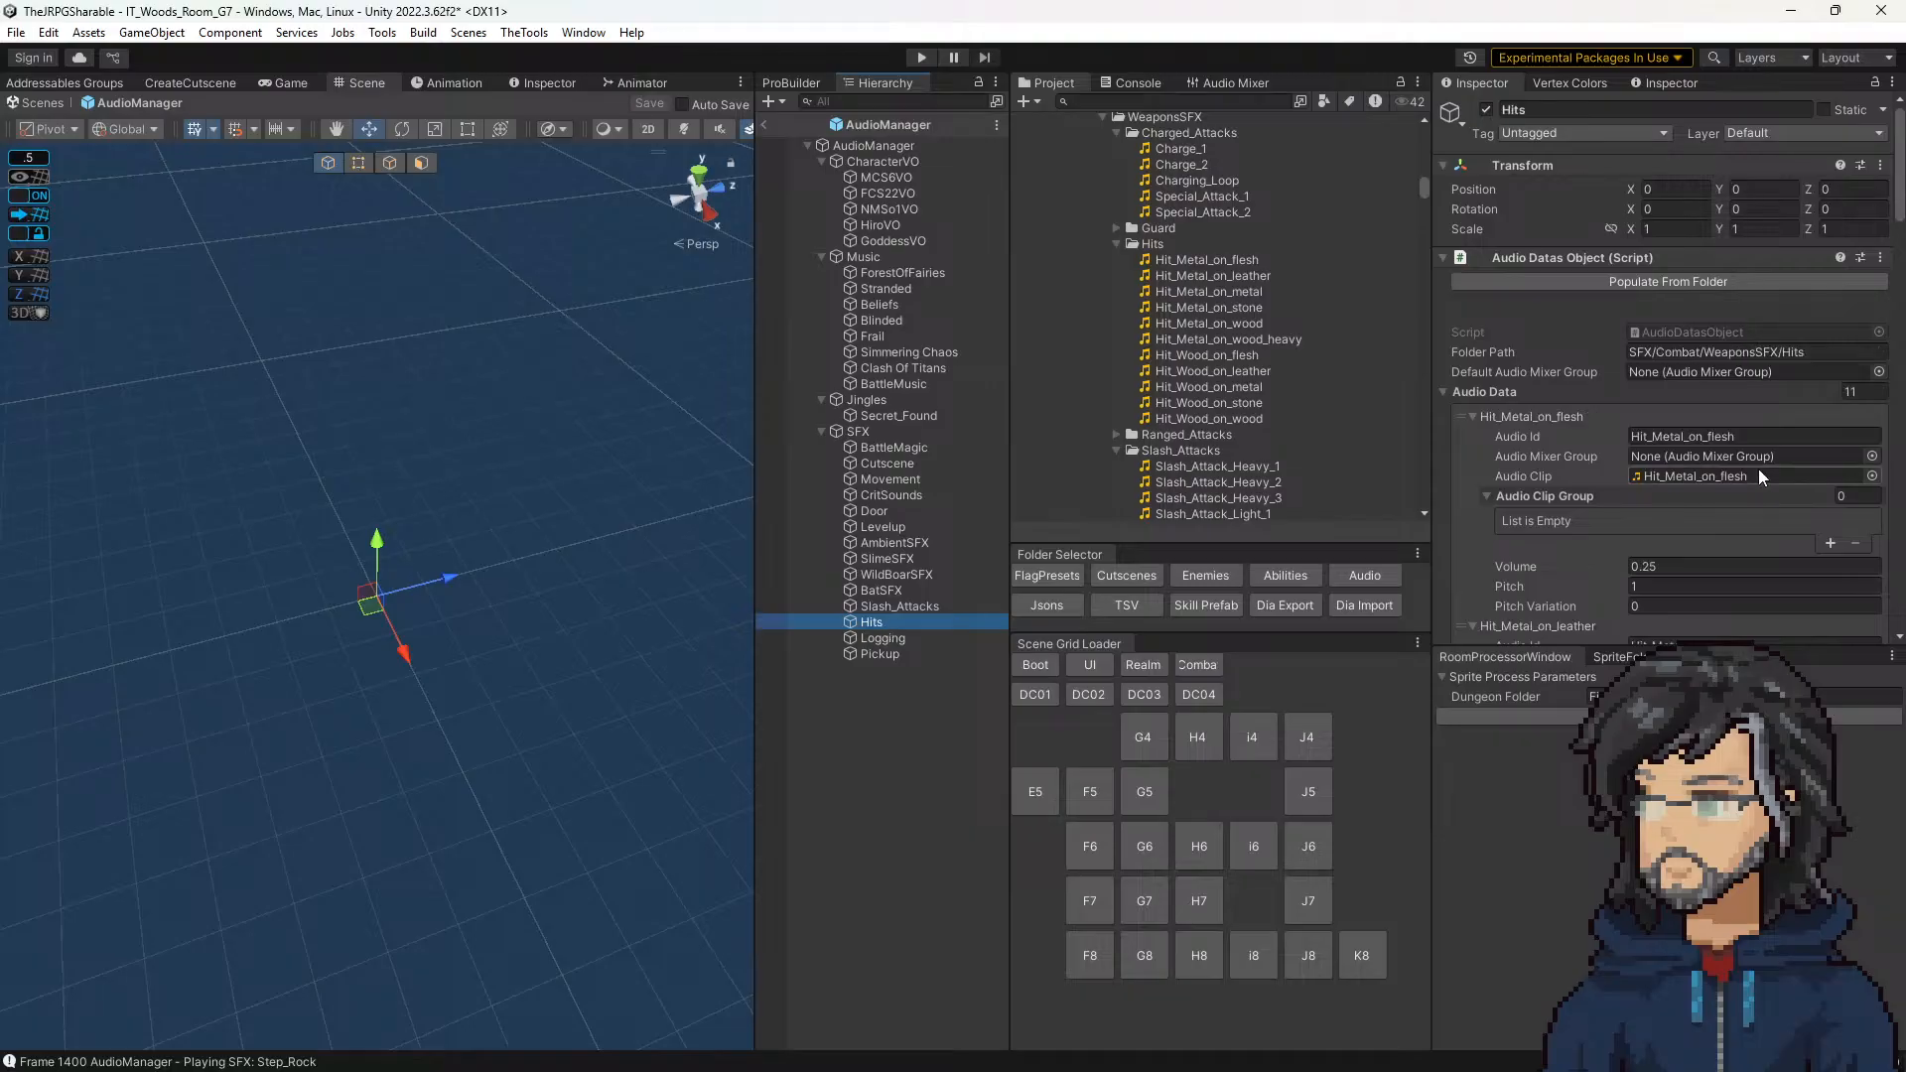
{"action": "scroll", "coordinate": [1731, 467], "scroll_direction": "down", "scroll_amount": 3}
{"action": "left_click", "coordinate": [1689, 381]}
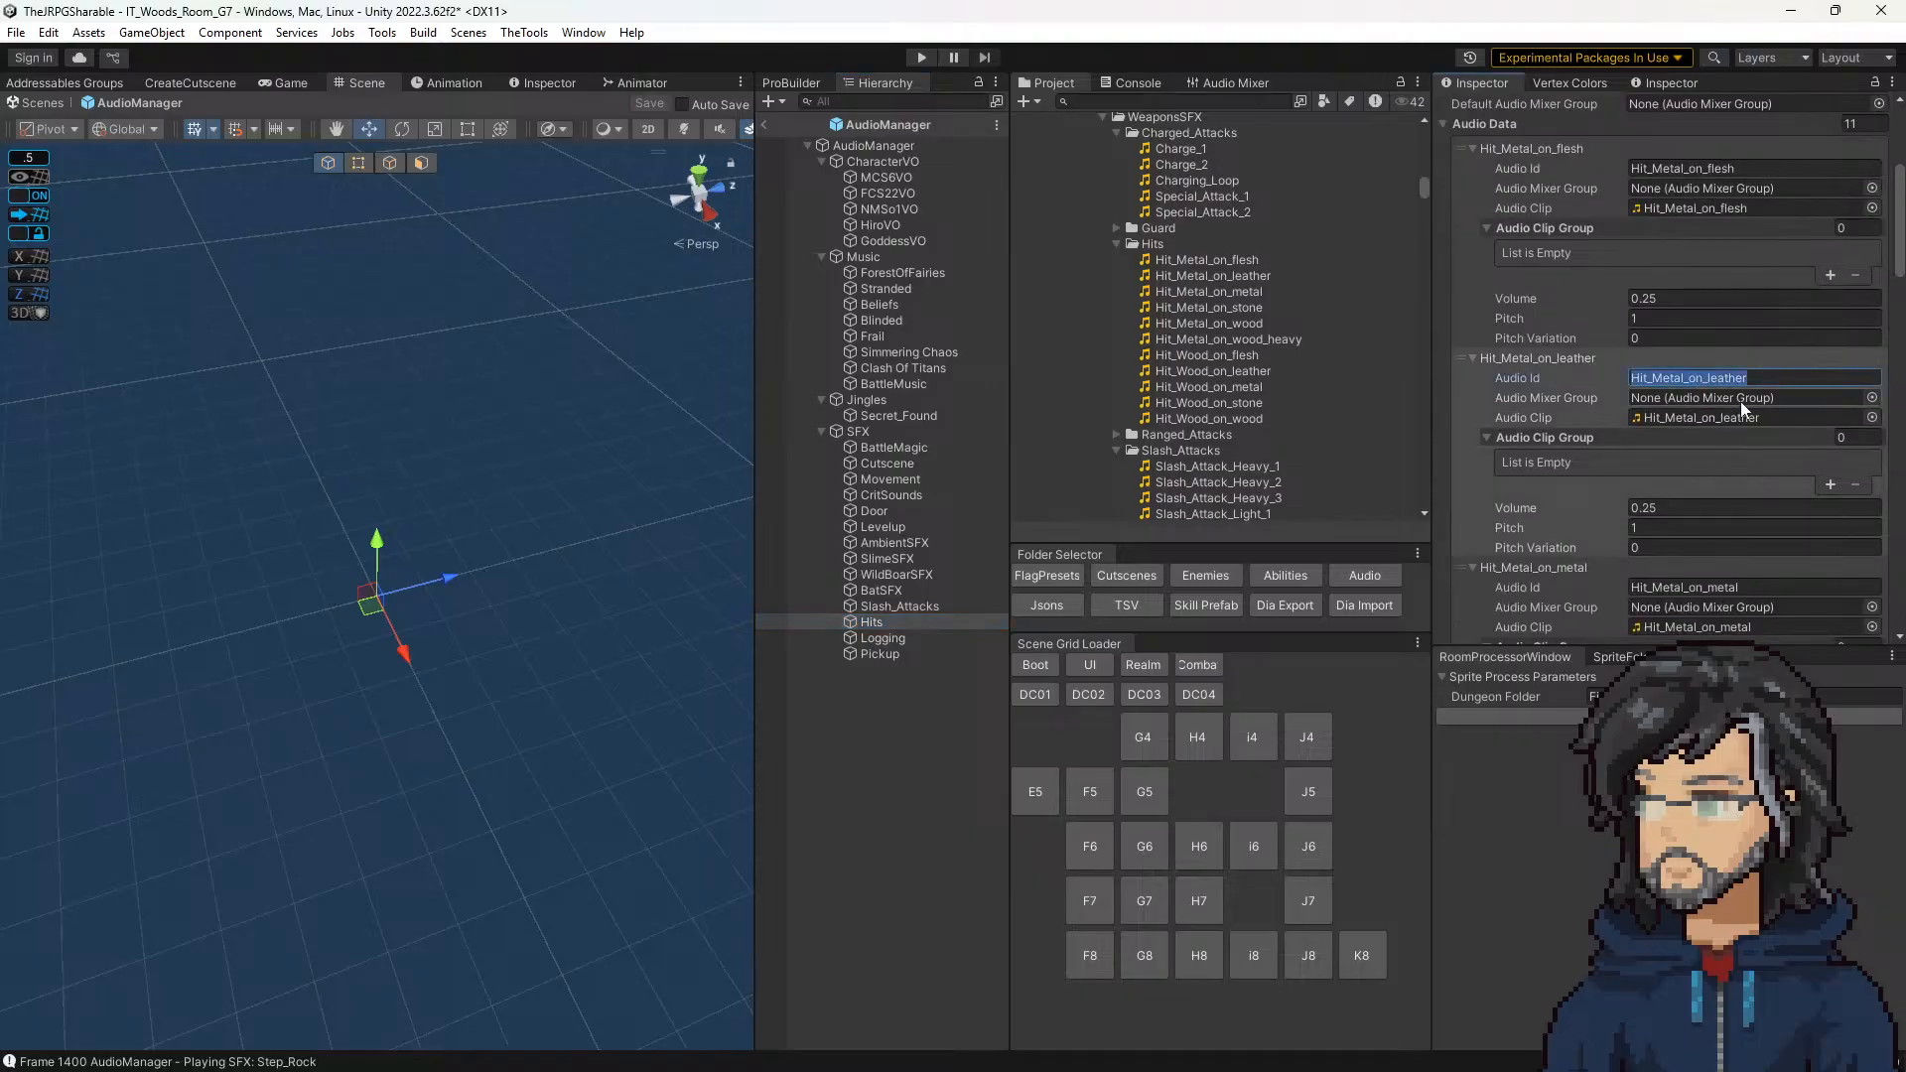
Step: Find the TrappedAdventure cutscene under Woods G7 and set its Play SFX Audio step's SFX Id to Hit_Metal_on_leather
{"action": "left_click", "coordinate": [1130, 580]}
{"action": "scroll", "coordinate": [1193, 380], "scroll_direction": "down", "scroll_amount": 9}
{"action": "scroll", "coordinate": [1191, 381], "scroll_direction": "up", "scroll_amount": 3}
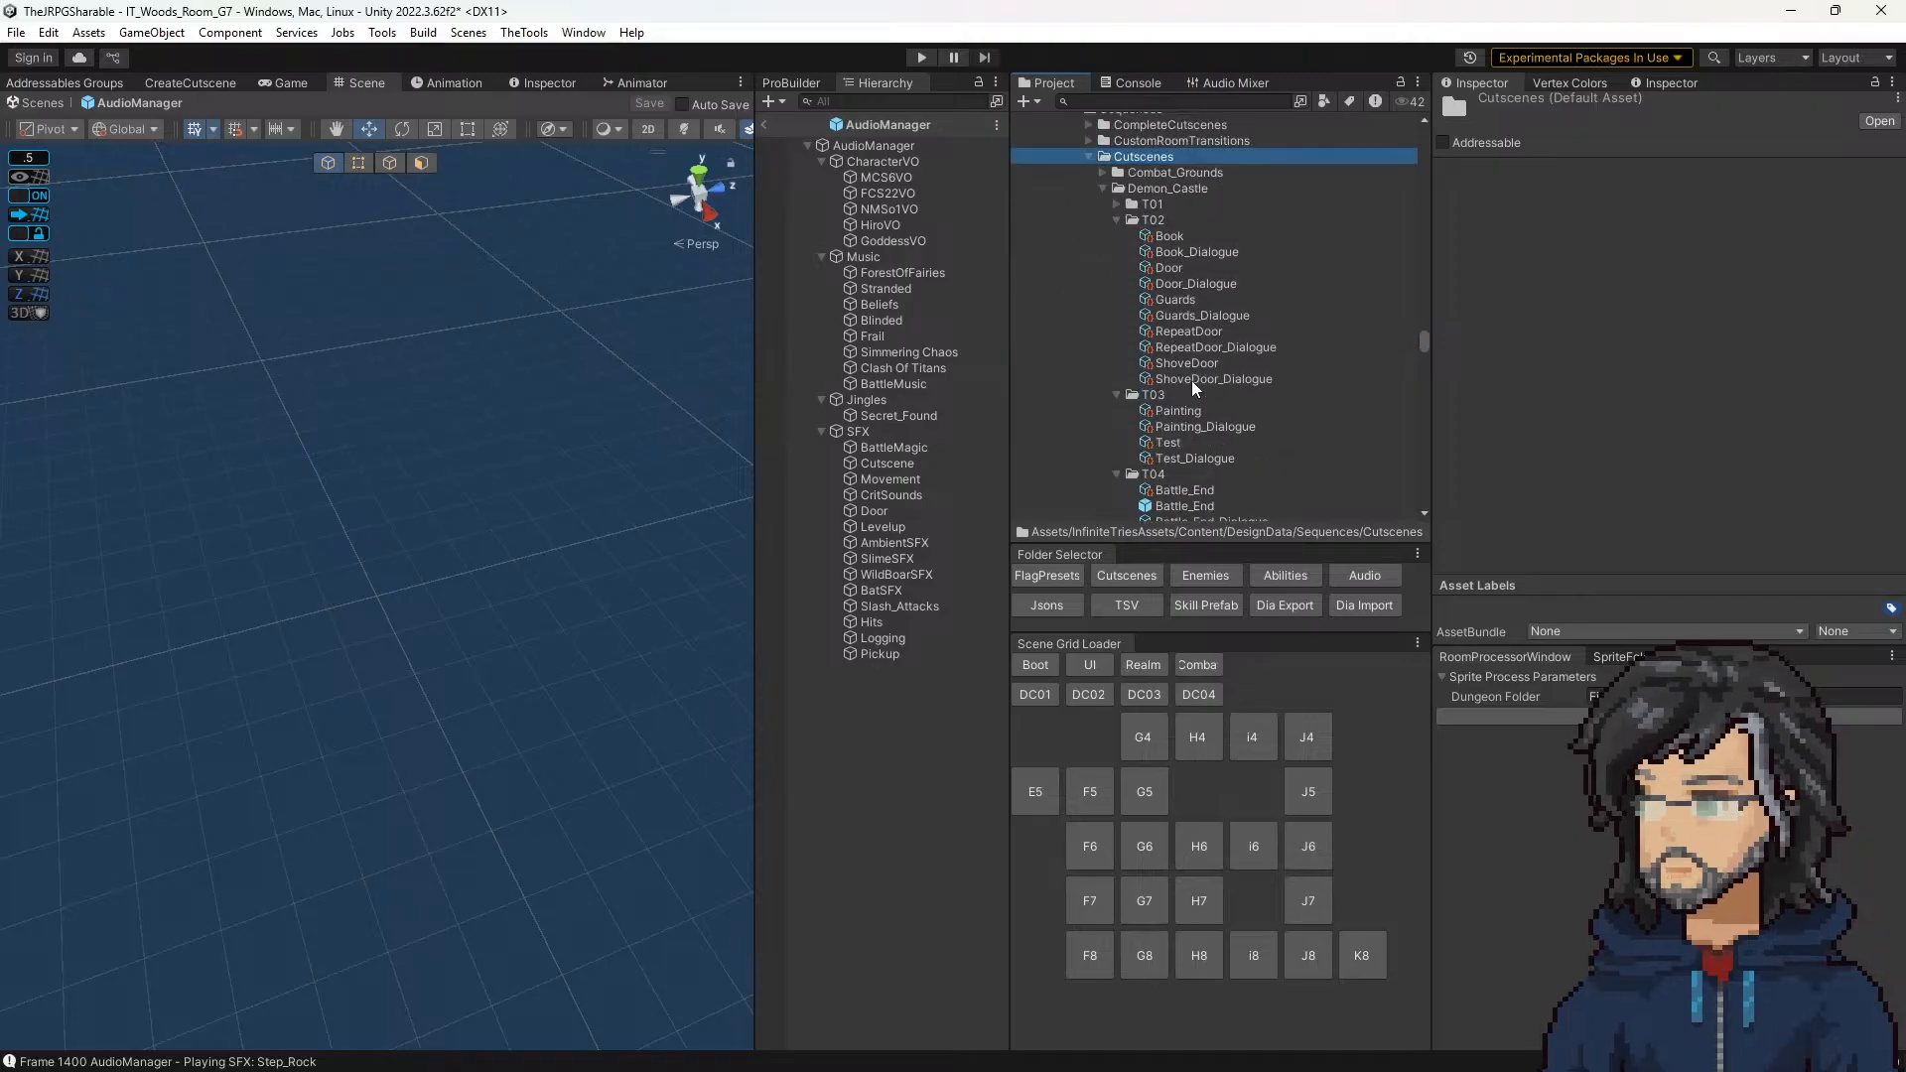
{"action": "scroll", "coordinate": [1188, 392], "scroll_direction": "down", "scroll_amount": 10}
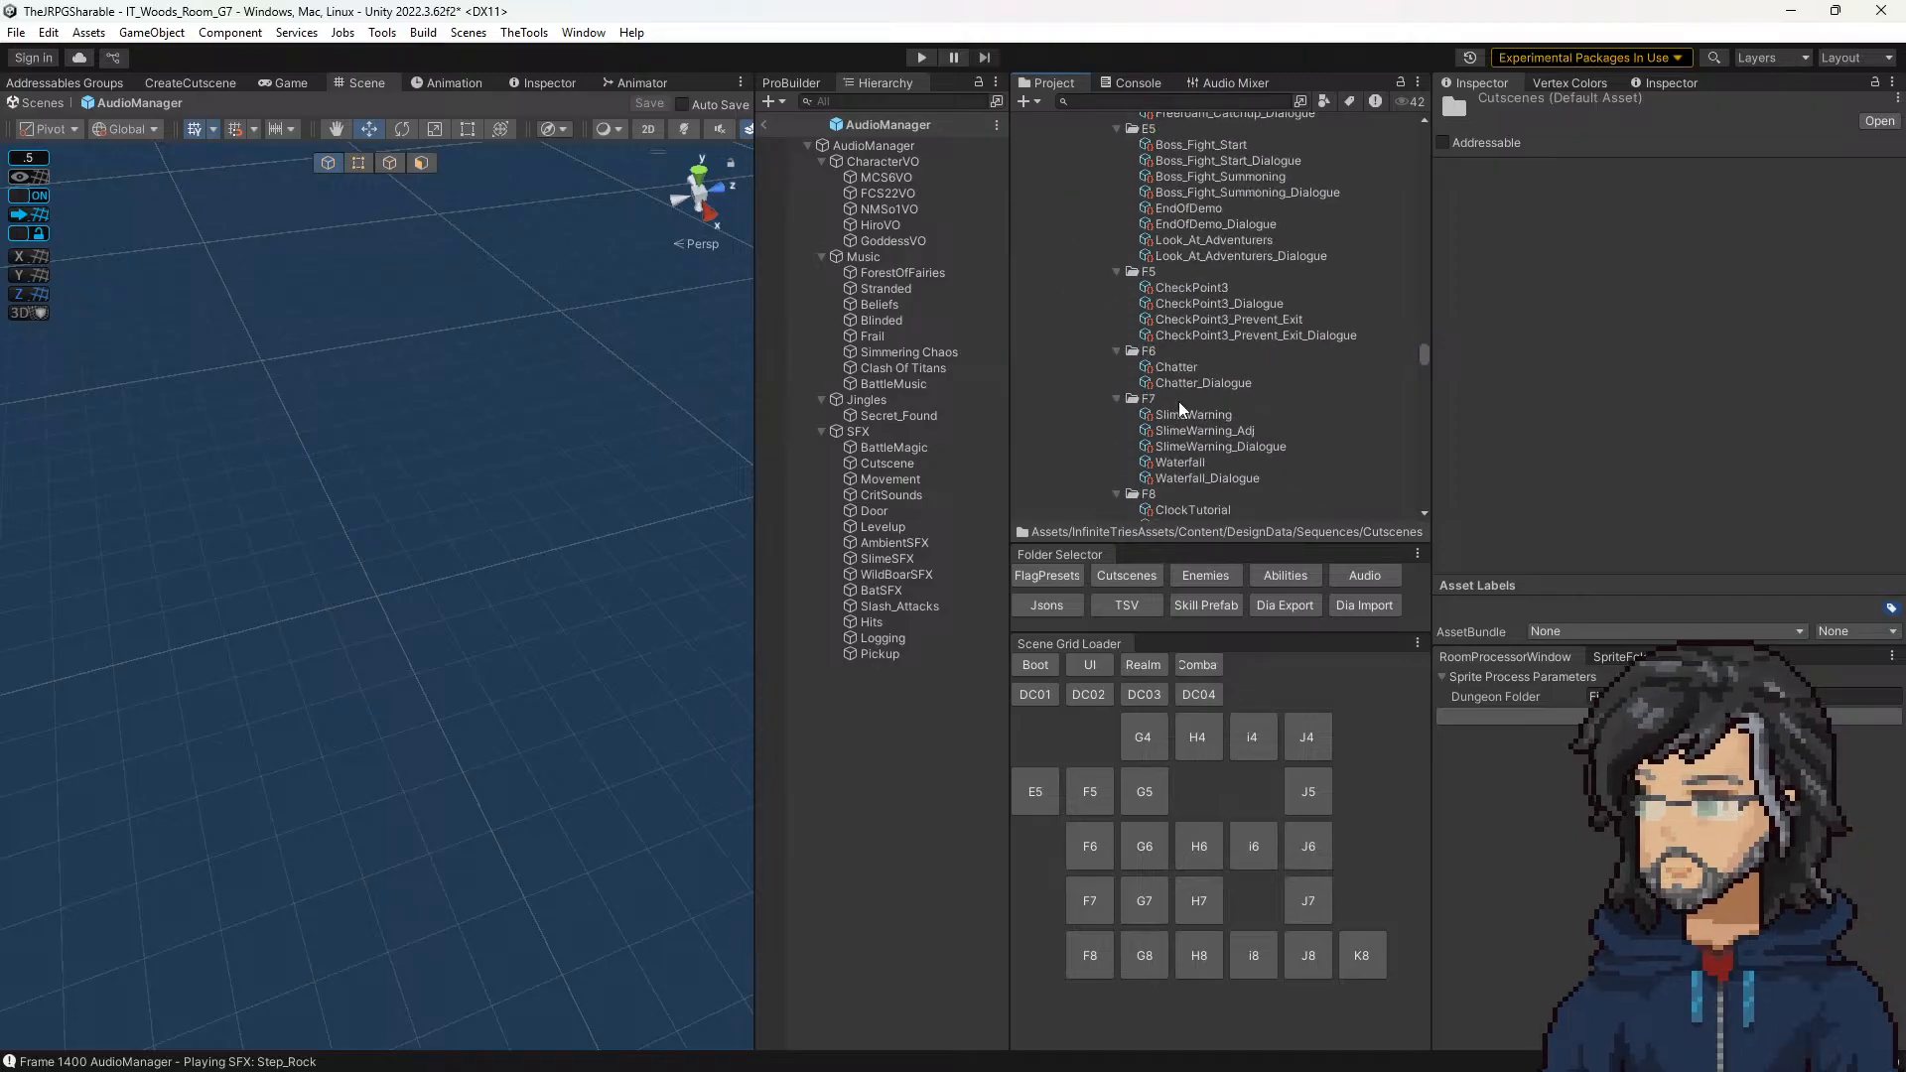
{"action": "scroll", "coordinate": [1177, 401], "scroll_direction": "down", "scroll_amount": 5}
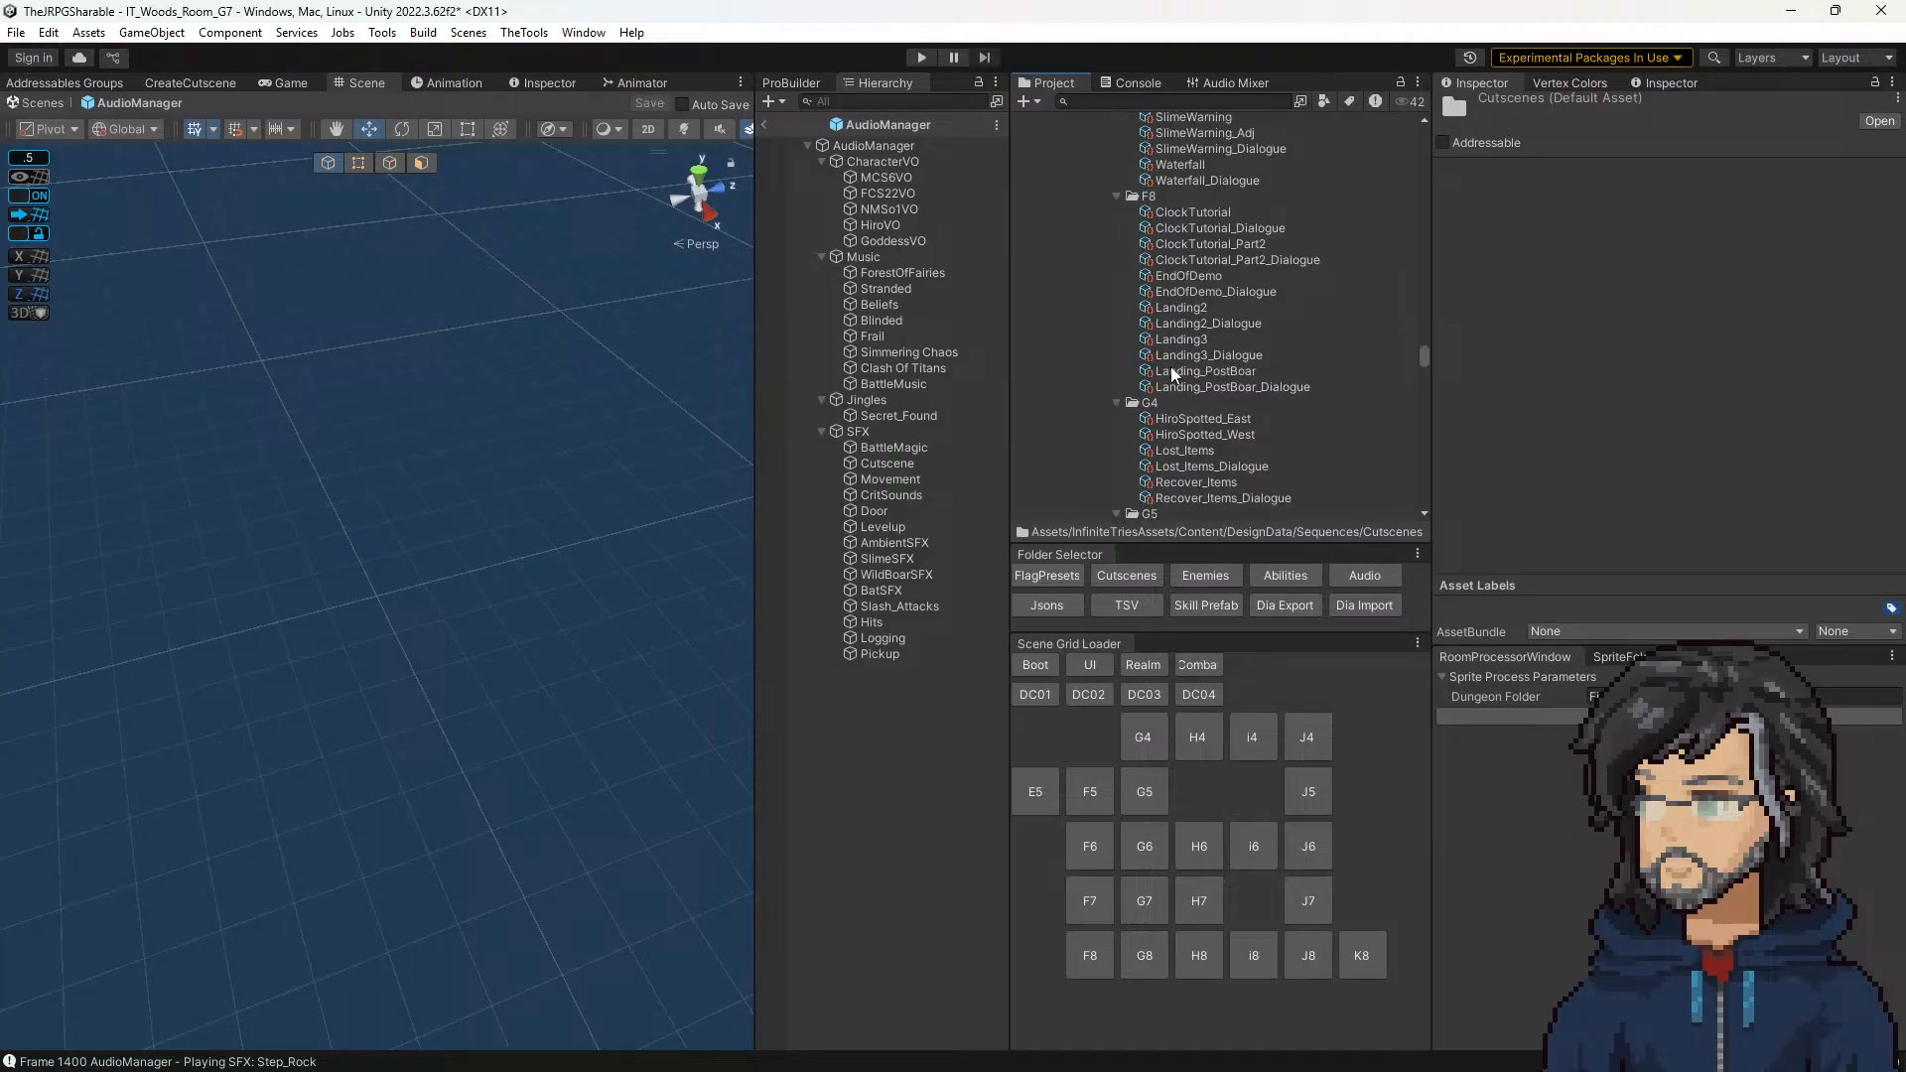
{"action": "scroll", "coordinate": [1171, 374], "scroll_direction": "down", "scroll_amount": 6}
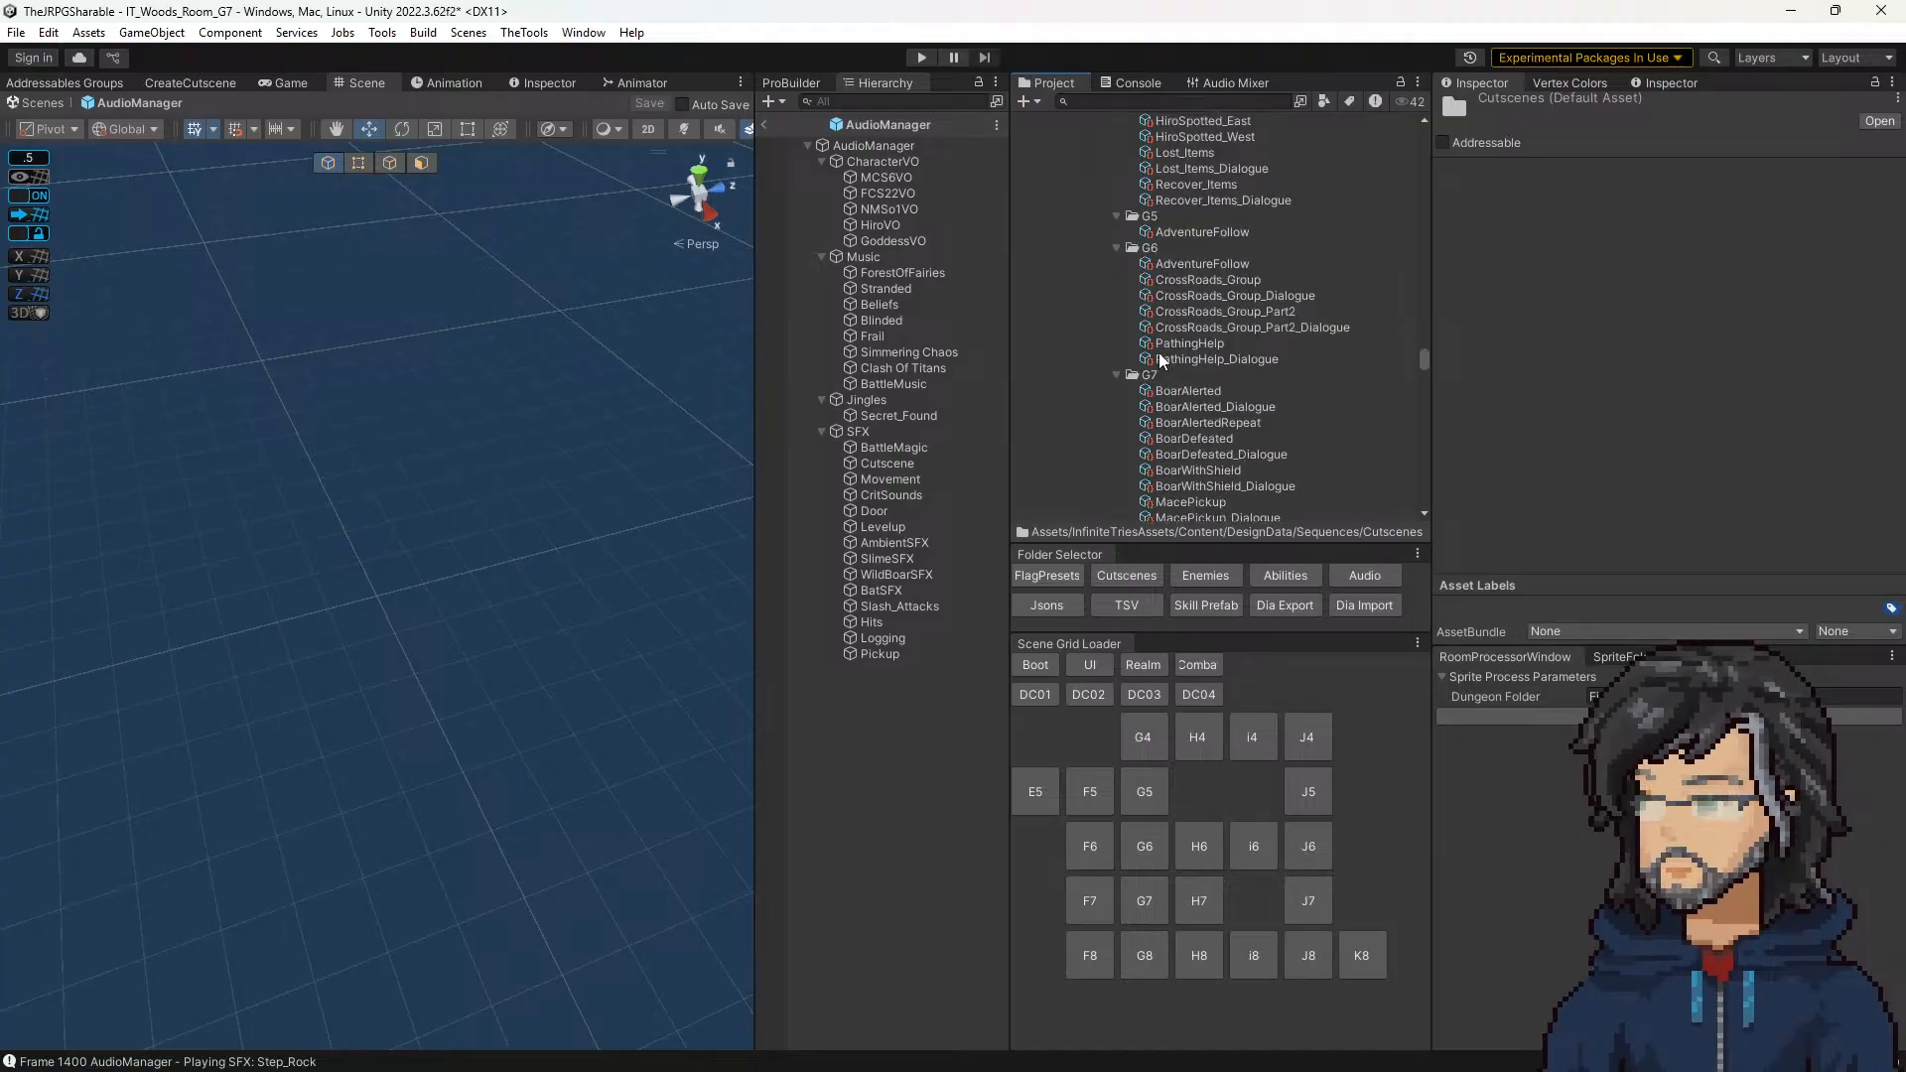
{"action": "left_click", "coordinate": [1189, 388]}
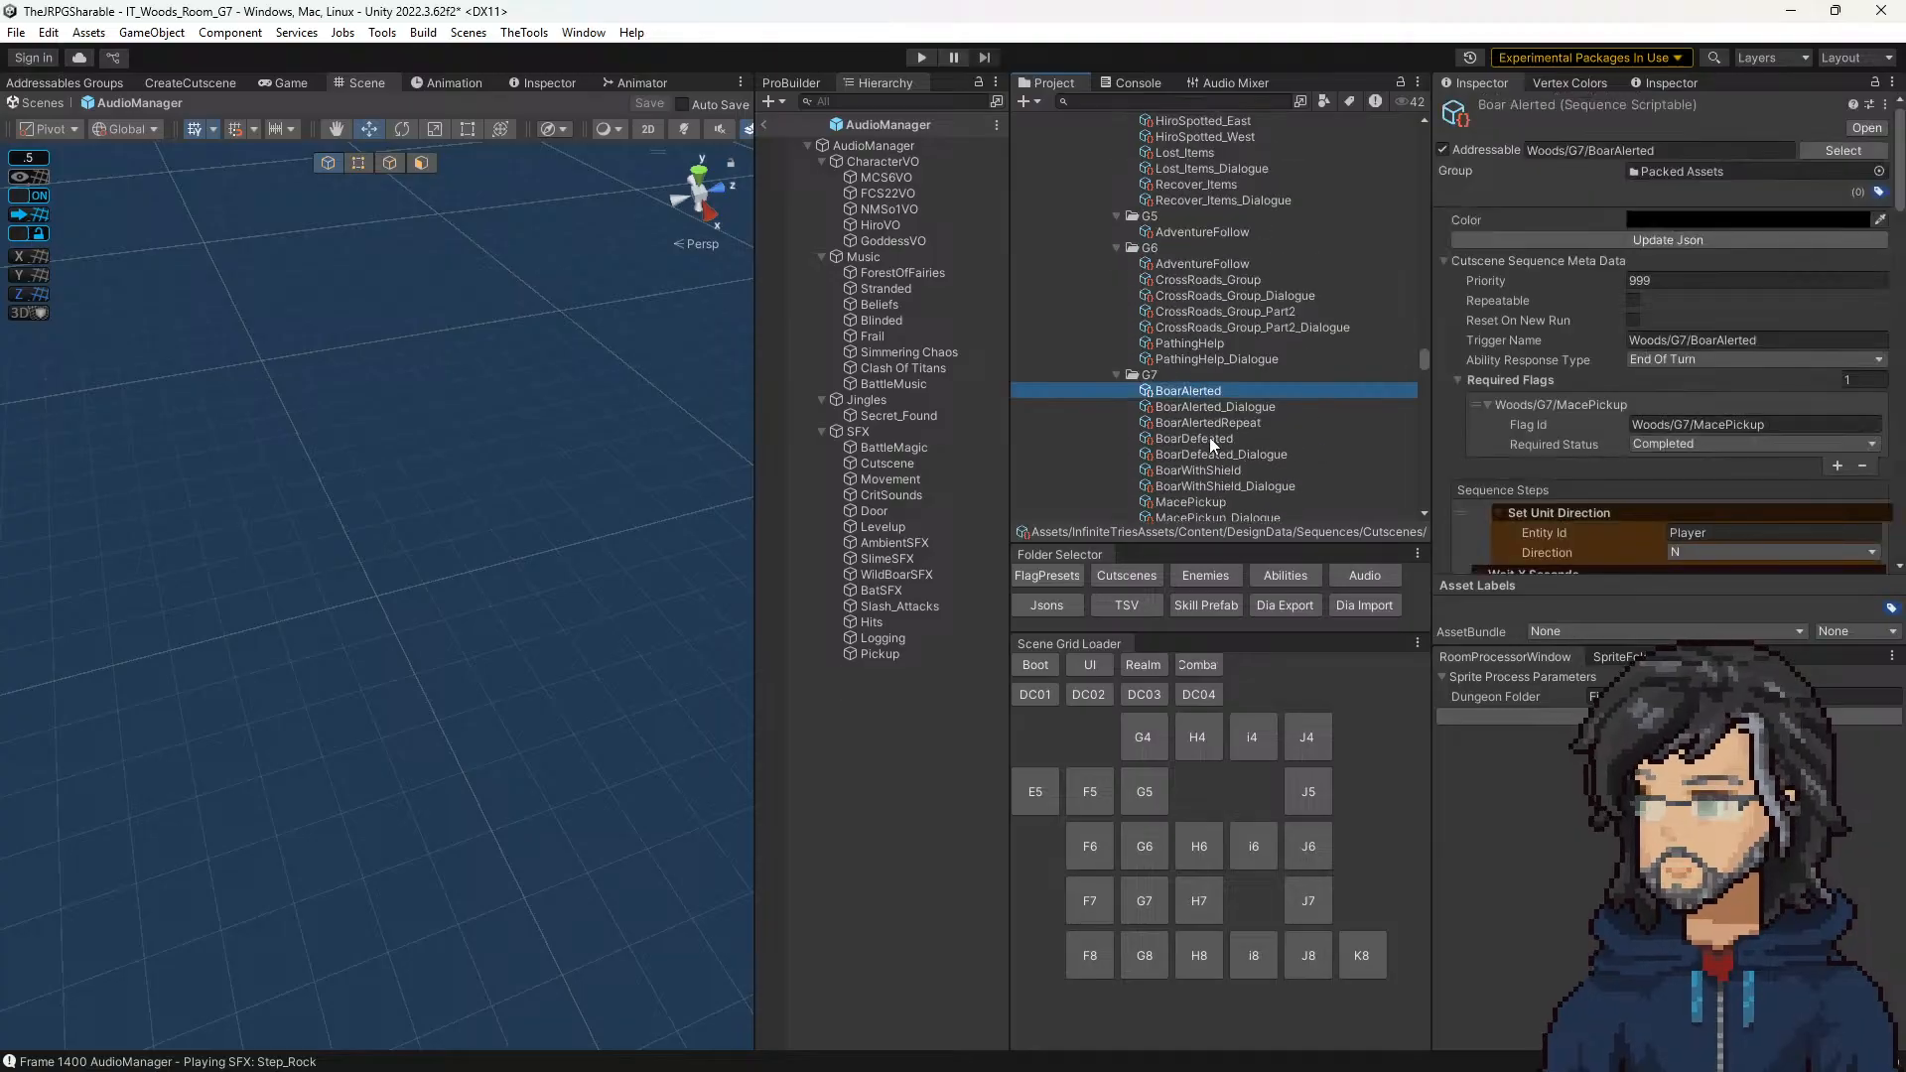
{"action": "scroll", "coordinate": [1190, 437], "scroll_direction": "down", "scroll_amount": 3}
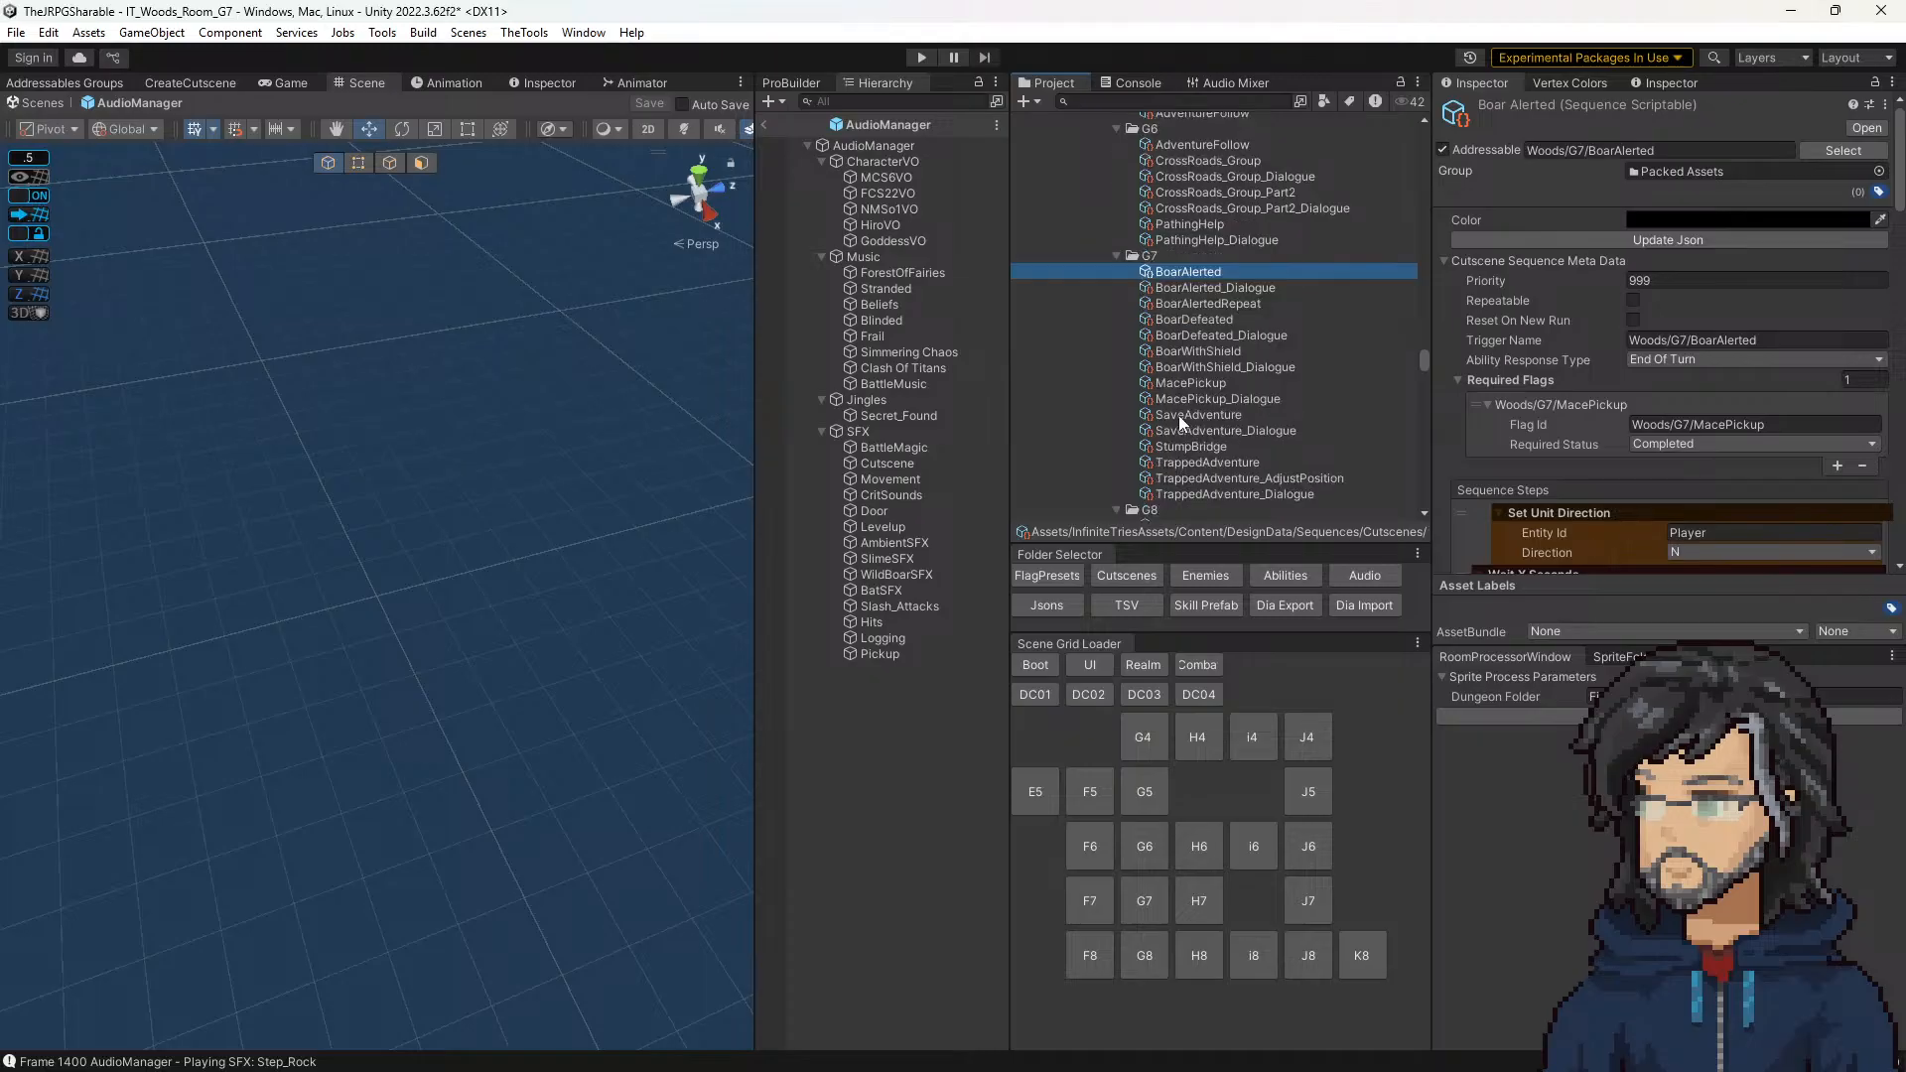
{"action": "left_click", "coordinate": [1181, 417]}
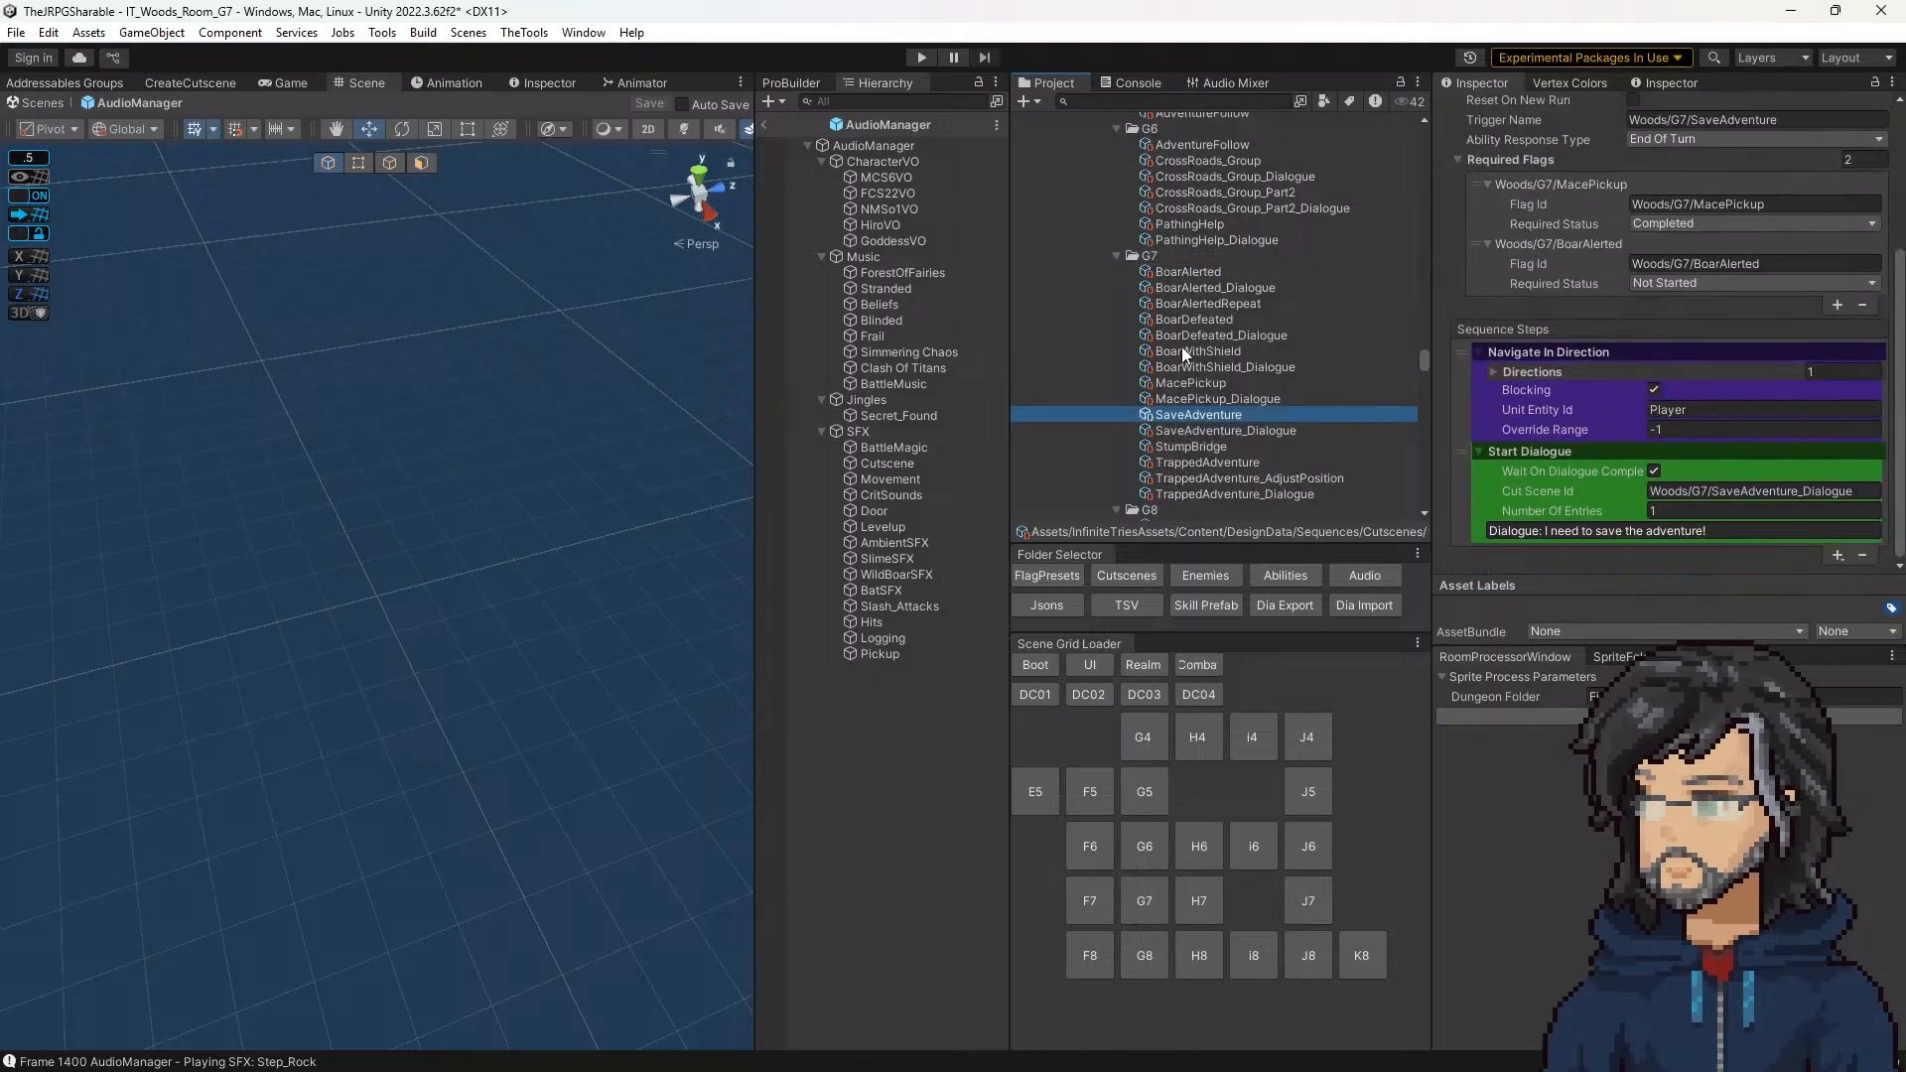
{"action": "left_click", "coordinate": [1217, 464]}
{"action": "left_click", "coordinate": [1715, 277]}
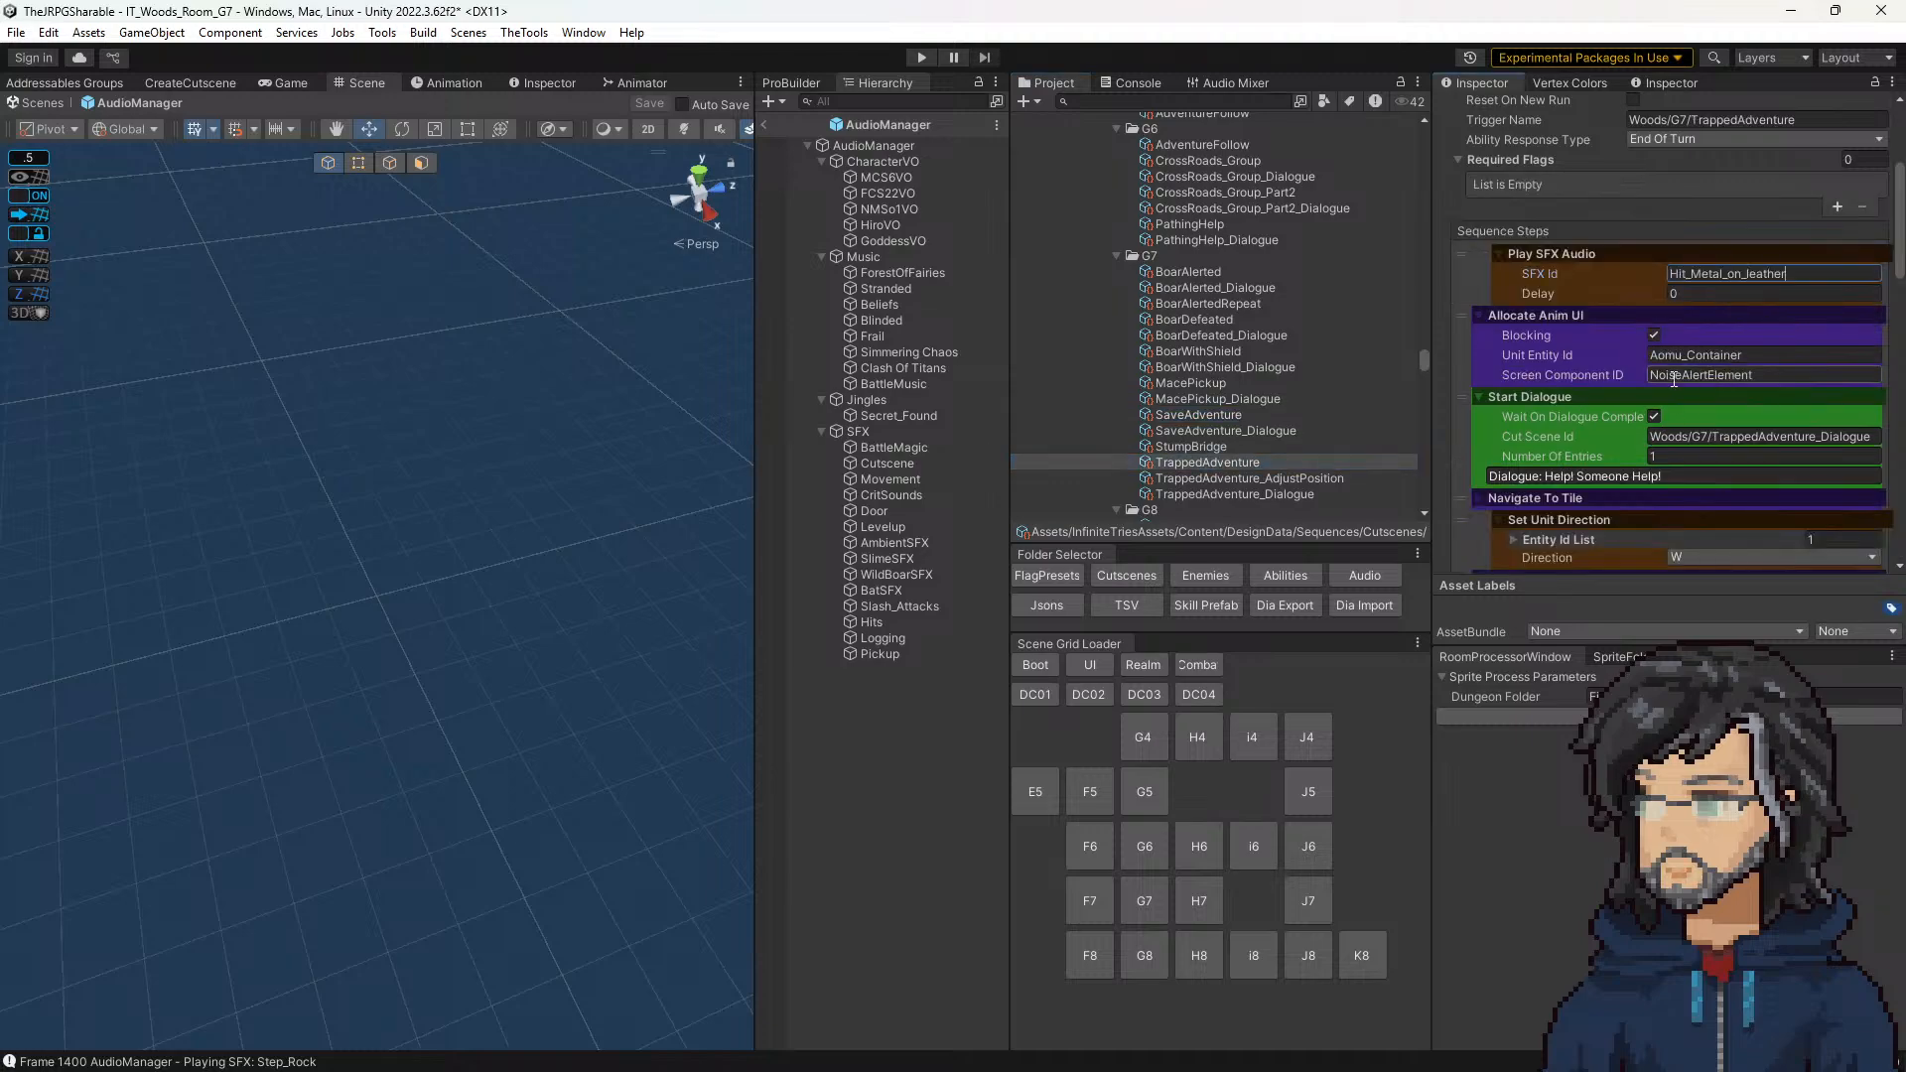
Step: Save the IT_Woods_Room_G7 scene, playtest the trapped adventurer cutscene in an enlarged Game view, and stop playing
{"action": "left_click", "coordinate": [1163, 839]}
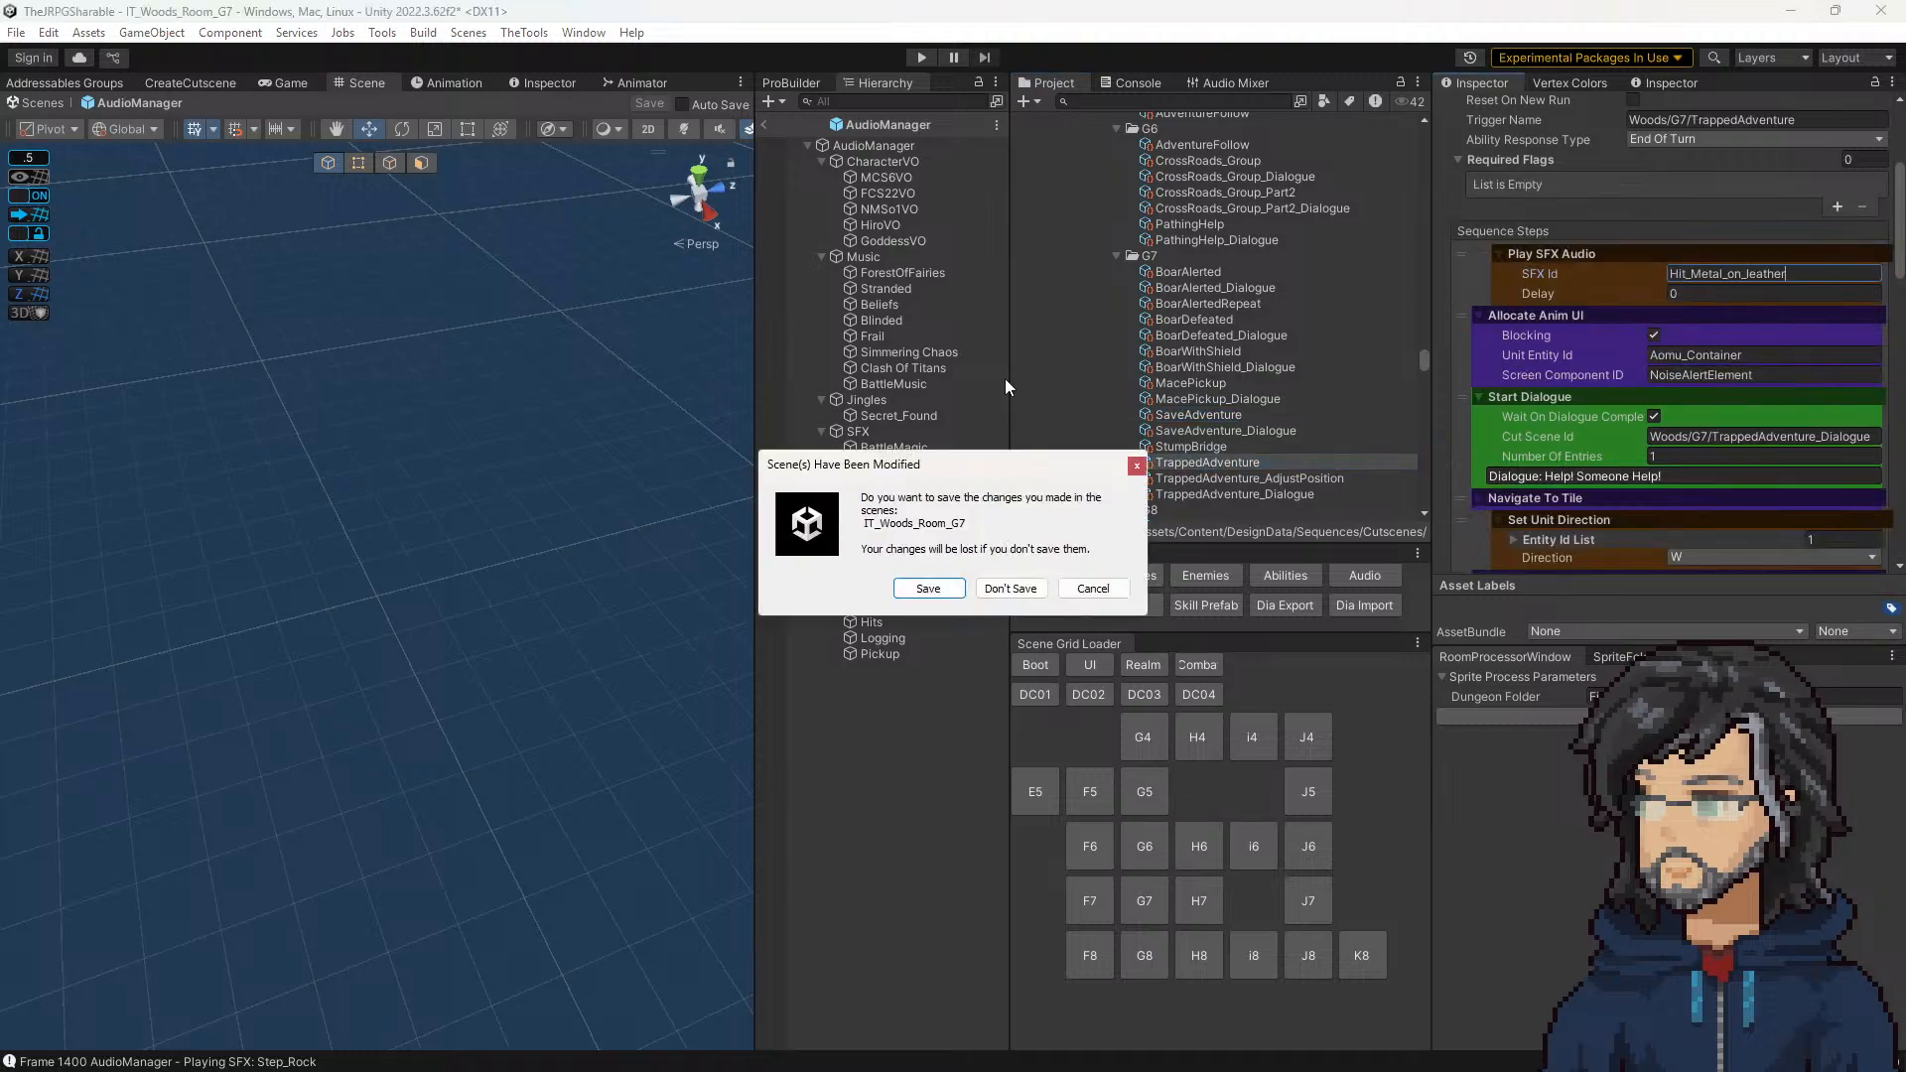
{"action": "left_click", "coordinate": [944, 588]}
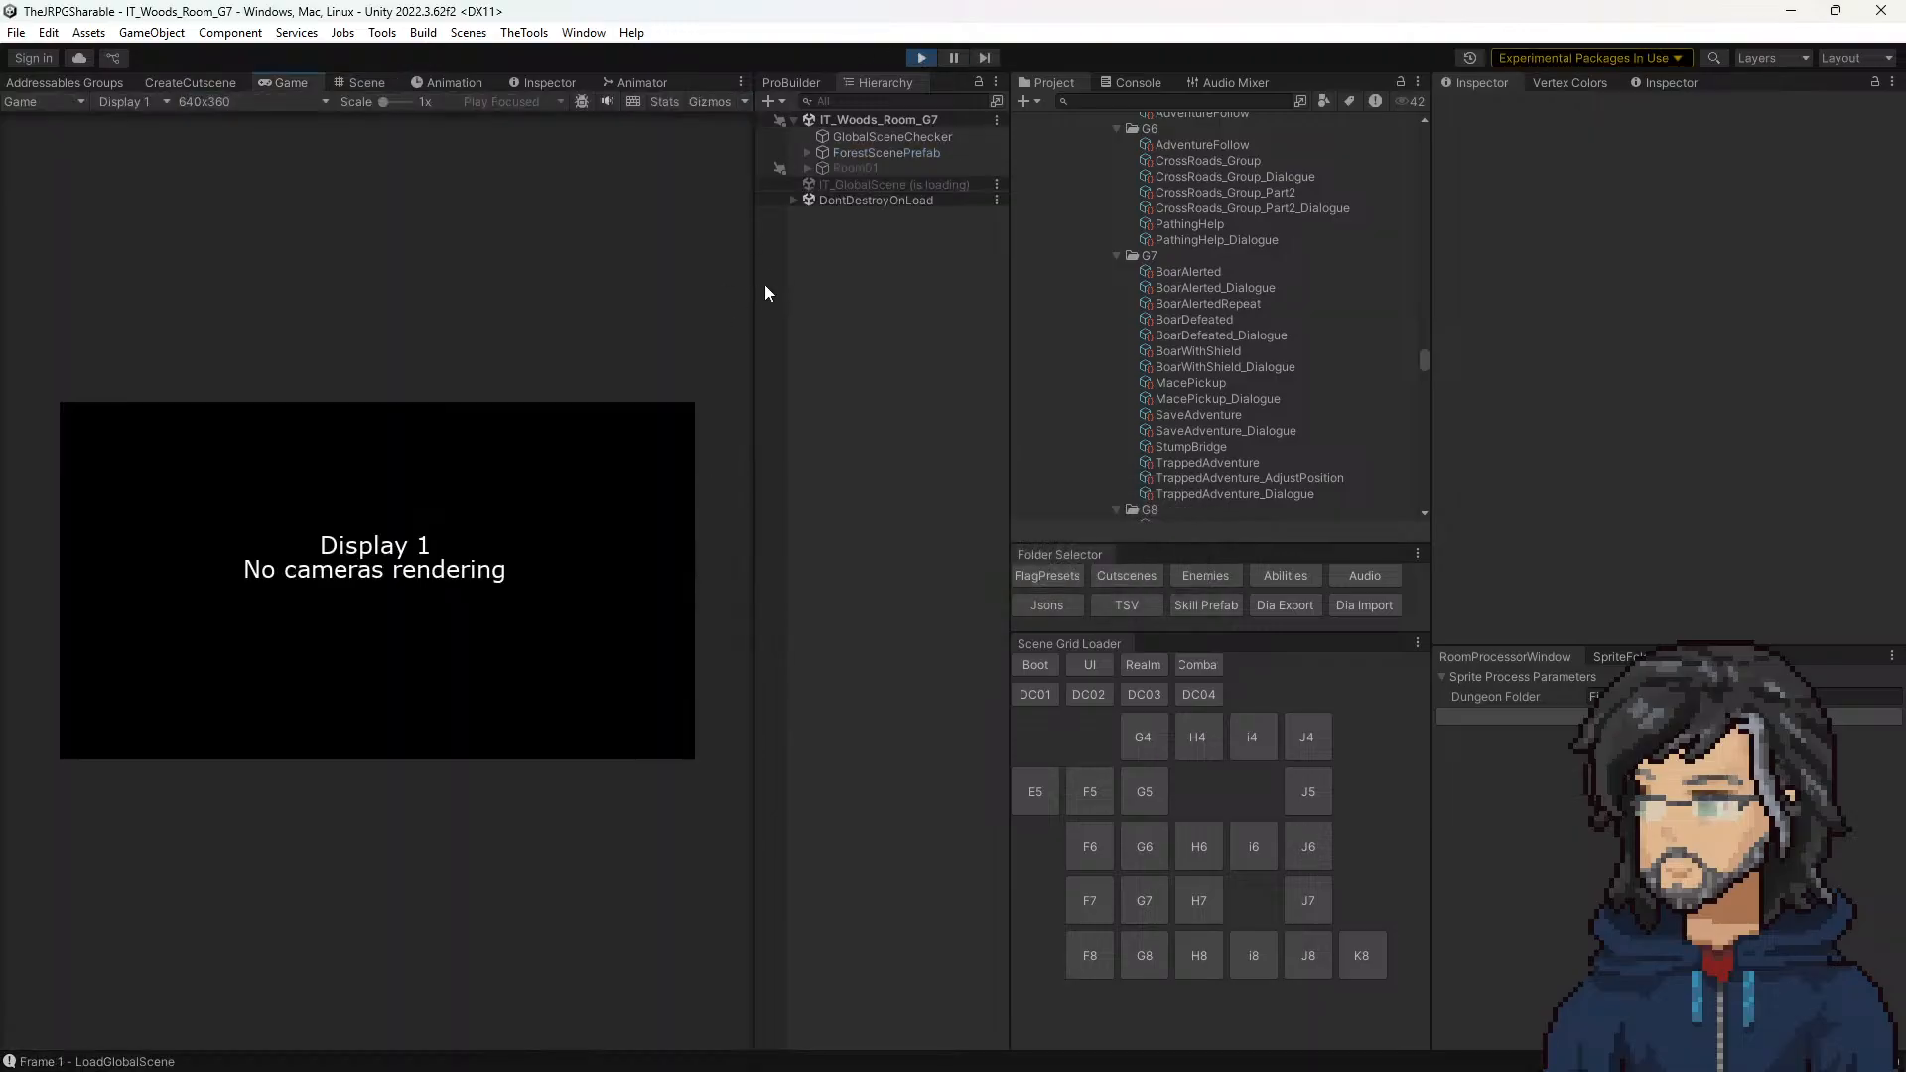
{"action": "left_click_drag", "start_coordinate": [753, 273], "coordinate": [1372, 313]}
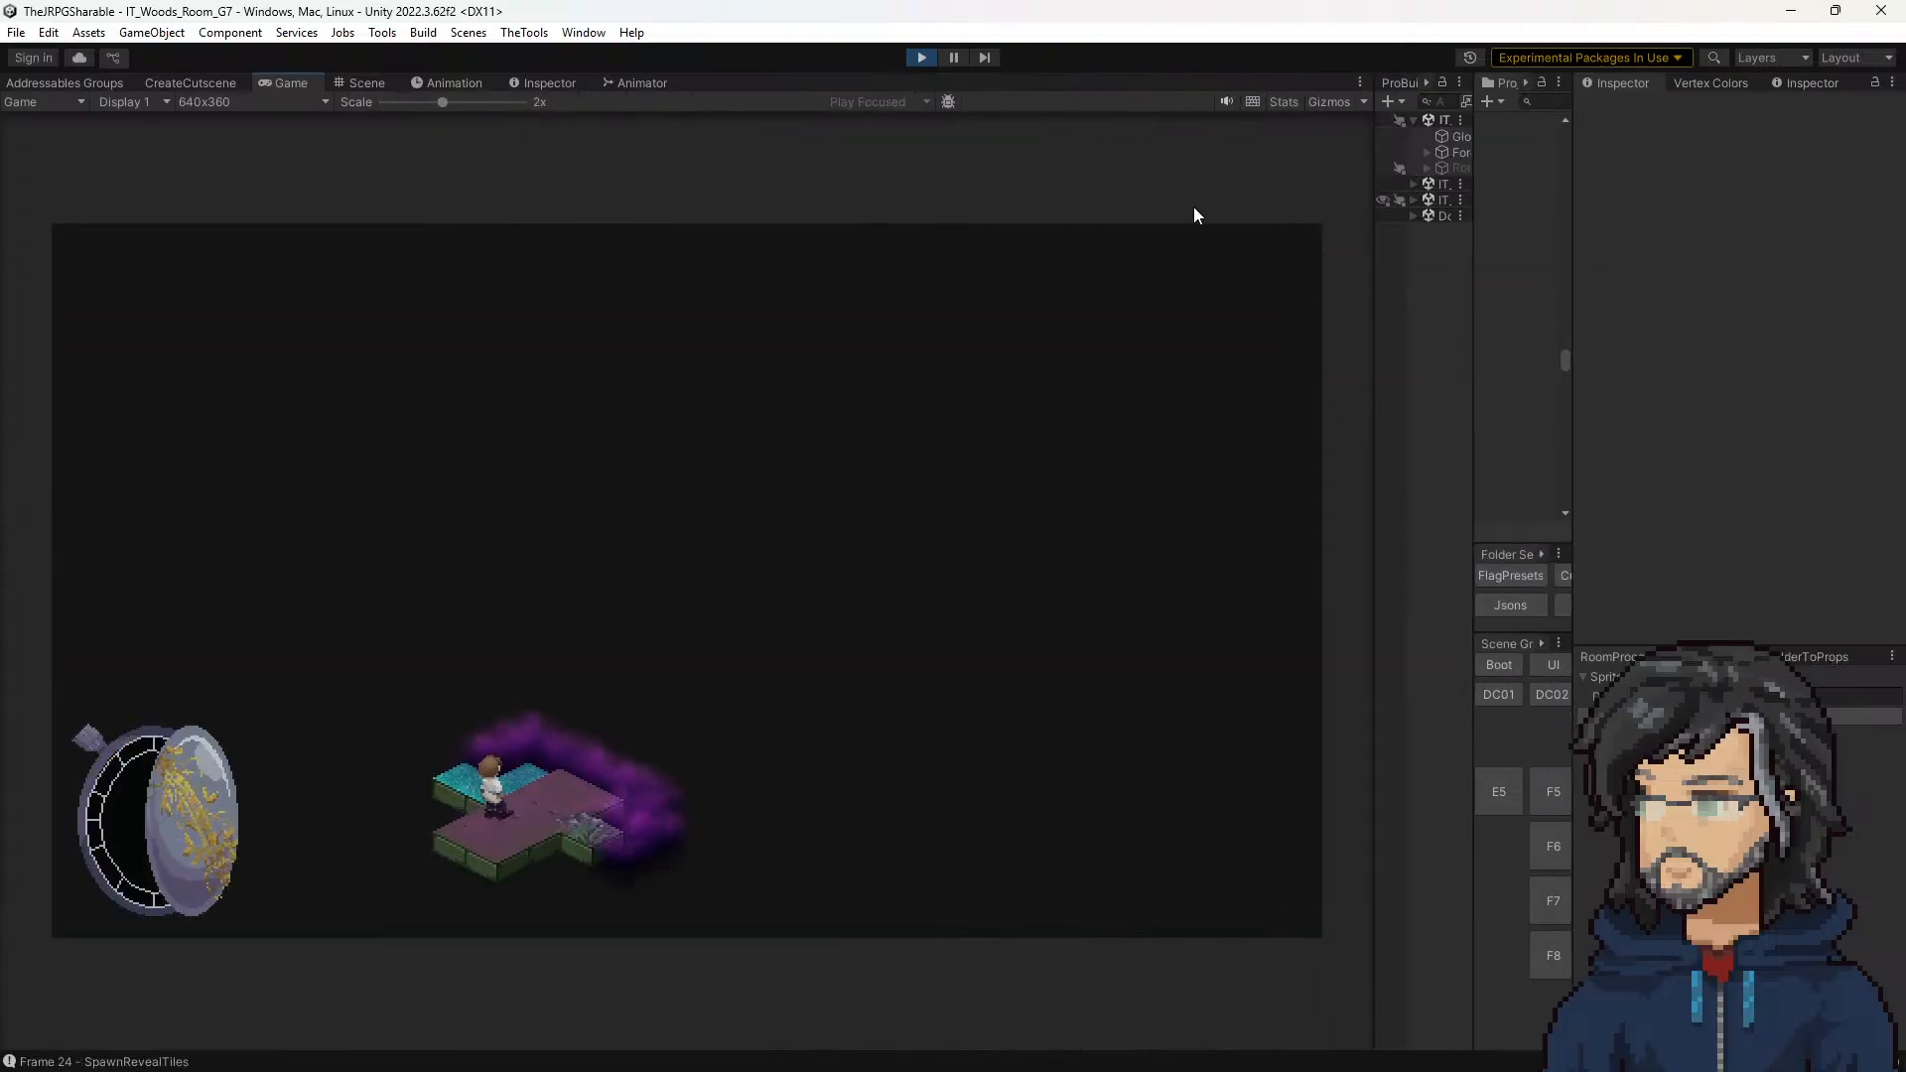
{"action": "key", "text": "Right"}
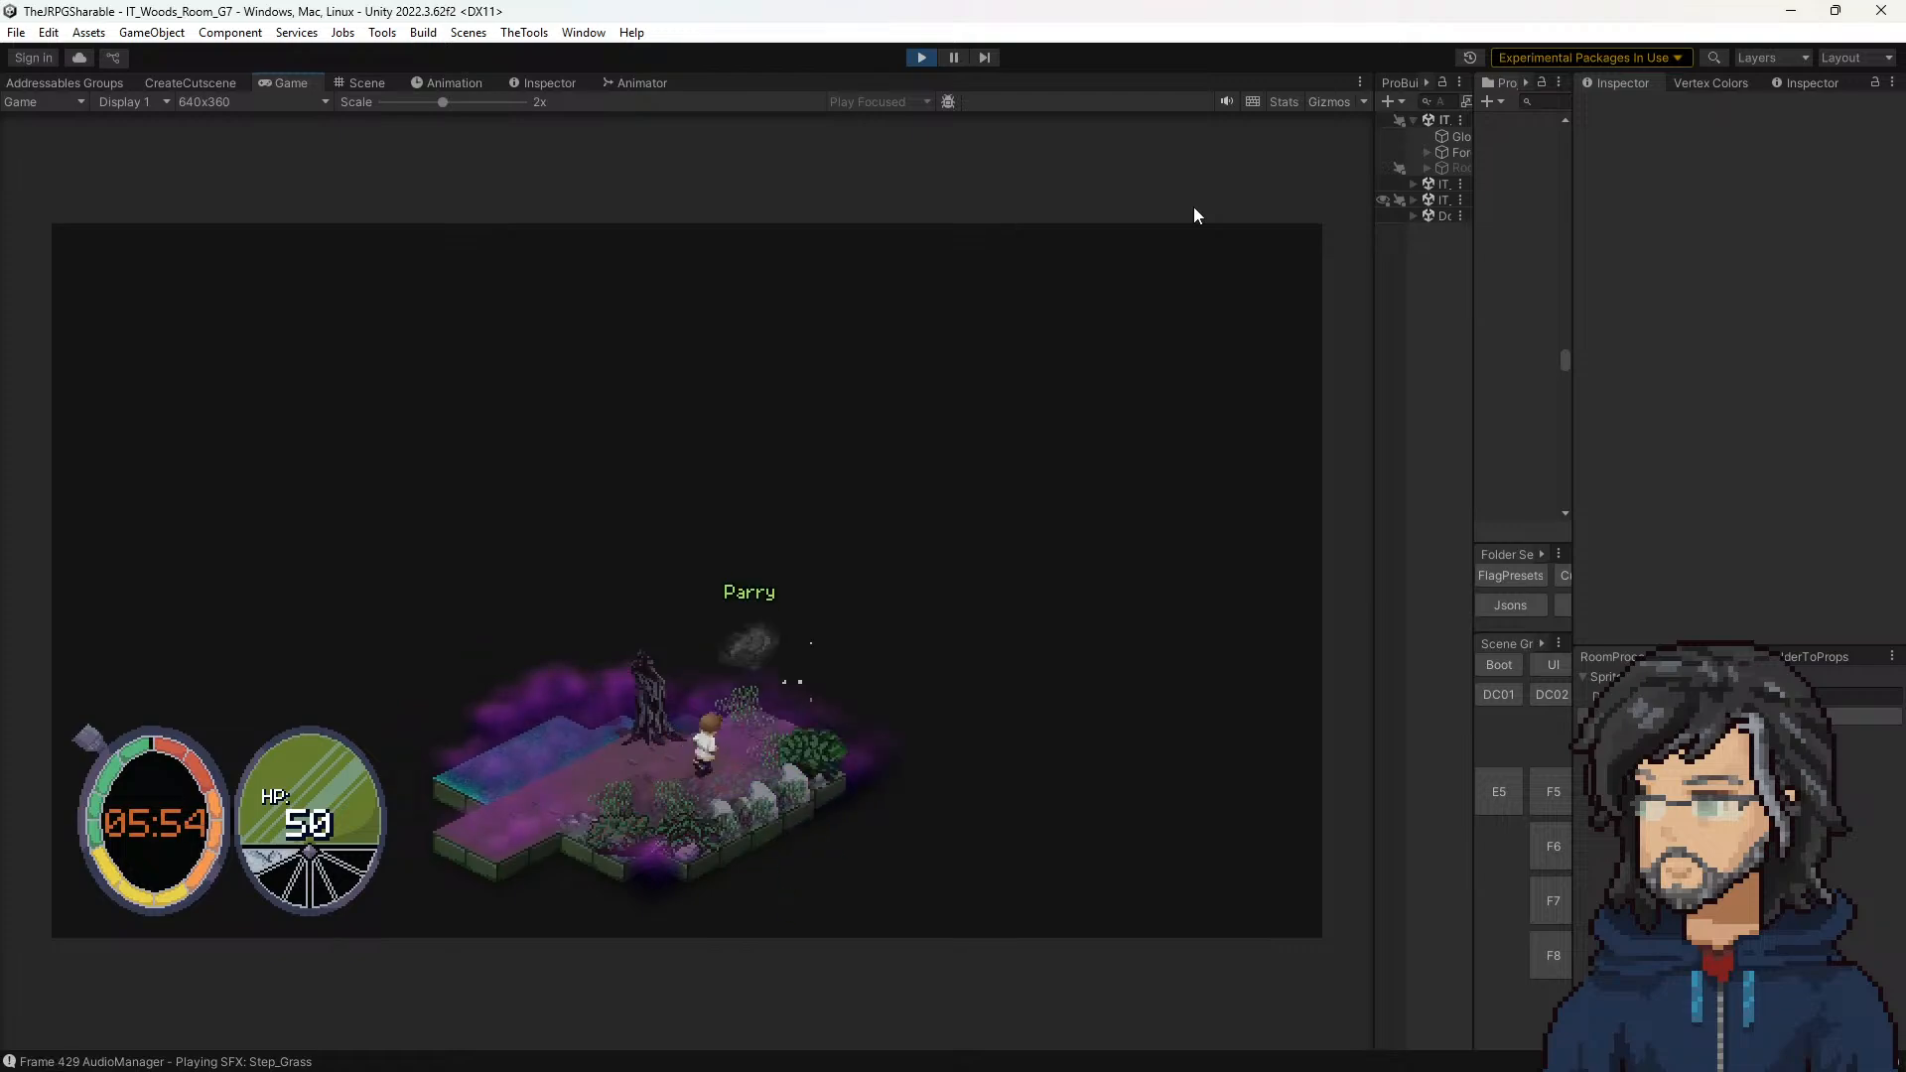
{"action": "key", "text": "Right"}
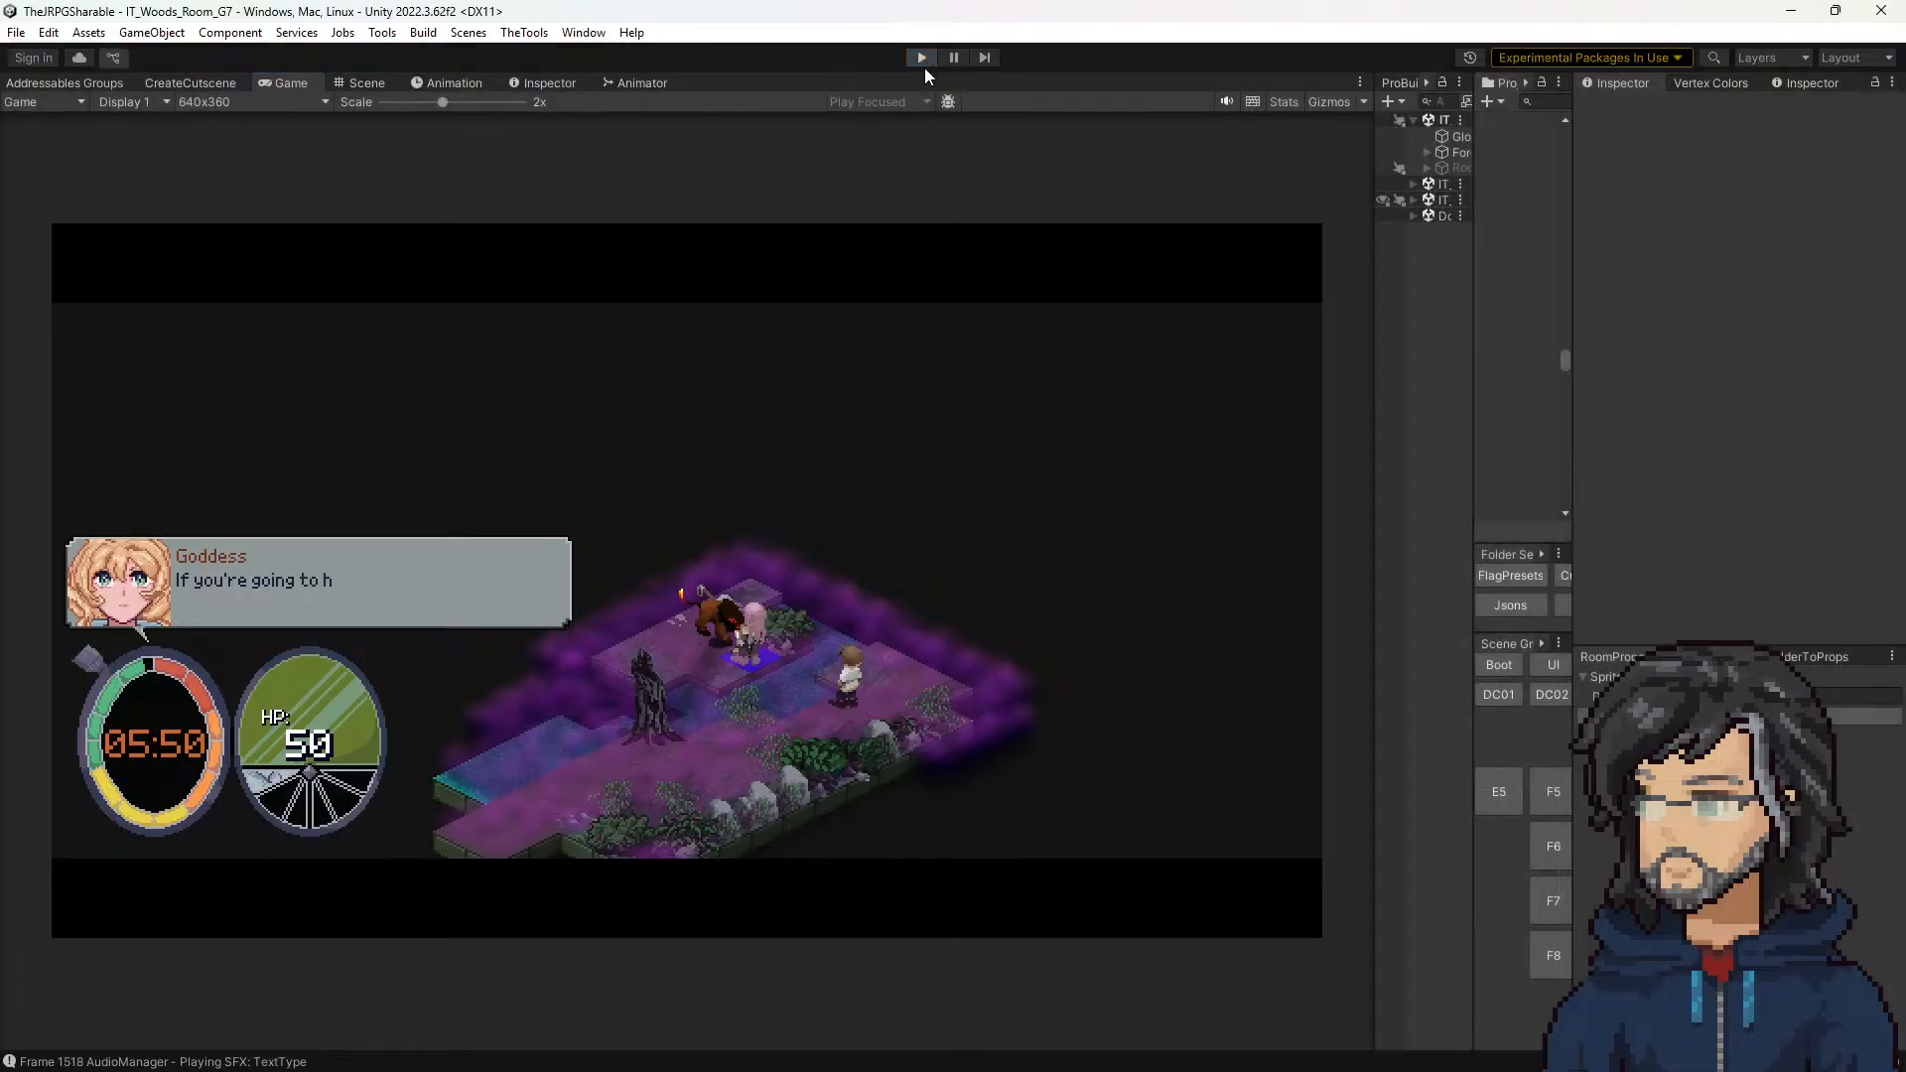
{"action": "key", "text": "ctrl+p"}
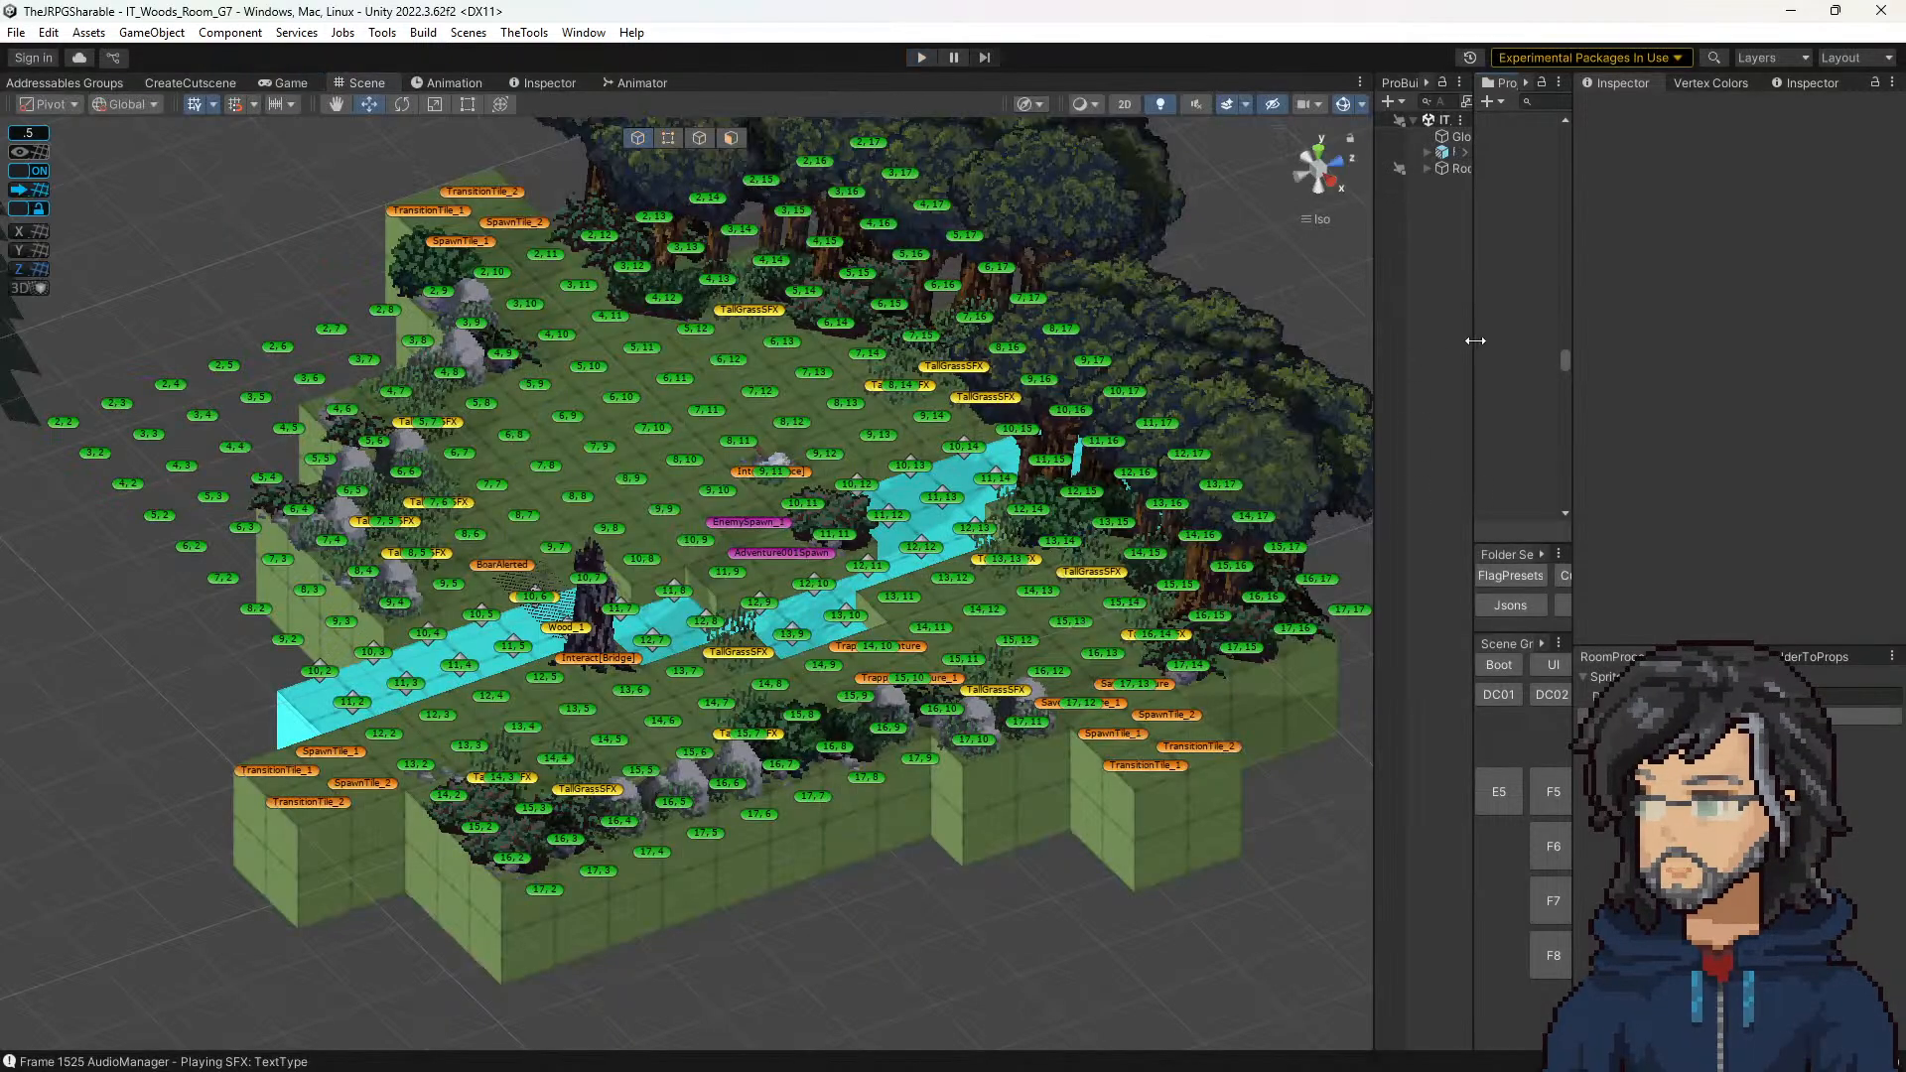
Step: Strike through the polish note about adding the Sound Ping effect in the guard/slime/save adventure cutscene
{"action": "left_click_drag", "start_coordinate": [1475, 340], "coordinate": [1229, 350]}
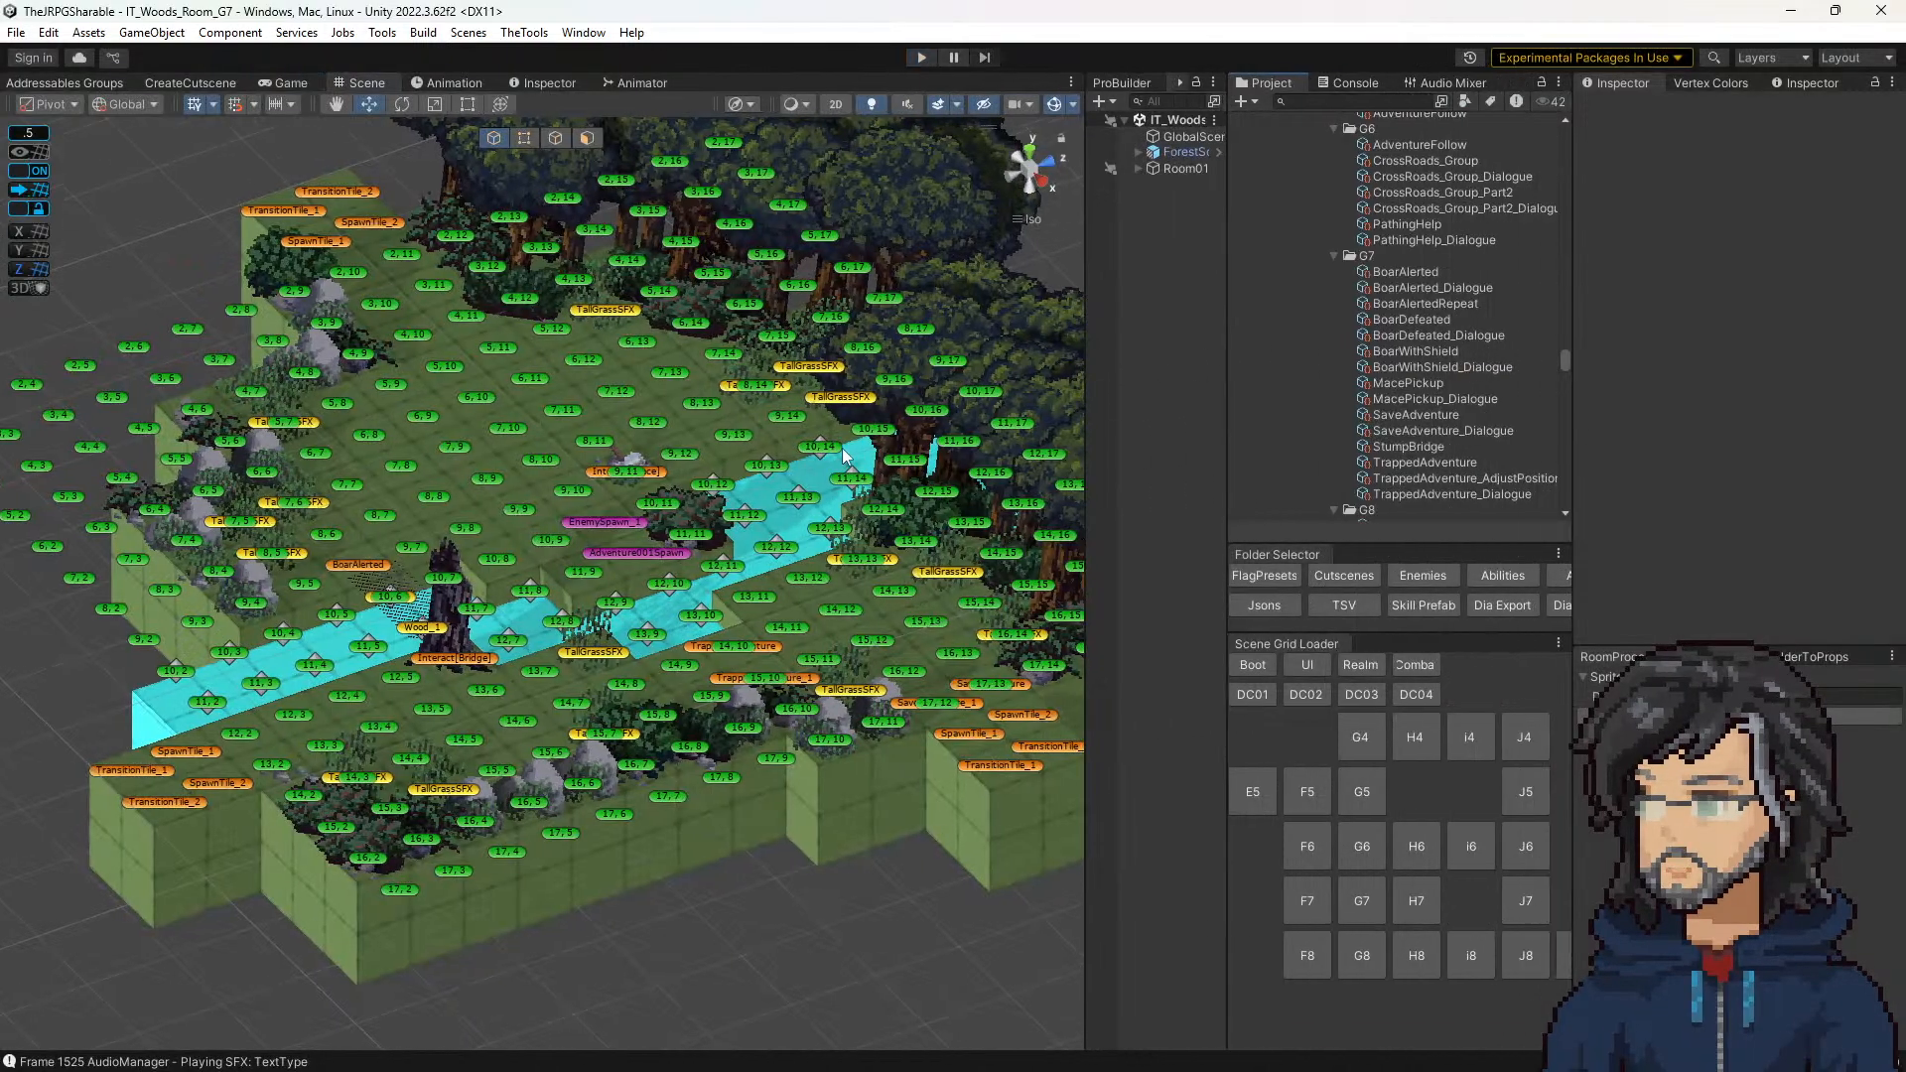
{"action": "middle_click_drag", "start_coordinate": [844, 457], "coordinate": [711, 417]}
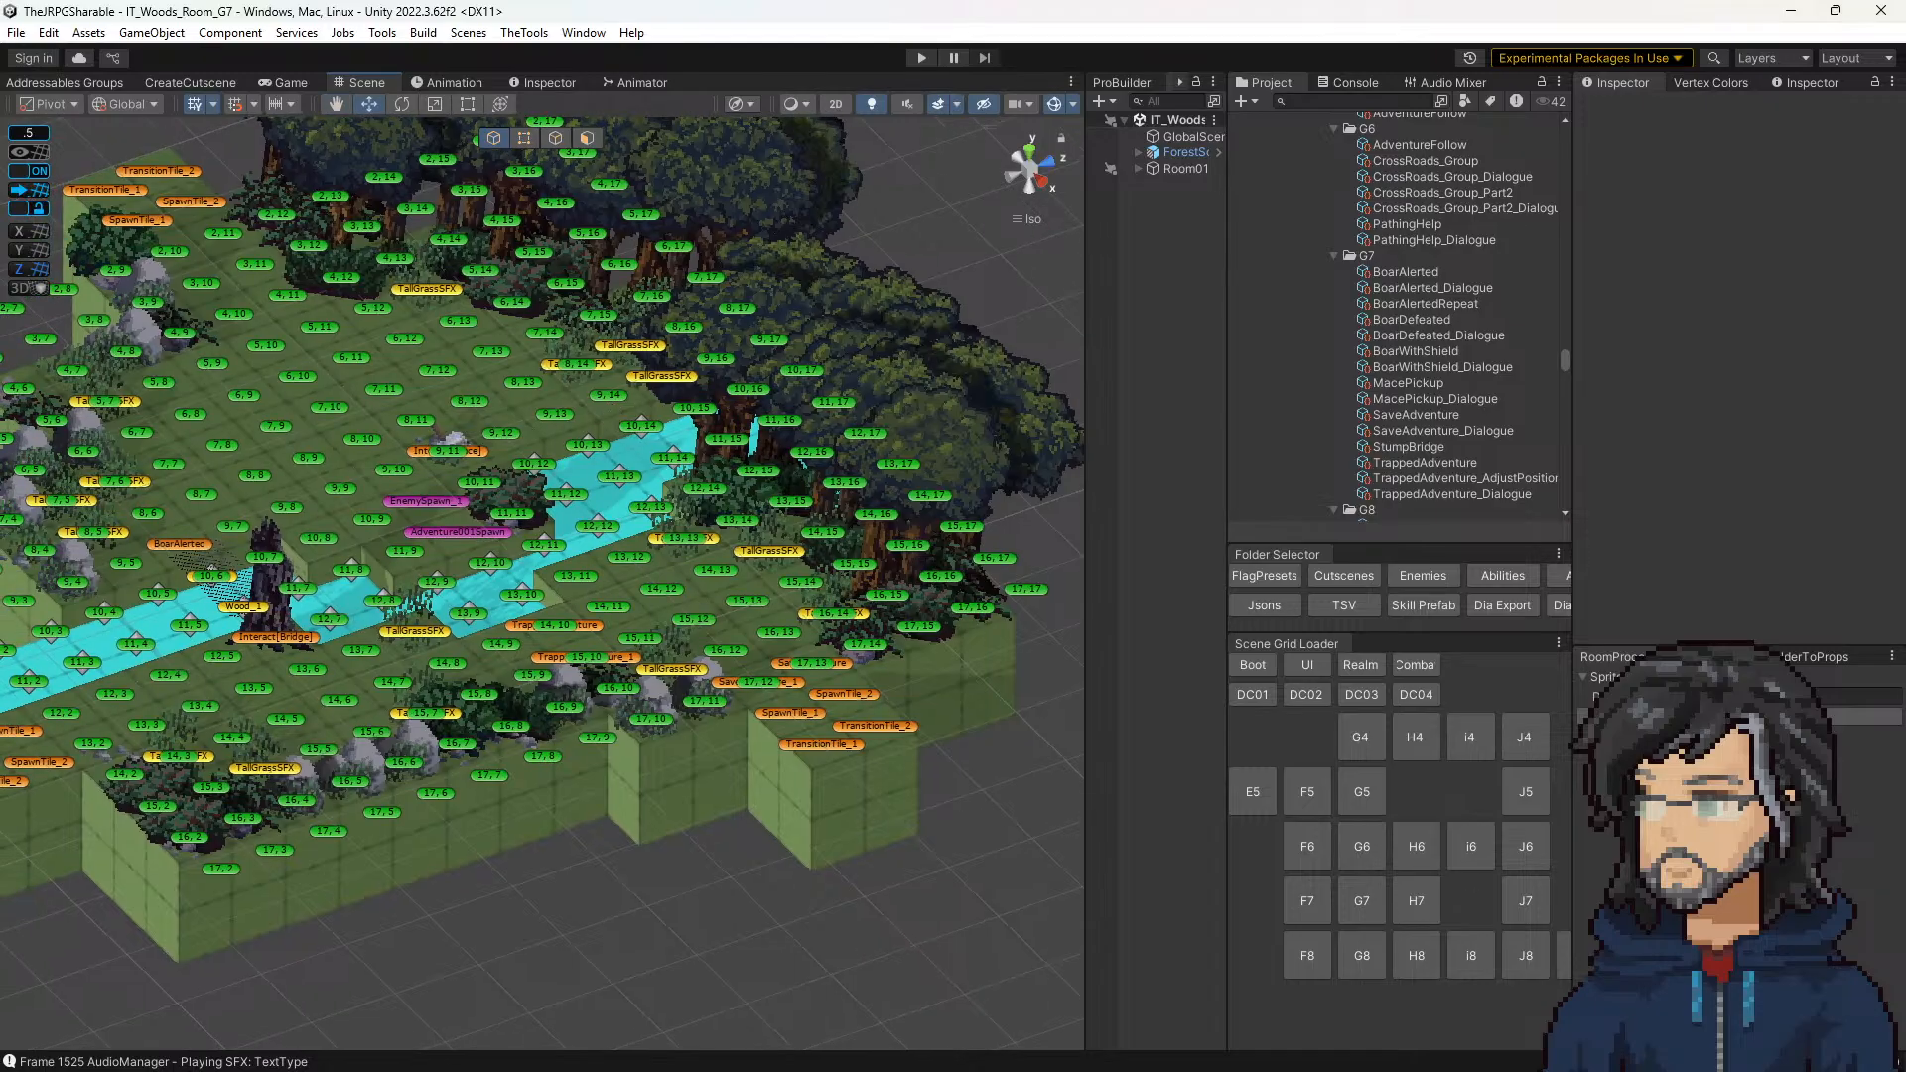
{"action": "key", "text": "alt+Tab"}
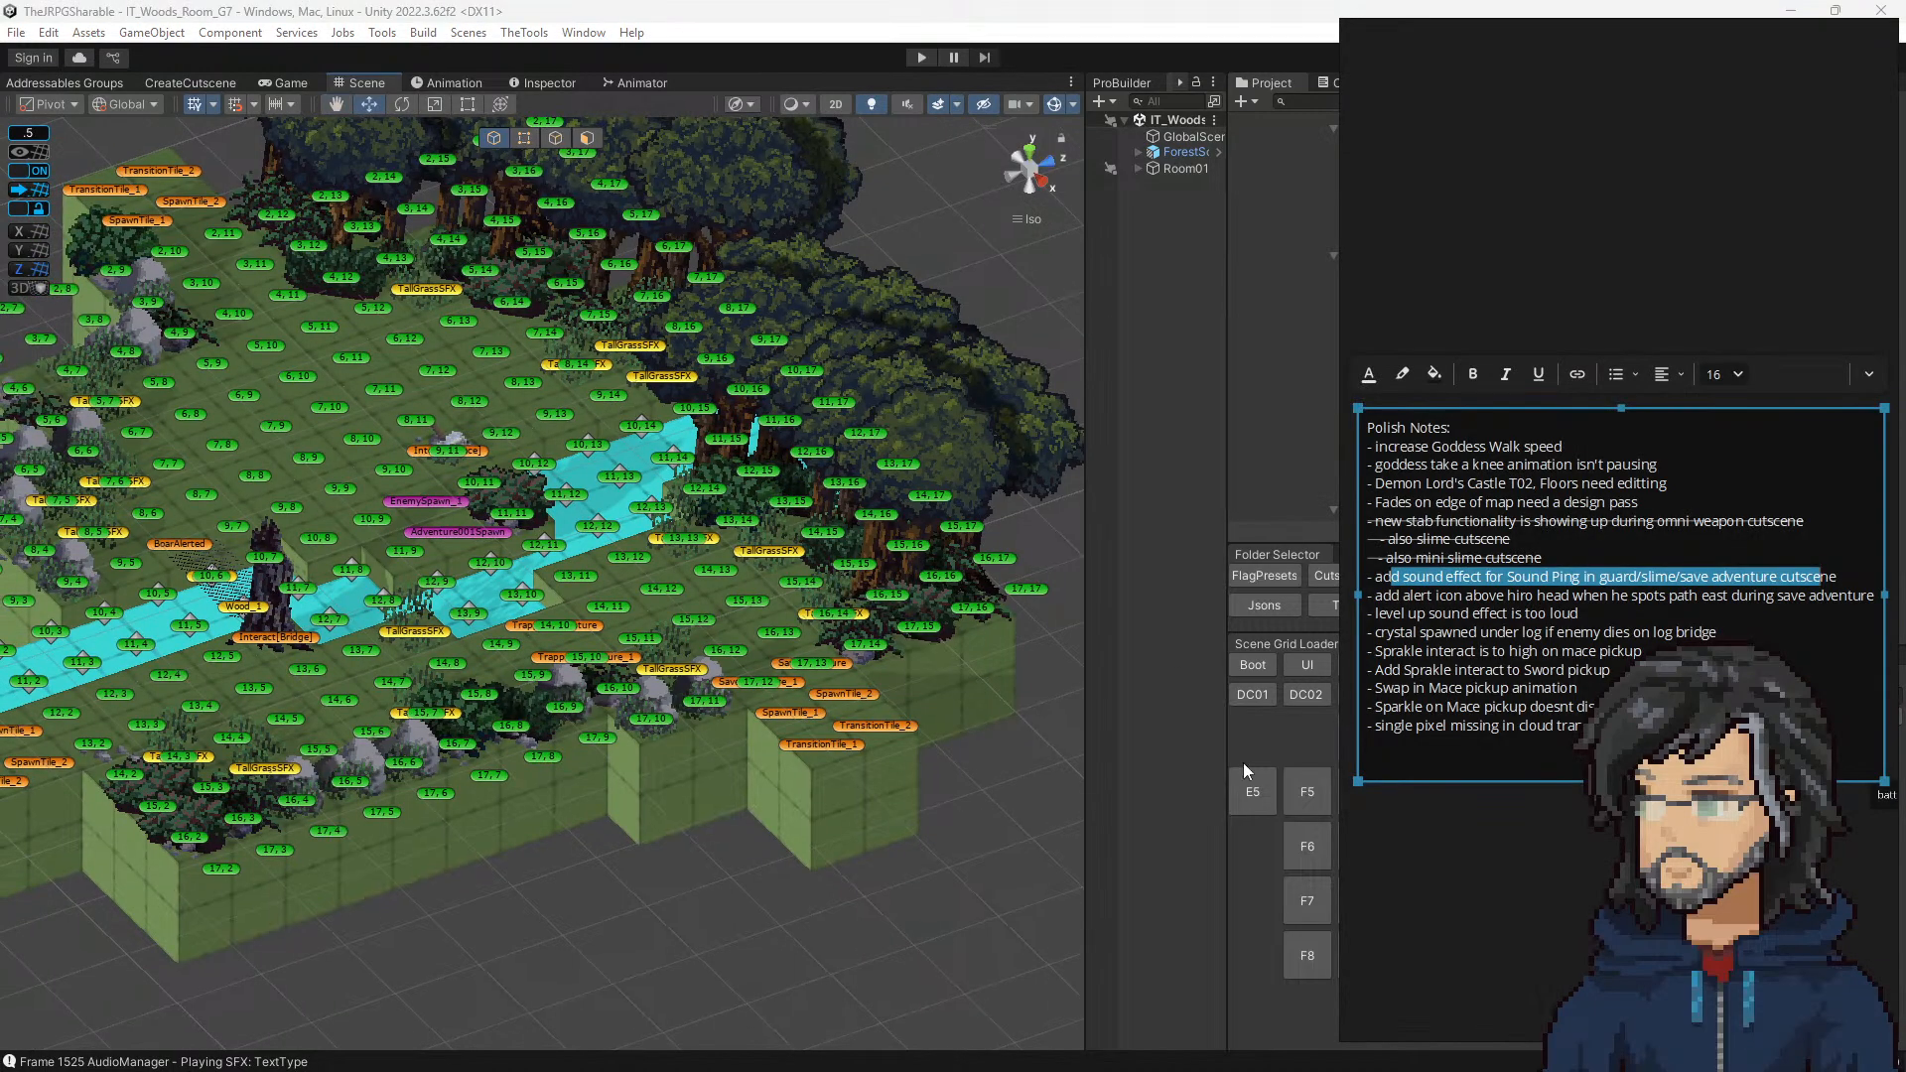
{"action": "left_click", "coordinate": [1540, 575]}
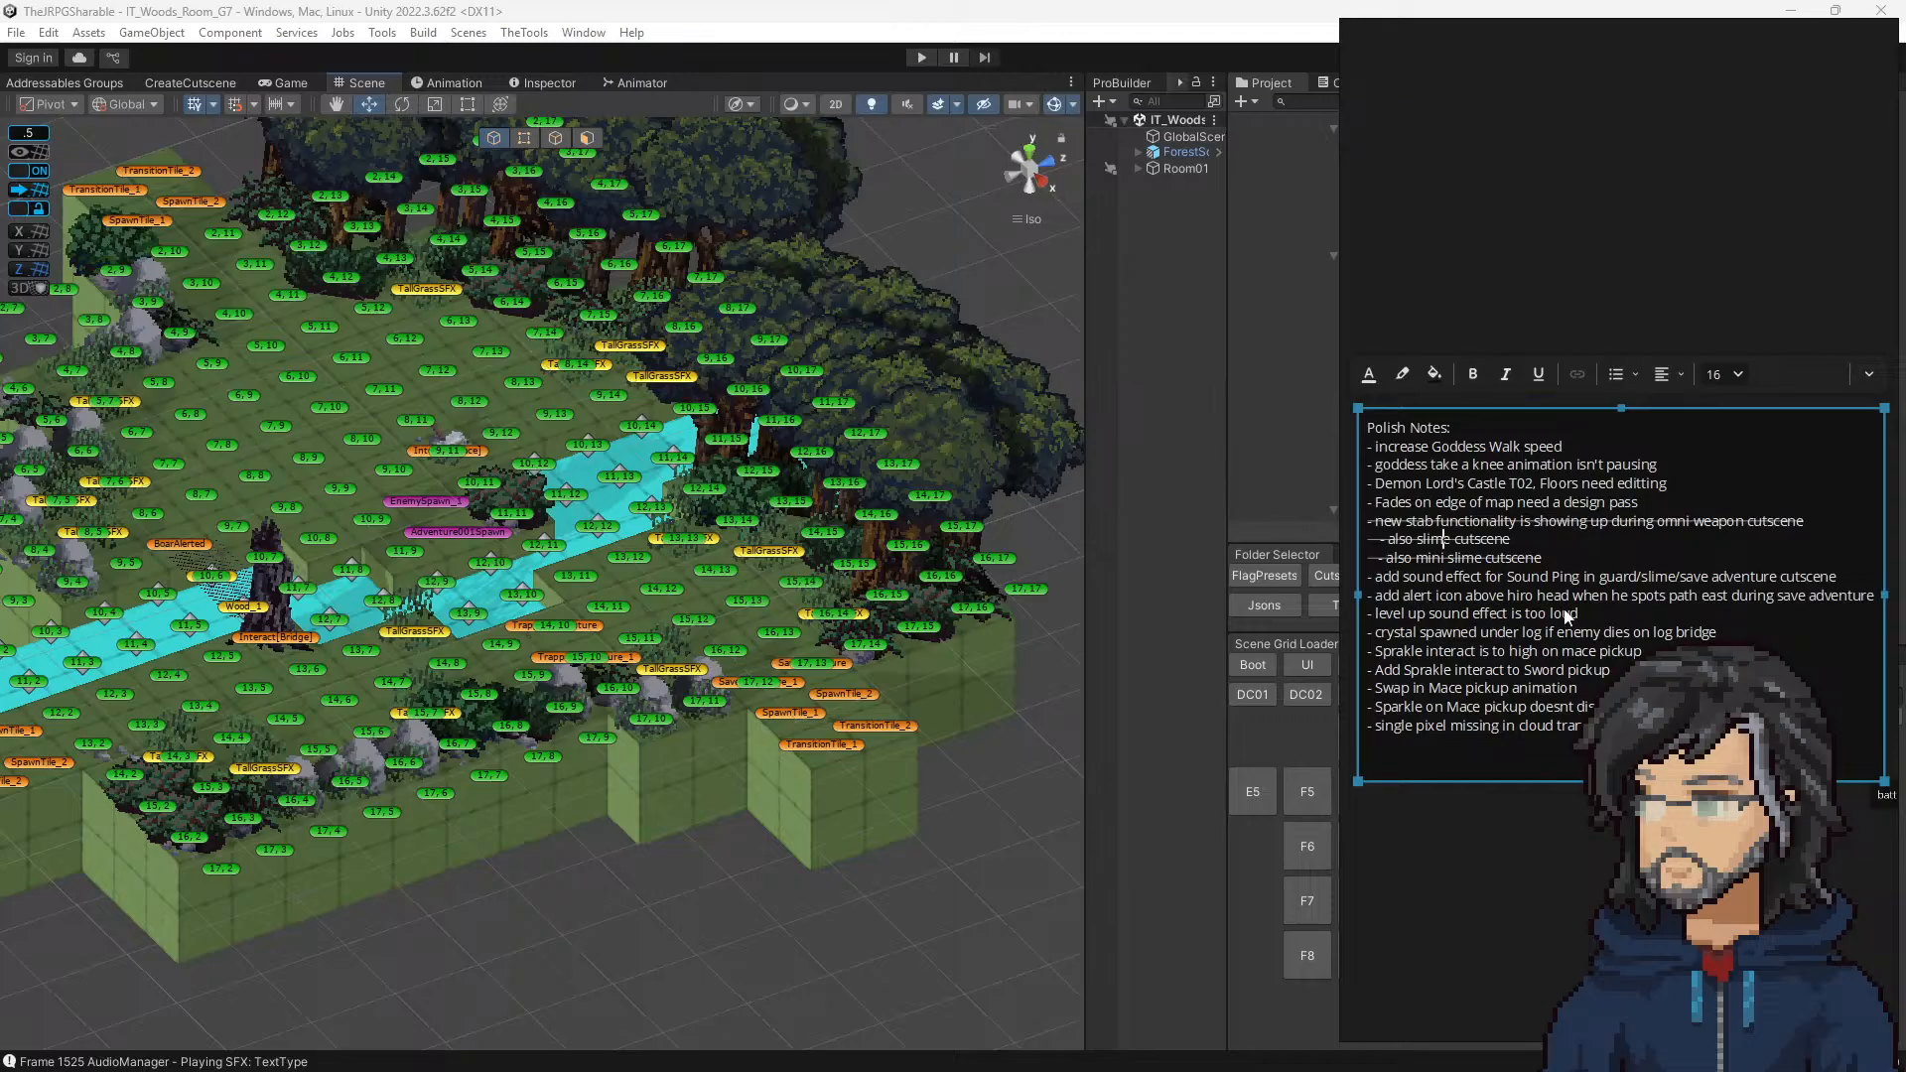
{"action": "left_click_drag", "start_coordinate": [1864, 580], "coordinate": [1303, 586]}
{"action": "key", "text": "ctrl+shift+x"}
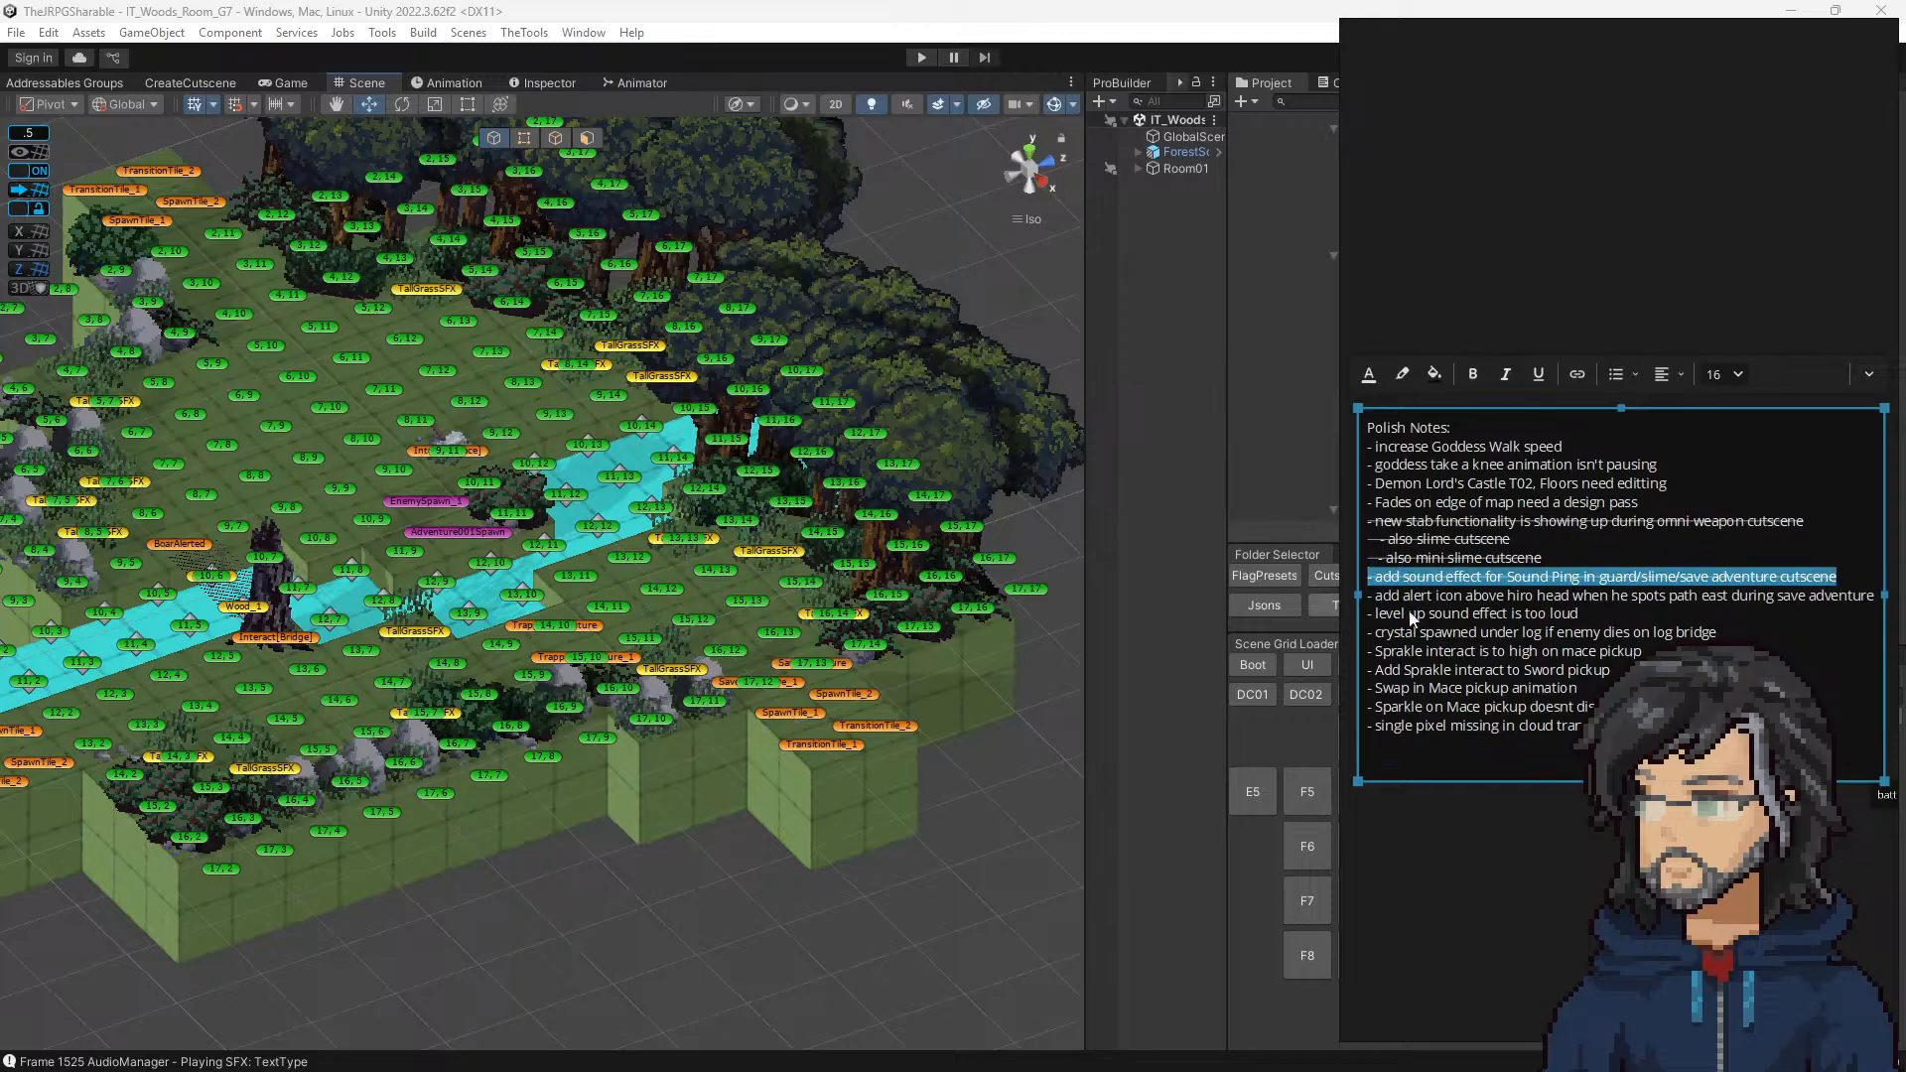
{"action": "left_click", "coordinate": [1501, 616]}
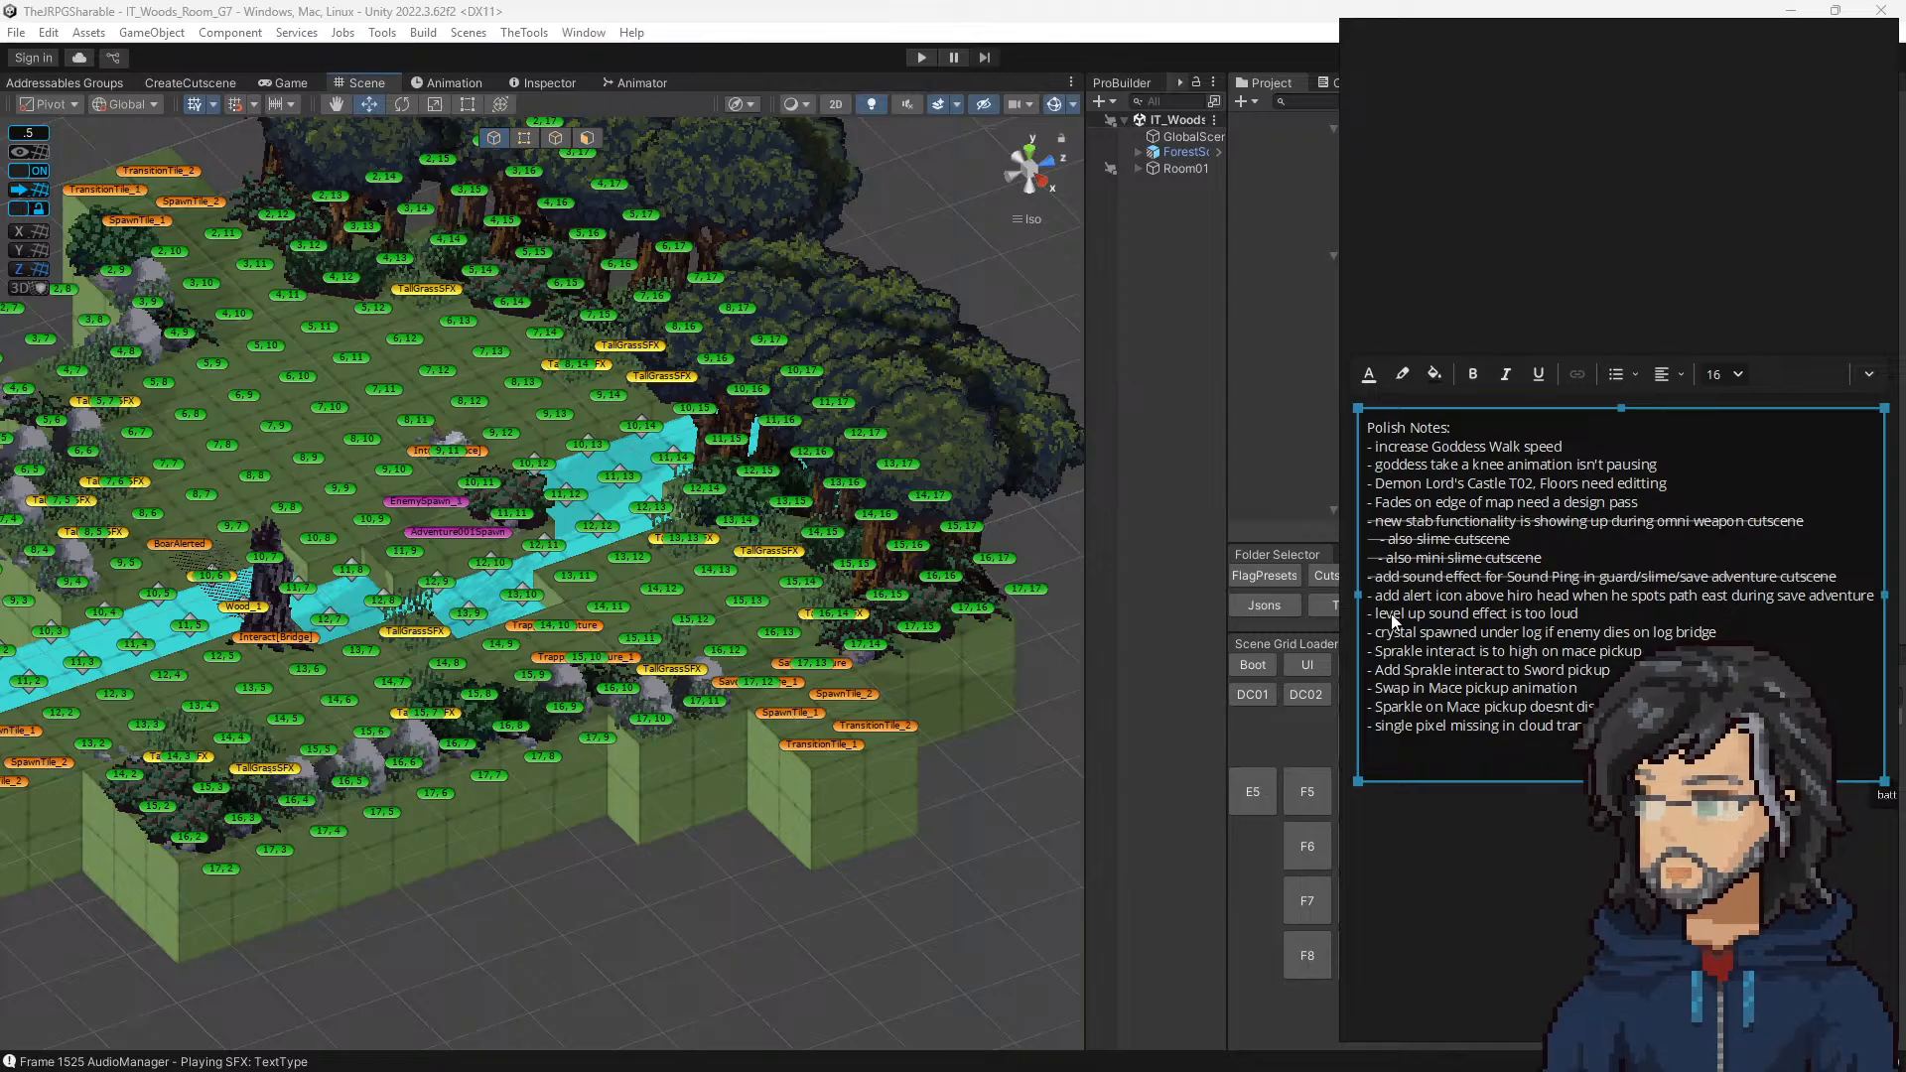
Step: Open the AudioManager prefab for the level-up loudness note and set the LevelUp sound's volume to 0.35
{"action": "left_click_drag", "start_coordinate": [1387, 615], "coordinate": [1578, 615]}
{"action": "left_click_drag", "start_coordinate": [1602, 98], "coordinate": [0, 273]}
{"action": "left_click", "coordinate": [1559, 569]}
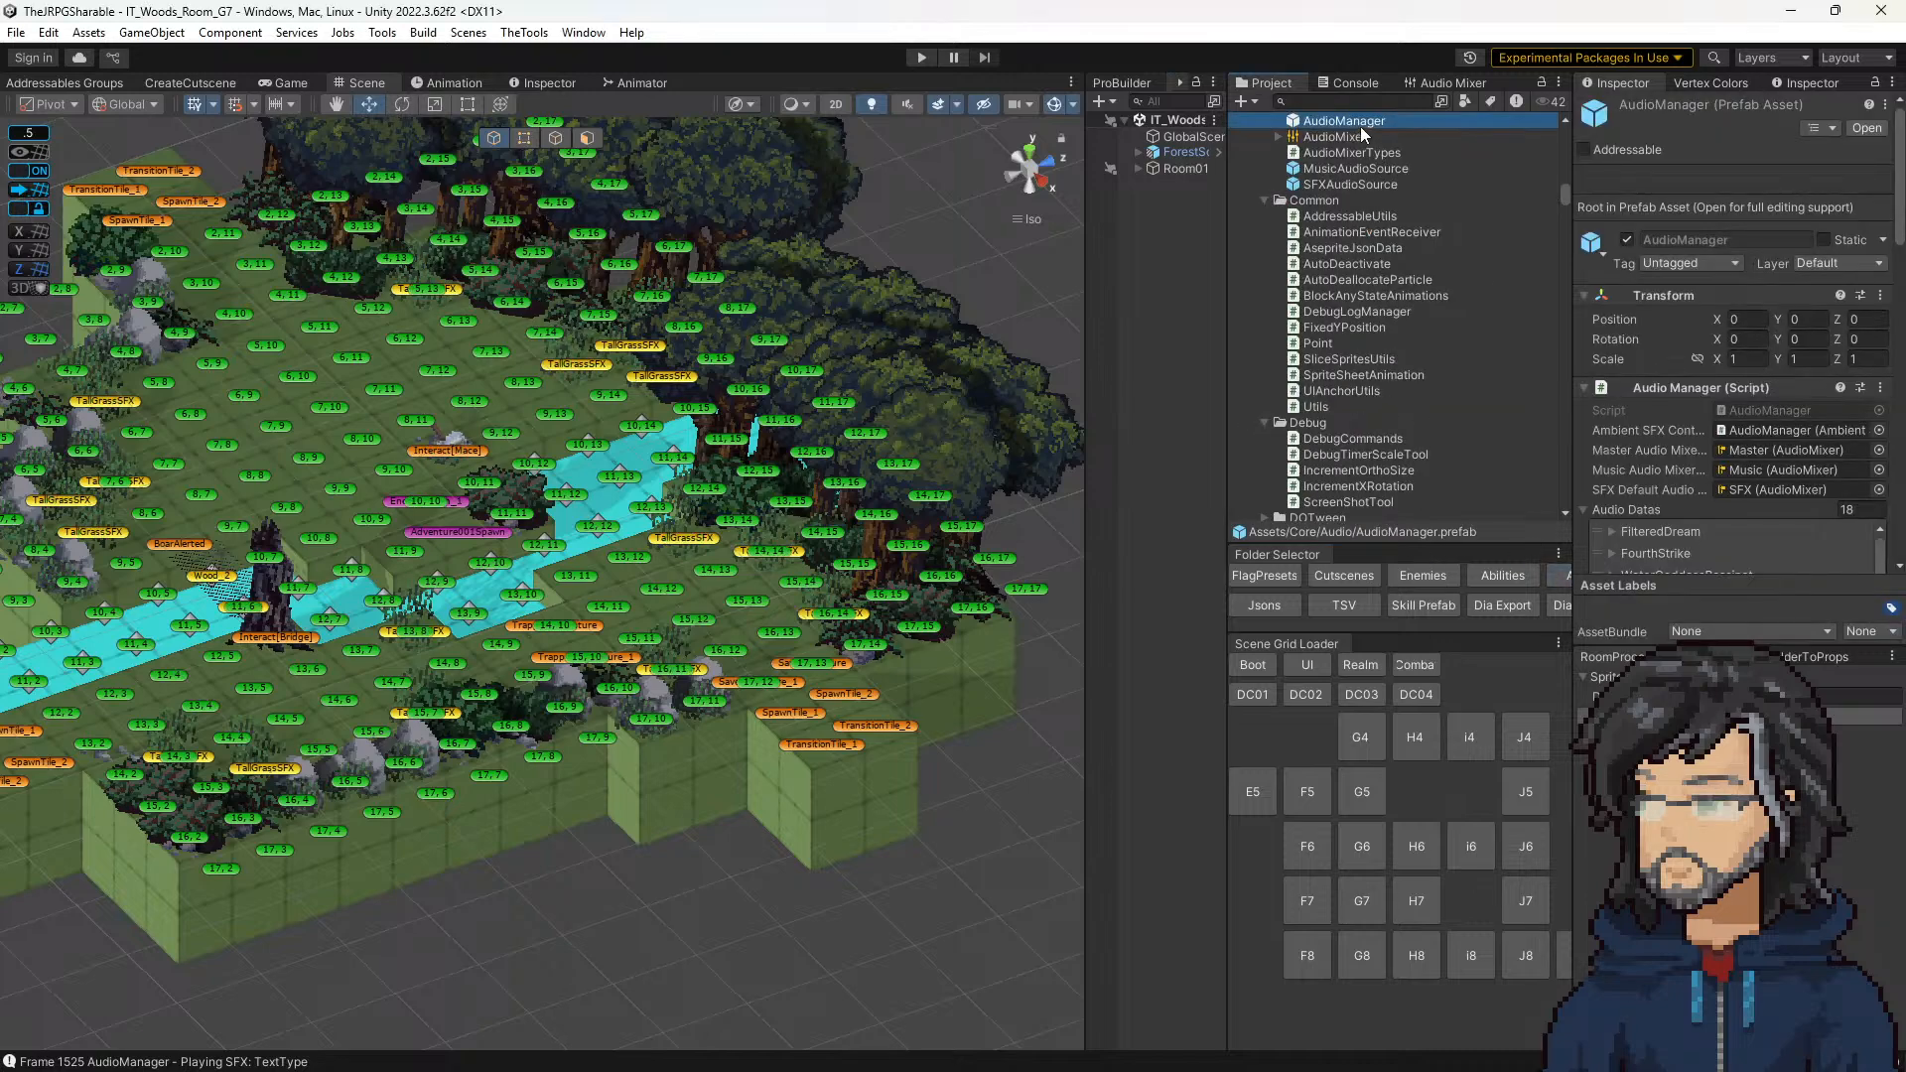
{"action": "double_click", "coordinate": [1360, 127]}
{"action": "left_click", "coordinate": [1205, 527]}
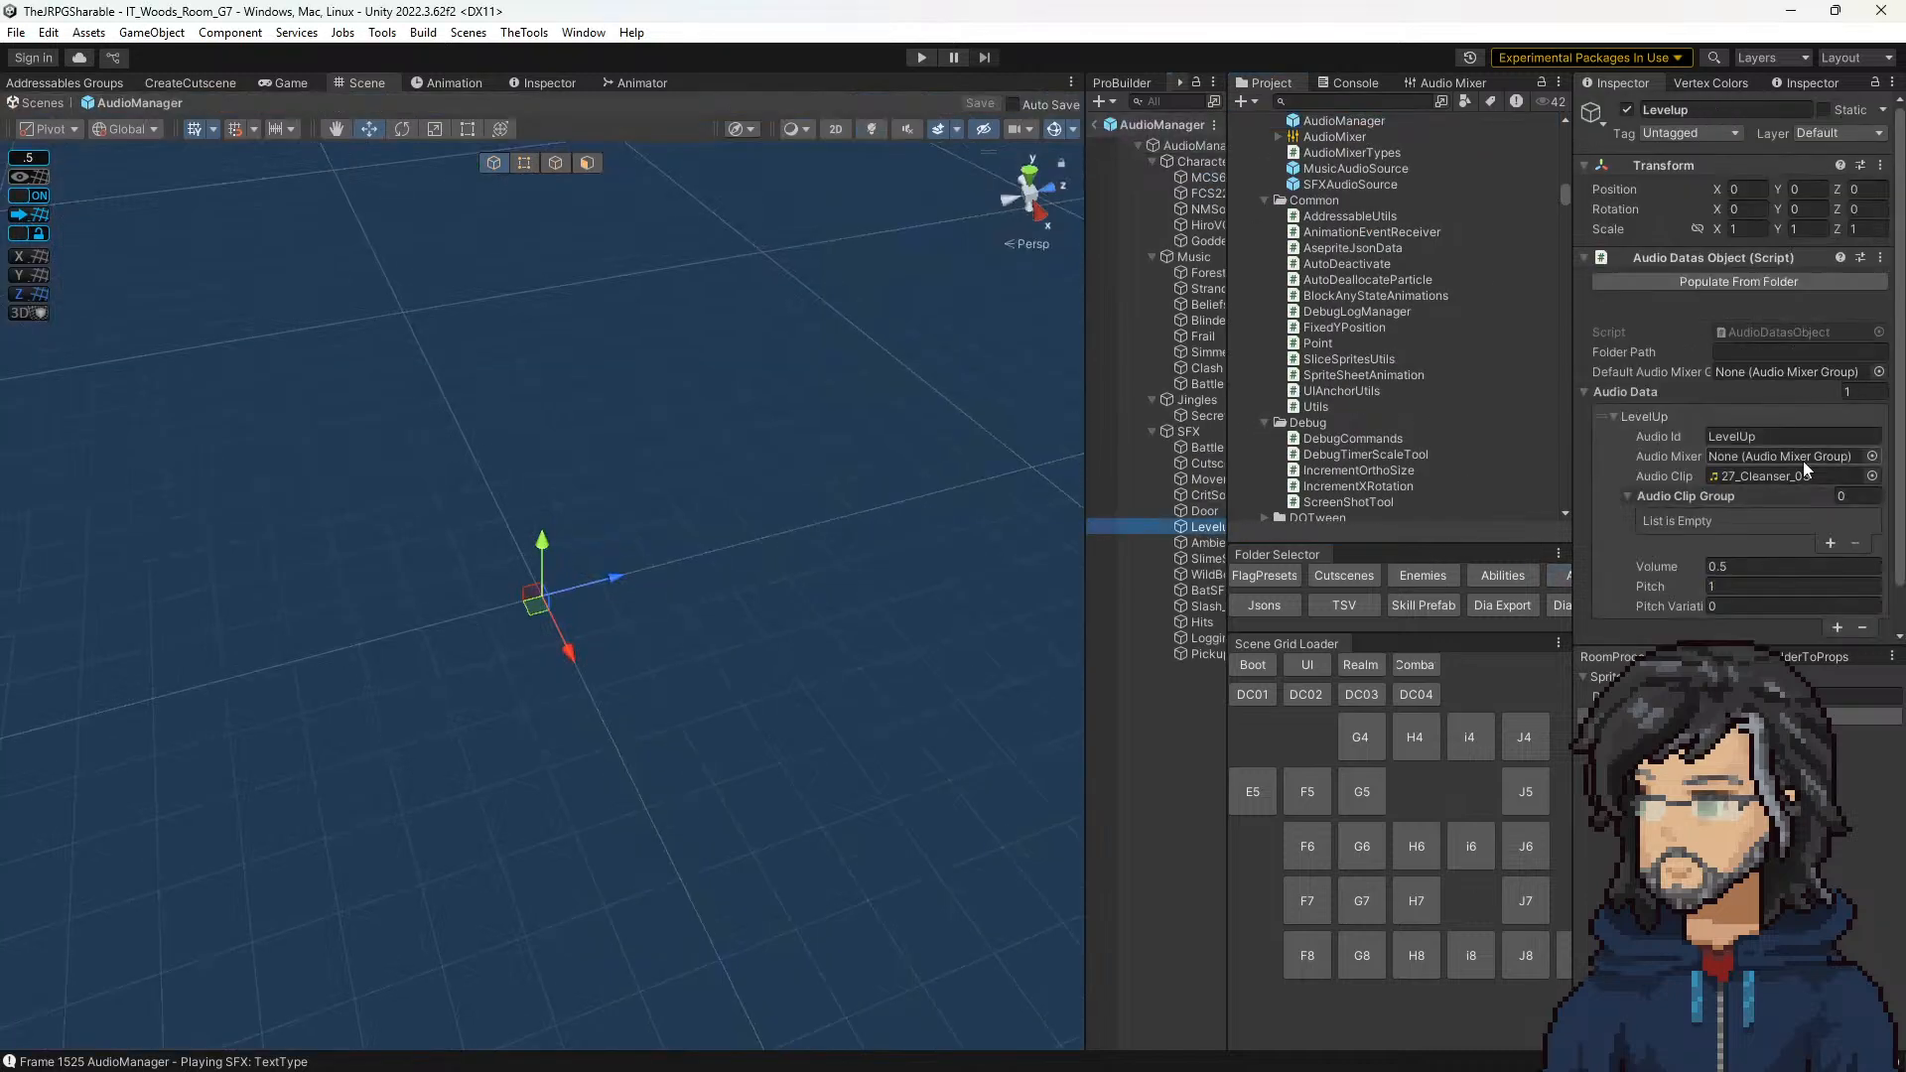
{"action": "left_click", "coordinate": [1745, 563]}
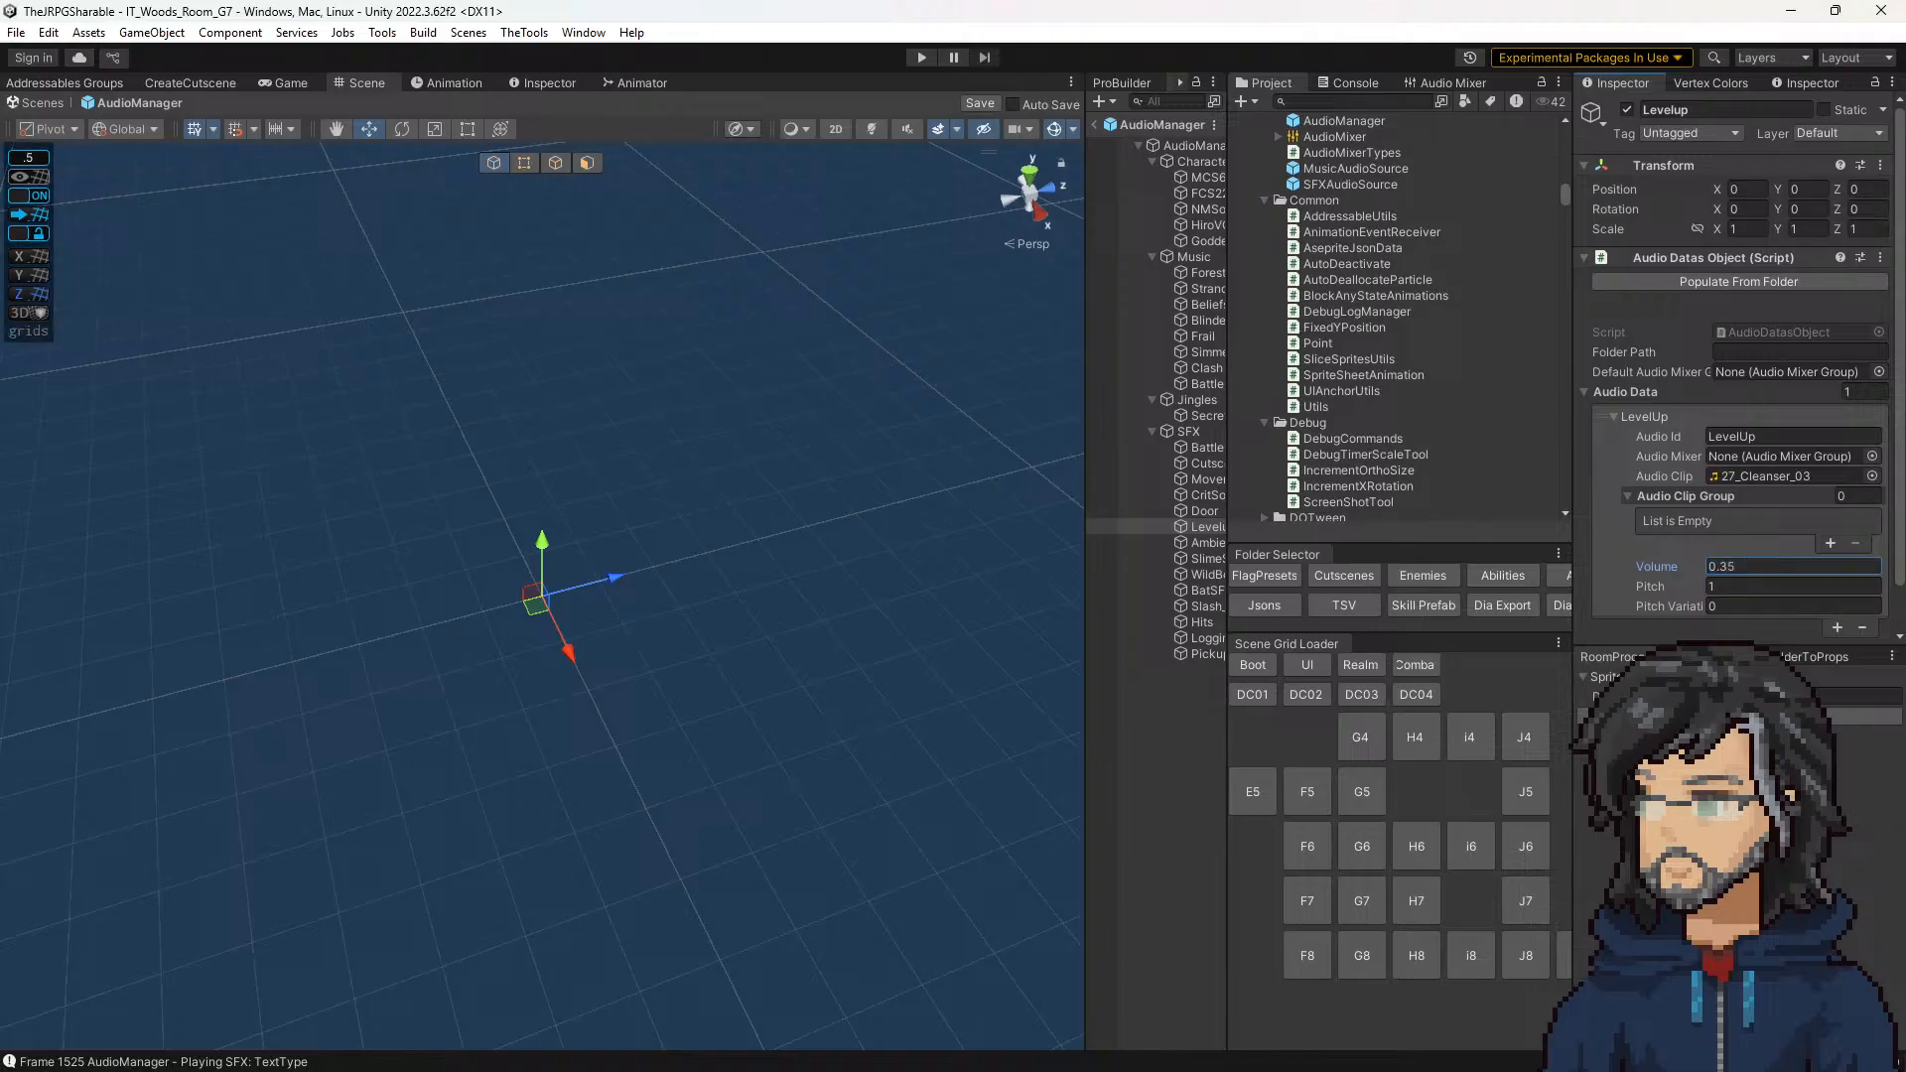
Step: Strike through the "level up sound effect is too loud" note and select the note "Fades on edge of map need a design pass"
{"action": "right_click_drag", "start_coordinate": [0, 595], "coordinate": [1572, 252]}
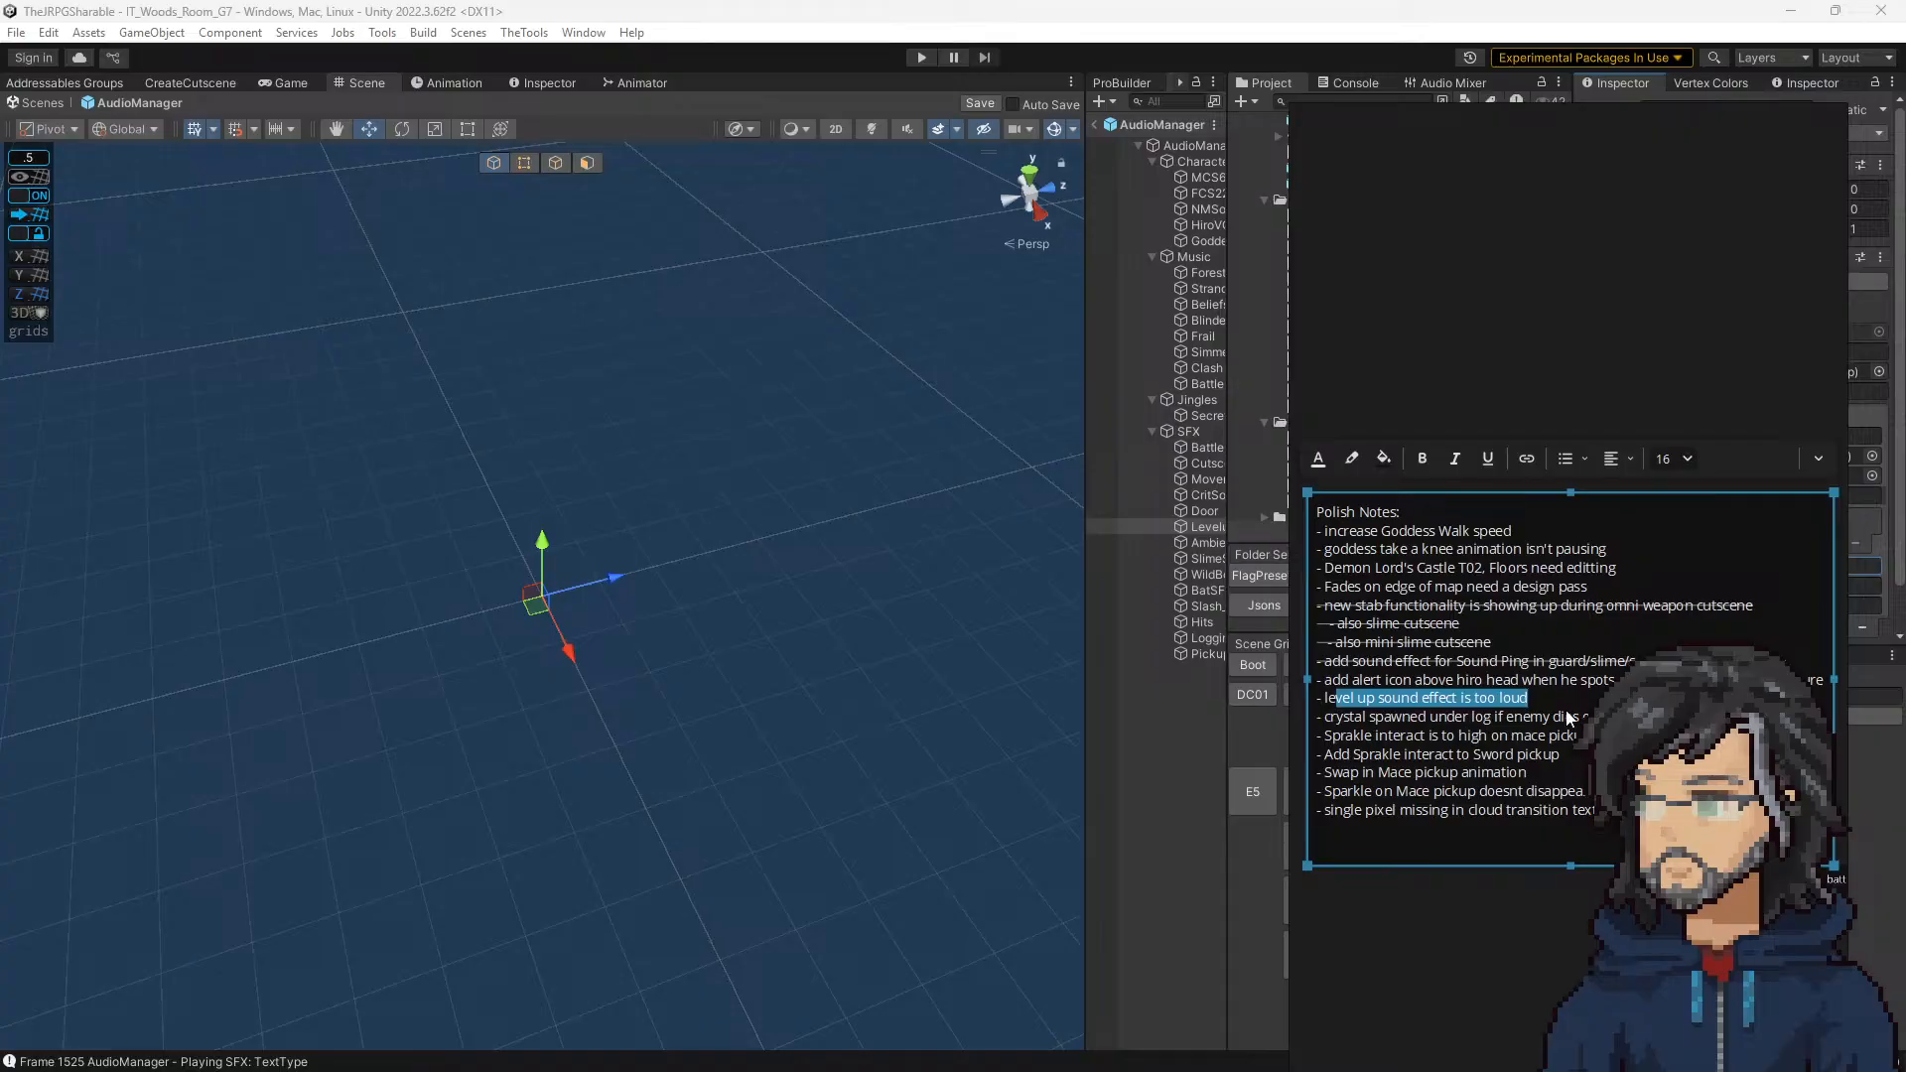
{"action": "left_click_drag", "start_coordinate": [1528, 698], "coordinate": [1146, 706]}
{"action": "key", "text": "ctrl+shift+x"}
{"action": "left_click", "coordinate": [1576, 683]}
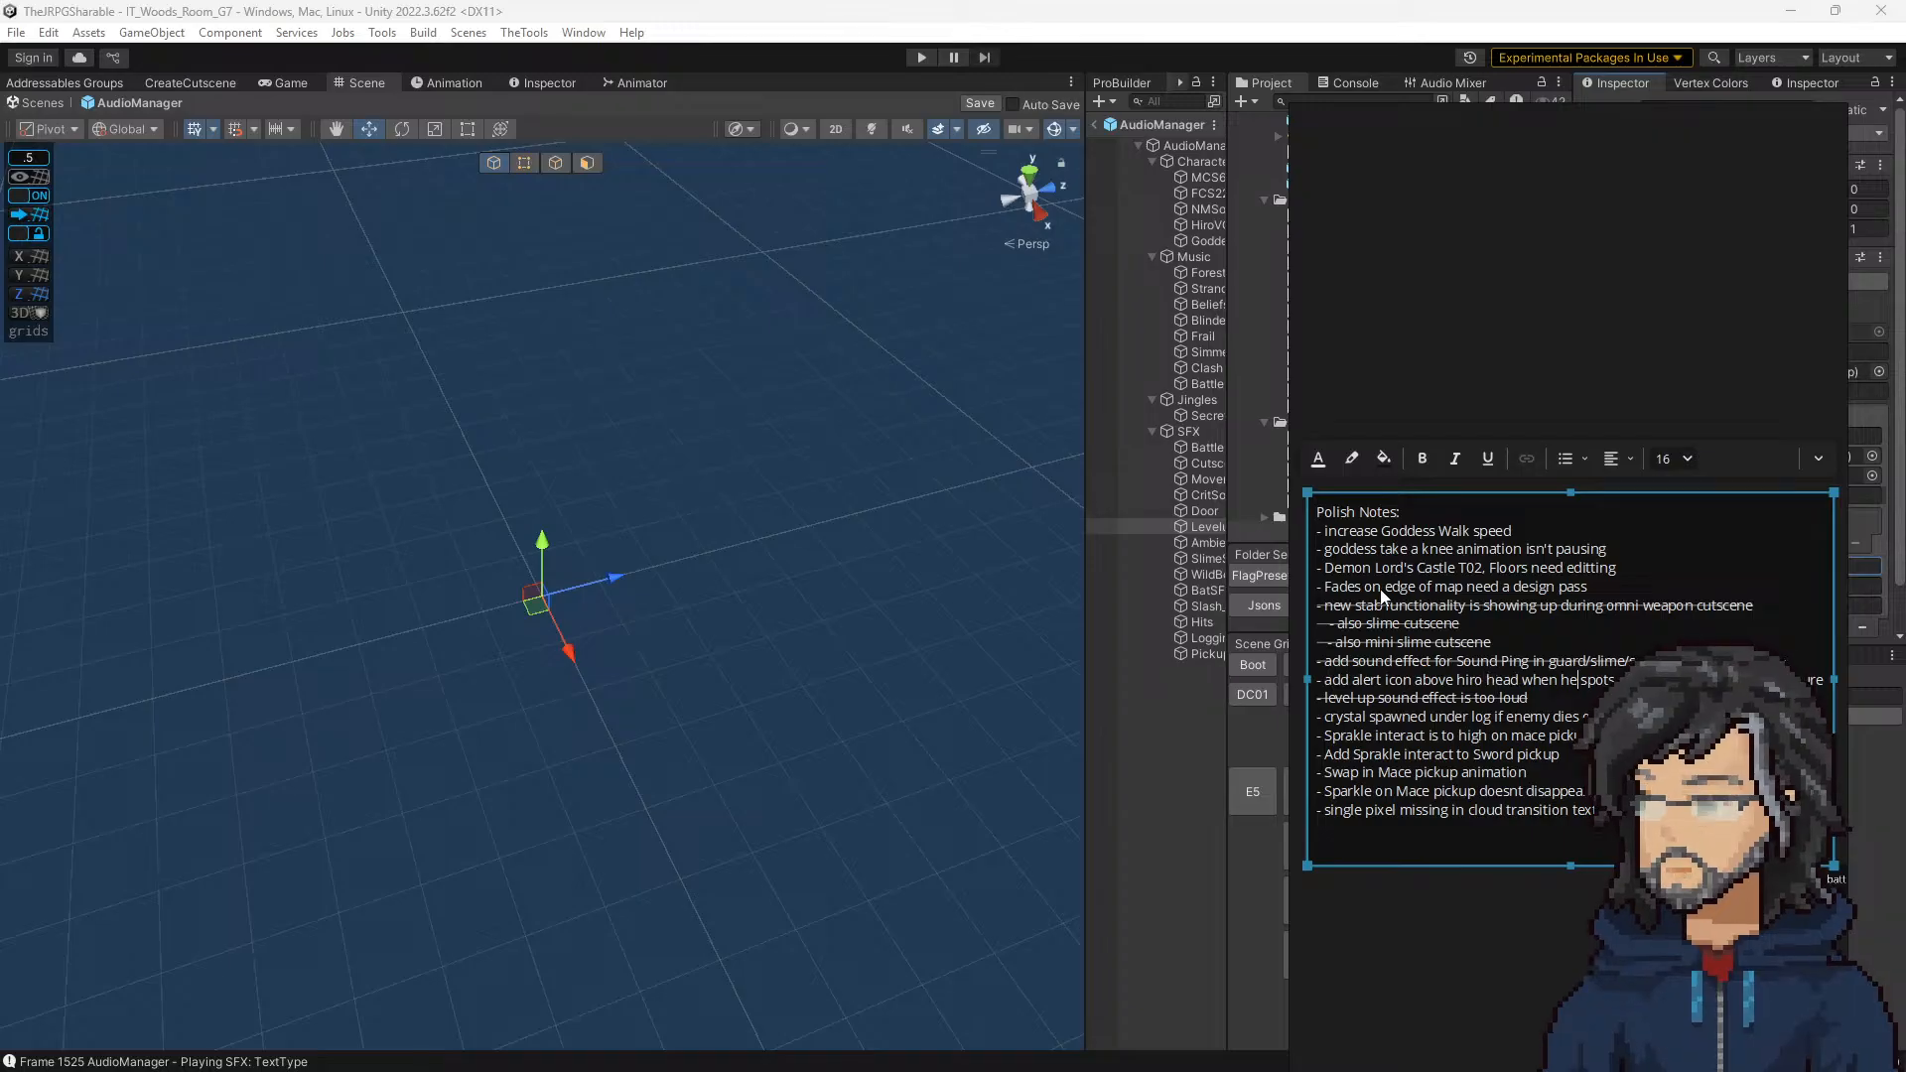
{"action": "left_click_drag", "start_coordinate": [1368, 590], "coordinate": [1633, 598]}
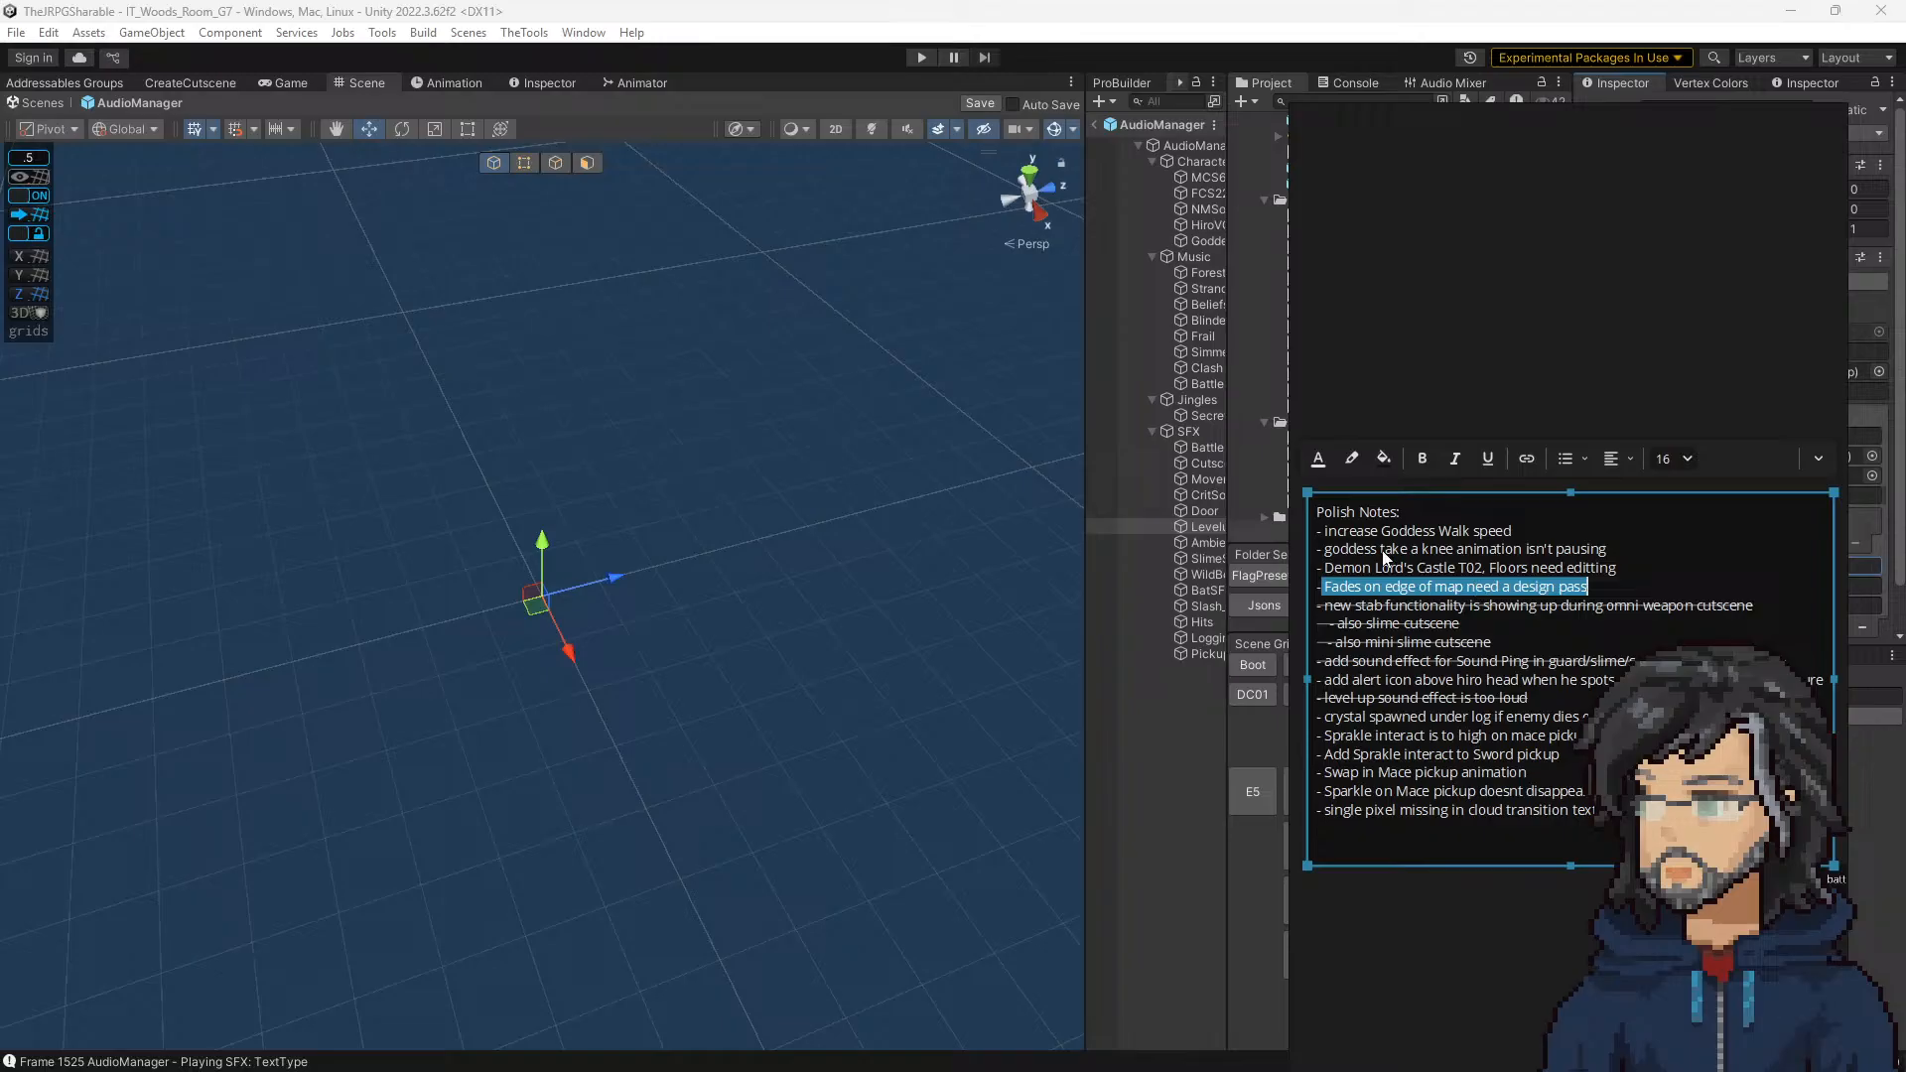
Step: Review the remaining polish notes down to "Sprakle interact is to high" on the mace pickup and return to the Unity editor
{"action": "left_click_drag", "start_coordinate": [1337, 532], "coordinate": [1510, 534]}
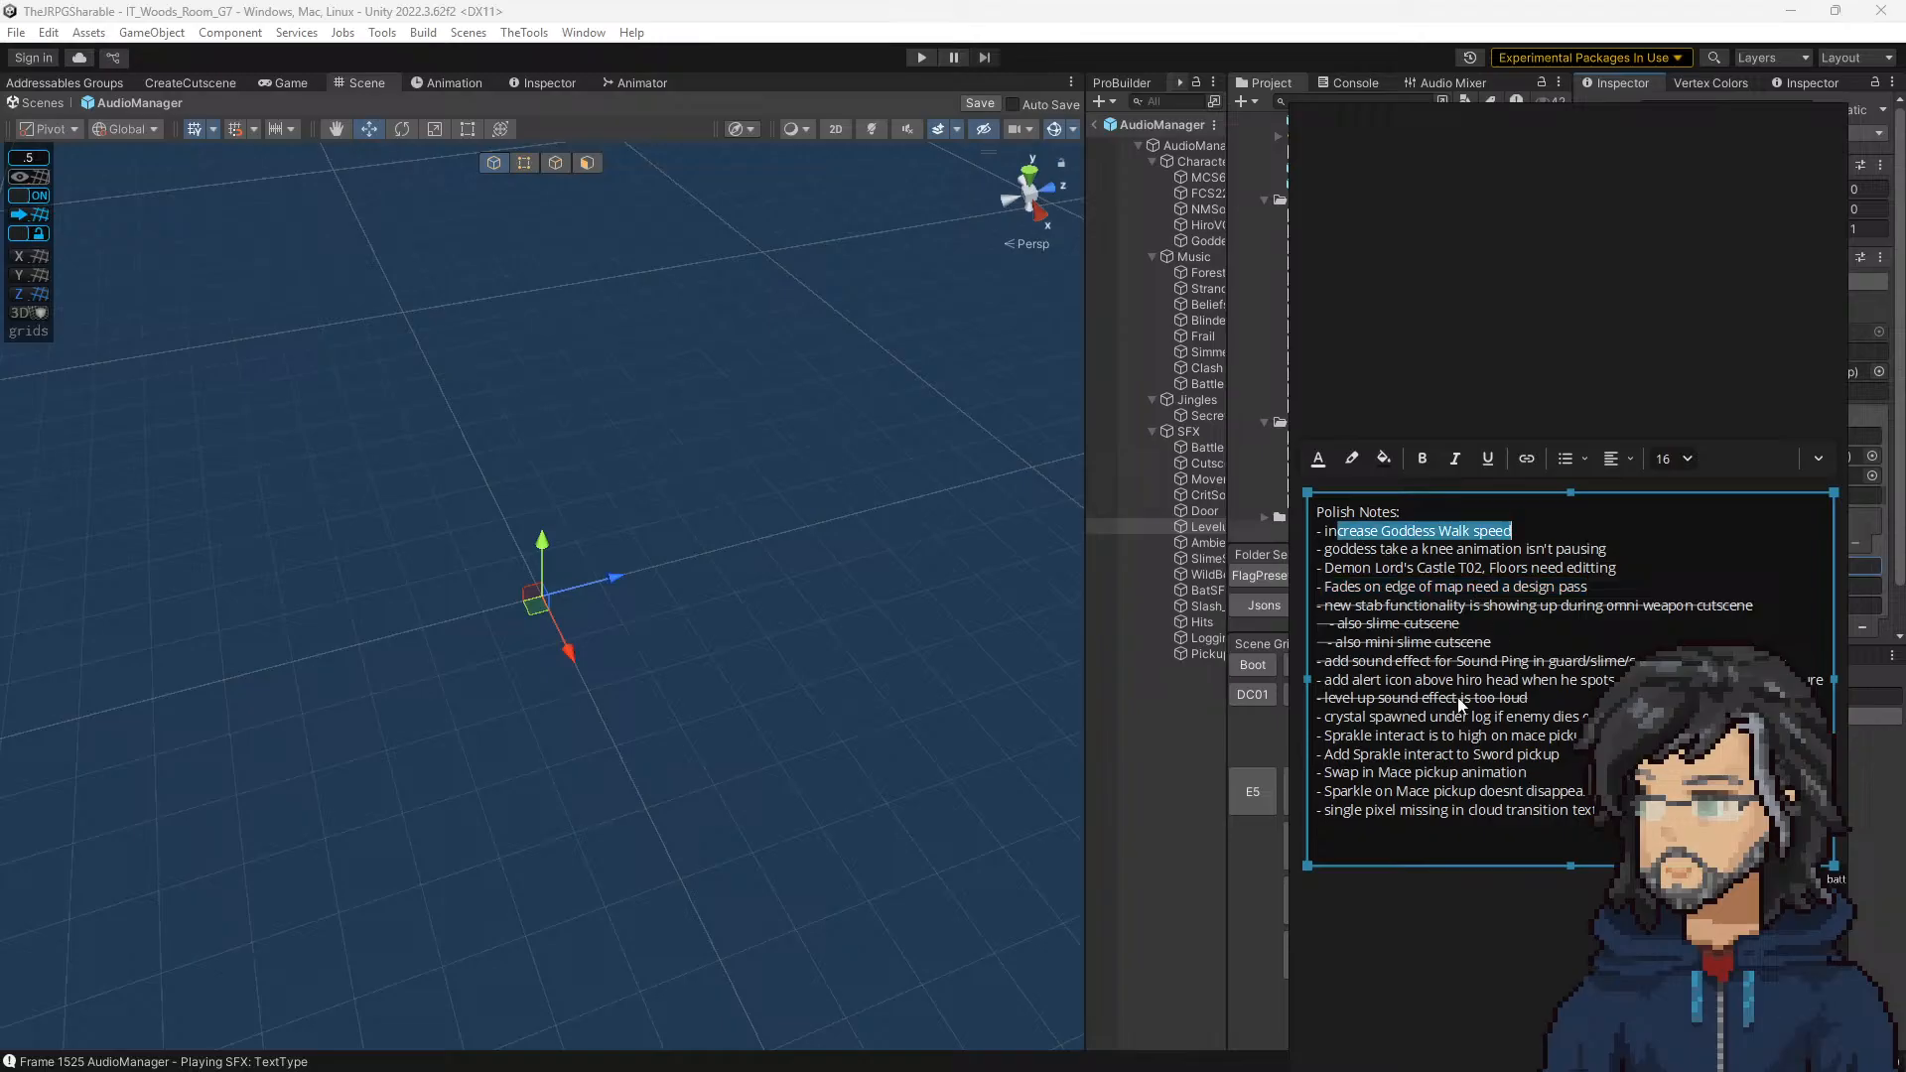
{"action": "left_click_drag", "start_coordinate": [1353, 717], "coordinate": [1588, 716]}
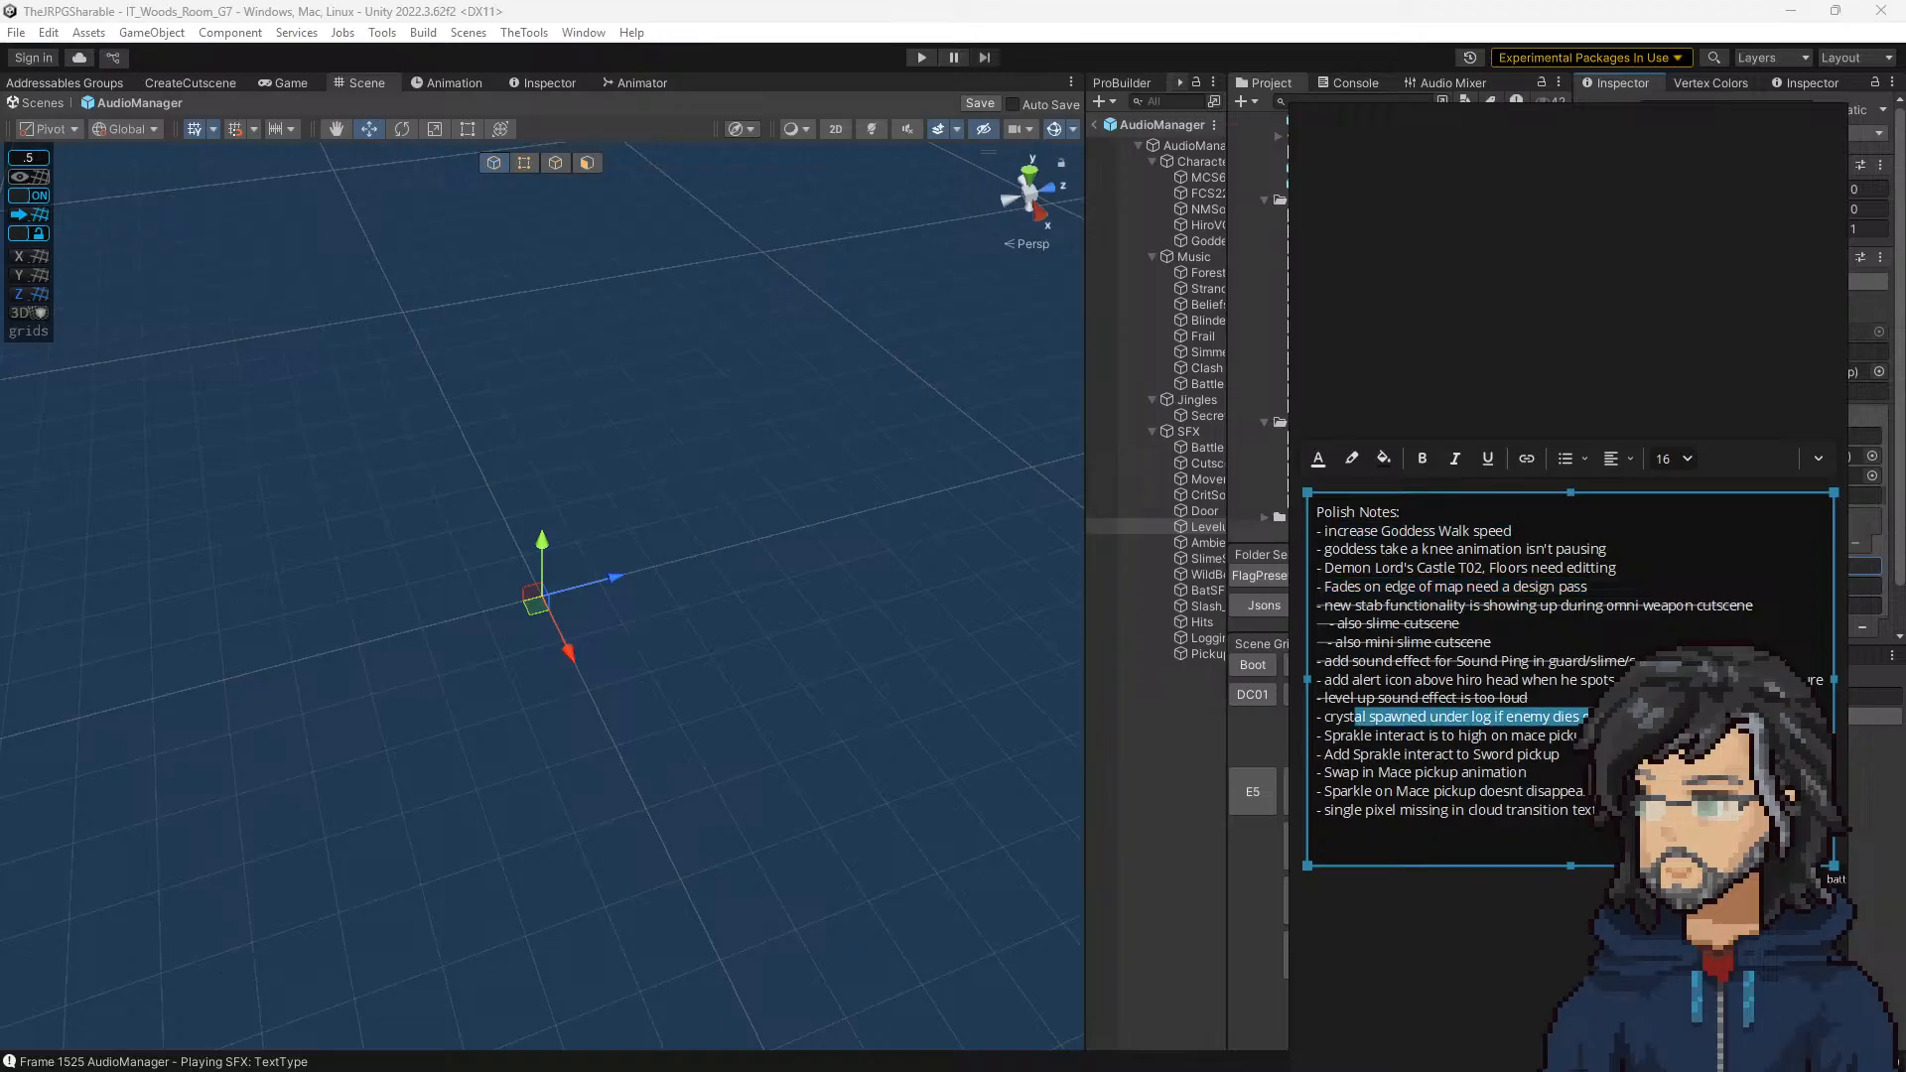
{"action": "left_click_drag", "start_coordinate": [1340, 736], "coordinate": [1578, 736]}
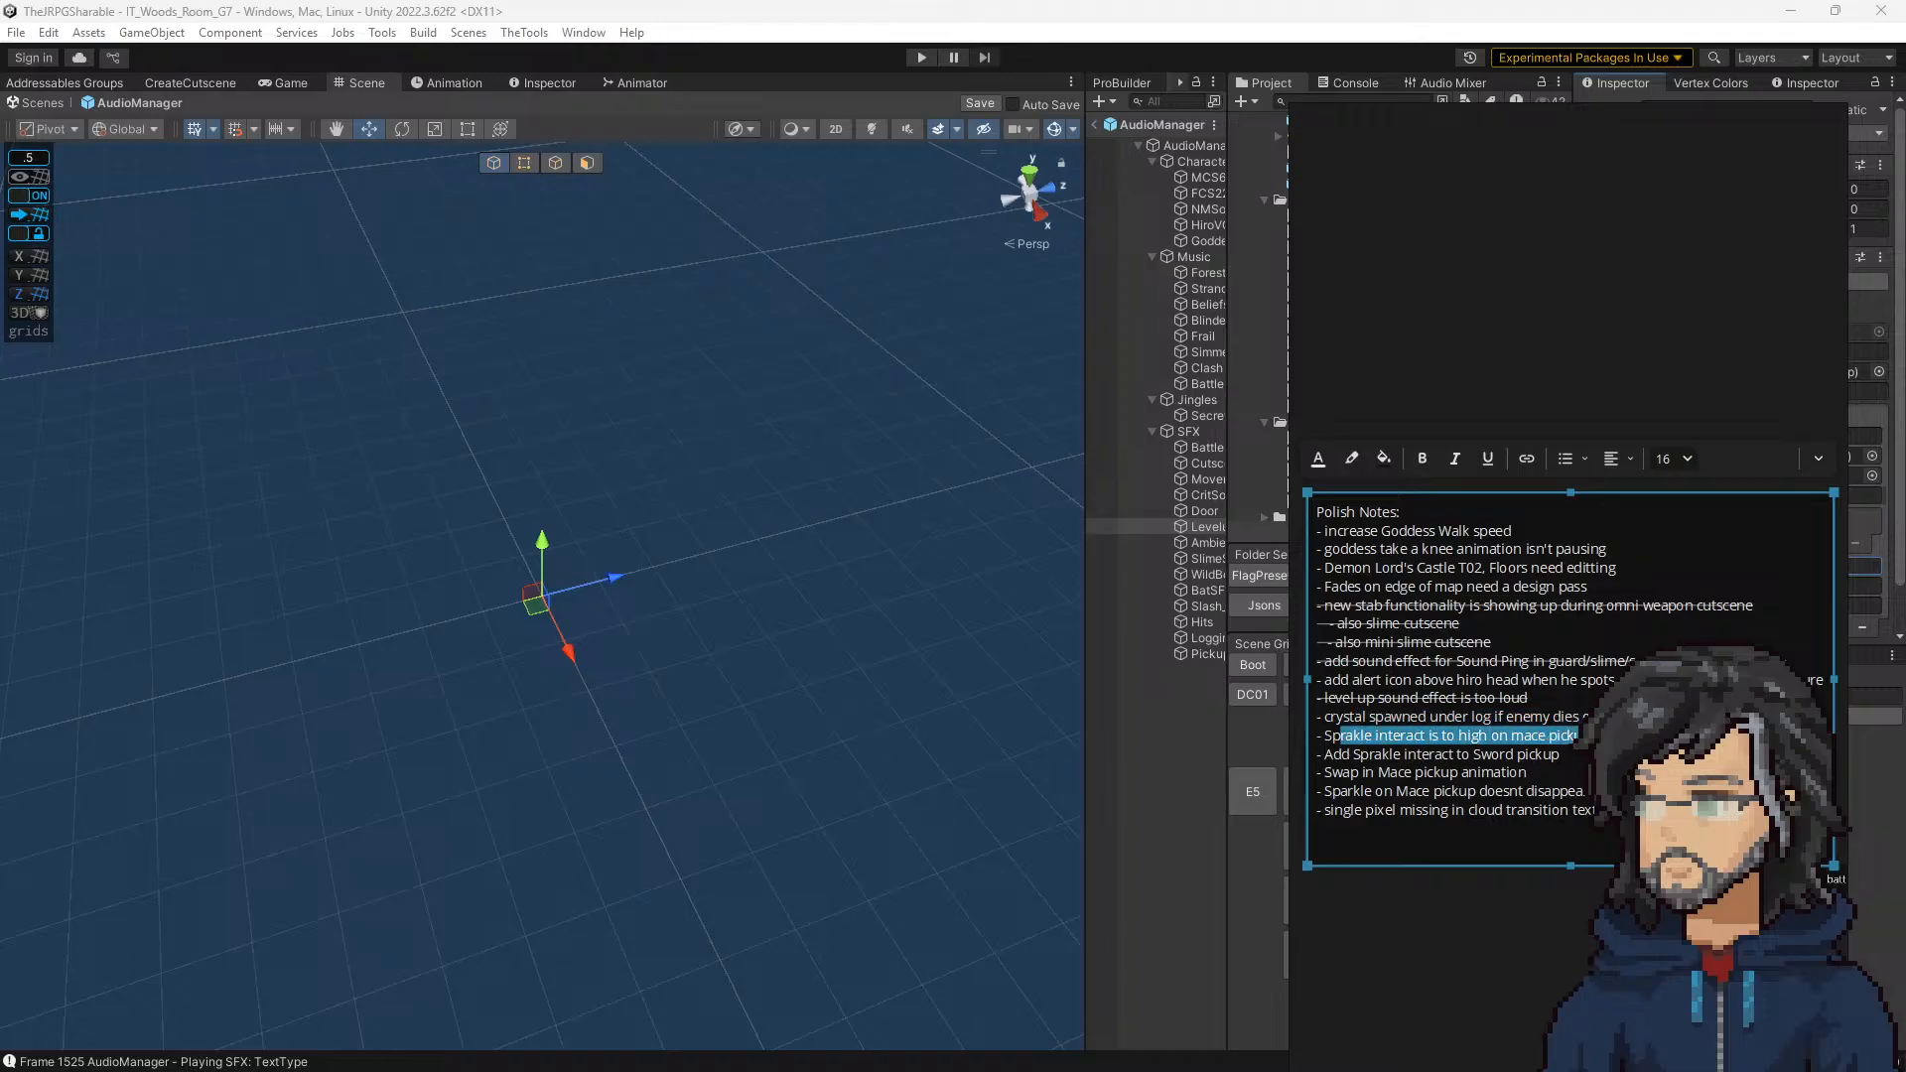
{"action": "left_click_drag", "start_coordinate": [1592, 135], "coordinate": [0, 437]}
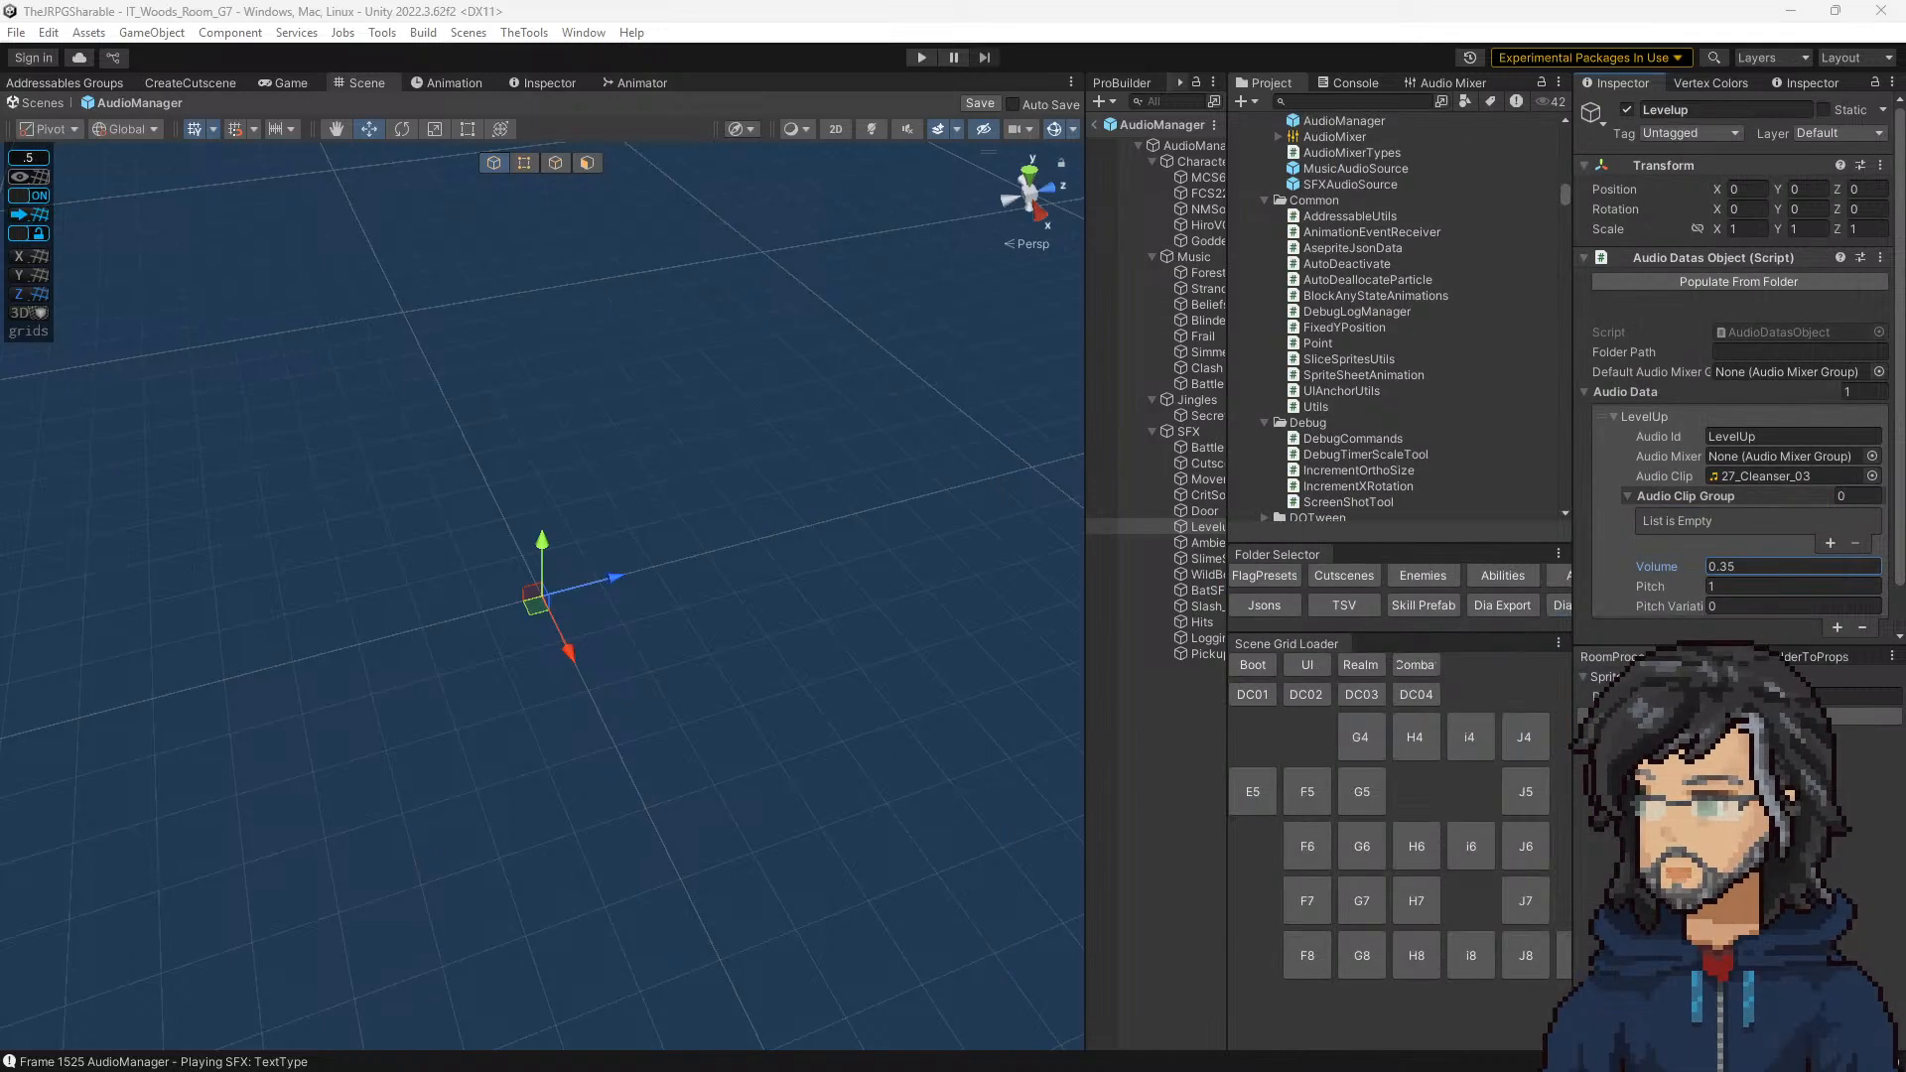
Step: Load room G7, saving the modified AudioManager prefab, and assign 5_BeforeMace as the GlobalSceneChecker's scene flags preset
{"action": "left_click", "coordinate": [1361, 900]}
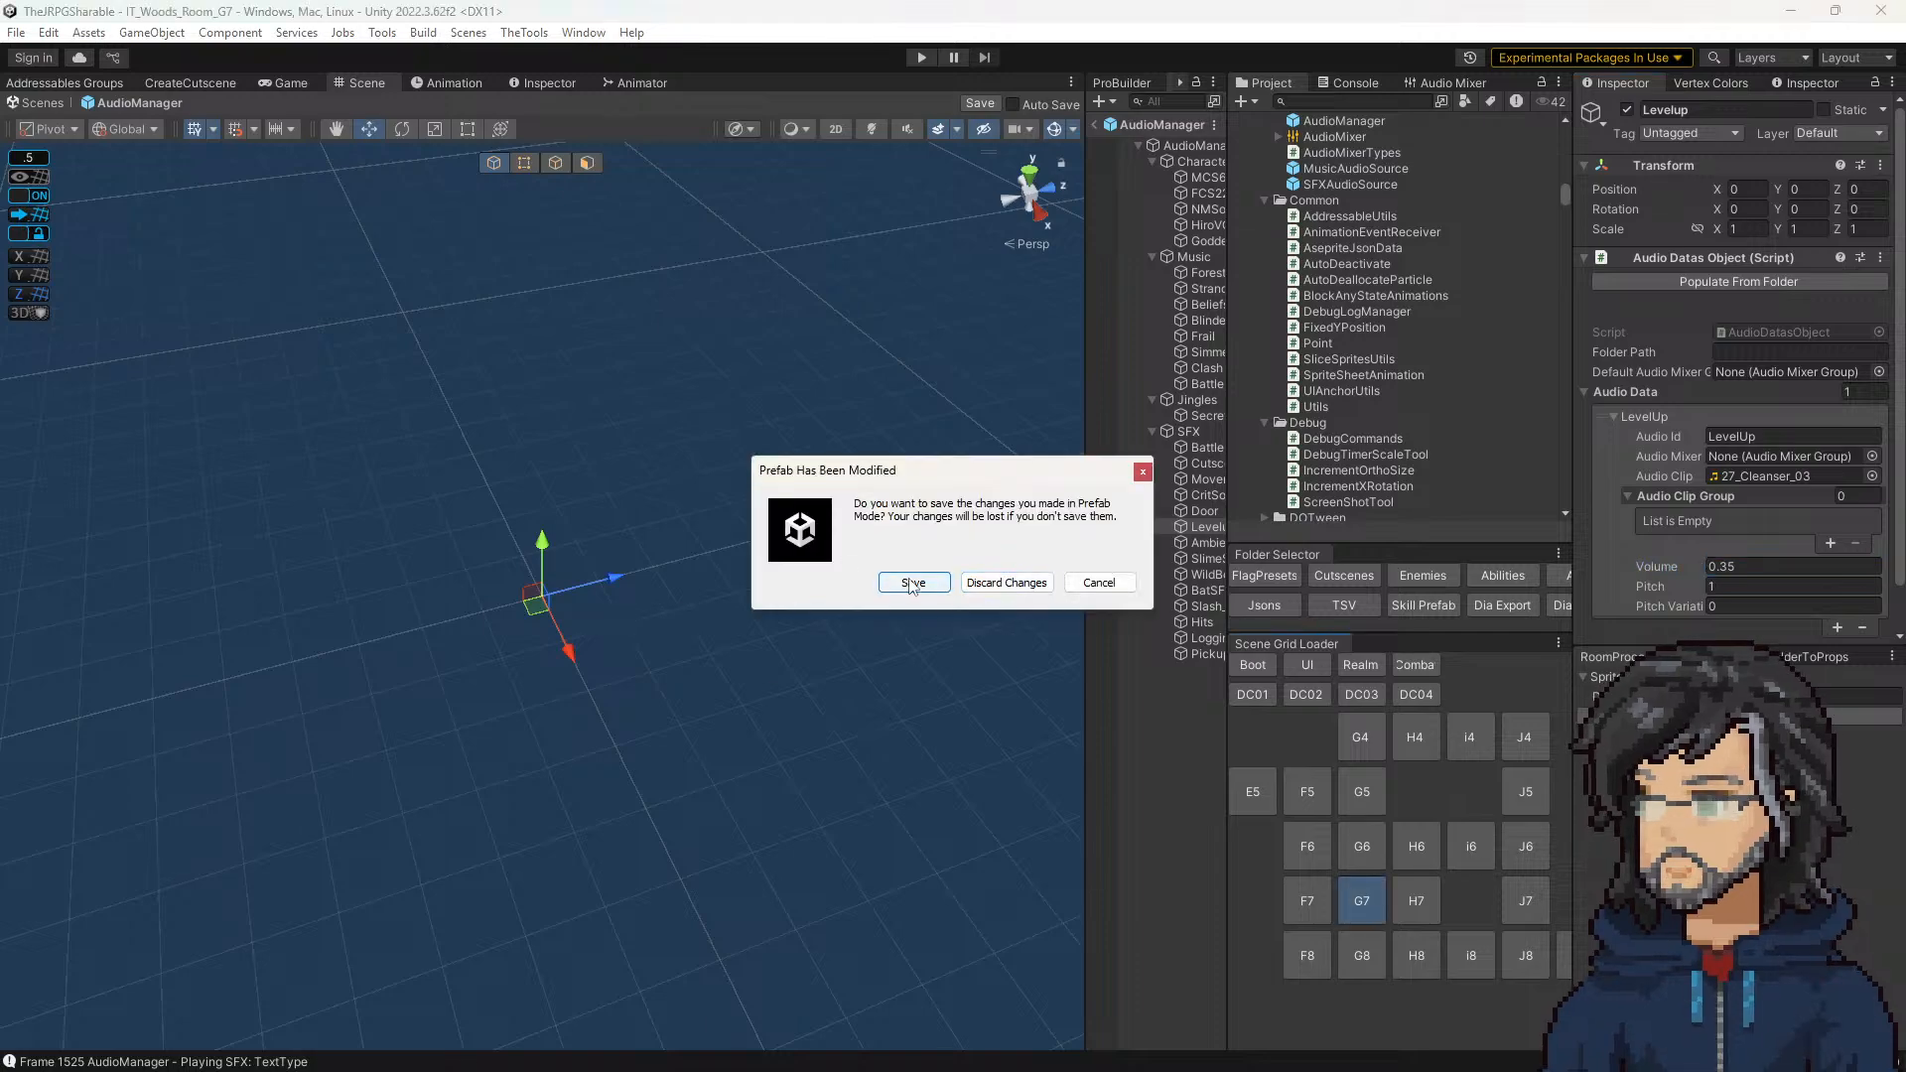
{"action": "left_click", "coordinate": [912, 582]}
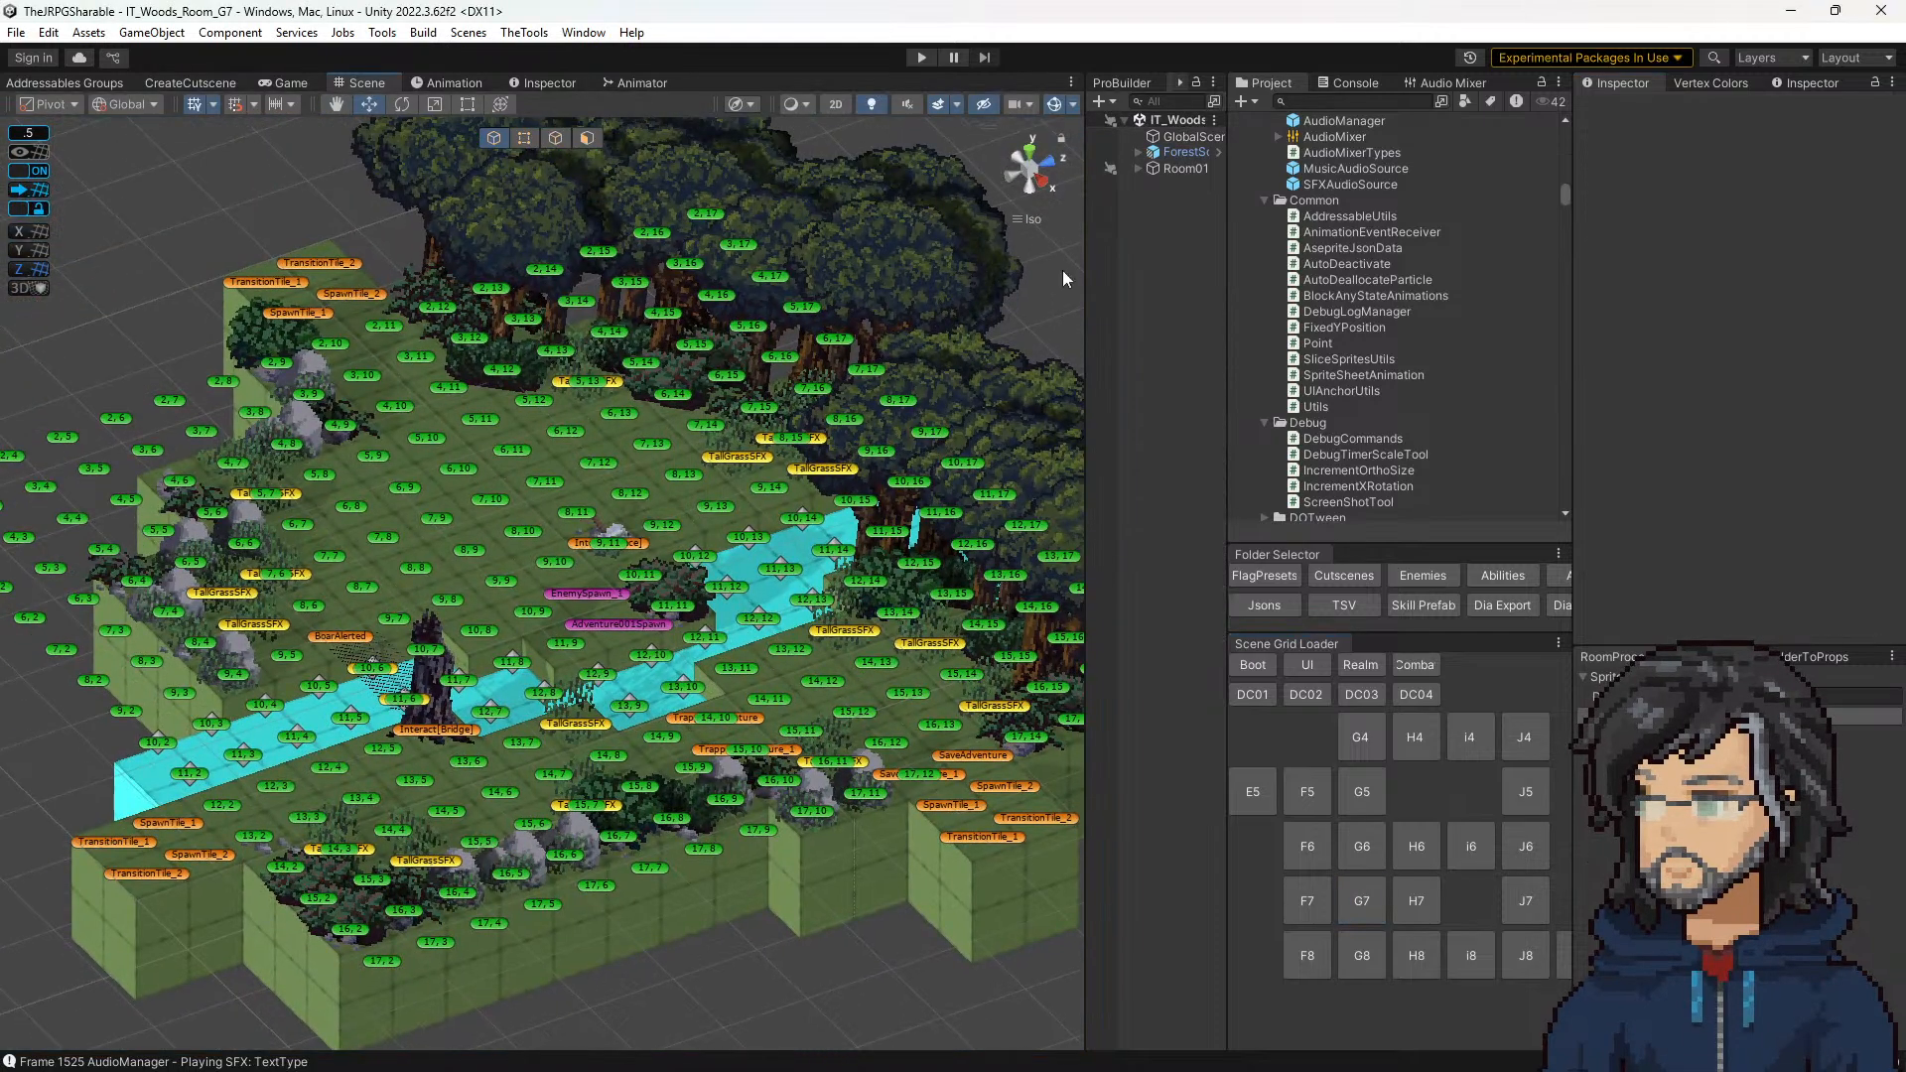
{"action": "left_click", "coordinate": [1188, 136]}
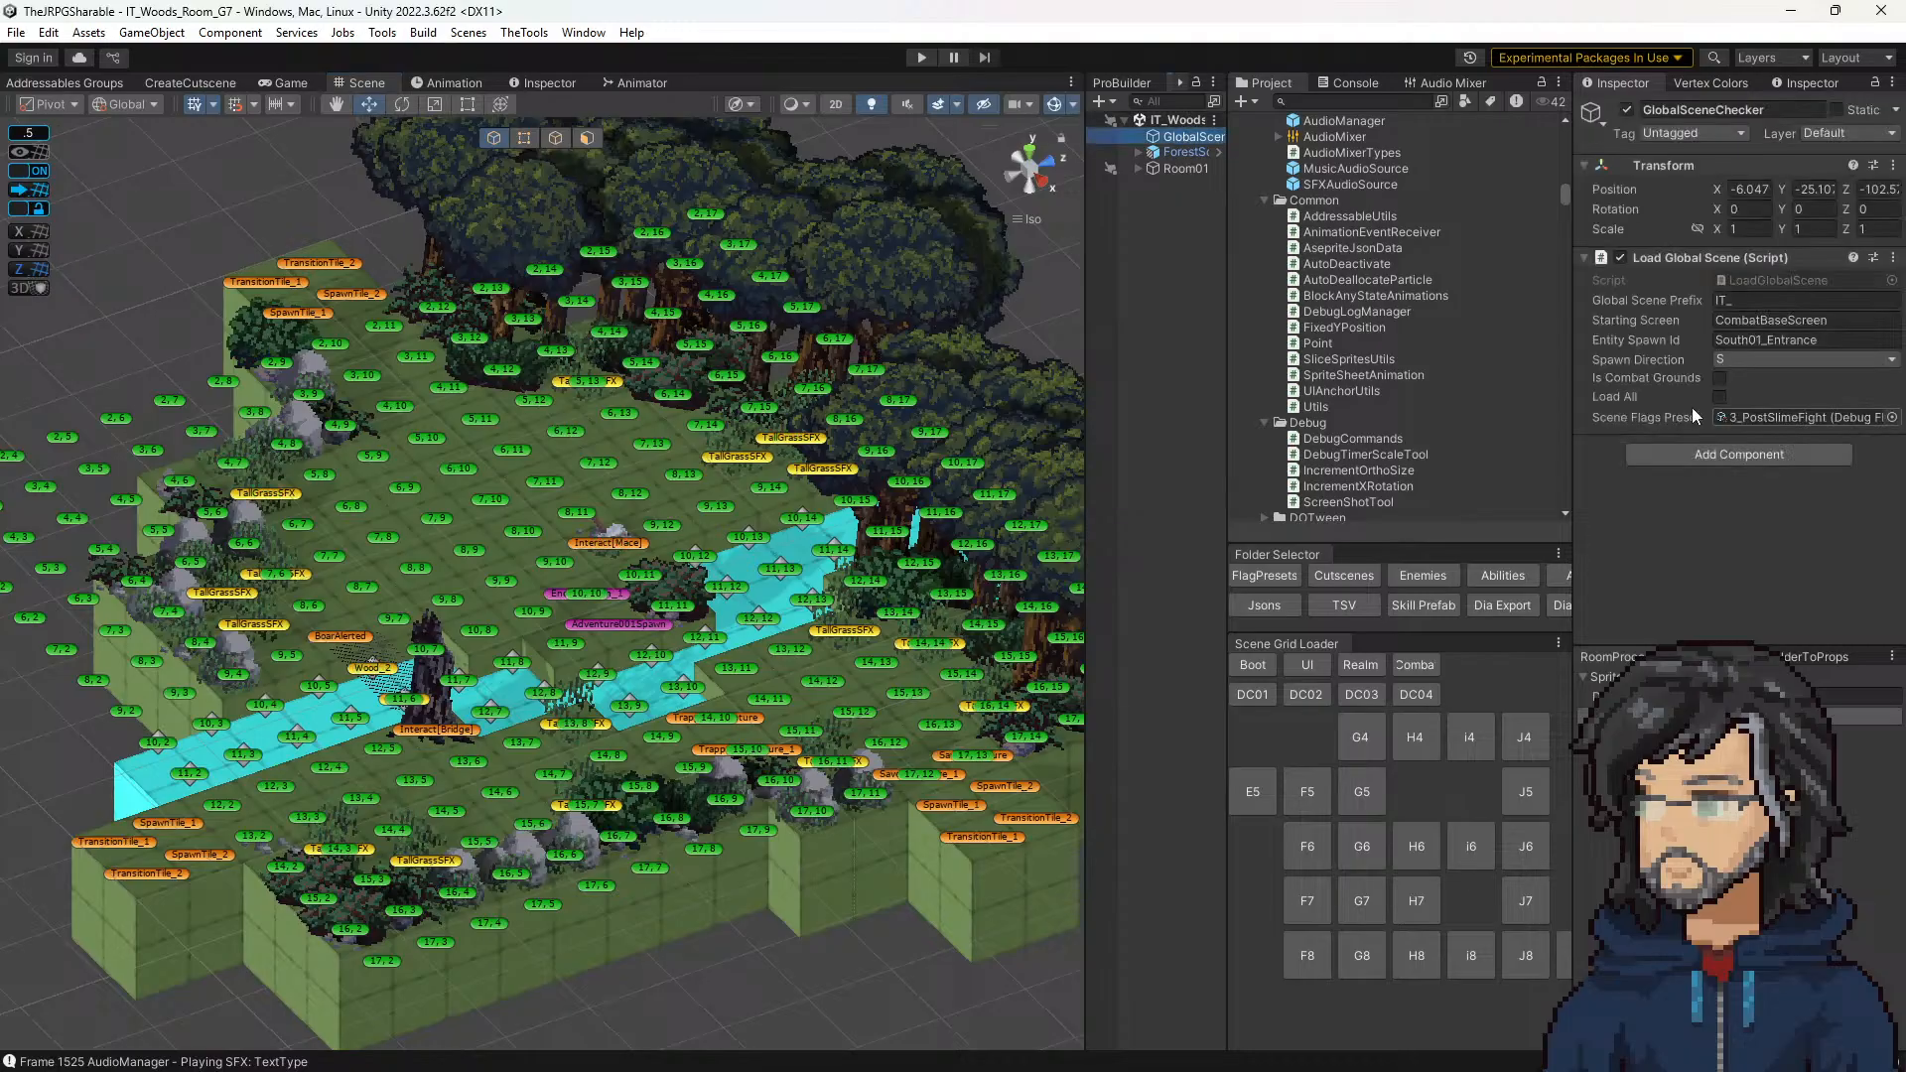
{"action": "left_click", "coordinate": [1729, 418]}
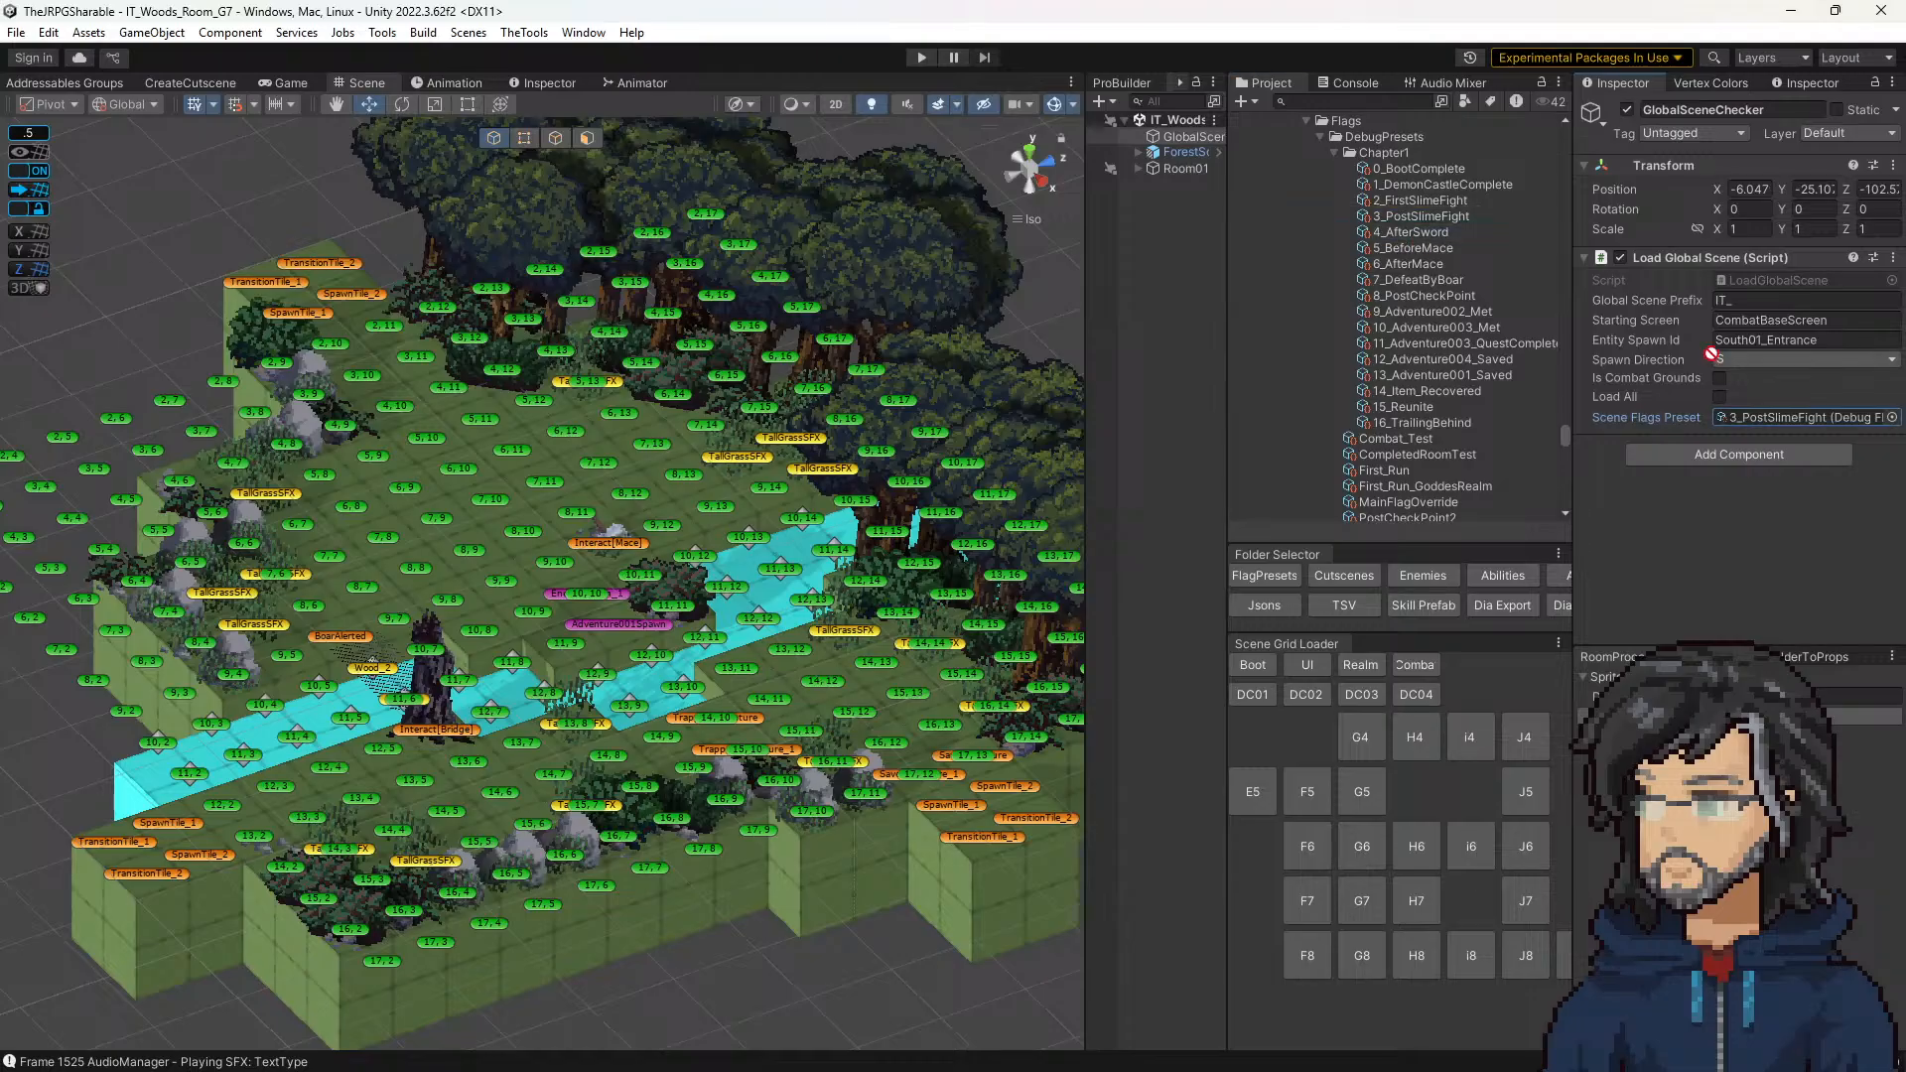
{"action": "left_click_drag", "start_coordinate": [1414, 248], "coordinate": [1765, 419]}
Step: Inspect the 5_BeforeMace preset's flags and set the GlobalSceneChecker's Spawn Direction to W
{"action": "left_click", "coordinate": [1403, 251]}
{"action": "scroll", "coordinate": [1689, 407], "scroll_direction": "down", "scroll_amount": 15}
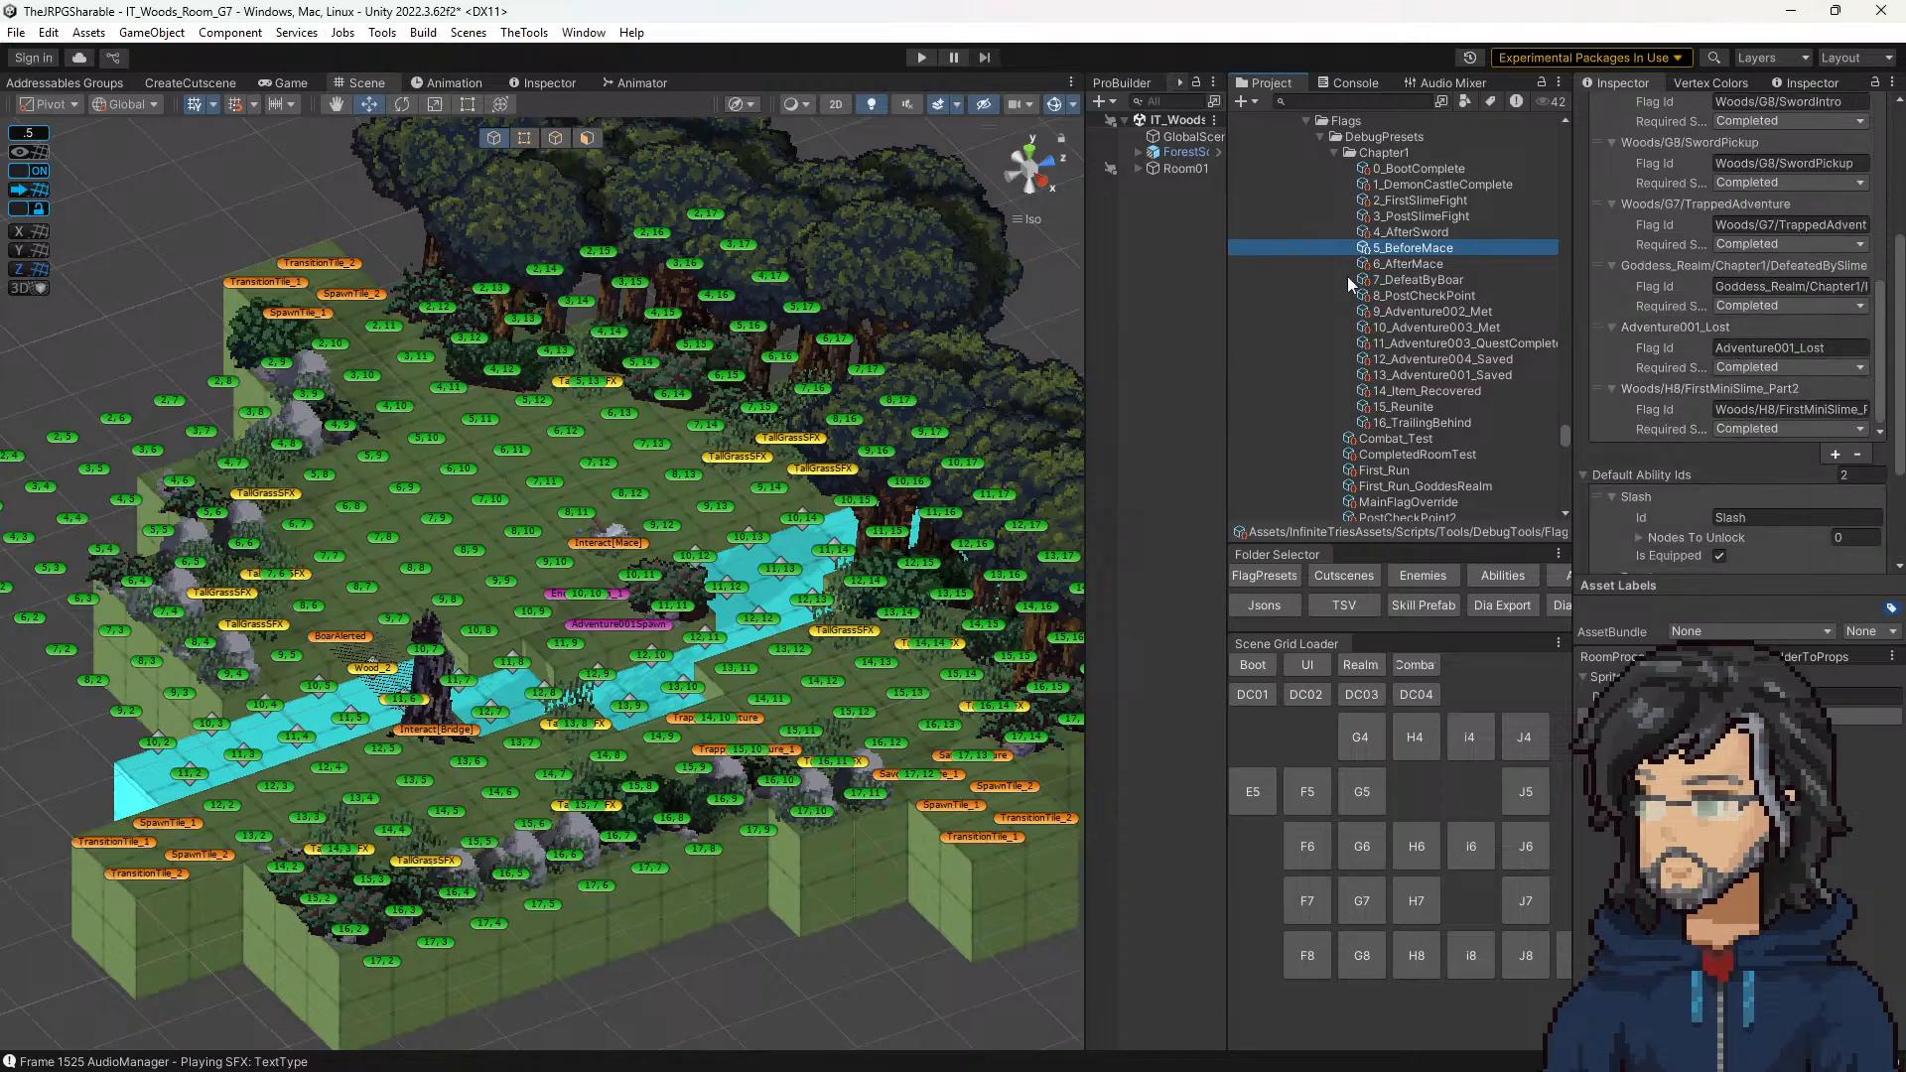
{"action": "left_click", "coordinate": [1177, 135]}
{"action": "left_click", "coordinate": [1723, 360]}
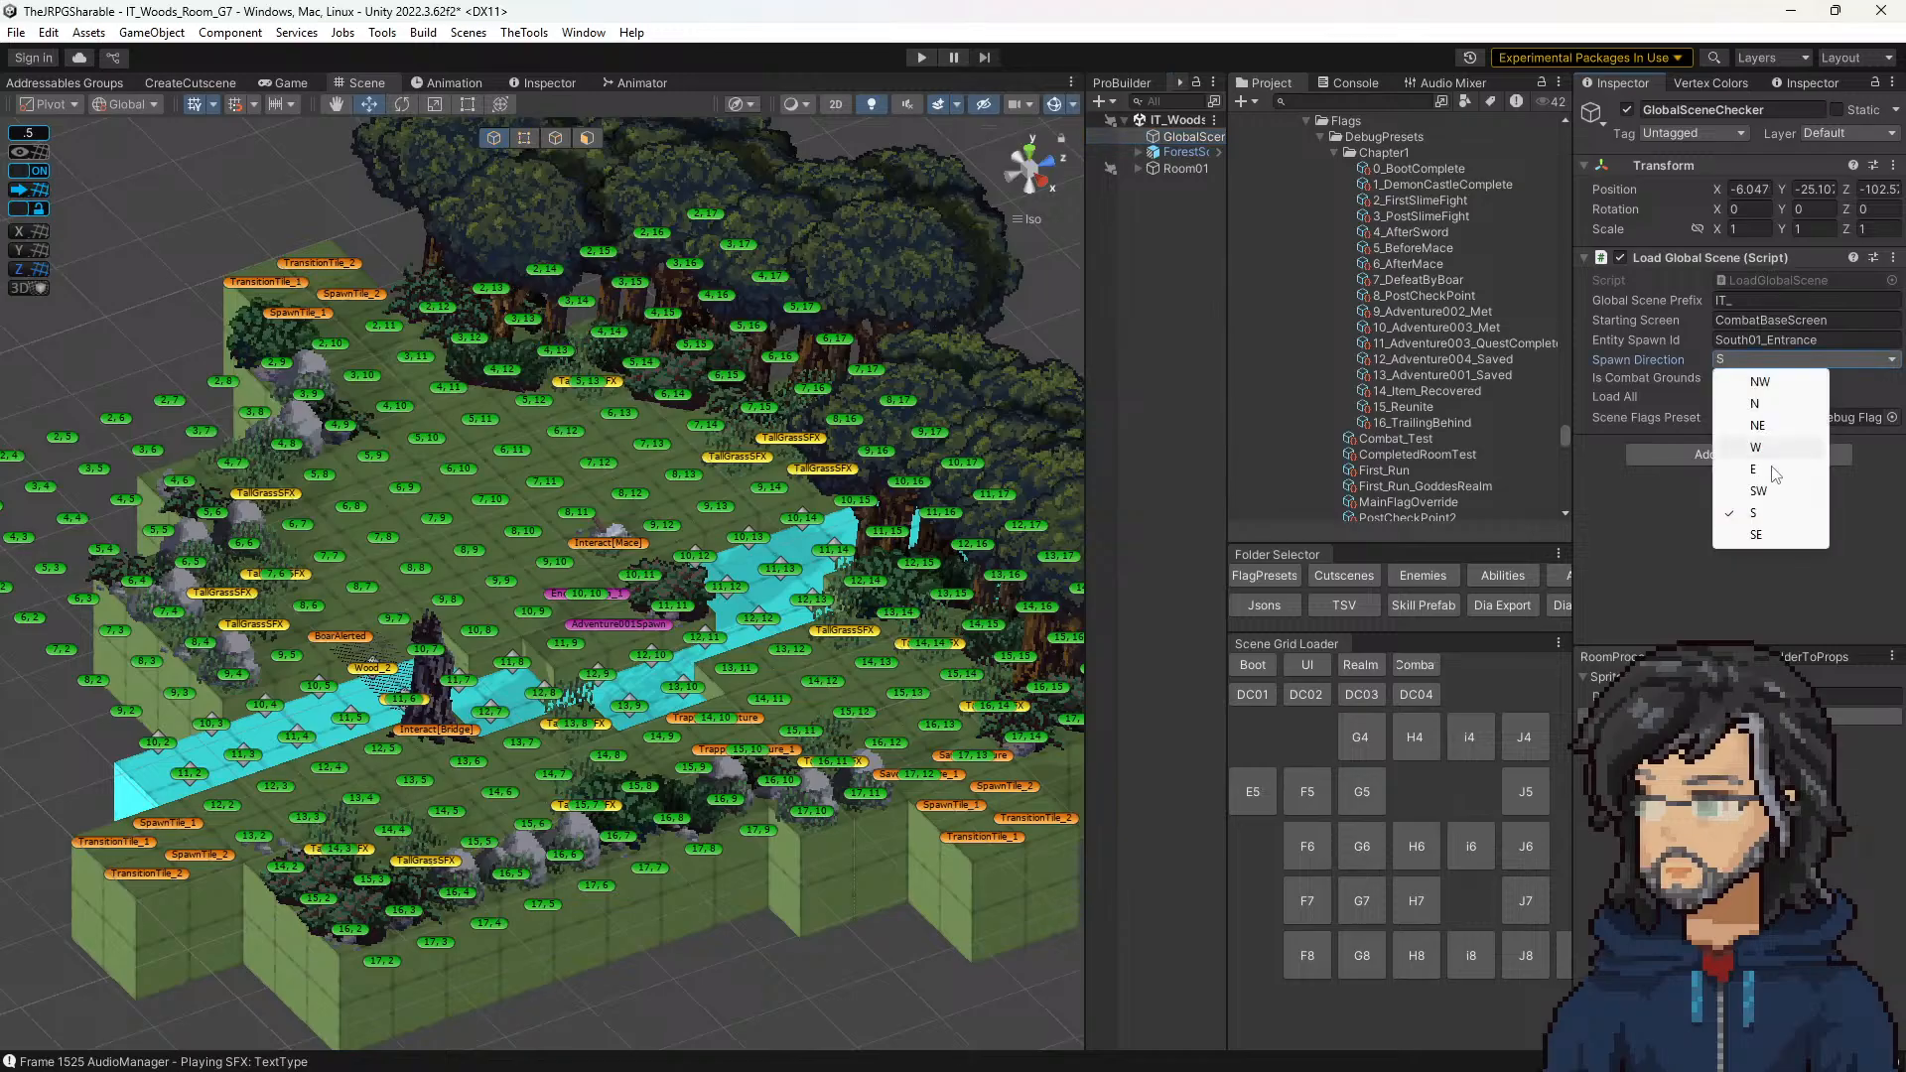
{"action": "left_click", "coordinate": [1766, 450]}
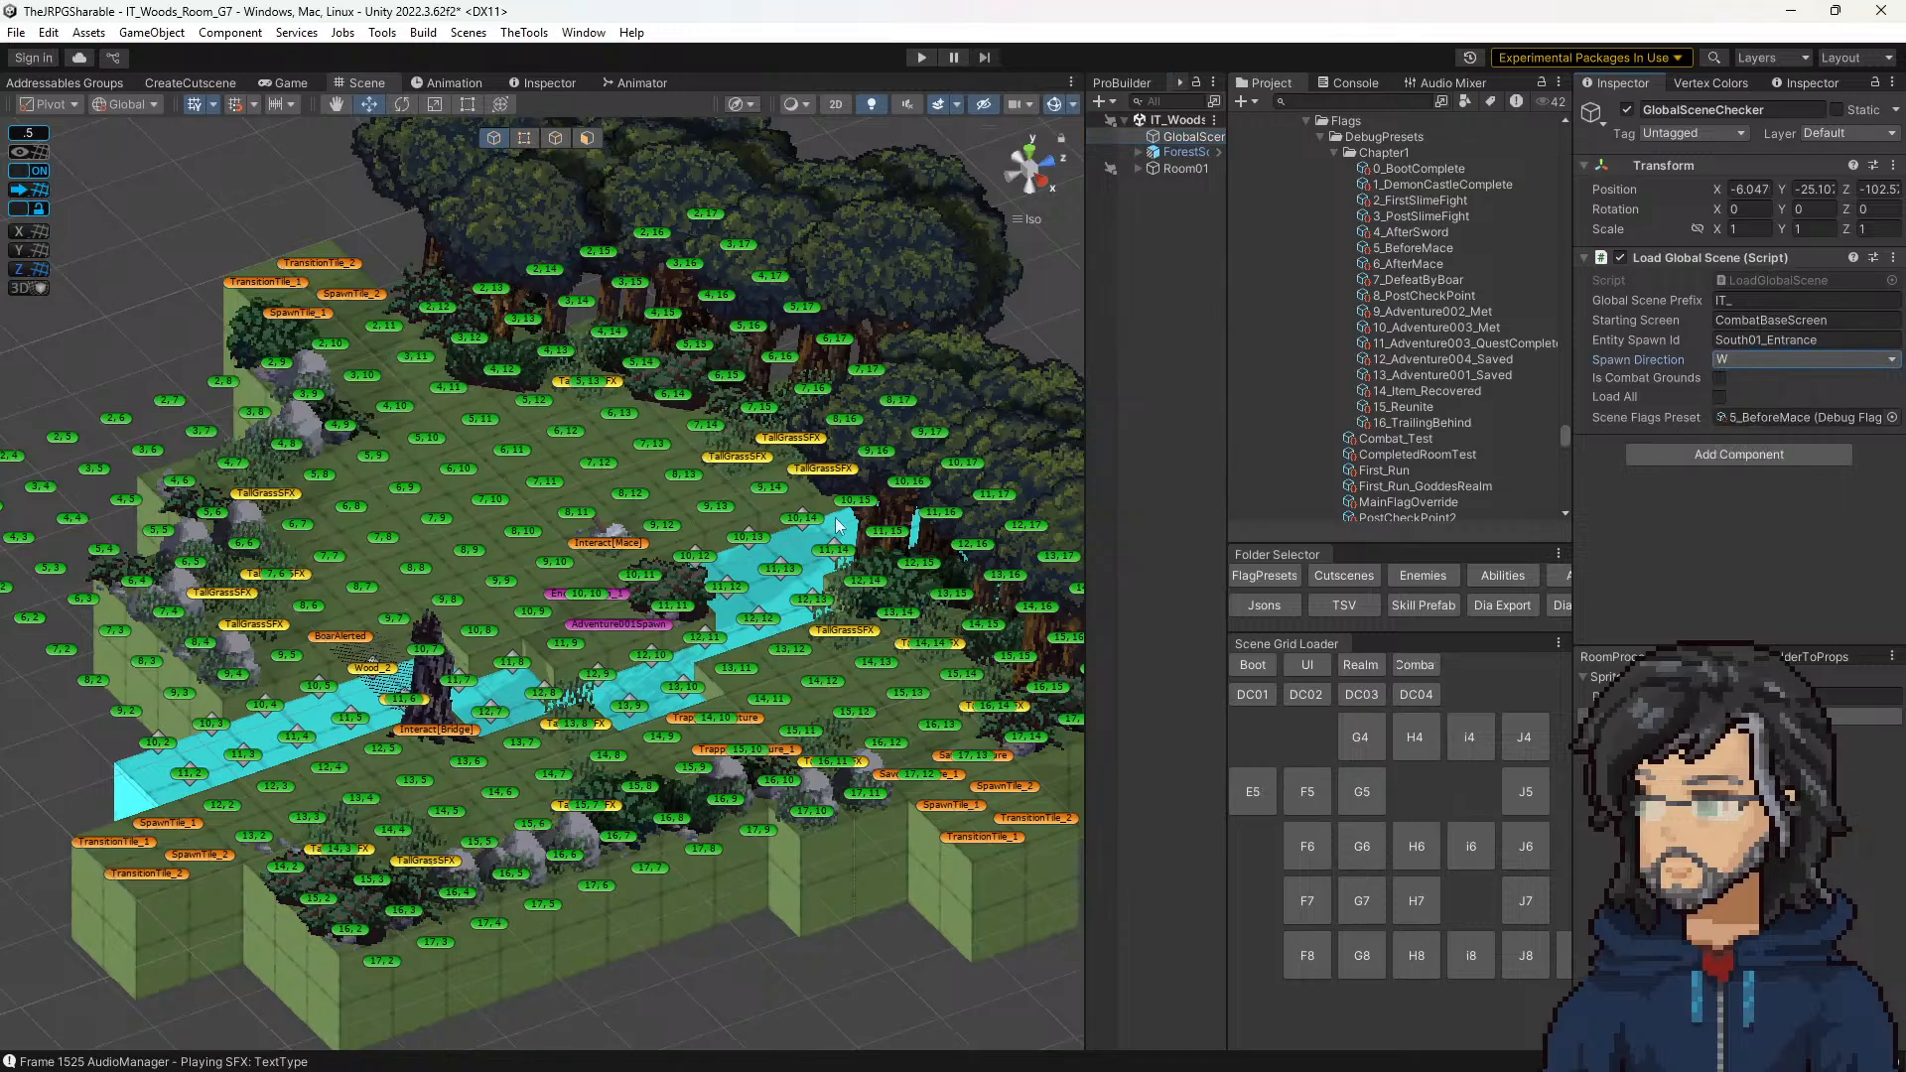
Step: Save the G7 scene, playtest the mace pickup spot in an enlarged Game view, and stop playing
{"action": "key", "text": "ctrl+s"}
{"action": "left_click", "coordinate": [921, 56]}
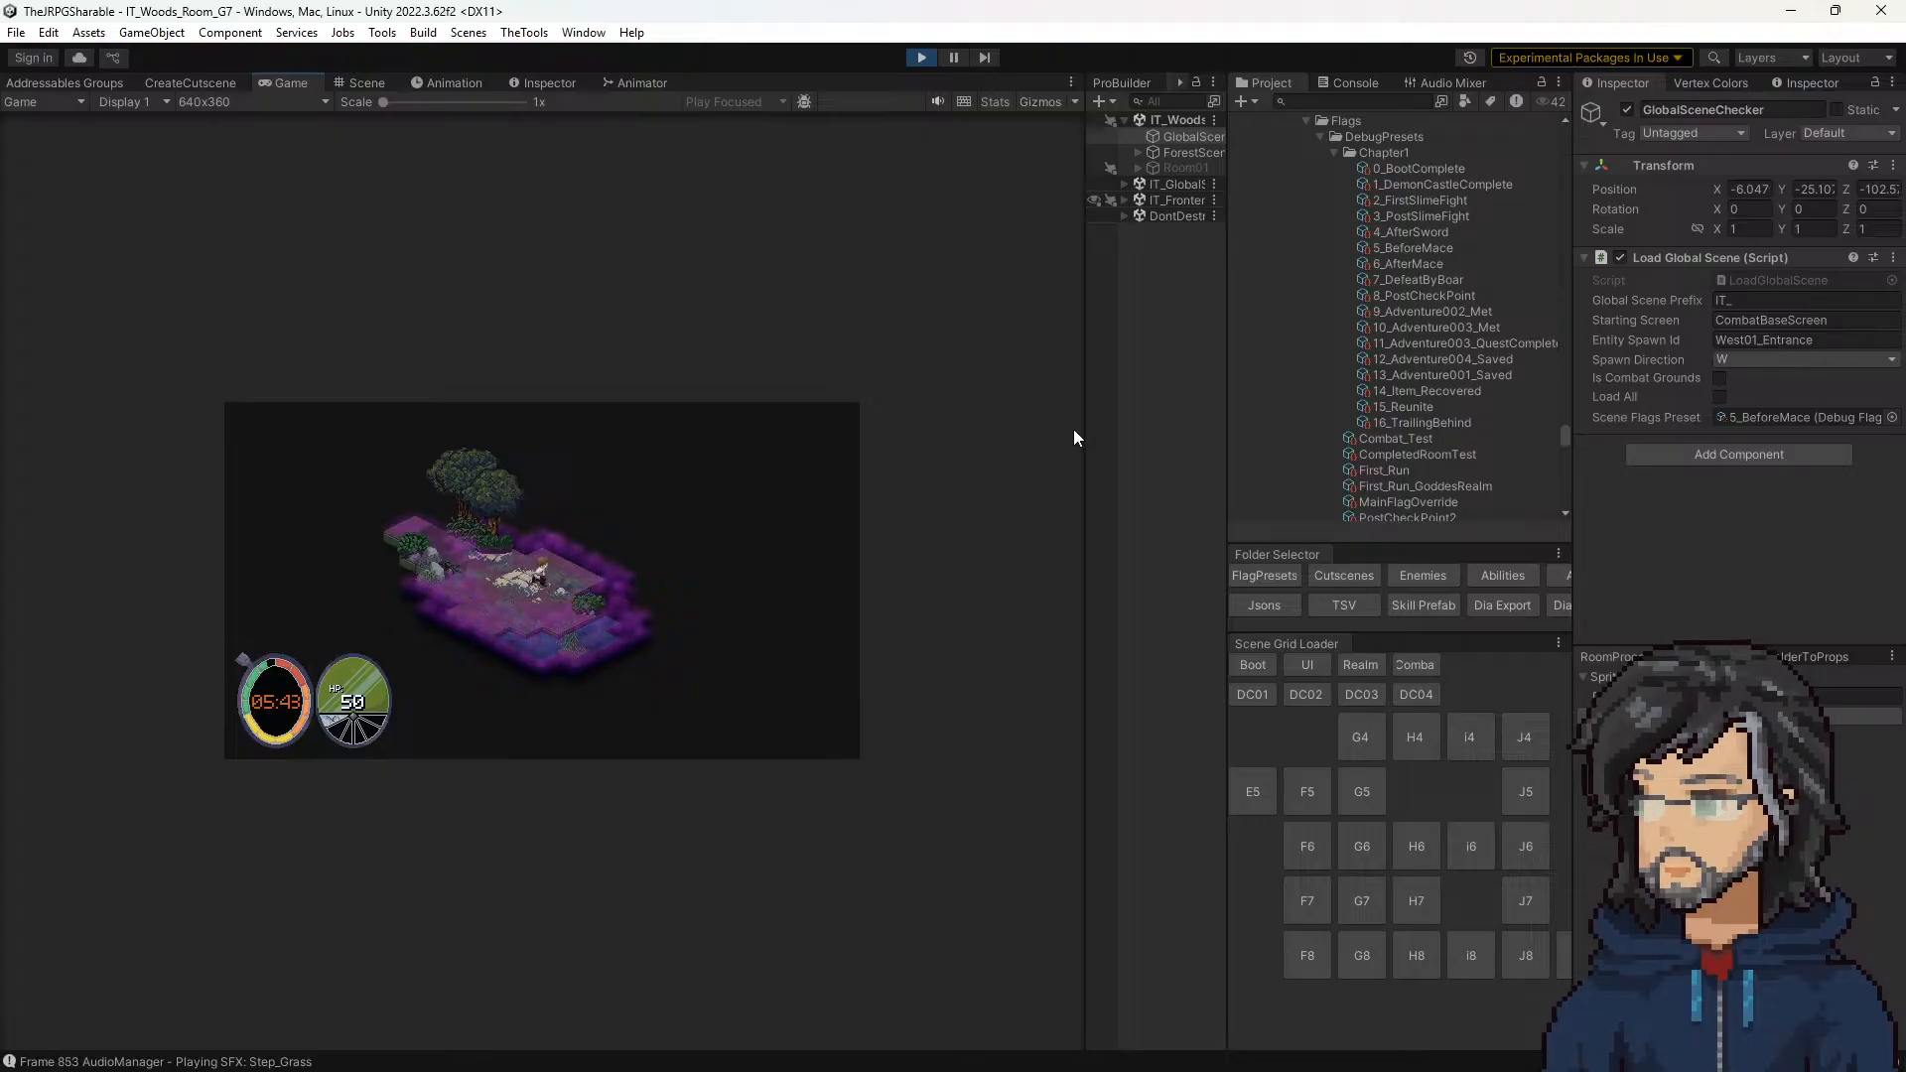
{"action": "left_click_drag", "start_coordinate": [1087, 309], "coordinate": [1346, 331]}
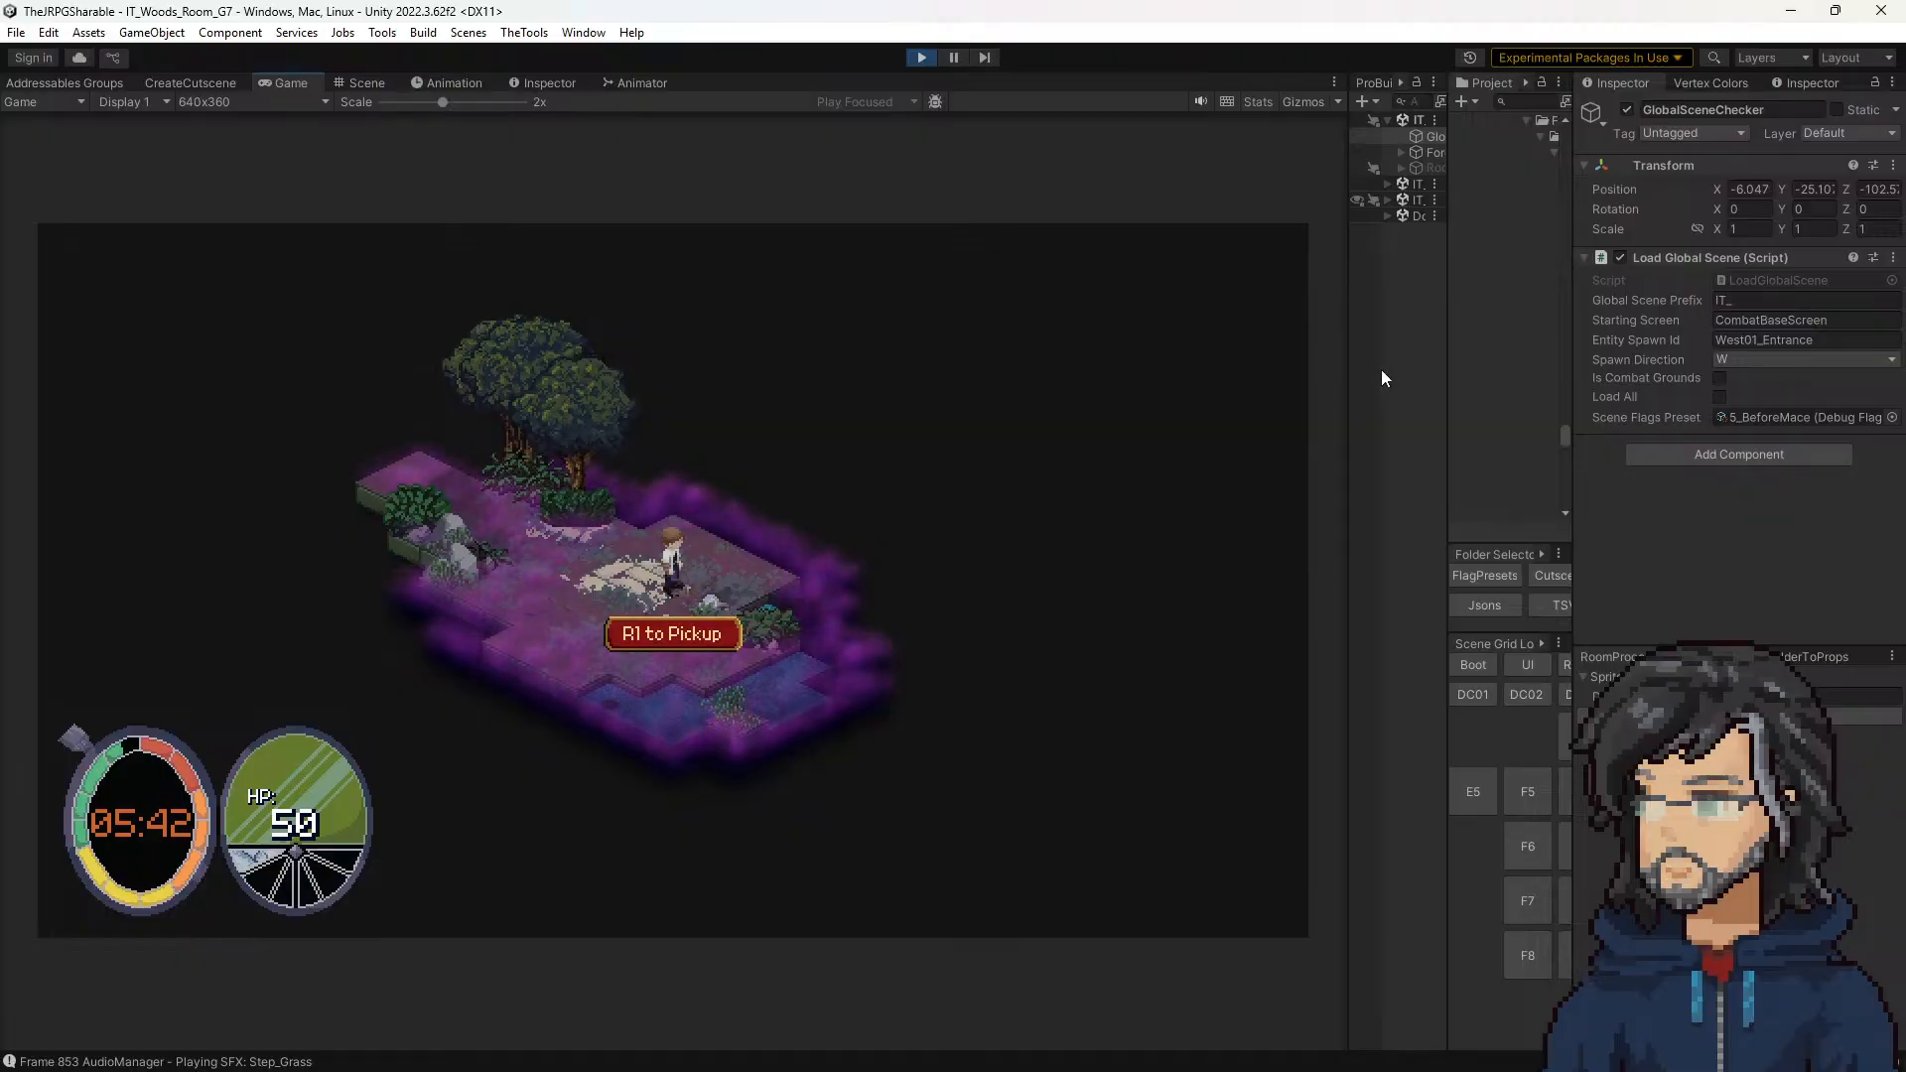
{"action": "left_click", "coordinate": [921, 57]}
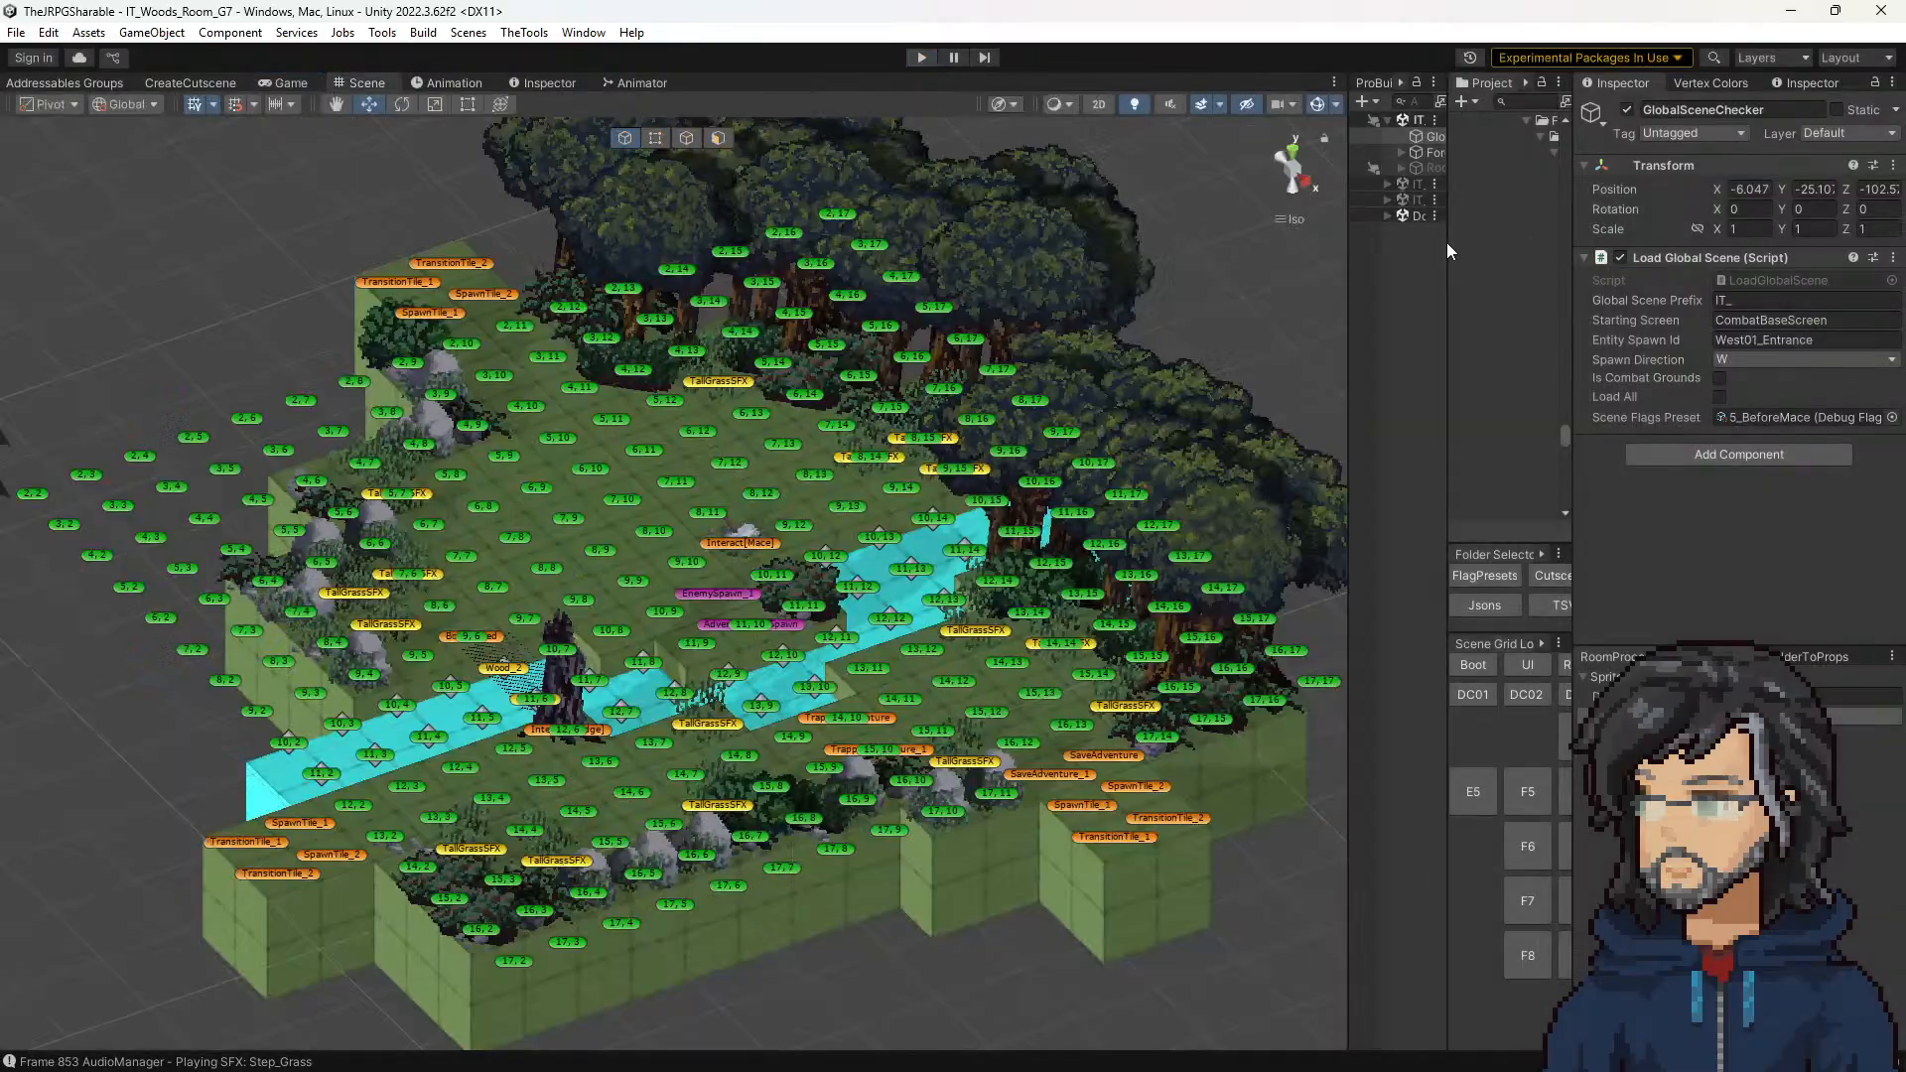
{"action": "left_click_drag", "start_coordinate": [1346, 250], "coordinate": [1194, 218]}
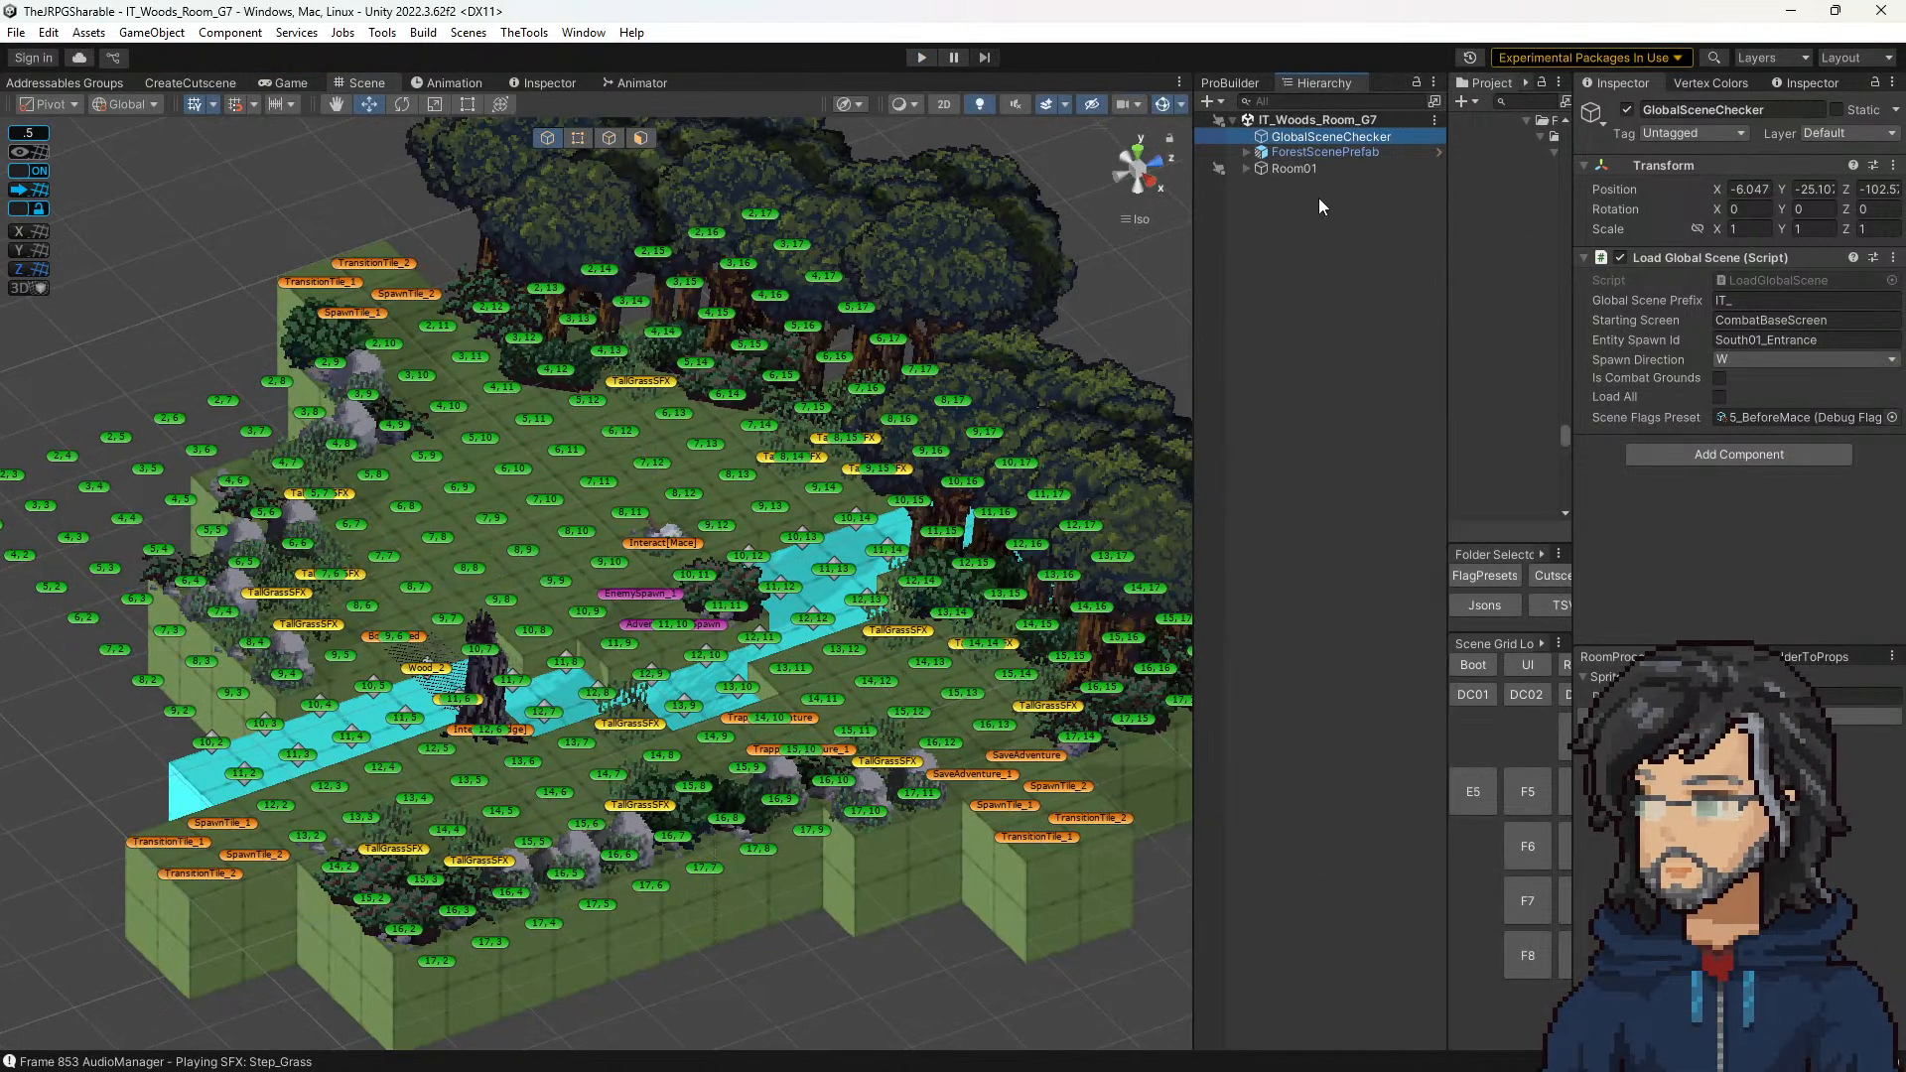
Step: Open the Interact[Mace] tile's InteractTile script and examine the m_SparkleProp pixel height and the TryGetIndicatorProp cases
{"action": "left_click", "coordinate": [721, 543]}
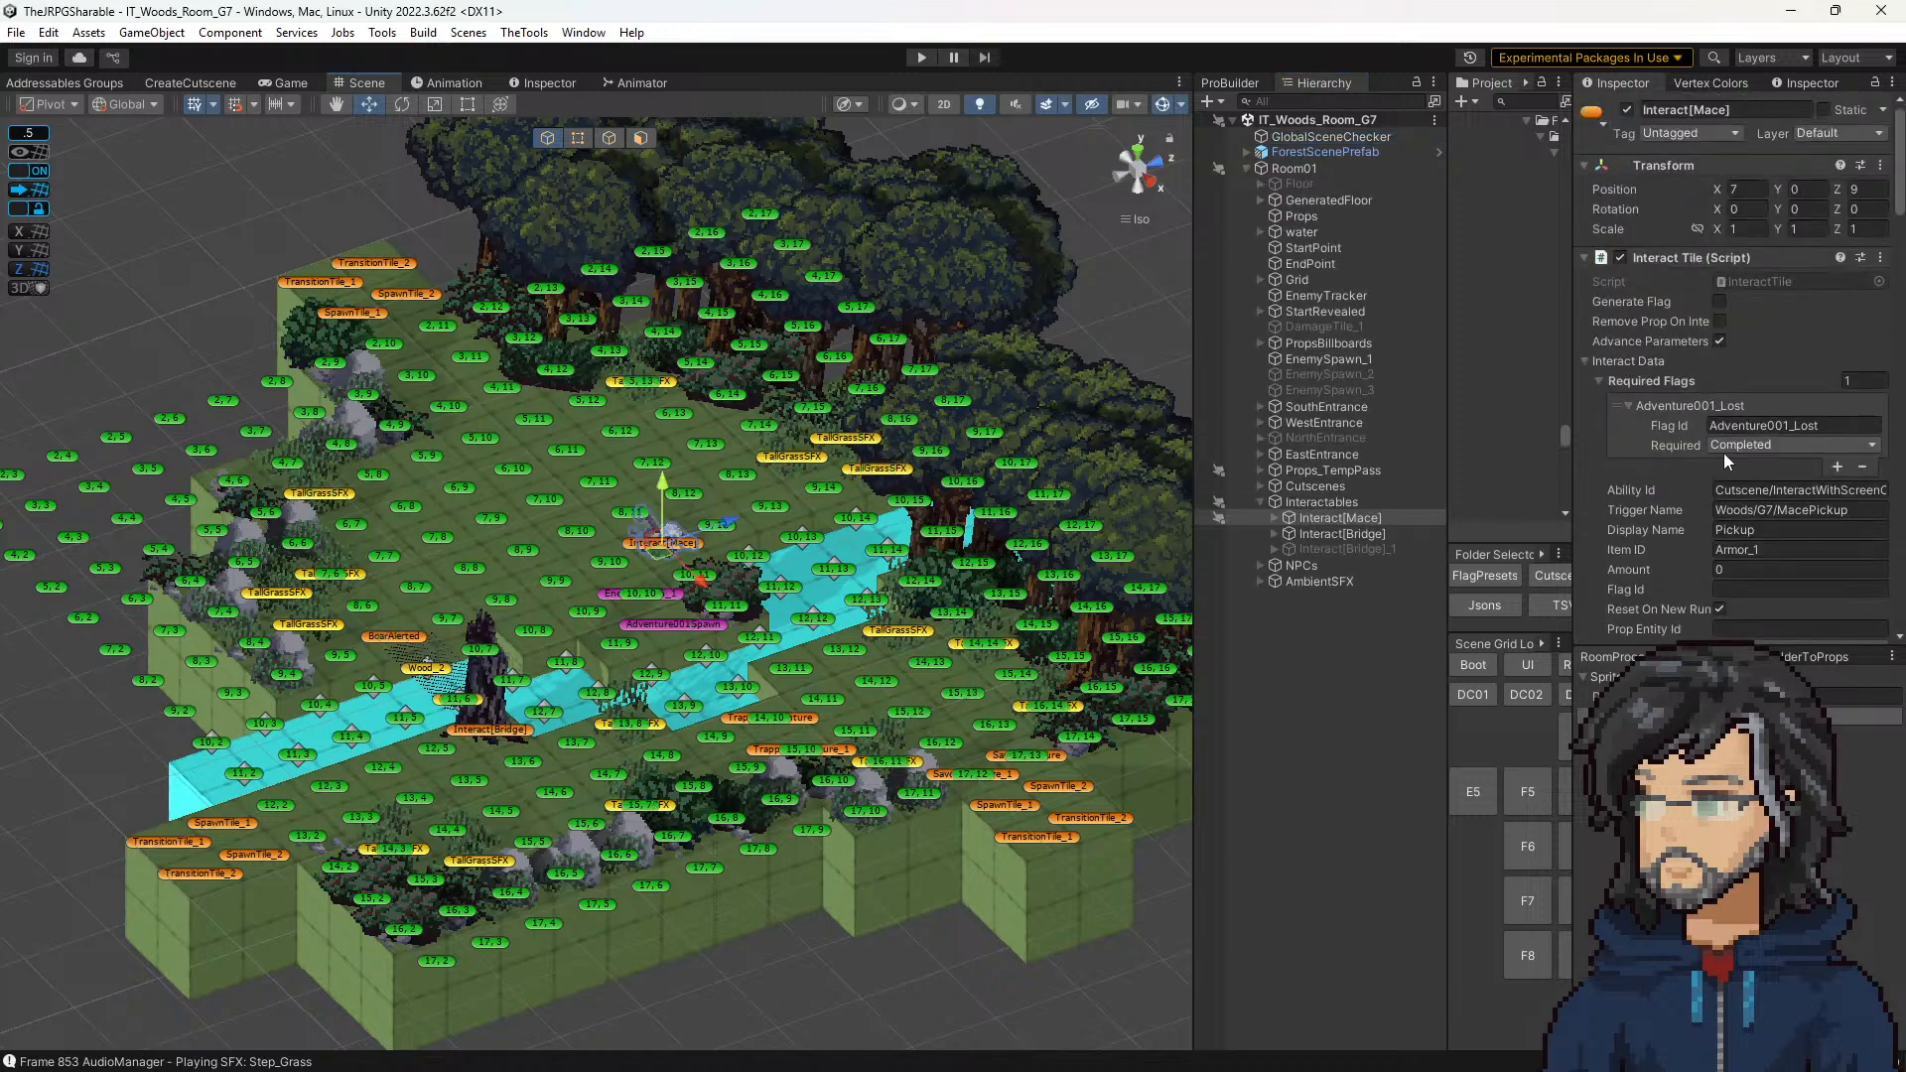
{"action": "double_click", "coordinate": [1747, 283]}
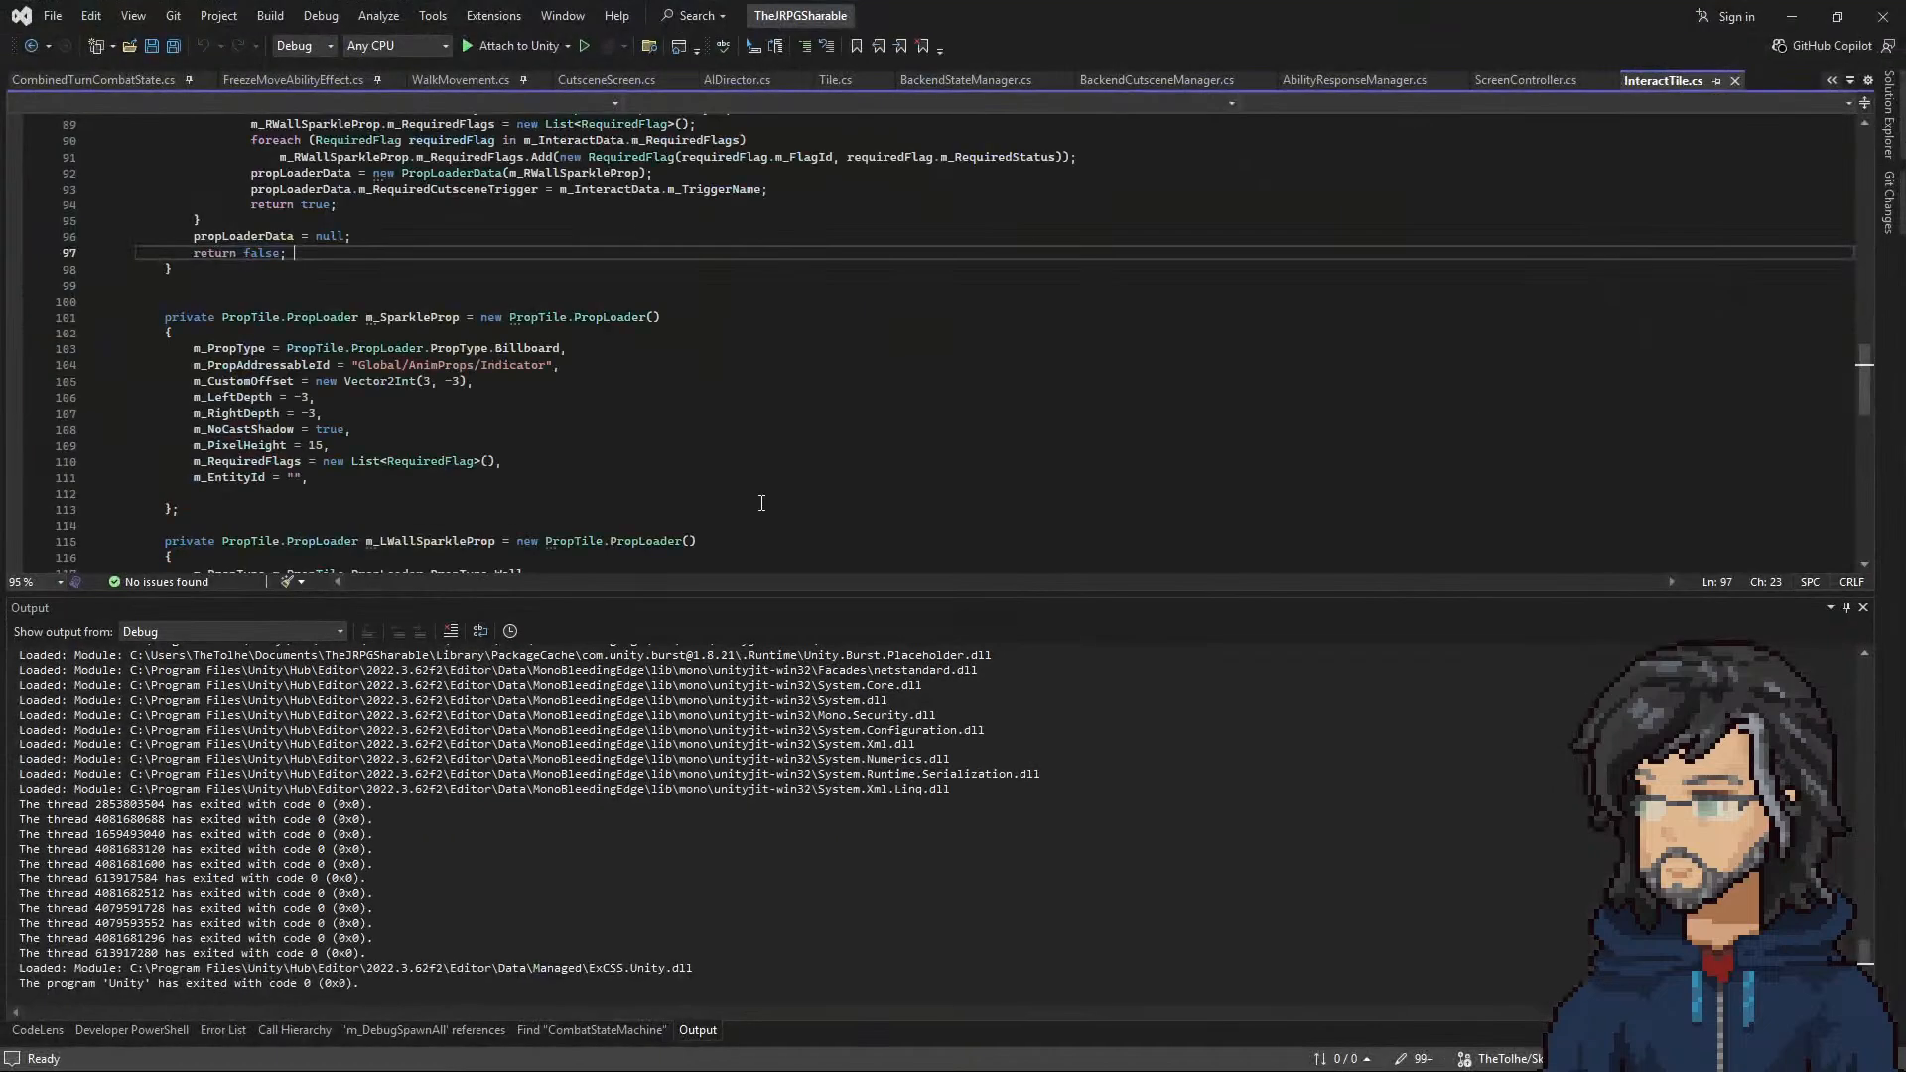
{"action": "left_click", "coordinate": [318, 443]}
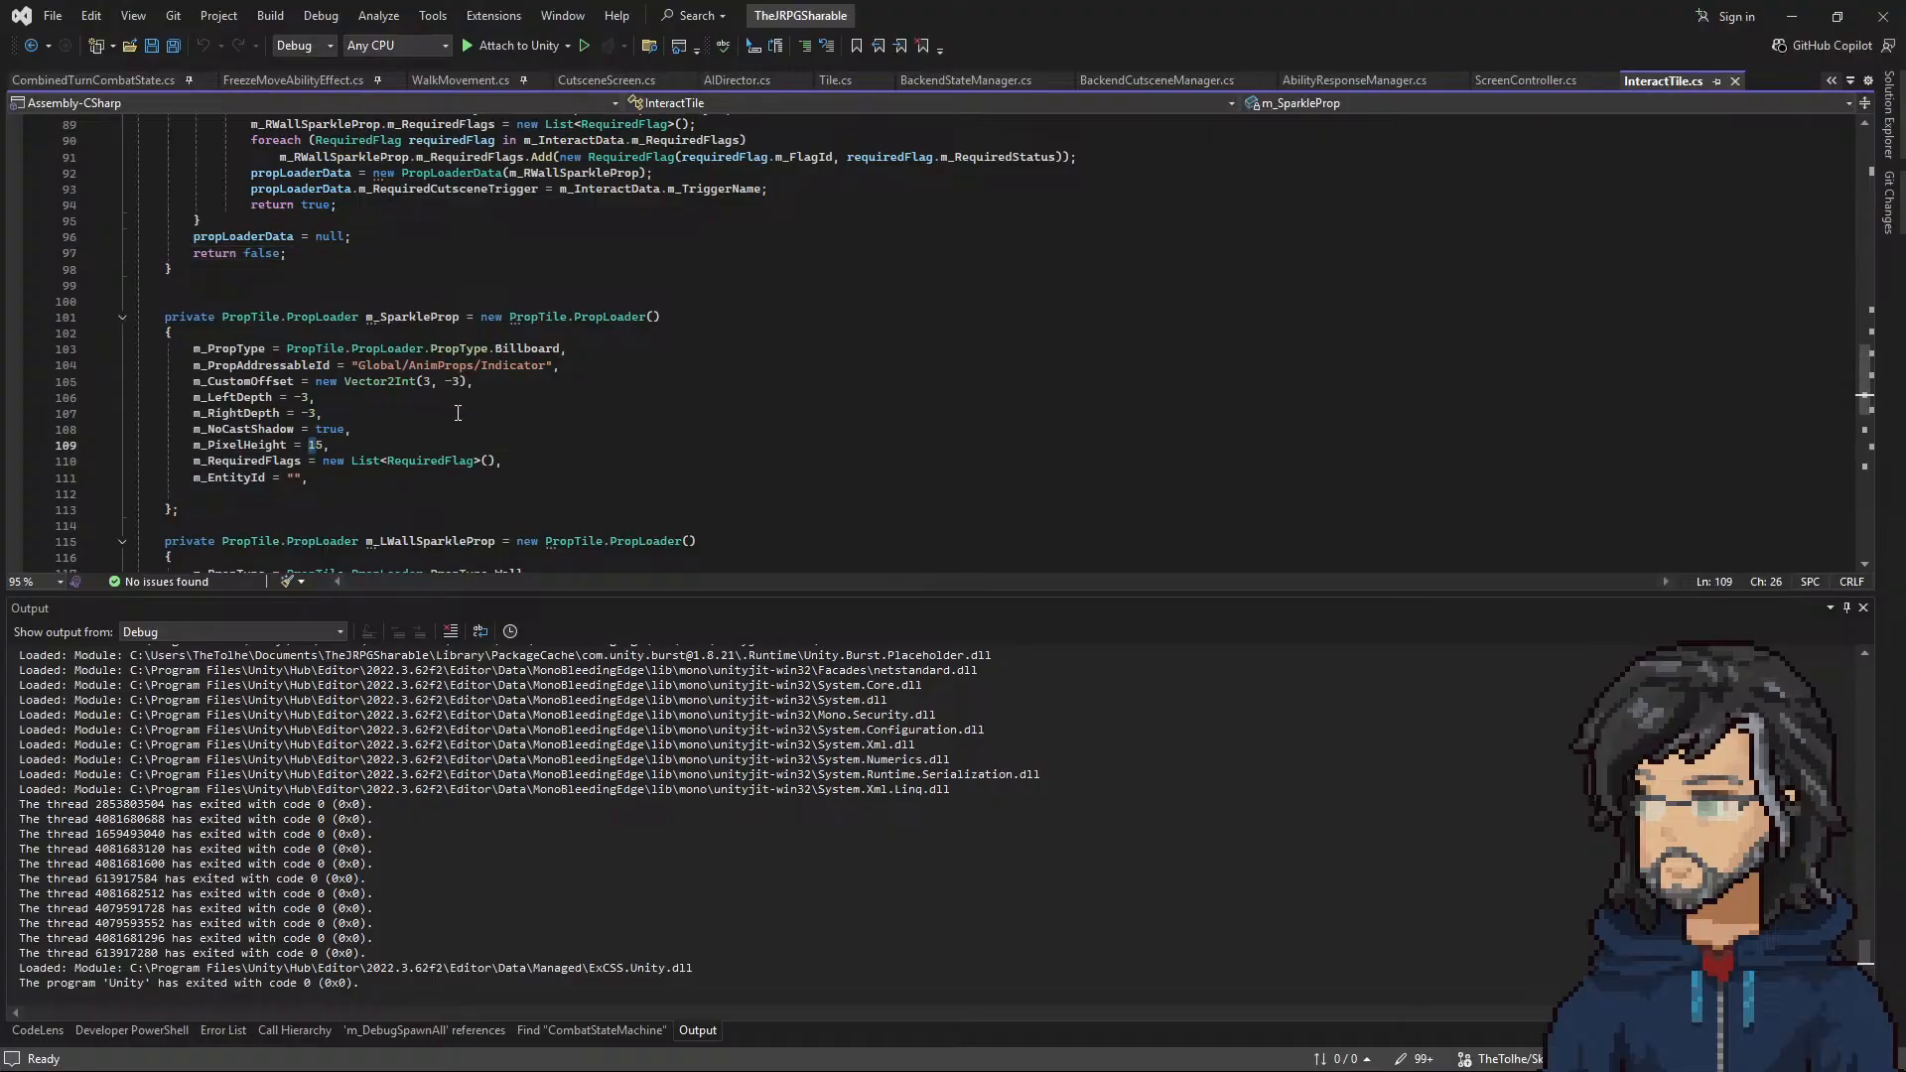
{"action": "scroll", "coordinate": [457, 413], "scroll_direction": "down", "scroll_amount": 5}
{"action": "scroll", "coordinate": [482, 454], "scroll_direction": "up", "scroll_amount": 4}
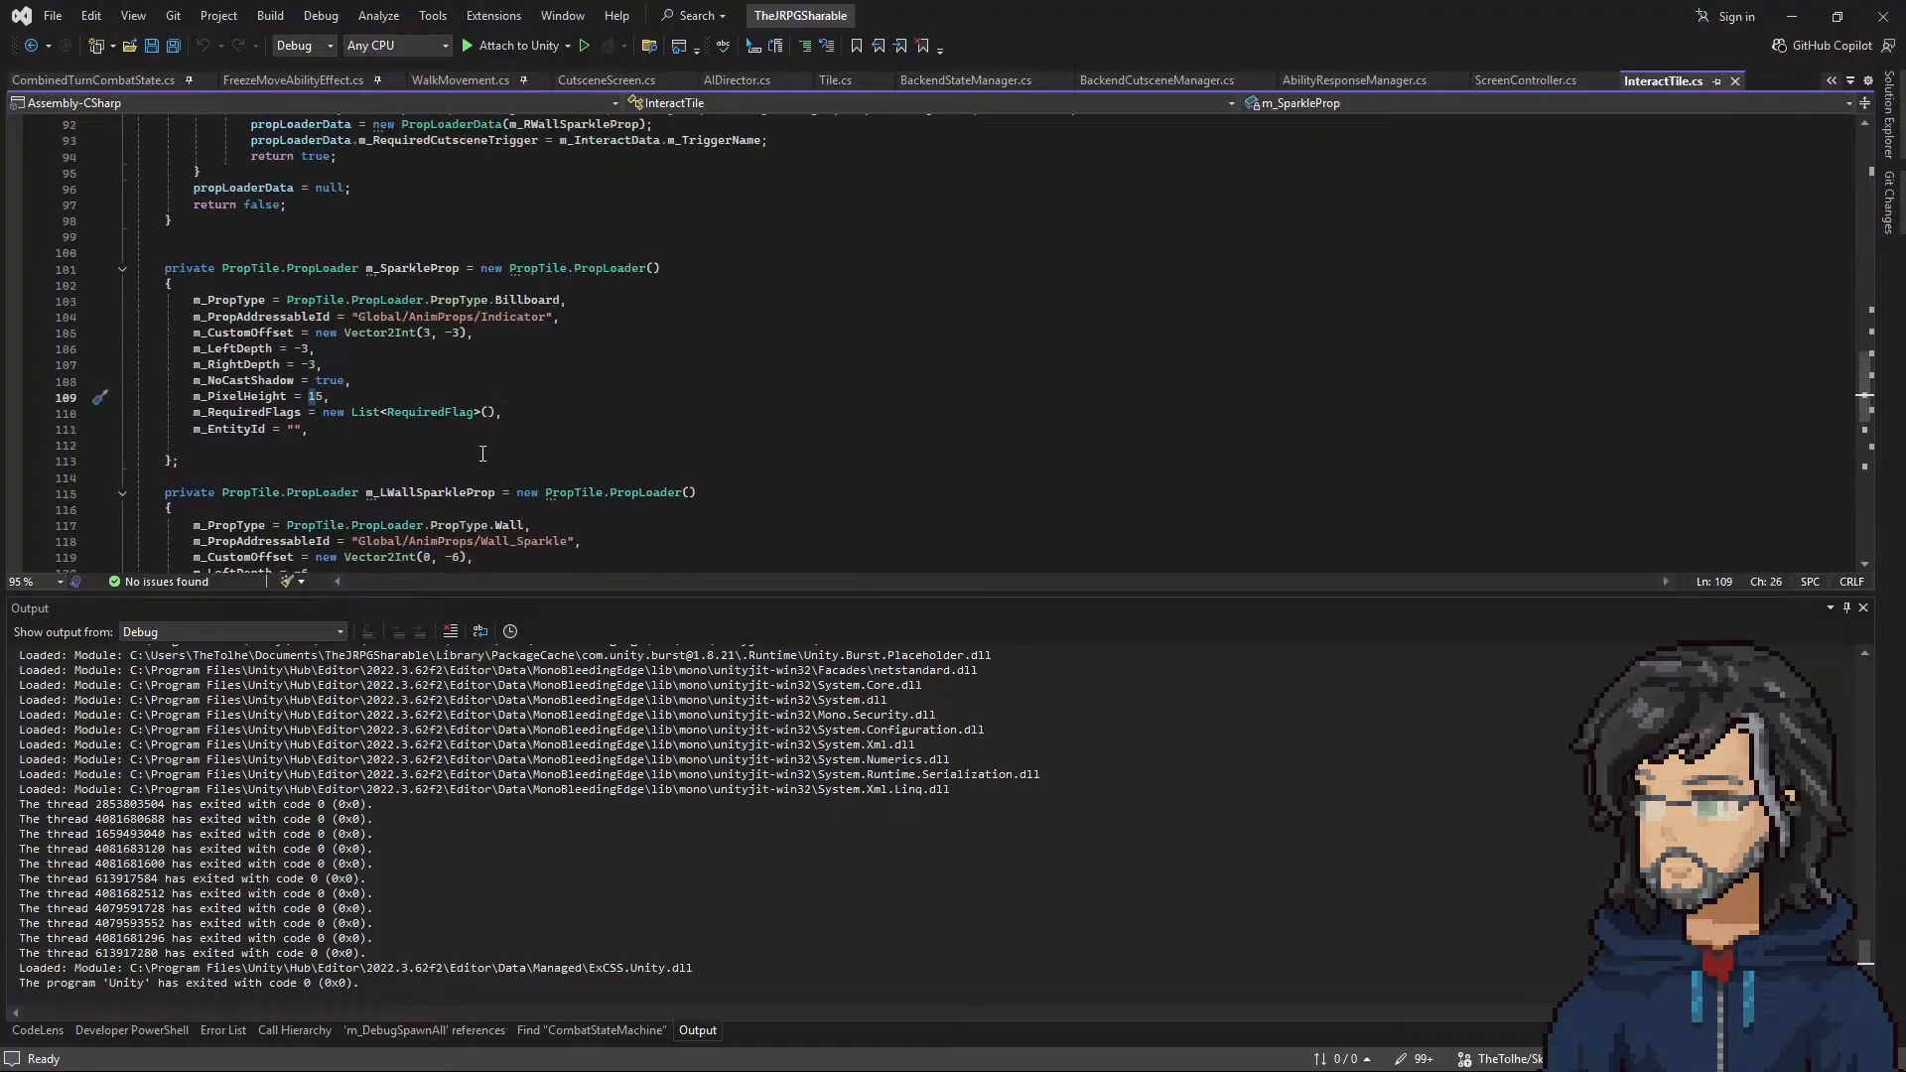
{"action": "scroll", "coordinate": [482, 454], "scroll_direction": "up", "scroll_amount": 5}
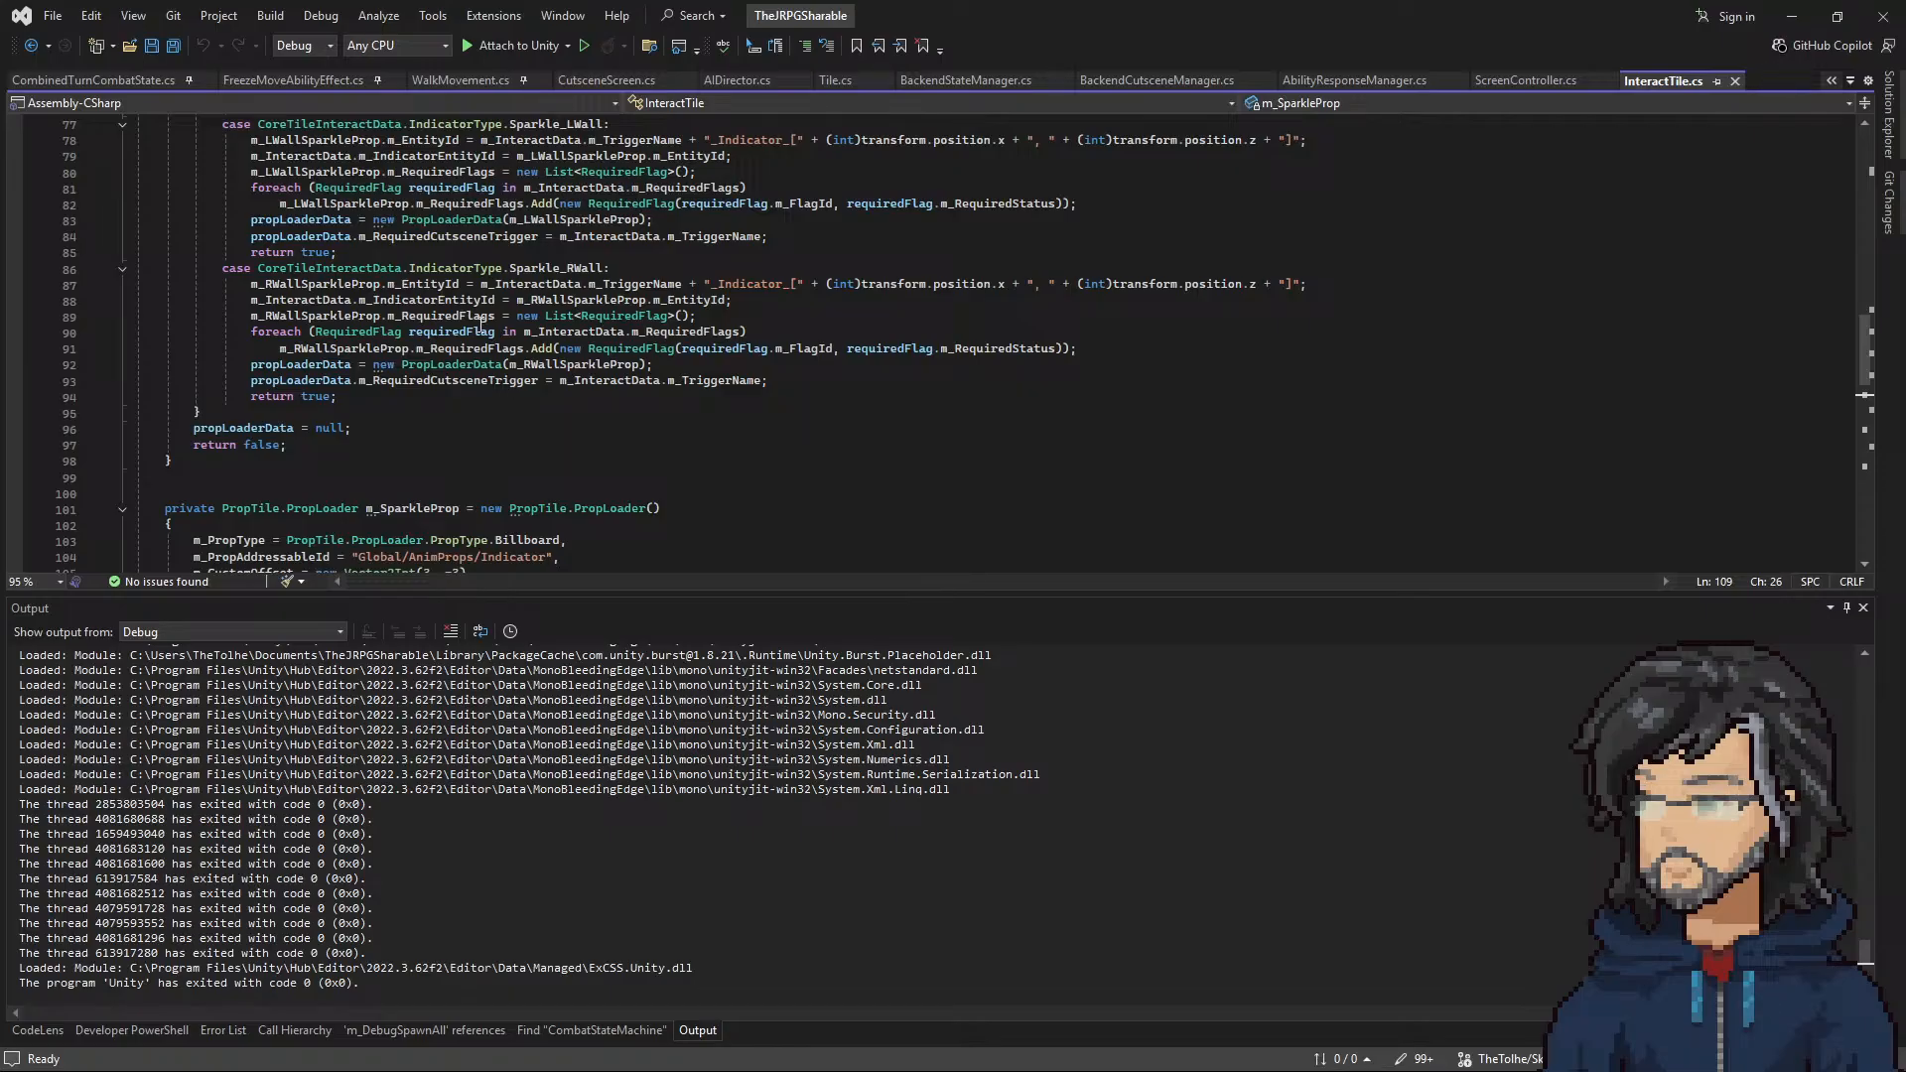
{"action": "scroll", "coordinate": [585, 256], "scroll_direction": "up", "scroll_amount": 2}
{"action": "scroll", "coordinate": [586, 257], "scroll_direction": "up", "scroll_amount": 3}
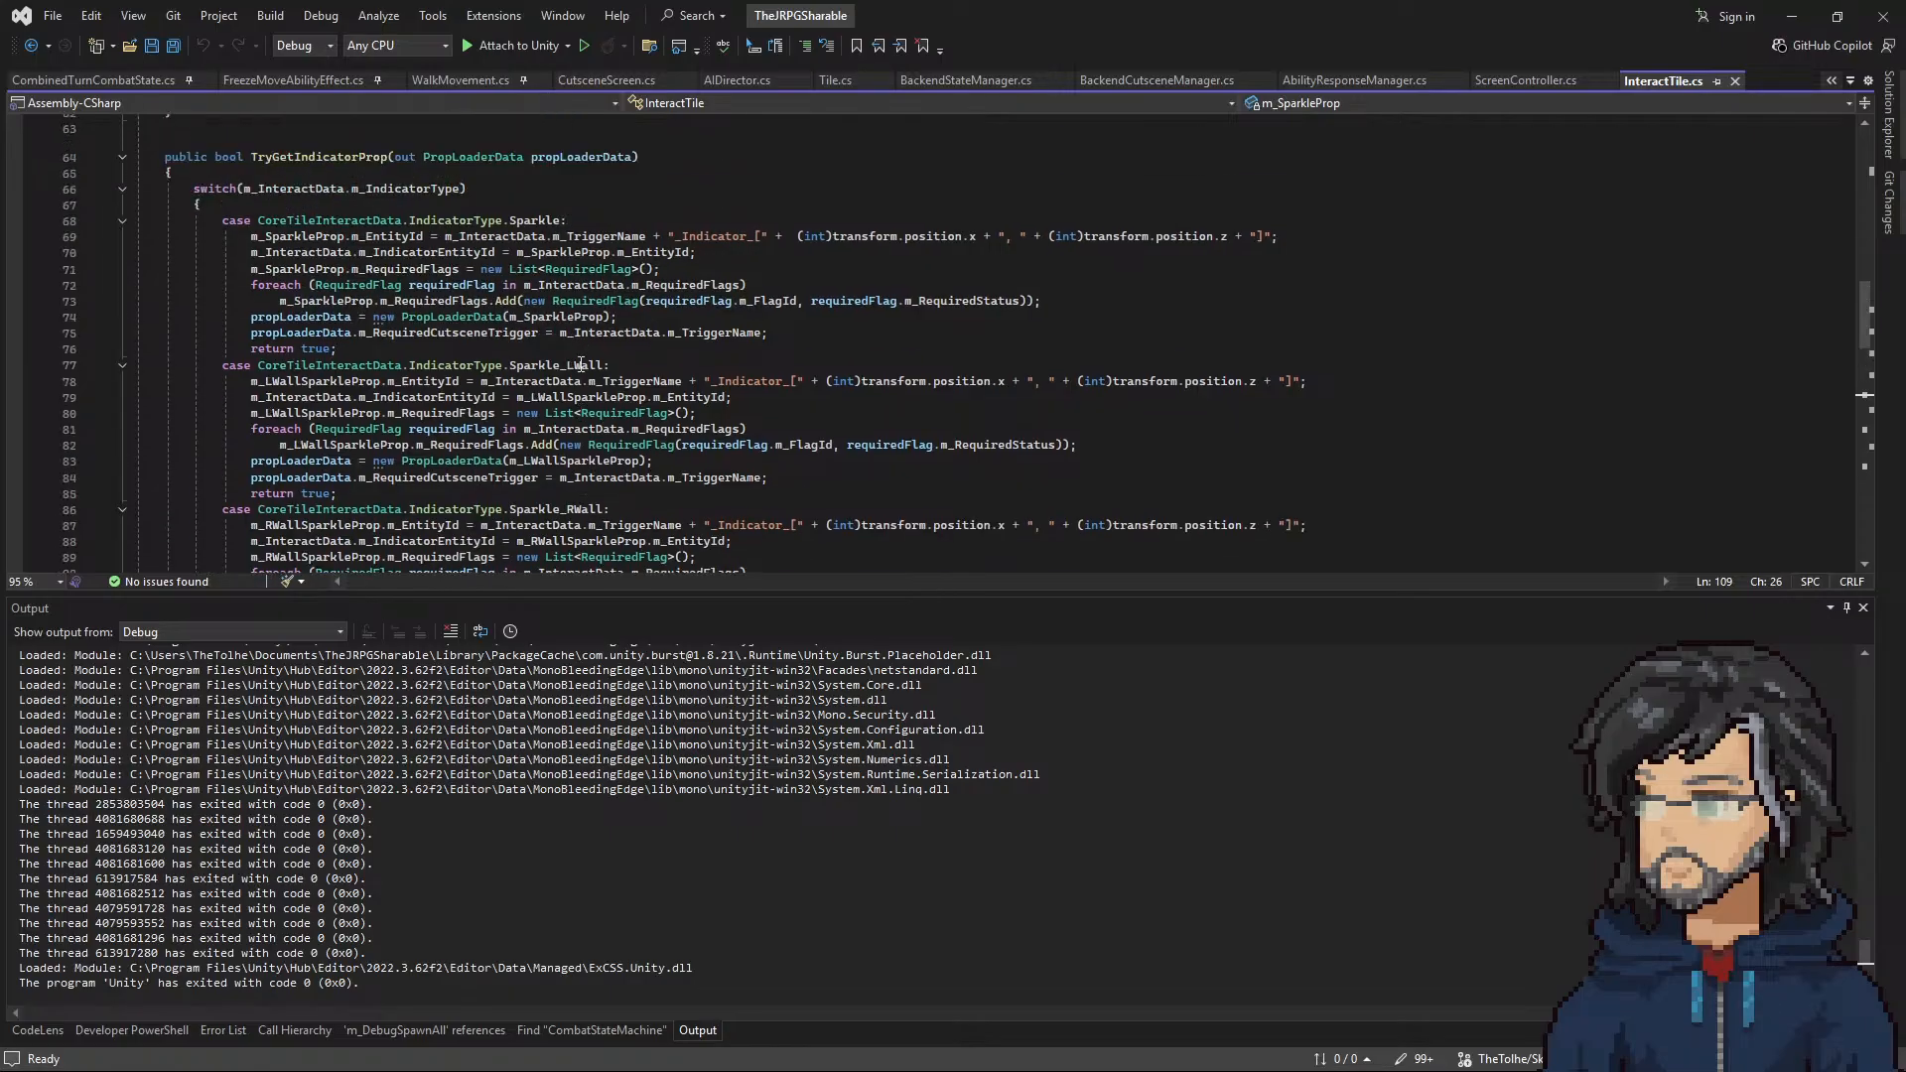
{"action": "scroll", "coordinate": [528, 297], "scroll_direction": "up", "scroll_amount": 20}
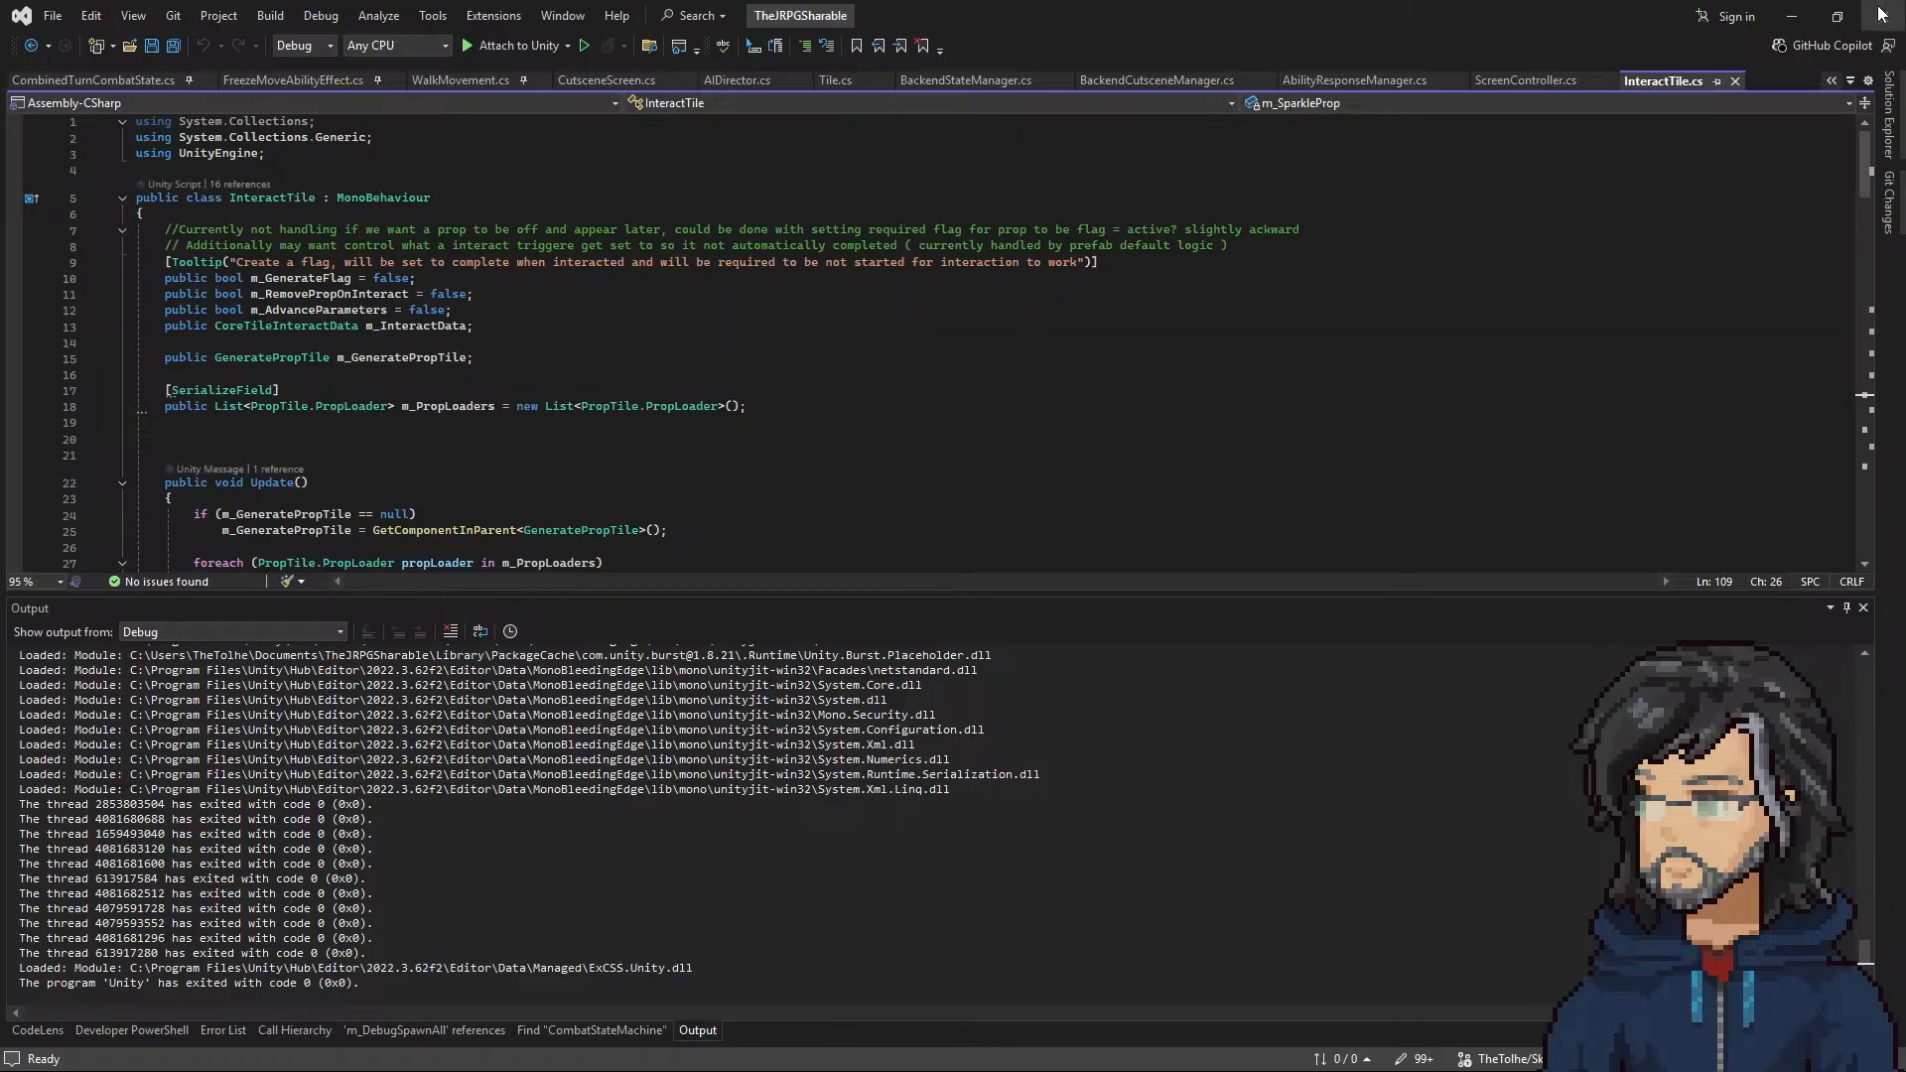
Step: Return to Unity and examine the Interact[Mace] tile's Interact Data and Prop Loaders settings
{"action": "left_click", "coordinate": [1792, 16]}
{"action": "scroll", "coordinate": [1665, 511], "scroll_direction": "down", "scroll_amount": 3}
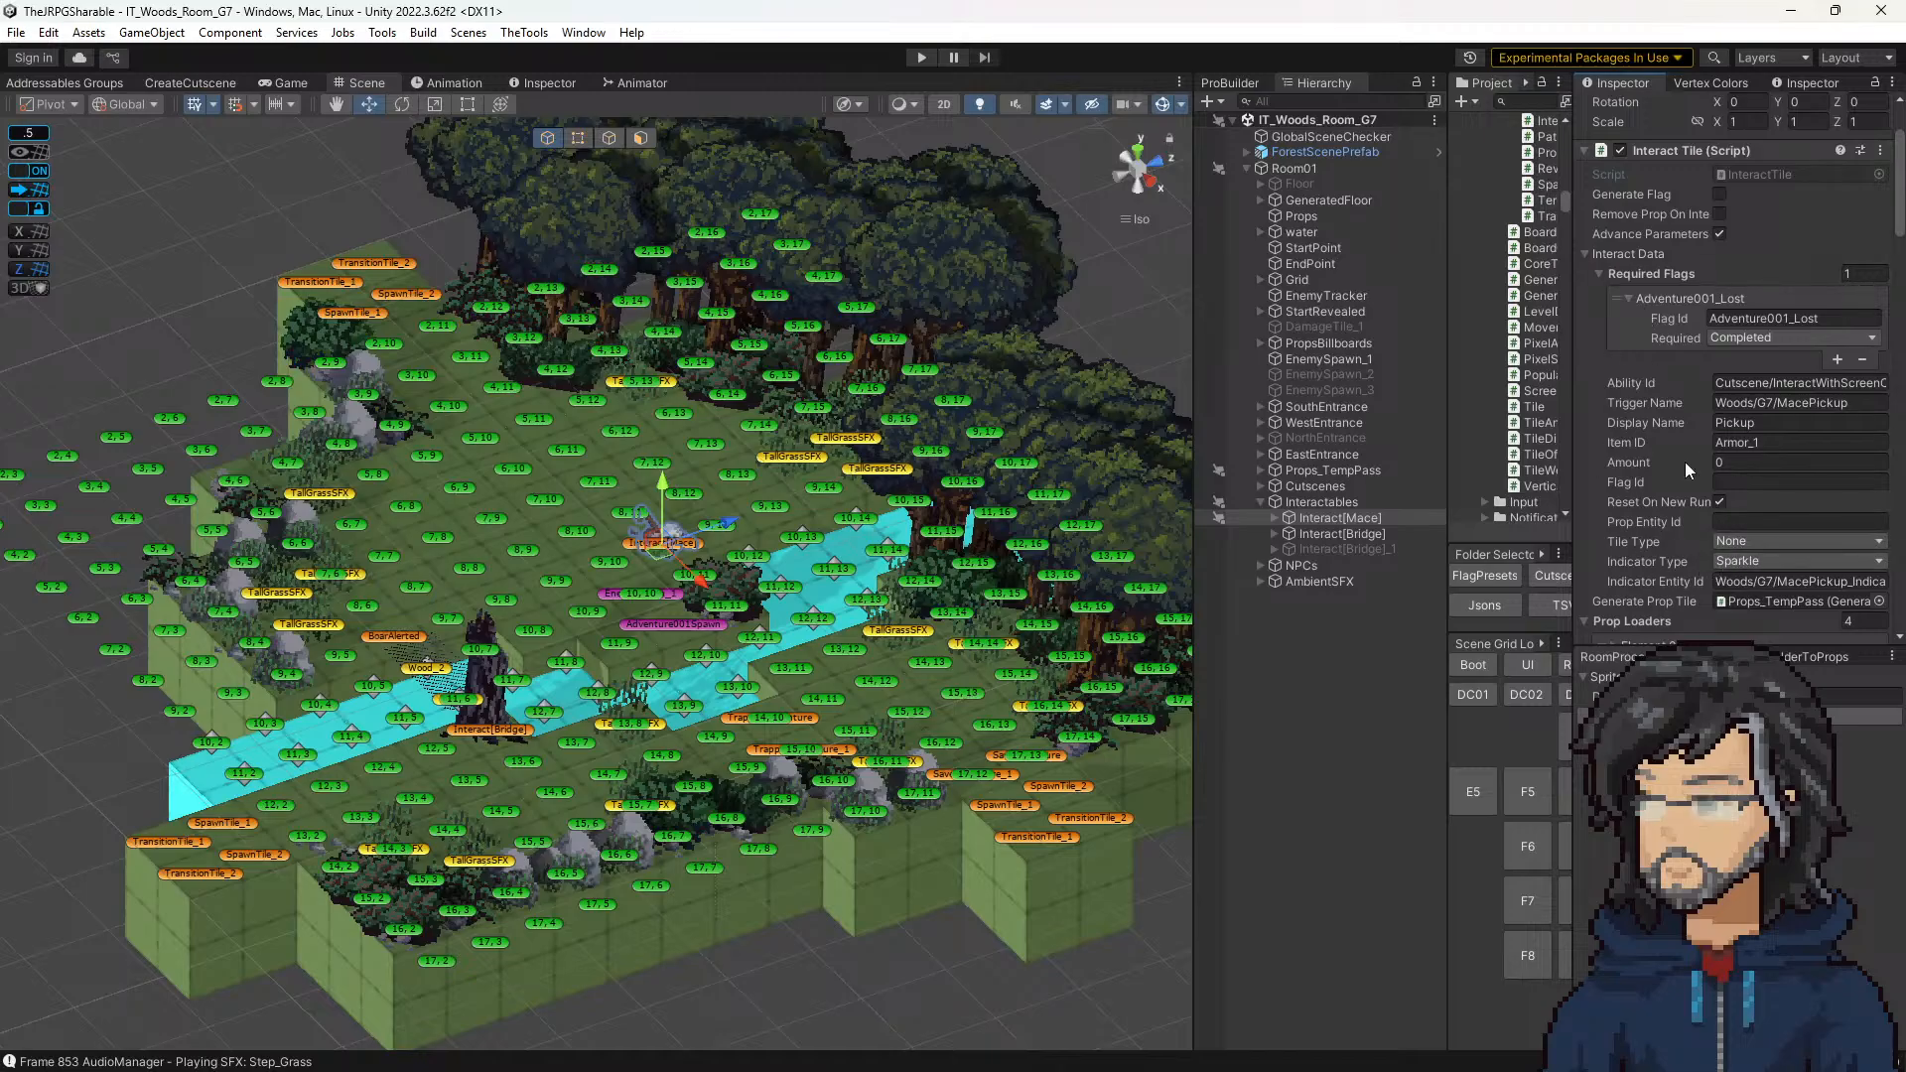
{"action": "scroll", "coordinate": [1661, 572], "scroll_direction": "down", "scroll_amount": 3}
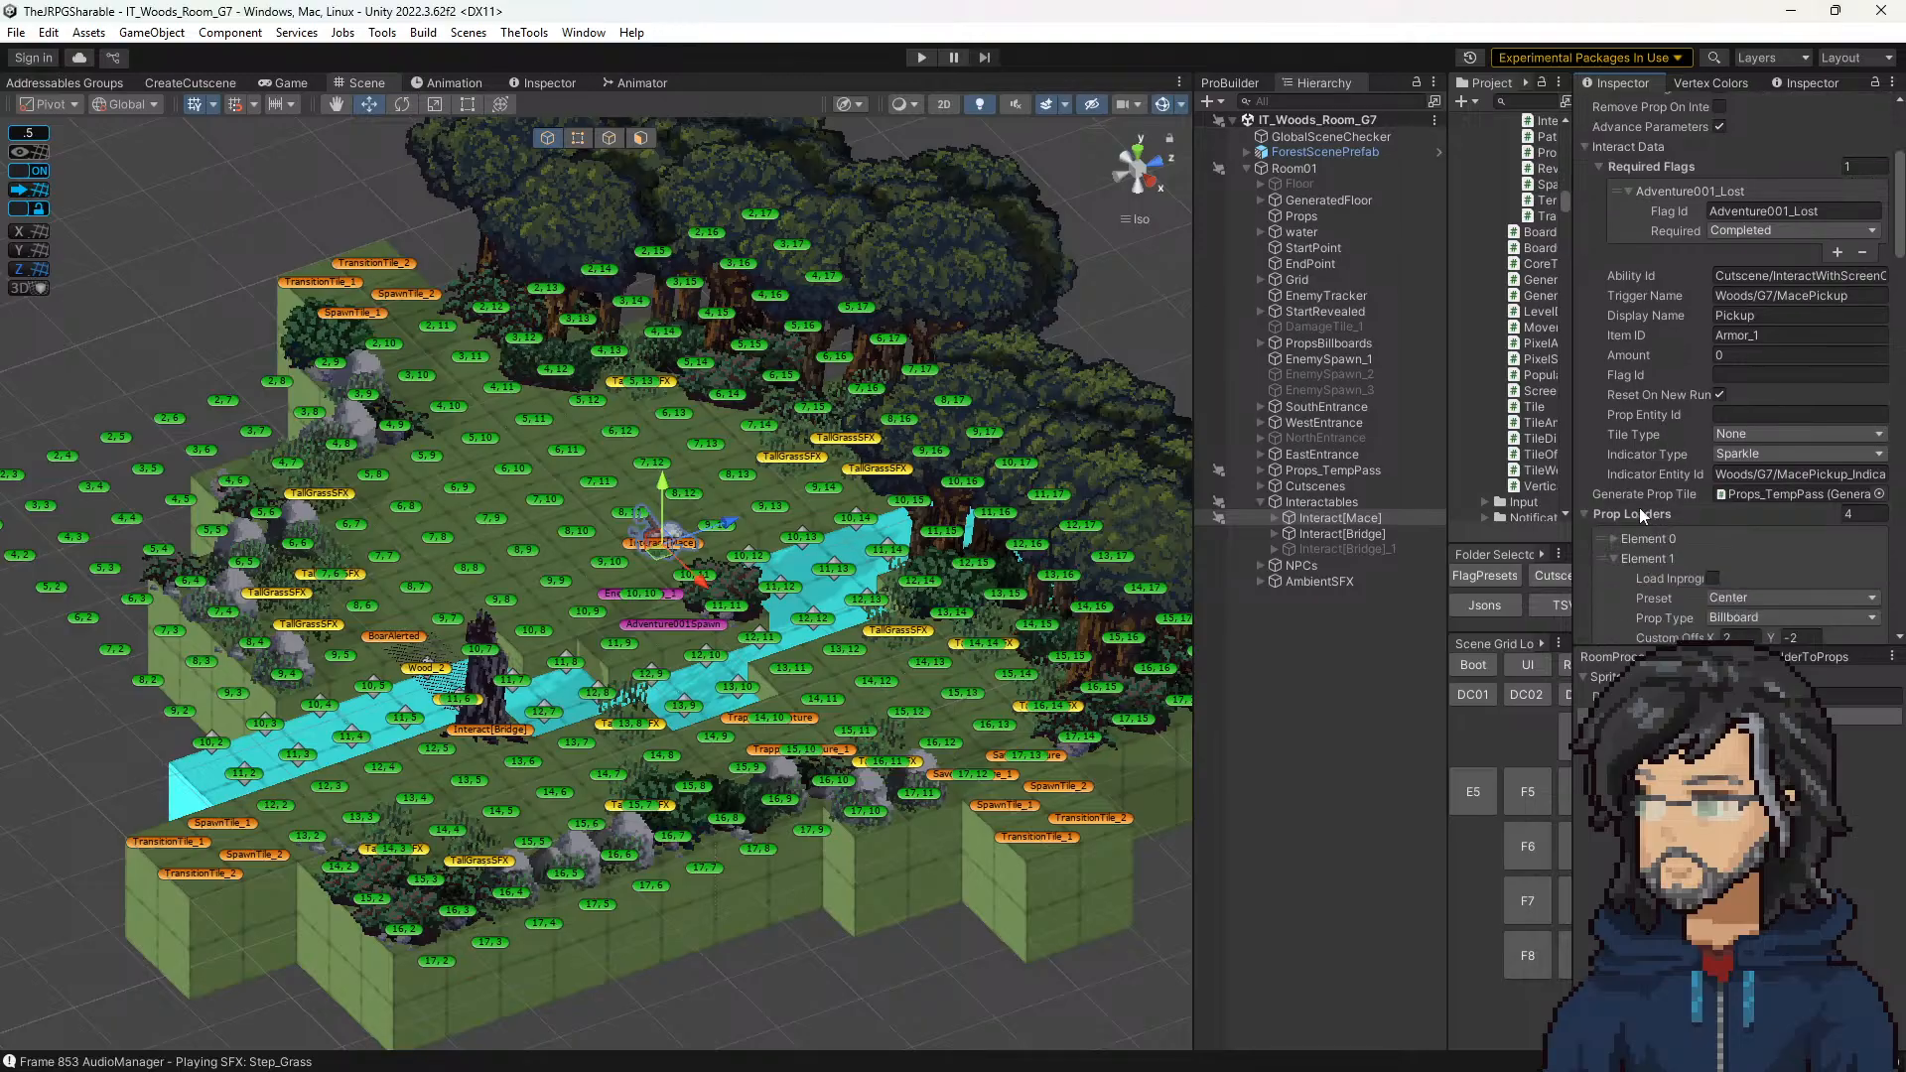
{"action": "scroll", "coordinate": [1689, 448], "scroll_direction": "up", "scroll_amount": 4}
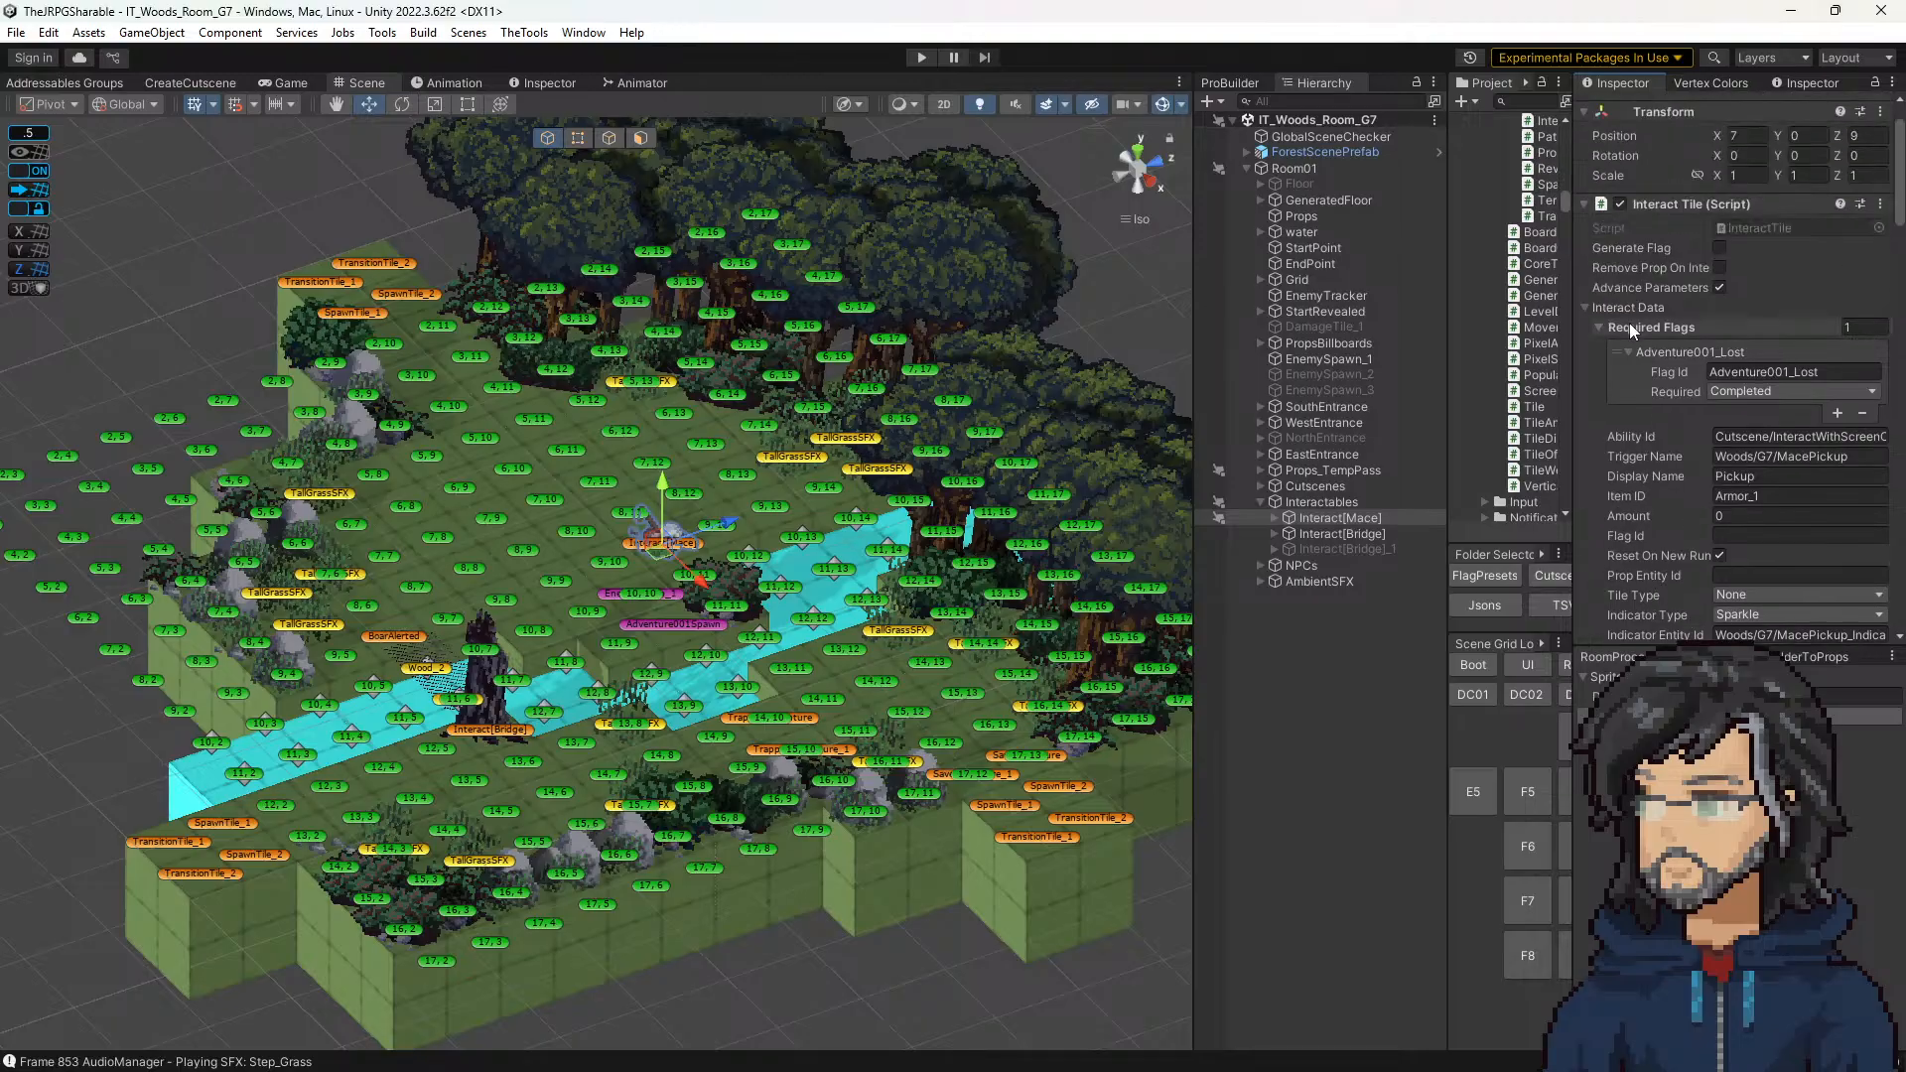
{"action": "left_click", "coordinate": [1627, 307]}
{"action": "left_click", "coordinate": [1627, 307]}
{"action": "scroll", "coordinate": [1683, 510], "scroll_direction": "down", "scroll_amount": 3}
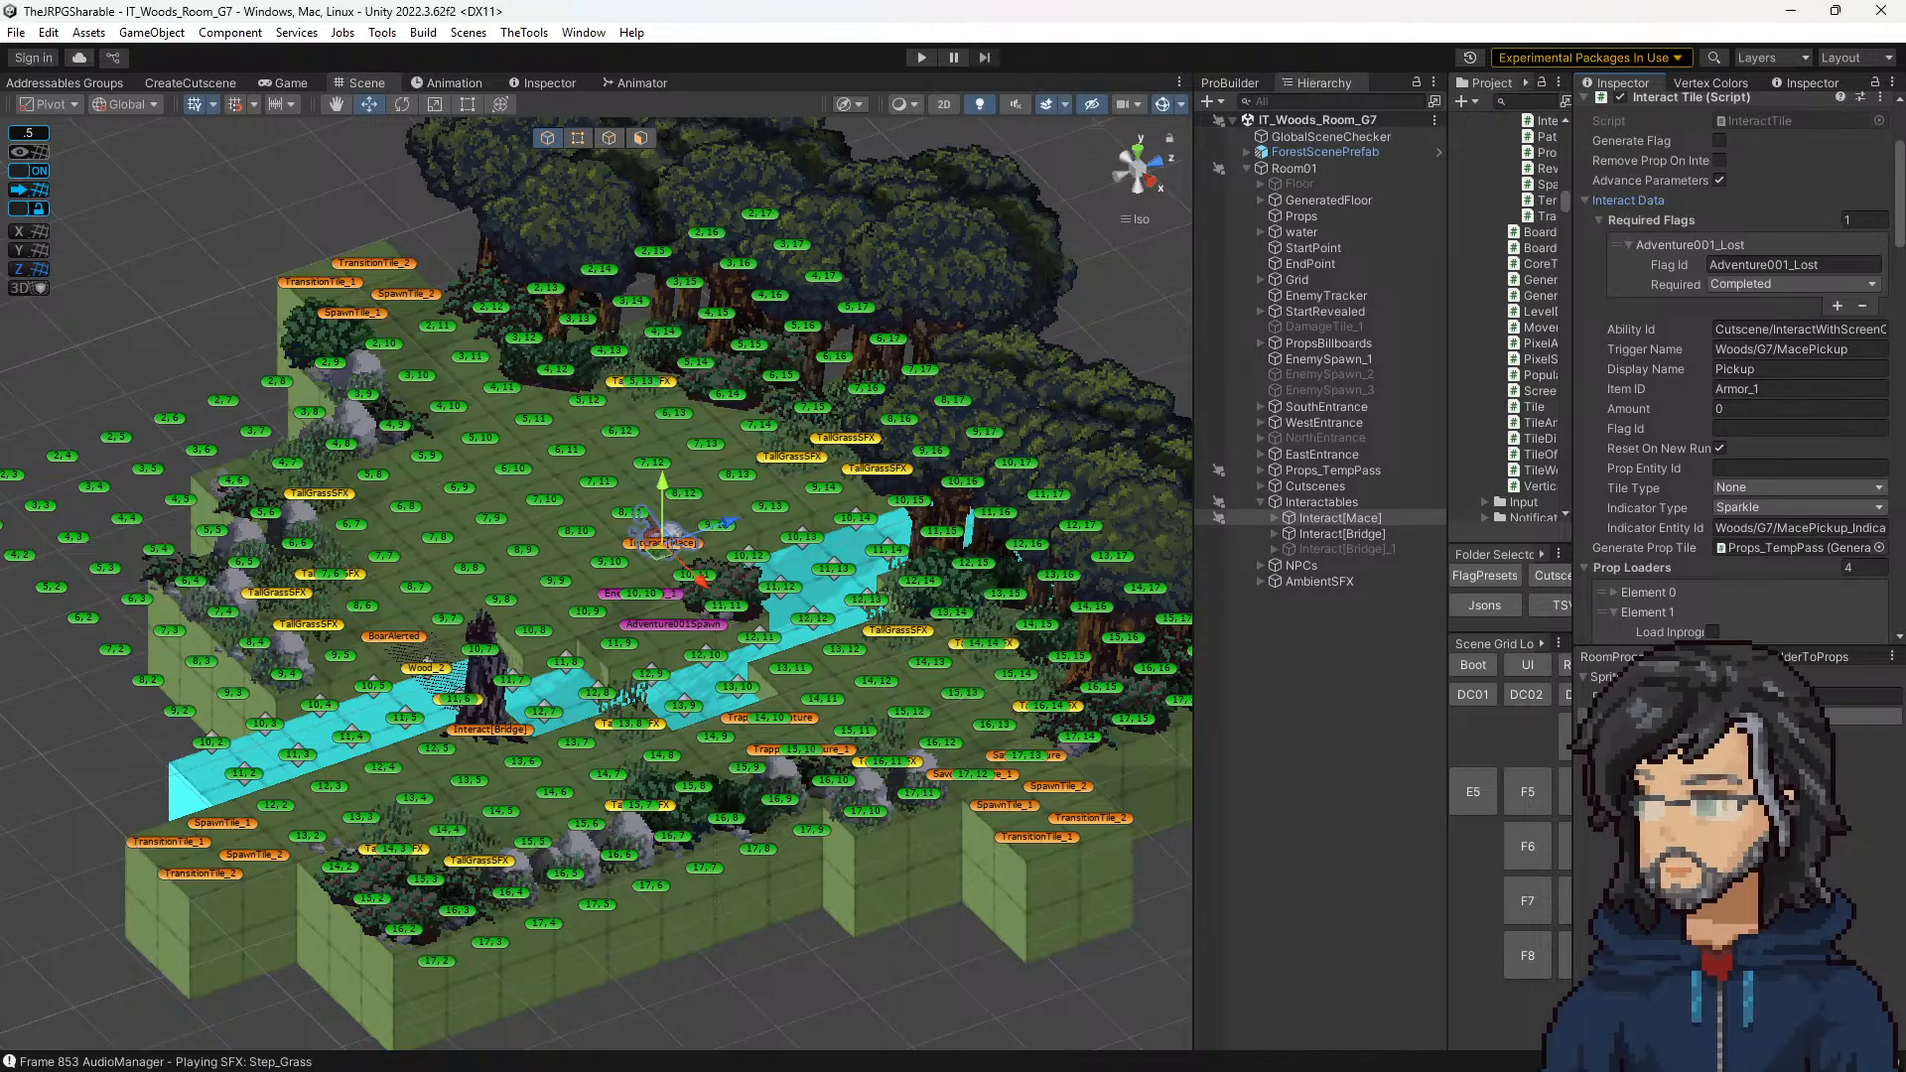
Step: In InteractTile.cs, start a public int field declaration directly below m_AdvanceParameters
{"action": "key", "text": "alt+Tab"}
{"action": "left_click", "coordinate": [481, 327]}
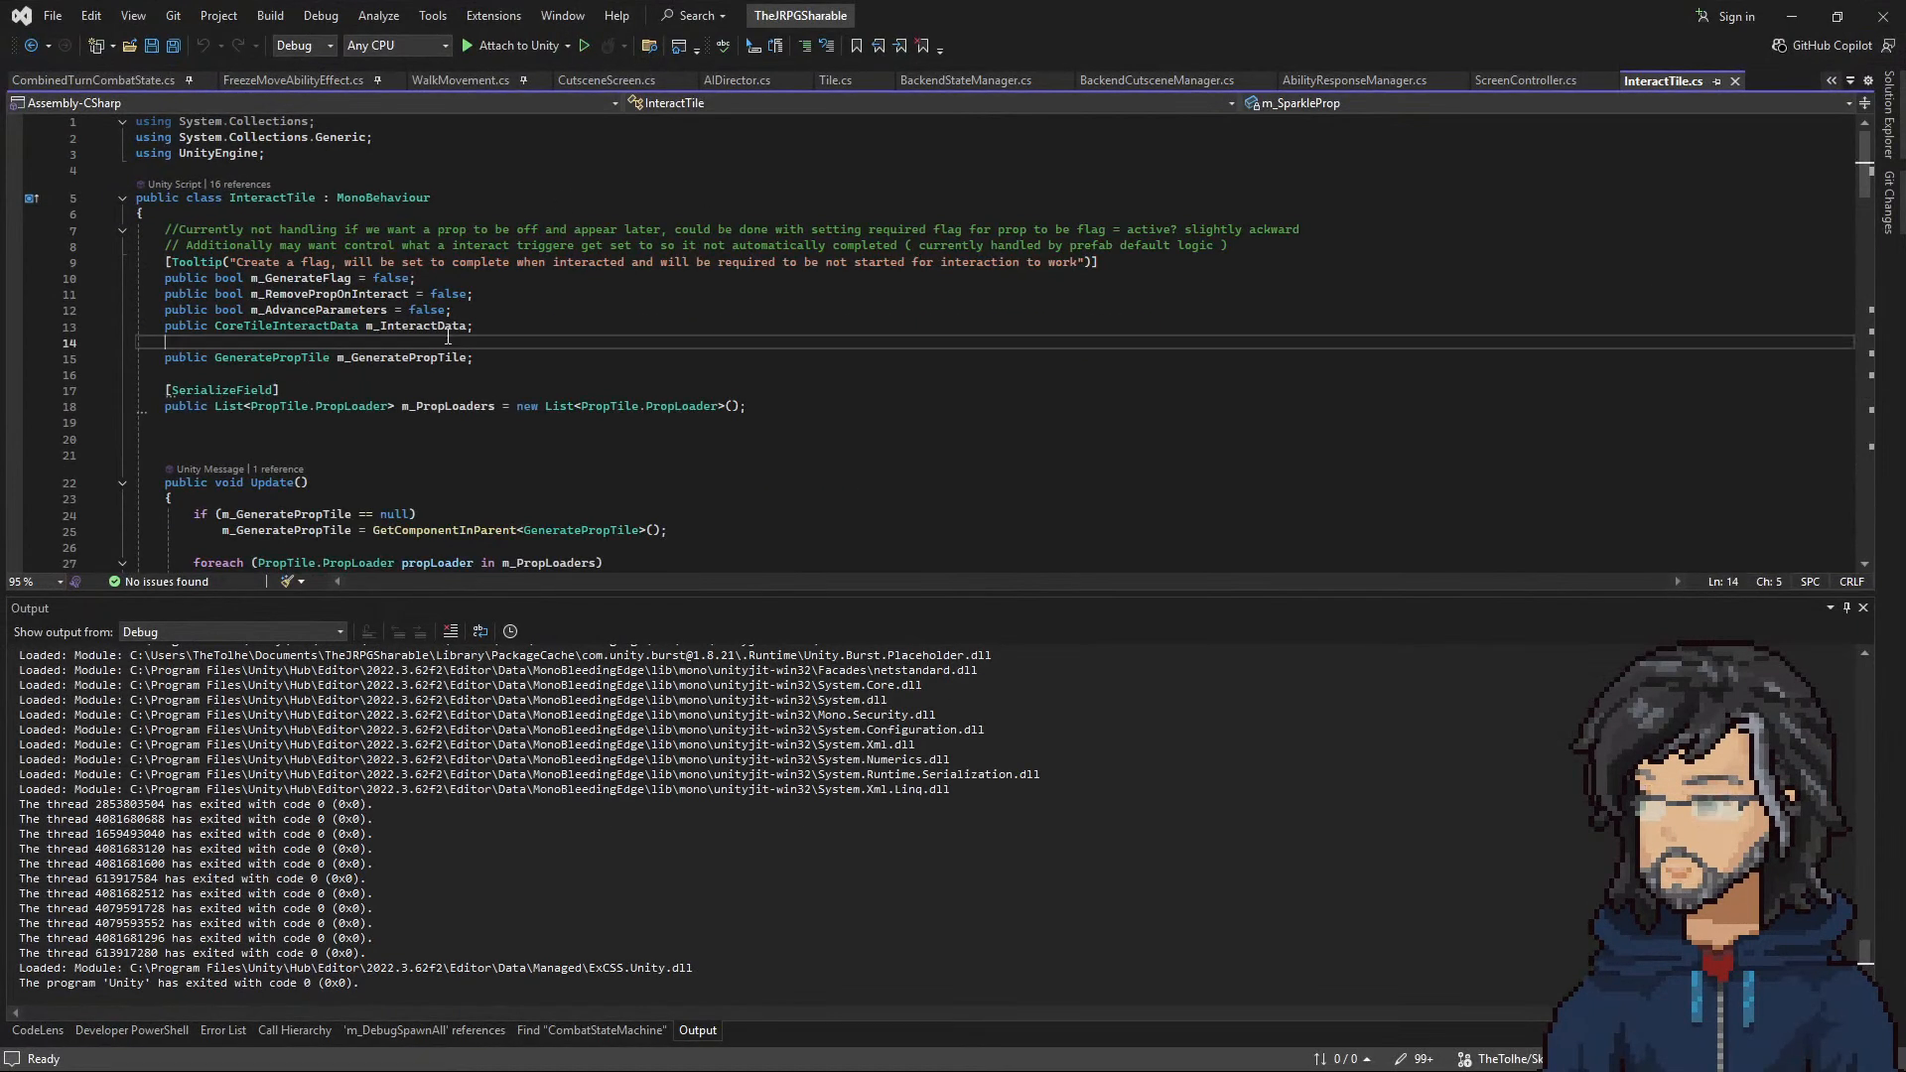
{"action": "left_click", "coordinate": [492, 310]}
{"action": "key", "text": "Return"}
{"action": "type", "text": "p"}
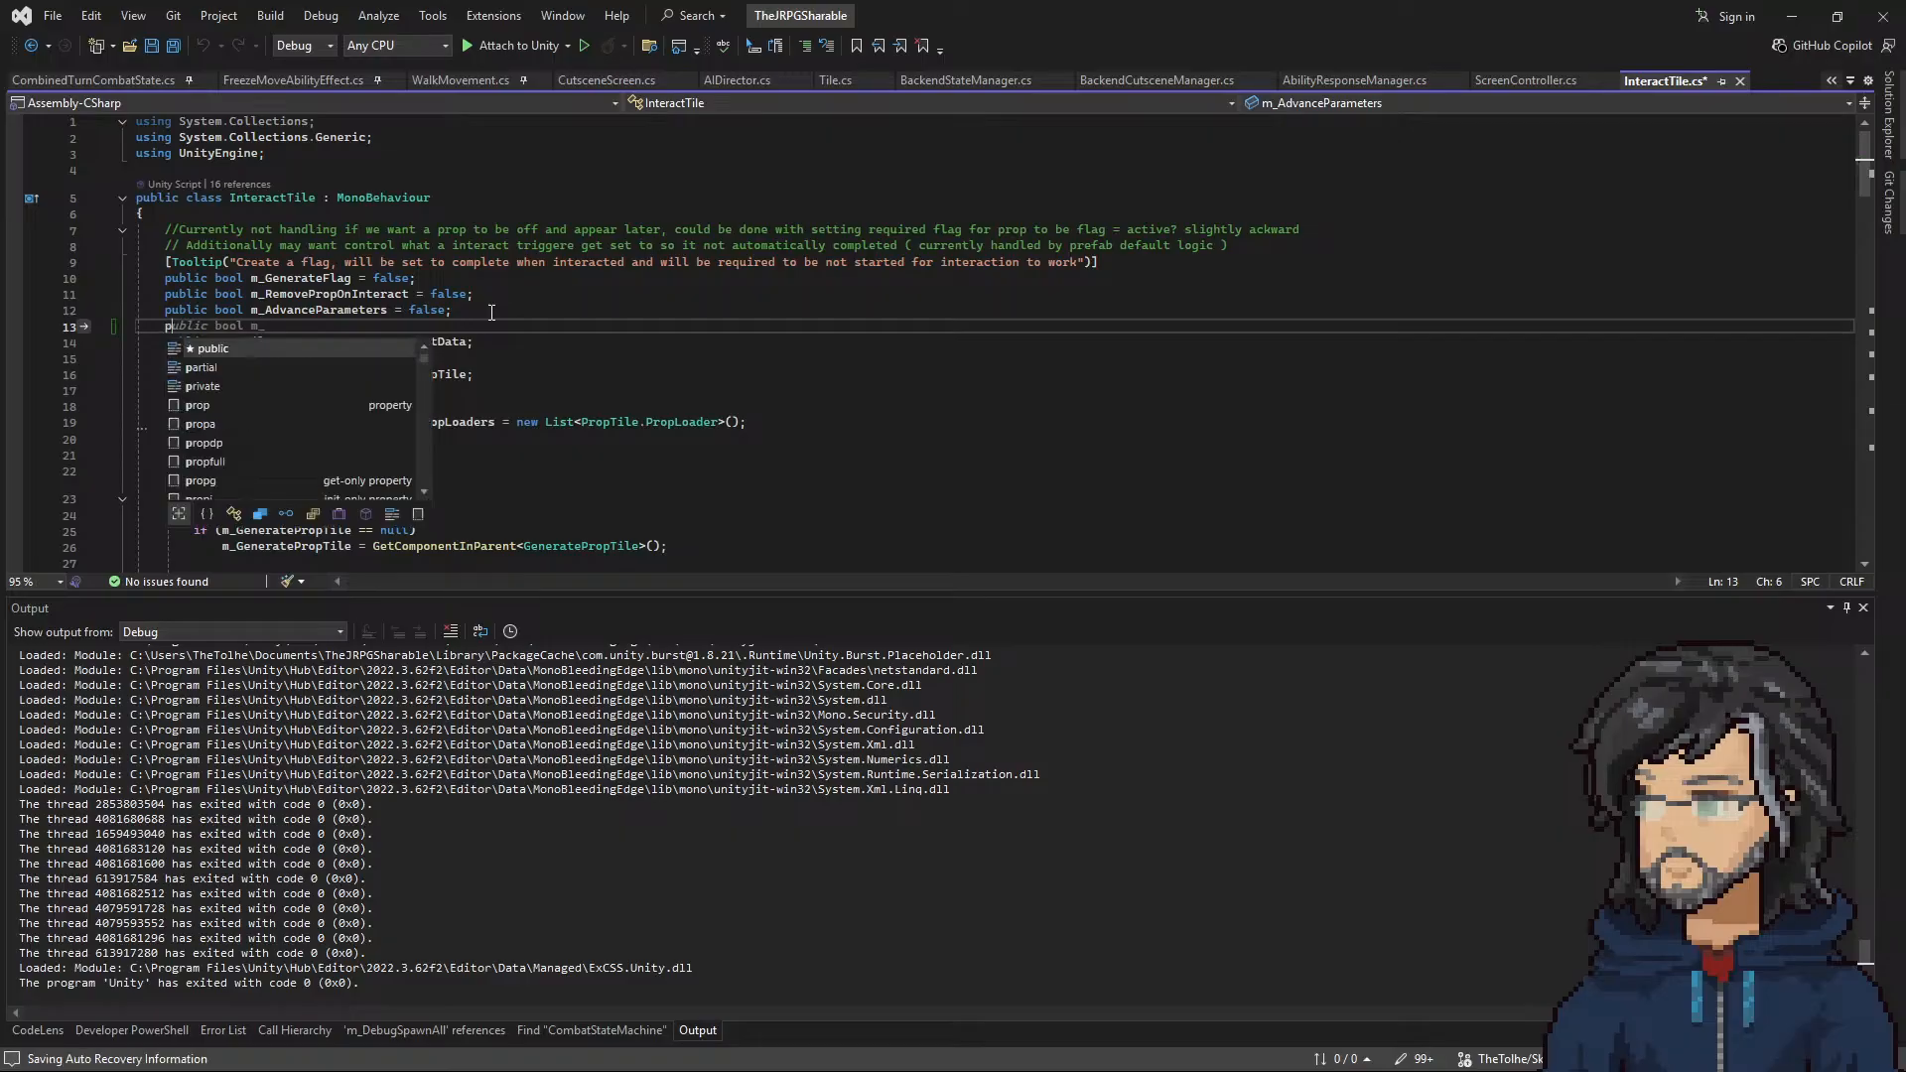
{"action": "type", "text": "ublic f"}
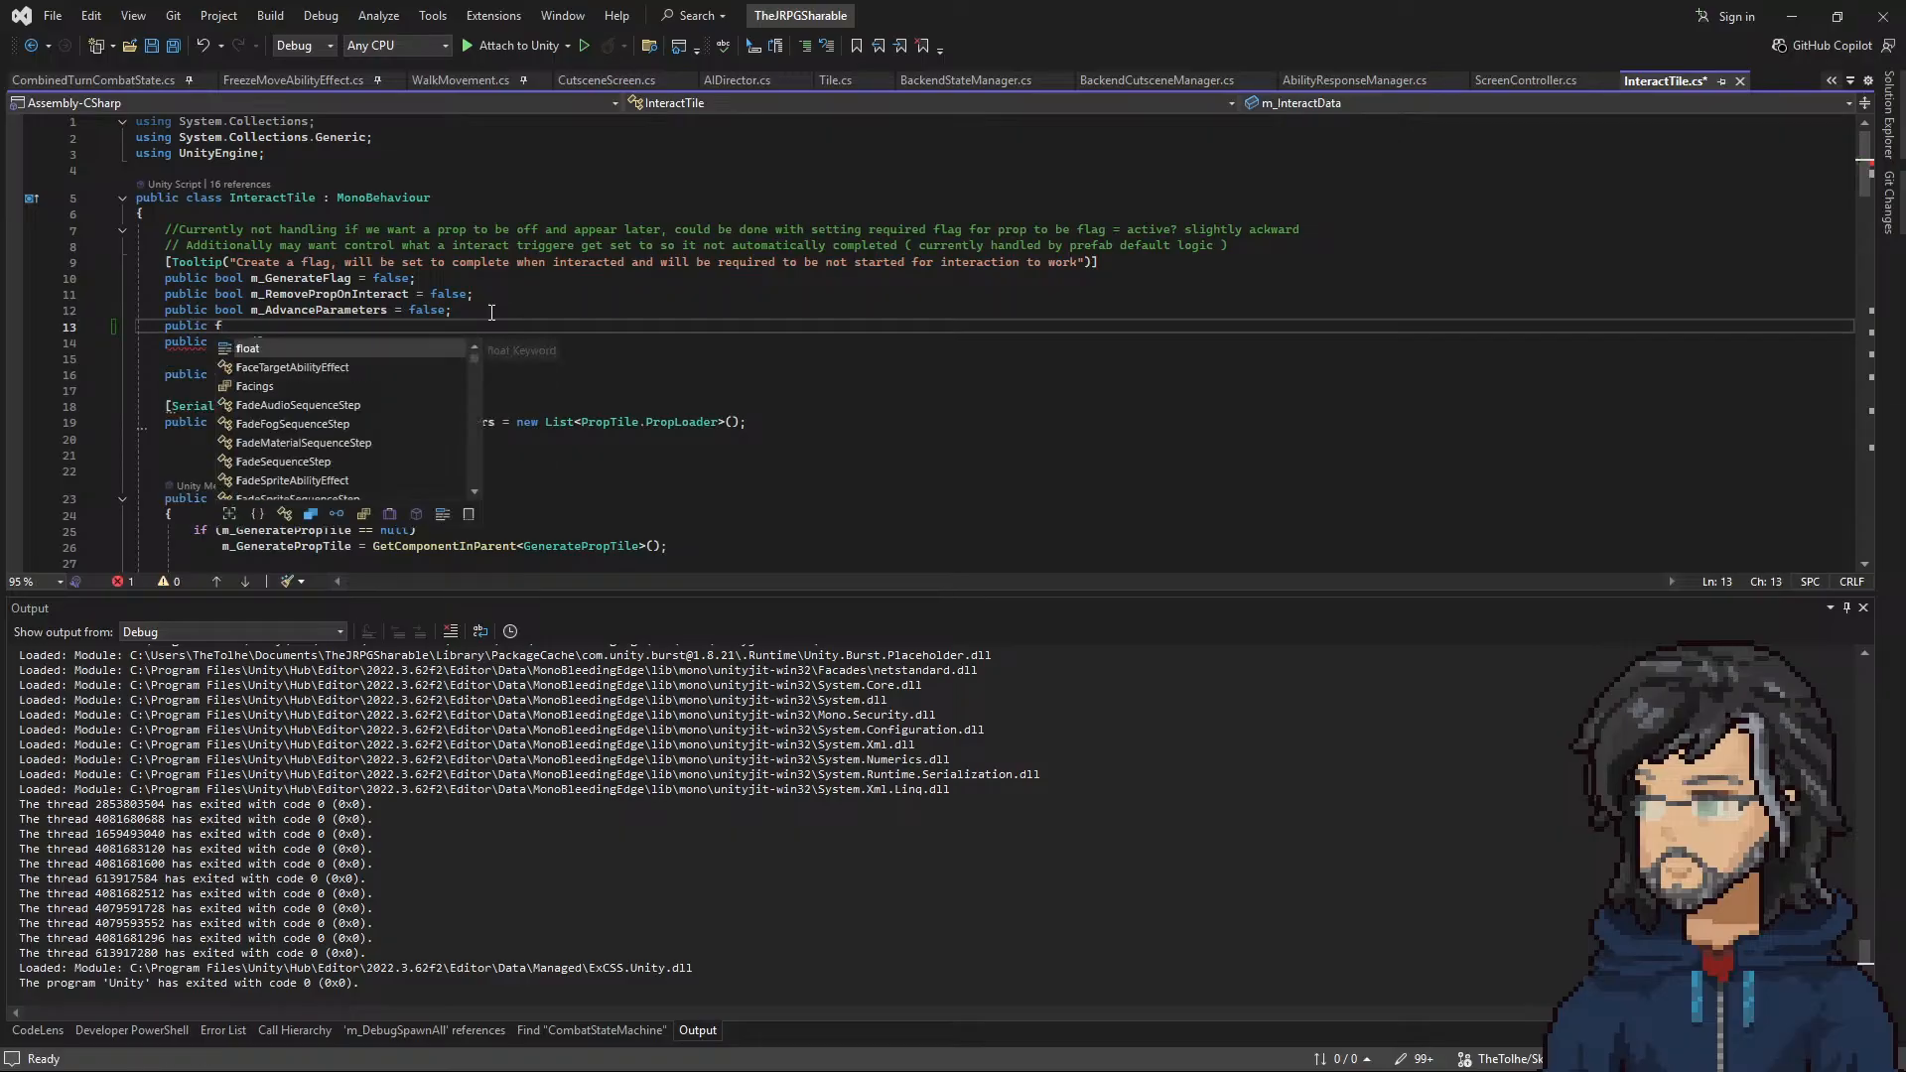
{"action": "type", "text": "loat"}
{"action": "key", "text": "BackSpace"}
{"action": "key", "text": "BackSpace"}
{"action": "key", "text": "BackSpace"}
{"action": "key", "text": "BackSpace"}
{"action": "key", "text": "BackSpace"}
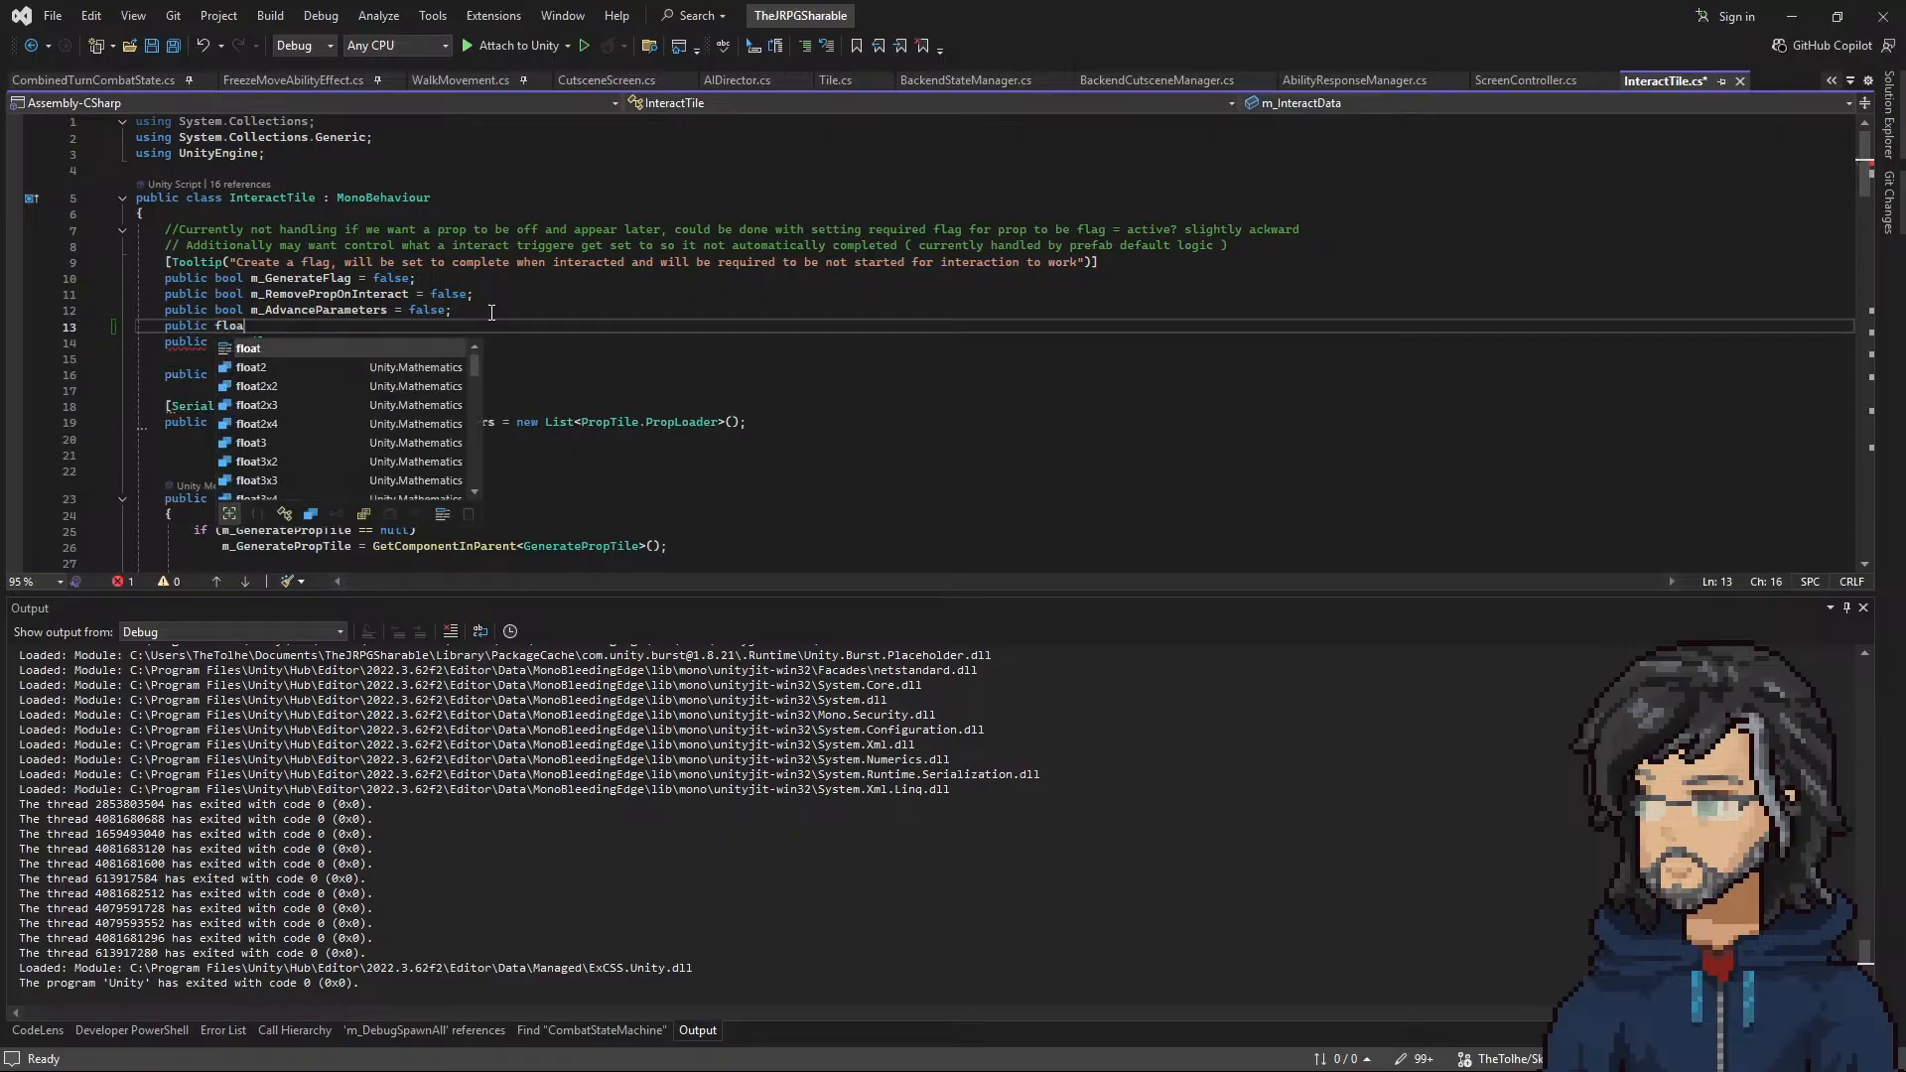
{"action": "type", "text": "int"}
Step: Complete the field declaration below m_AdvanceParameters as public int m_SprakleHeightOverride = -1
{"action": "scroll", "coordinate": [360, 387], "scroll_direction": "down", "scroll_amount": 20}
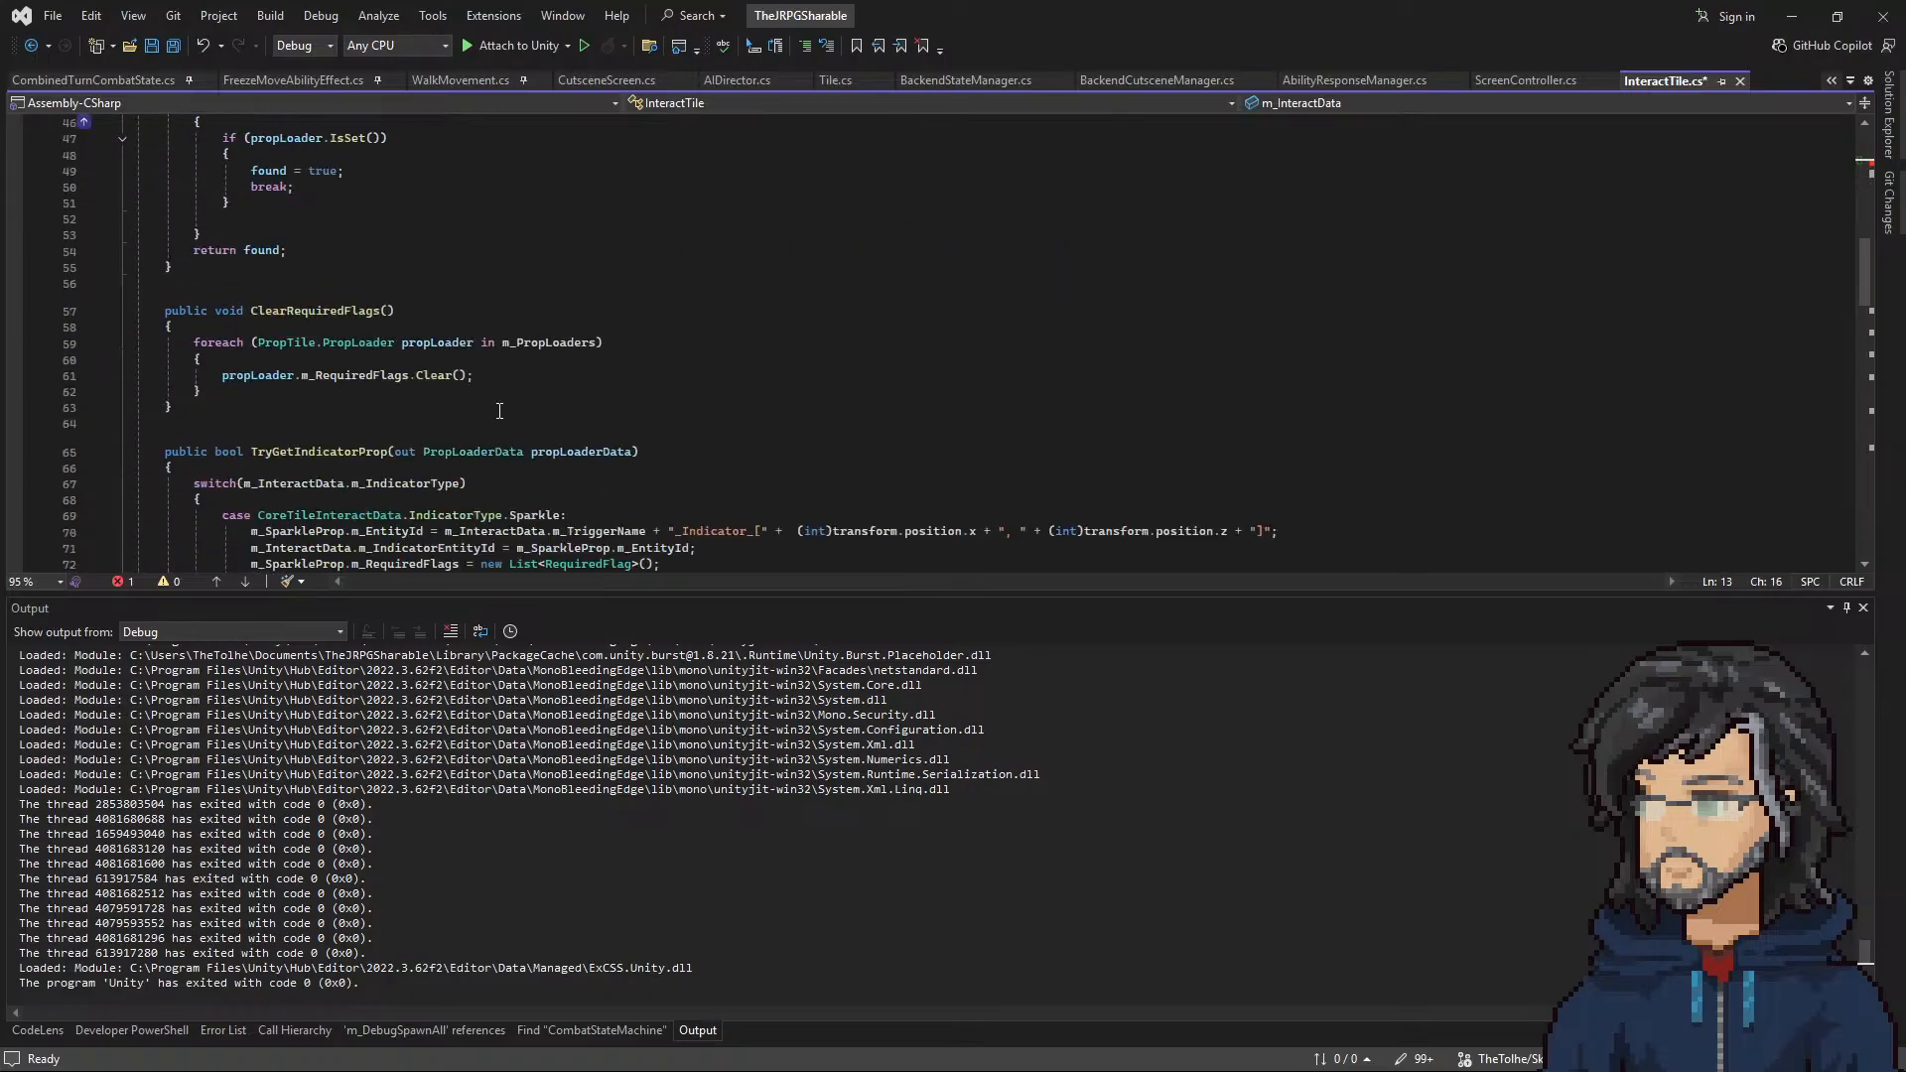
{"action": "scroll", "coordinate": [359, 387], "scroll_direction": "down", "scroll_amount": 7}
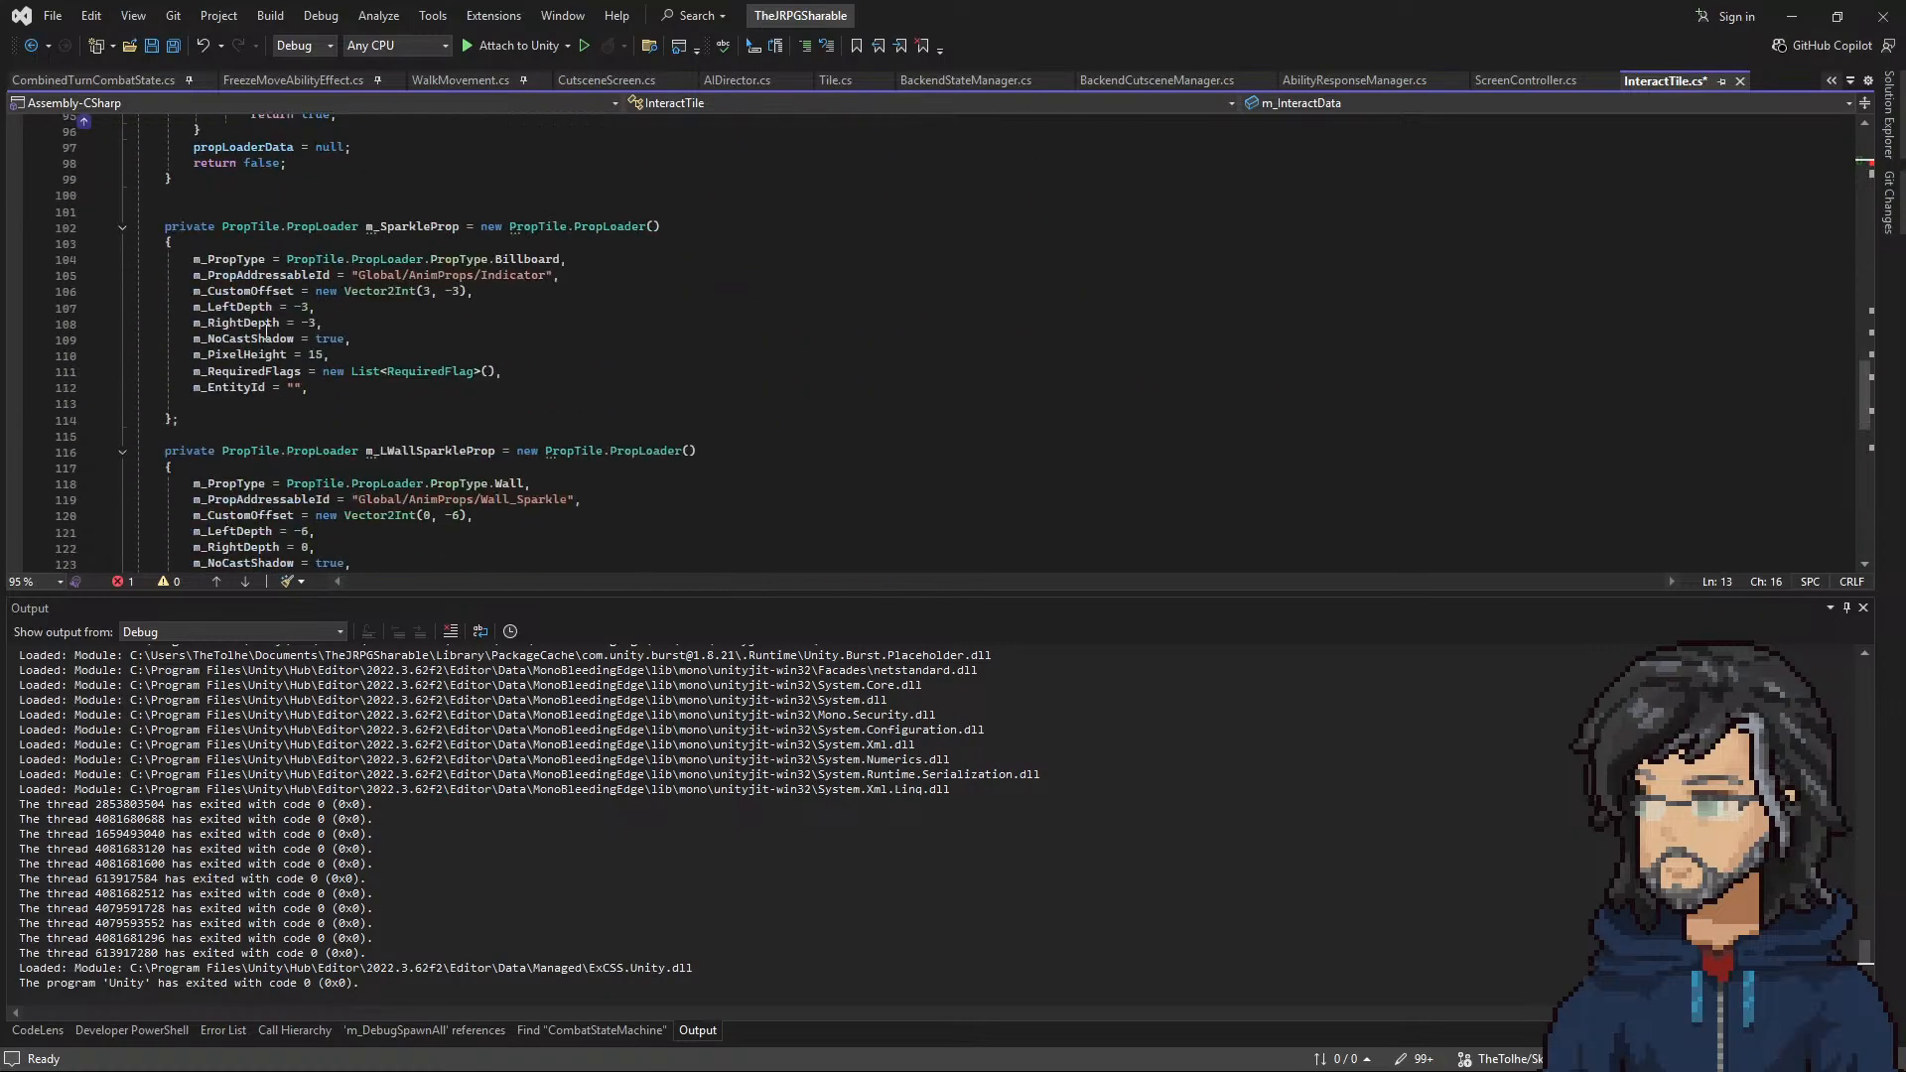
{"action": "scroll", "coordinate": [247, 354], "scroll_direction": "up", "scroll_amount": 20}
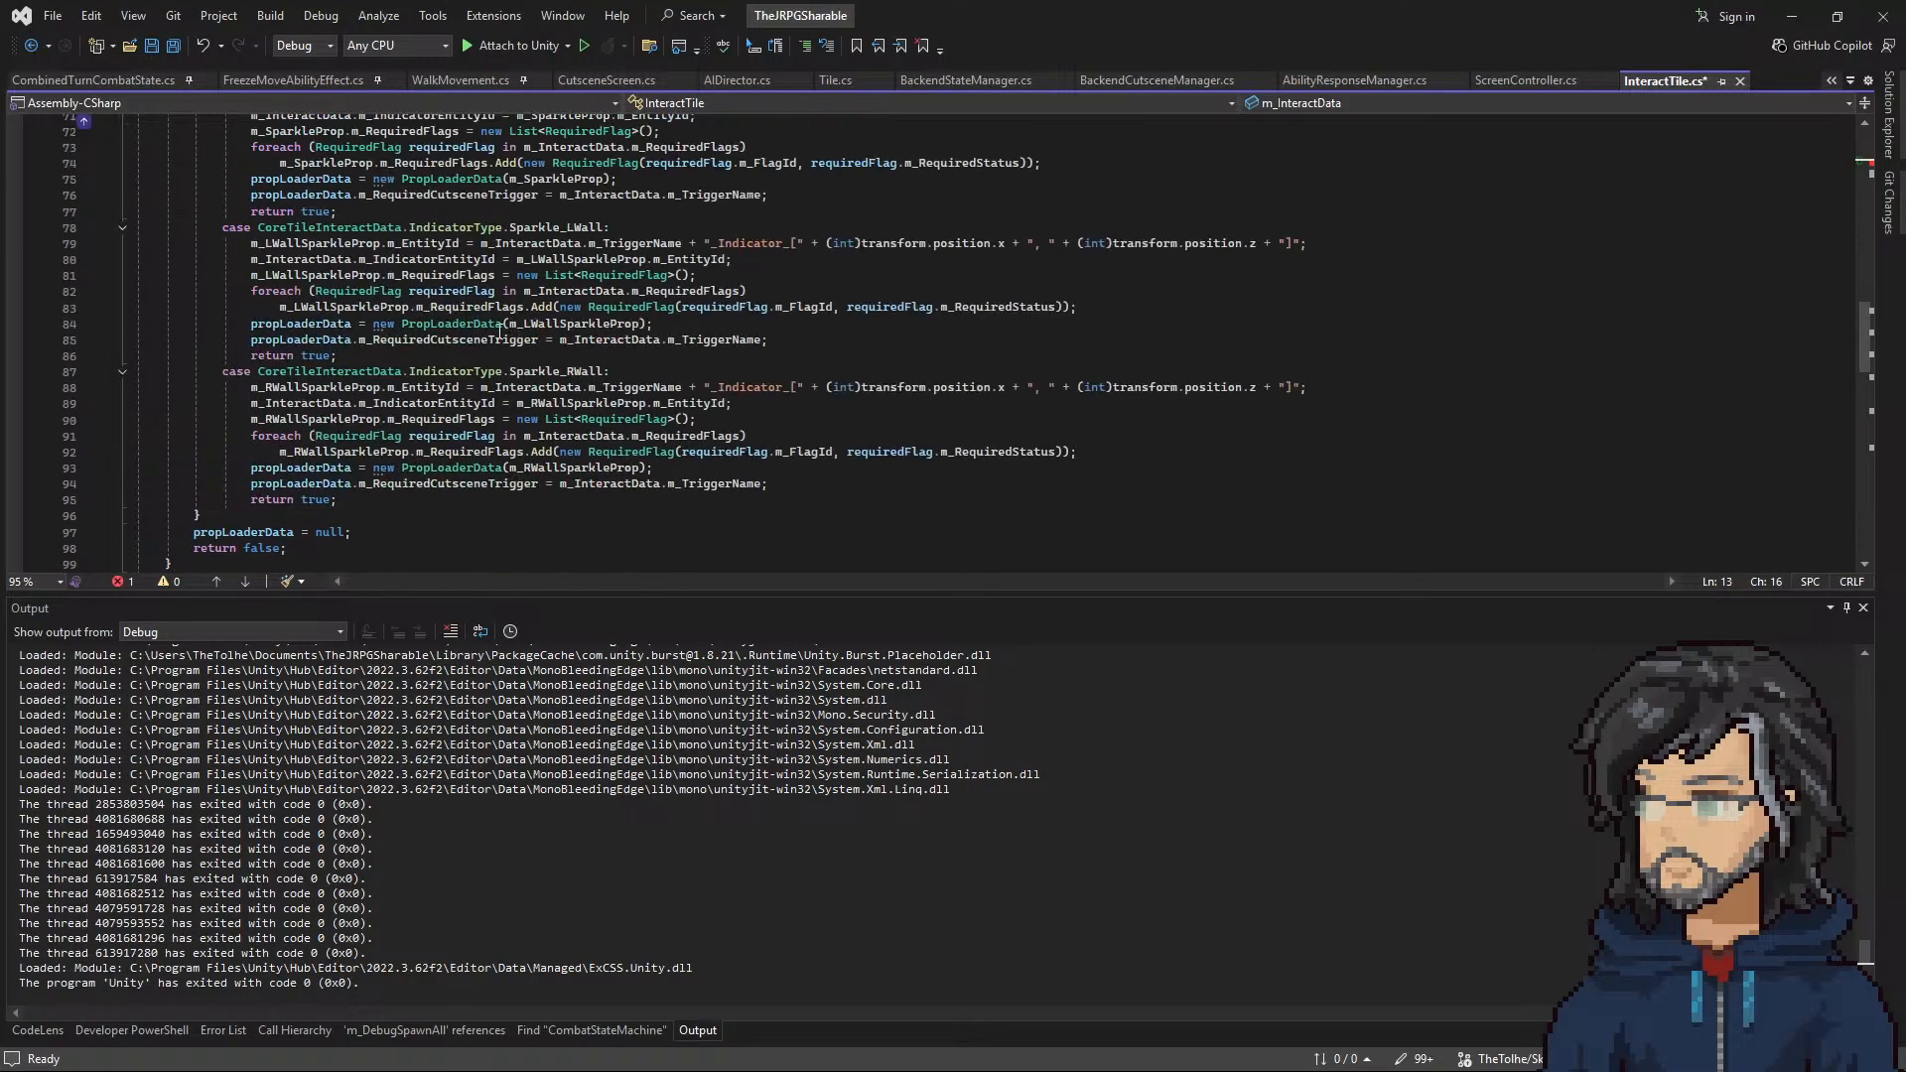
{"action": "type", "text": "m_Spr"}
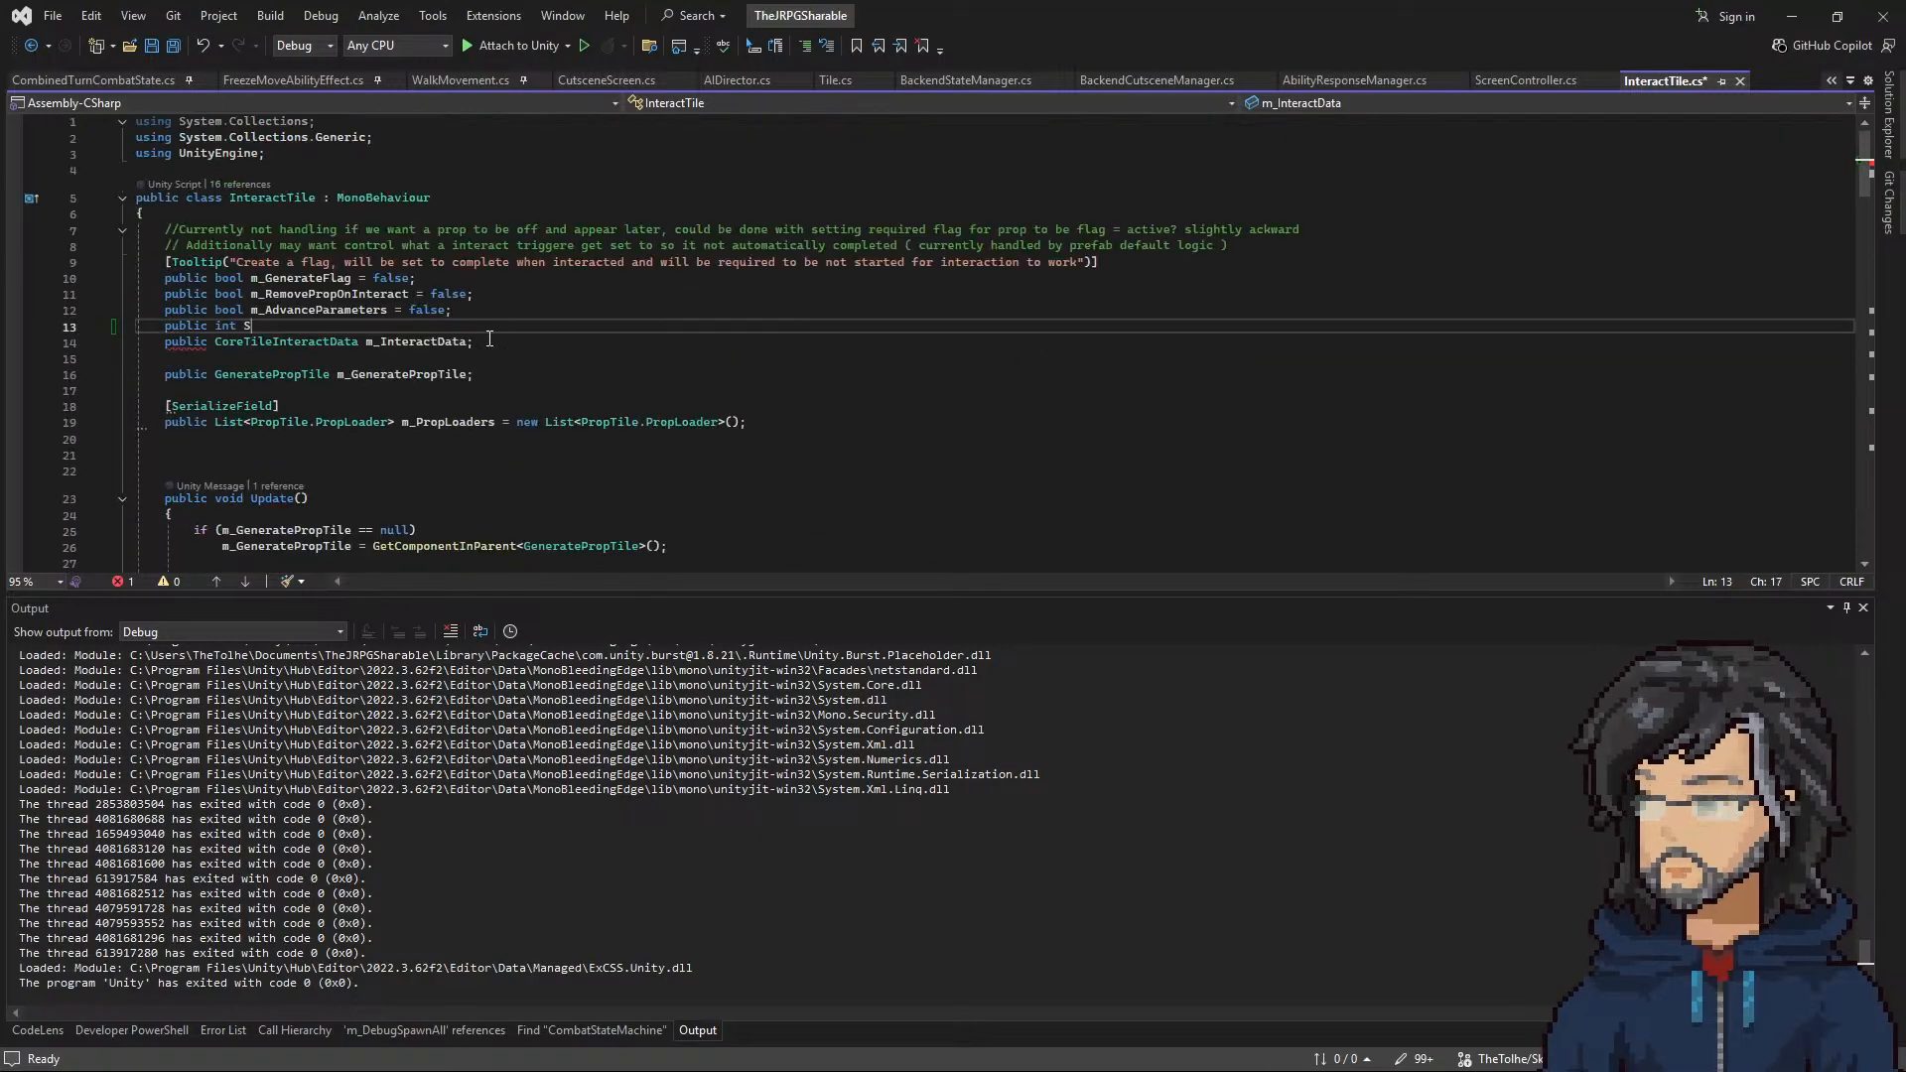
{"action": "type", "text": "akjle"}
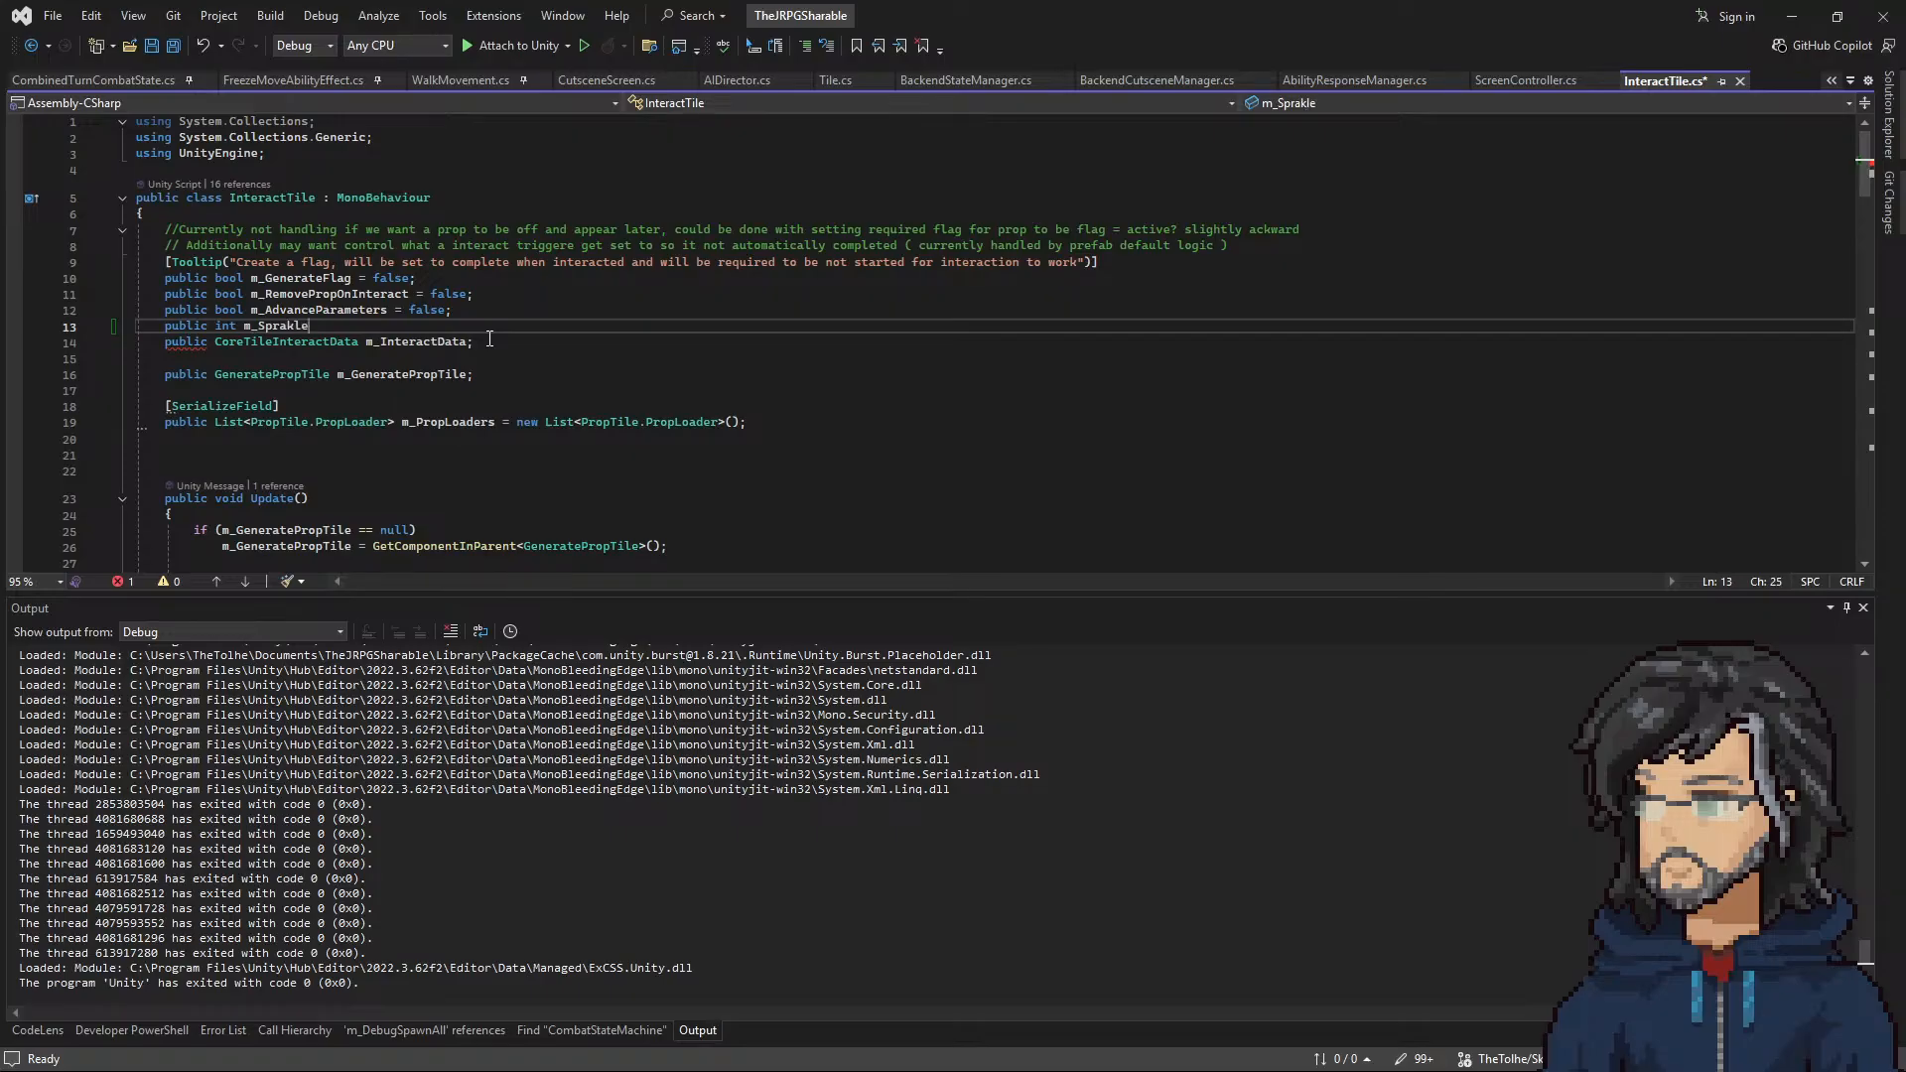
{"action": "type", "text": "Hei"}
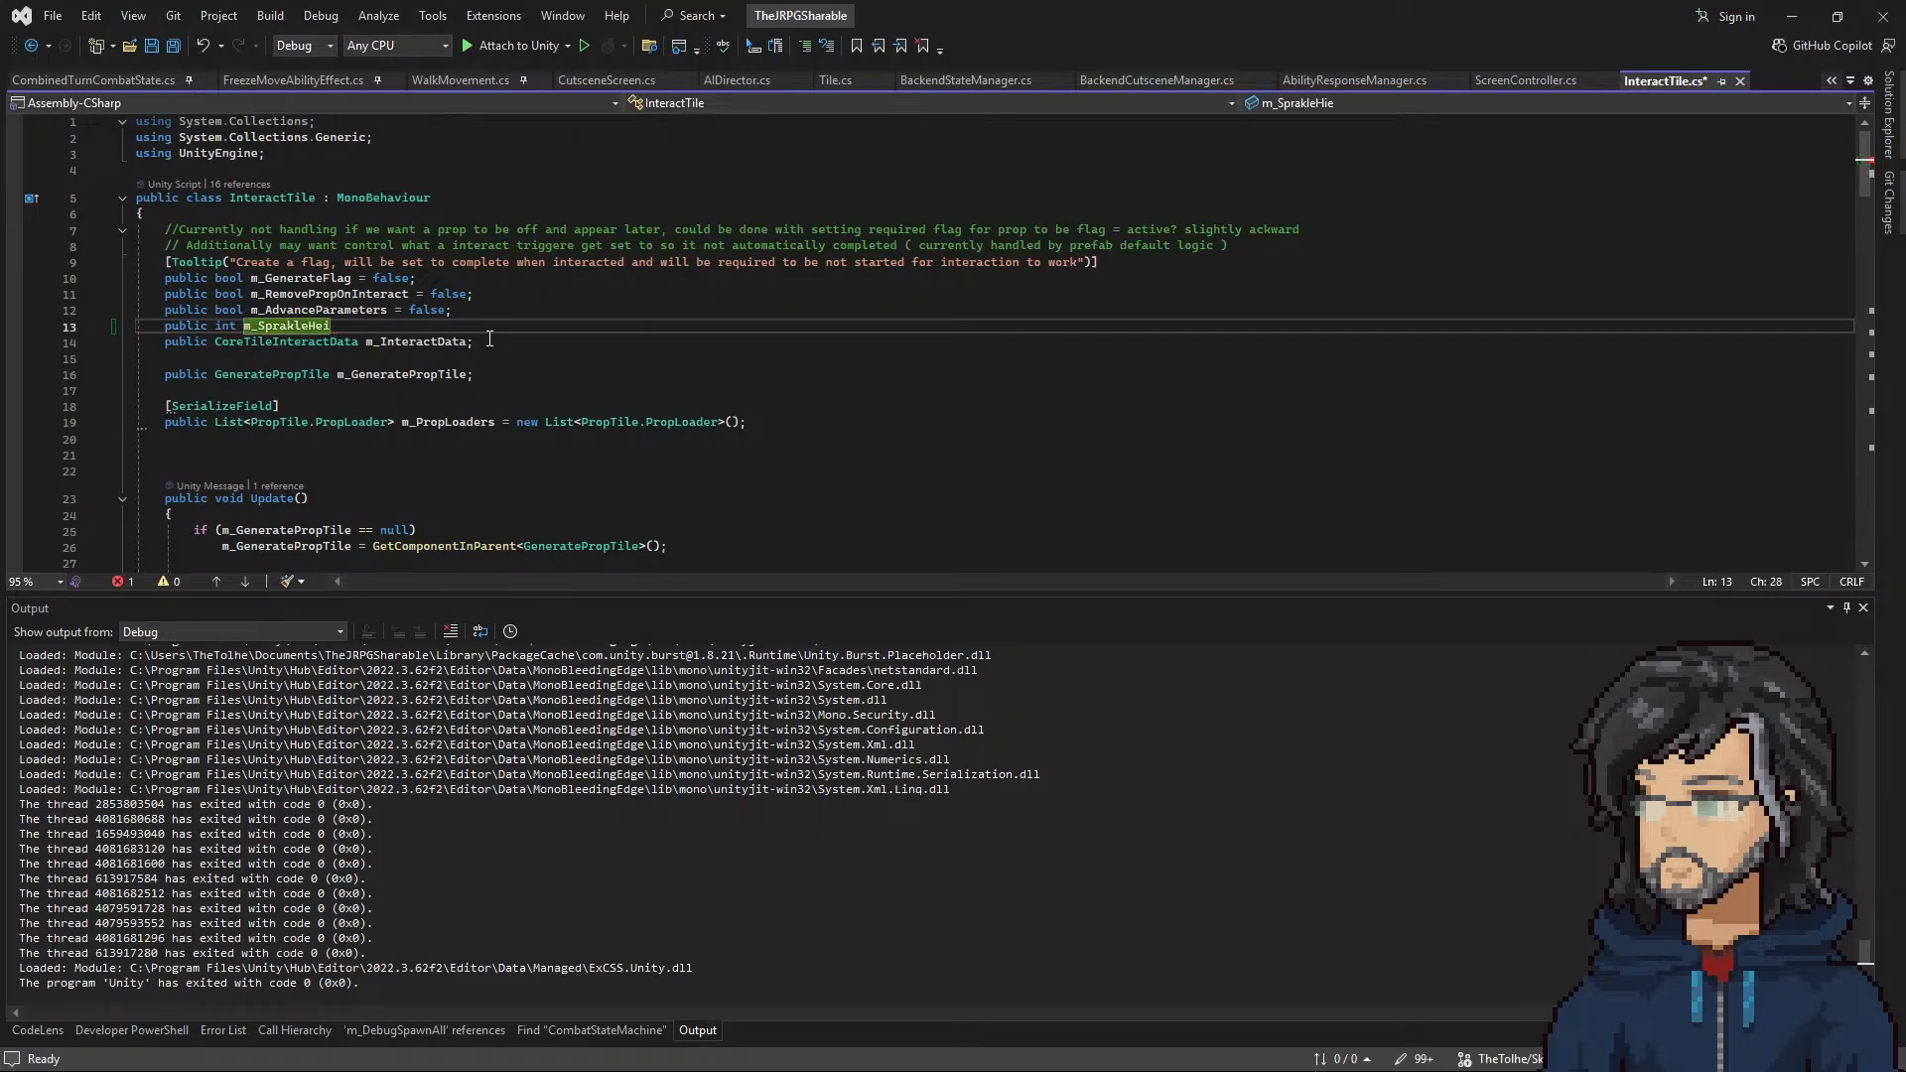
{"action": "type", "text": "ghtOverride = 0"}
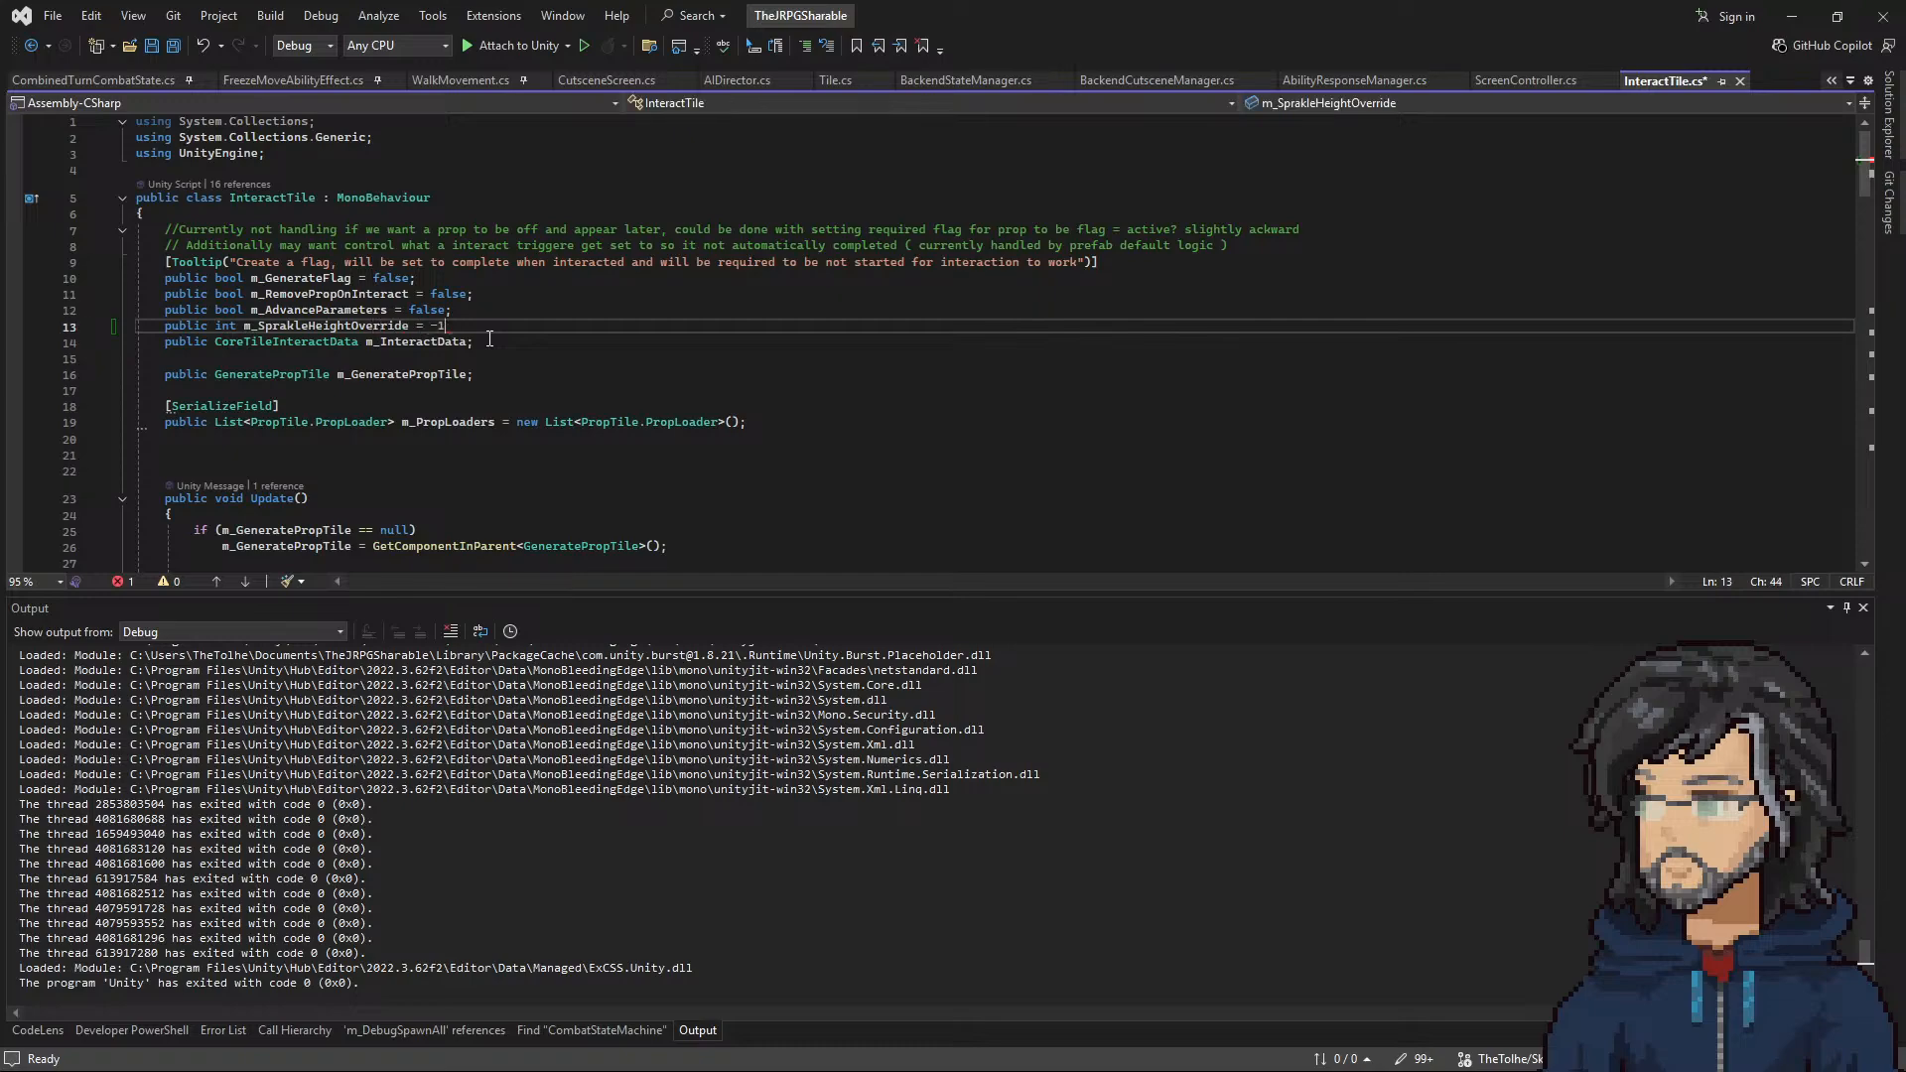
{"action": "double_click", "coordinate": [337, 325]}
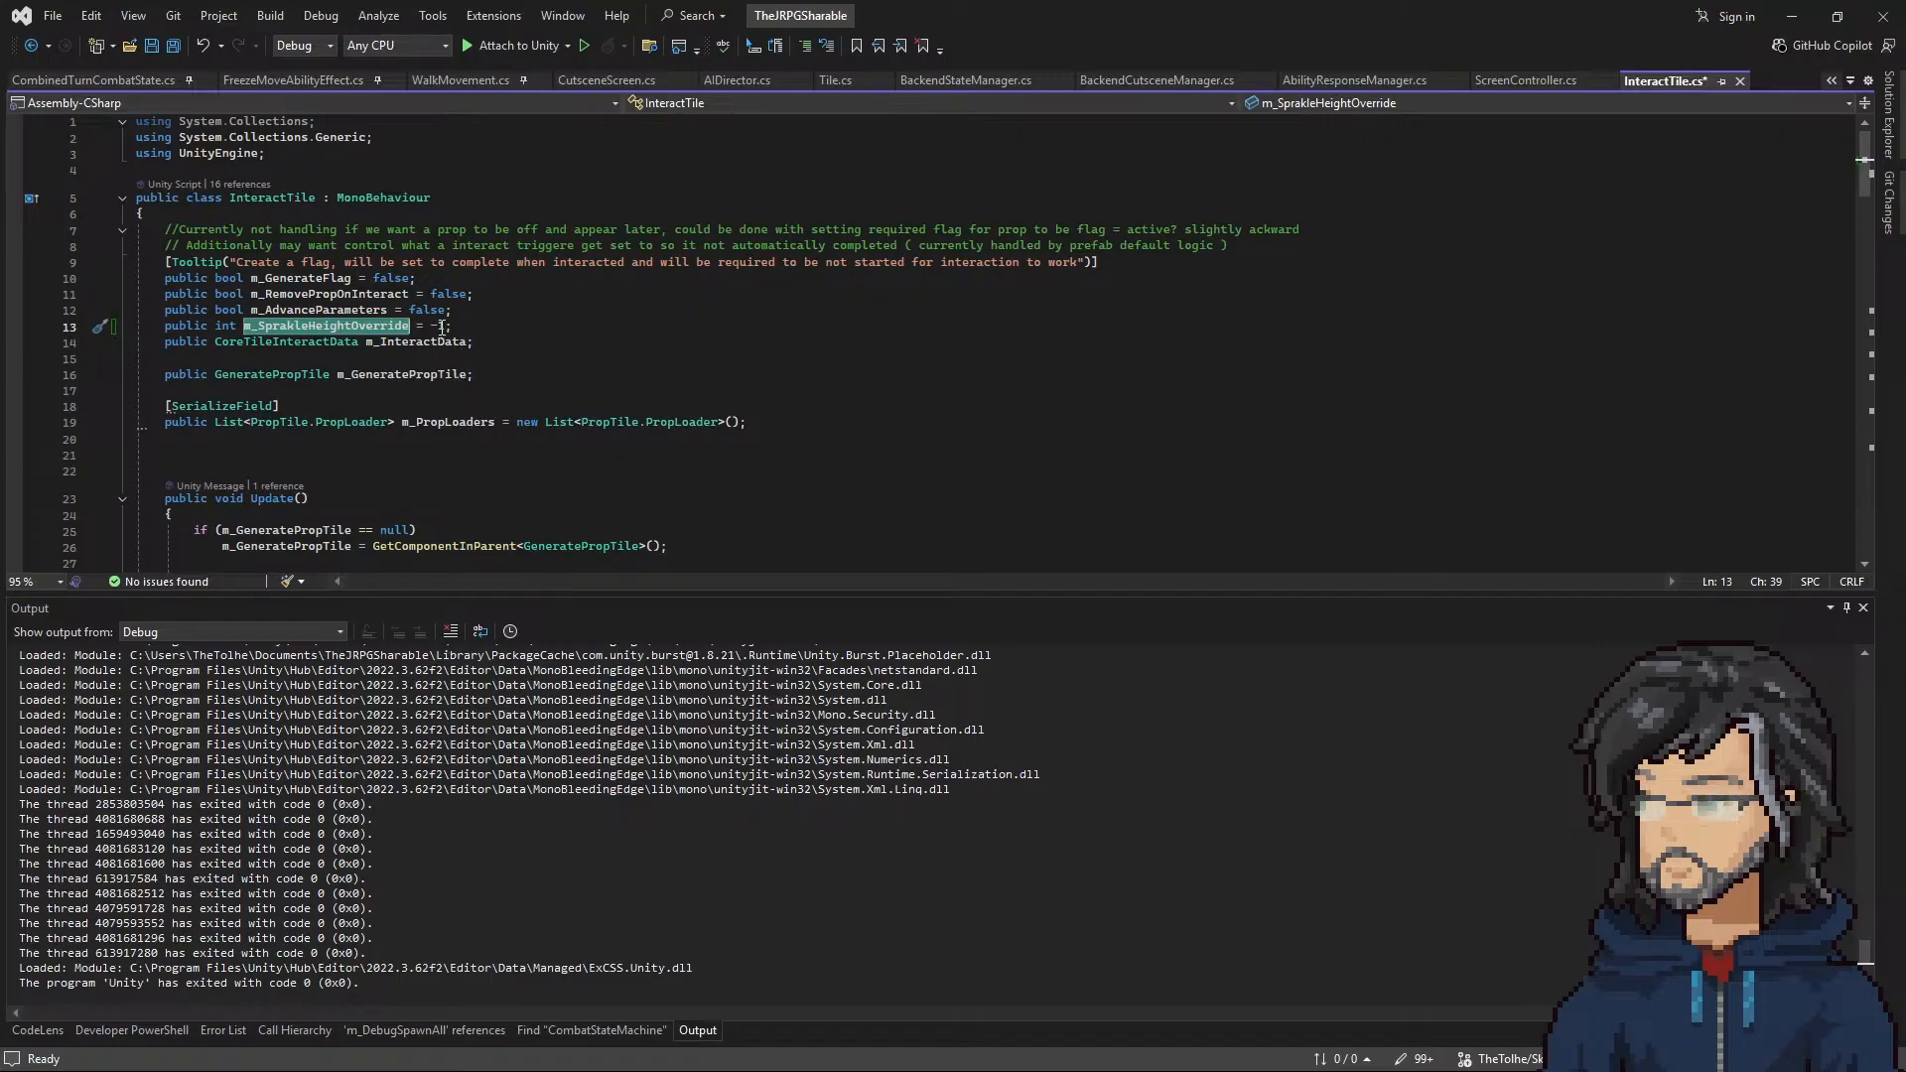
{"action": "left_click_drag", "start_coordinate": [431, 327], "coordinate": [444, 327]}
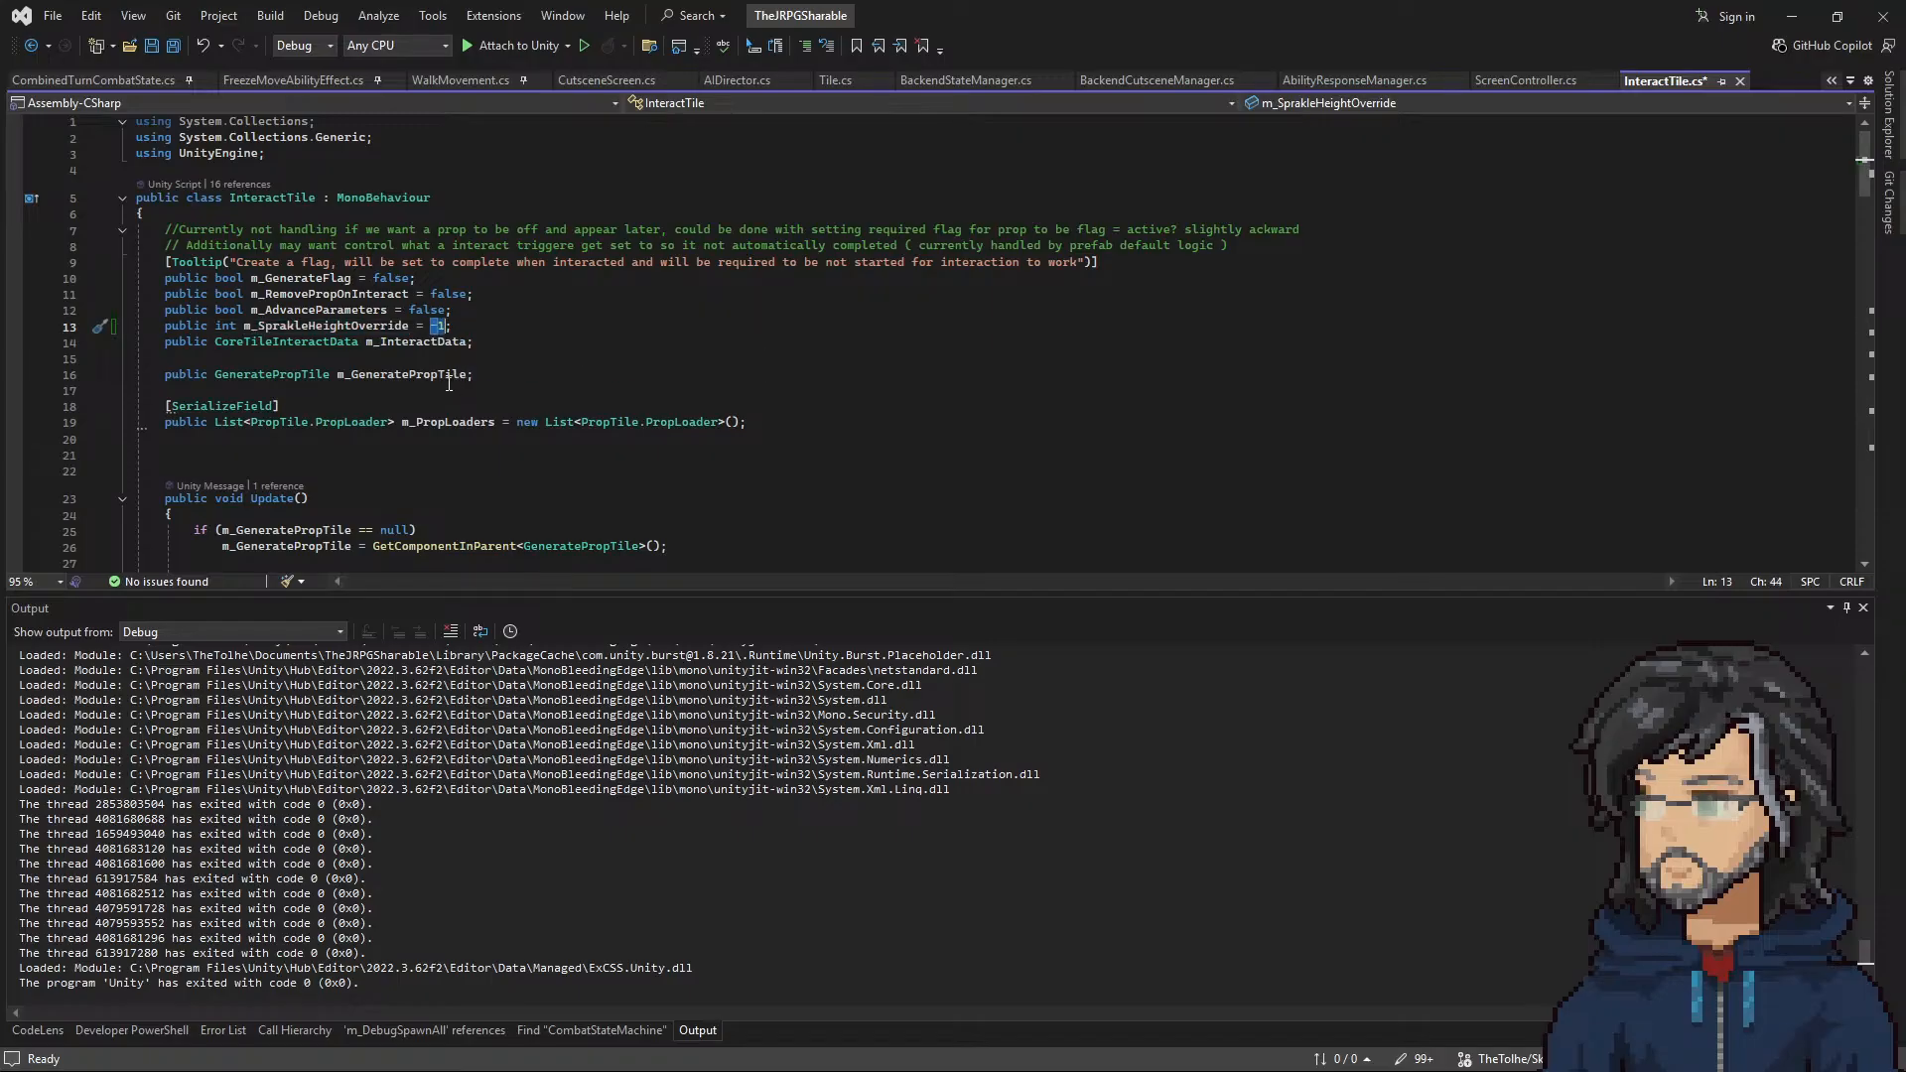
Step: In TryGetIndicatorProp's Sparkle case, add if(m_SprakleHeightOverride != -1) after the propLoaderData assignment, separated by blank lines
{"action": "scroll", "coordinate": [449, 382], "scroll_direction": "down", "scroll_amount": 9}
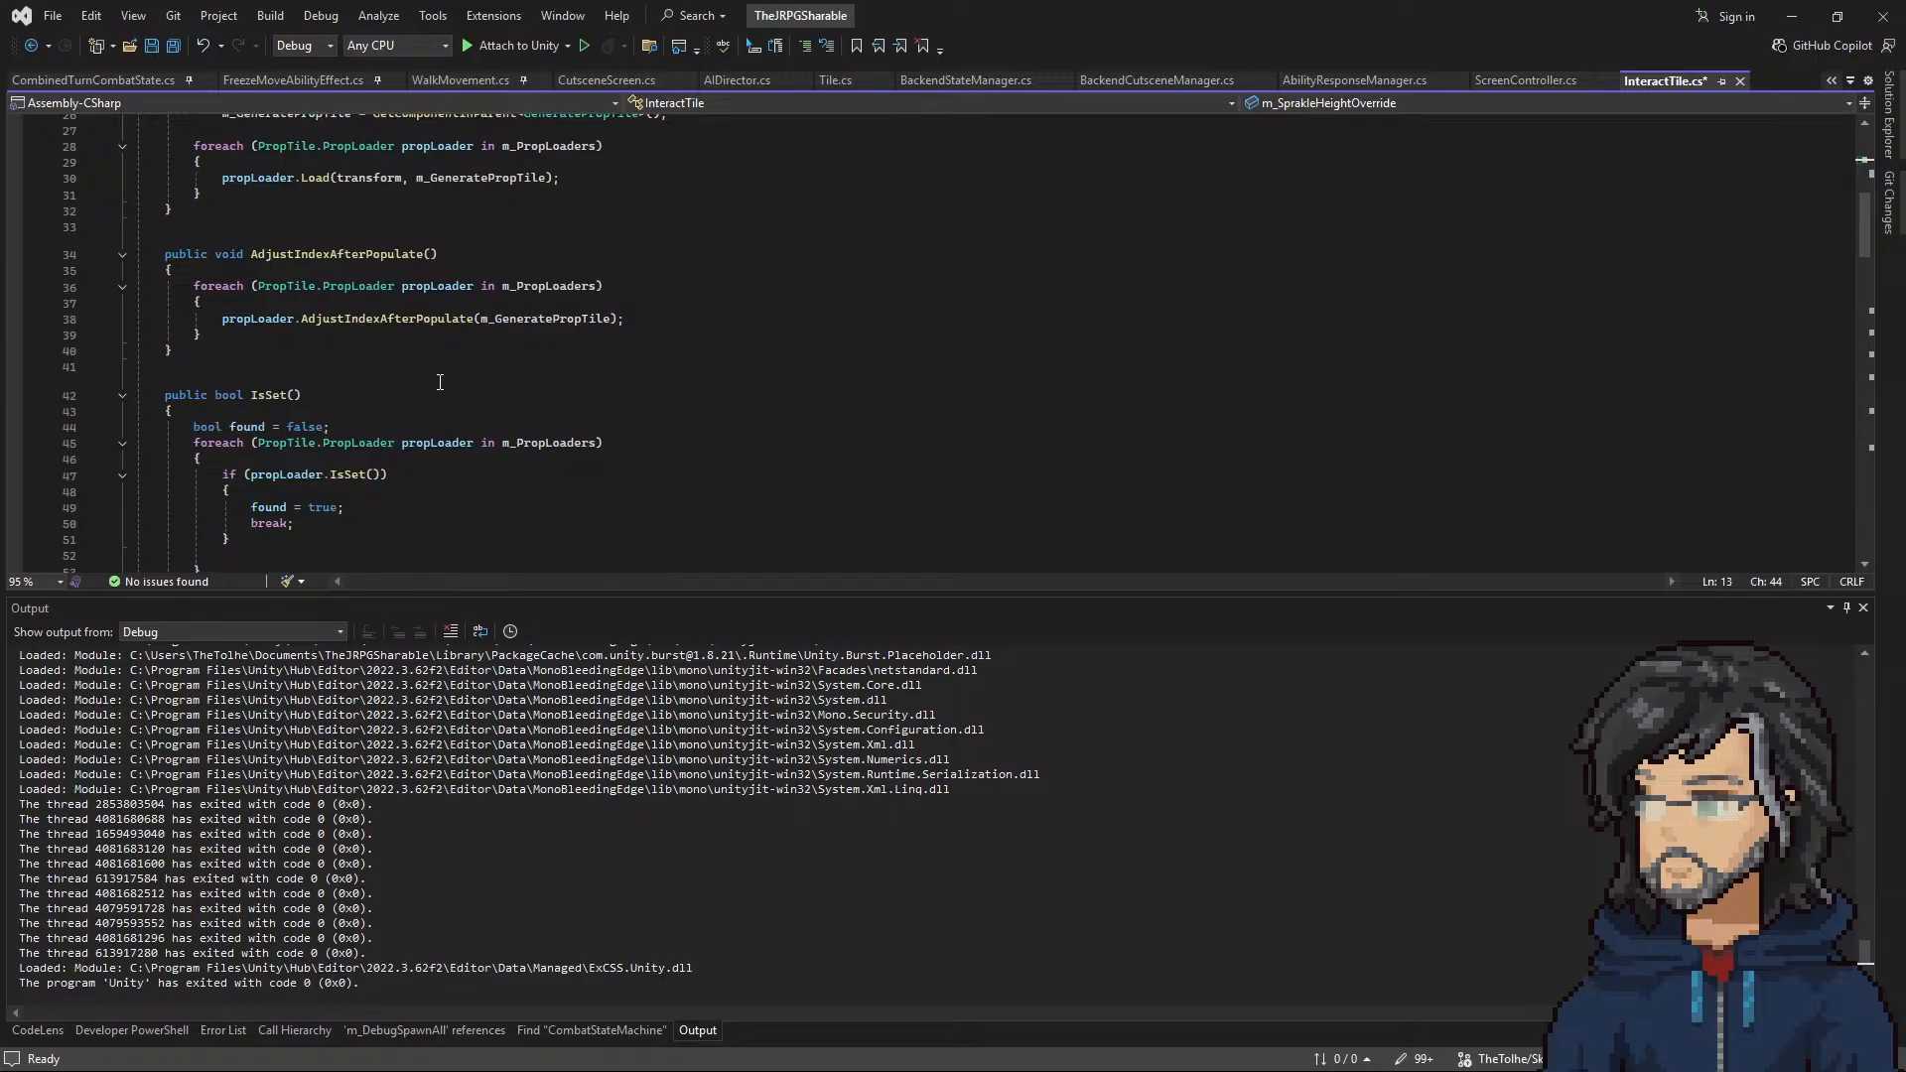
{"action": "scroll", "coordinate": [387, 395], "scroll_direction": "down", "scroll_amount": 7}
{"action": "scroll", "coordinate": [390, 396], "scroll_direction": "up", "scroll_amount": 10}
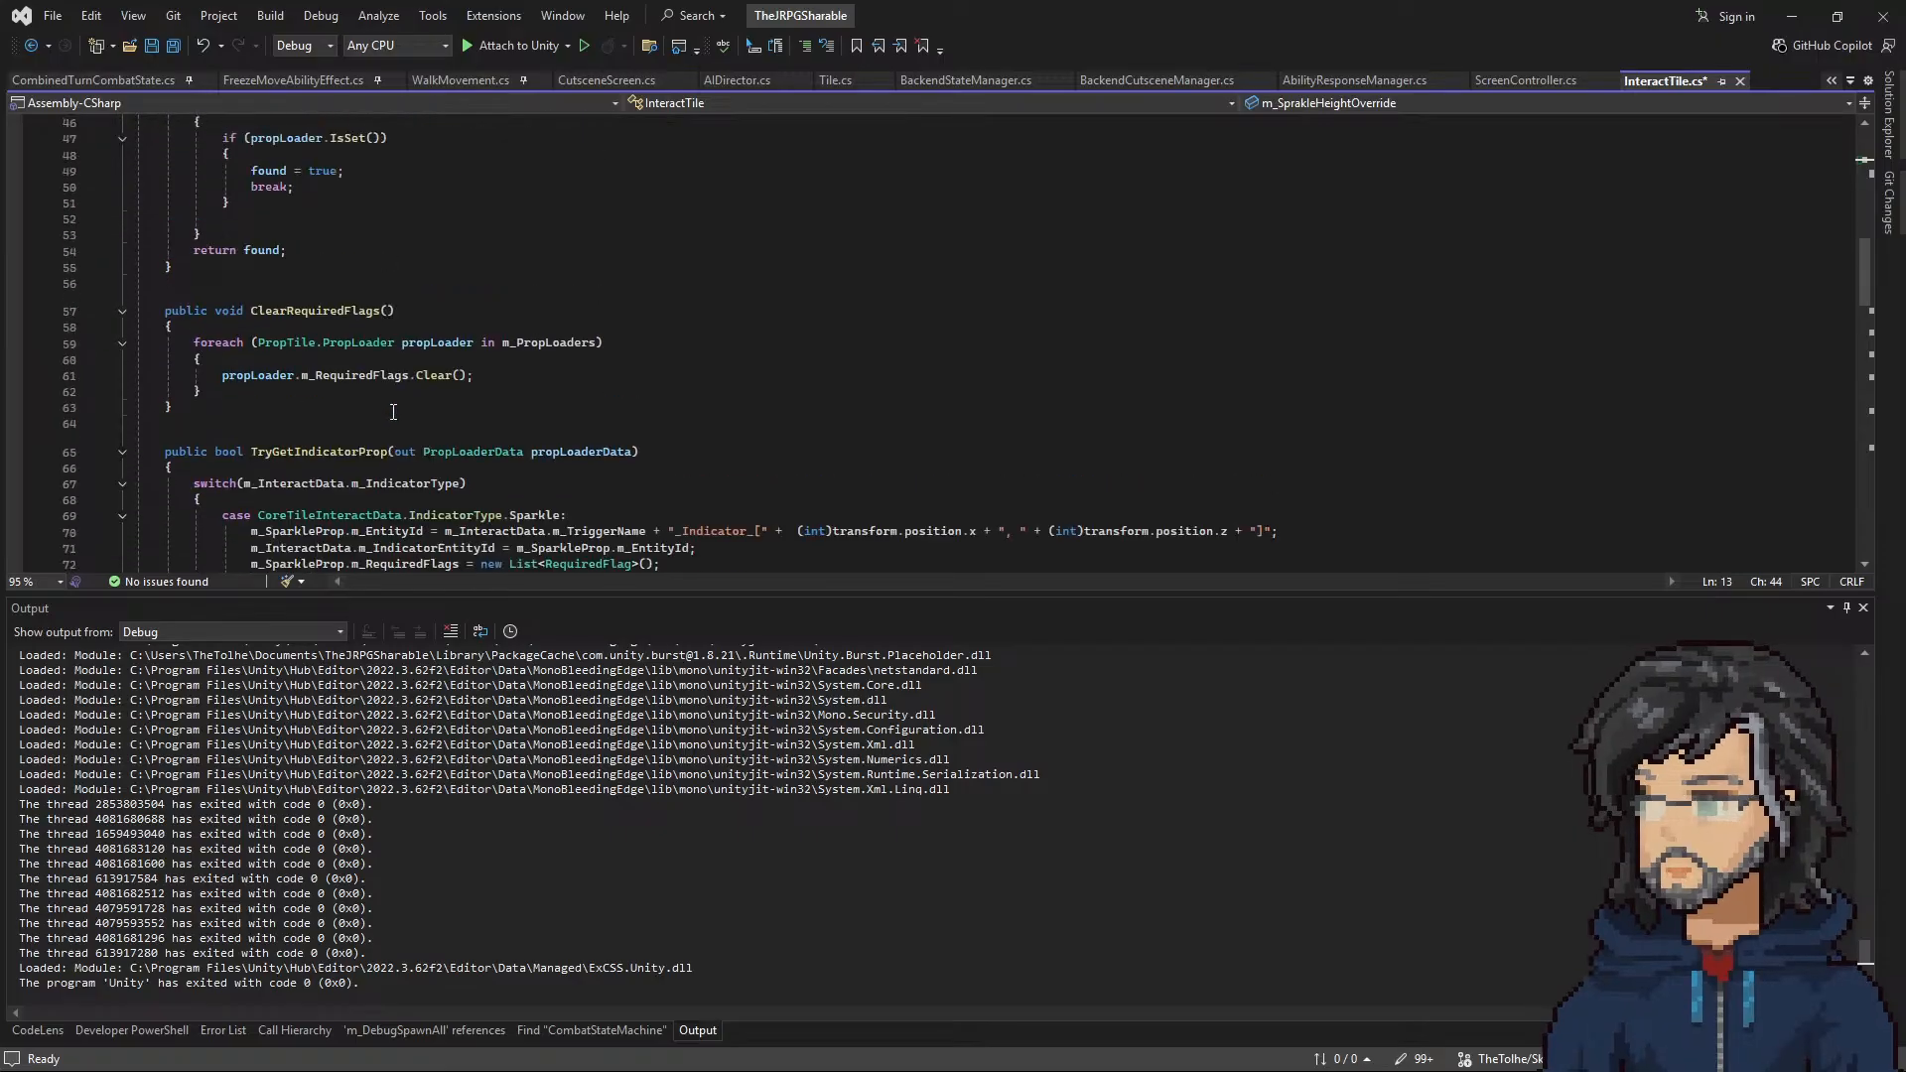
{"action": "scroll", "coordinate": [394, 397], "scroll_direction": "down", "scroll_amount": 5}
{"action": "scroll", "coordinate": [394, 397], "scroll_direction": "down", "scroll_amount": 11}
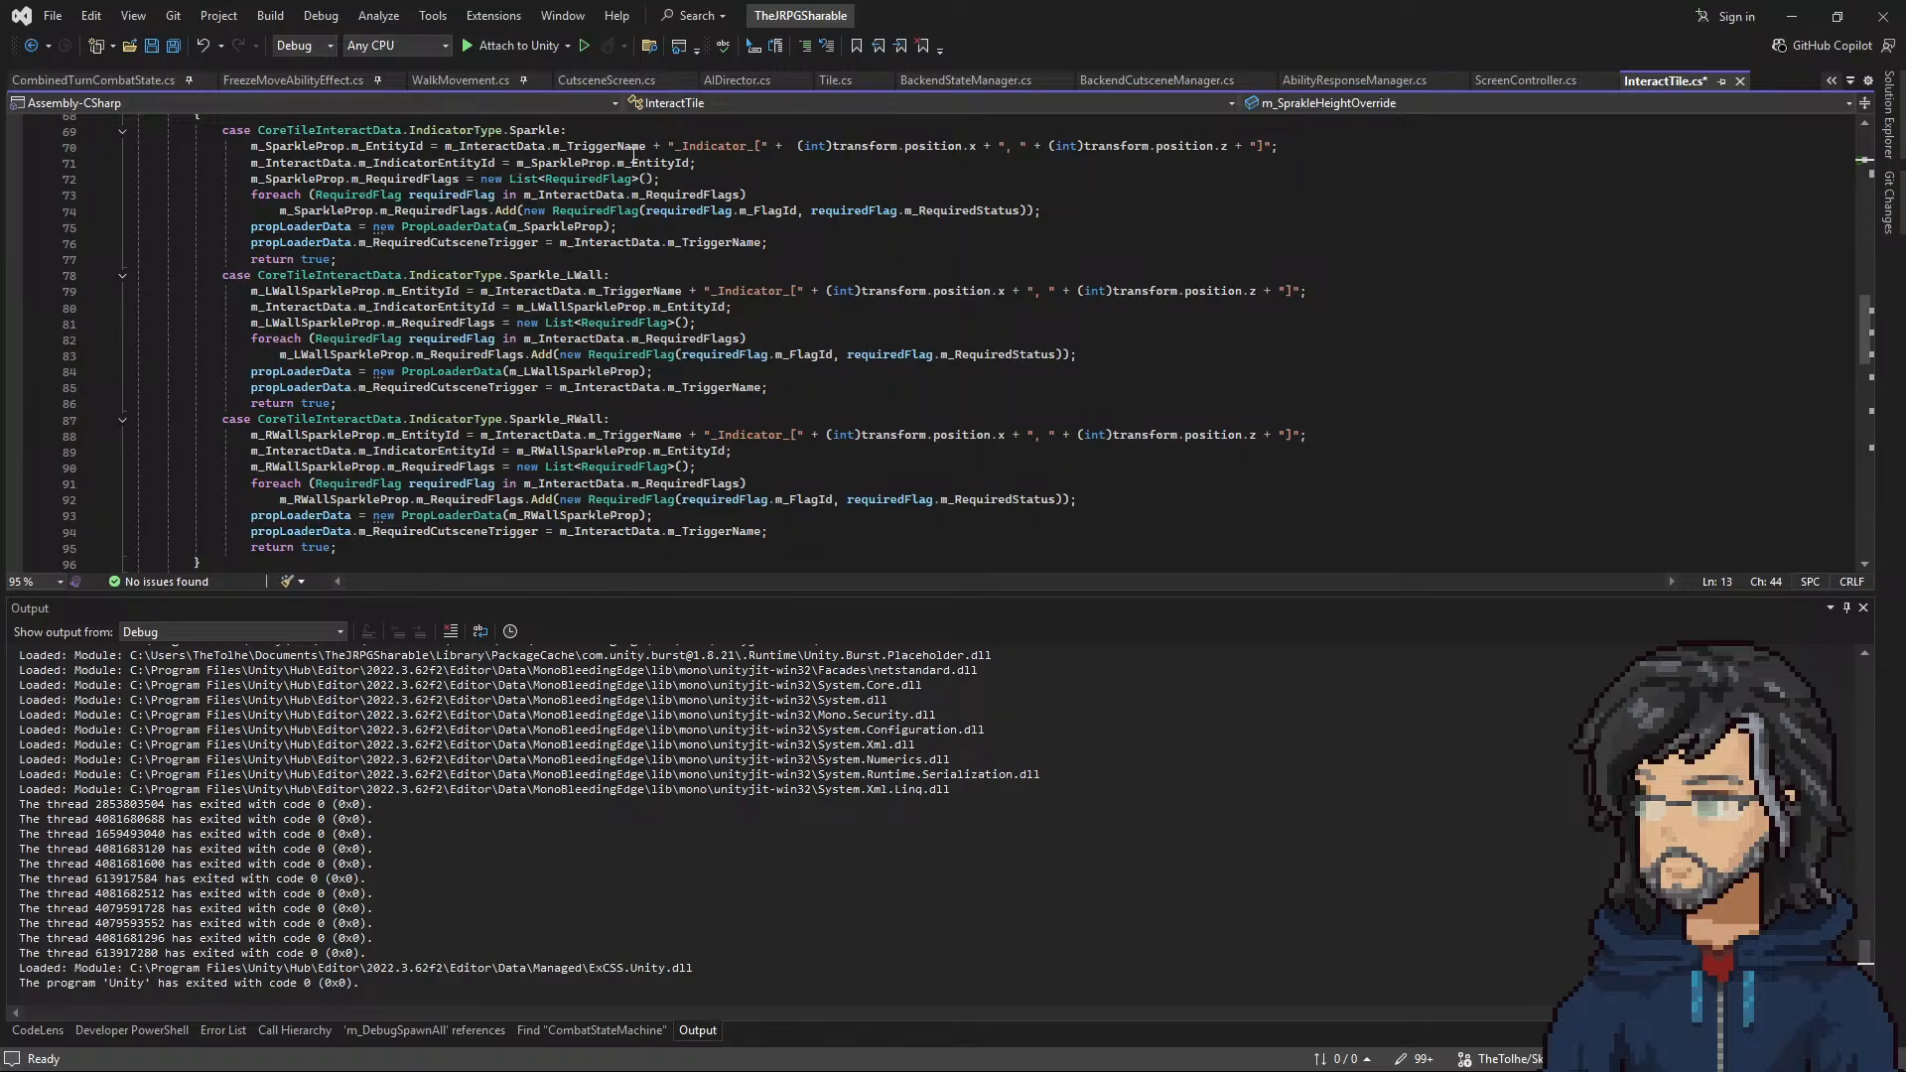
{"action": "double_click", "coordinate": [562, 162]}
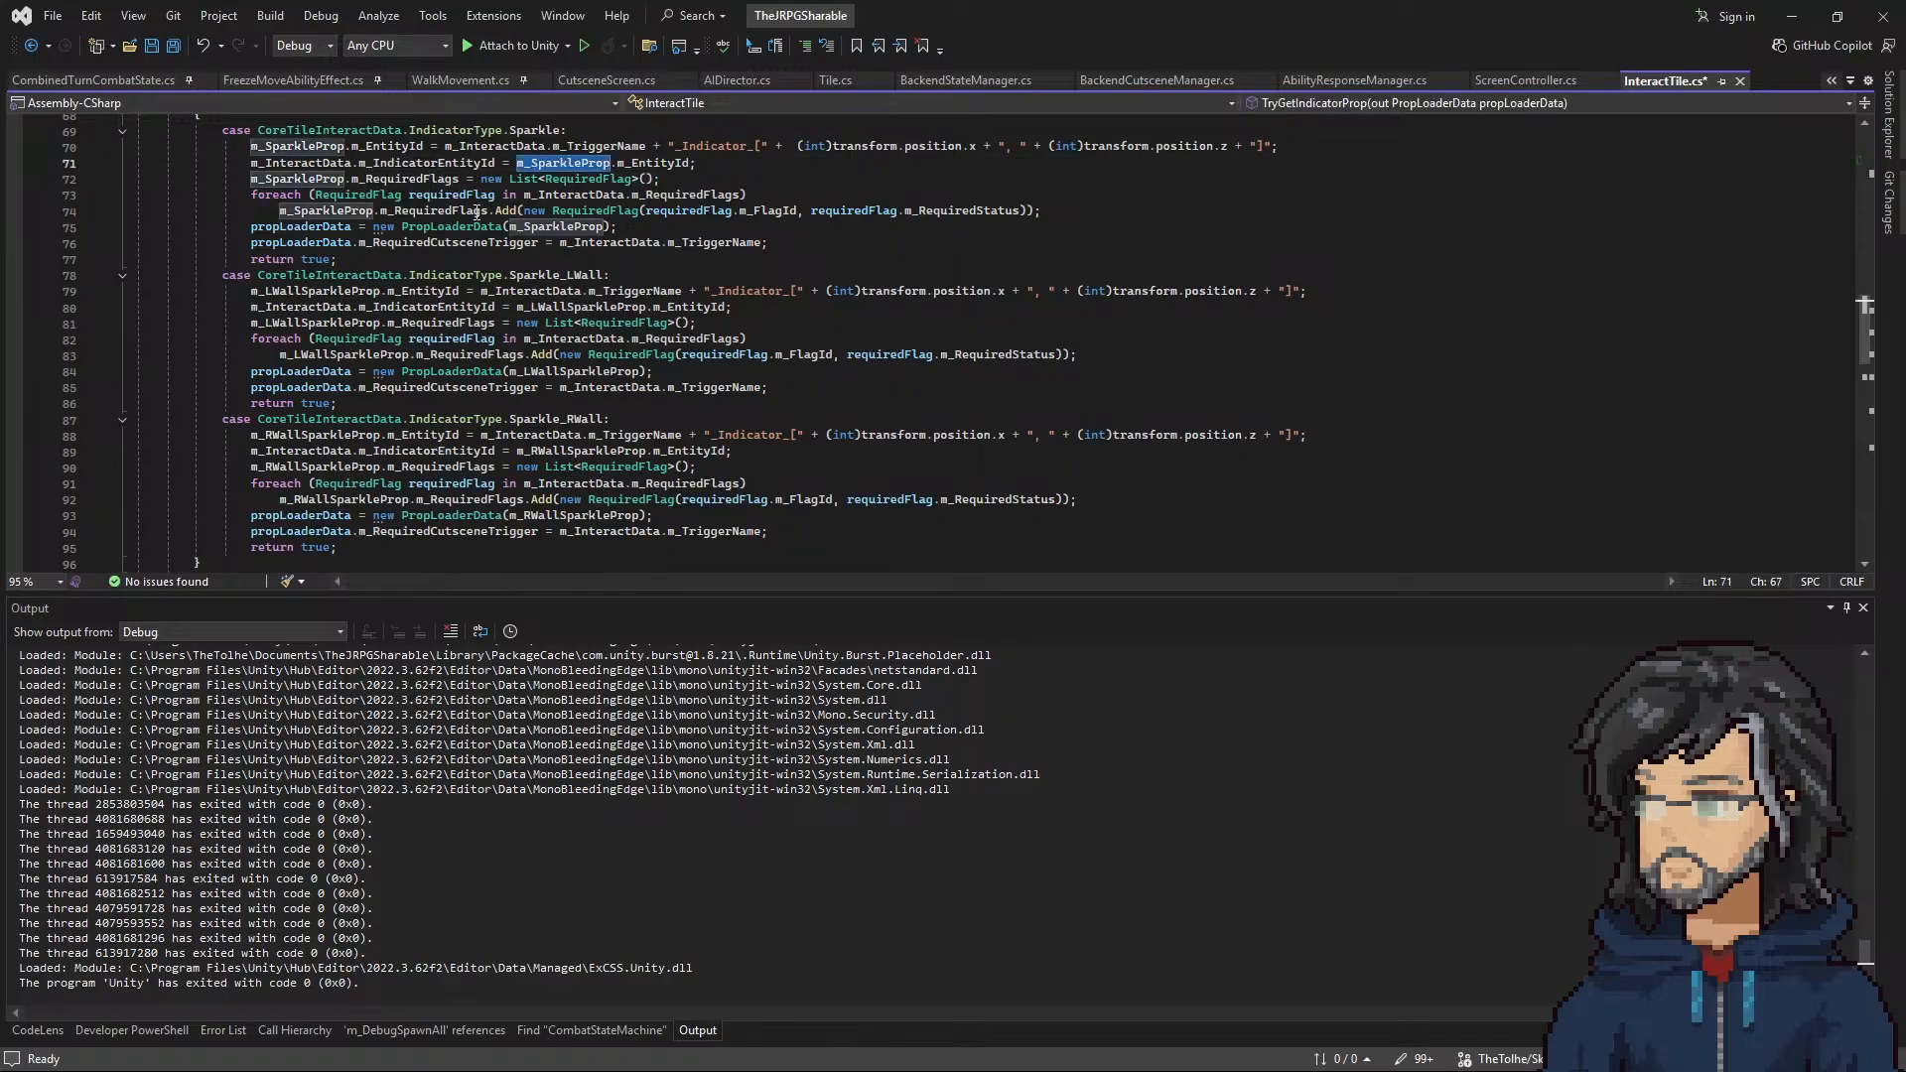
{"action": "double_click", "coordinate": [539, 230]}
{"action": "double_click", "coordinate": [320, 228]}
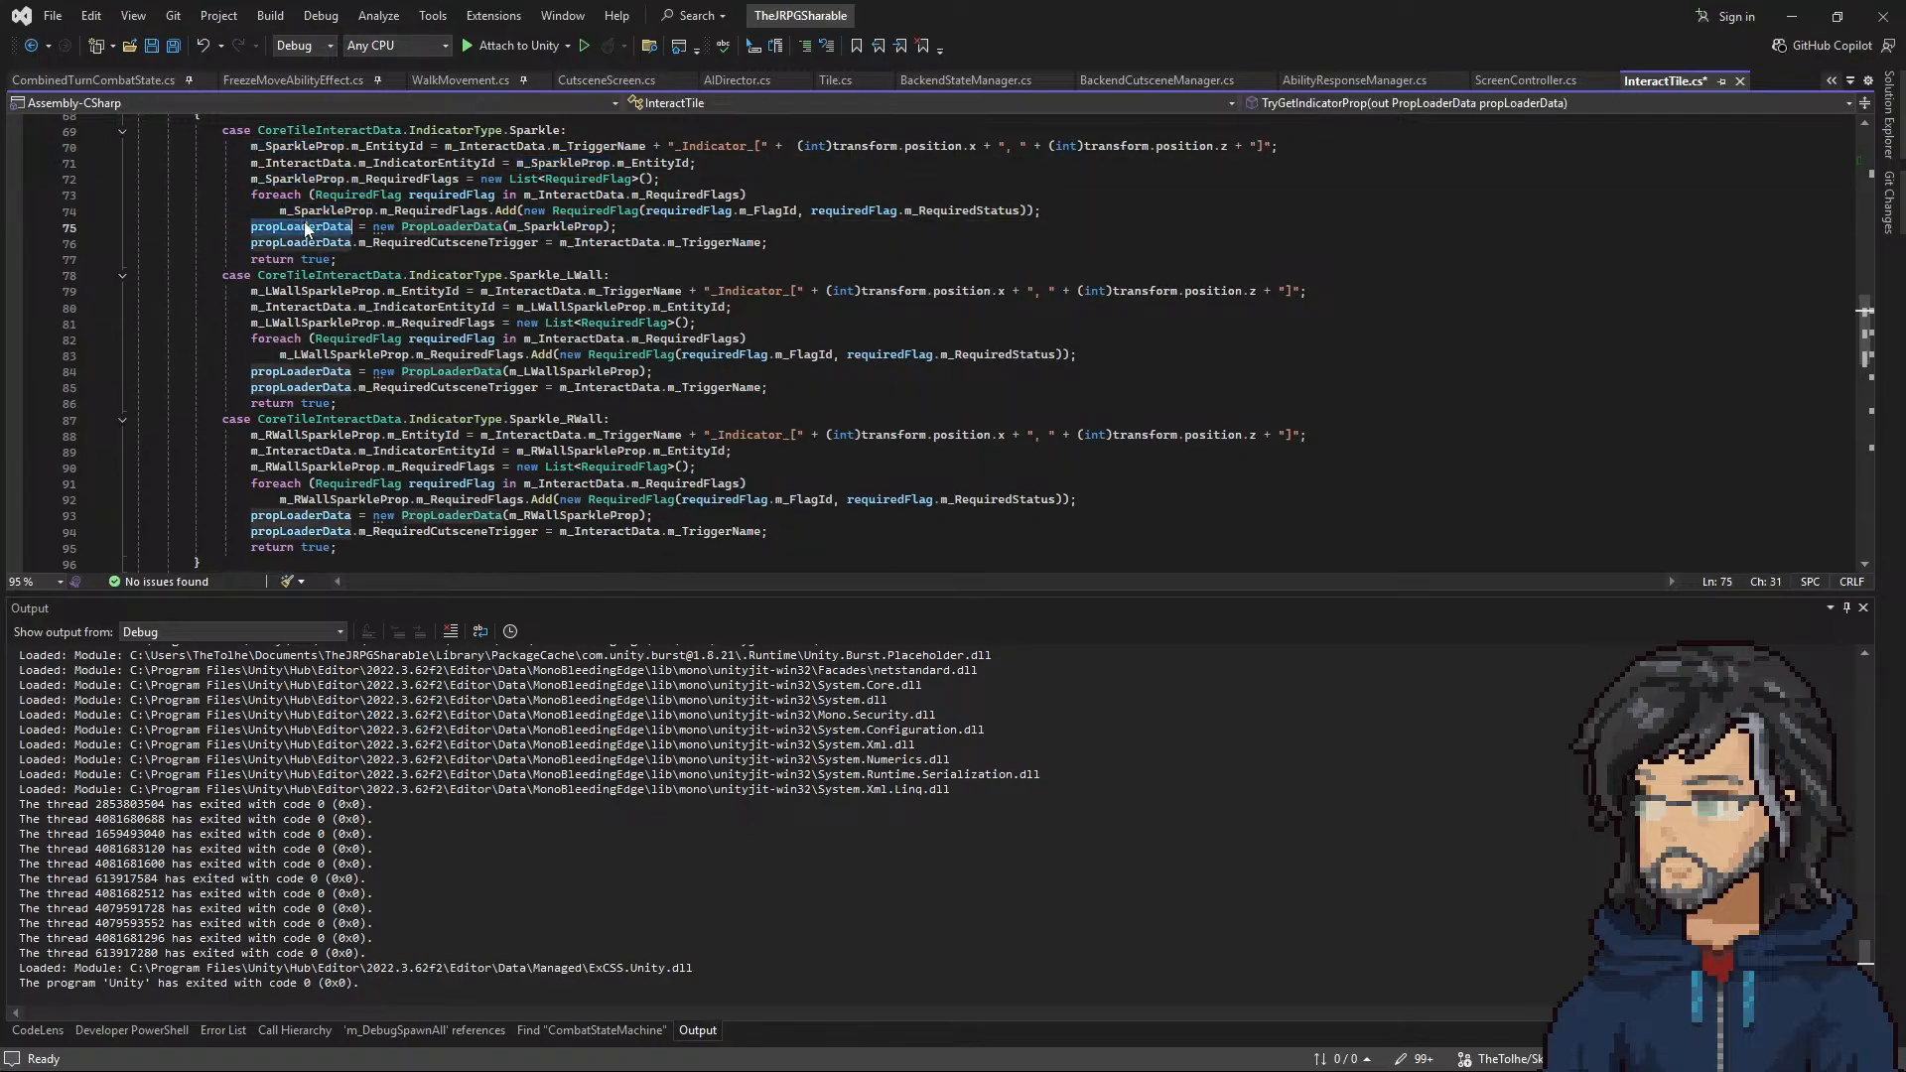
{"action": "left_click", "coordinate": [640, 227]}
{"action": "key", "text": "Return"}
{"action": "key", "text": "Return"}
{"action": "key", "text": "Return"}
{"action": "key", "text": "Up"}
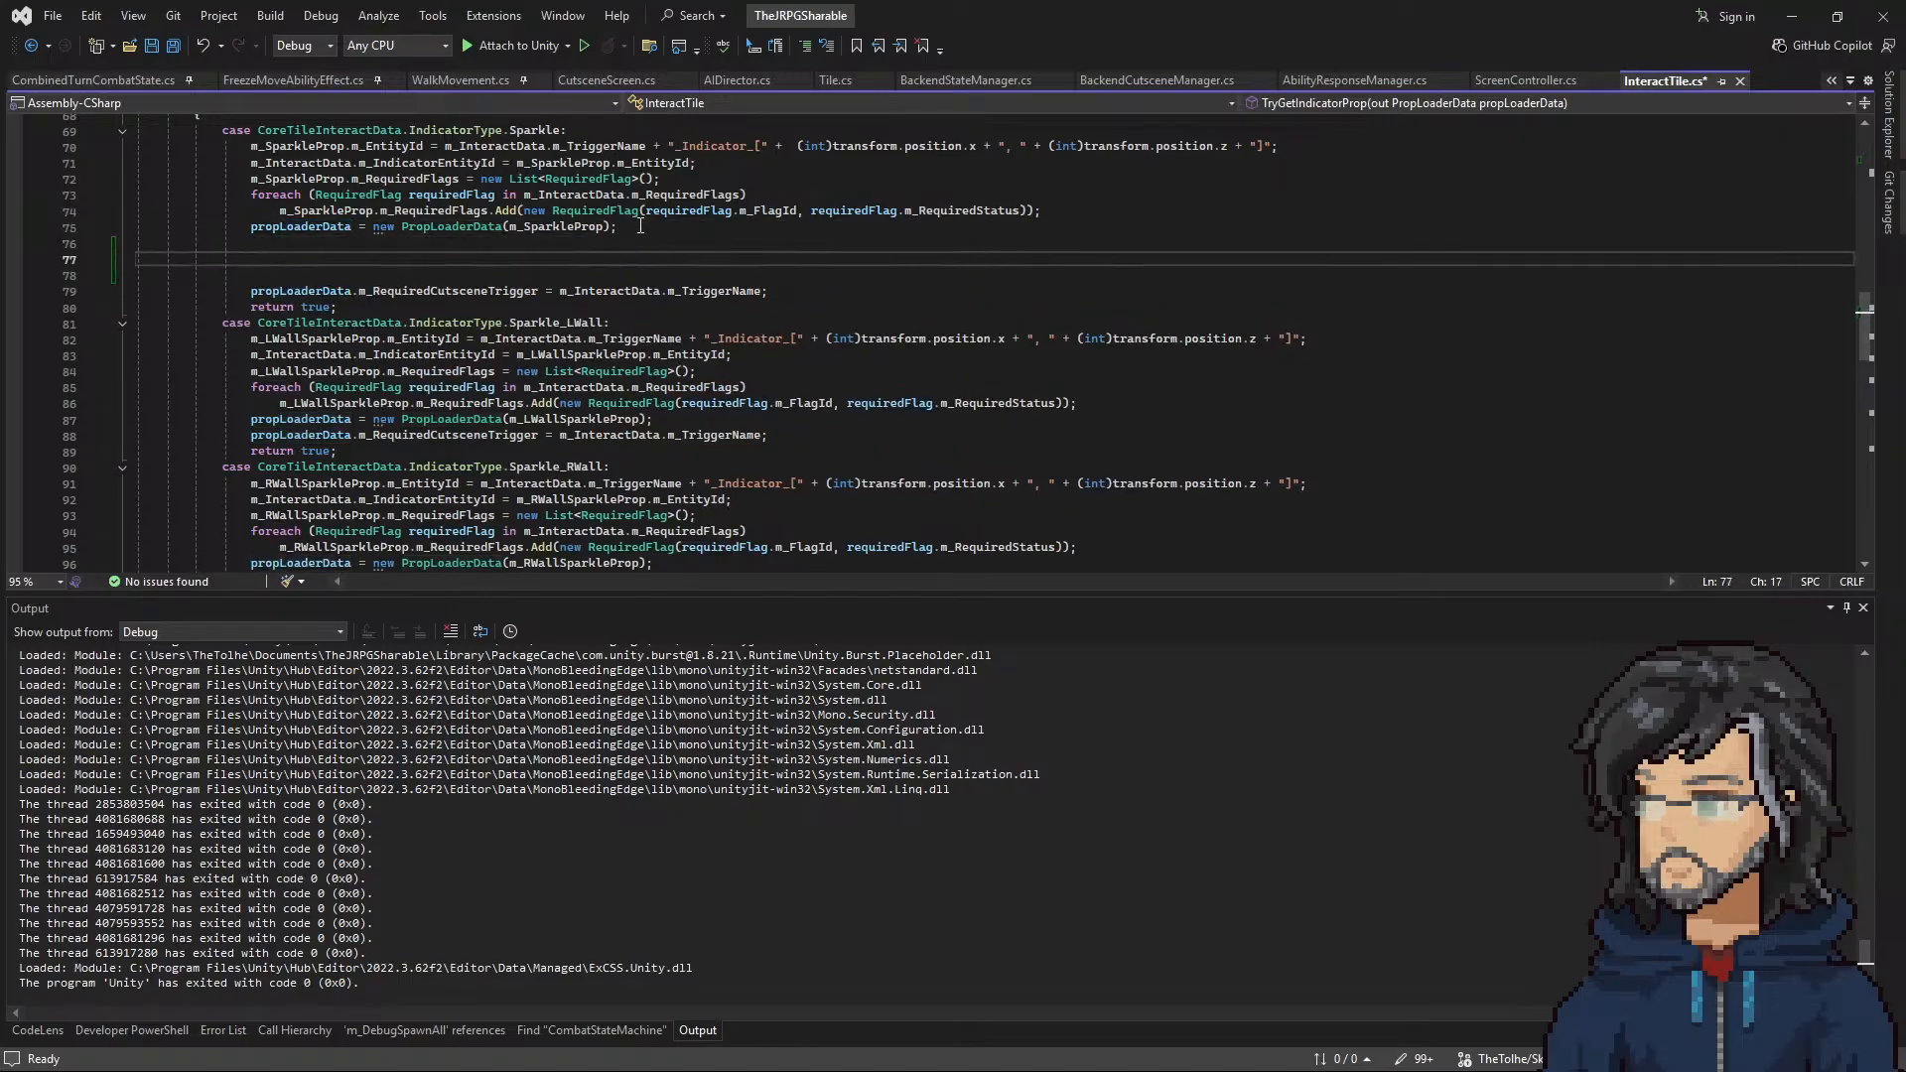
{"action": "type", "text": "if(m_SprakleHeightOverride "}
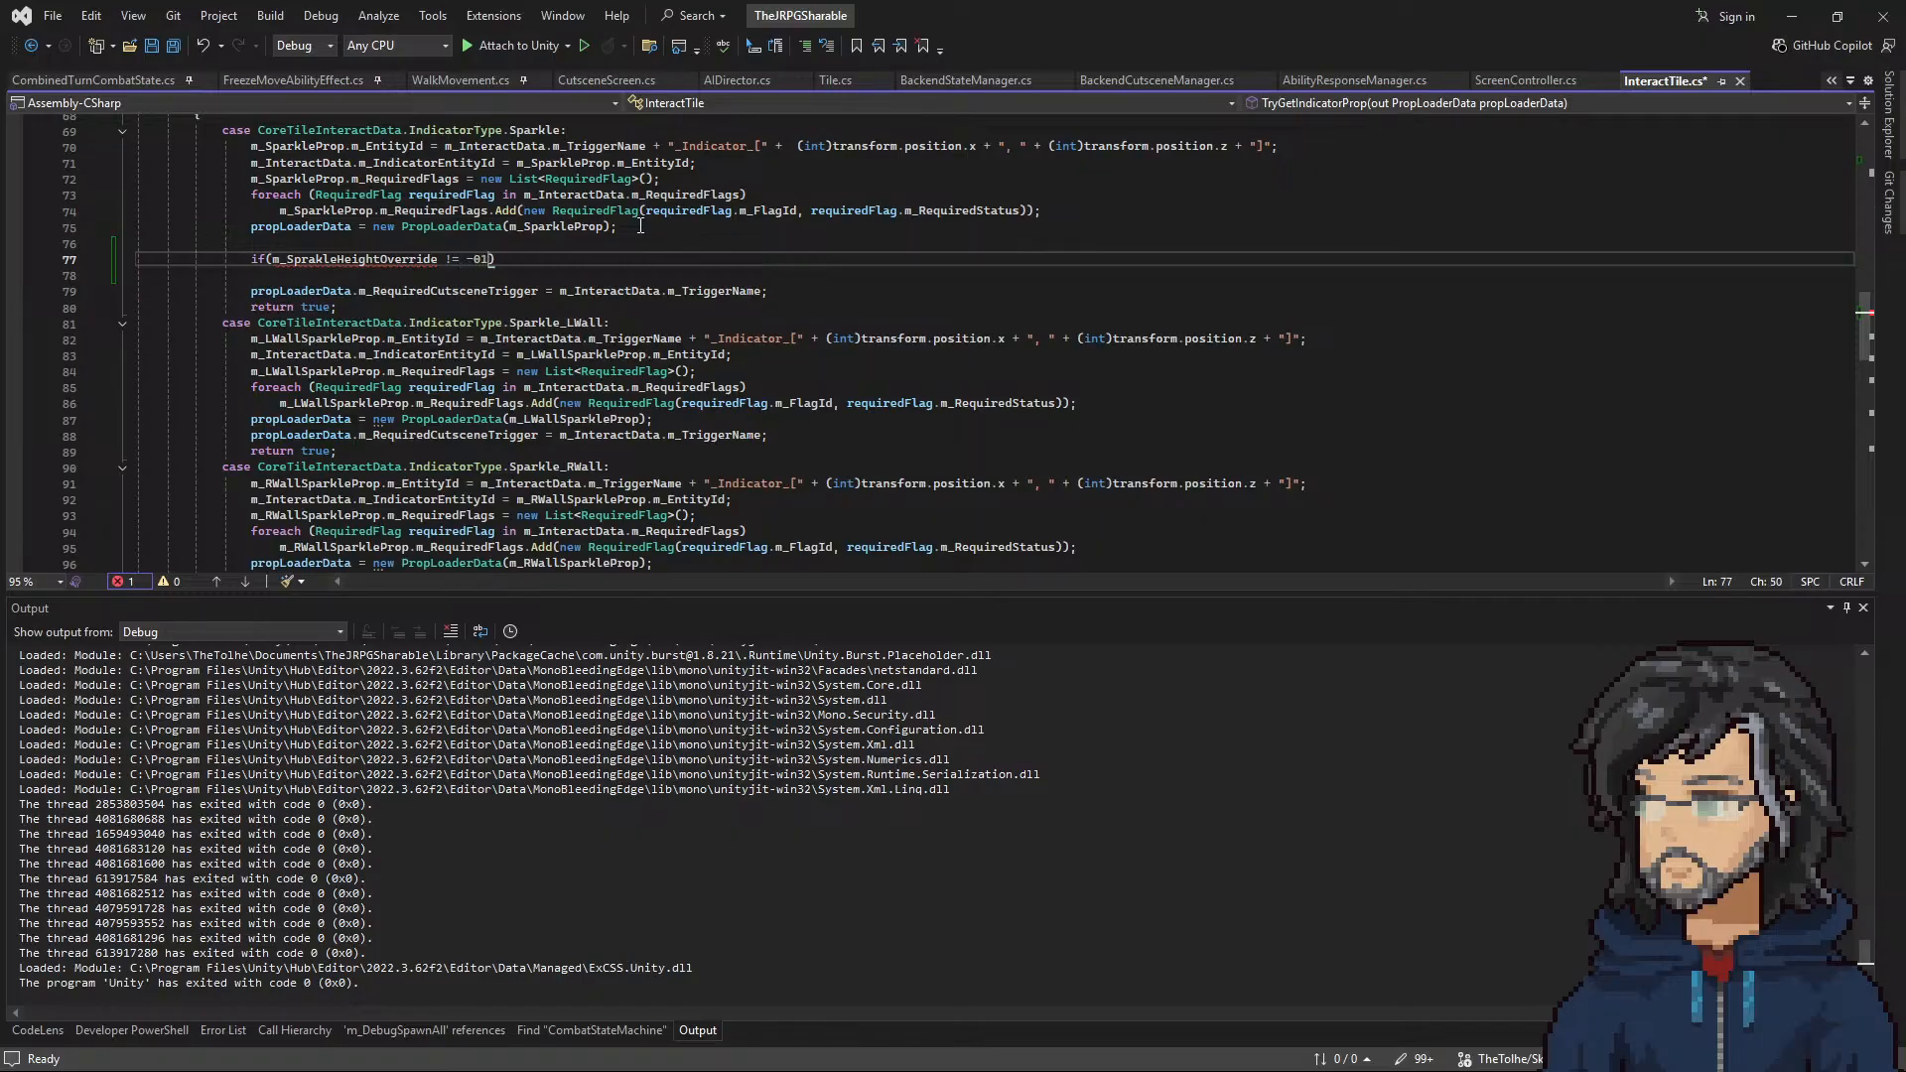
{"action": "type", "text": "!= -1)"}
{"action": "key", "text": "Return"}
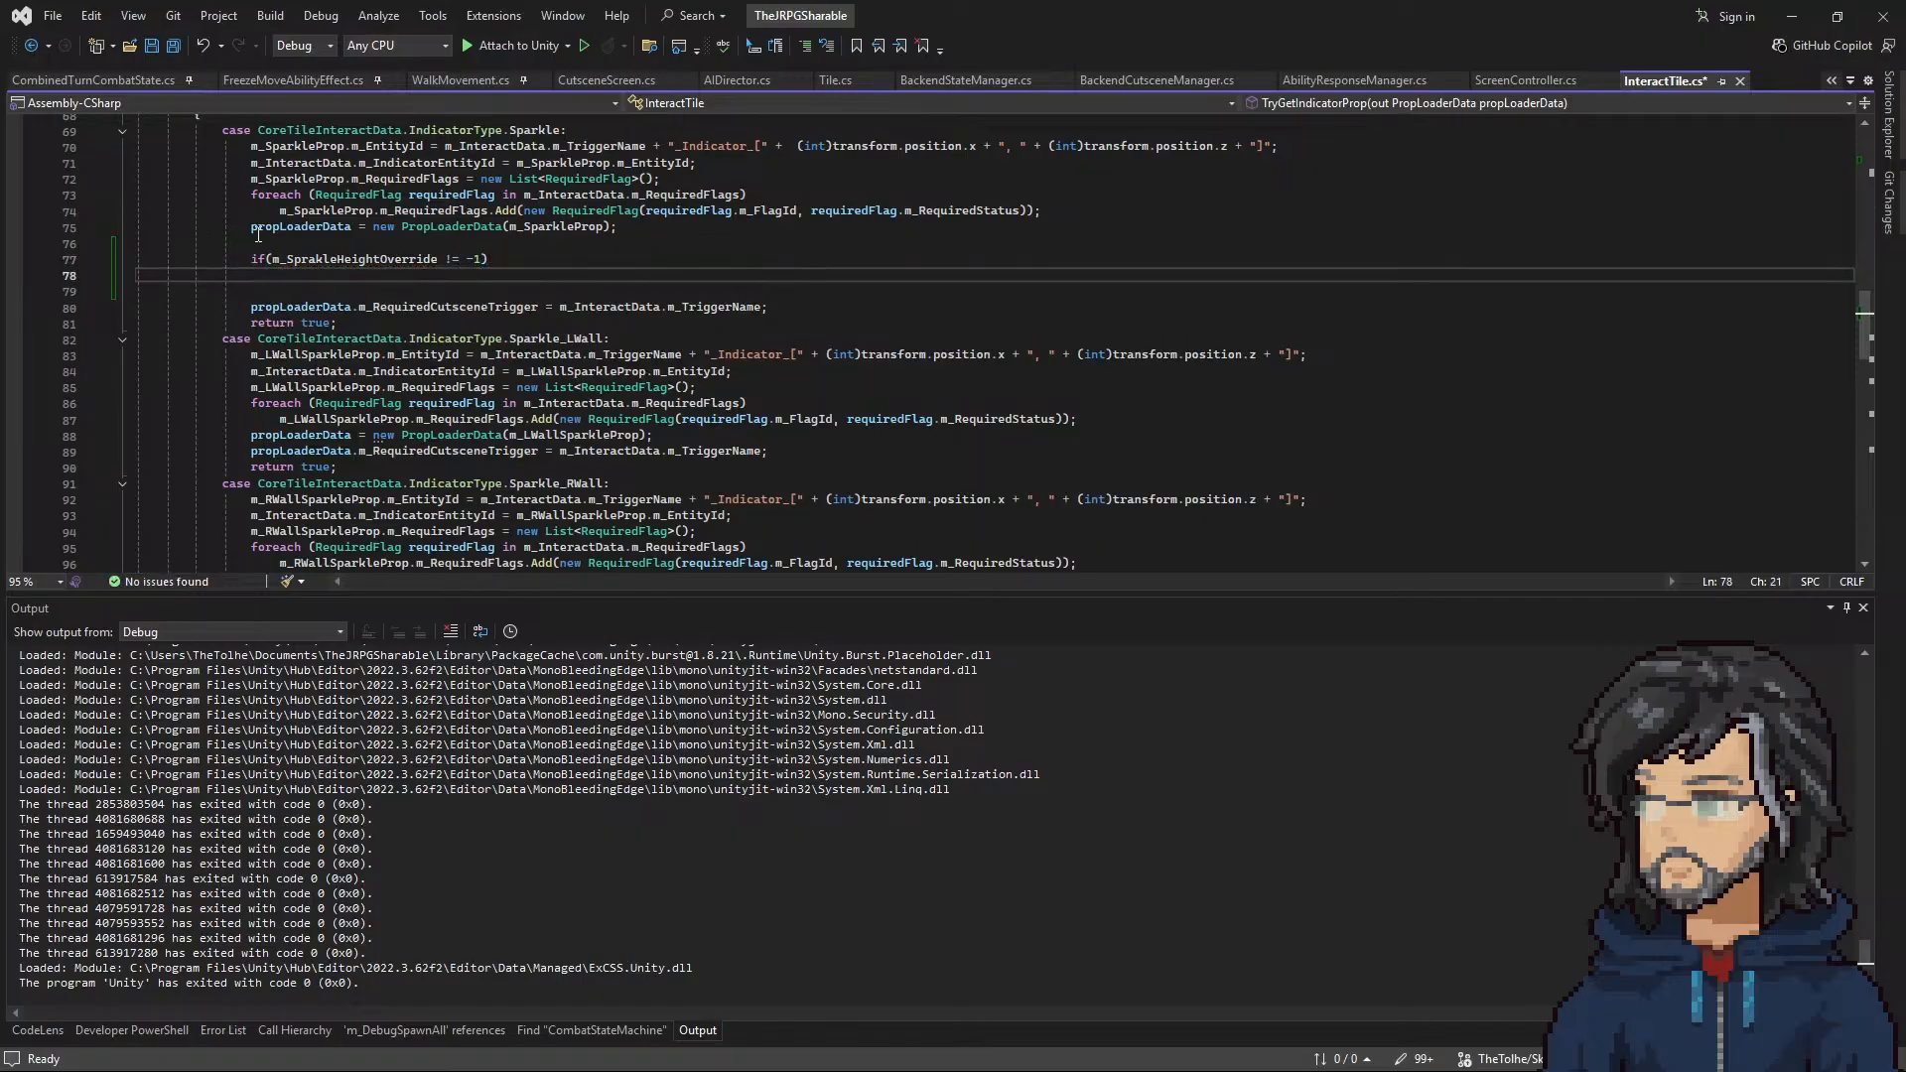
Step: Begin the body of the height override condition with propLoaderData.m_Offset
{"action": "type", "text": "propLoaderData."}
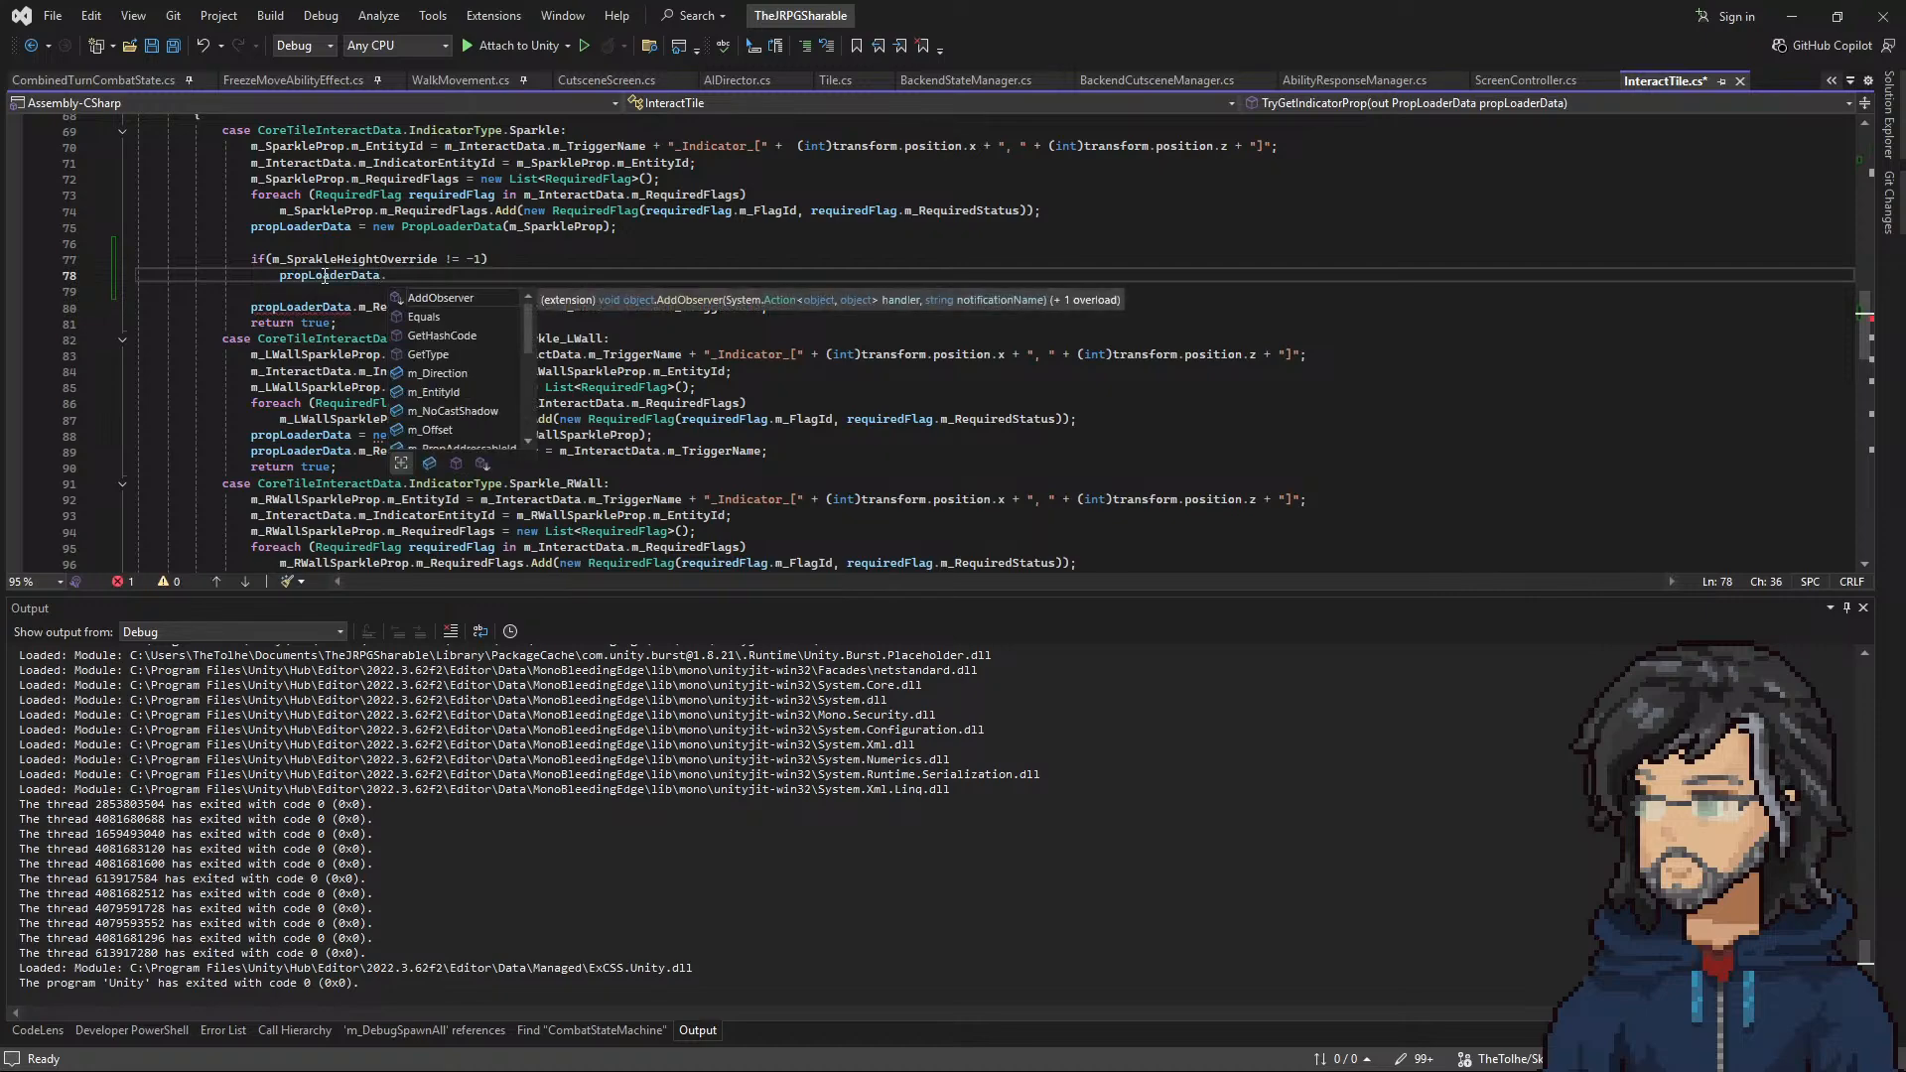
{"action": "type", "text": "m_"}
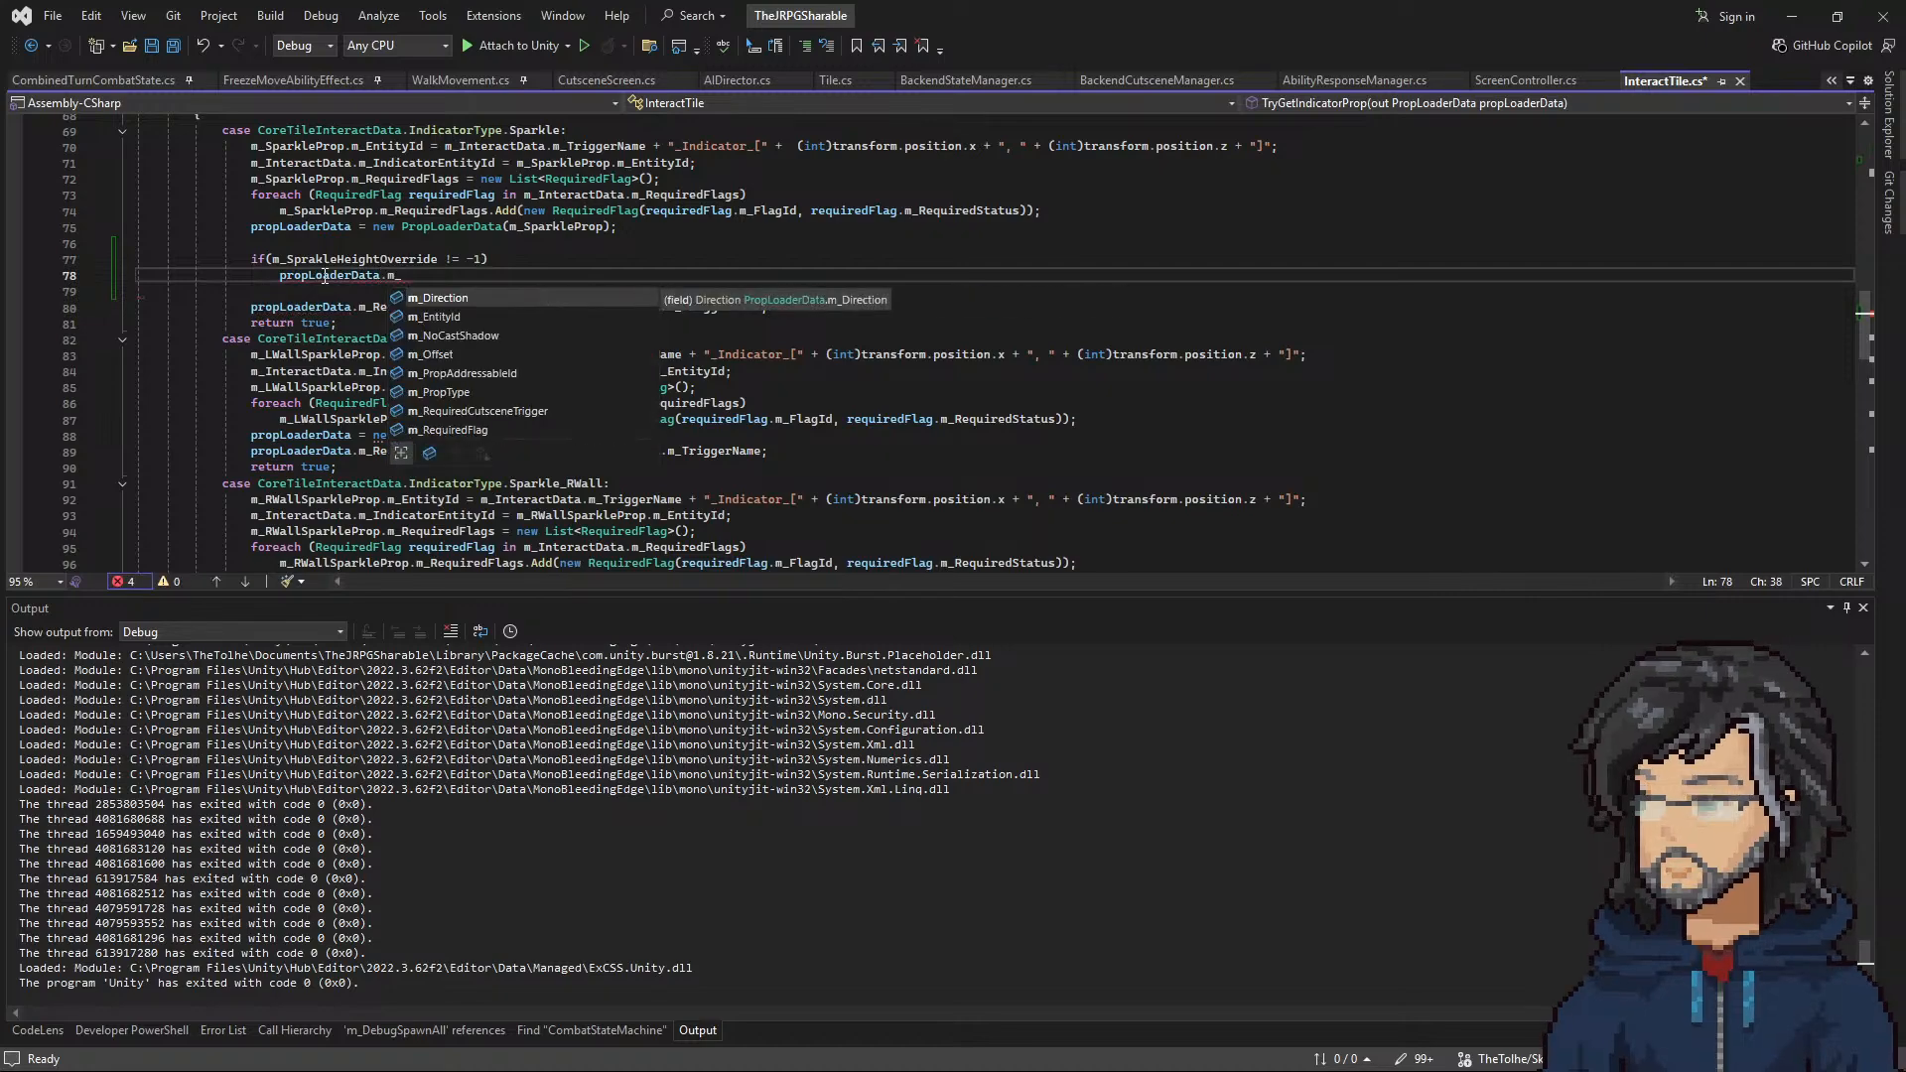
{"action": "key", "text": "Down"}
{"action": "key", "text": "Down"}
{"action": "key", "text": "Down"}
{"action": "key", "text": "Tab"}
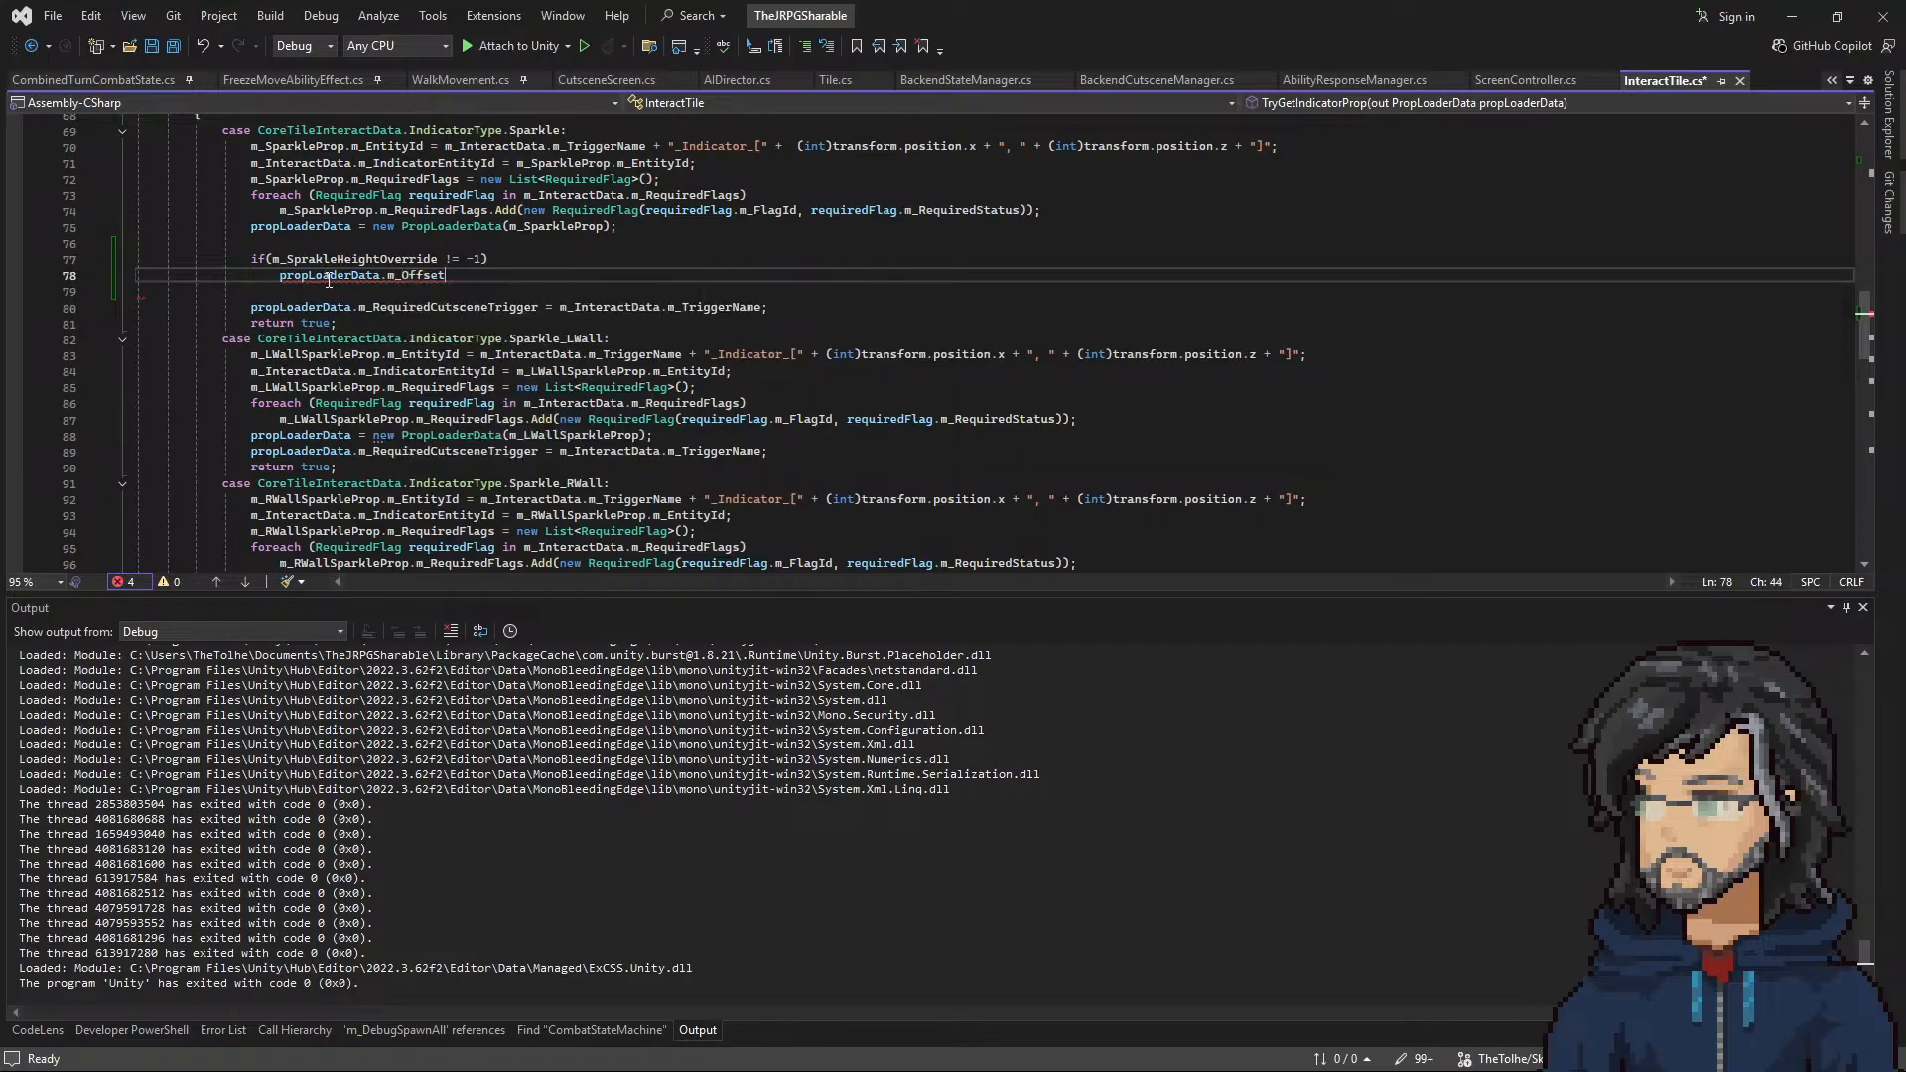
Step: Replace m_Offset in the condition's body with m_PixelHeight, copied from the m_SparkleProp definition
{"action": "scroll", "coordinate": [452, 382], "scroll_direction": "down", "scroll_amount": 7}
{"action": "scroll", "coordinate": [292, 372], "scroll_direction": "down", "scroll_amount": 3}
{"action": "double_click", "coordinate": [248, 371]}
{"action": "key", "text": "ctrl+c"}
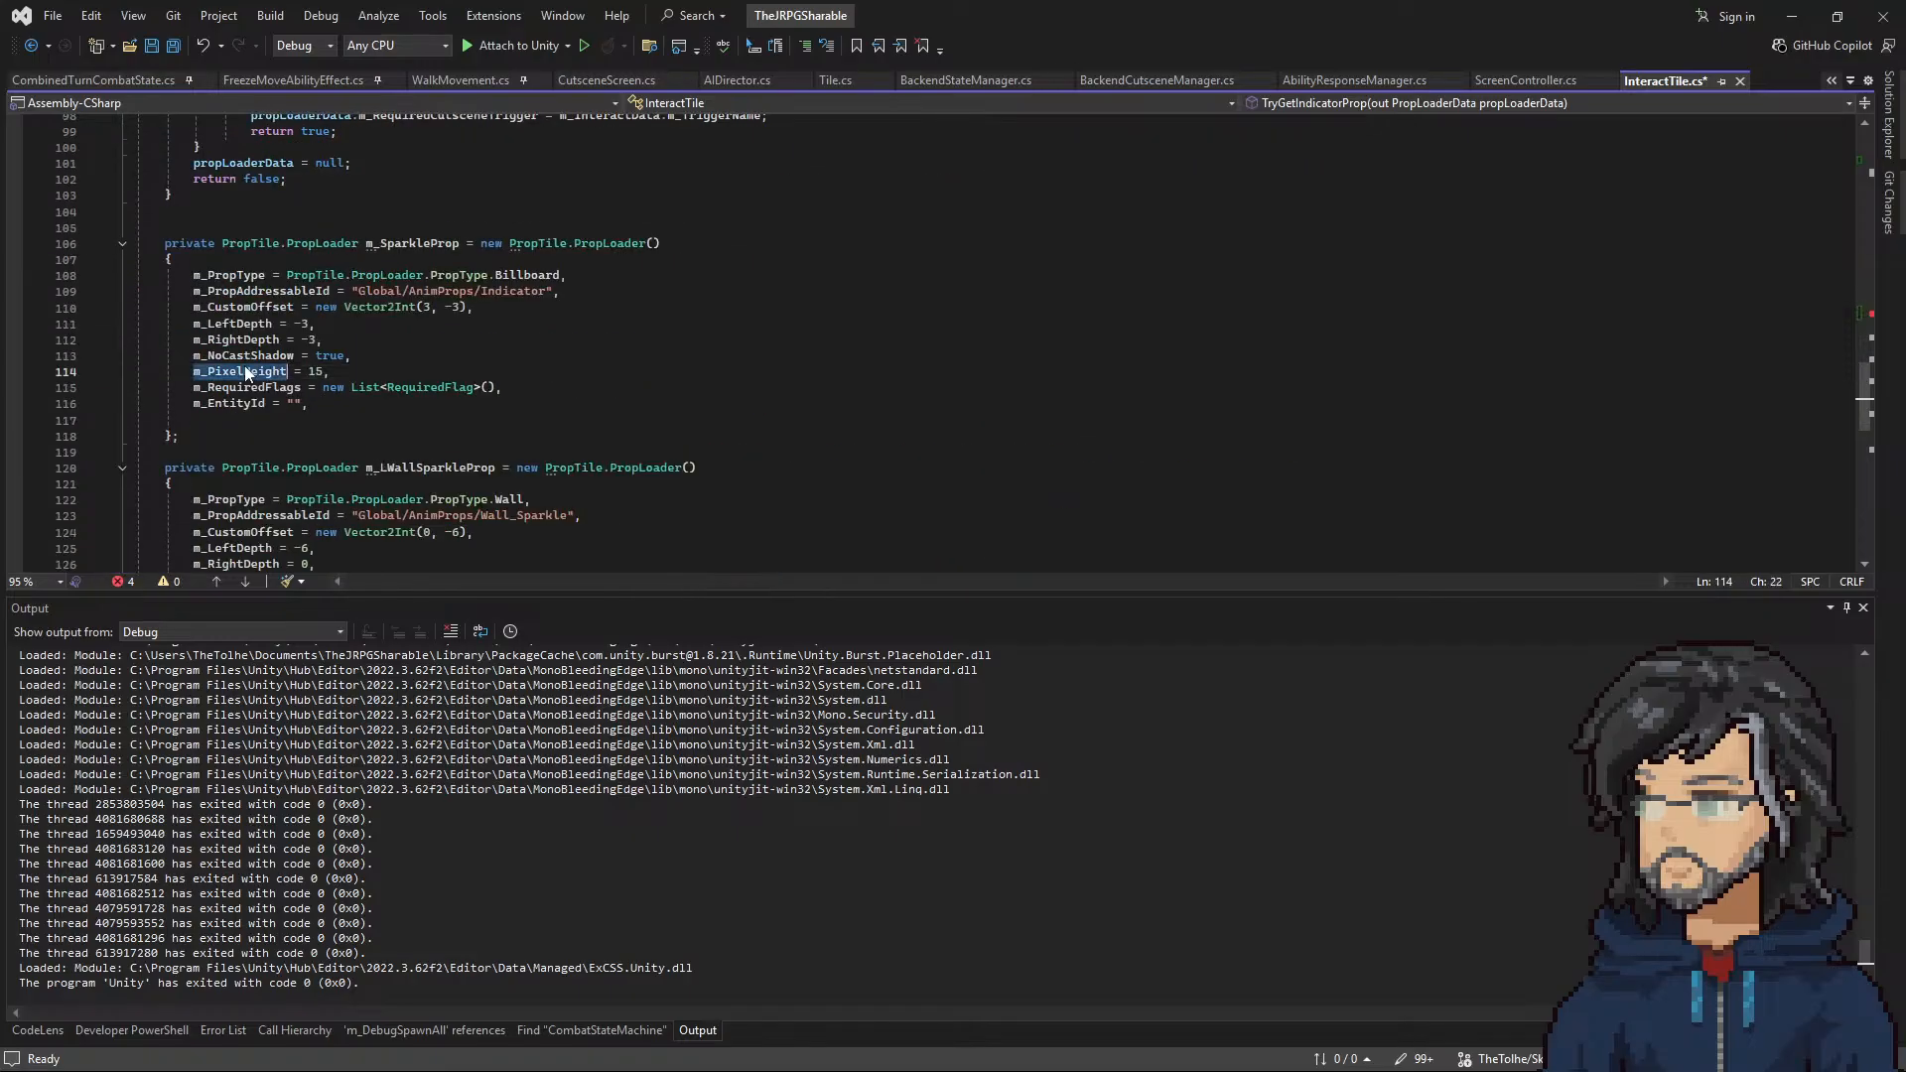
{"action": "scroll", "coordinate": [418, 375], "scroll_direction": "up", "scroll_amount": 12}
{"action": "double_click", "coordinate": [418, 375]}
{"action": "key", "text": "ctrl+v"}
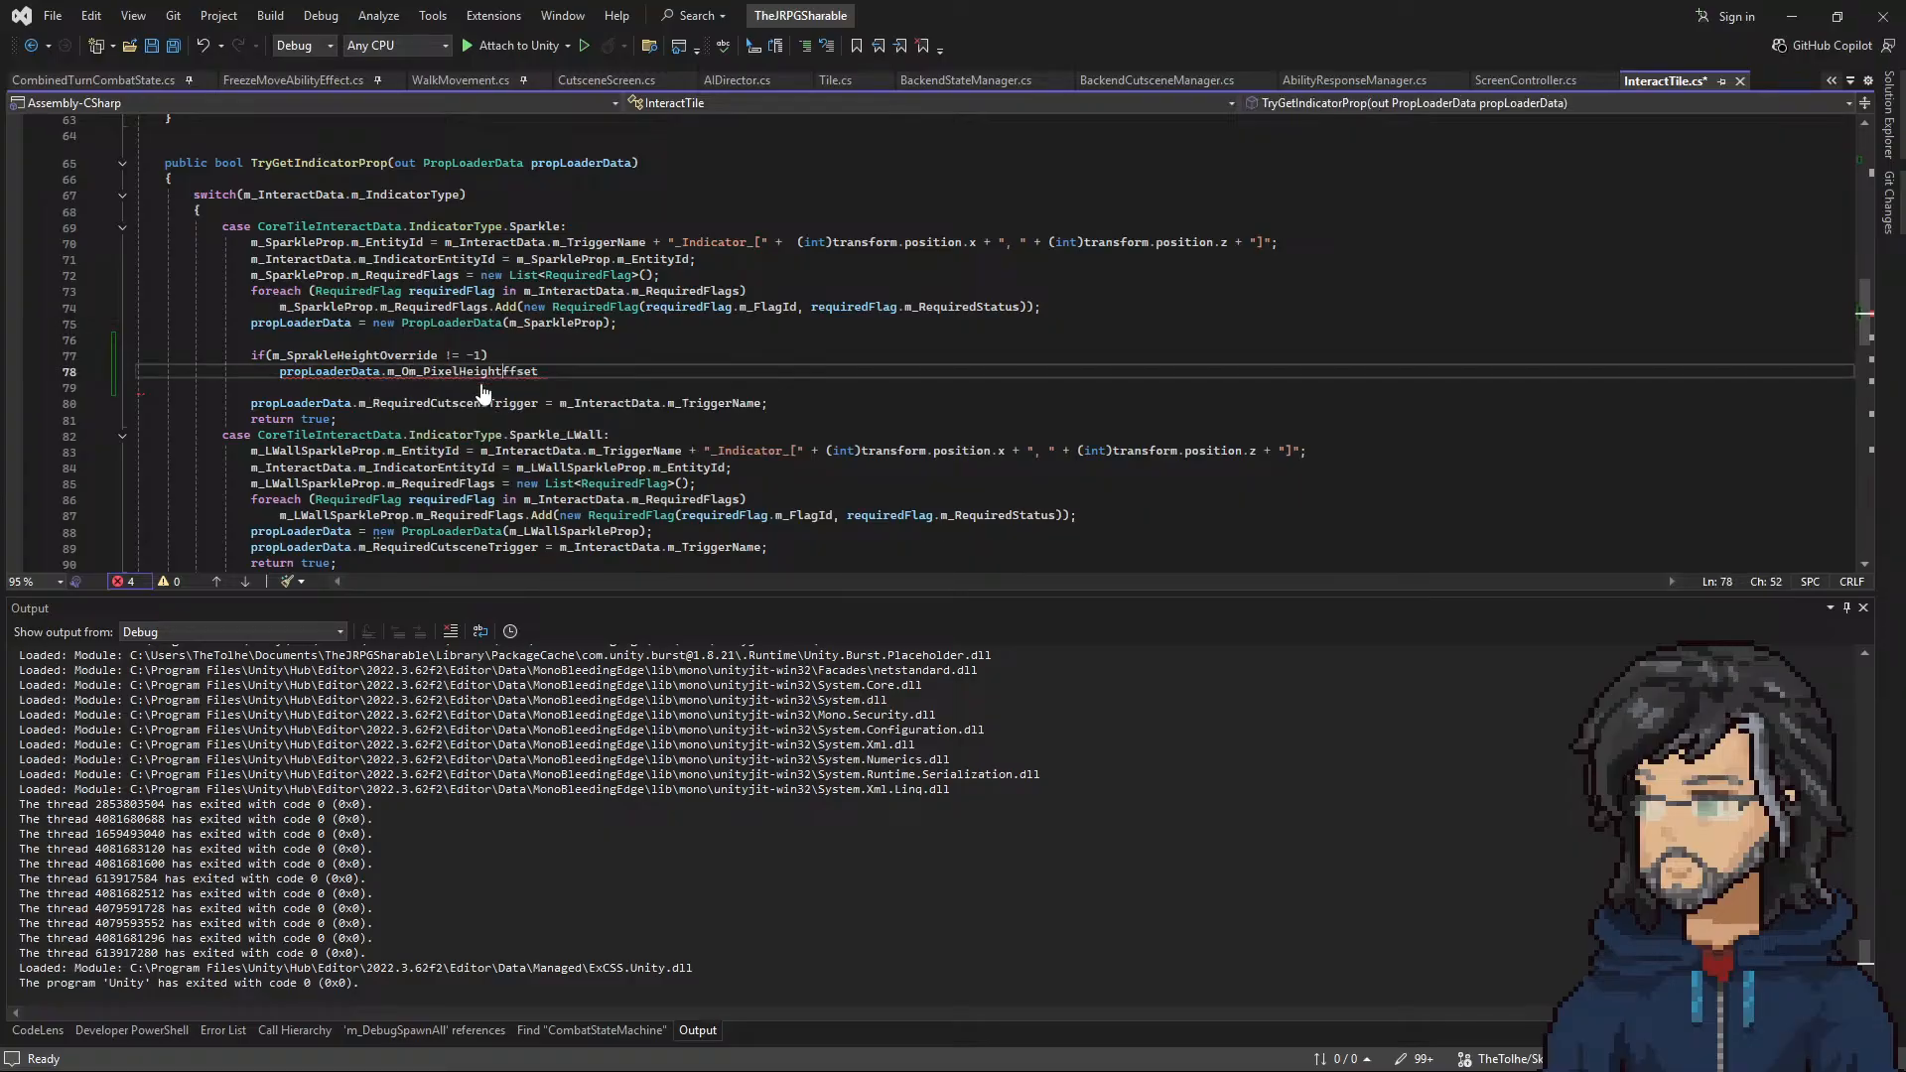
{"action": "left_click", "coordinate": [595, 361]}
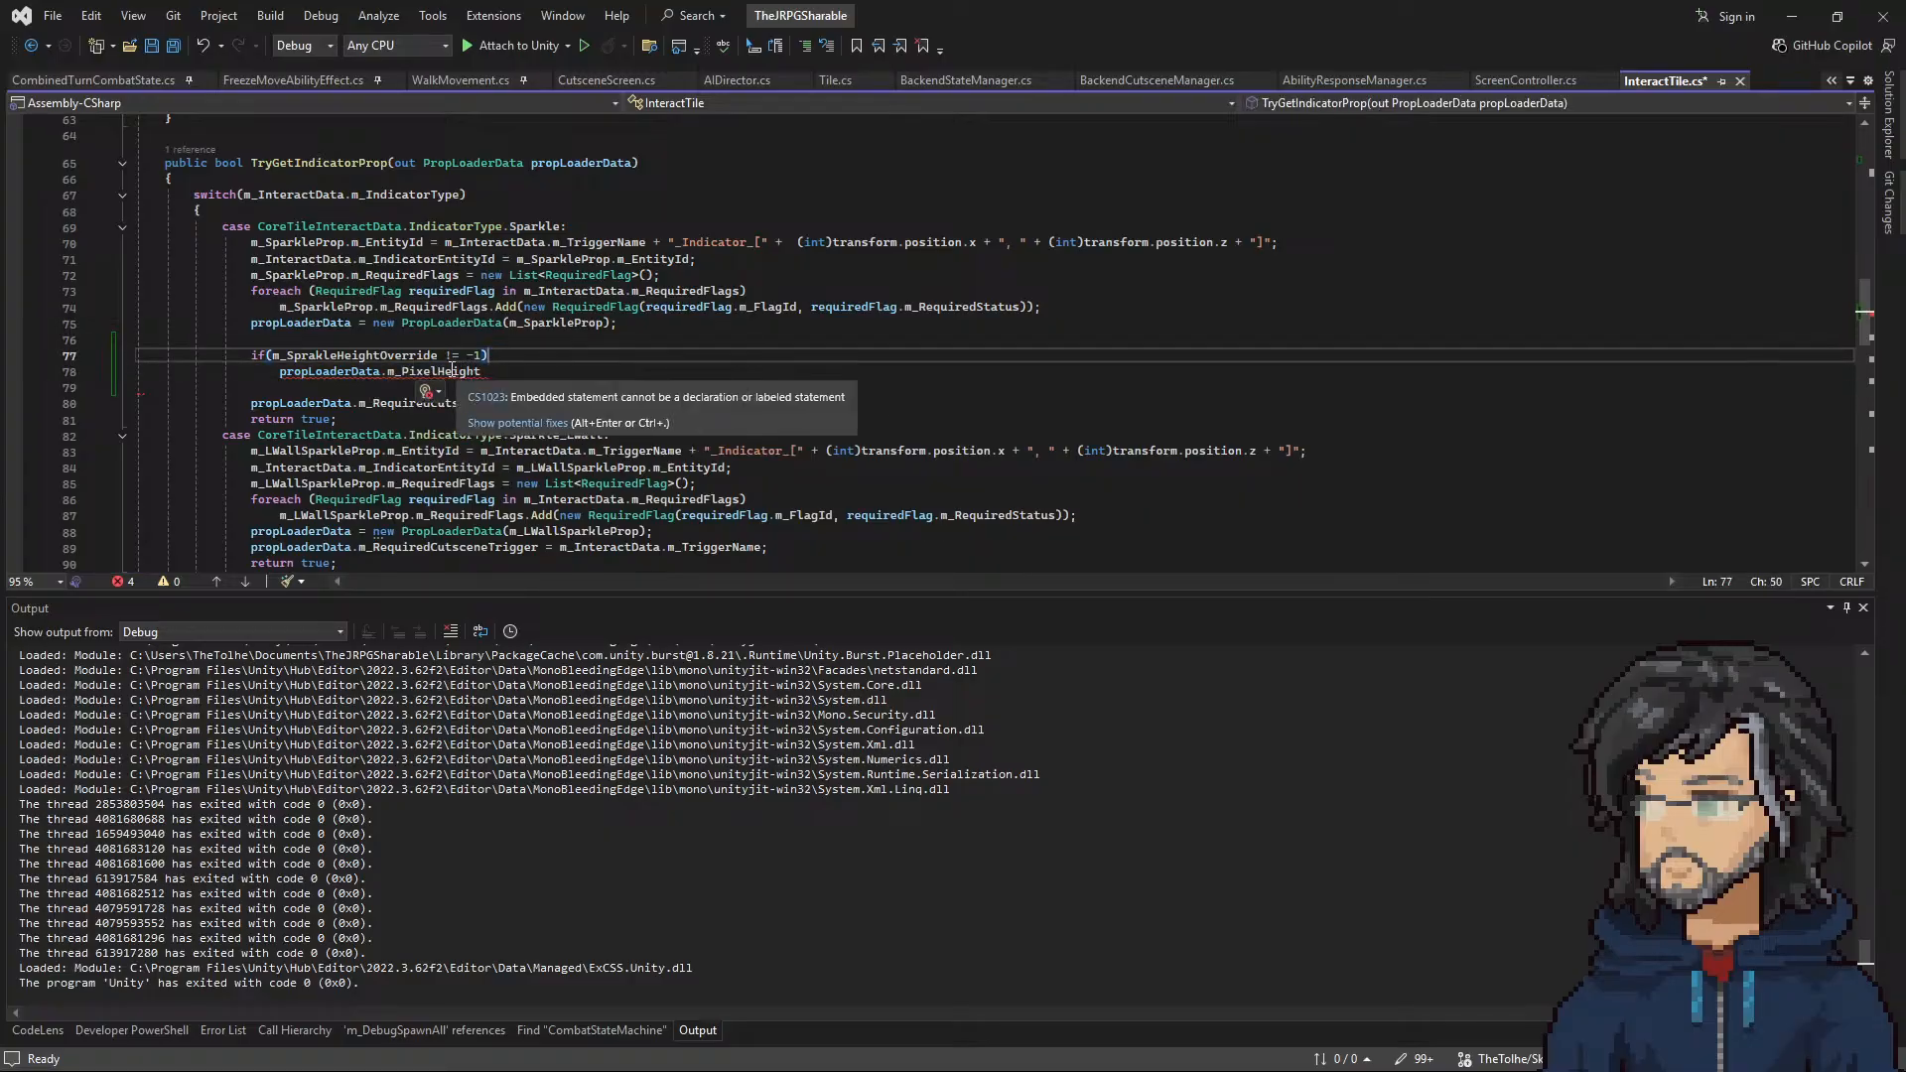
Step: Open the PropLoaderData constructor's definition, examine how m_Offset is built from the prop loader, and return to InteractTile.cs
{"action": "right_click", "coordinate": [458, 323]}
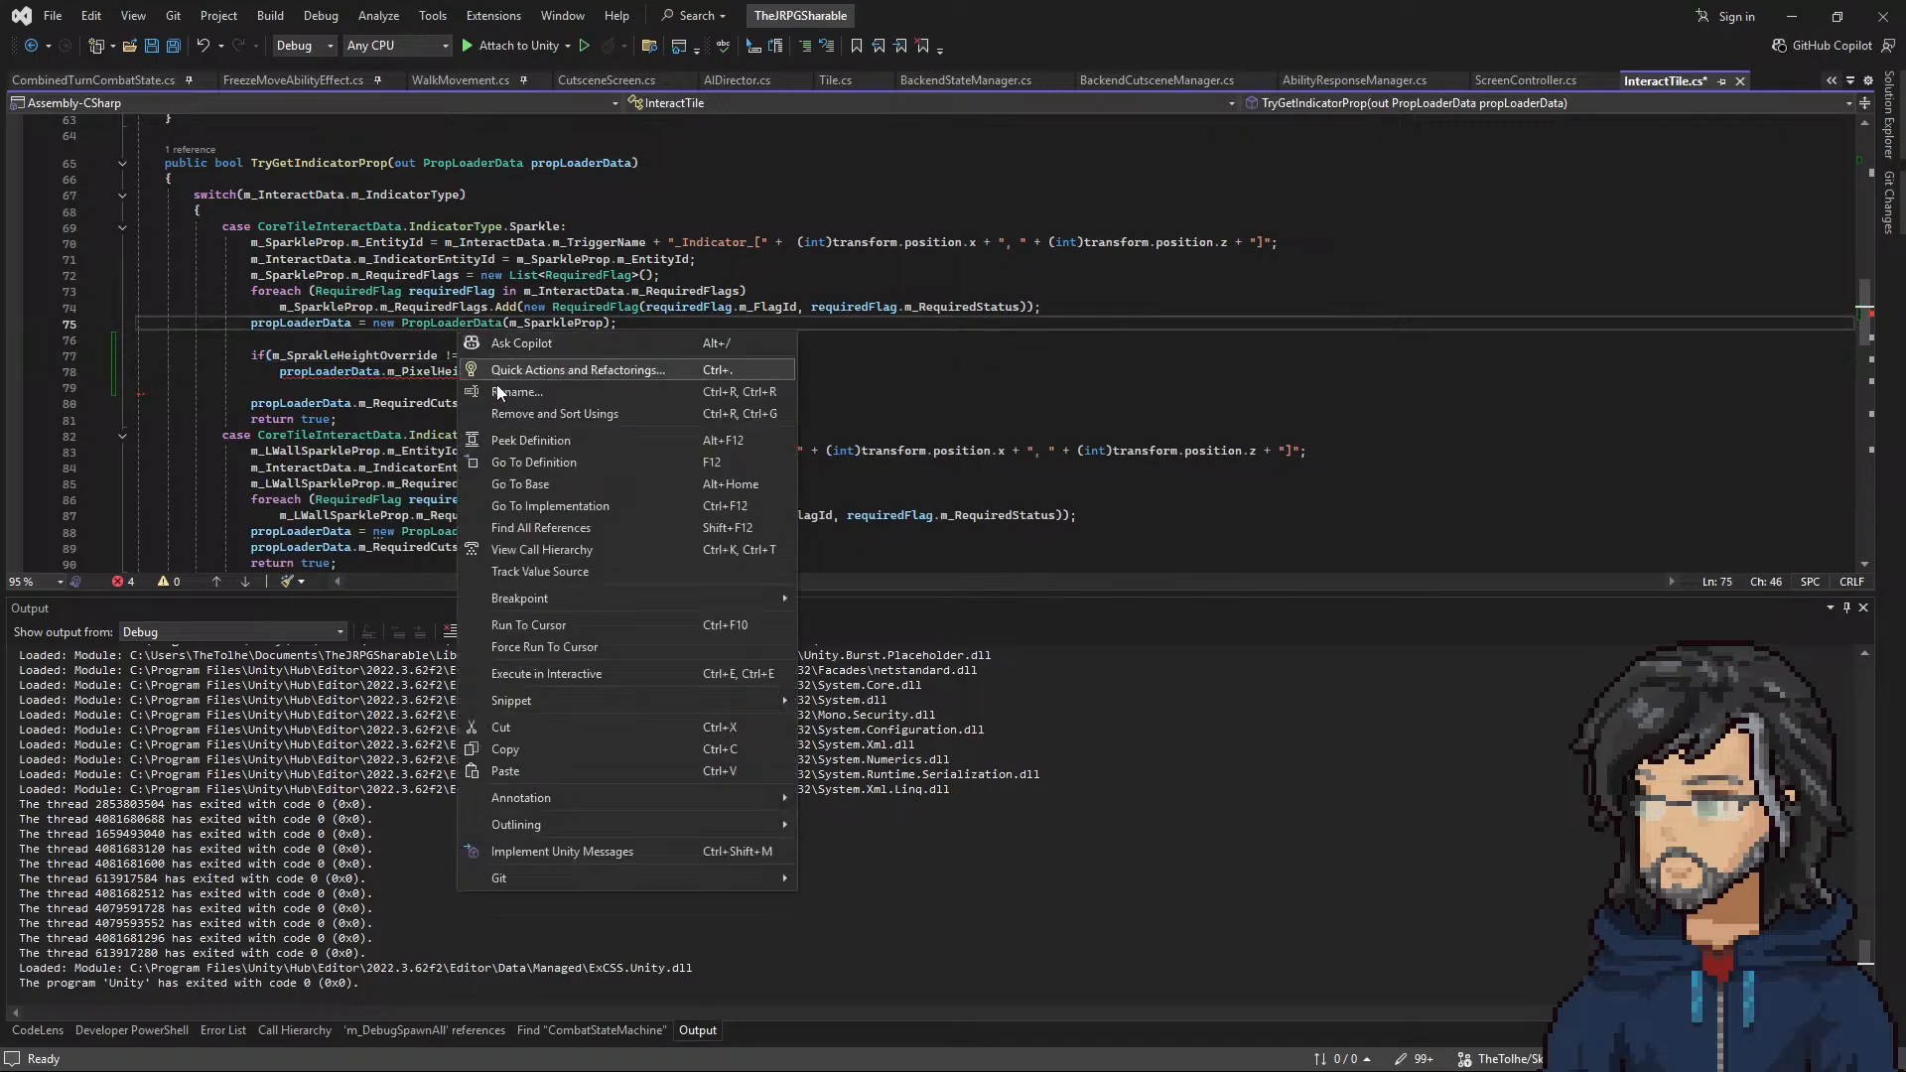
{"action": "left_click", "coordinate": [532, 459]}
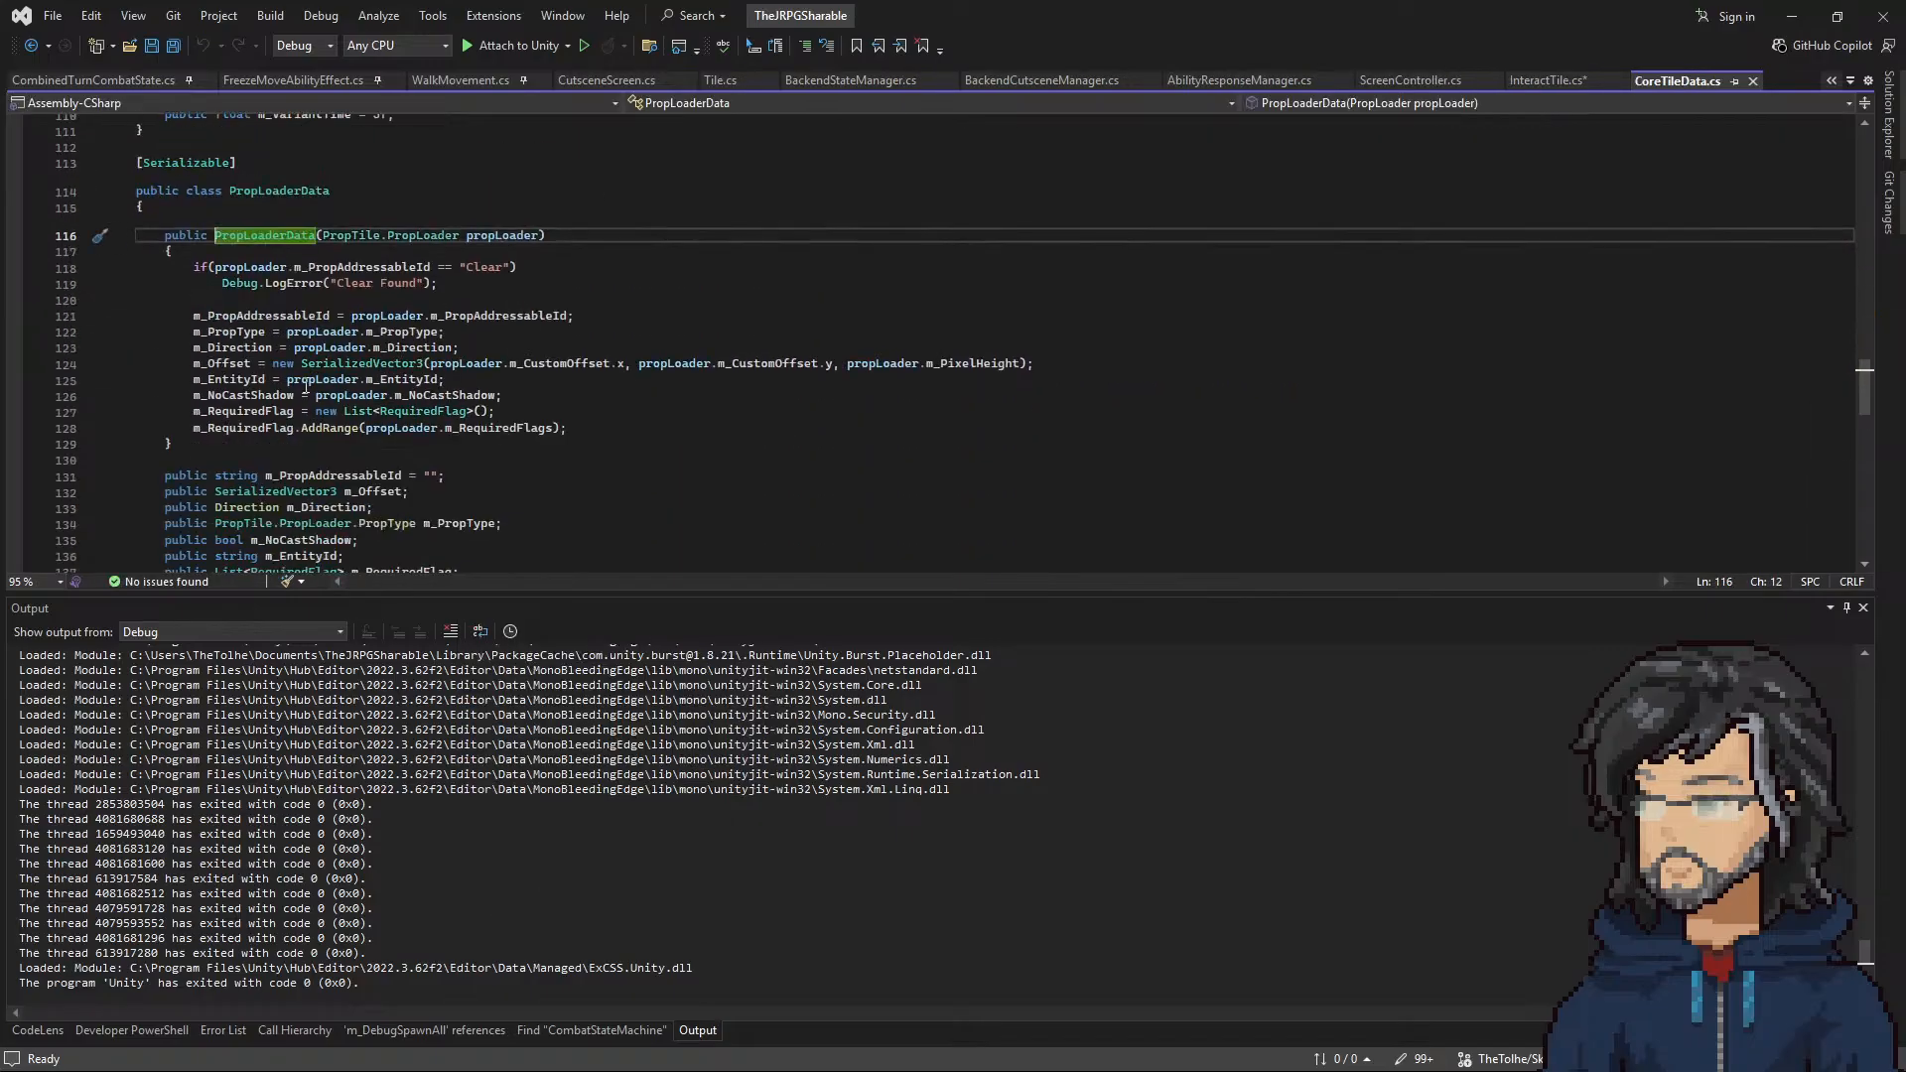
{"action": "left_click_drag", "start_coordinate": [481, 316], "coordinate": [991, 318]}
{"action": "left_click", "coordinate": [33, 45]}
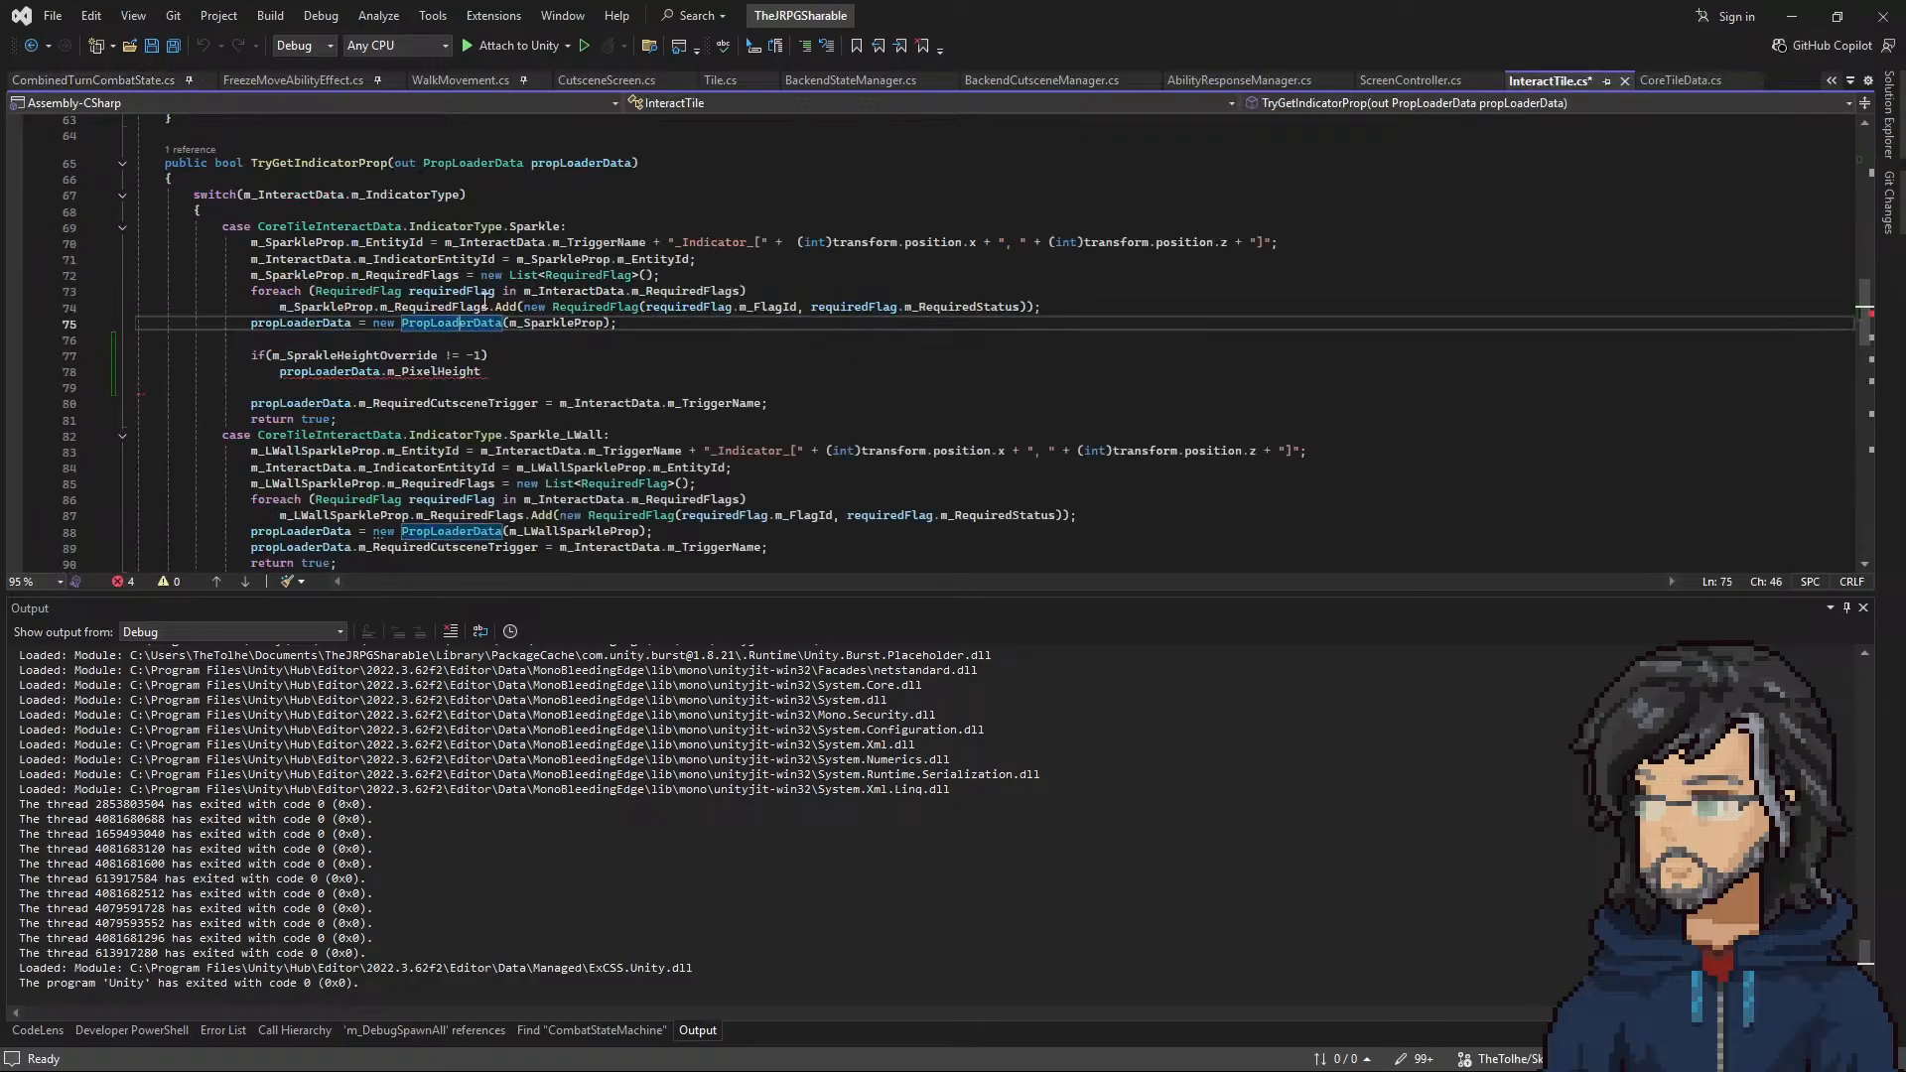
Step: Move the m_SprakleHeightOverride condition and its body above the propLoaderData = new PropLoaderData(m_SparkleProp) line in the Sparkle case
{"action": "left_click_drag", "start_coordinate": [481, 371], "coordinate": [499, 347]}
{"action": "key", "text": "ctrl+x"}
{"action": "left_click", "coordinate": [1035, 298]}
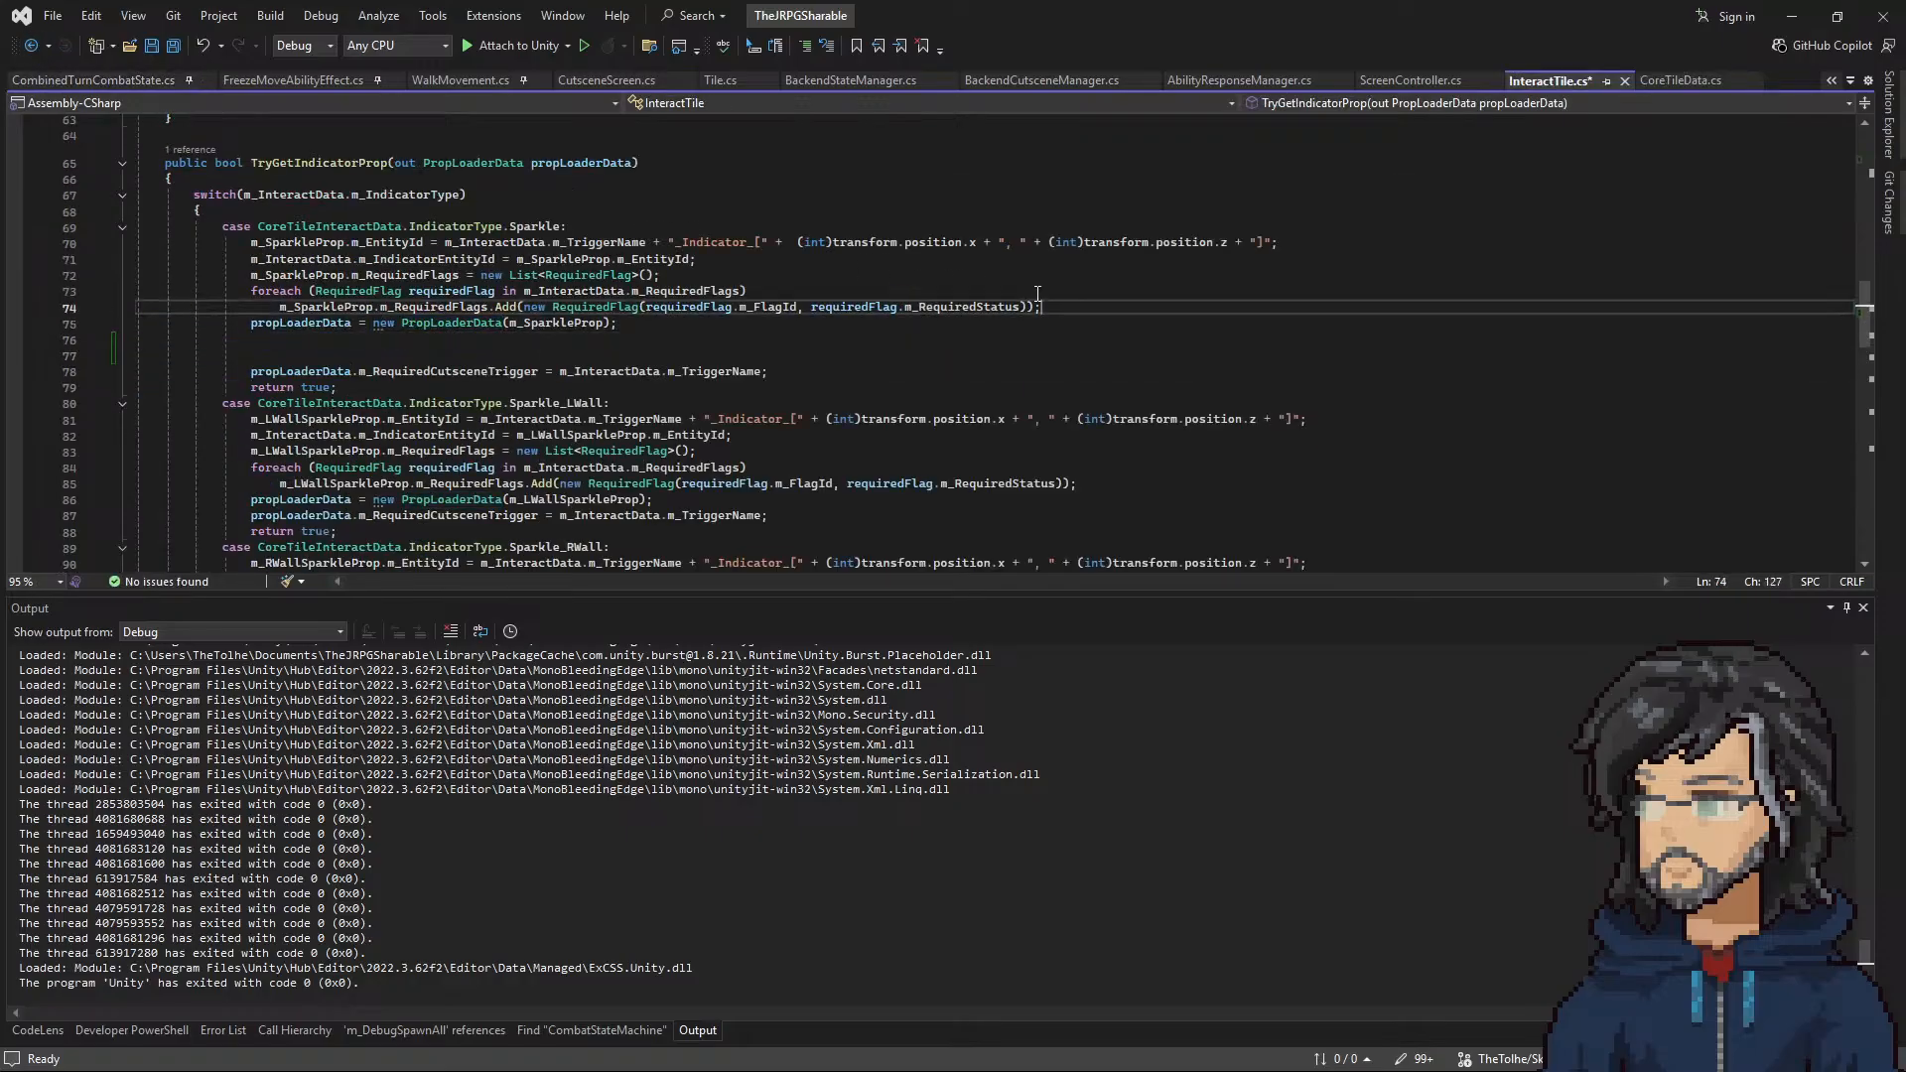
{"action": "key", "text": "Return"}
{"action": "key", "text": "Return"}
{"action": "key", "text": "ctrl+v"}
{"action": "key", "text": "Return"}
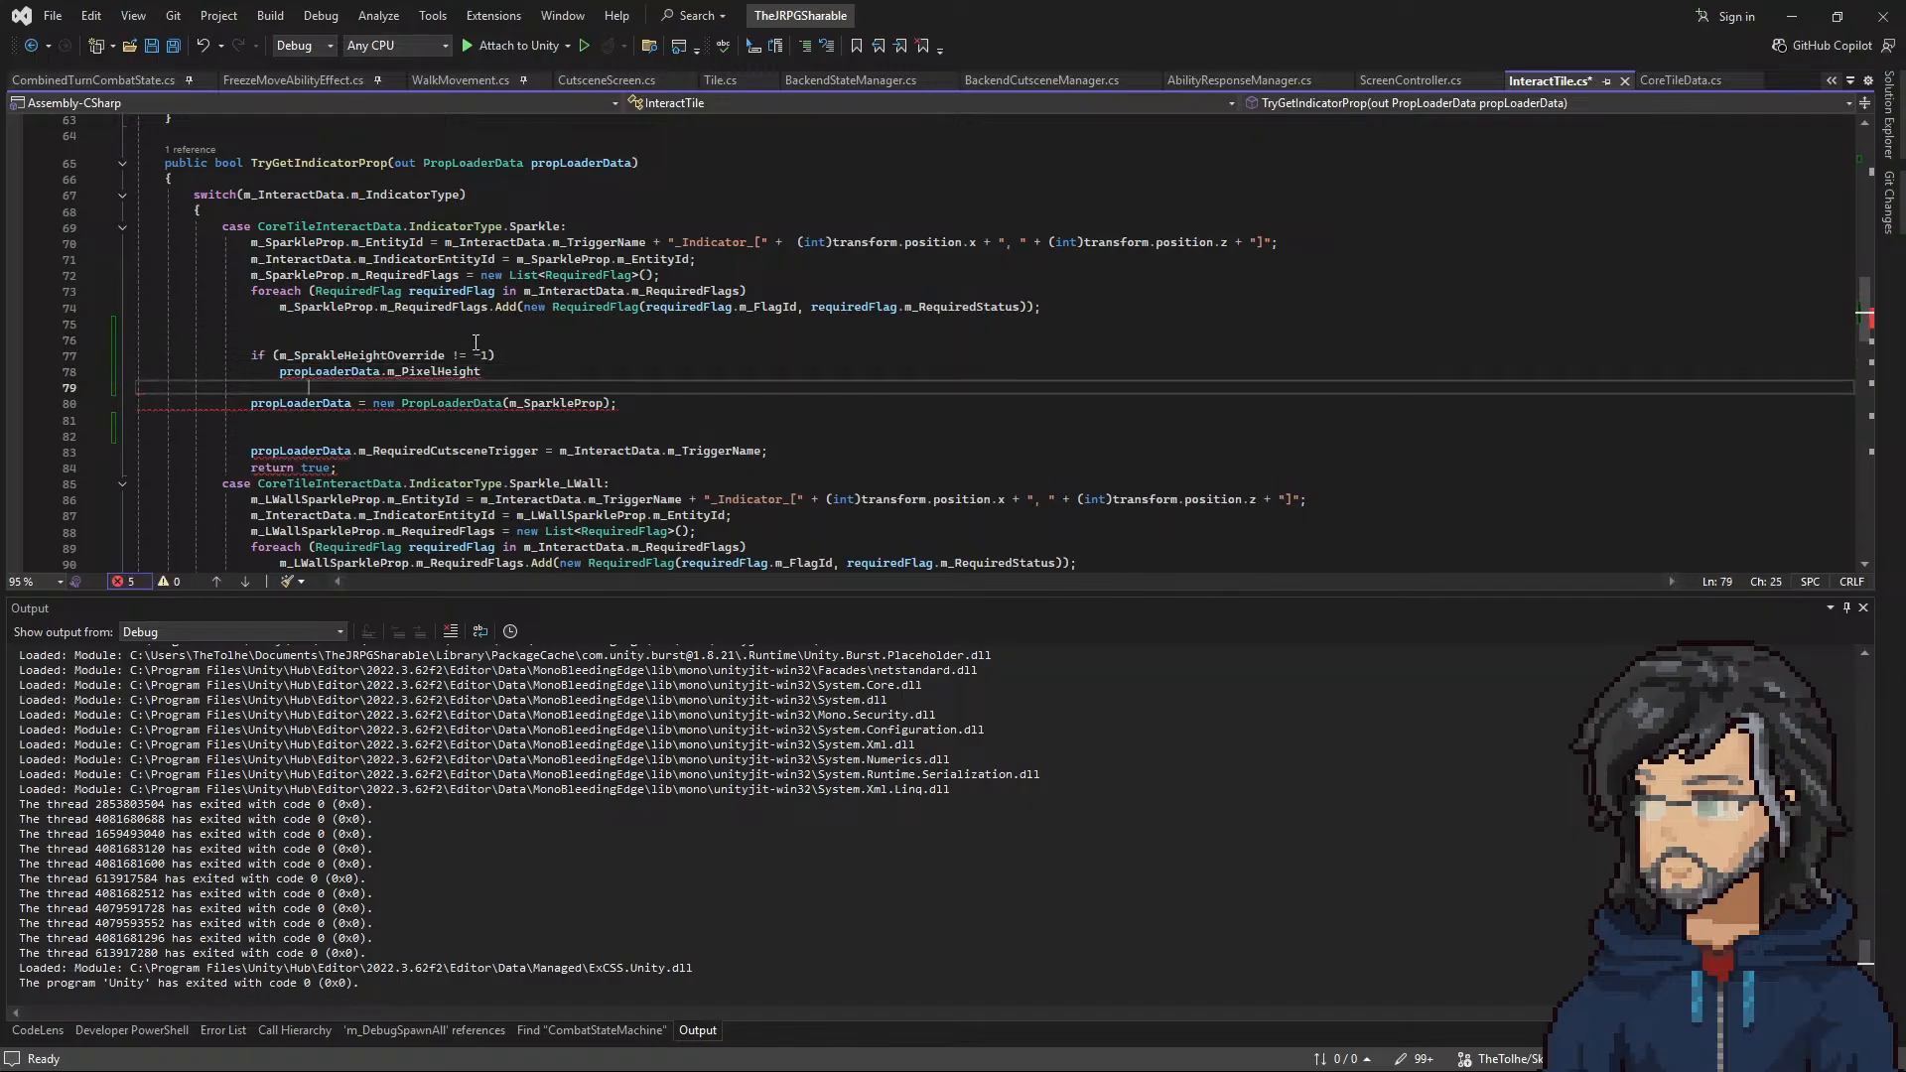
Step: Examine the m_SparkleProp initializer, including its m_PixelHeight line, against its use in the Sparkle case of TryGetIndicatorProp
{"action": "scroll", "coordinate": [425, 410], "scroll_direction": "down", "scroll_amount": 12}
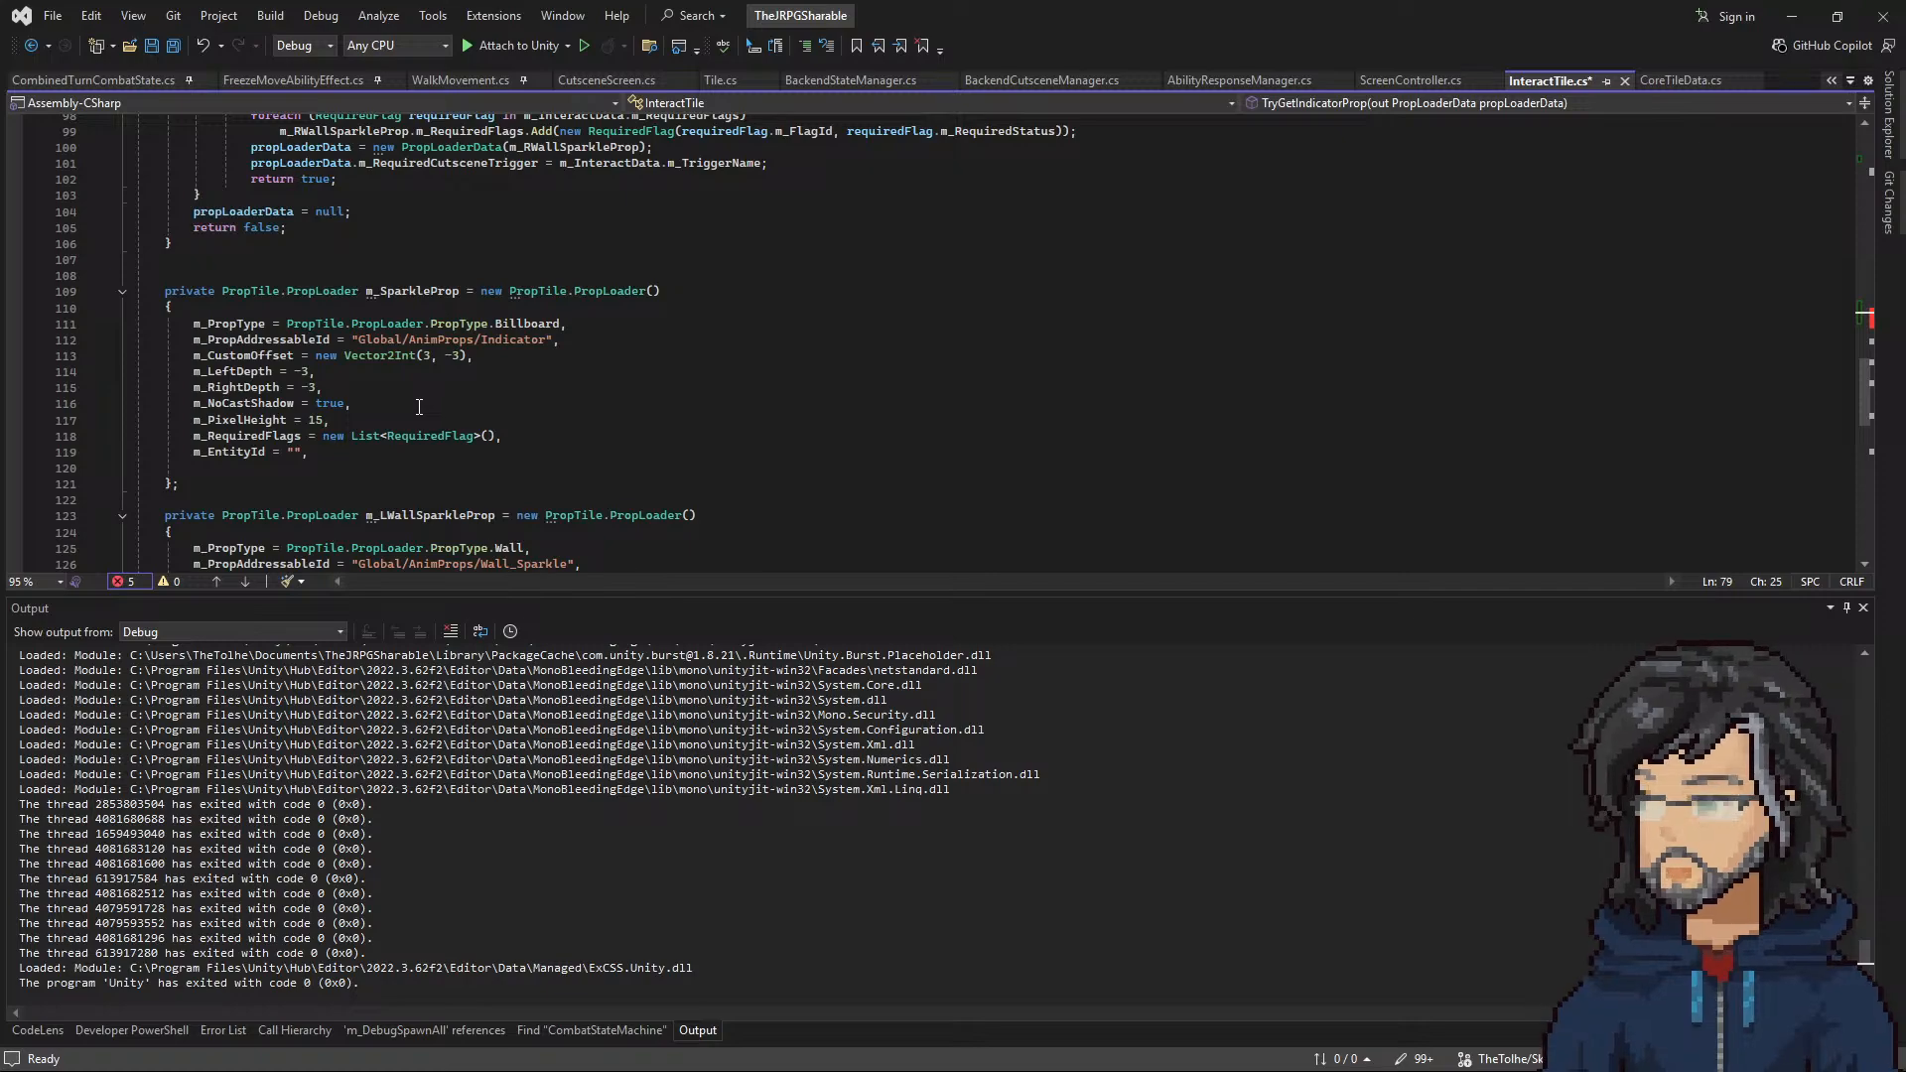
{"action": "scroll", "coordinate": [419, 407], "scroll_direction": "up", "scroll_amount": 8}
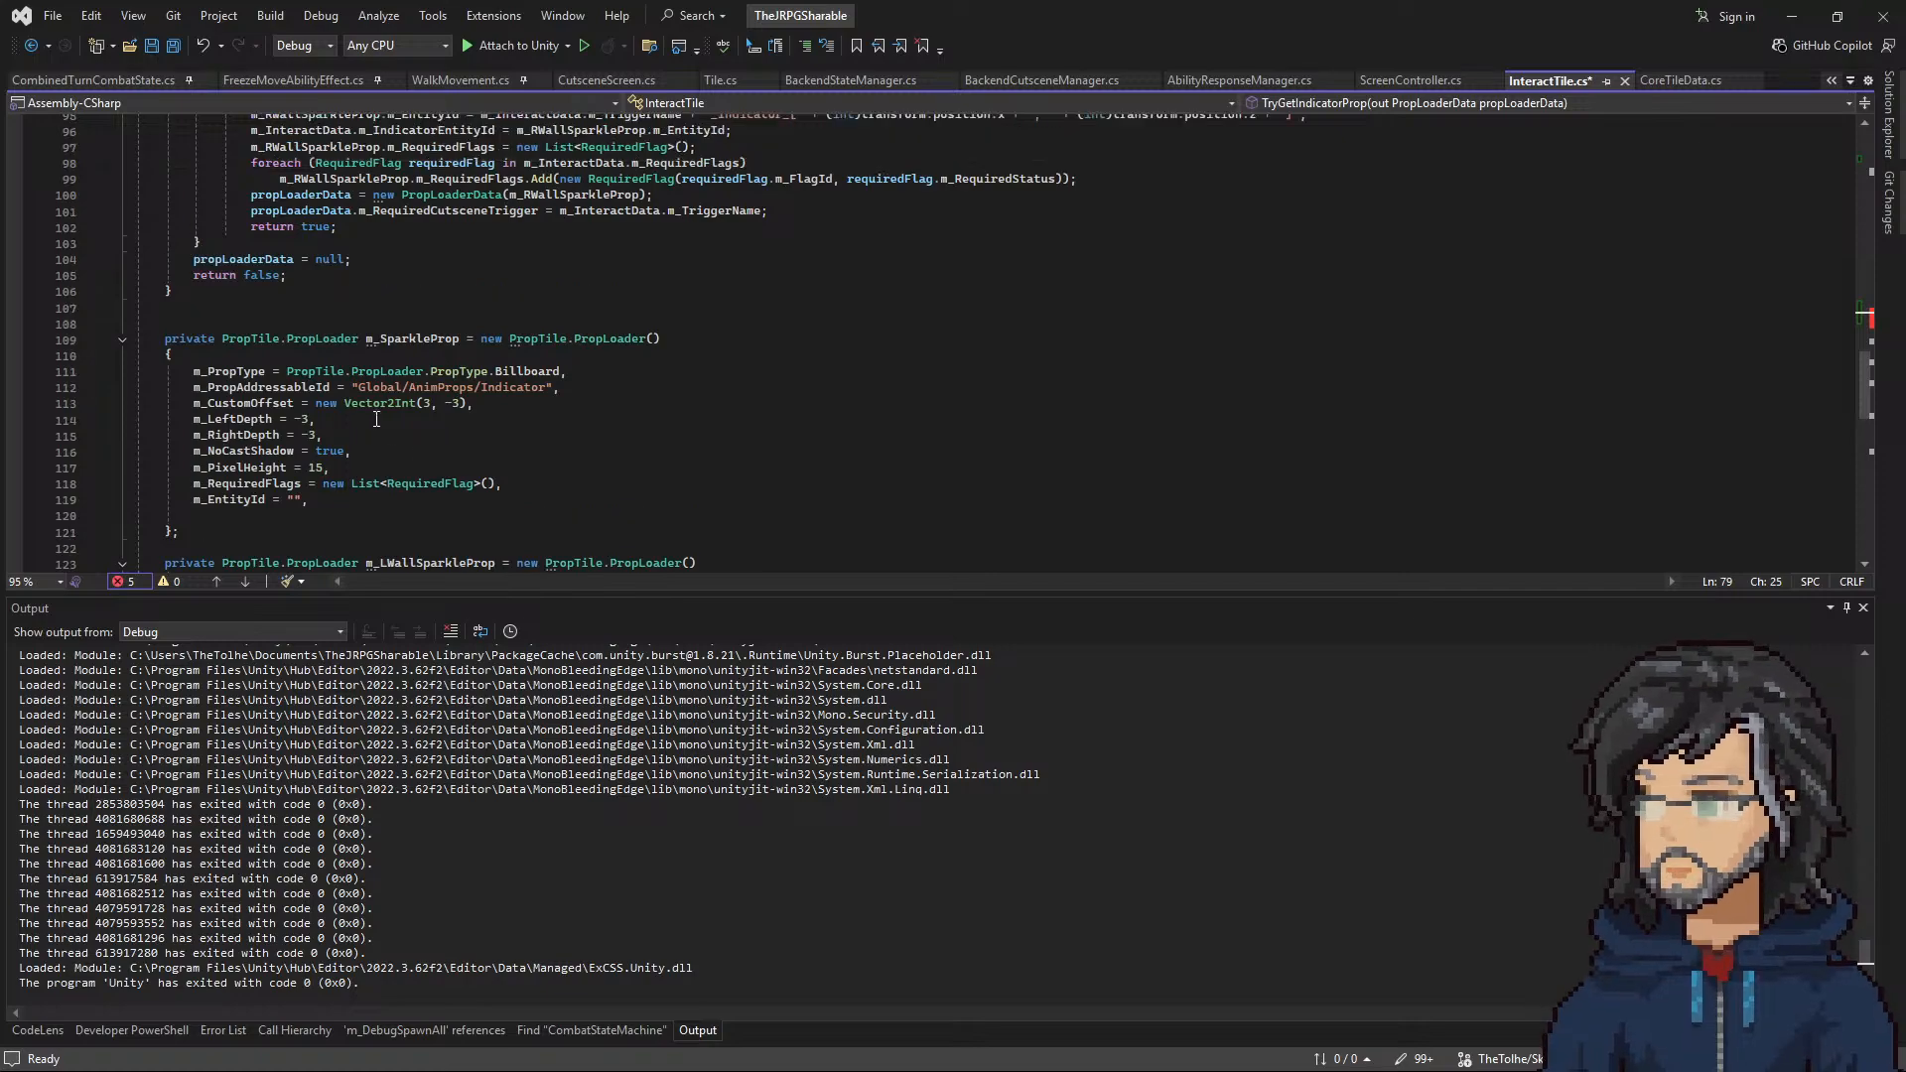
{"action": "scroll", "coordinate": [392, 422], "scroll_direction": "down", "scroll_amount": 5}
{"action": "left_click_drag", "start_coordinate": [139, 451], "coordinate": [331, 522]}
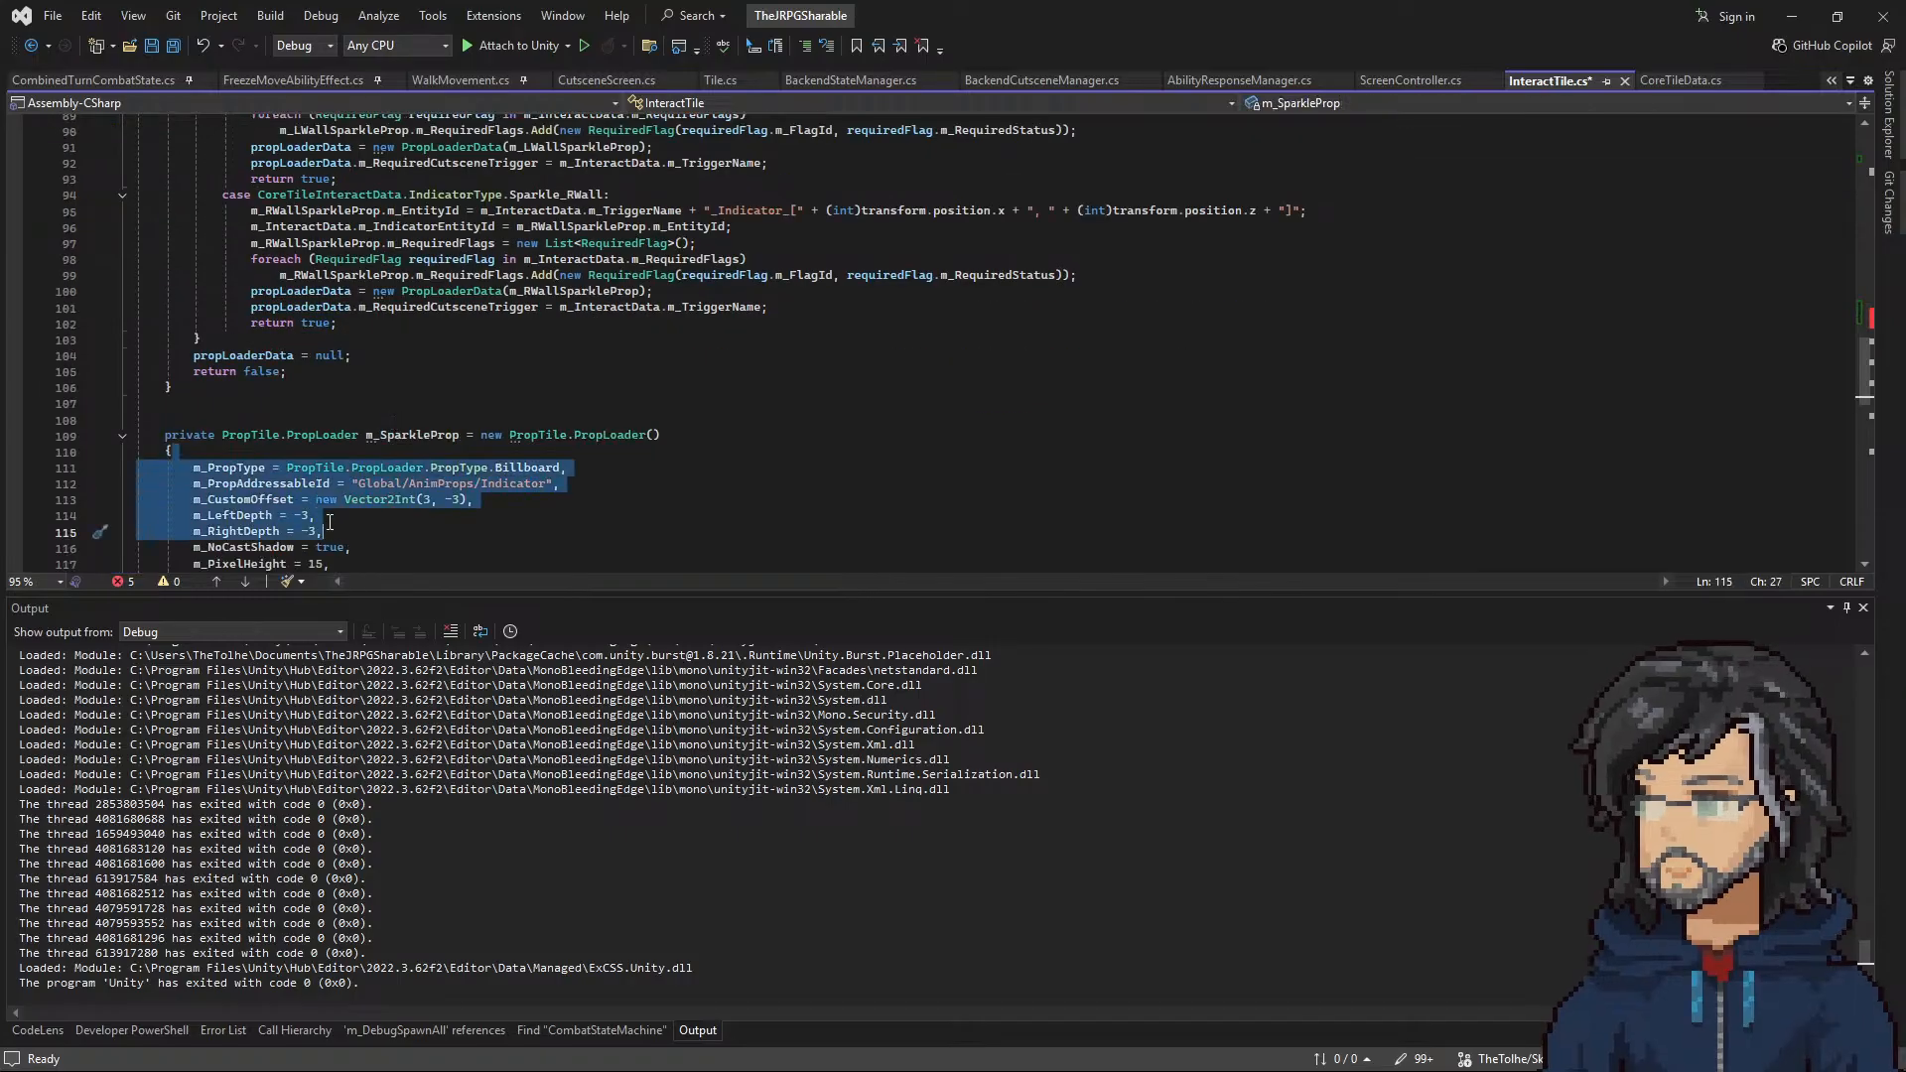
{"action": "scroll", "coordinate": [330, 522], "scroll_direction": "up", "scroll_amount": 6}
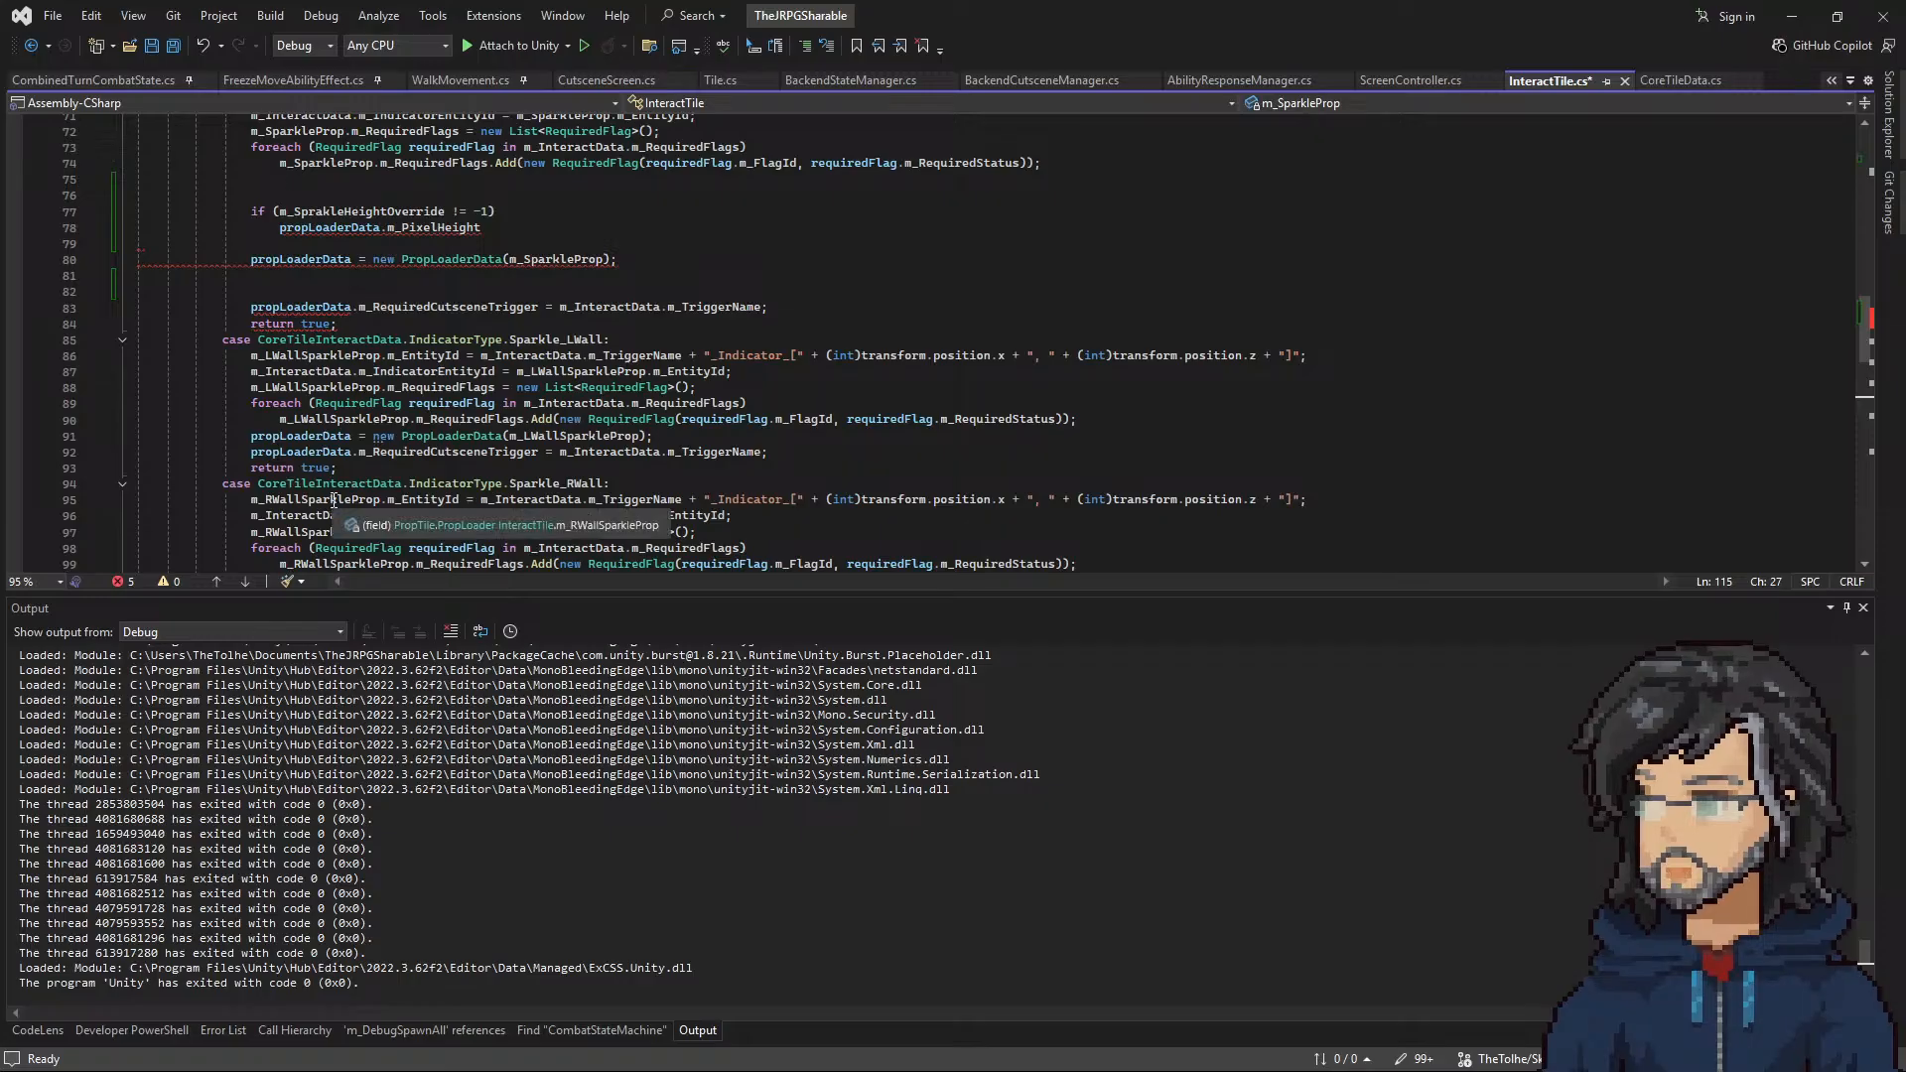
{"action": "scroll", "coordinate": [333, 499], "scroll_direction": "down", "scroll_amount": 1}
{"action": "scroll", "coordinate": [333, 499], "scroll_direction": "up", "scroll_amount": 5}
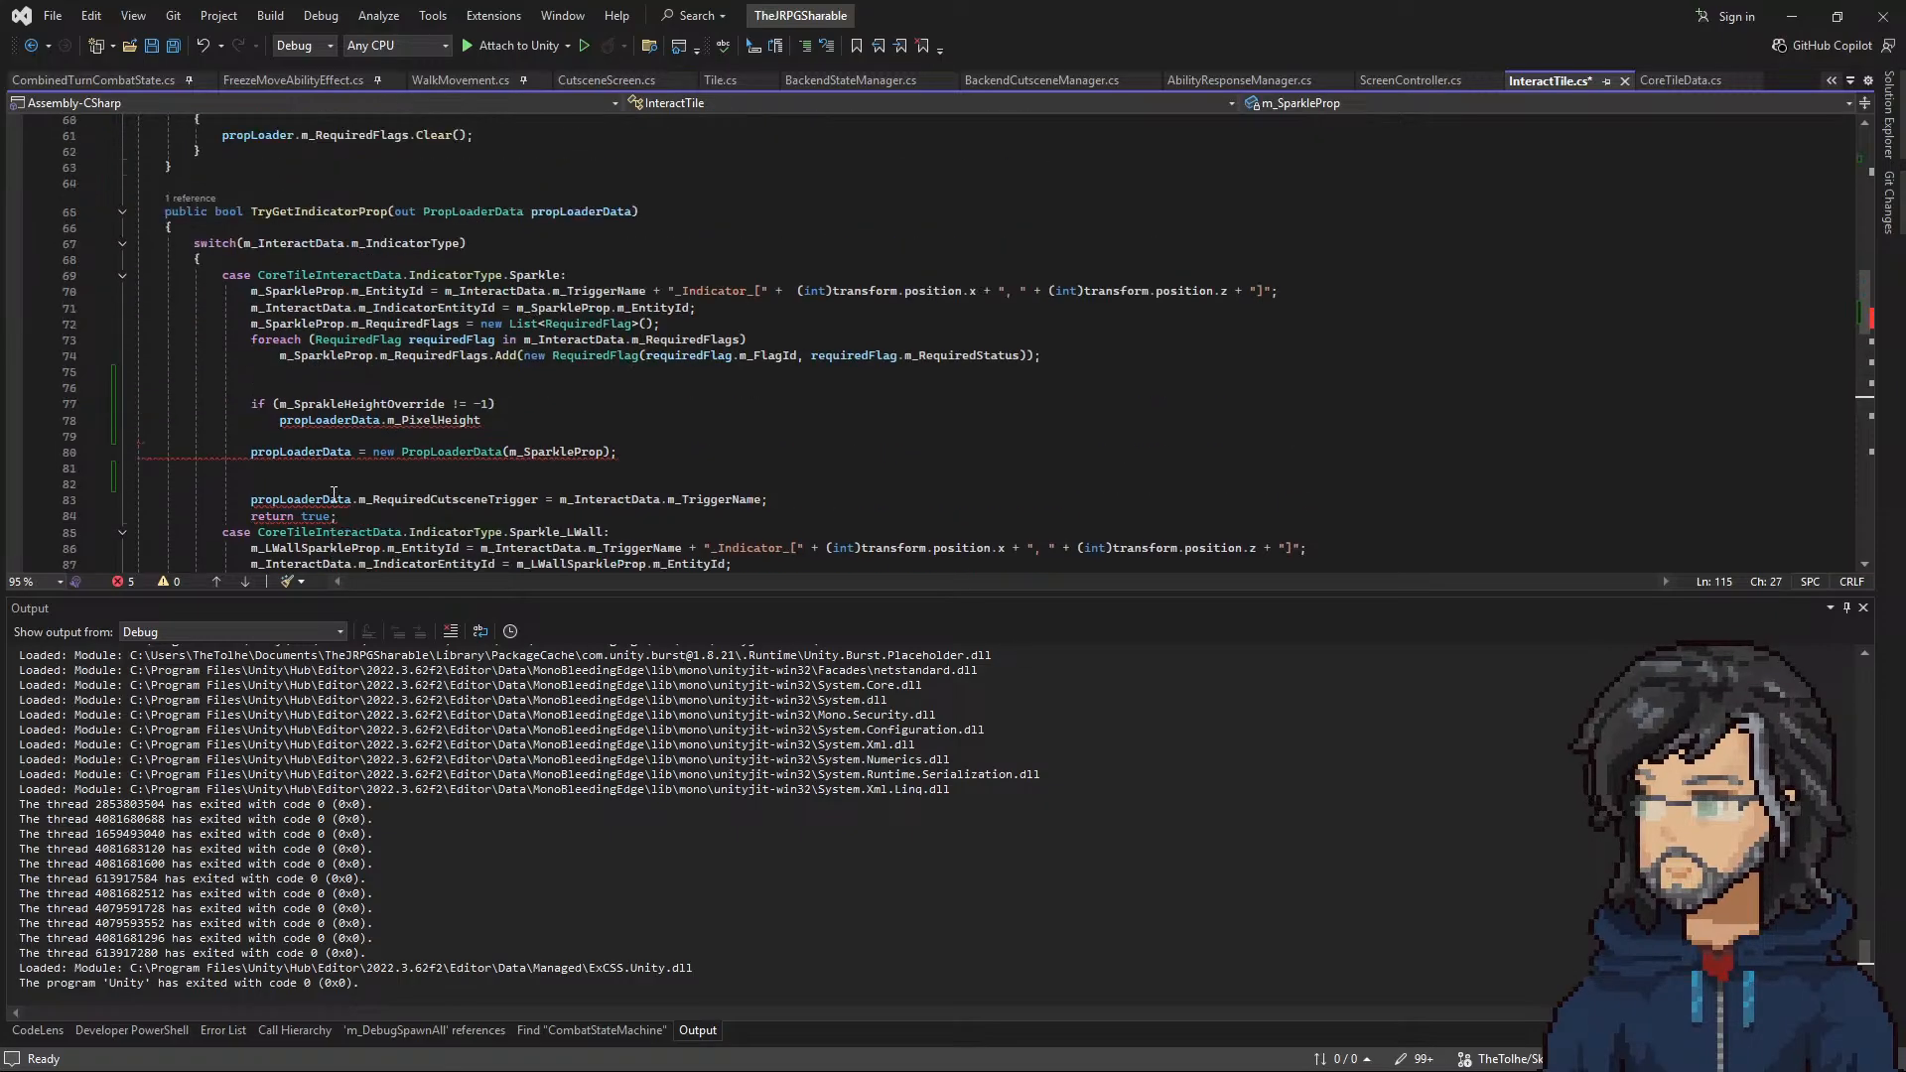
{"action": "scroll", "coordinate": [432, 407], "scroll_direction": "down", "scroll_amount": 13}
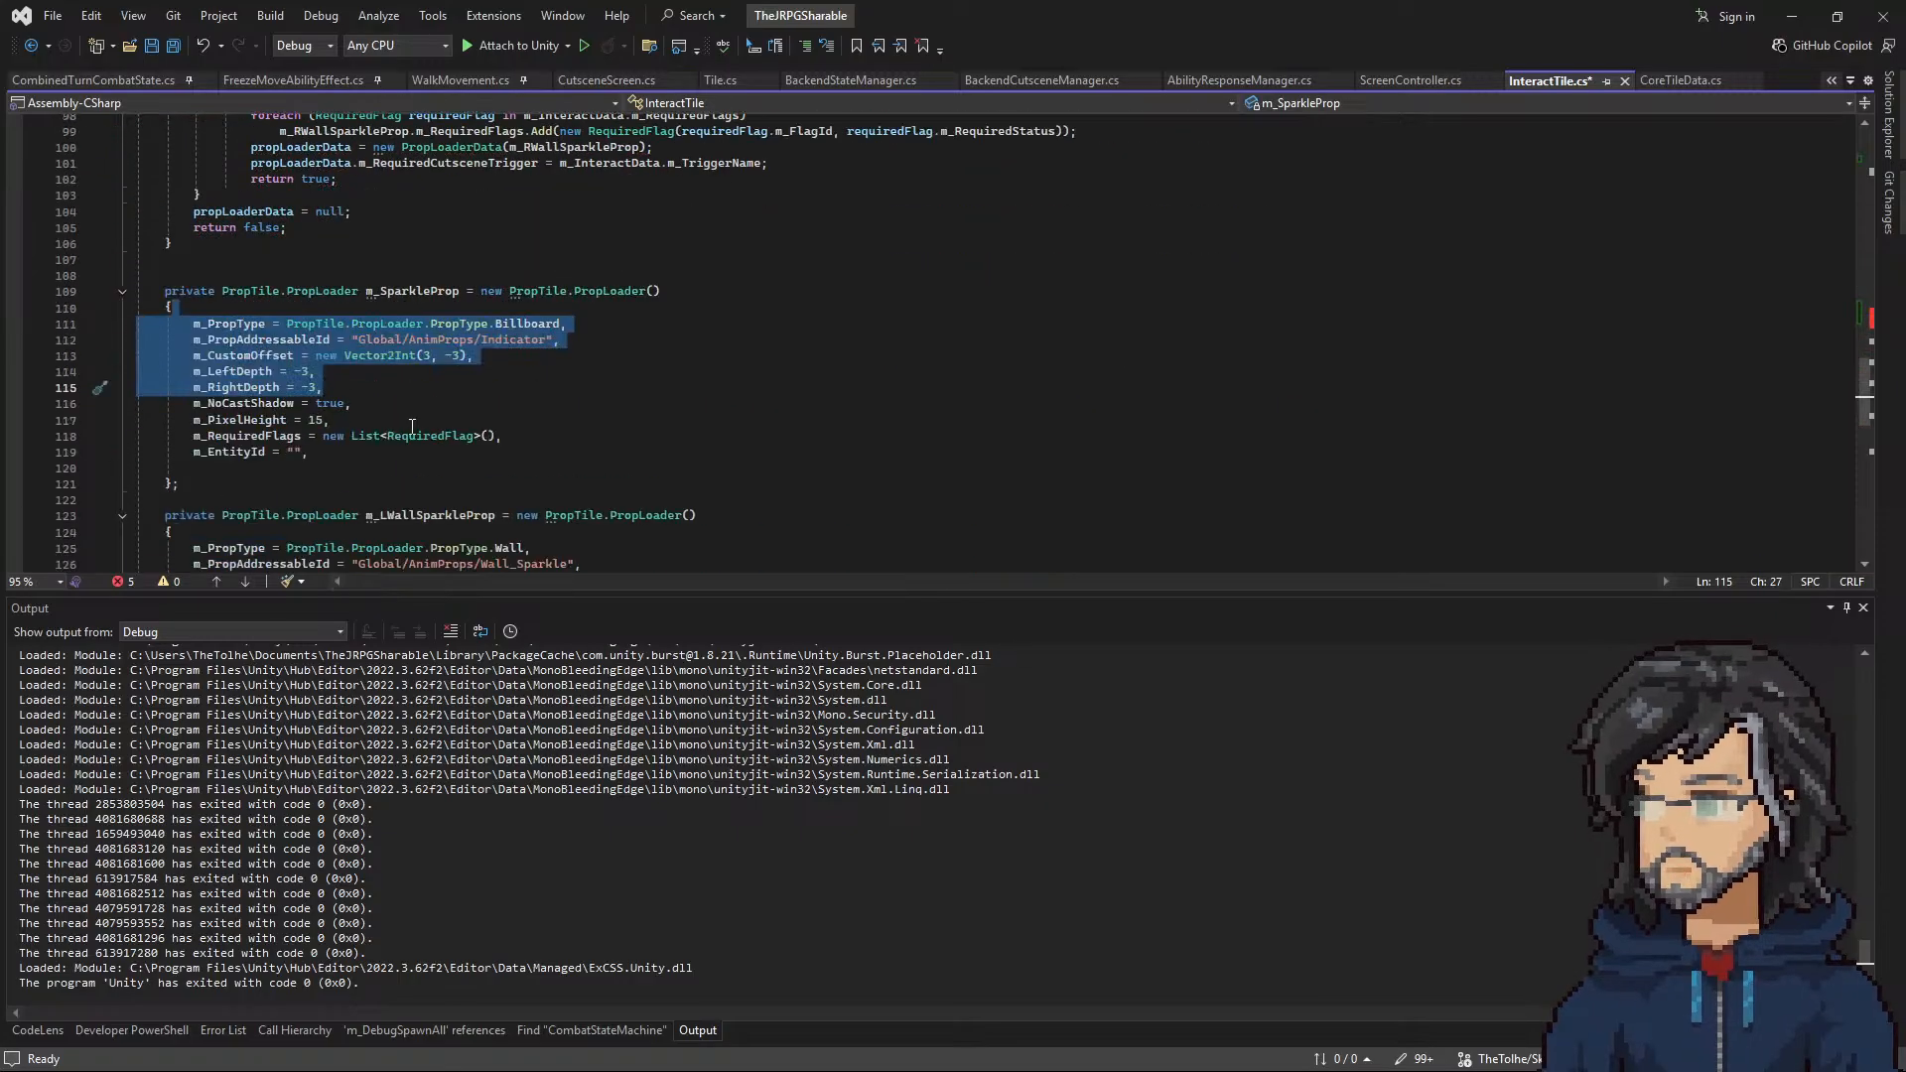
{"action": "left_click", "coordinate": [344, 410]}
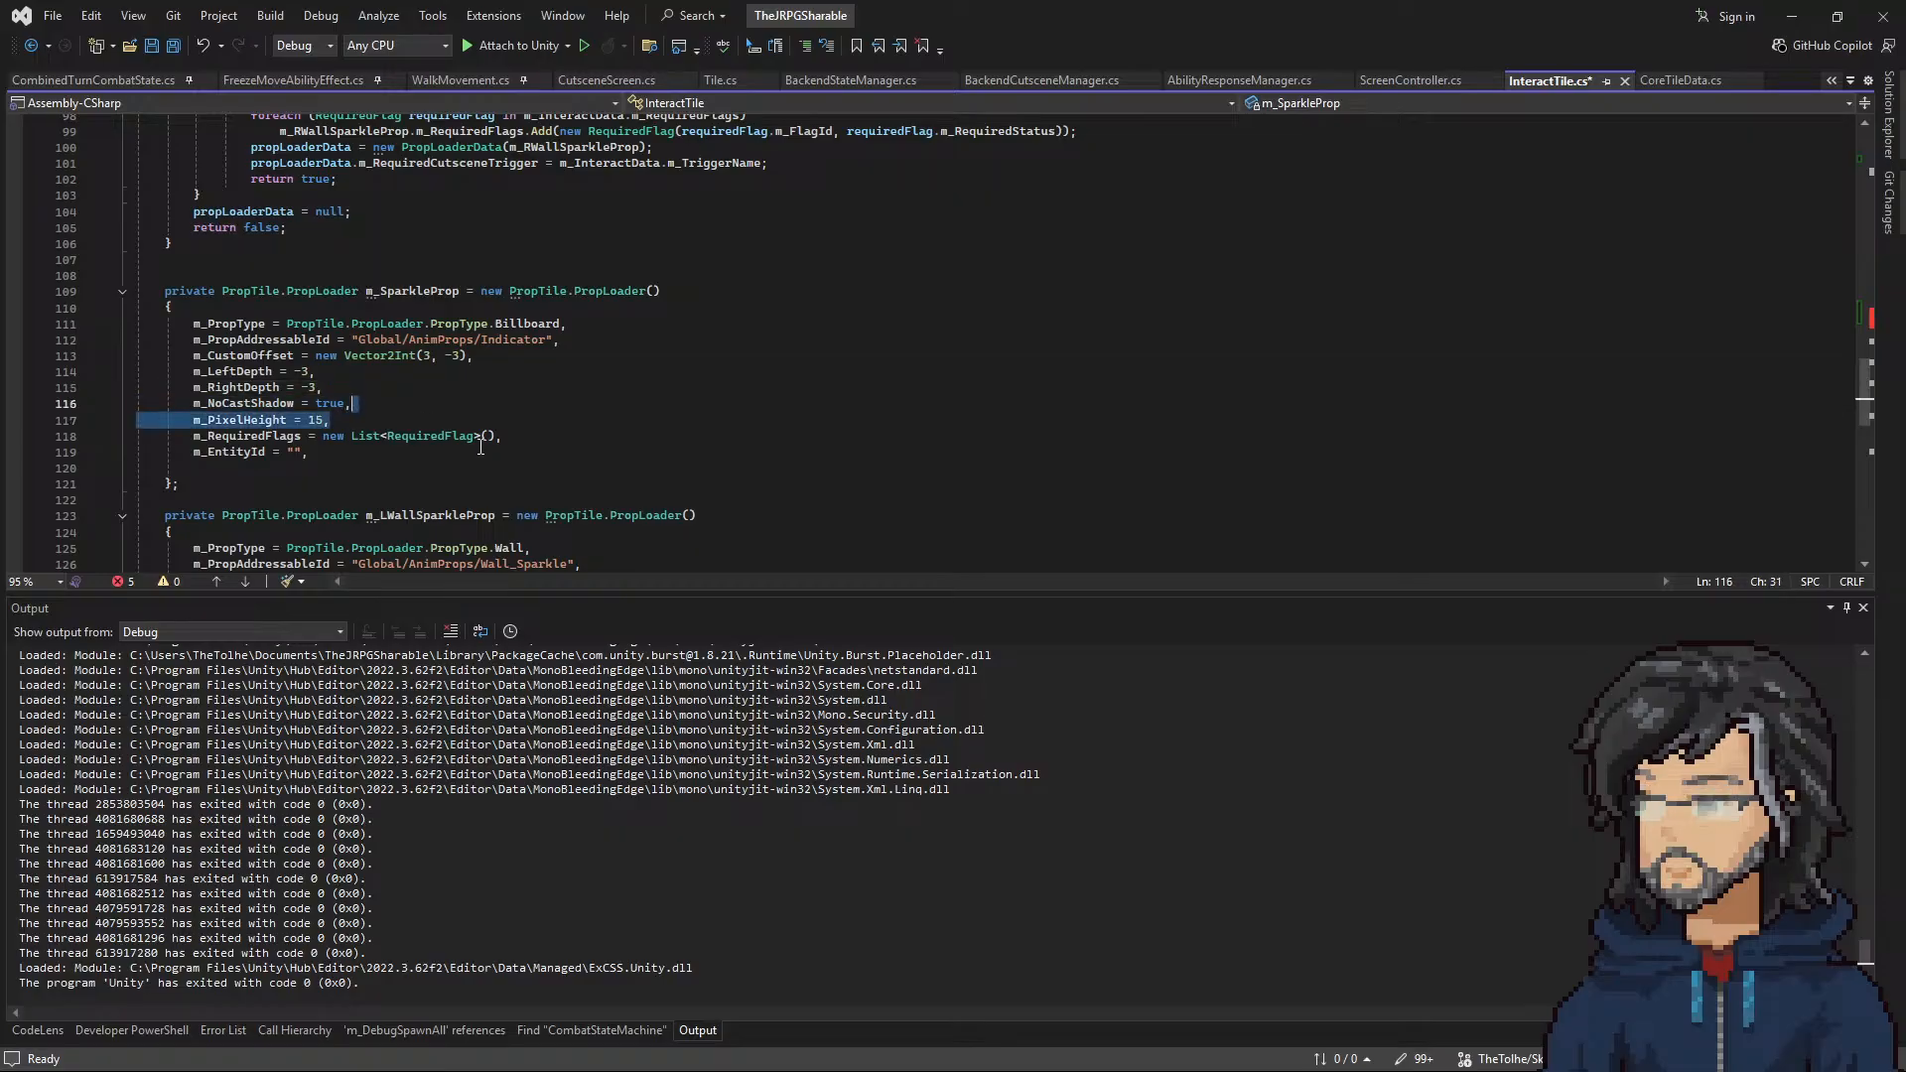
Step: Complete the Sparkle condition's body by assigning m_SprakleHeightOverride to propLoaderData.m_PixelHeight
{"action": "scroll", "coordinate": [492, 489], "scroll_direction": "up", "scroll_amount": 15}
{"action": "scroll", "coordinate": [491, 489], "scroll_direction": "down", "scroll_amount": 4}
{"action": "left_click", "coordinate": [515, 324]}
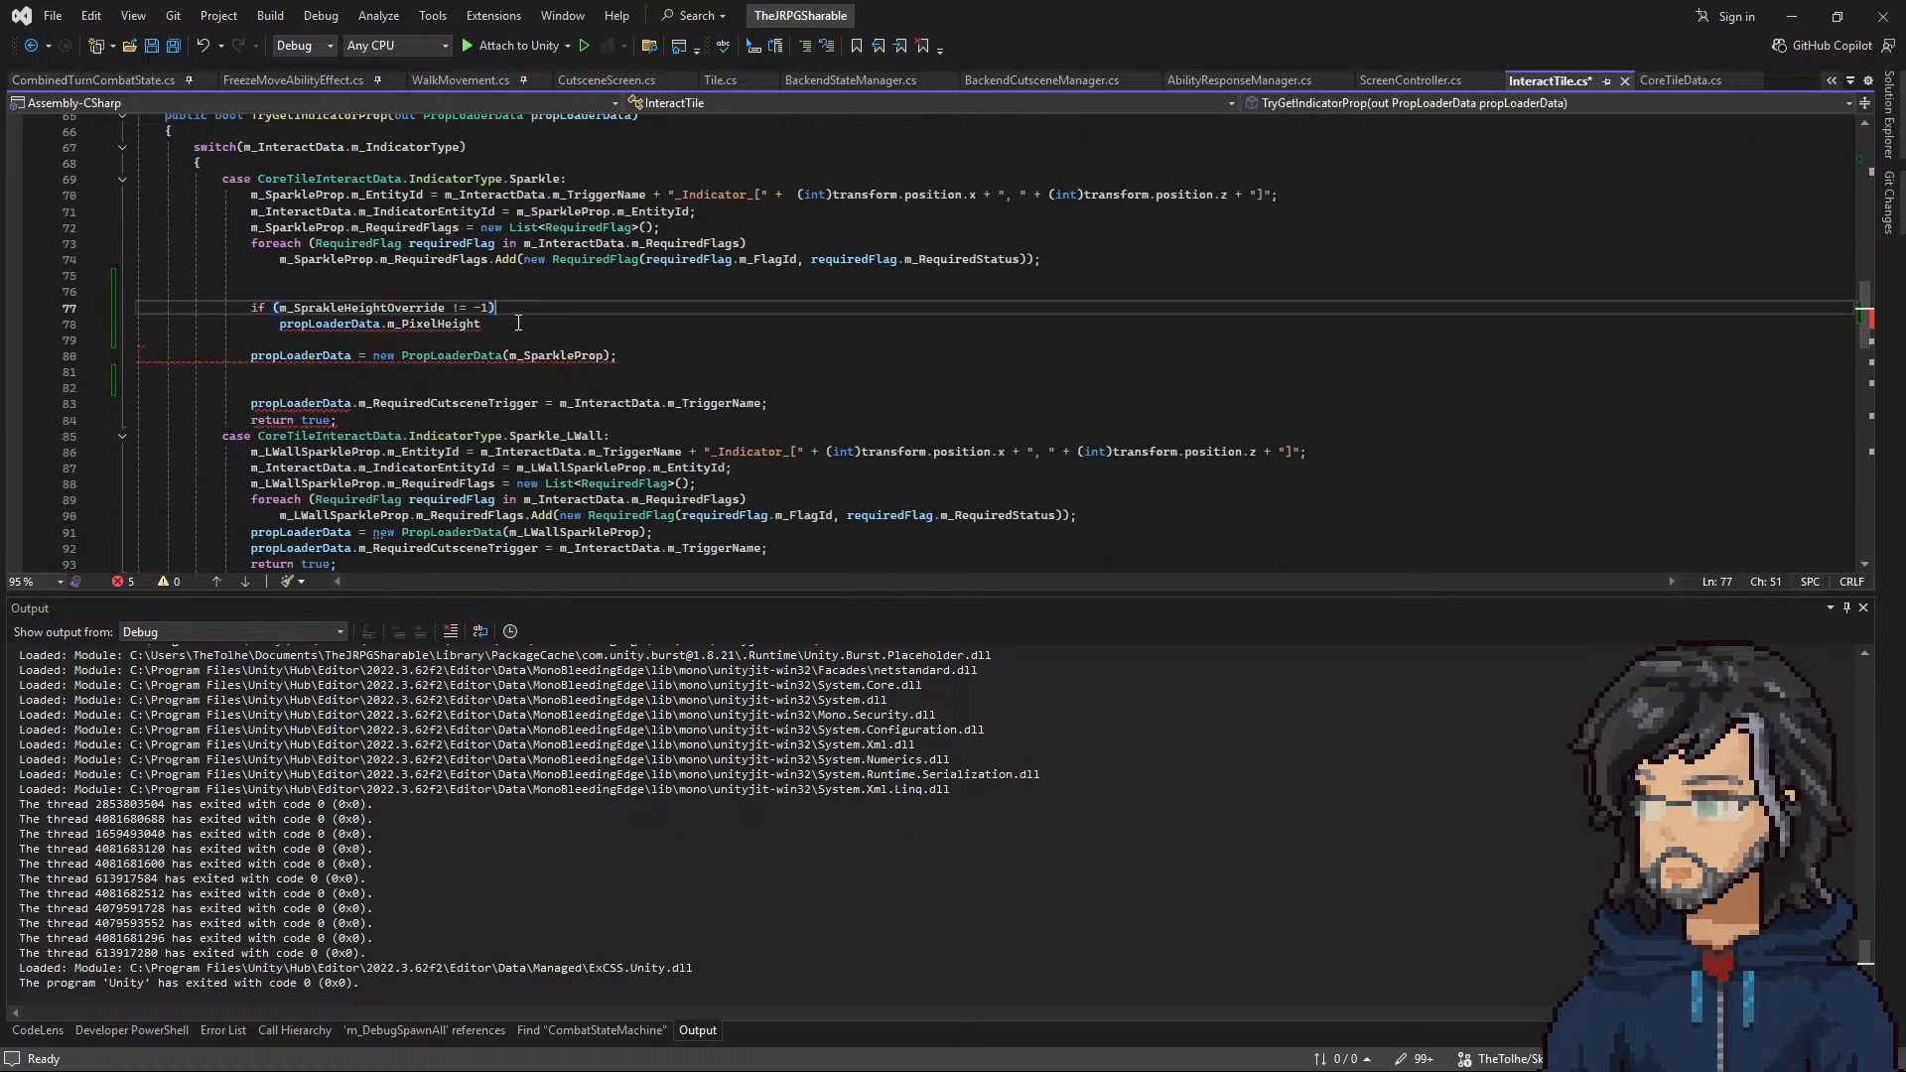
{"action": "type", "text": "- m_SprakleHeightOverride;"}
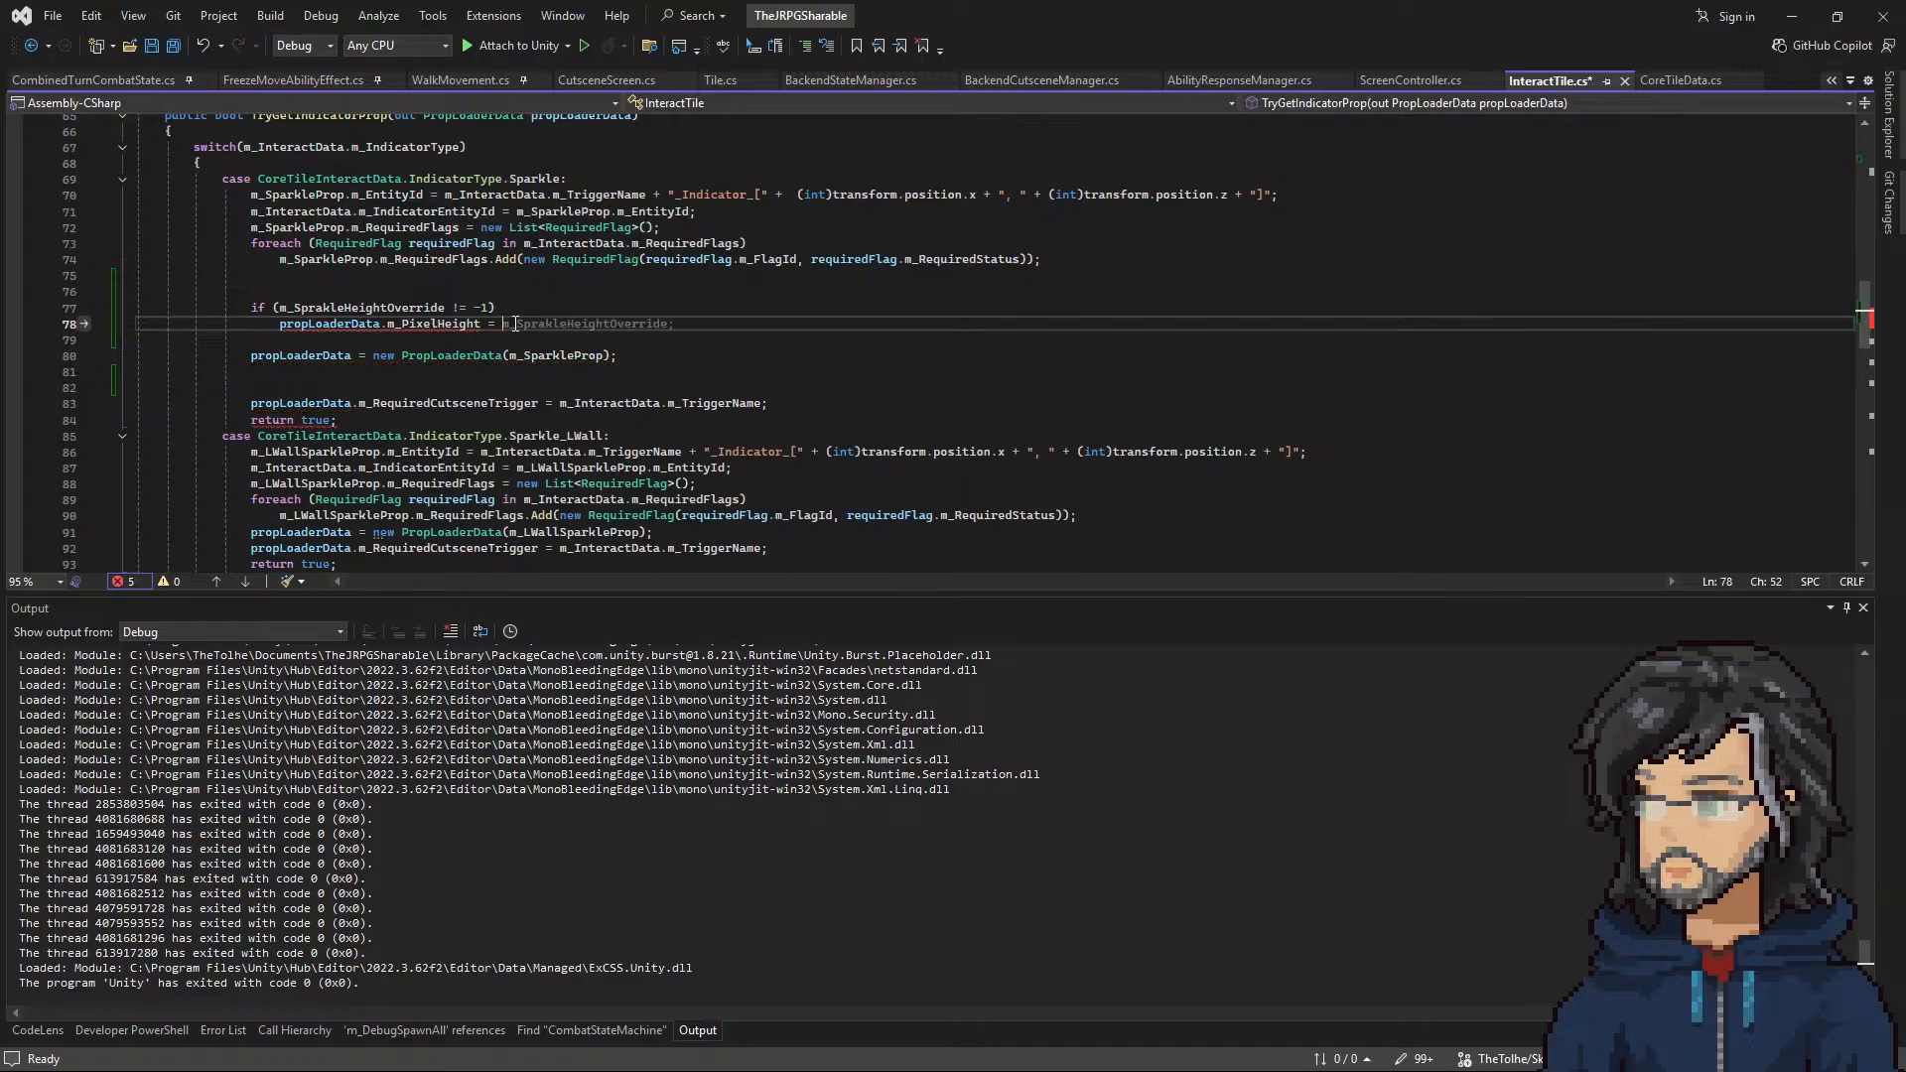
Step: Add an else branch to the height override condition that sets propLoaderData.m_PixelHeight to 15
{"action": "key", "text": "Return"}
{"action": "type", "text": "else"}
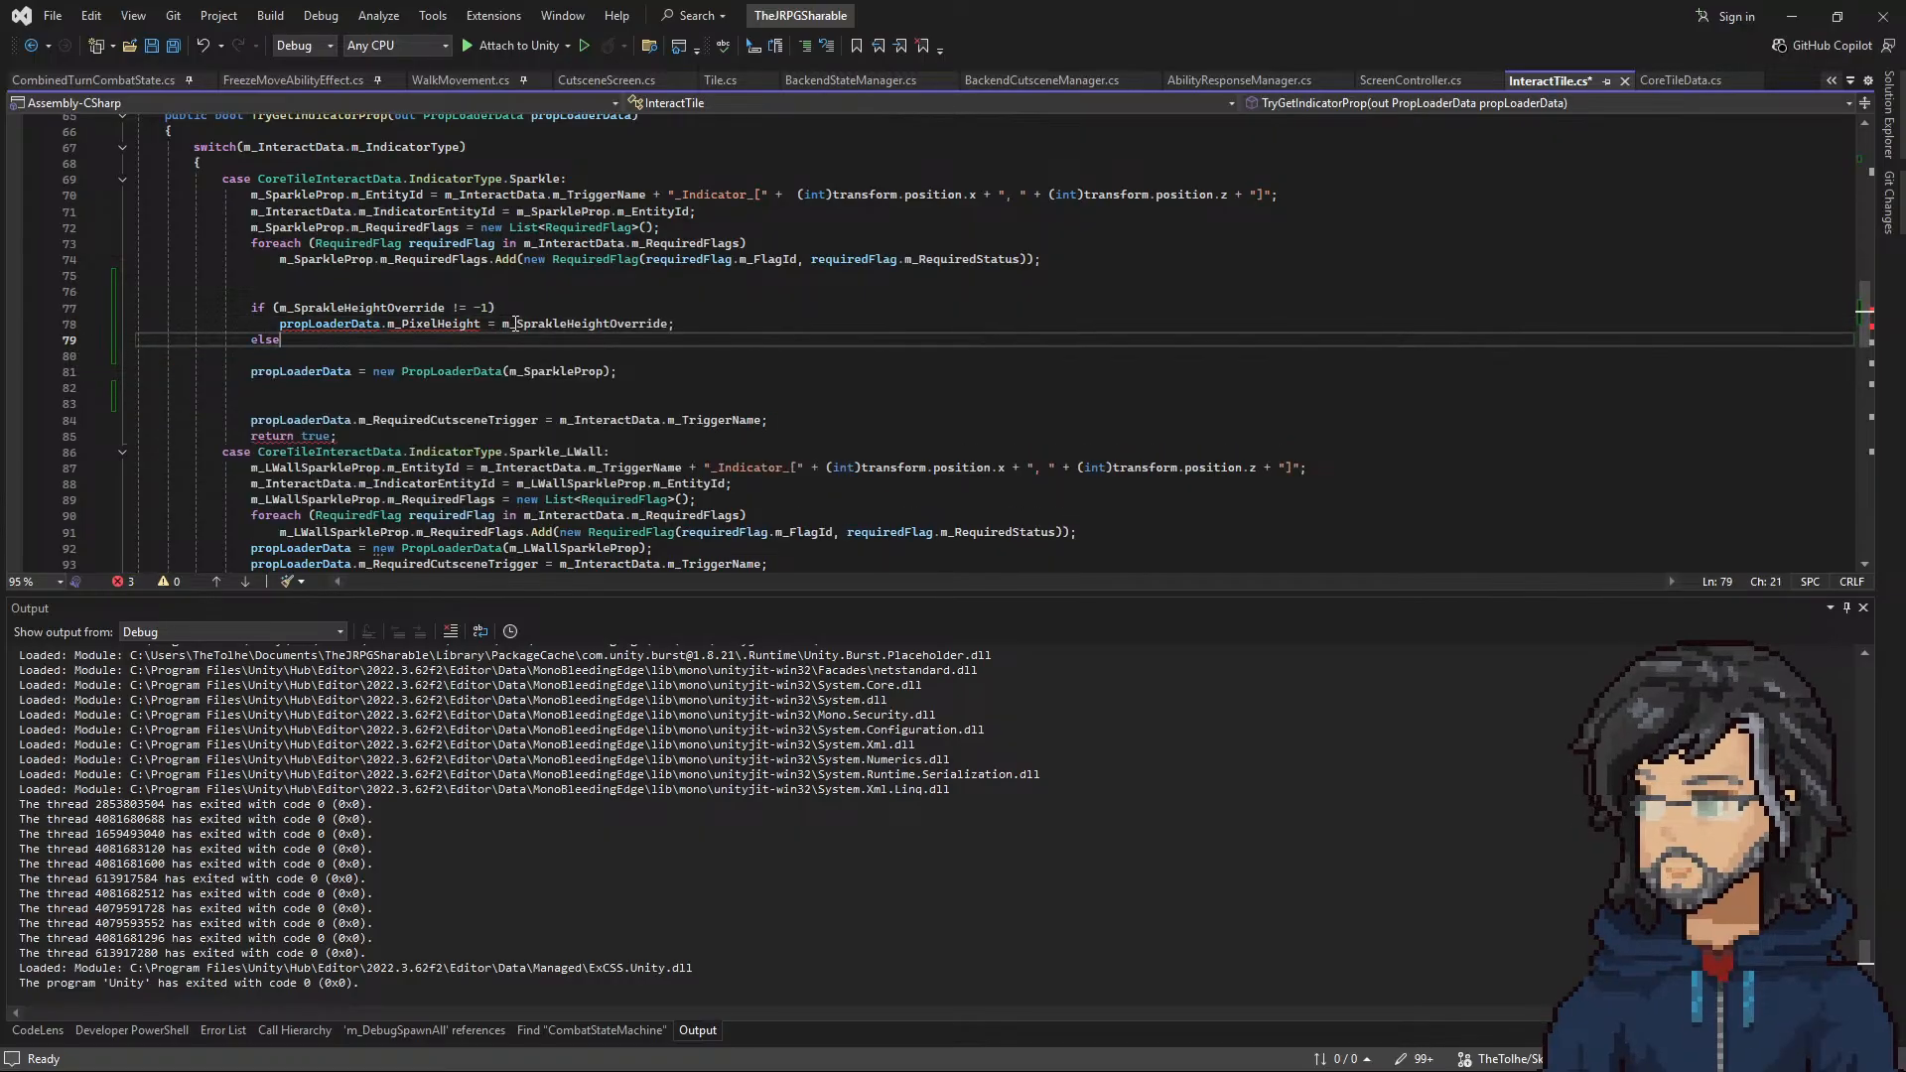
{"action": "key", "text": "Return"}
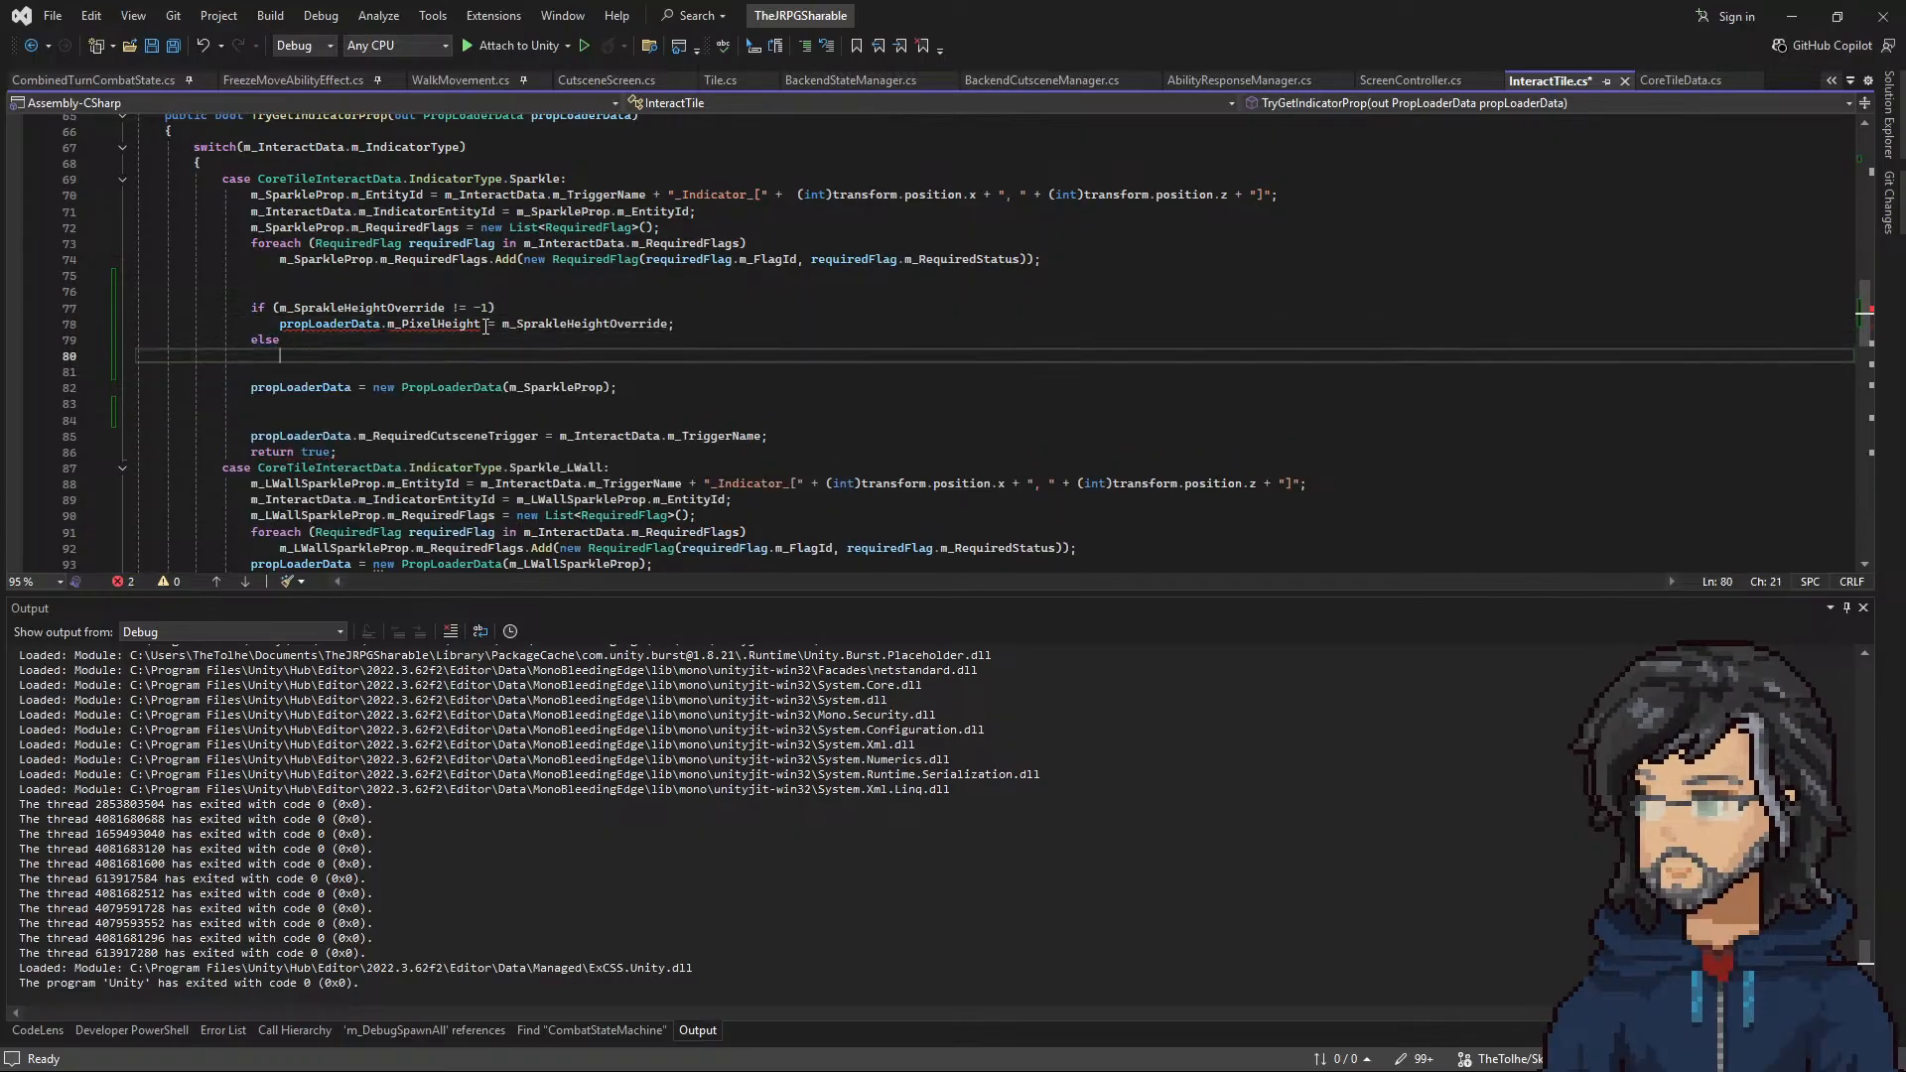
{"action": "left_click", "coordinate": [300, 325]}
{"action": "key", "text": "ctrl+c"}
{"action": "left_click", "coordinate": [285, 355]}
{"action": "key", "text": "ctrl+v"}
{"action": "type", "text": "= "}
{"action": "type", "text": "= 1"}
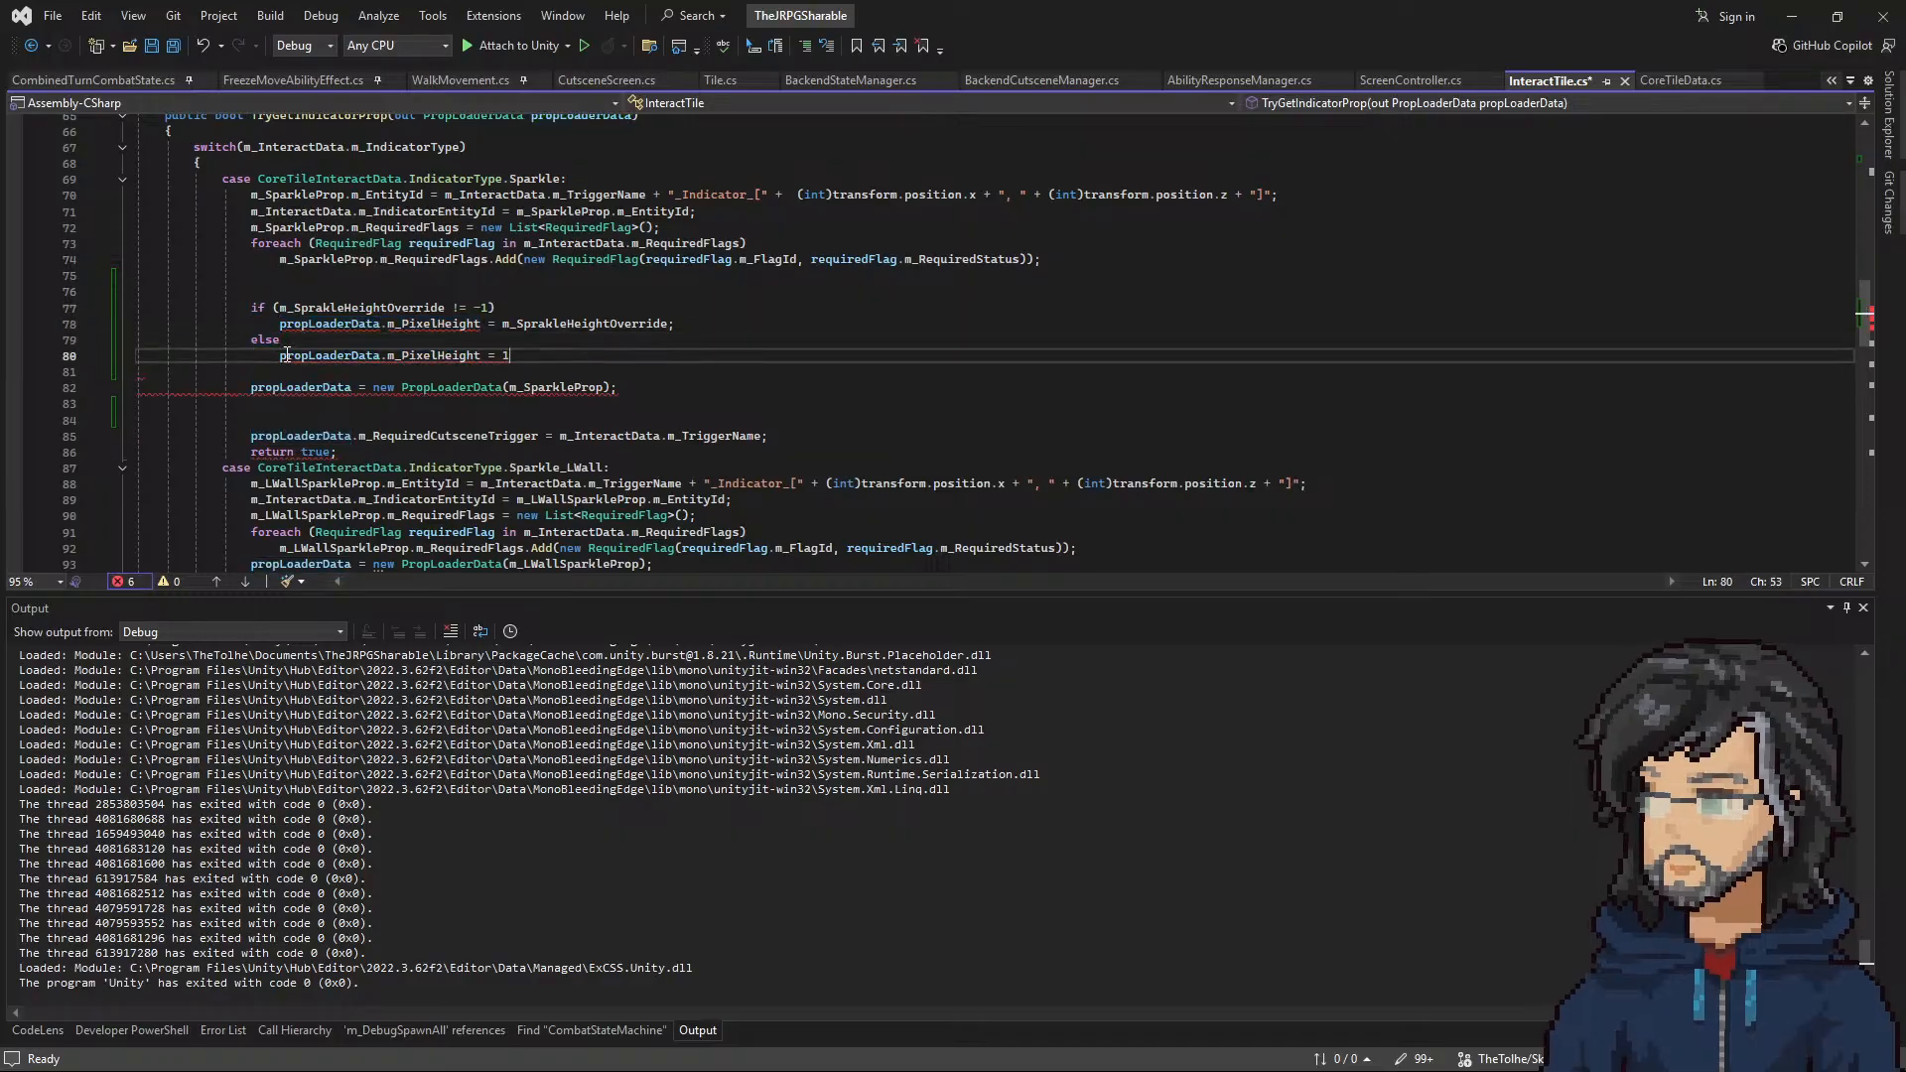
{"action": "type", "text": "6;"}
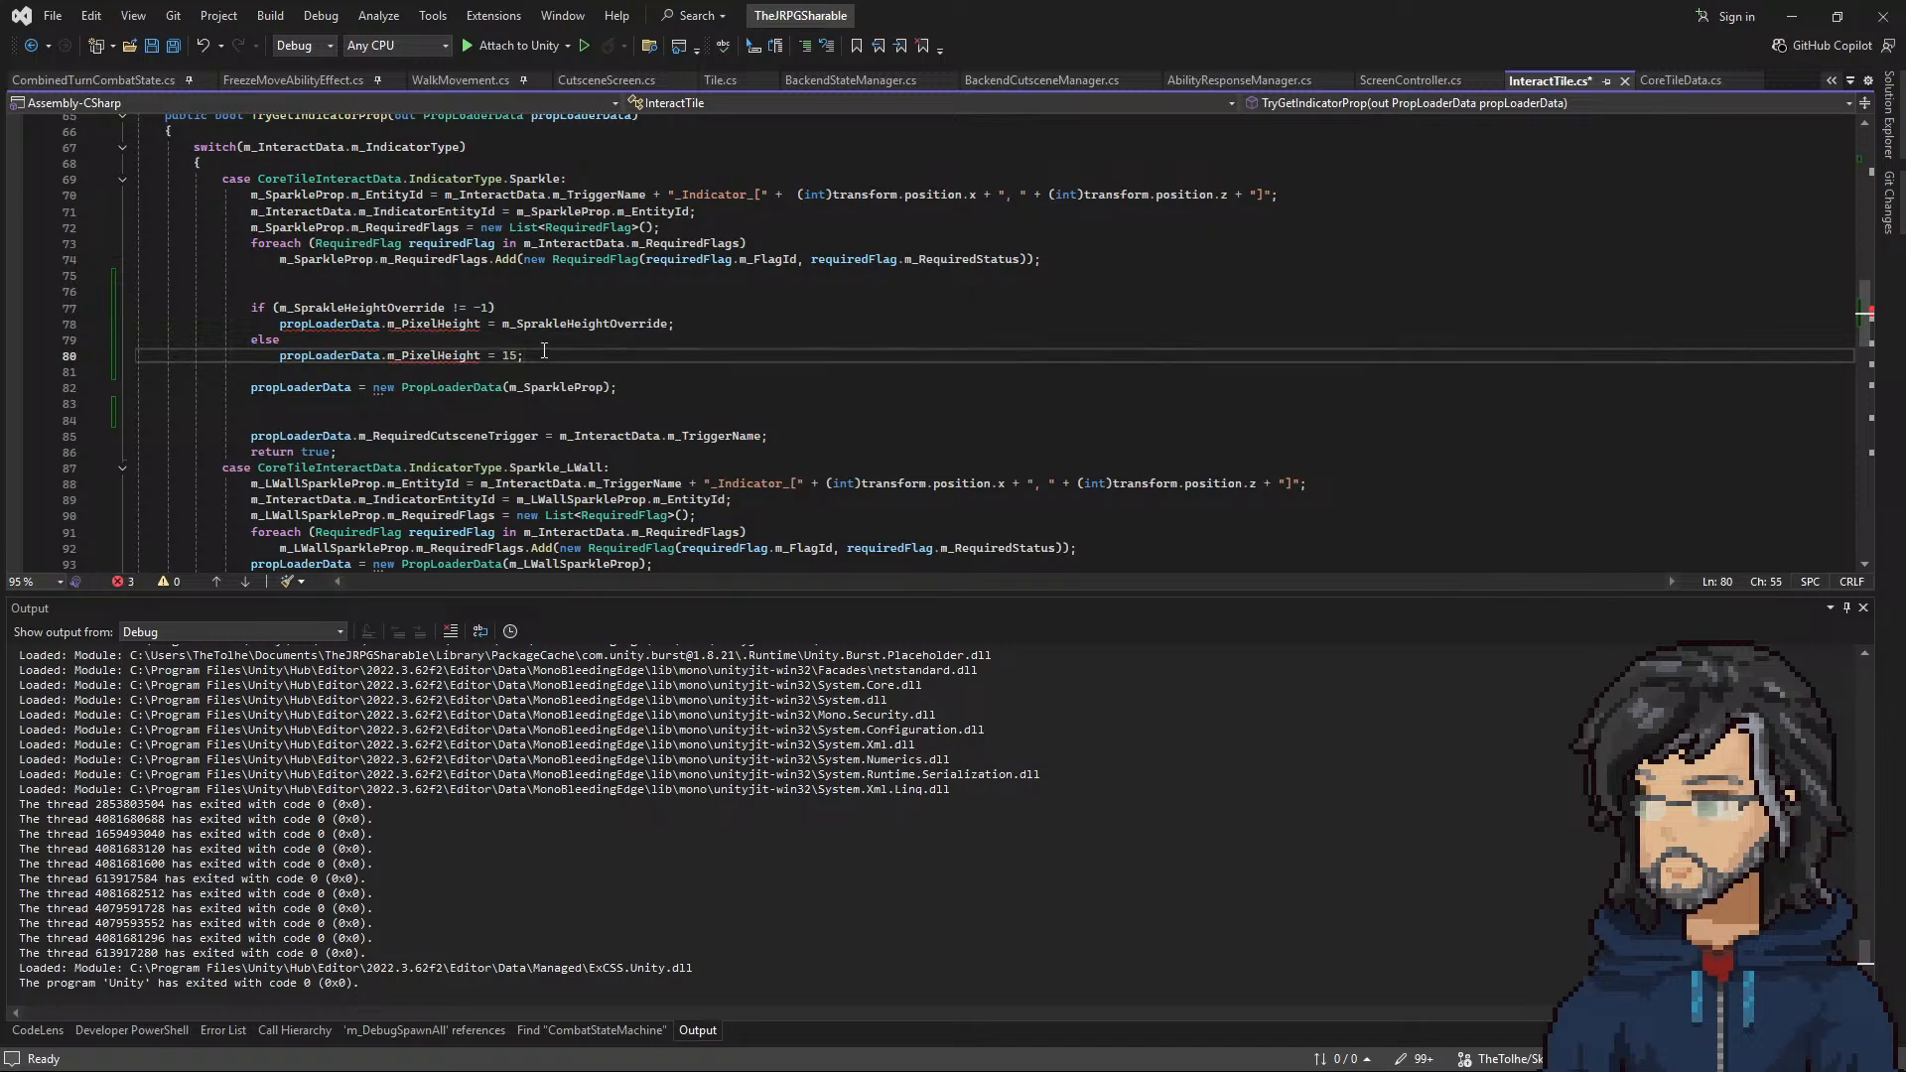
{"action": "left_click_drag", "start_coordinate": [544, 352], "coordinate": [536, 291]}
{"action": "key", "text": "Delete"}
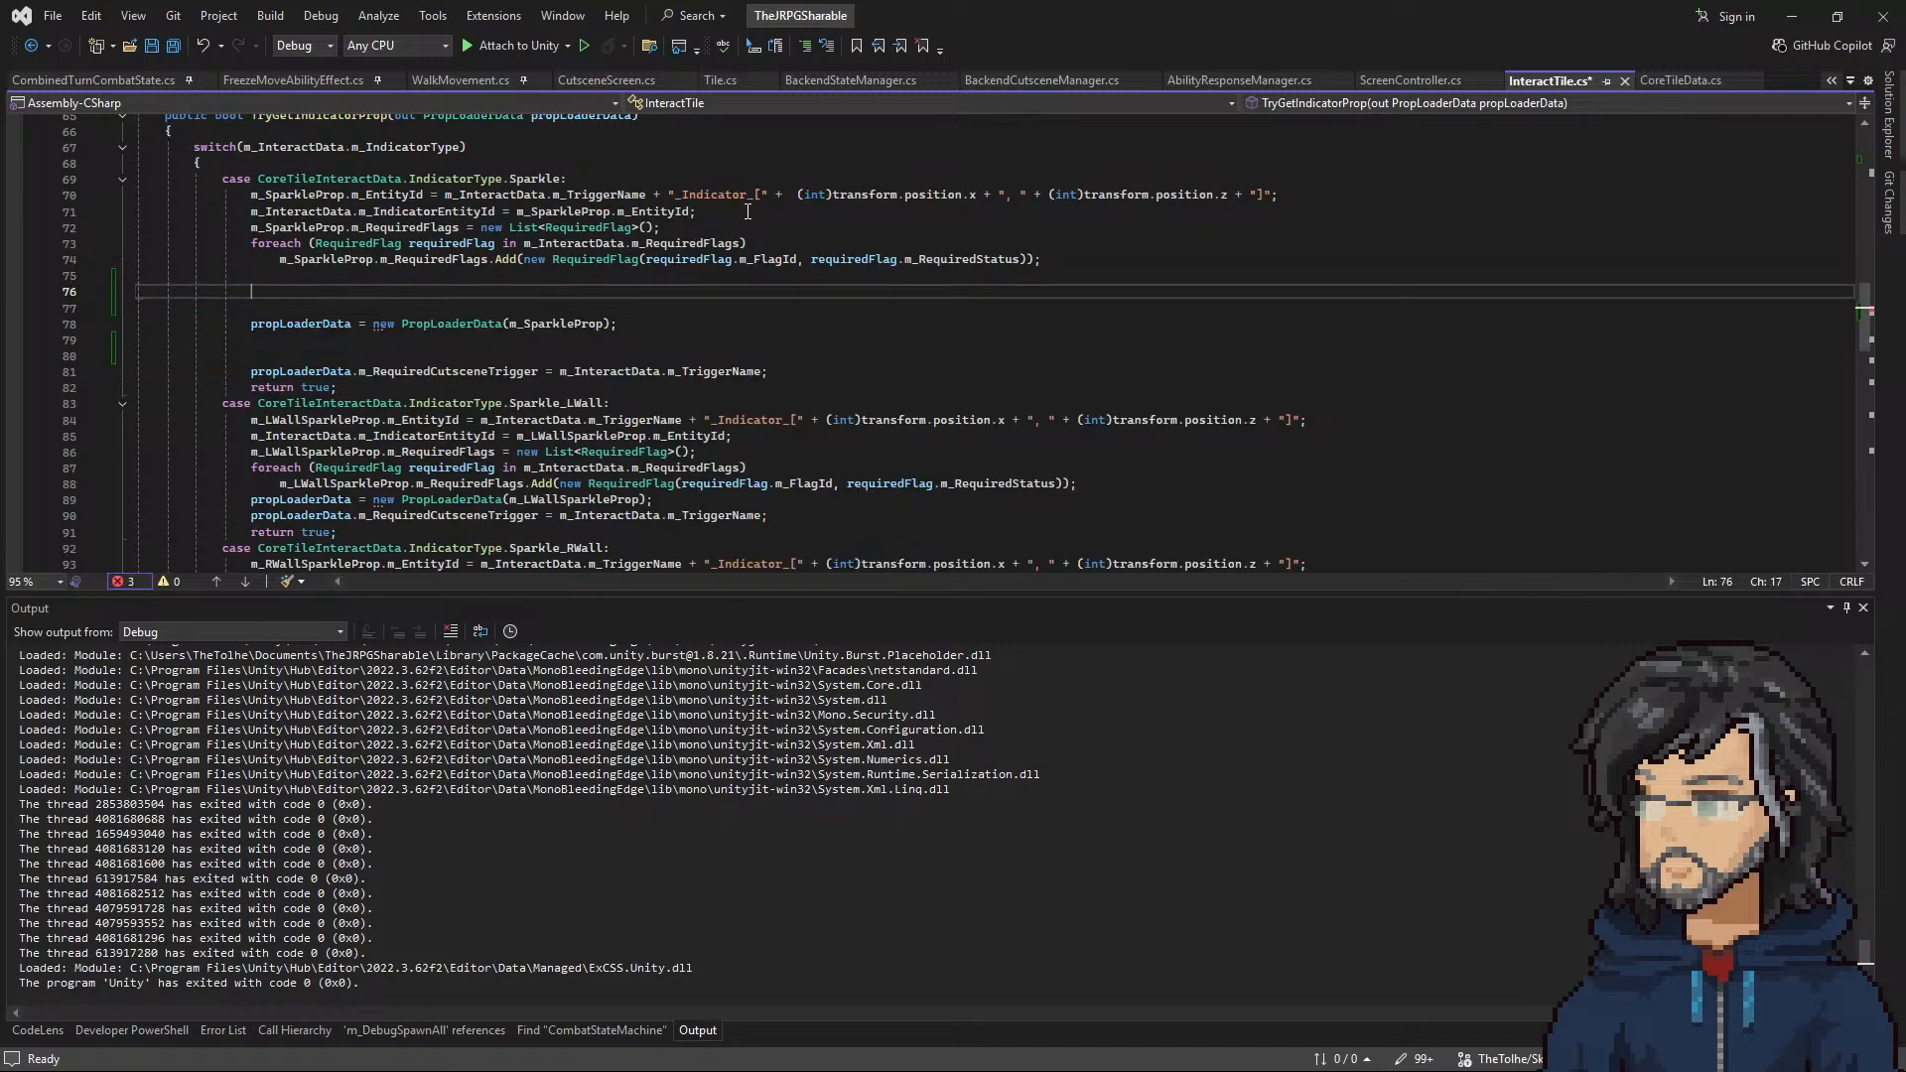
{"action": "key", "text": "ctrl+z"}
{"action": "key", "text": "ctrl+z"}
{"action": "key", "text": "ctrl+z"}
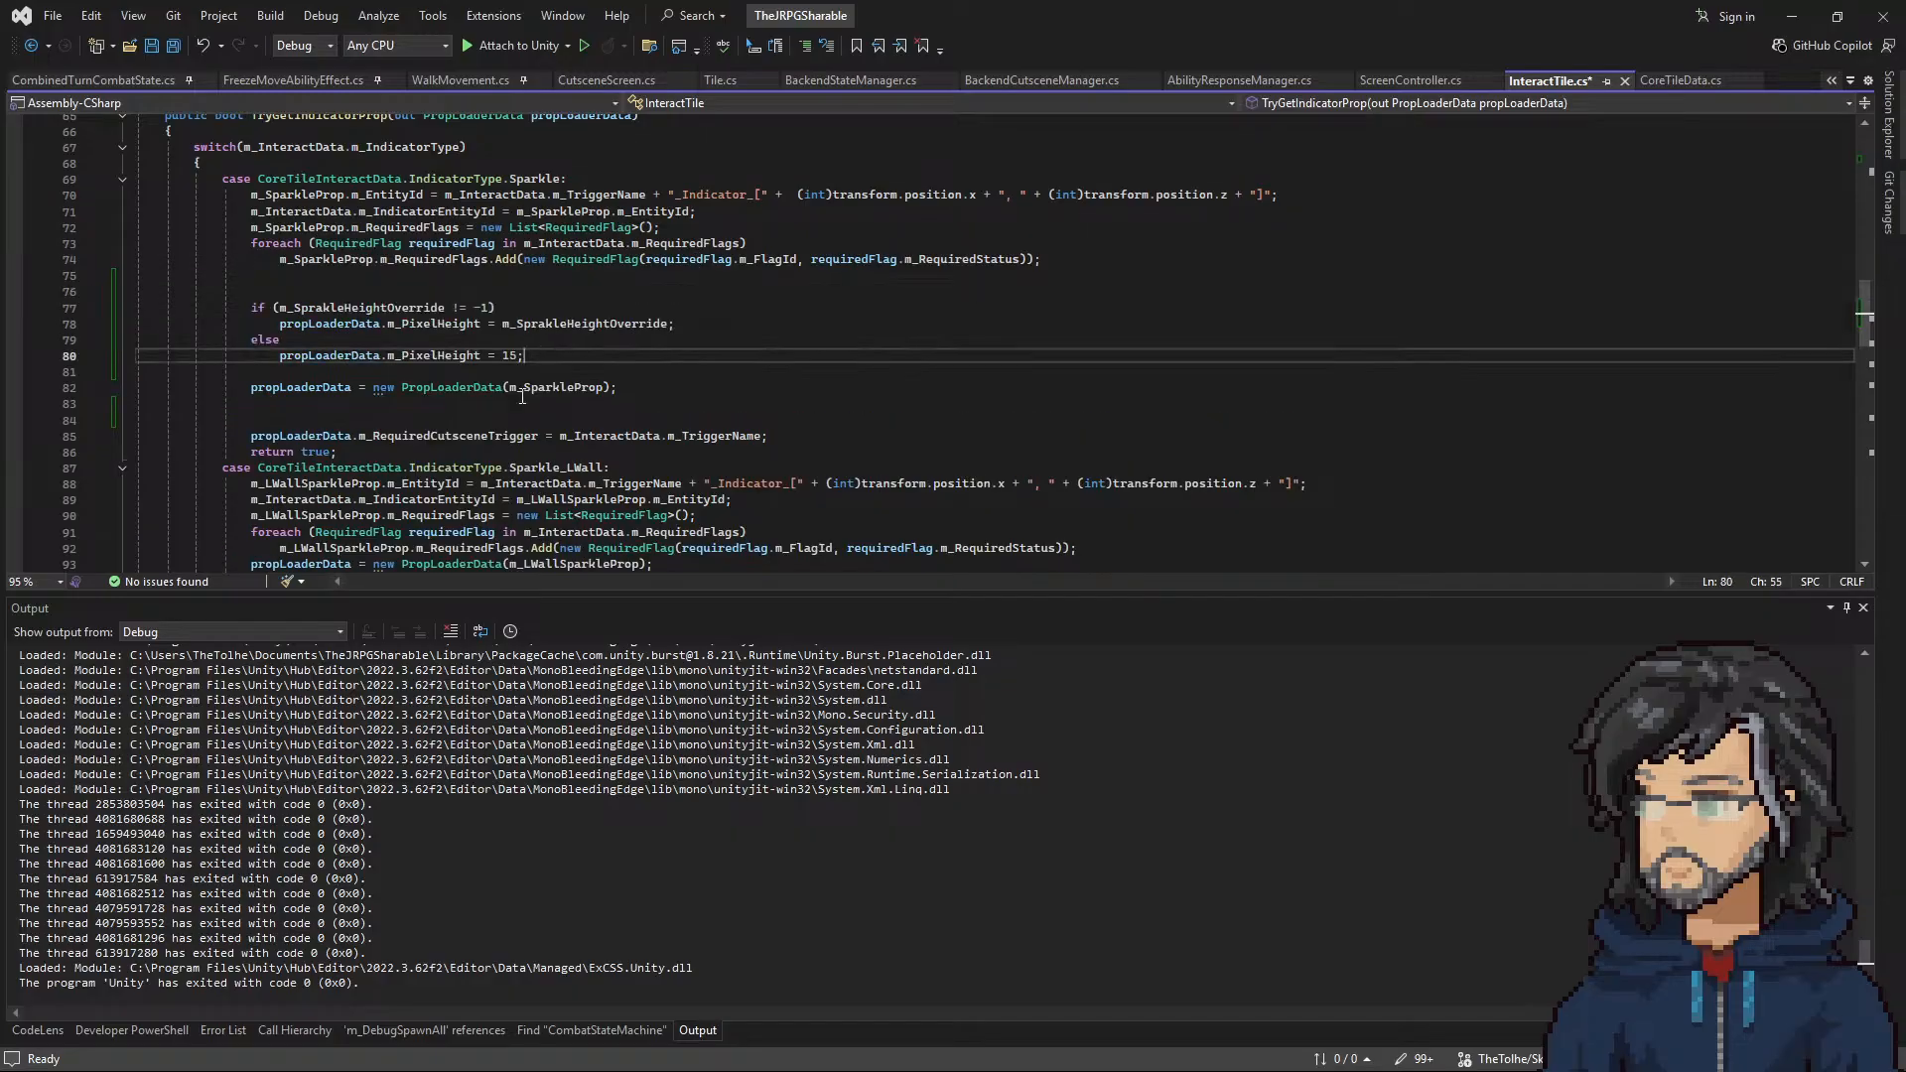
Step: Replace propLoaderData with m_SparkleProp in both m_PixelHeight assignments and remove the extra blank line above the condition
{"action": "double_click", "coordinate": [329, 355]}
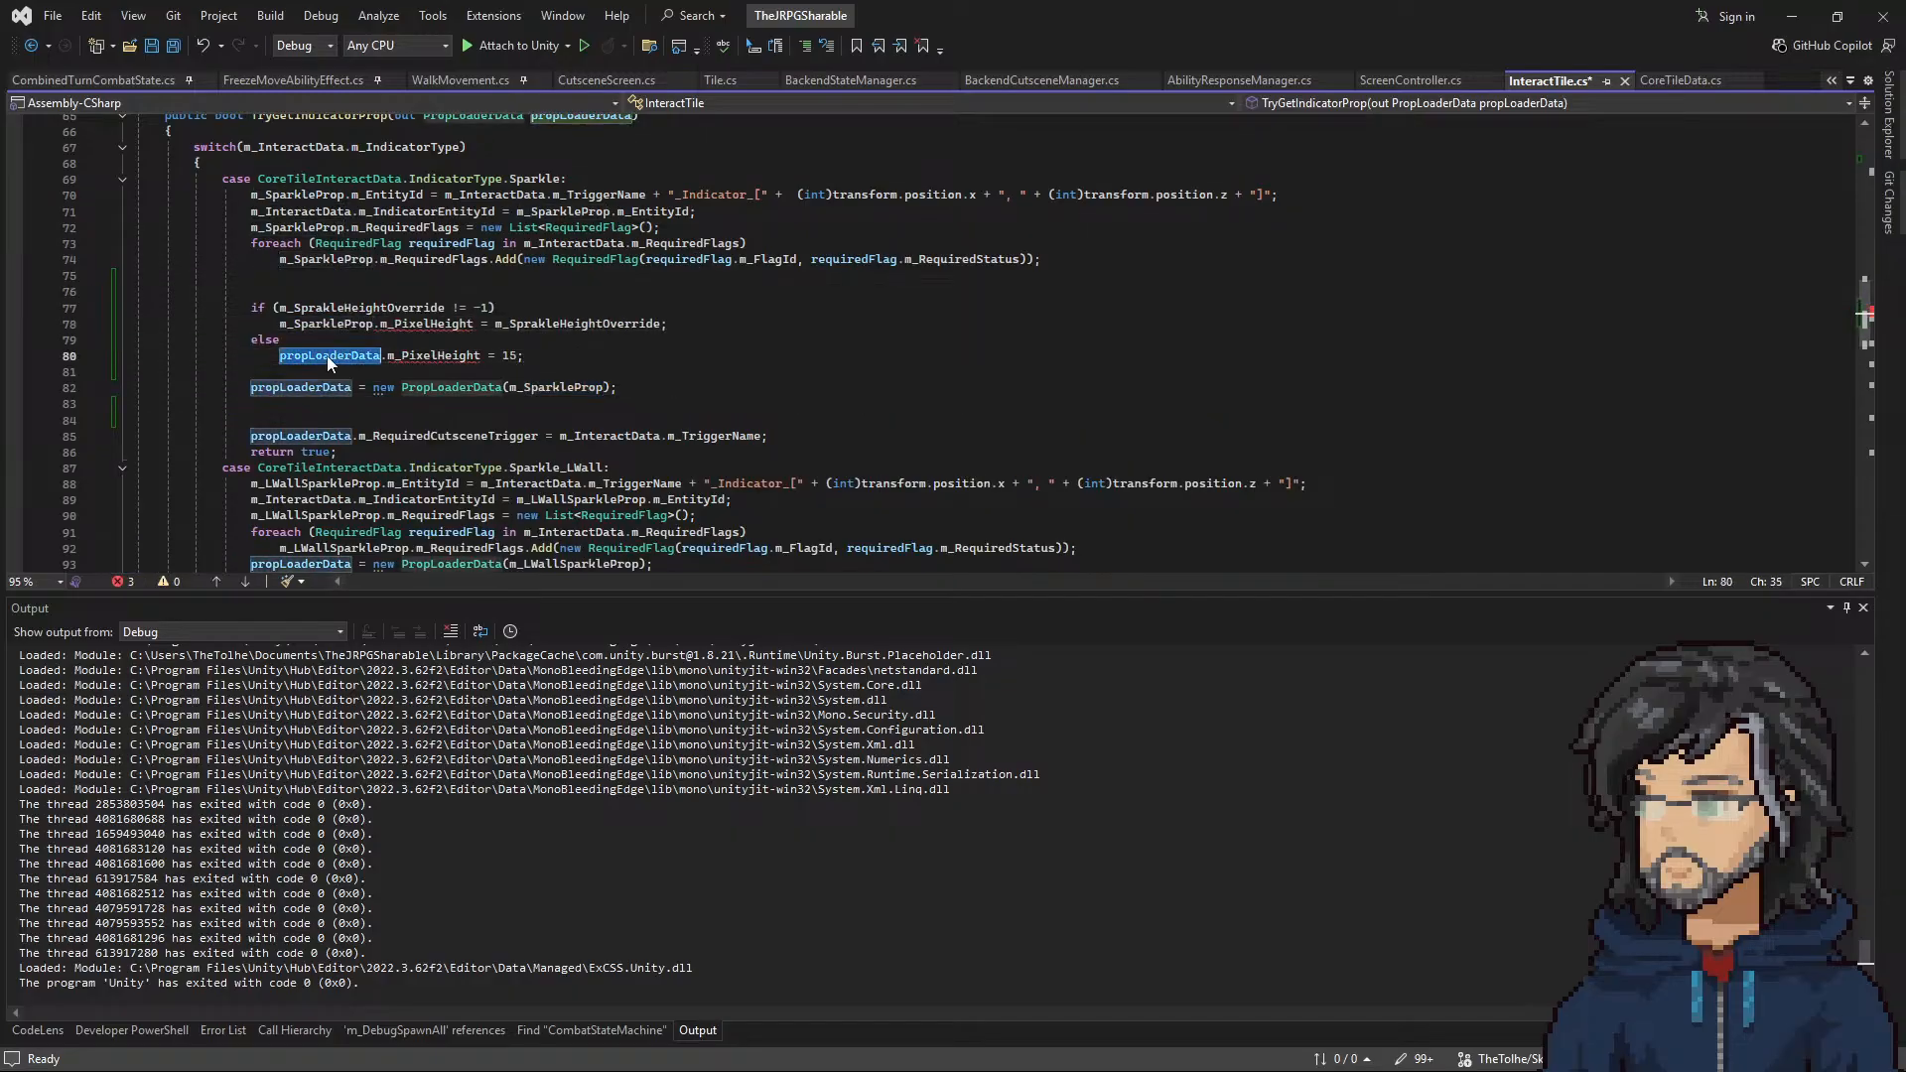
{"action": "key", "text": "ctrl+v"}
{"action": "left_click", "coordinate": [559, 362]}
{"action": "left_click", "coordinate": [379, 288]}
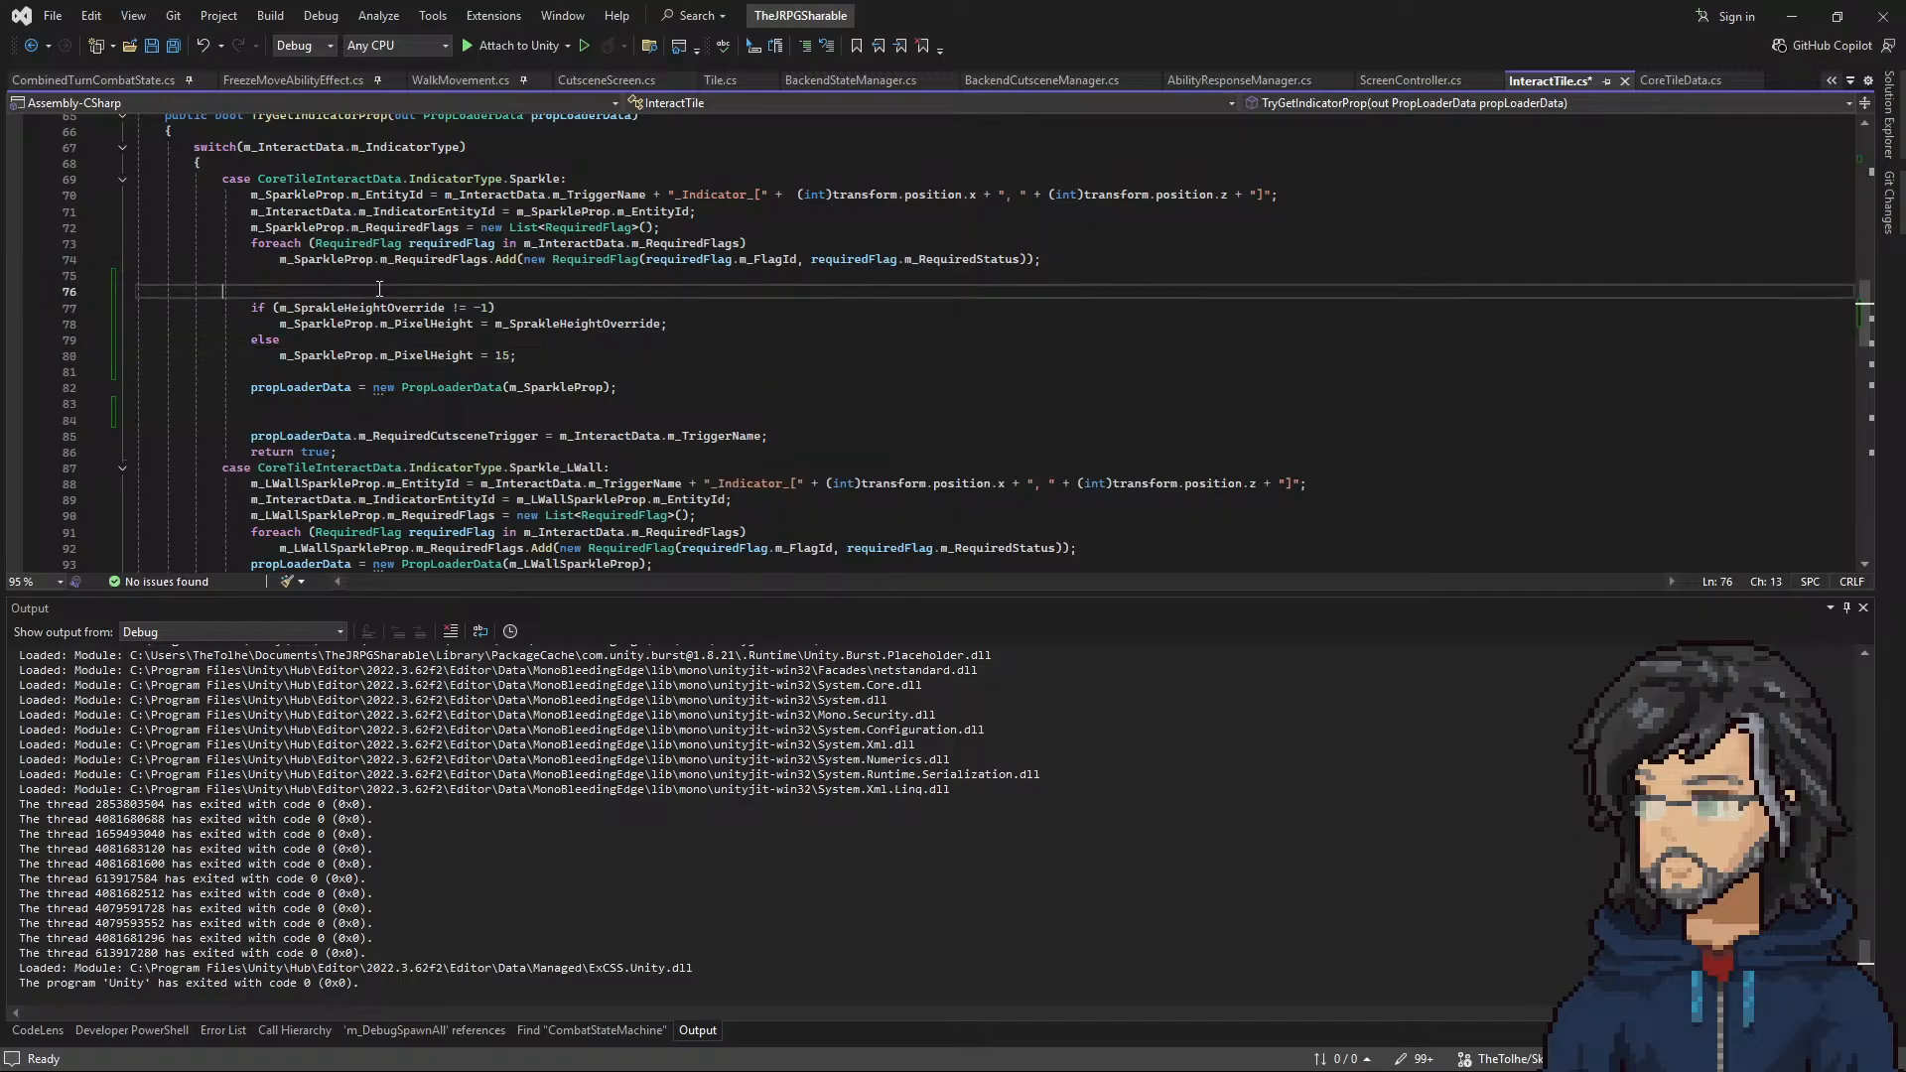
{"action": "key", "text": "BackSpace"}
Step: Declare private const int m_SprakleDefaultHeight = 15 below the m_PropLoaders field
{"action": "scroll", "coordinate": [441, 319], "scroll_direction": "up", "scroll_amount": 17}
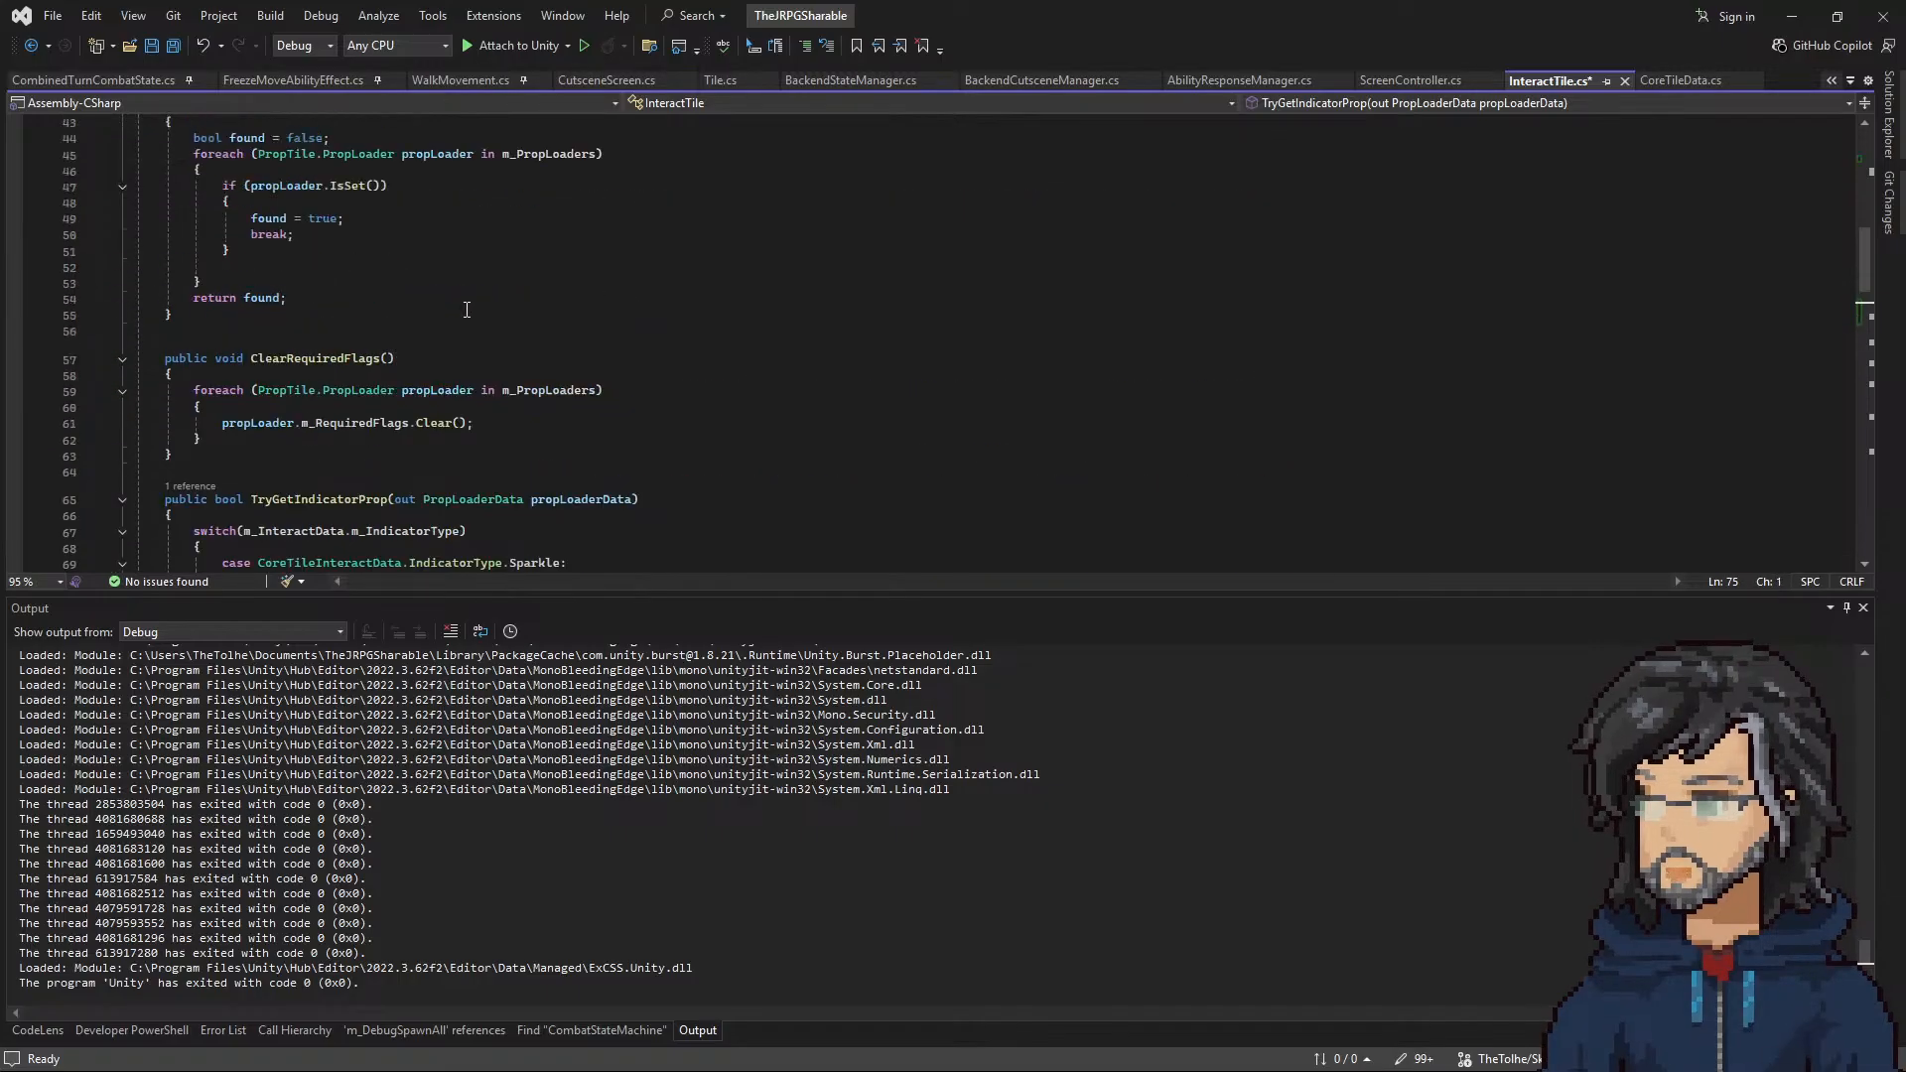
{"action": "scroll", "coordinate": [442, 319], "scroll_direction": "up", "scroll_amount": 3}
{"action": "left_click", "coordinate": [549, 285]}
{"action": "left_click", "coordinate": [501, 353]}
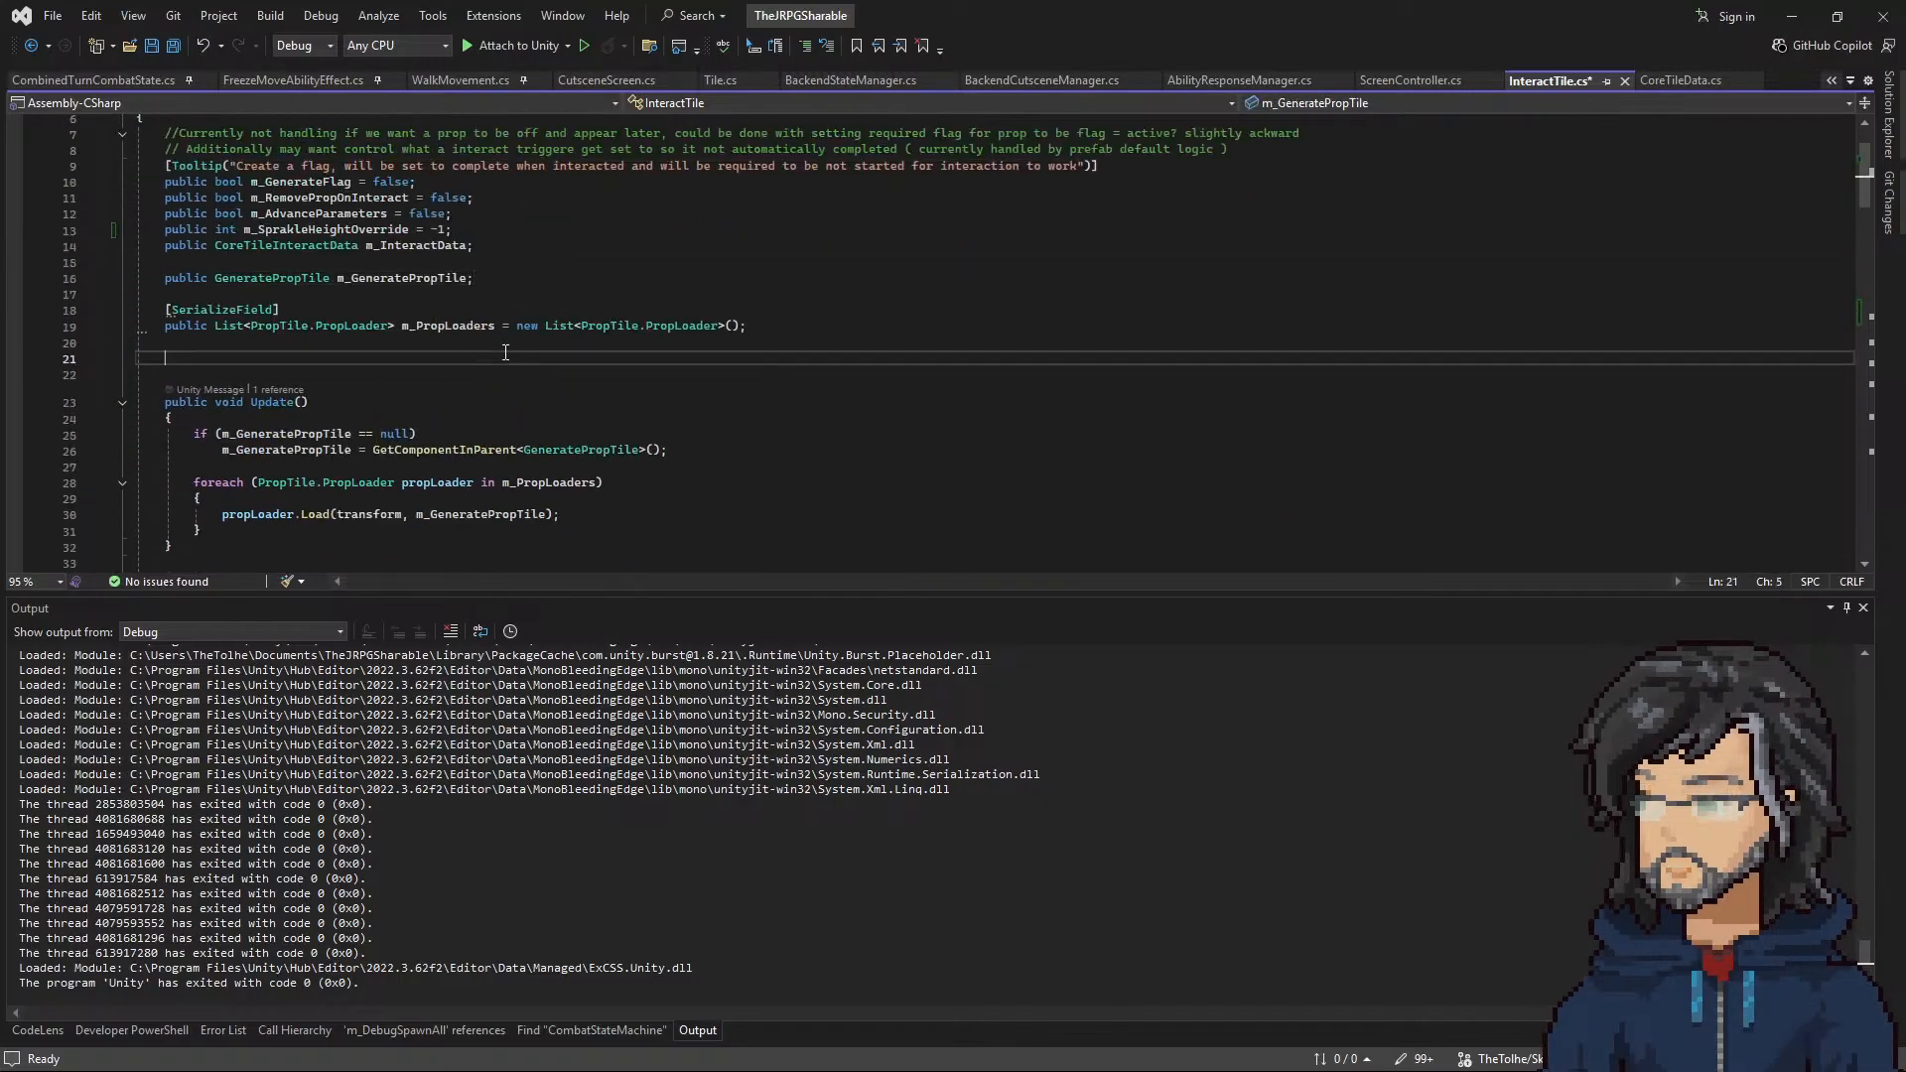
{"action": "type", "text": "private cons"}
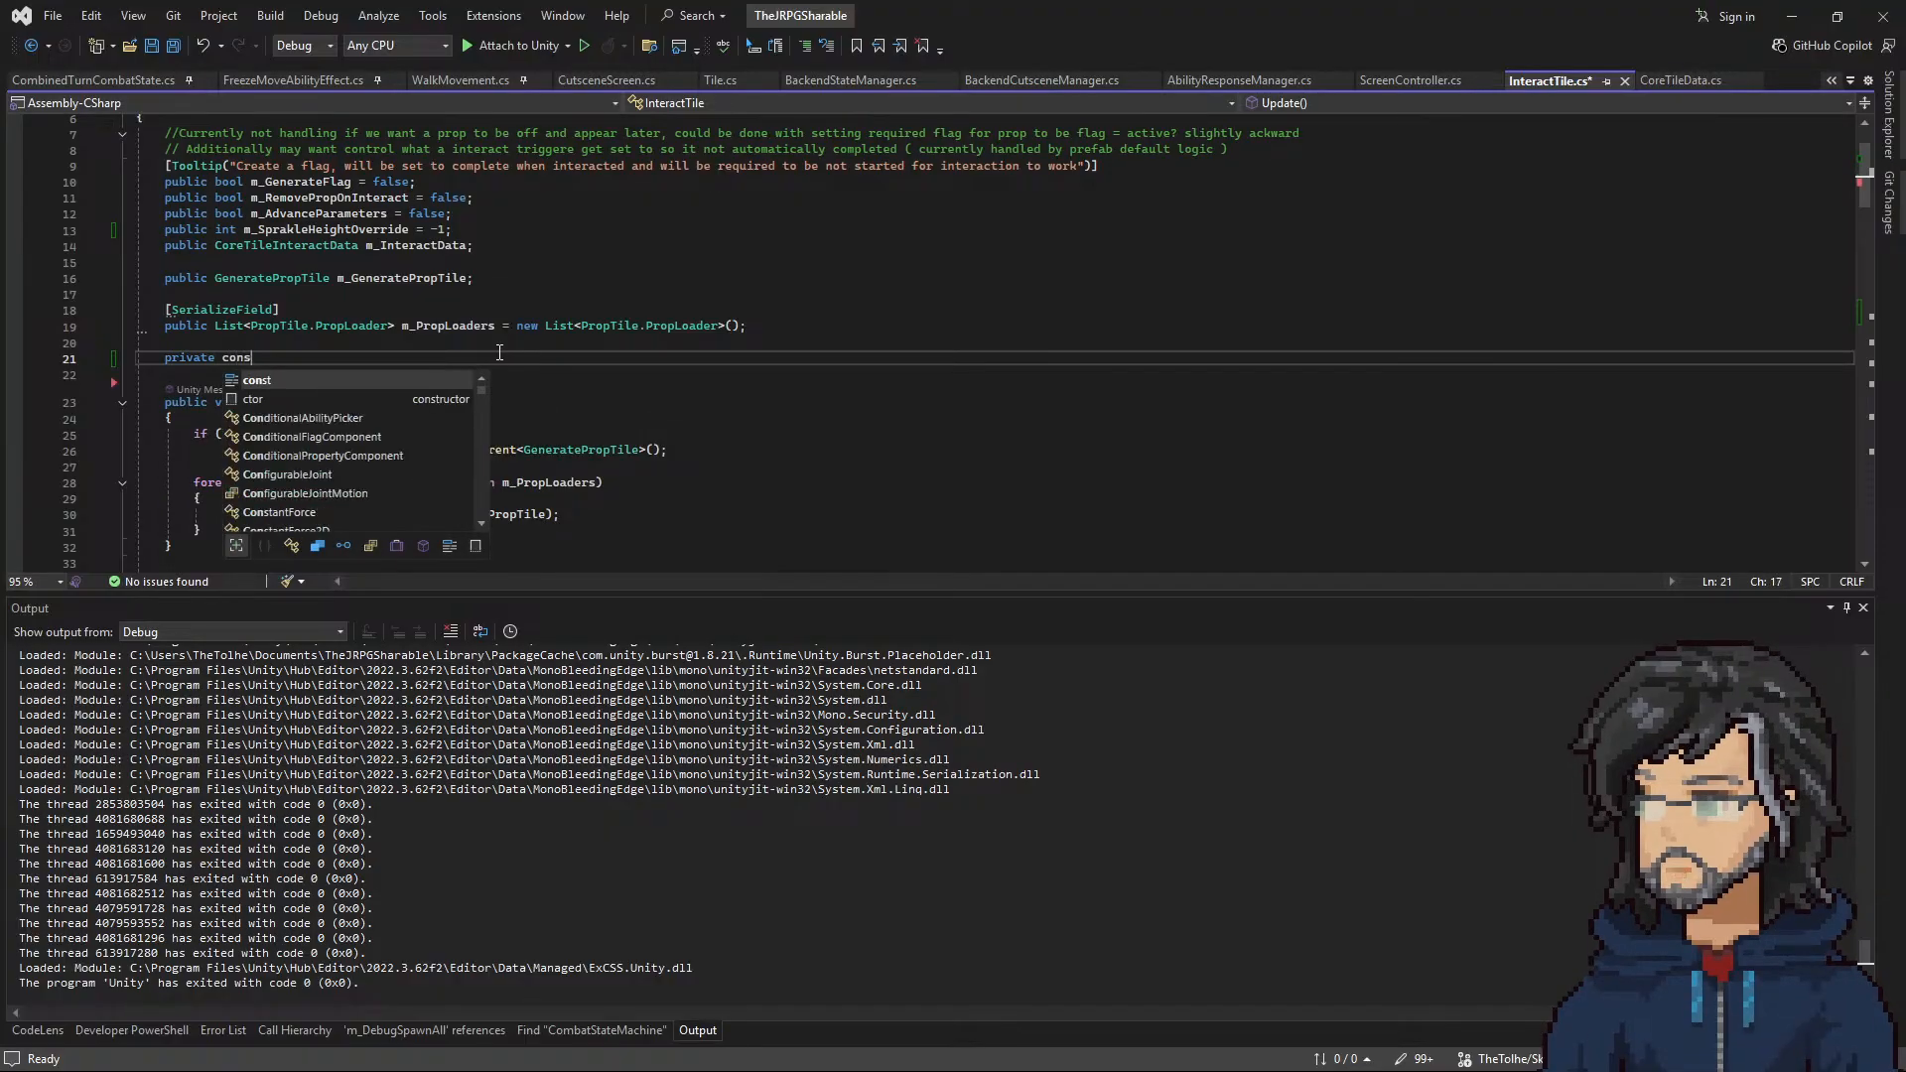
{"action": "type", "text": "t s"}
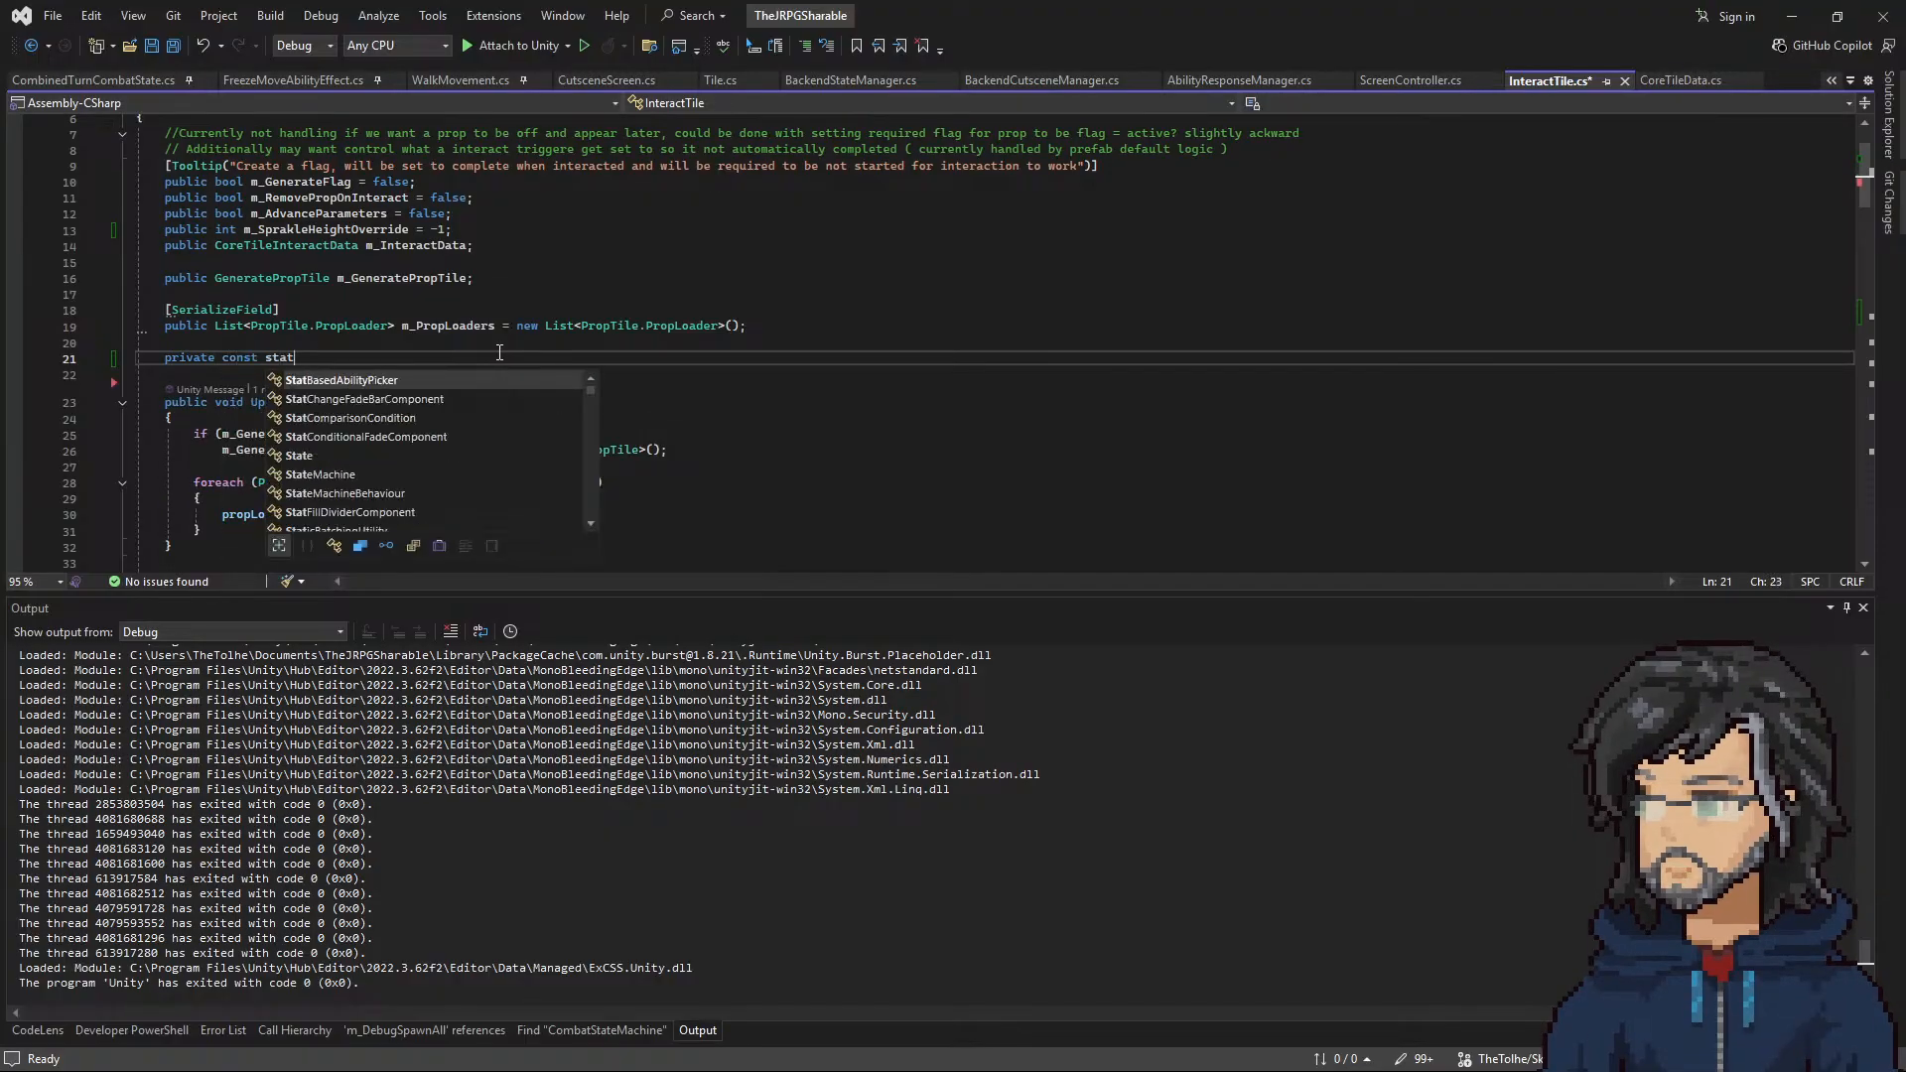
{"action": "key", "text": "BackSpace"}
{"action": "type", "text": "int m_"}
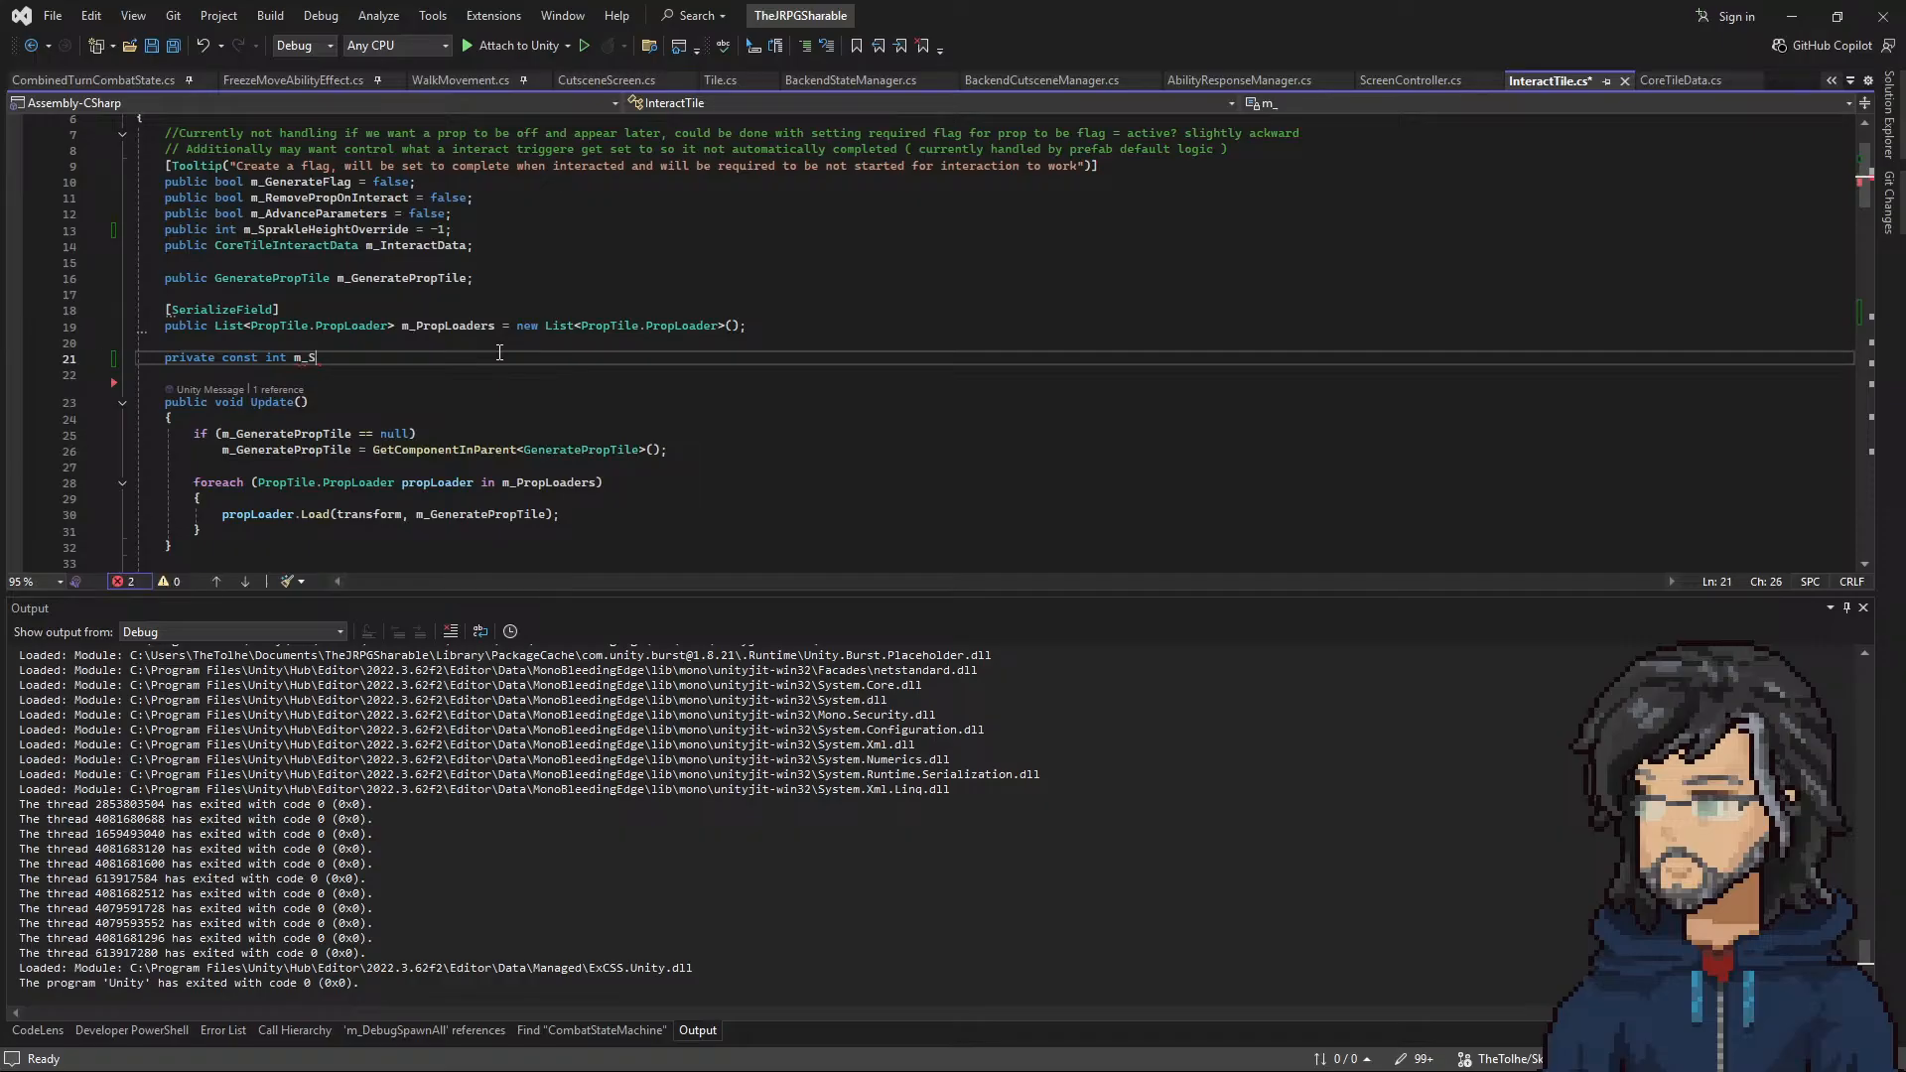
{"action": "type", "text": "SprakleDefaultHeight = 15;"}
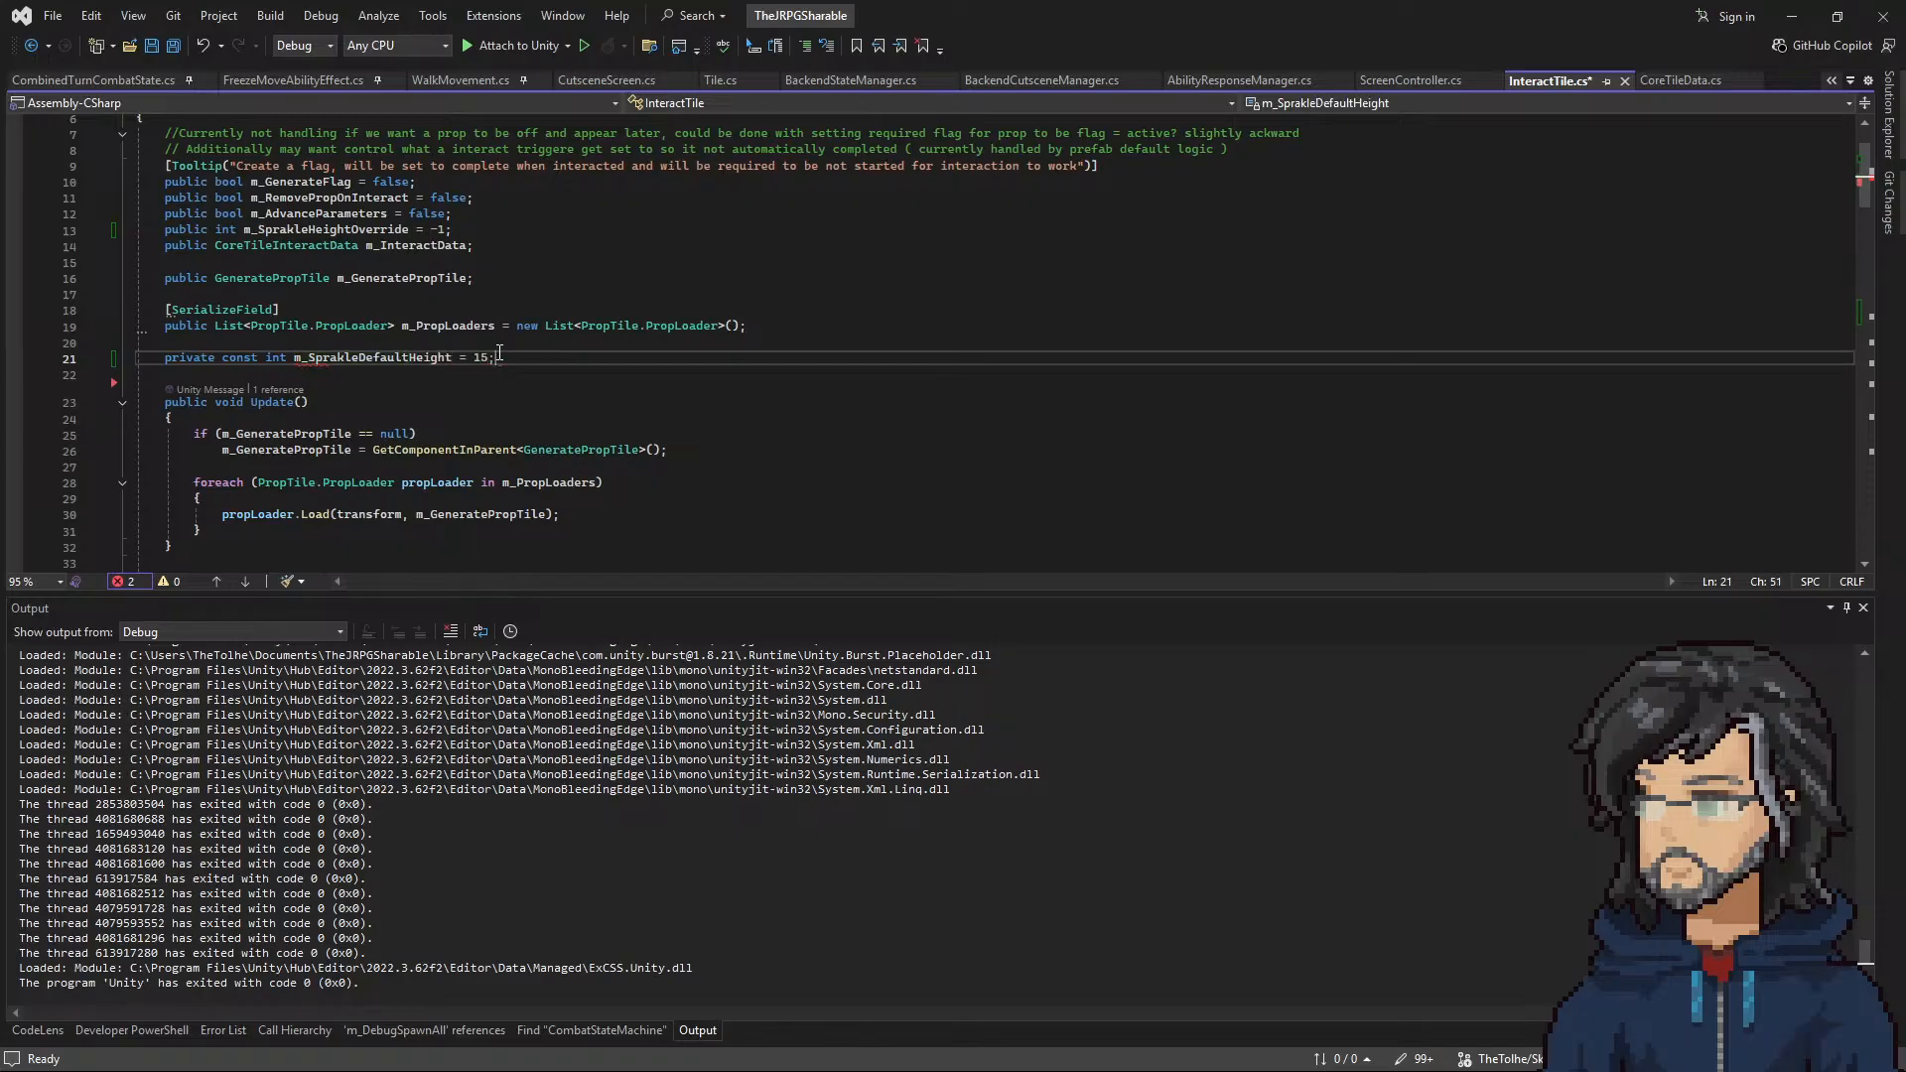
{"action": "right_click", "coordinate": [499, 353]}
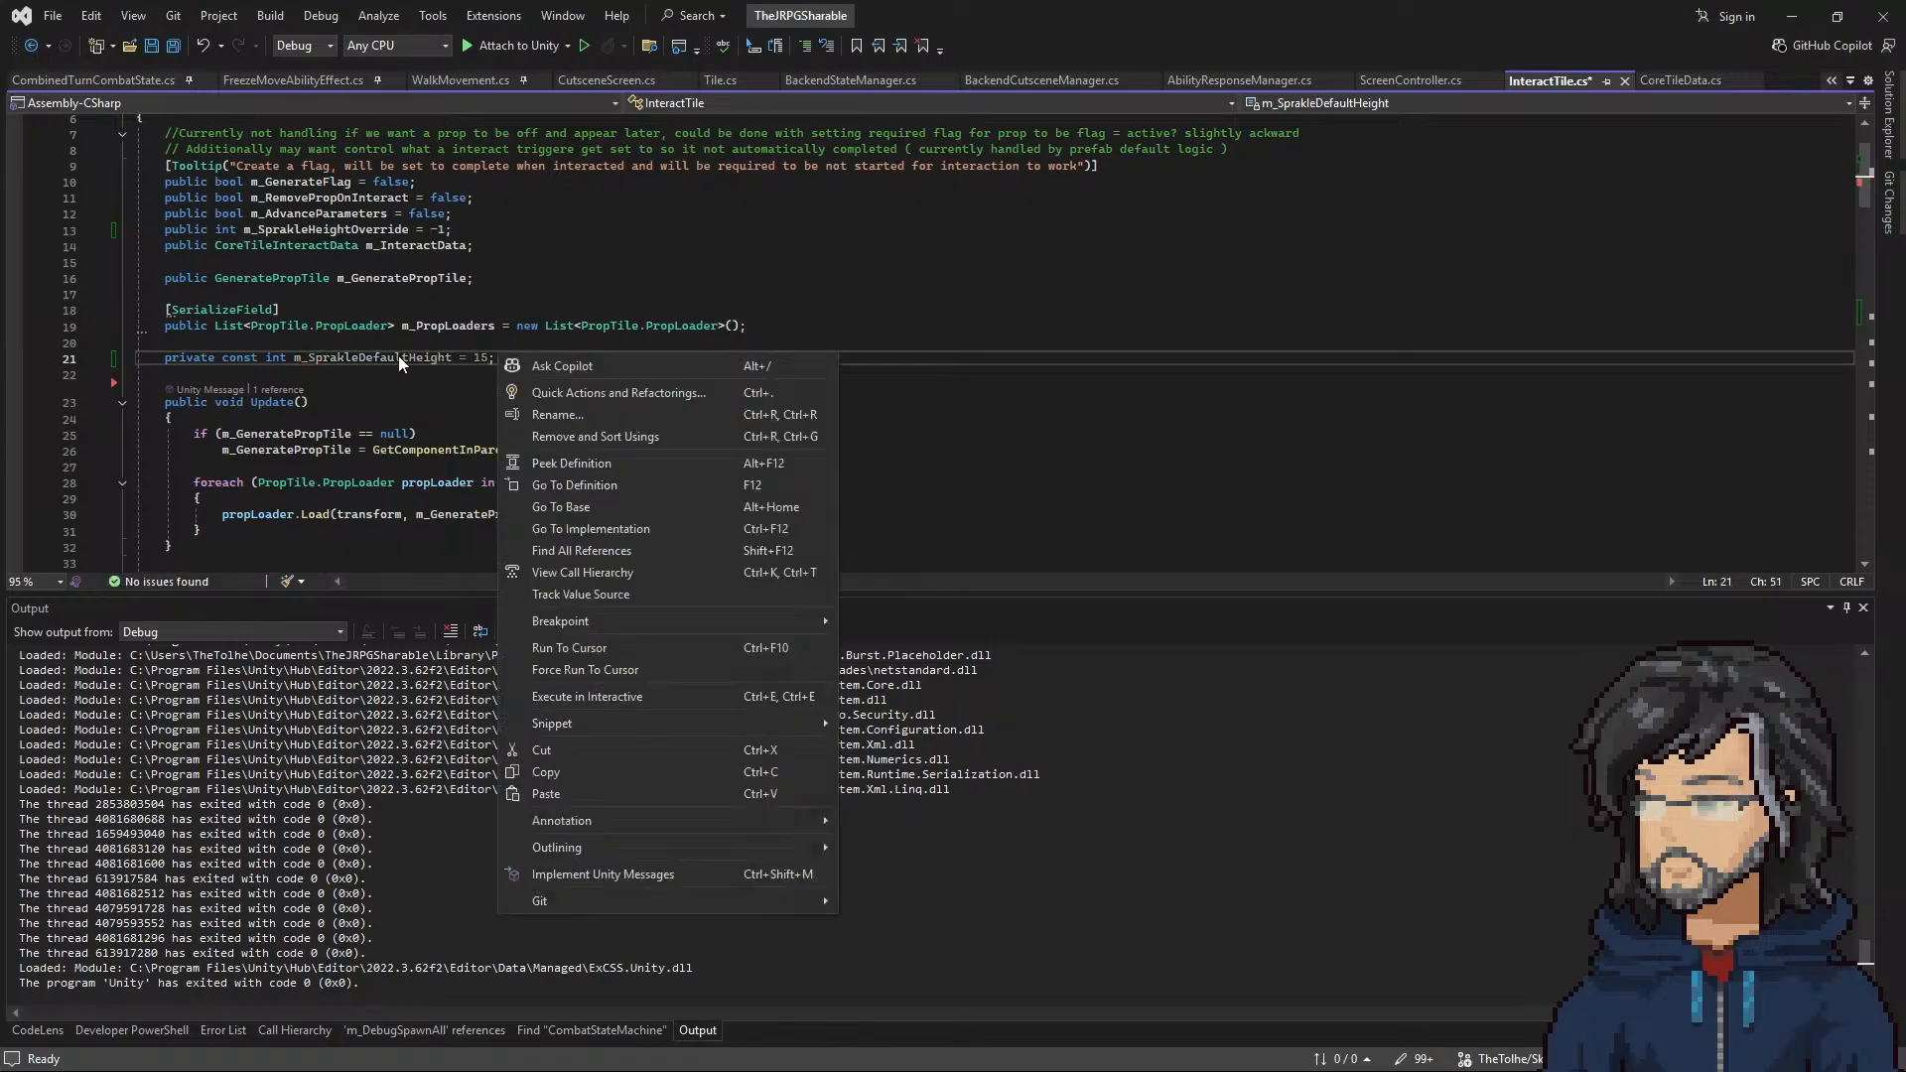
Step: Replace the hard-coded 15 in the Sparkle case's else branch with m_SprakleDefaultHeight
{"action": "left_click", "coordinate": [397, 355]}
{"action": "scroll", "coordinate": [388, 447], "scroll_direction": "down", "scroll_amount": 18}
{"action": "scroll", "coordinate": [379, 452], "scroll_direction": "down", "scroll_amount": 1}
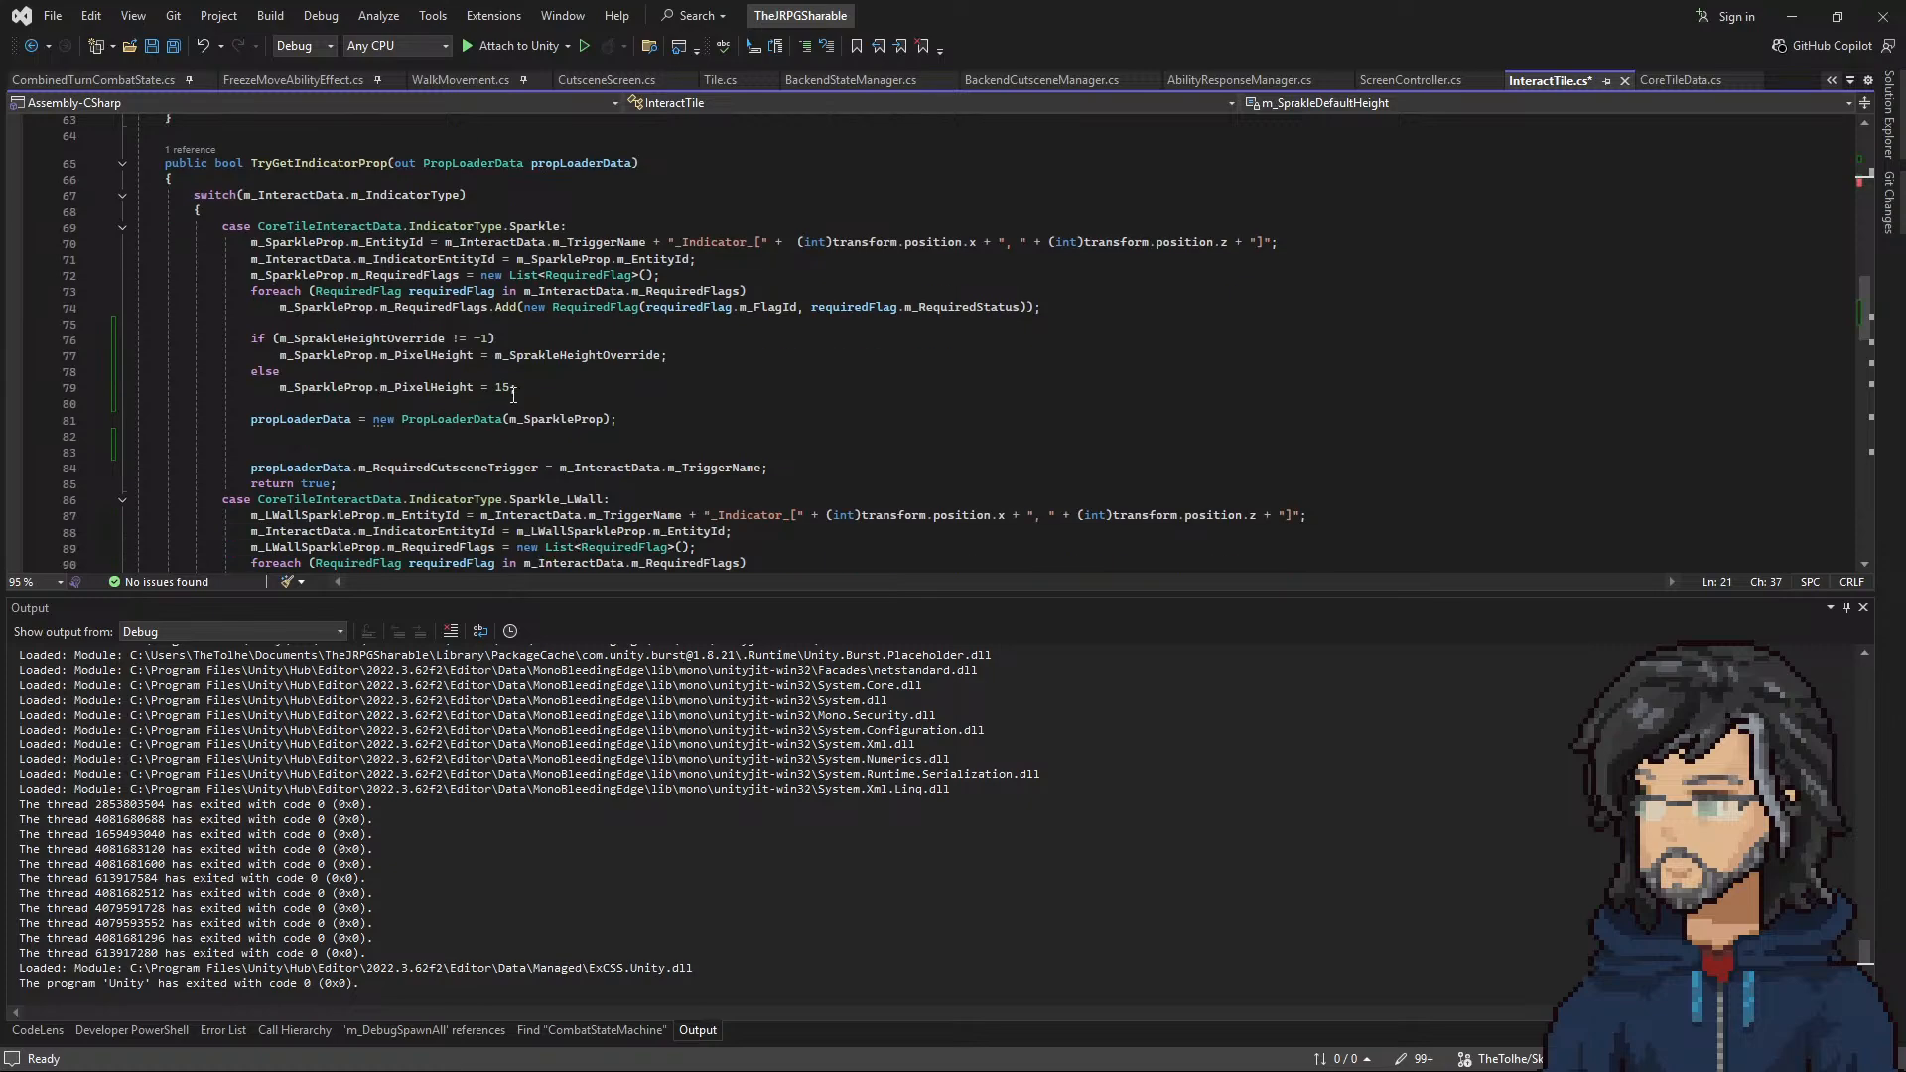
{"action": "key", "text": "ctrl+v"}
{"action": "scroll", "coordinate": [521, 461], "scroll_direction": "down", "scroll_amount": 6}
{"action": "scroll", "coordinate": [523, 446], "scroll_direction": "up", "scroll_amount": 5}
{"action": "key", "text": "ctrl+z"}
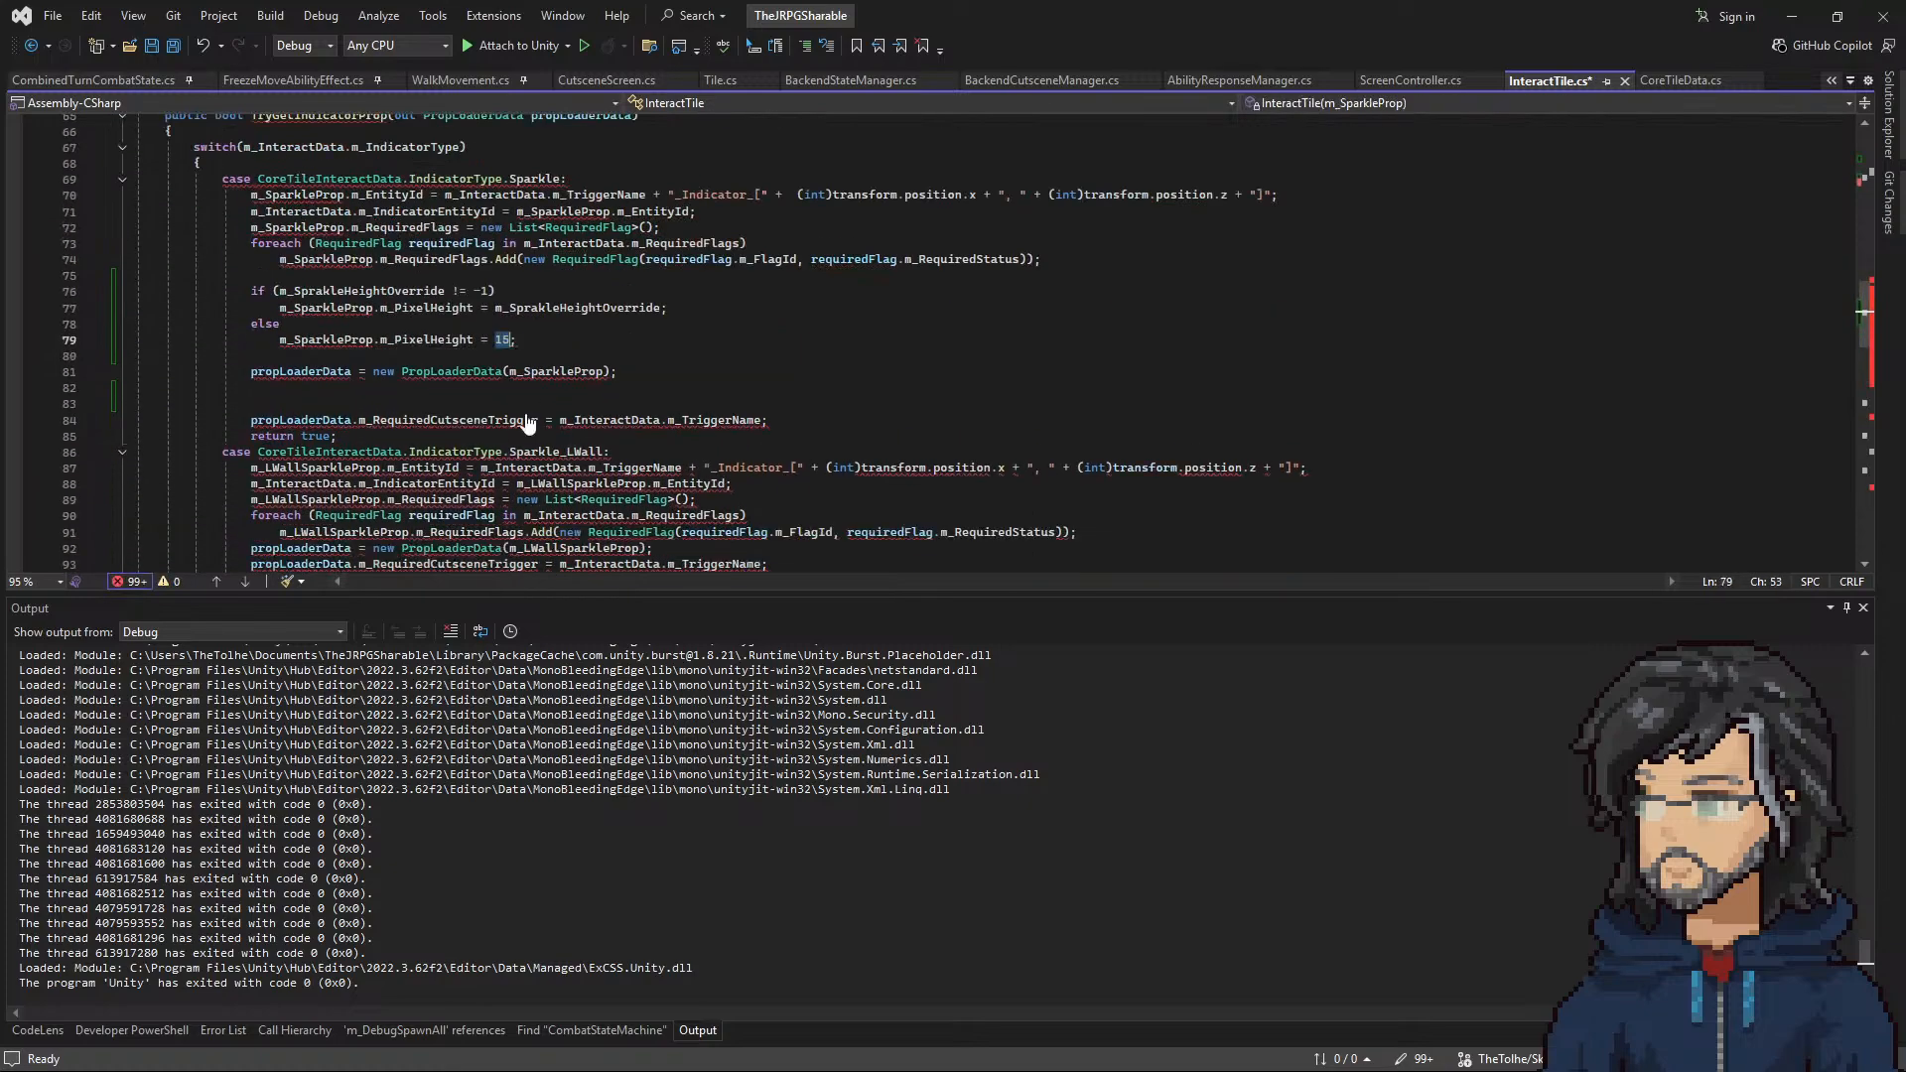
{"action": "type", "text": "m_de"}
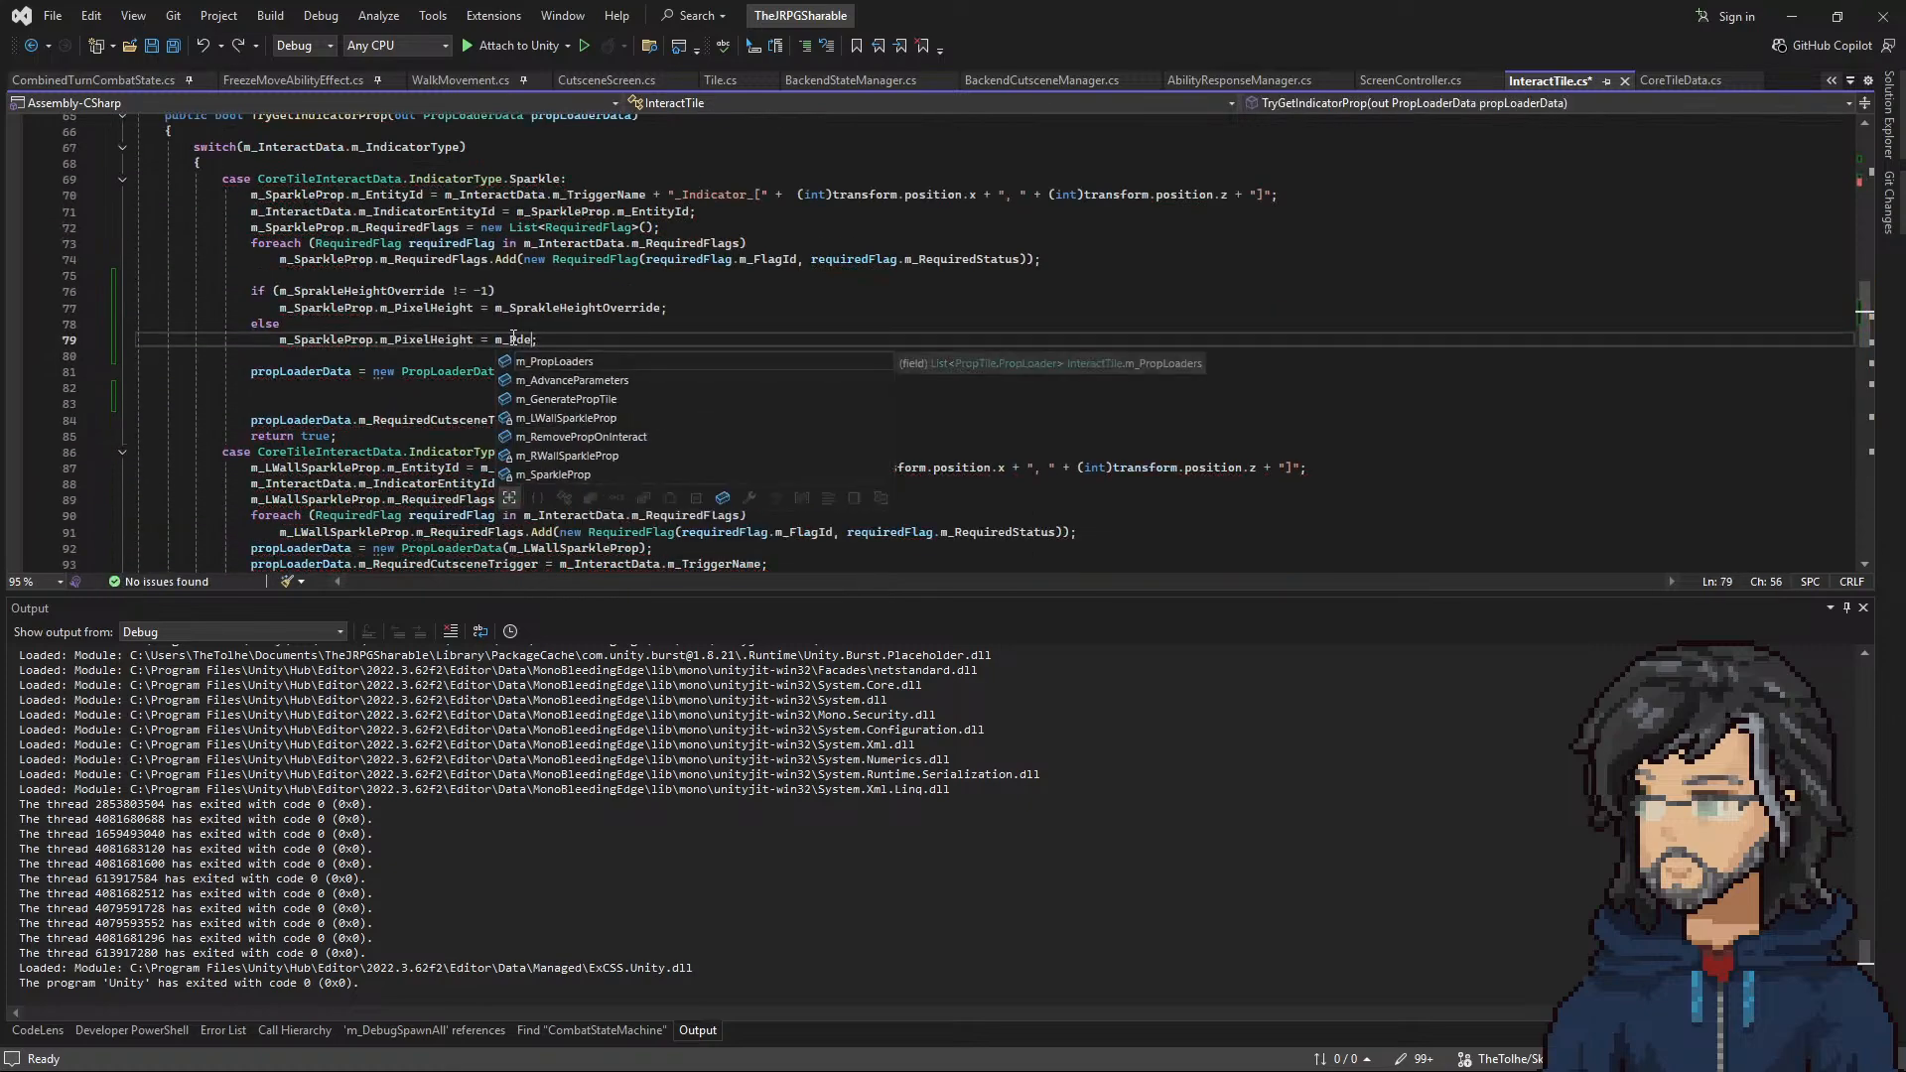
{"action": "key", "text": "Tab"}
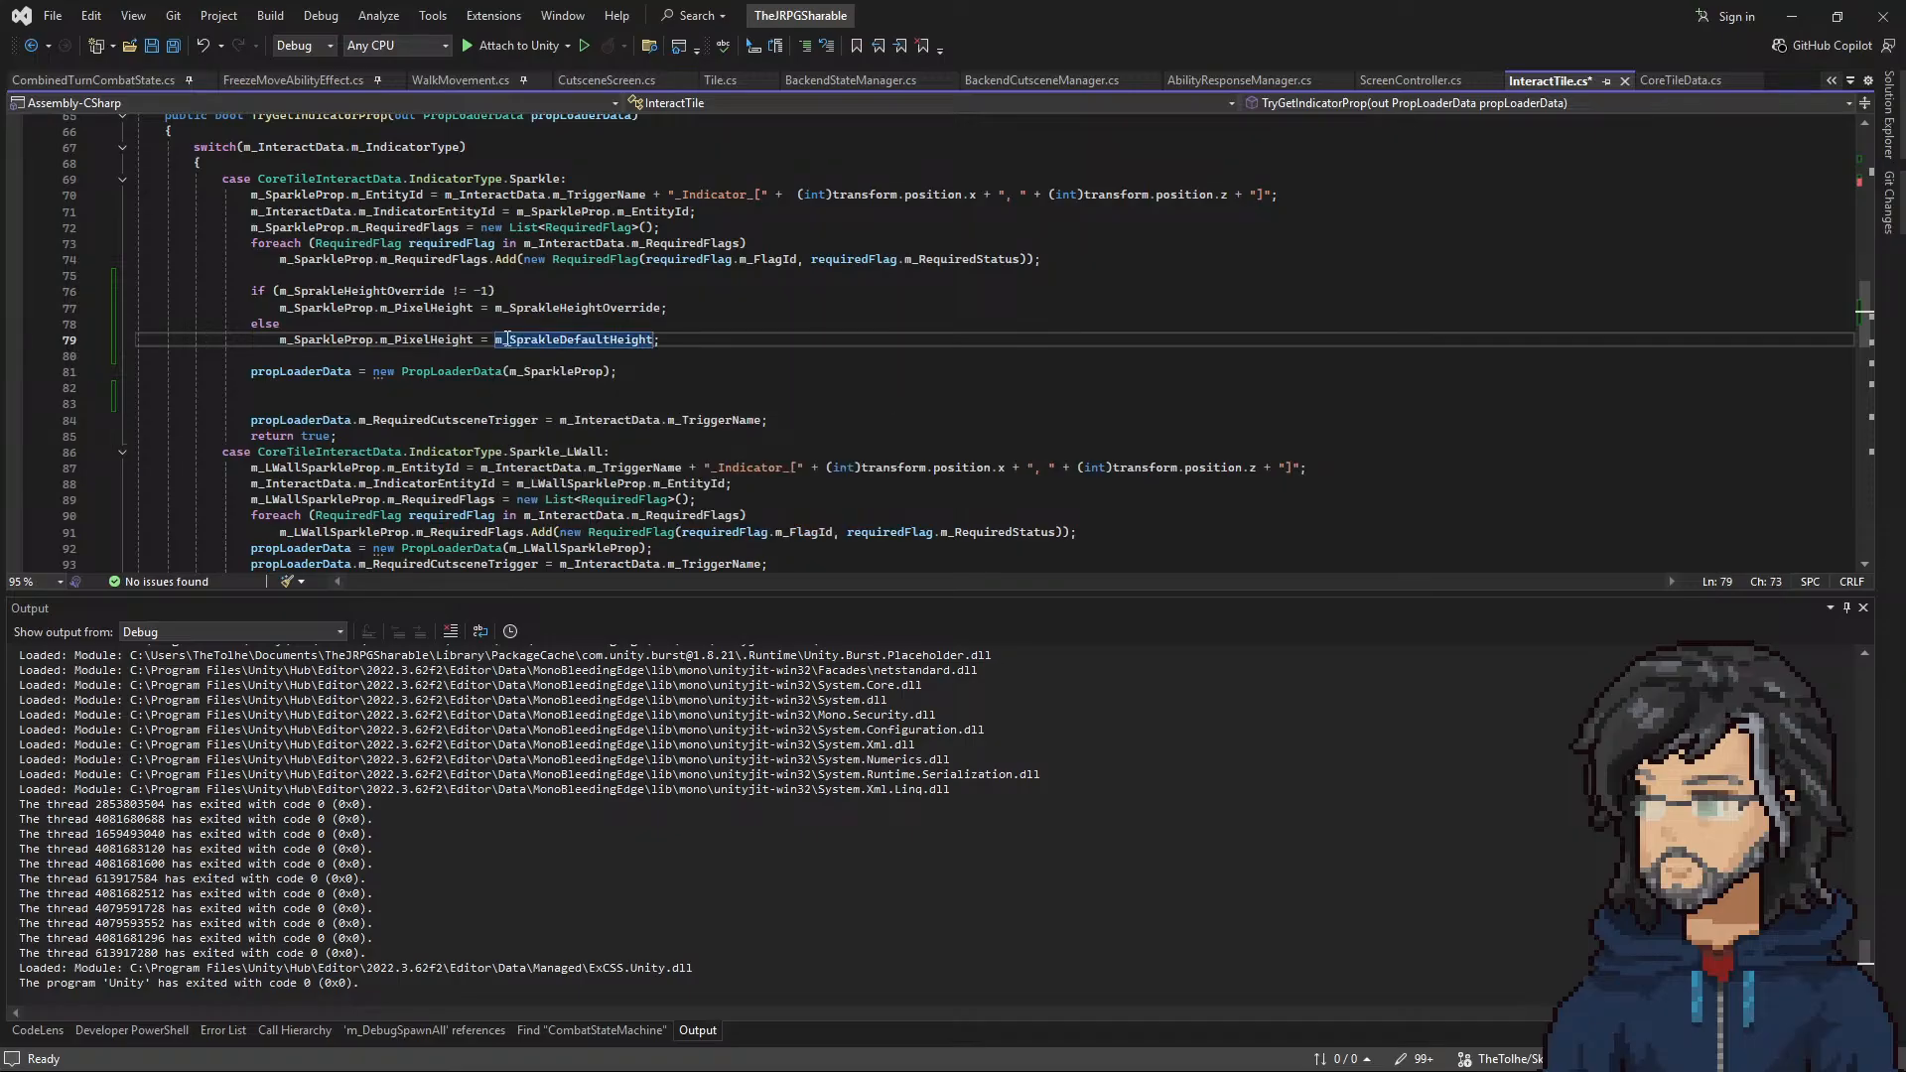
Step: Set m_PixelHeight in the m_SparkleProp initializer to m_SprakleDefaultHeight
{"action": "scroll", "coordinate": [520, 444], "scroll_direction": "down", "scroll_amount": 7}
{"action": "scroll", "coordinate": [520, 444], "scroll_direction": "down", "scroll_amount": 6}
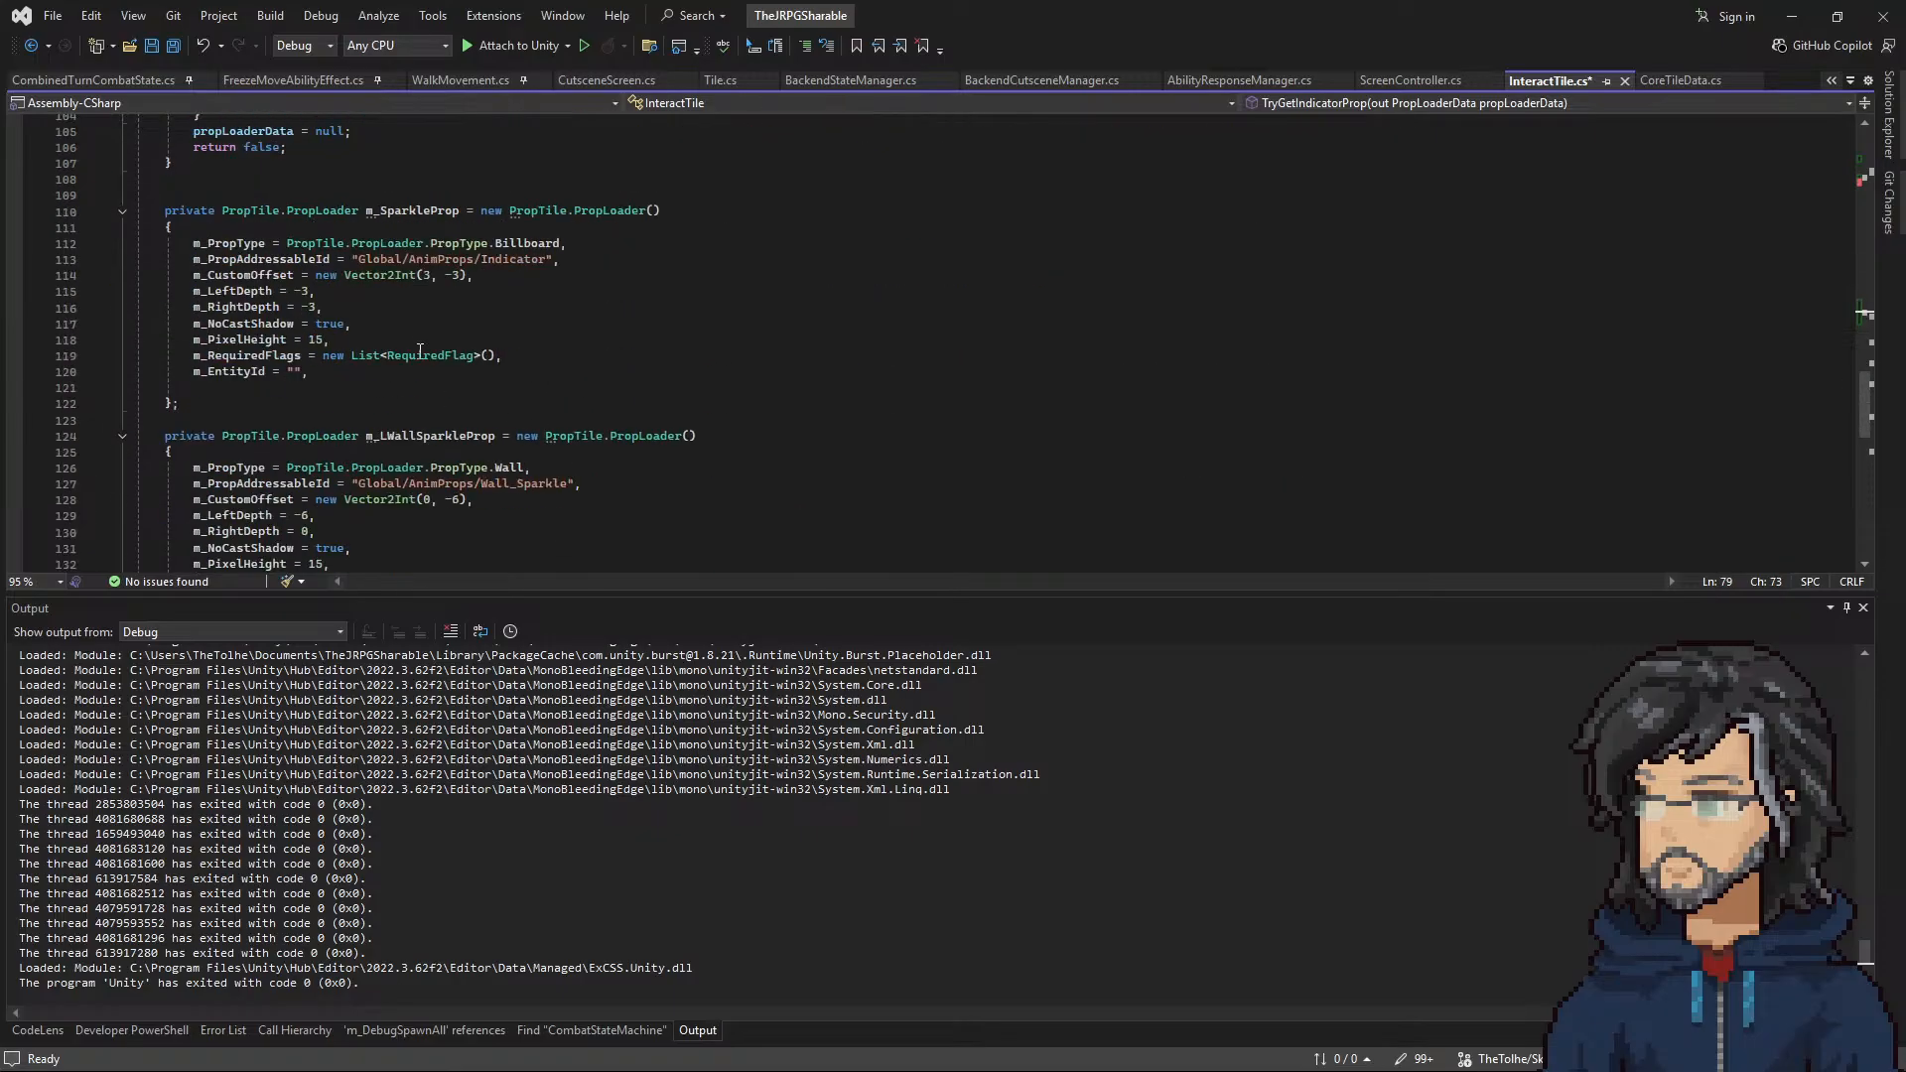
{"action": "double_click", "coordinate": [314, 339]}
{"action": "type", "text": "m_SprakleDefaultHeight"}
{"action": "left_click", "coordinate": [391, 389]}
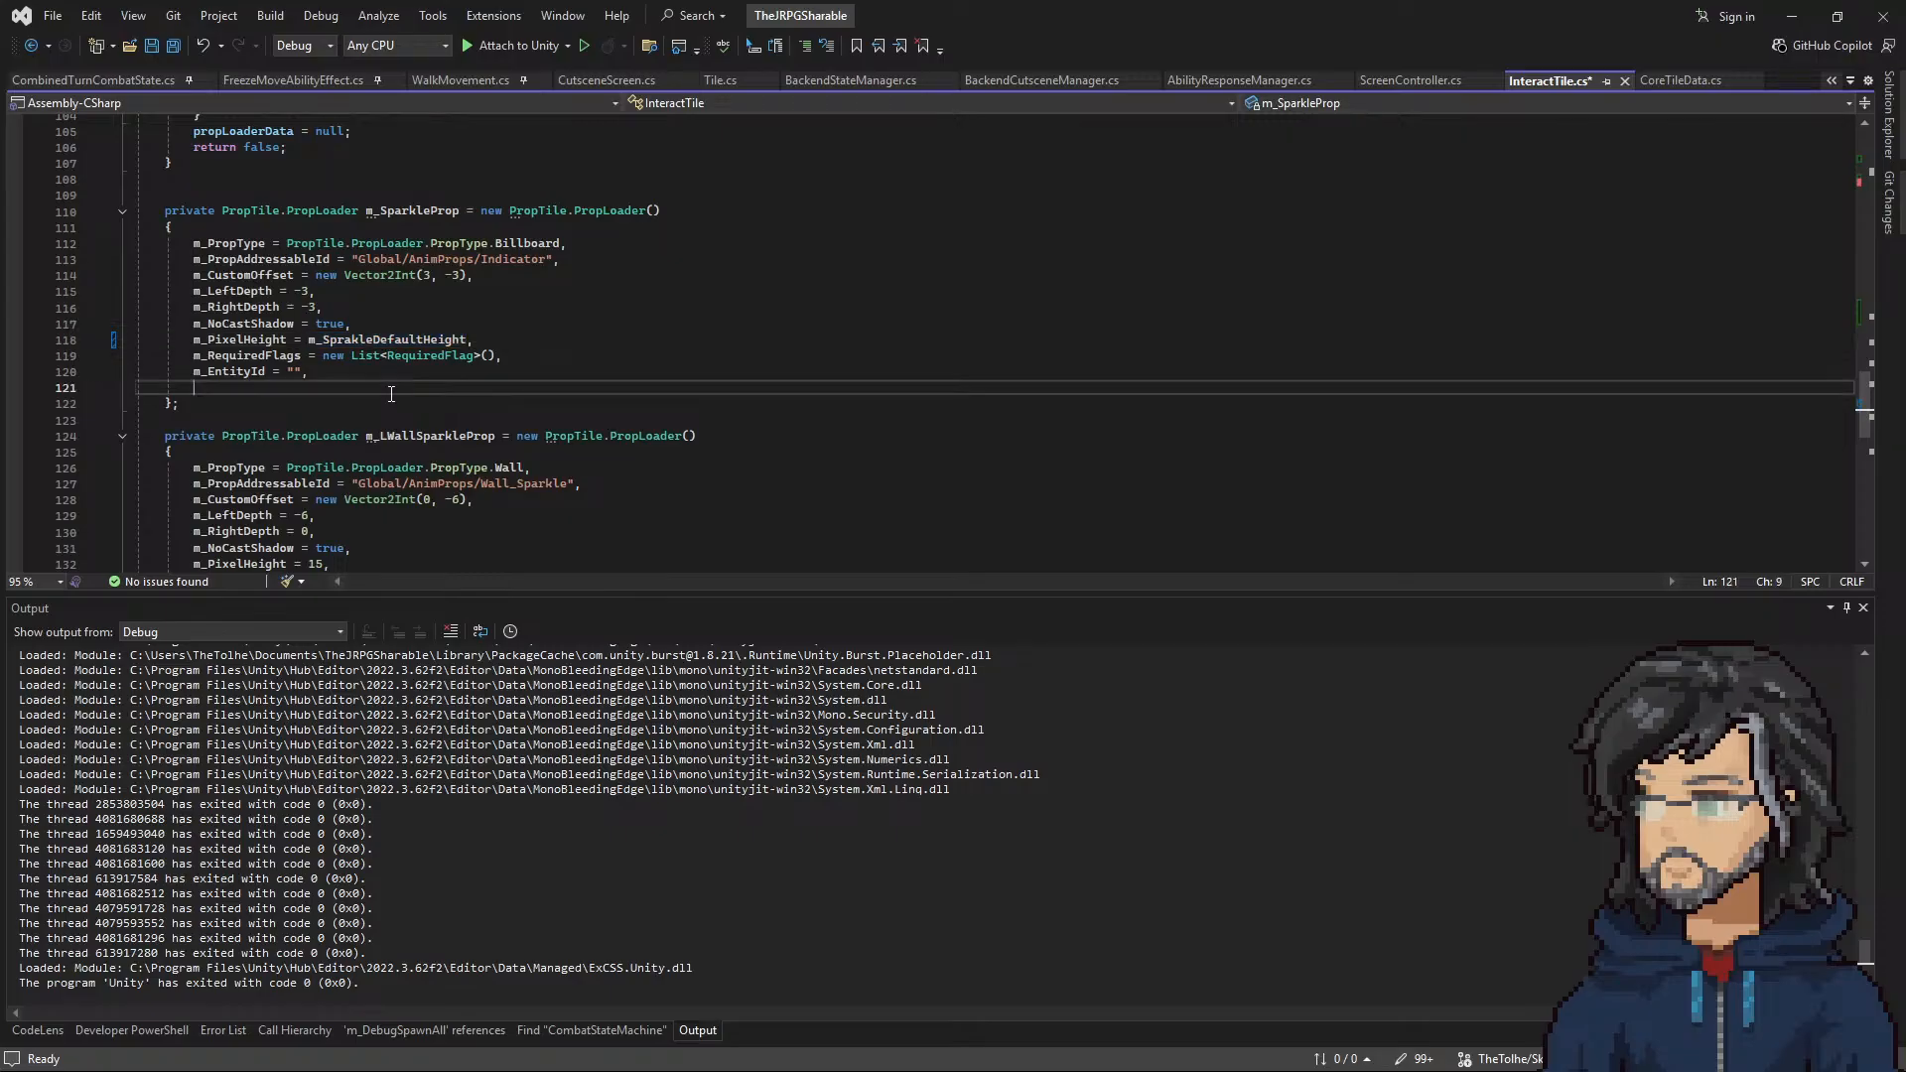
Step: Set m_PixelHeight to m_SprakleDefaultHeight in the m_LWallSparkleProp and m_RWallSparkleProp initializers and save InteractTile.cs
{"action": "scroll", "coordinate": [388, 414], "scroll_direction": "down", "scroll_amount": 4}
{"action": "double_click", "coordinate": [314, 371]}
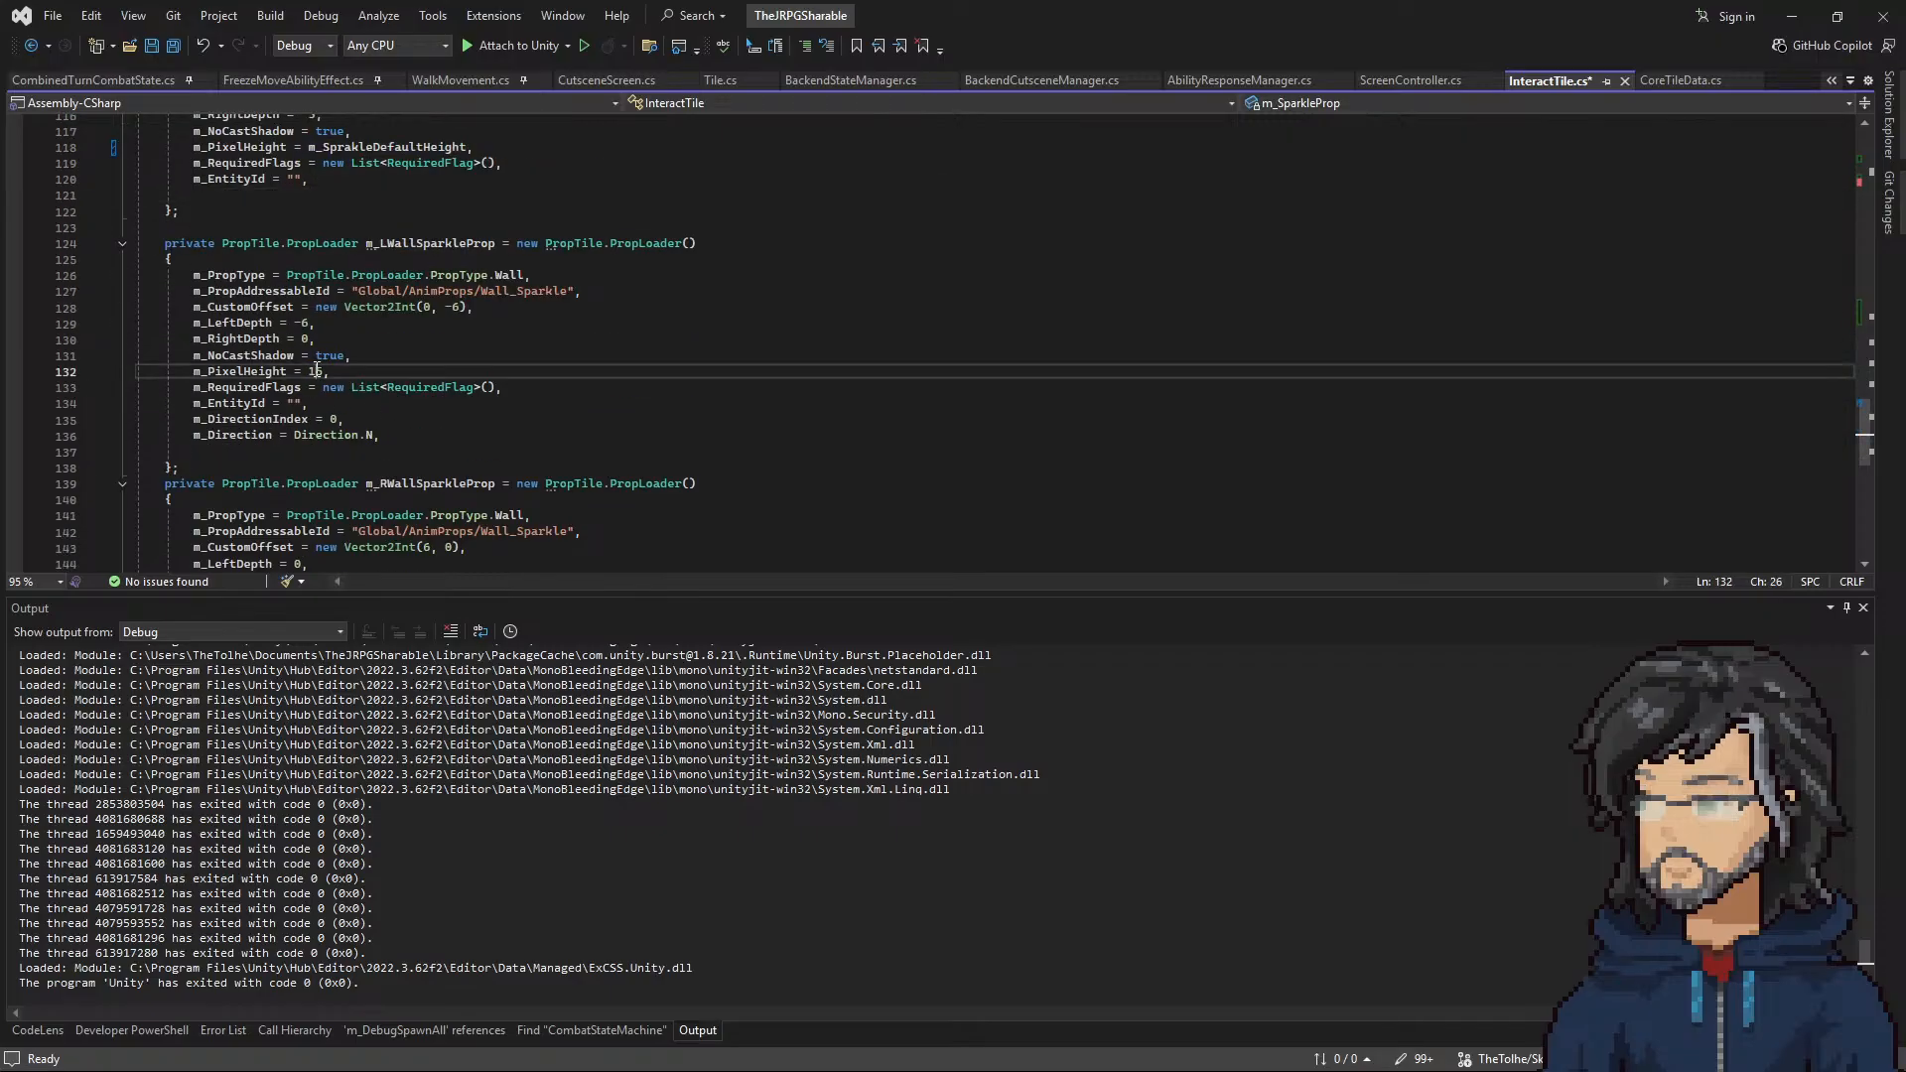
{"action": "scroll", "coordinate": [395, 429], "scroll_direction": "down", "scroll_amount": 6}
{"action": "double_click", "coordinate": [314, 323]}
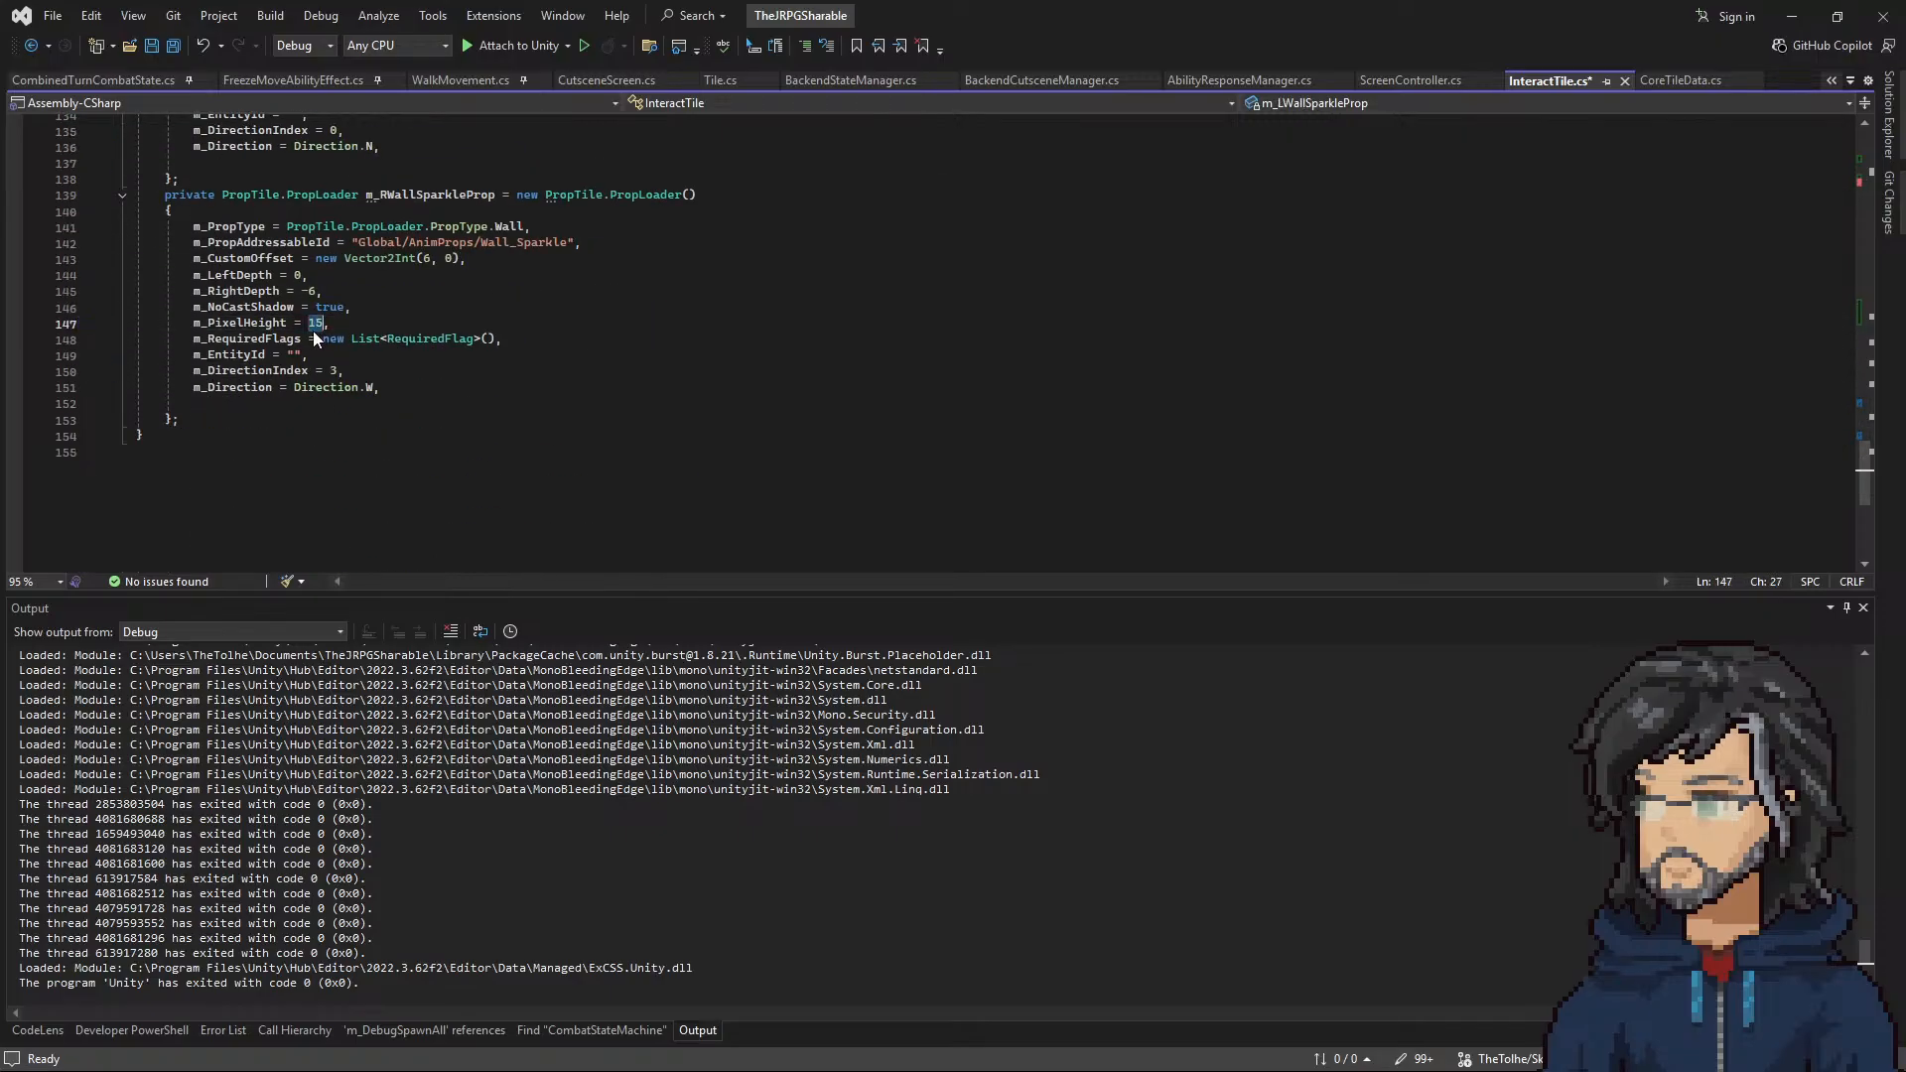
{"action": "type", "text": "m_SprakleDefaultHeight"}
{"action": "scroll", "coordinate": [509, 443], "scroll_direction": "up", "scroll_amount": 14}
{"action": "scroll", "coordinate": [509, 443], "scroll_direction": "up", "scroll_amount": 12}
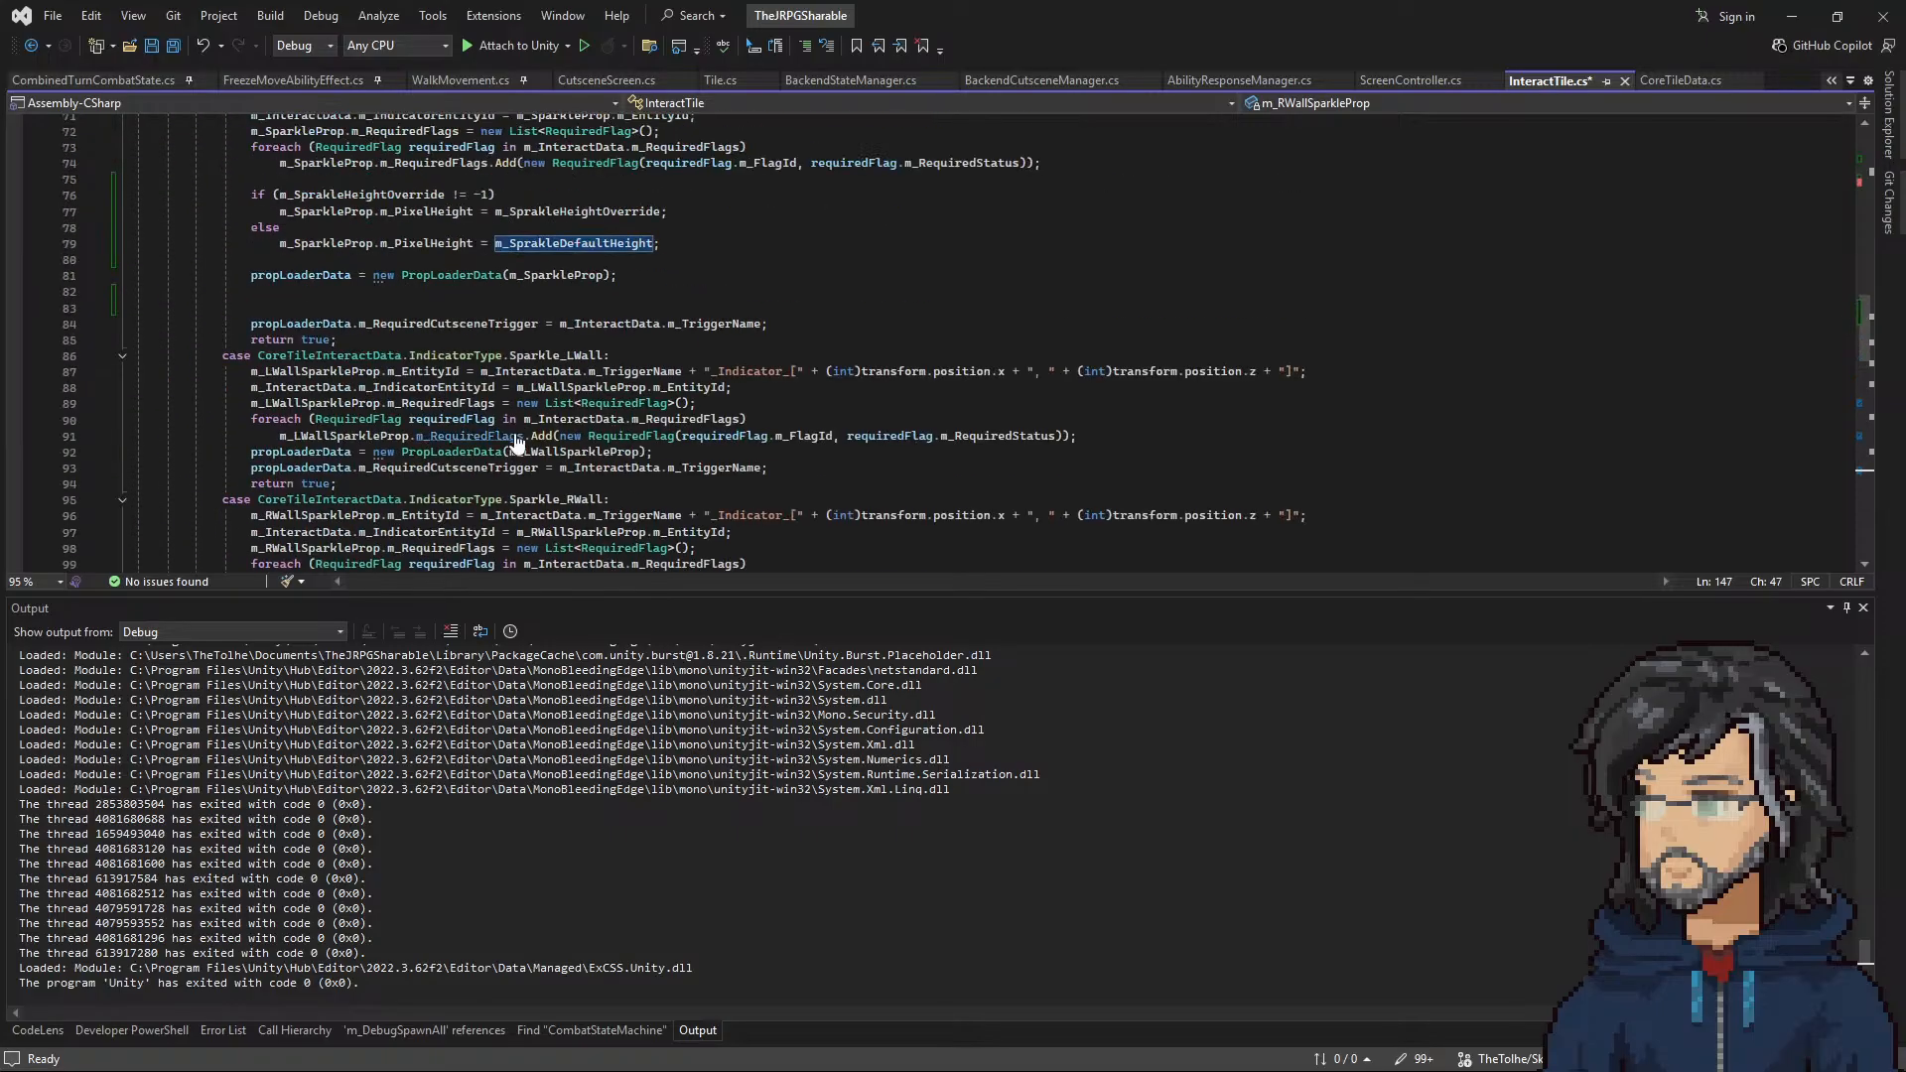
{"action": "key", "text": "ctrl+s"}
Step: Copy the Sparkle case's height override if/else block into the Sparkle_LWall case after its foreach loop, set off by blank lines
{"action": "scroll", "coordinate": [418, 474], "scroll_direction": "down", "scroll_amount": 2}
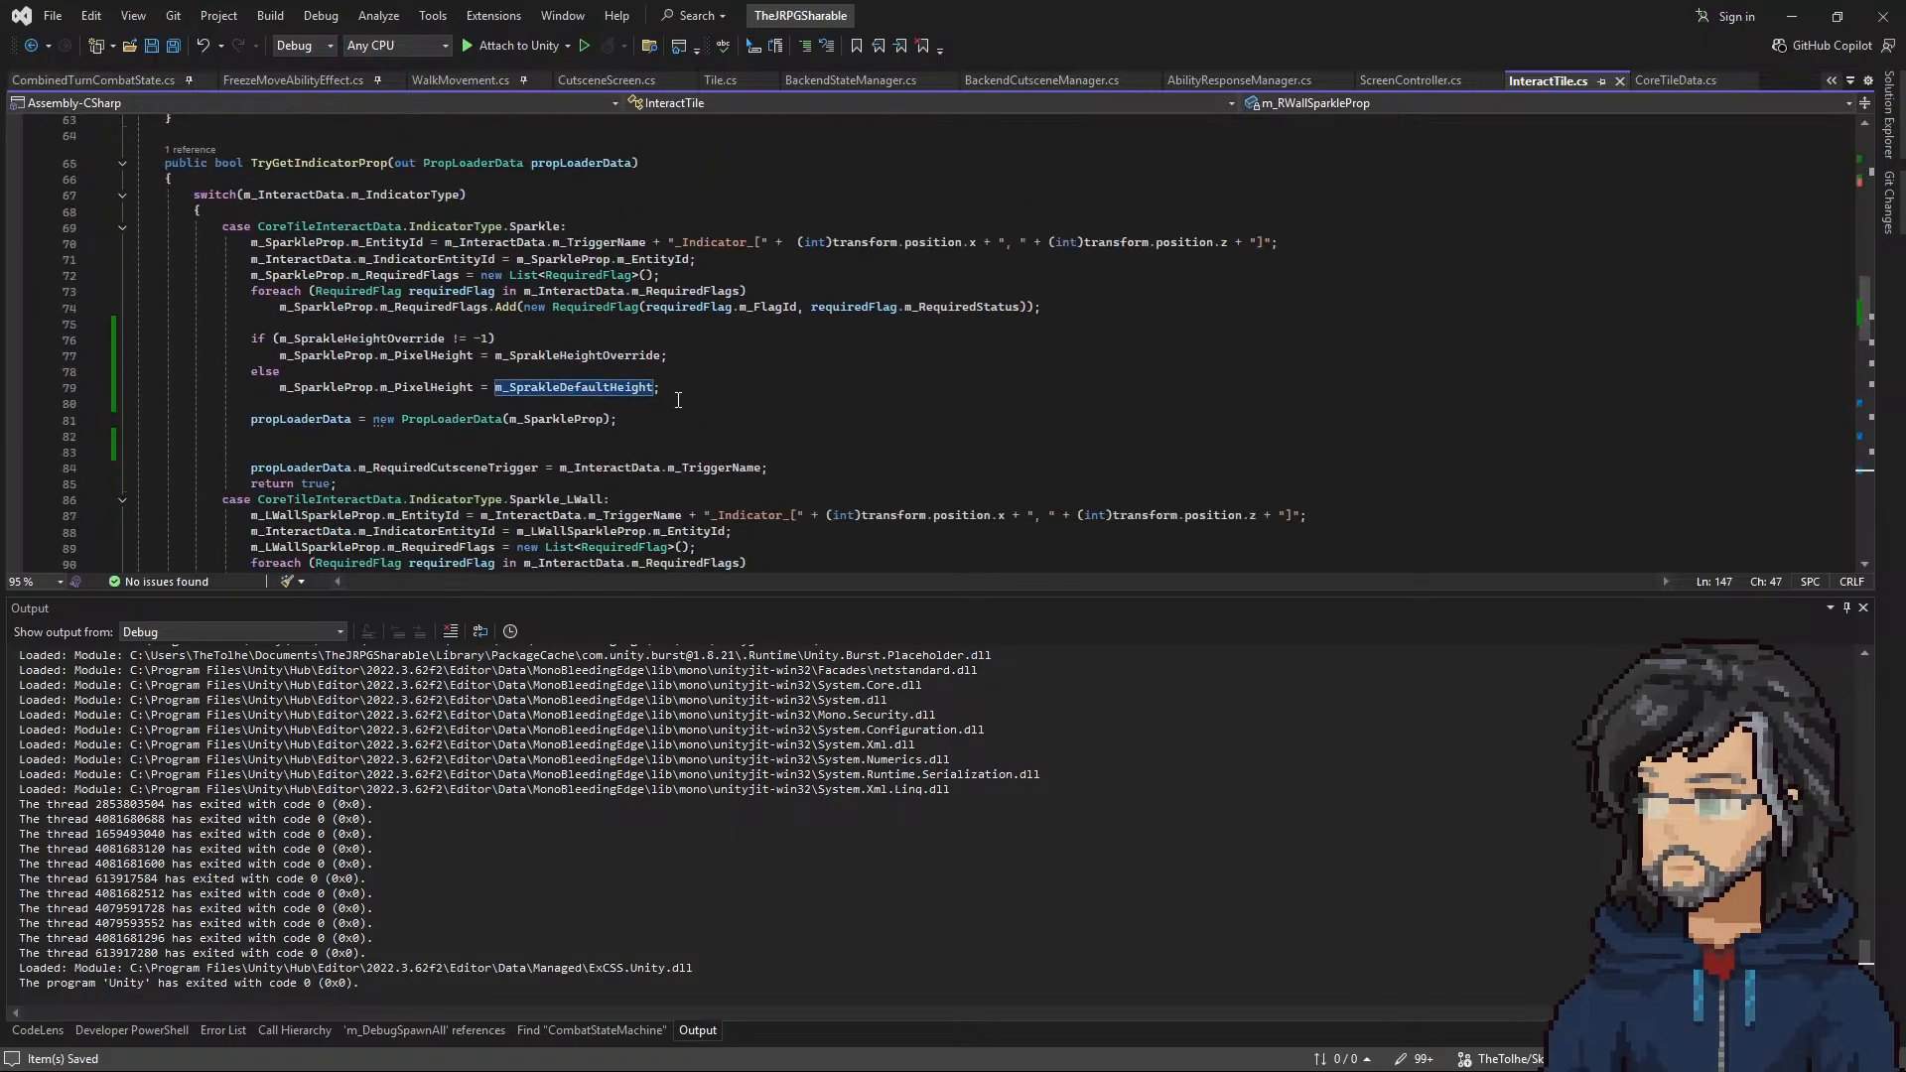
{"action": "left_click_drag", "start_coordinate": [659, 387], "coordinate": [136, 339]}
{"action": "key", "text": "ctrl+c"}
{"action": "key", "text": "BackSpace"}
{"action": "key", "text": "ctrl+z"}
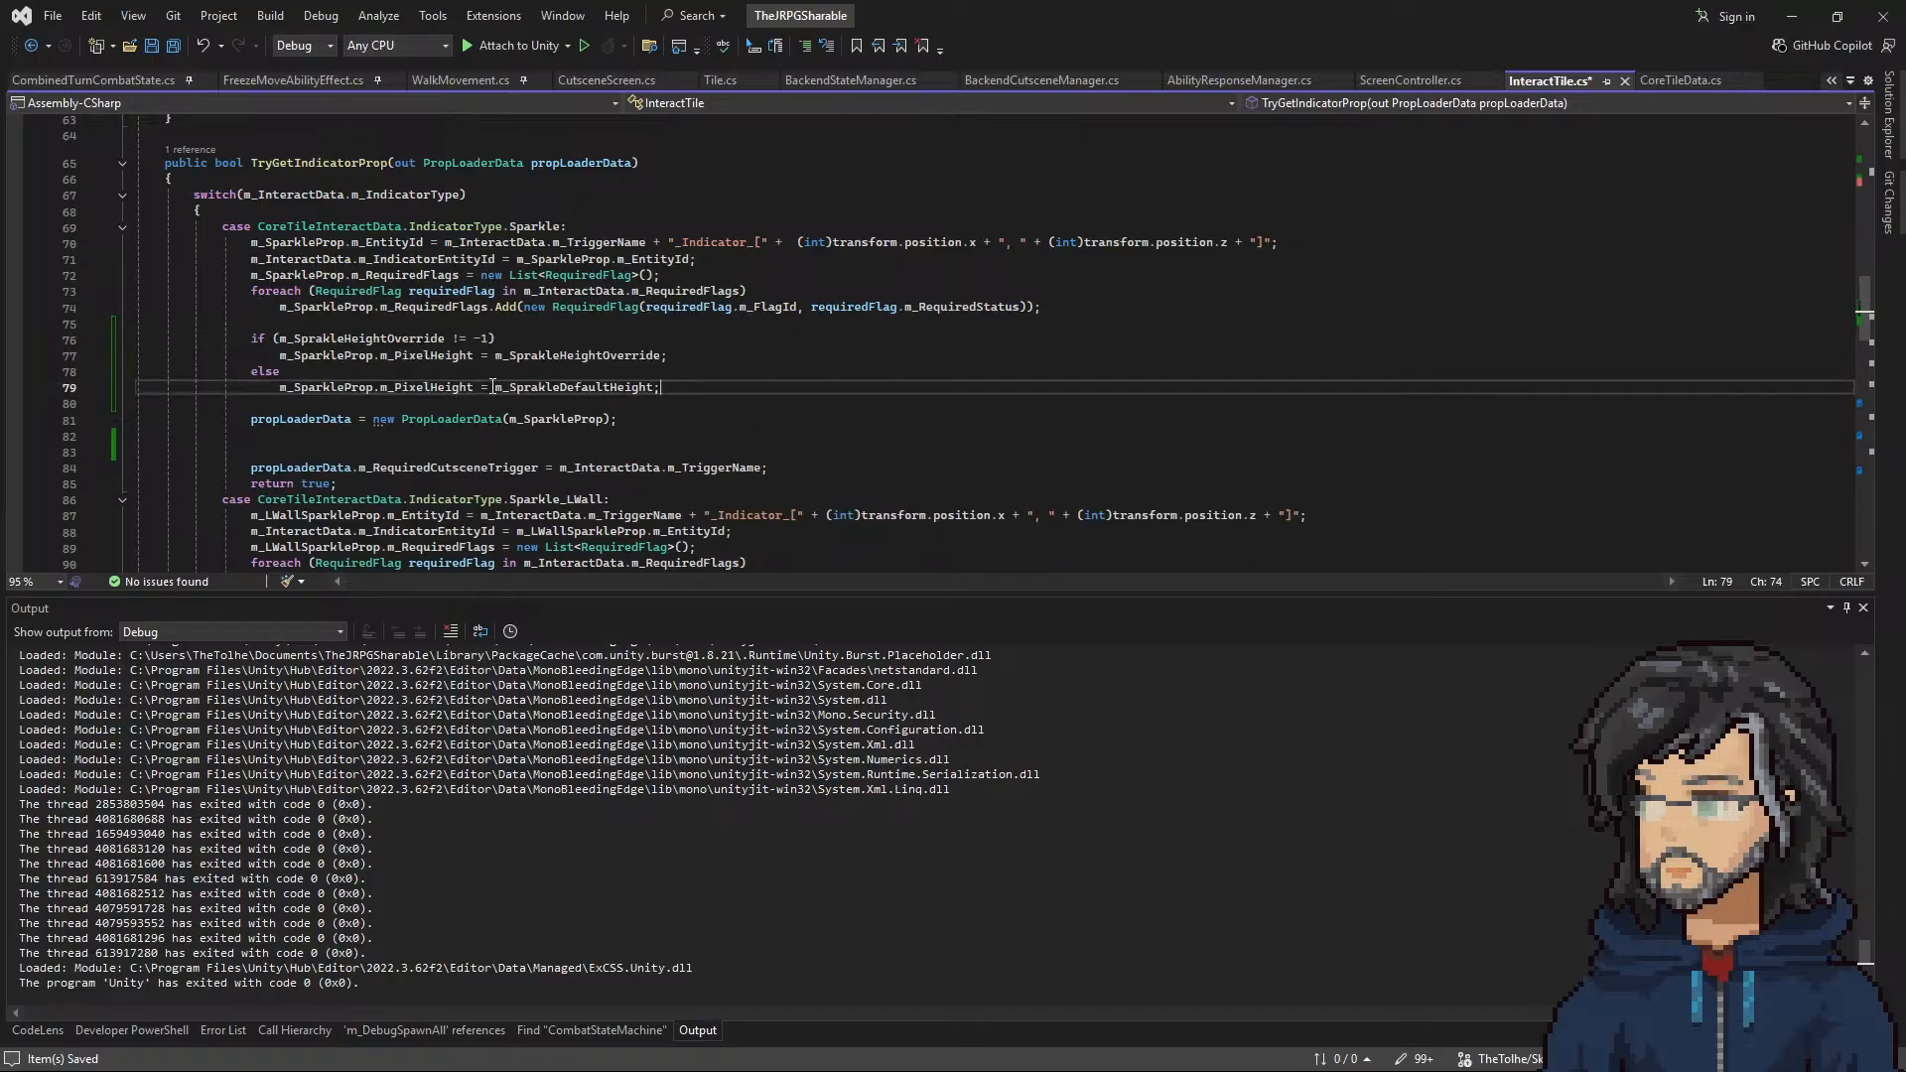
{"action": "scroll", "coordinate": [507, 392], "scroll_direction": "down", "scroll_amount": 5}
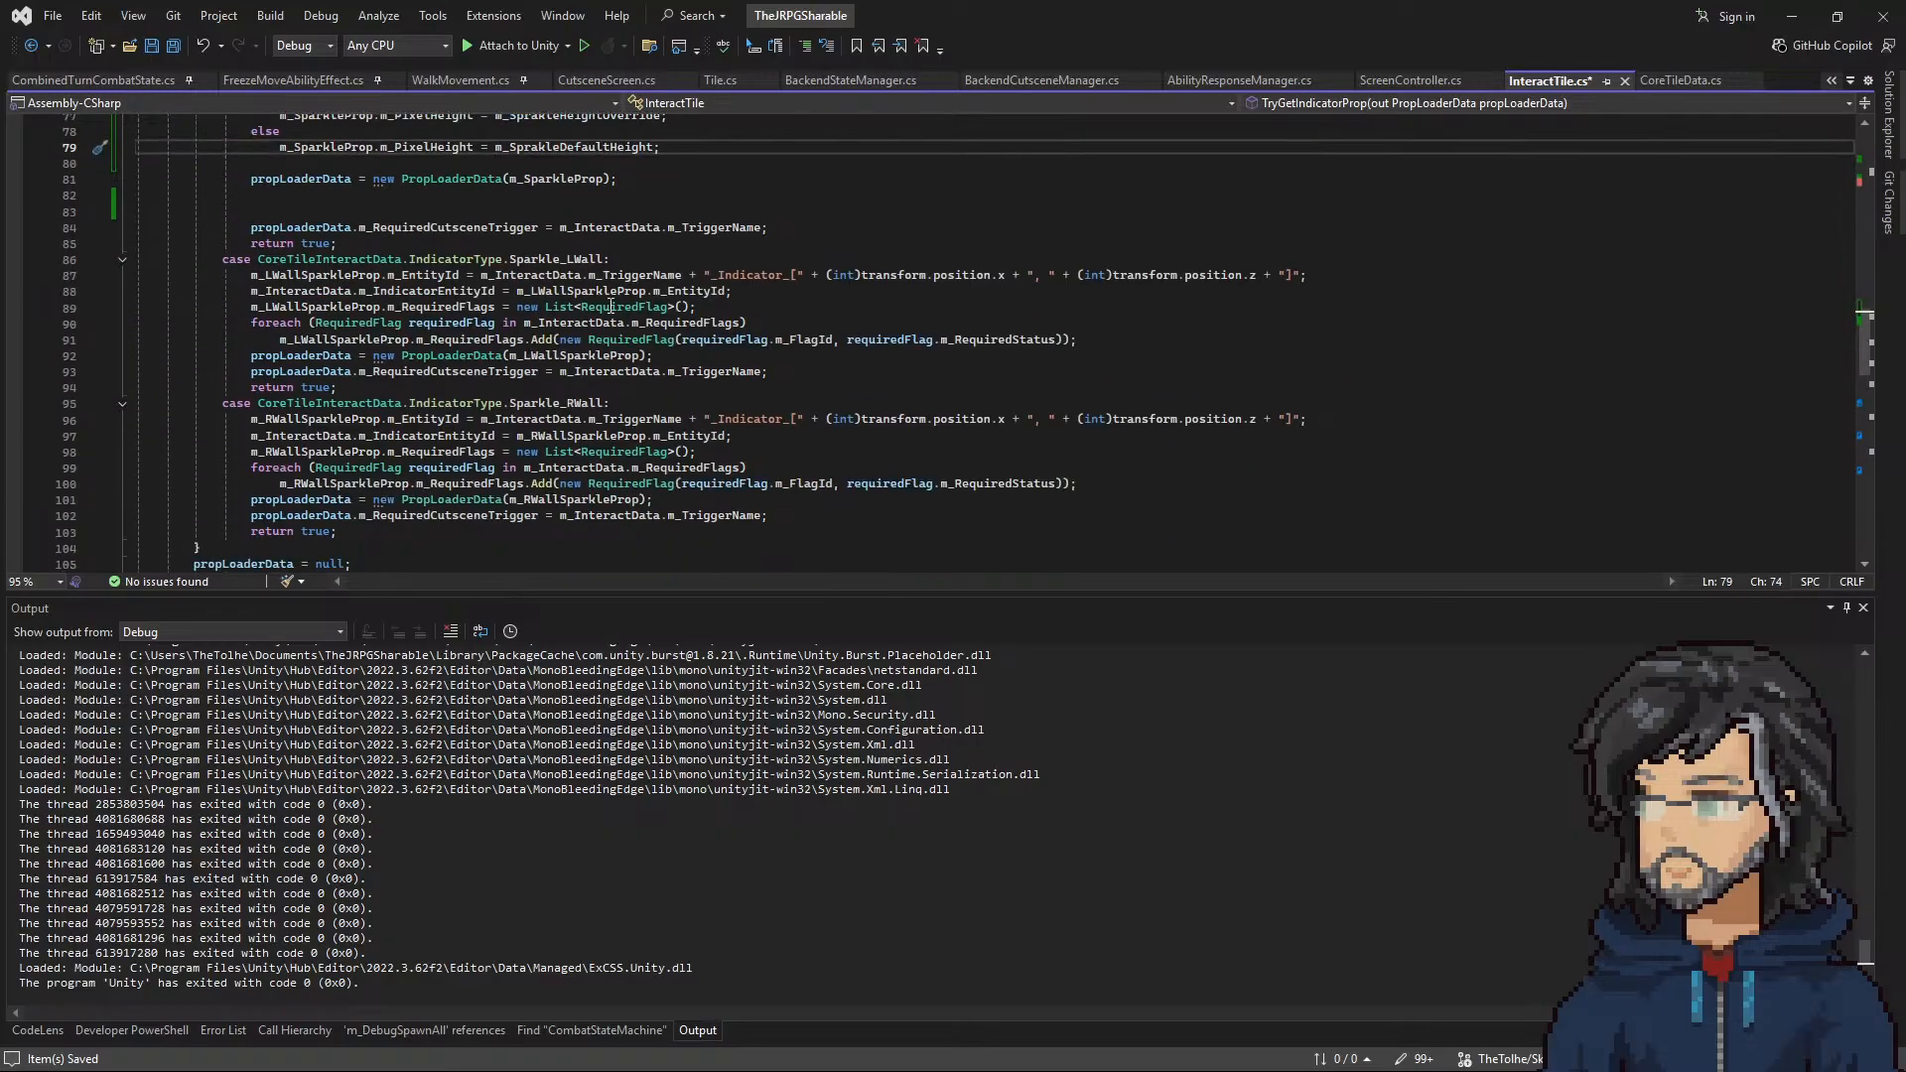
{"action": "left_click", "coordinate": [1170, 339]}
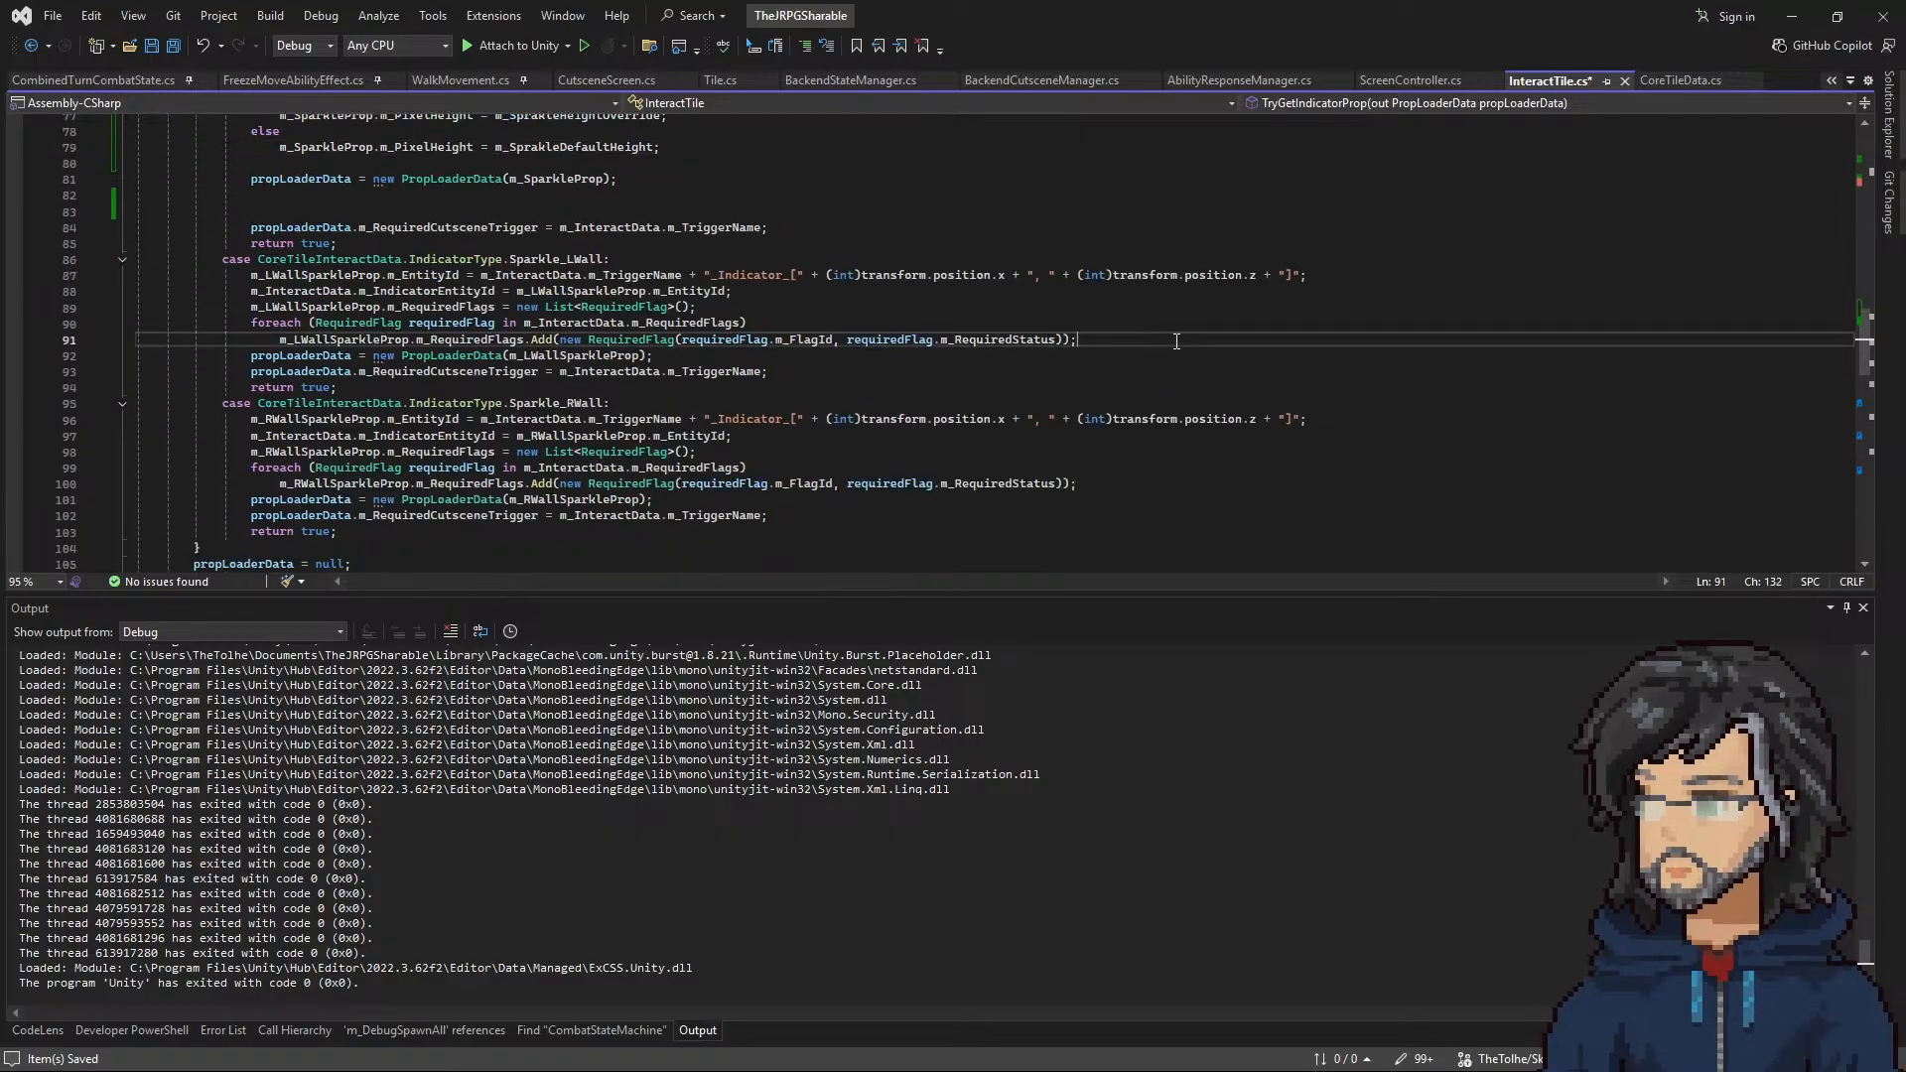
{"action": "key", "text": "Return"}
{"action": "key", "text": "ctrl+v"}
{"action": "key", "text": "Return"}
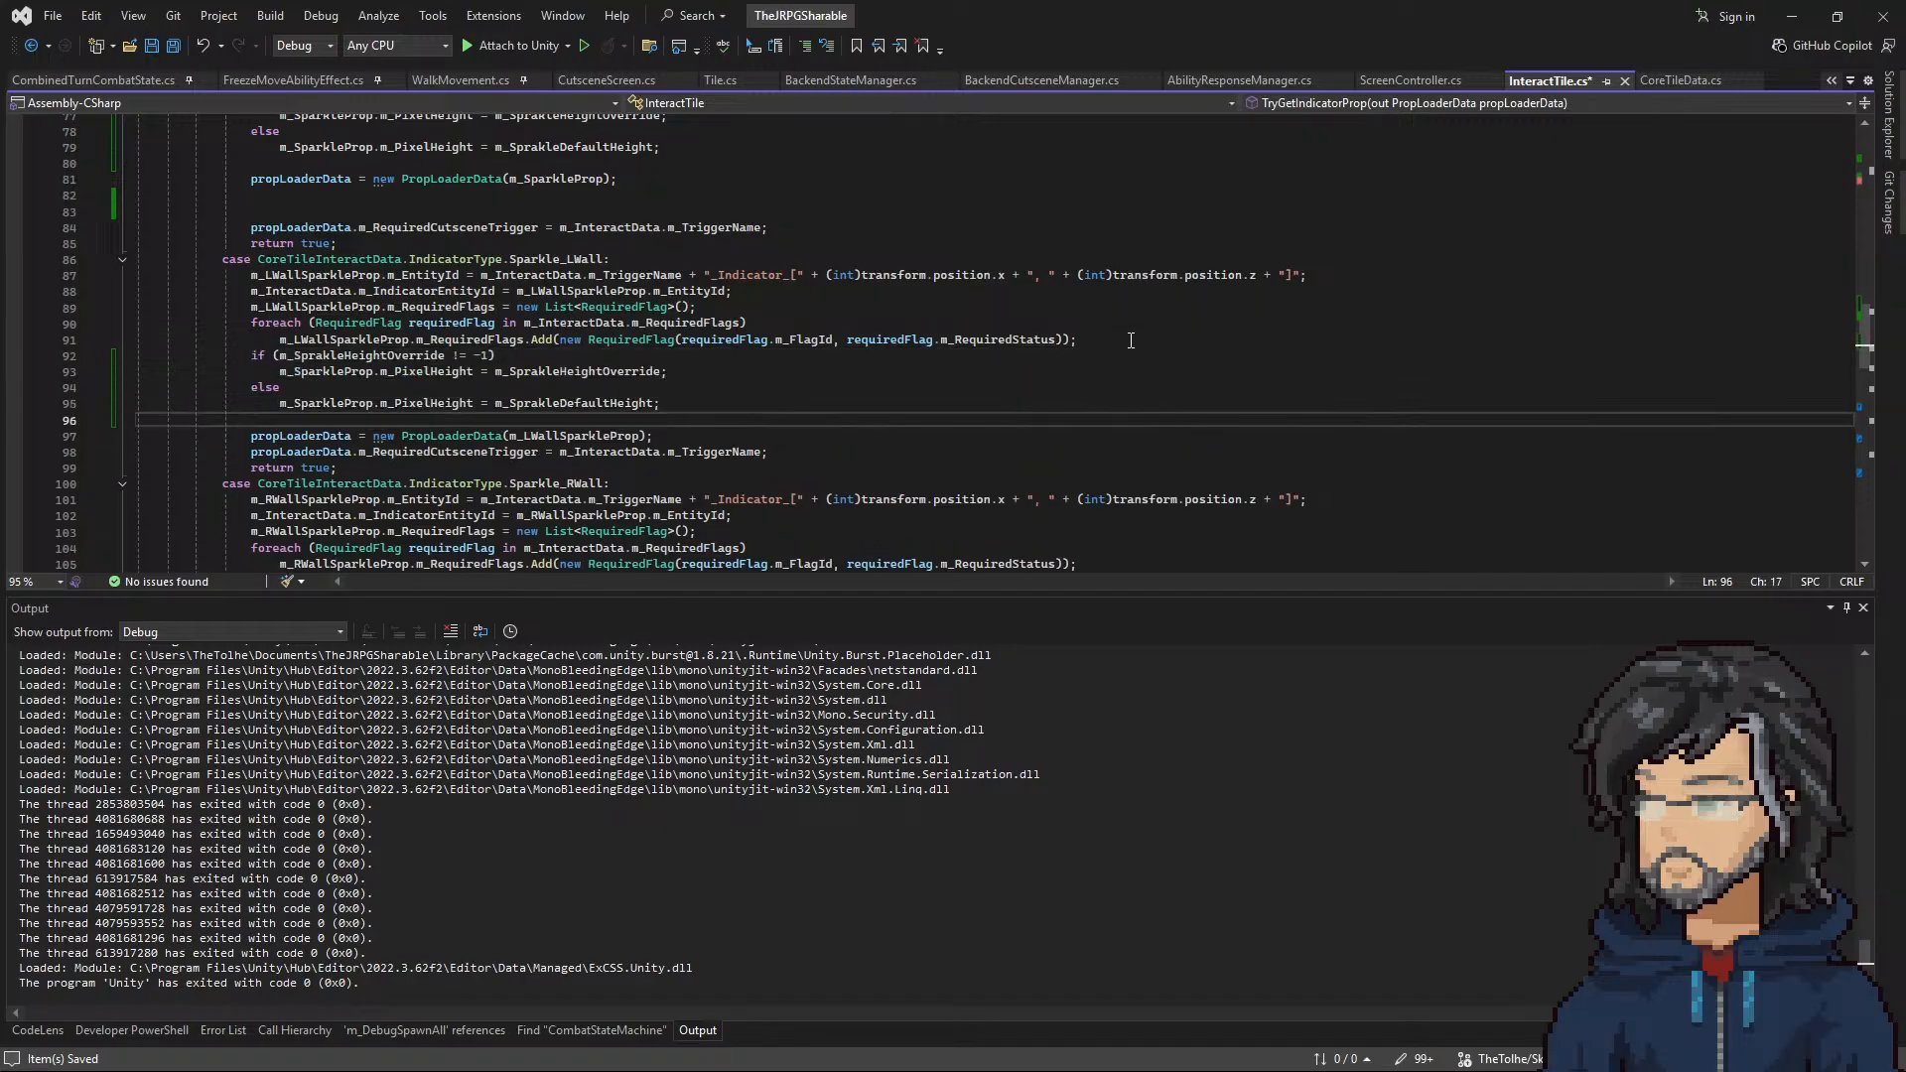
{"action": "left_click", "coordinate": [1171, 339]}
{"action": "key", "text": "Return"}
{"action": "scroll", "coordinate": [807, 433], "scroll_direction": "down", "scroll_amount": 2}
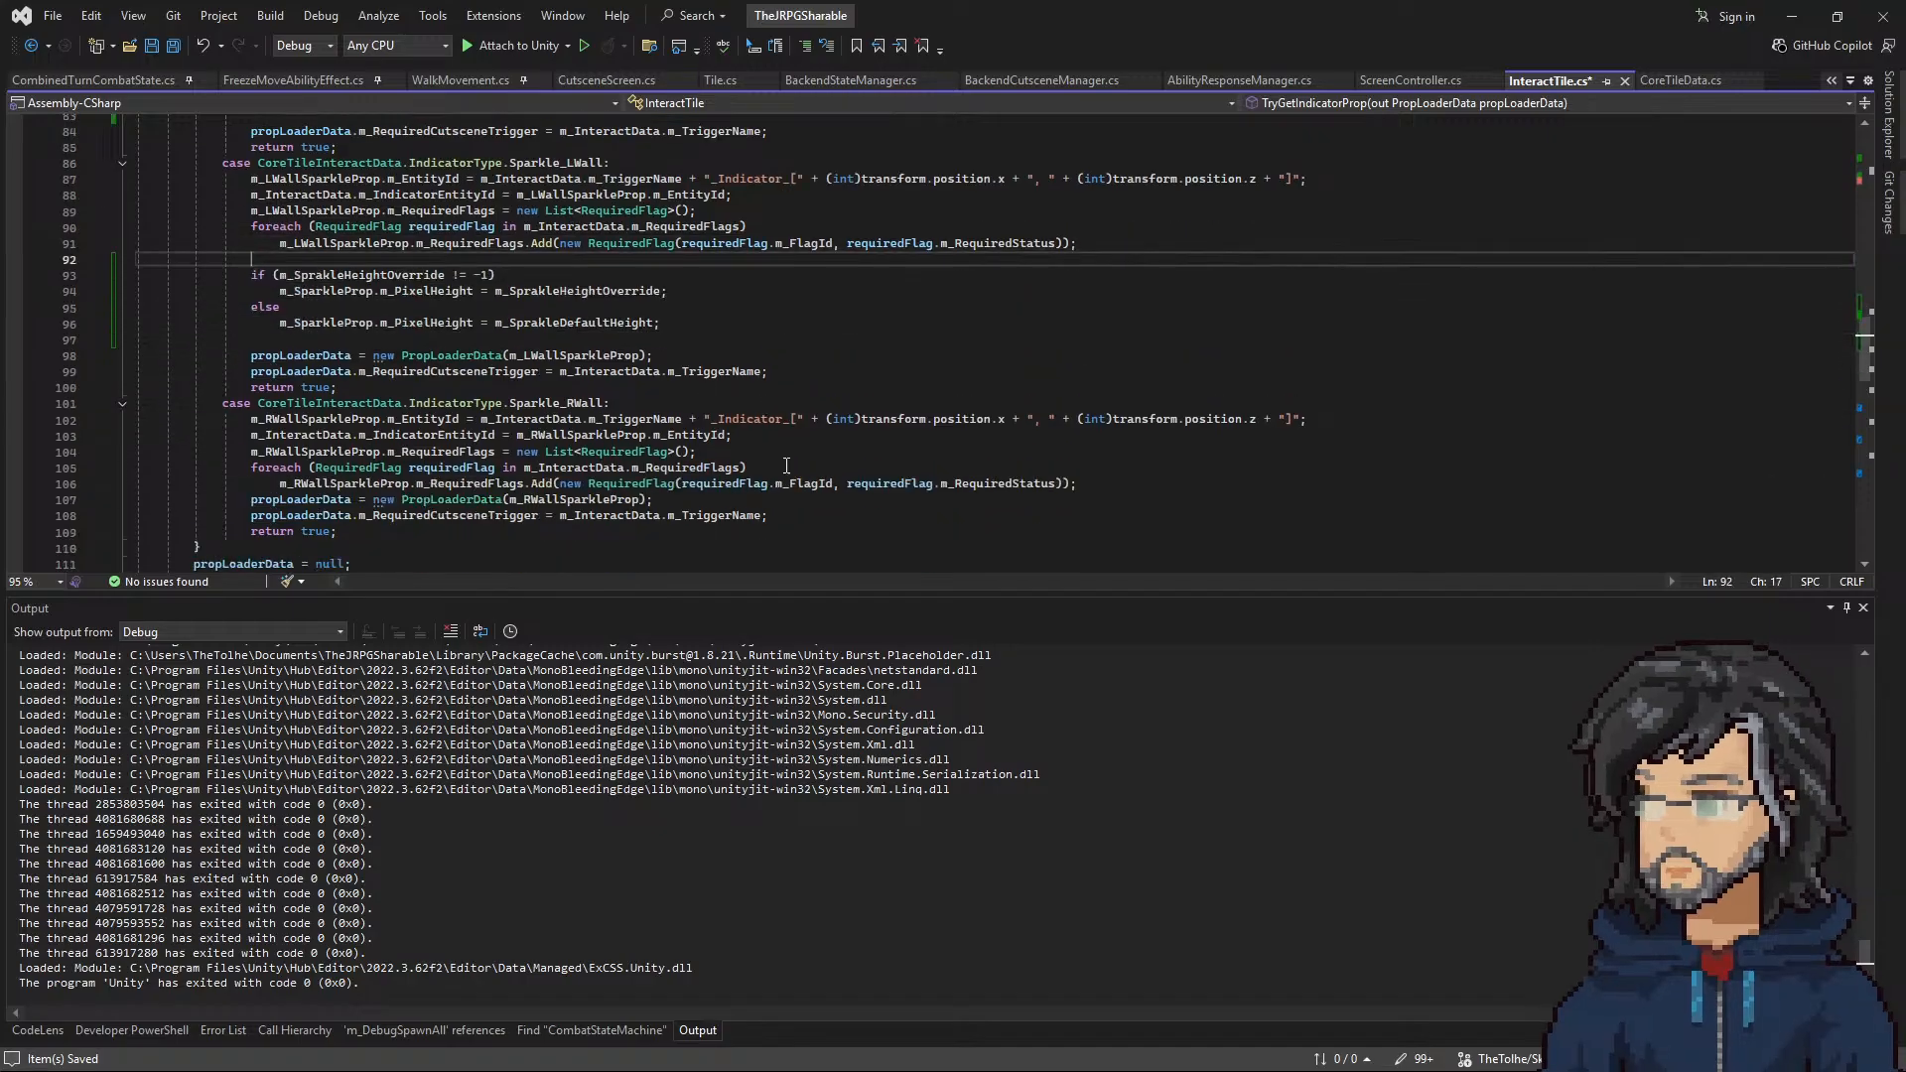
Step: Copy the height override if/else block into the Sparkle_RWall case after its foreach loop, set off by blank lines, and save InteractTile.cs
{"action": "left_click", "coordinate": [787, 468]}
{"action": "key", "text": "Down"}
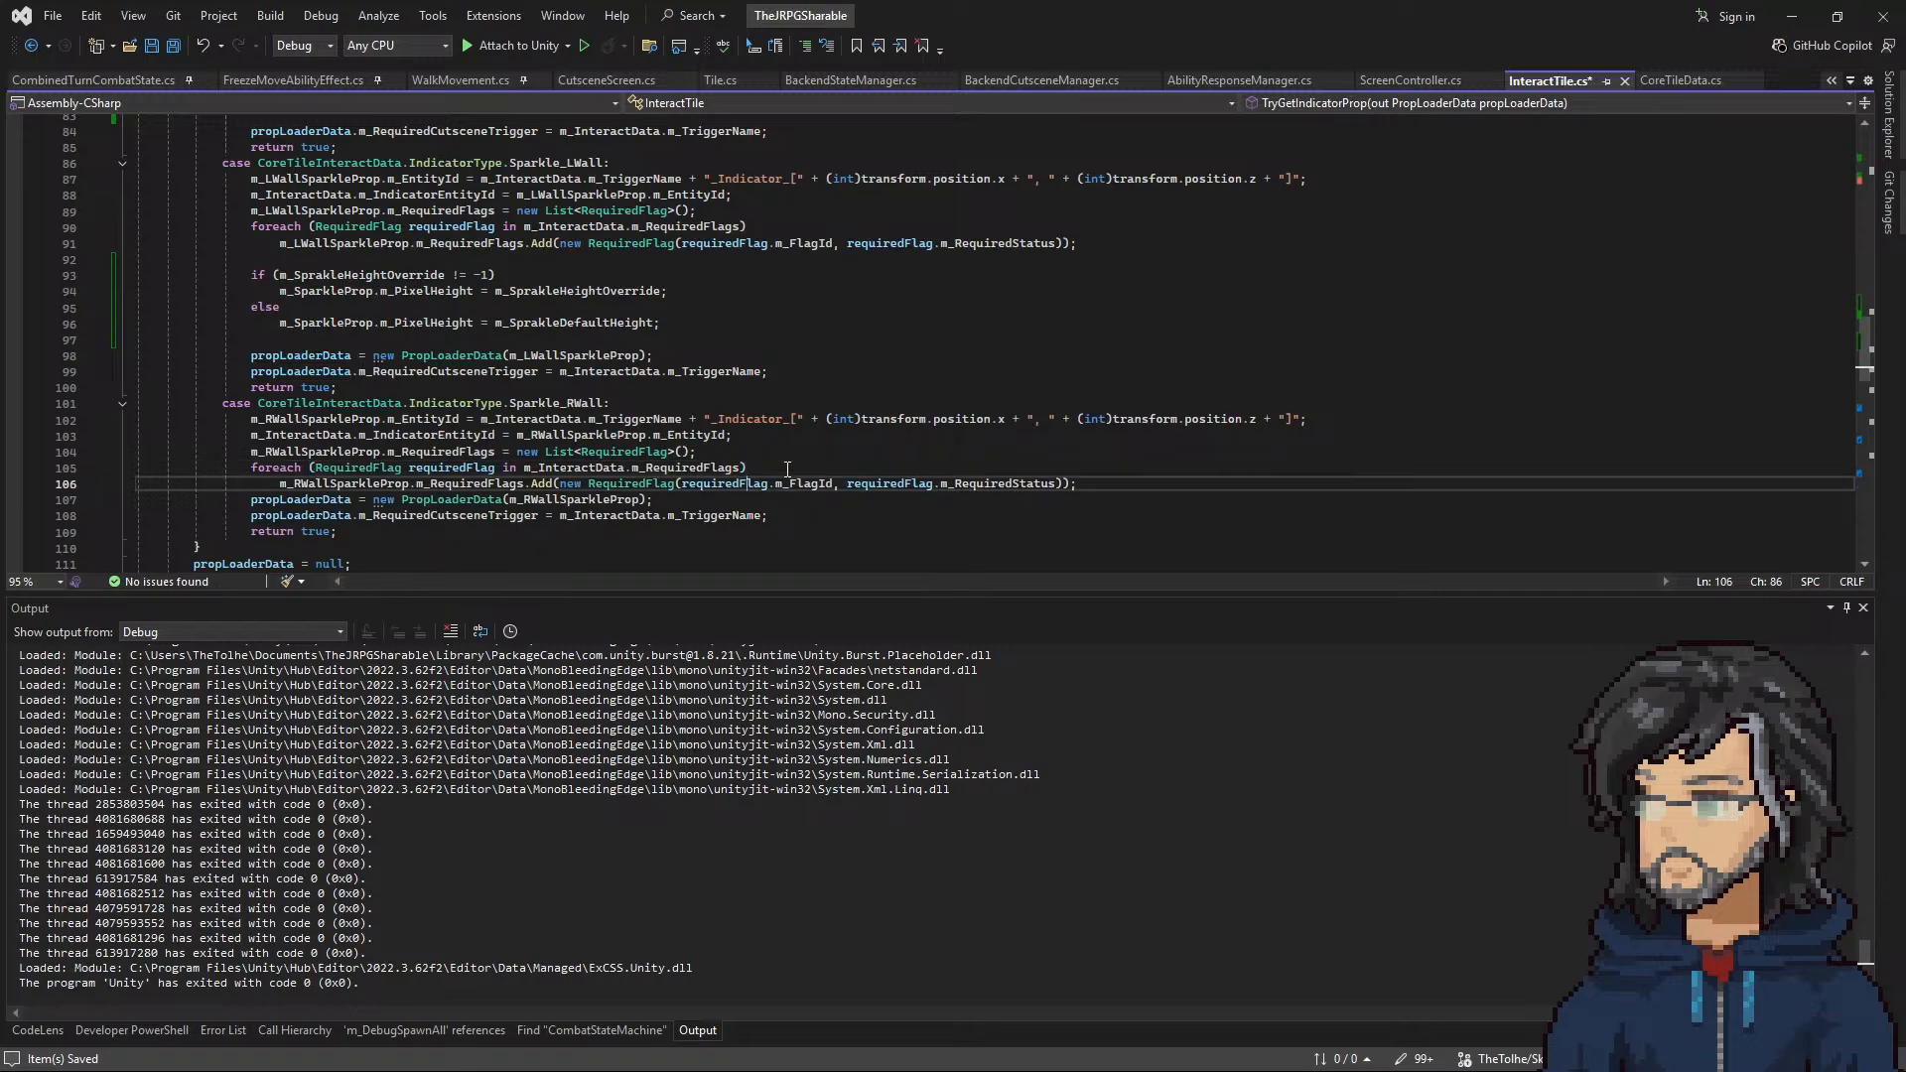
{"action": "key", "text": "End"}
{"action": "key", "text": "Return"}
{"action": "key", "text": "ctrl+v"}
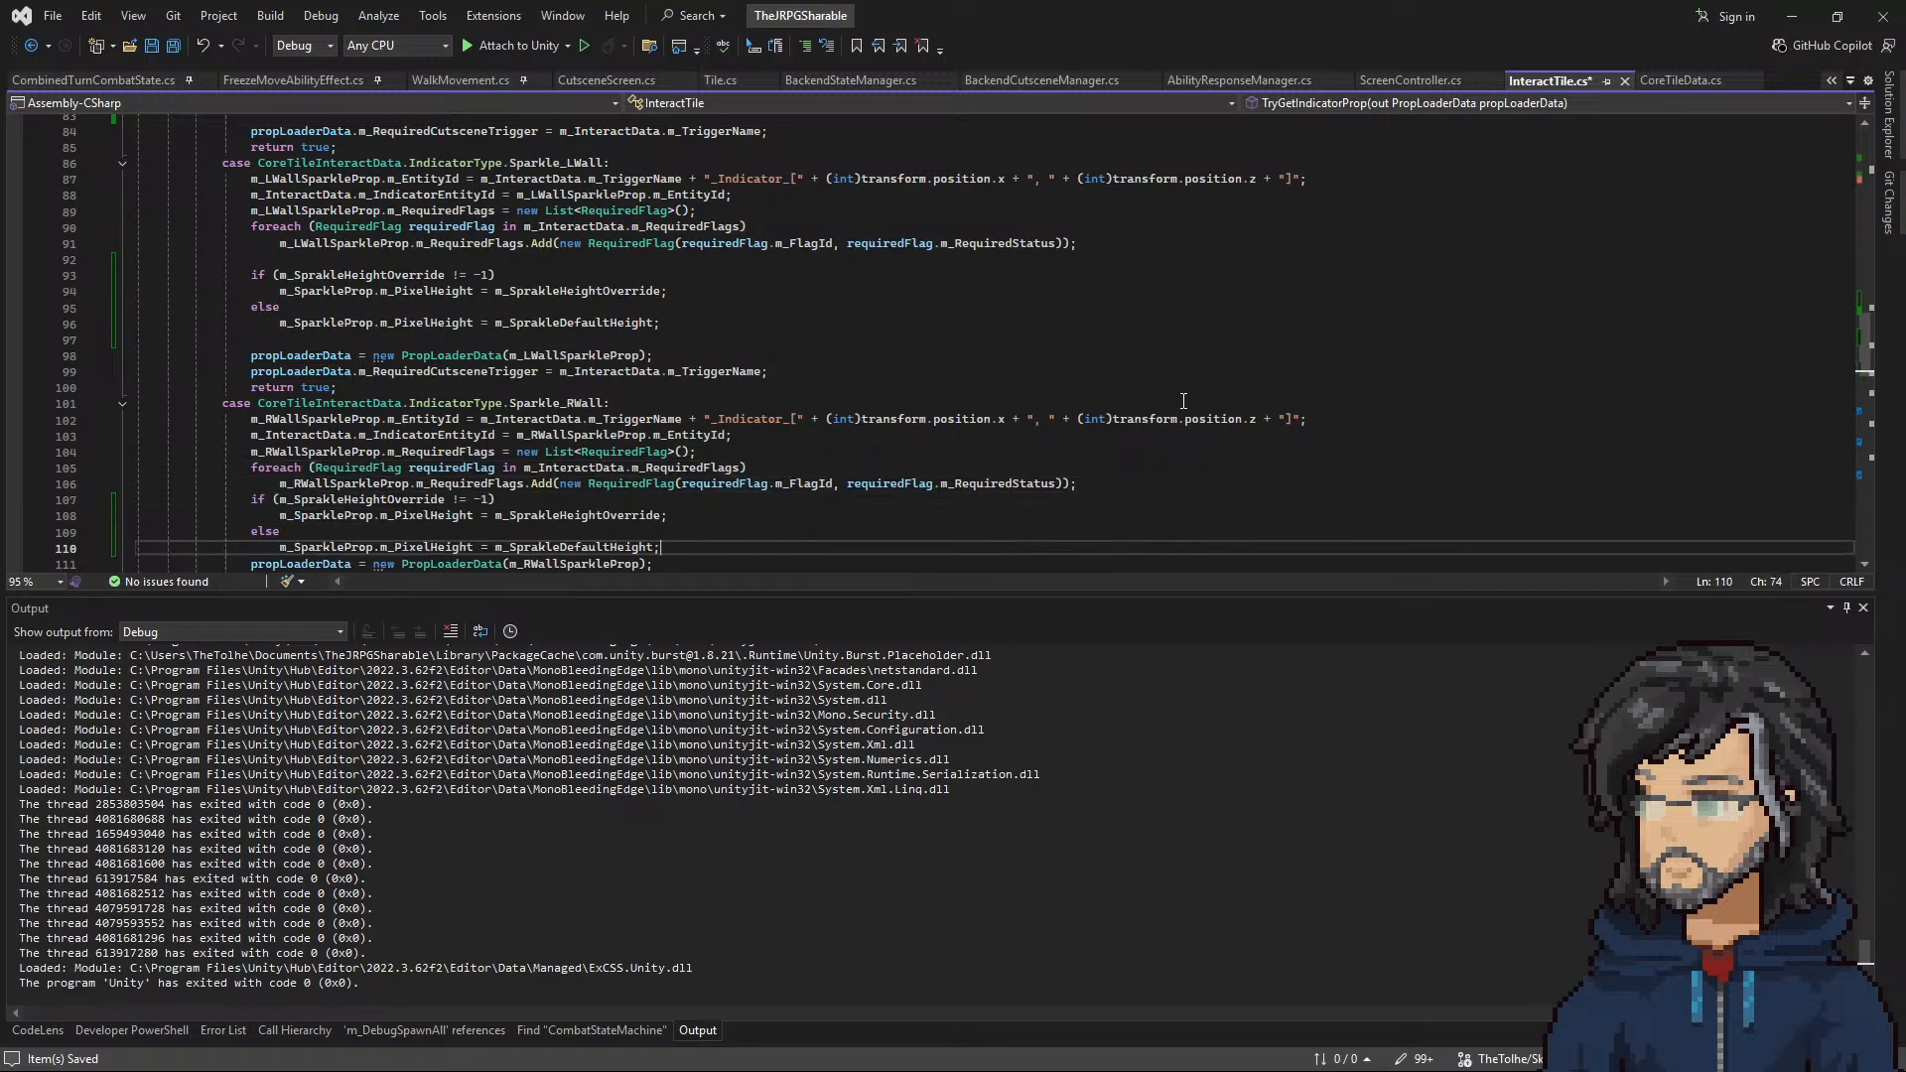
{"action": "left_click", "coordinate": [1095, 483]}
{"action": "key", "text": "Return"}
{"action": "scroll", "coordinate": [1092, 476], "scroll_direction": "down", "scroll_amount": 3}
{"action": "left_click", "coordinate": [683, 420]}
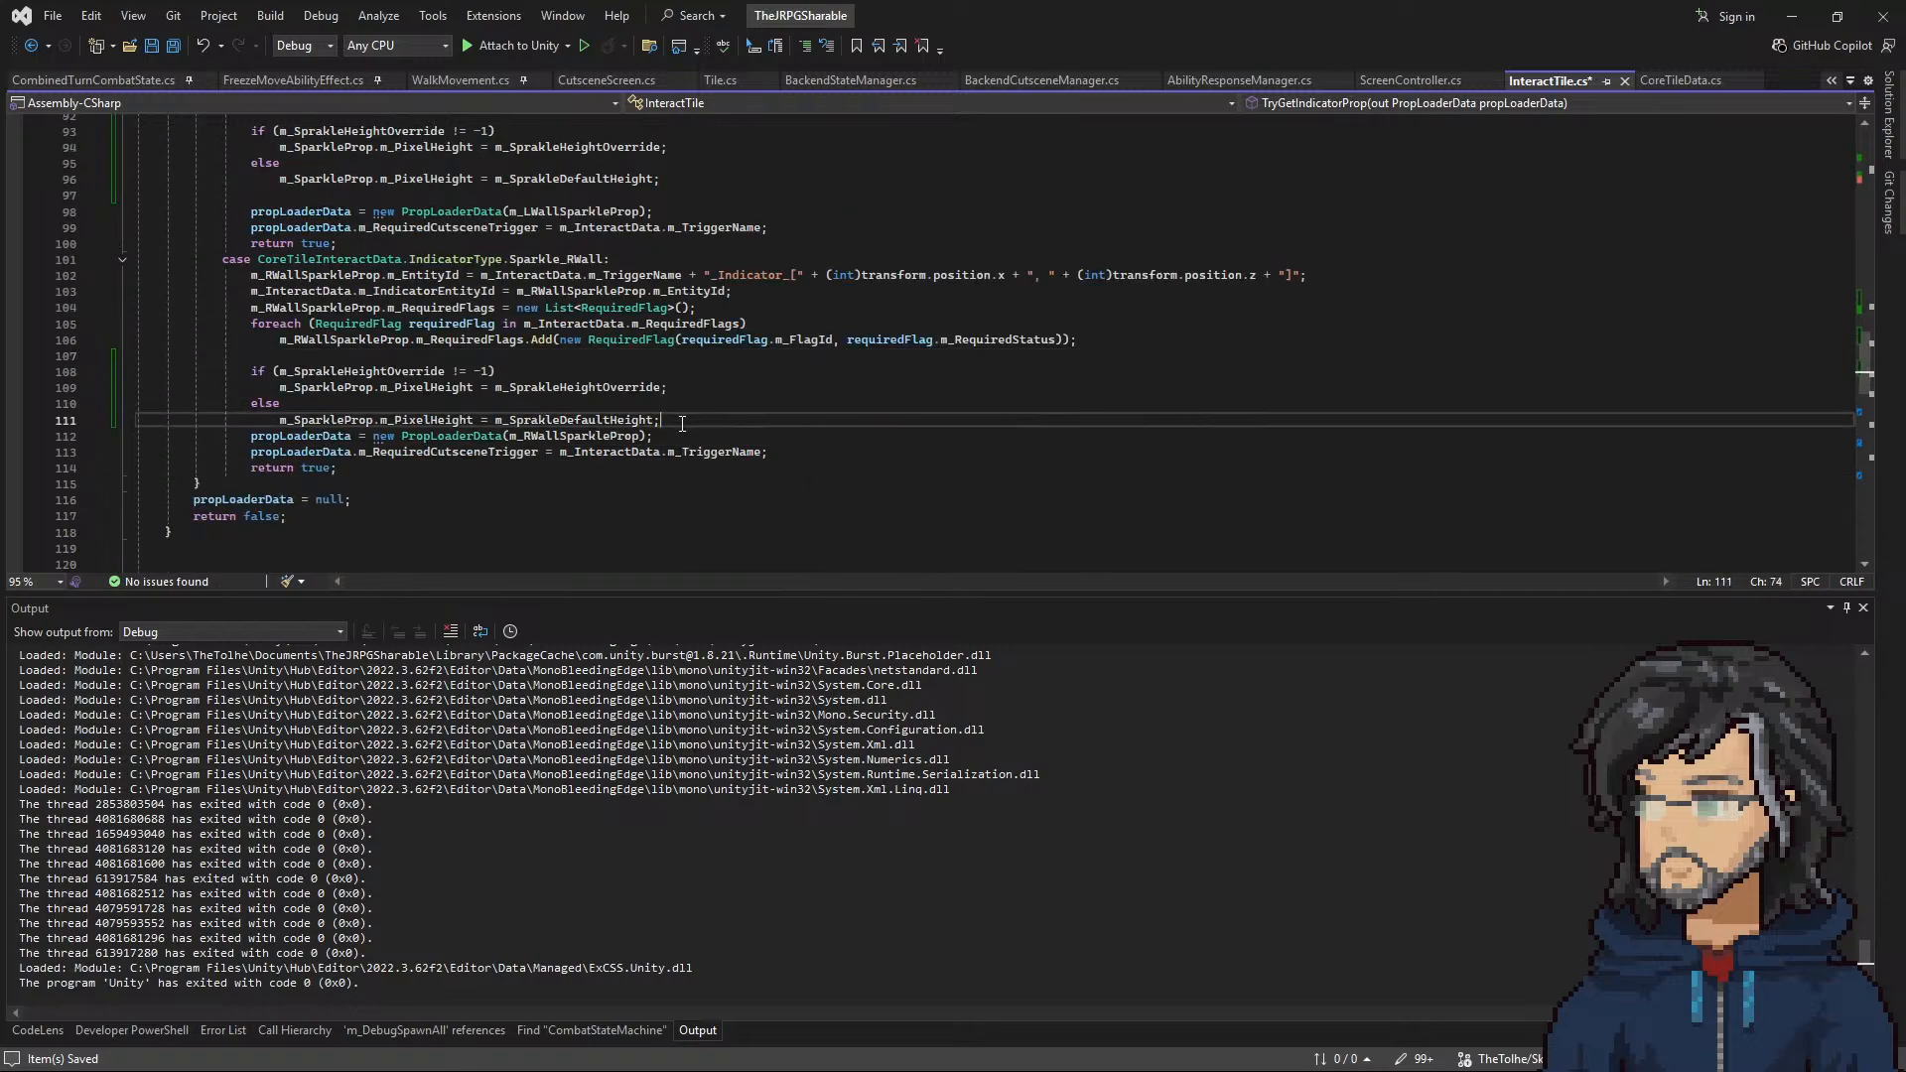
{"action": "key", "text": "Return"}
{"action": "key", "text": "ctrl+s"}
{"action": "key", "text": "ctrl+a"}
{"action": "scroll", "coordinate": [675, 395], "scroll_direction": "up", "scroll_amount": 10}
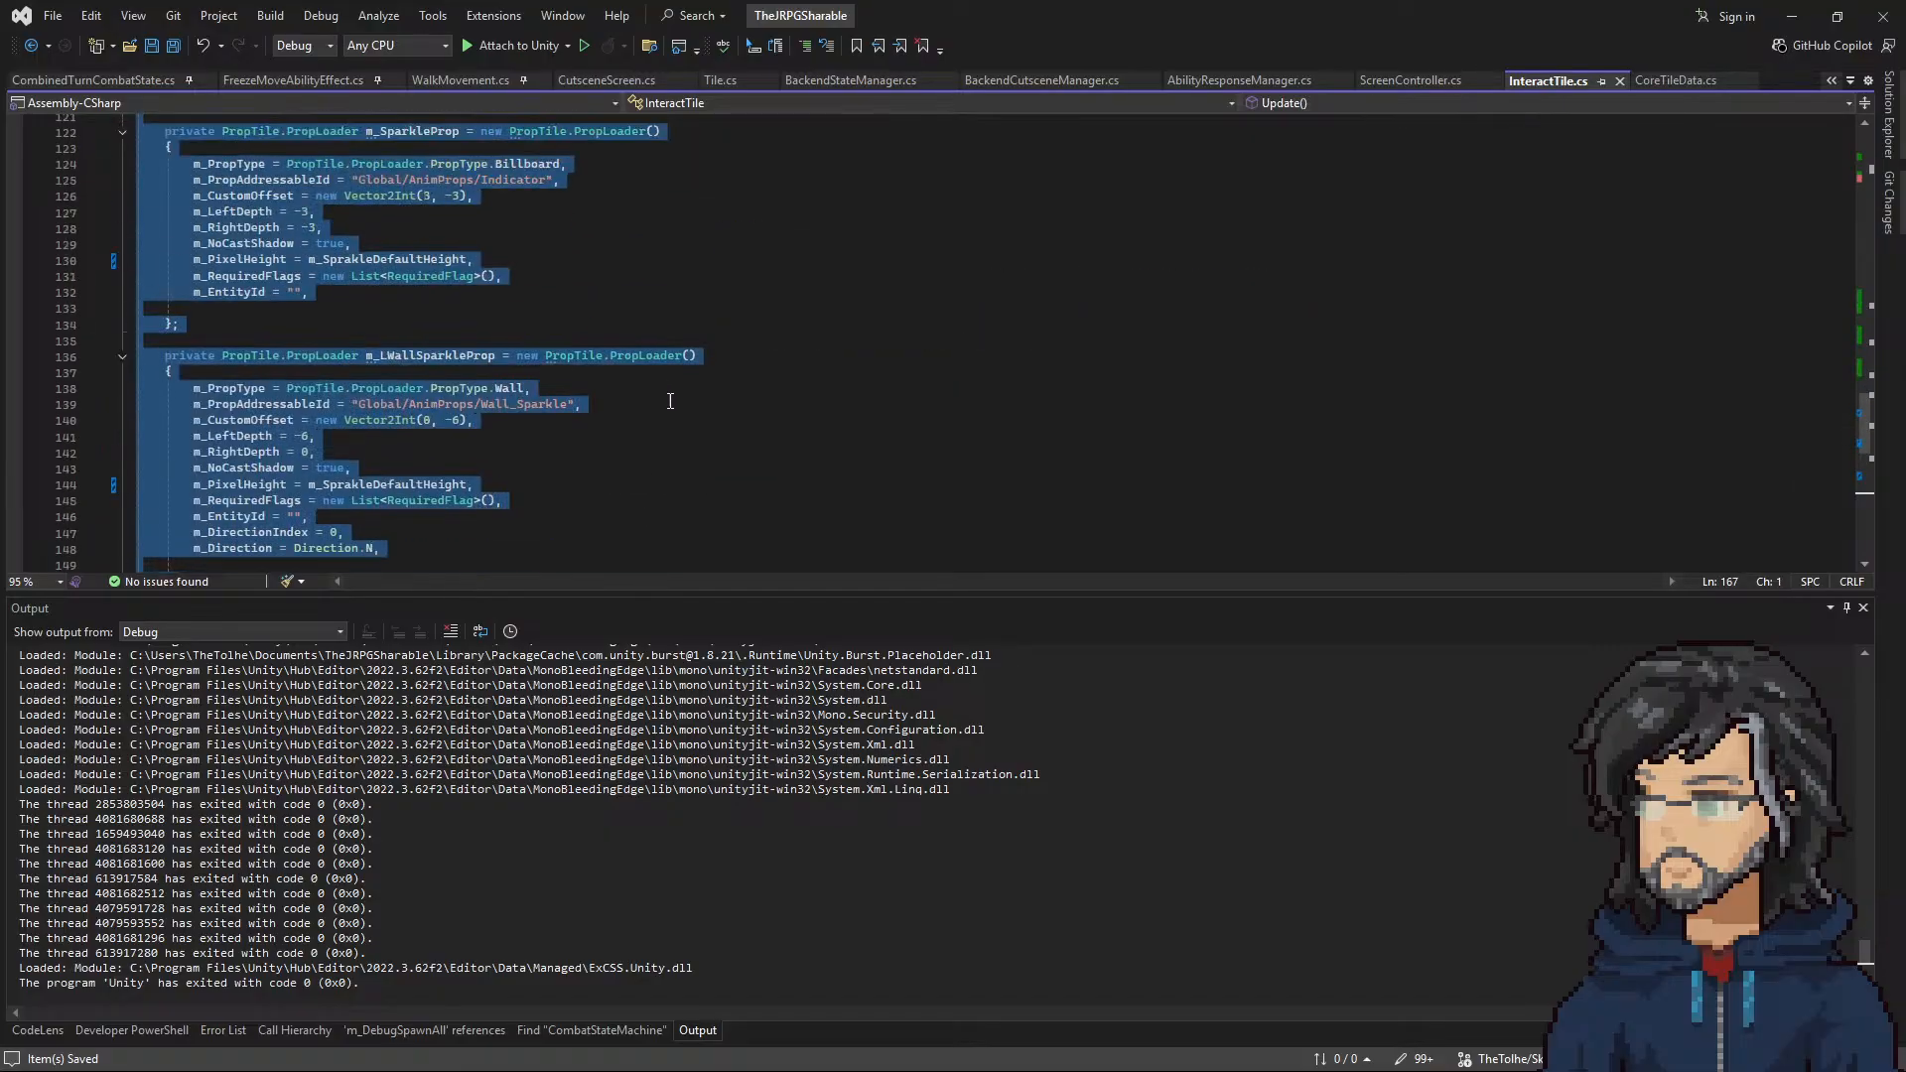
{"action": "scroll", "coordinate": [674, 388], "scroll_direction": "up", "scroll_amount": 1}
{"action": "left_click", "coordinate": [701, 355]}
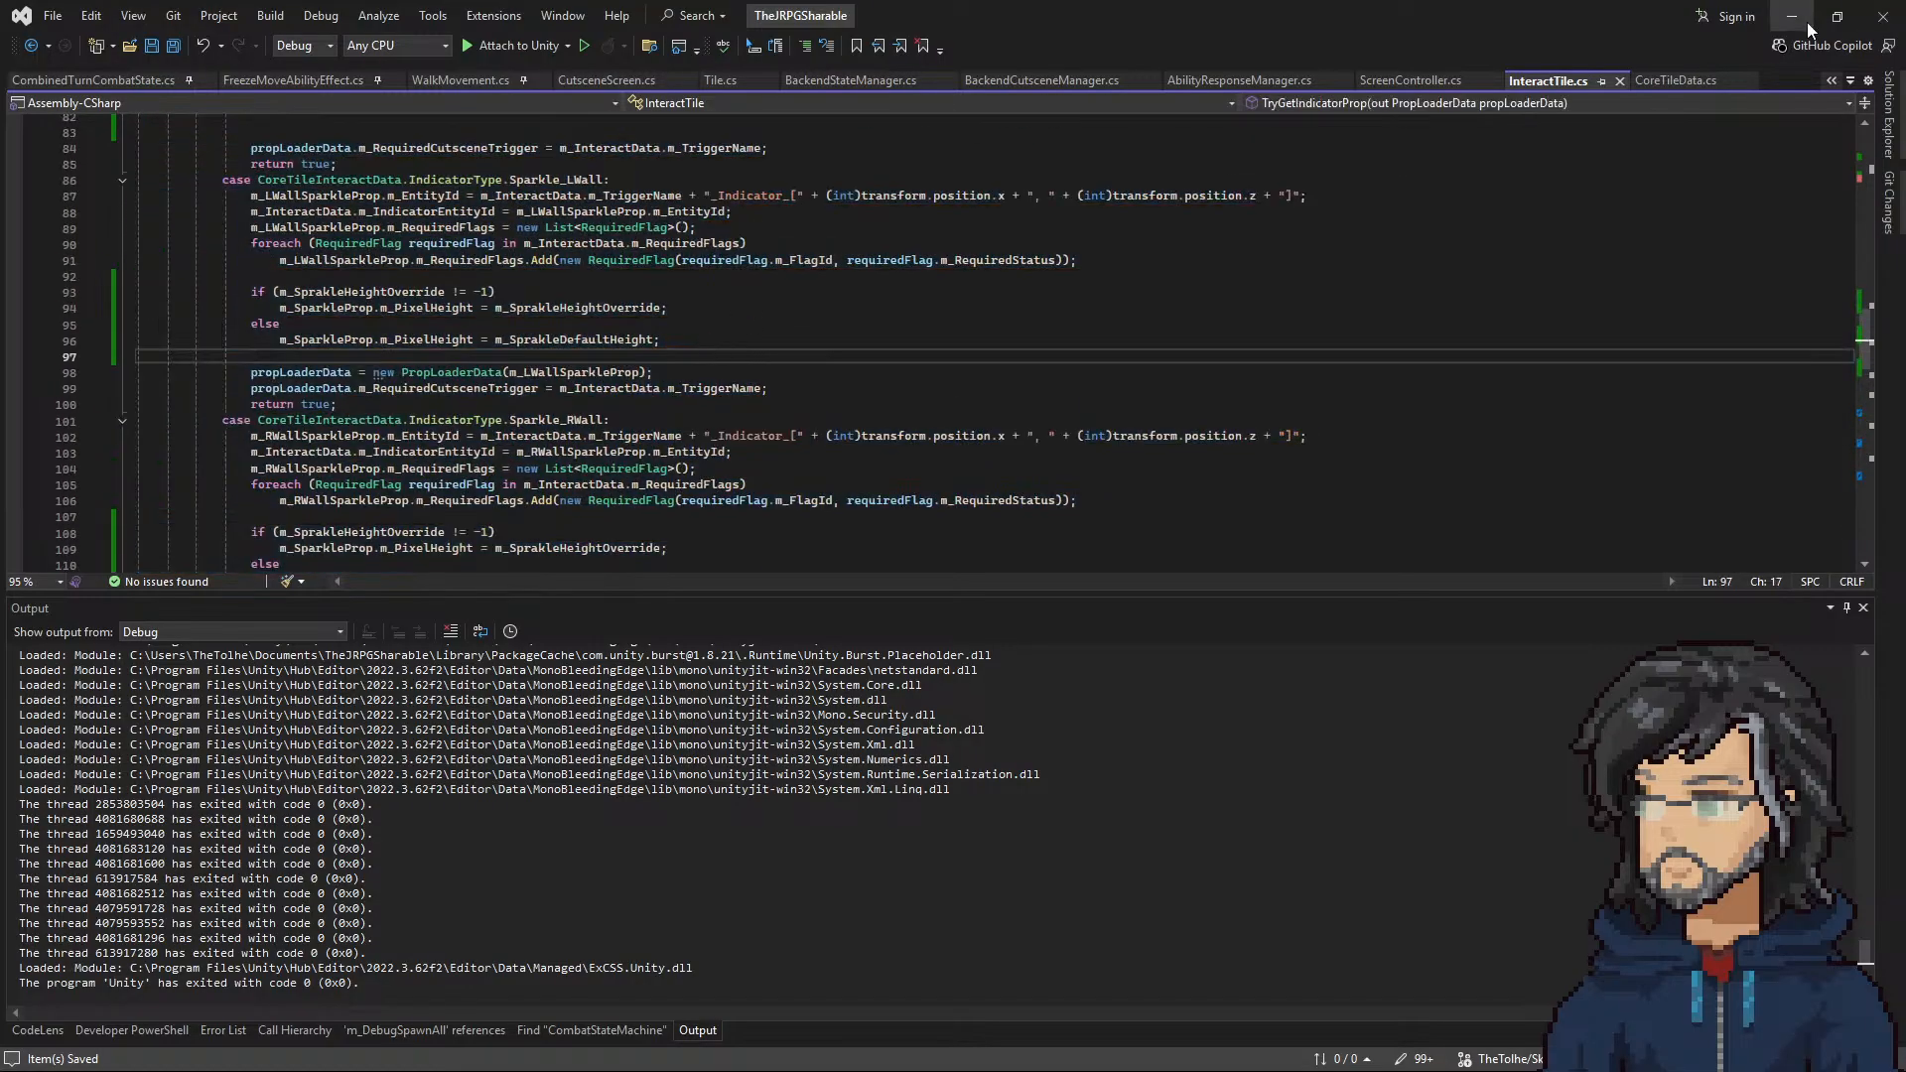
Step: Switch to Unity, set Interact[Mace]'s Sprakle Height Override to 5, and playtest the room in a widened Game view
{"action": "left_click", "coordinate": [1784, 18]}
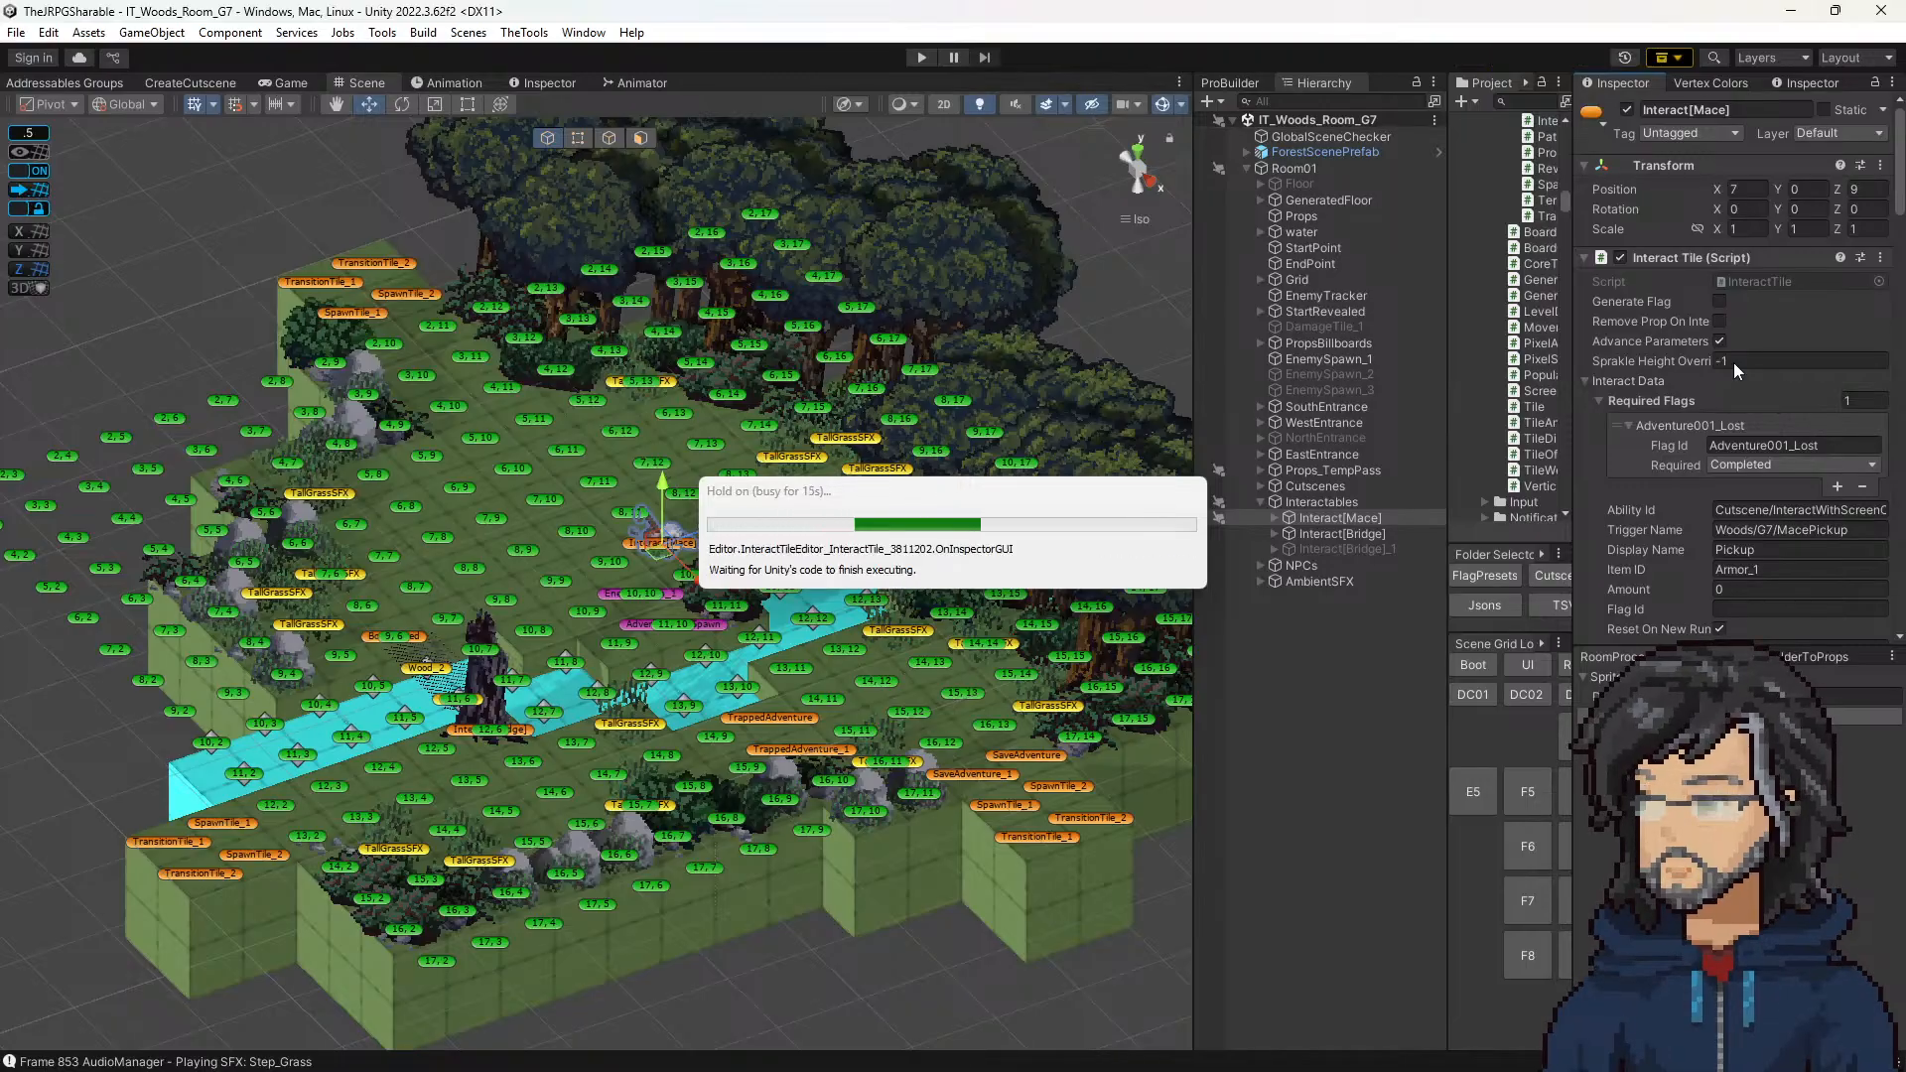
{"action": "left_click", "coordinate": [1733, 361]}
{"action": "left_click", "coordinate": [1735, 364]}
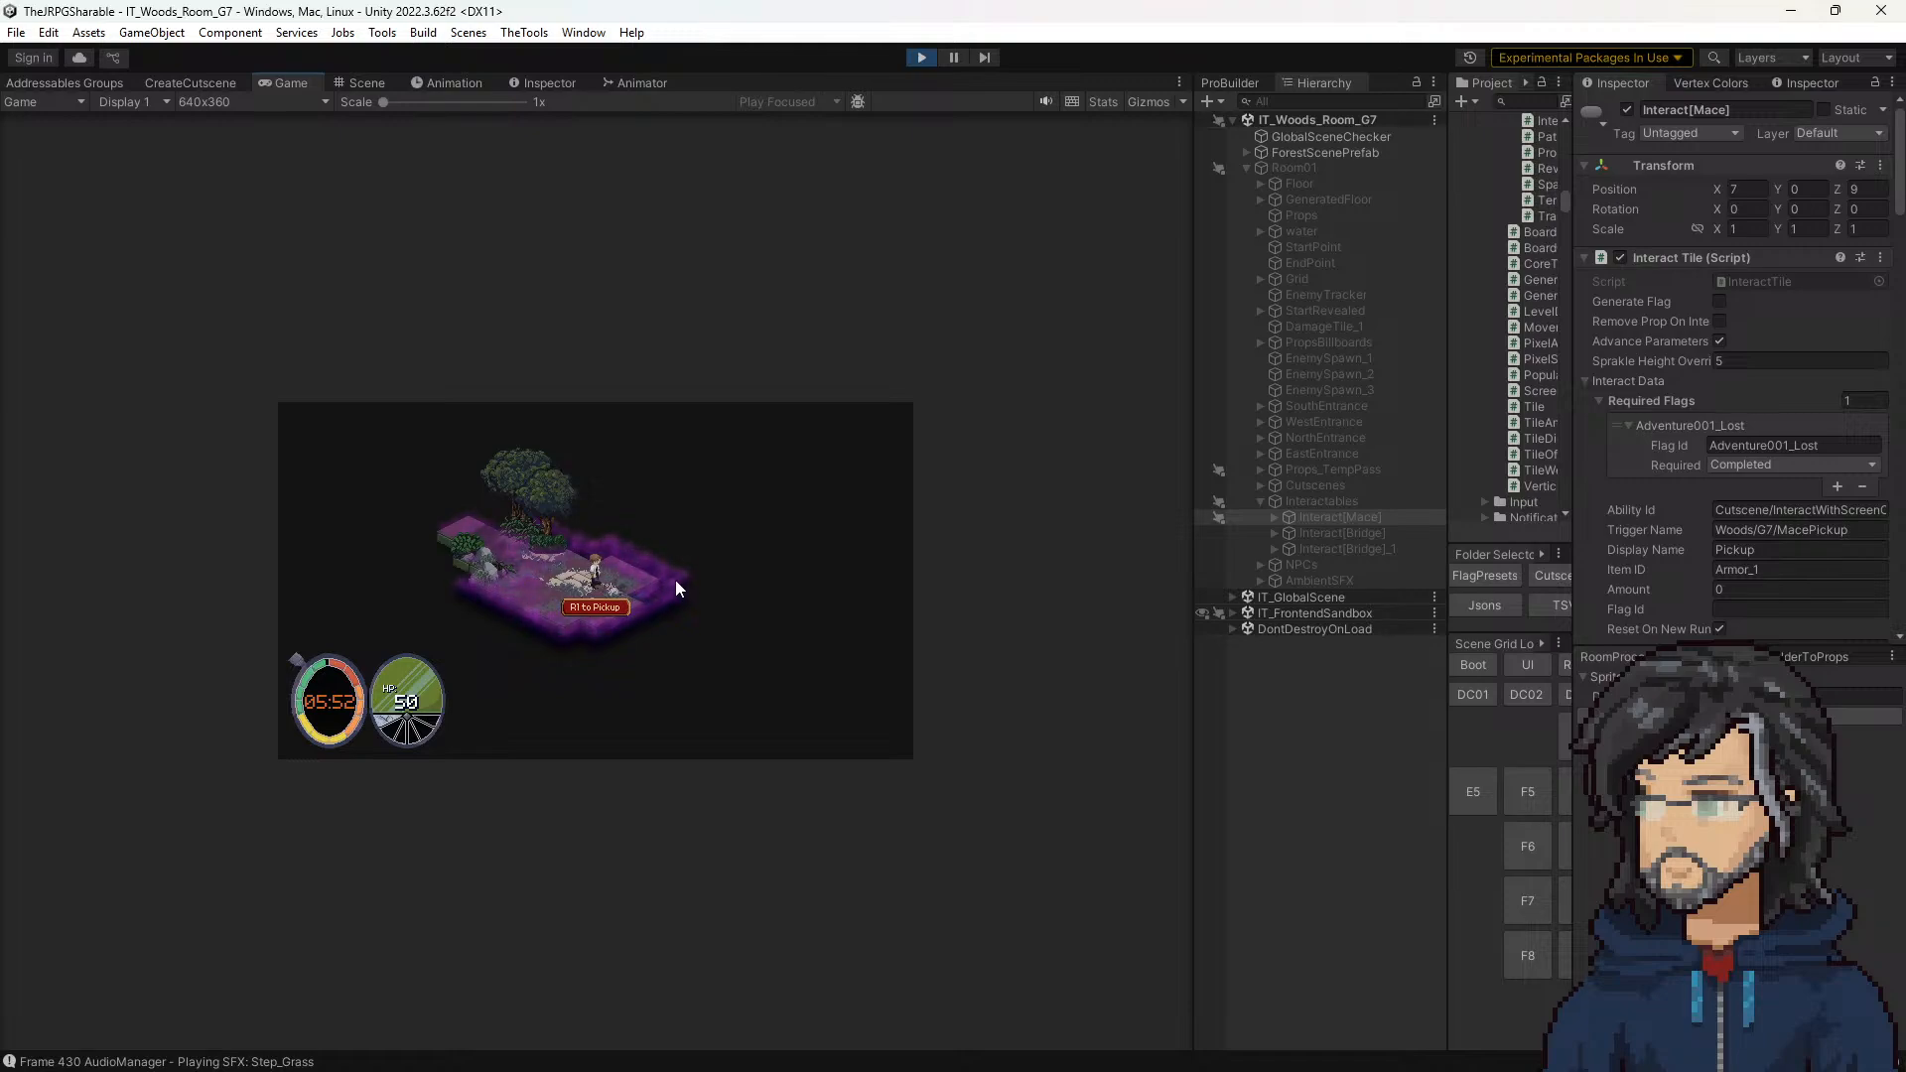
{"action": "left_click_drag", "start_coordinate": [1194, 481], "coordinate": [1477, 481]}
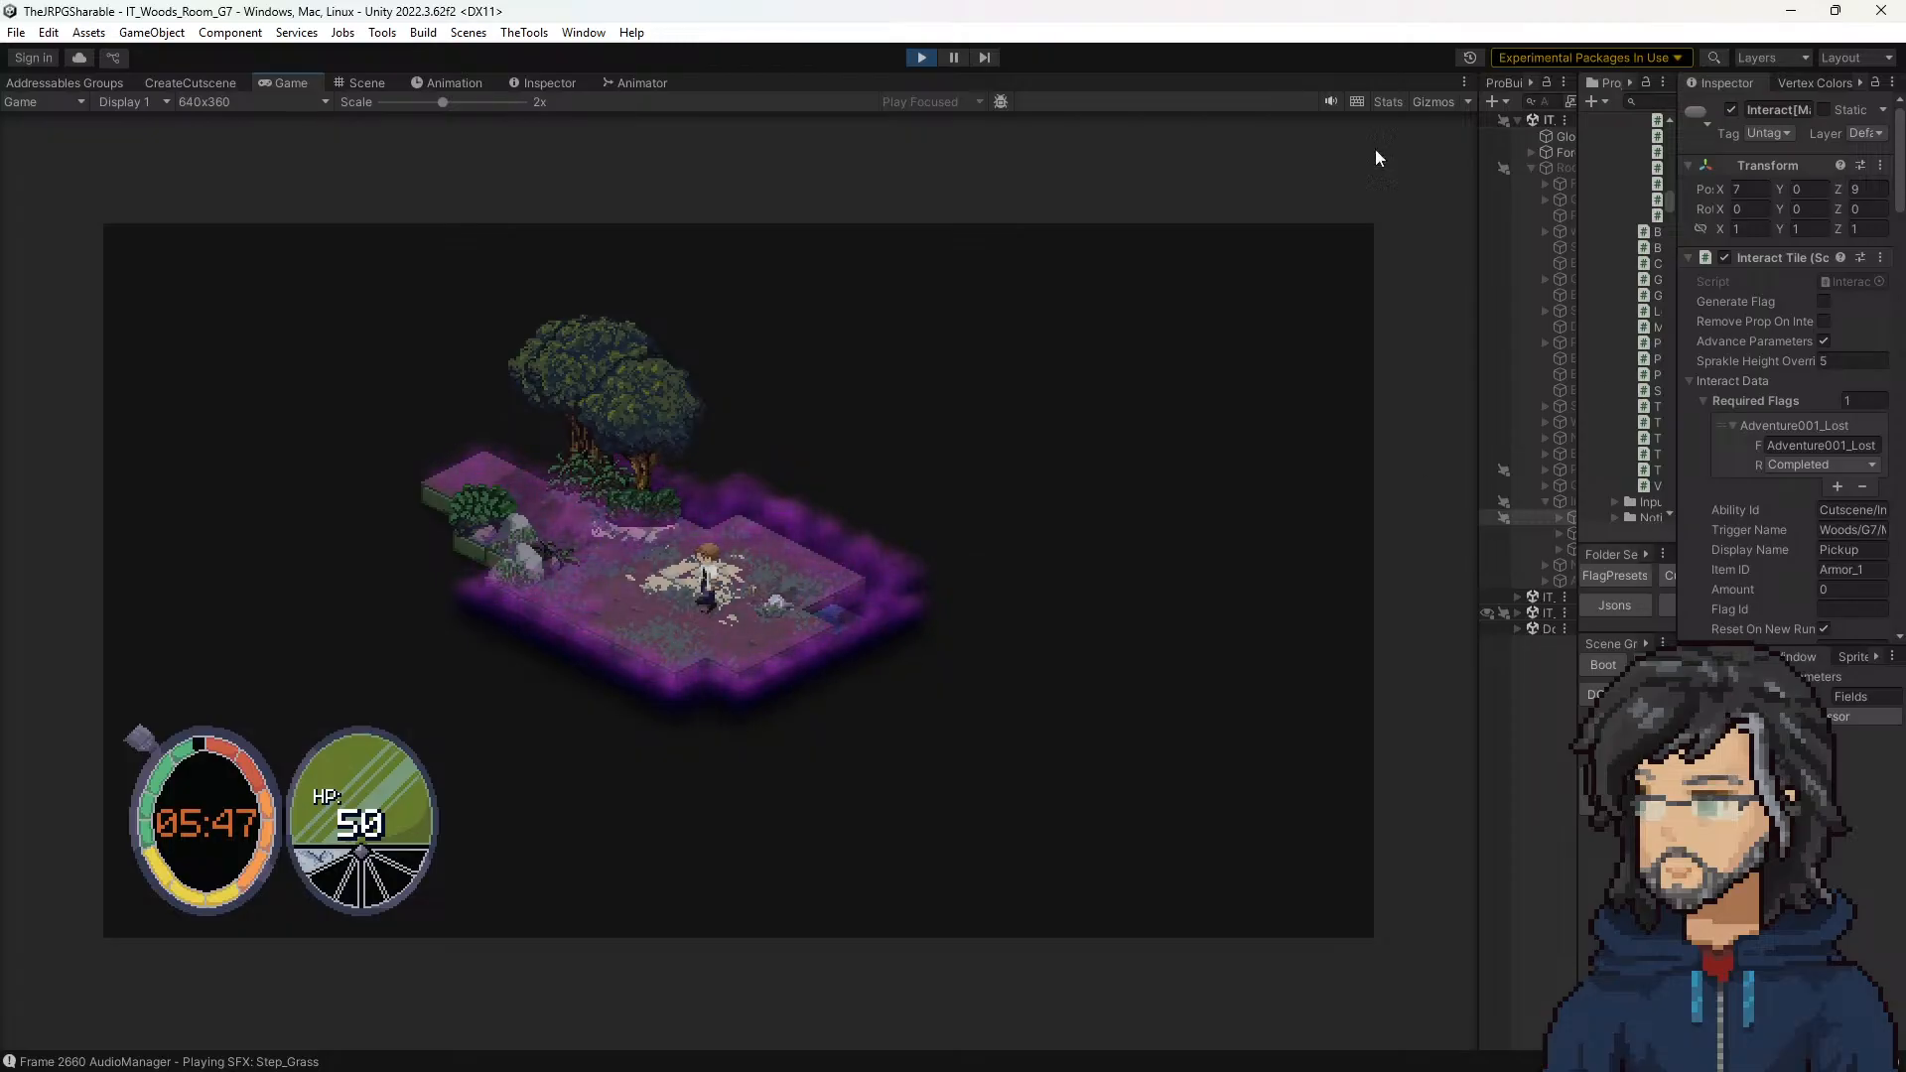
Step: Stop the playtest, set Interact[Mace]'s Sprakle Height Override to 8, and run the room again to check the sparkle
{"action": "left_click", "coordinate": [921, 56]}
{"action": "left_click", "coordinate": [1826, 361]}
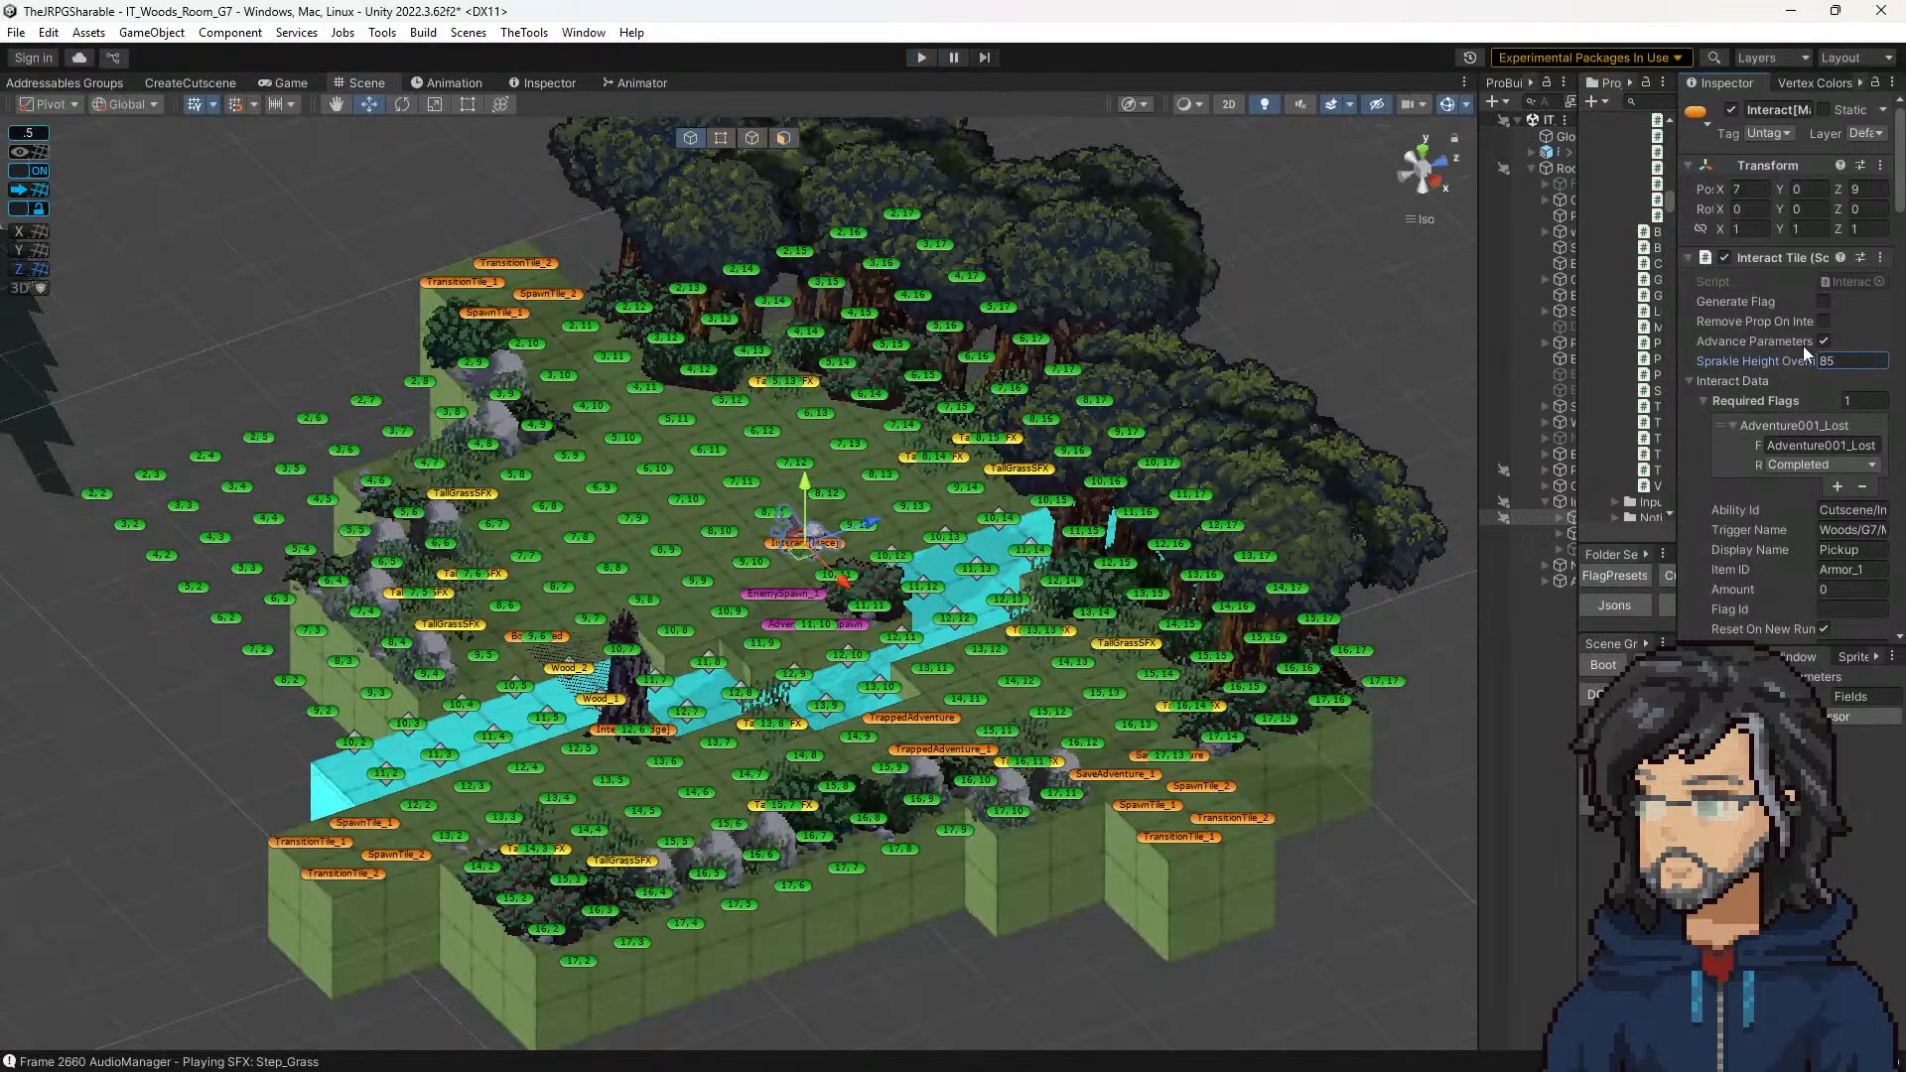
{"action": "double_click", "coordinate": [1859, 363]}
{"action": "left_click", "coordinate": [923, 56]}
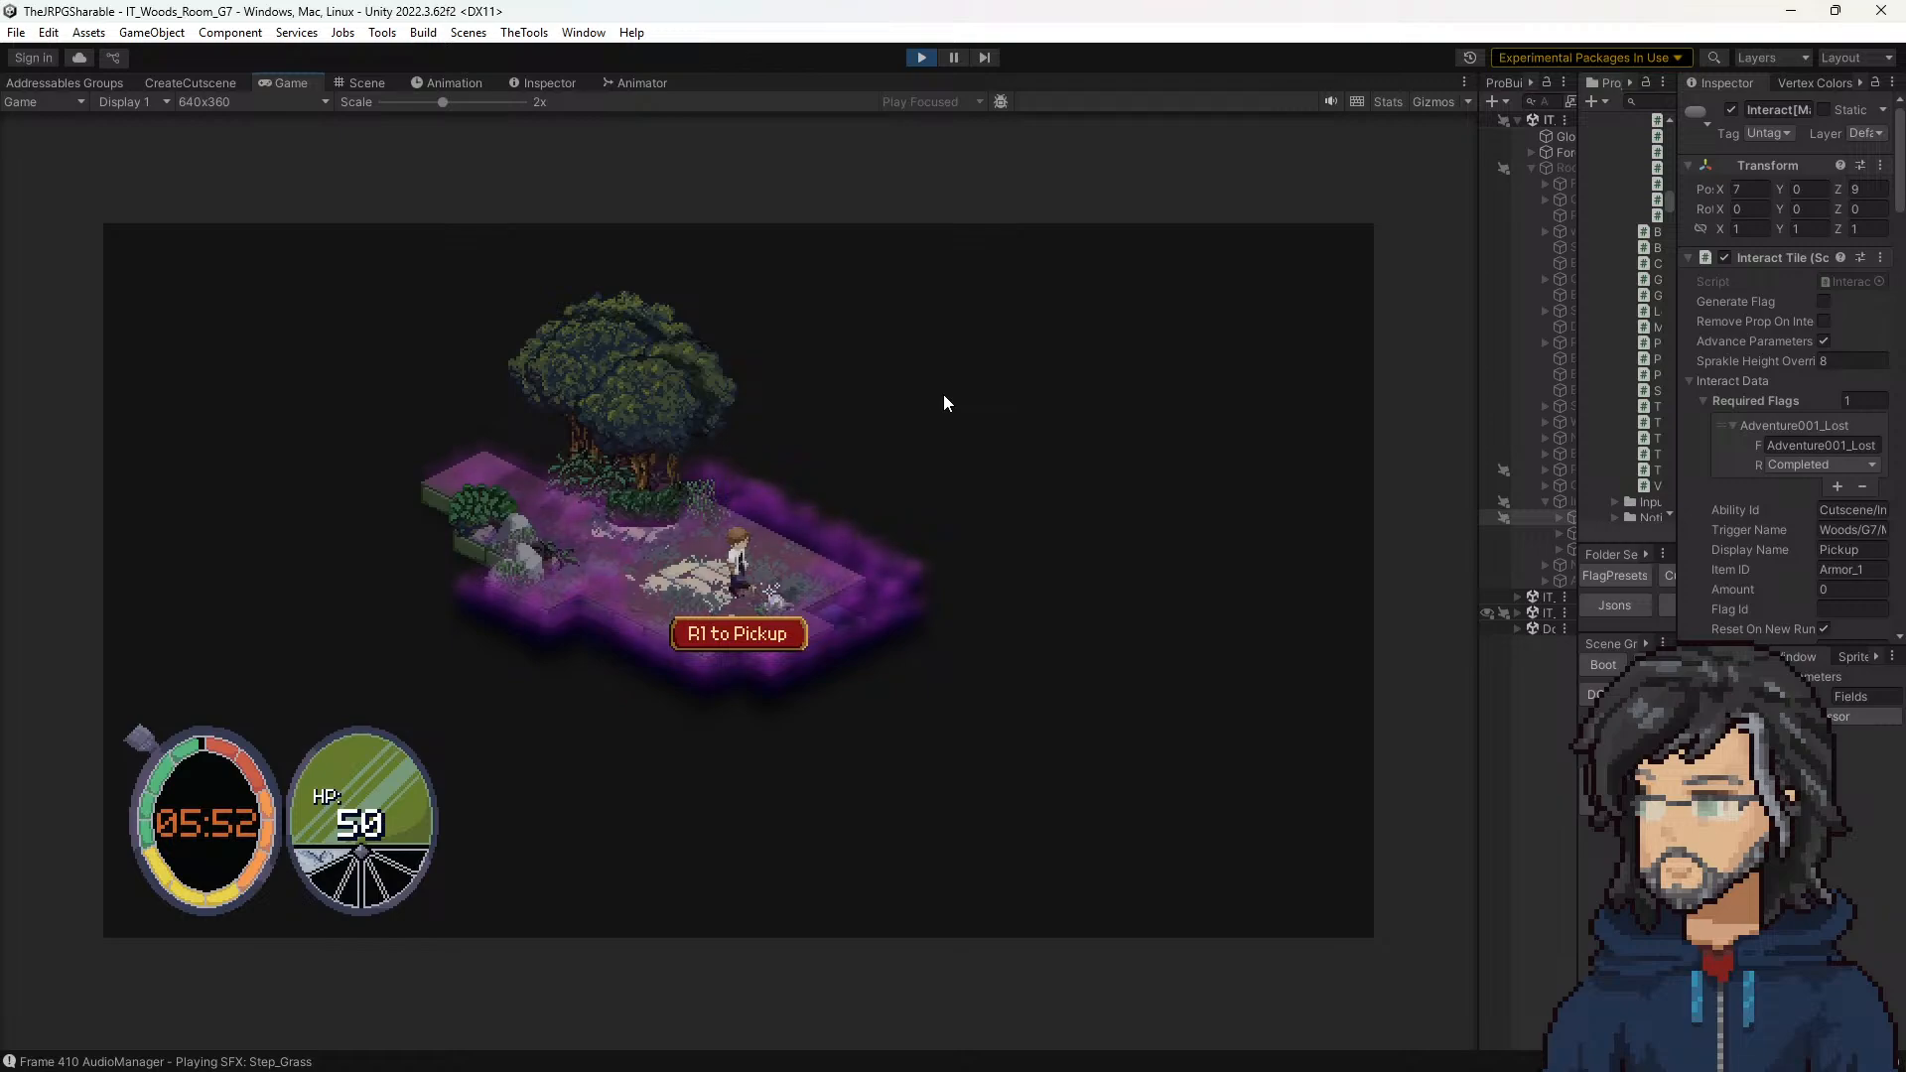
{"action": "left_click", "coordinate": [921, 57]}
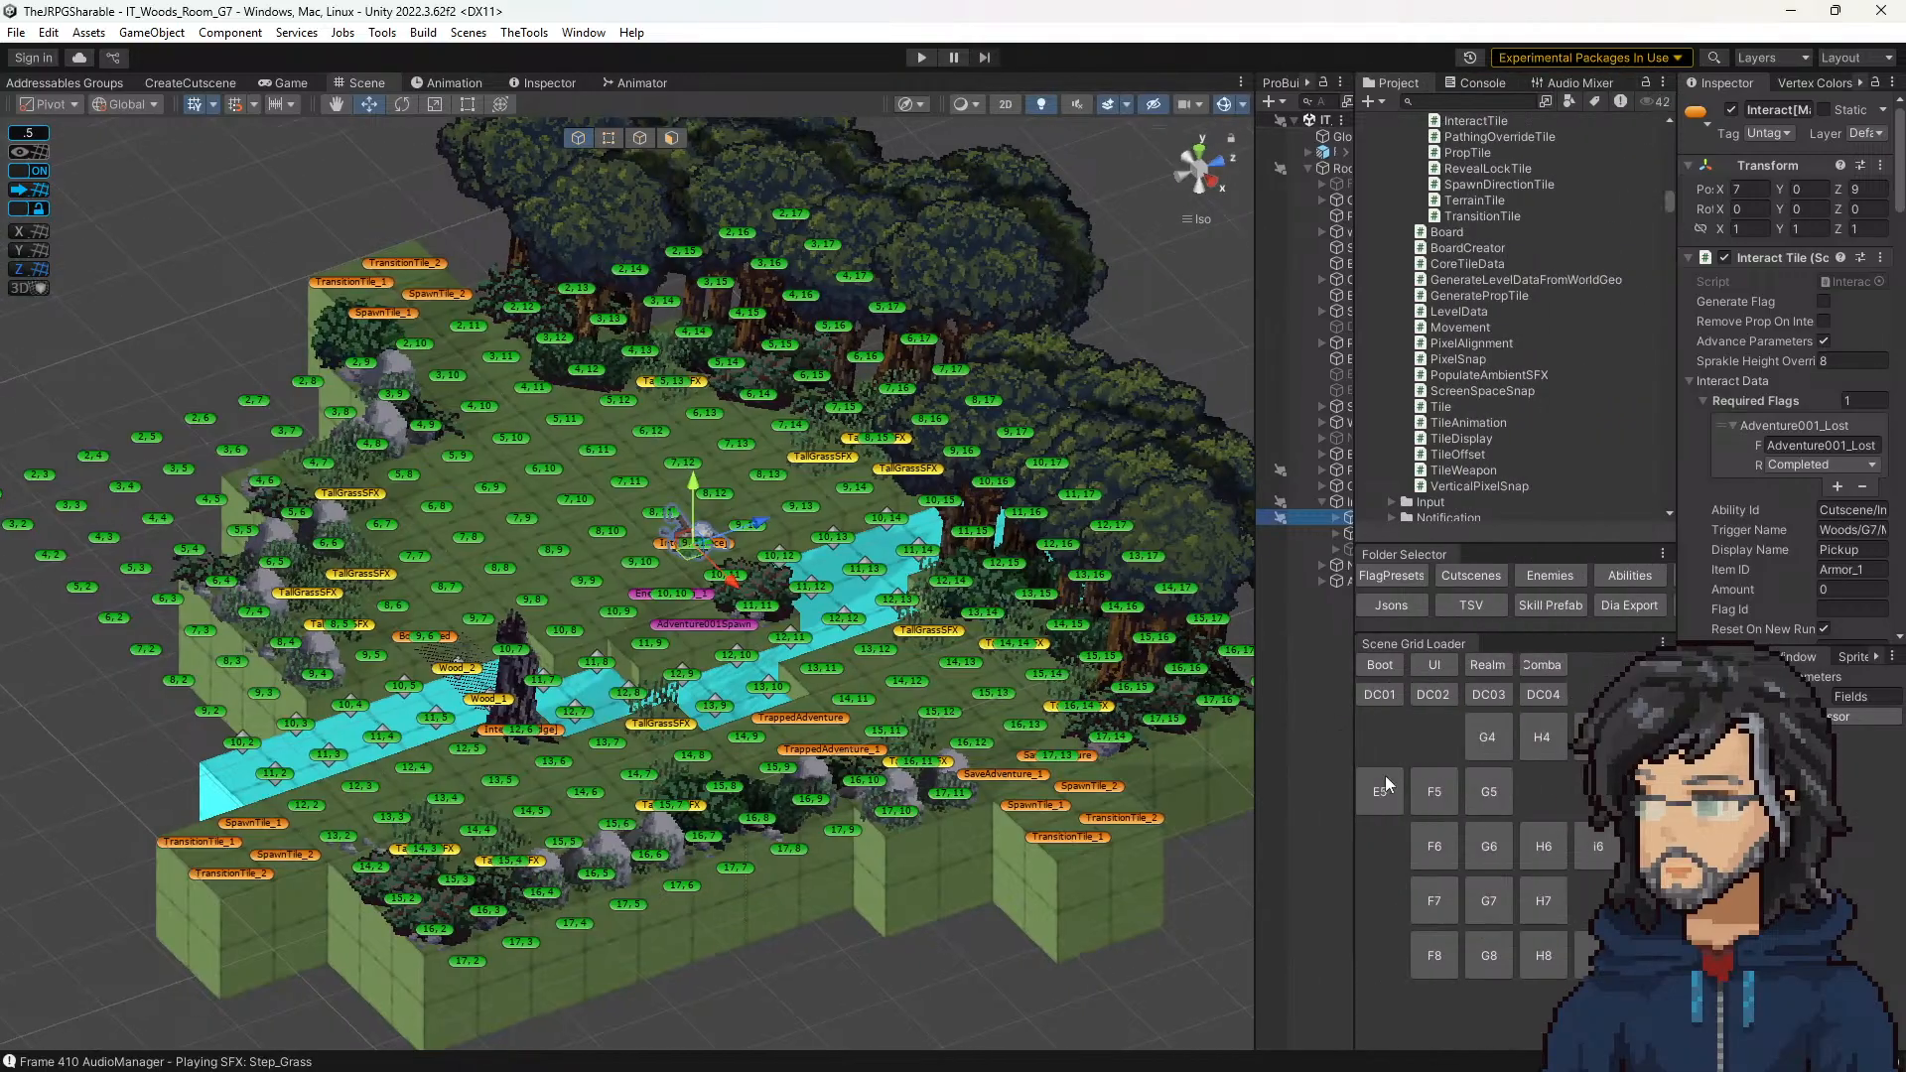
Step: Load room G8, give the sword pickup tile a sparkle indicator type, edit its Sprakle Height Override, and save the scene
{"action": "left_click", "coordinate": [1489, 955]}
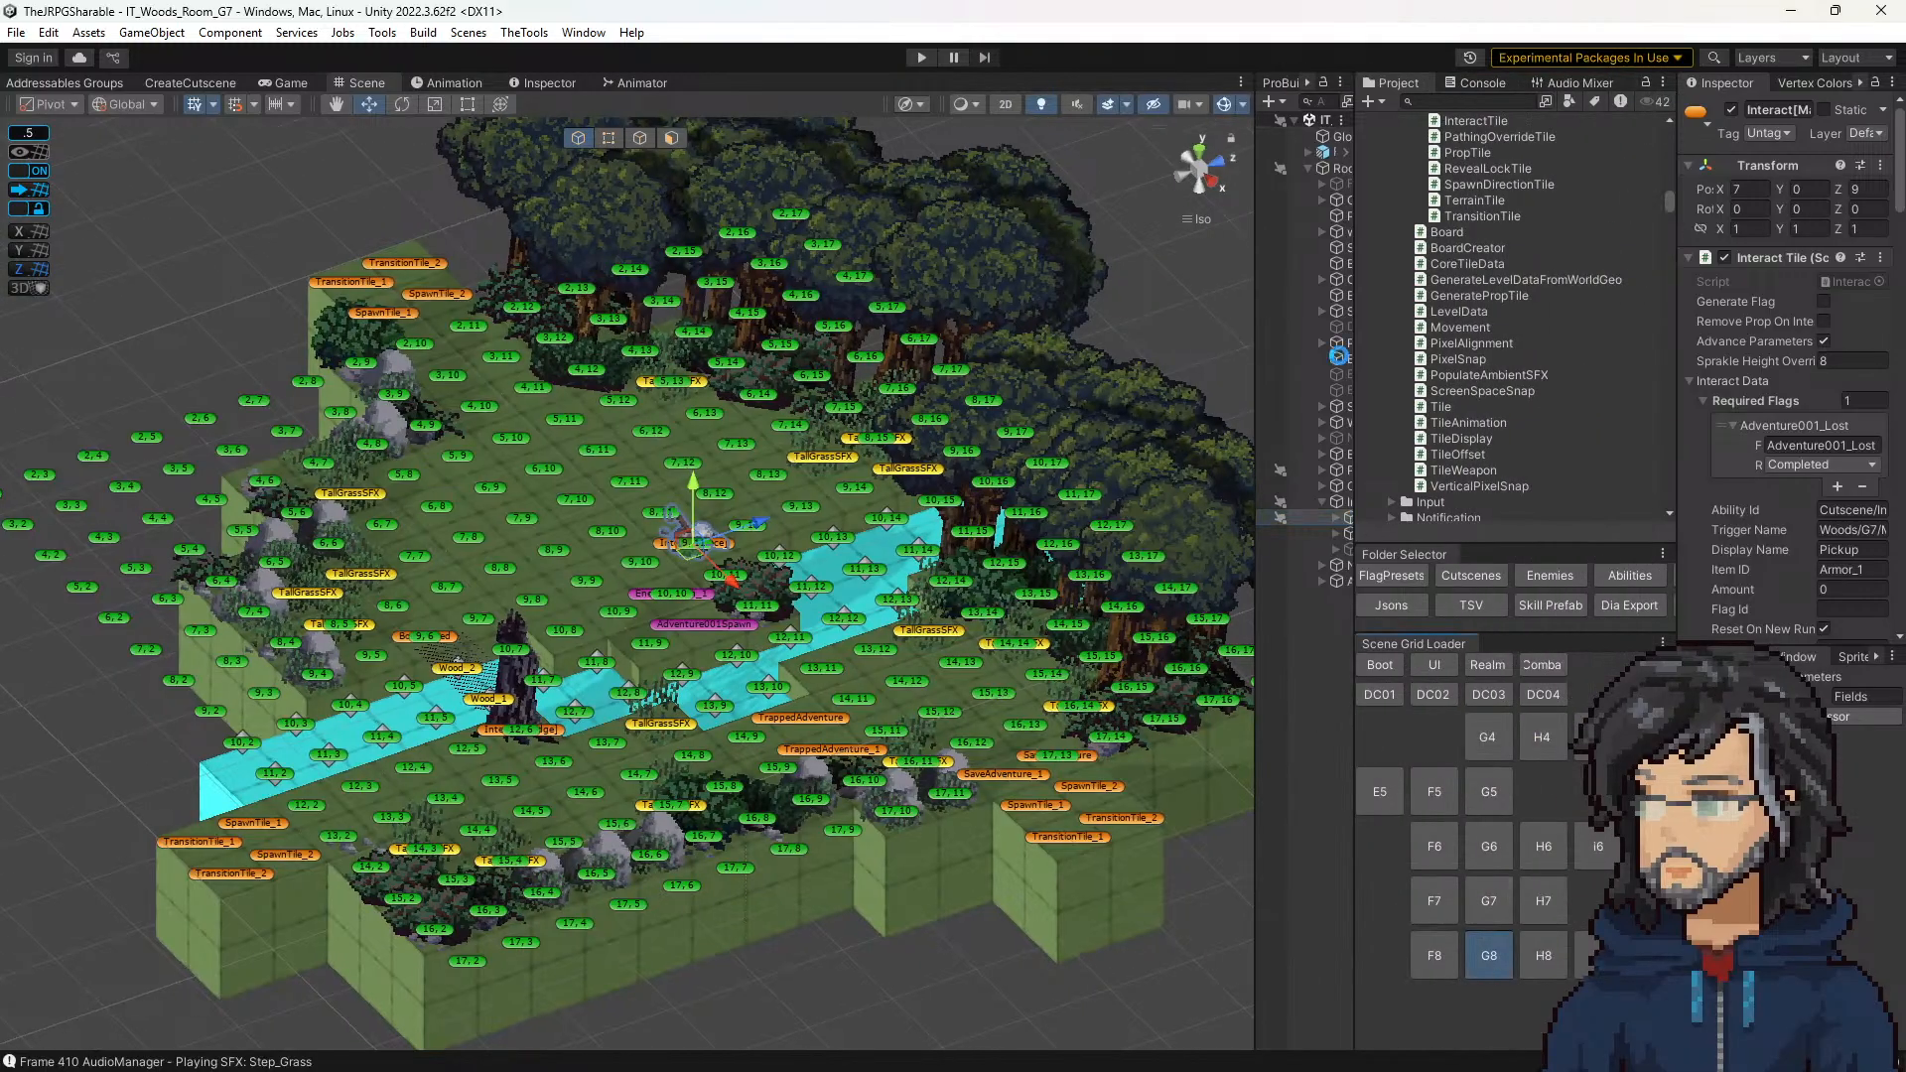
{"action": "left_click", "coordinate": [711, 387]}
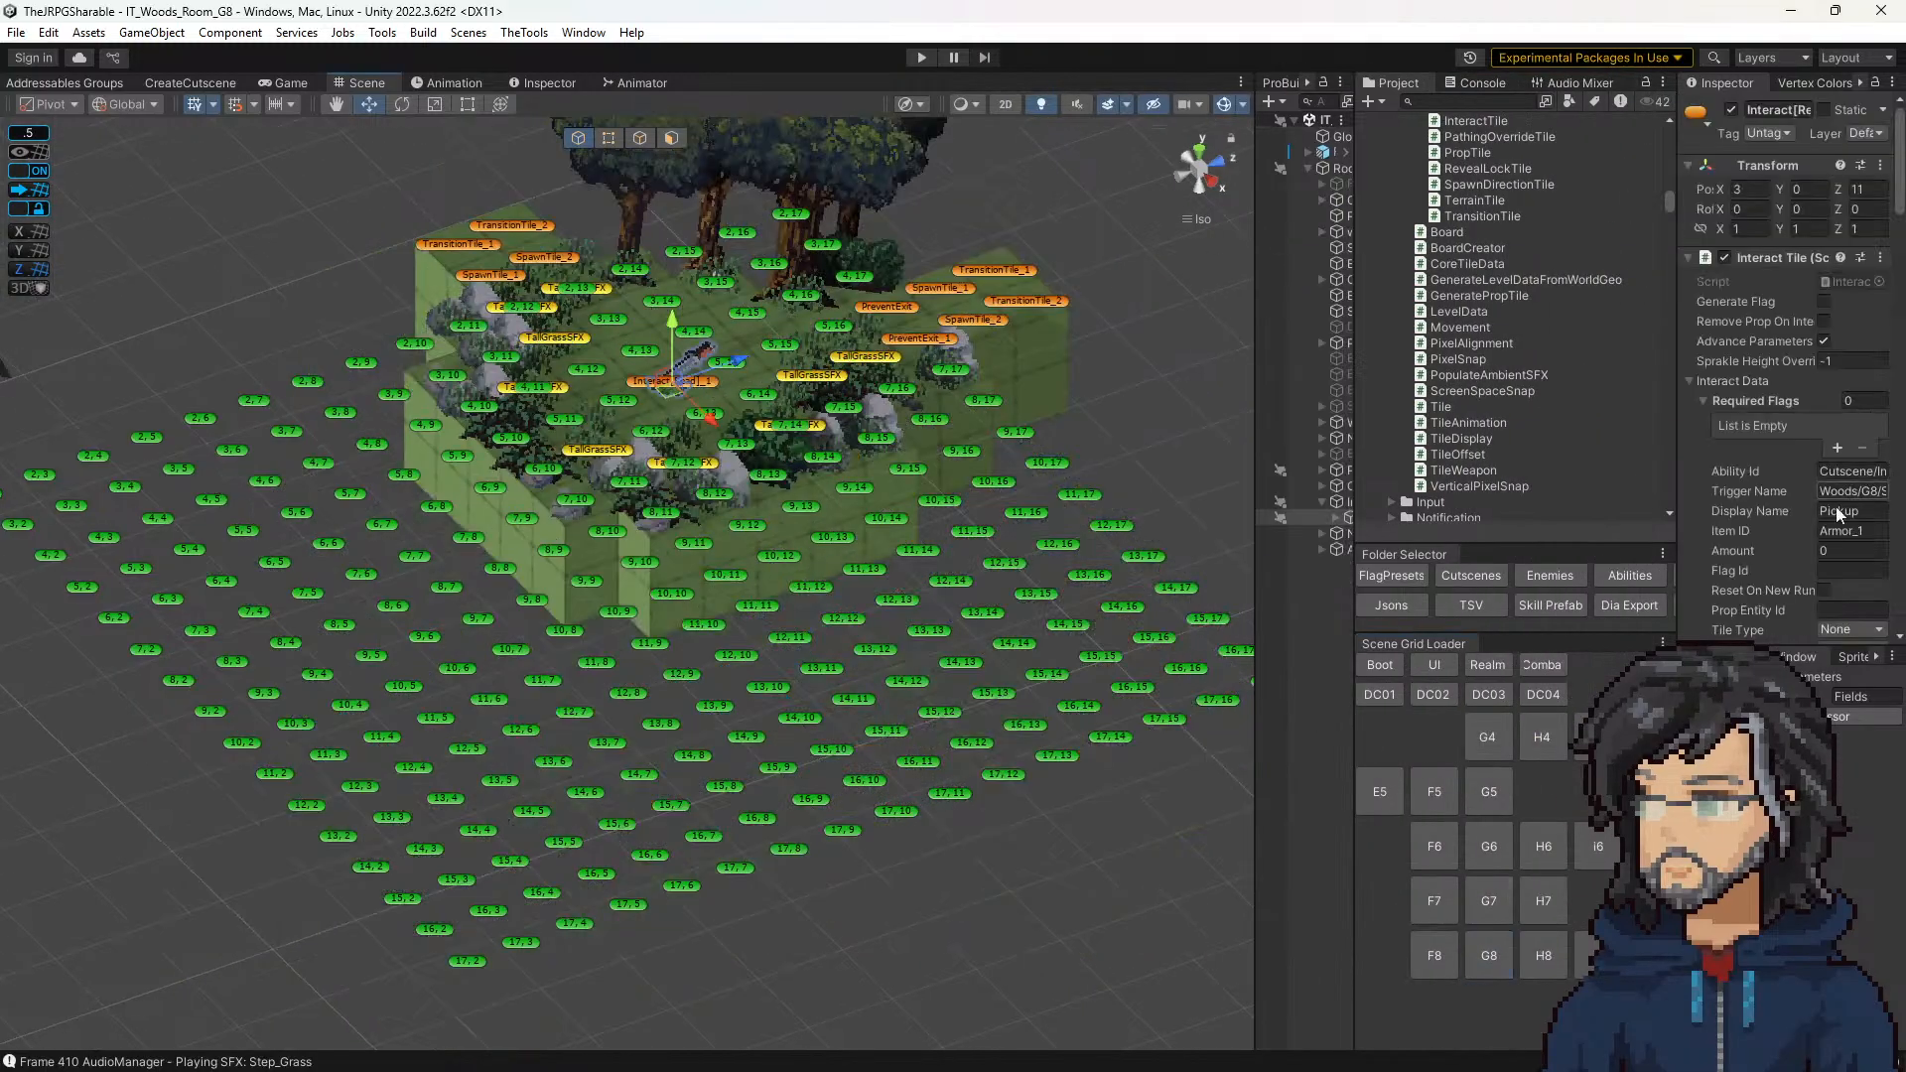
{"action": "scroll", "coordinate": [1827, 545], "scroll_direction": "down", "scroll_amount": 2}
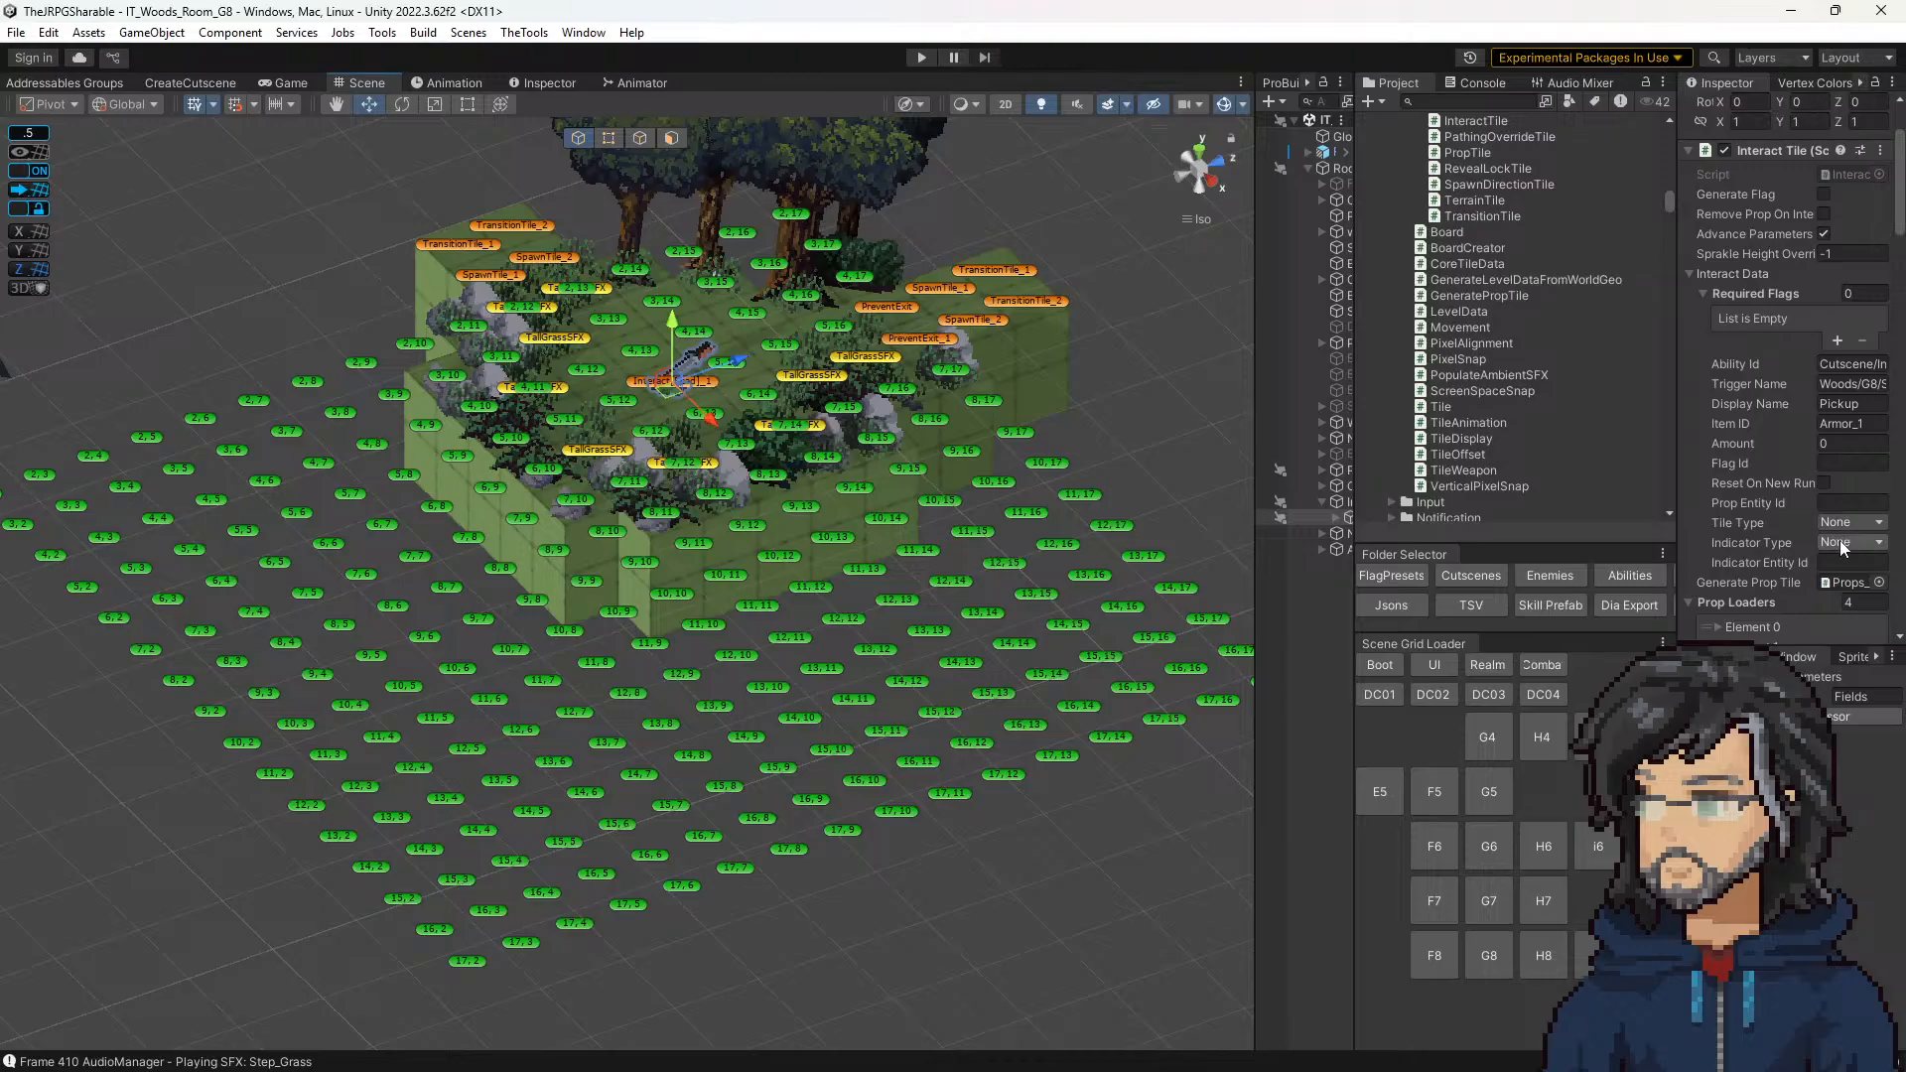
{"action": "left_click", "coordinate": [1842, 541]}
{"action": "left_click", "coordinate": [1836, 580]}
{"action": "left_click", "coordinate": [1838, 252]}
{"action": "key", "text": "ctrl+s"}
Step: Check the Scene Flags Preset assigned to the GlobalSceneChecker object and start a playtest of room G8
{"action": "left_click", "coordinate": [1337, 136]}
{"action": "left_click", "coordinate": [1328, 153]}
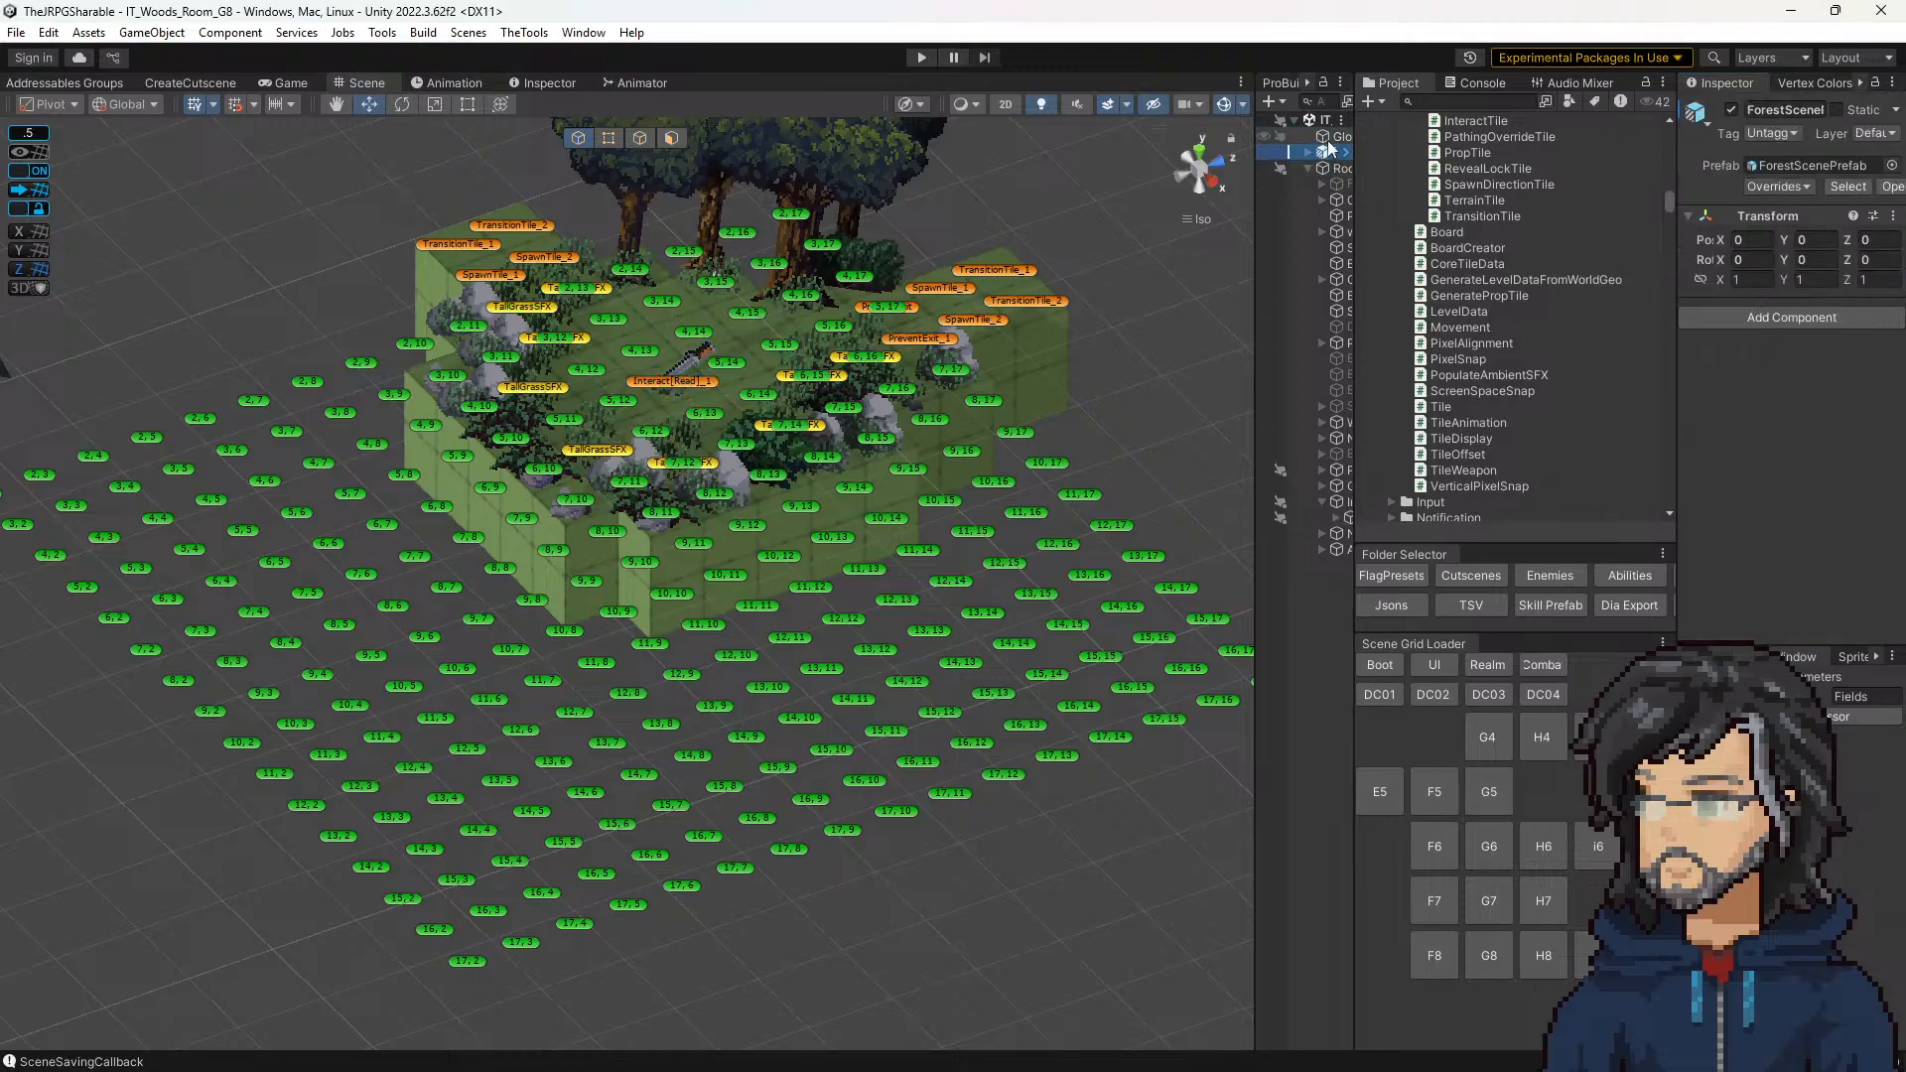
{"action": "left_click", "coordinate": [1326, 138]}
{"action": "left_click", "coordinate": [1873, 421]}
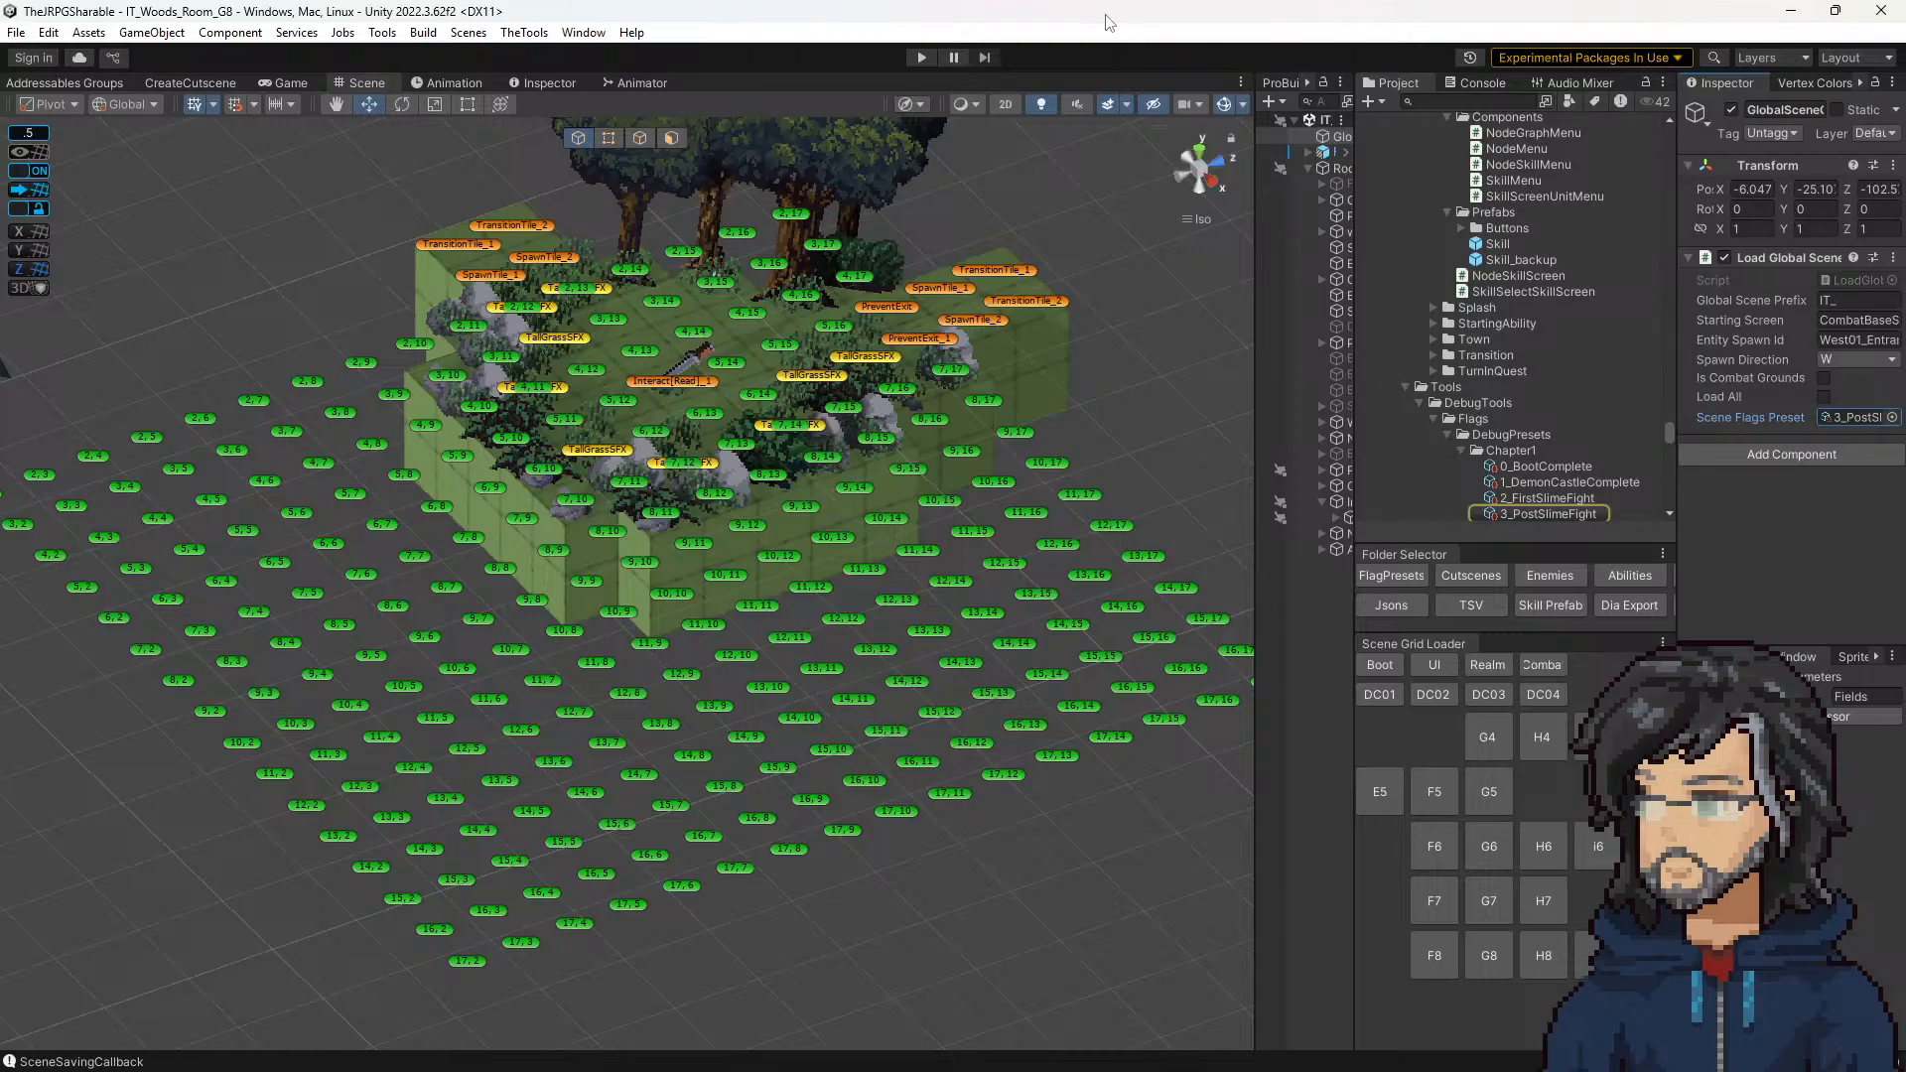
{"action": "left_click", "coordinate": [922, 57]}
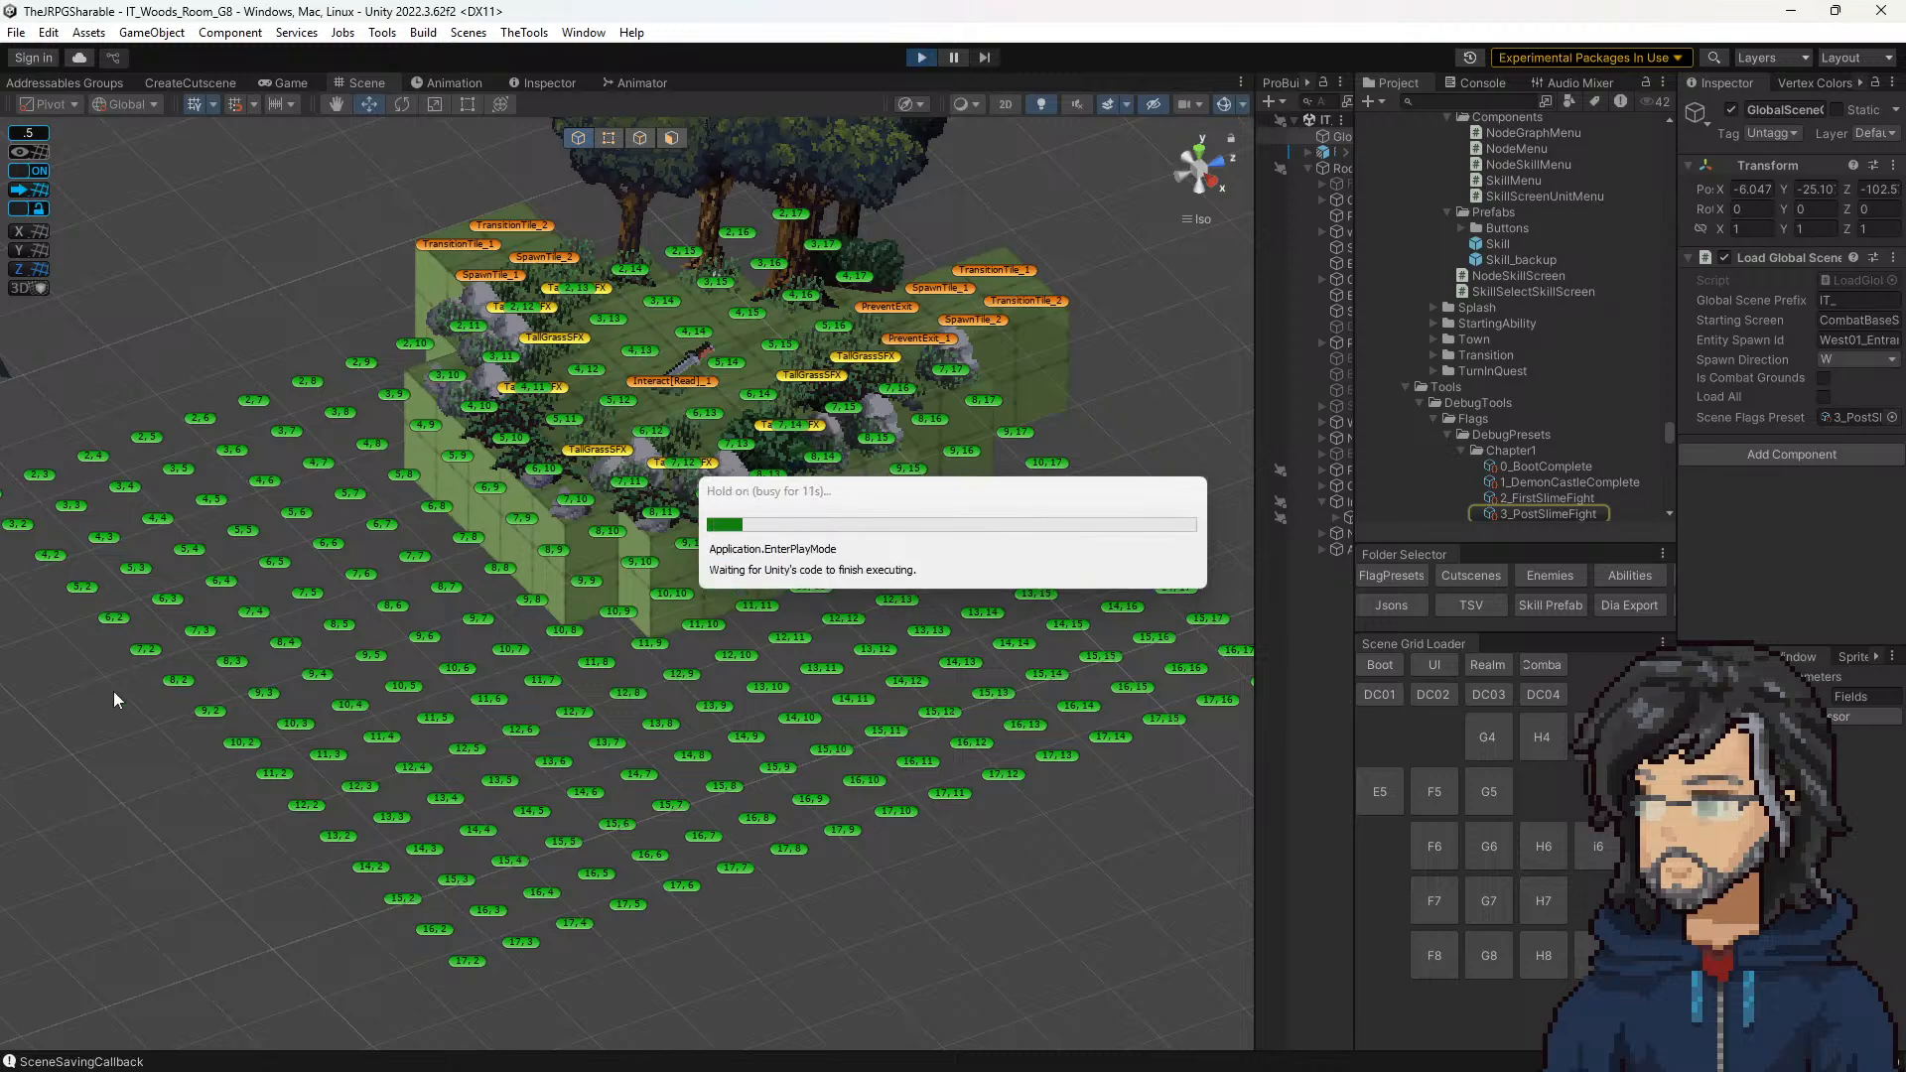
Step: Bring up the polish notes and strike through the lines about adding the sword pickup sparkle and the too-high mace pickup sparkle
{"action": "left_click_drag", "start_coordinate": [1399, 1067], "coordinate": [1523, 217]}
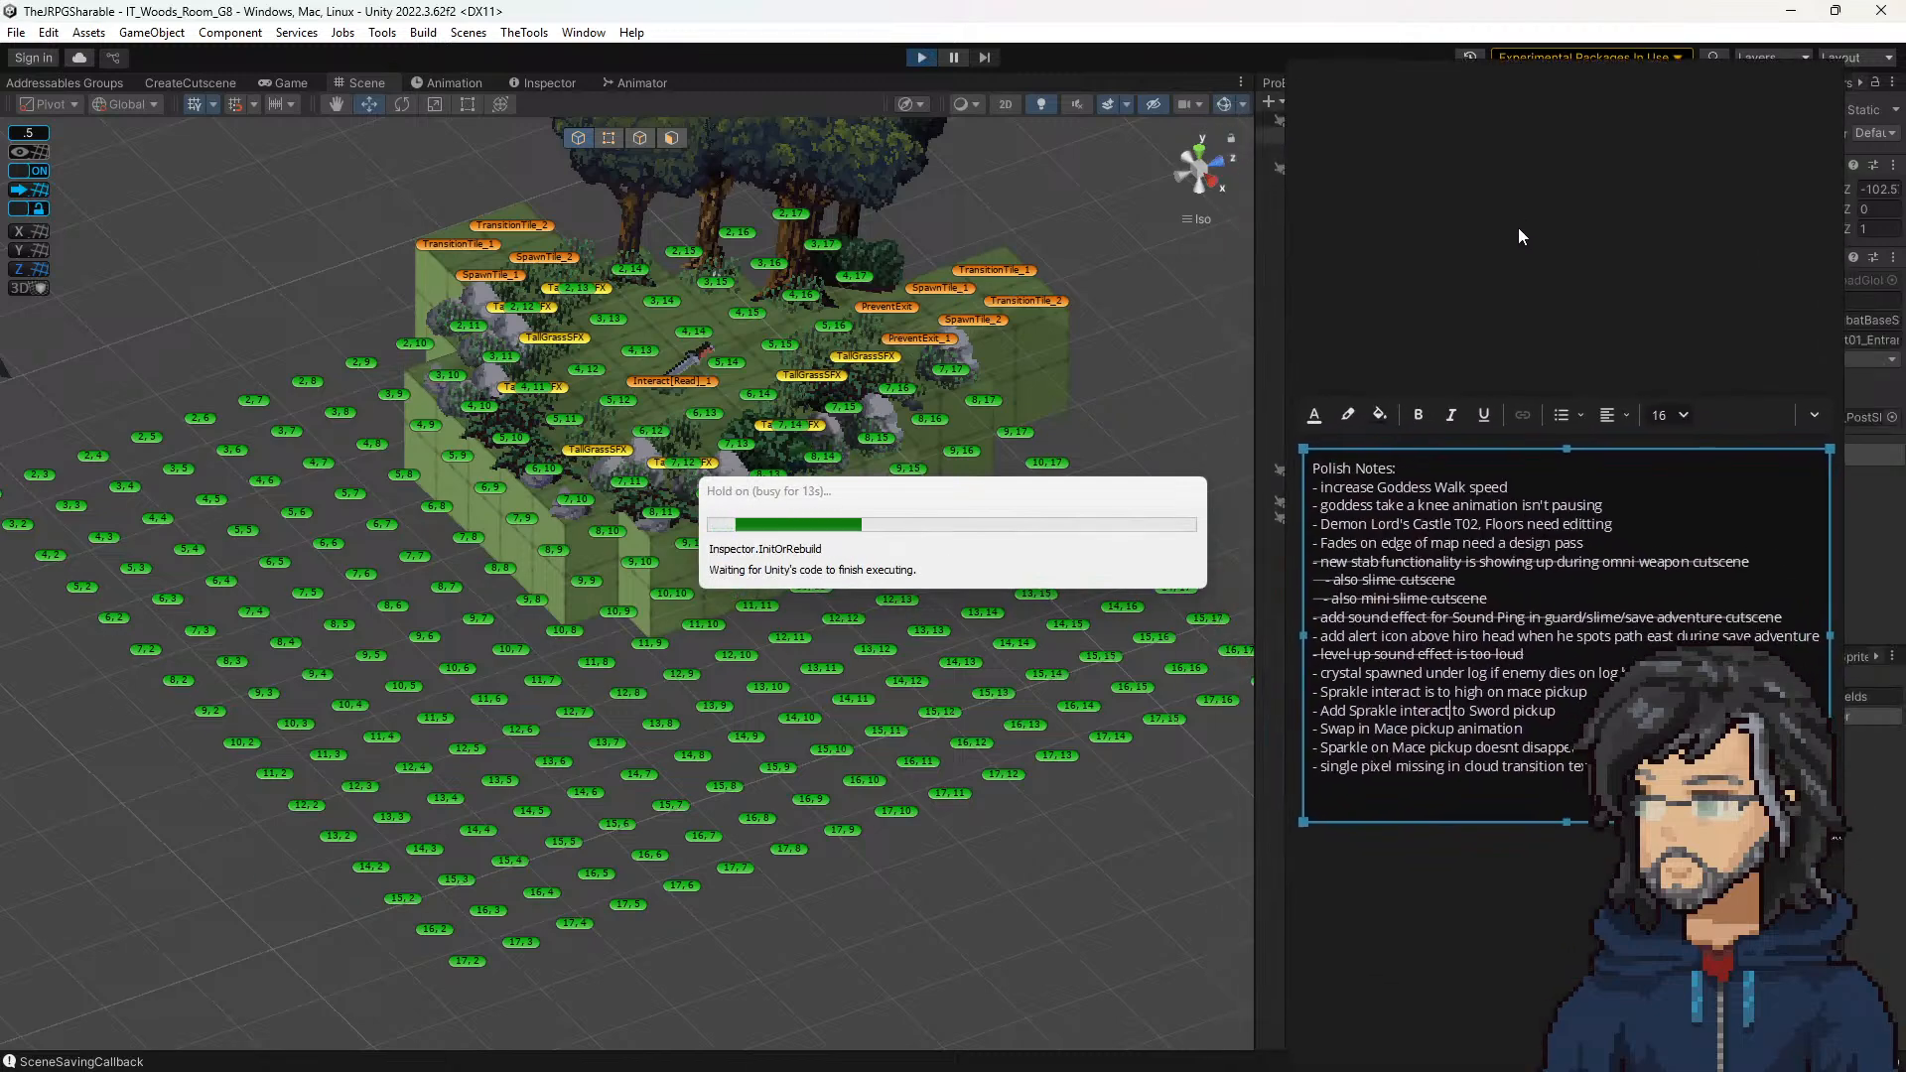
{"action": "left_click", "coordinate": [1452, 705]}
{"action": "left_click_drag", "start_coordinate": [1555, 711], "coordinate": [1310, 711]}
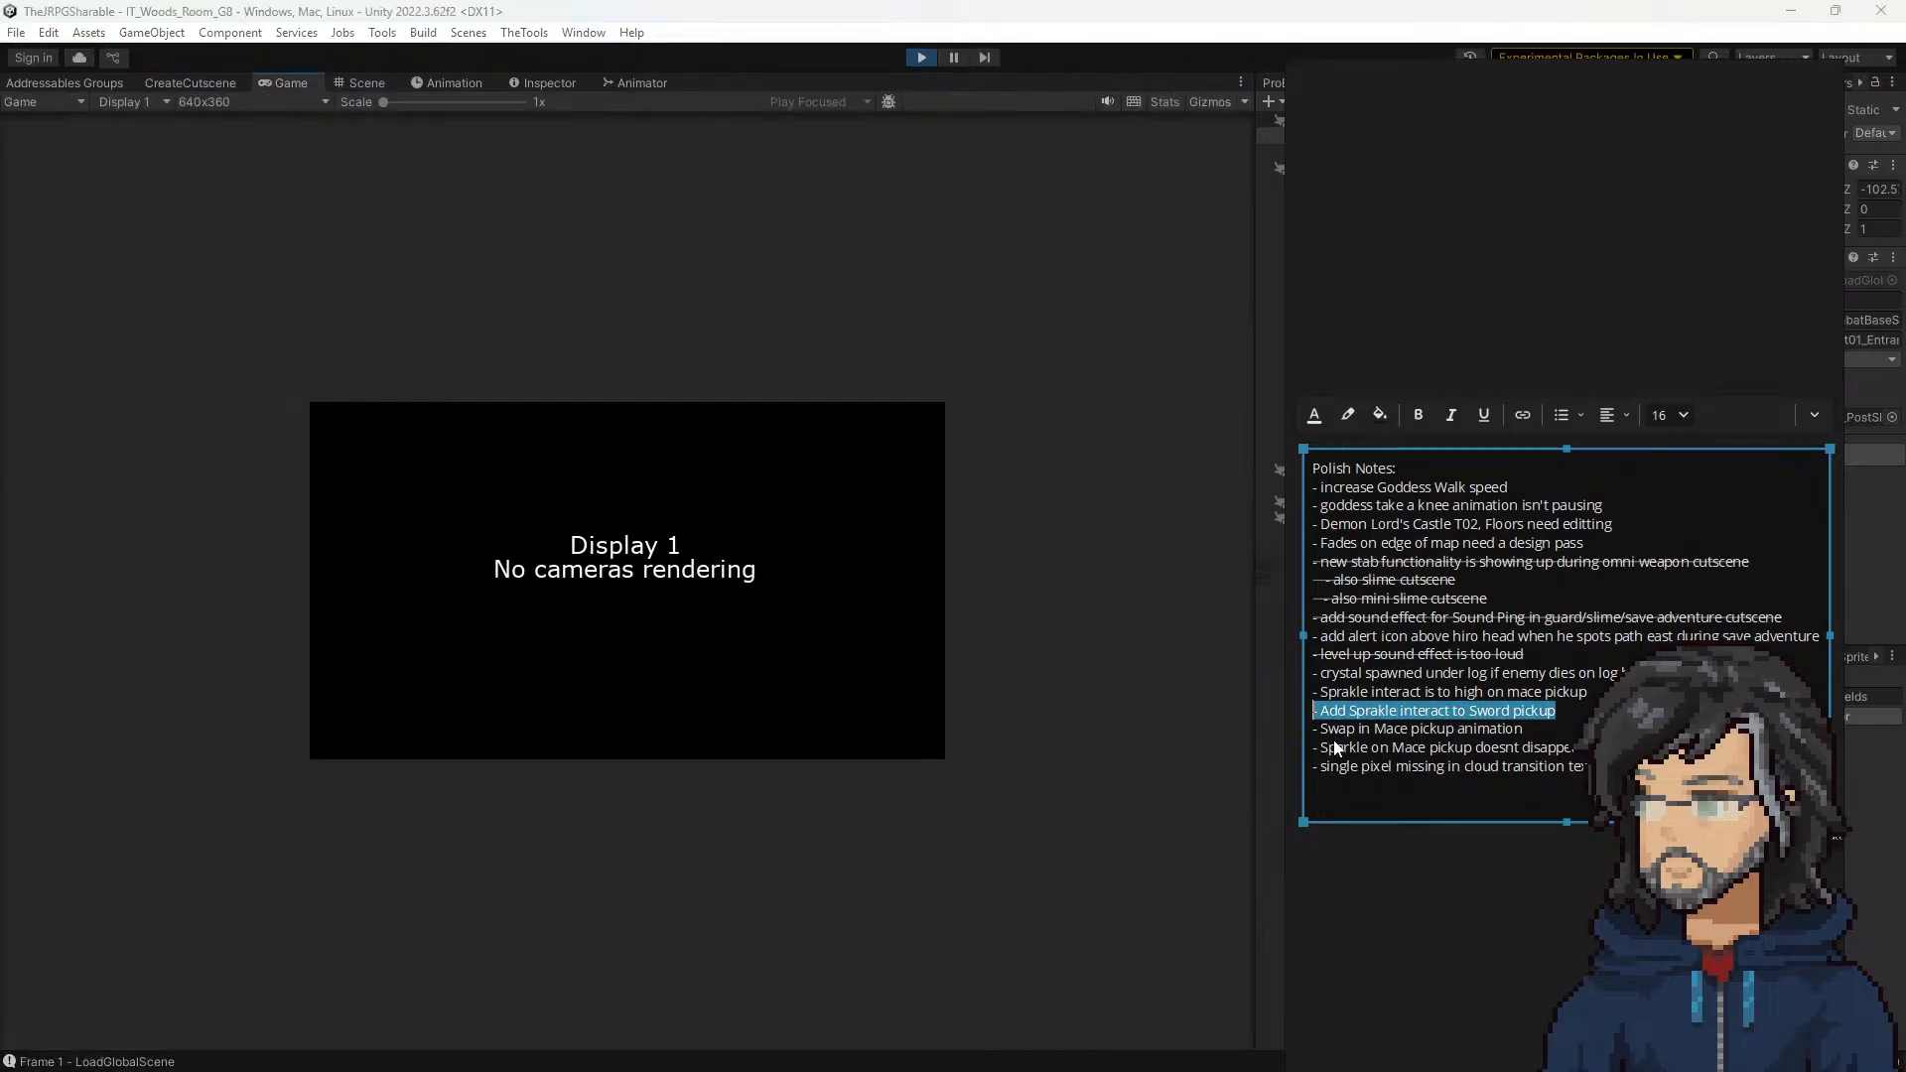
{"action": "left_click_drag", "start_coordinate": [1557, 729], "coordinate": [1467, 730]}
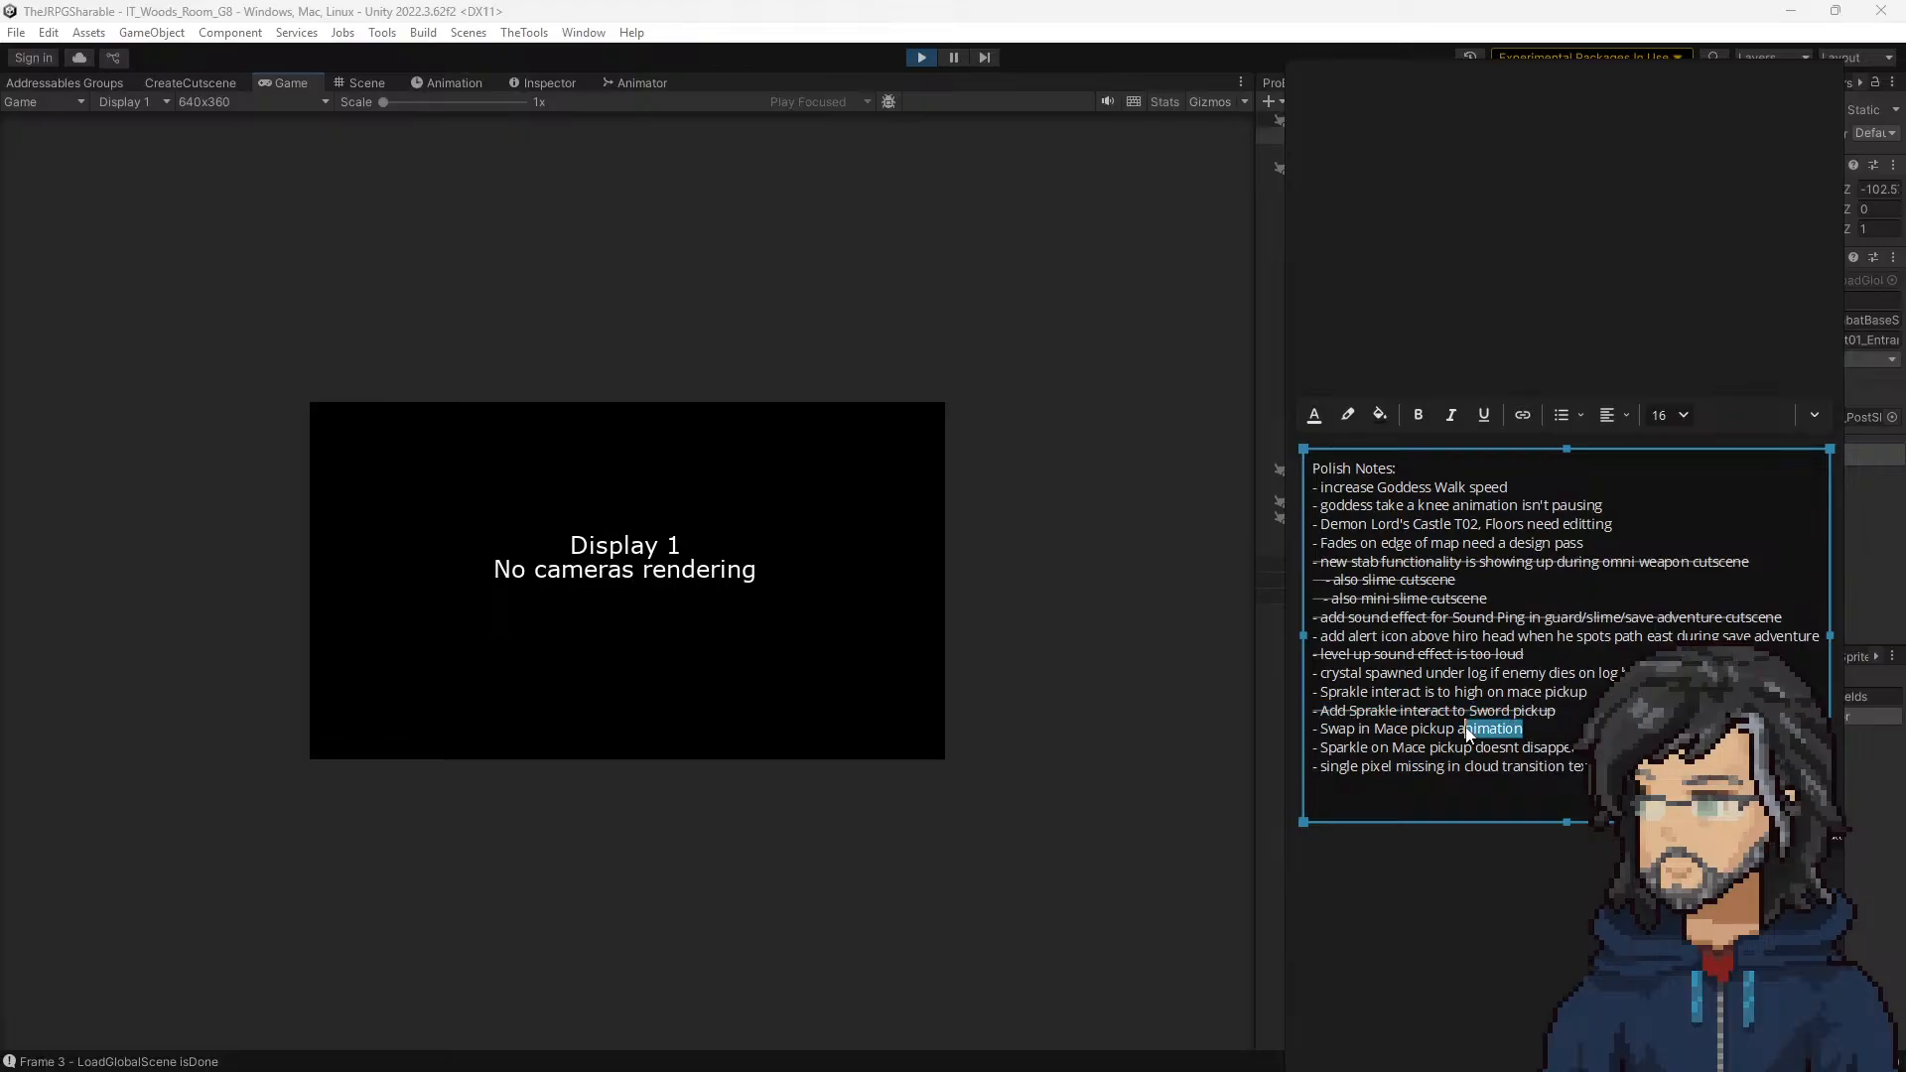
{"action": "left_click_drag", "start_coordinate": [1587, 692], "coordinate": [1255, 695]}
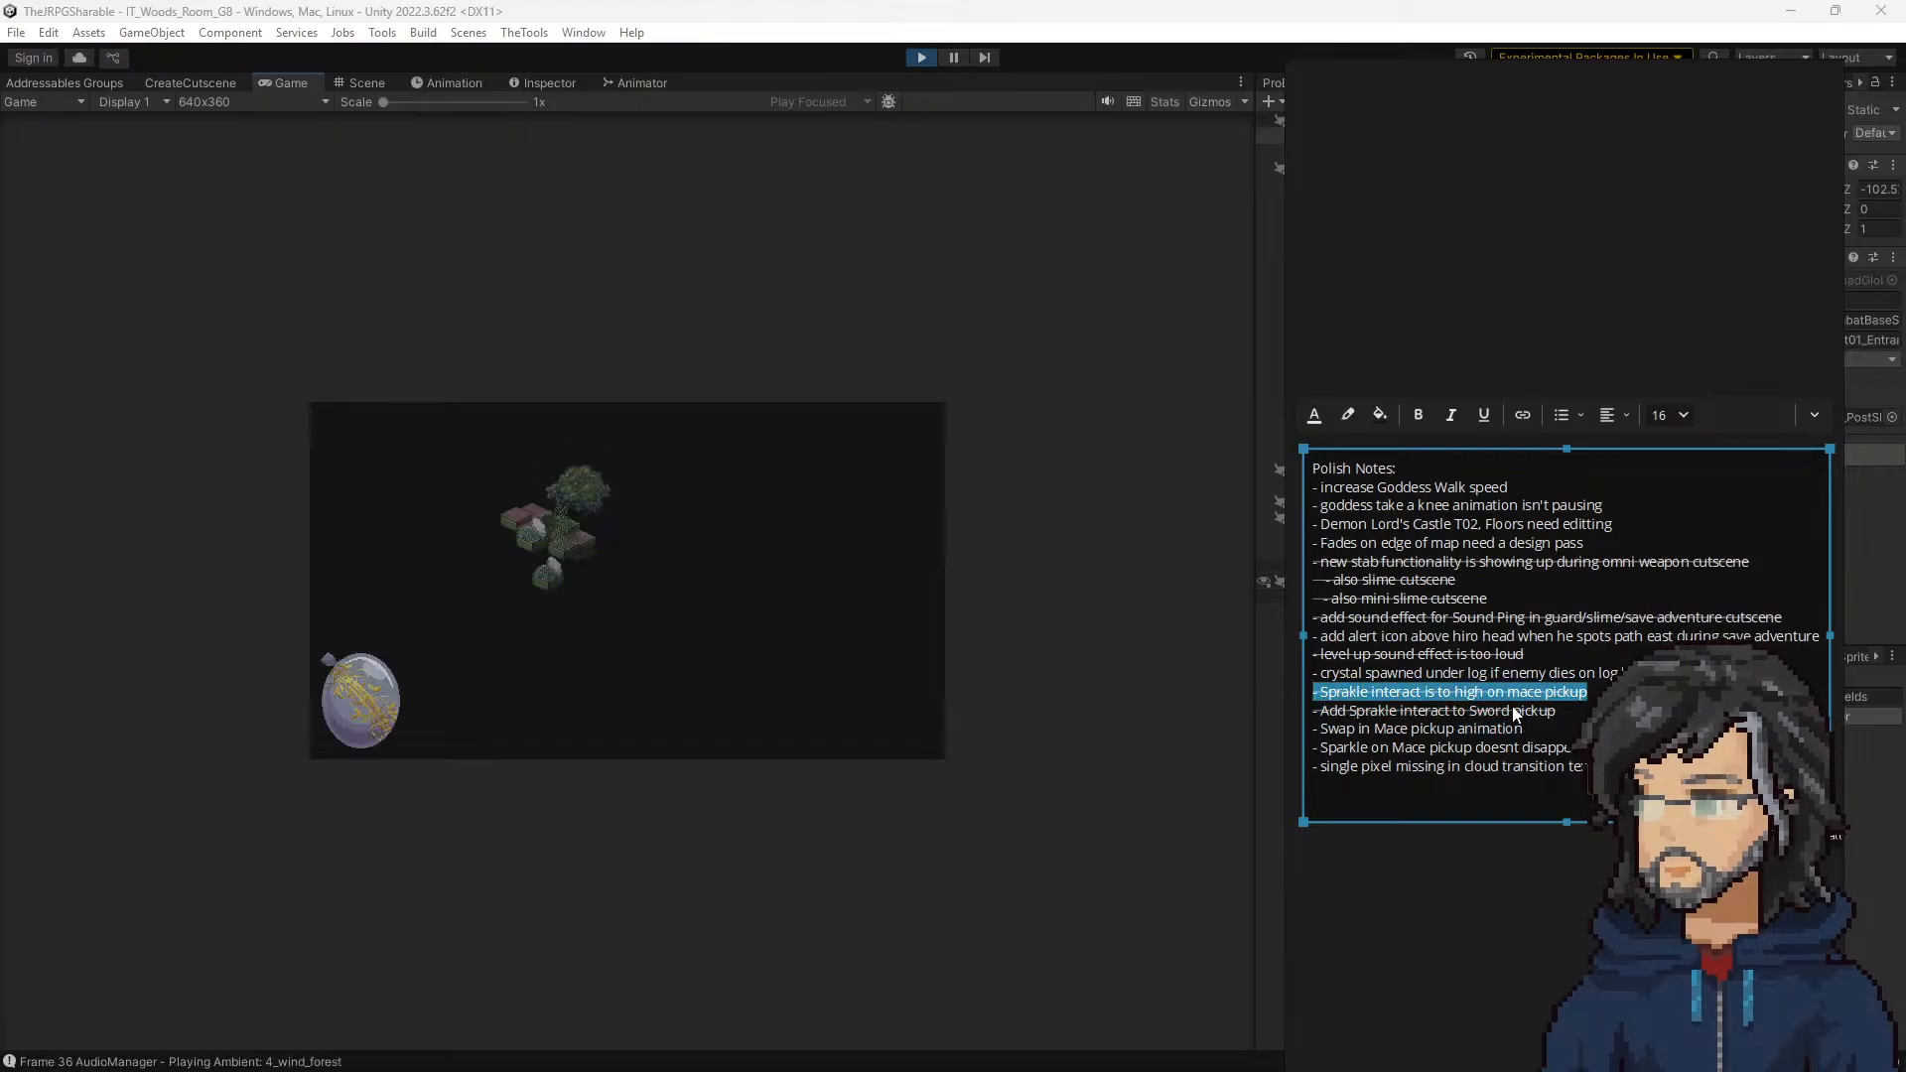
Step: Advance through the opening dialogue in room G8, check the sword pickup, stop the playtest, and move the notes away
{"action": "left_click", "coordinate": [833, 645]}
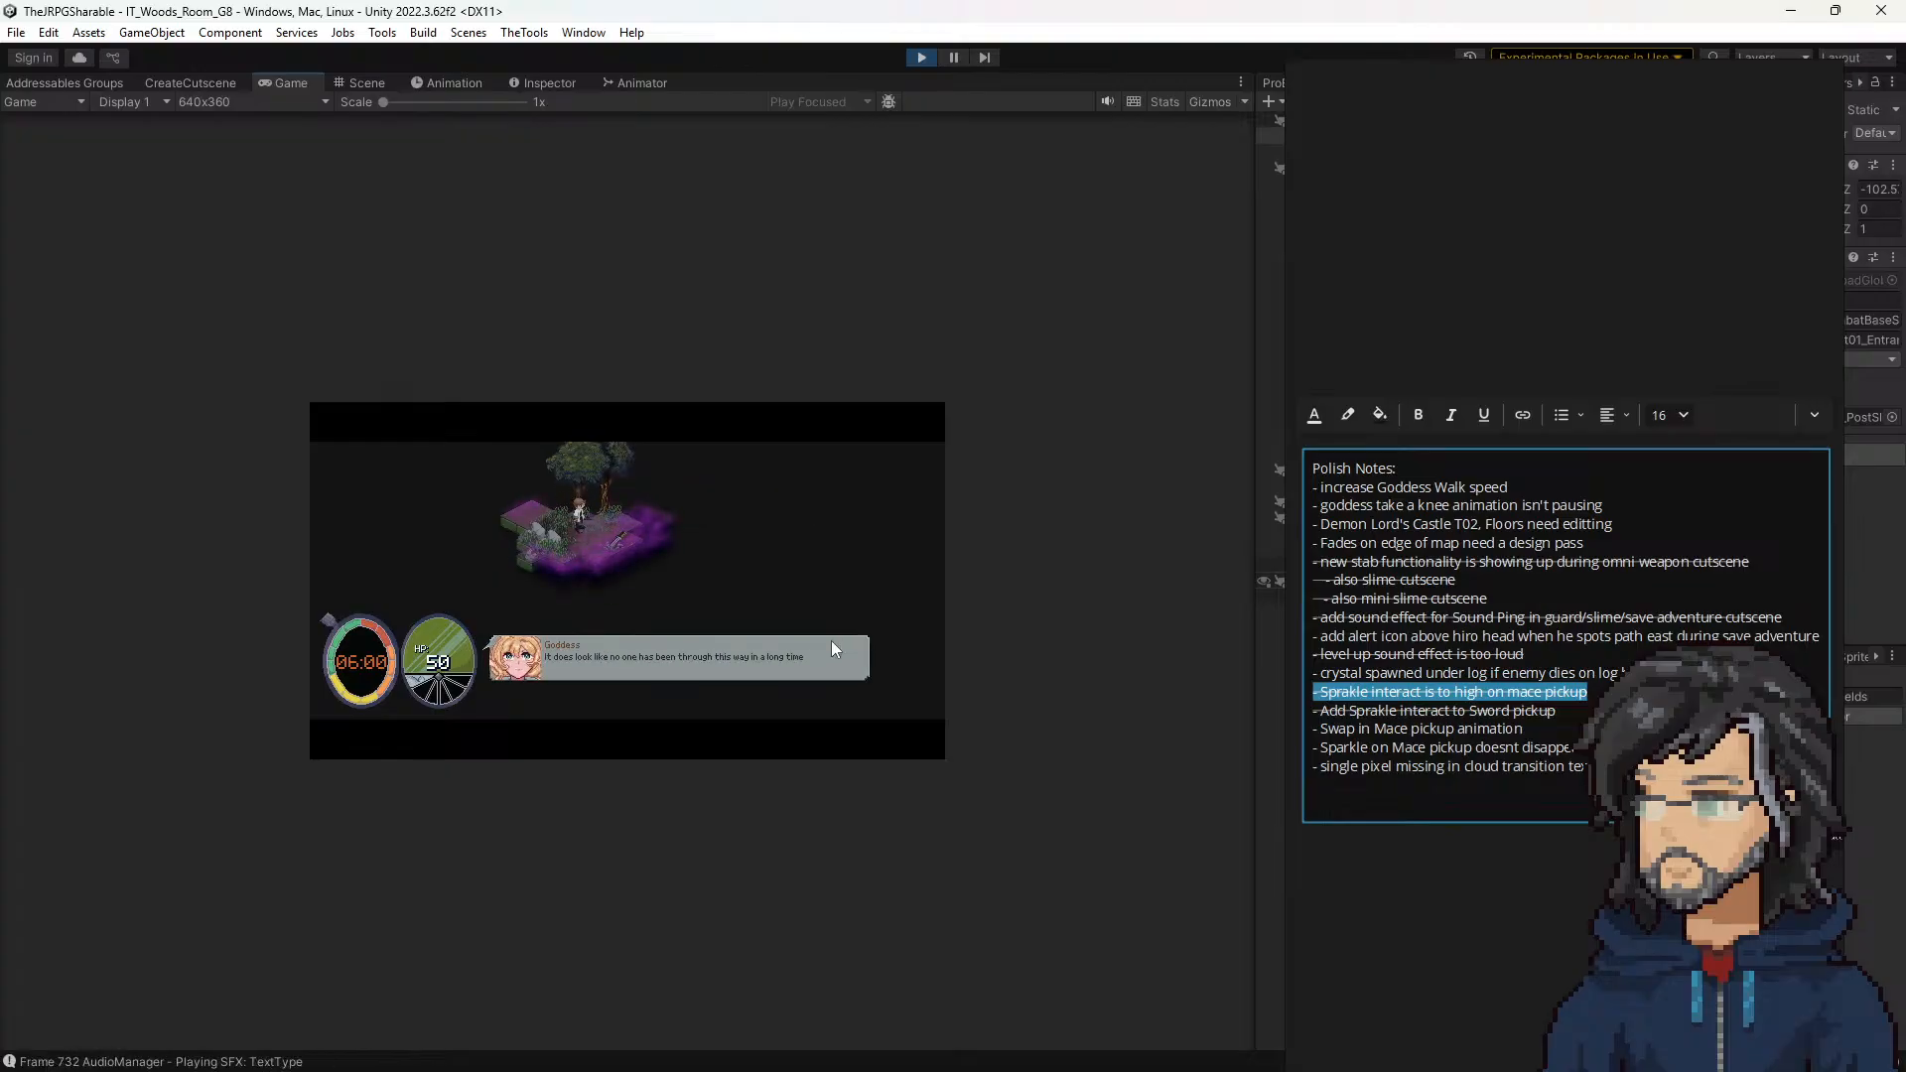
{"action": "key", "text": "space"}
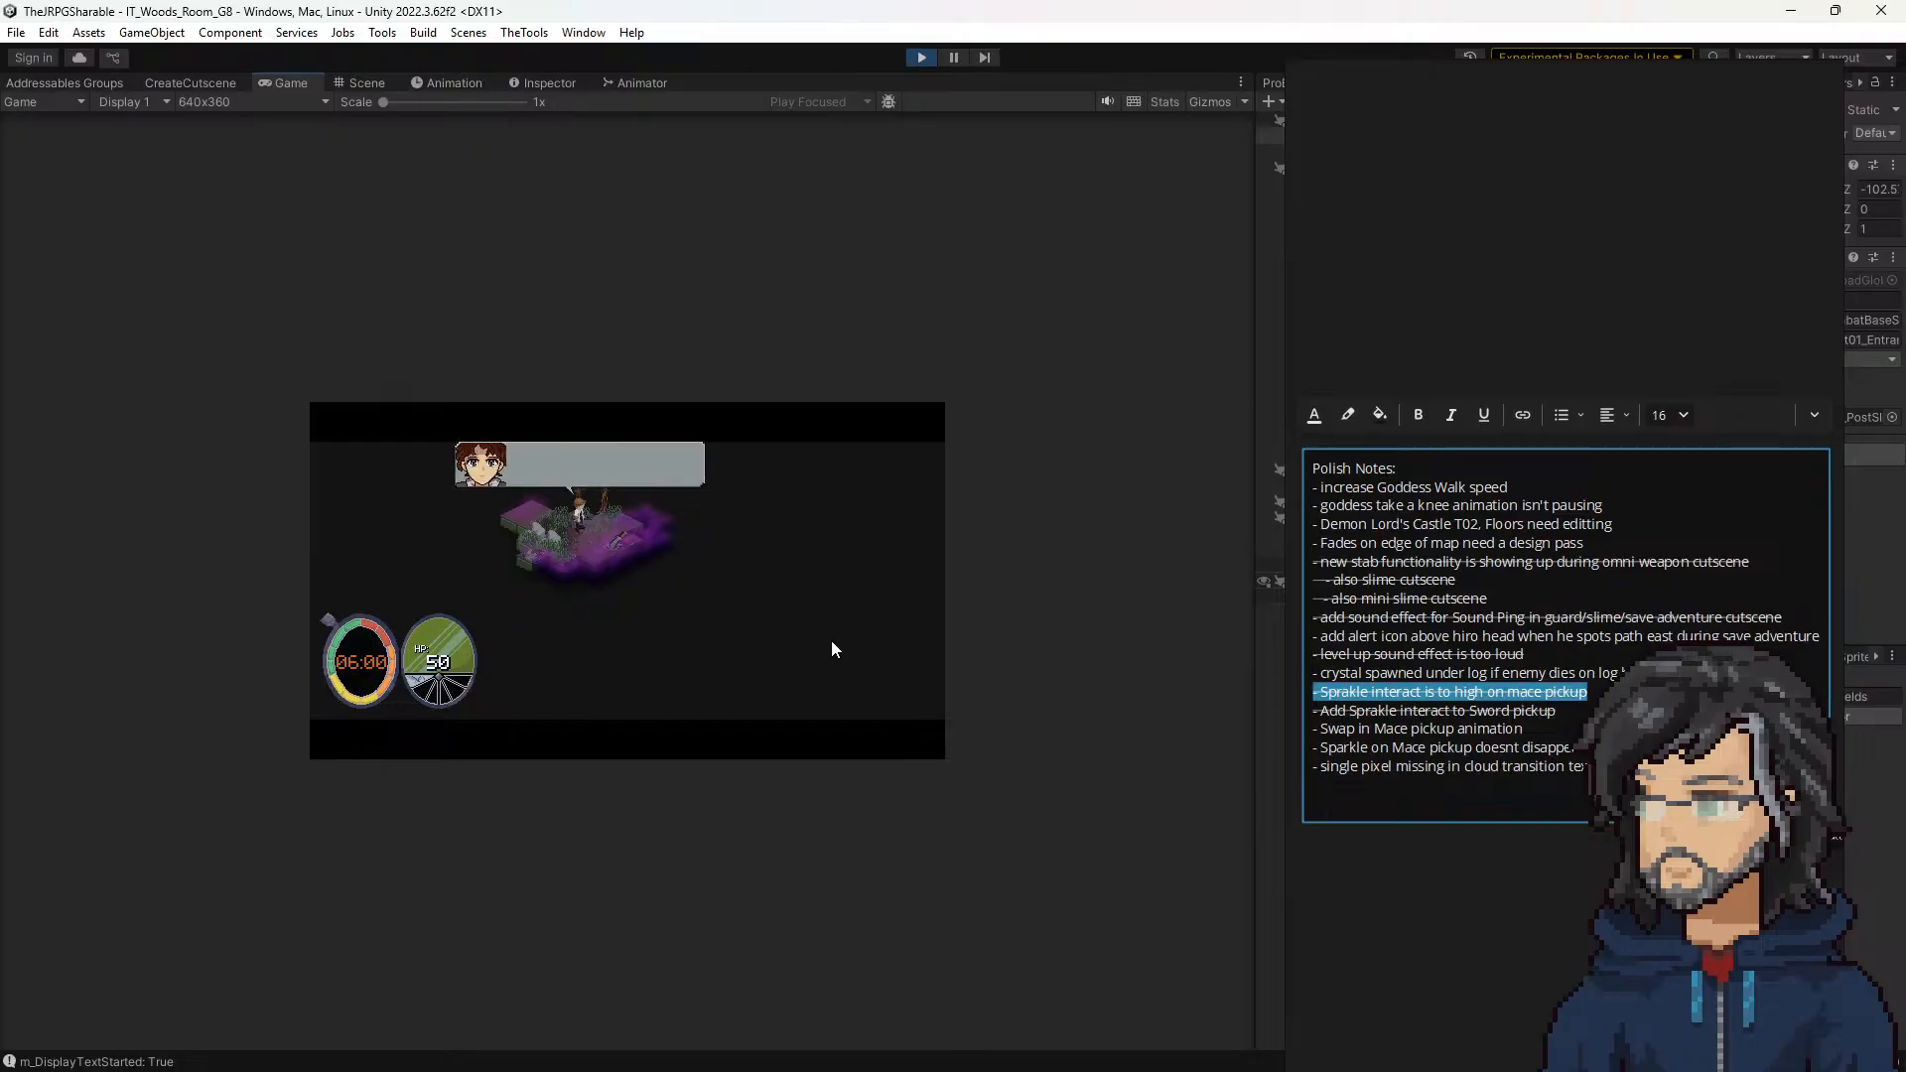
{"action": "key", "text": "space"}
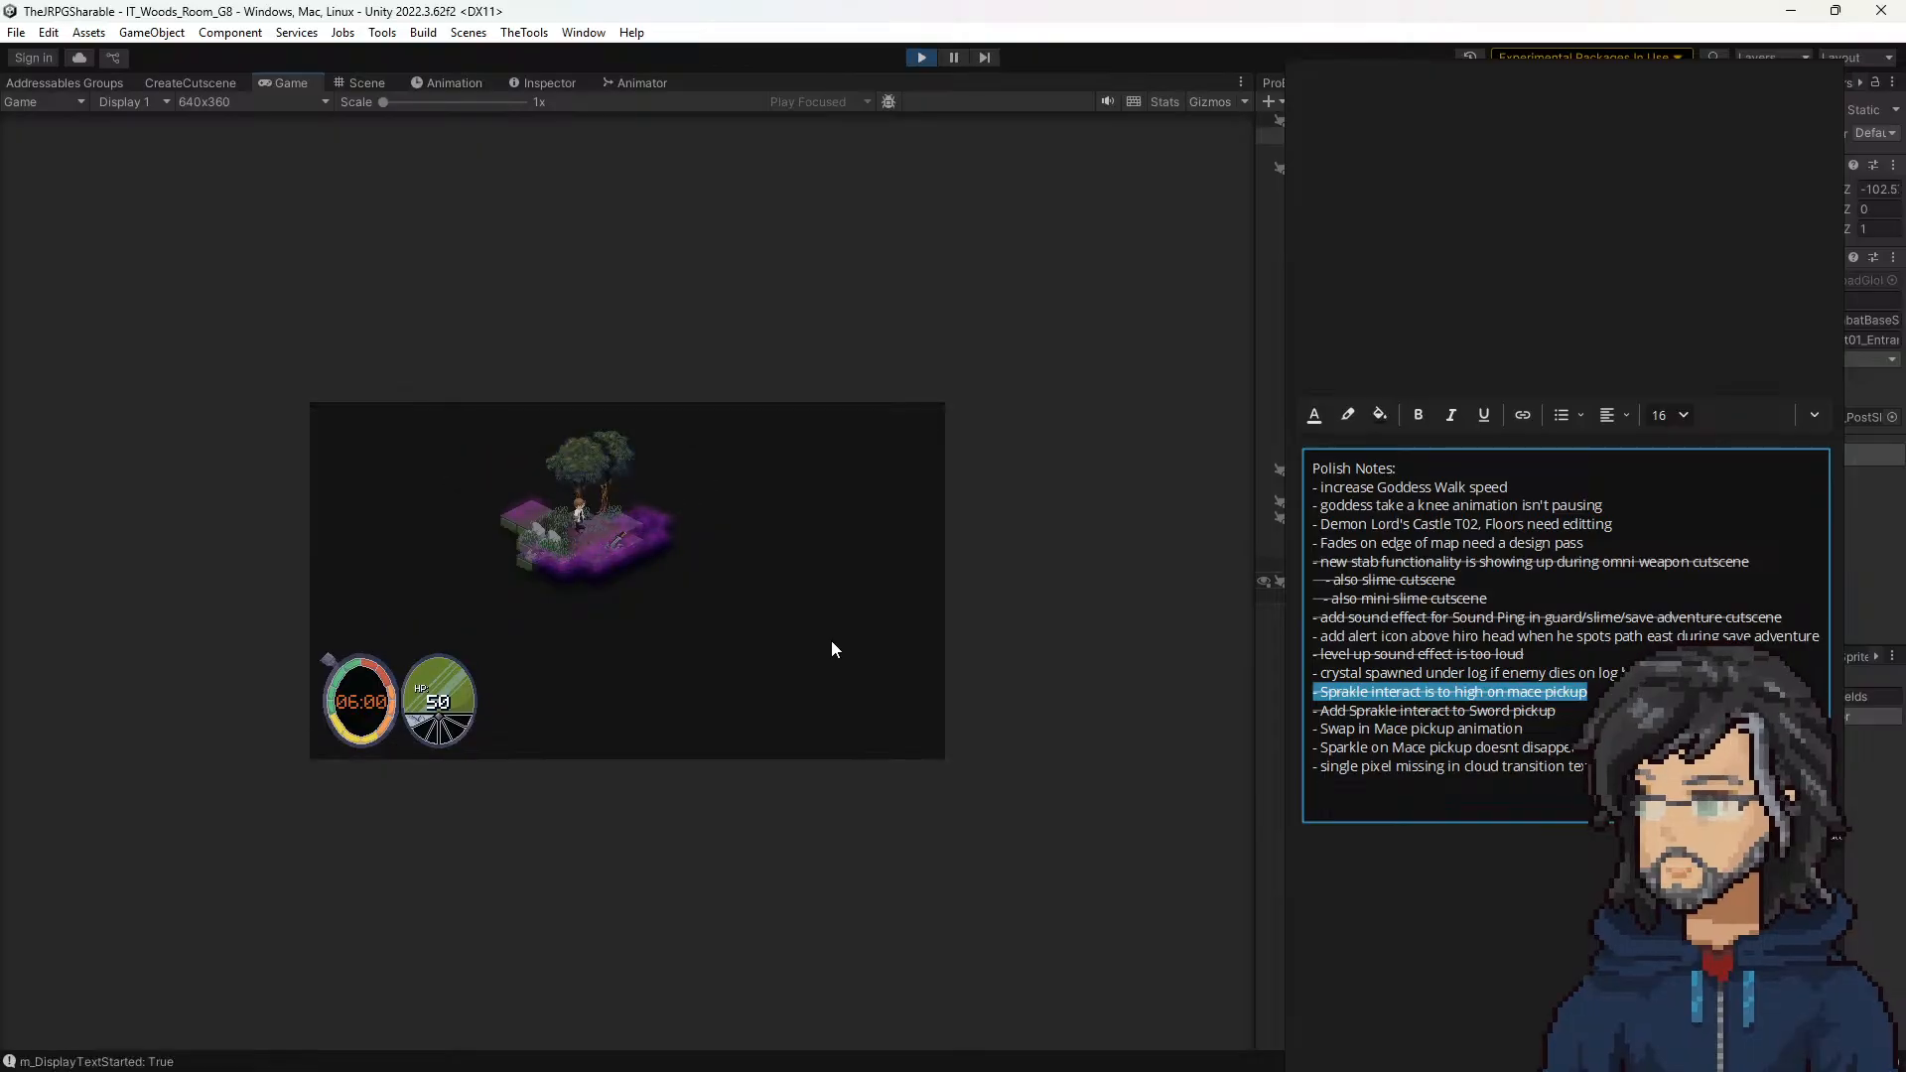
{"action": "left_click", "coordinate": [926, 51]}
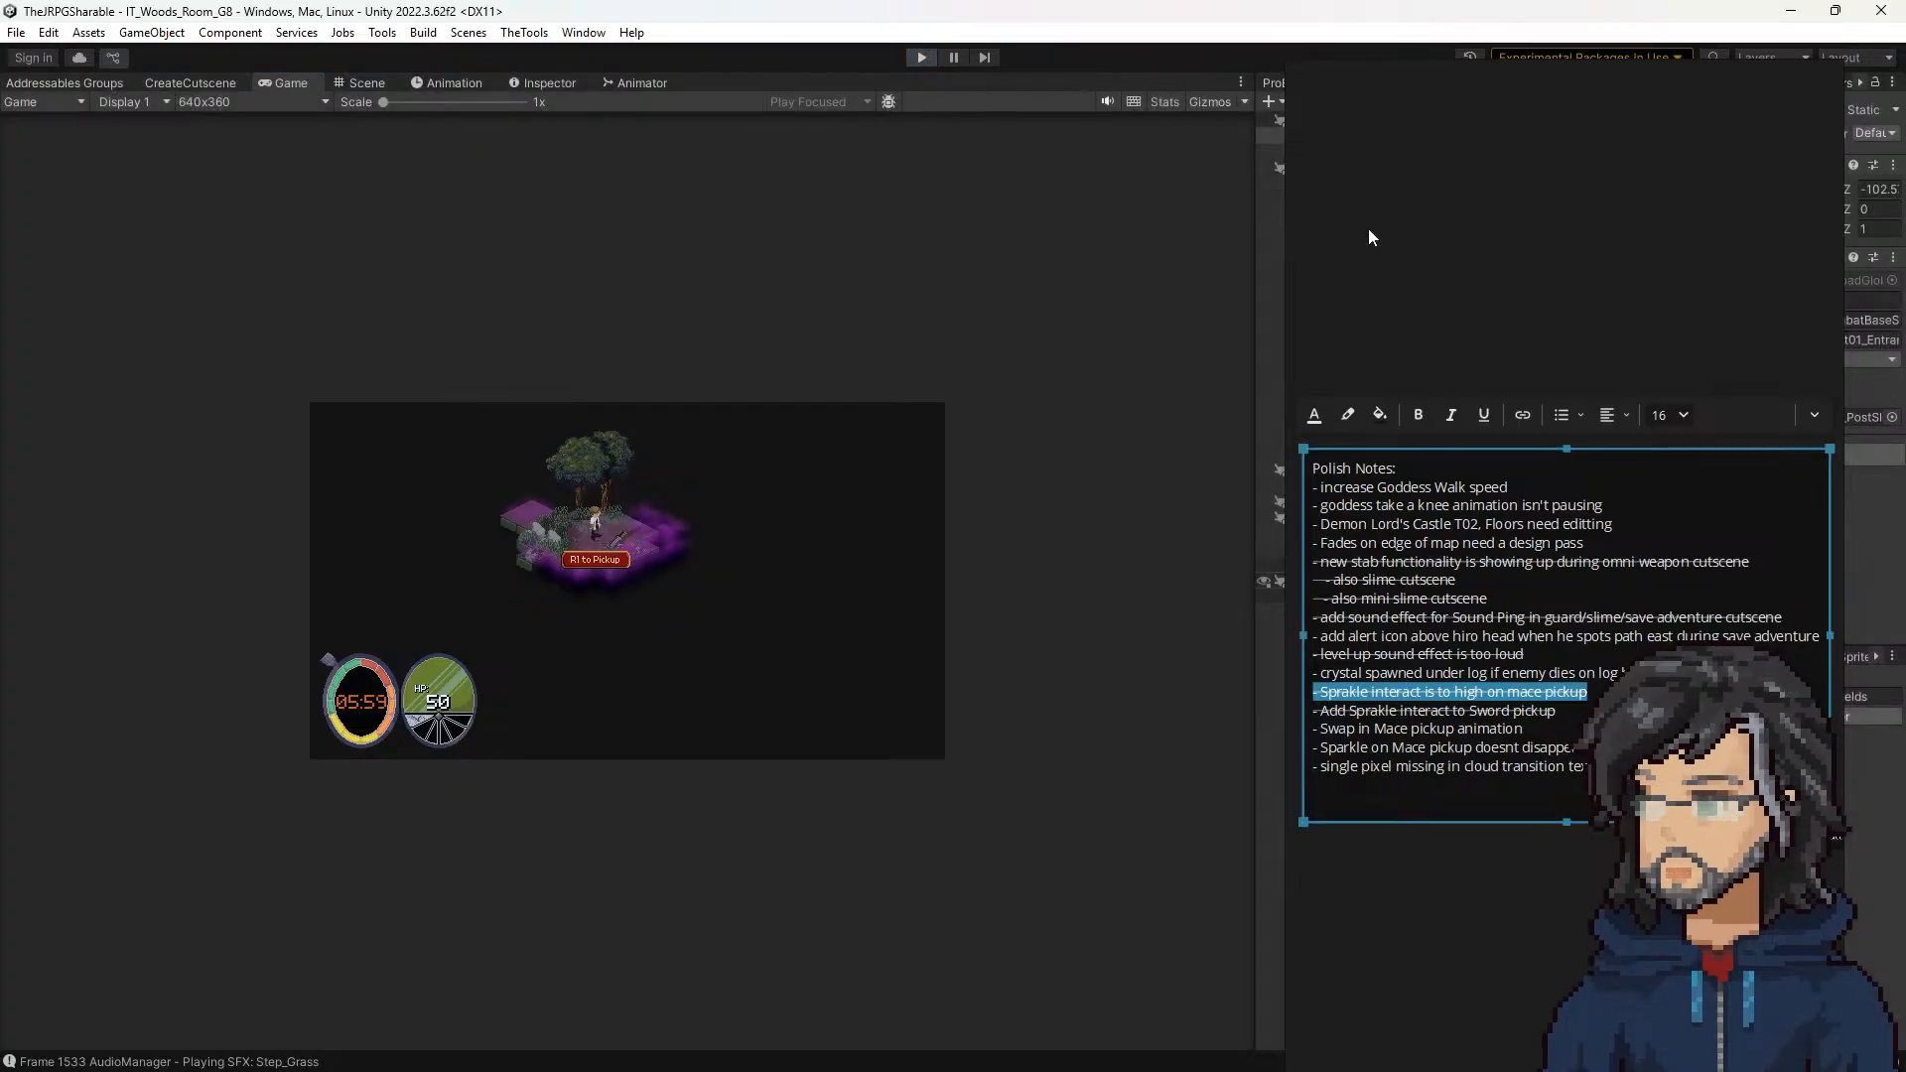
{"action": "left_click_drag", "start_coordinate": [1558, 77], "coordinate": [0, 231]}
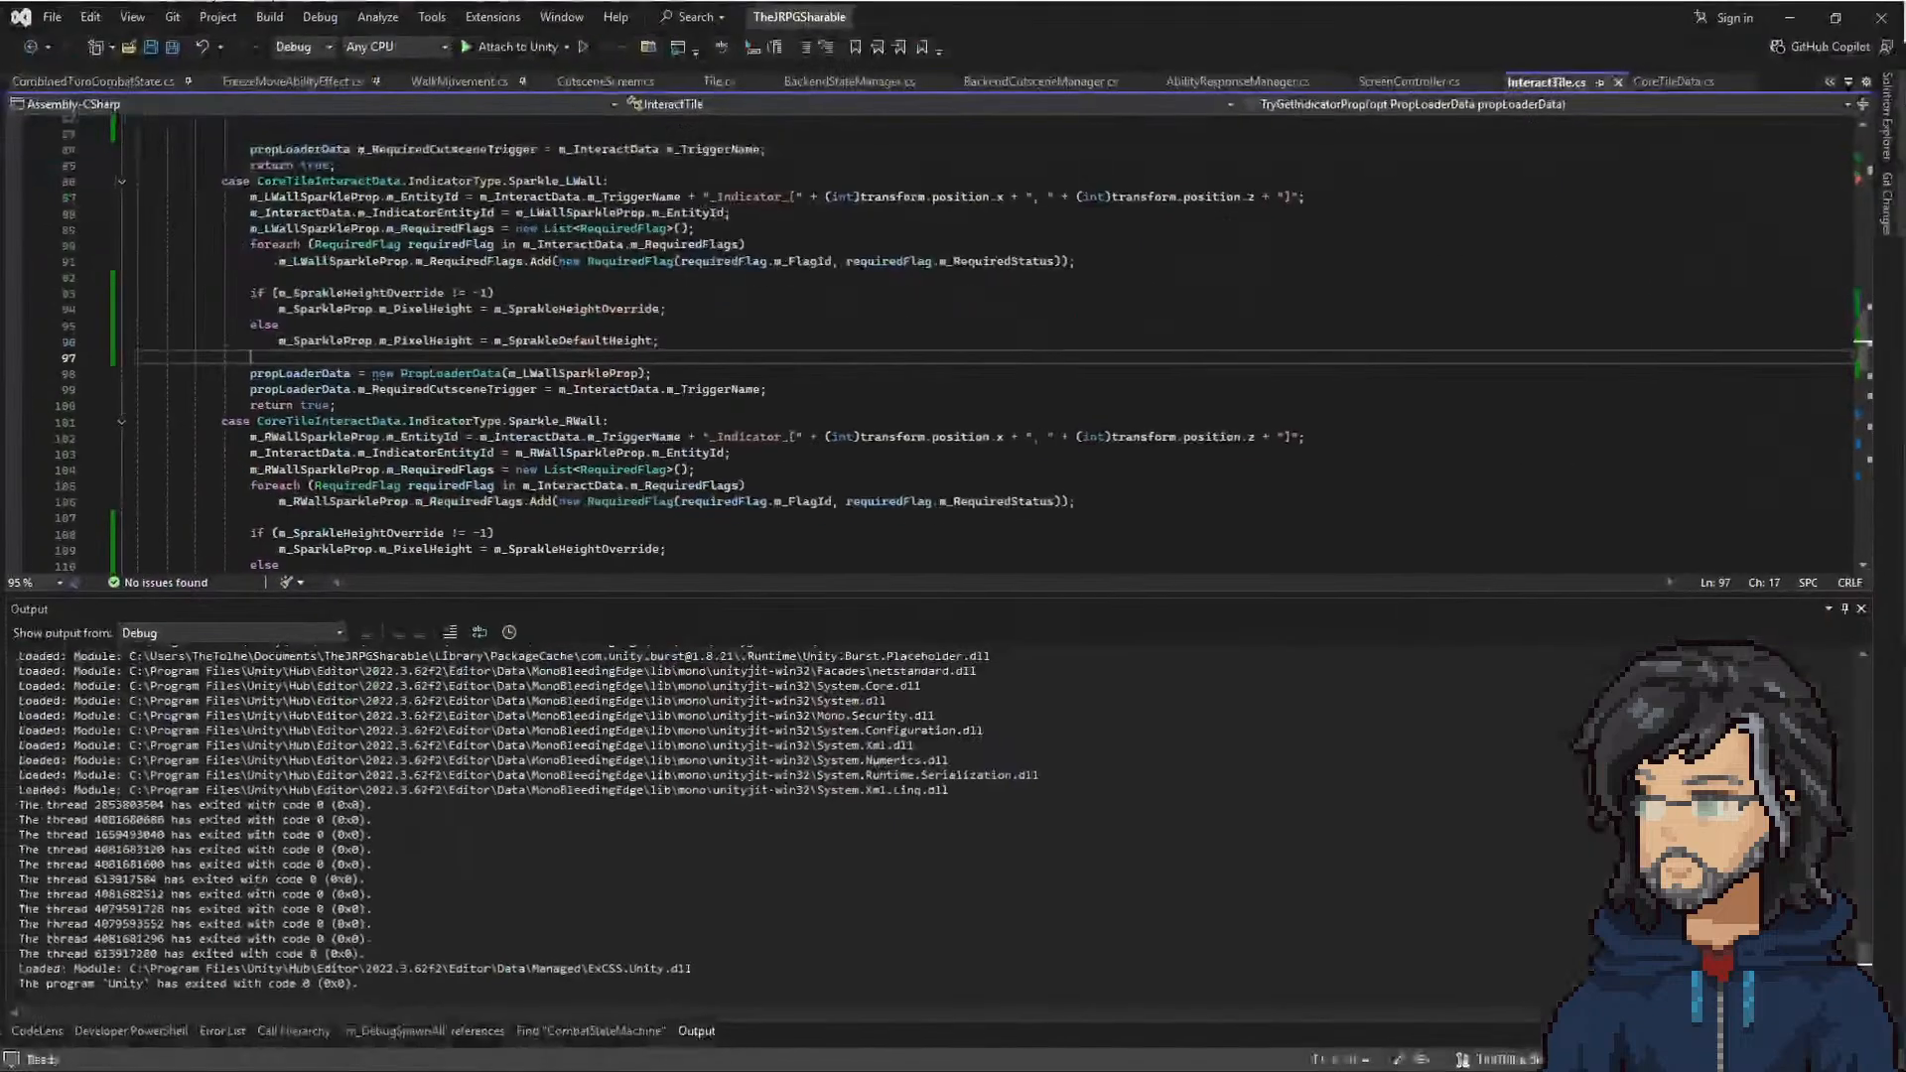
Step: Switch to Visual Studio and examine how SpawnOnEnterAbility and SpawnInteractable in Tile.cs handle prop entities, tile types and indicator deactivation
{"action": "left_click", "coordinate": [509, 484]}
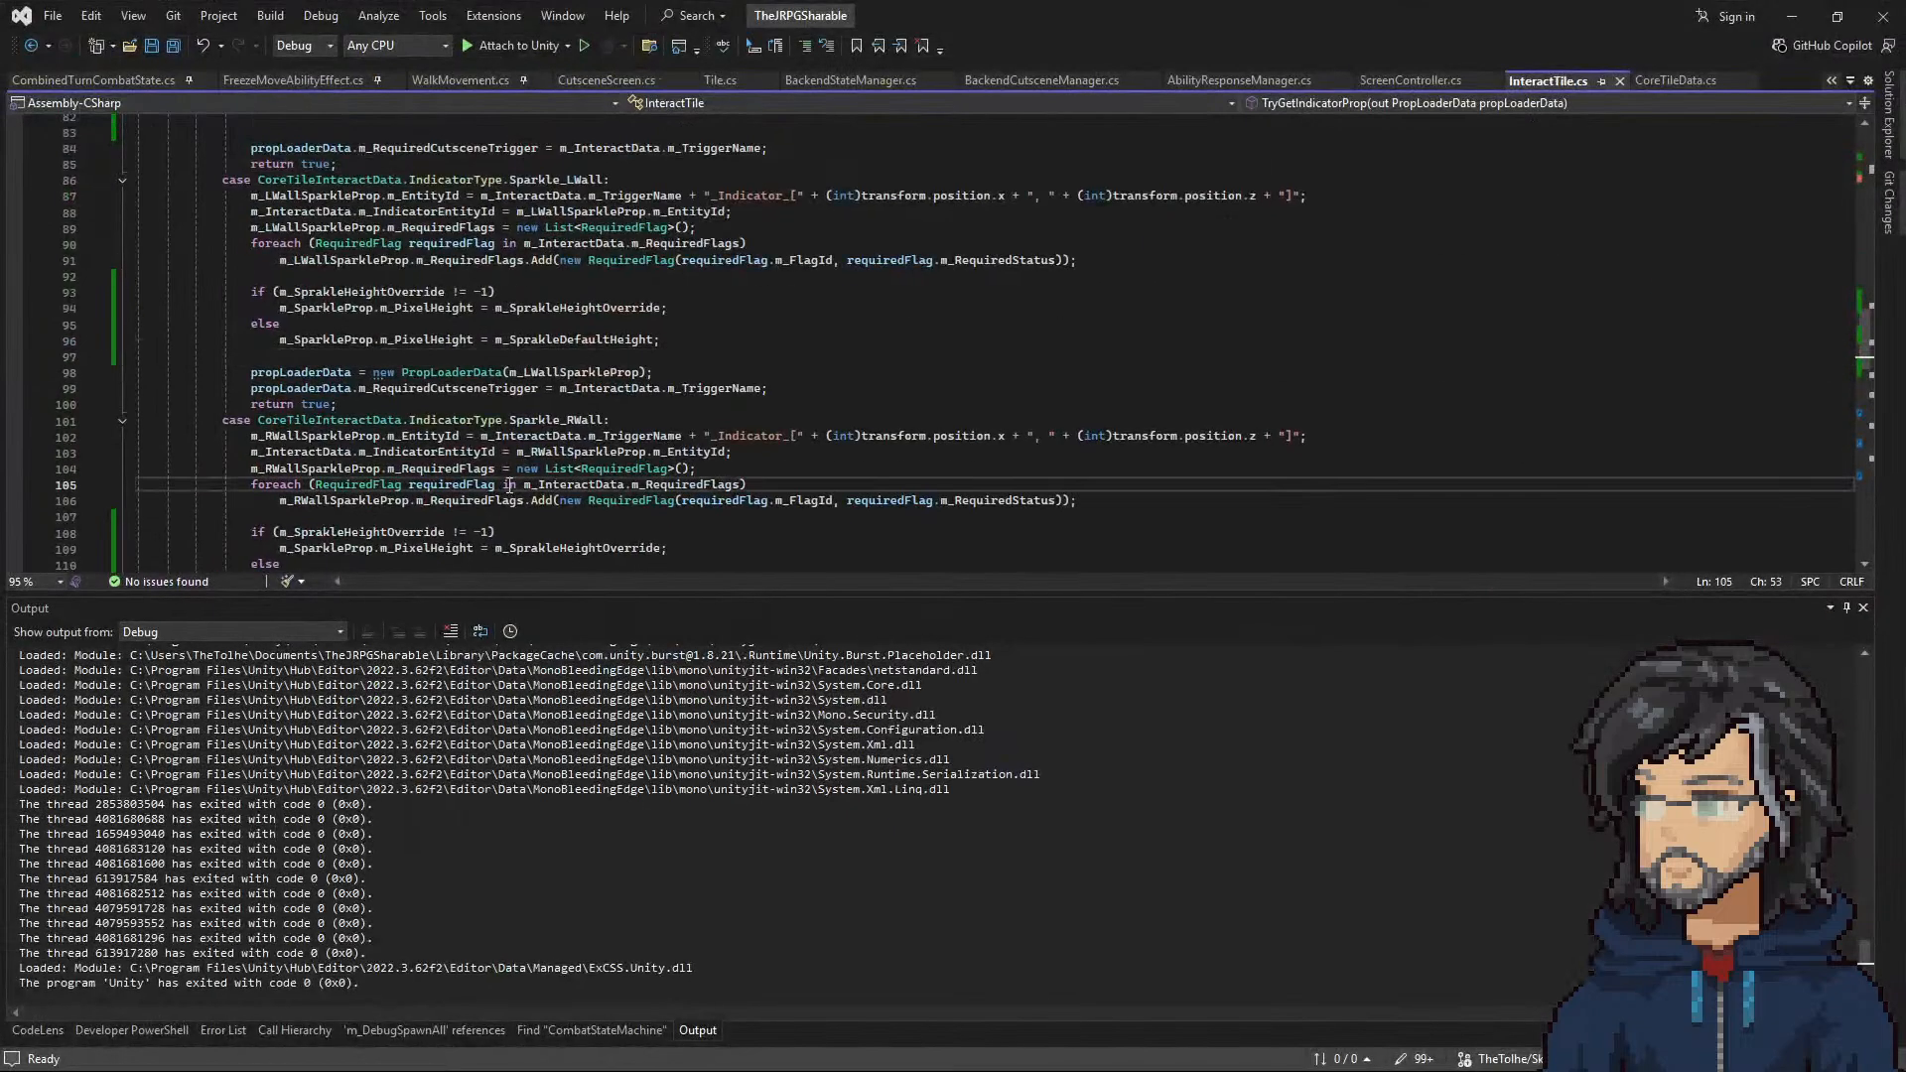
{"action": "key", "text": "ctrl+m"}
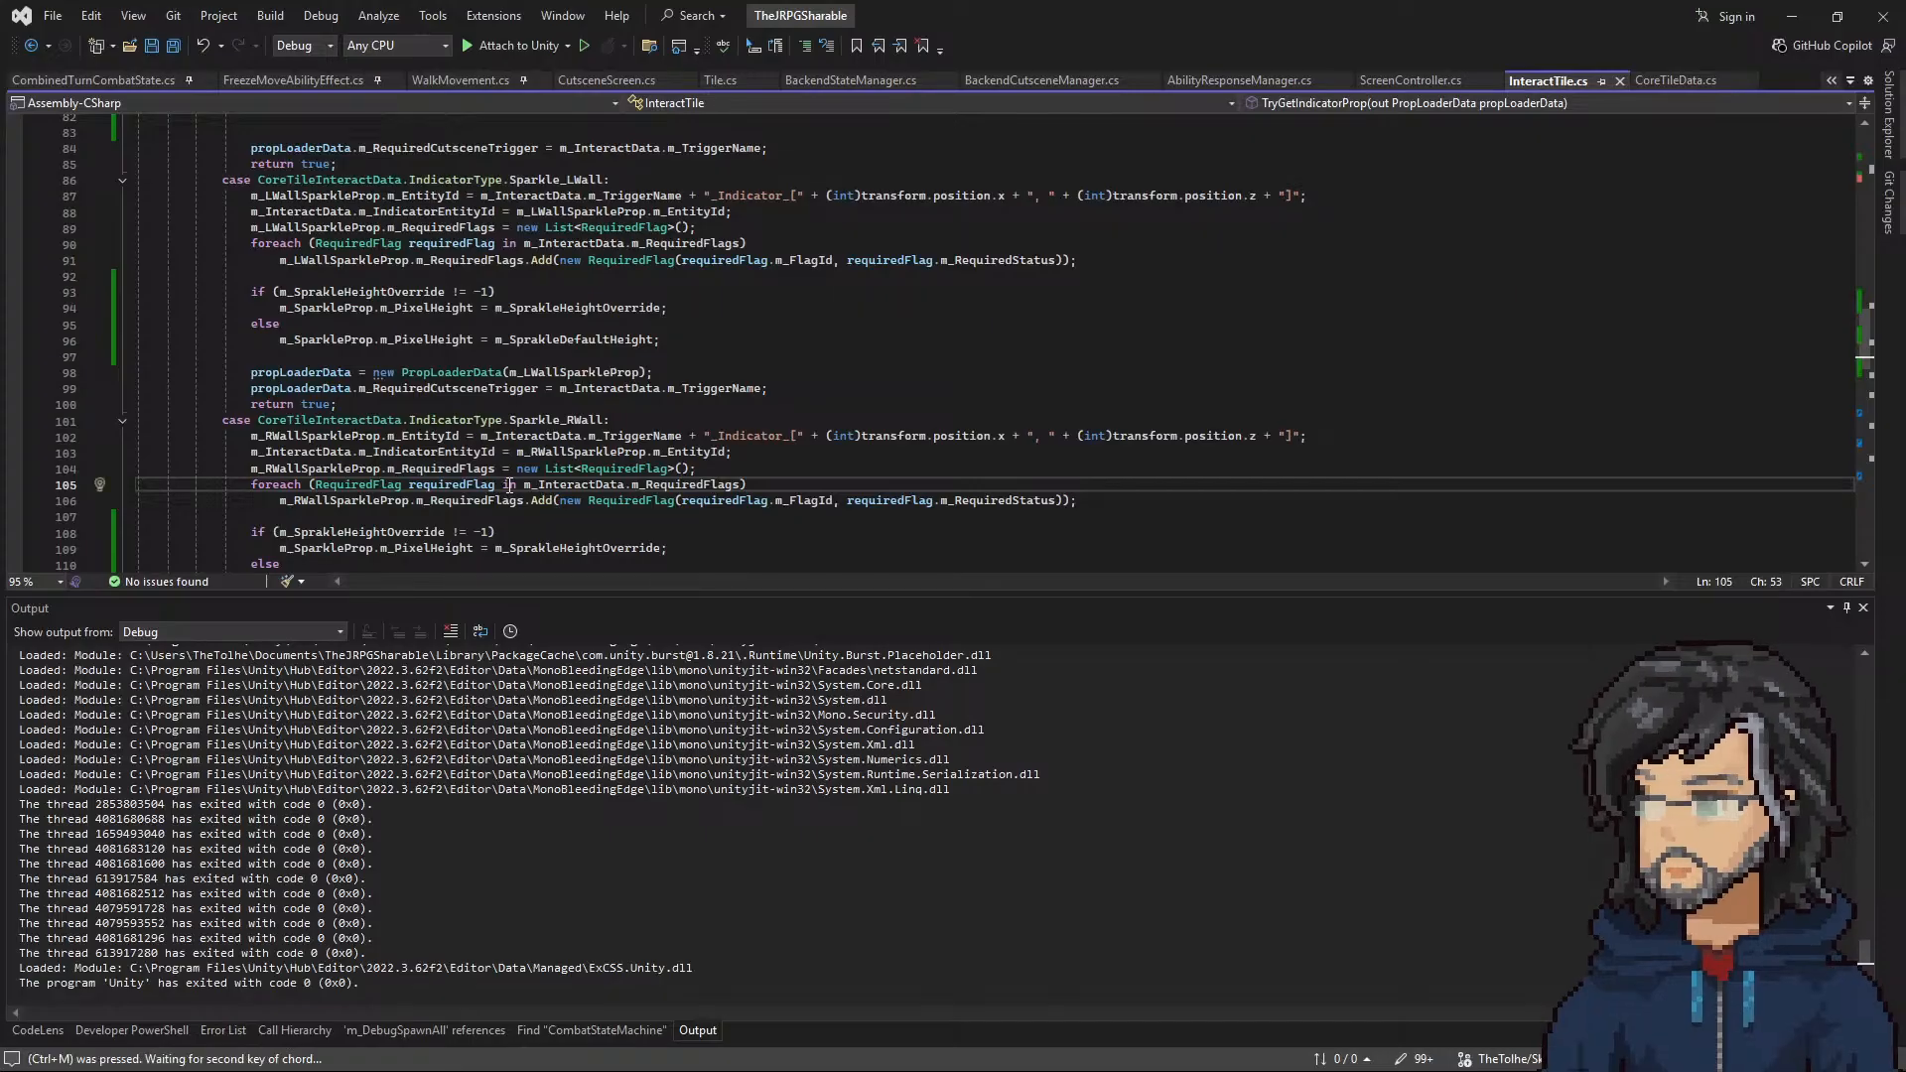
{"action": "left_click", "coordinate": [717, 81]}
{"action": "scroll", "coordinate": [604, 413], "scroll_direction": "down", "scroll_amount": 15}
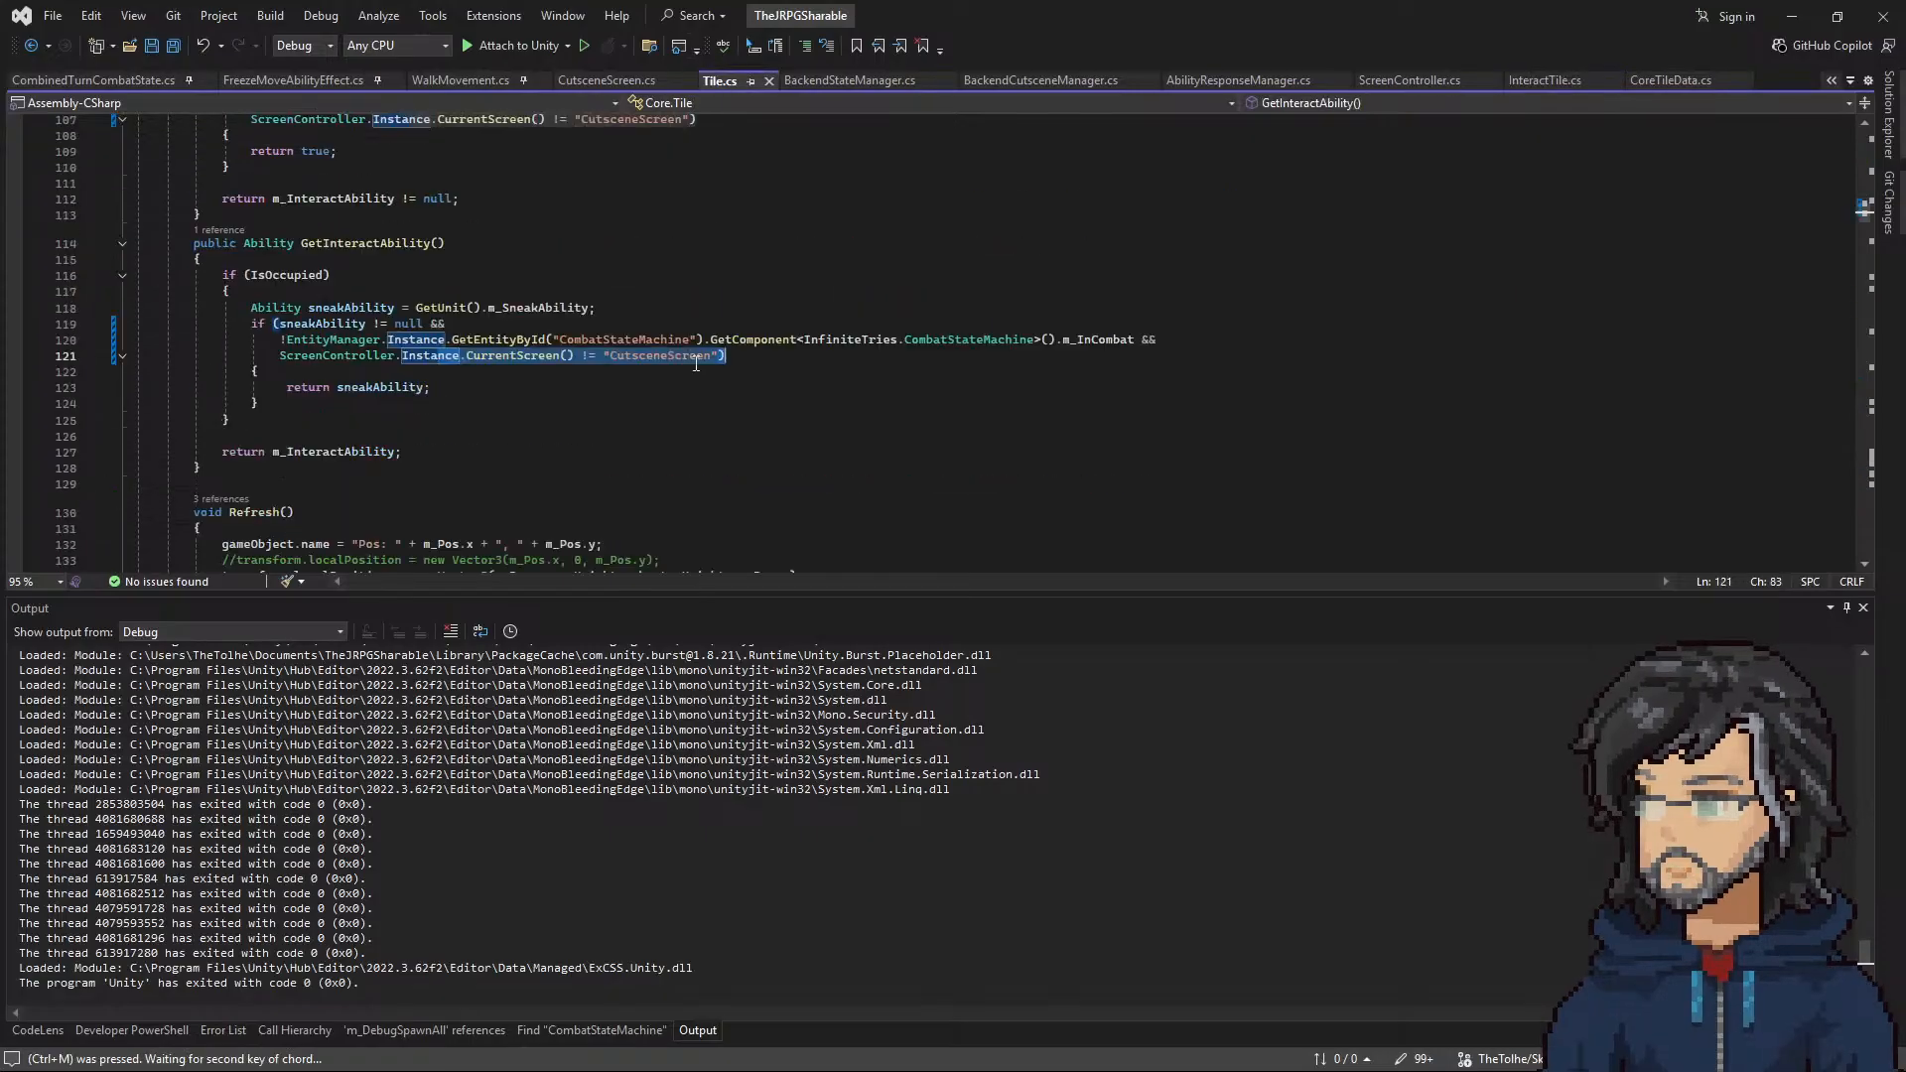
{"action": "scroll", "coordinate": [603, 413], "scroll_direction": "down", "scroll_amount": 20}
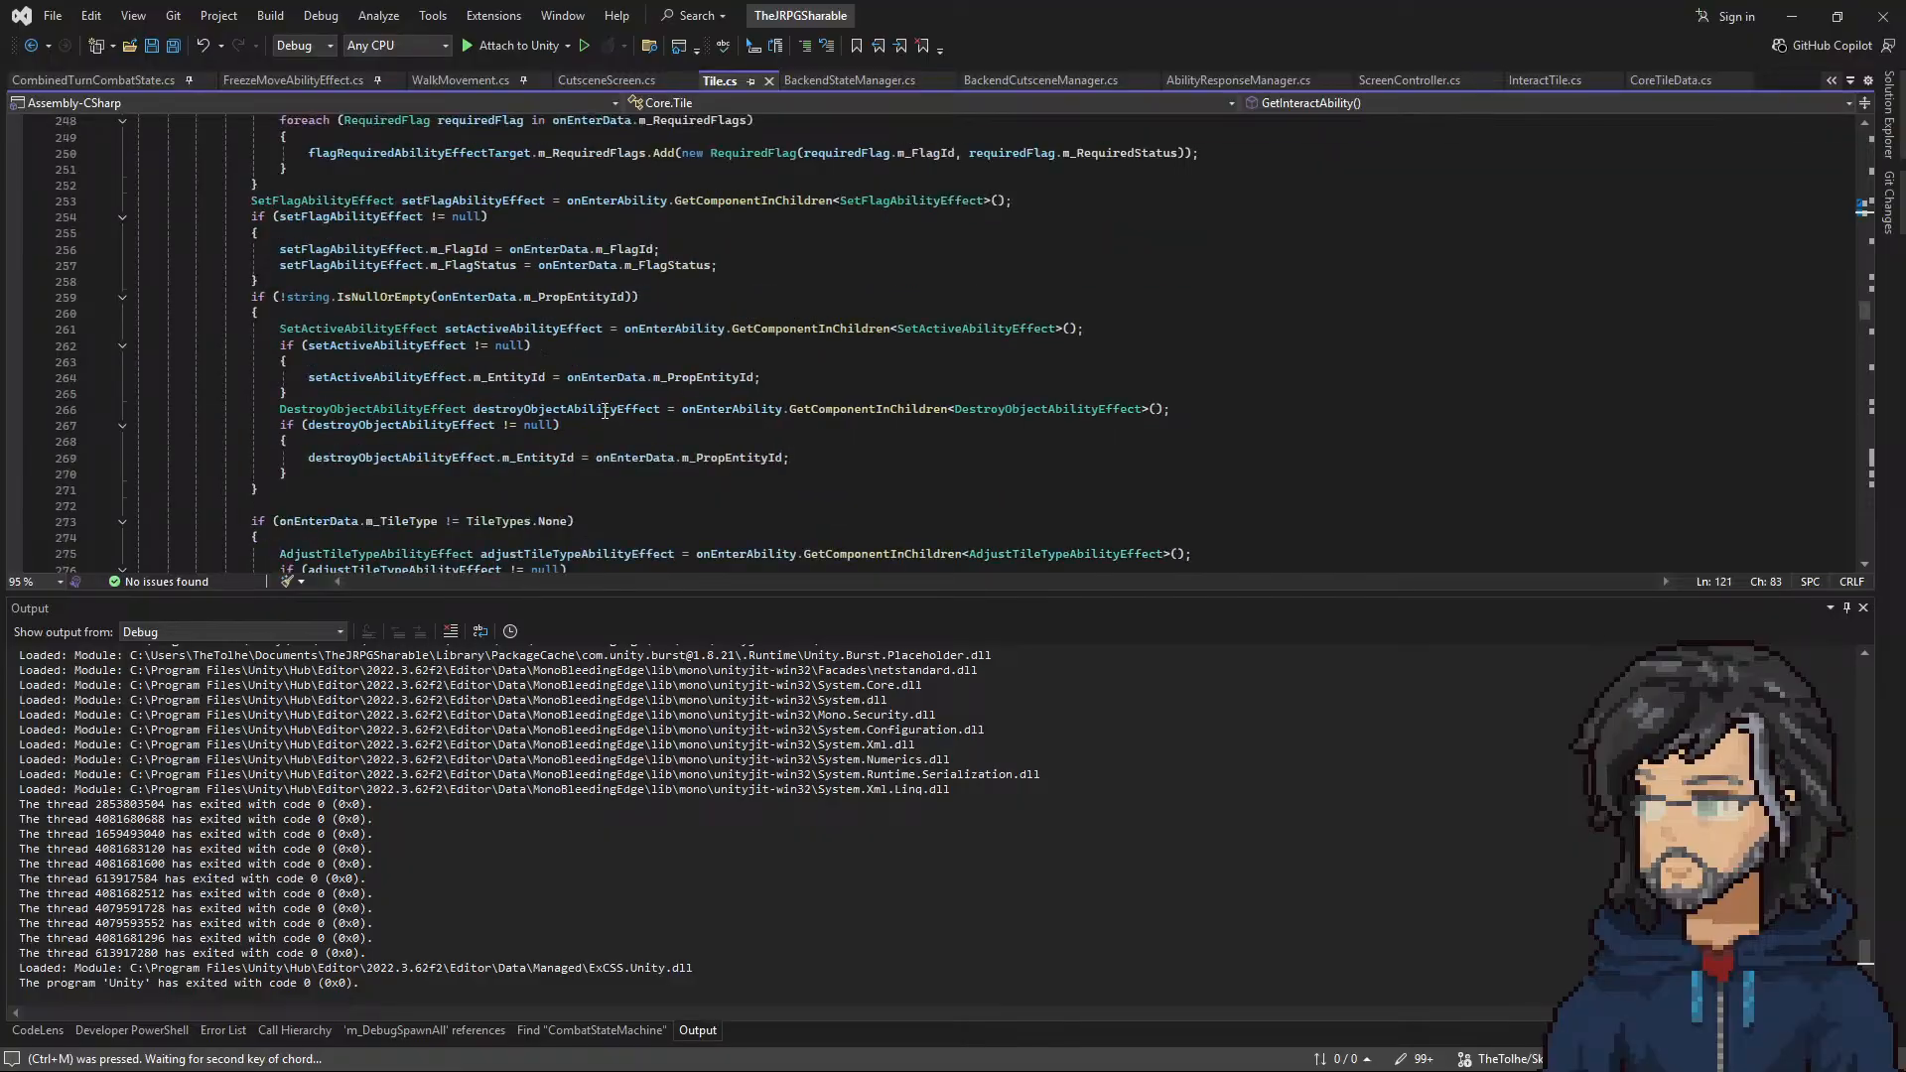
{"action": "left_click_drag", "start_coordinate": [313, 394], "coordinate": [139, 264]}
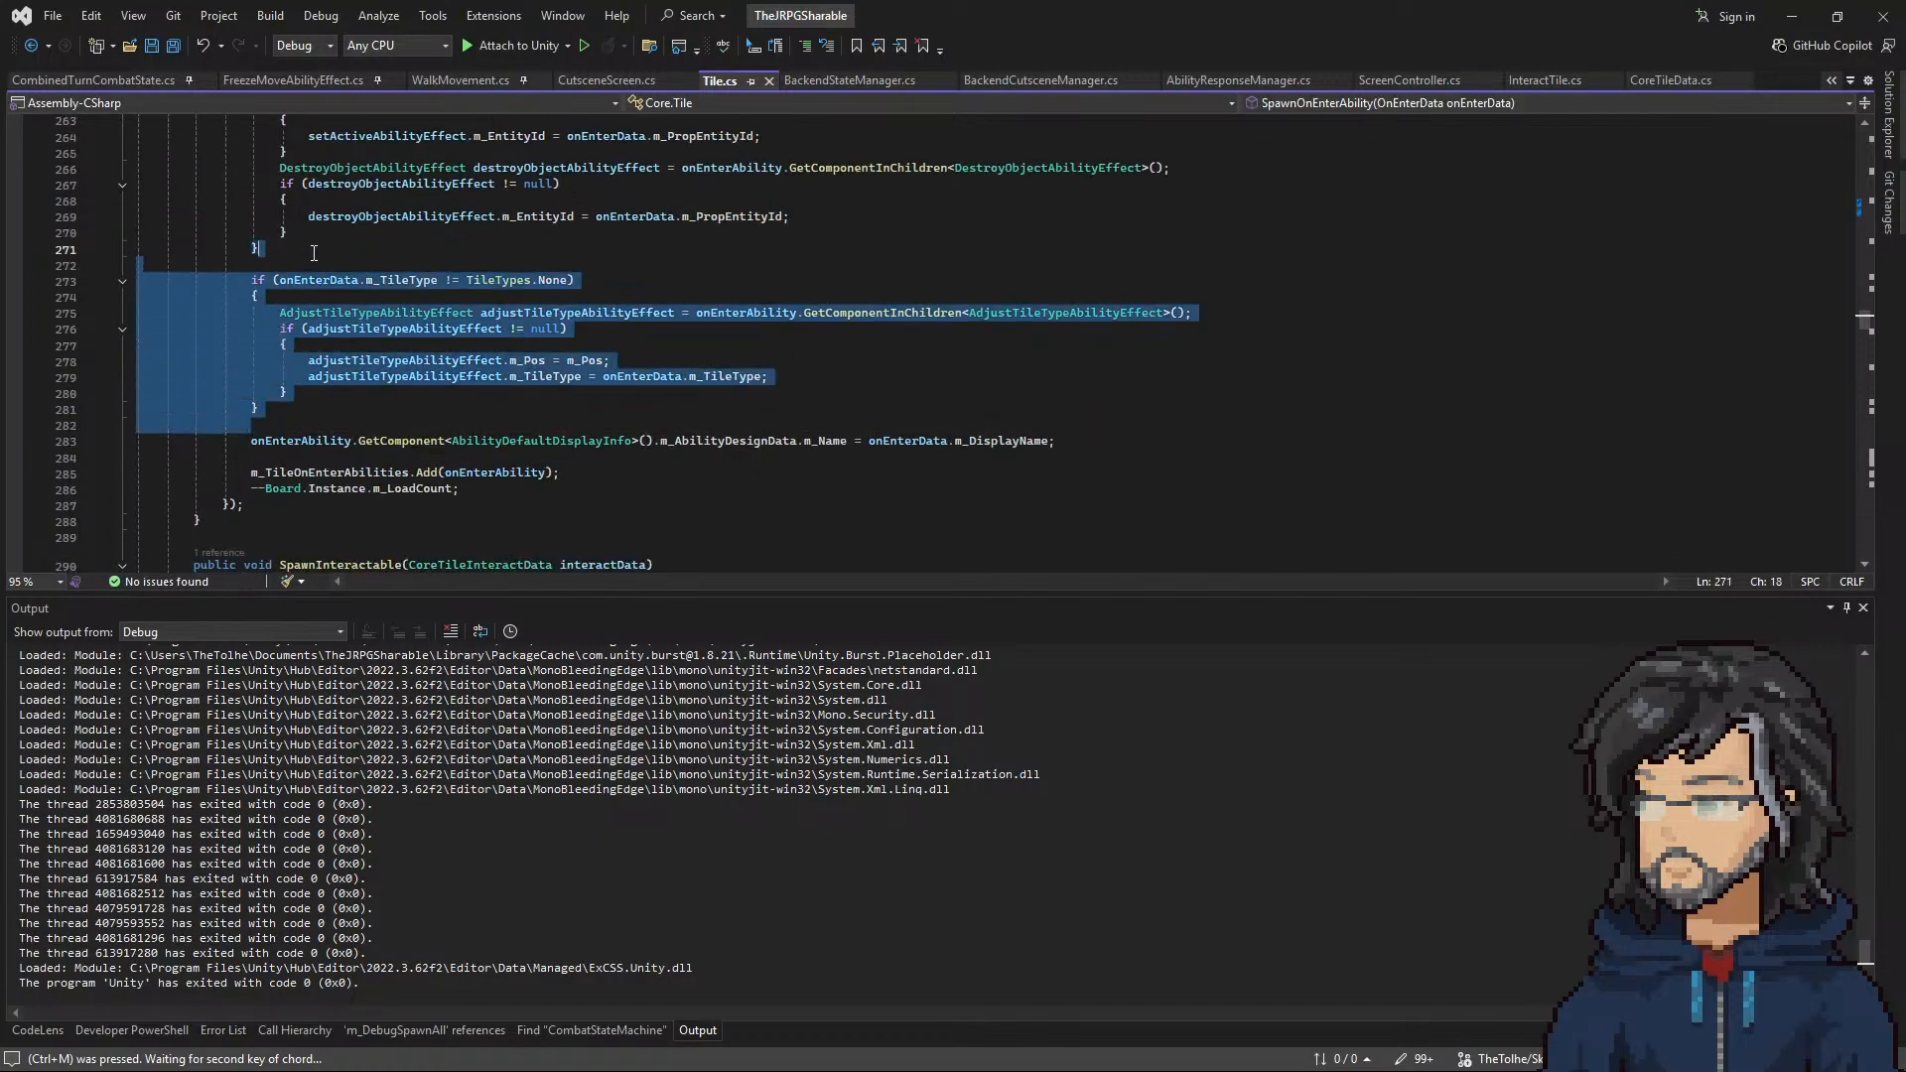
{"action": "left_click", "coordinate": [595, 328]}
{"action": "scroll", "coordinate": [467, 395], "scroll_direction": "up", "scroll_amount": 2}
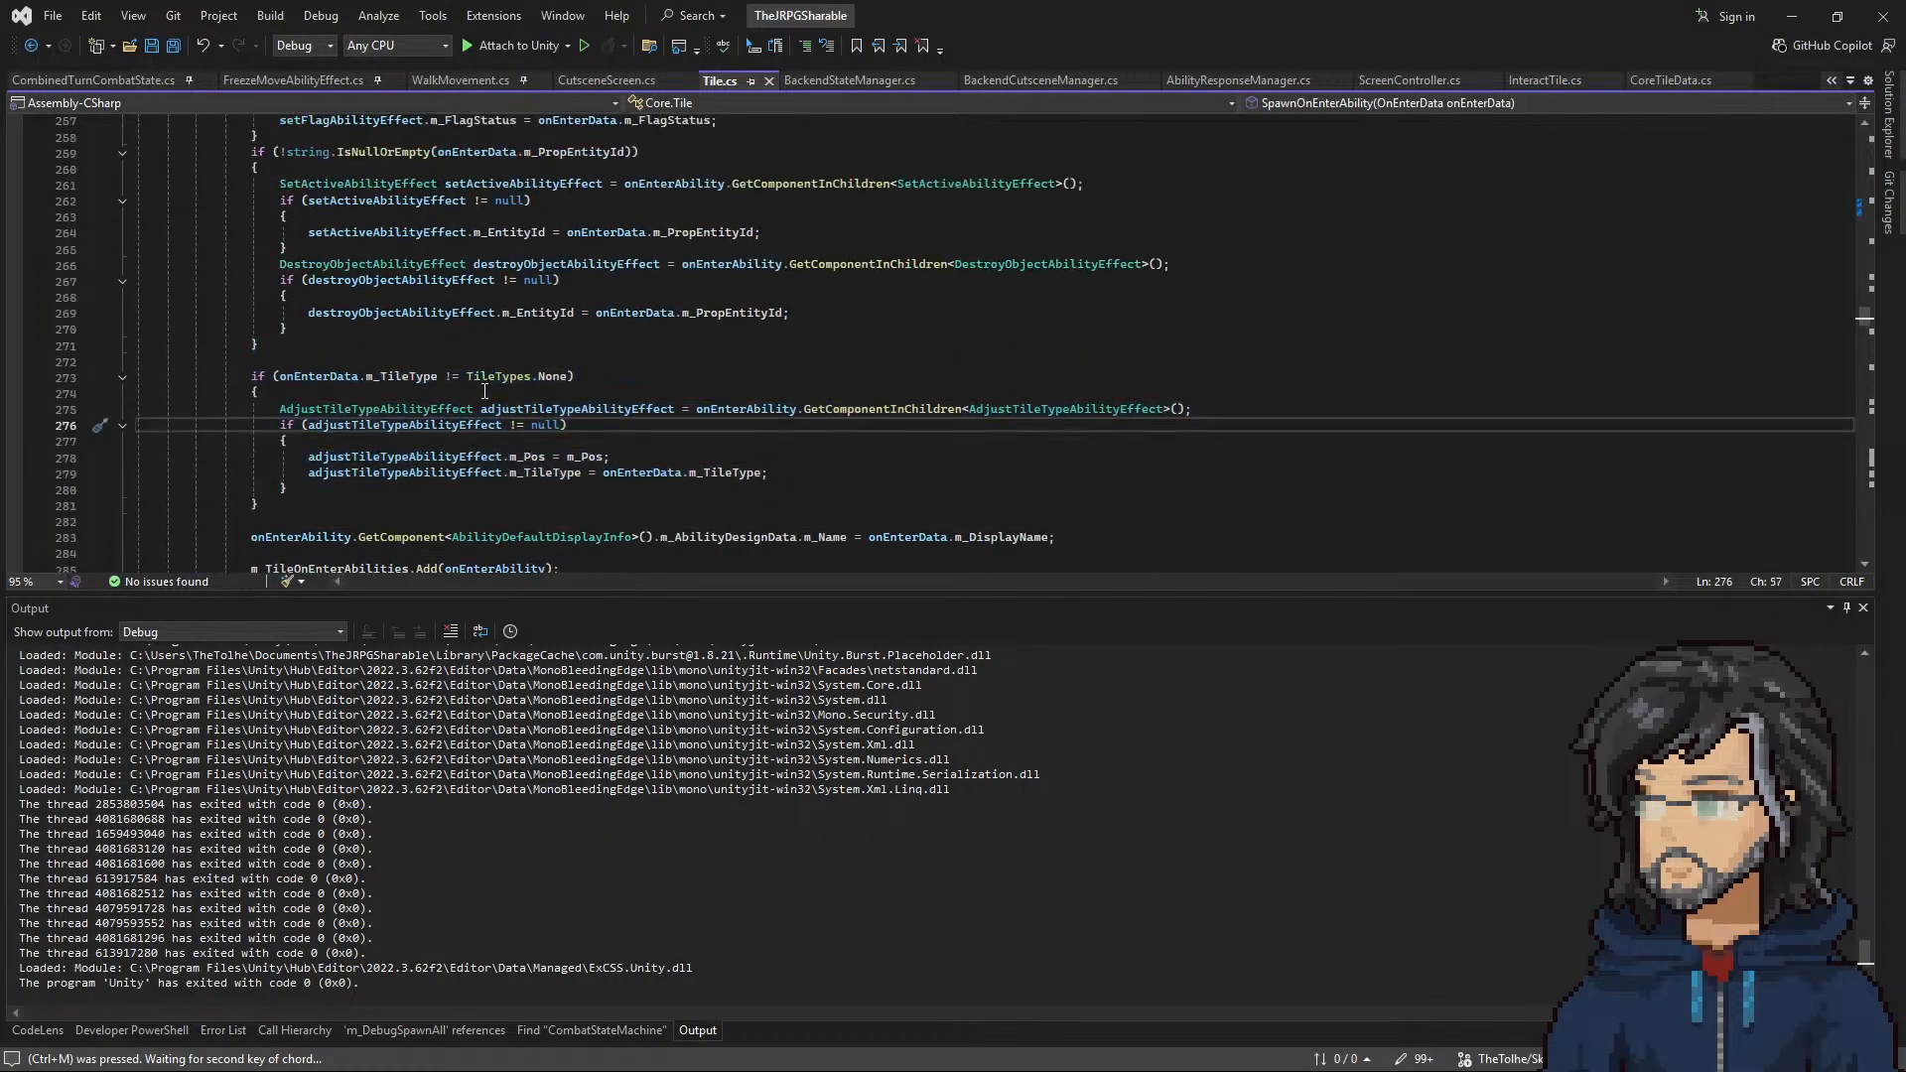
{"action": "scroll", "coordinate": [412, 432], "scroll_direction": "up", "scroll_amount": 4}
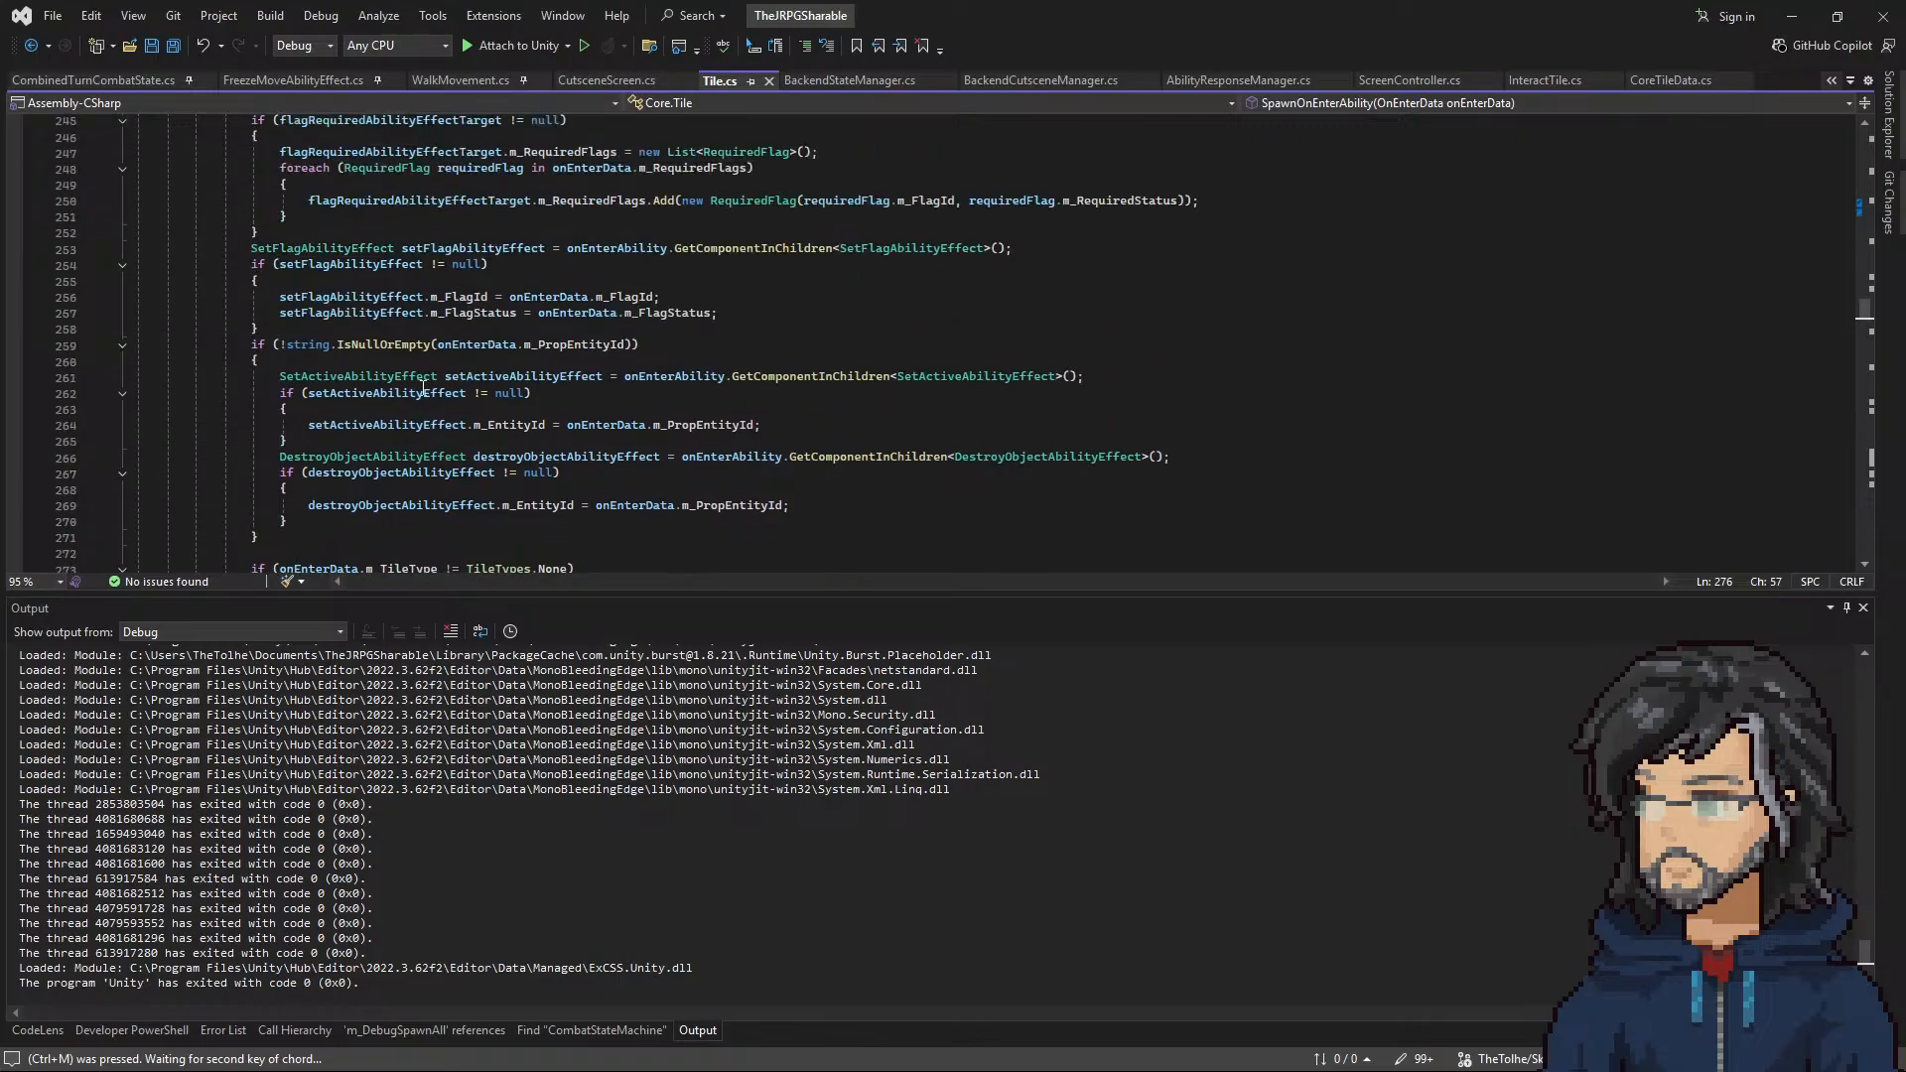
{"action": "scroll", "coordinate": [434, 393], "scroll_direction": "down", "scroll_amount": 20}
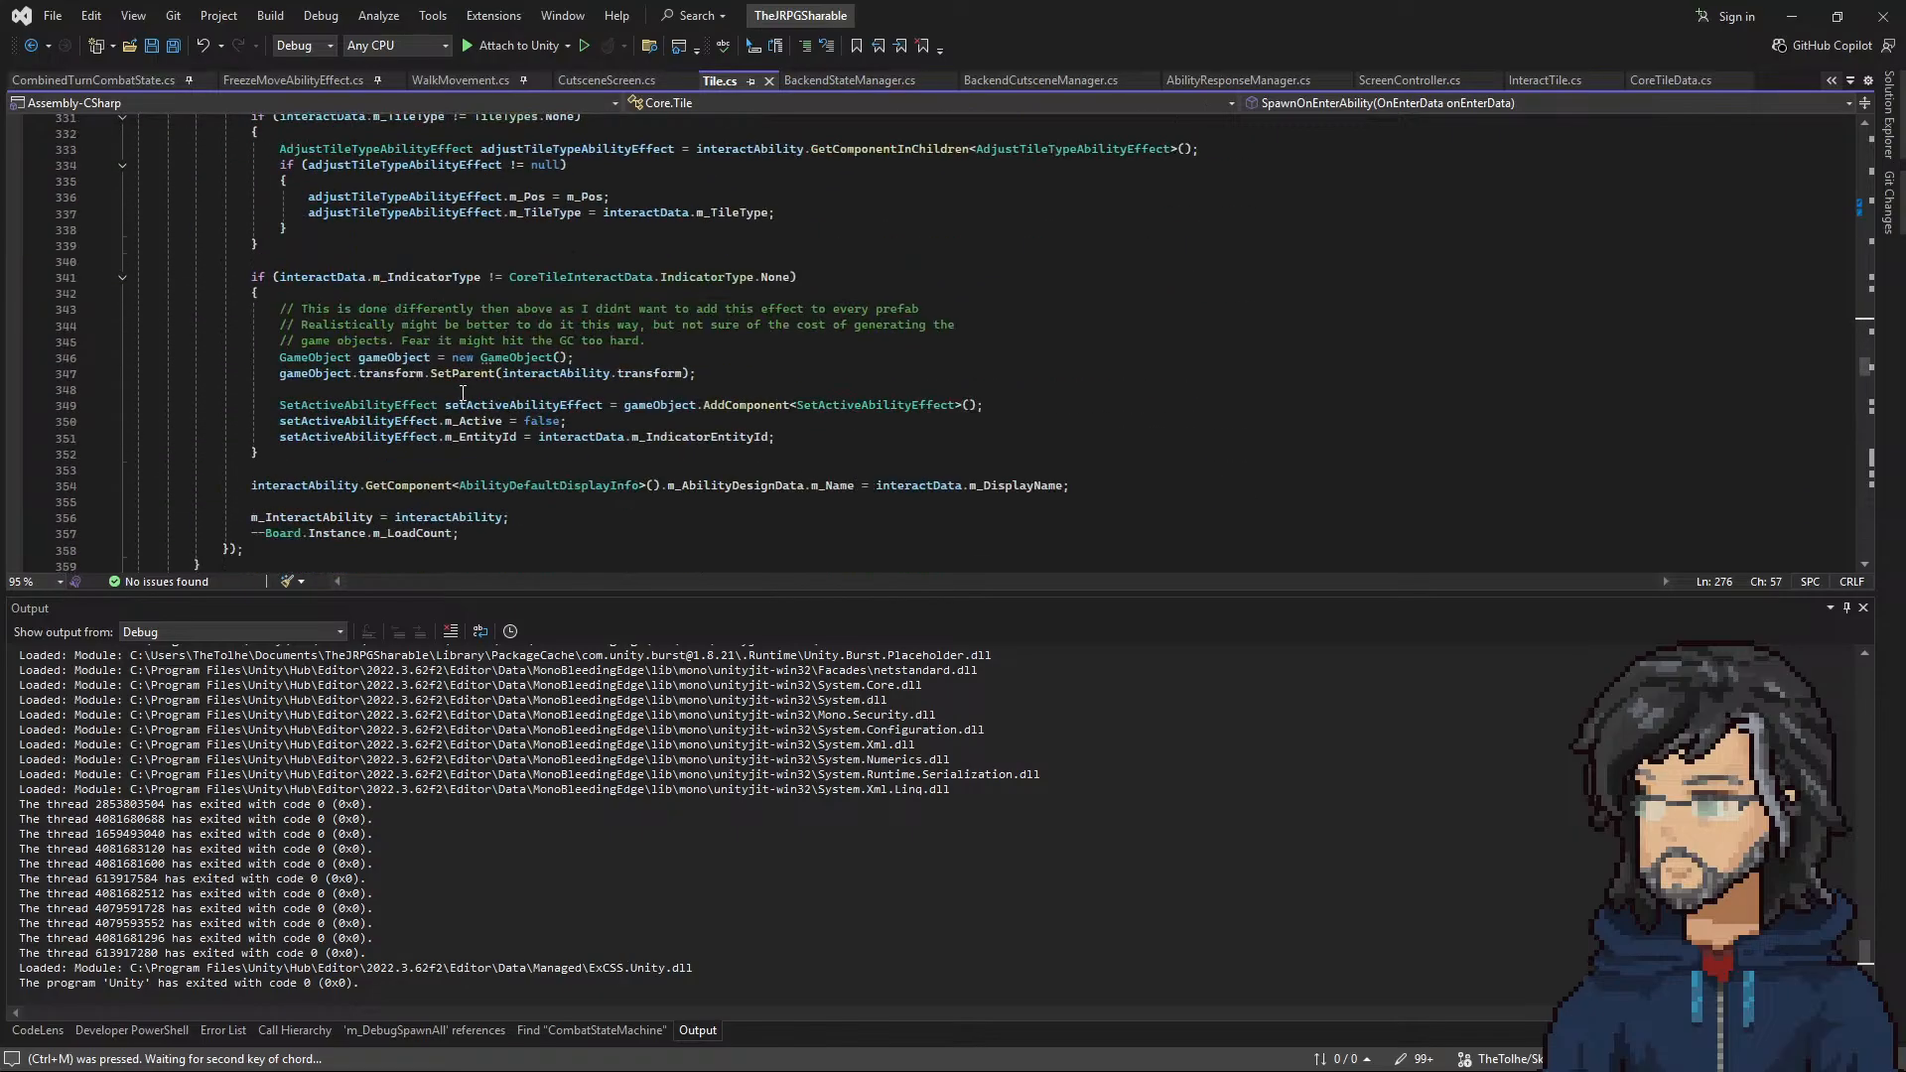
{"action": "scroll", "coordinate": [463, 394], "scroll_direction": "down", "scroll_amount": 1}
{"action": "left_click_drag", "start_coordinate": [254, 405], "coordinate": [139, 229]}
{"action": "left_click", "coordinate": [393, 342]}
{"action": "double_click", "coordinate": [393, 309]}
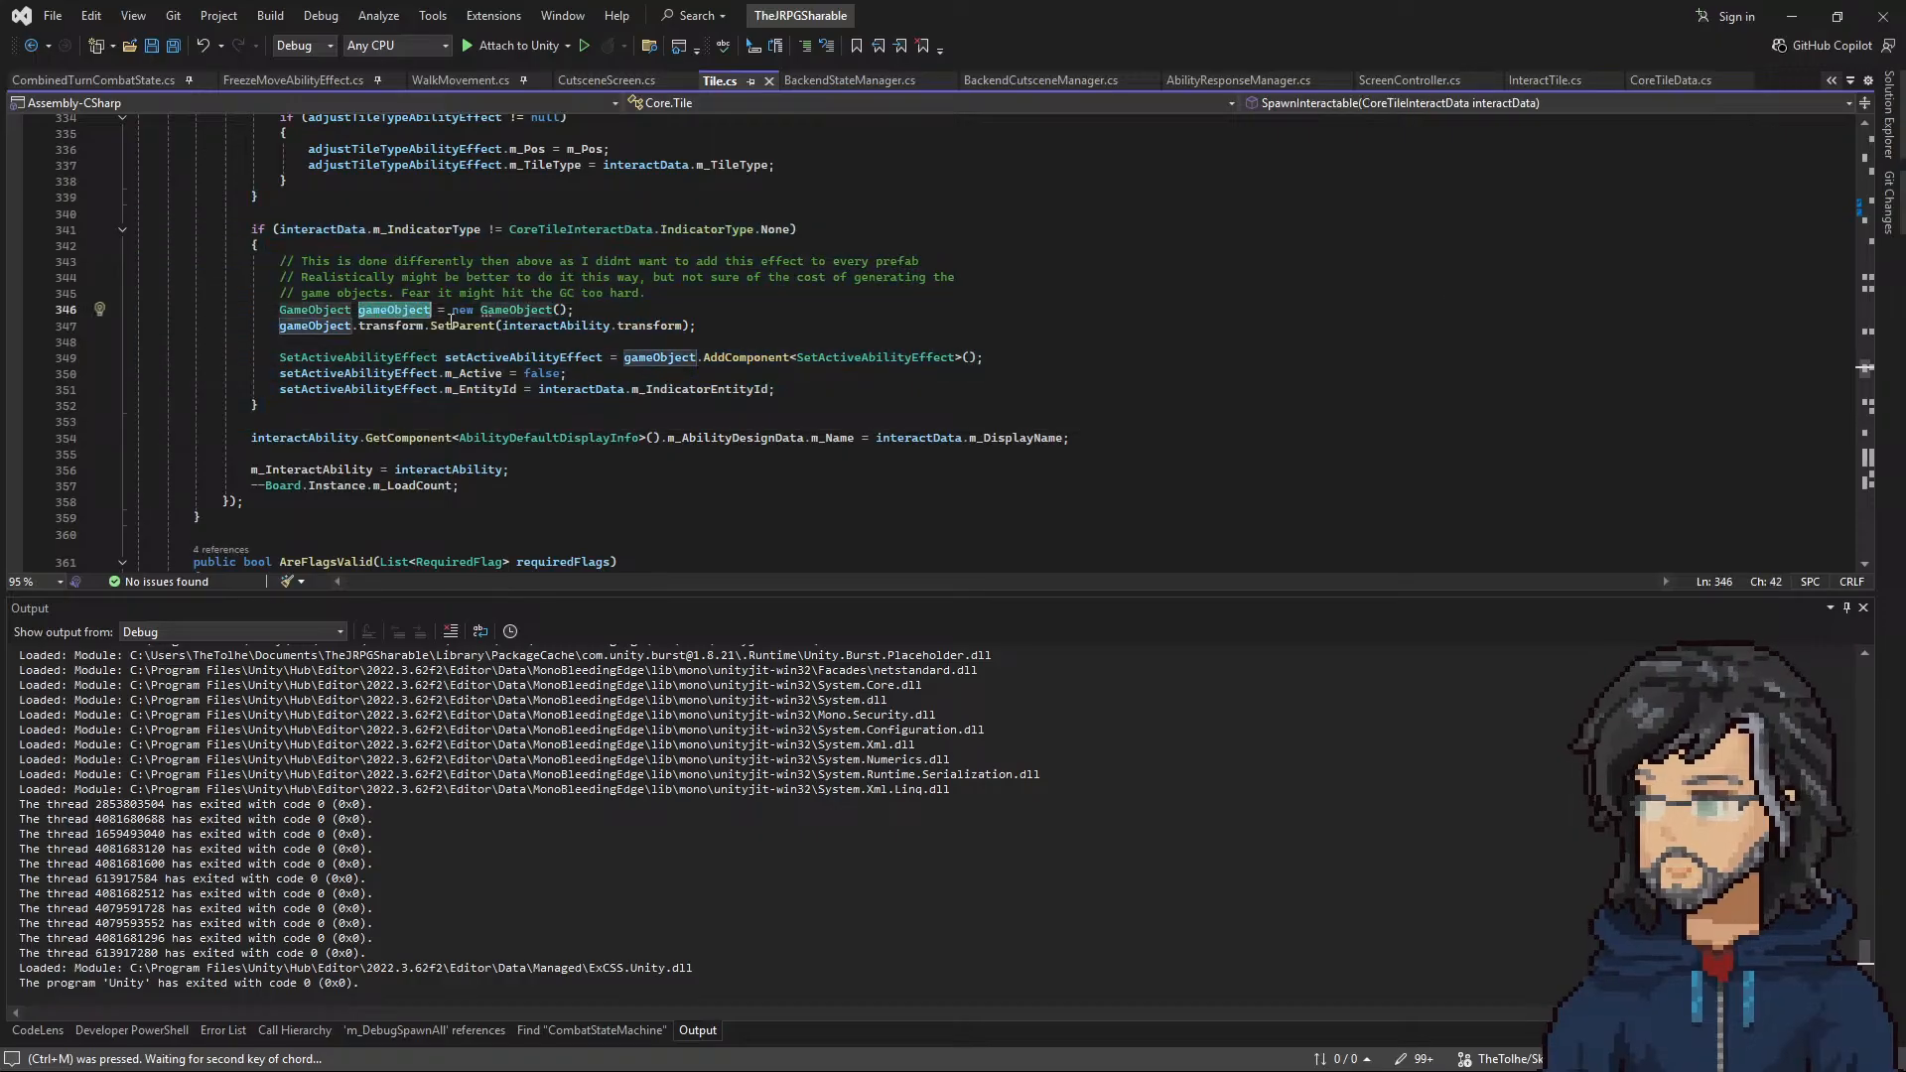
Step: Check where interactAbility is used in SpawnInteractable, switch back to Unity and start a playtest of room G8
{"action": "double_click", "coordinate": [556, 326]}
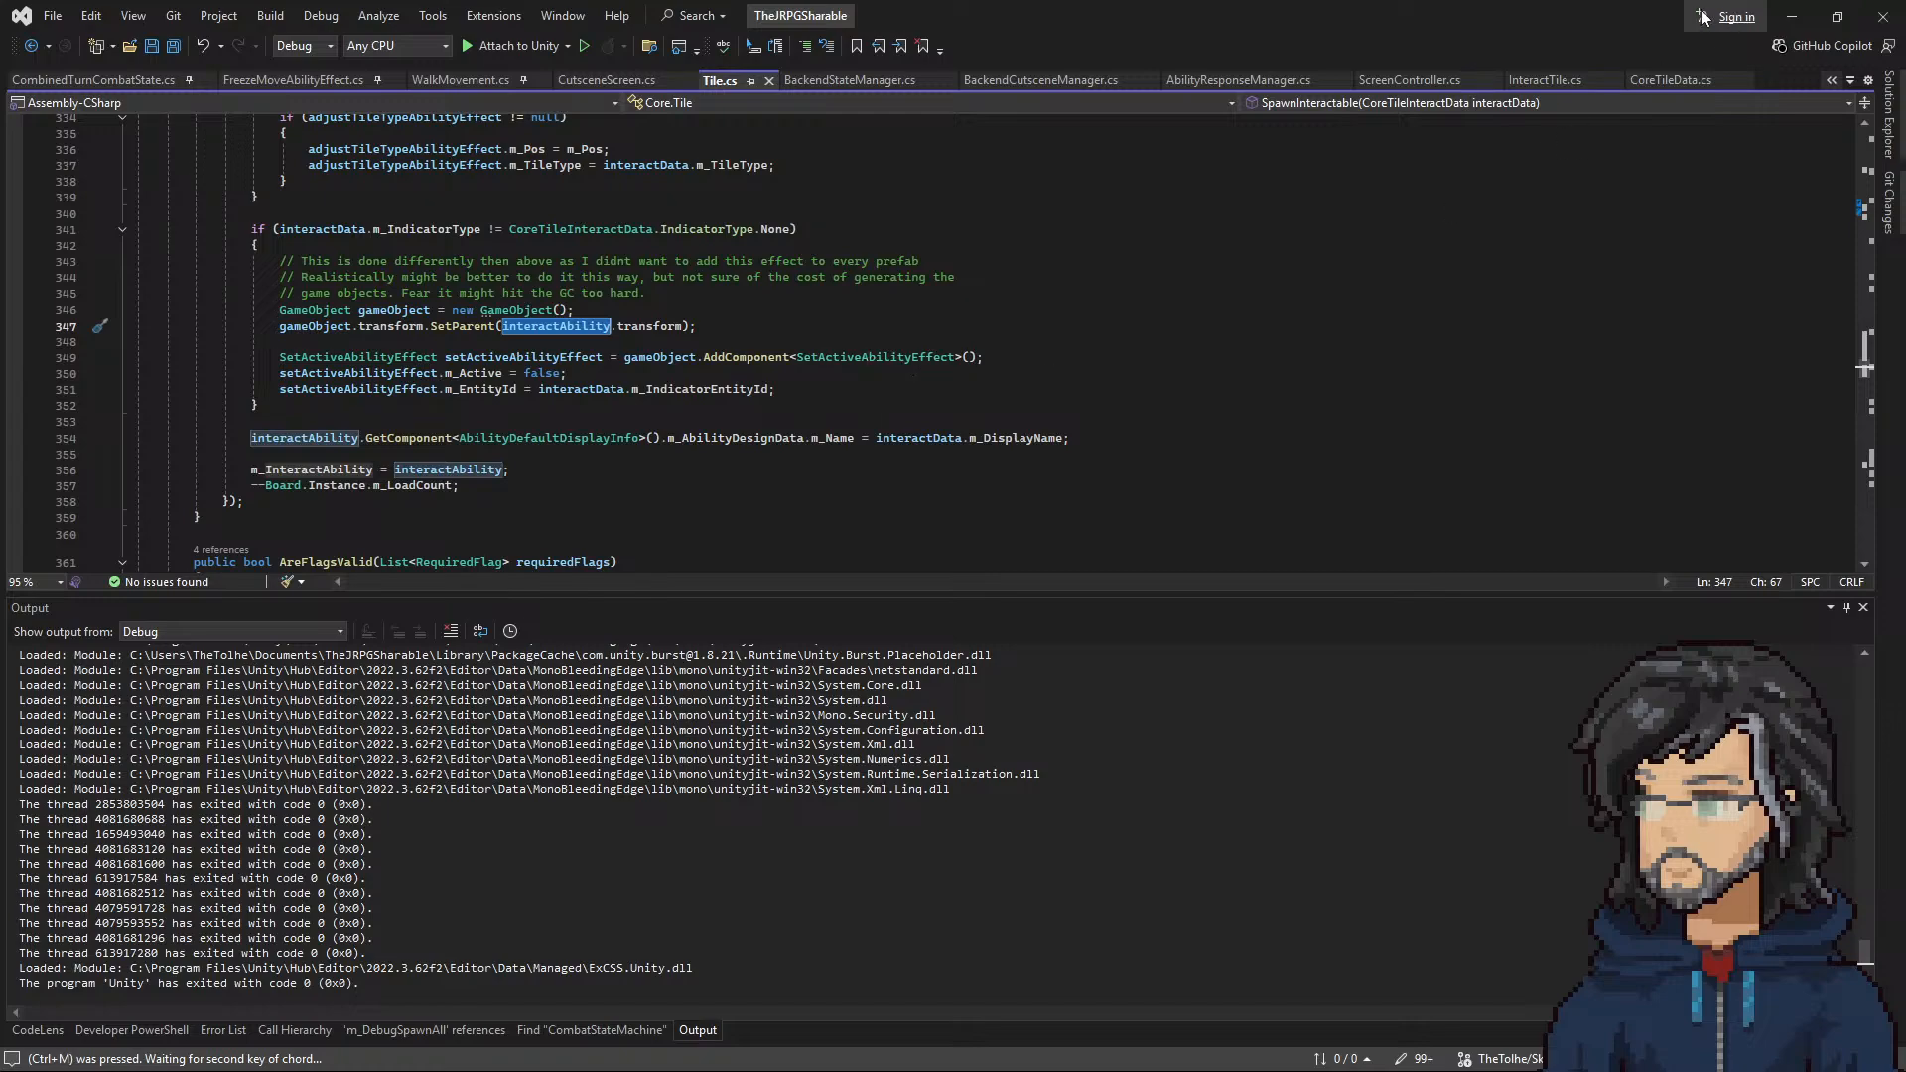
{"action": "left_click", "coordinate": [1792, 16]}
{"action": "left_click", "coordinate": [925, 57]}
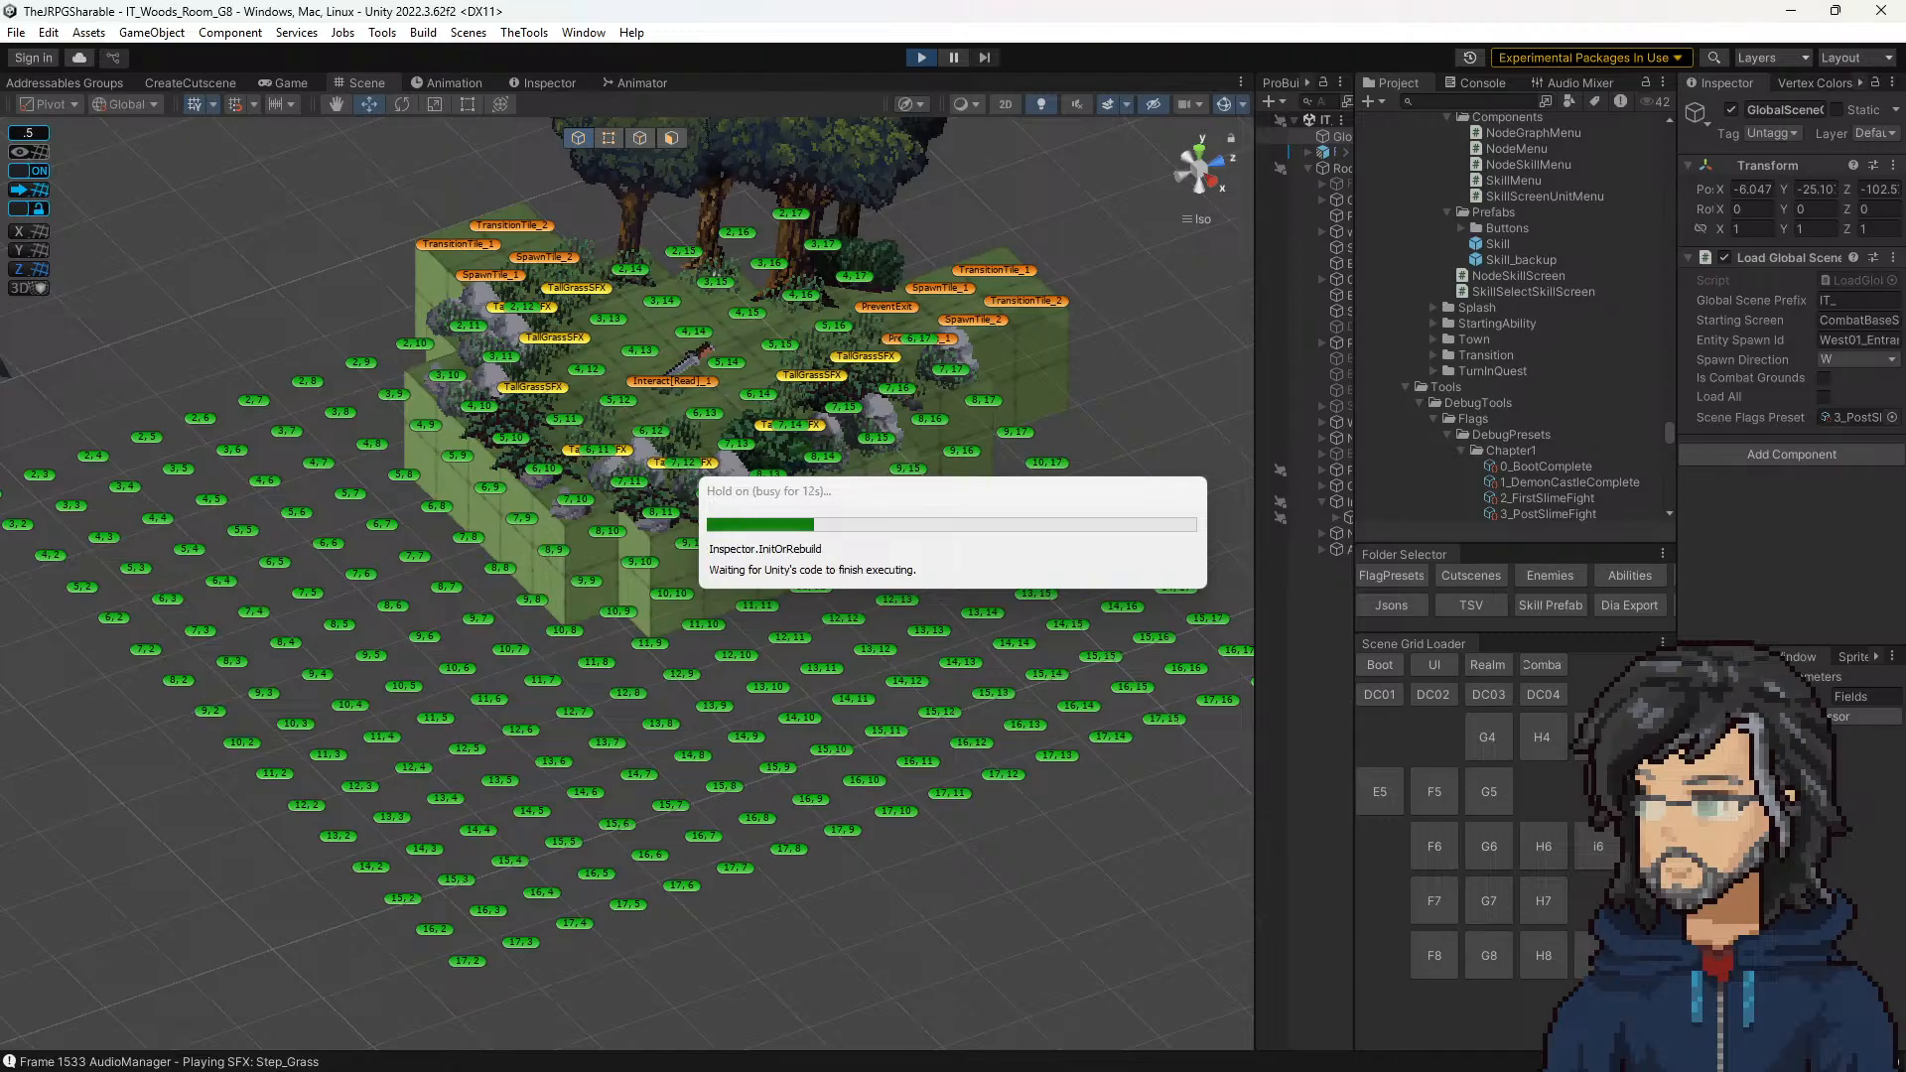
{"action": "key", "text": "alt+Tab"}
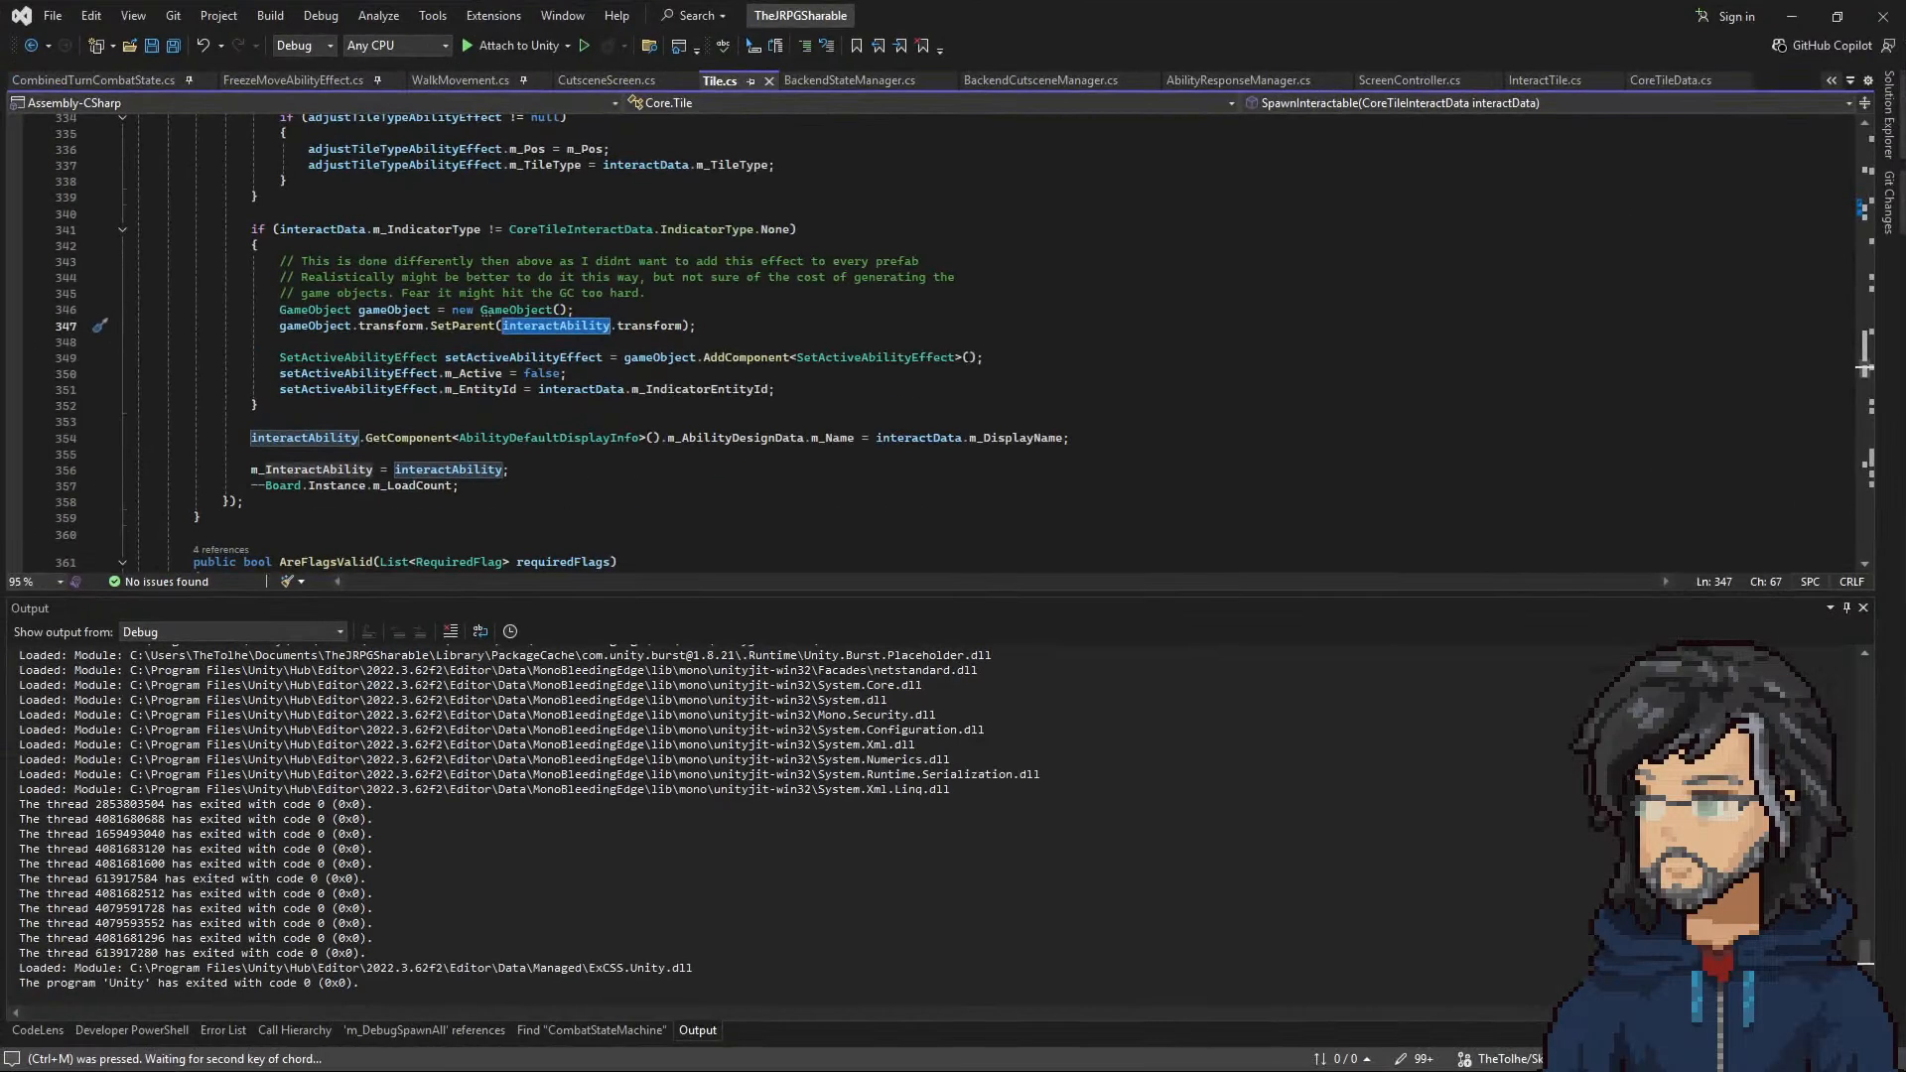
{"action": "key", "text": "alt+Tab"}
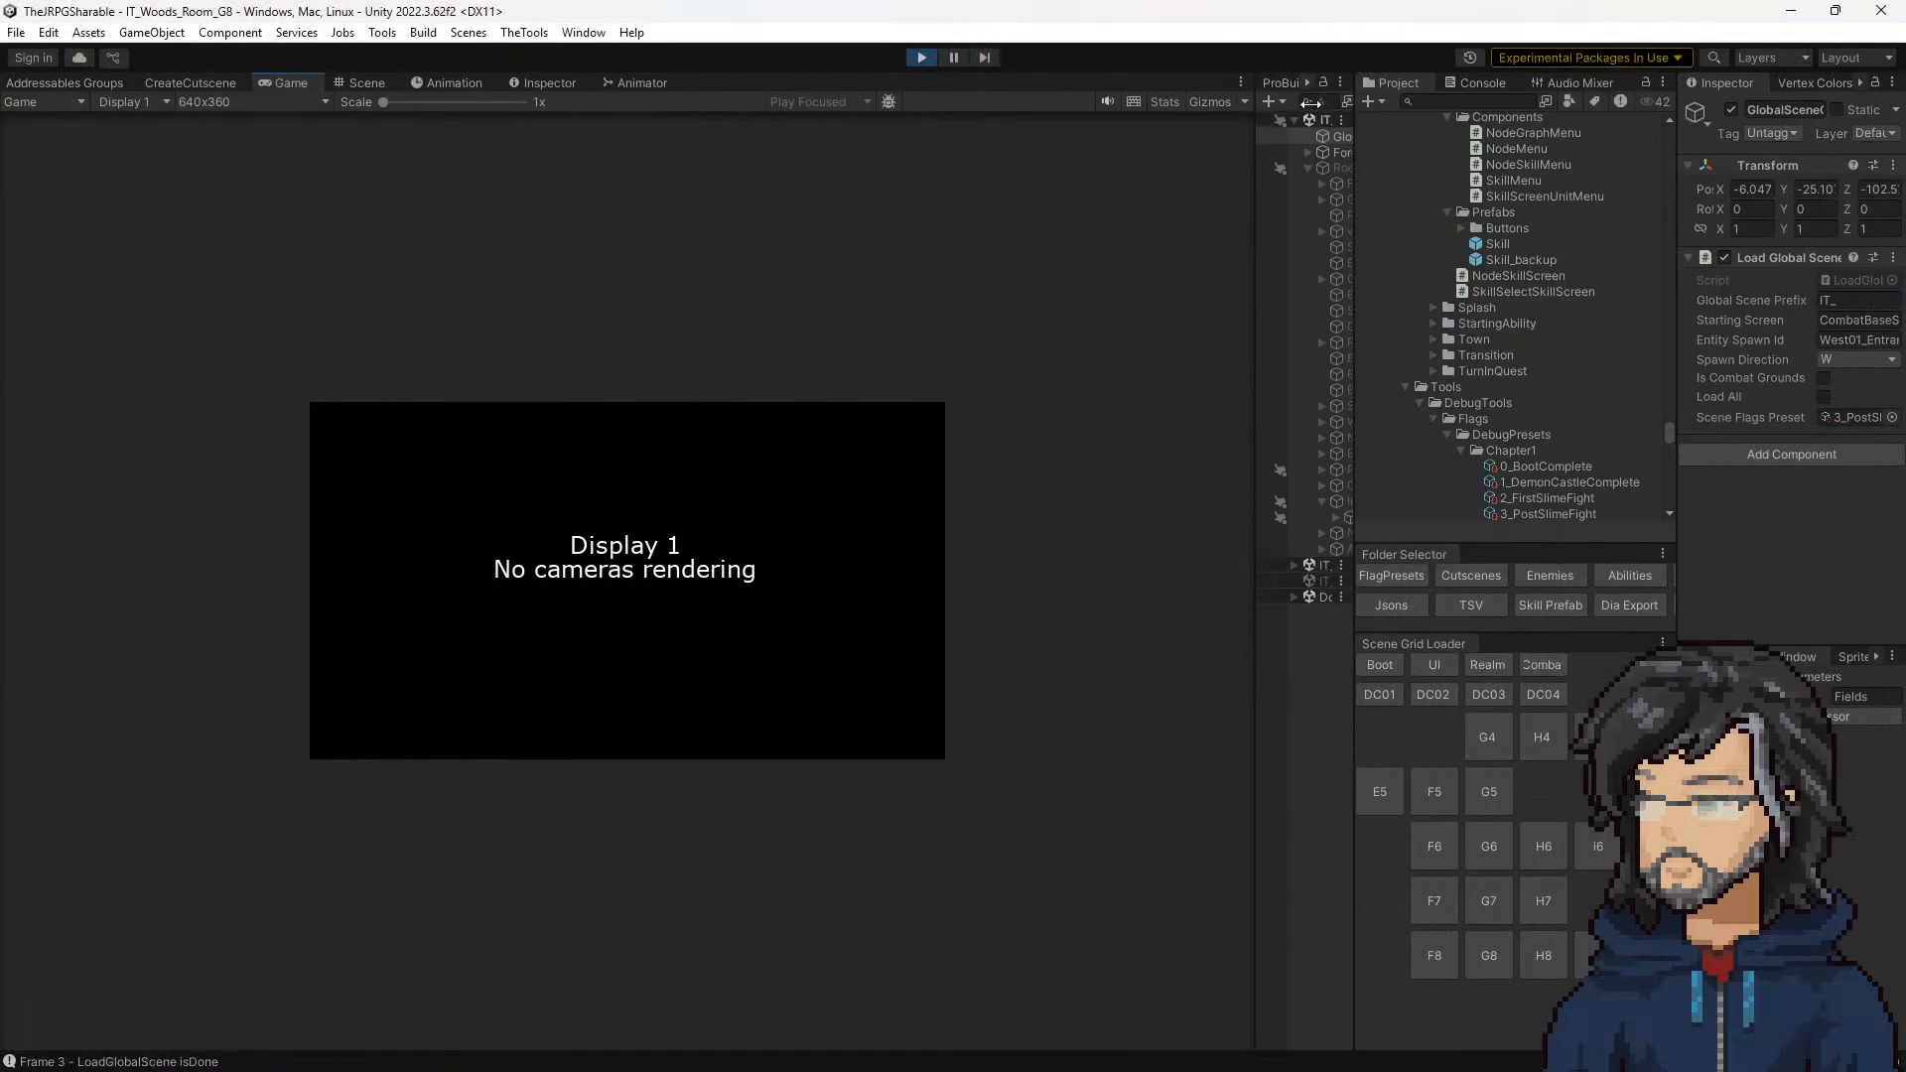
Step: Search the running scene's hierarchy for the spawned New Game Object and reveal it among the children of InteractWithScreenCutscene(Clone)
{"action": "left_click_drag", "start_coordinate": [1228, 144], "coordinate": [1166, 145]}
{"action": "type", "text": "gameob"}
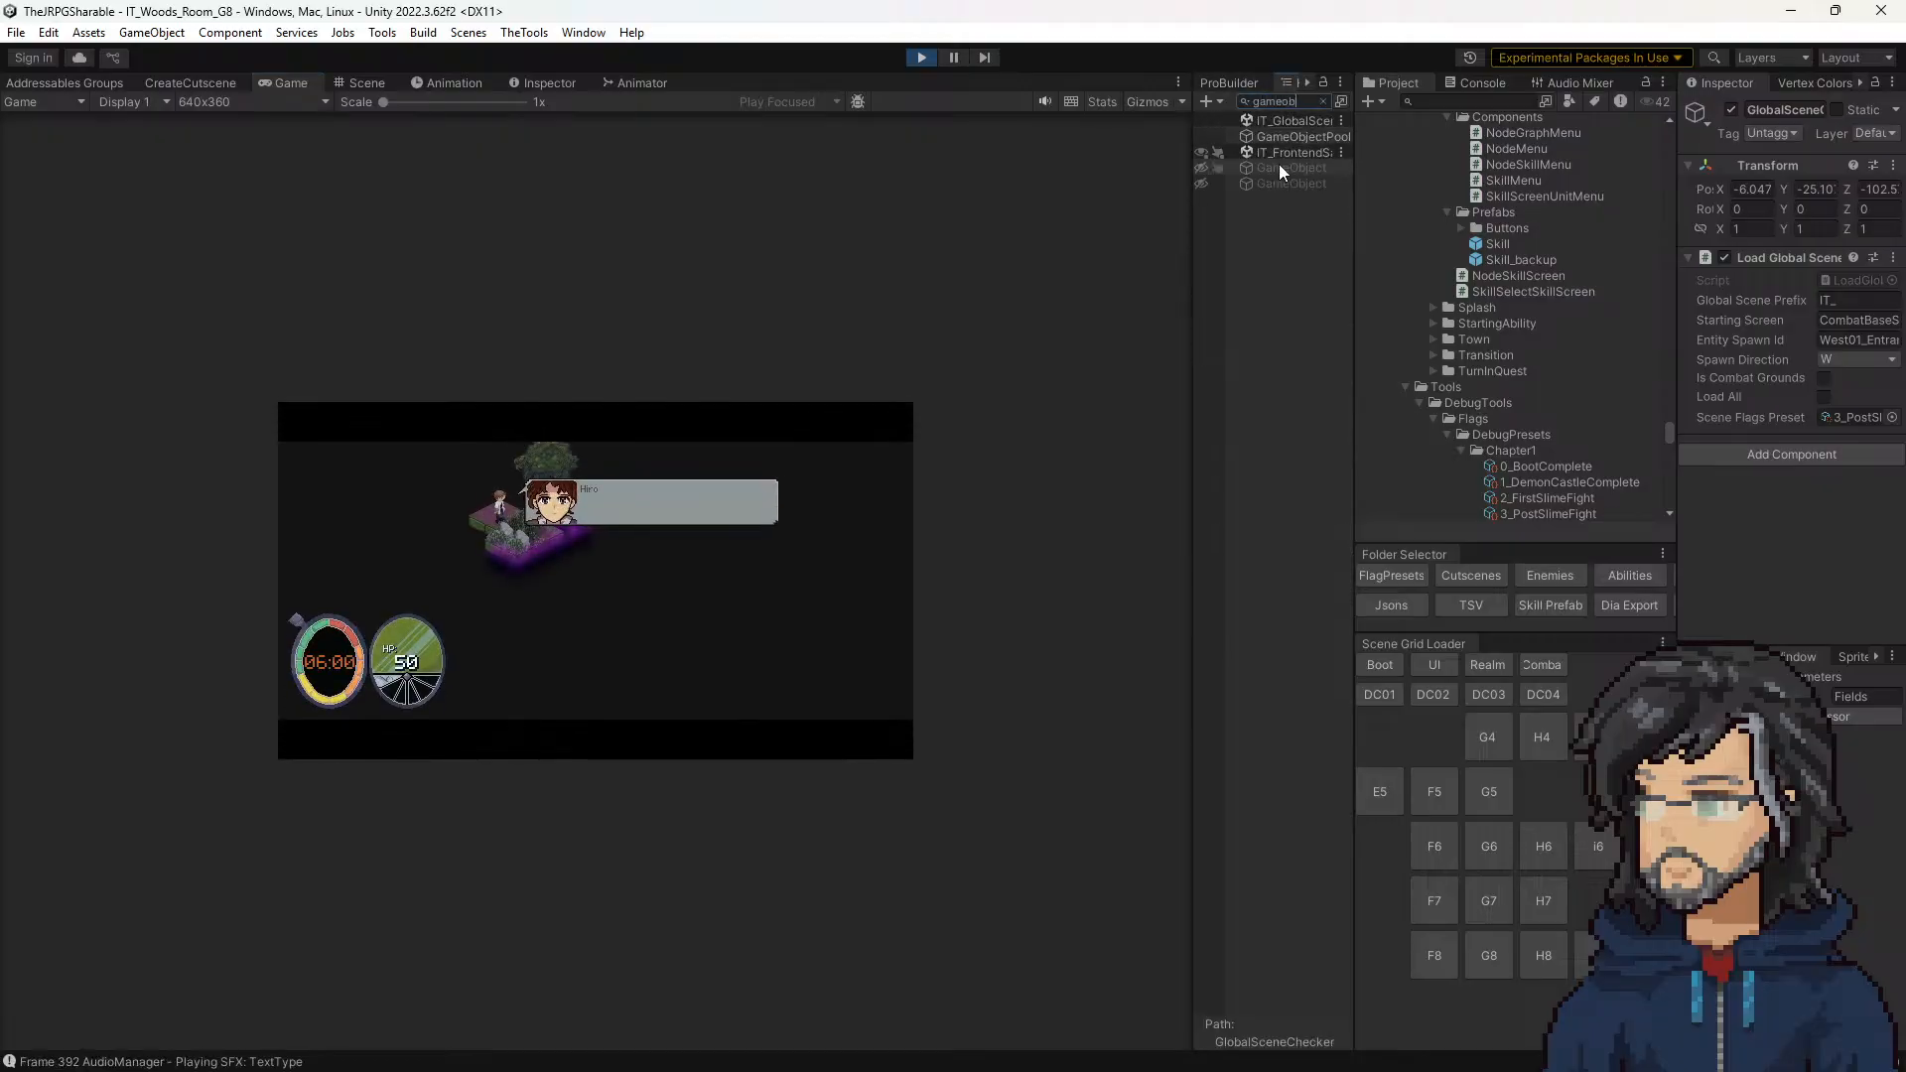
{"action": "left_click", "coordinate": [1278, 167]}
{"action": "left_click", "coordinate": [1322, 100]}
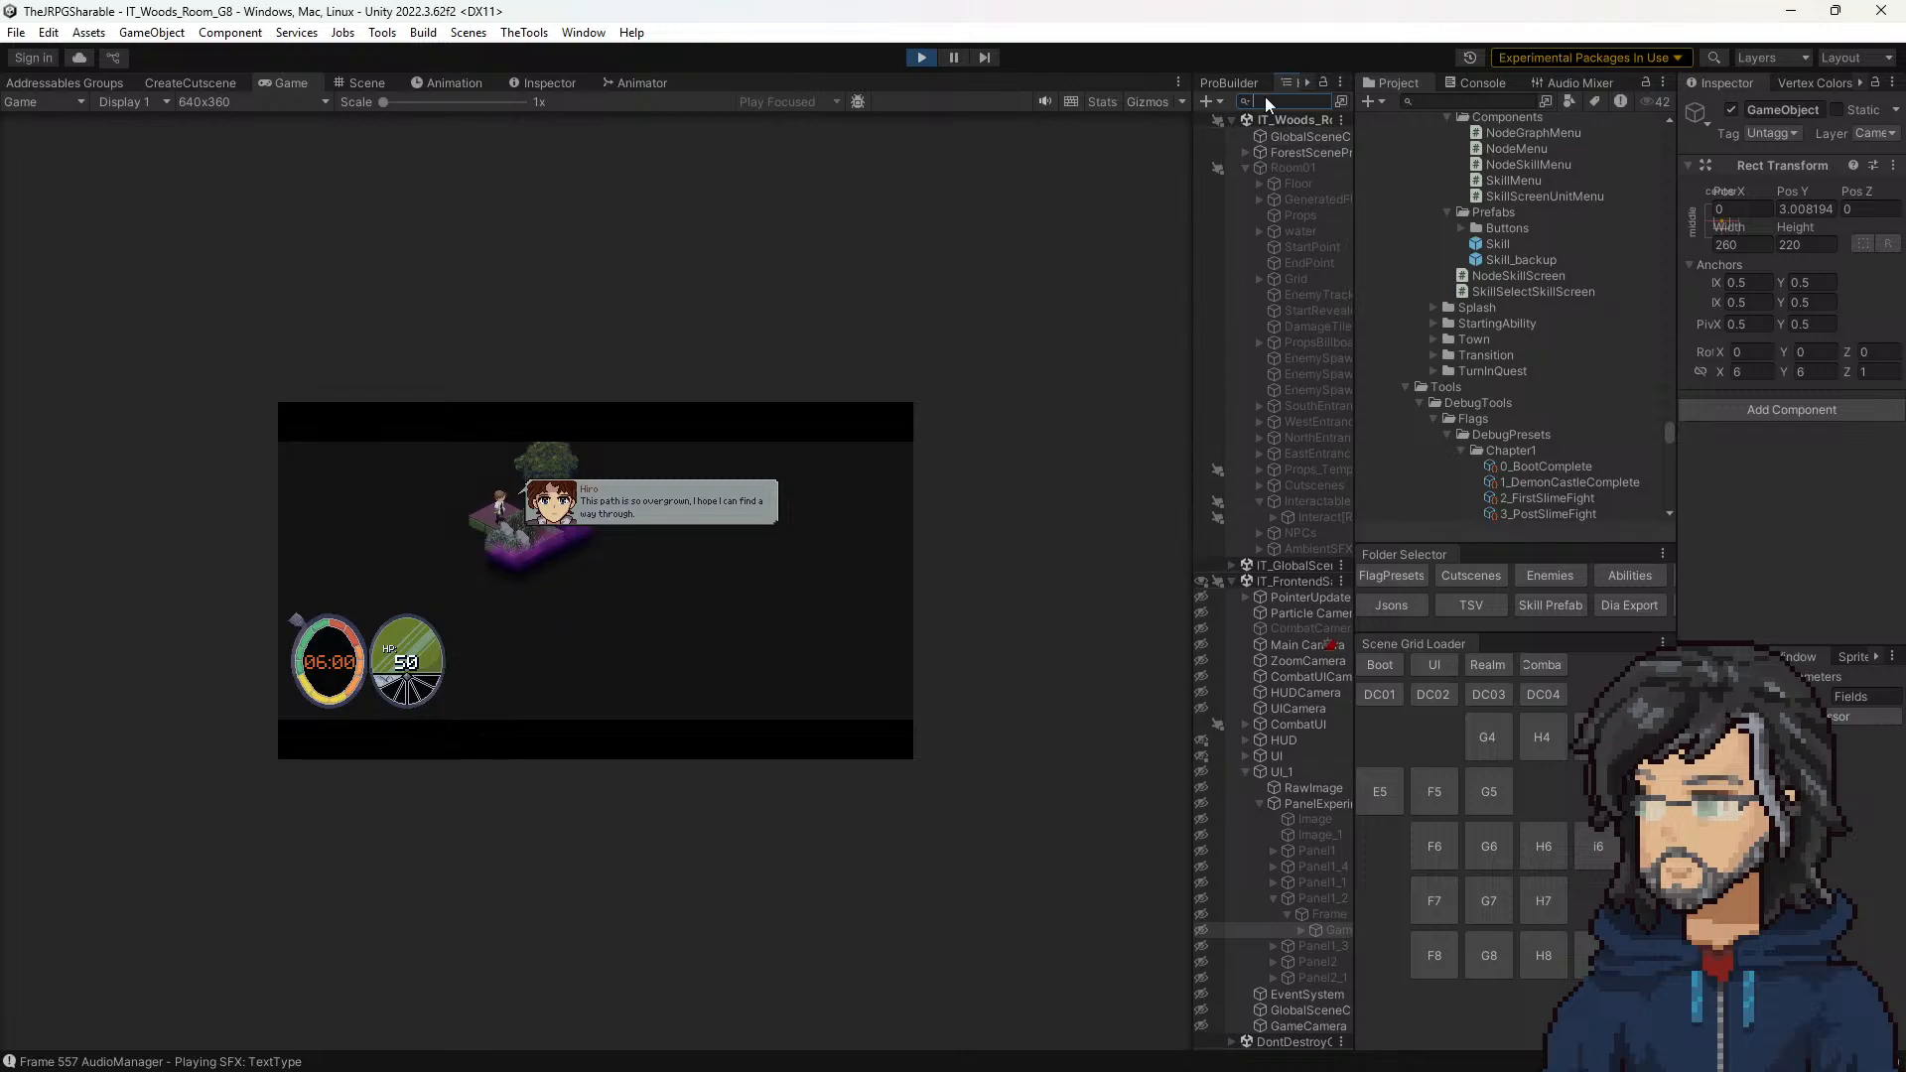
{"action": "type", "text": "game"}
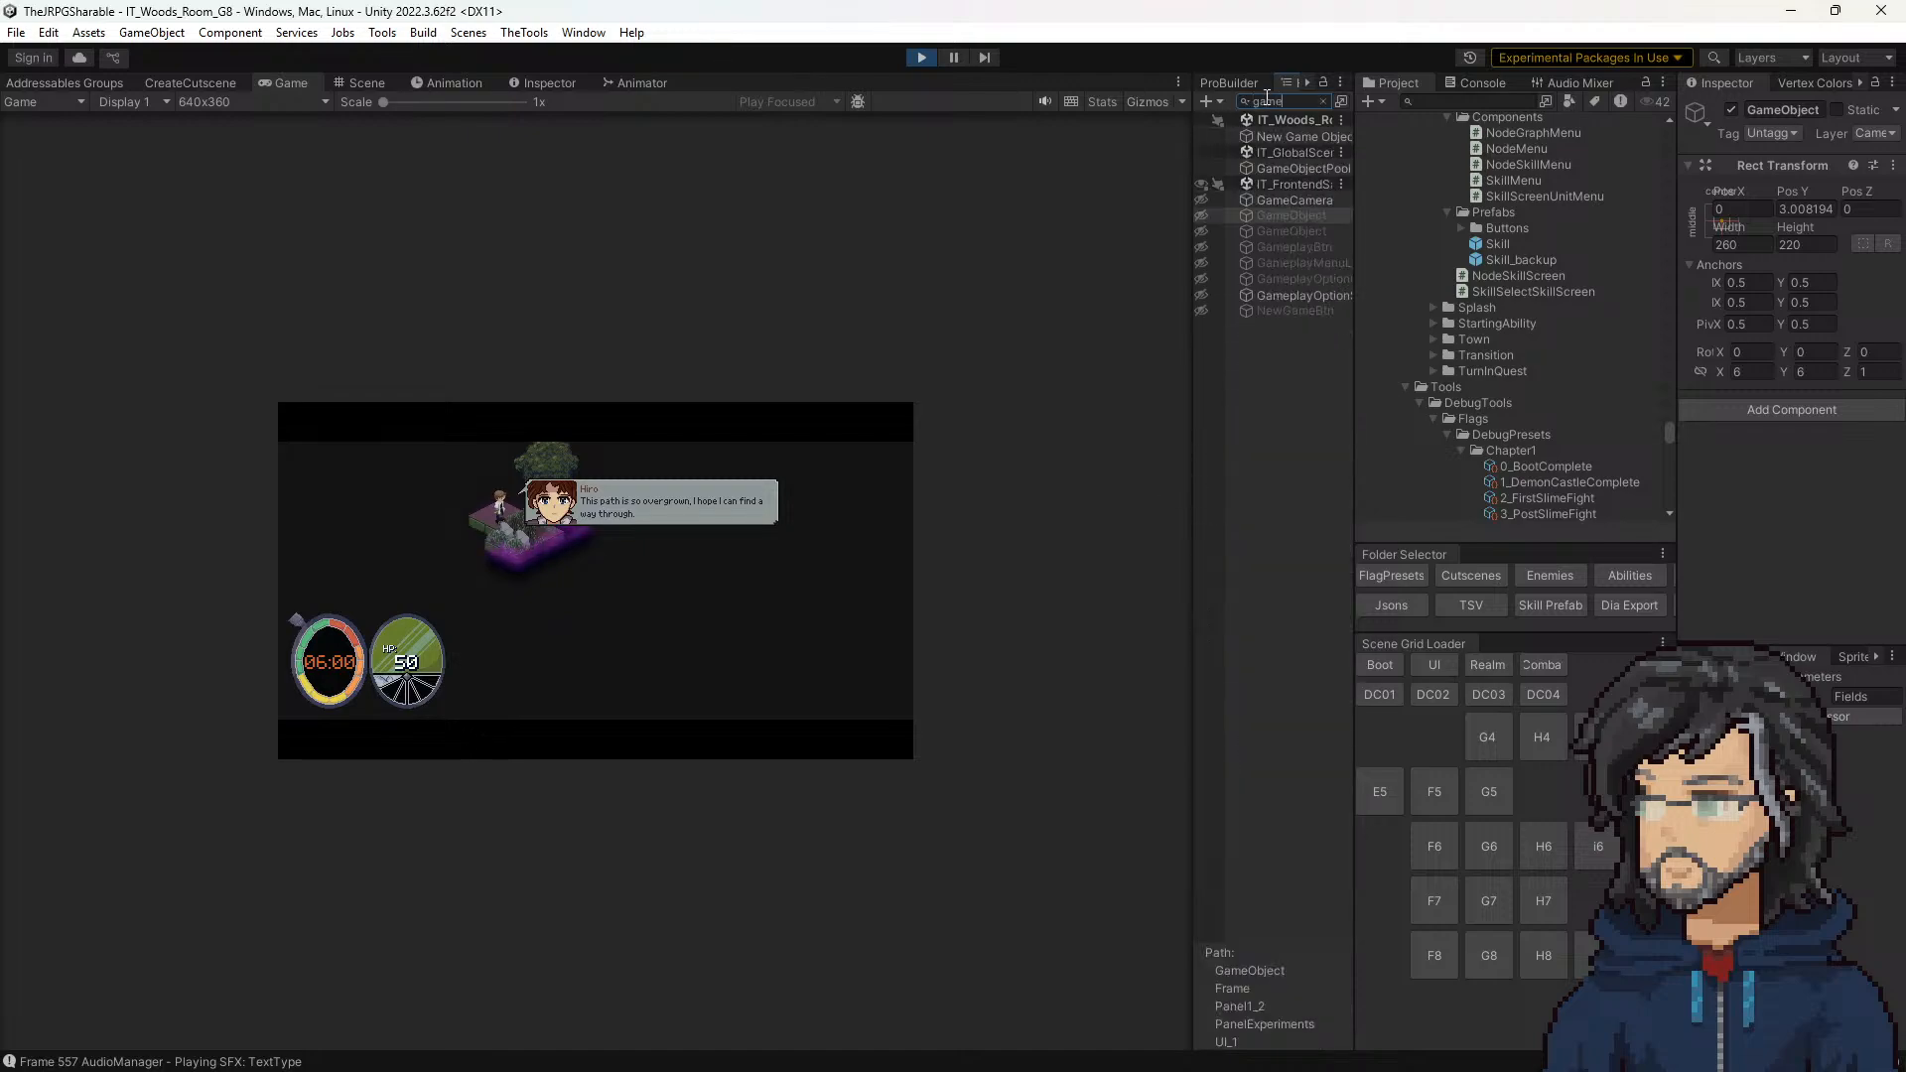
{"action": "left_click", "coordinate": [1279, 136]}
{"action": "left_click", "coordinate": [1322, 101]}
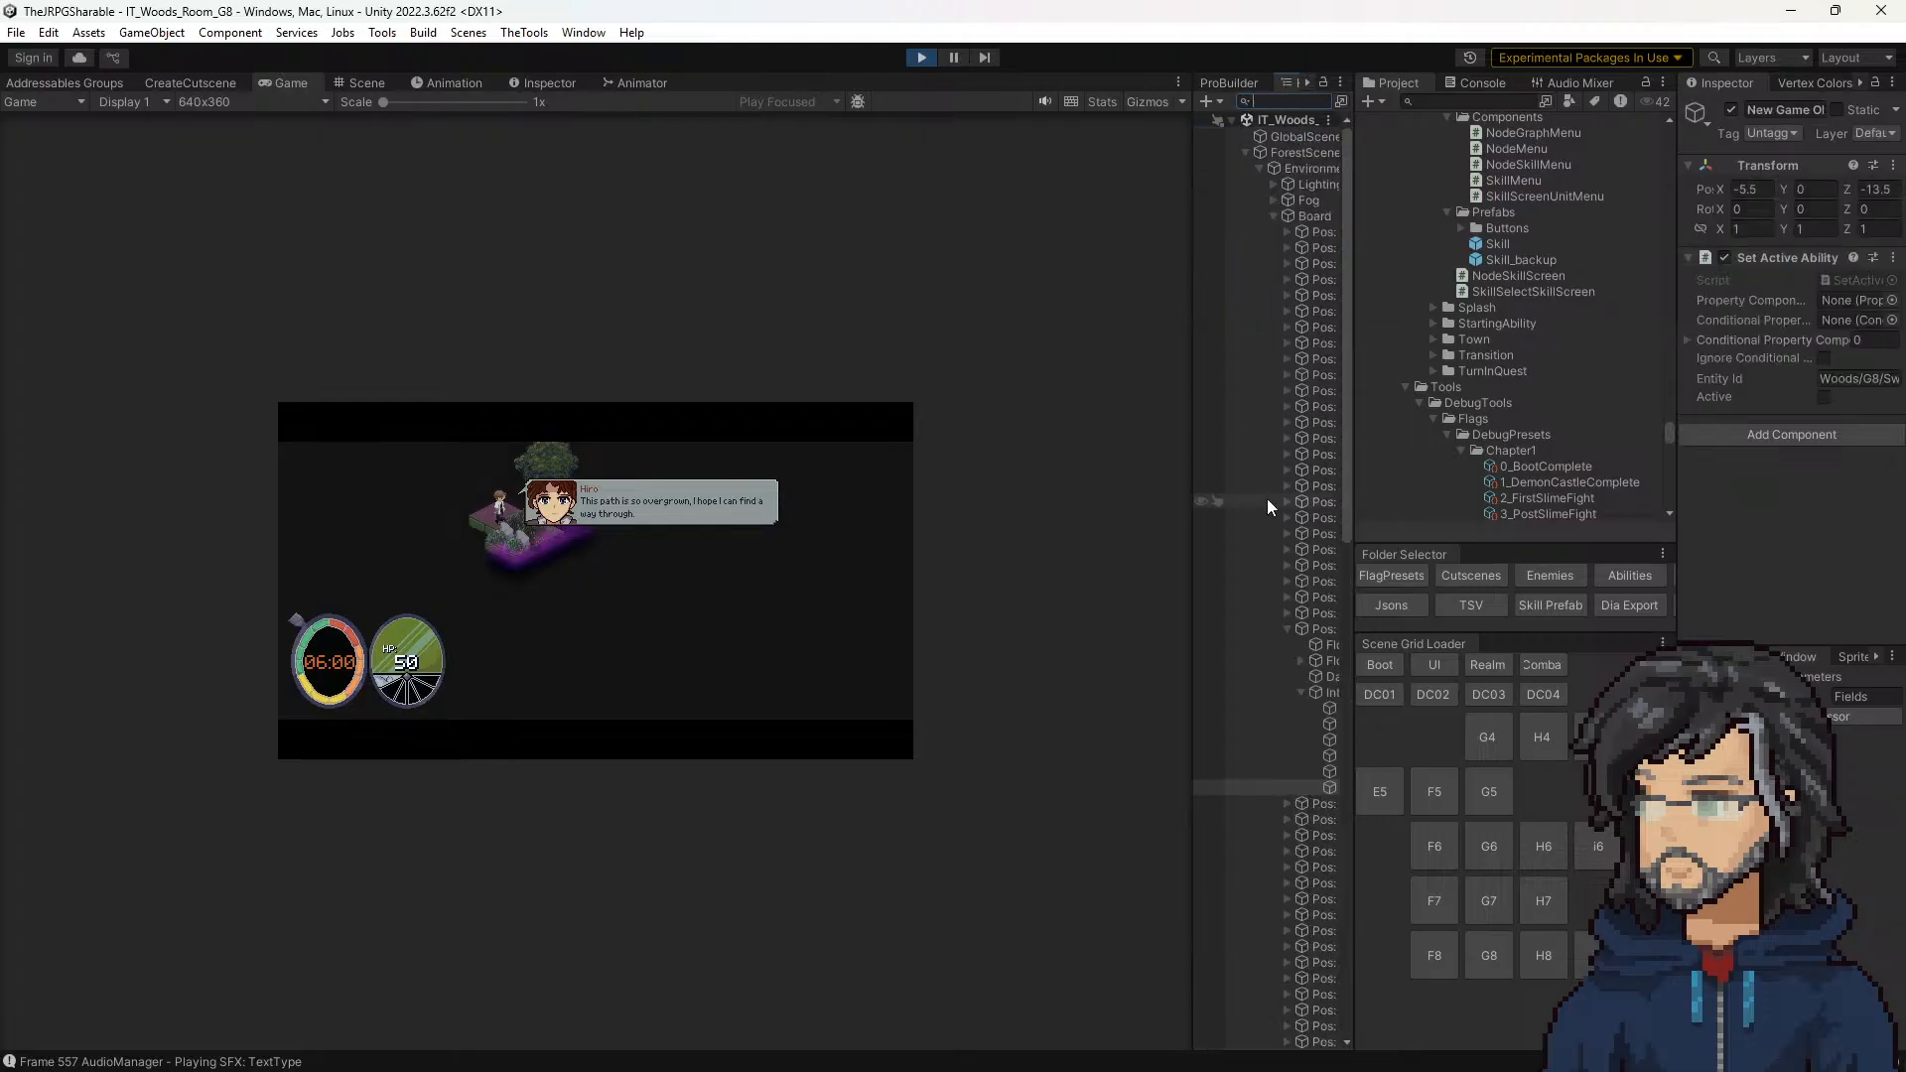
{"action": "left_click_drag", "start_coordinate": [1192, 695], "coordinate": [965, 724]}
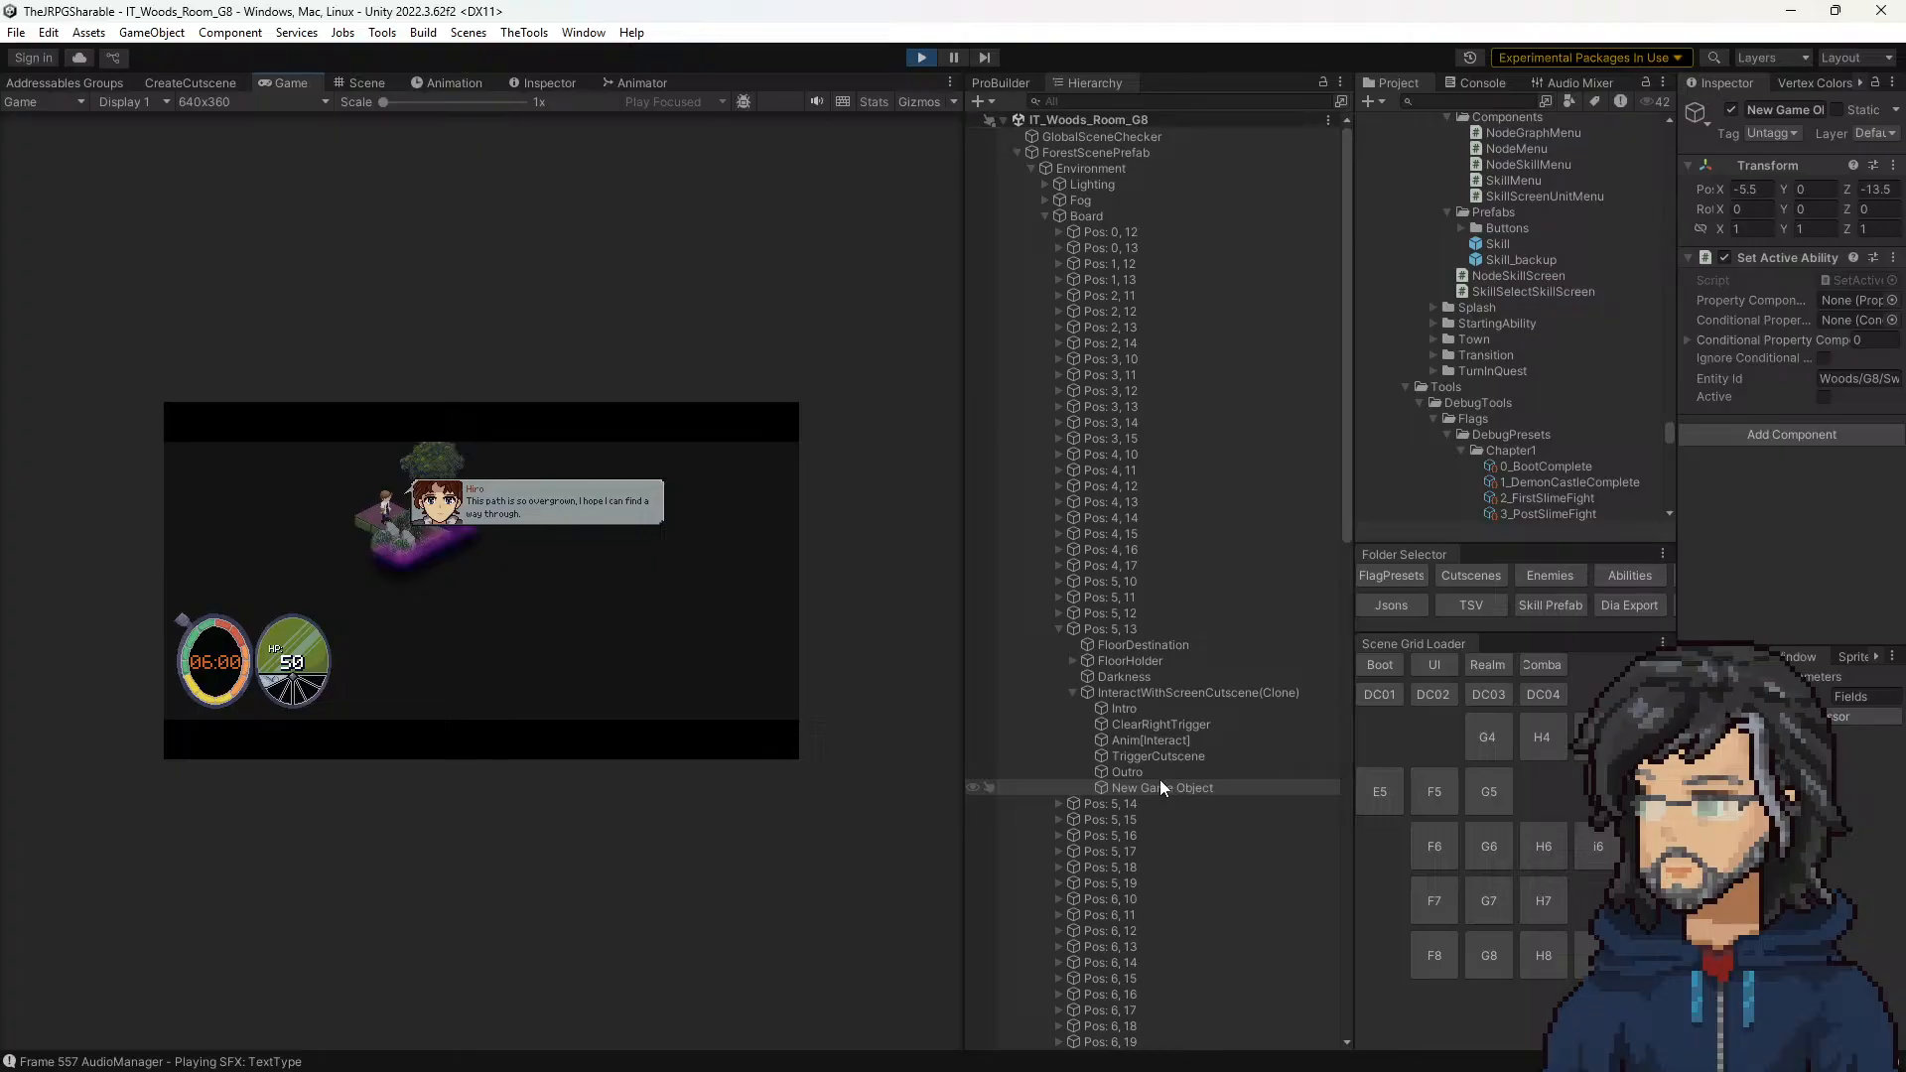
Step: Inspect Intro, move New Game Object directly below it in the running scene, stop the playtest and switch back to Tile.cs in Visual Studio
{"action": "left_click", "coordinate": [1134, 707]}
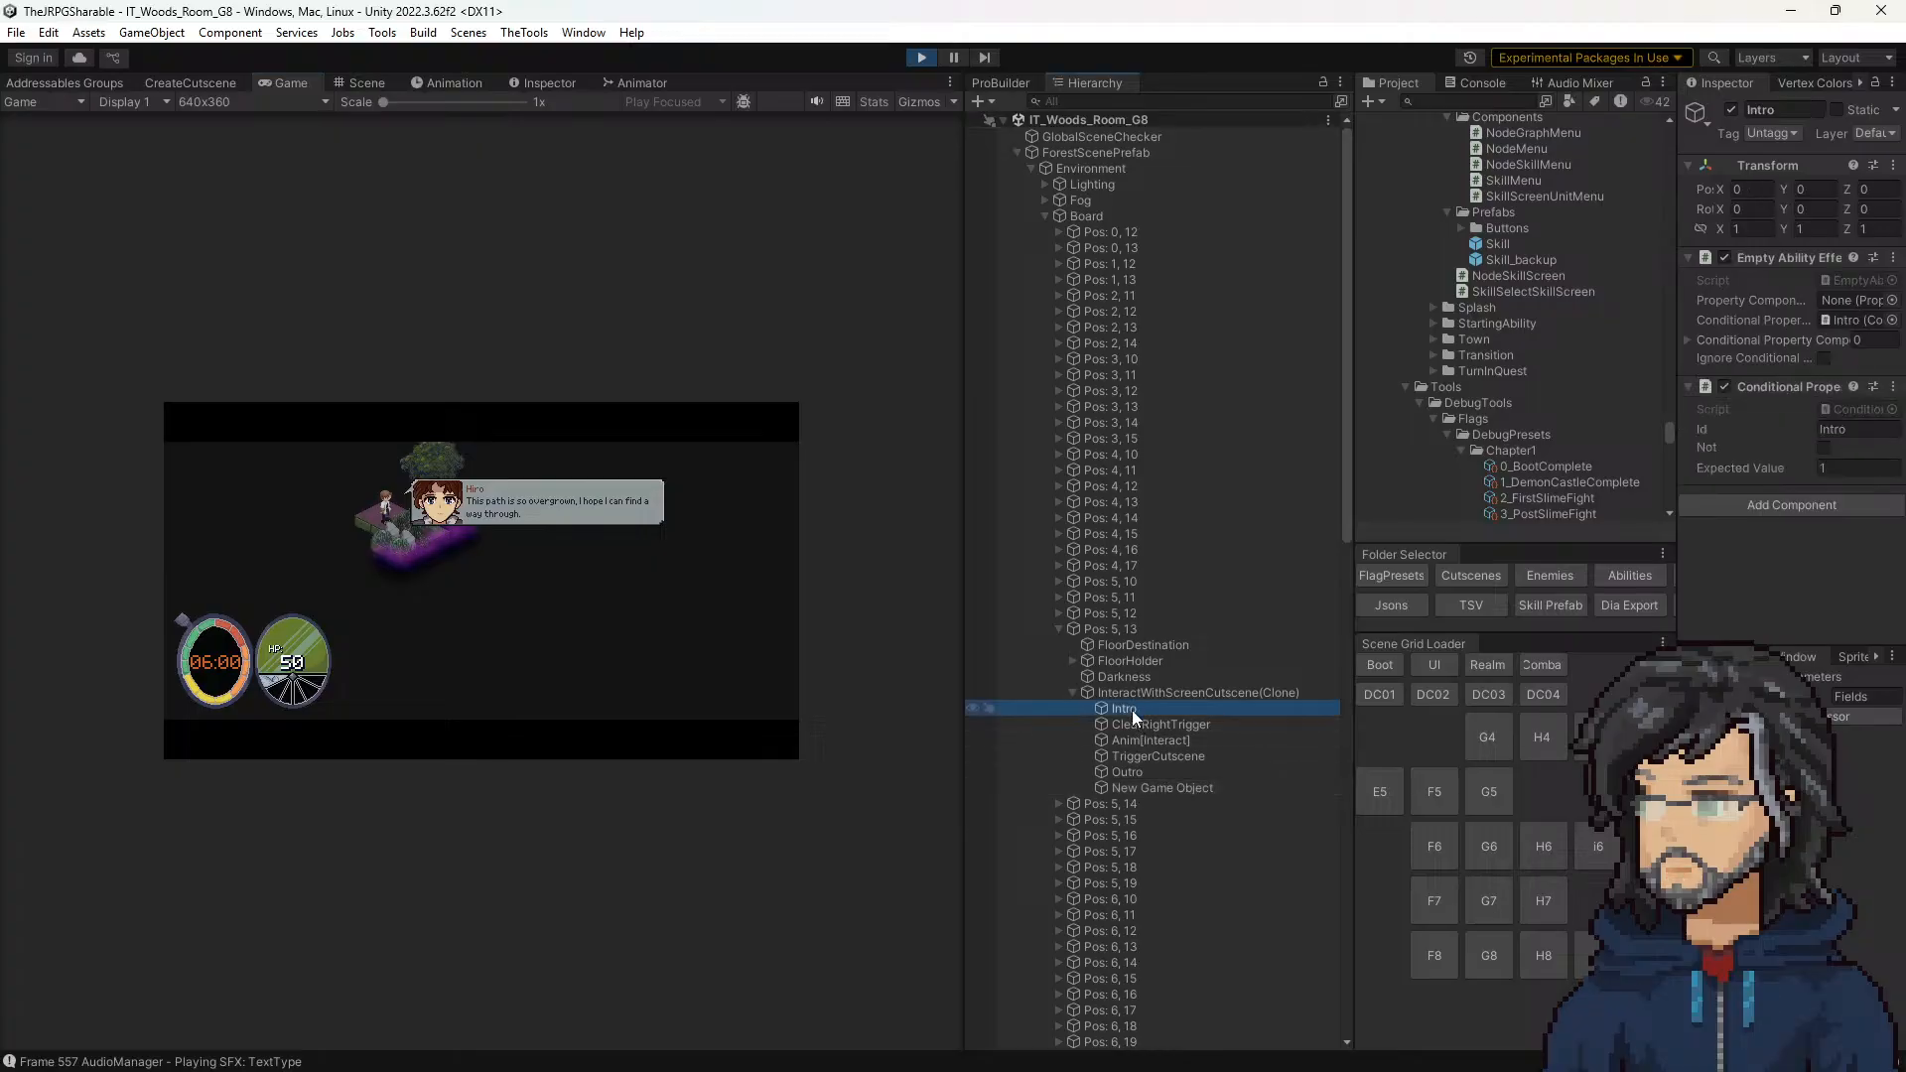
{"action": "left_click", "coordinate": [1139, 724]}
{"action": "left_click", "coordinate": [1134, 711]}
{"action": "left_click_drag", "start_coordinate": [1151, 787], "coordinate": [1158, 717]}
{"action": "left_click", "coordinate": [747, 624]}
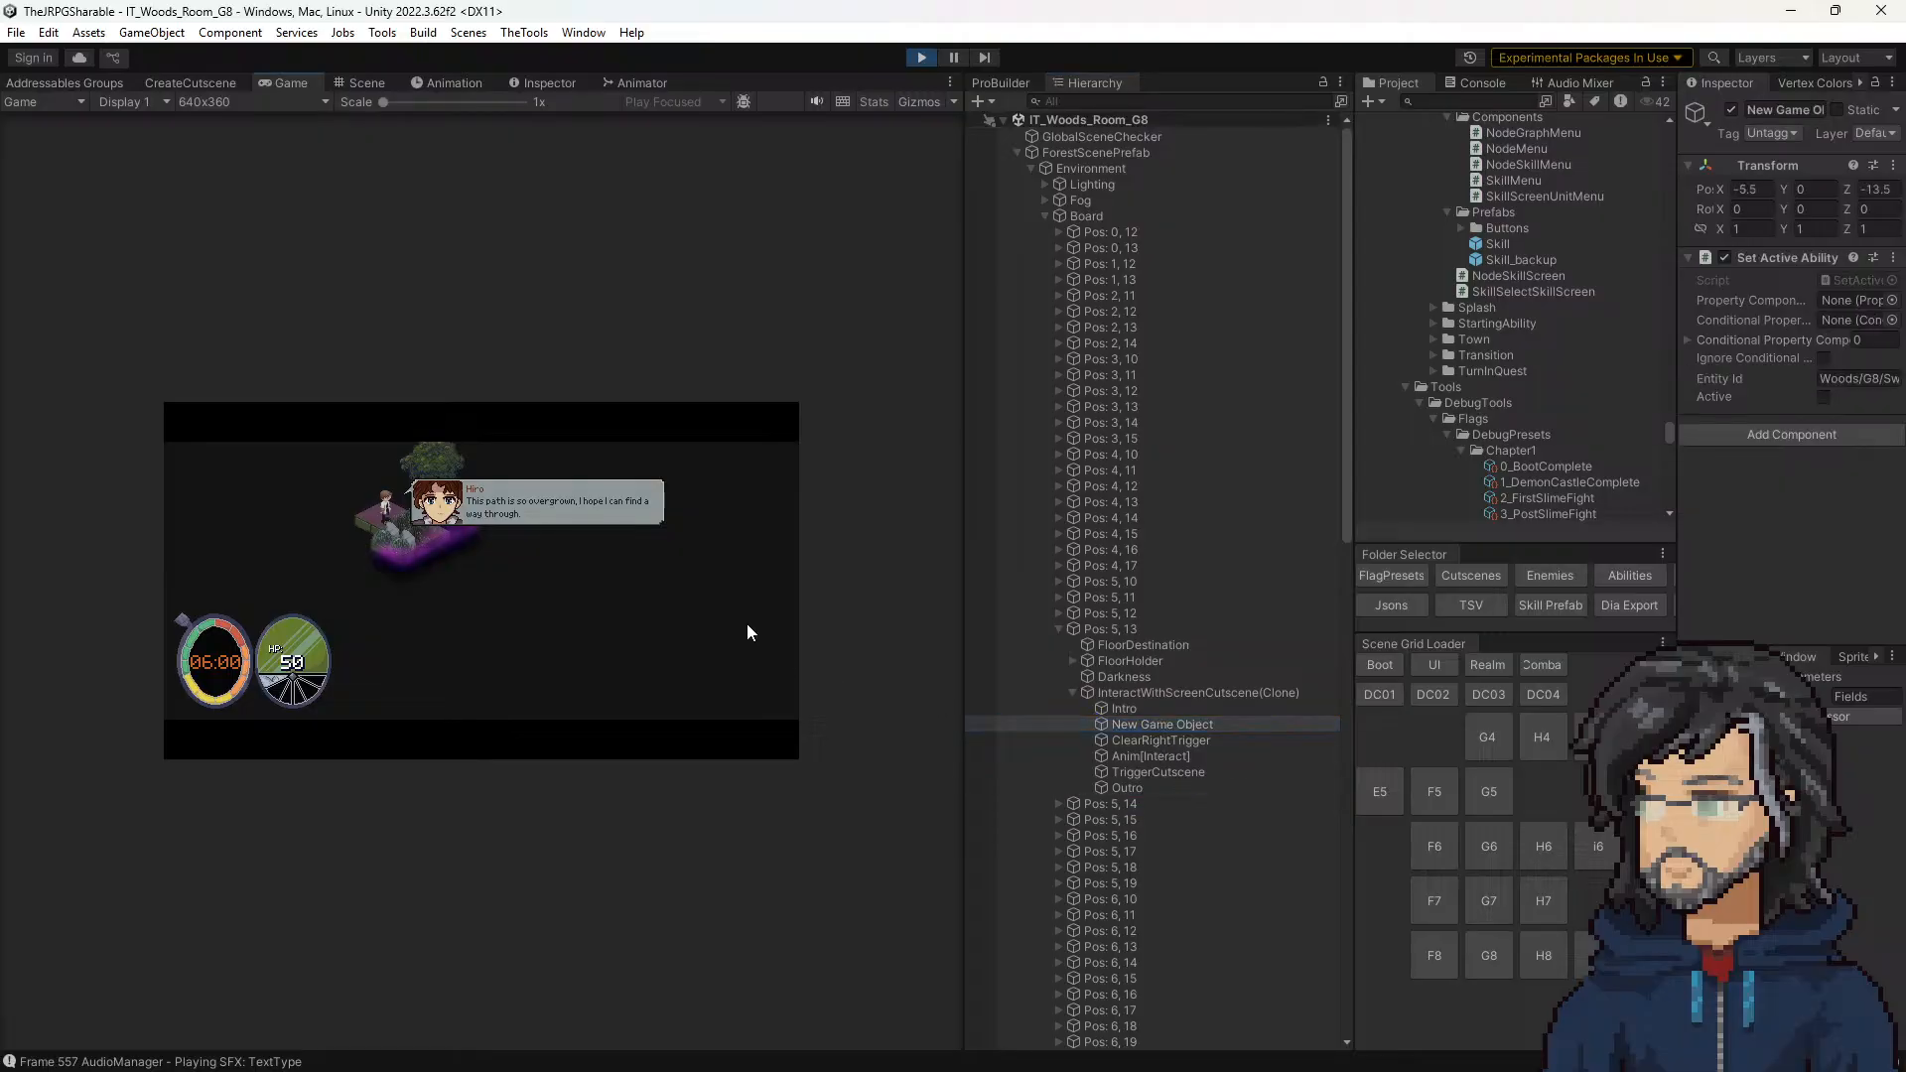
{"action": "left_click", "coordinate": [931, 57]}
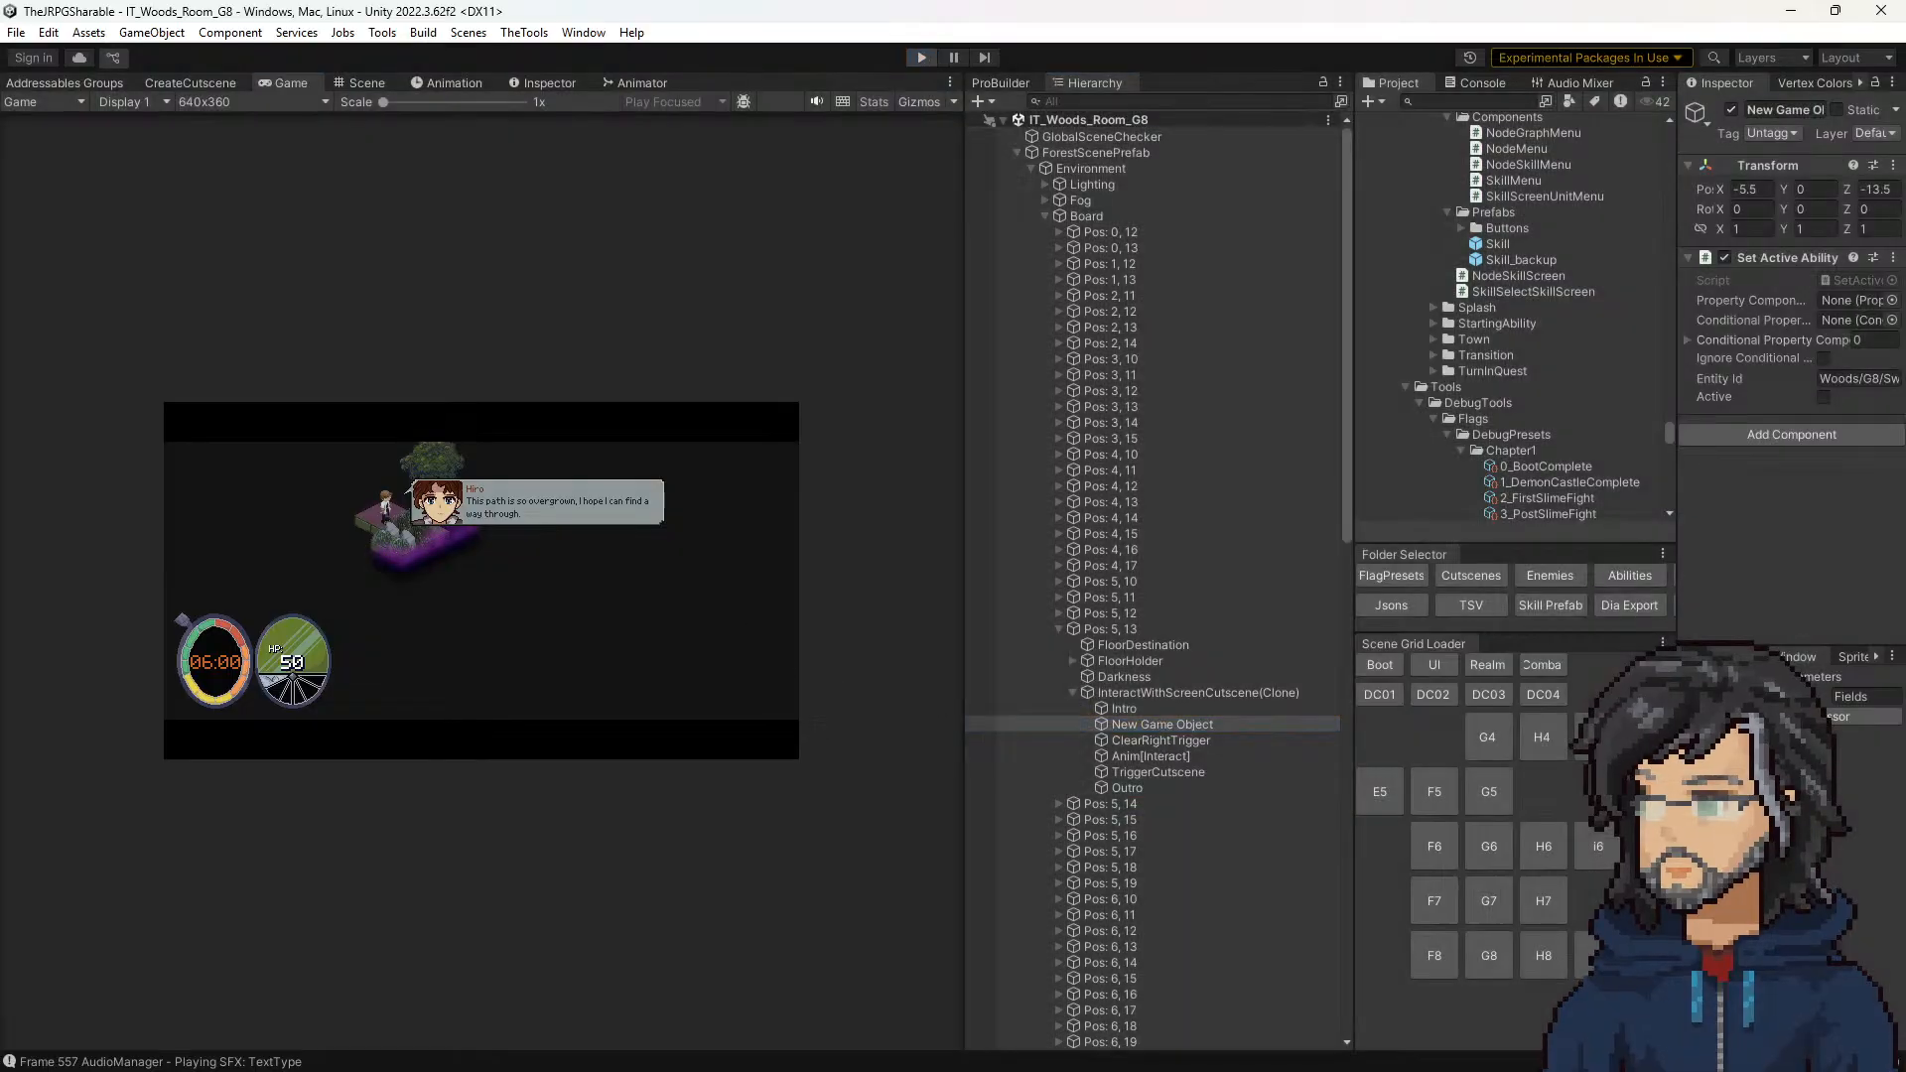
{"action": "key", "text": "alt+Tab"}
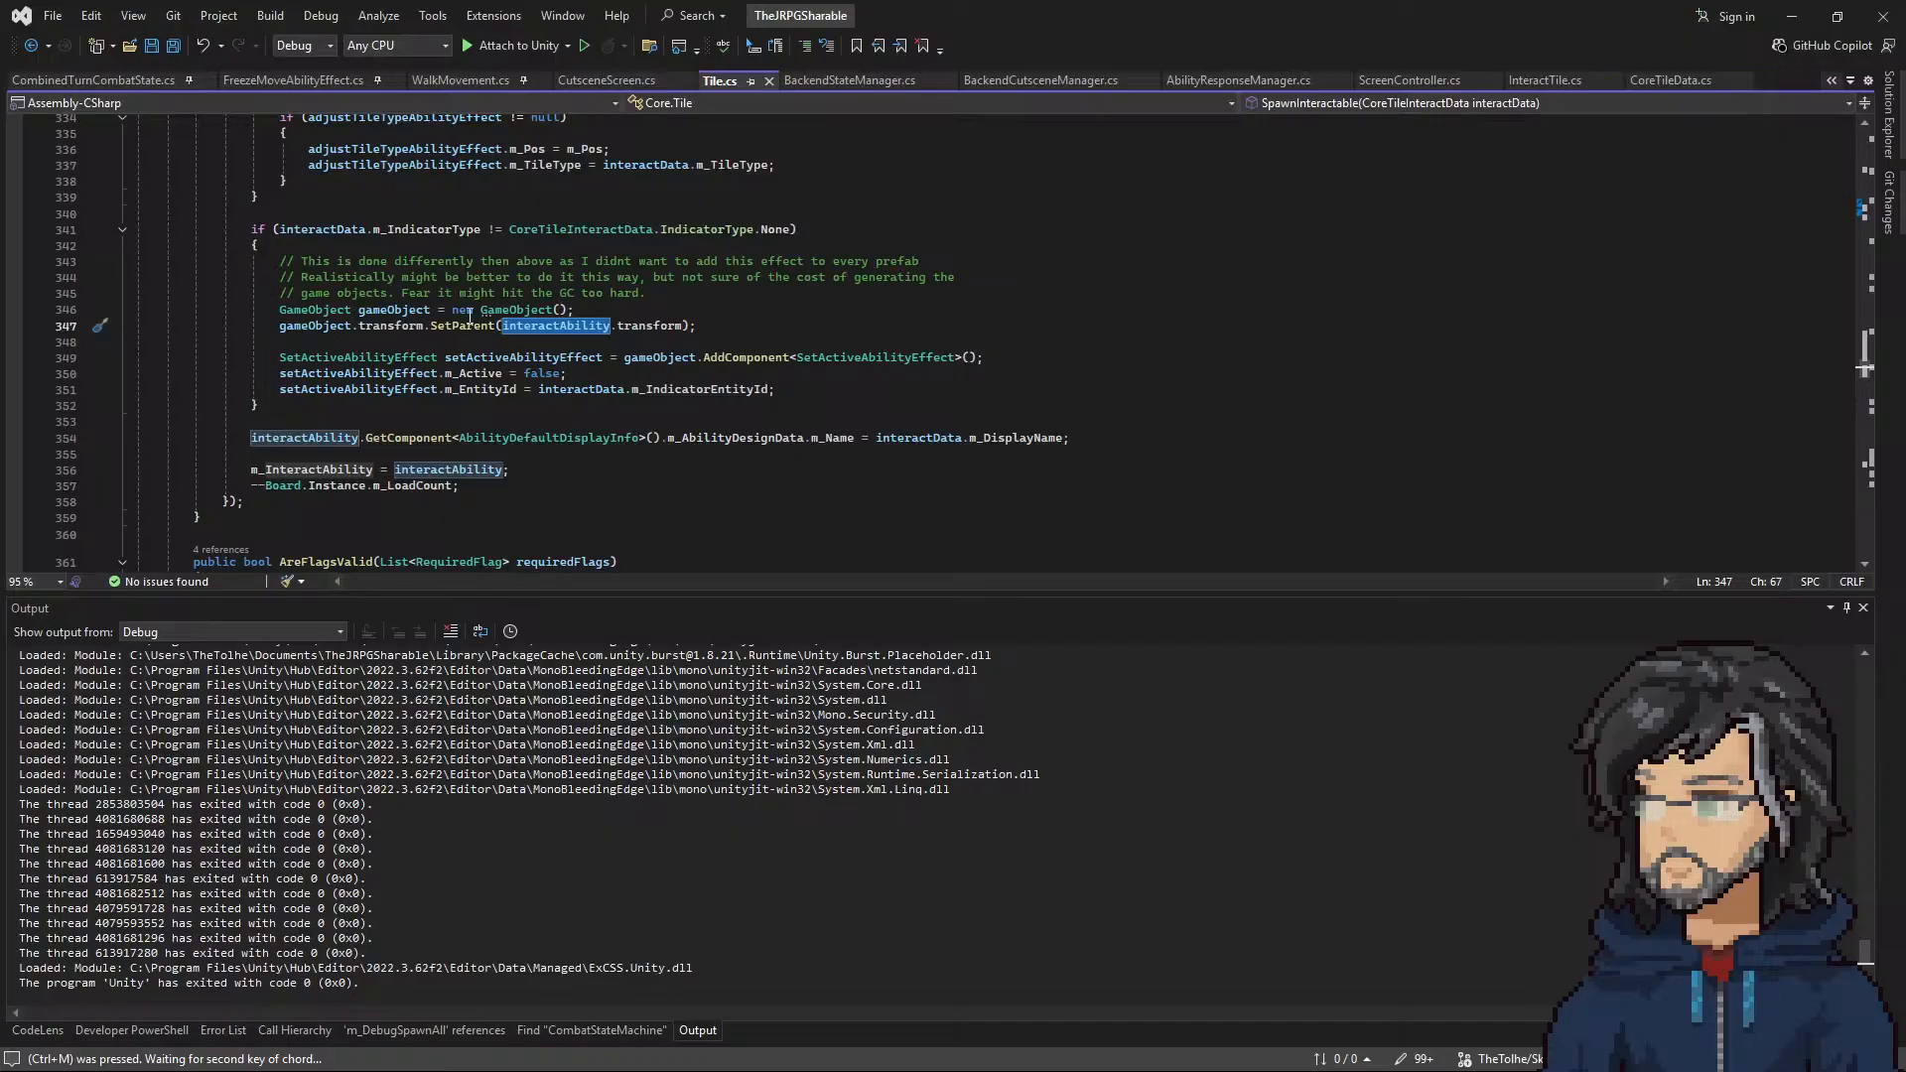
{"action": "left_click_drag", "start_coordinate": [277, 326], "coordinate": [420, 326]}
{"action": "key", "text": "ctrl+c"}
{"action": "left_click", "coordinate": [390, 342]}
{"action": "key", "text": "ctrl+v"}
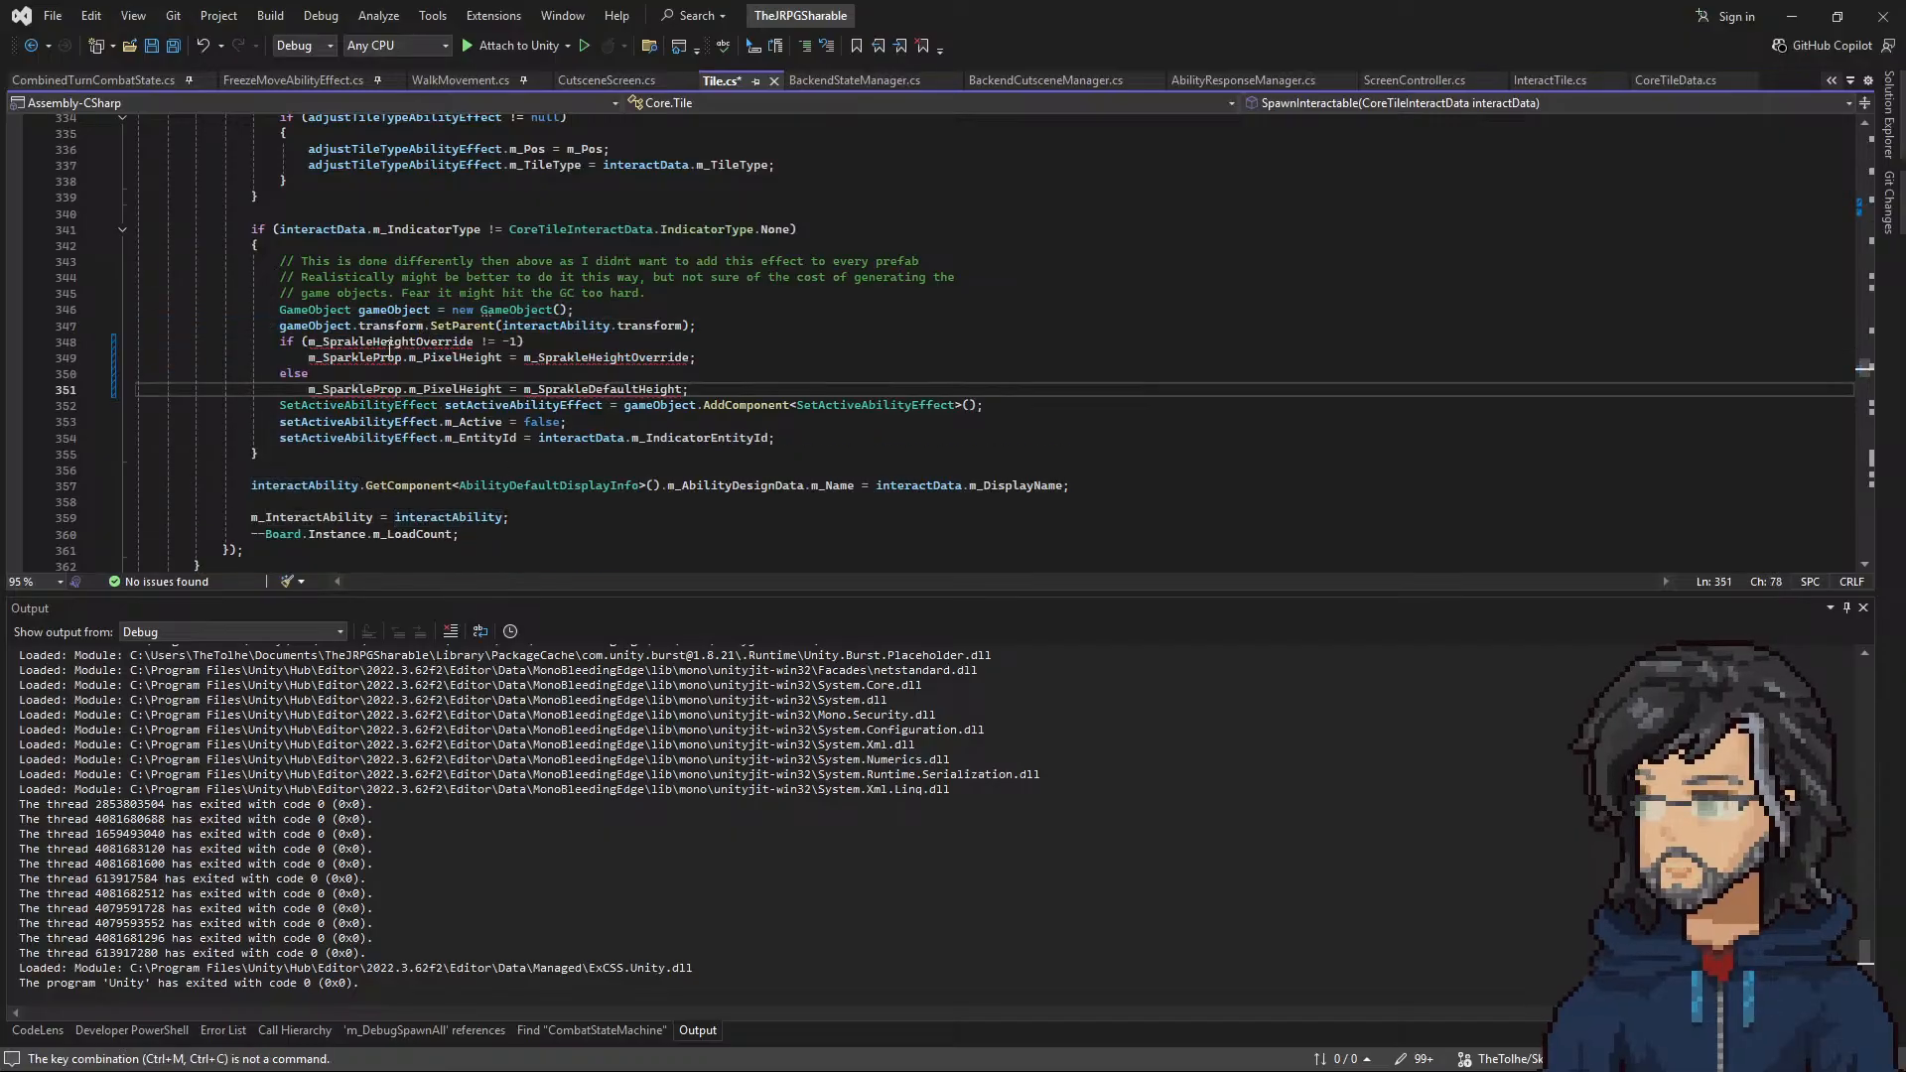
{"action": "key", "text": "ctrl+z"}
{"action": "key", "text": "ctrl+z"}
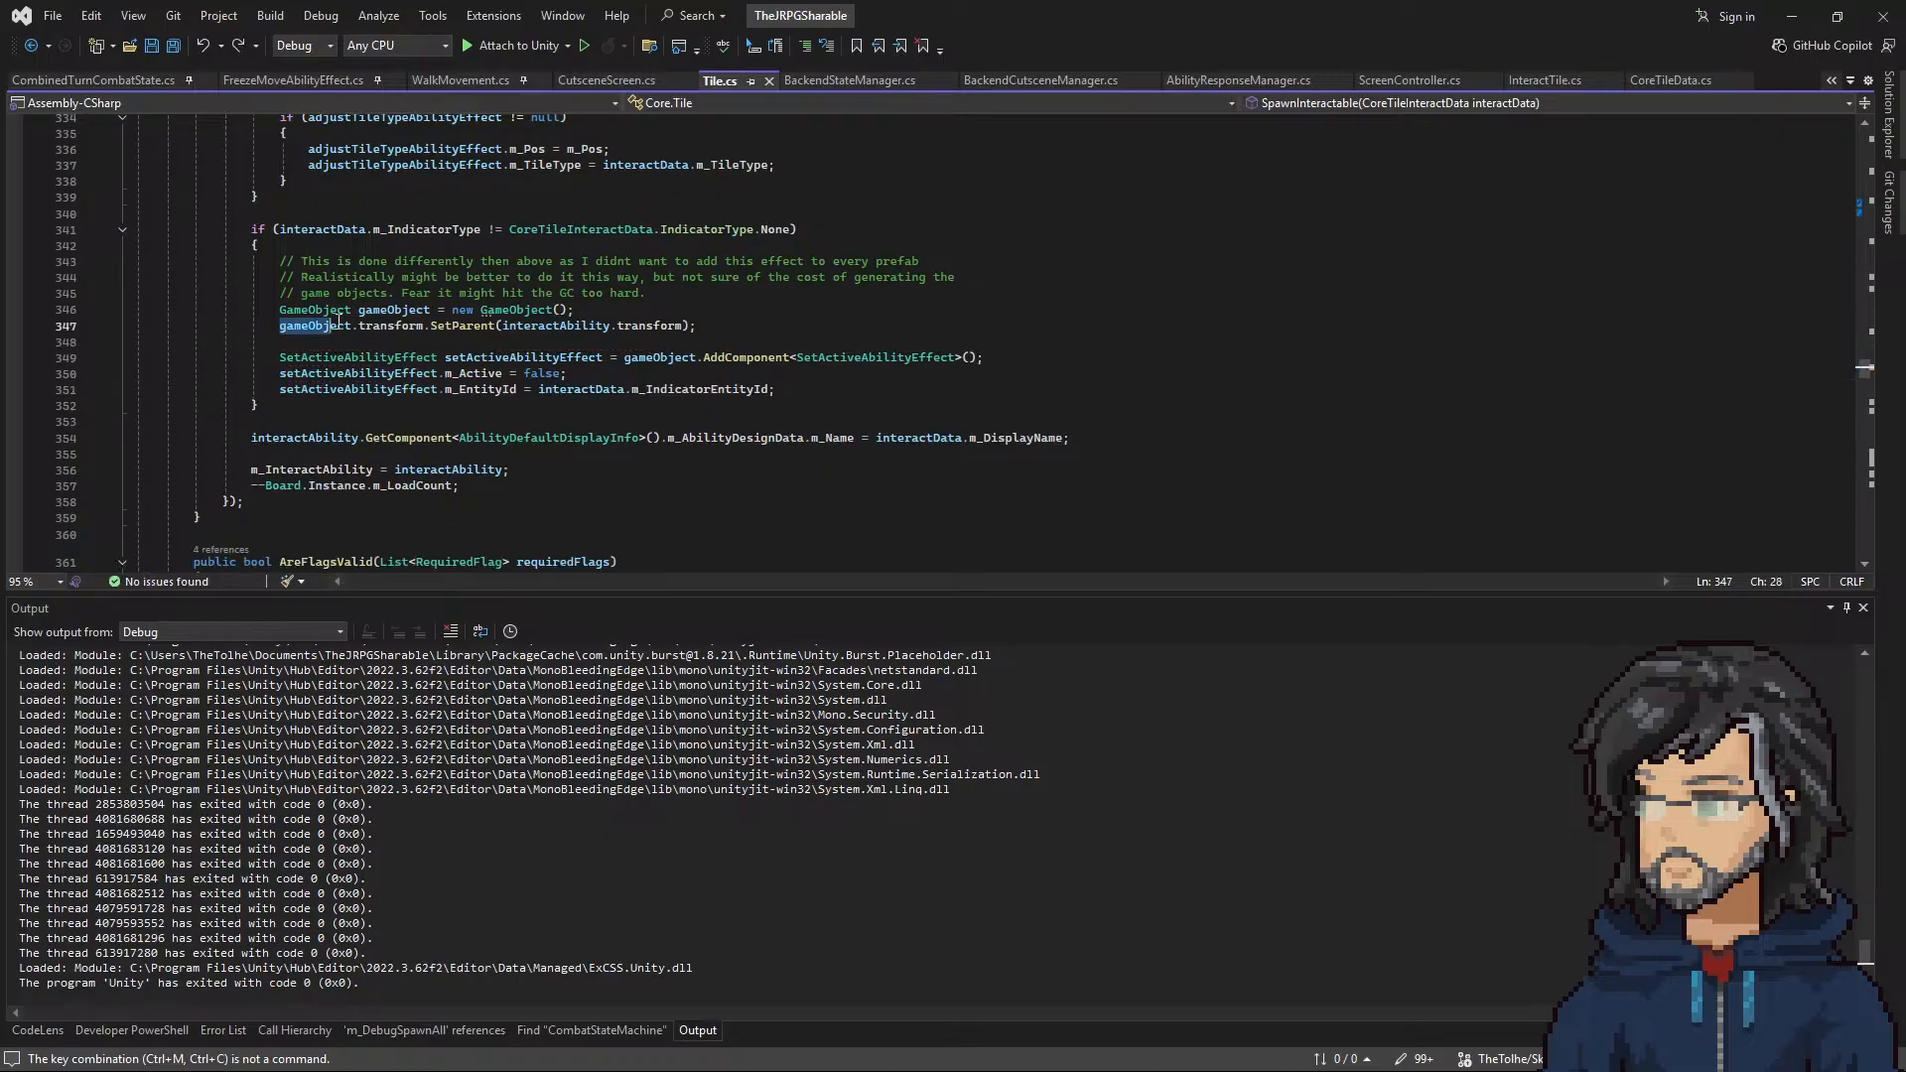
Step: Start a new line below the SetParent call with gameObject.transform and look through its child-related members
{"action": "key", "text": "ctrl+c"}
{"action": "key", "text": "End"}
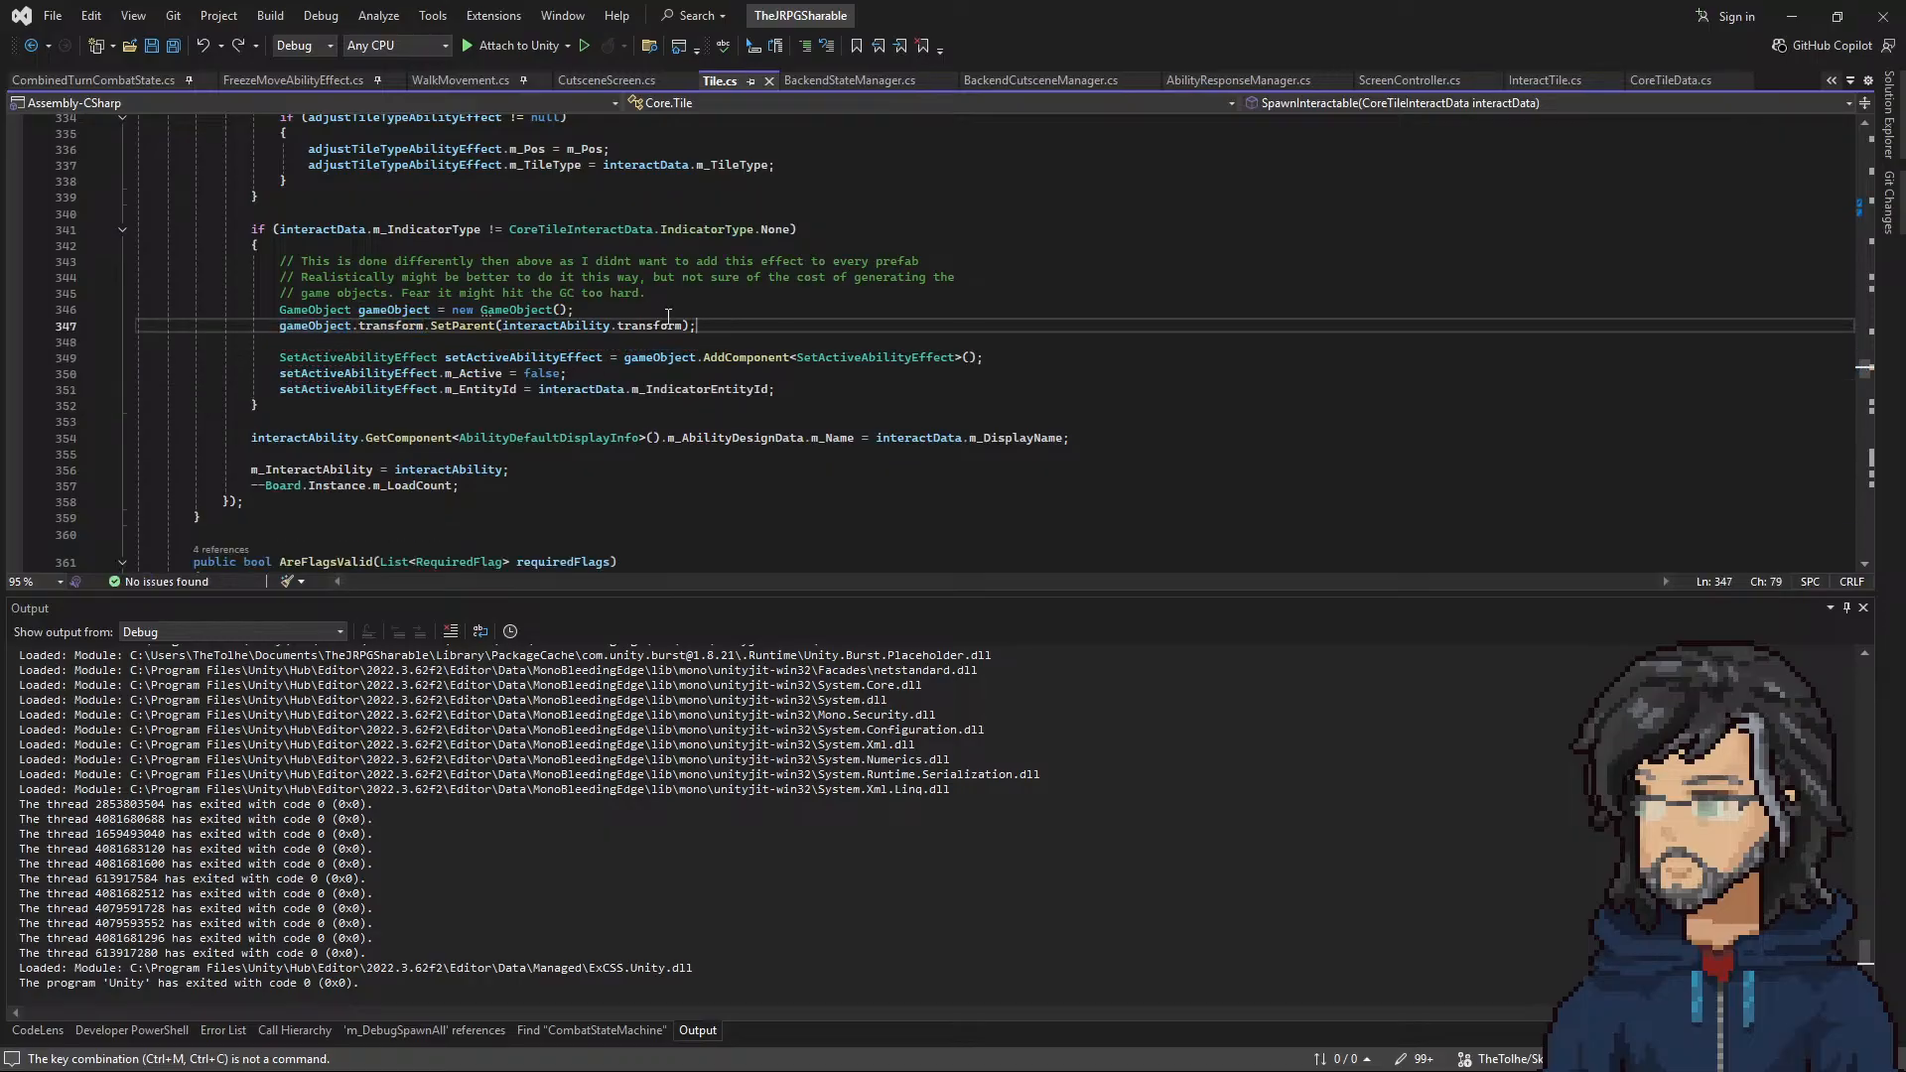
{"action": "key", "text": "Return"}
{"action": "key", "text": "ctrl+v"}
{"action": "type", "text": ".c"}
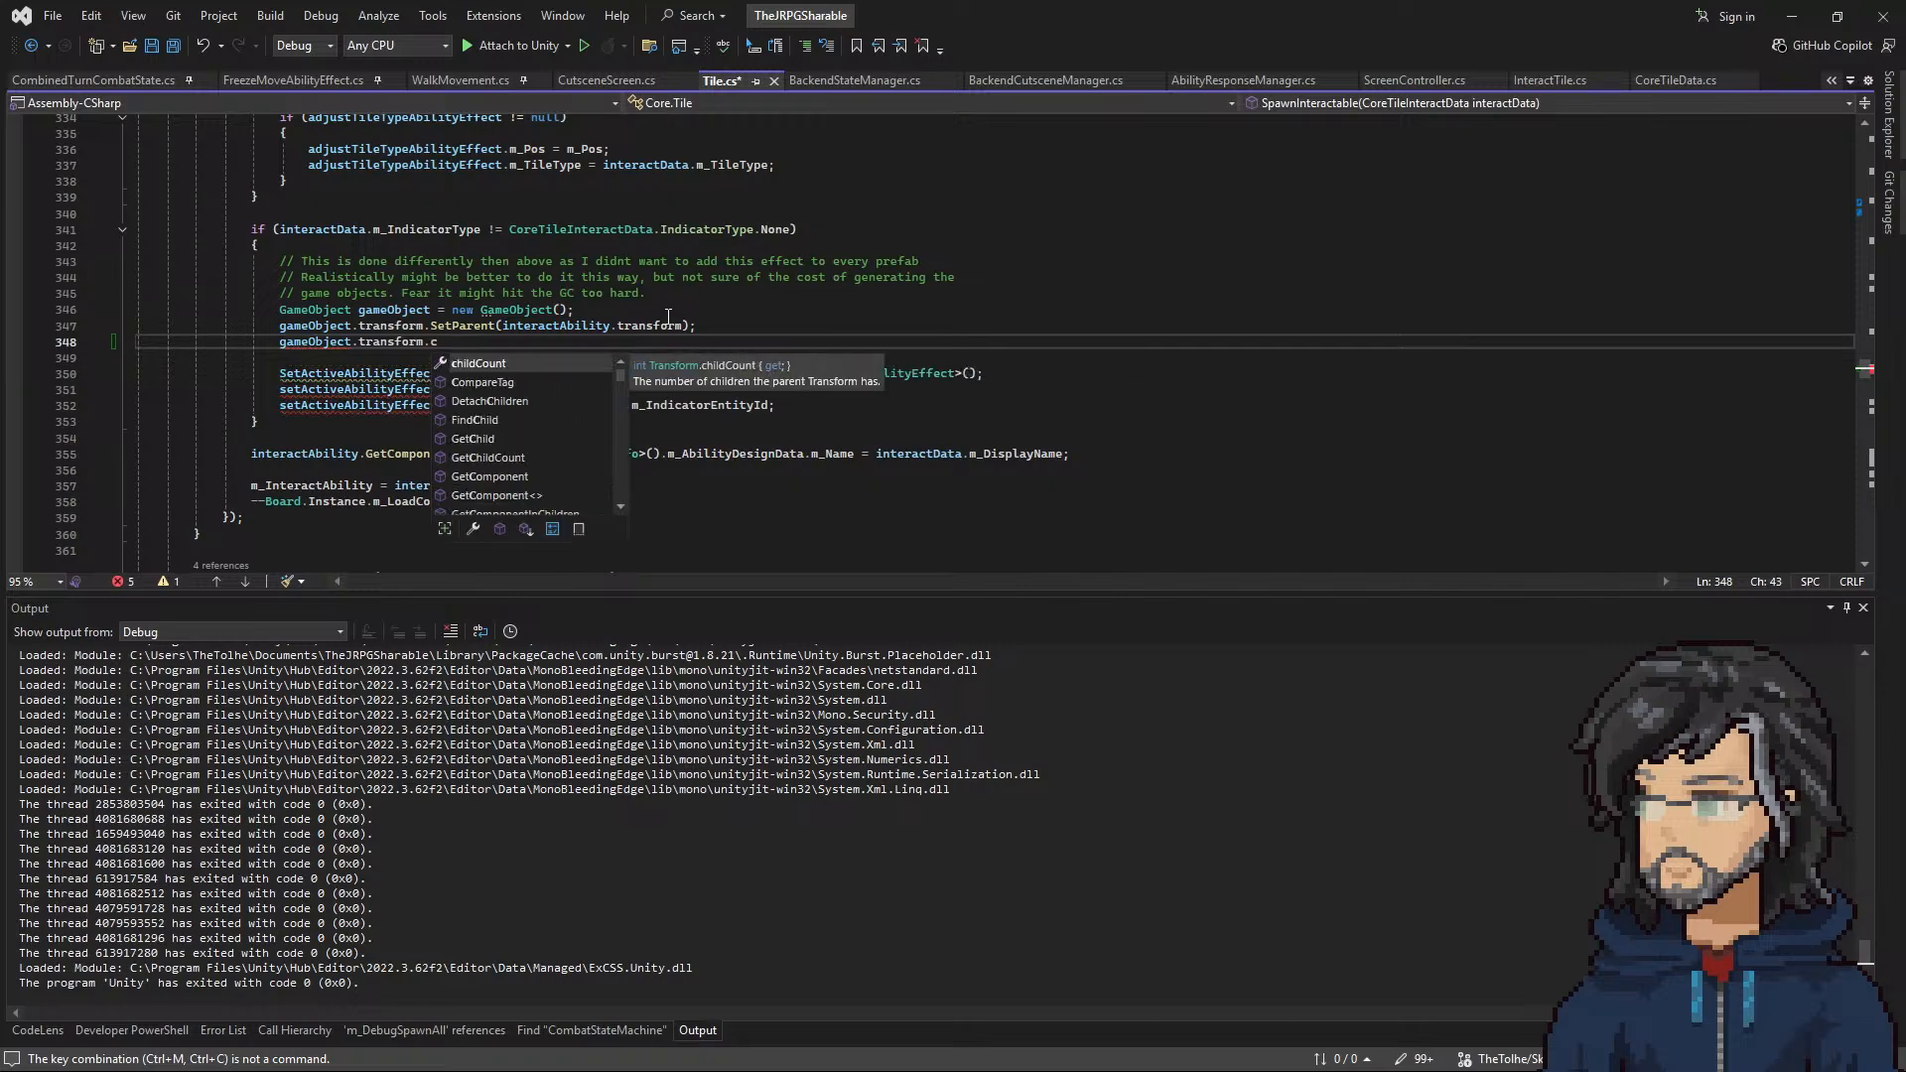
{"action": "type", "text": "hi"}
{"action": "key", "text": "Down"}
{"action": "key", "text": "Down"}
{"action": "key", "text": "Down"}
{"action": "key", "text": "Down"}
{"action": "key", "text": "Down"}
{"action": "key", "text": "Down"}
{"action": "key", "text": "Down"}
{"action": "key", "text": "Down"}
{"action": "key", "text": "Down"}
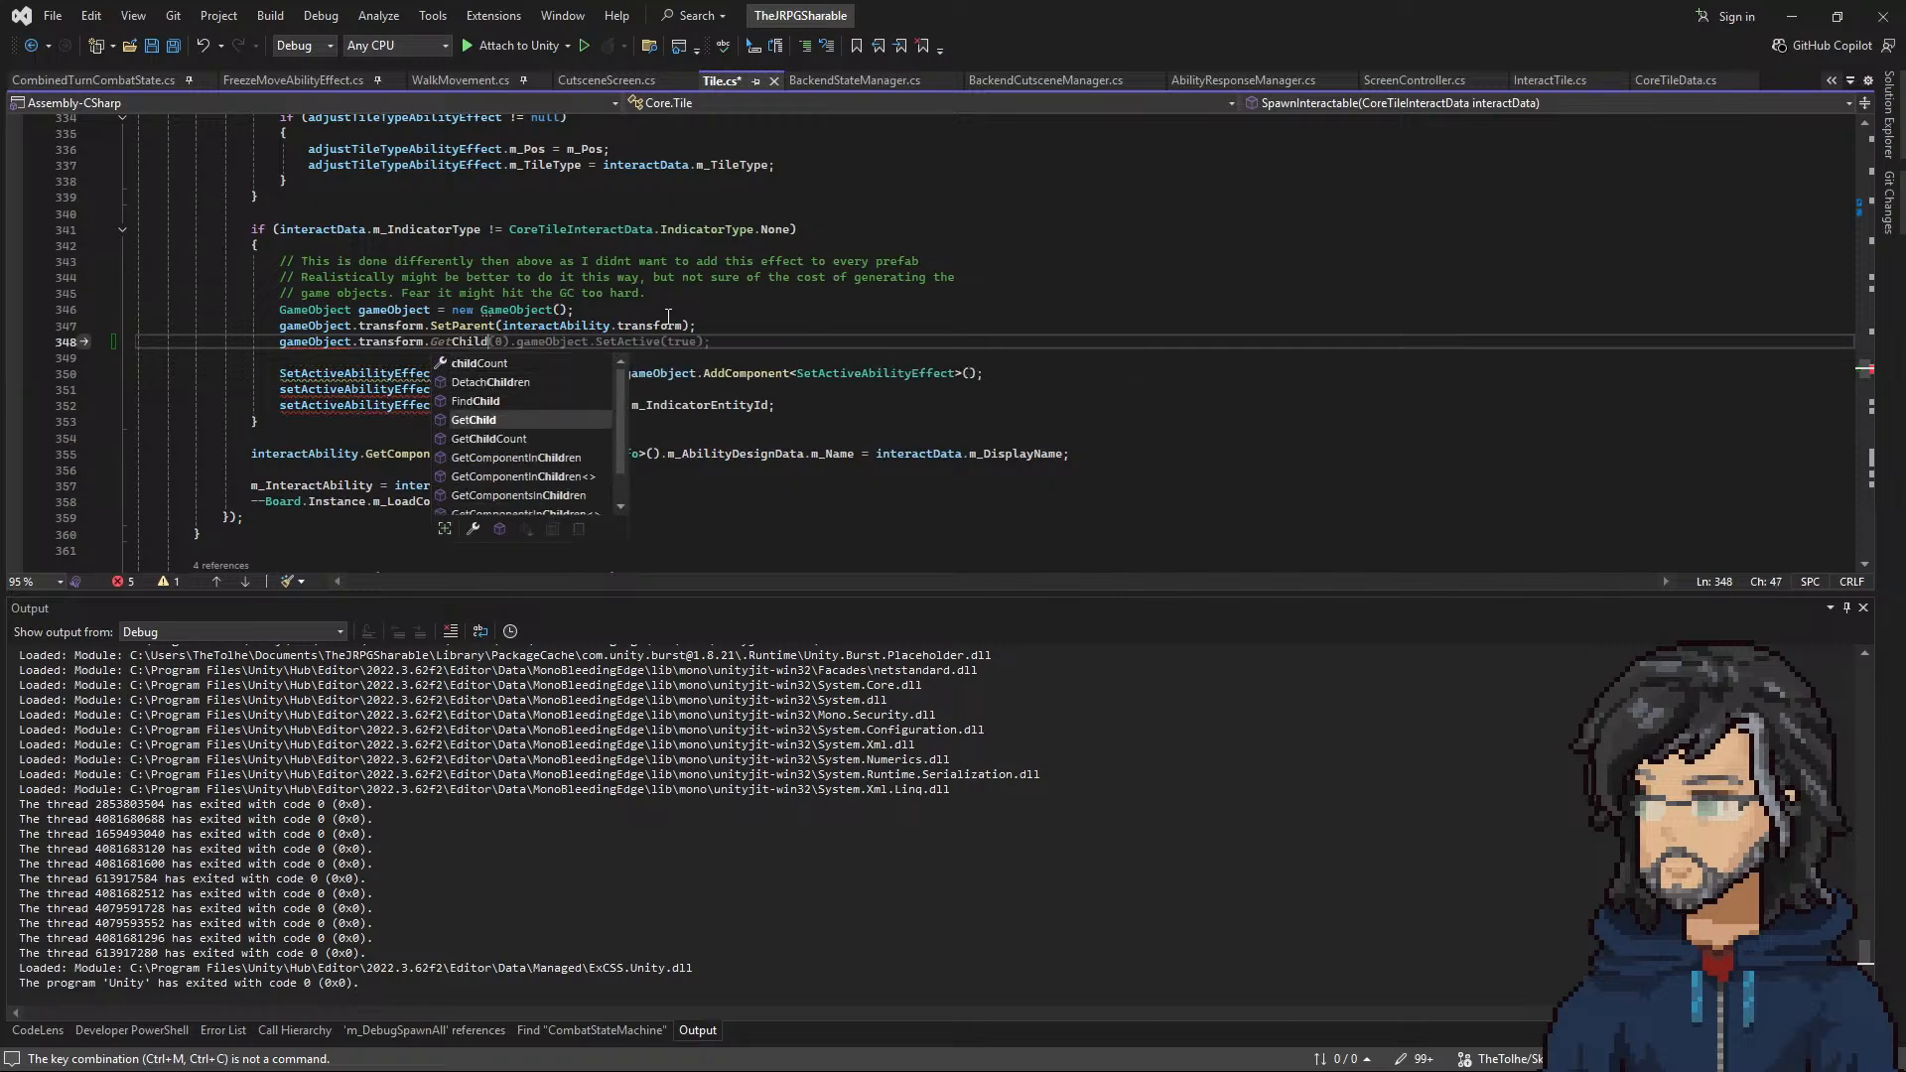
{"action": "key", "text": "Up"}
{"action": "key", "text": "Up"}
{"action": "key", "text": "Up"}
{"action": "key", "text": "Up"}
{"action": "key", "text": "Up"}
{"action": "key", "text": "Up"}
{"action": "key", "text": "Up"}
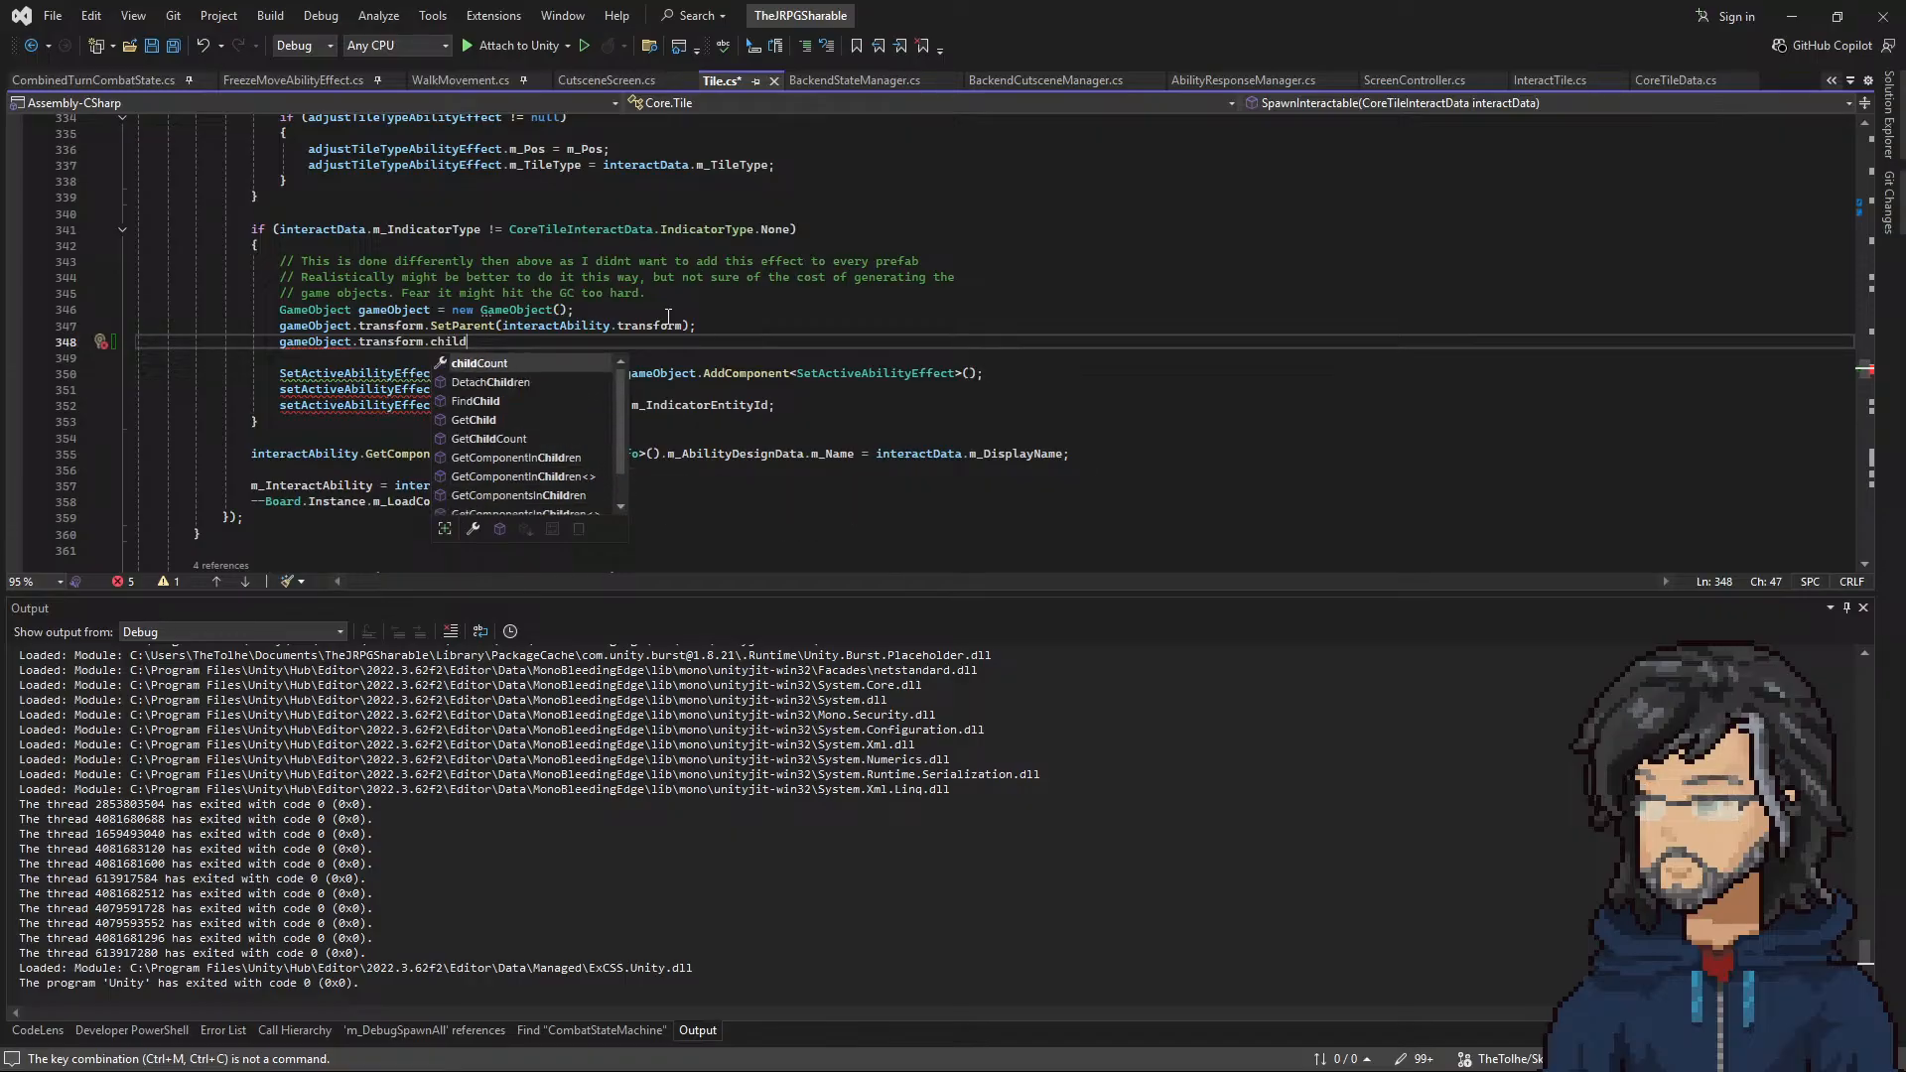
Step: Complete the new line as gameObject.transform.SetSiblingIndex(1); and save Tile.cs
{"action": "right_click", "coordinate": [635, 309]}
{"action": "double_click", "coordinate": [450, 342]}
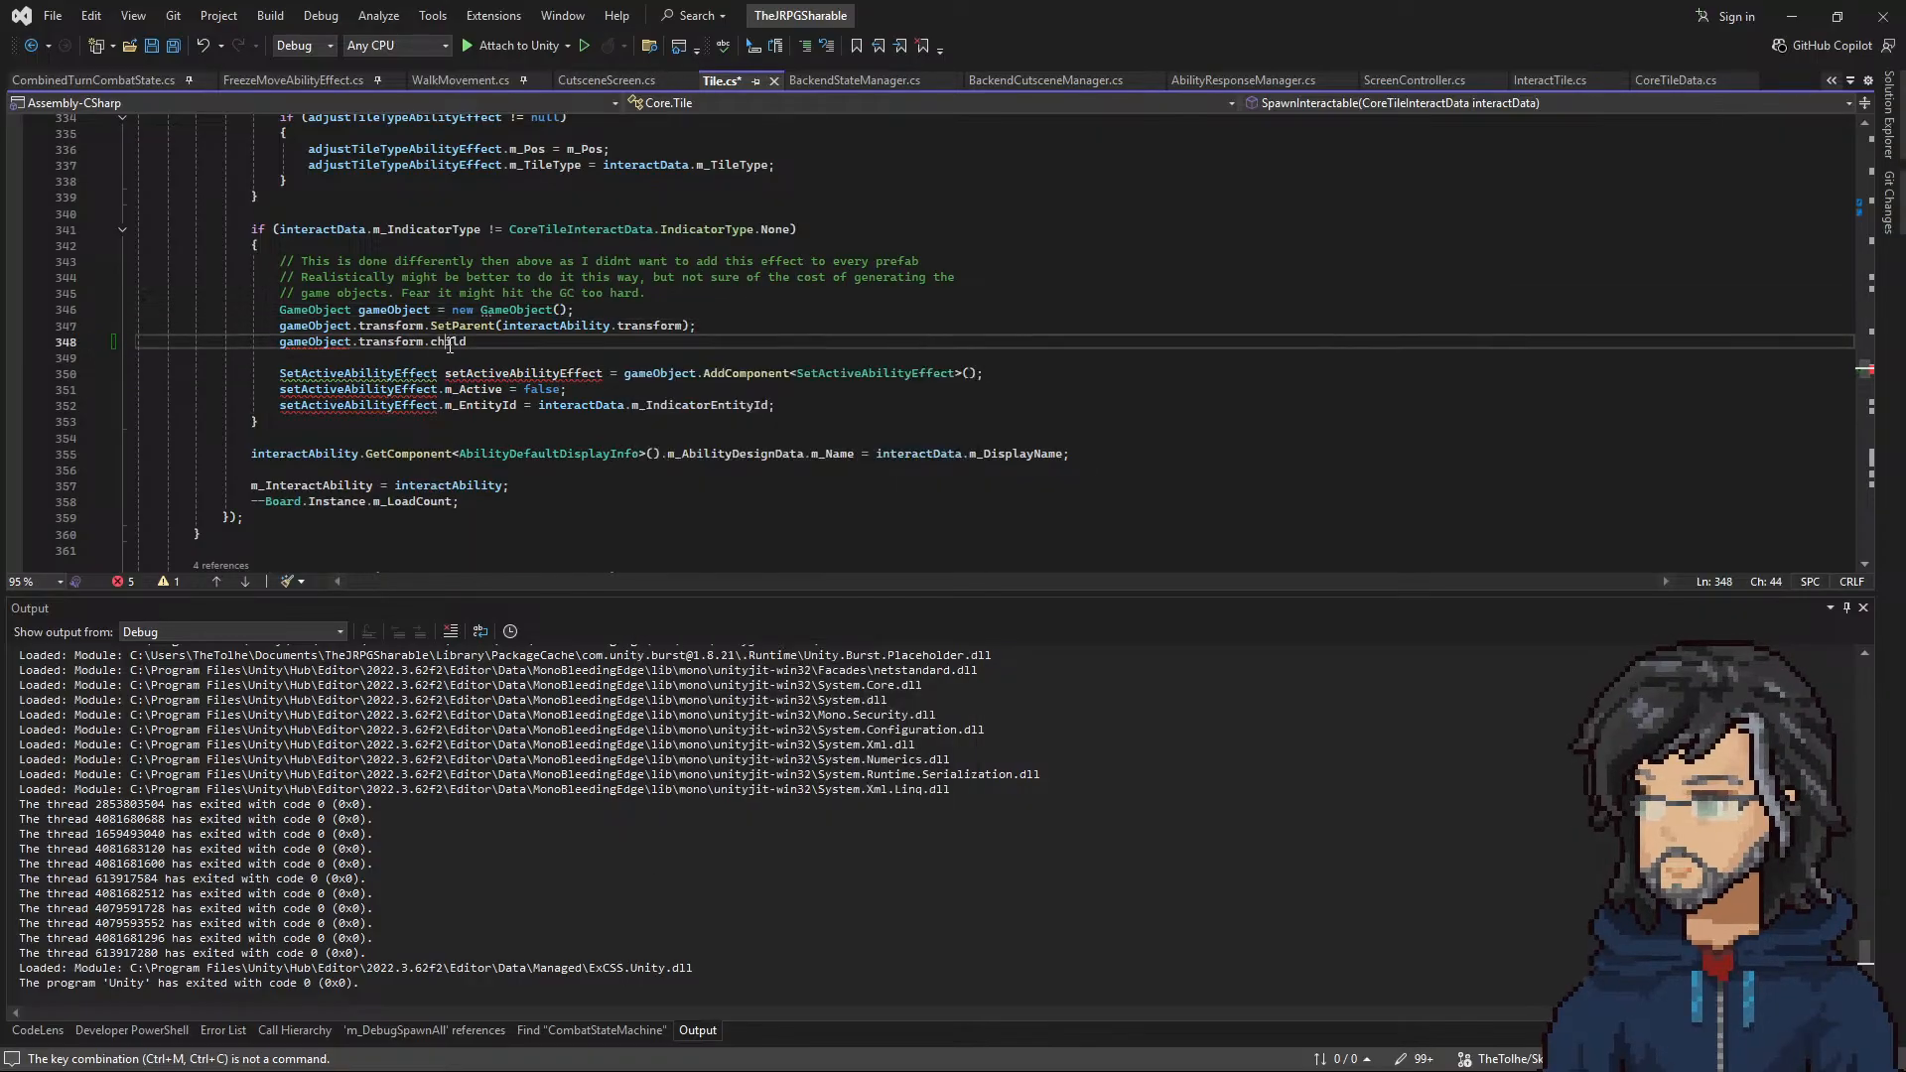
{"action": "type", "text": "set"}
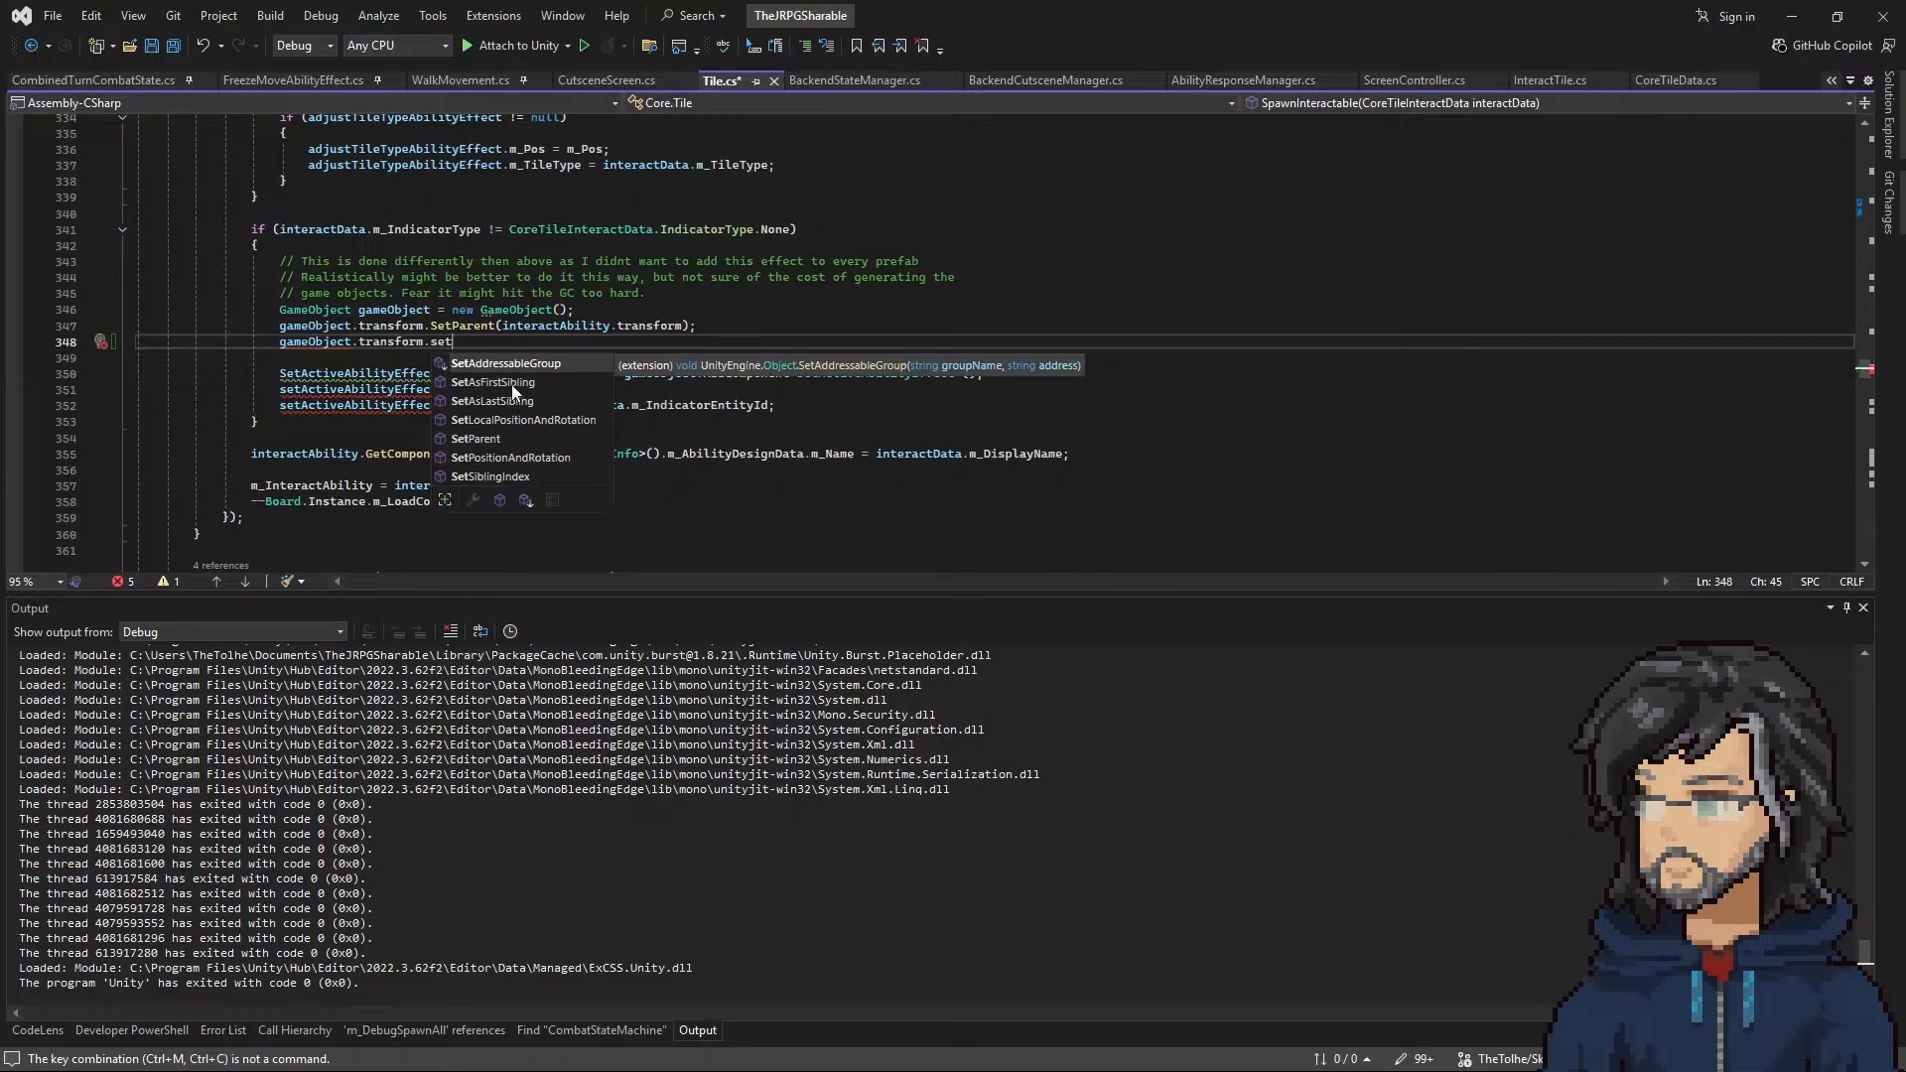
{"action": "double_click", "coordinate": [503, 476]}
{"action": "type", "text": "(0);"}
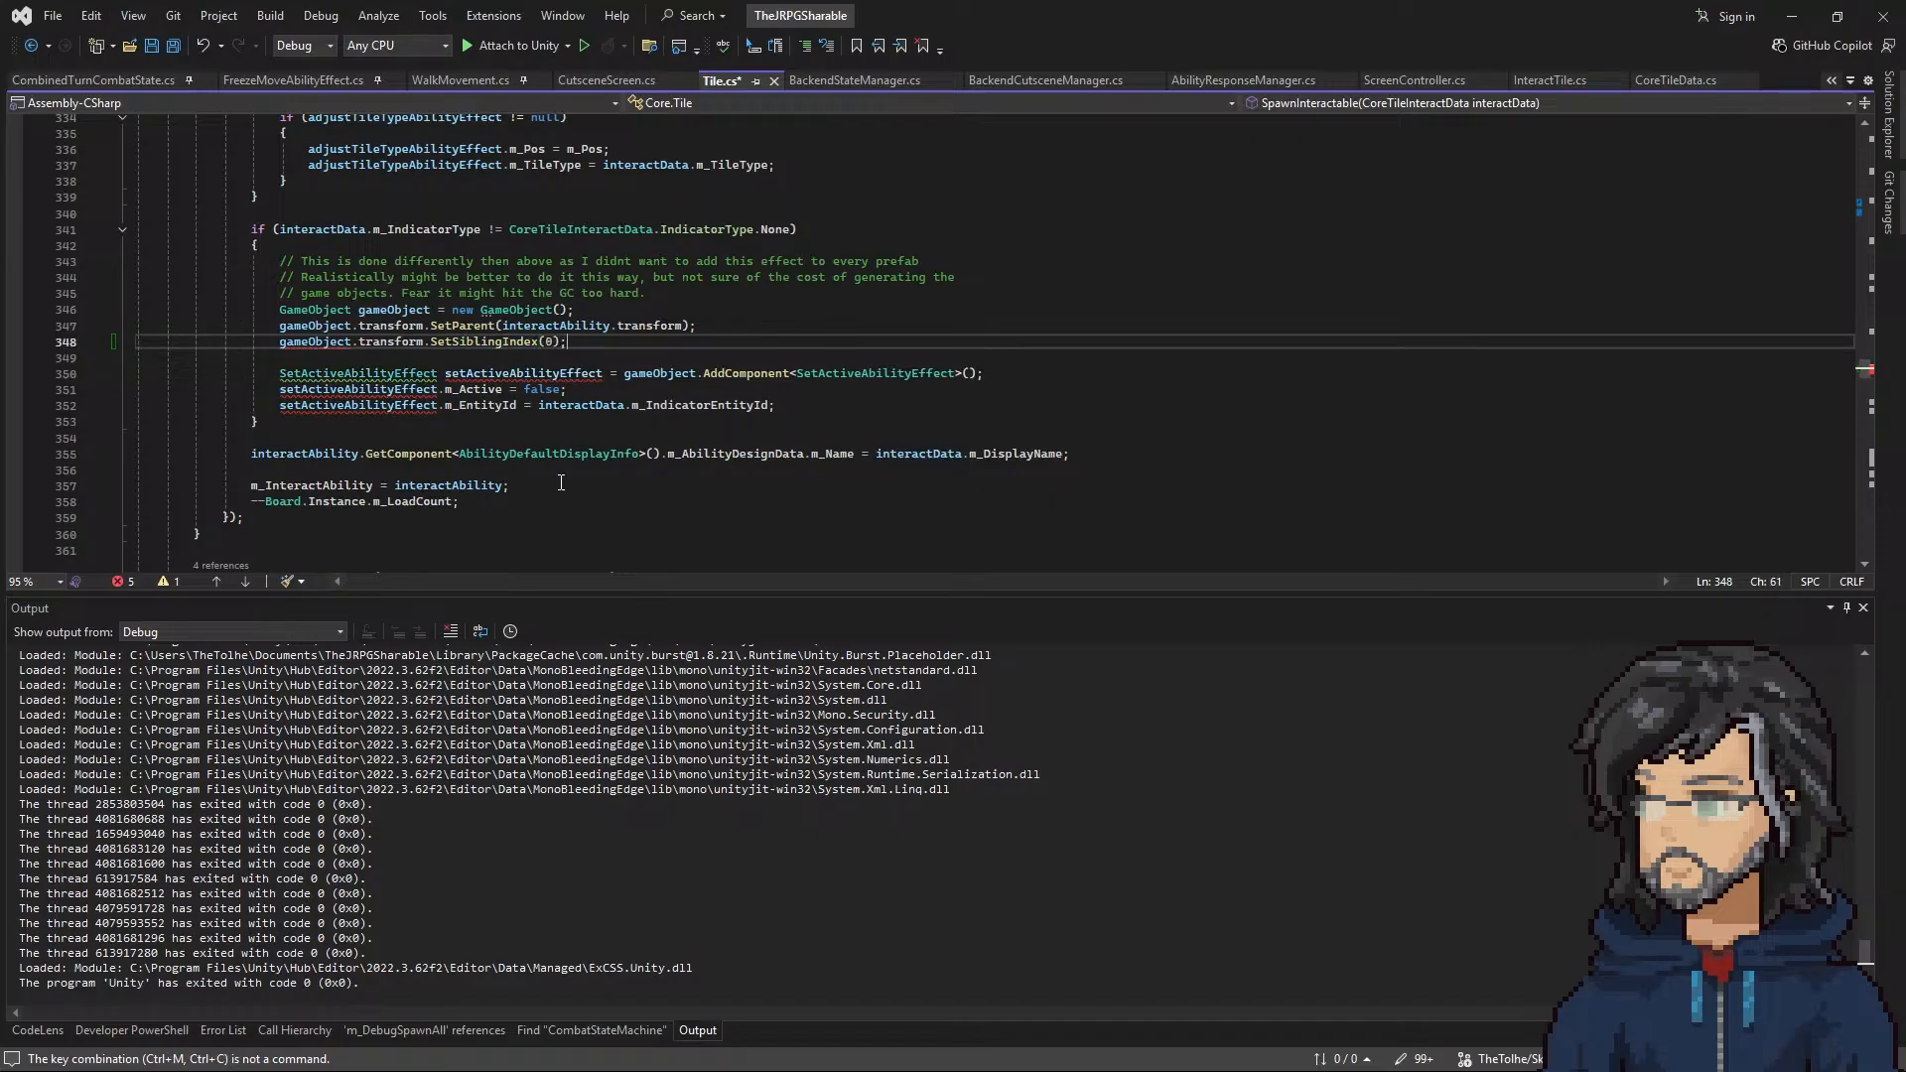
{"action": "key", "text": "Left"}
{"action": "key", "text": "Left"}
{"action": "key", "text": "ctrl+s"}
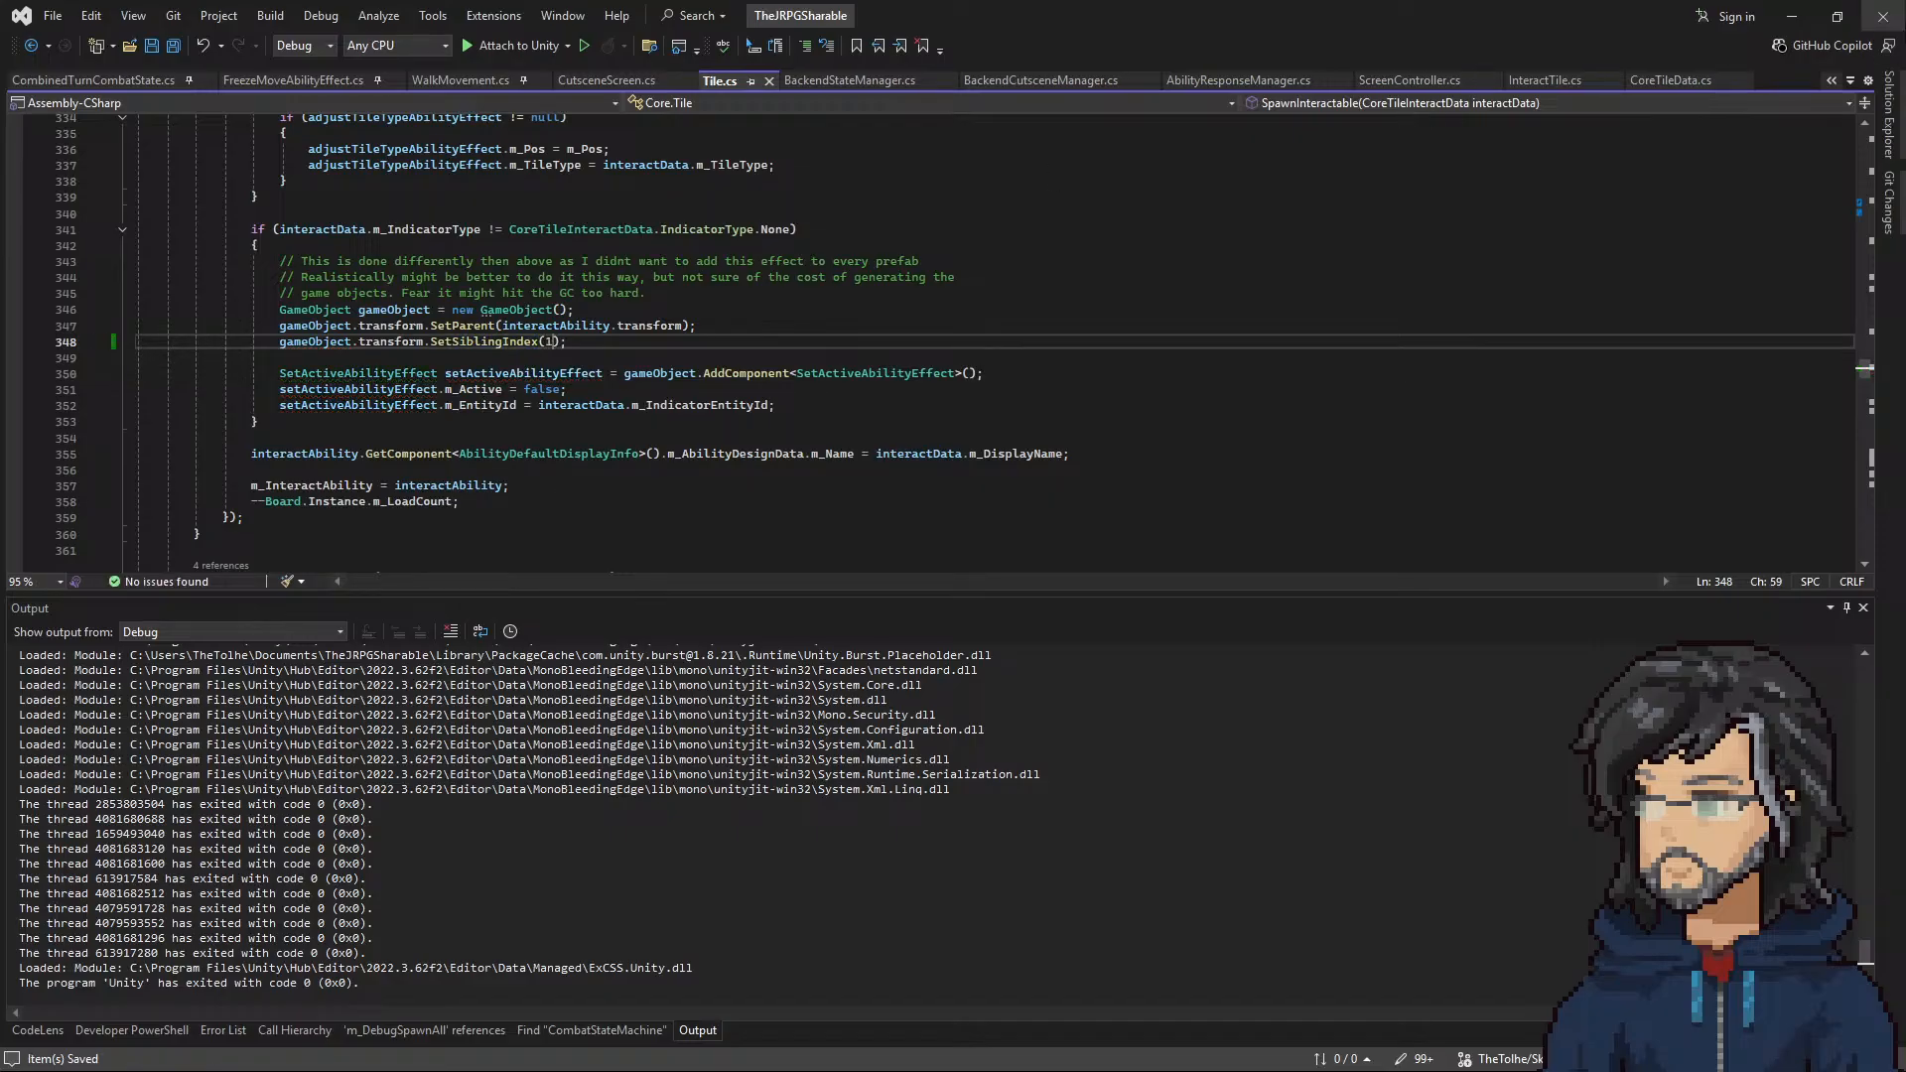
Step: Switch to Unity, start a playtest of room G8, and read the polish note about the missing cloud transition pixel
{"action": "left_click", "coordinate": [1791, 16]}
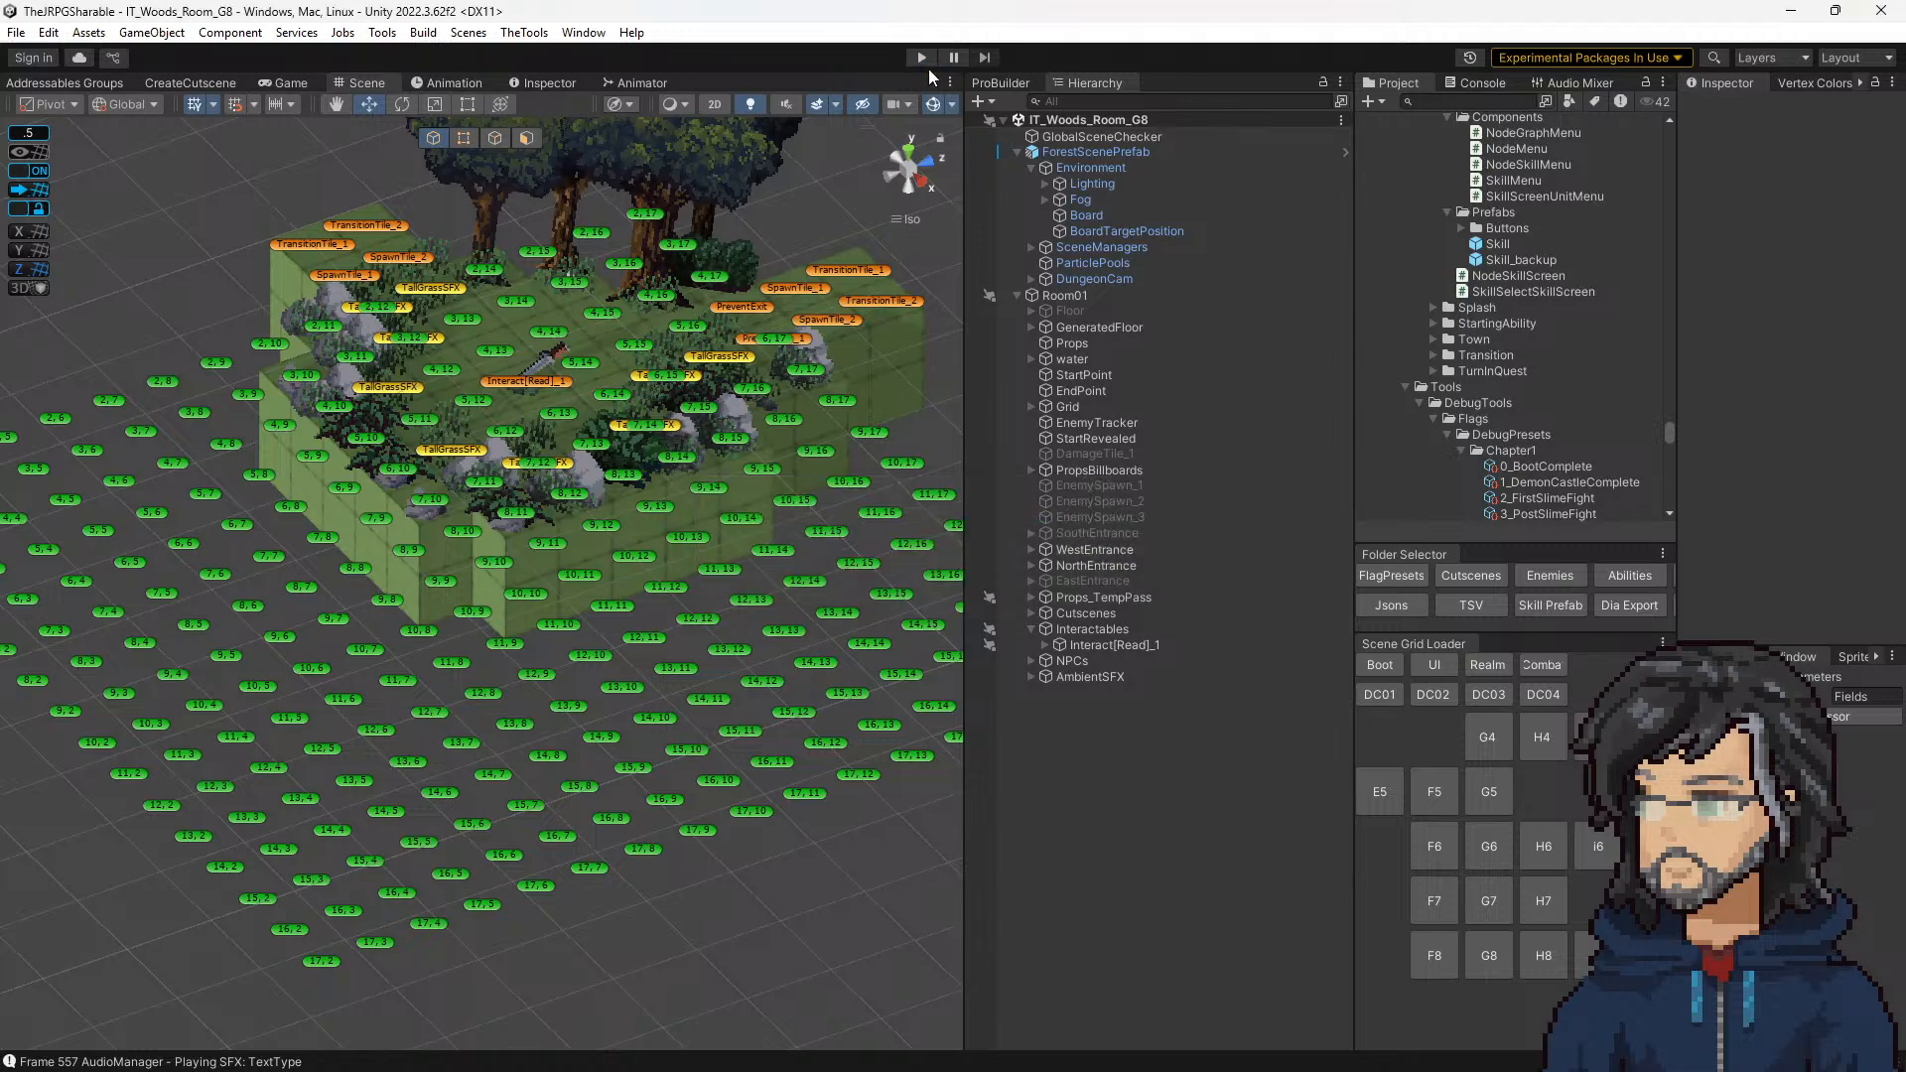
{"action": "left_click", "coordinate": [921, 59]}
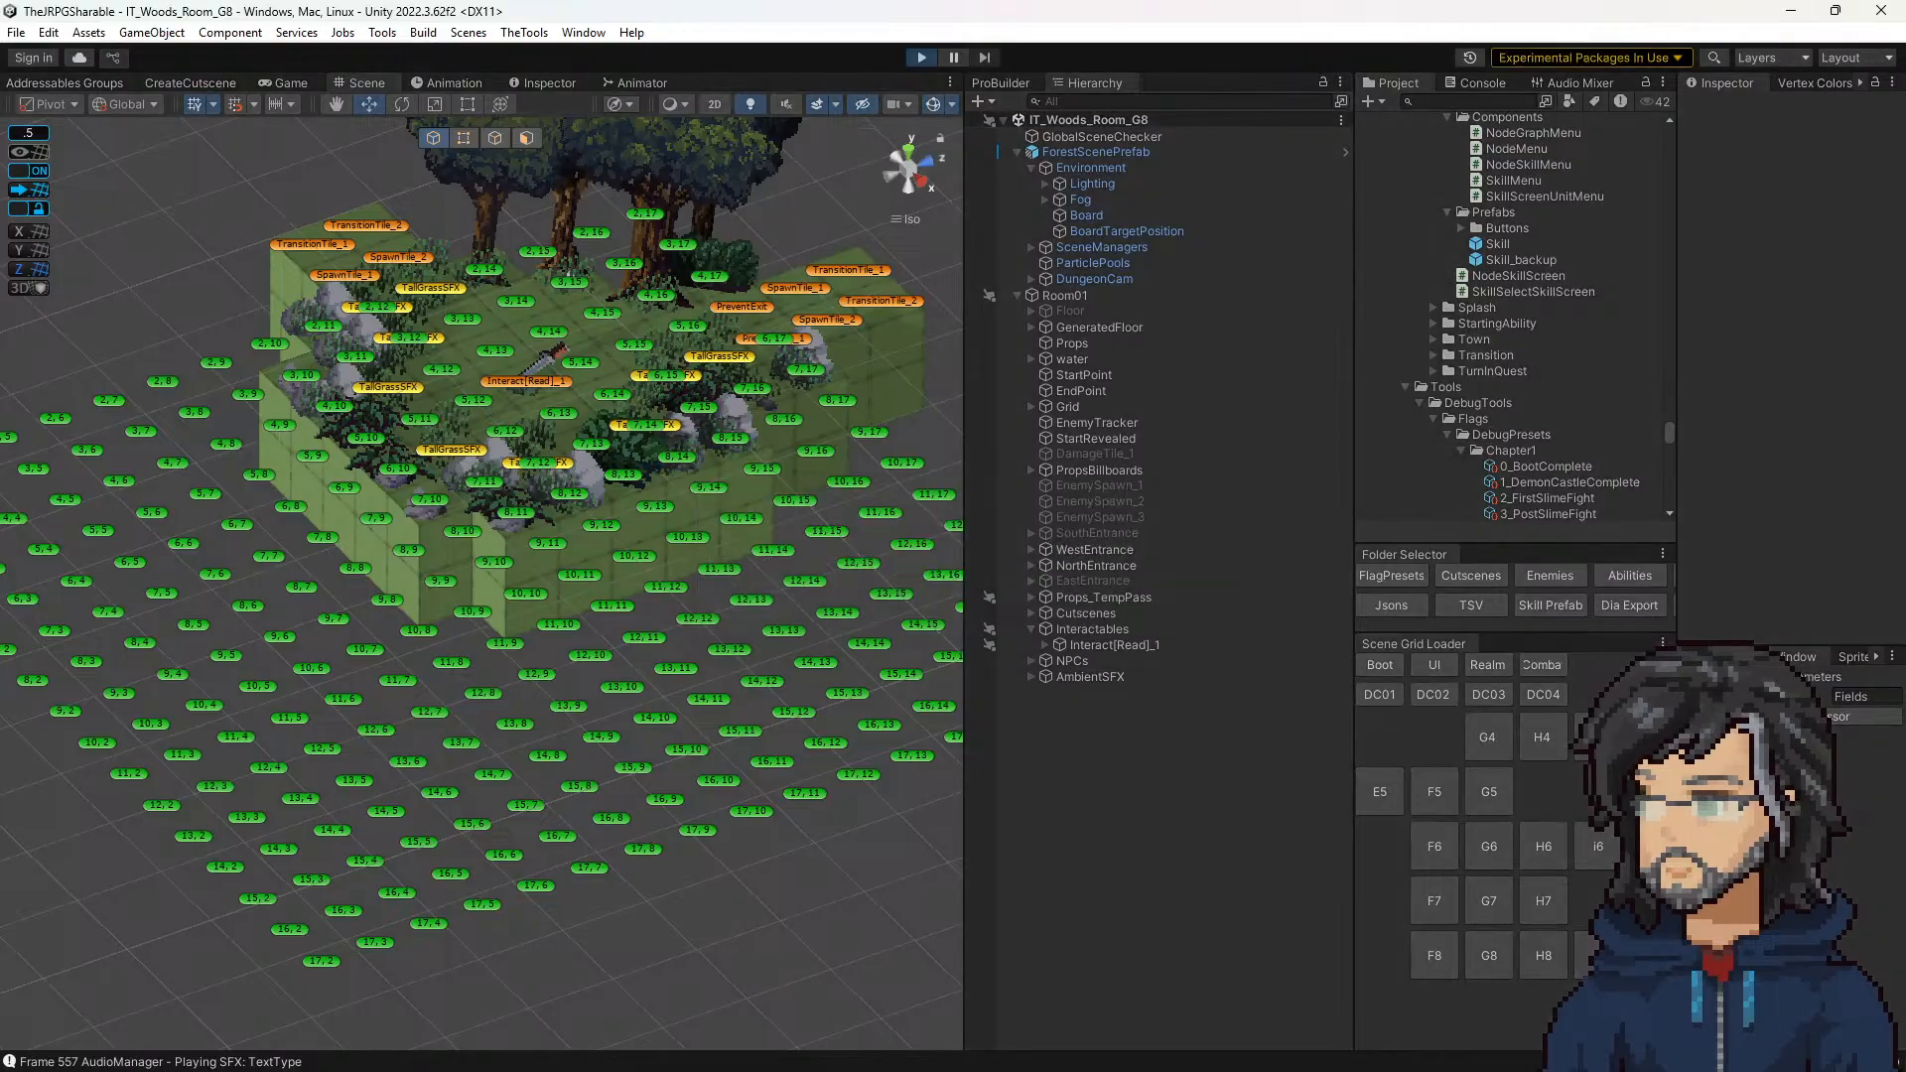
{"action": "left_click_drag", "start_coordinate": [2, 855], "coordinate": [1601, 669]}
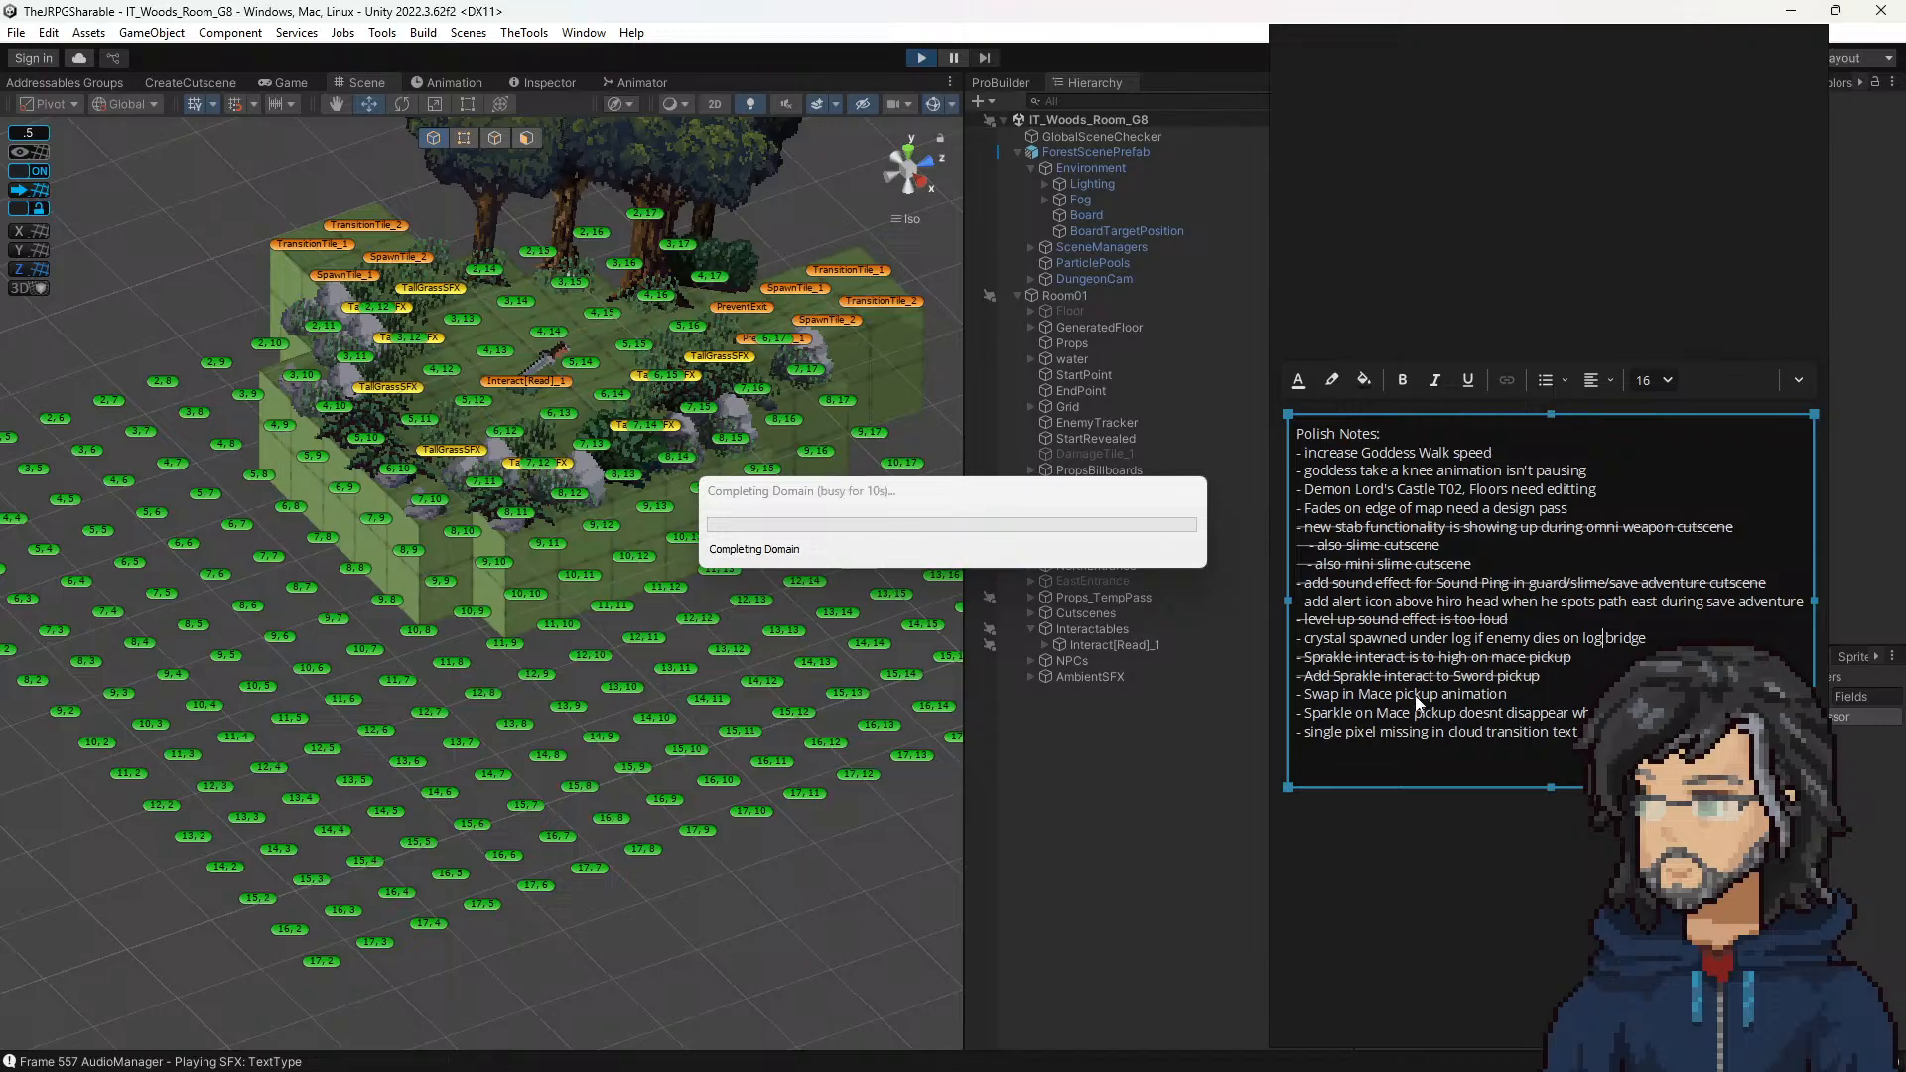
{"action": "left_click_drag", "start_coordinate": [1408, 732], "coordinate": [1586, 733]}
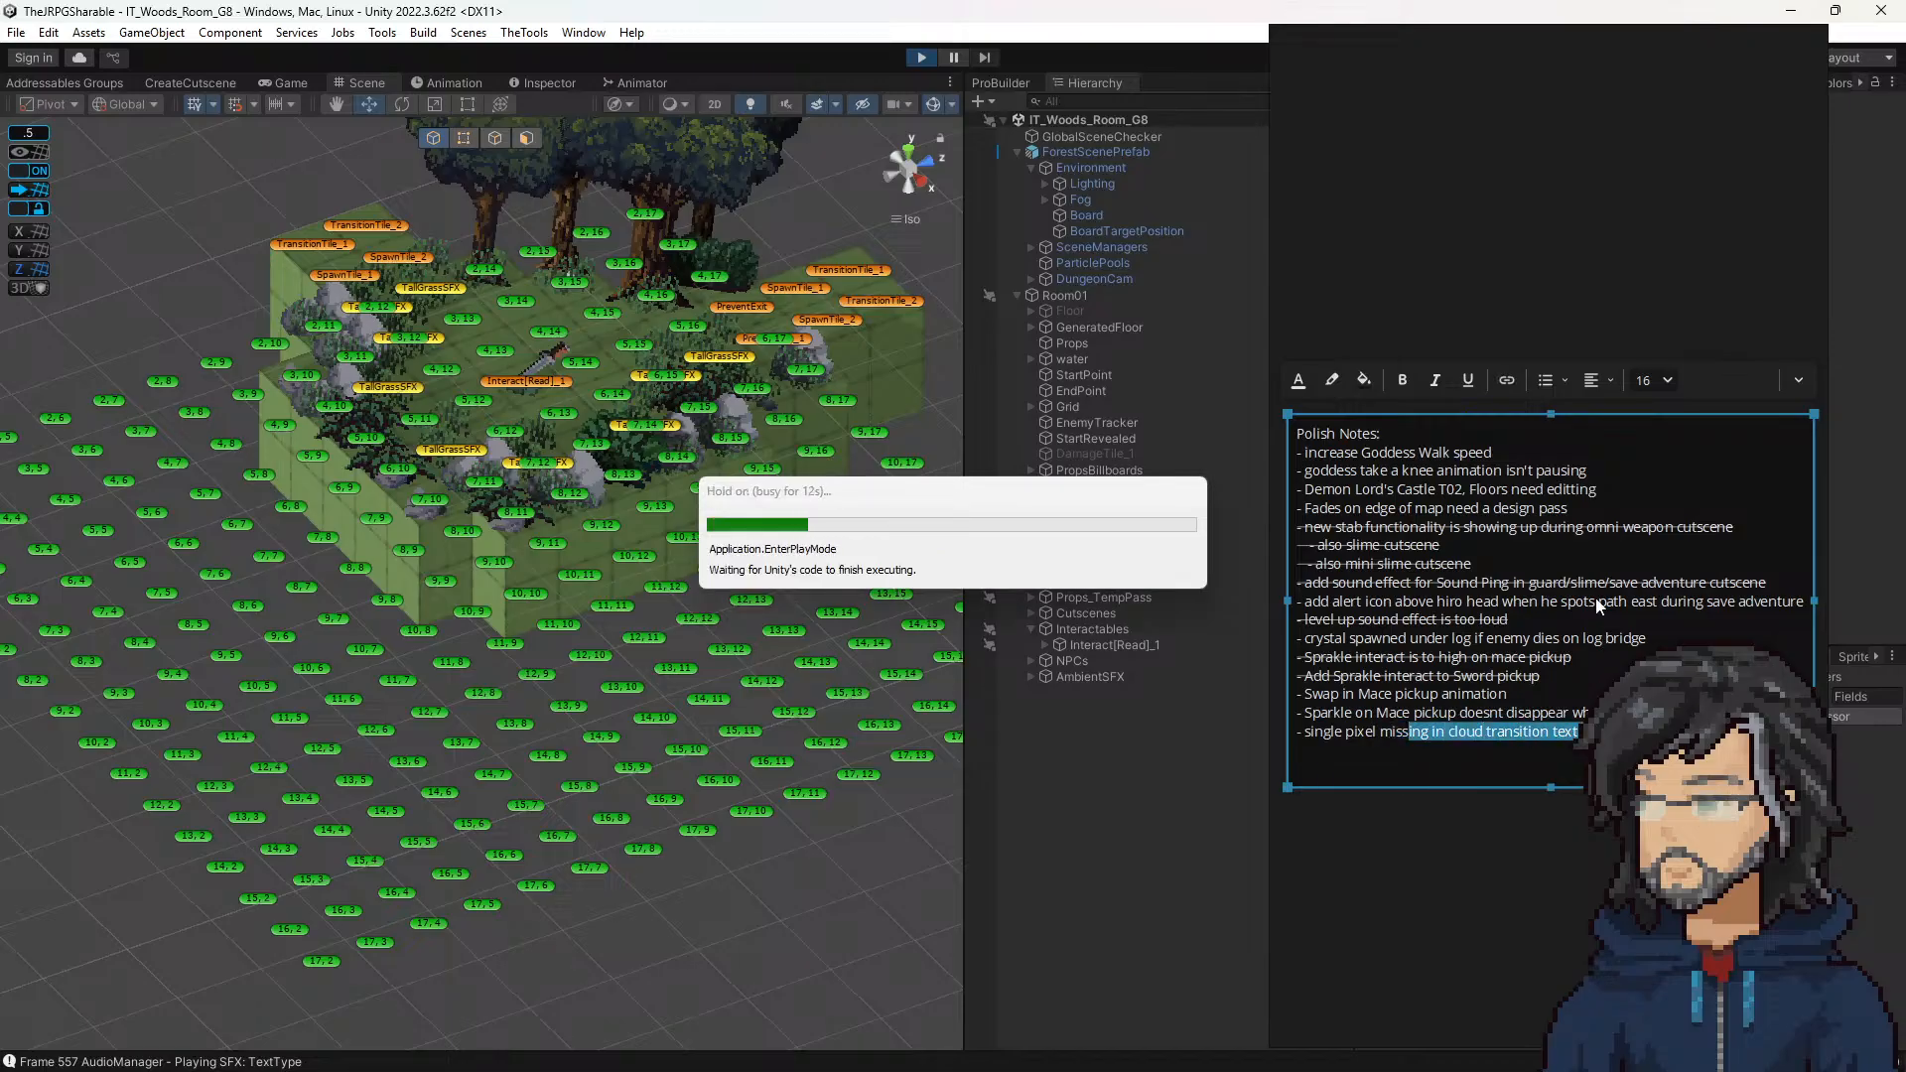
{"action": "right_click_drag", "start_coordinate": [1623, 293], "coordinate": [0, 485]}
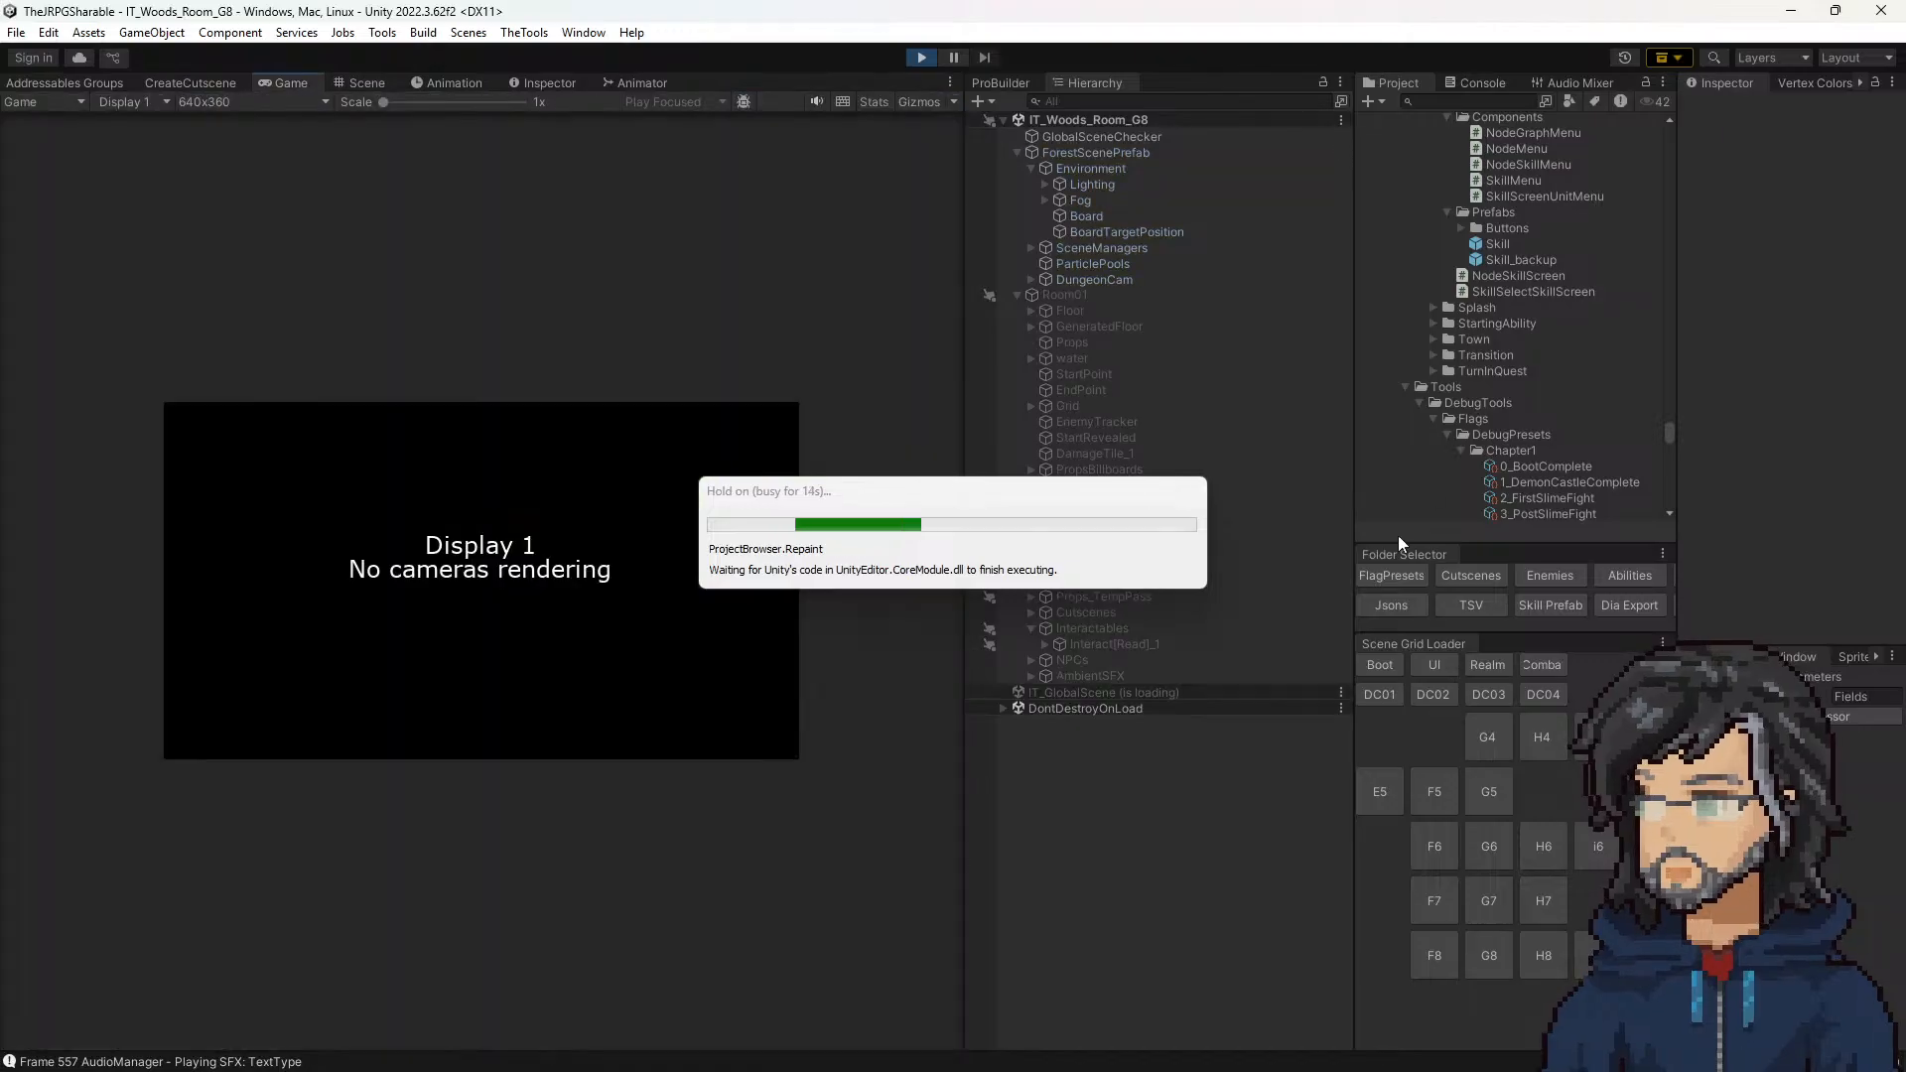
Step: Search the project assets for "cloud" and open the Loading_screen_Cloud texture in Aseprite
{"action": "left_click", "coordinate": [1455, 99]}
{"action": "type", "text": "c"}
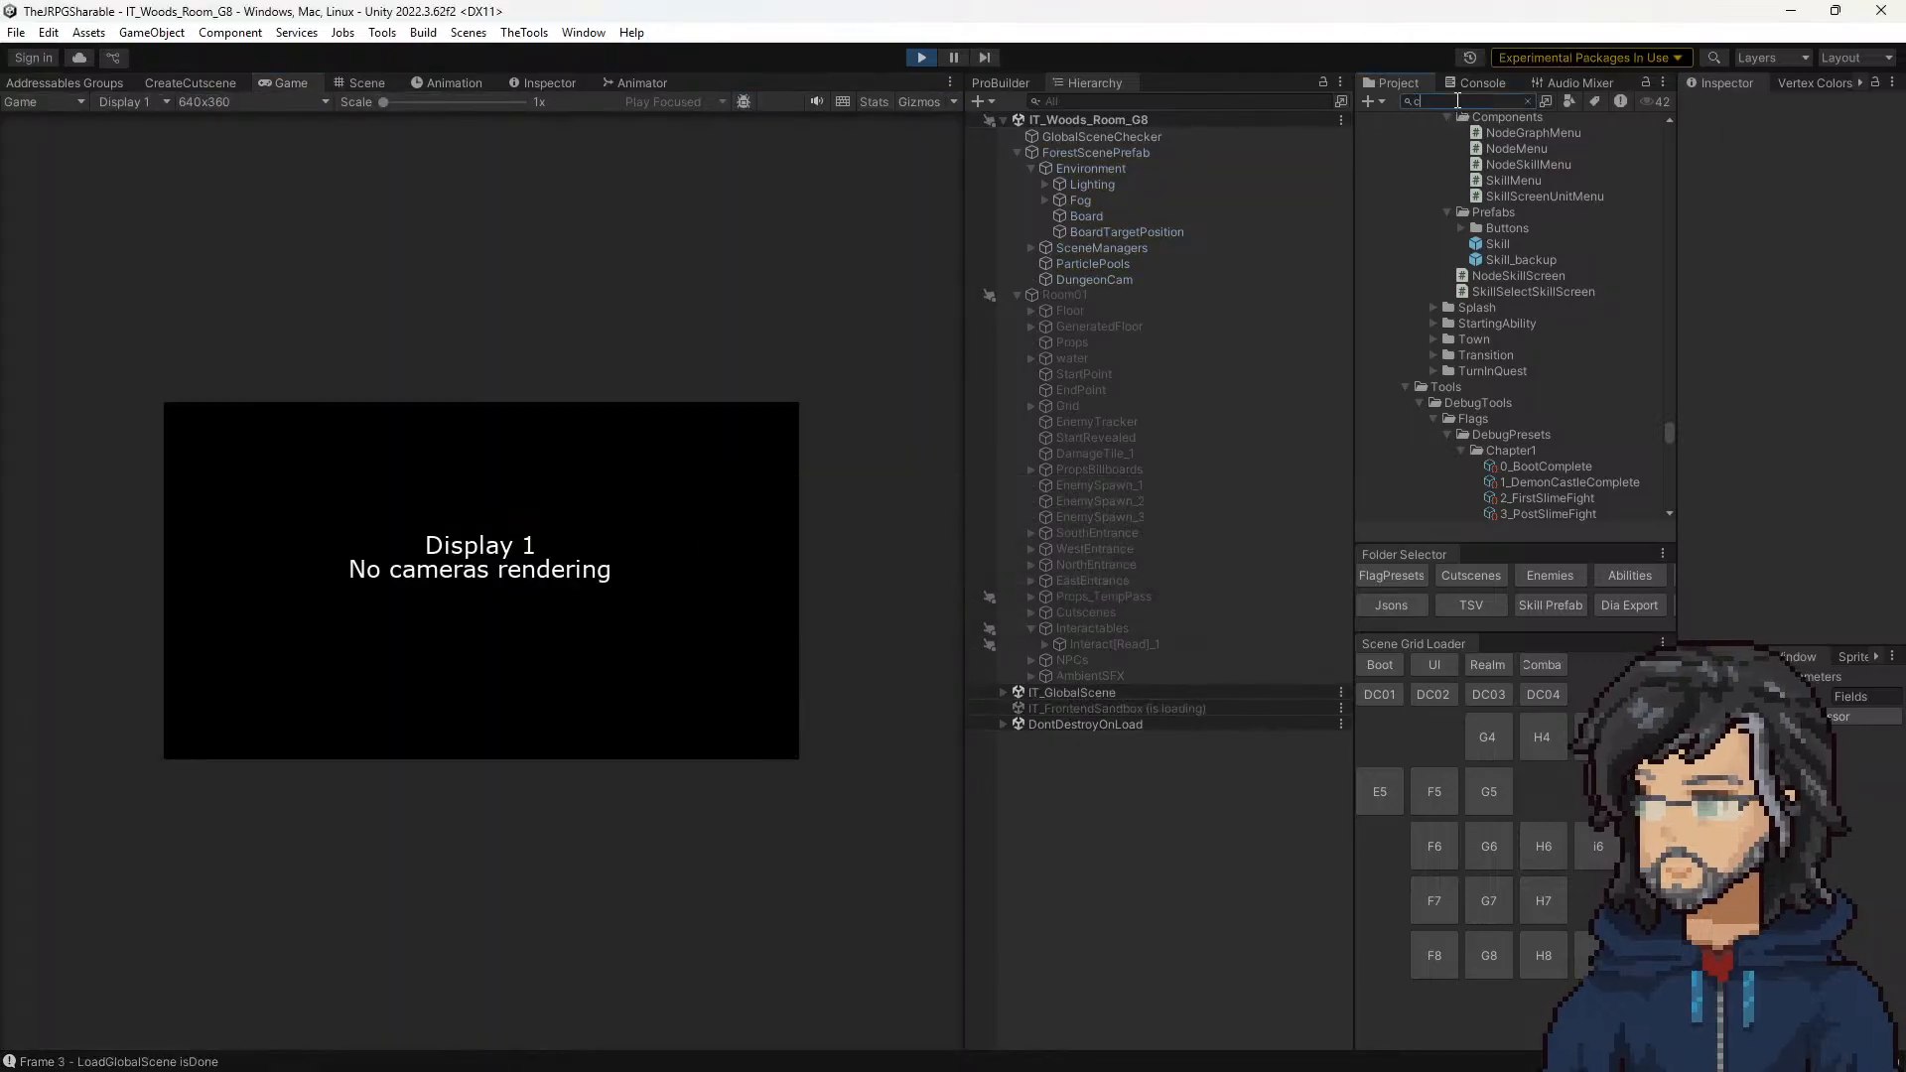
{"action": "type", "text": "loud"}
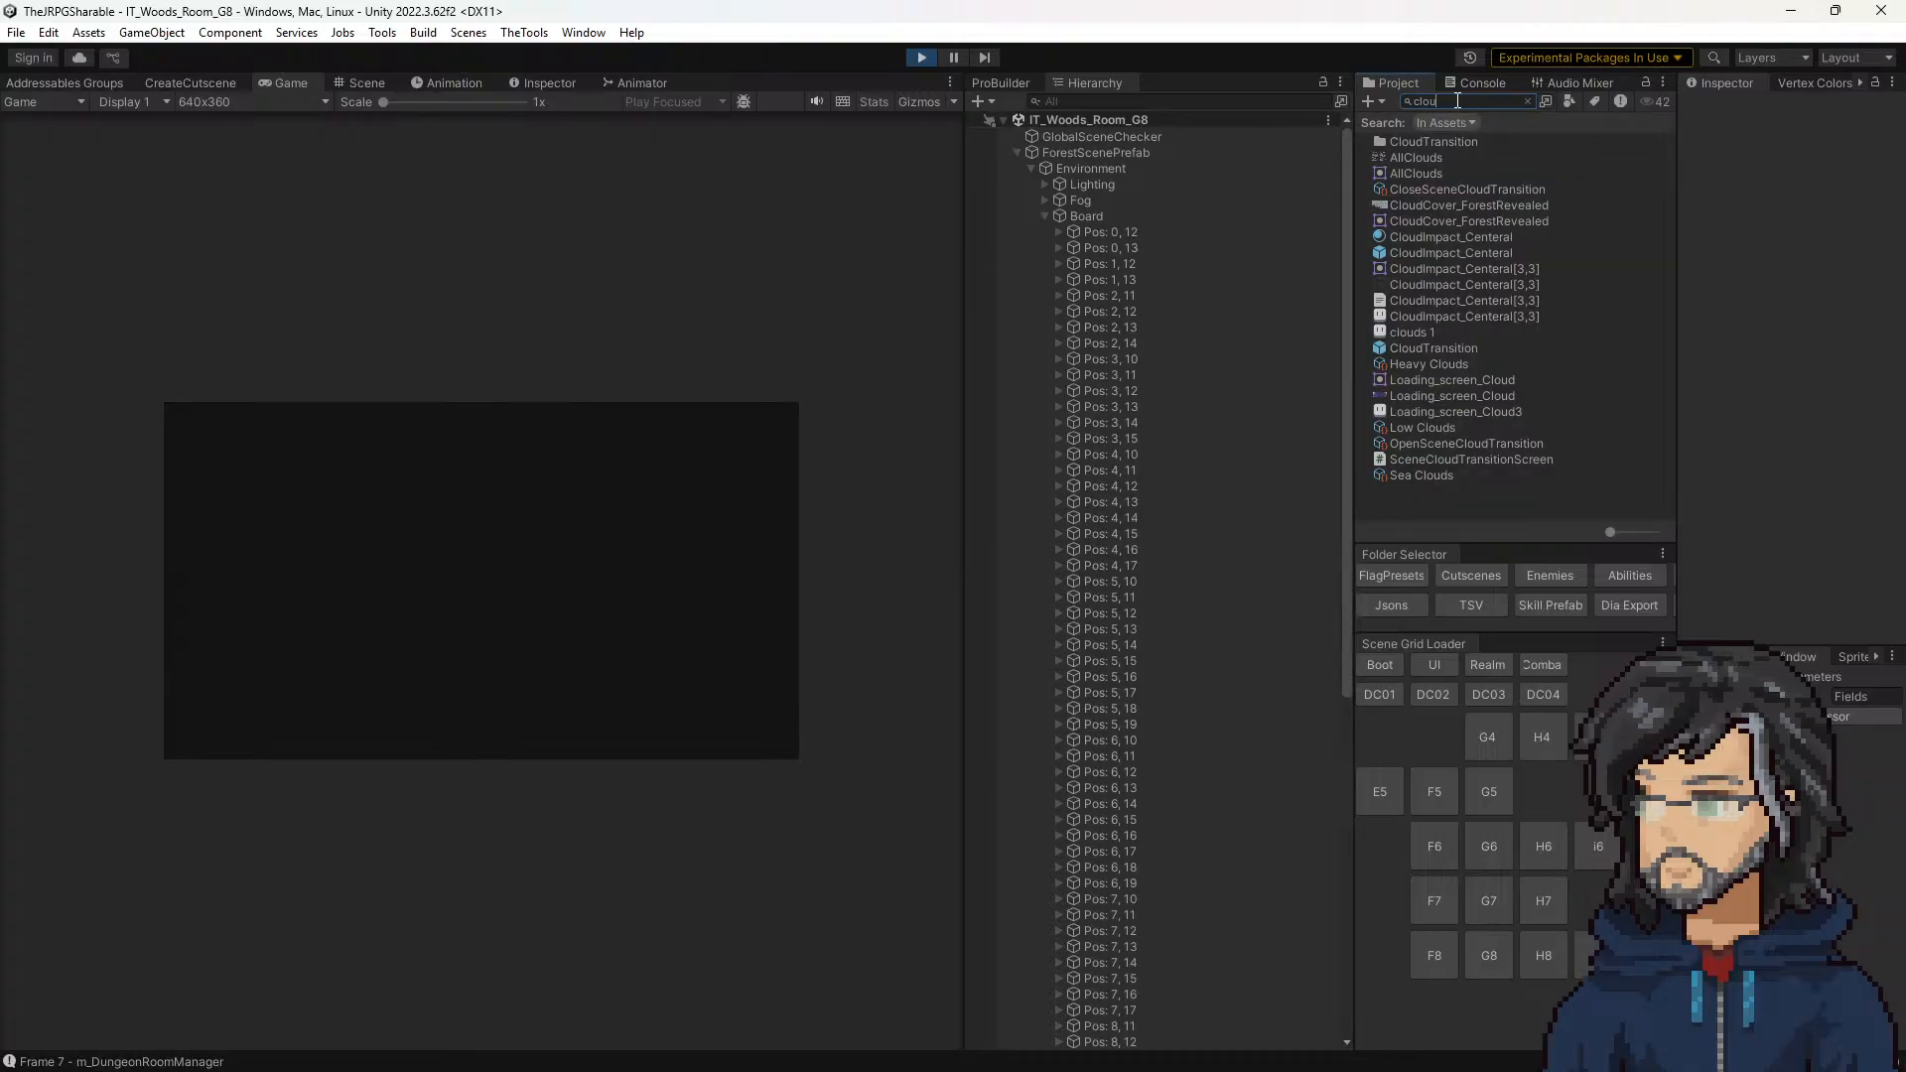
{"action": "left_click", "coordinate": [1439, 395]}
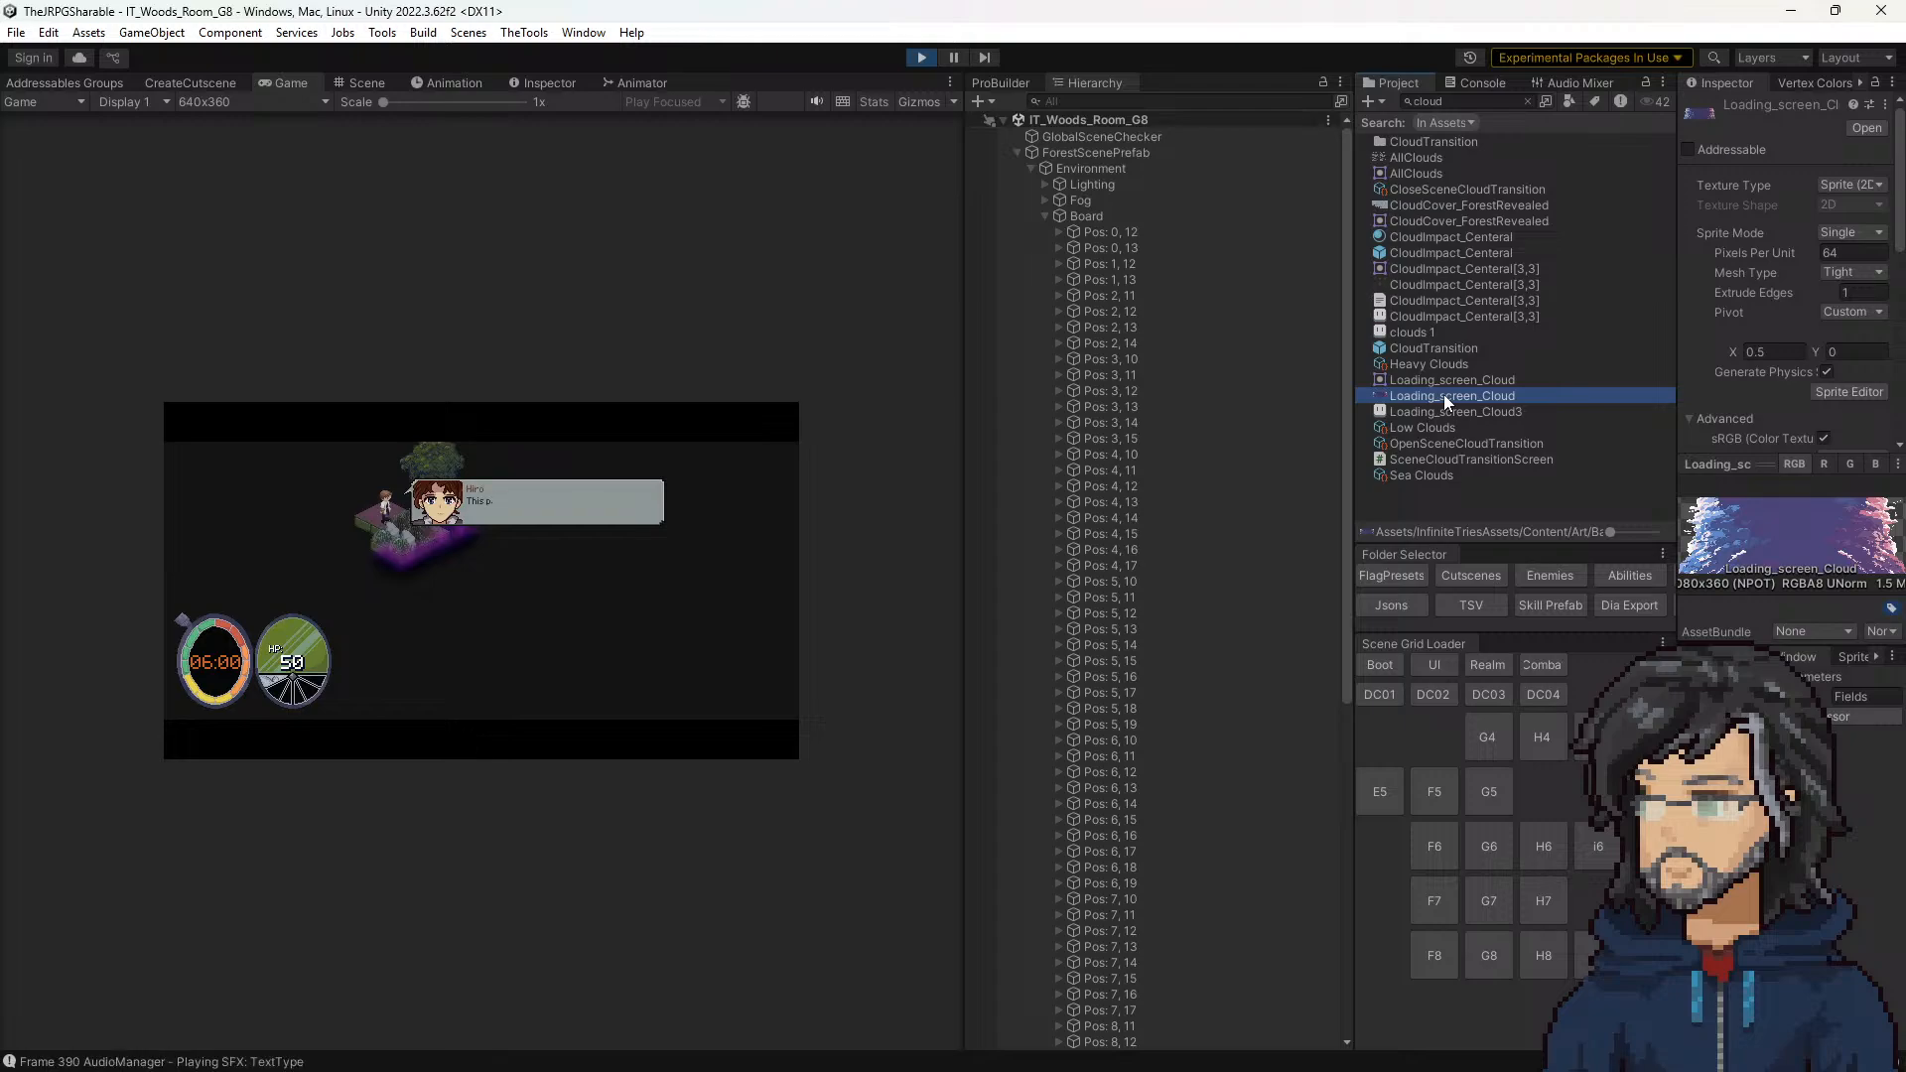
{"action": "left_click", "coordinate": [814, 722]}
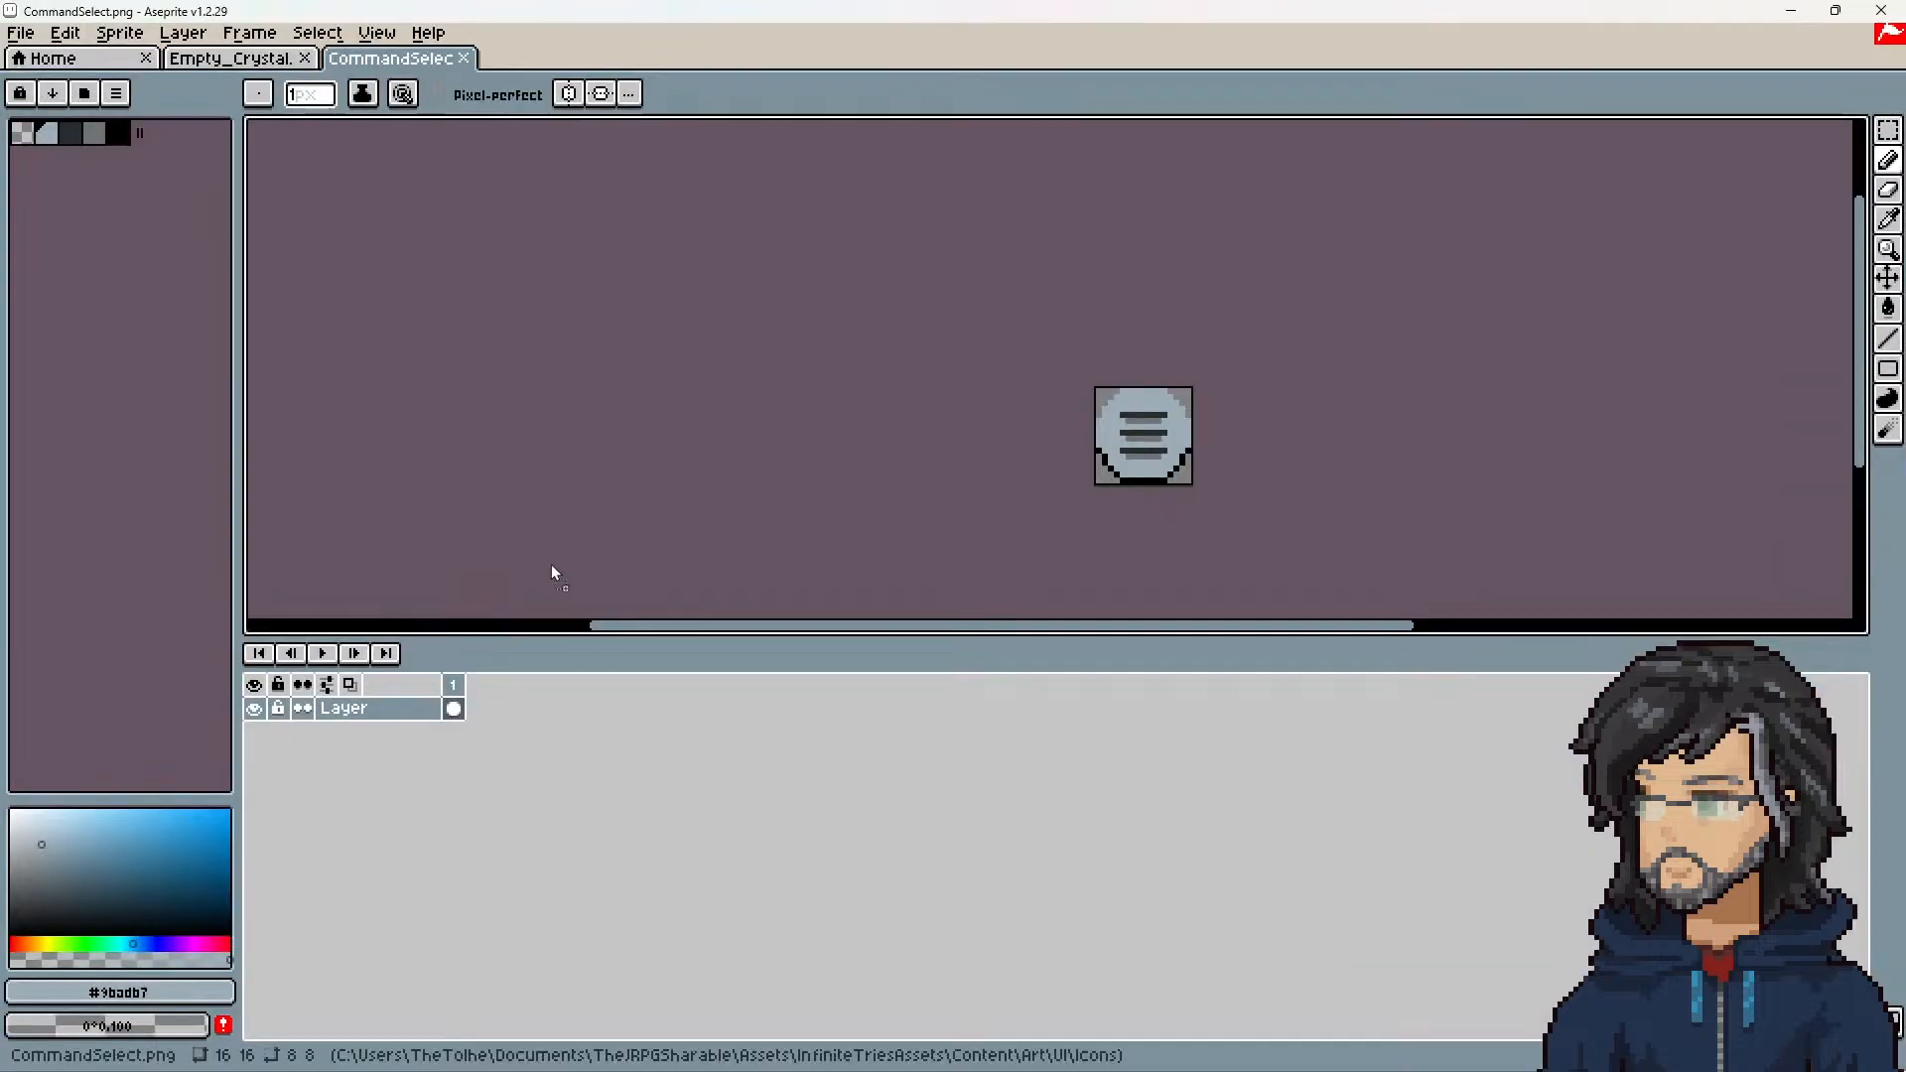
Step: Fill the missing pixel in the pink-side purple cloud of Loading_screen_Cloud with the neighbouring purple #725480
{"action": "scroll", "coordinate": [838, 443], "scroll_direction": "up", "scroll_amount": 8}
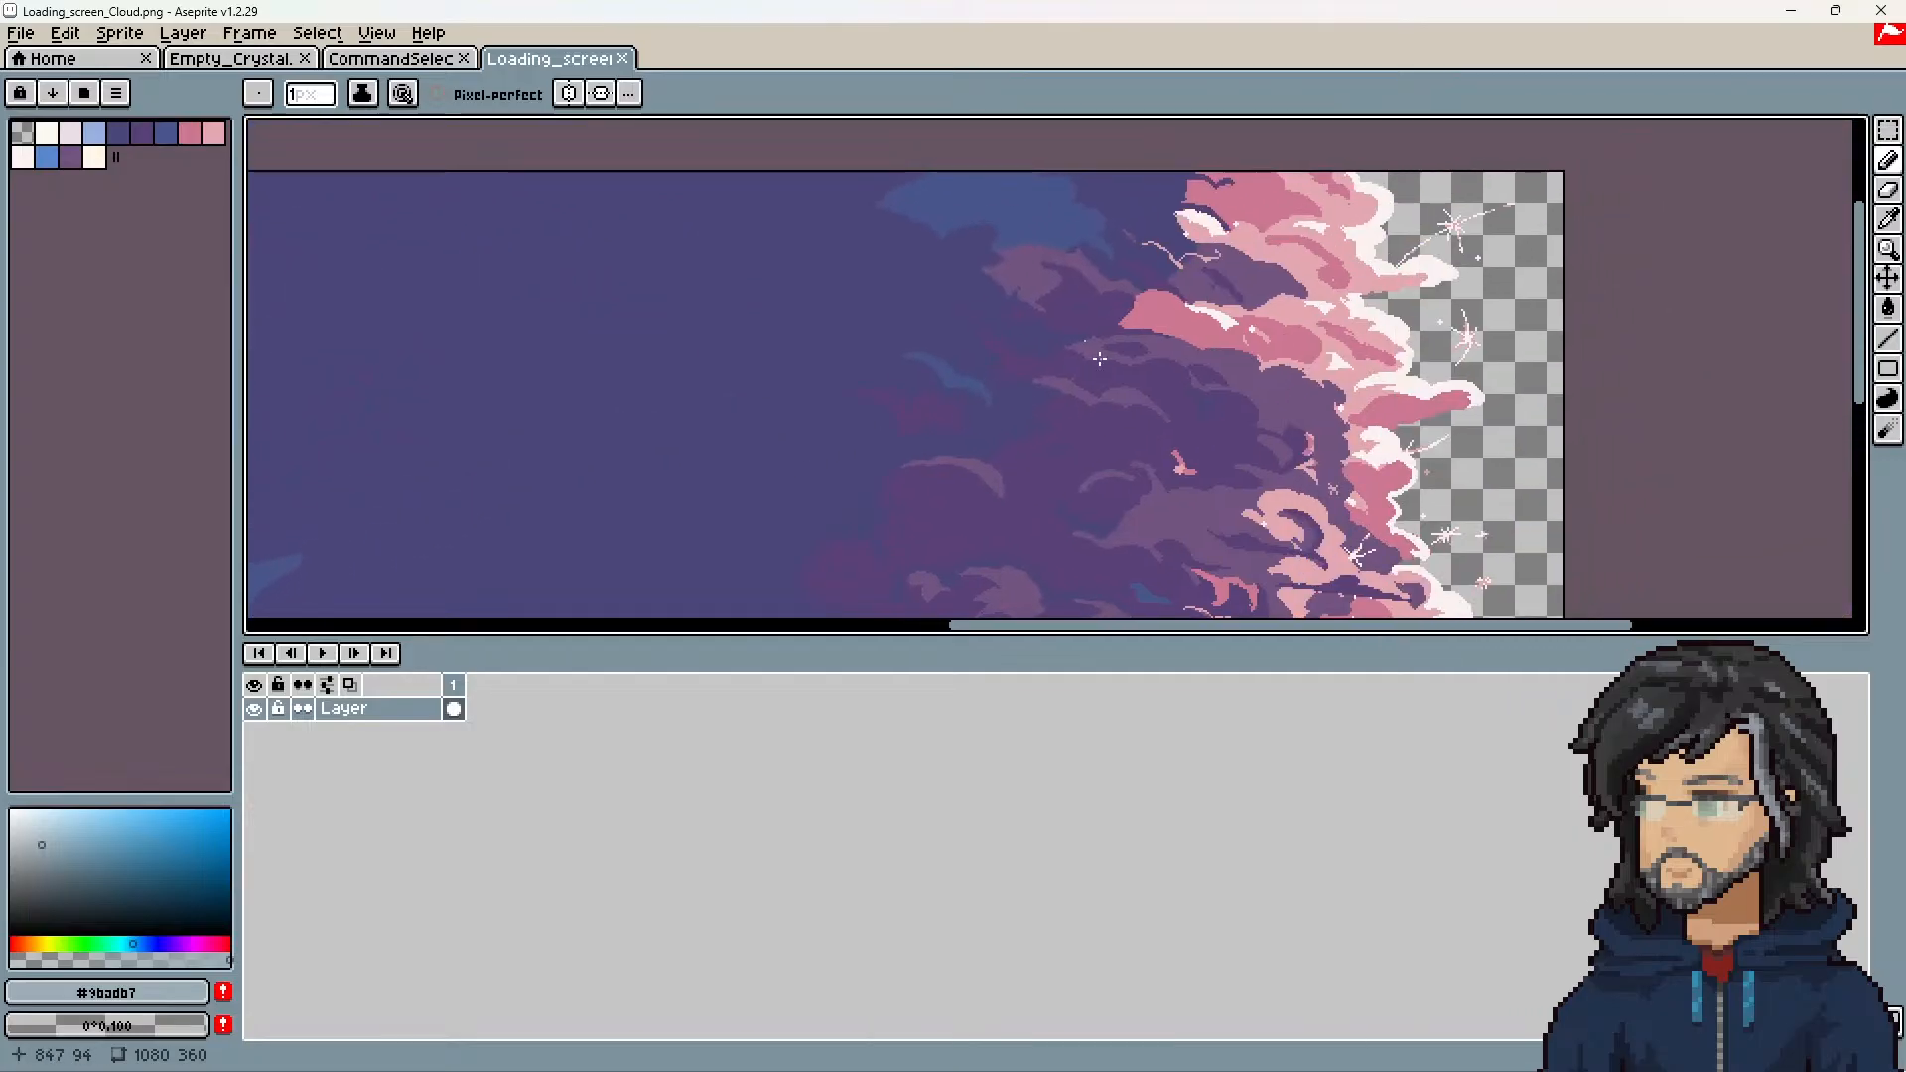
{"action": "scroll", "coordinate": [944, 296], "scroll_direction": "up", "scroll_amount": 1}
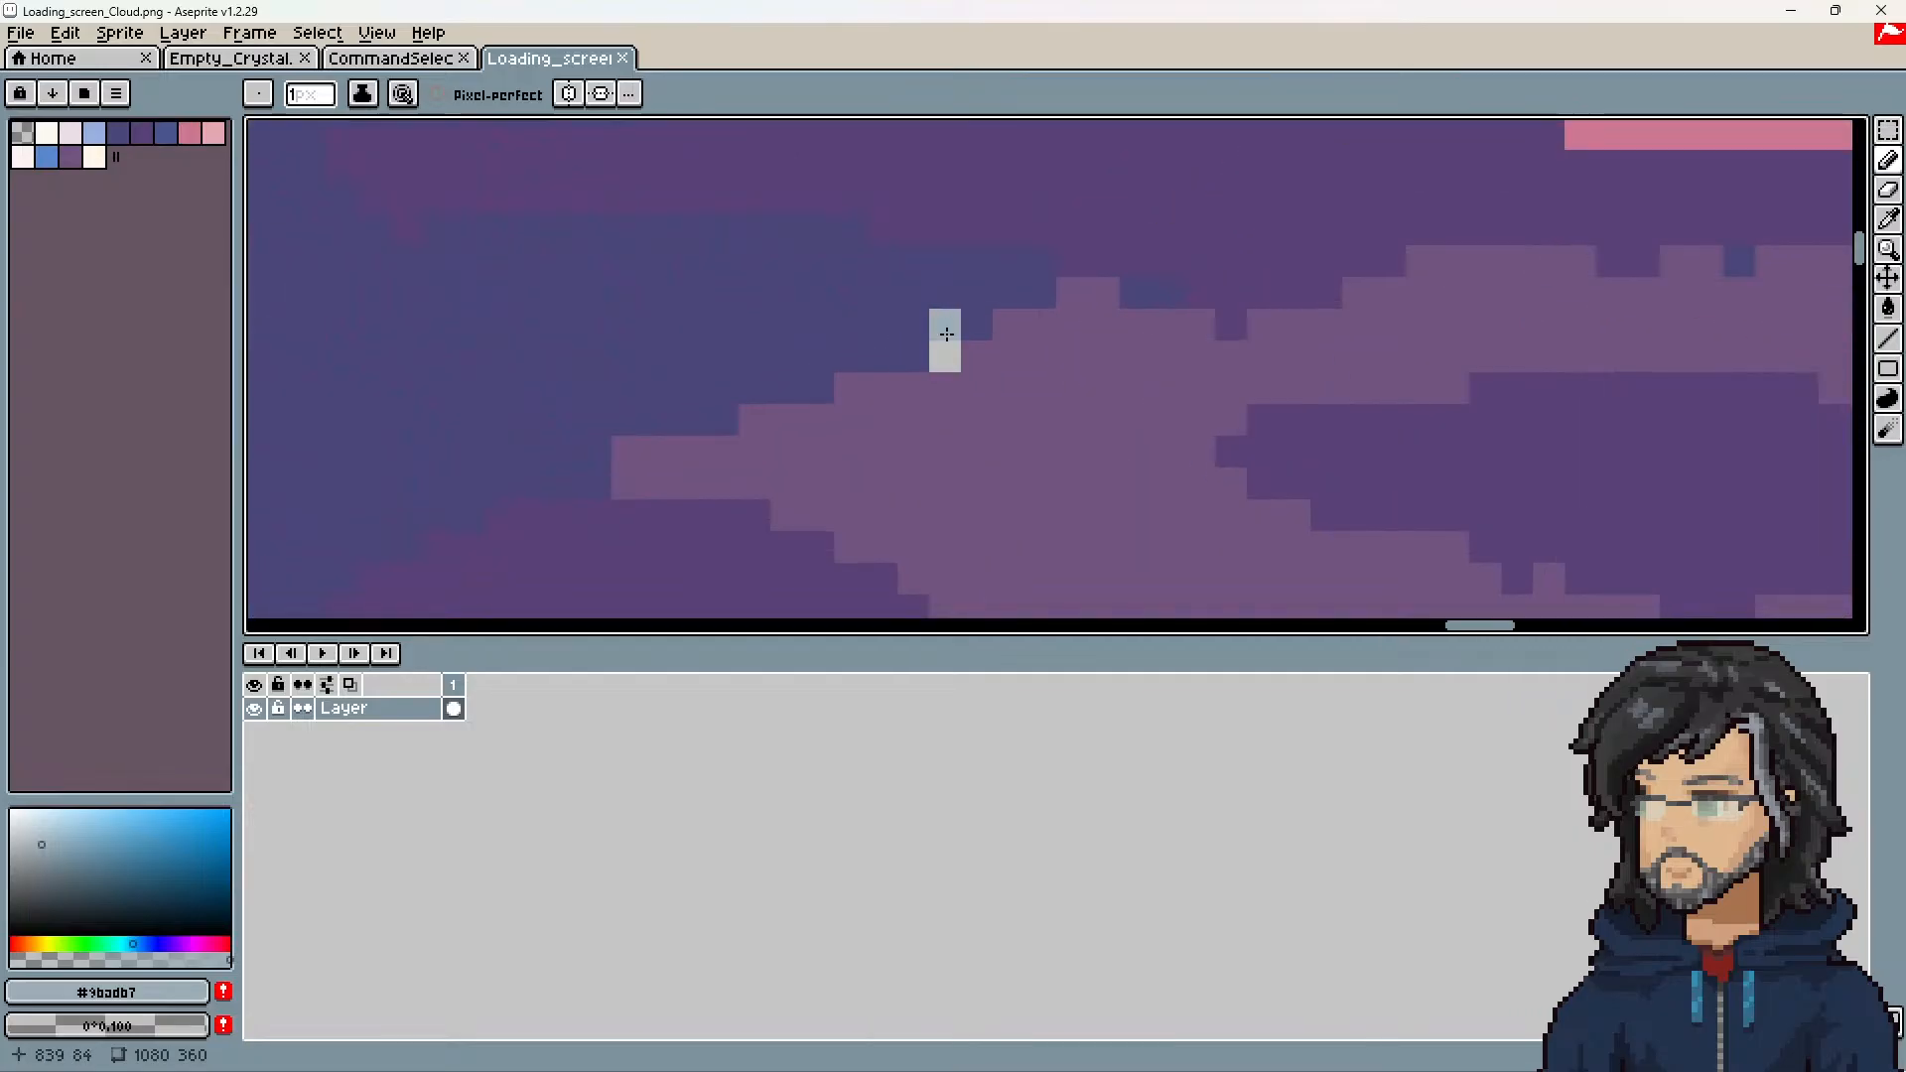
{"action": "left_click", "coordinate": [1038, 443], "text": "alt"}
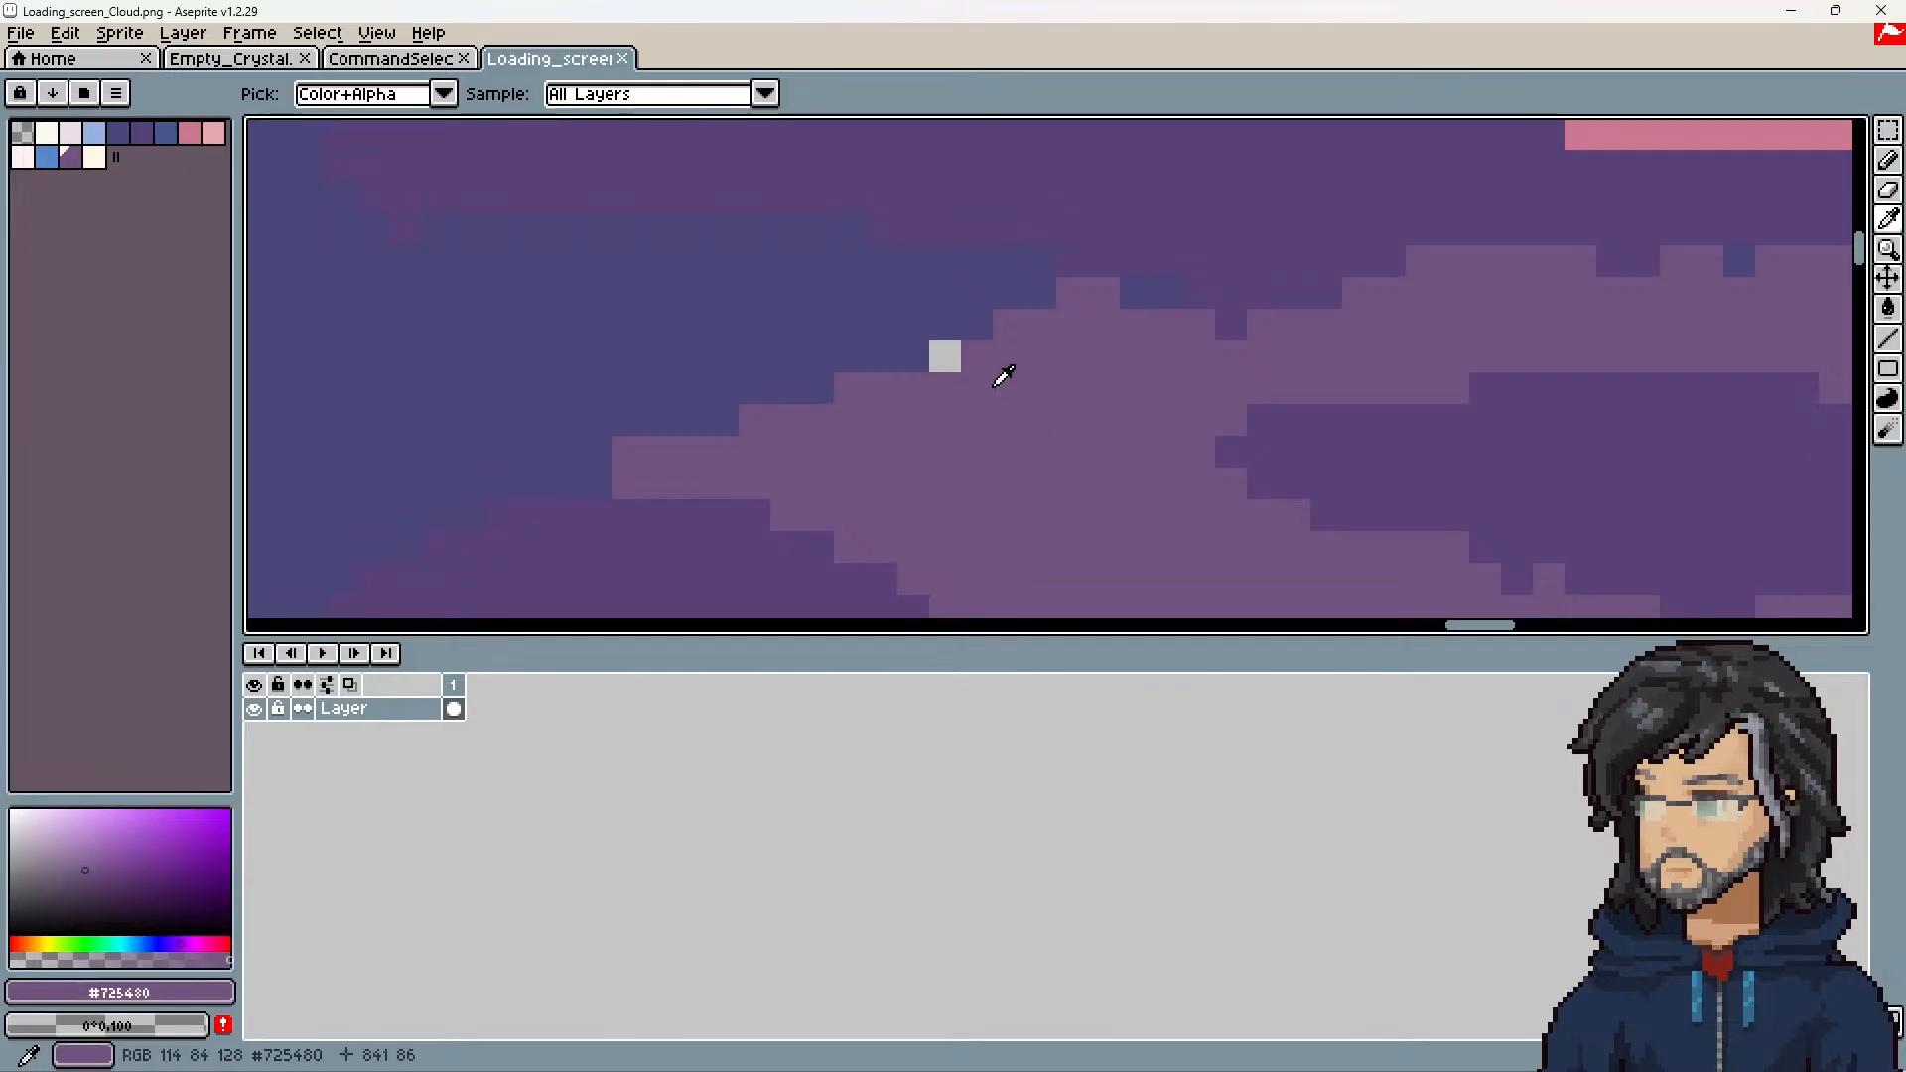
{"action": "left_click", "coordinate": [958, 366]}
{"action": "scroll", "coordinate": [1182, 481], "scroll_direction": "down", "scroll_amount": 10}
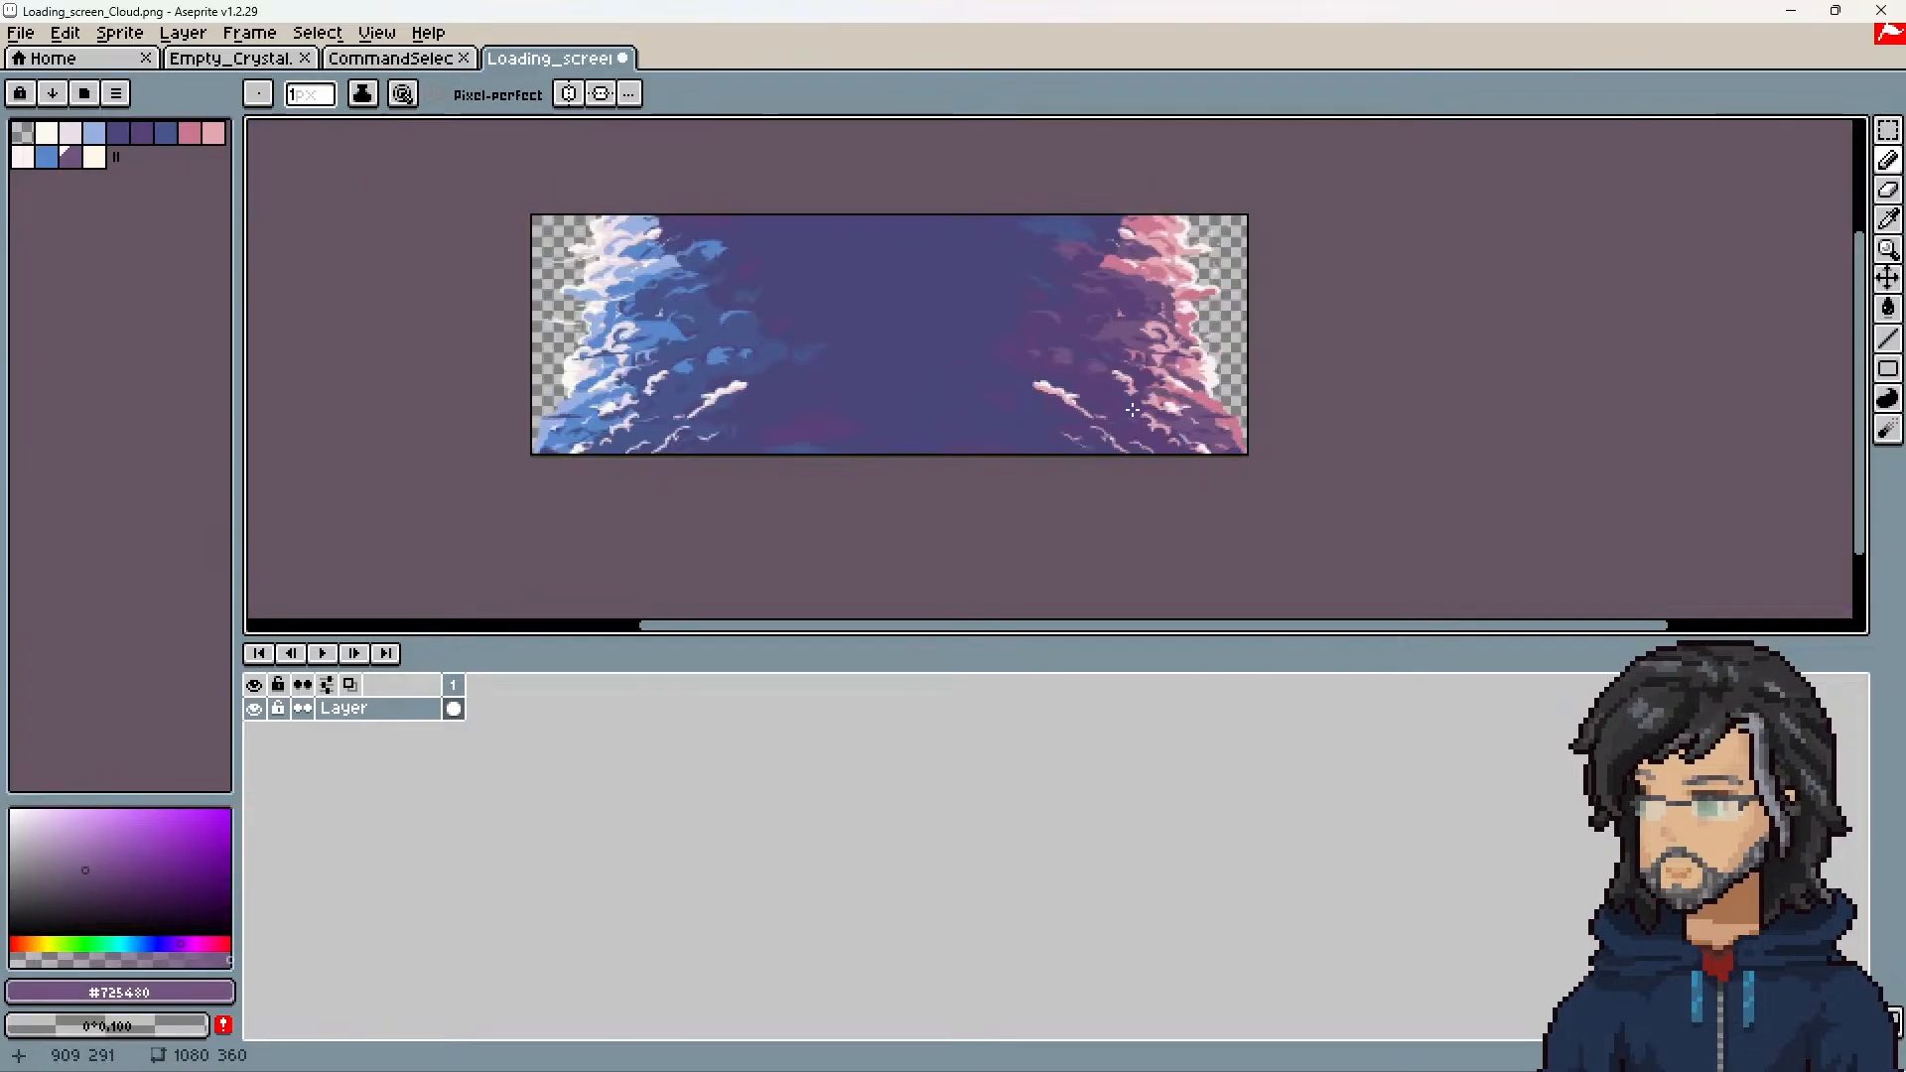
Step: Check the rest of the cloud texture for gaps, save Loading_screen_Cloud.png, and return to Unity
{"action": "scroll", "coordinate": [1167, 435], "scroll_direction": "up", "scroll_amount": 4}
{"action": "middle_click_drag", "start_coordinate": [1167, 435], "coordinate": [1212, 361]}
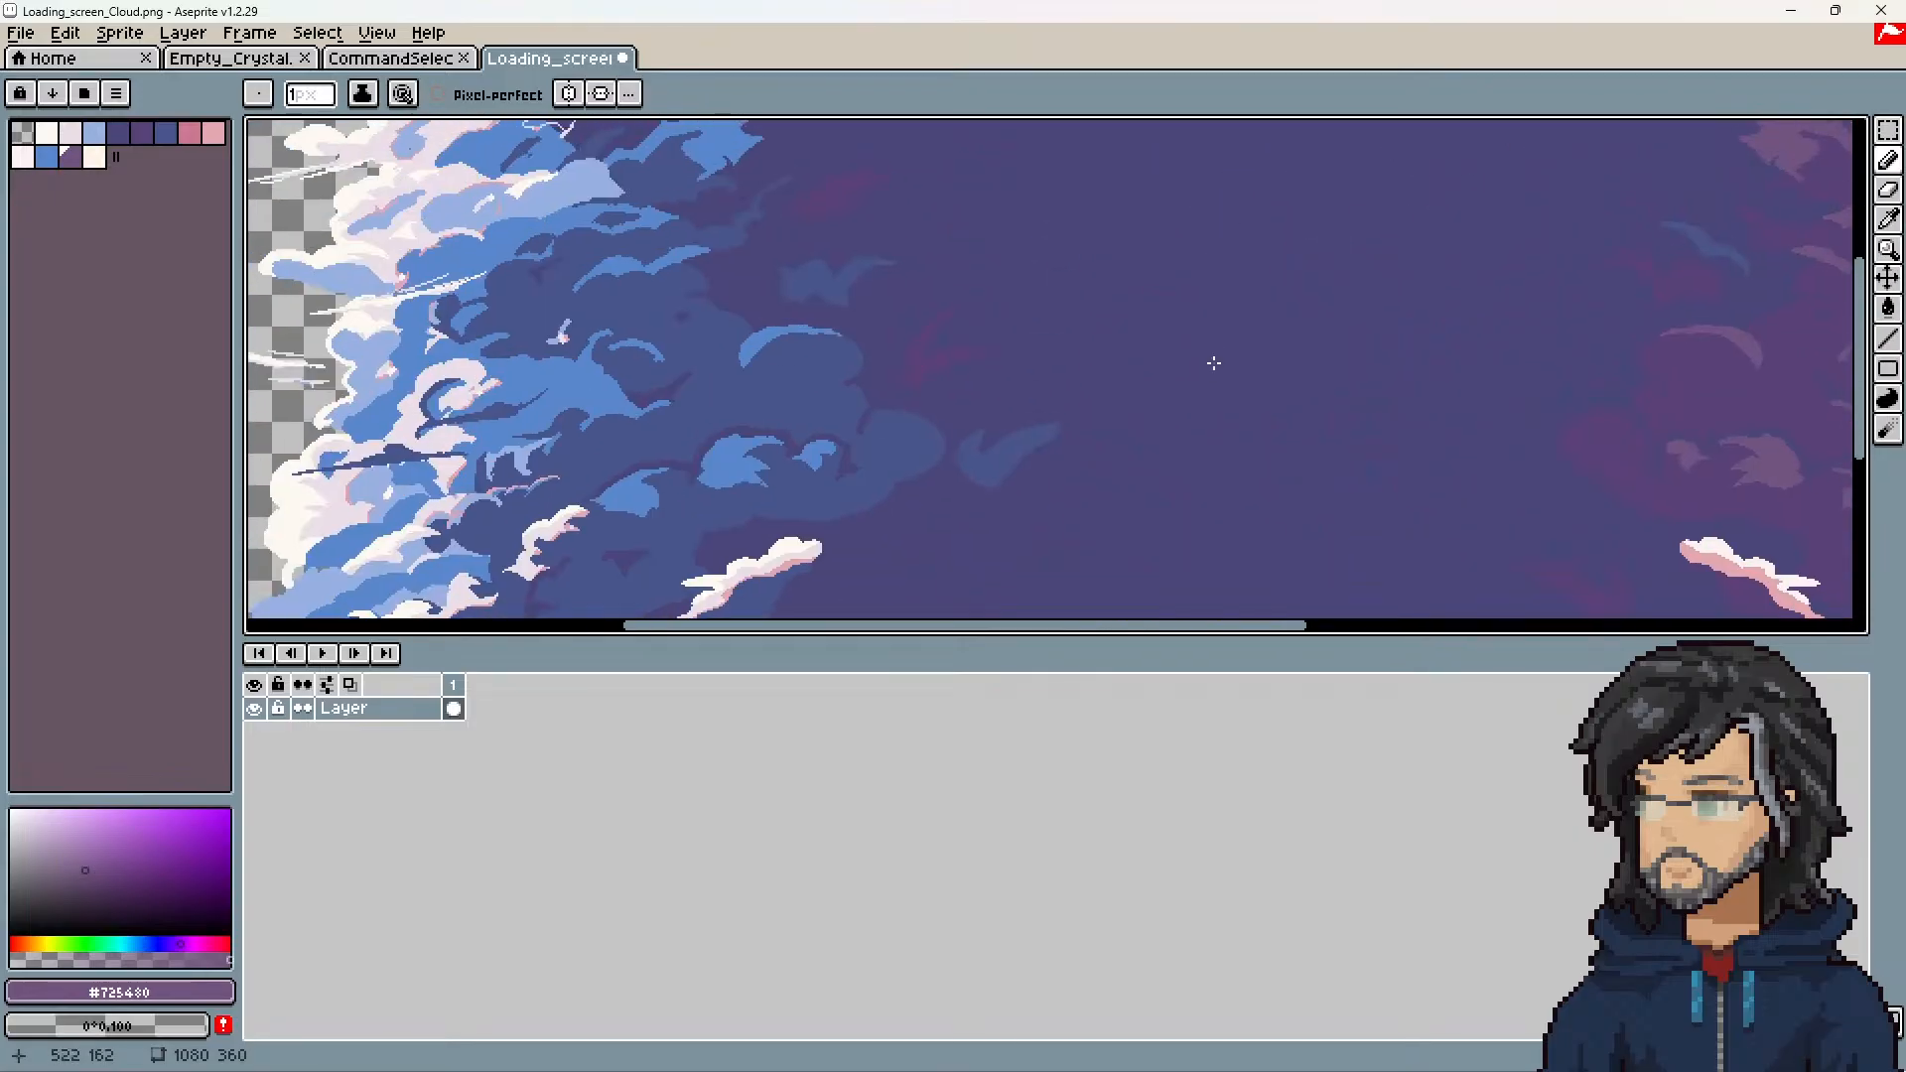
{"action": "key", "text": "ctrl+s"}
{"action": "left_click", "coordinate": [1790, 11]}
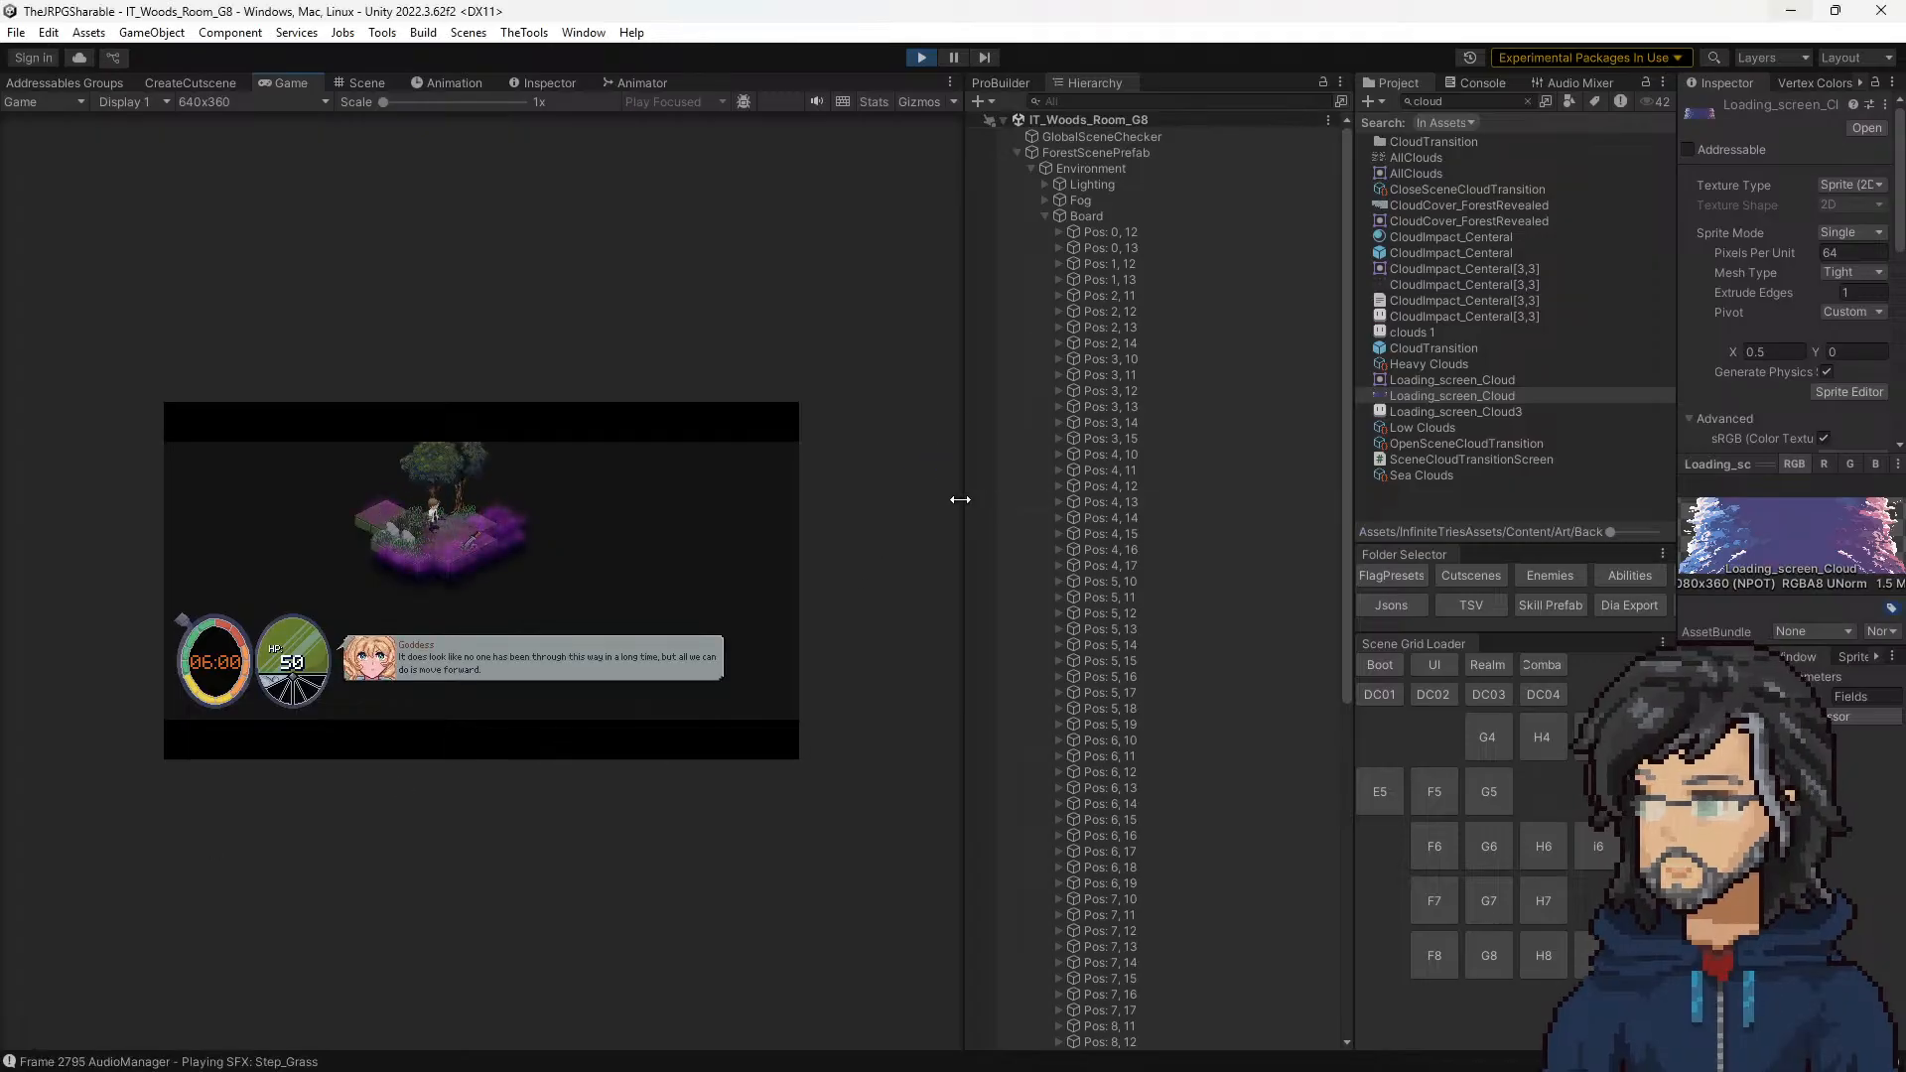
Step: Widen the Game view and switch the playtest from room G8 to room G7
{"action": "left_click_drag", "start_coordinate": [958, 498], "coordinate": [1364, 482]}
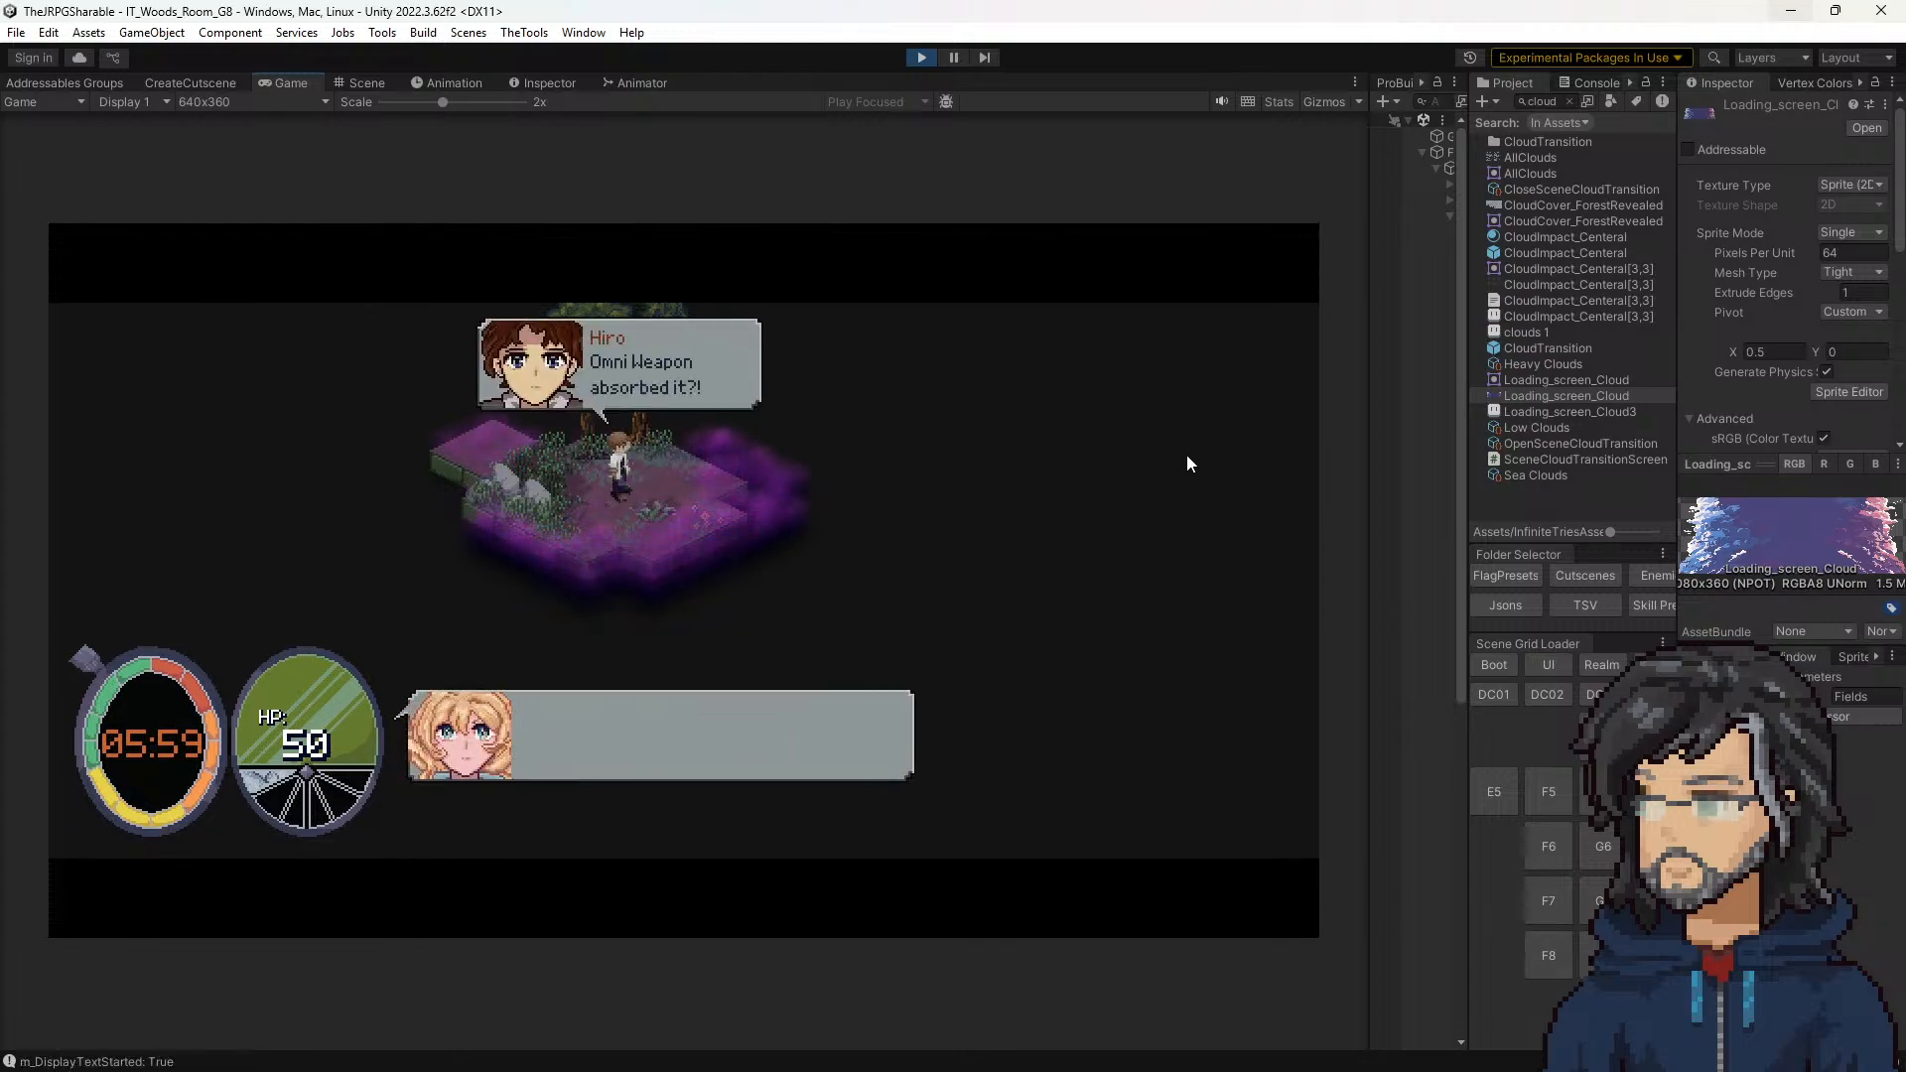
{"action": "left_click", "coordinate": [934, 57]}
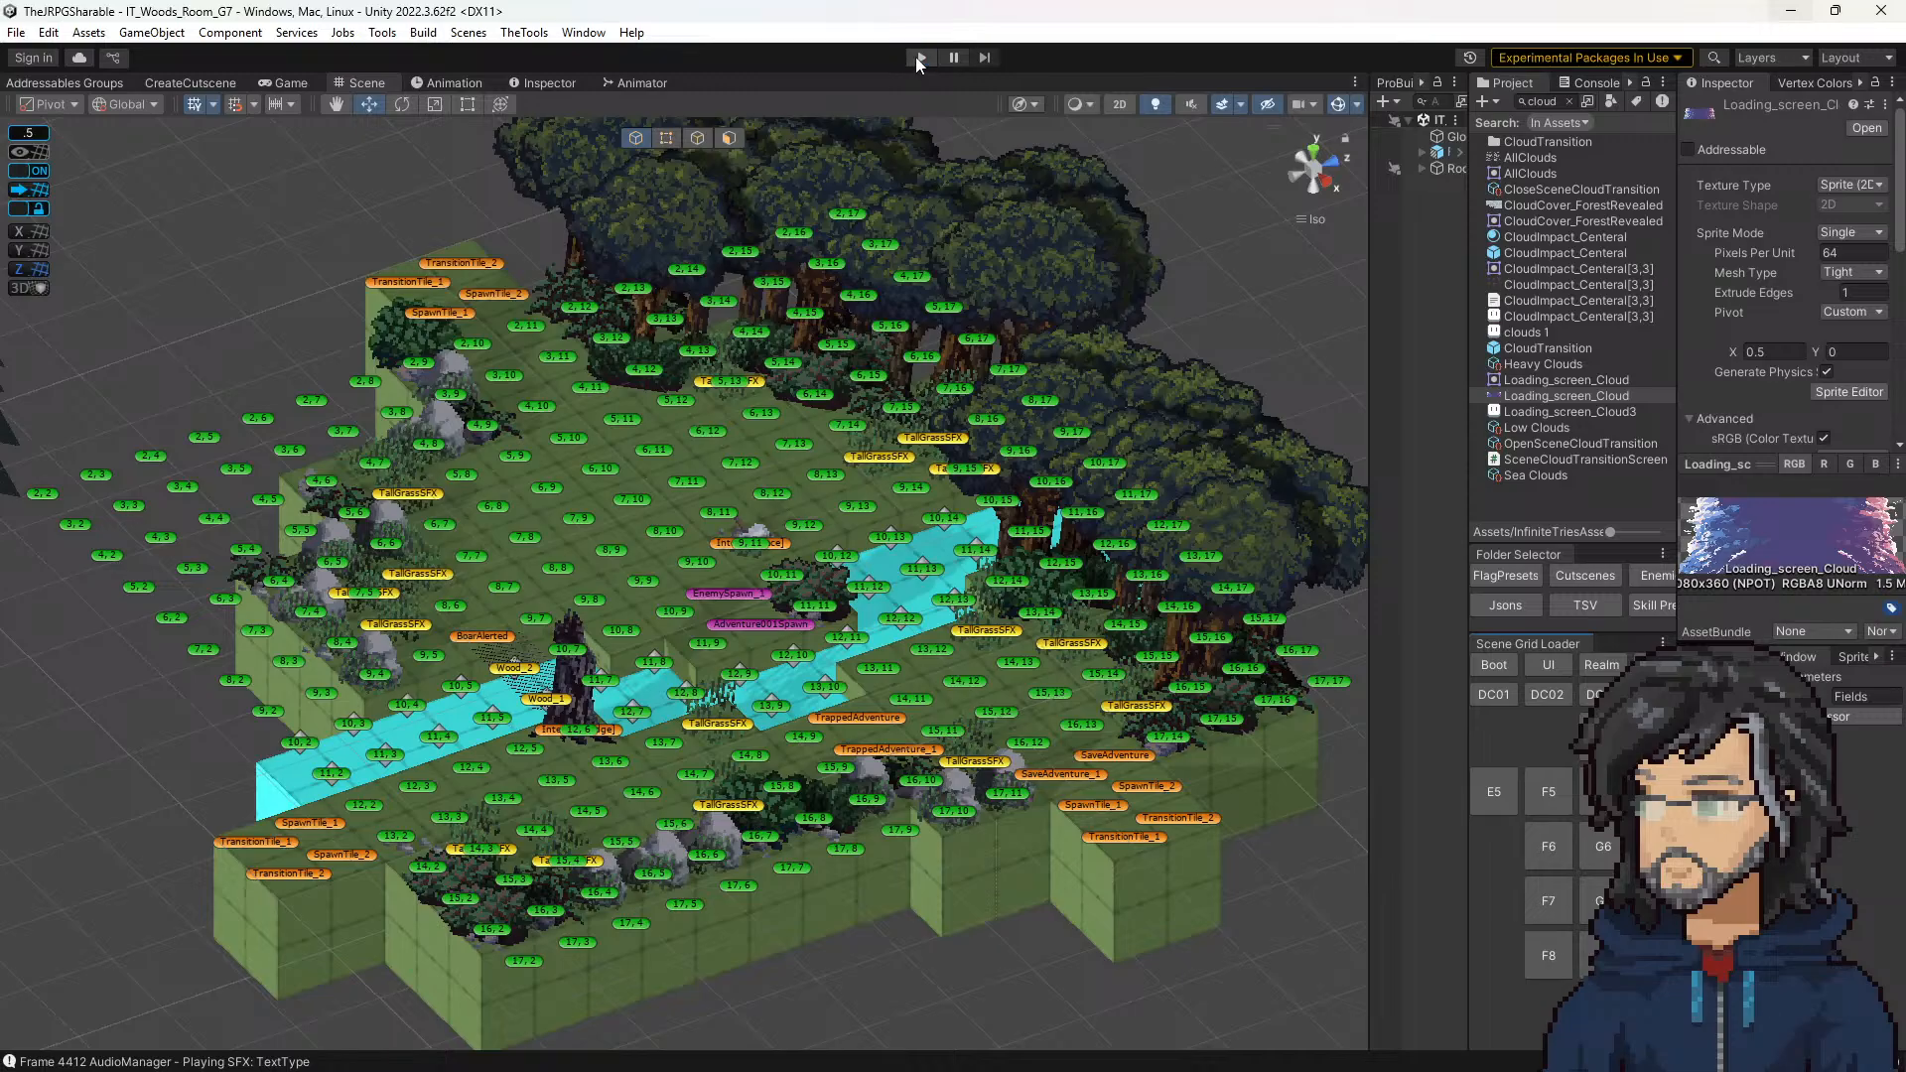
{"action": "left_click", "coordinate": [915, 56]}
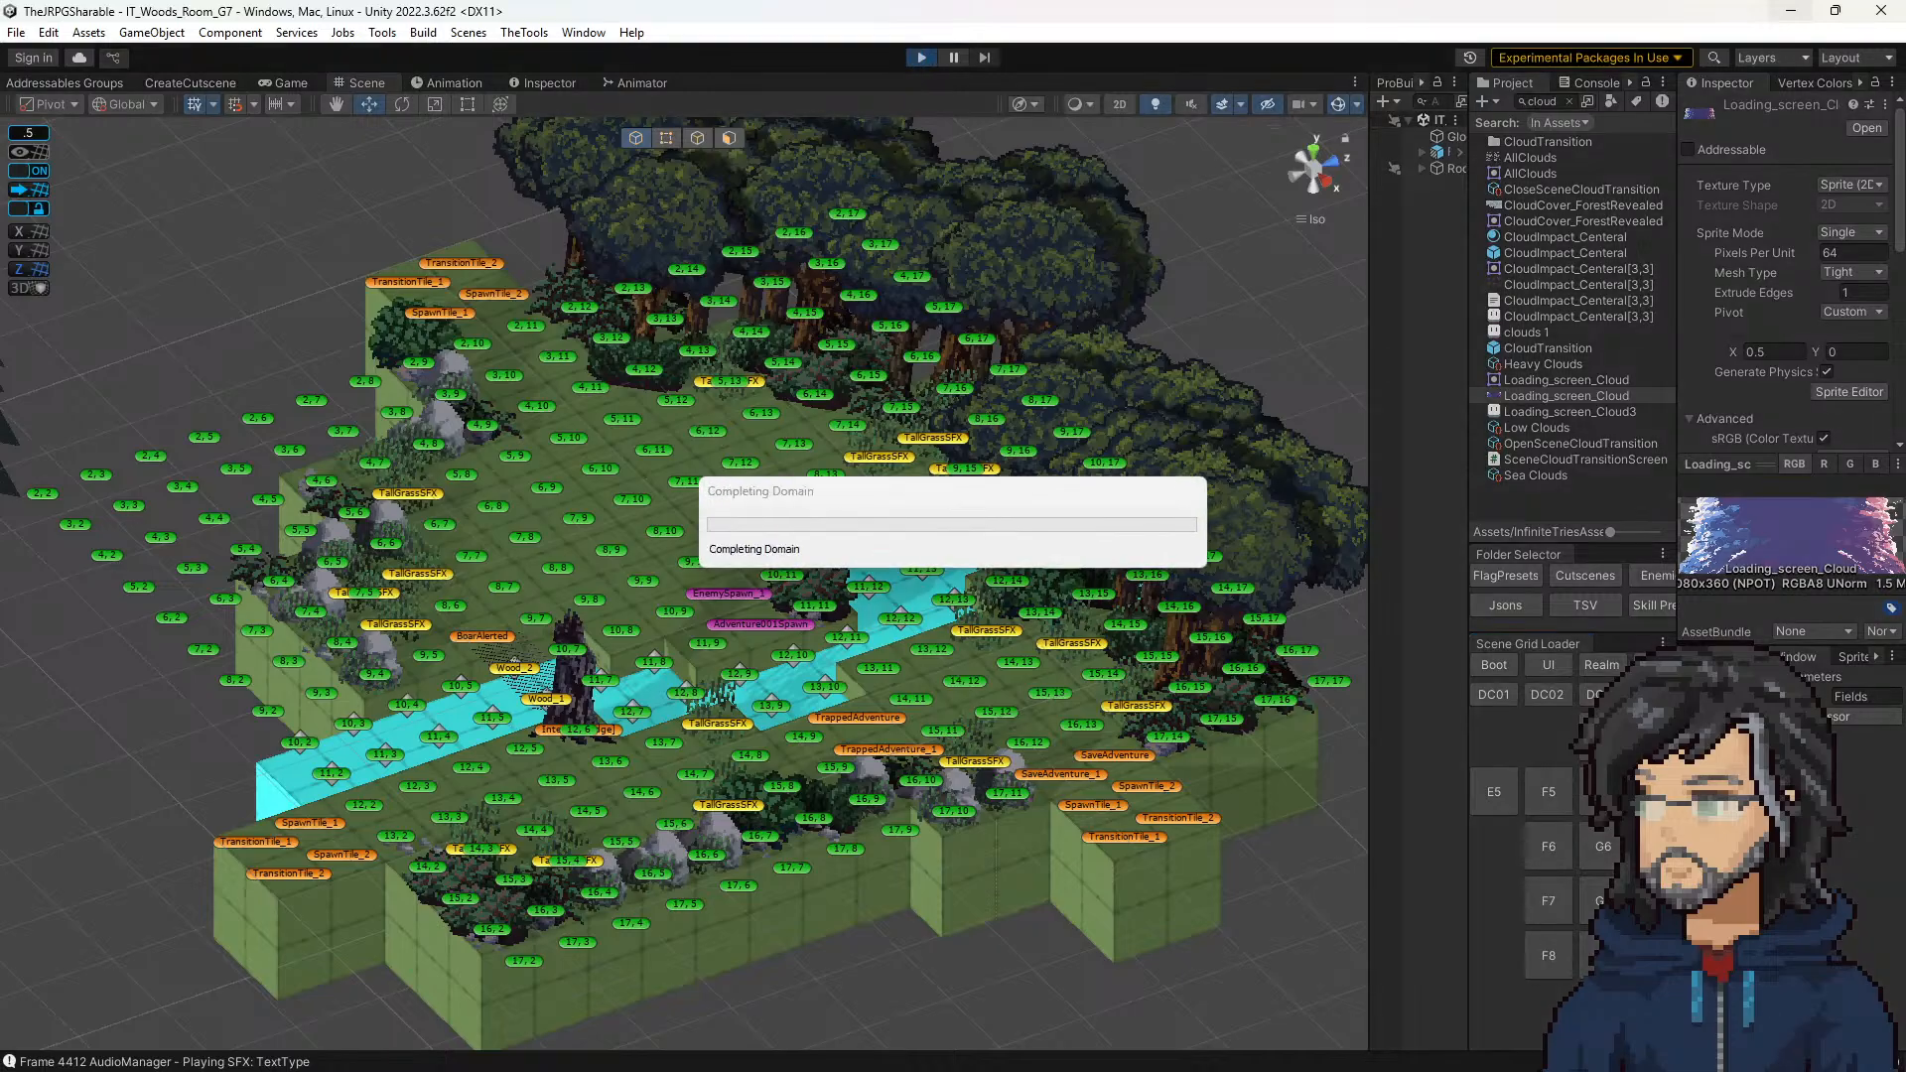
Step: In the polish notes, strike through the missing cloud transition pixel note and the Mace pickup sparkle note
{"action": "right_click_drag", "start_coordinate": [2, 555], "coordinate": [1563, 310]}
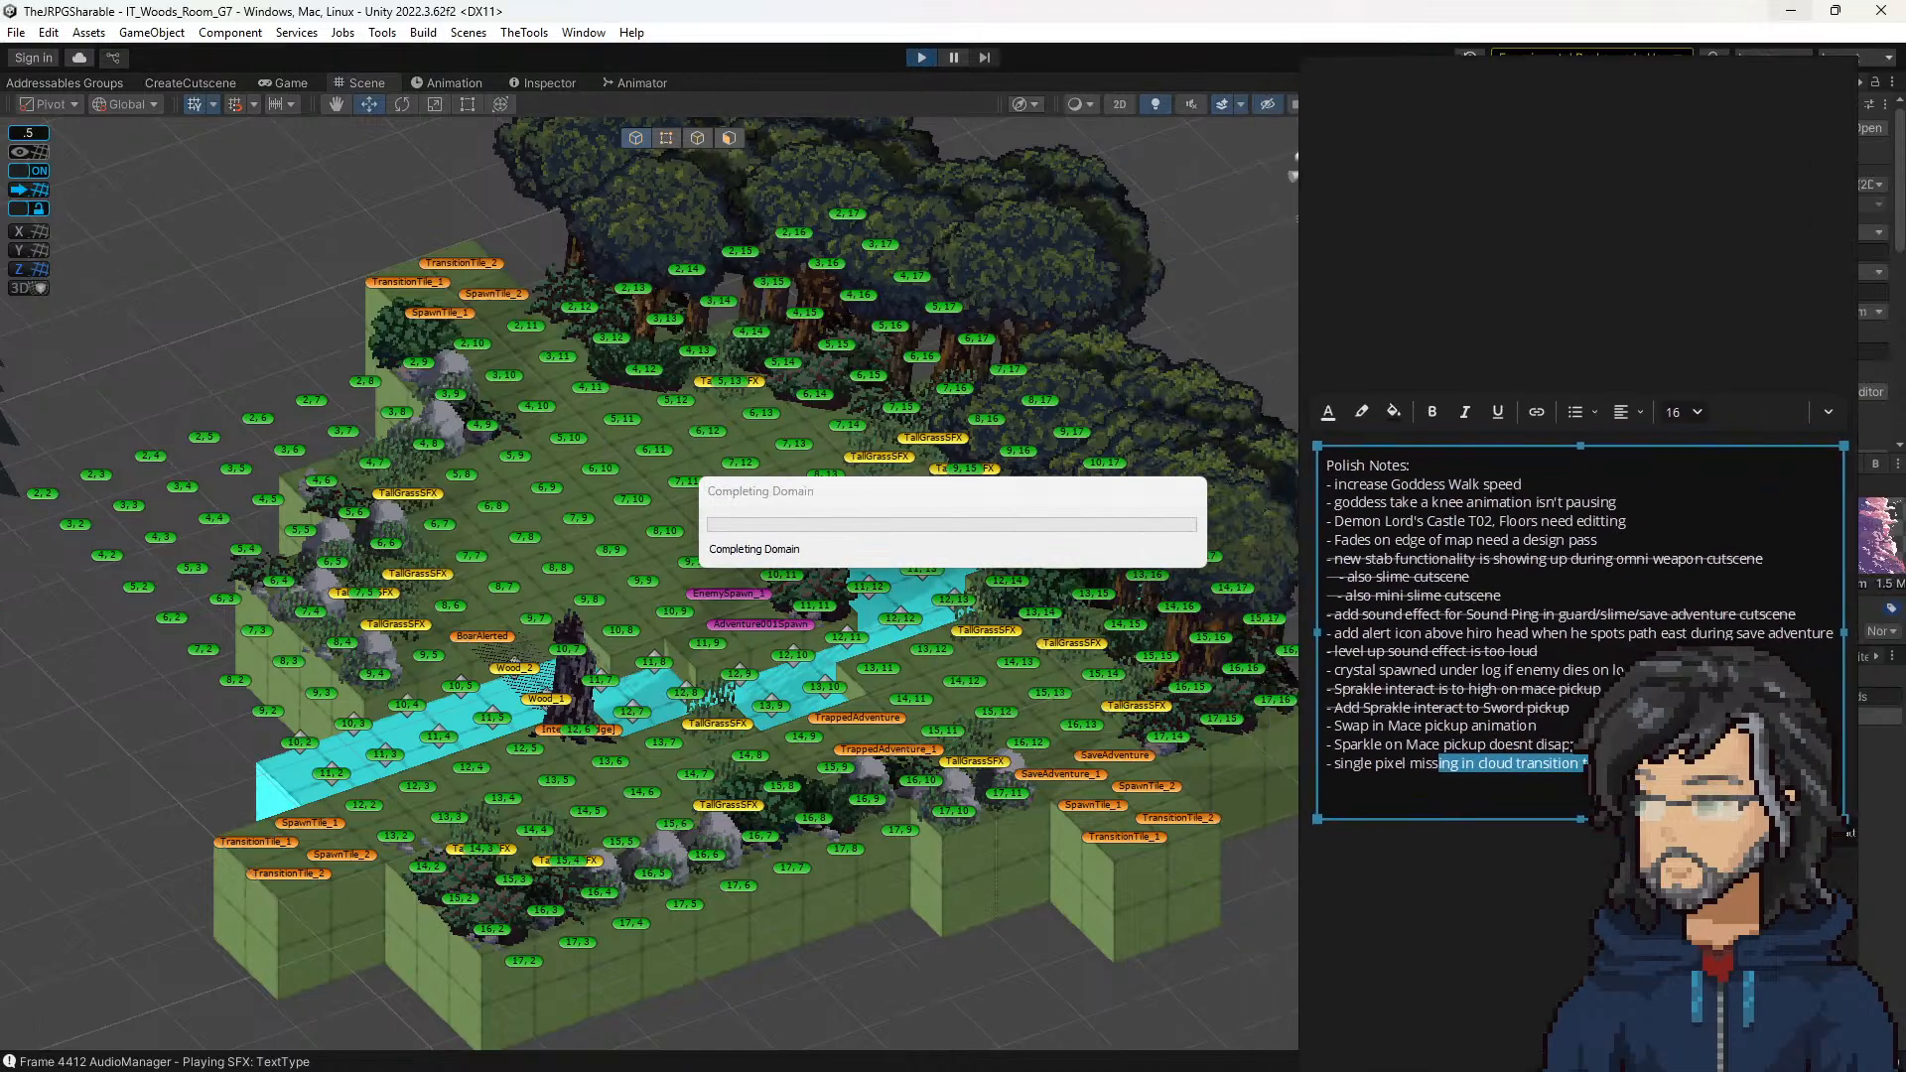
{"action": "left_click_drag", "start_coordinate": [1586, 763], "coordinate": [1338, 770]}
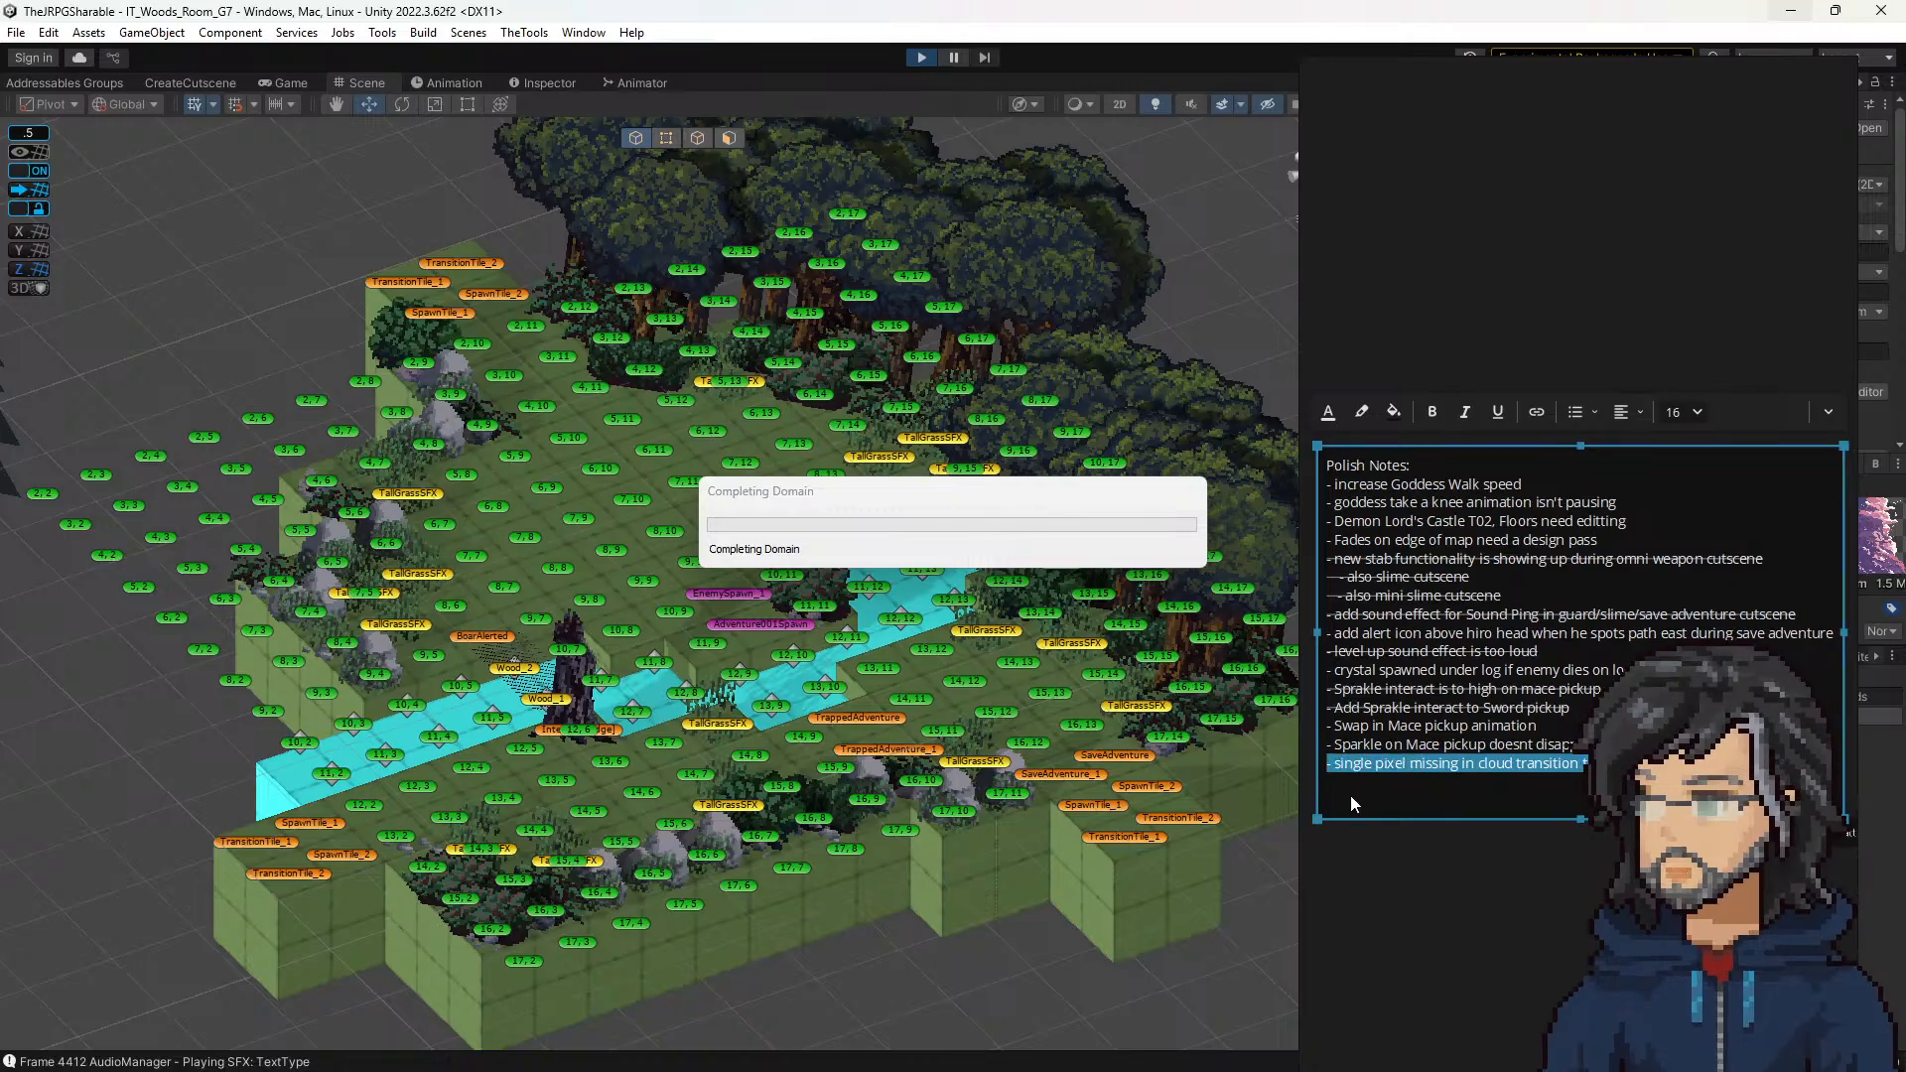
{"action": "key", "text": "ctrl+shift+x"}
{"action": "left_click_drag", "start_coordinate": [1615, 748], "coordinate": [1280, 736]}
{"action": "left_click_drag", "start_coordinate": [1540, 728], "coordinate": [1248, 724]}
{"action": "left_click_drag", "start_coordinate": [1576, 744], "coordinate": [1277, 739]}
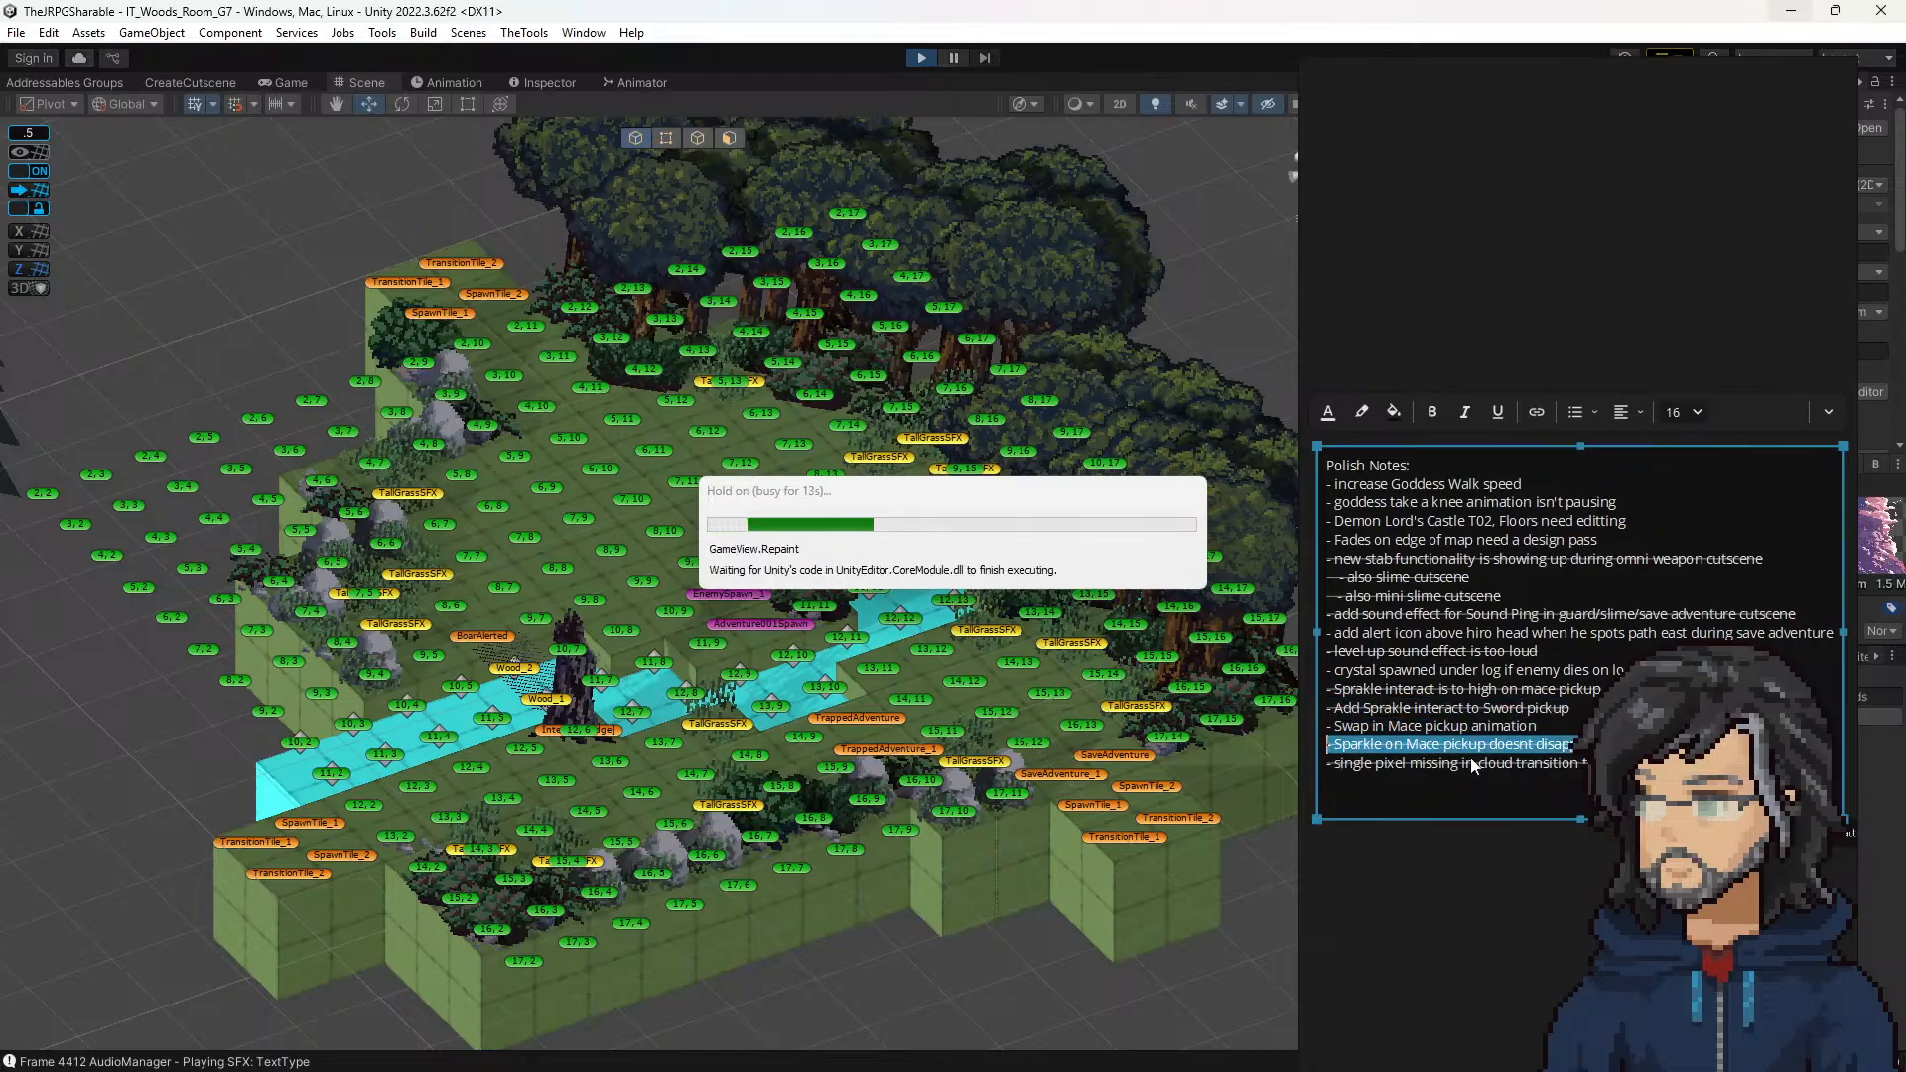
{"action": "left_click", "coordinate": [1447, 729]}
Step: Highlight the polish note about the crystal spawning under the log, and return to the room G7 playtest in Unity
{"action": "left_click_drag", "start_coordinate": [1540, 730], "coordinate": [1299, 675]}
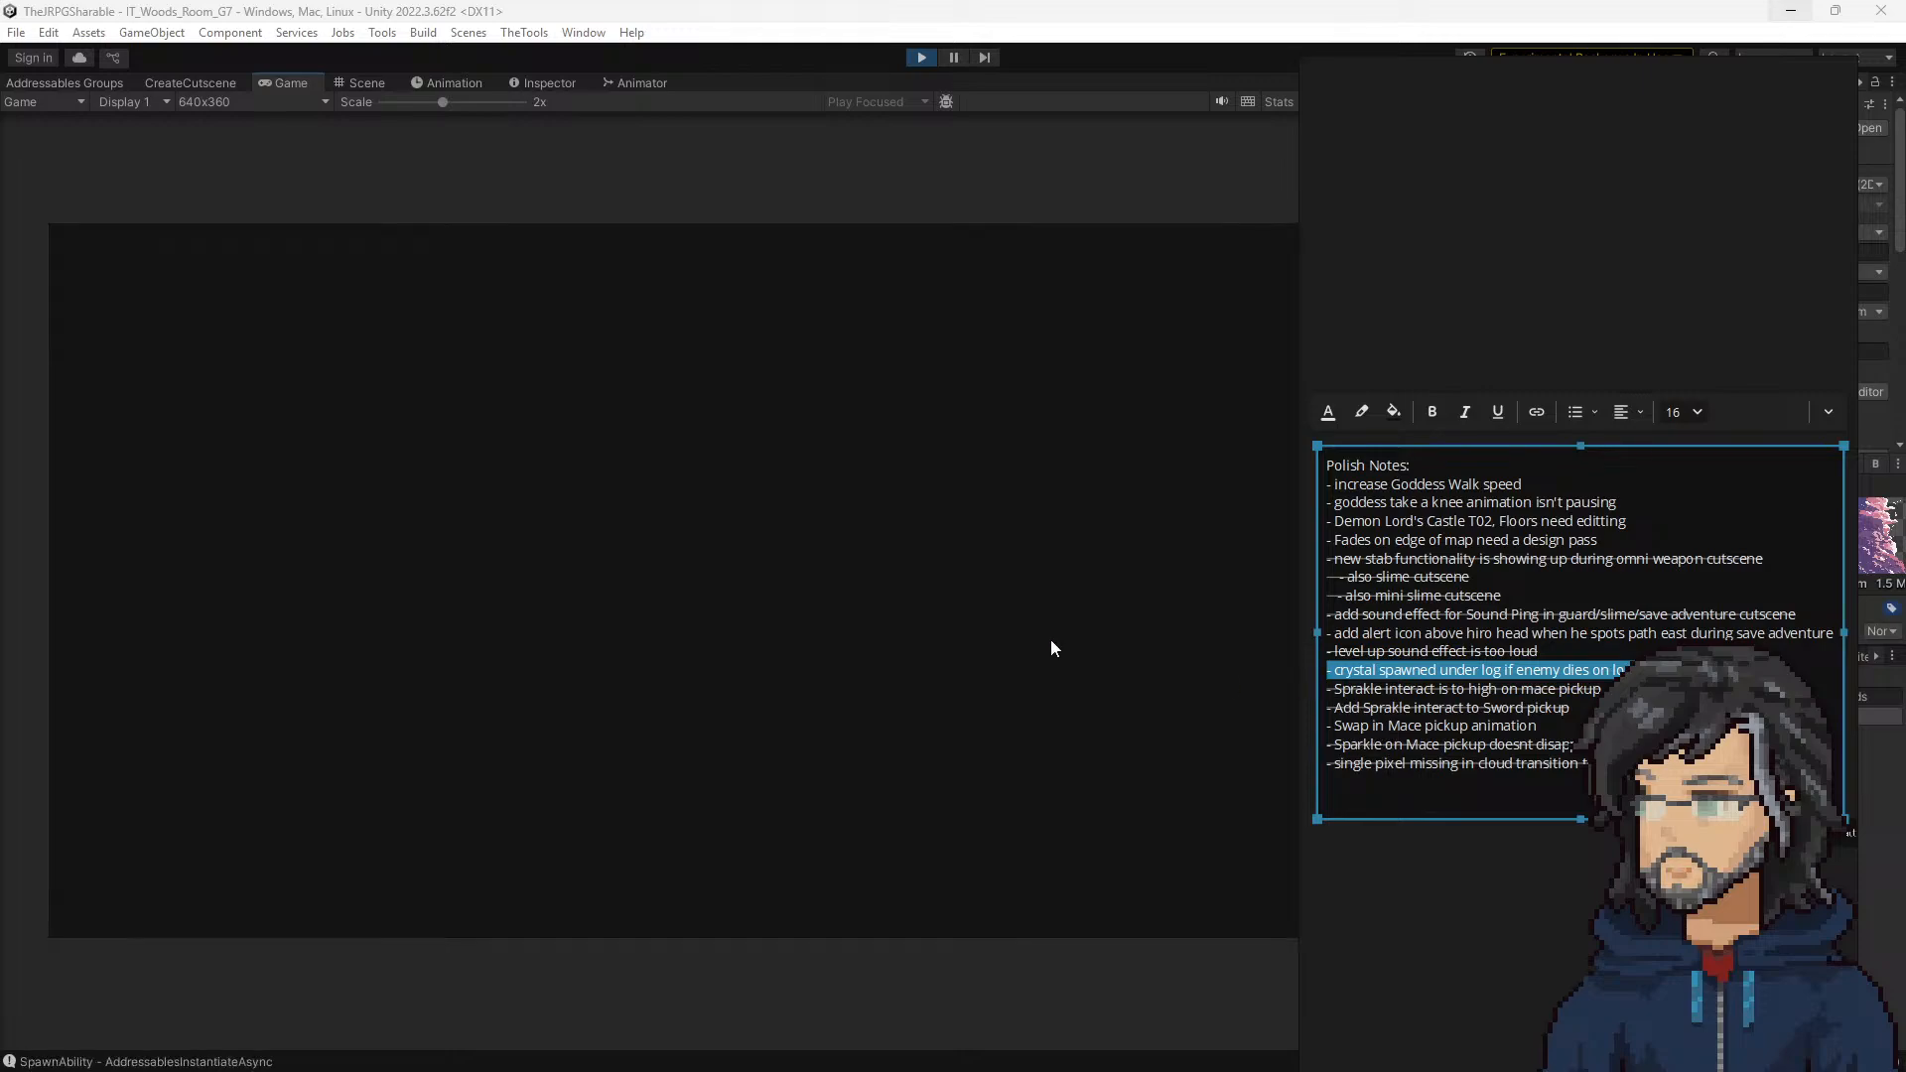
{"action": "right_click_drag", "start_coordinate": [1578, 866], "coordinate": [1177, 889]}
{"action": "left_click", "coordinate": [665, 816]}
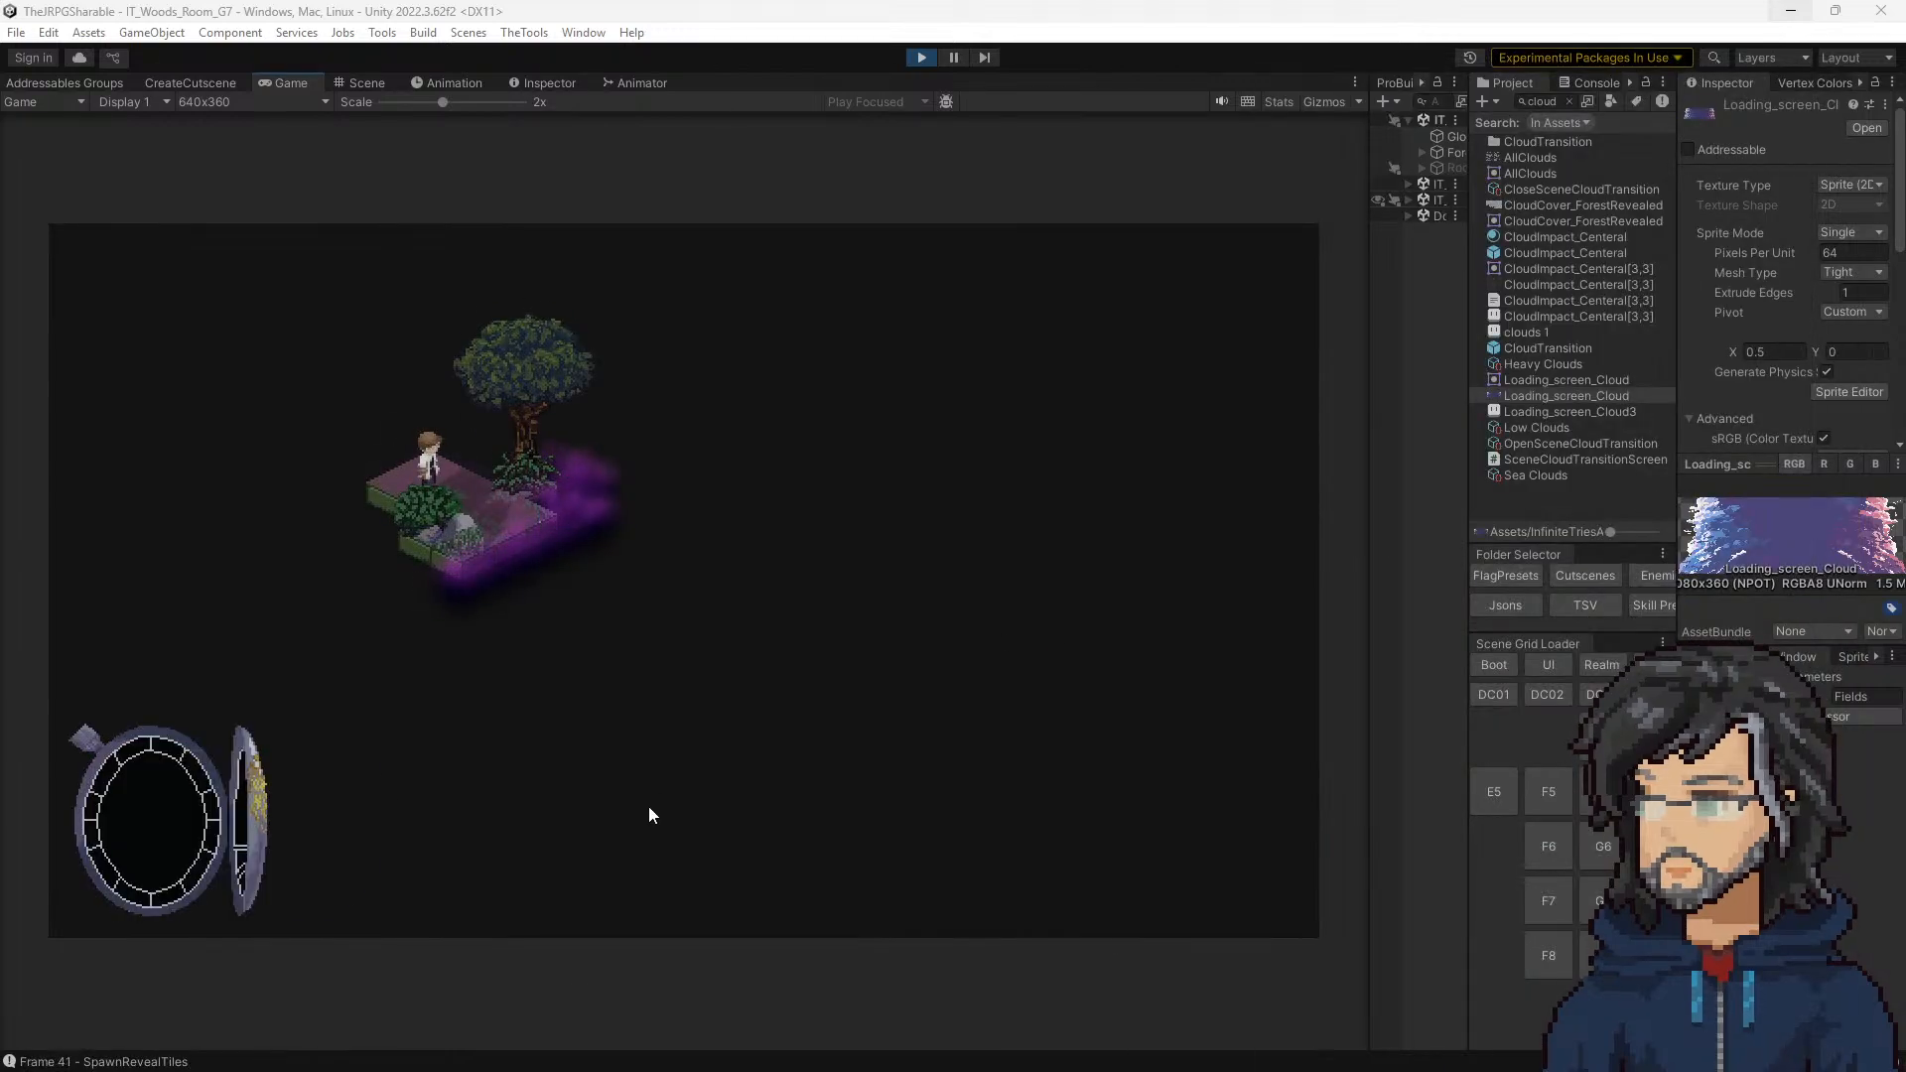
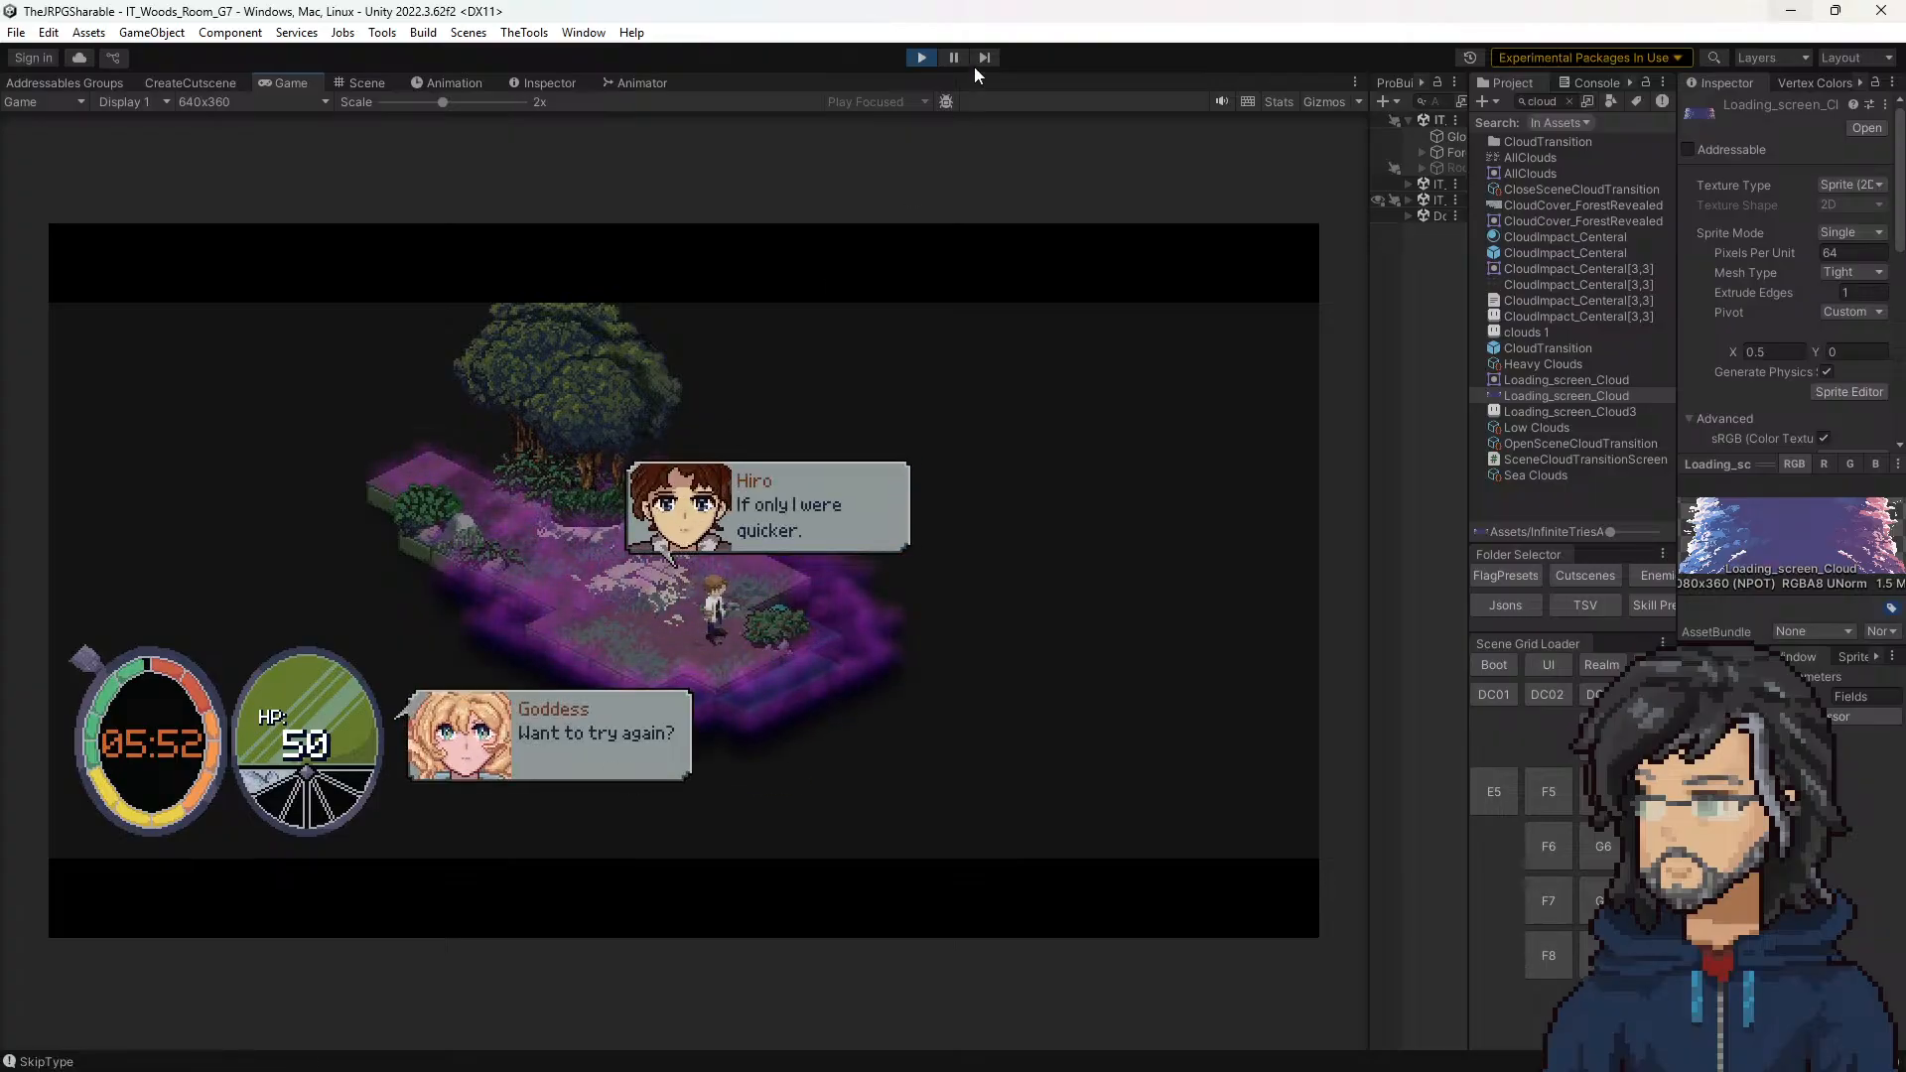
Step: Stop the room G7 playtest, check the remaining items in the polish notes, and return to Unity
{"action": "left_click", "coordinate": [921, 58]}
{"action": "key", "text": "alt+Tab"}
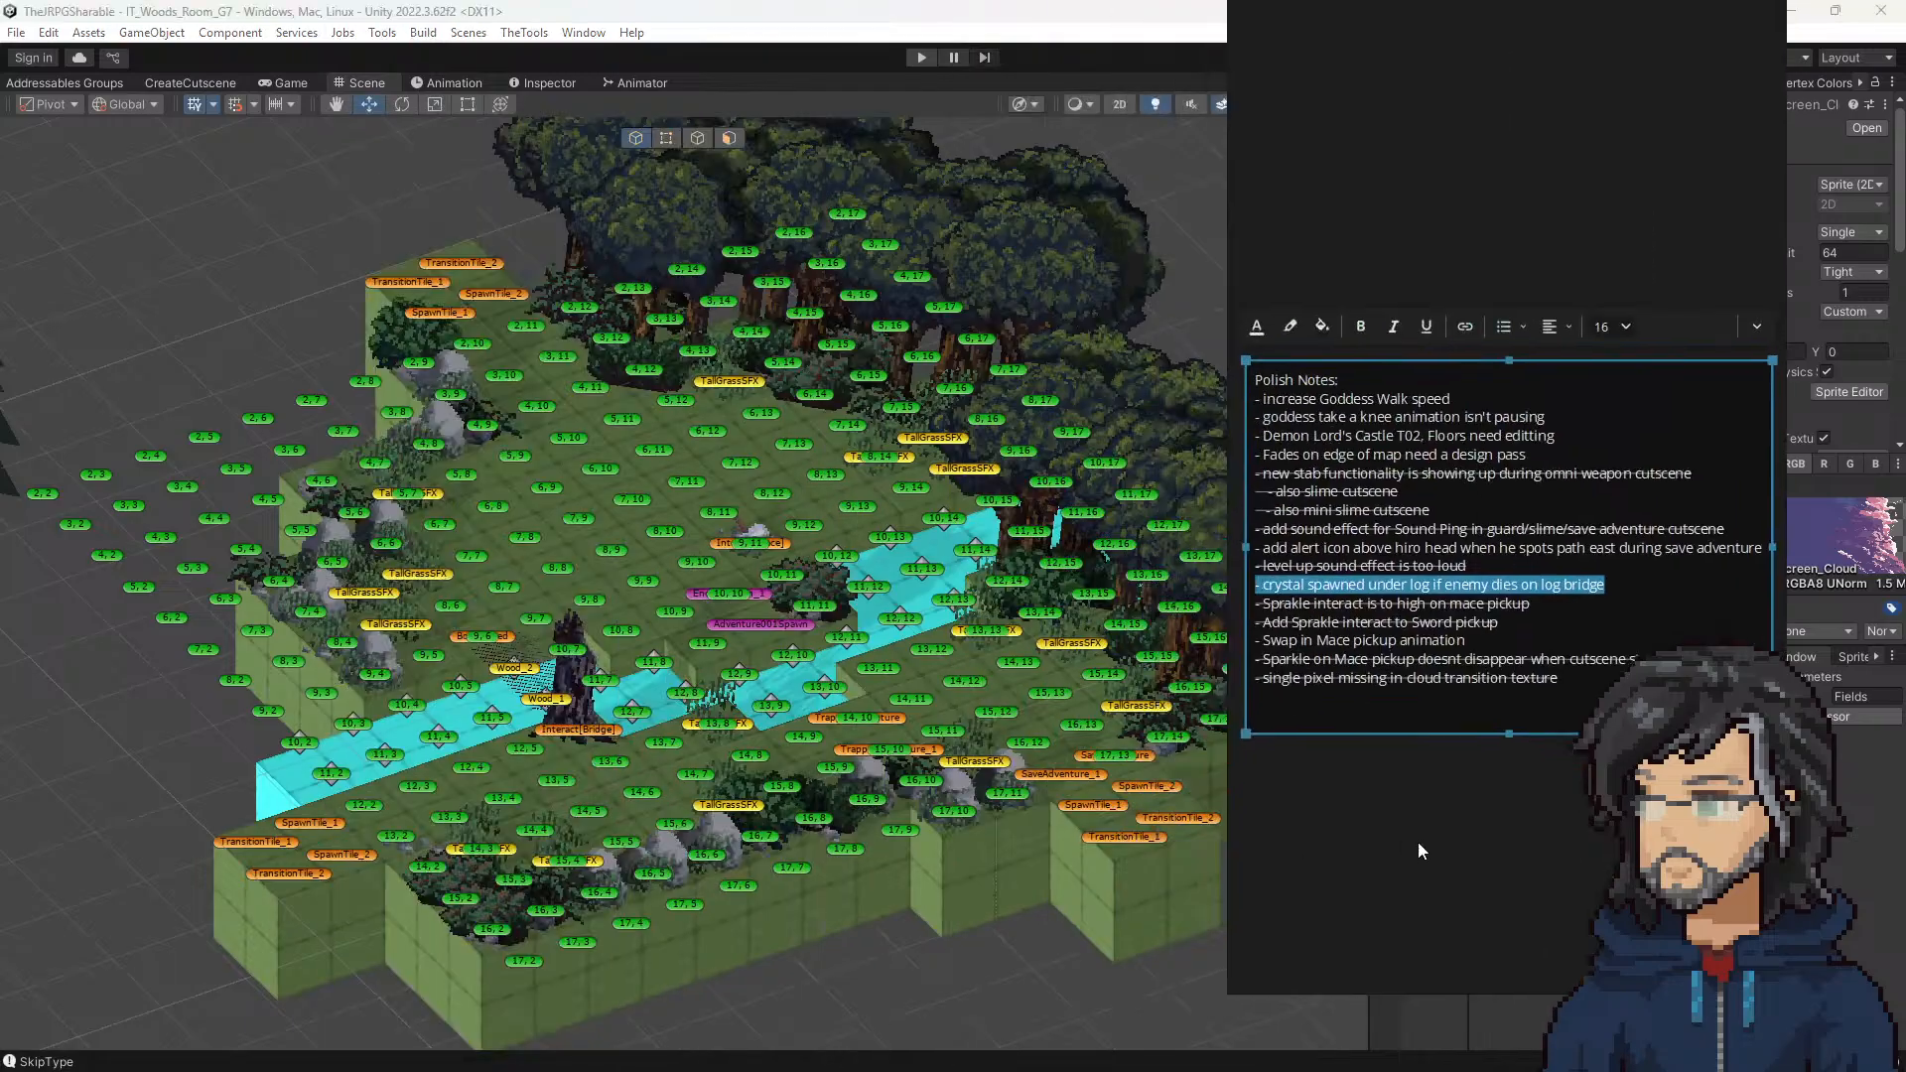
{"action": "key", "text": "alt+Tab"}
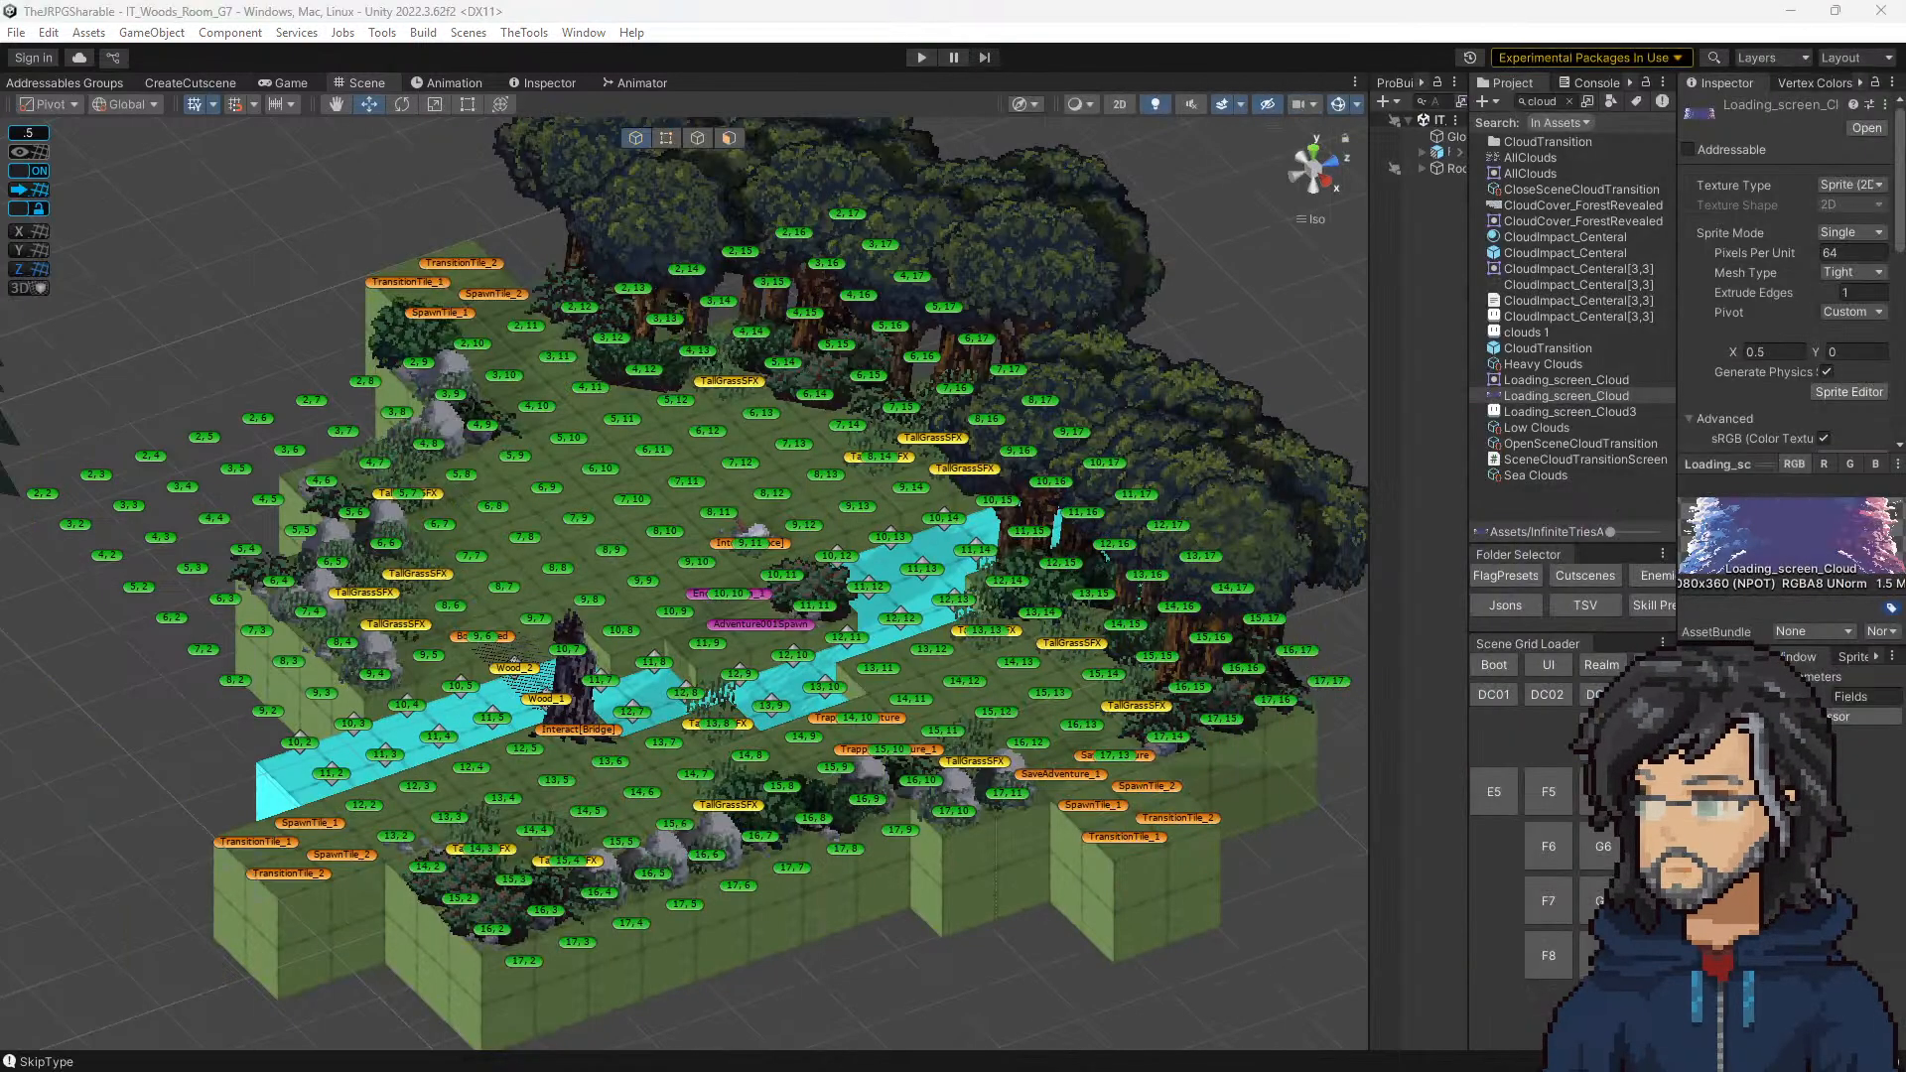
Step: Clear the cloud asset search and look through the full project asset hierarchy
{"action": "left_click", "coordinate": [1567, 101]}
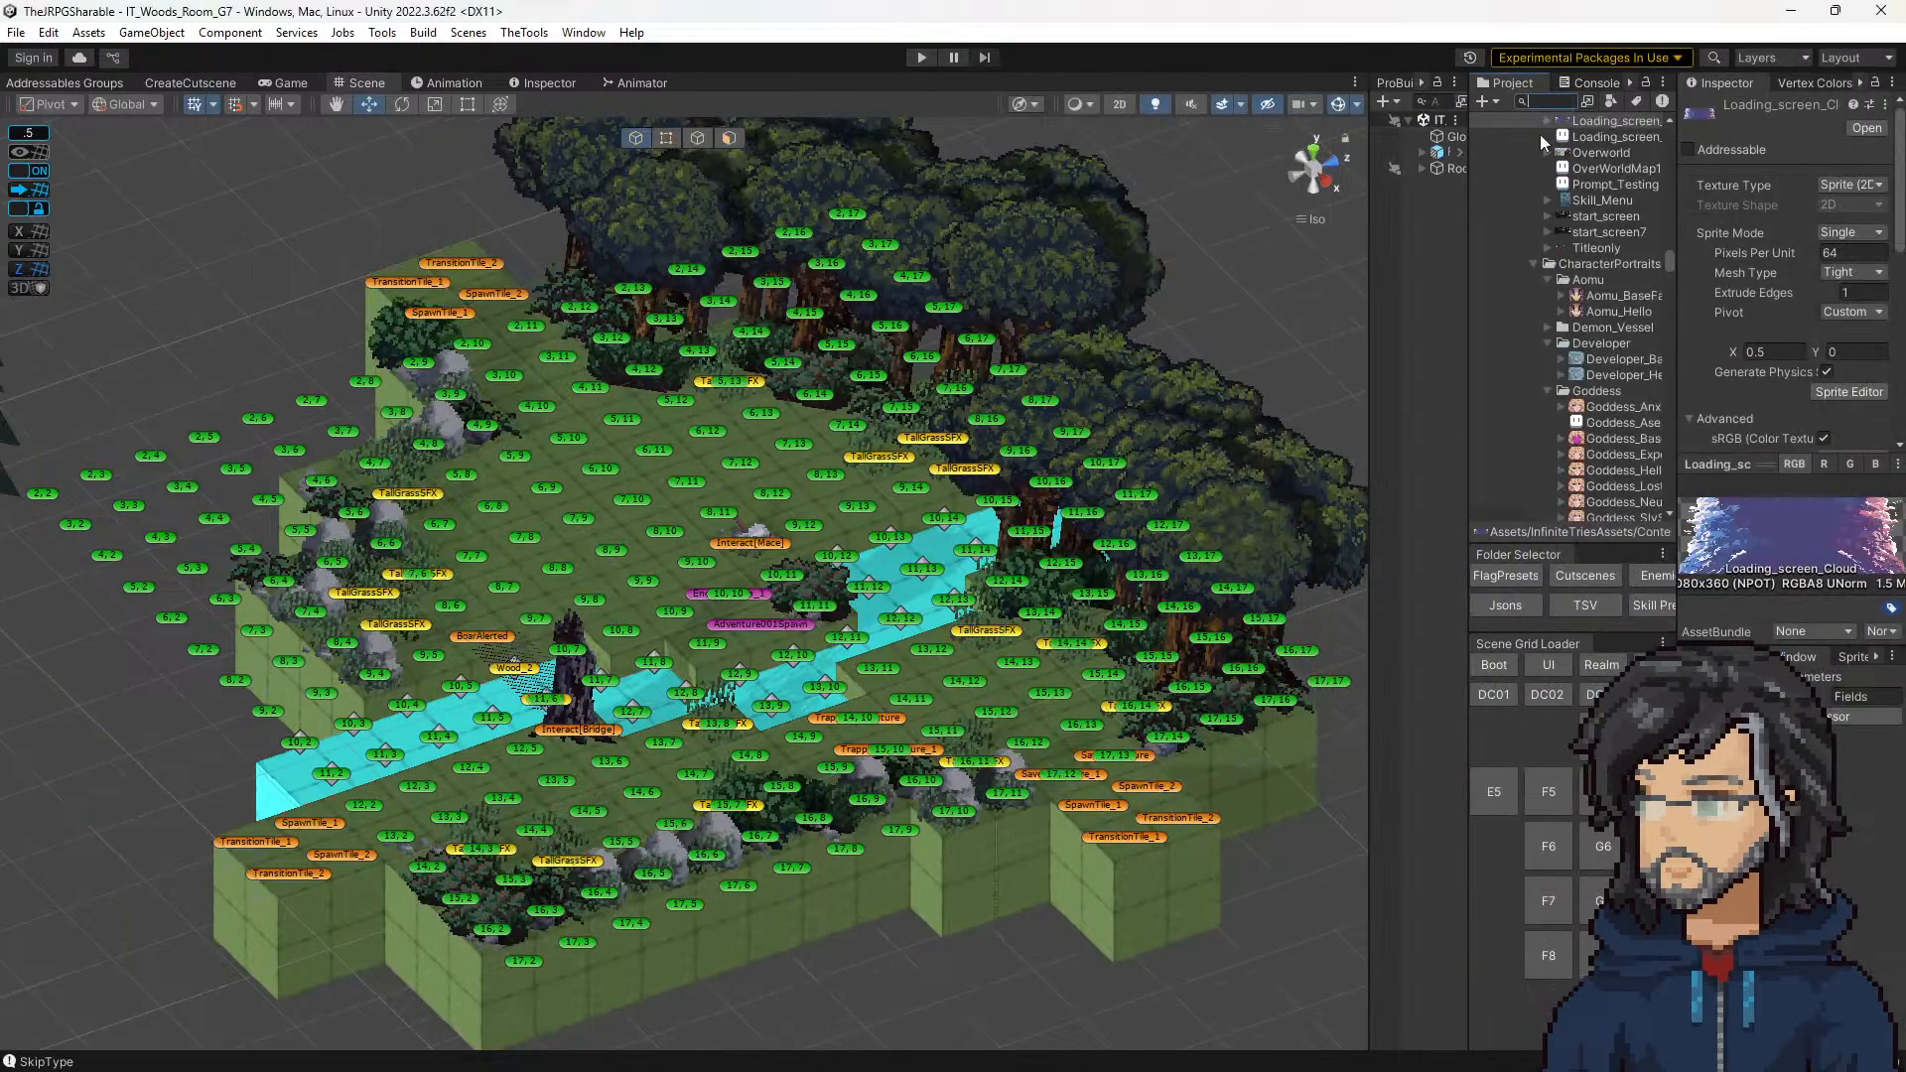
{"action": "scroll", "coordinate": [1580, 385], "scroll_direction": "down", "scroll_amount": 5}
{"action": "scroll", "coordinate": [1588, 401], "scroll_direction": "down", "scroll_amount": 10}
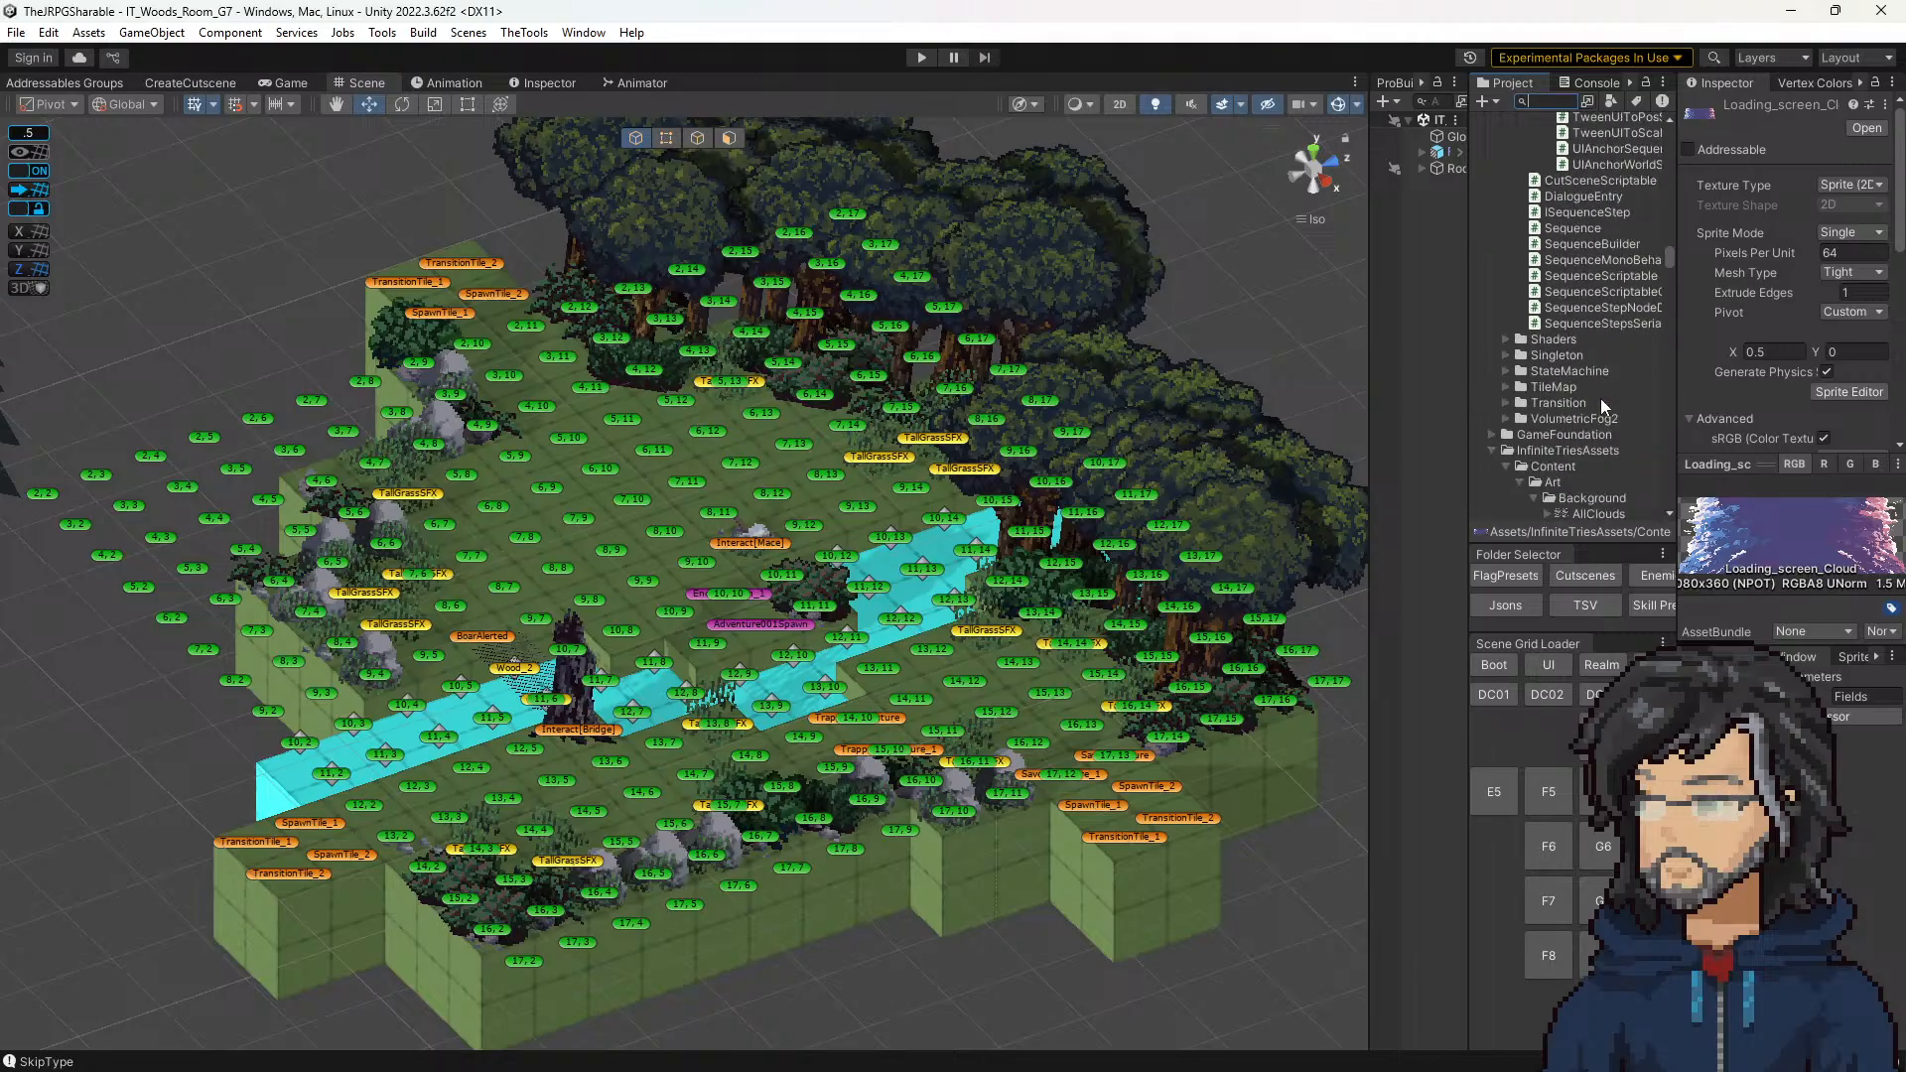
{"action": "scroll", "coordinate": [1598, 297], "scroll_direction": "down", "scroll_amount": 15}
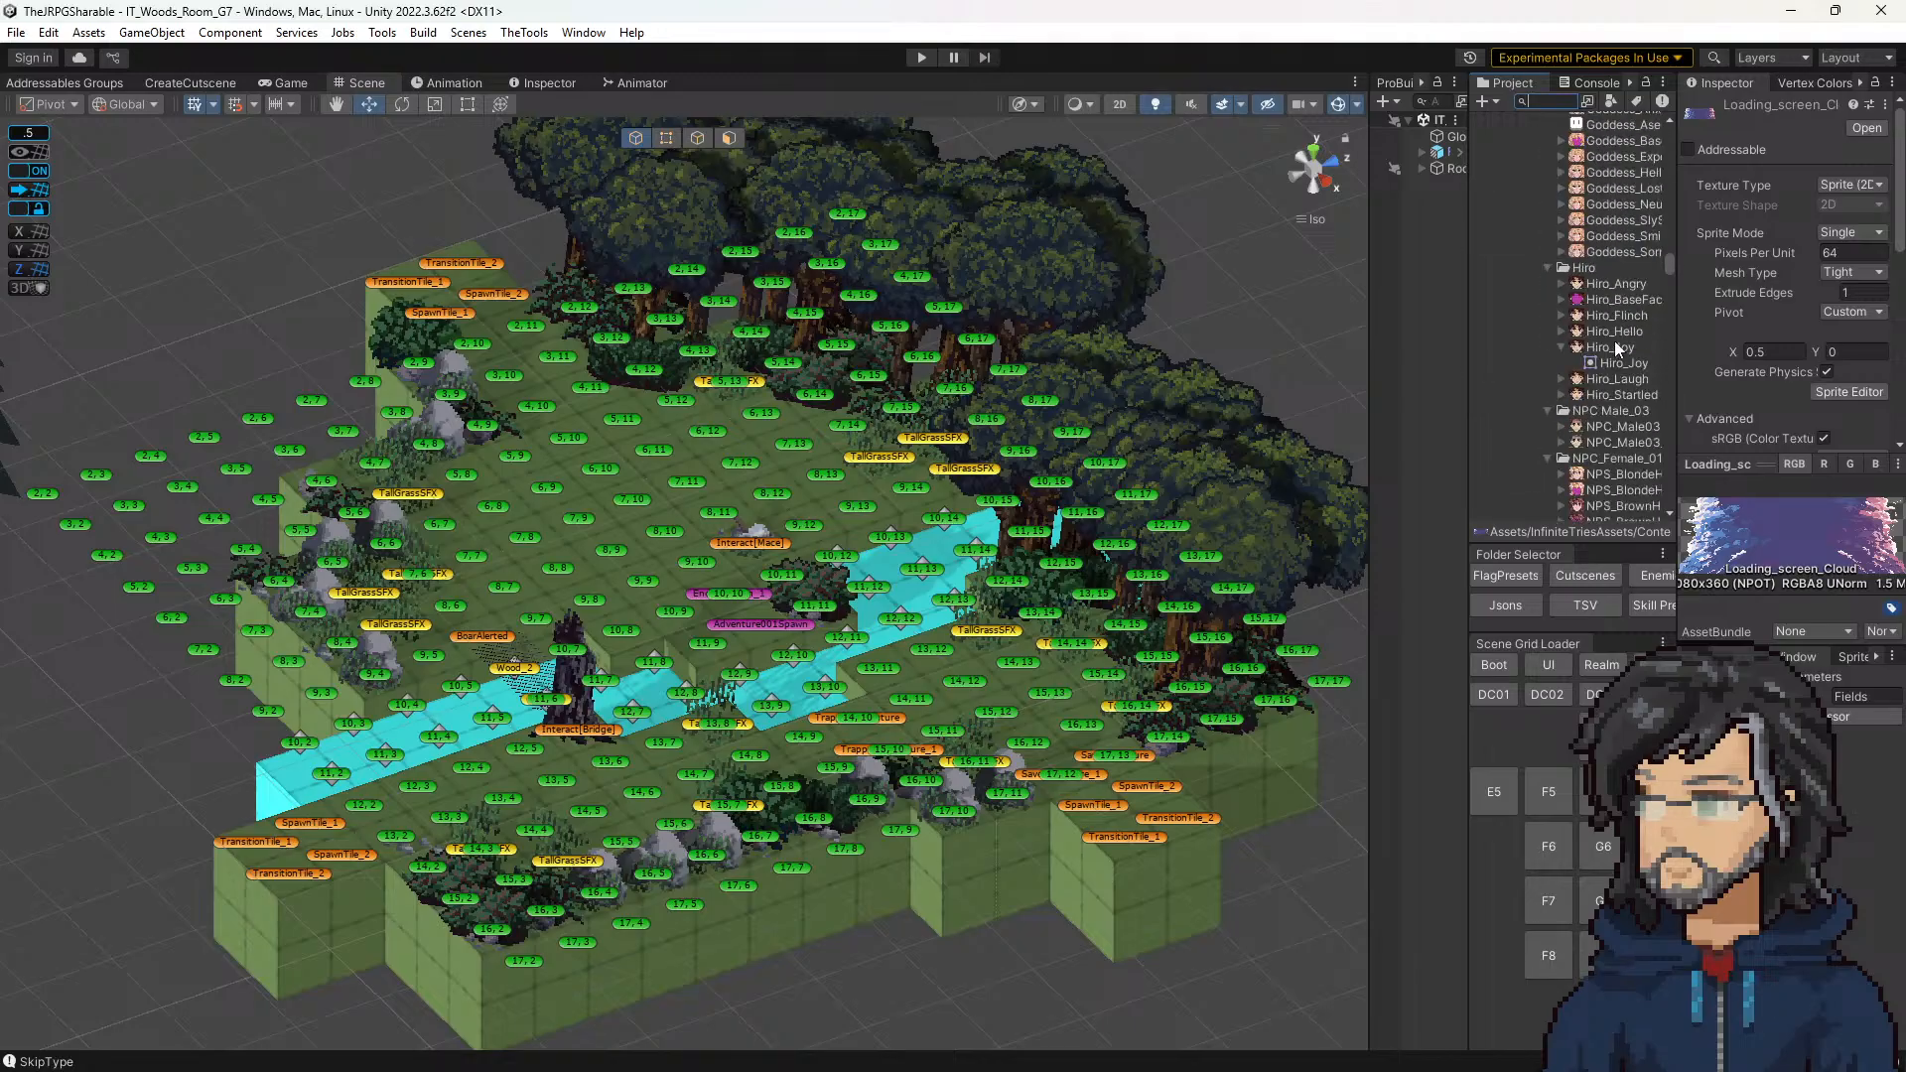
{"action": "scroll", "coordinate": [1589, 338], "scroll_direction": "up", "scroll_amount": 3}
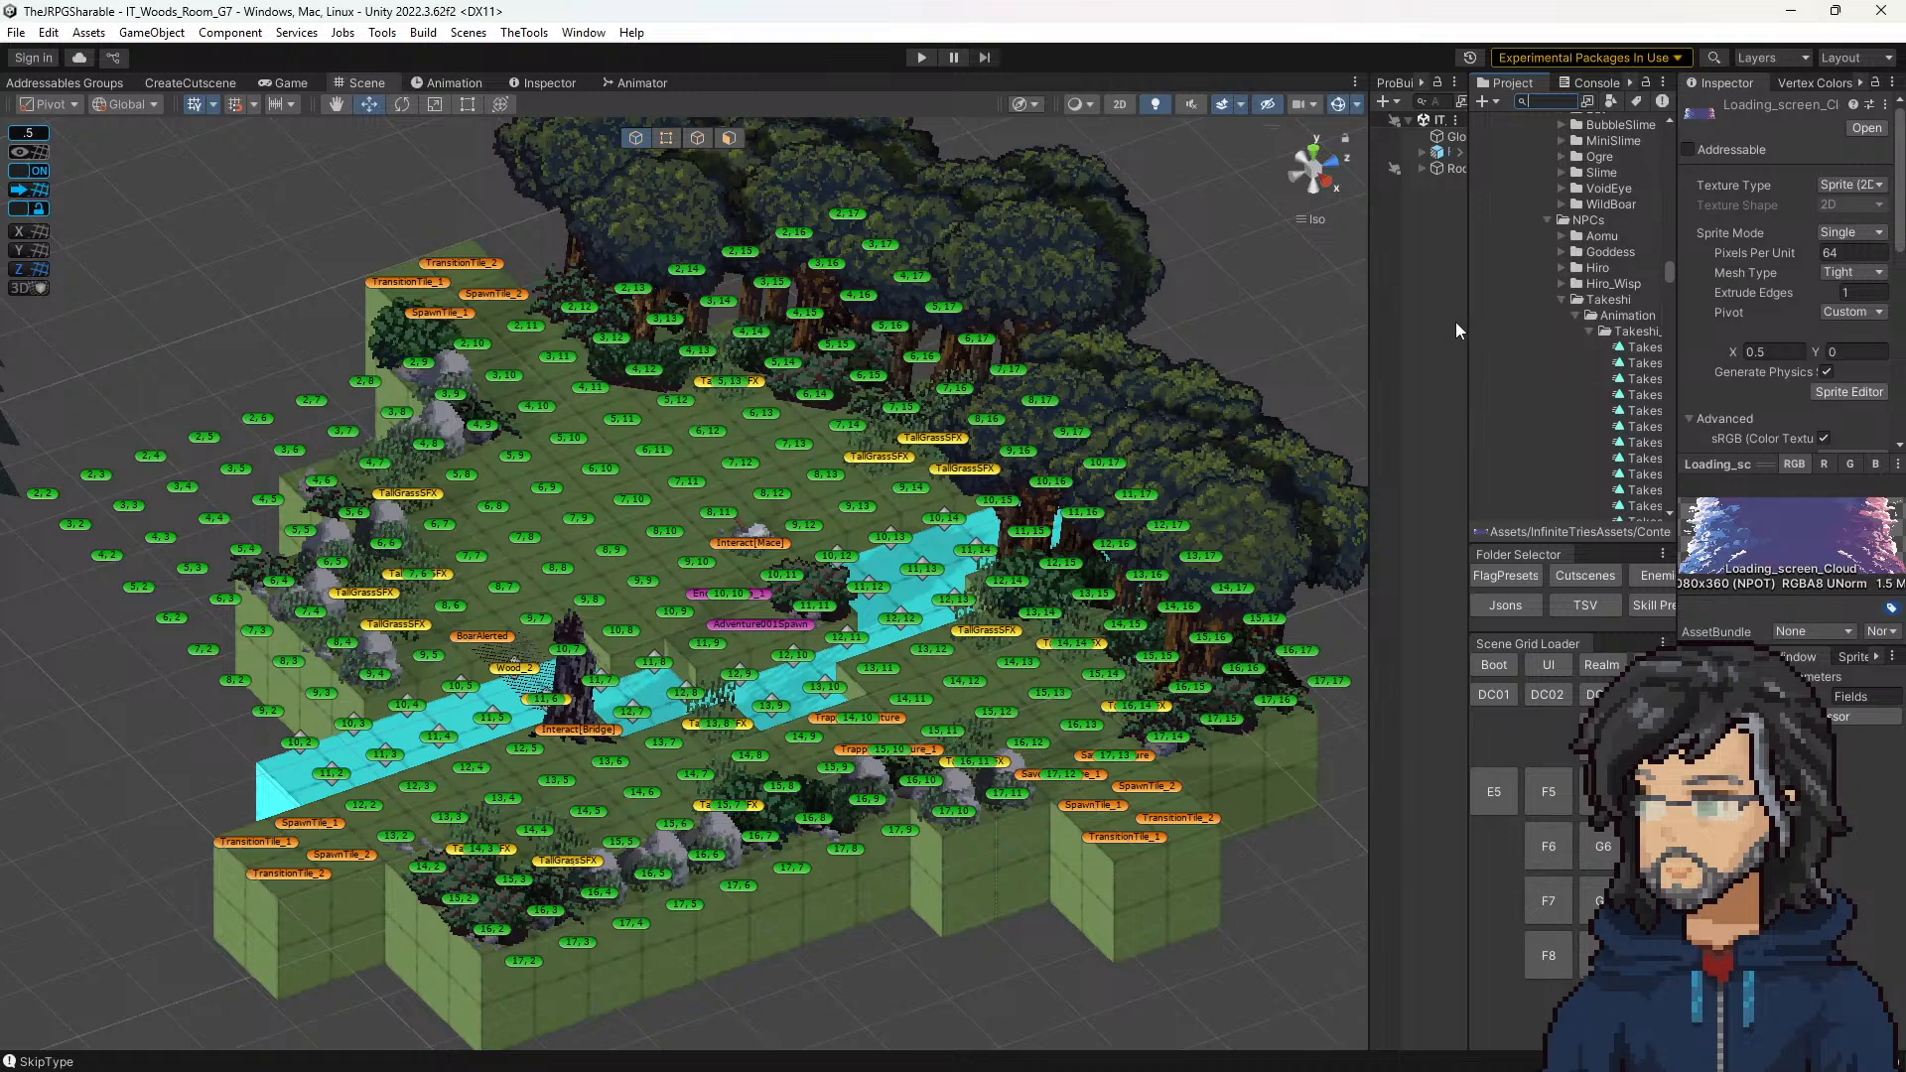
Step: Widen the project asset list and collapse the Characters art folder
{"action": "left_click_drag", "start_coordinate": [1465, 319], "coordinate": [1367, 315]}
{"action": "left_click", "coordinate": [1554, 266]}
{"action": "key", "text": "Left"}
{"action": "key", "text": "Left"}
{"action": "key", "text": "Left"}
{"action": "key", "text": "Left"}
{"action": "key", "text": "Left"}
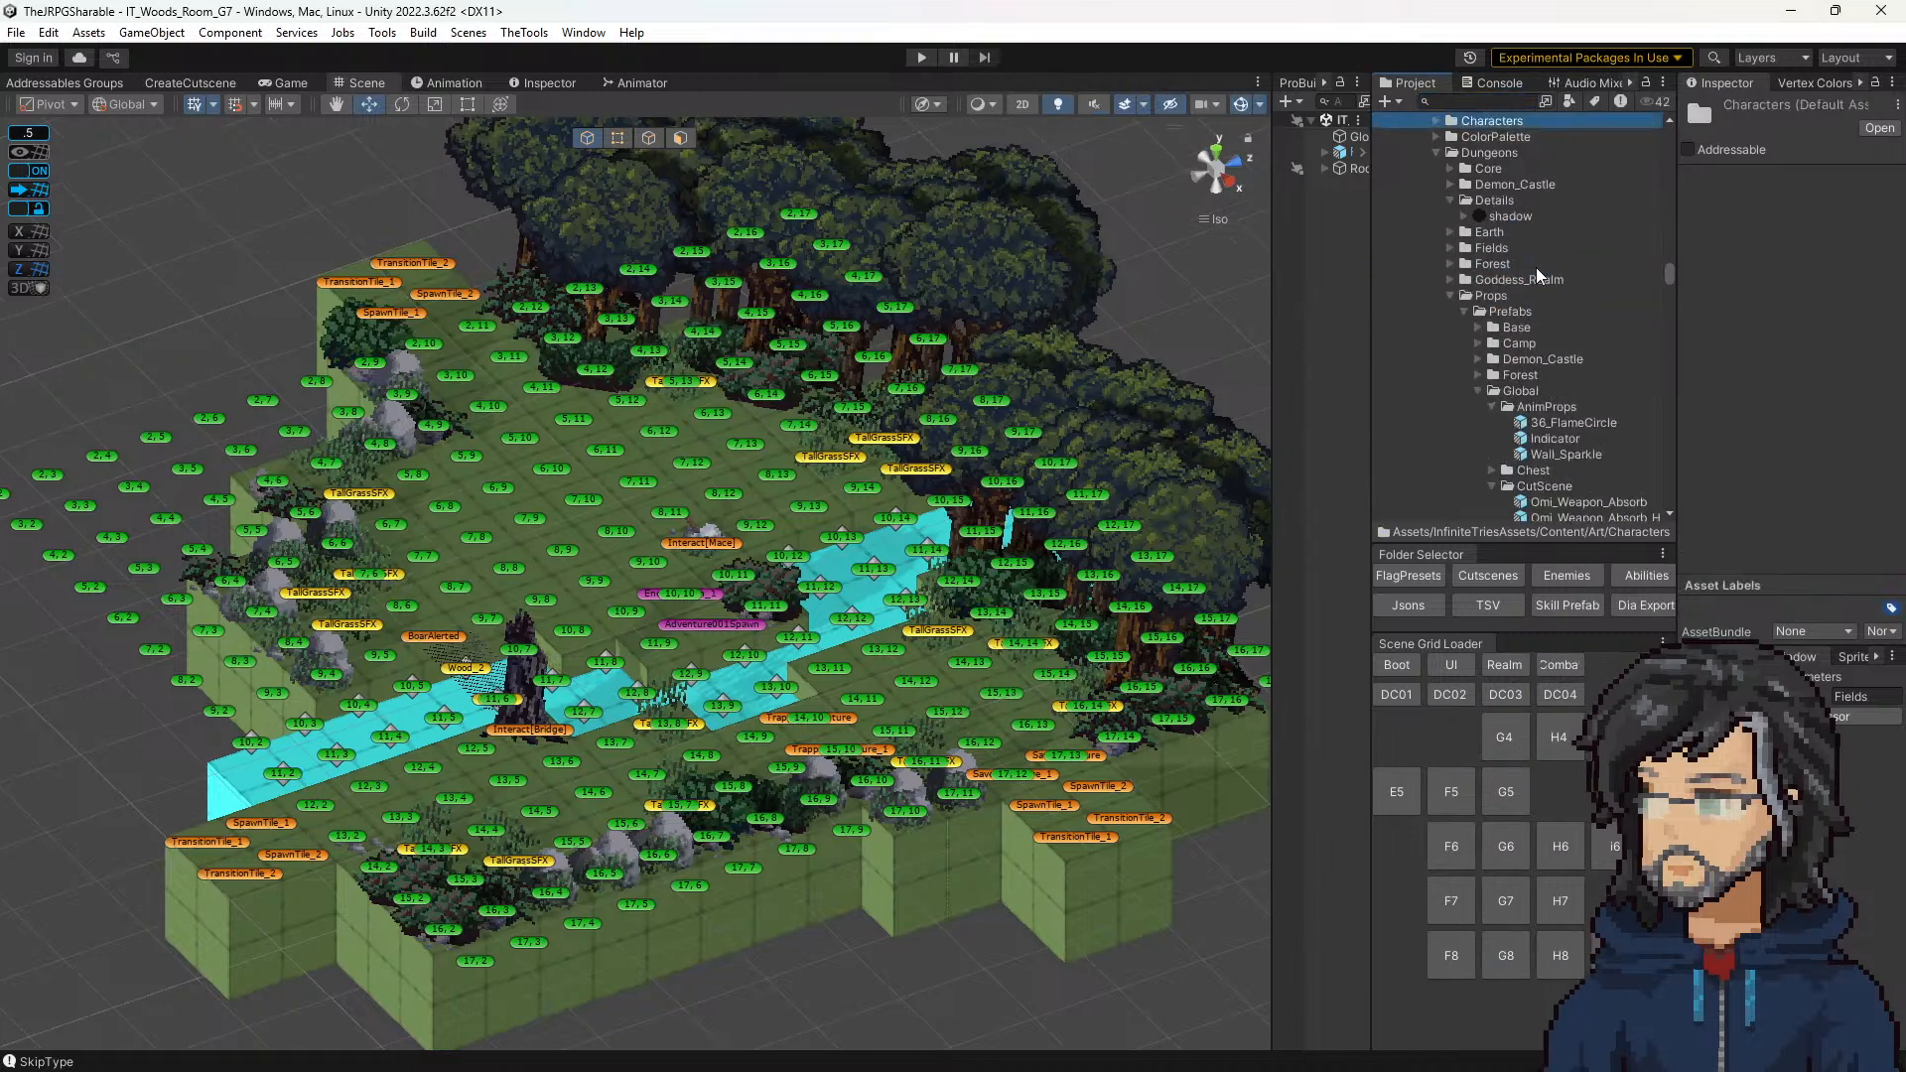
Step: Collapse the Background and CharacterPortraits folders inside the Art folder
{"action": "scroll", "coordinate": [1441, 357], "scroll_direction": "down", "scroll_amount": 2}
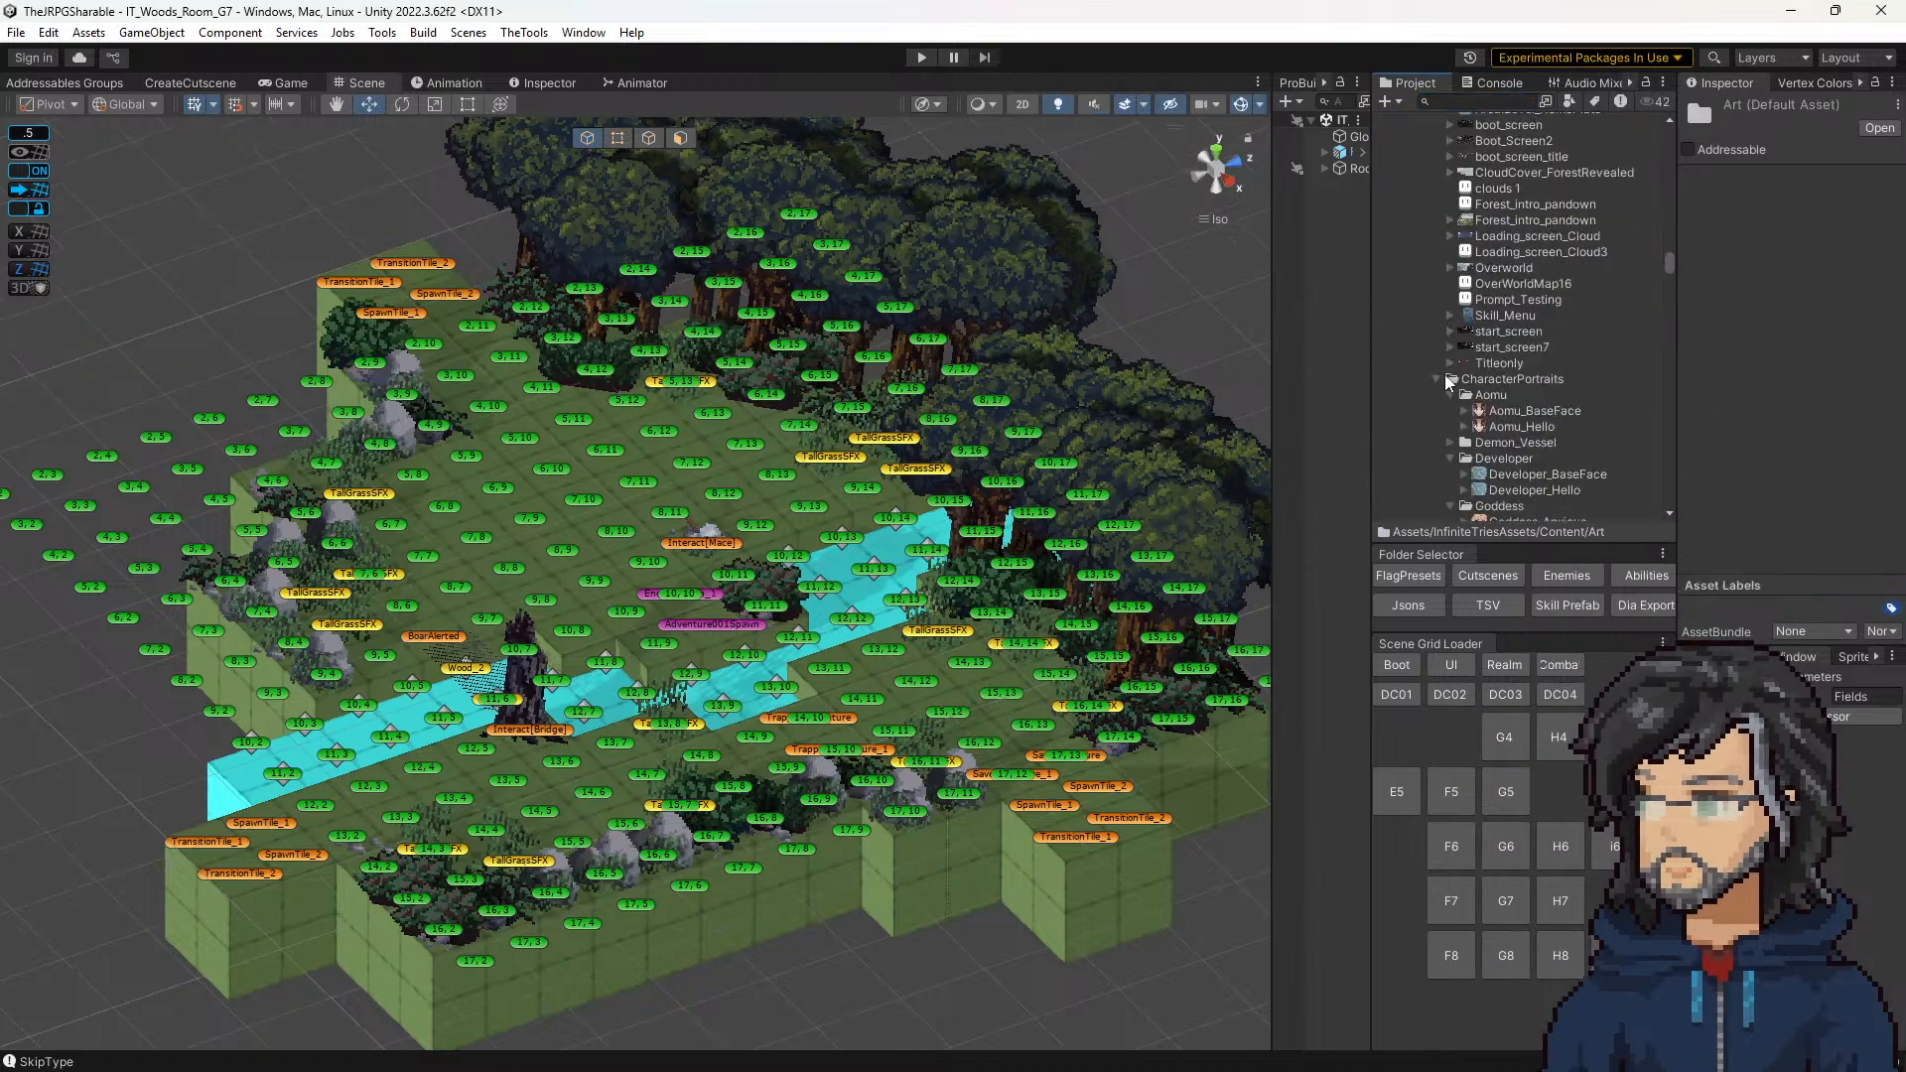
{"action": "scroll", "coordinate": [1465, 374], "scroll_direction": "up", "scroll_amount": 3}
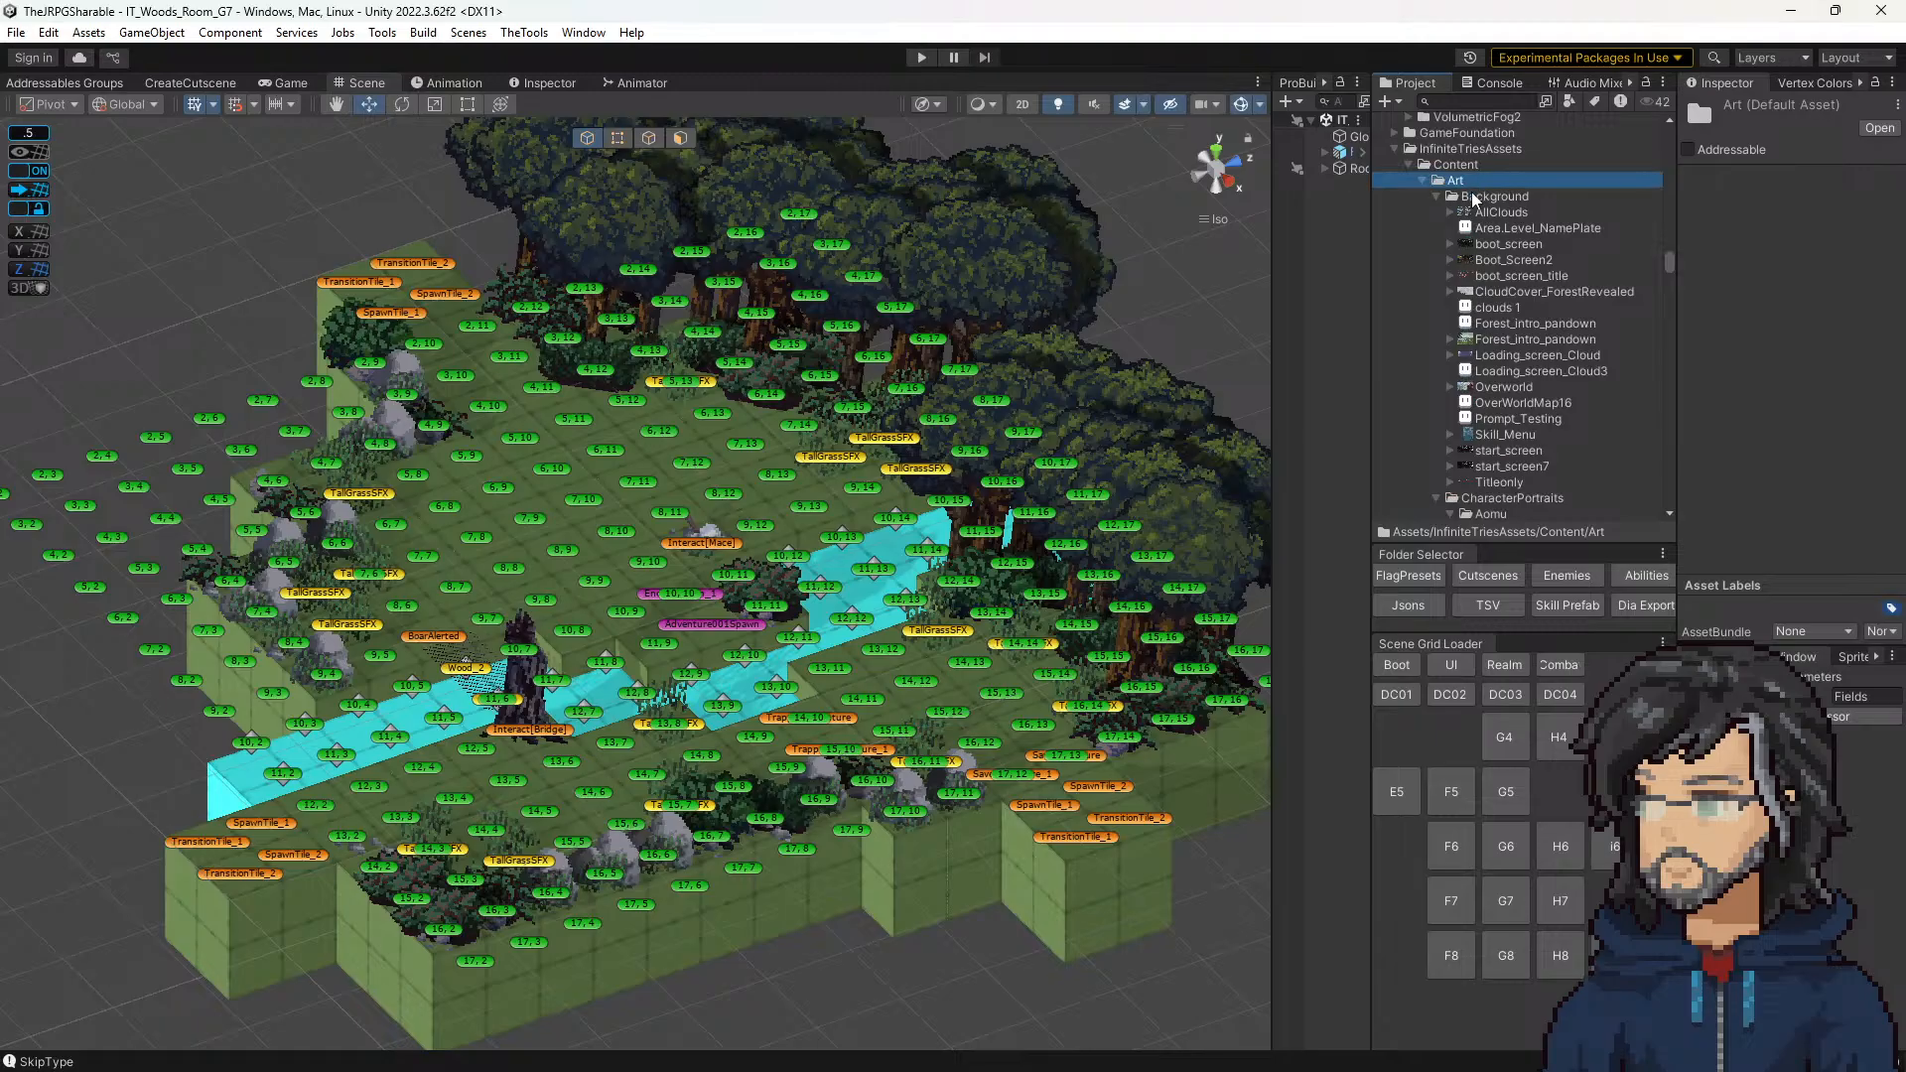
{"action": "key", "text": "Down"}
{"action": "key", "text": "Left"}
{"action": "key", "text": "Down"}
{"action": "key", "text": "Left"}
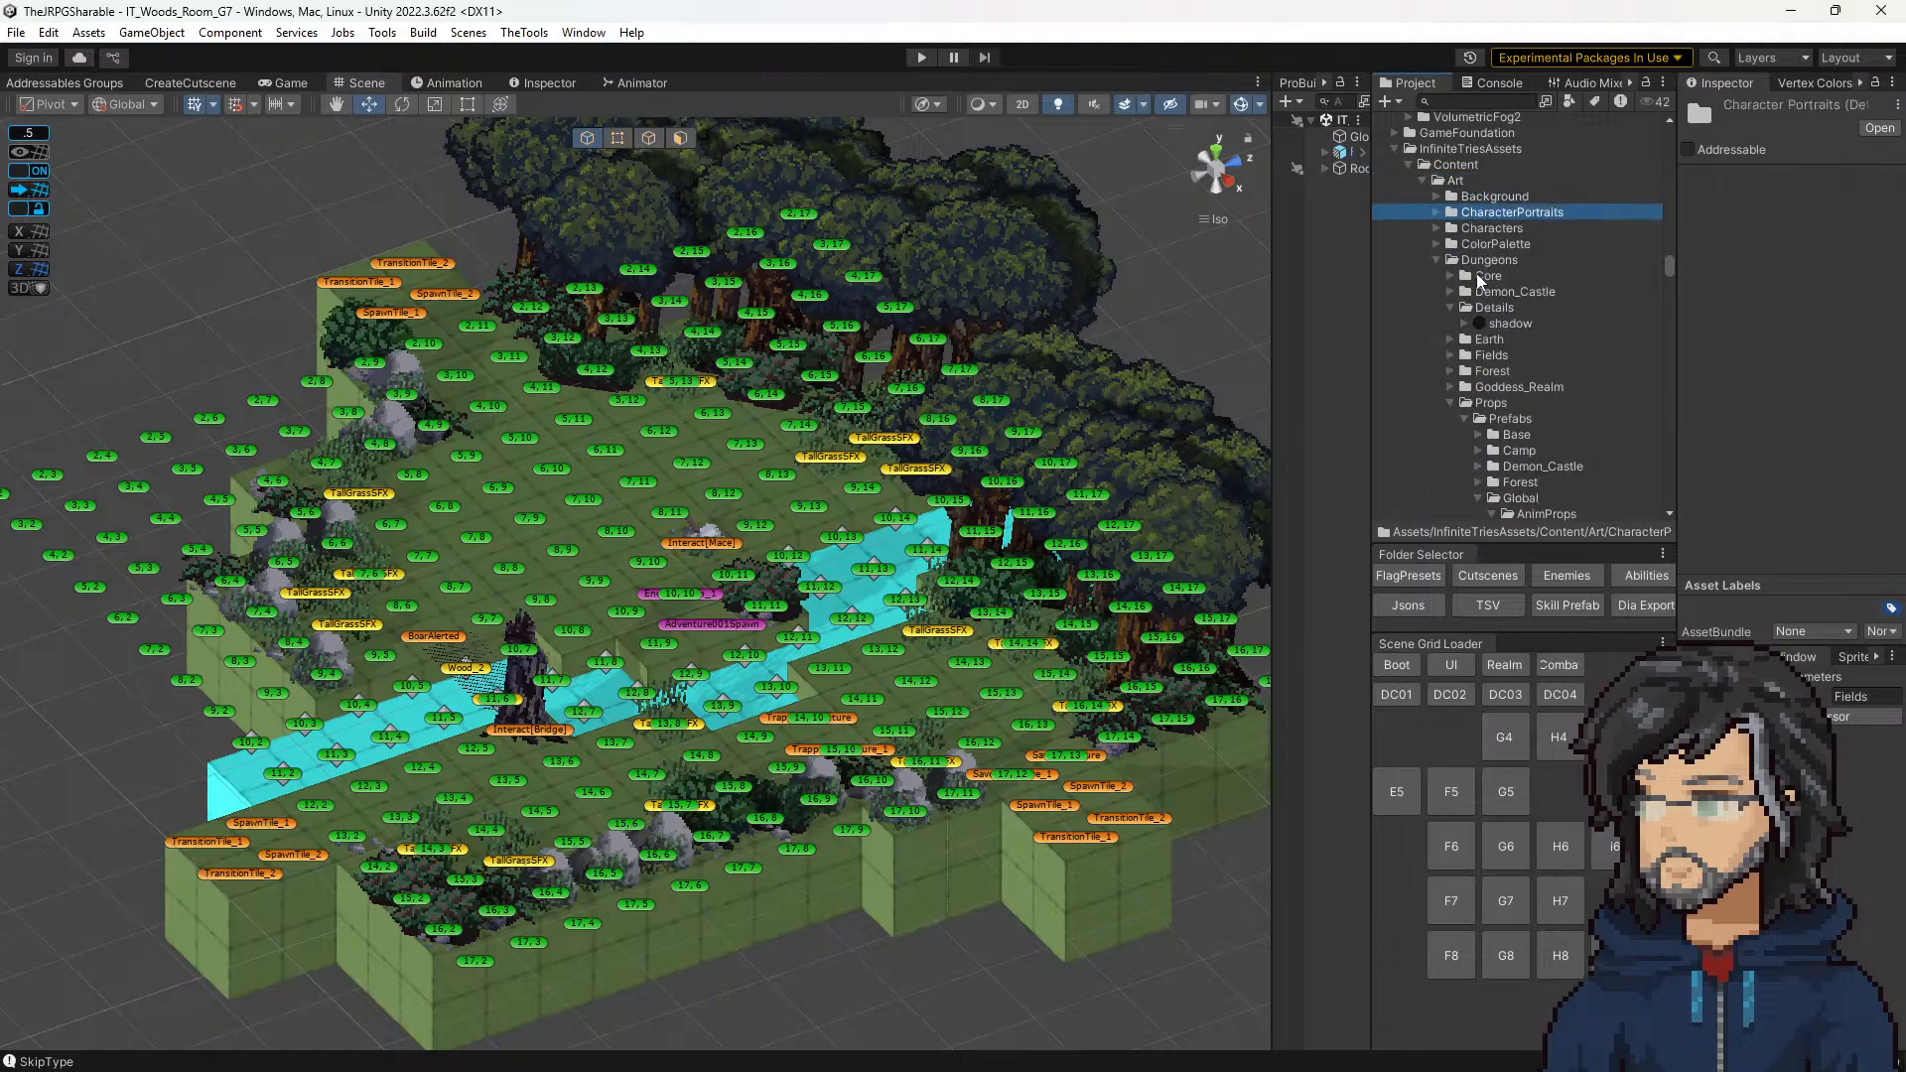
Step: Collapse the Props Prefabs folder and the Global sprites folder, then expand the Forest sprites folder
{"action": "scroll", "coordinate": [1479, 283], "scroll_direction": "down", "scroll_amount": 5}
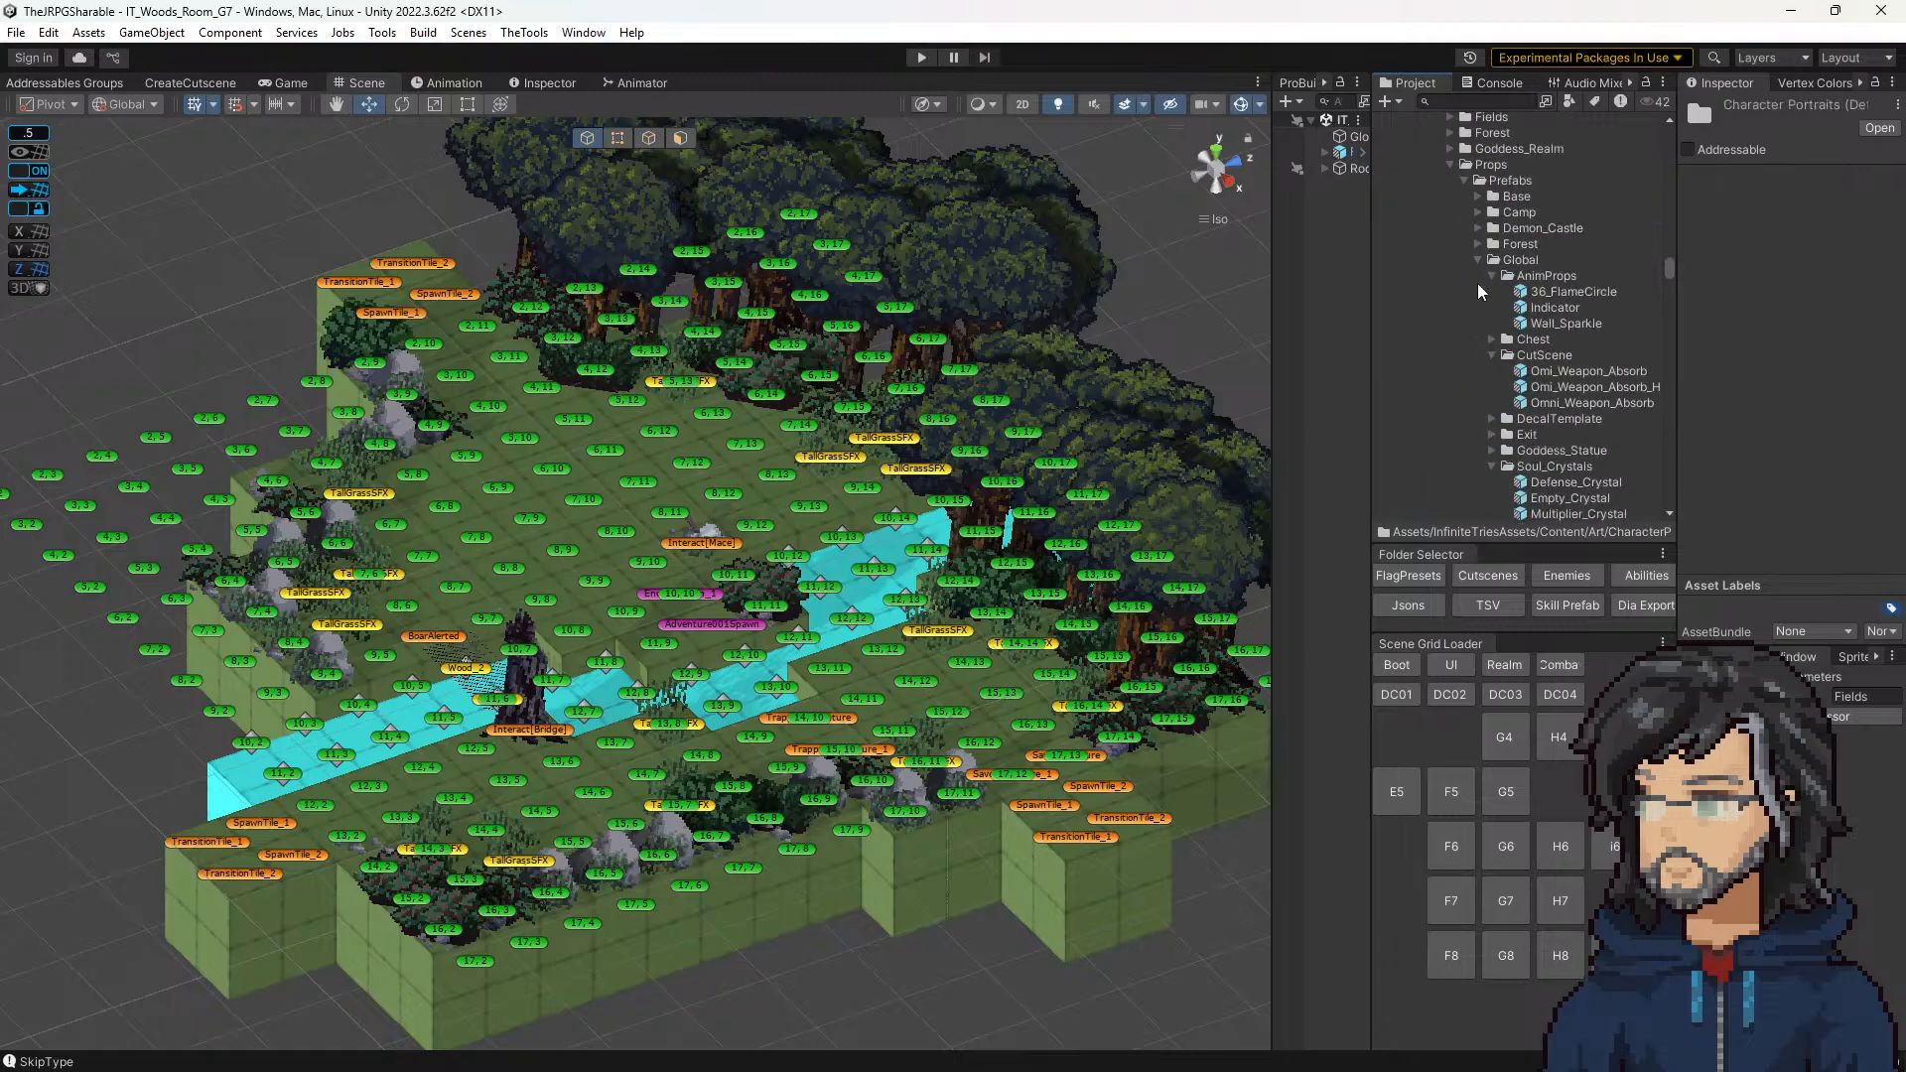
{"action": "left_click", "coordinate": [1505, 182]}
{"action": "key", "text": "Left"}
{"action": "left_click", "coordinate": [1518, 260]}
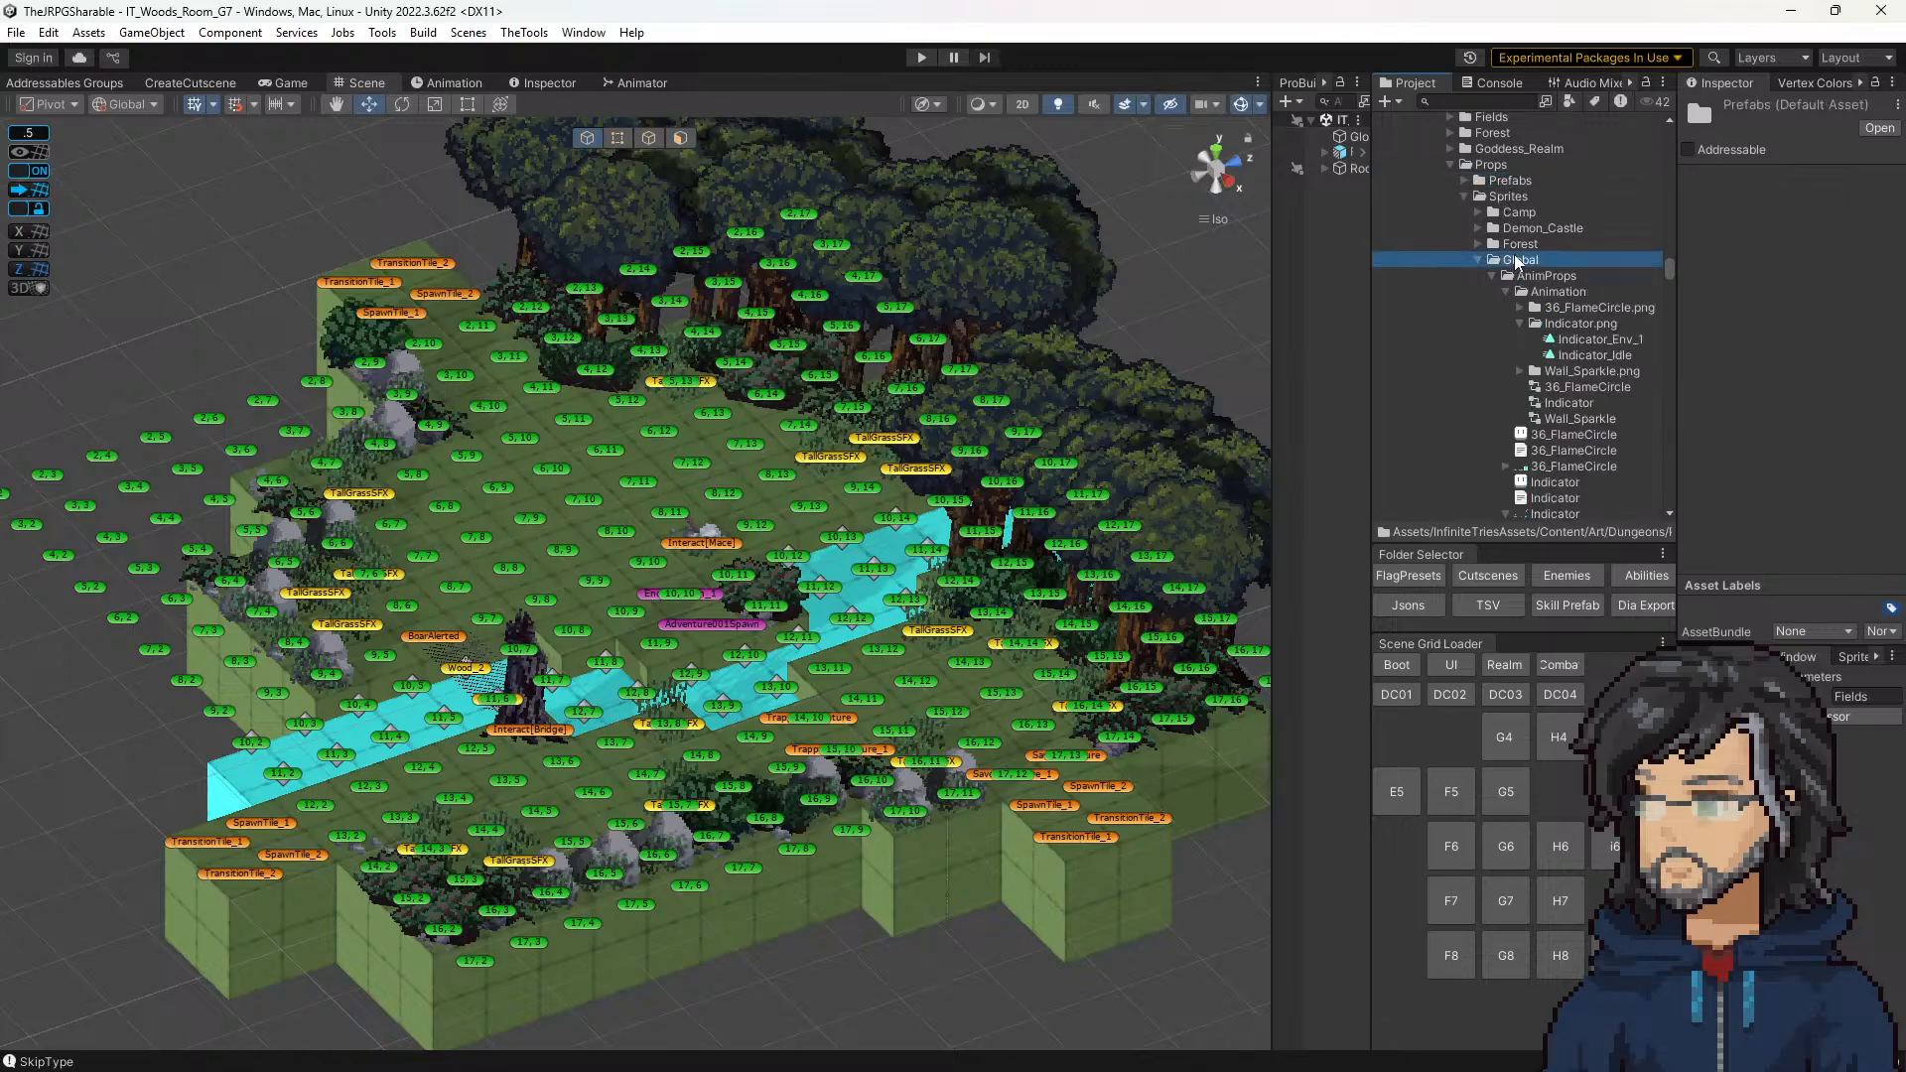
{"action": "key", "text": "Left"}
{"action": "key", "text": "Up"}
{"action": "key", "text": "alt+Right"}
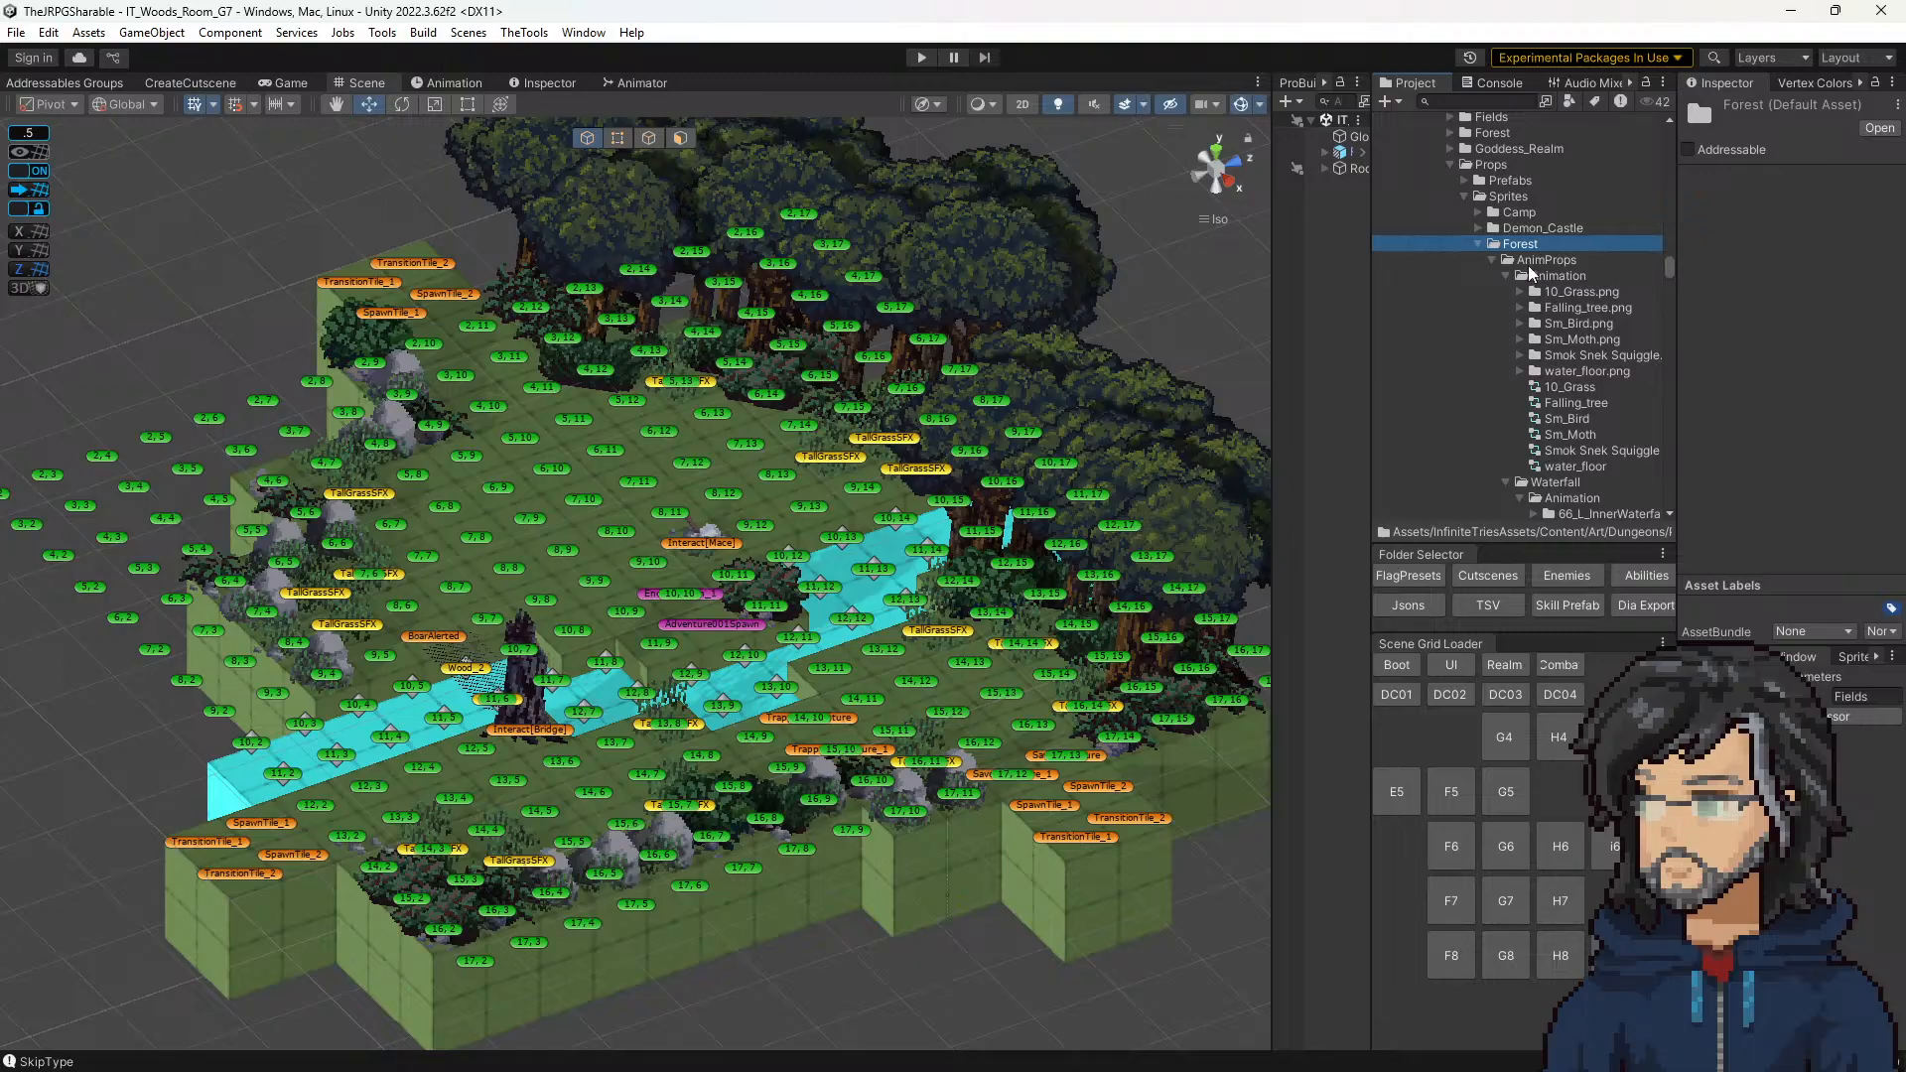
Step: Collapse the Animation and Waterfall folders in the Forest AnimProps and look through the remaining Forest sprites
{"action": "left_click", "coordinate": [1532, 275]}
{"action": "key", "text": "Left"}
{"action": "left_click", "coordinate": [1536, 294]}
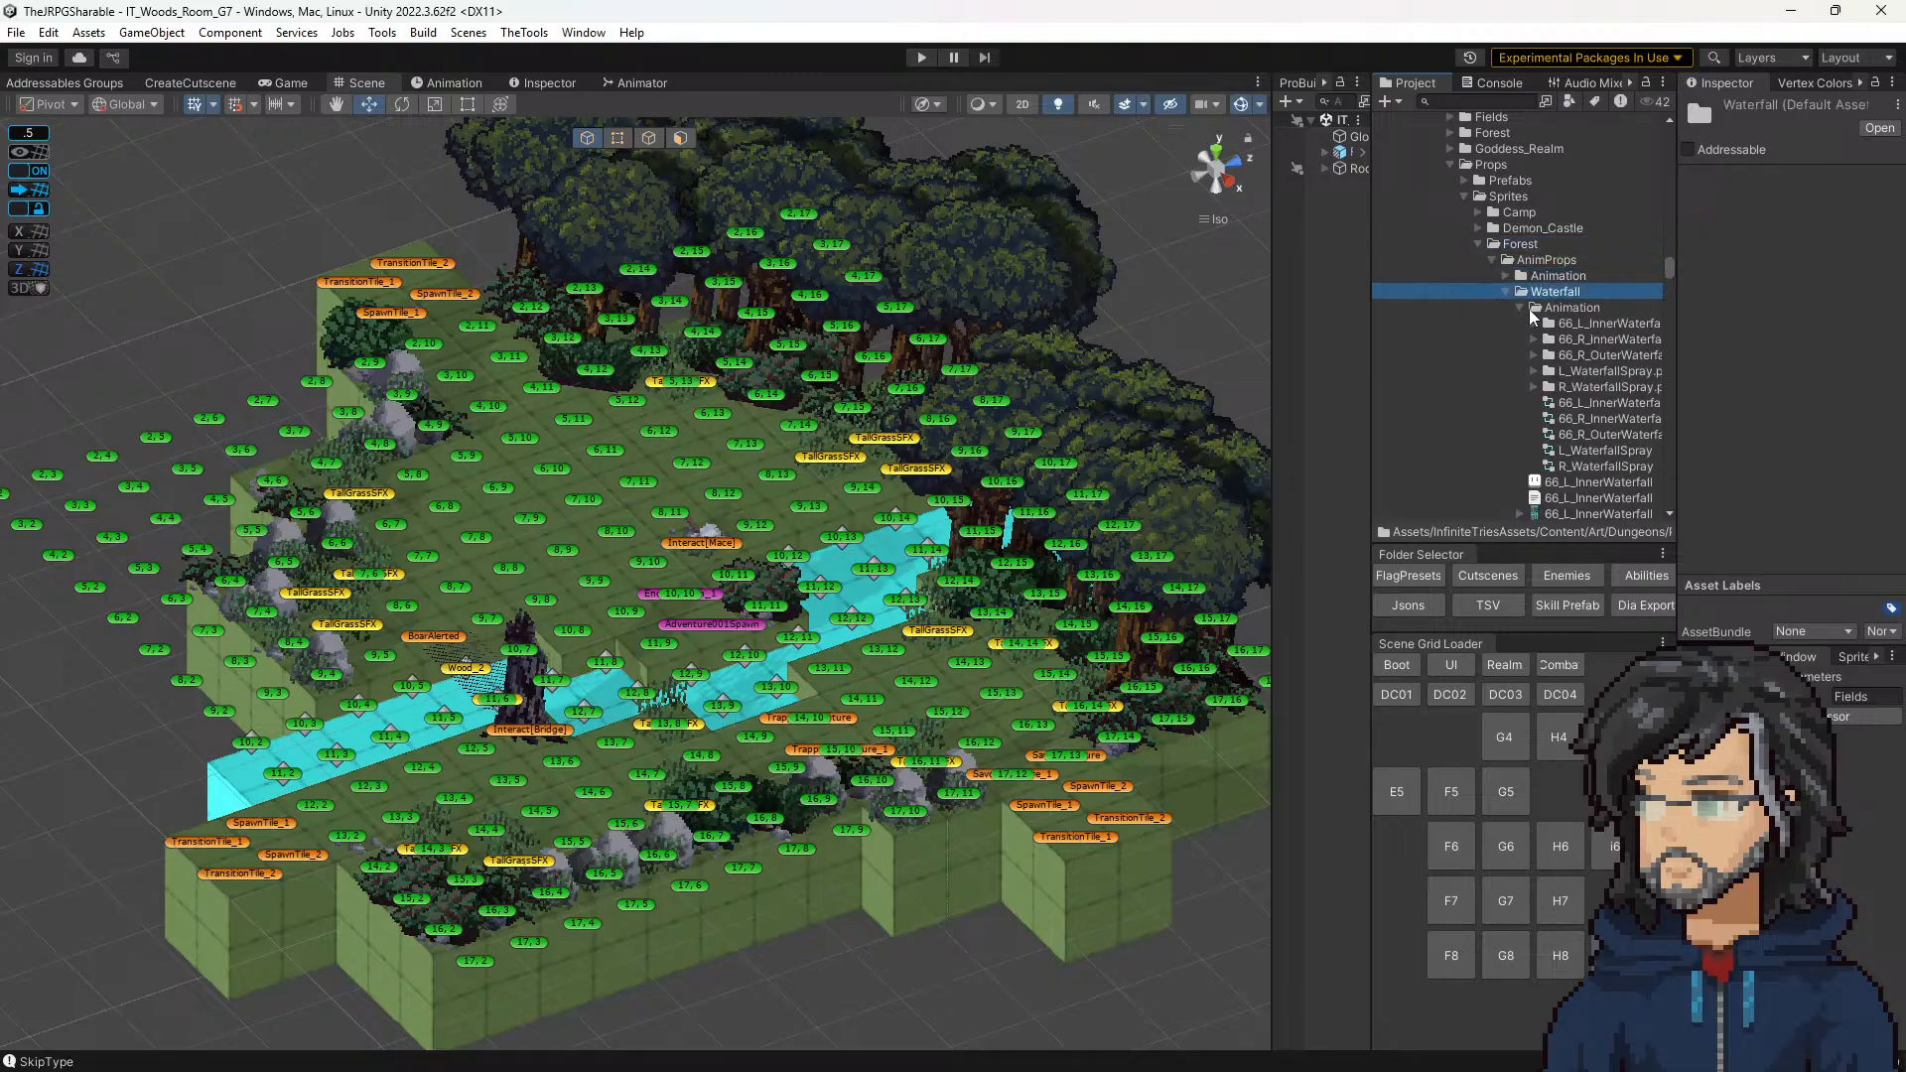
{"action": "scroll", "coordinate": [1519, 343], "scroll_direction": "down", "scroll_amount": 15}
{"action": "scroll", "coordinate": [1541, 360], "scroll_direction": "up", "scroll_amount": 3}
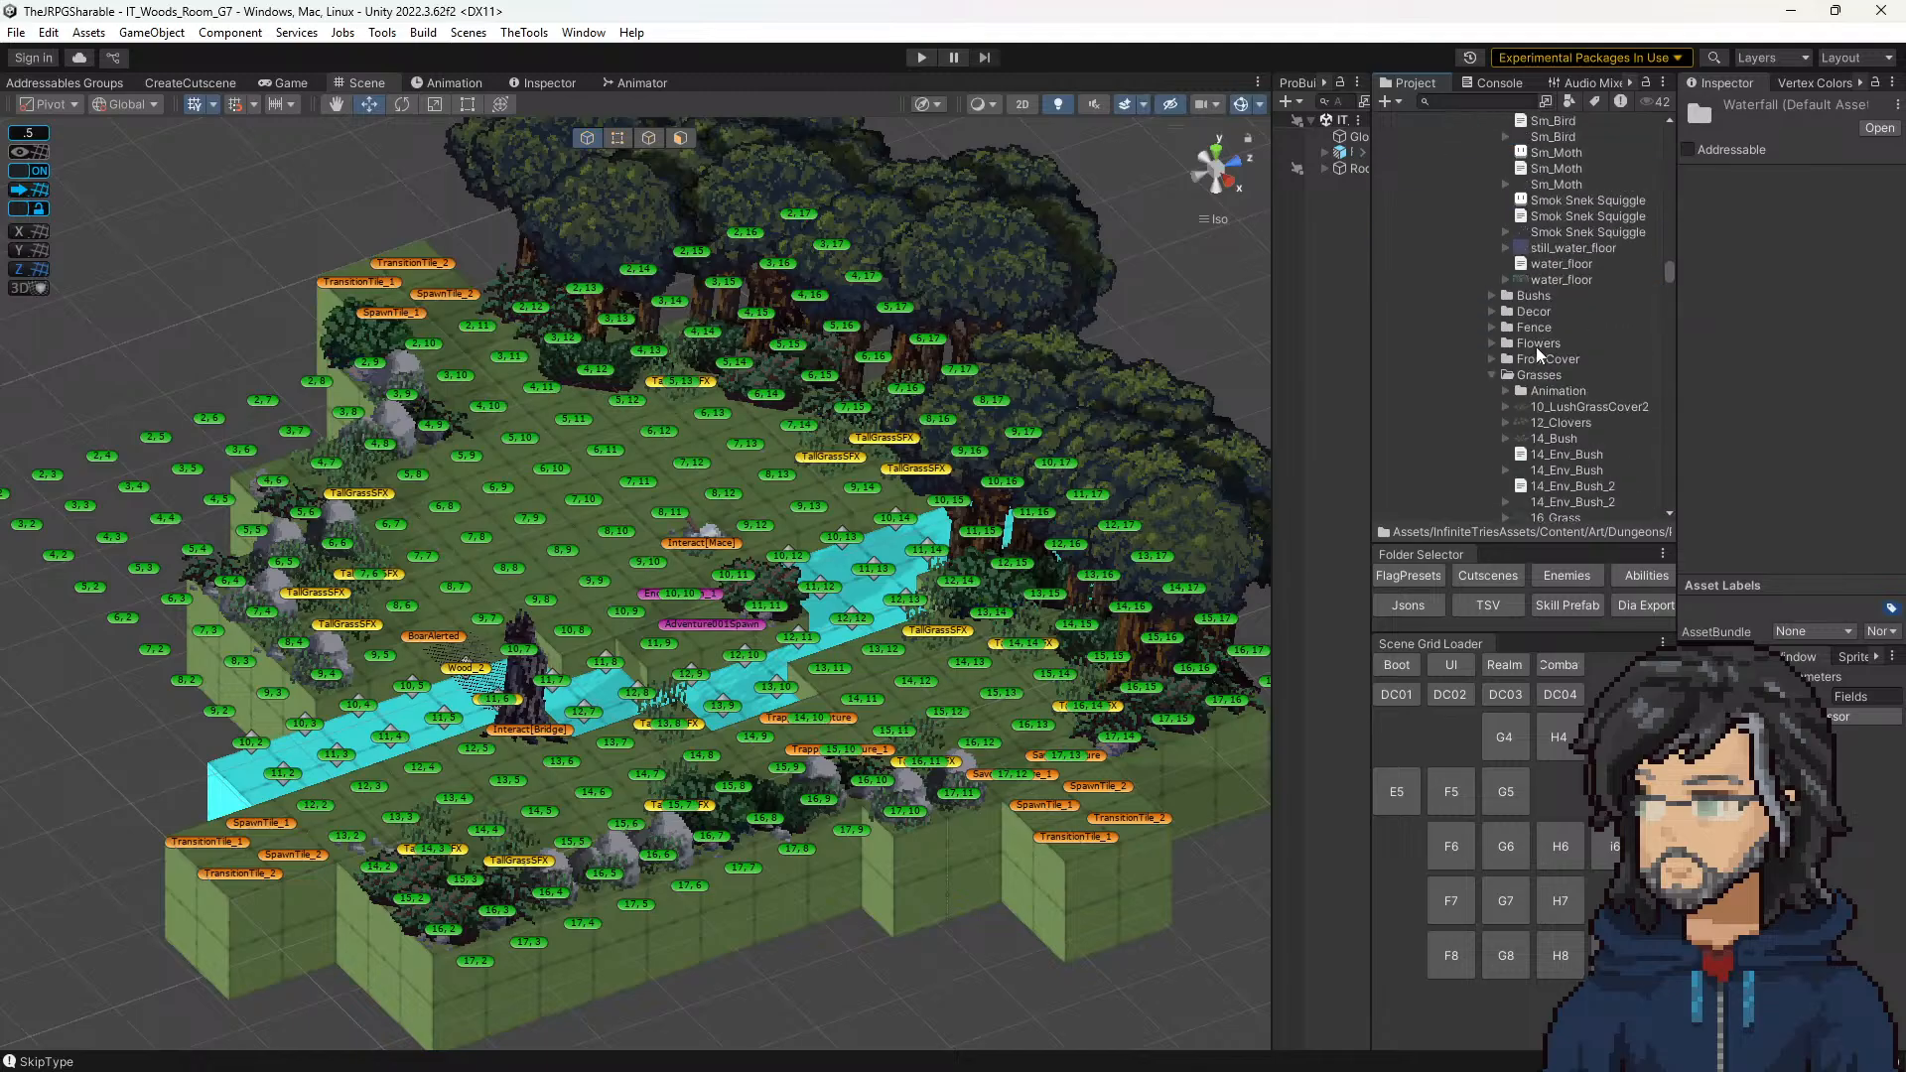
Step: Collapse the Forest sprites folder, reopen the Global sprites folder, and look through its contents
{"action": "scroll", "coordinate": [1518, 333], "scroll_direction": "up", "scroll_amount": 10}
{"action": "double_click", "coordinate": [1513, 188]}
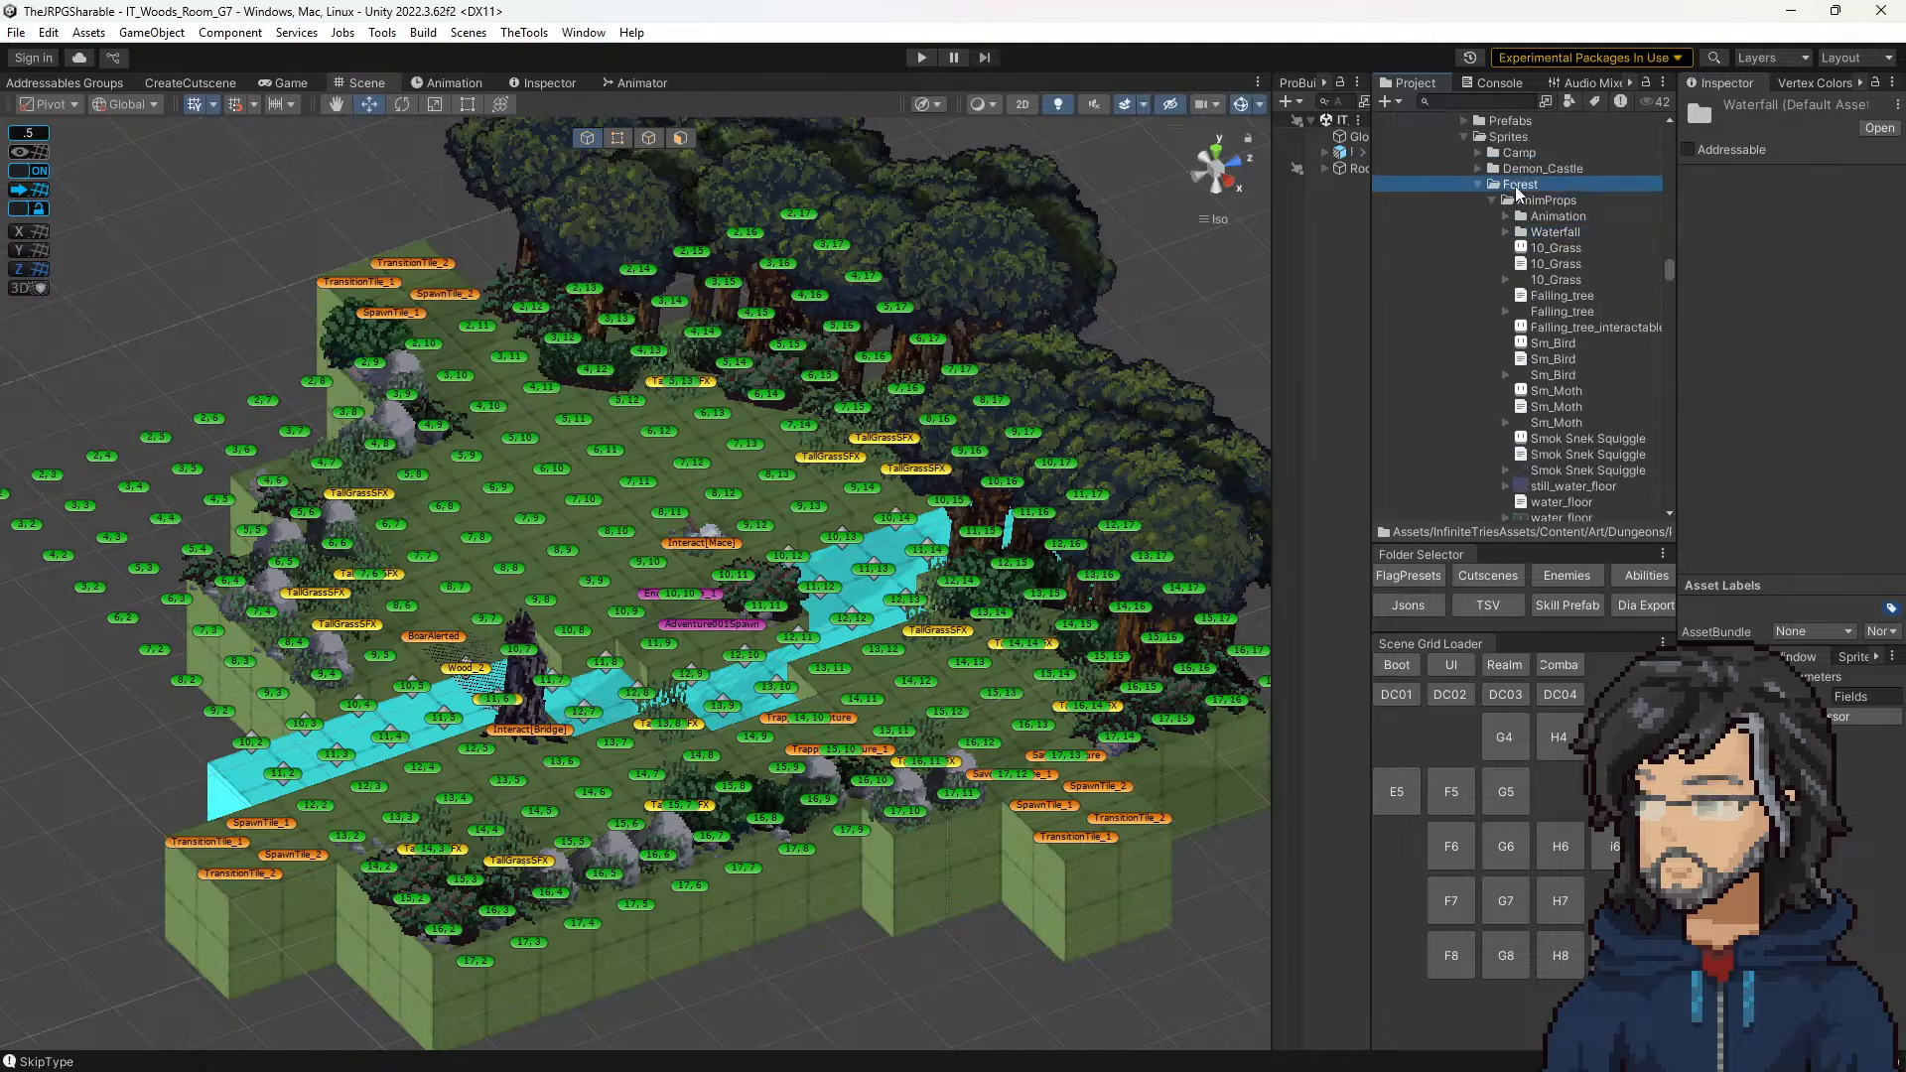
{"action": "double_click", "coordinate": [1515, 204]}
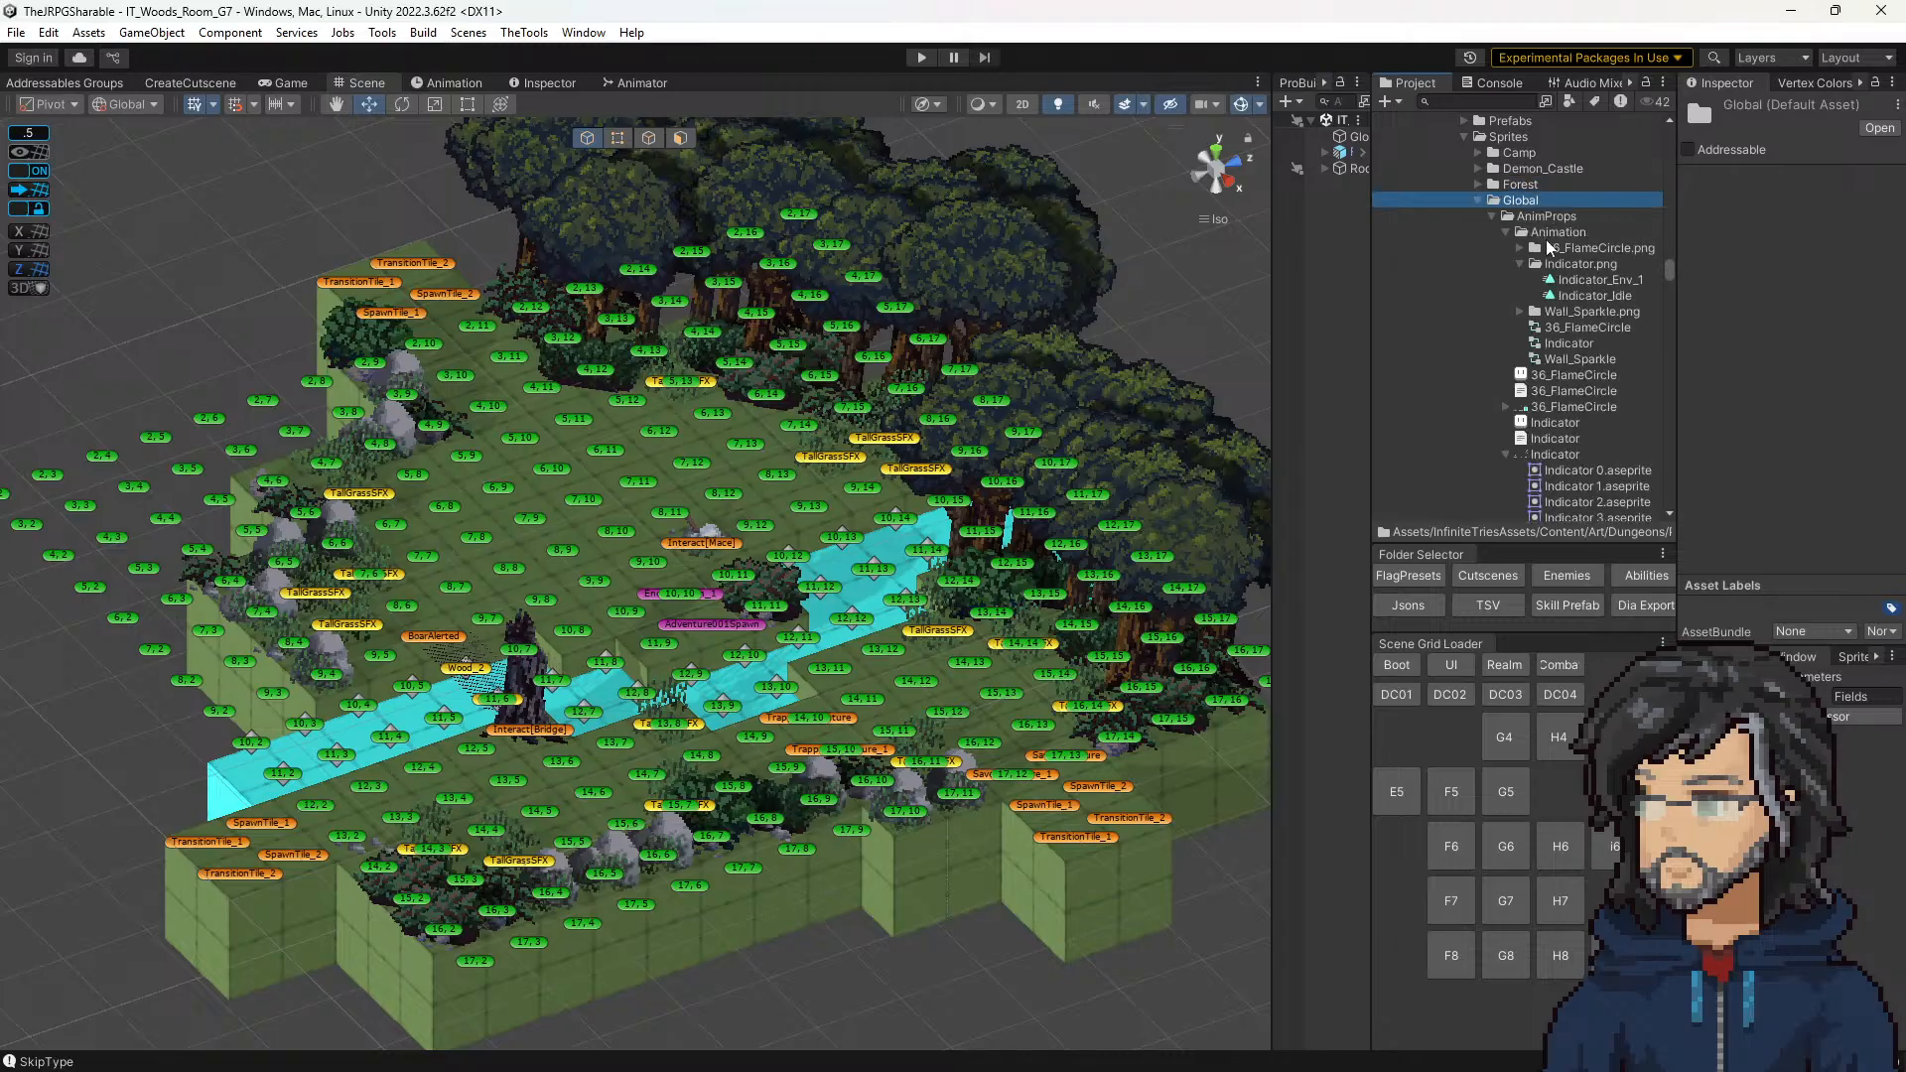
{"action": "scroll", "coordinate": [1549, 298], "scroll_direction": "down", "scroll_amount": 20}
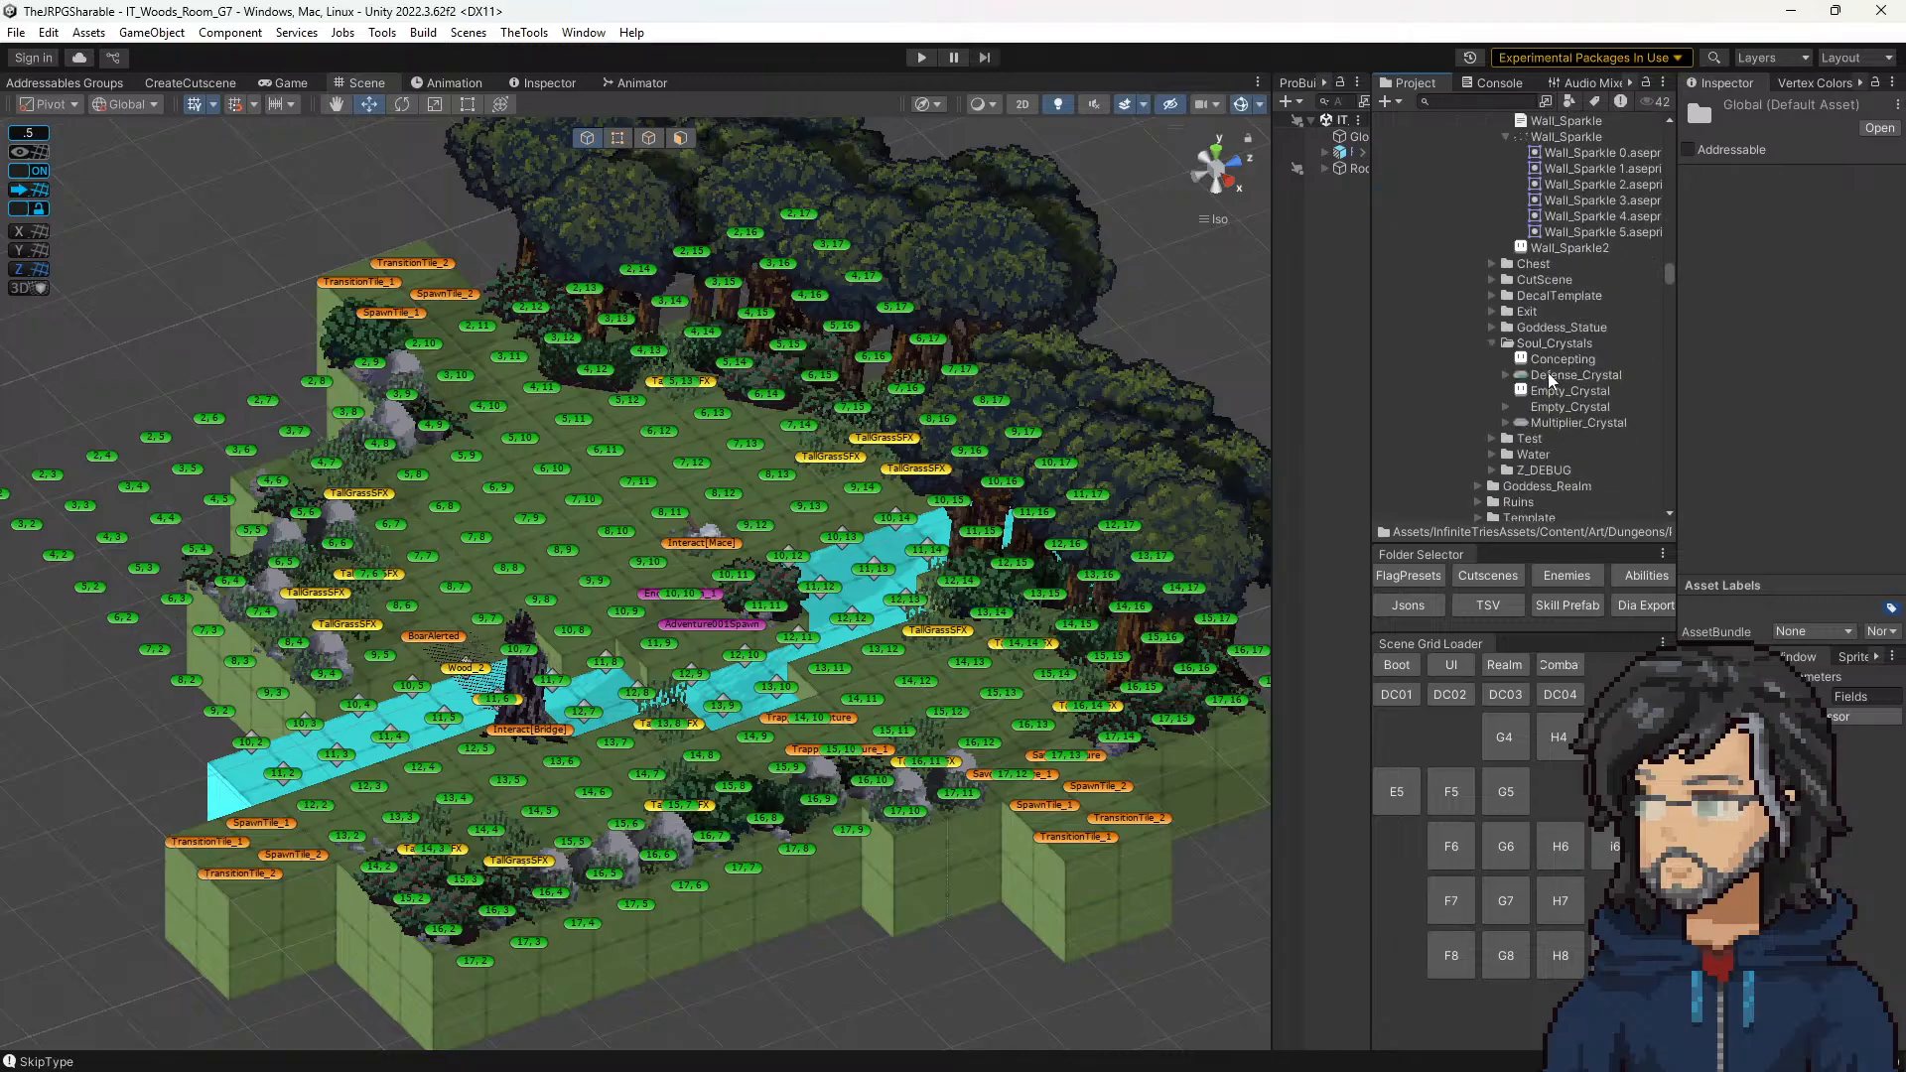
Step: Search the project assets for "pick" and look through the results for pickup assets
{"action": "left_click", "coordinate": [1485, 102]}
{"action": "type", "text": "pick"}
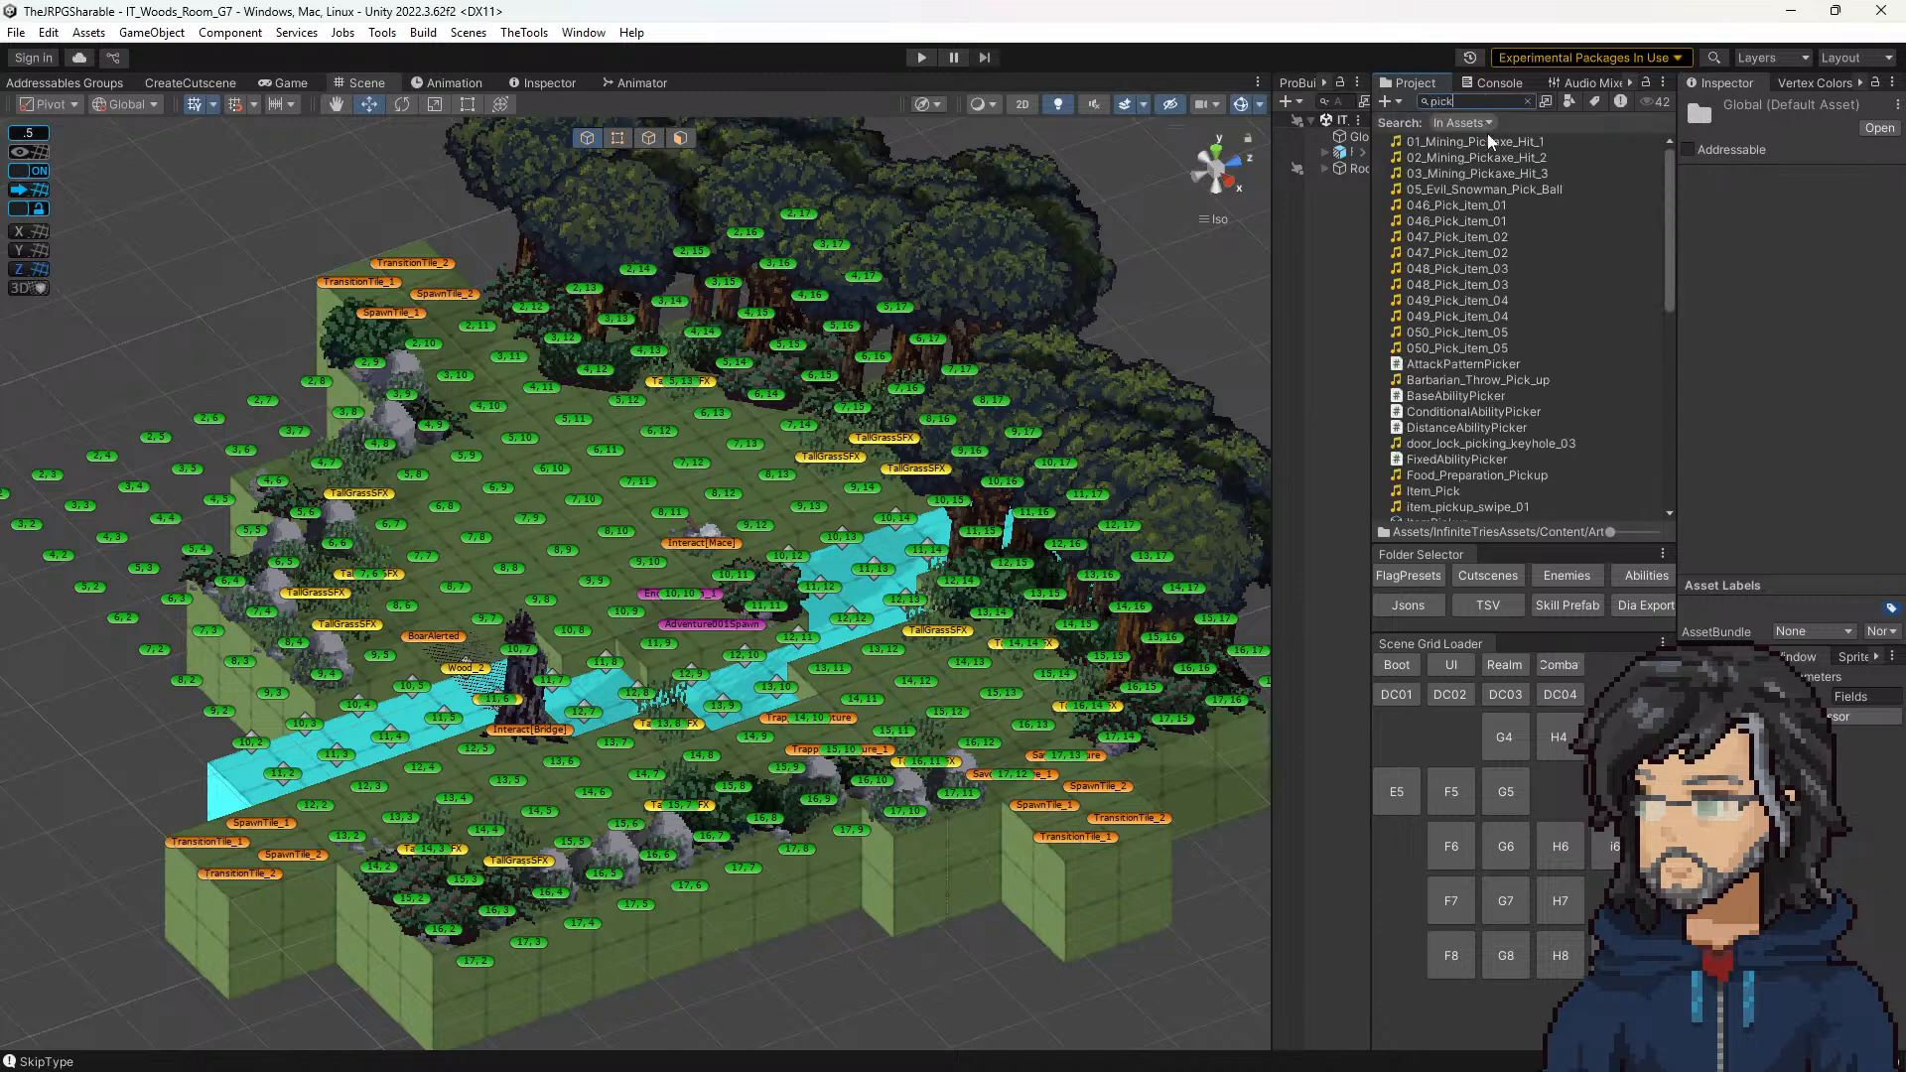
{"action": "scroll", "coordinate": [1488, 248], "scroll_direction": "down", "scroll_amount": 10}
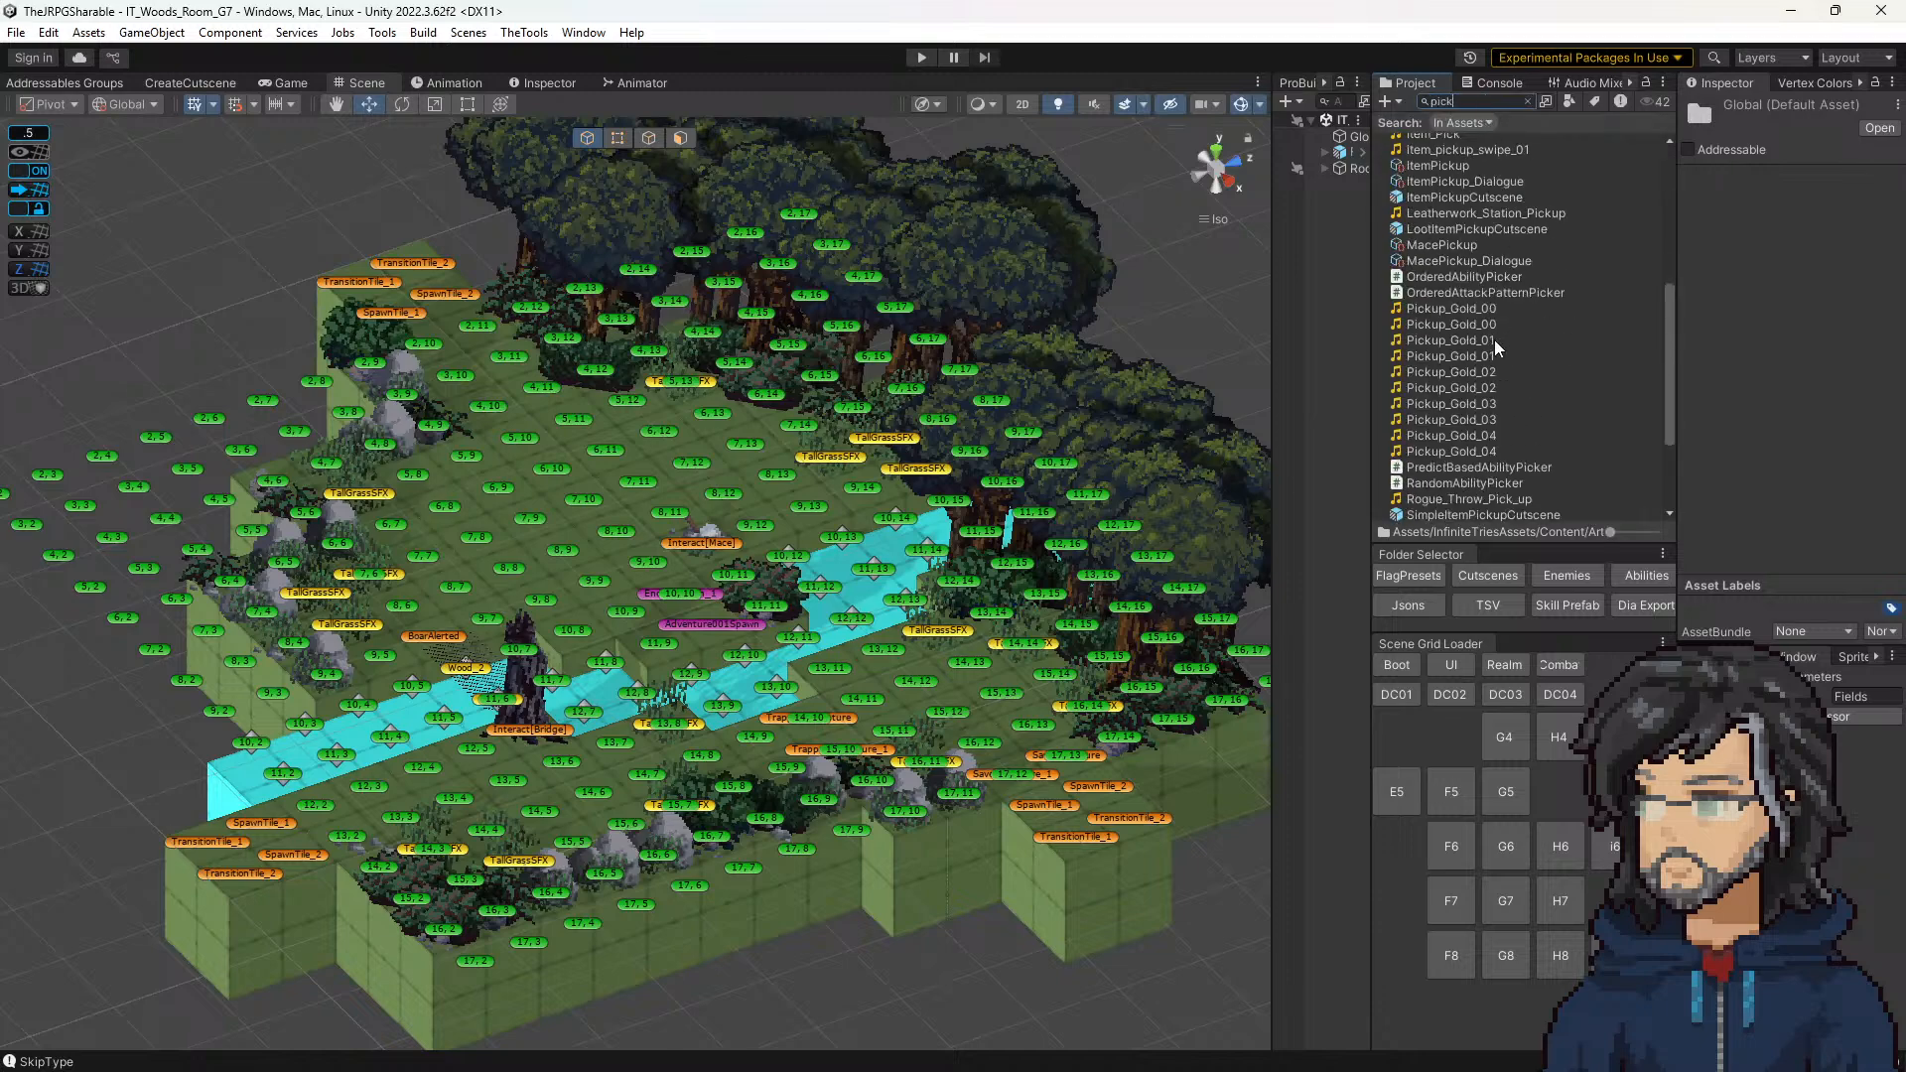
{"action": "scroll", "coordinate": [1447, 457], "scroll_direction": "up", "scroll_amount": 10}
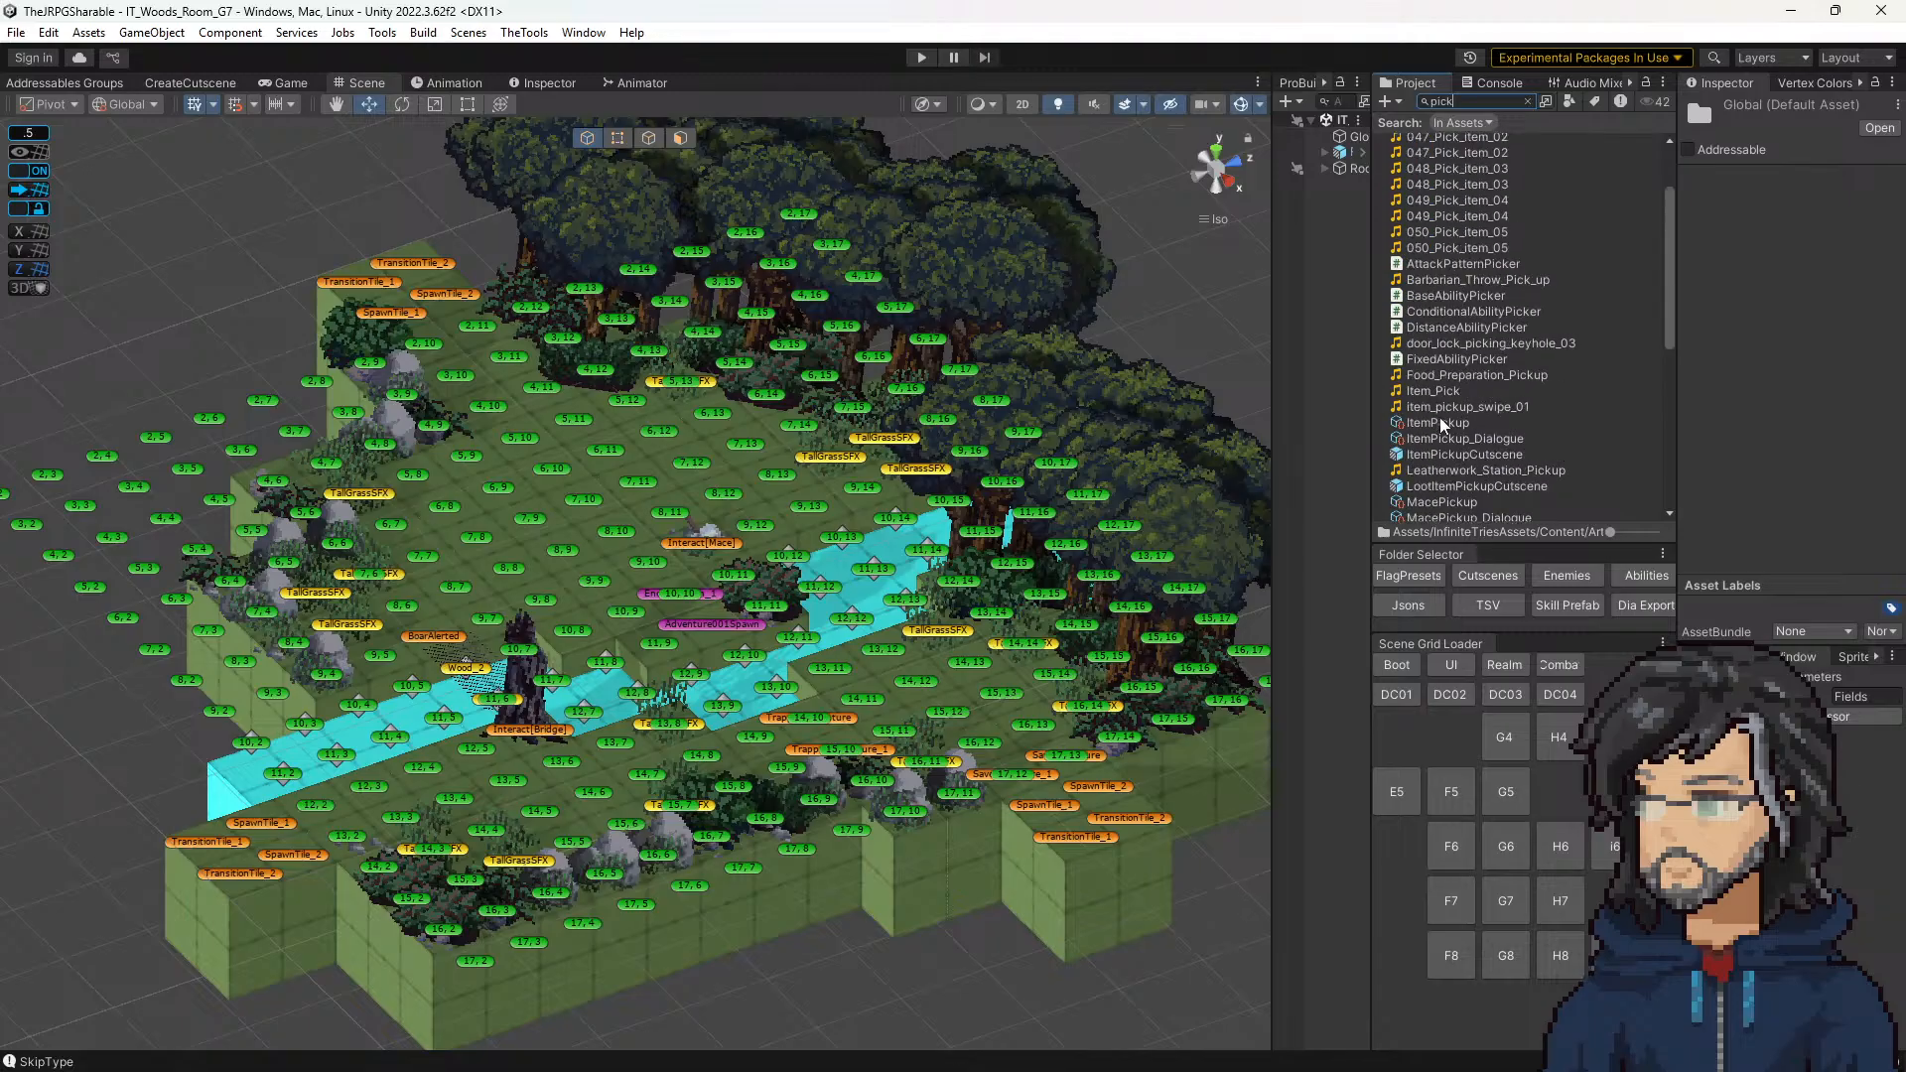
{"action": "scroll", "coordinate": [1459, 430], "scroll_direction": "down", "scroll_amount": 10}
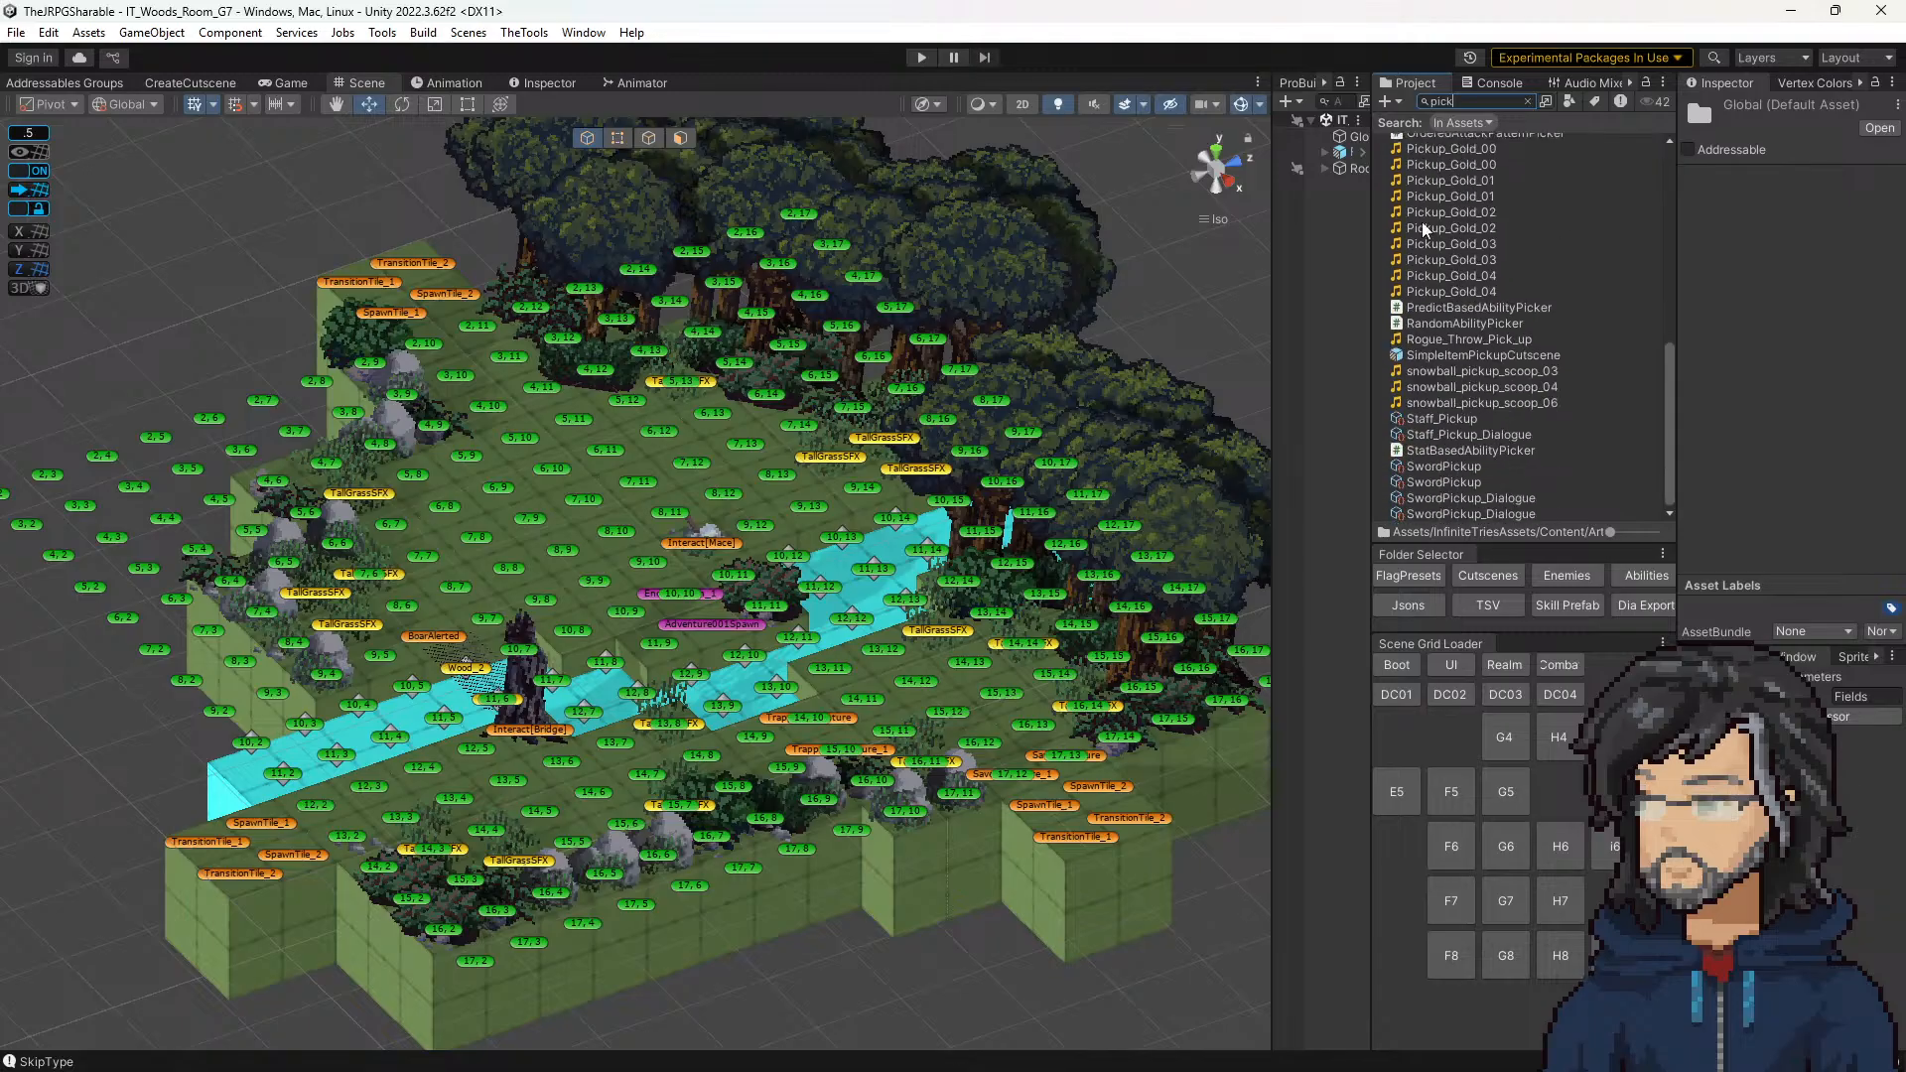
{"action": "scroll", "coordinate": [1463, 466], "scroll_direction": "up", "scroll_amount": 10}
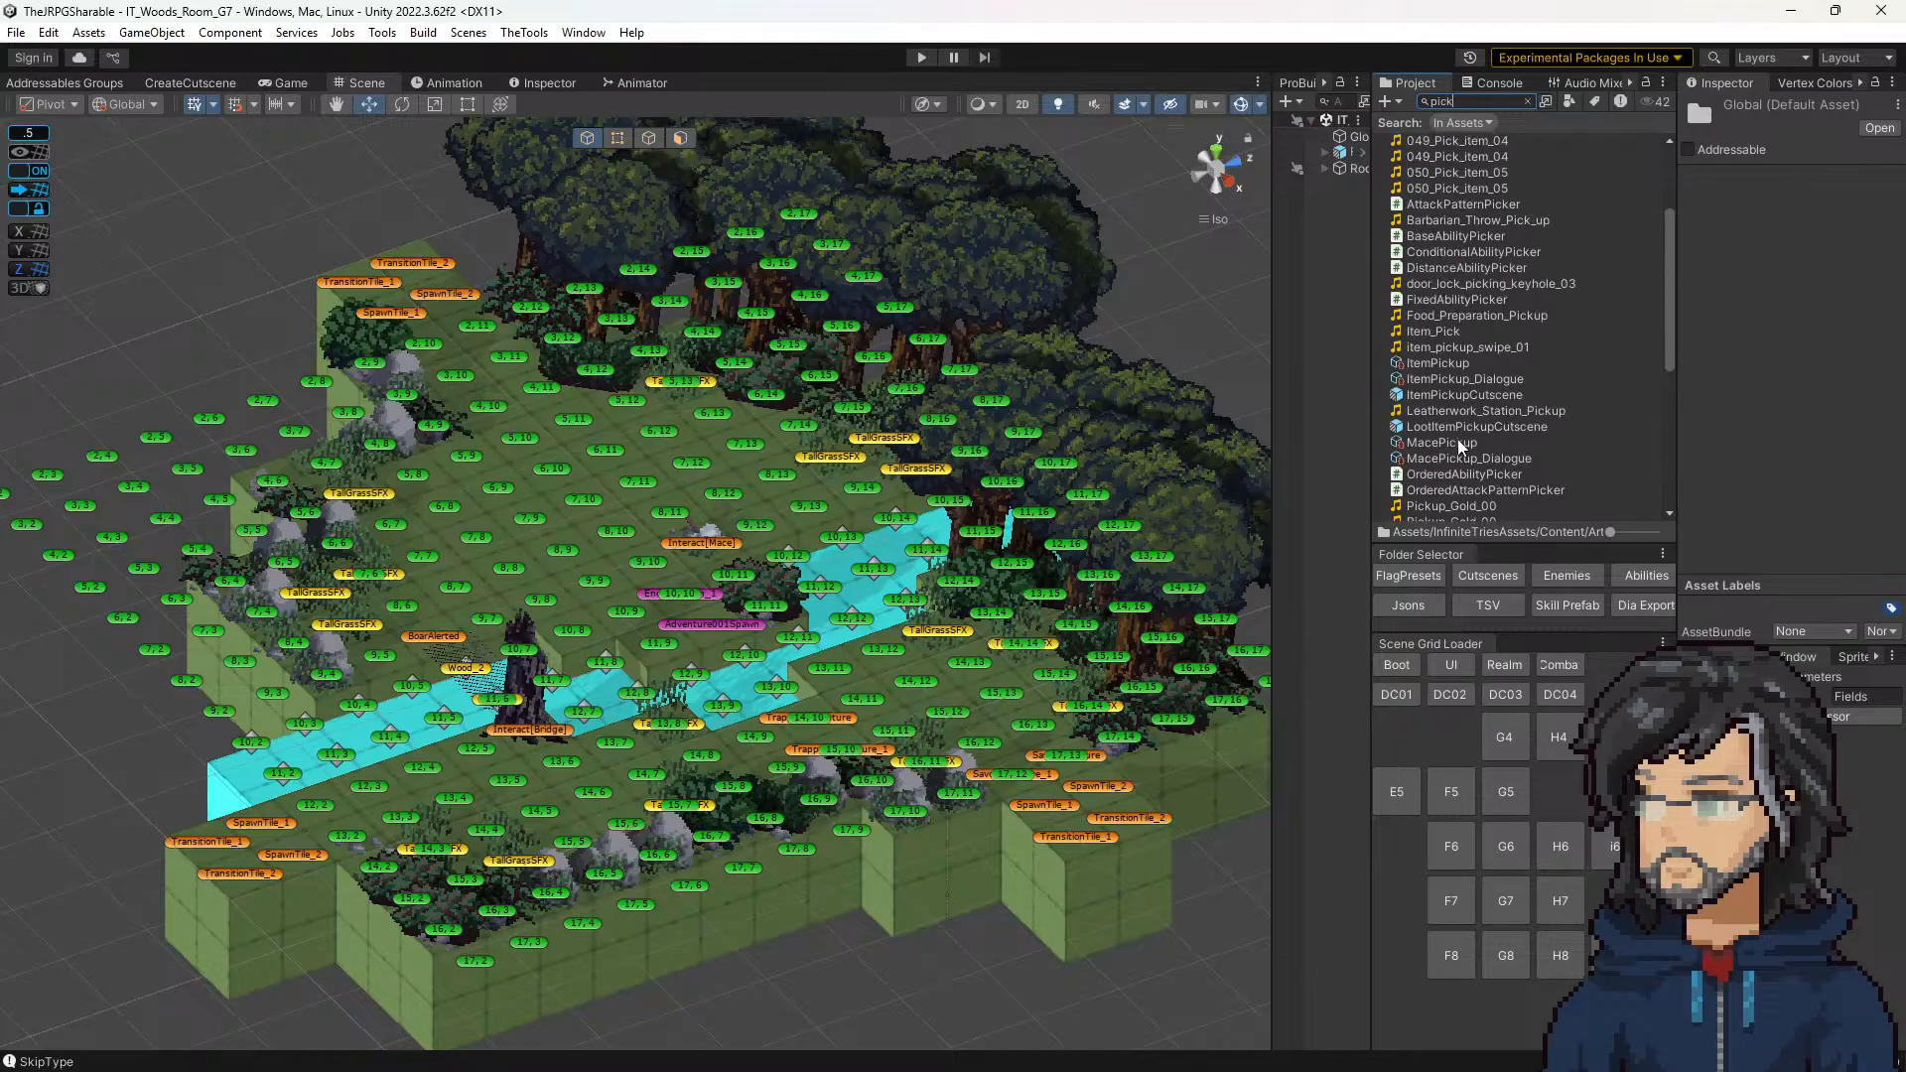
Step: Select the mace interaction tile in room G7, widen its properties, and examine its prop entries through the CutScene weapon absorb prop
{"action": "left_click", "coordinate": [746, 553]}
{"action": "scroll", "coordinate": [1781, 426], "scroll_direction": "down", "scroll_amount": 5}
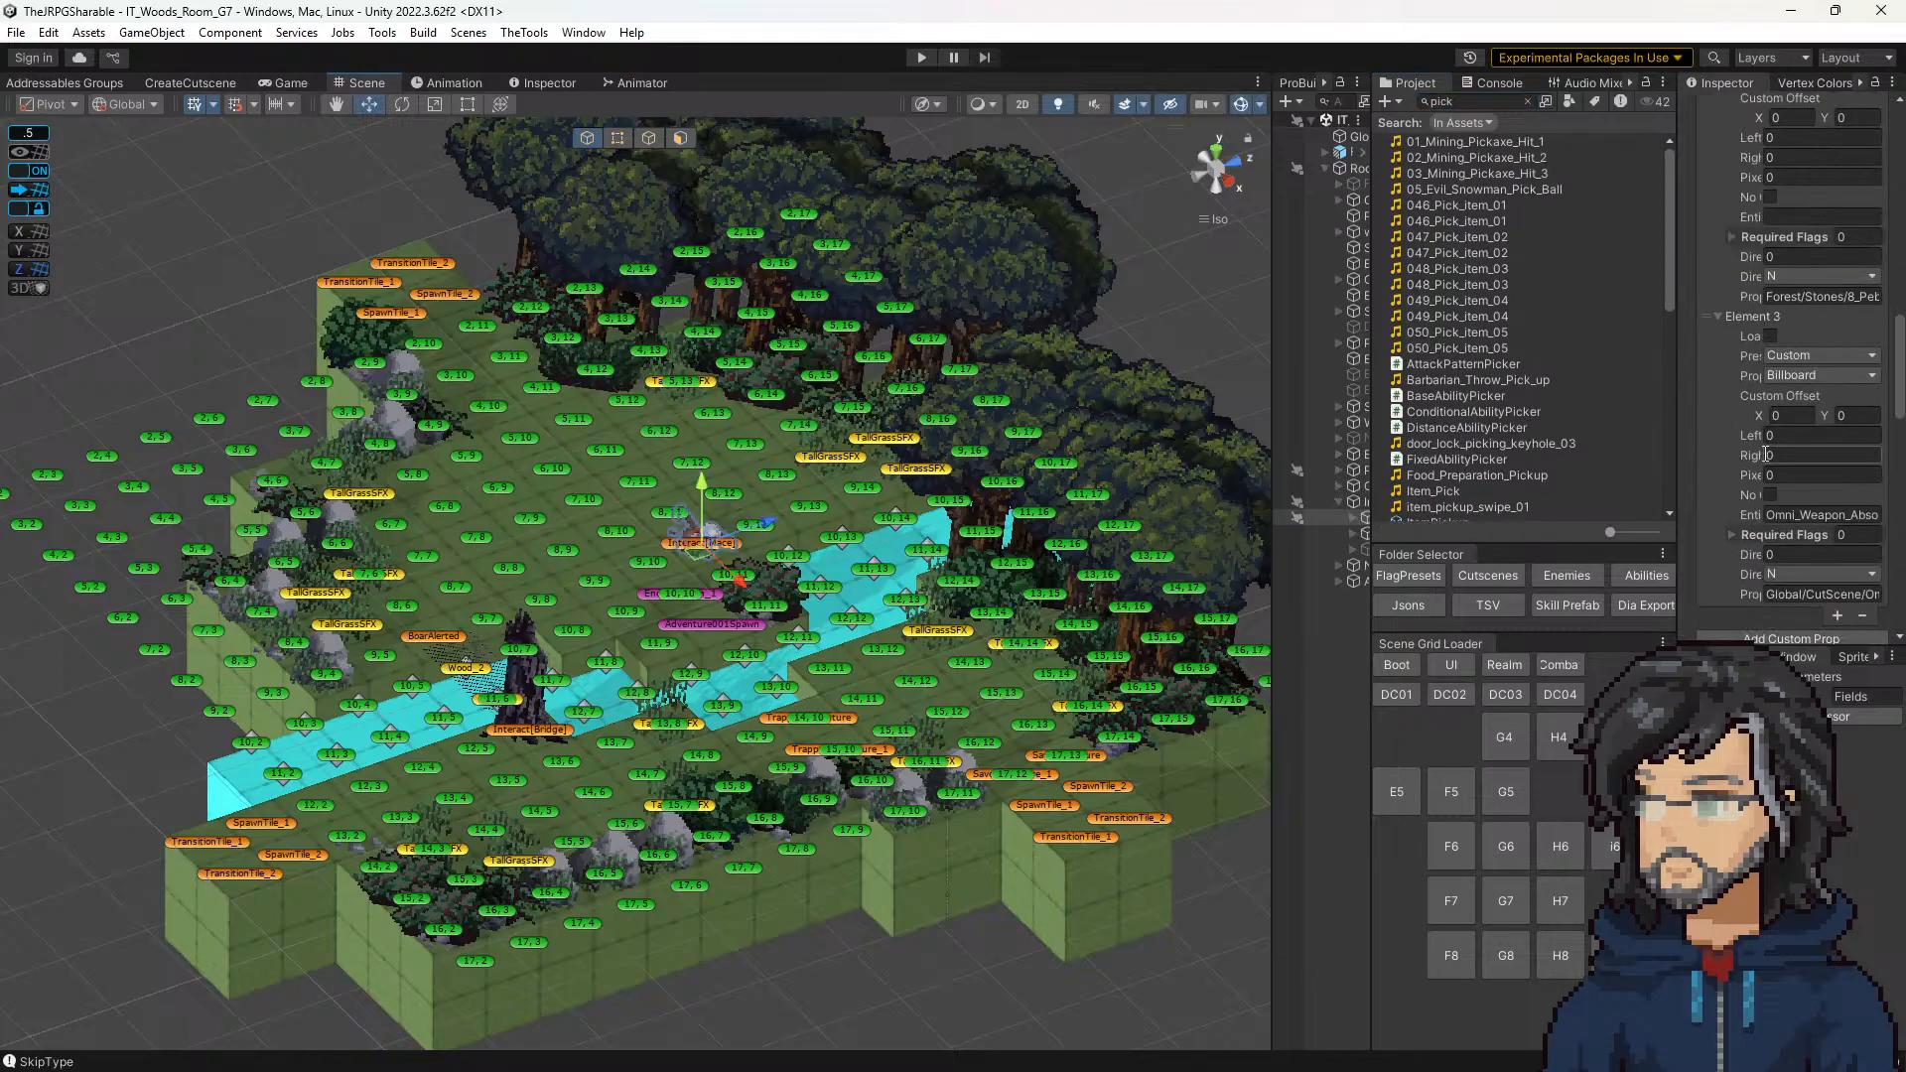
{"action": "scroll", "coordinate": [1766, 454], "scroll_direction": "down", "scroll_amount": 4}
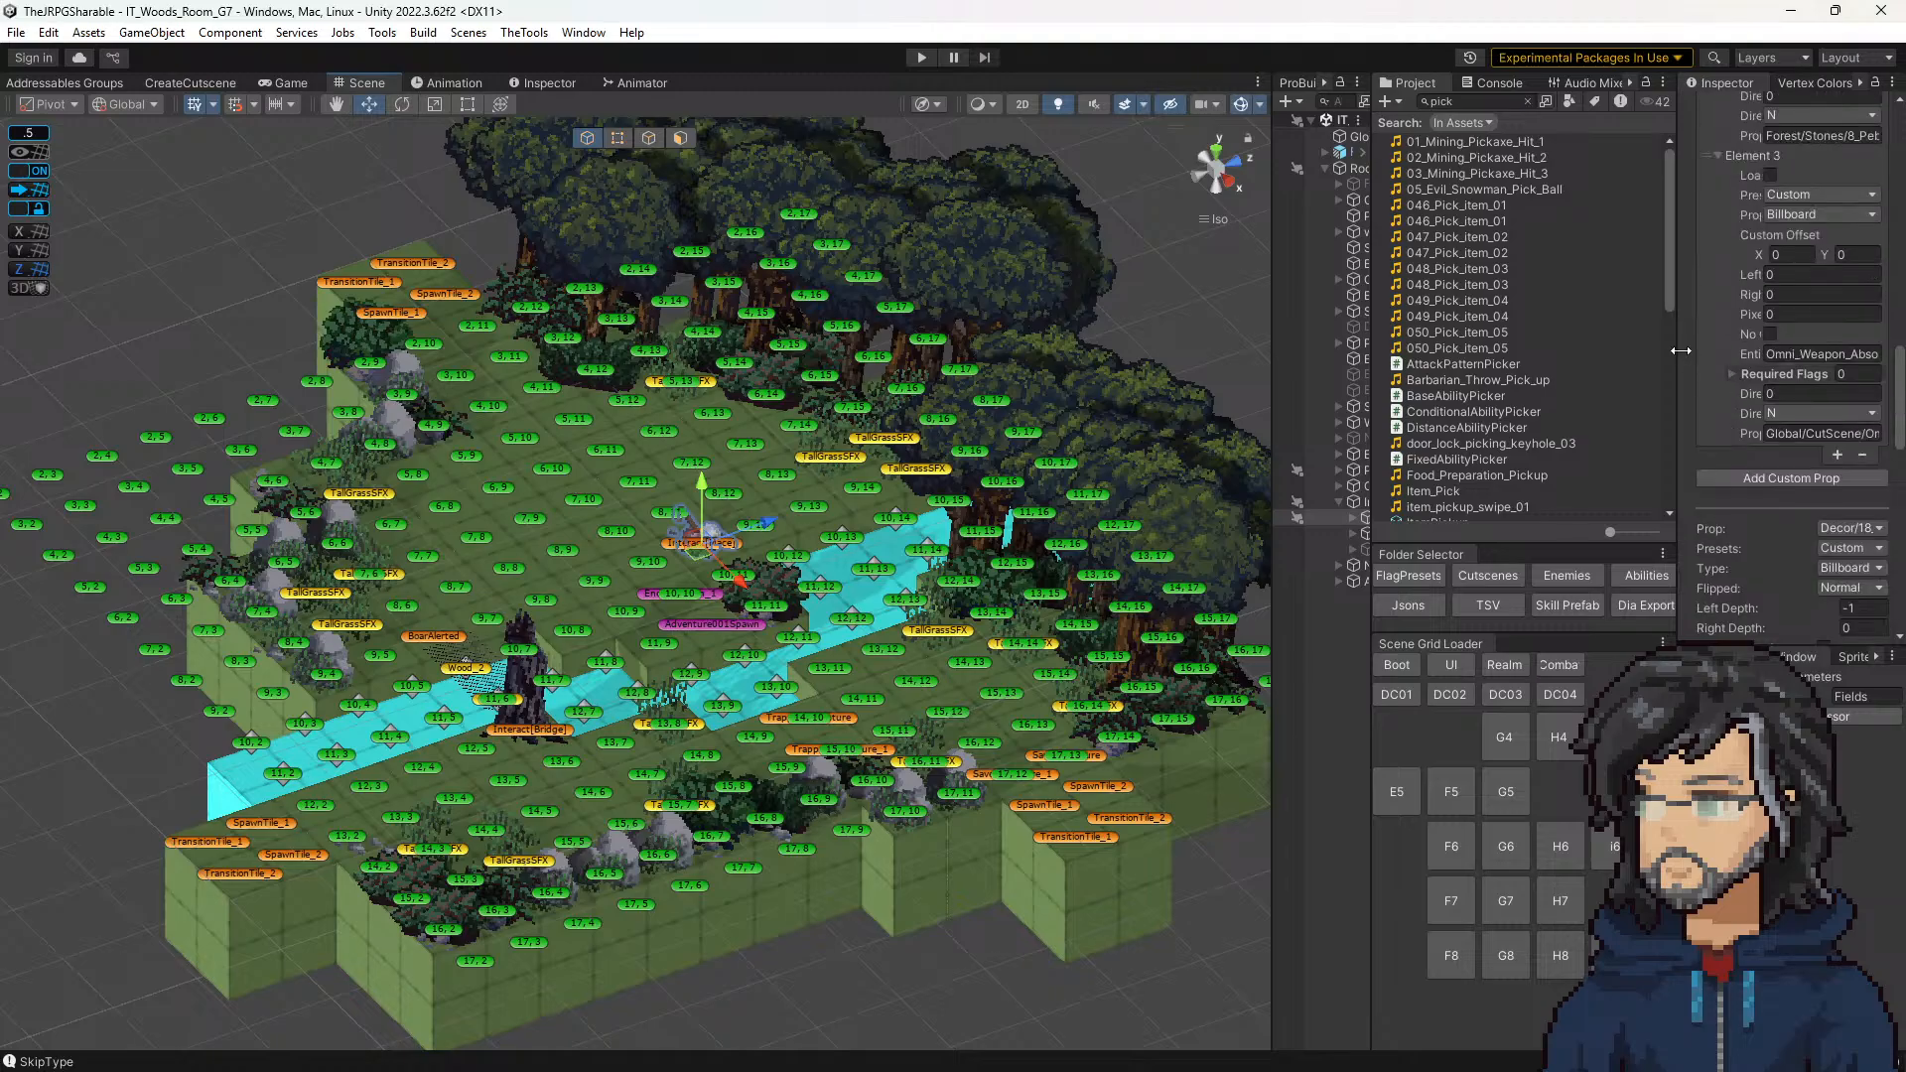
{"action": "left_click_drag", "start_coordinate": [1680, 350], "coordinate": [1461, 354]}
{"action": "scroll", "coordinate": [1618, 467], "scroll_direction": "down", "scroll_amount": 5}
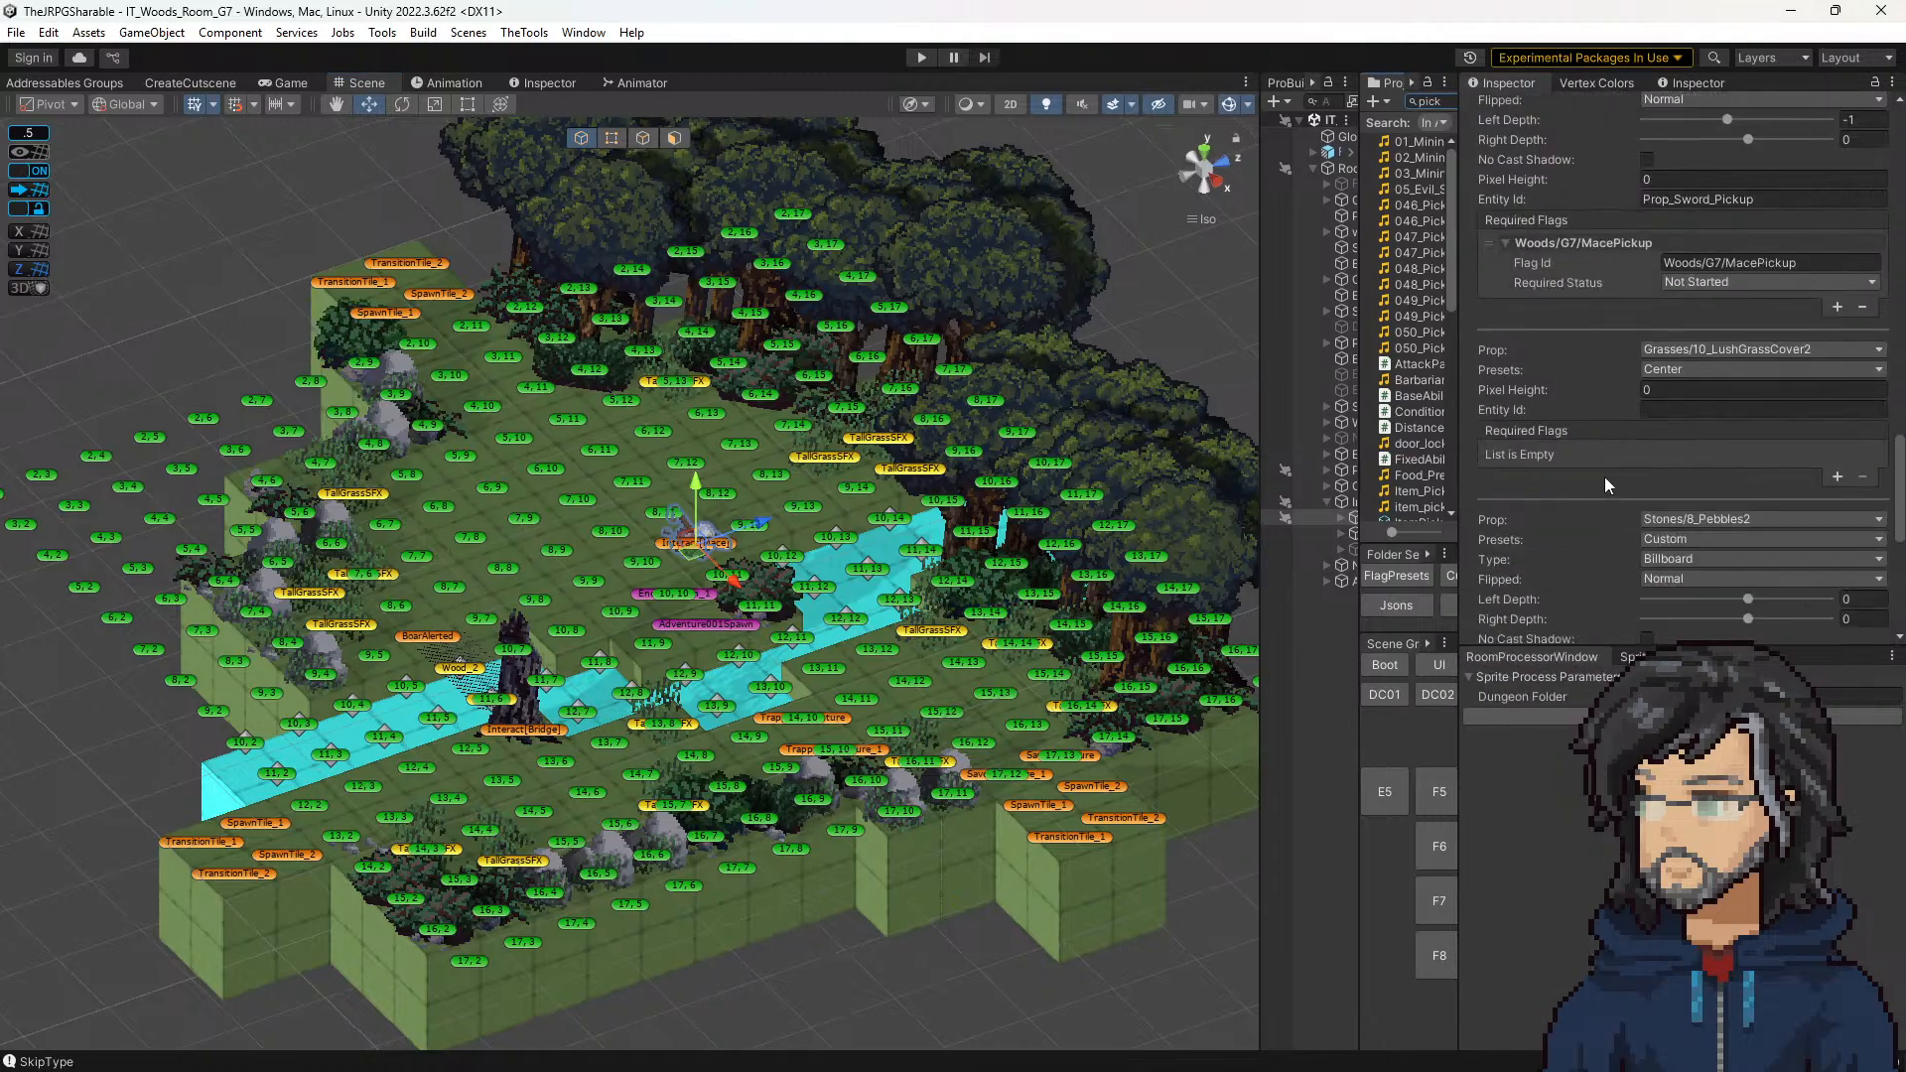
{"action": "scroll", "coordinate": [1604, 477], "scroll_direction": "down", "scroll_amount": 10}
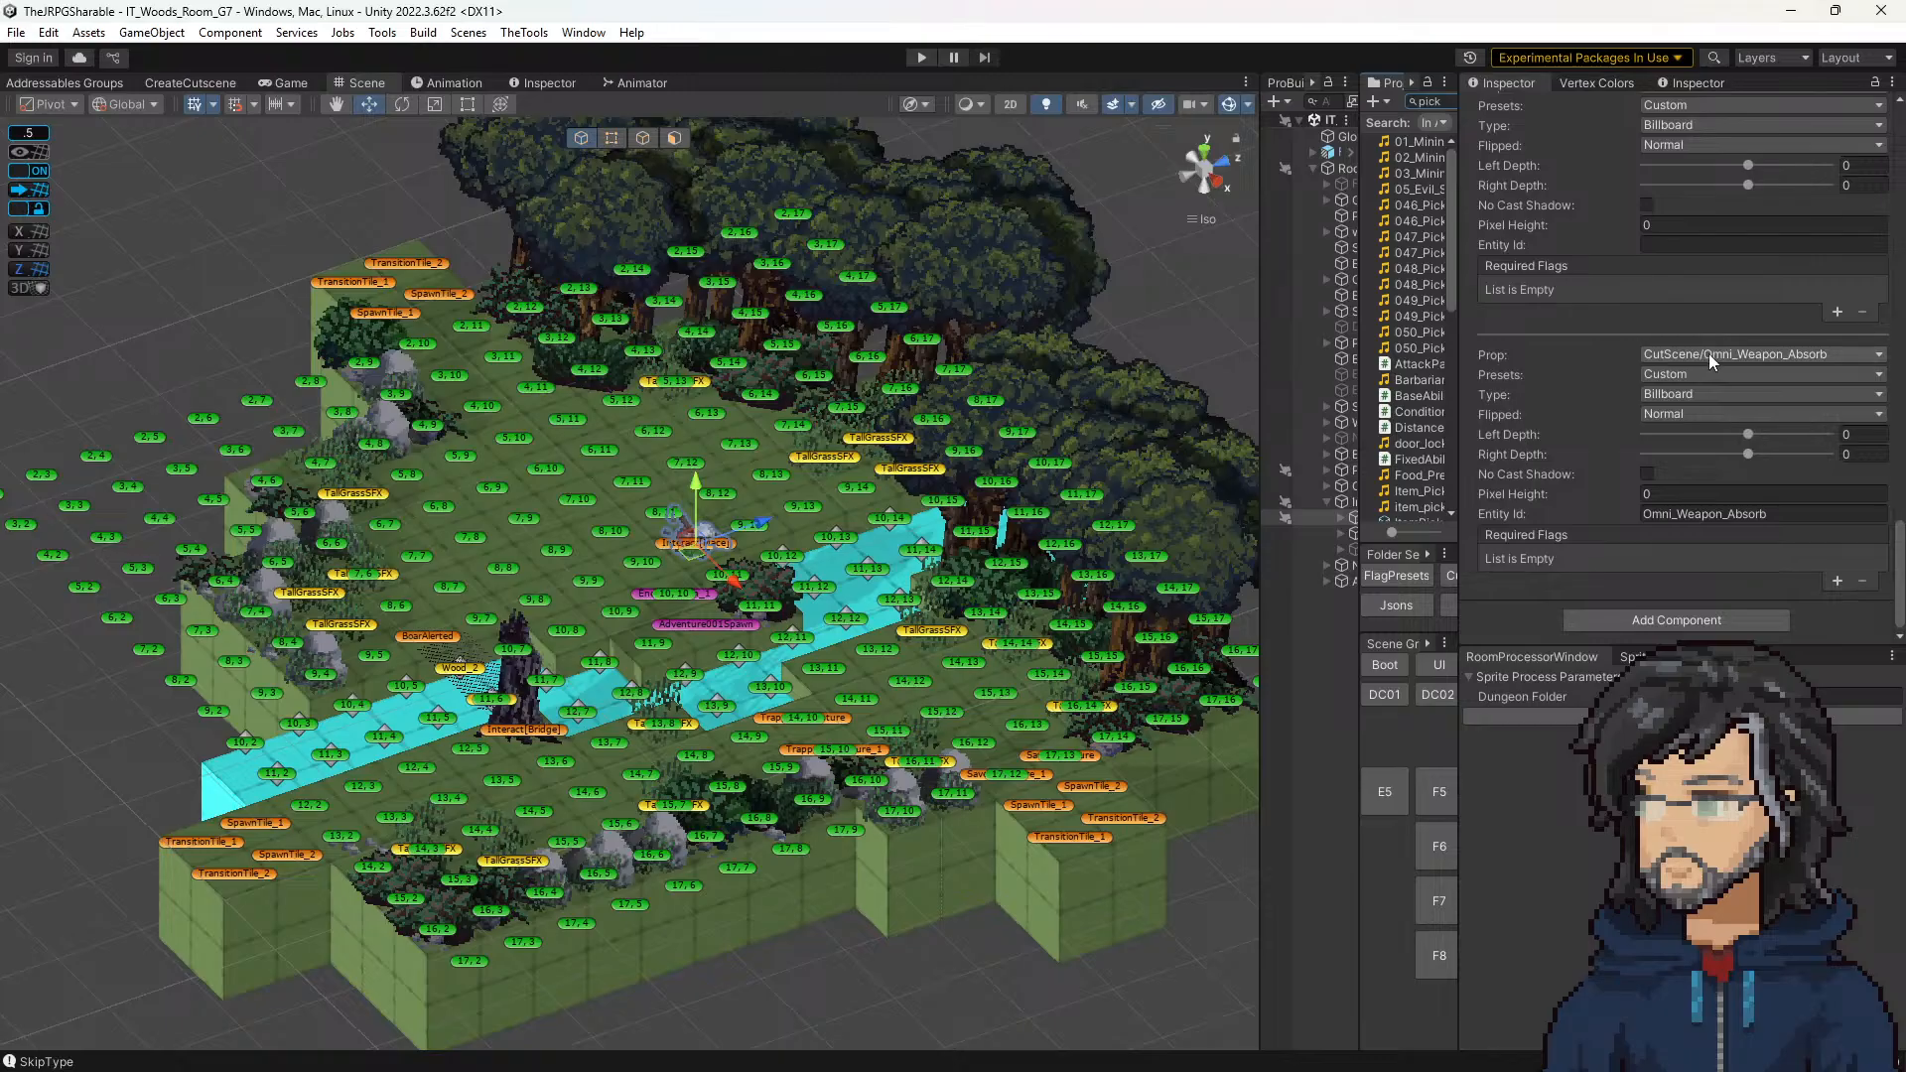
Step: Widen the asset list, search for "abso", and select the Omi_Weapon_Absorb_Hammer.png folder
{"action": "left_click_drag", "start_coordinate": [1360, 173], "coordinate": [1082, 169]}
{"action": "left_click", "coordinate": [1232, 103]}
{"action": "type", "text": "ab"}
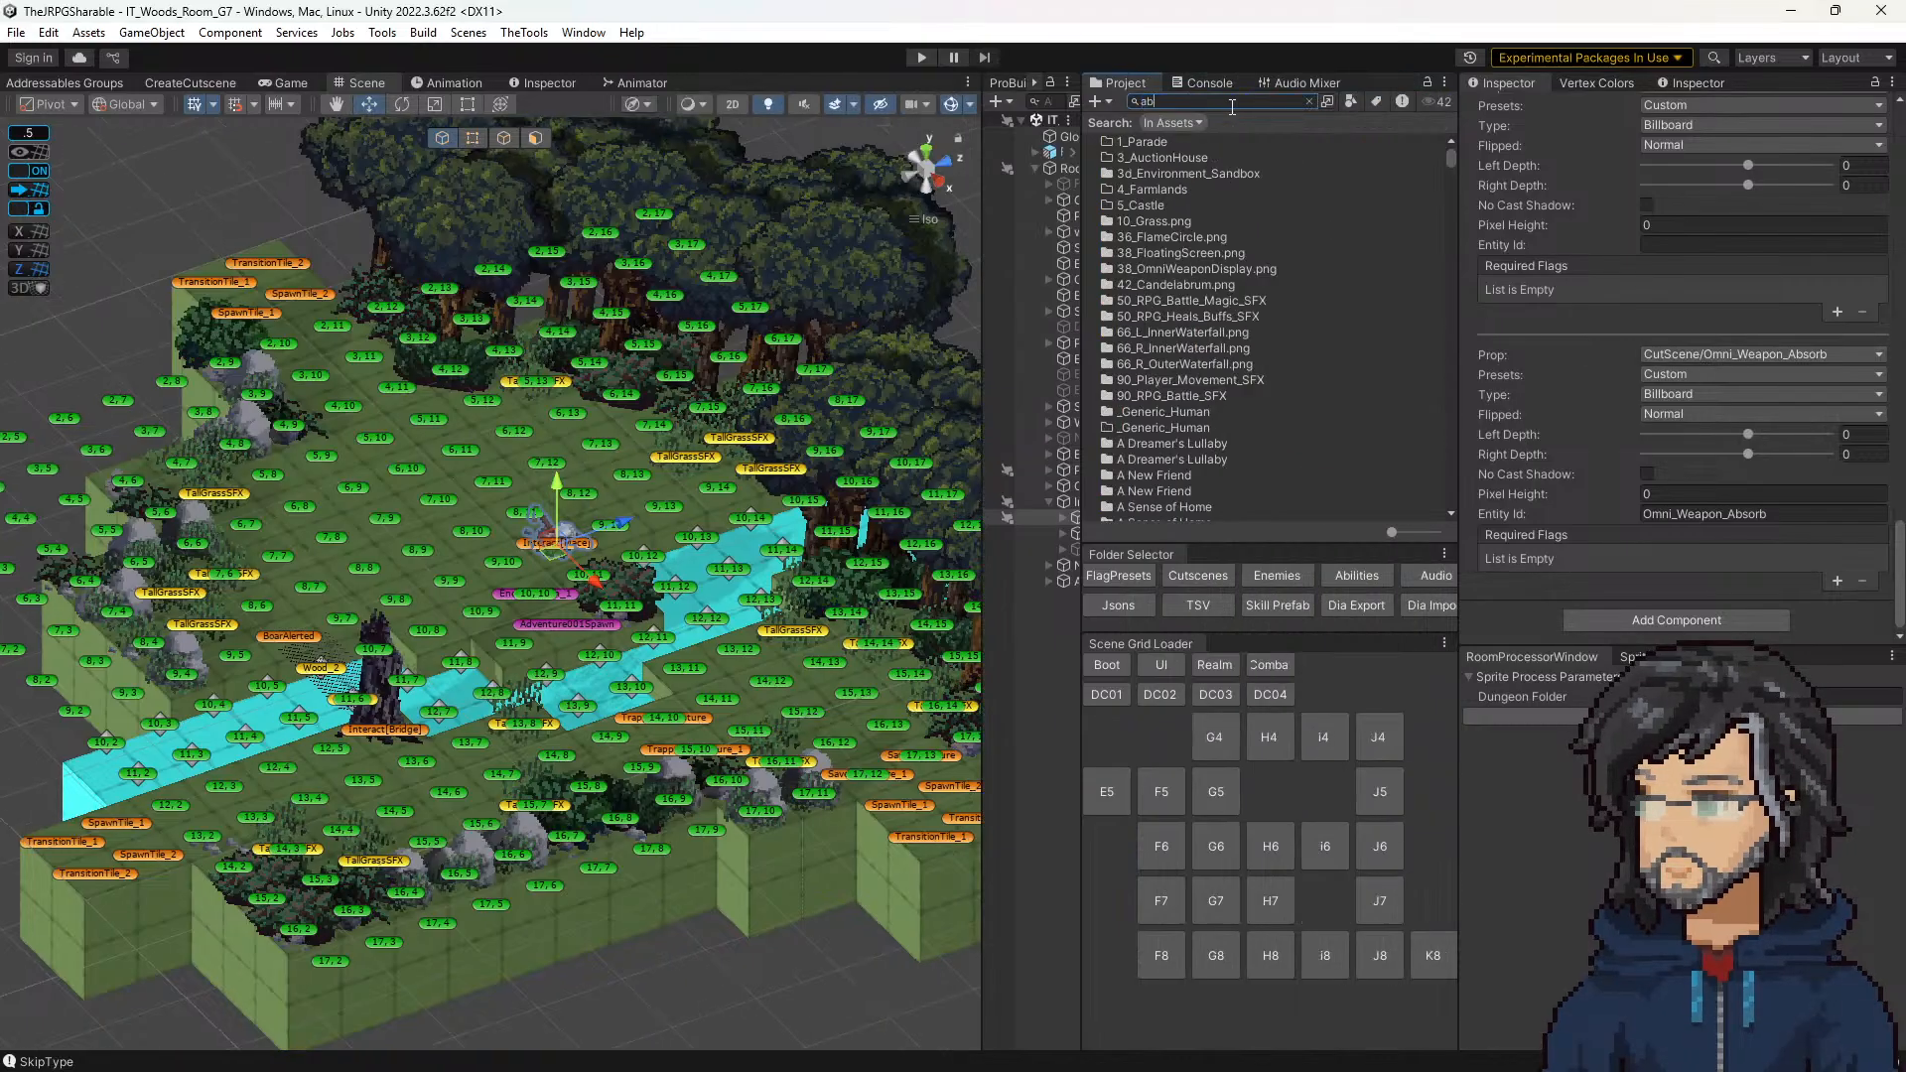
{"action": "type", "text": "bso"}
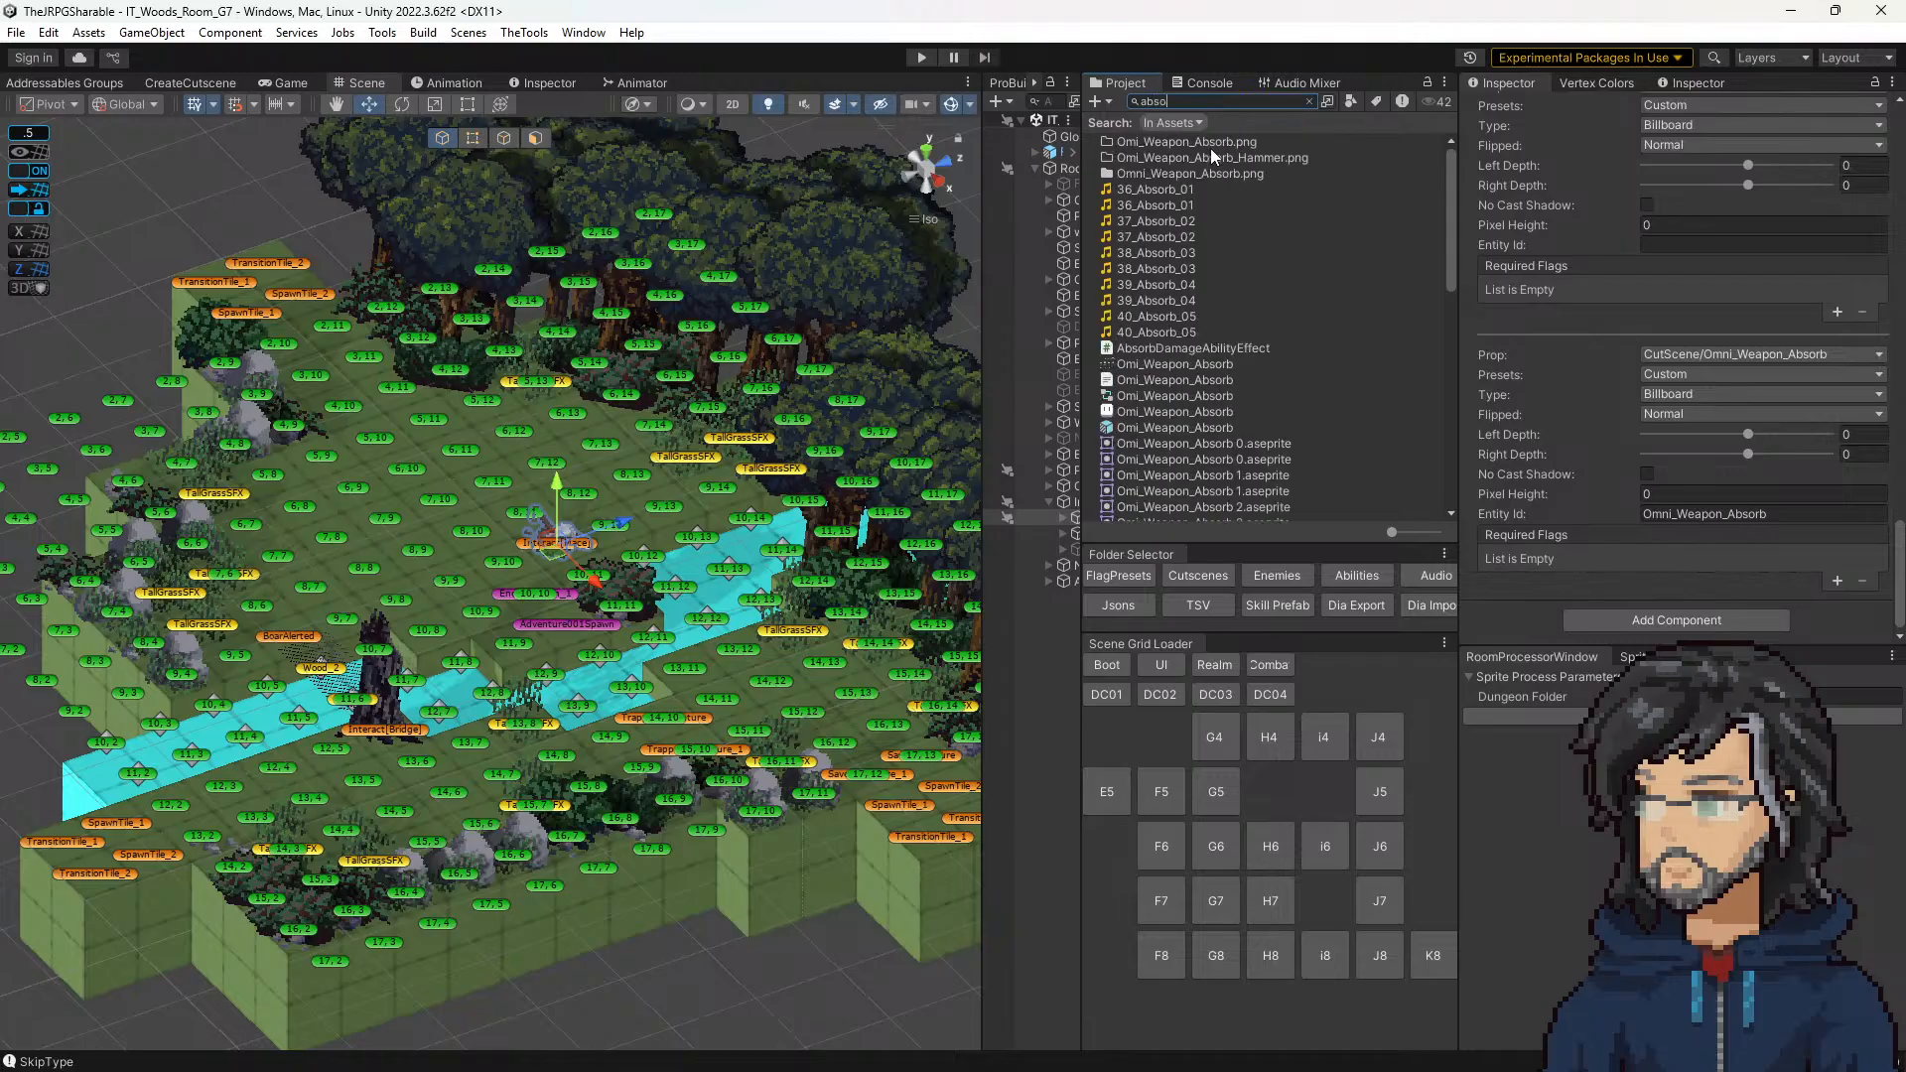
{"action": "left_click", "coordinate": [1211, 155]}
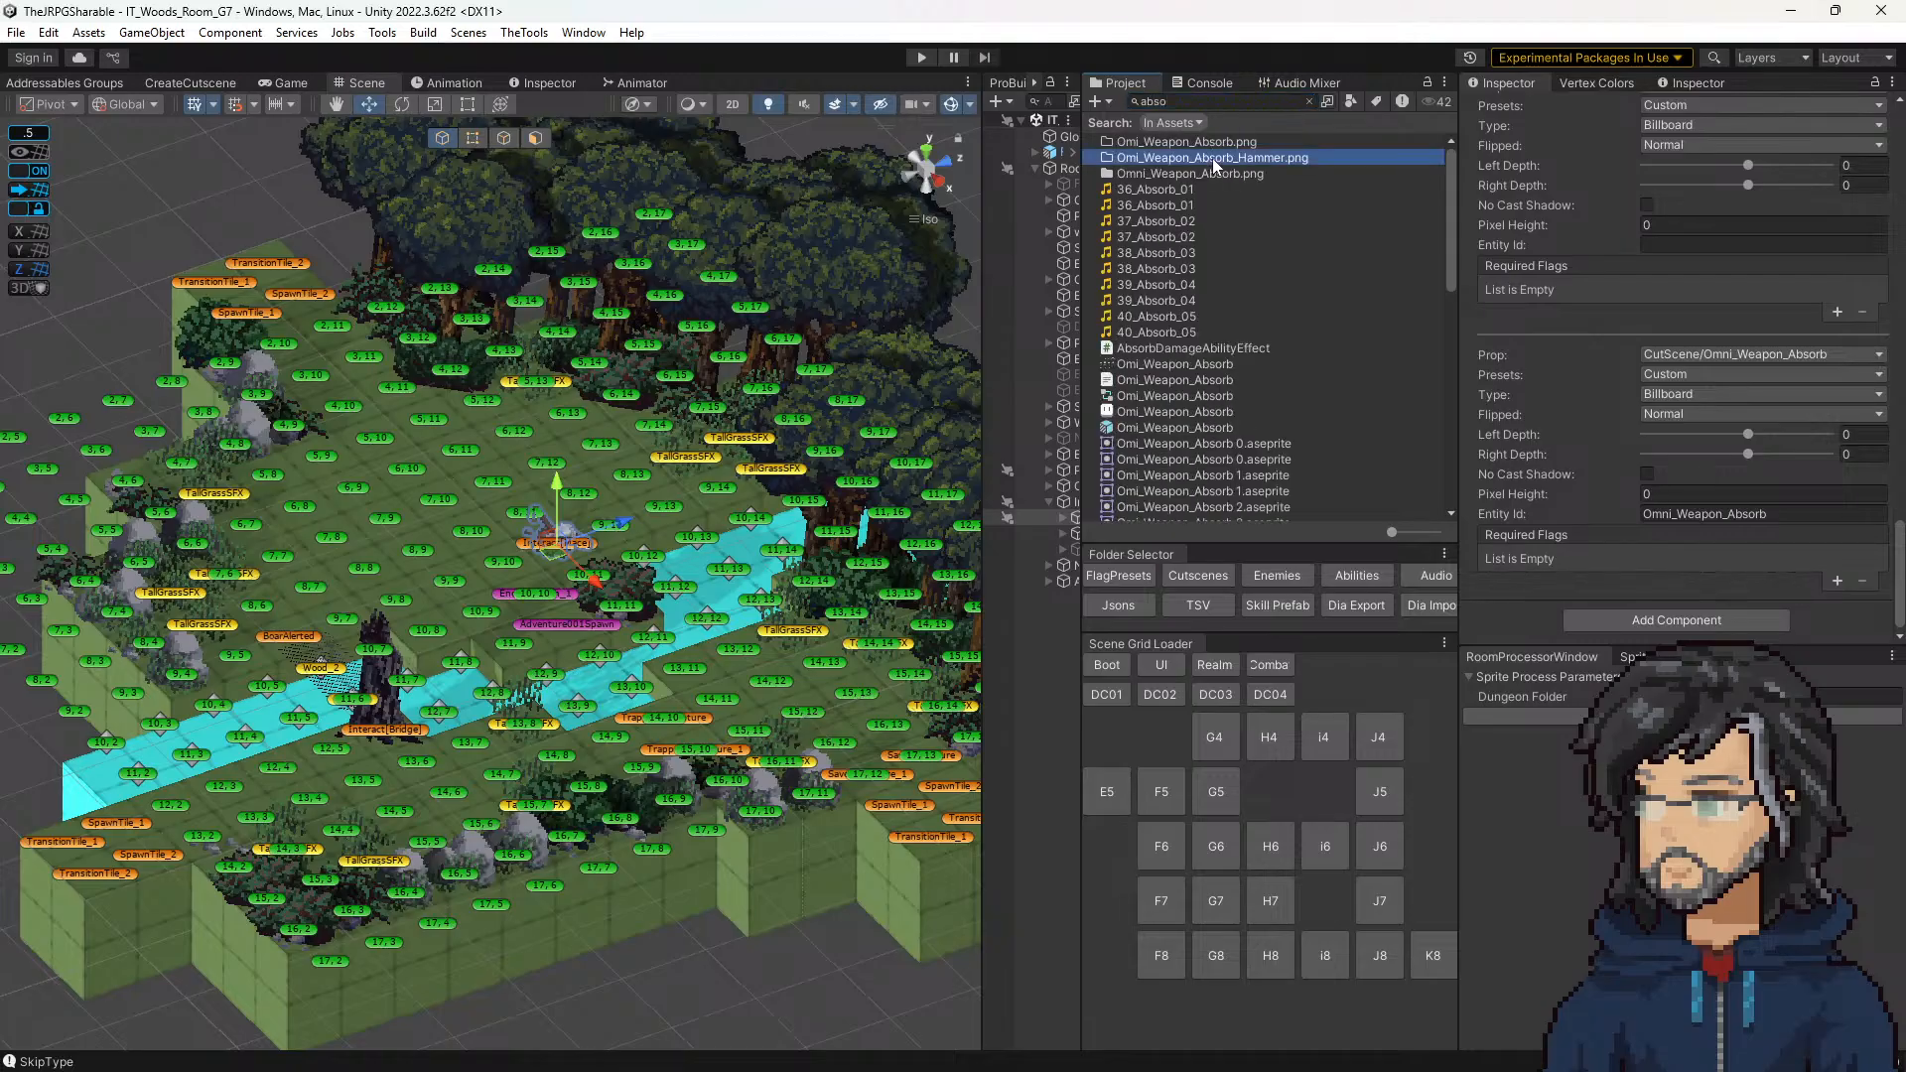
Step: Clear the search to locate the hammer folder in the CutScene sprites, and collapse the neighbouring AnimProps folder
{"action": "left_click", "coordinate": [1309, 101]}
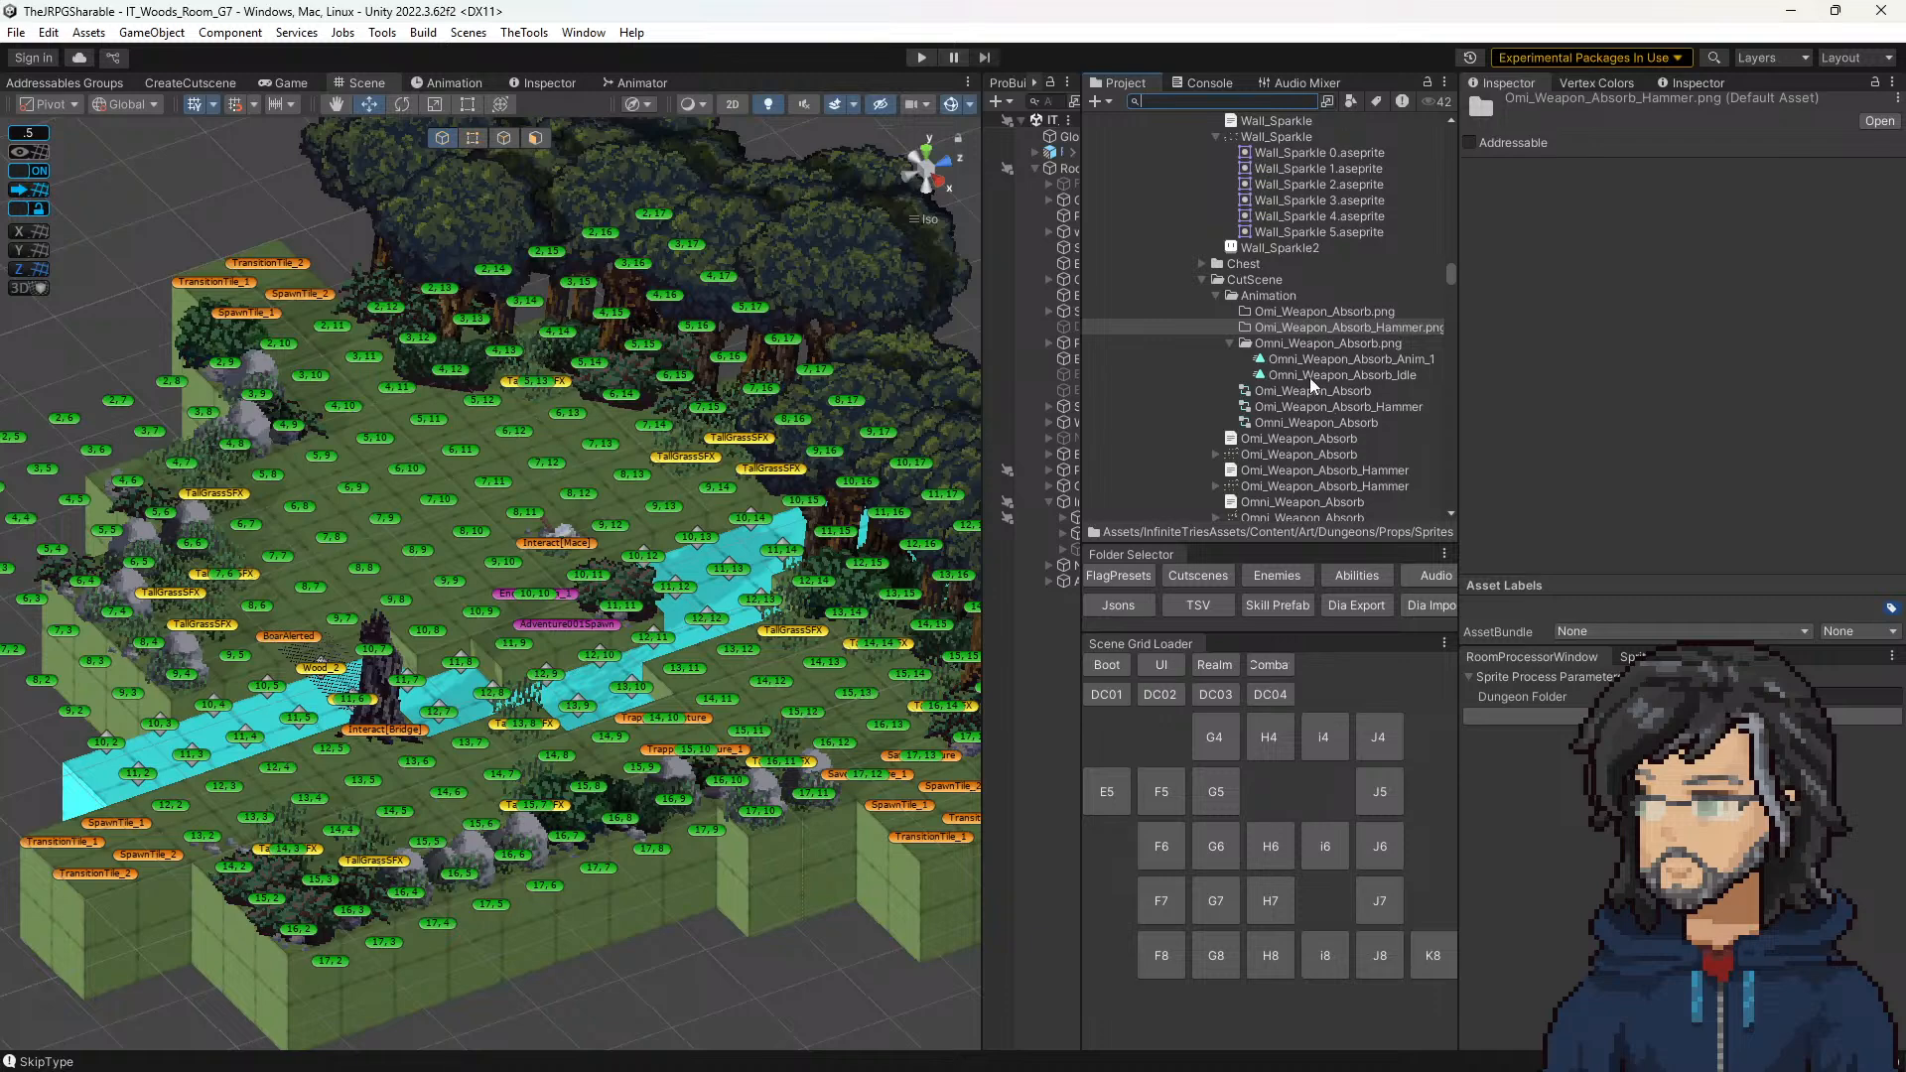
{"action": "left_click", "coordinate": [1201, 279]}
{"action": "left_click", "coordinate": [1201, 278]}
{"action": "scroll", "coordinate": [1226, 302], "scroll_direction": "up", "scroll_amount": 6}
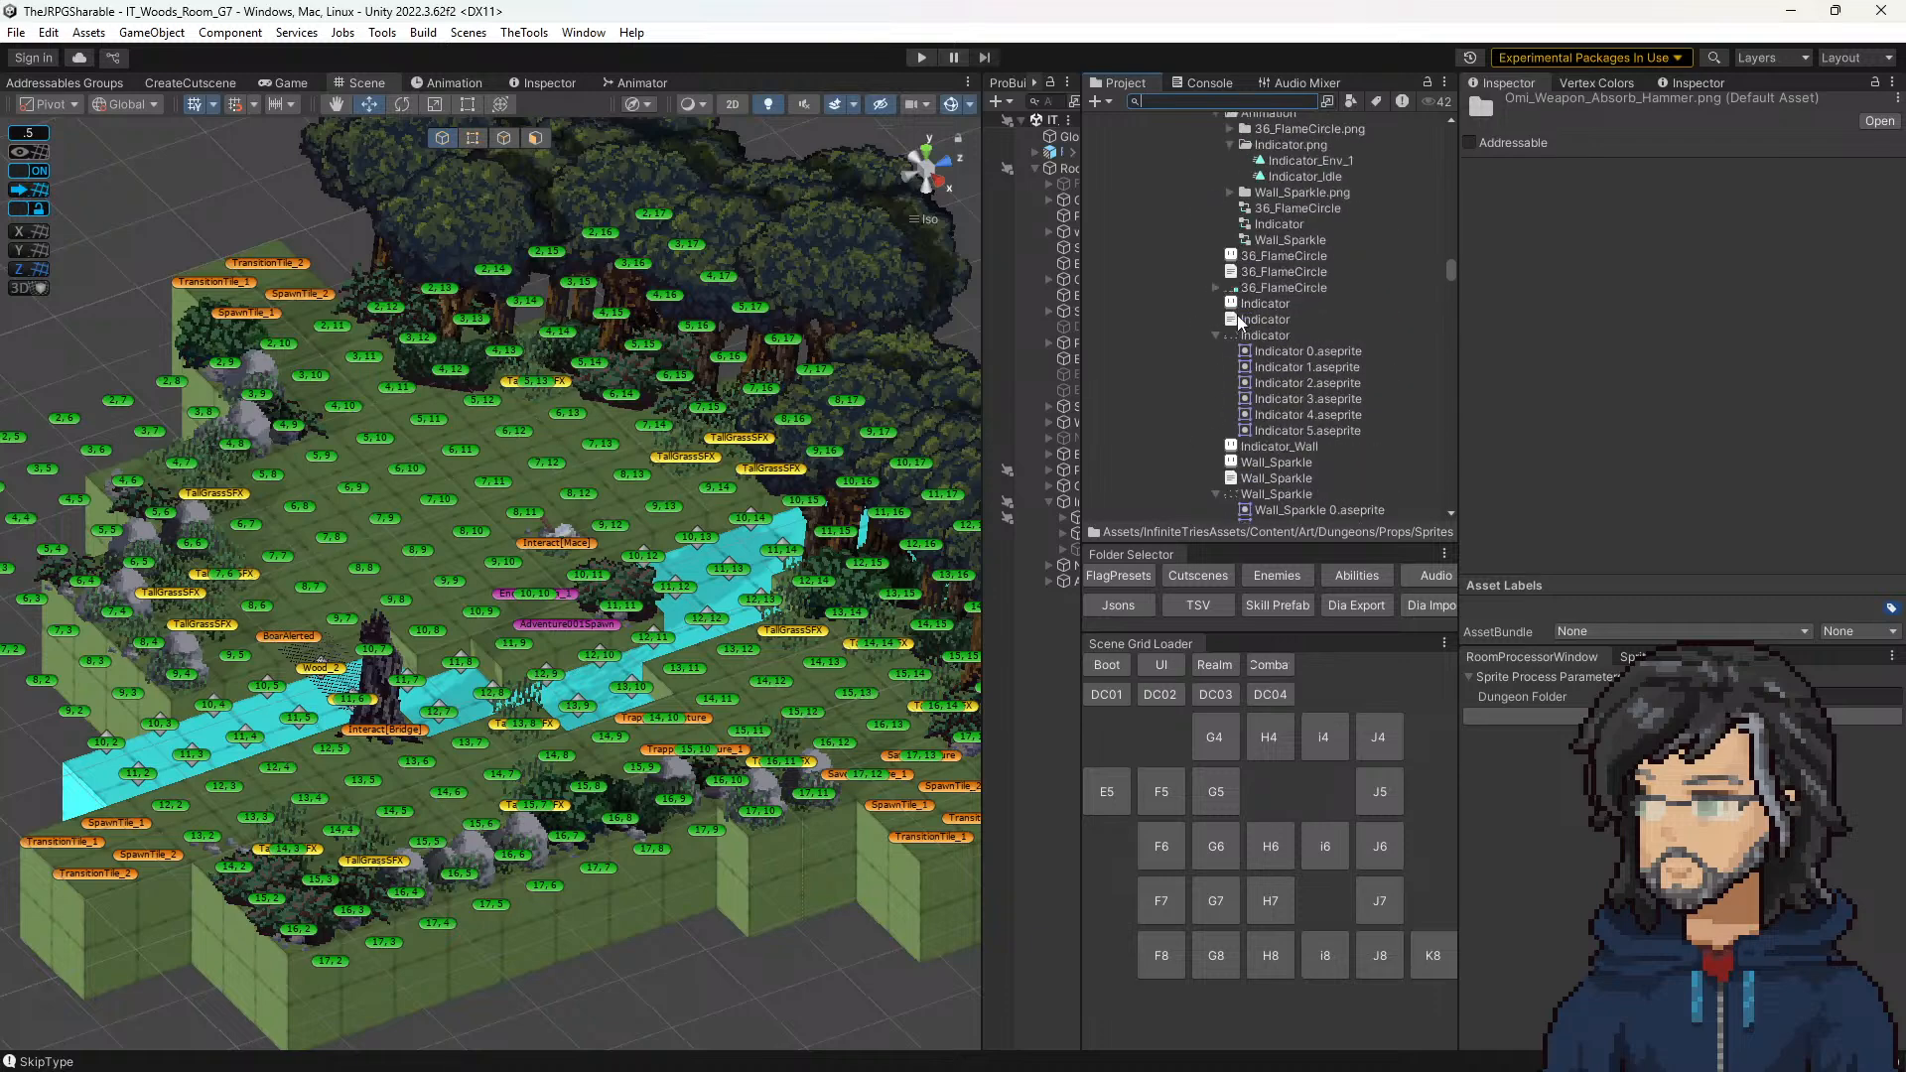
{"action": "scroll", "coordinate": [1236, 314], "scroll_direction": "up", "scroll_amount": 3}
{"action": "left_click", "coordinate": [1202, 277]}
Step: Inspect the Omi_Weapon_Absorb_Hammer sprite sheet and open its animator controller of the same name
{"action": "scroll", "coordinate": [1216, 293], "scroll_direction": "down", "scroll_amount": 3}
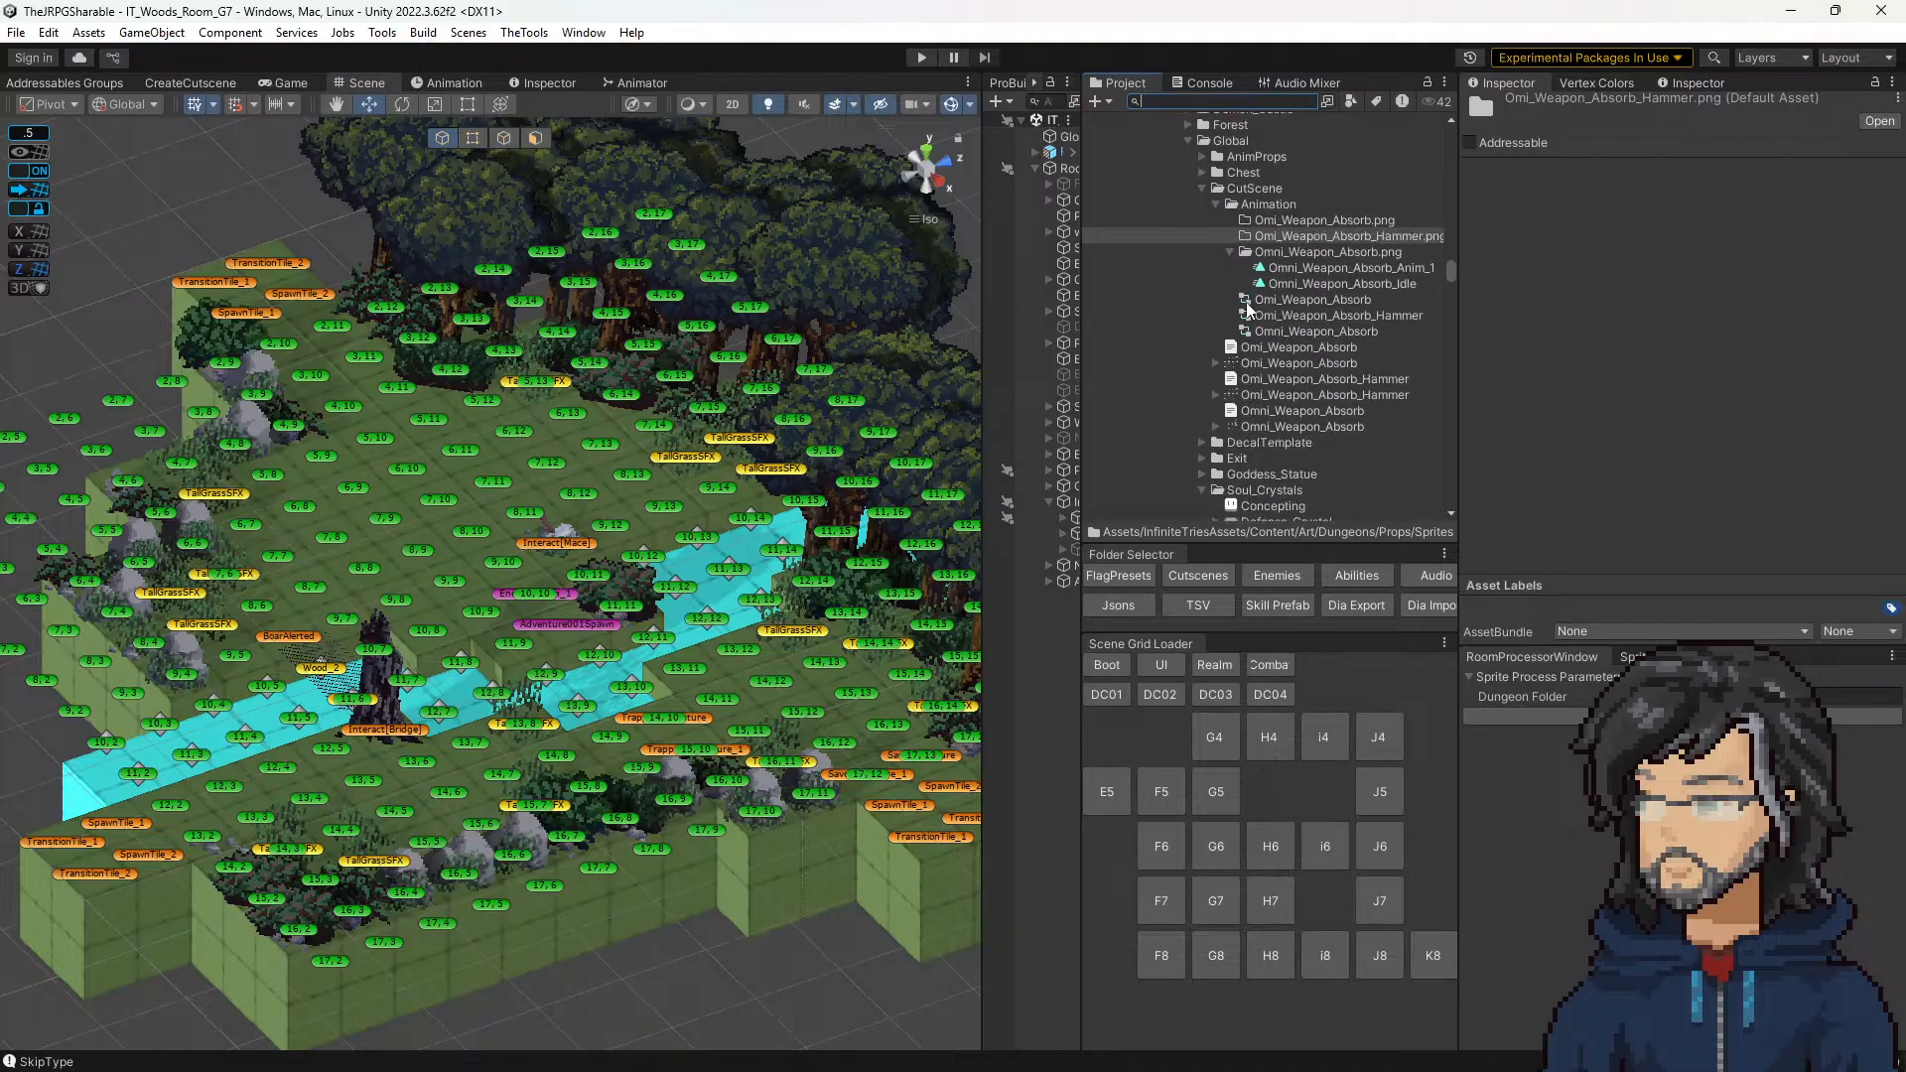
{"action": "left_click", "coordinate": [1295, 396]}
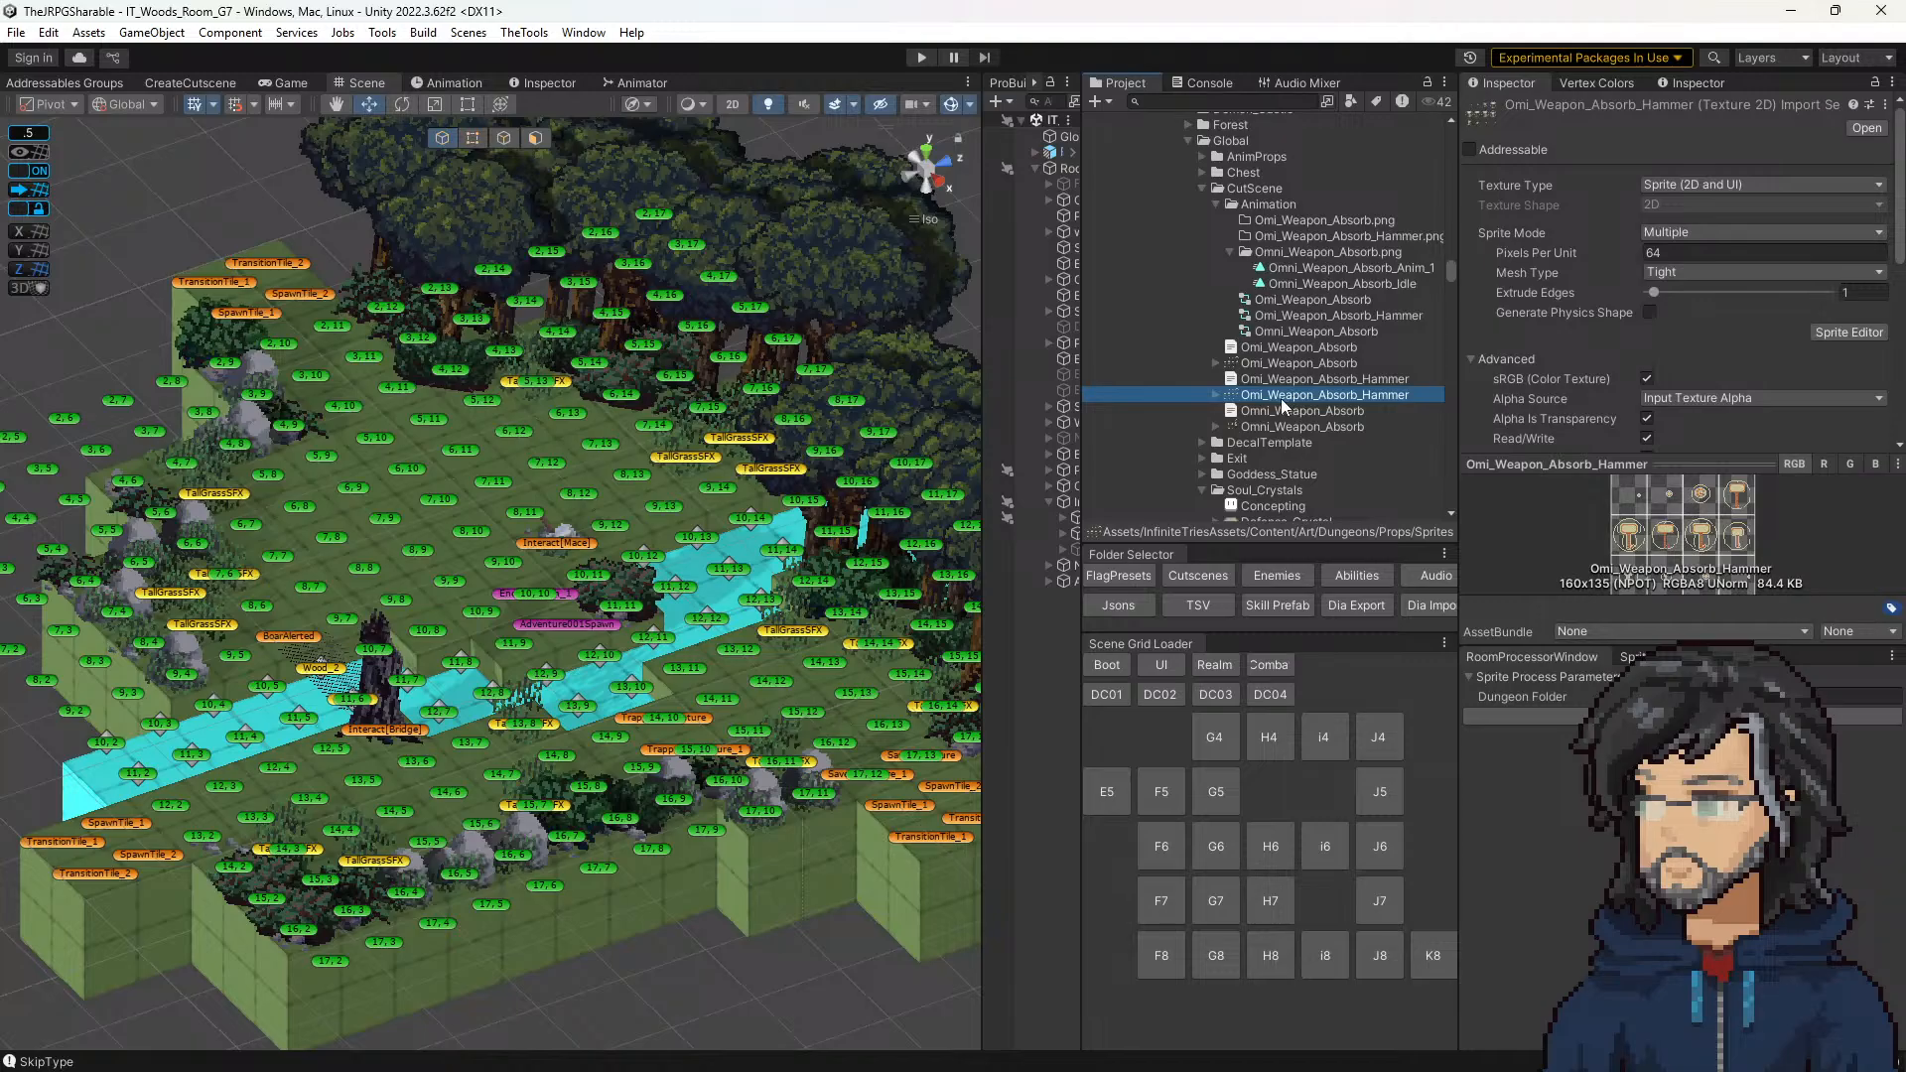
{"action": "double_click", "coordinate": [1302, 314]}
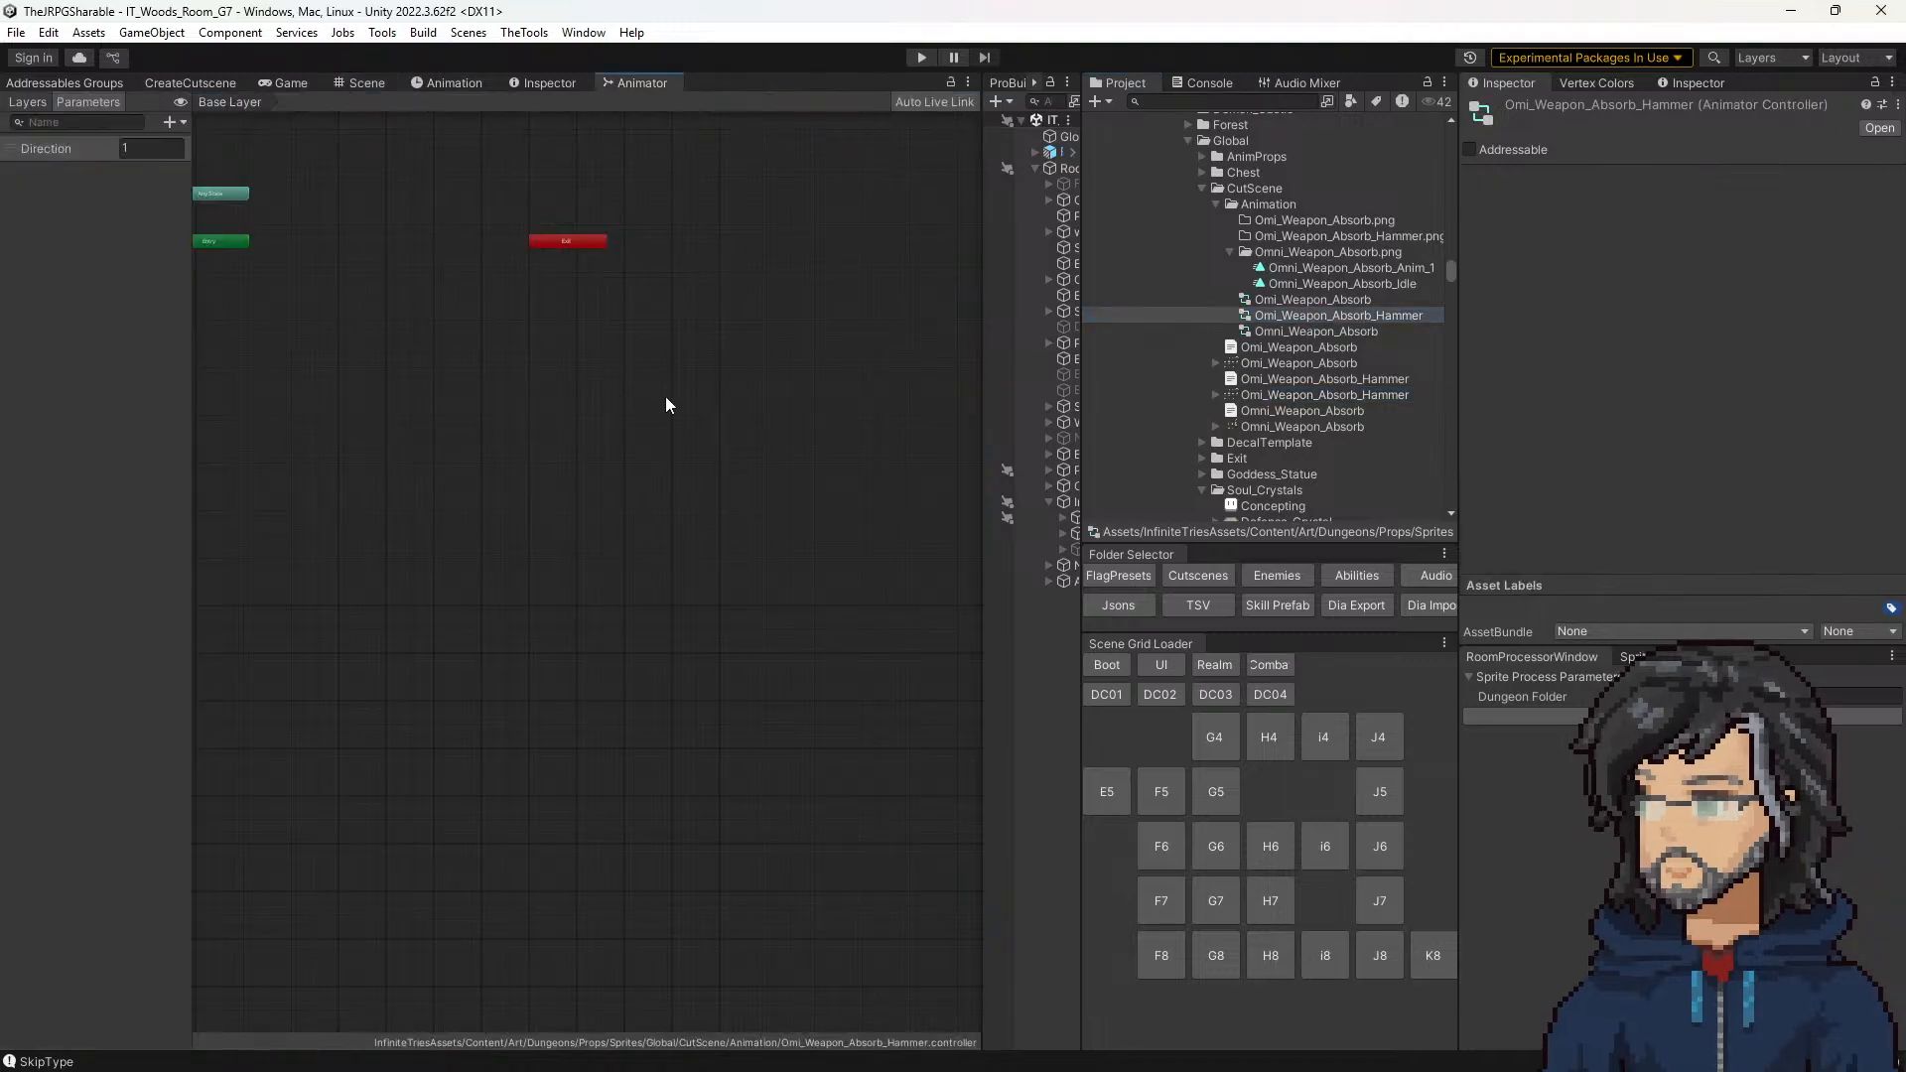
Step: Inspect the Omi_Weapon_Absorb_Hammer state graph and compare it with the neighbouring weapon absorb animator controllers
{"action": "middle_click_drag", "start_coordinate": [281, 366], "coordinate": [526, 452]}
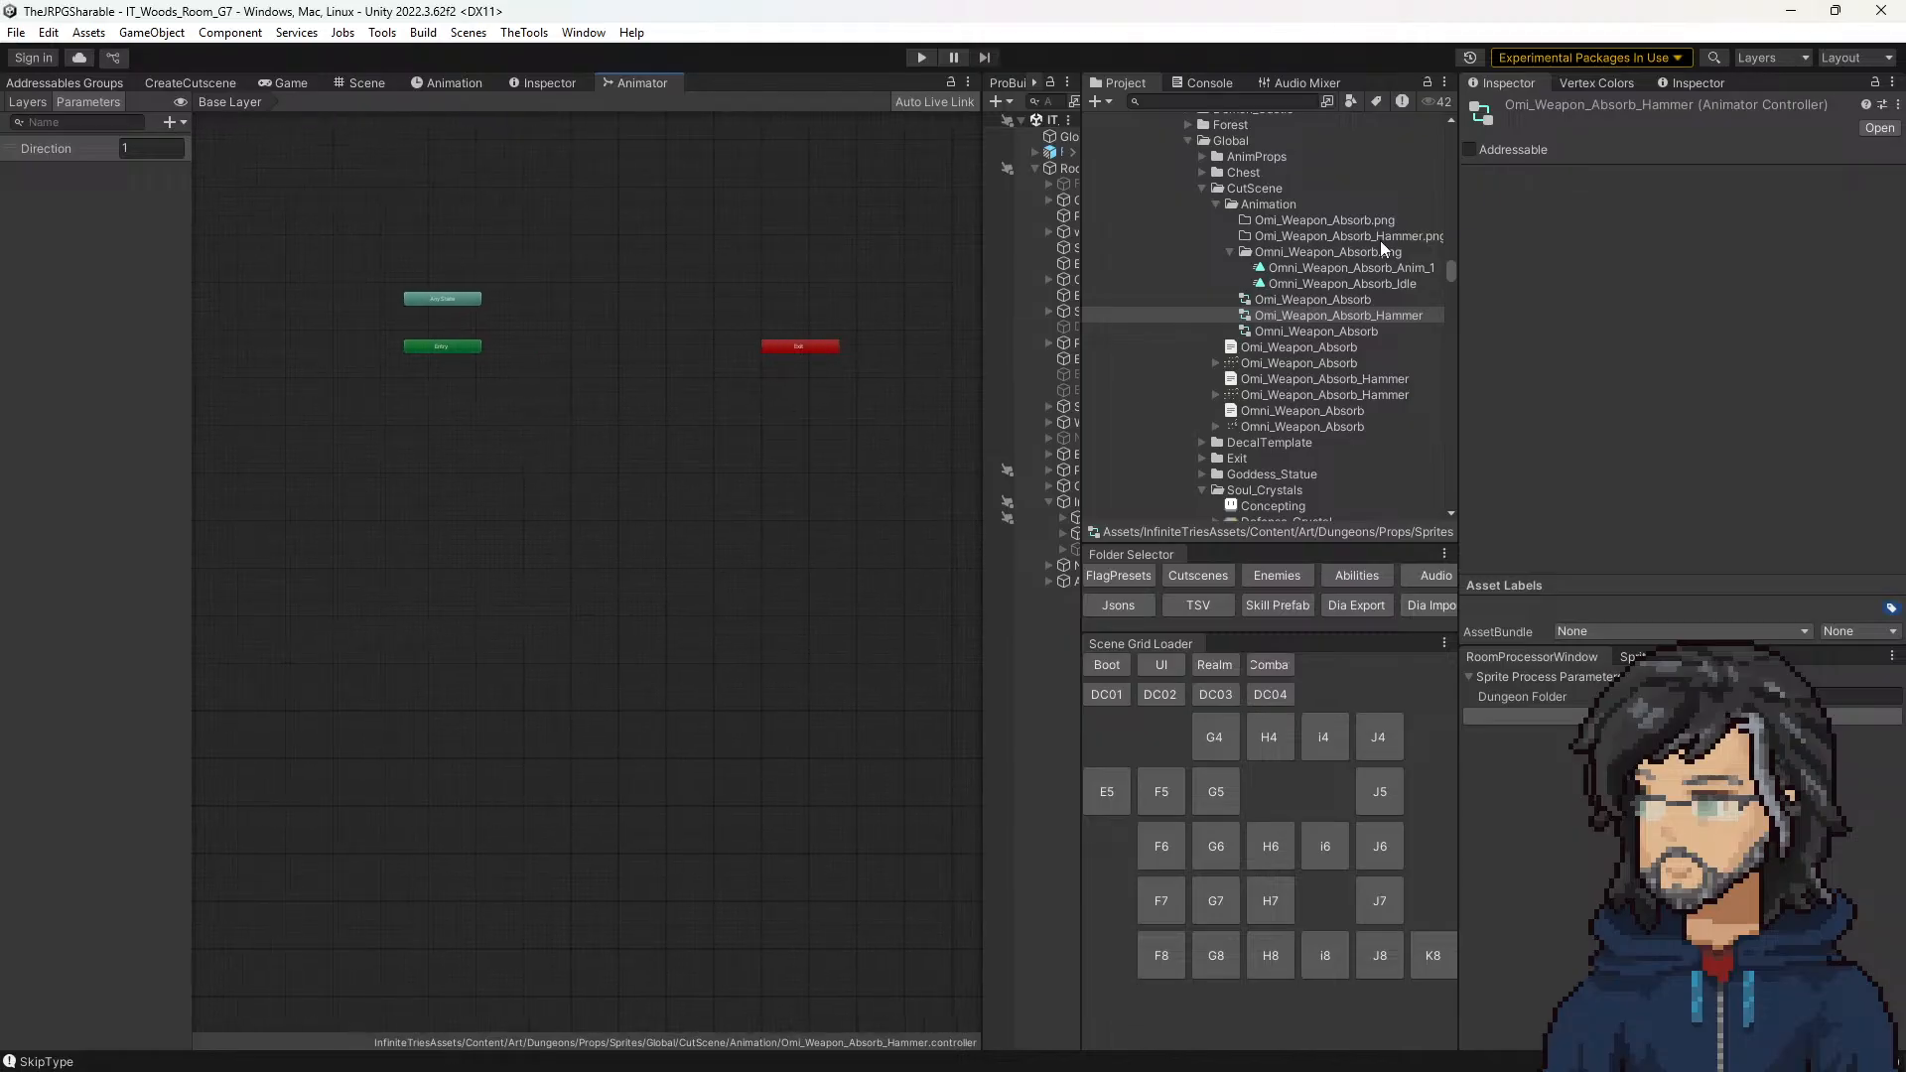
{"action": "left_click", "coordinate": [1313, 330]}
{"action": "left_click", "coordinate": [1310, 315]}
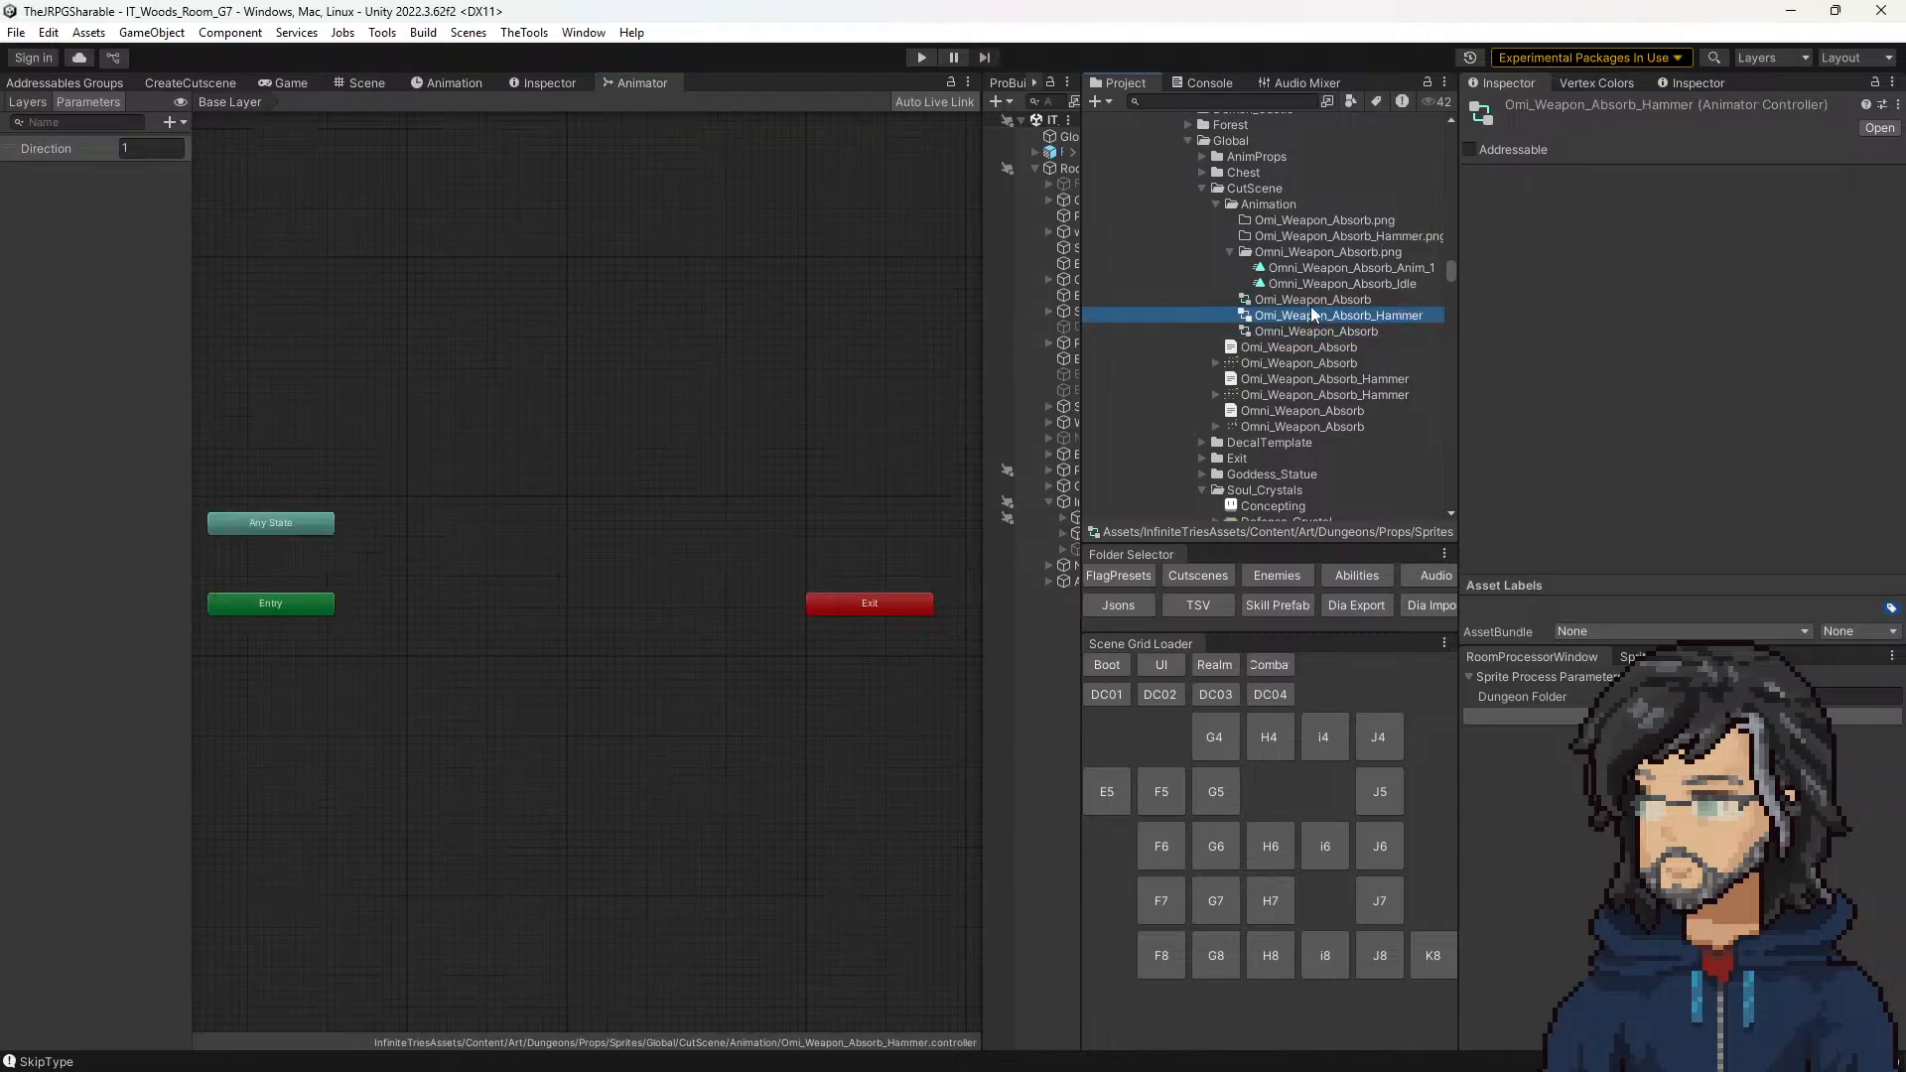
{"action": "left_click", "coordinate": [1310, 299]}
{"action": "left_click", "coordinate": [1310, 315]}
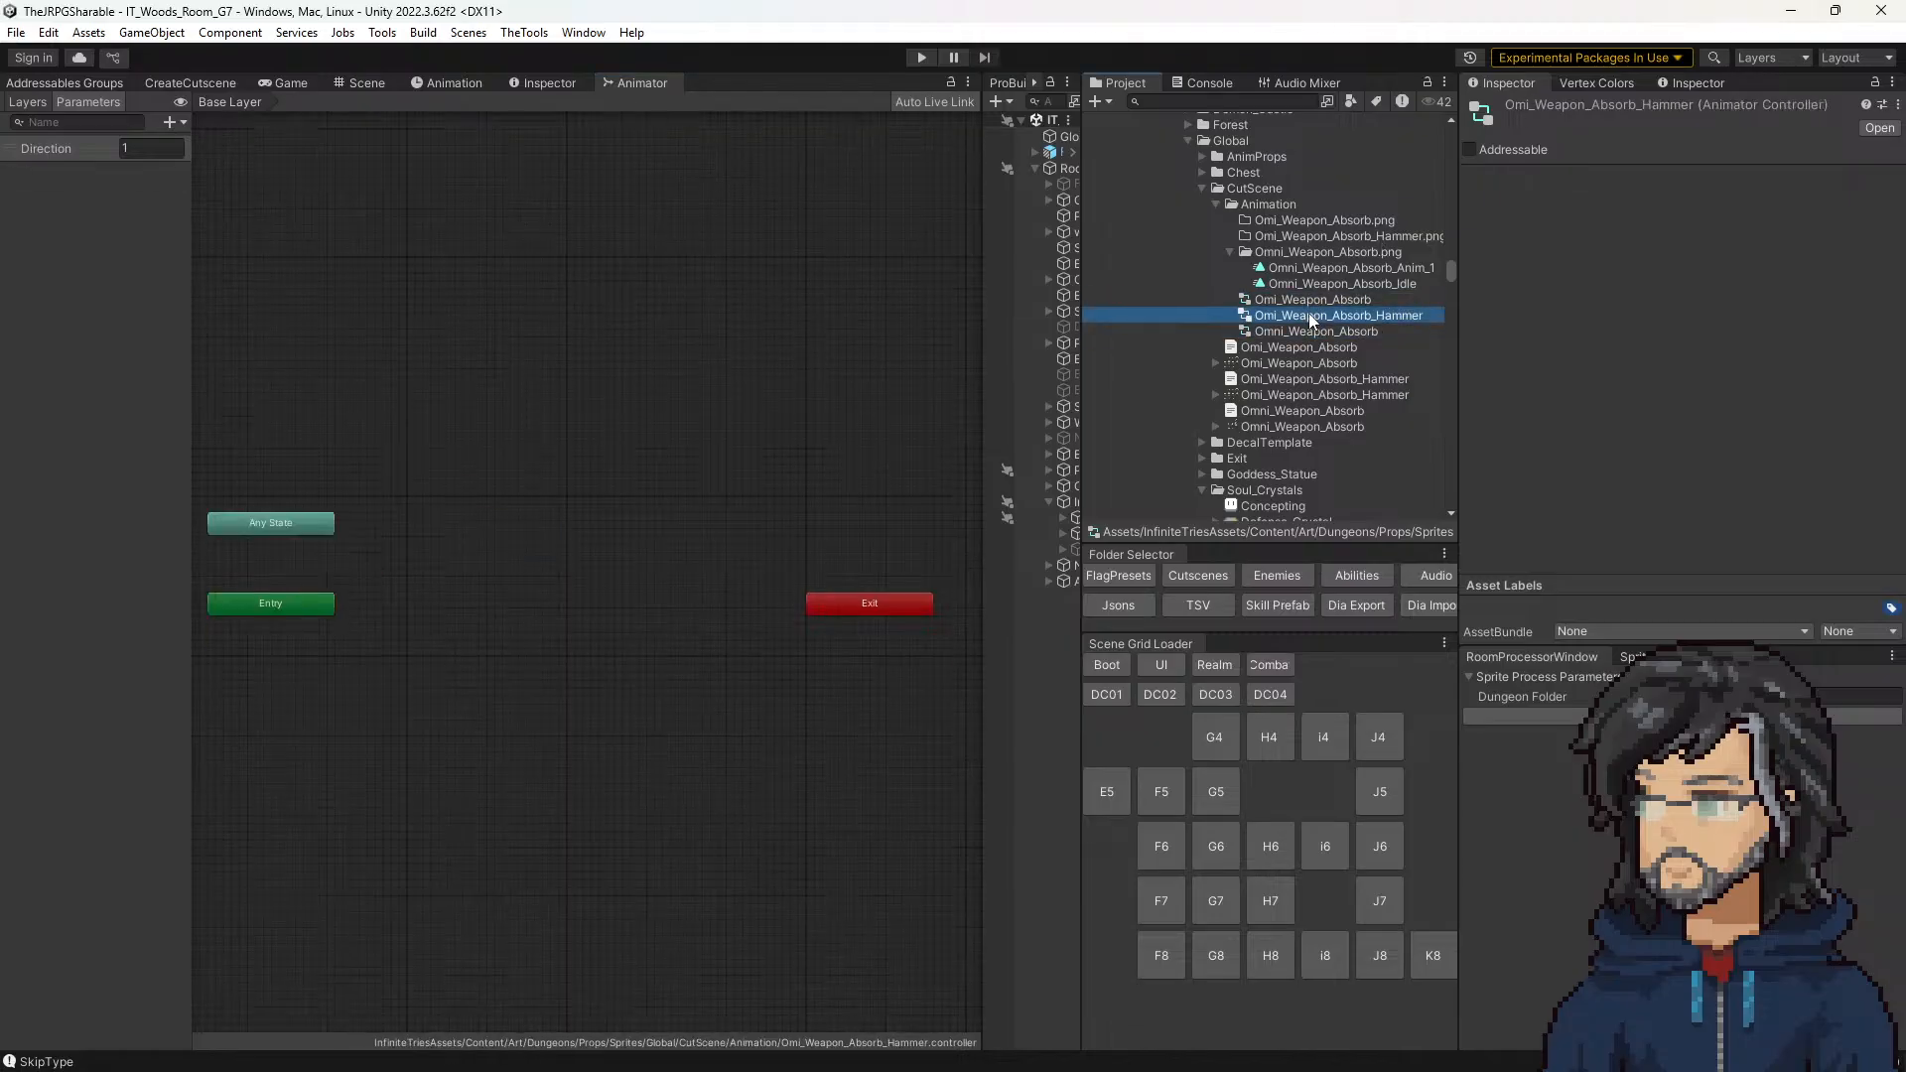
Step: Select the Omi_Weapon_Absorb_Hammer sprite sheet, run the animation creation tool on the sprites, and discard the unapplied import settings
{"action": "left_click", "coordinate": [1207, 393]}
{"action": "left_click", "coordinate": [1215, 394]}
{"action": "left_click", "coordinate": [1215, 394]}
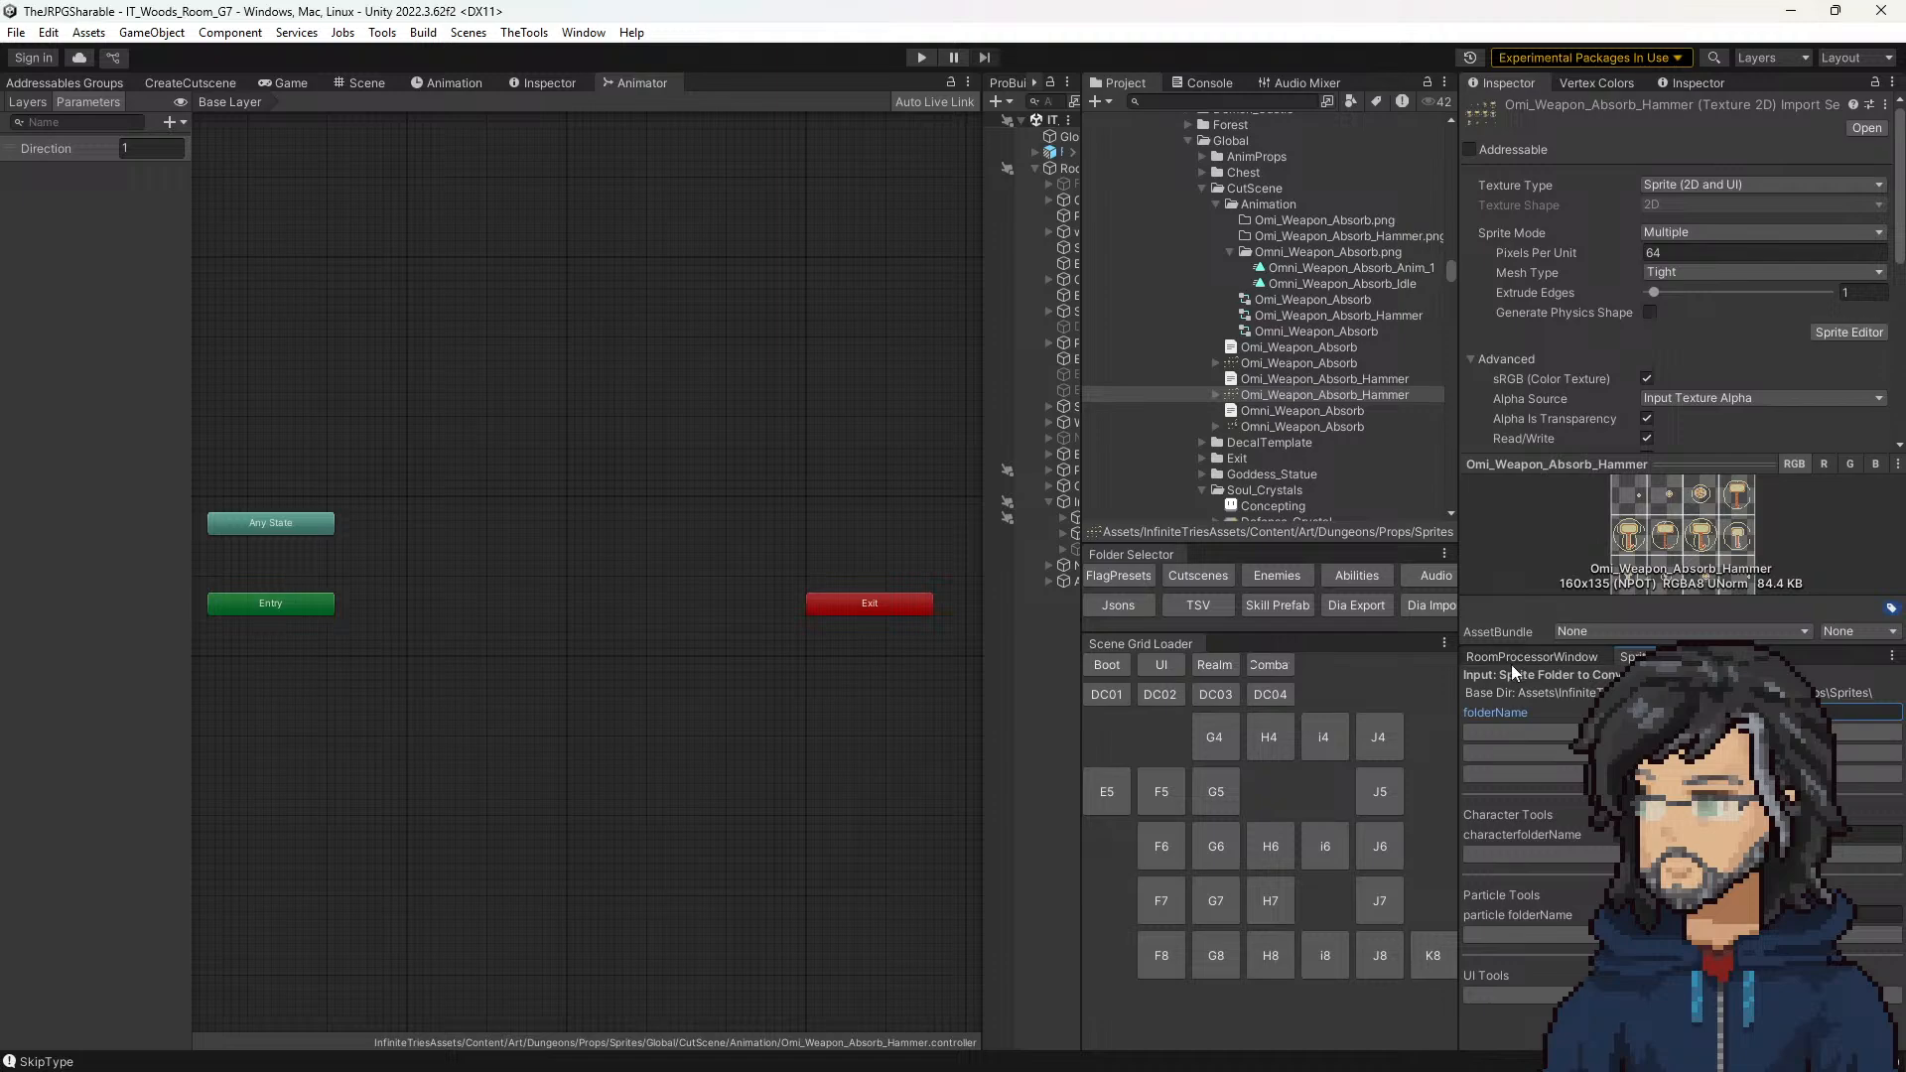
{"action": "left_click", "coordinate": [1569, 731]}
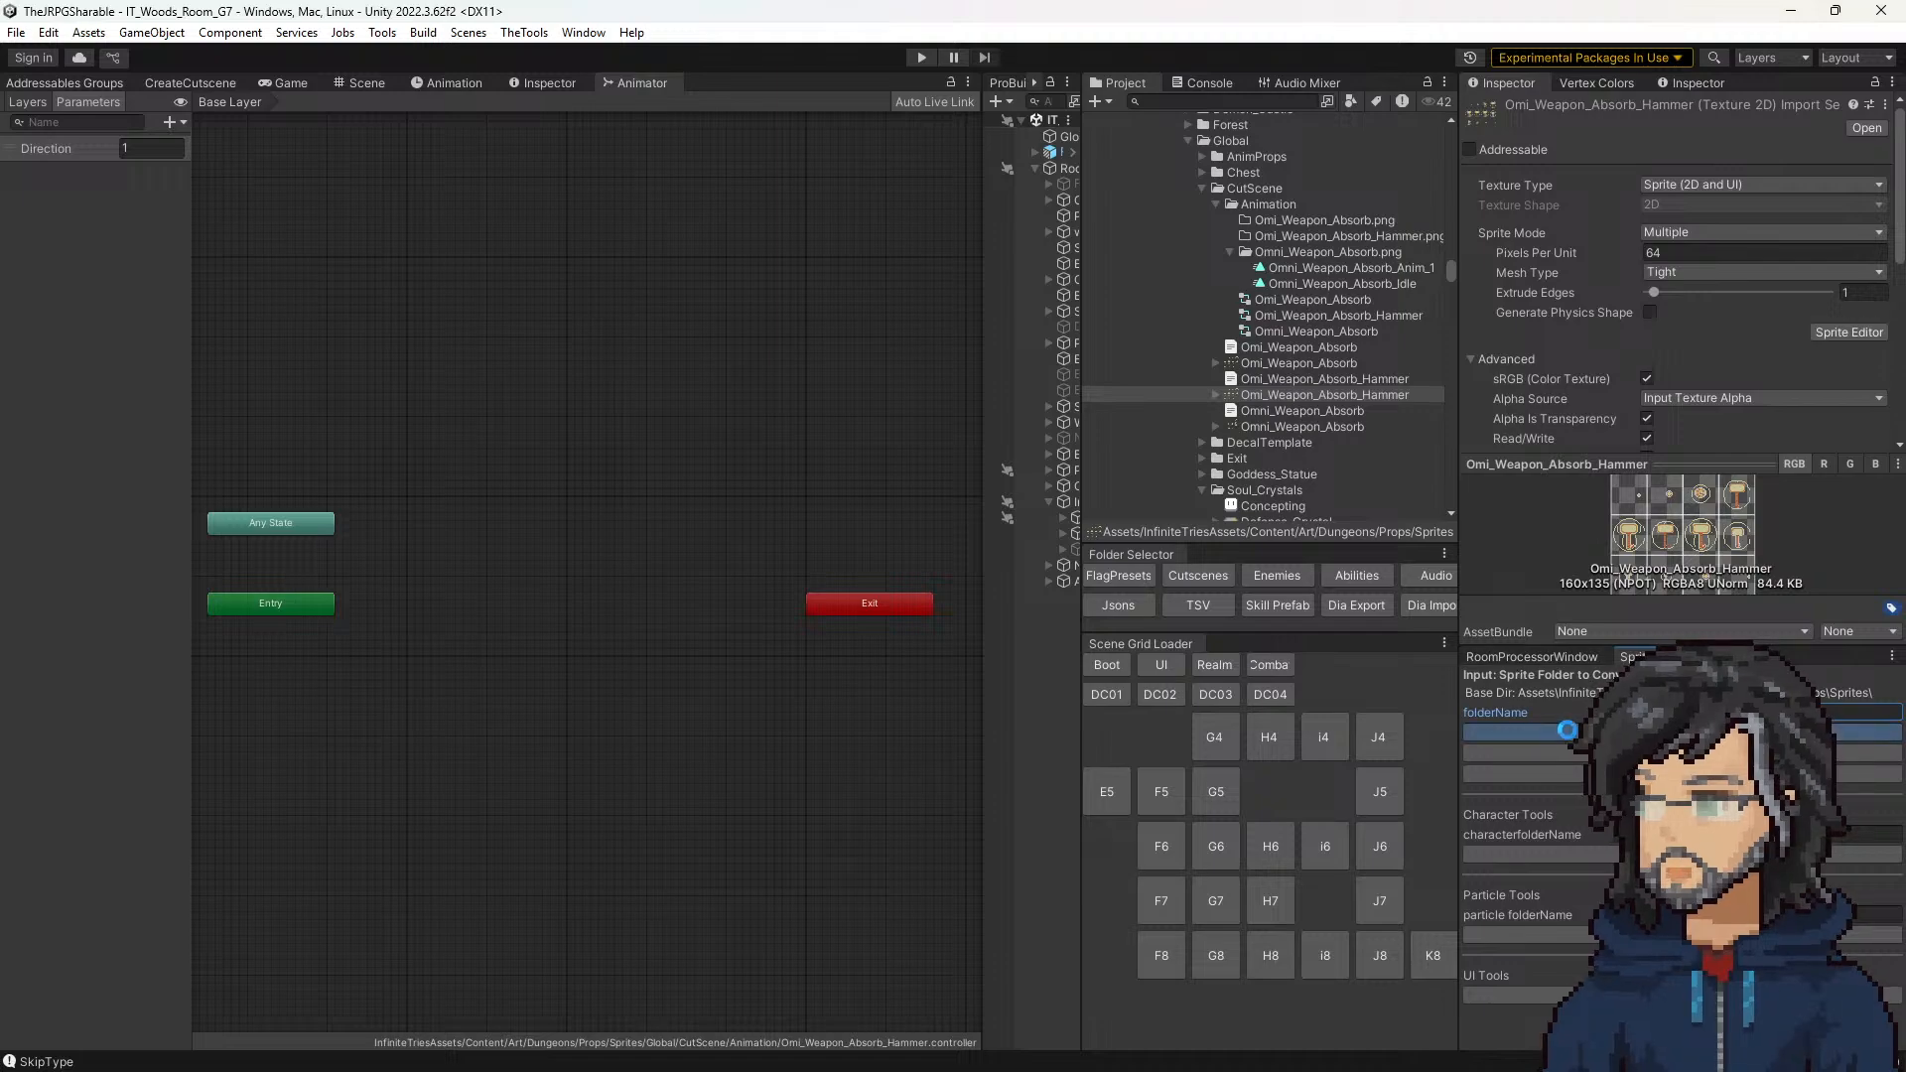
{"action": "left_click", "coordinate": [1302, 313]}
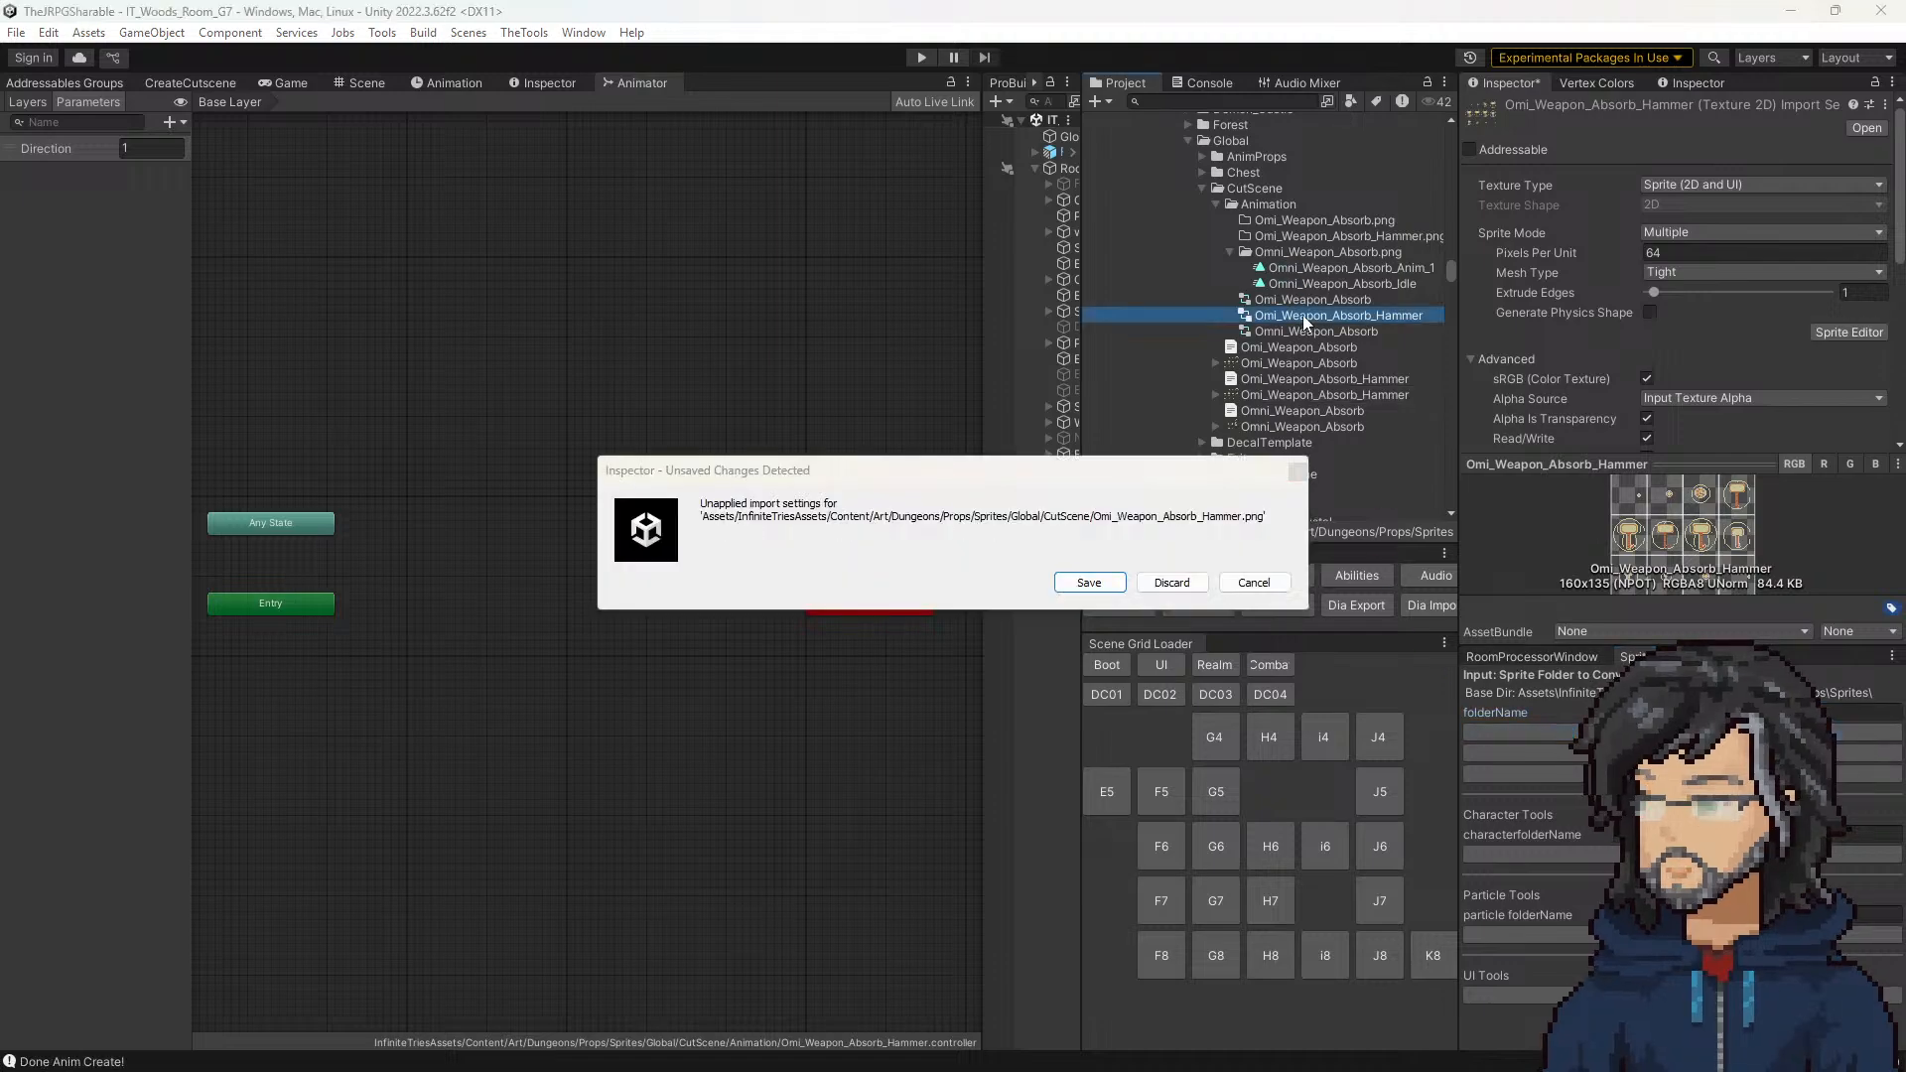
{"action": "left_click", "coordinate": [1171, 583]}
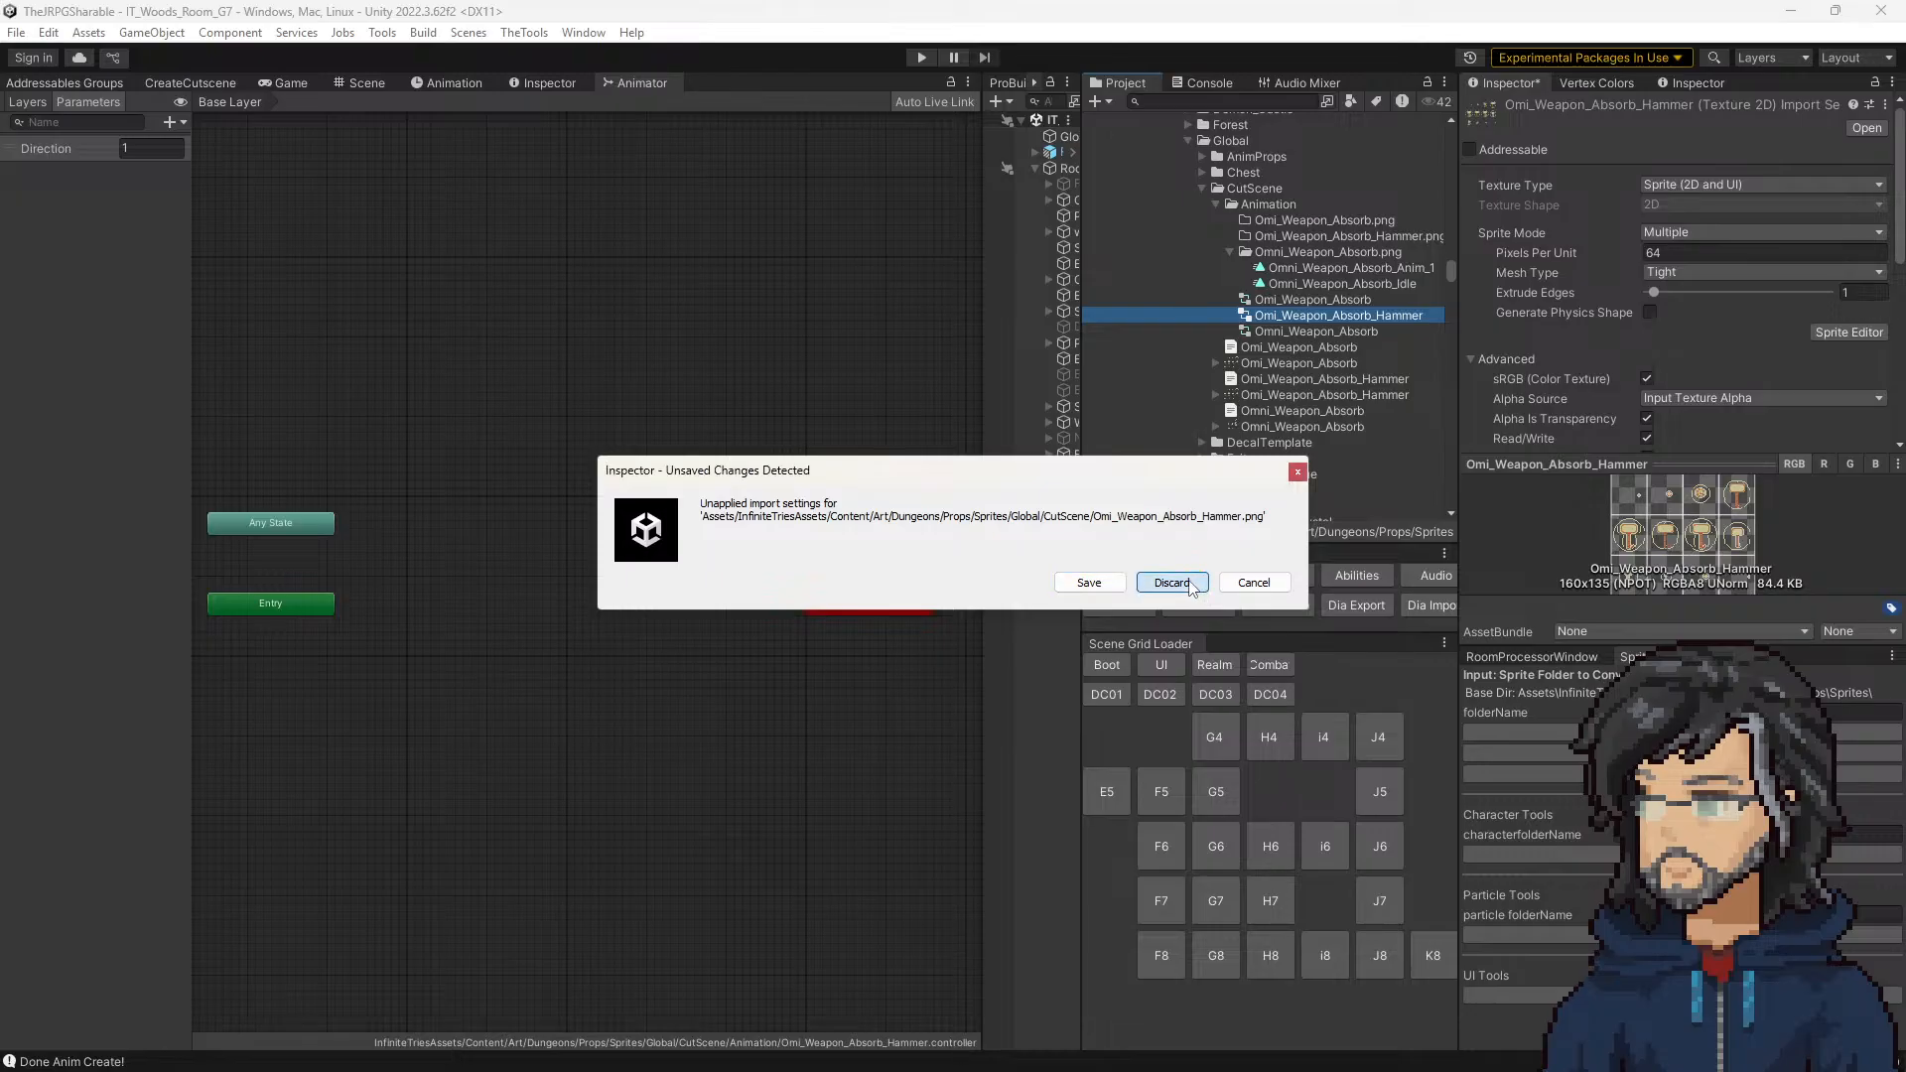
Step: Recheck the Omi_Weapon_Absorb_Hammer animator controller and run the sprite animation creation once more
{"action": "left_click", "coordinate": [1331, 328]}
{"action": "left_click", "coordinate": [1326, 314]}
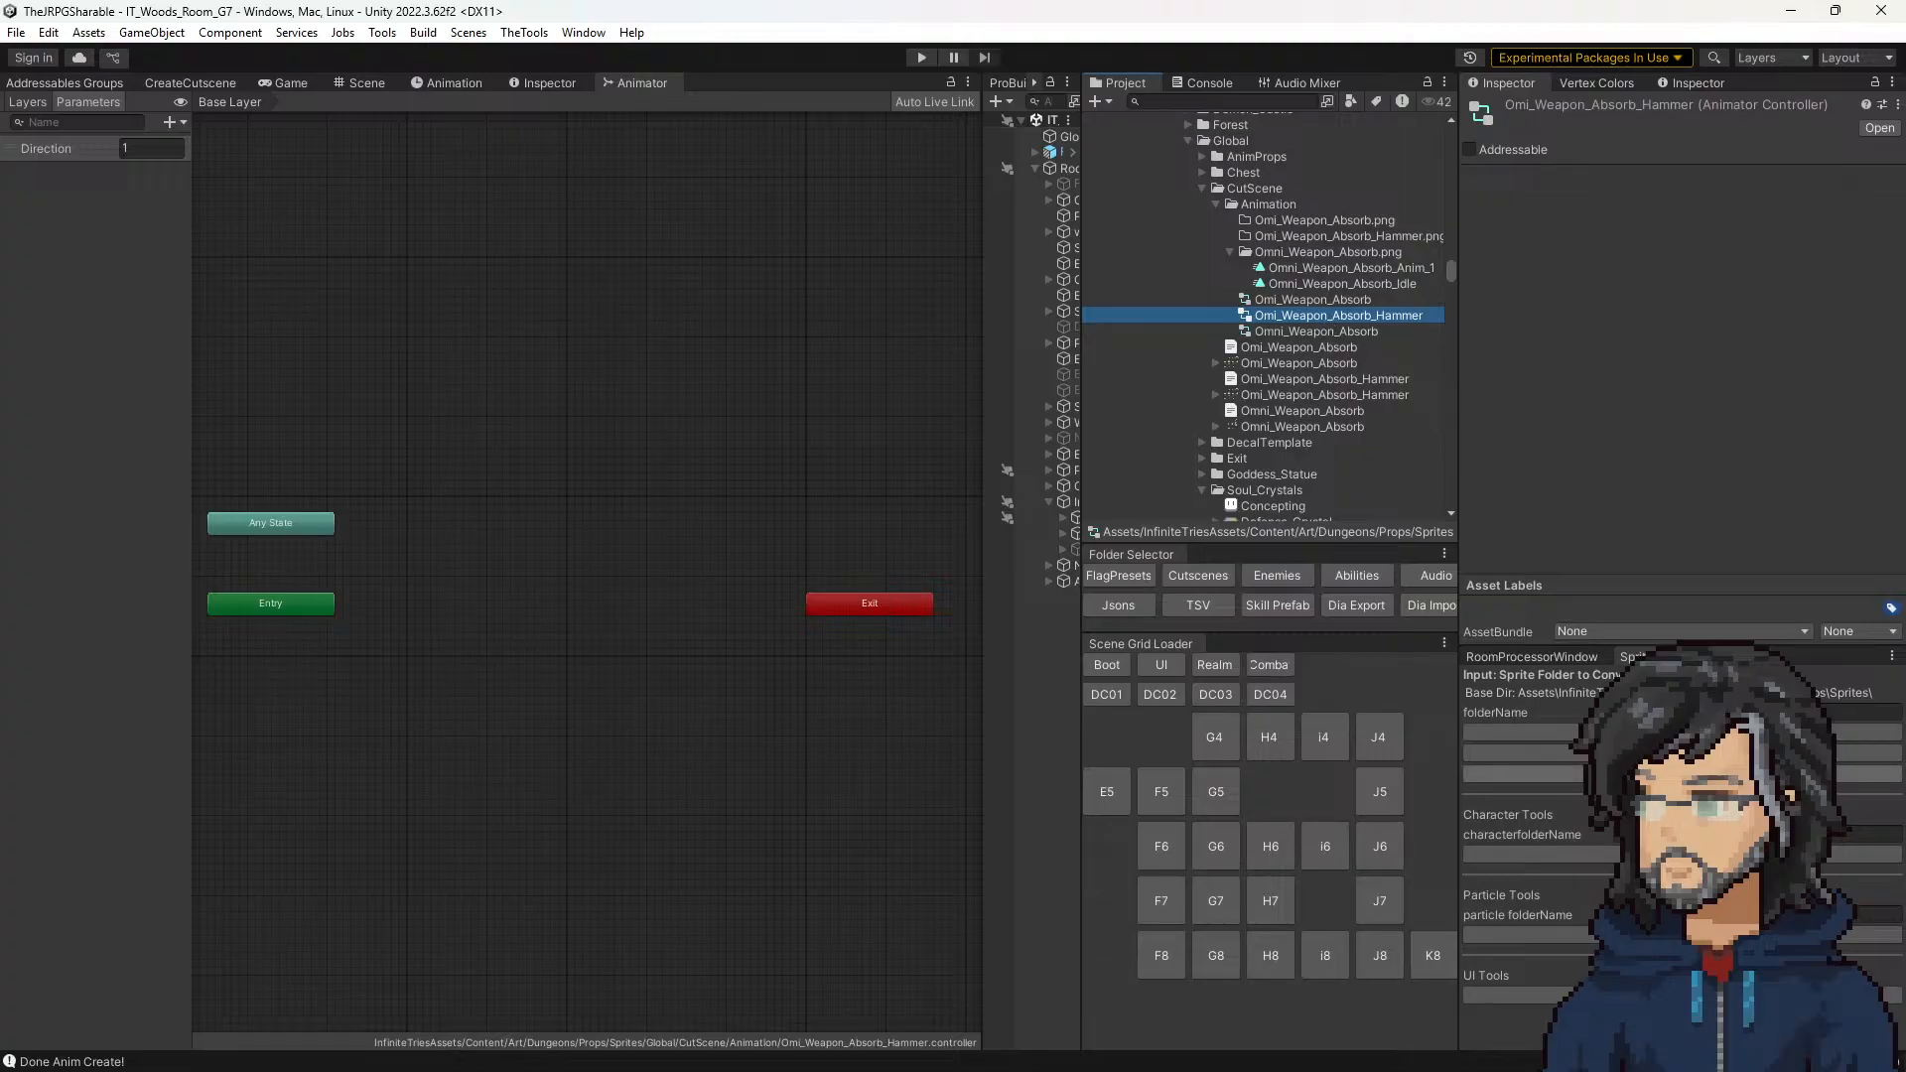
{"action": "left_click", "coordinate": [1681, 732]}
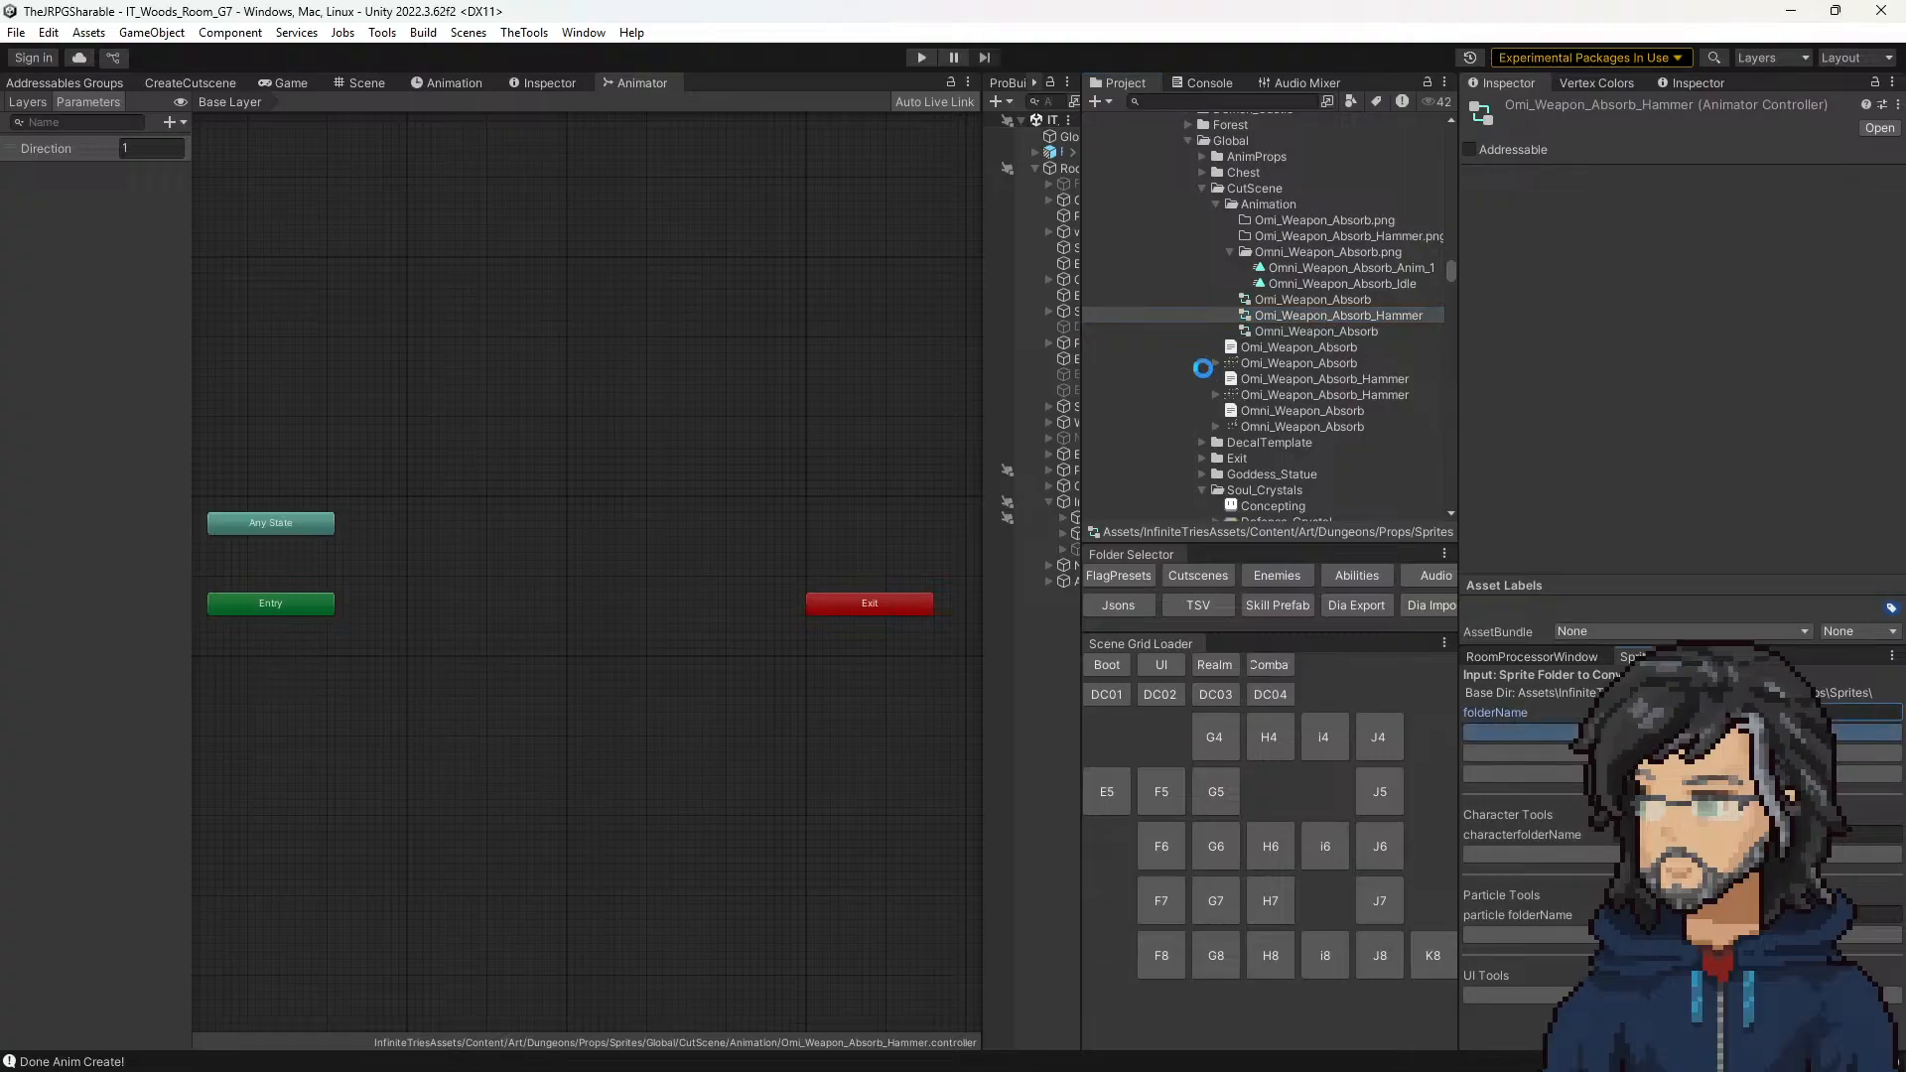
Step: Read the Omi_Weapon_Absorb_Hammer text asset through to its frame tags, layers and slices
{"action": "left_click", "coordinate": [1280, 382]}
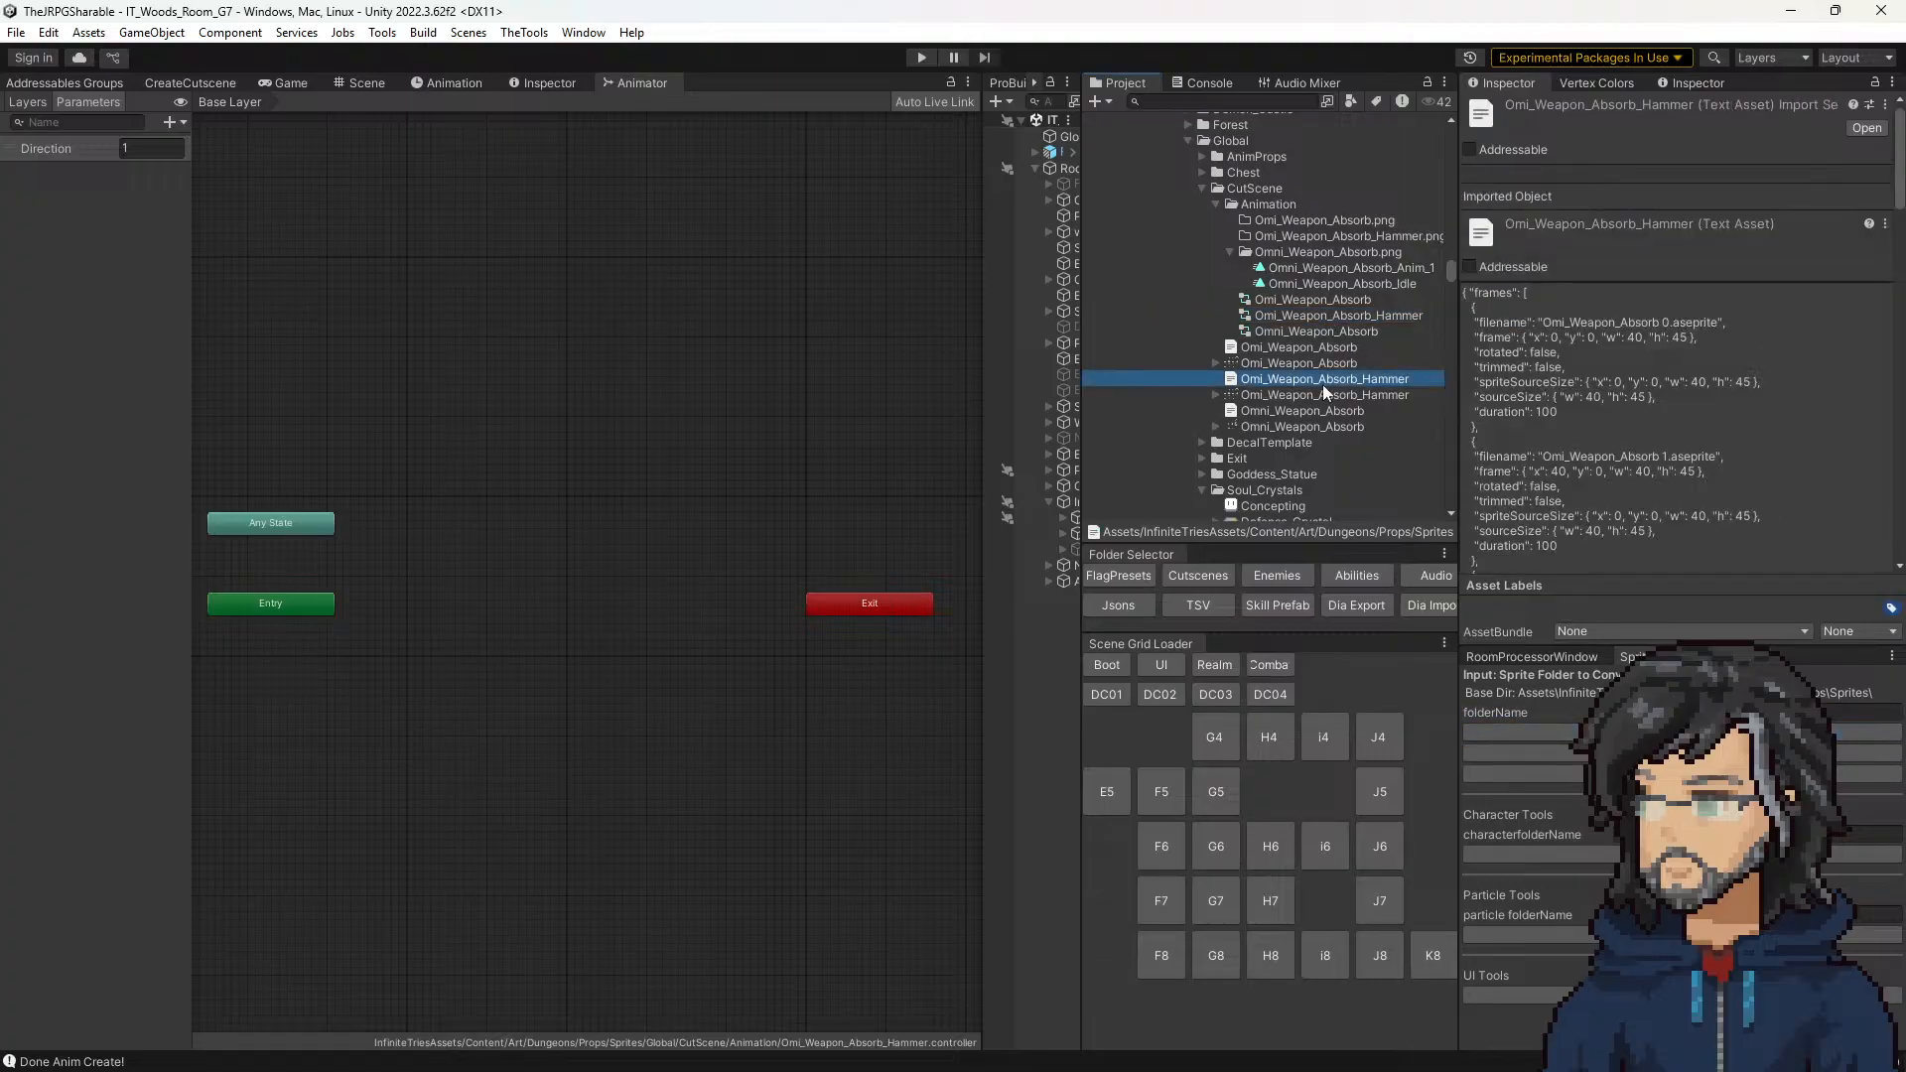
{"action": "scroll", "coordinate": [1673, 493], "scroll_direction": "down", "scroll_amount": 10}
{"action": "left_click_drag", "start_coordinate": [1899, 301], "coordinate": [1898, 550]}
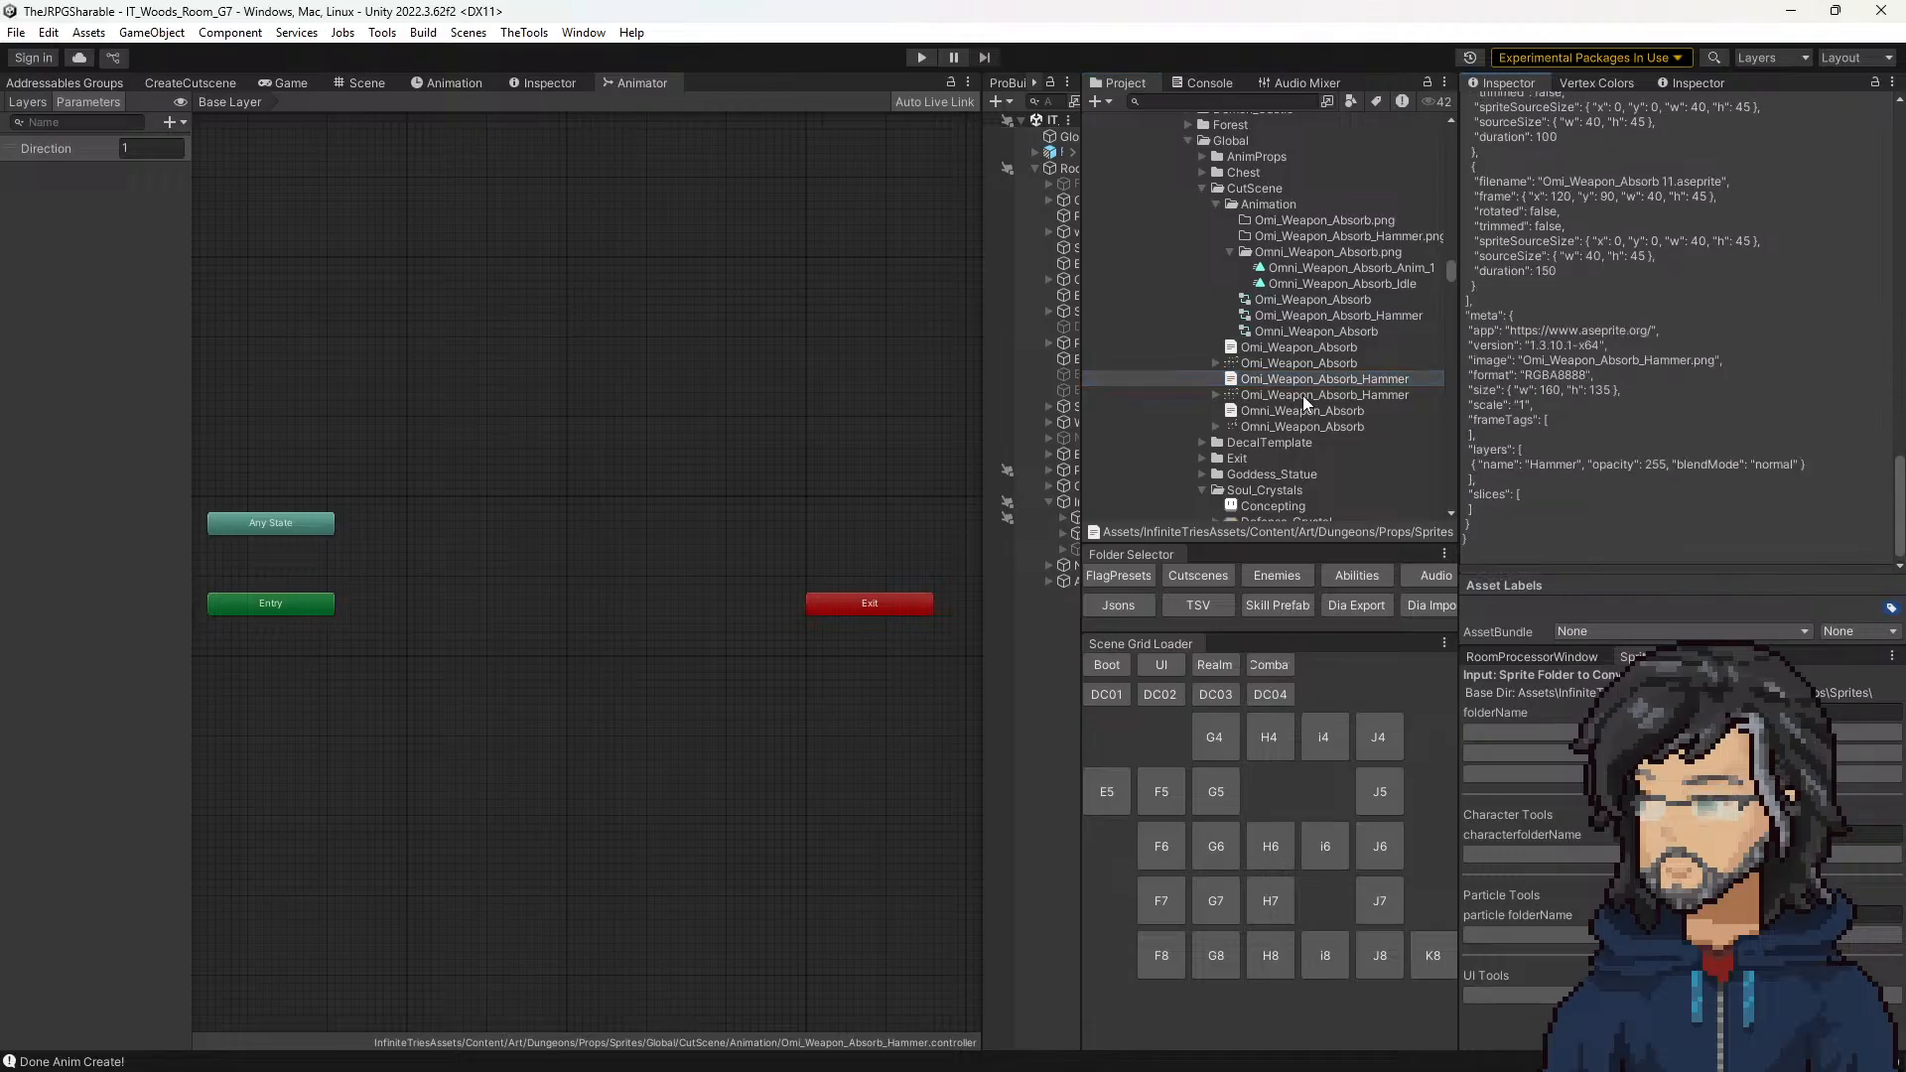
{"action": "scroll", "coordinate": [1298, 415], "scroll_direction": "down", "scroll_amount": 1}
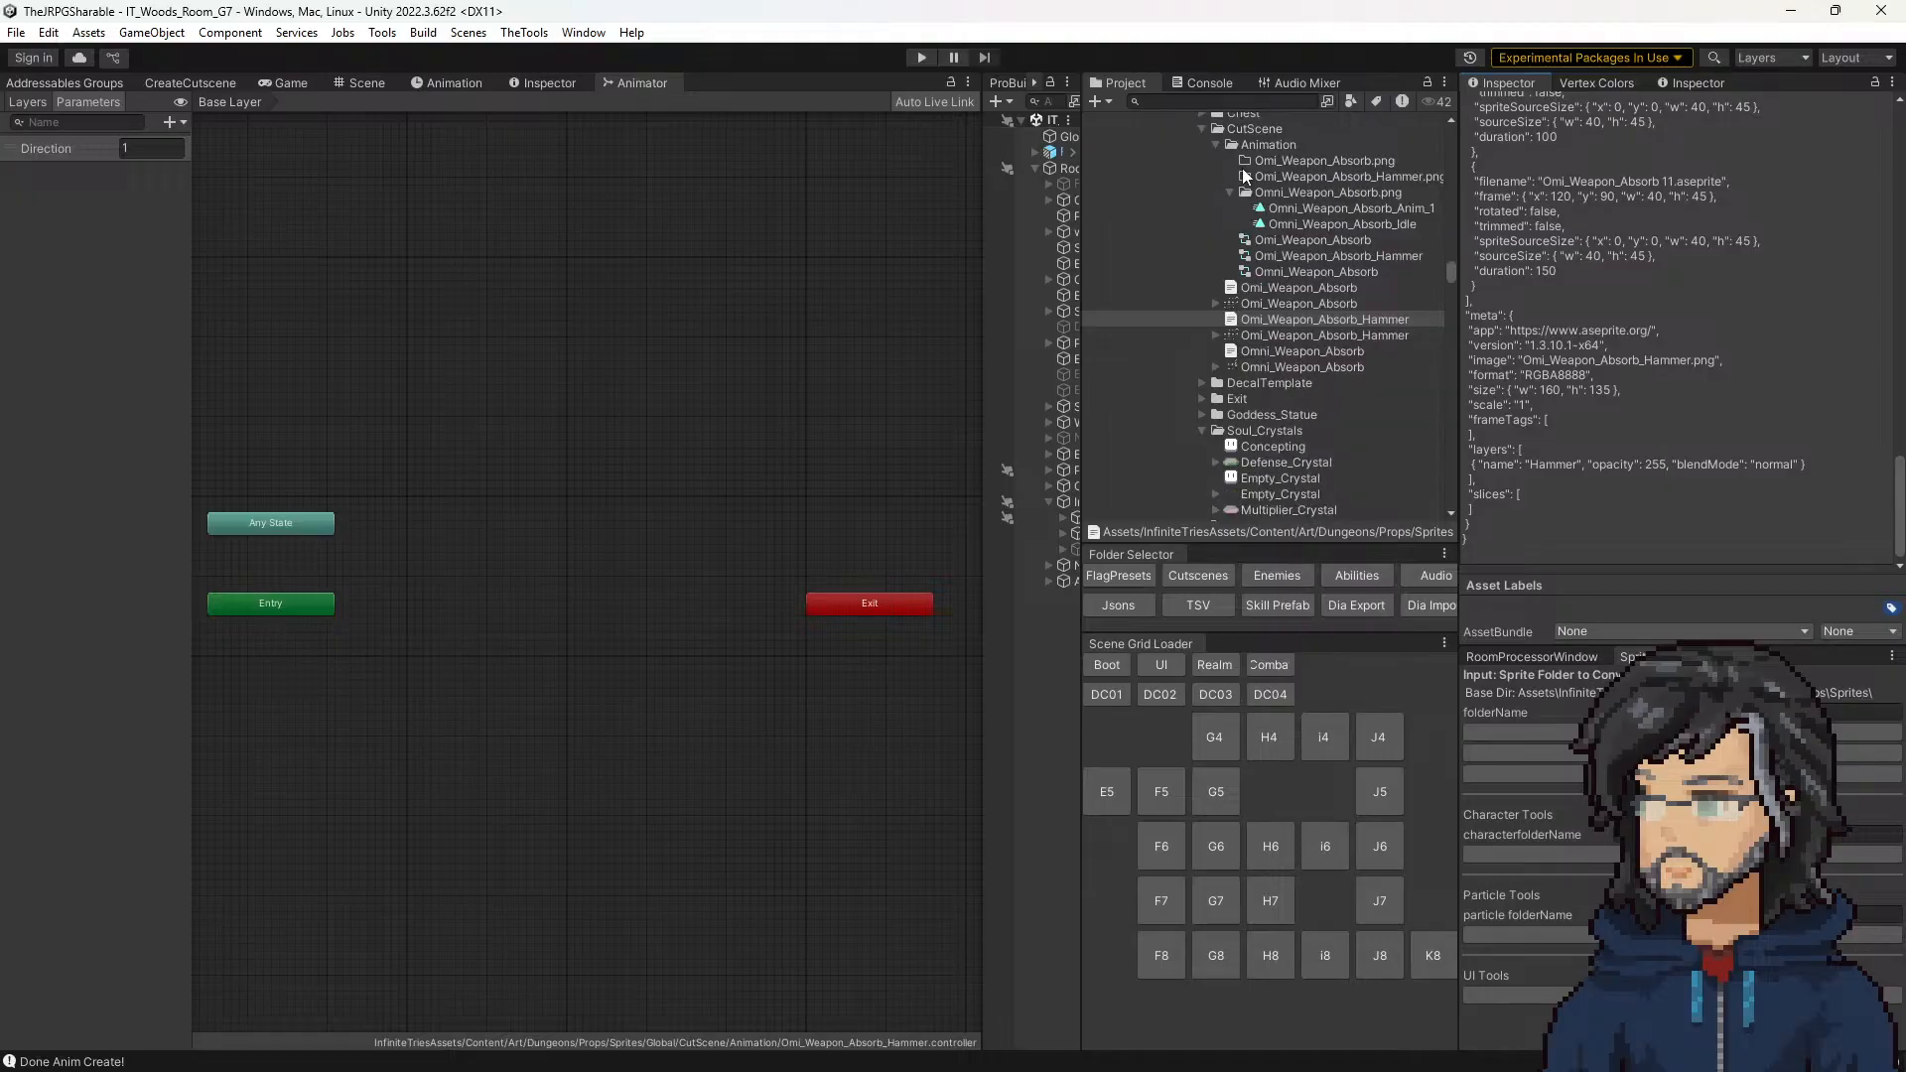
Step: Search the assets for "omni", view the 38_OmniWeaponDisplay source file in Aseprite, and return to Unity
{"action": "left_click", "coordinate": [1249, 103]}
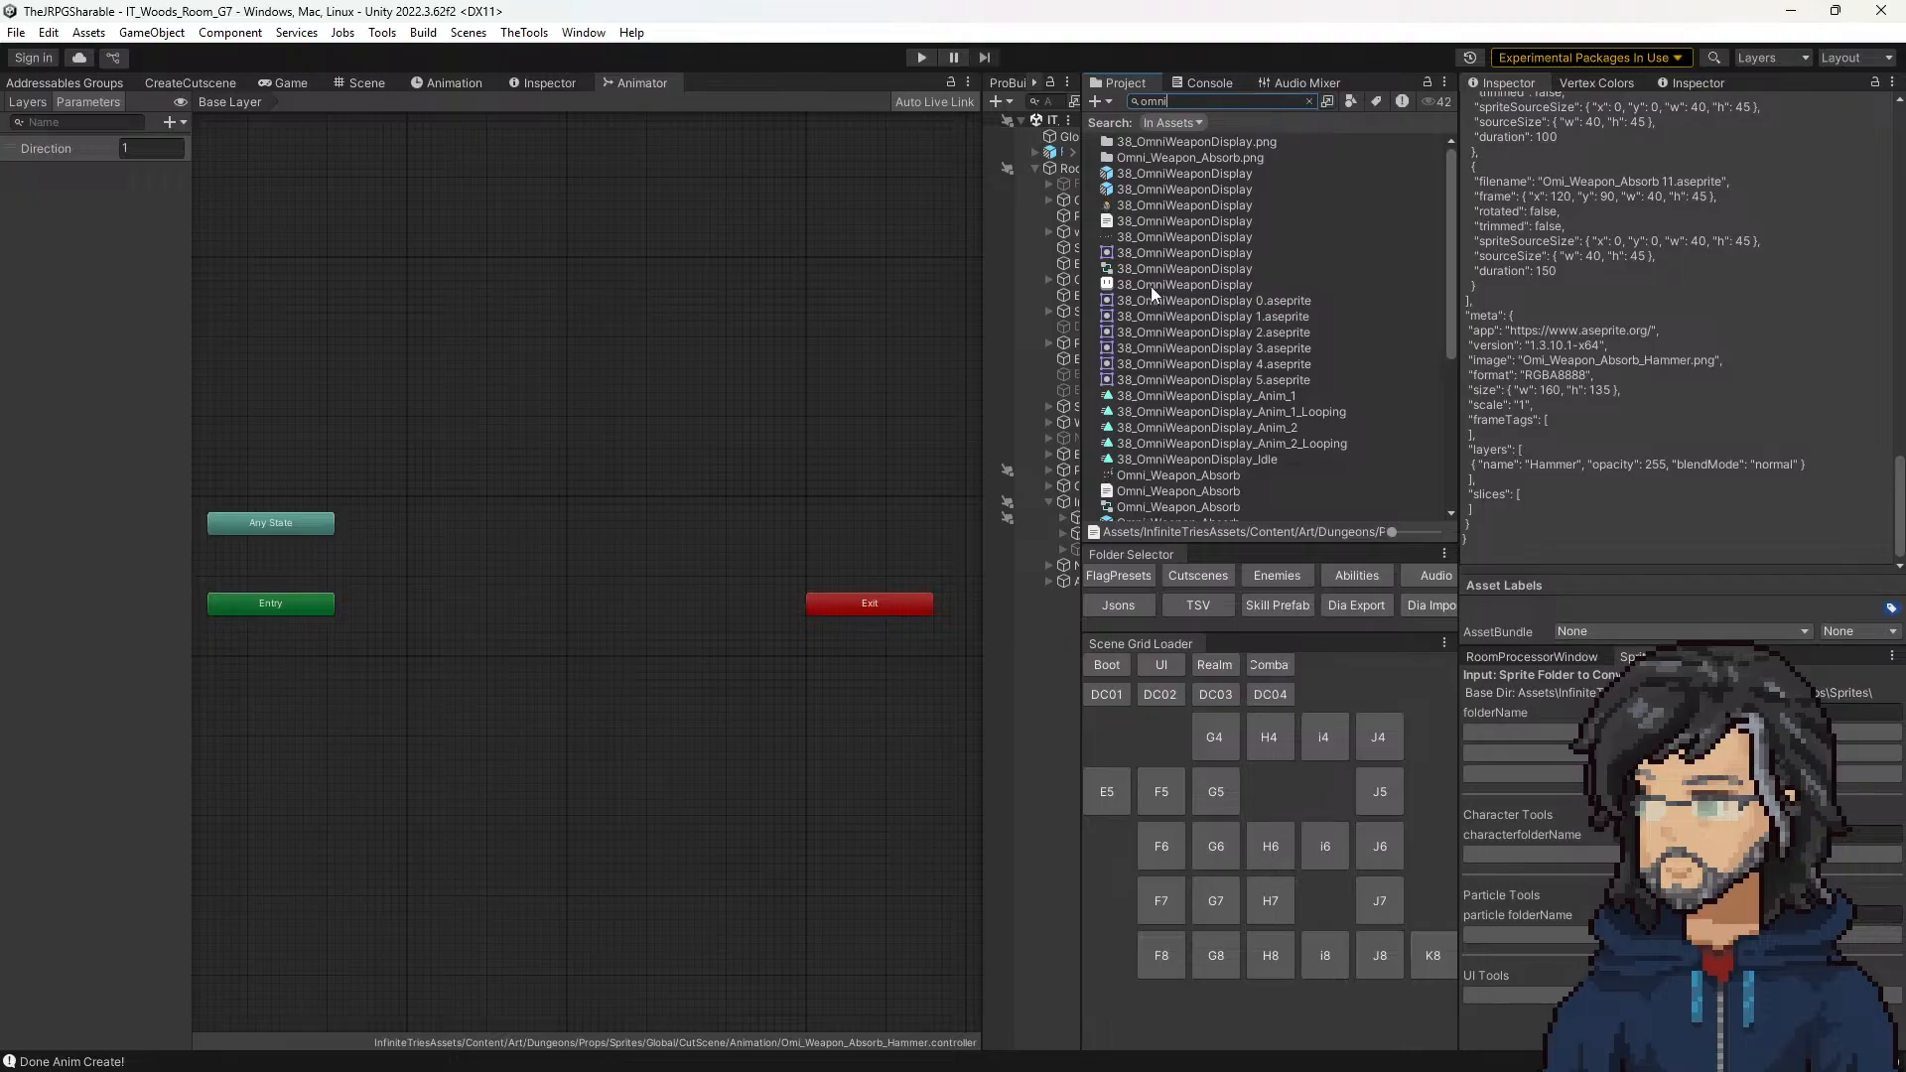
{"action": "left_click", "coordinate": [1151, 284]}
{"action": "scroll", "coordinate": [1200, 293], "scroll_direction": "down", "scroll_amount": 5}
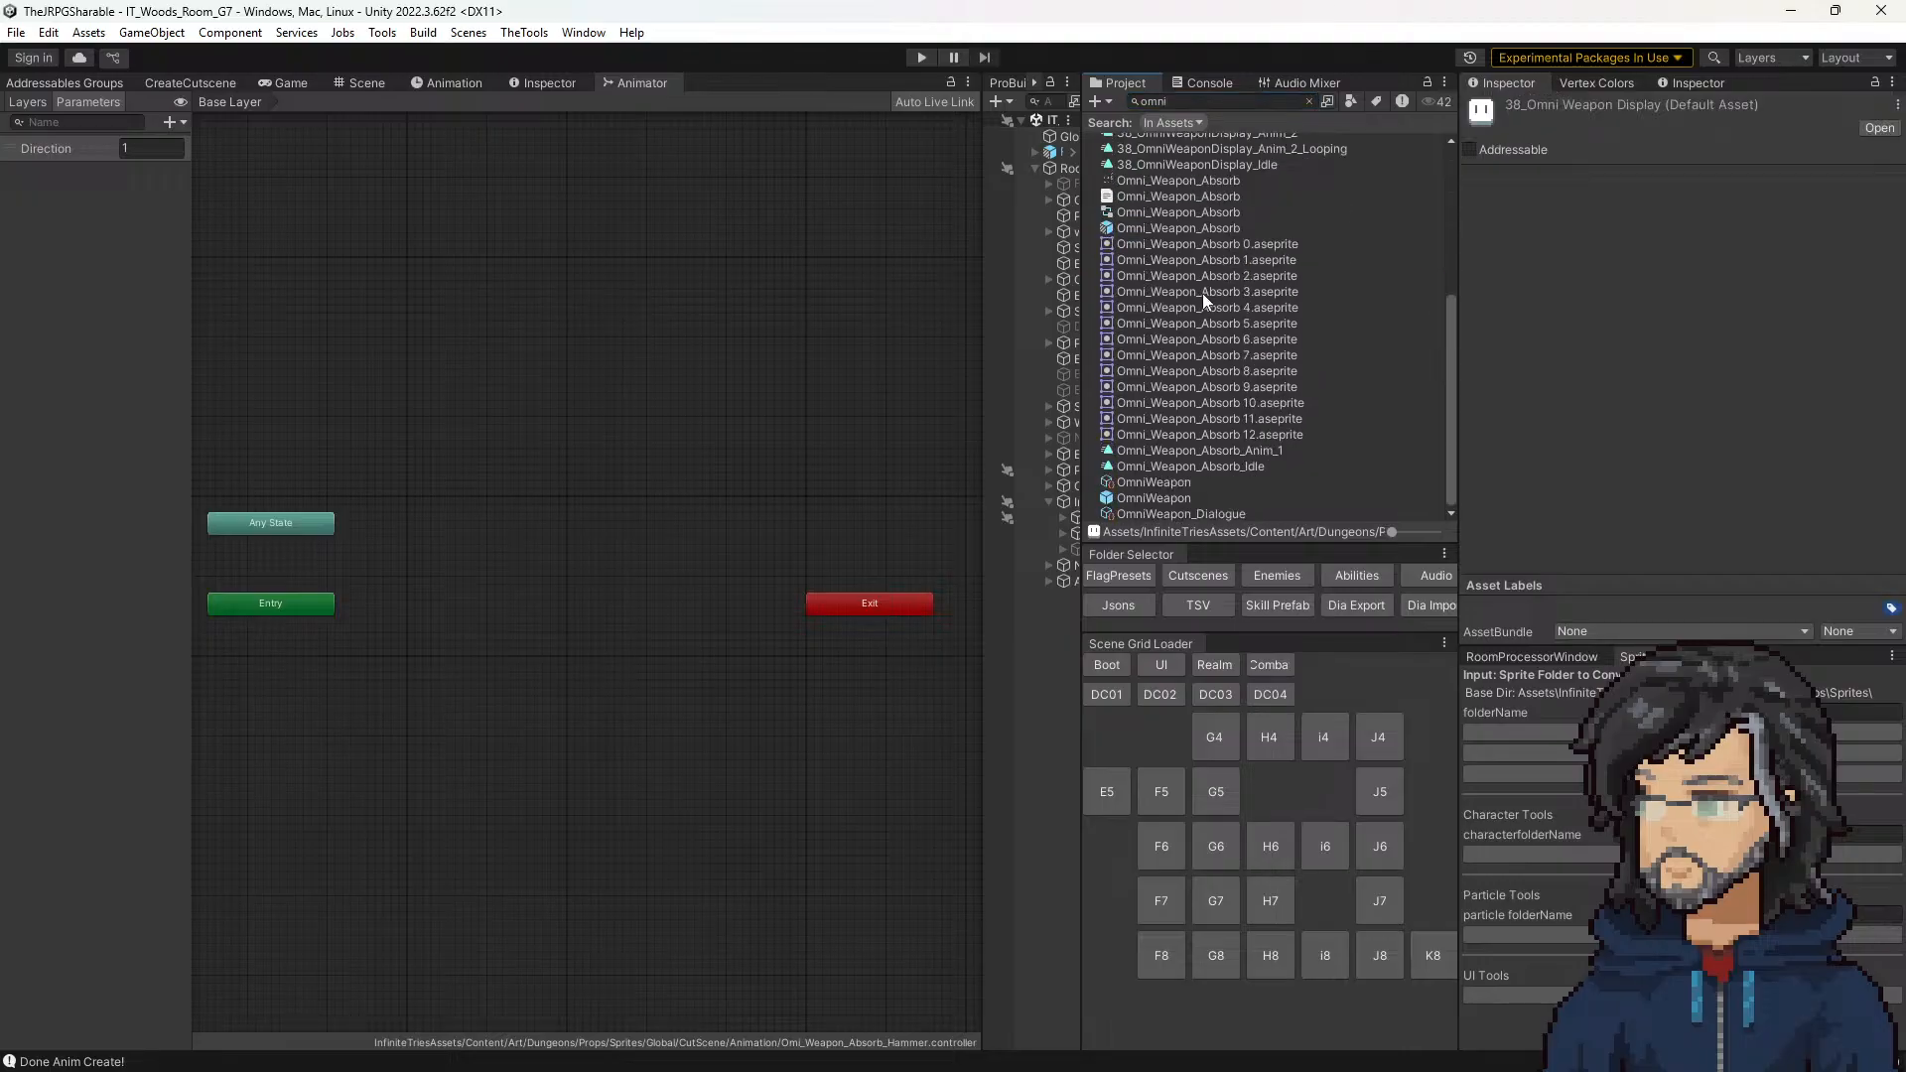
{"action": "scroll", "coordinate": [1201, 294], "scroll_direction": "up", "scroll_amount": 5}
{"action": "double_click", "coordinate": [1191, 285]}
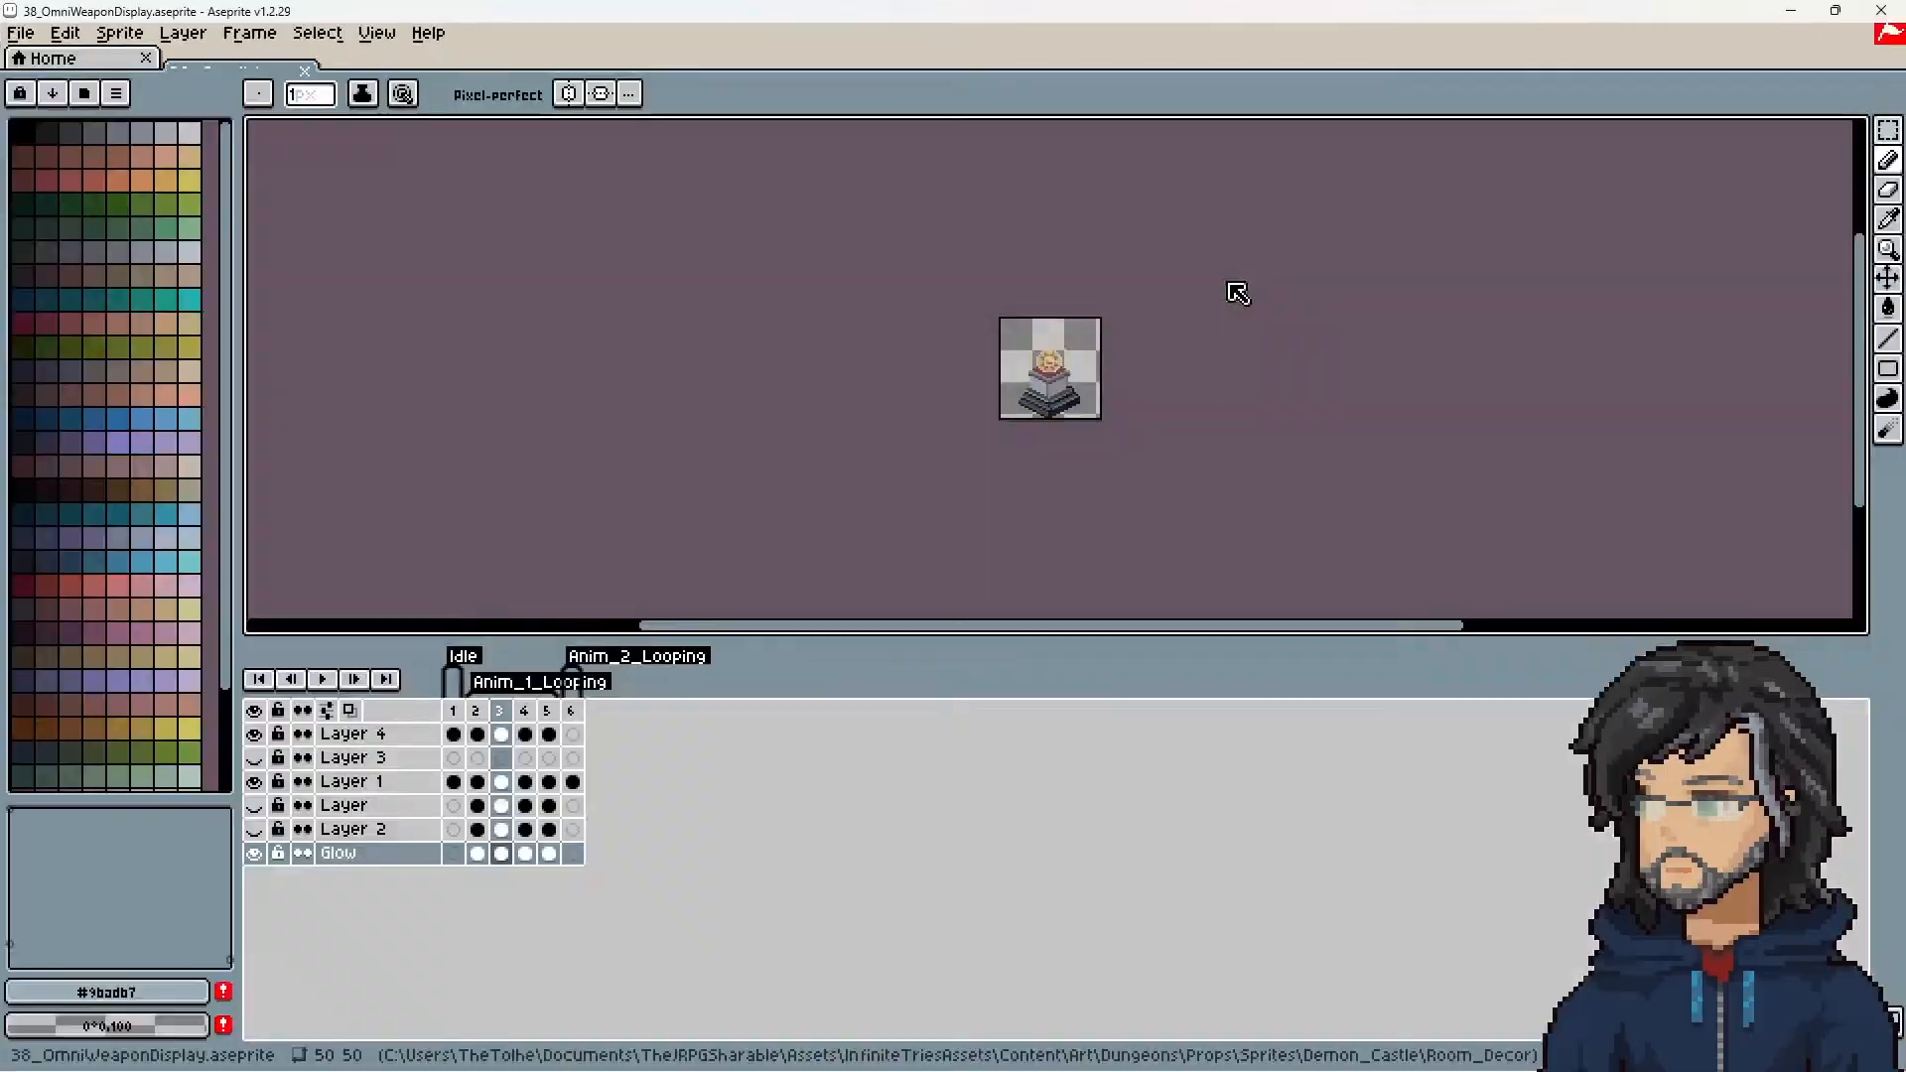
{"action": "left_click", "coordinate": [1791, 11]}
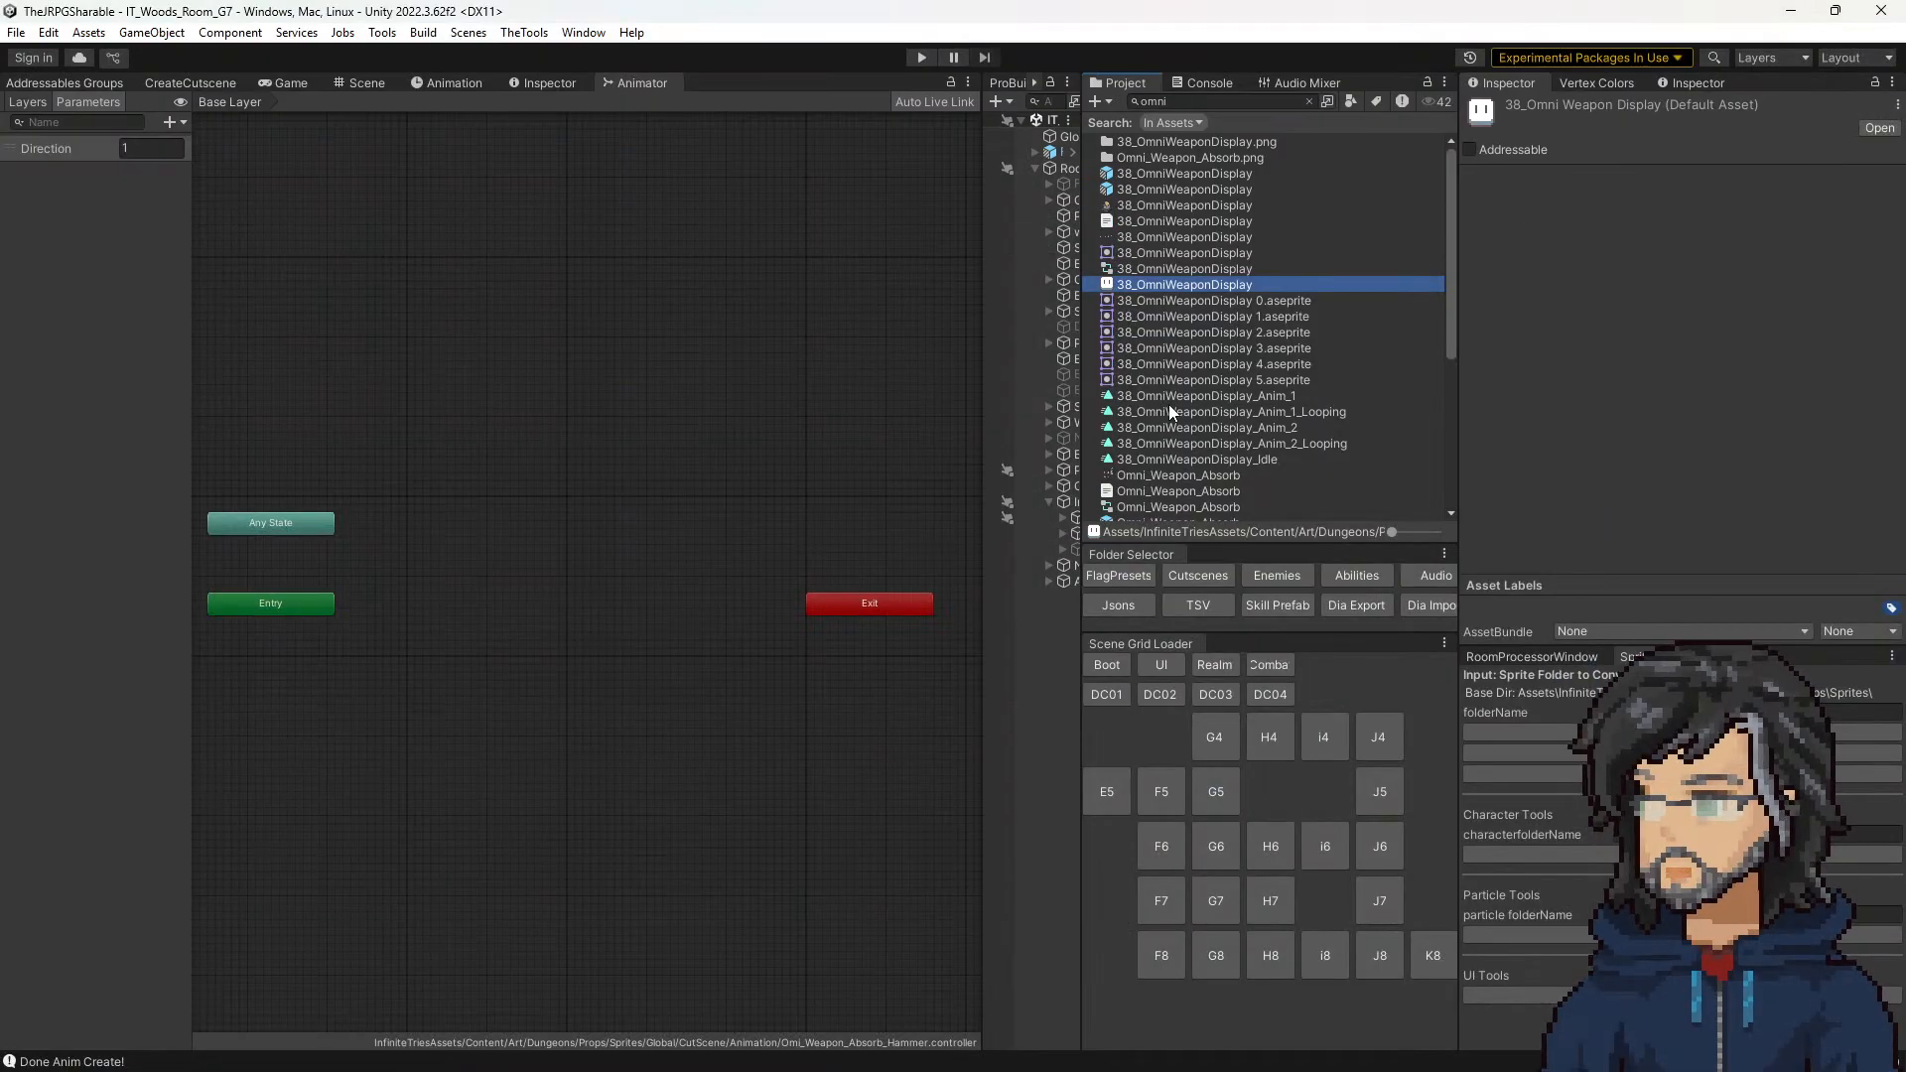
Step: Look through the "omni" results and, with the search cleared, the surrounding Room_Decor and Walls sprite folders
{"action": "scroll", "coordinate": [1170, 403], "scroll_direction": "down", "scroll_amount": 5}
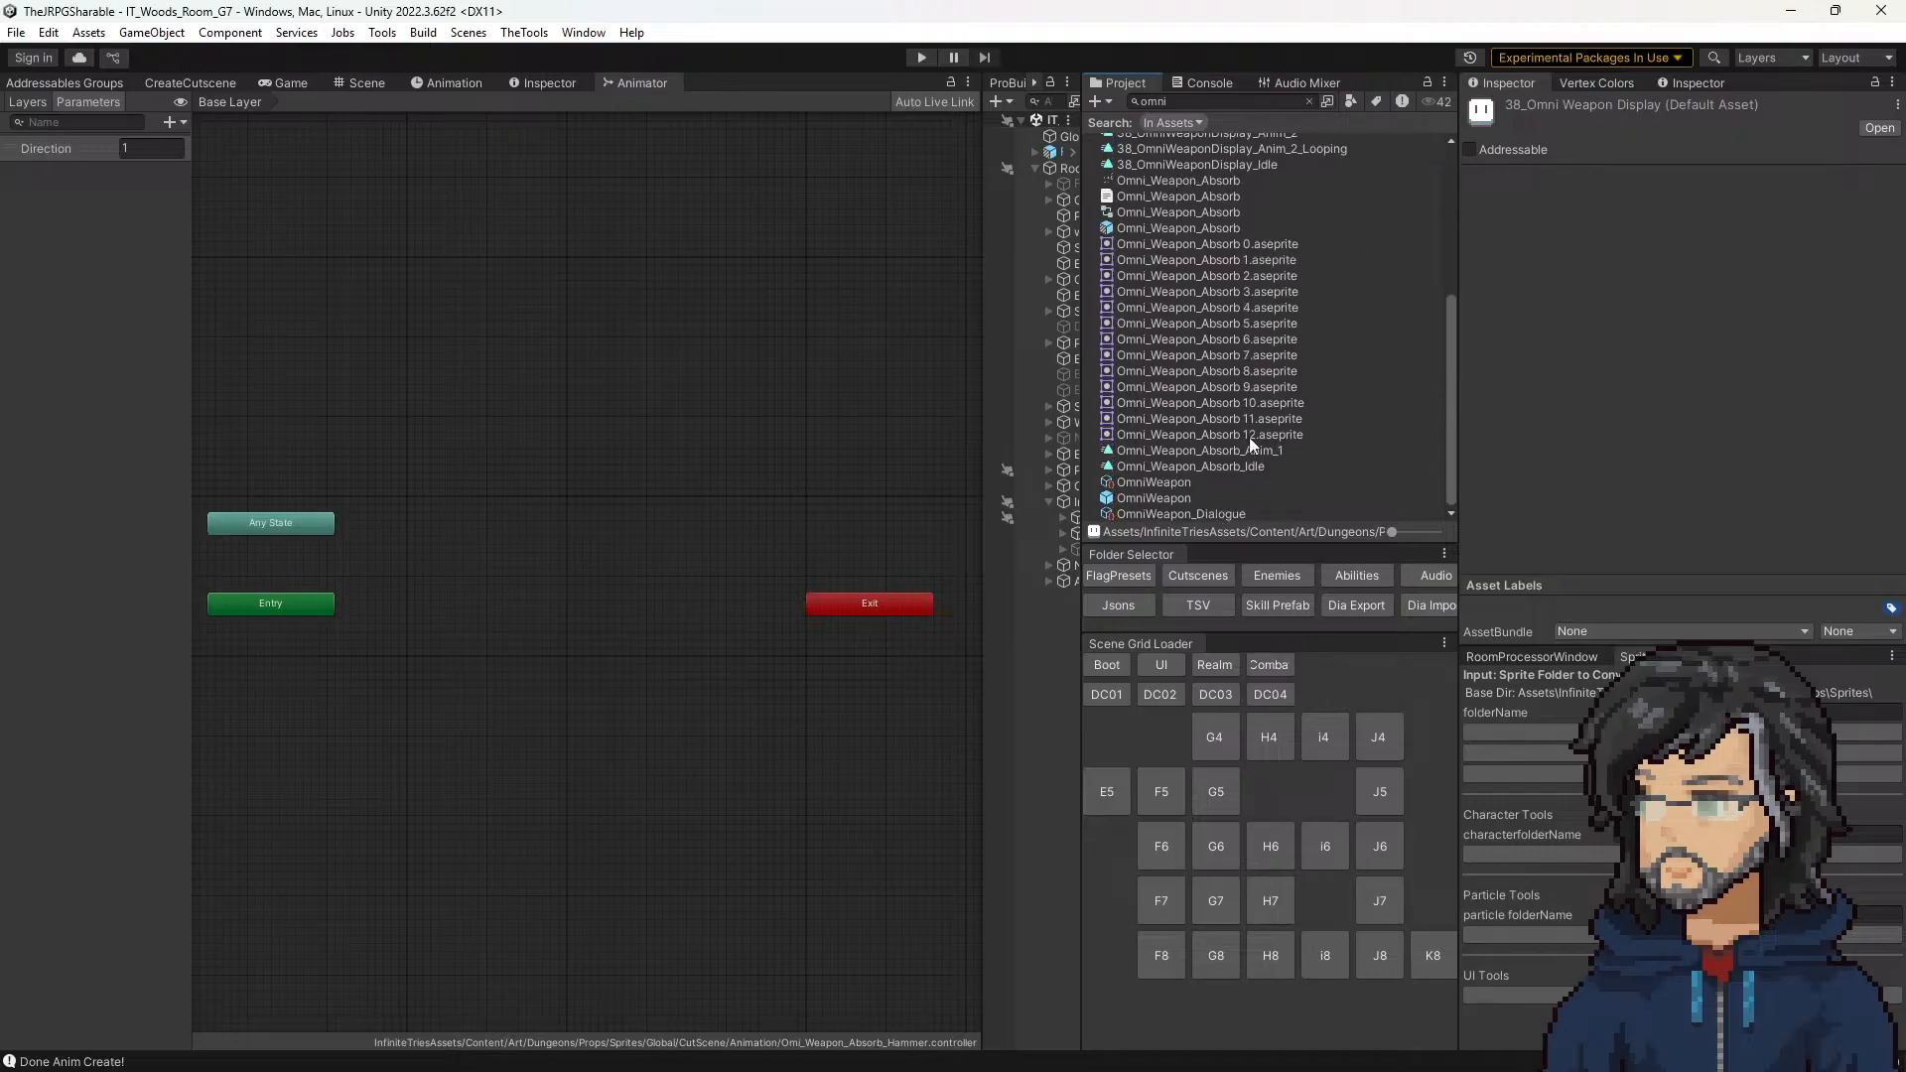
{"action": "scroll", "coordinate": [1294, 193], "scroll_direction": "up", "scroll_amount": 5}
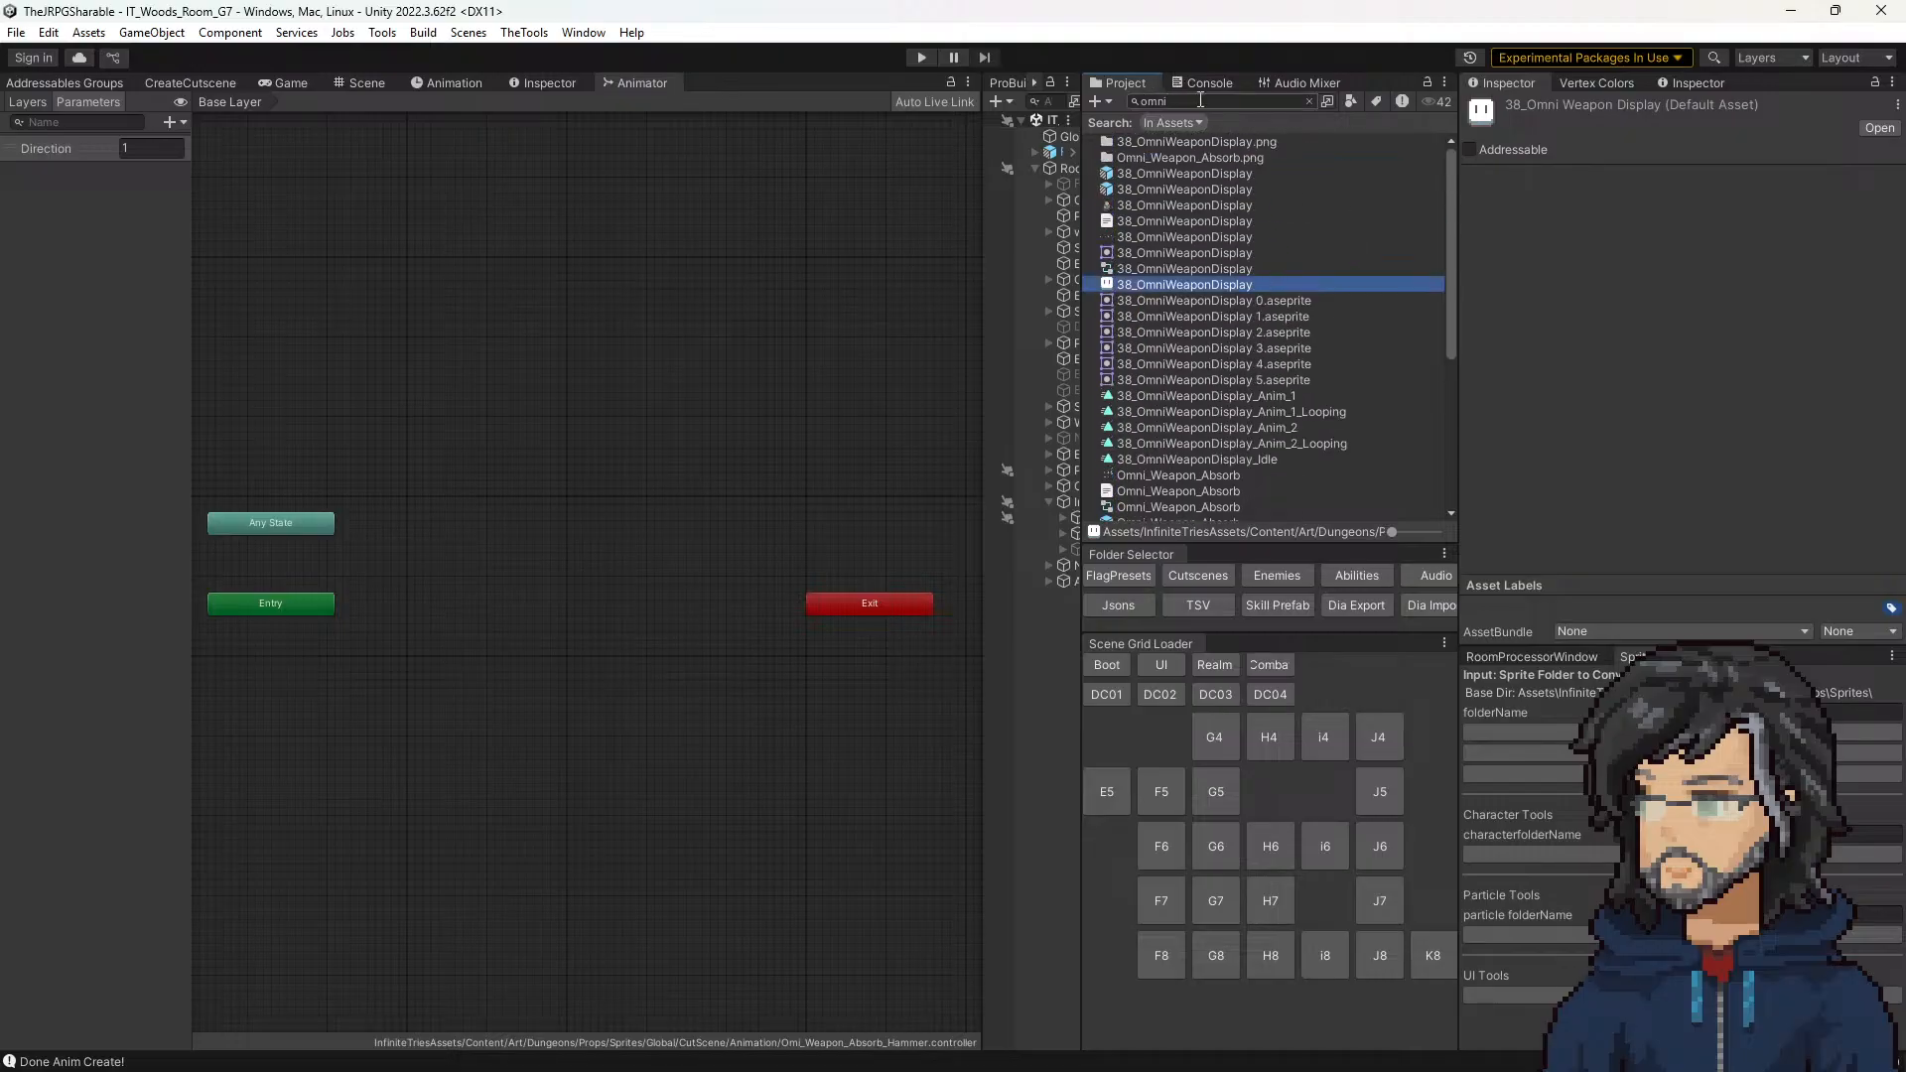
{"action": "left_click", "coordinate": [1309, 101]}
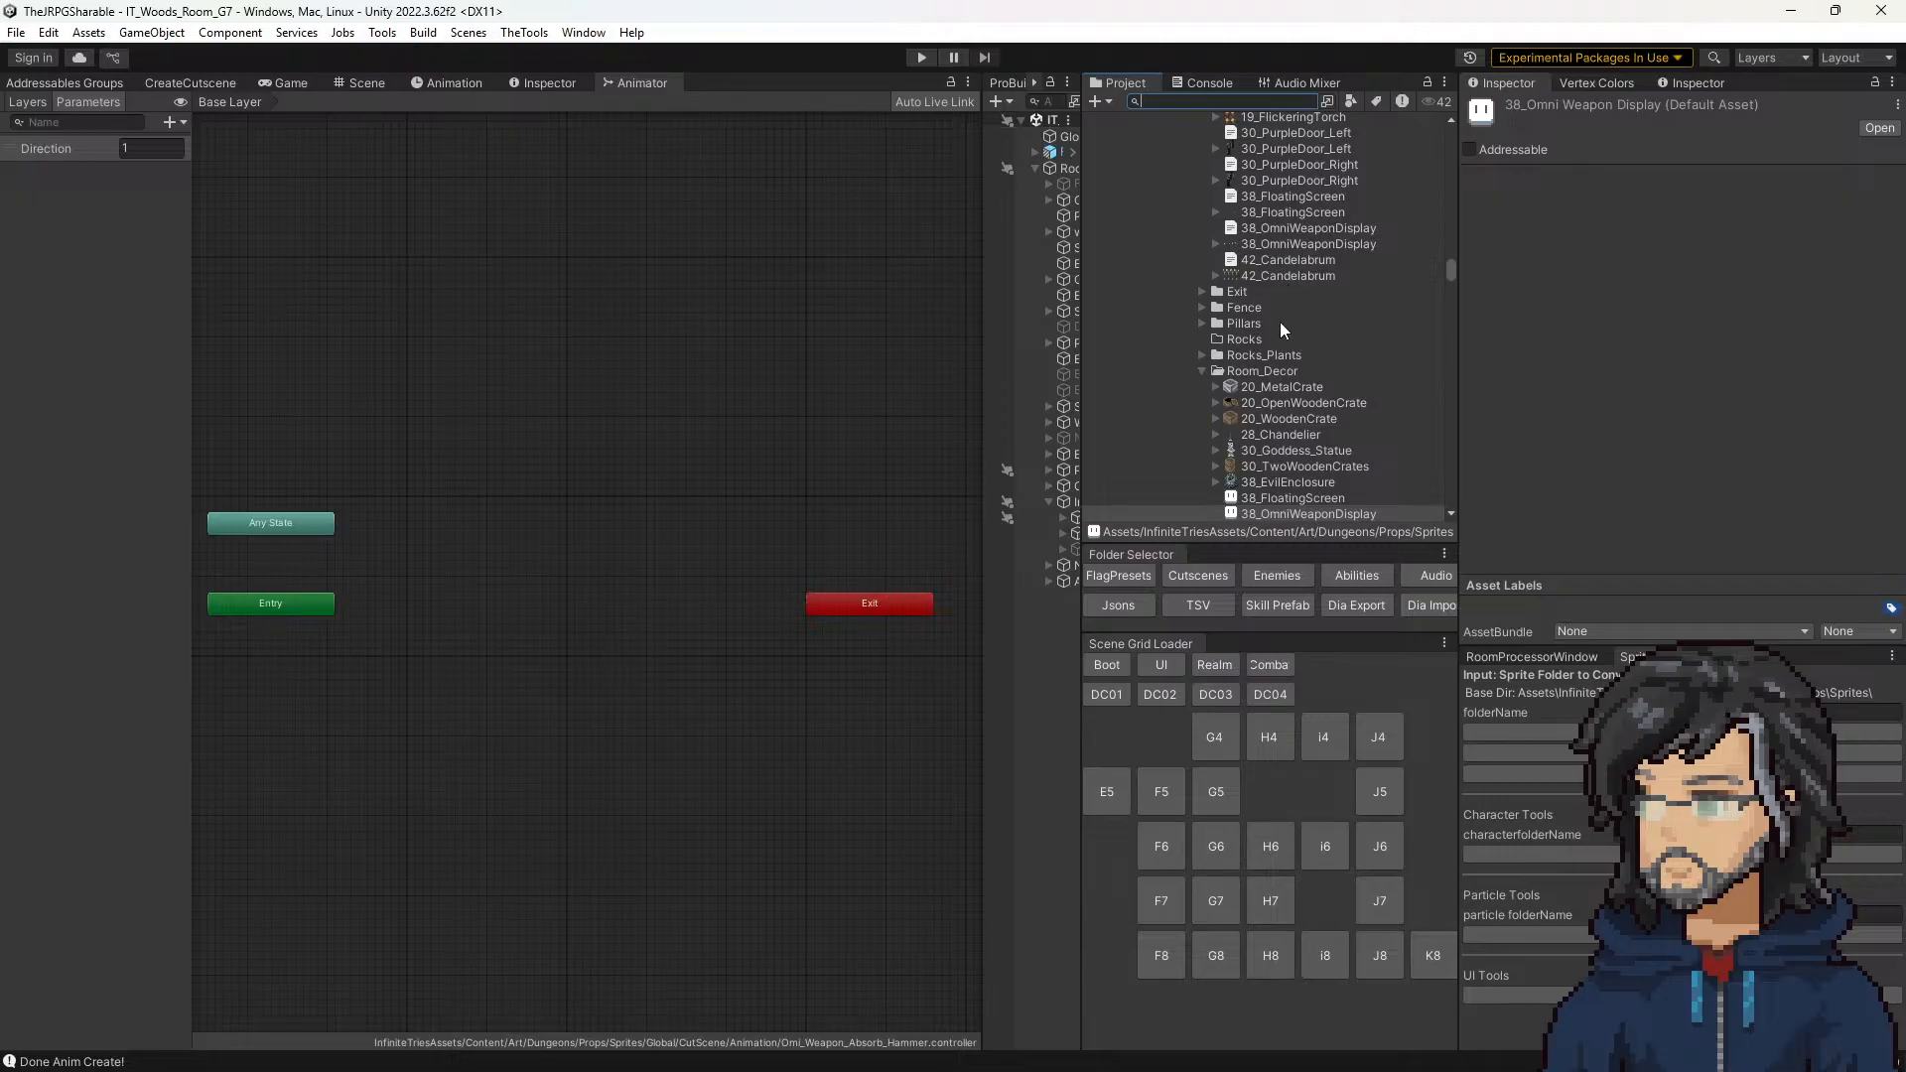
{"action": "scroll", "coordinate": [1242, 348], "scroll_direction": "up", "scroll_amount": 5}
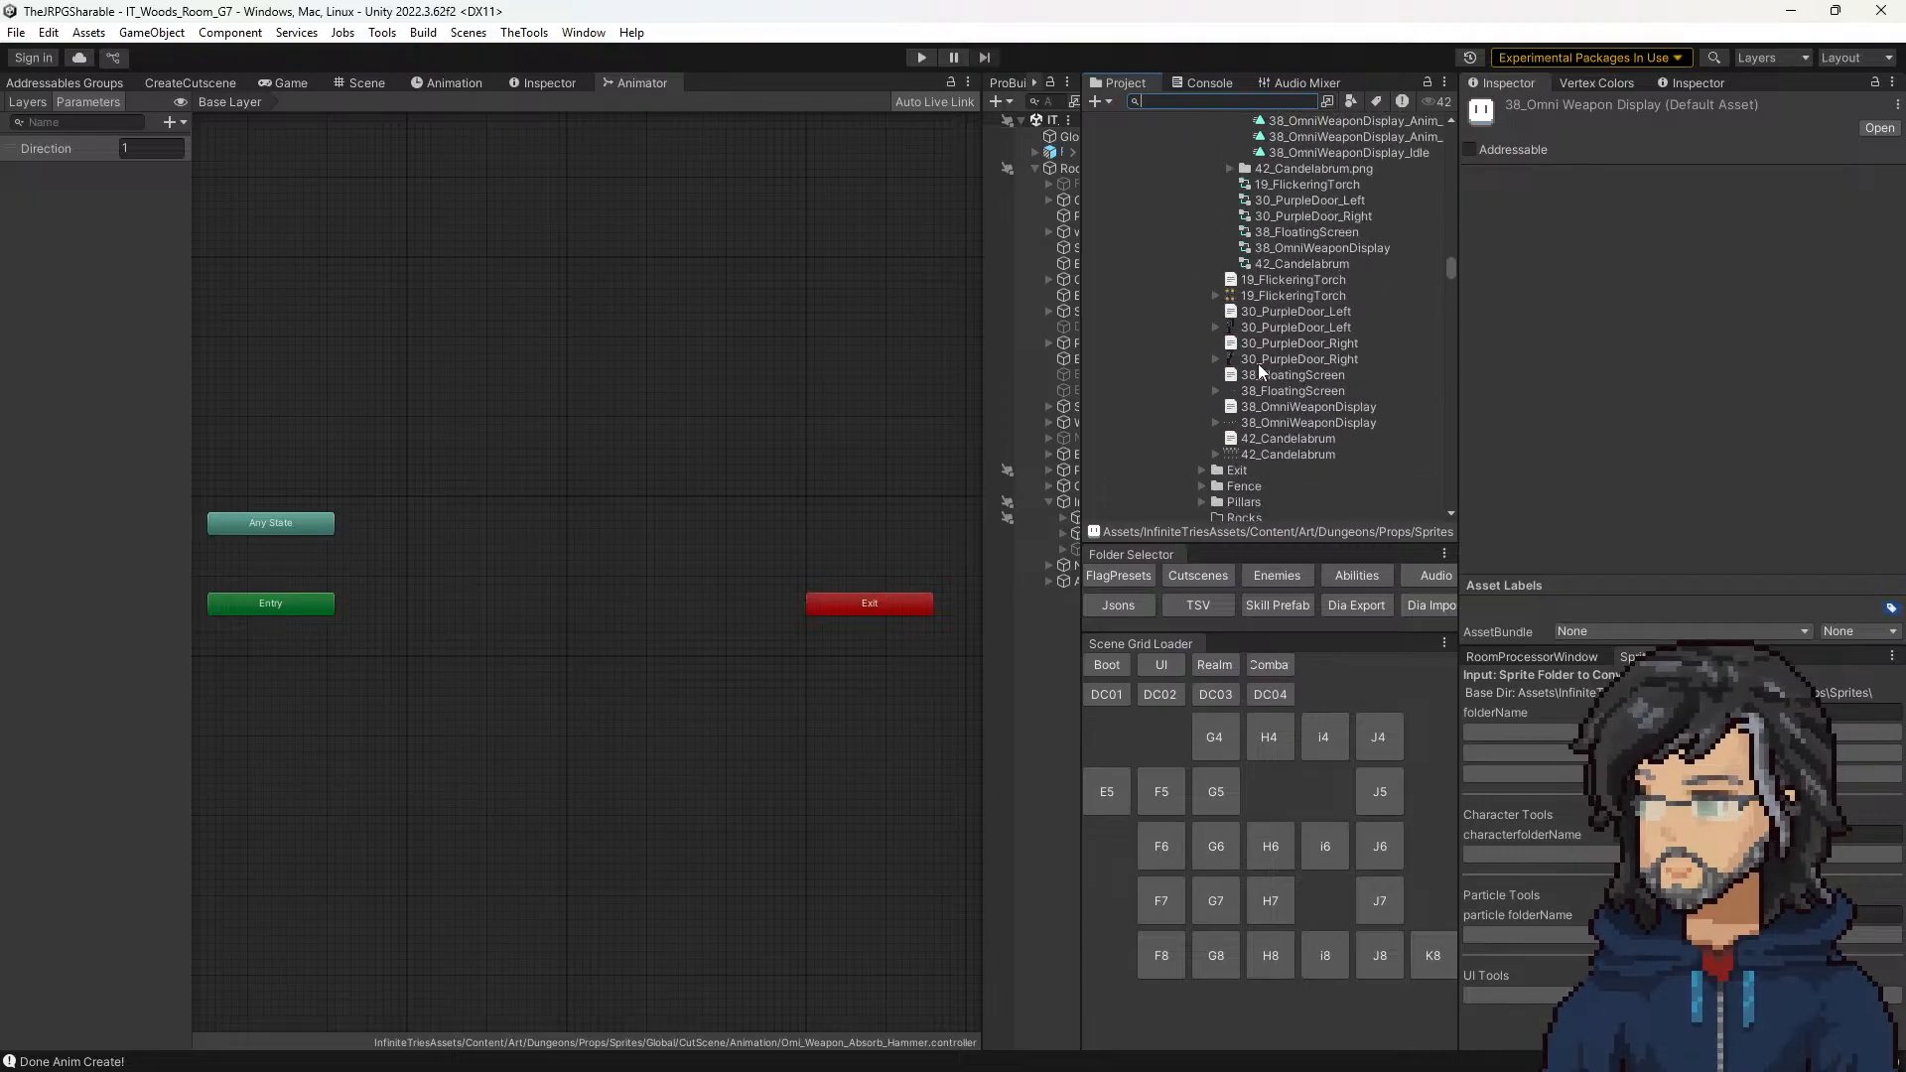
{"action": "scroll", "coordinate": [1256, 397], "scroll_direction": "down", "scroll_amount": 10}
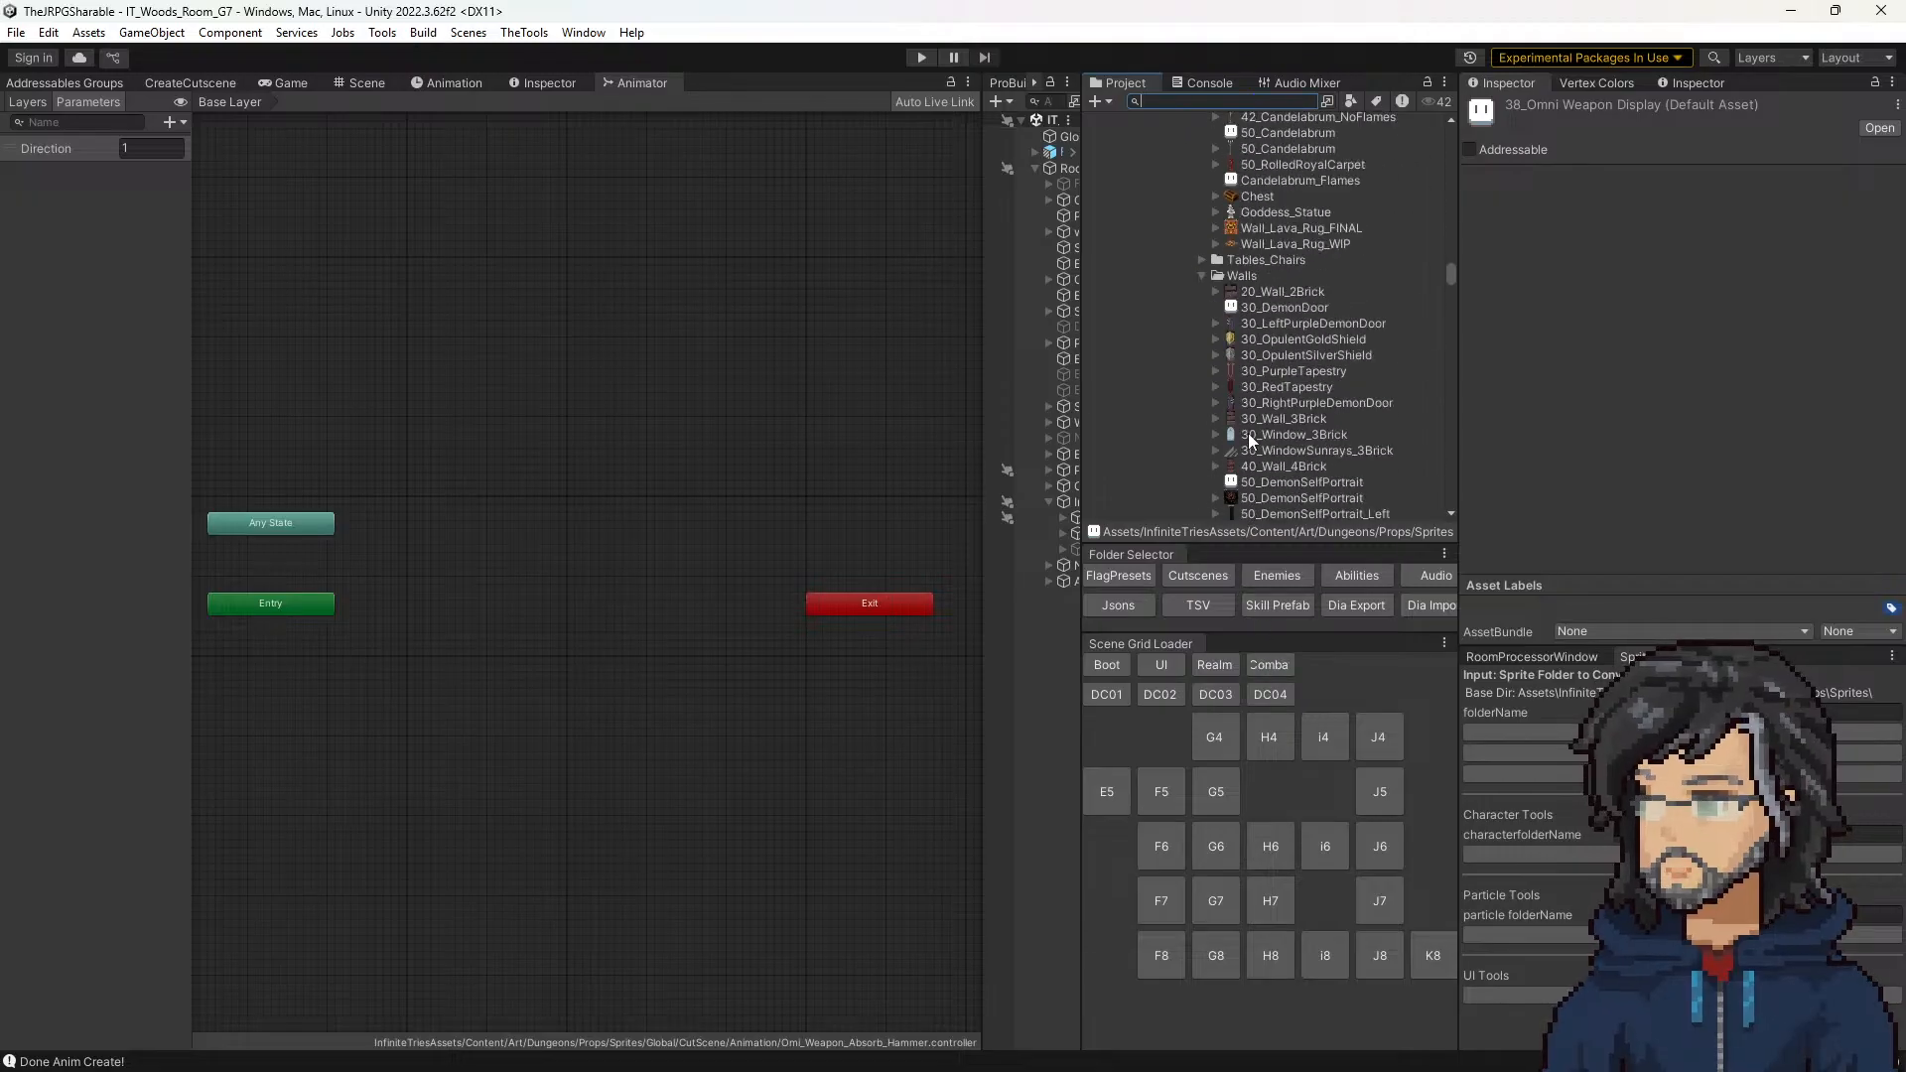
{"action": "scroll", "coordinate": [1248, 440], "scroll_direction": "up", "scroll_amount": 6}
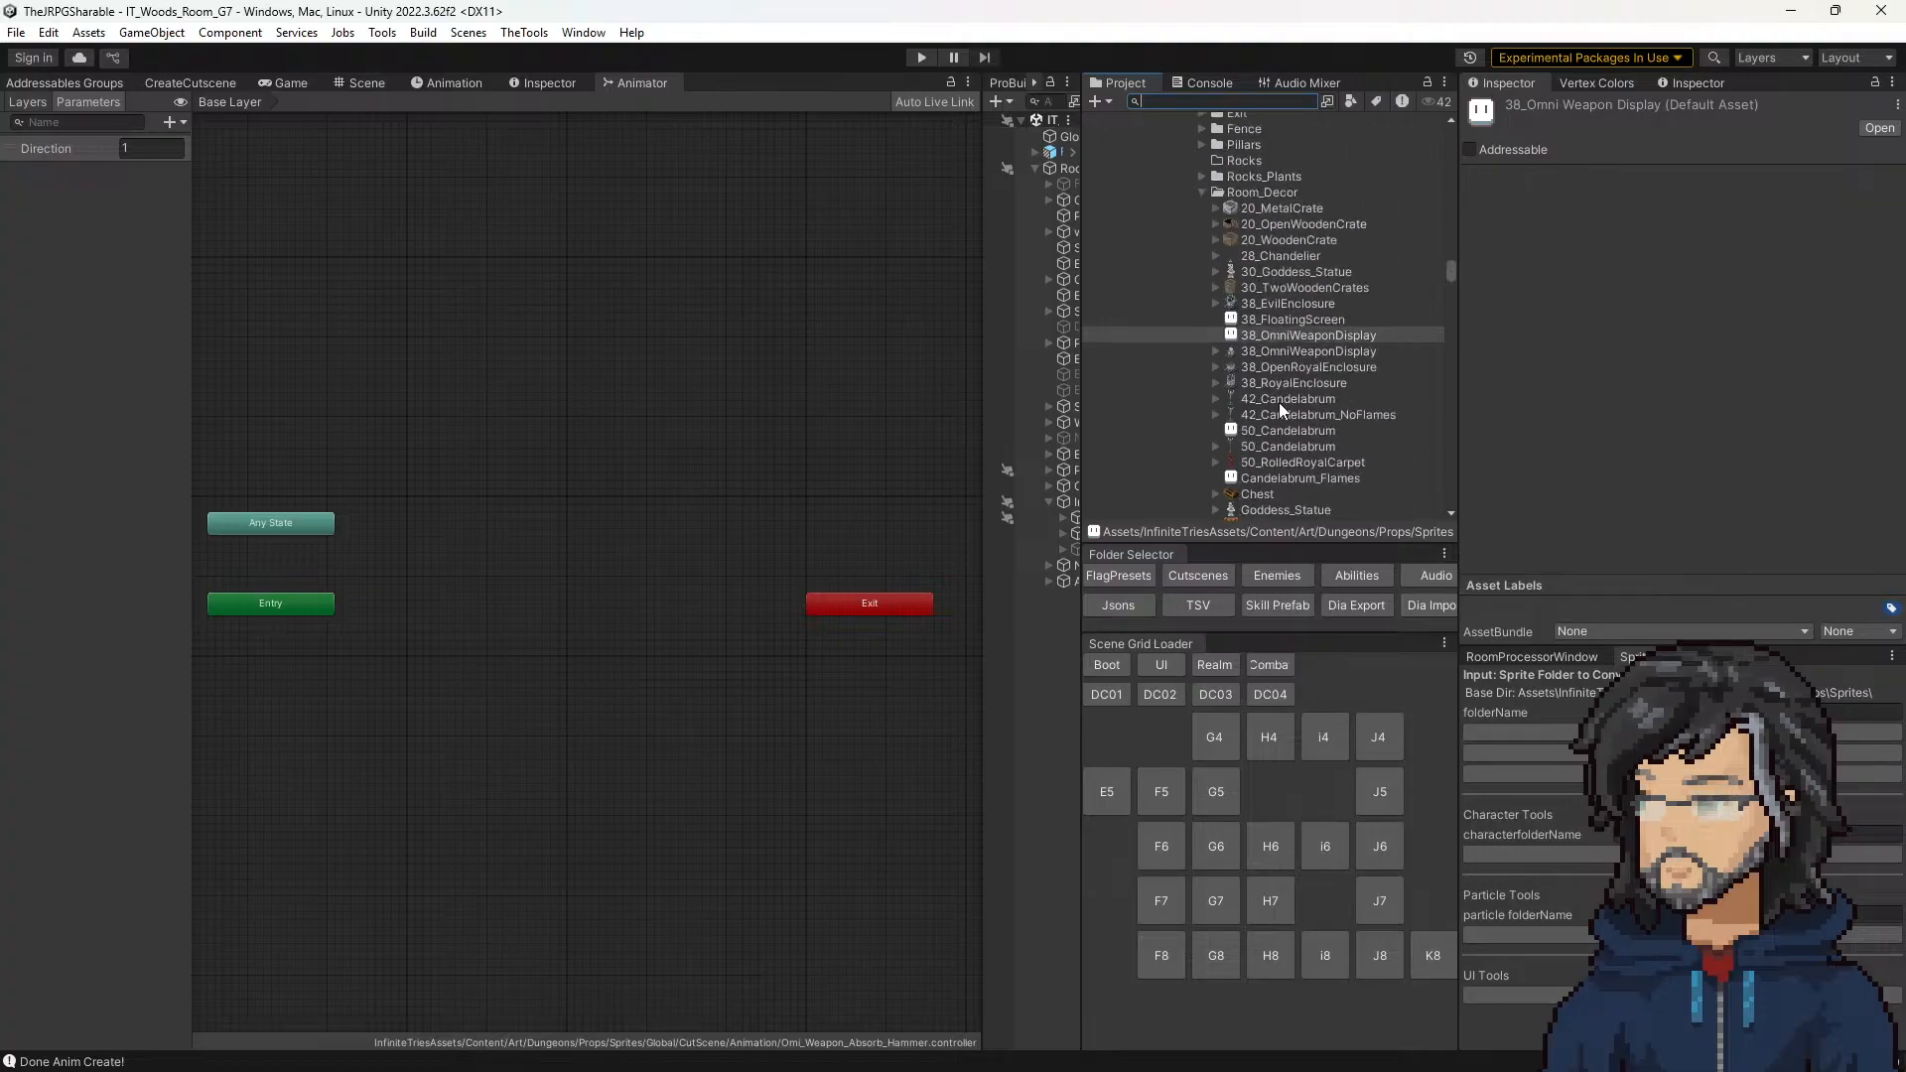
{"action": "scroll", "coordinate": [1281, 401], "scroll_direction": "down", "scroll_amount": 15}
{"action": "scroll", "coordinate": [1260, 209], "scroll_direction": "up", "scroll_amount": 1}
Step: Collapse the Walls folder and its parent Demon_Castle folder, and return to the CutScene weapon absorb sprites
{"action": "left_click", "coordinate": [1264, 246]}
{"action": "key", "text": "Left"}
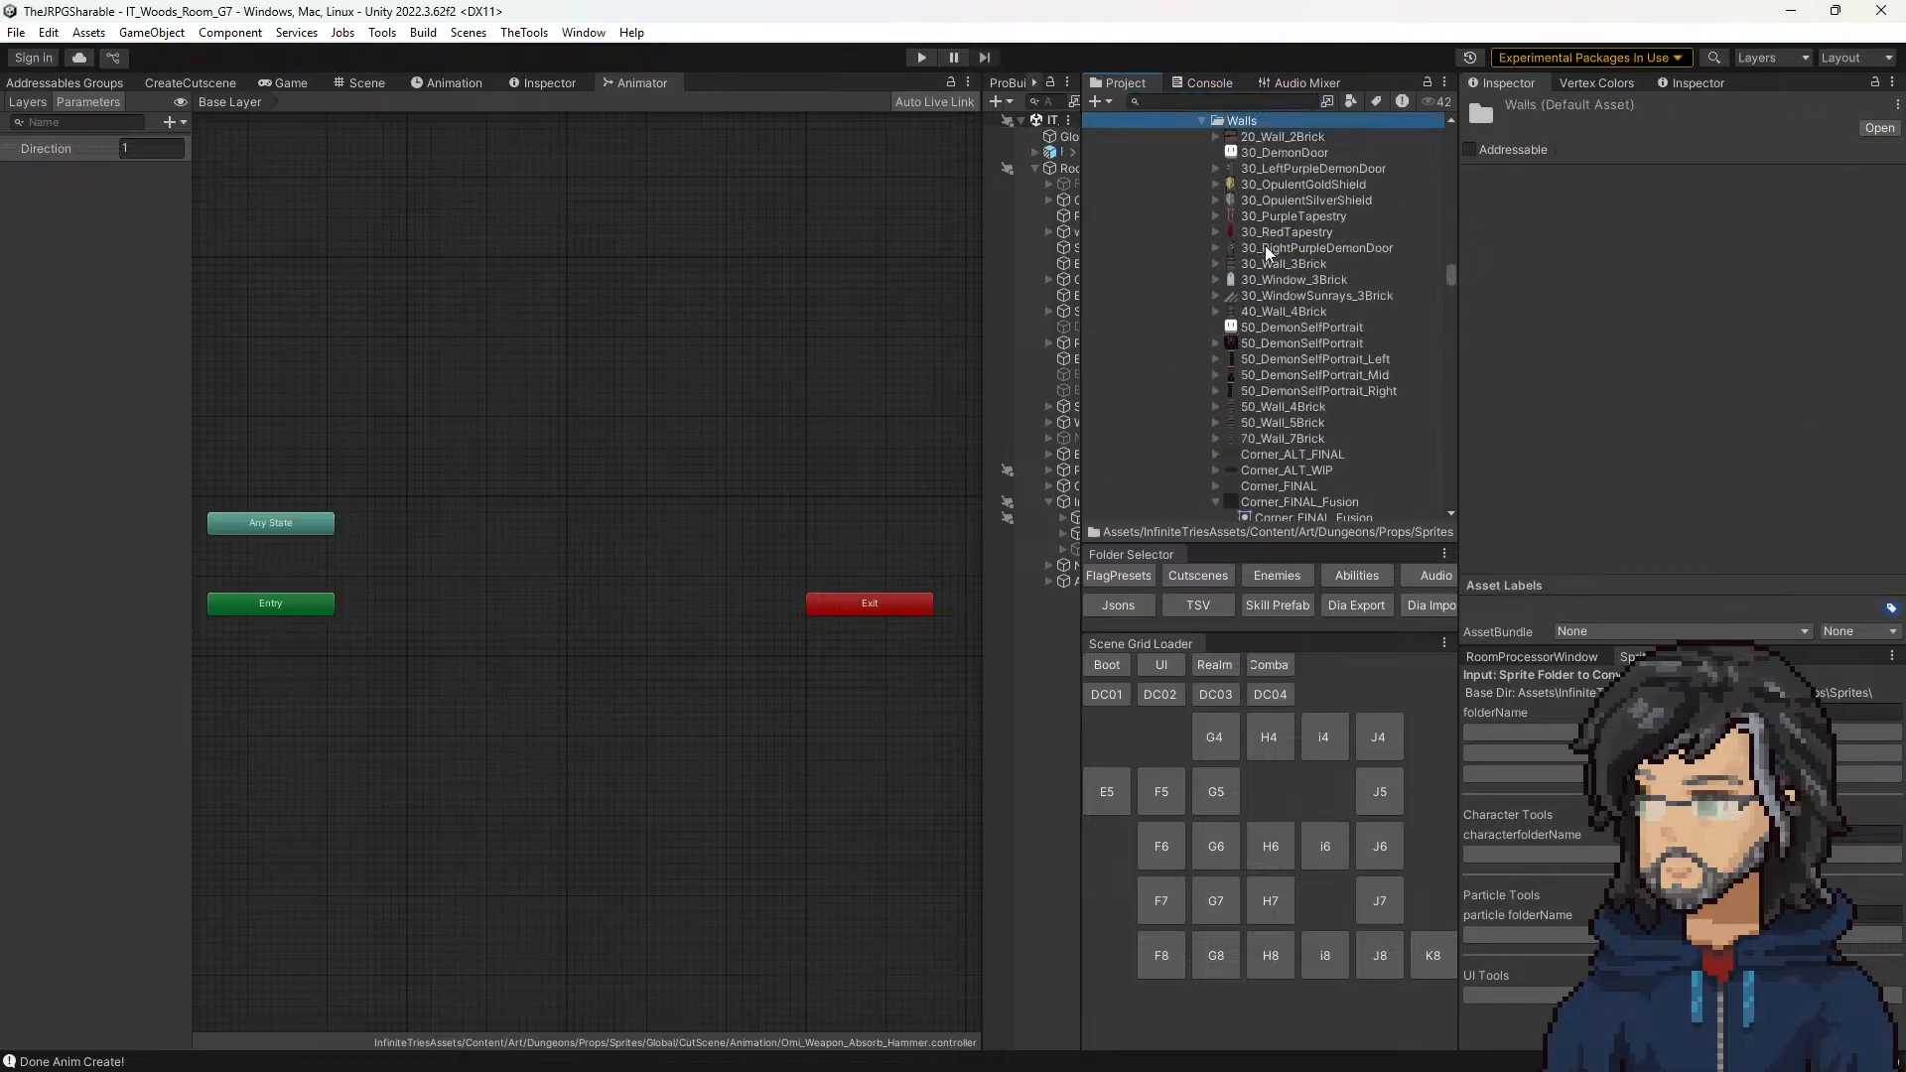
{"action": "key", "text": "Left"}
{"action": "key", "text": "Left"}
{"action": "scroll", "coordinate": [1266, 325], "scroll_direction": "down", "scroll_amount": 10}
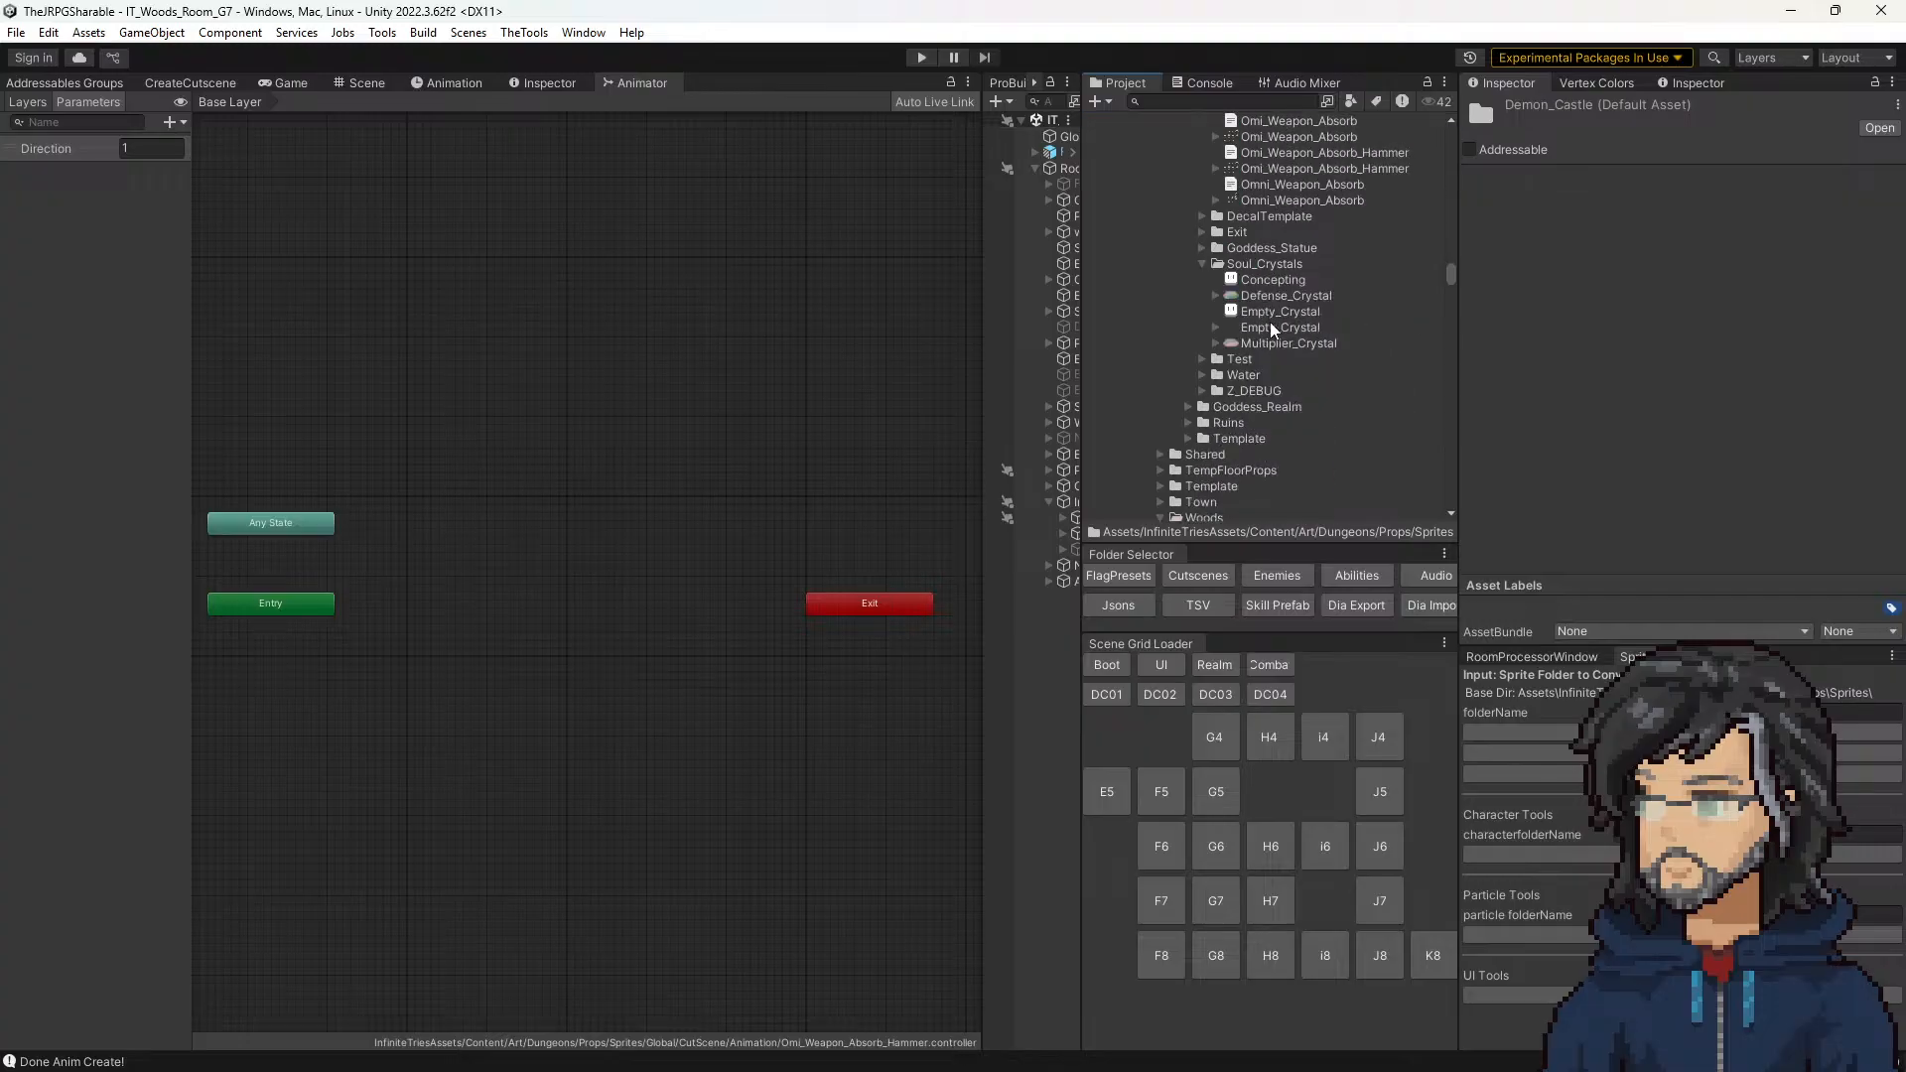
Step: Switch to Aseprite and open Omi_Weapon_Absorb_Hammer.png there from the Unity CutScene sprites
{"action": "left_click_drag", "start_coordinate": [1296, 352], "coordinate": [204, 761]}
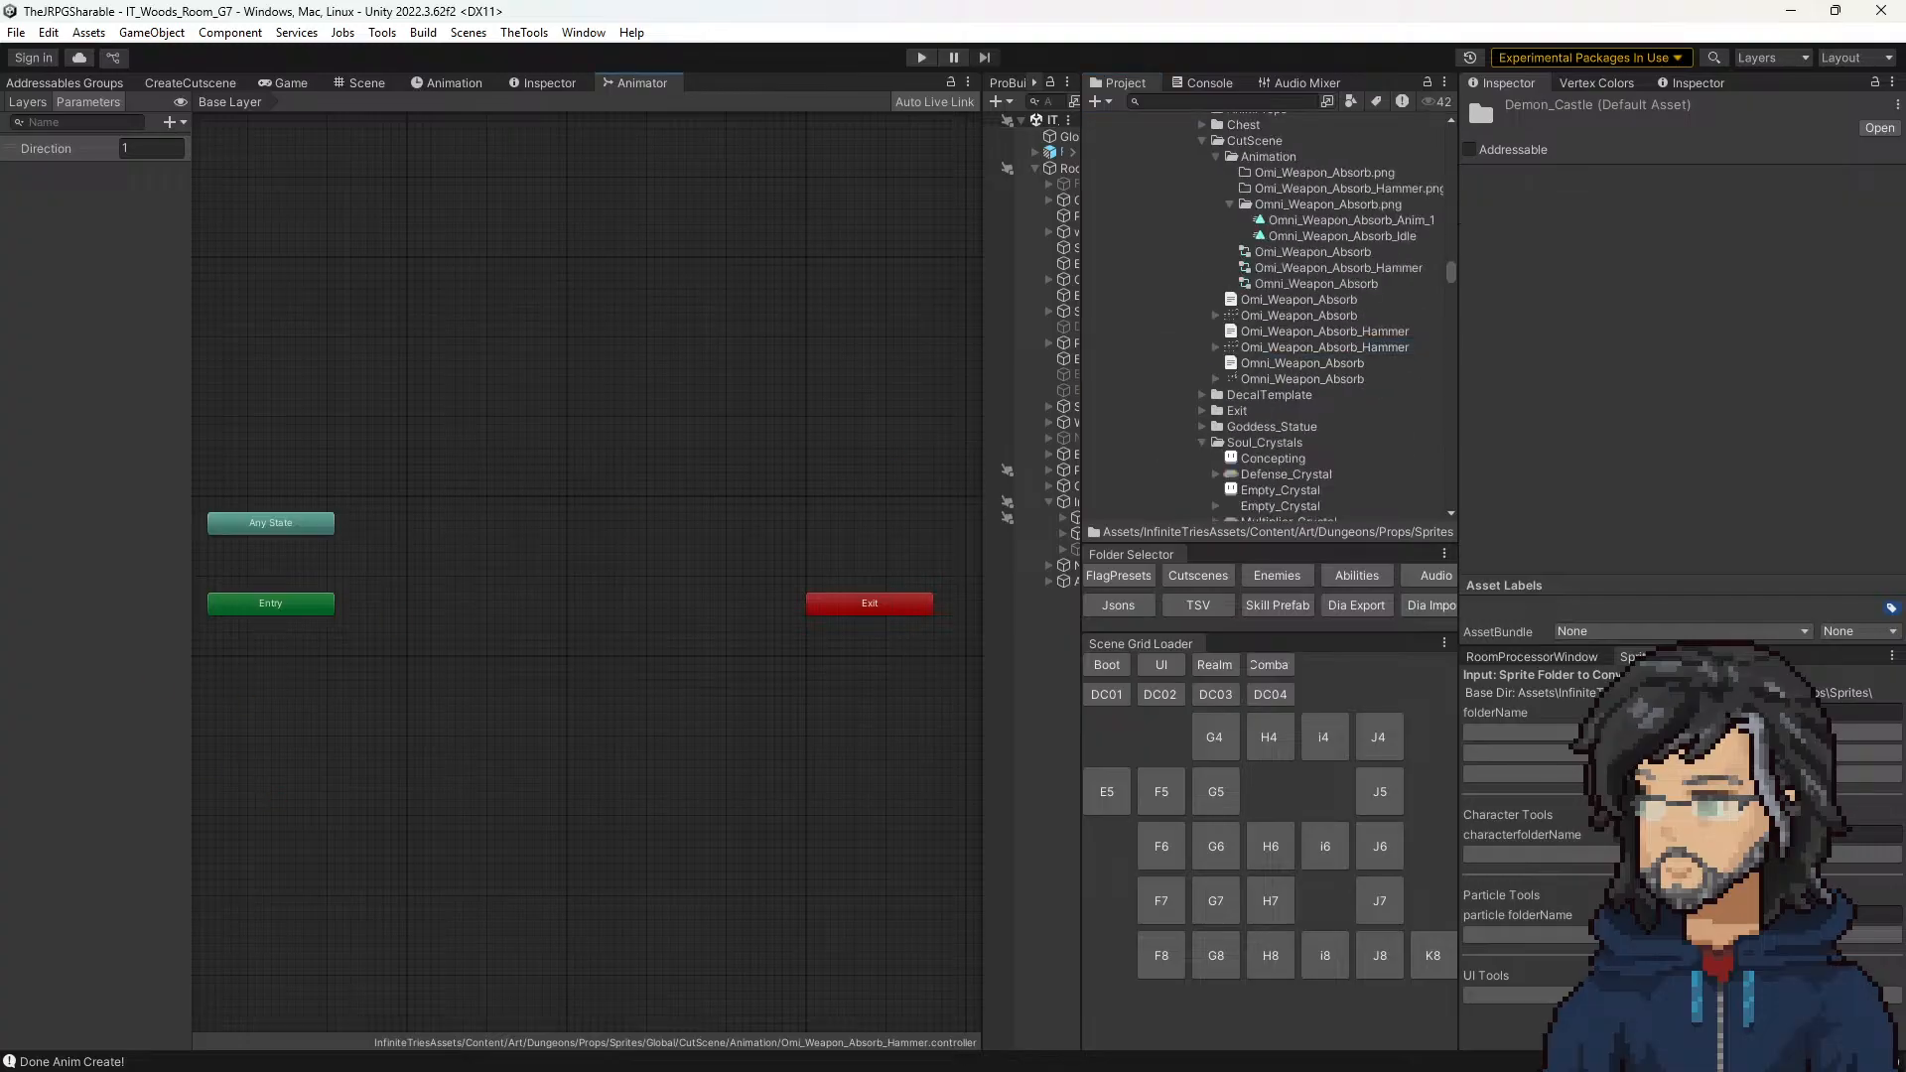
{"action": "key", "text": "alt+Tab"}
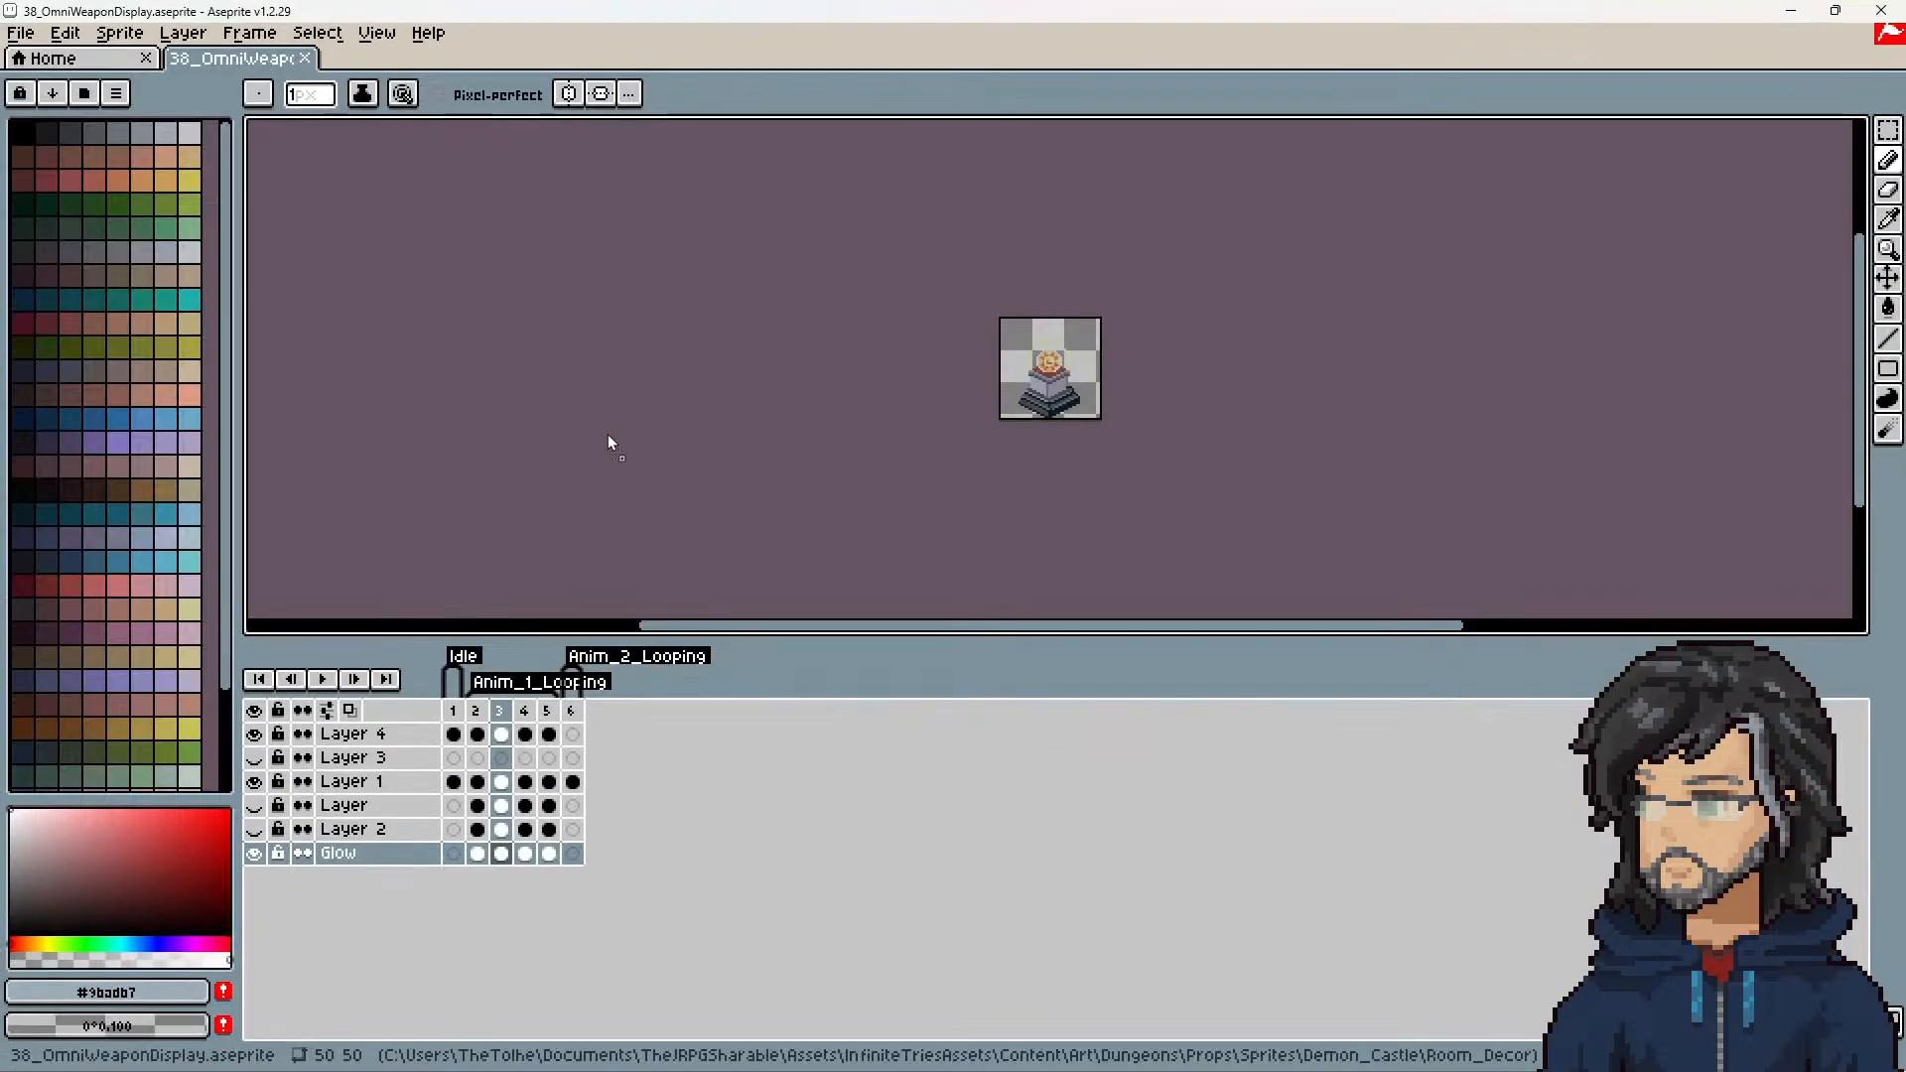
{"action": "left_click_drag", "start_coordinate": [608, 442], "coordinate": [611, 427]}
{"action": "scroll", "coordinate": [948, 437], "scroll_direction": "up", "scroll_amount": 4}
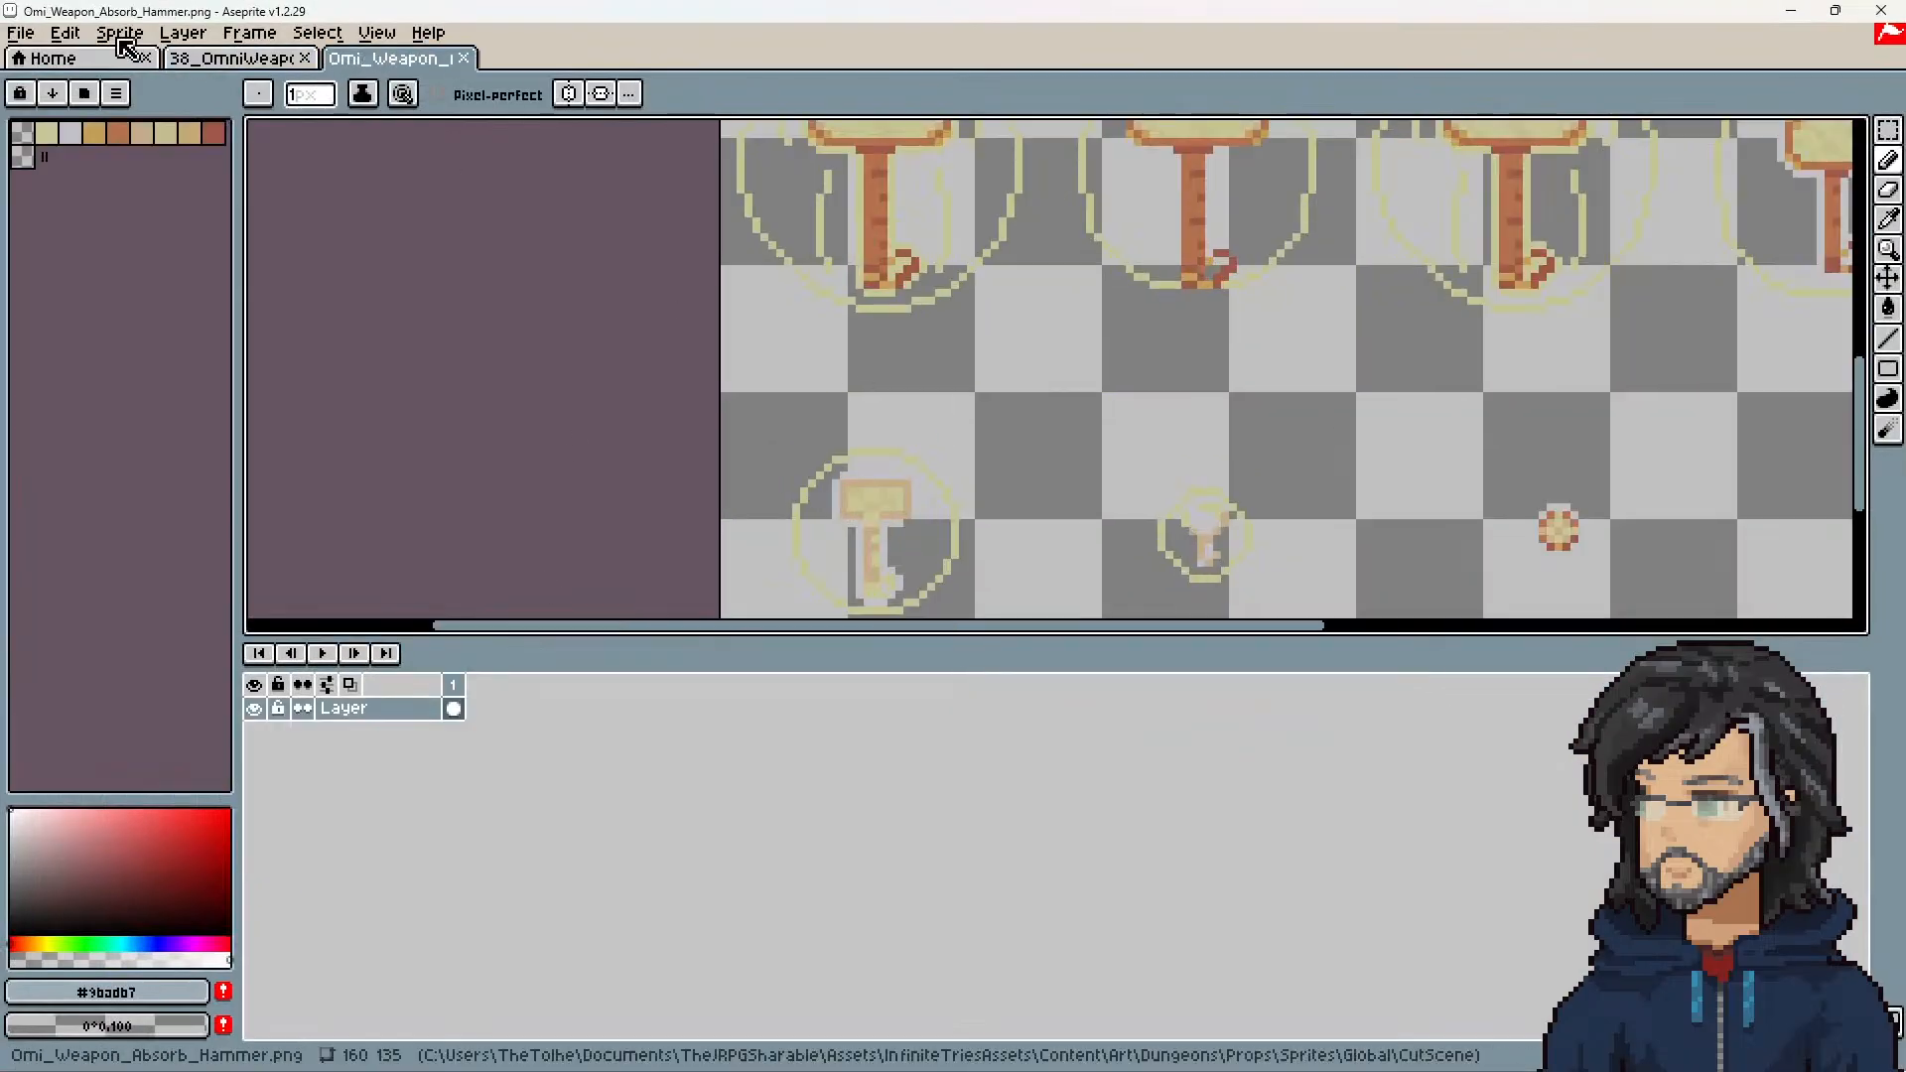
Step: Start a sprite sheet import for the hammer image and examine its tile grid against the frames
{"action": "left_click", "coordinate": [27, 35]}
{"action": "left_click", "coordinate": [100, 252]}
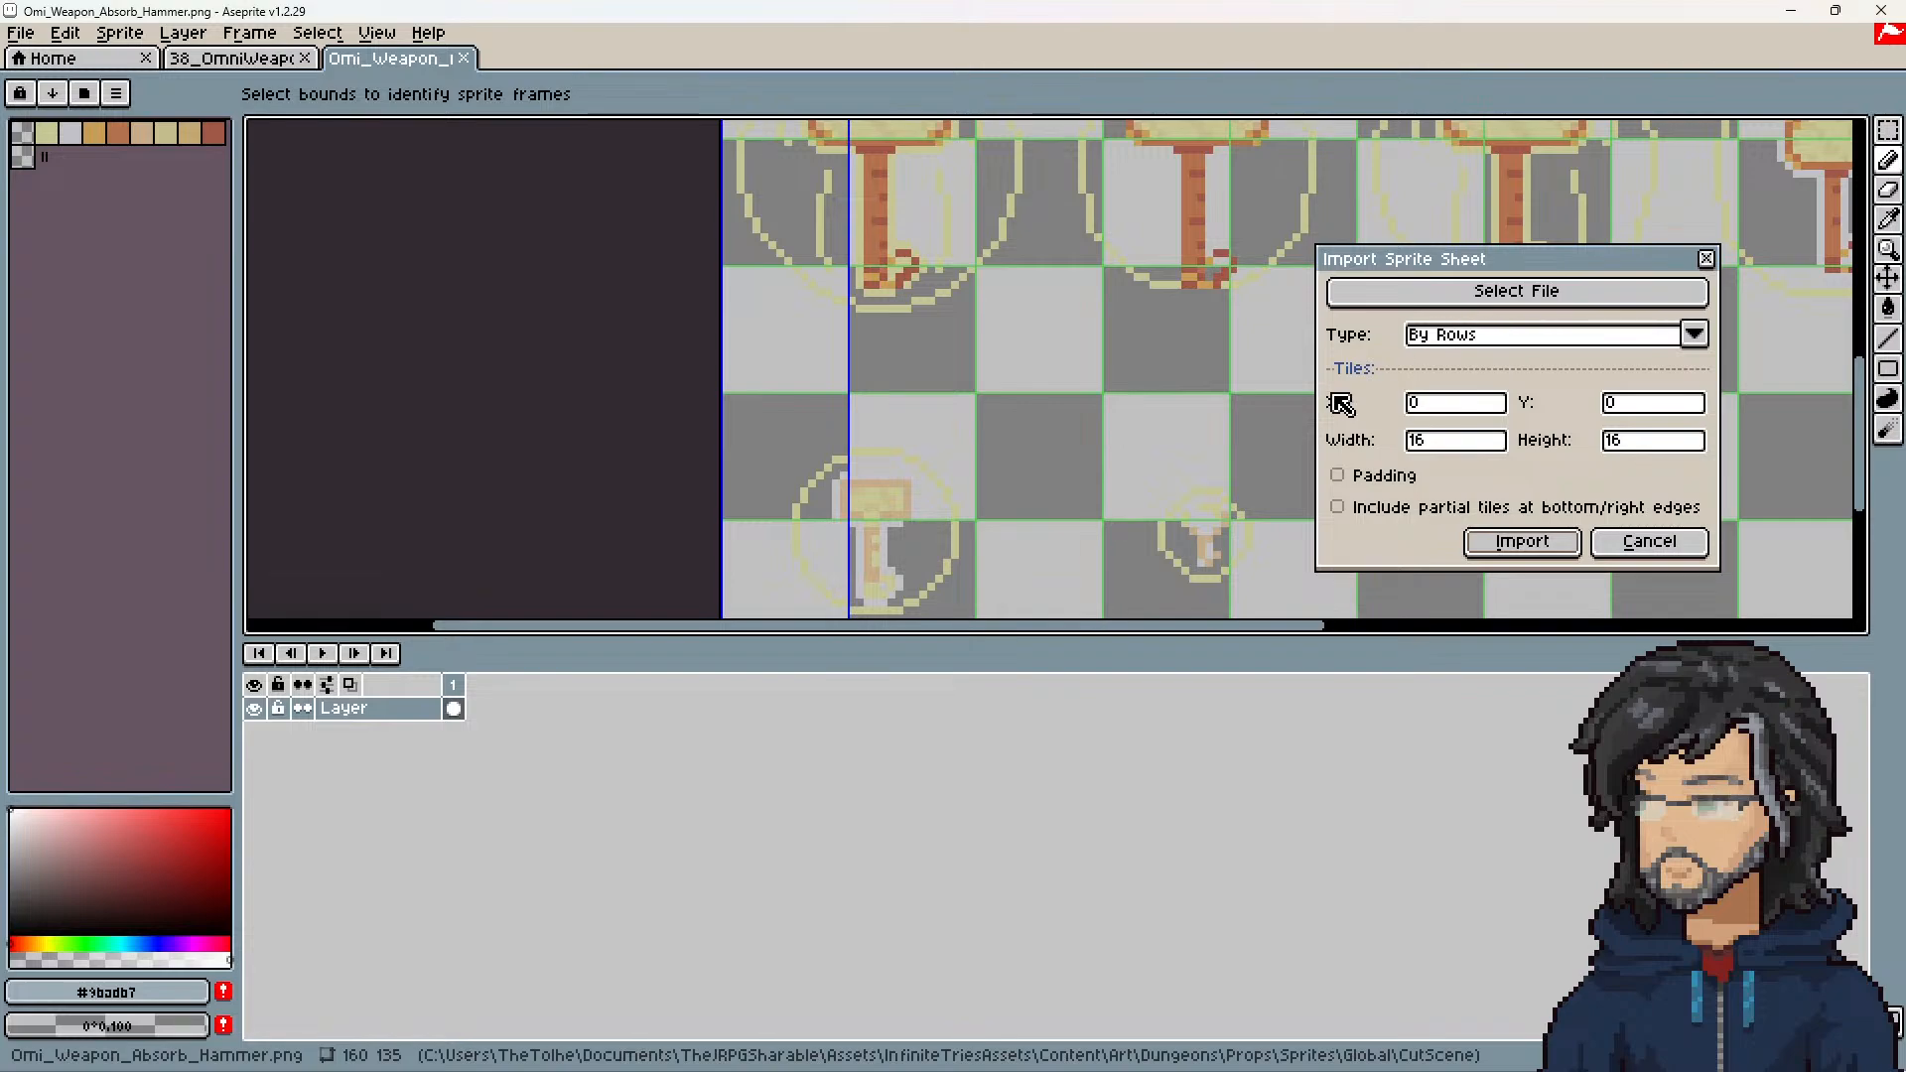
{"action": "scroll", "coordinate": [1114, 446], "scroll_direction": "down", "scroll_amount": 6}
{"action": "scroll", "coordinate": [970, 361], "scroll_direction": "up", "scroll_amount": 6}
{"action": "scroll", "coordinate": [877, 324], "scroll_direction": "down", "scroll_amount": 3}
{"action": "scroll", "coordinate": [871, 339], "scroll_direction": "up", "scroll_amount": 2}
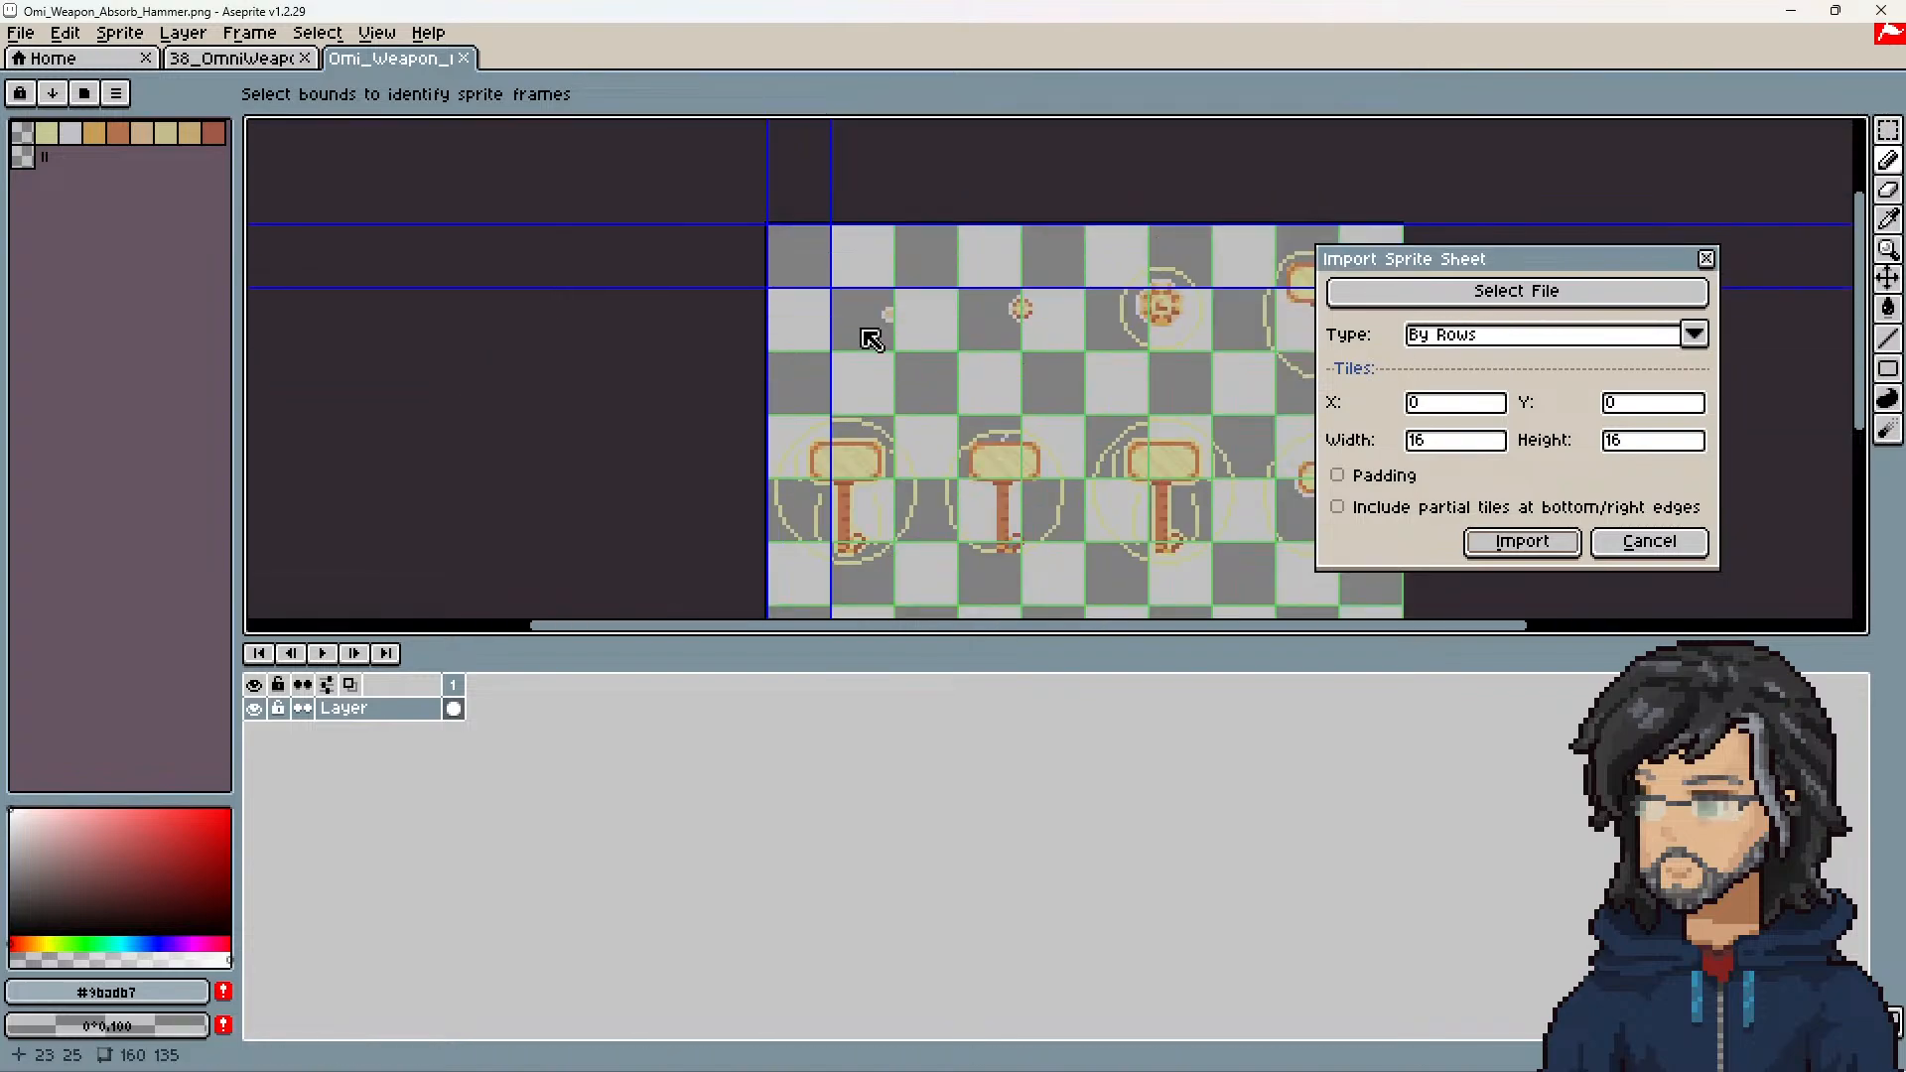
{"action": "scroll", "coordinate": [1137, 375], "scroll_direction": "down", "scroll_amount": 2}
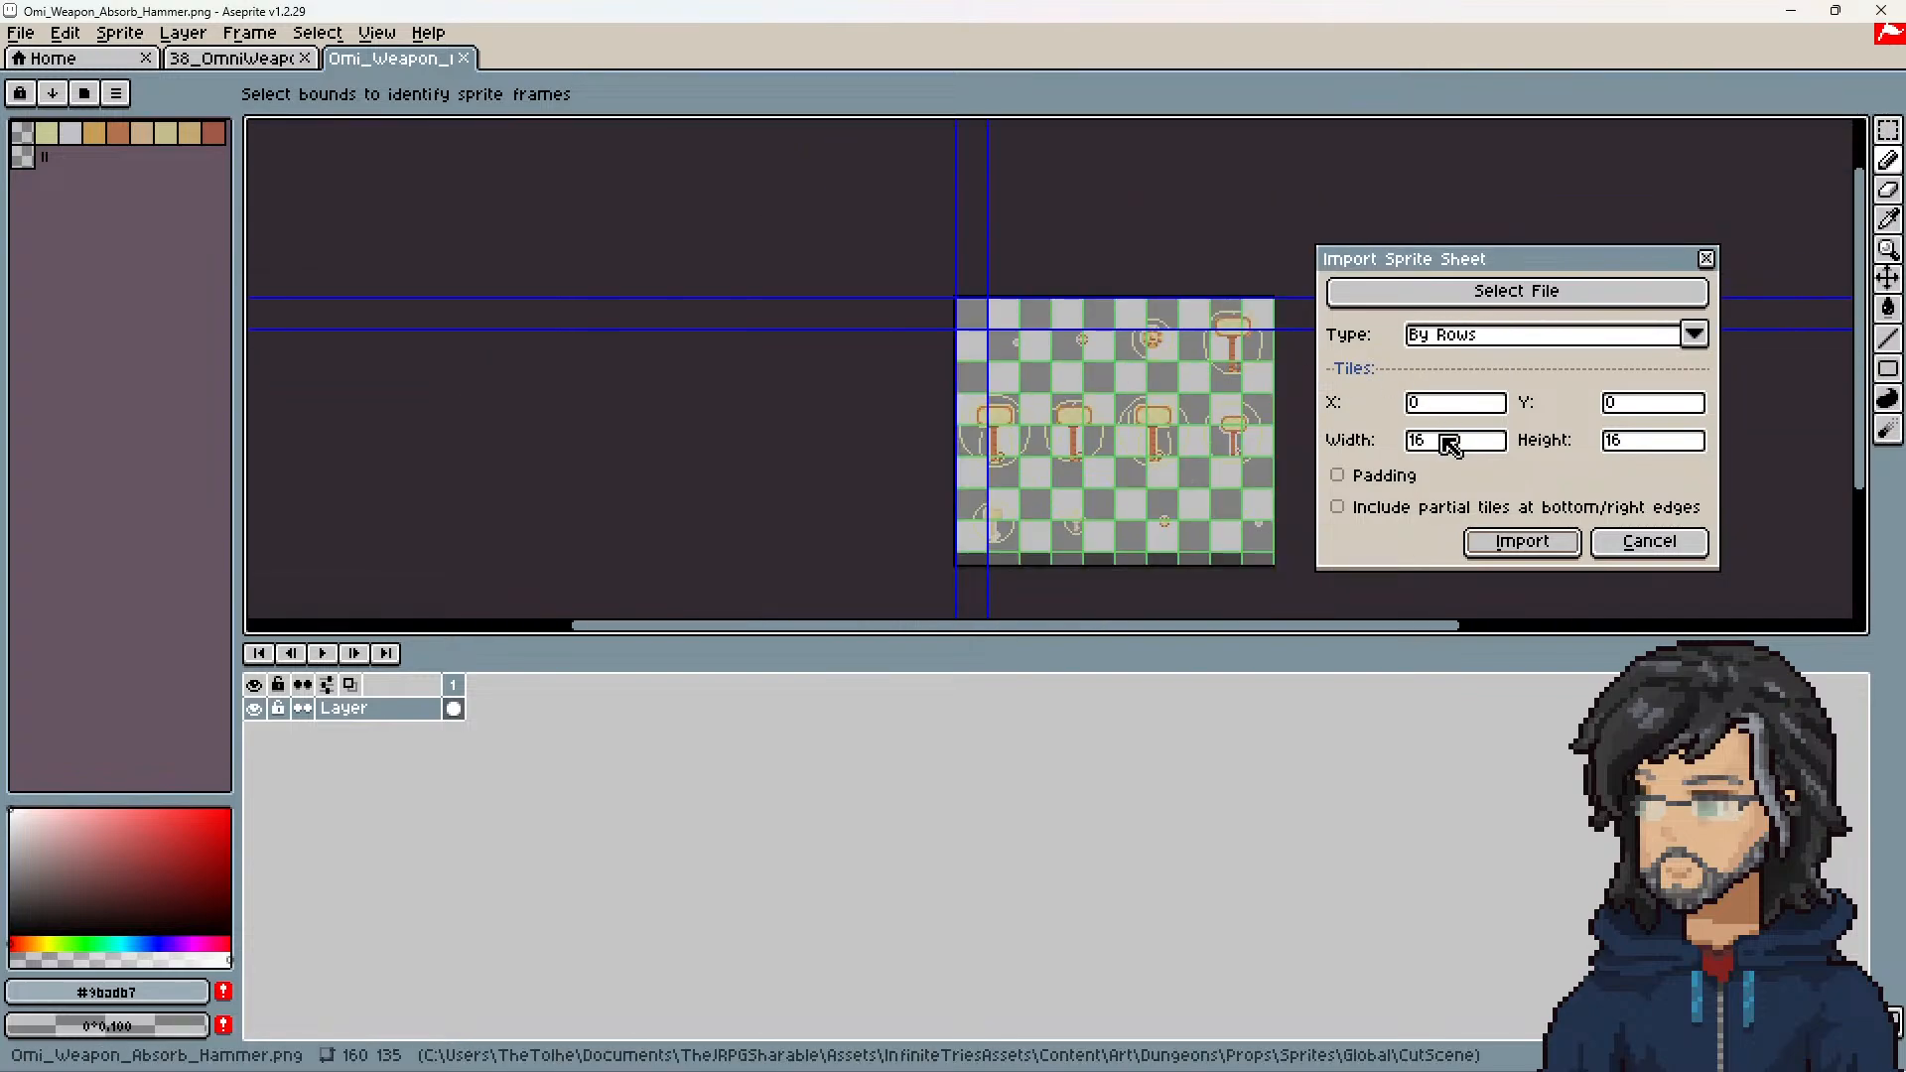
Step: Try a 64 by 64 tile size for the import, and resize the tile bounds to 48 by 47
{"action": "double_click", "coordinate": [1449, 446]}
{"action": "type", "text": "64"}
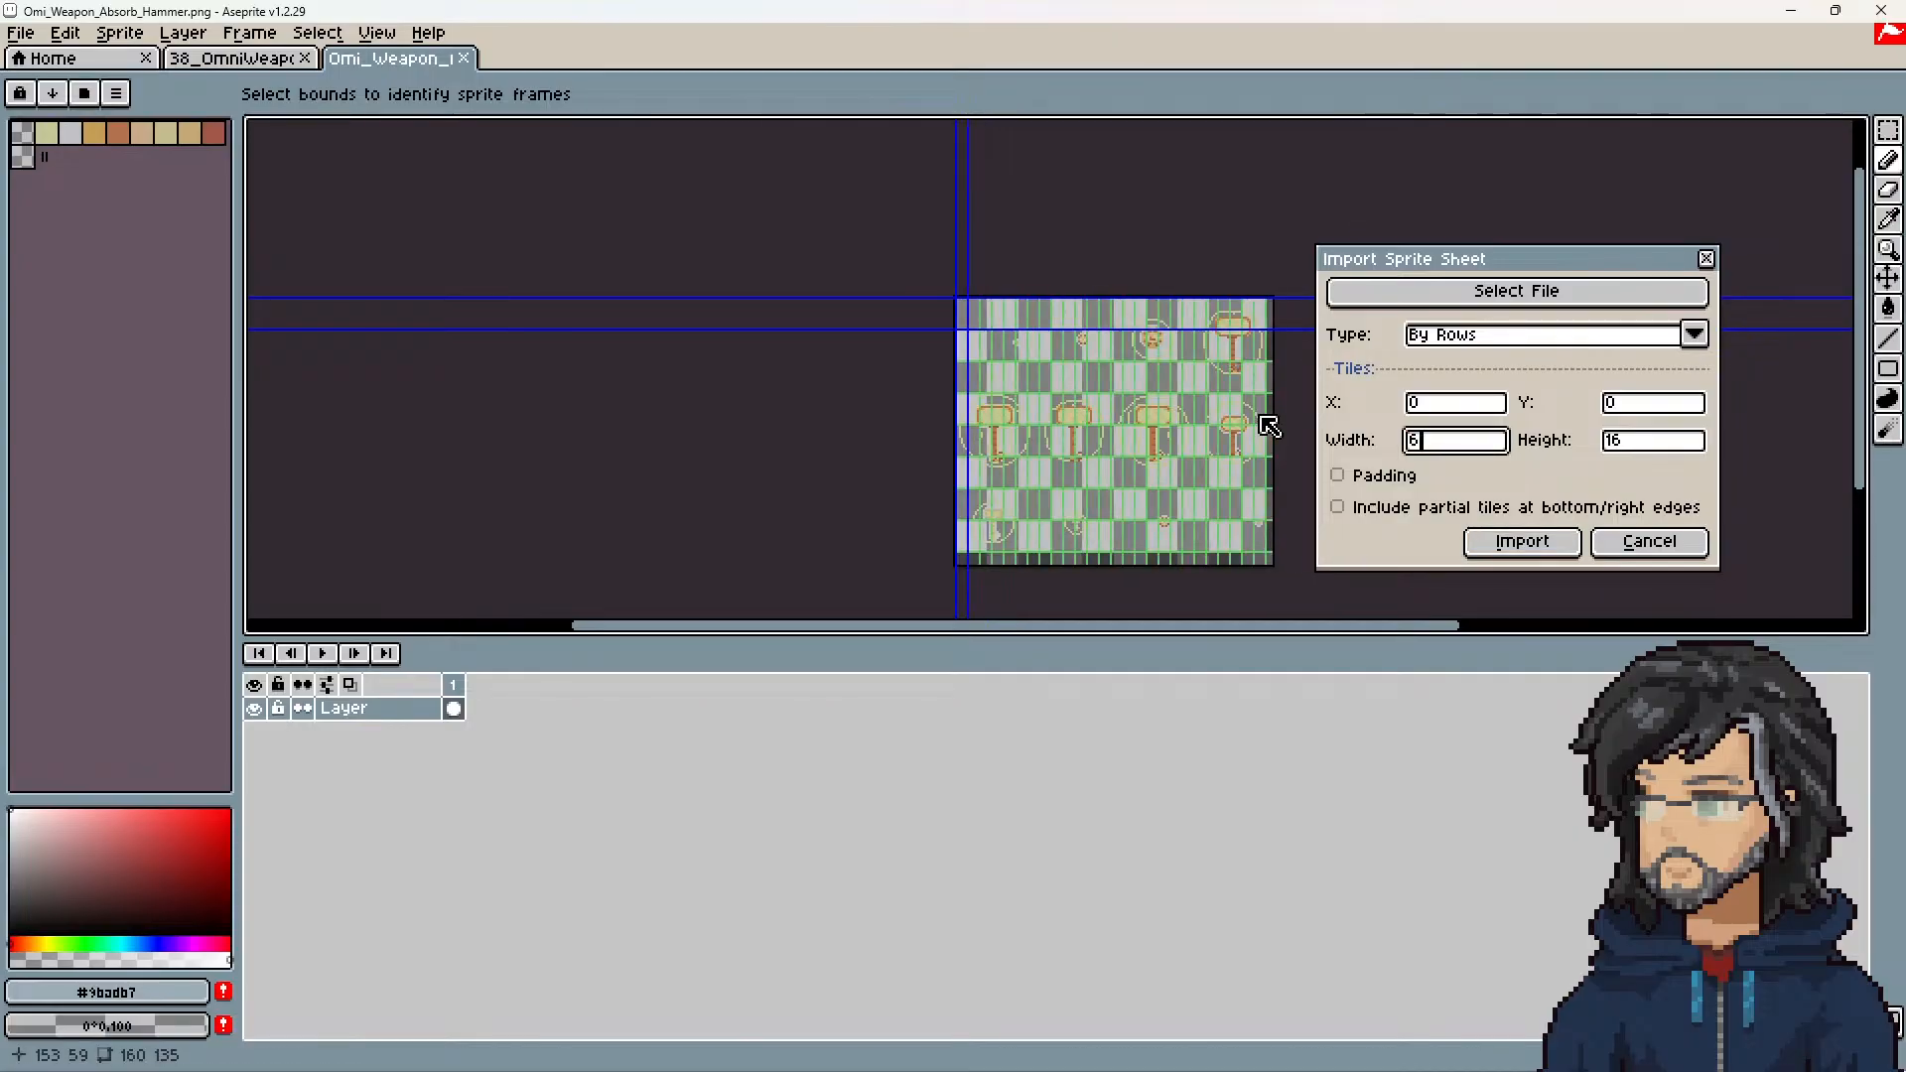
{"action": "key", "text": "Tab"}
{"action": "type", "text": "64"}
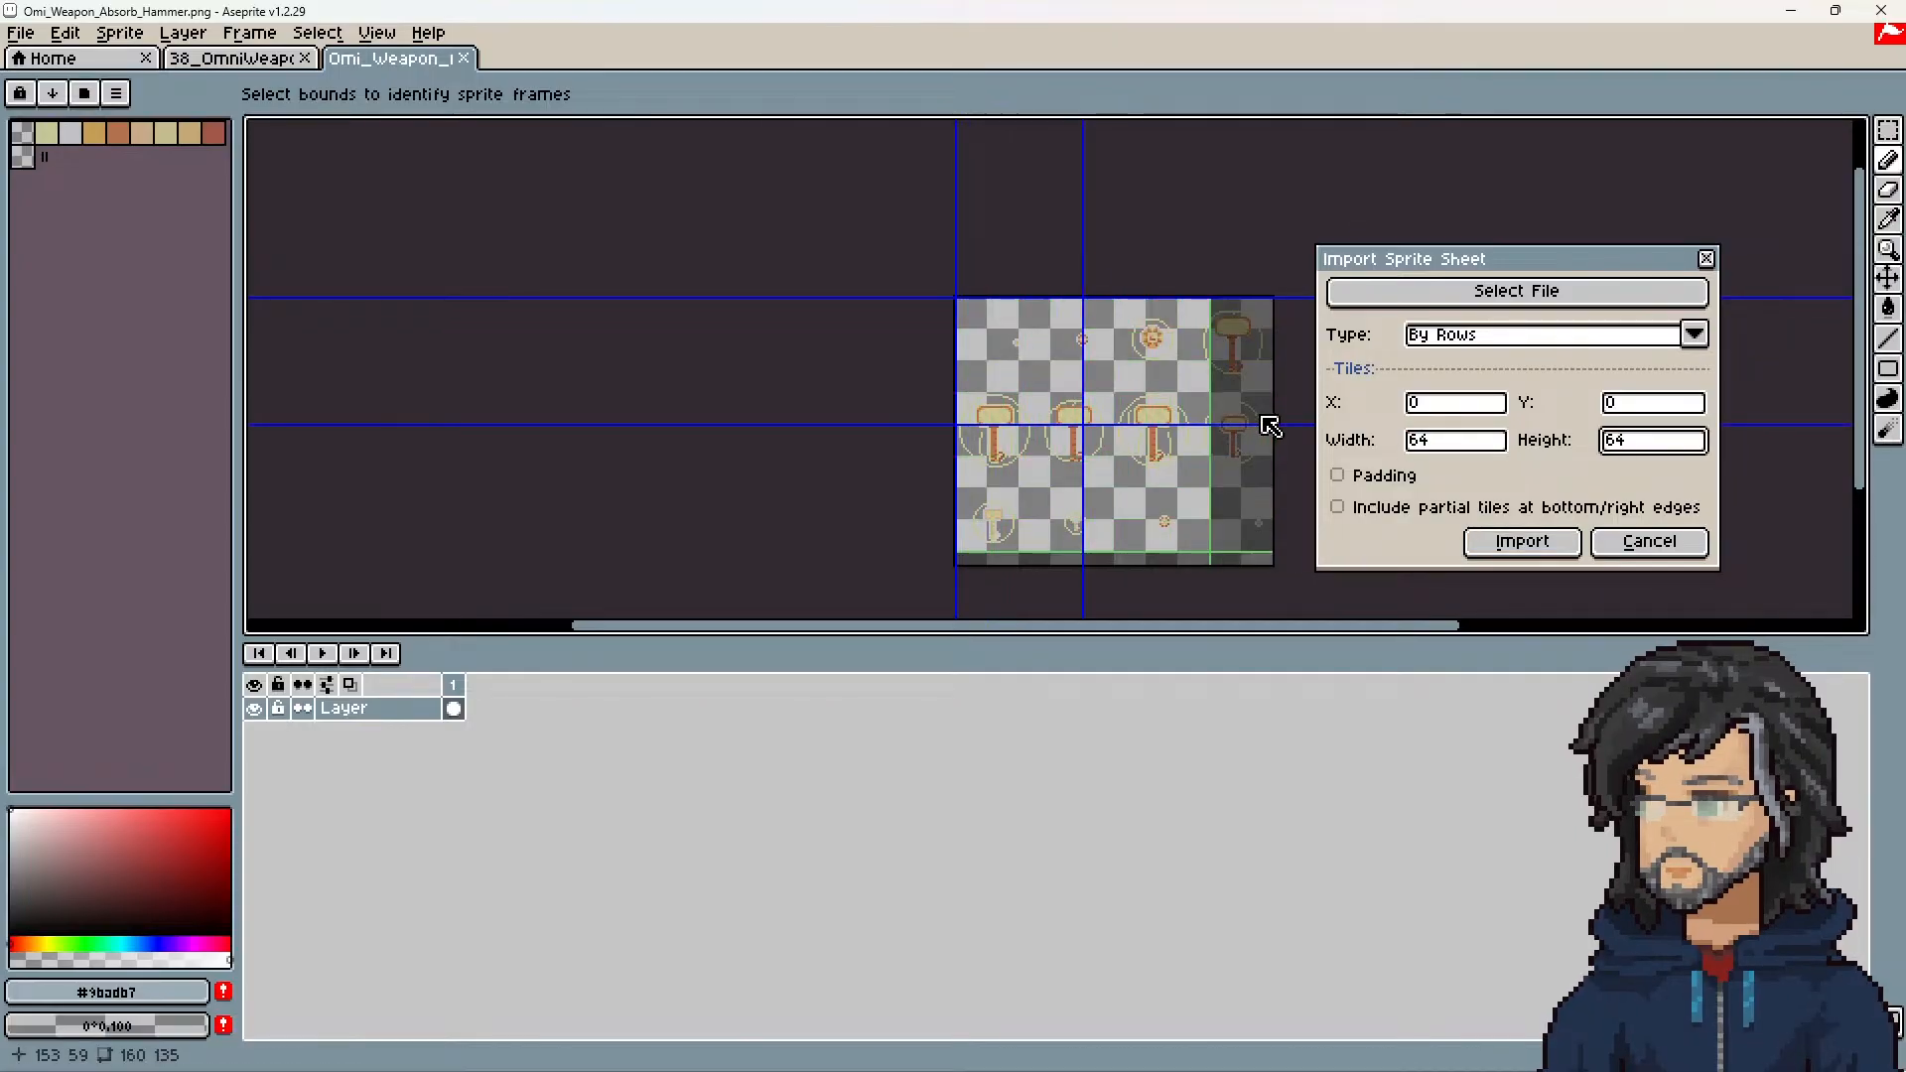
{"action": "left_click_drag", "start_coordinate": [1049, 381], "coordinate": [1028, 396]}
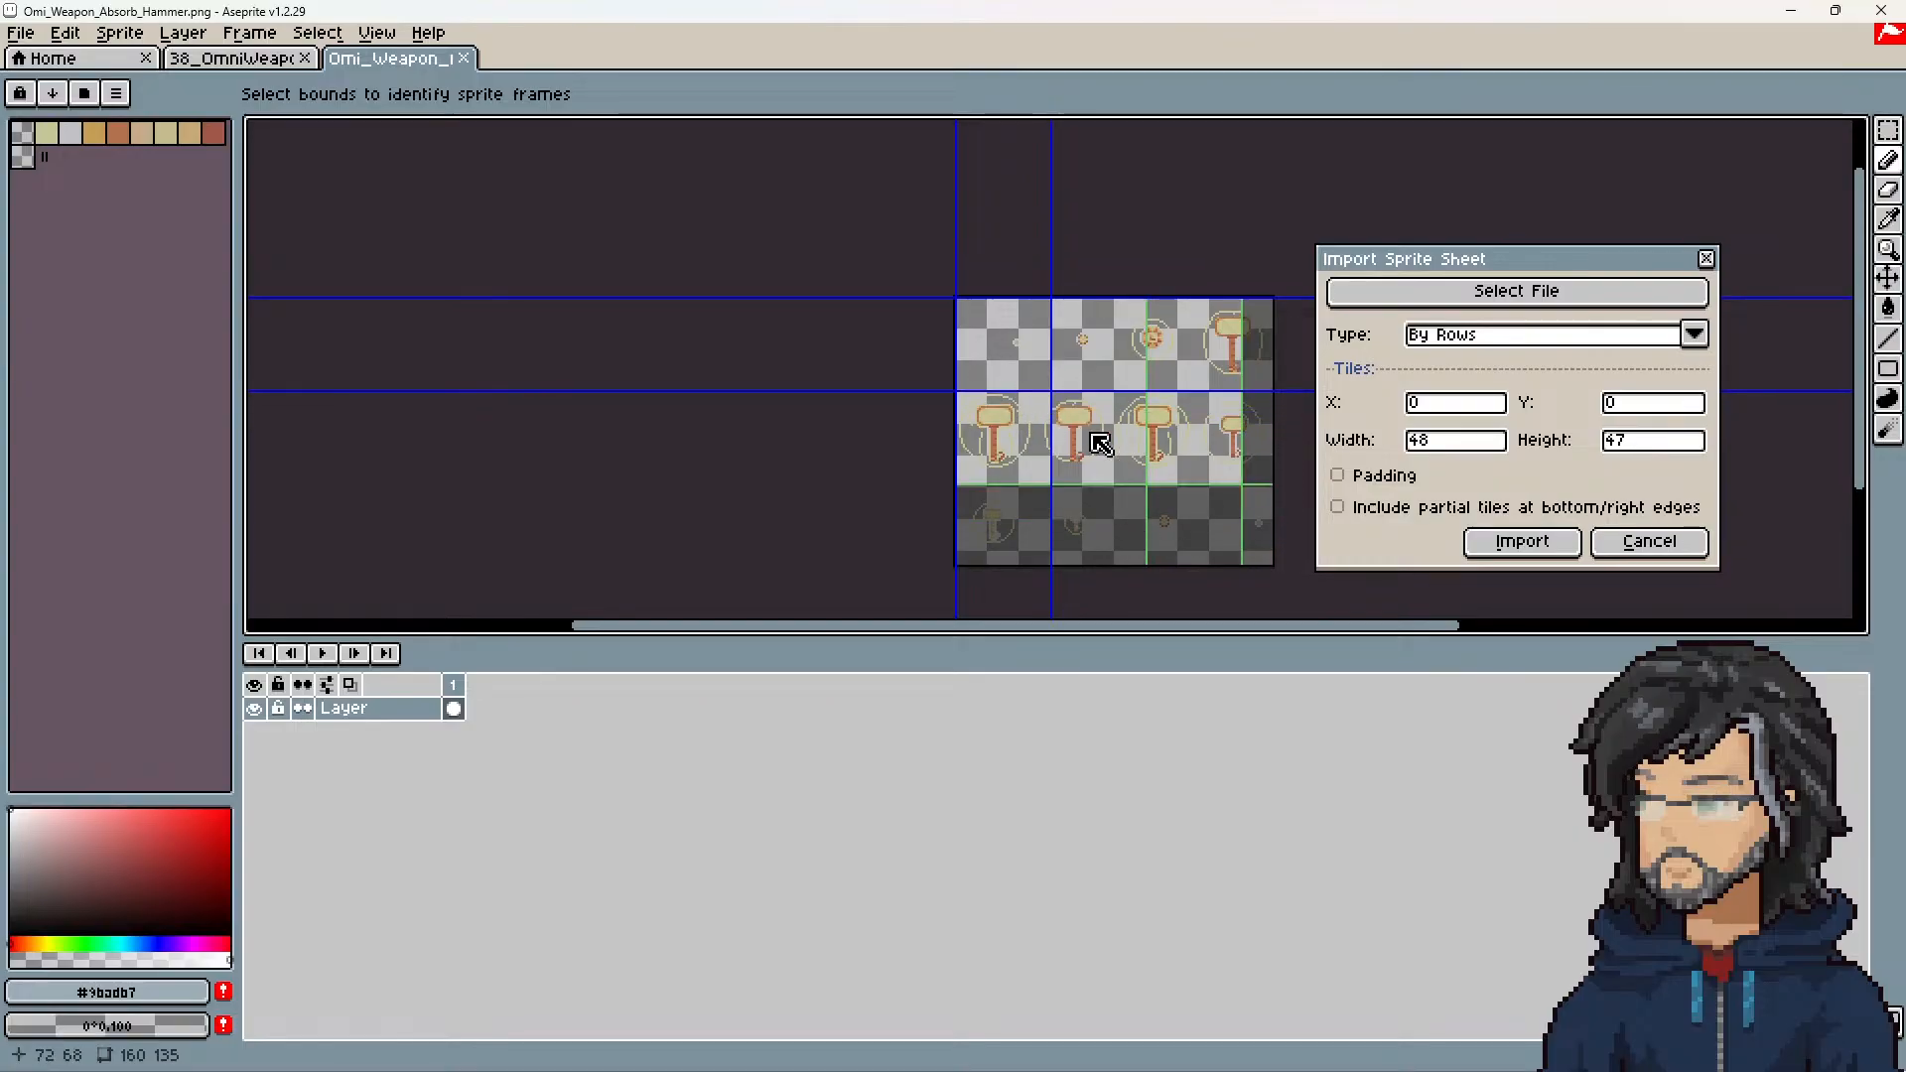
Step: Set the tile size to 40 wide and 48 high, and import the hammer sheet as animation frames
{"action": "left_click", "coordinate": [1639, 442]}
{"action": "left_click_drag", "start_coordinate": [1635, 439], "coordinate": [1463, 420]}
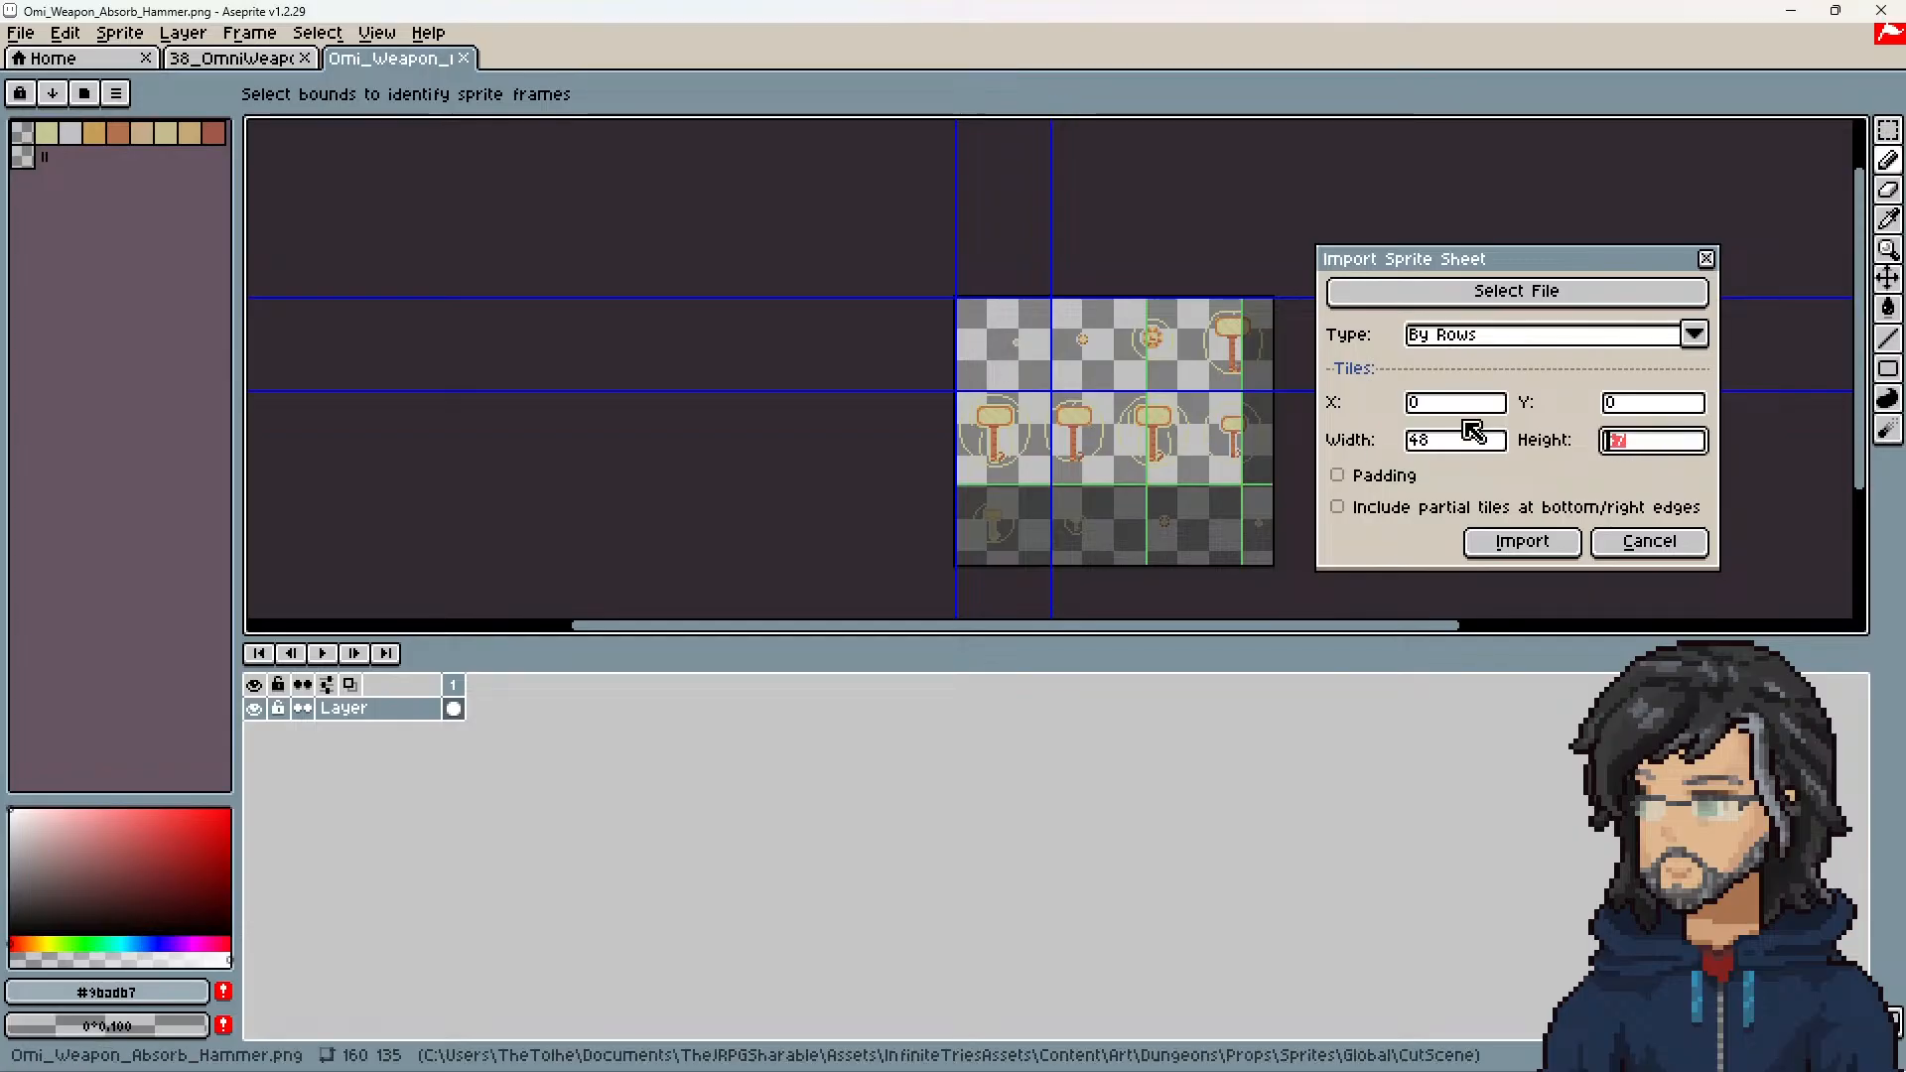
{"action": "type", "text": "48"}
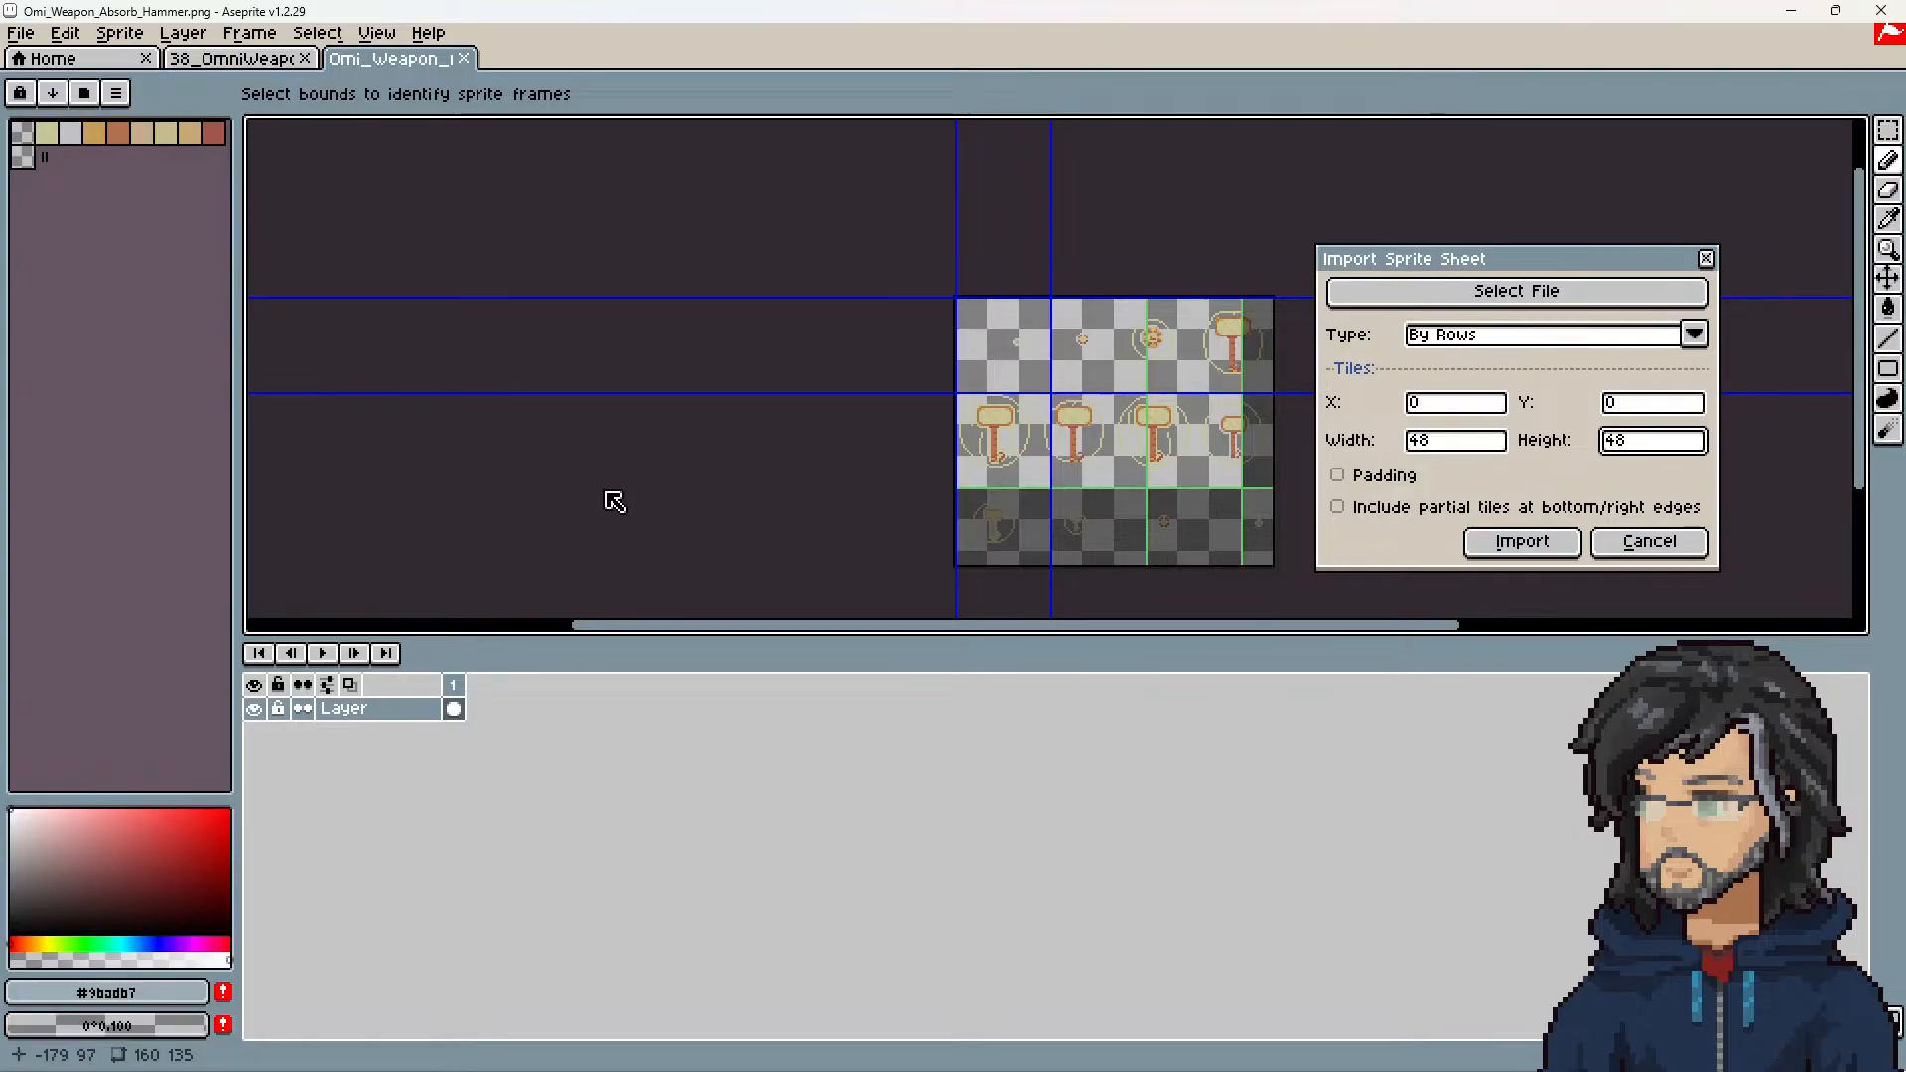
{"action": "left_click_drag", "start_coordinate": [1429, 442], "coordinate": [1316, 447]}
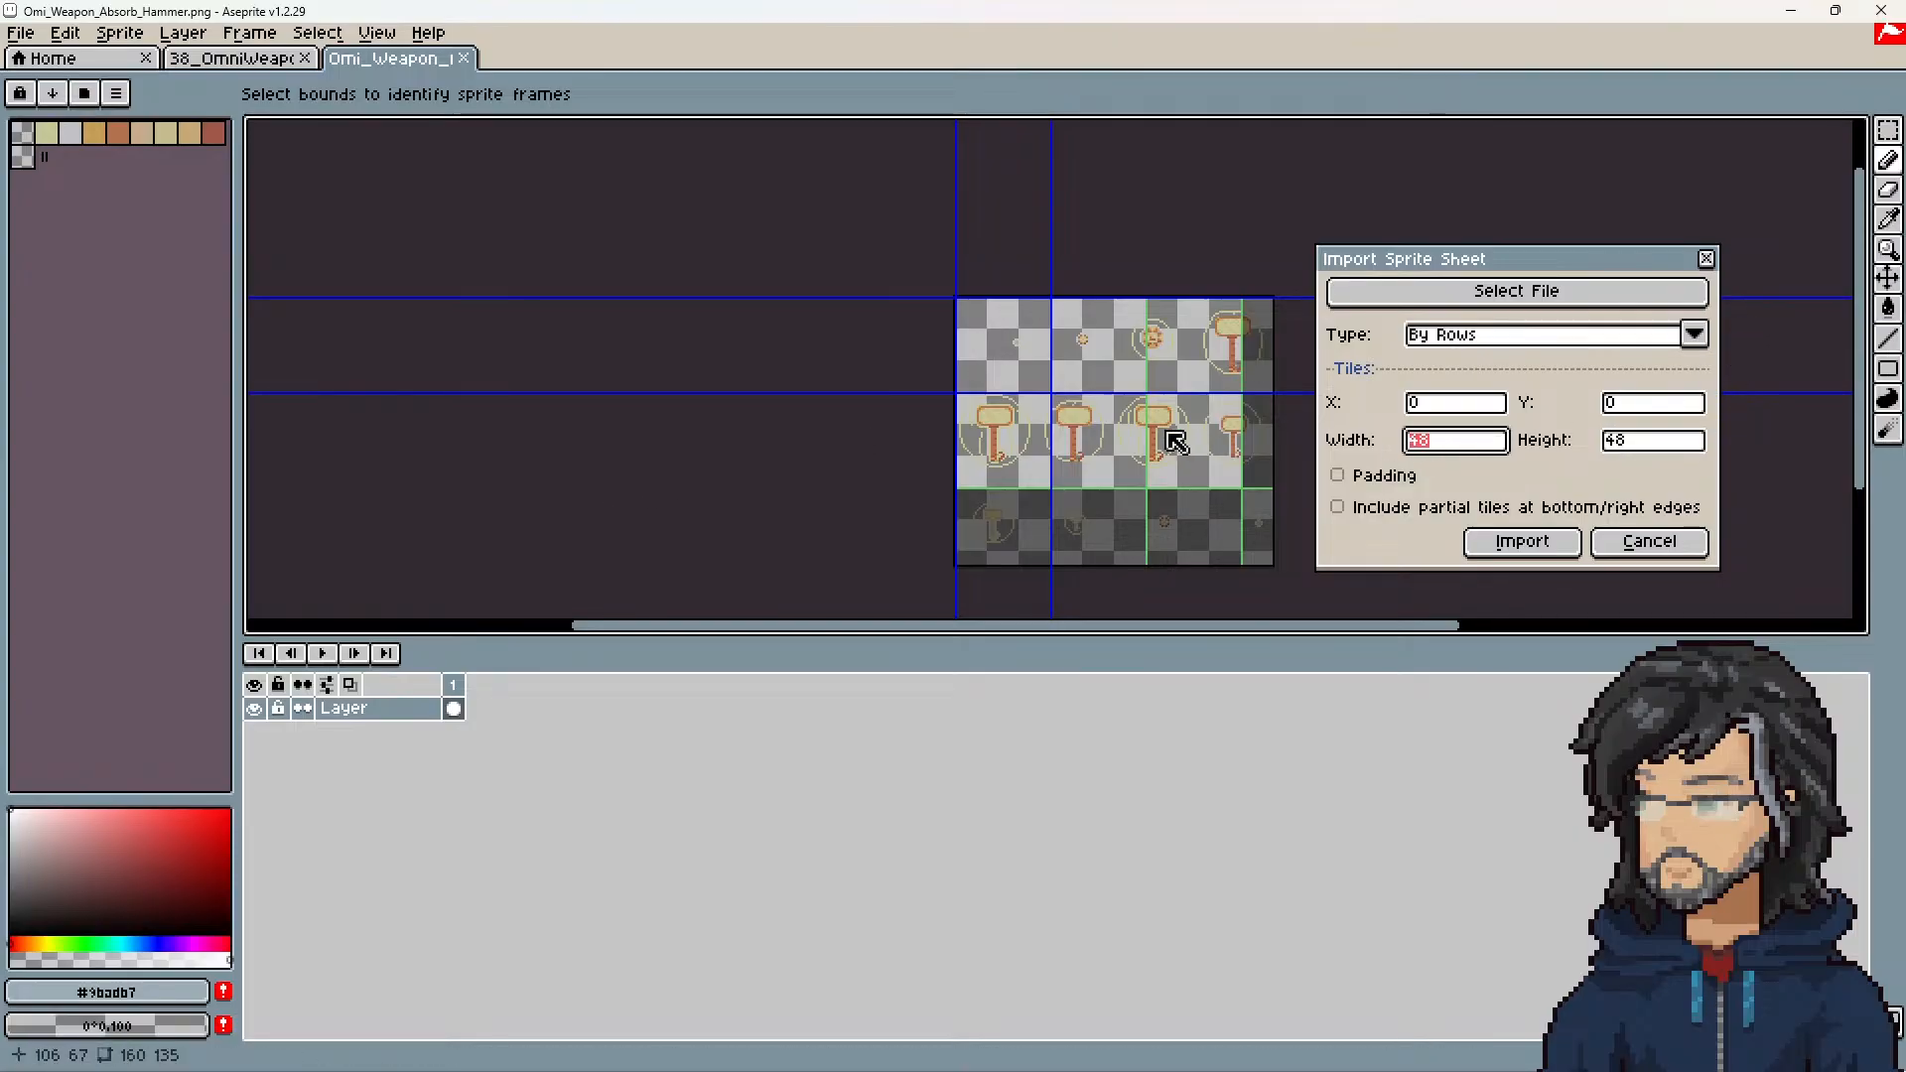
{"action": "type", "text": "160"}
{"action": "key", "text": "BackSpace"}
{"action": "key", "text": "BackSpace"}
{"action": "key", "text": "BackSpace"}
{"action": "type", "text": "40"}
{"action": "key", "text": "Return"}
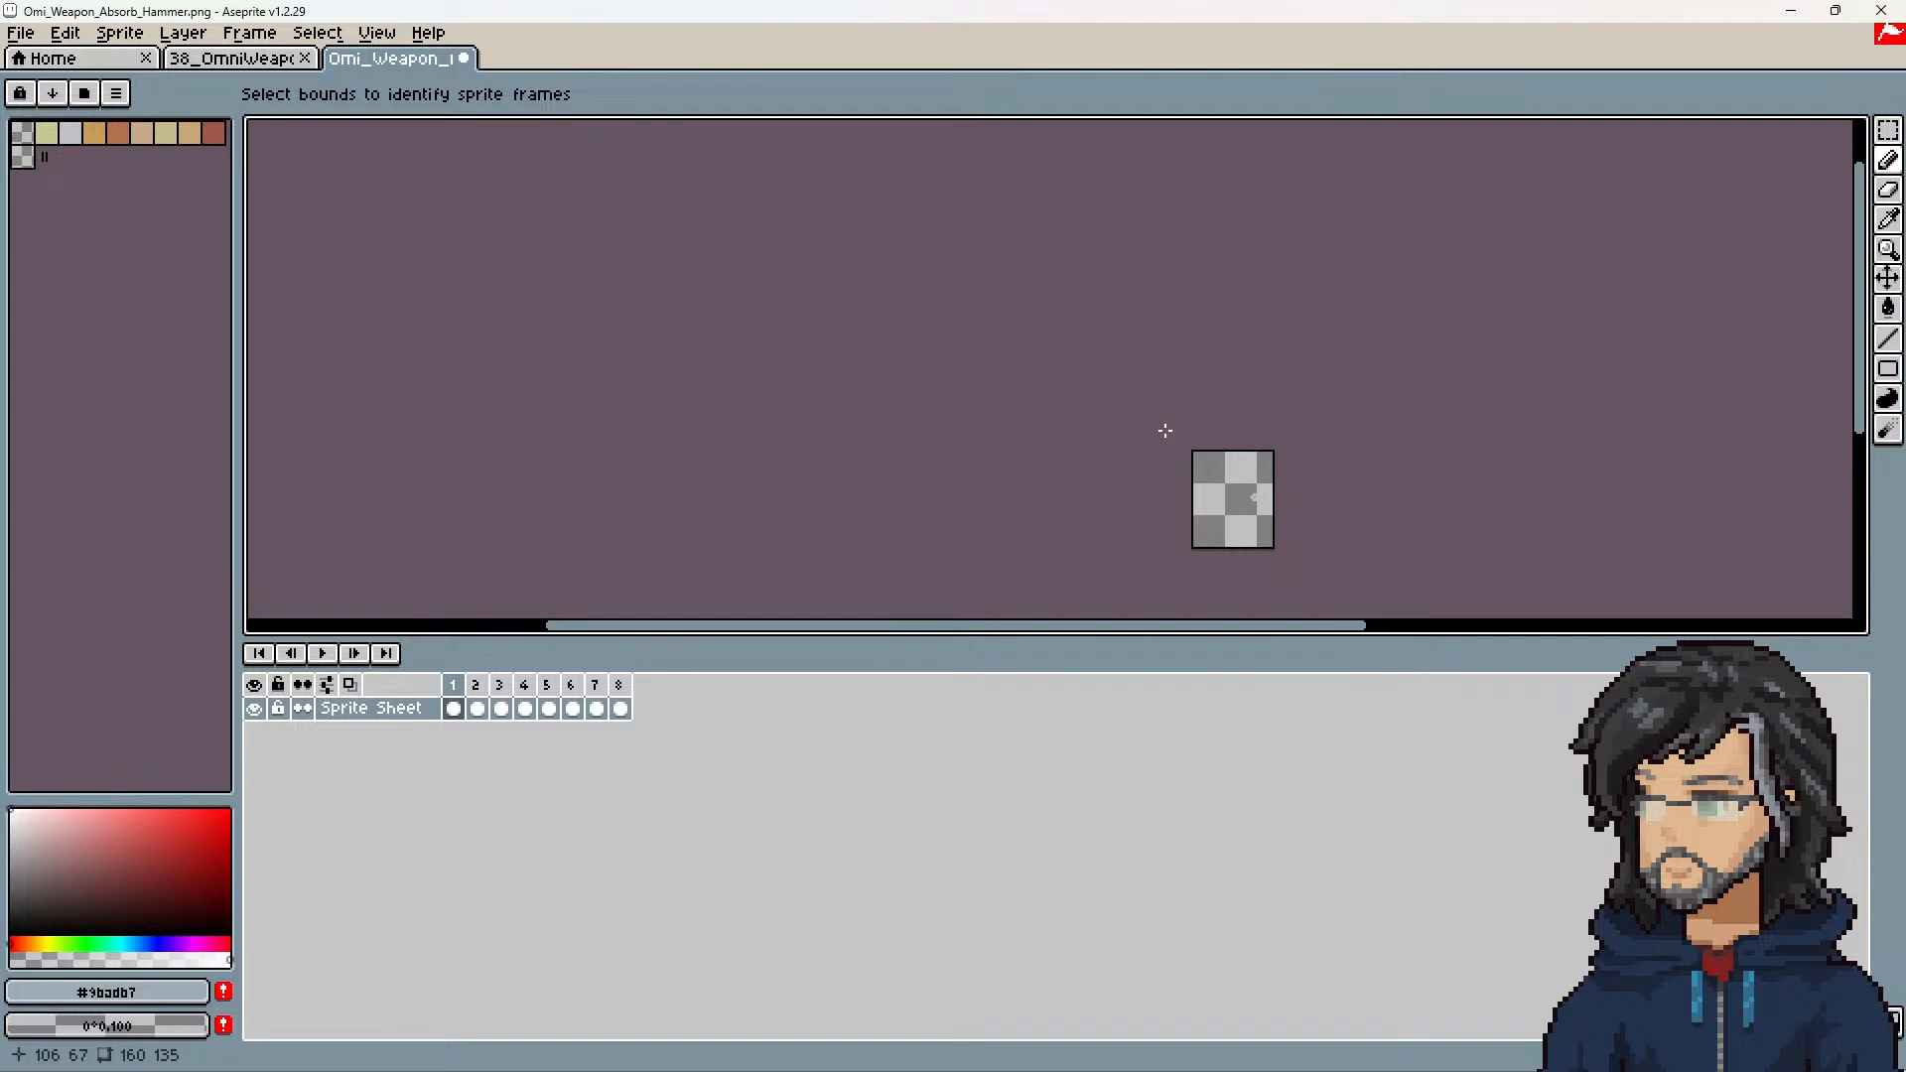
Step: Undo the last sprite sheet import to restore the full hammer sheet
{"action": "key", "text": "ctrl+z"}
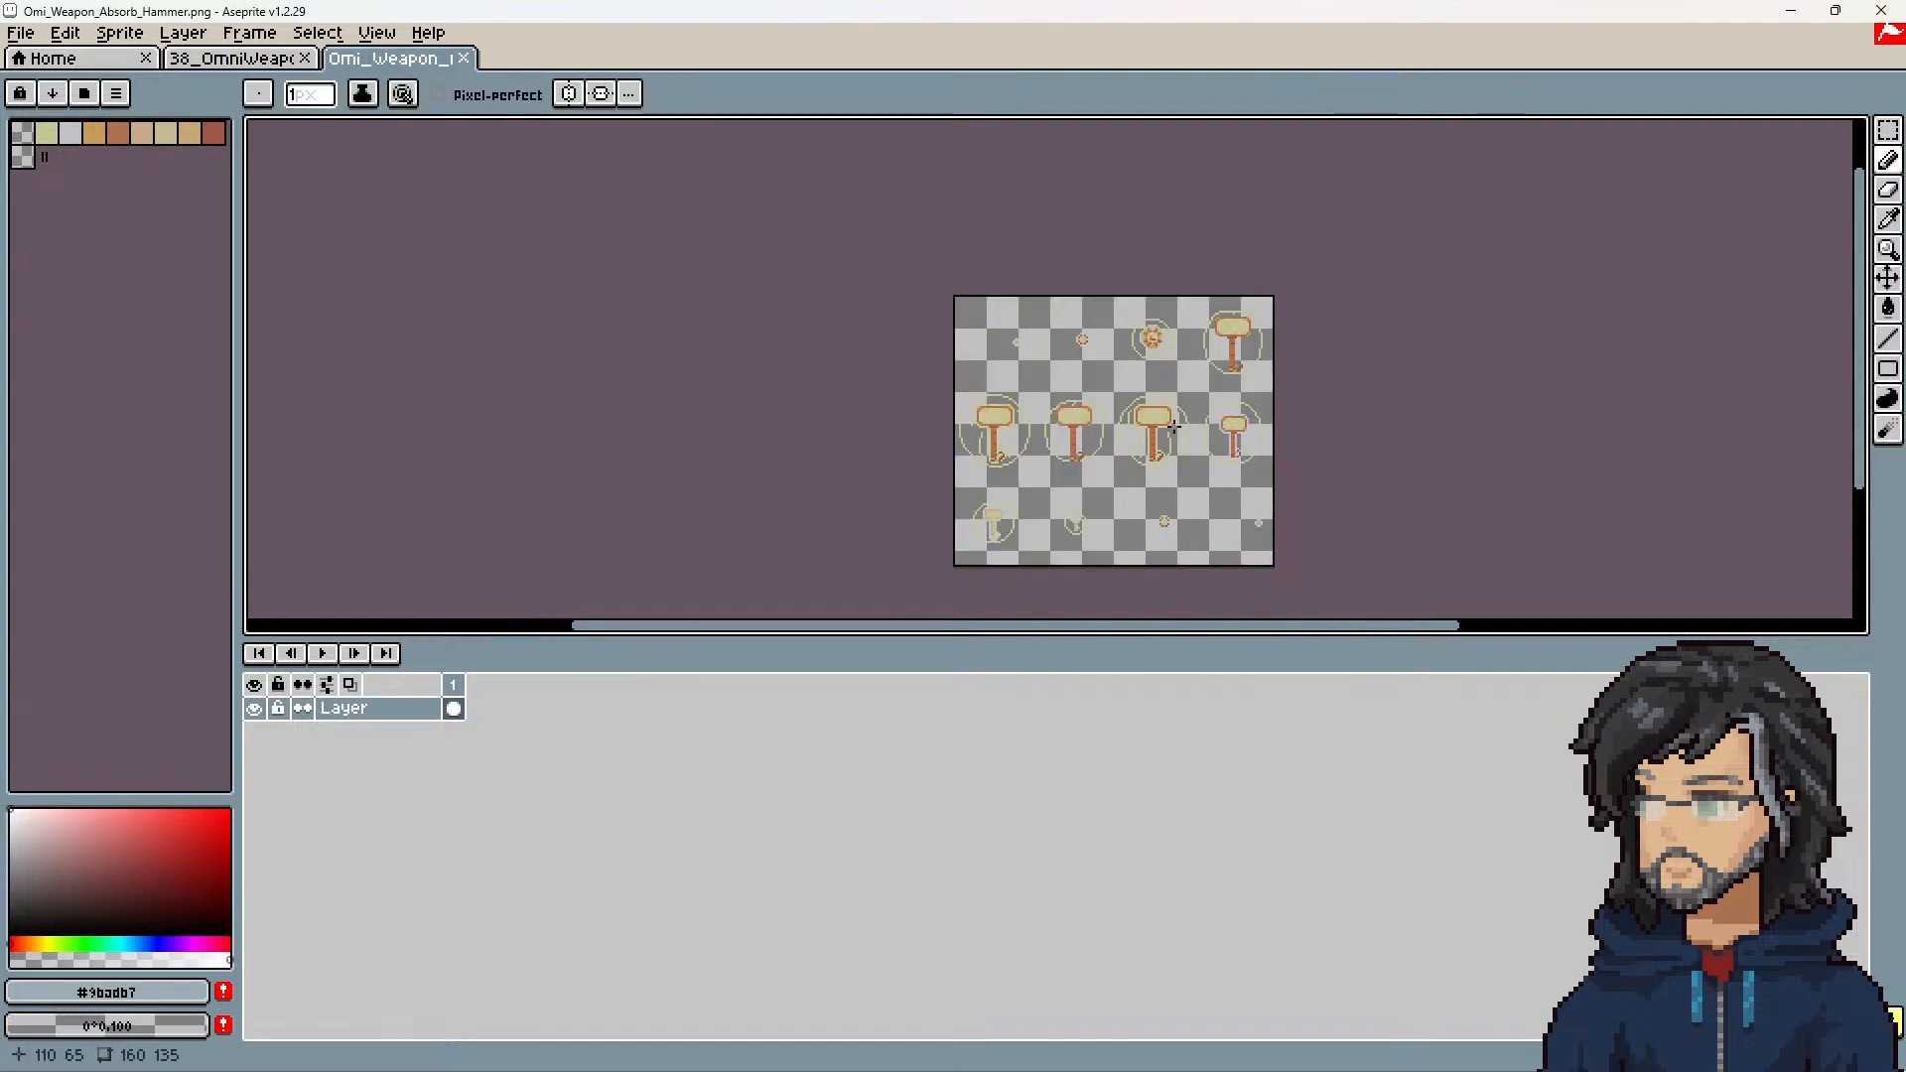
{"action": "key", "text": "ctrl+alt+c"}
{"action": "key", "text": "Escape"}
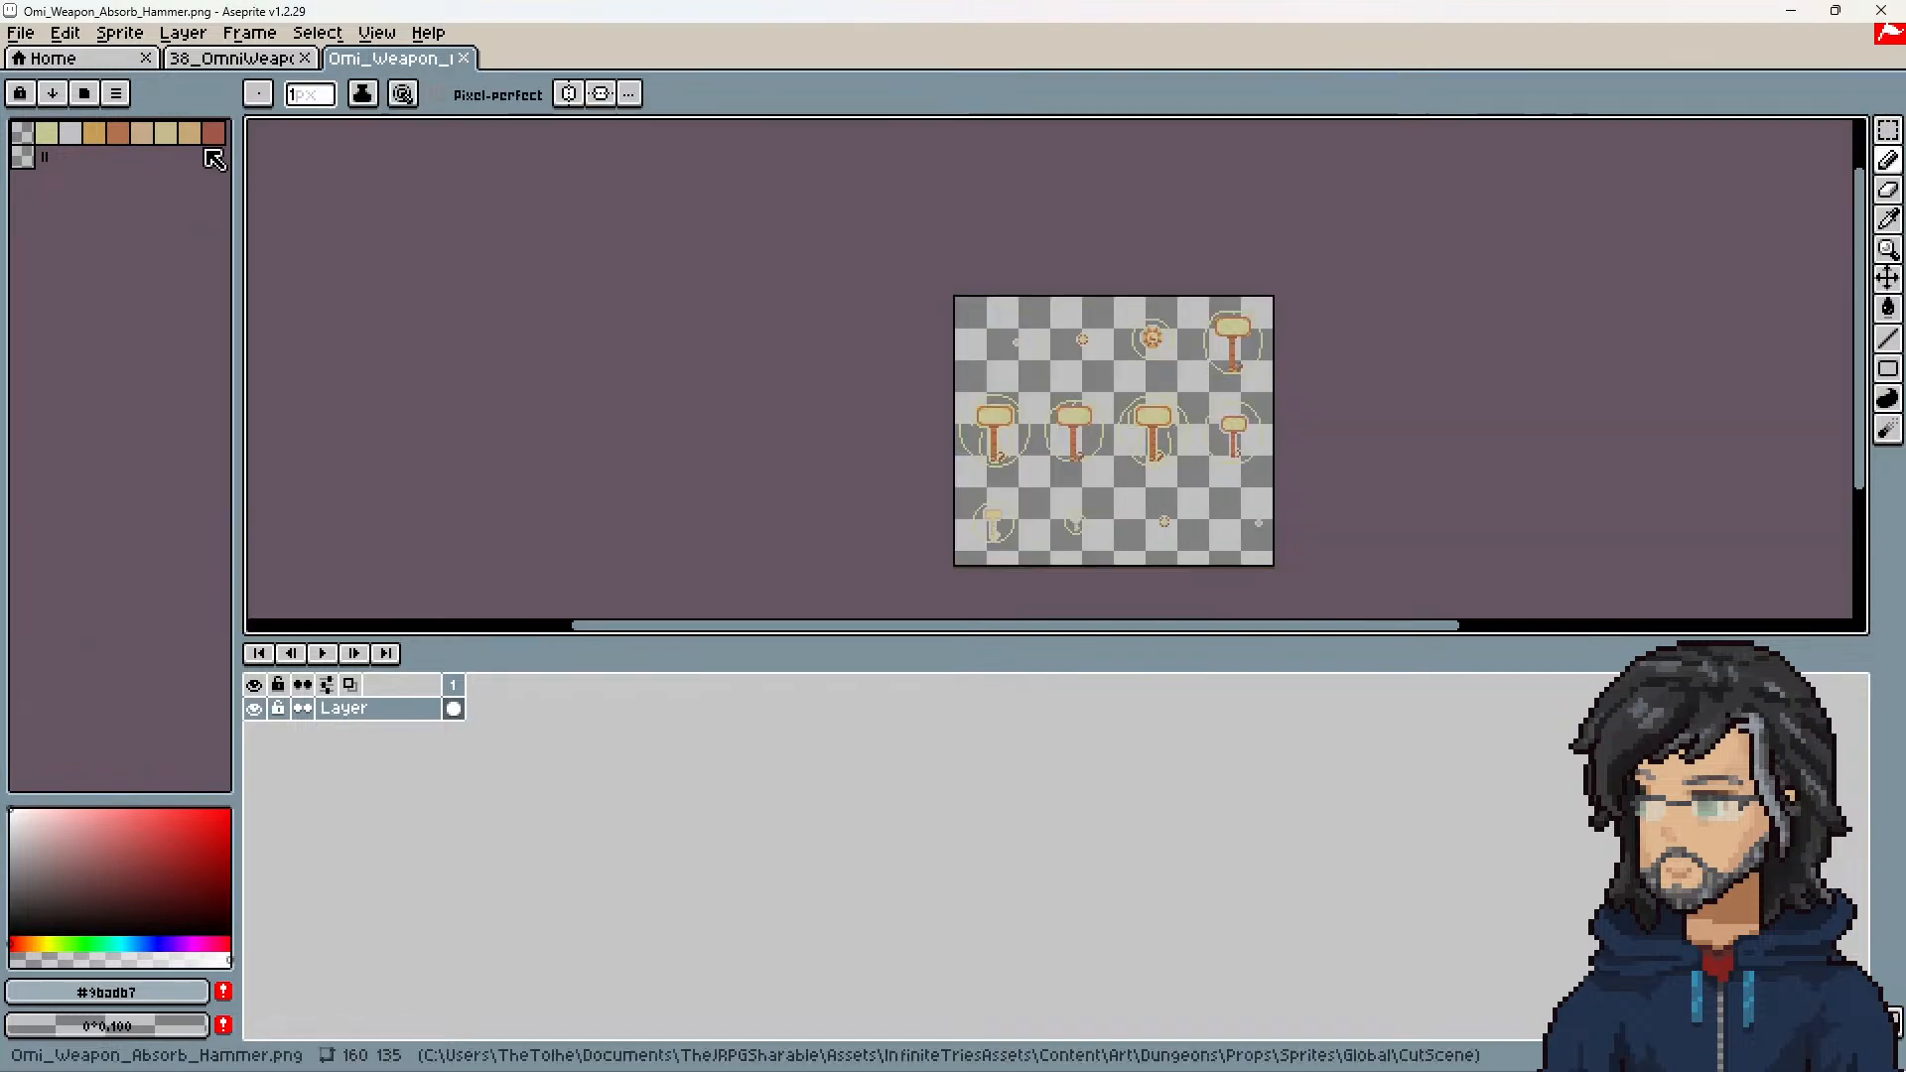
Step: Import the hammer sprite sheet by rows as animation frames, with tiles 40 wide and 135/3 high
{"action": "left_click", "coordinate": [20, 33]}
{"action": "left_click", "coordinate": [104, 251]}
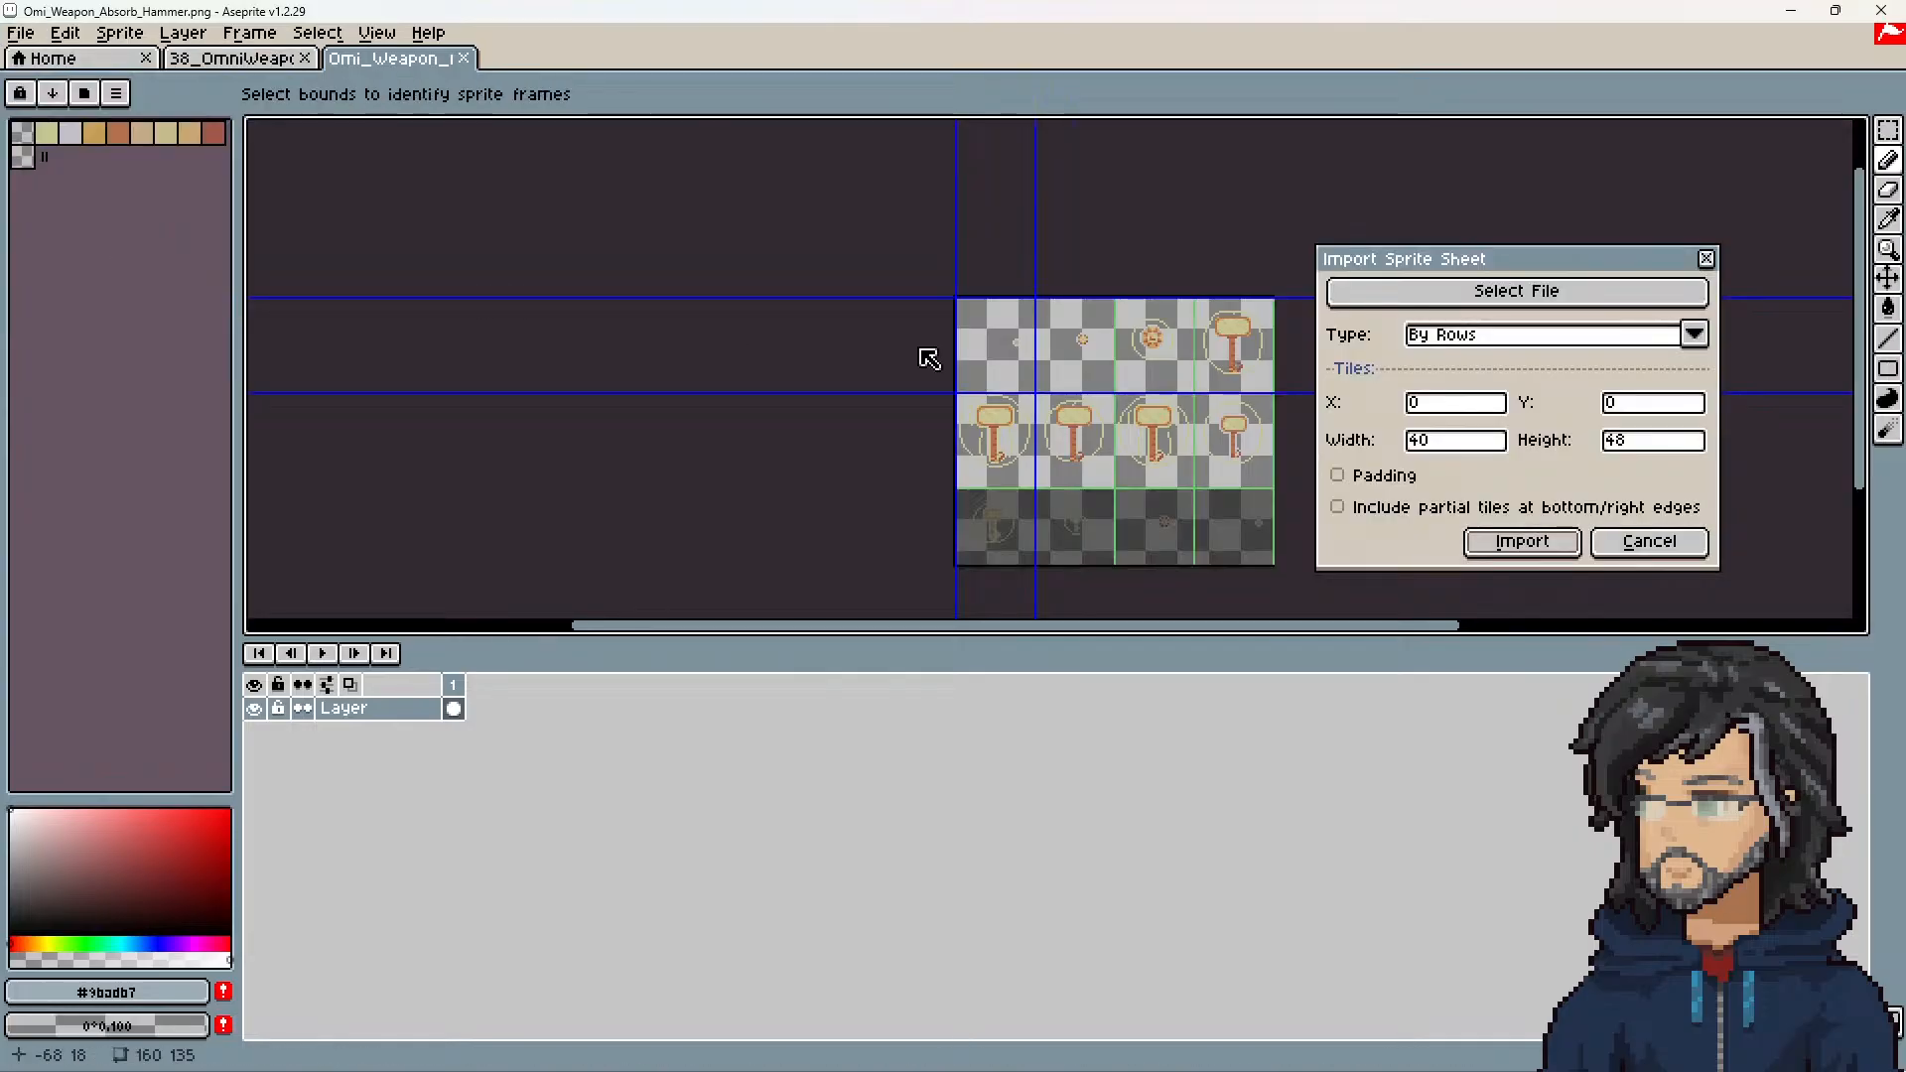
{"action": "double_click", "coordinate": [1429, 439]}
{"action": "type", "text": "160"}
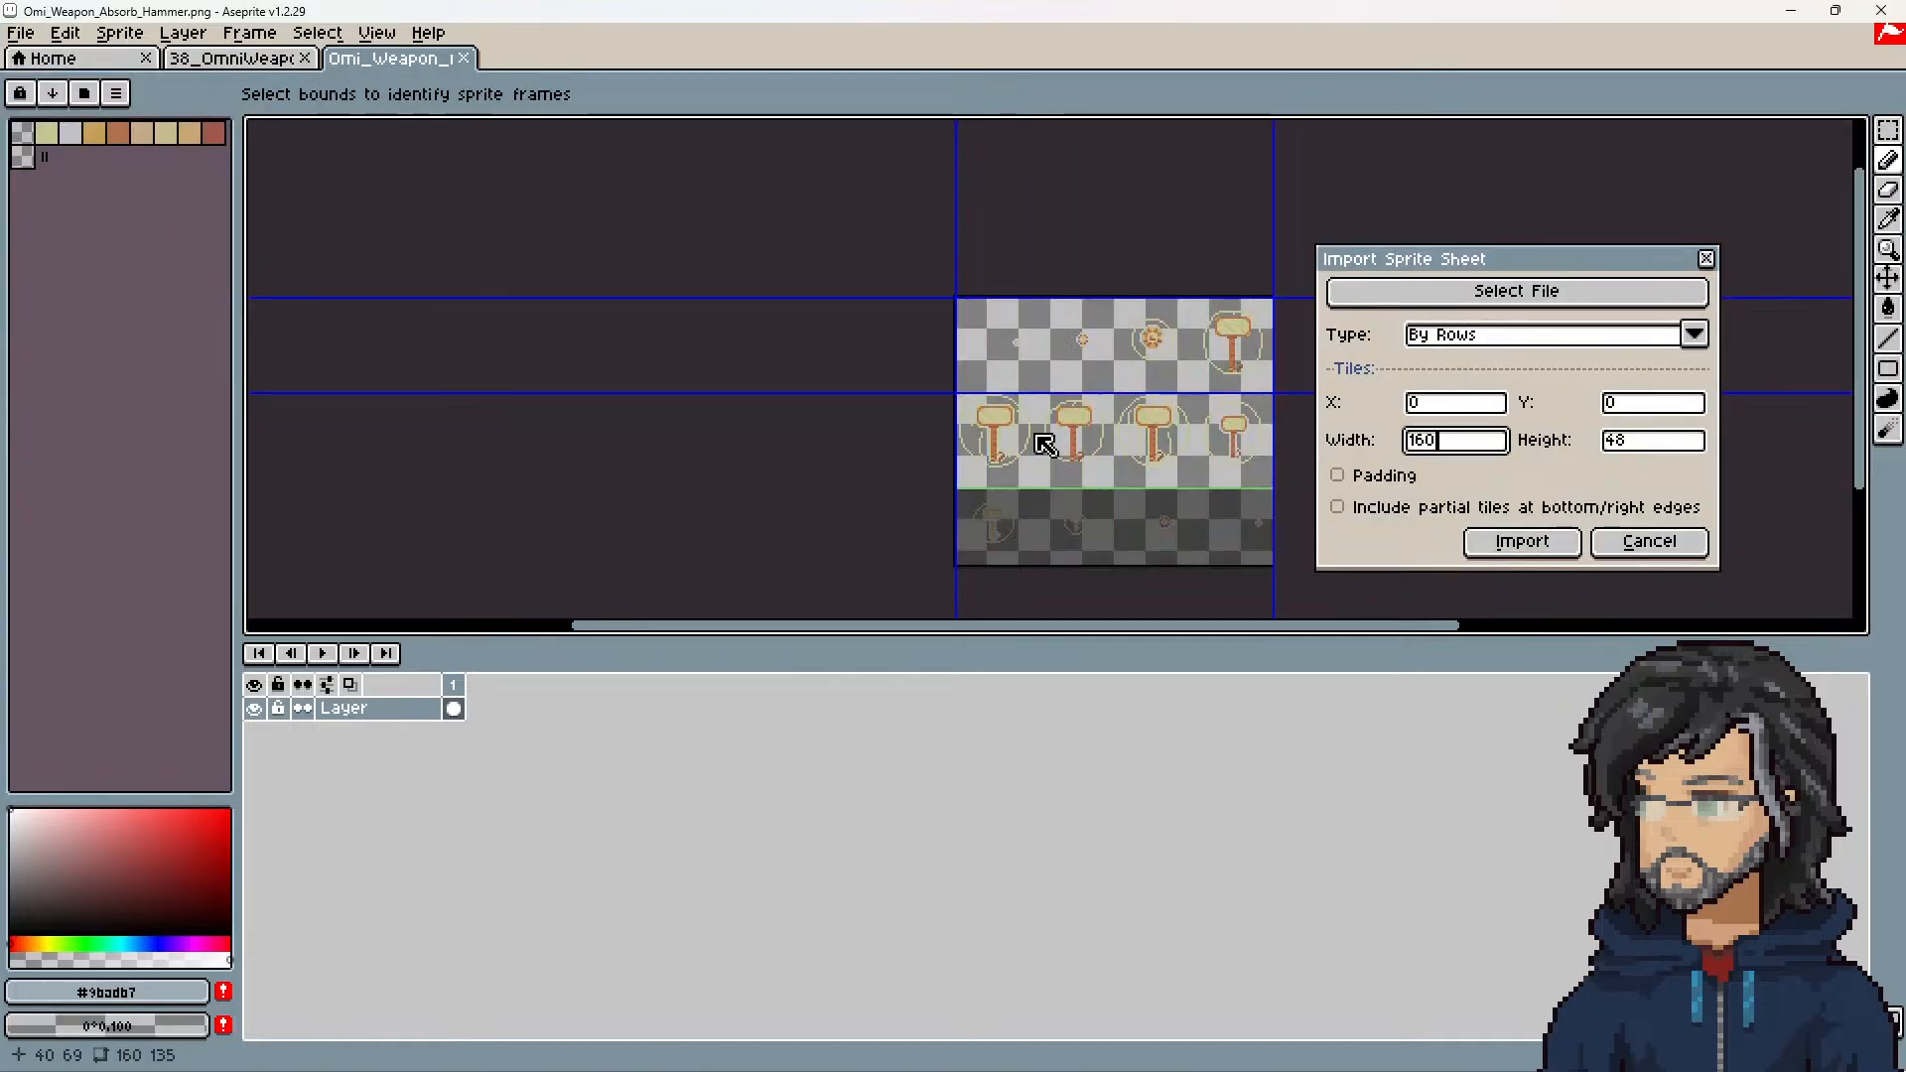
{"action": "key", "text": "BackSpace"}
{"action": "key", "text": "BackSpace"}
{"action": "key", "text": "BackSpace"}
{"action": "type", "text": "40"}
{"action": "key", "text": "Tab"}
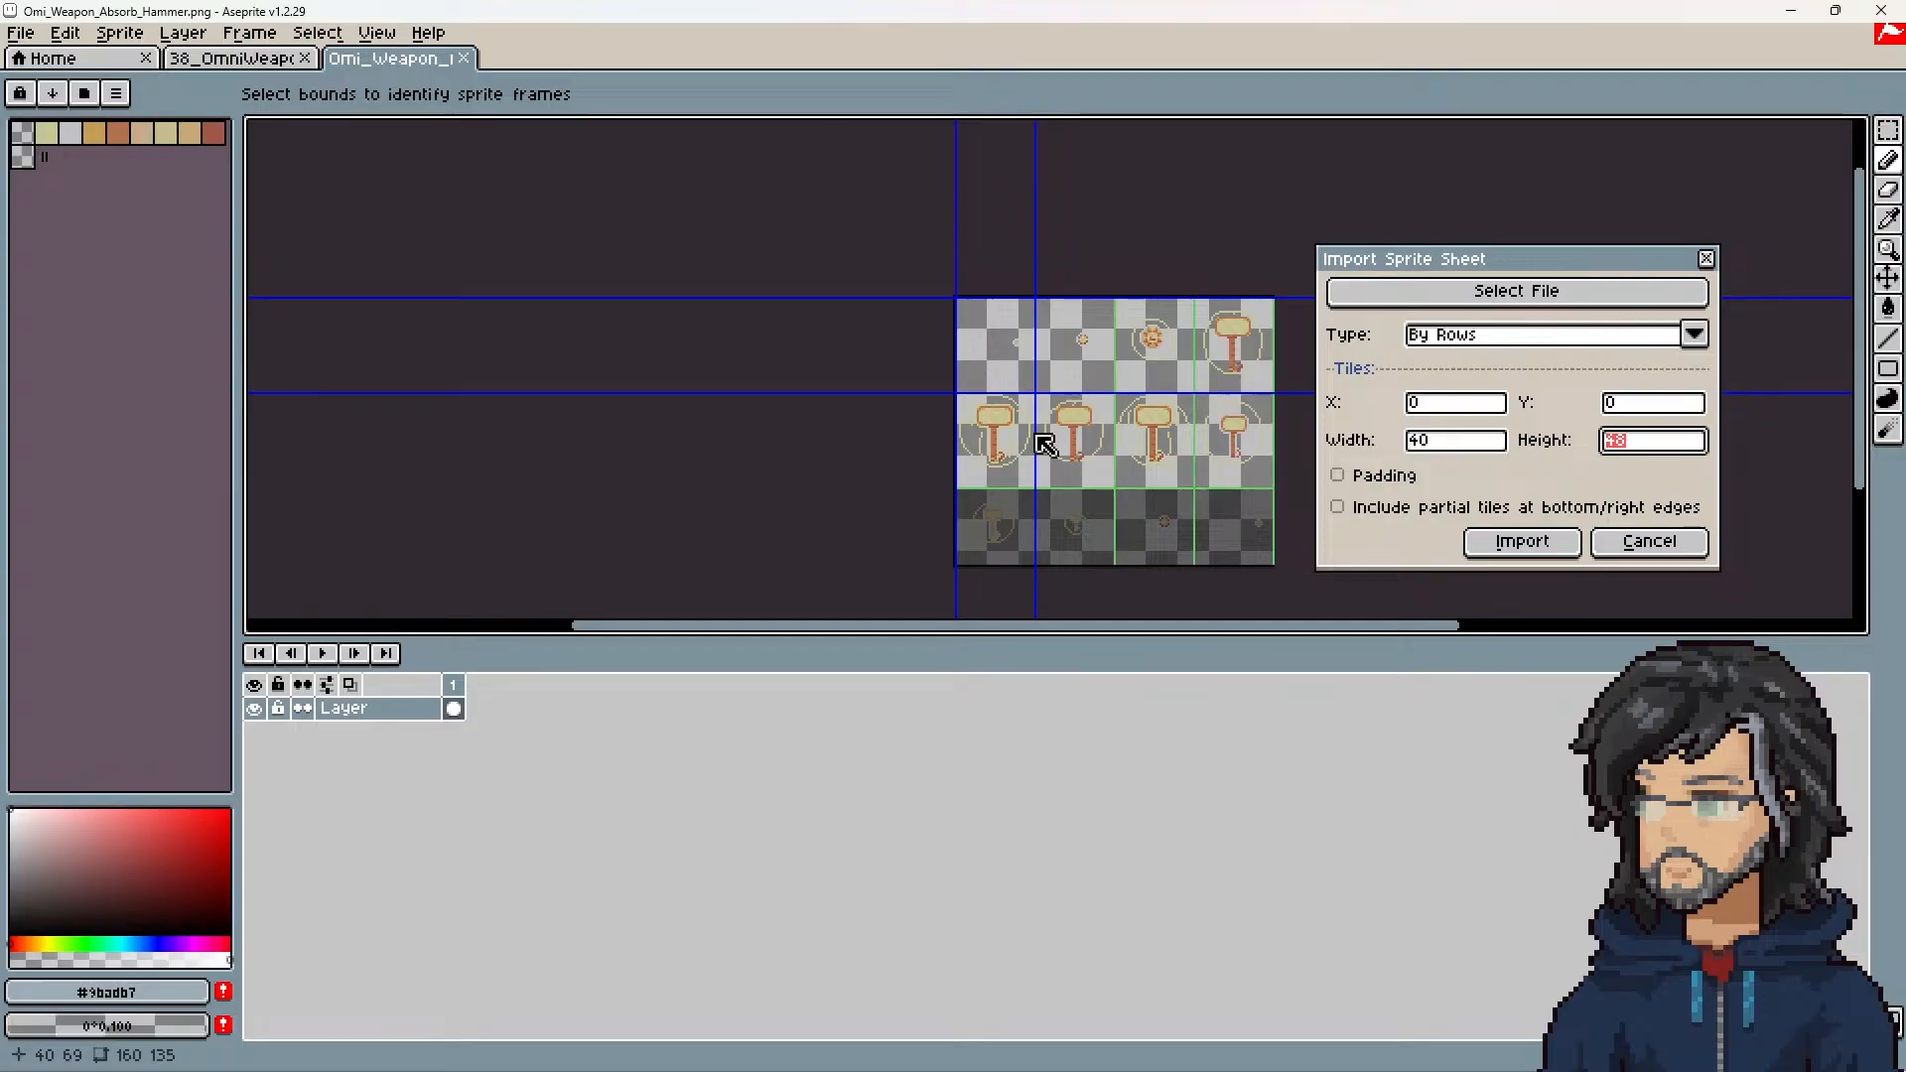
{"action": "type", "text": "135/"}
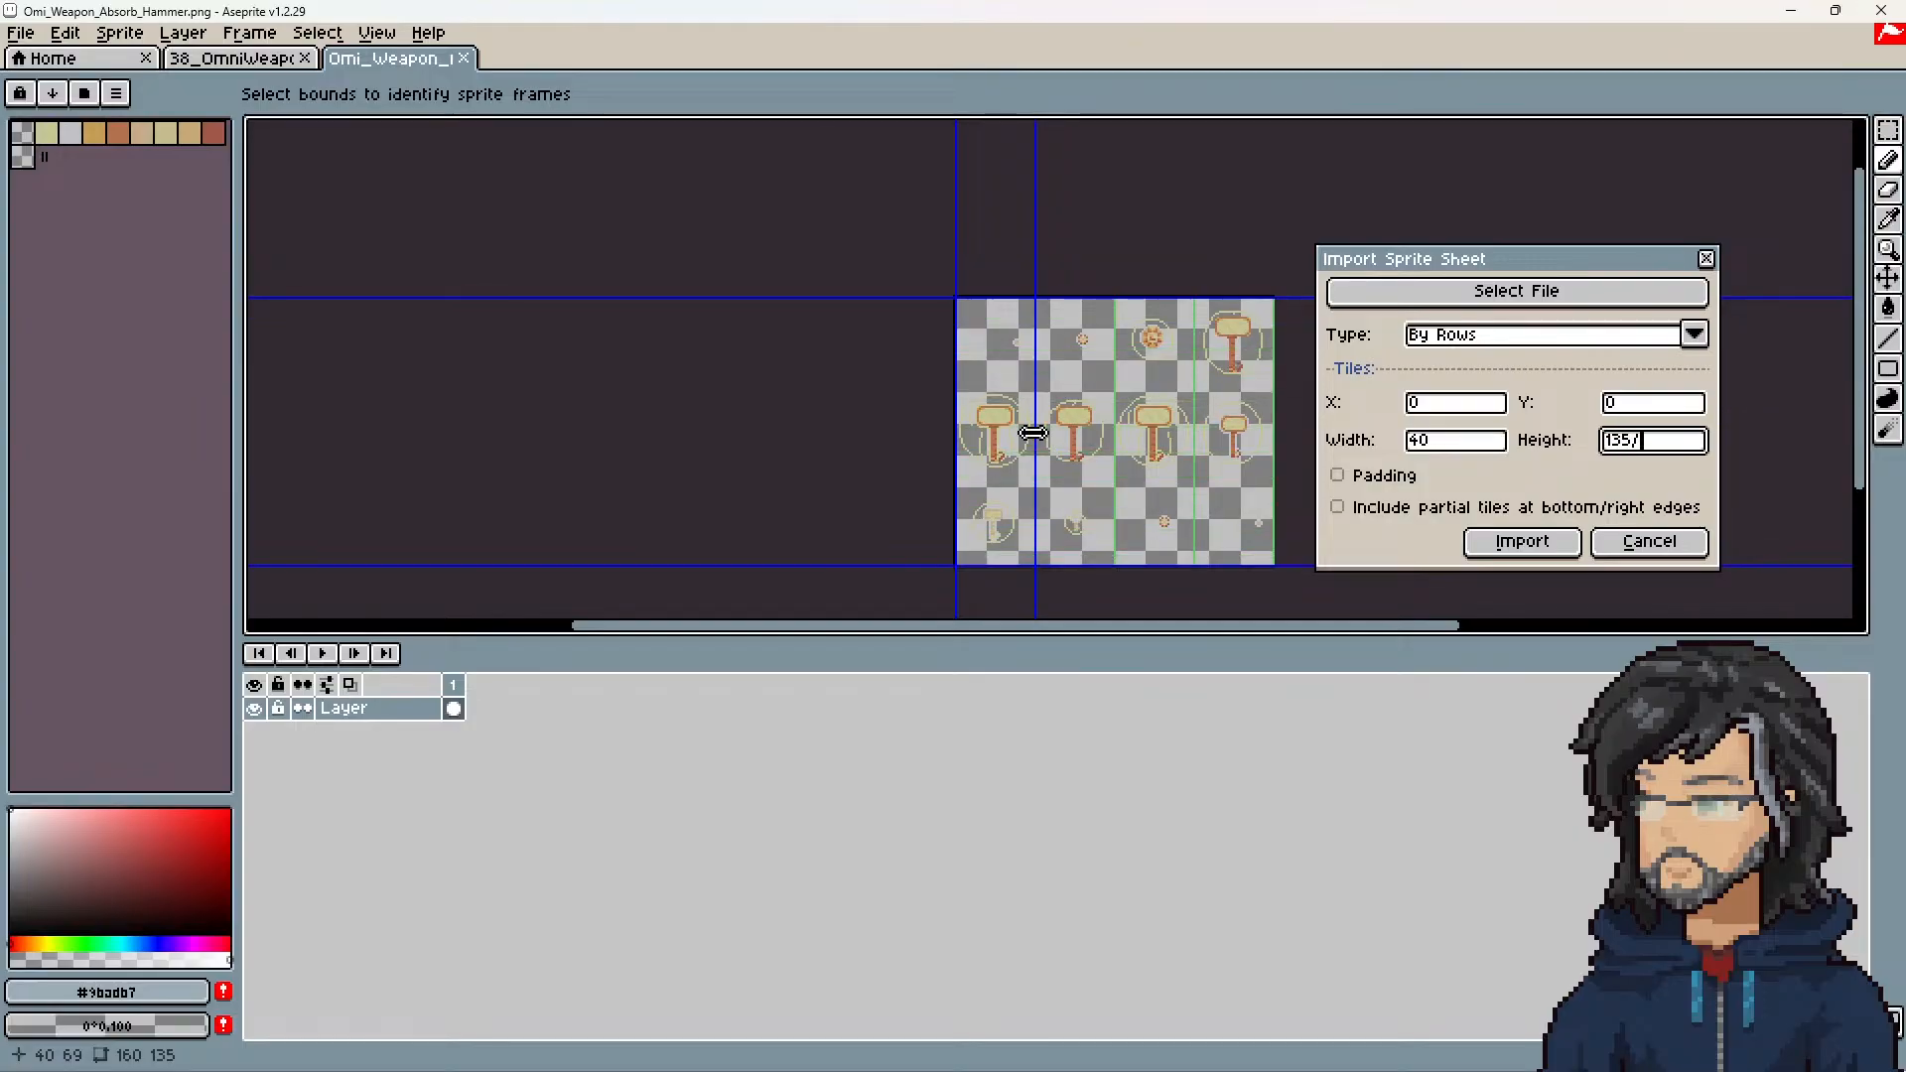
{"action": "type", "text": "3"}
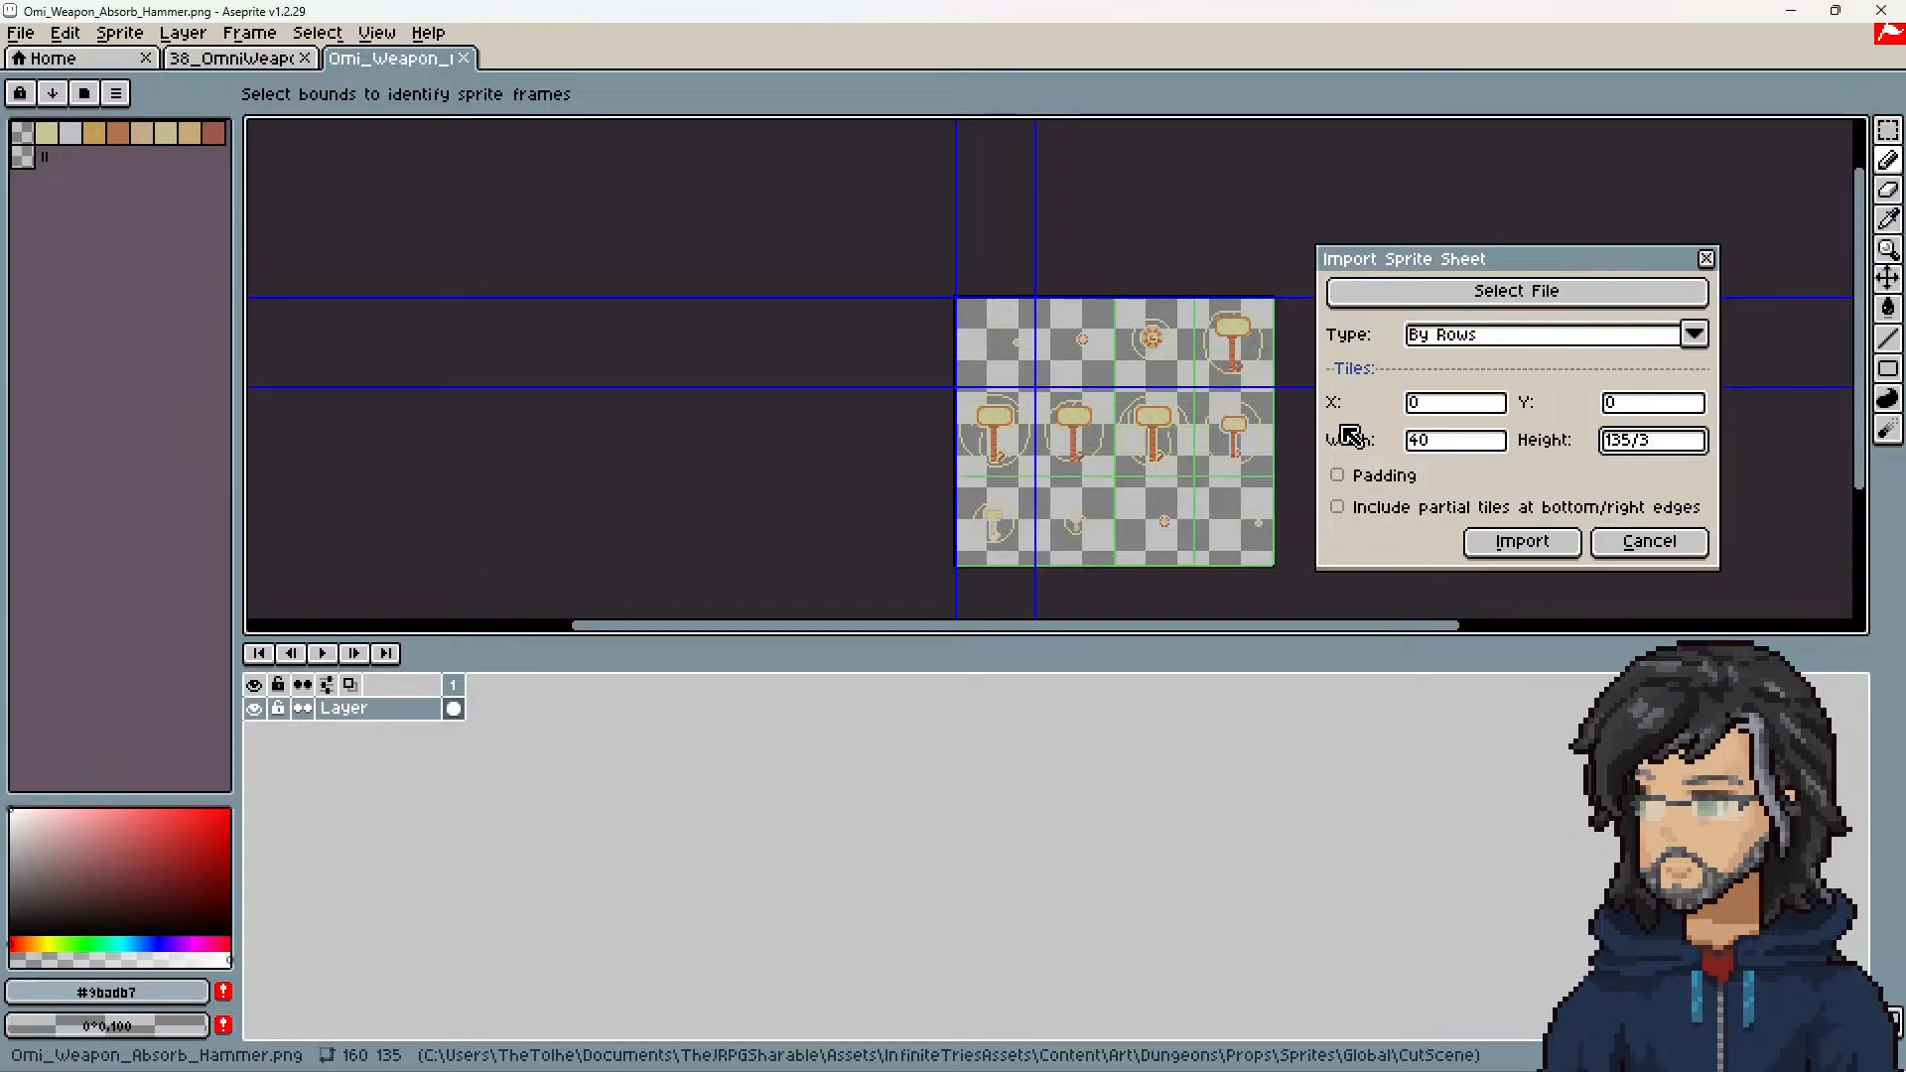
{"action": "key", "text": "Return"}
Step: Play back the imported hammer animation to check its motion, and select frames 1 to 12
{"action": "scroll", "coordinate": [1182, 404], "scroll_direction": "up", "scroll_amount": 4}
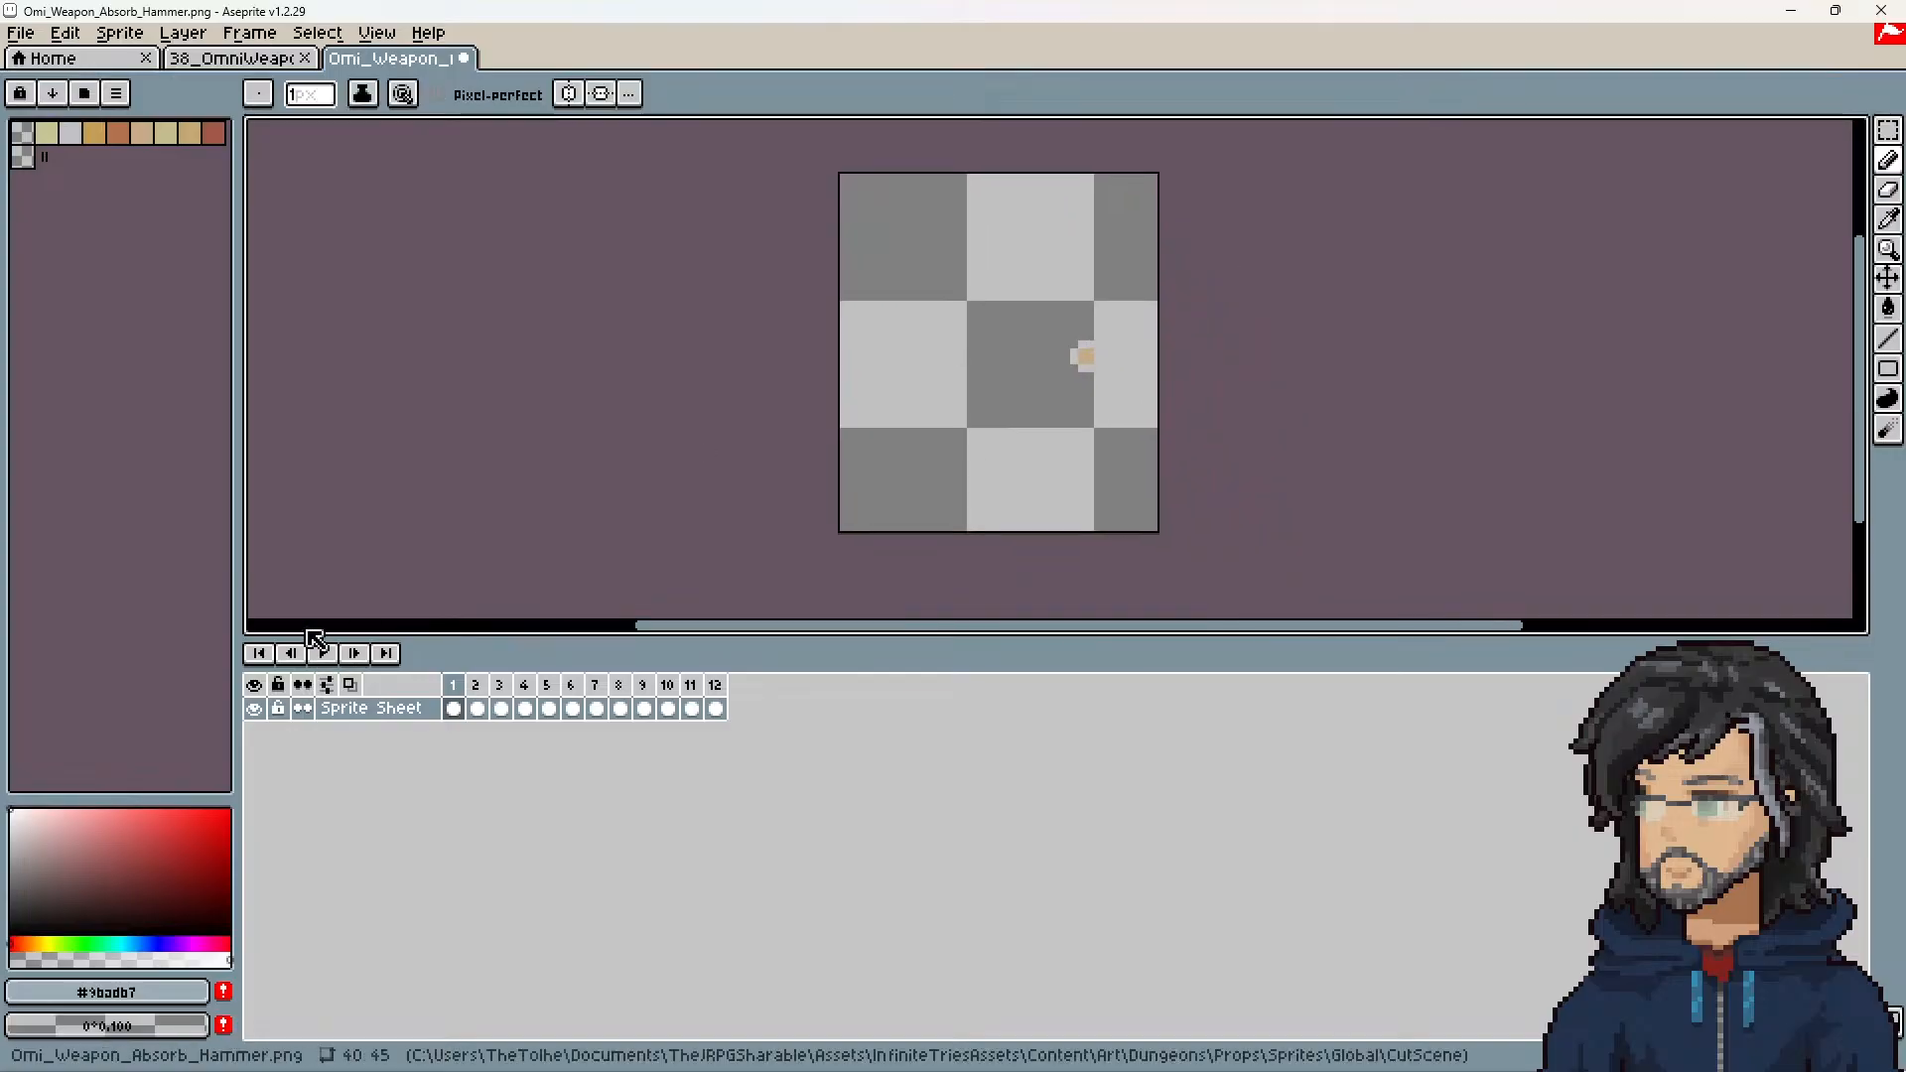
{"action": "left_click", "coordinate": [324, 655]}
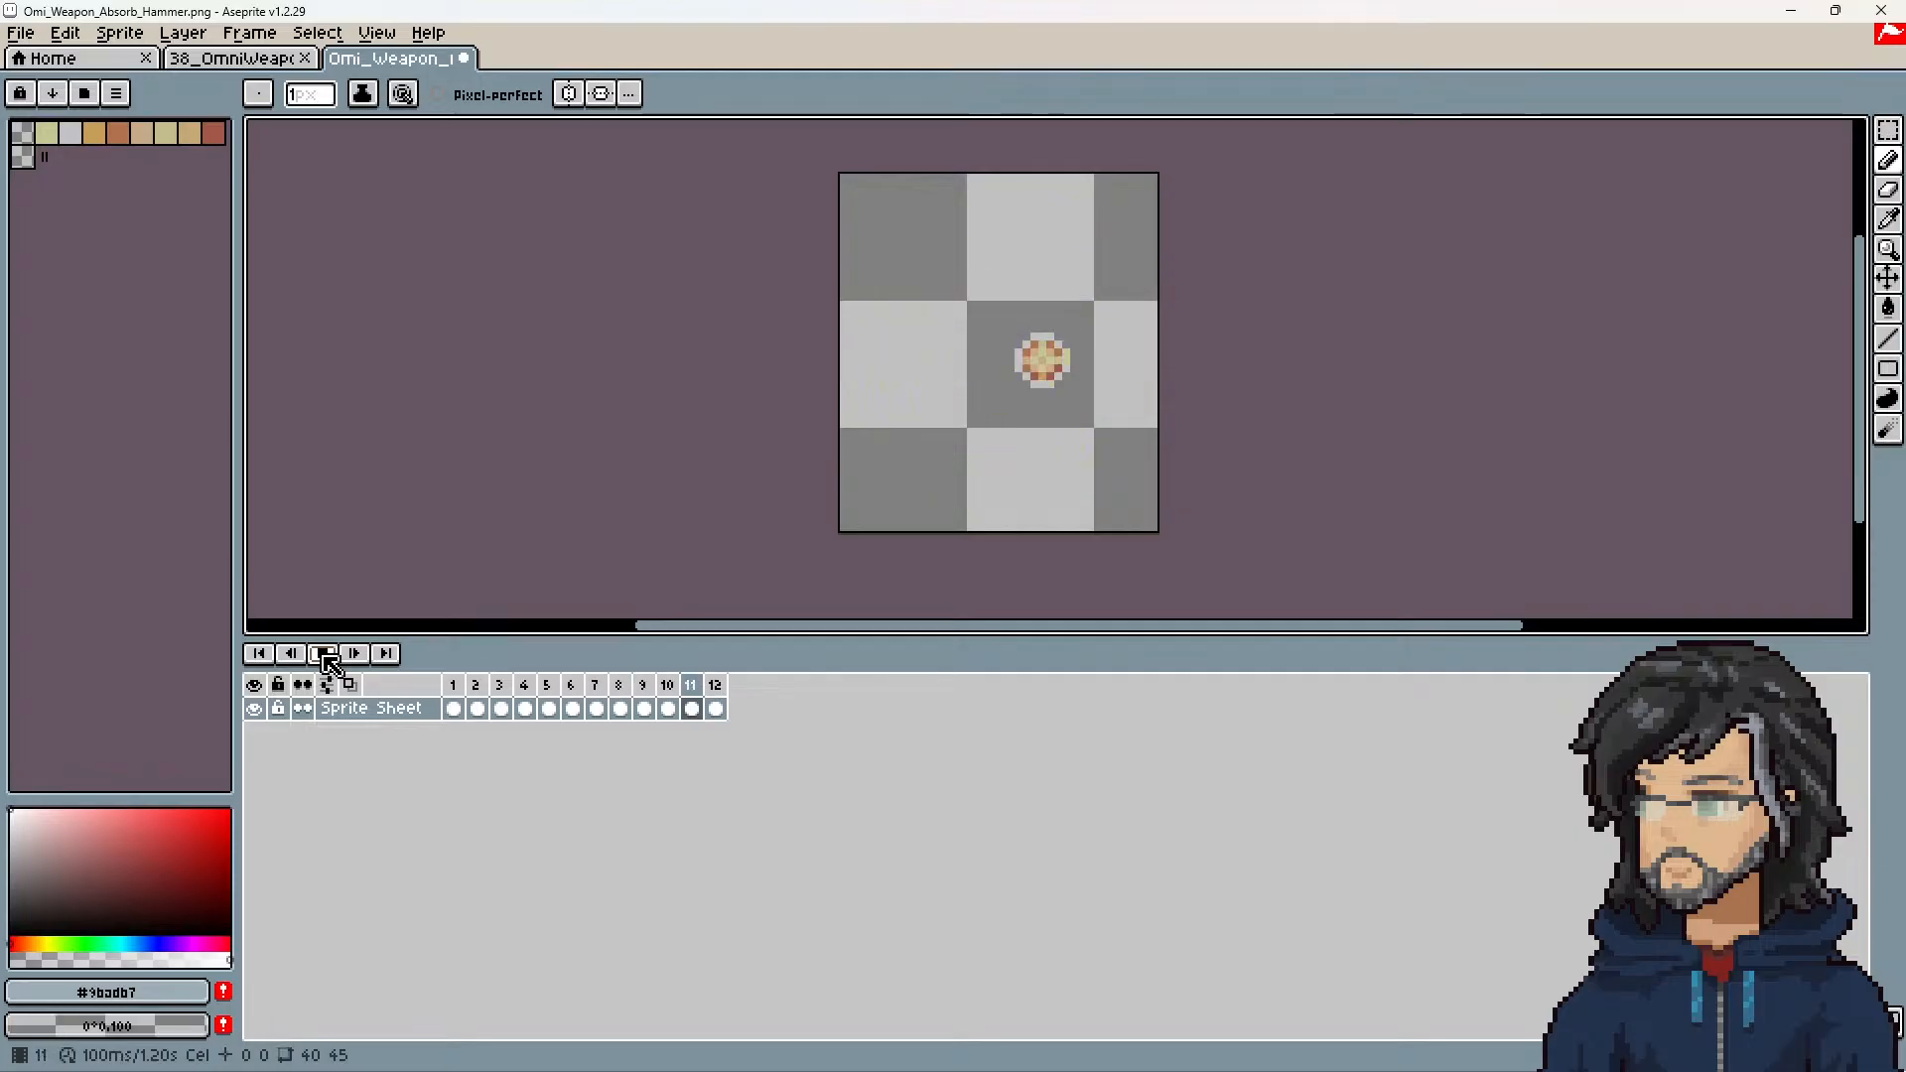
{"action": "left_click", "coordinate": [324, 653]}
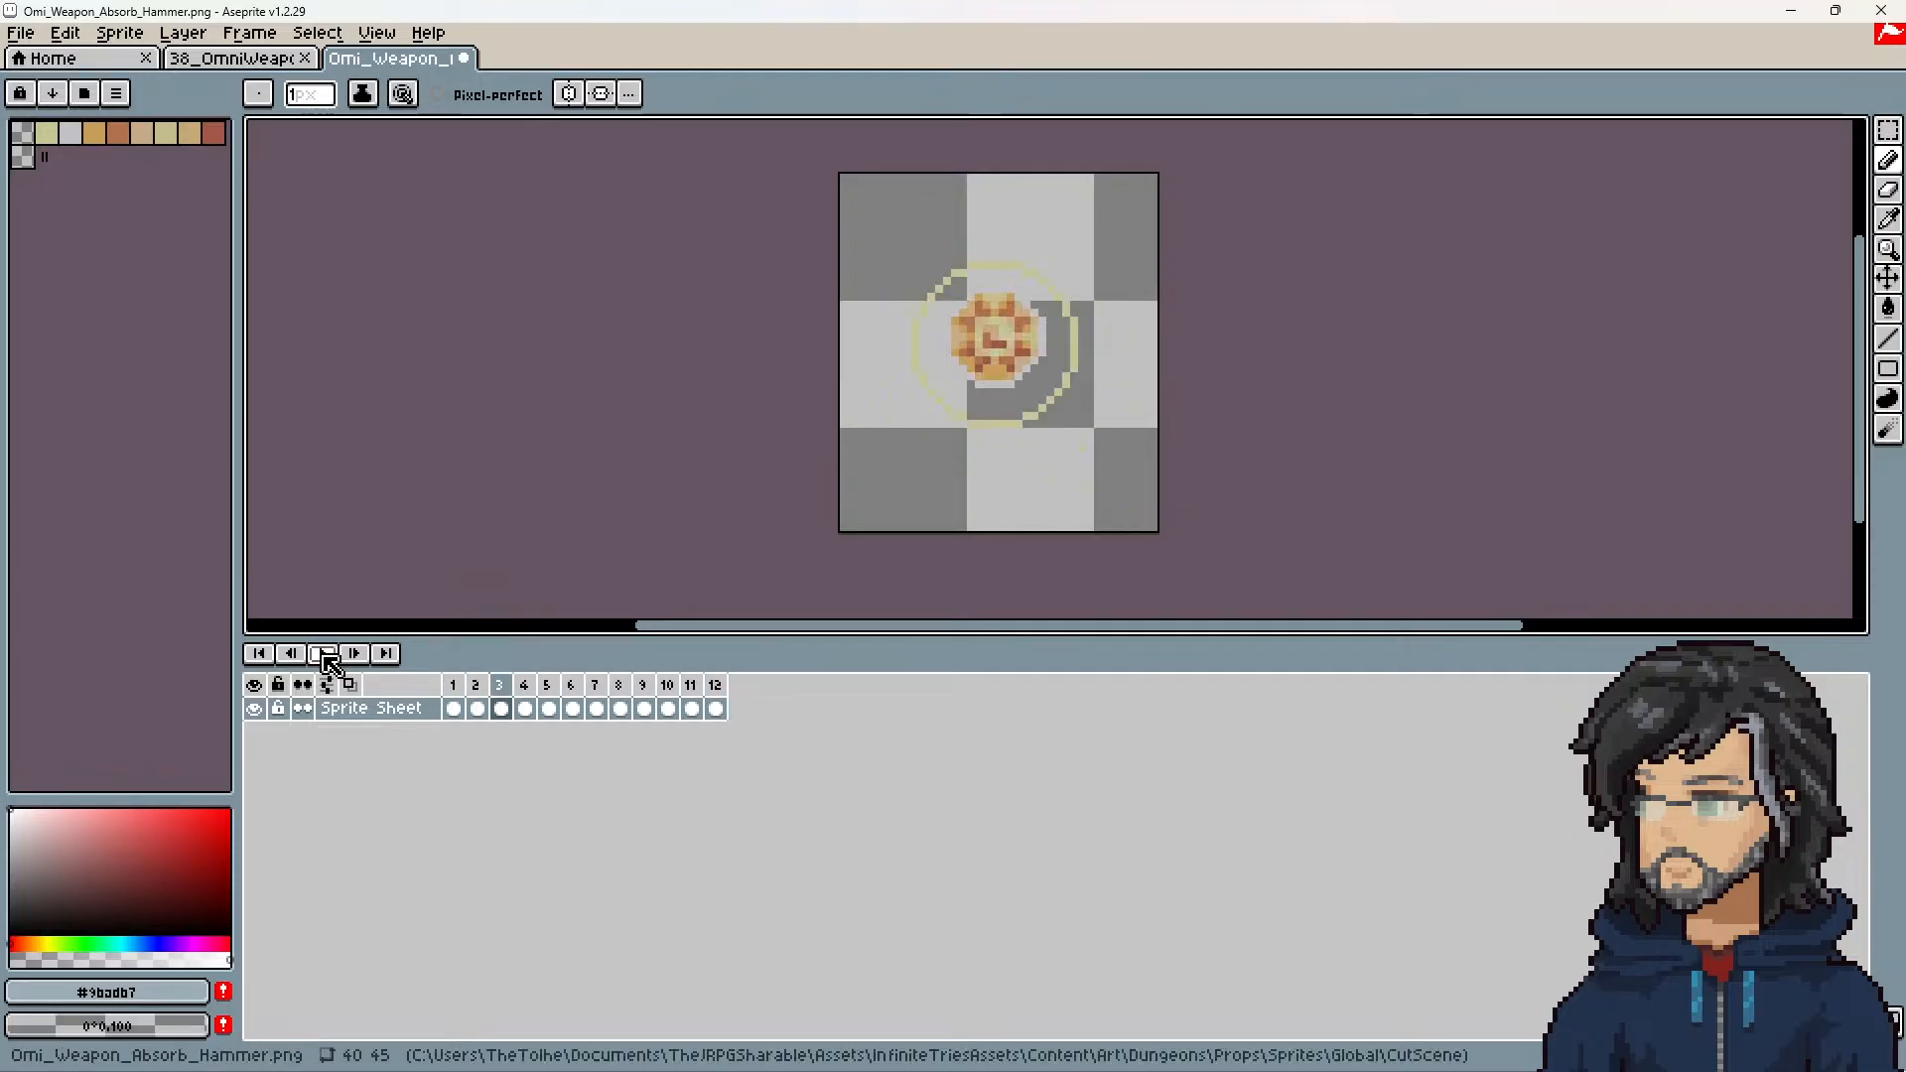
{"action": "left_click", "coordinate": [30, 36]}
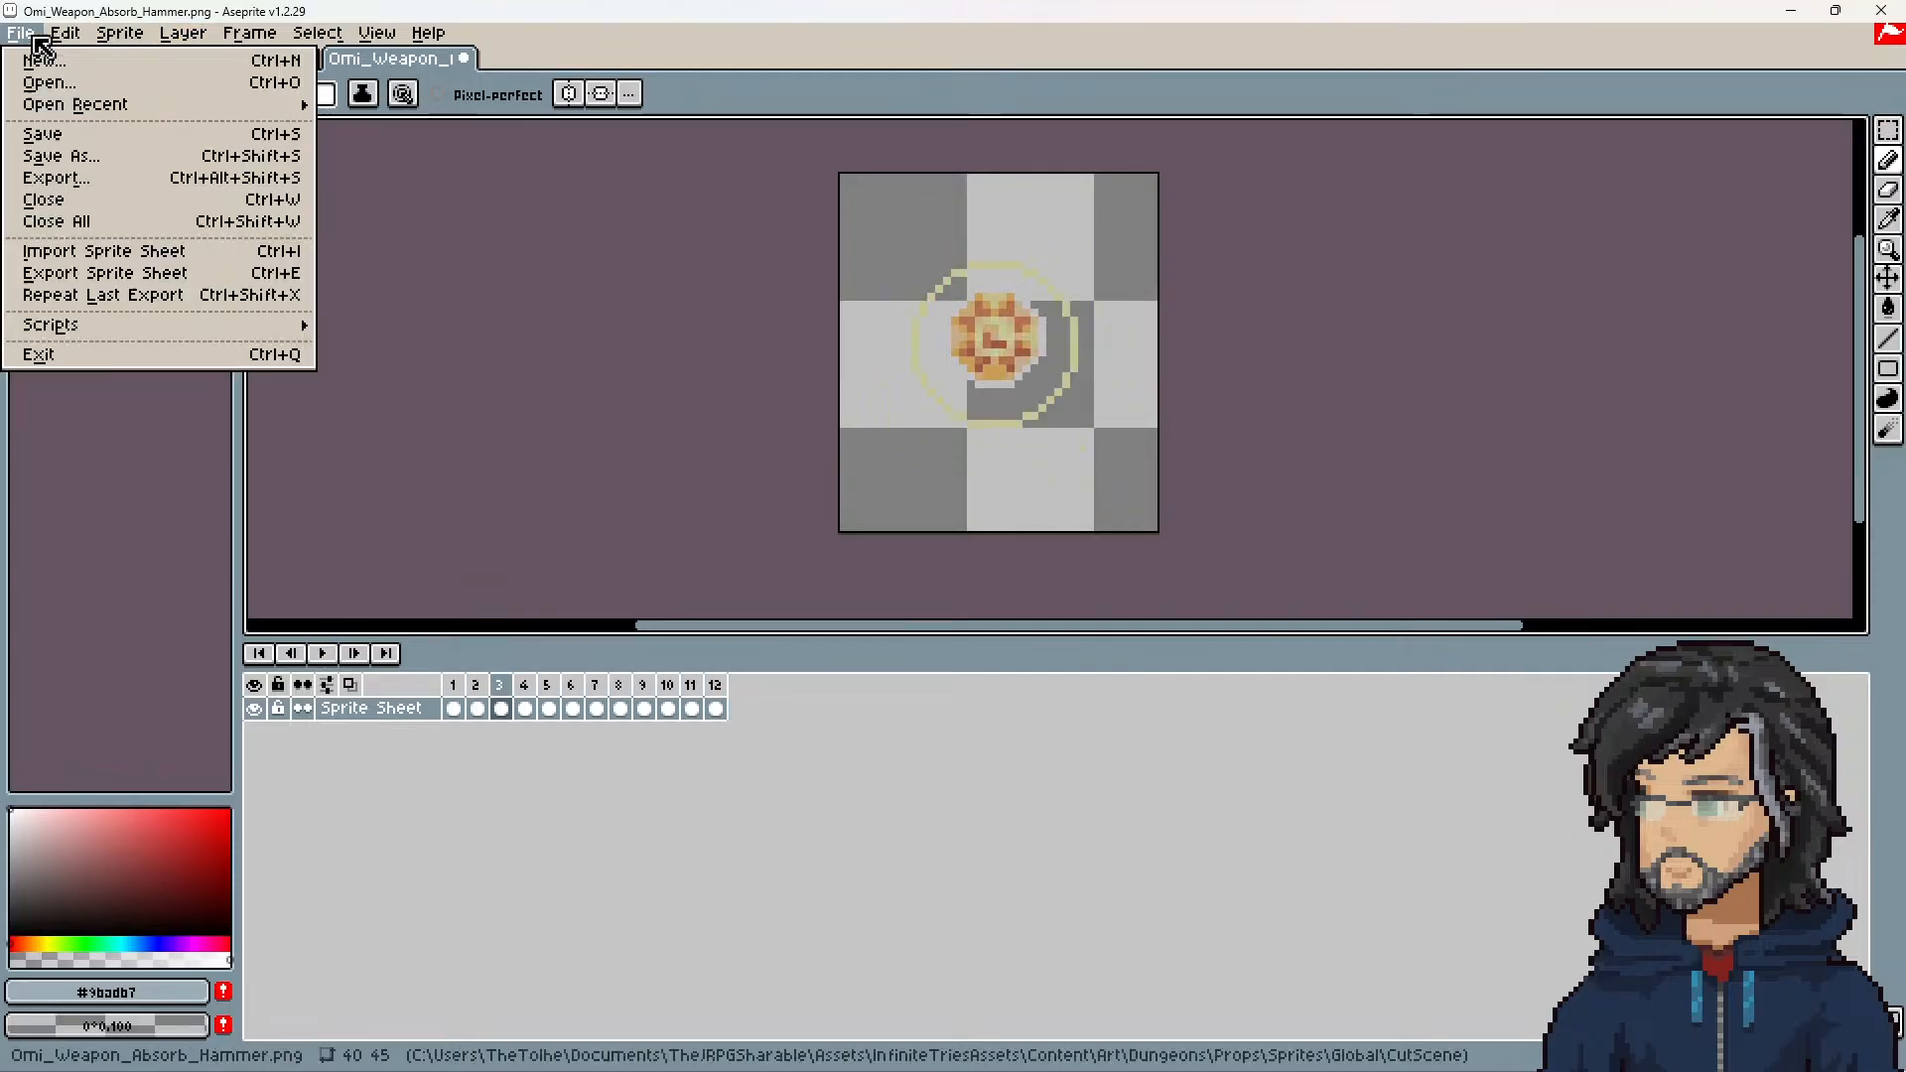
{"action": "left_click", "coordinate": [462, 683]}
{"action": "mouse_move", "coordinate": [457, 684]}
{"action": "left_mouse_down"}
{"action": "mouse_move", "coordinate": [713, 688]}
{"action": "mouse_move", "coordinate": [433, 681]}
{"action": "left_mouse_up"}
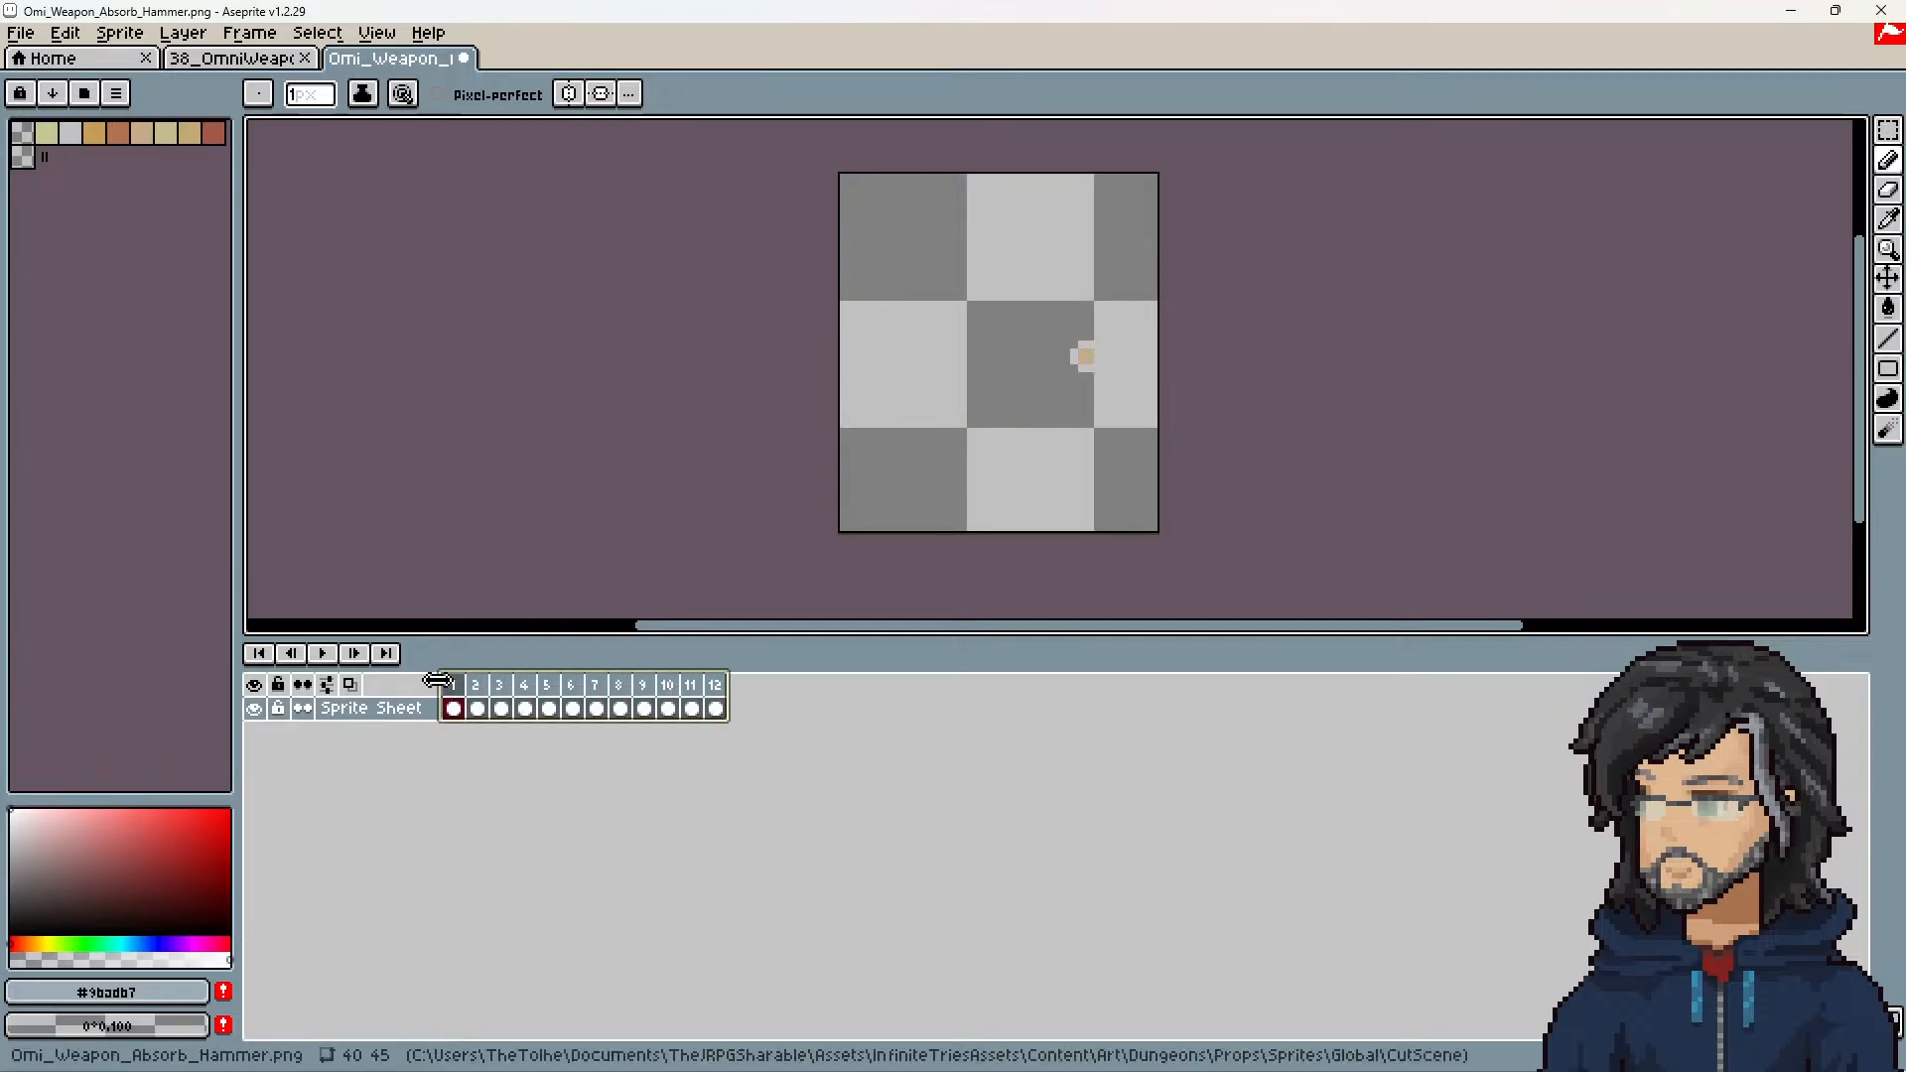
Step: Switch to Unity and examine the frame tags in the Omi_Weapon_Absorb and Omni_Weapon_Absorb JSON files
{"action": "left_click", "coordinate": [1790, 11]}
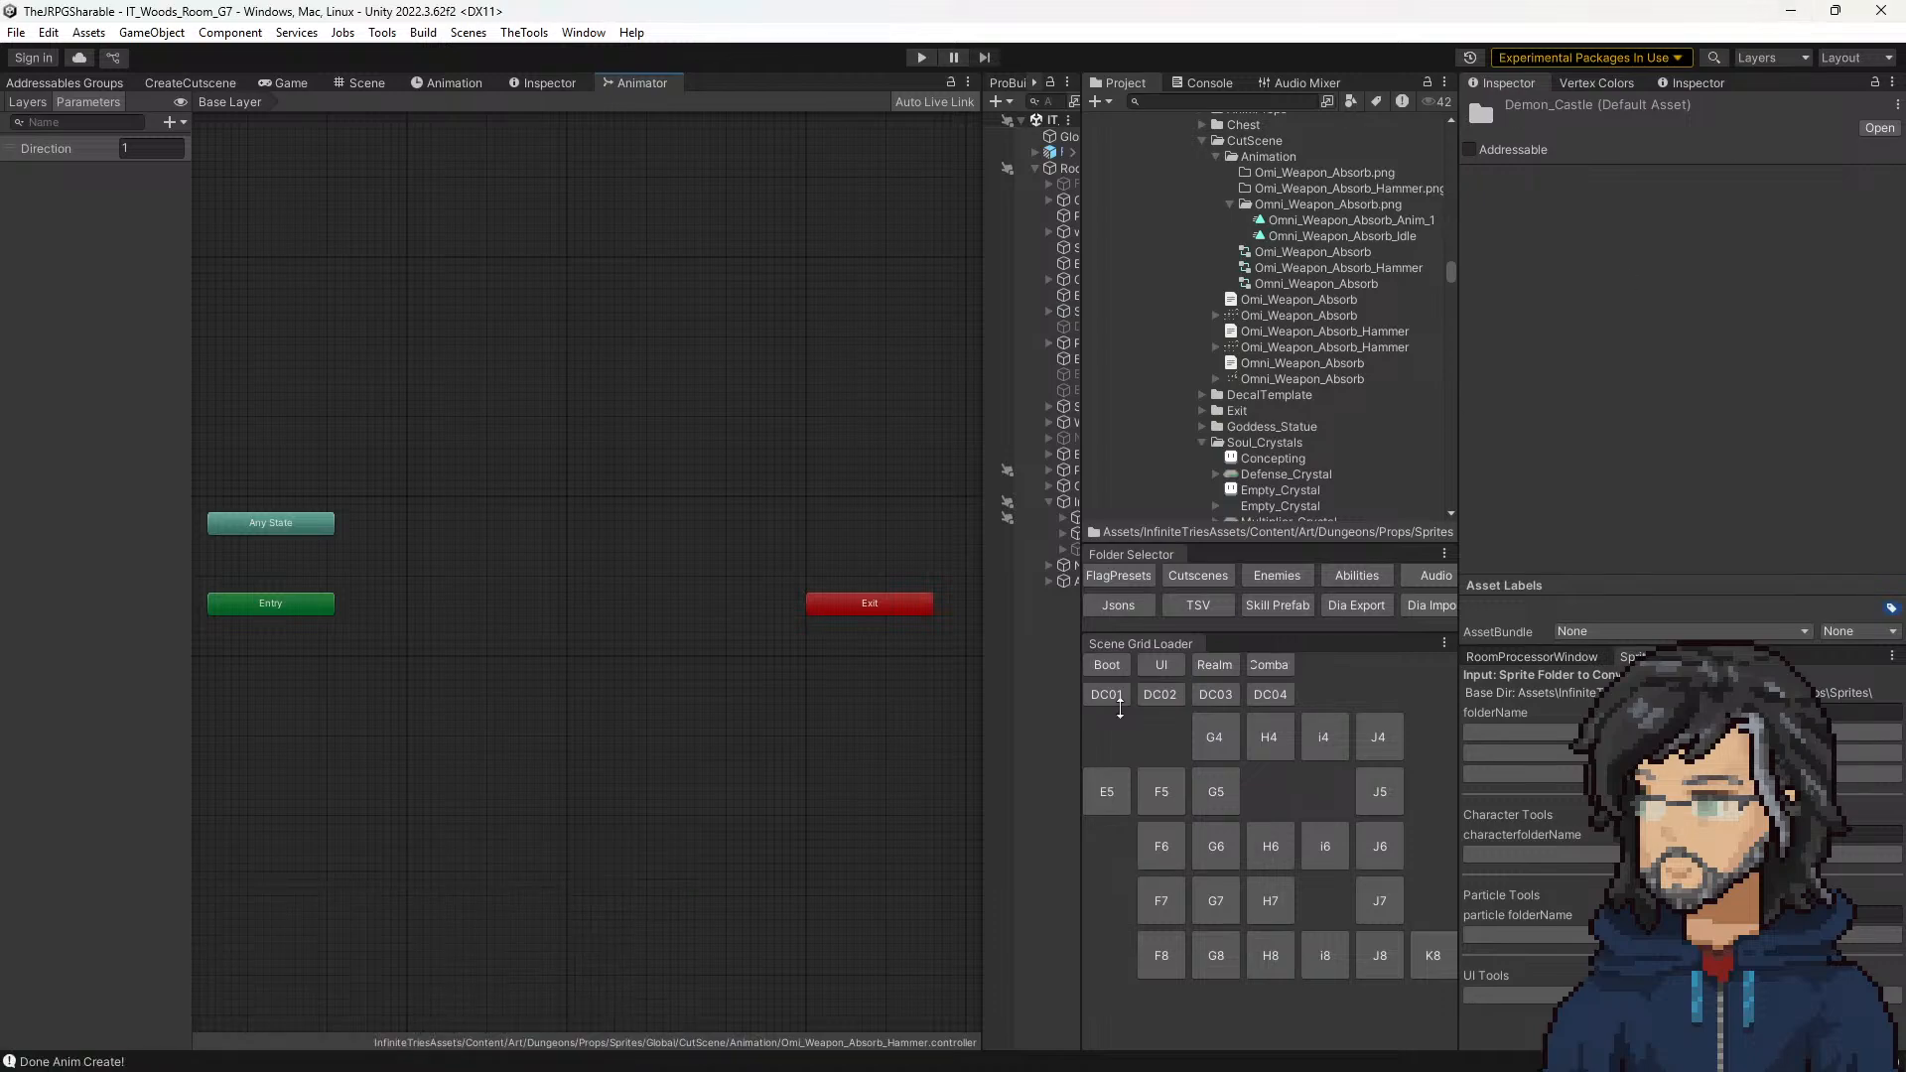
{"action": "left_click", "coordinate": [1290, 300]}
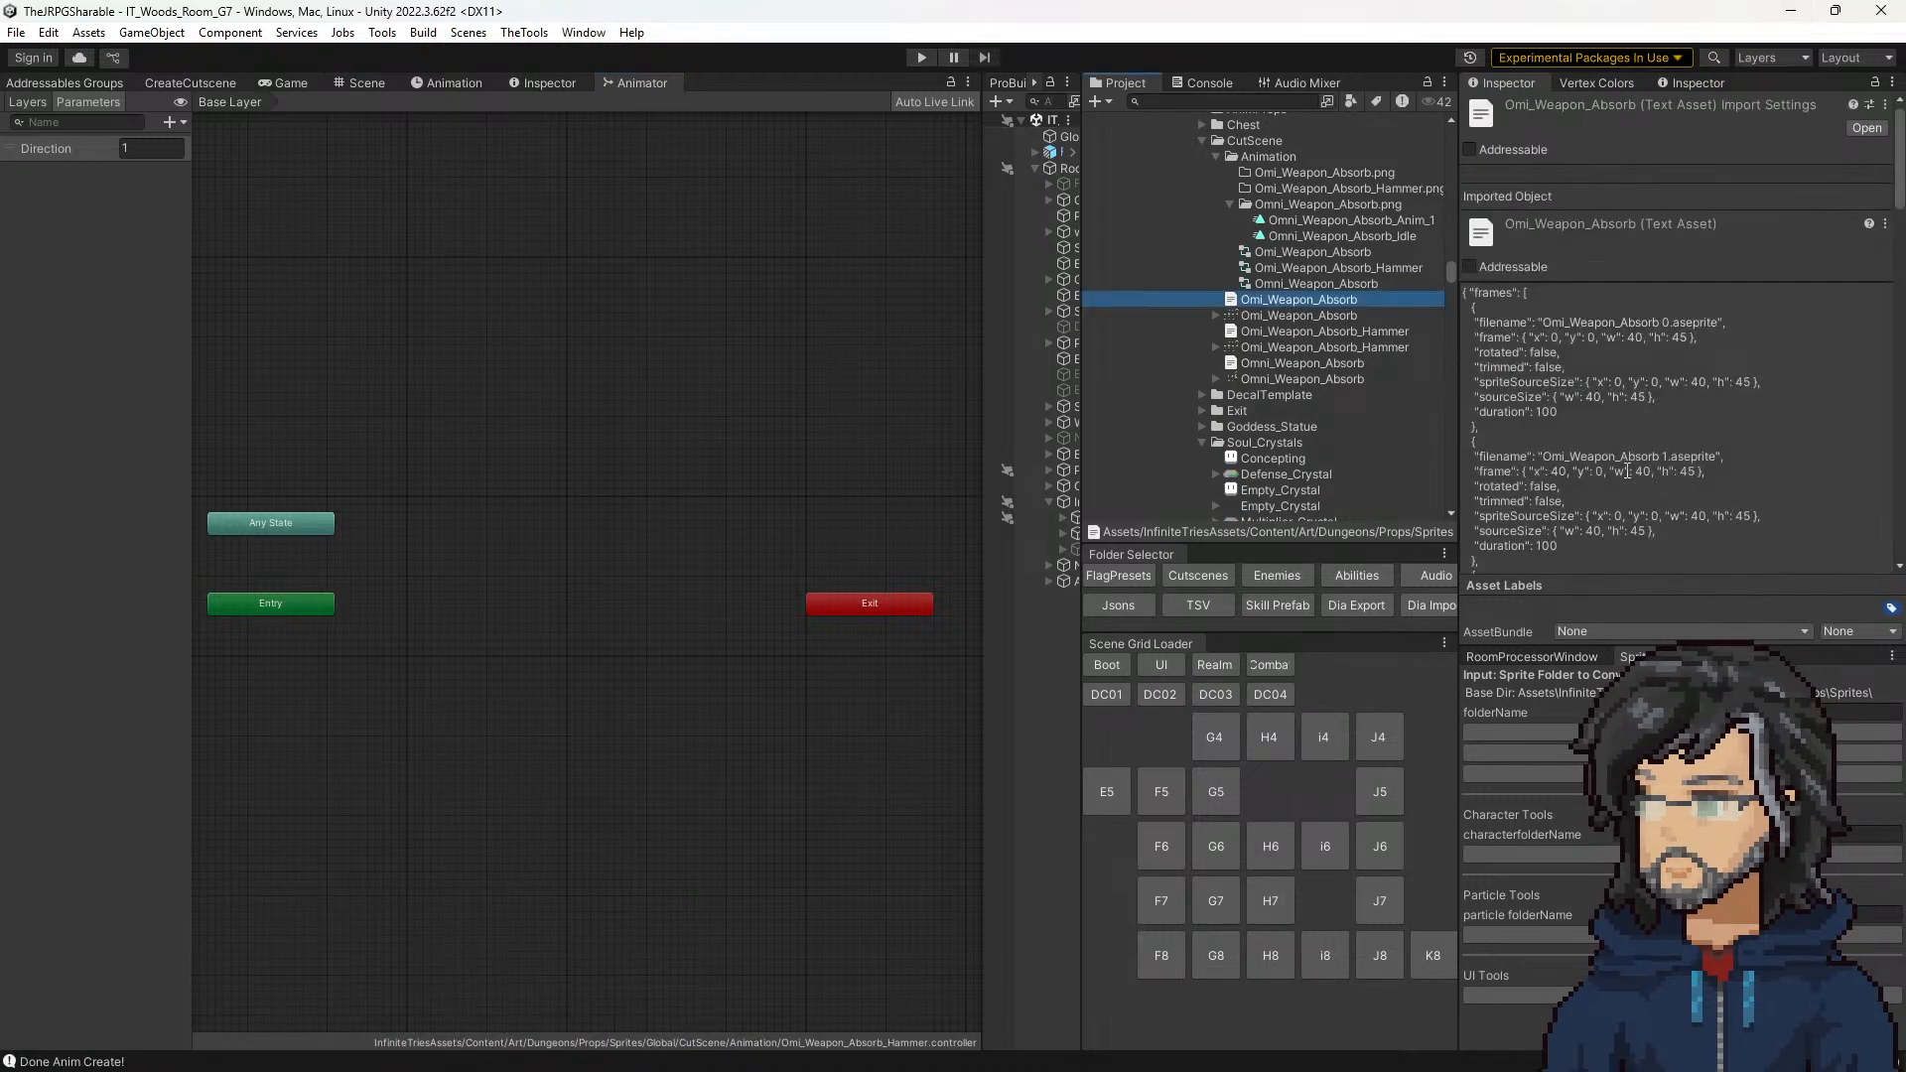
{"action": "scroll", "coordinate": [1667, 387], "scroll_direction": "down", "scroll_amount": 10}
{"action": "scroll", "coordinate": [1666, 387], "scroll_direction": "down", "scroll_amount": 4}
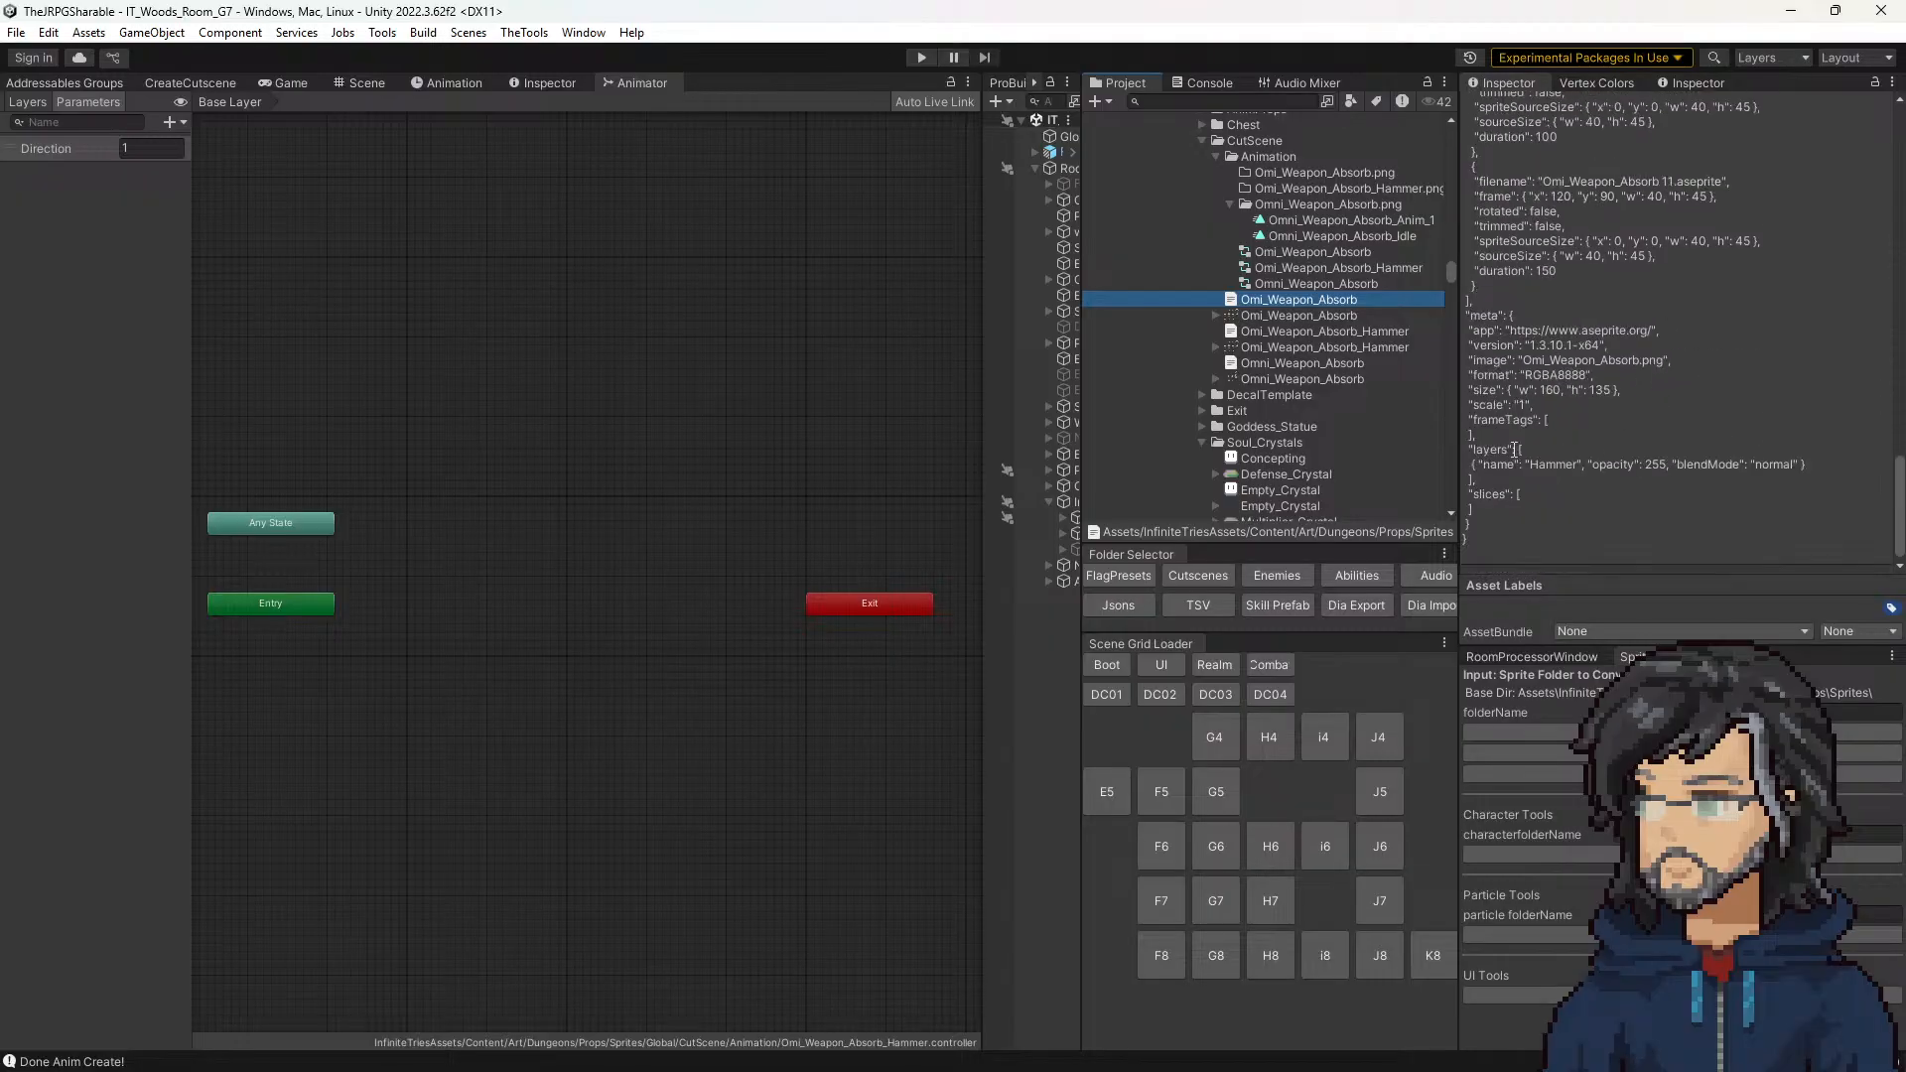
{"action": "left_click", "coordinate": [1271, 365]}
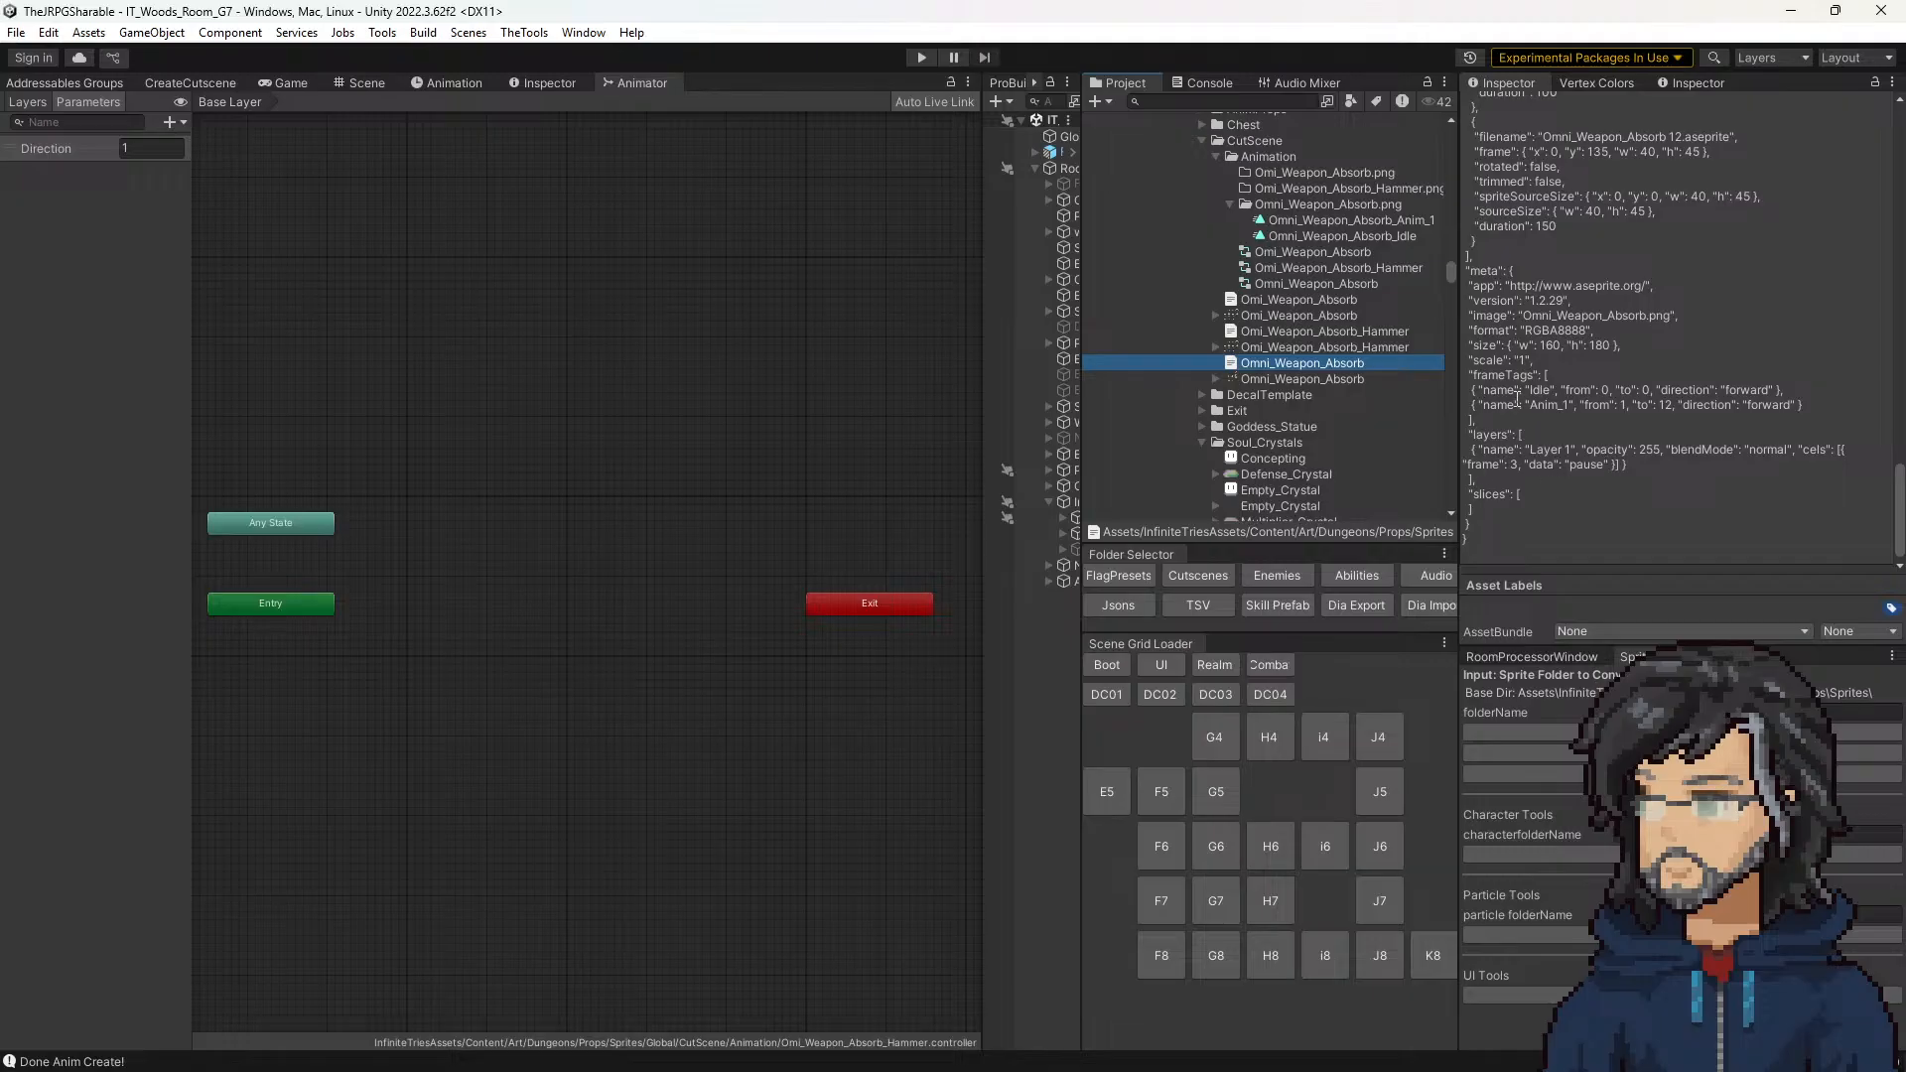
{"action": "left_click_drag", "start_coordinate": [1516, 392], "coordinate": [1754, 393]}
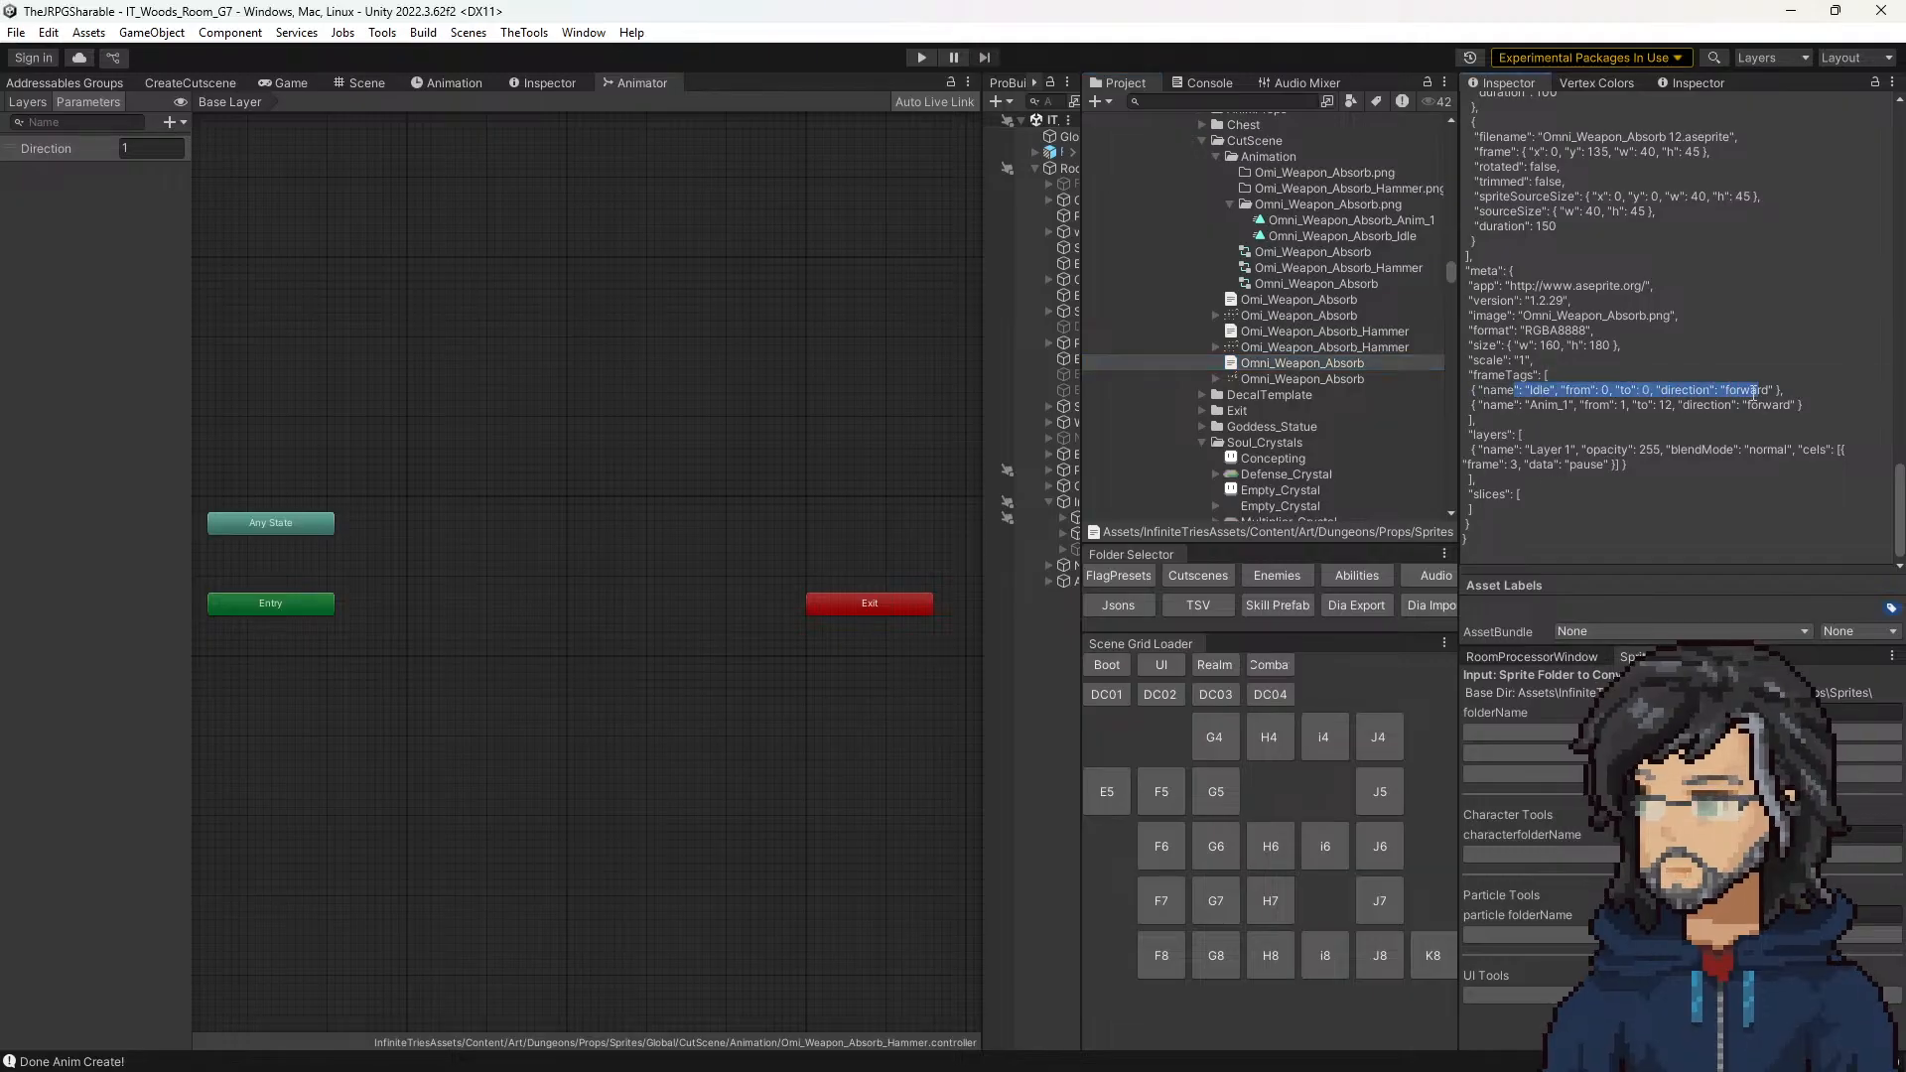
{"action": "left_click_drag", "start_coordinate": [1574, 407], "coordinate": [1718, 415]}
{"action": "double_click", "coordinate": [1534, 407]}
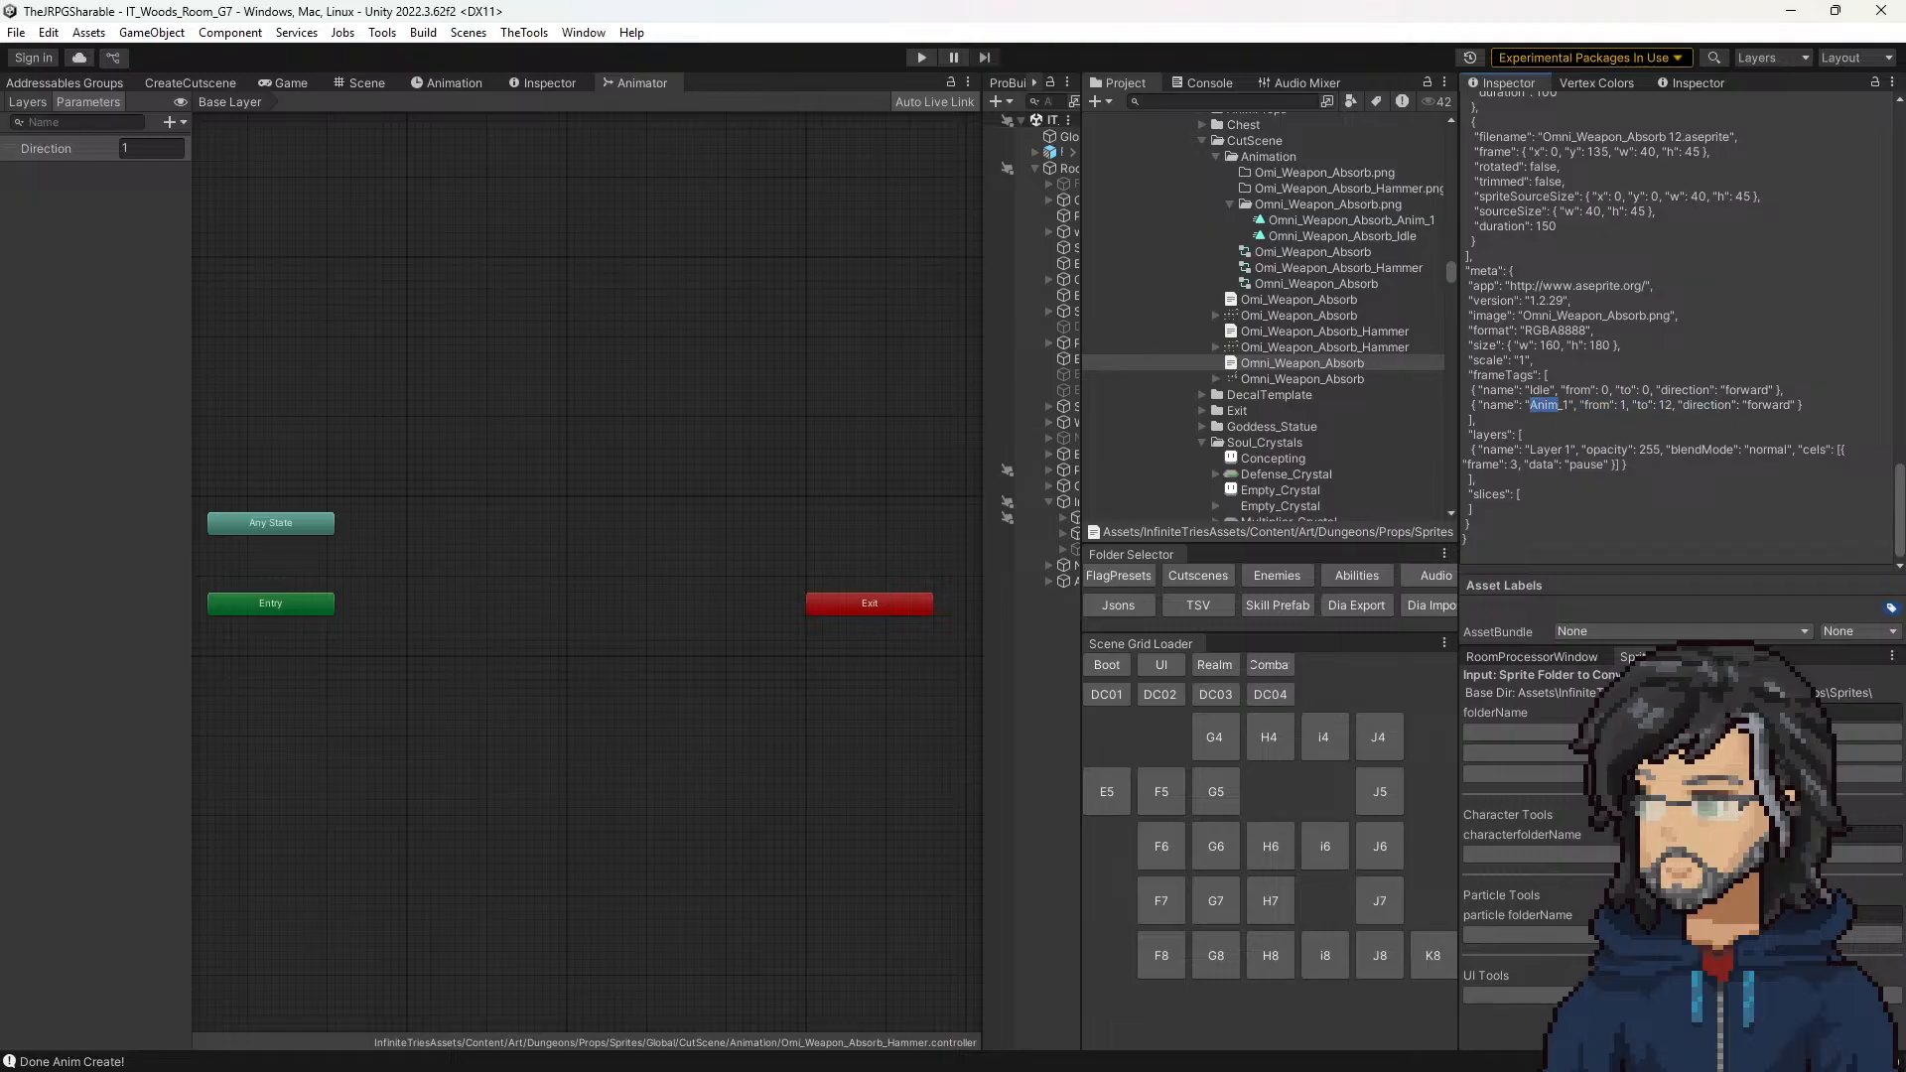
Step: Switch back to Aseprite, add a new frame after frame 1, and empty the first frame's cel
{"action": "key", "text": "alt+Tab"}
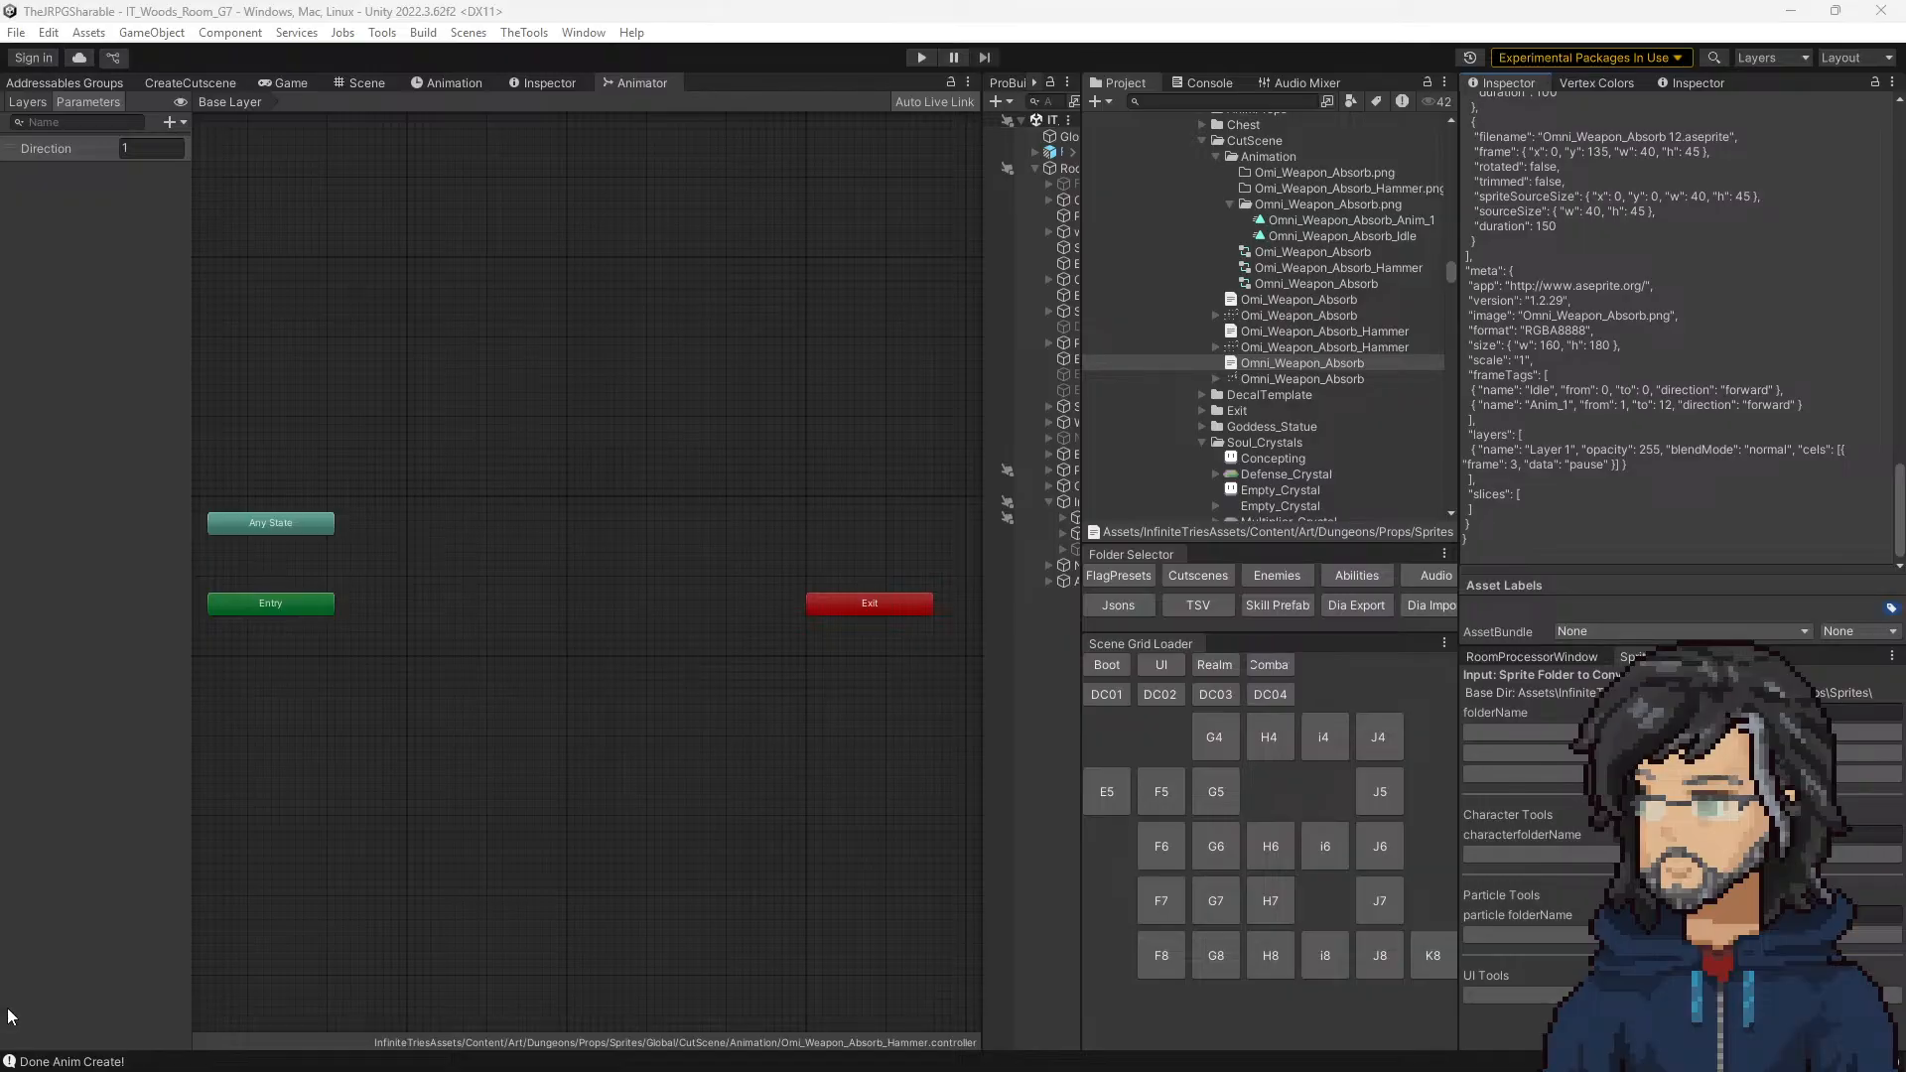
{"action": "key", "text": "alt+Tab"}
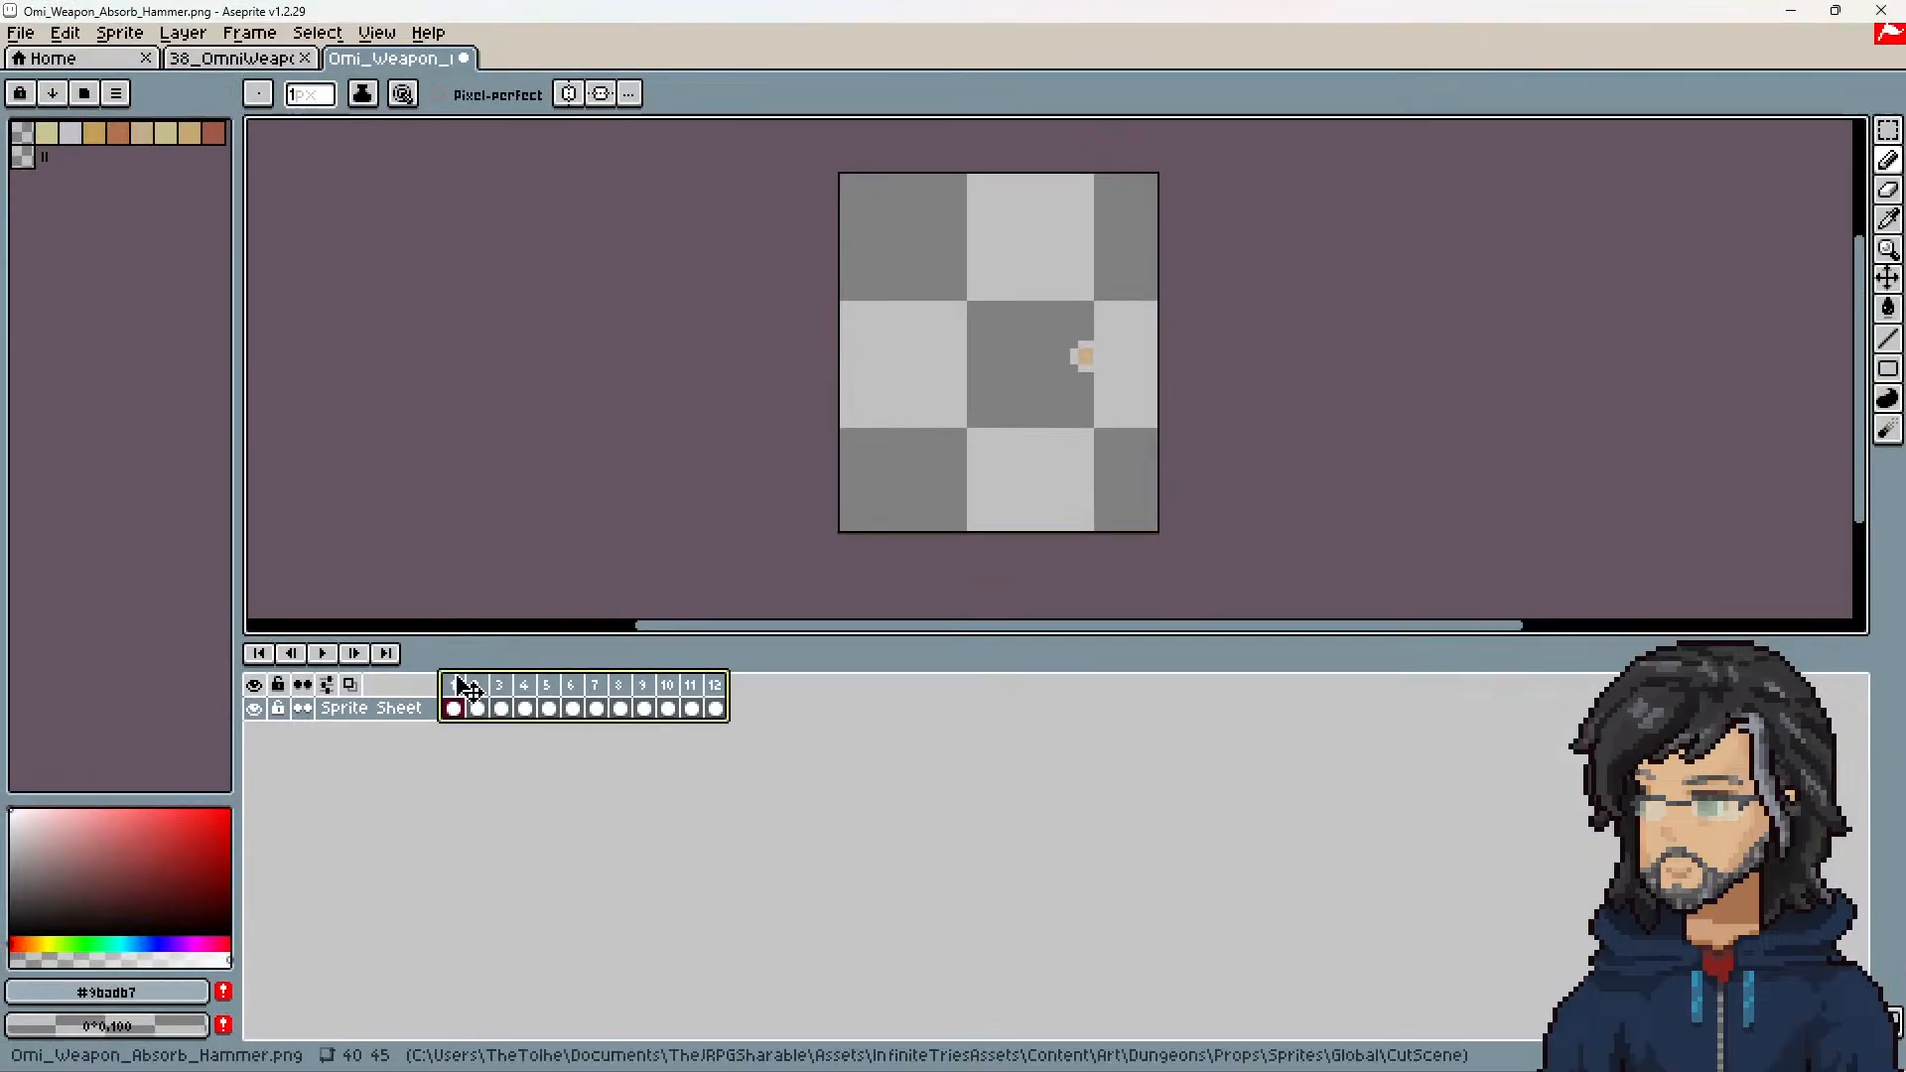
{"action": "left_click", "coordinate": [455, 686]}
{"action": "right_click", "coordinate": [458, 698]}
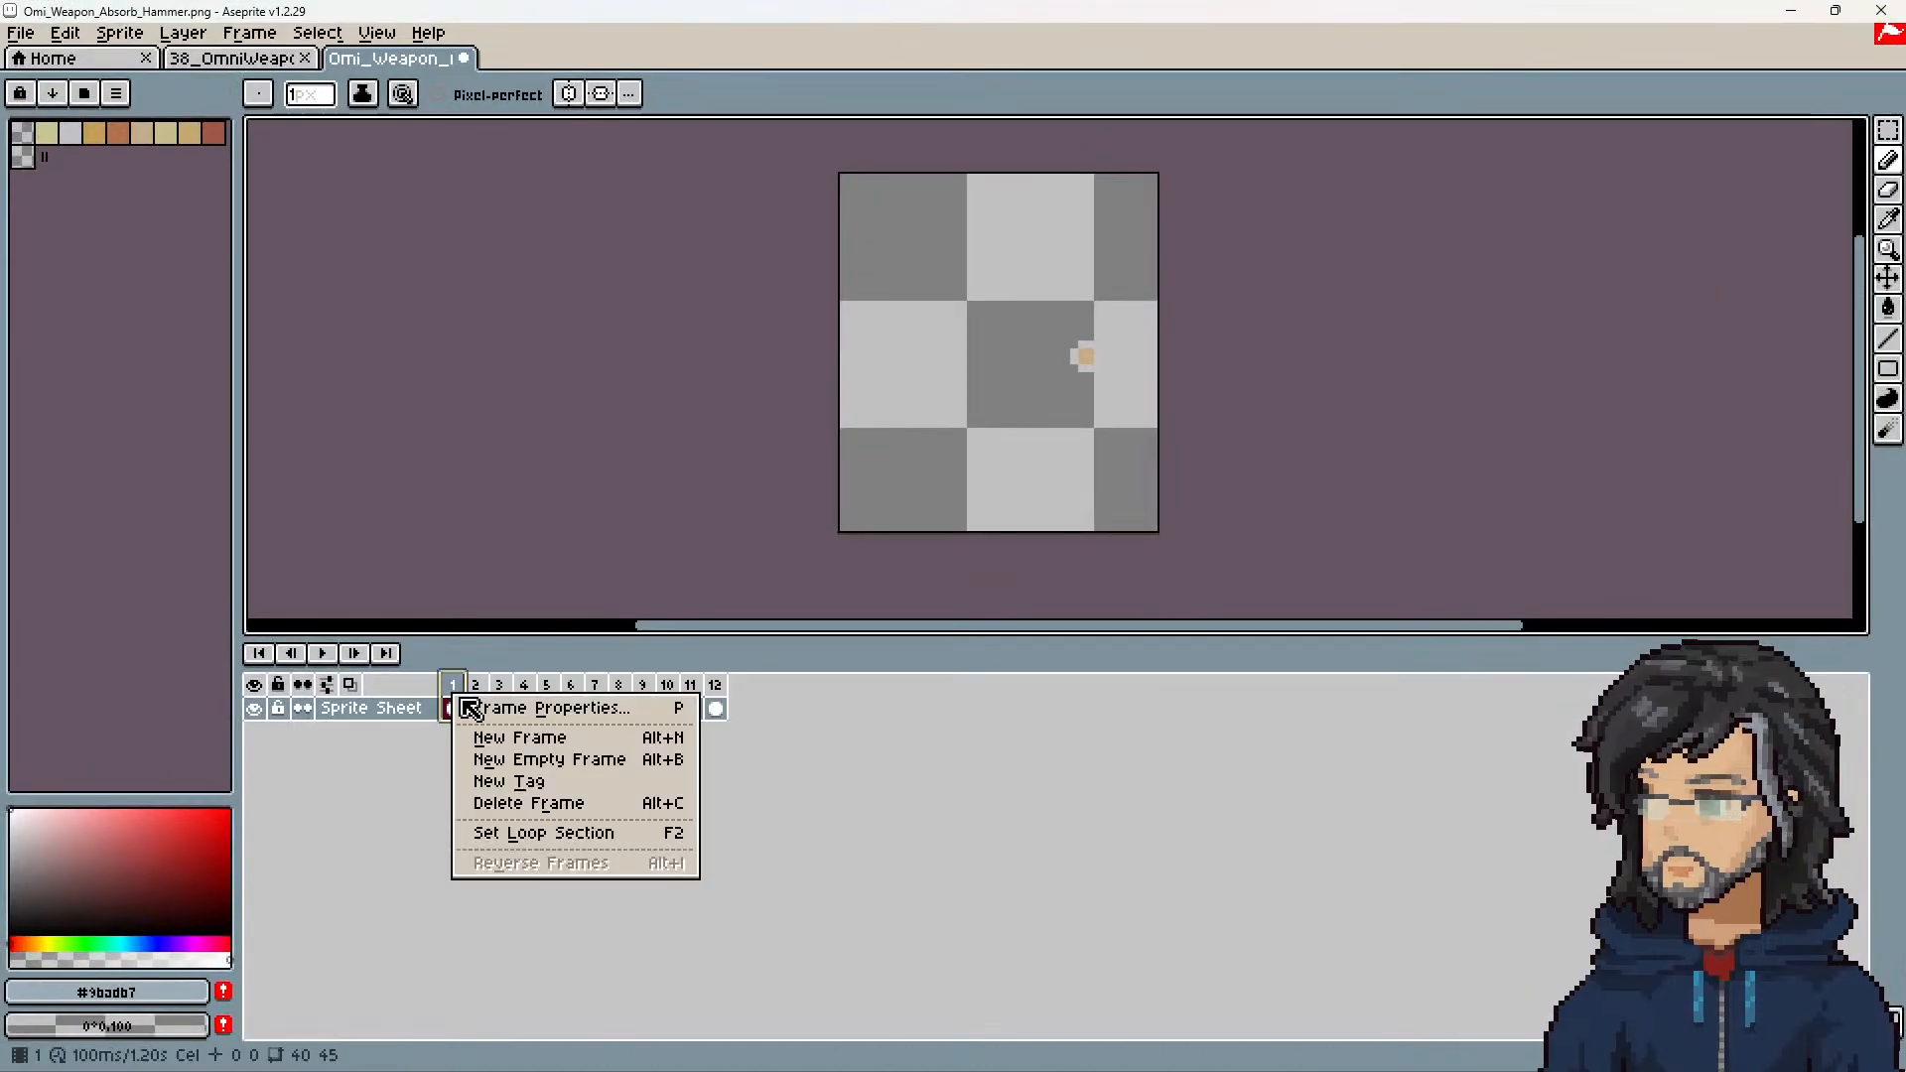
{"action": "left_click", "coordinate": [526, 740]}
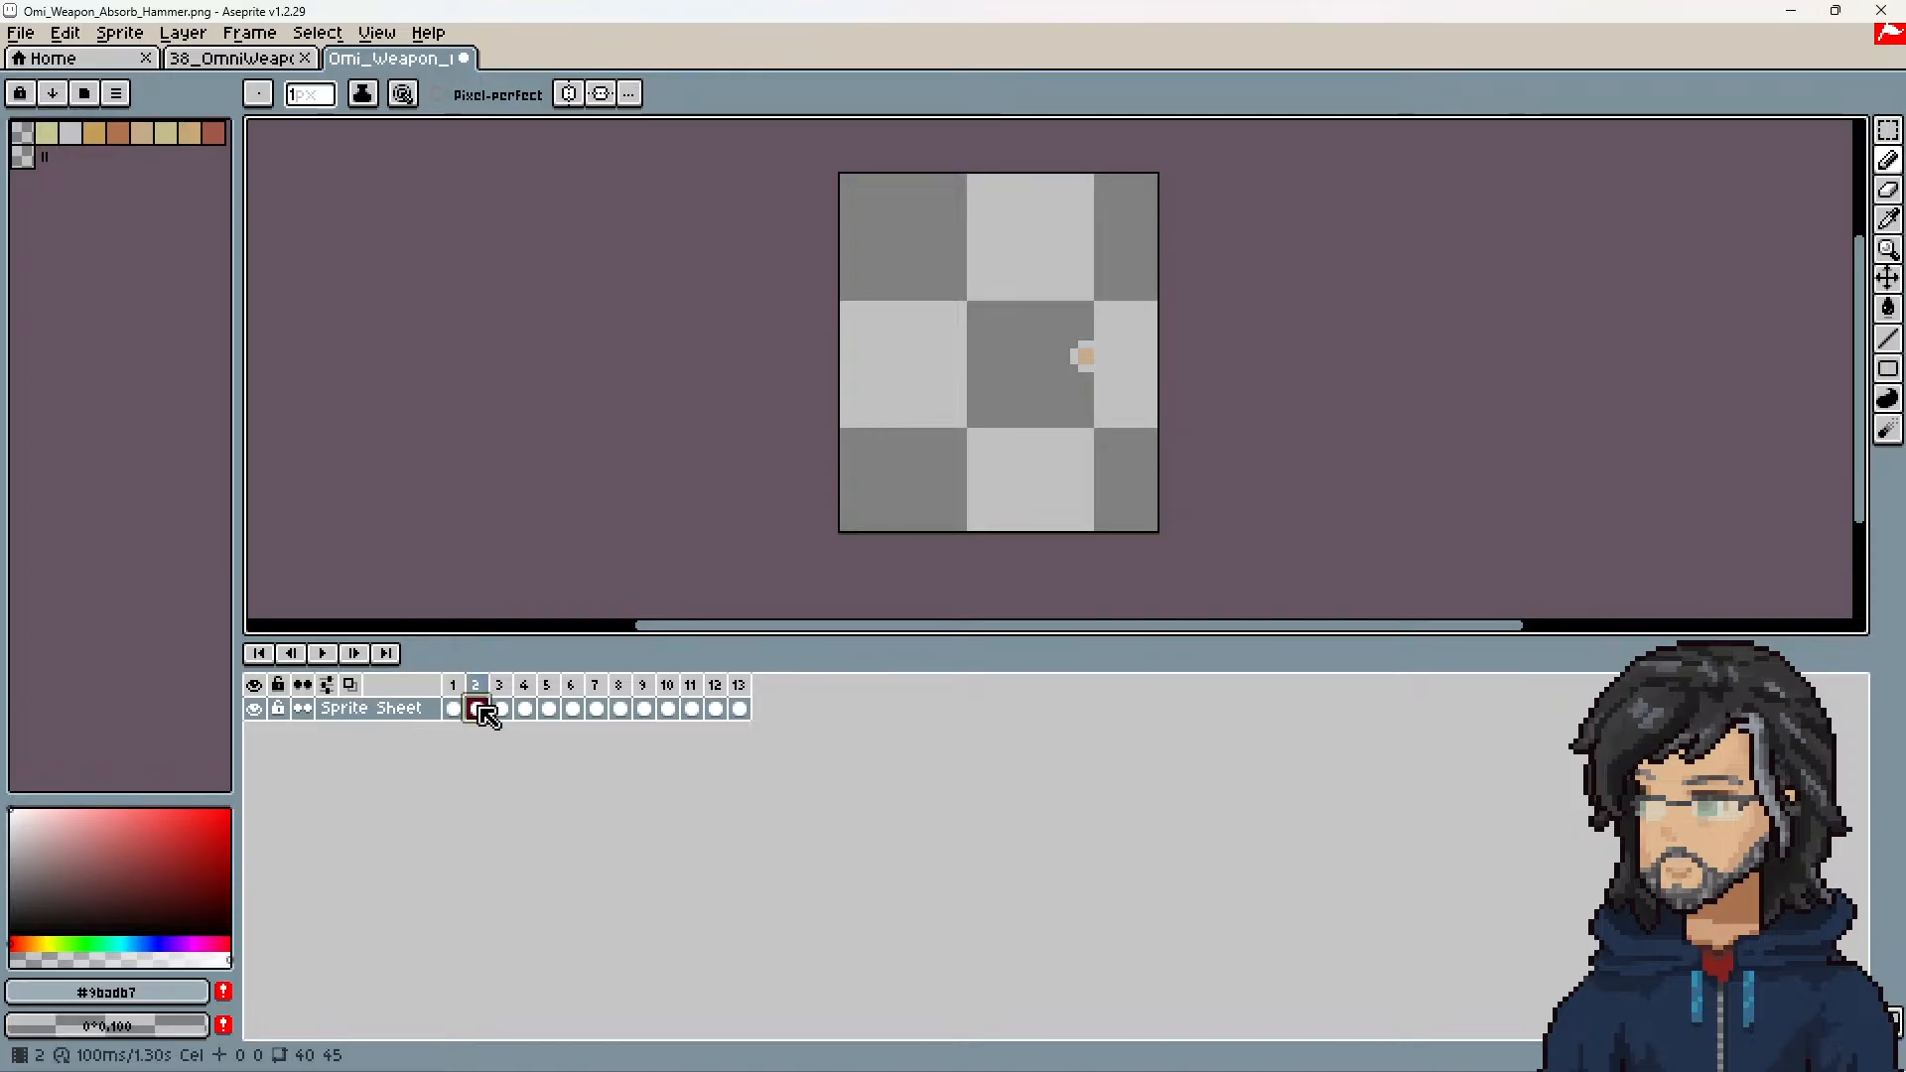
Step: Tag frame 1 with the name Idle
{"action": "right_click", "coordinate": [451, 685]}
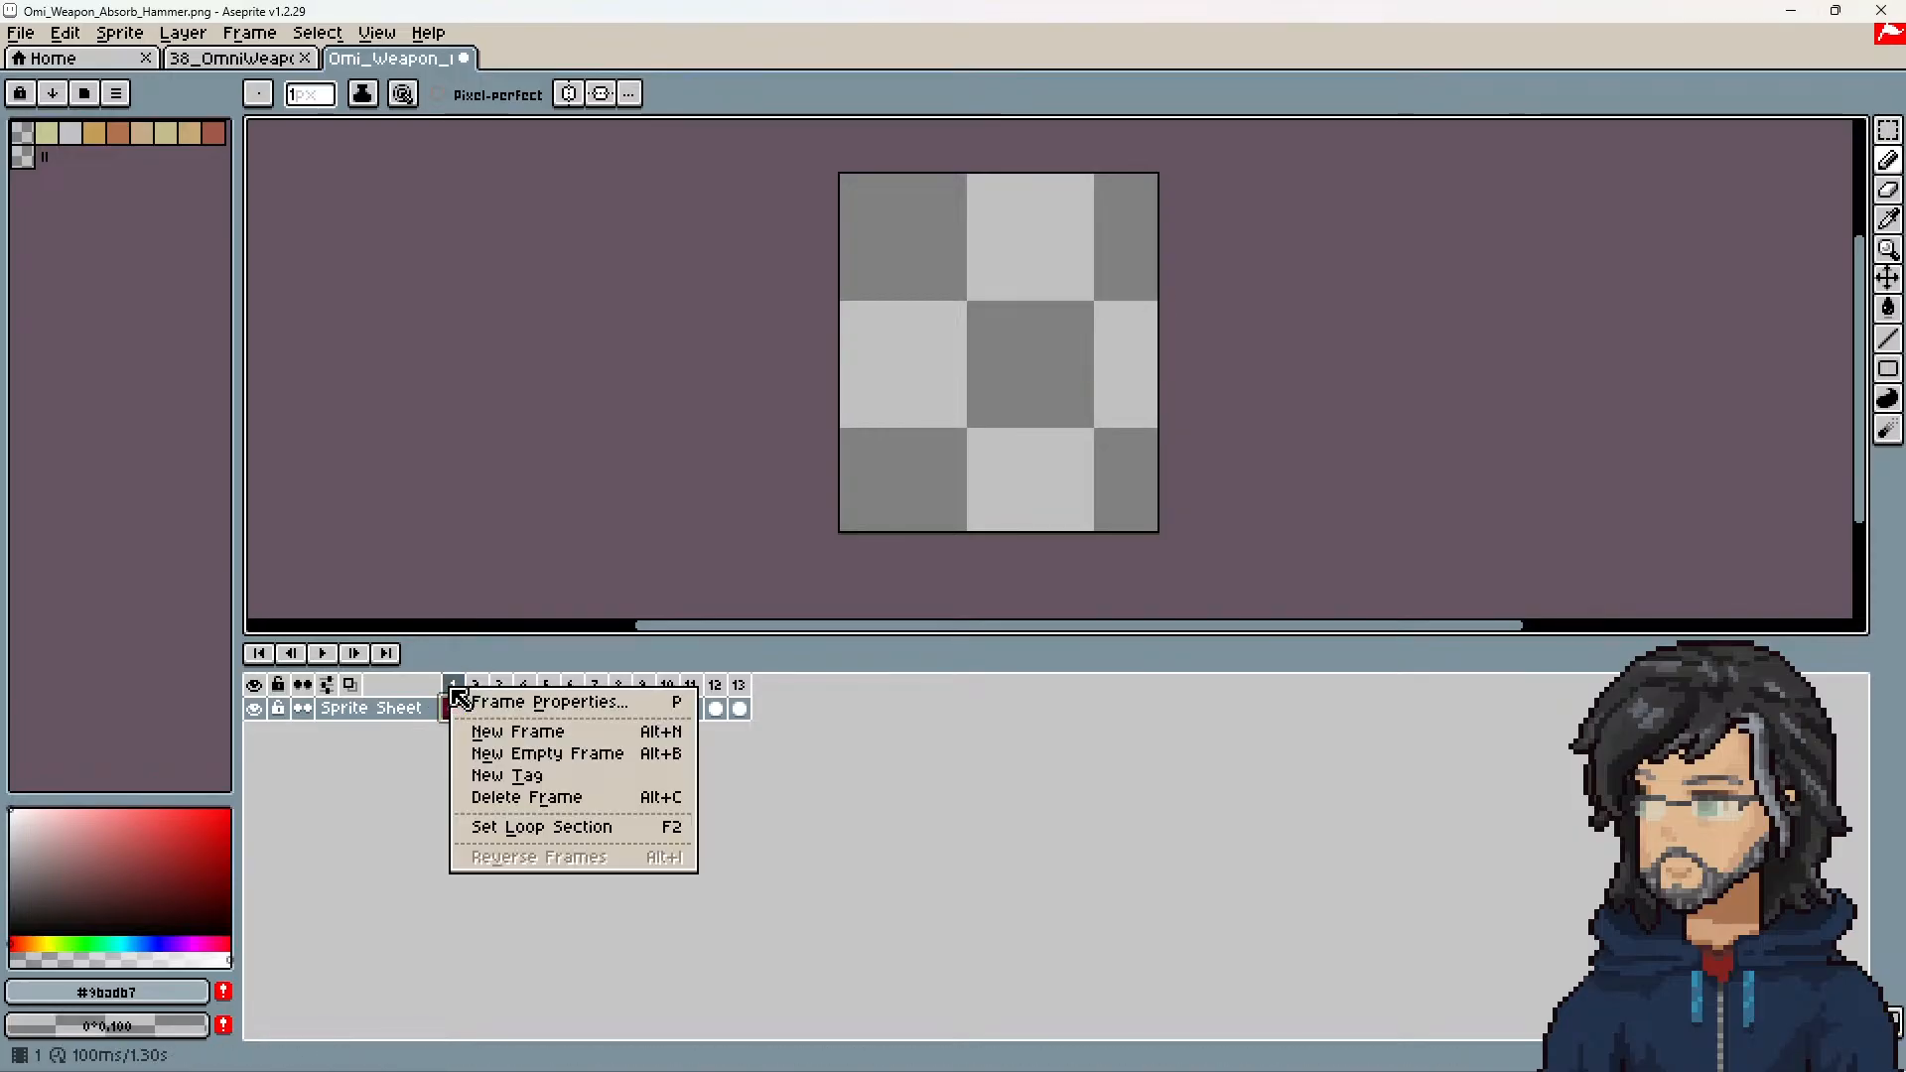
{"action": "left_click", "coordinate": [524, 770]}
{"action": "type", "text": "Idle"}
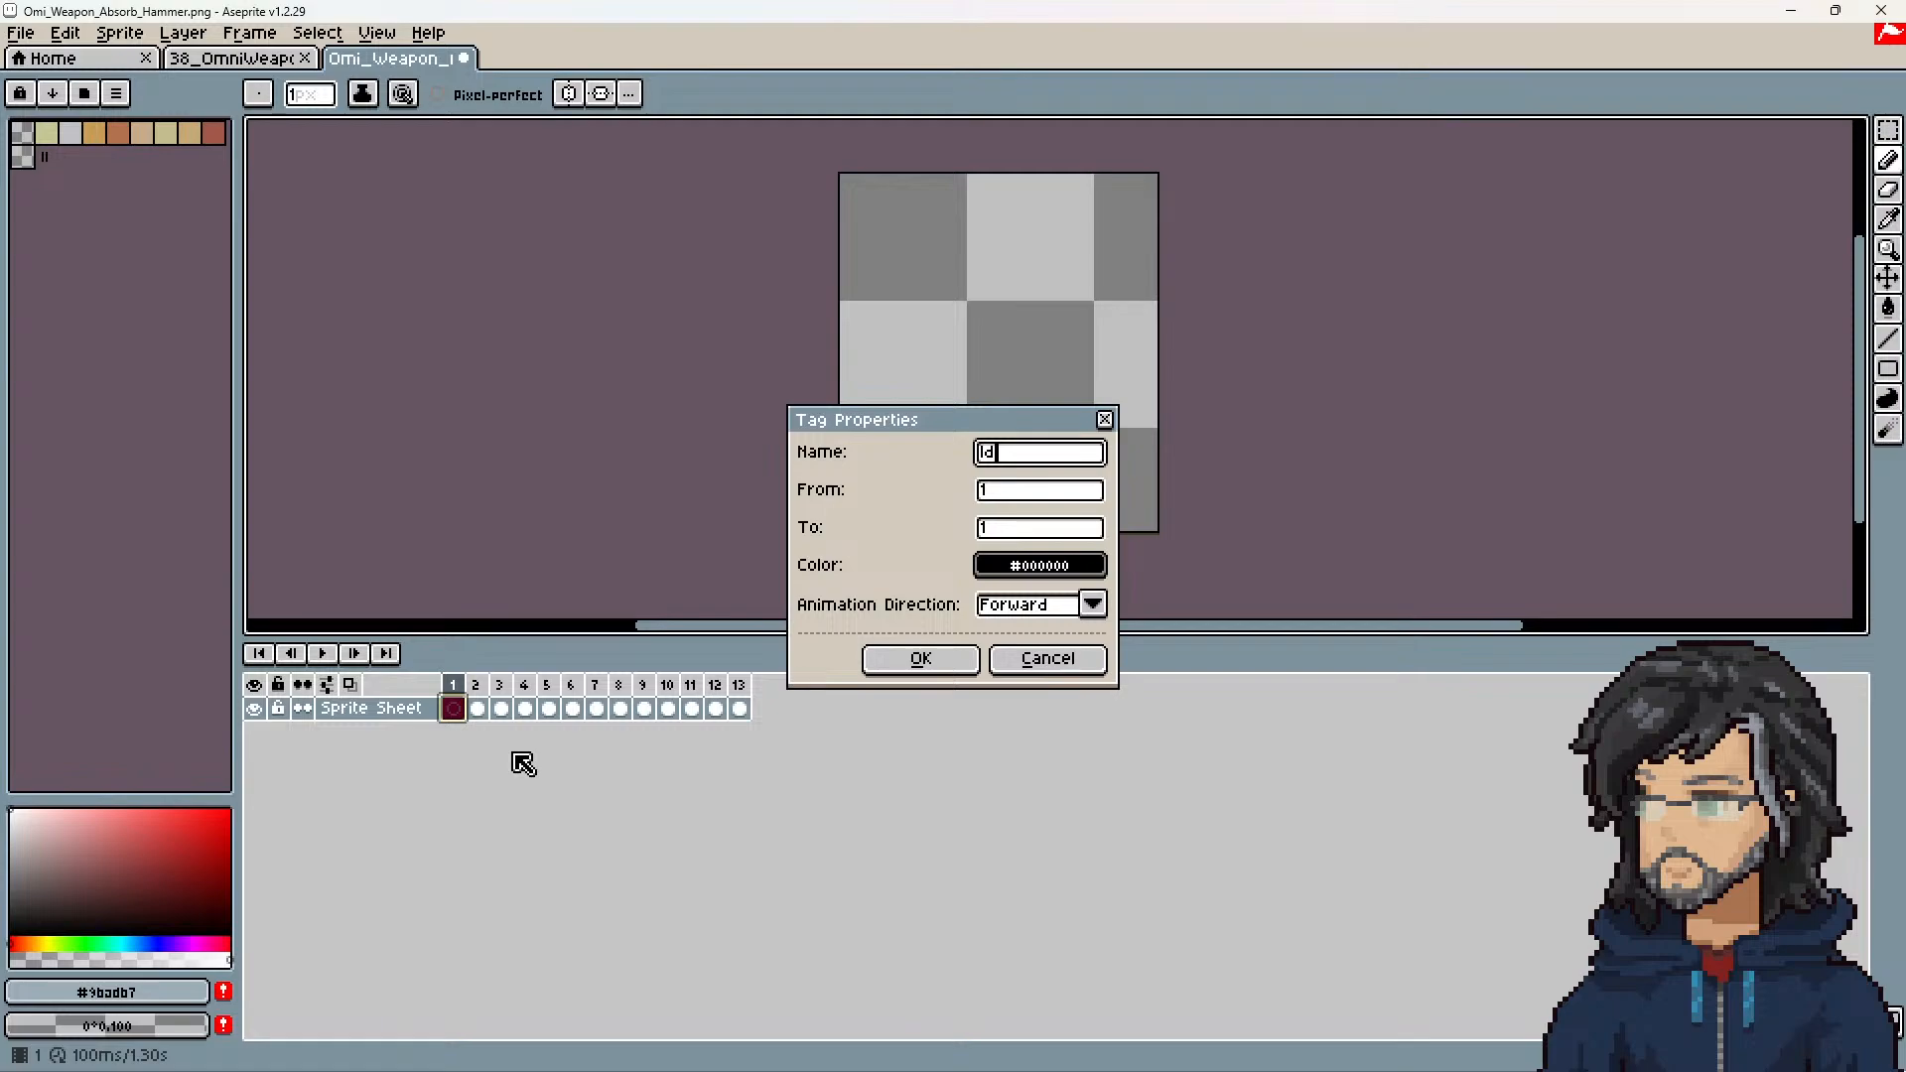
{"action": "key", "text": "Return"}
Step: Tag frames 2 to 13 with the name Anim_1, keeping the Forward direction
{"action": "left_click_drag", "start_coordinate": [477, 707], "coordinate": [737, 684]}
{"action": "right_click", "coordinate": [740, 686]}
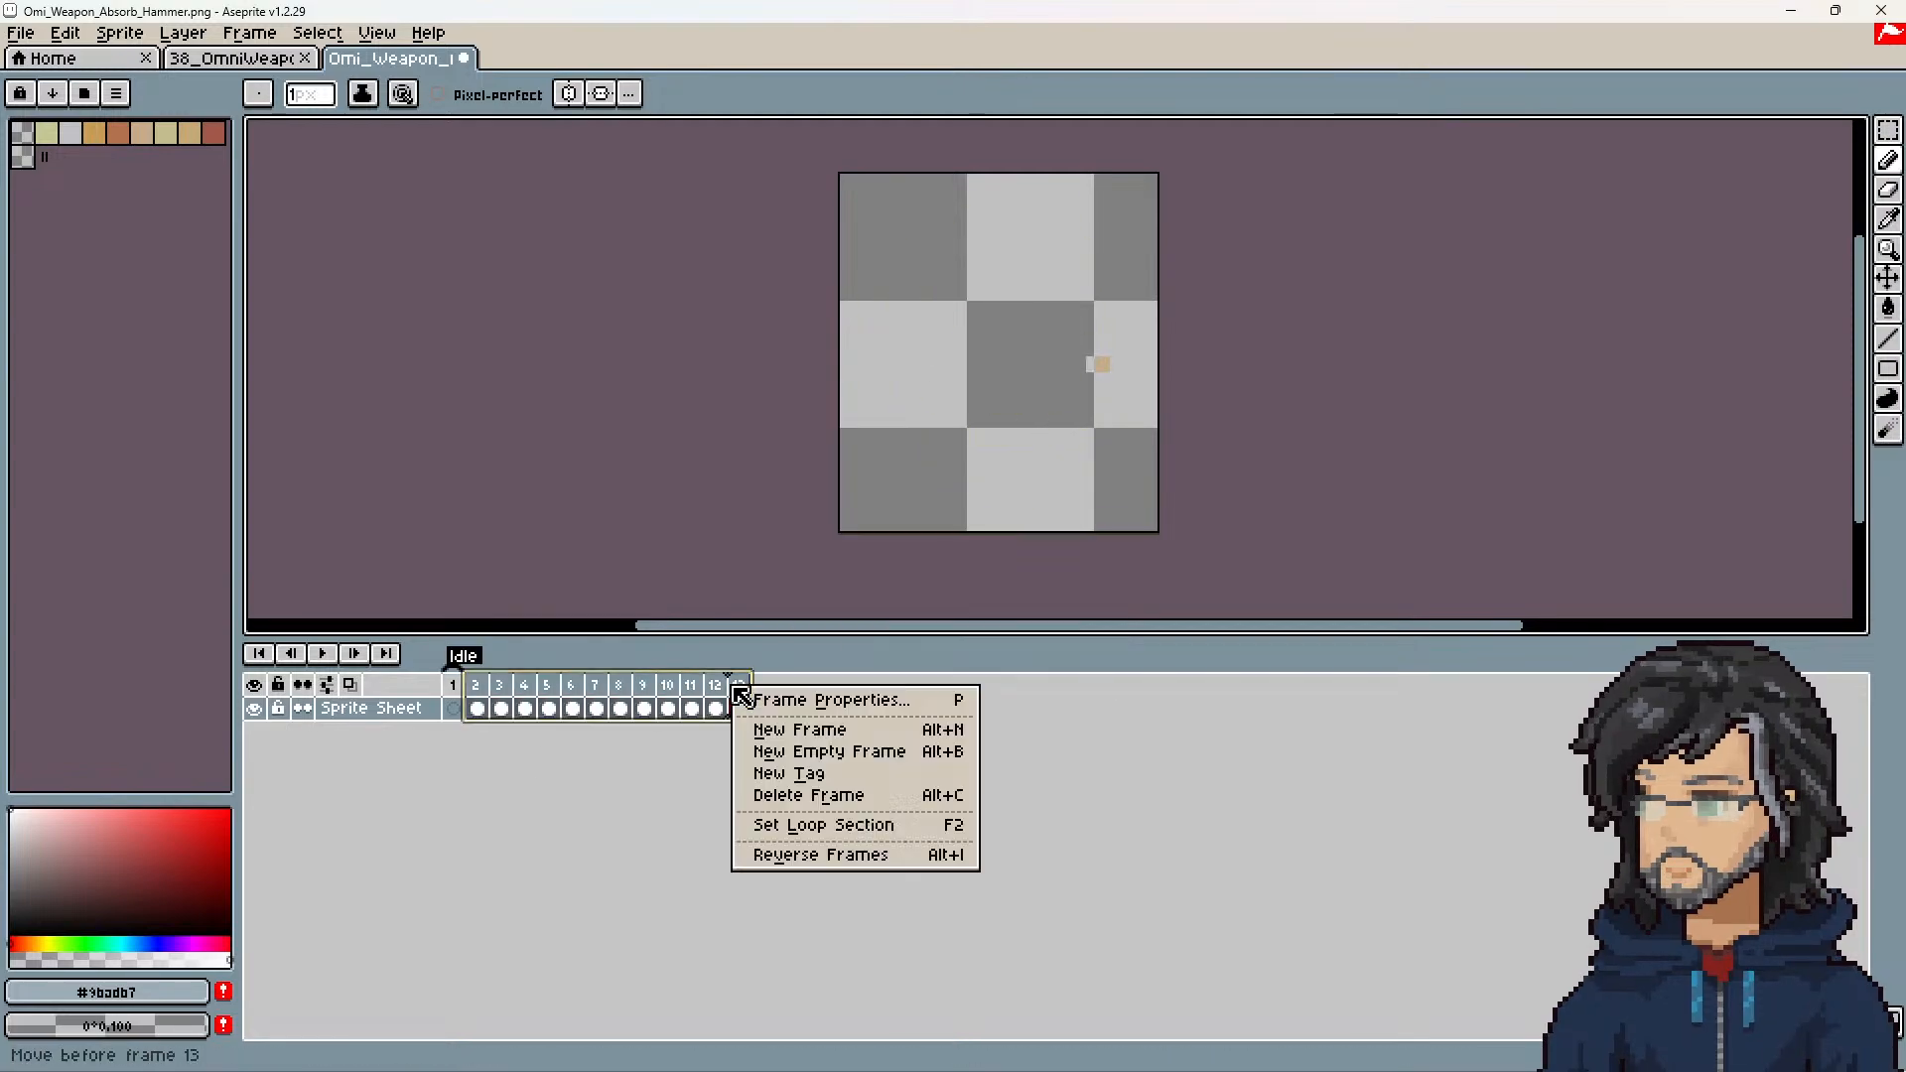
{"action": "left_click", "coordinate": [804, 773]}
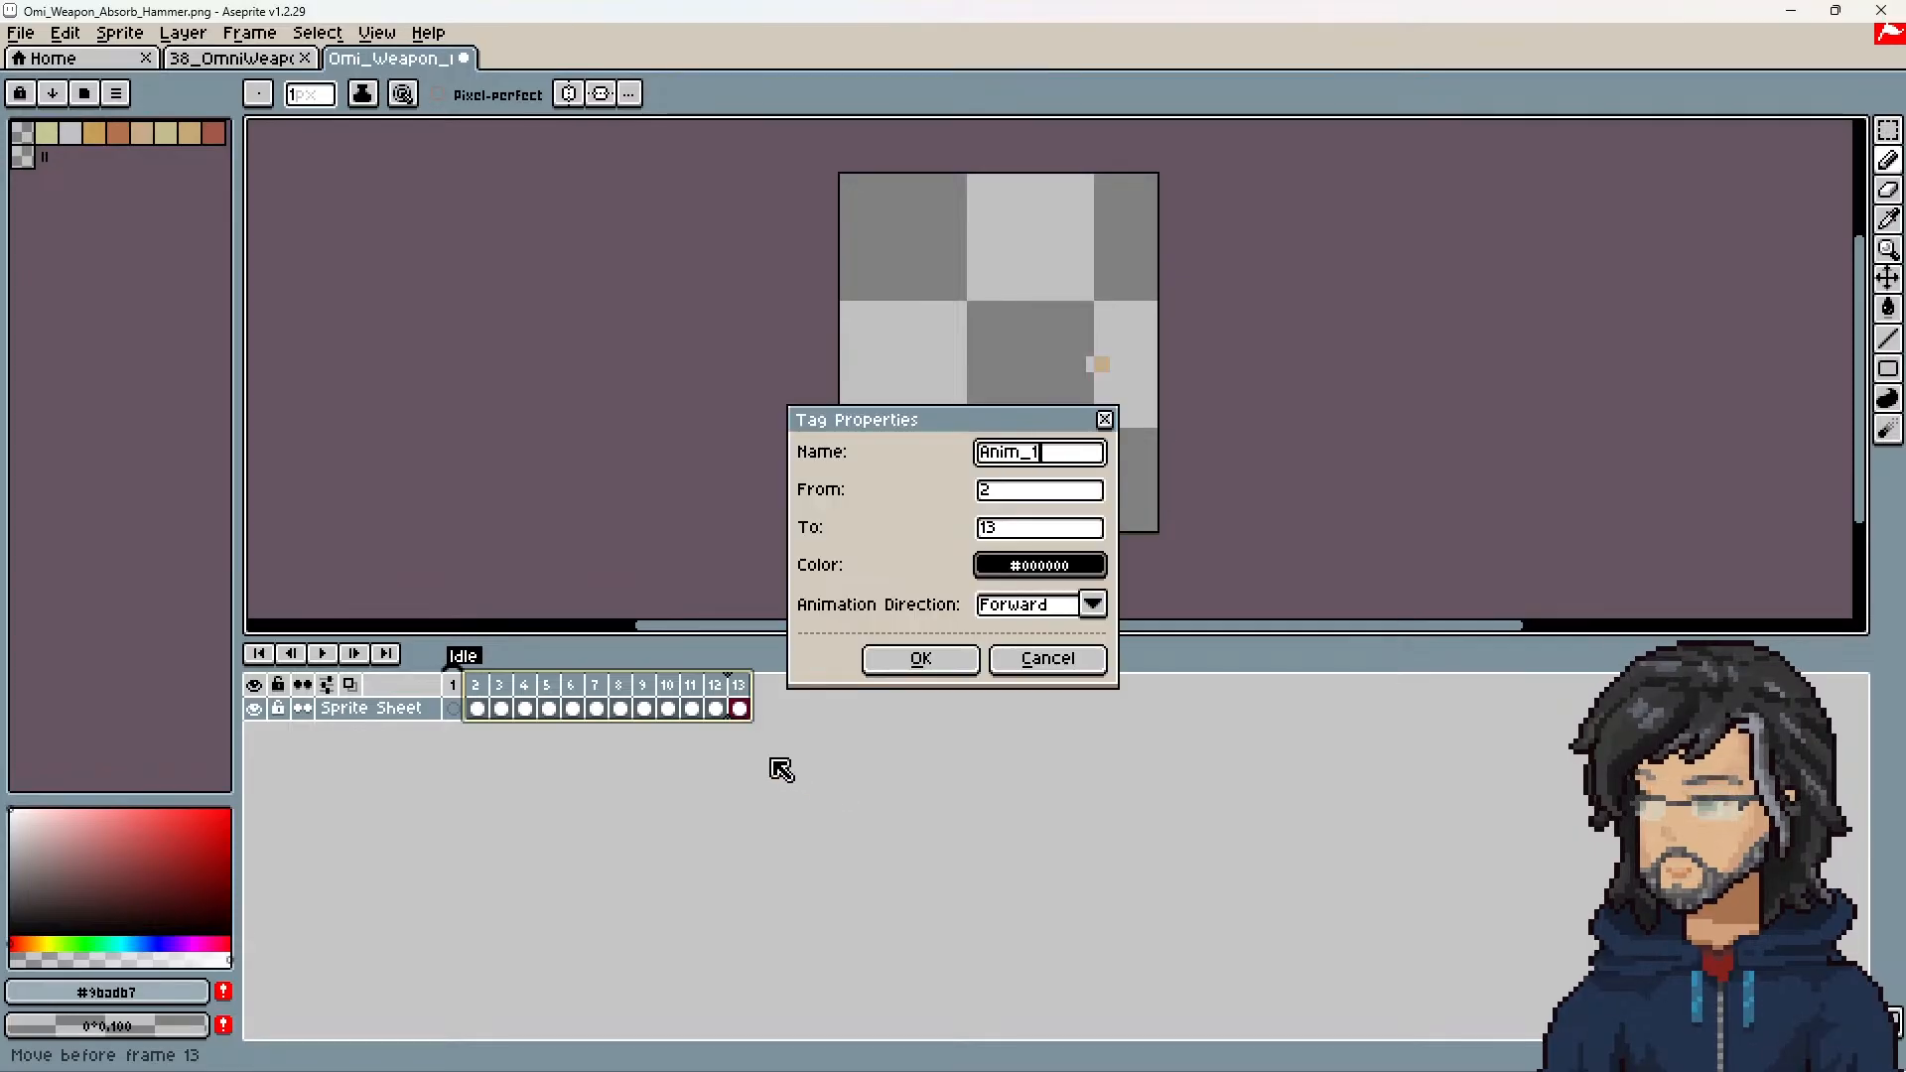
{"action": "key", "text": "Return"}
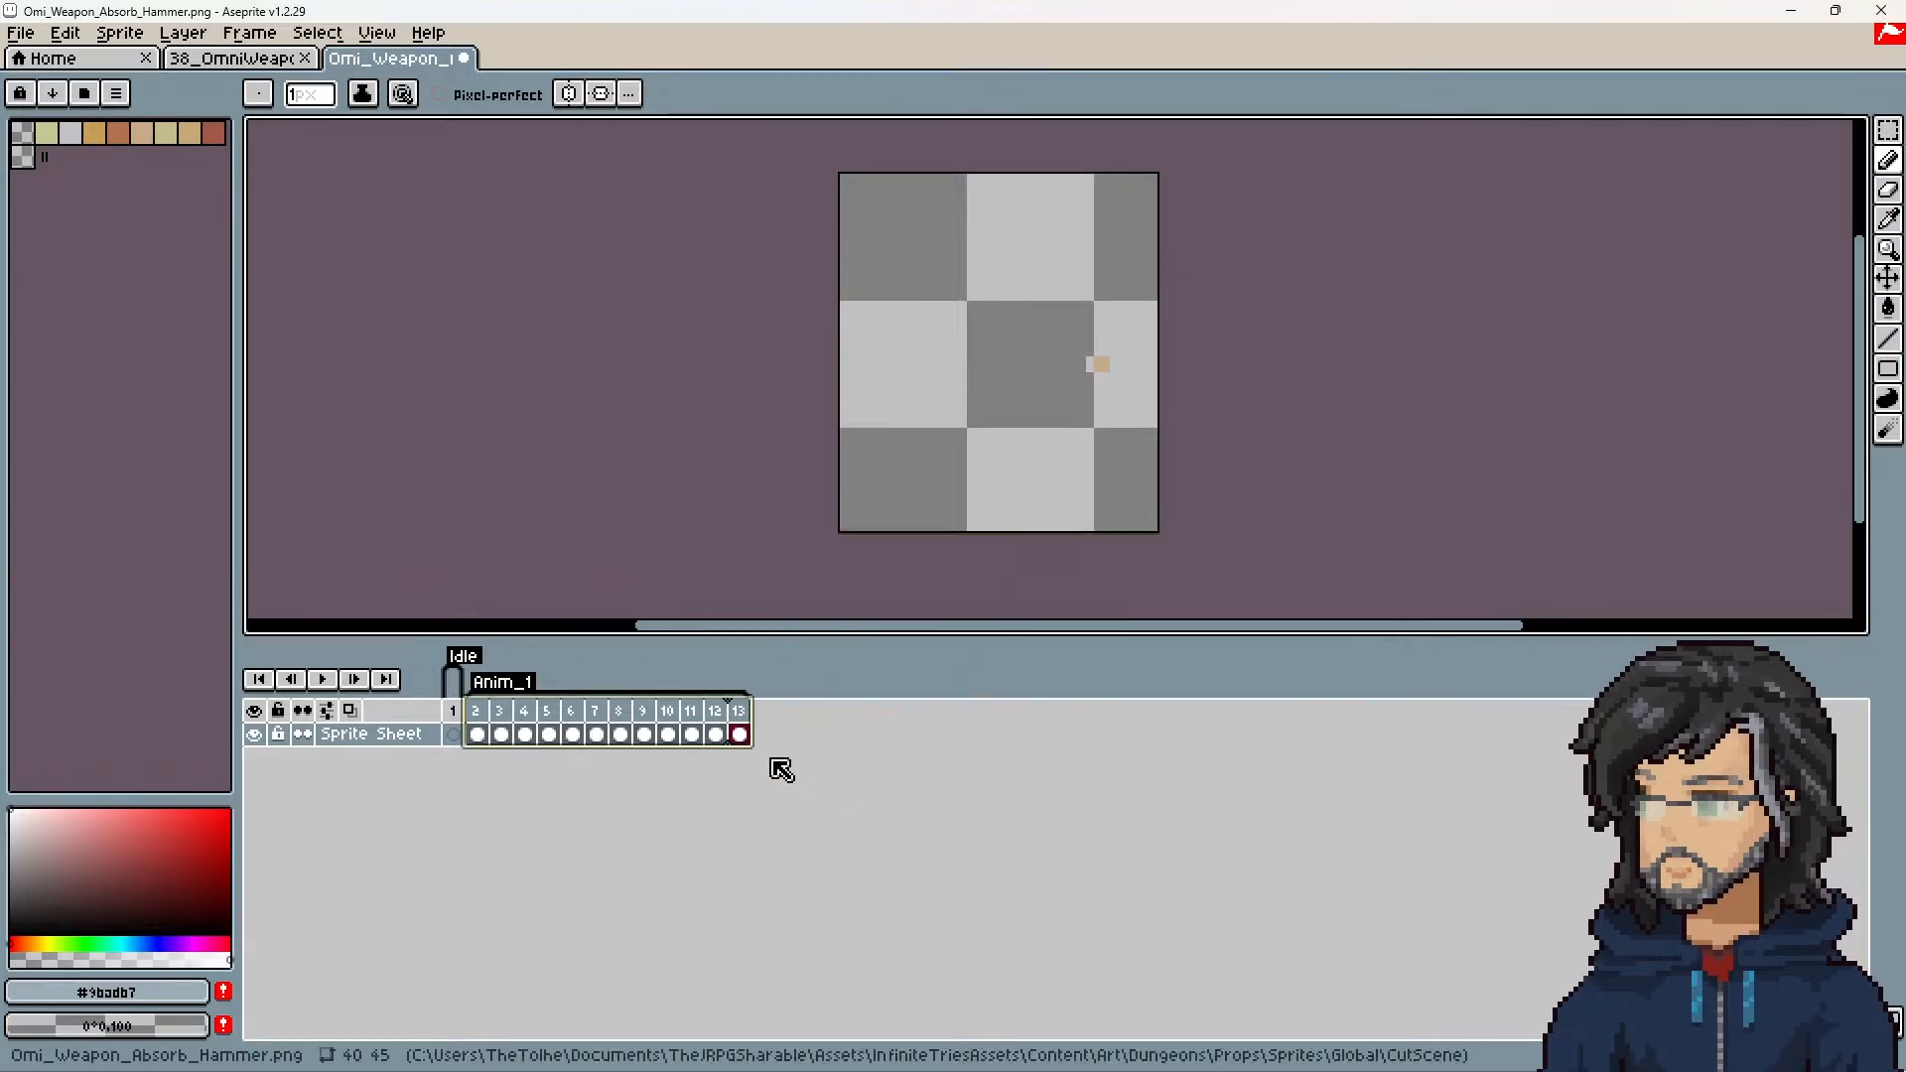
Step: Start a sprite sheet export with the Packed sheet type, and enable both the output file and JSON data
{"action": "left_click", "coordinate": [23, 33]}
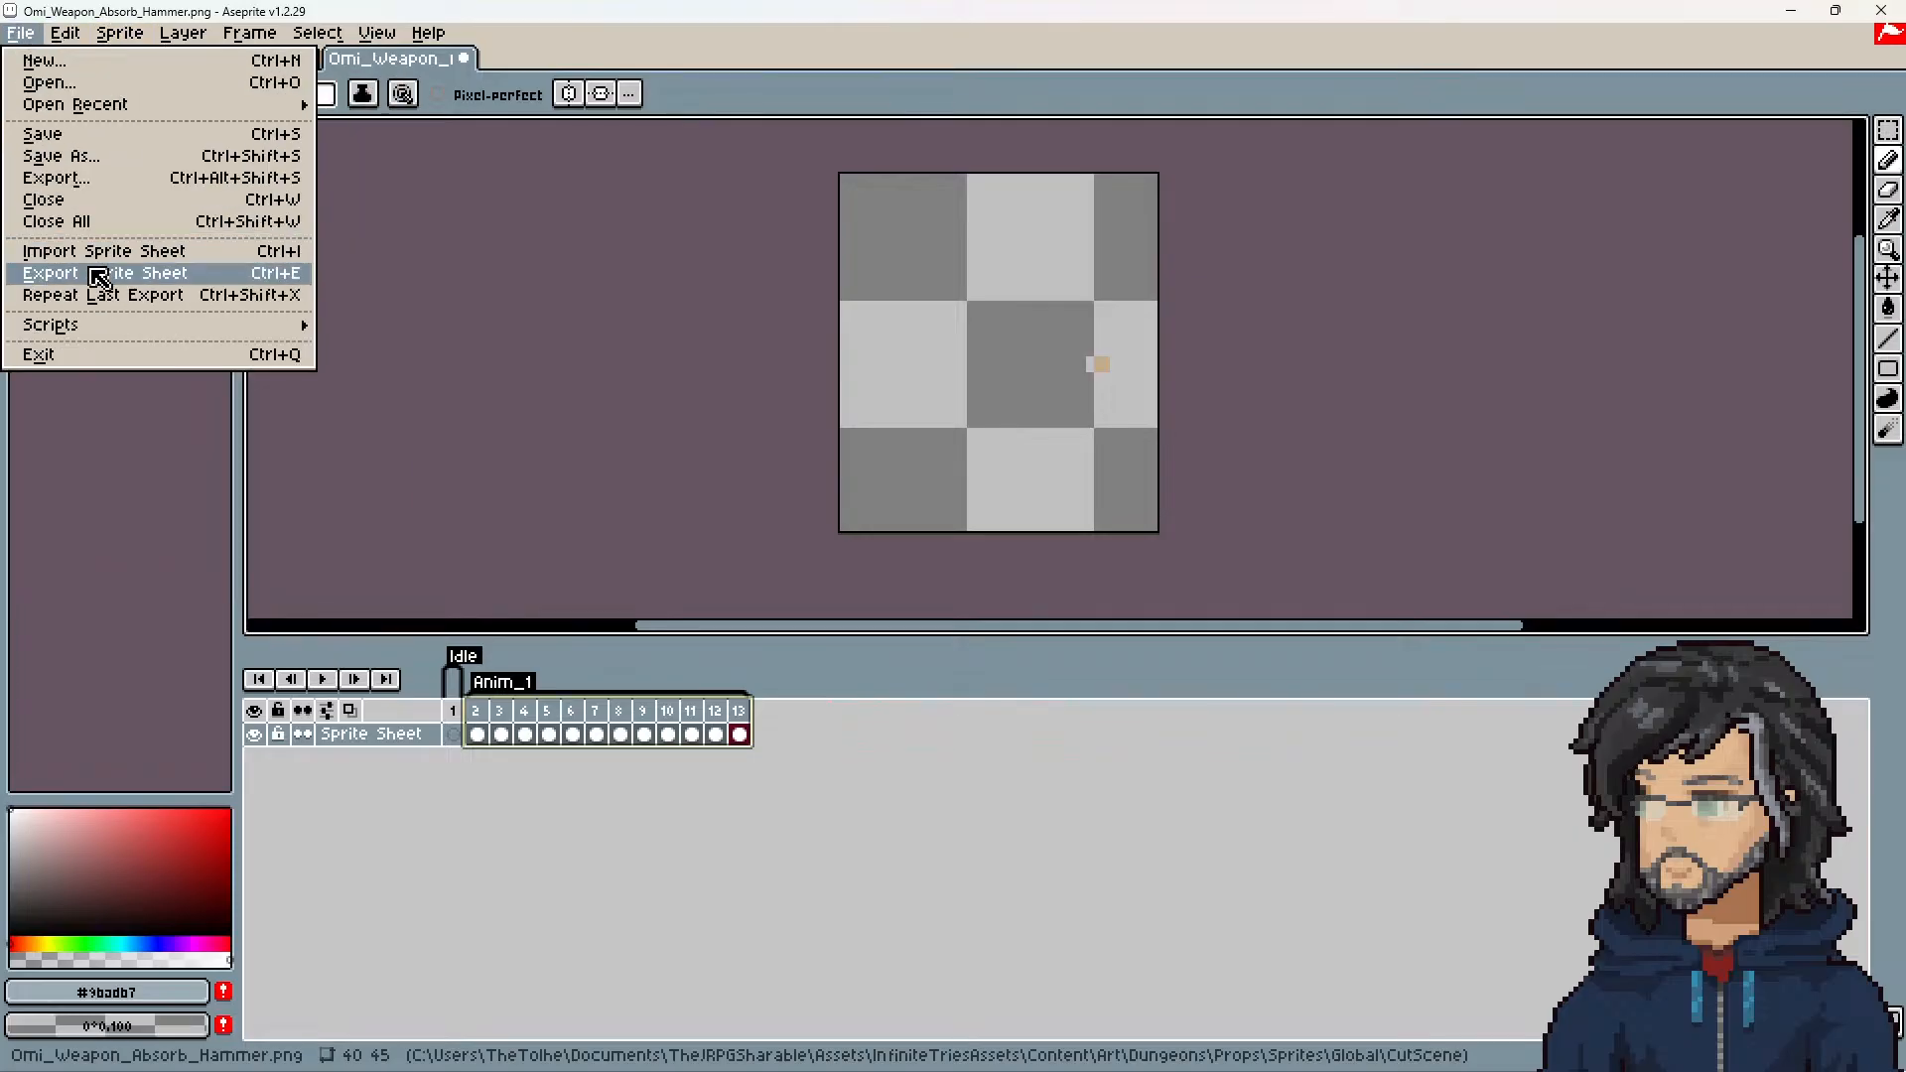
{"action": "left_click", "coordinate": [91, 272]}
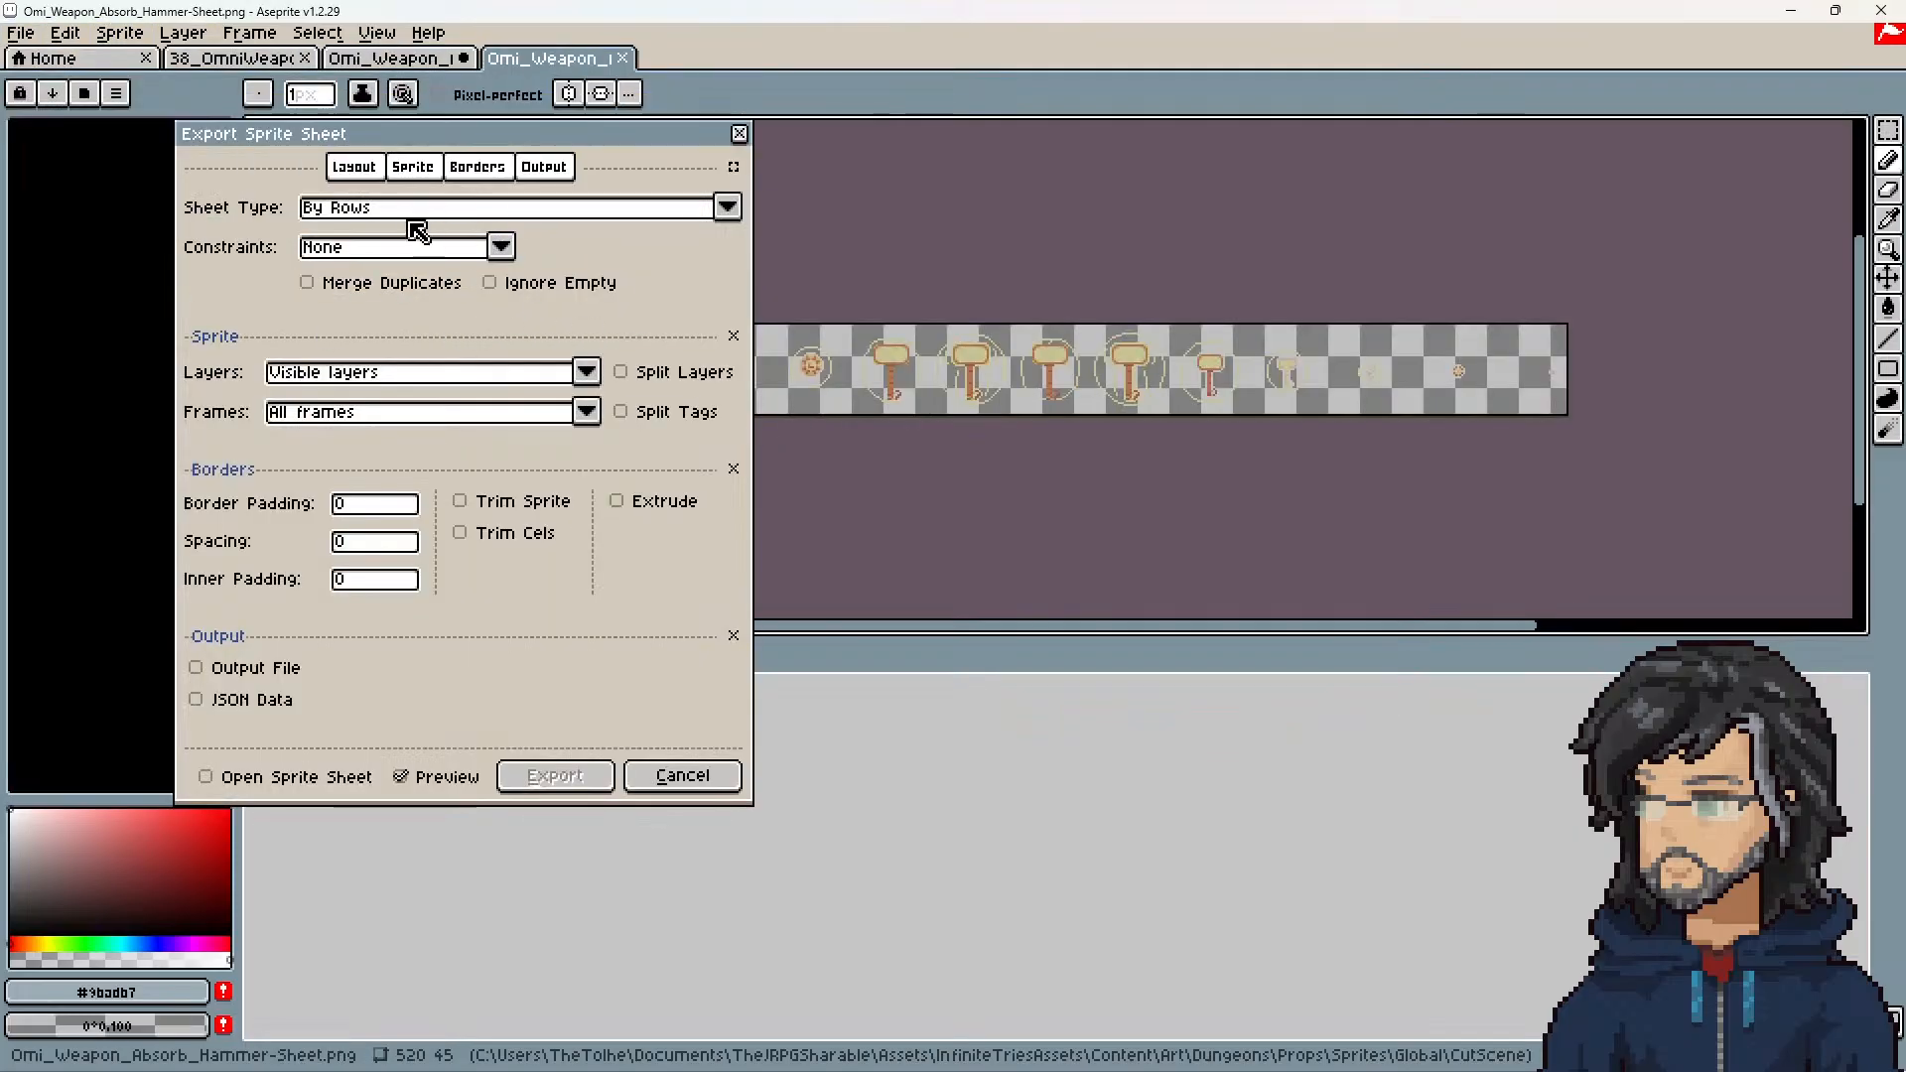
{"action": "left_click", "coordinate": [377, 211]}
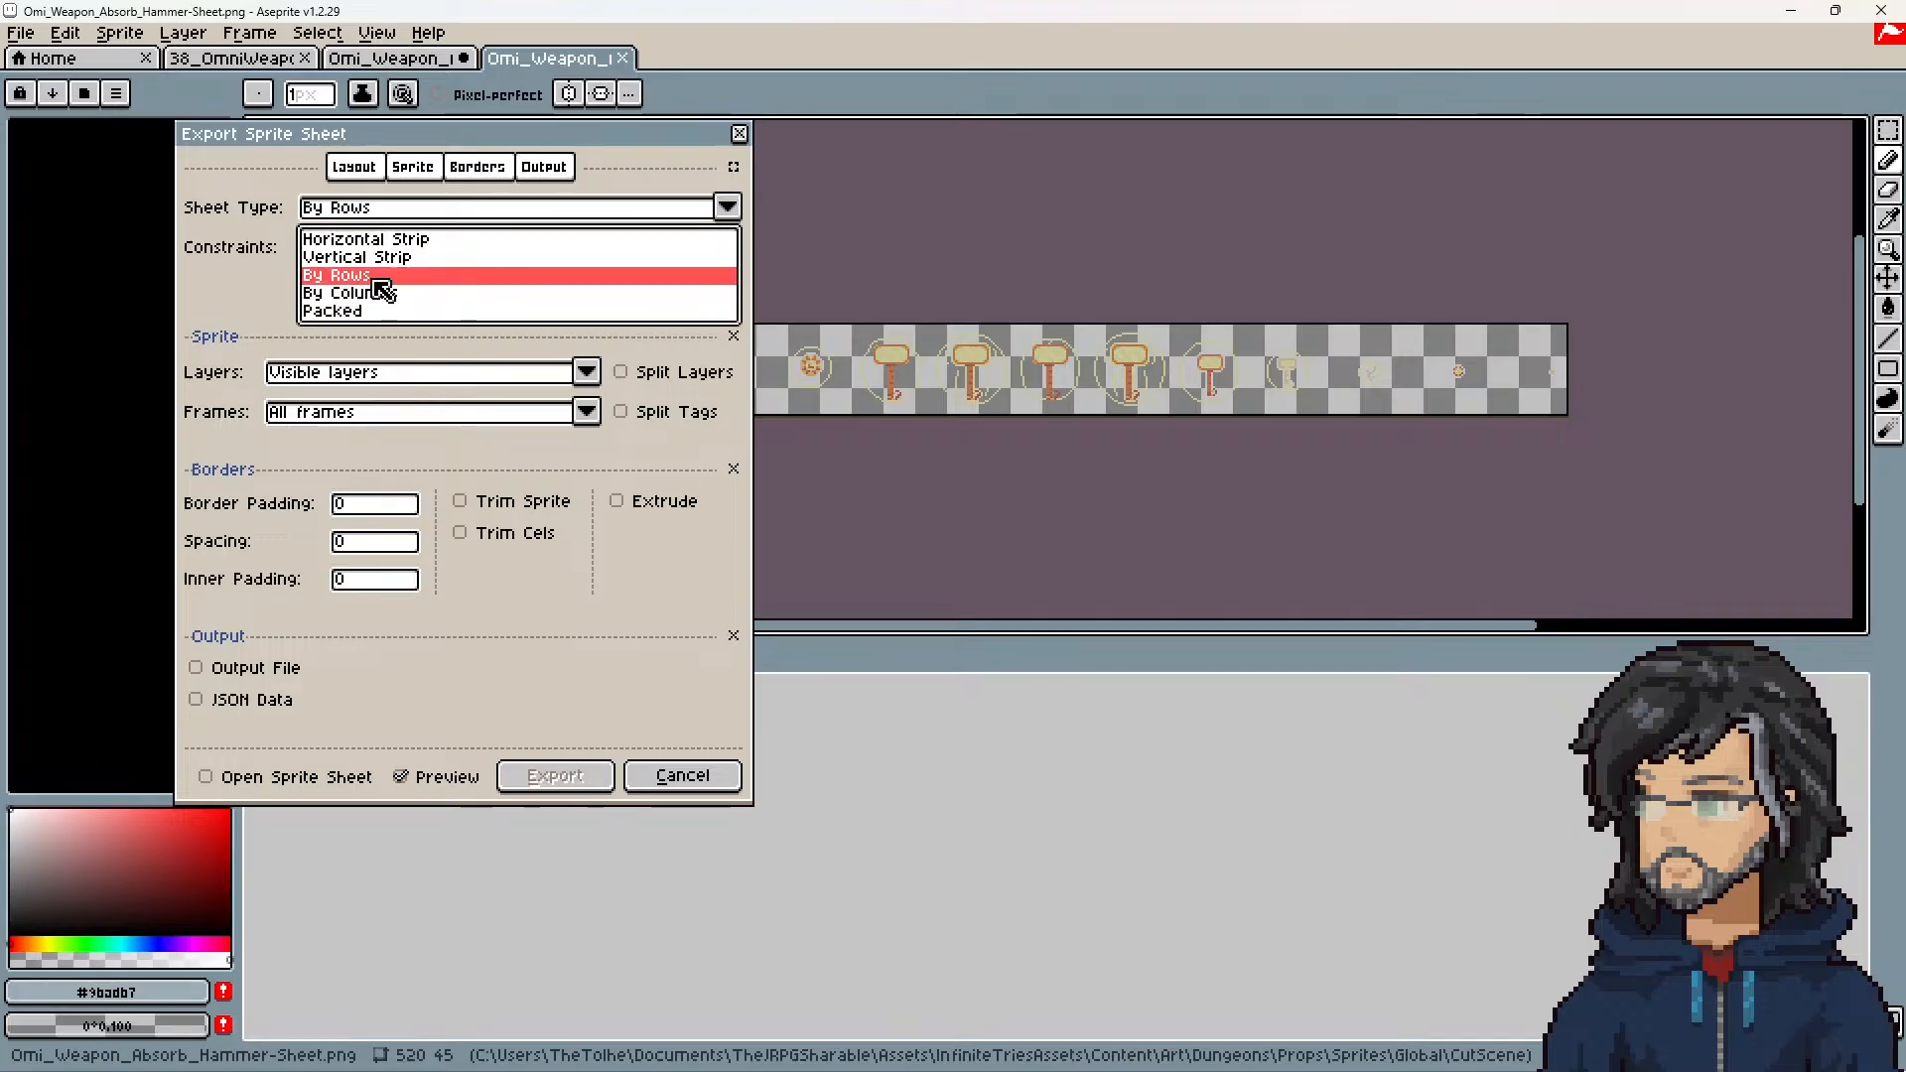
{"action": "left_click", "coordinate": [362, 307]}
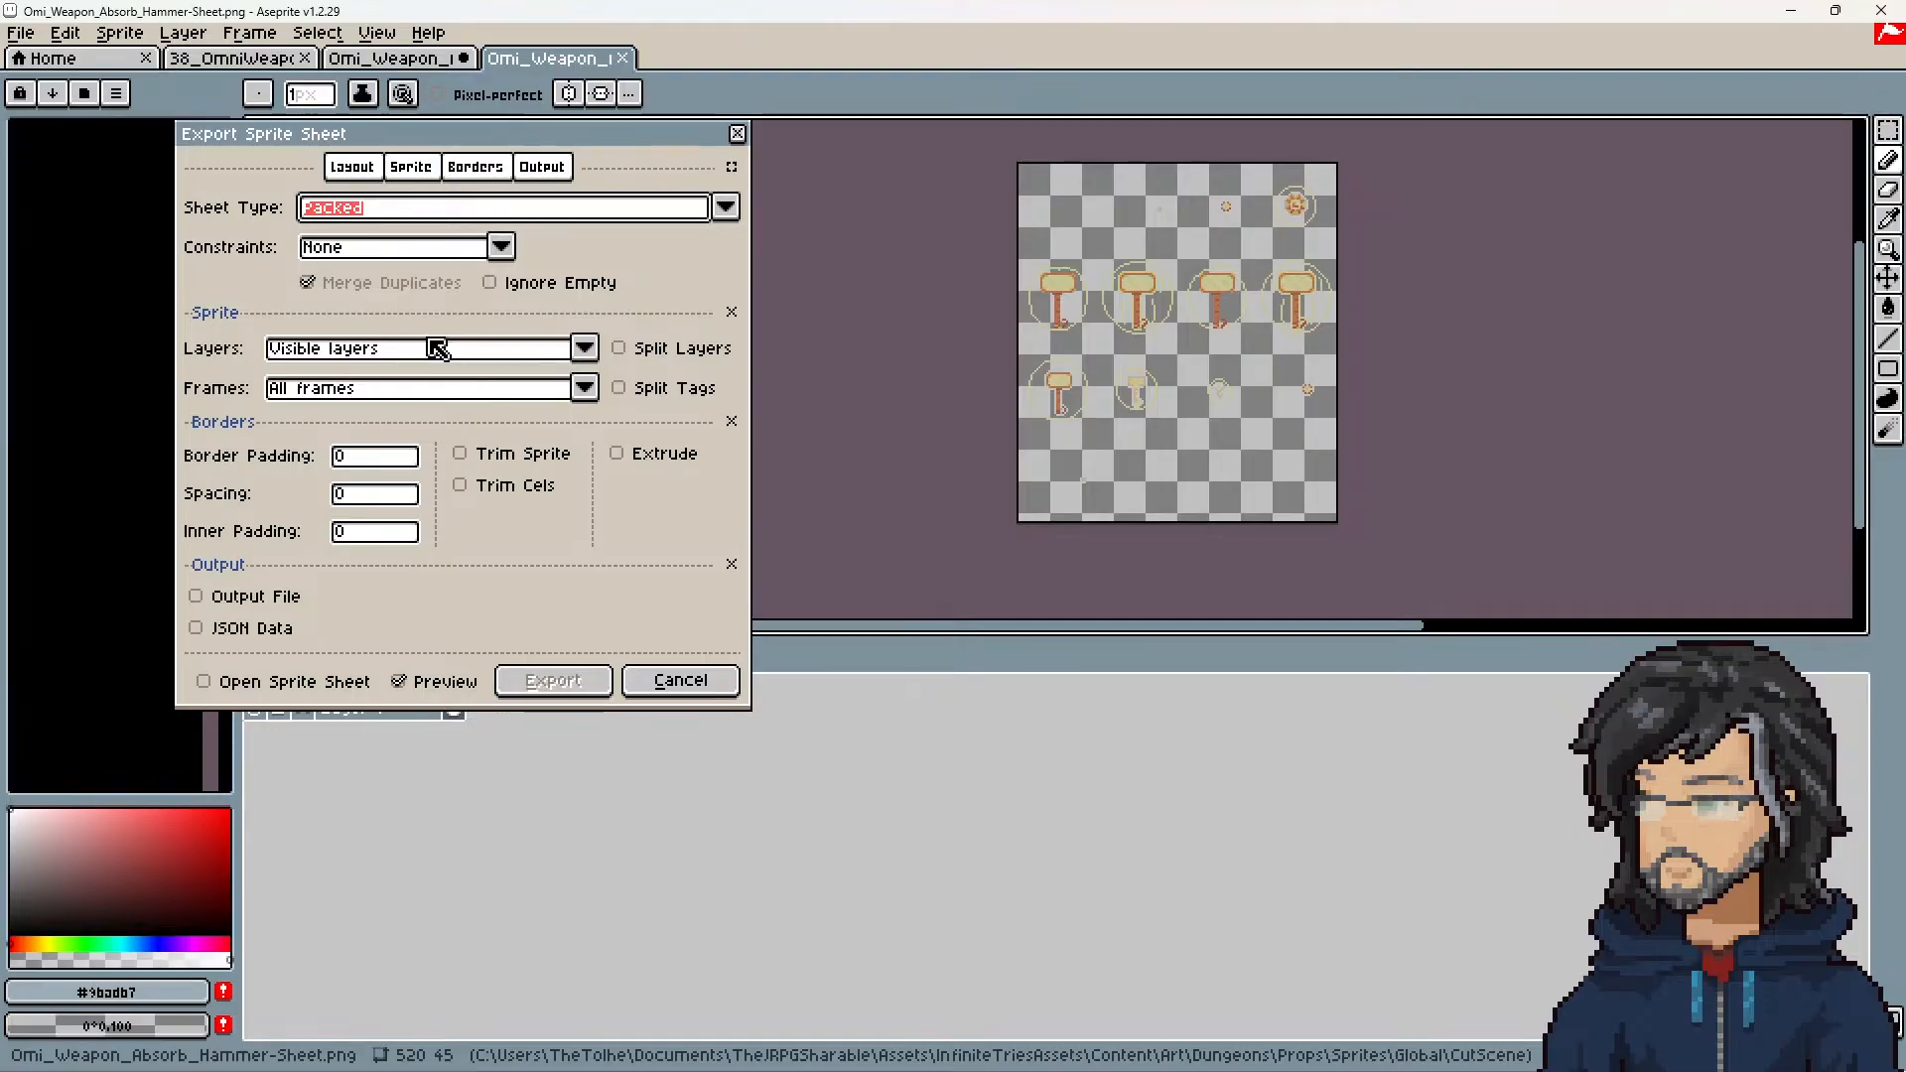
{"action": "left_click", "coordinate": [296, 599]}
{"action": "left_click", "coordinate": [214, 638]}
Step: Set the export's output file to Omi_Weapon_Absorb_Hammer.png and its data file to Omi_Weapon_Absorb_Hammer.json, overwriting both existing files
{"action": "left_click", "coordinate": [502, 600]}
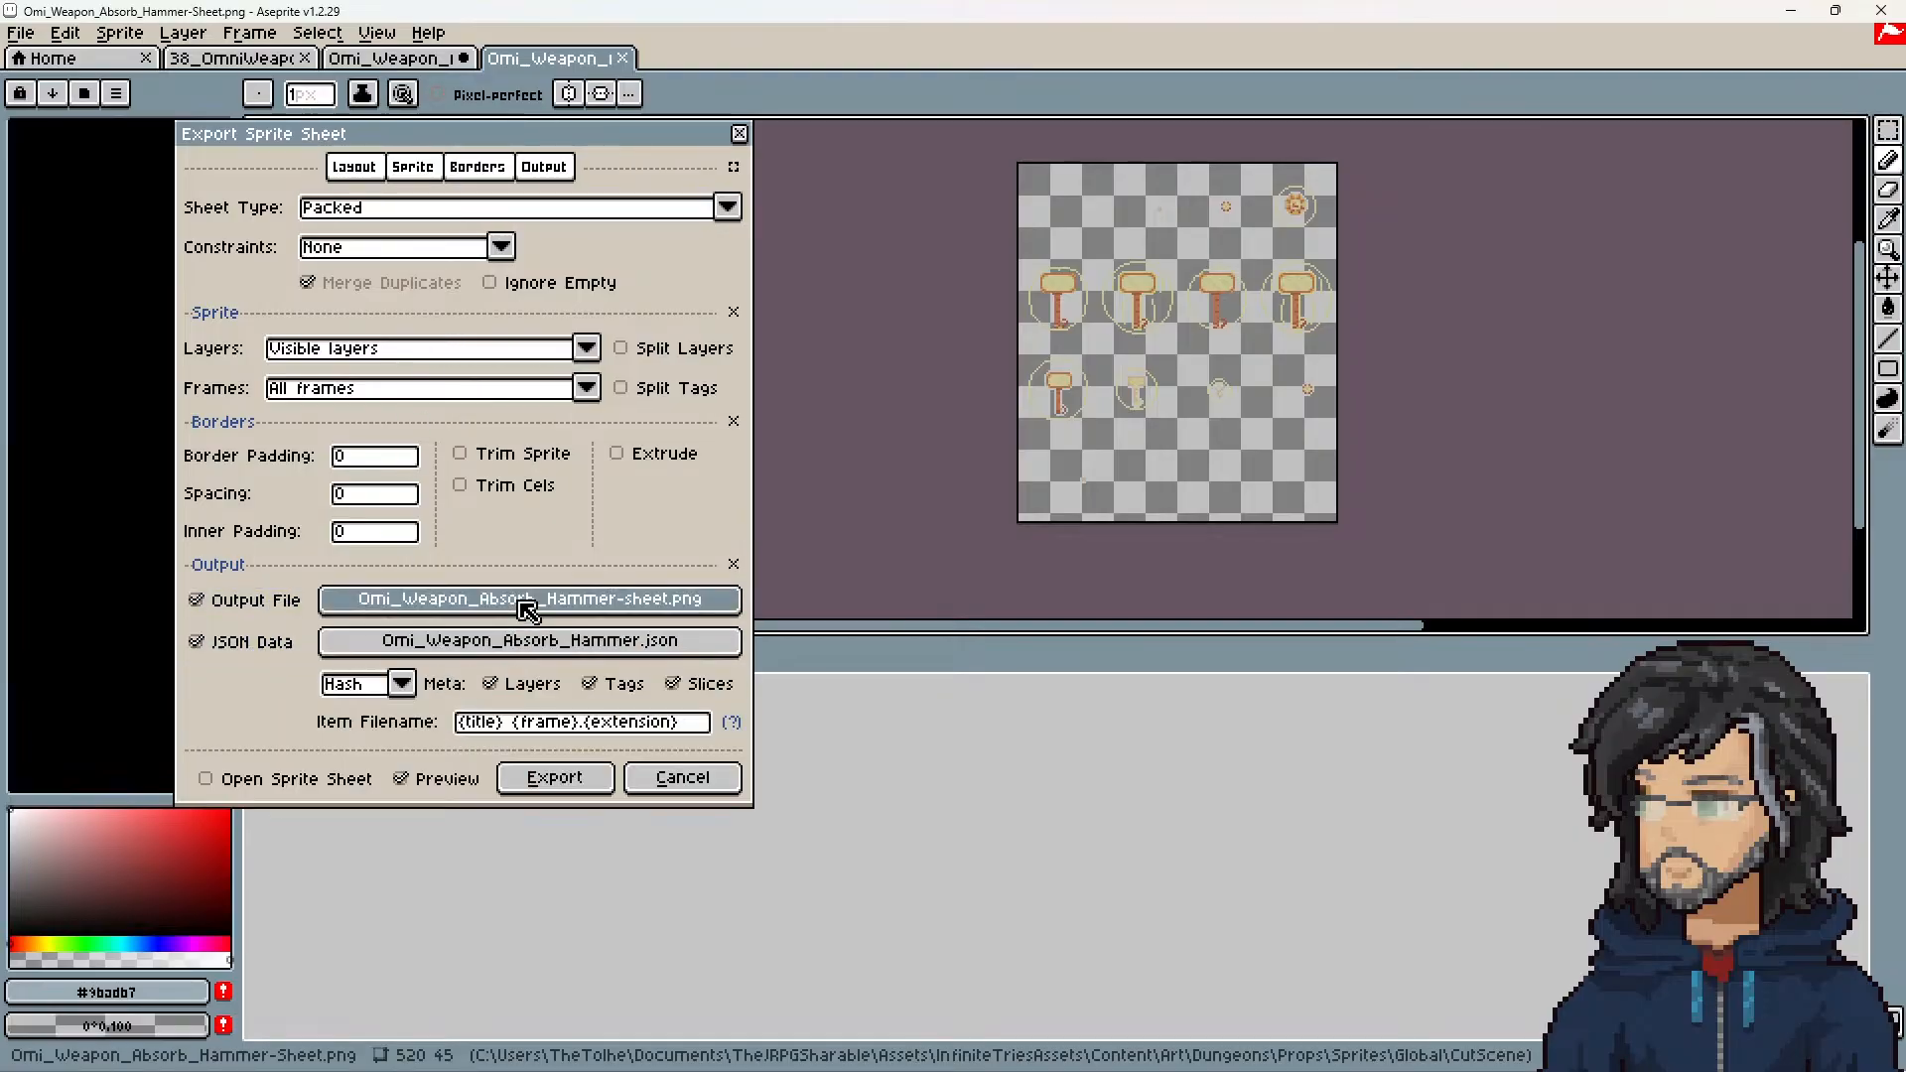
{"action": "left_click", "coordinate": [276, 217]}
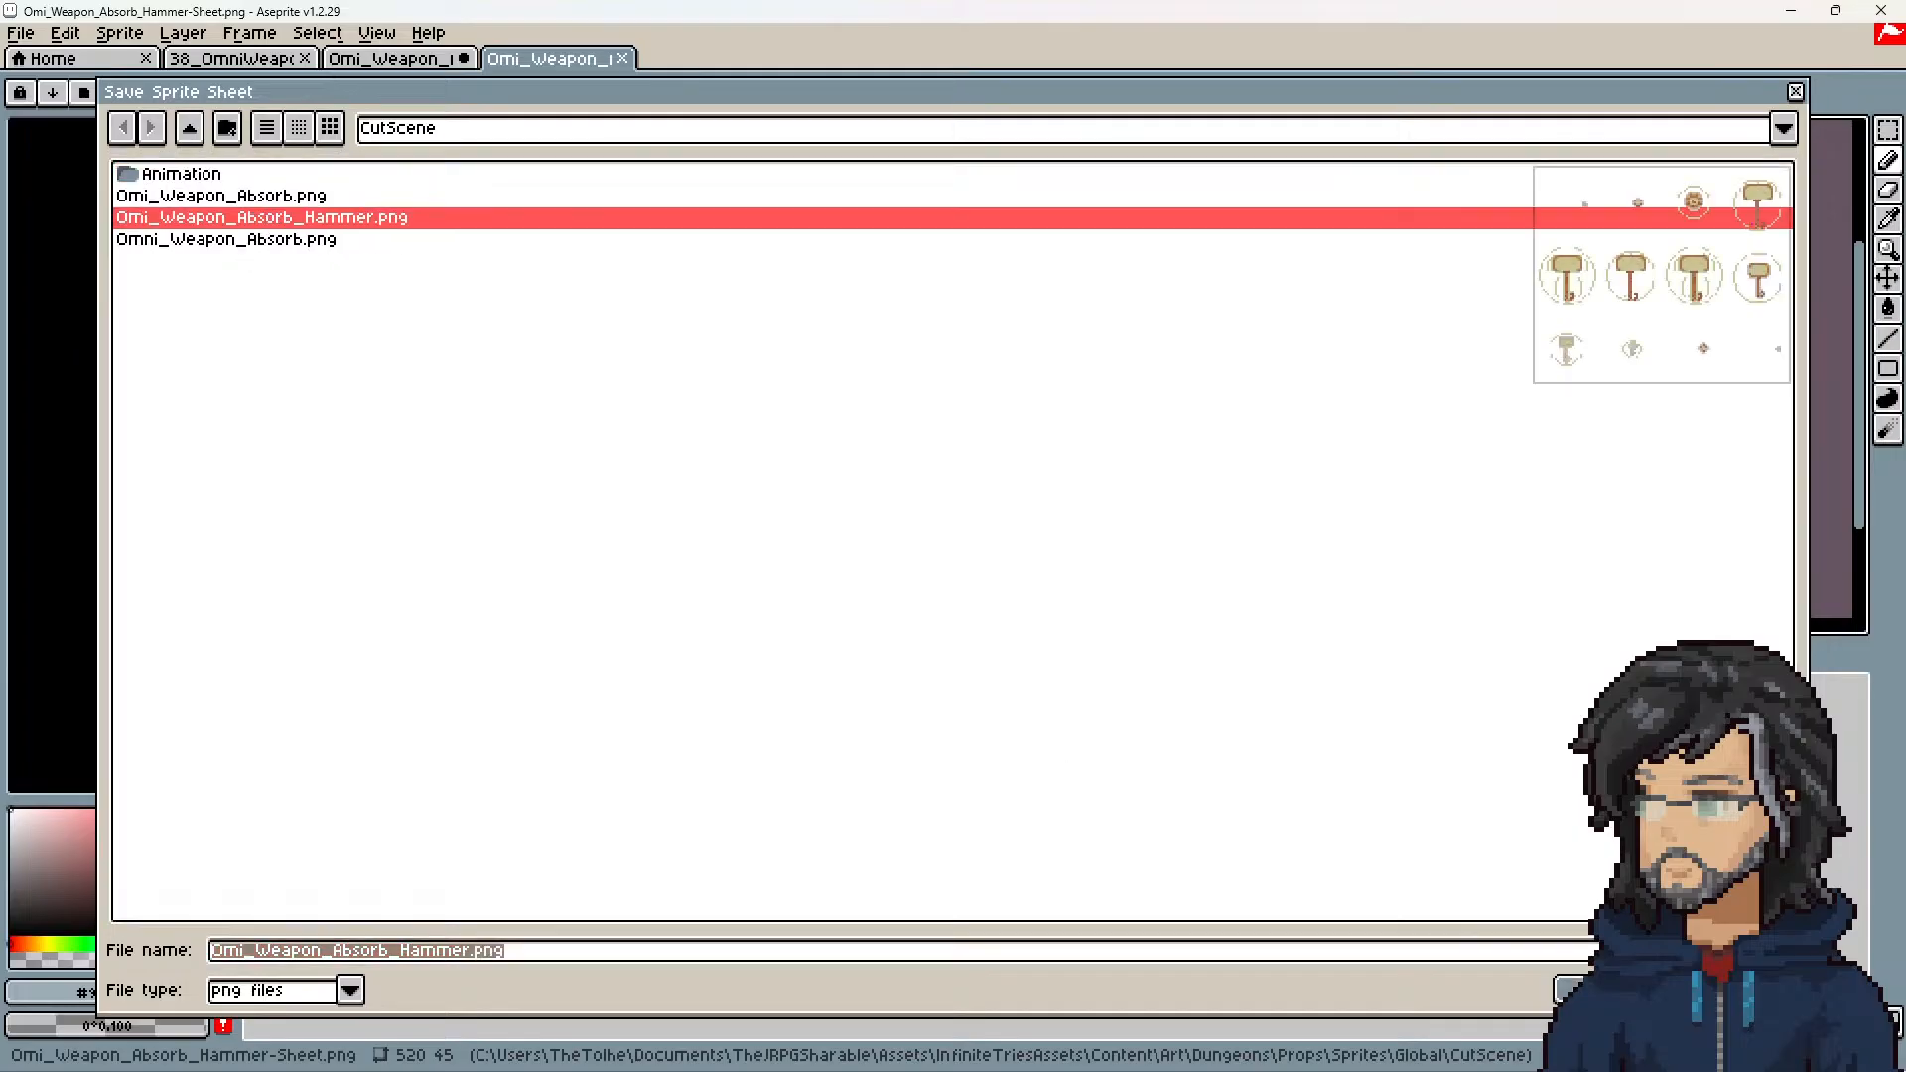
{"action": "key", "text": "Return"}
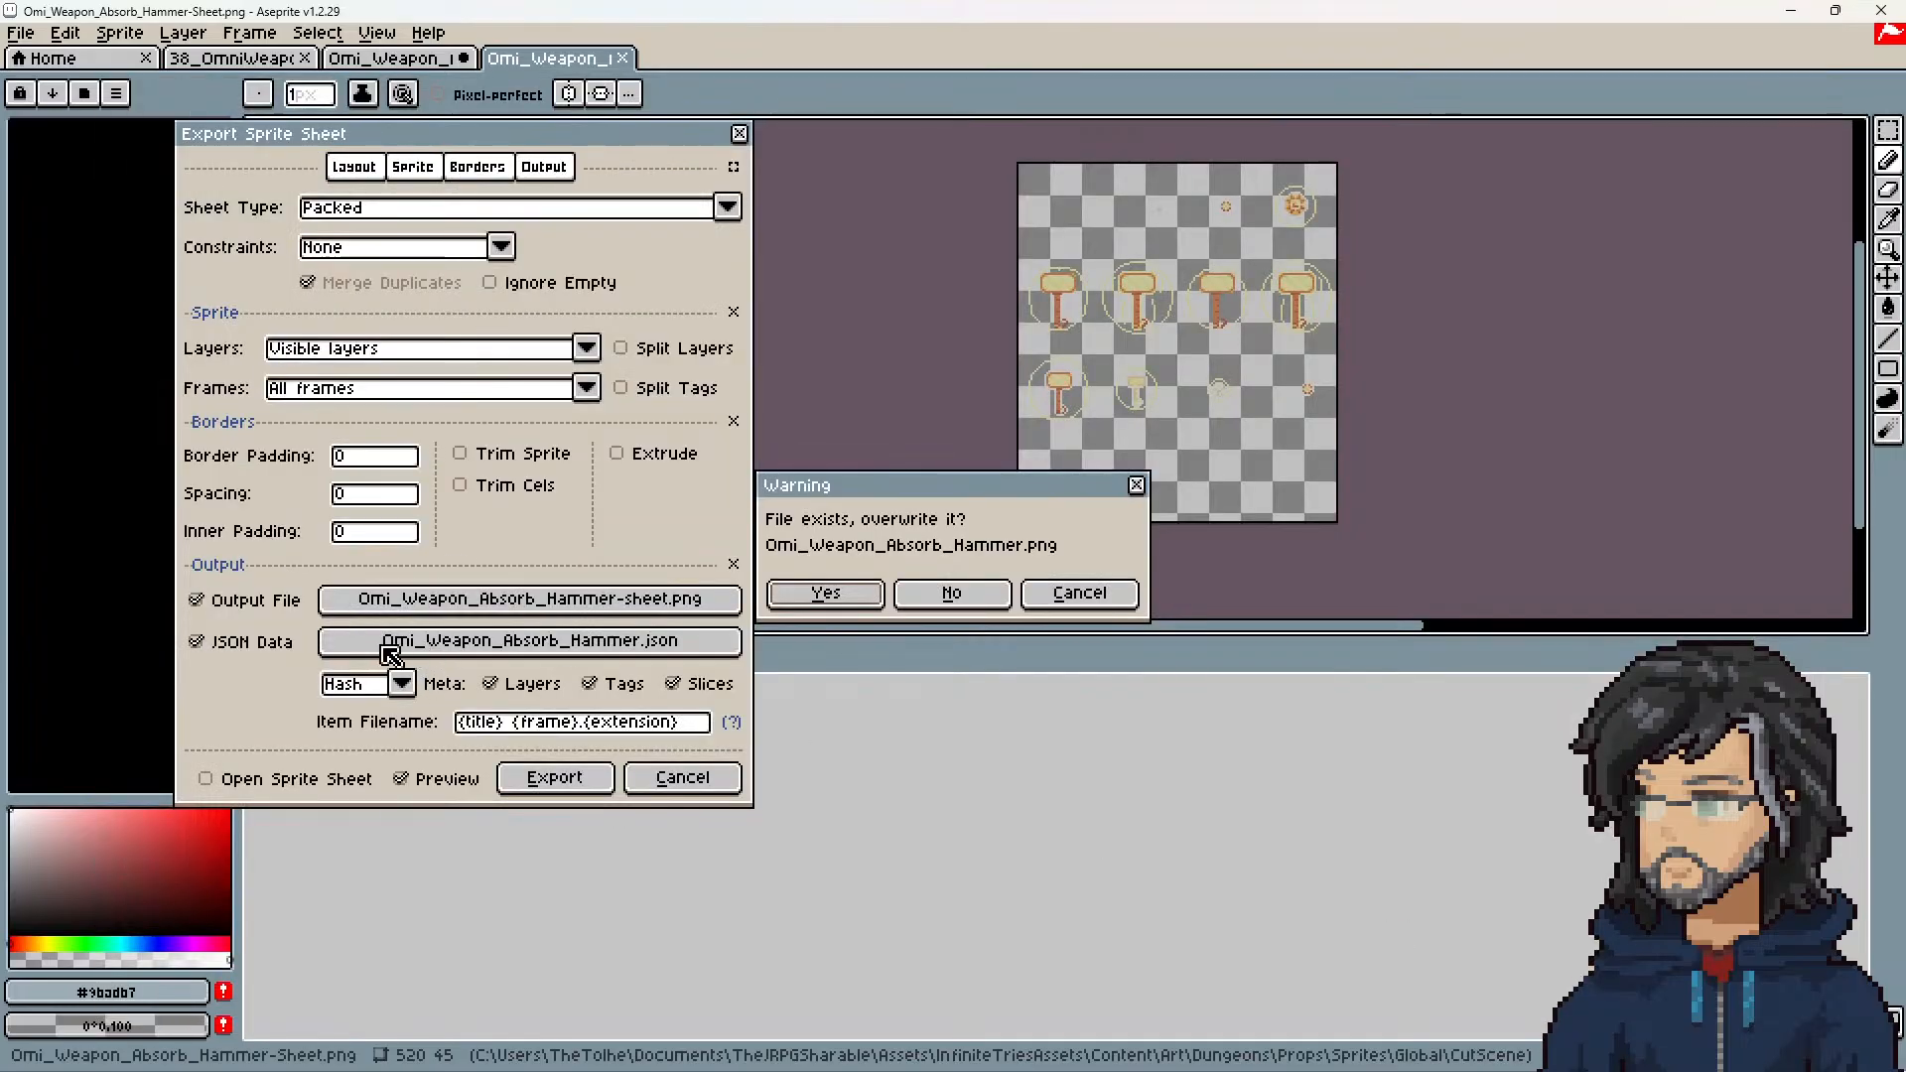
{"action": "left_click", "coordinate": [854, 606]}
{"action": "left_click", "coordinate": [629, 640]}
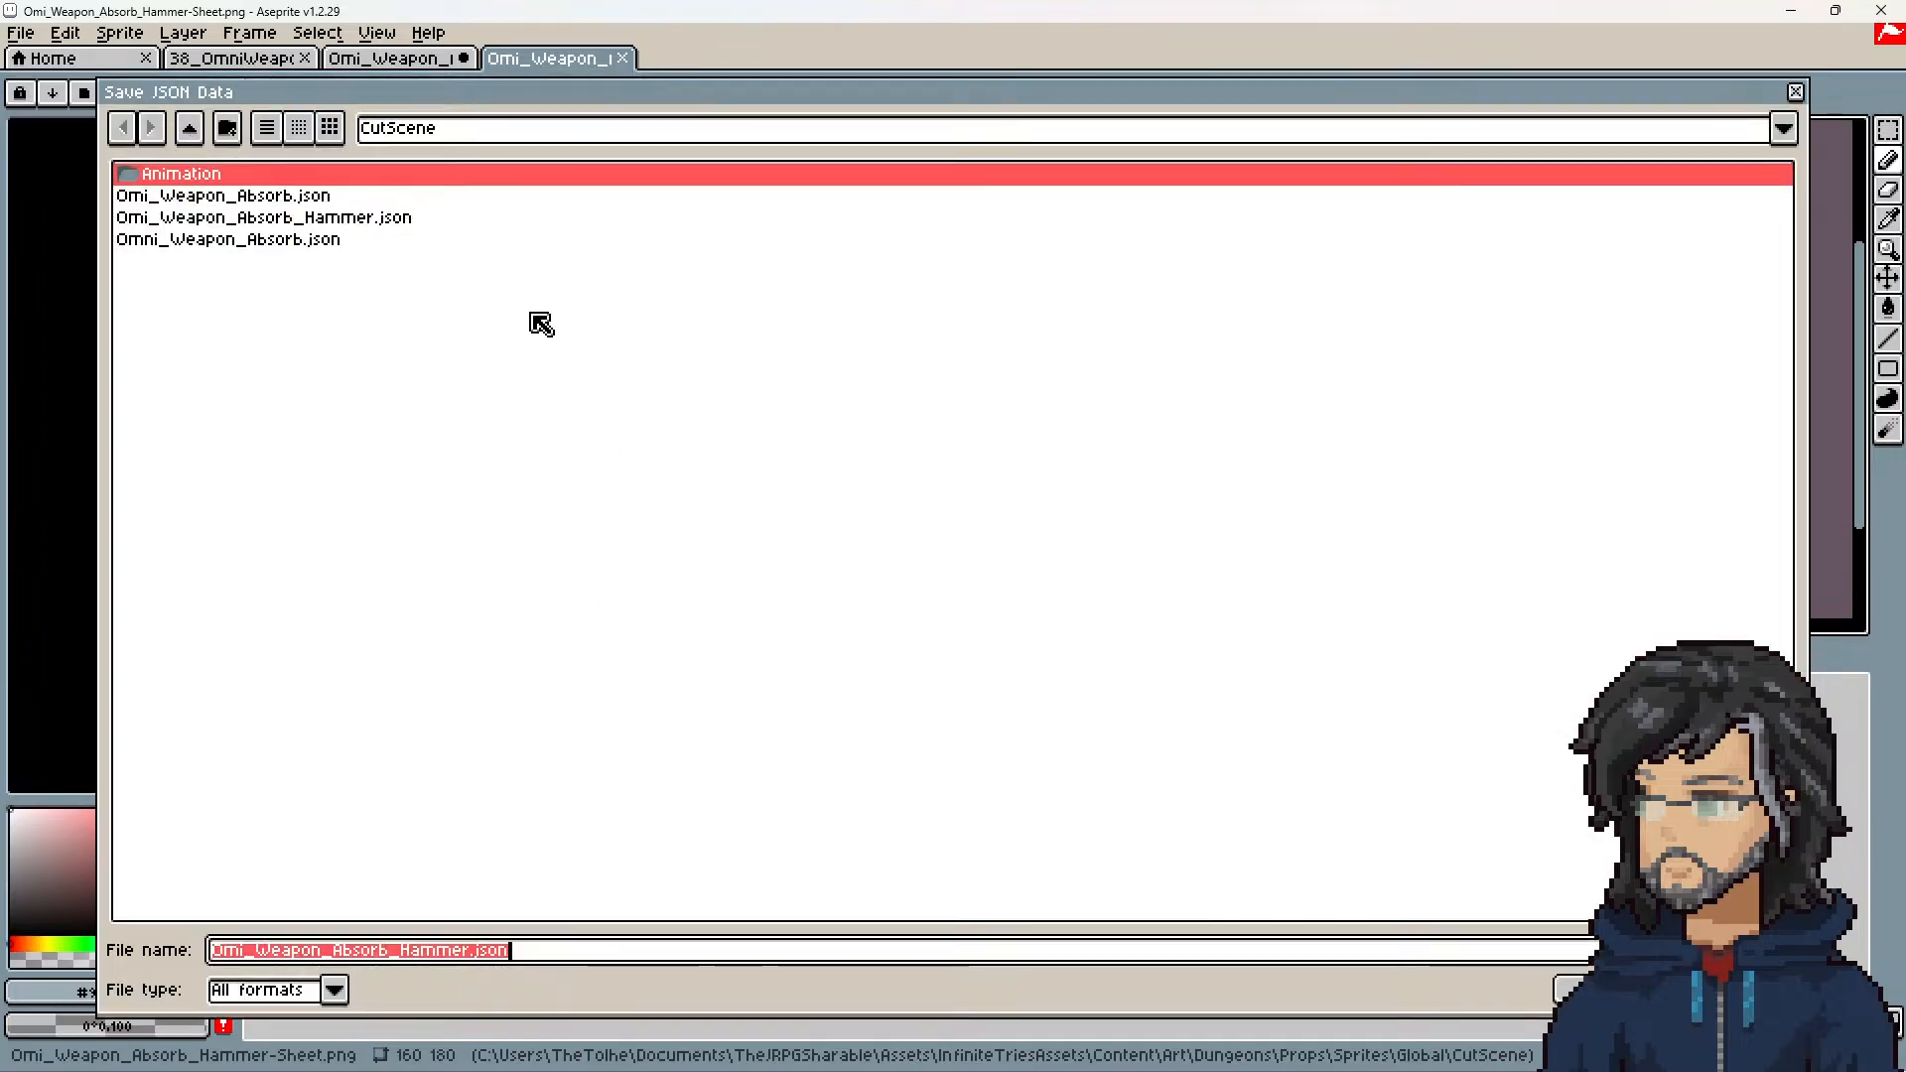
{"action": "left_click", "coordinate": [283, 219]}
{"action": "left_click", "coordinate": [1570, 990]}
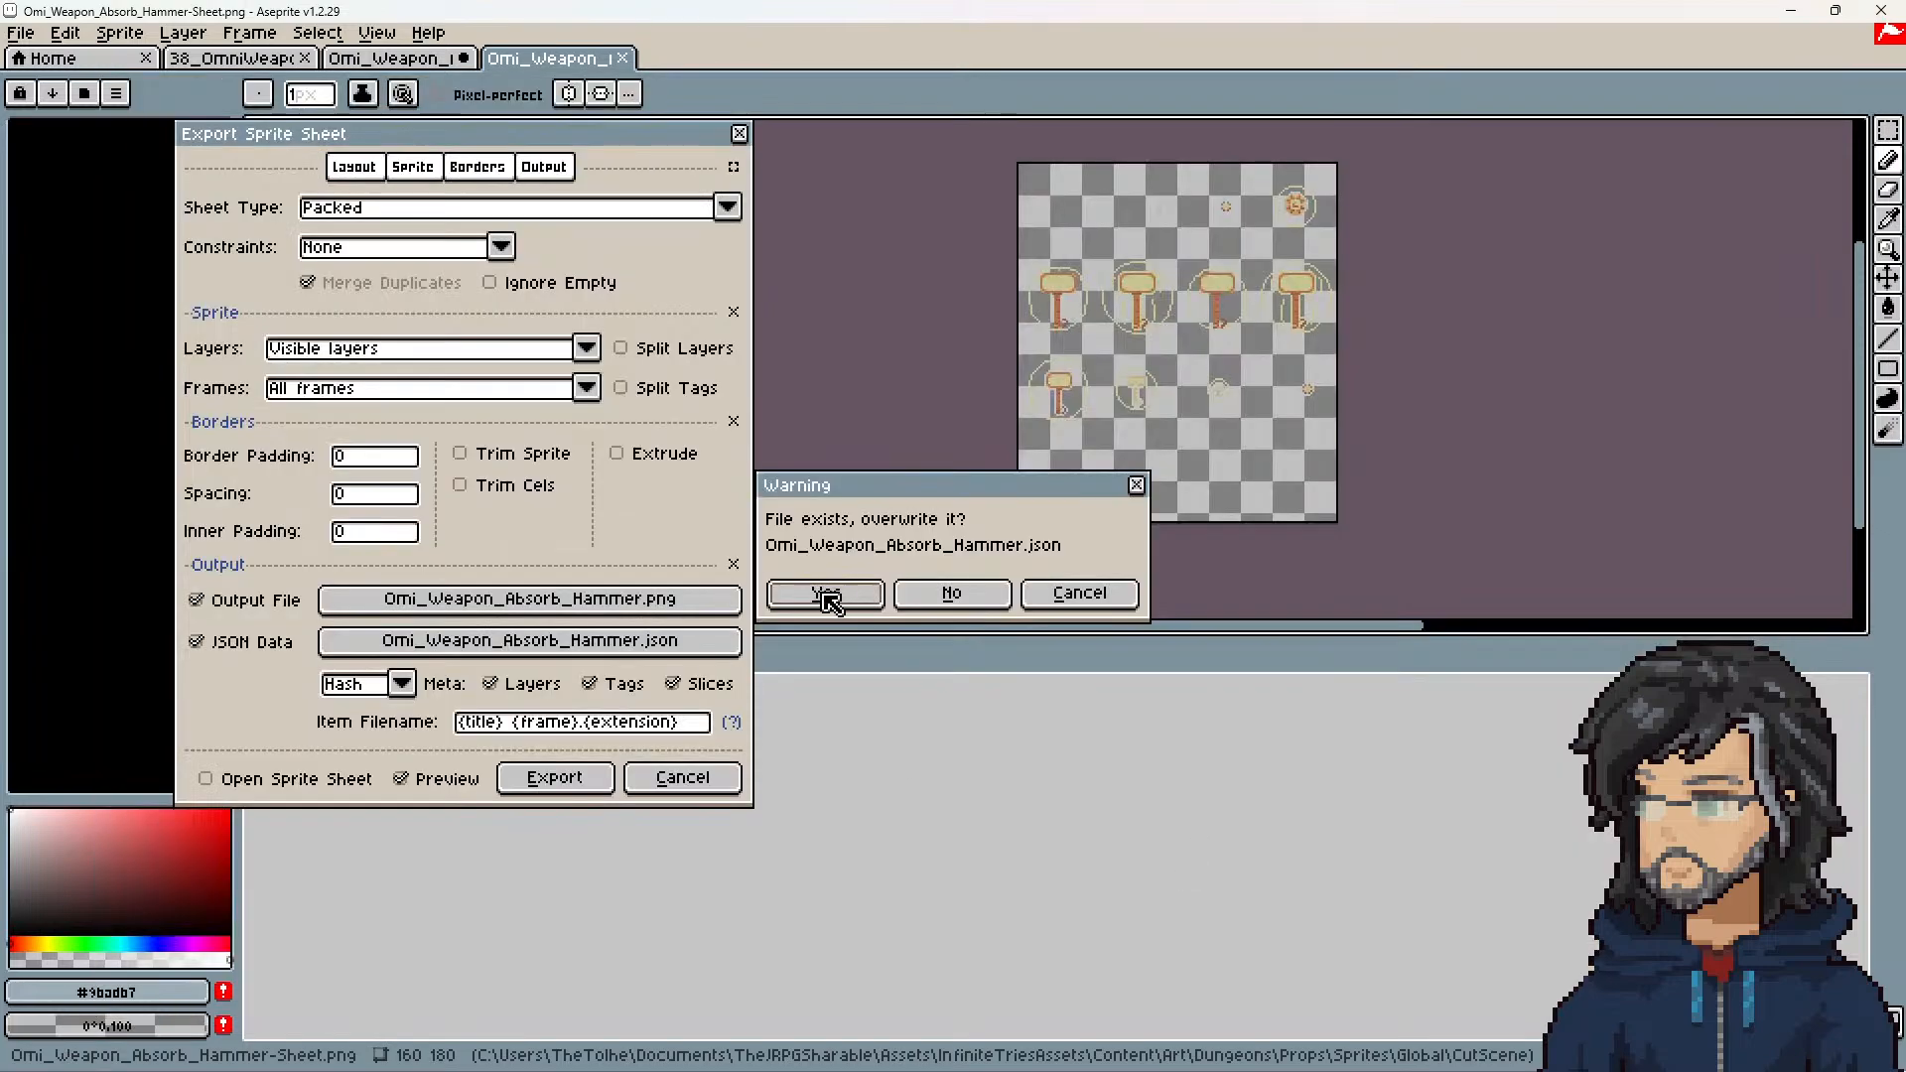
{"action": "left_click", "coordinate": [832, 599]}
Step: Set the JSON data format to Array and export the sprite sheet
{"action": "left_click", "coordinate": [400, 684]}
{"action": "left_click", "coordinate": [353, 732]}
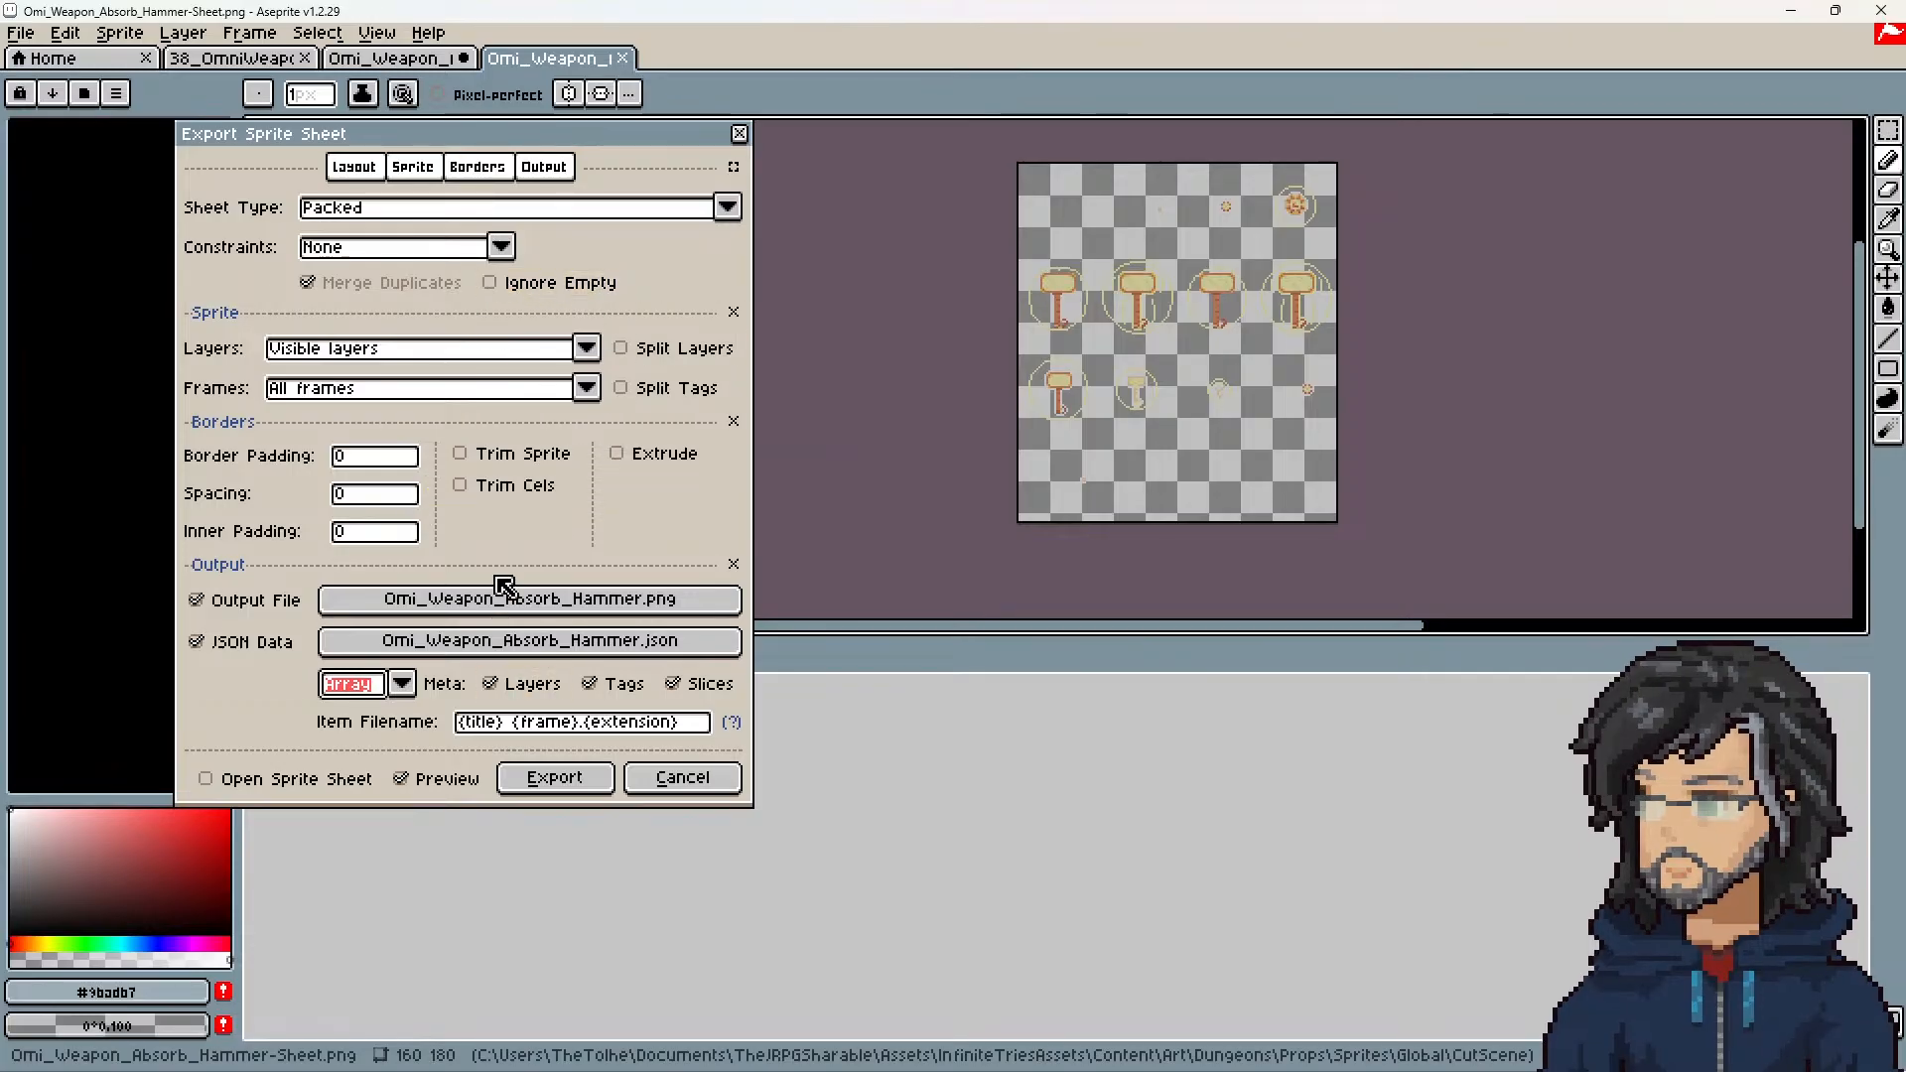
{"action": "left_click", "coordinate": [544, 778]}
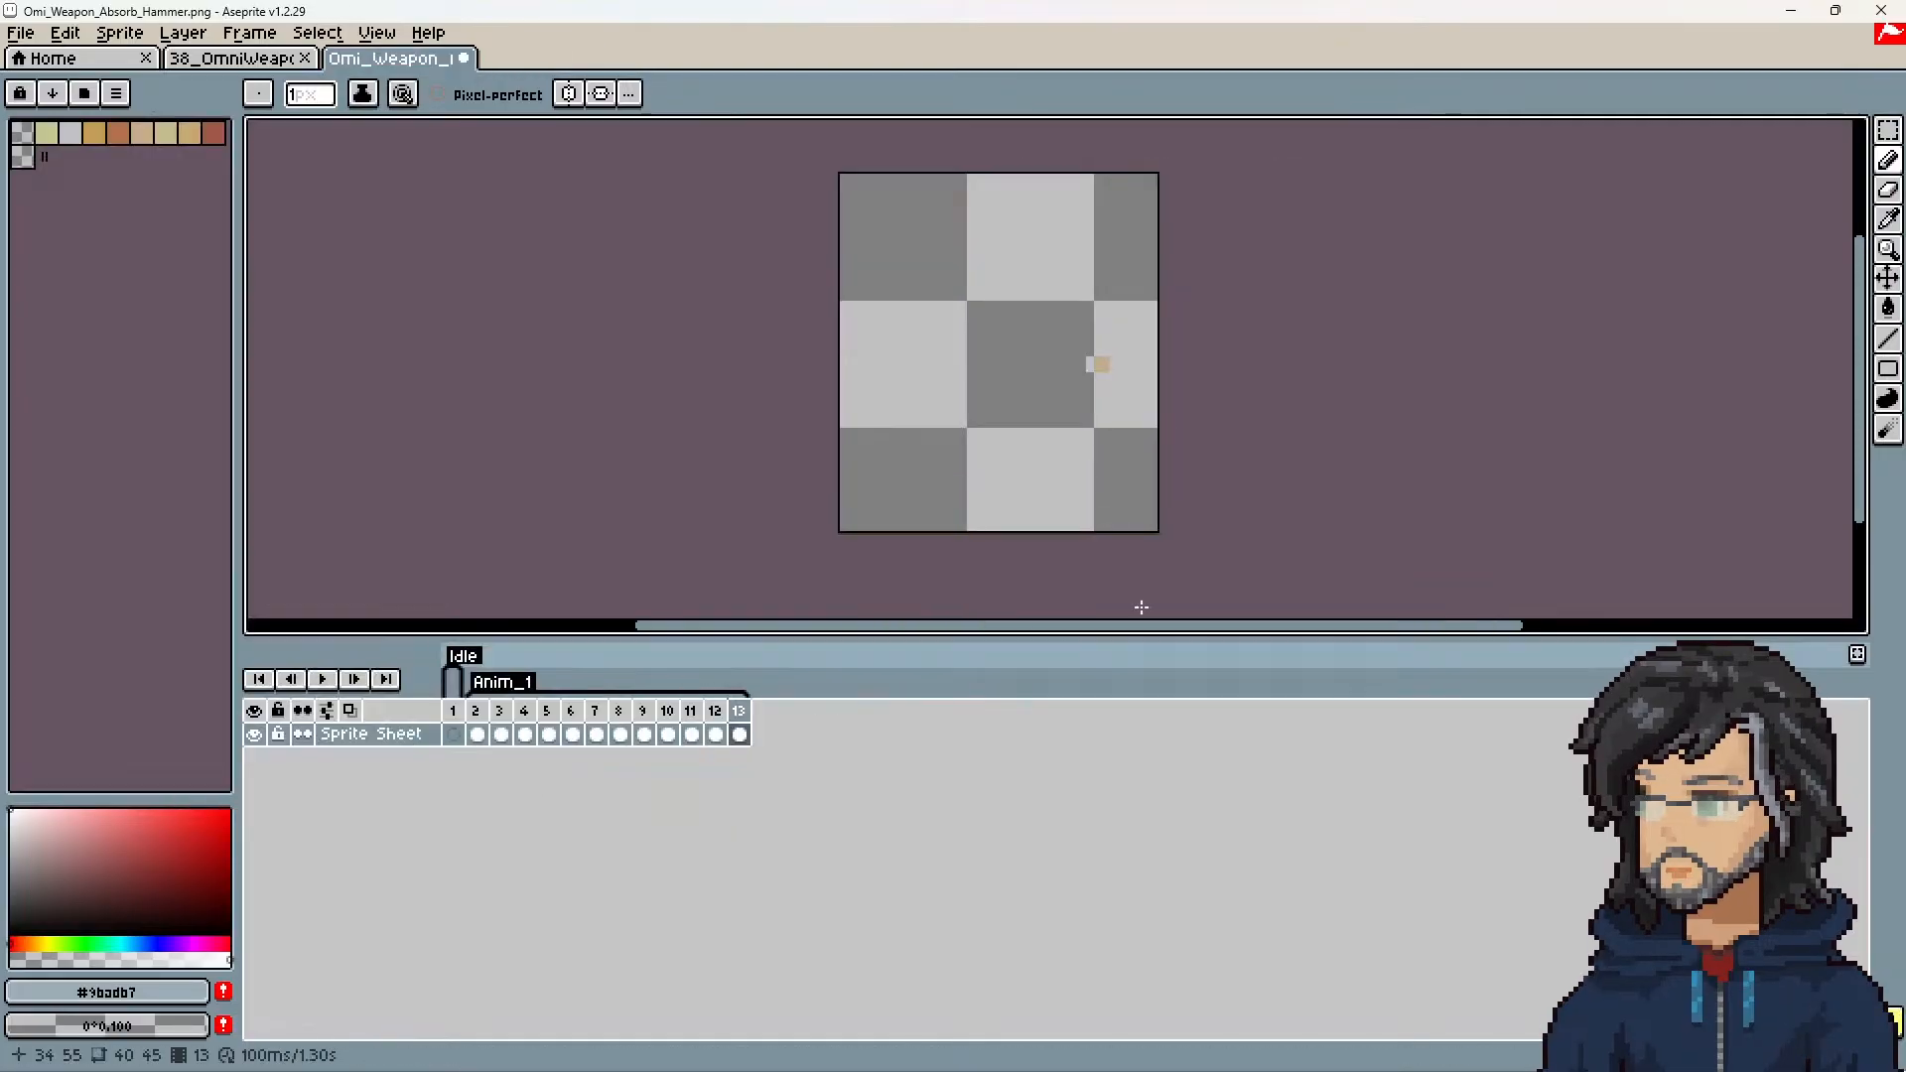
Step: Switch to Unity and run the Slice/Anim tool on the Global sprite folder
{"action": "left_click", "coordinate": [1790, 10]}
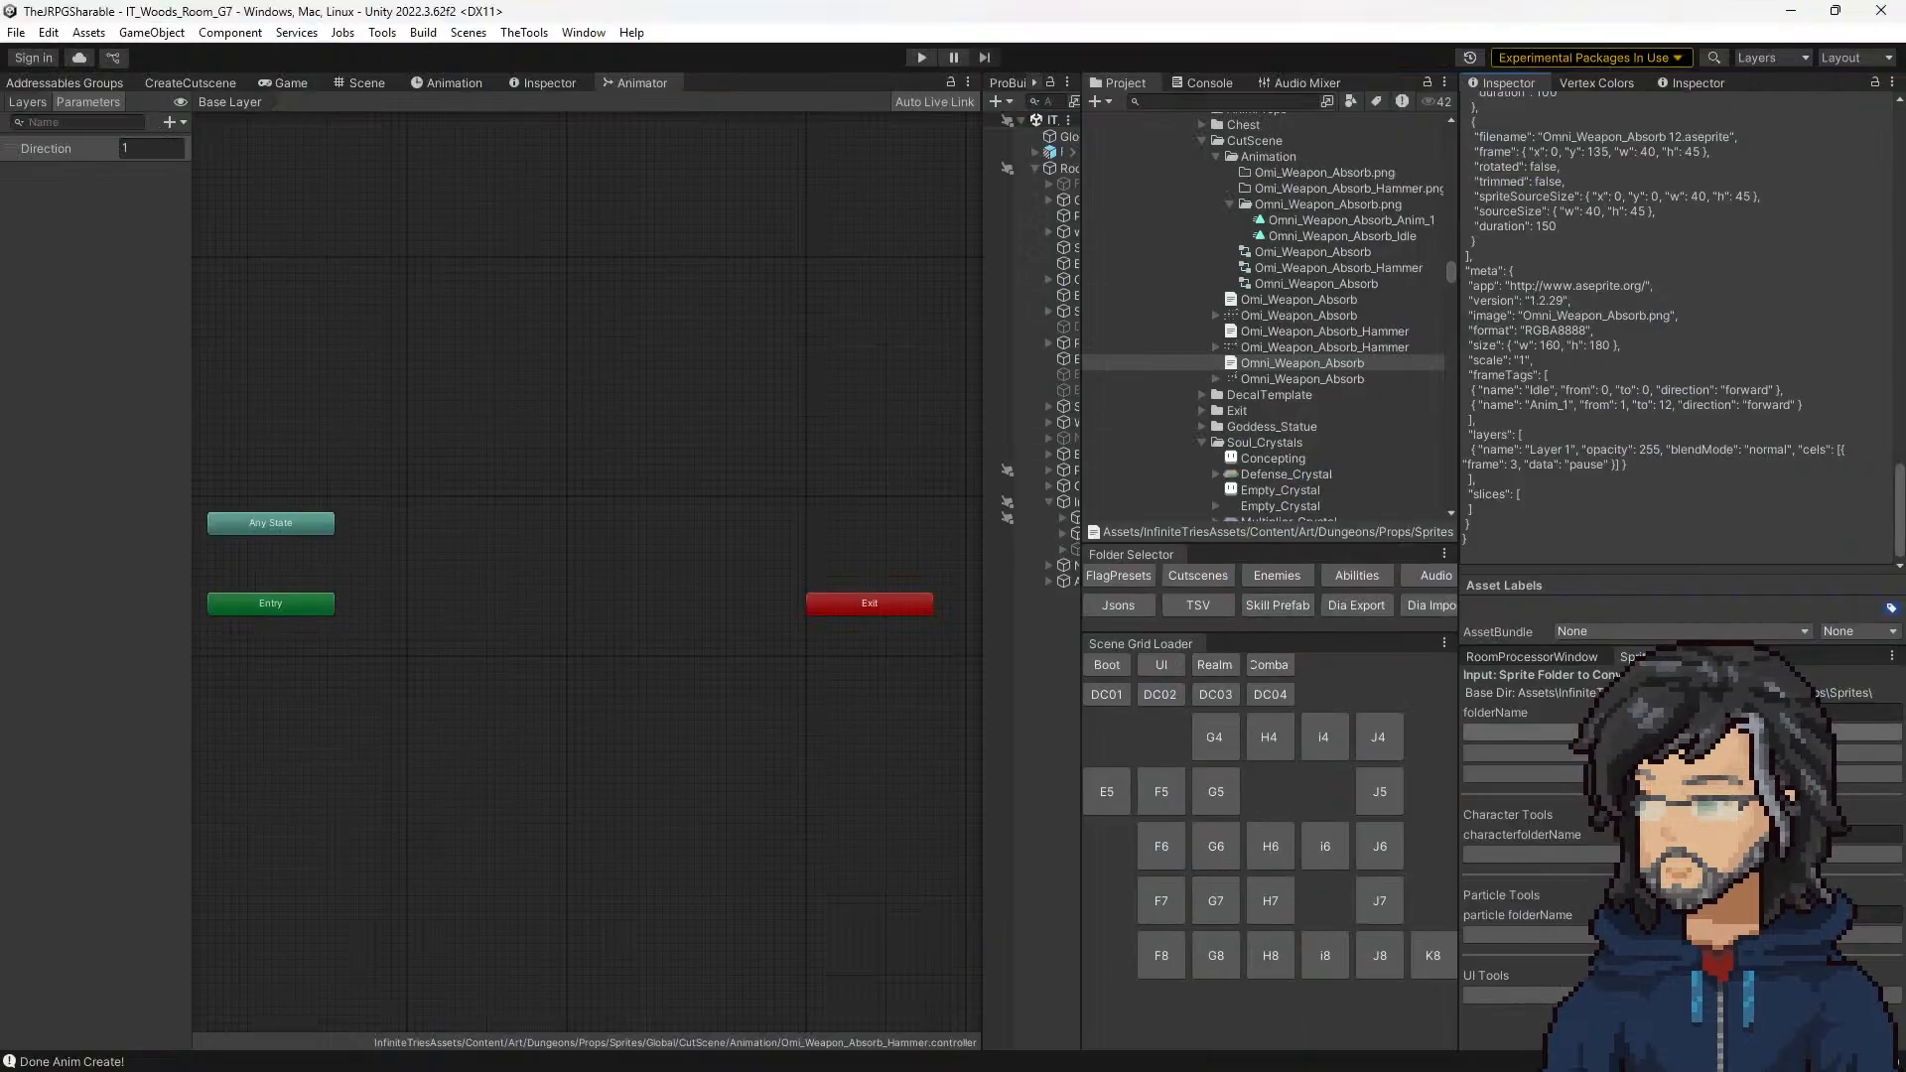
{"action": "left_click", "coordinate": [1687, 732]}
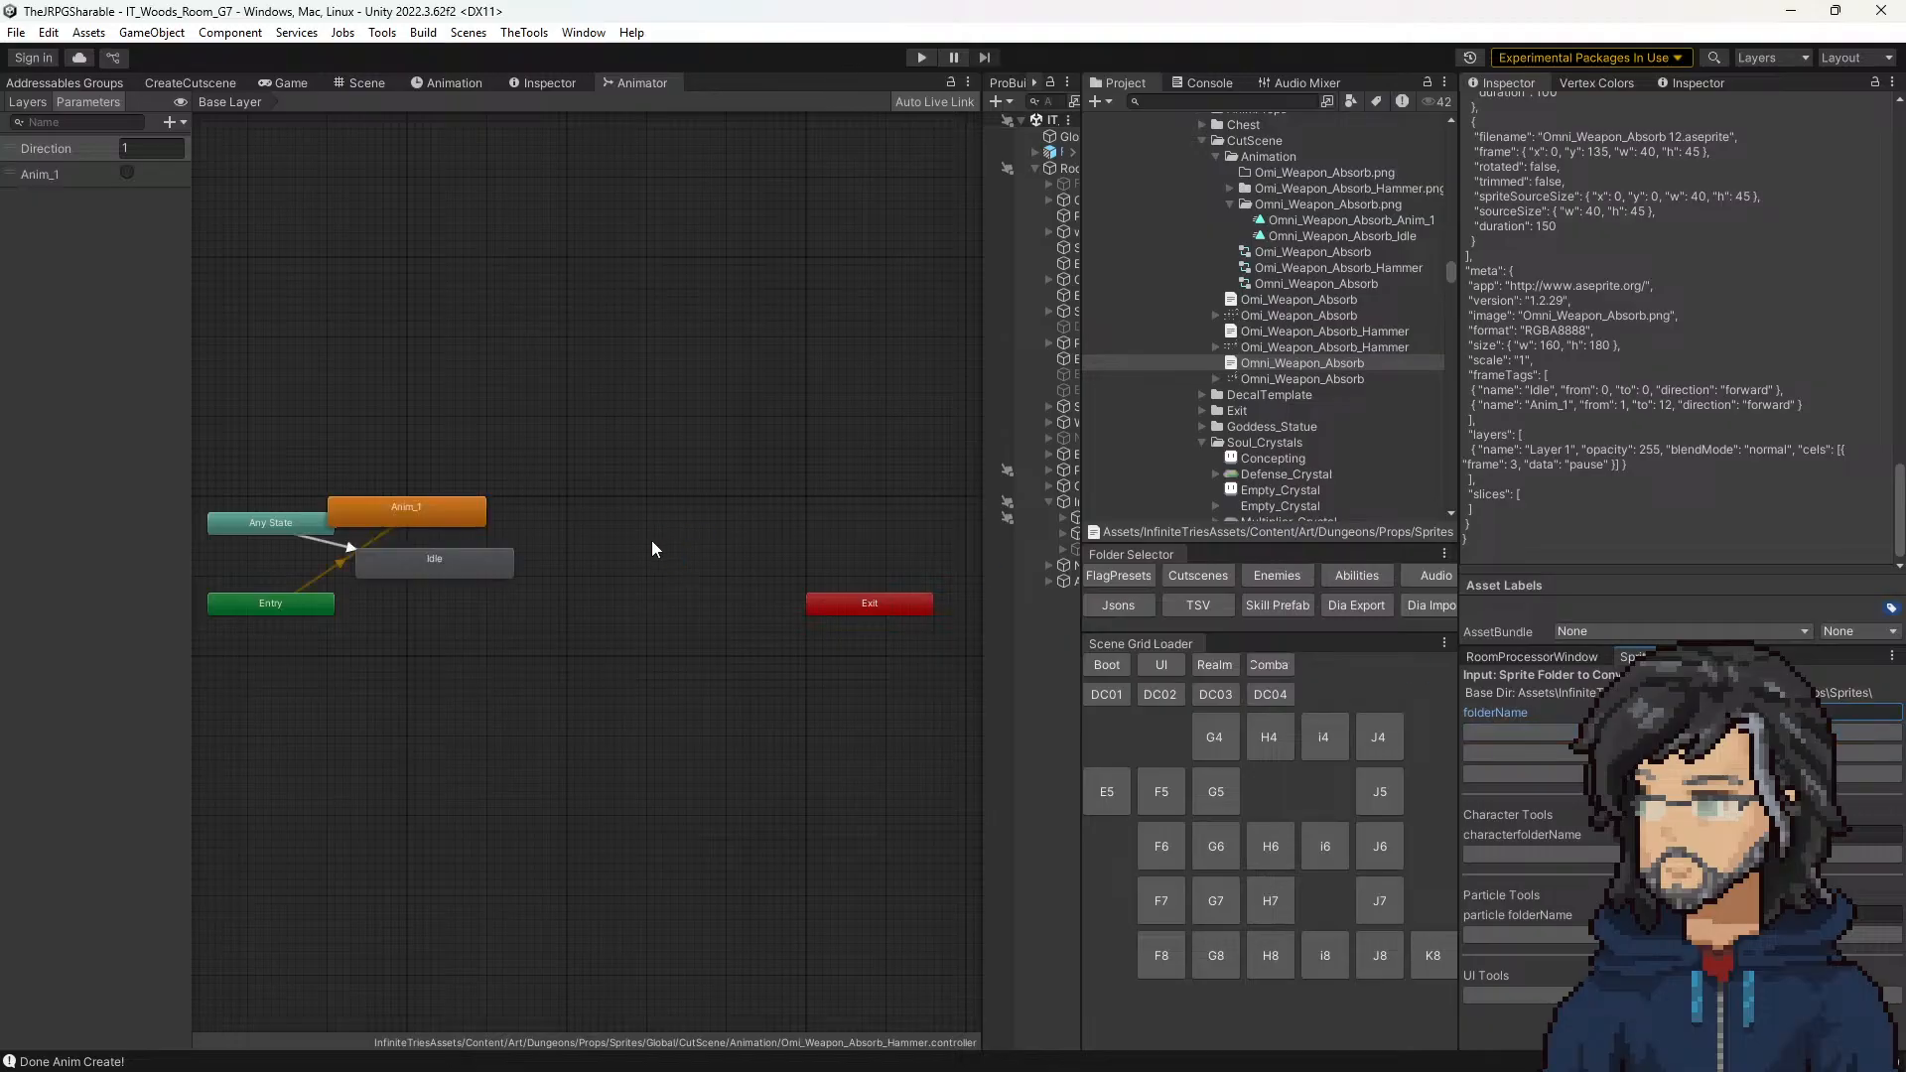
Step: Make Idle the default state of the Omi_Weapon_Absorb_Hammer controller, and spread the Anim_1 and Idle states apart
{"action": "left_click_drag", "start_coordinate": [434, 511], "coordinate": [546, 441]}
{"action": "left_click", "coordinate": [498, 572]}
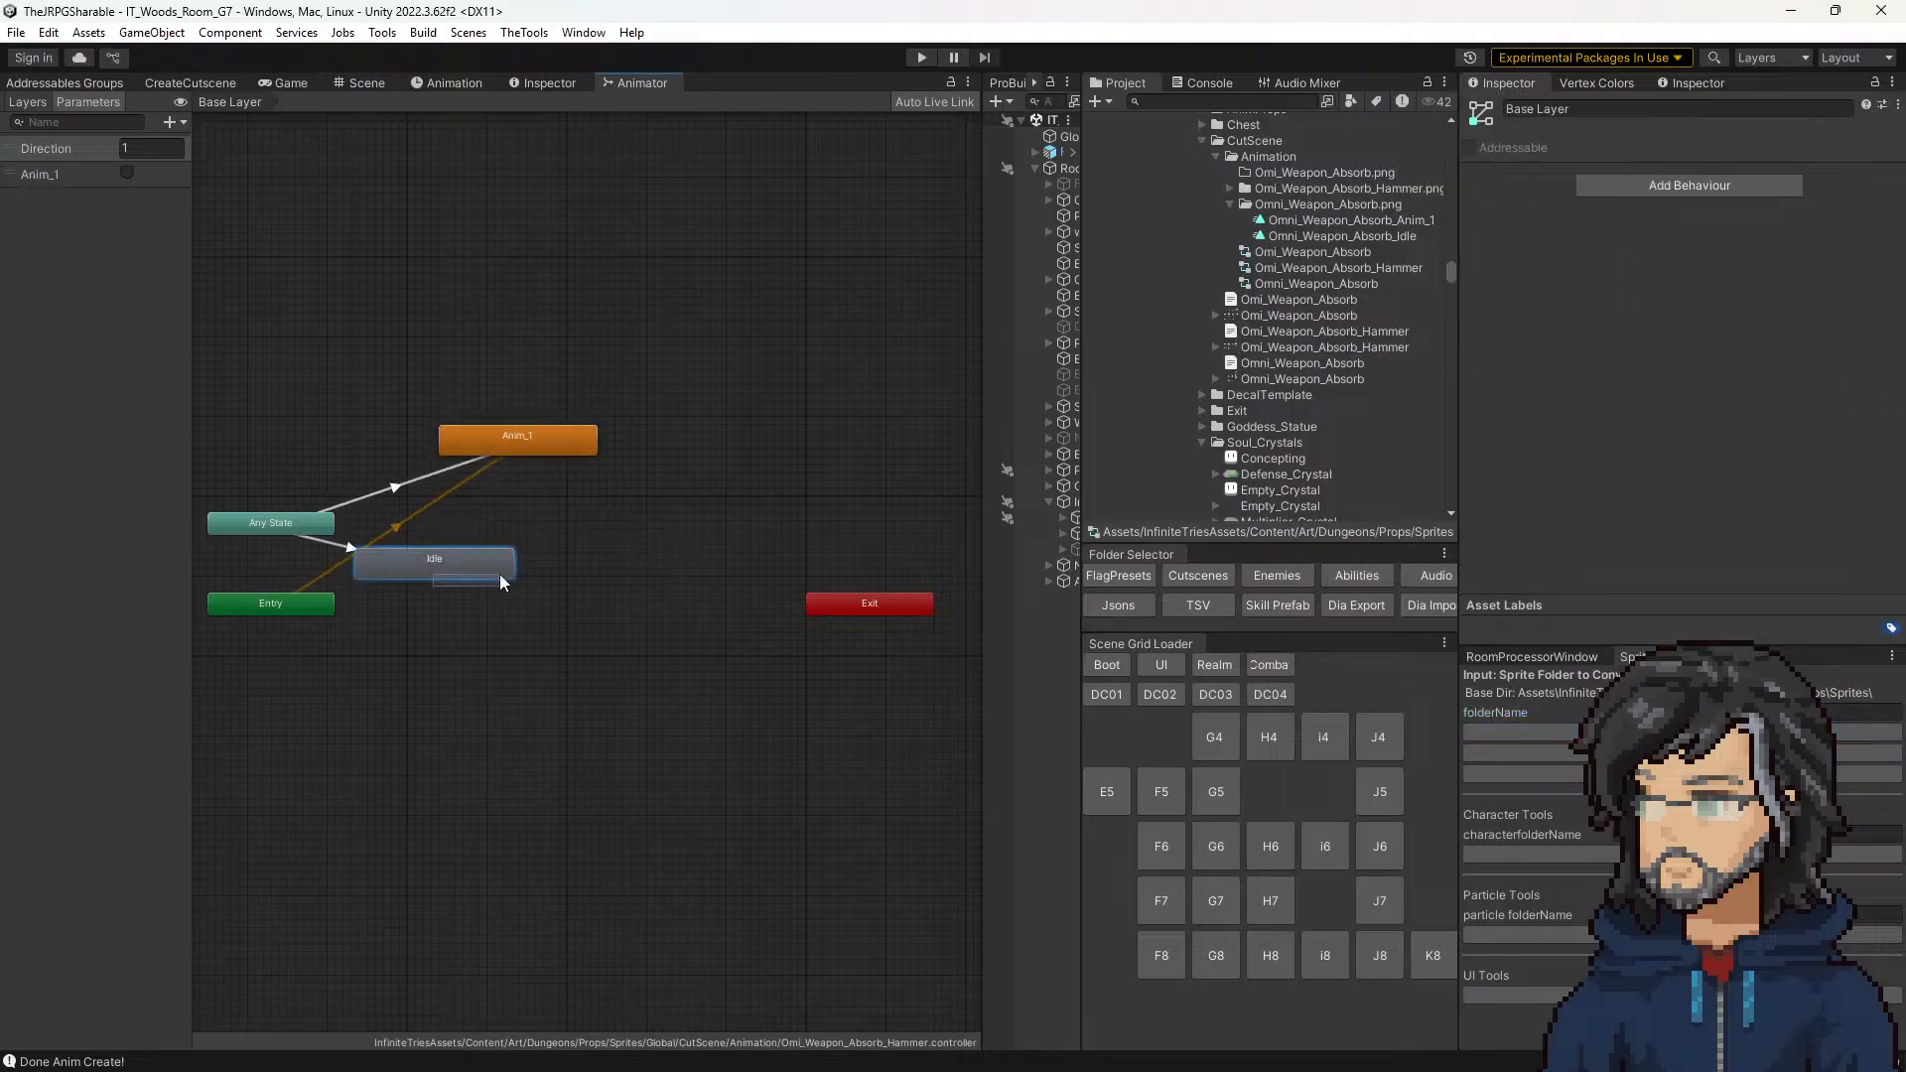
{"action": "right_click", "coordinate": [434, 565]}
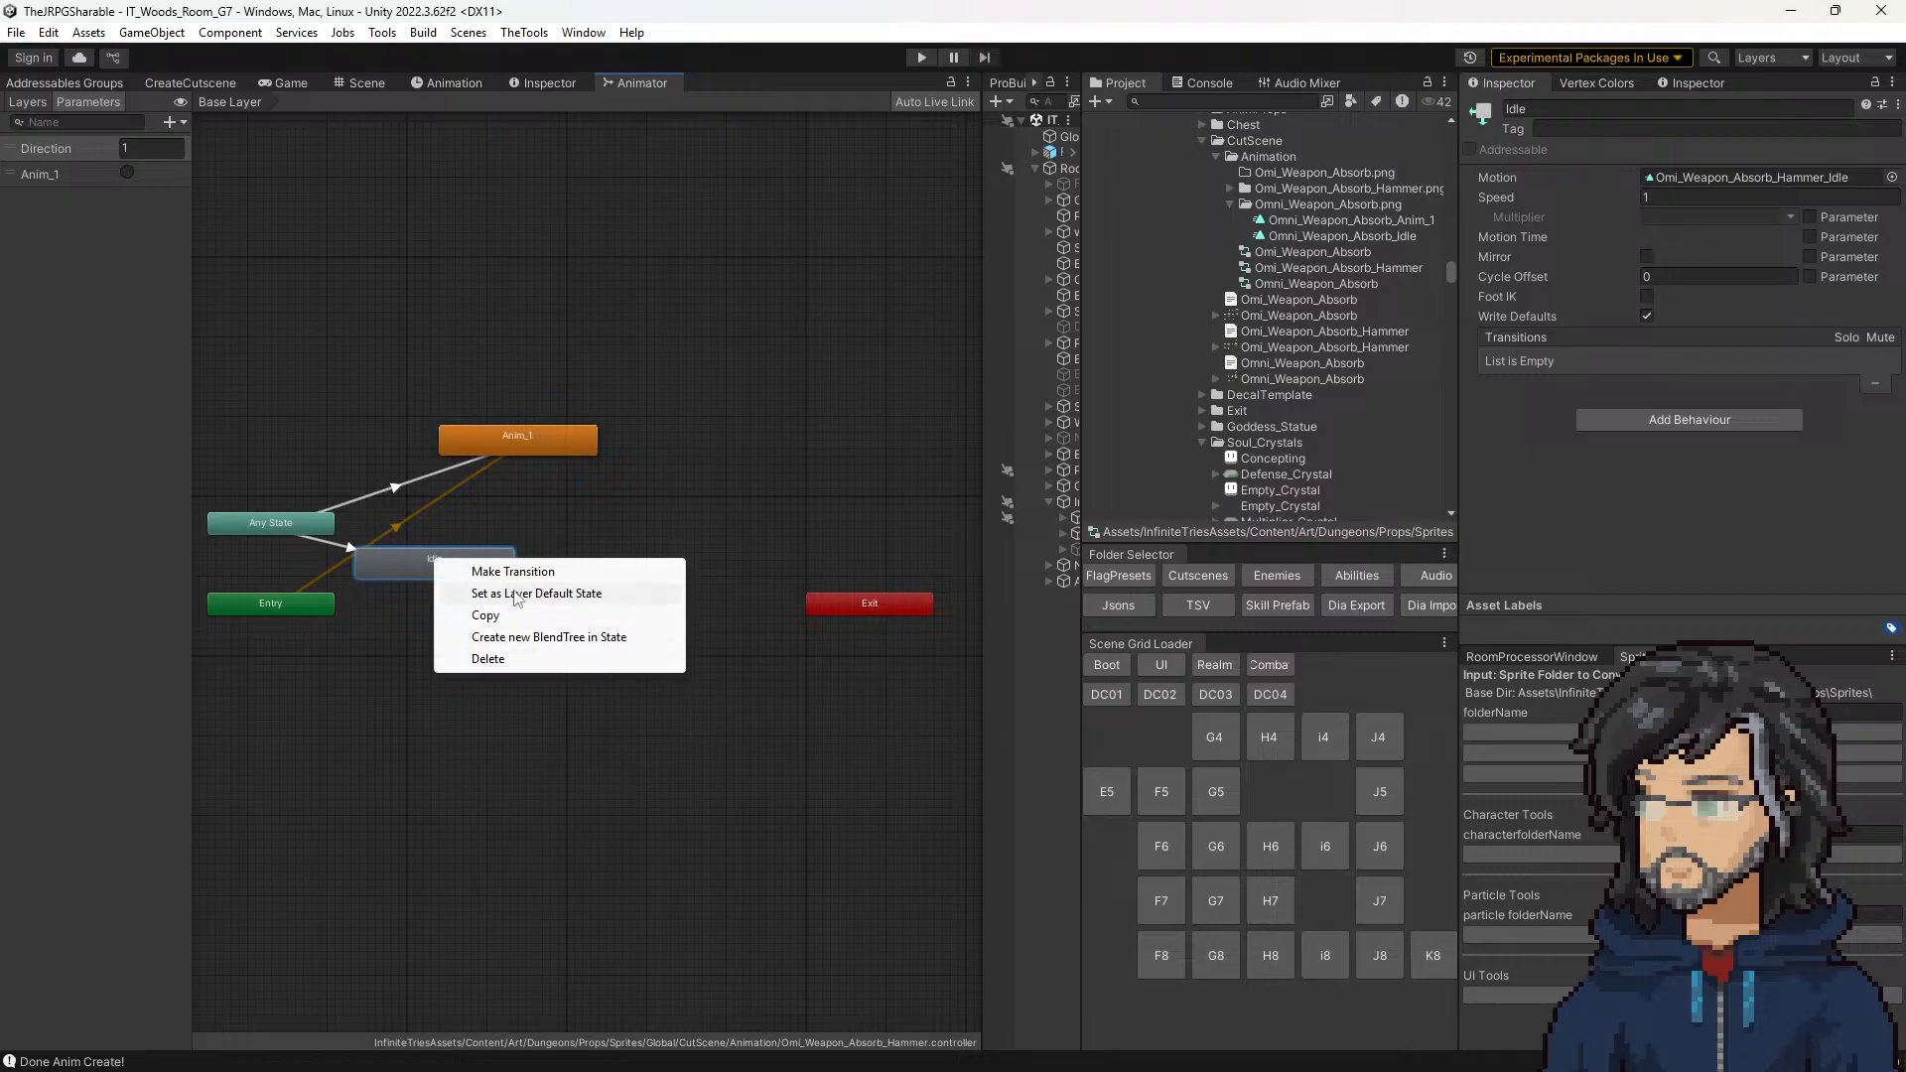
{"action": "left_click", "coordinate": [516, 593]}
{"action": "left_click_drag", "start_coordinate": [417, 568], "coordinate": [491, 526]}
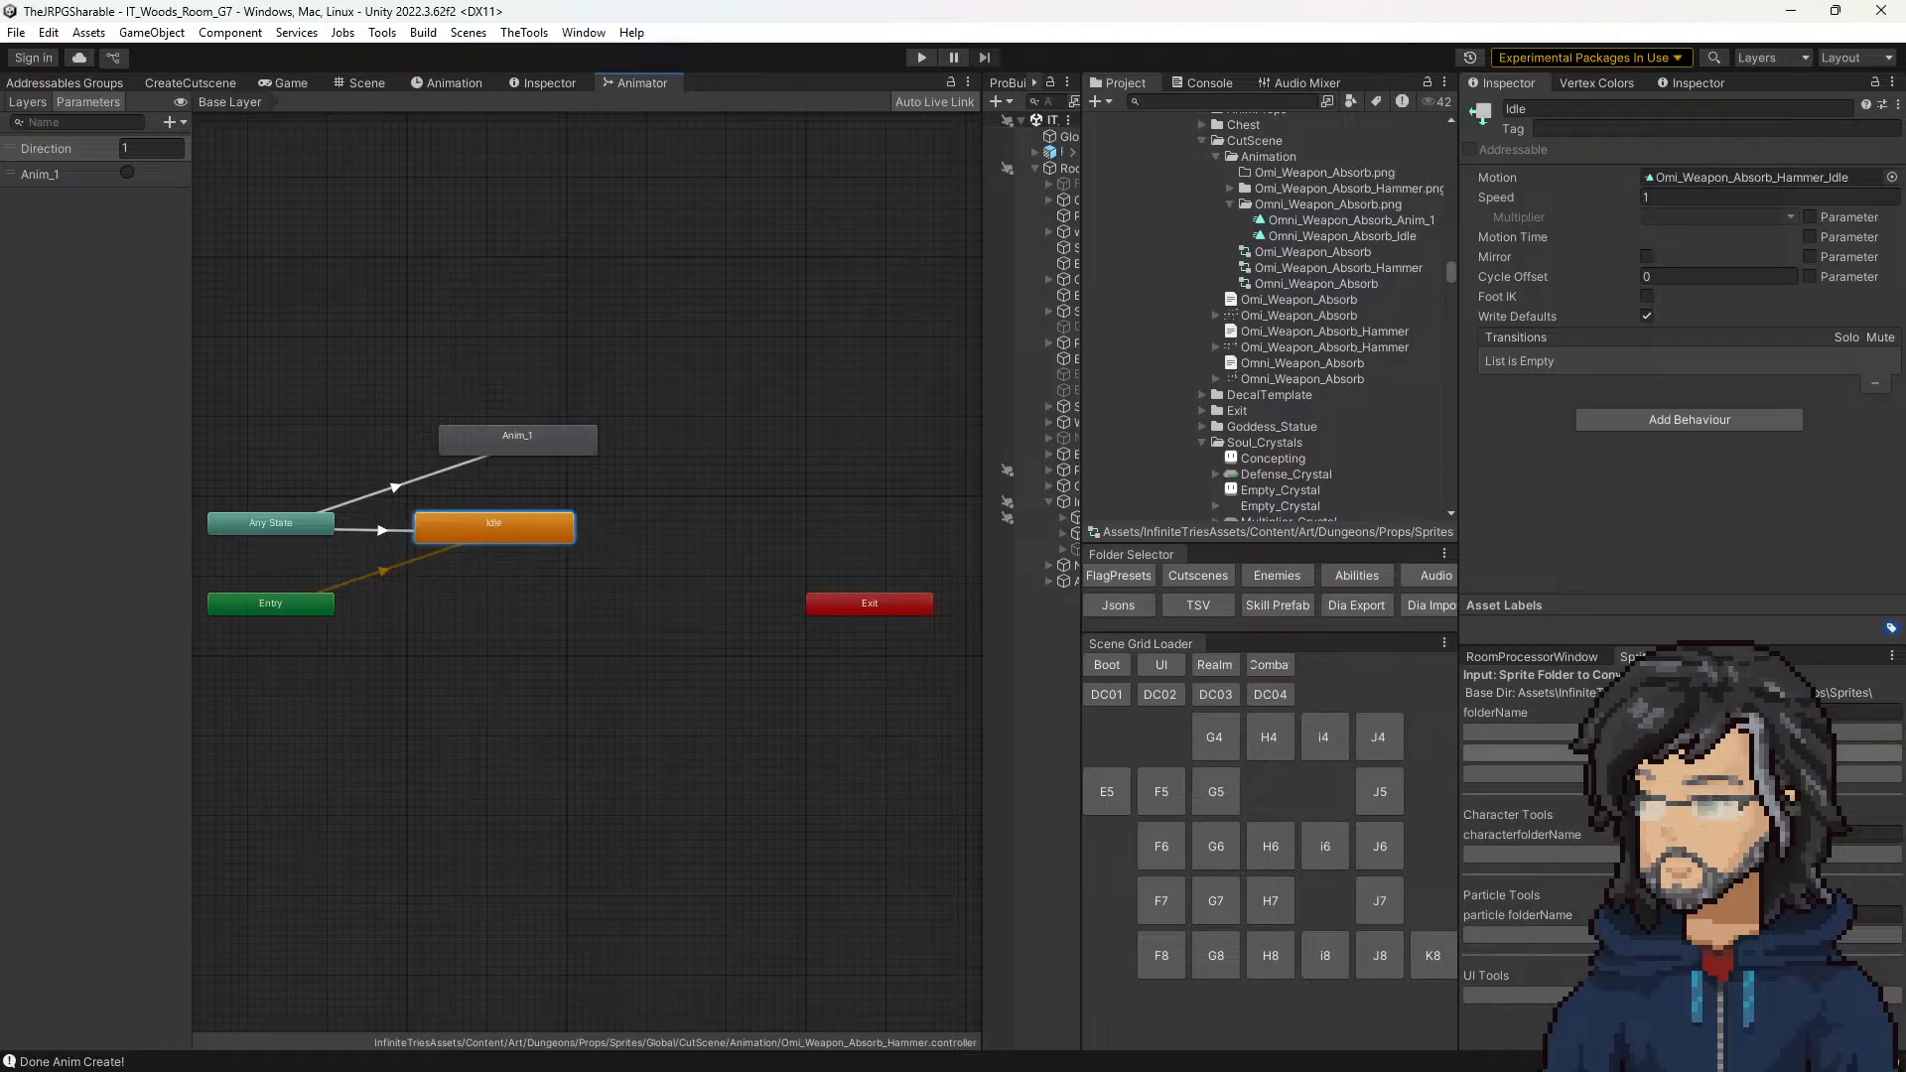
Step: Create the Global folder's props, and assign CutScene/Omi_Weapon_Absorb_Hammer as the last prop of the Mace interact tile
{"action": "left_click", "coordinate": [1700, 773]}
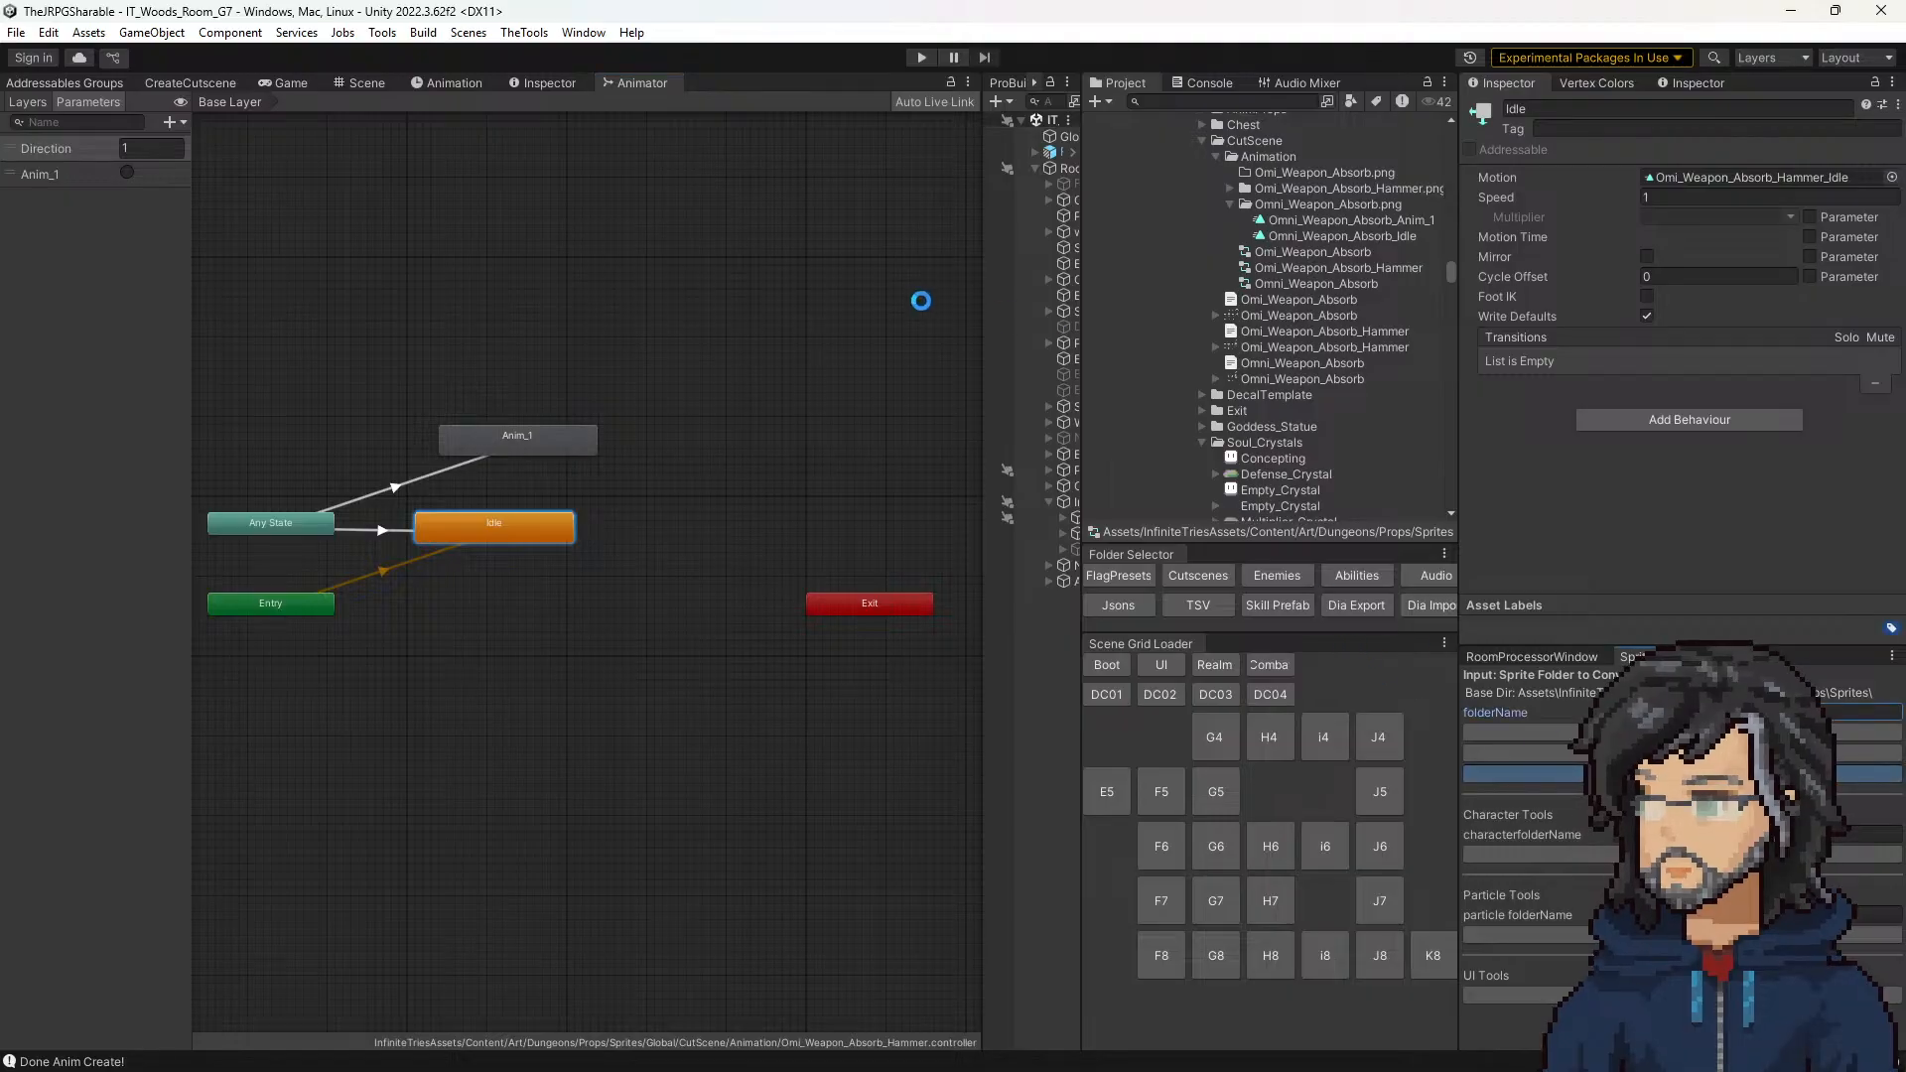
{"action": "left_click", "coordinate": [289, 85]}
{"action": "left_click", "coordinate": [361, 84]}
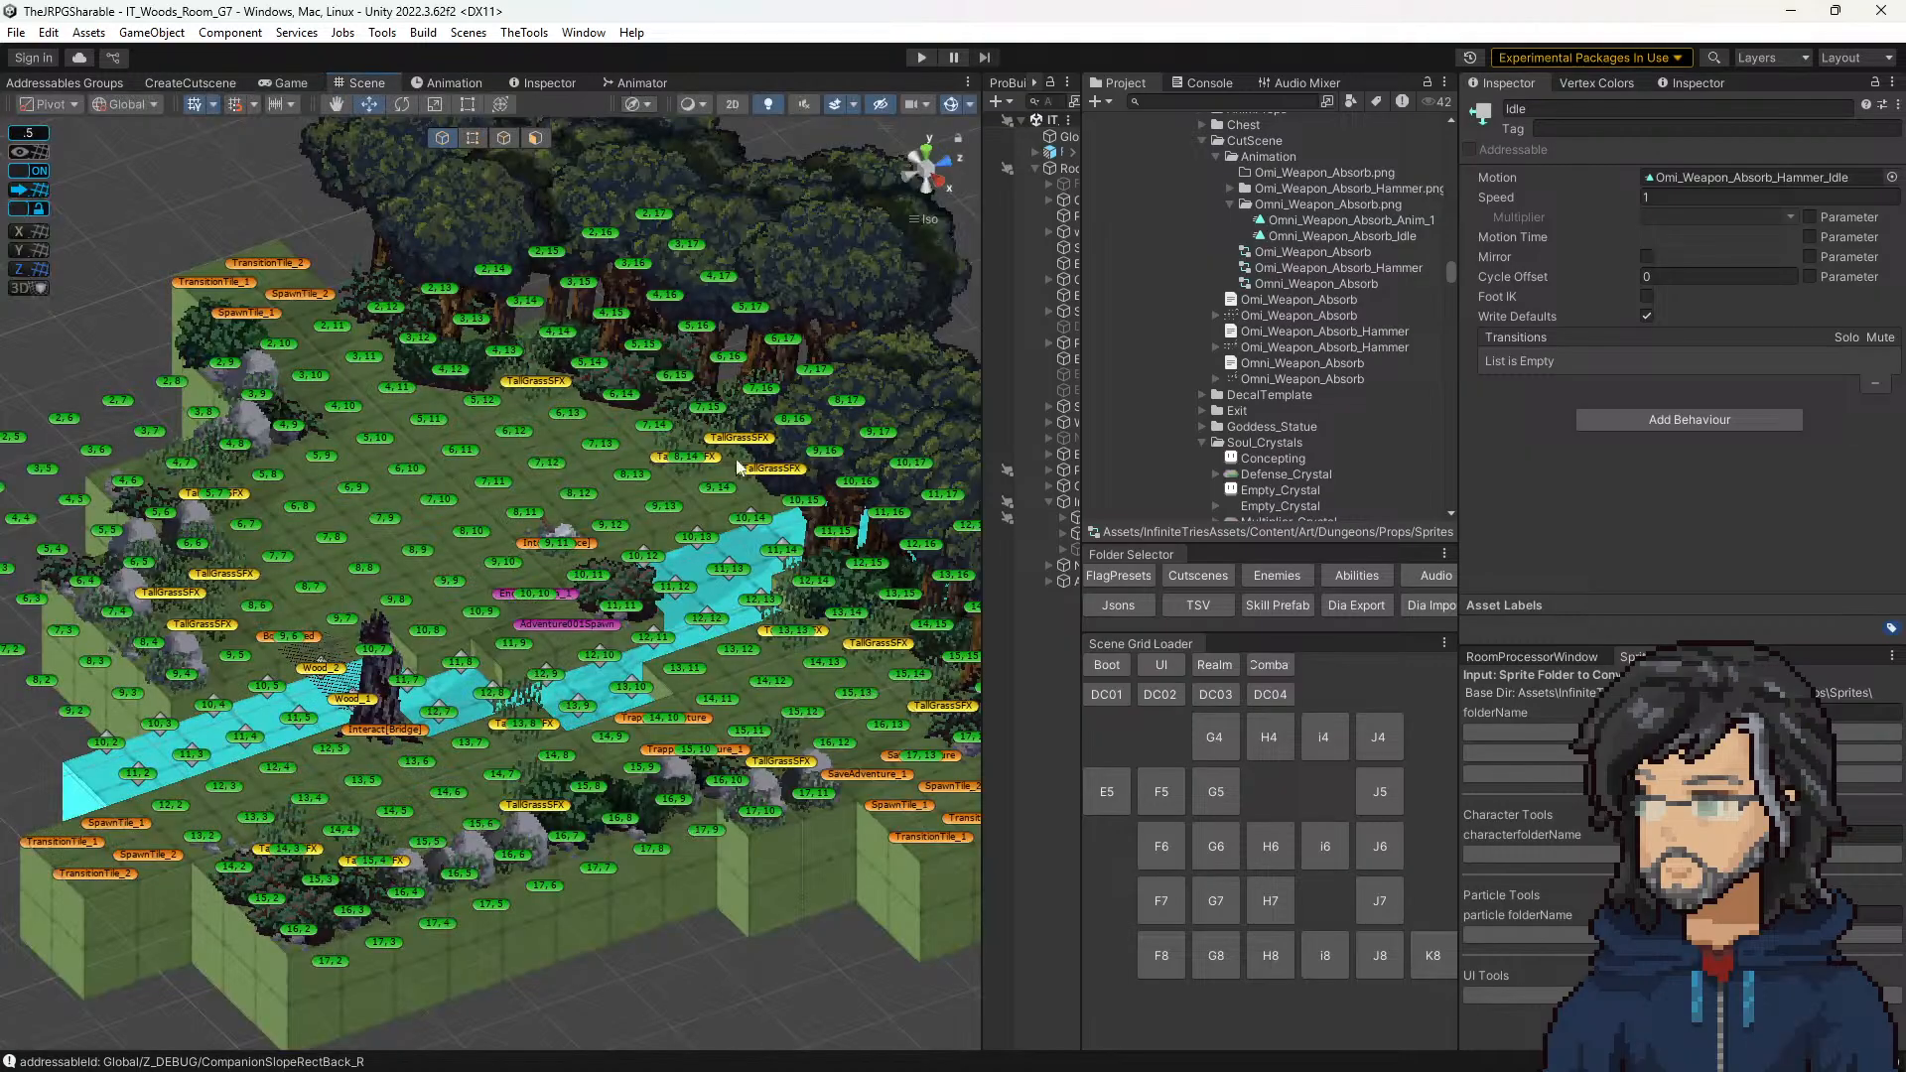
{"action": "left_click", "coordinate": [588, 552]}
{"action": "scroll", "coordinate": [1762, 519], "scroll_direction": "down", "scroll_amount": 10}
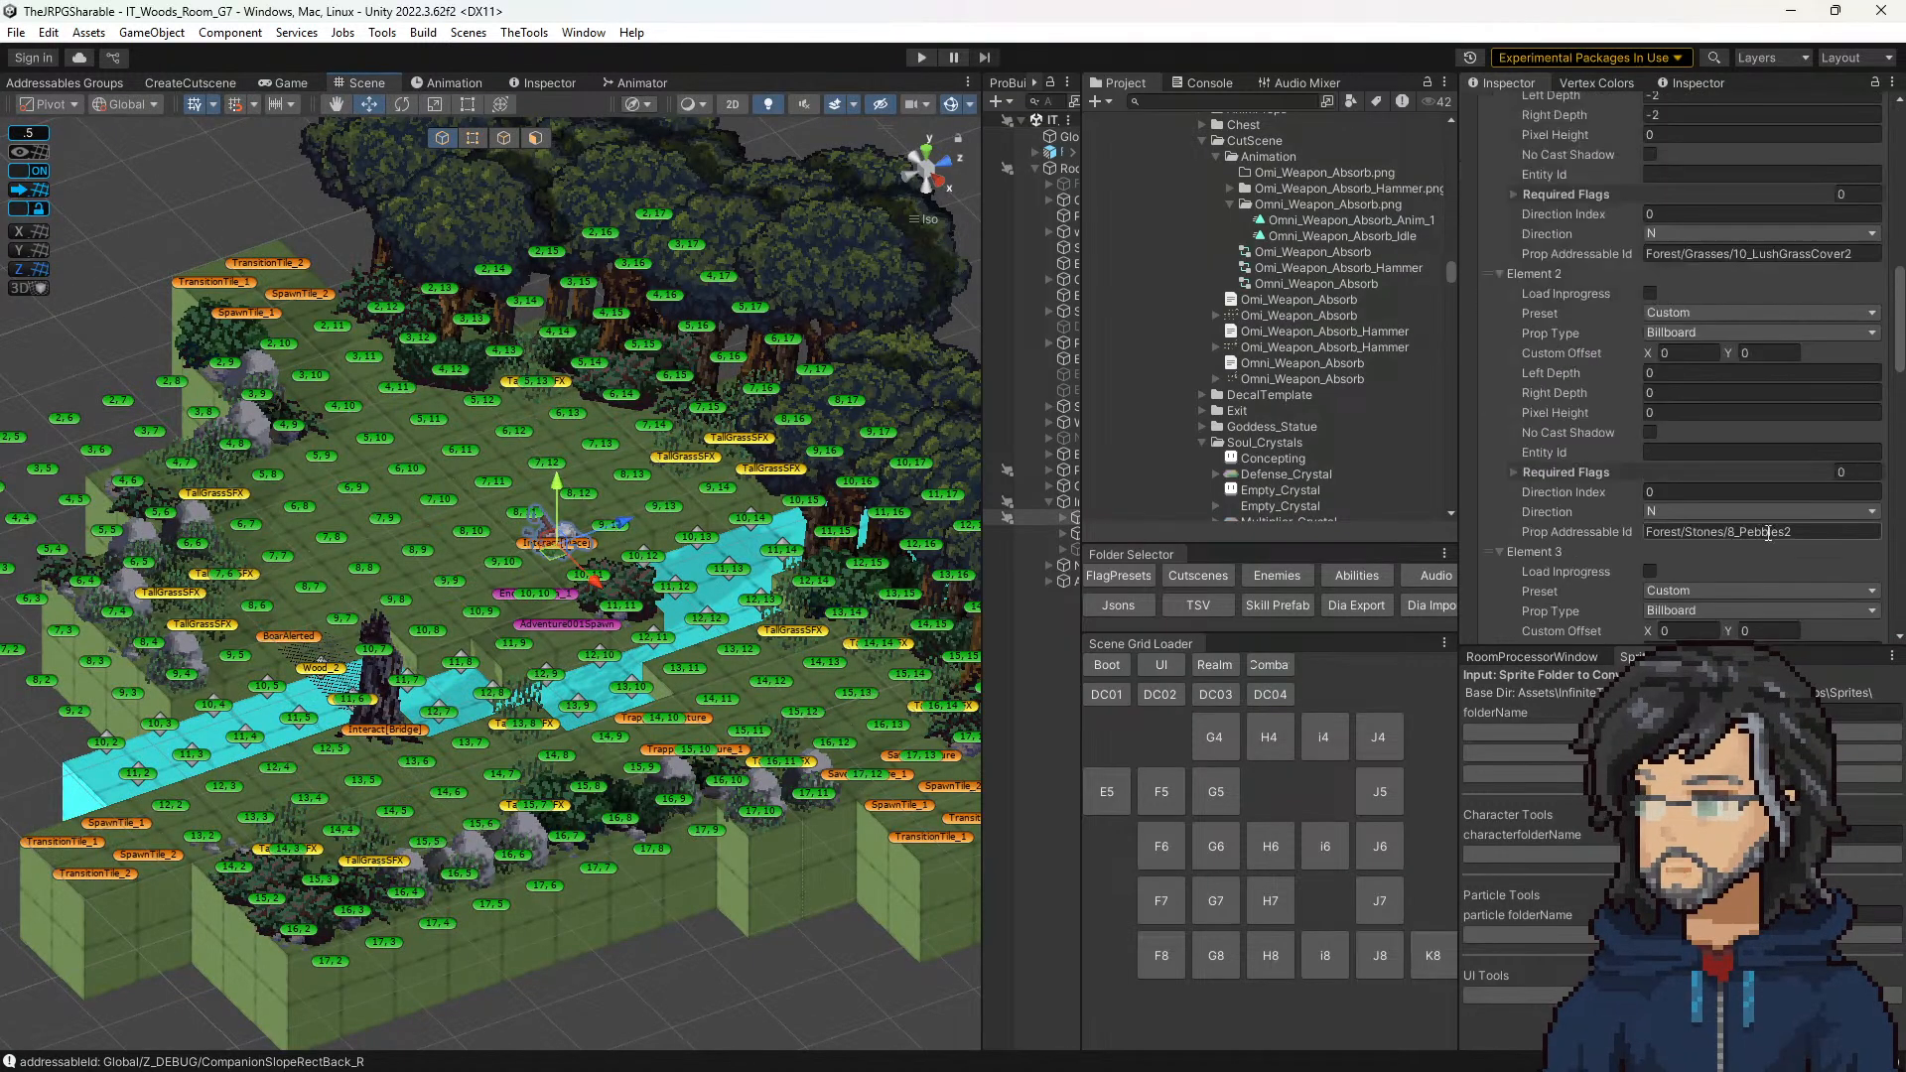
{"action": "left_click", "coordinate": [1705, 357]}
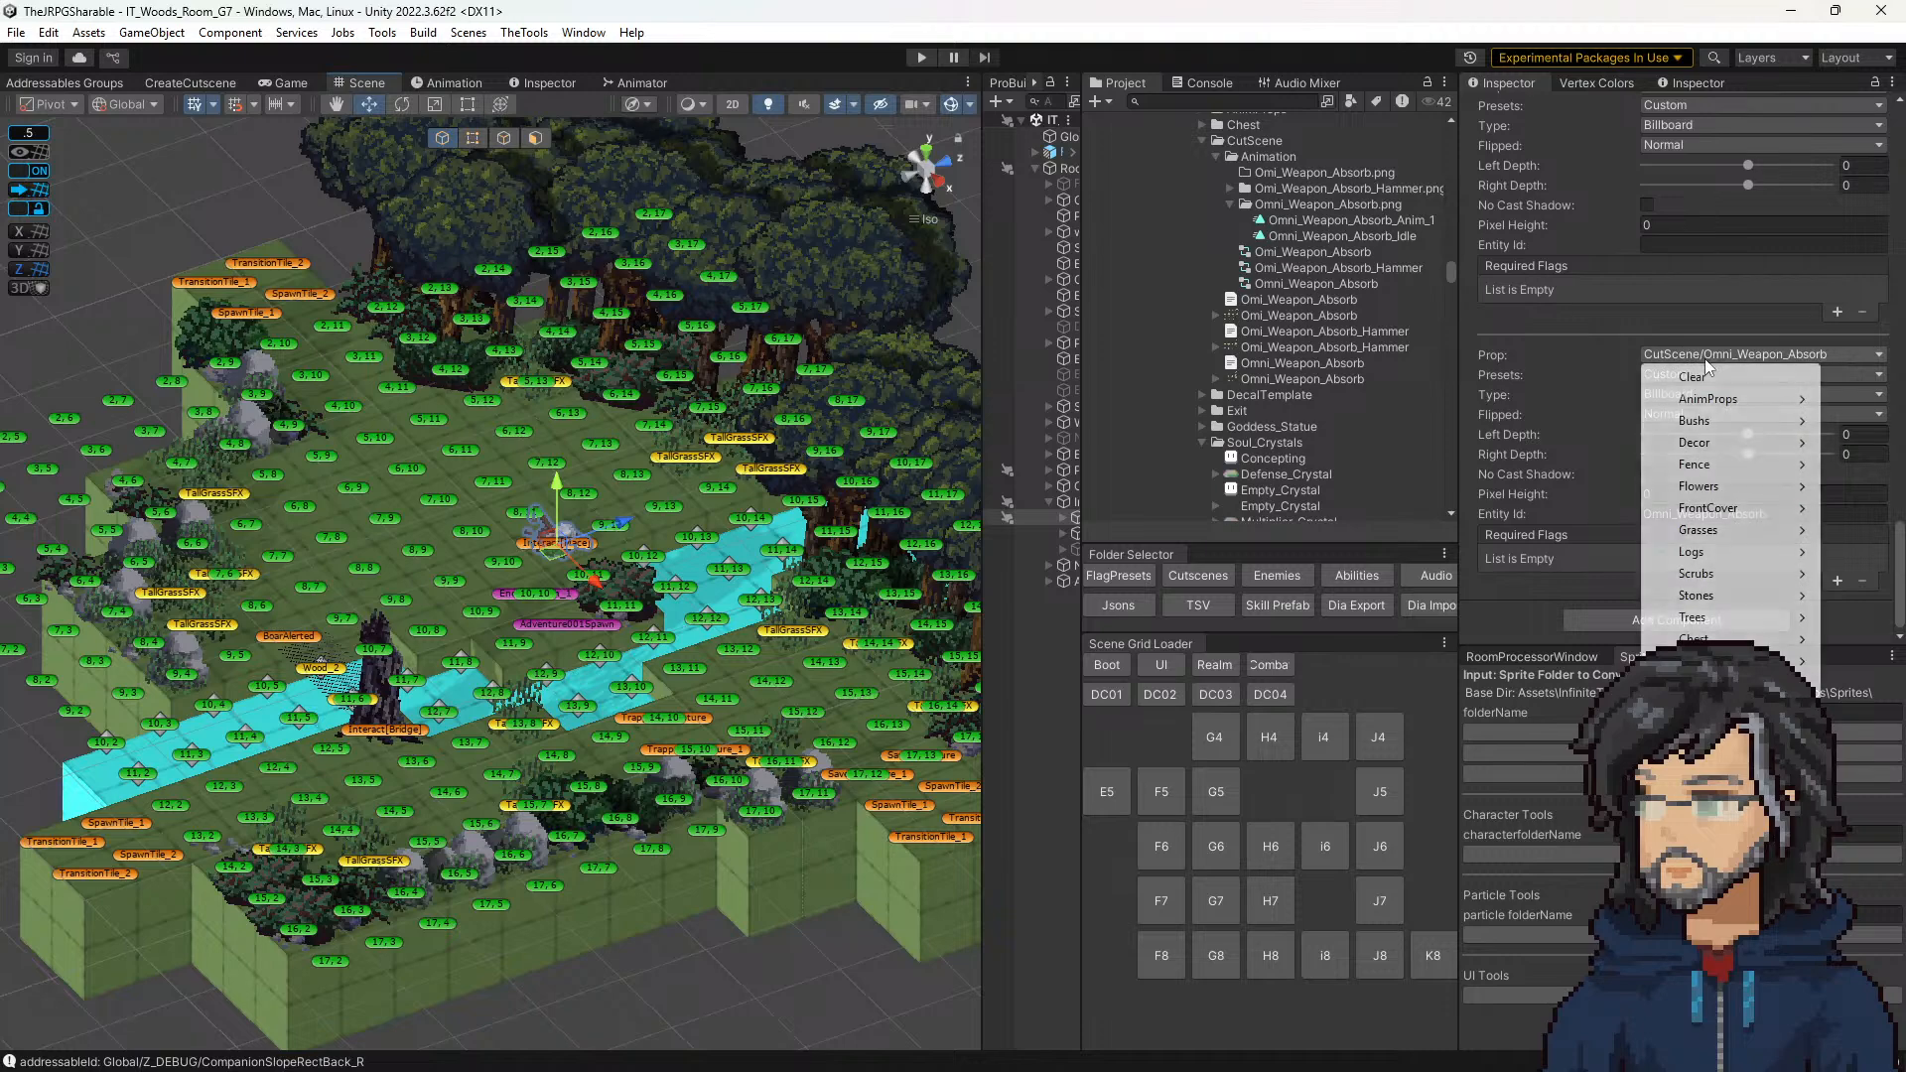
{"action": "mouse_move", "coordinate": [1693, 401]}
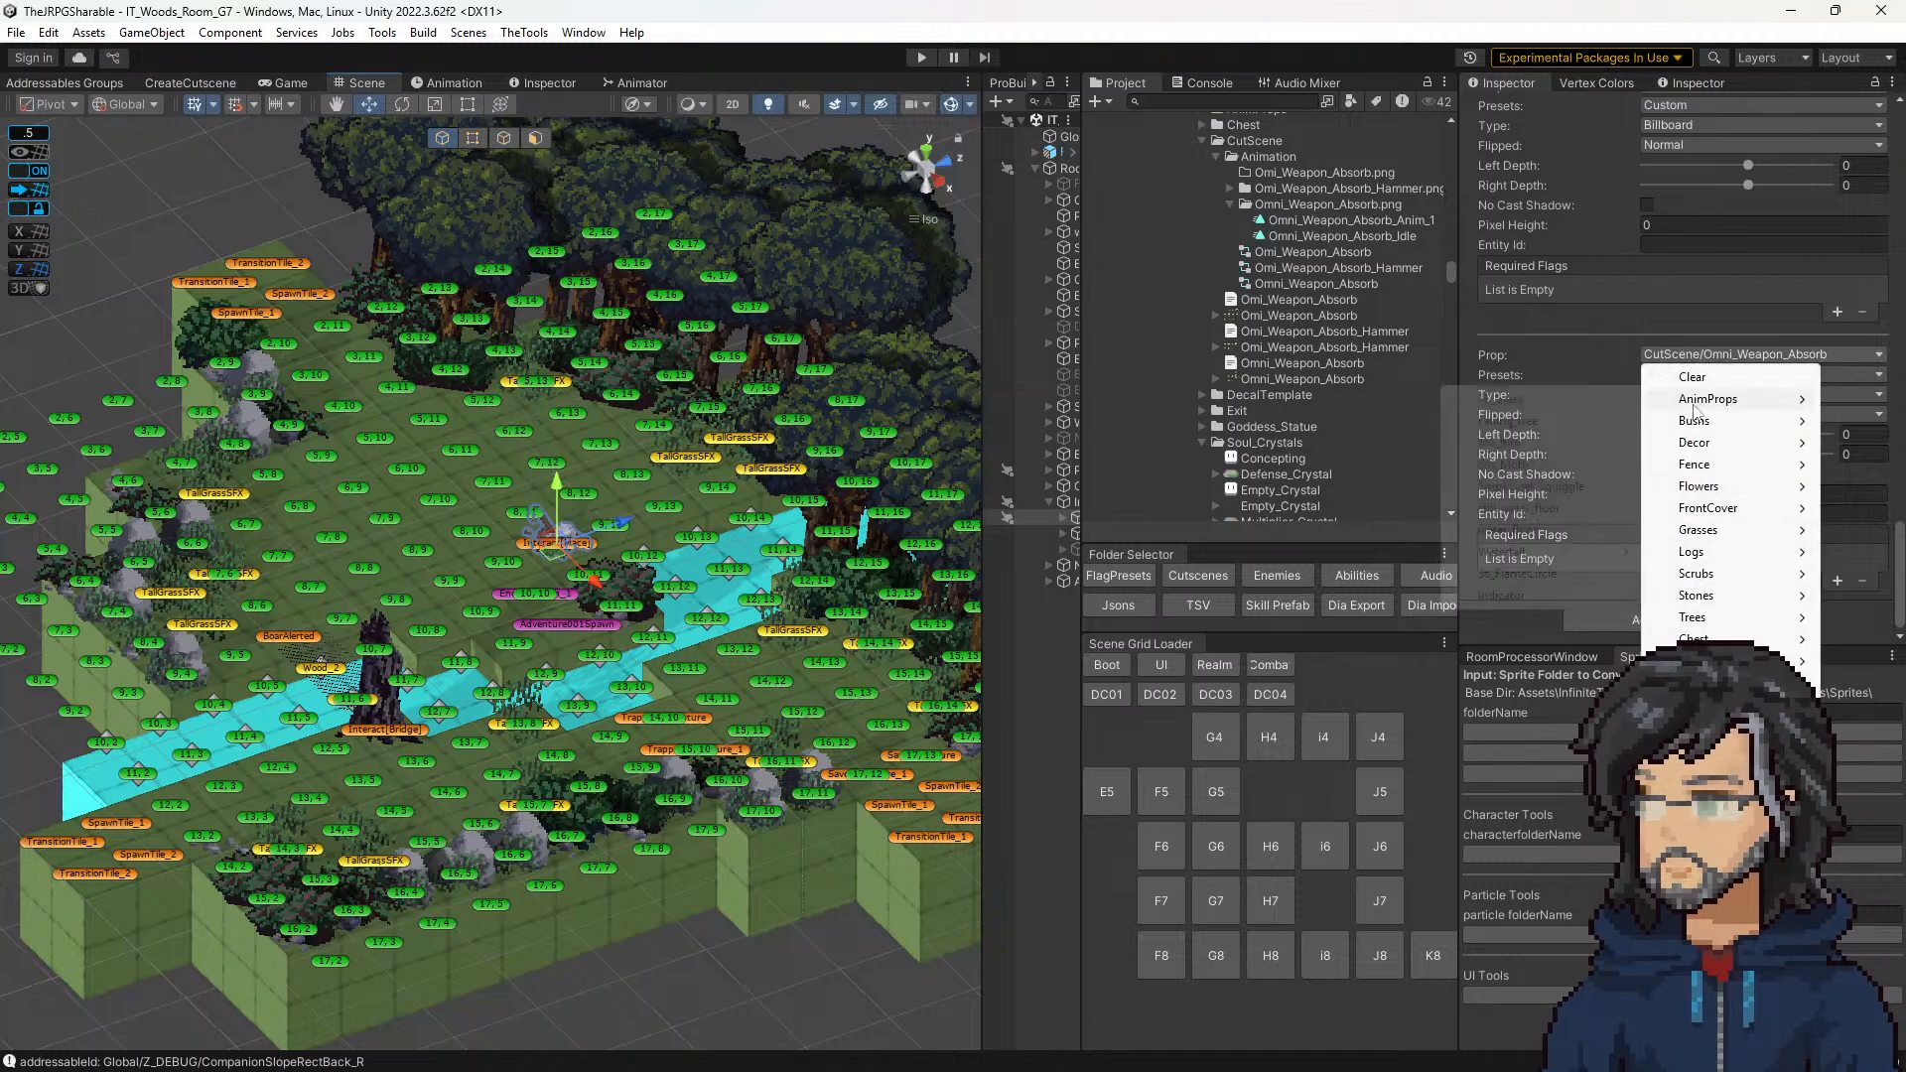
{"action": "mouse_move", "coordinate": [1707, 661]}
{"action": "left_click", "coordinate": [1498, 683]}
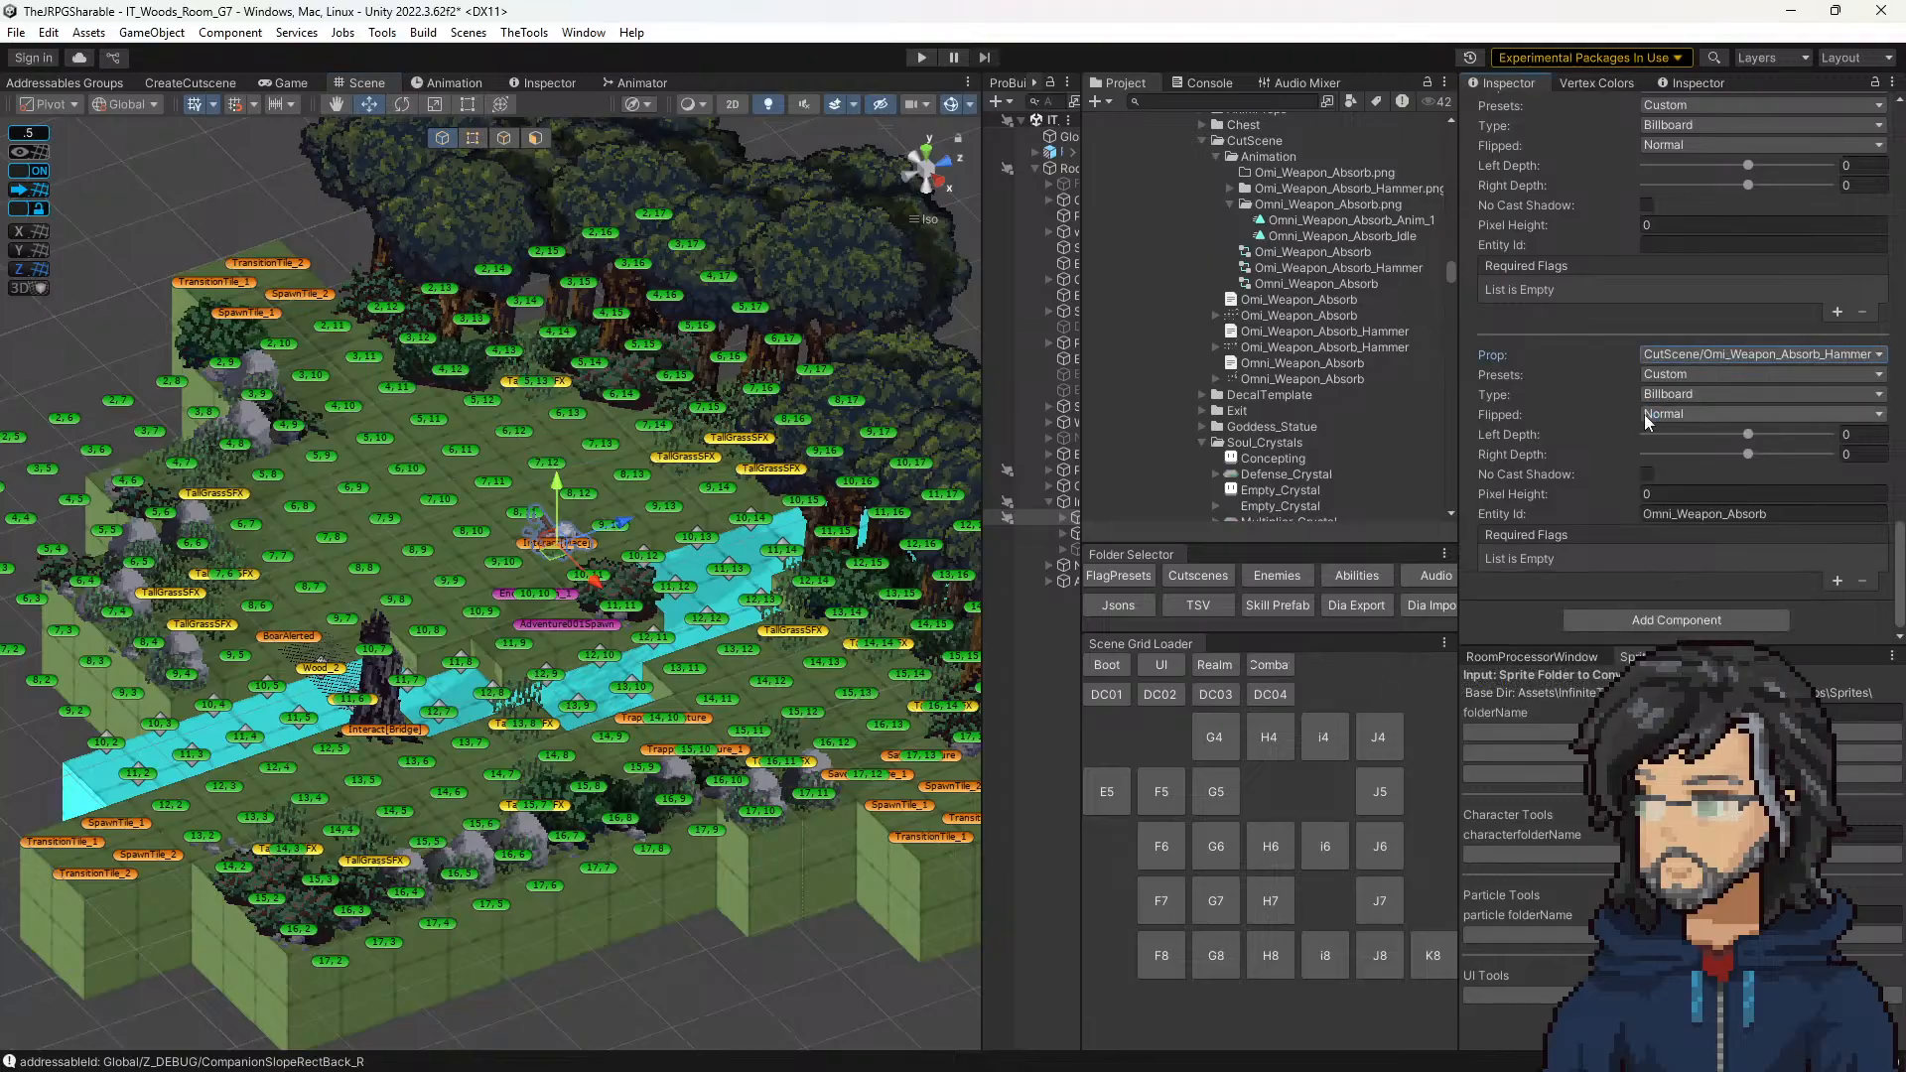
Step: Start play mode, and strike through "Swap in Mace pickup animation" in the Polish Items note
{"action": "left_click", "coordinate": [921, 57]}
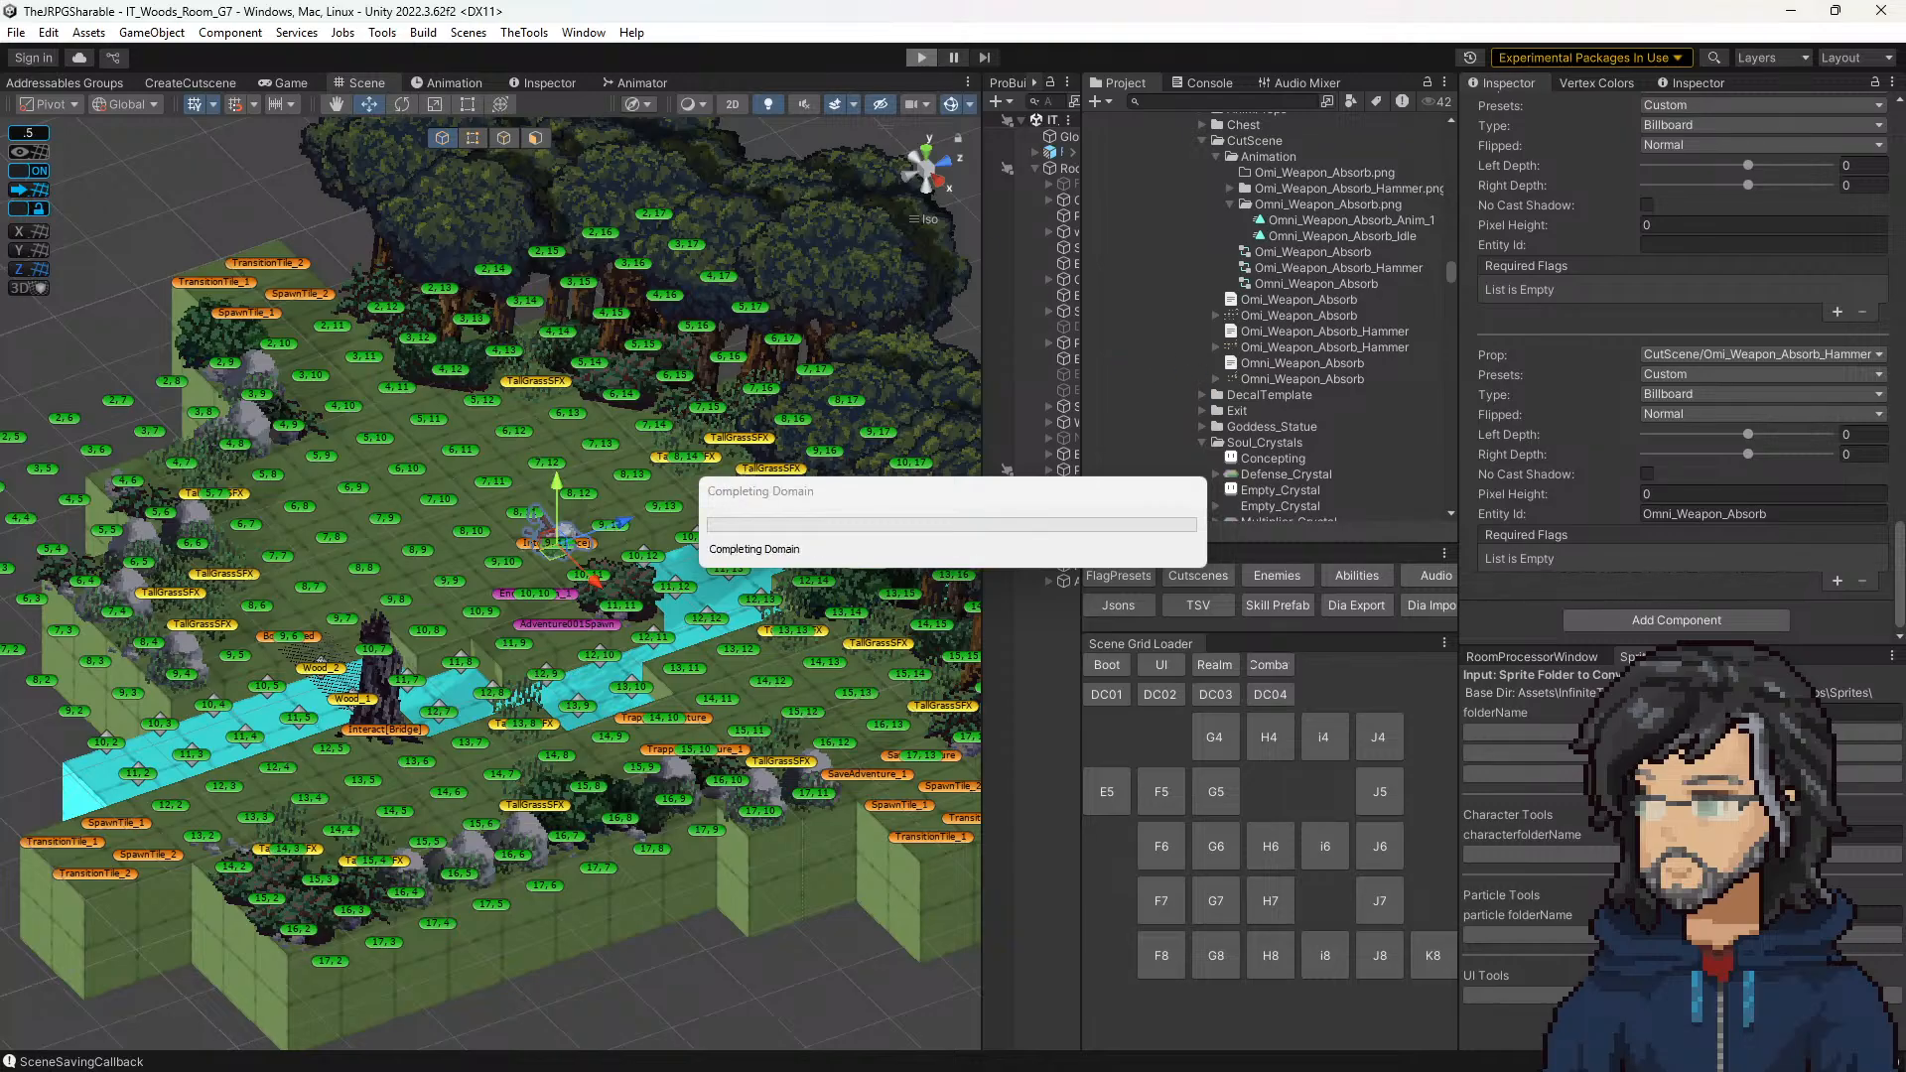
{"action": "left_click_drag", "start_coordinate": [1904, 261], "coordinate": [1562, 109]}
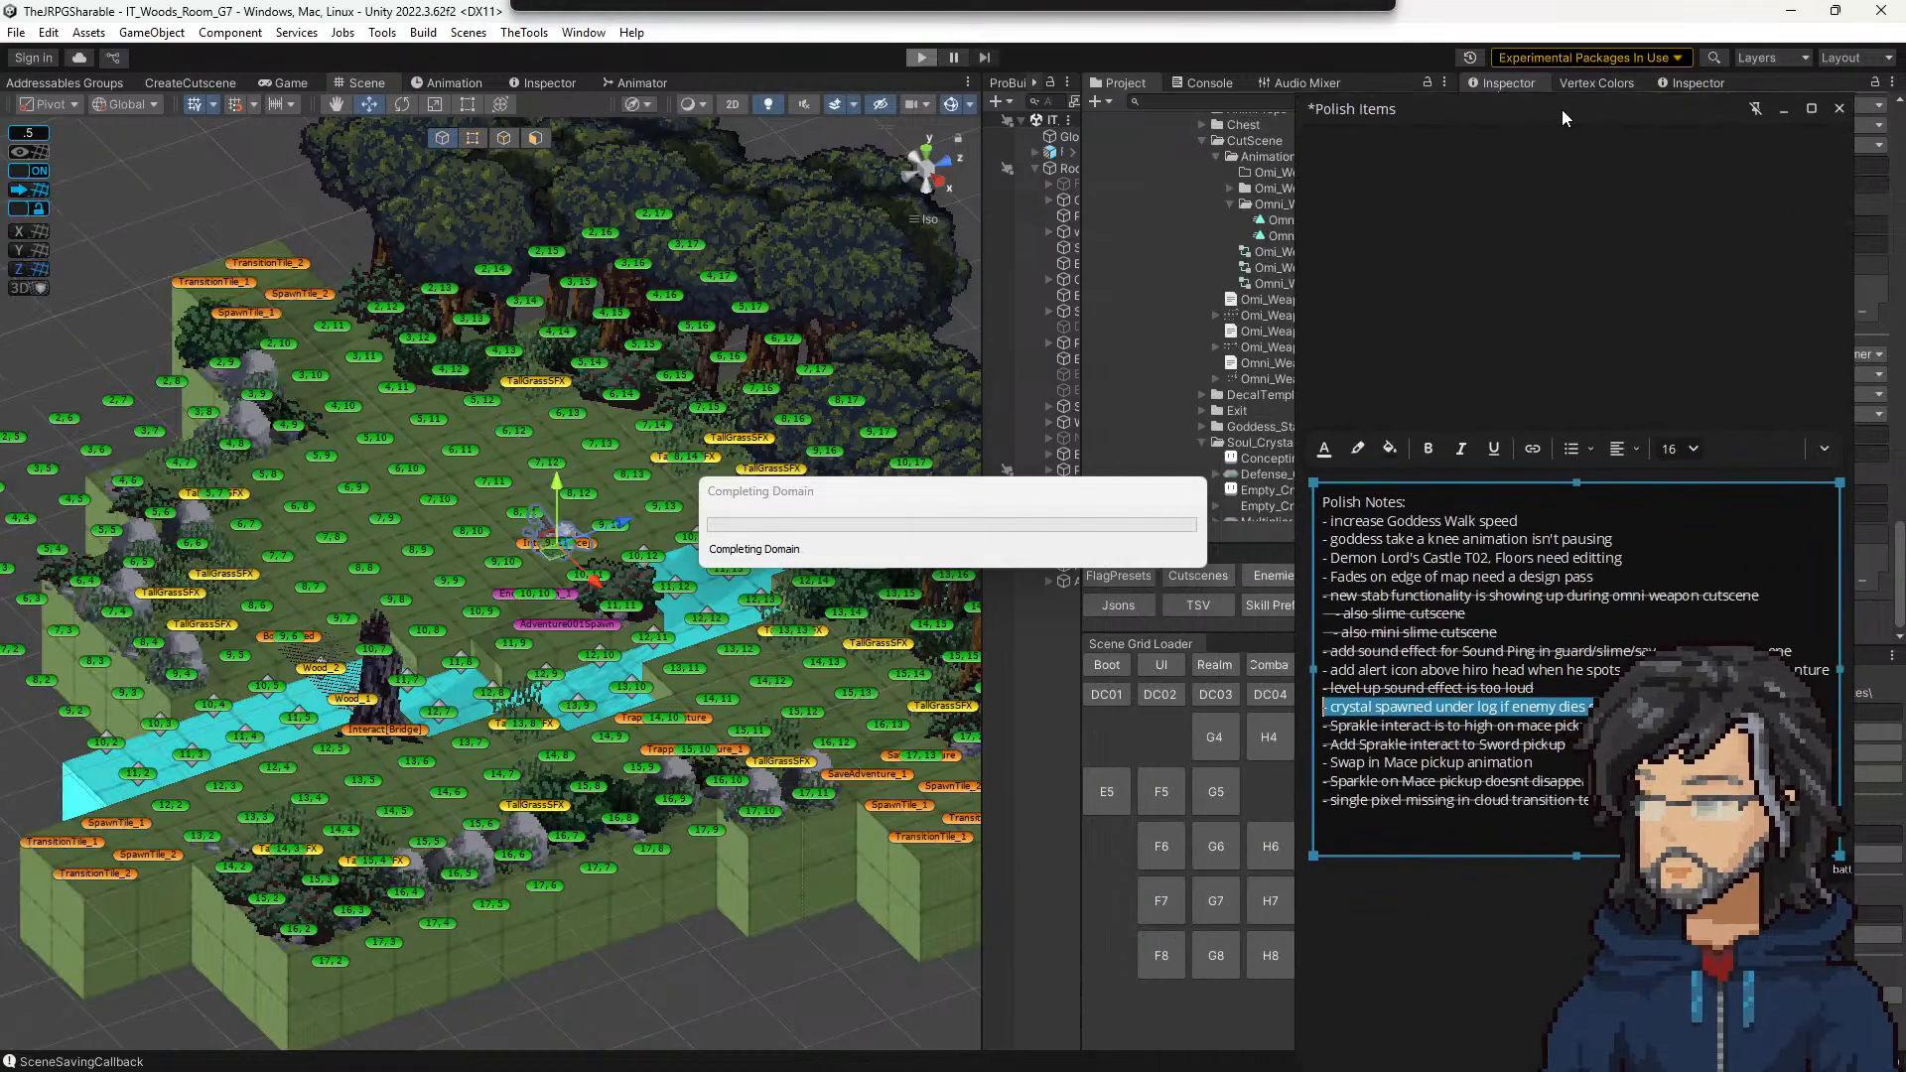
{"action": "left_click_drag", "start_coordinate": [1534, 762], "coordinate": [1292, 758]}
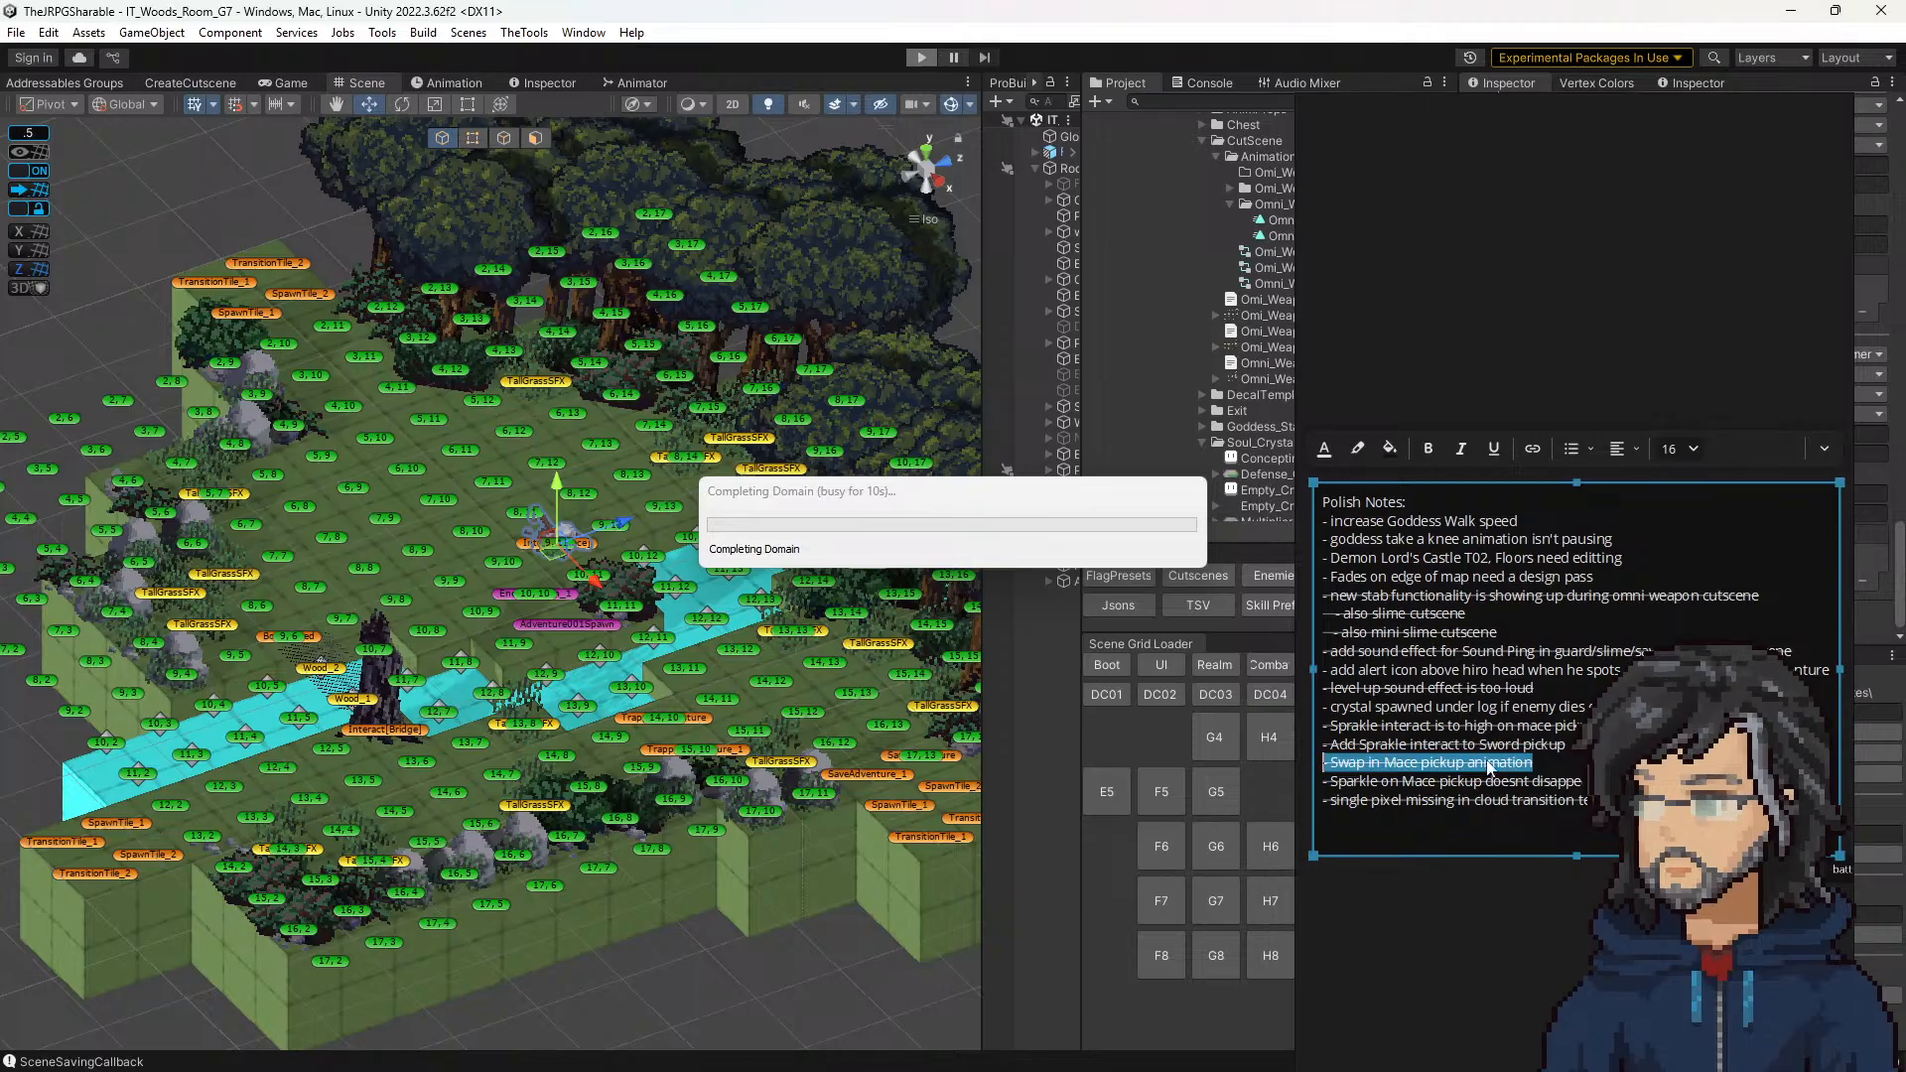
{"action": "key", "text": "ctrl+shift+x"}
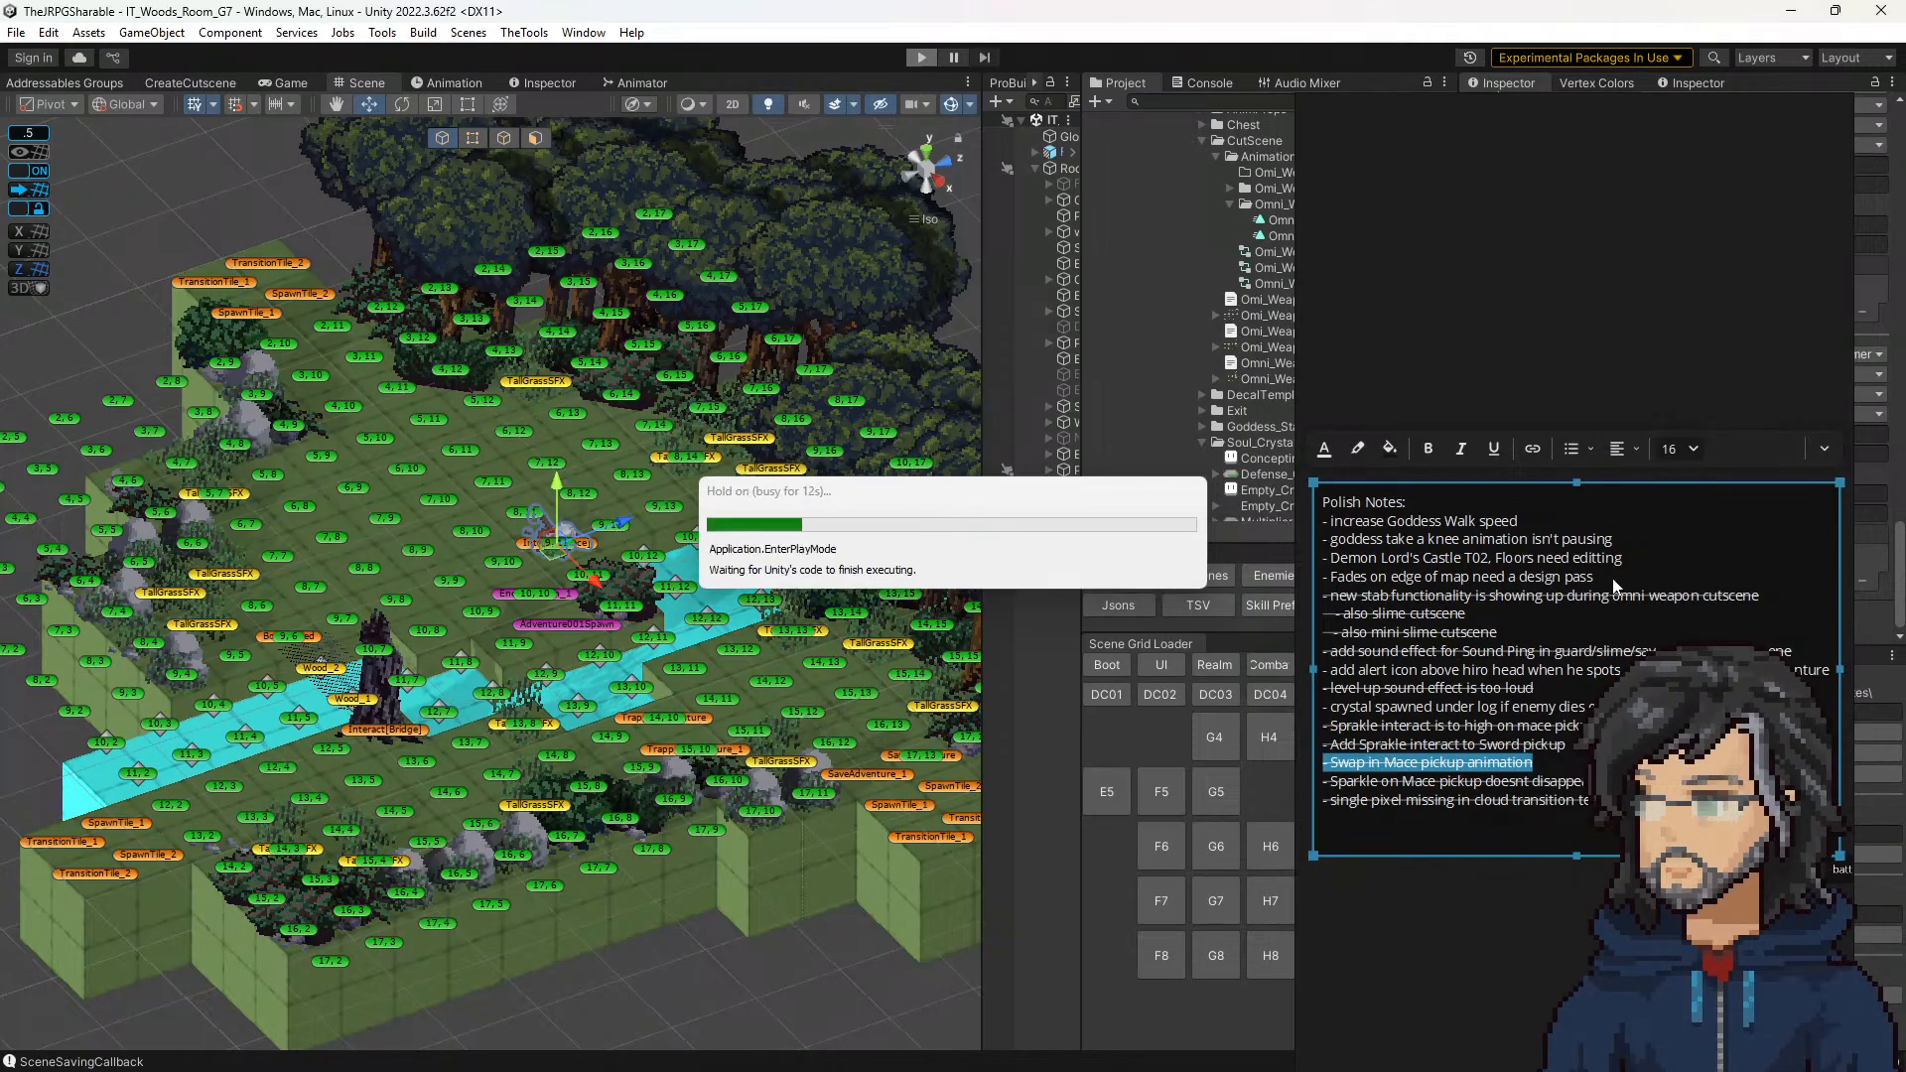
{"action": "left_click_drag", "start_coordinate": [1613, 584], "coordinate": [1314, 572]}
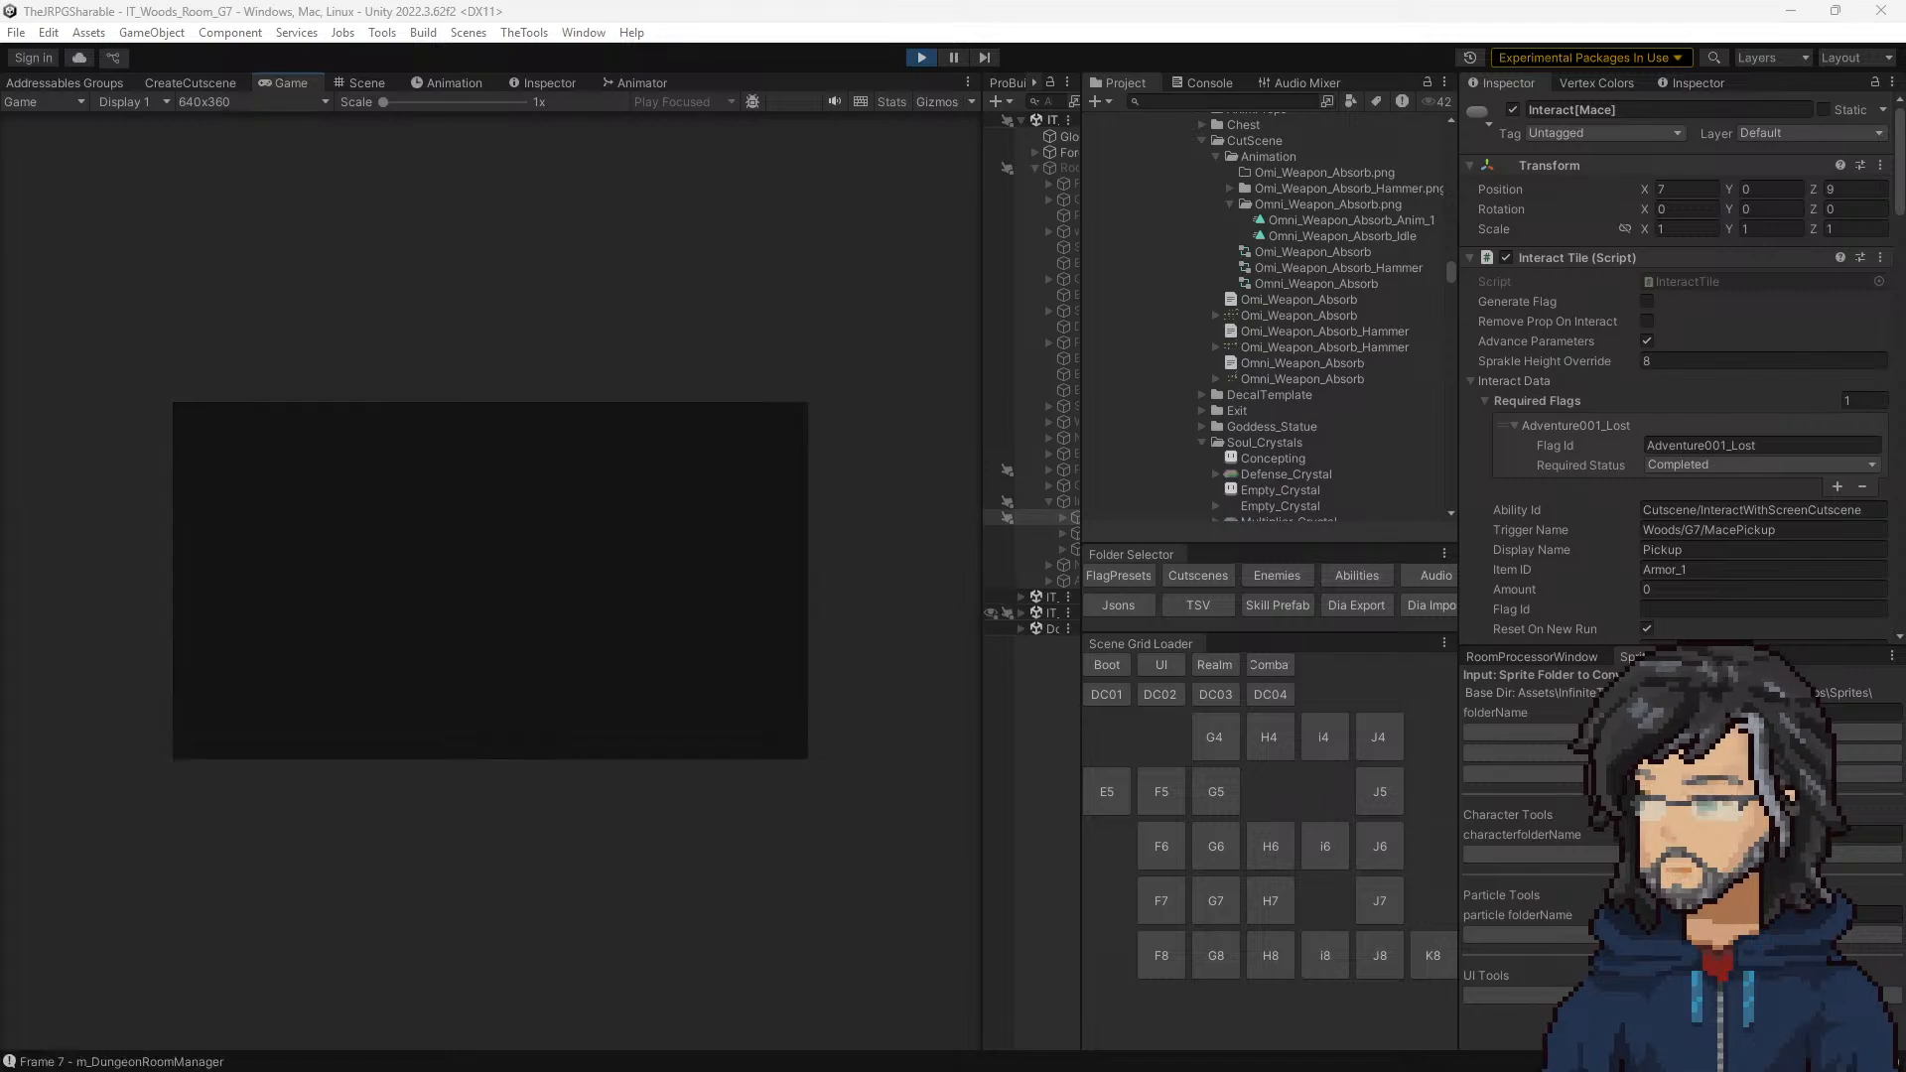
Step: Watch the room G7 test in an enlarged game view, and stop play mode
{"action": "left_click_drag", "start_coordinate": [982, 438], "coordinate": [1330, 437]}
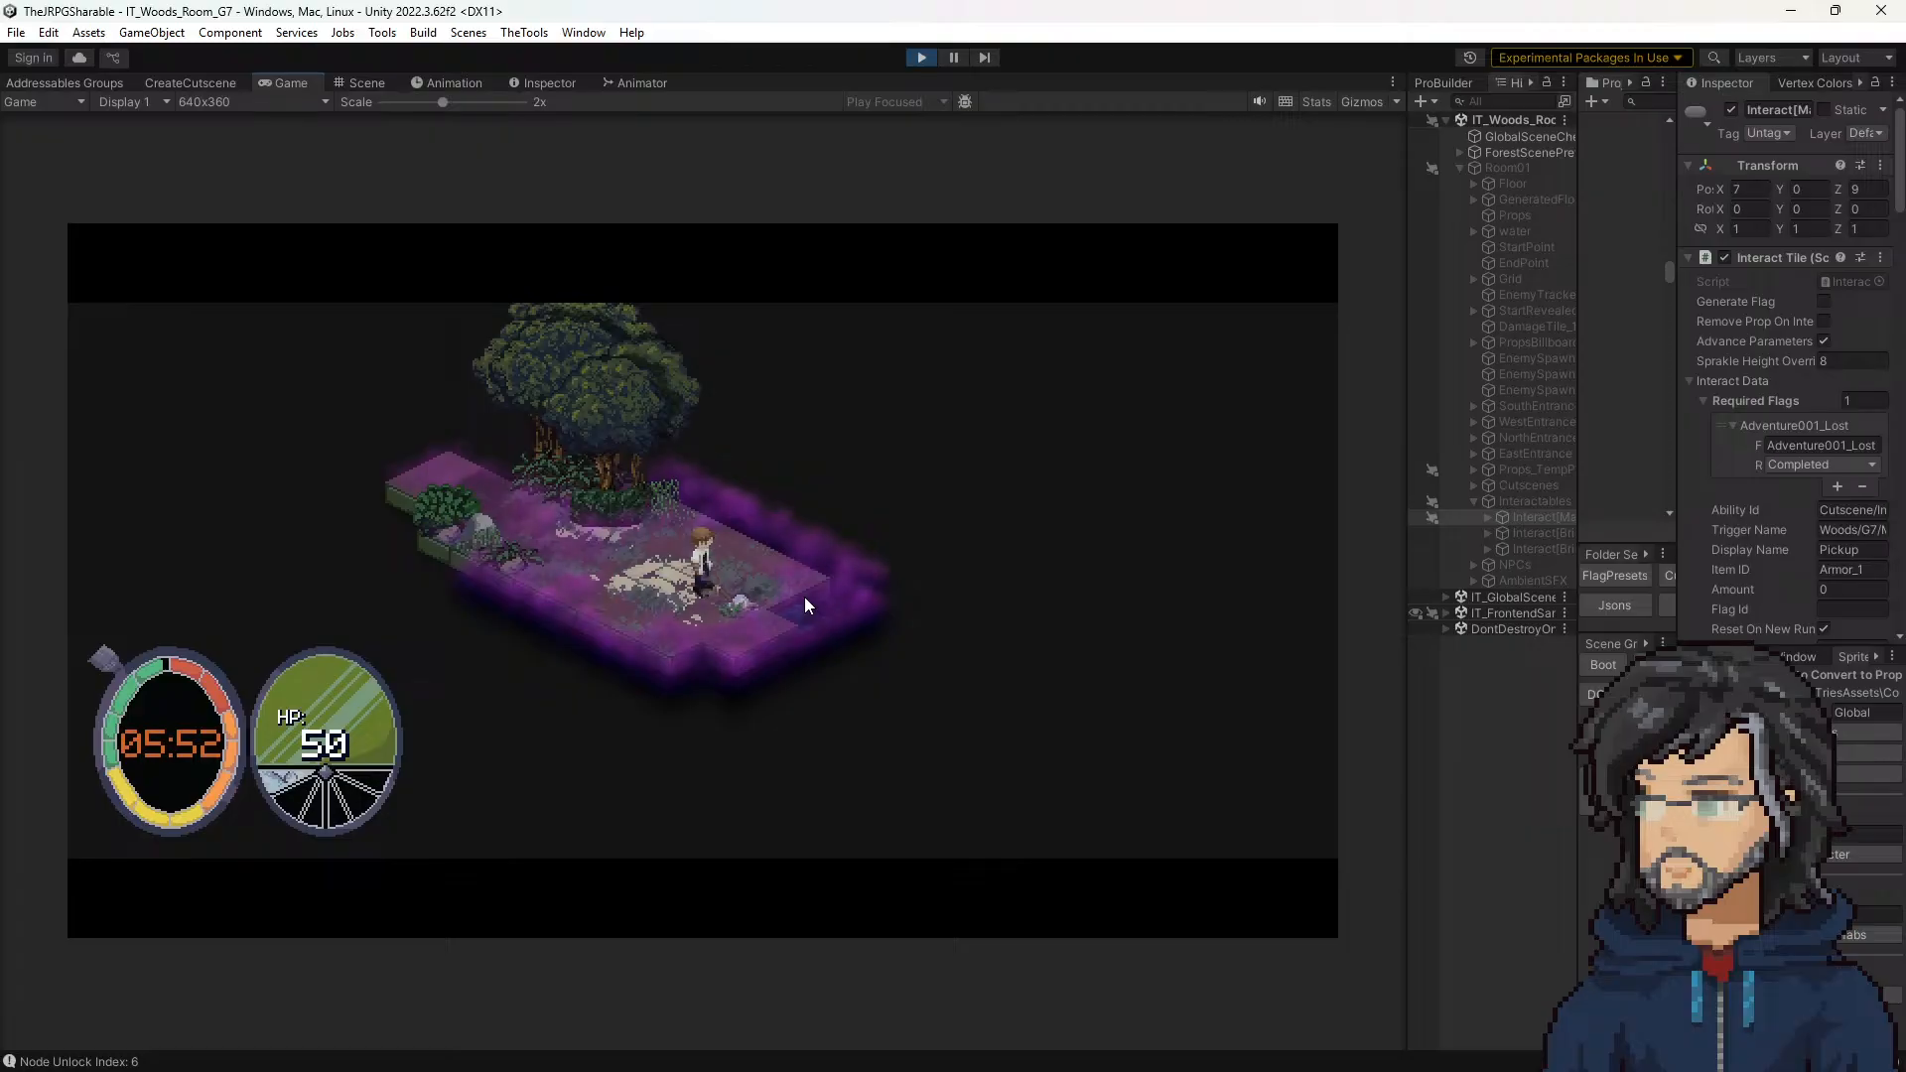
{"action": "left_click", "coordinate": [913, 60]}
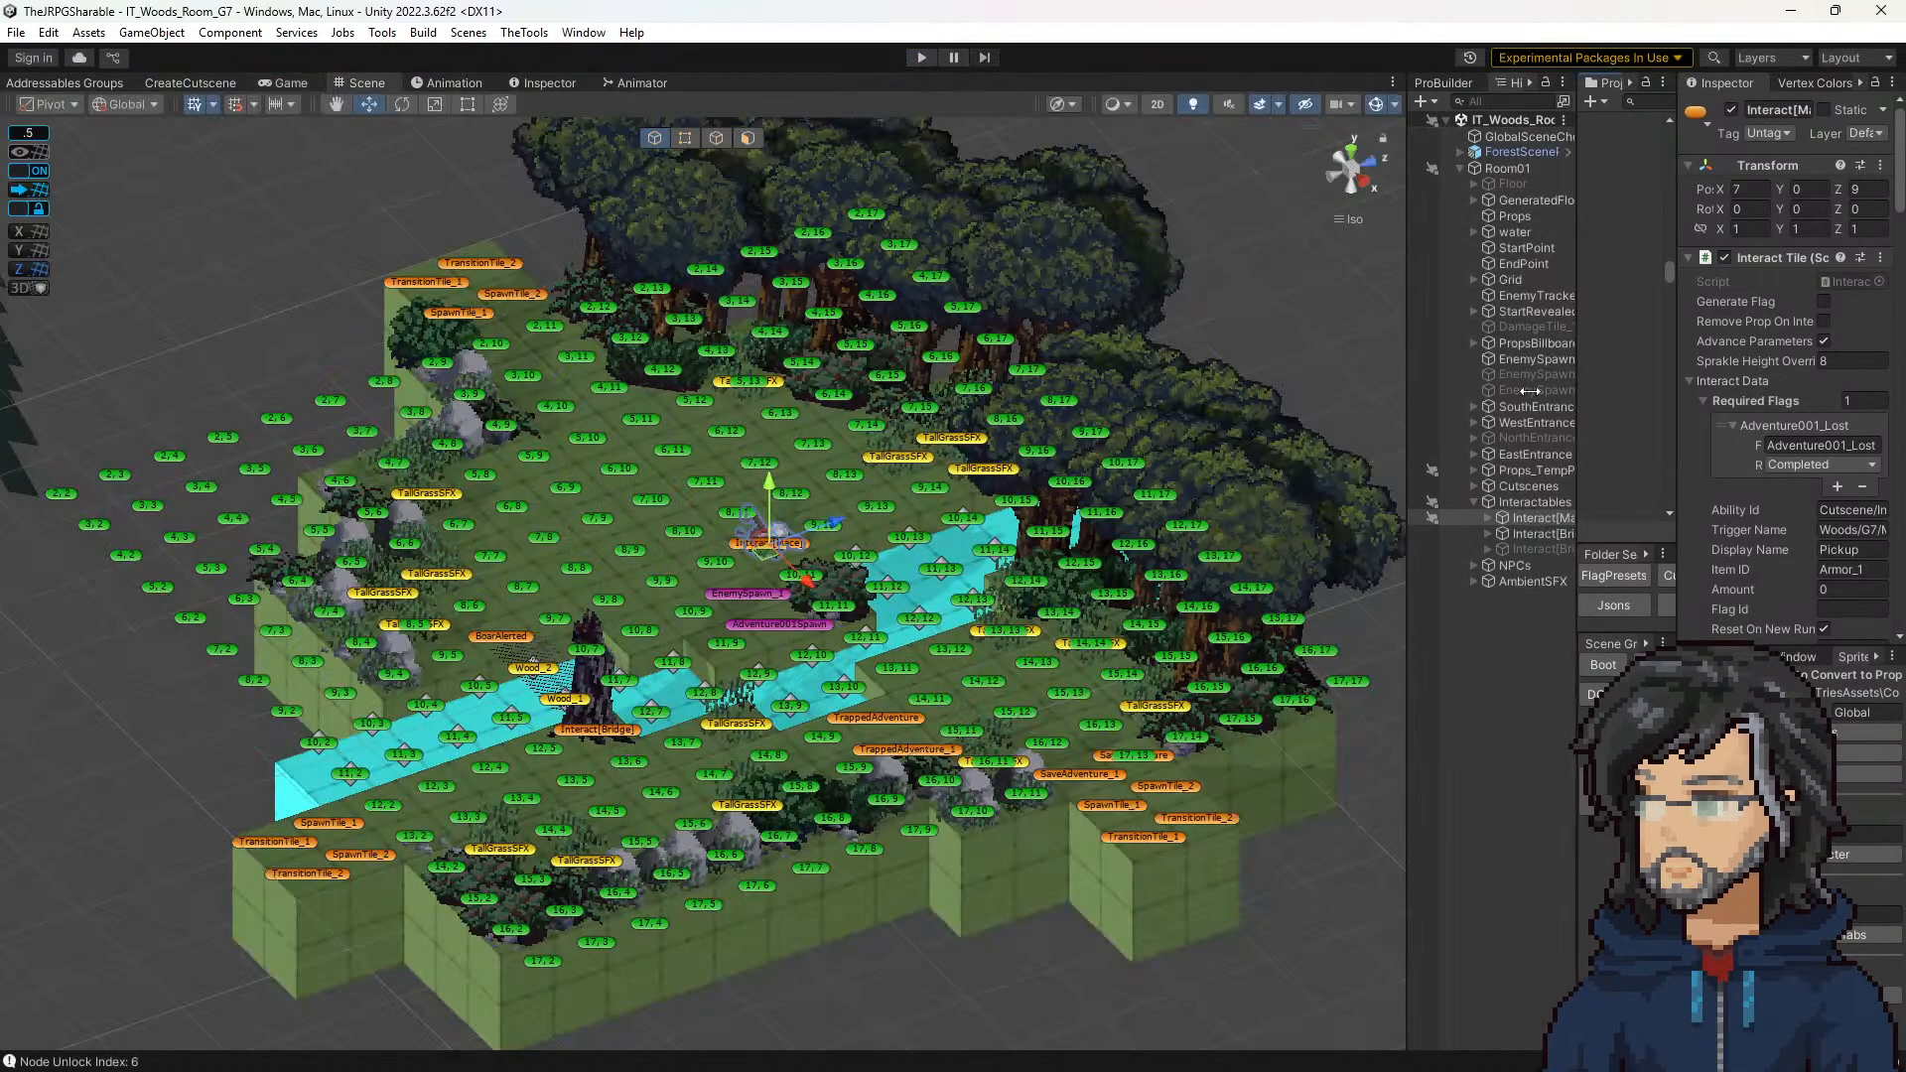
Step: Compare the metadata in the Omi_Weapon_Absorb and Omni_Weapon_Absorb JSON files, examining the layer's cel data for the pause entry
{"action": "left_click_drag", "start_coordinate": [1579, 391], "coordinate": [1104, 385]}
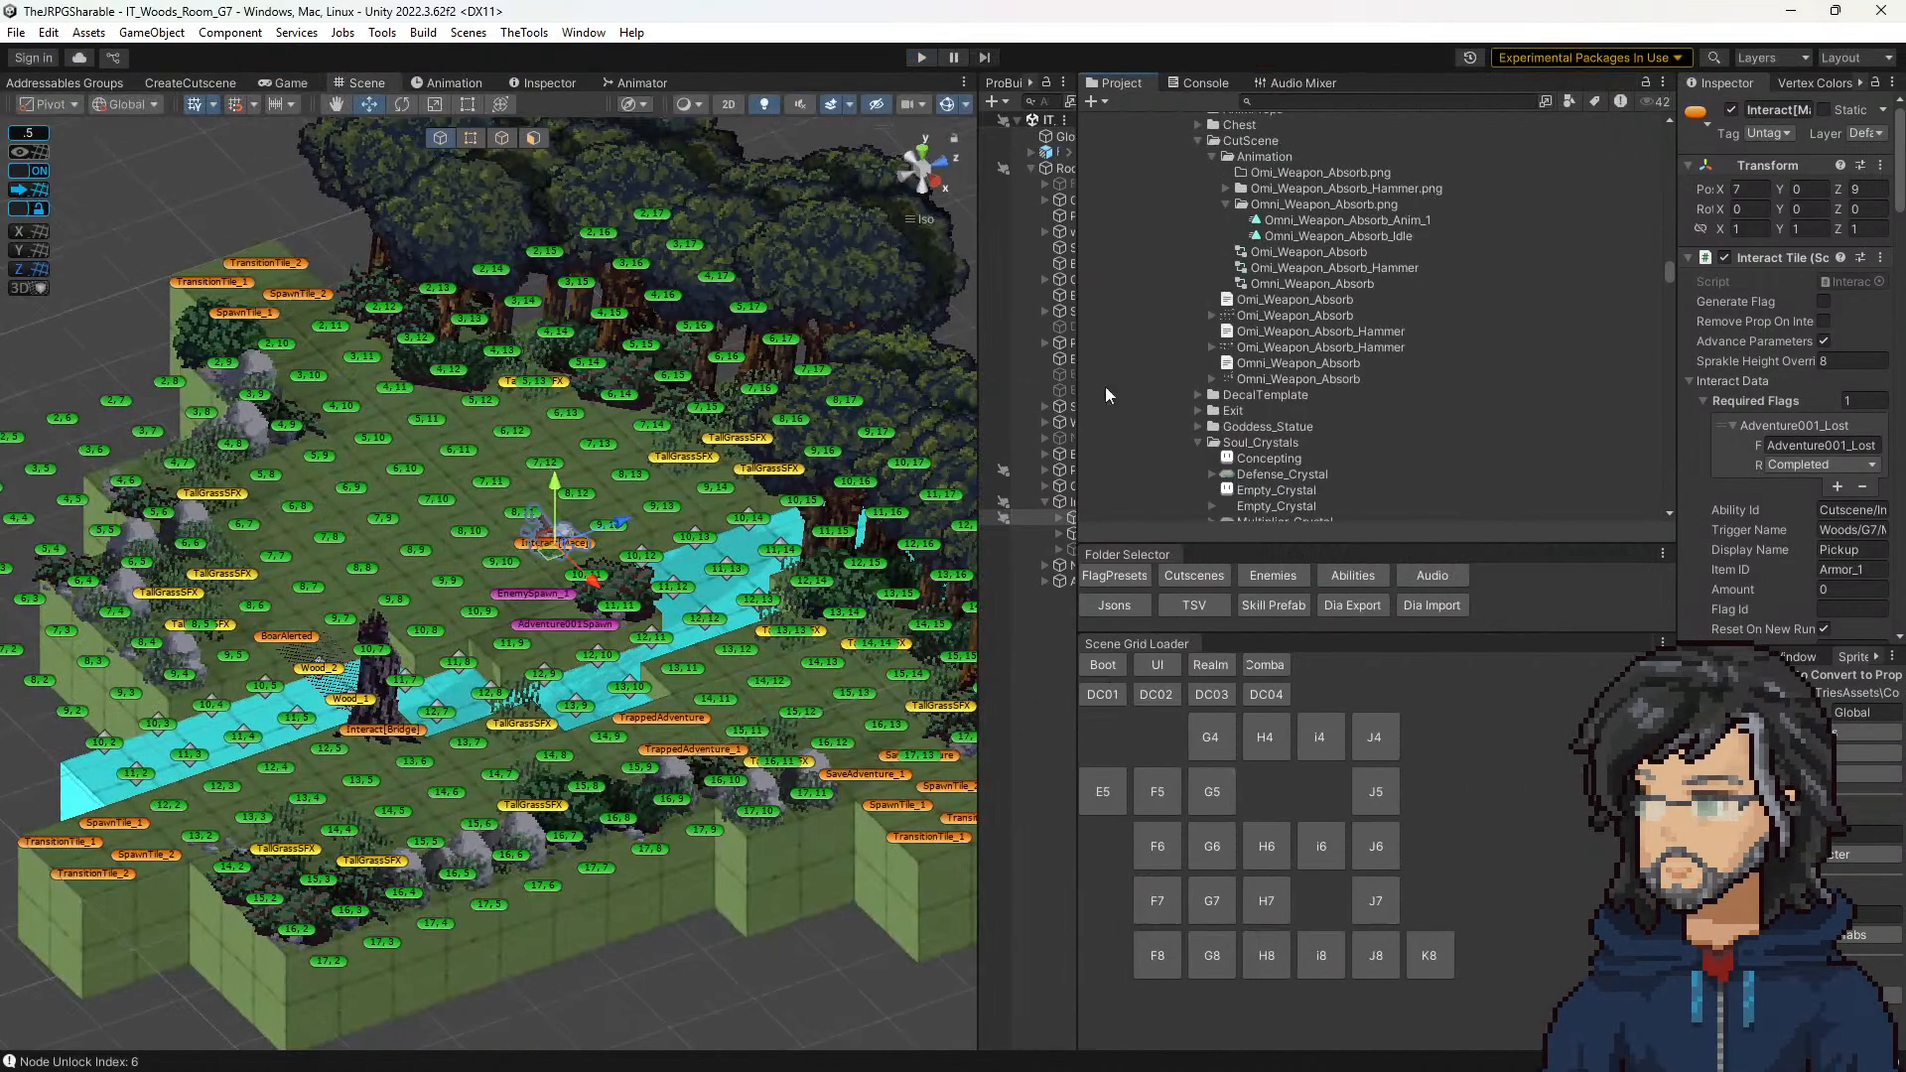
{"action": "left_click", "coordinate": [1295, 299]}
{"action": "scroll", "coordinate": [1786, 397], "scroll_direction": "down", "scroll_amount": 5}
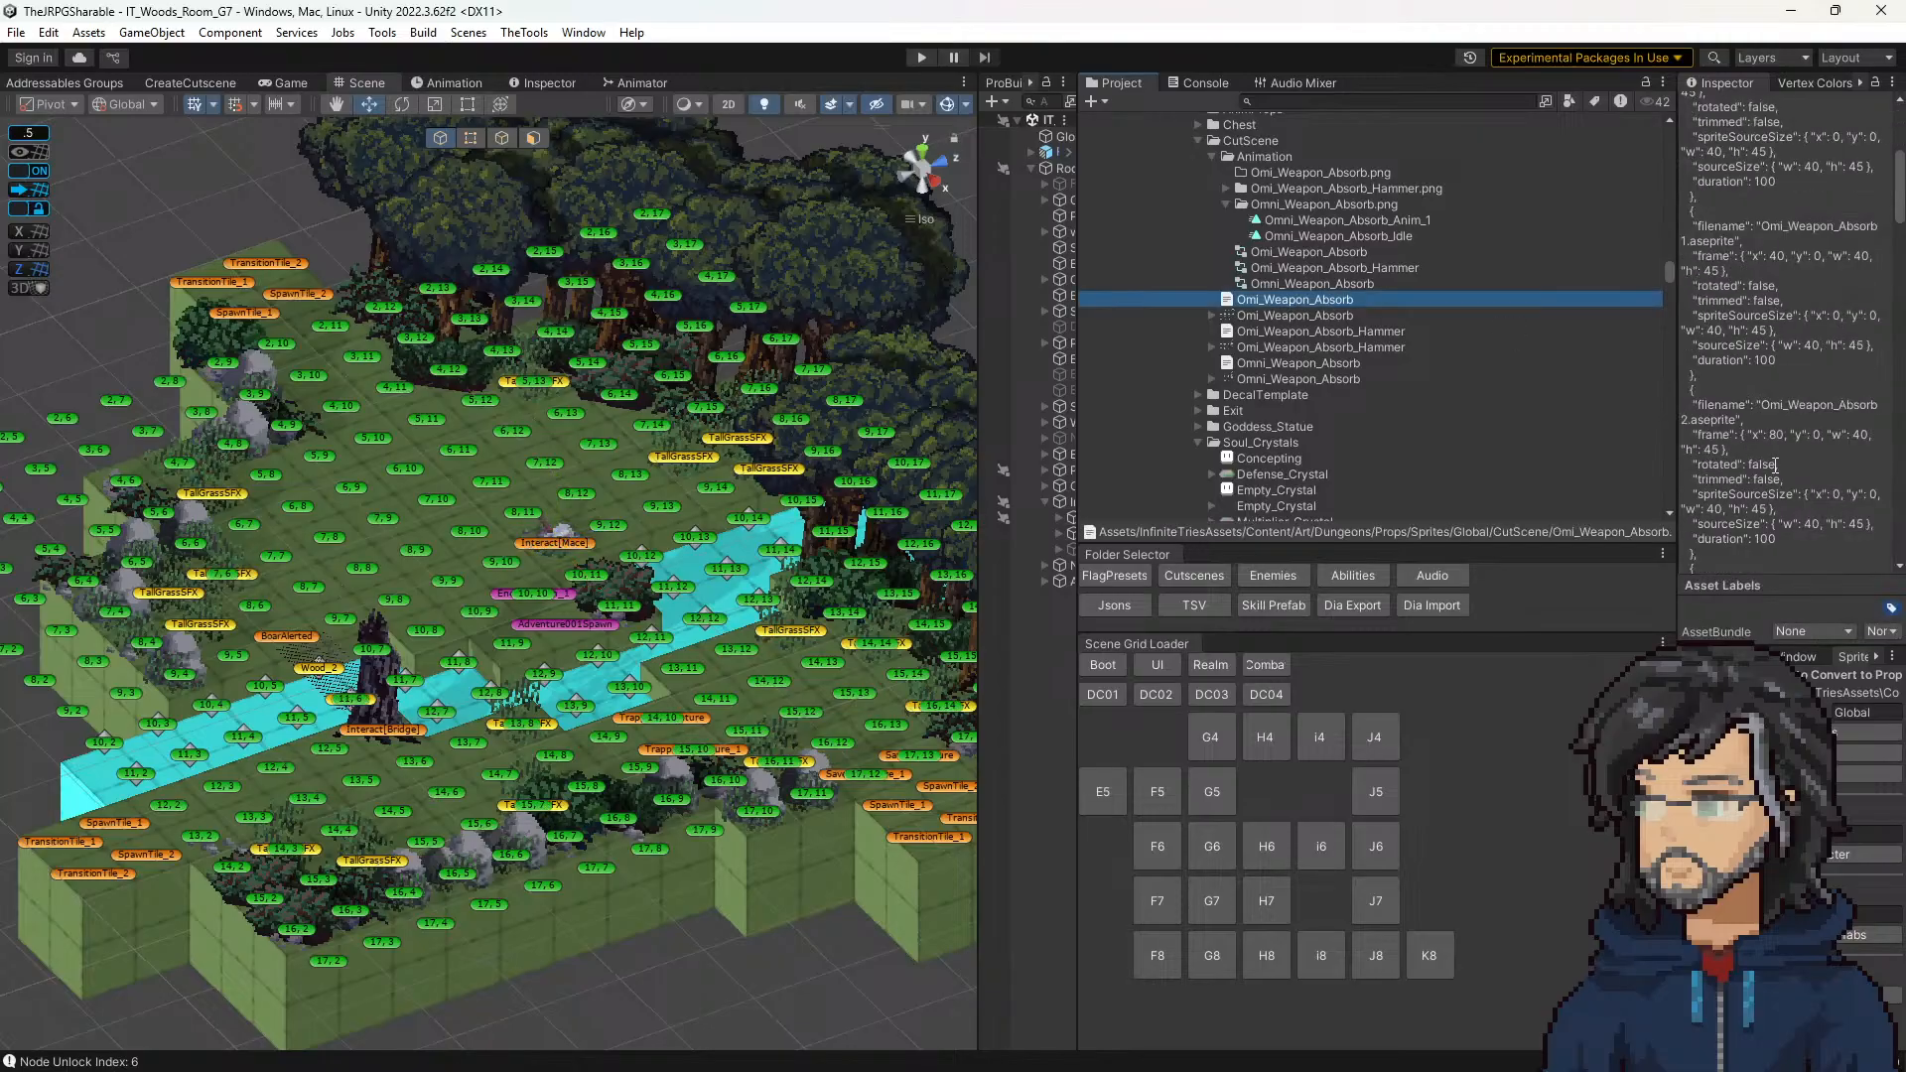
{"action": "scroll", "coordinate": [1795, 505], "scroll_direction": "down", "scroll_amount": 10}
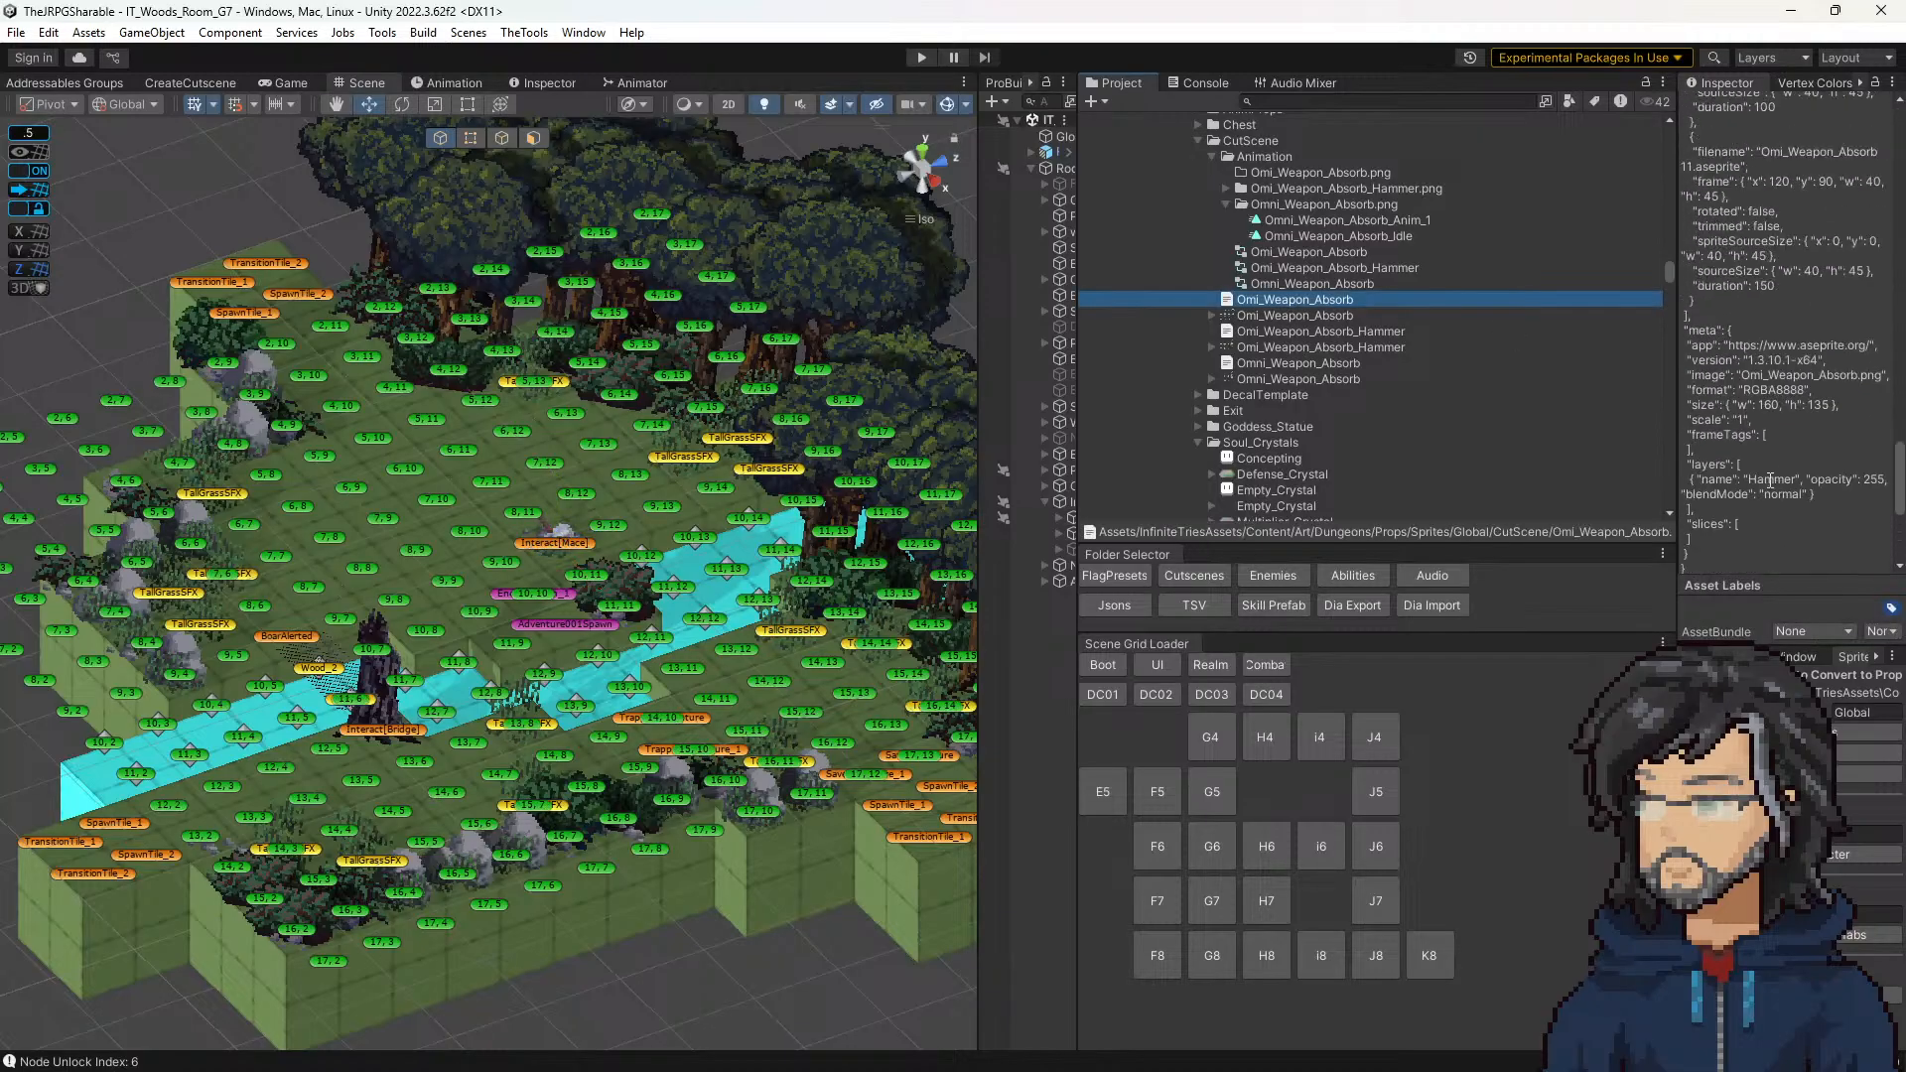
{"action": "left_click", "coordinate": [1290, 362]}
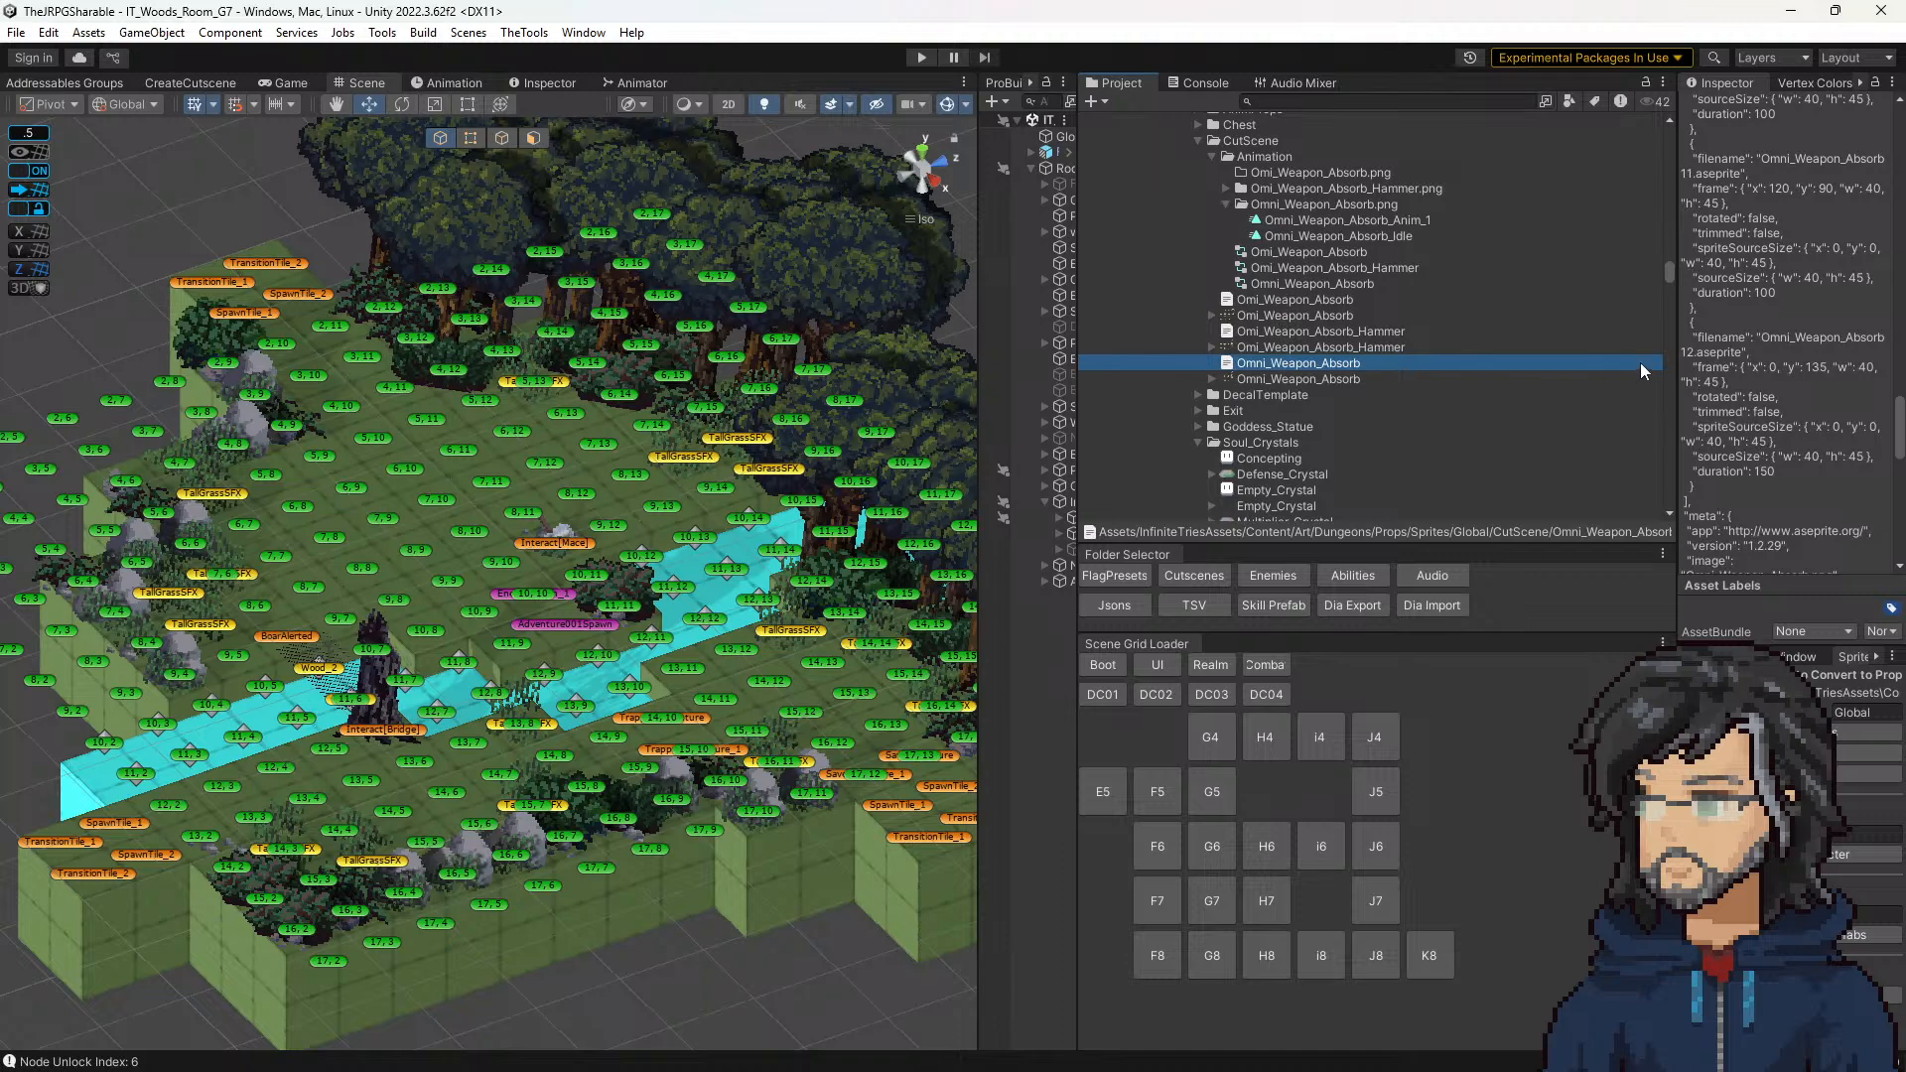
{"action": "left_click_drag", "start_coordinate": [1675, 355], "coordinate": [1224, 357]}
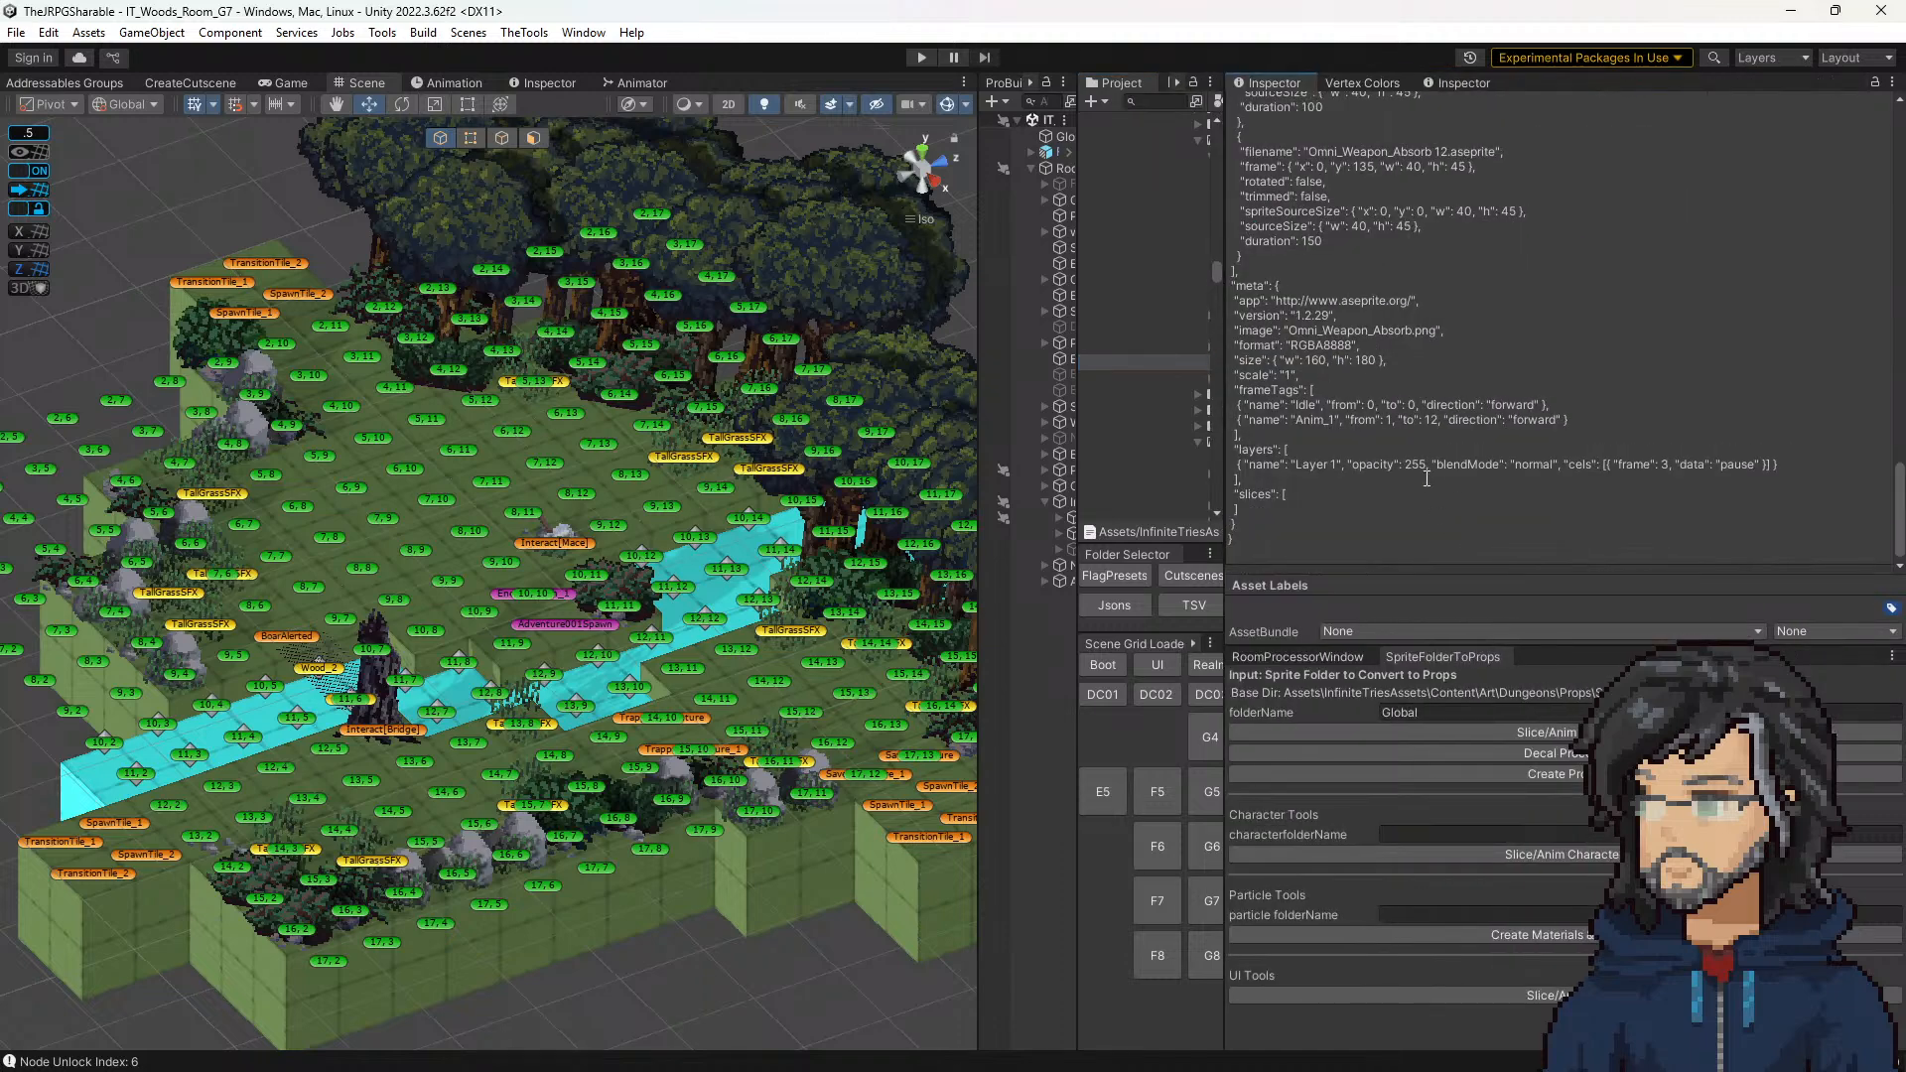
{"action": "left_click_drag", "start_coordinate": [1629, 470], "coordinate": [1770, 468]}
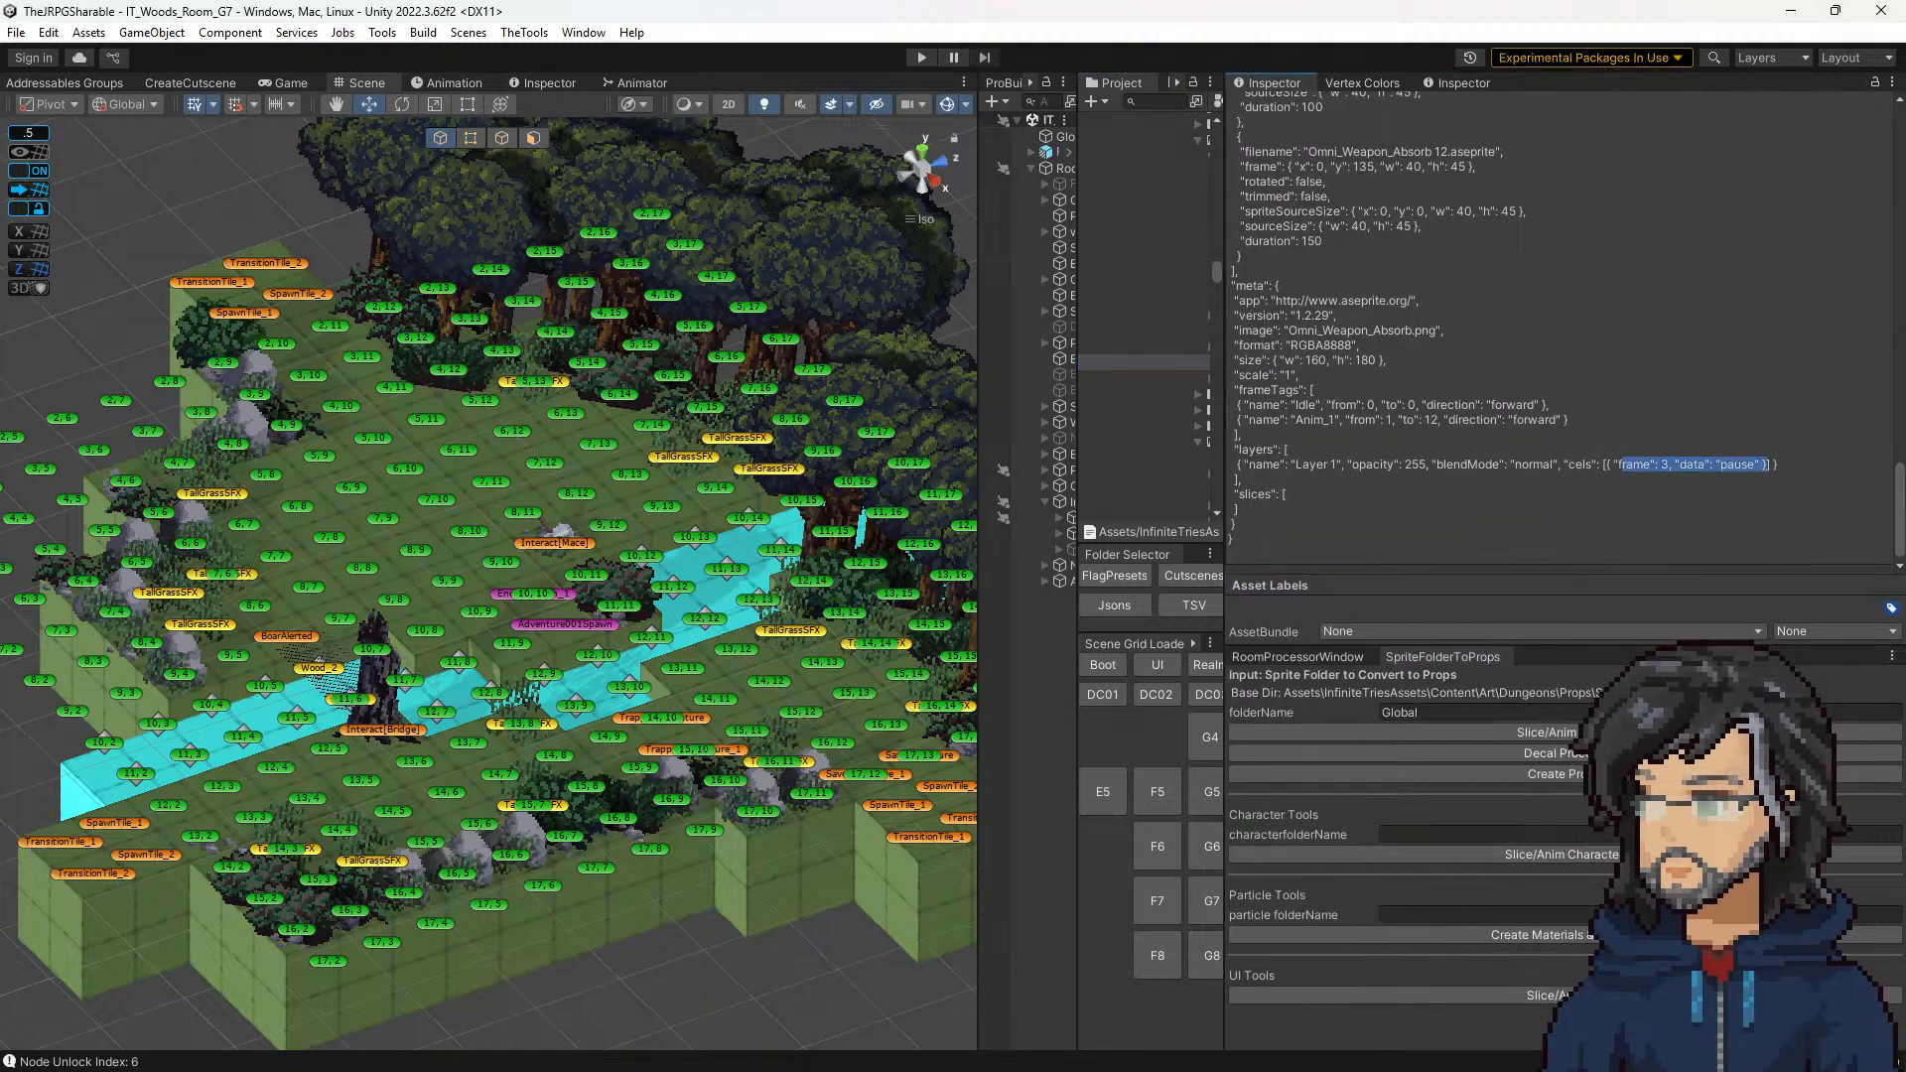
Step: Switch to Aseprite and compare the hammer animation's frames 2 through 5 to locate the cel that needs the pause
{"action": "key", "text": "alt+Tab"}
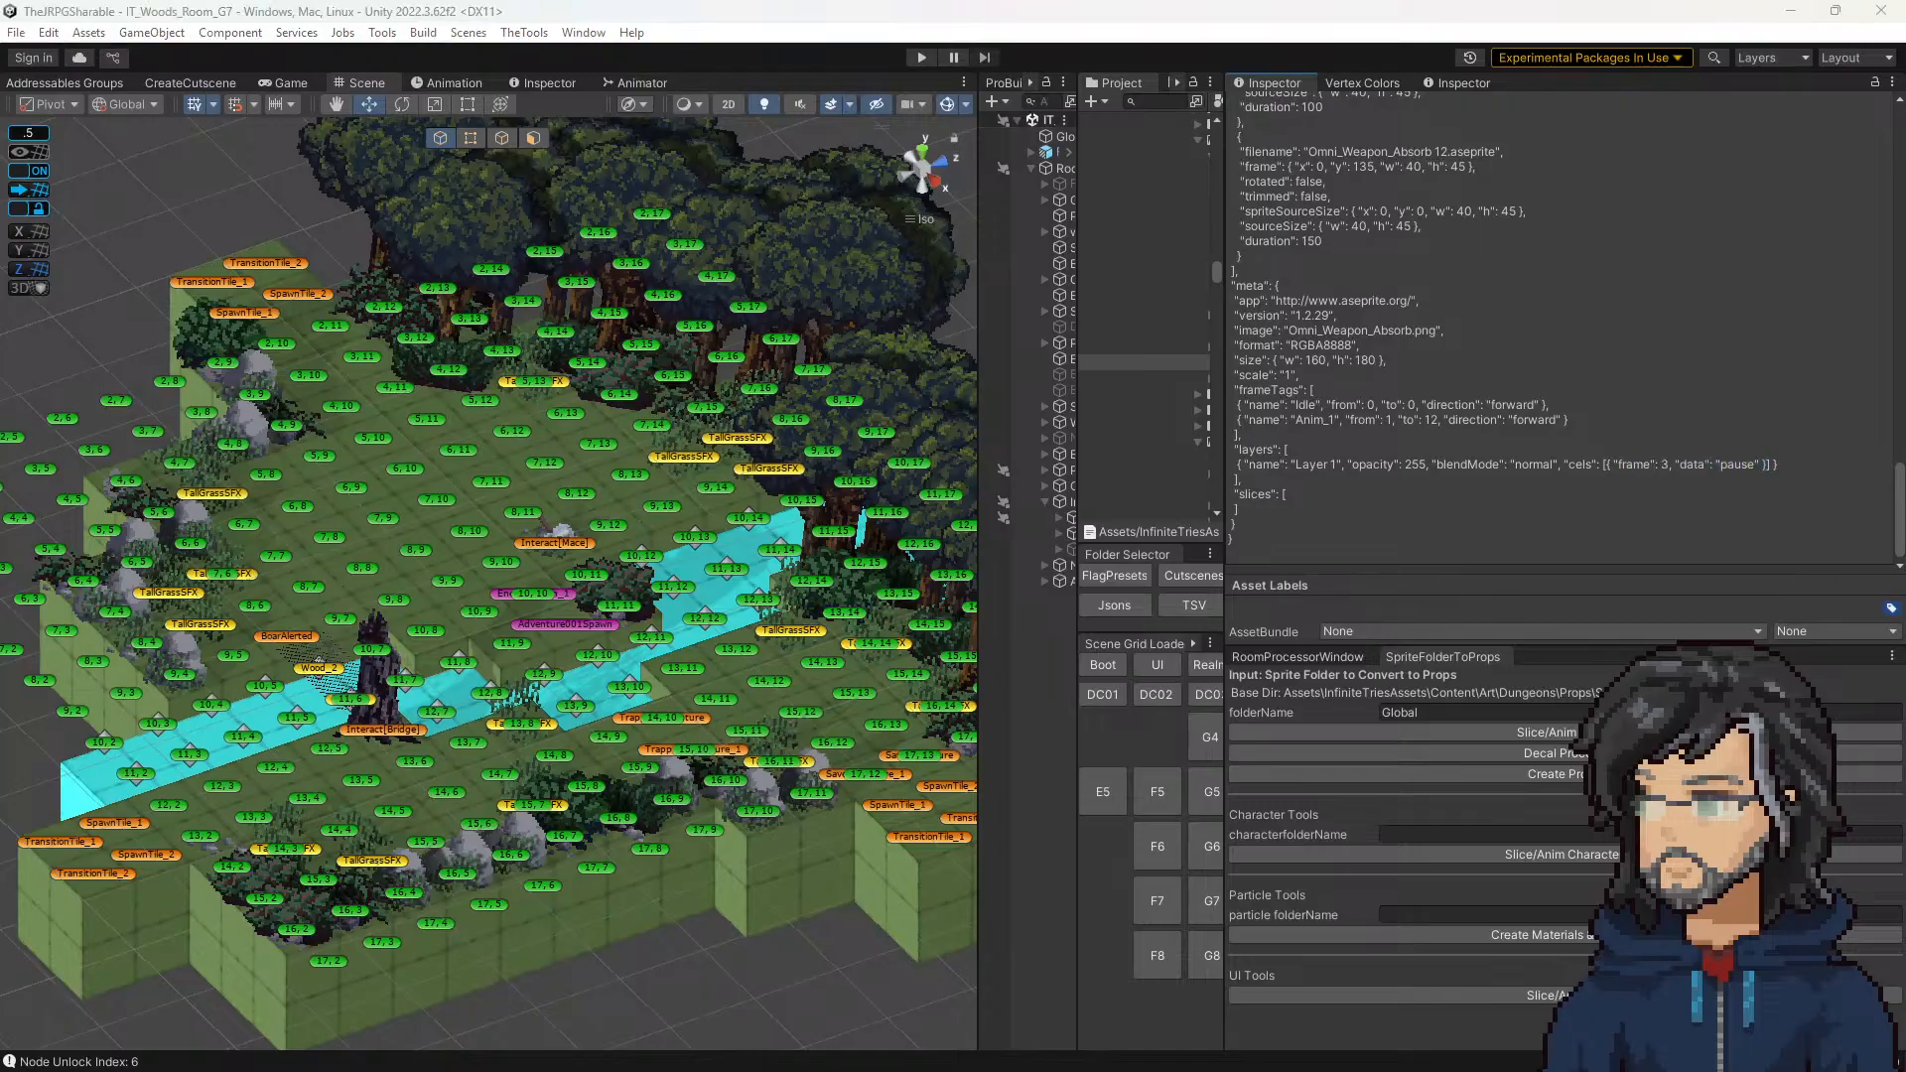
{"action": "key", "text": "alt+Tab"}
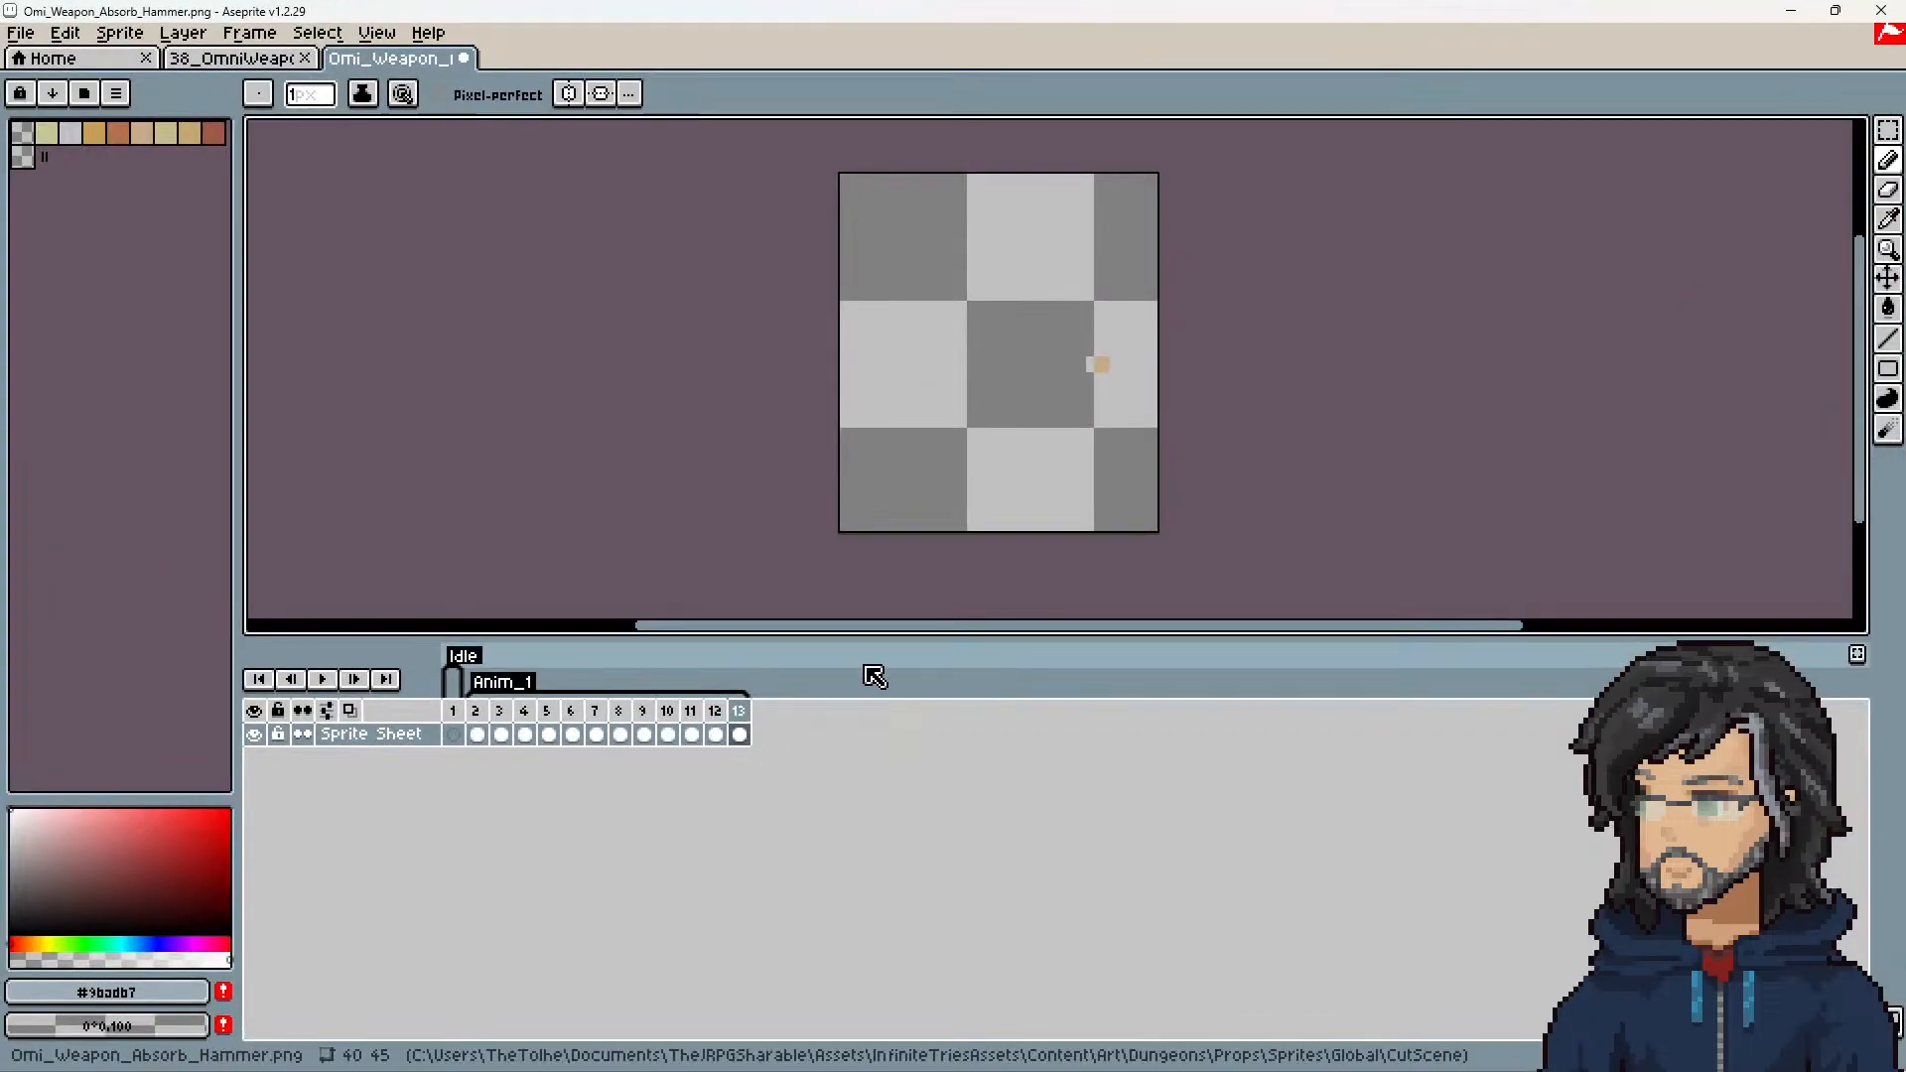
{"action": "left_click", "coordinate": [477, 710]}
{"action": "key", "text": "Right"}
{"action": "left_click", "coordinate": [533, 734]}
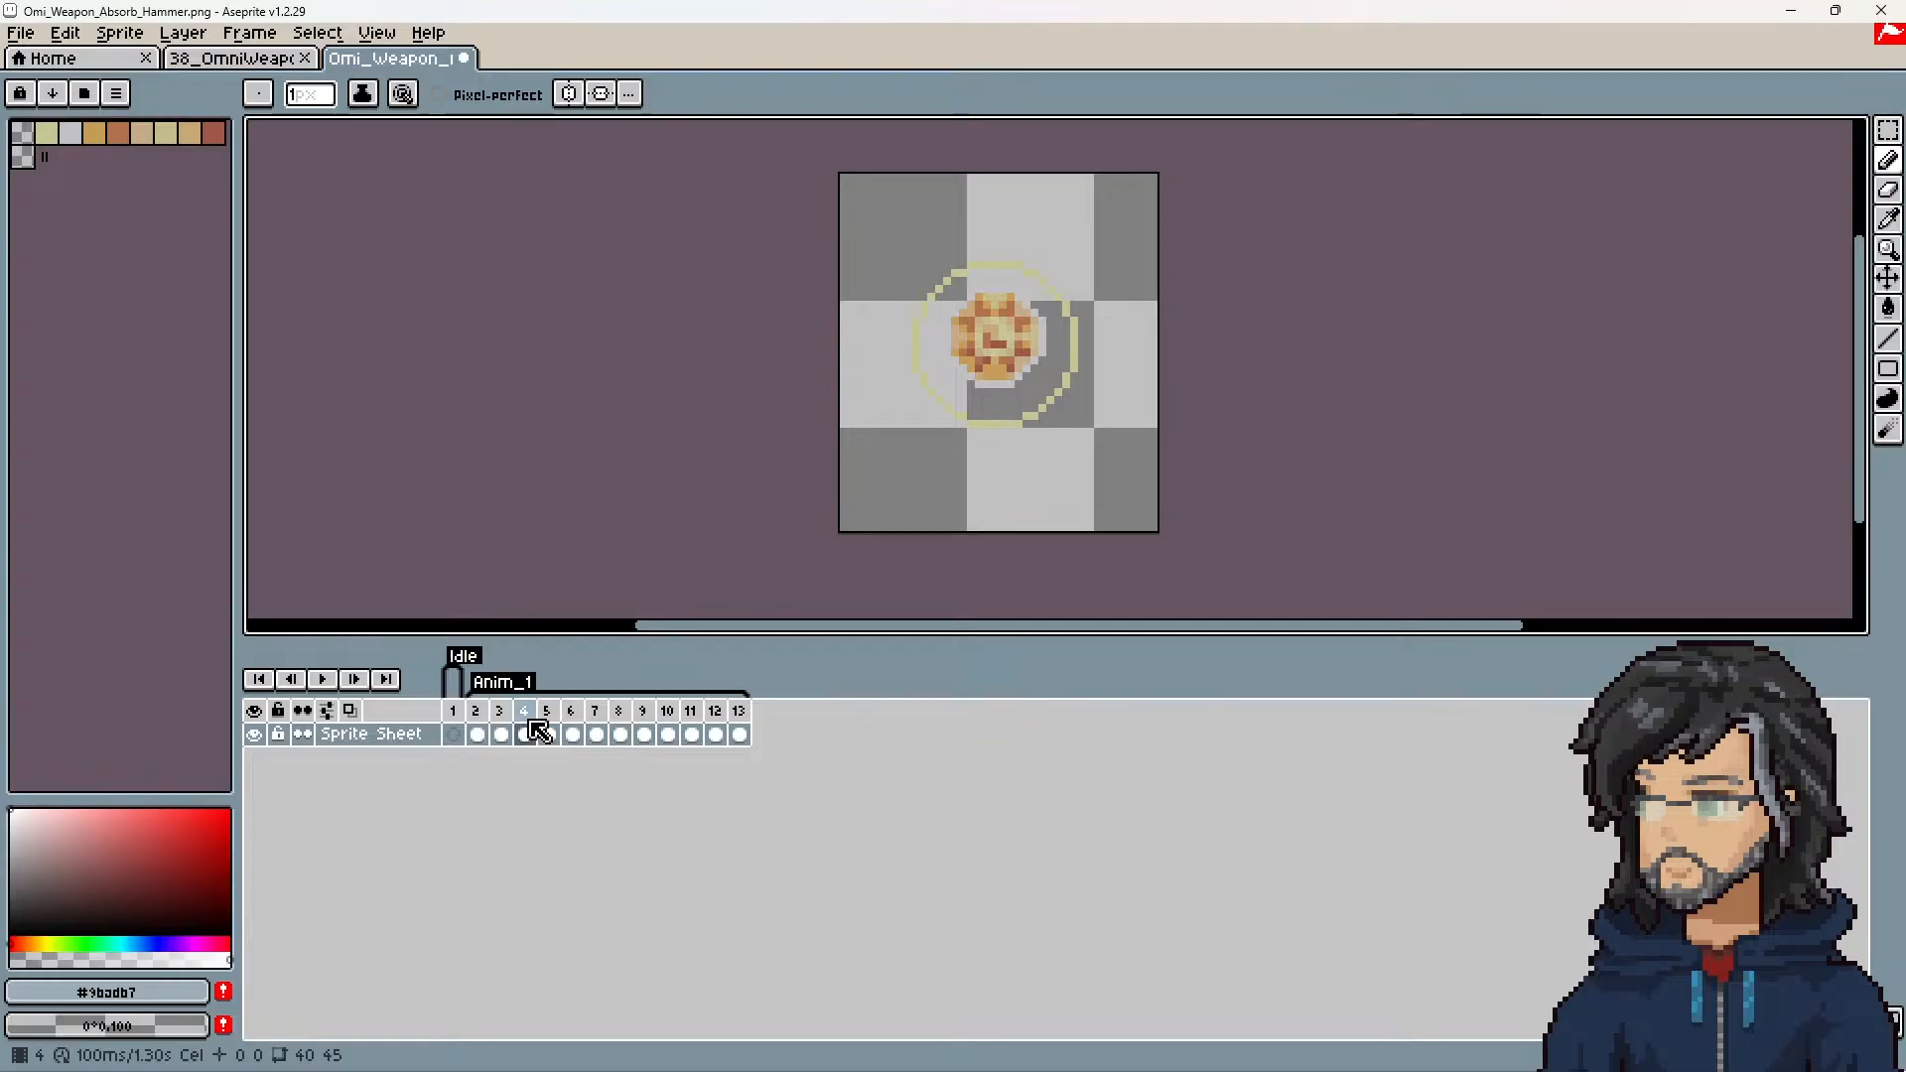
{"action": "left_click", "coordinate": [548, 734]}
{"action": "left_click", "coordinate": [525, 732]}
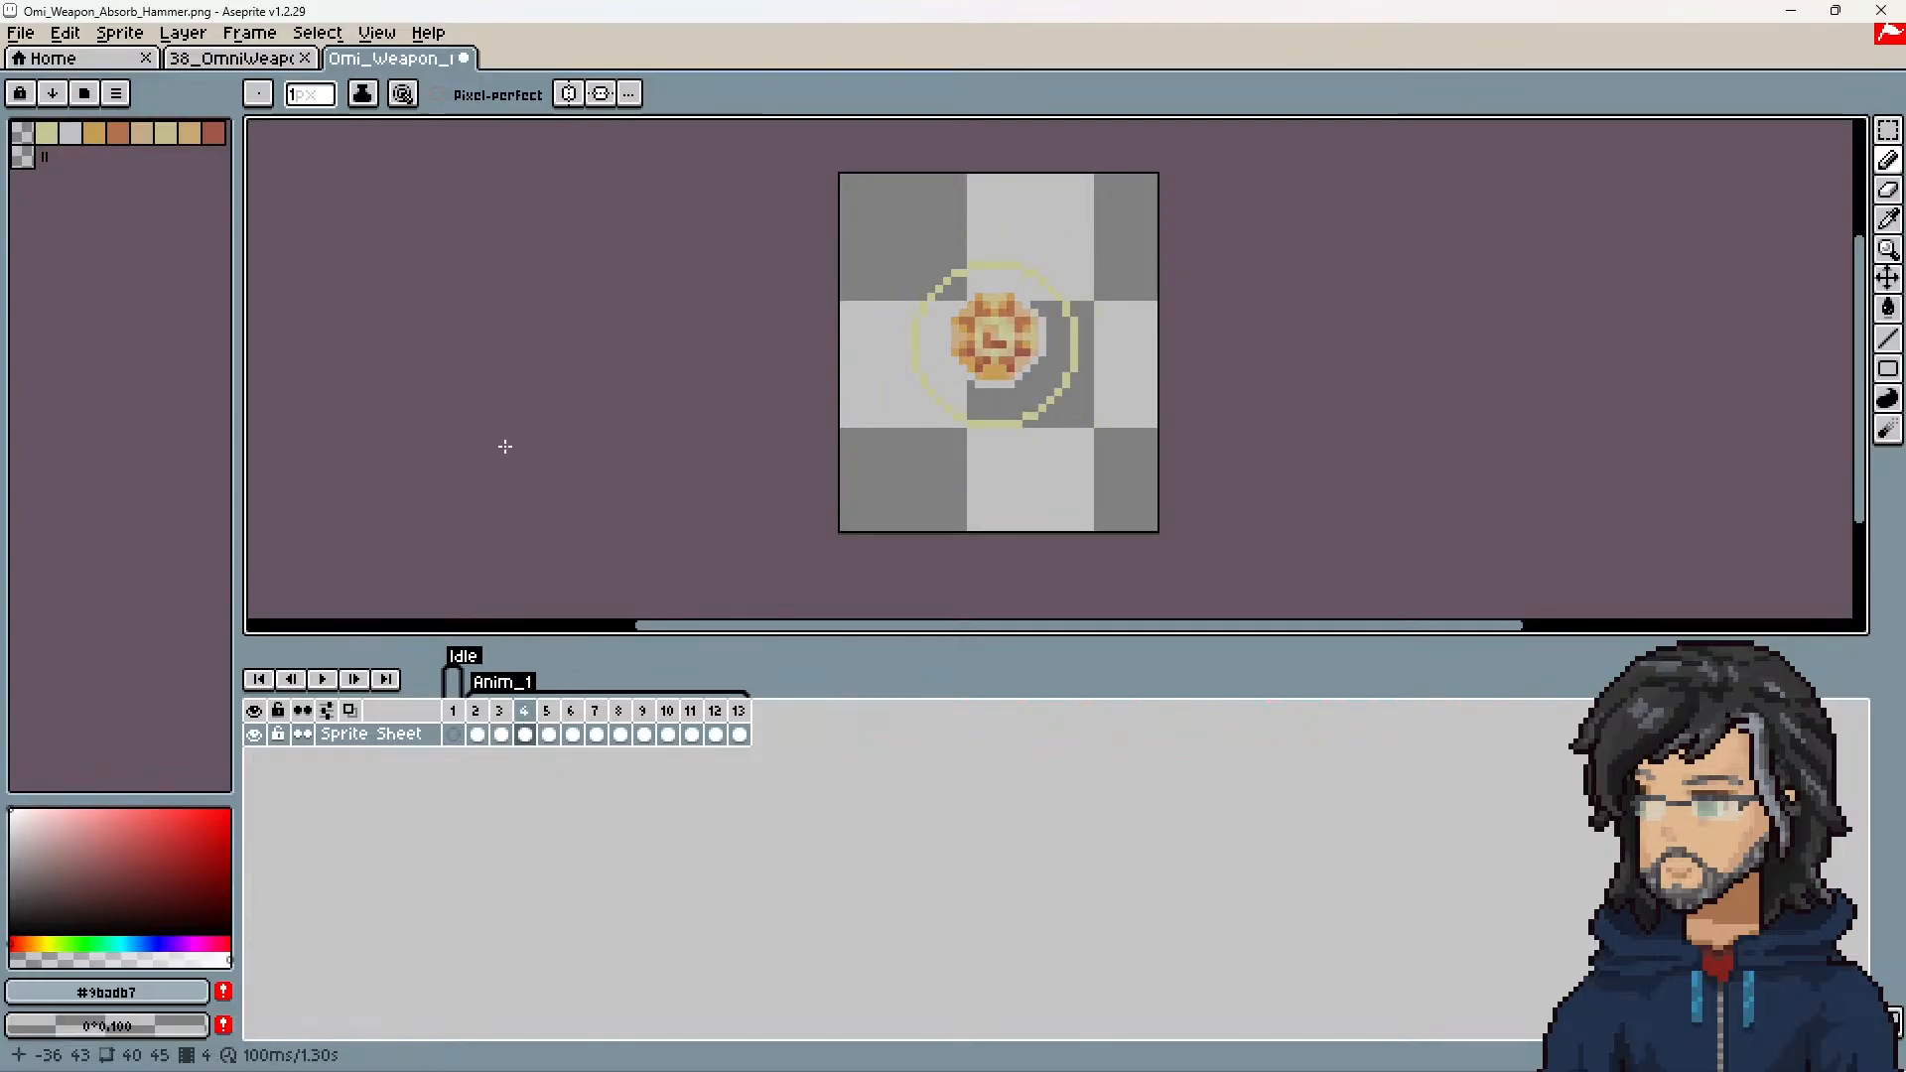
Step: Return to Unity, widen the project list, and examine the Omni_Weapon_Absorb sprite sheet for its frame order
{"action": "left_click", "coordinate": [1790, 11]}
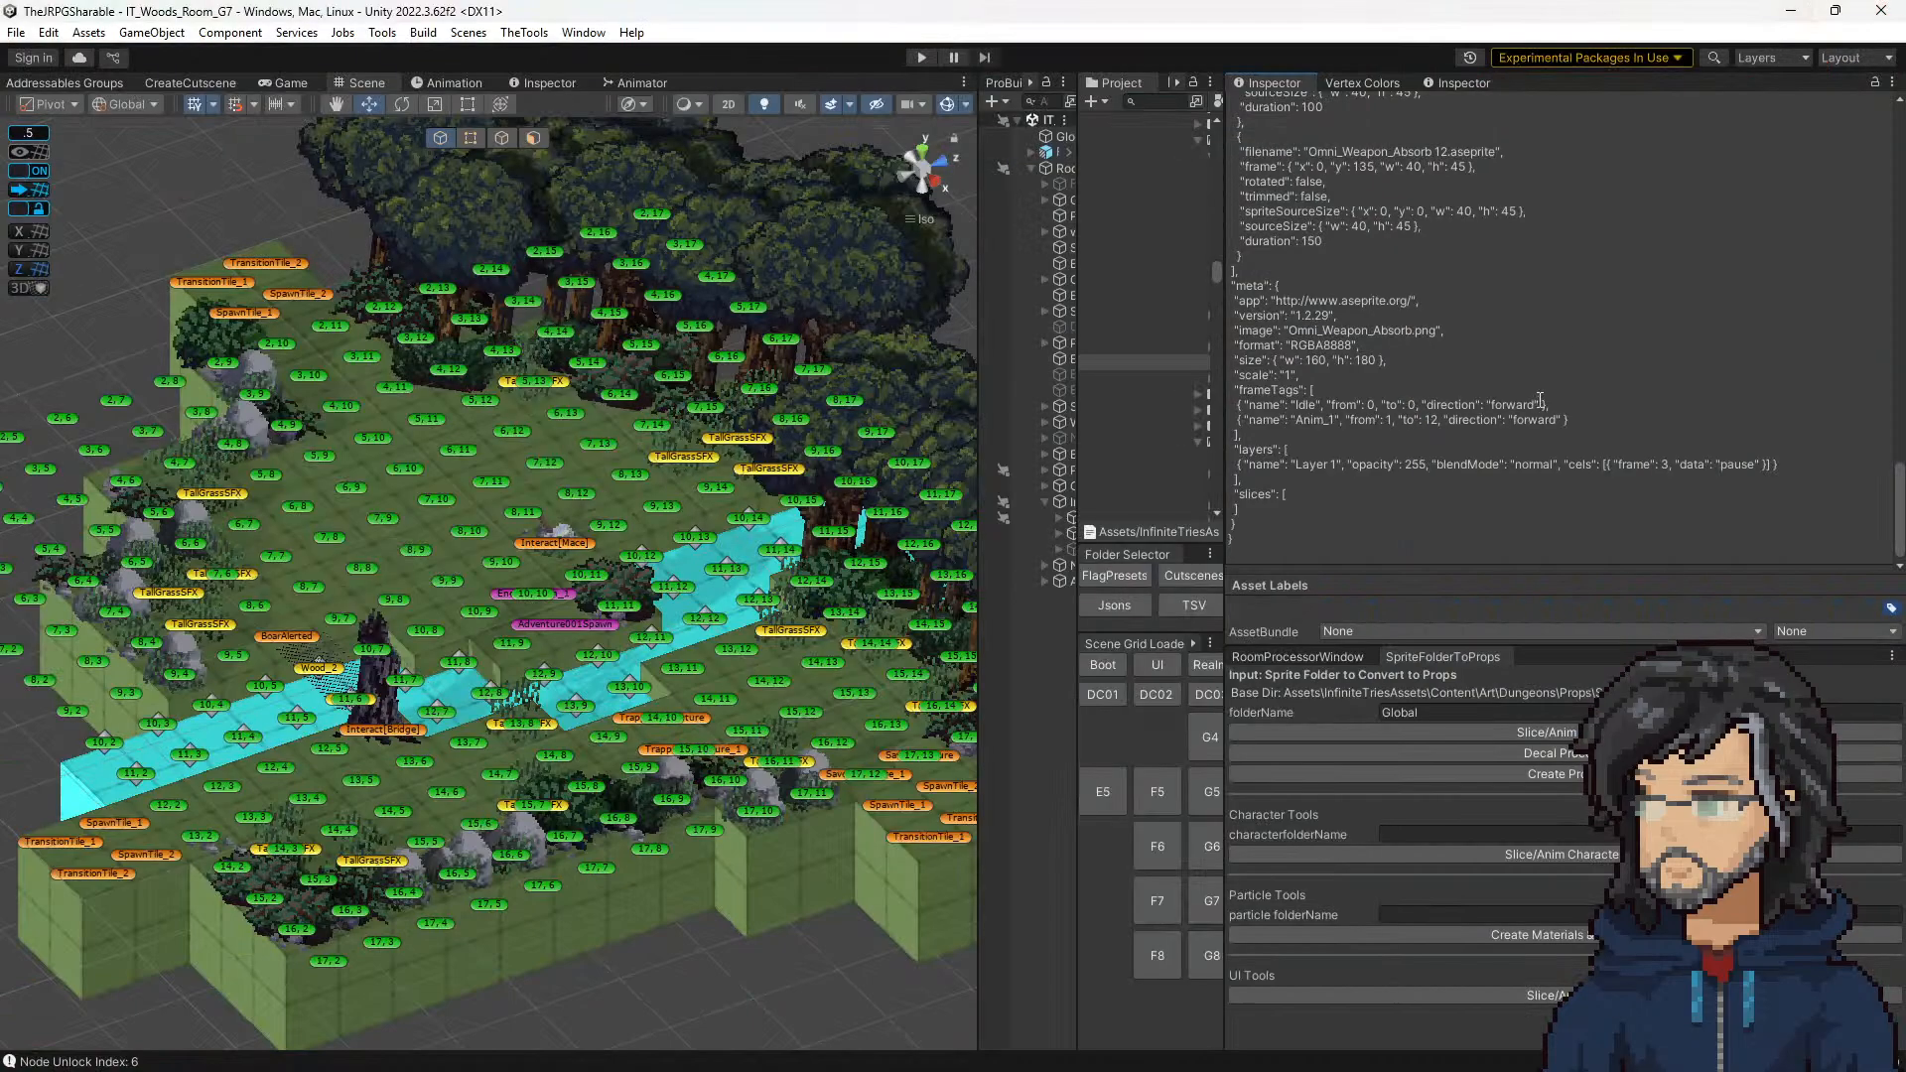
{"action": "left_click_drag", "start_coordinate": [1224, 376], "coordinate": [1459, 375]}
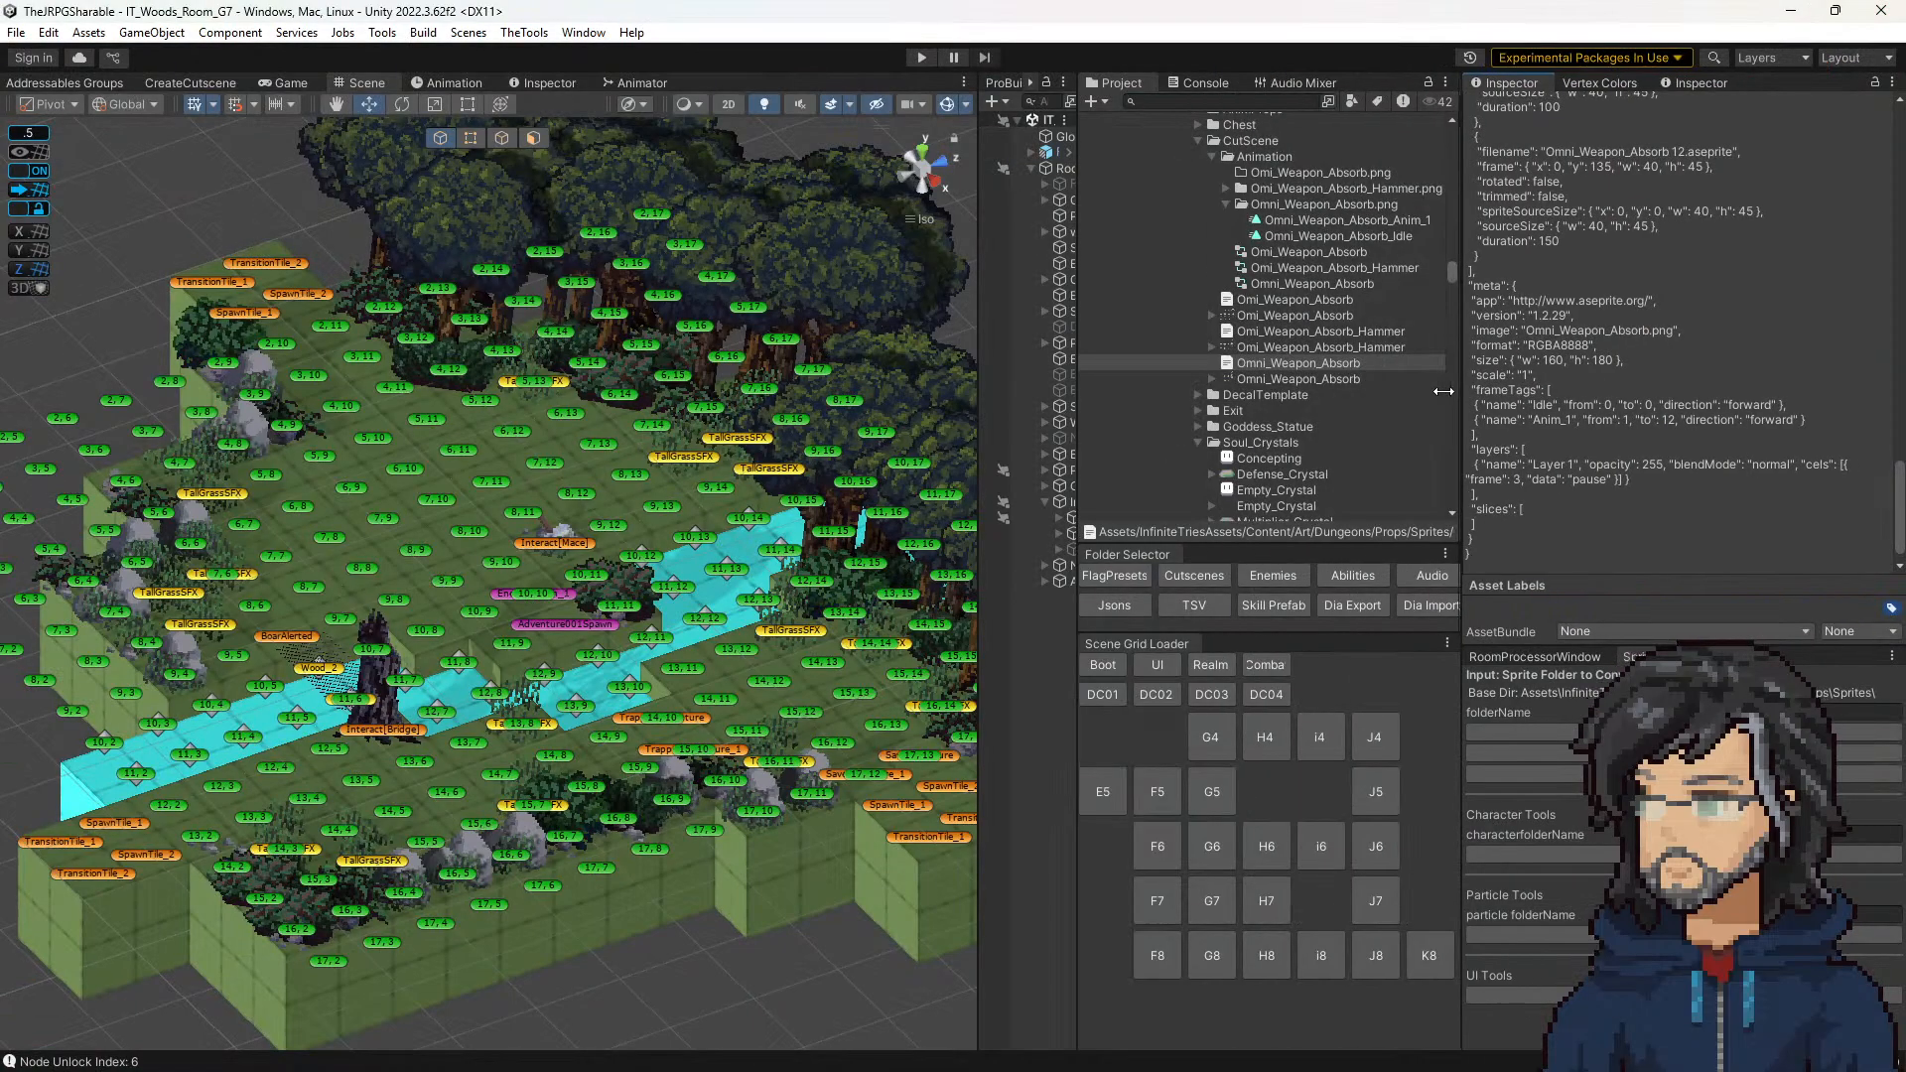
{"action": "left_click", "coordinate": [1290, 316]}
{"action": "left_click", "coordinate": [1281, 378]}
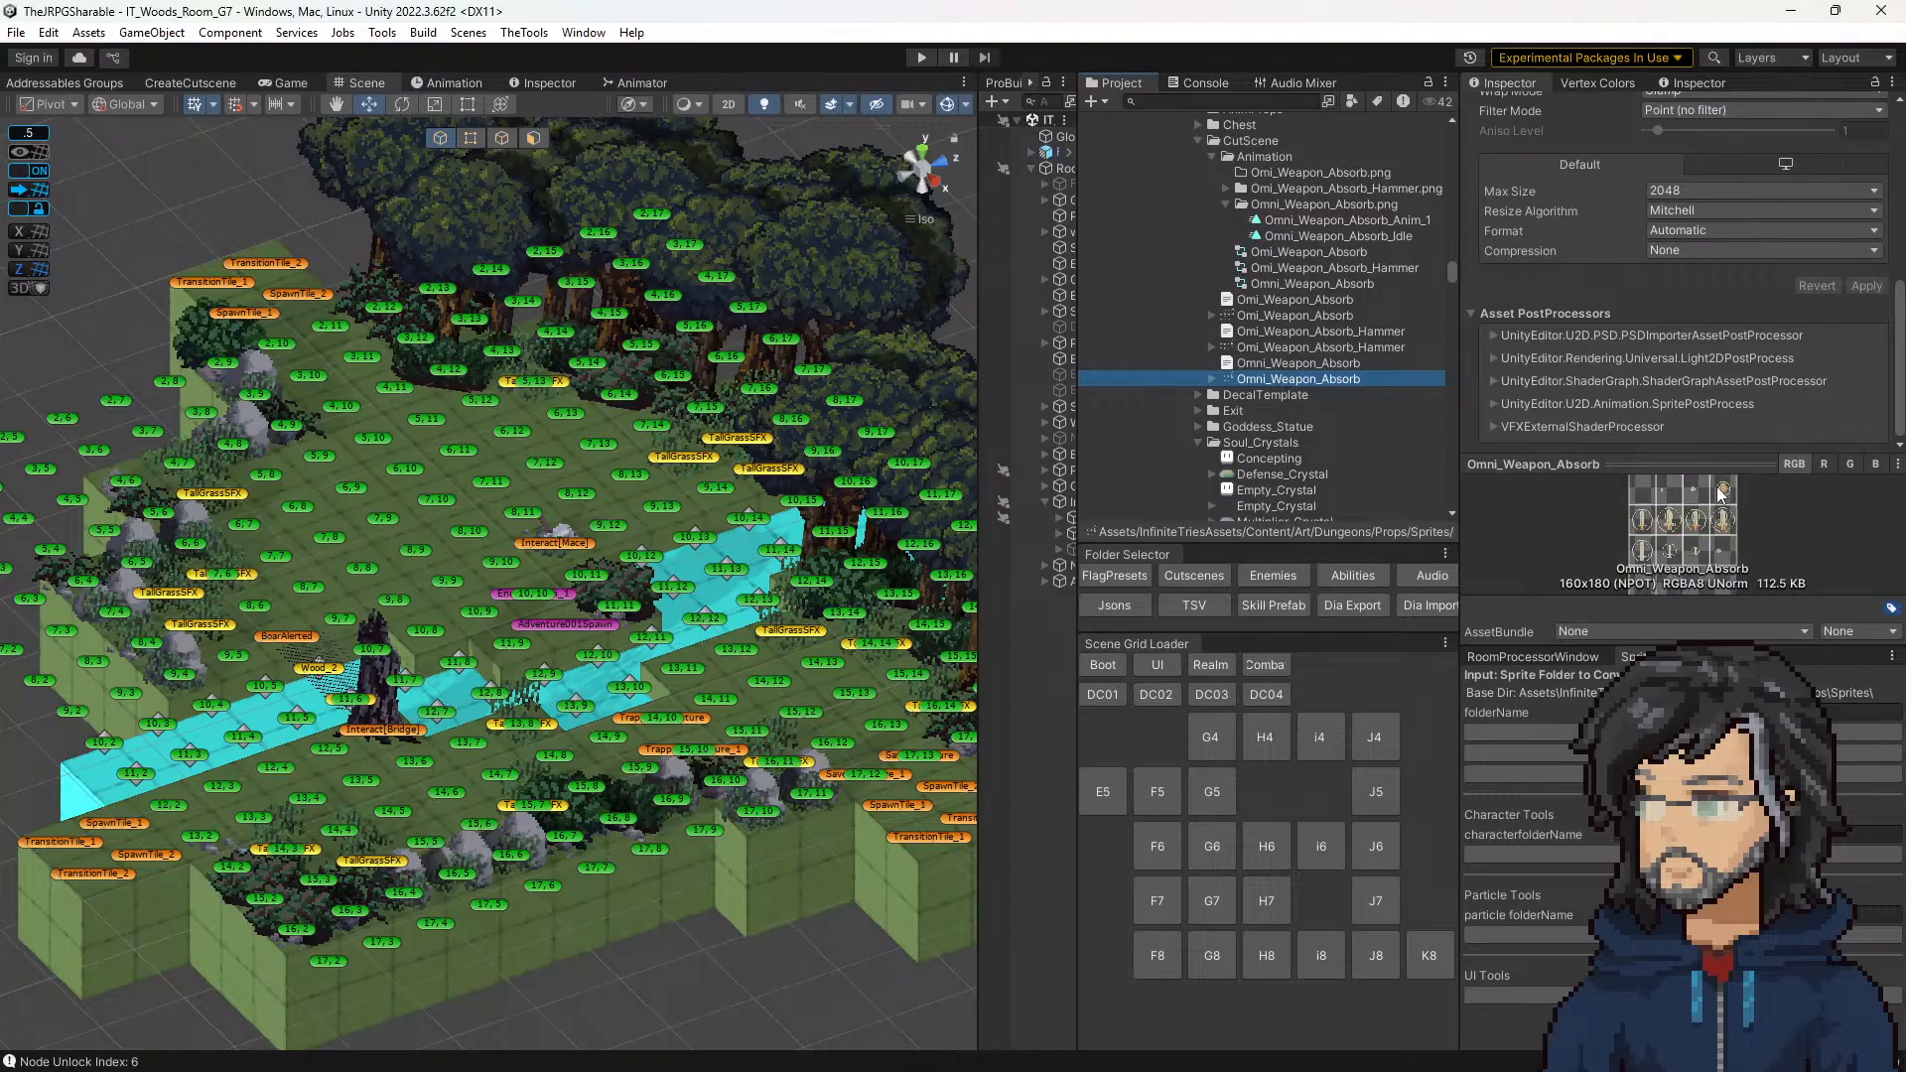
{"action": "left_click", "coordinate": [1790, 11]}
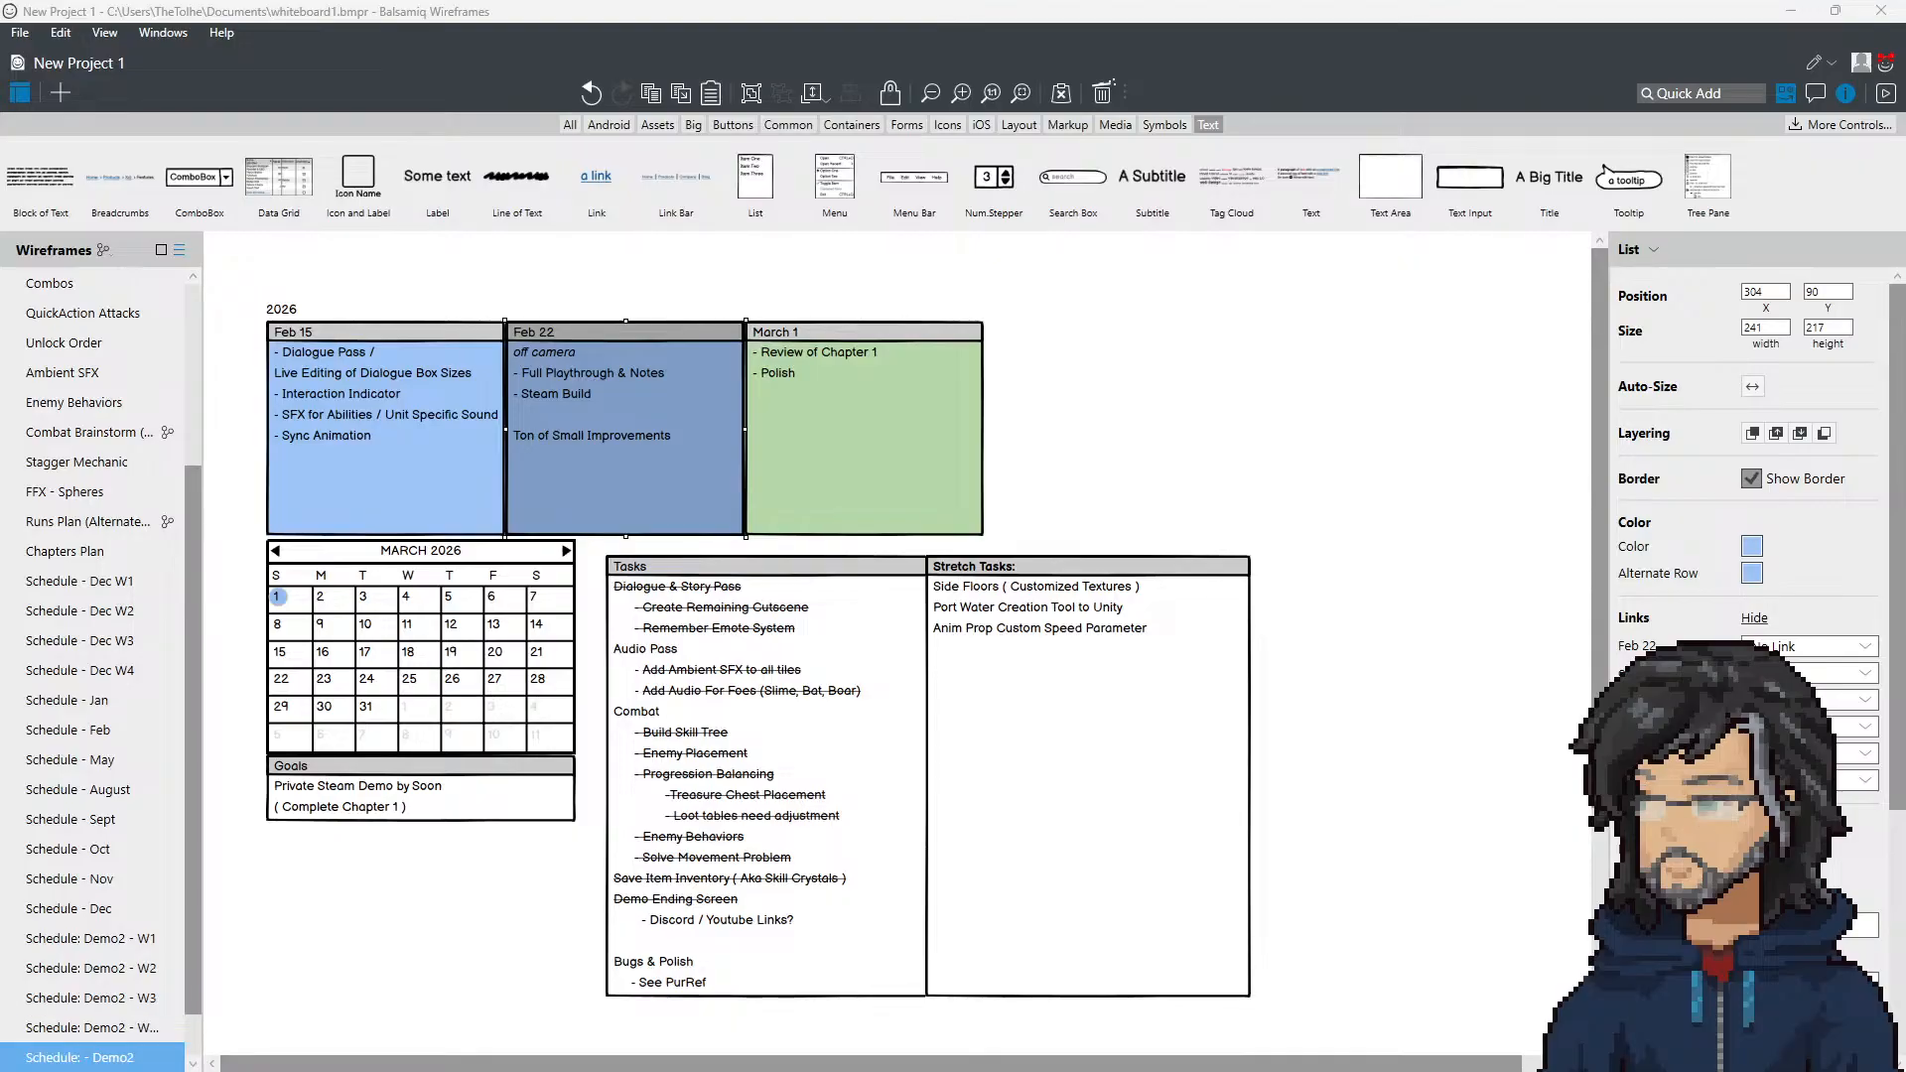
{"action": "key", "text": "alt+Tab"}
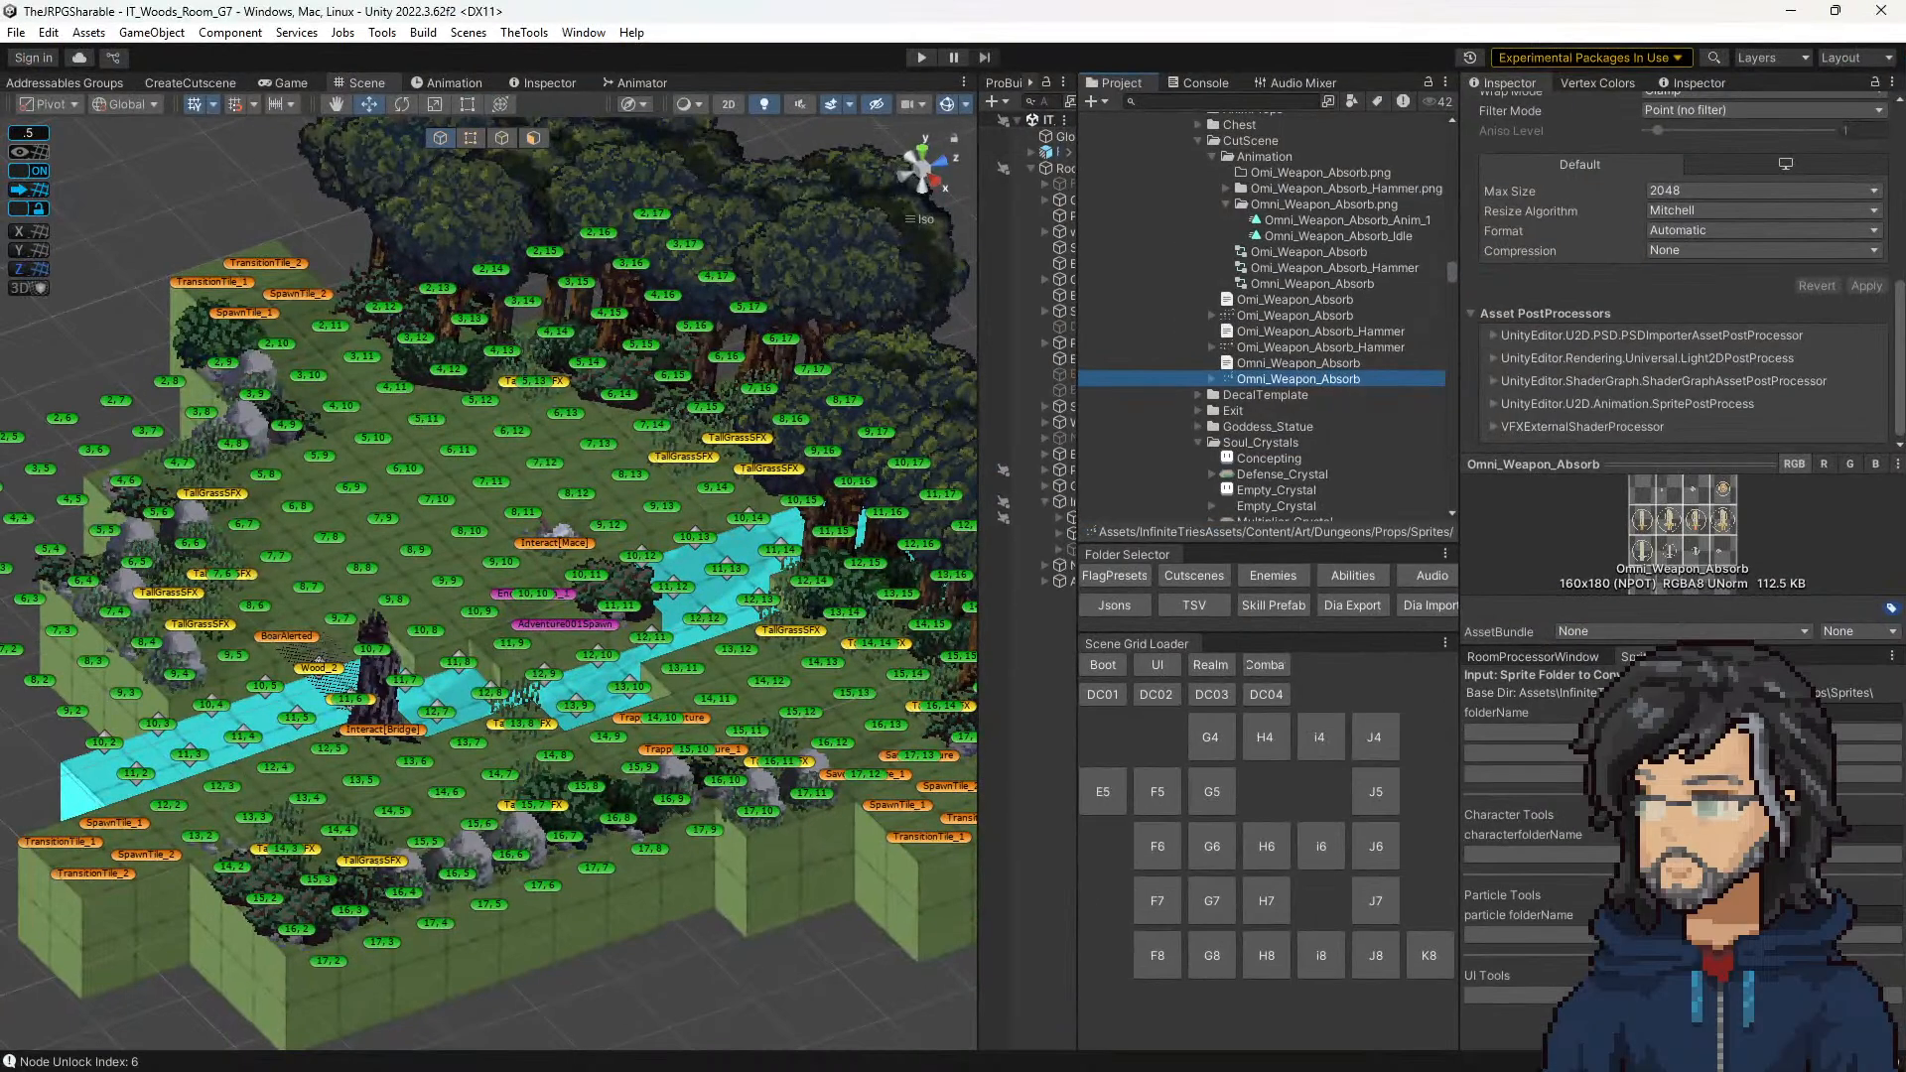
{"action": "key", "text": "alt+Tab"}
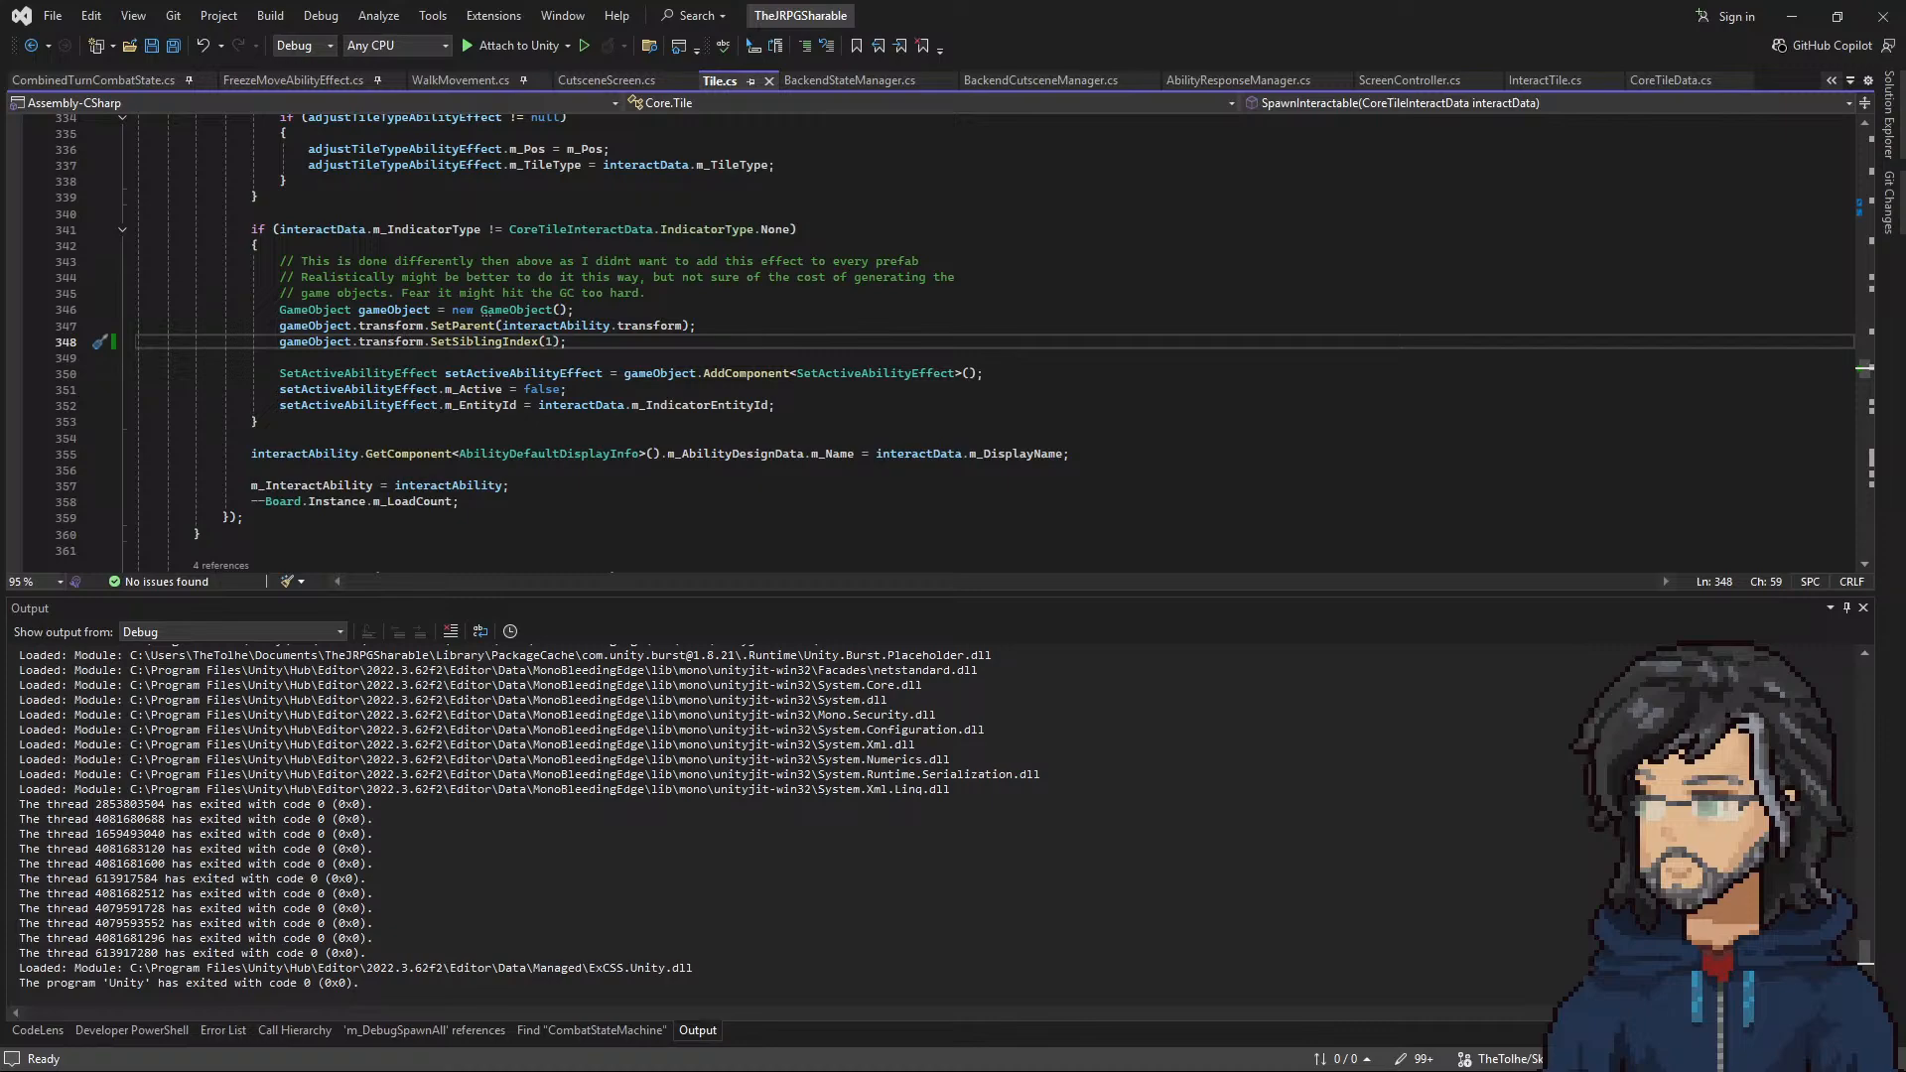
Step: Switch to Aseprite and set the user data of the frame 4 cel on the Sprite Sheet layer to pause
{"action": "key", "text": "alt+Tab"}
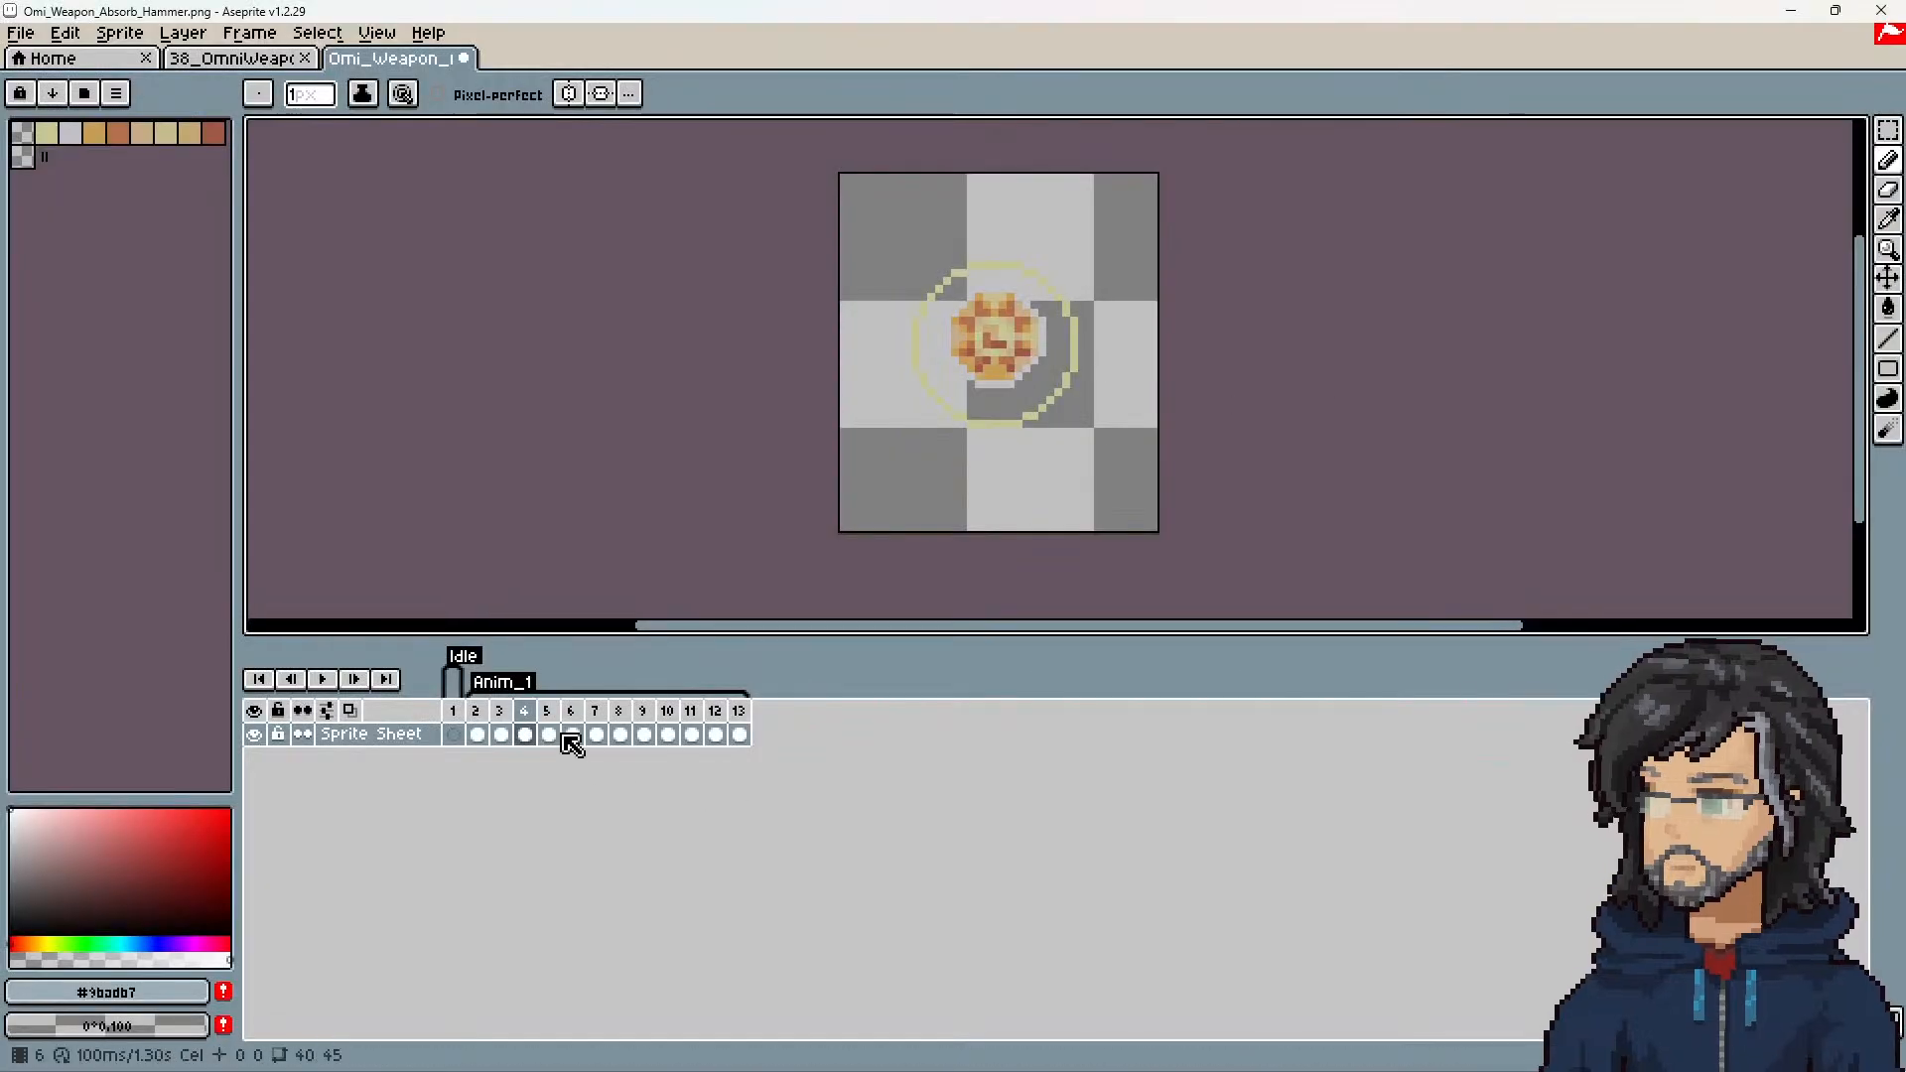
{"action": "left_click", "coordinate": [500, 735]}
{"action": "left_click", "coordinate": [525, 734]}
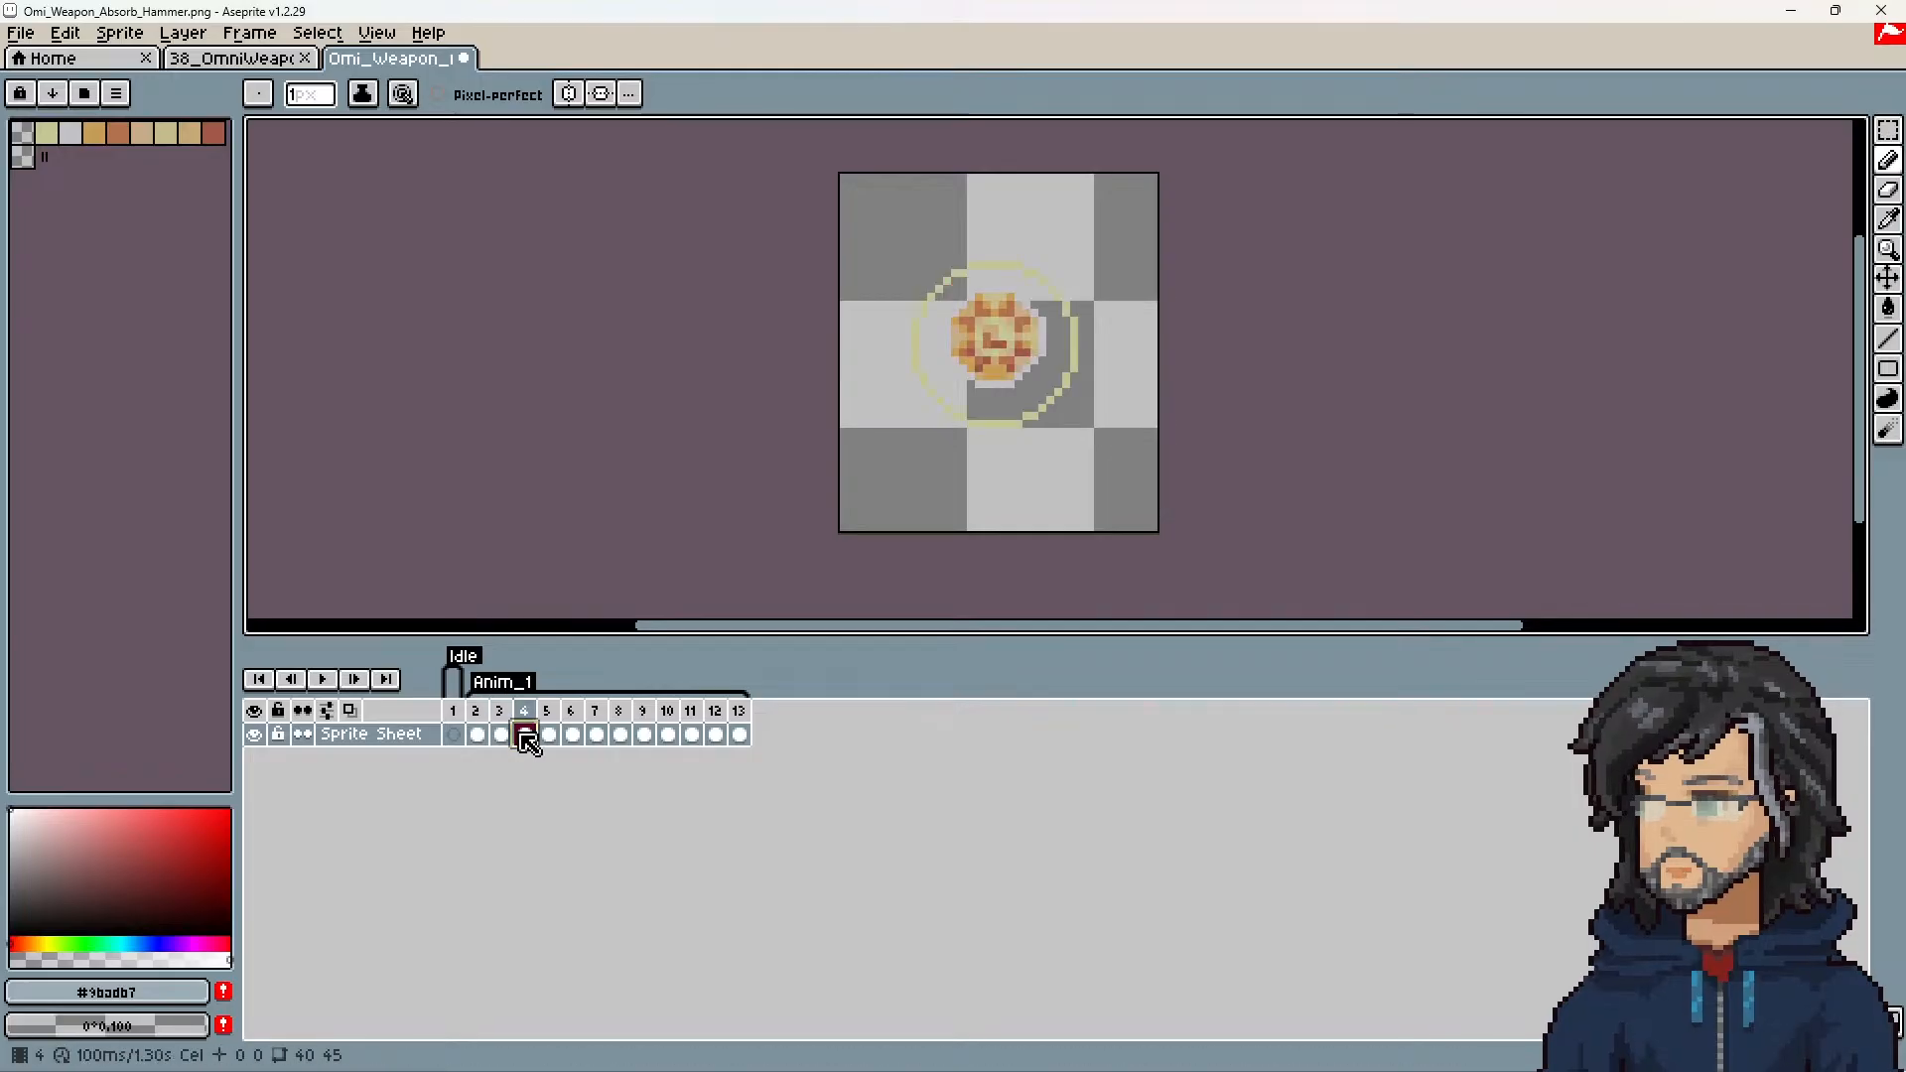
{"action": "left_click", "coordinate": [500, 735]}
{"action": "left_click", "coordinate": [525, 735]}
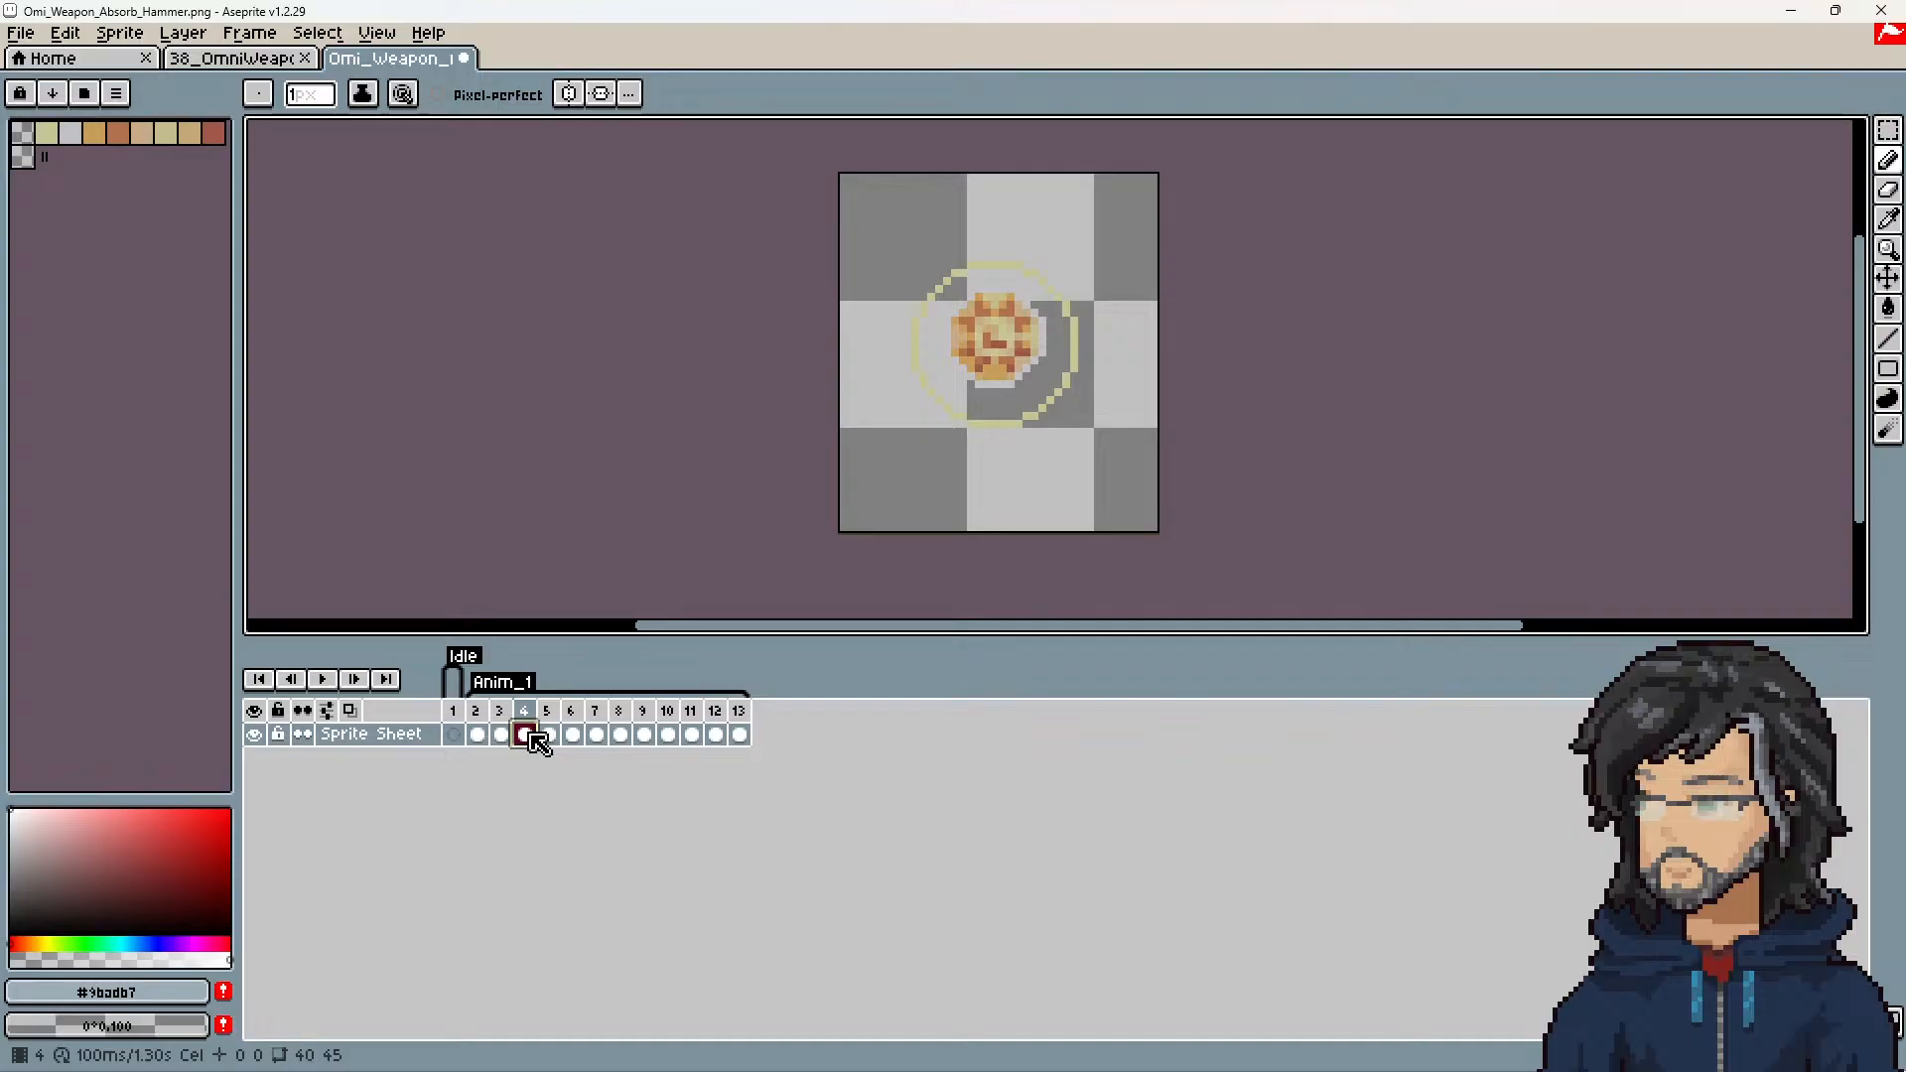
{"action": "right_click", "coordinate": [537, 742]}
{"action": "left_click", "coordinate": [616, 749]}
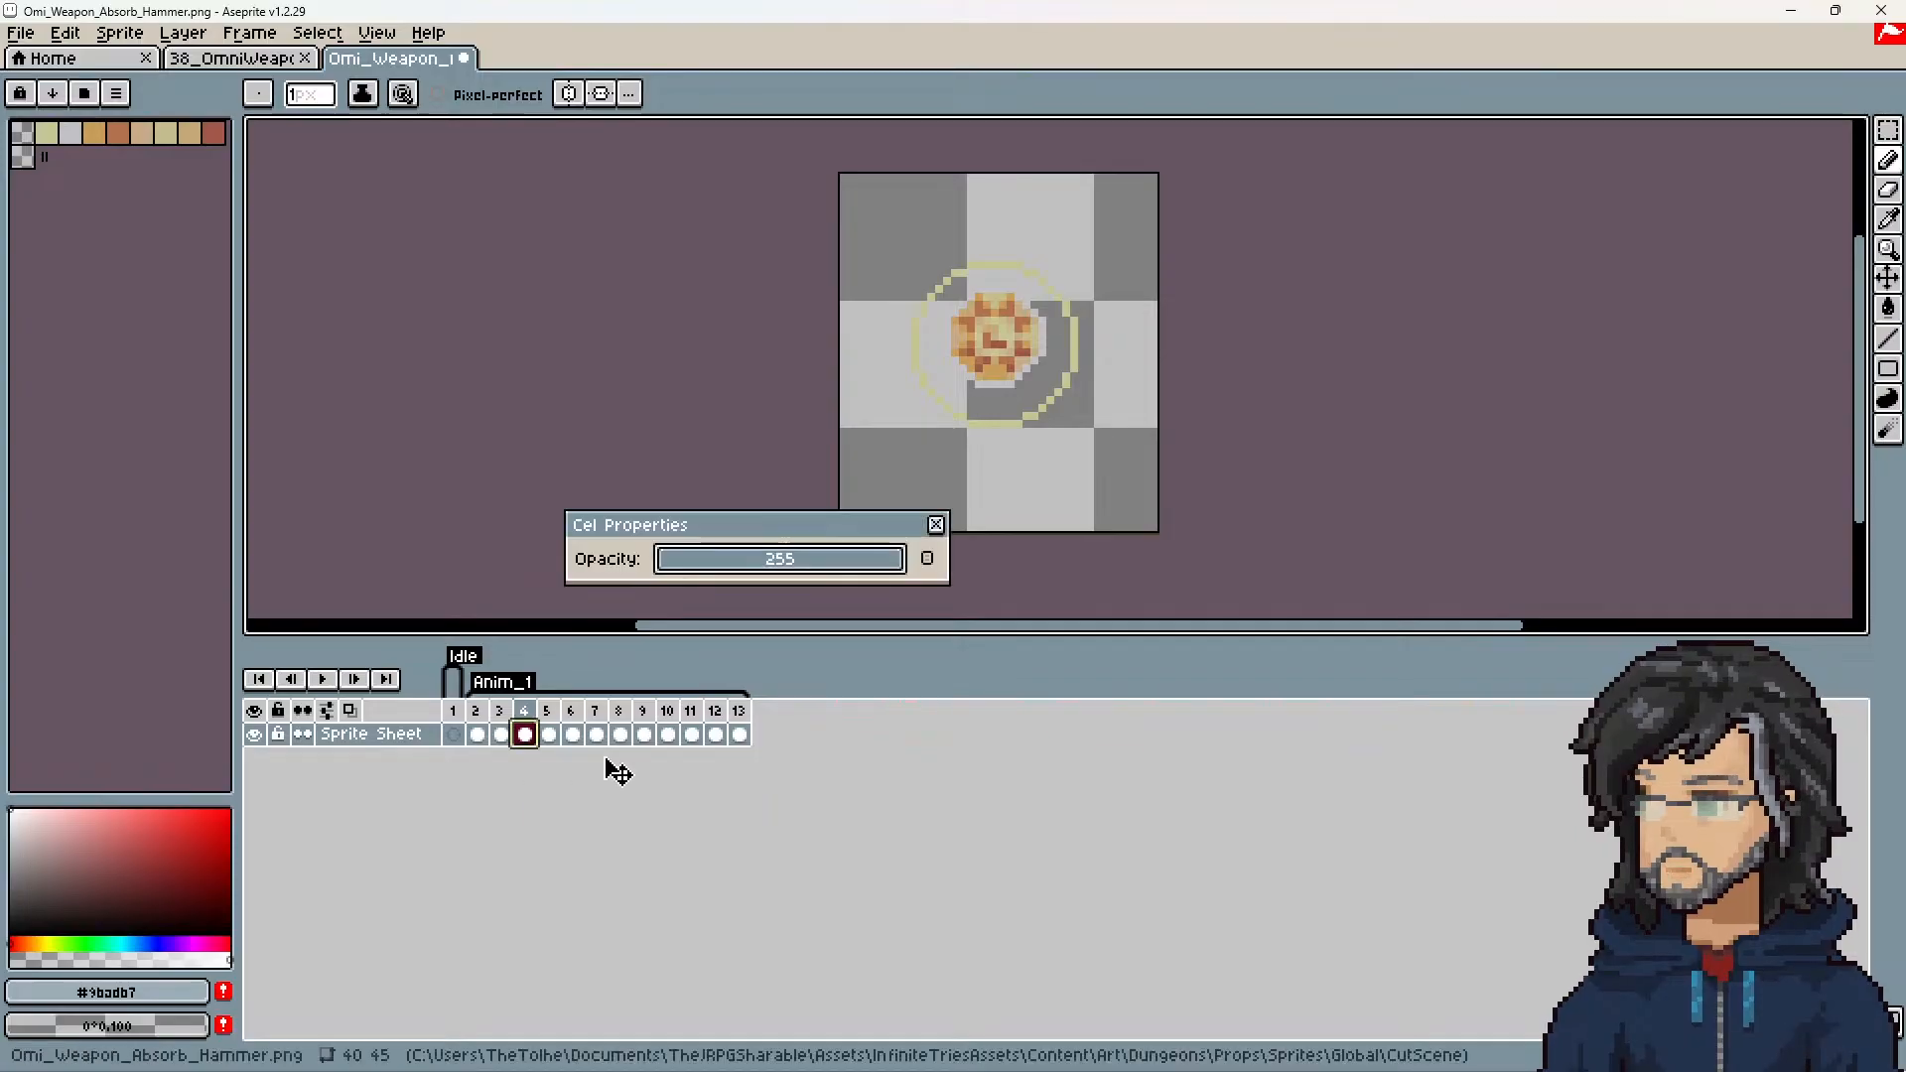
{"action": "left_click", "coordinate": [929, 559]}
{"action": "type", "text": "o"}
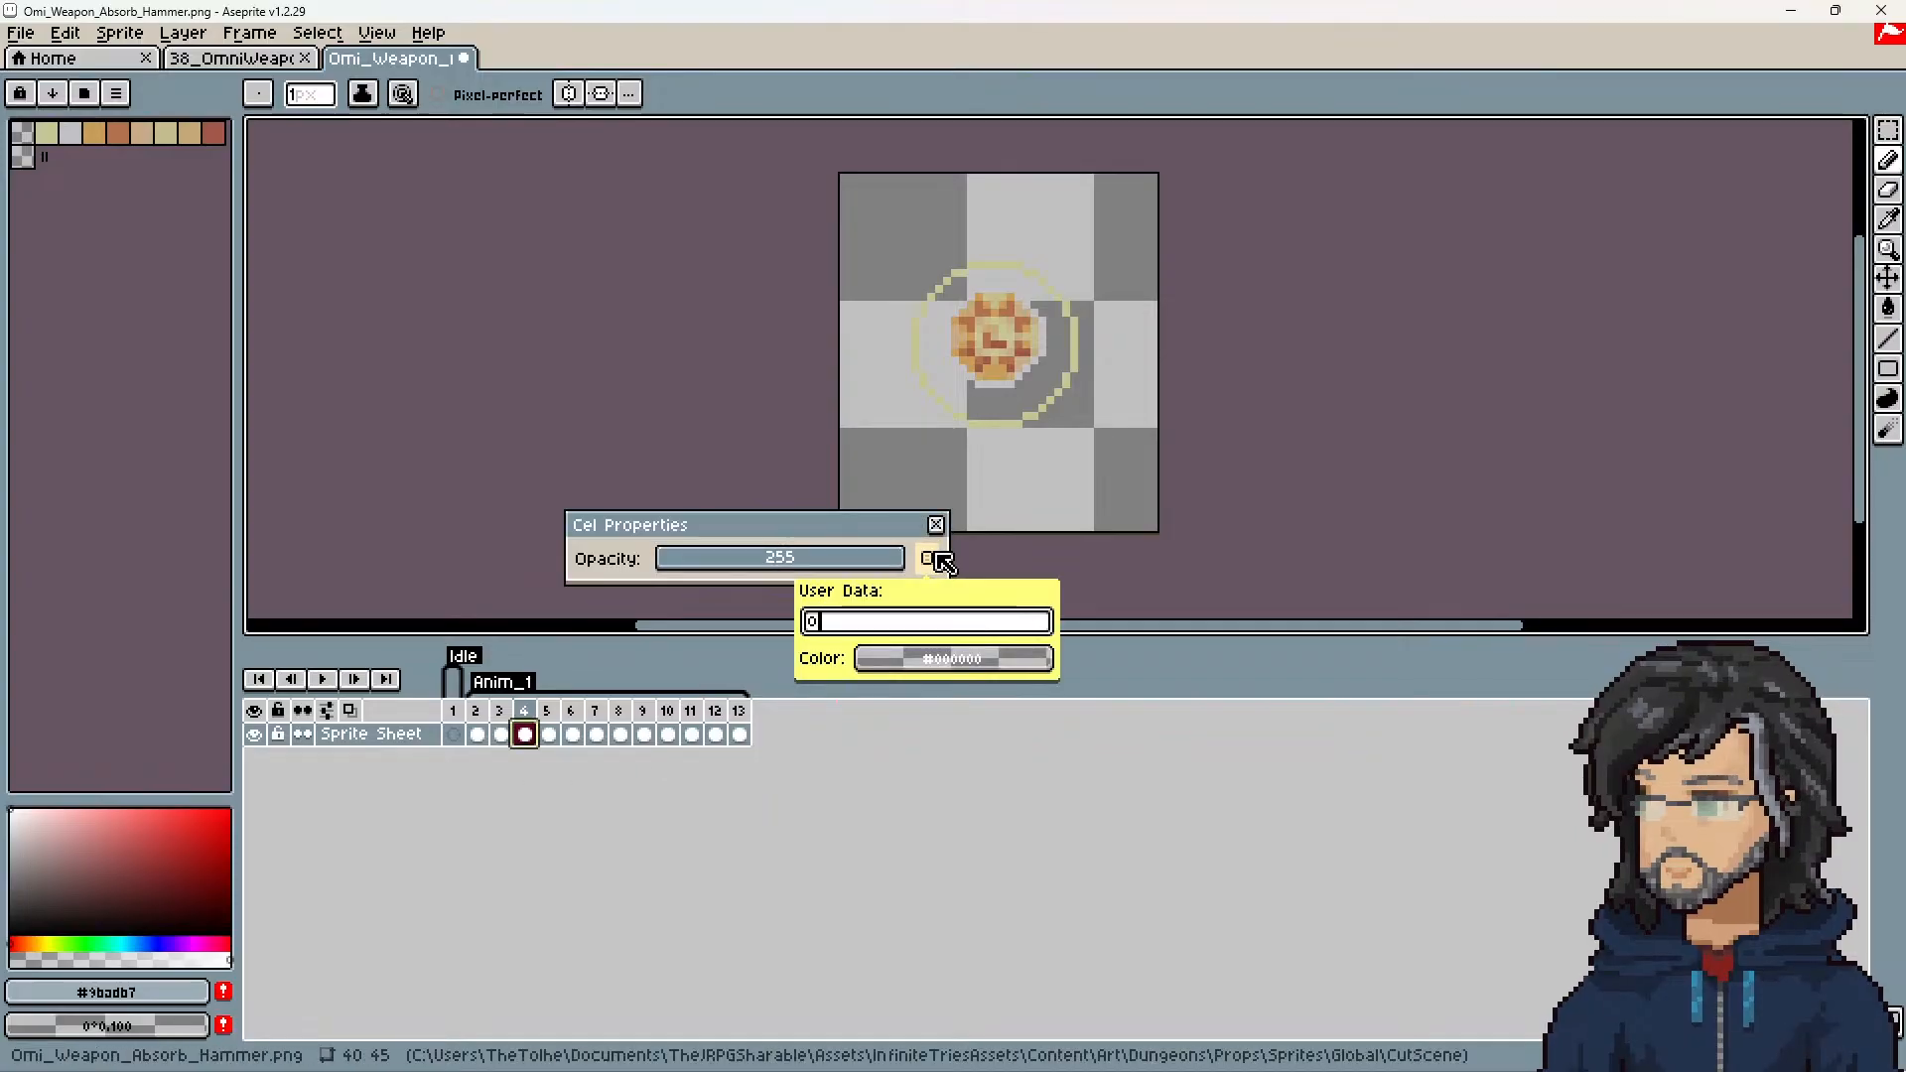
{"action": "type", "text": "ause"}
{"action": "key", "text": "Return"}
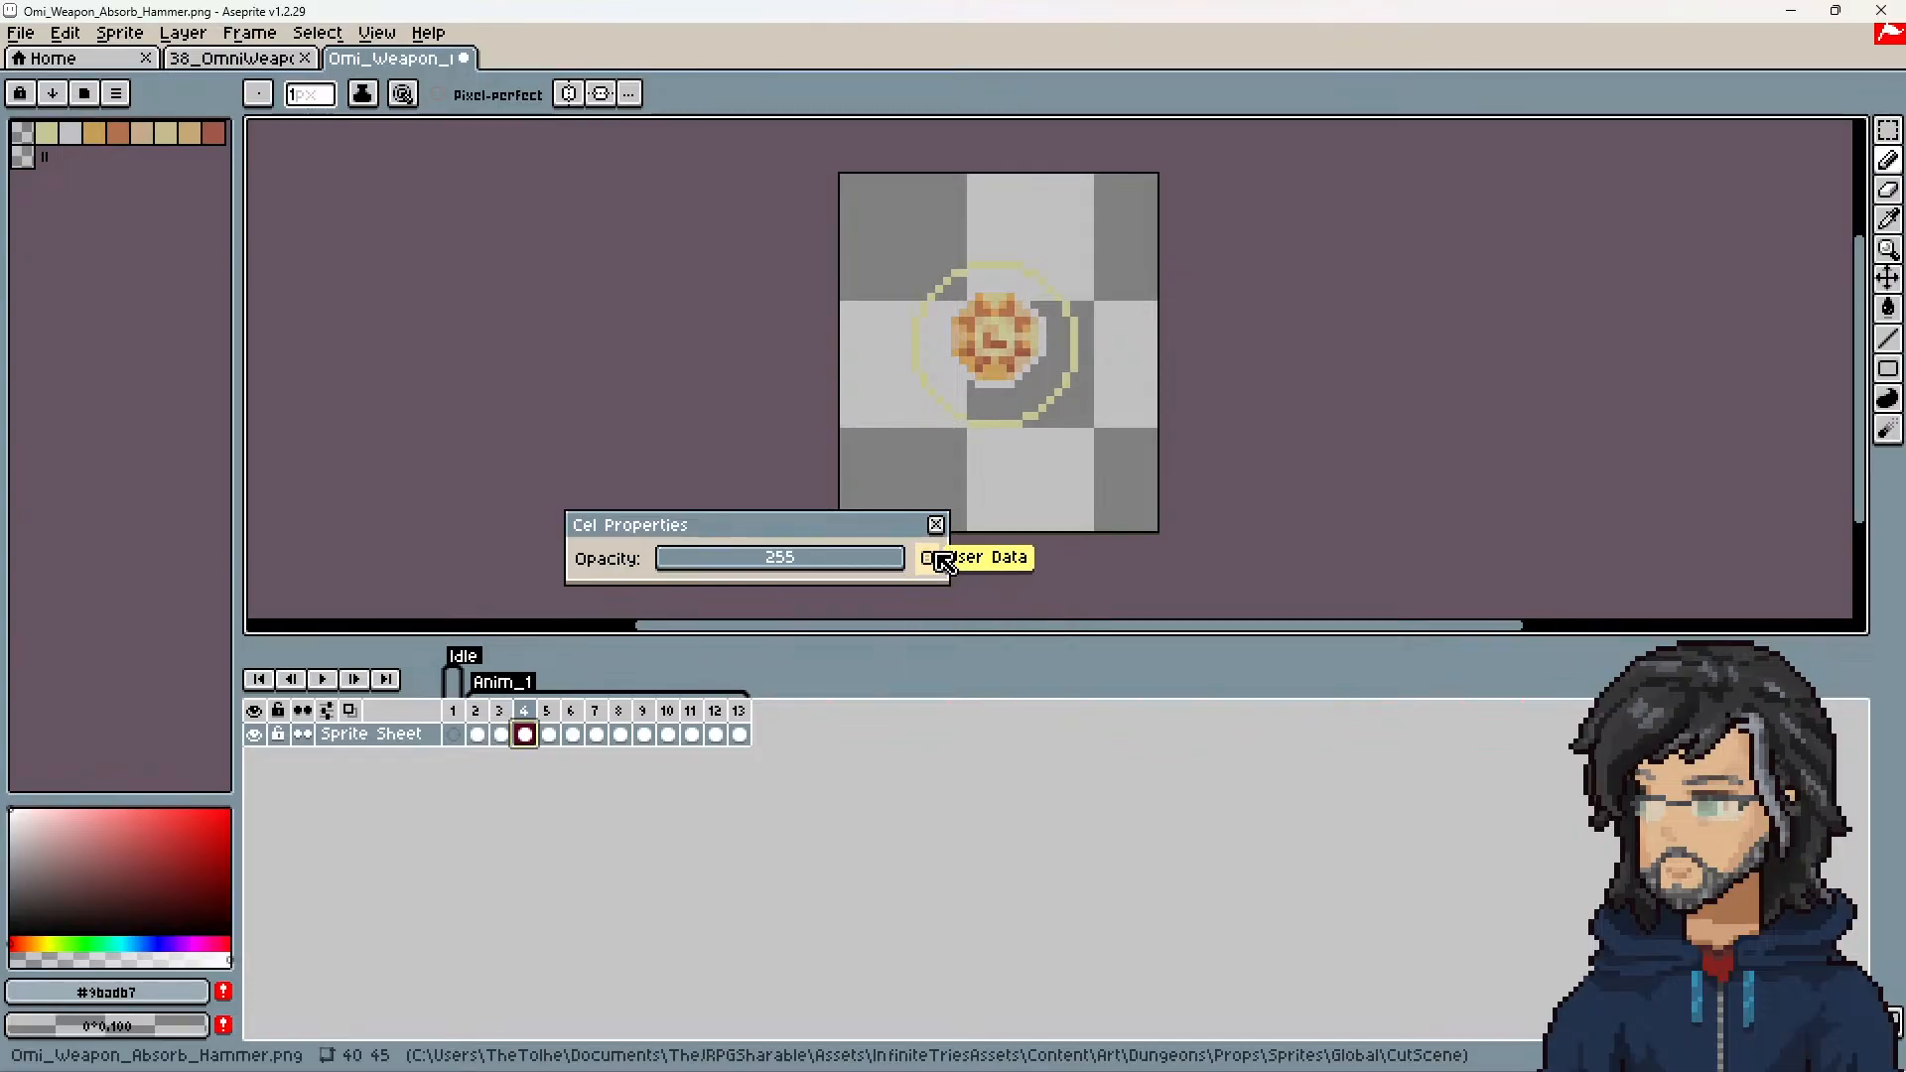
{"action": "left_click", "coordinate": [935, 524]}
Step: Save the hammer sprite in the CutScene folder as Omi_Weapon_Absorb_Hammer.aseprite, using the aseprite file type
{"action": "left_click", "coordinate": [26, 37]}
{"action": "left_click", "coordinate": [26, 38]}
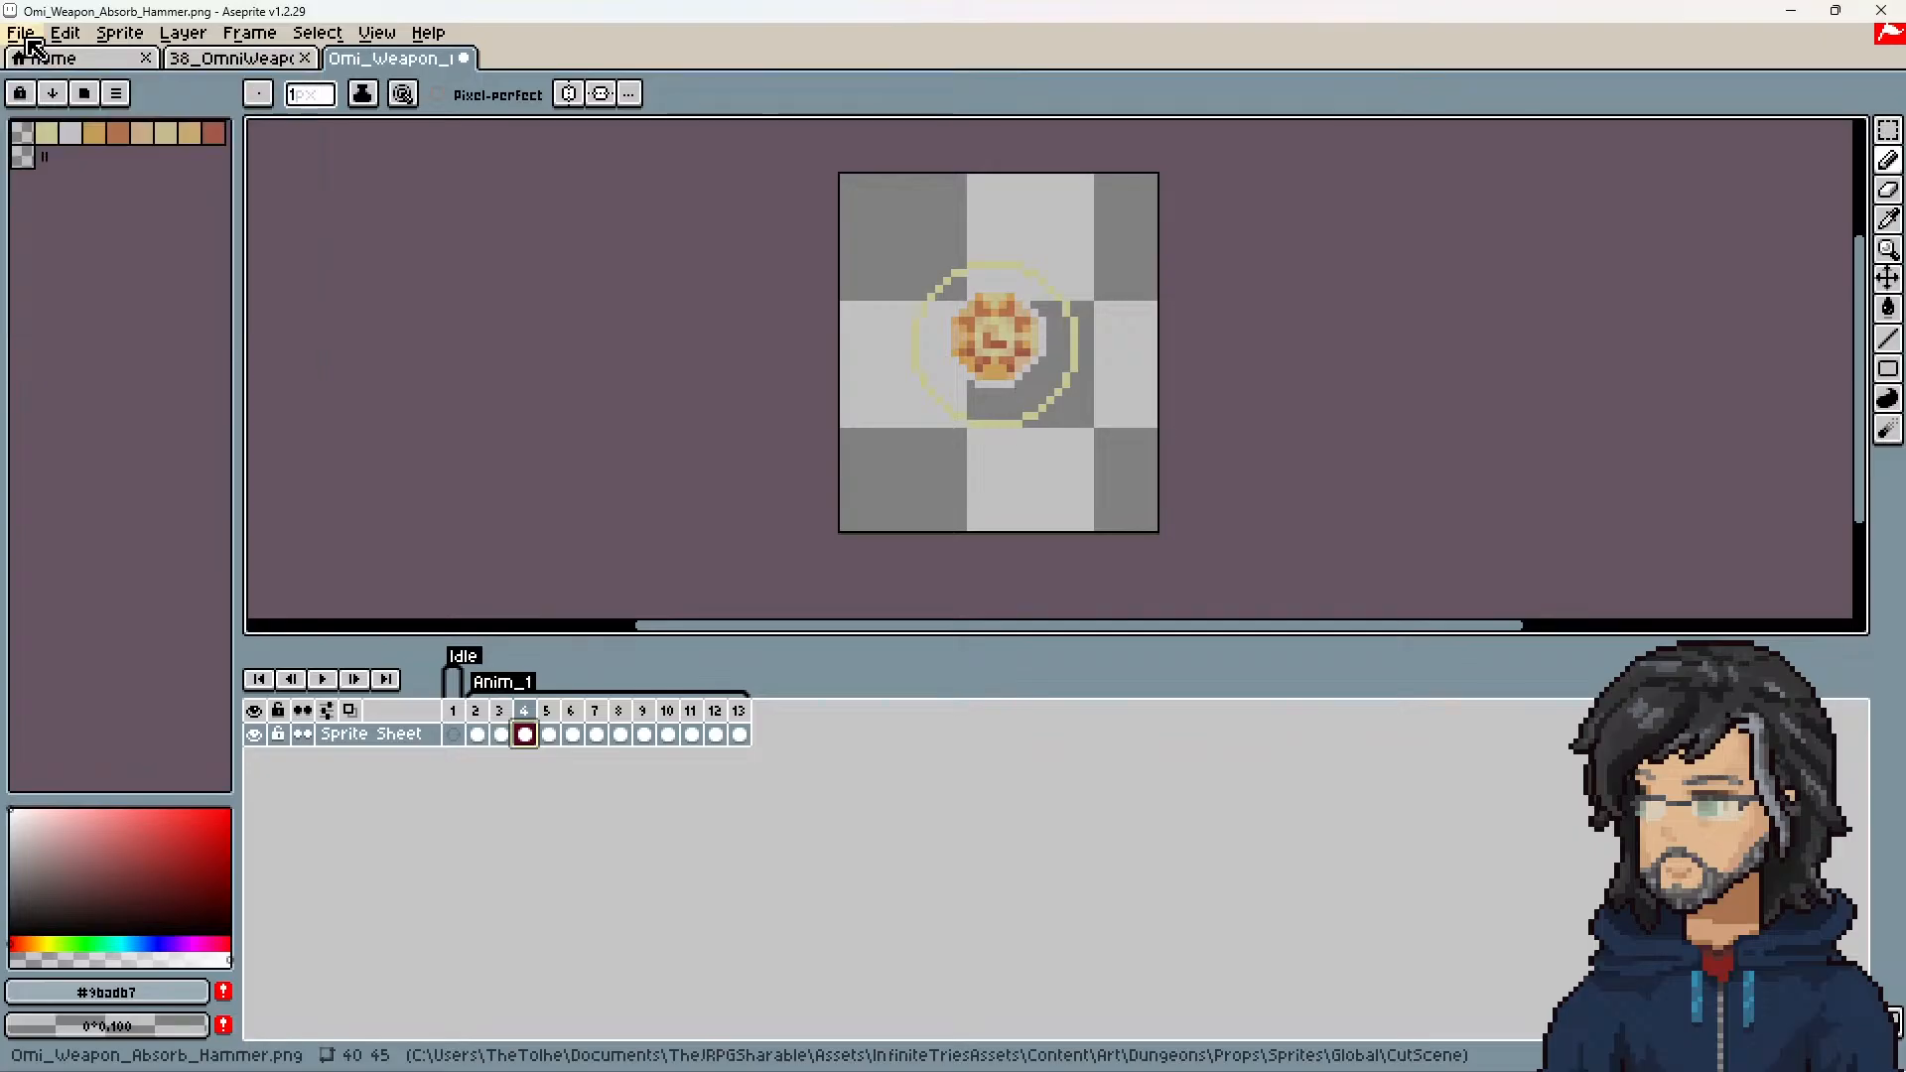
{"action": "key", "text": "ctrl+s"}
{"action": "left_click", "coordinate": [1012, 603]}
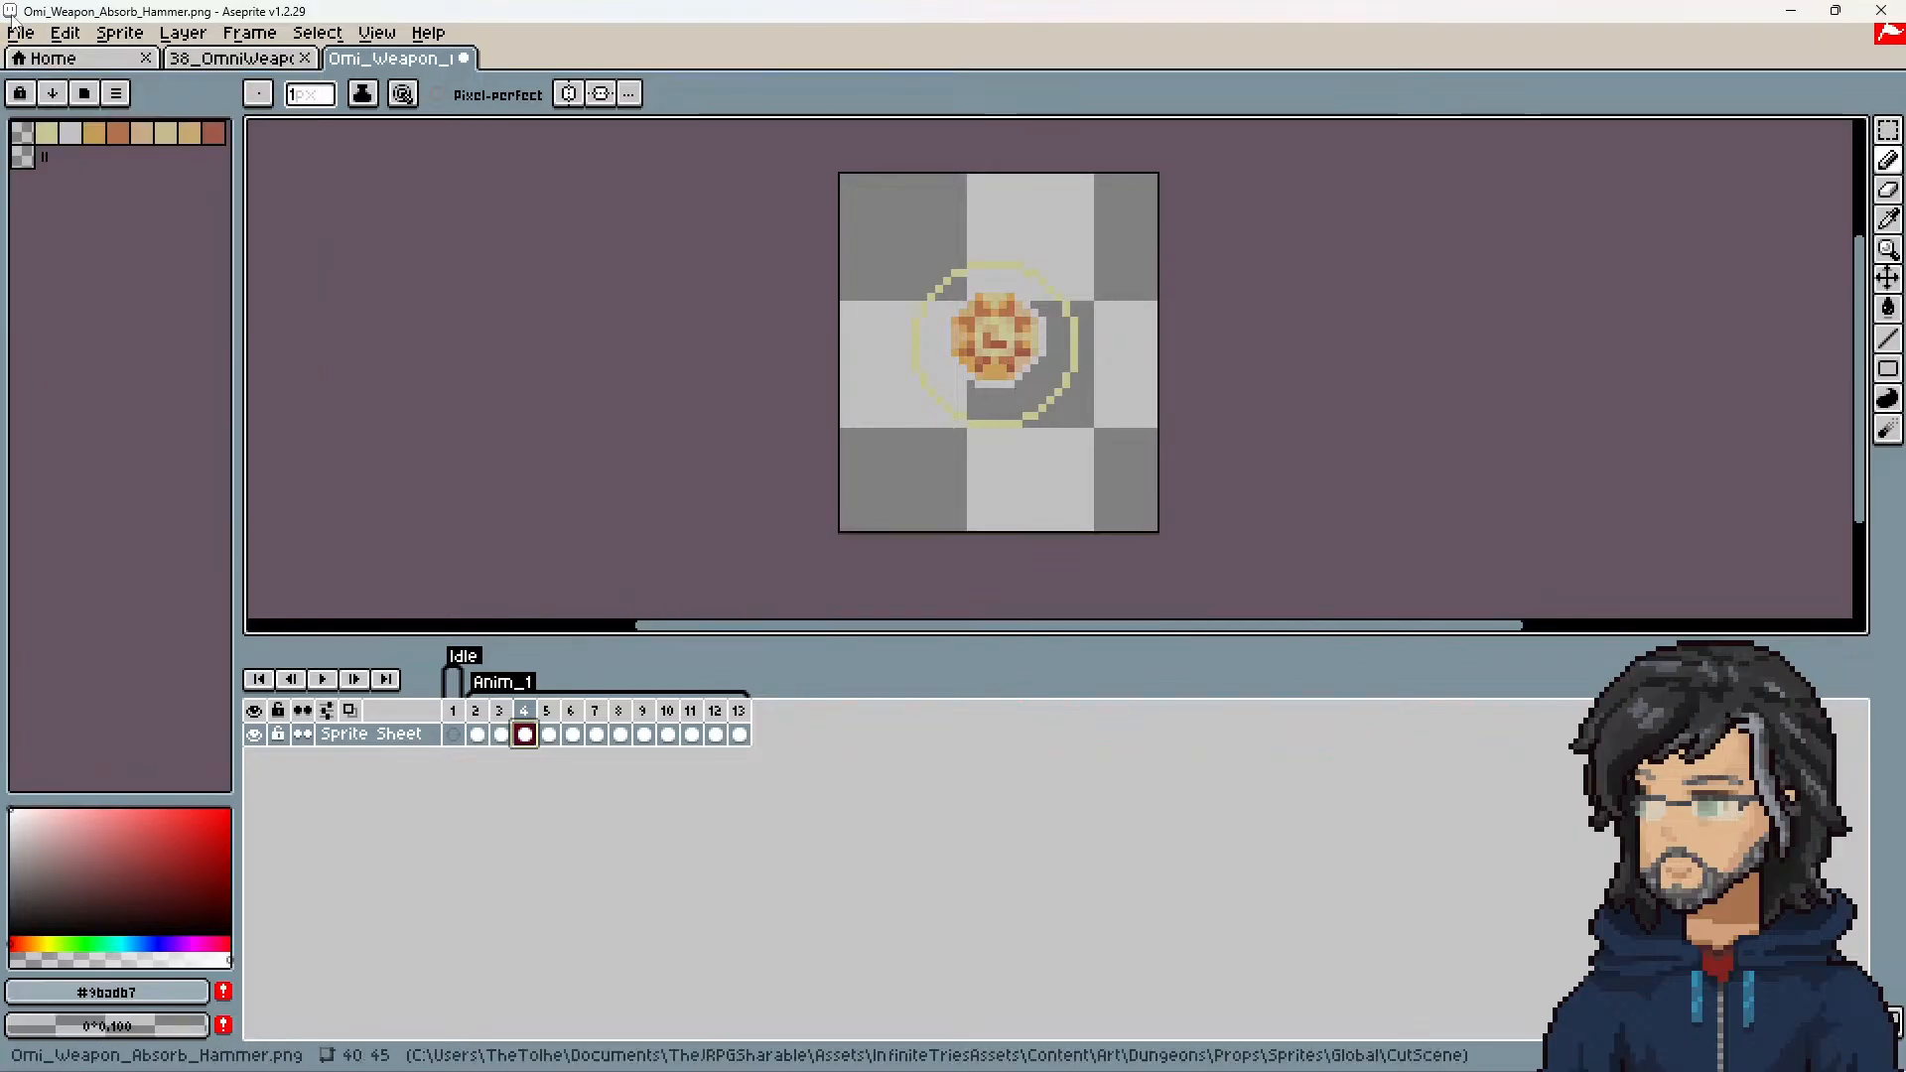
{"action": "left_click", "coordinate": [20, 32]}
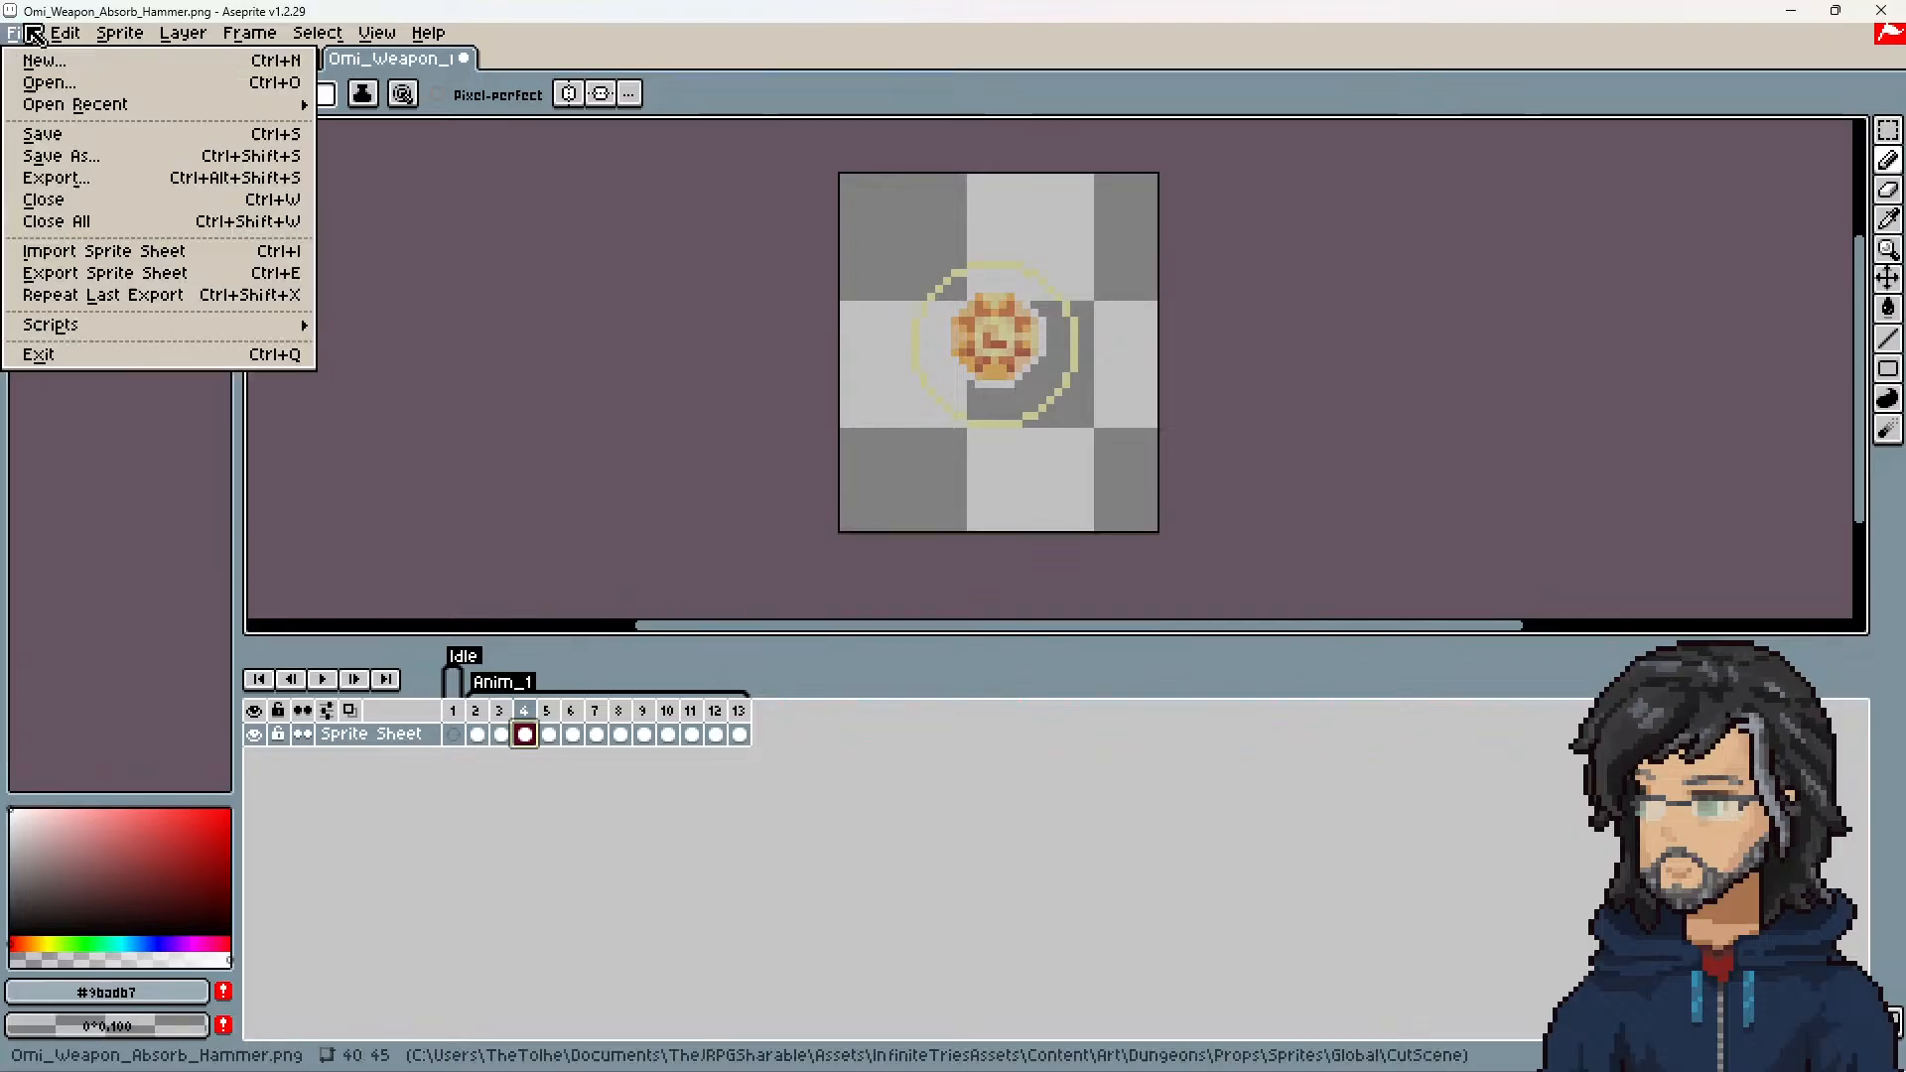
{"action": "left_click", "coordinate": [75, 164]}
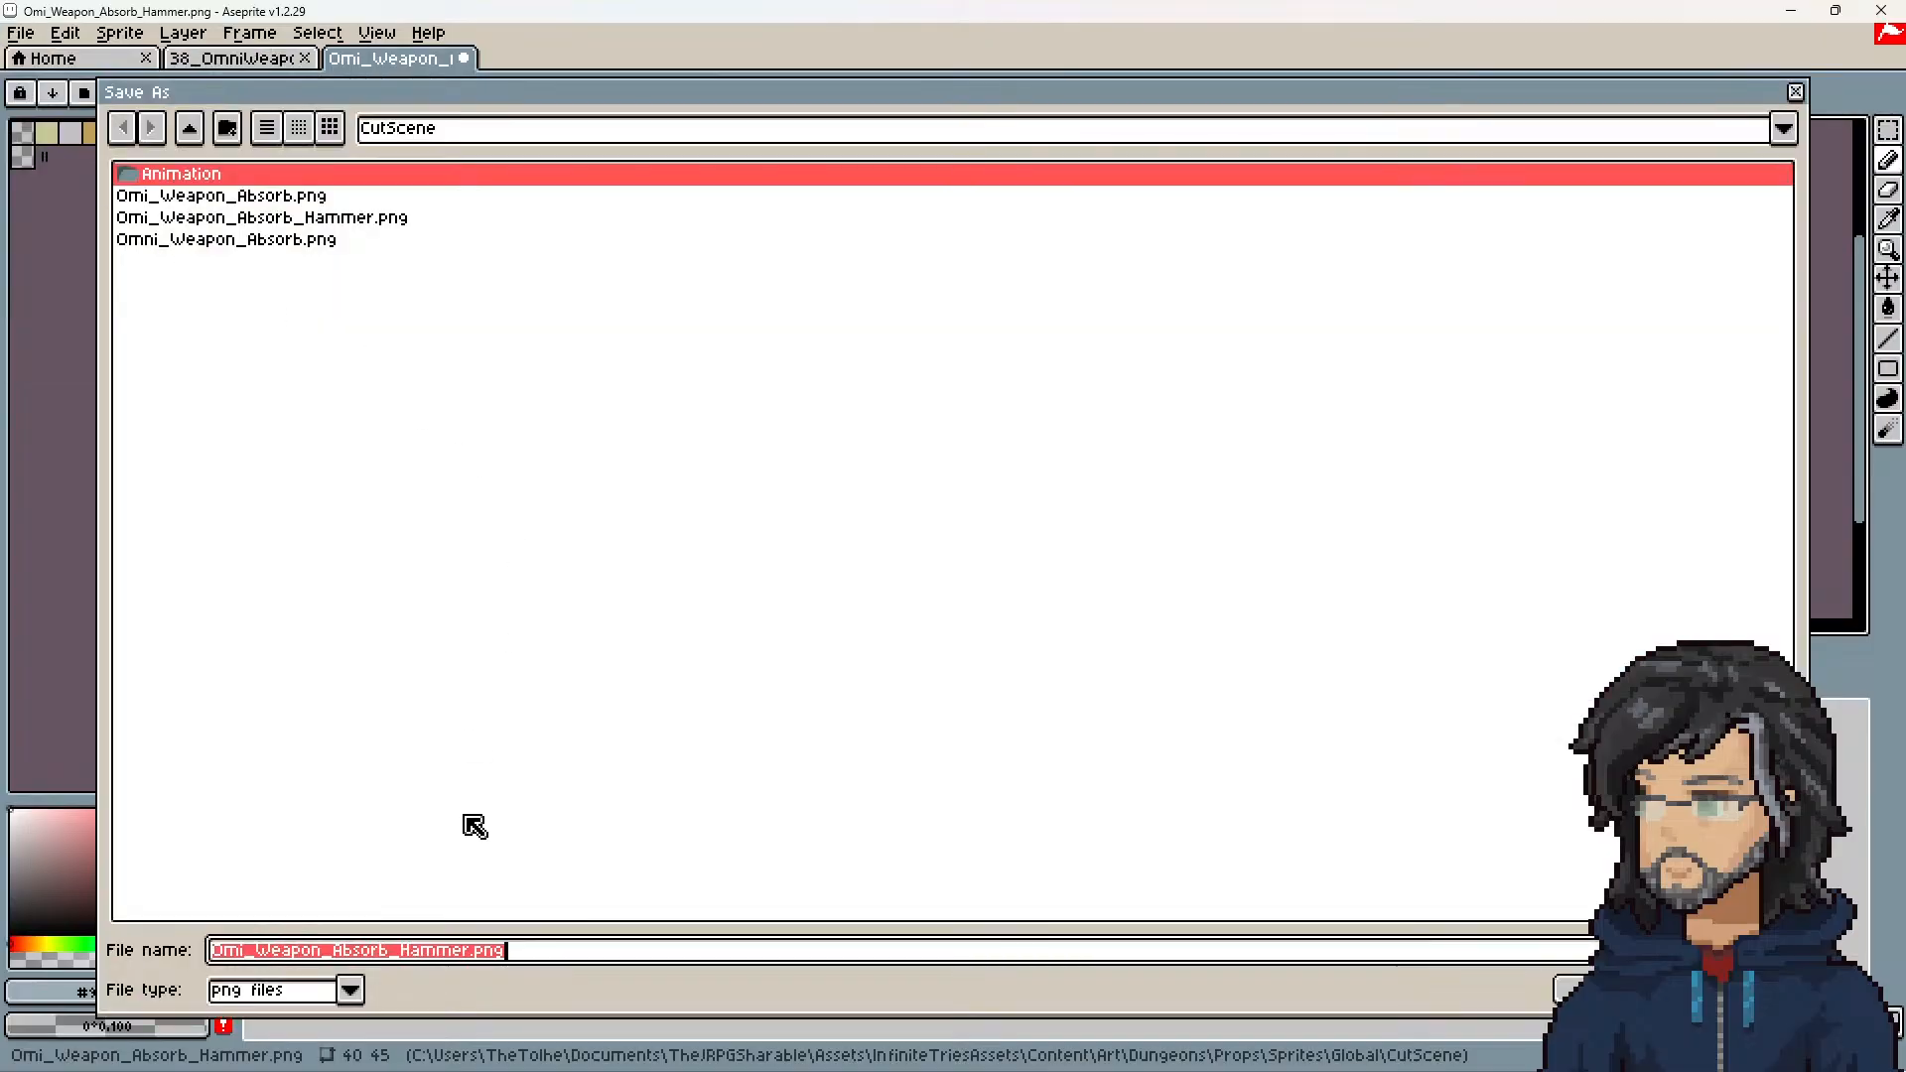
{"action": "left_click", "coordinate": [316, 989]}
{"action": "left_click", "coordinate": [251, 691]}
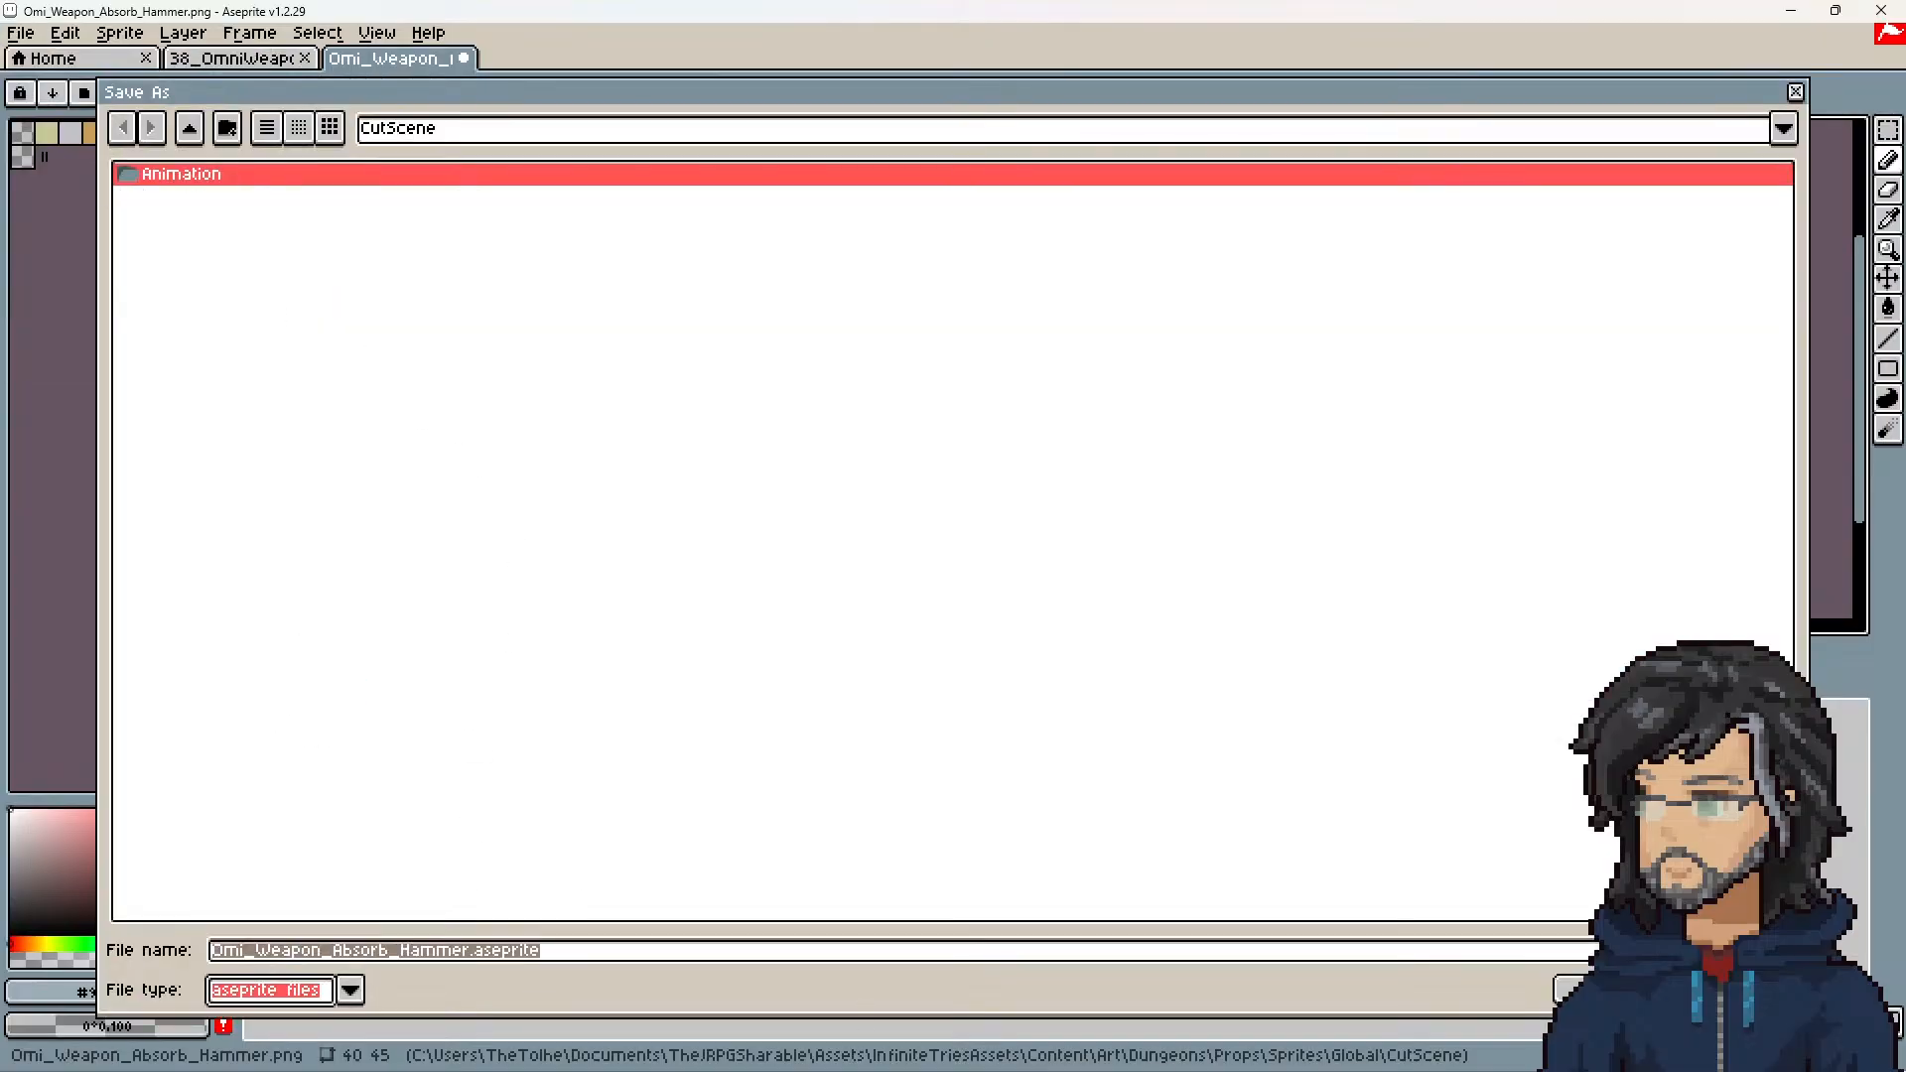
{"action": "left_click", "coordinate": [1570, 988]}
Step: Export the hammer animation as a sprite sheet with the existing export settings
{"action": "left_click", "coordinate": [20, 33]}
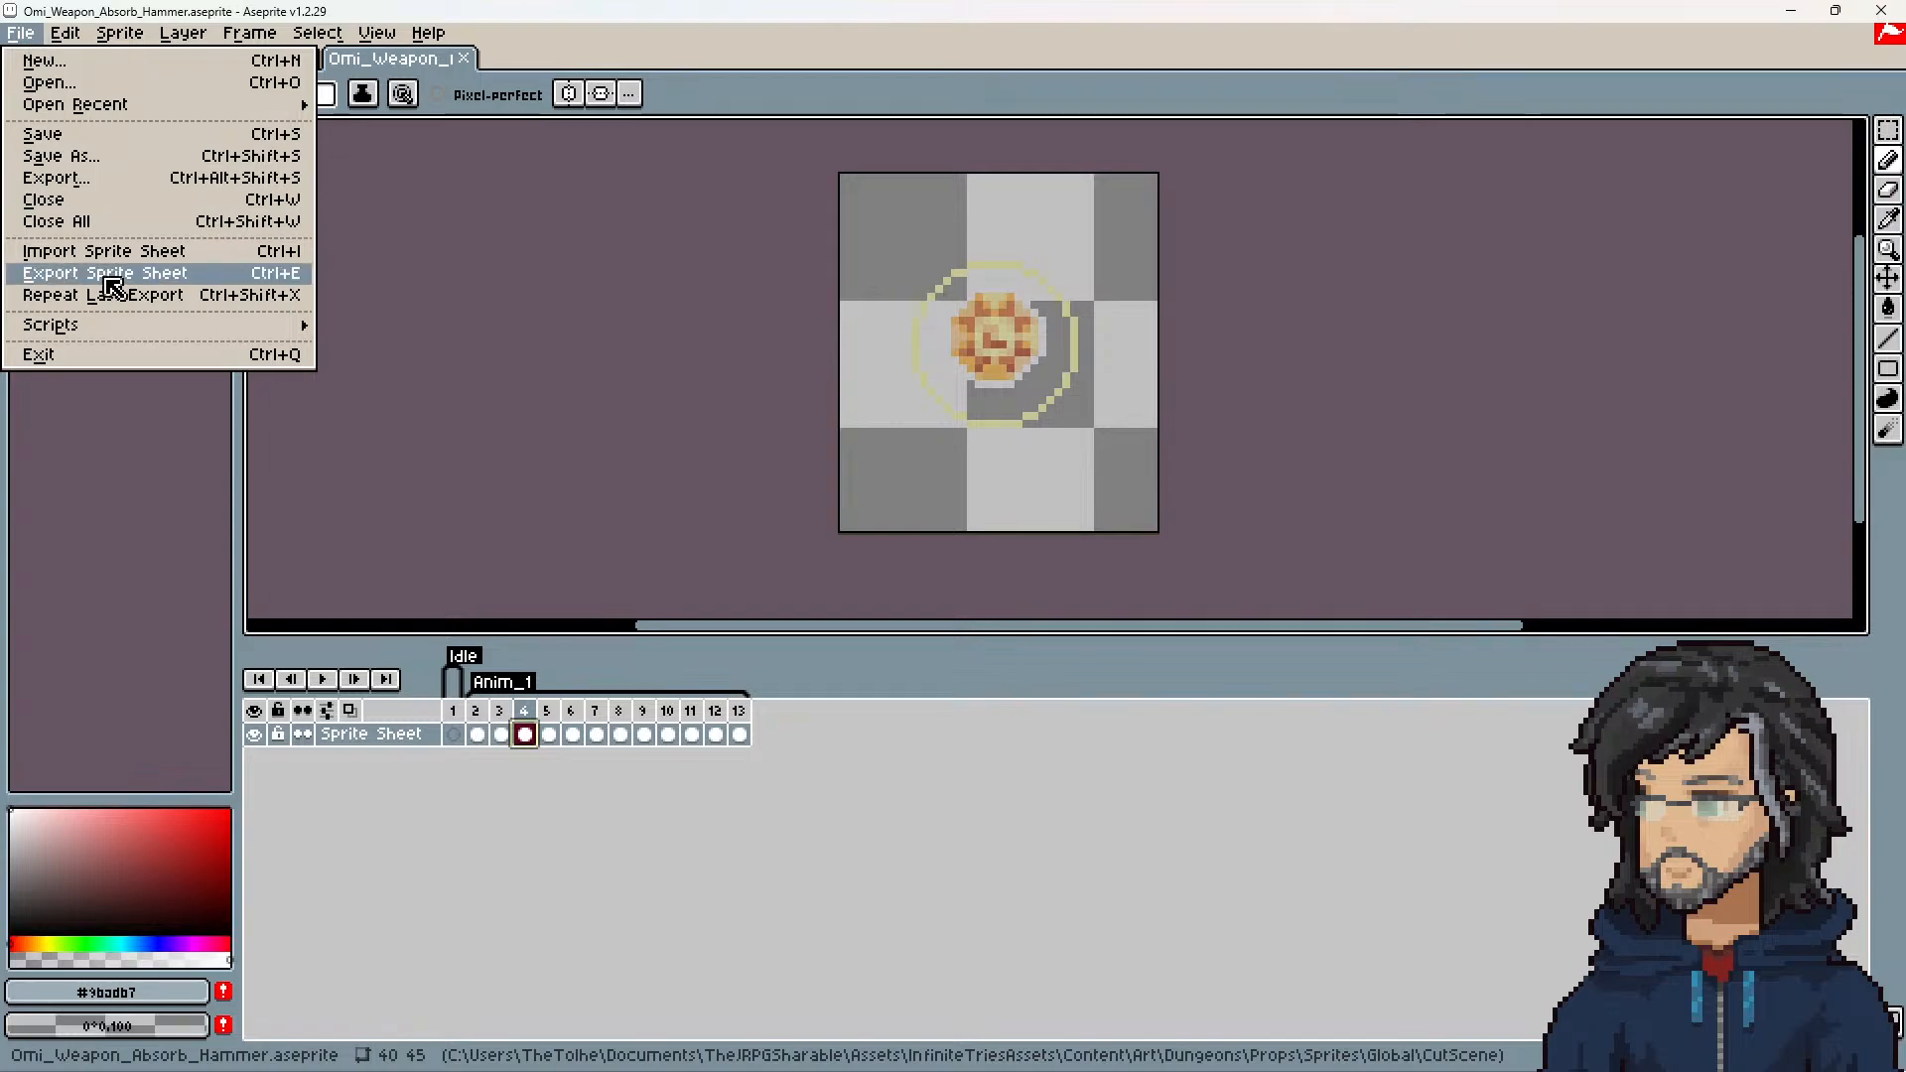
{"action": "left_click", "coordinate": [112, 282]}
{"action": "left_click", "coordinate": [553, 783]}
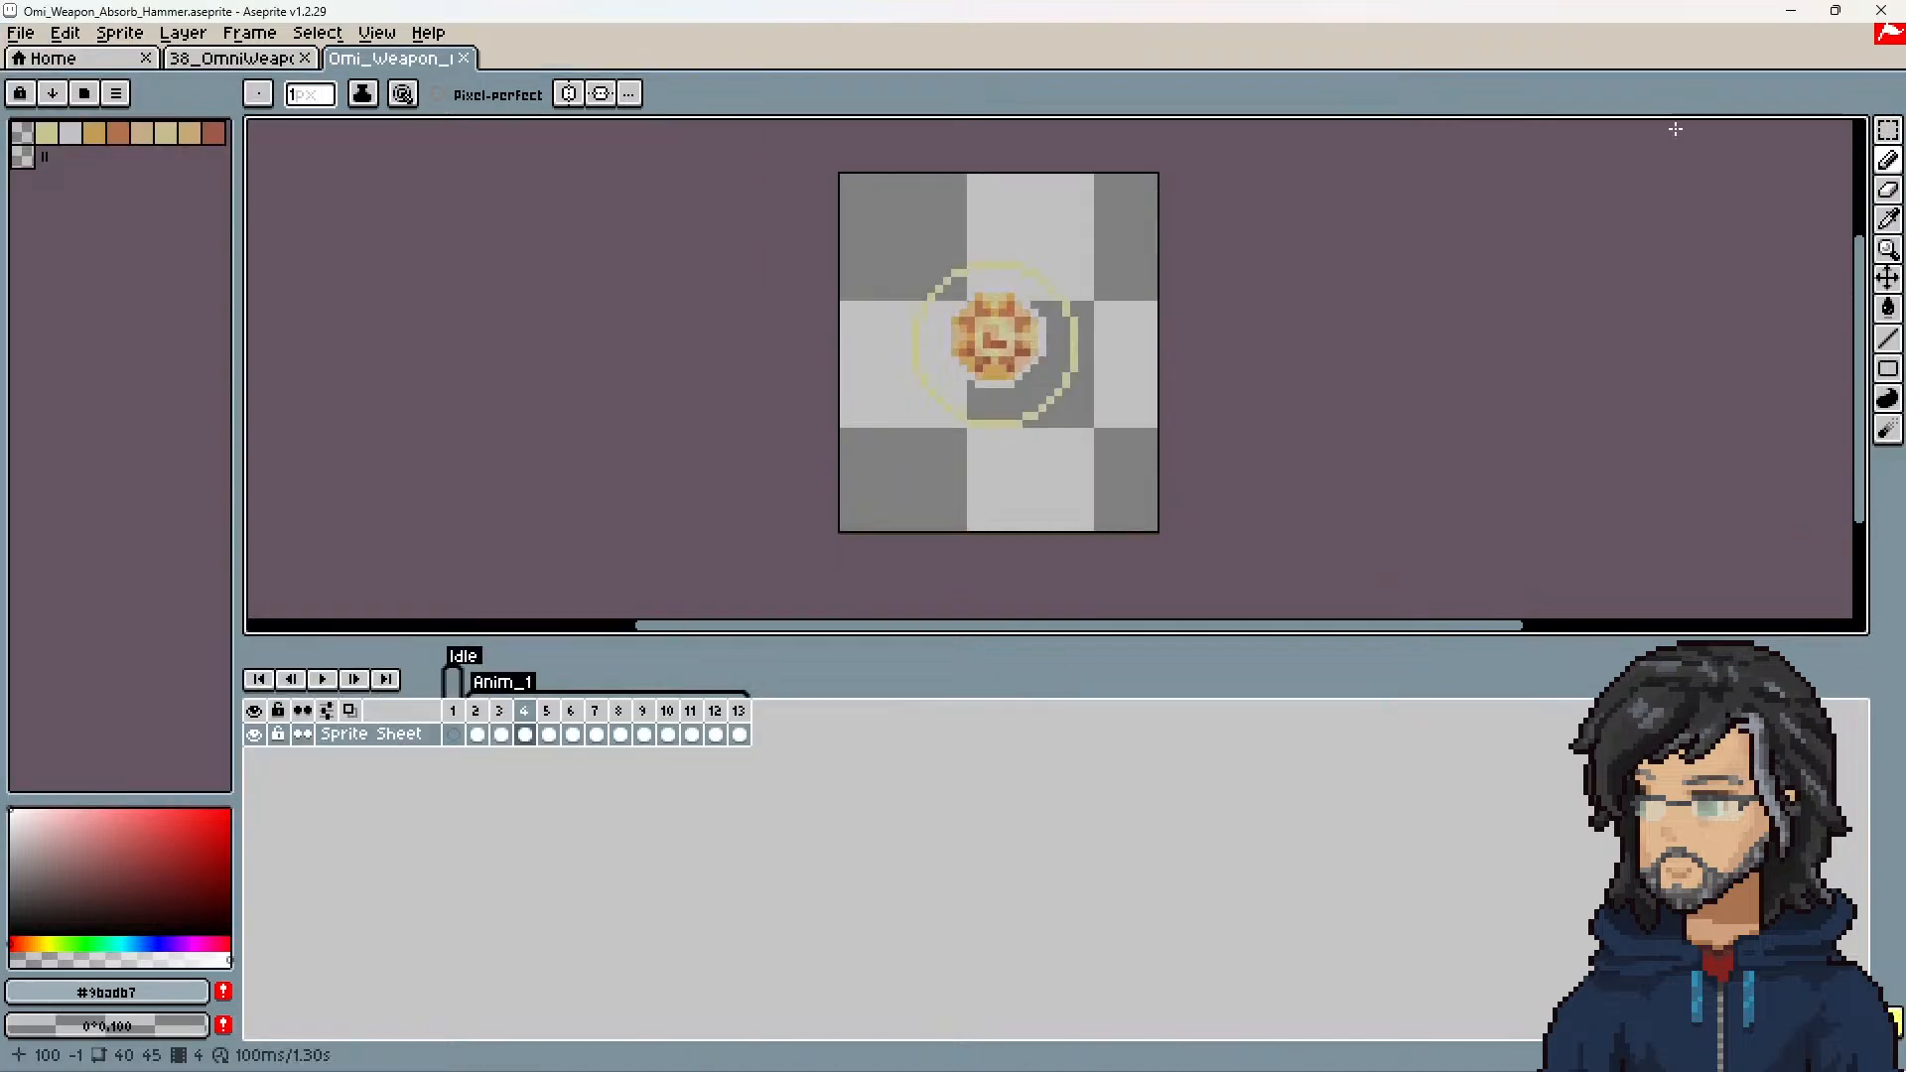
Step: Return to Unity and regenerate the sprite slices and animations for the Global props folder
{"action": "left_click", "coordinate": [1789, 13]}
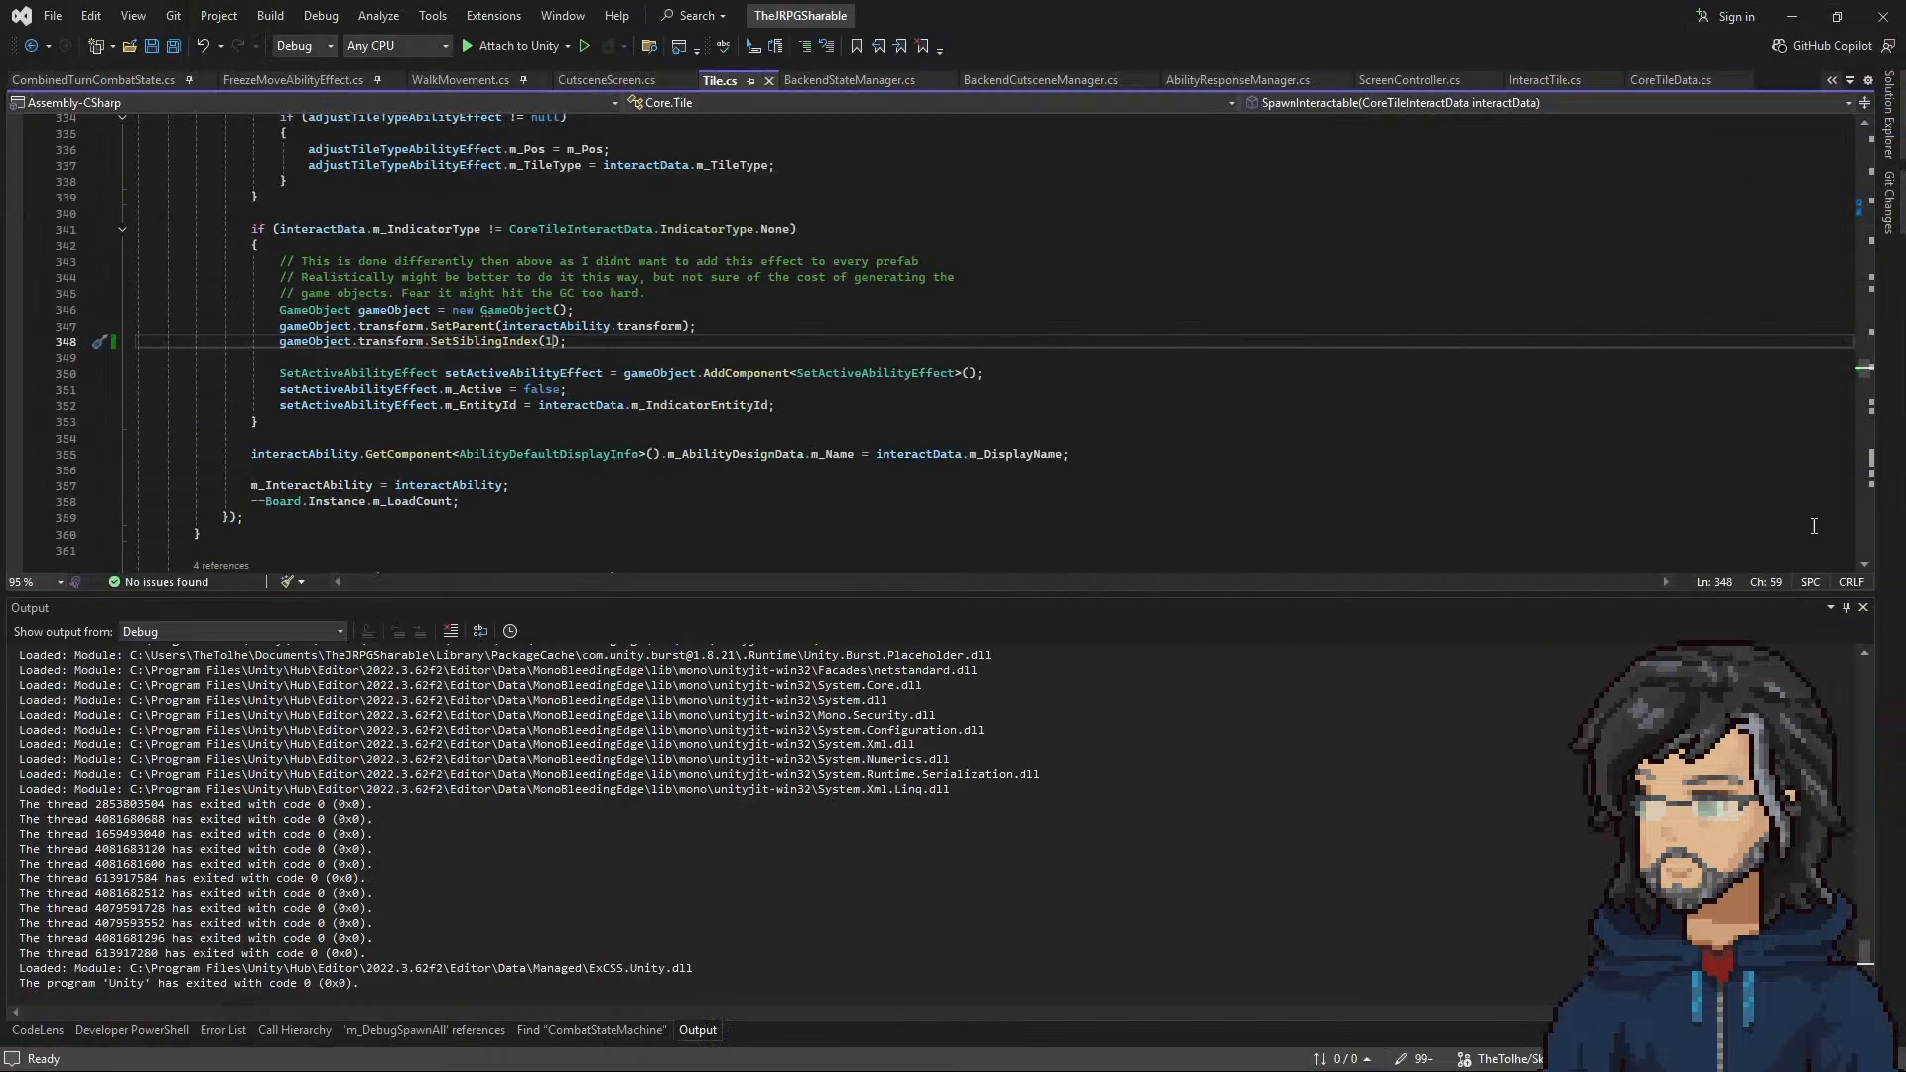
{"action": "left_click", "coordinate": [1789, 14]}
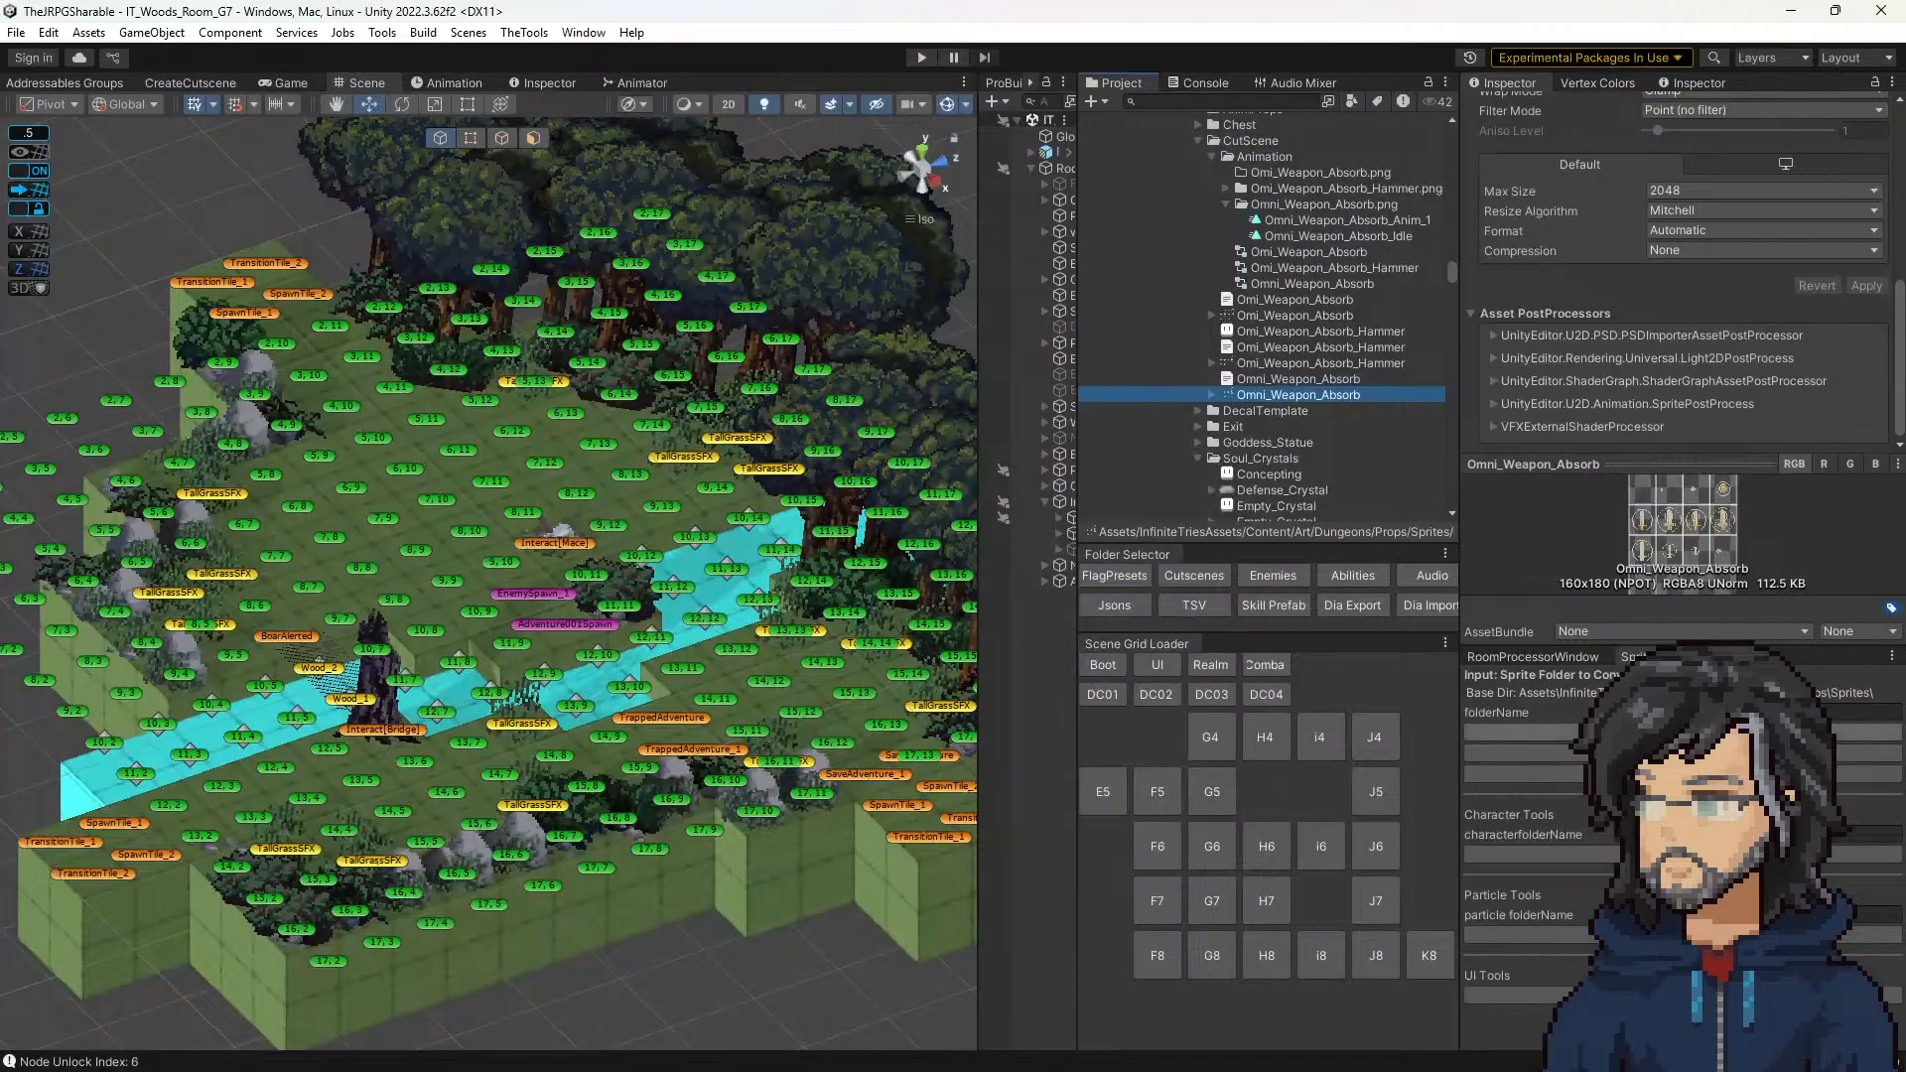
{"action": "left_click", "coordinate": [1682, 733]}
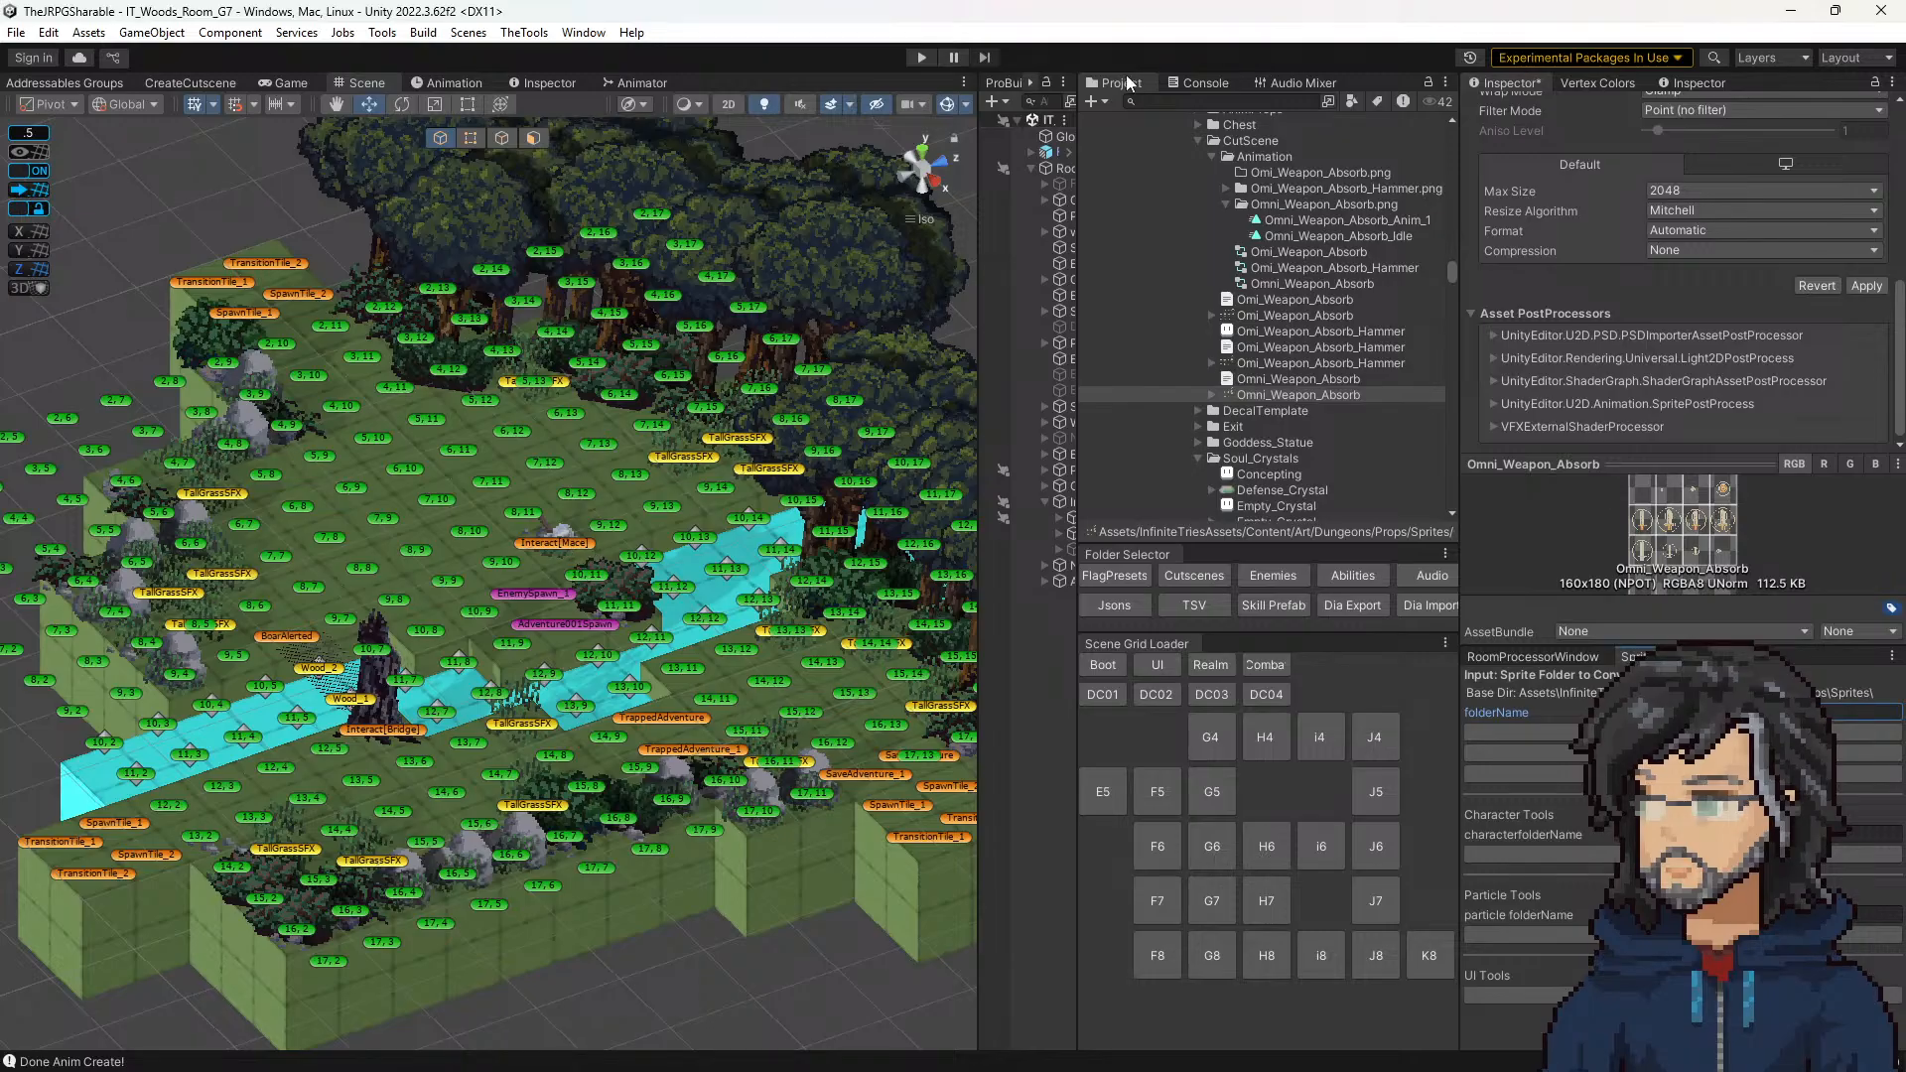
Step: Show the console and start play mode, discarding the unapplied import settings for Omni_Weapon_Absorb.png
{"action": "left_click", "coordinate": [1203, 83]}
{"action": "left_click", "coordinate": [922, 58]}
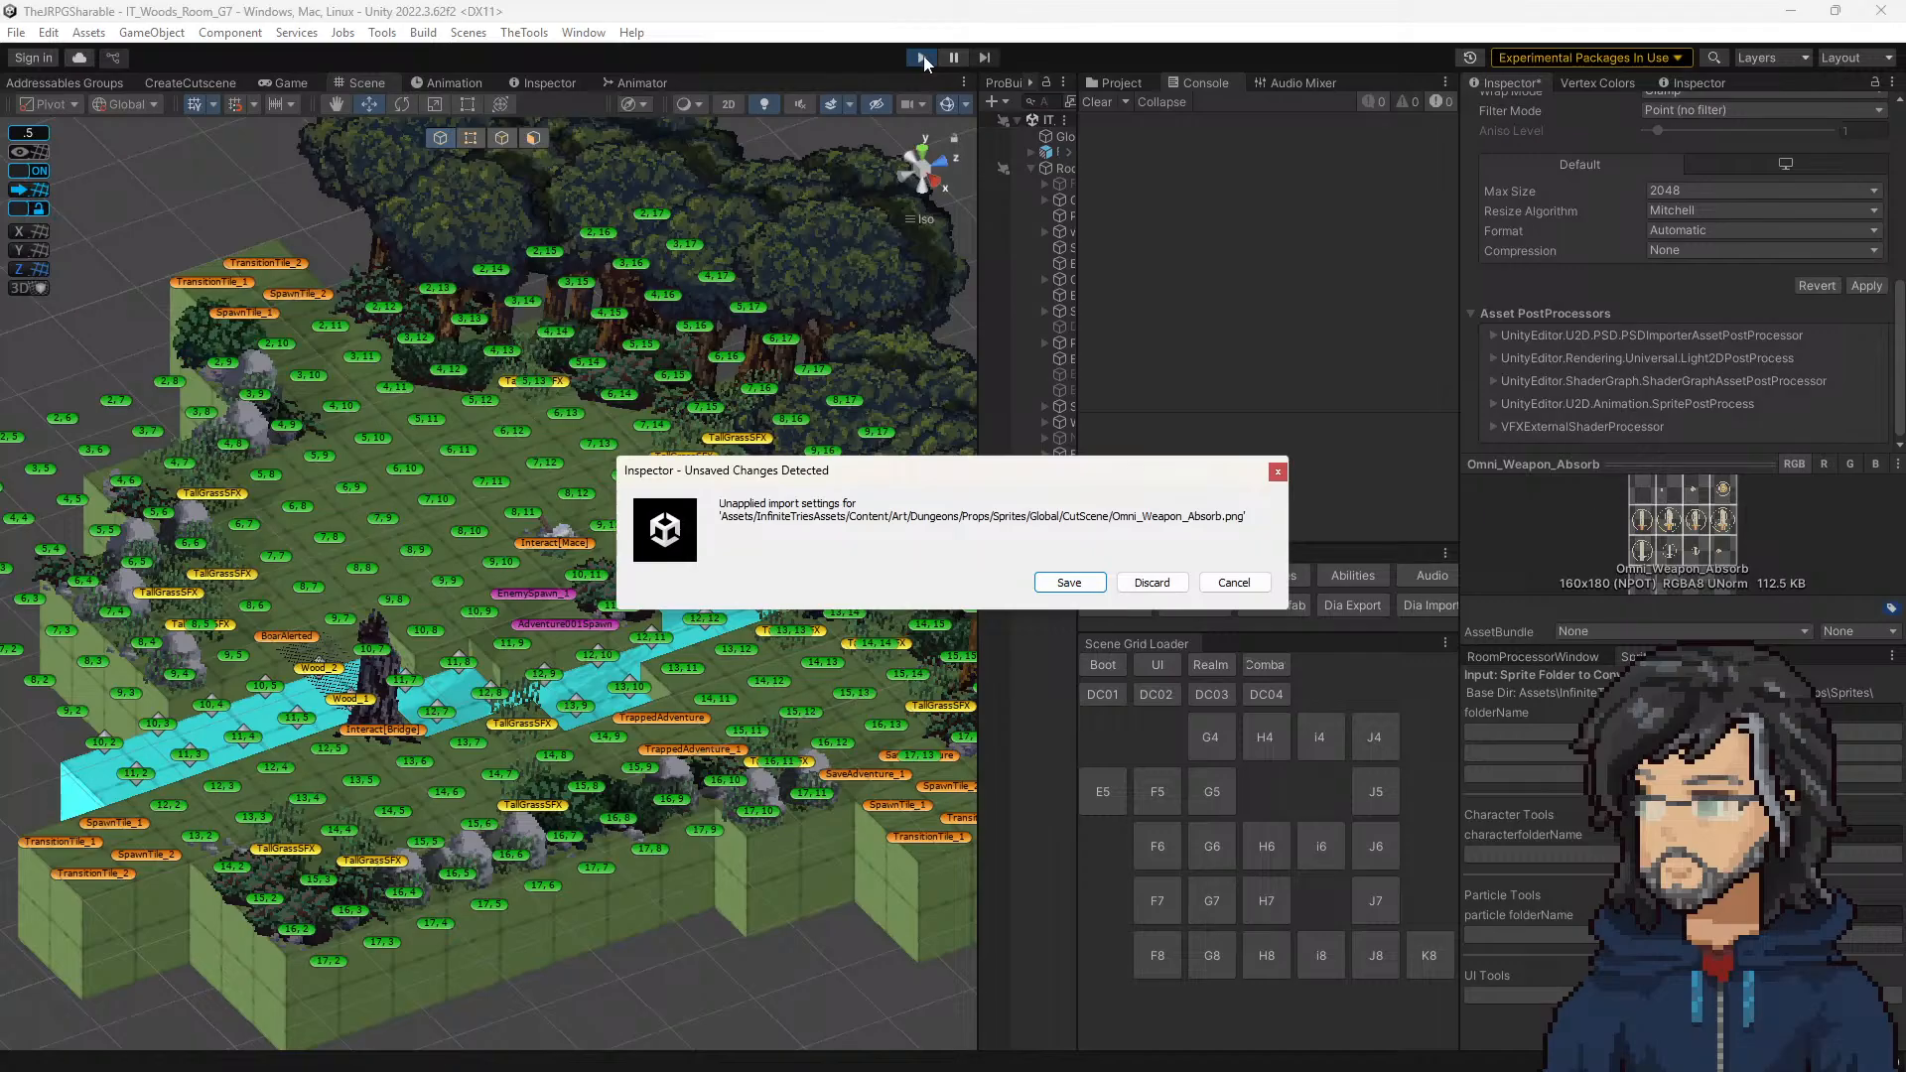
{"action": "left_click", "coordinate": [1151, 583]}
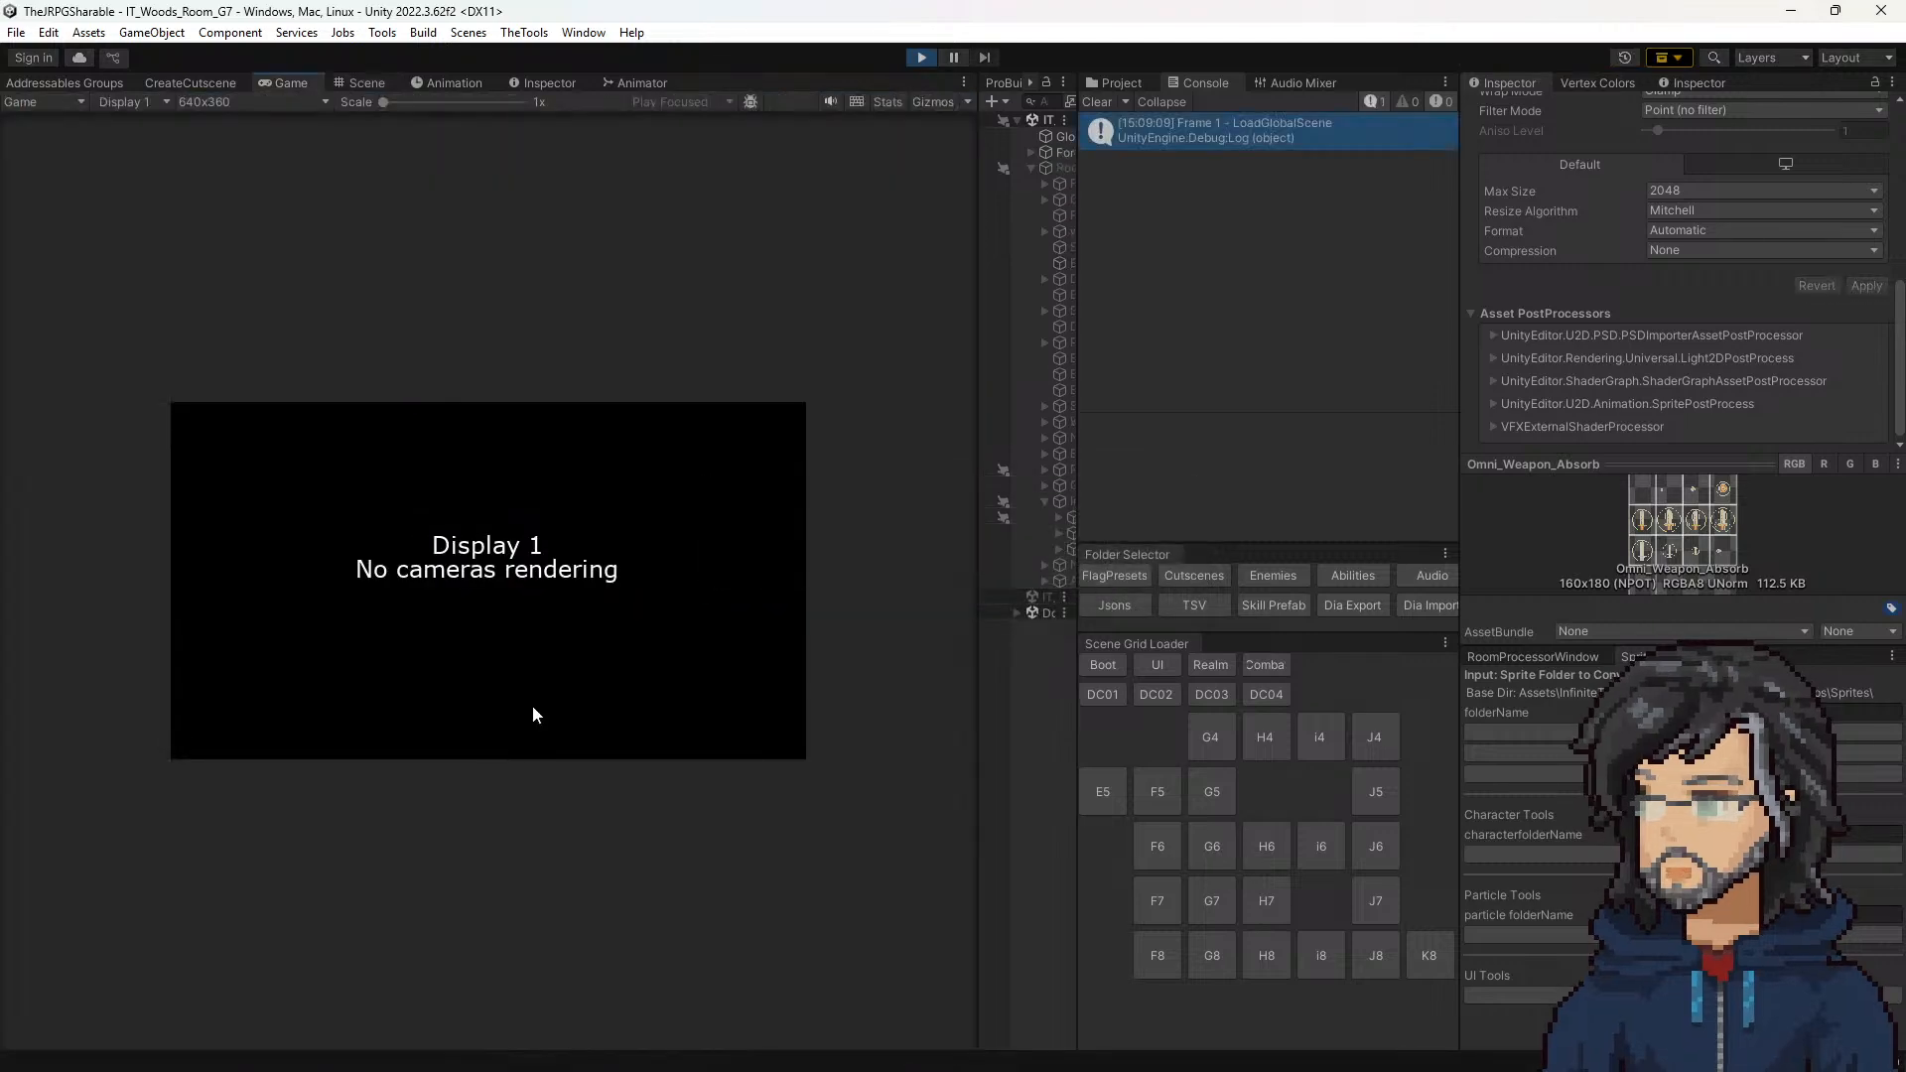
Step: Compare the previews of the Omi_Weapon_Absorb_Hammer and Omni_Weapon_Absorb sprite sheets in the CutScene folder
{"action": "left_click", "coordinate": [1094, 79]}
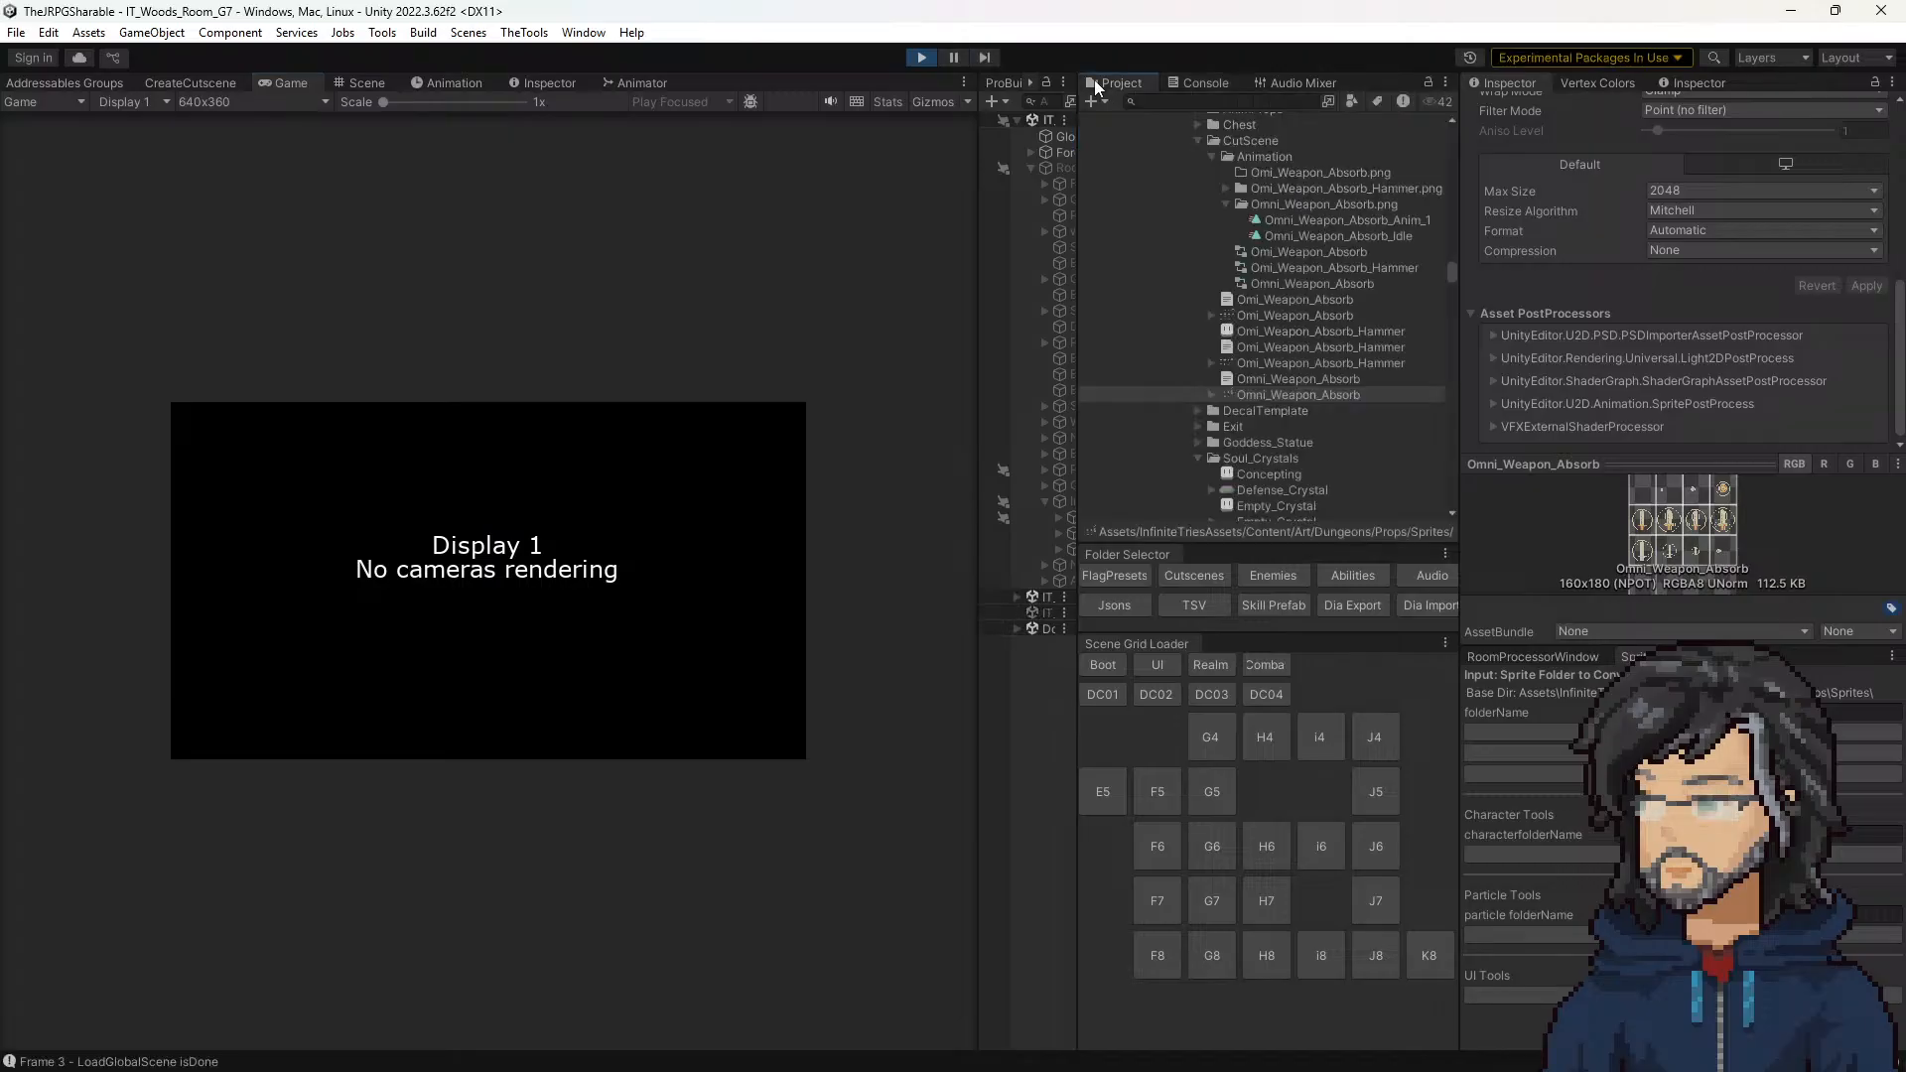
{"action": "left_click", "coordinate": [1313, 365]}
{"action": "left_click", "coordinate": [1308, 396]}
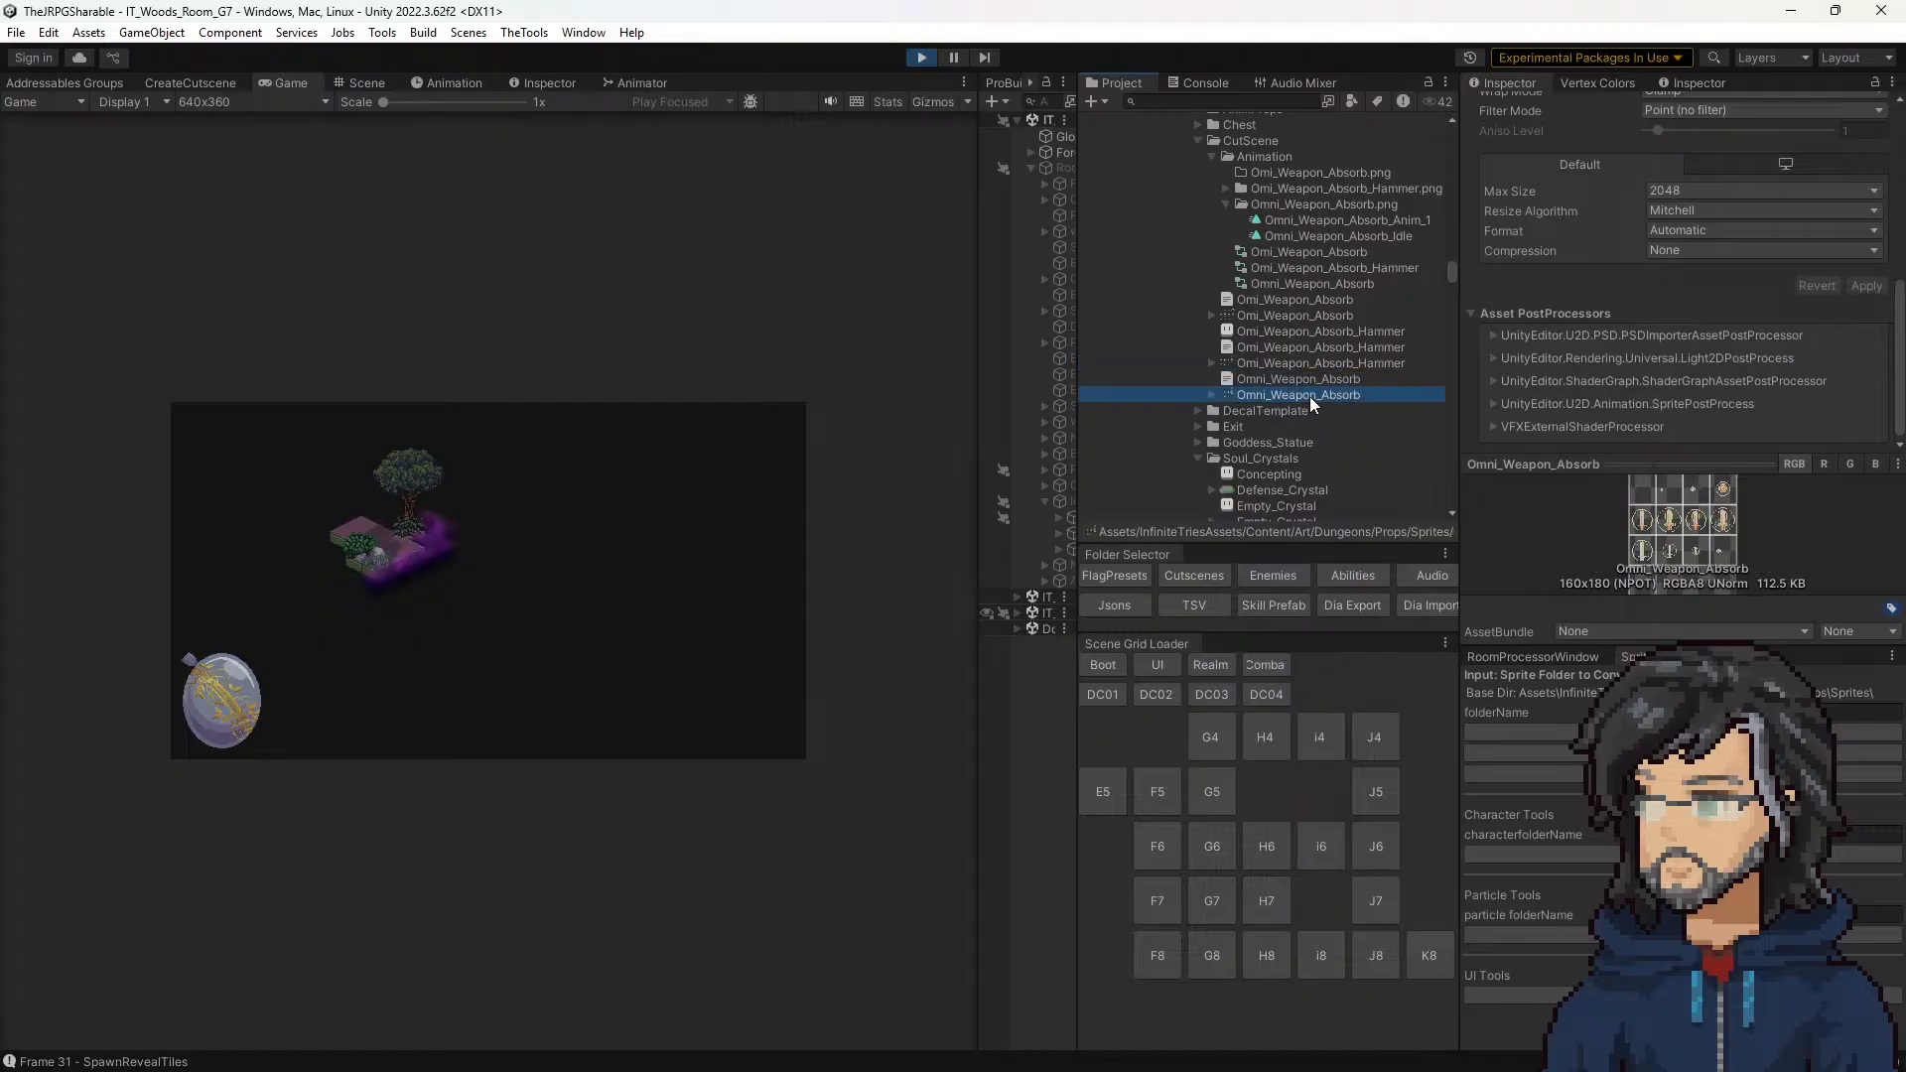
{"action": "left_click", "coordinate": [1313, 366]}
{"action": "left_click", "coordinate": [1308, 389]}
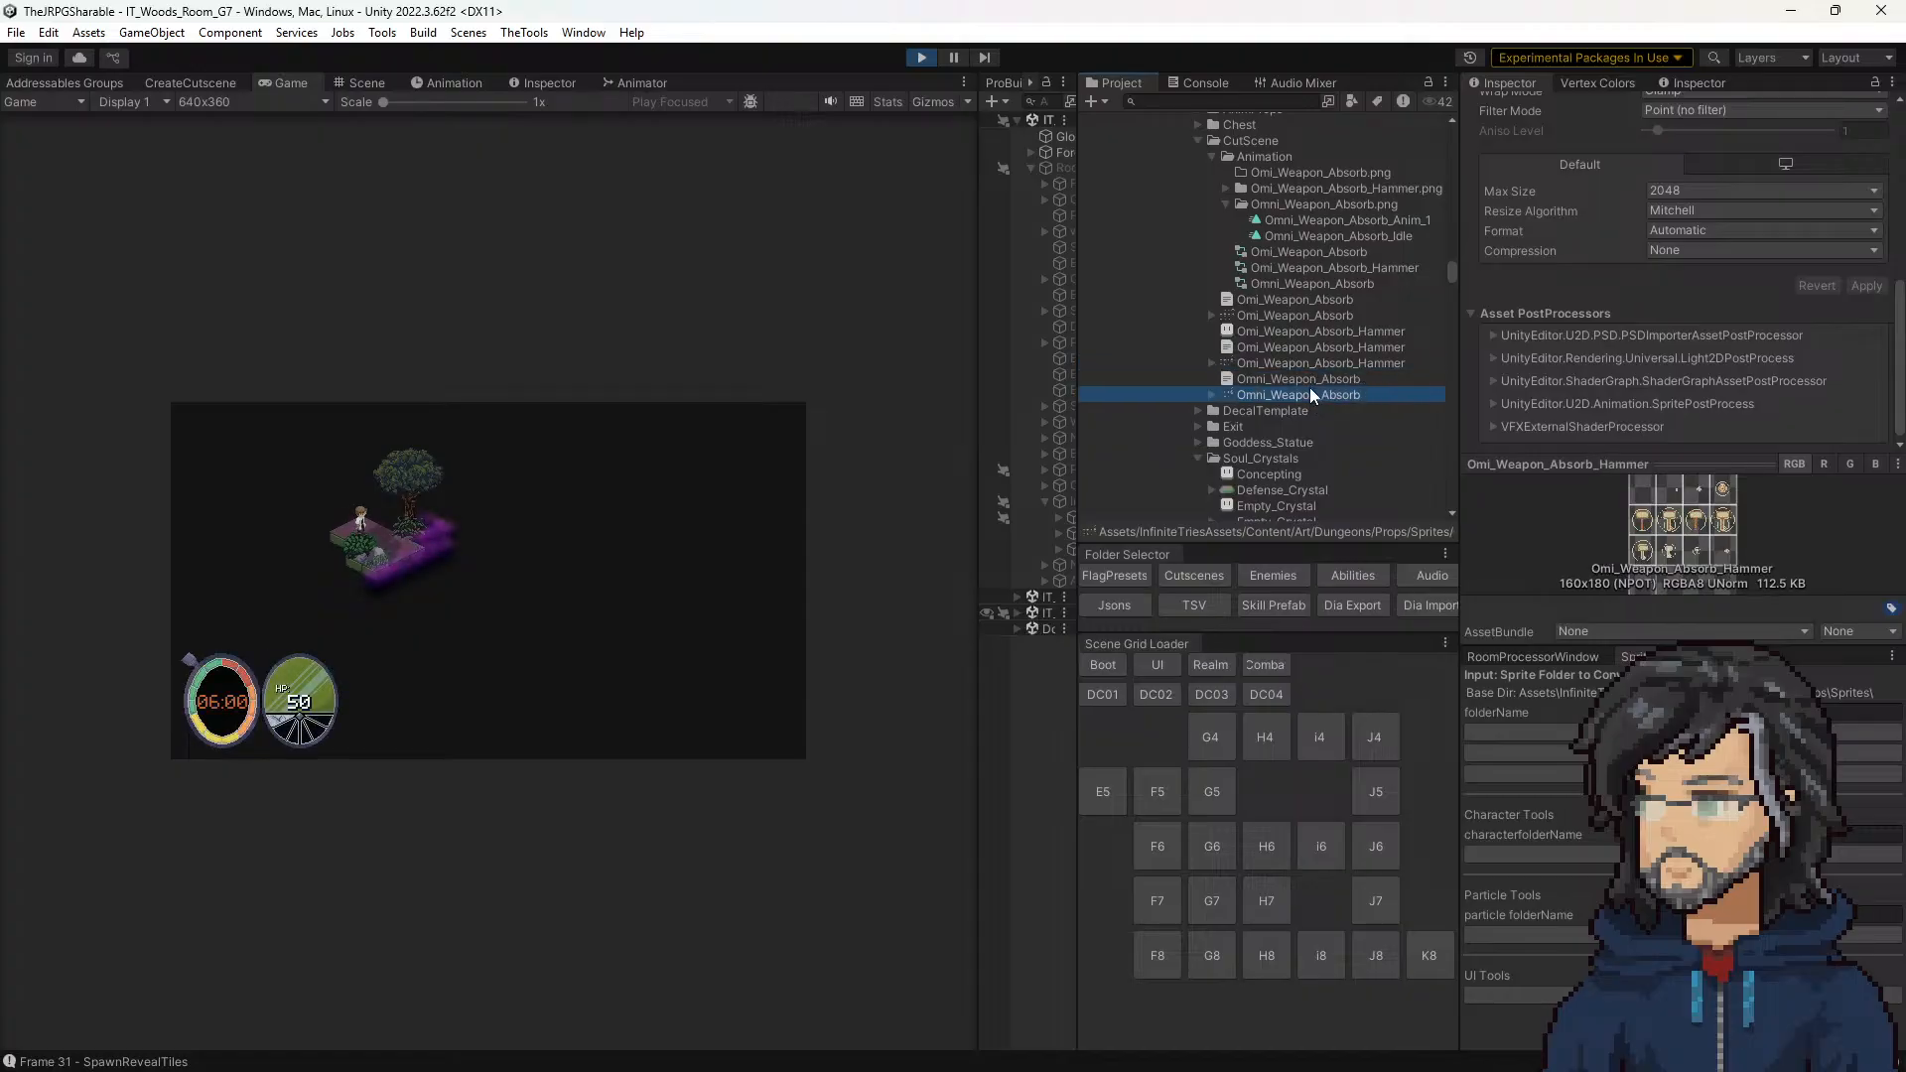
{"action": "left_click", "coordinate": [1313, 361]}
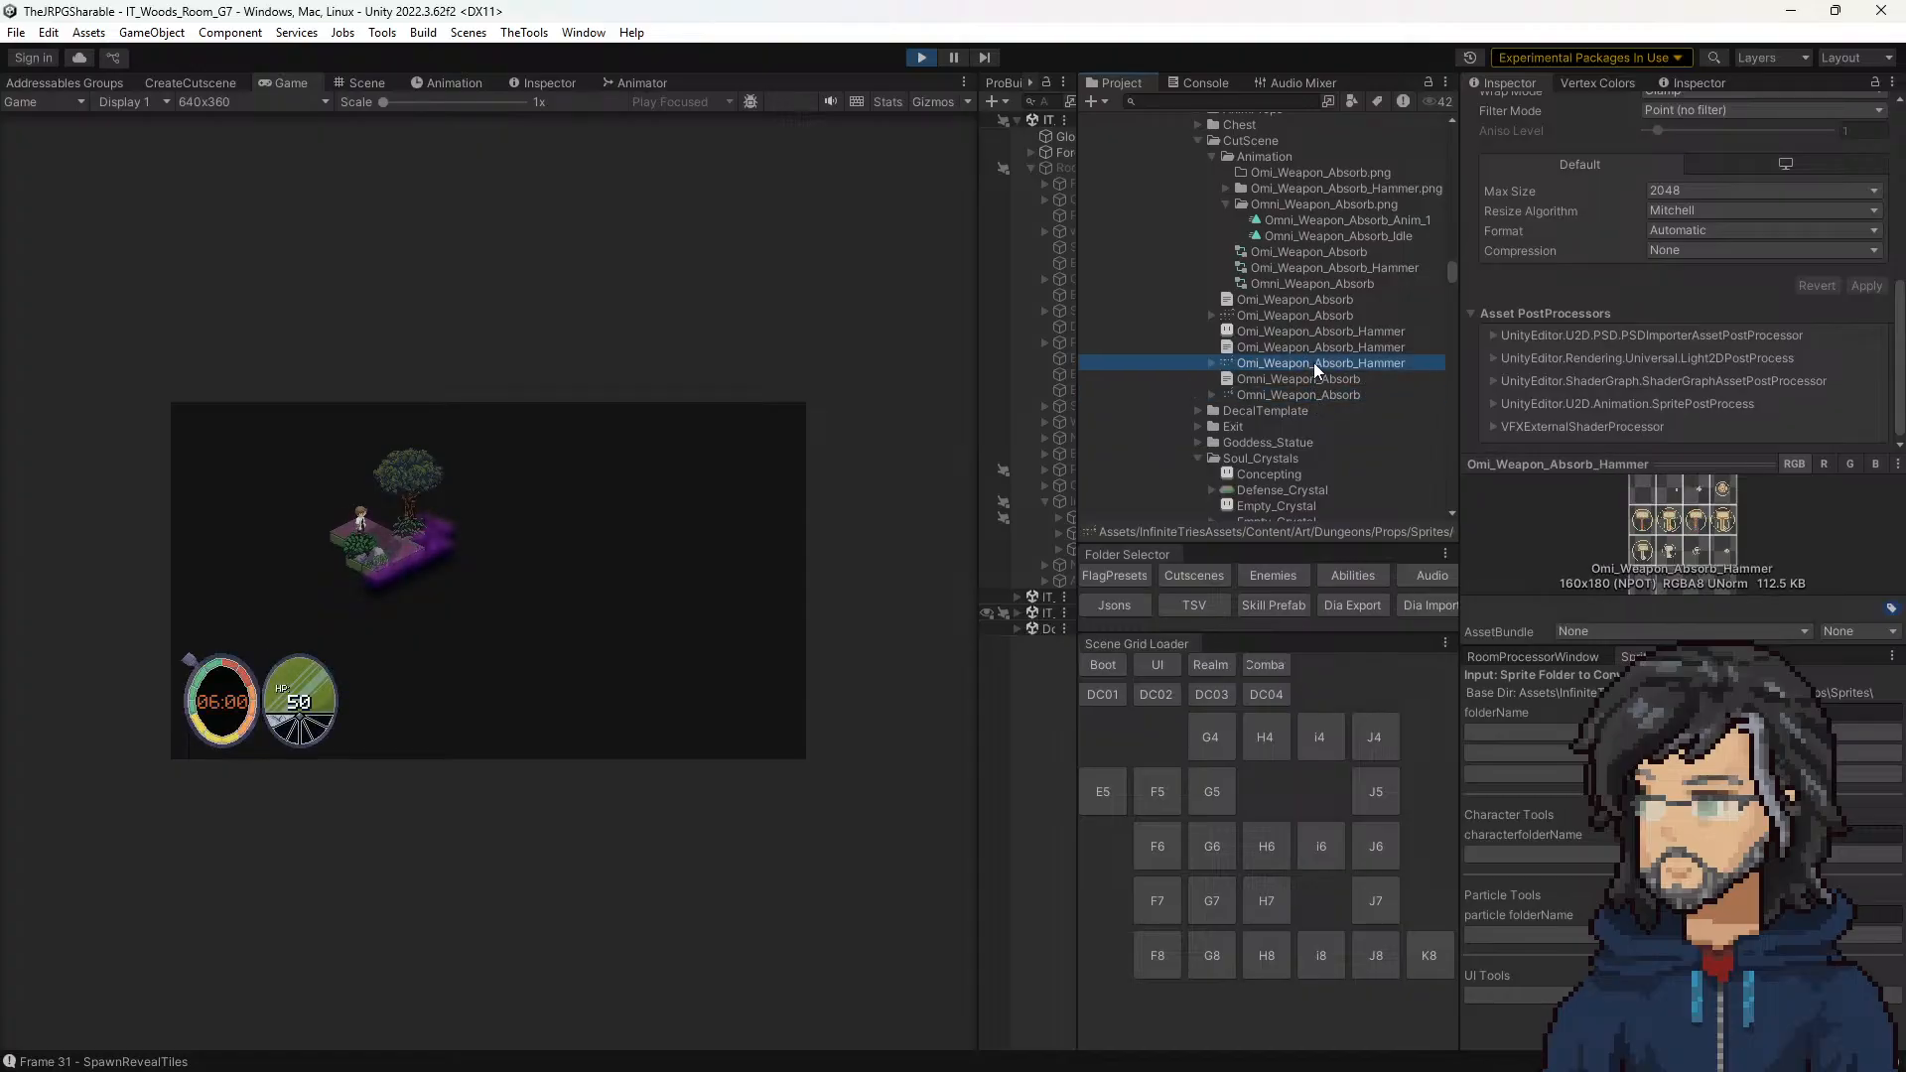
Step: Play through the Mace pickup in an enlarged game view to check its animation, and stop play mode
{"action": "left_click", "coordinate": [735, 516]}
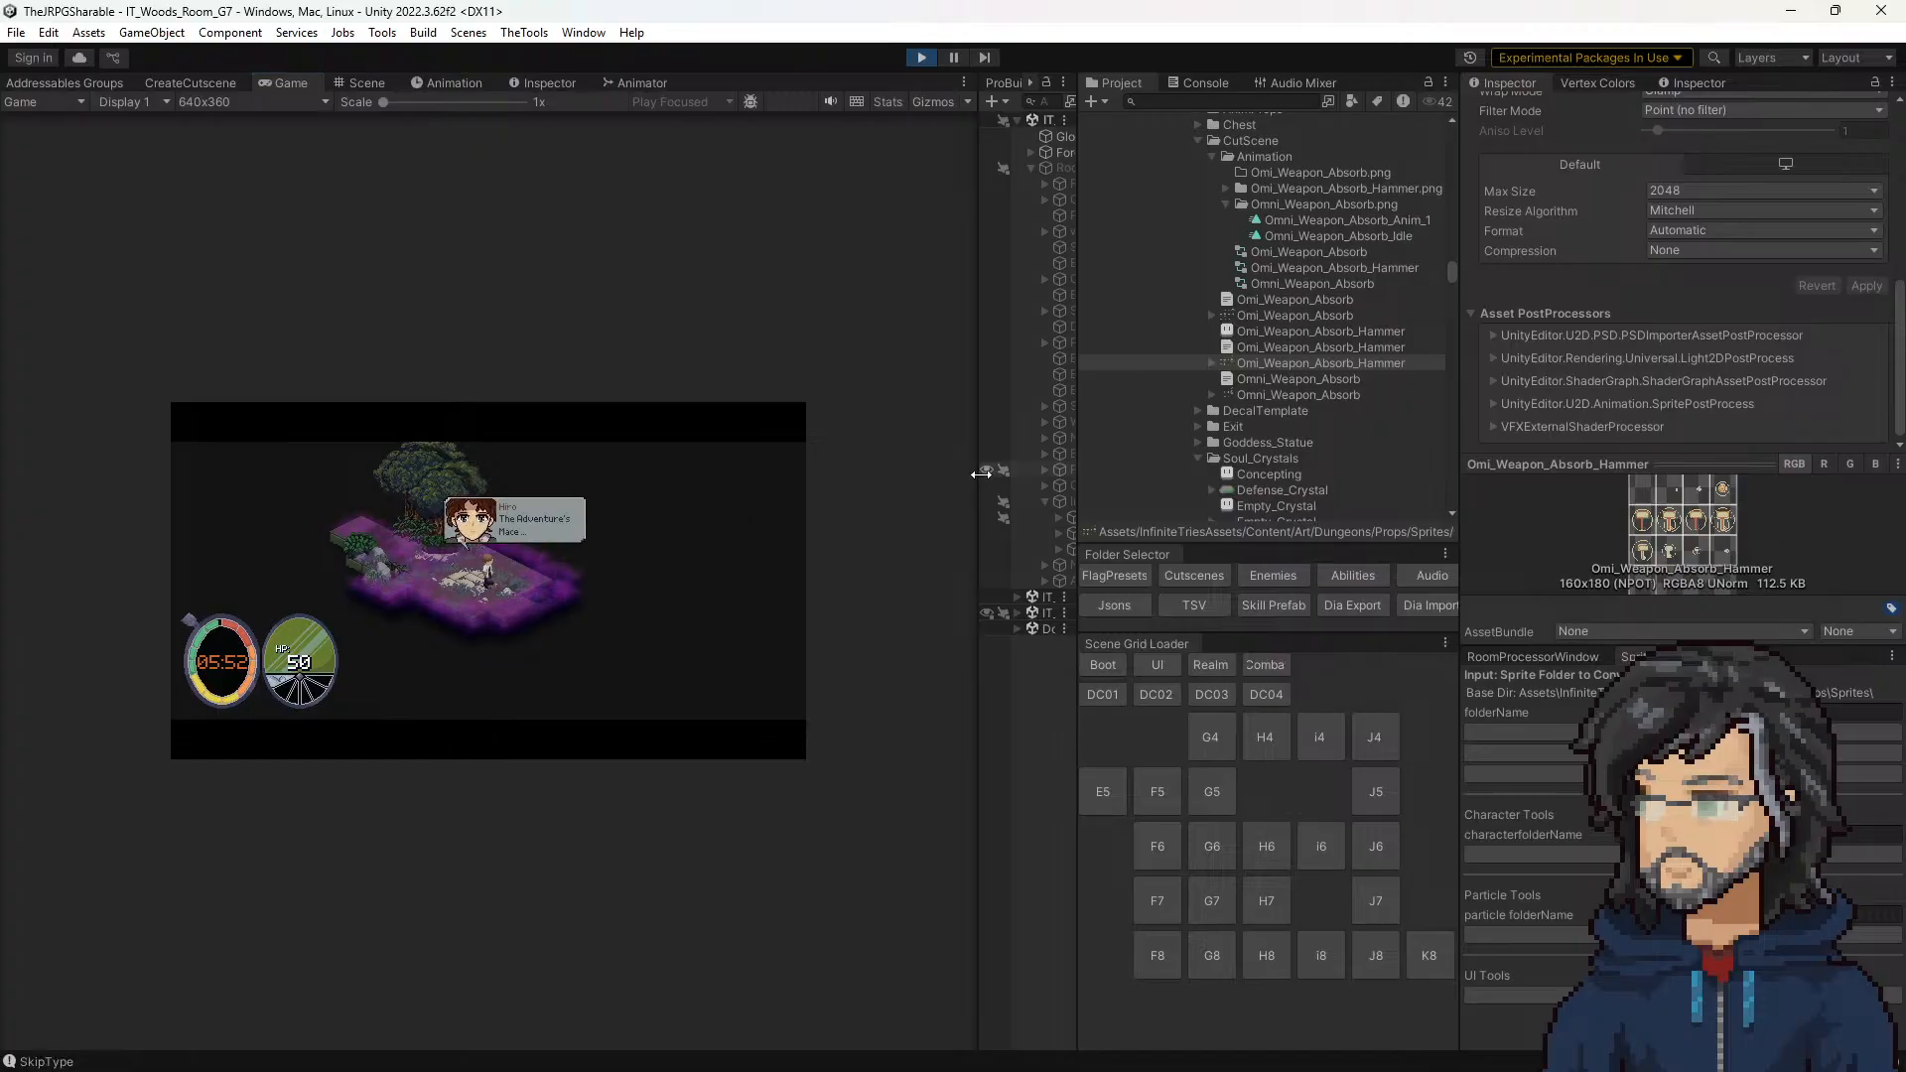
{"action": "left_click_drag", "start_coordinate": [977, 475], "coordinate": [1336, 437]}
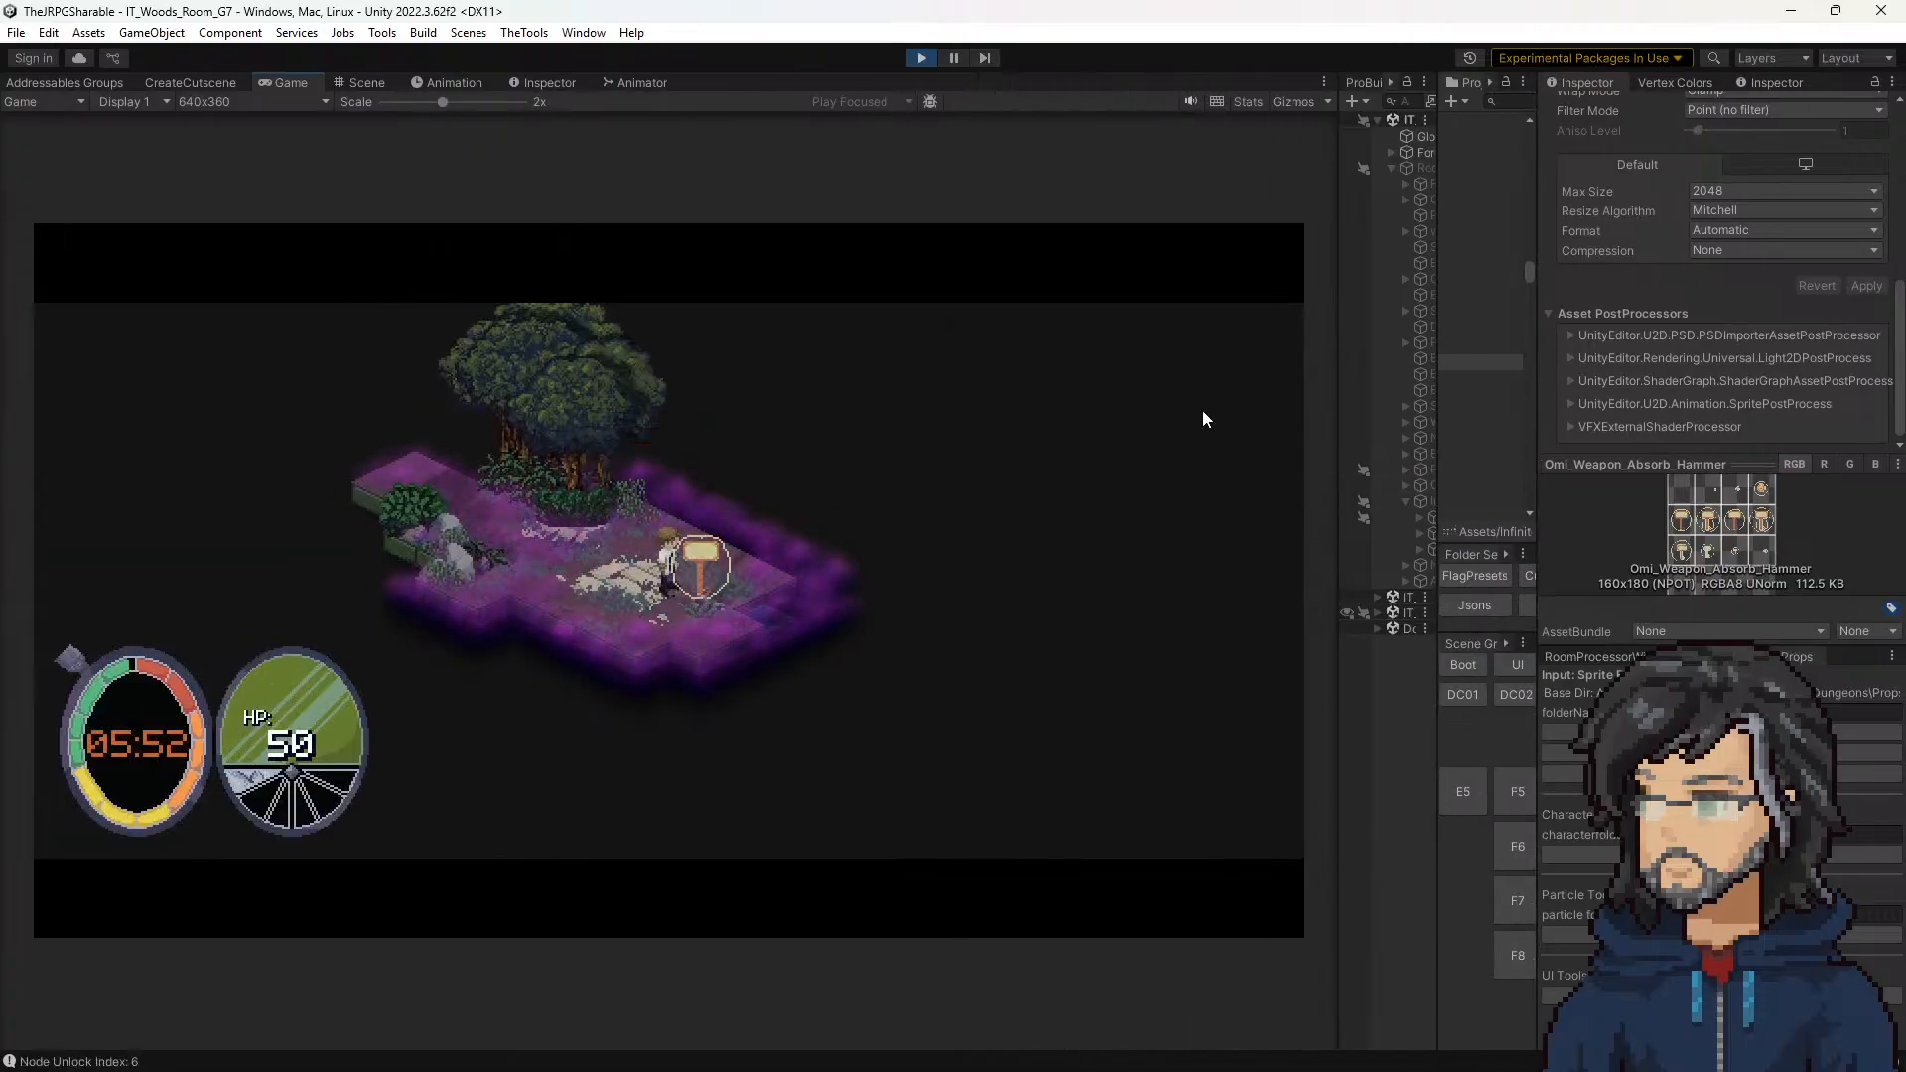
{"action": "left_click", "coordinate": [921, 57]}
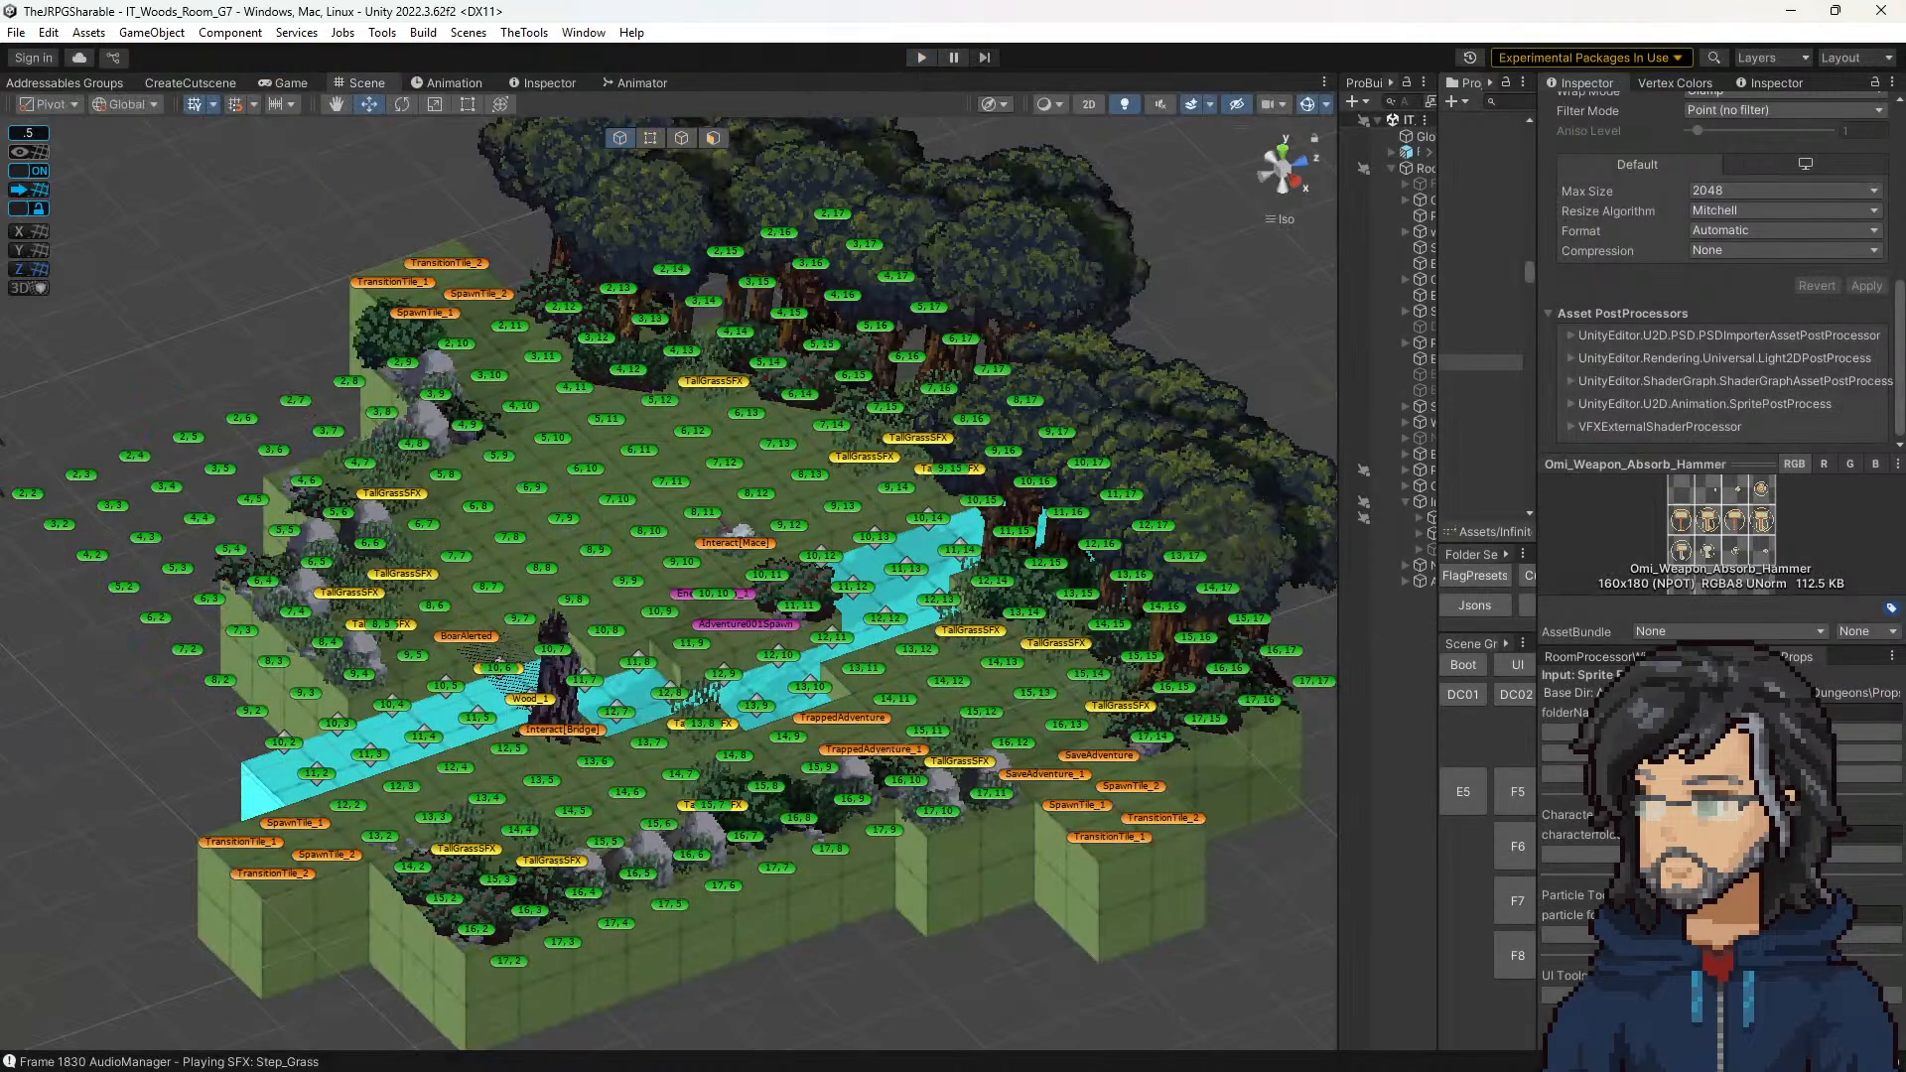
Step: Switch to Aseprite, flip all 13 frames of the Omi_Weapon_Absorb_Hammer sprite horizontally and save the file
{"action": "key", "text": "alt+Tab"}
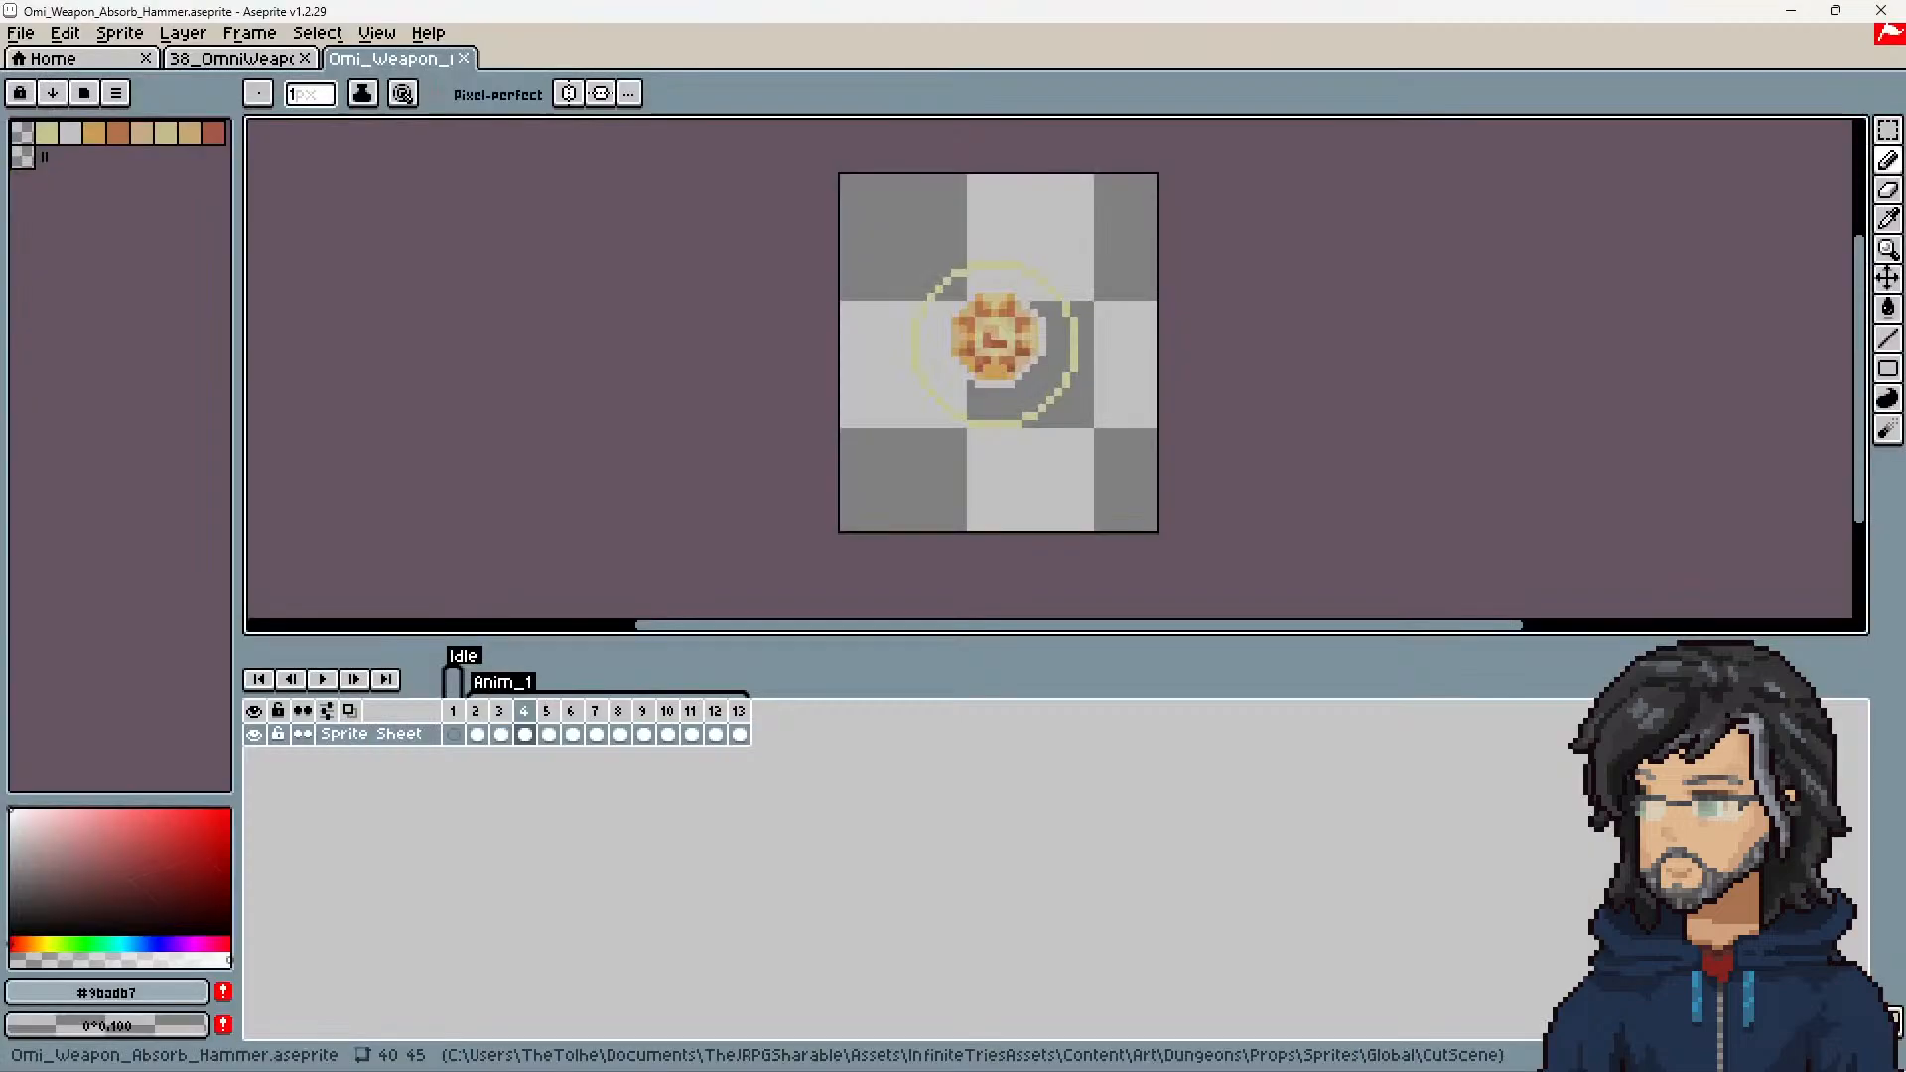
{"action": "left_click_drag", "start_coordinate": [462, 745], "coordinate": [795, 744]}
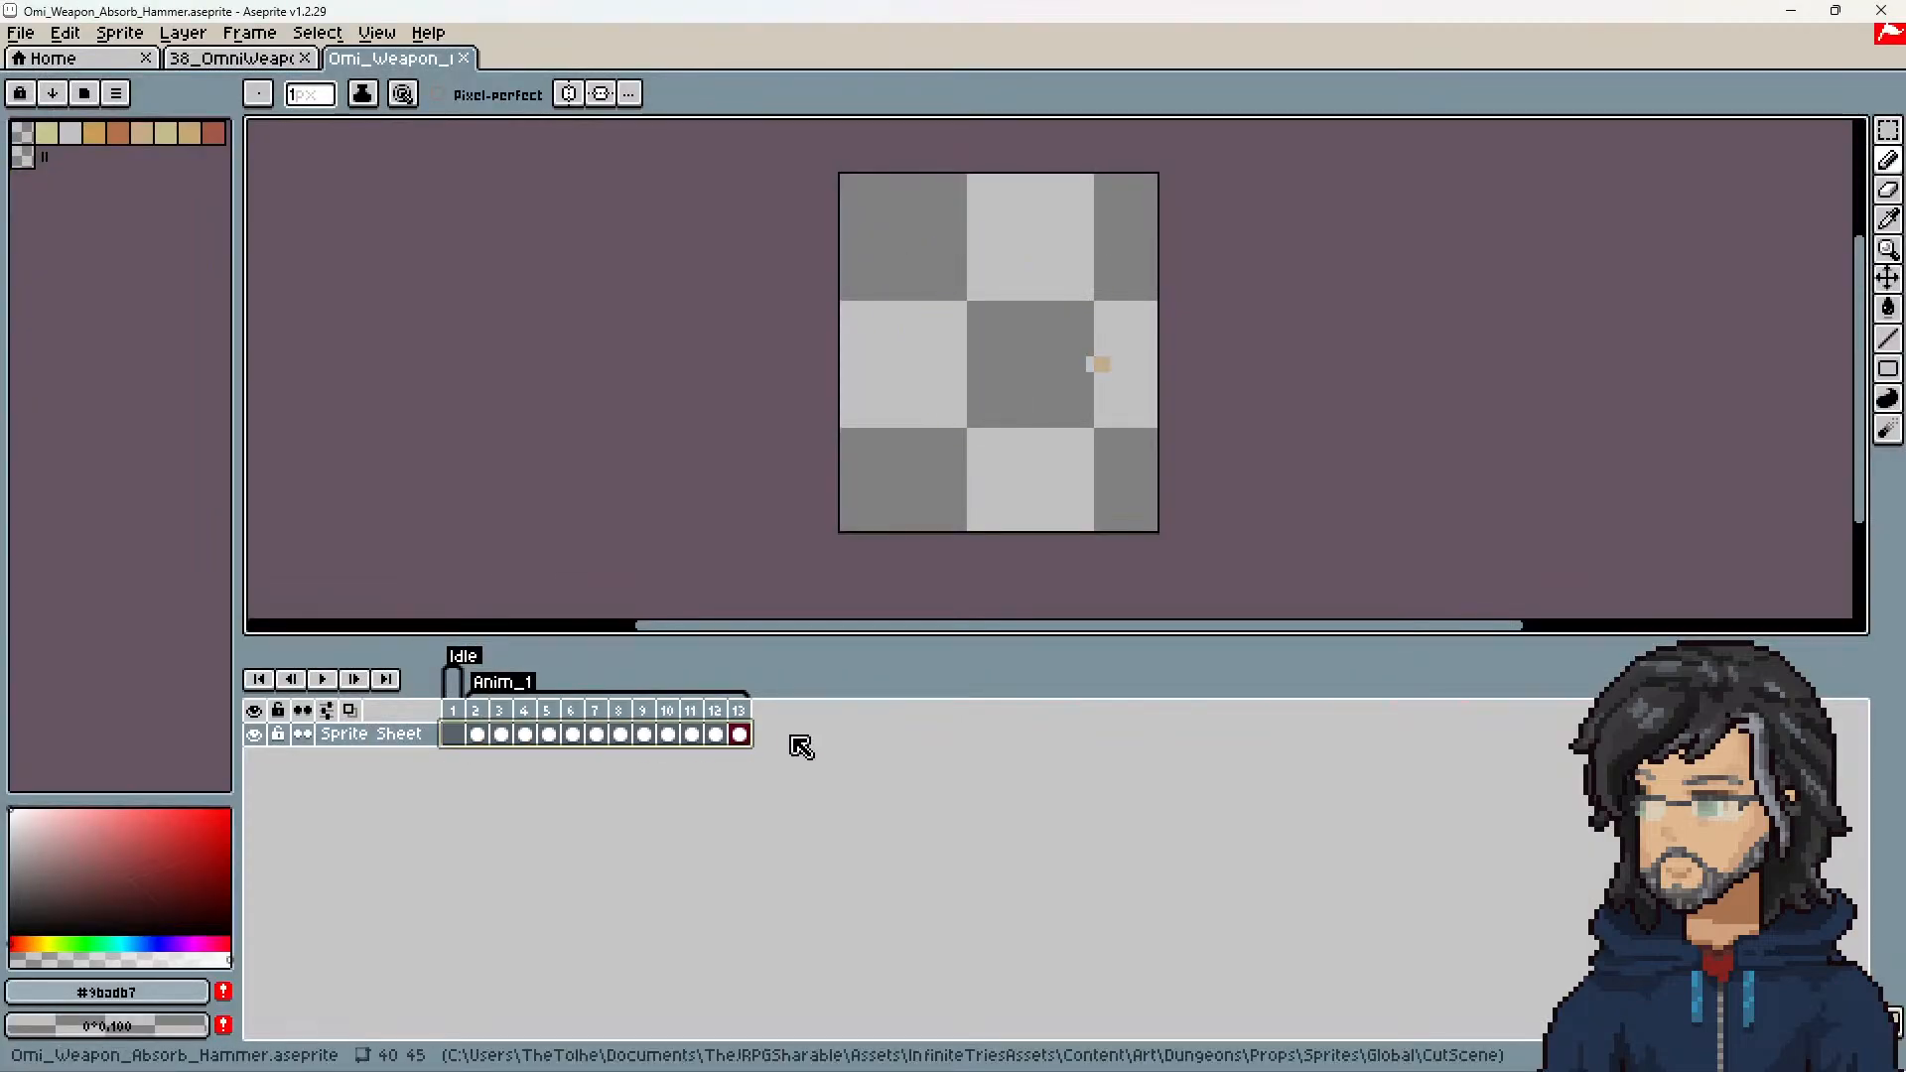
{"action": "left_click", "coordinate": [119, 32]}
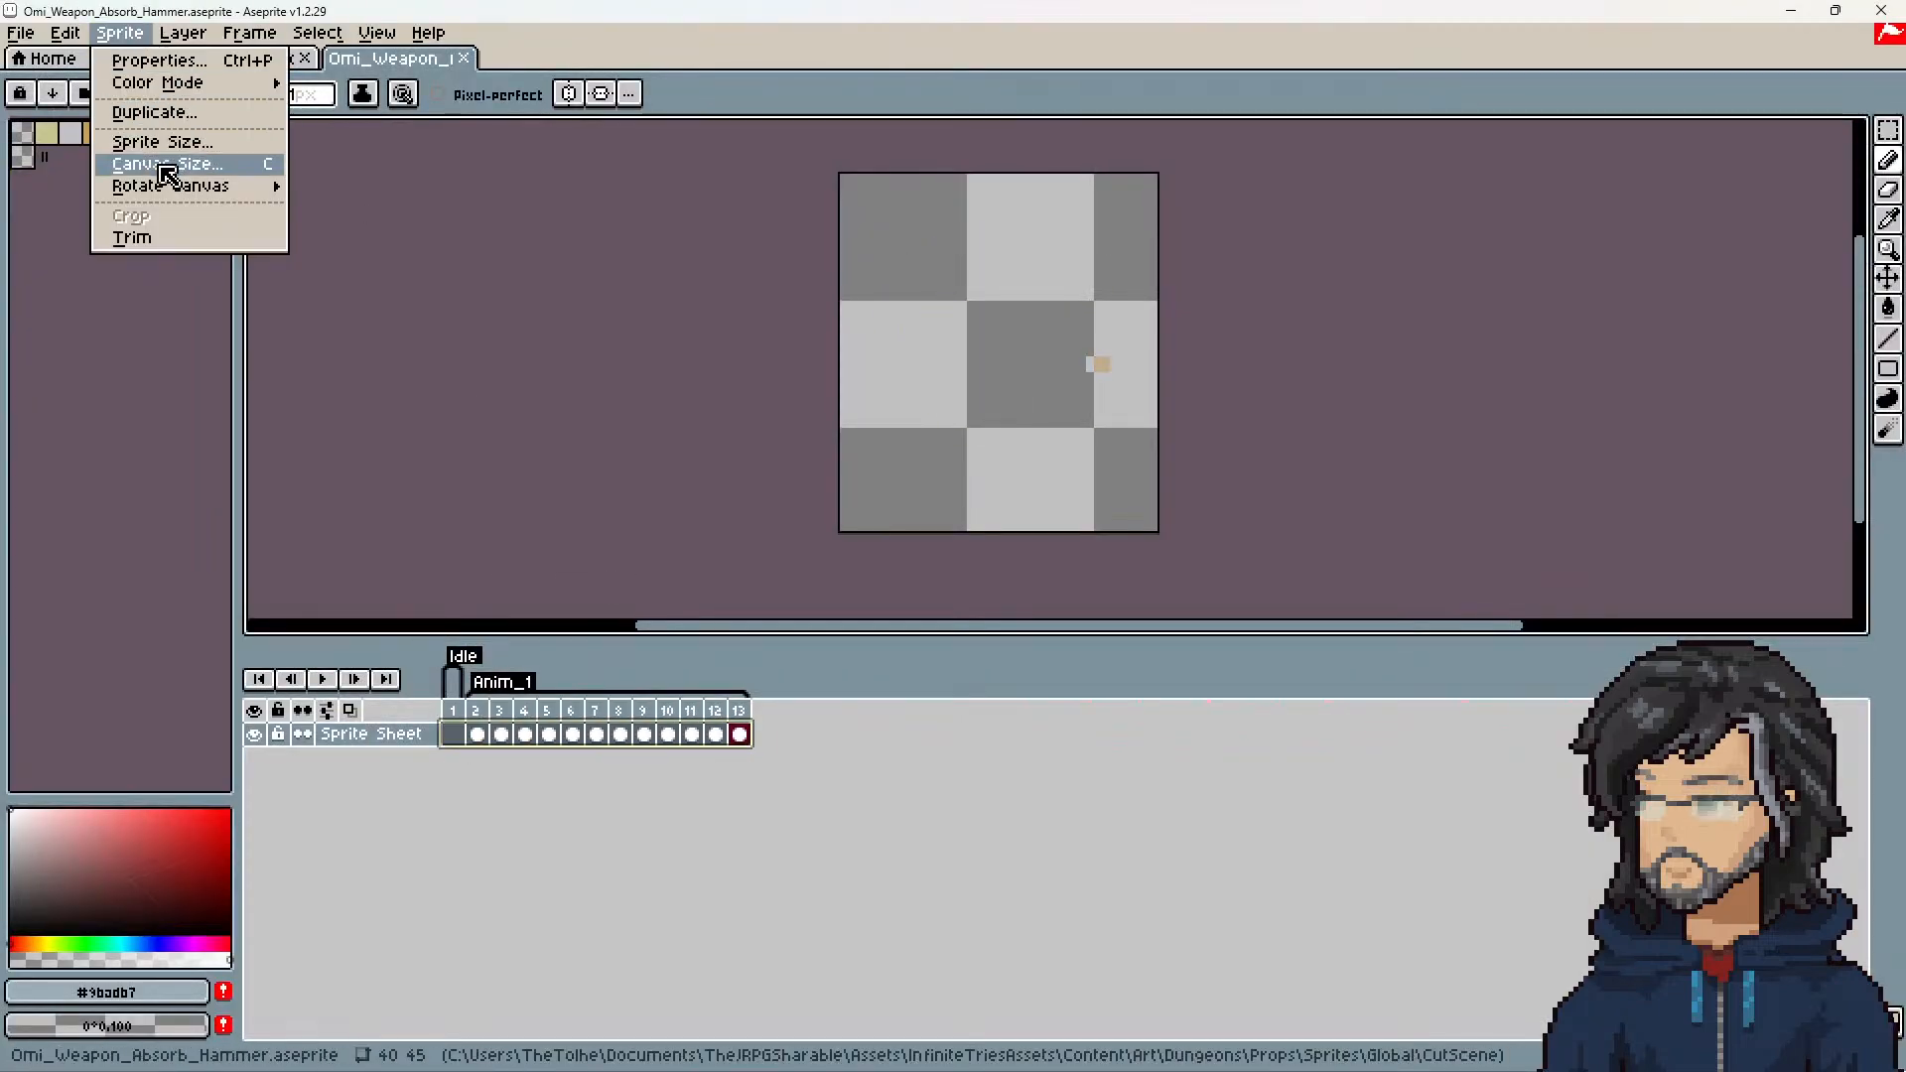
{"action": "mouse_move", "coordinate": [164, 185]}
{"action": "left_click", "coordinate": [363, 252]}
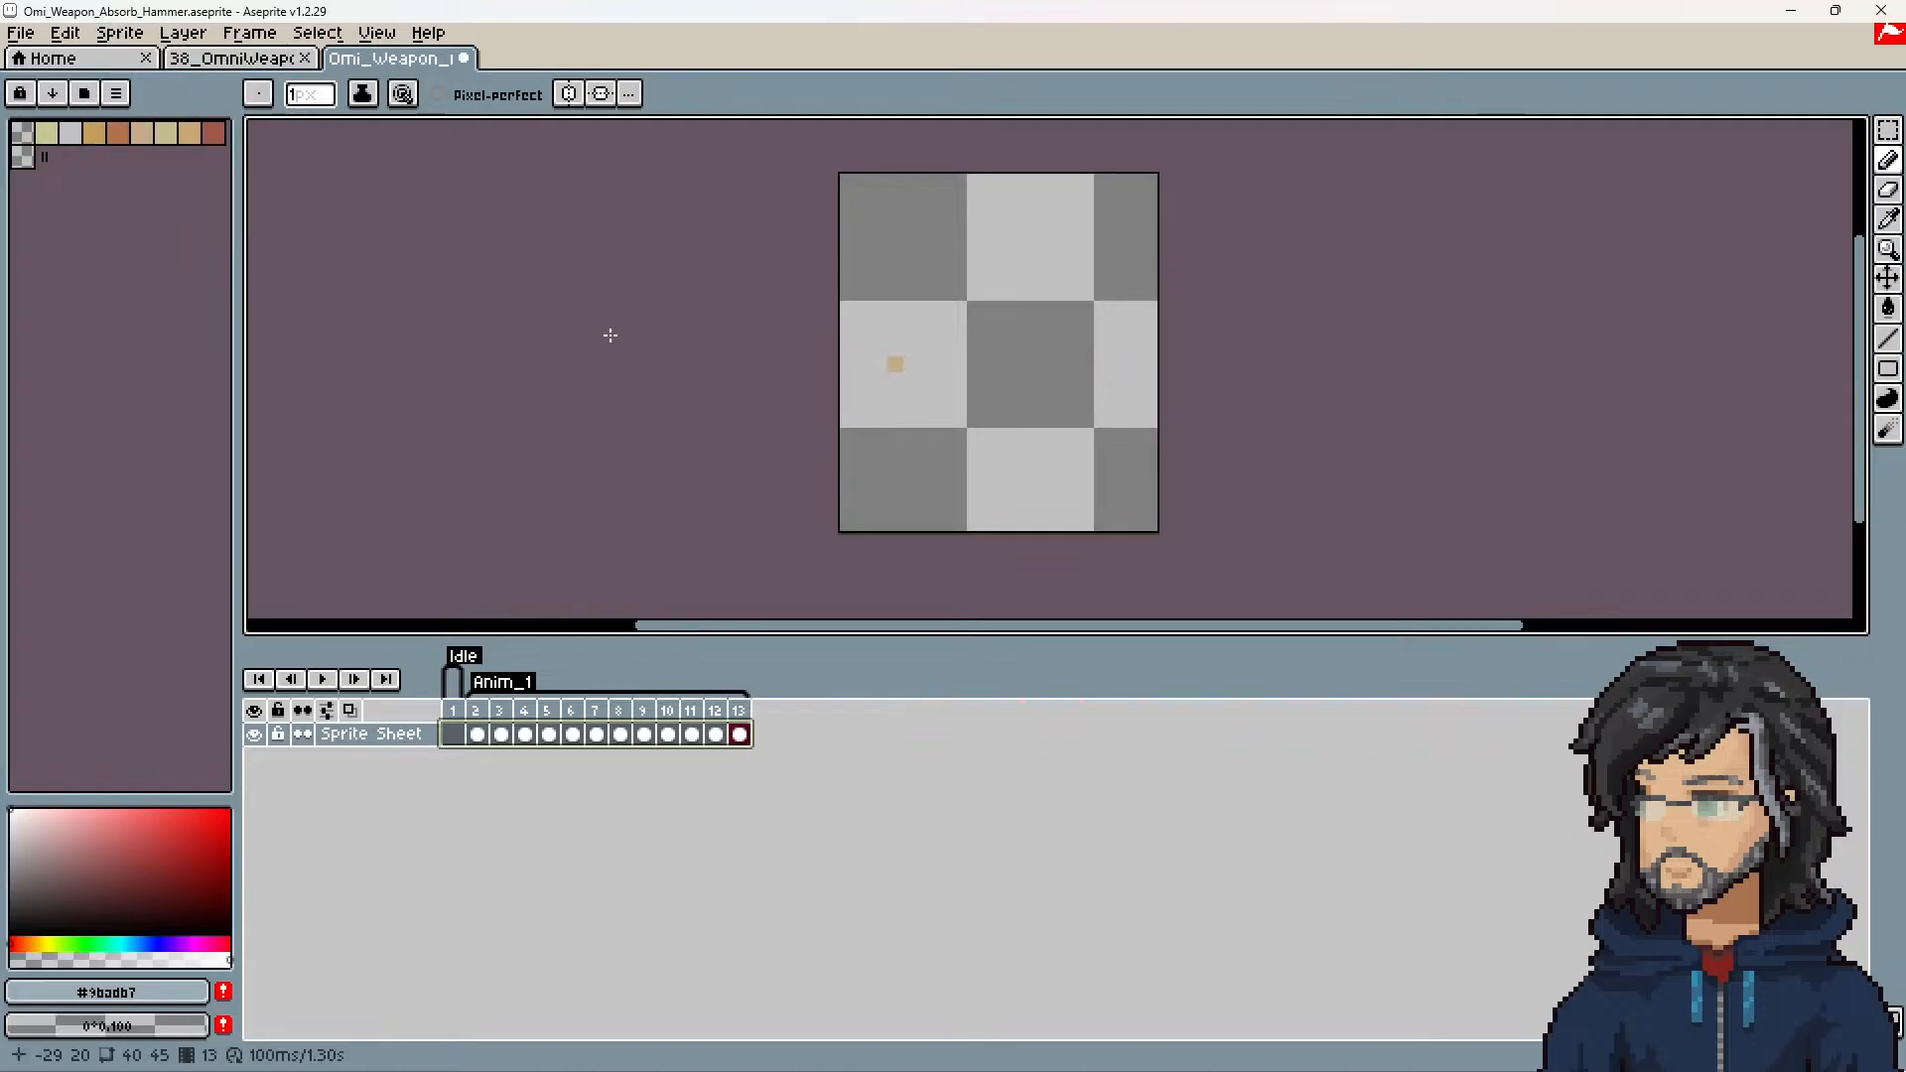
{"action": "key", "text": "ctrl+s"}
Step: Export the packed sprite sheet of all frames to Omi_Weapon_Absorb_Hammer.png with its JSON data
{"action": "left_click", "coordinate": [25, 34]}
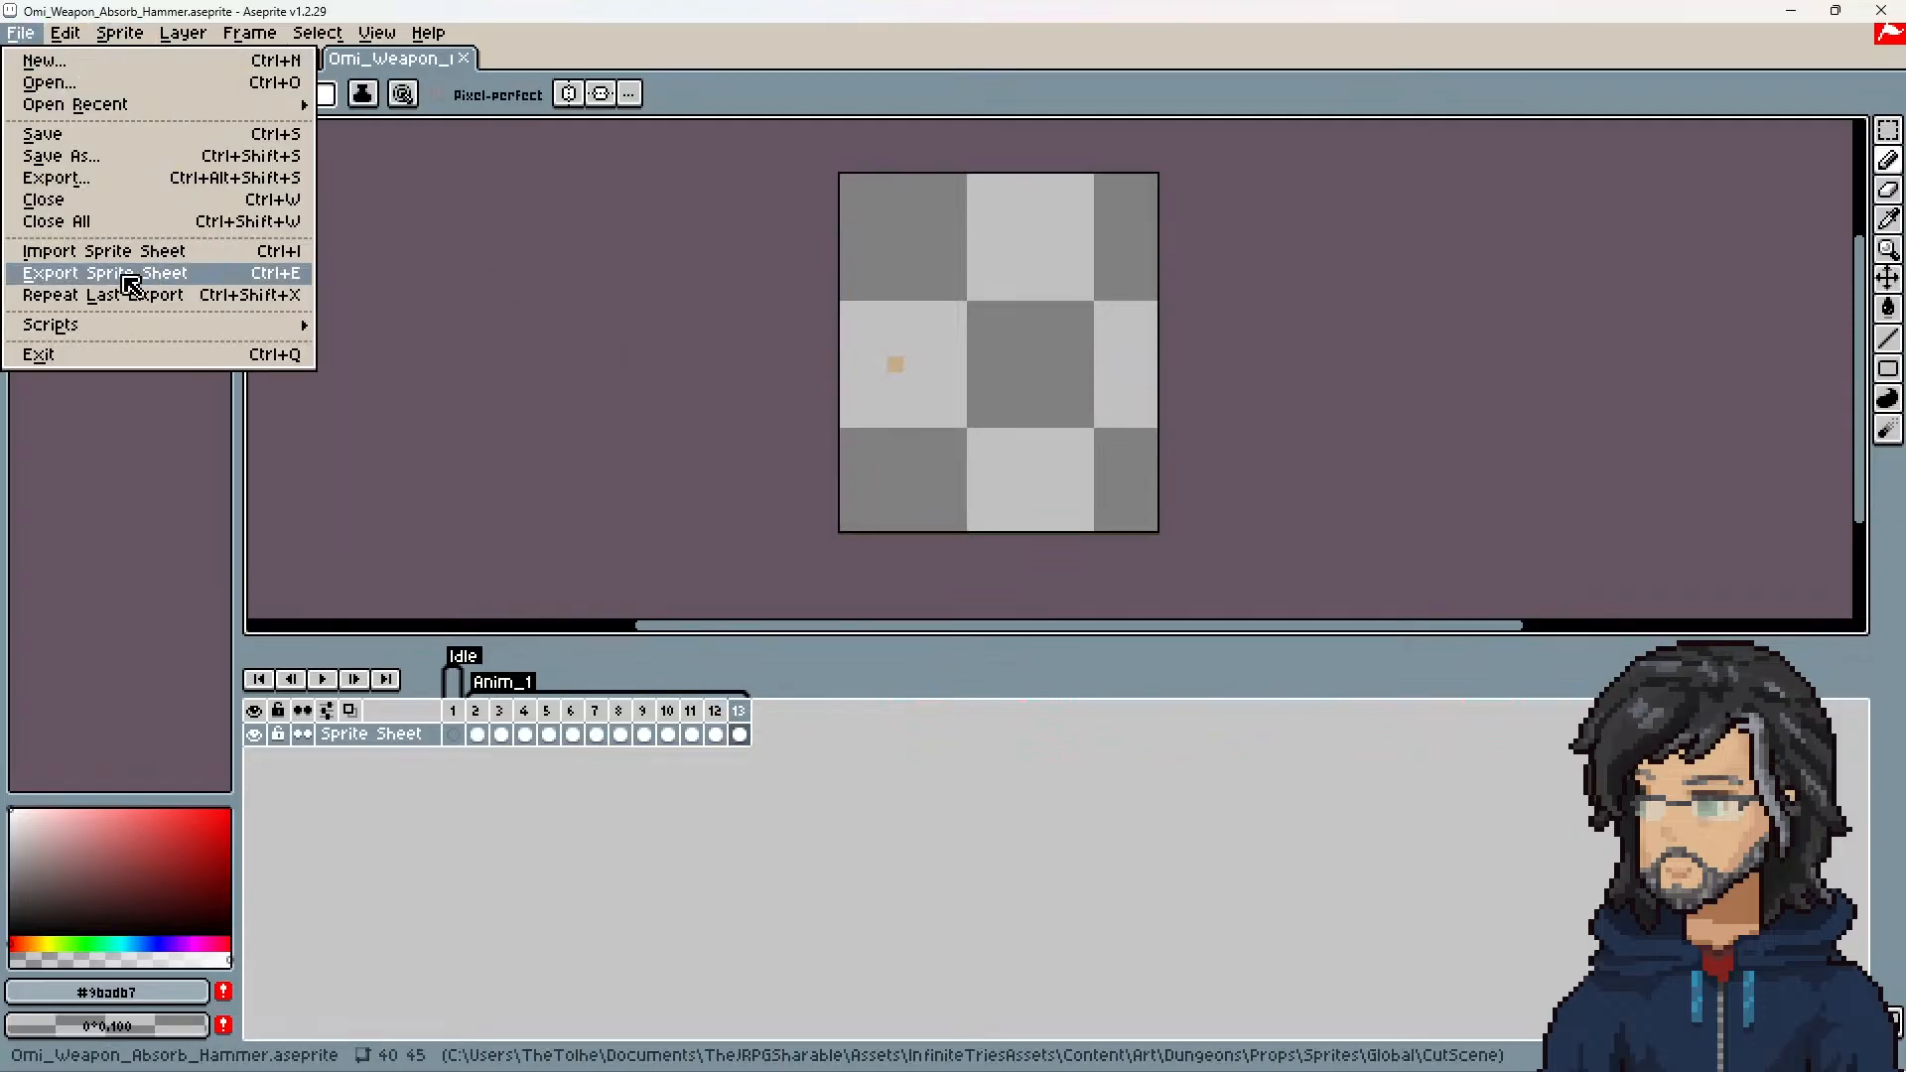
{"action": "left_click", "coordinate": [248, 278]}
{"action": "left_click", "coordinate": [554, 777]}
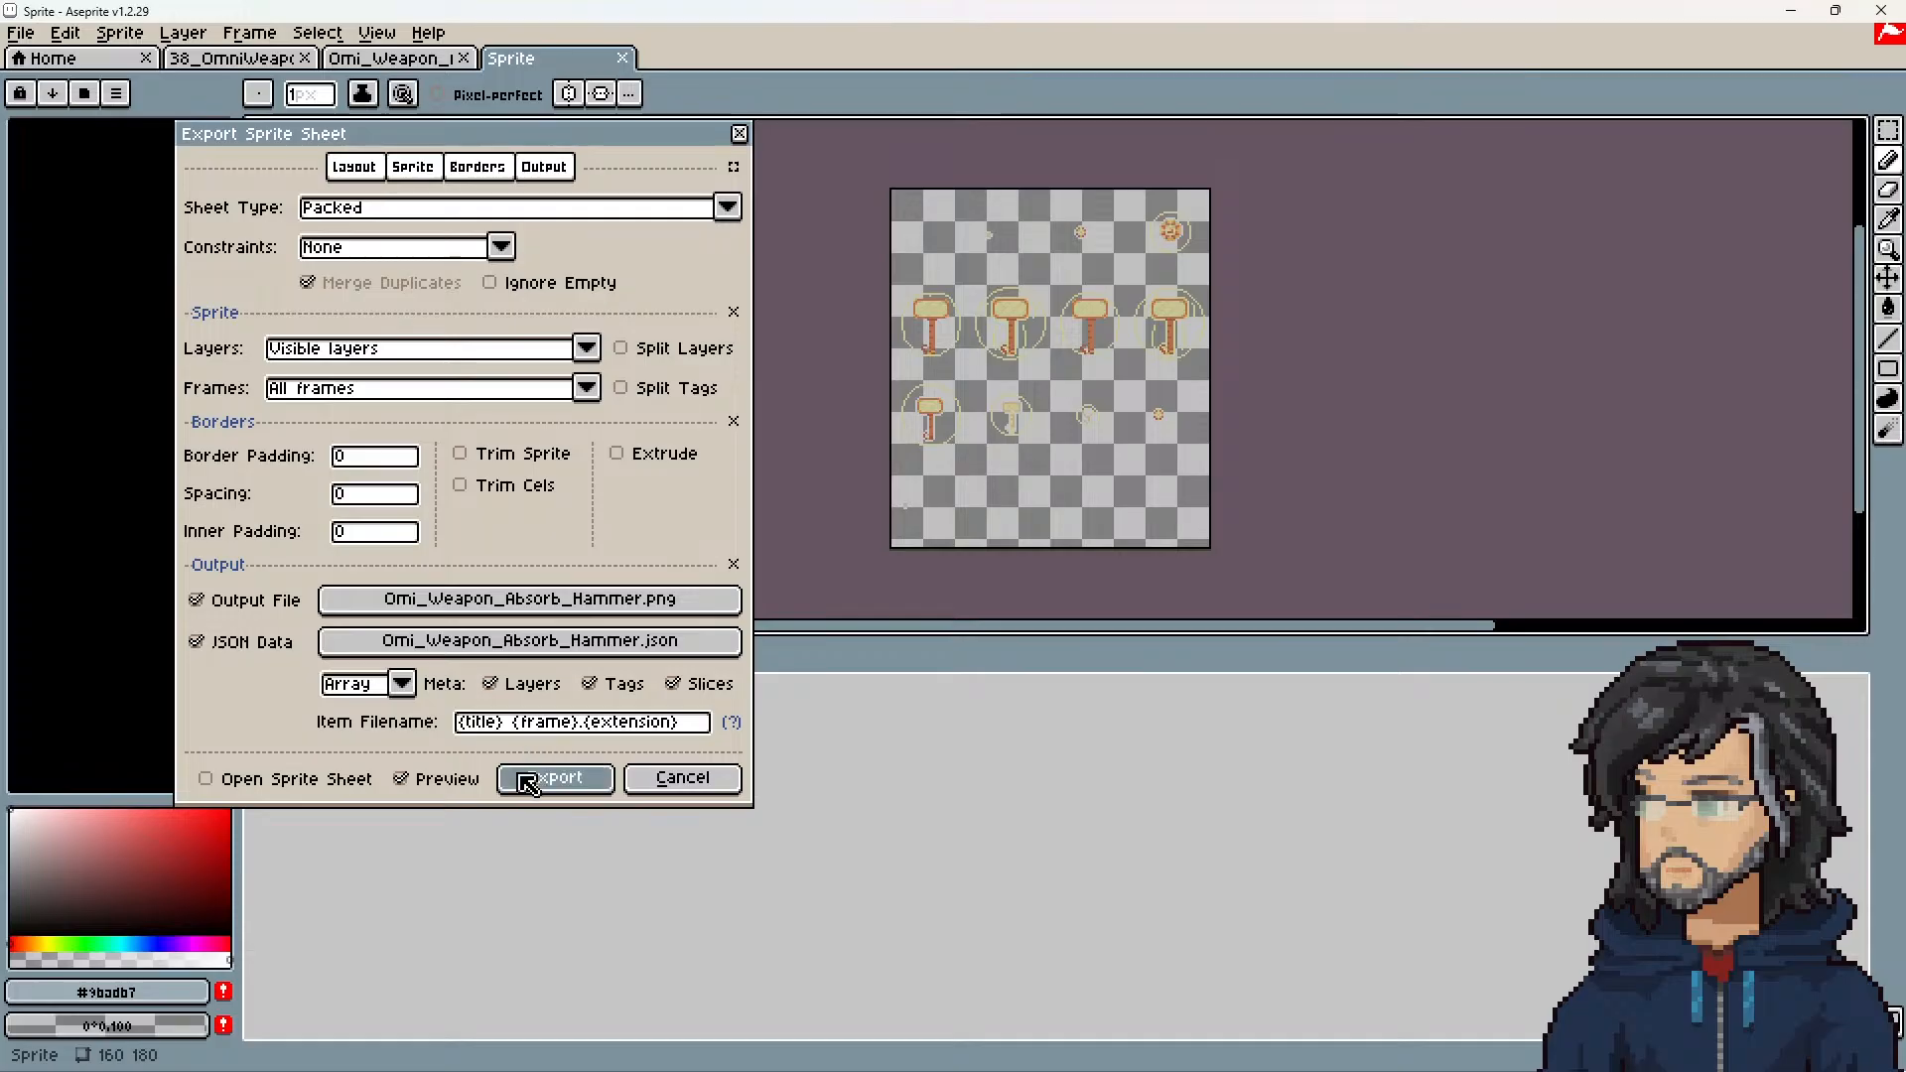
Step: Return to Unity, regenerate the Global props animations and start play mode, discarding the unapplied import settings for Omi_Weapon_Absorb_Hammer.png
{"action": "key", "text": "alt+Tab"}
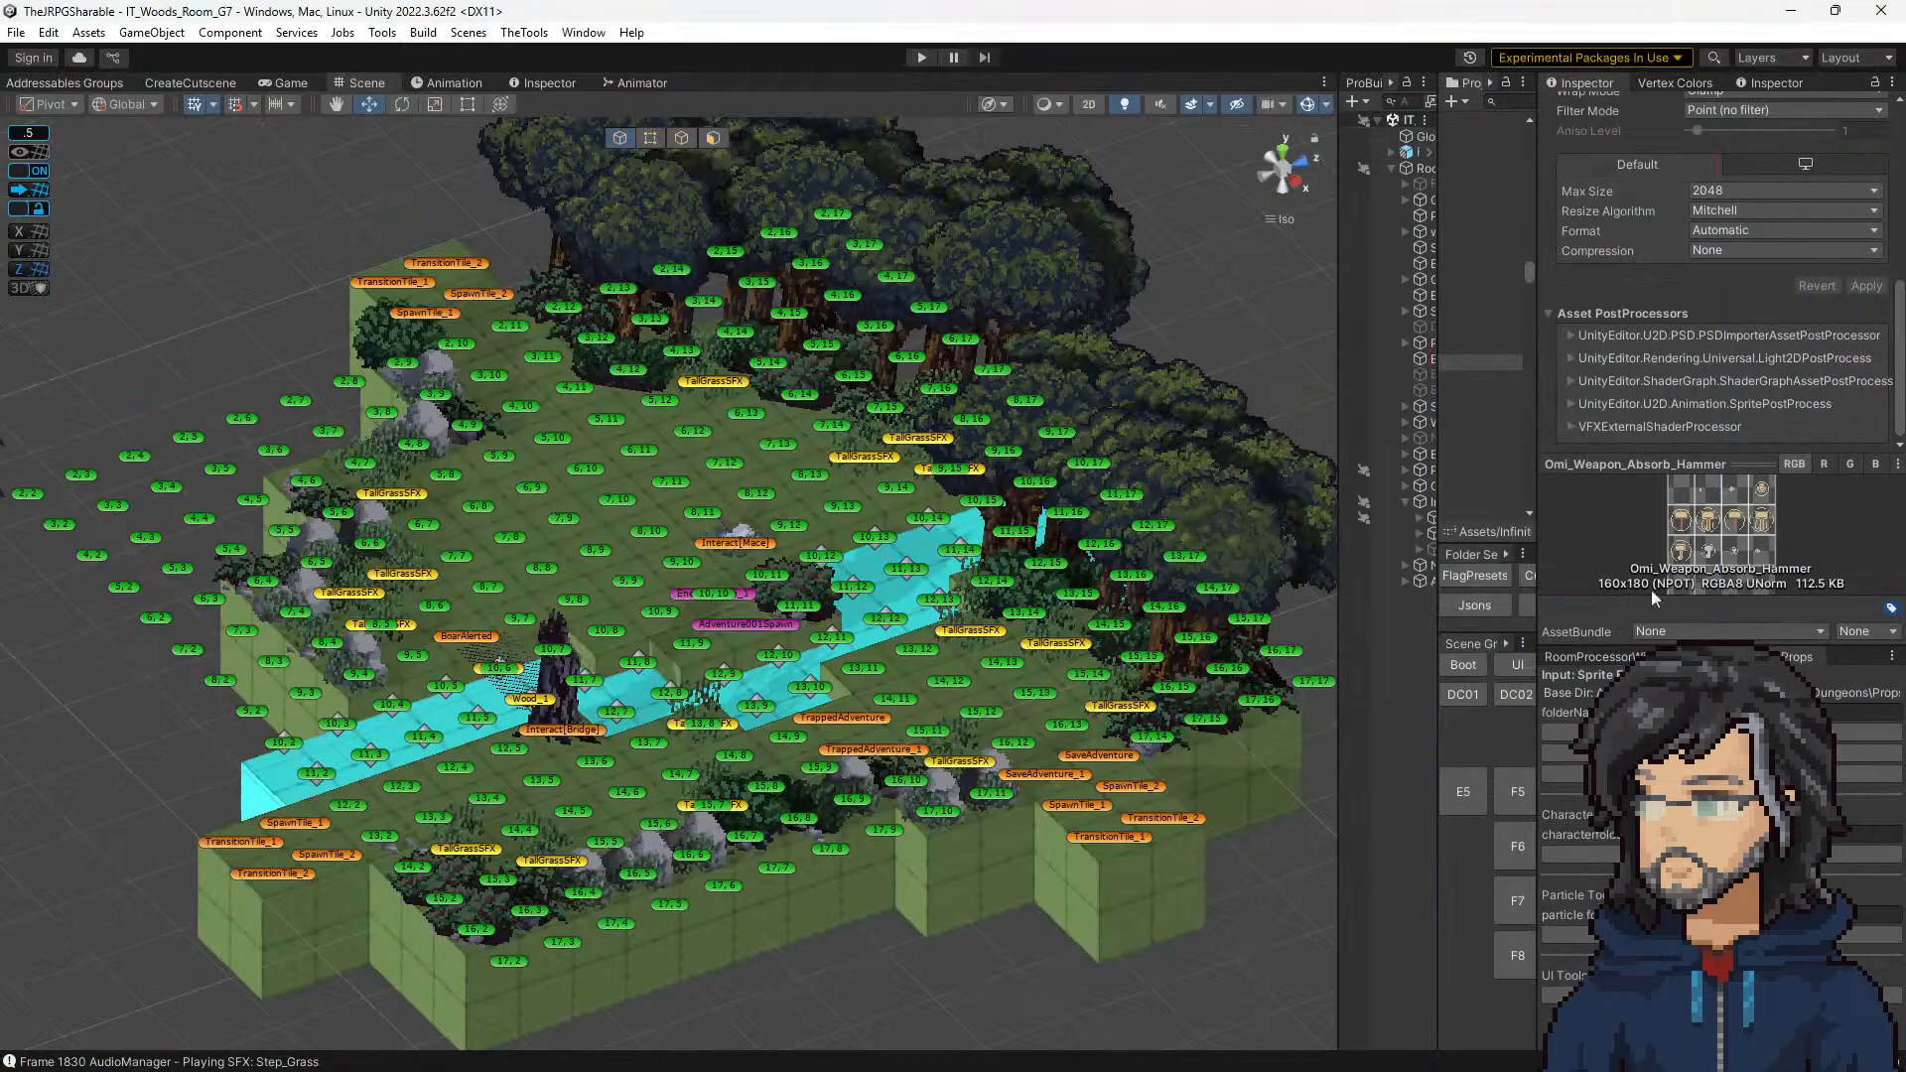
{"action": "left_click", "coordinate": [1678, 732]}
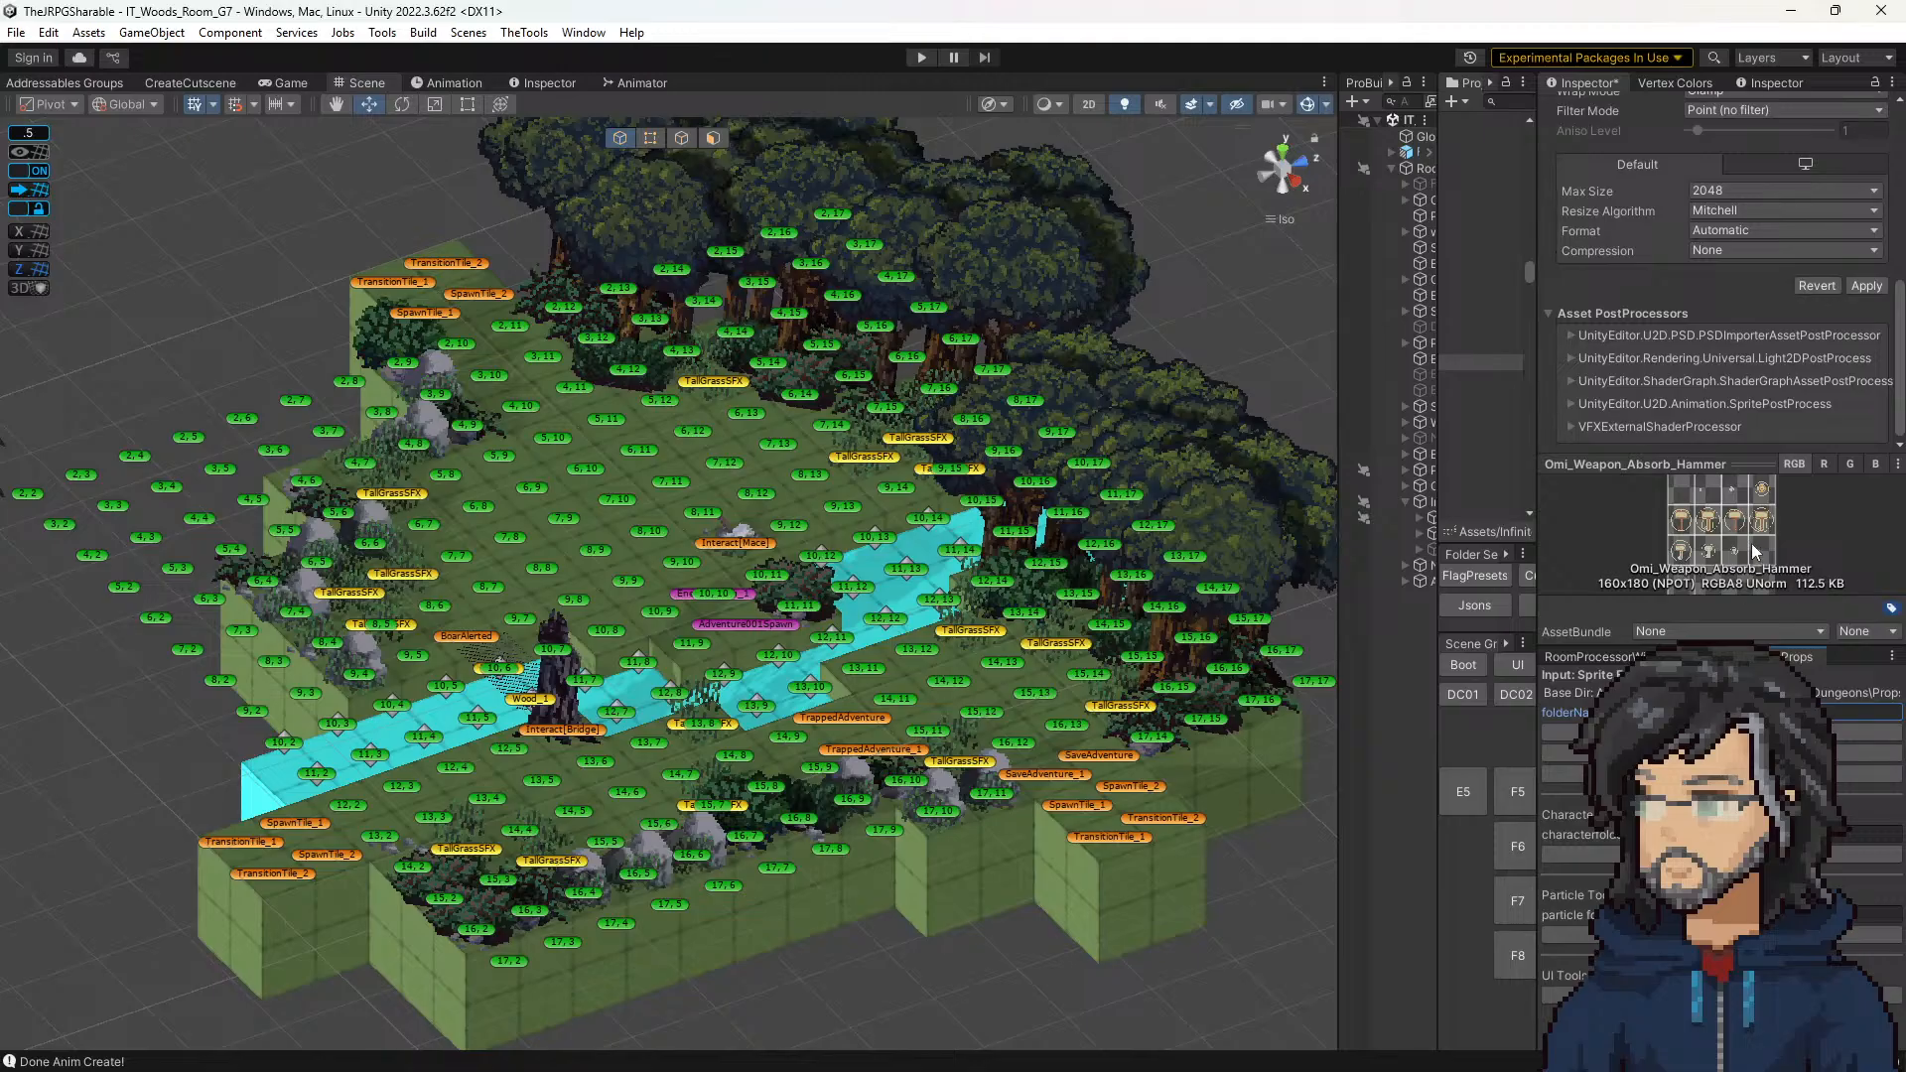
{"action": "left_click", "coordinate": [920, 58]}
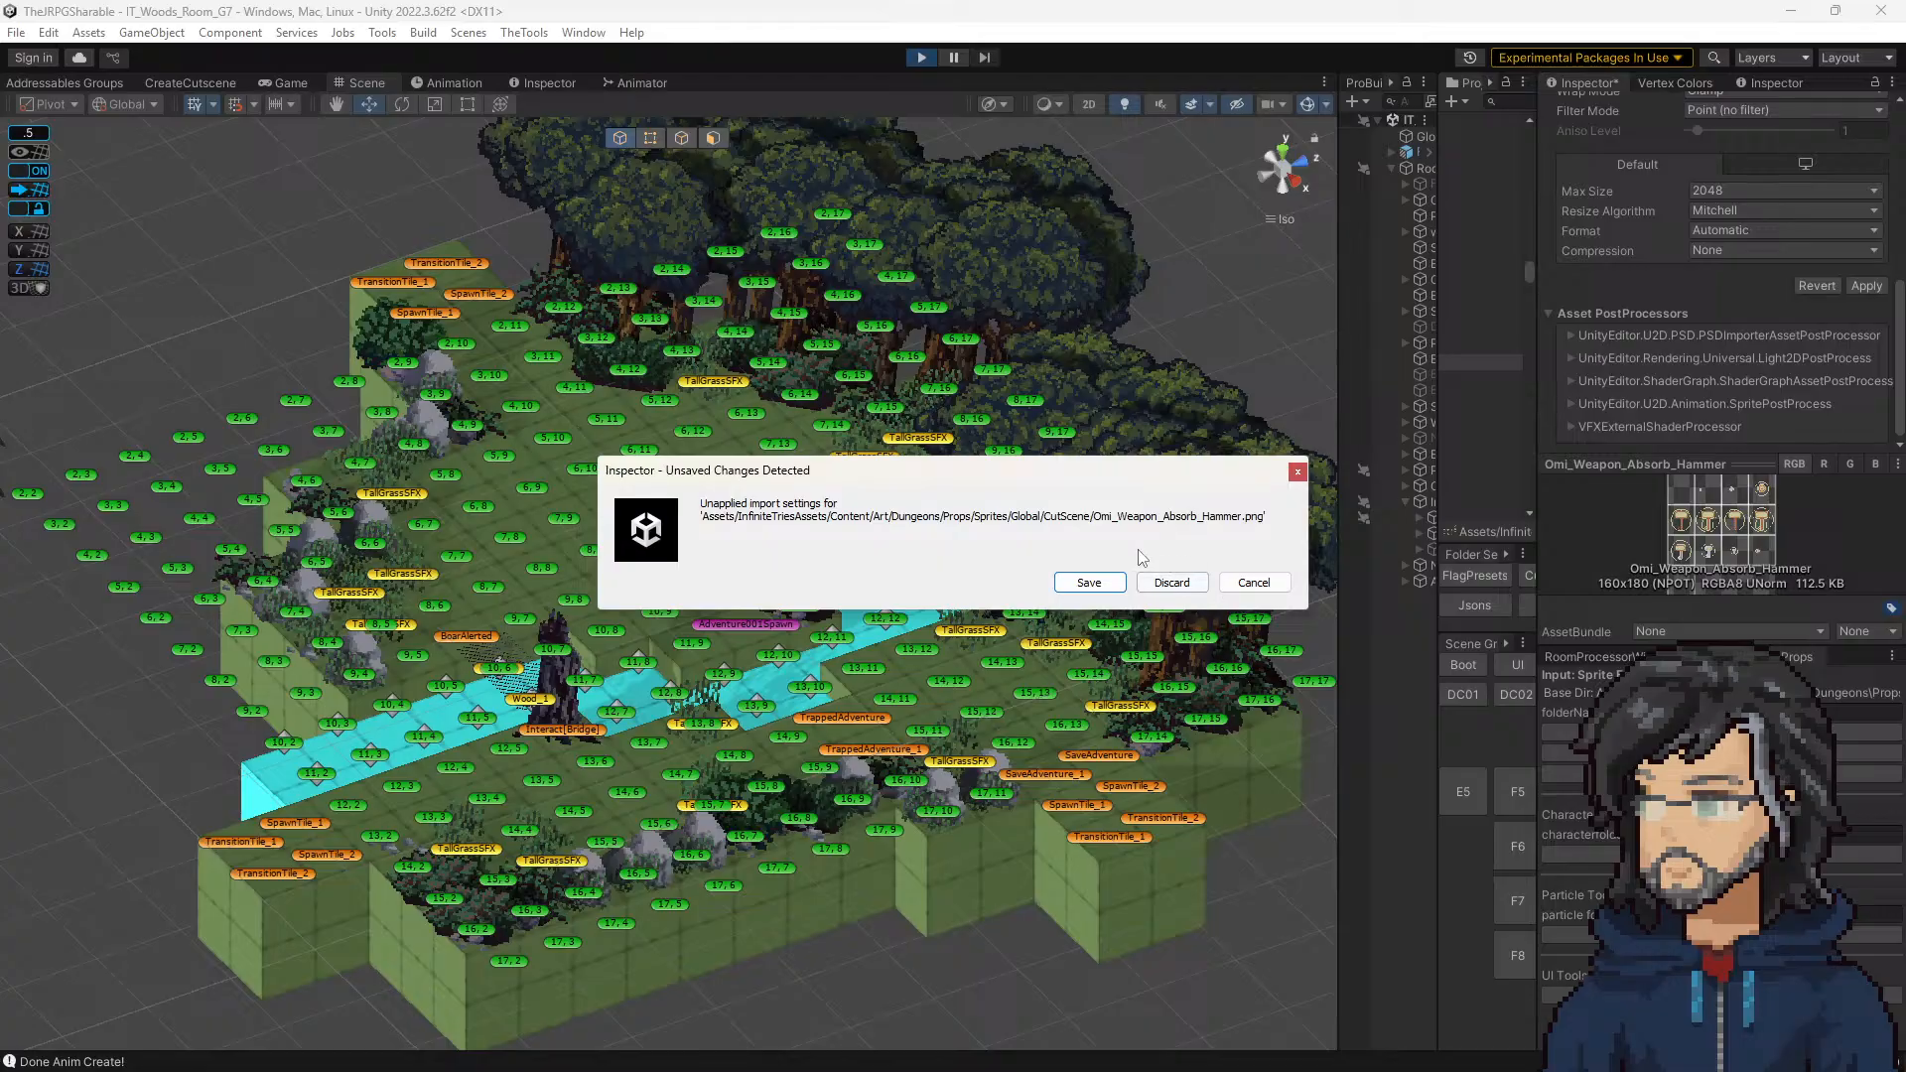
{"action": "left_click", "coordinate": [1148, 578]}
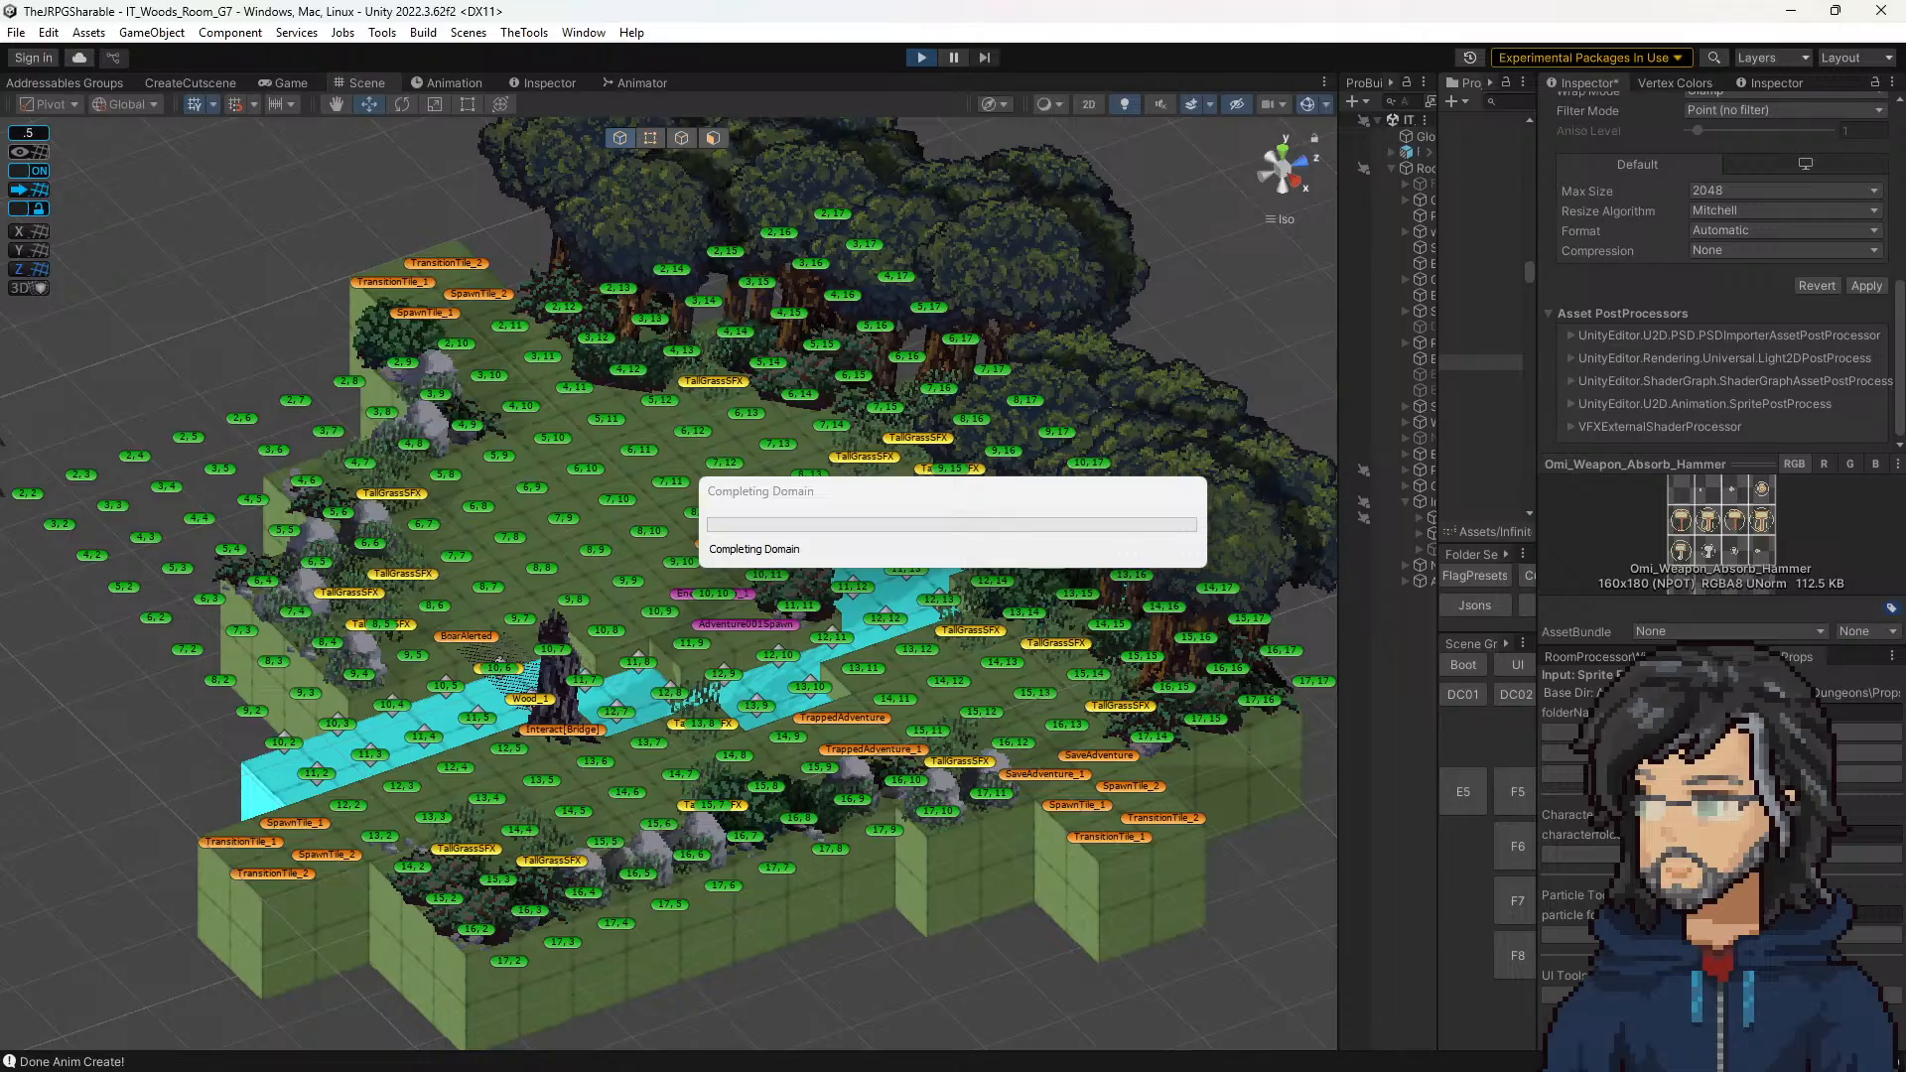
Step: Bring up the polish notes, review the entry about fades on the edge of the map, and put them away
{"action": "right_click_drag", "start_coordinate": [0, 989], "coordinate": [1533, 978]}
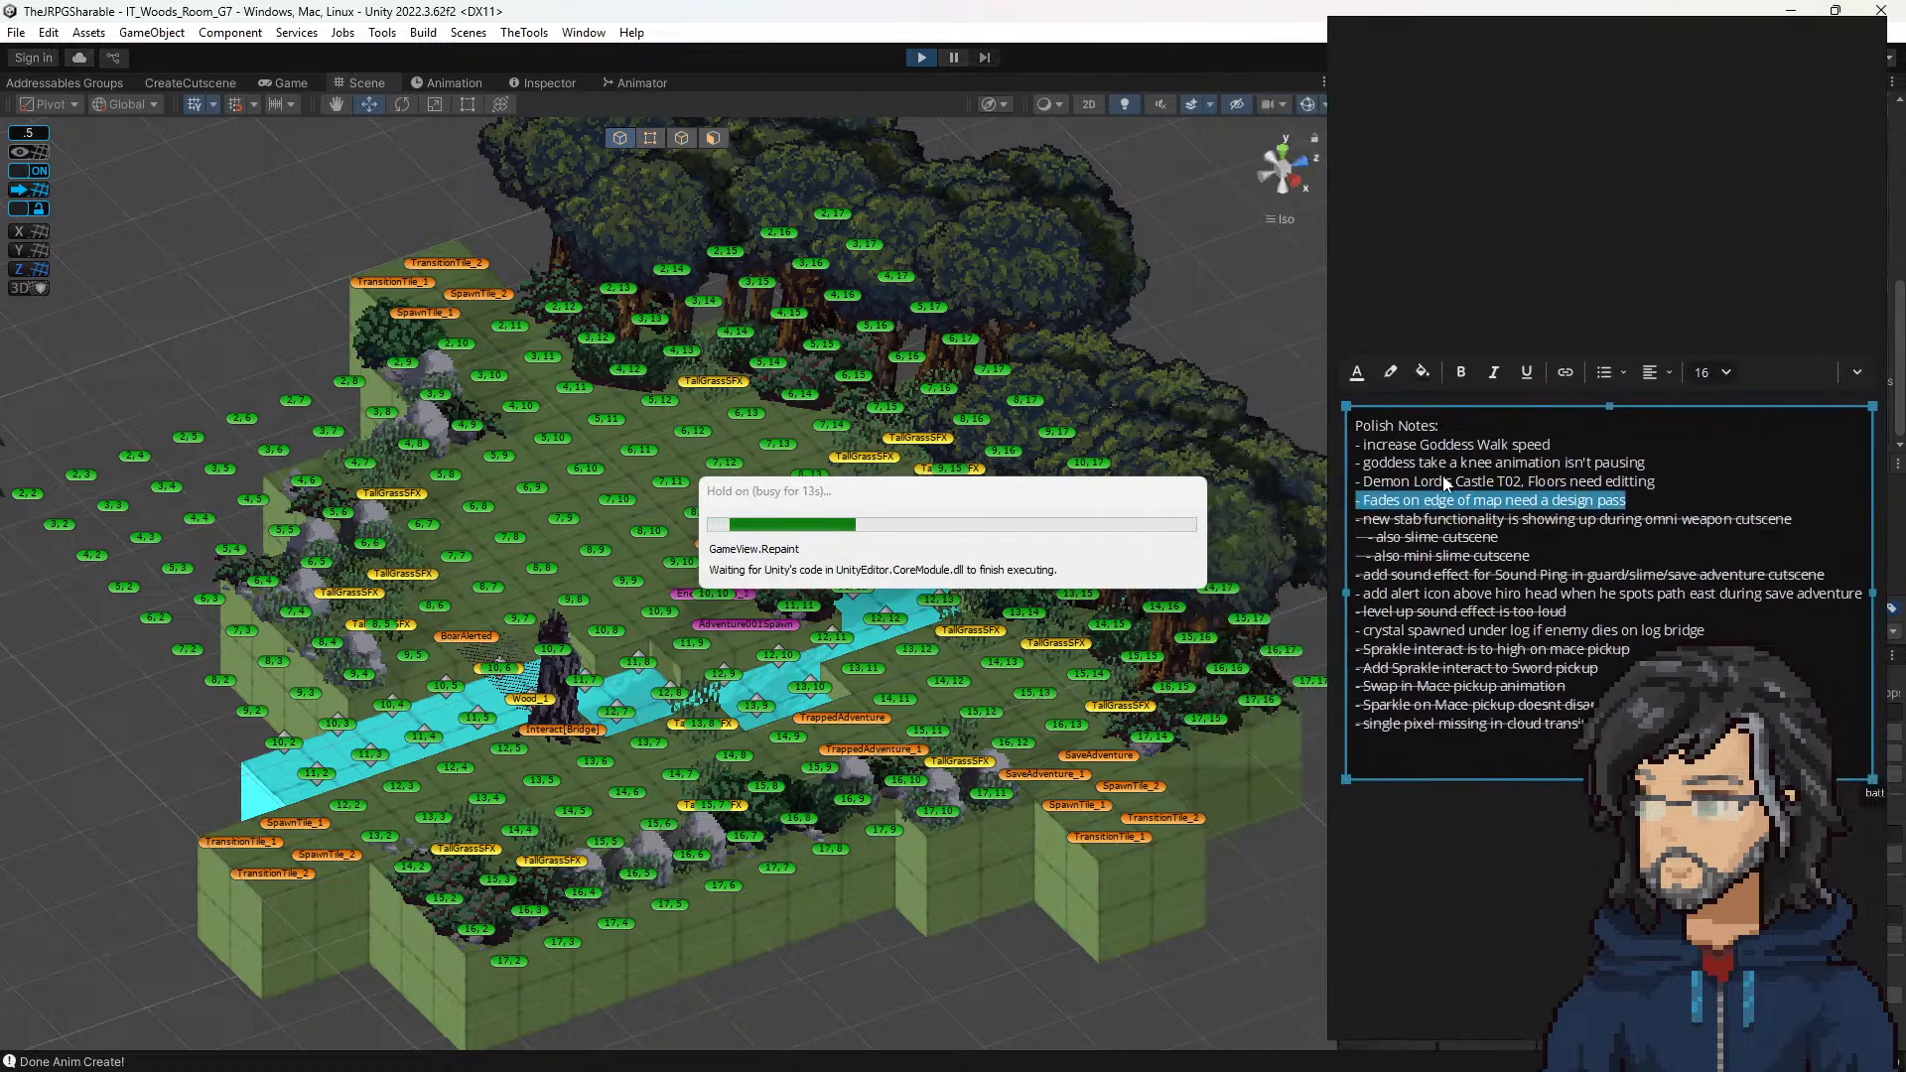
{"action": "left_click", "coordinate": [1720, 508]}
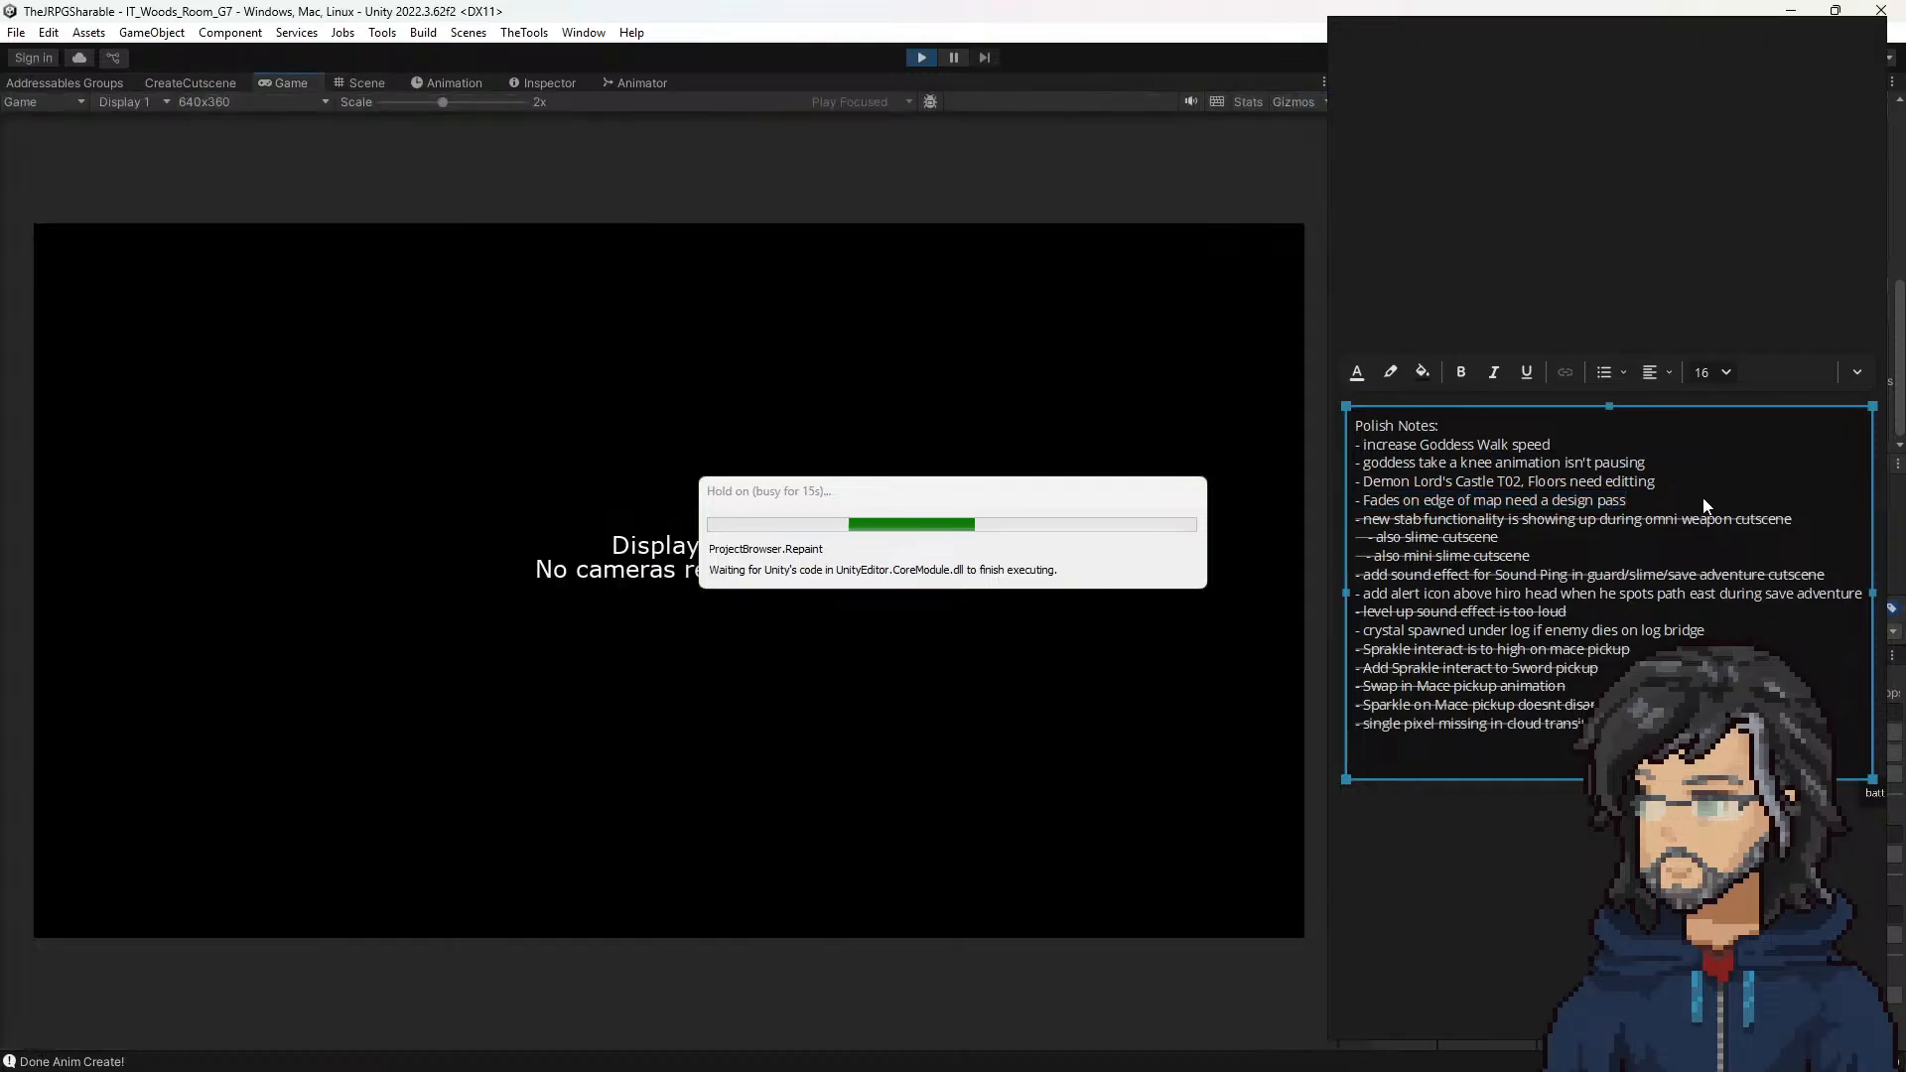
{"action": "left_click_drag", "start_coordinate": [1705, 506], "coordinate": [1242, 497]}
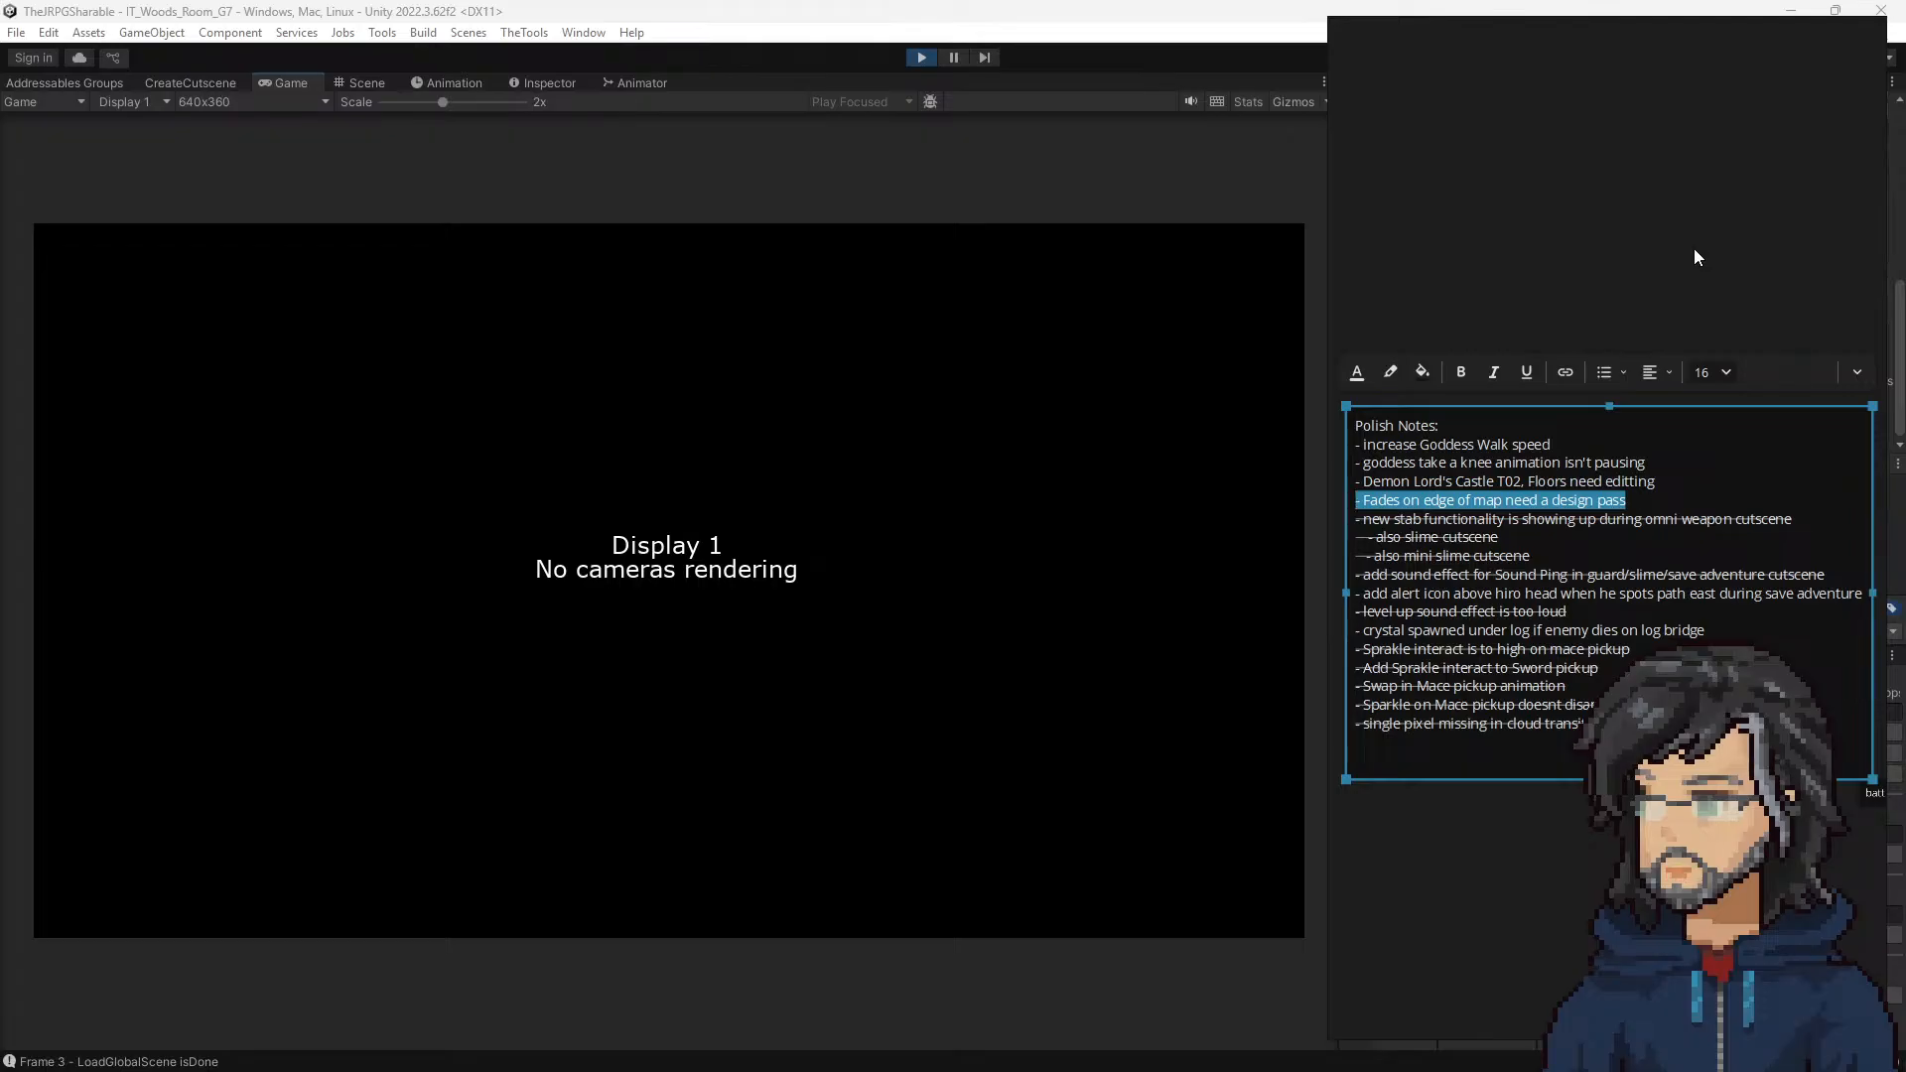
{"action": "left_click_drag", "start_coordinate": [1694, 250], "coordinate": [0, 494]}
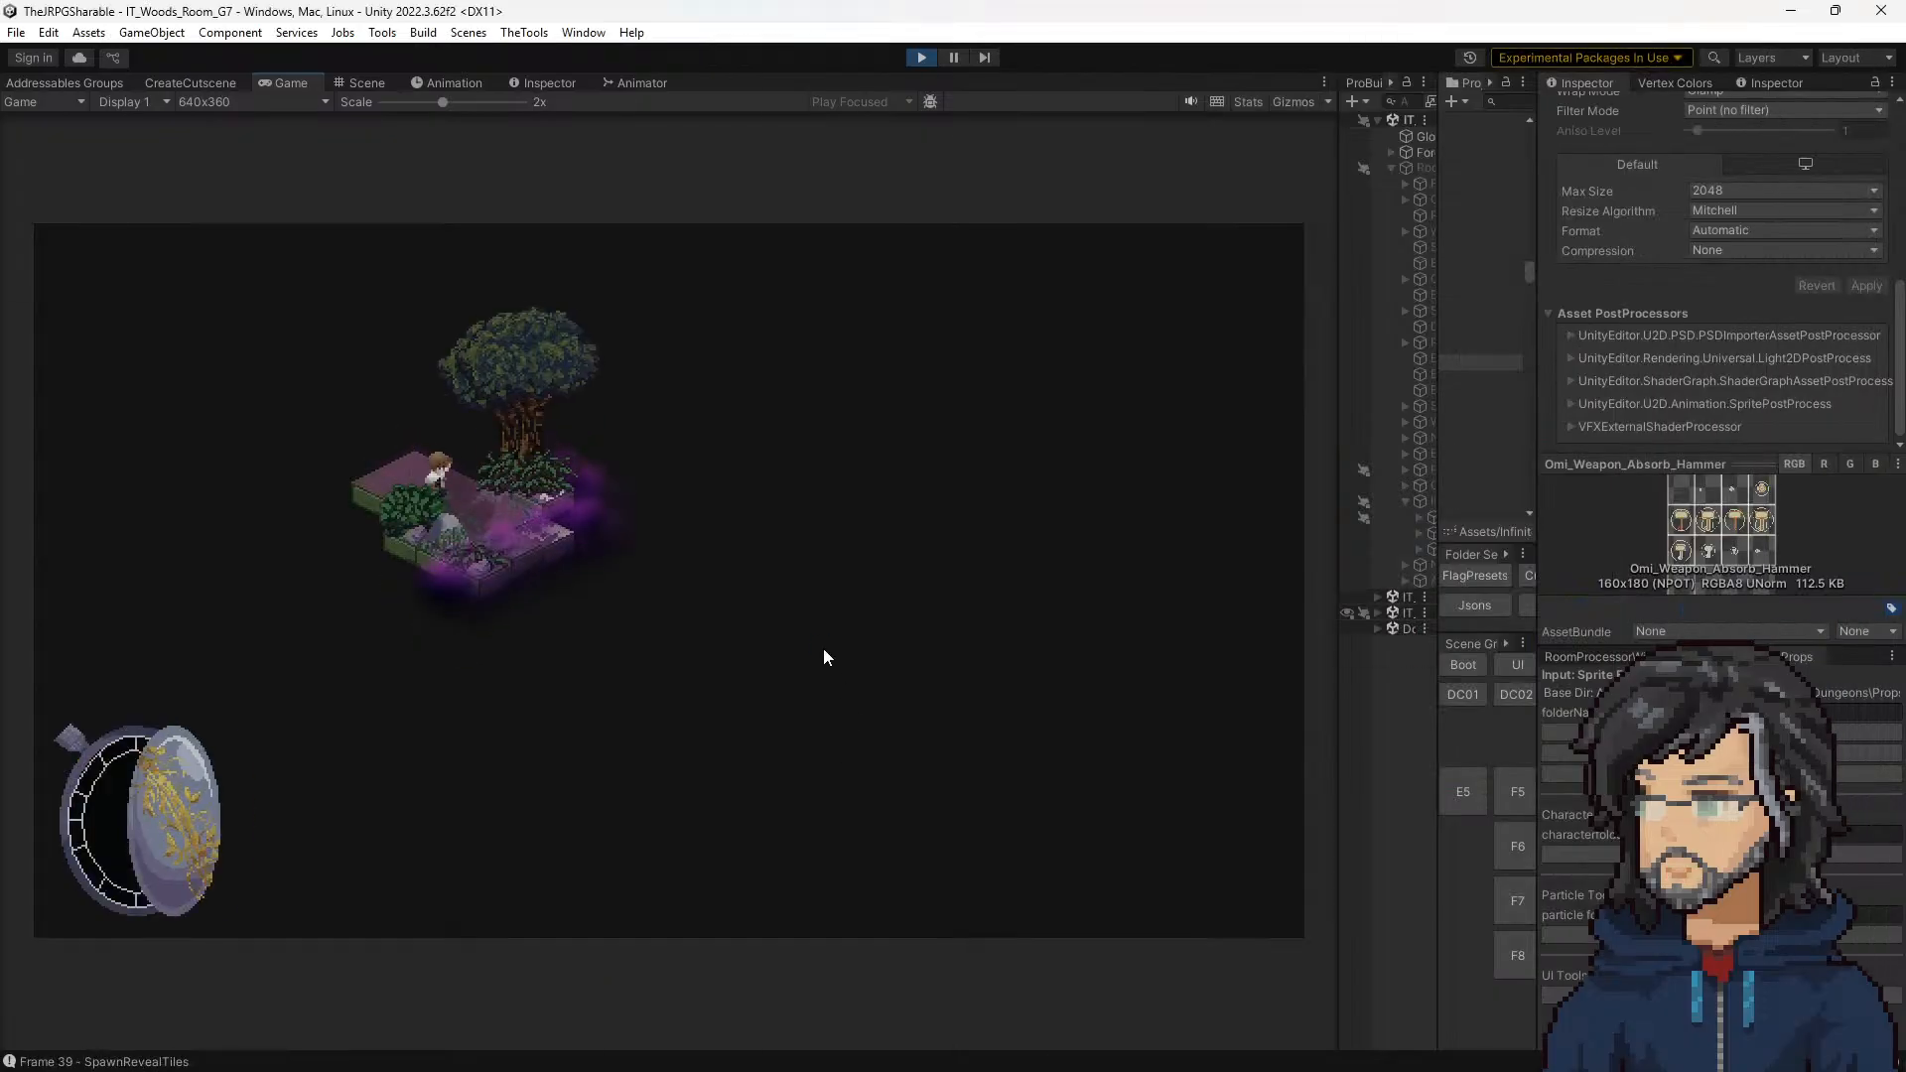
Step: Walk Hiro to the Mace pickup, play through its cutscene to check the flipped hammer animation, and stop play mode
{"action": "key", "text": "d"}
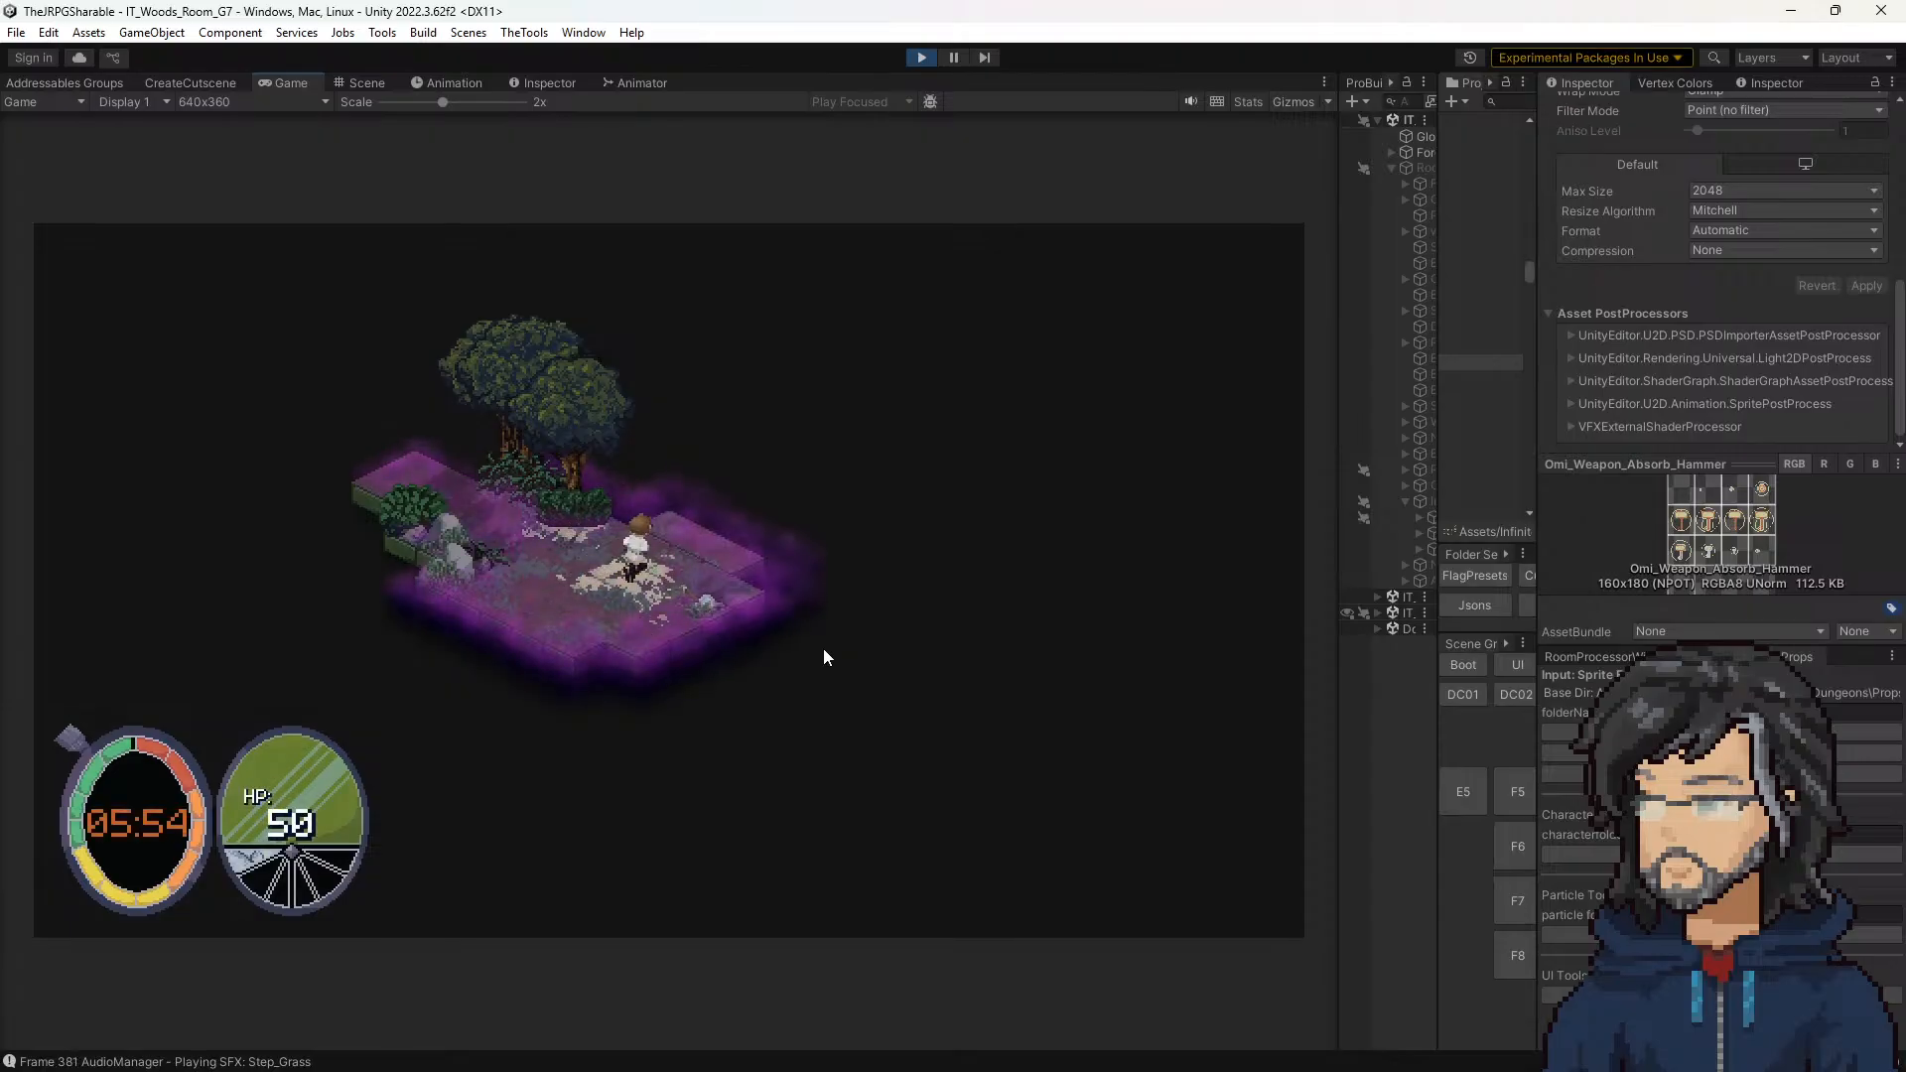
{"action": "key", "text": "r"}
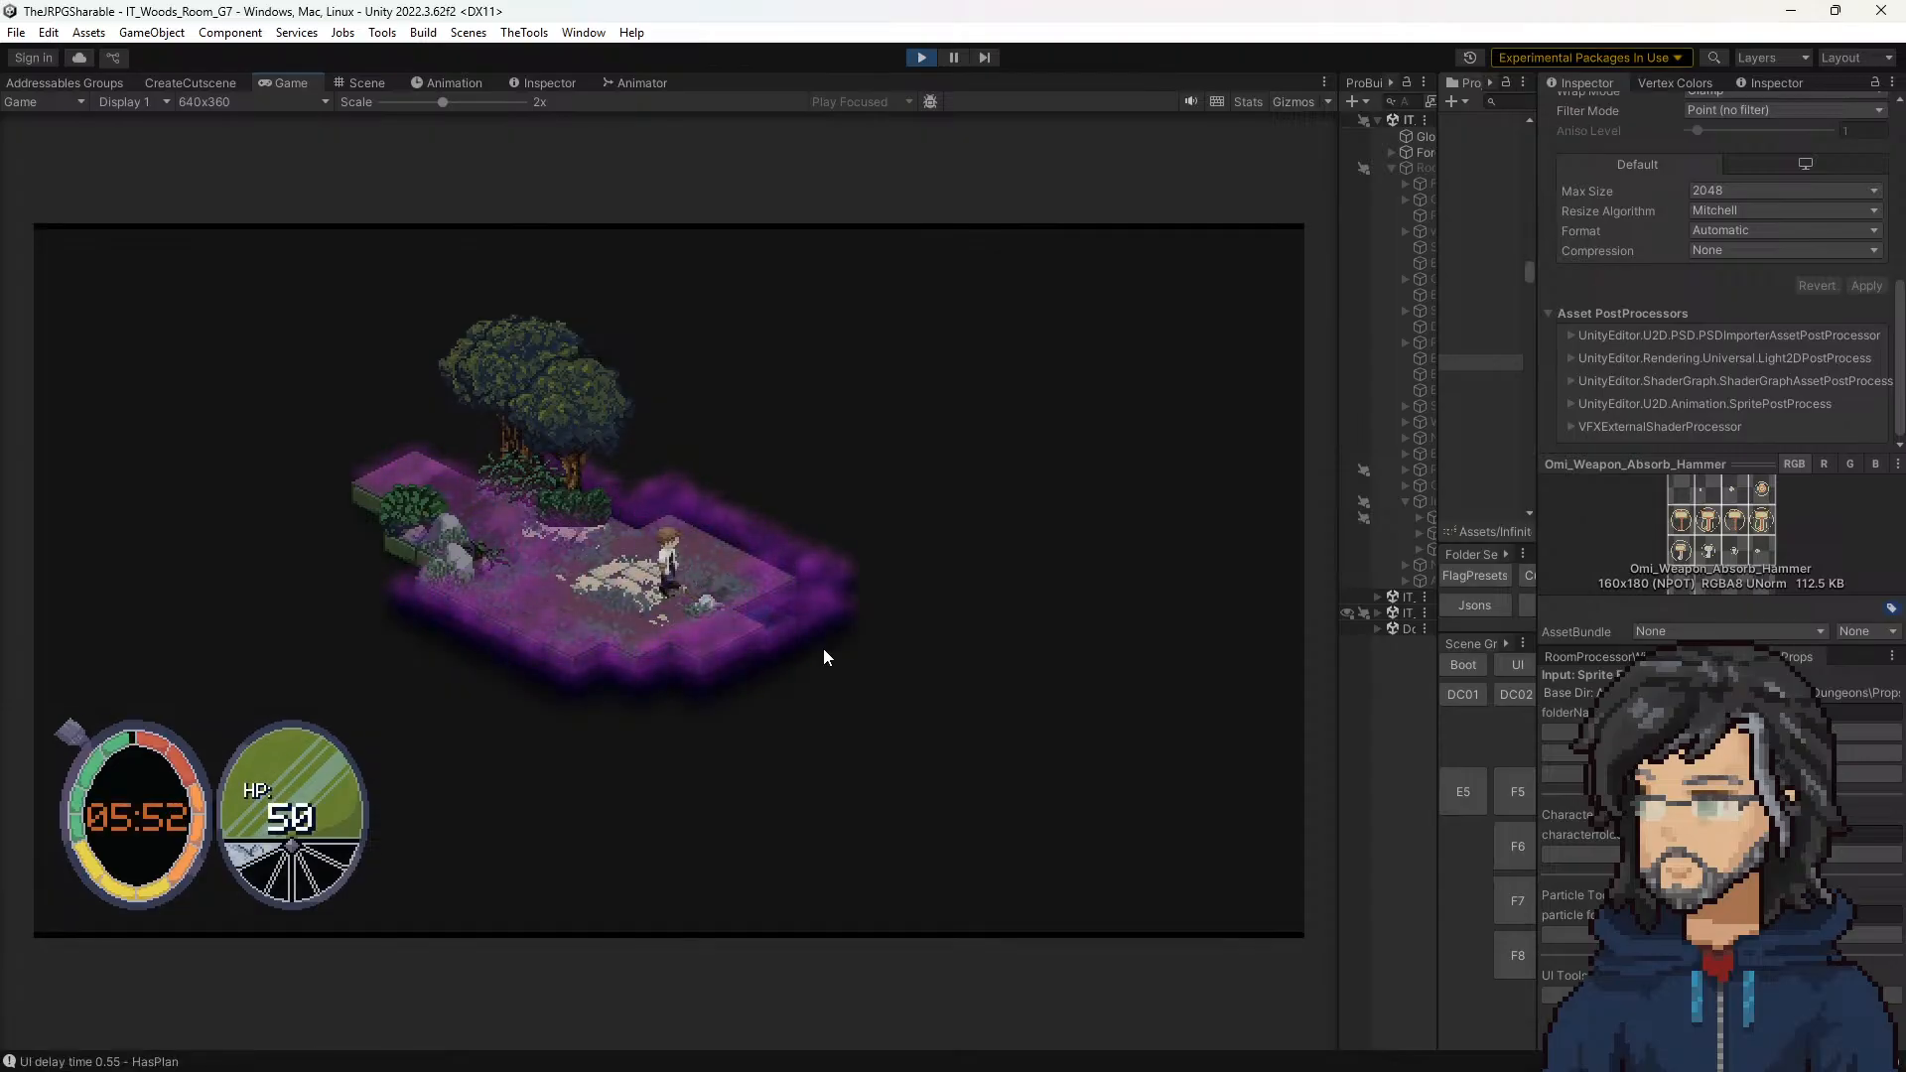
{"action": "key", "text": "space"}
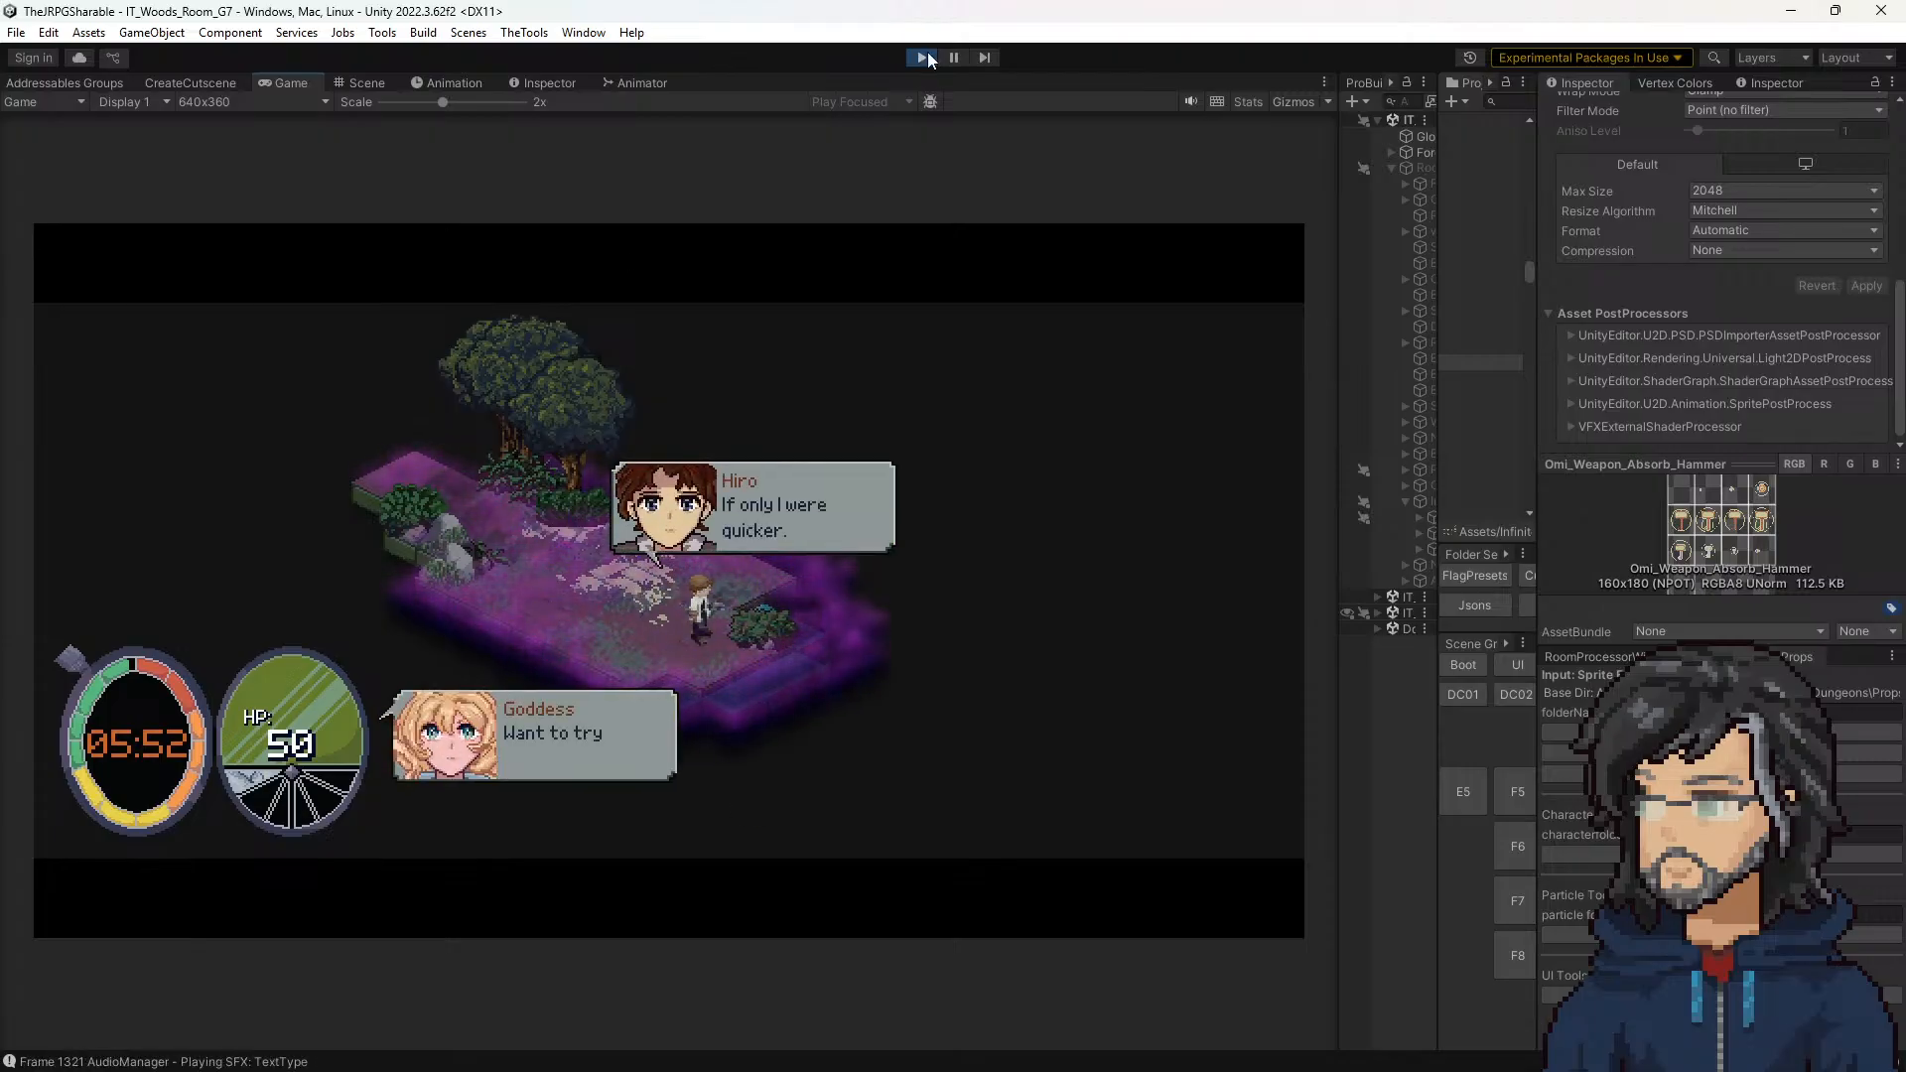
{"action": "key", "text": "ctrl+p"}
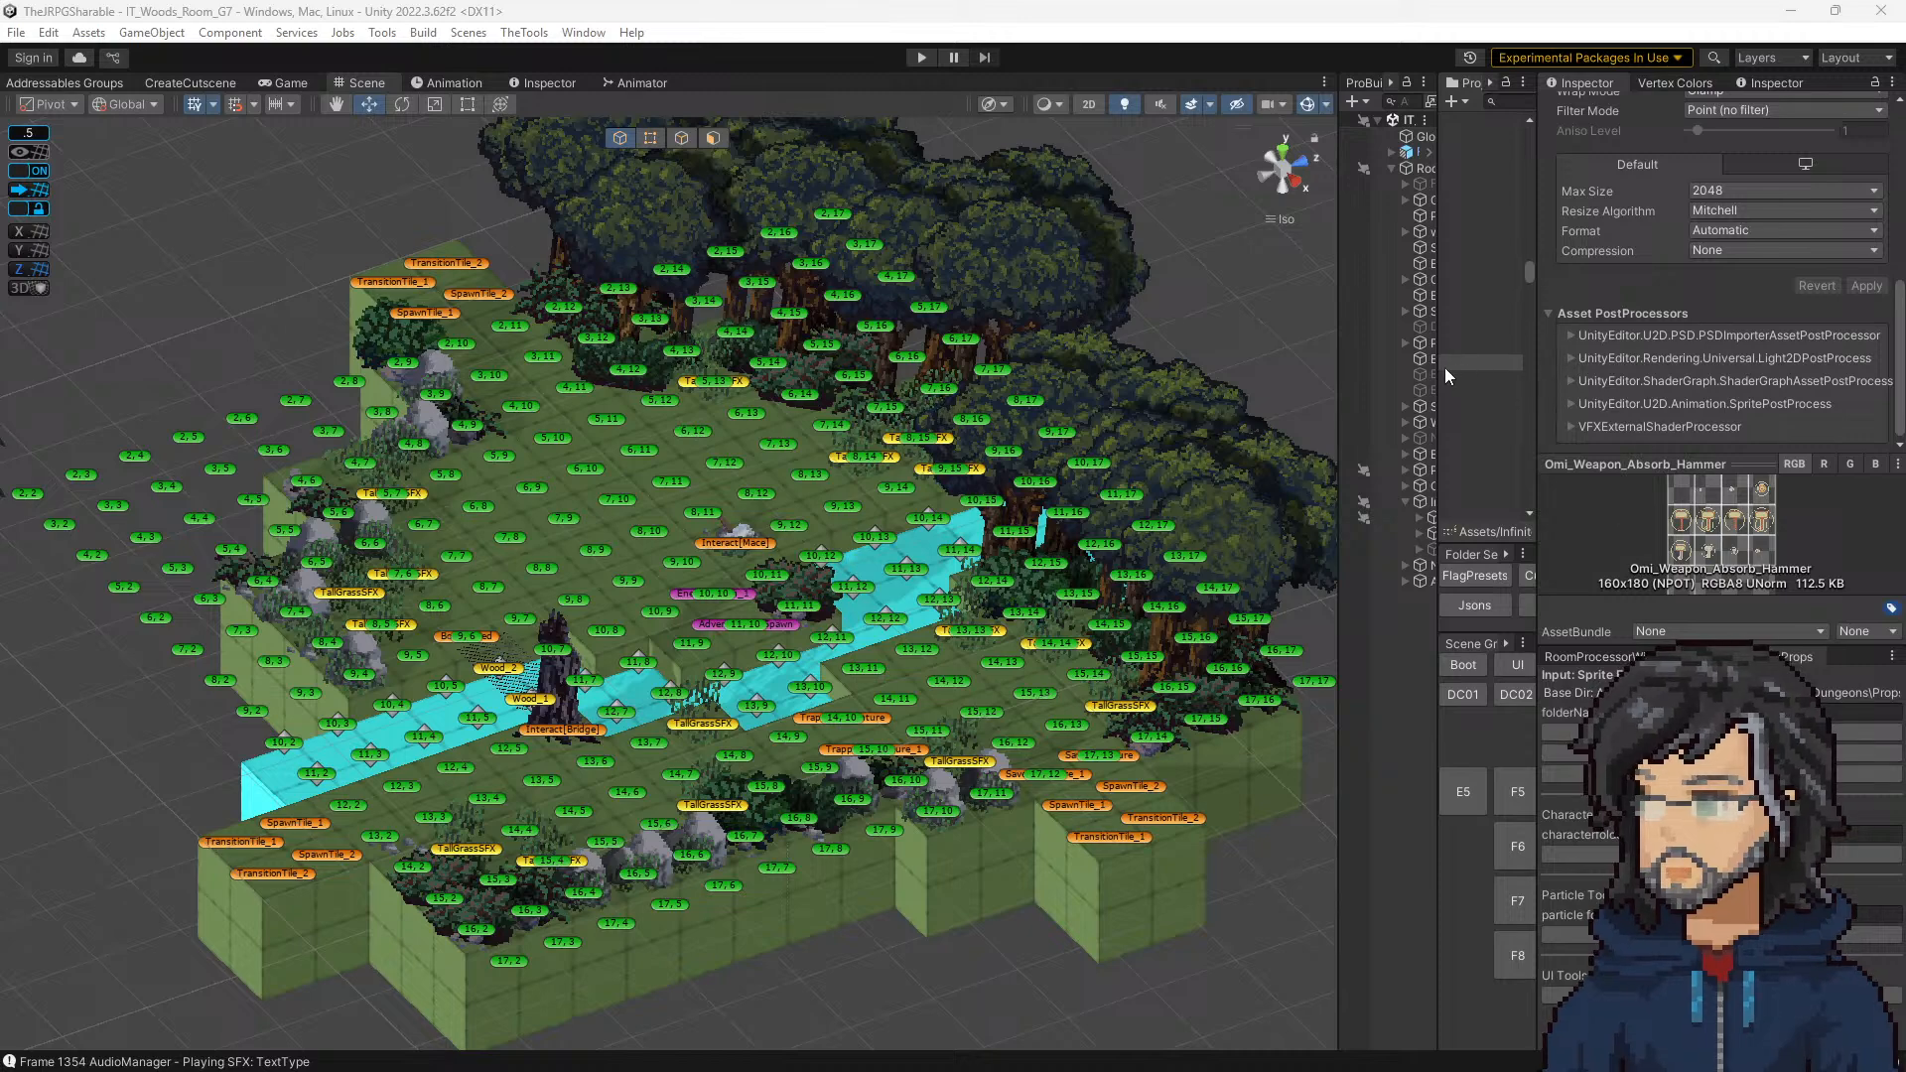
Step: Bring the polish notes back up, mark the "increase Goddess Walk speed" entry to read, and put them away
{"action": "left_click_drag", "start_coordinate": [1437, 375], "coordinate": [1319, 378]}
{"action": "right_click_drag", "start_coordinate": [0, 674], "coordinate": [1649, 265]}
{"action": "left_click_drag", "start_coordinate": [1504, 434], "coordinate": [1308, 437]}
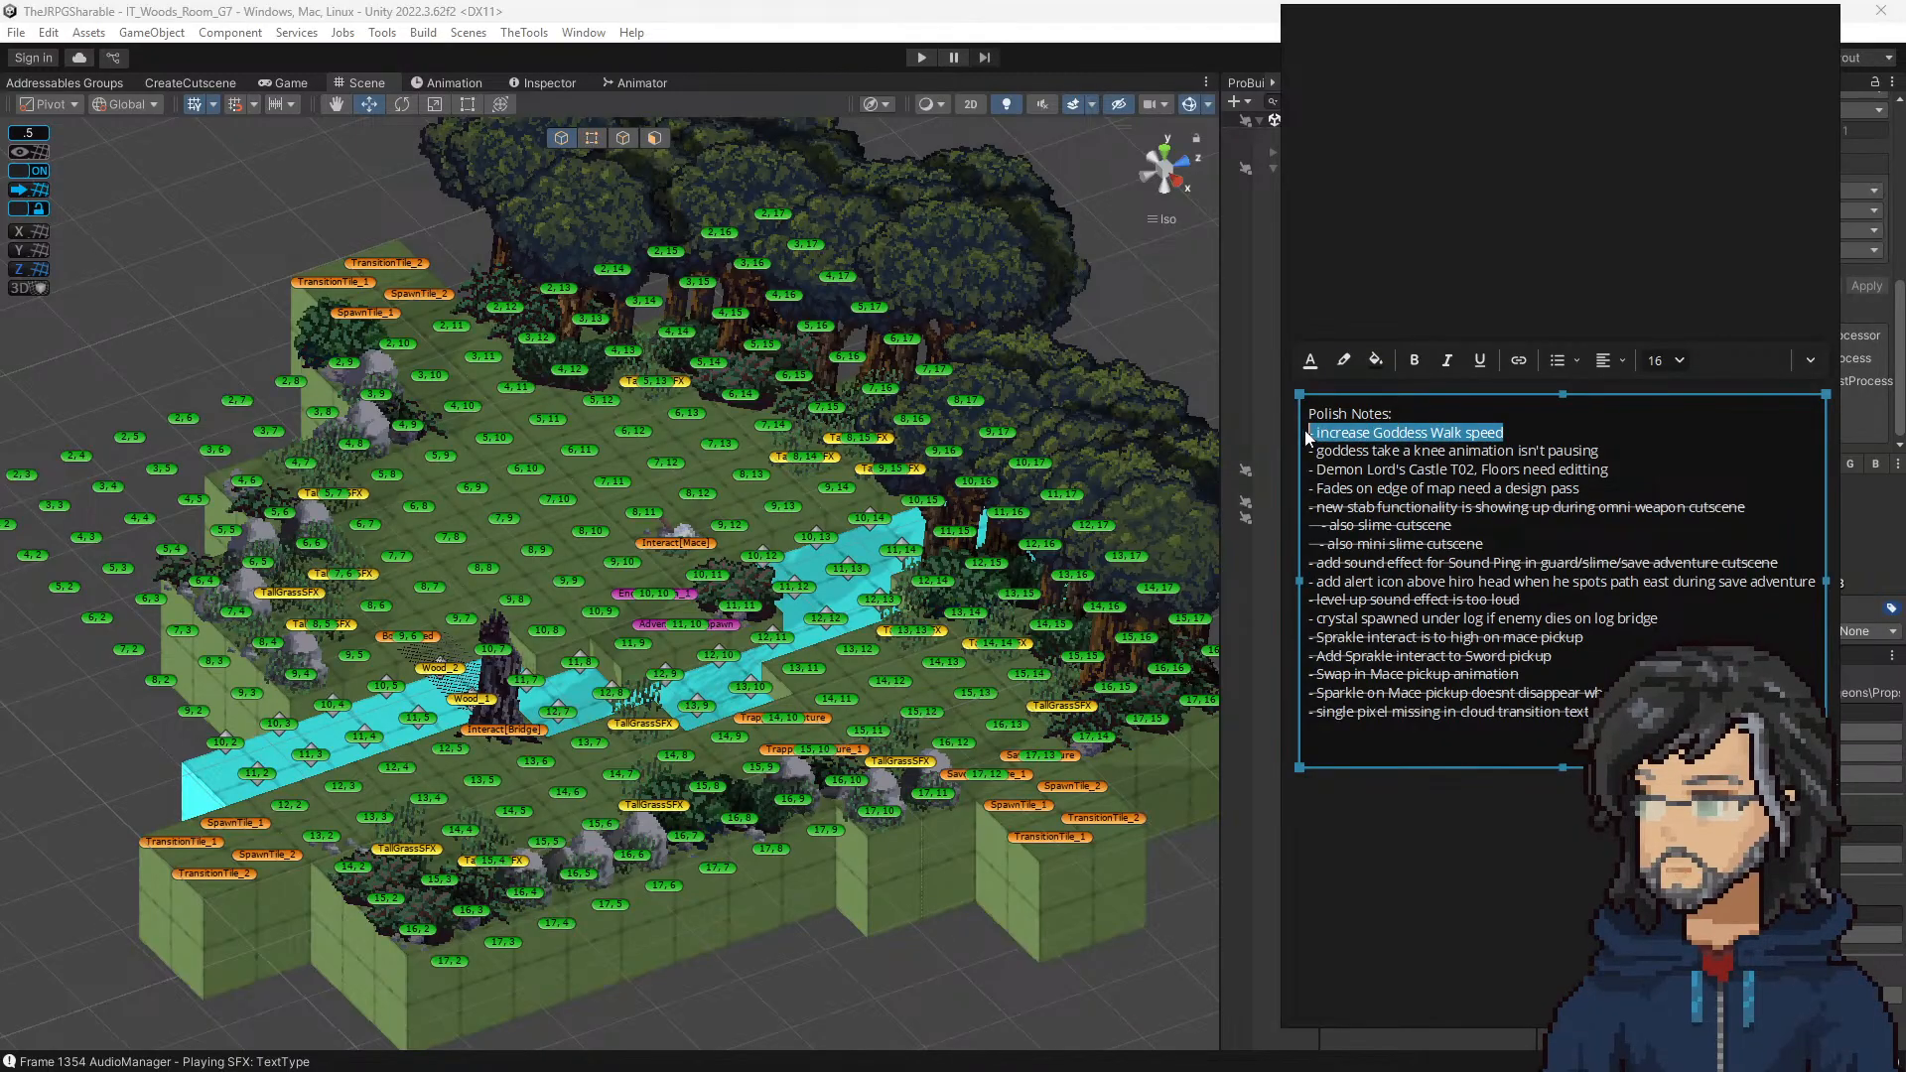
{"action": "right_click_drag", "start_coordinate": [1536, 147], "coordinate": [0, 363]}
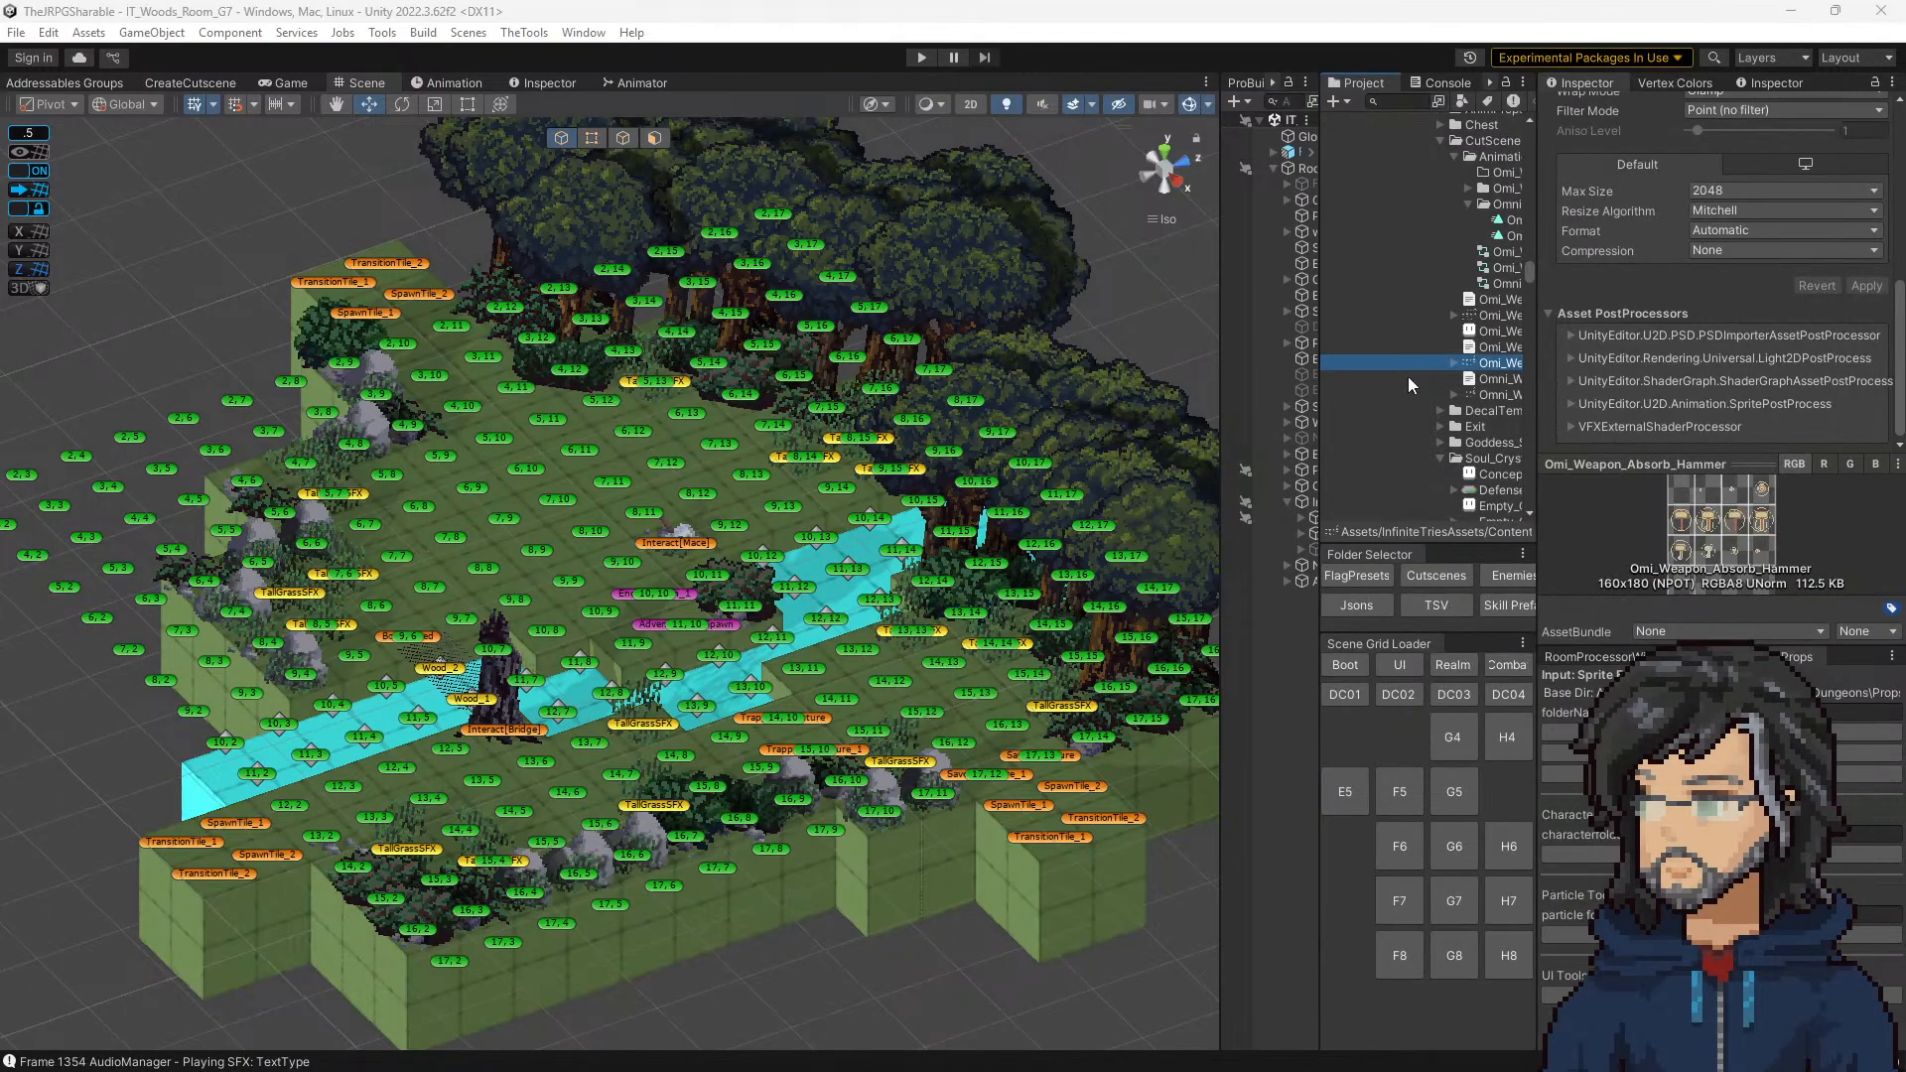
Step: Widen the project browser and open the Goddess_Animation_Formatted Aseprite file from the Characters/NPCs/Goddess folder
{"action": "left_click_drag", "start_coordinate": [1316, 367], "coordinate": [1086, 369]}
{"action": "scroll", "coordinate": [1274, 371], "scroll_direction": "up", "scroll_amount": 10}
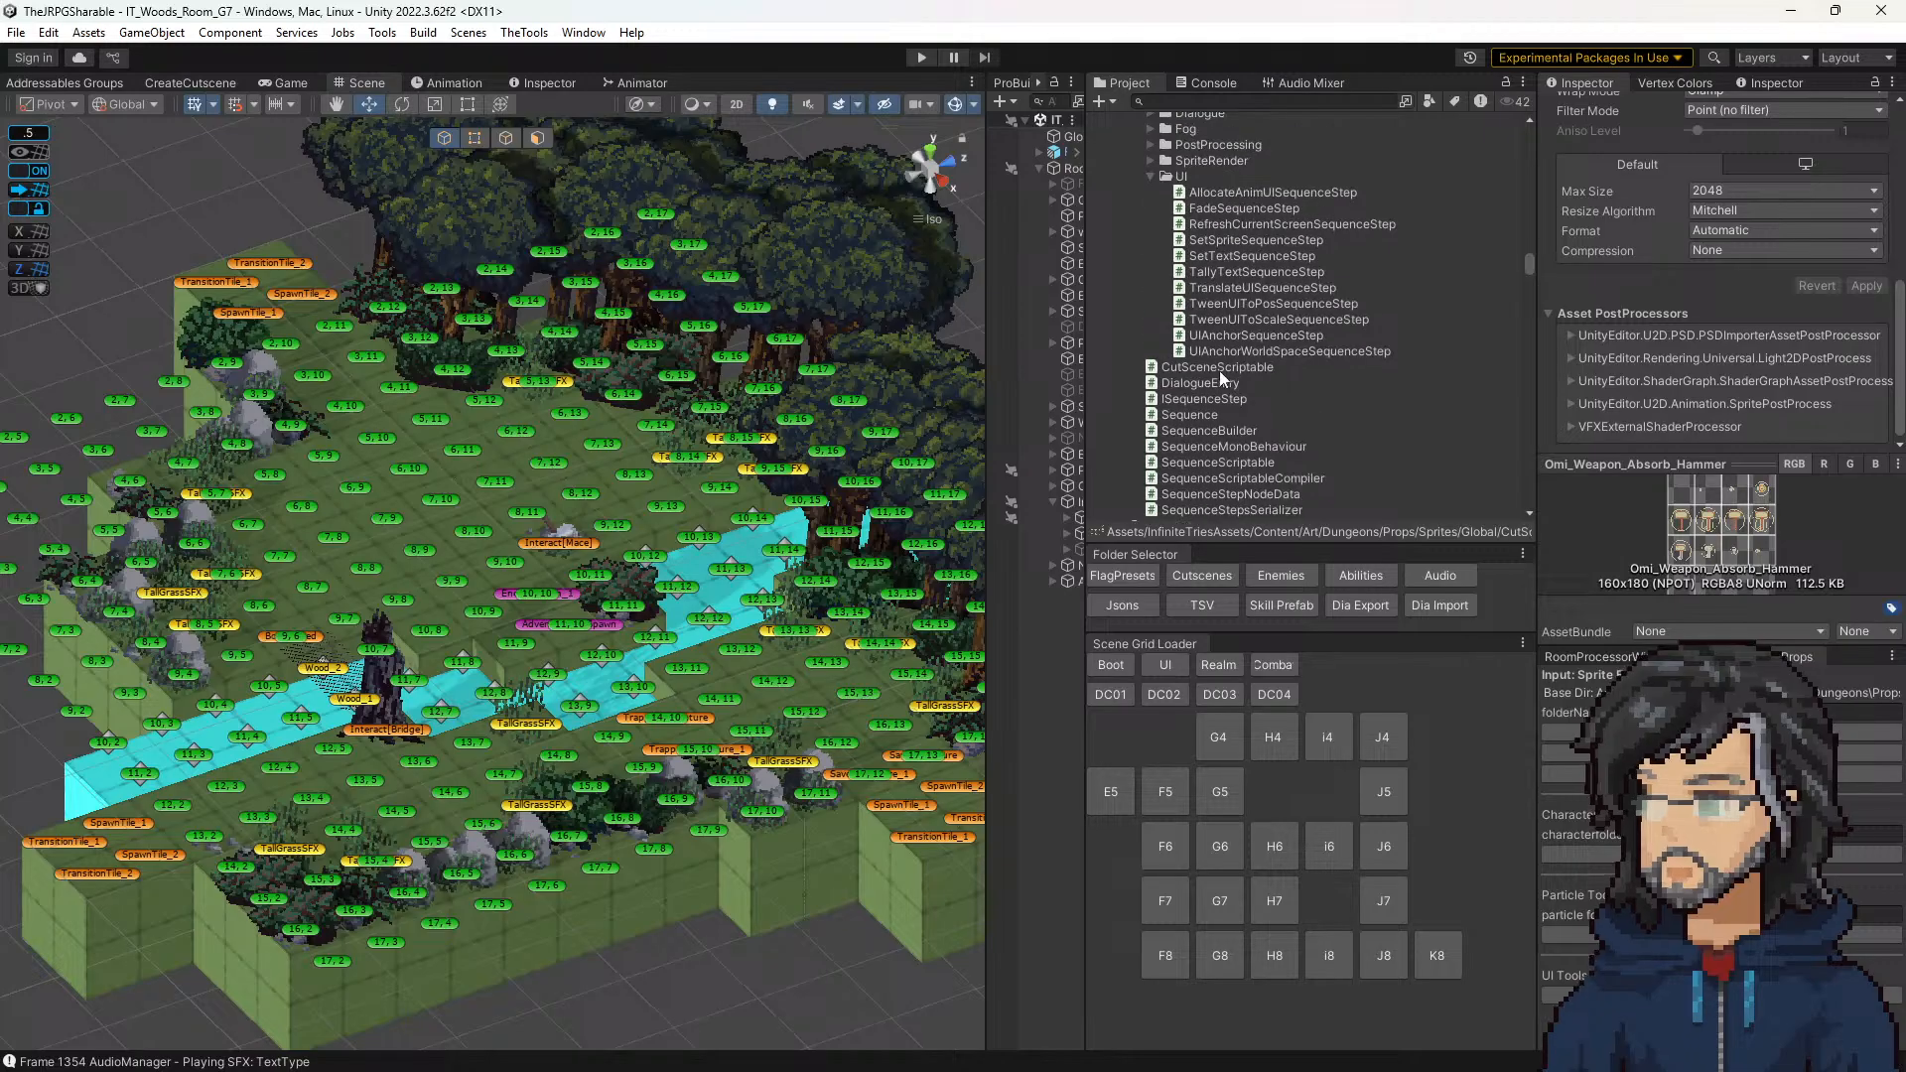
{"action": "scroll", "coordinate": [1147, 335], "scroll_direction": "down", "scroll_amount": 3}
{"action": "scroll", "coordinate": [1158, 352], "scroll_direction": "down", "scroll_amount": 2}
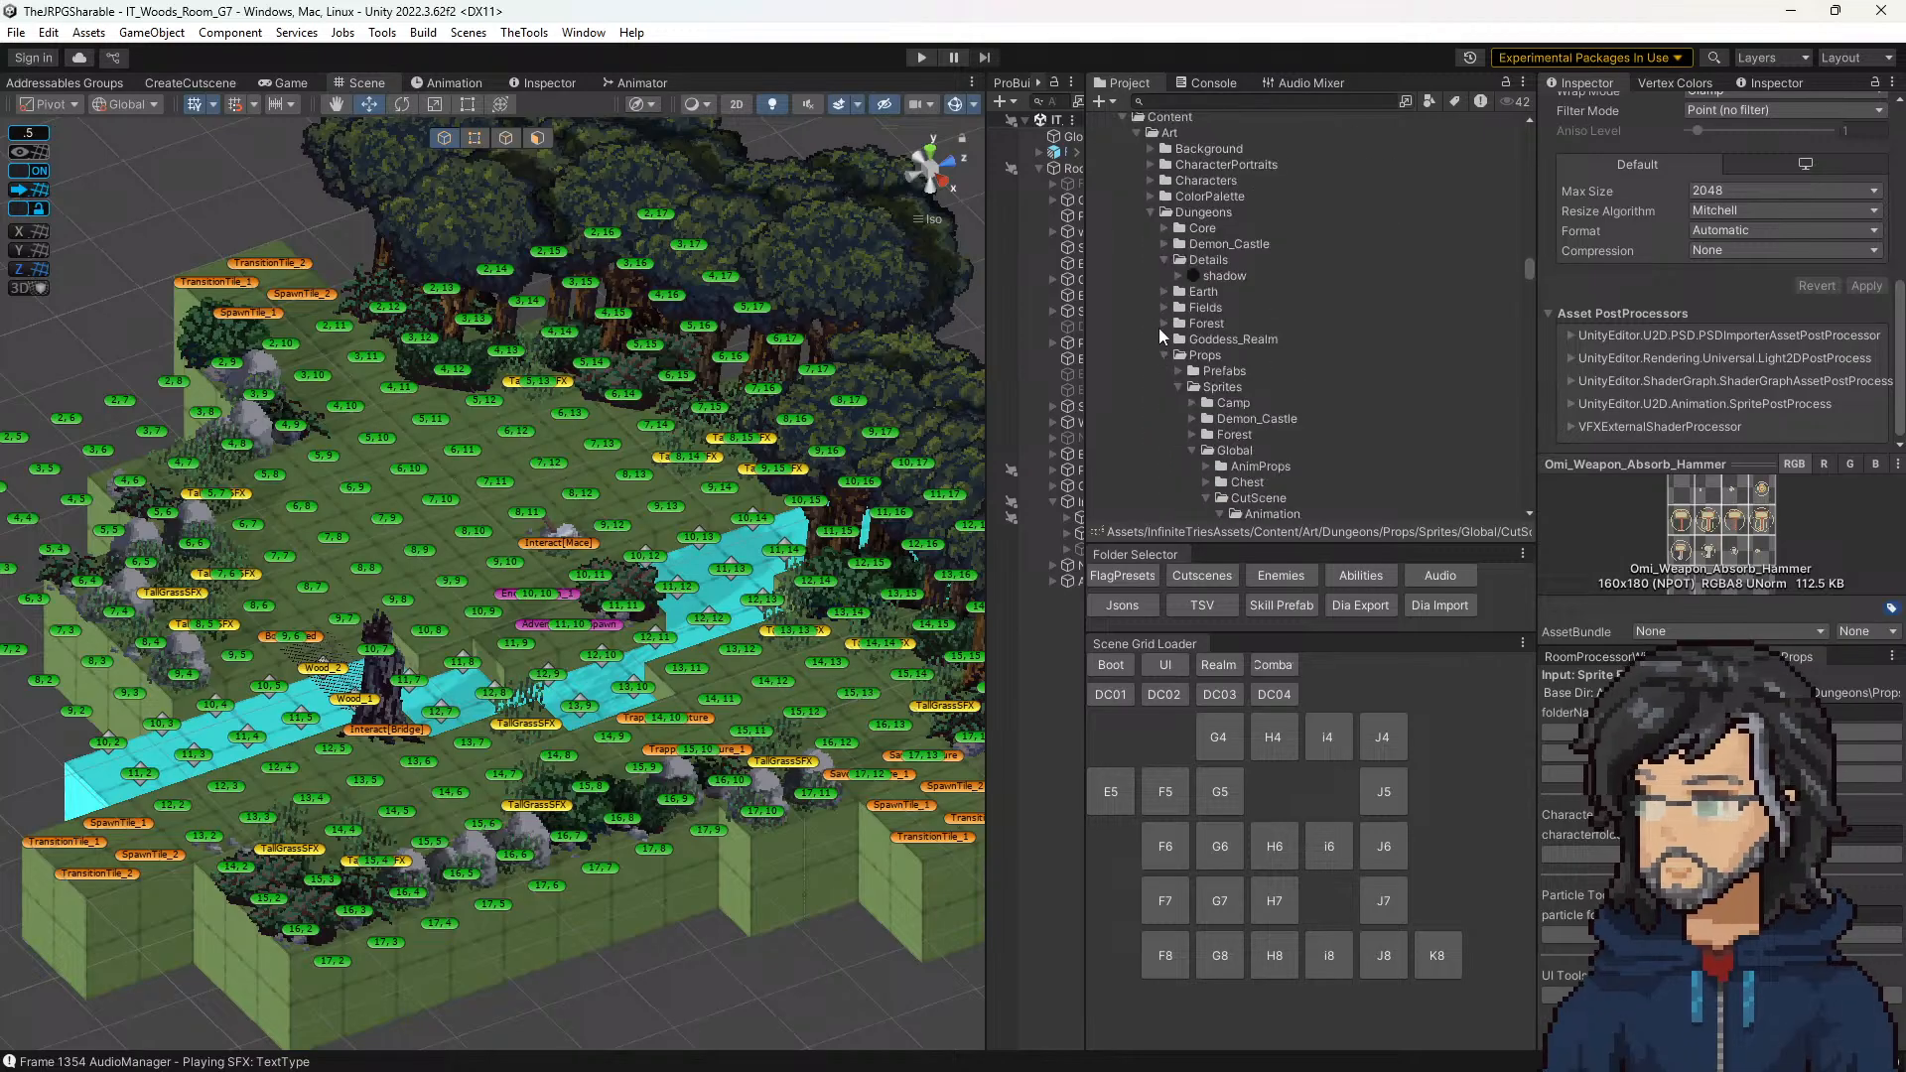
{"action": "left_click", "coordinate": [1159, 181]}
{"action": "left_click", "coordinate": [1153, 181]}
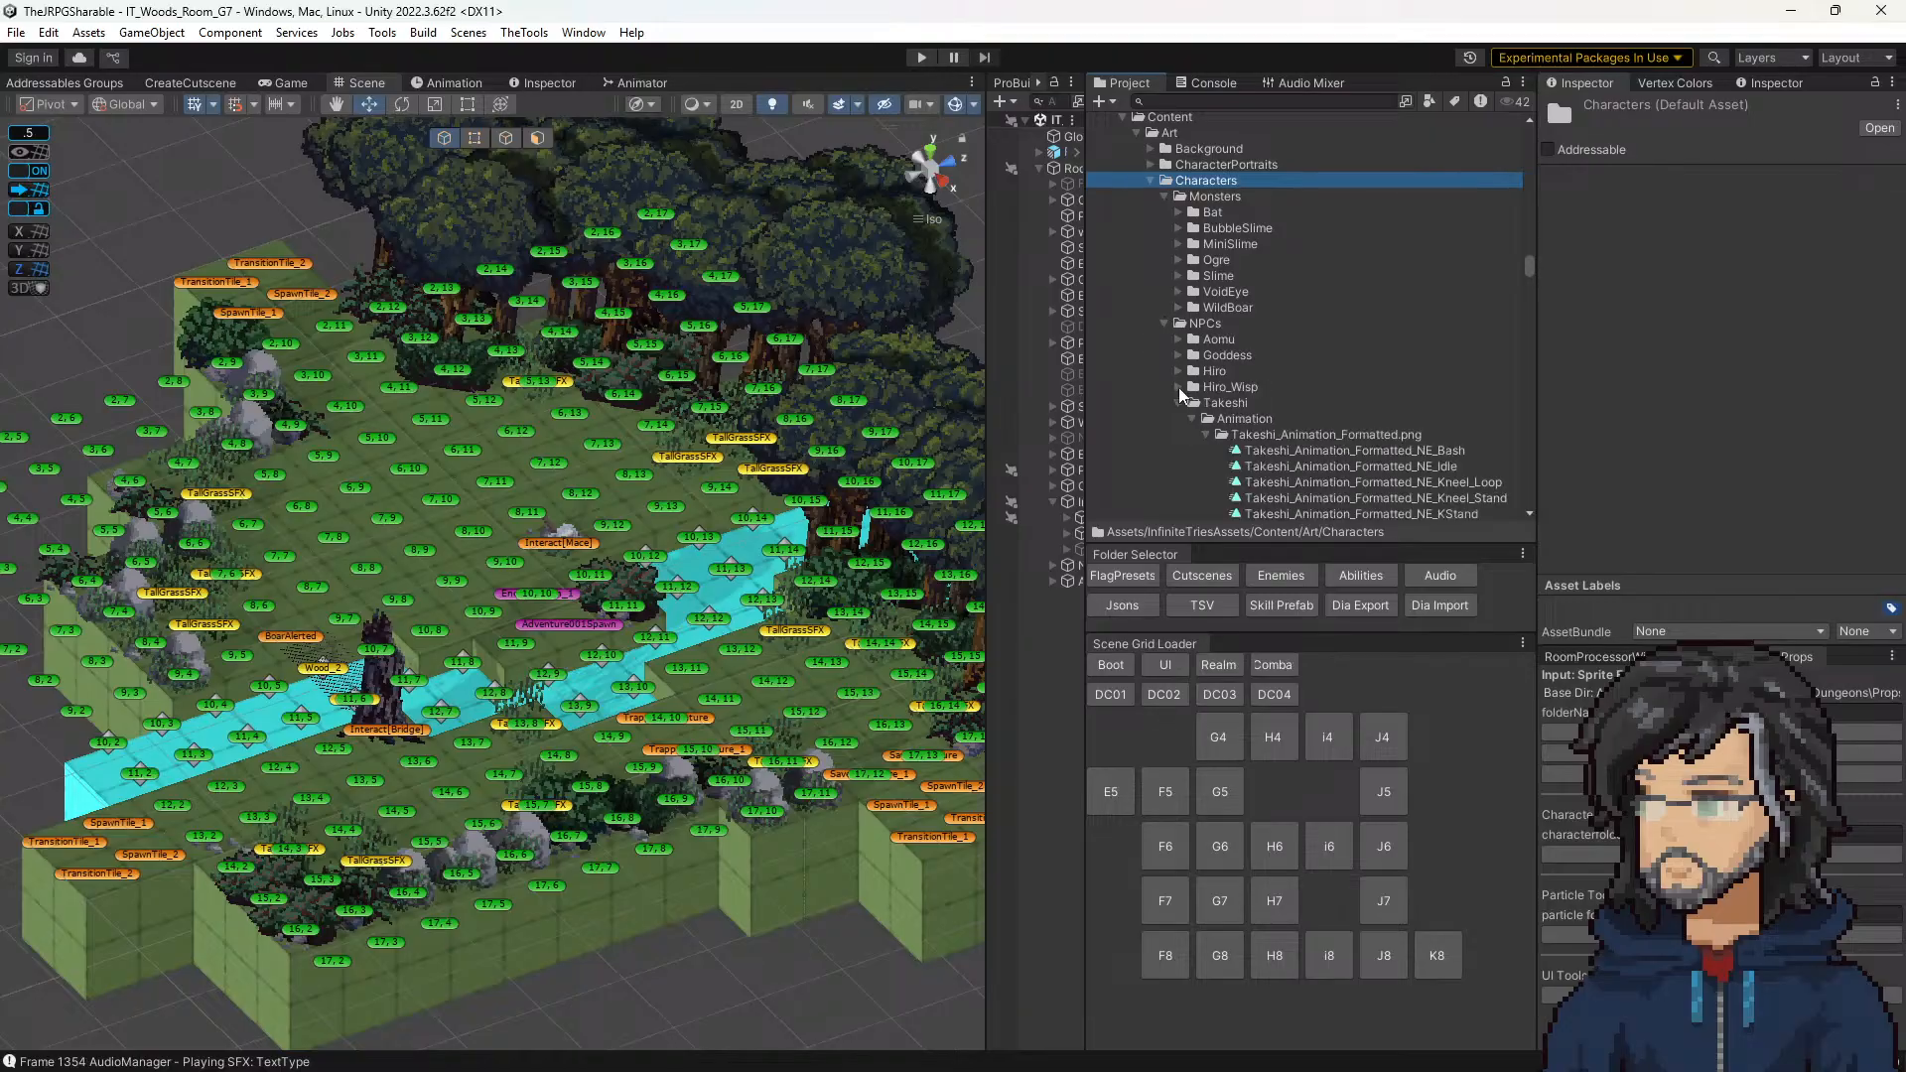
{"action": "left_click", "coordinate": [1178, 403]}
{"action": "left_click", "coordinate": [1178, 355]}
{"action": "scroll", "coordinate": [1212, 327], "scroll_direction": "down", "scroll_amount": 2}
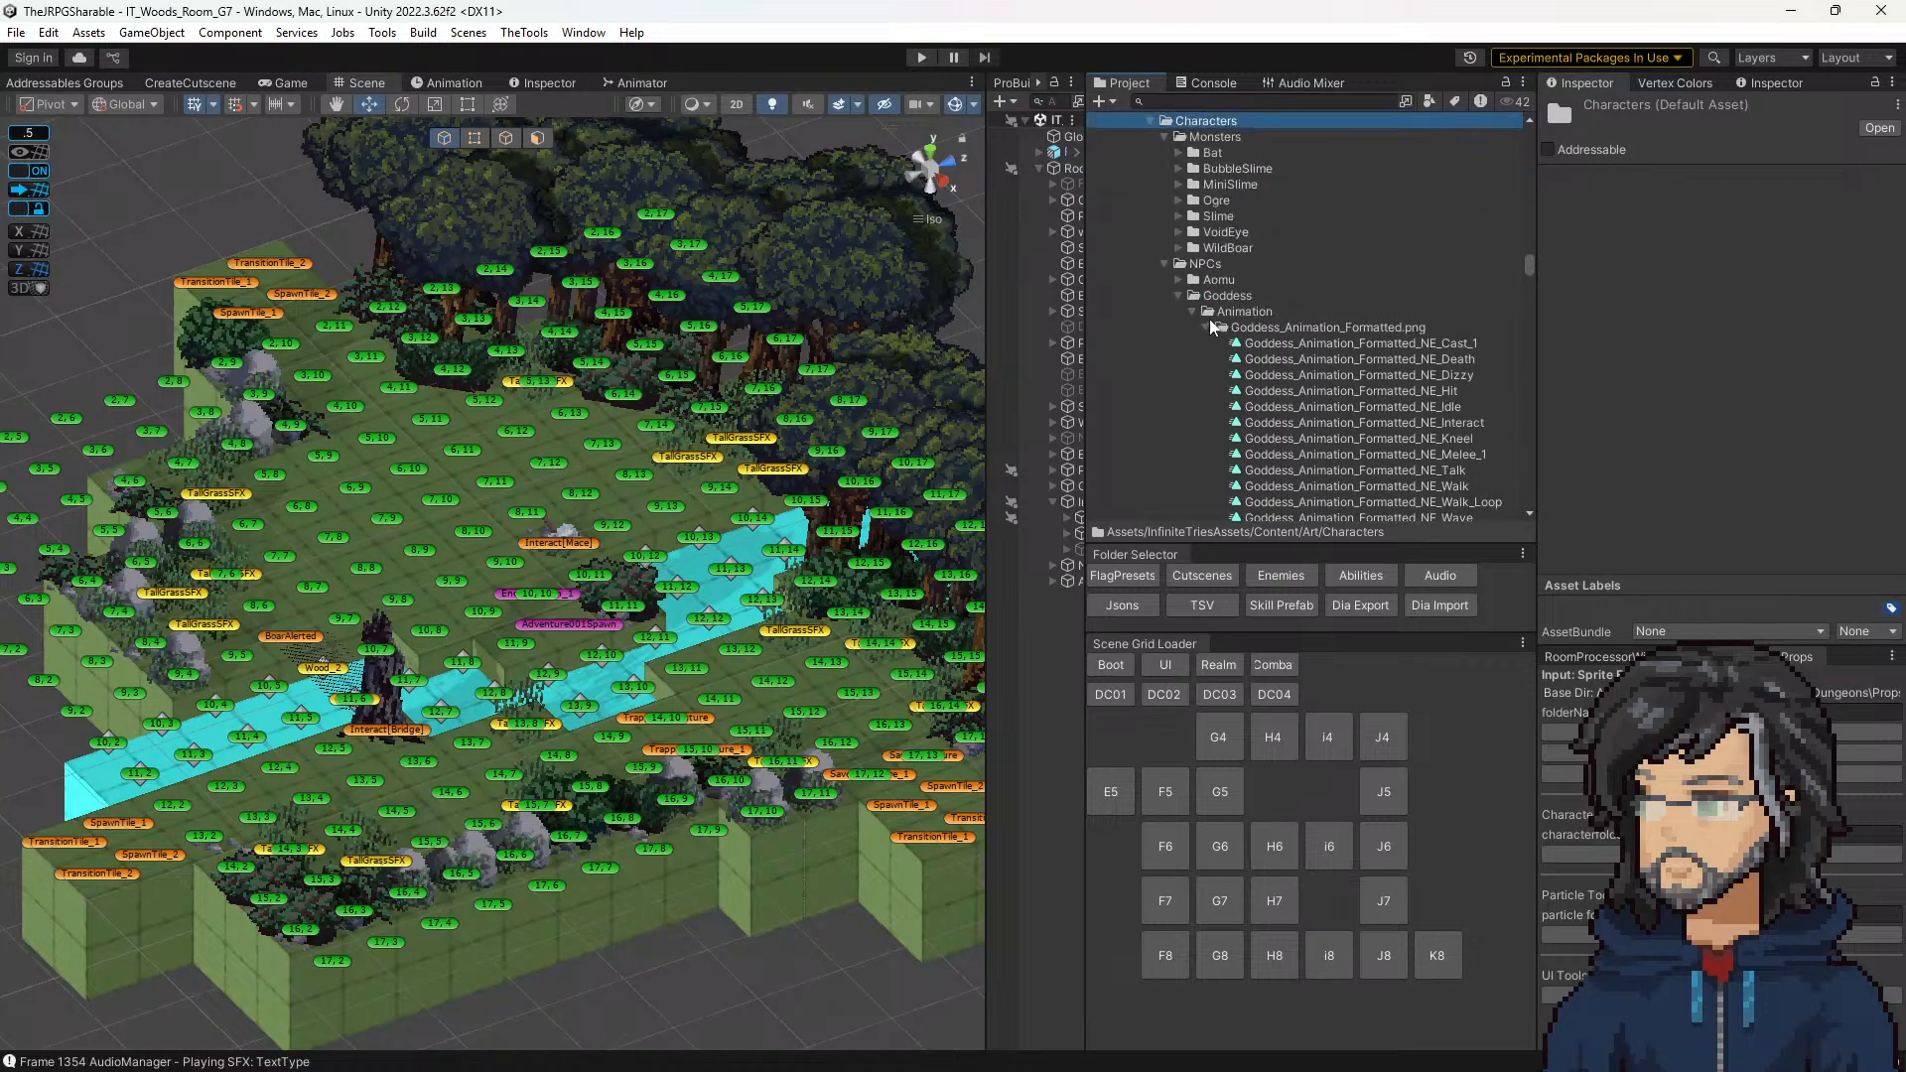
{"action": "left_click", "coordinate": [1204, 329]}
{"action": "double_click", "coordinate": [1242, 367]}
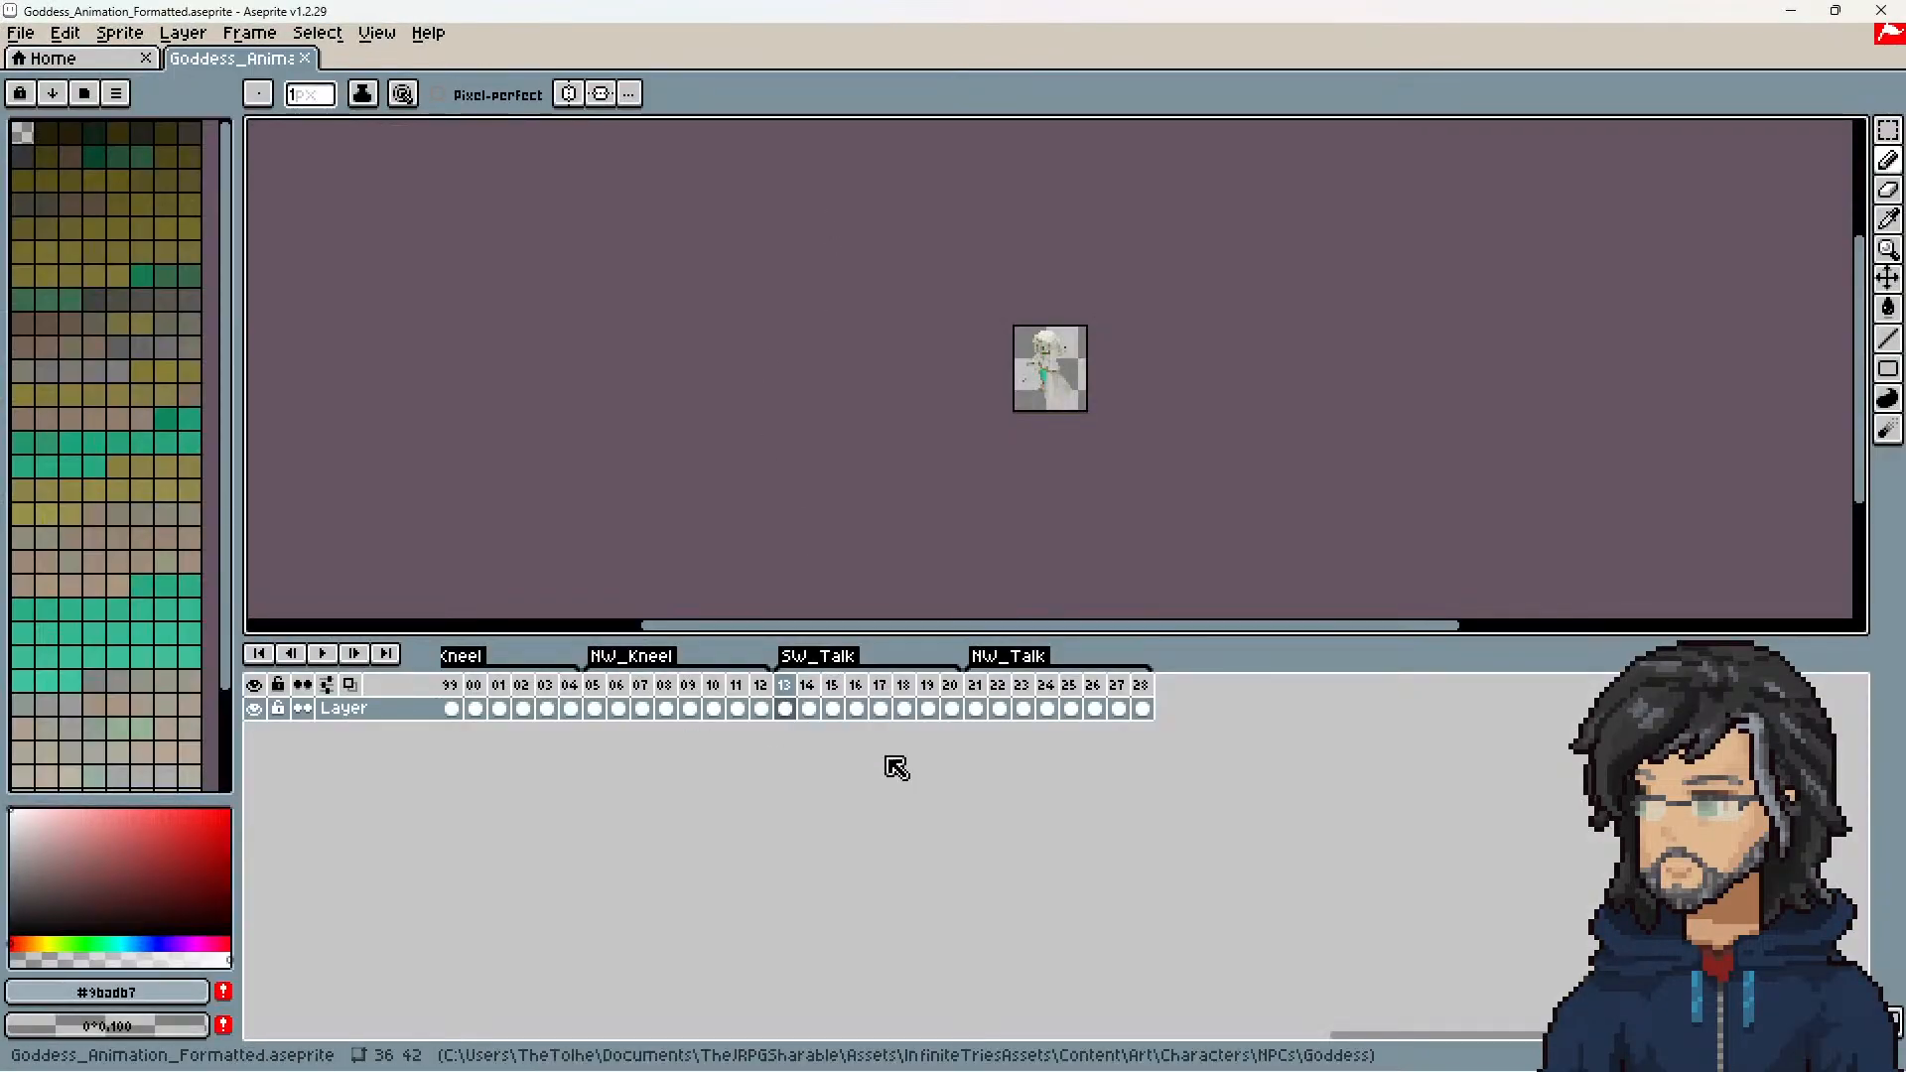
Step: Check the duration of frame 1 in the Goddess's SW_Walk_Loop animation, leaving its properties unedited
{"action": "left_click_drag", "start_coordinate": [1424, 1037], "coordinate": [438, 894]}
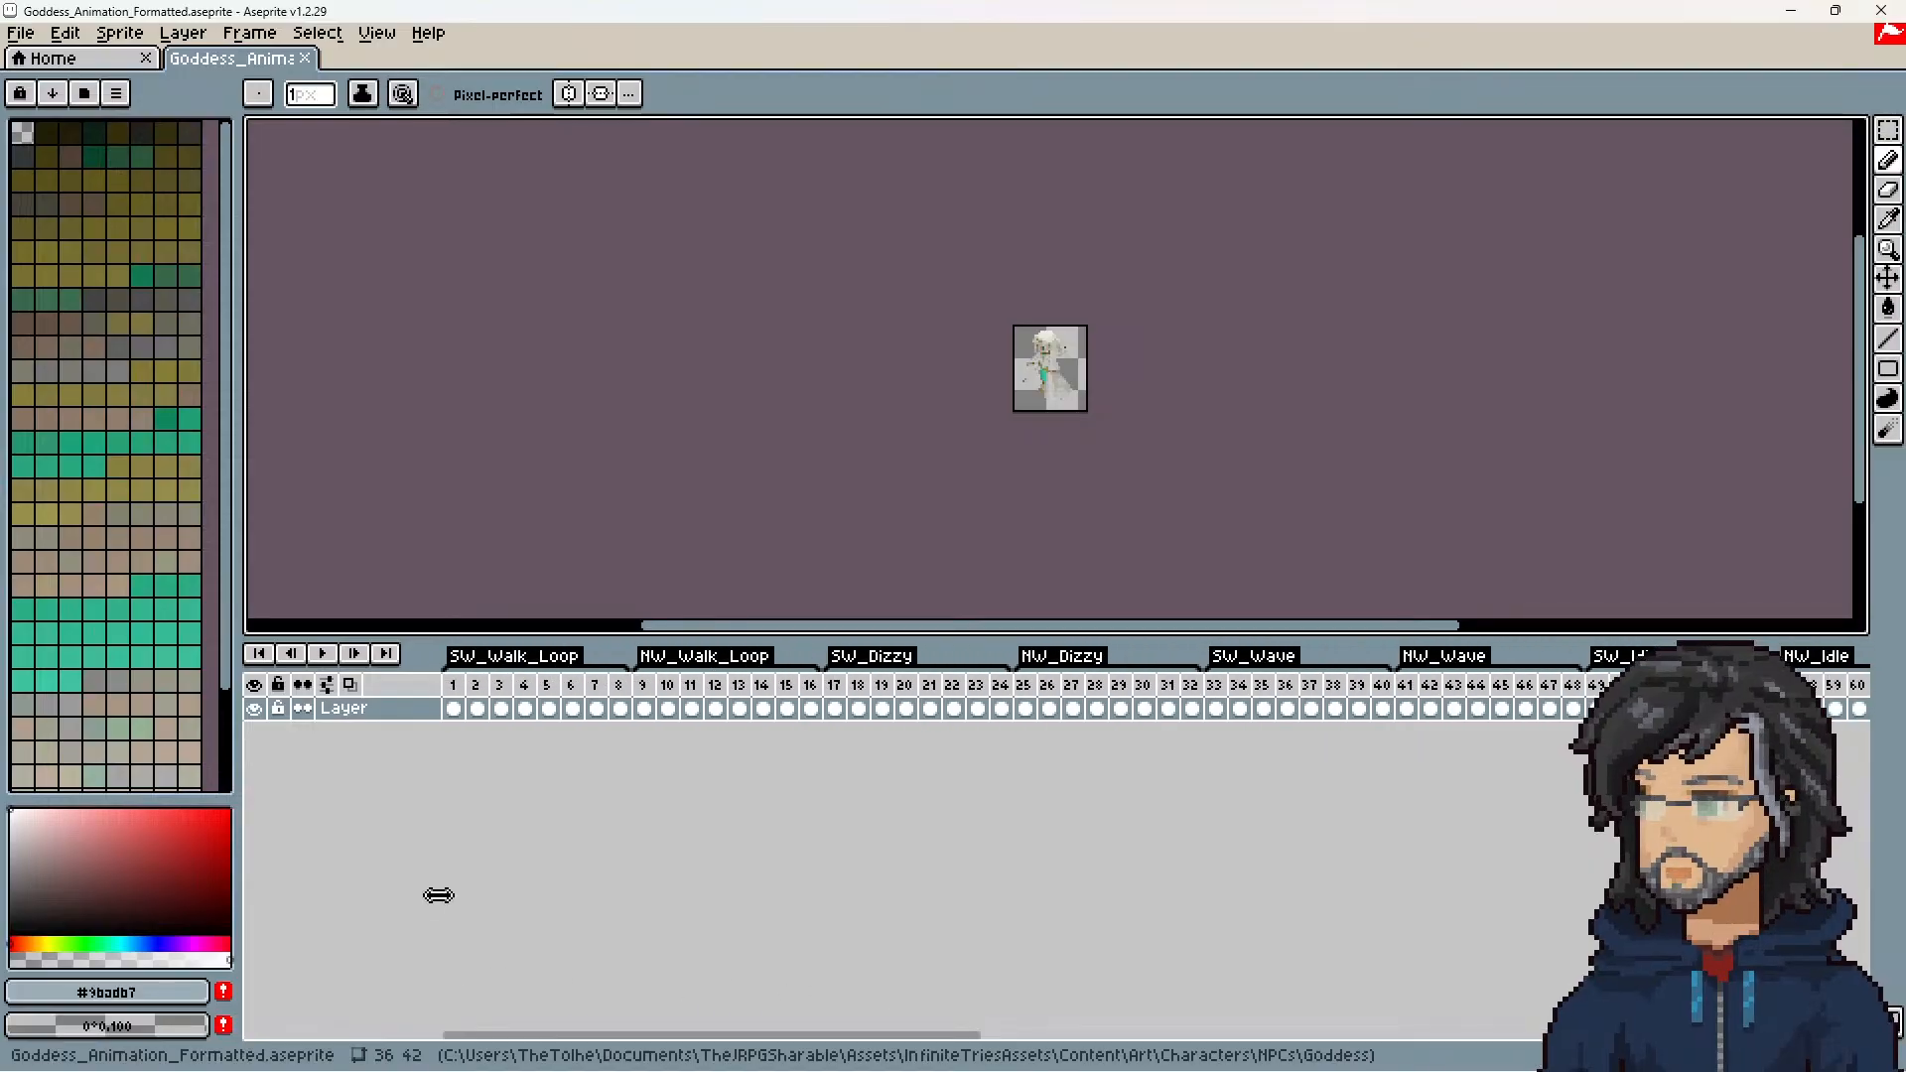
{"action": "left_click", "coordinate": [456, 702]}
{"action": "right_click", "coordinate": [458, 699]}
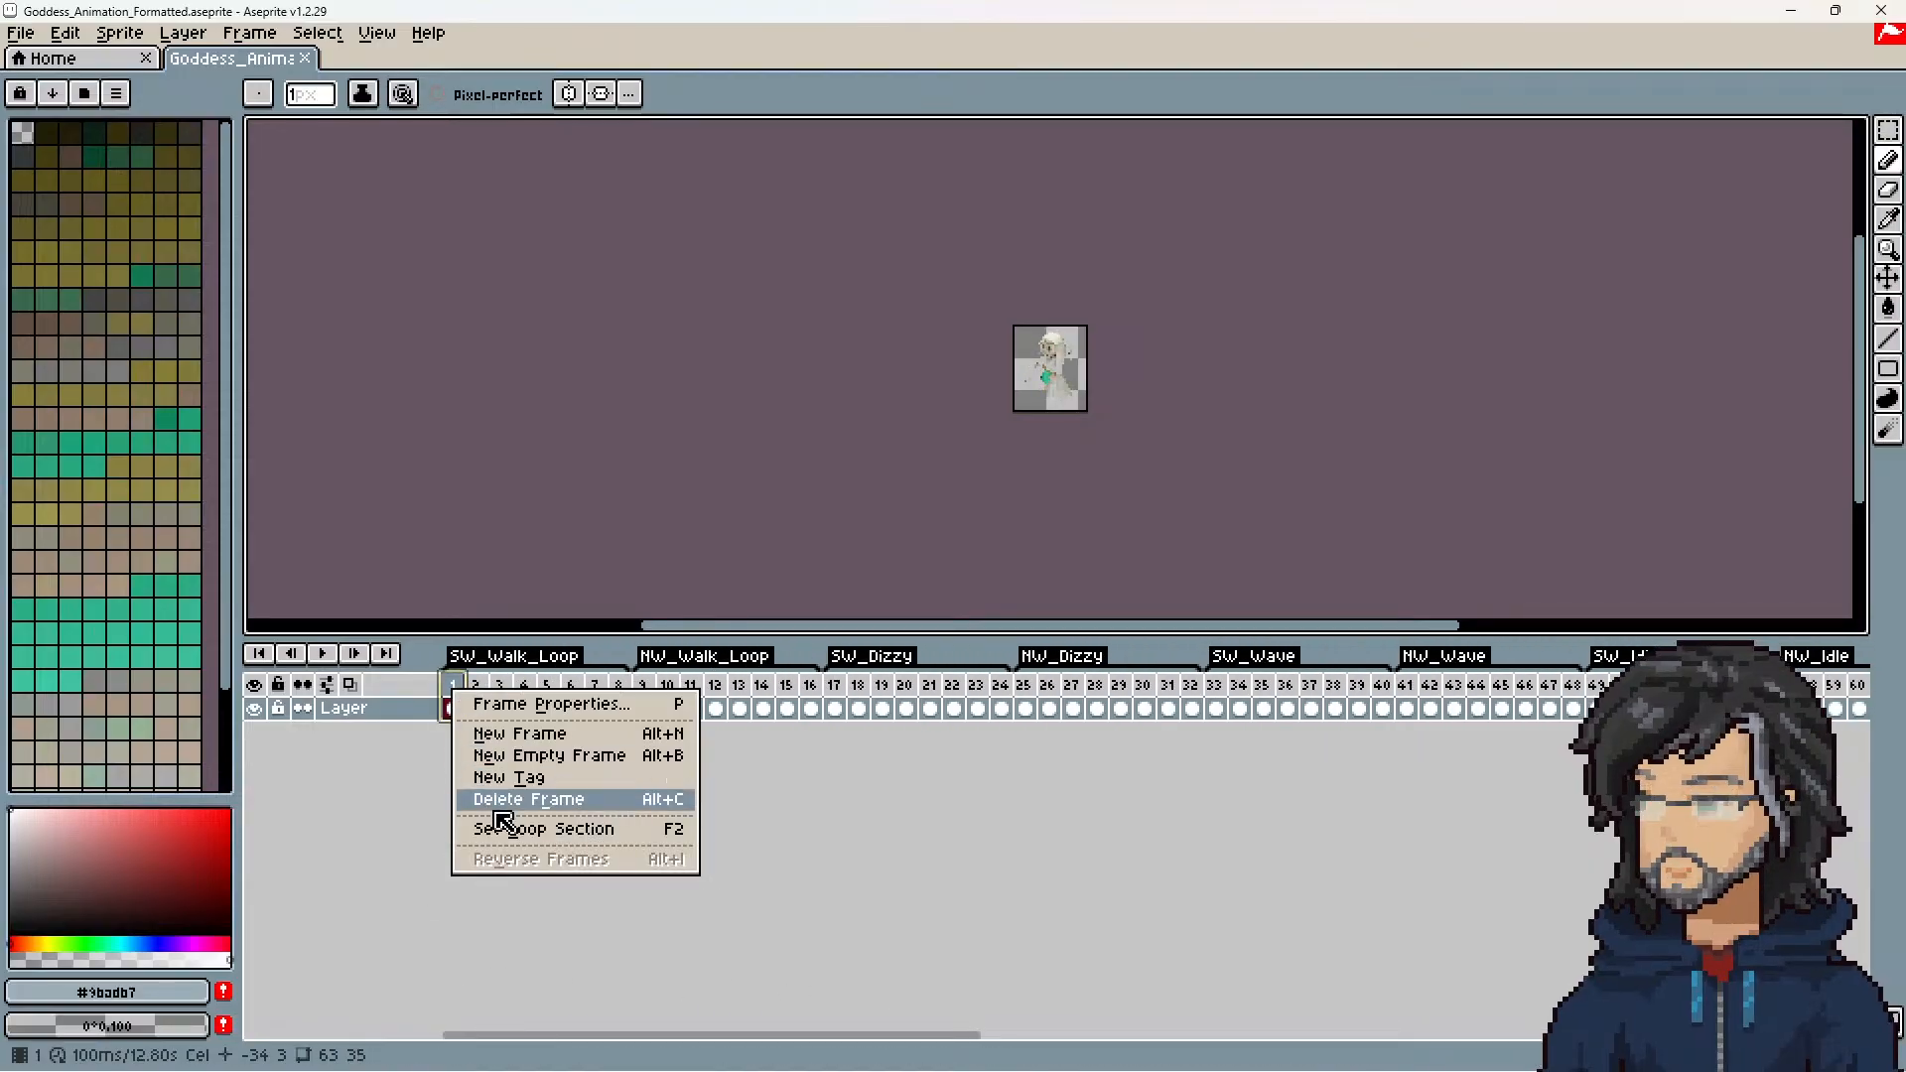
{"action": "left_click", "coordinate": [506, 701]}
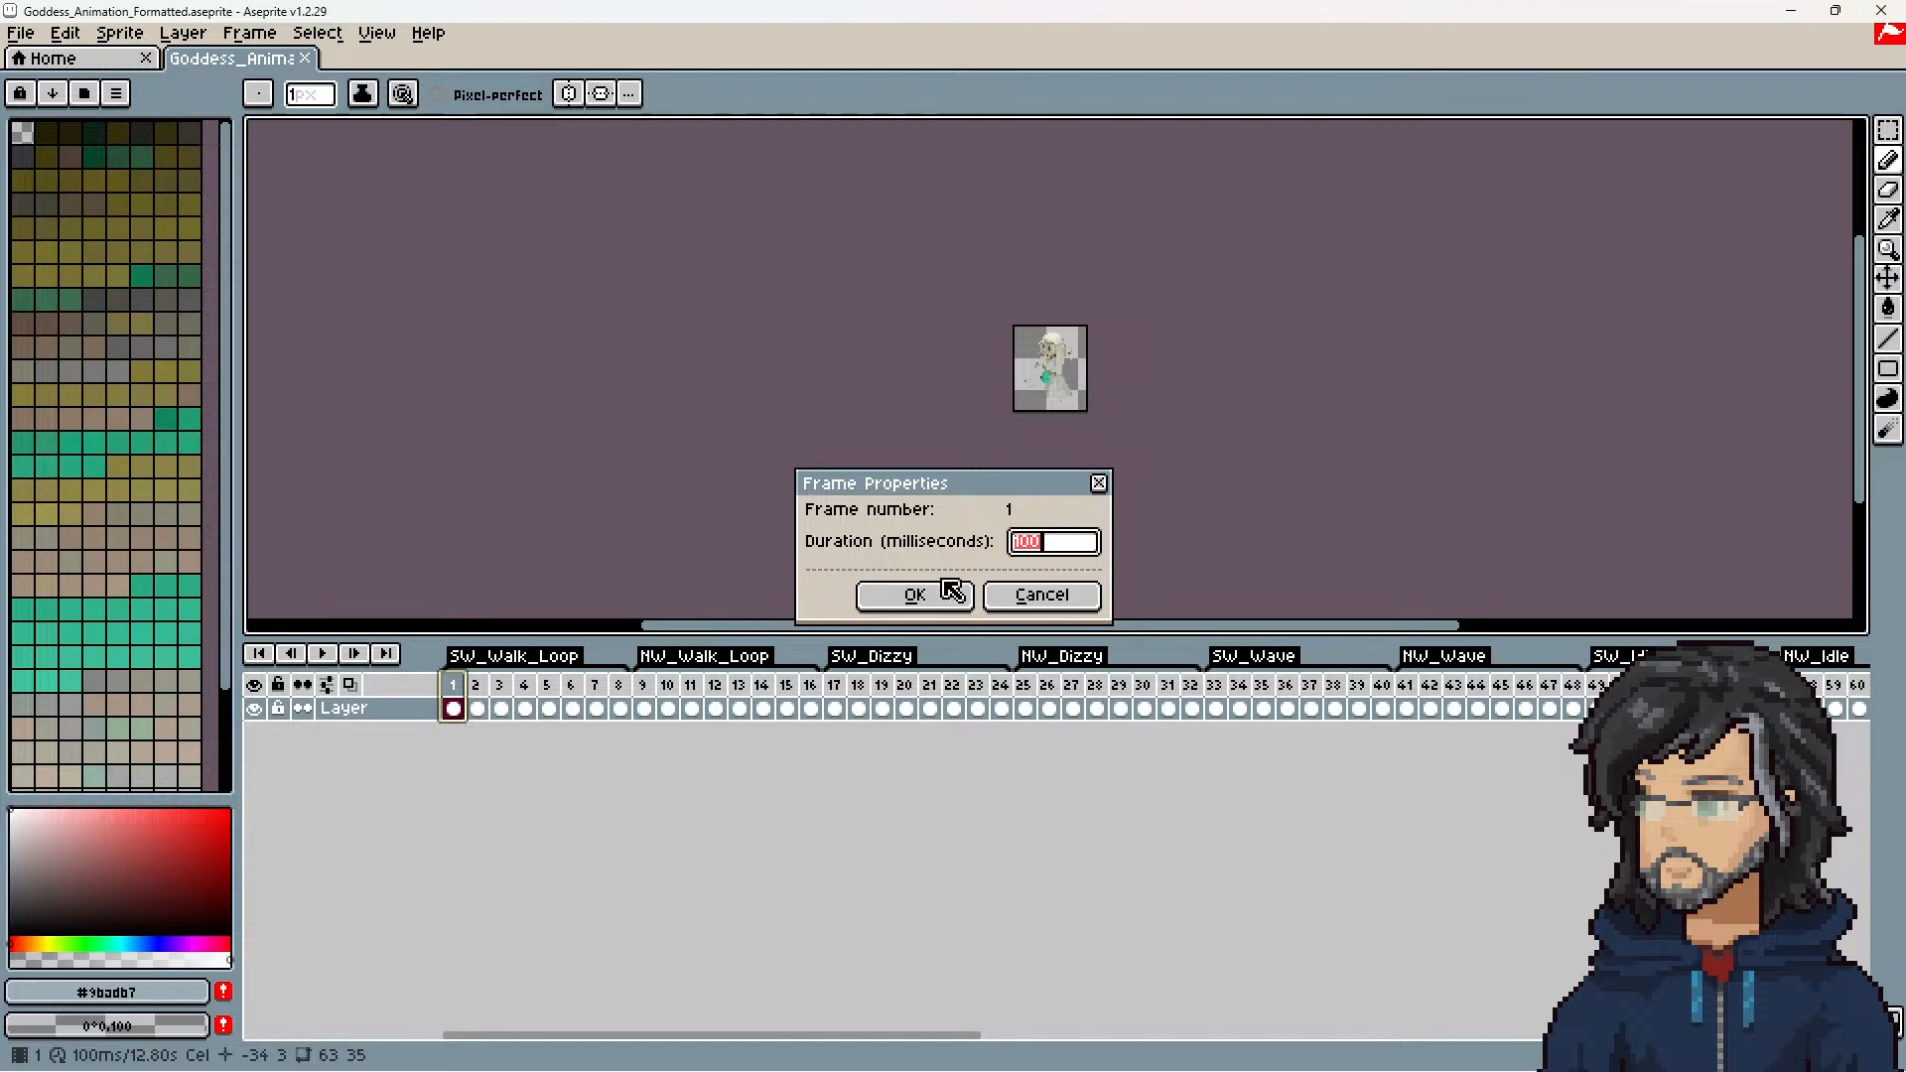
{"action": "left_click", "coordinate": [1043, 592]}
Step: Return to Unity, expand the Hiro character folder and open the Hiro_Animation_Formatted Aseprite file
{"action": "left_click_drag", "start_coordinate": [880, 14], "coordinate": [0, 506]}
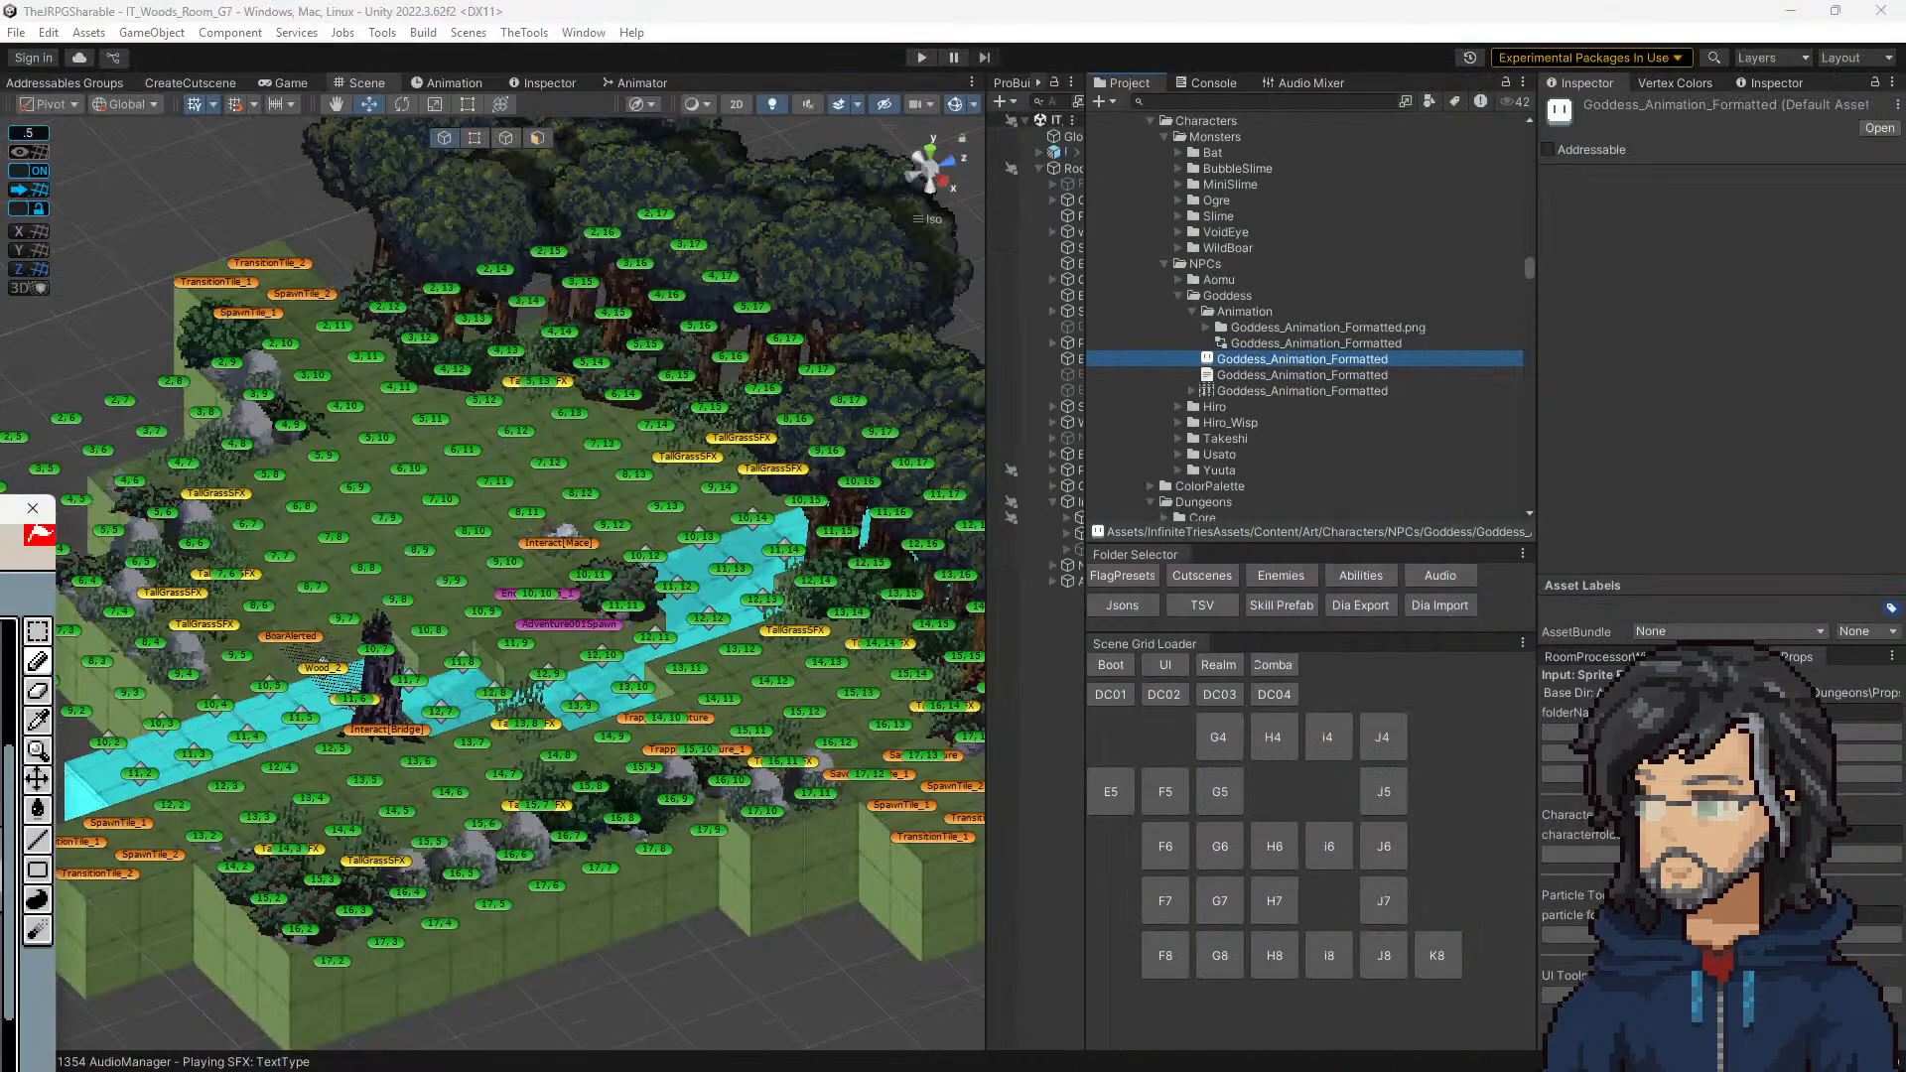
{"action": "left_click", "coordinate": [1177, 407]}
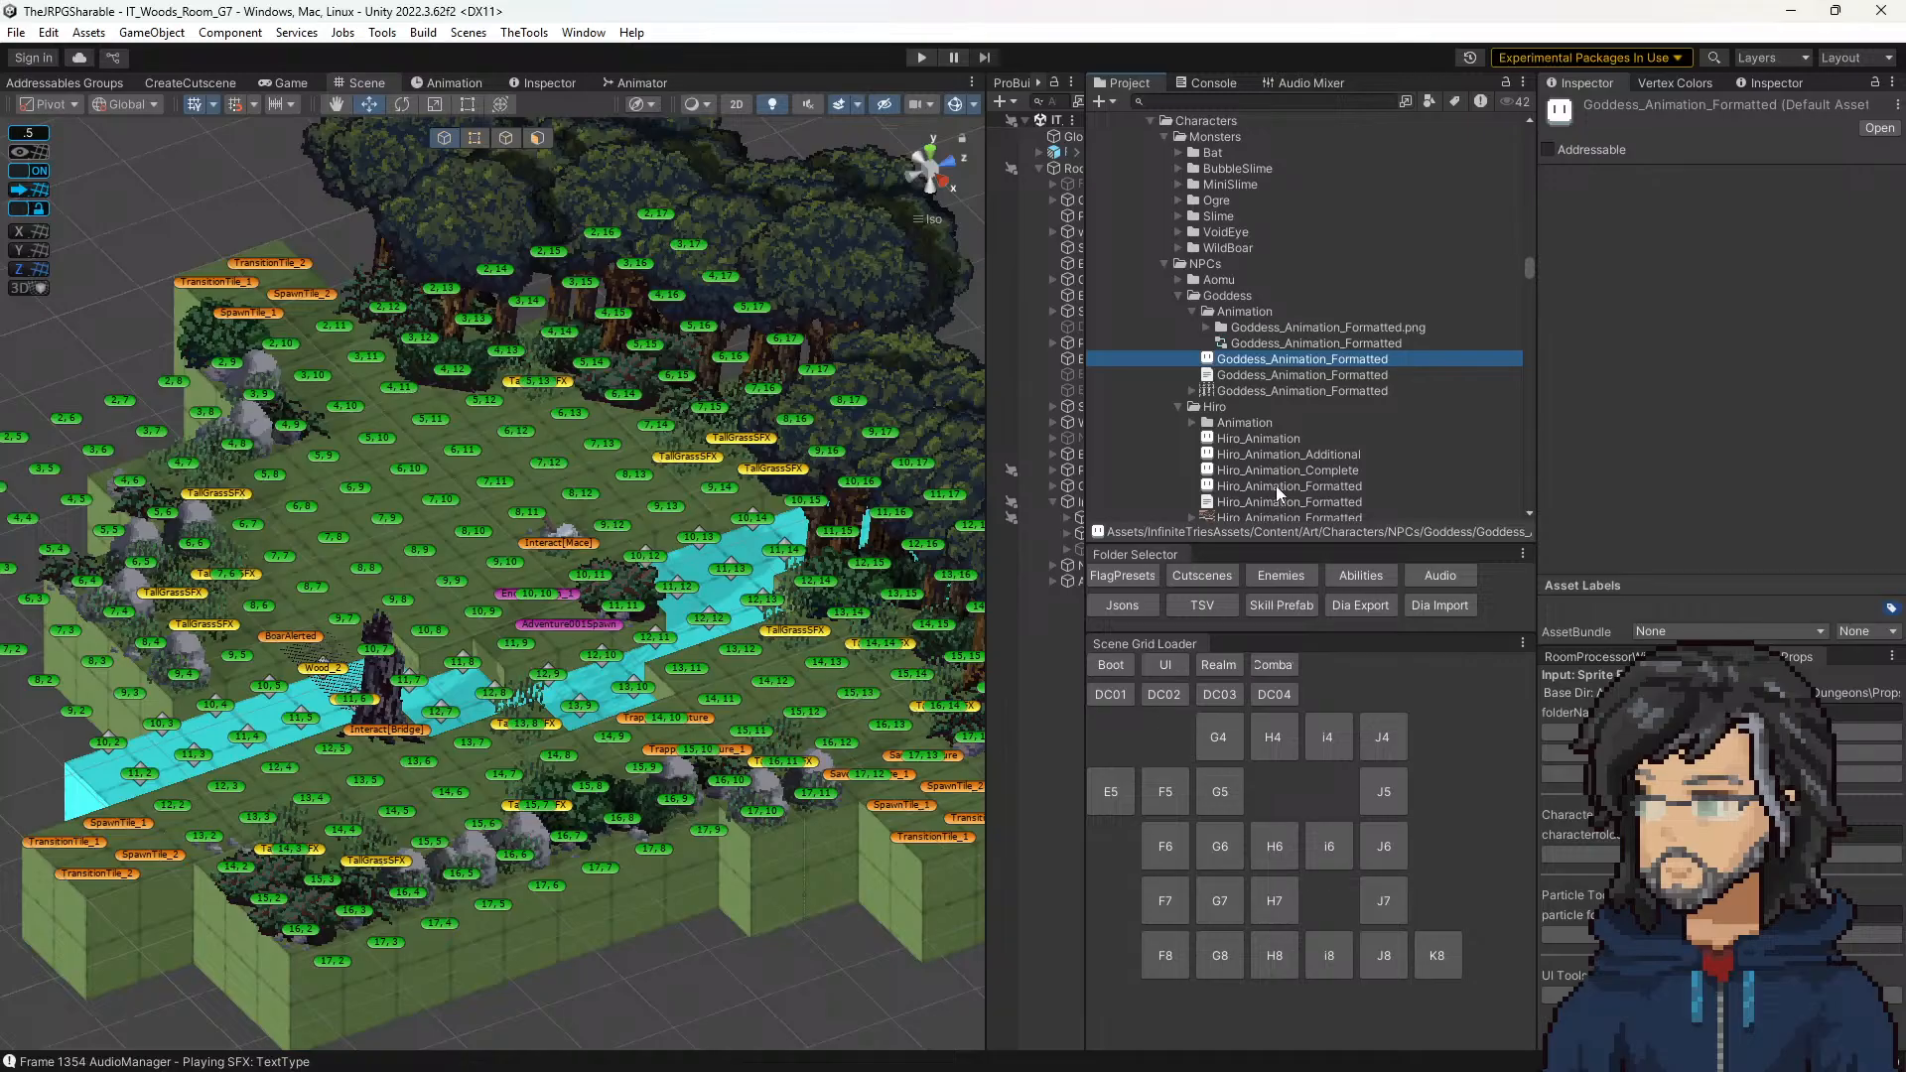
{"action": "left_click_drag", "start_coordinate": [1277, 485], "coordinate": [791, 2]}
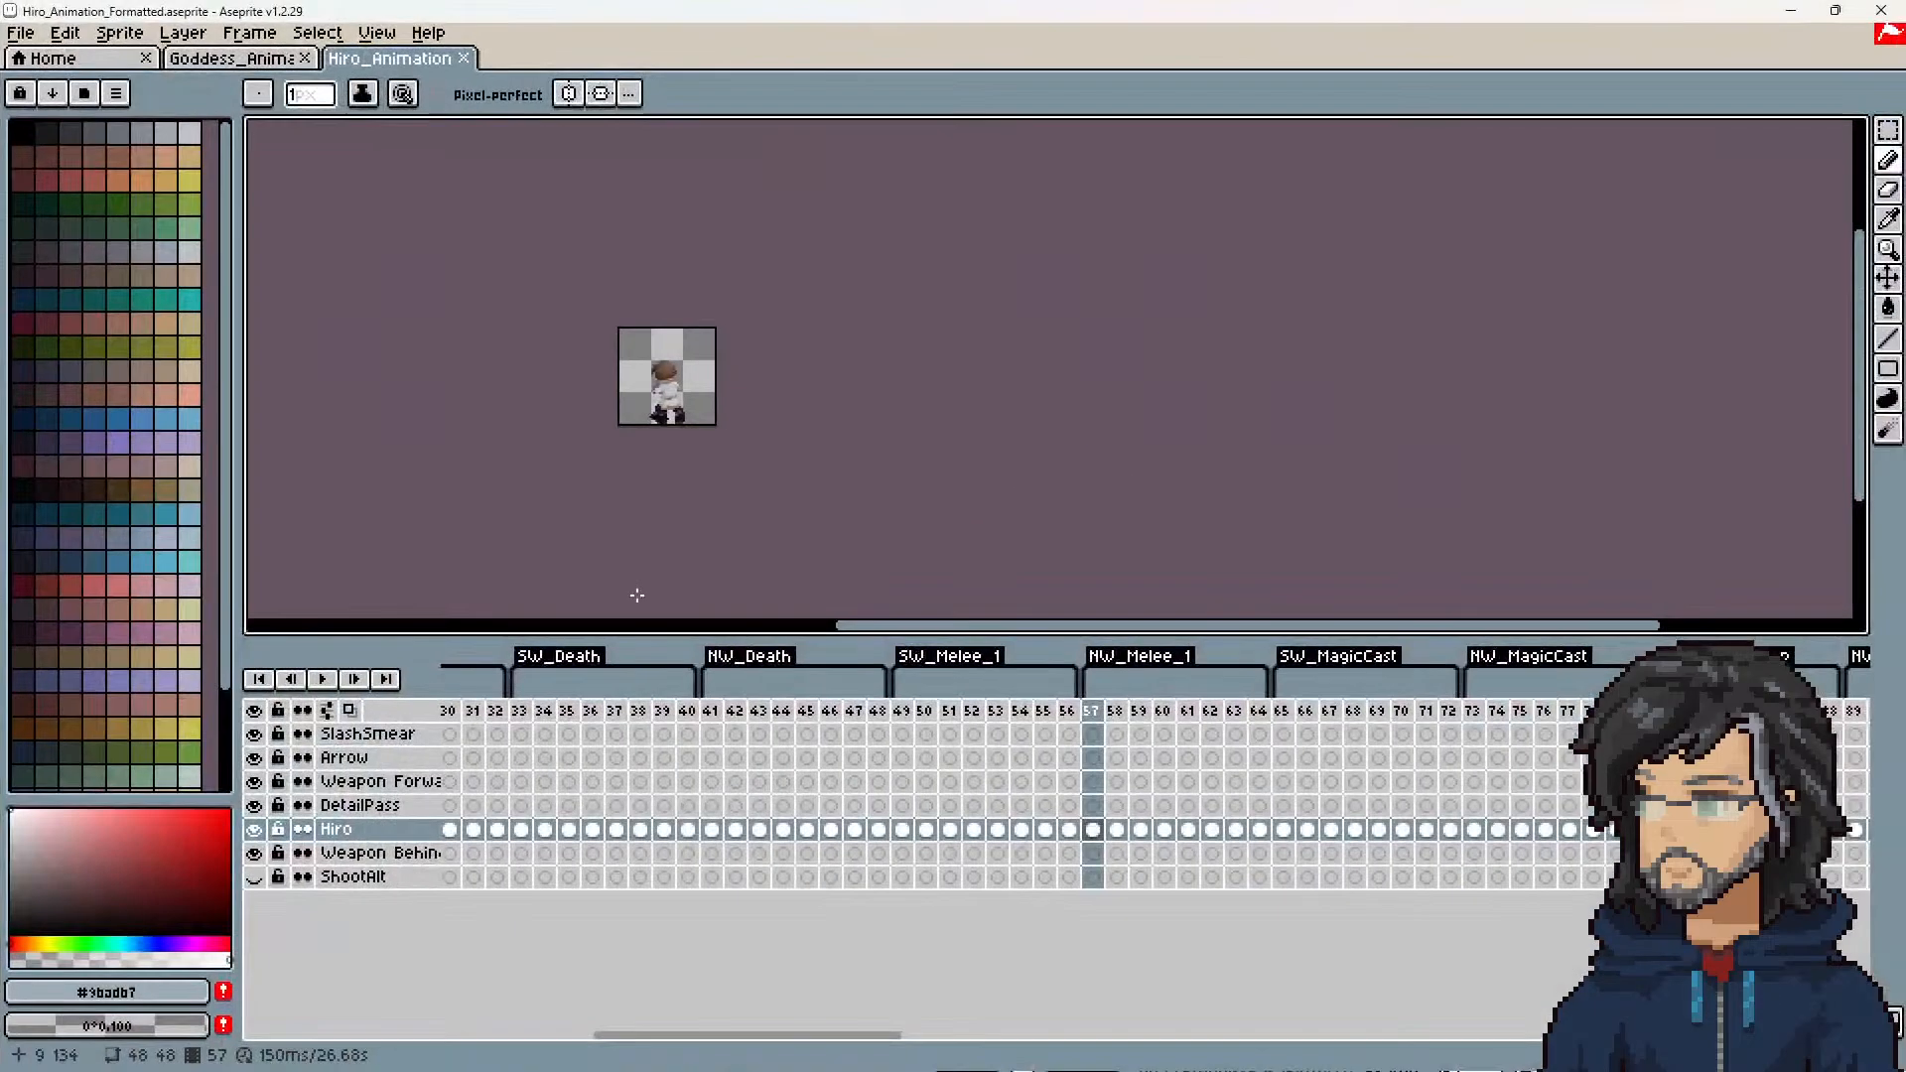
Step: Check the duration of frame 81 in Hiro's SW_Walk_Loop for comparison and return to the Goddess animation file
{"action": "left_click", "coordinate": [1453, 1033]}
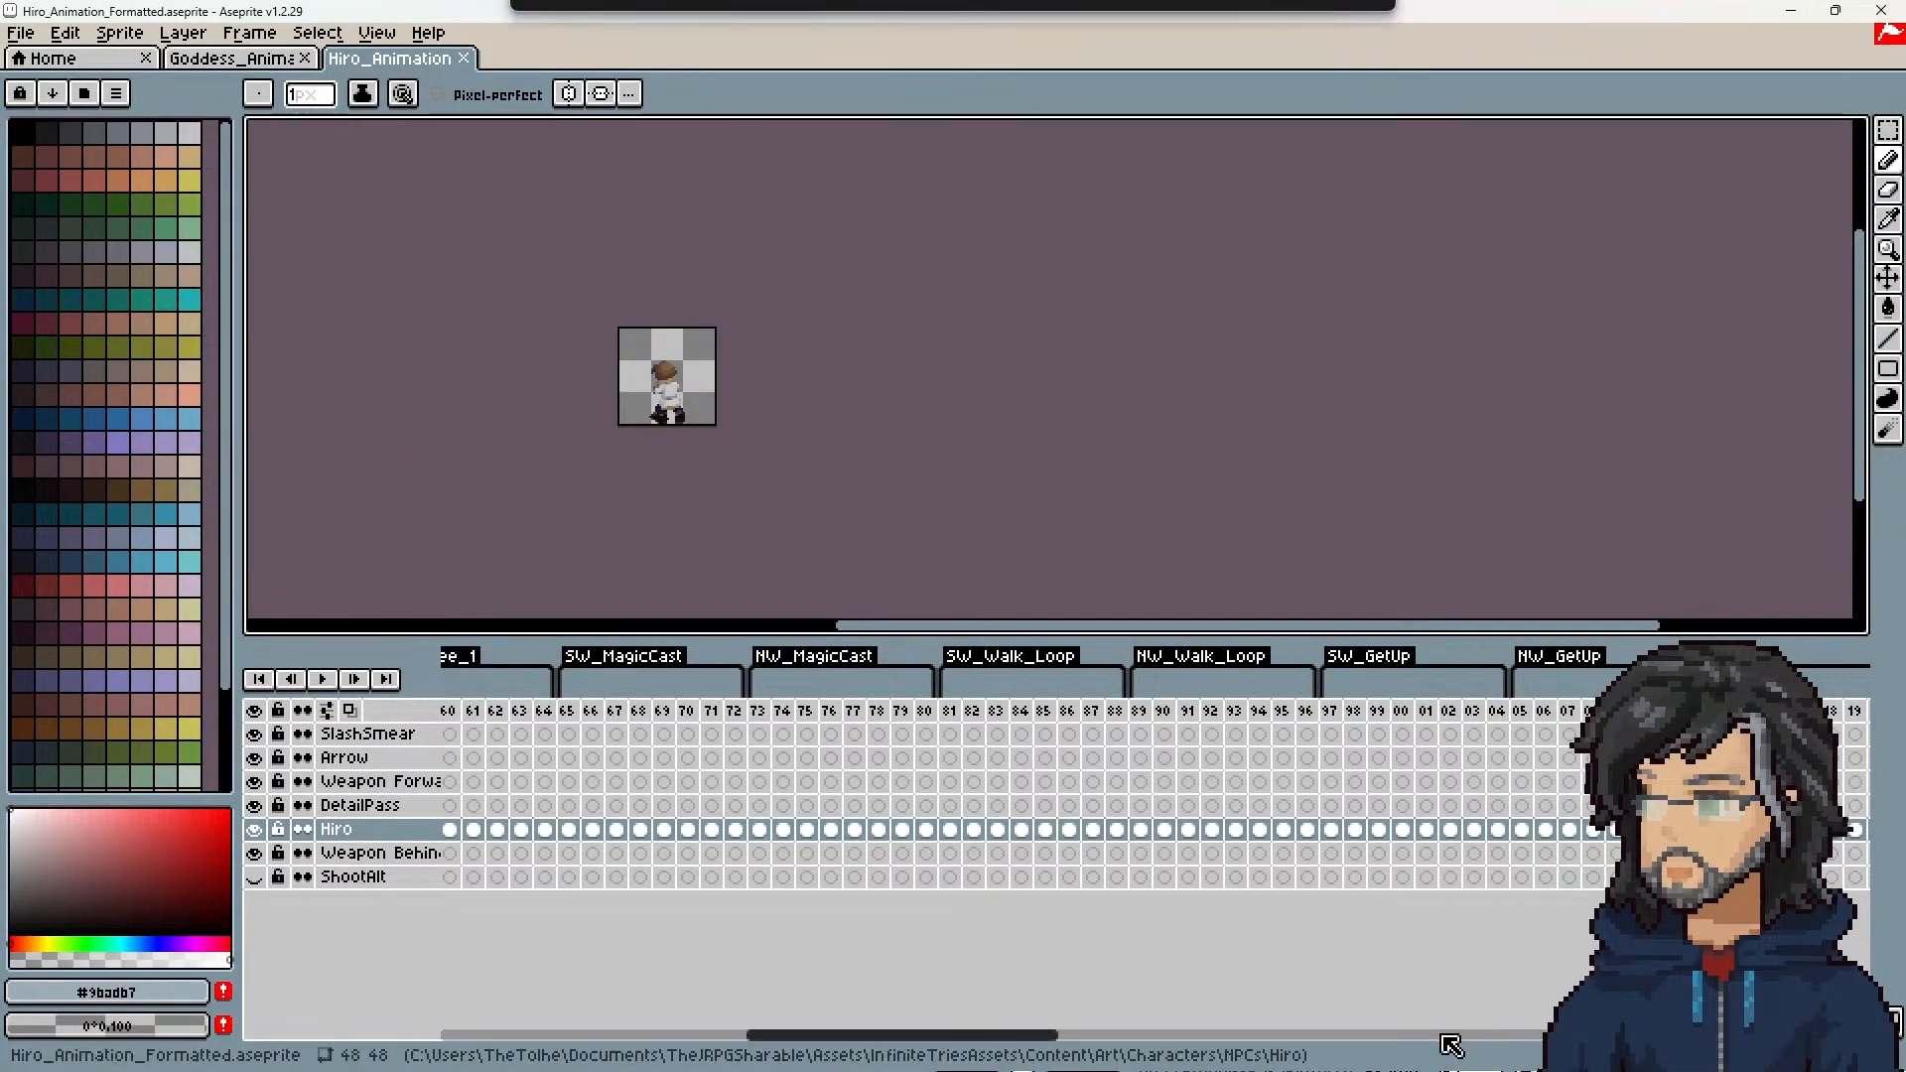
{"action": "left_click", "coordinate": [1351, 1034]}
{"action": "left_click_drag", "start_coordinate": [1176, 1034], "coordinate": [986, 1040]}
{"action": "right_click", "coordinate": [1068, 710]}
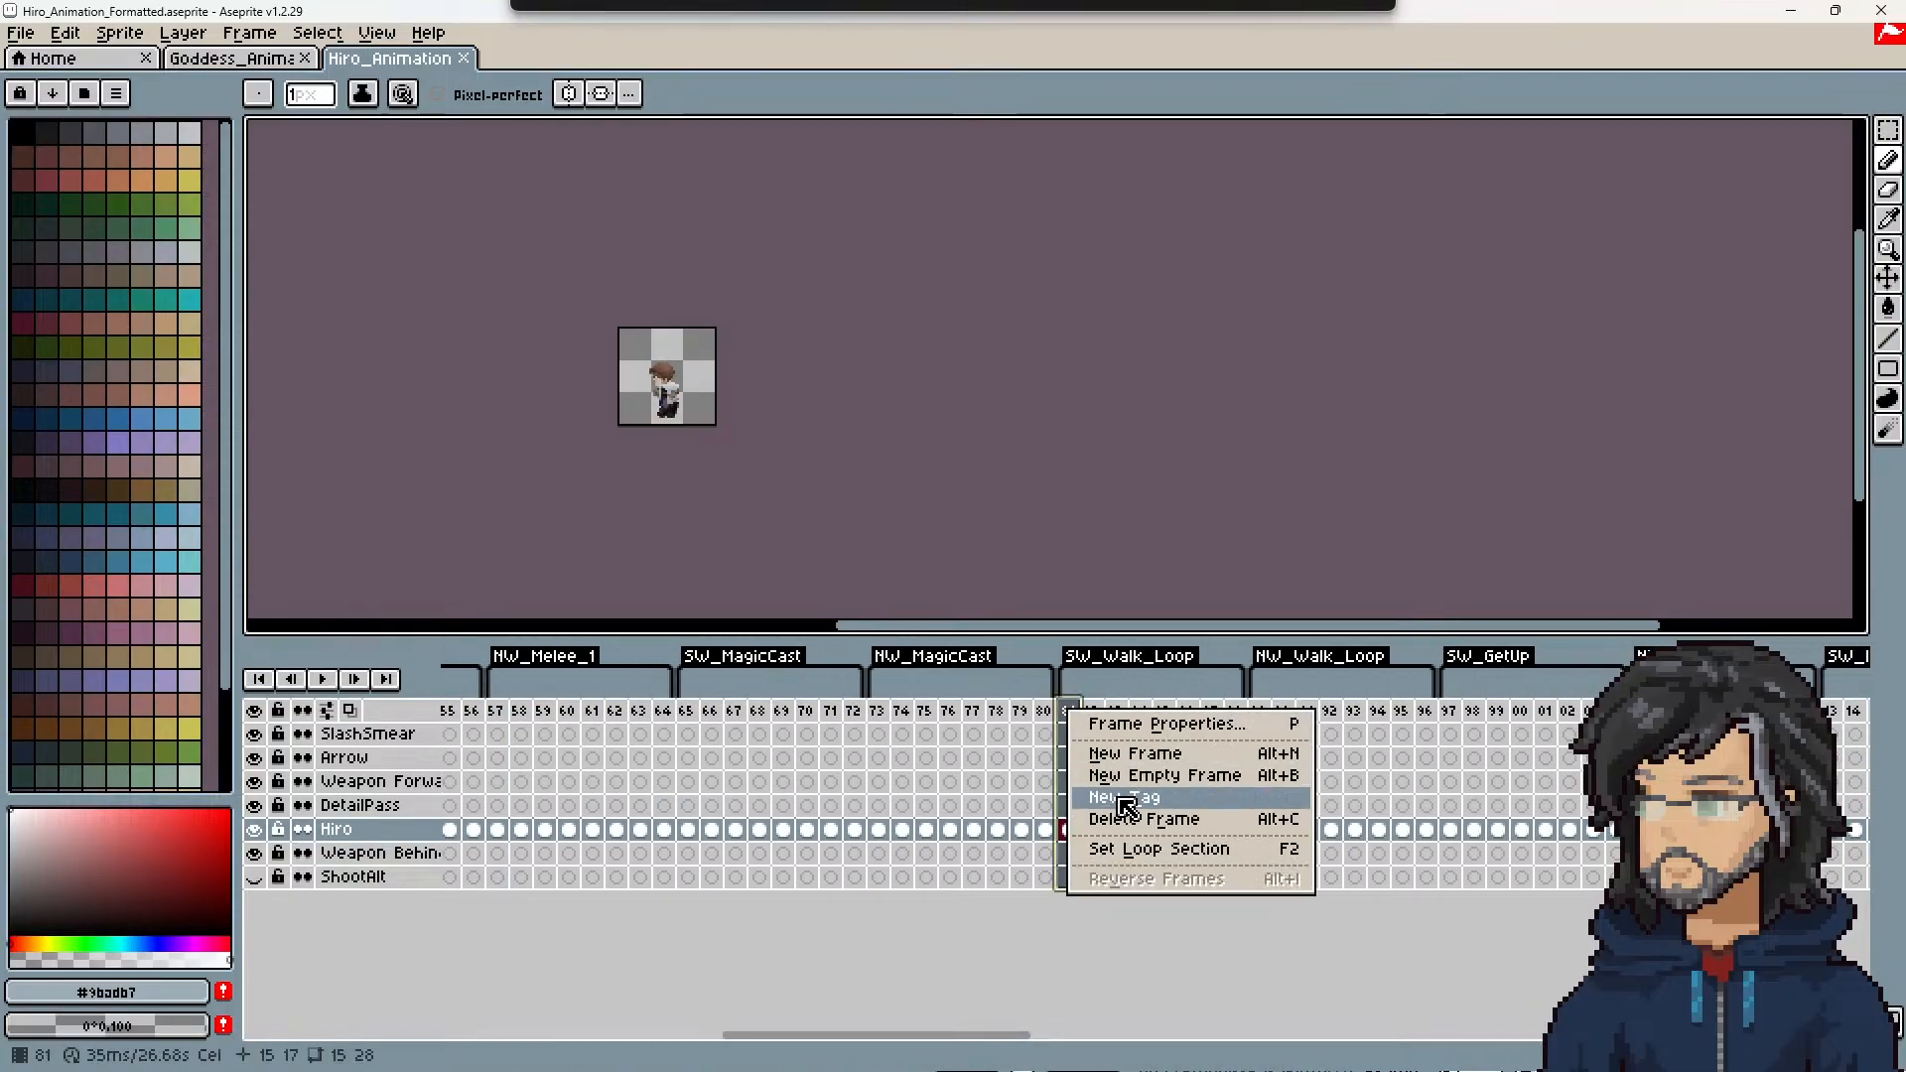
{"action": "left_click", "coordinate": [1119, 724]}
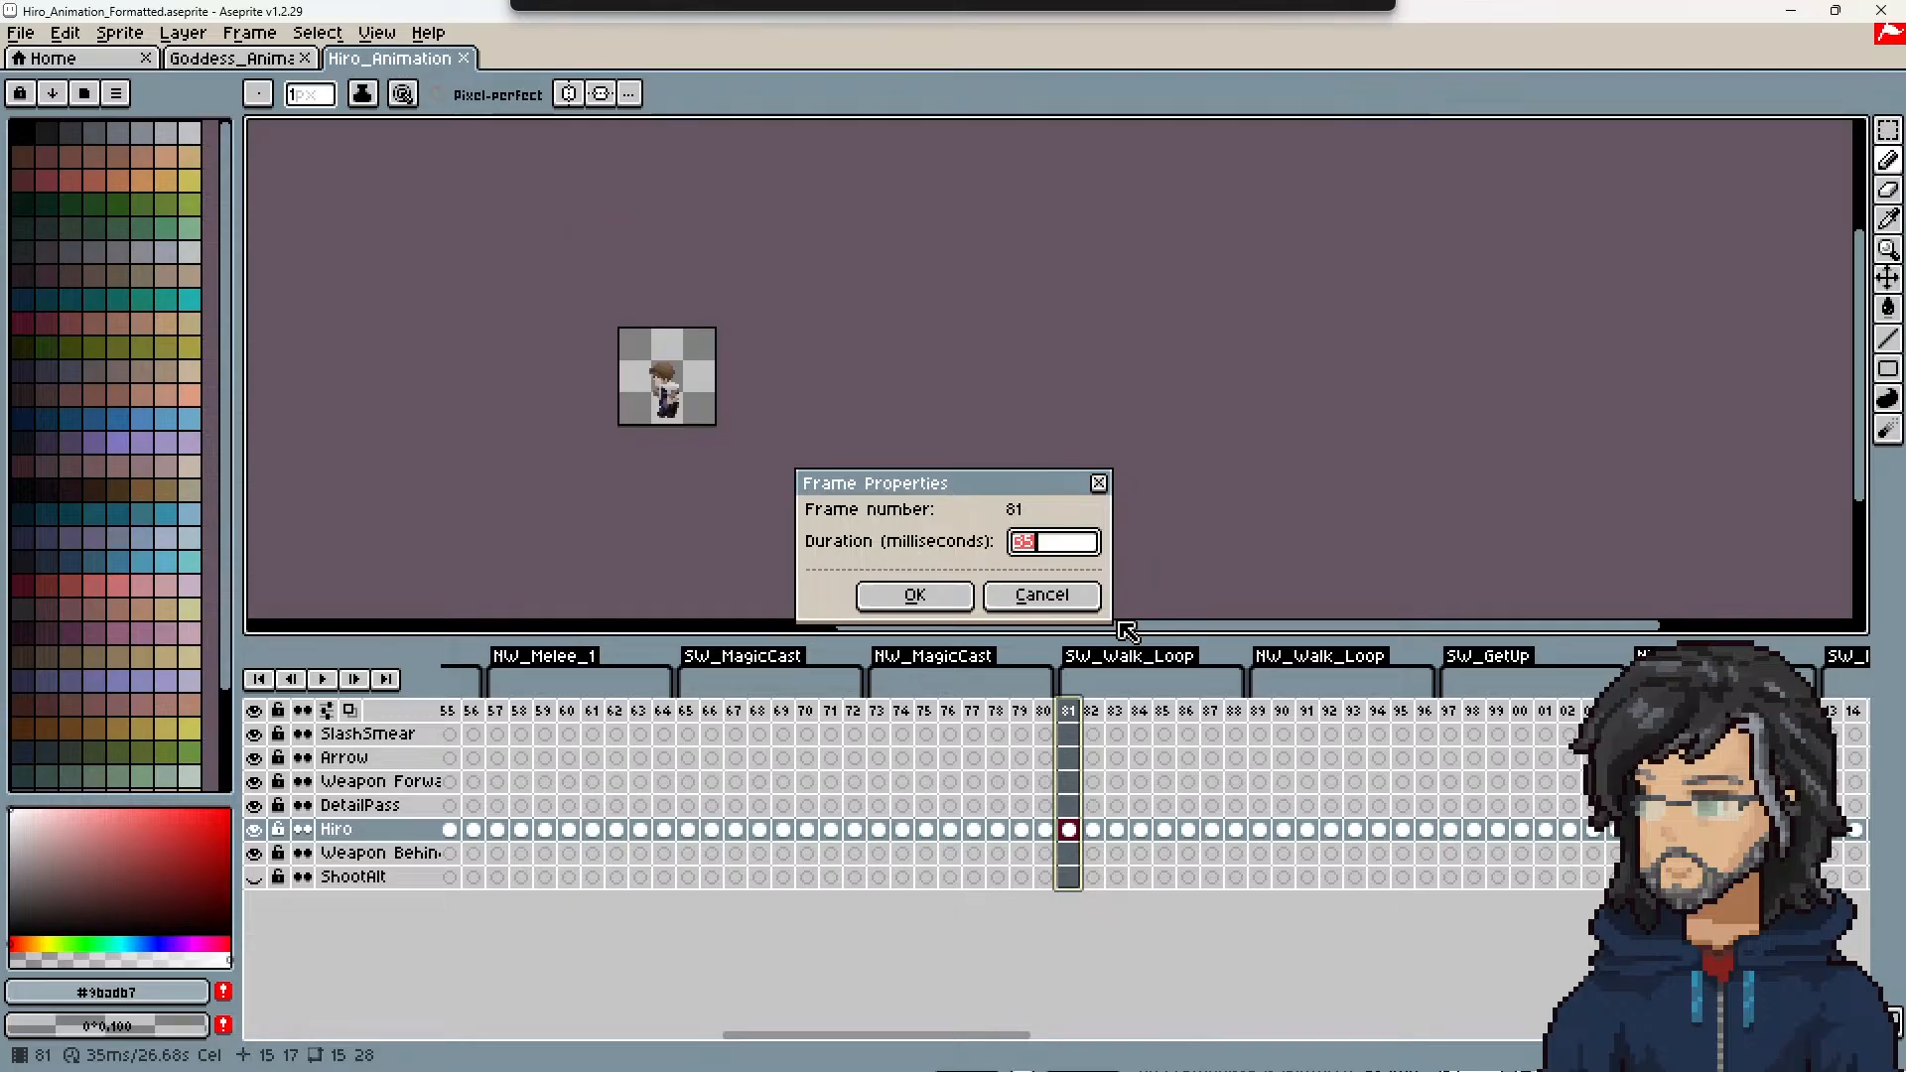
{"action": "left_click", "coordinate": [1041, 594]}
{"action": "left_click", "coordinate": [231, 58]}
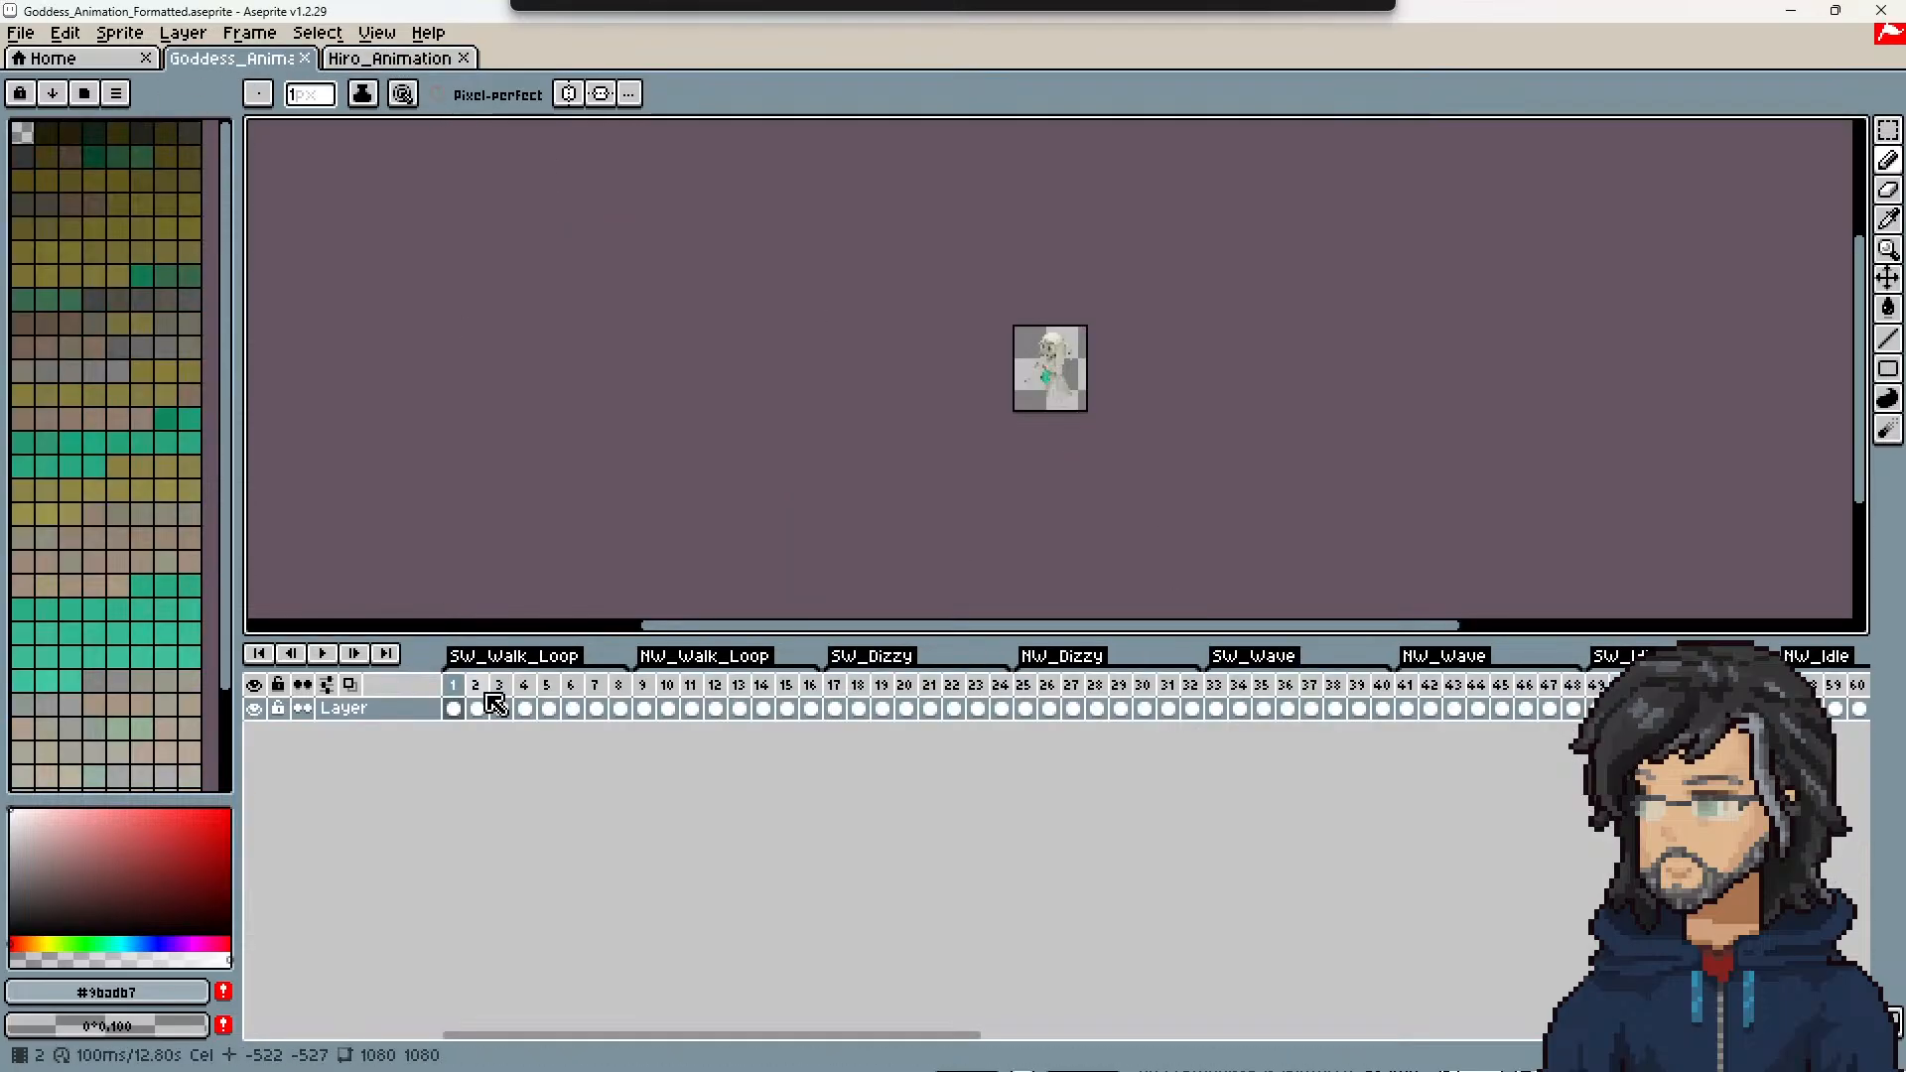
Step: Set the duration of frames 1–16, covering the Goddess's SW and NW walk loops, to 25 ms and save the file
{"action": "left_click_drag", "start_coordinate": [452, 708], "coordinate": [809, 708]}
{"action": "right_click", "coordinate": [809, 708]}
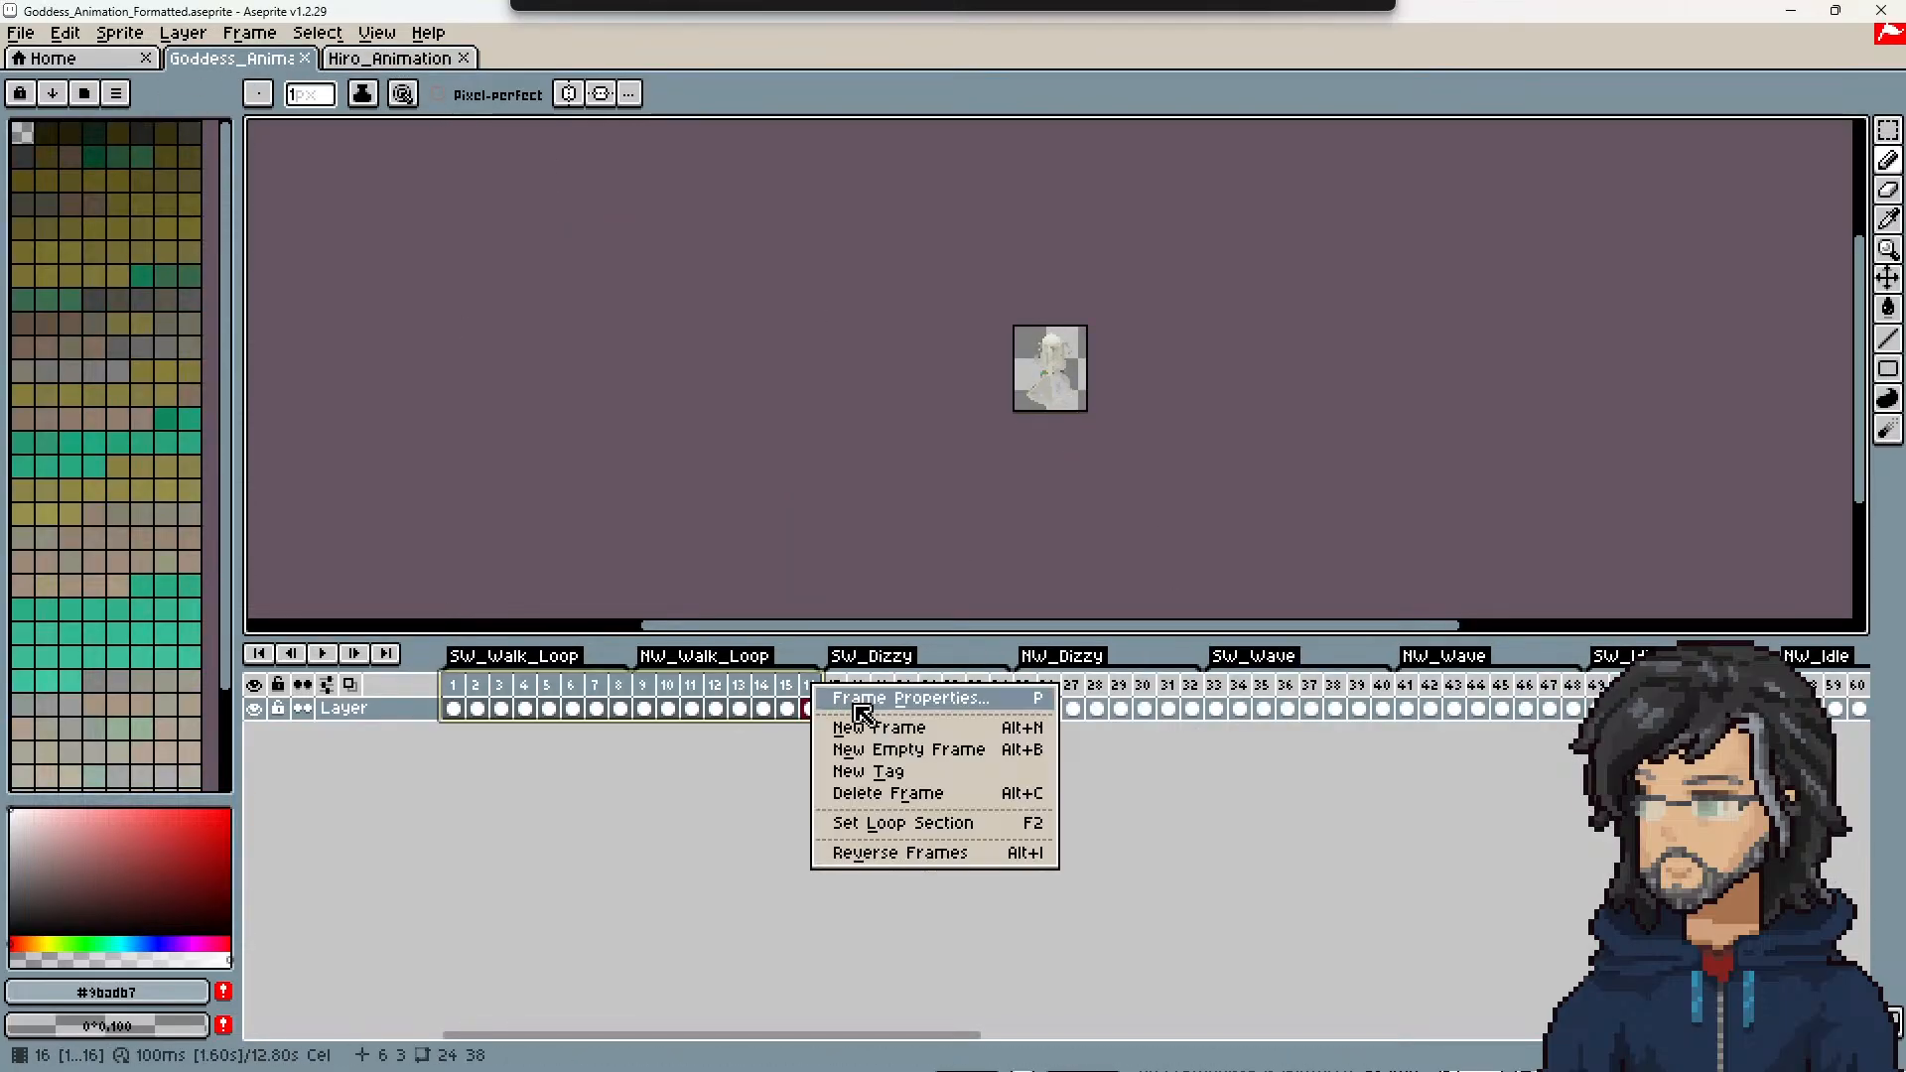
{"action": "left_click", "coordinate": [862, 700]}
{"action": "type", "text": "25"}
{"action": "left_click", "coordinate": [943, 599]}
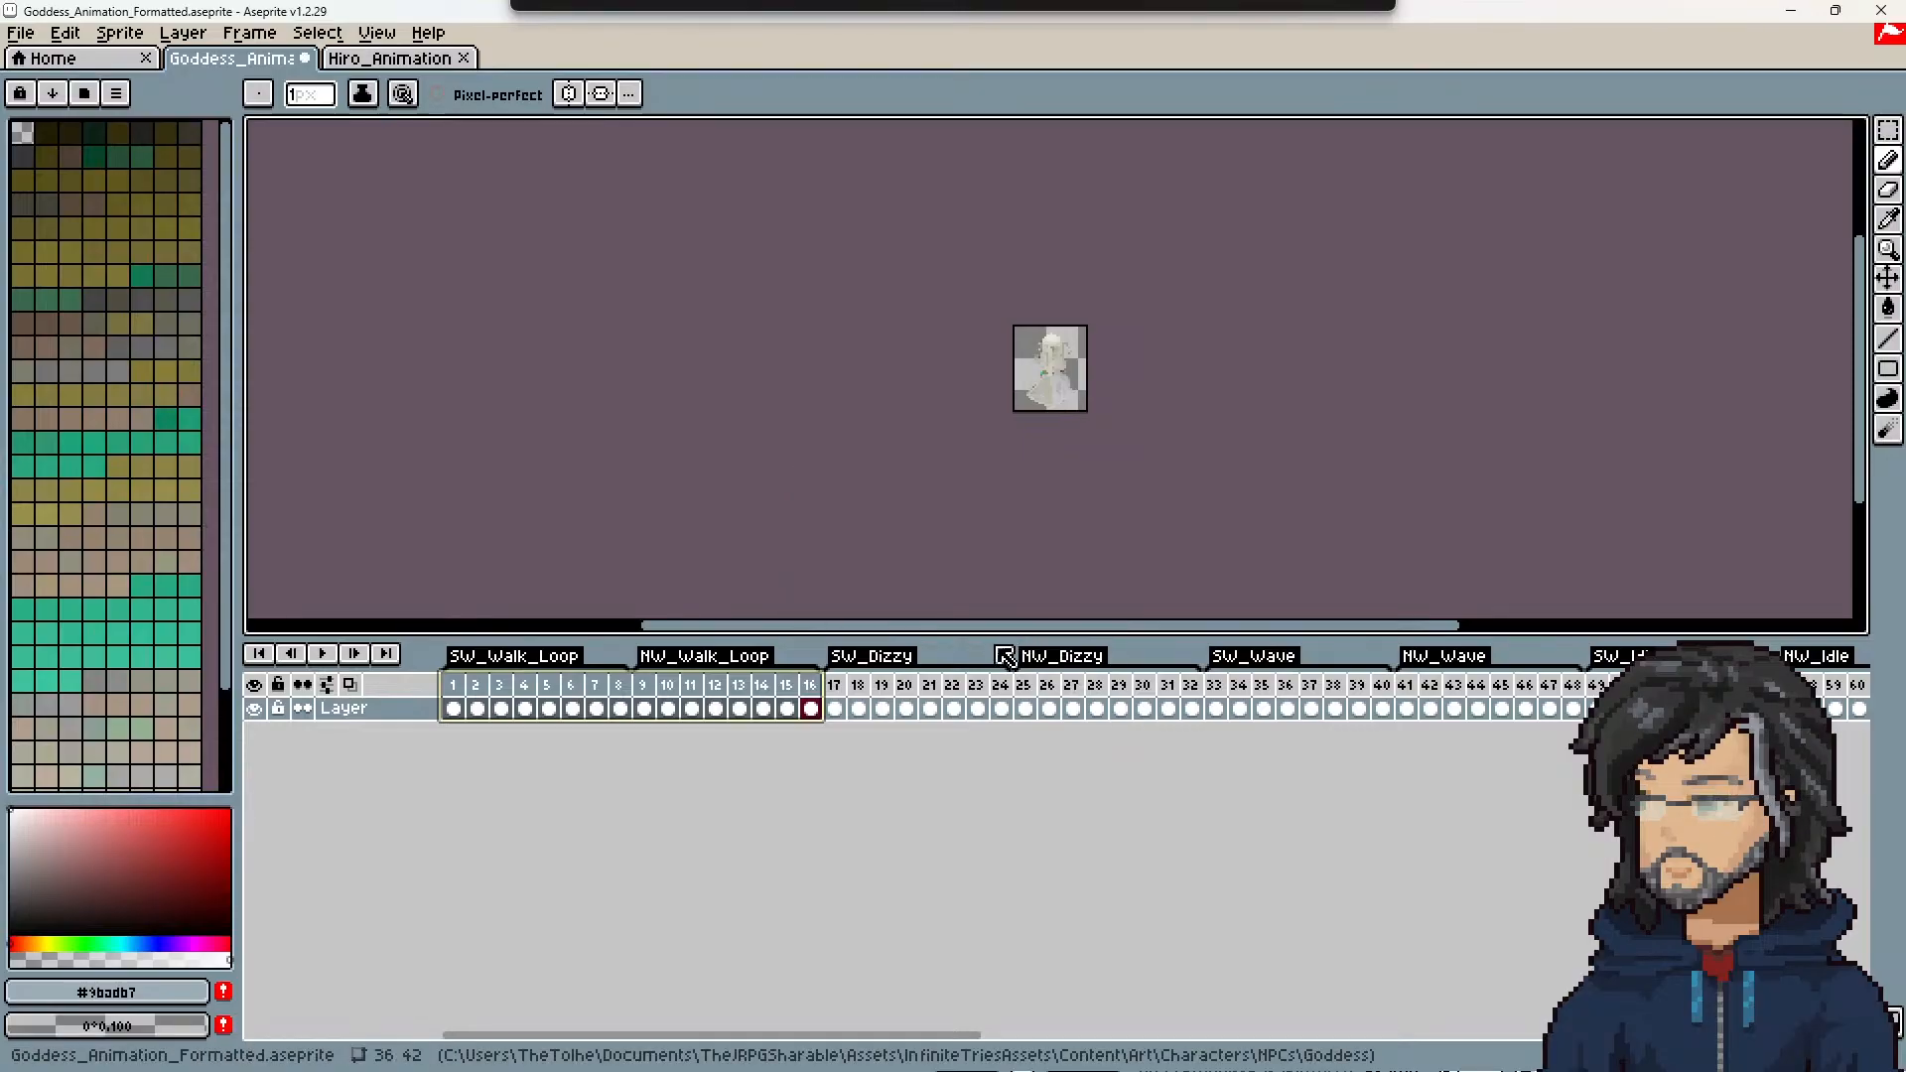
{"action": "key", "text": "ctrl+s"}
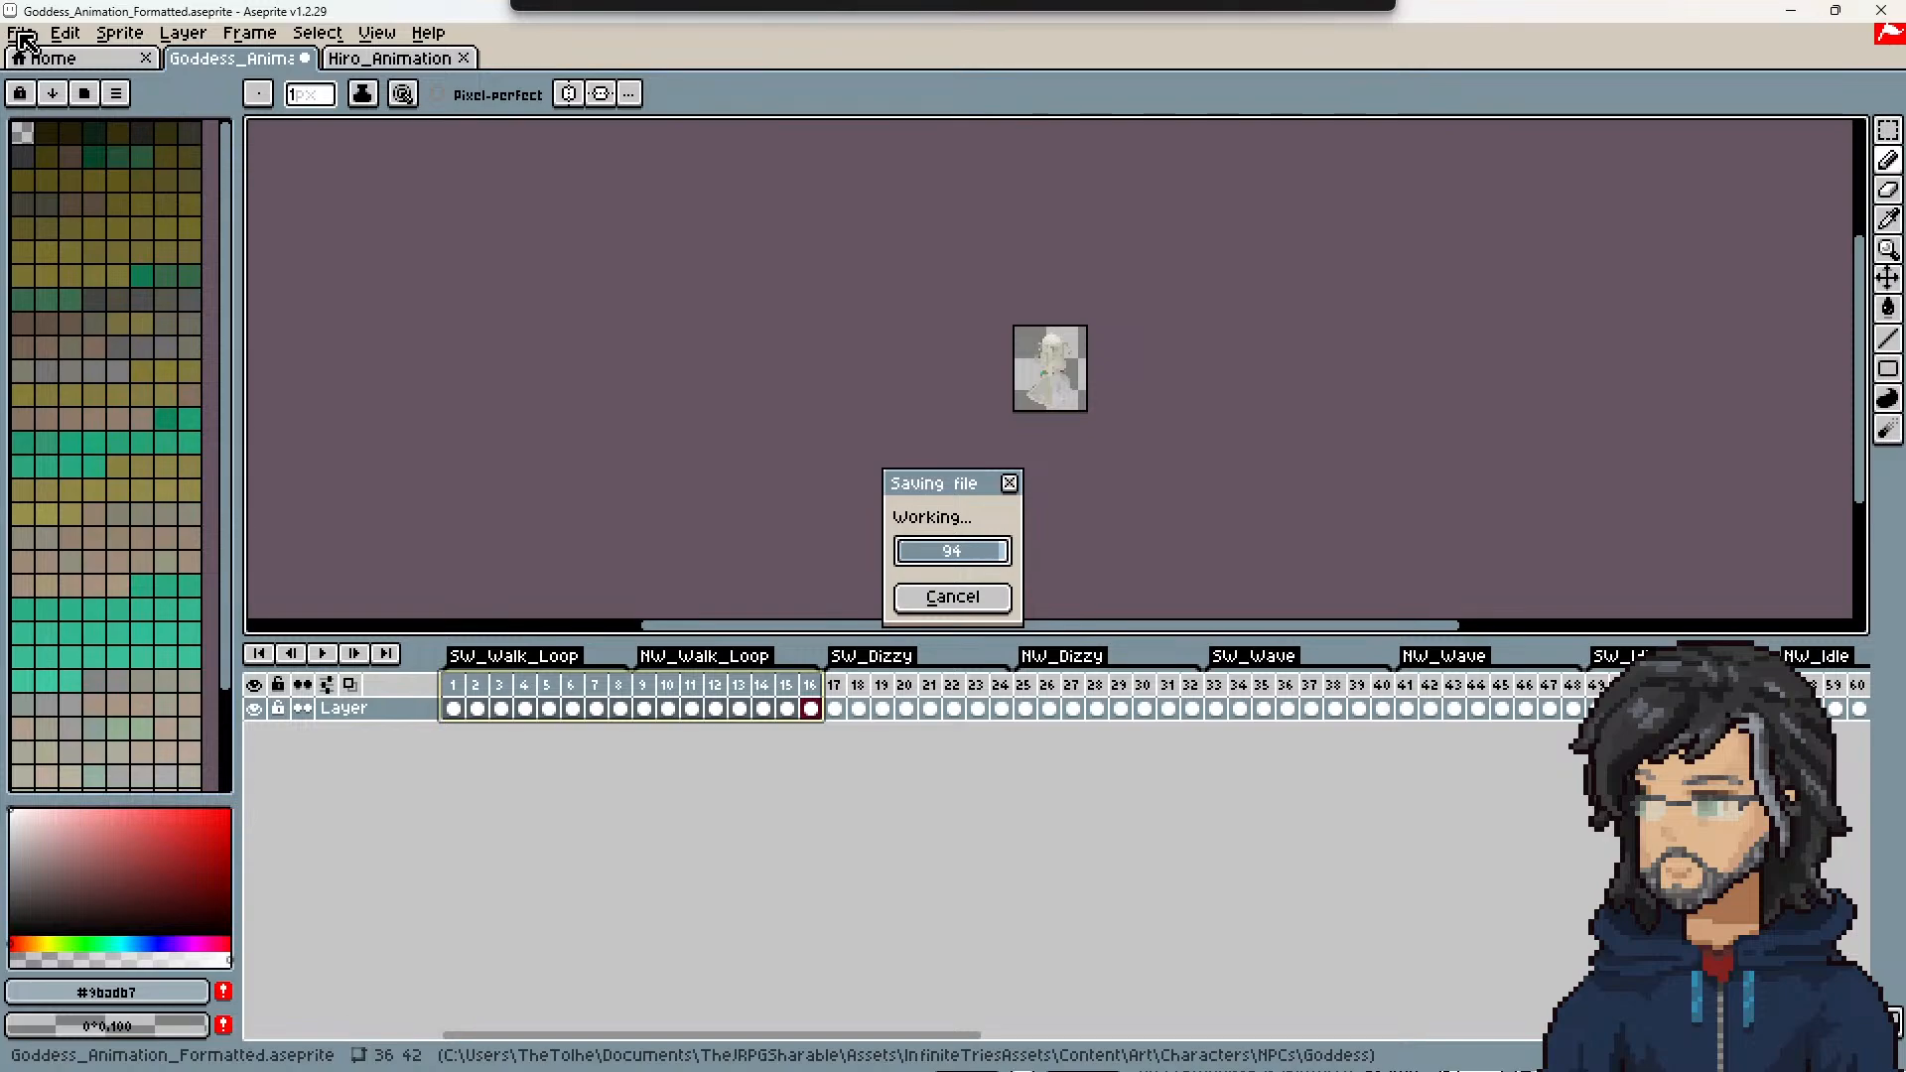
Step: Export the Goddess sprite sheet with its JSON data, return to Unity and run Slice/Anim Character on the NPCs/Goddess folder
{"action": "left_click", "coordinate": [19, 34]}
{"action": "left_click", "coordinate": [96, 274]}
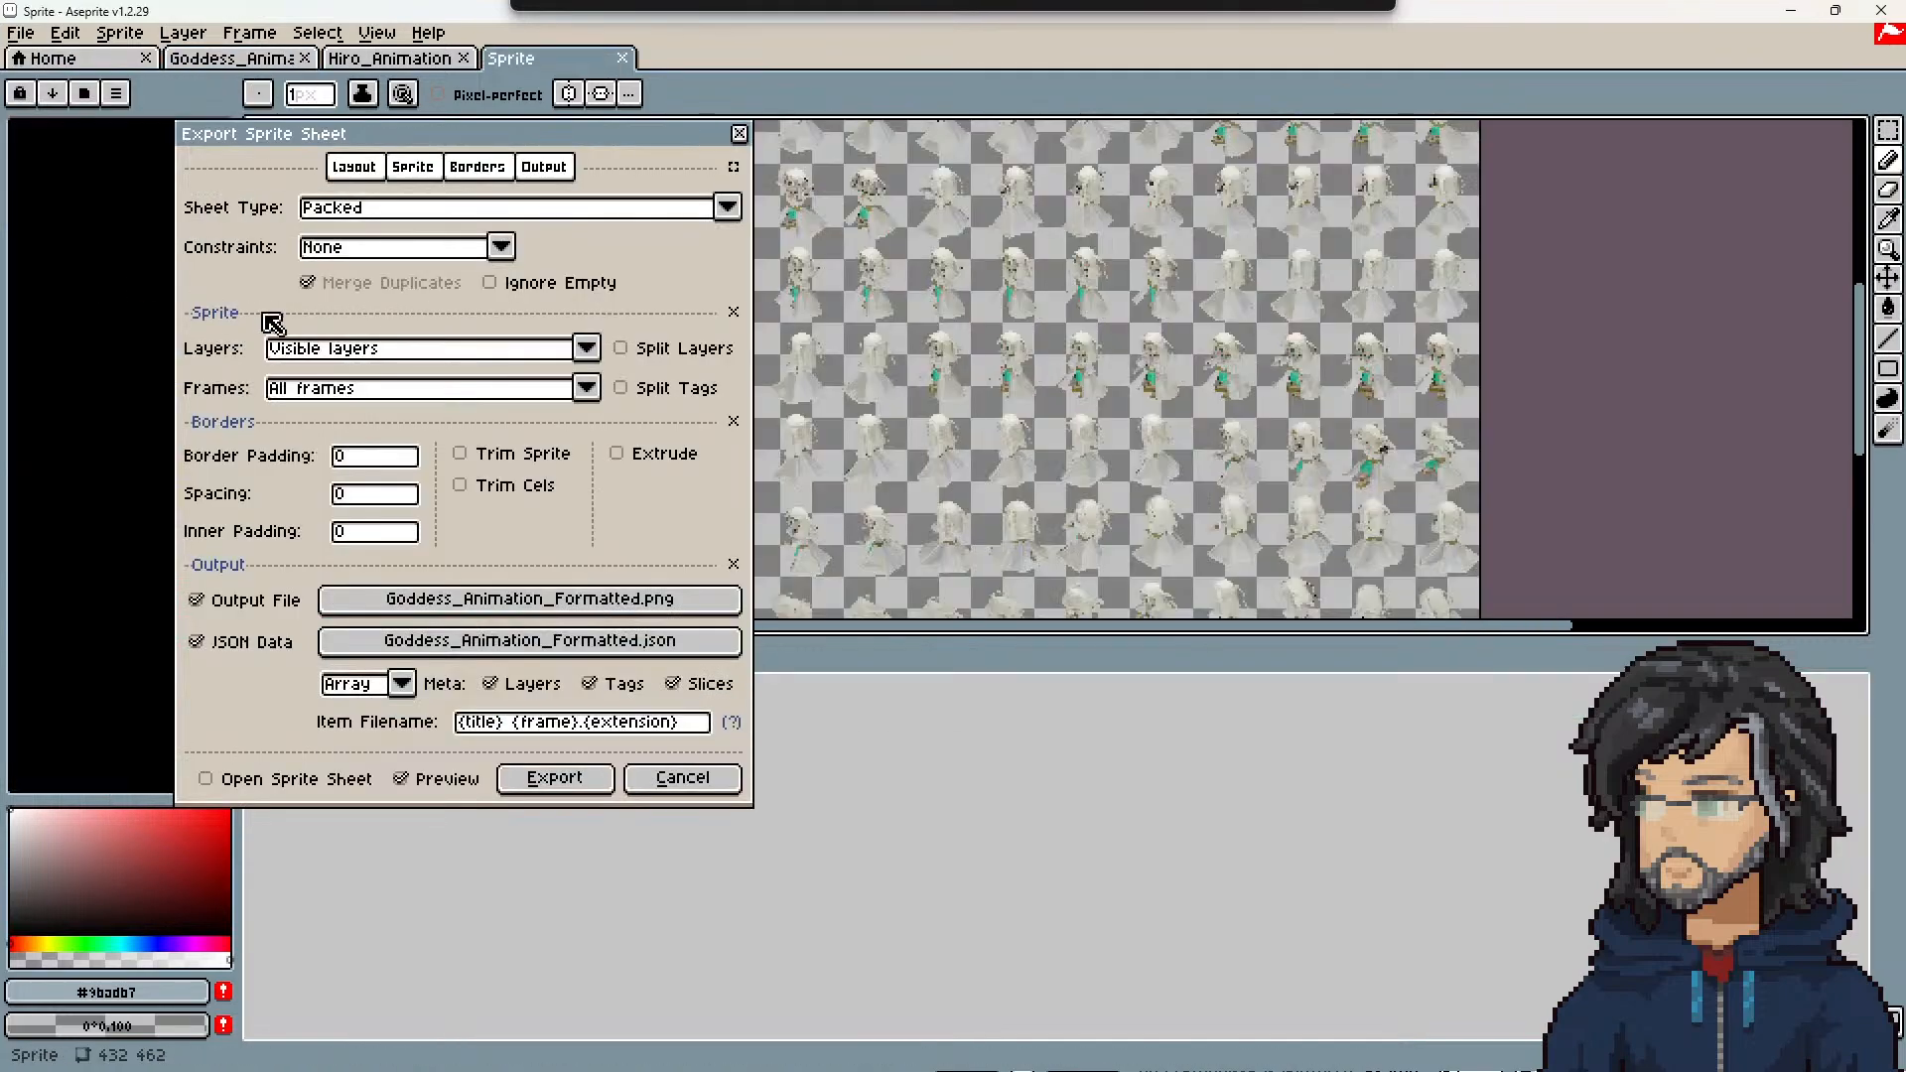
{"action": "left_click", "coordinate": [527, 781]}
{"action": "left_click", "coordinate": [1790, 11]}
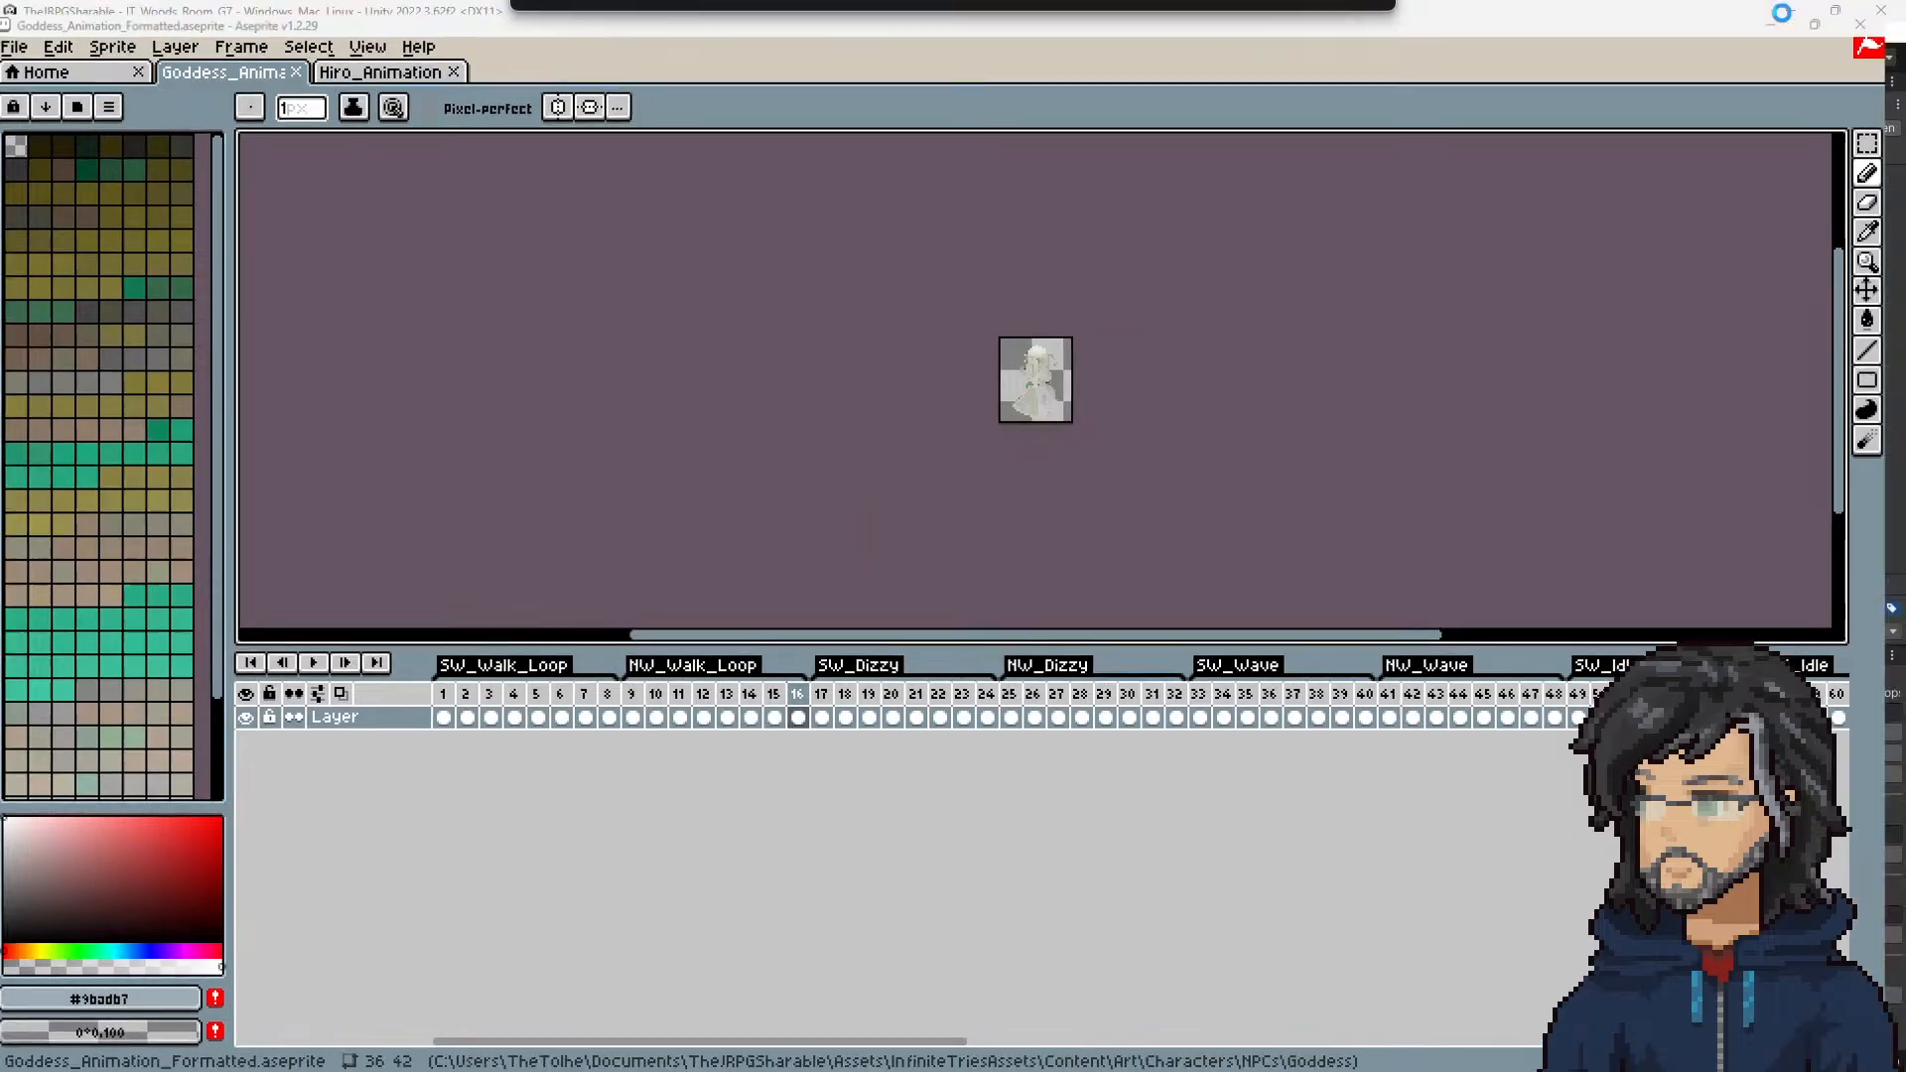
{"action": "left_click", "coordinate": [1767, 835]}
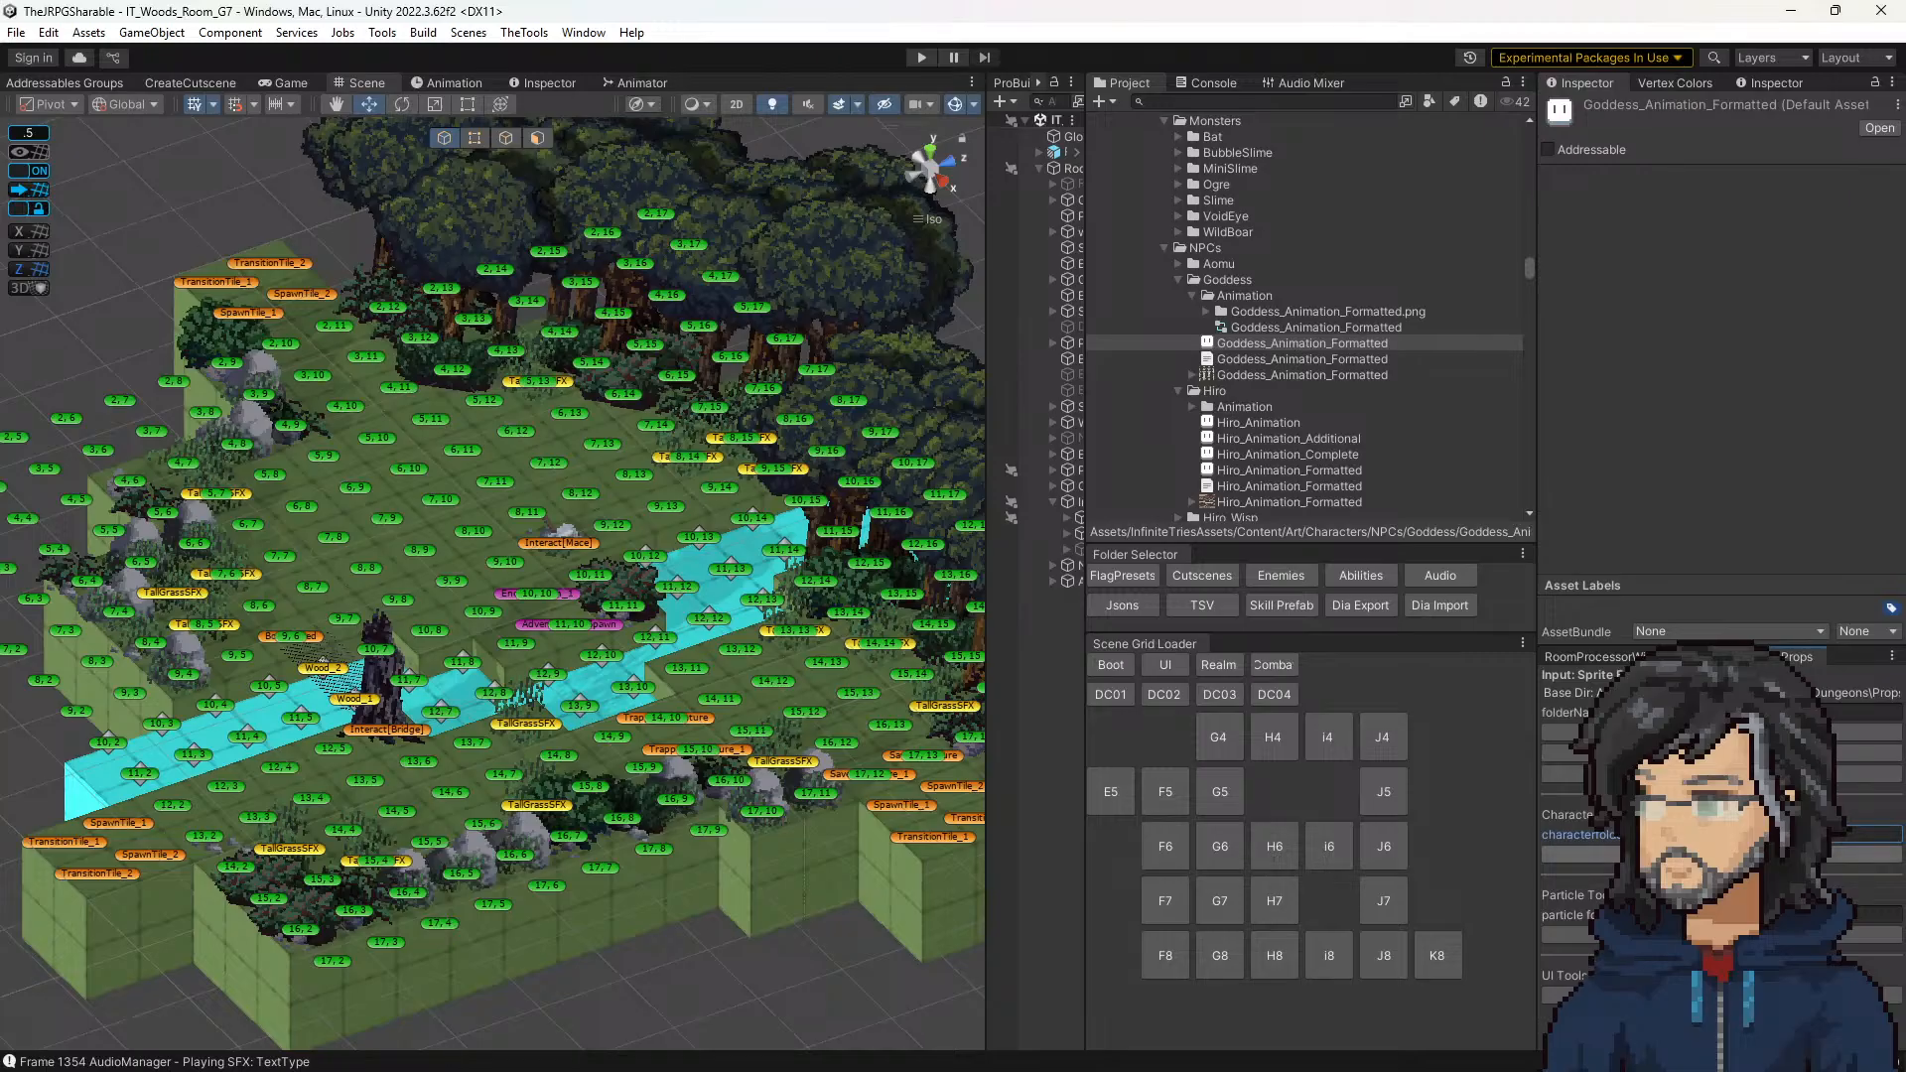
{"action": "left_click", "coordinate": [1721, 854]}
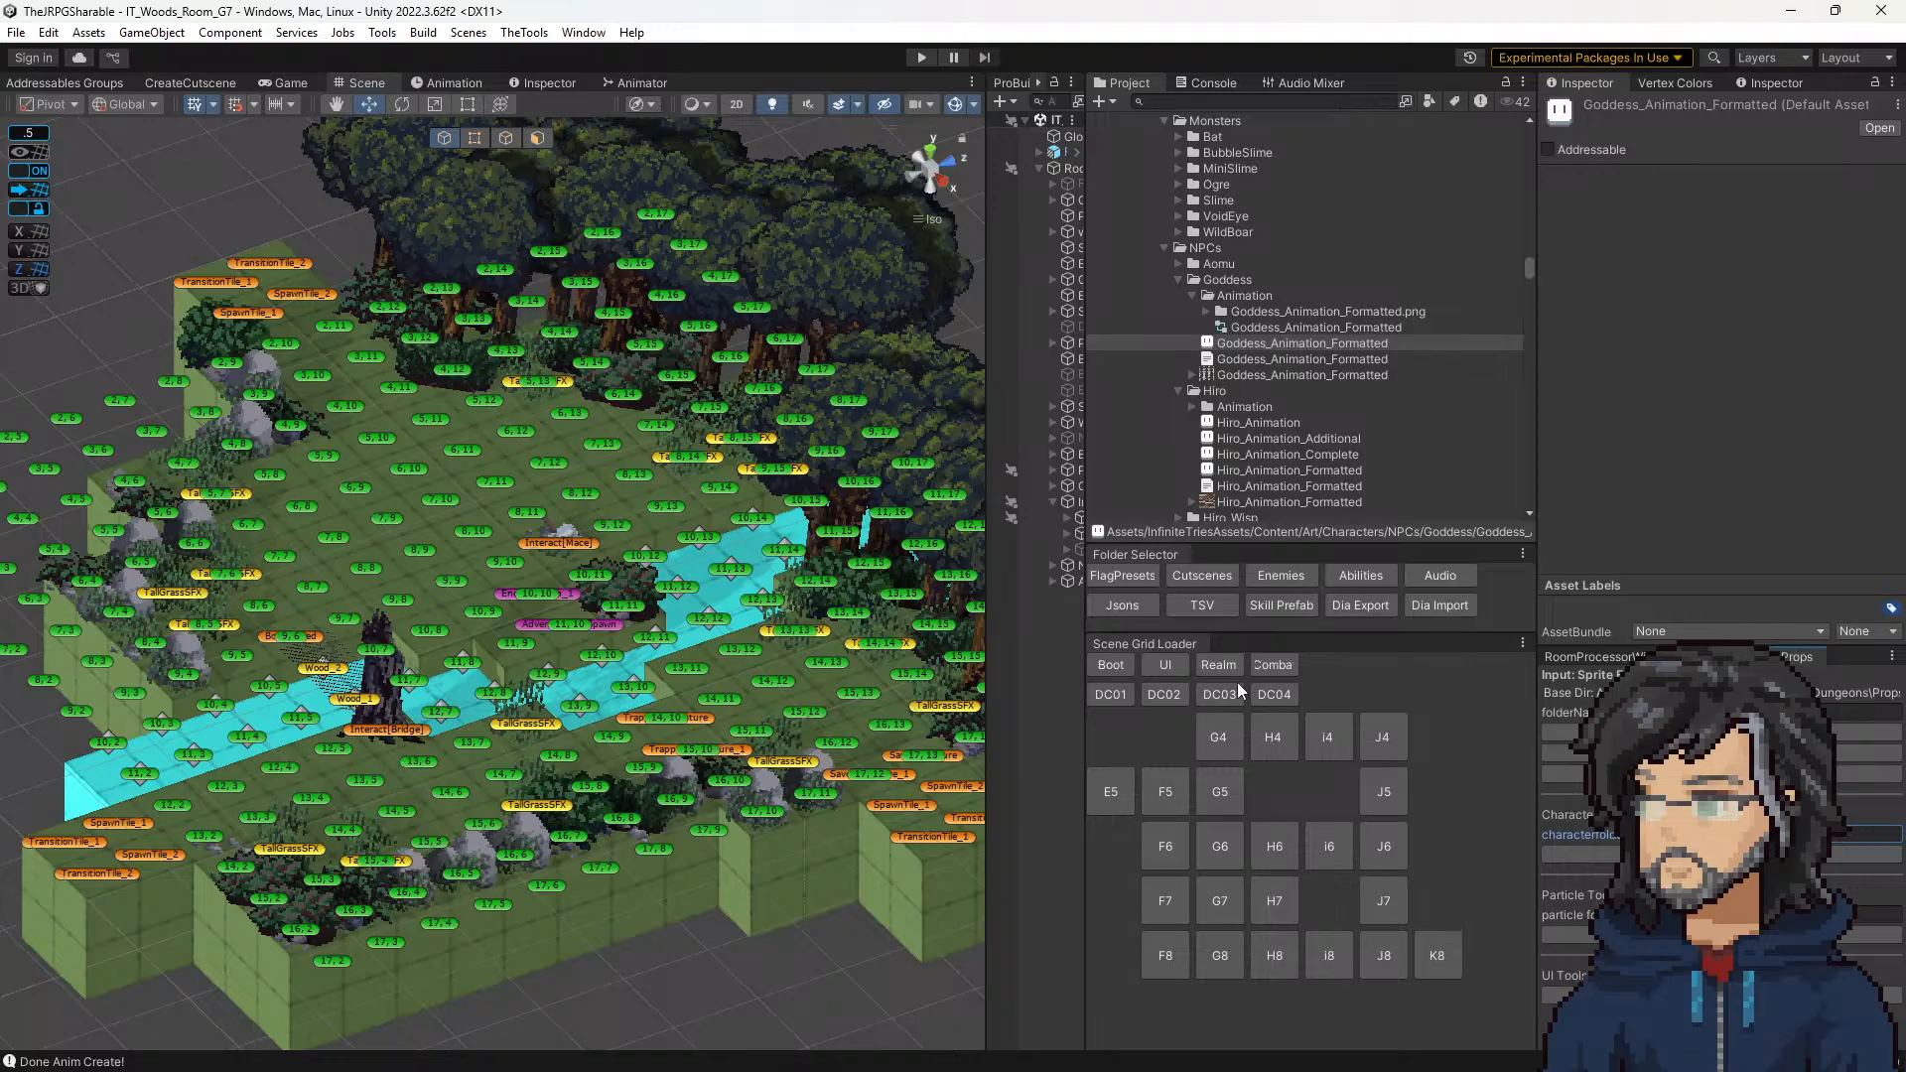
Step: Playtest from the Boot scene with an enlarged game view, starting a New Game to watch the Goddess cutscene, and stop playback
{"action": "left_click", "coordinate": [1099, 665]}
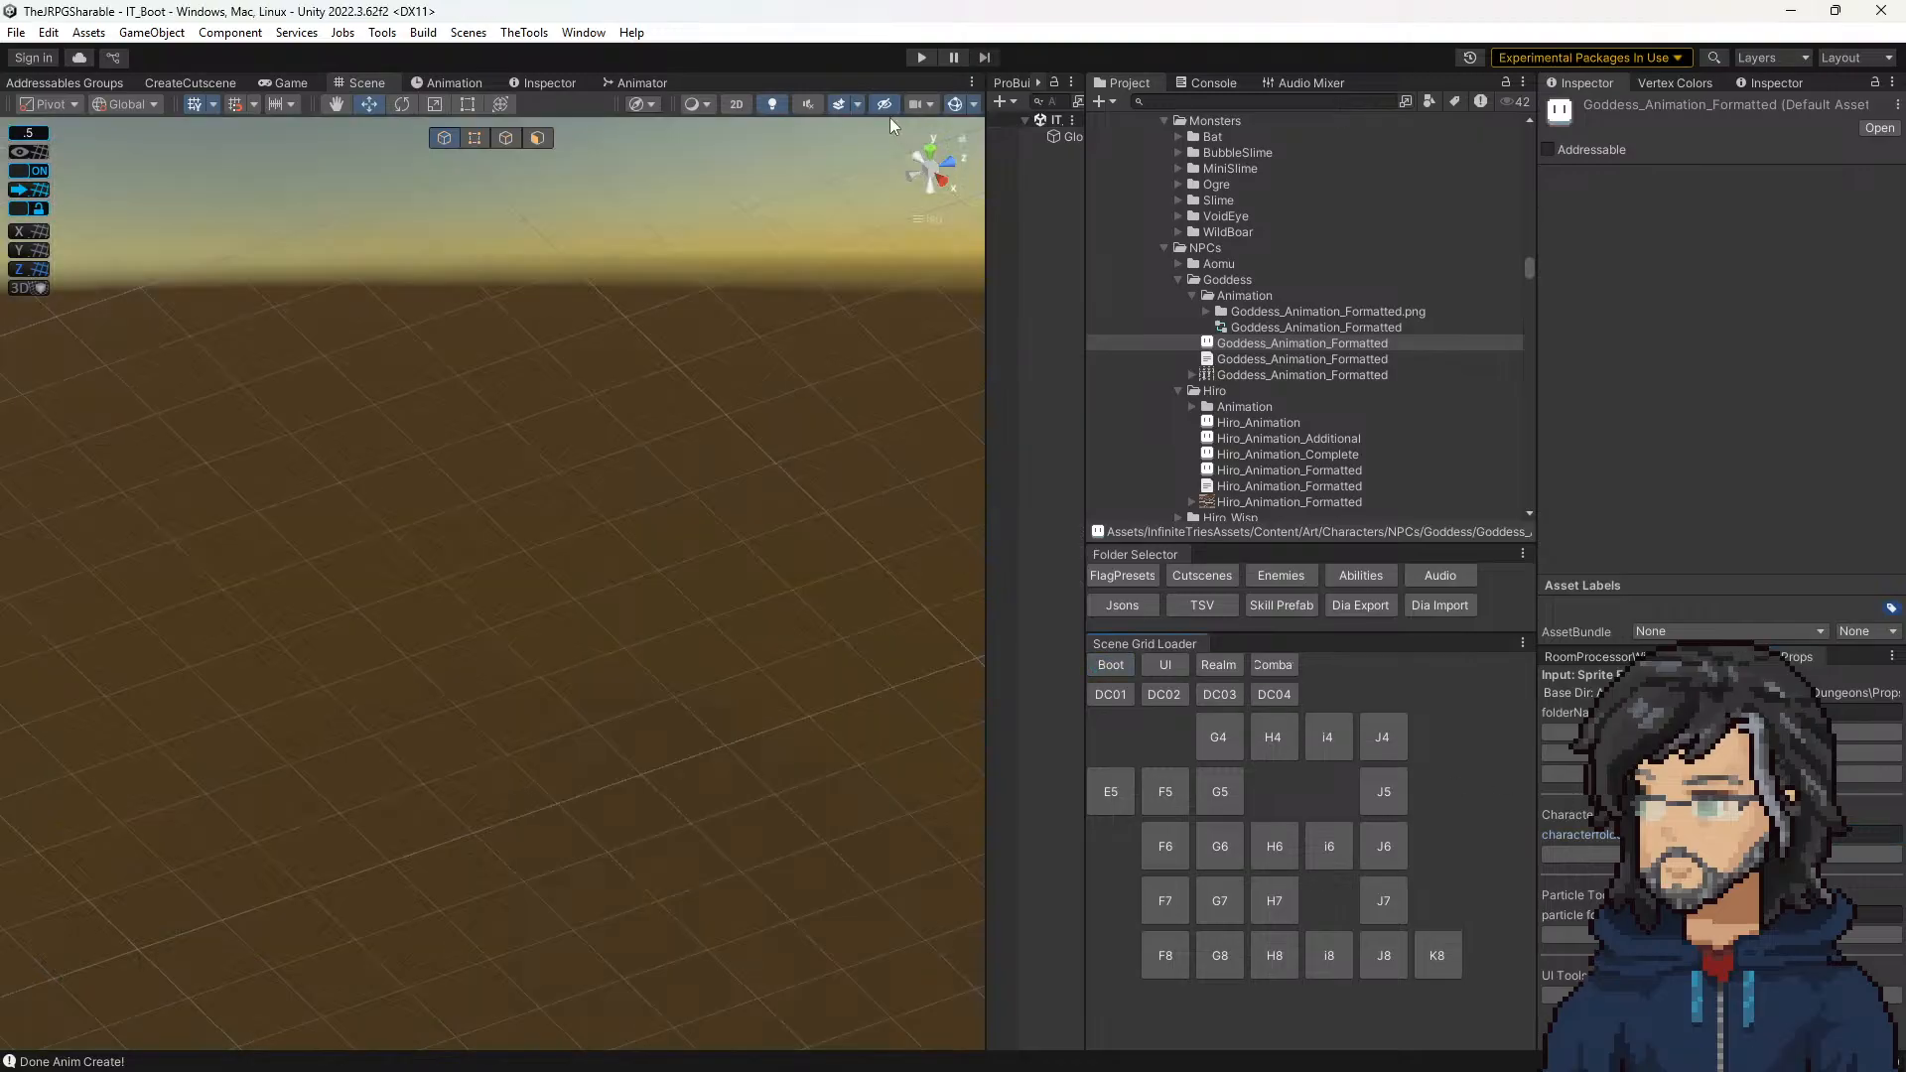
{"action": "left_click", "coordinate": [915, 57]}
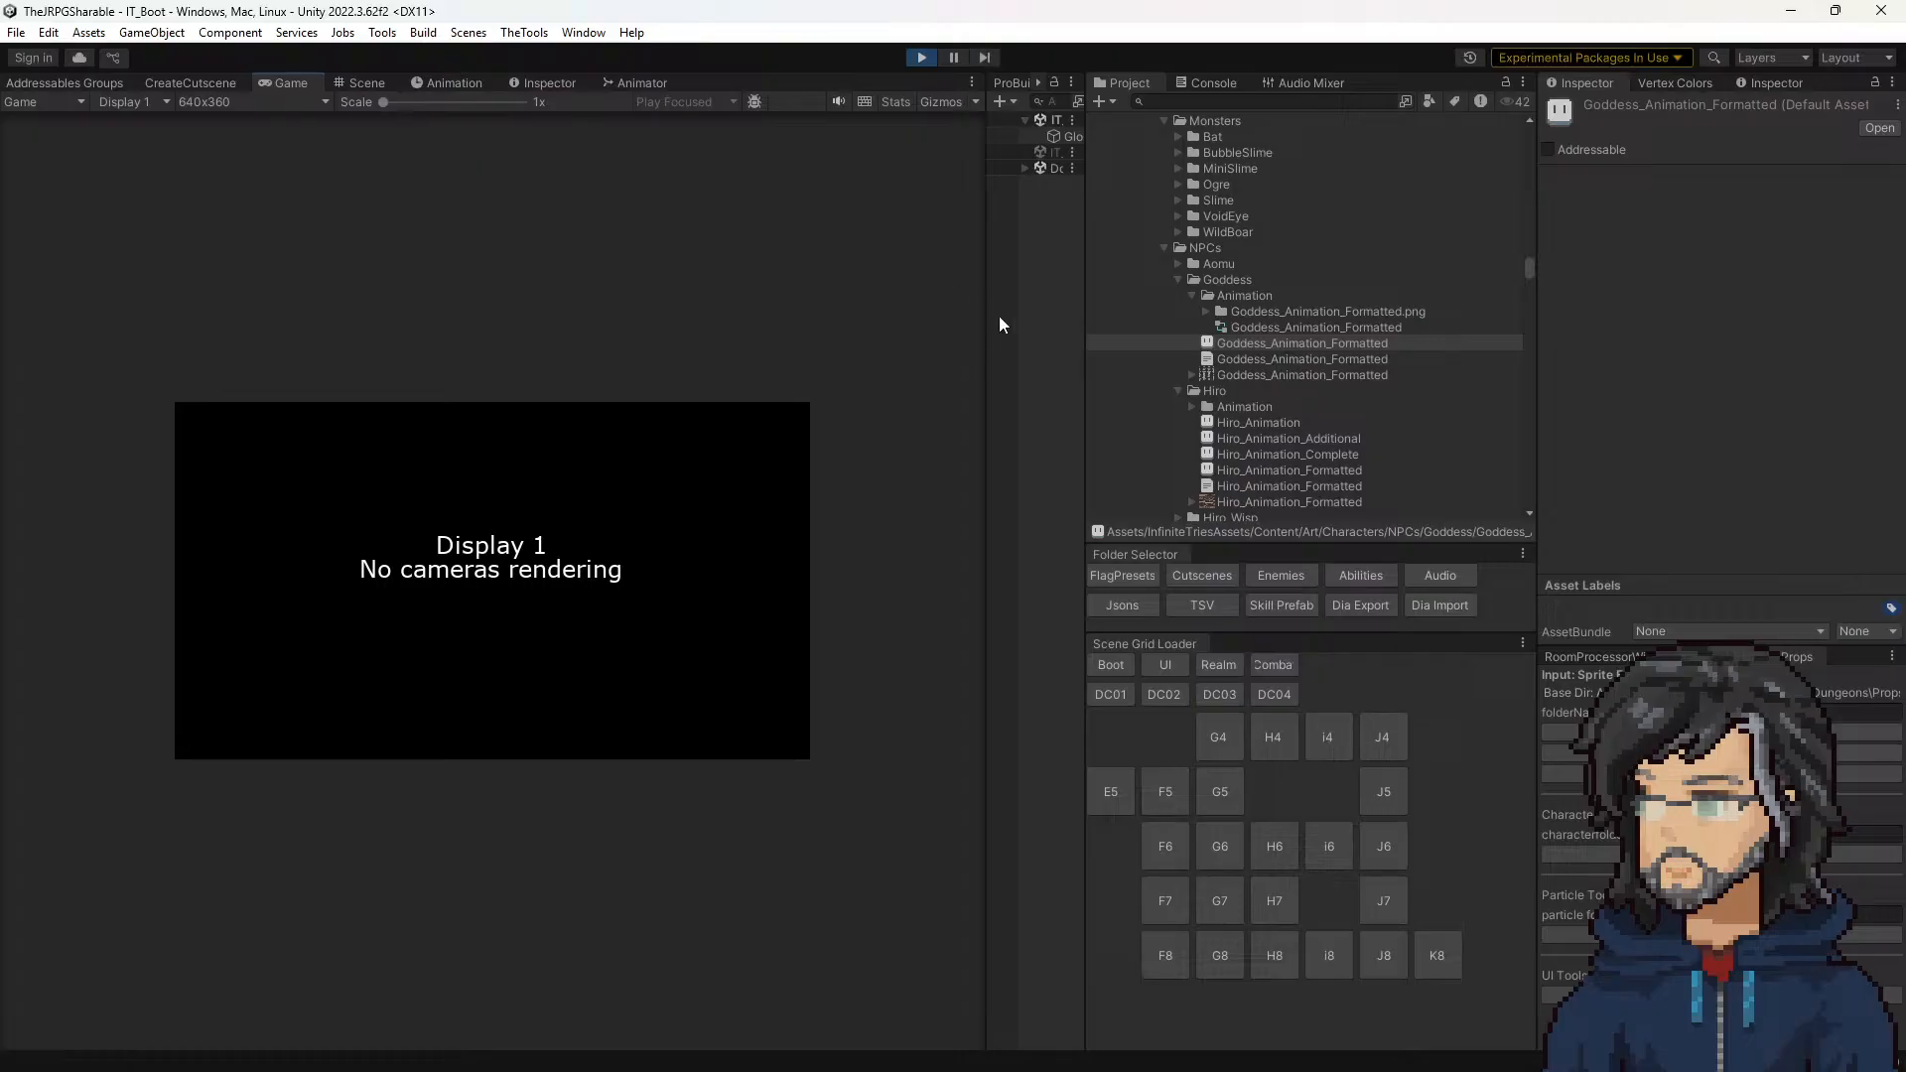
{"action": "left_click_drag", "start_coordinate": [985, 330], "coordinate": [1519, 344]}
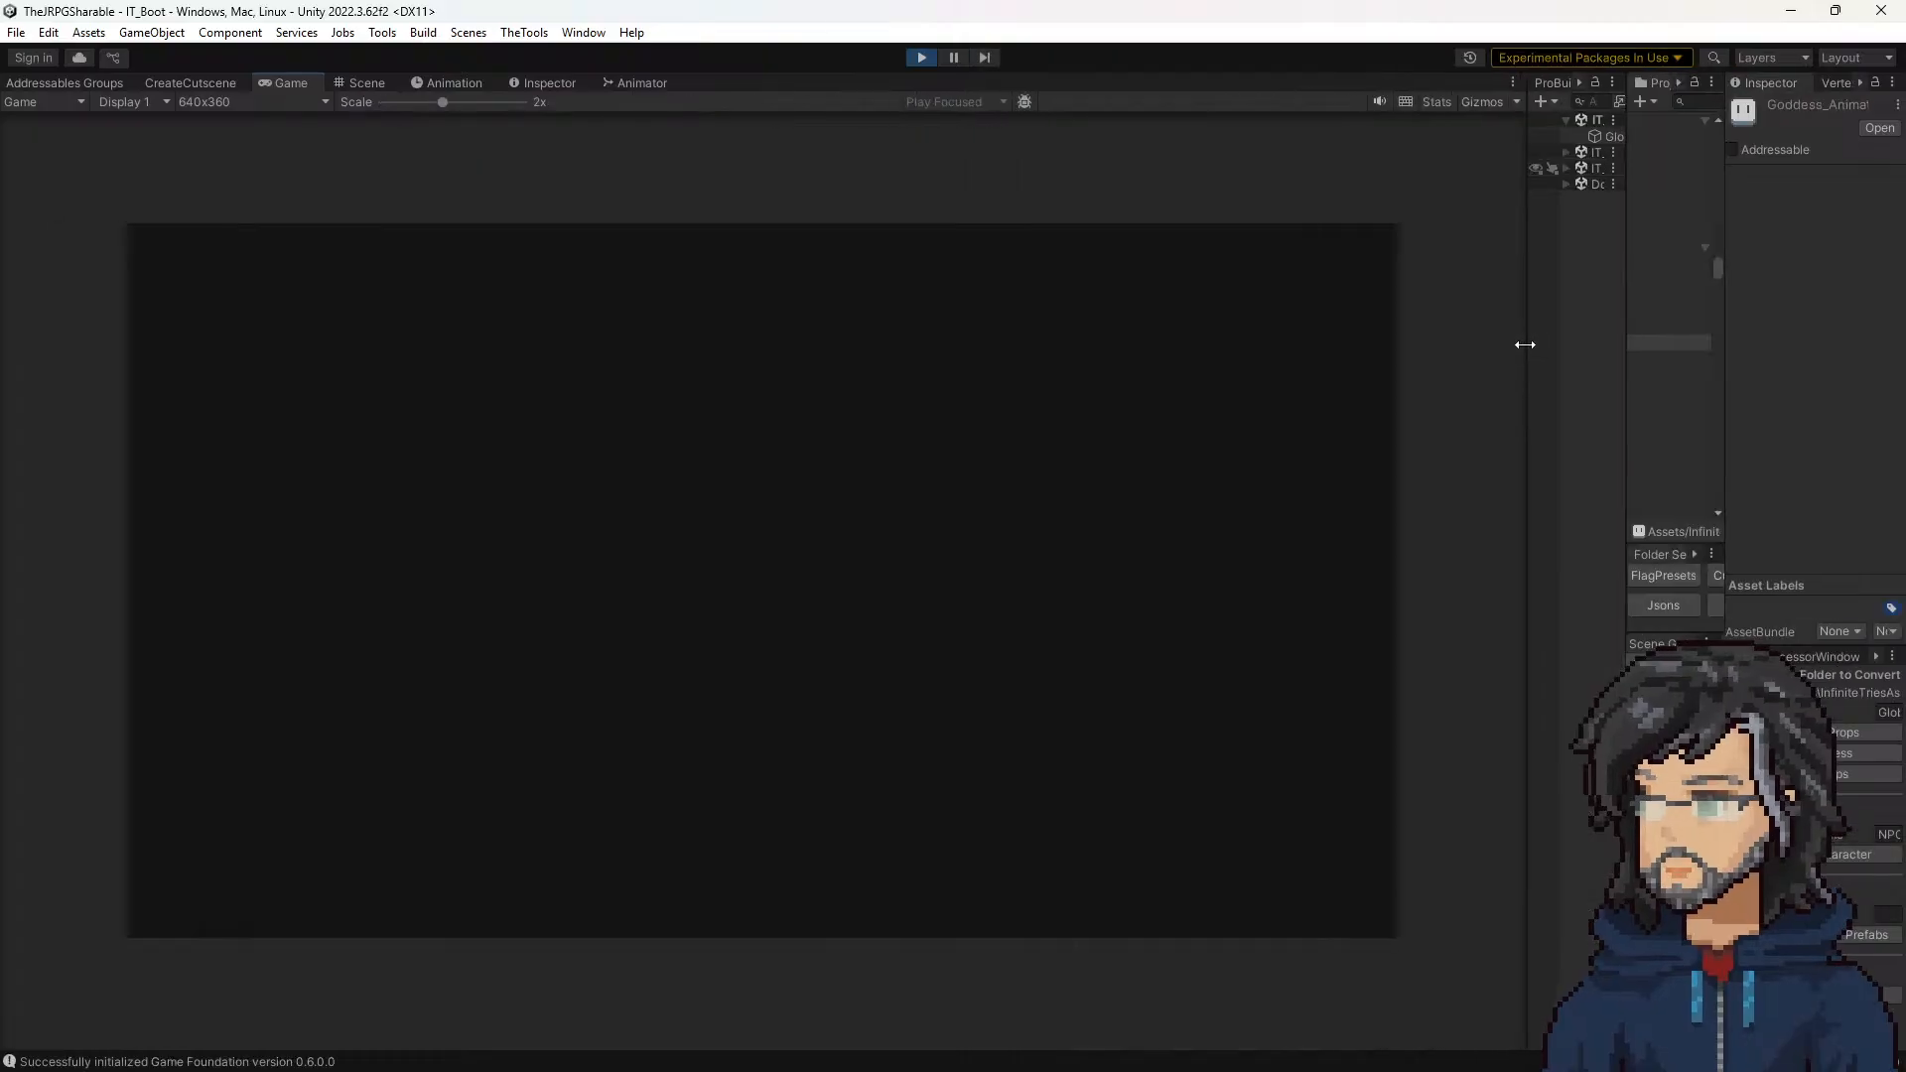
{"action": "key", "text": "Down"}
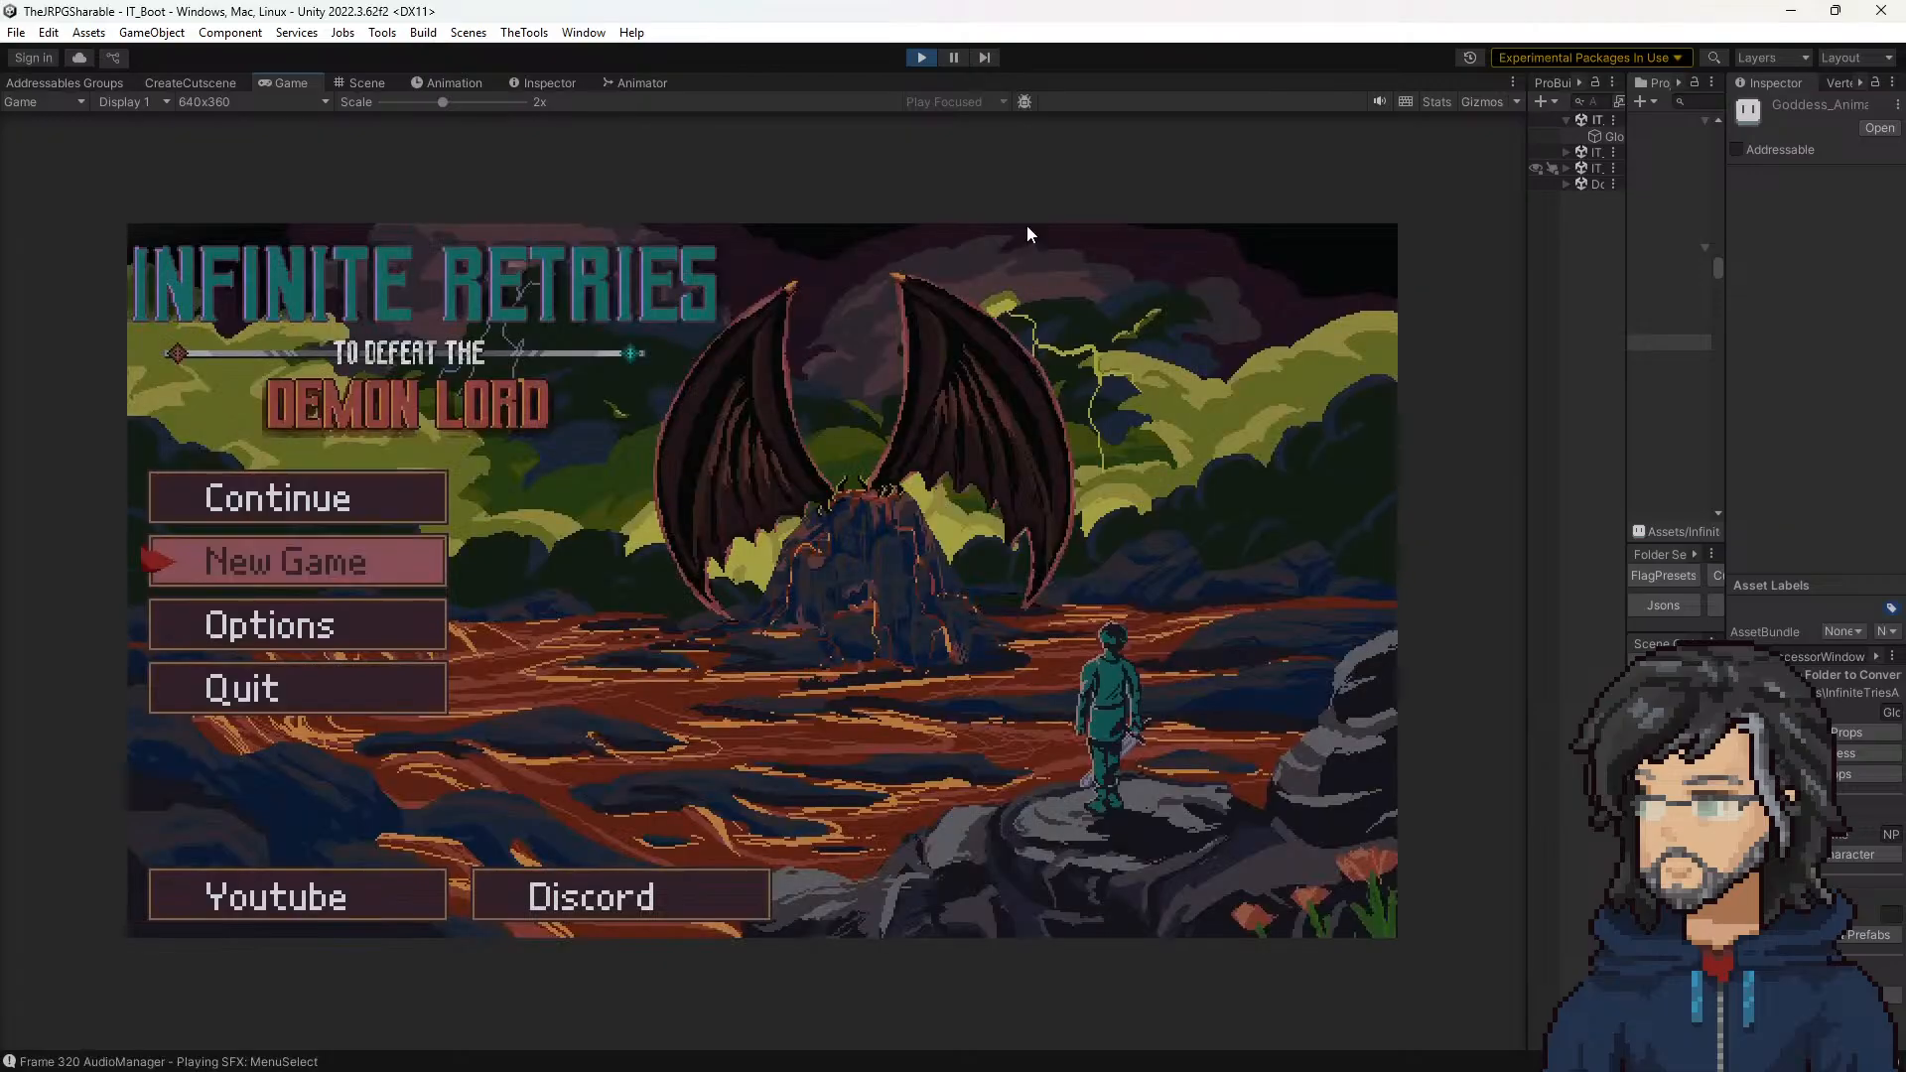
{"action": "key", "text": "Up"}
{"action": "key", "text": "Down"}
{"action": "key", "text": "Return"}
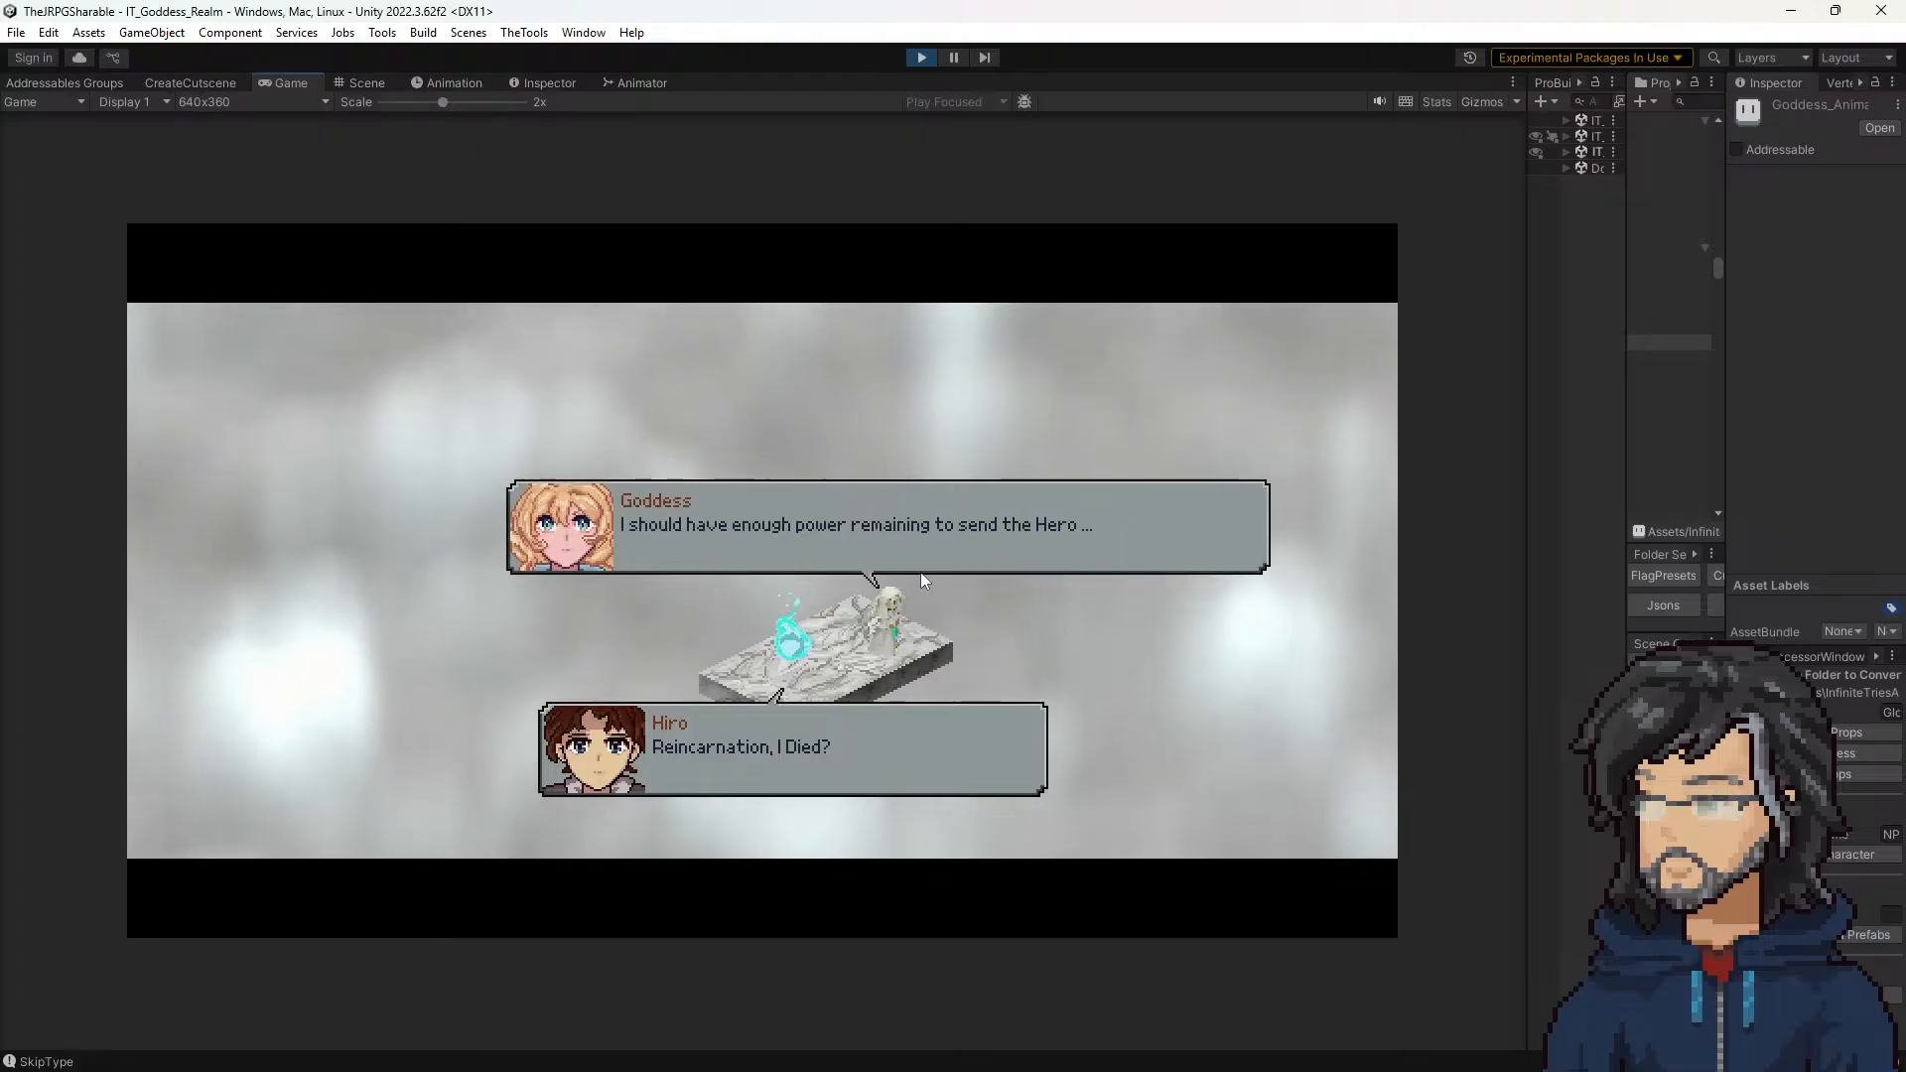
{"action": "left_click", "coordinate": [917, 57]}
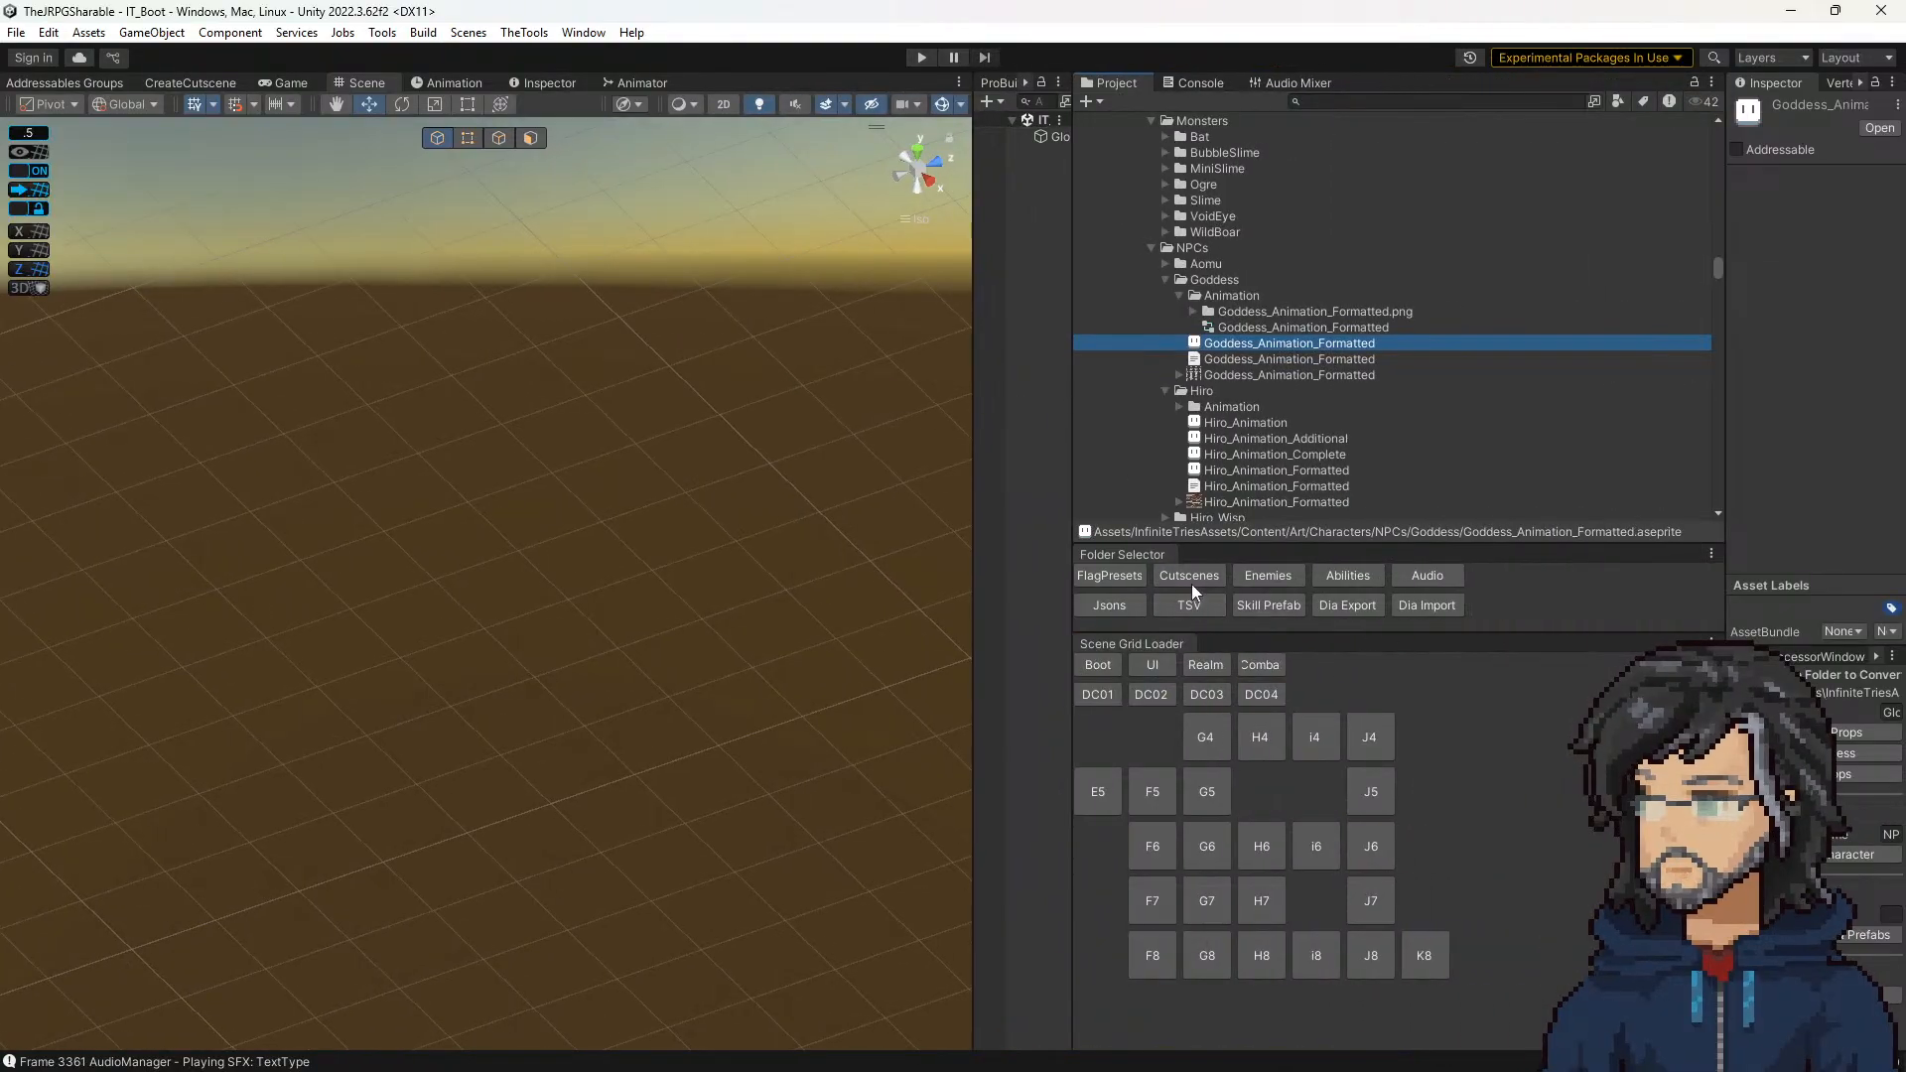
Step: Strike through "increase Goddess Walk speed" in the Polish Notes and put the notes board away
{"action": "right_click_drag", "start_coordinate": [1241, 1071], "coordinate": [1582, 292]}
{"action": "left_click_drag", "start_coordinate": [1549, 518], "coordinate": [1300, 512]}
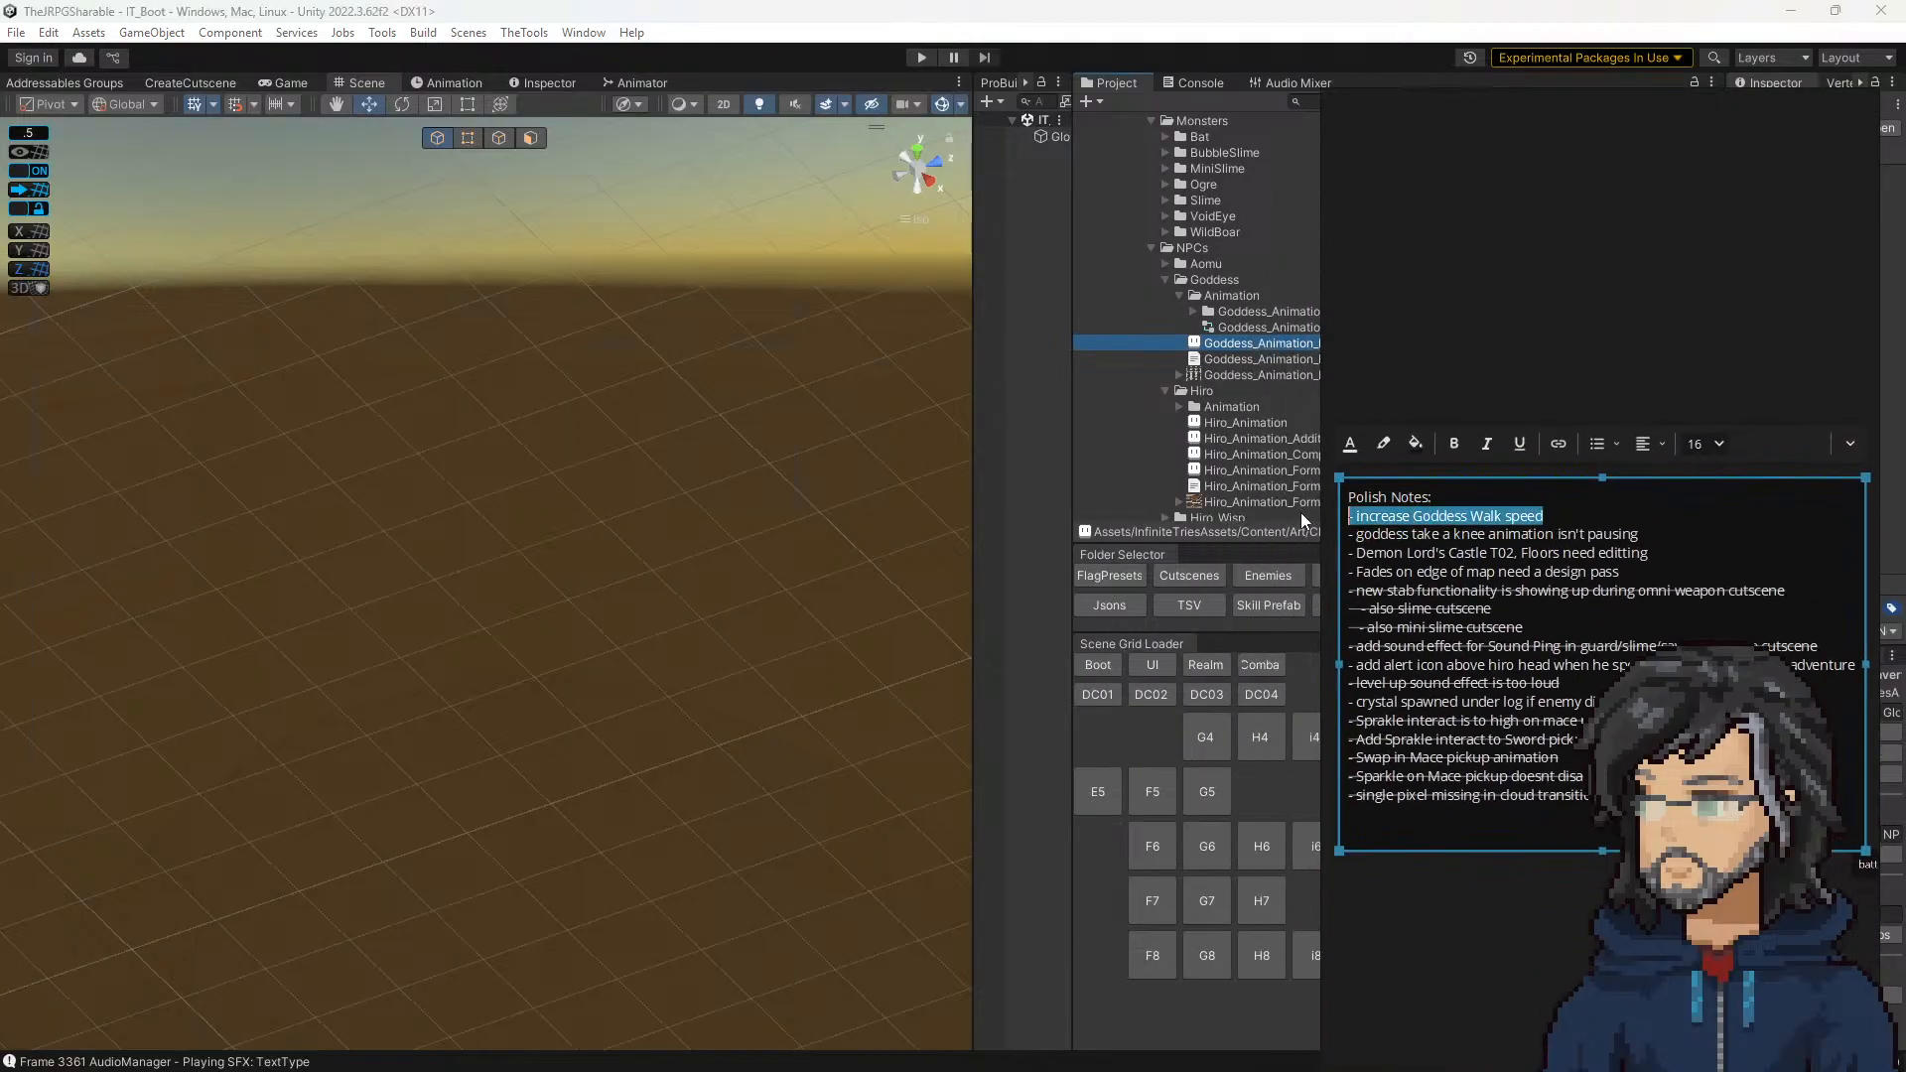
{"action": "key", "text": "ctrl+shift+x"}
{"action": "left_click_drag", "start_coordinate": [1497, 574], "coordinate": [1652, 576]}
{"action": "right_click_drag", "start_coordinate": [1581, 258], "coordinate": [684, 1071]}
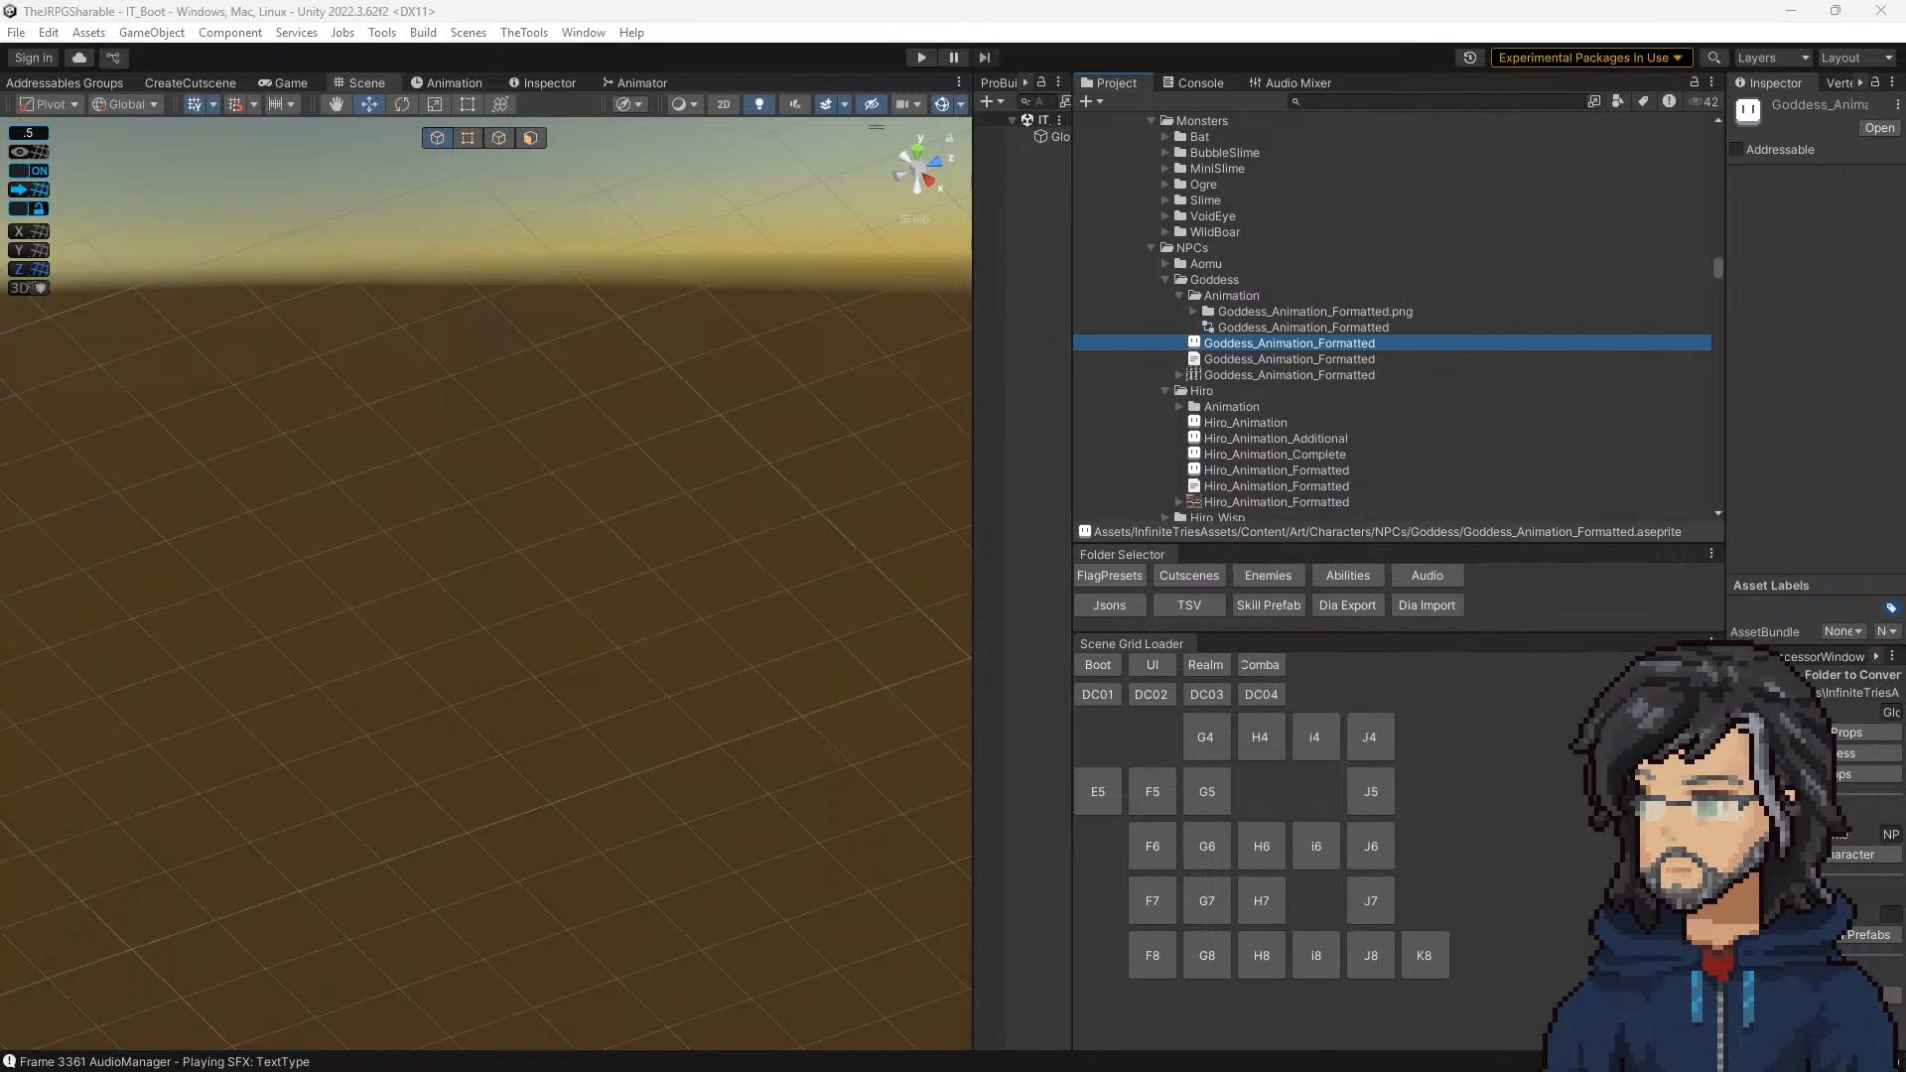
Step: Load castle room DC01 and select the fade-covered floor tile beneath TransitionTile_2 at the room's exit
{"action": "left_click", "coordinate": [1086, 695]}
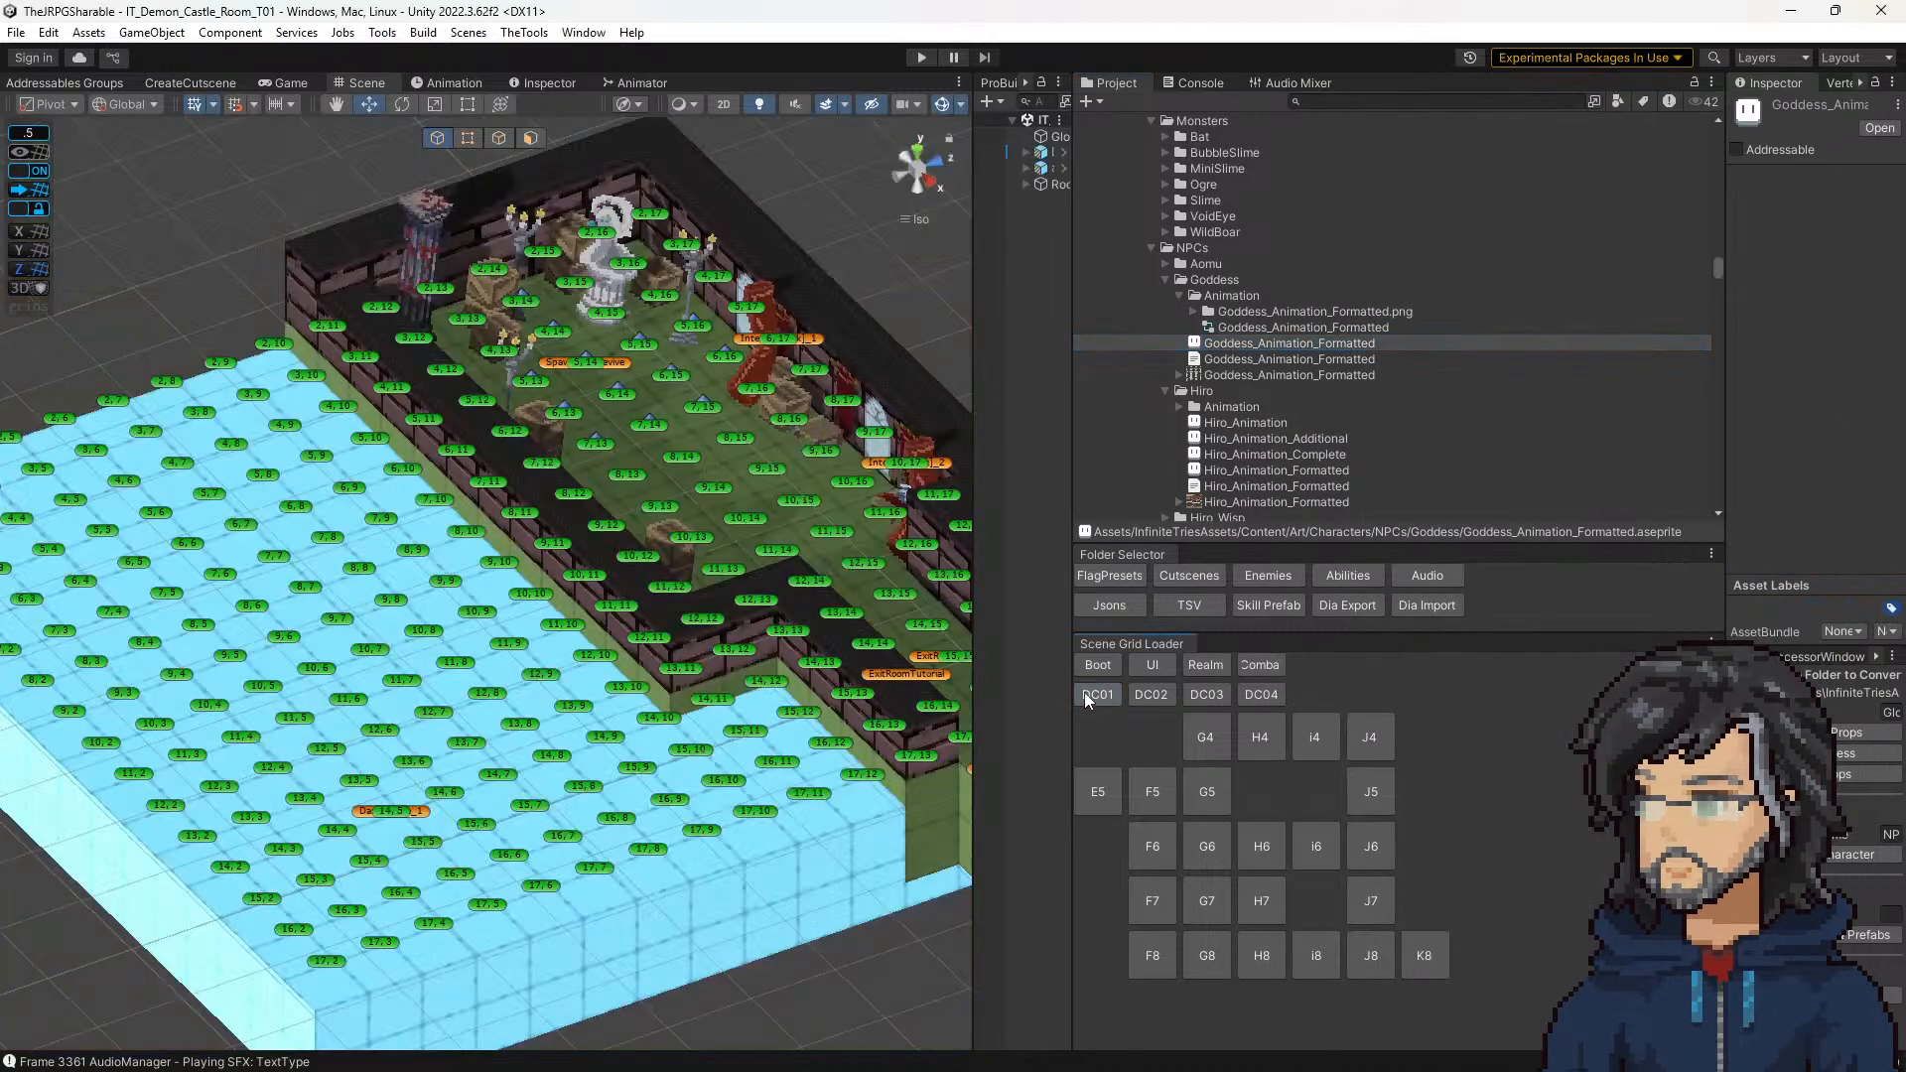
{"action": "scroll", "coordinate": [790, 680], "scroll_direction": "up", "scroll_amount": 5}
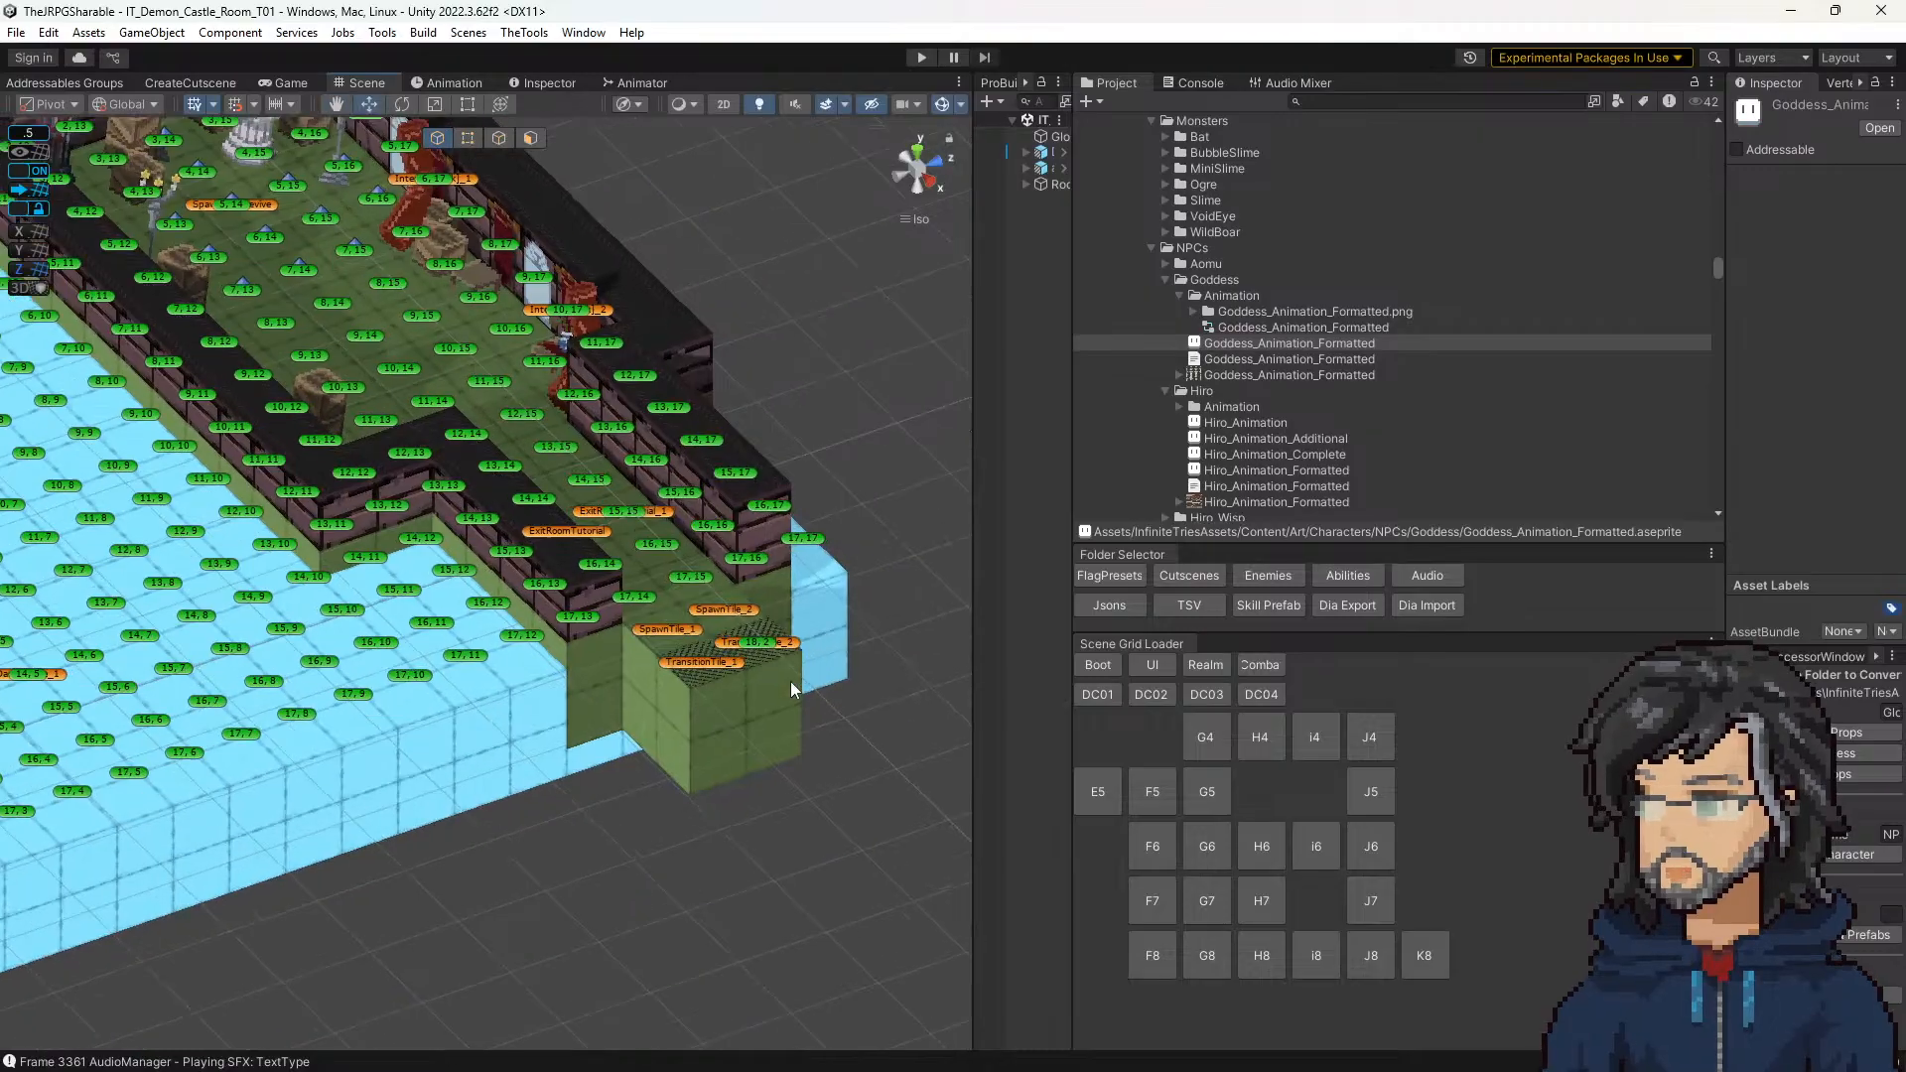
{"action": "middle_click_drag", "start_coordinate": [818, 700], "coordinate": [510, 583]}
{"action": "scroll", "coordinate": [667, 639], "scroll_direction": "up", "scroll_amount": 7}
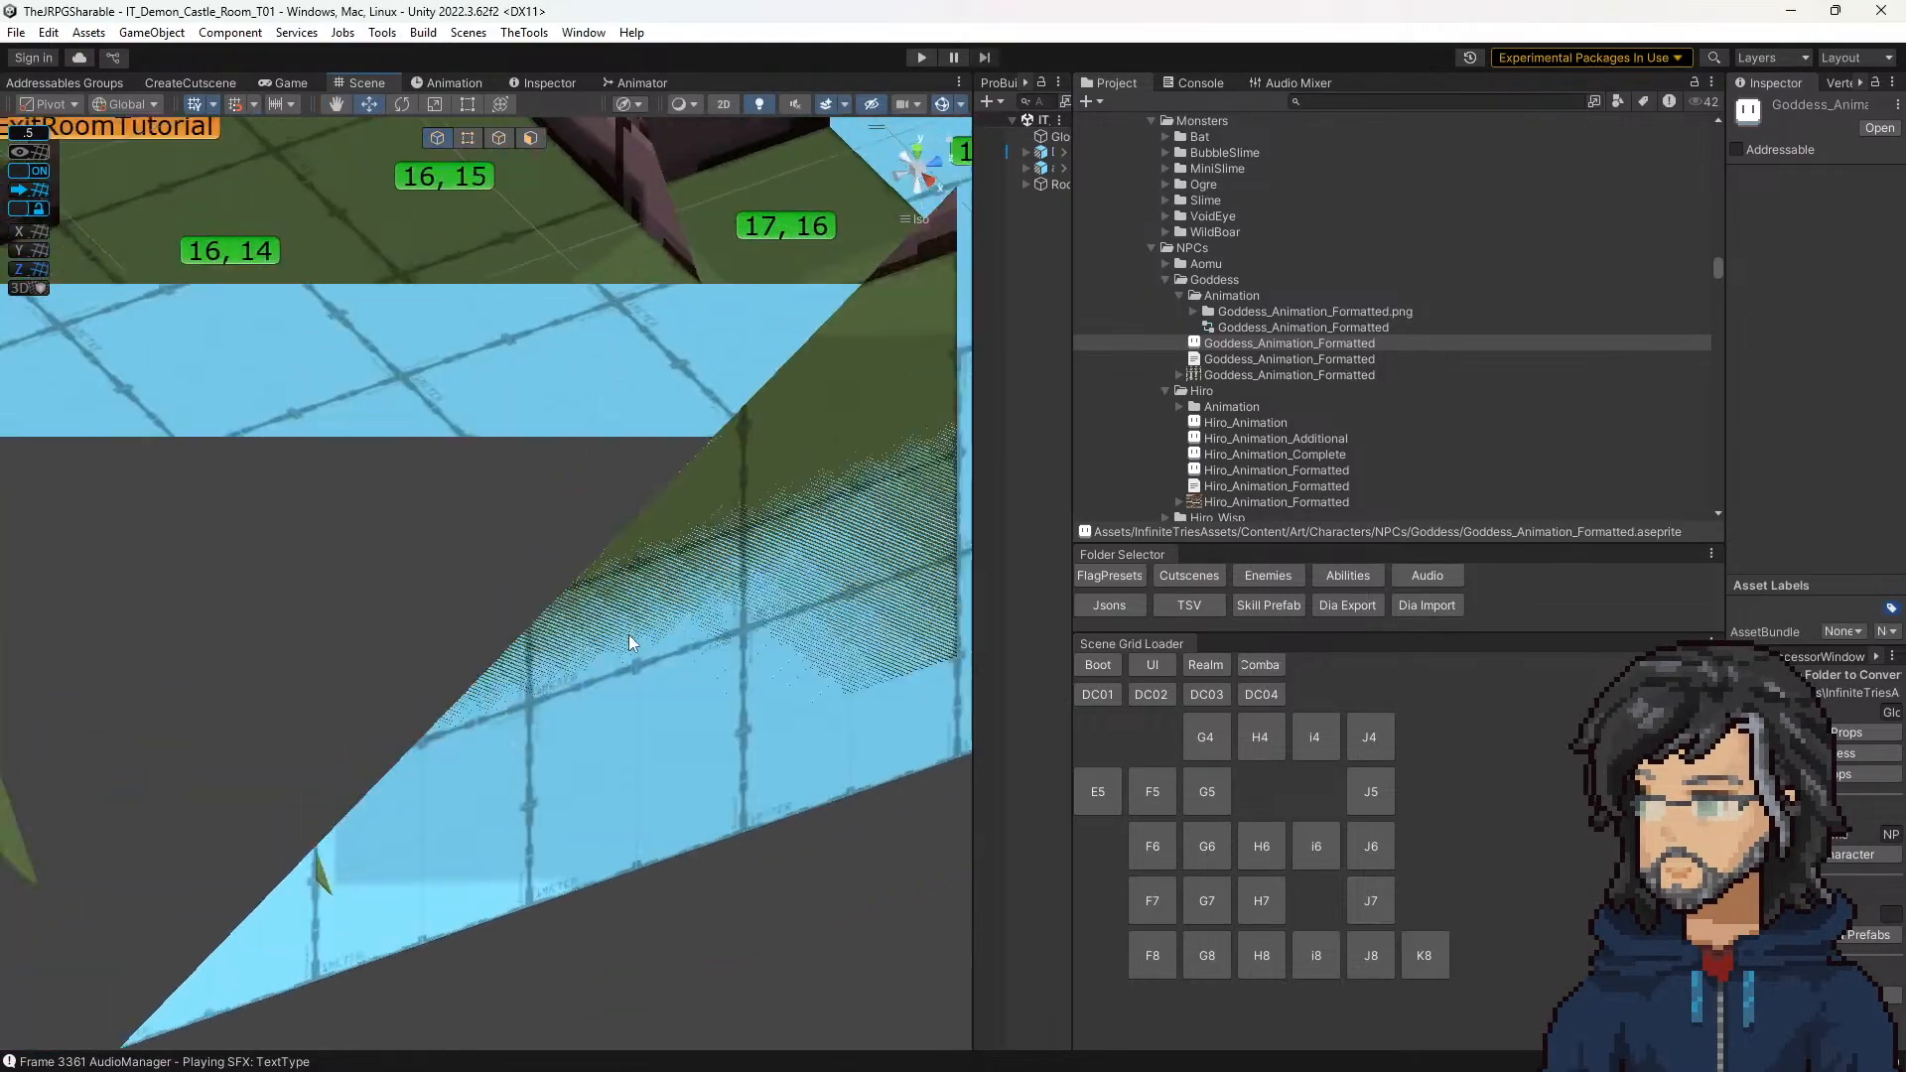
{"action": "scroll", "coordinate": [628, 635], "scroll_direction": "down", "scroll_amount": 5}
{"action": "left_click", "coordinate": [604, 604]}
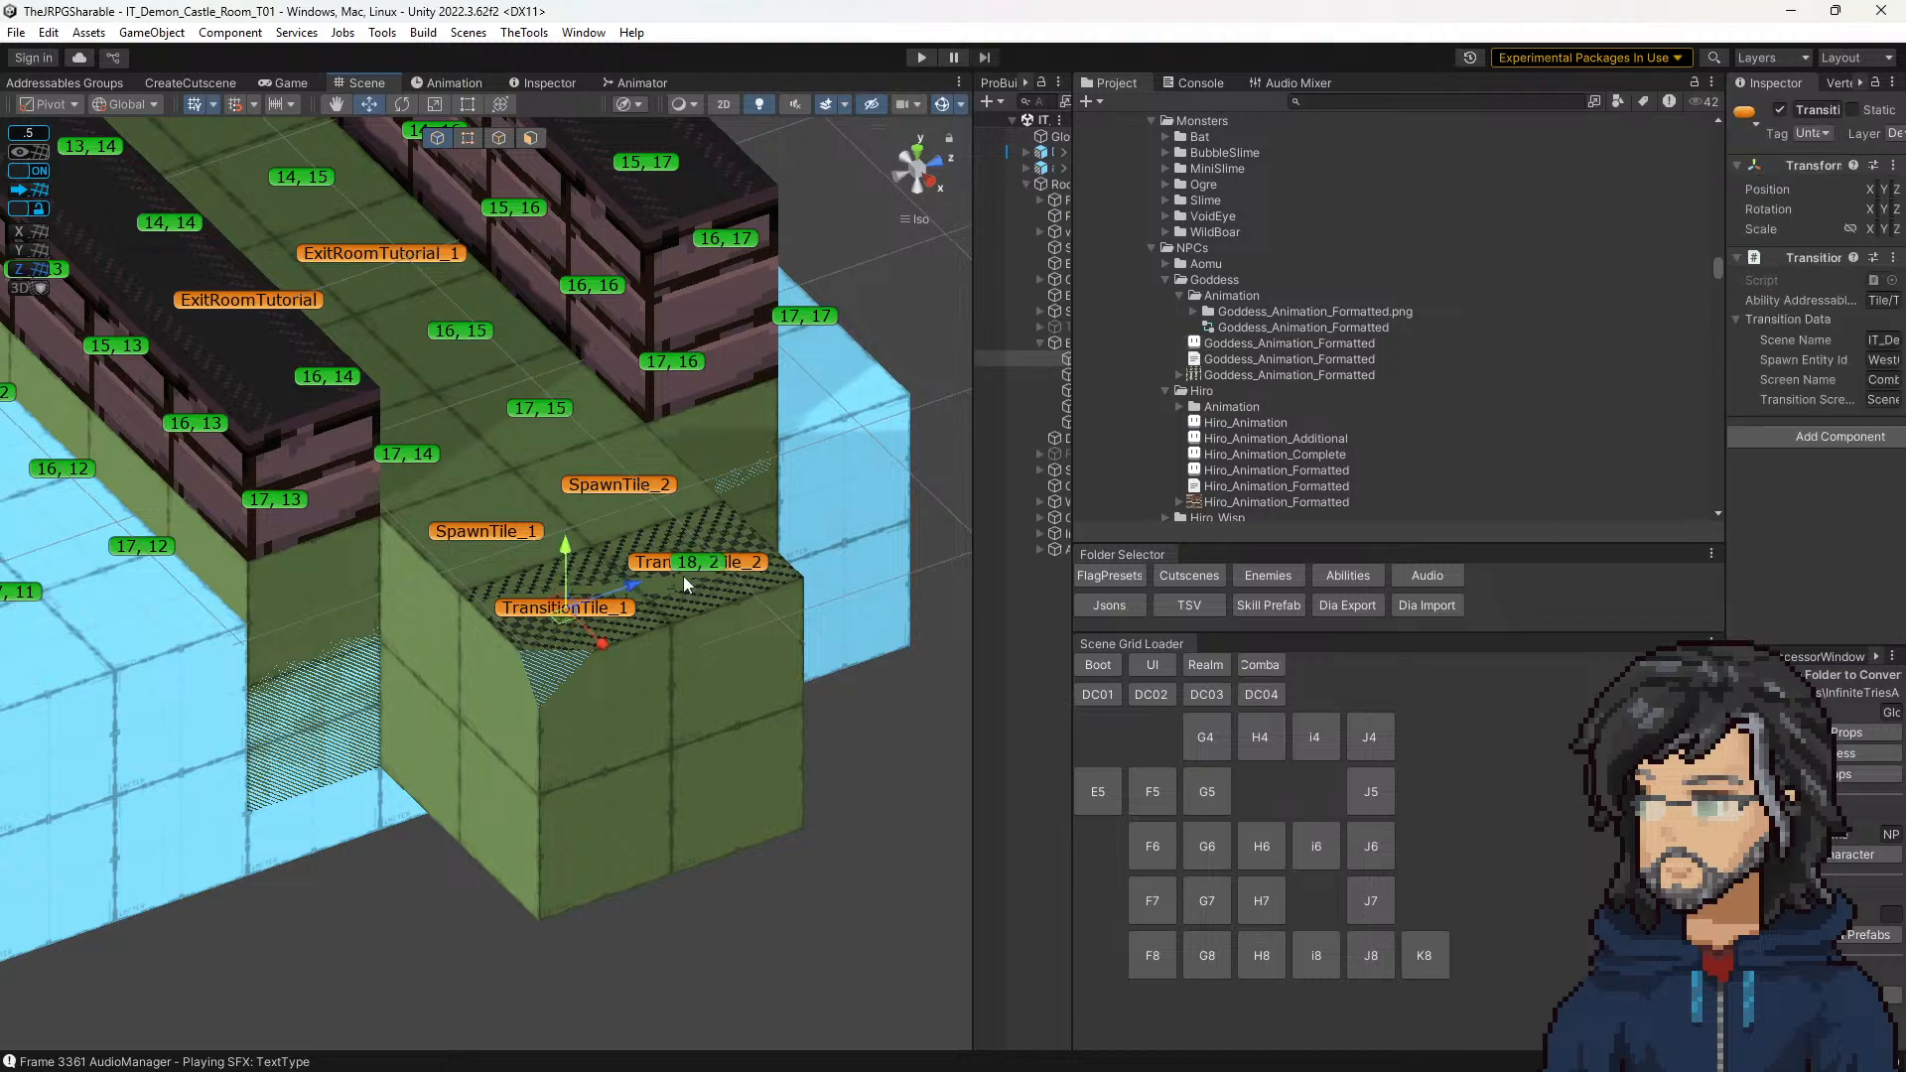
{"action": "left_click", "coordinate": [631, 593]}
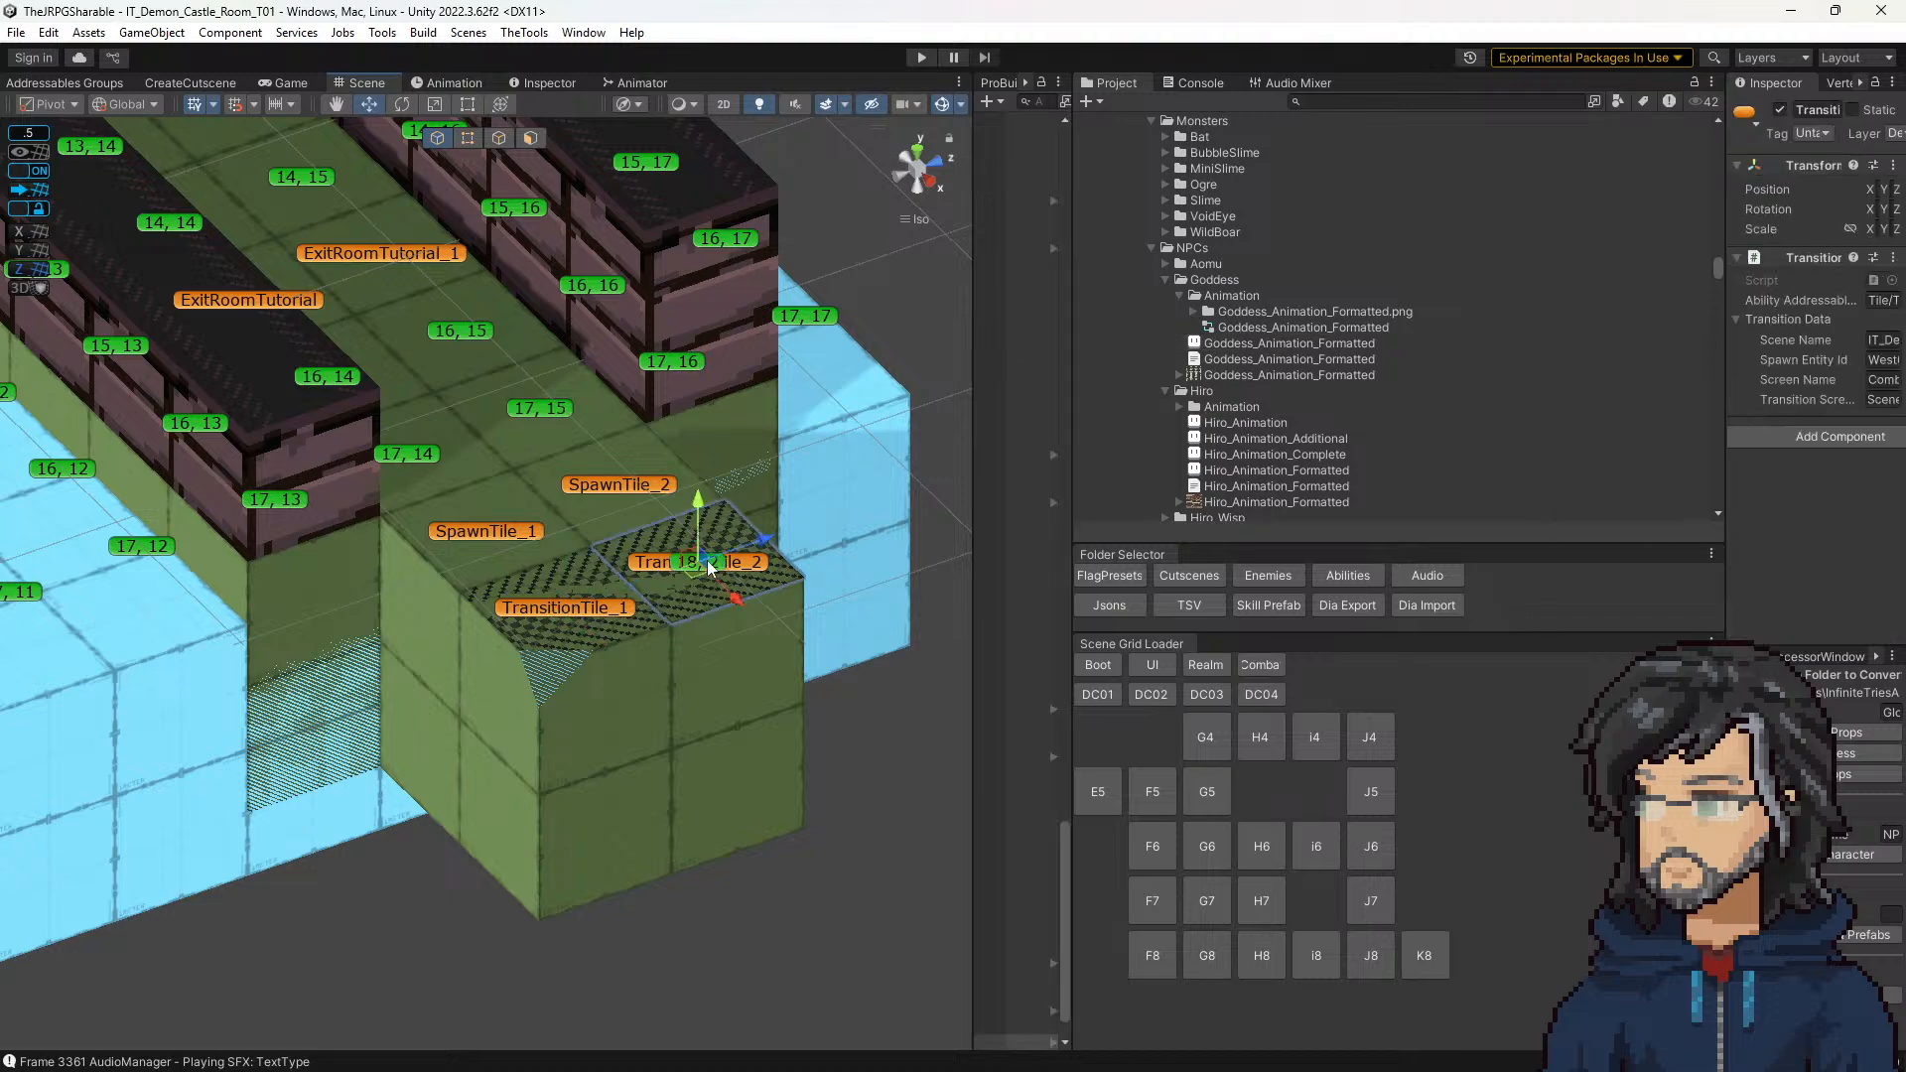
Step: Check the Decal Option and Decal Facing choices of the selected exit tile, leaving its settings unedited
{"action": "left_click_drag", "start_coordinate": [1727, 410], "coordinate": [1217, 429]}
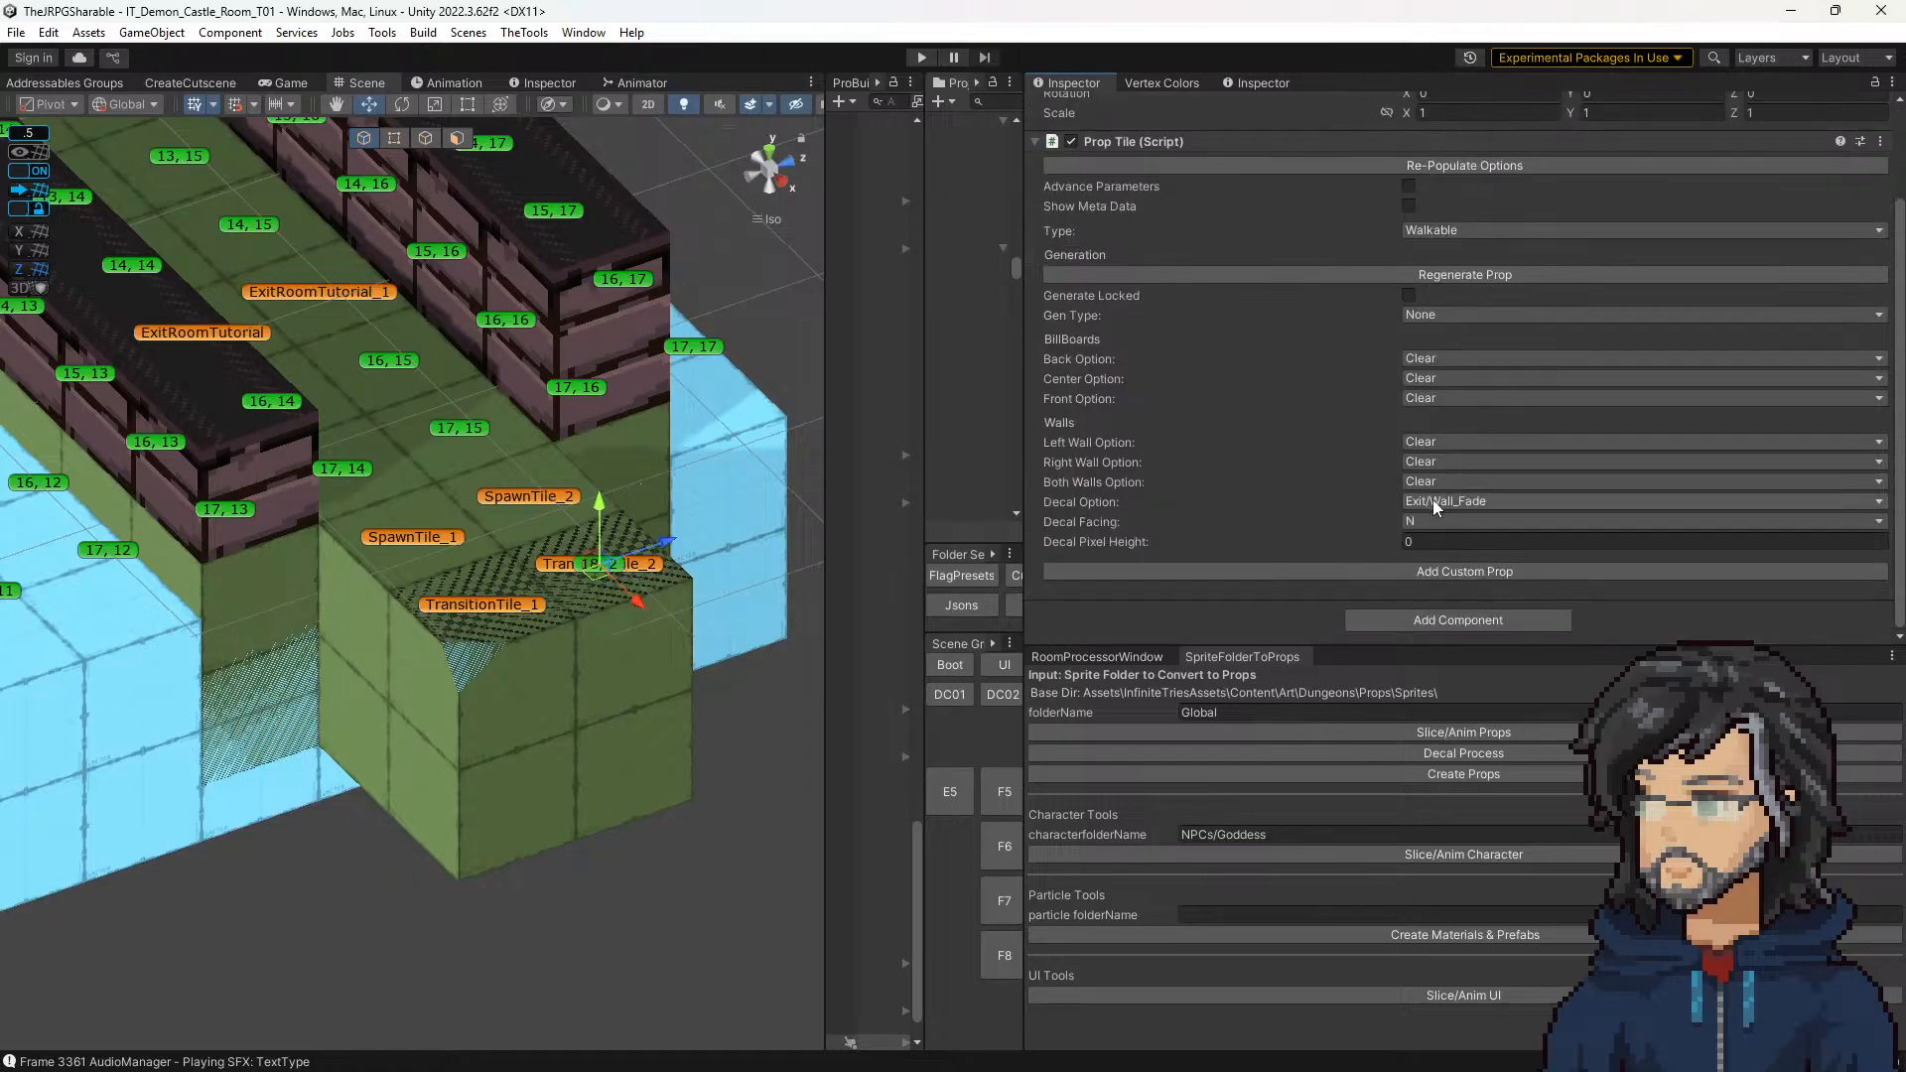
{"action": "left_click", "coordinate": [1447, 520]}
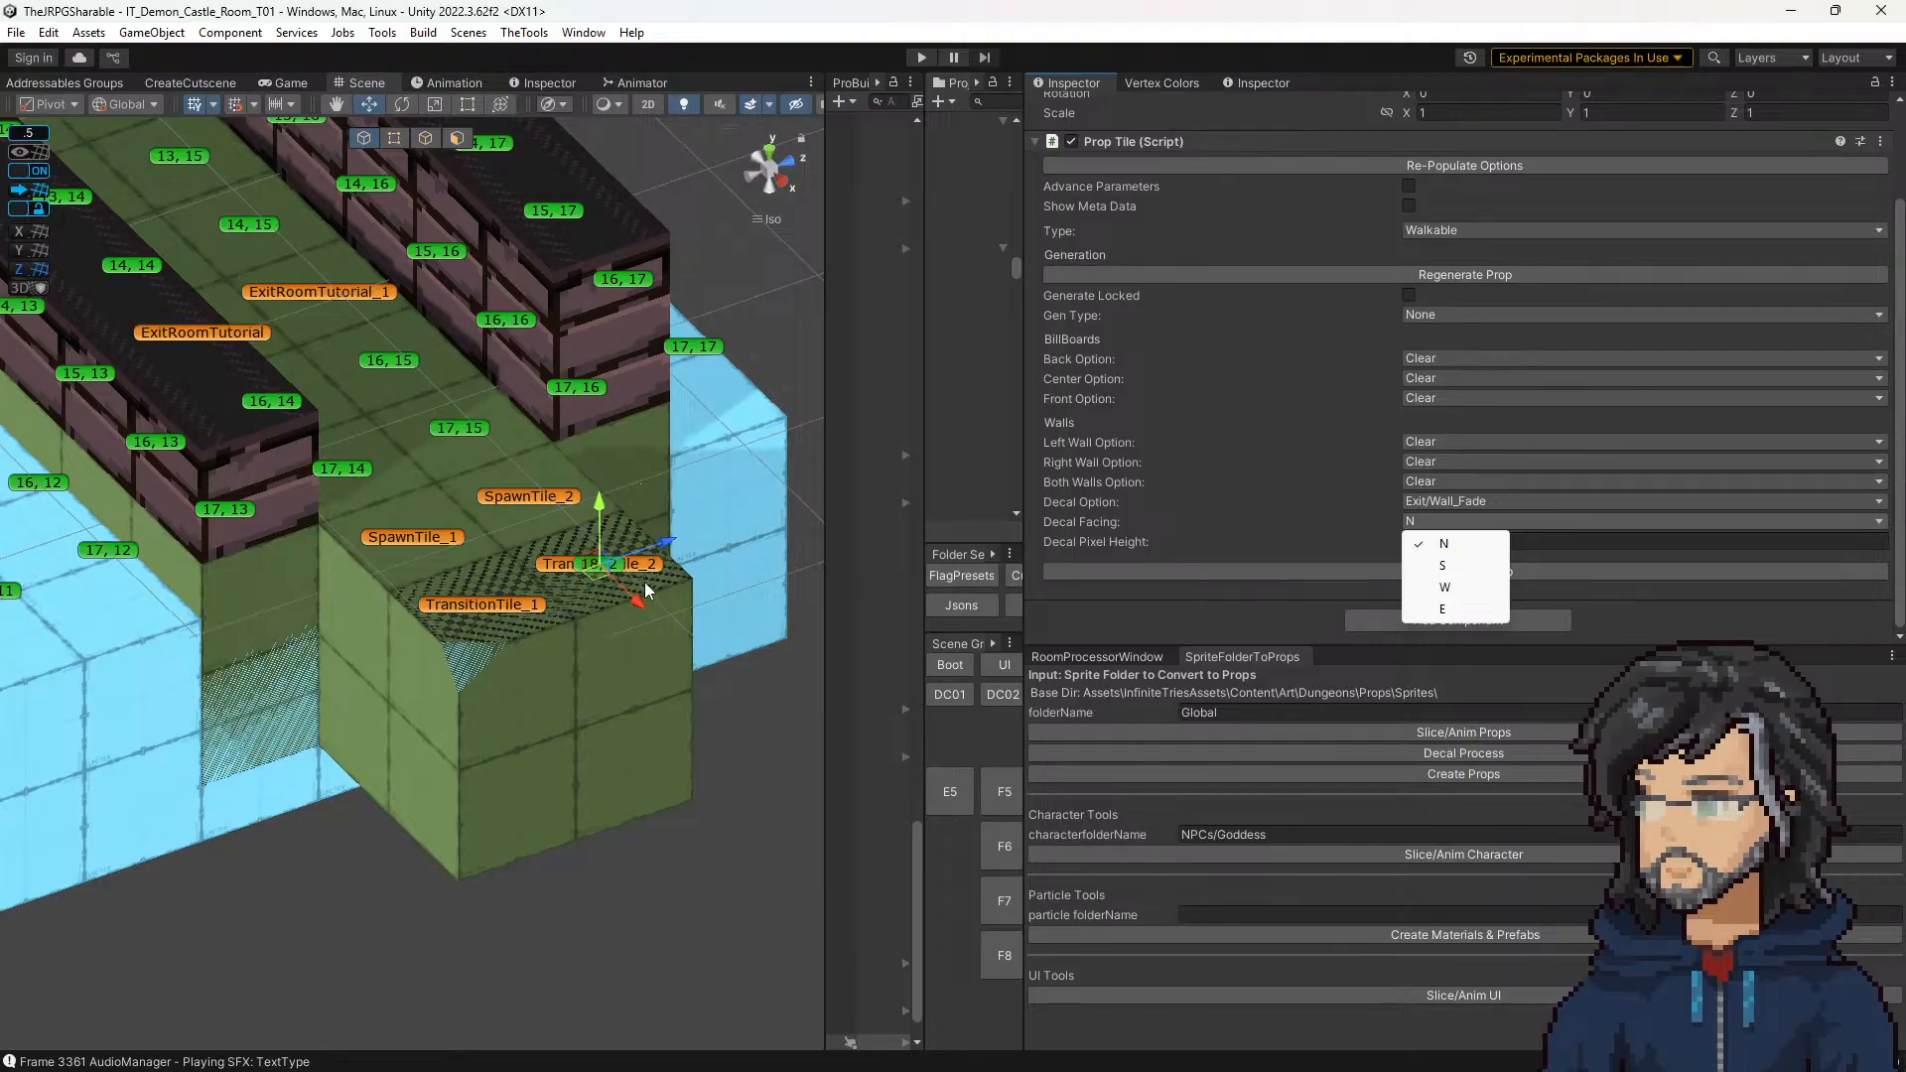
{"action": "left_click", "coordinate": [1022, 444]}
{"action": "left_click_drag", "start_coordinate": [1022, 445], "coordinate": [1260, 442]}
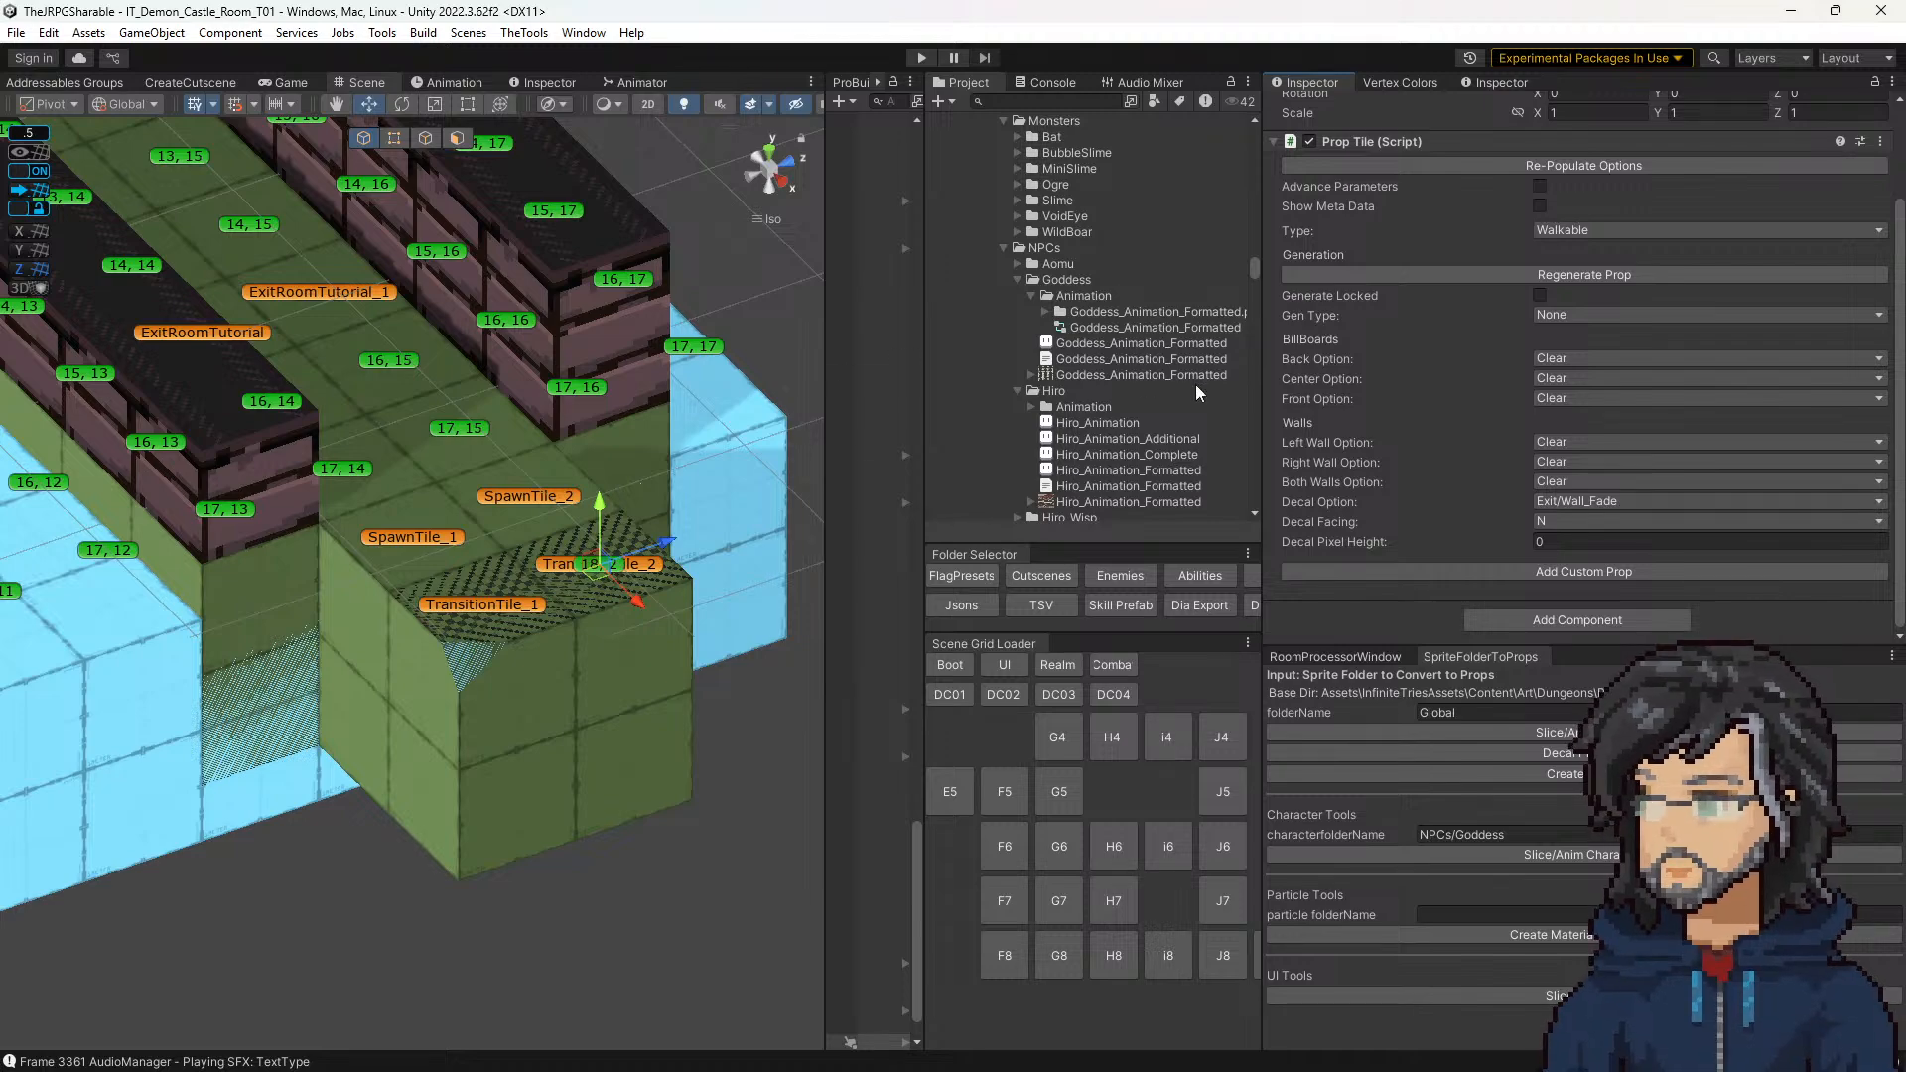
{"action": "middle_click_drag", "start_coordinate": [501, 627], "coordinate": [520, 716]}
{"action": "scroll", "coordinate": [473, 663], "scroll_direction": "down", "scroll_amount": 3}
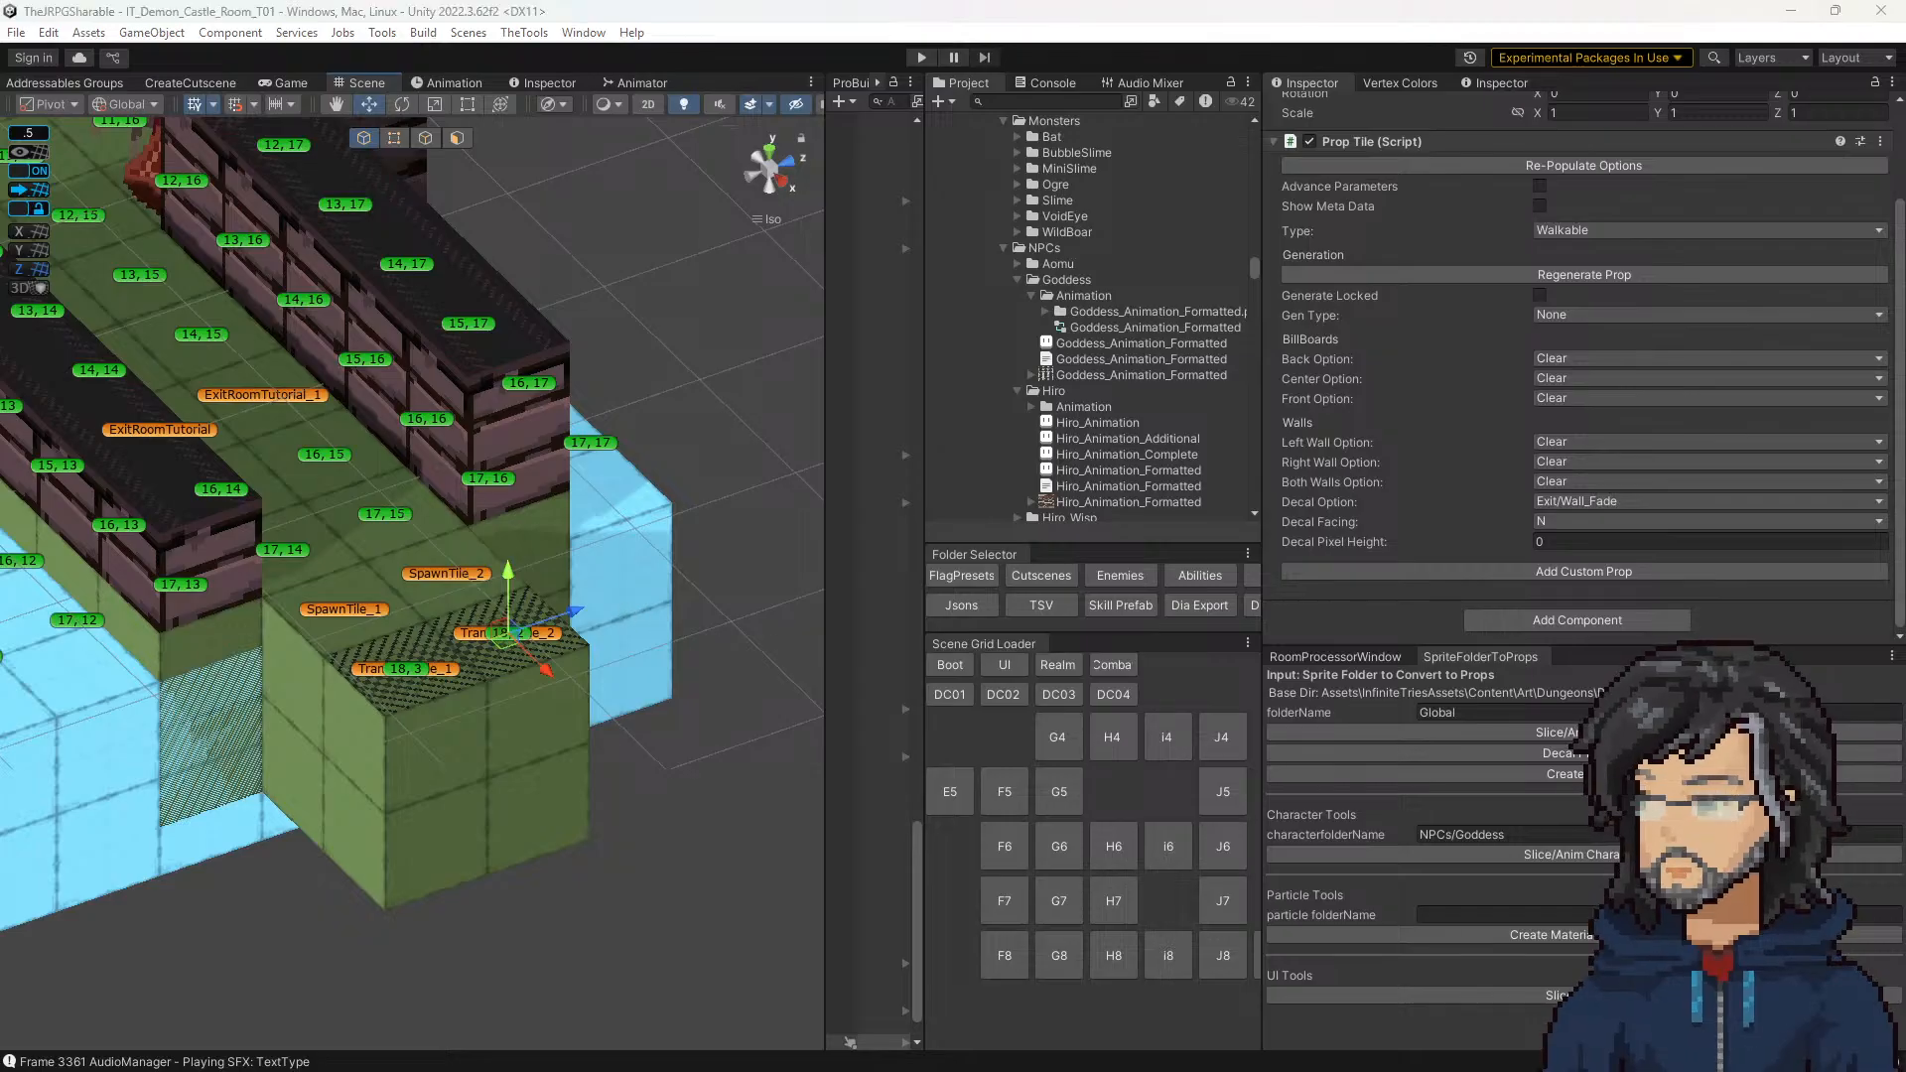
Step: Review the Bugs section of the notes board for the screenshots and comments on exit tile fades, and put the board away
{"action": "right_click_drag", "start_coordinate": [392, 1068], "coordinate": [1120, 775]}
{"action": "scroll", "coordinate": [1354, 770], "scroll_direction": "down", "scroll_amount": 15}
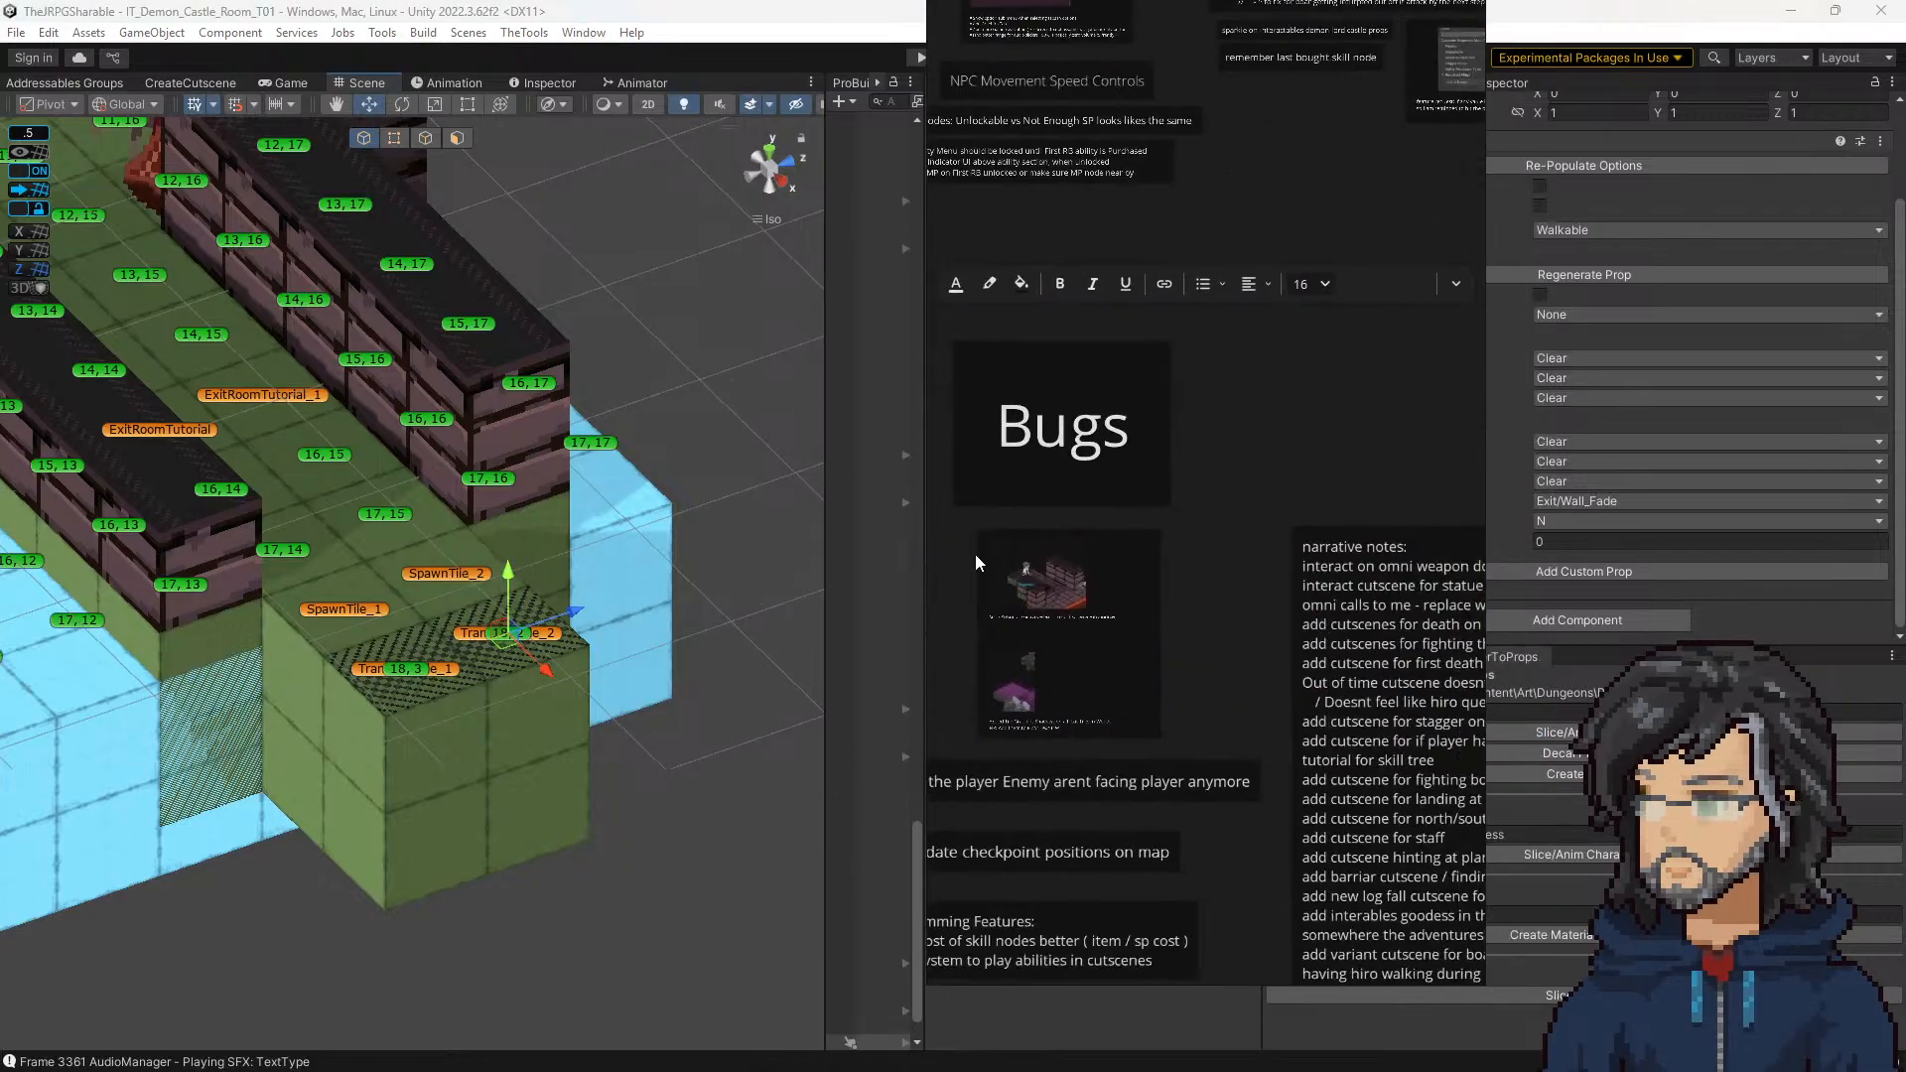
{"action": "scroll", "coordinate": [1115, 527], "scroll_direction": "up", "scroll_amount": 3, "text": "ctrl"}
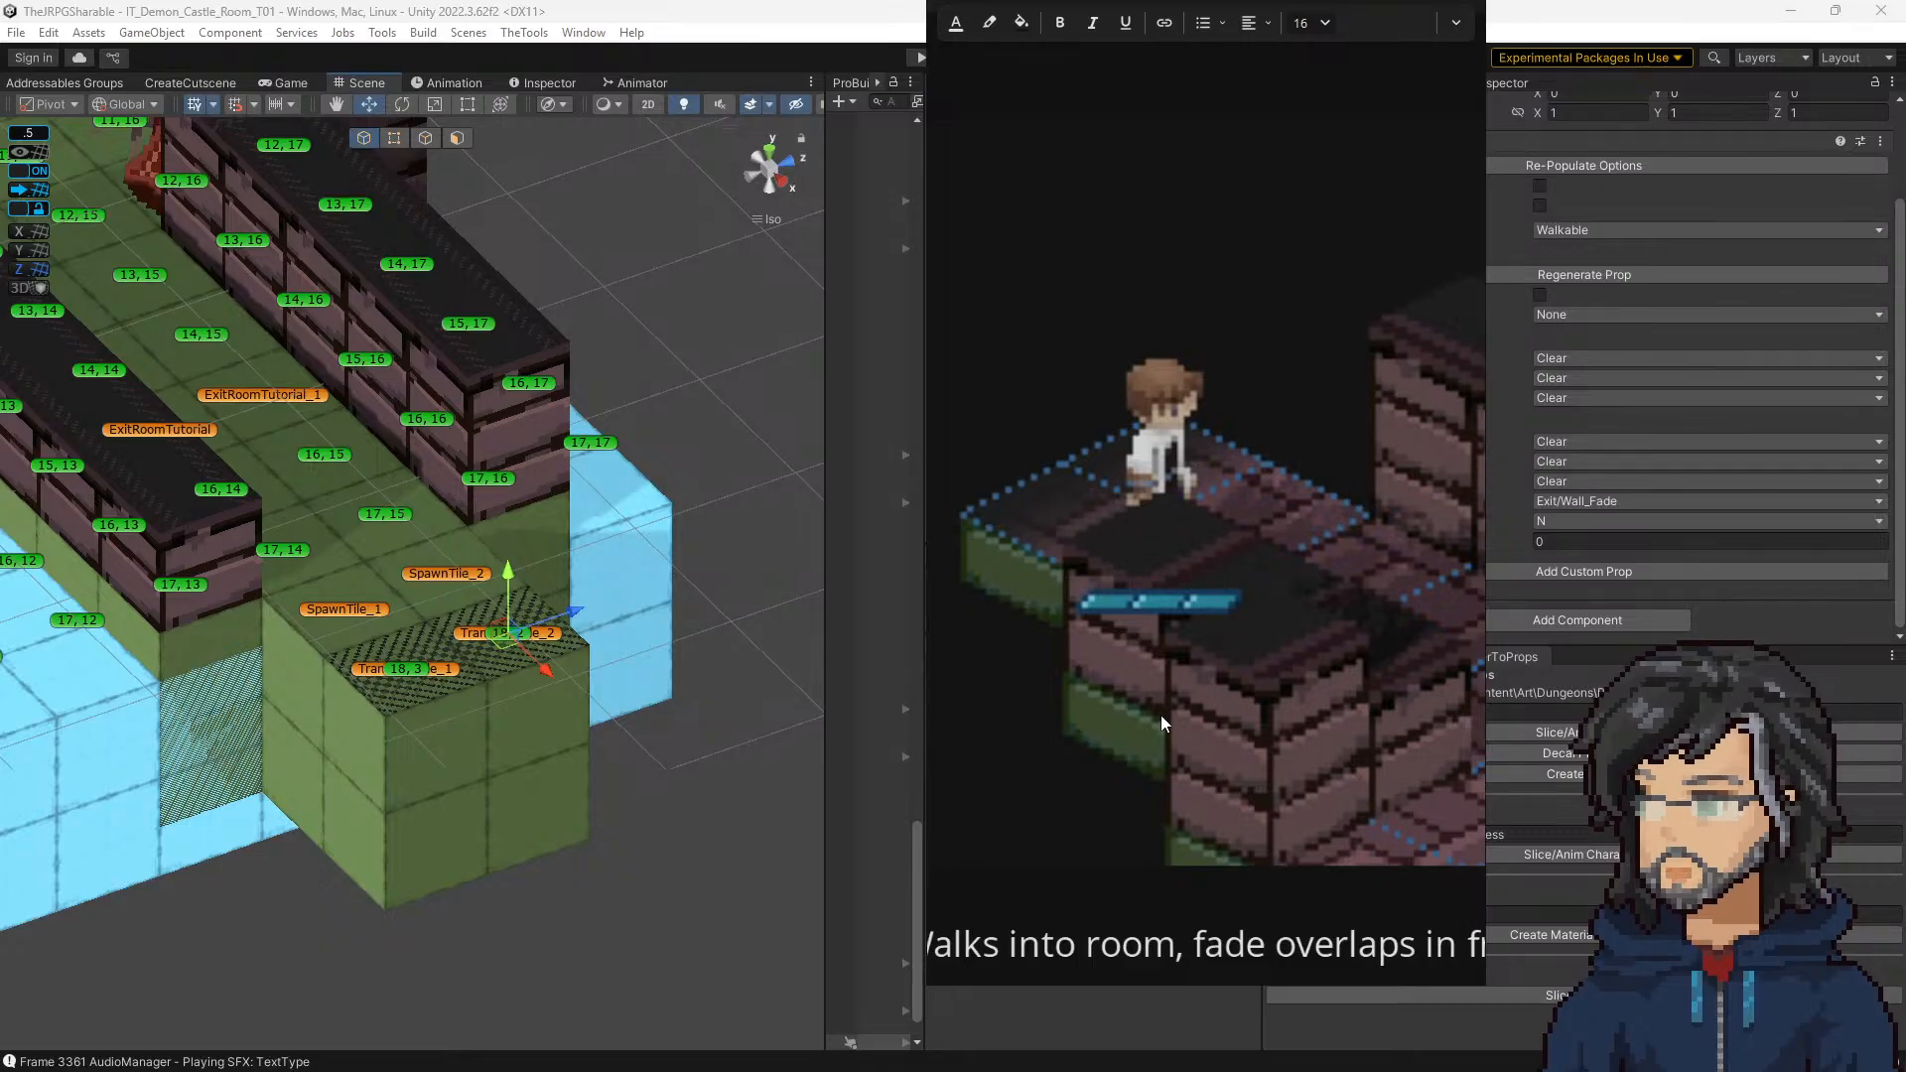
{"action": "scroll", "coordinate": [1057, 503], "scroll_direction": "down", "scroll_amount": 5, "text": "ctrl"}
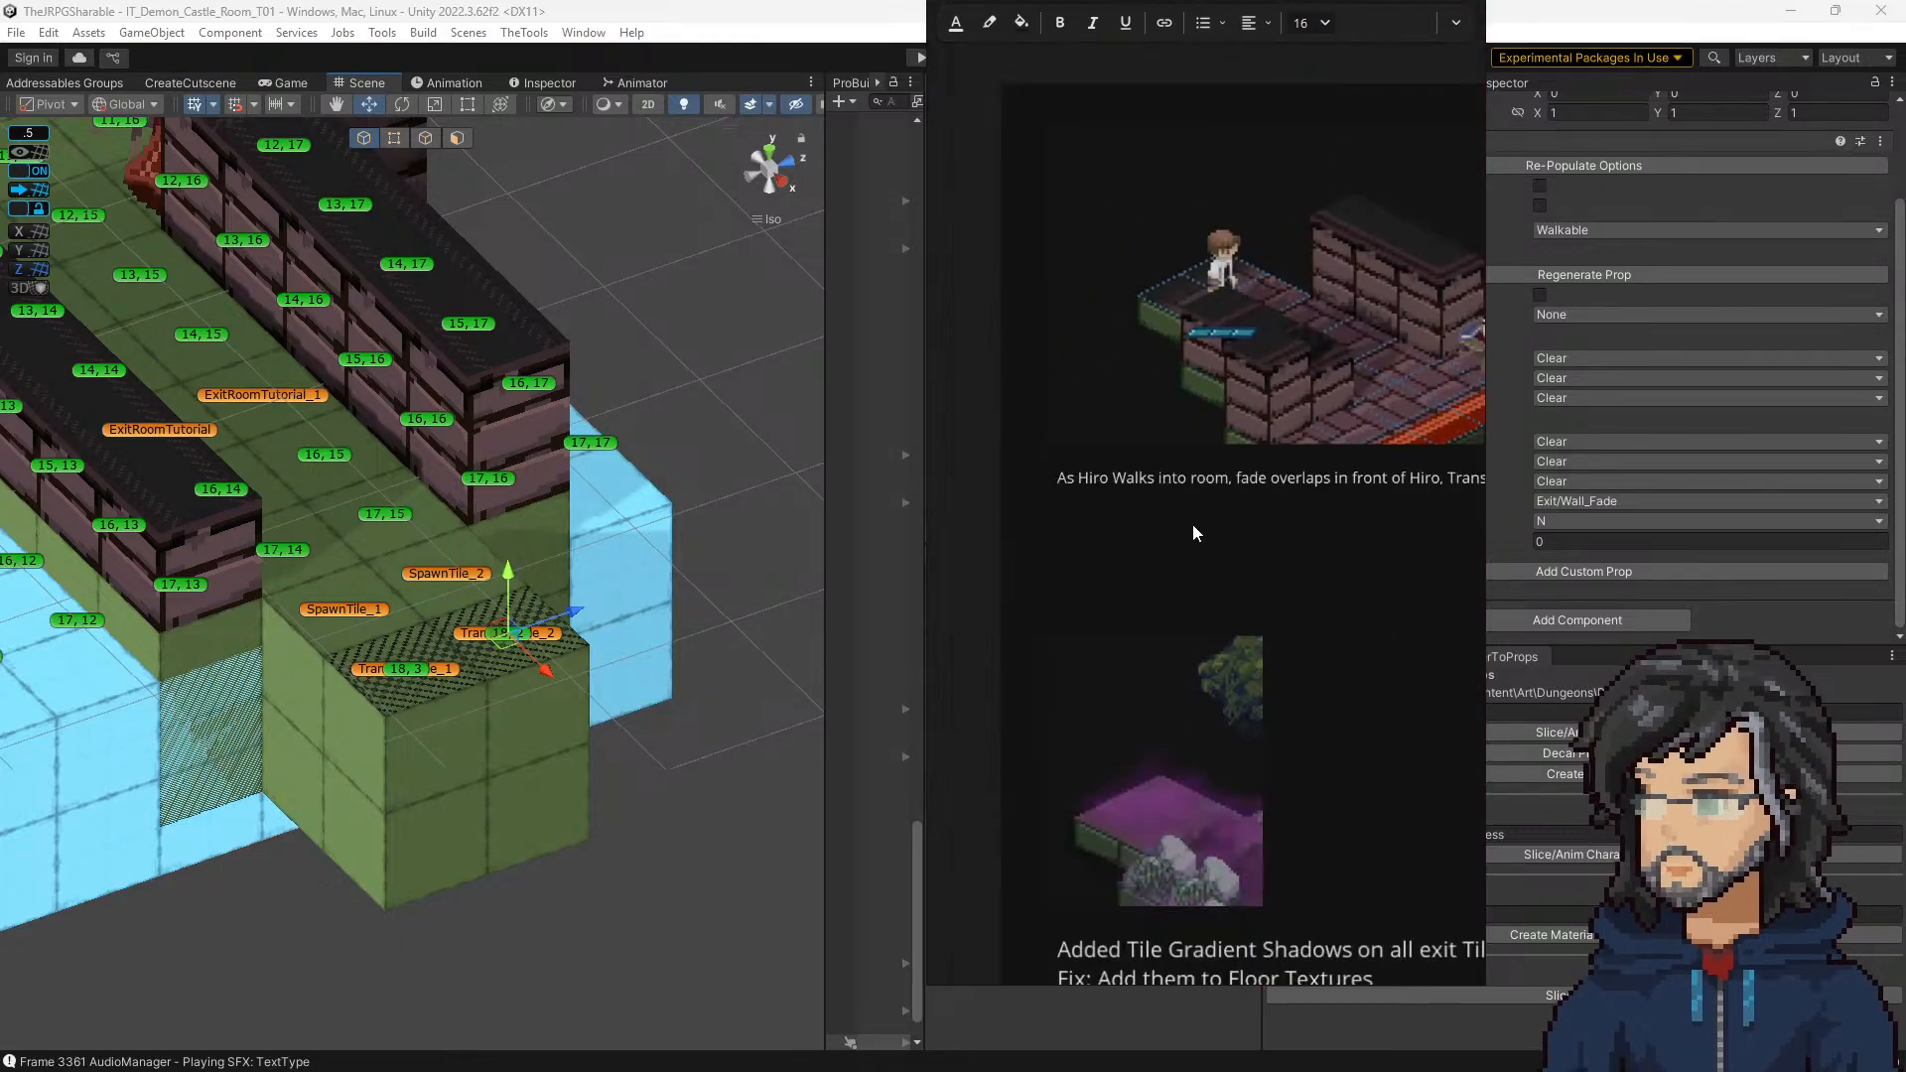
{"action": "left_click_drag", "start_coordinate": [1179, 665], "coordinate": [1184, 898]}
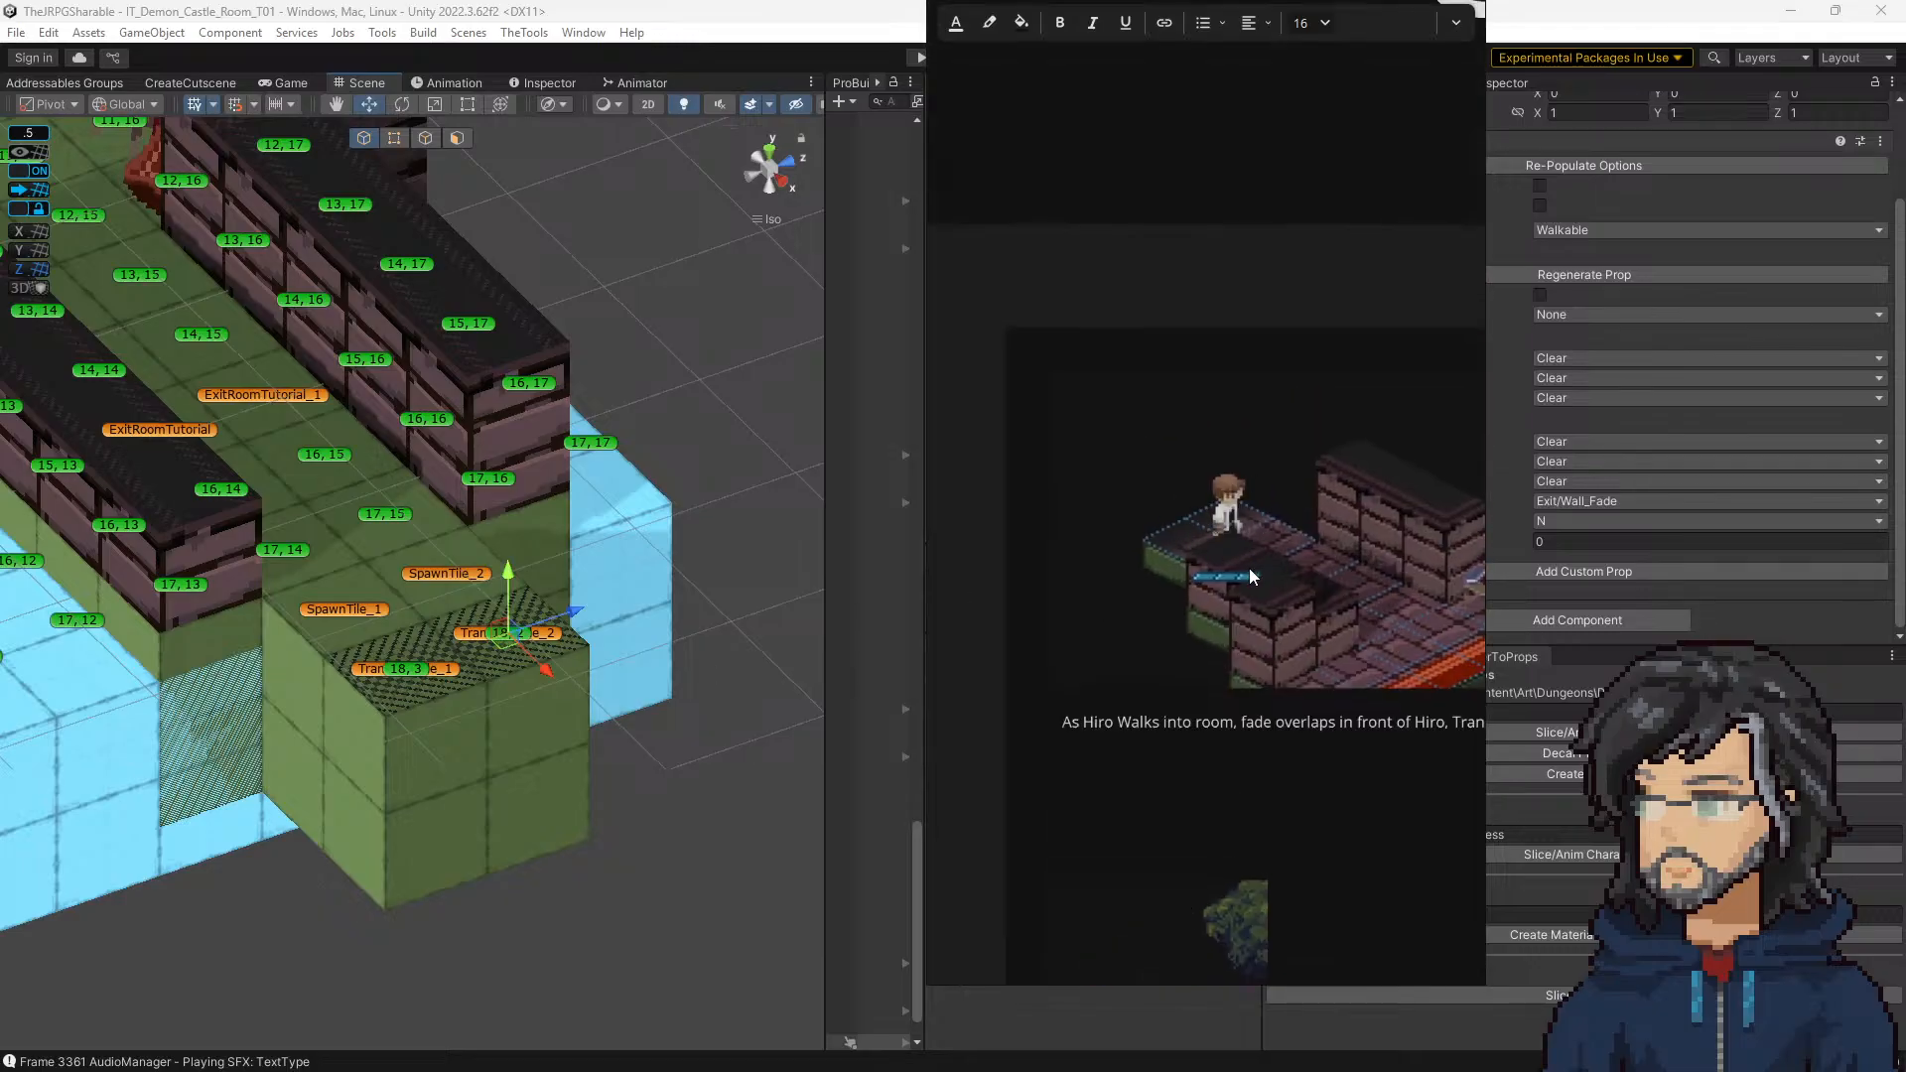
{"action": "left_click_drag", "start_coordinate": [1268, 300], "coordinate": [0, 477], "text": "alt"}
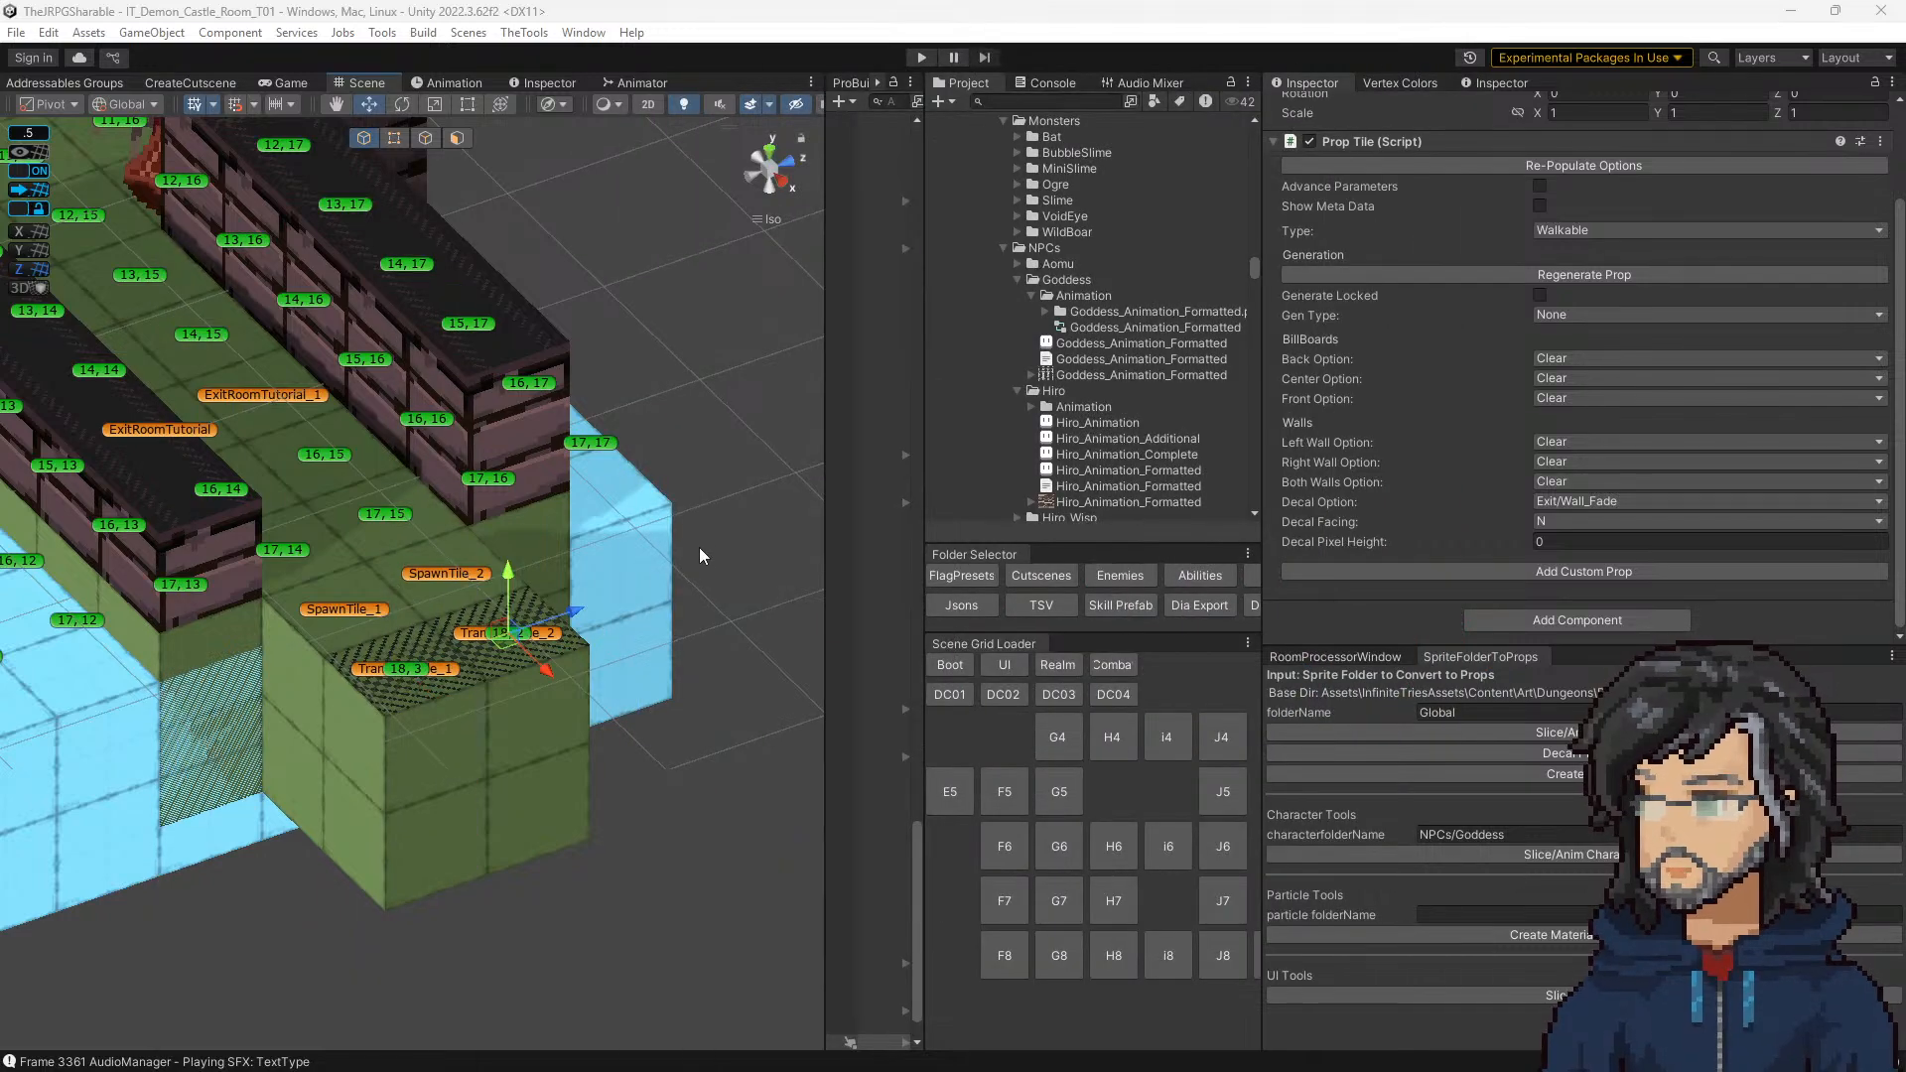
Step: Open IT_Woods_Room_E5_WIP from the Dungeons/Woods folder in Aseprite and examine the floor texture around its exit tiles
{"action": "scroll", "coordinate": [1100, 421], "scroll_direction": "down", "scroll_amount": 6}
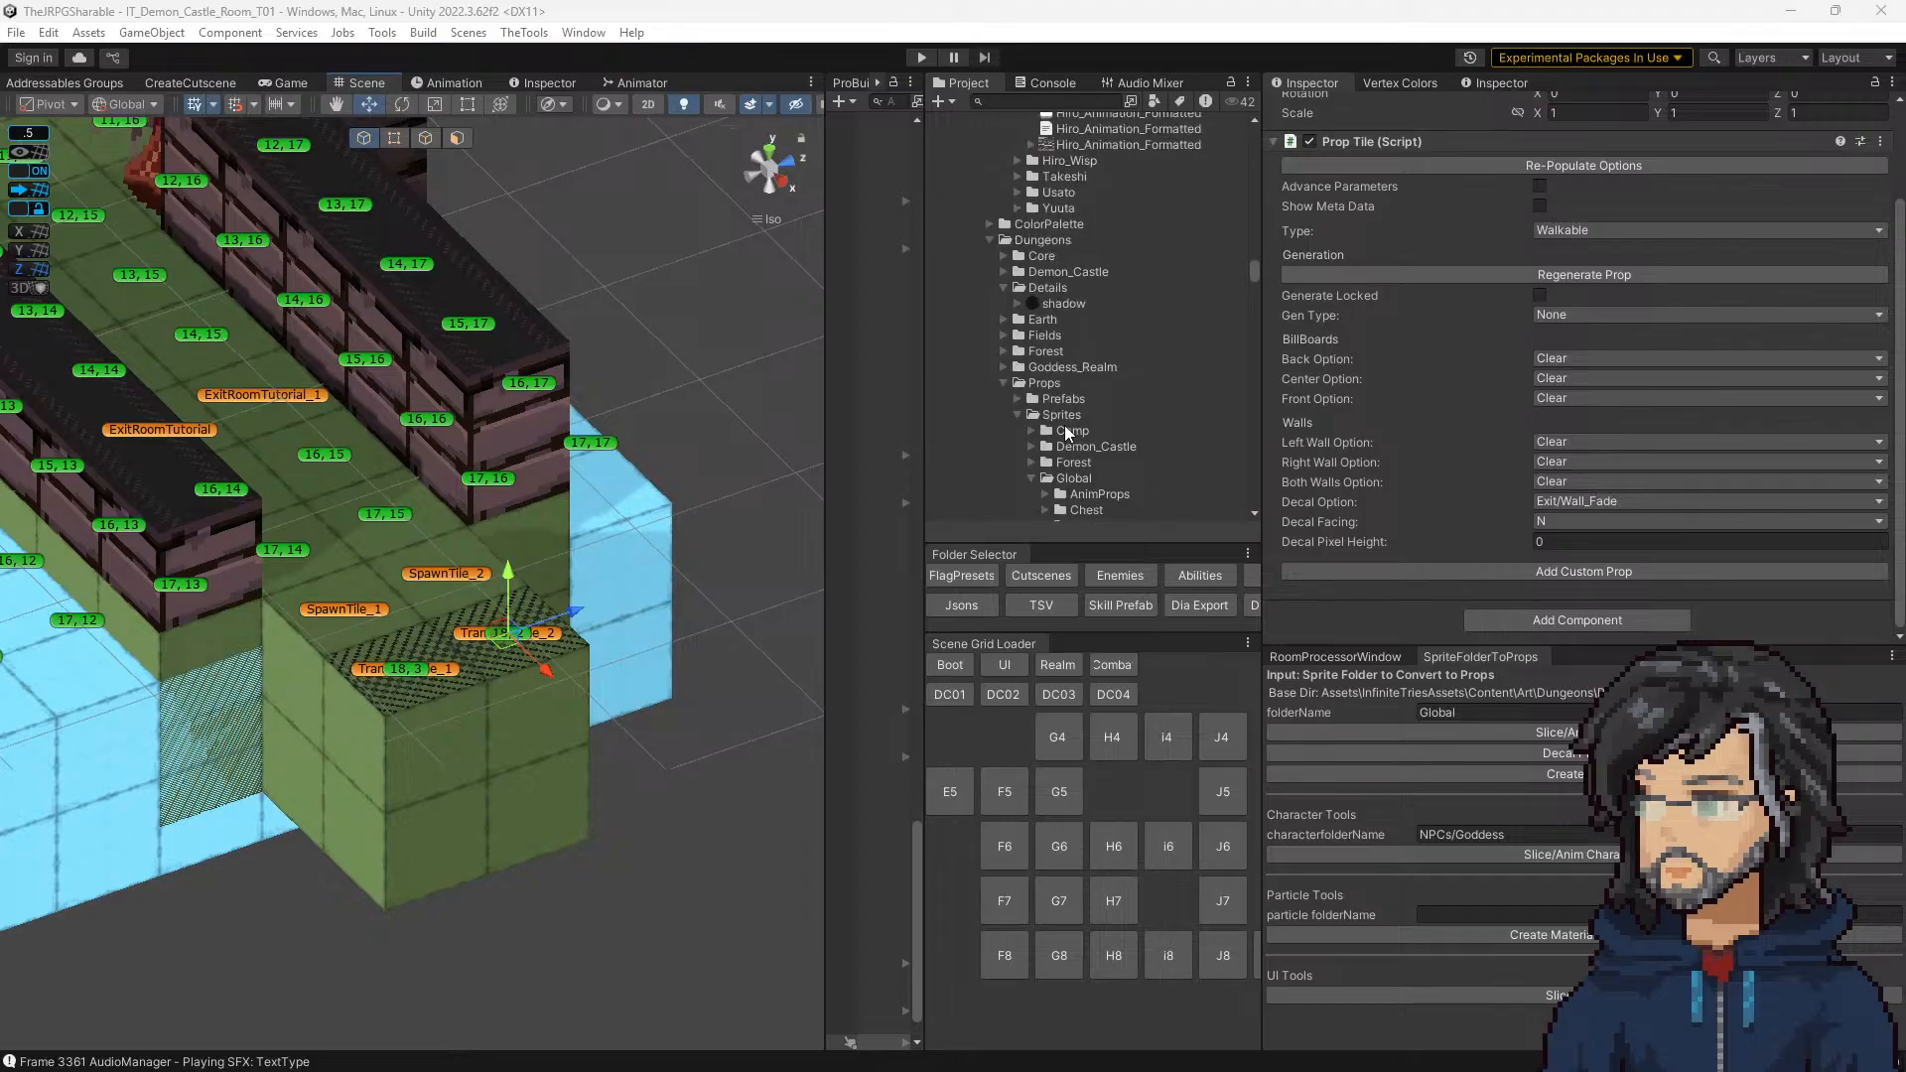
{"action": "left_click", "coordinate": [1004, 383]}
{"action": "scroll", "coordinate": [1022, 447], "scroll_direction": "down", "scroll_amount": 4}
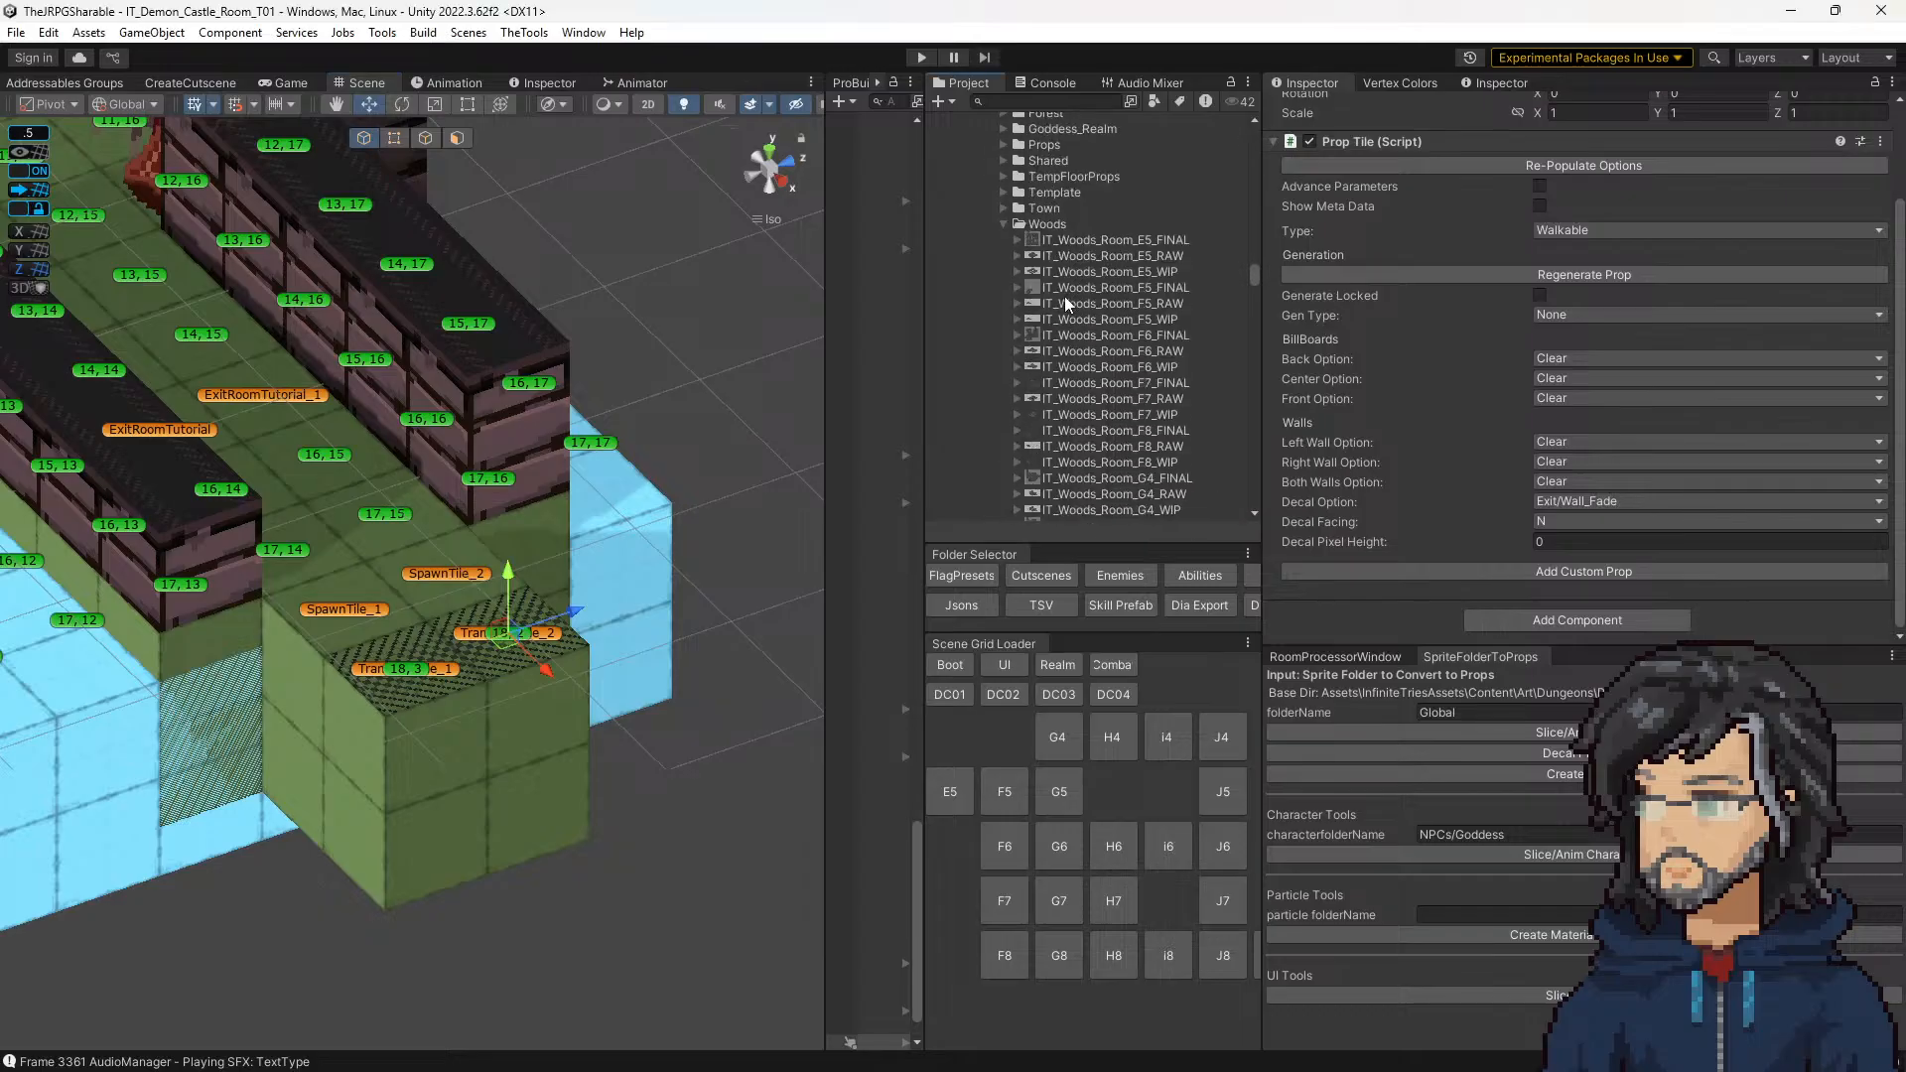
{"action": "left_click", "coordinate": [1125, 272]}
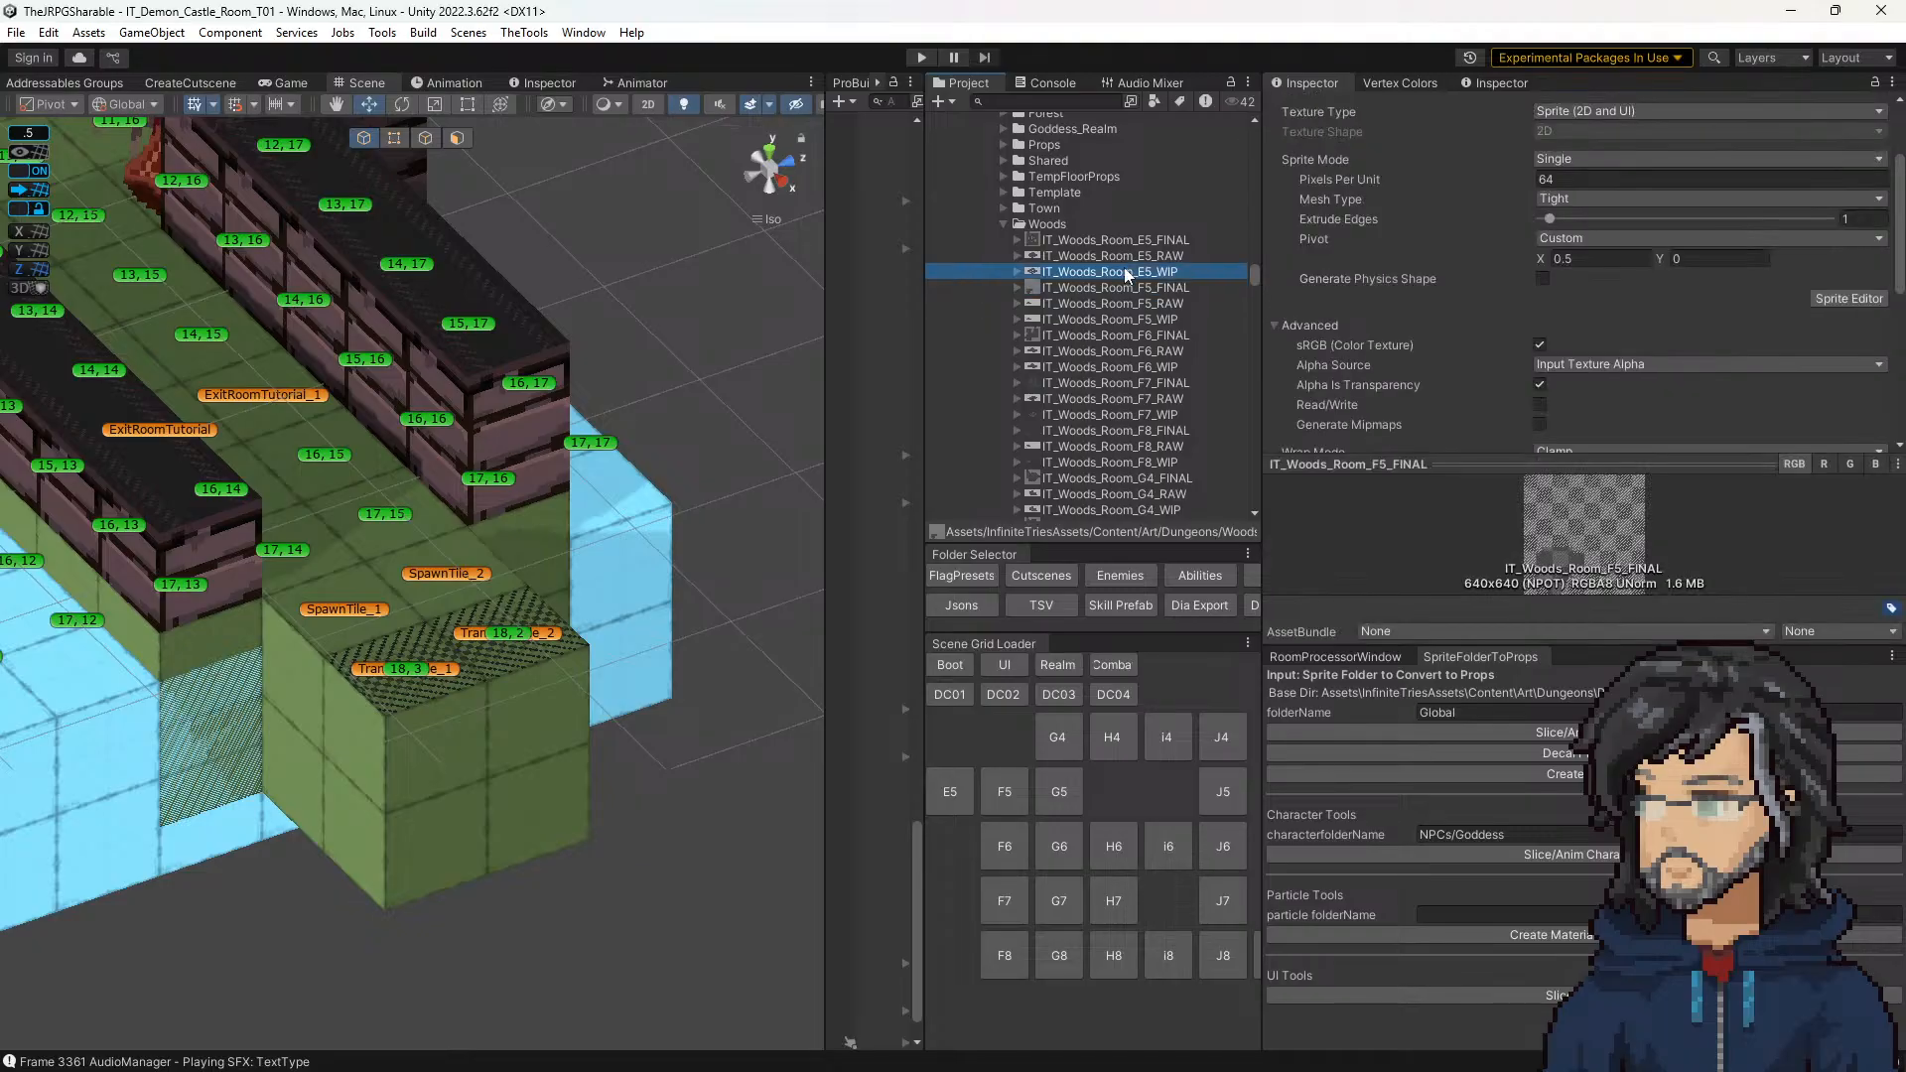
{"action": "left_click_drag", "start_coordinate": [1148, 270], "coordinate": [1052, 296]}
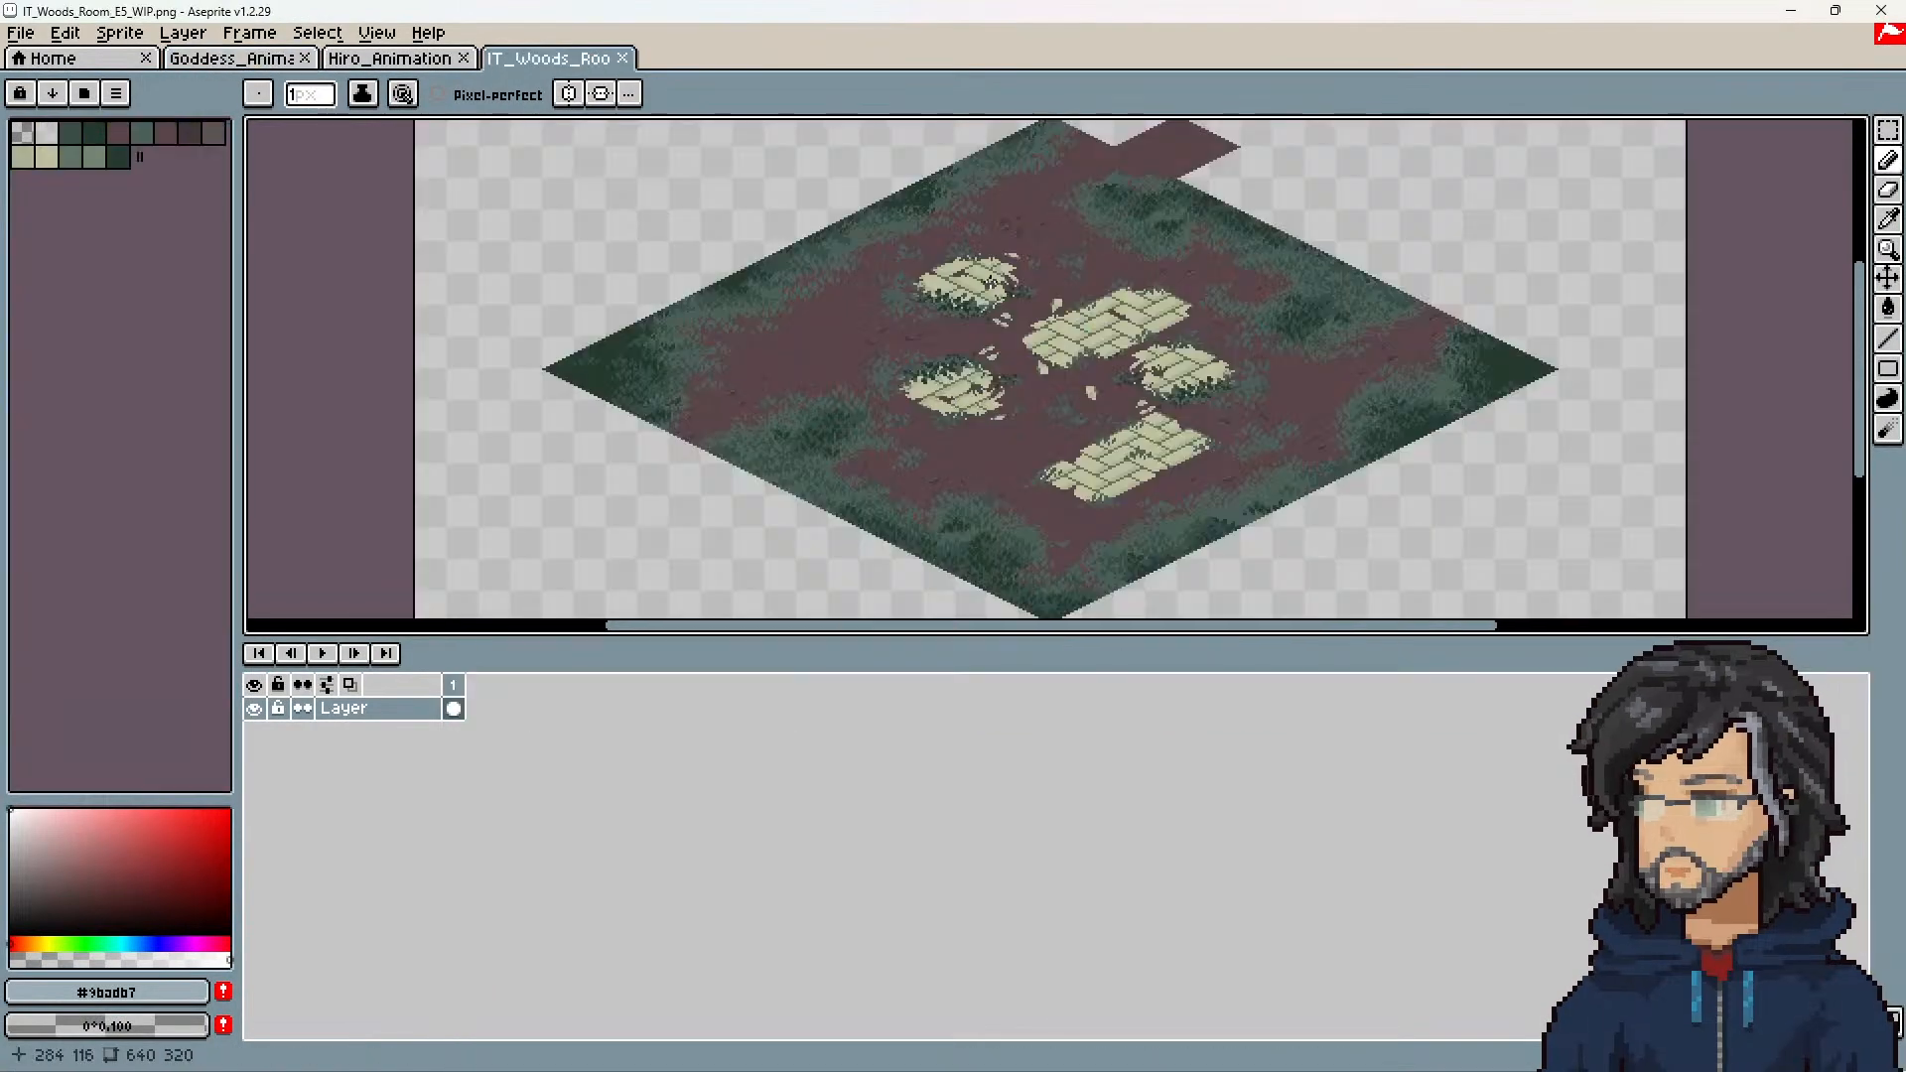
{"action": "middle_click_drag", "start_coordinate": [1107, 214], "coordinate": [939, 230]}
{"action": "scroll", "coordinate": [995, 296], "scroll_direction": "up", "scroll_amount": 7}
{"action": "scroll", "coordinate": [933, 238], "scroll_direction": "down", "scroll_amount": 1}
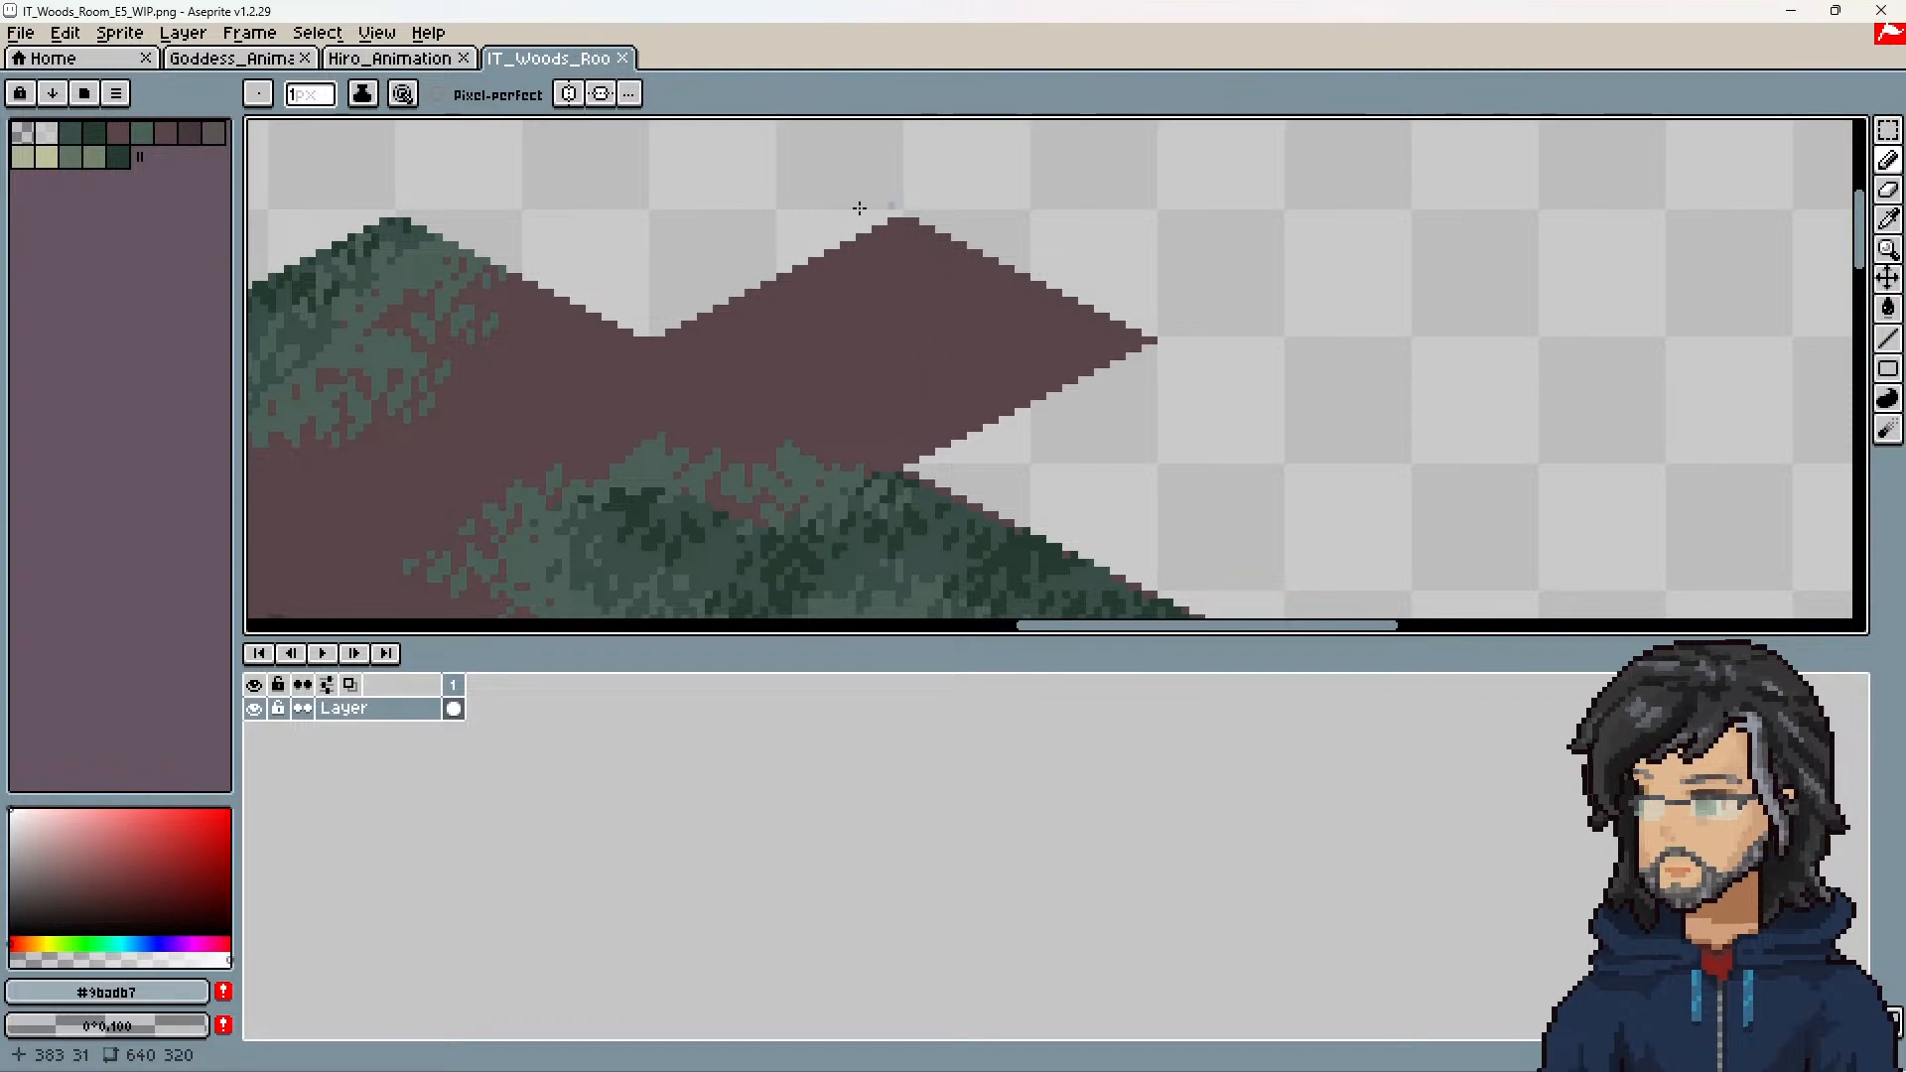
{"action": "scroll", "coordinate": [909, 318], "scroll_direction": "down", "scroll_amount": 5}
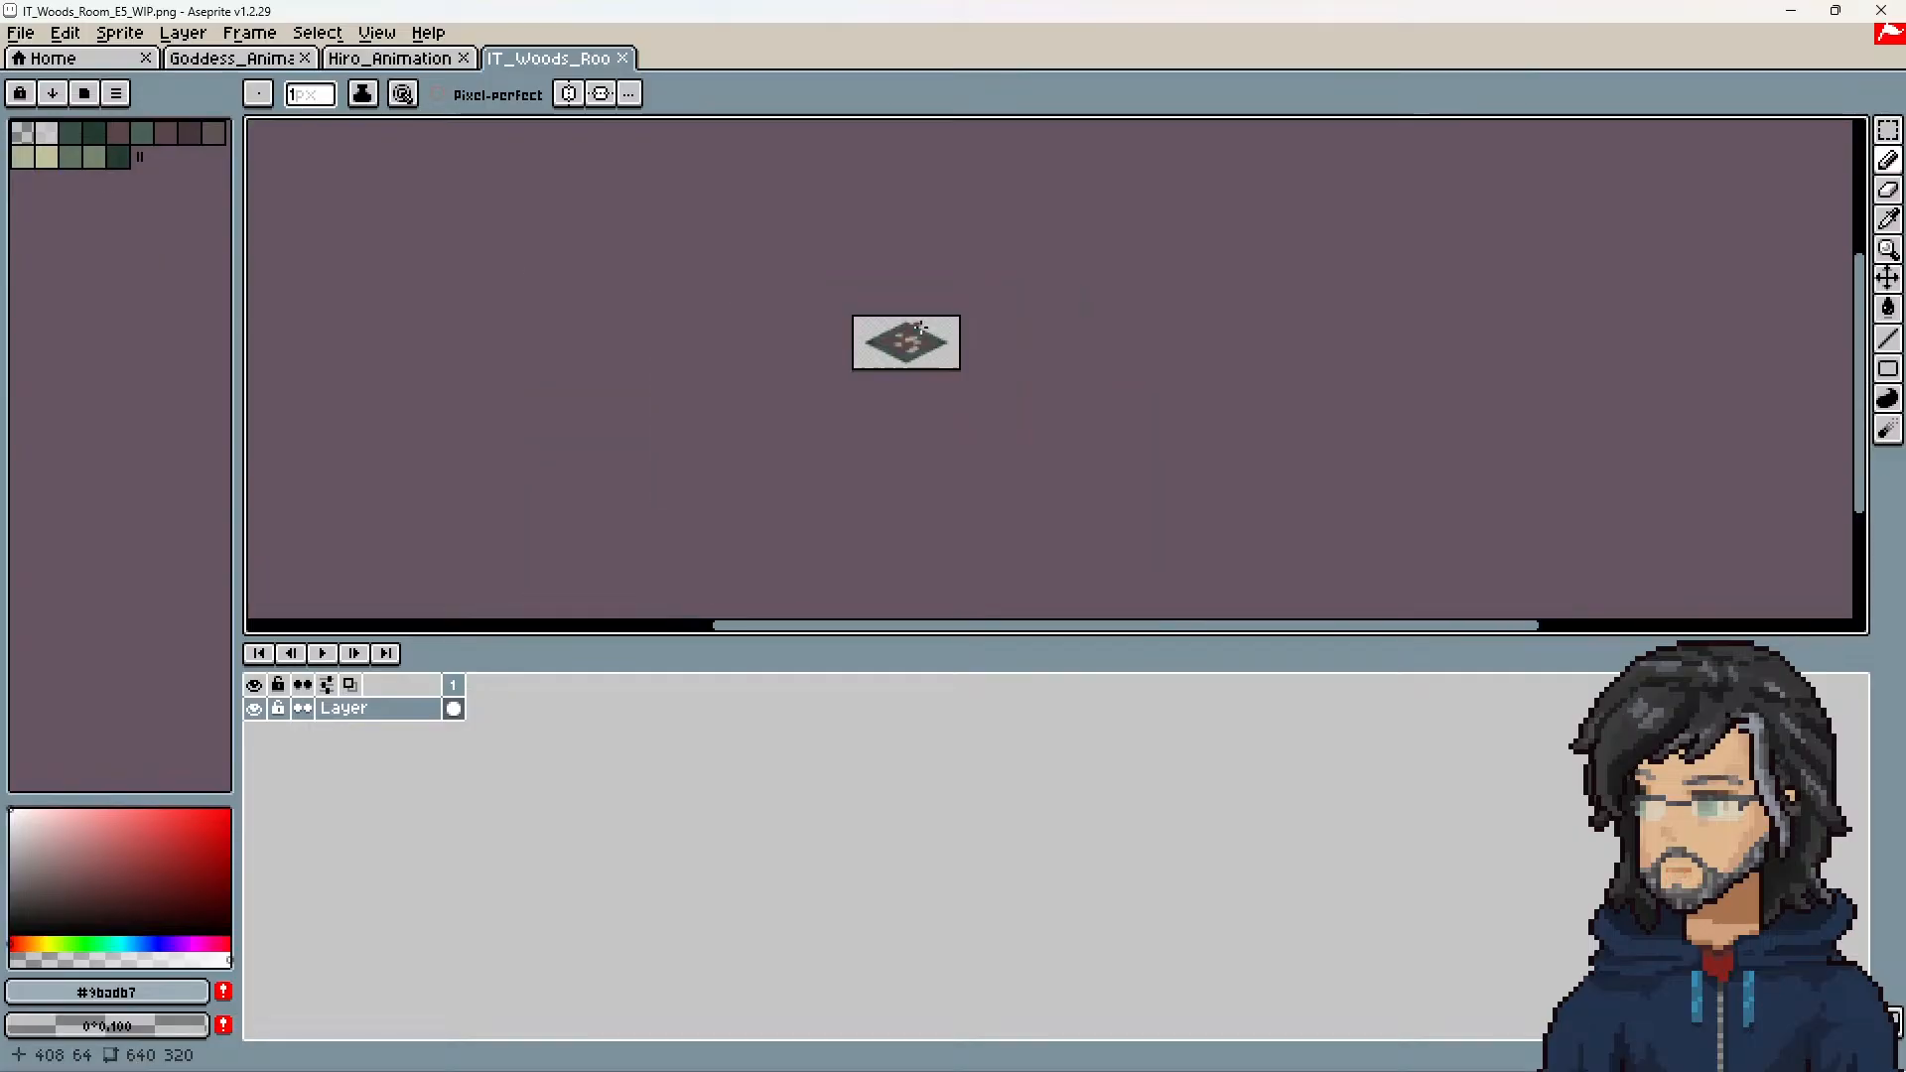
Step: Inspect the plain dirt exit tile at the upper edge of the woods room texture up close, and return to Unity
{"action": "scroll", "coordinate": [918, 343], "scroll_direction": "up", "scroll_amount": 3}
{"action": "middle_click_drag", "start_coordinate": [811, 337], "coordinate": [870, 346]}
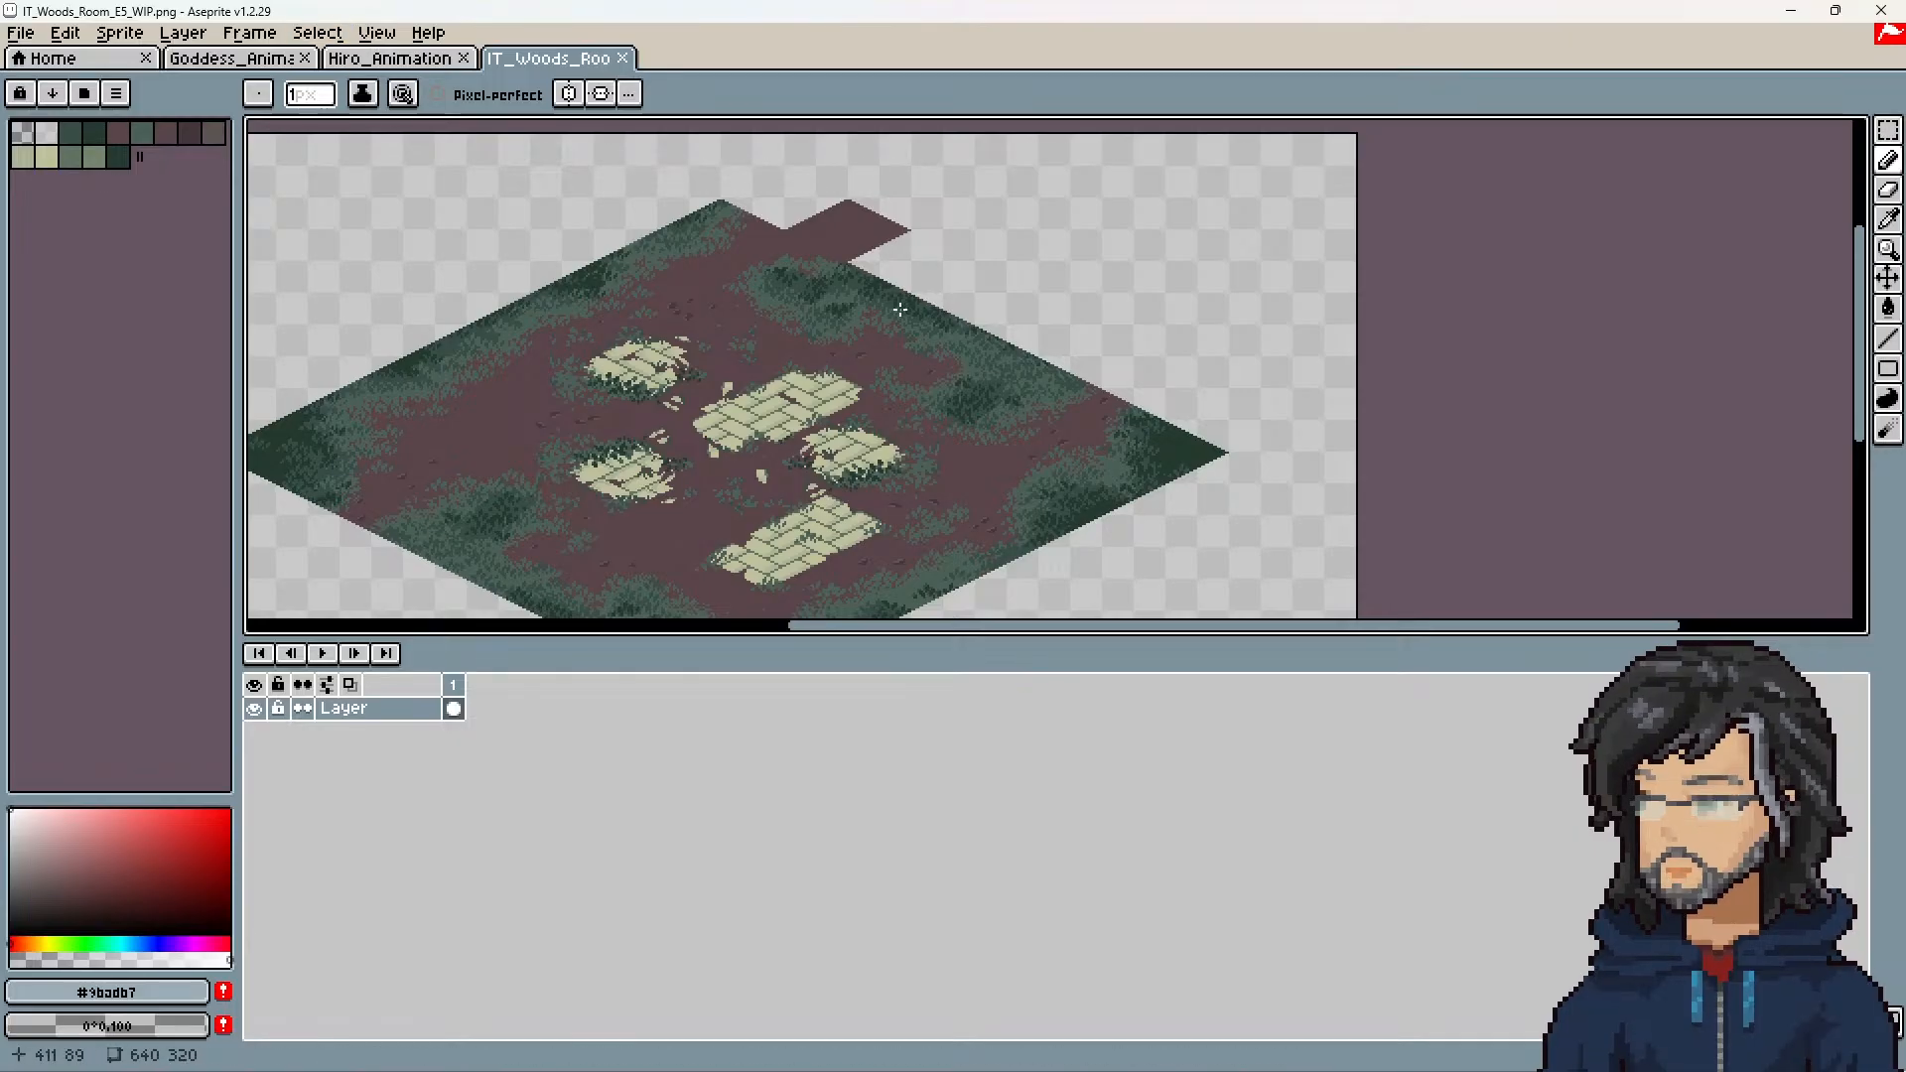
{"action": "middle_click_drag", "start_coordinate": [876, 325], "coordinate": [906, 390]}
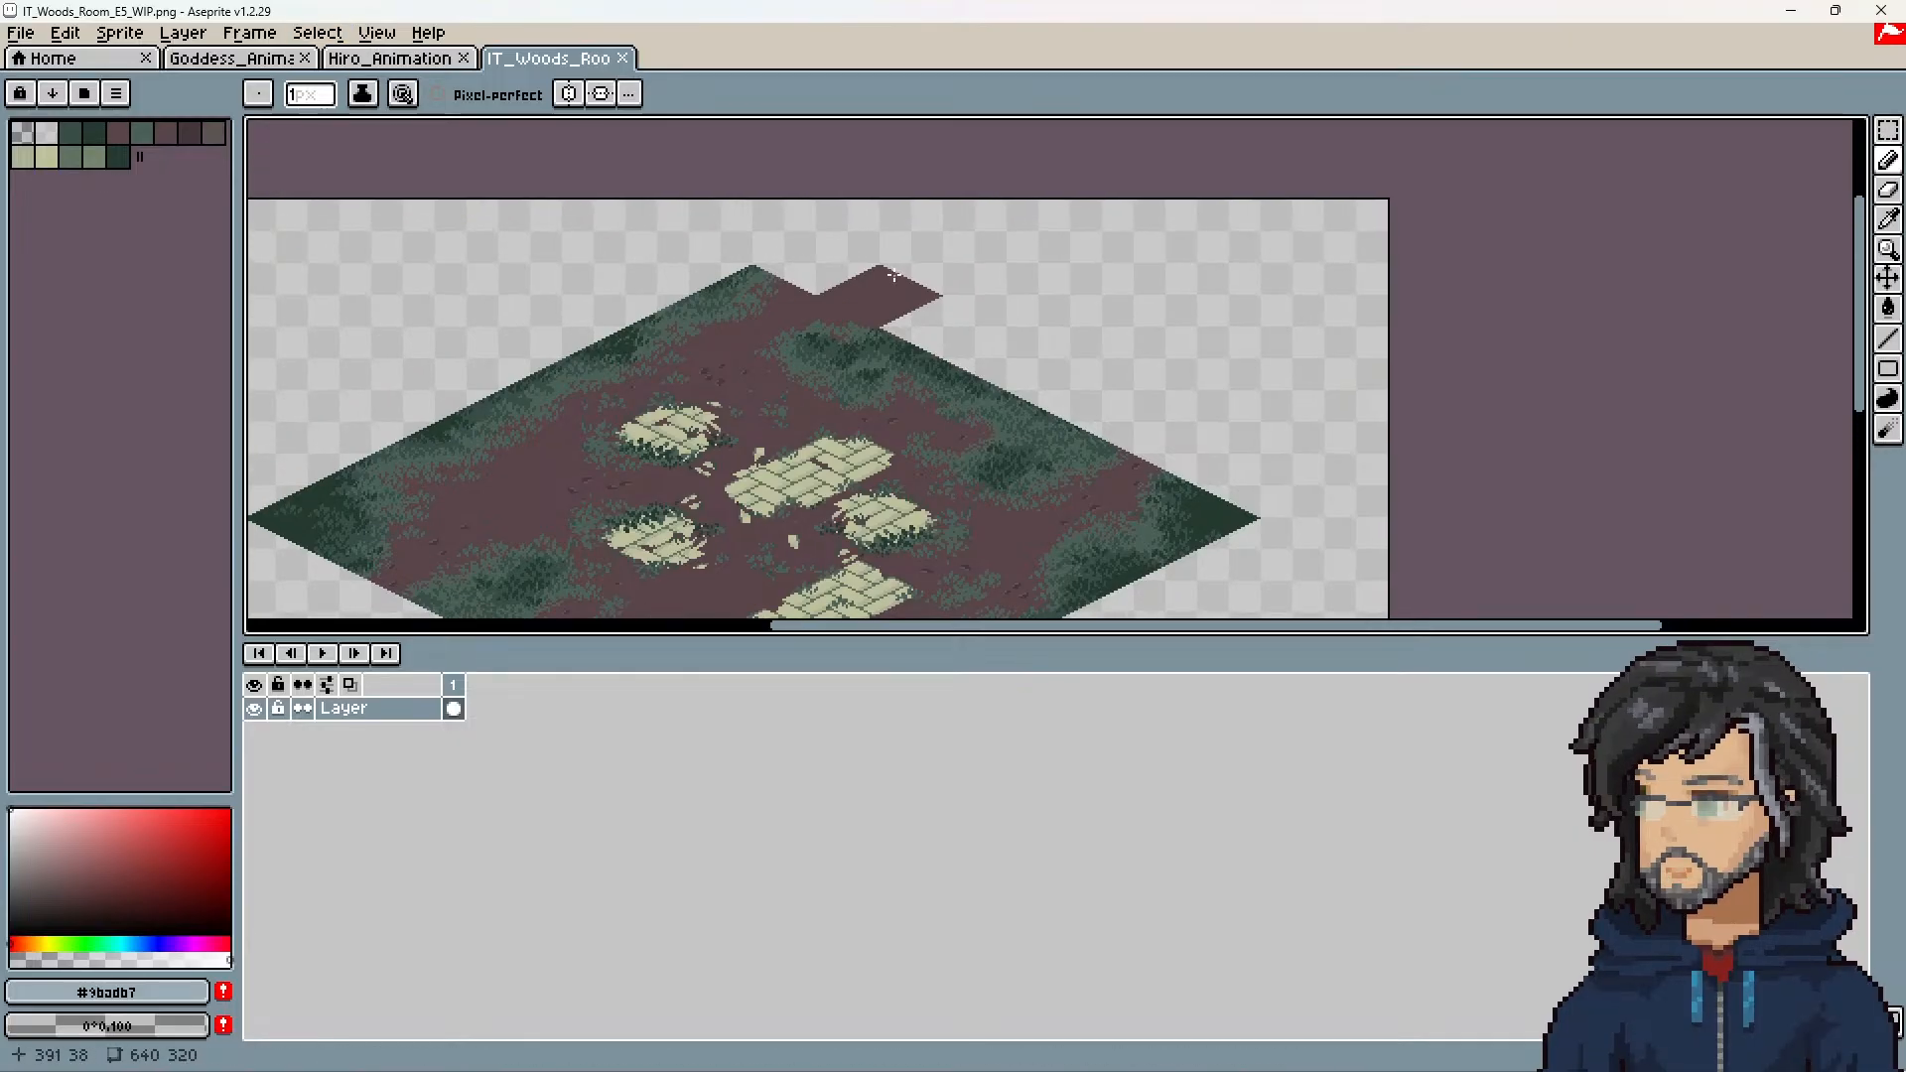
{"action": "scroll", "coordinate": [892, 281], "scroll_direction": "up", "scroll_amount": 6}
{"action": "scroll", "coordinate": [841, 333], "scroll_direction": "down", "scroll_amount": 1}
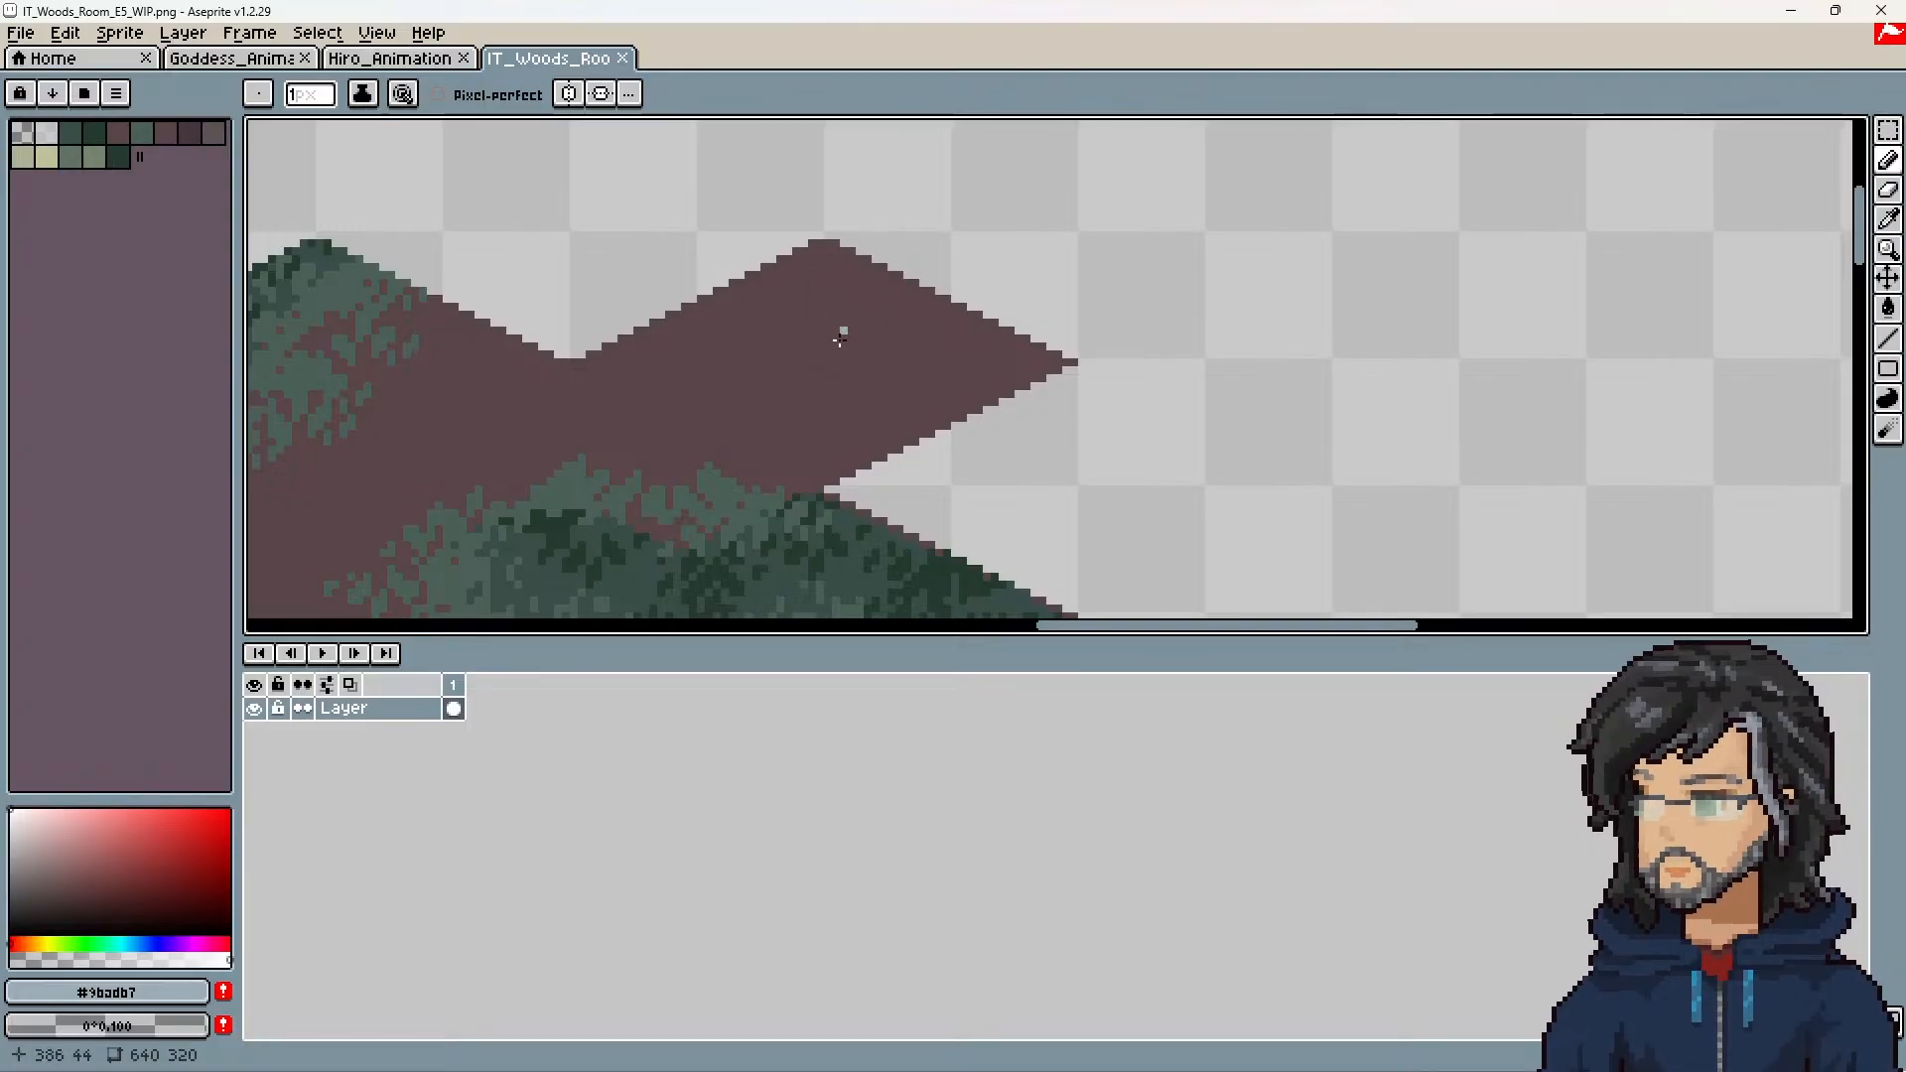
{"action": "middle_click_drag", "start_coordinate": [865, 383], "coordinate": [1009, 281]}
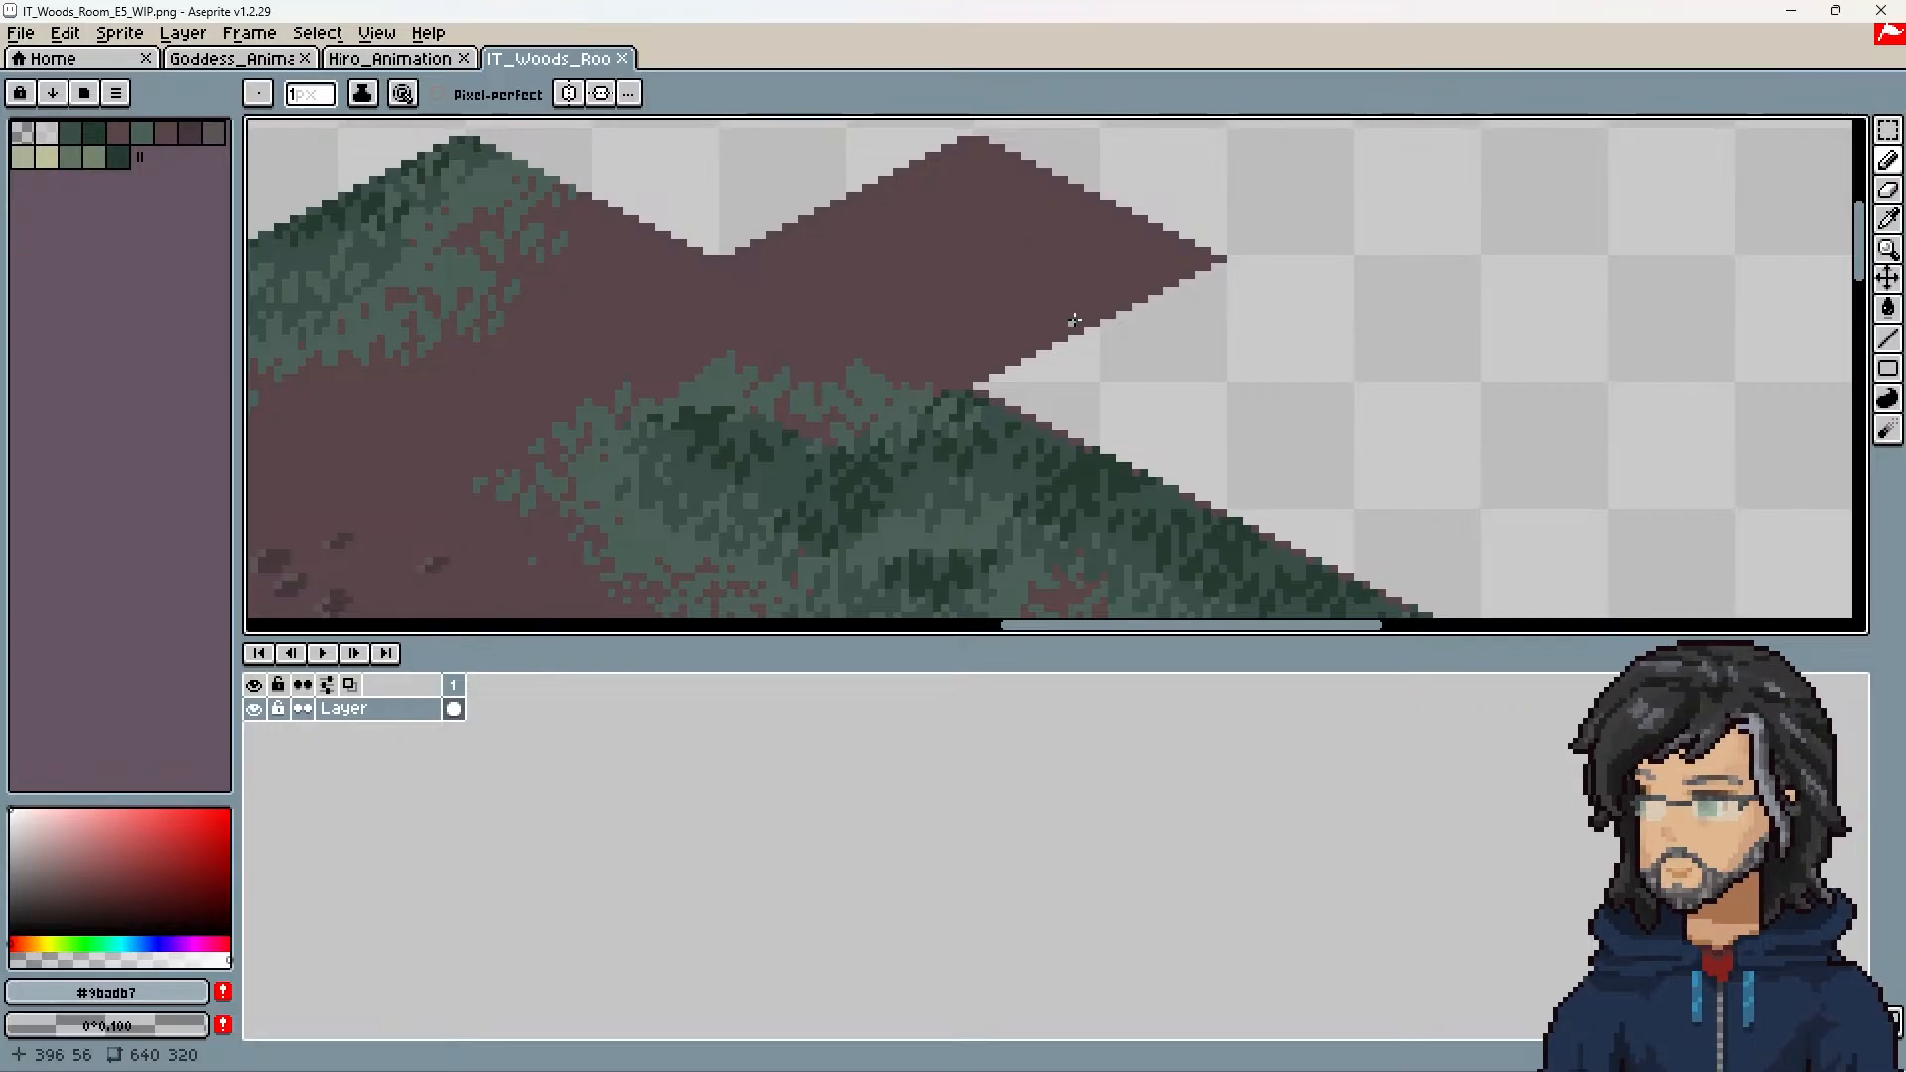
{"action": "middle_click_drag", "start_coordinate": [1080, 297], "coordinate": [1117, 371]}
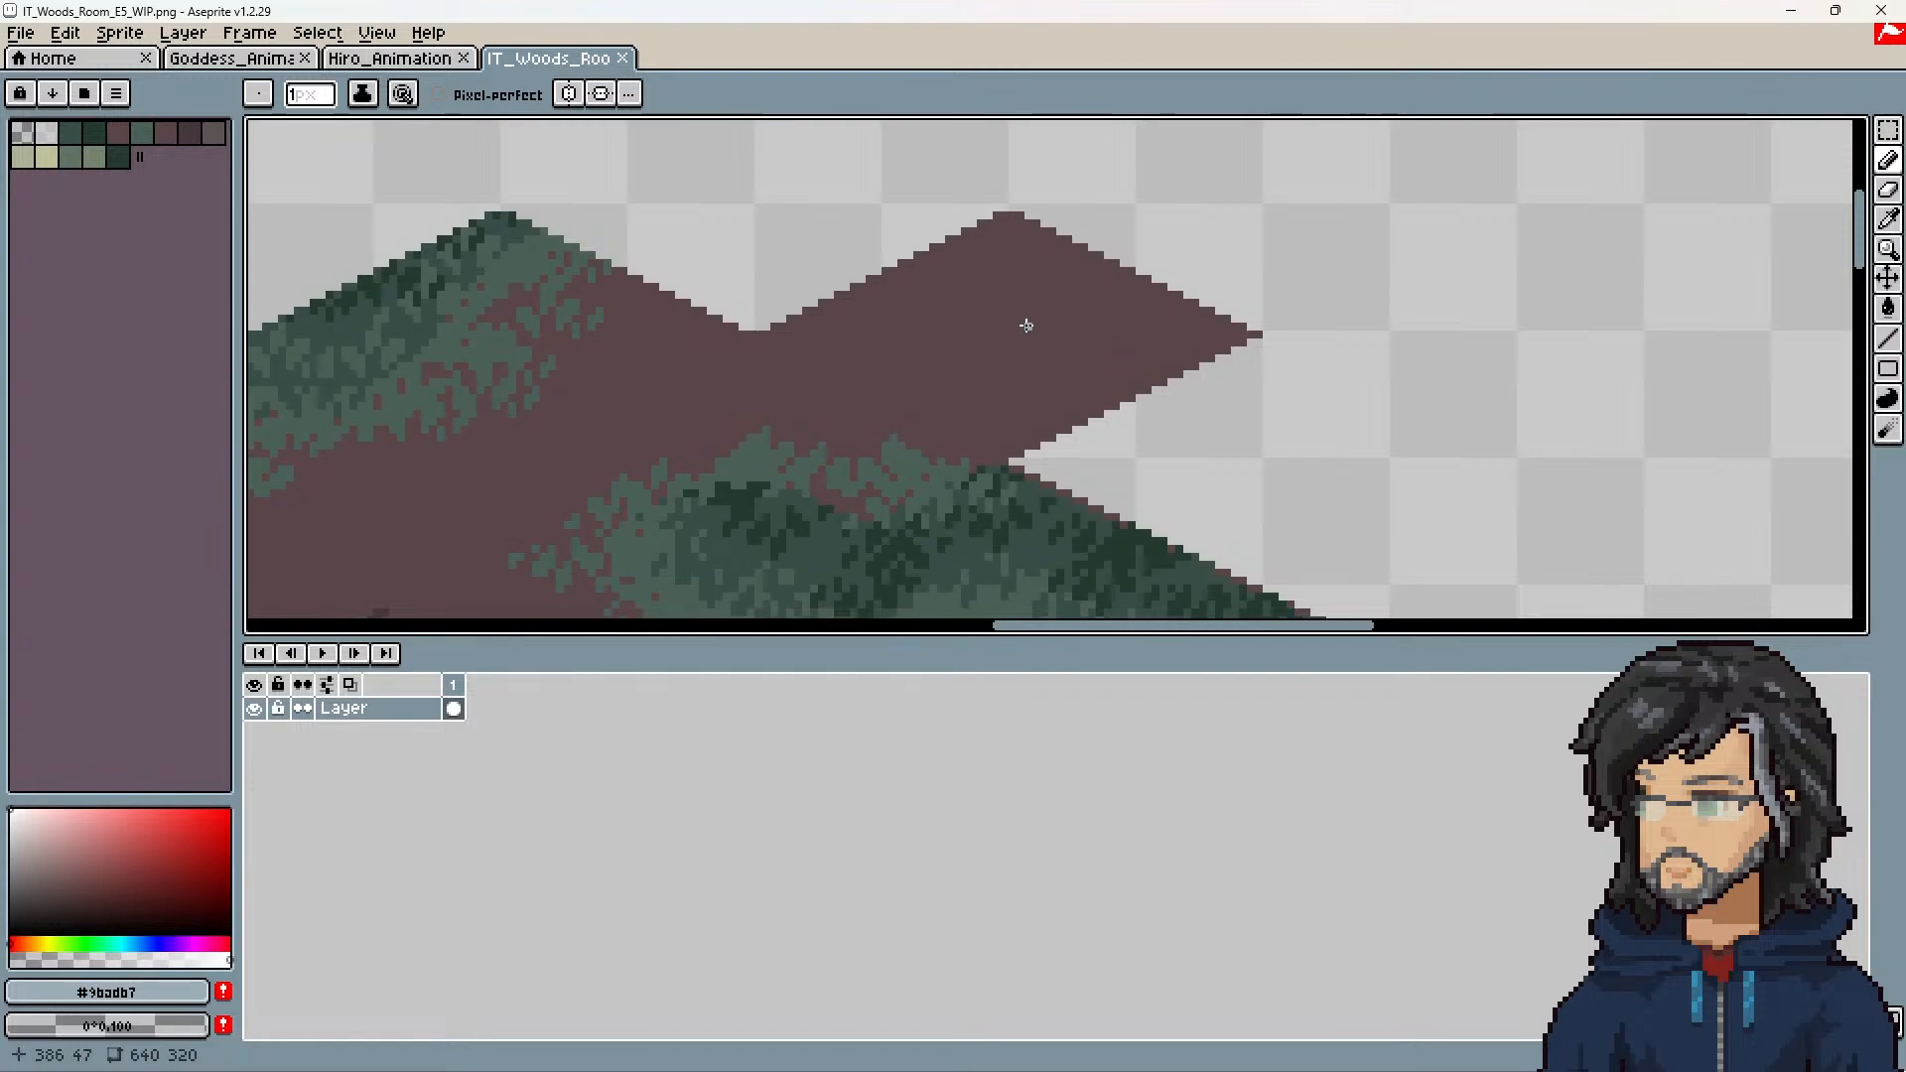
{"action": "scroll", "coordinate": [1026, 326], "scroll_direction": "down", "scroll_amount": 2}
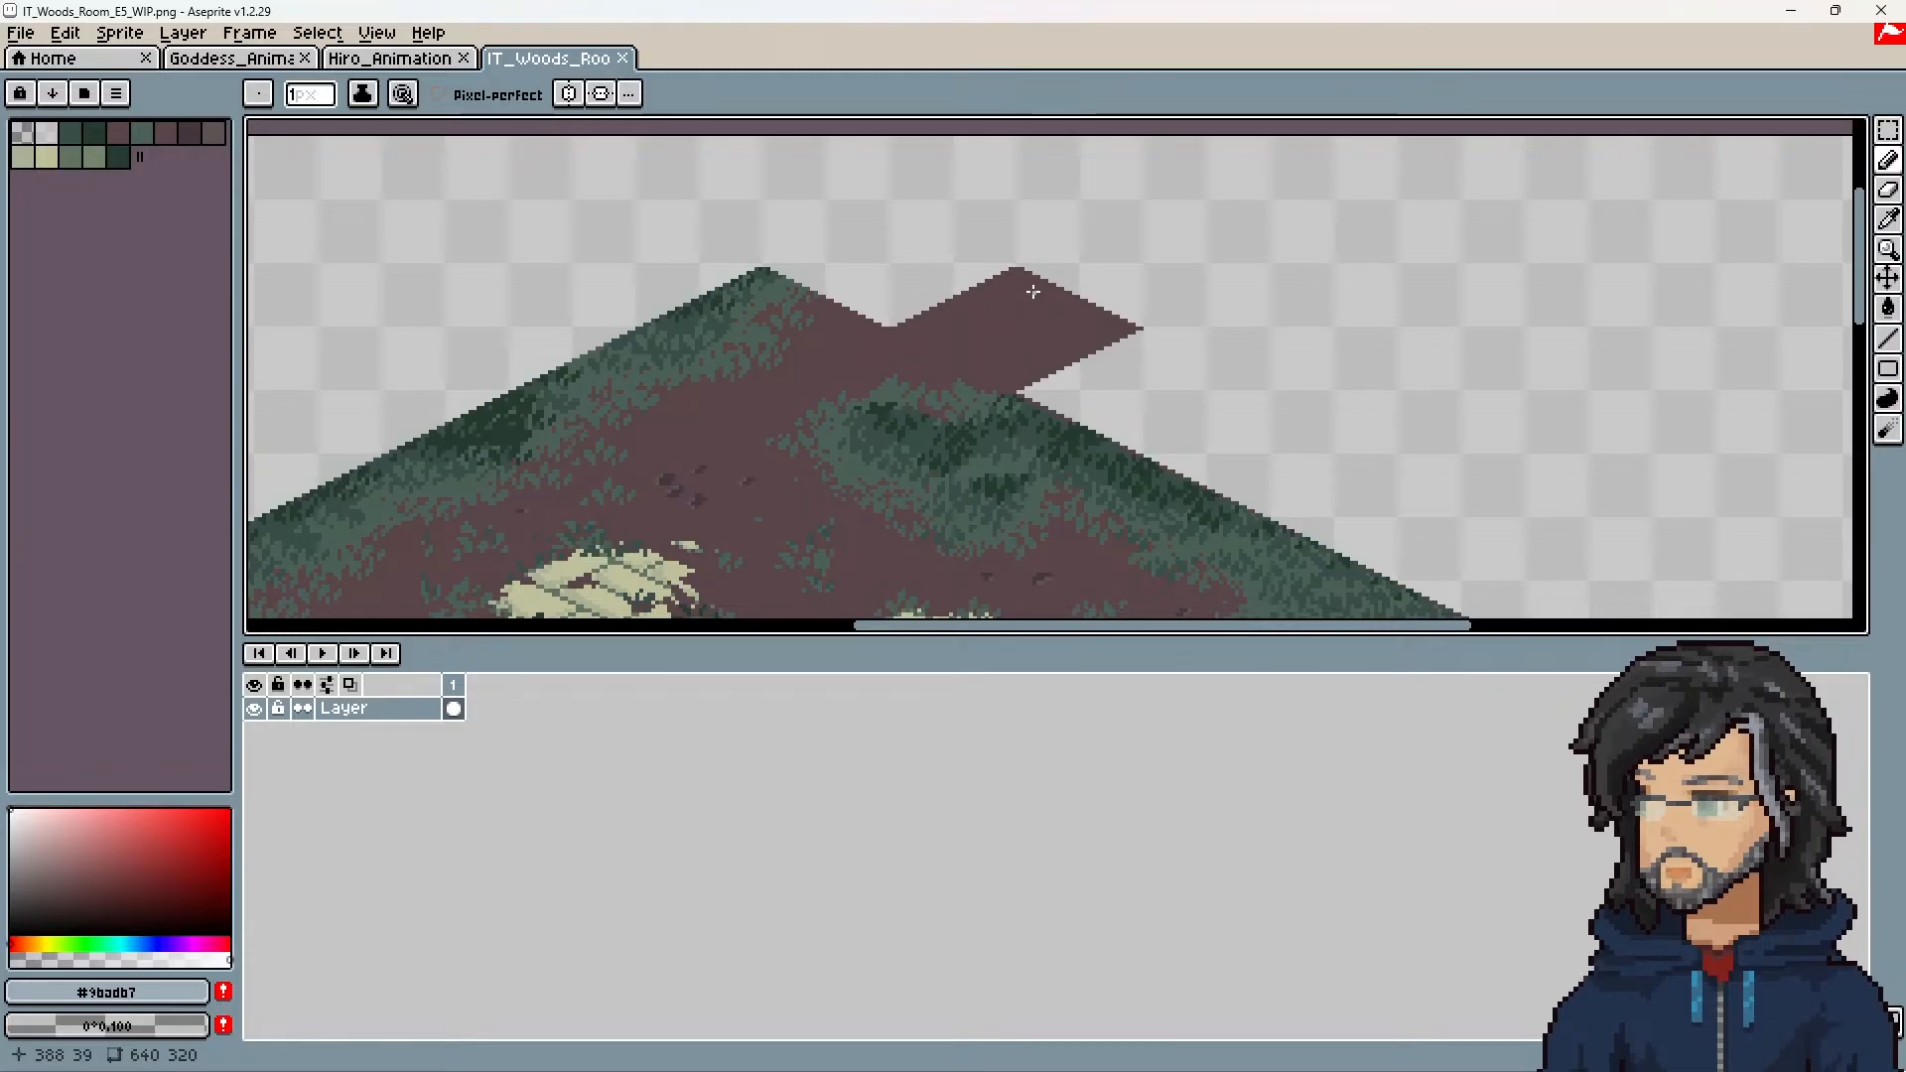
{"action": "scroll", "coordinate": [1200, 271], "scroll_direction": "right", "scroll_amount": 2}
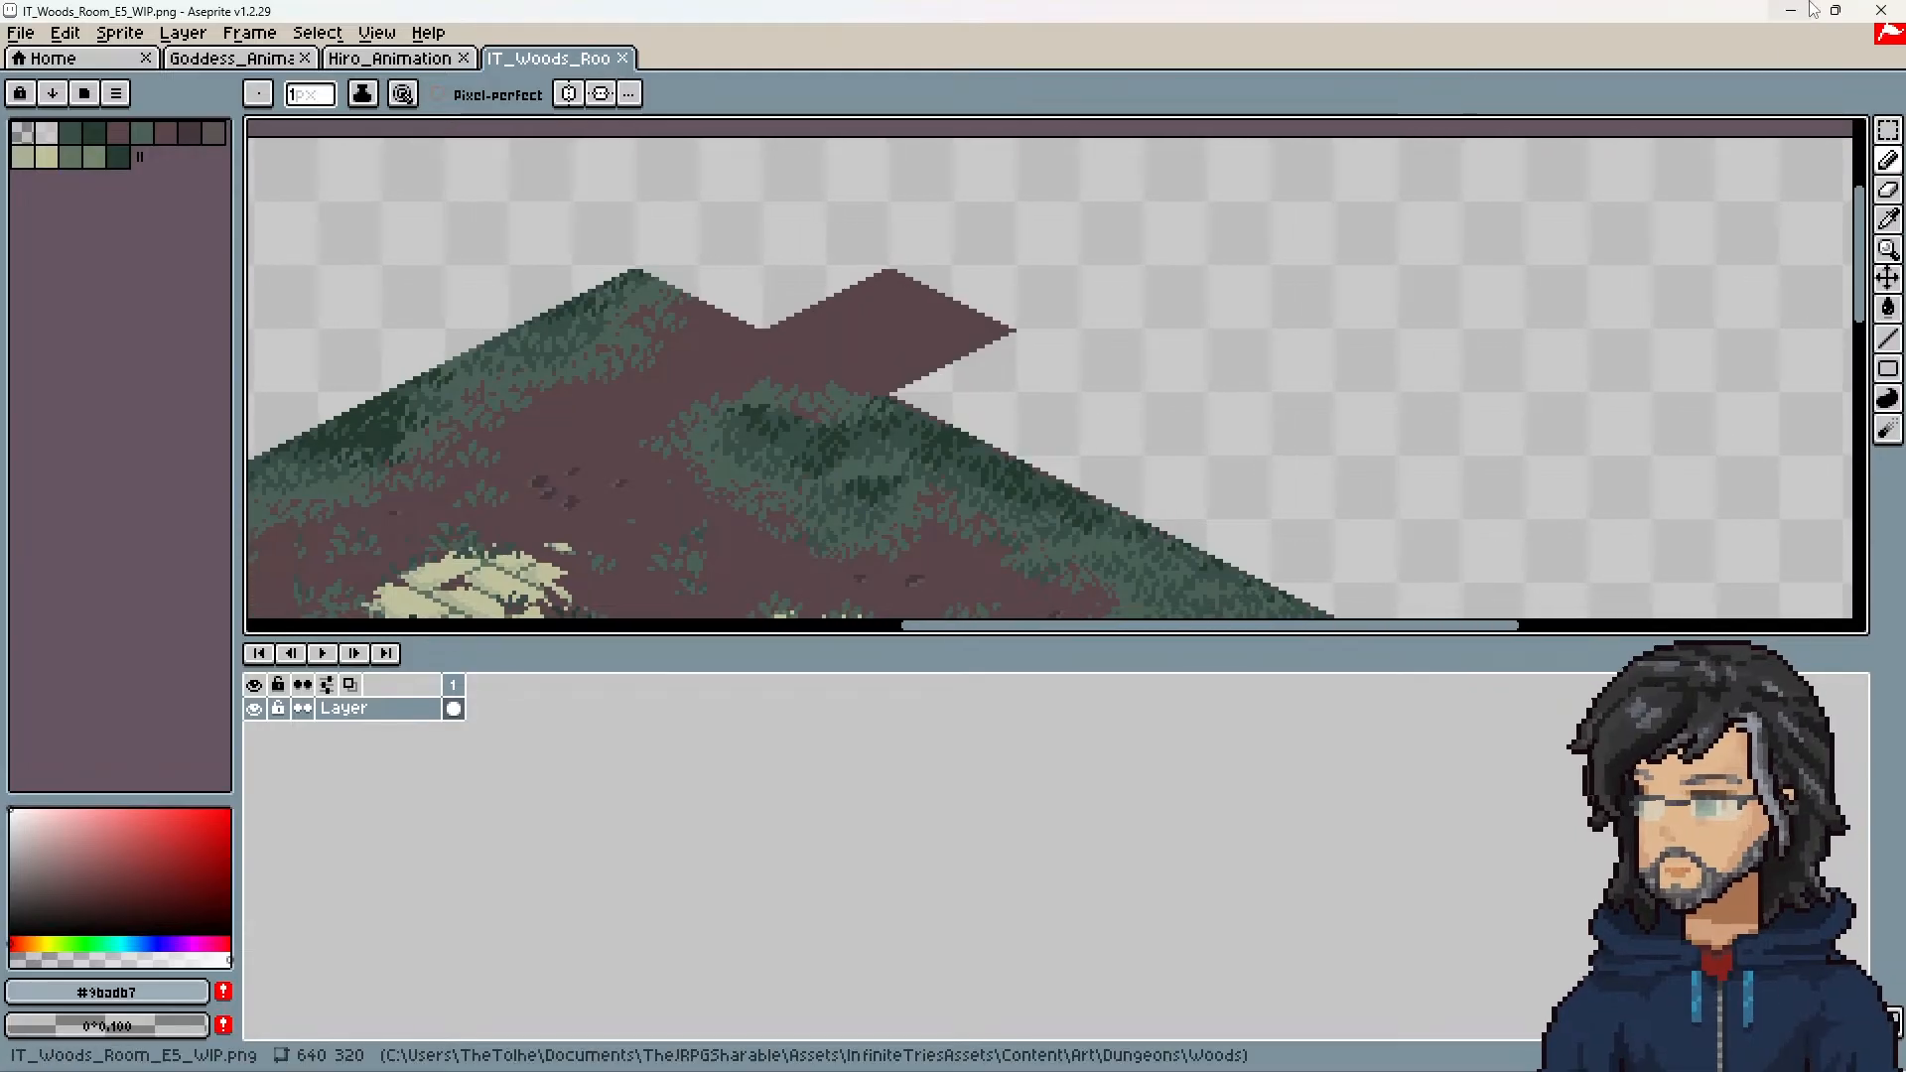
{"action": "left_click", "coordinate": [1808, 10]}
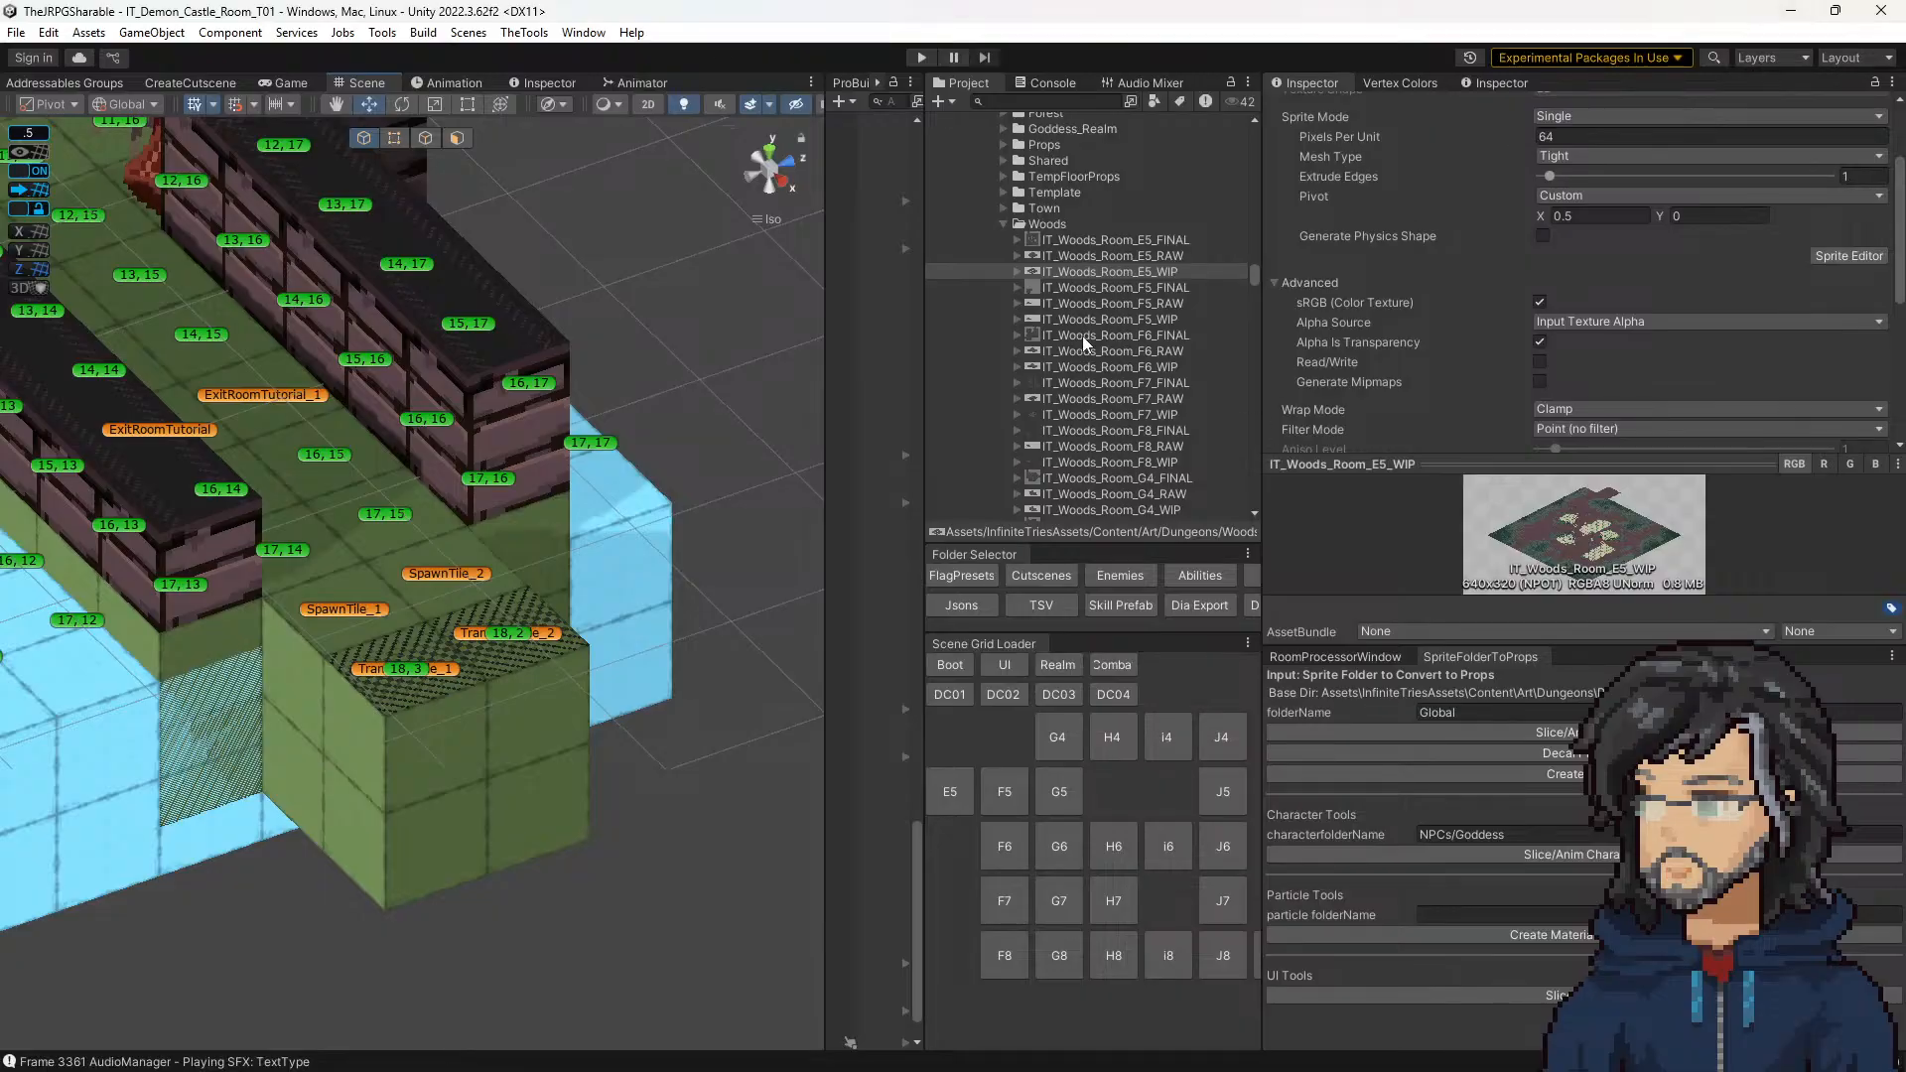
Step: Run the castle room in play mode and frame the whole running room with its exit fade in the Scene view
{"action": "scroll", "coordinate": [1082, 347], "scroll_direction": "up", "scroll_amount": 10}
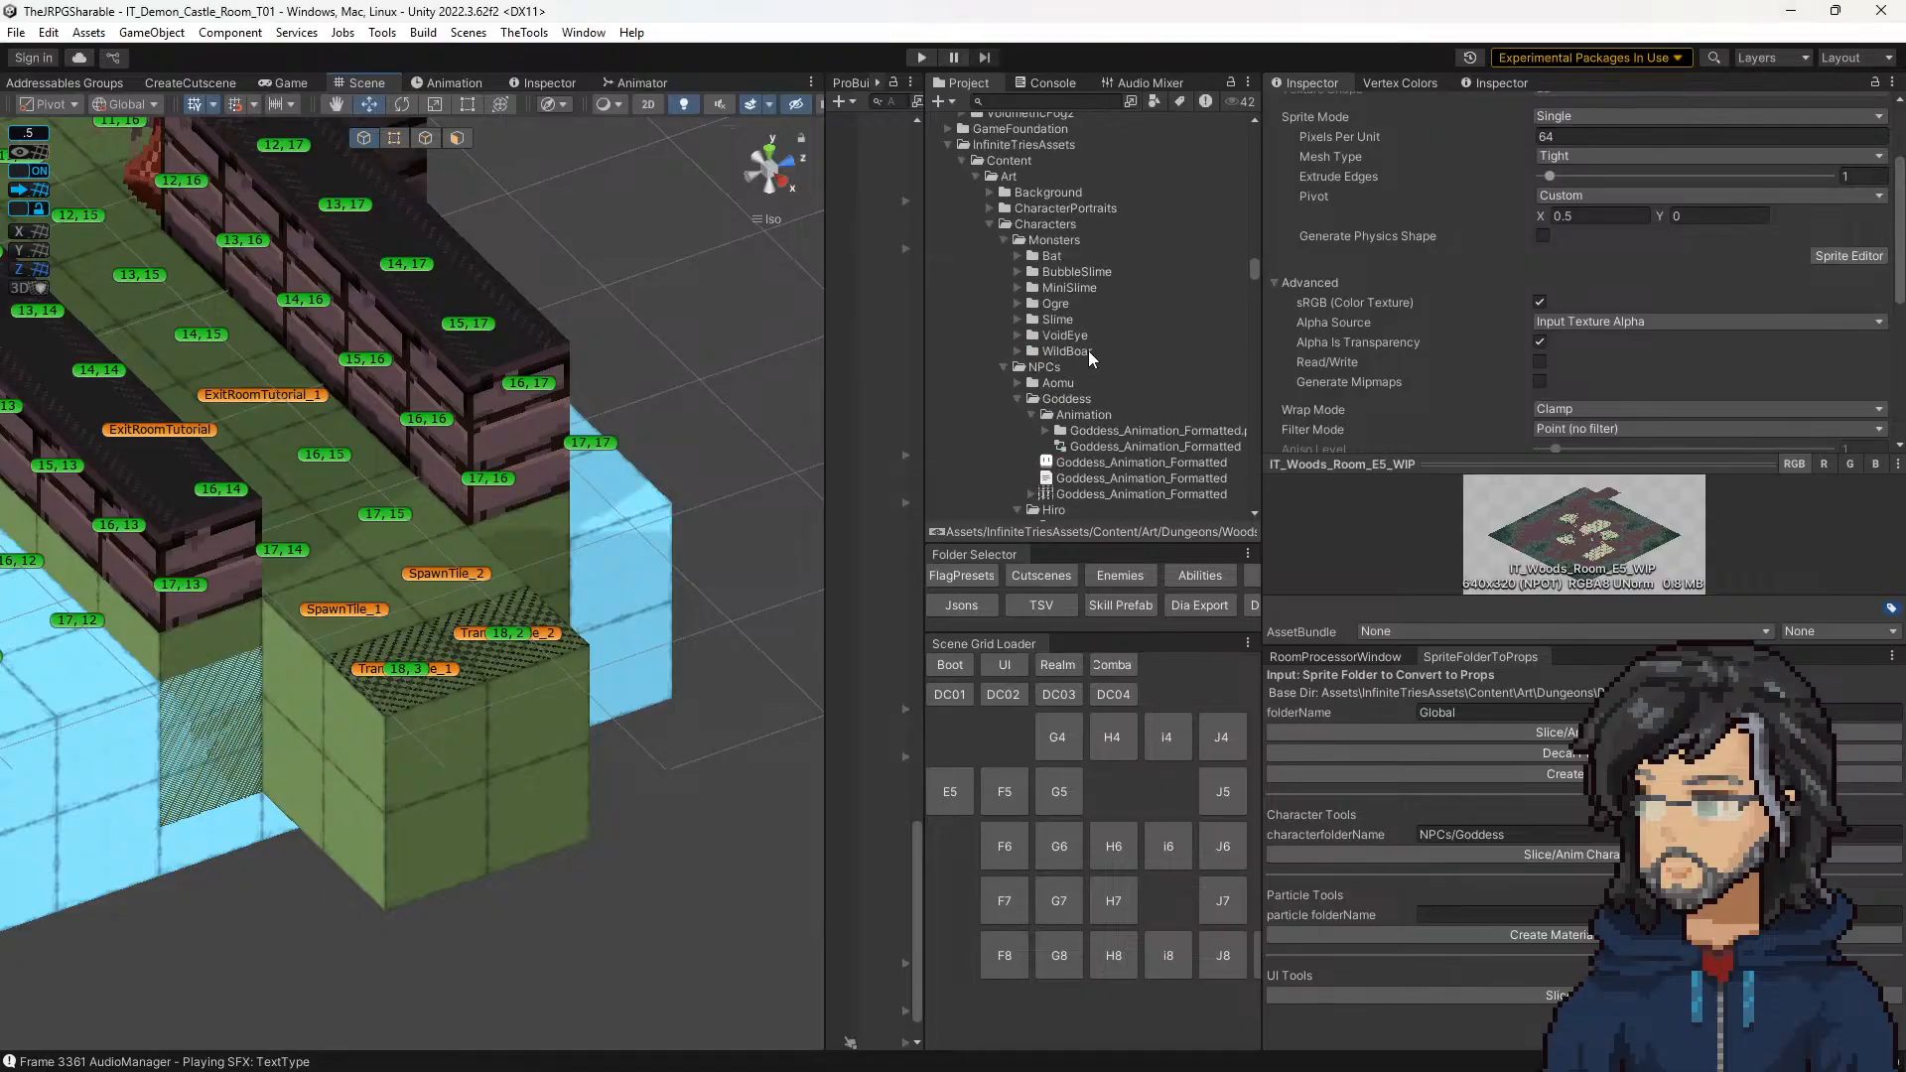
{"action": "left_click", "coordinate": [921, 58]}
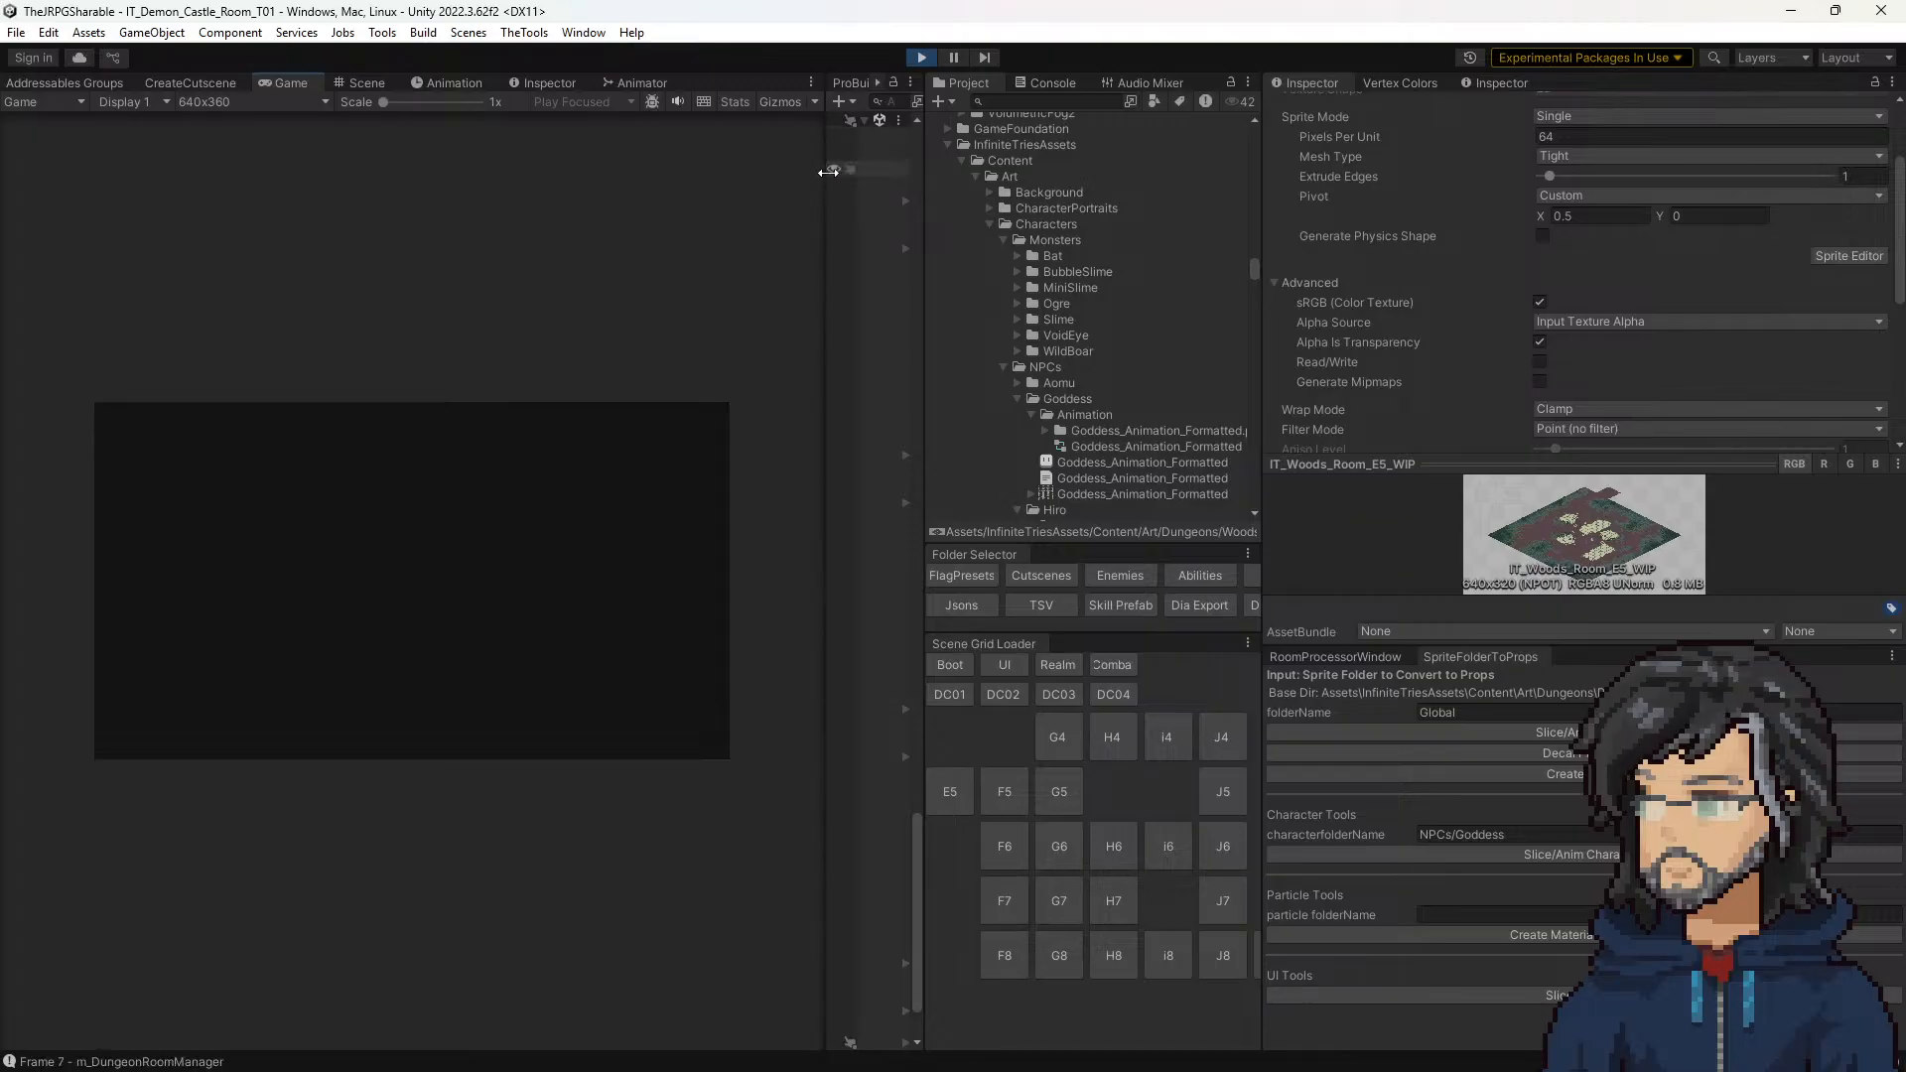
{"action": "left_click_drag", "start_coordinate": [822, 220], "coordinate": [1283, 220]}
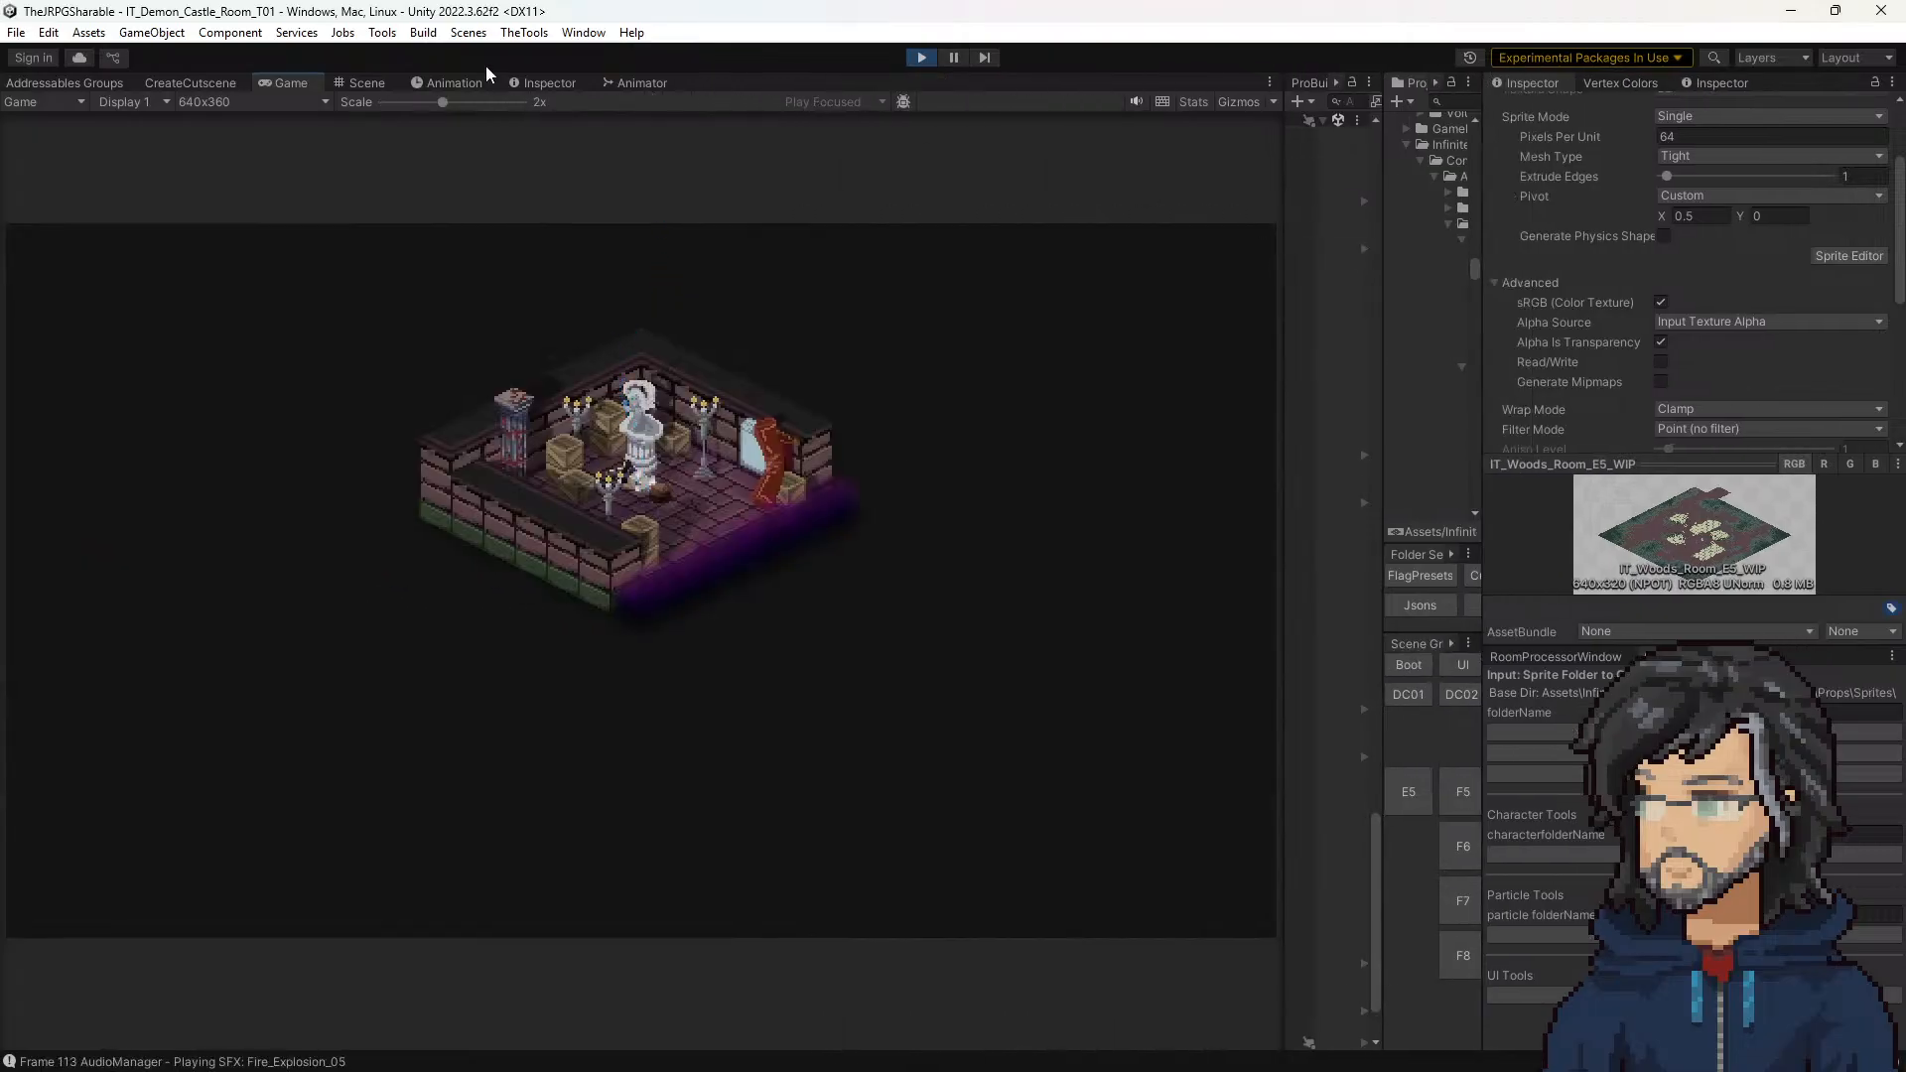
{"action": "left_click", "coordinate": [364, 84]}
{"action": "scroll", "coordinate": [596, 484], "scroll_direction": "down", "scroll_amount": 10}
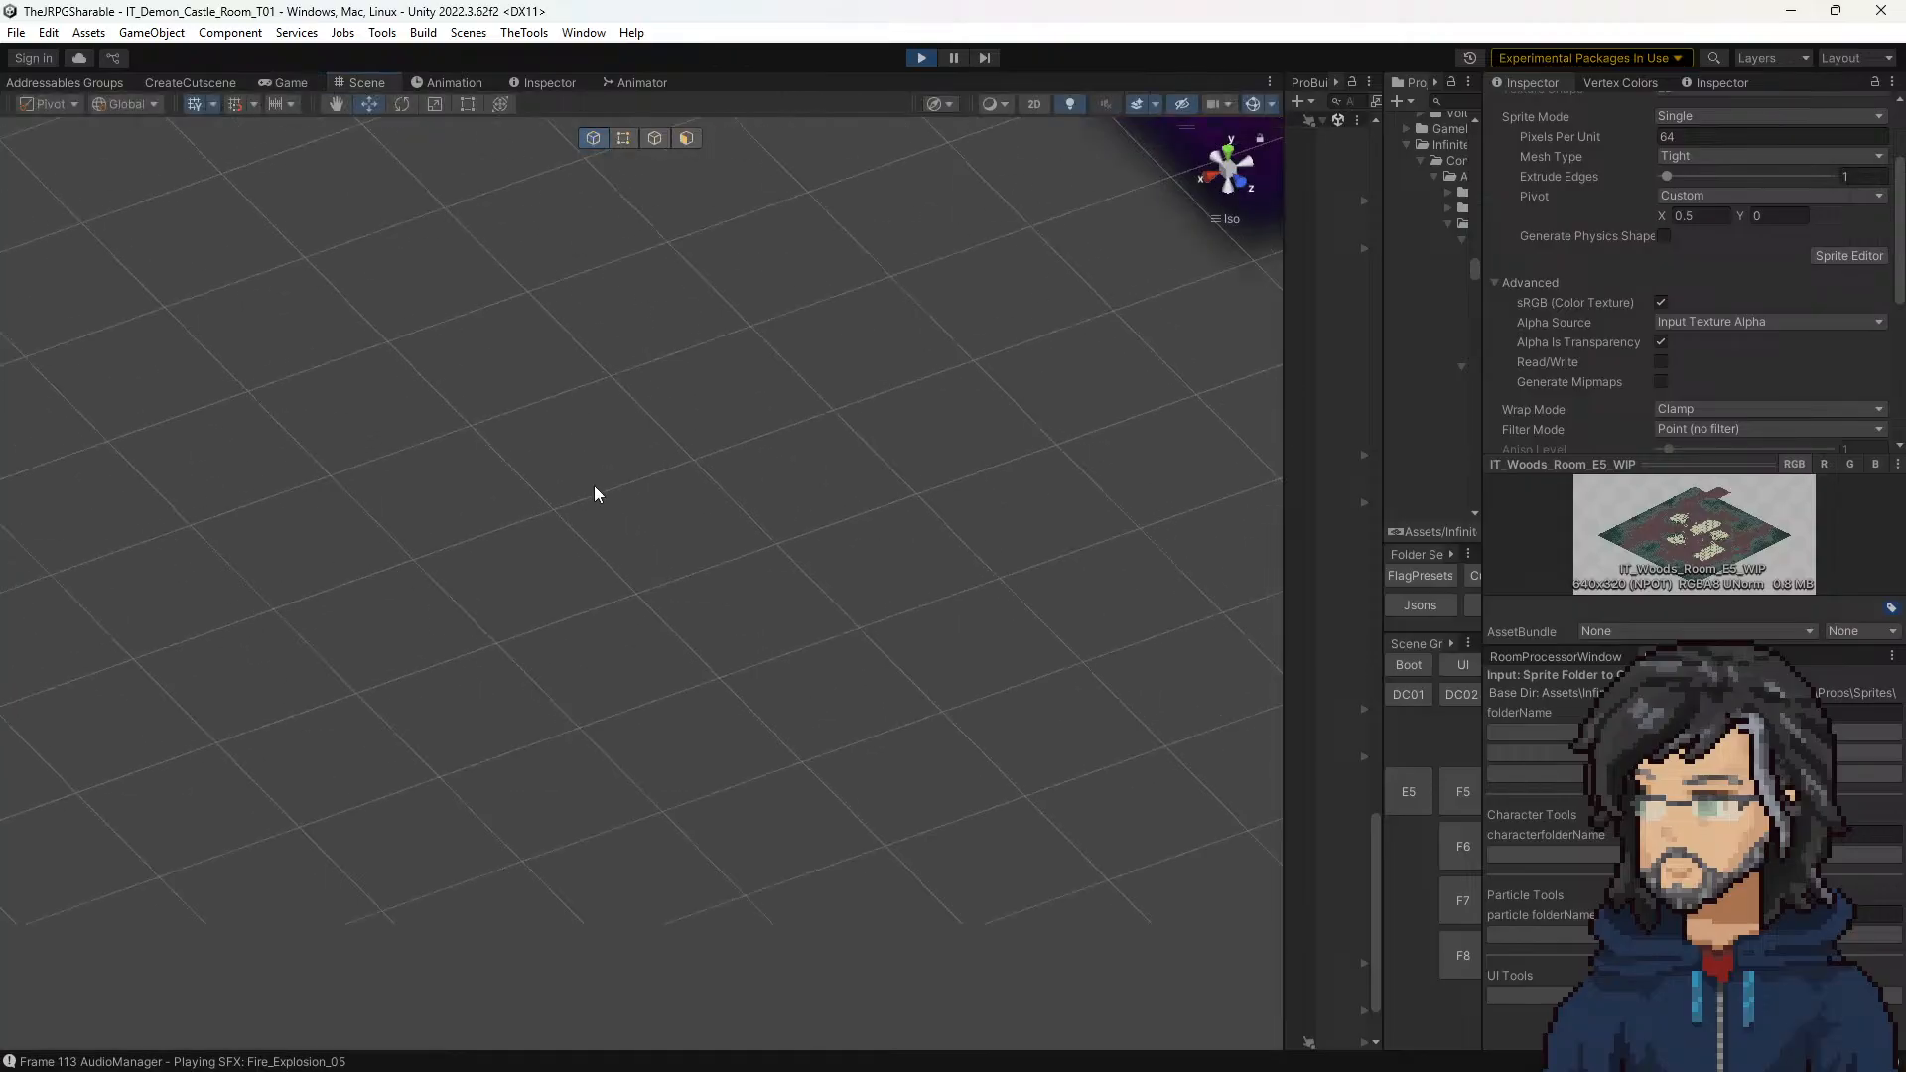
{"action": "middle_click_drag", "start_coordinate": [893, 407], "coordinate": [637, 697]}
{"action": "right_click_drag", "start_coordinate": [1230, 628], "coordinate": [1052, 595]}
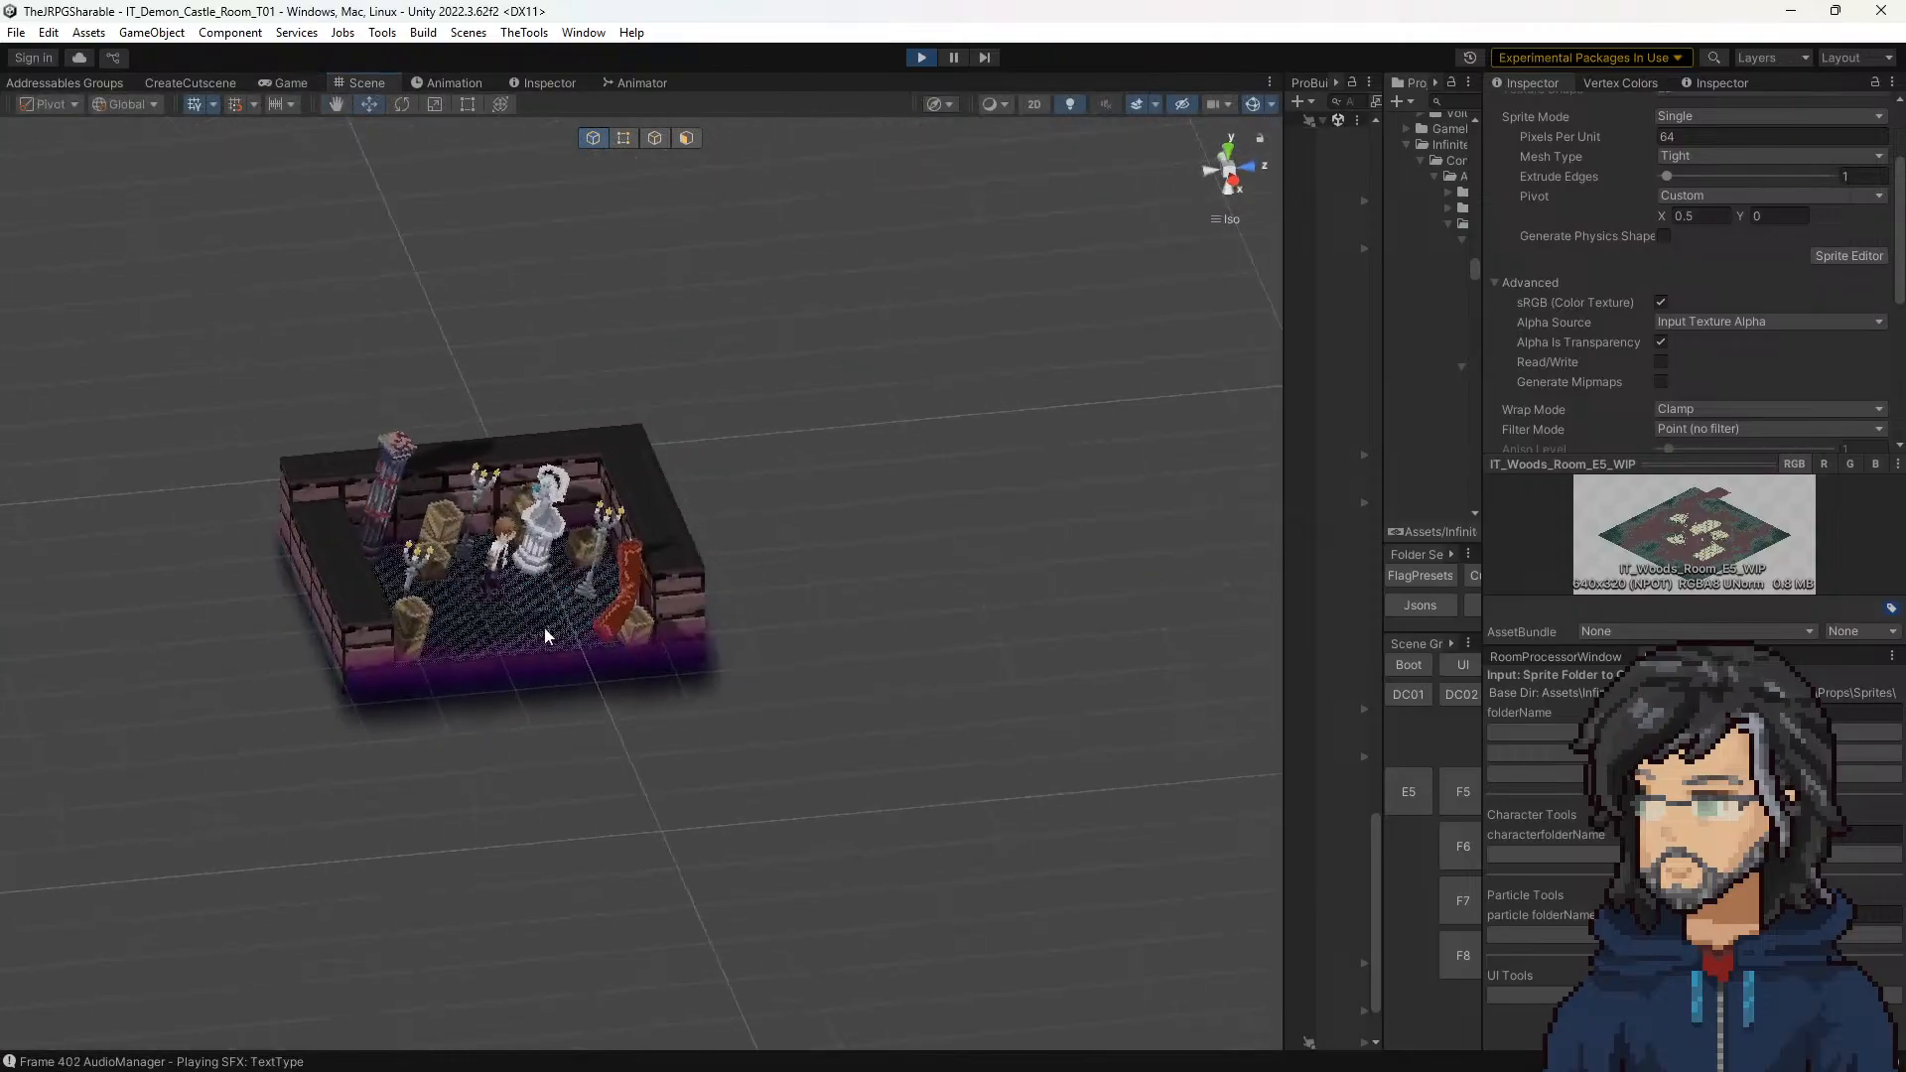
Step: Select the floor tile near the faded exit edge of the running room and examine its dithered surface up close
{"action": "left_click", "coordinate": [544, 627]}
{"action": "scroll", "coordinate": [580, 651], "scroll_direction": "up", "scroll_amount": 5}
{"action": "scroll", "coordinate": [459, 668], "scroll_direction": "up", "scroll_amount": 10}
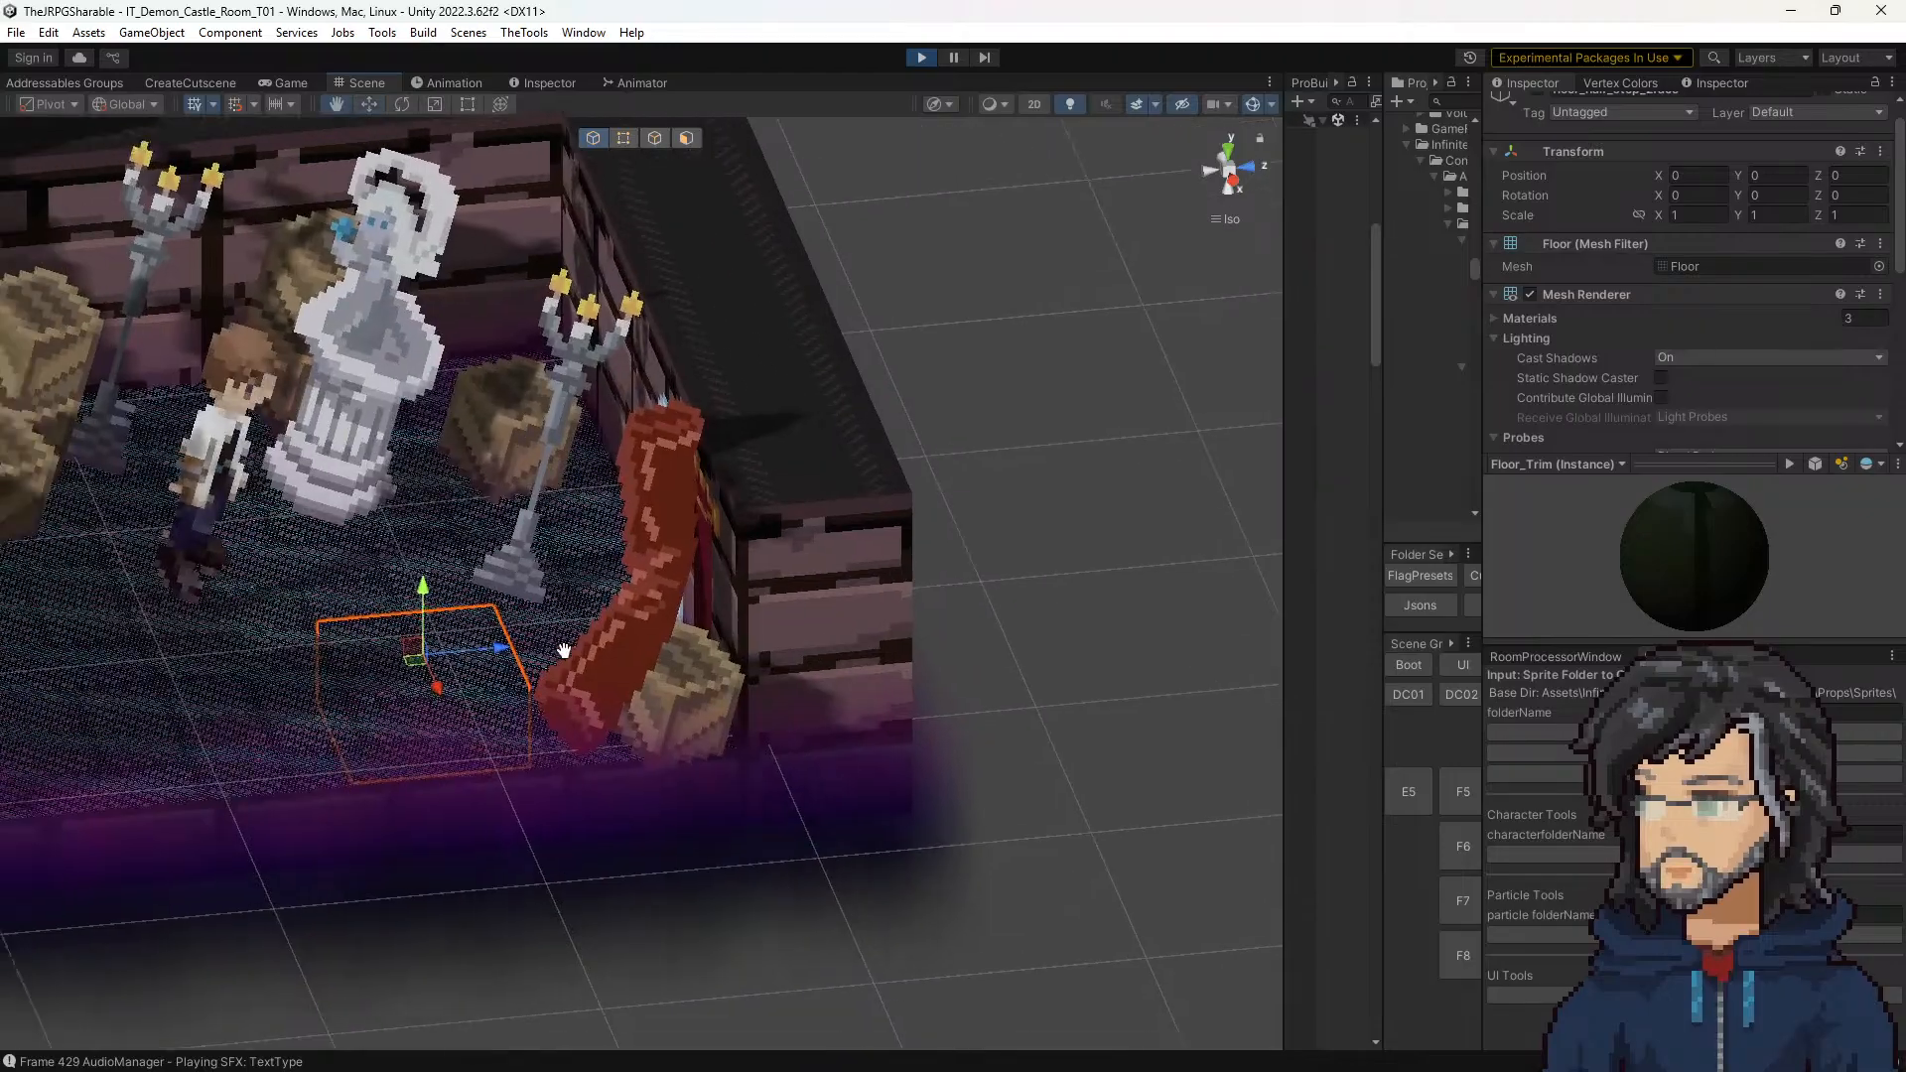
{"action": "scroll", "coordinate": [604, 550], "scroll_direction": "up", "scroll_amount": 3}
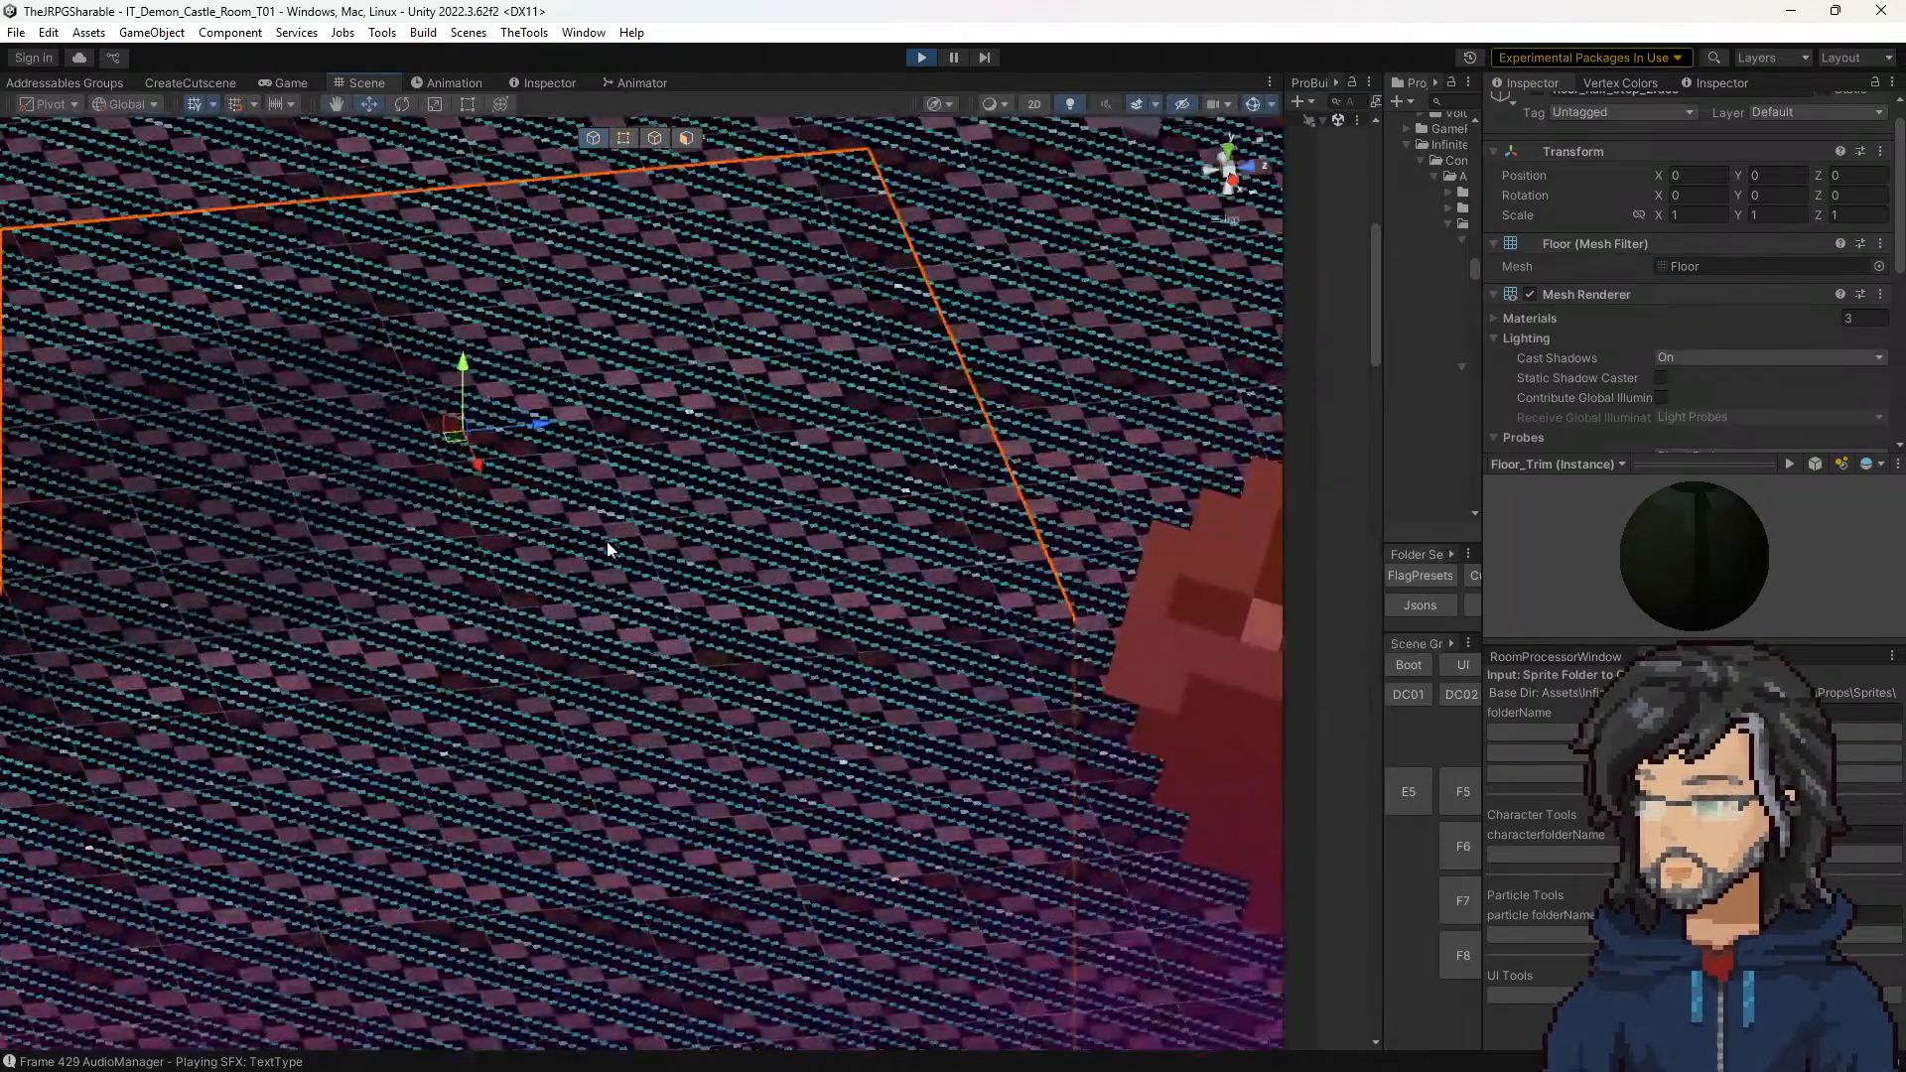
{"action": "scroll", "coordinate": [1503, 426], "scroll_direction": "down", "scroll_amount": 5}
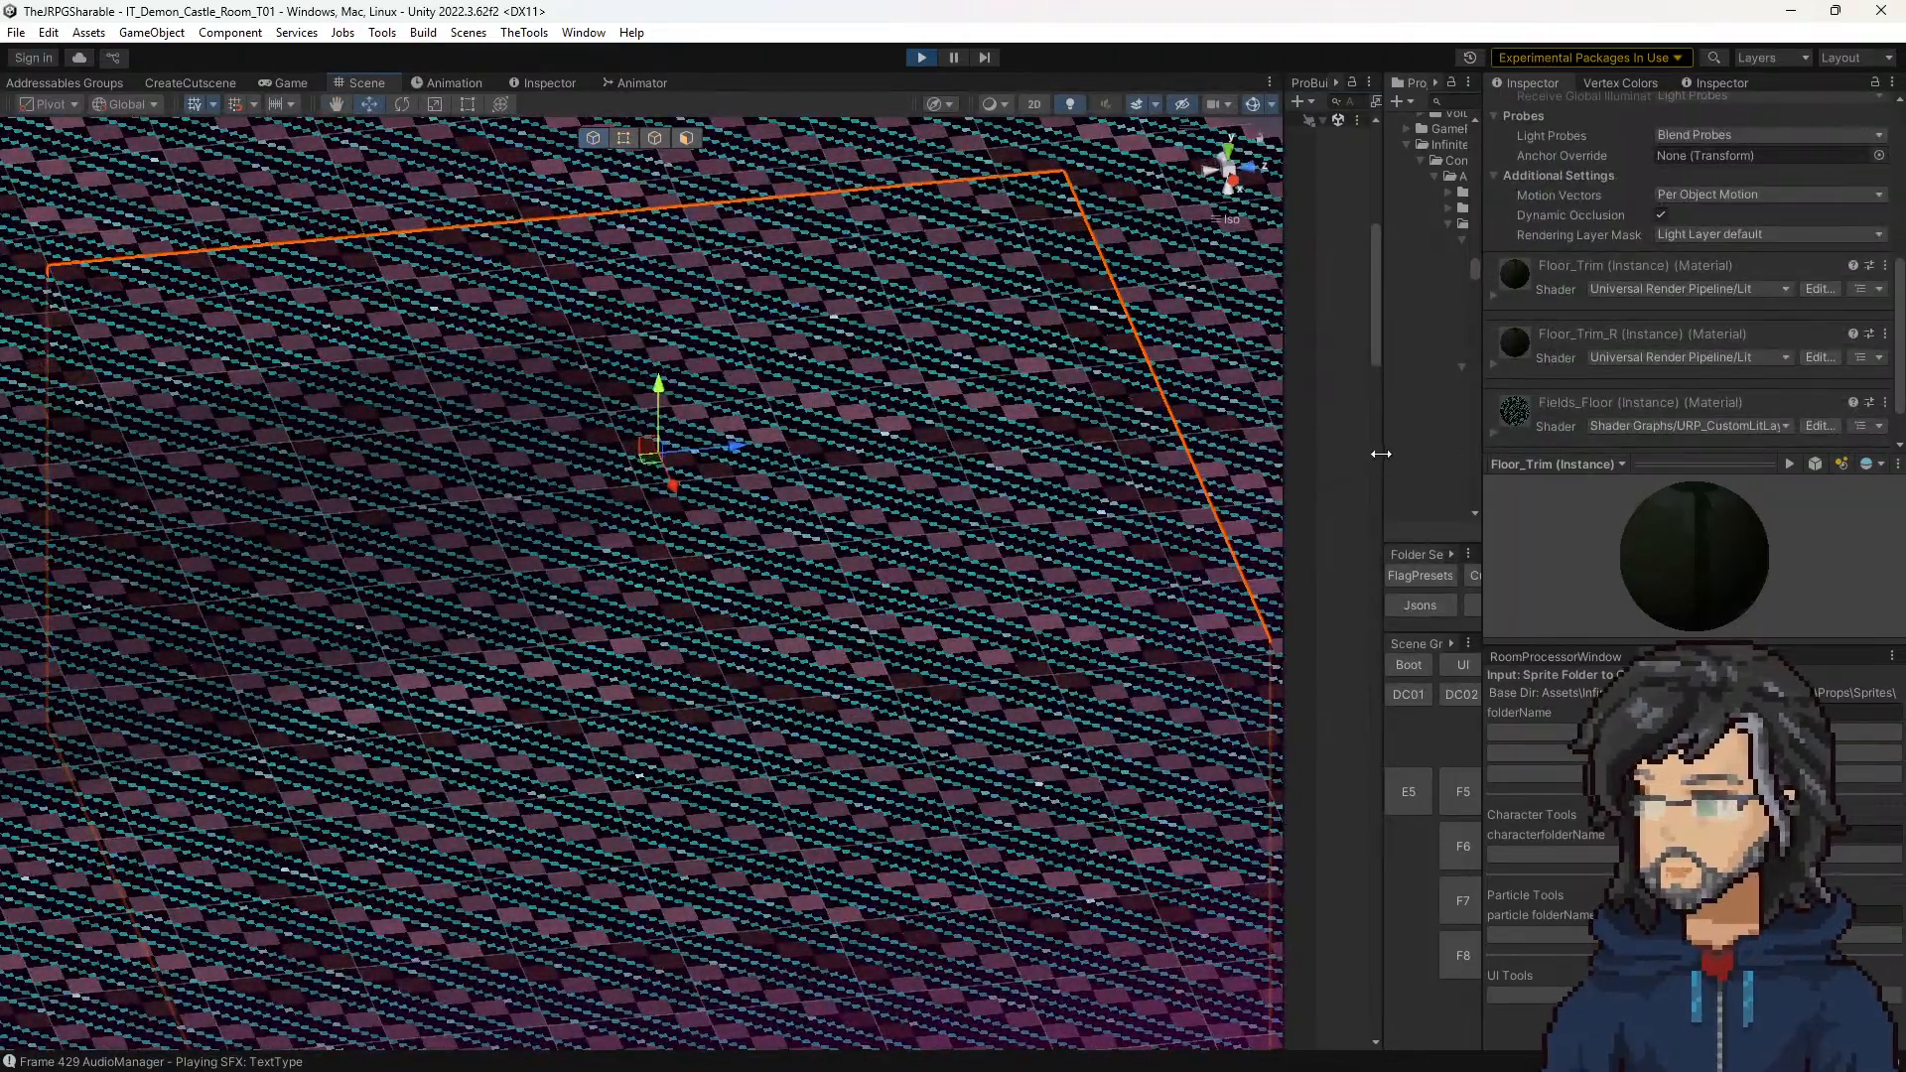
Step: Expand the selected tile's Fields_Floor material and review its surface inputs, including _BaseMap, _Layer1, _Layer1_ST and _AmbientLightStrength
{"action": "left_click_drag", "start_coordinate": [1379, 454], "coordinate": [1459, 393]}
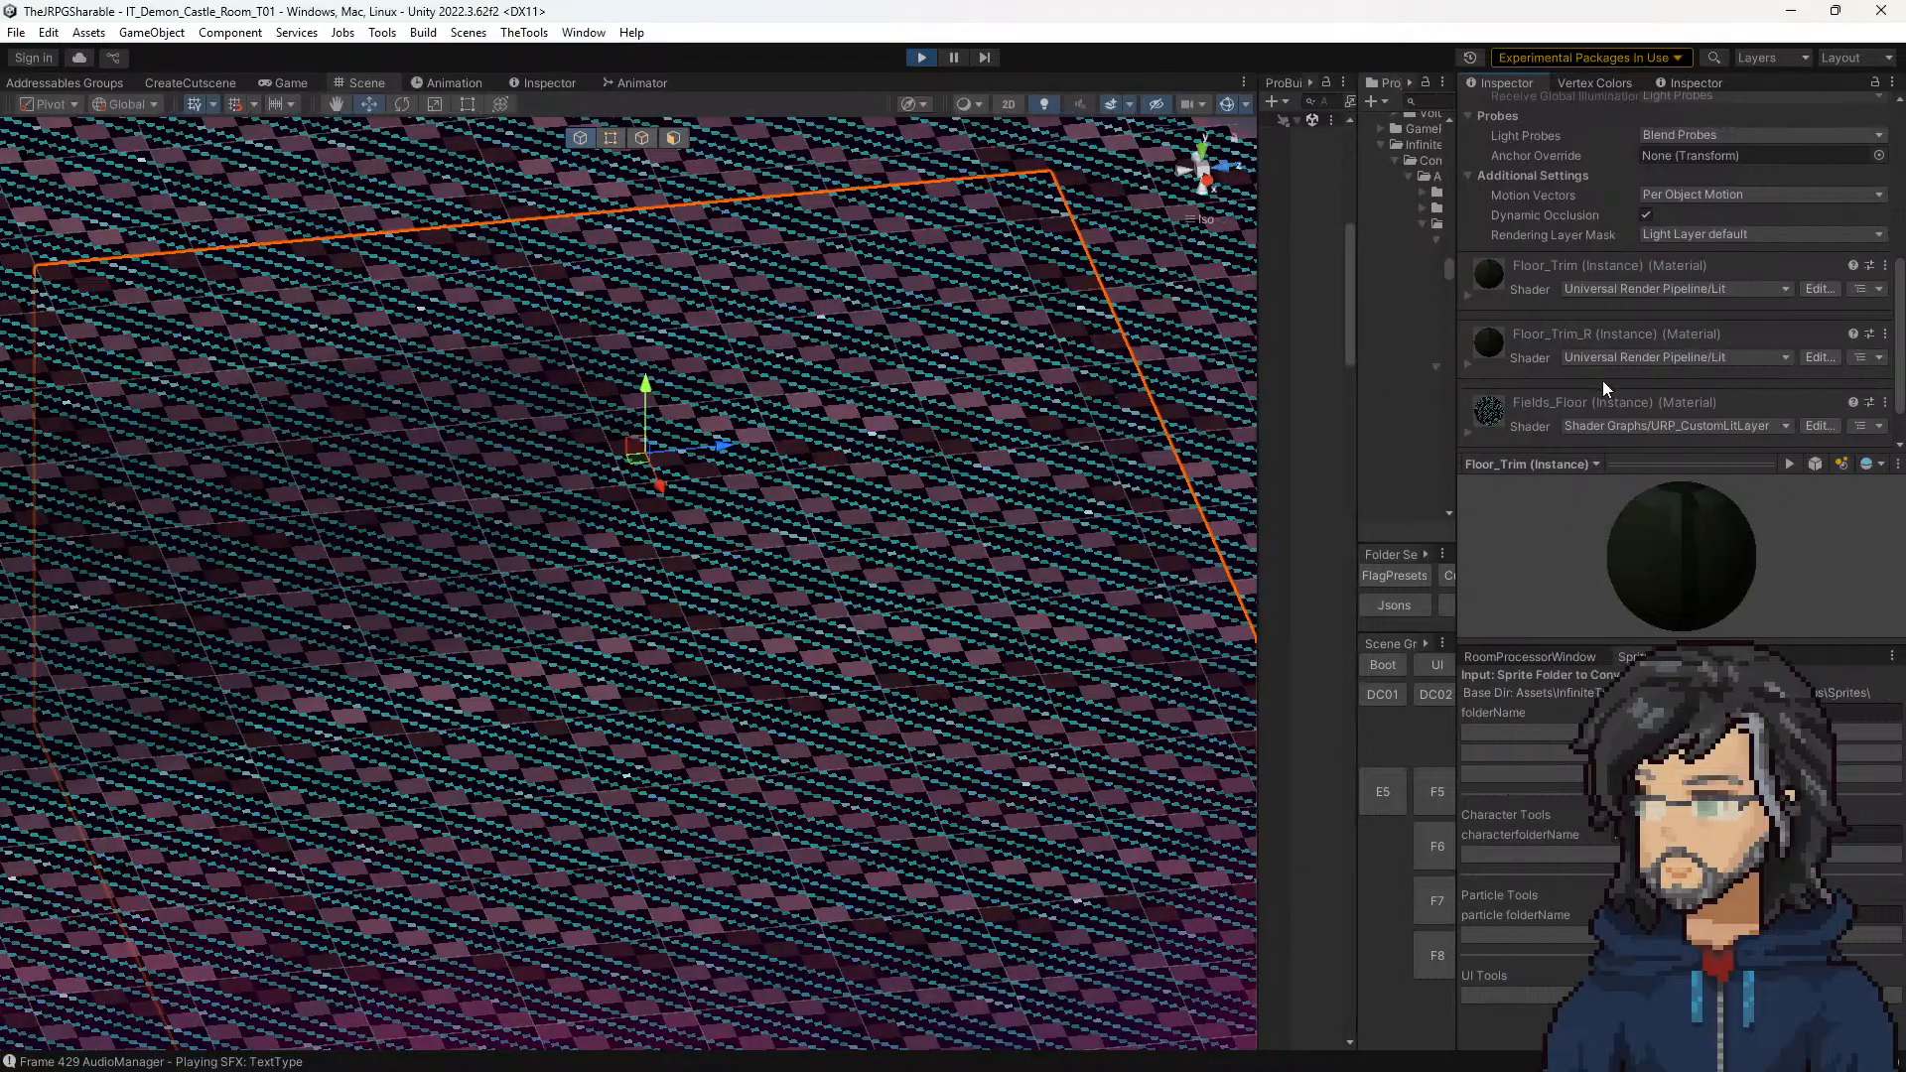
{"action": "scroll", "coordinate": [1553, 383], "scroll_direction": "down", "scroll_amount": 1}
{"action": "left_click", "coordinate": [1470, 378]}
{"action": "scroll", "coordinate": [1509, 377], "scroll_direction": "down", "scroll_amount": 5}
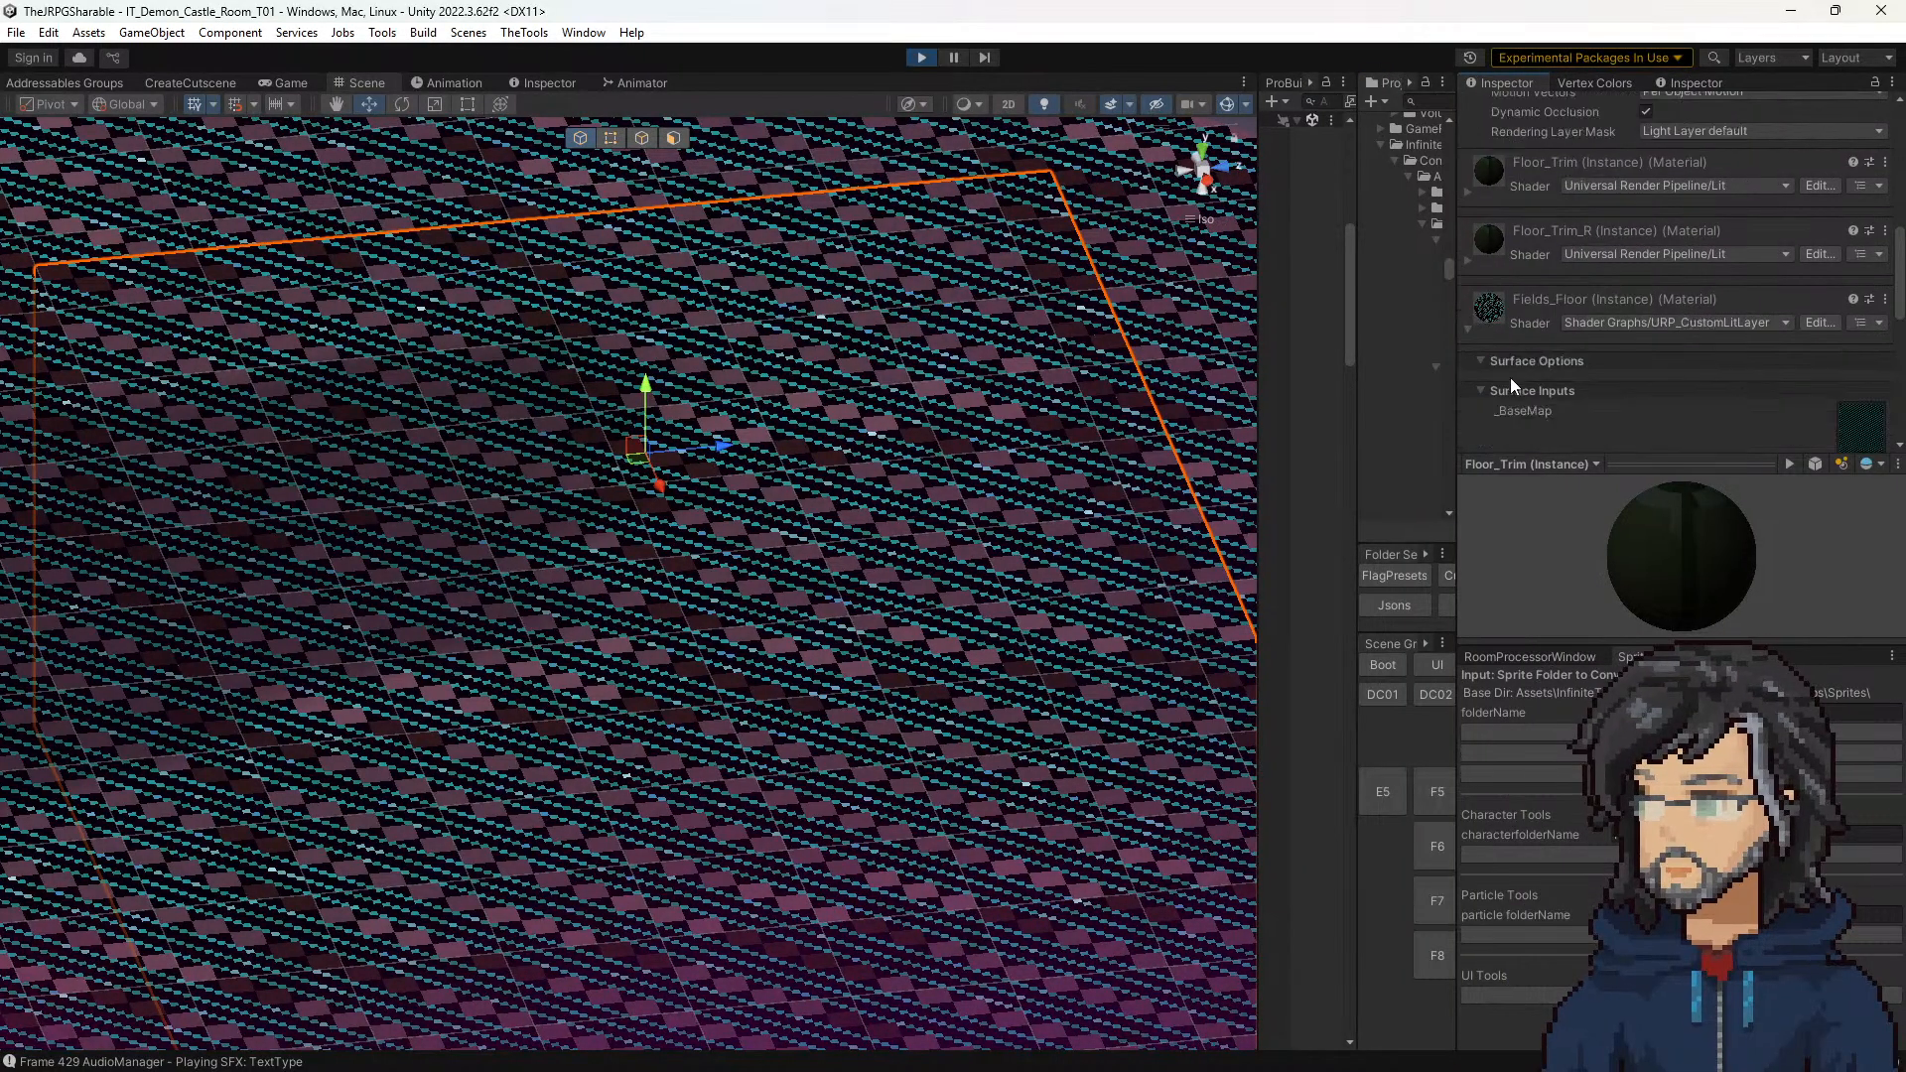
{"action": "scroll", "coordinate": [1552, 376], "scroll_direction": "down", "scroll_amount": 4}
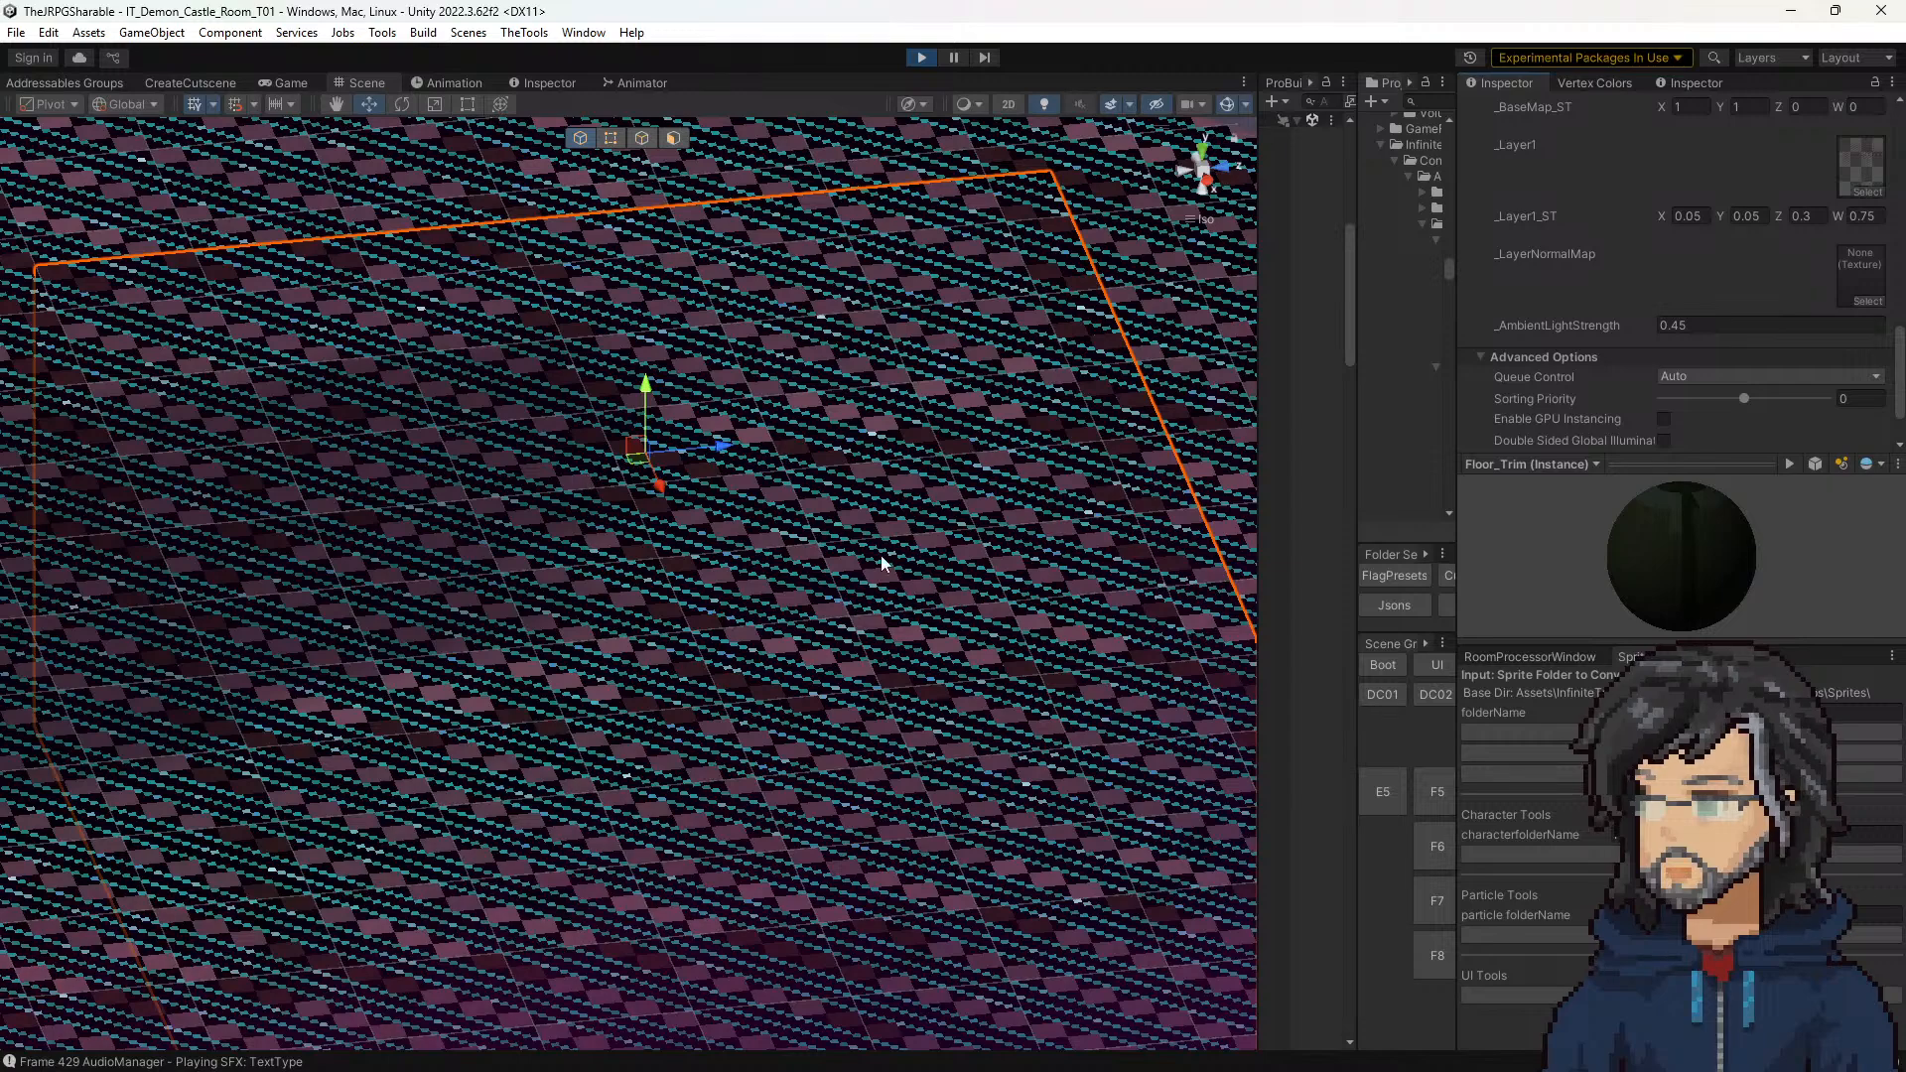
{"action": "scroll", "coordinate": [628, 568], "scroll_direction": "down", "scroll_amount": 2}
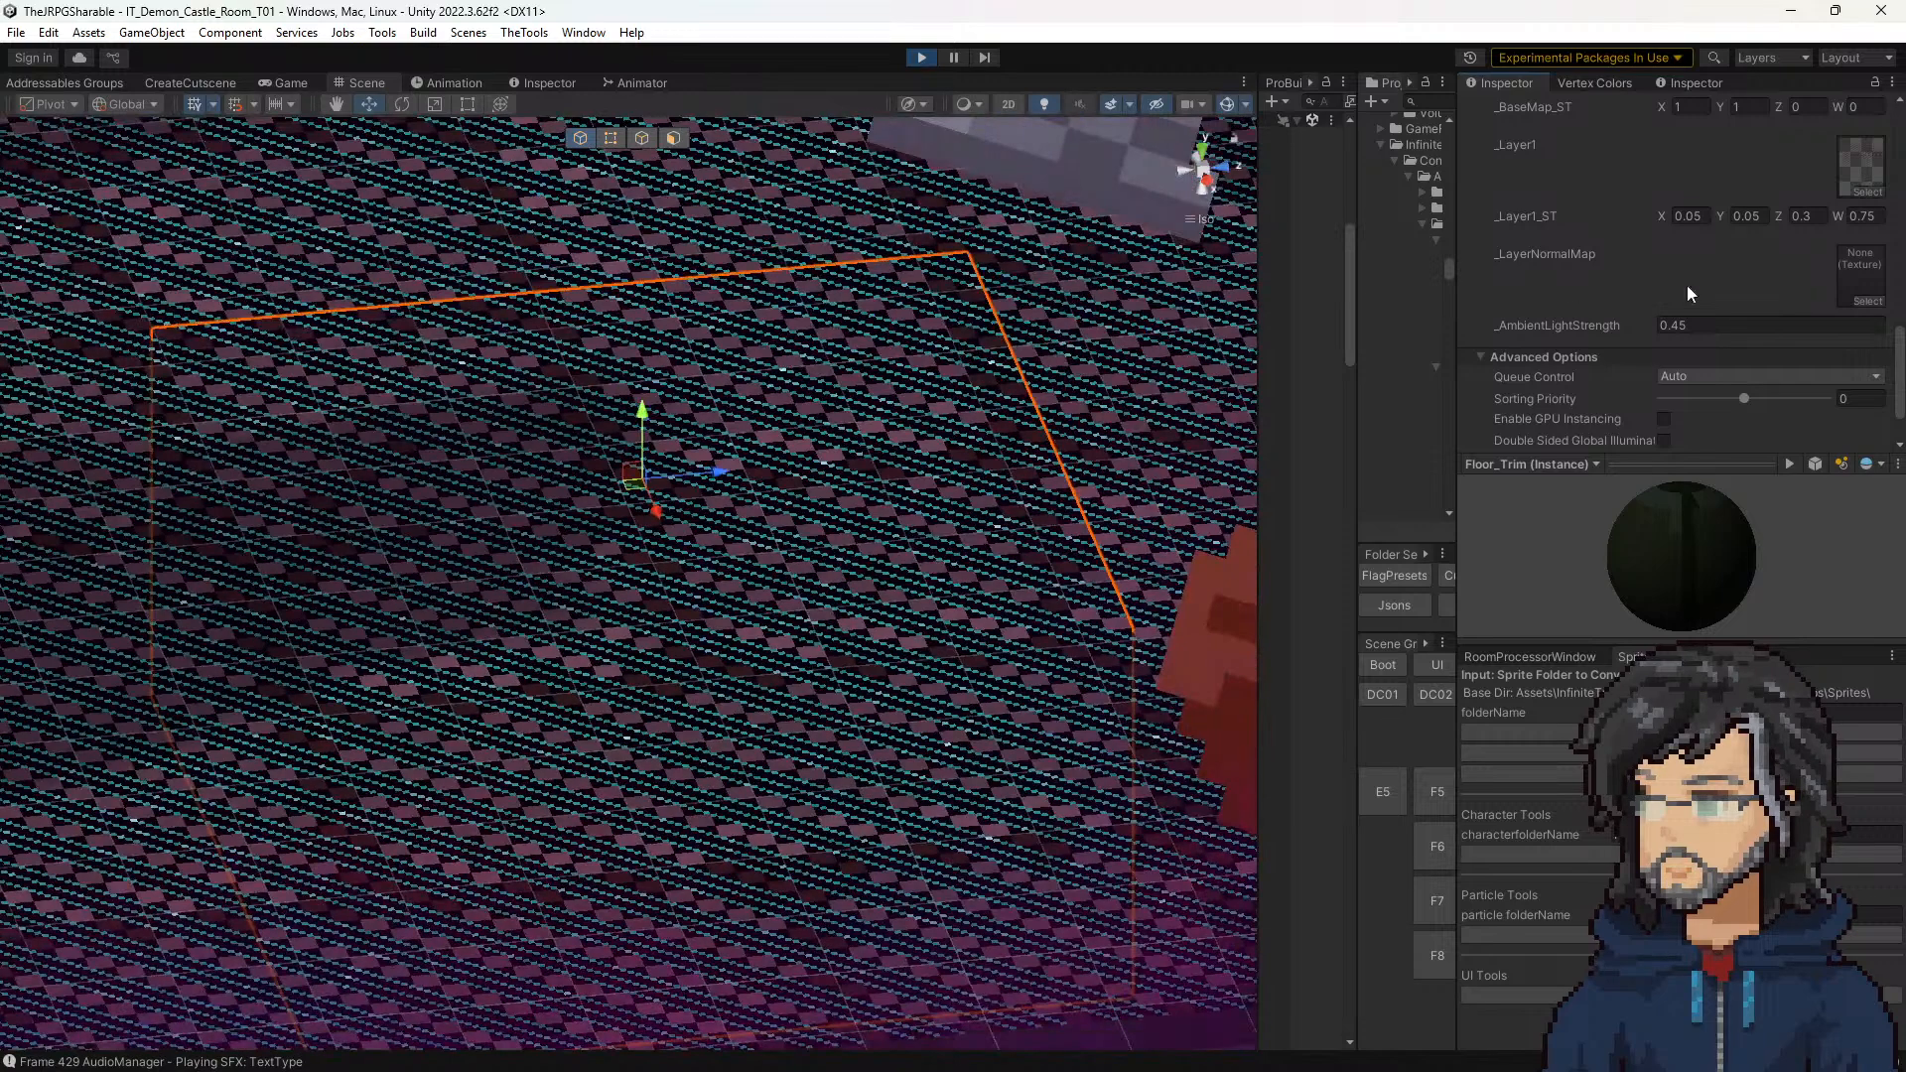
{"action": "scroll", "coordinate": [1690, 296], "scroll_direction": "down", "scroll_amount": 2}
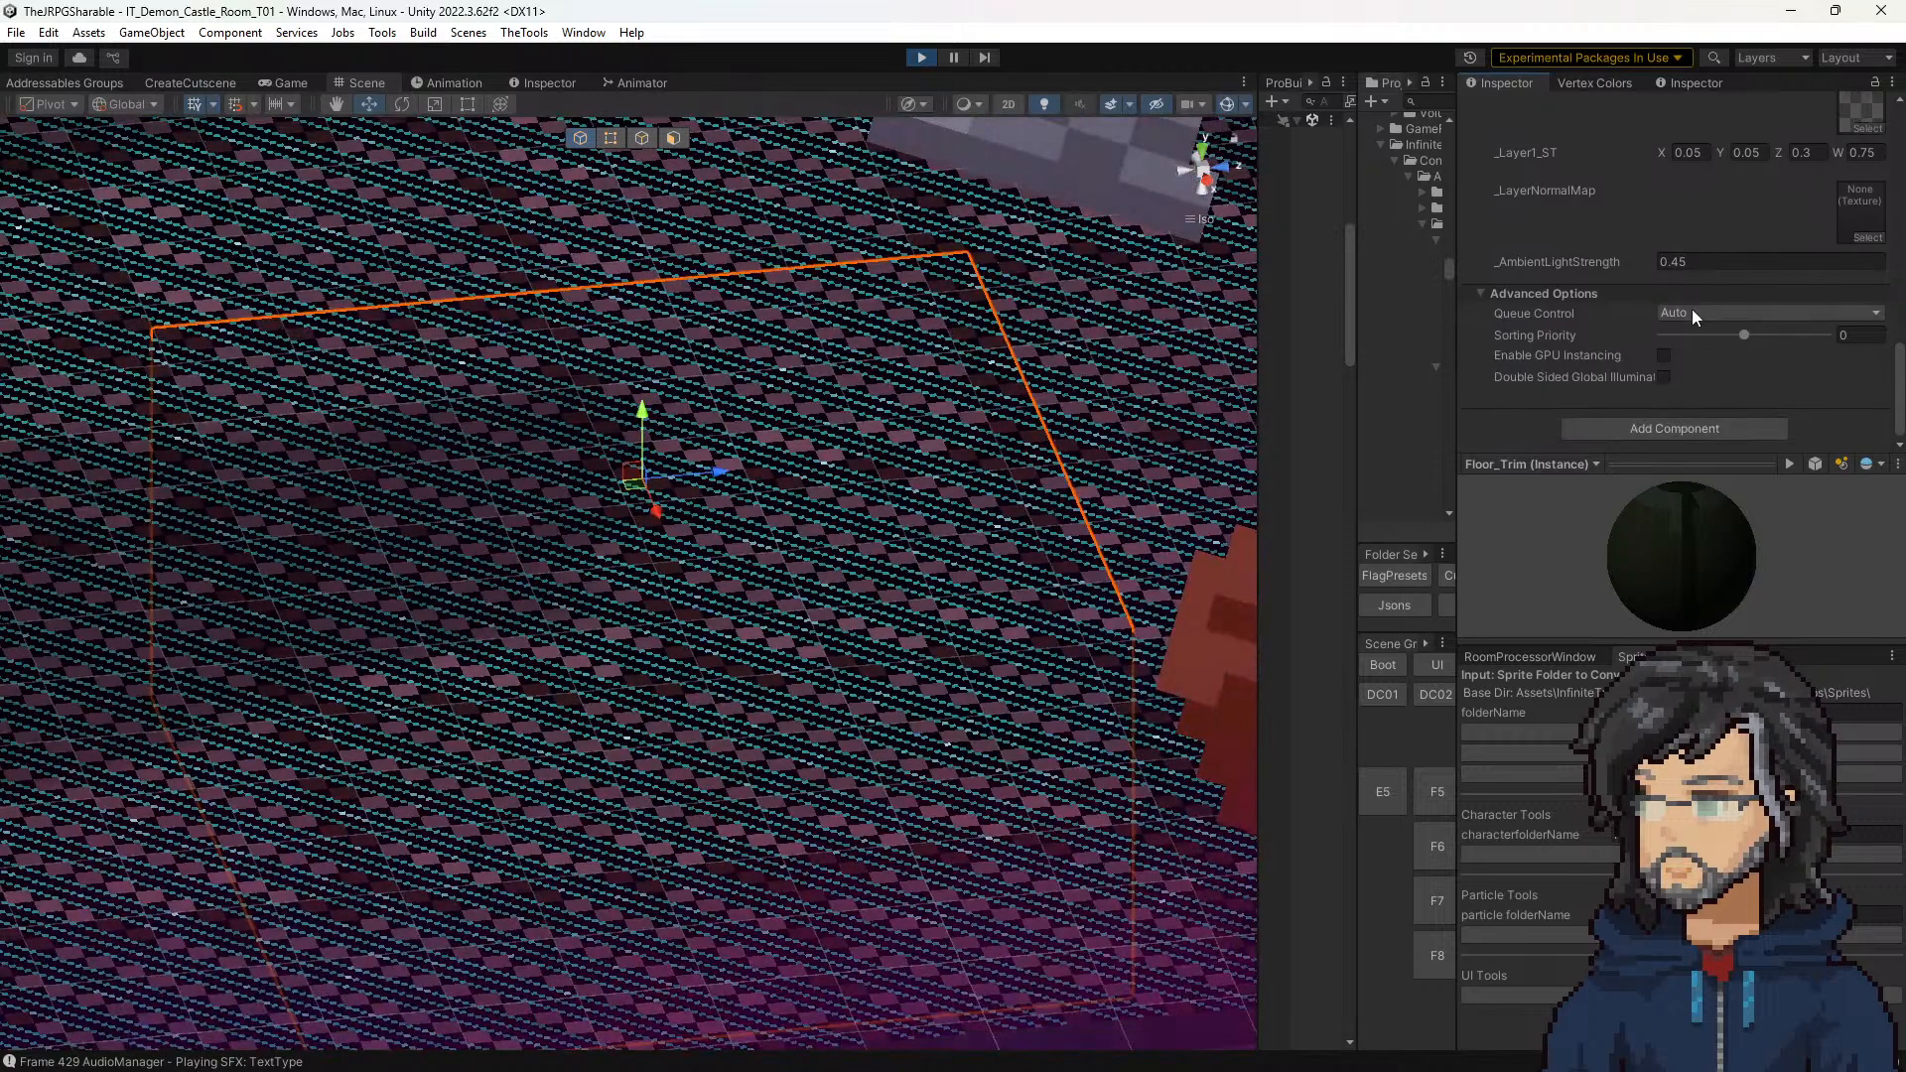
{"action": "scroll", "coordinate": [1693, 312], "scroll_direction": "up", "scroll_amount": 7}
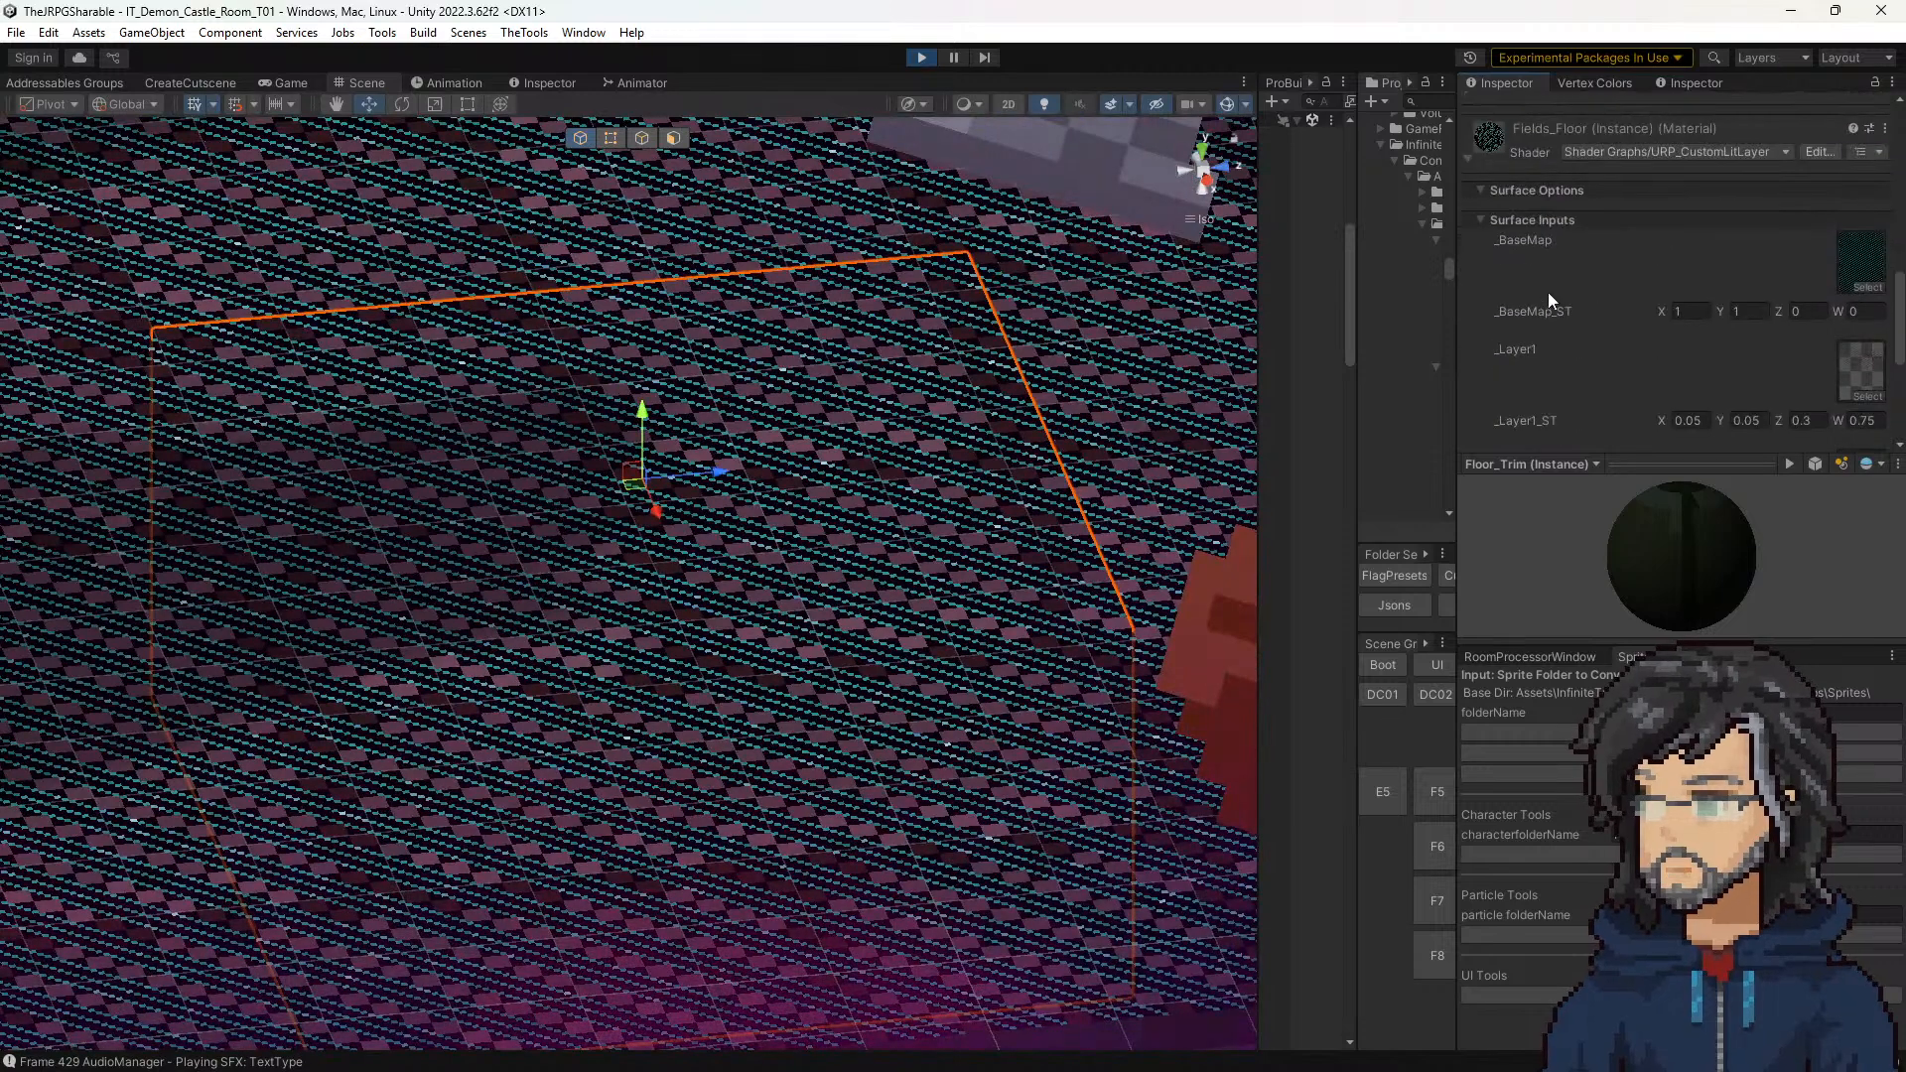
{"action": "scroll", "coordinate": [1546, 292], "scroll_direction": "down", "scroll_amount": 1}
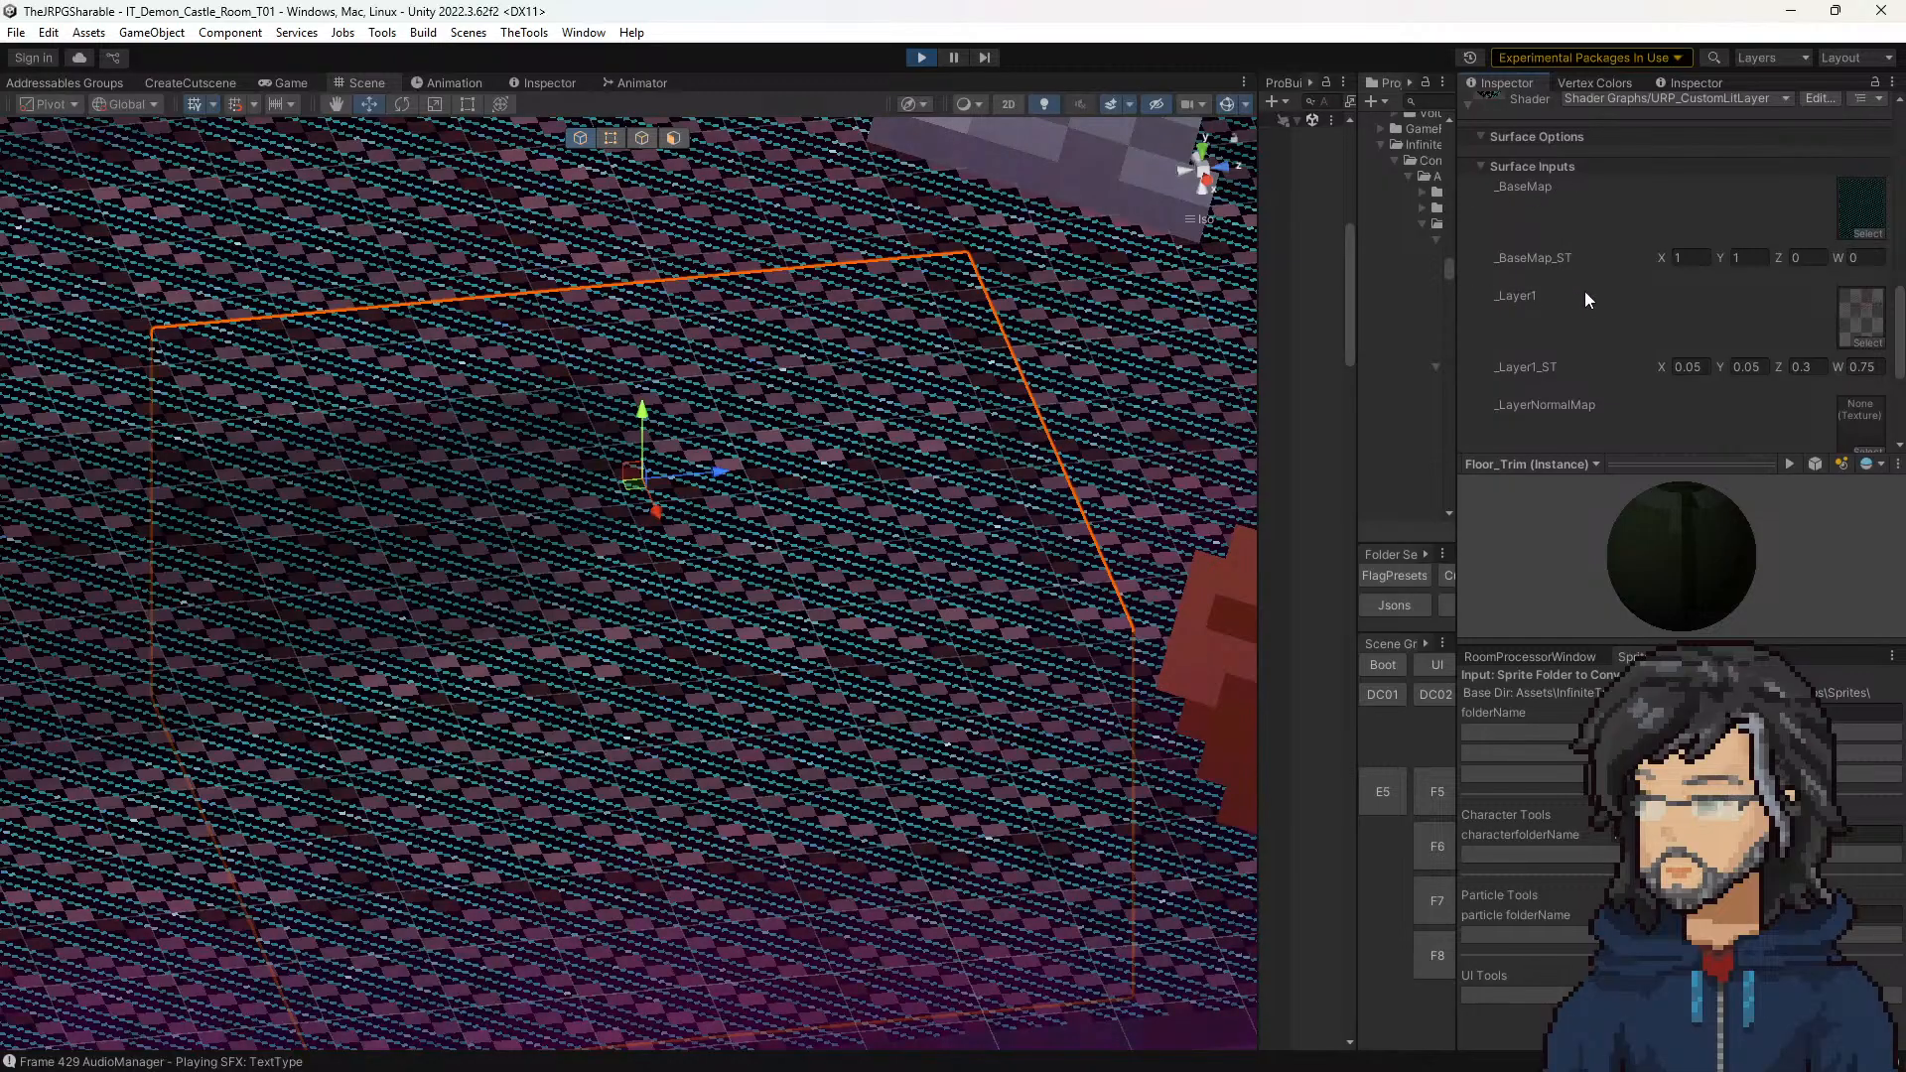
{"action": "scroll", "coordinate": [1585, 302], "scroll_direction": "down", "scroll_amount": 2}
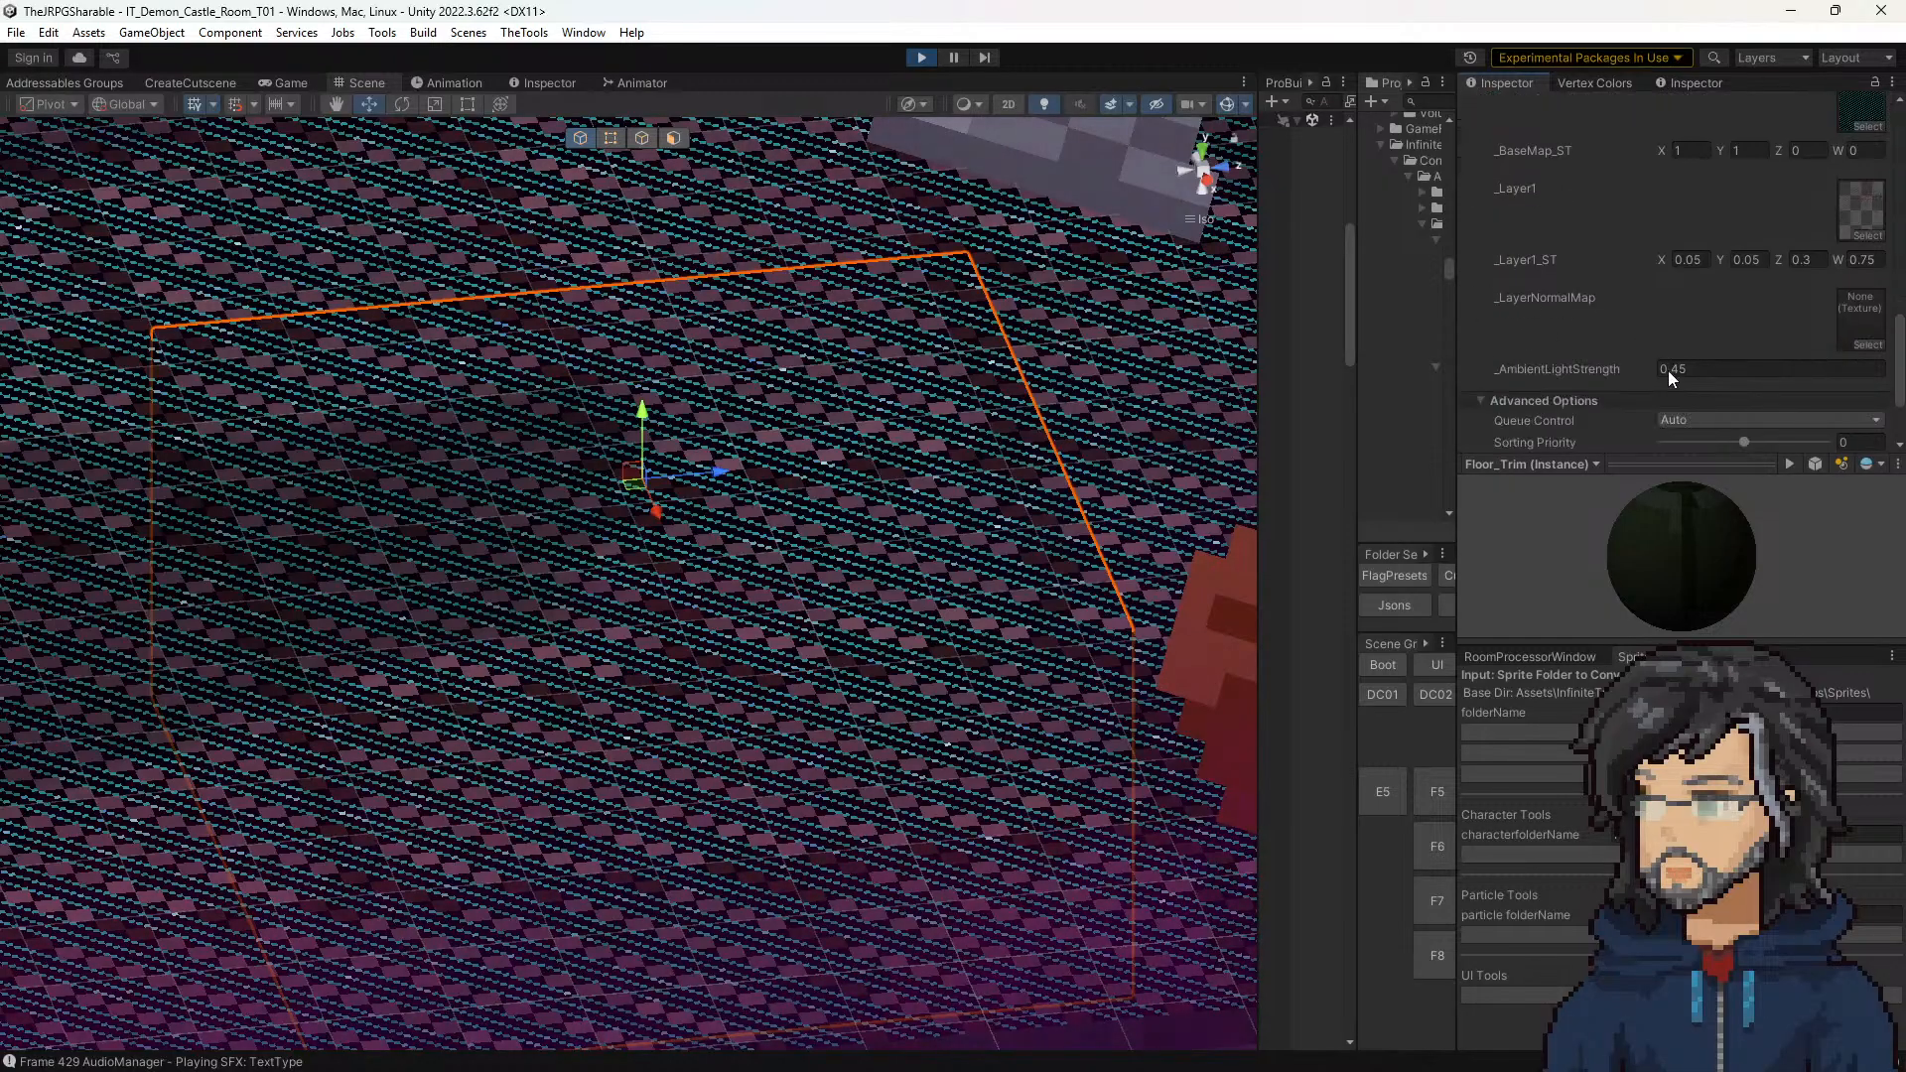
{"action": "scroll", "coordinate": [1572, 378], "scroll_direction": "up", "scroll_amount": 2}
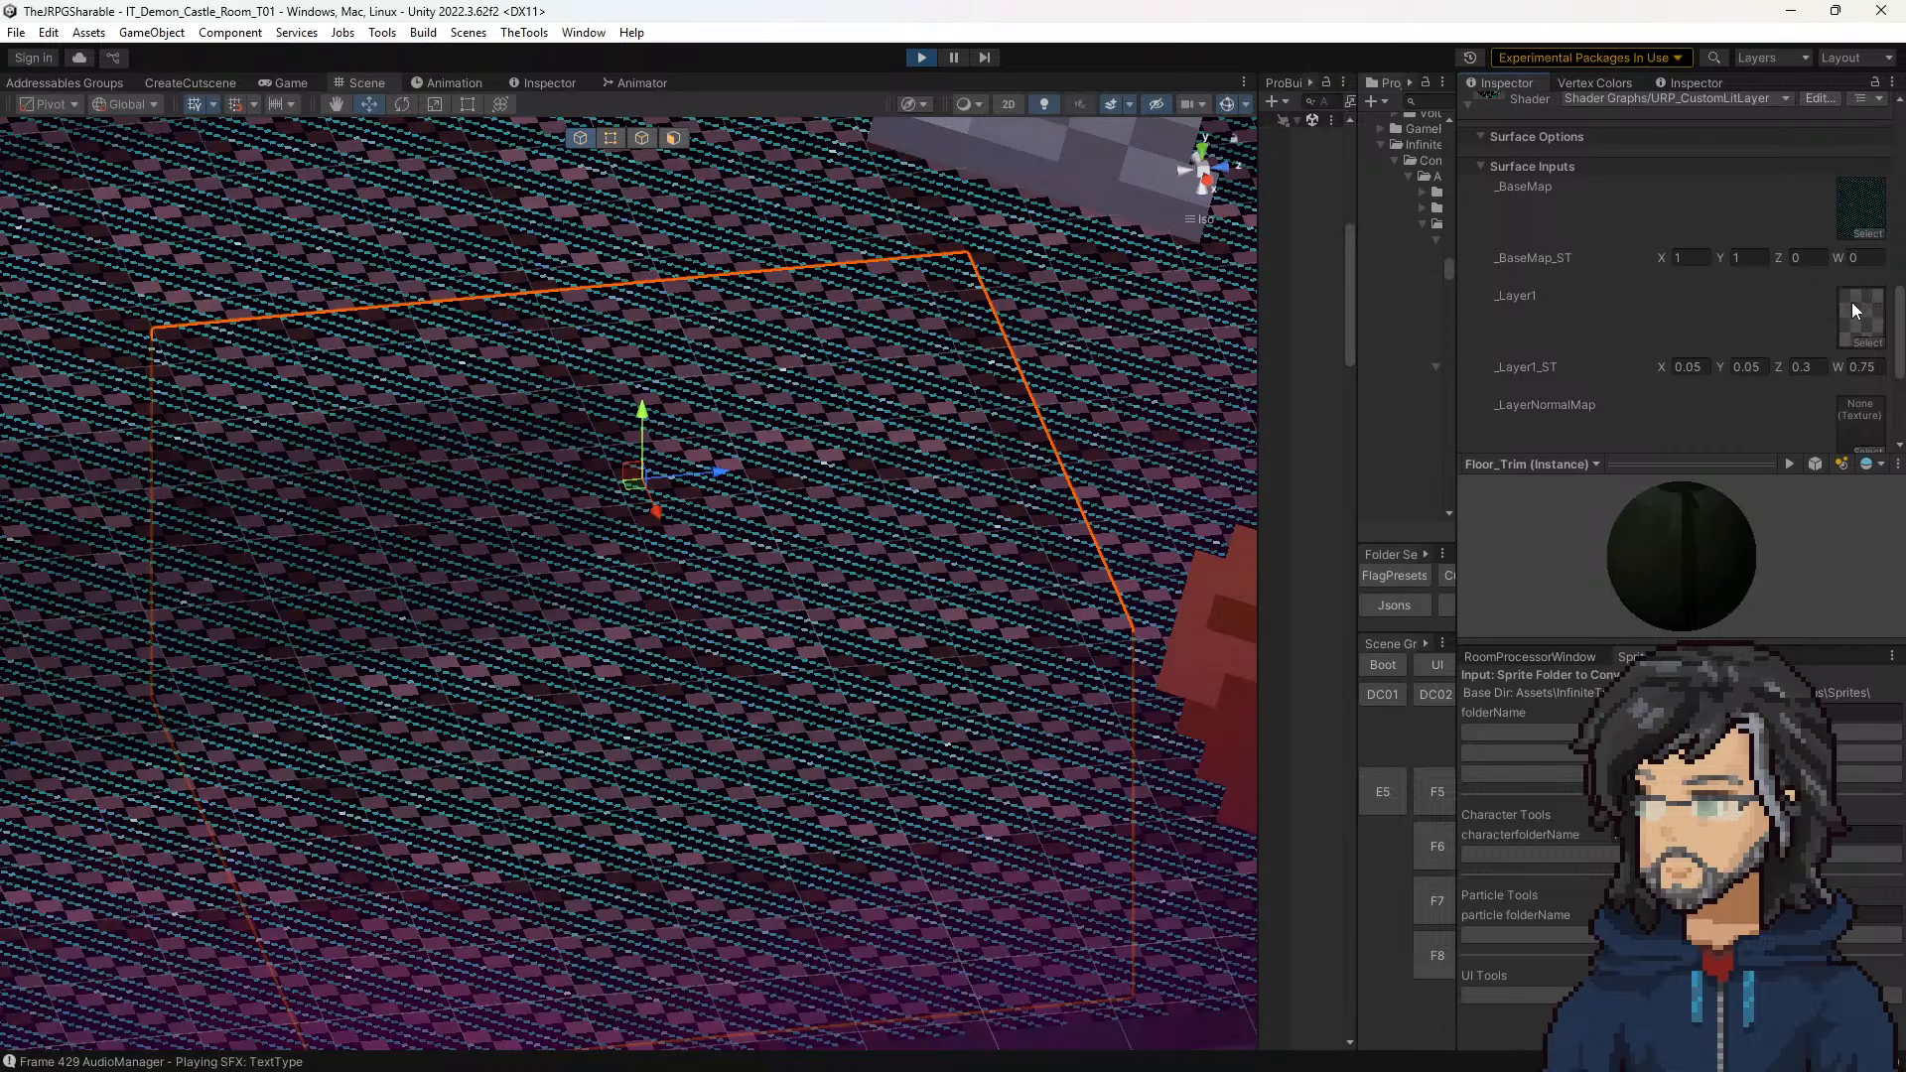
Step: Enlarge the Project panel beside the floor material settings and stop the running game
{"action": "left_click_drag", "start_coordinate": [1356, 383], "coordinate": [1074, 398]}
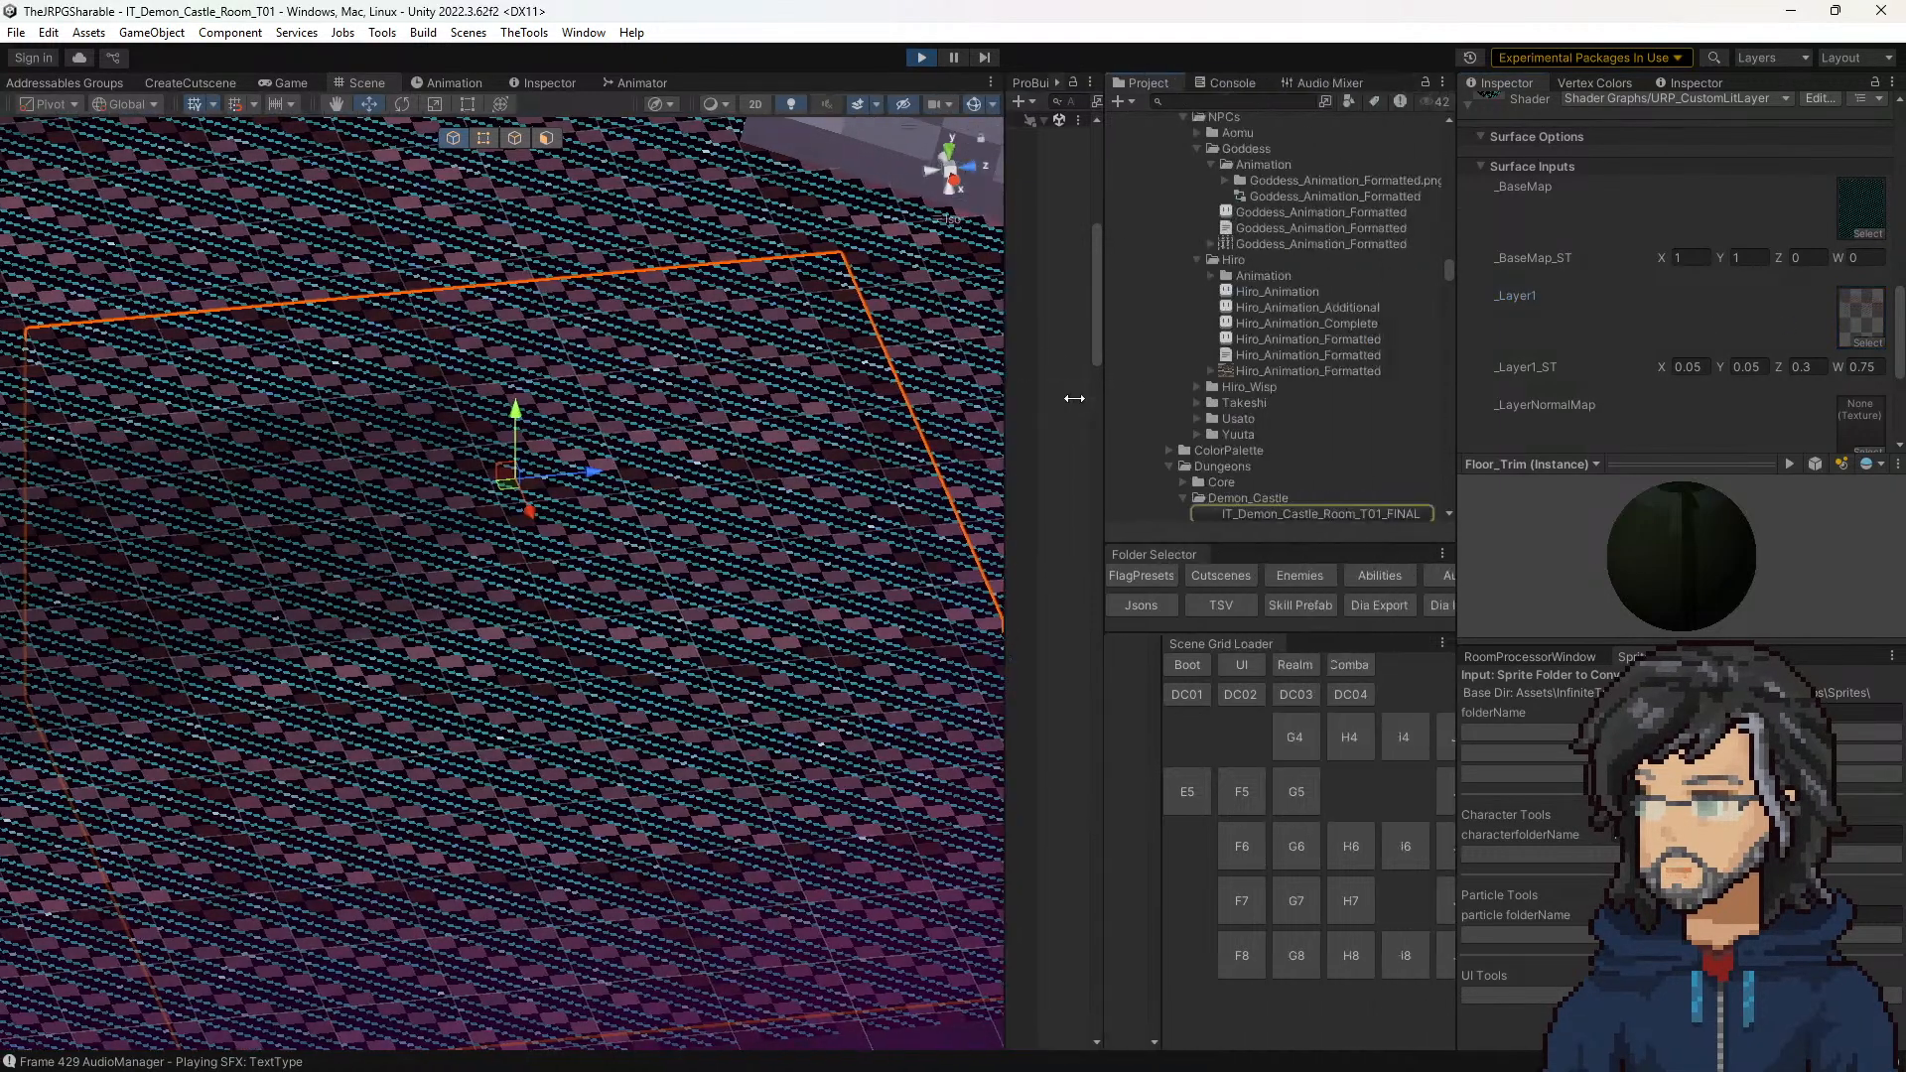
{"action": "scroll", "coordinate": [1330, 397], "scroll_direction": "down", "scroll_amount": 3}
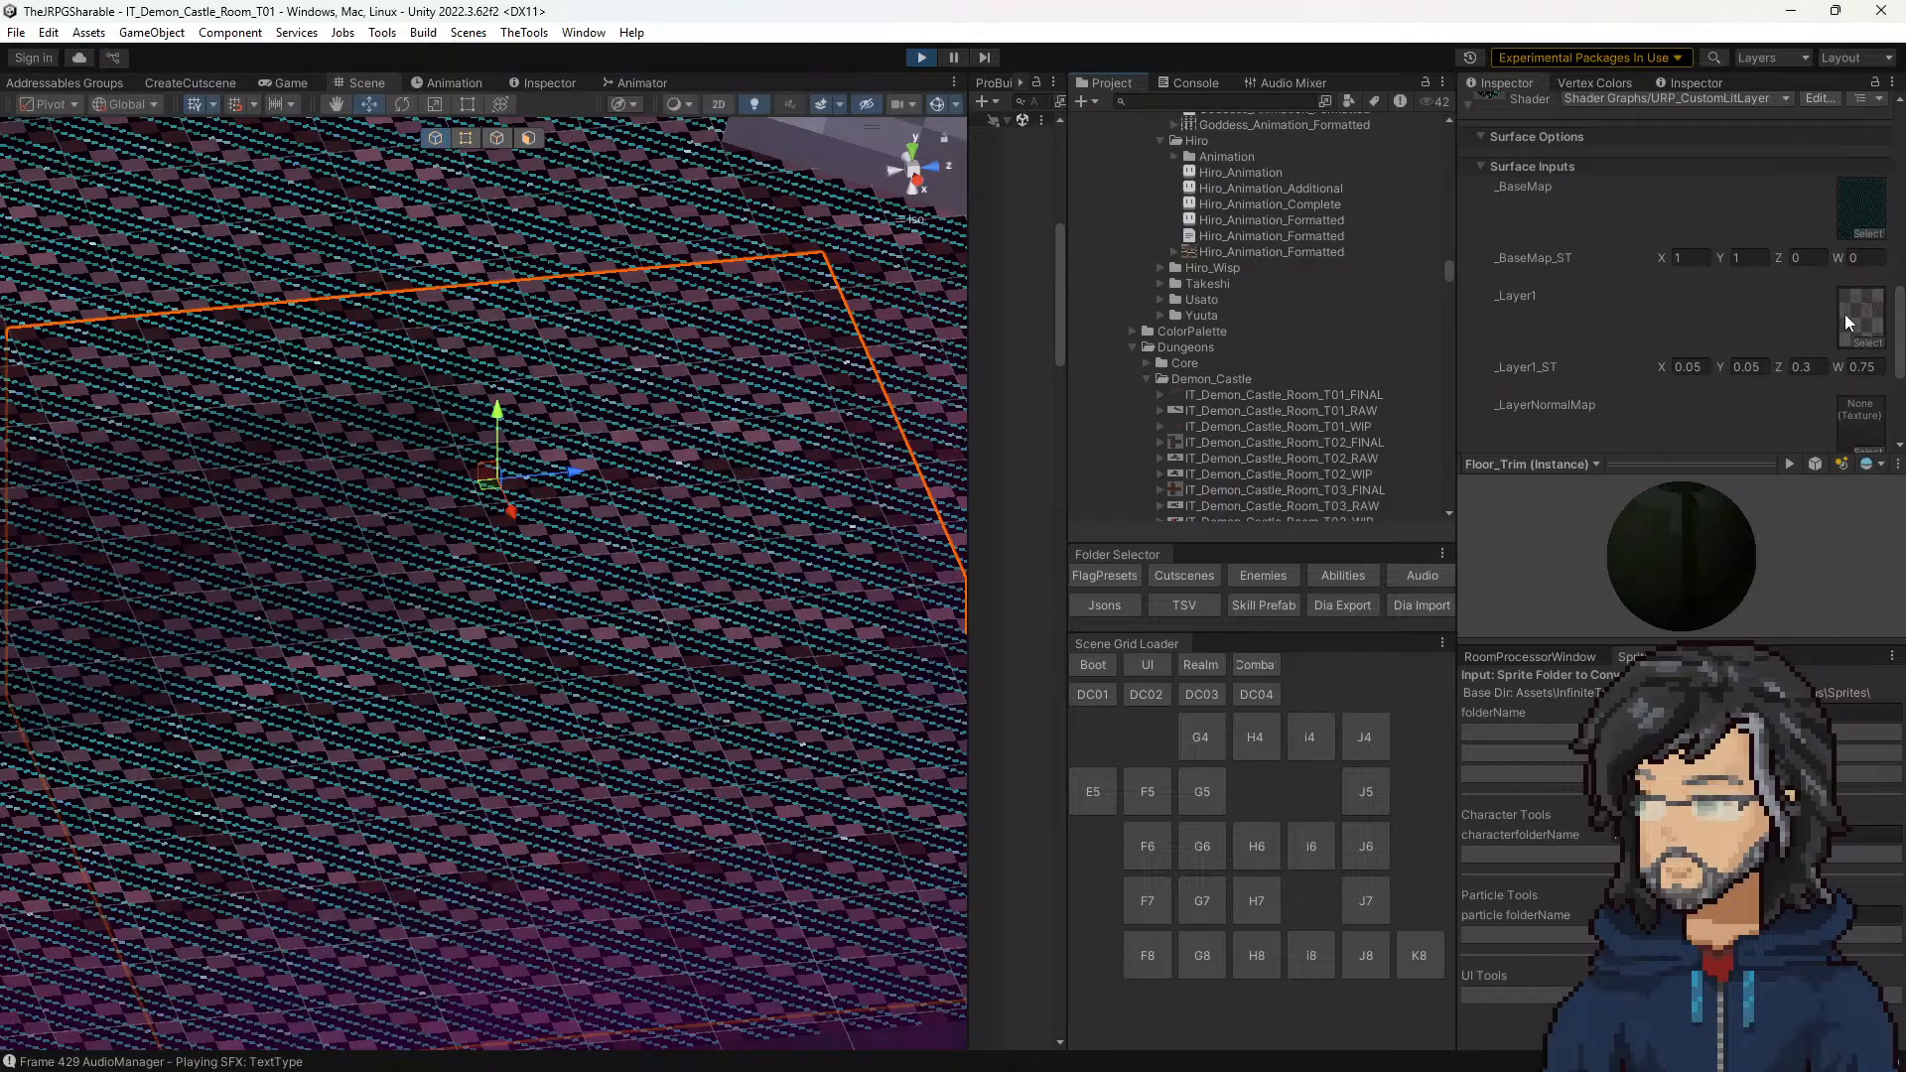
{"action": "scroll", "coordinate": [1746, 327], "scroll_direction": "up", "scroll_amount": 3}
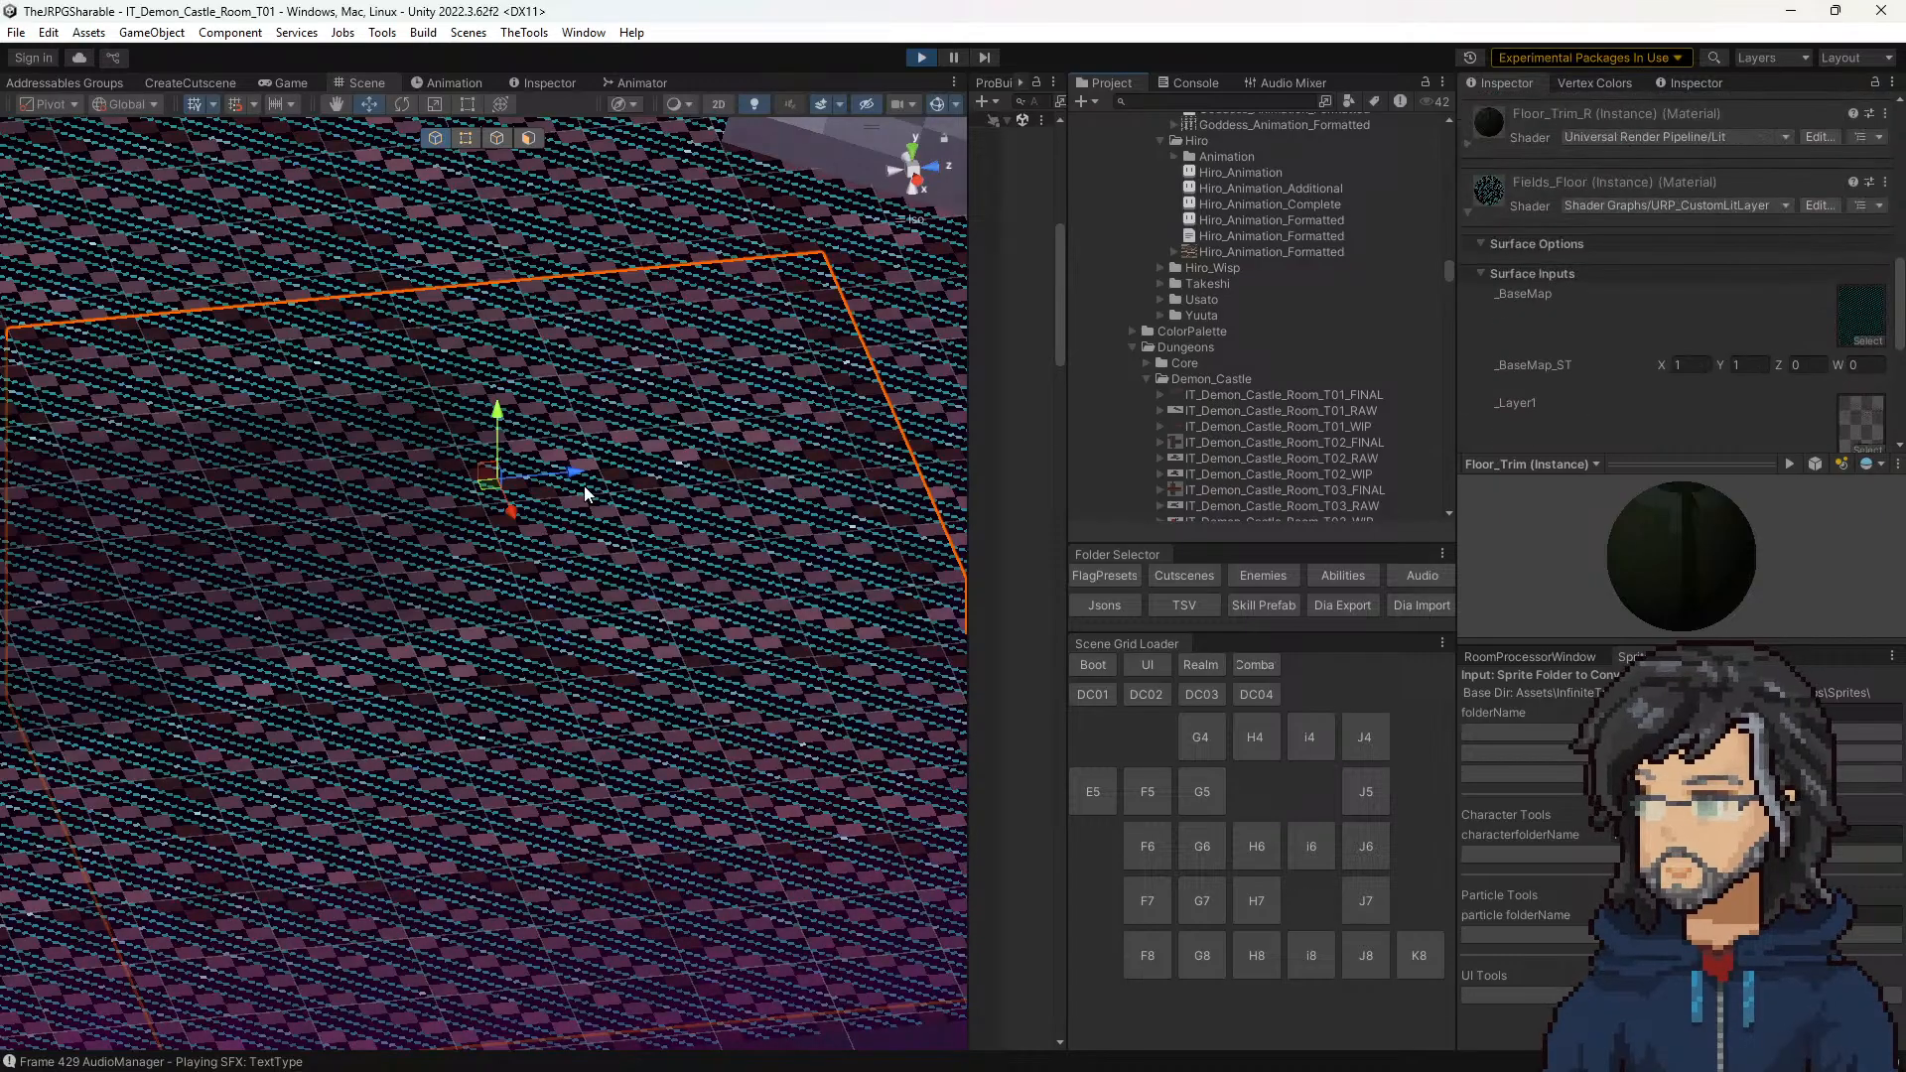
{"action": "left_click", "coordinate": [920, 57]}
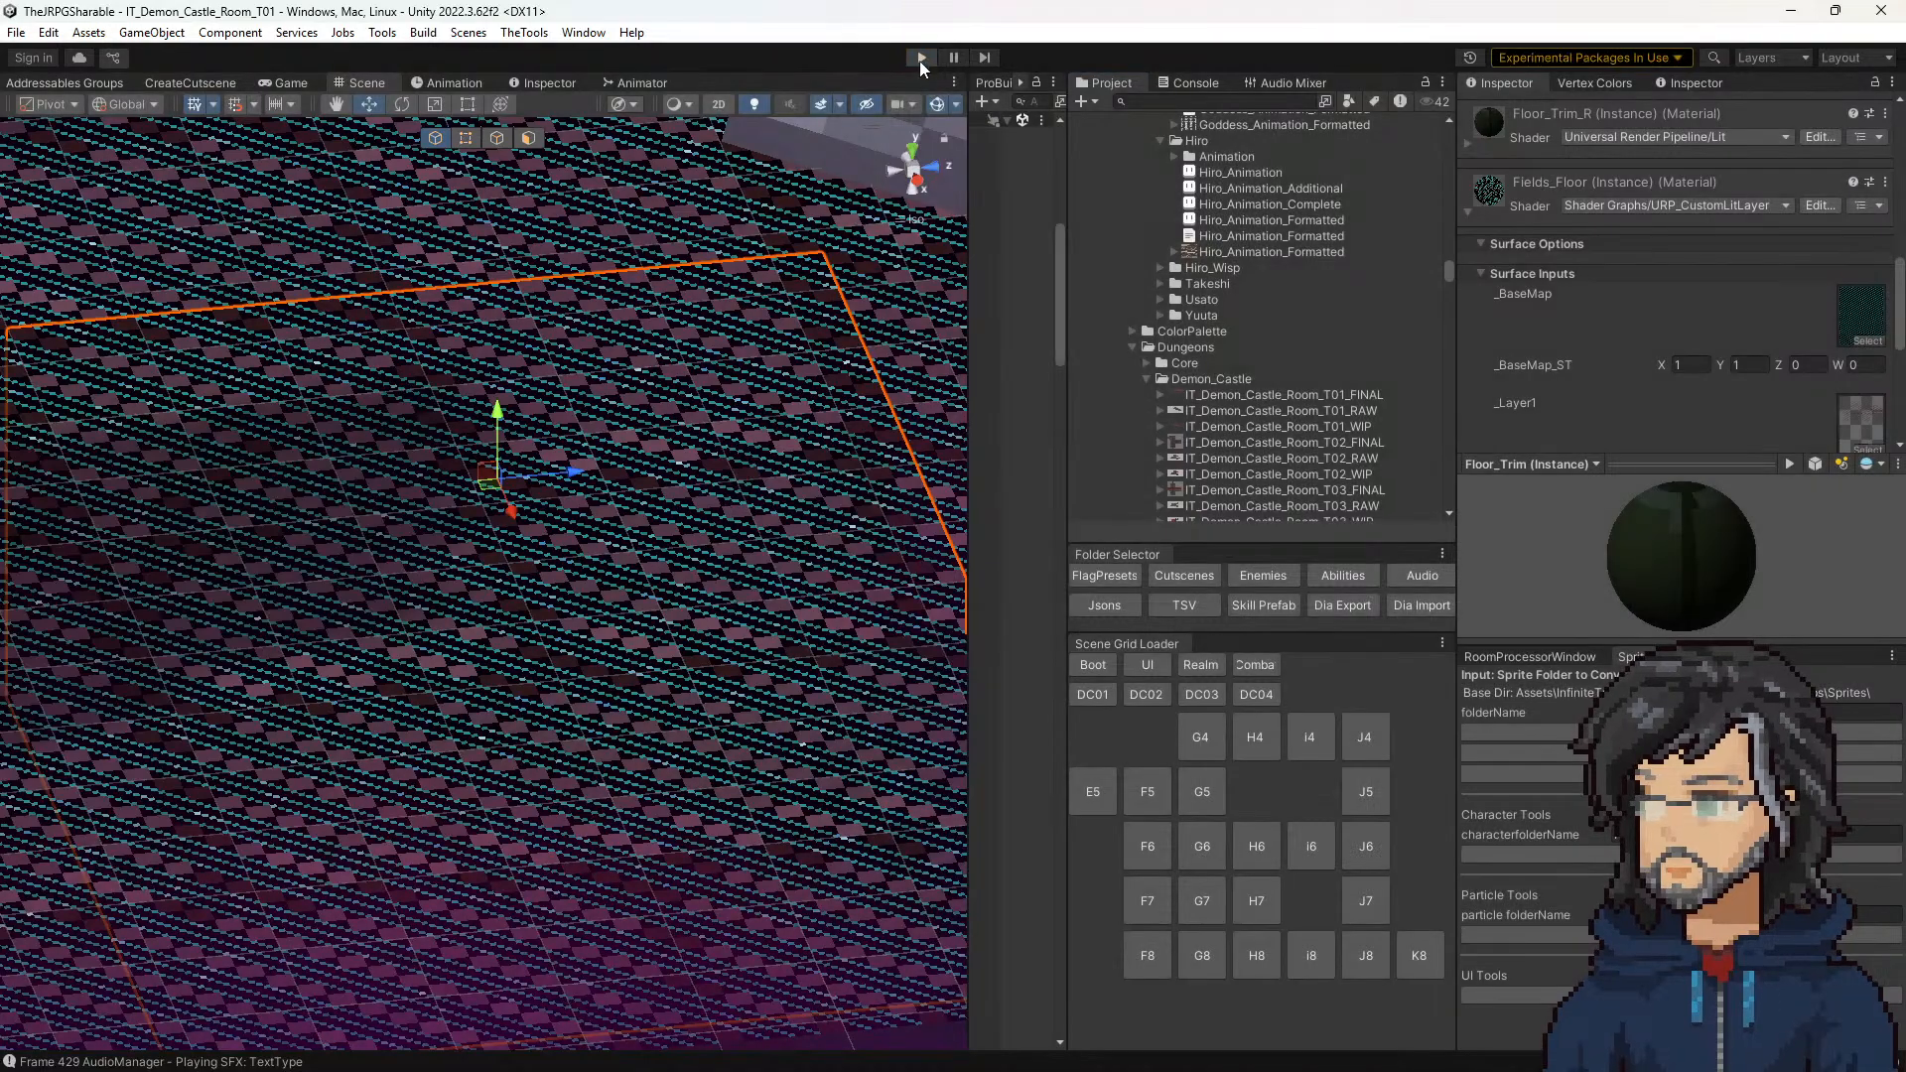
Step: Load woods room F7, enable Load All on its GlobalSceneChecker, and start the game
{"action": "left_click", "coordinate": [1146, 906]}
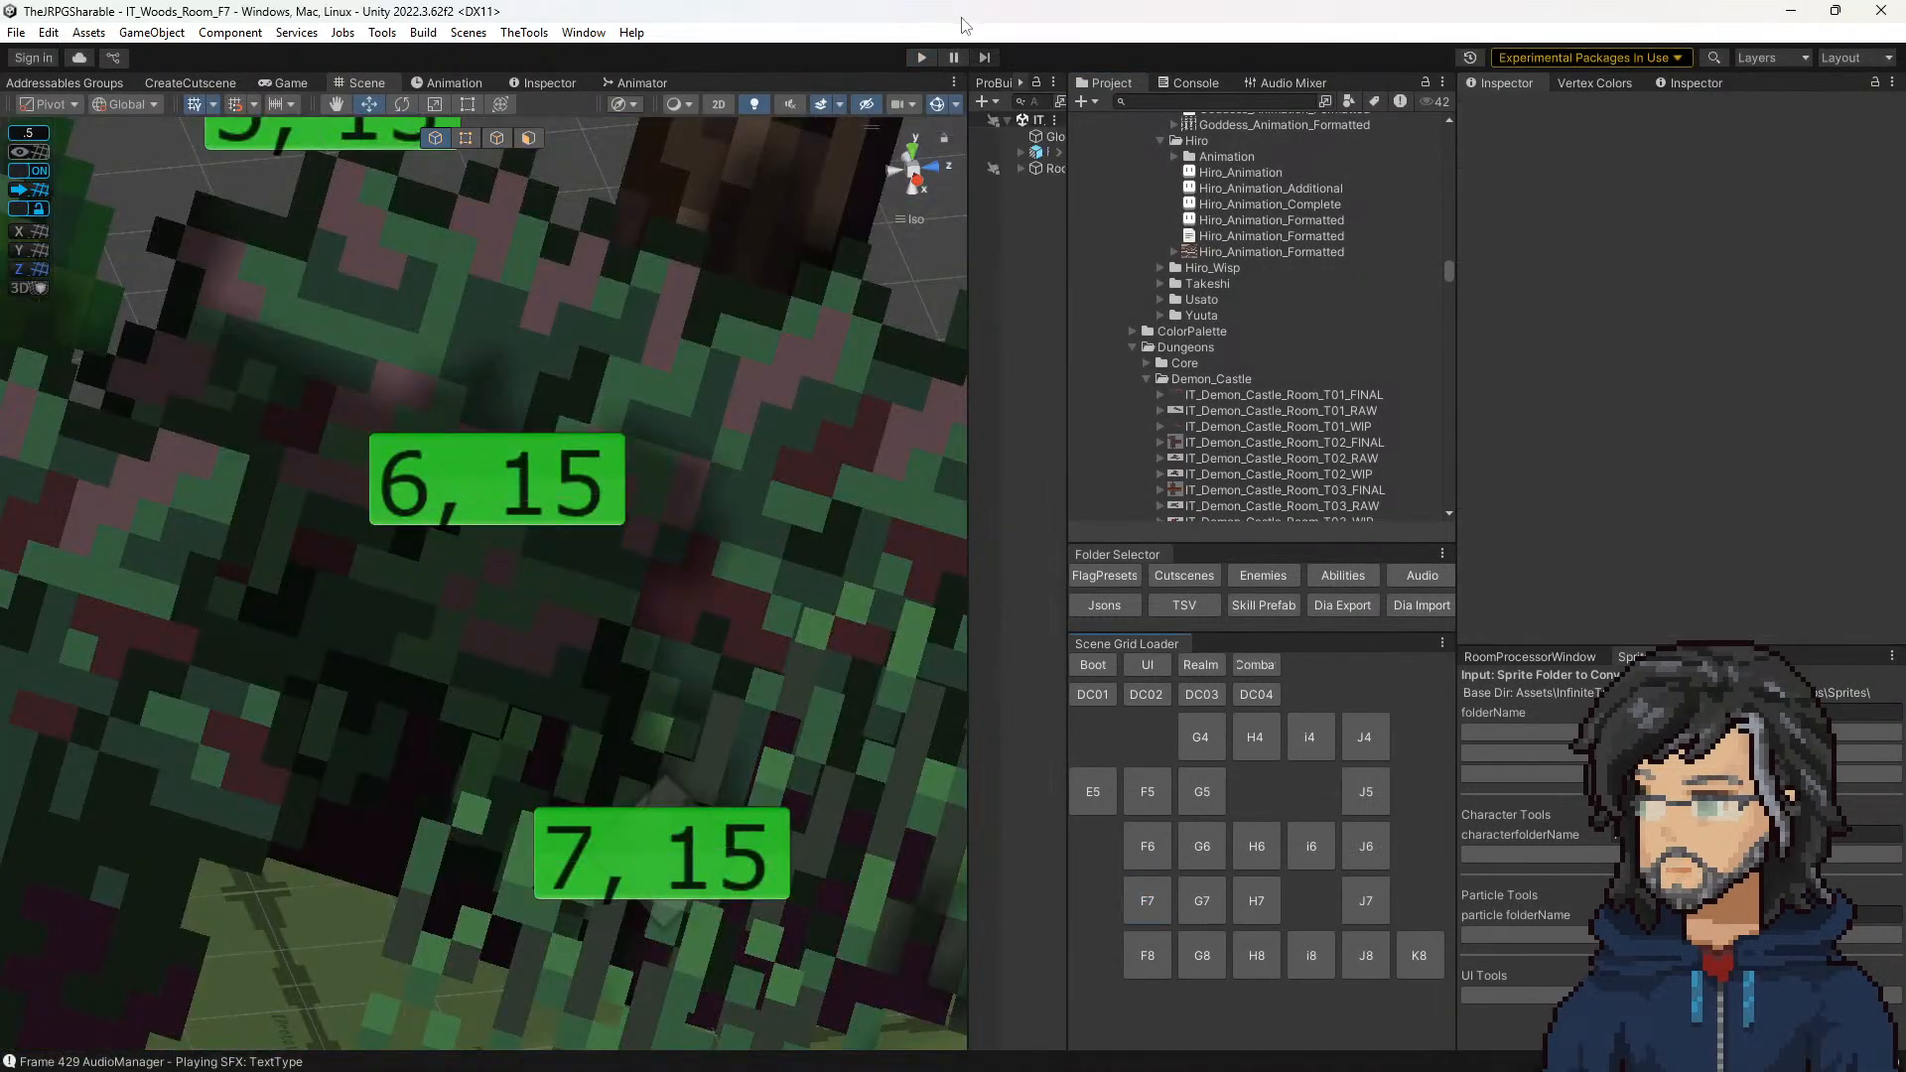
{"action": "left_click", "coordinate": [1048, 136]}
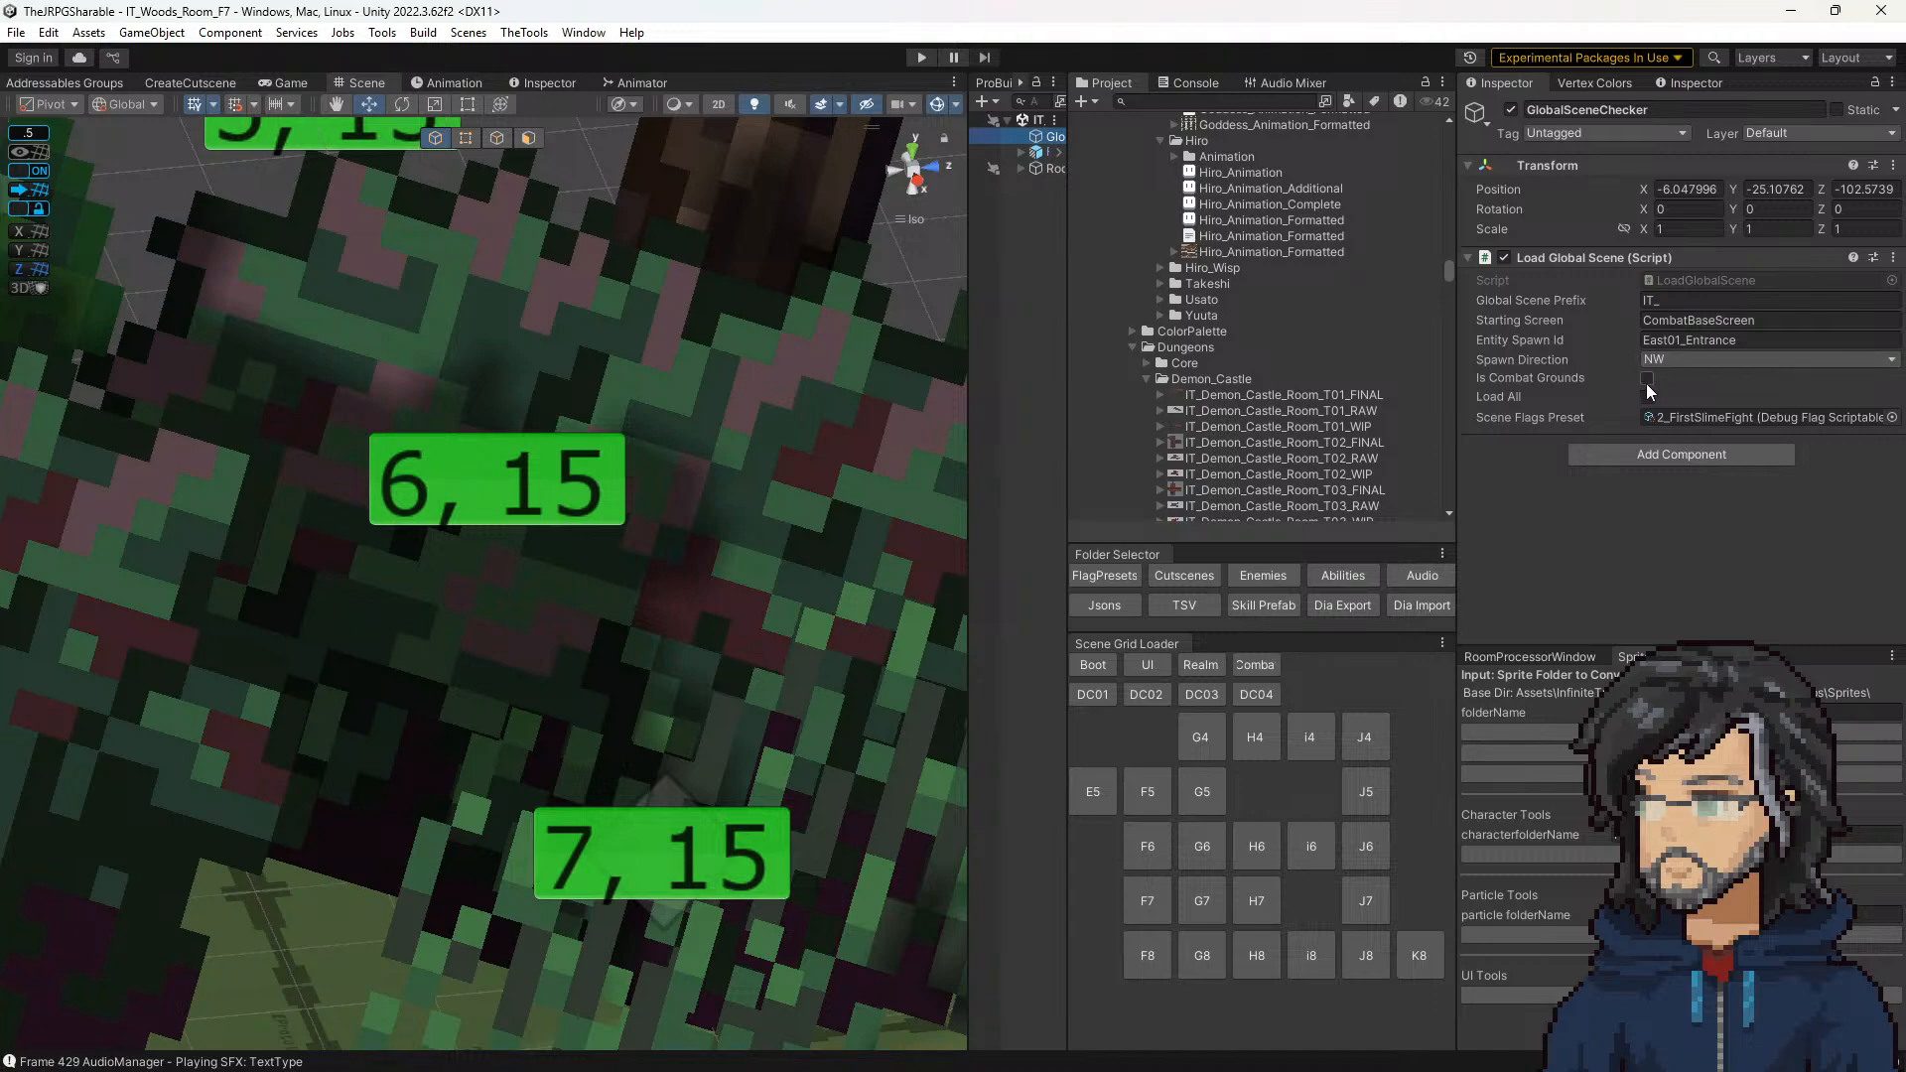
{"action": "left_click", "coordinate": [1647, 397]}
{"action": "left_click", "coordinate": [916, 59]}
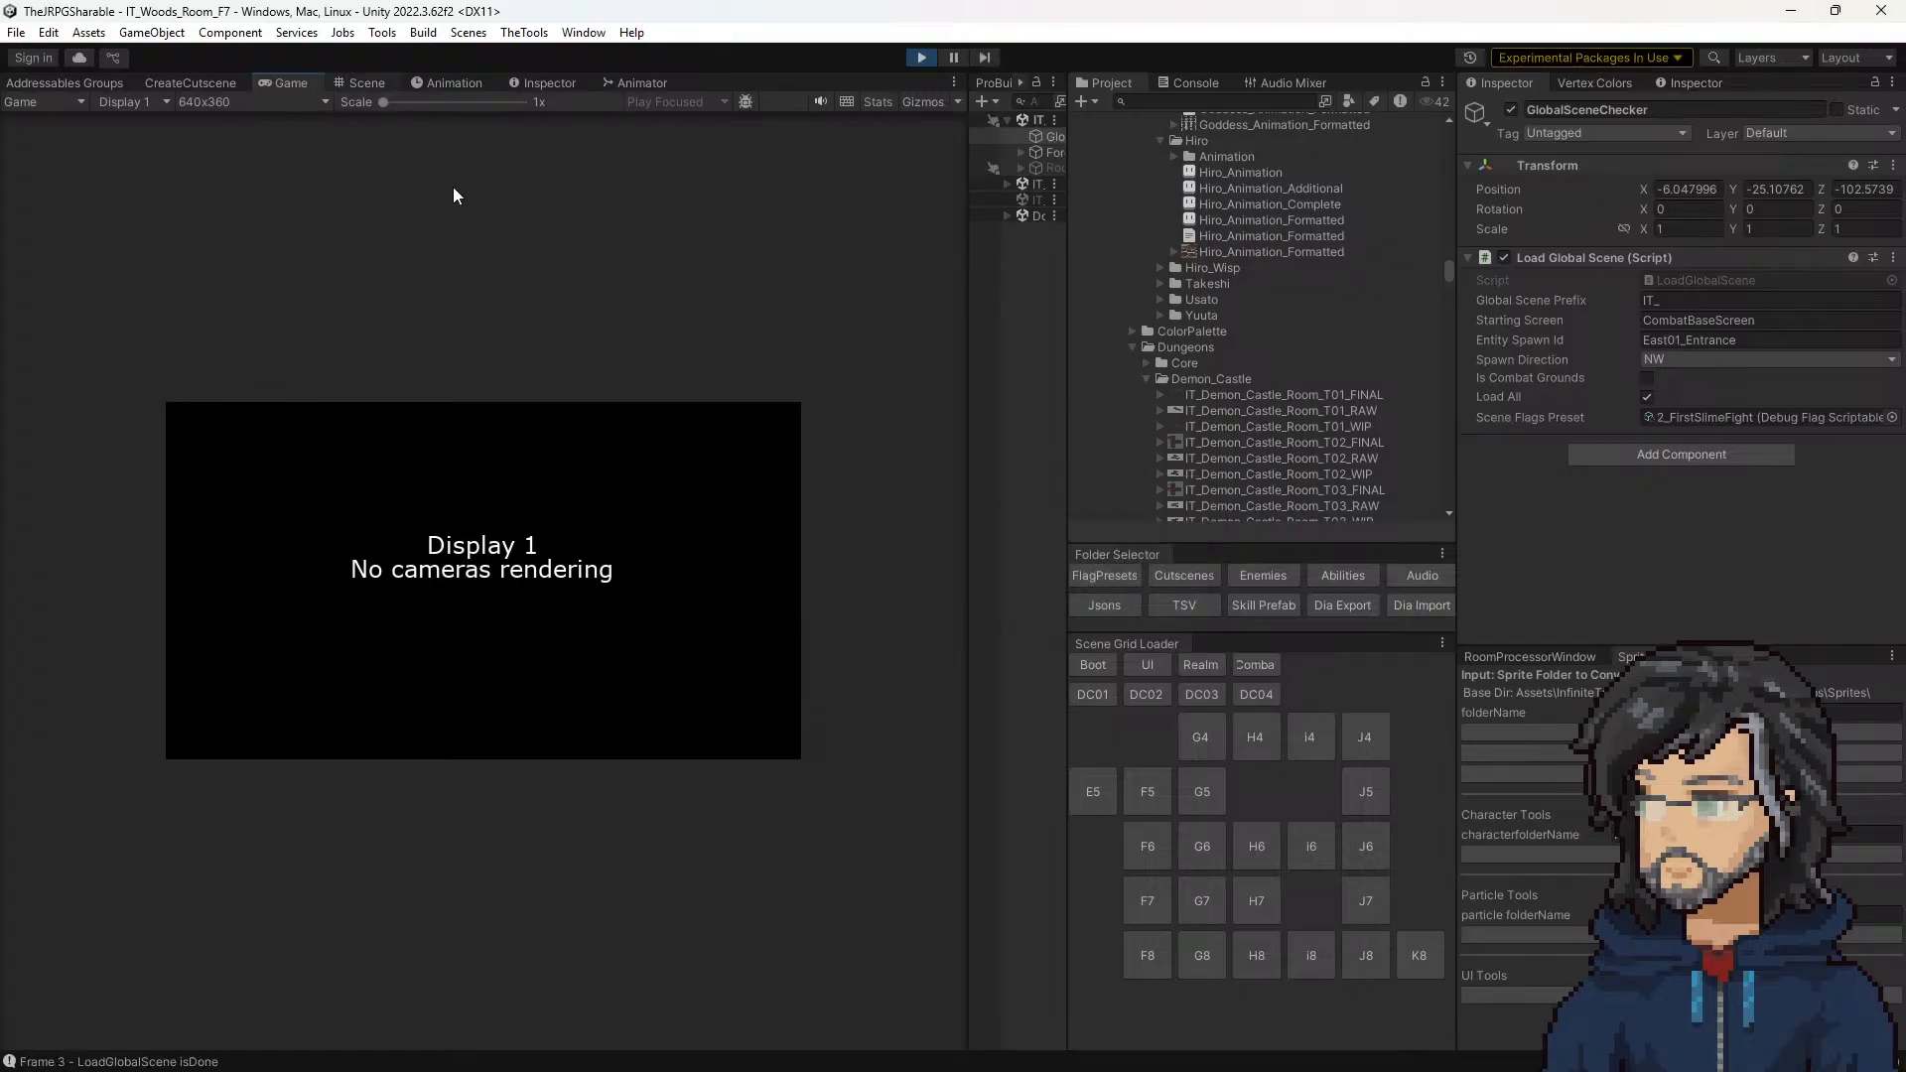
Step: Examine the purple overlay and dithering on the running woods room's floor up close, and view the game at 2x scale
{"action": "left_click", "coordinate": [364, 82]}
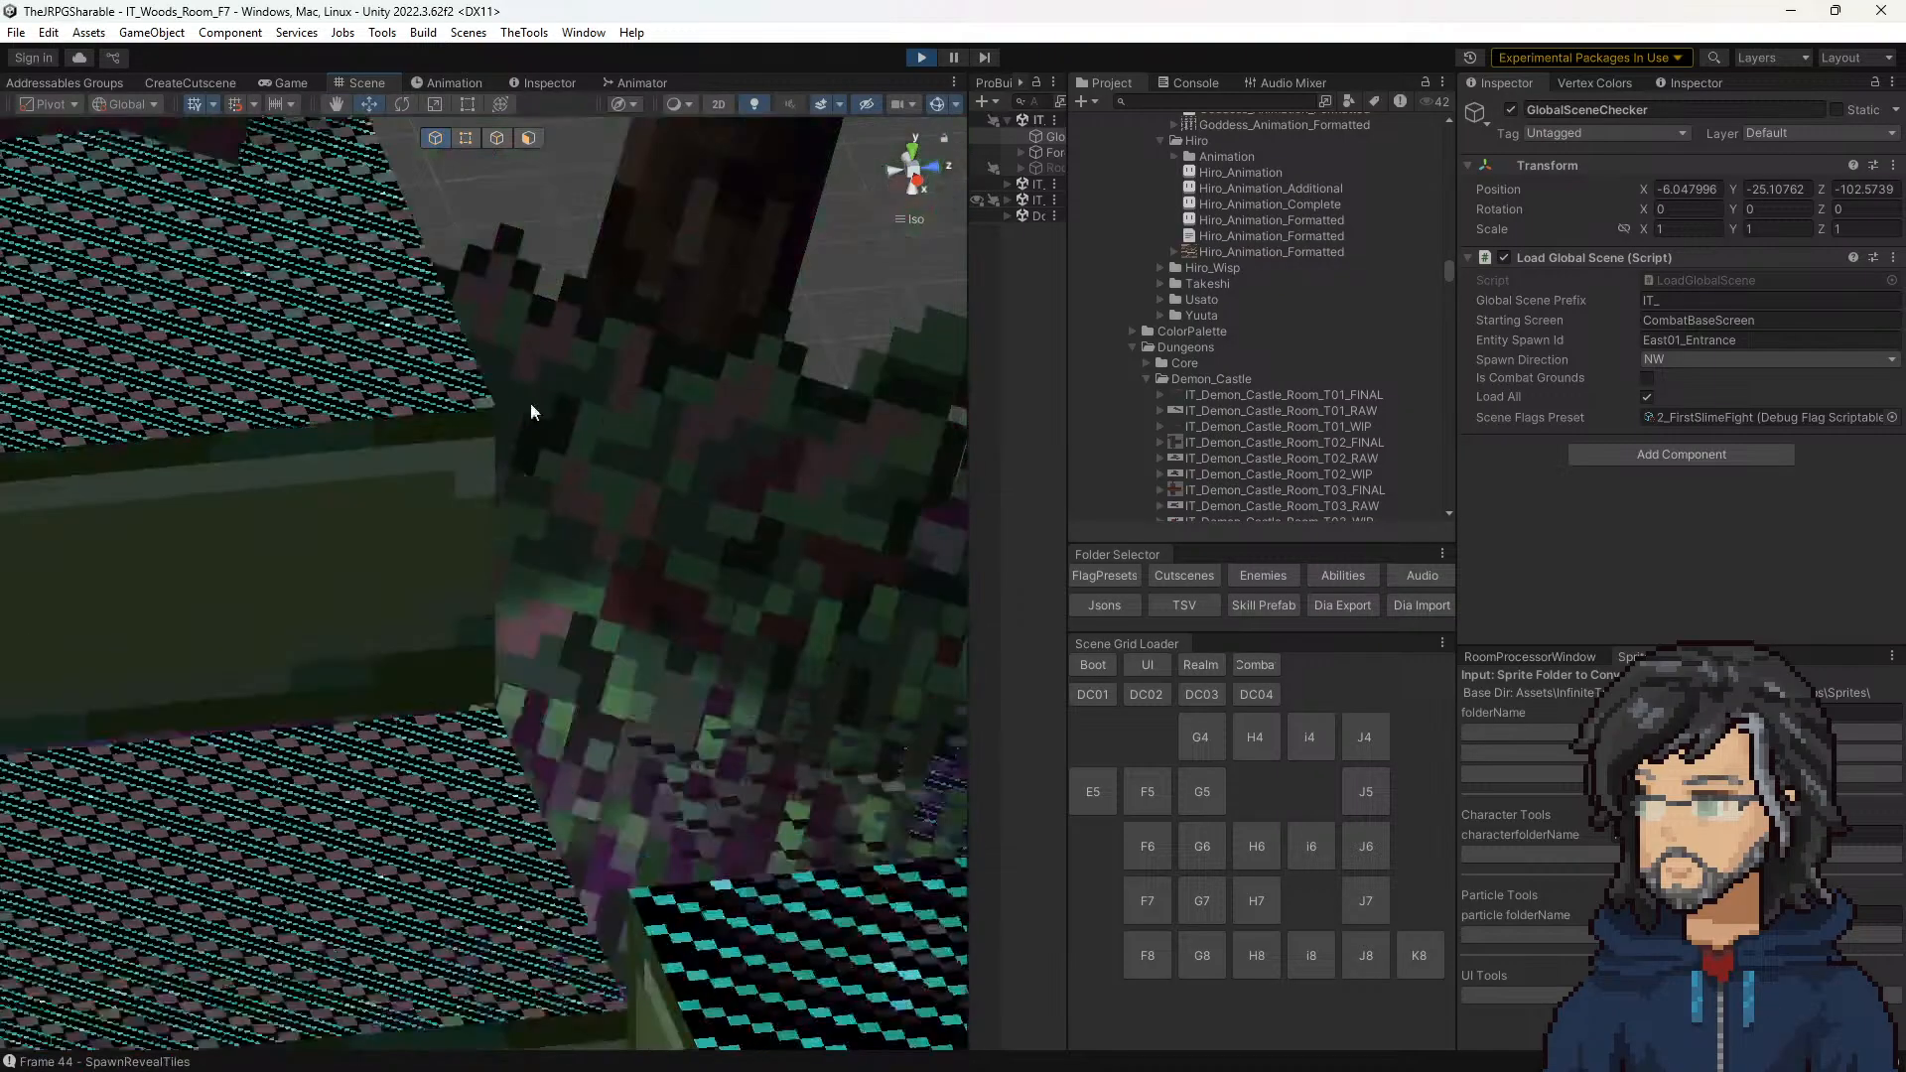
{"action": "scroll", "coordinate": [513, 511], "scroll_direction": "down", "scroll_amount": 5}
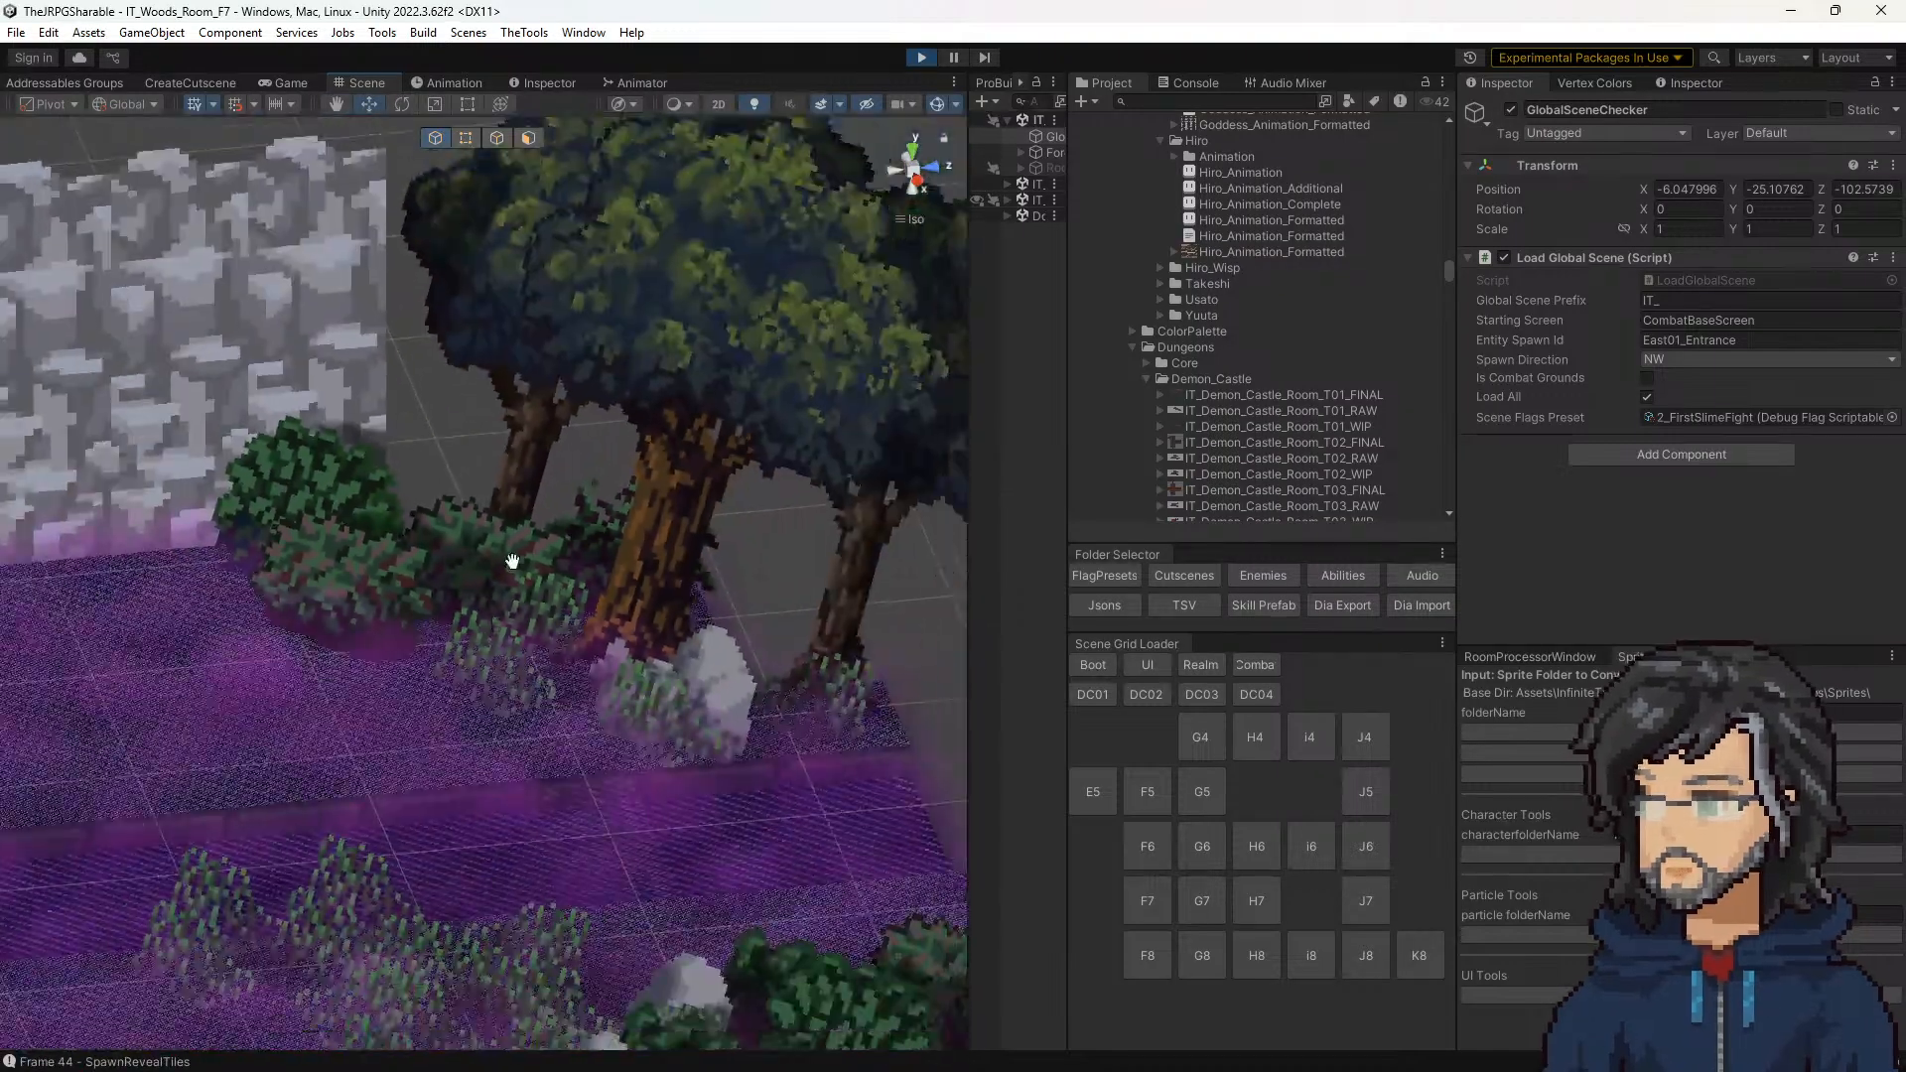
{"action": "middle_click_drag", "start_coordinate": [515, 557], "coordinate": [609, 233]}
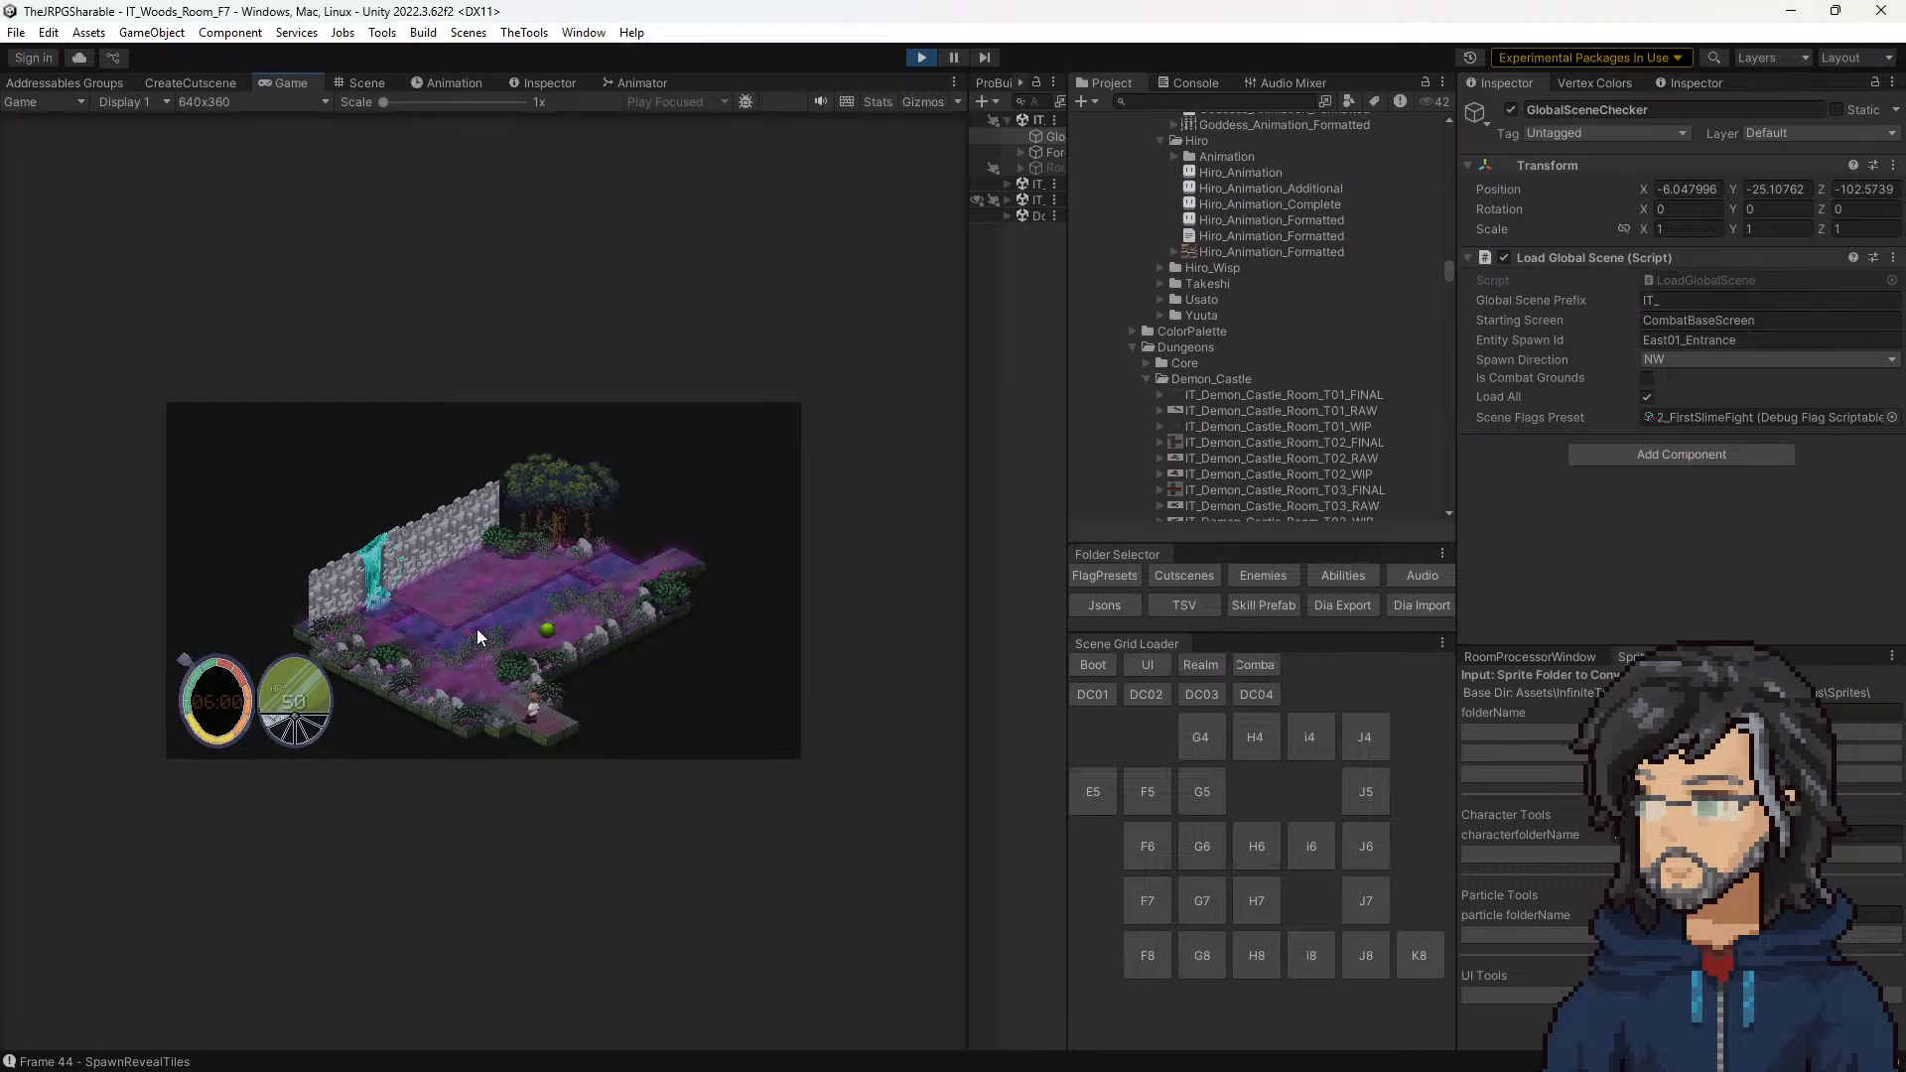
{"action": "left_click", "coordinate": [359, 80]}
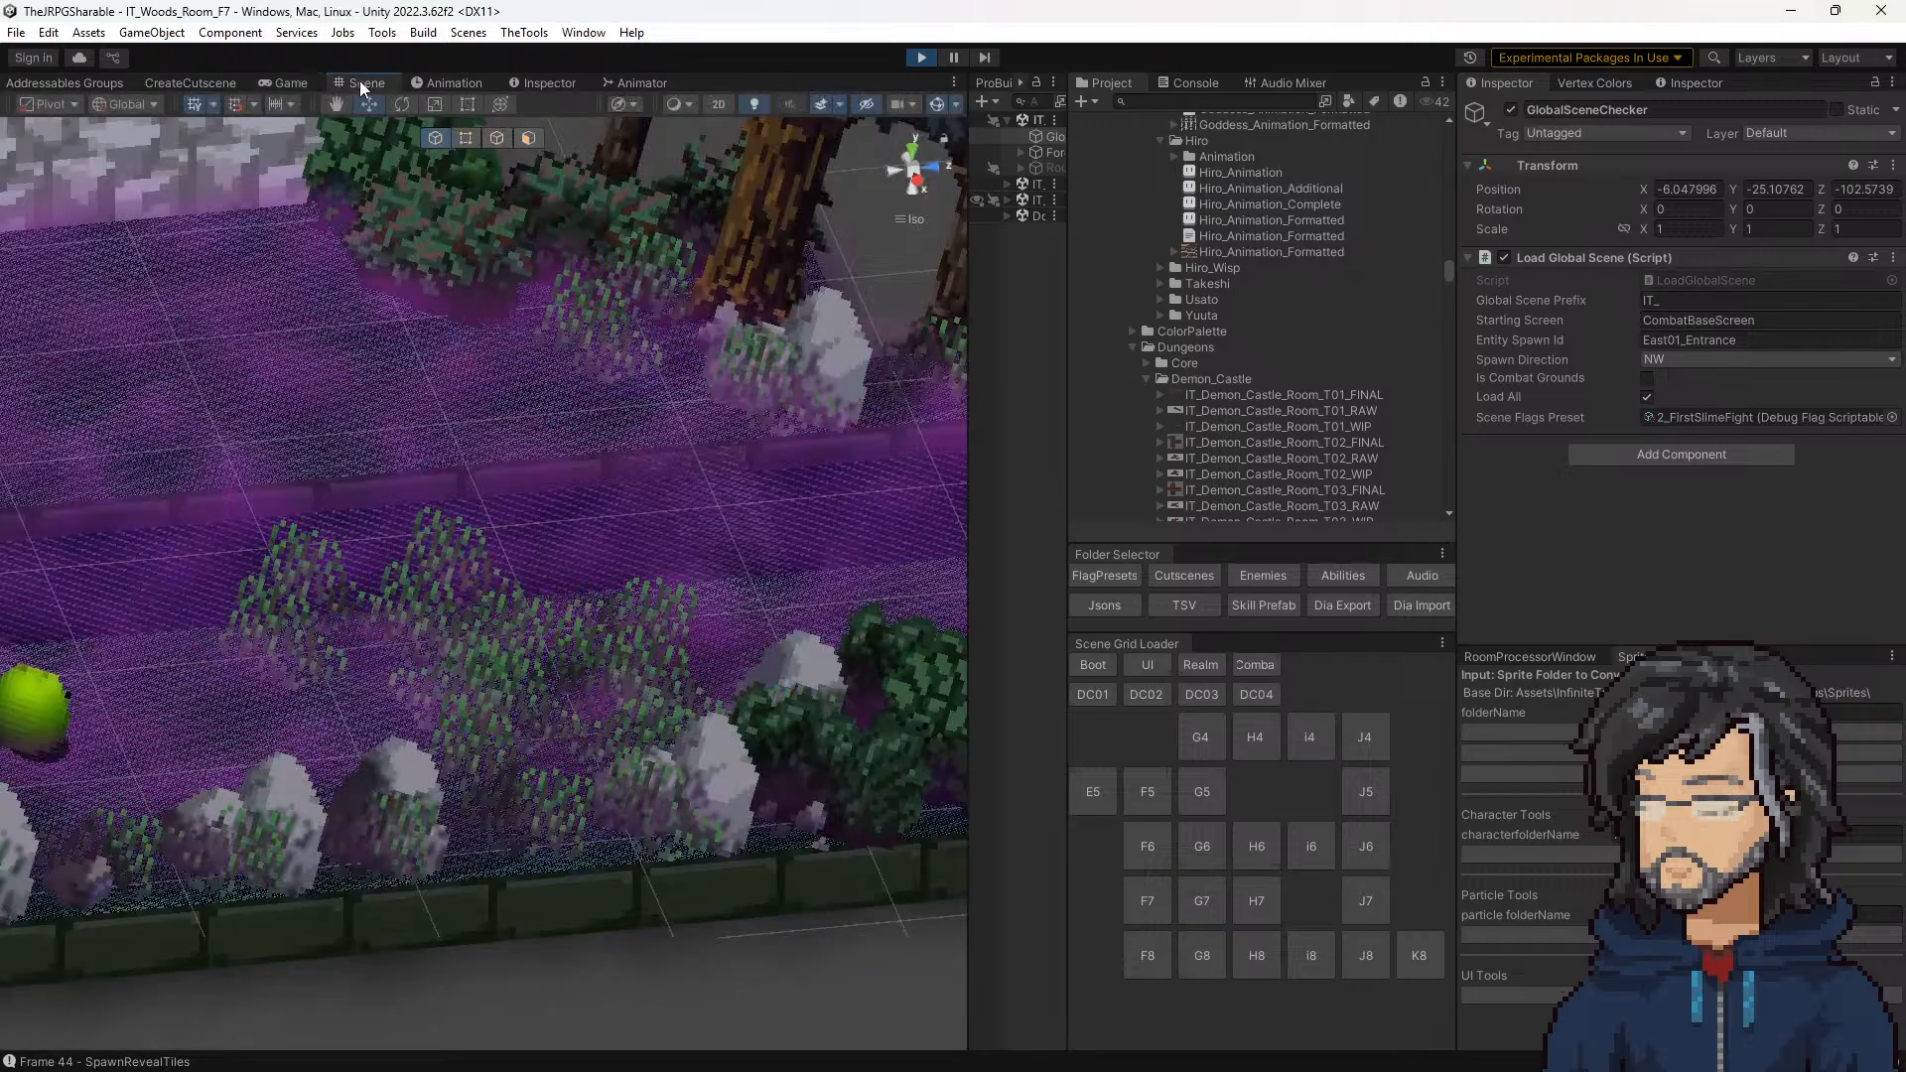
{"action": "scroll", "coordinate": [573, 578], "scroll_direction": "up", "scroll_amount": 5}
{"action": "middle_click_drag", "start_coordinate": [593, 528], "coordinate": [903, 607]}
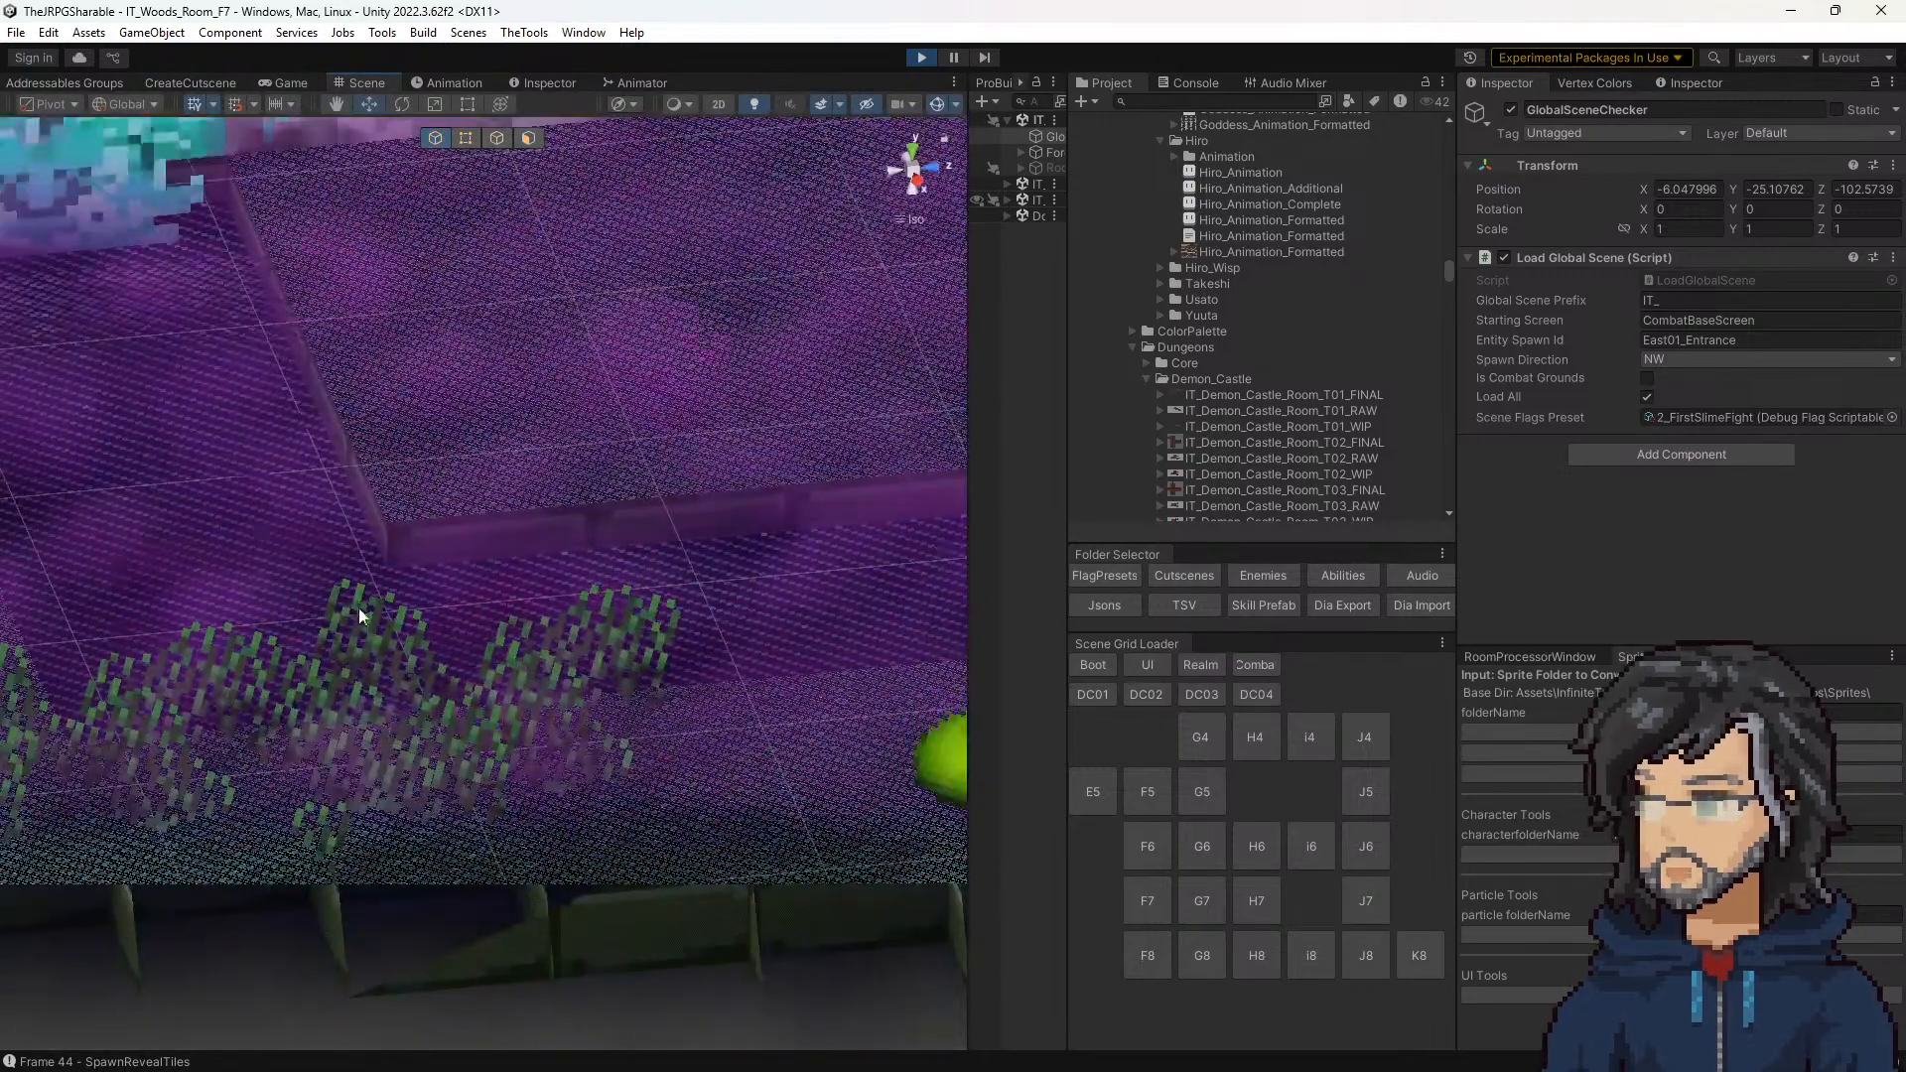
{"action": "middle_click_drag", "start_coordinate": [238, 556], "coordinate": [515, 604]}
{"action": "right_click_drag", "start_coordinate": [515, 604], "coordinate": [788, 628]}
{"action": "scroll", "coordinate": [563, 659], "scroll_direction": "up", "scroll_amount": 8}
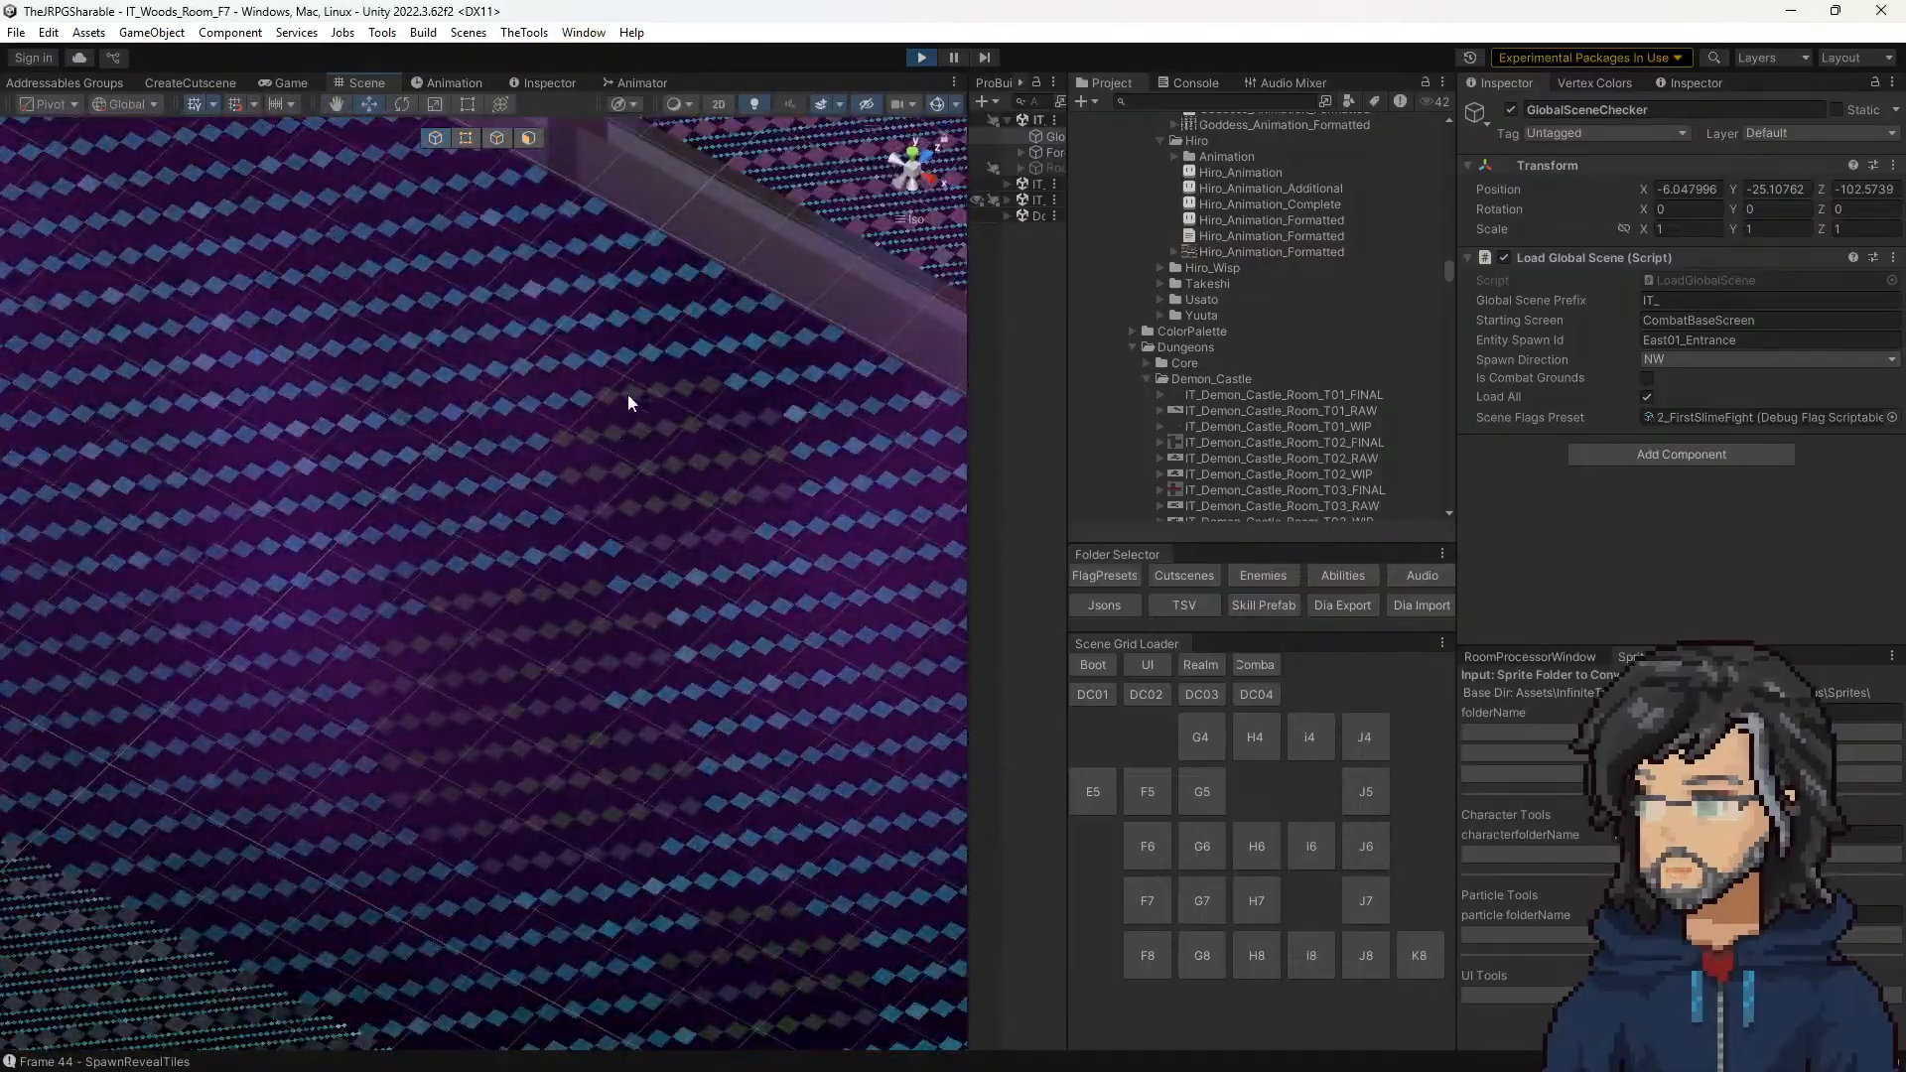
{"action": "left_click", "coordinate": [286, 82]}
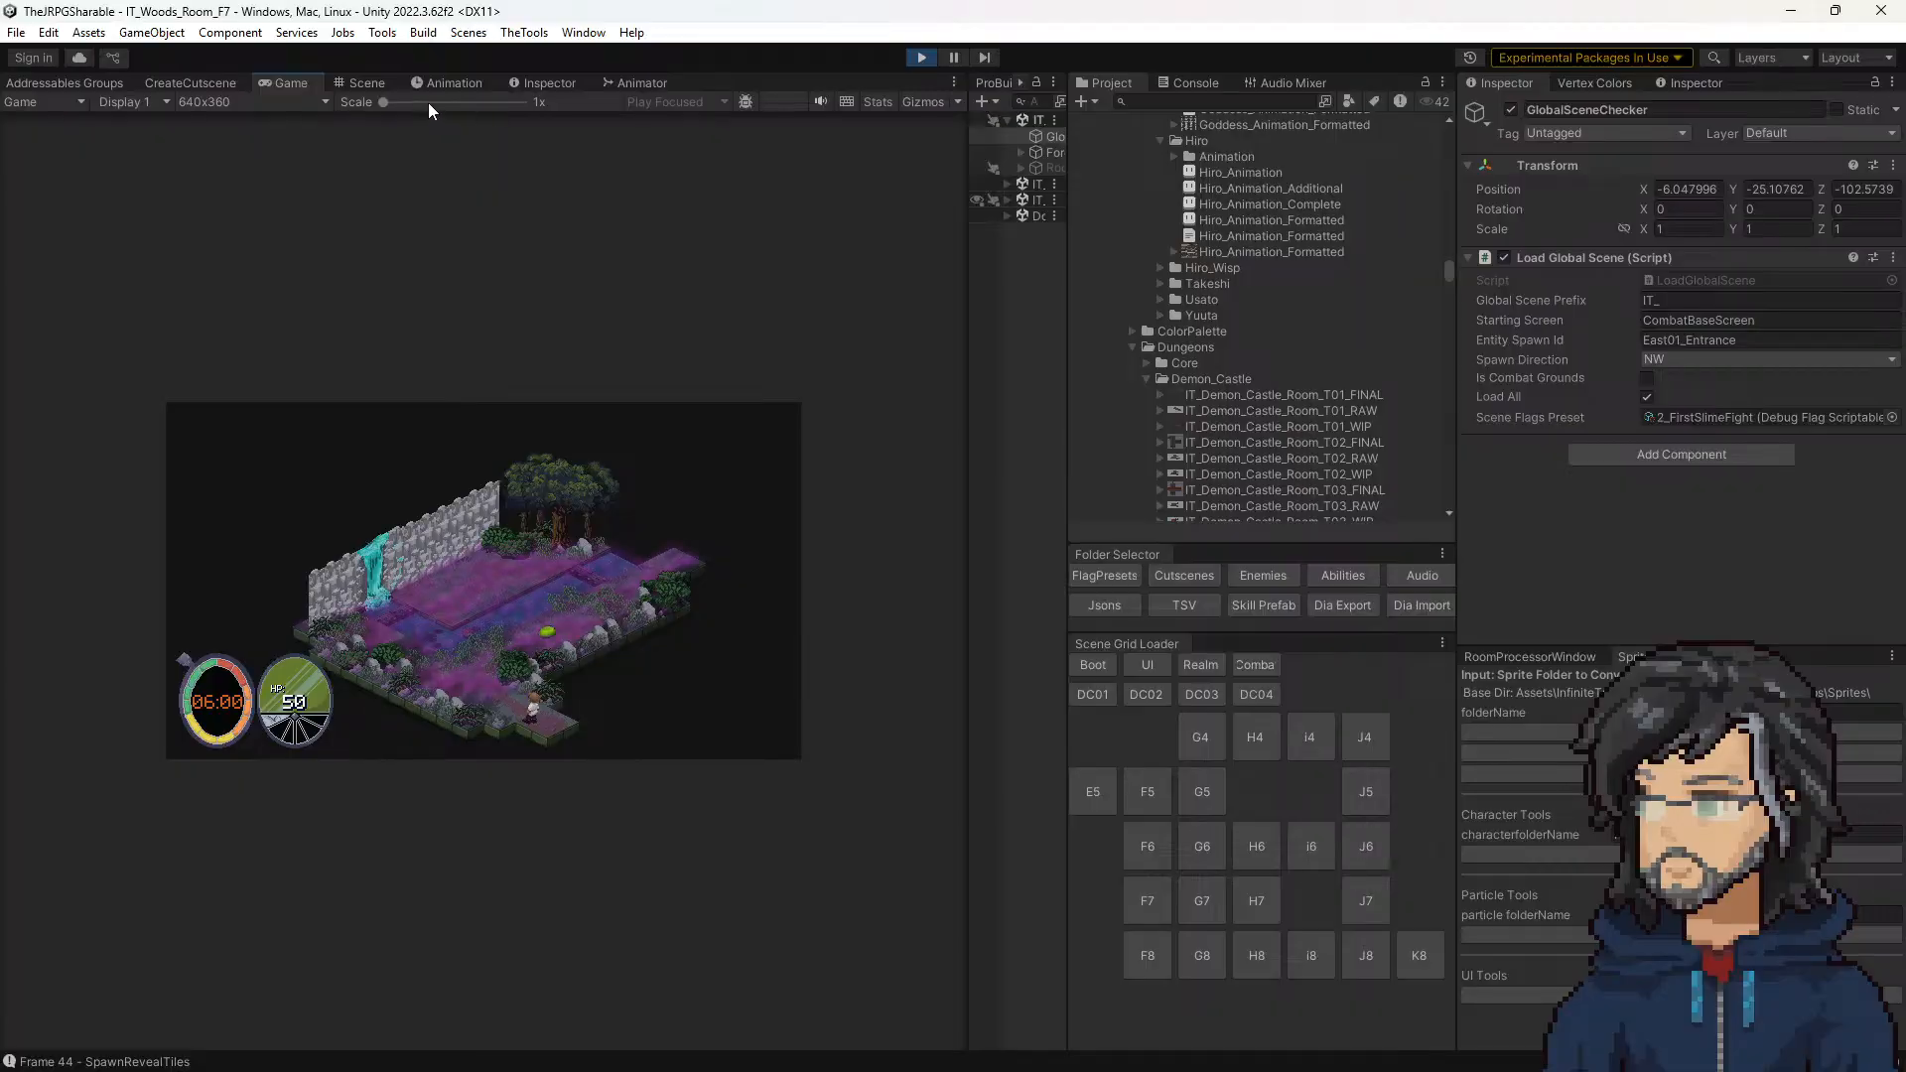
{"action": "left_click_drag", "start_coordinate": [427, 104], "coordinate": [443, 103]}
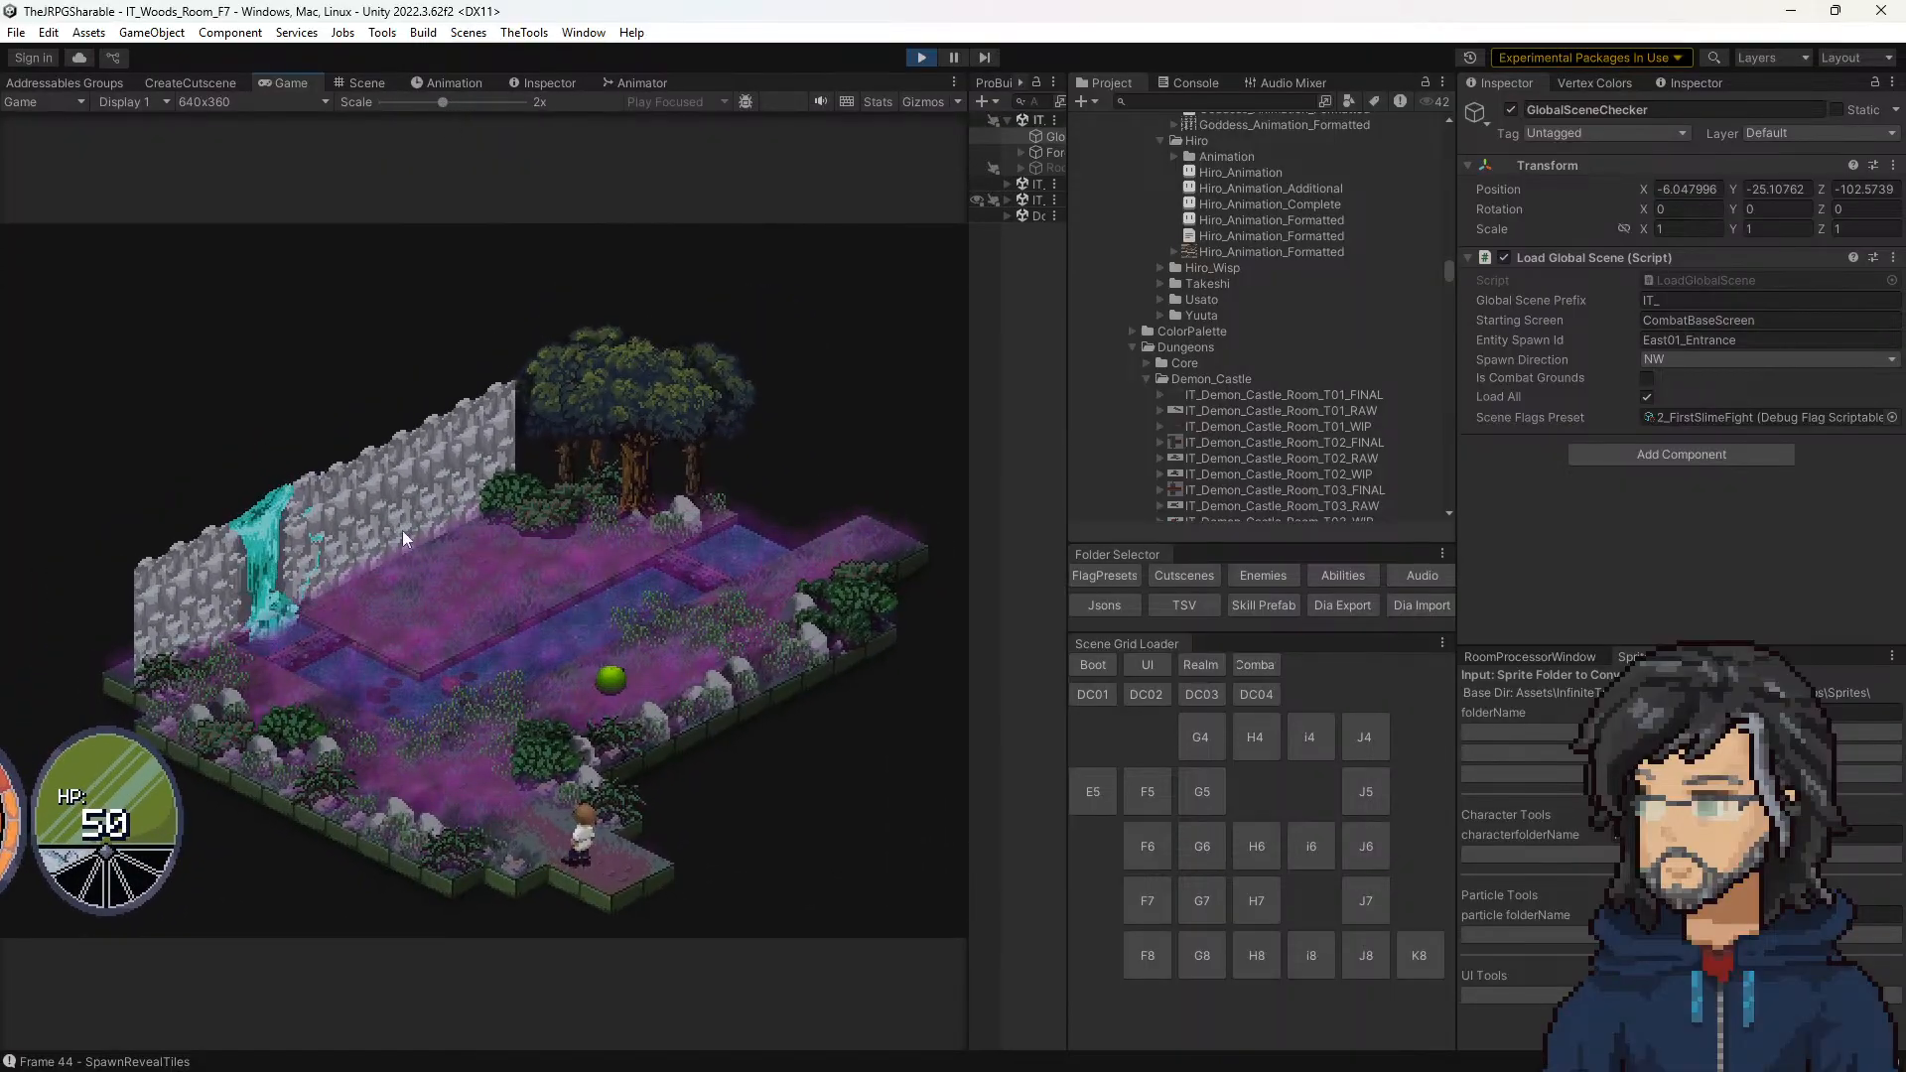
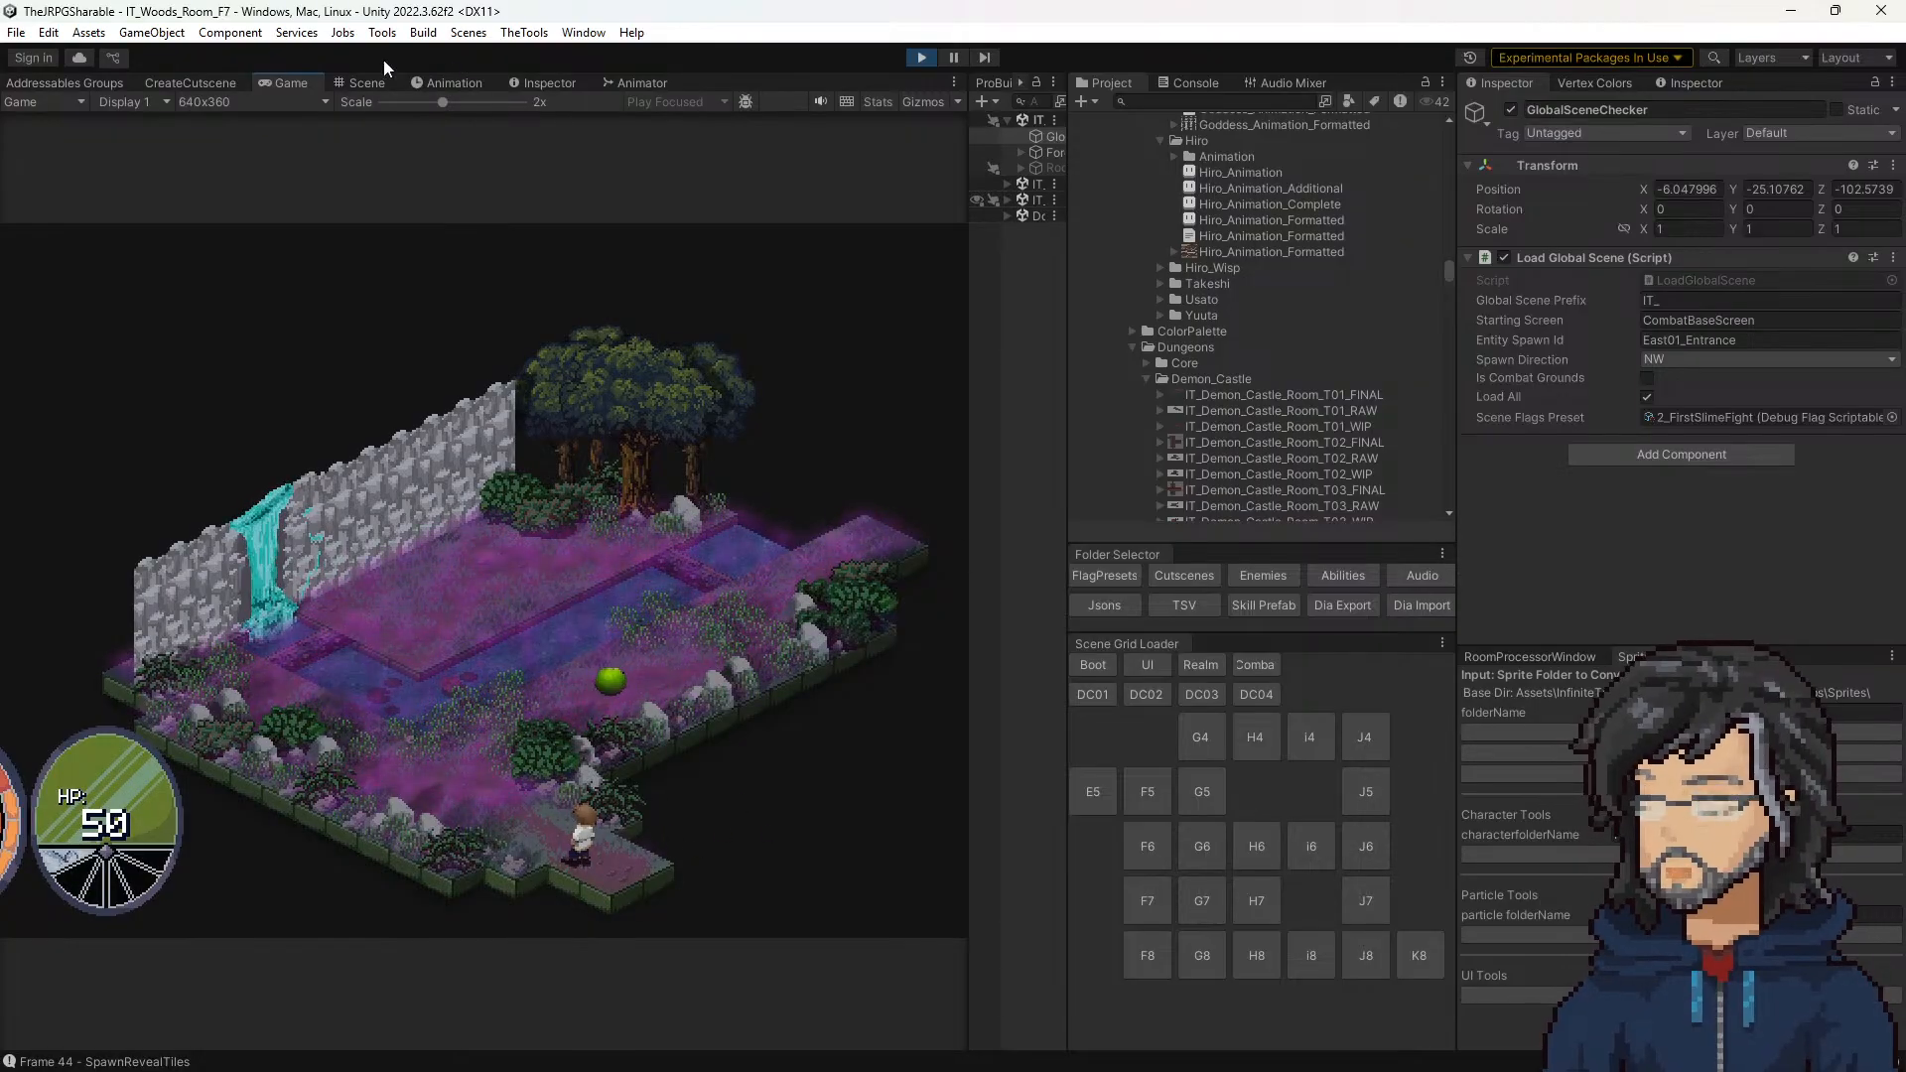
Step: Select the half-step floor tile at the room's front corner beside the player character in the Scene view
{"action": "left_click", "coordinate": [344, 83]}
{"action": "scroll", "coordinate": [541, 571], "scroll_direction": "down", "scroll_amount": 10}
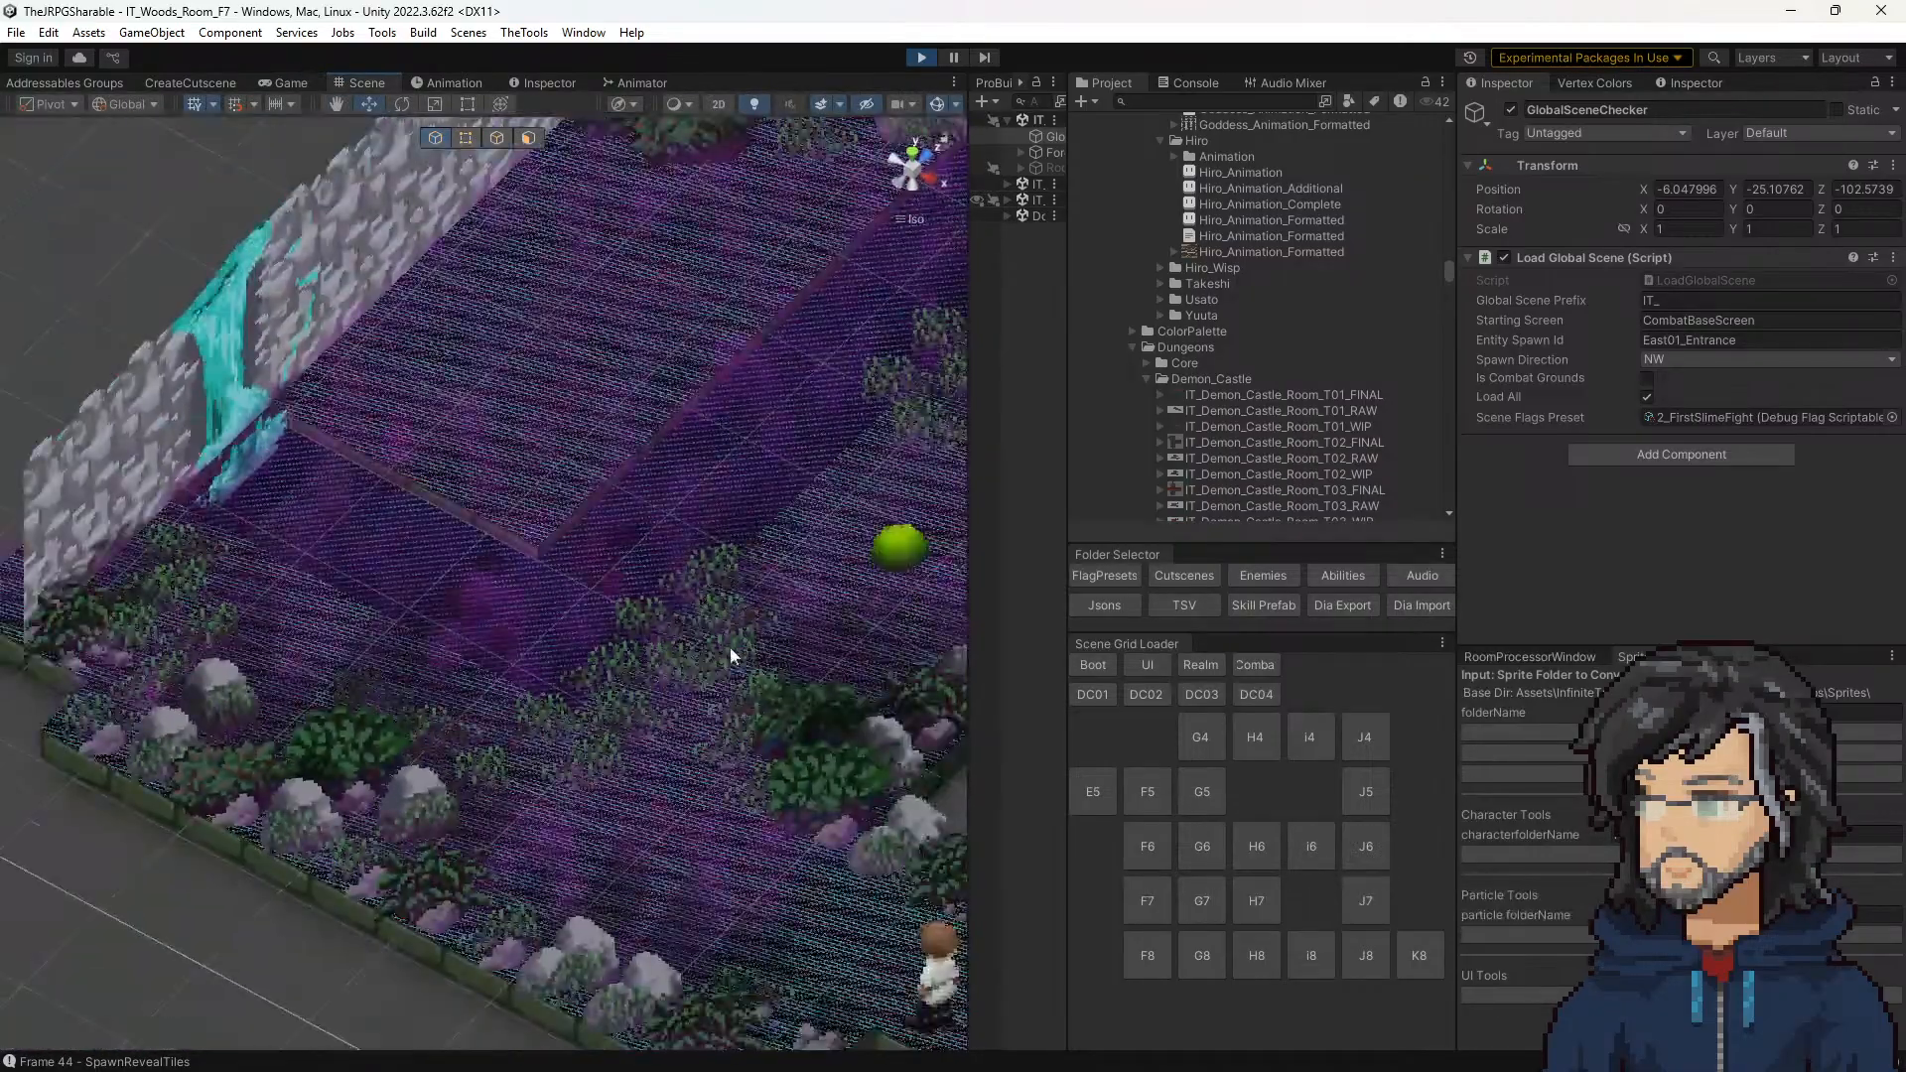
{"action": "middle_click_drag", "start_coordinate": [729, 646], "coordinate": [374, 438]}
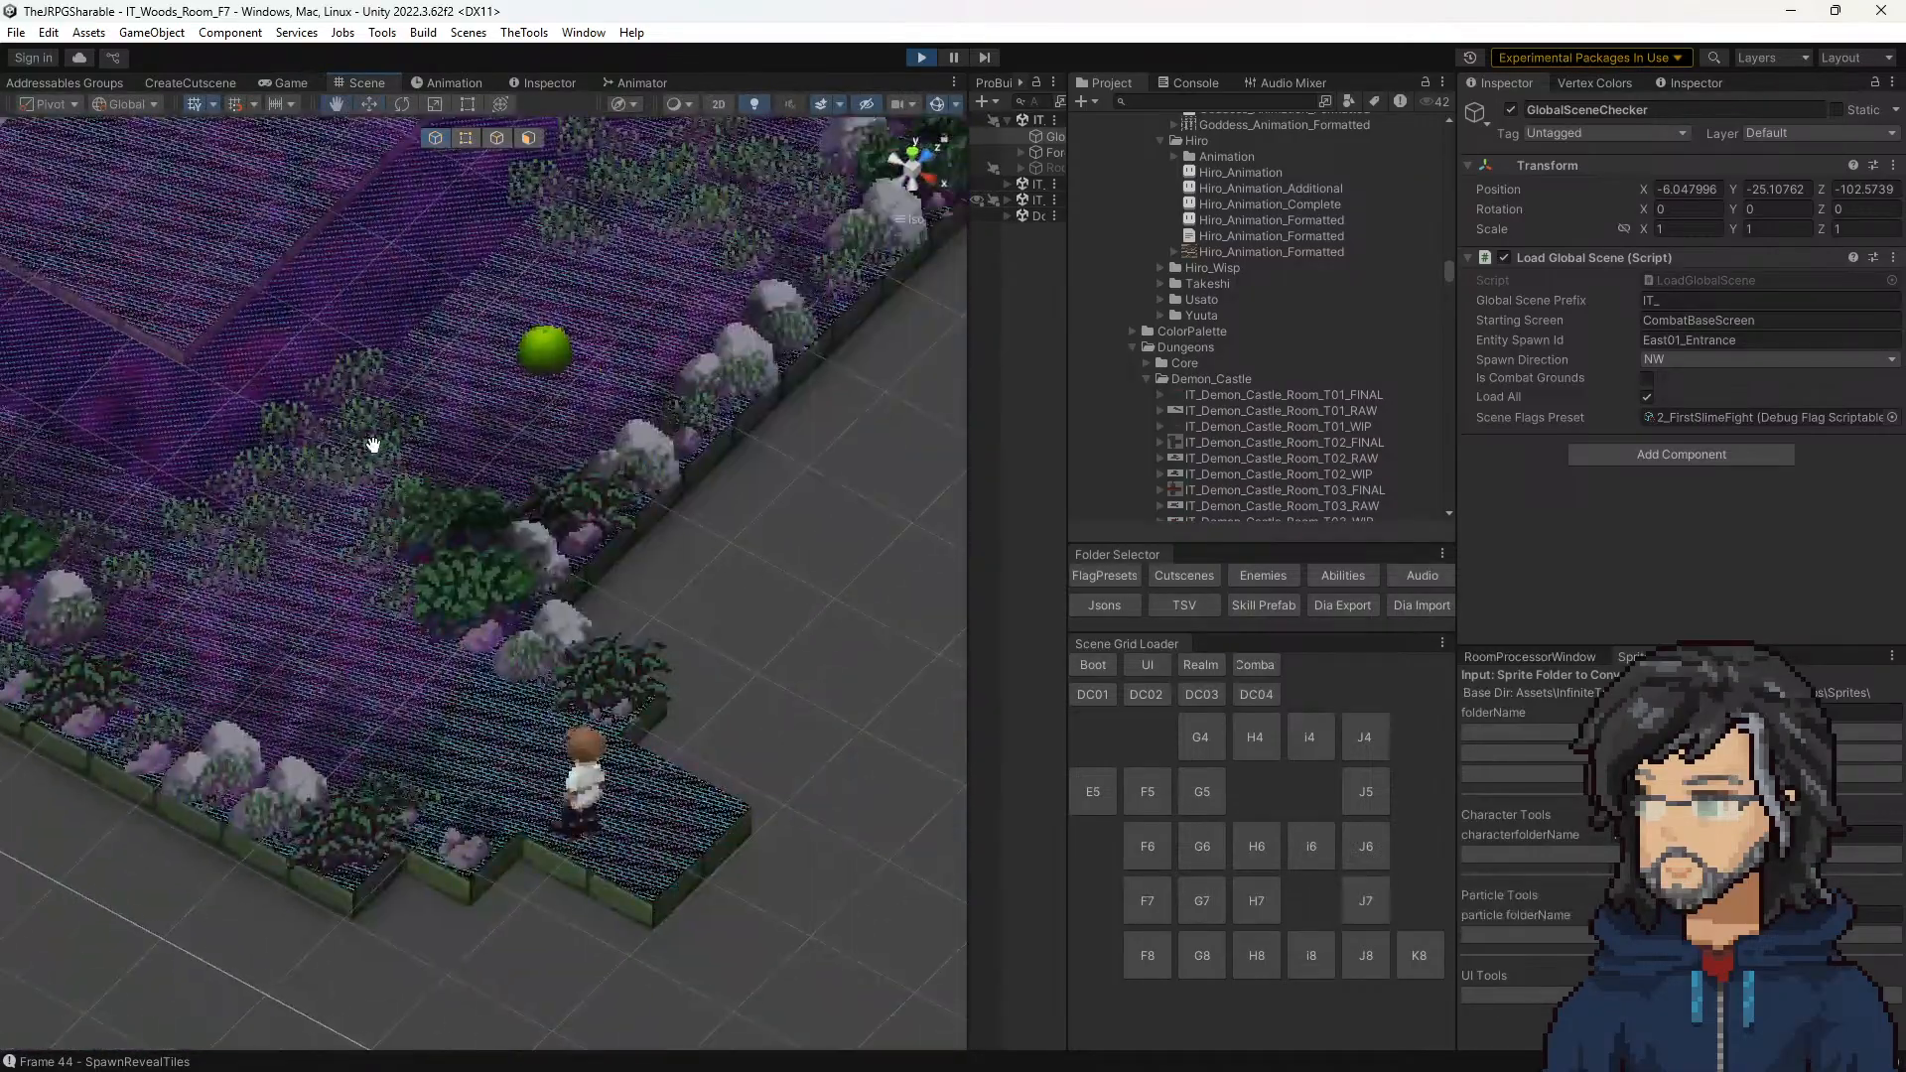
{"action": "left_click", "coordinate": [640, 874]}
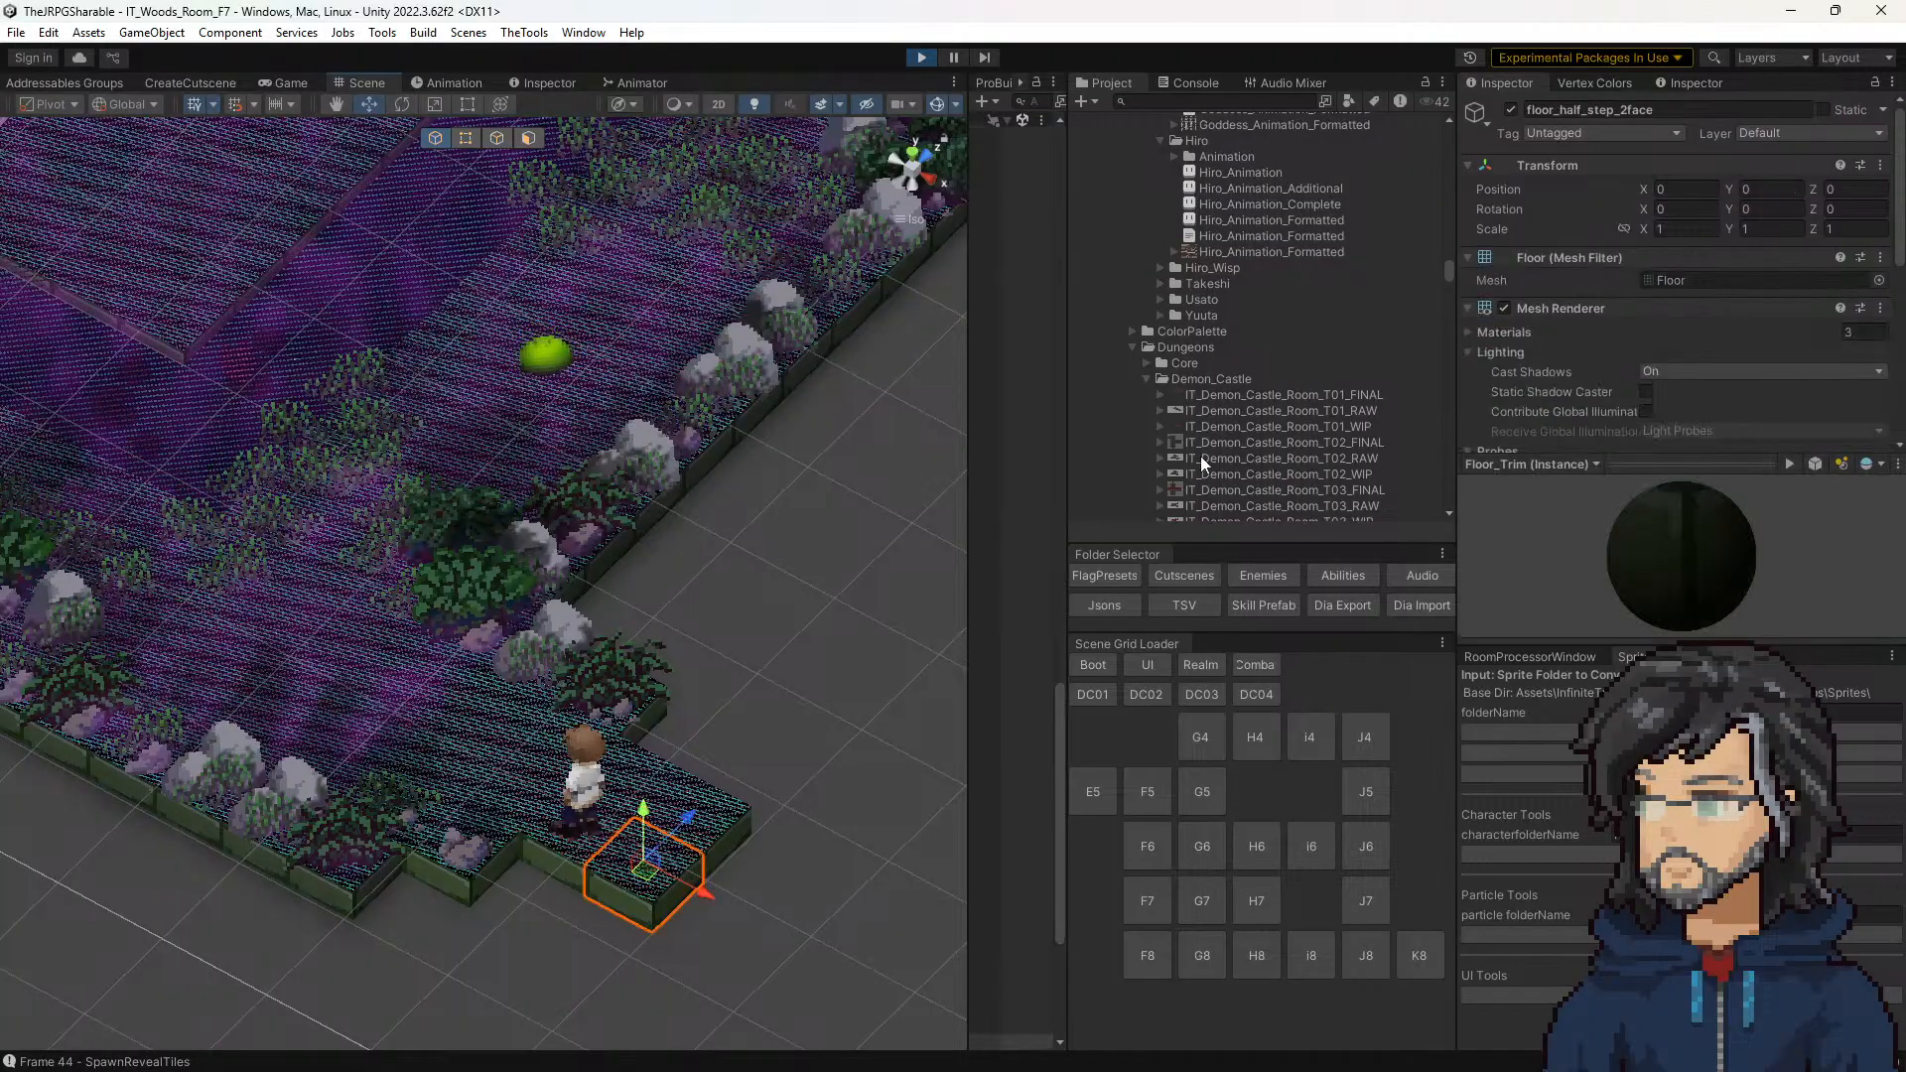
Step: Expand the selected tile's Floor_Trim_R material and locate its base map texture in the project assets
{"action": "middle_click_drag", "start_coordinate": [773, 739], "coordinate": [687, 650]}
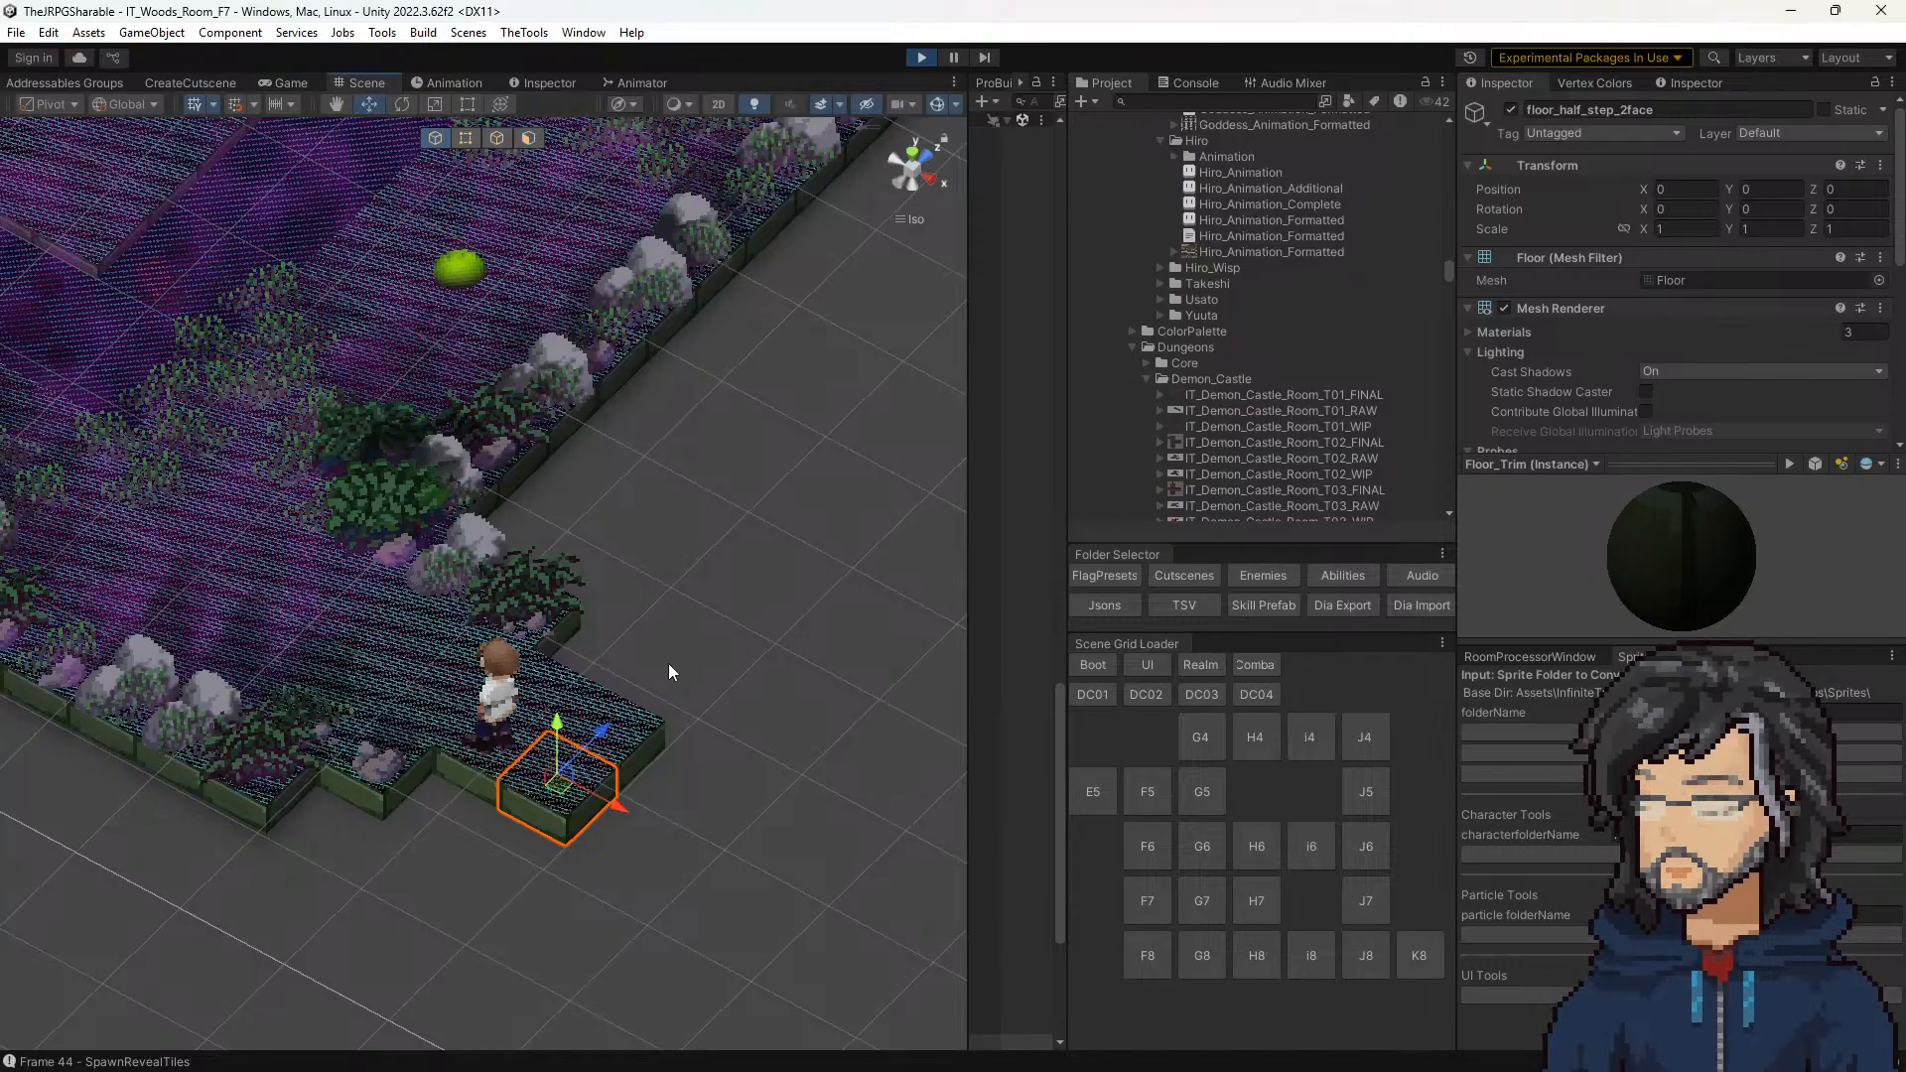
{"action": "middle_click_drag", "start_coordinate": [633, 673], "coordinate": [625, 496]}
{"action": "scroll", "coordinate": [1550, 328], "scroll_direction": "down", "scroll_amount": 5}
{"action": "scroll", "coordinate": [1550, 327], "scroll_direction": "down", "scroll_amount": 1}
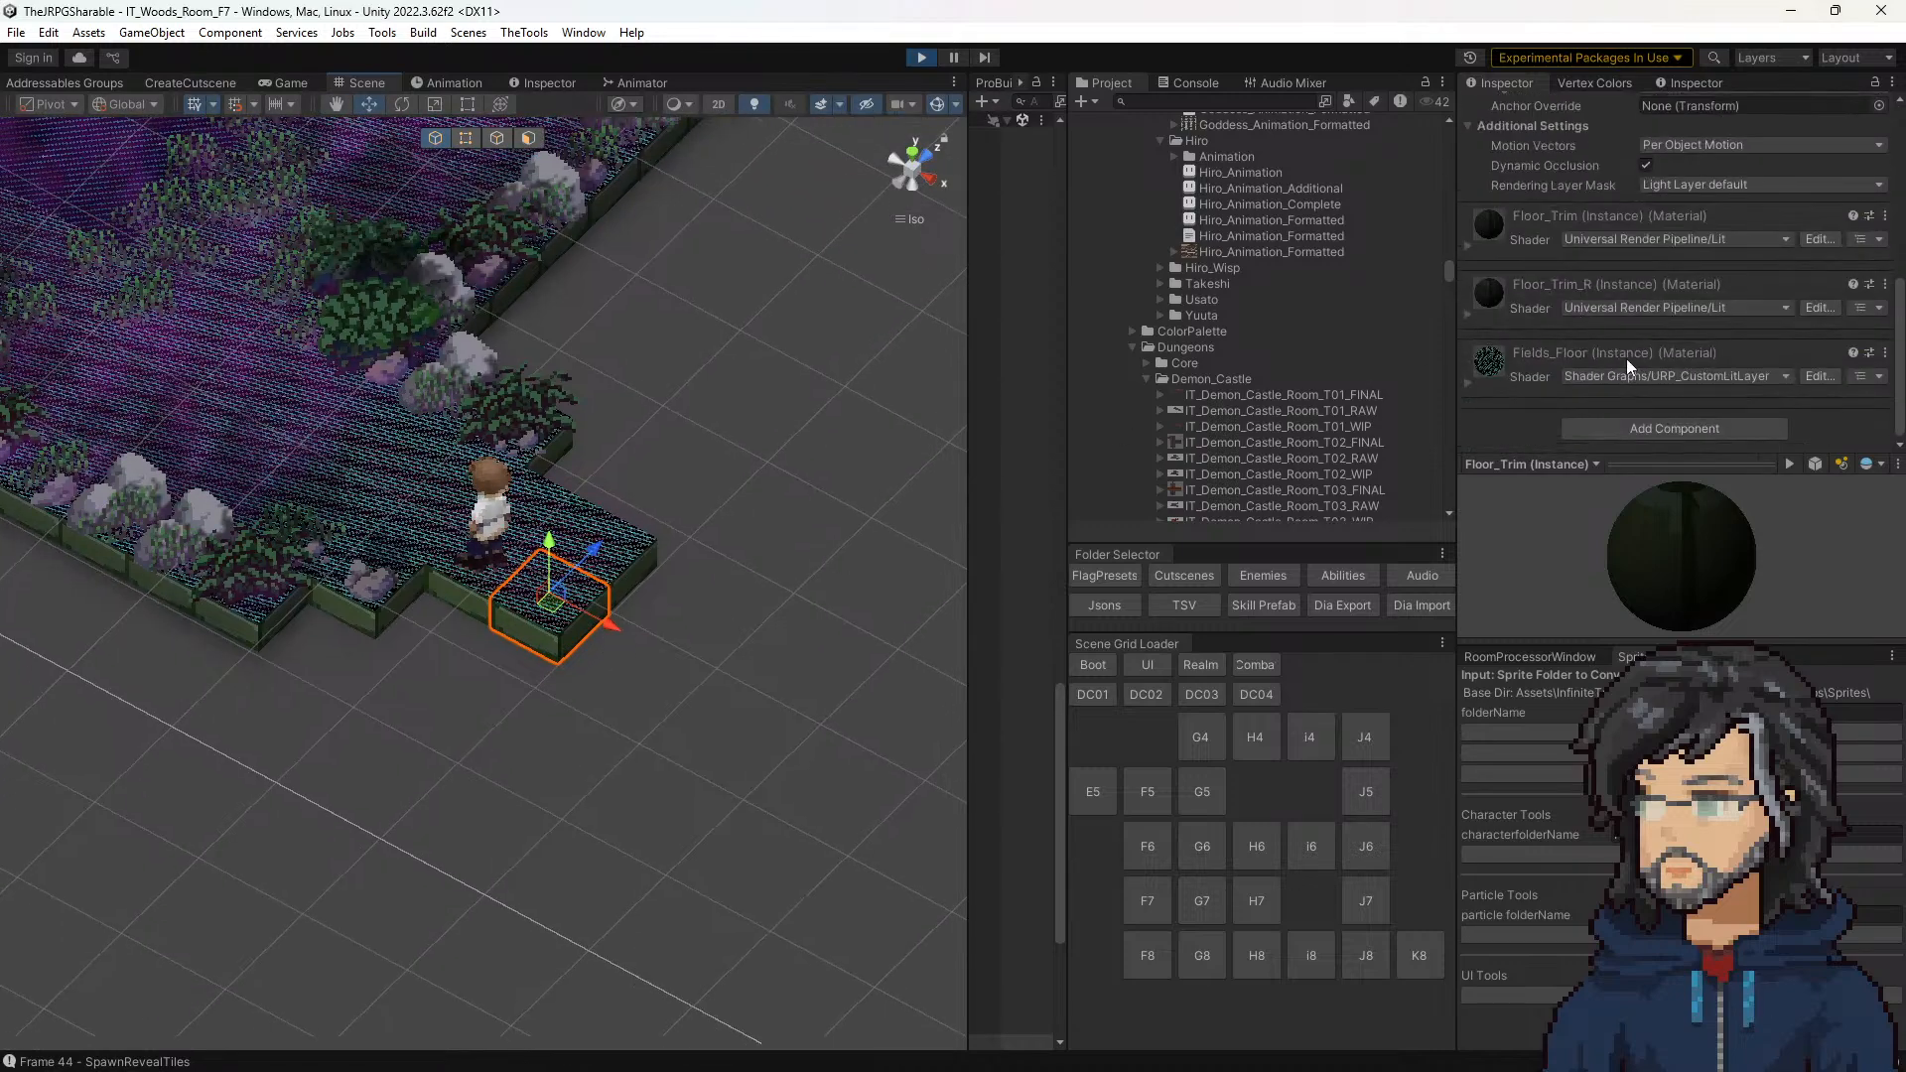
{"action": "left_click", "coordinate": [1468, 316]}
{"action": "scroll", "coordinate": [1627, 337], "scroll_direction": "down", "scroll_amount": 6}
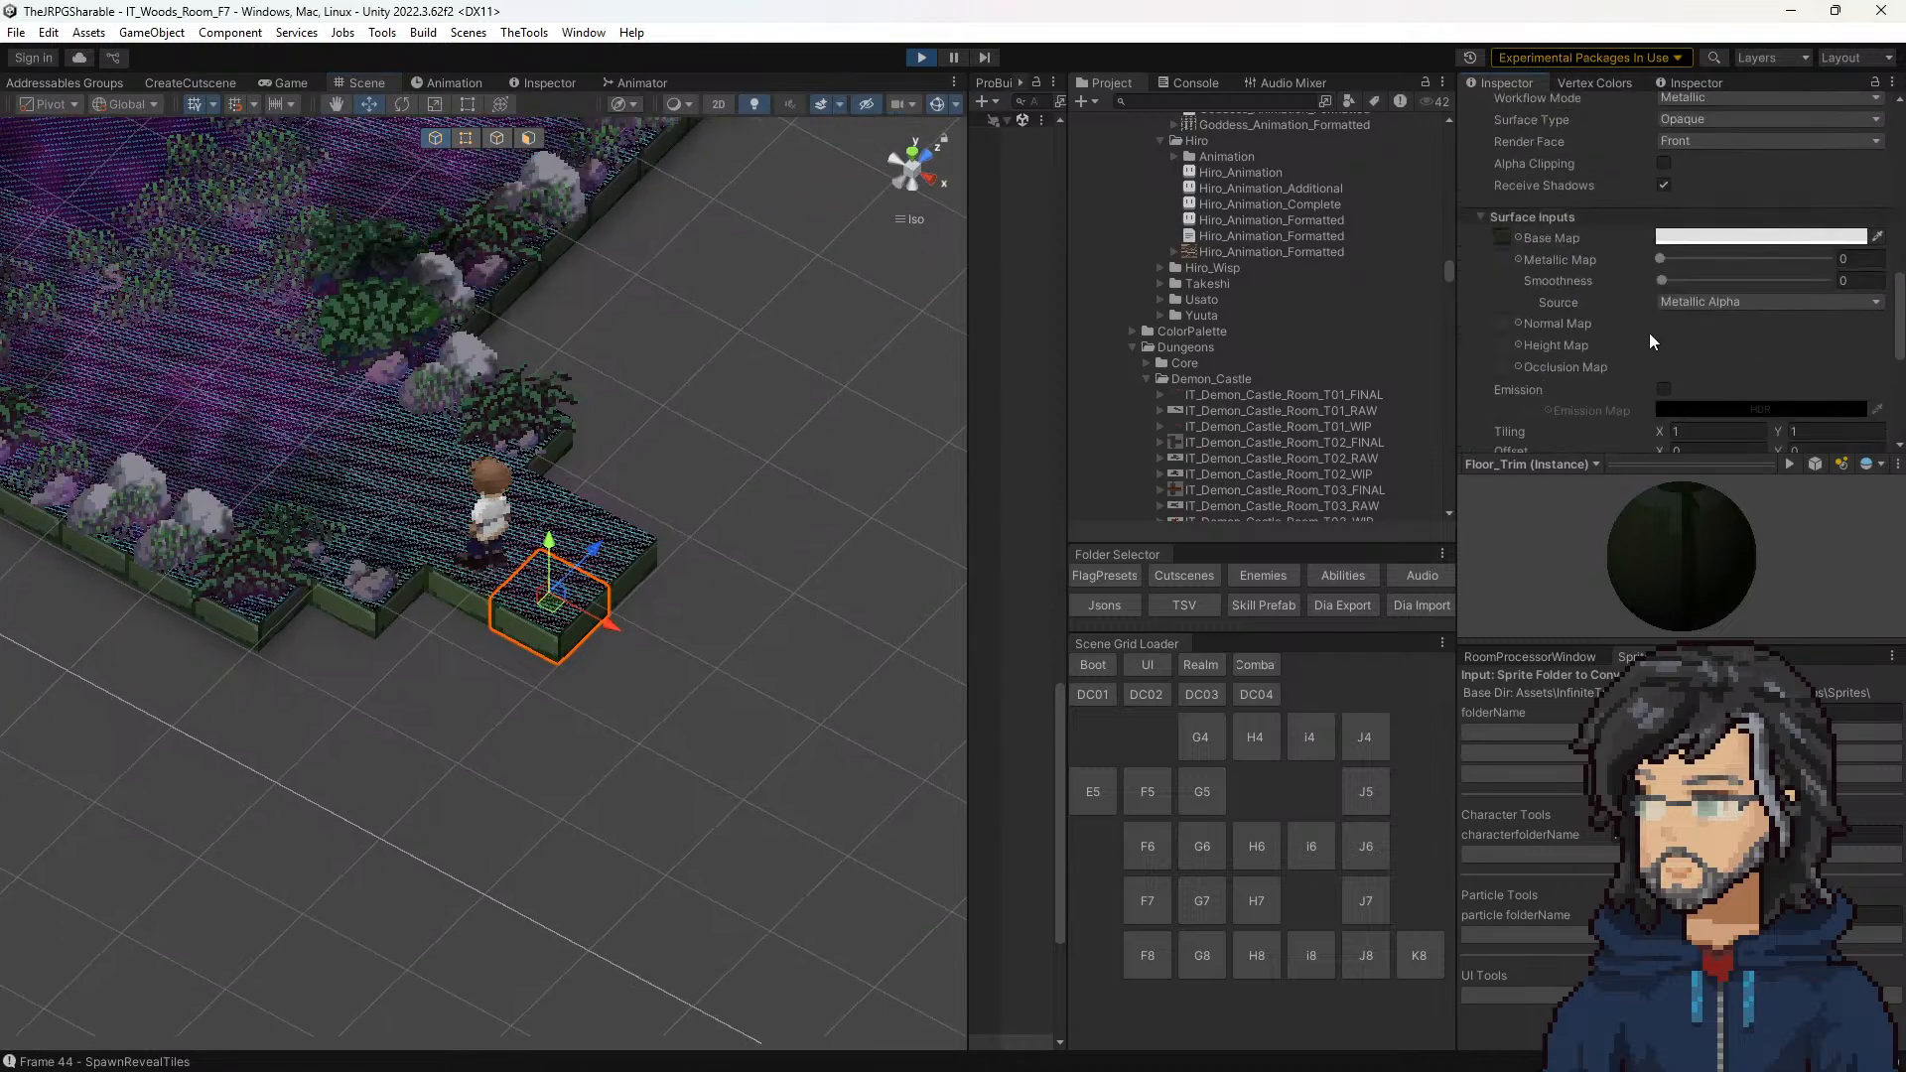
{"action": "left_click", "coordinate": [1502, 239]}
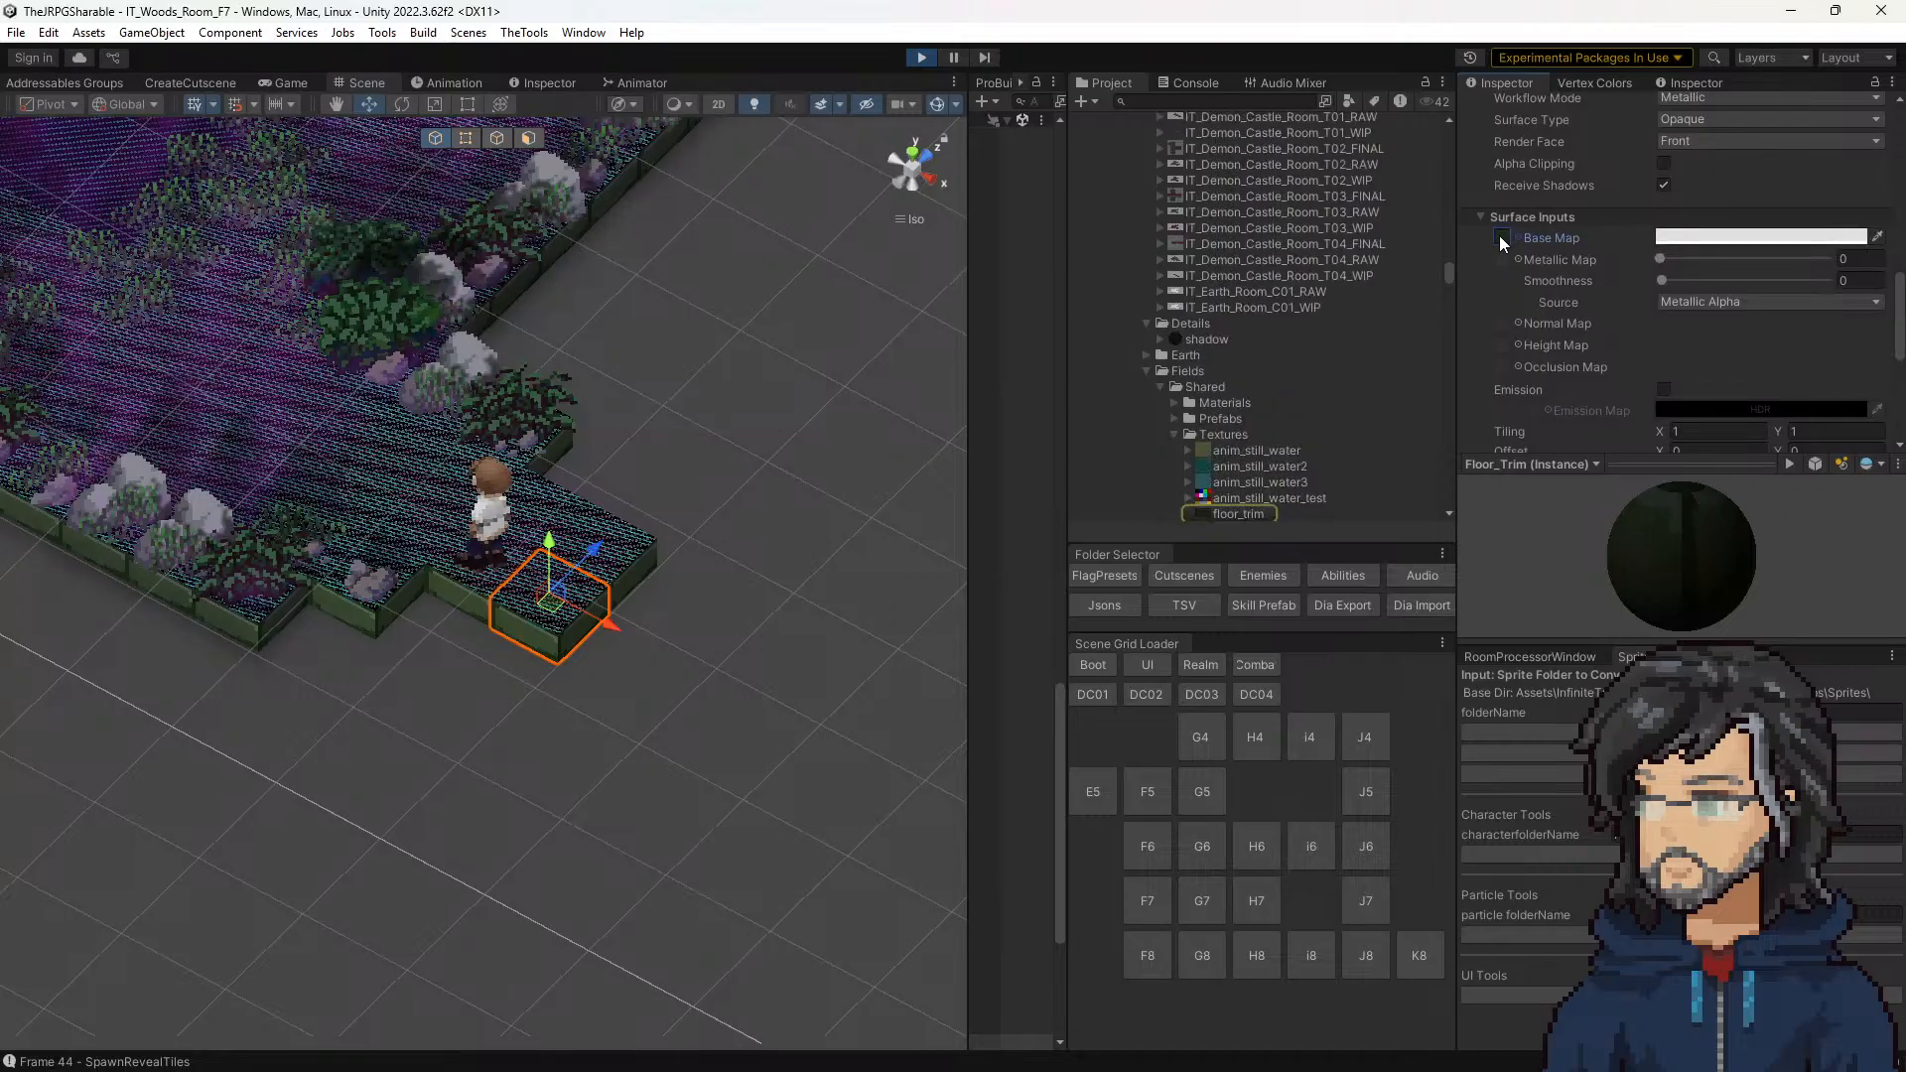
{"action": "scroll", "coordinate": [1301, 336], "scroll_direction": "down", "scroll_amount": 4}
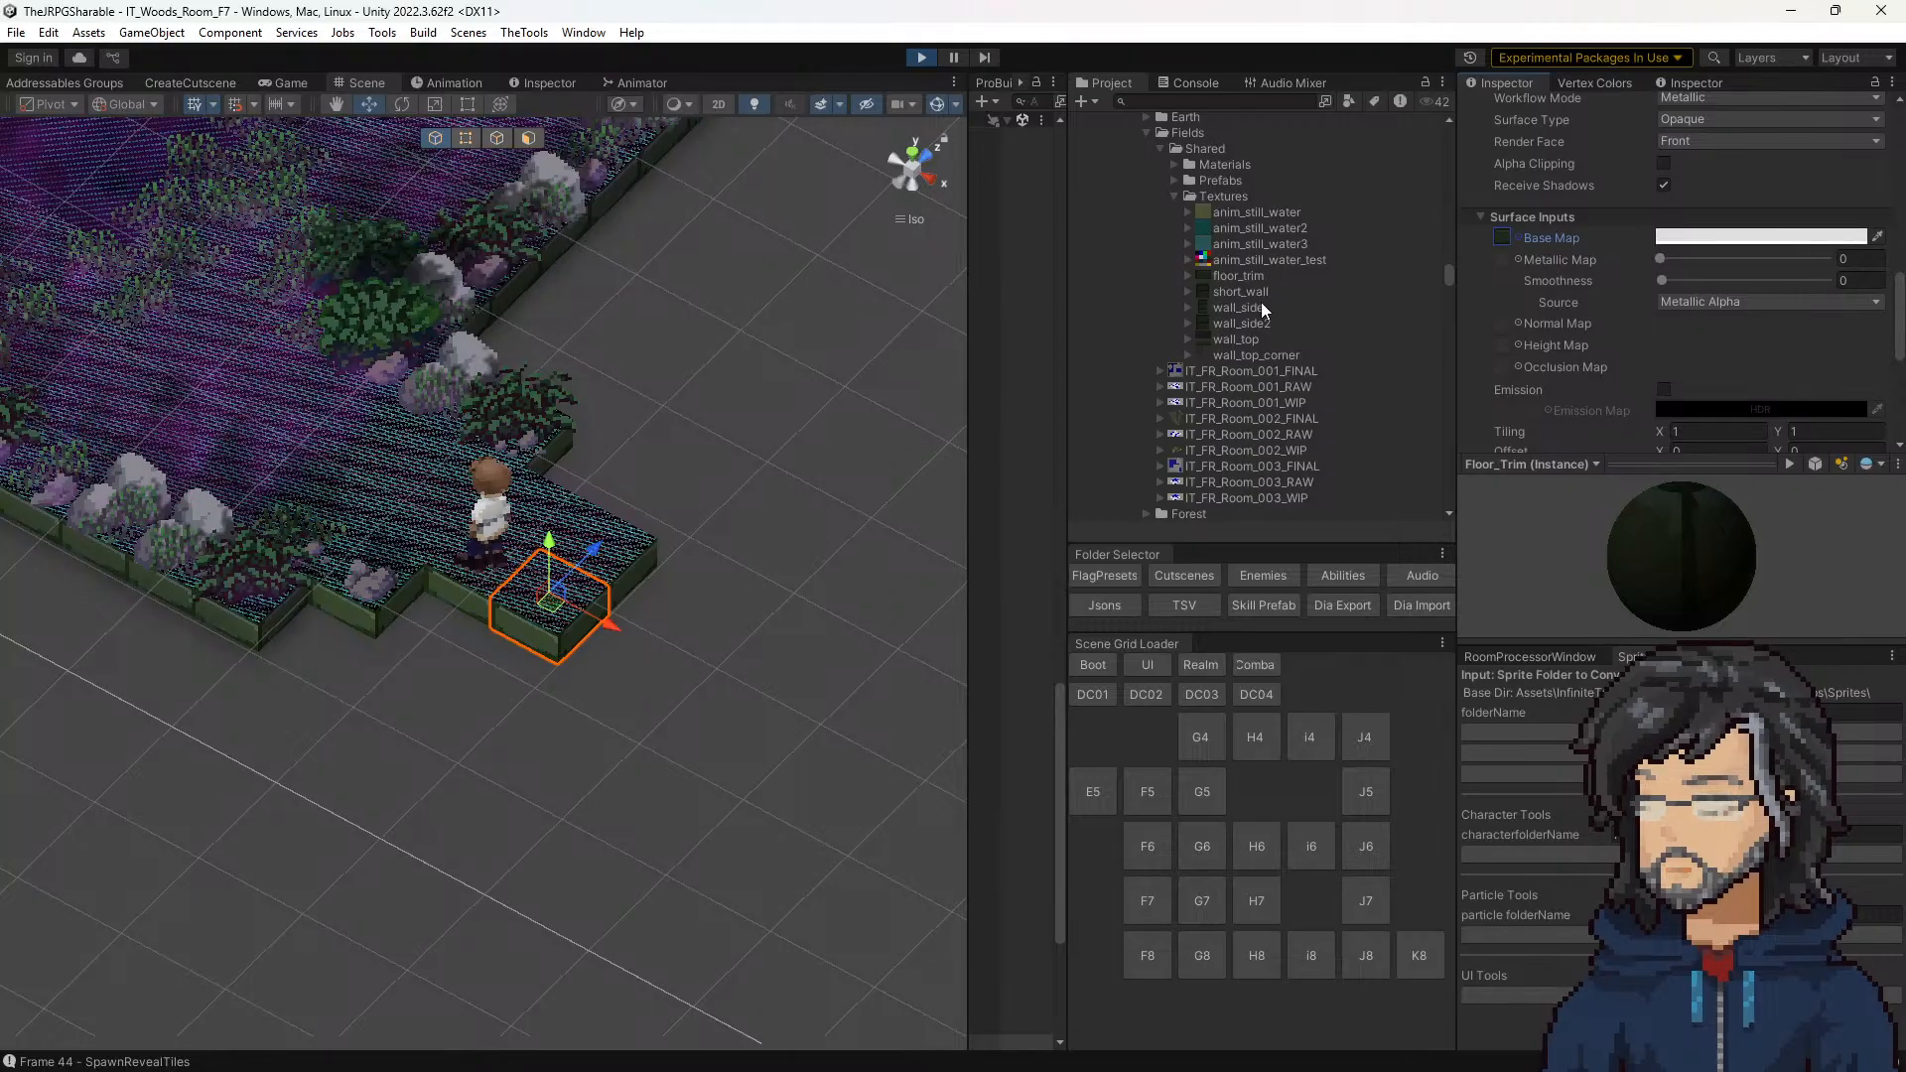
Step: Check the room in the running game and examine the settings of the tile's Fields_Floor material
{"action": "left_click", "coordinate": [294, 82]}
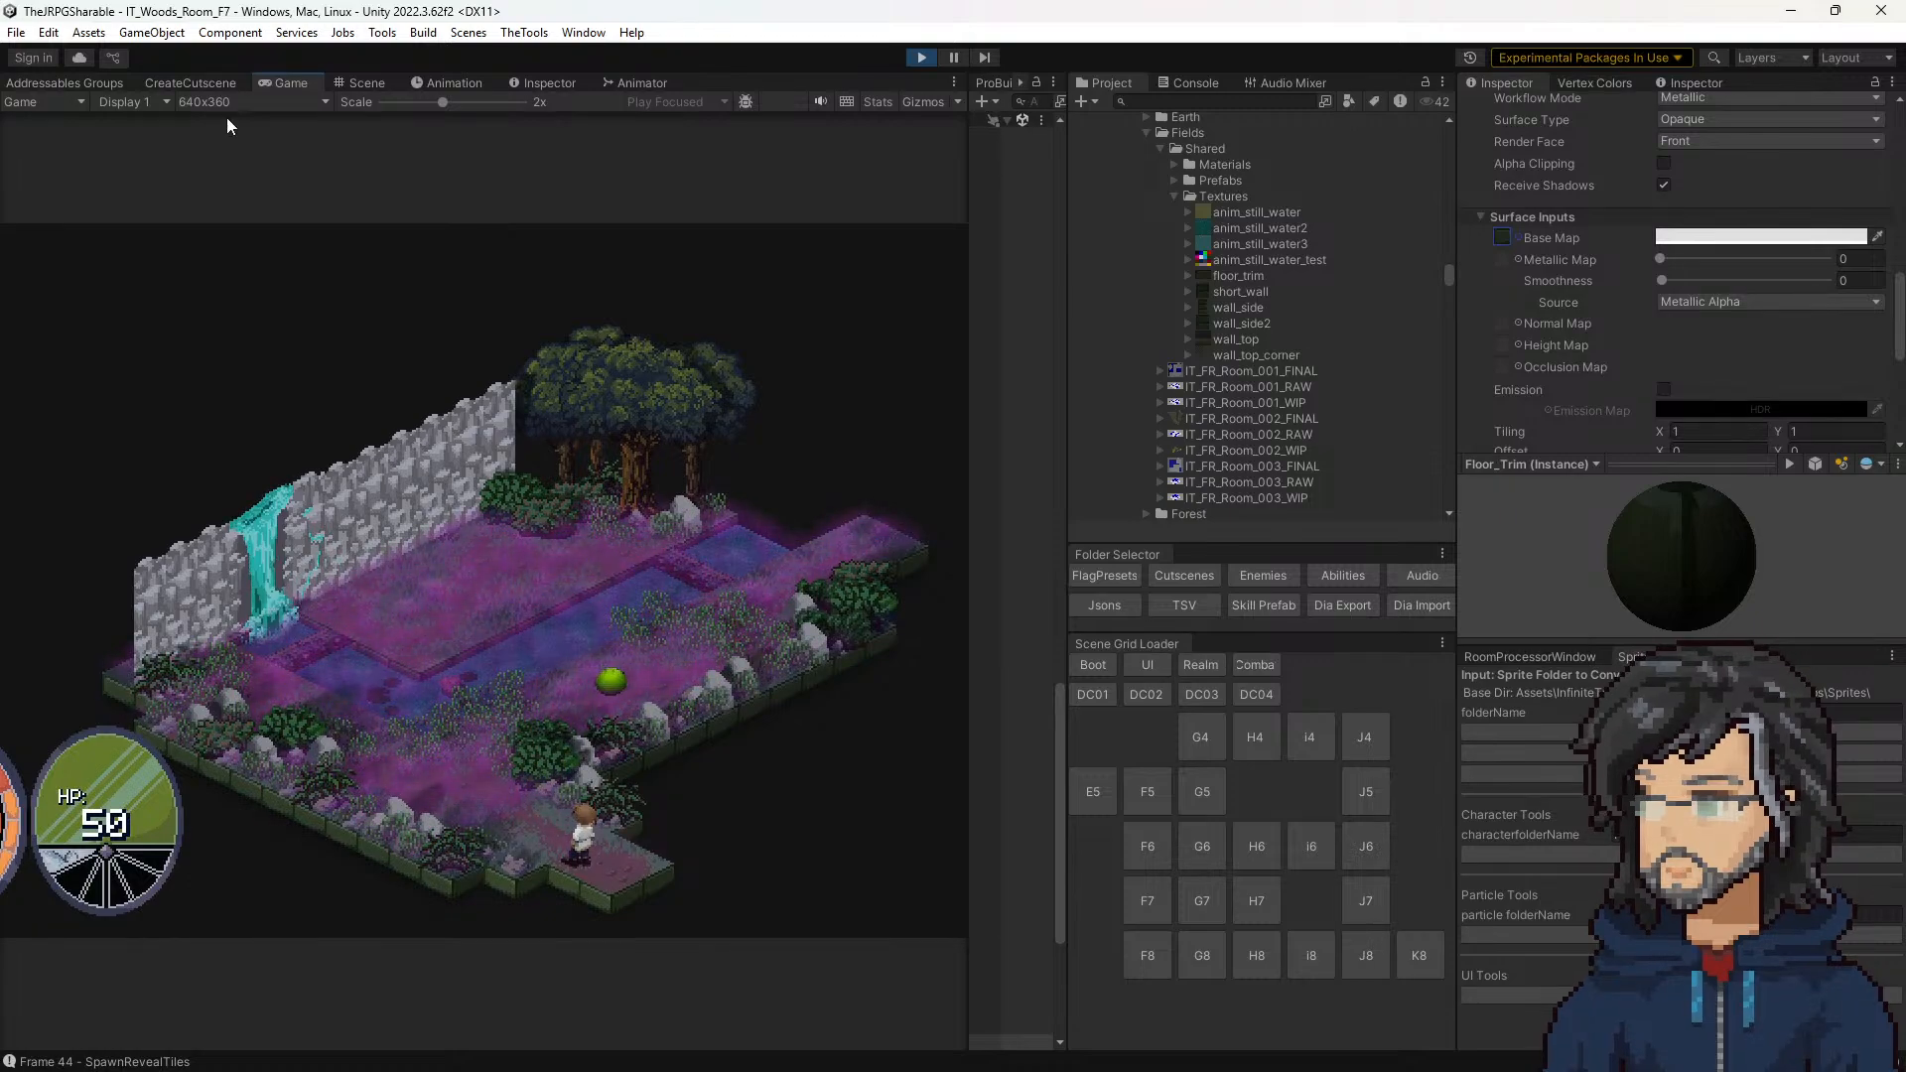
{"action": "left_click", "coordinate": [361, 82]}
{"action": "middle_click_drag", "start_coordinate": [608, 730], "coordinate": [501, 550]}
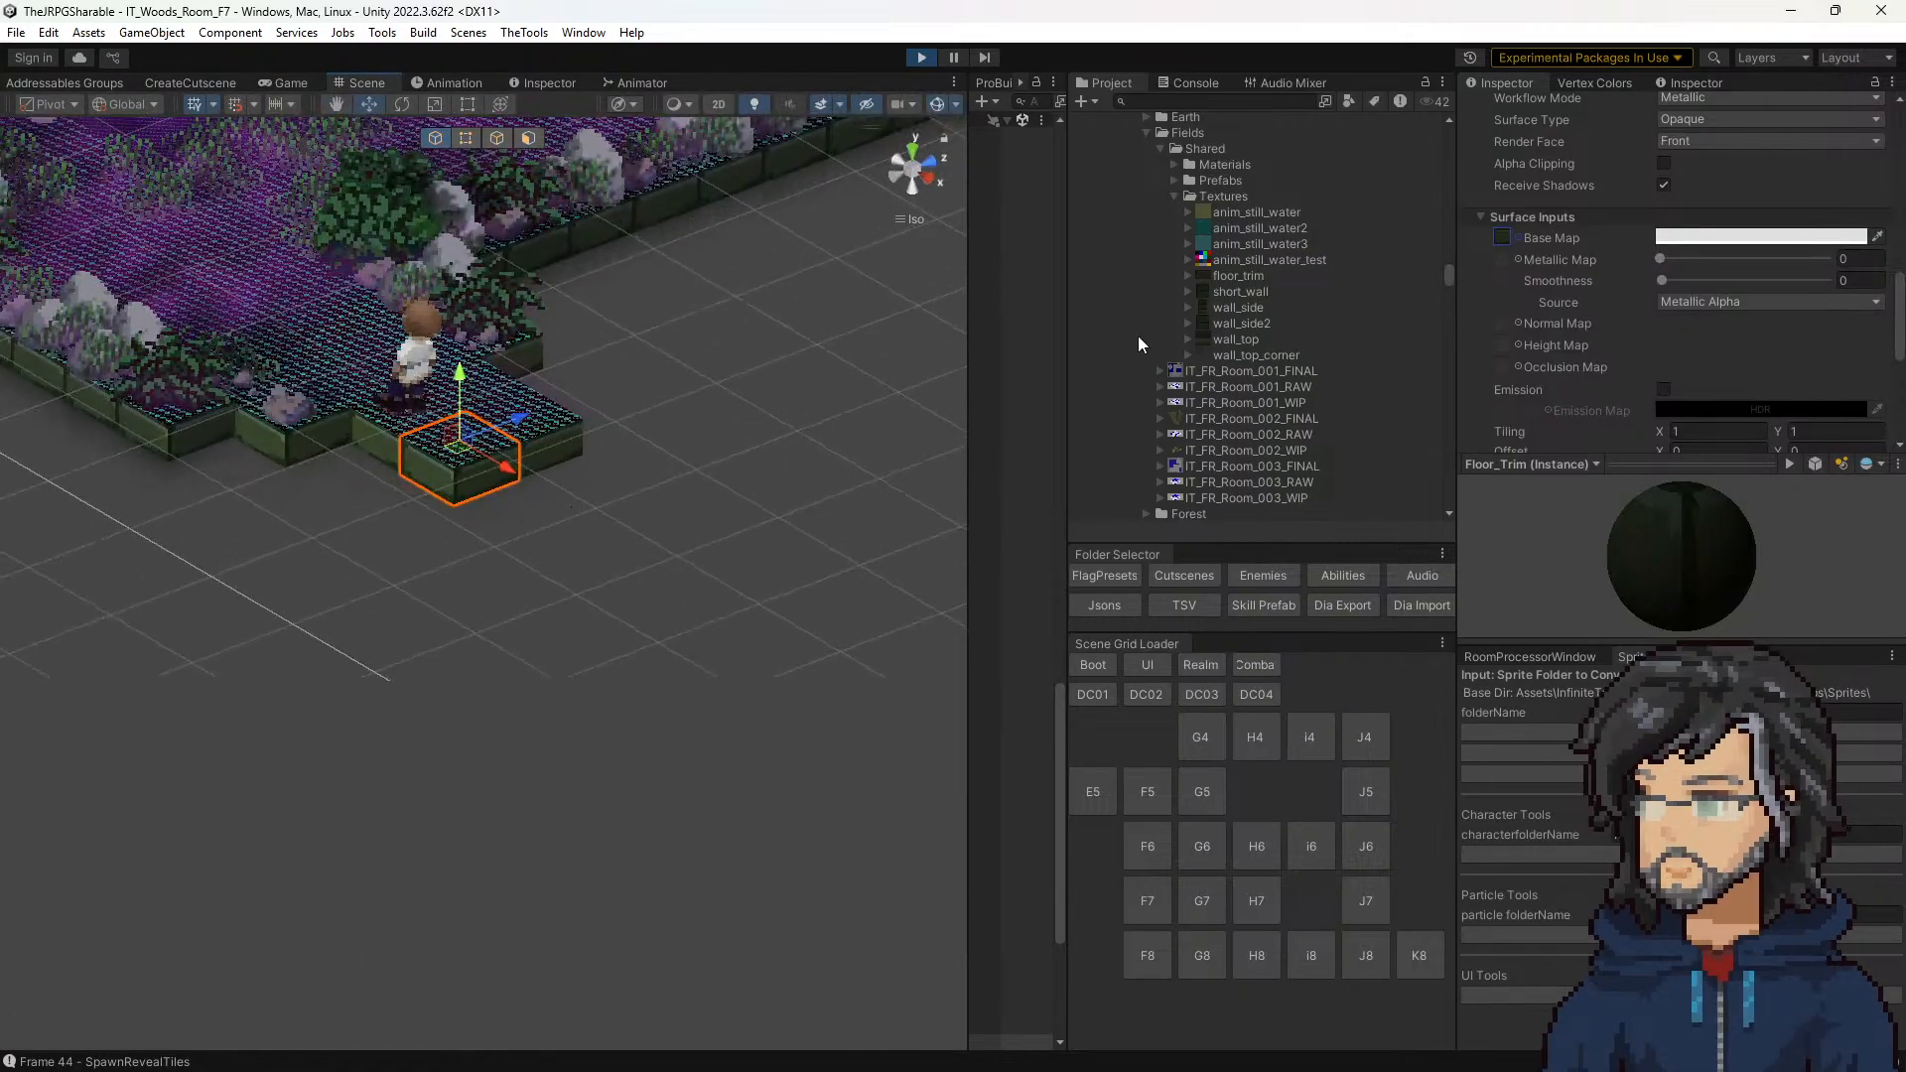
{"action": "scroll", "coordinate": [1585, 359], "scroll_direction": "down", "scroll_amount": 5}
{"action": "scroll", "coordinate": [1232, 427], "scroll_direction": "down", "scroll_amount": 3}
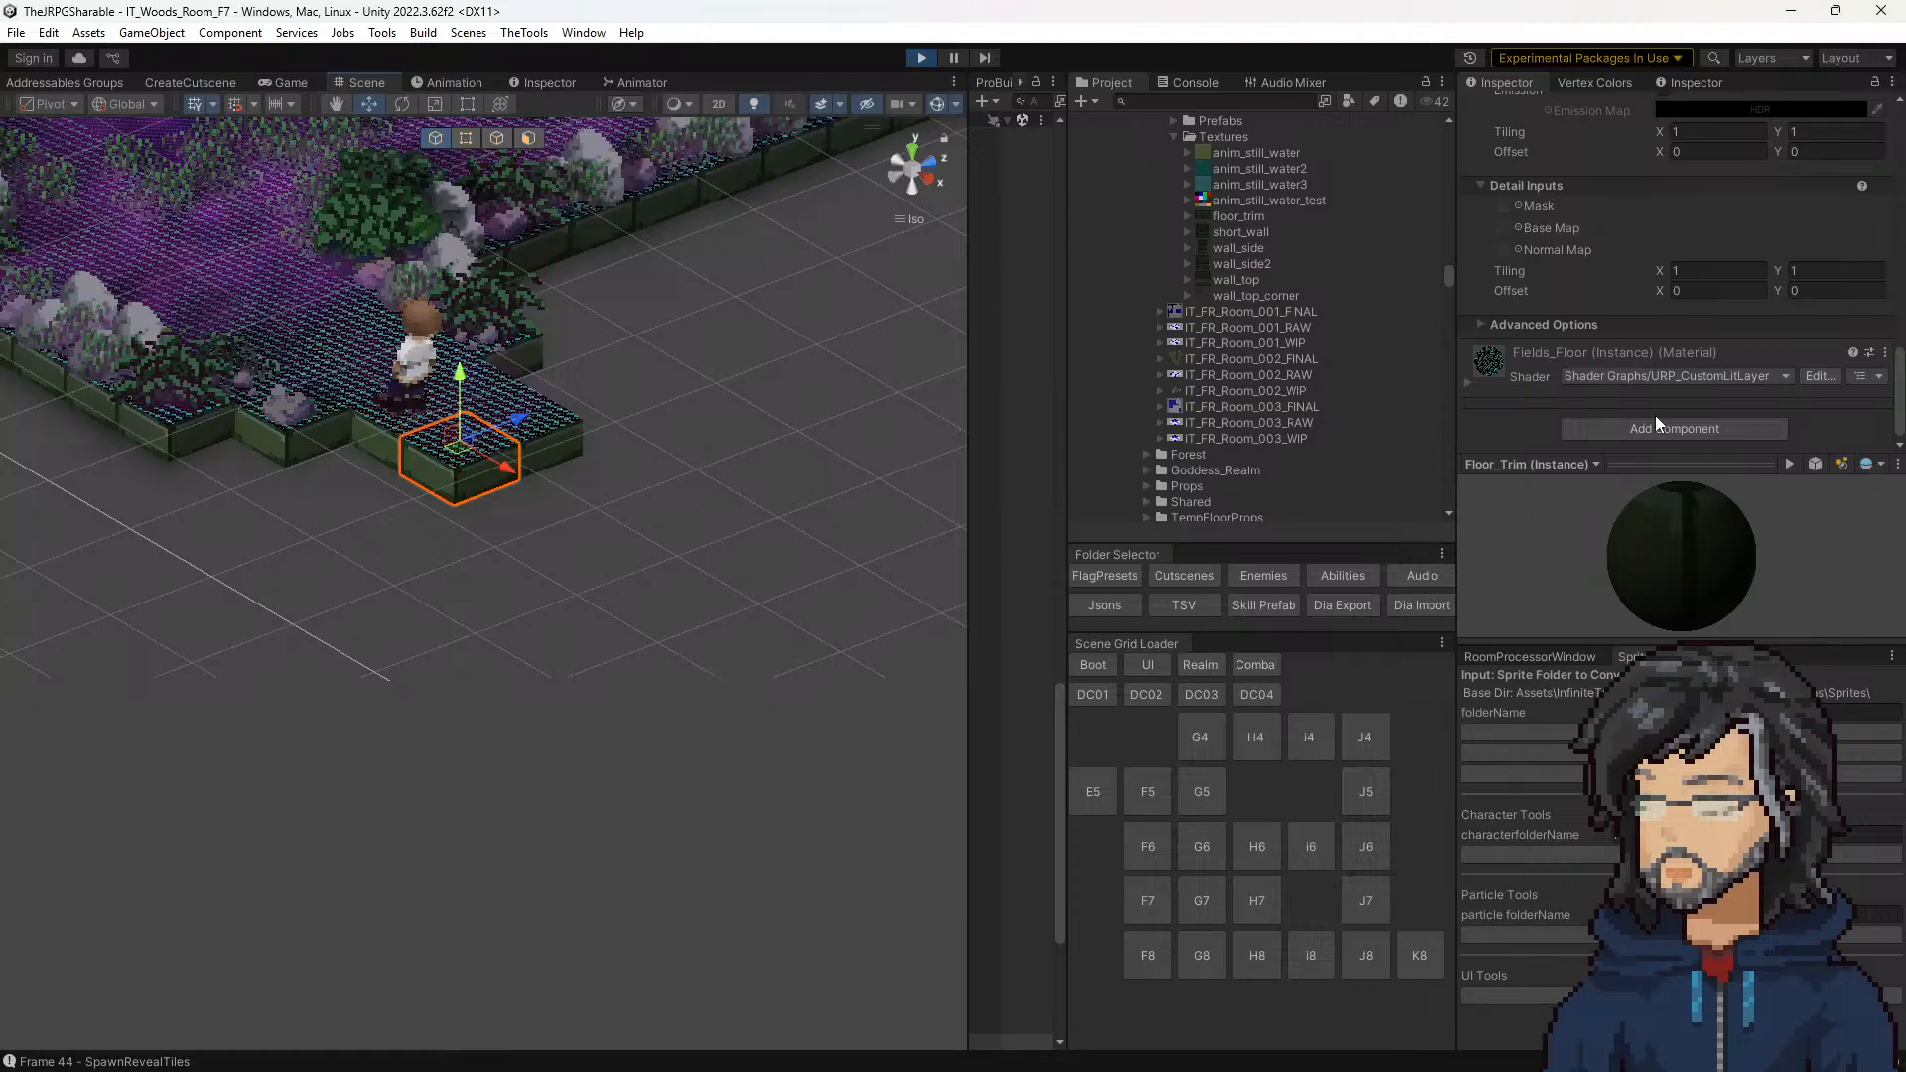
{"action": "left_click", "coordinate": [1465, 376]}
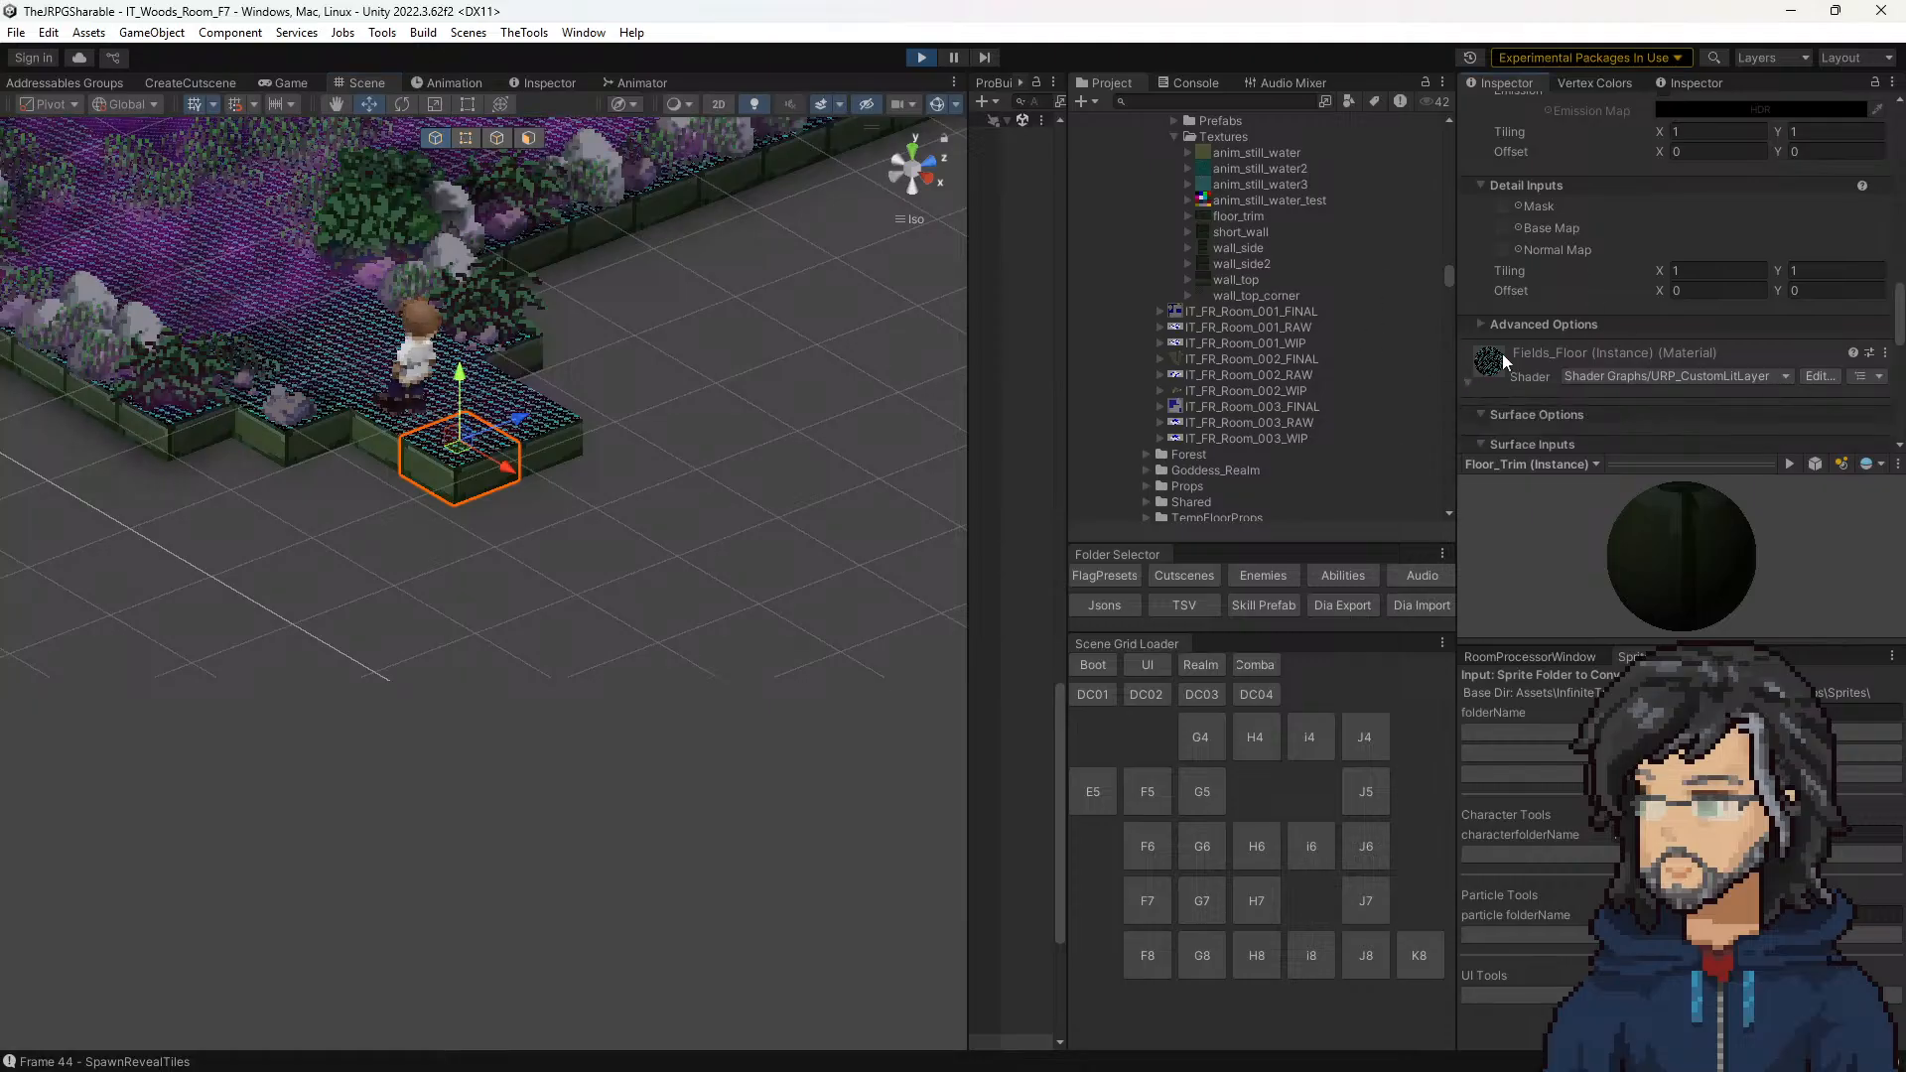
{"action": "scroll", "coordinate": [1569, 328], "scroll_direction": "down", "scroll_amount": 5}
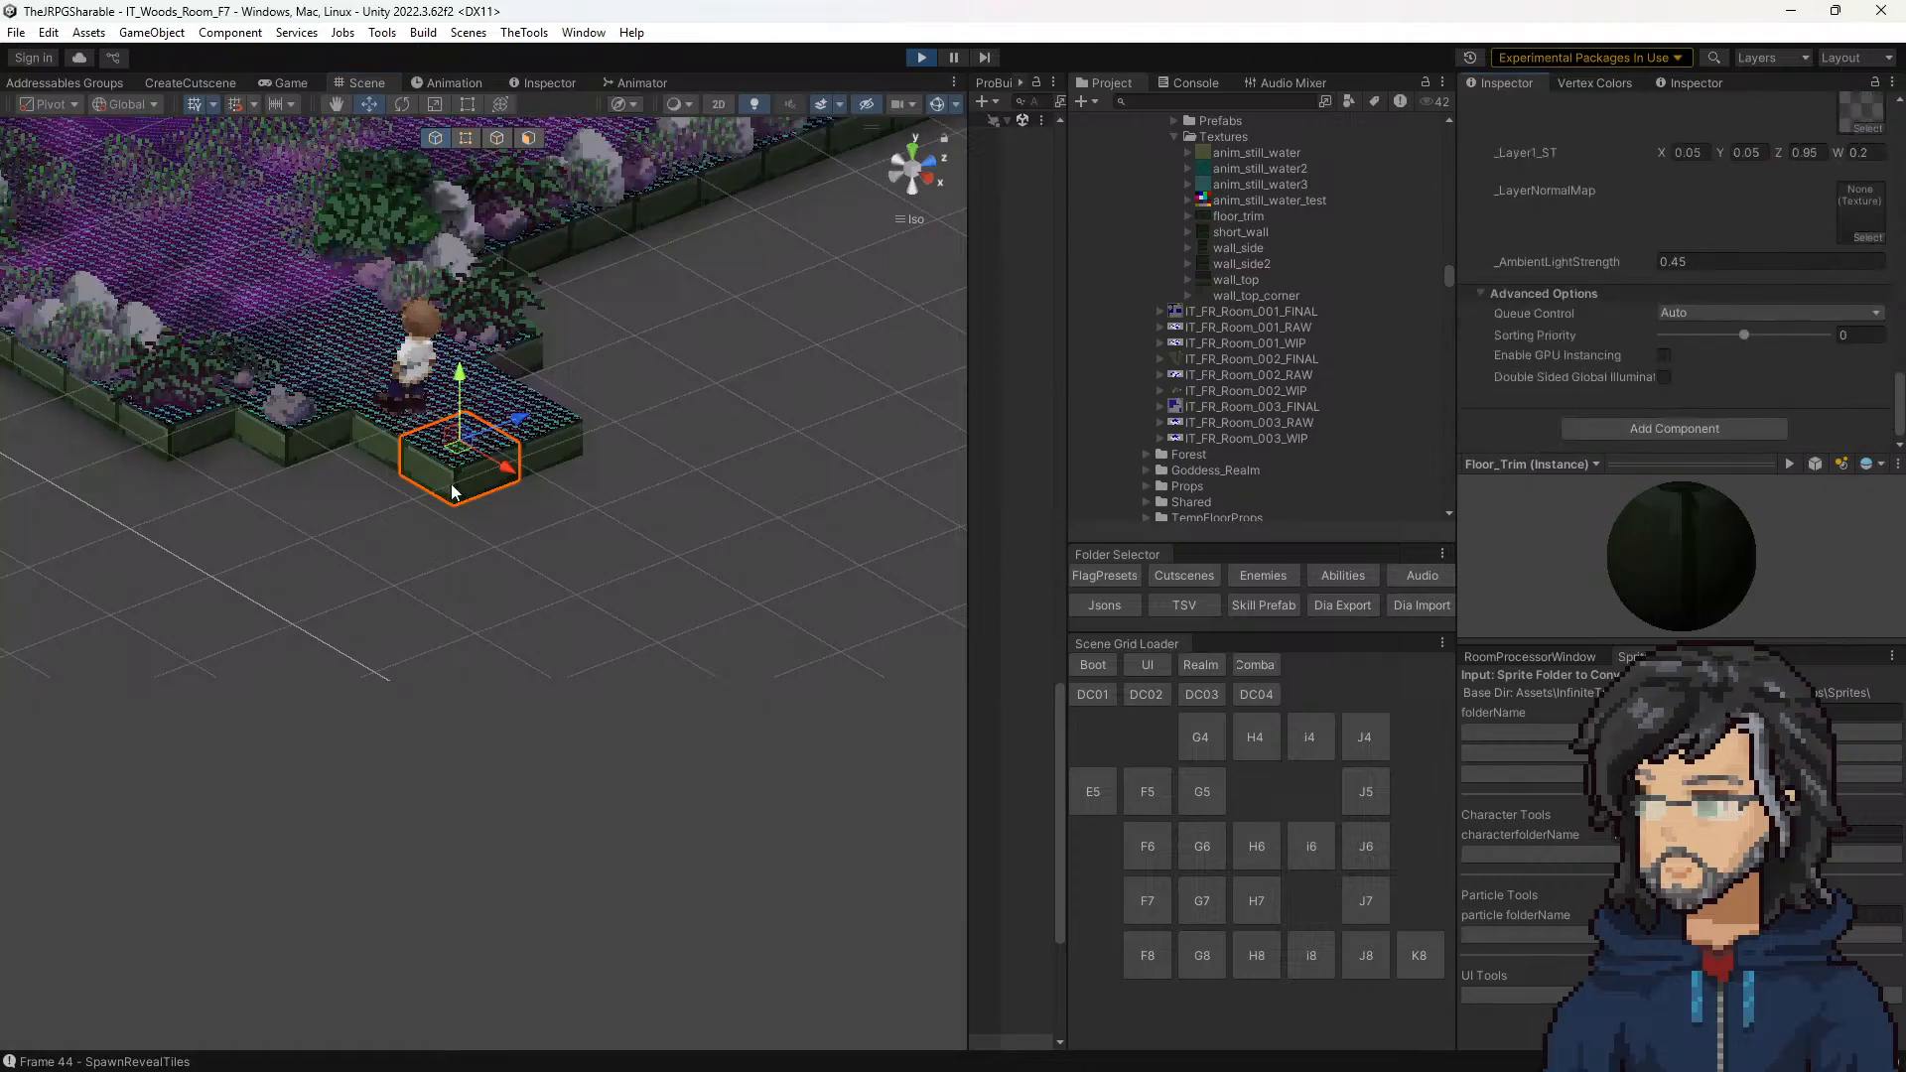
{"action": "scroll", "coordinate": [1586, 331], "scroll_direction": "up", "scroll_amount": 5}
{"action": "scroll", "coordinate": [1609, 327], "scroll_direction": "up", "scroll_amount": 10}
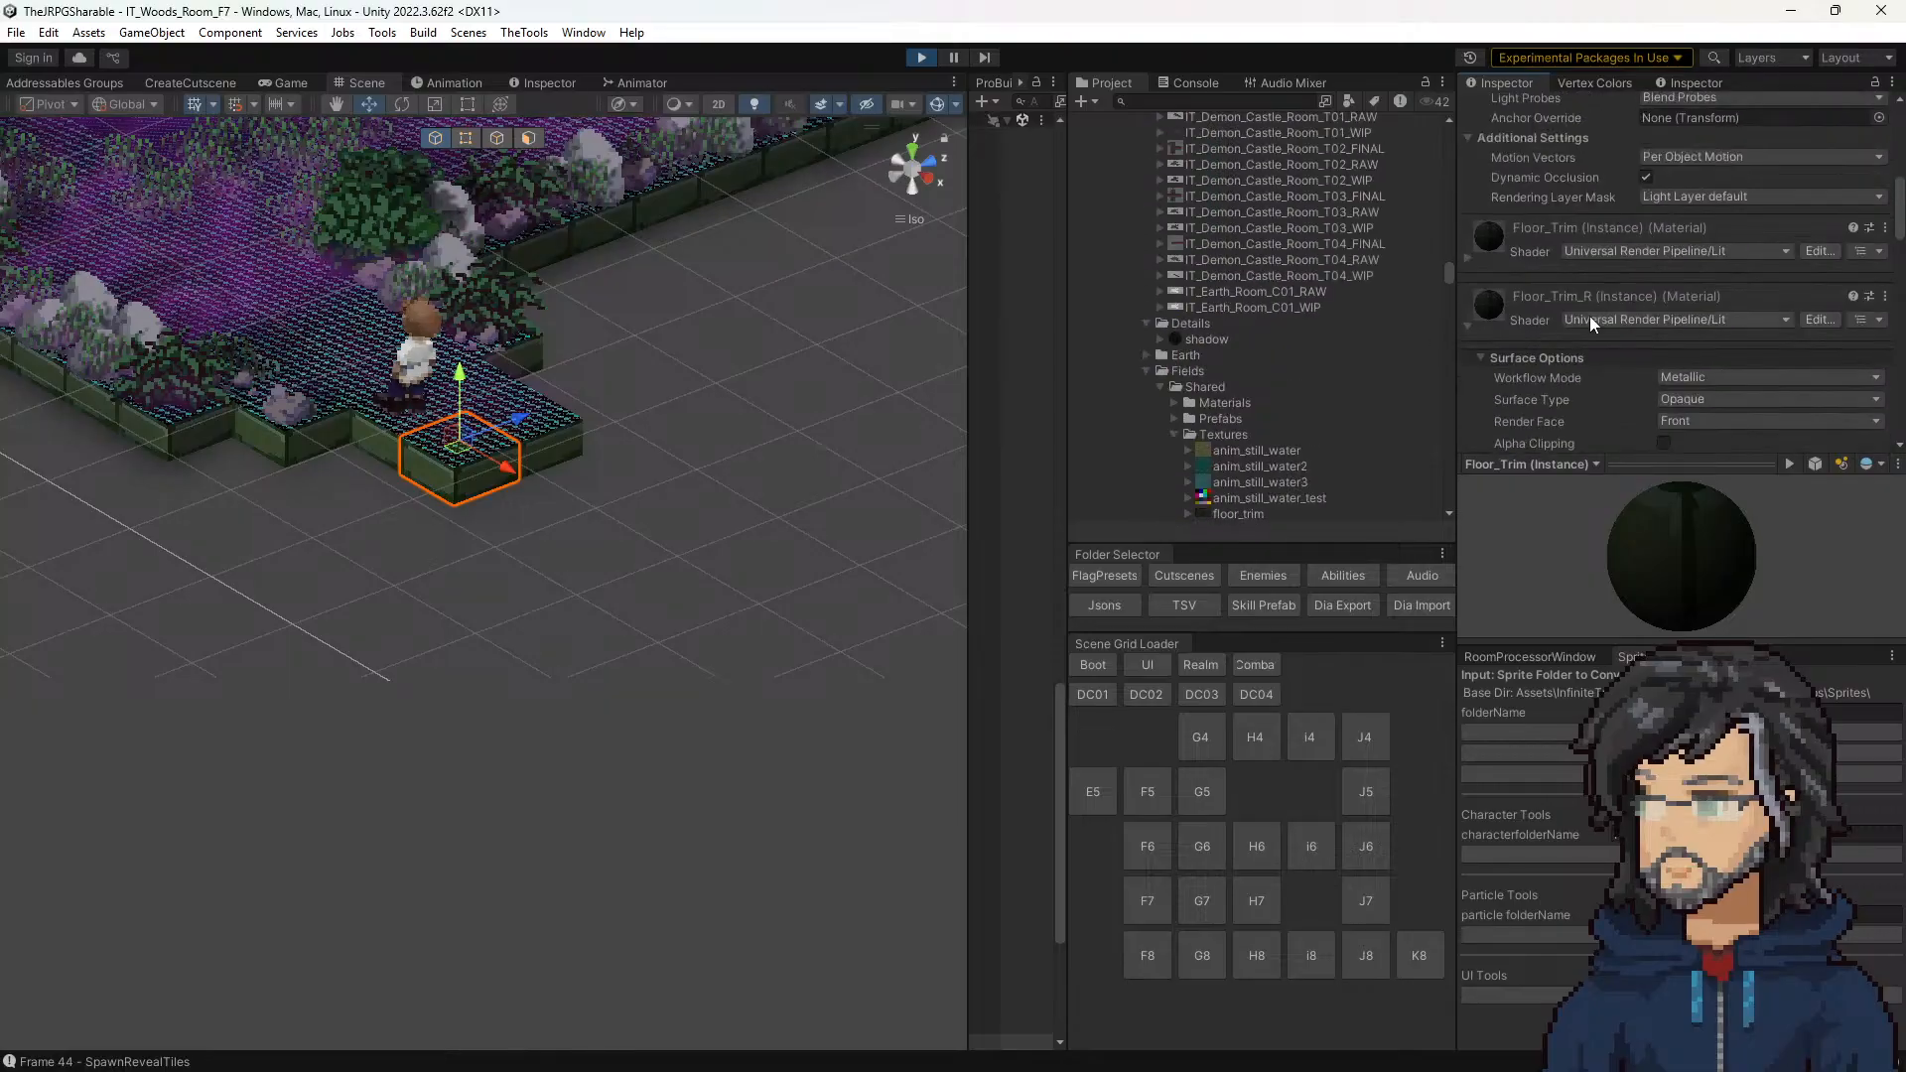
{"action": "scroll", "coordinate": [1241, 248], "scroll_direction": "up", "scroll_amount": 8}
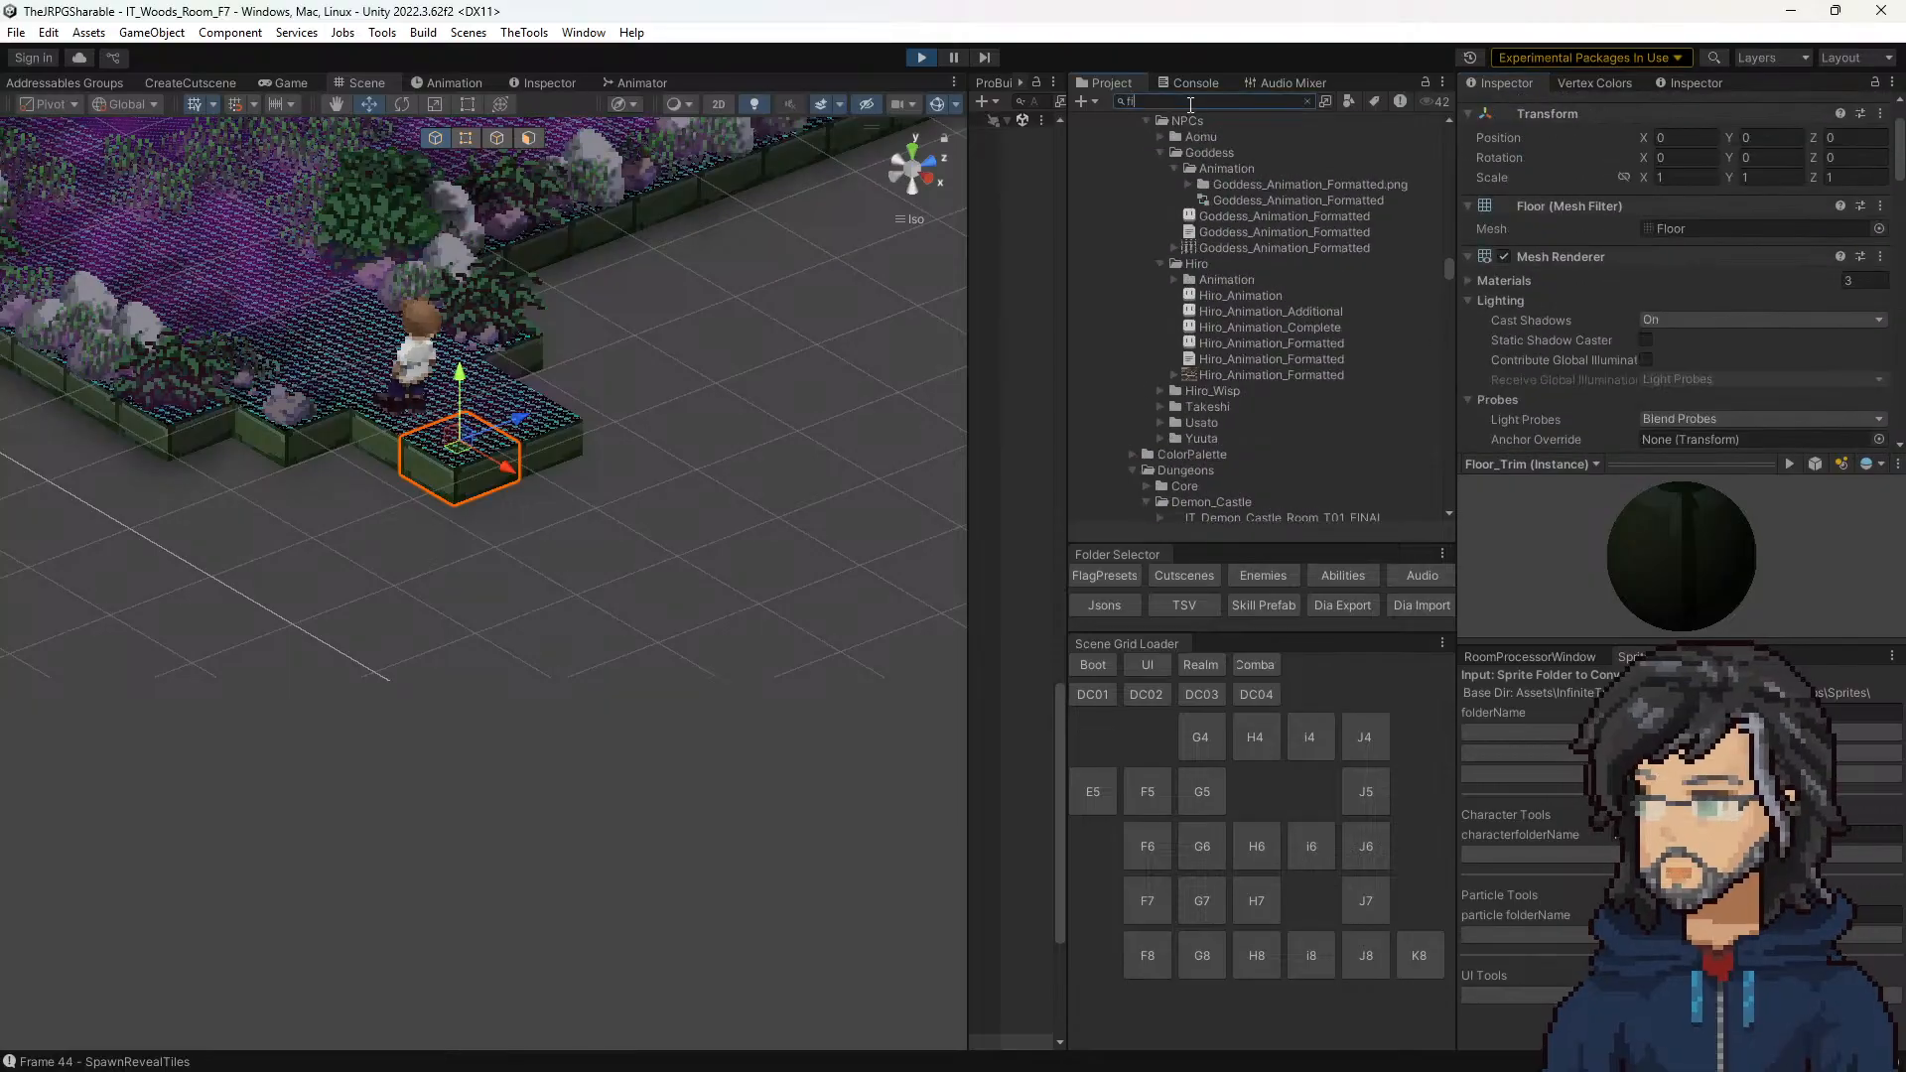
{"action": "type", "text": "fi"}
{"action": "key", "text": "BackSpace"}
{"action": "key", "text": "BackSpace"}
{"action": "scroll", "coordinate": [1586, 153], "scroll_direction": "up", "scroll_amount": 2}
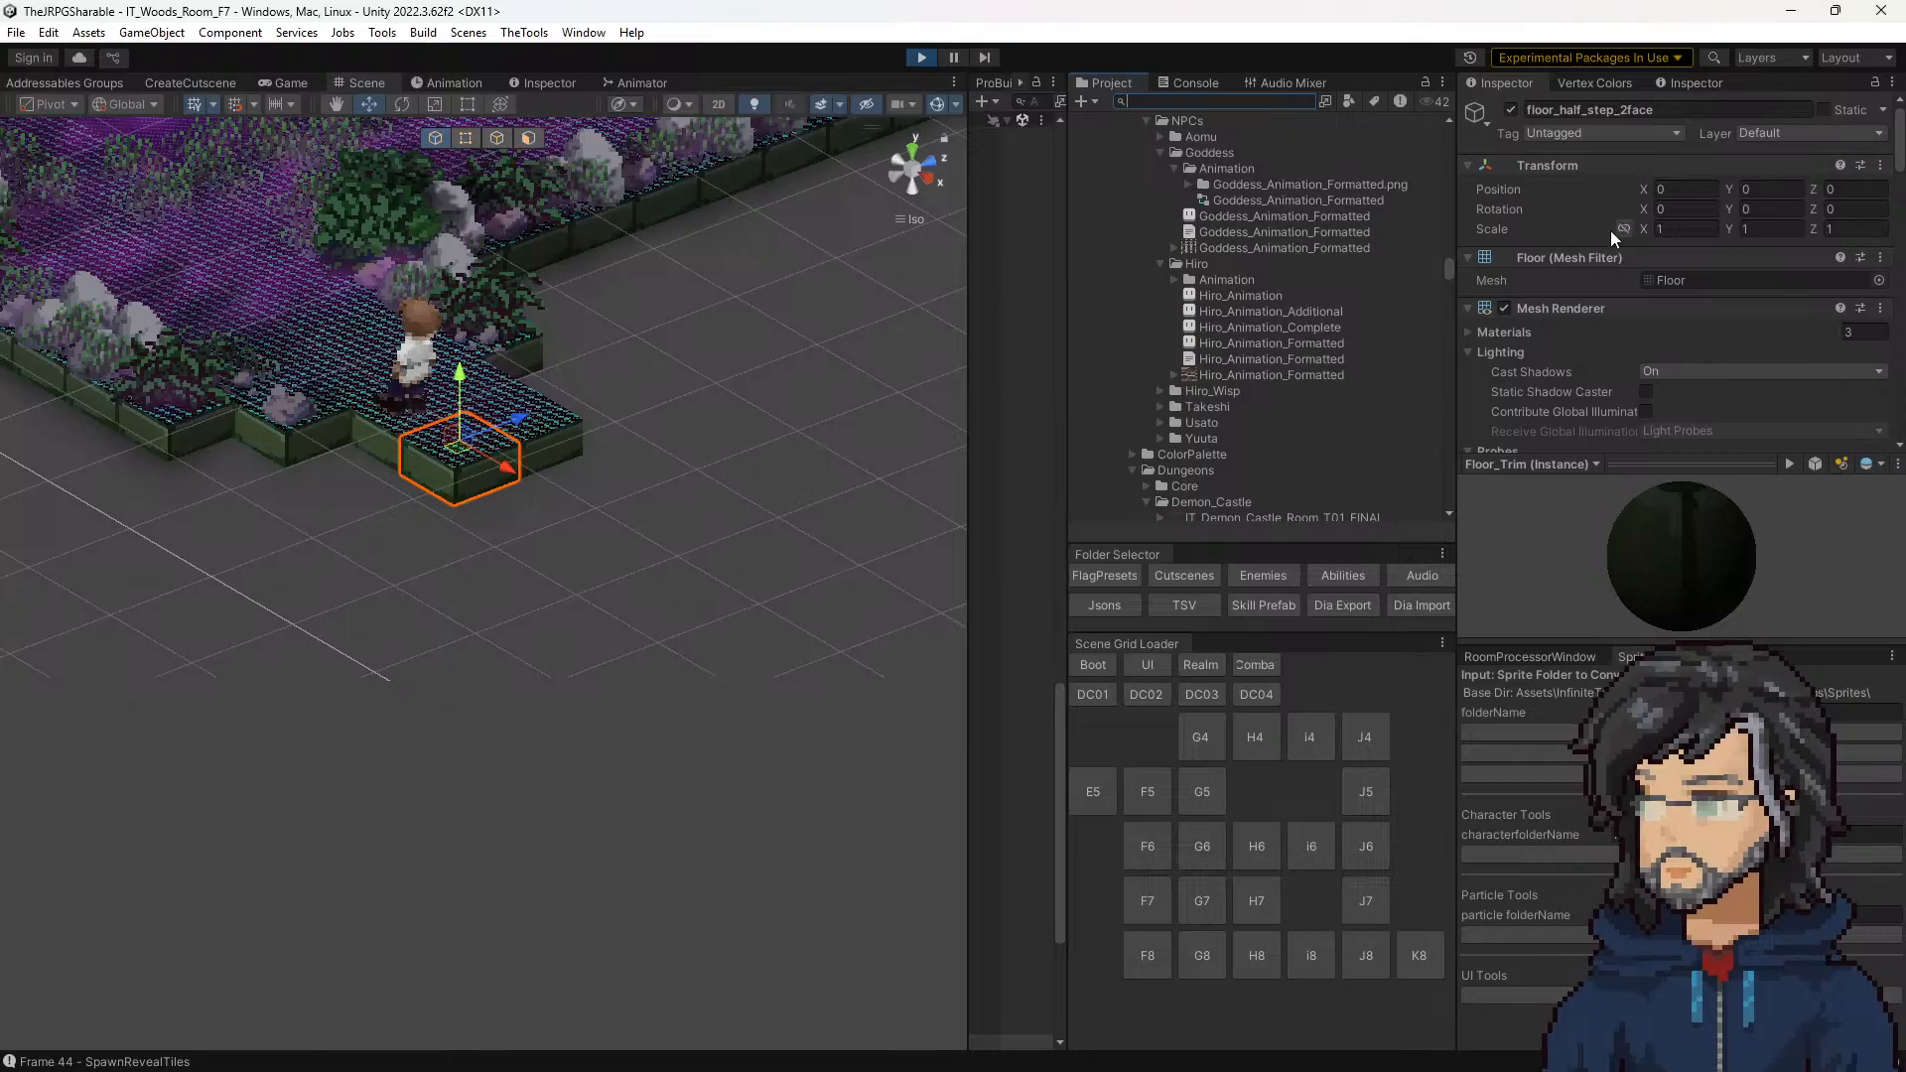
Step: Widen the scene hierarchy and examine the tile's parent objects up to the components on Pos: 19, 4
{"action": "left_click_drag", "start_coordinate": [969, 278], "coordinate": [729, 307]}
{"action": "scroll", "coordinate": [923, 645], "scroll_direction": "down", "scroll_amount": 5}
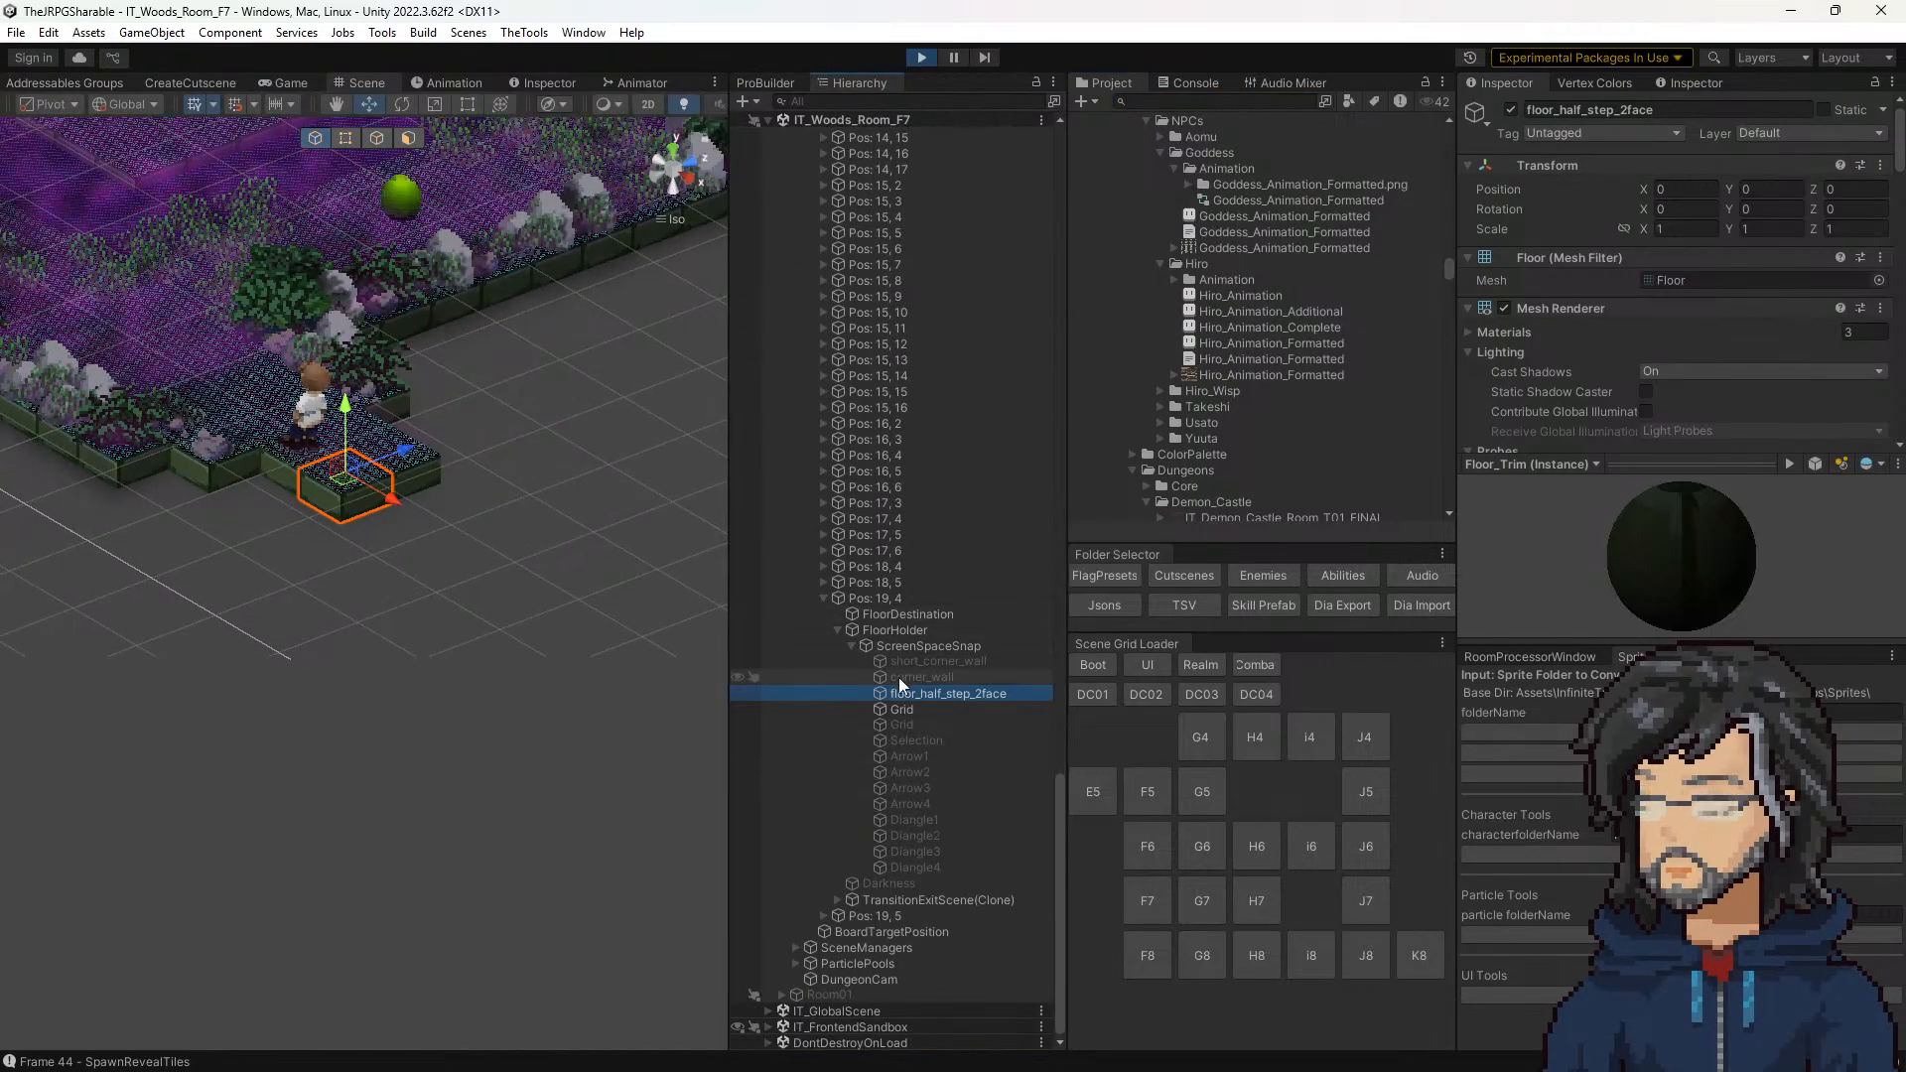
{"action": "left_click", "coordinate": [880, 645]}
{"action": "left_click", "coordinate": [880, 630]}
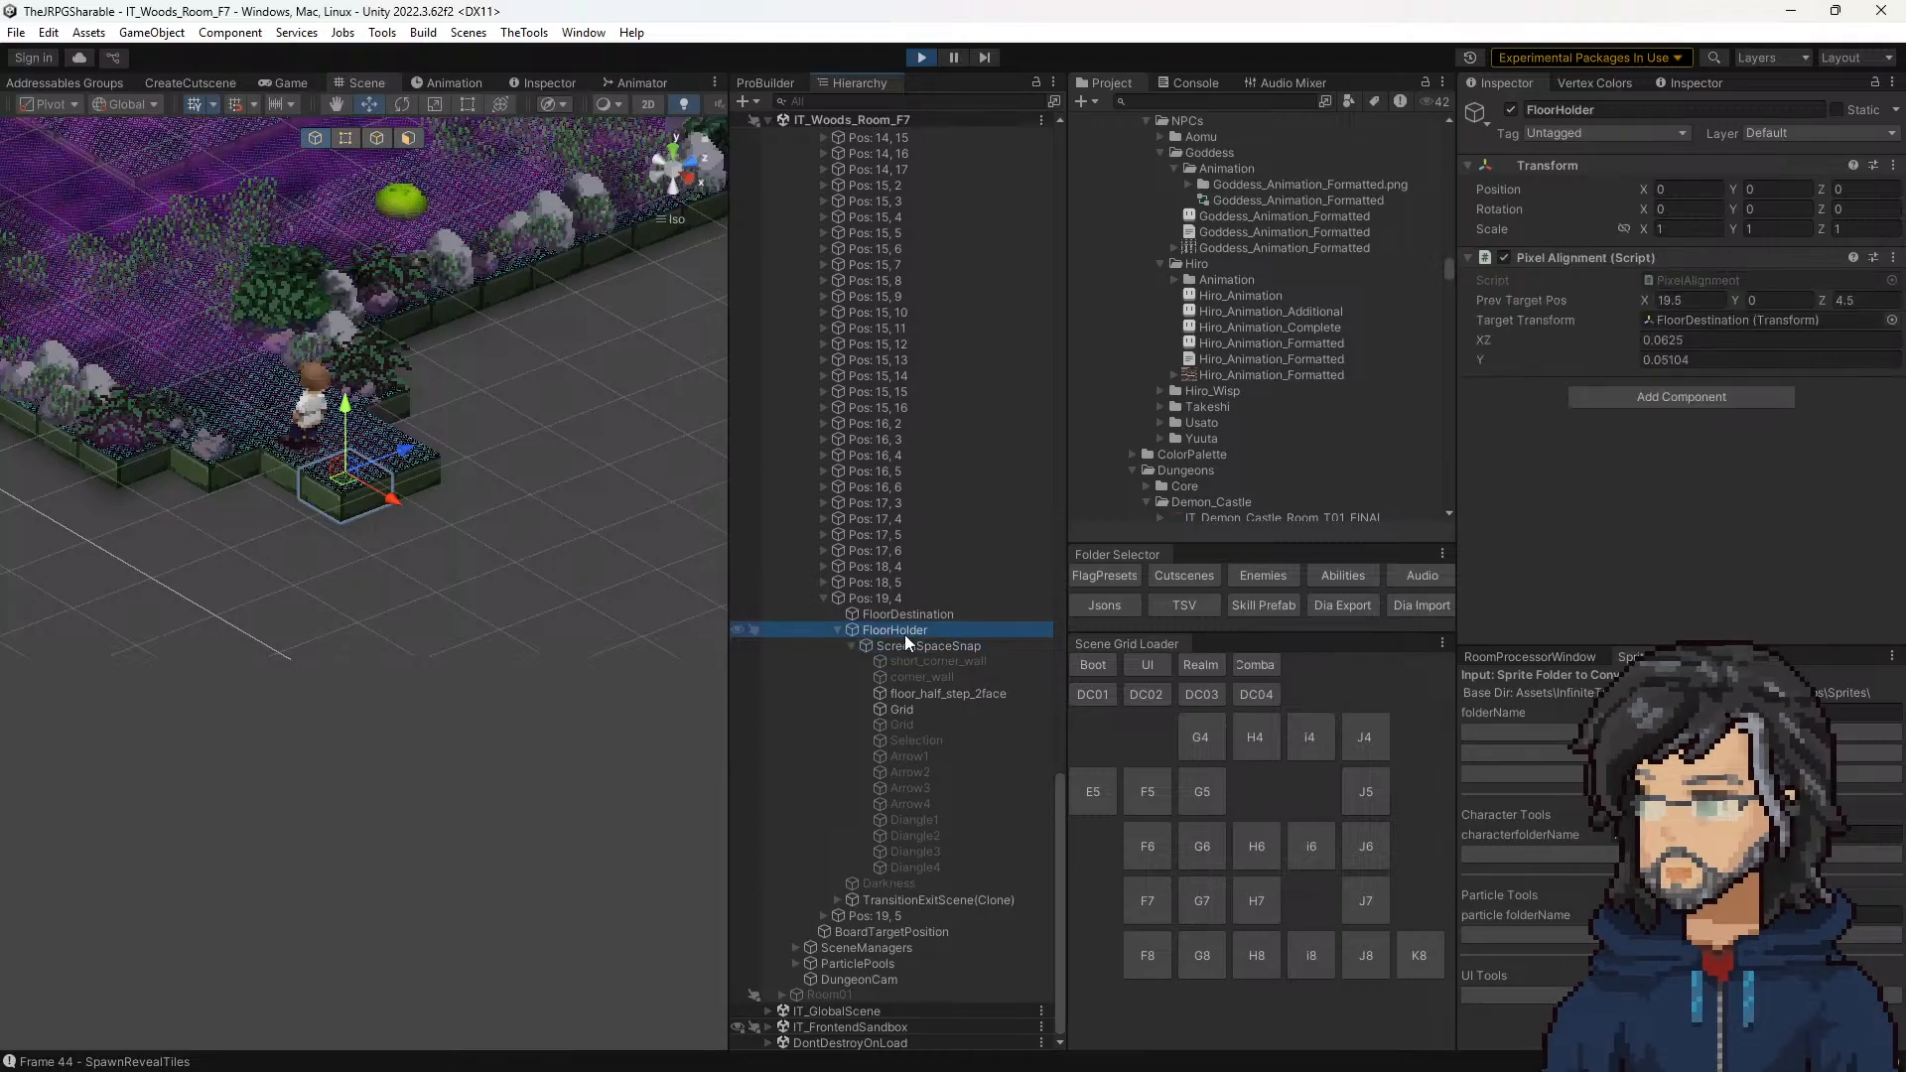
{"action": "left_click", "coordinate": [894, 615]}
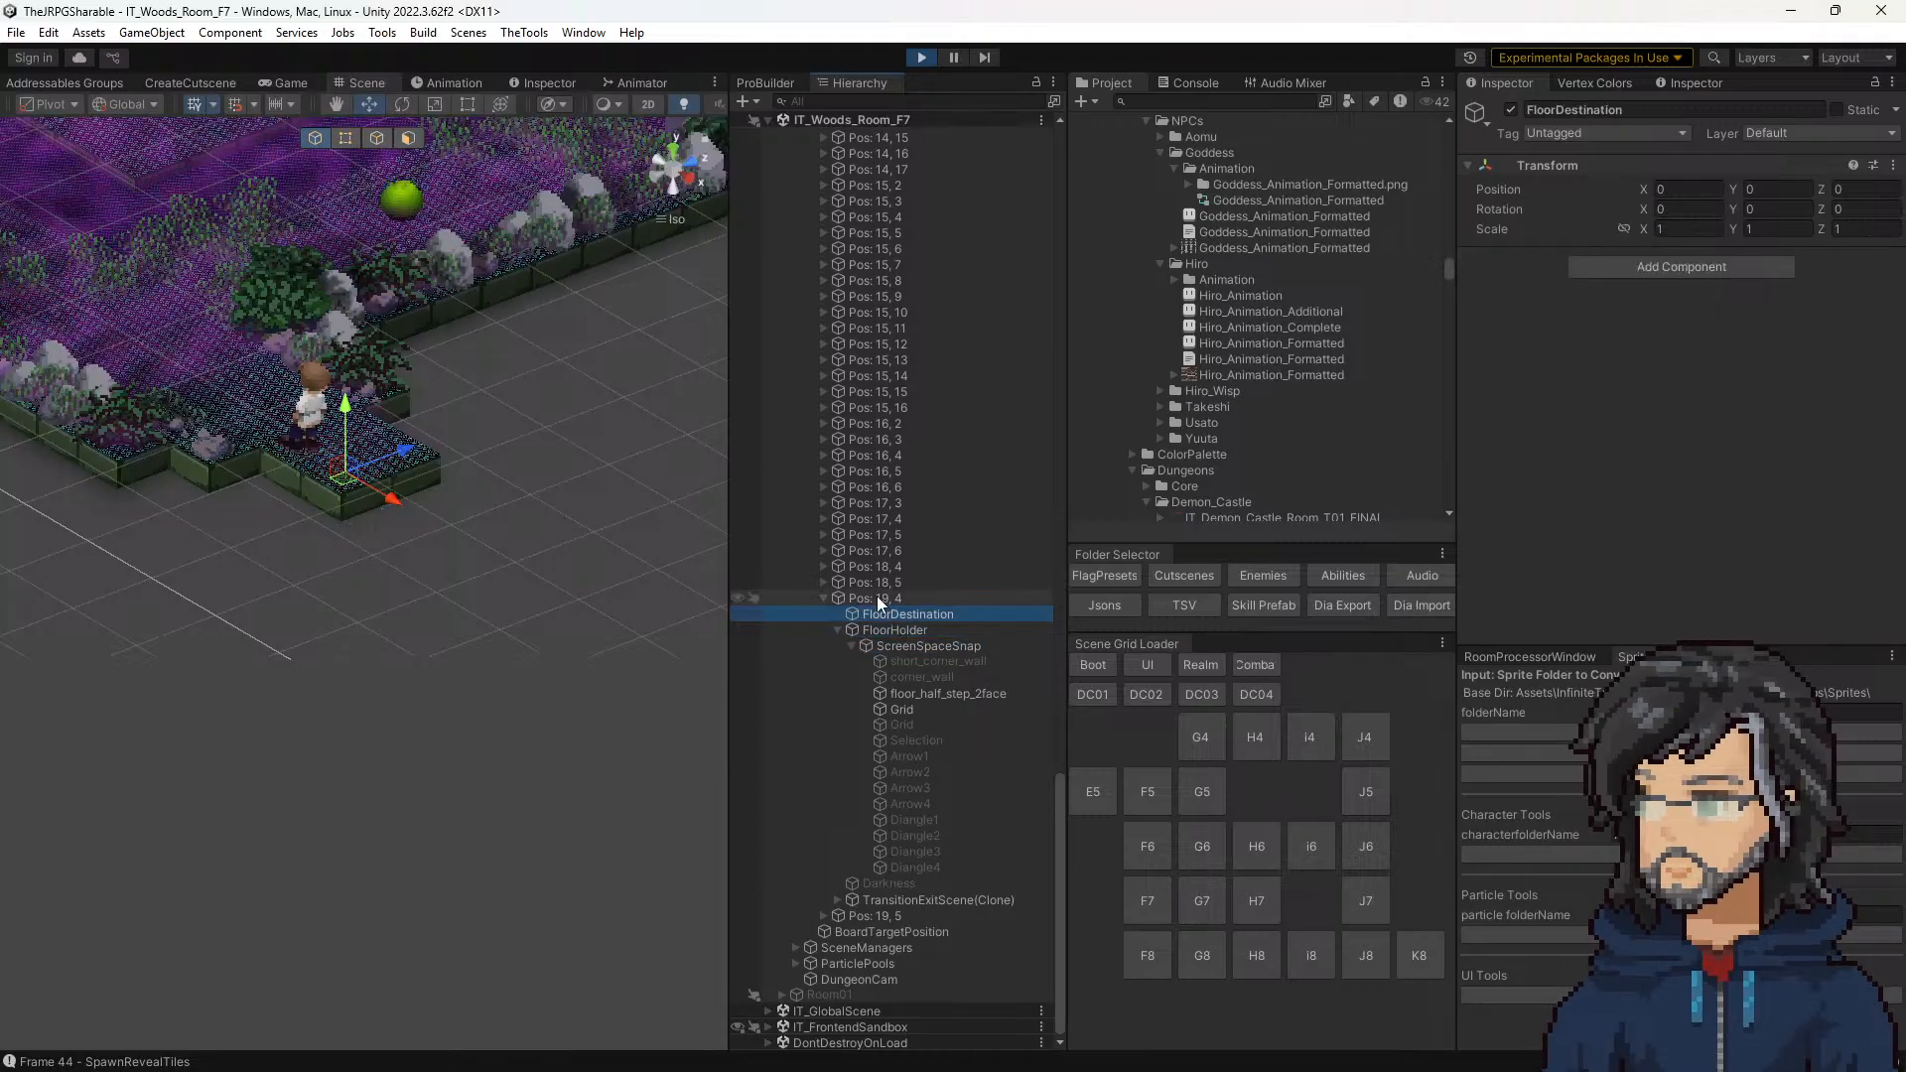
{"action": "left_click", "coordinate": [877, 597]}
{"action": "scroll", "coordinate": [1710, 465], "scroll_direction": "down", "scroll_amount": 3}
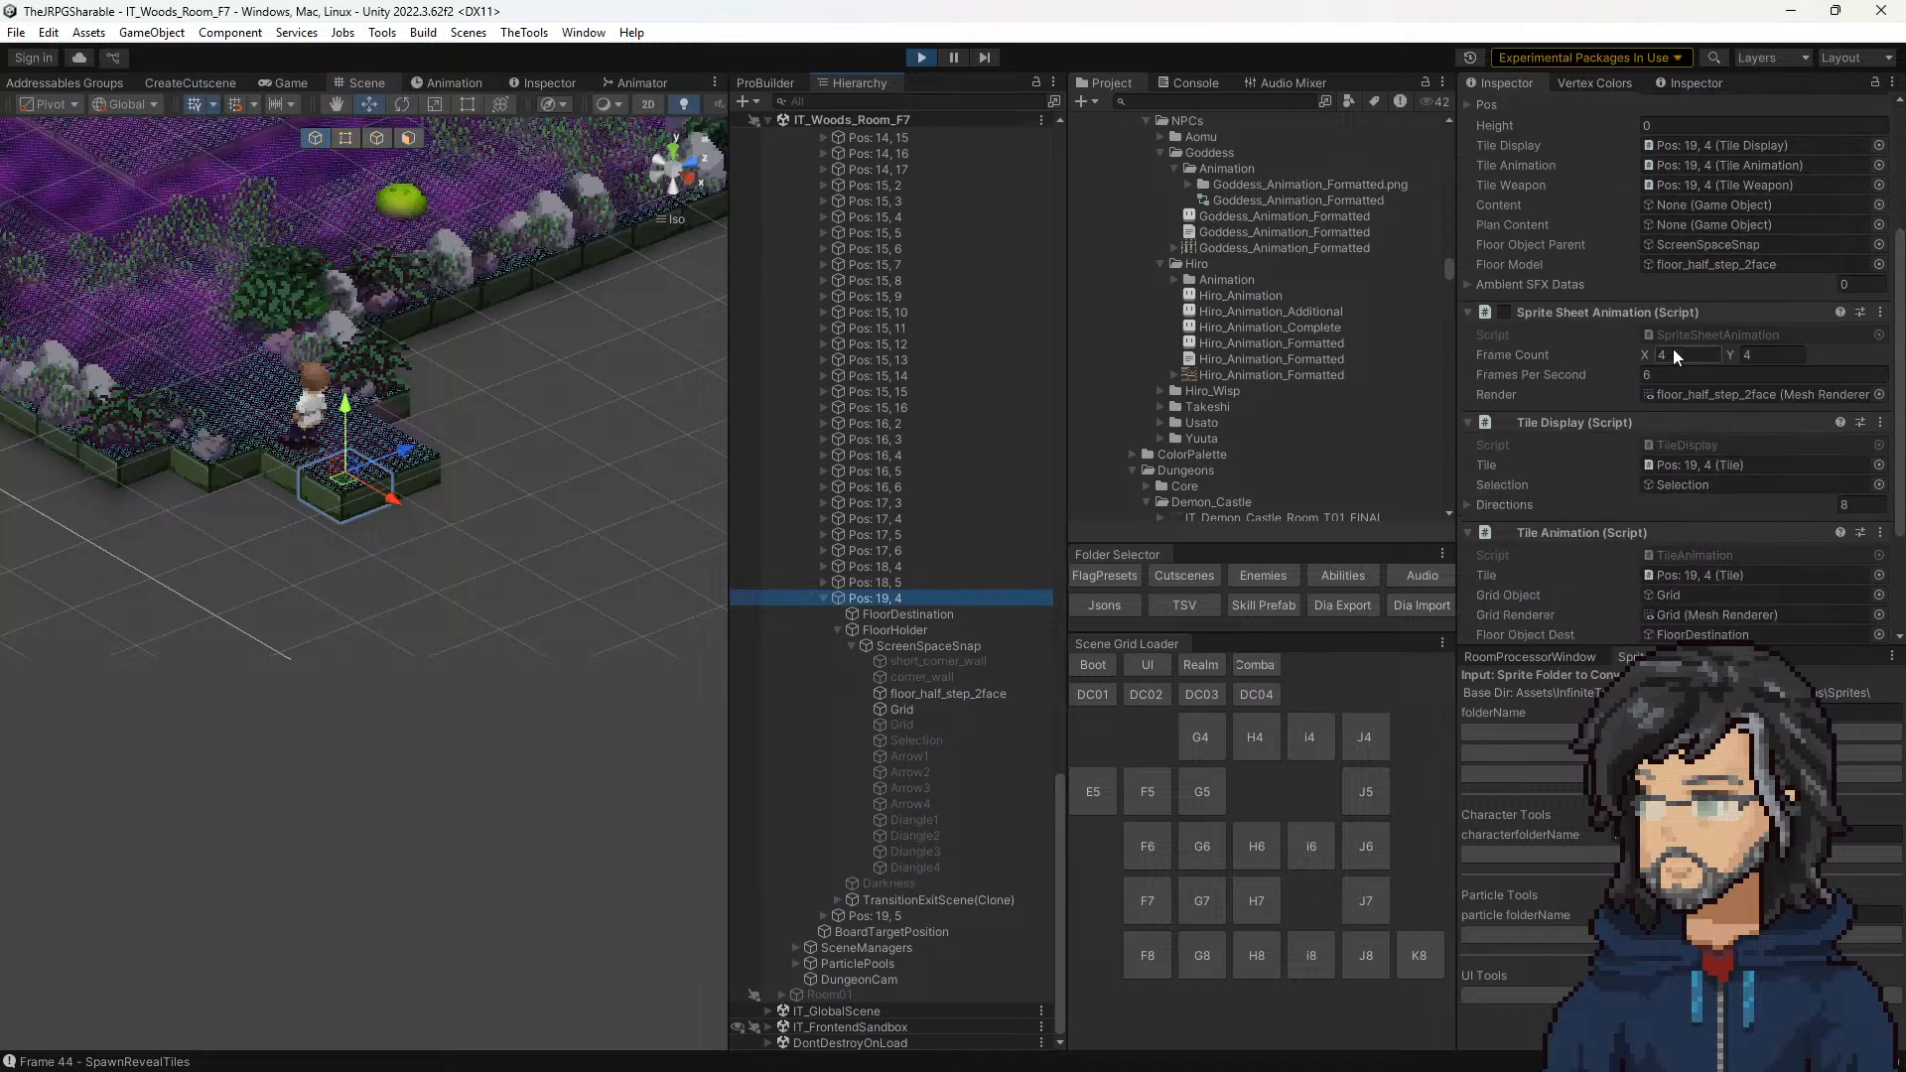
{"action": "scroll", "coordinate": [986, 487], "scroll_direction": "up", "scroll_amount": 15}
{"action": "scroll", "coordinate": [992, 417], "scroll_direction": "up", "scroll_amount": 20}
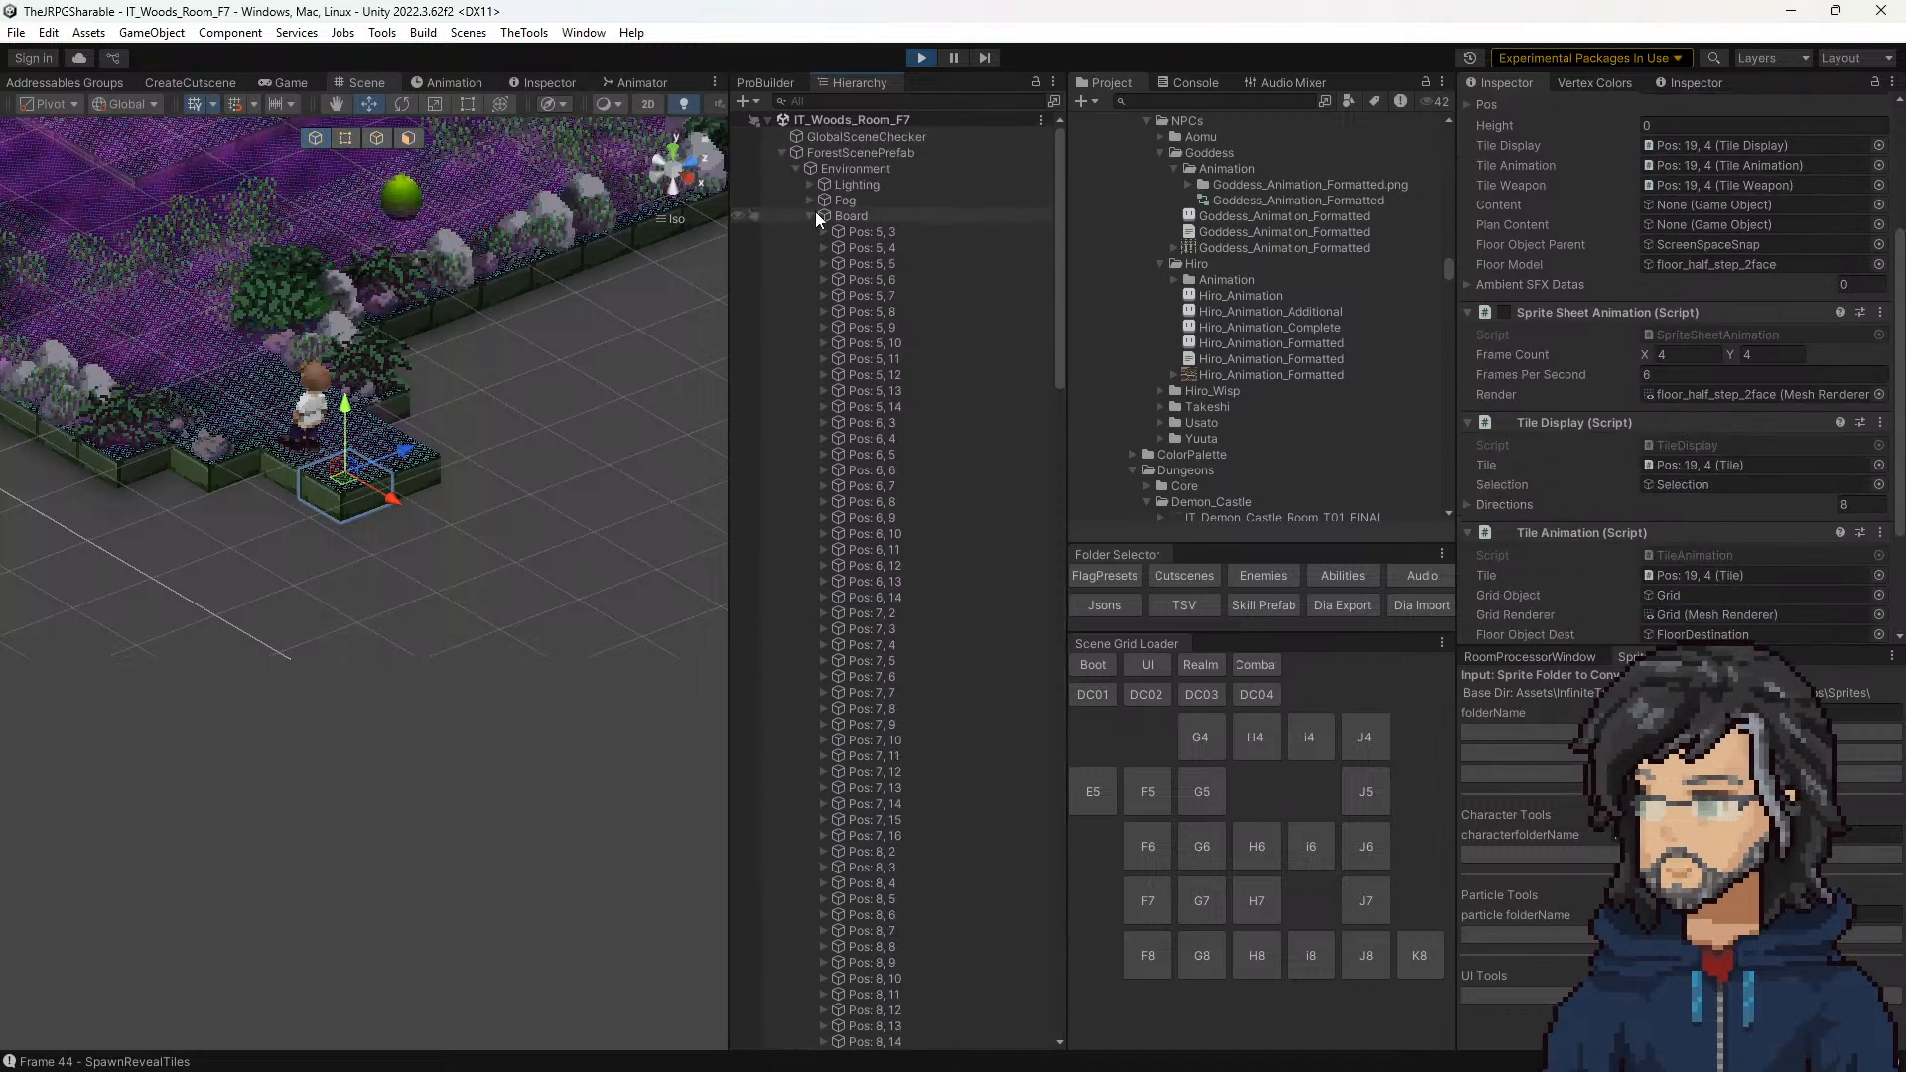
Step: Select the Board object and open the Base_Floor_Tile prefab it references for editing
{"action": "left_click", "coordinate": [850, 215]}
{"action": "left_click", "coordinate": [1706, 298]}
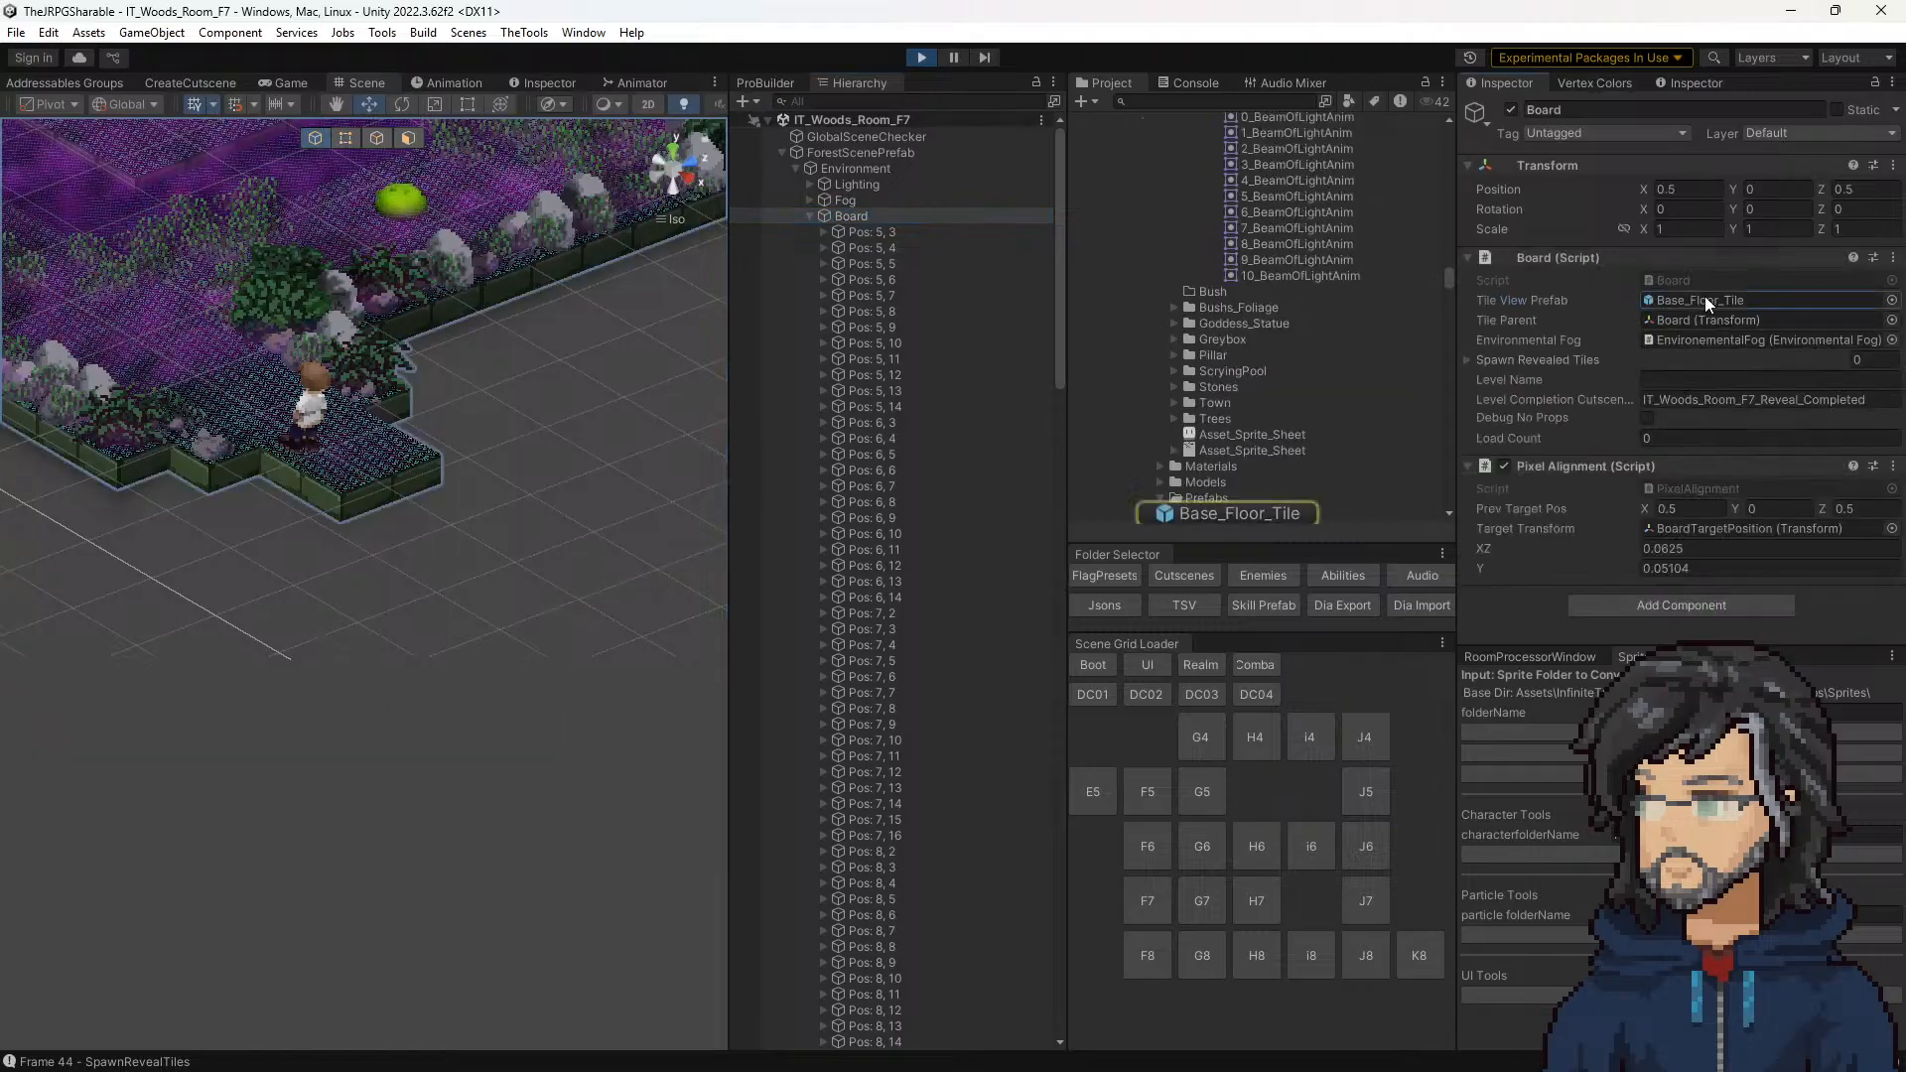
{"action": "double_click", "coordinate": [1205, 278]}
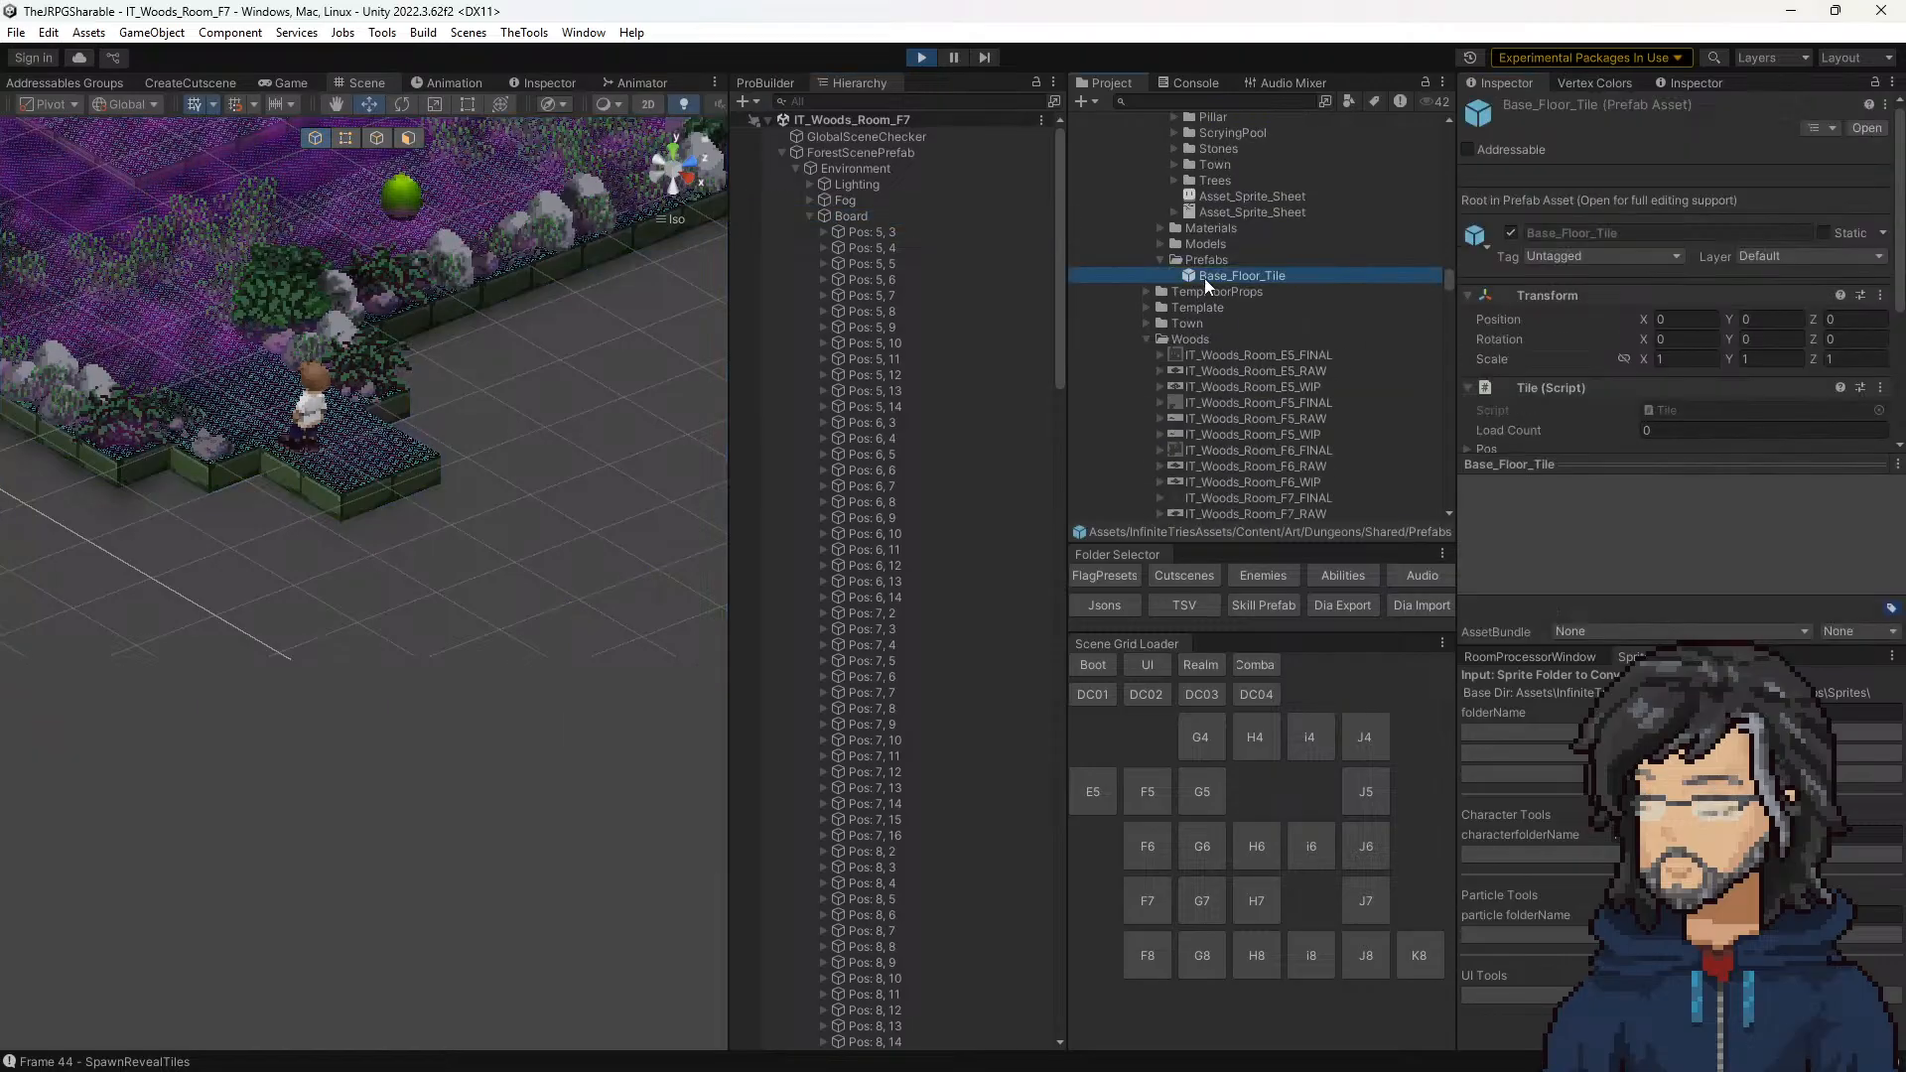
{"action": "middle_click_drag", "start_coordinate": [510, 609], "coordinate": [665, 541]}
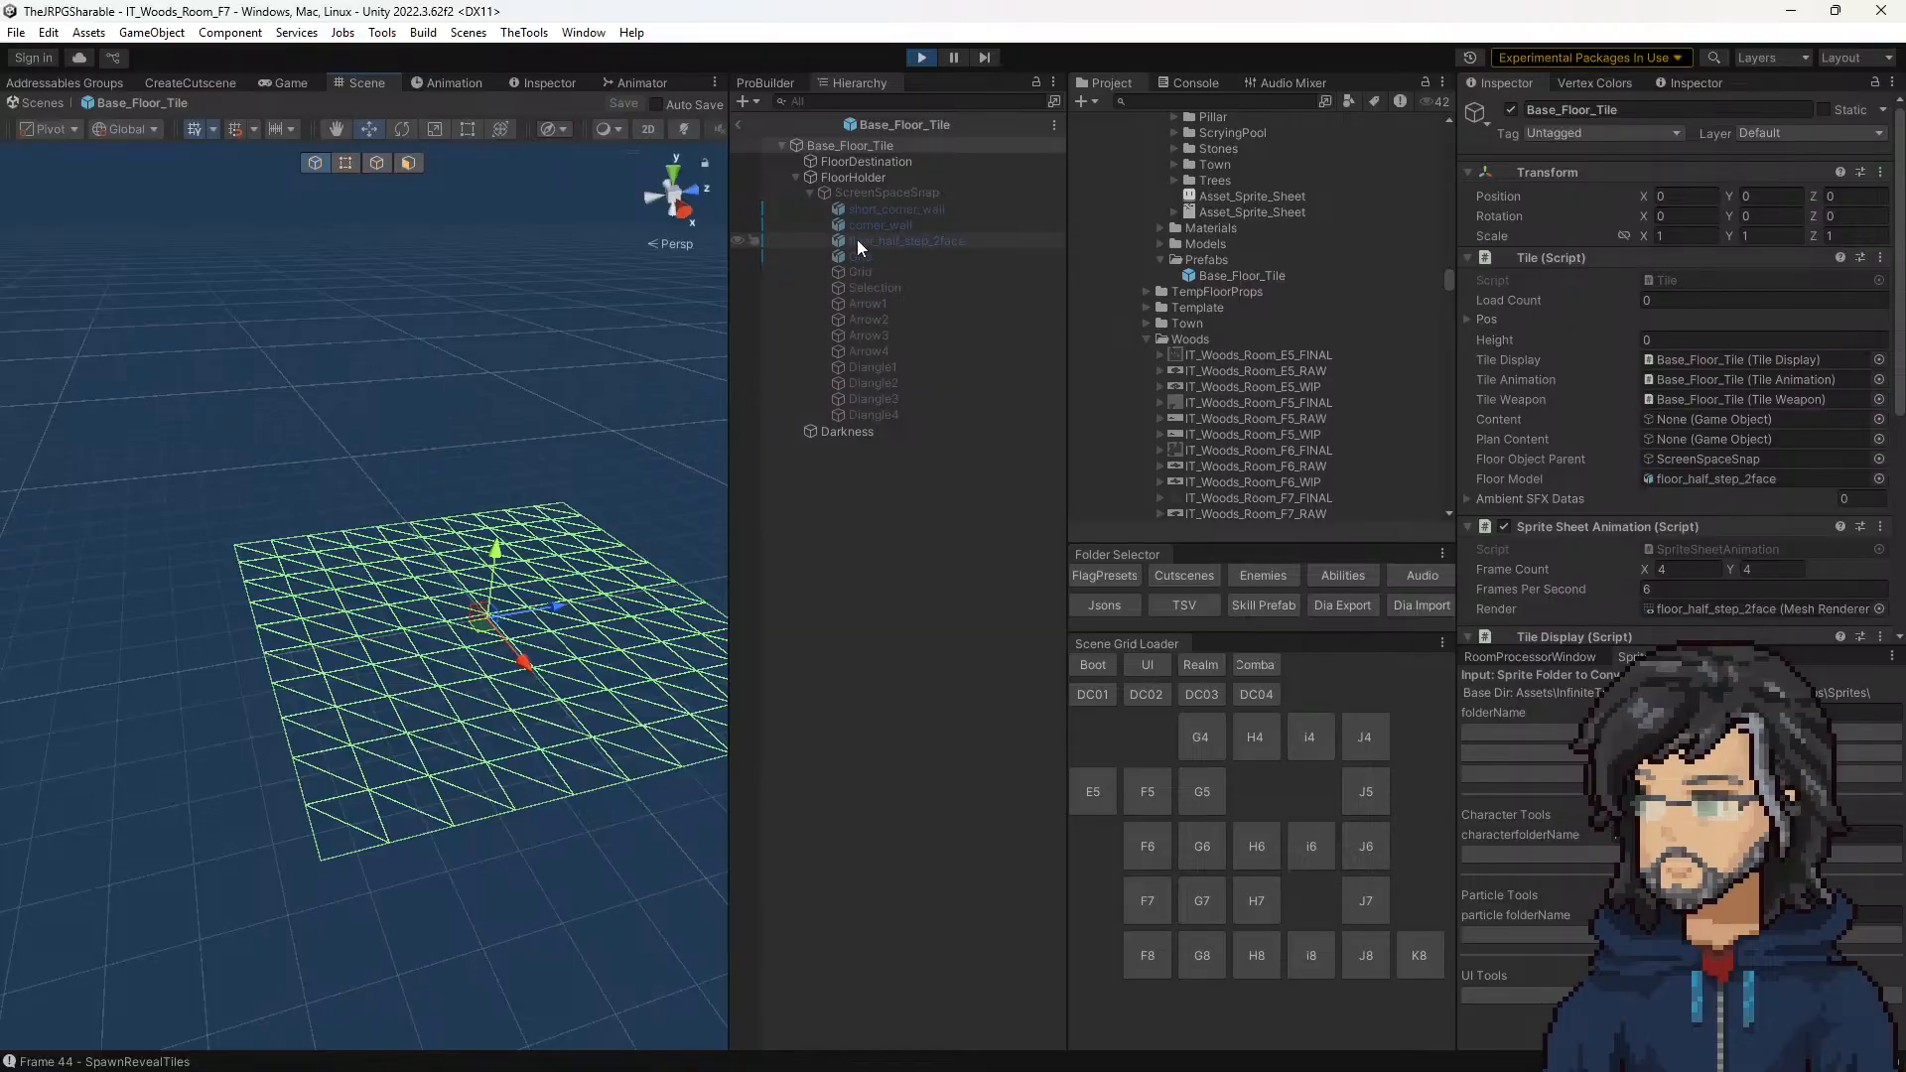
Step: Stop the running game and show the Fields_Floor material properties of floor_half_step_2face in the prefab
{"action": "left_click", "coordinate": [923, 57]}
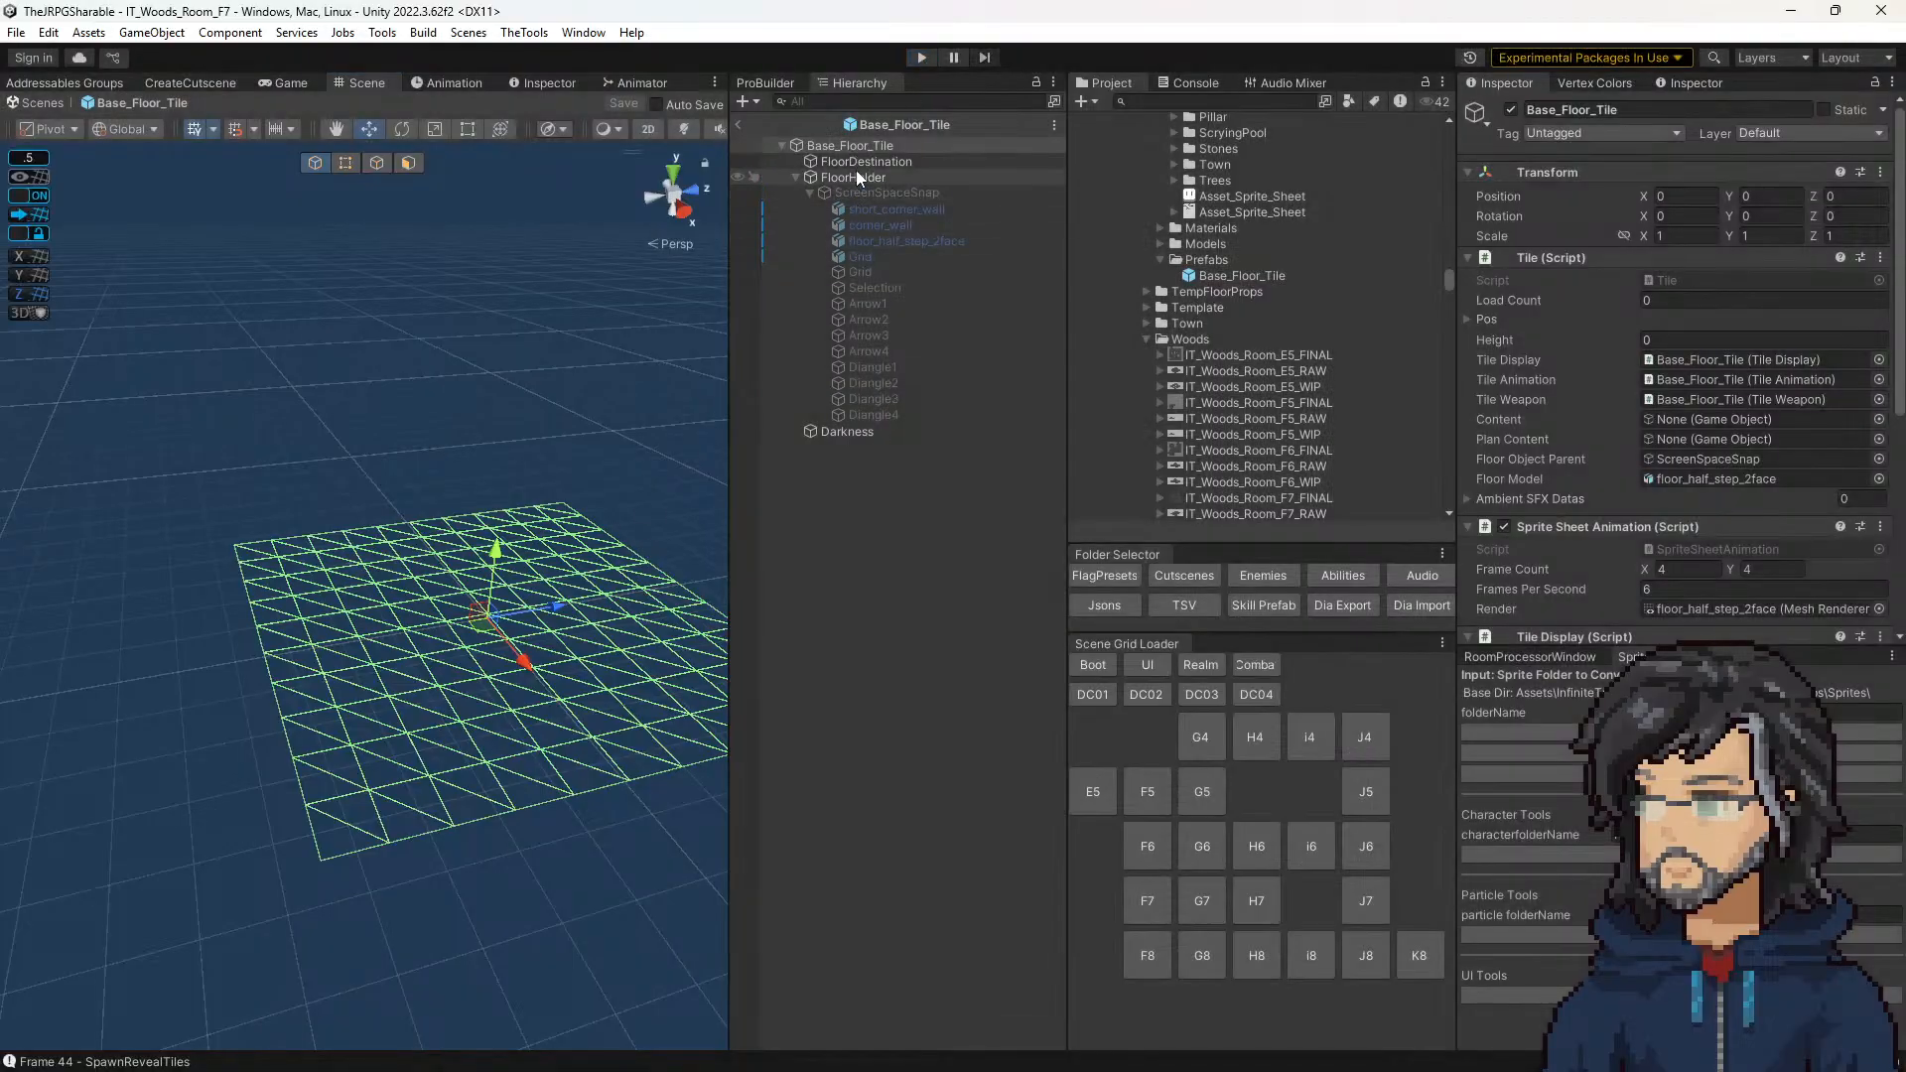
{"action": "left_click", "coordinate": [884, 240]}
{"action": "scroll", "coordinate": [1661, 391], "scroll_direction": "down", "scroll_amount": 8}
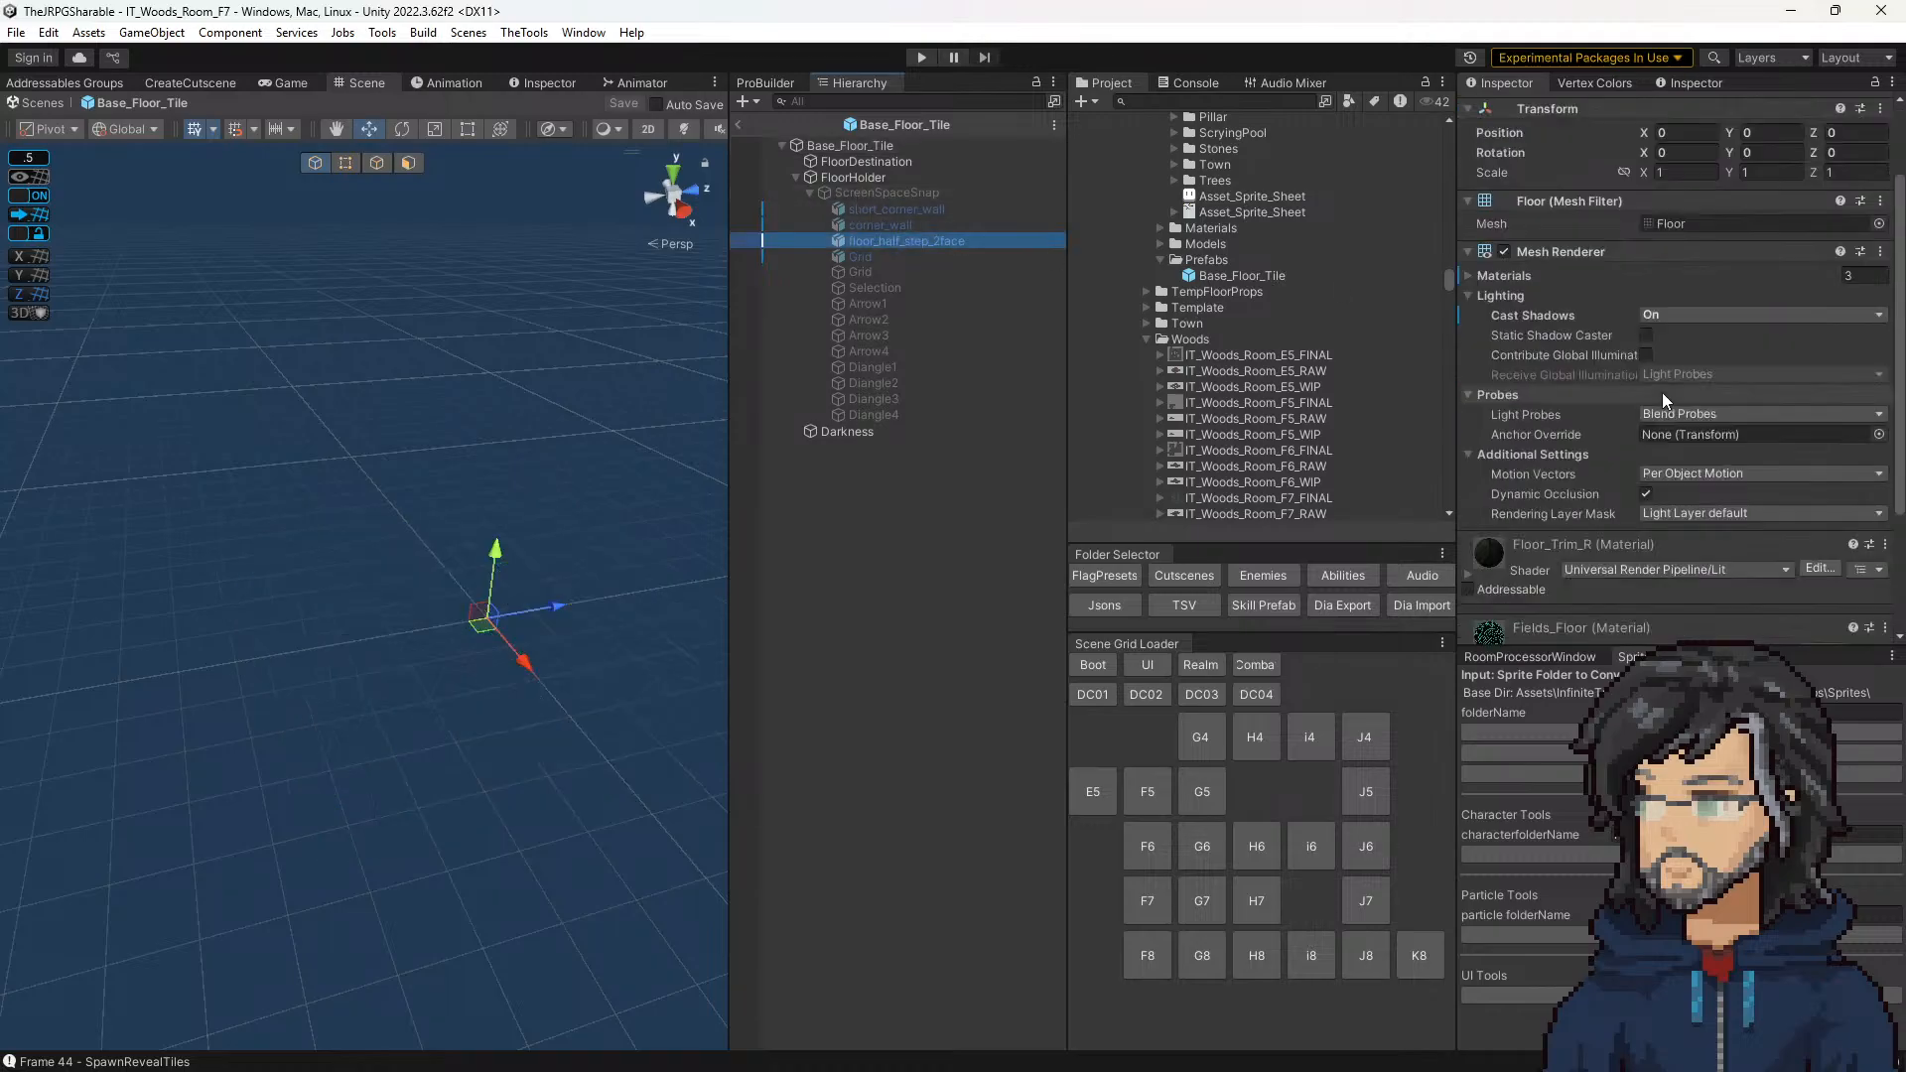
{"action": "left_click", "coordinate": [1468, 472]}
{"action": "scroll", "coordinate": [1546, 470], "scroll_direction": "down", "scroll_amount": 5}
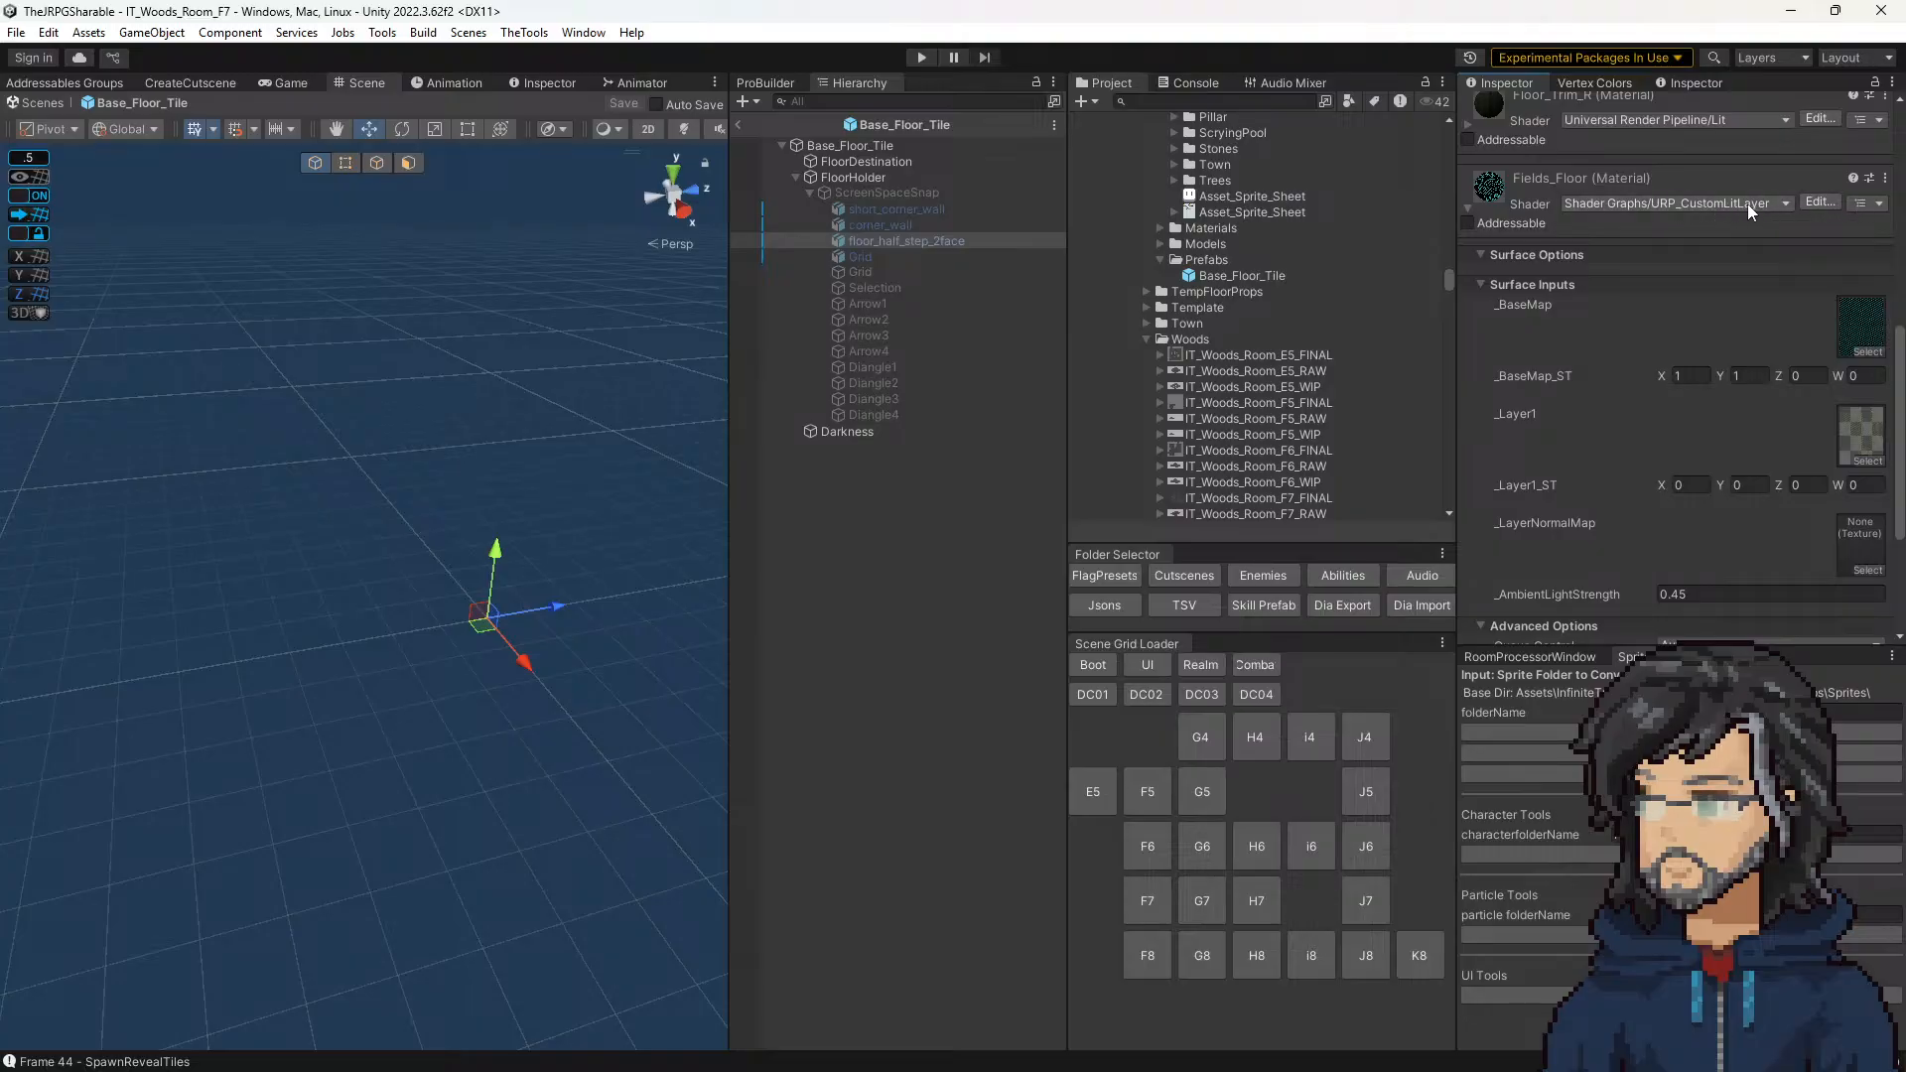
Step: Open the Fields_Floor material's URP_CustomLitLayer shader in Shader Graph and widen the graph area
{"action": "scroll", "coordinate": [1733, 259], "scroll_direction": "up", "scroll_amount": 3}
{"action": "left_click", "coordinate": [1818, 362]}
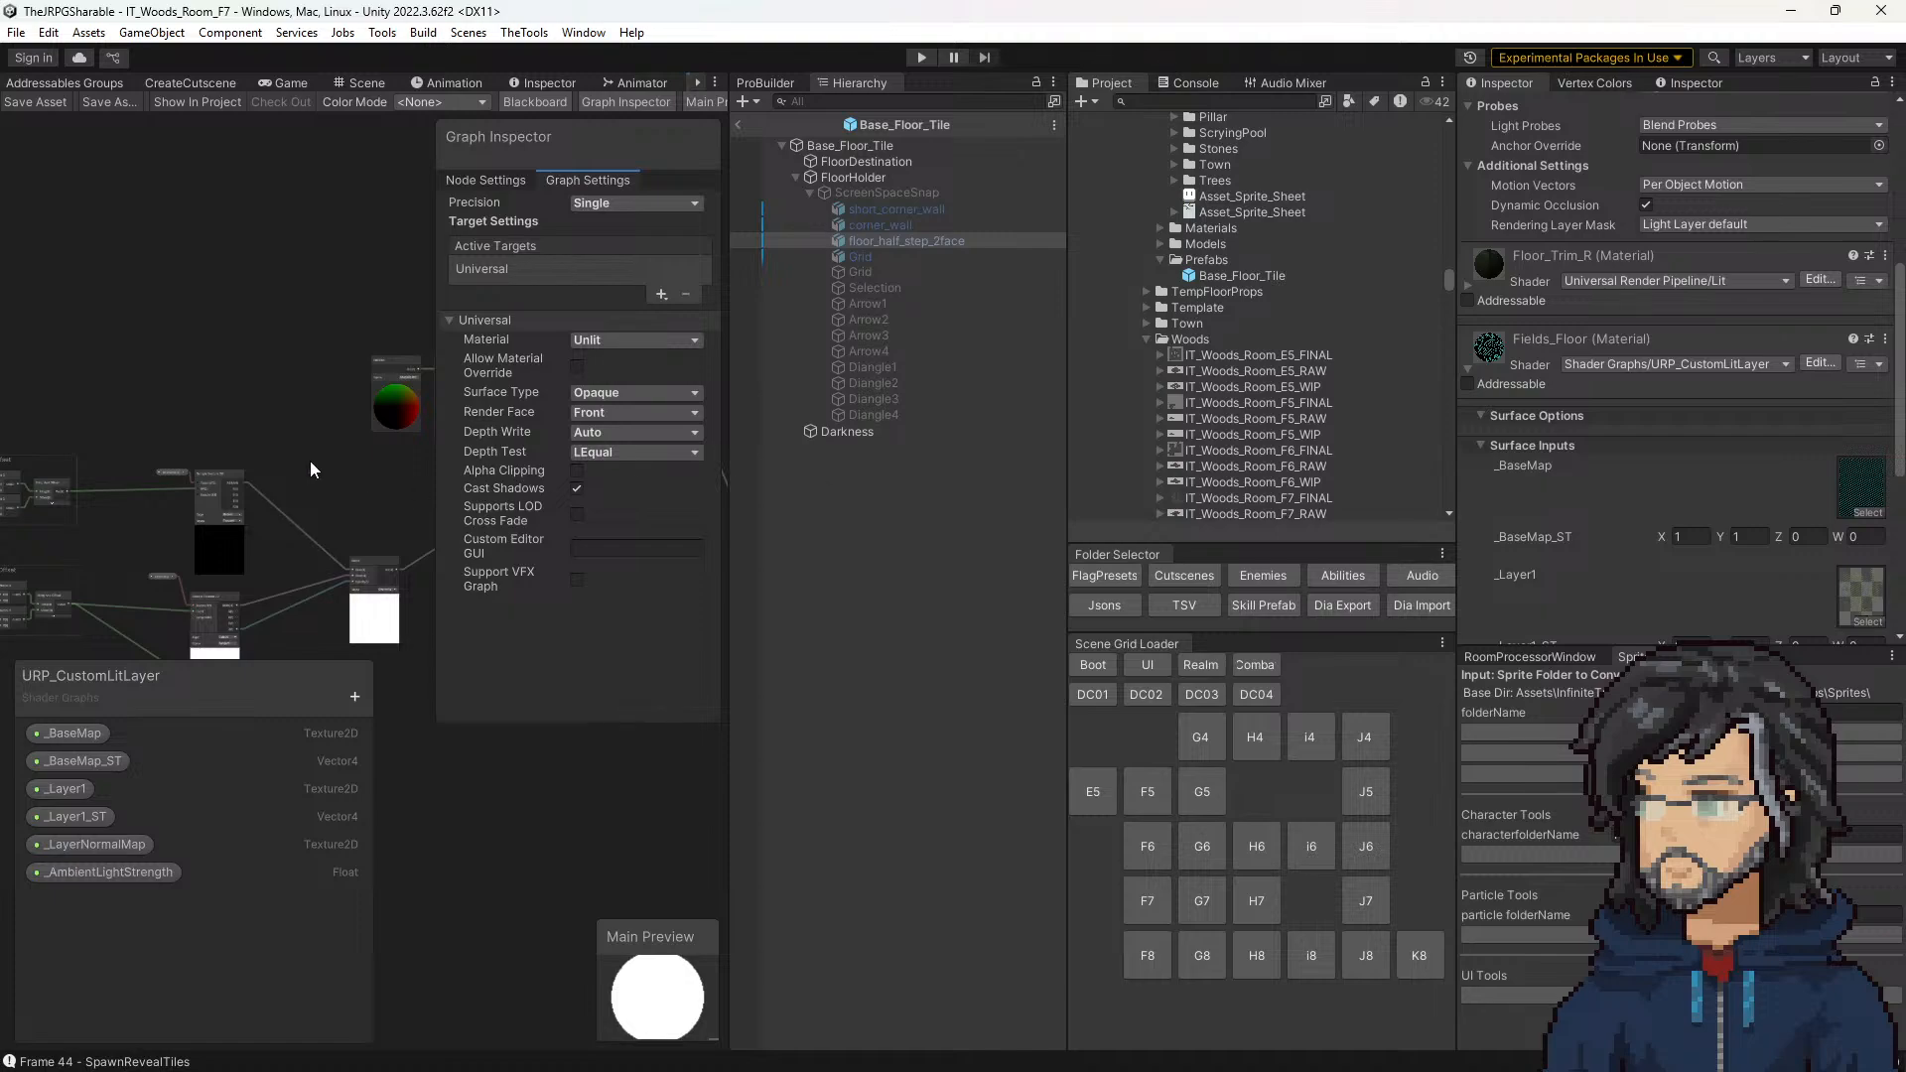
{"action": "left_click_drag", "start_coordinate": [730, 409], "coordinate": [1379, 403]}
Step: Trace the shader's connections from the texture and lighting branches through Multiply to the fragment's Base Color
{"action": "middle_click_drag", "start_coordinate": [850, 525], "coordinate": [752, 403]}
{"action": "middle_click_drag", "start_coordinate": [927, 335], "coordinate": [668, 437]}
{"action": "scroll", "coordinate": [889, 387], "scroll_direction": "up", "scroll_amount": 5}
{"action": "scroll", "coordinate": [889, 392], "scroll_direction": "up", "scroll_amount": 5}
{"action": "middle_click_drag", "start_coordinate": [770, 361], "coordinate": [911, 698]}
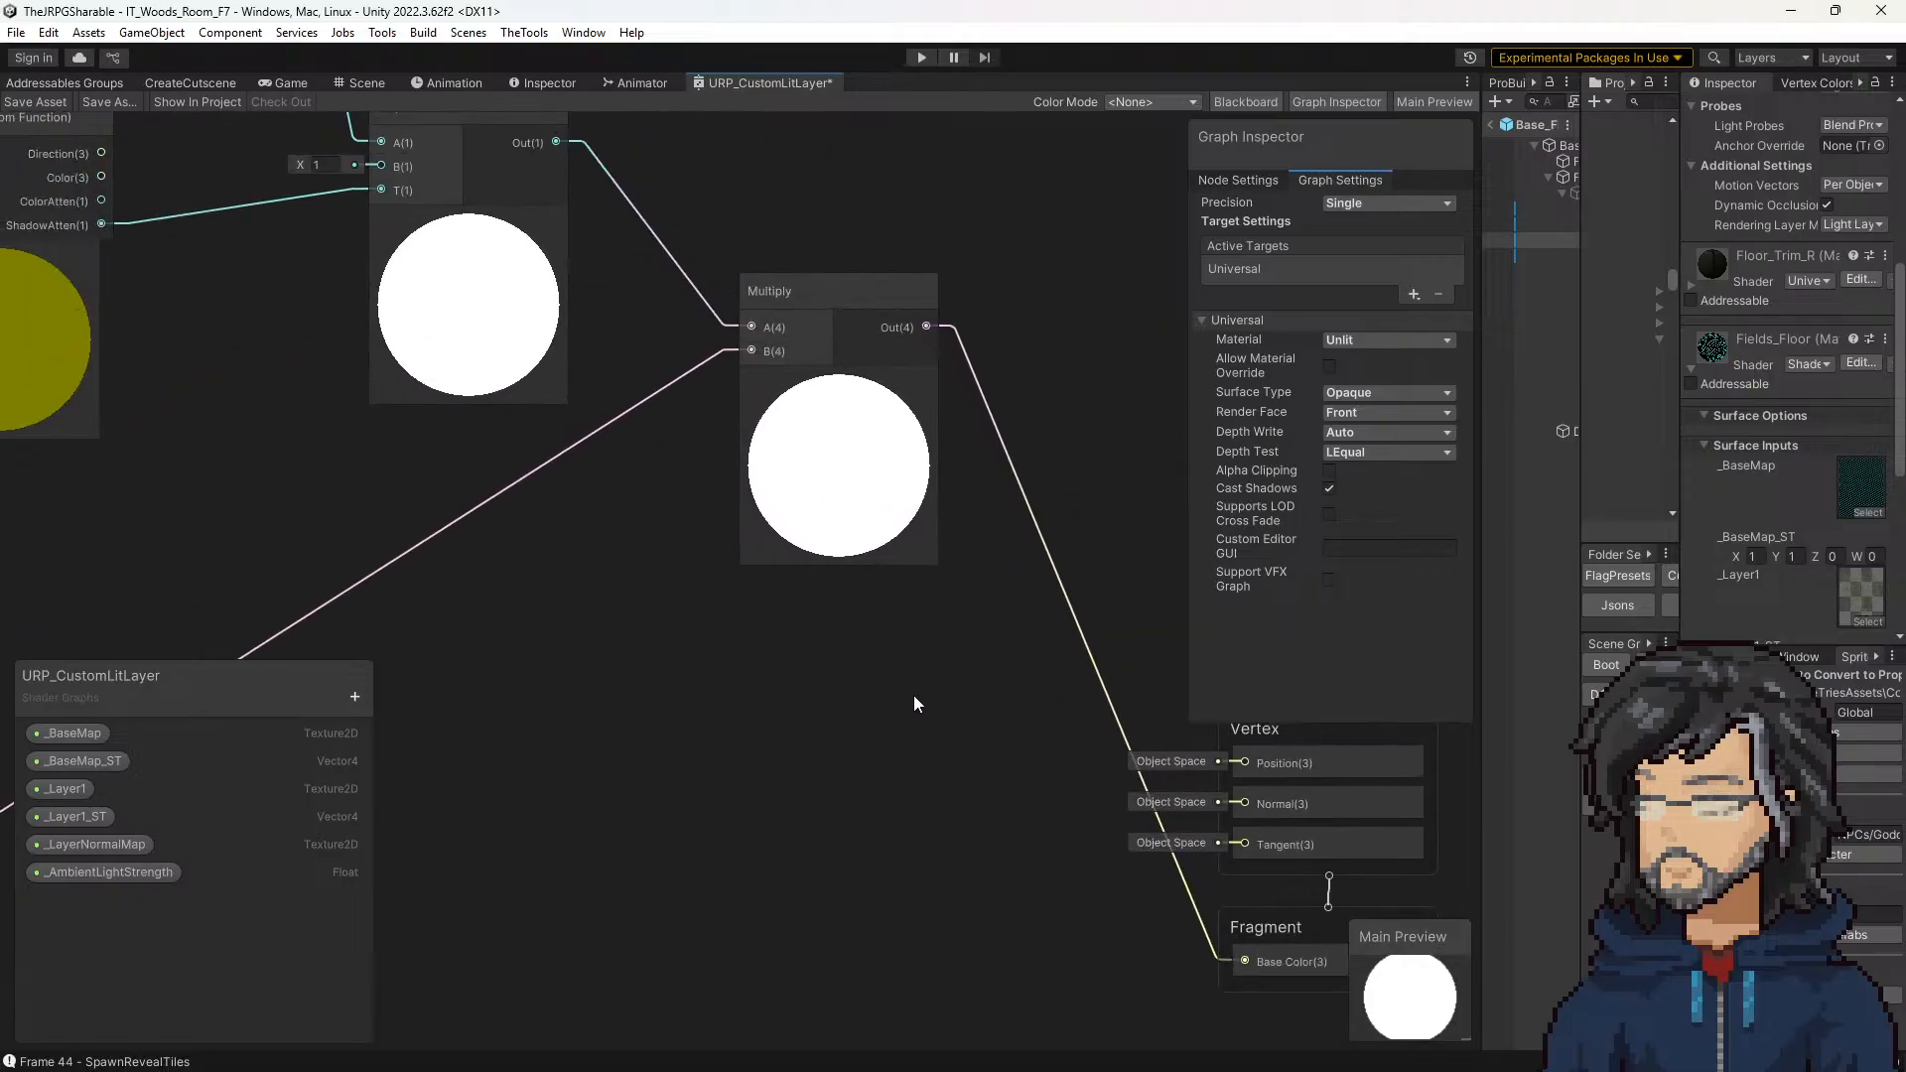
{"action": "middle_click_drag", "start_coordinate": [639, 582], "coordinate": [923, 713]}
{"action": "scroll", "coordinate": [819, 683], "scroll_direction": "down", "scroll_amount": 5}
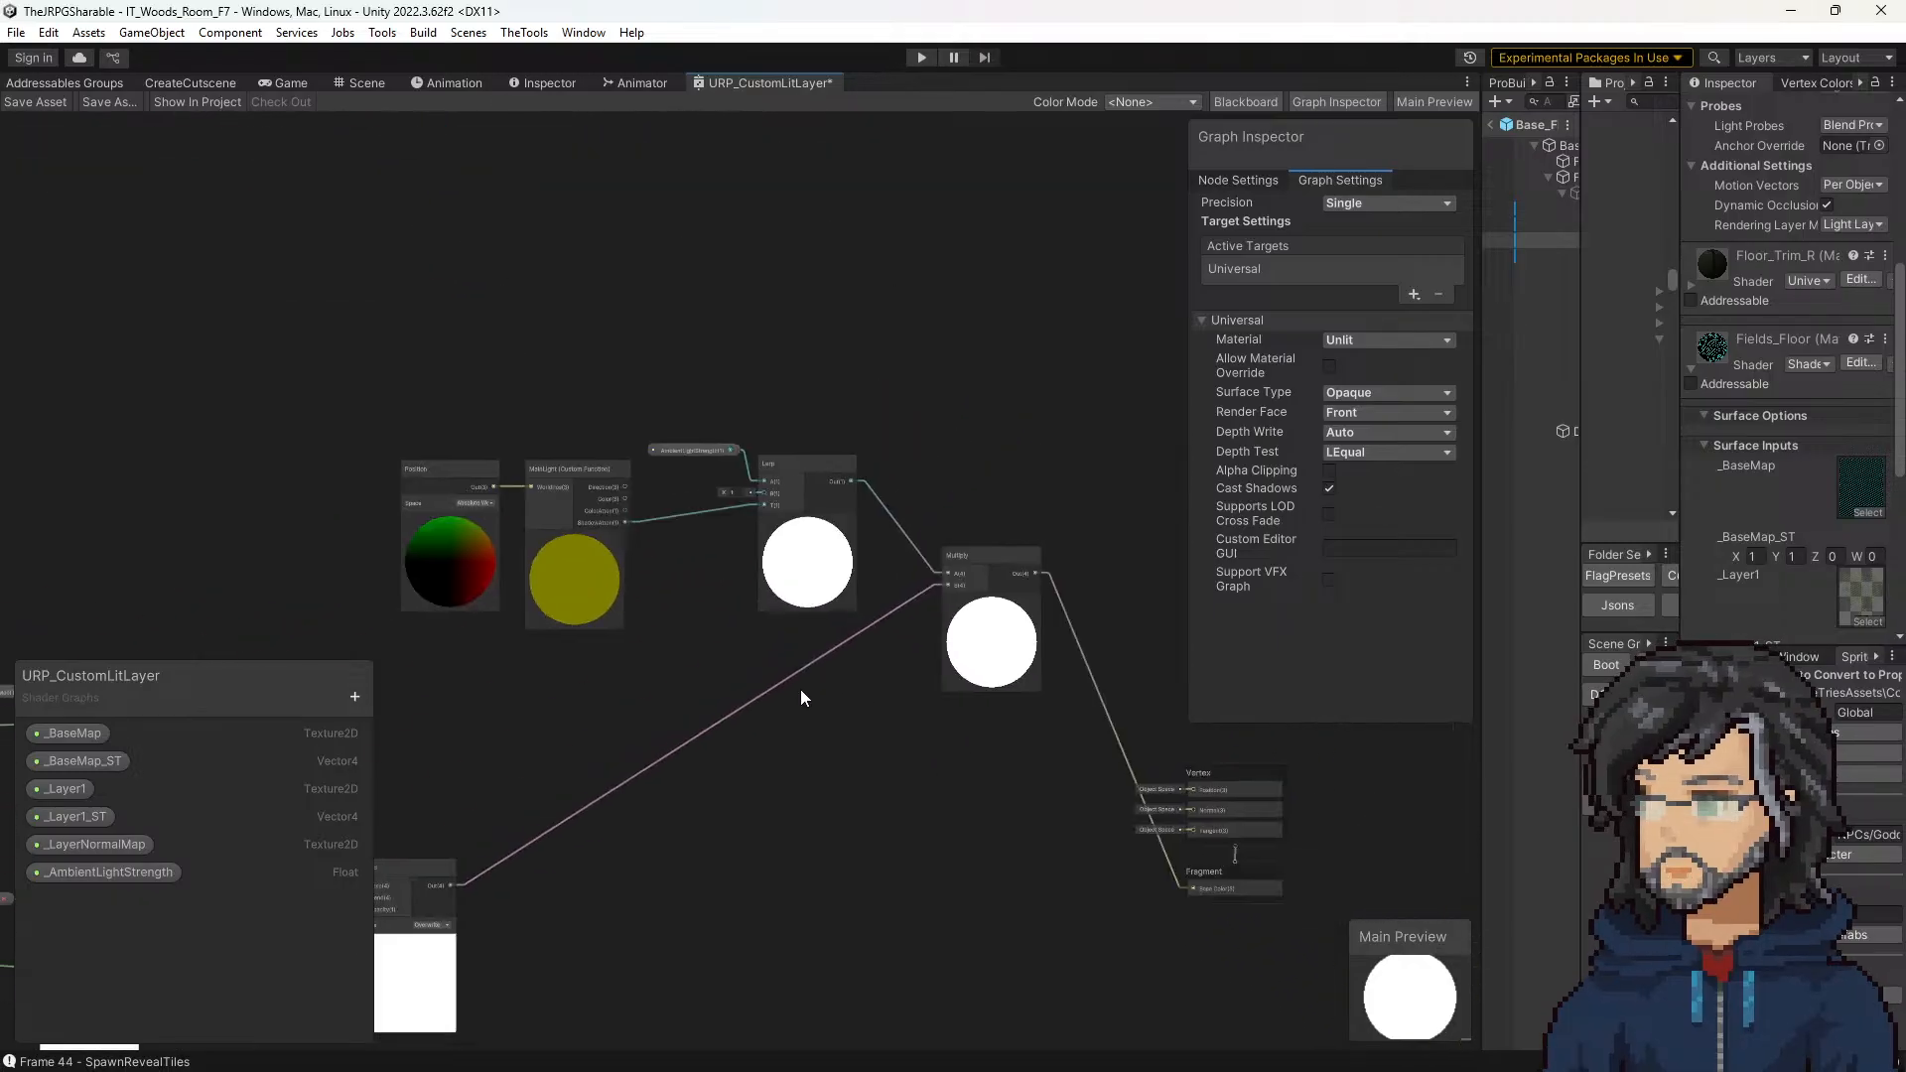
{"action": "middle_click_drag", "start_coordinate": [800, 689], "coordinate": [949, 456]}
{"action": "middle_click_drag", "start_coordinate": [694, 582], "coordinate": [586, 689]}
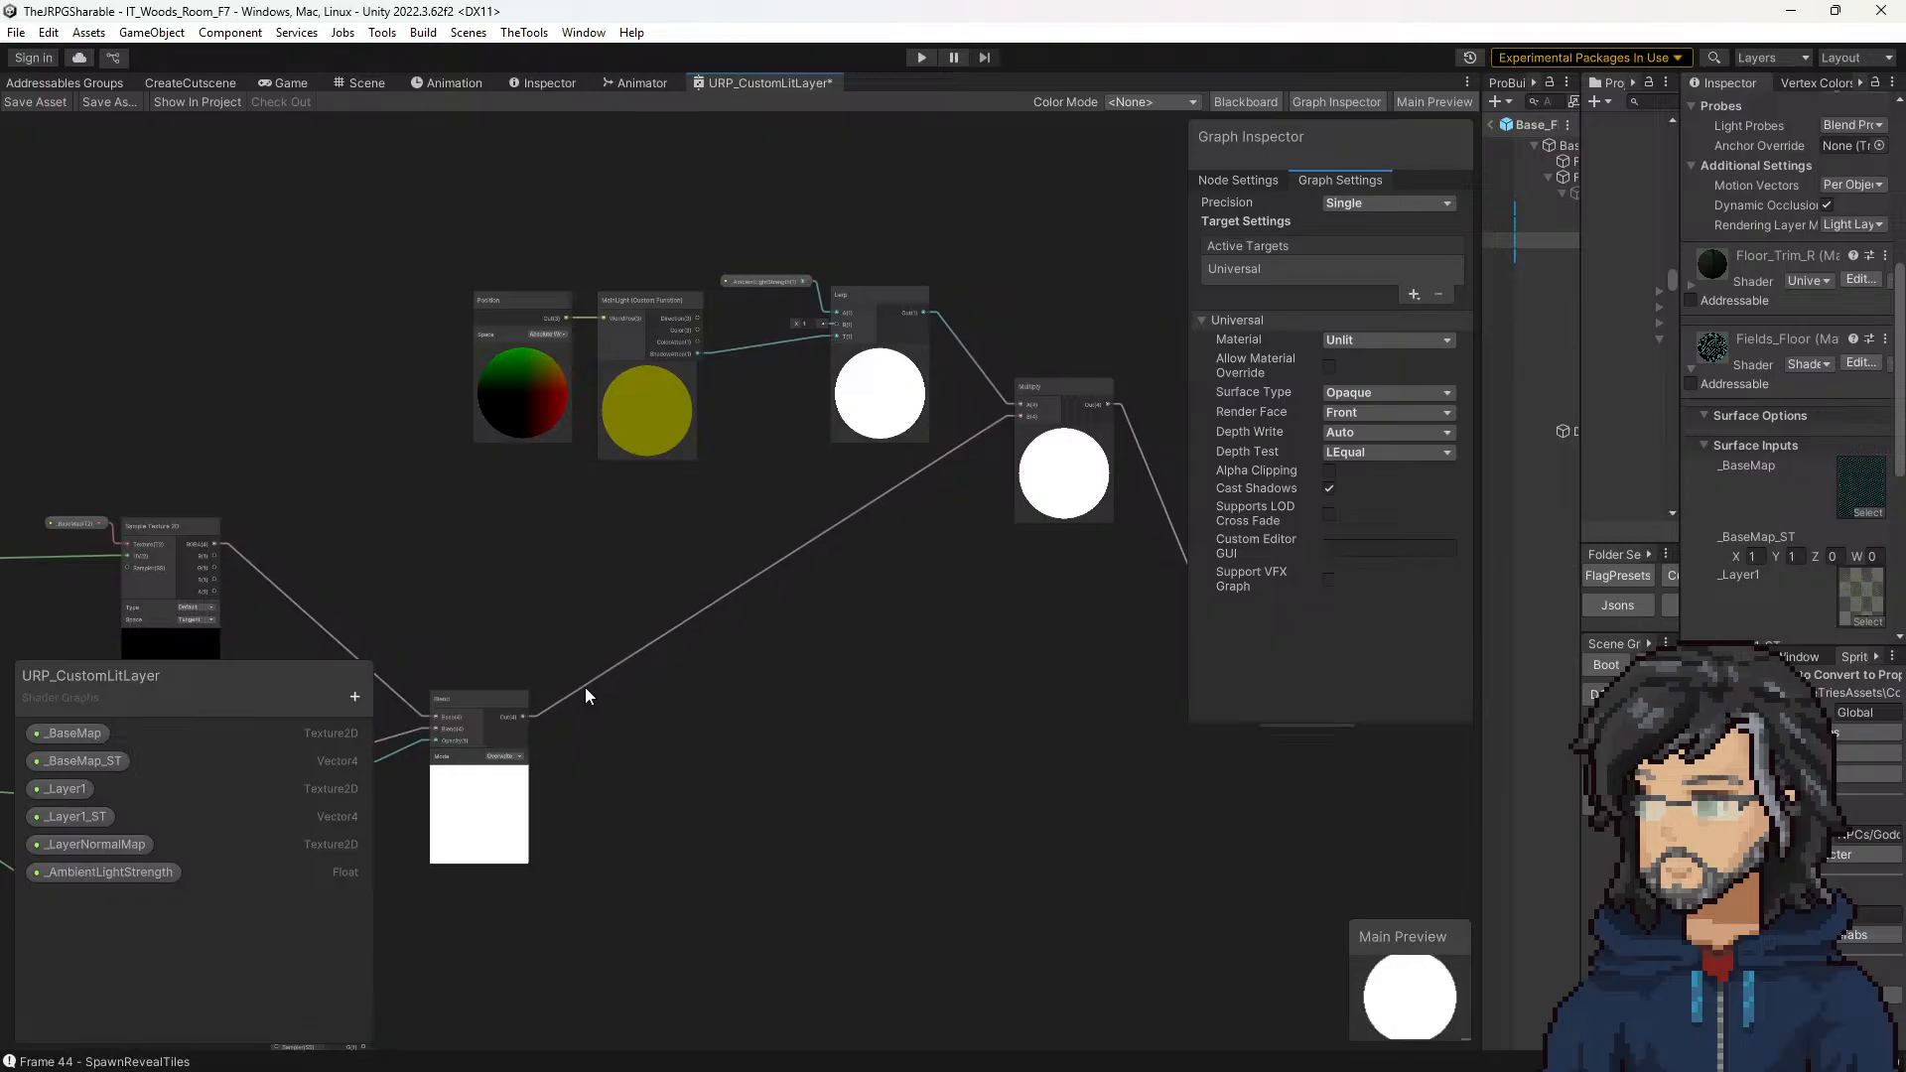
Step: Examine the lighting branch with its Position, MainLight custom function and Lerp nodes, including the Position node's settings
{"action": "scroll", "coordinate": [544, 314], "scroll_direction": "up", "scroll_amount": 5}
{"action": "middle_click_drag", "start_coordinate": [1068, 308], "coordinate": [785, 266]}
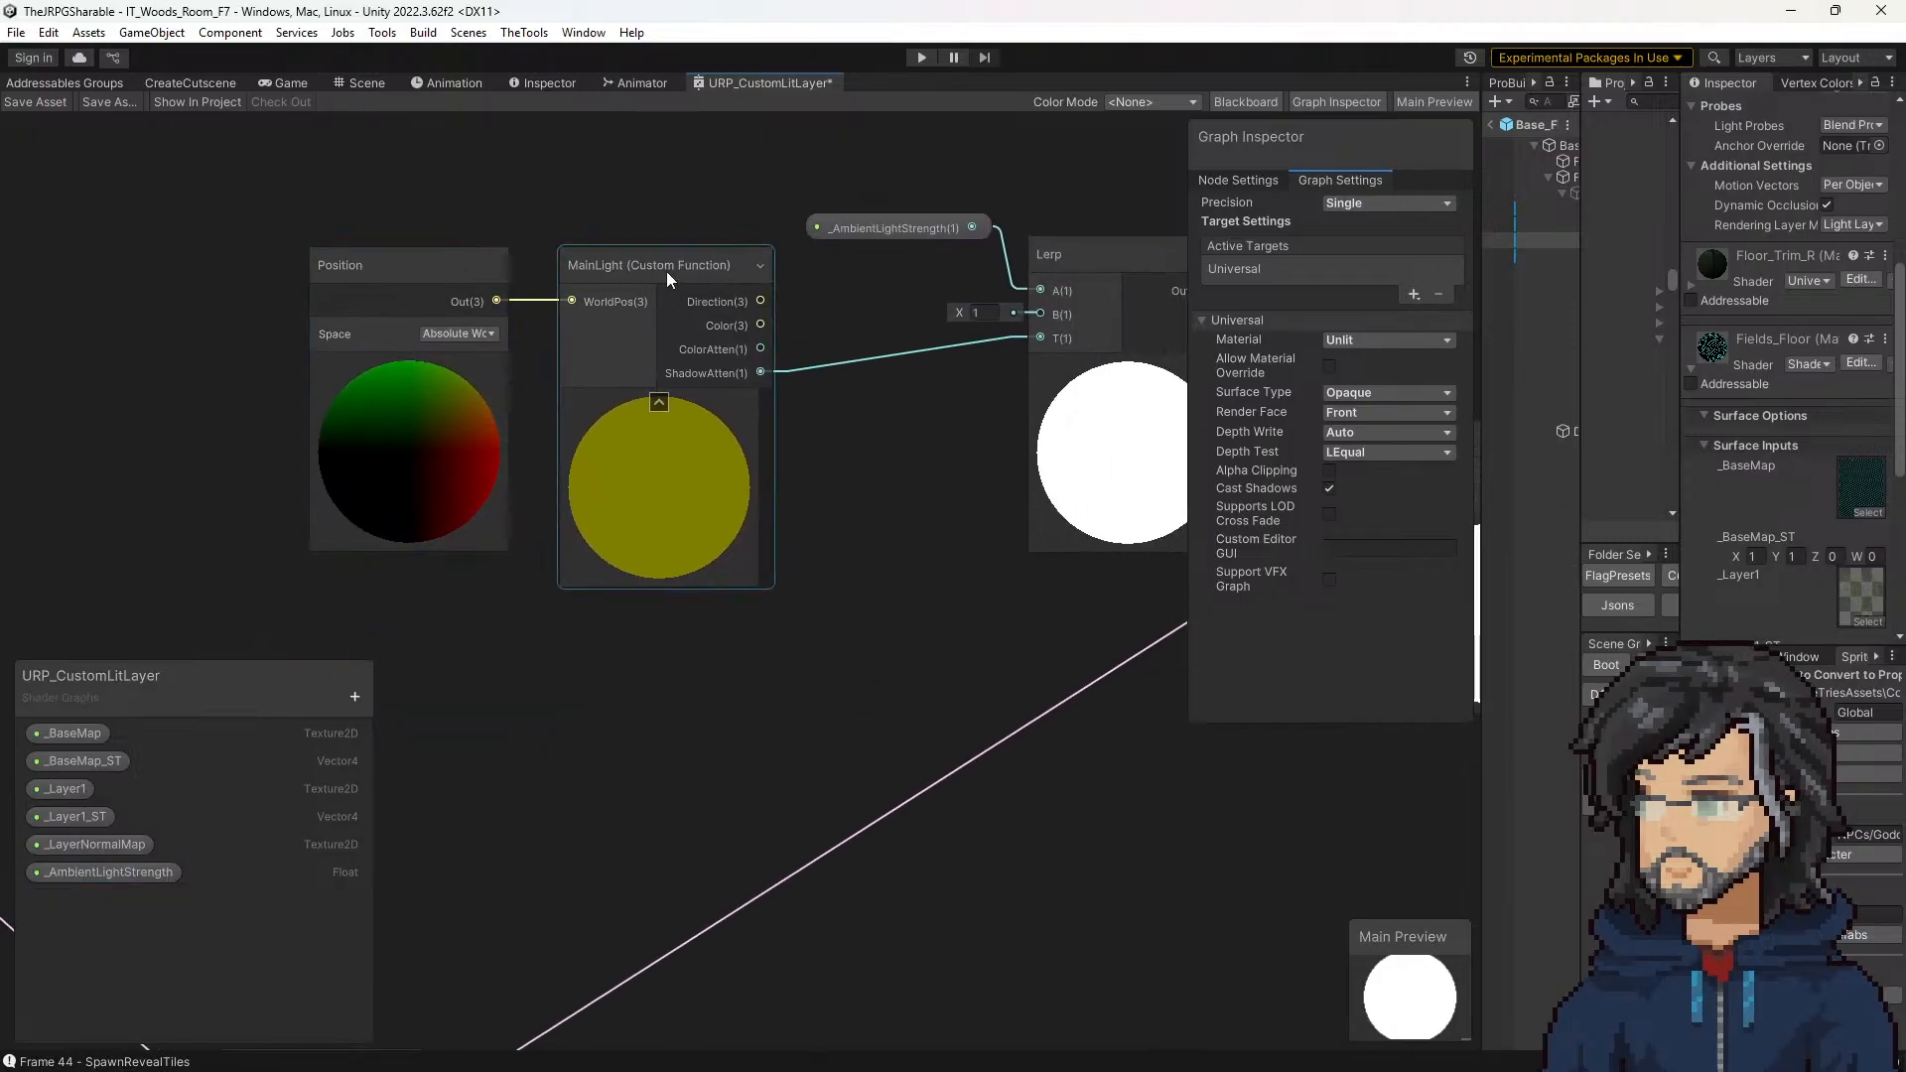
{"action": "middle_click_drag", "start_coordinate": [1074, 343], "coordinate": [800, 365]}
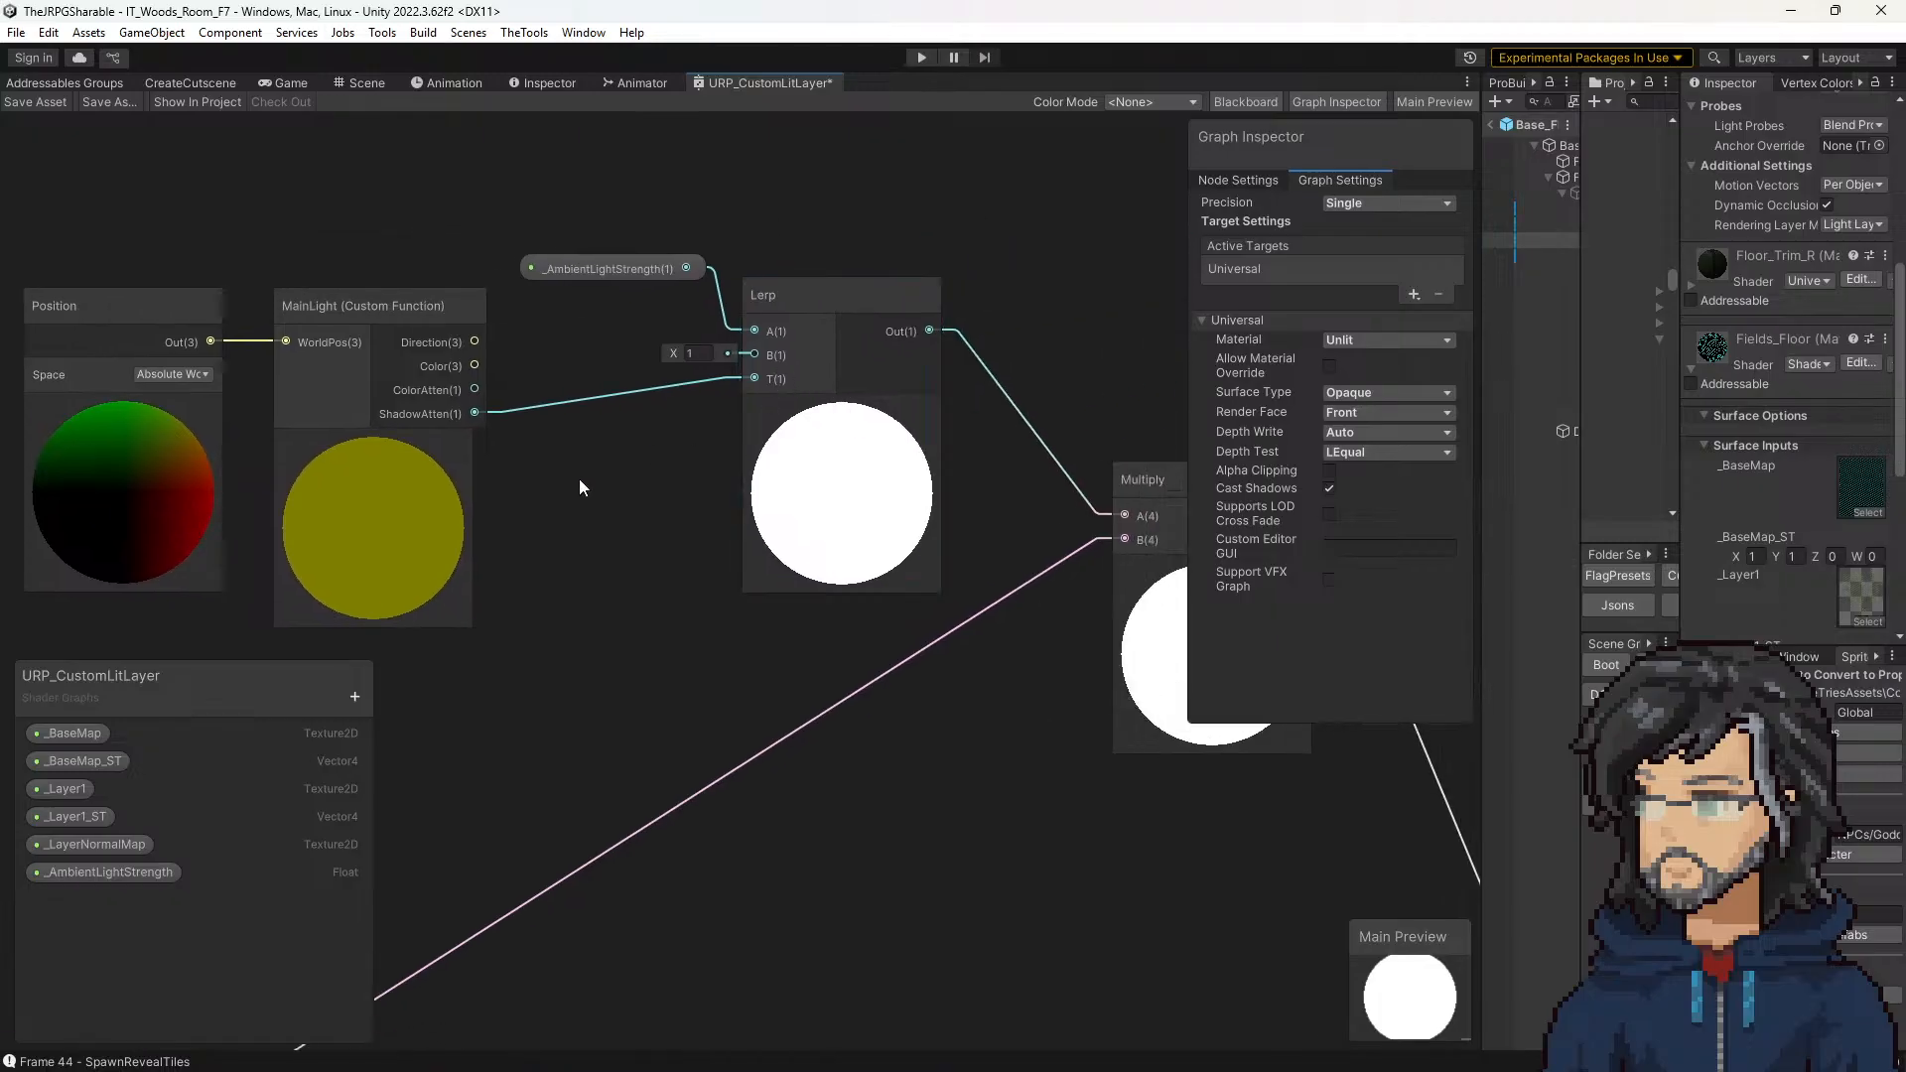
{"action": "middle_click_drag", "start_coordinate": [580, 478], "coordinate": [784, 433]}
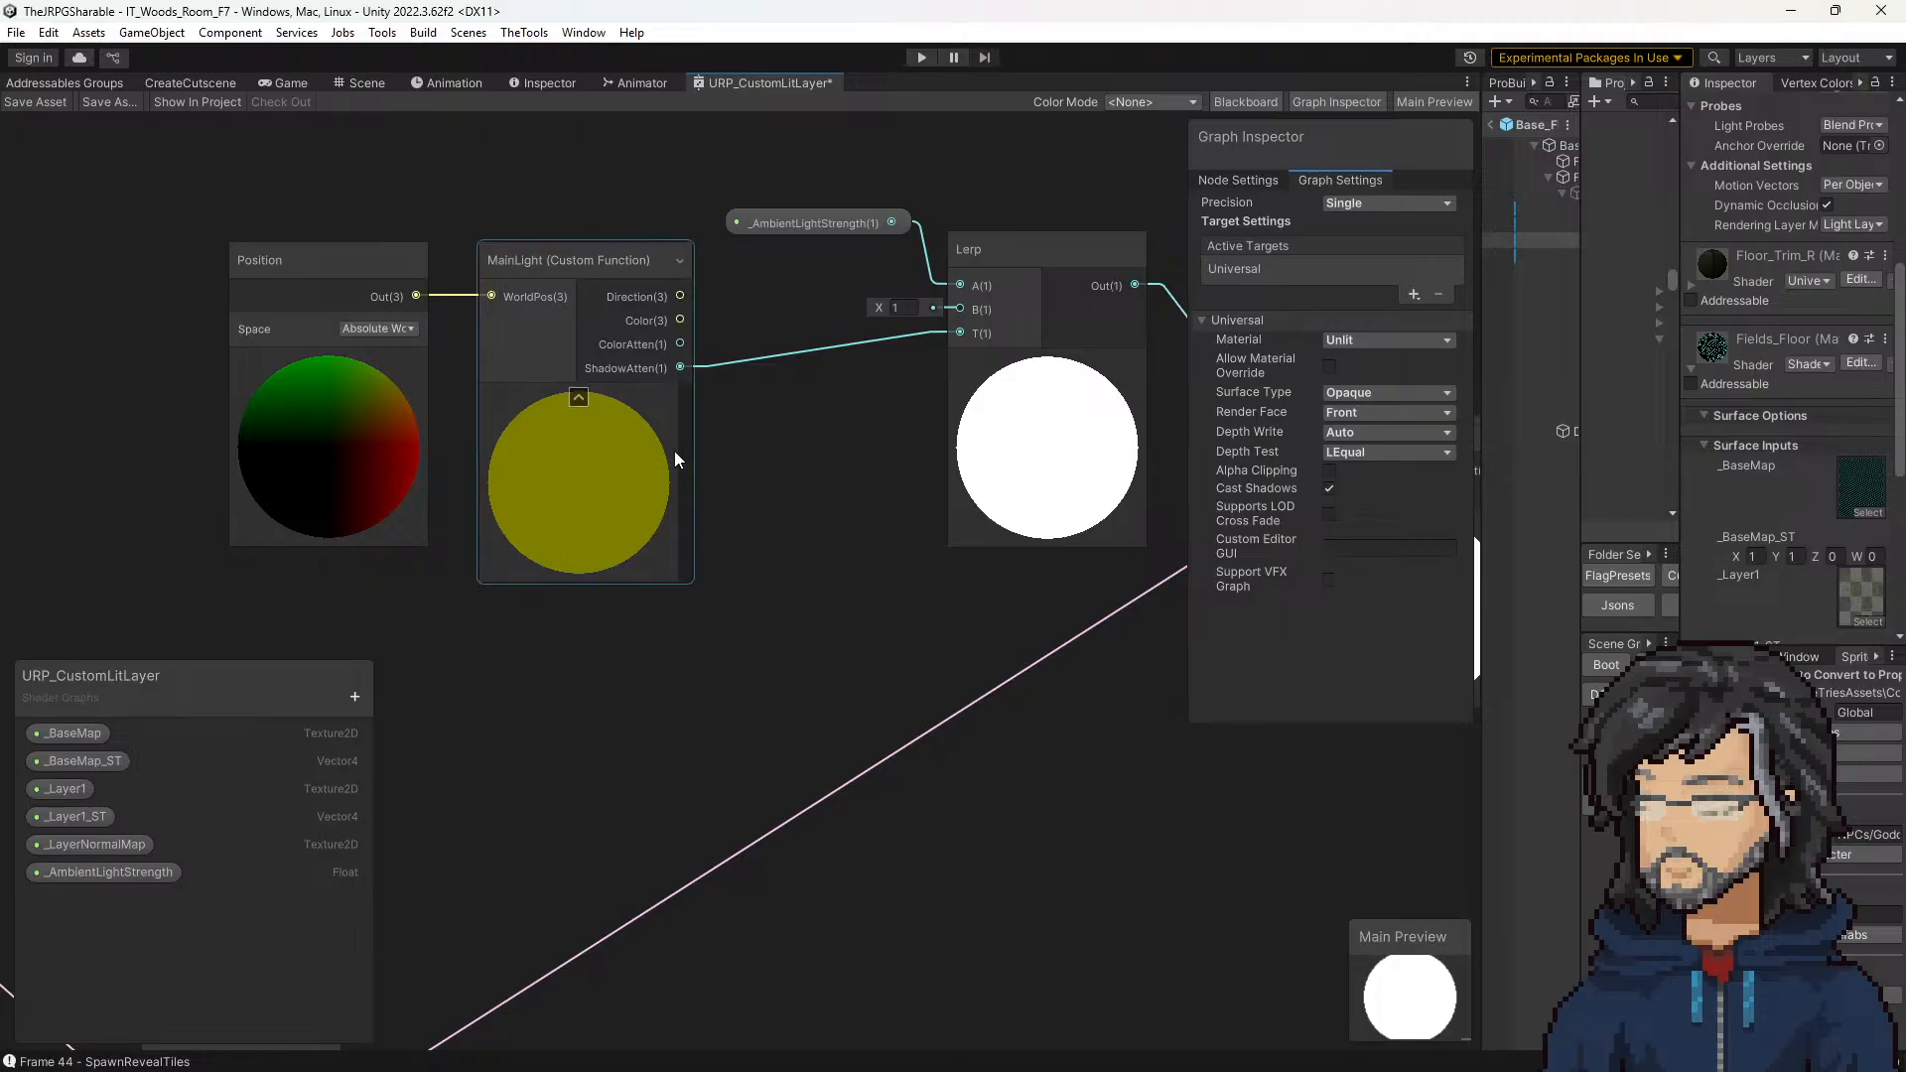
{"action": "left_click", "coordinate": [568, 459]}
{"action": "left_click", "coordinate": [351, 471]}
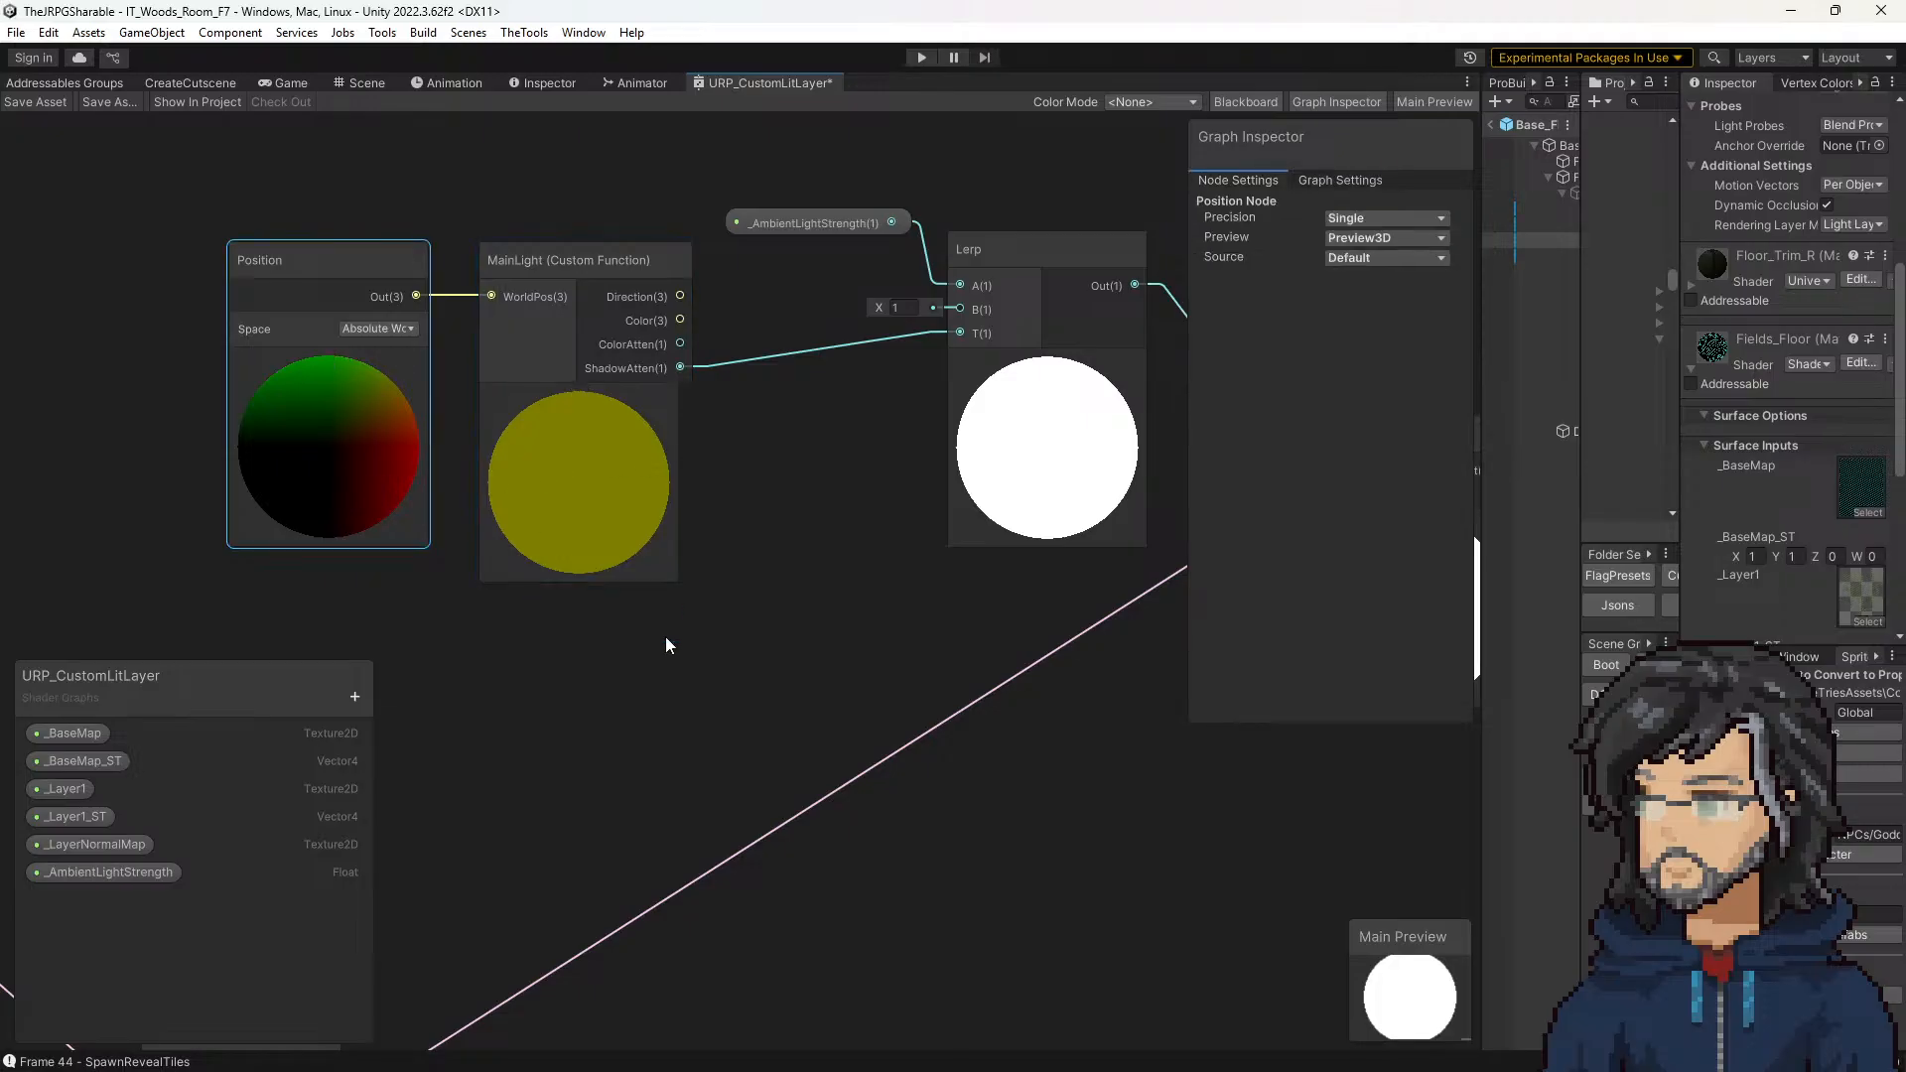
Step: Align the _LayerNormalMap property and its Sample Texture 2D node directly beneath the _Layer1 texture sampler
{"action": "scroll", "coordinate": [665, 635], "scroll_direction": "down", "scroll_amount": 4}
{"action": "middle_click_drag", "start_coordinate": [611, 765], "coordinate": [862, 335]}
{"action": "middle_click_drag", "start_coordinate": [796, 446], "coordinate": [1169, 323]}
{"action": "middle_click_drag", "start_coordinate": [784, 343], "coordinate": [709, 212]}
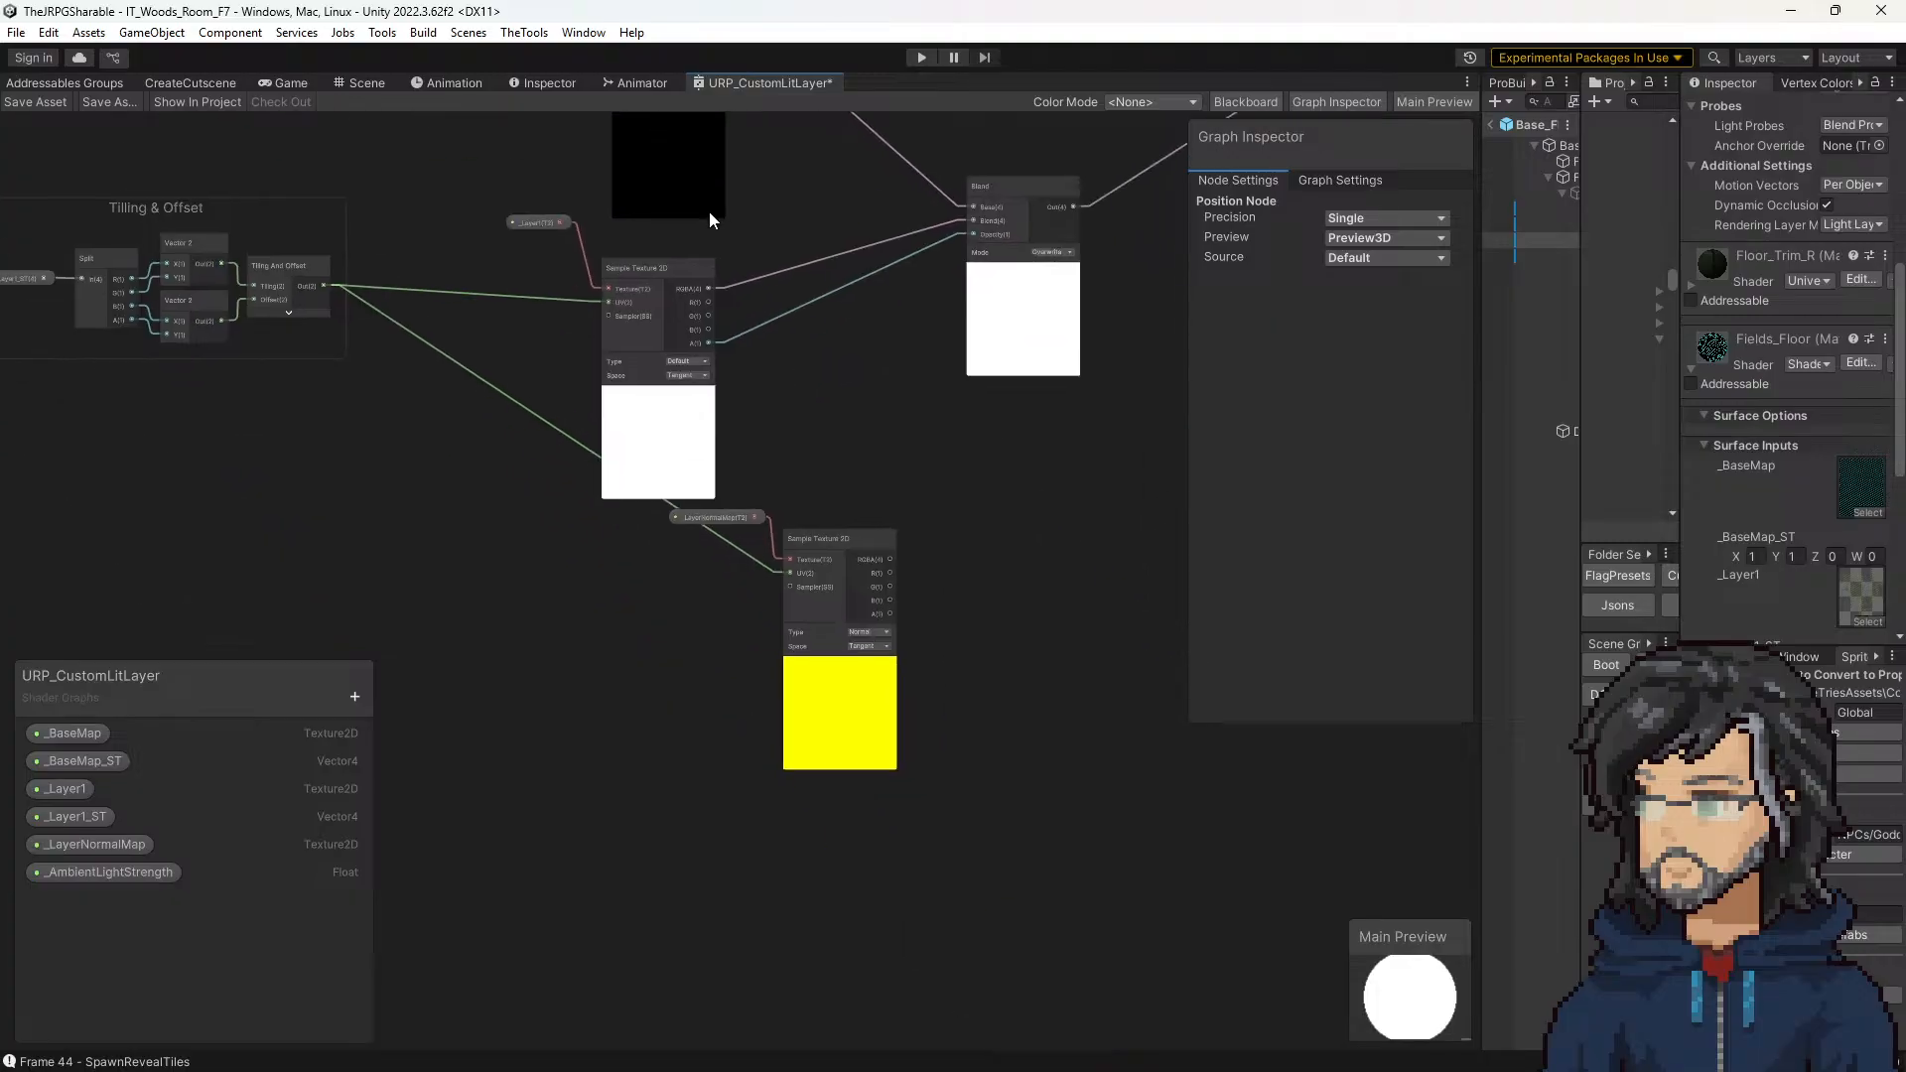
{"action": "scroll", "coordinate": [709, 211], "scroll_direction": "up", "scroll_amount": 1}
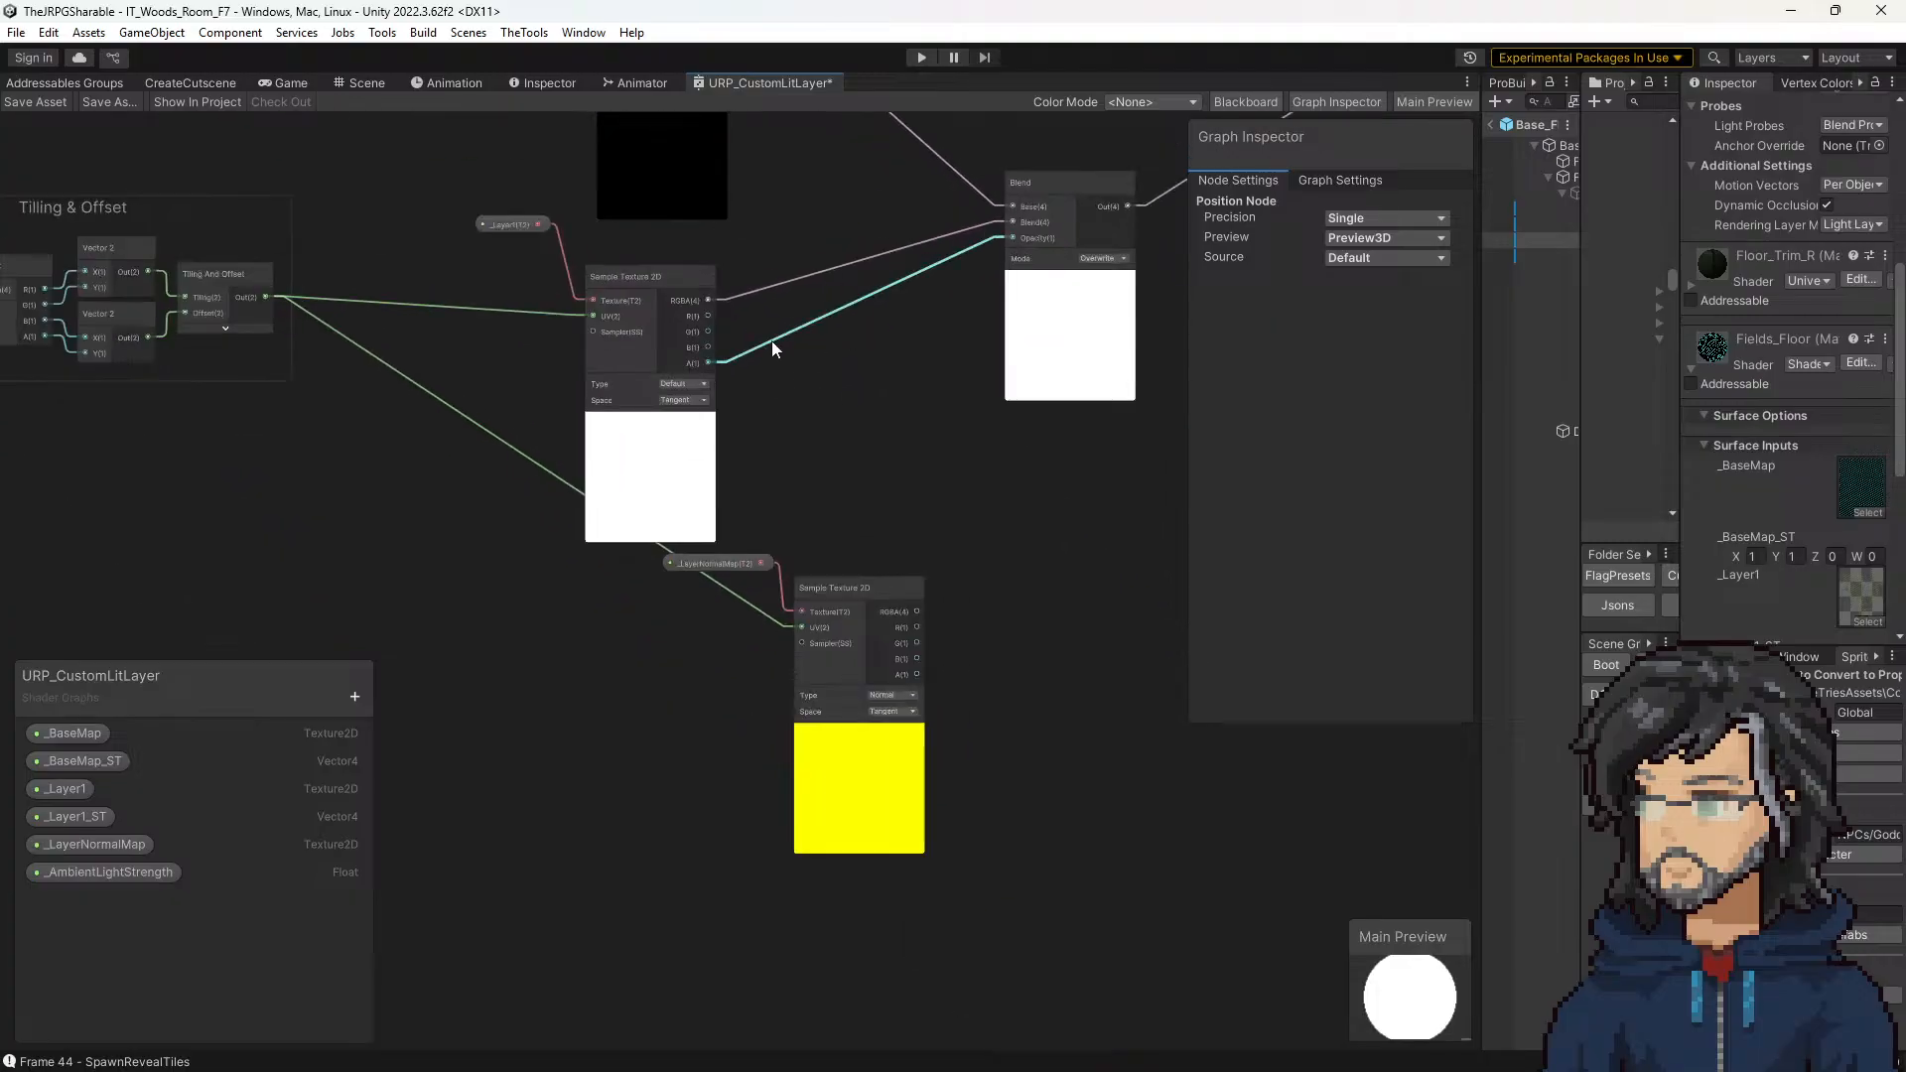
{"action": "middle_click_drag", "start_coordinate": [772, 340], "coordinate": [830, 334]}
{"action": "scroll", "coordinate": [860, 401], "scroll_direction": "down", "scroll_amount": 5}
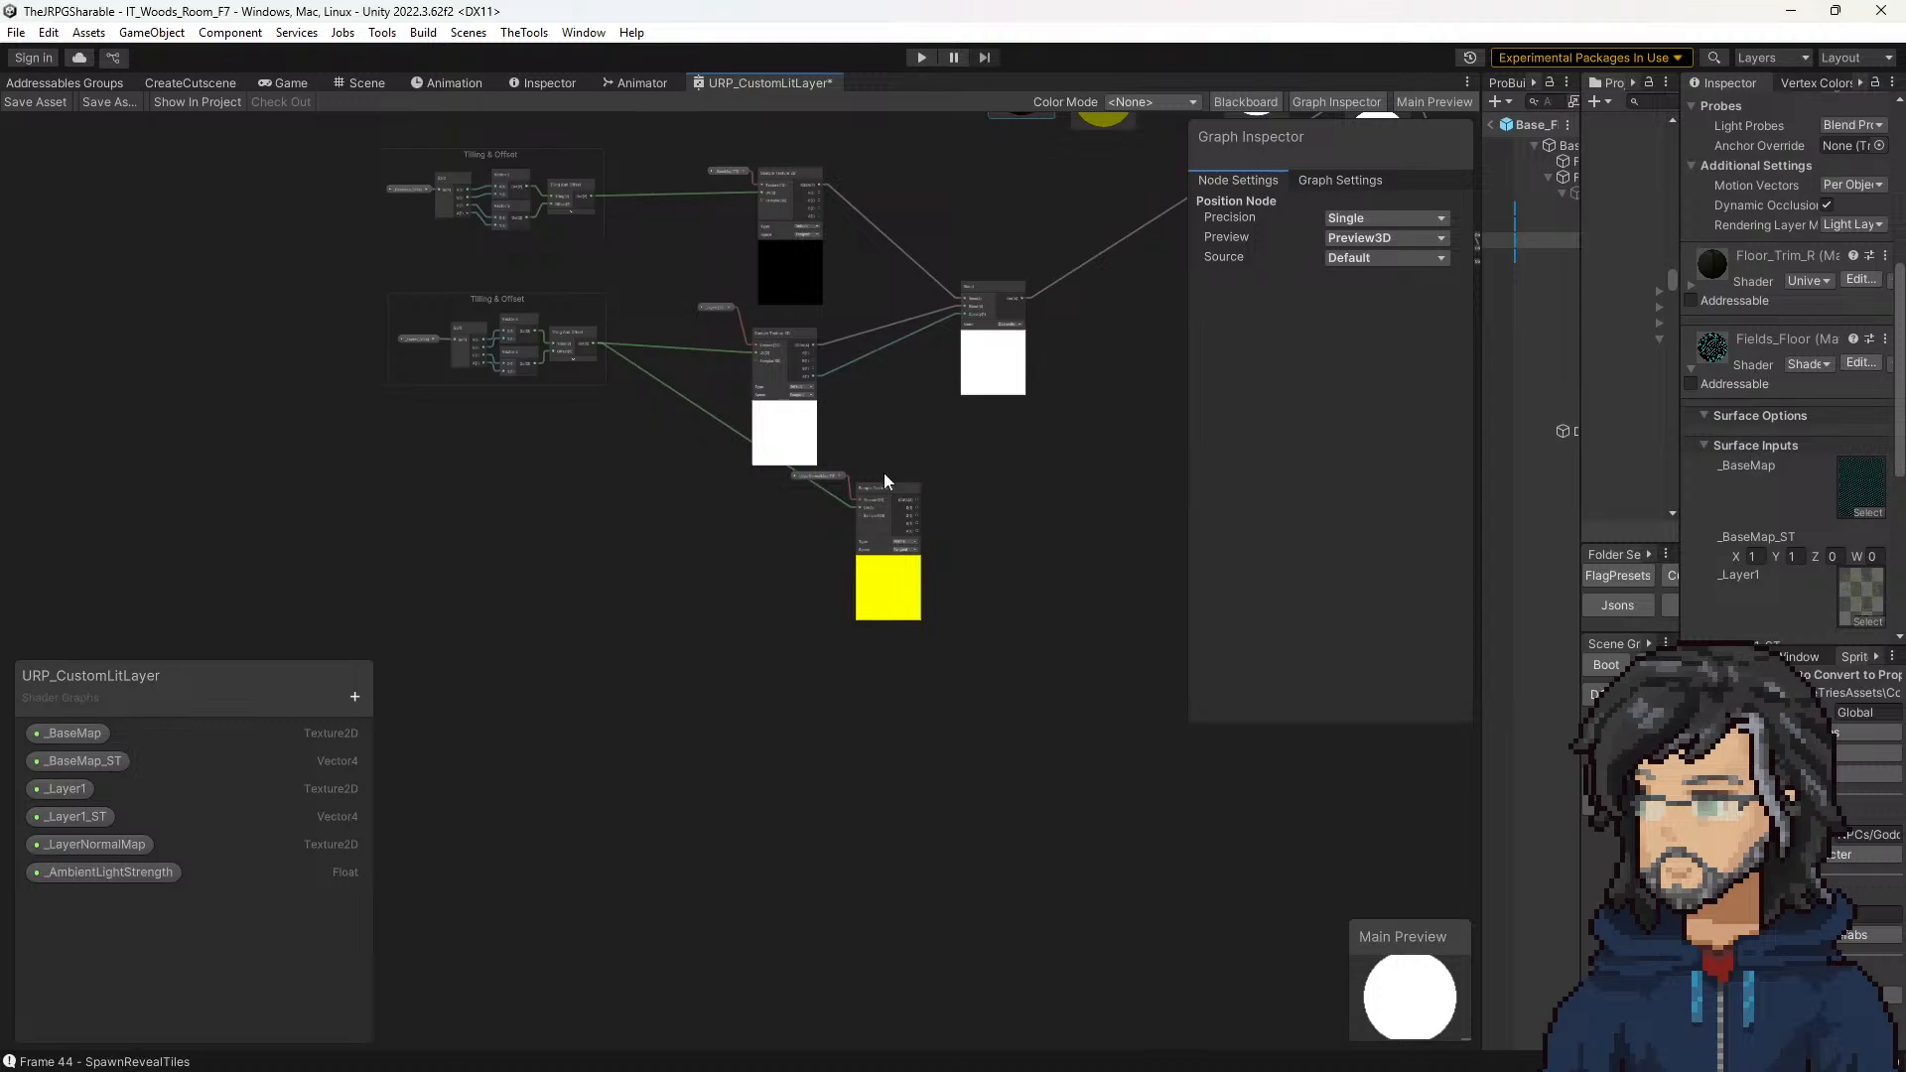
{"action": "scroll", "coordinate": [884, 487], "scroll_direction": "up", "scroll_amount": 5}
{"action": "left_click_drag", "start_coordinate": [699, 442], "coordinate": [978, 638]}
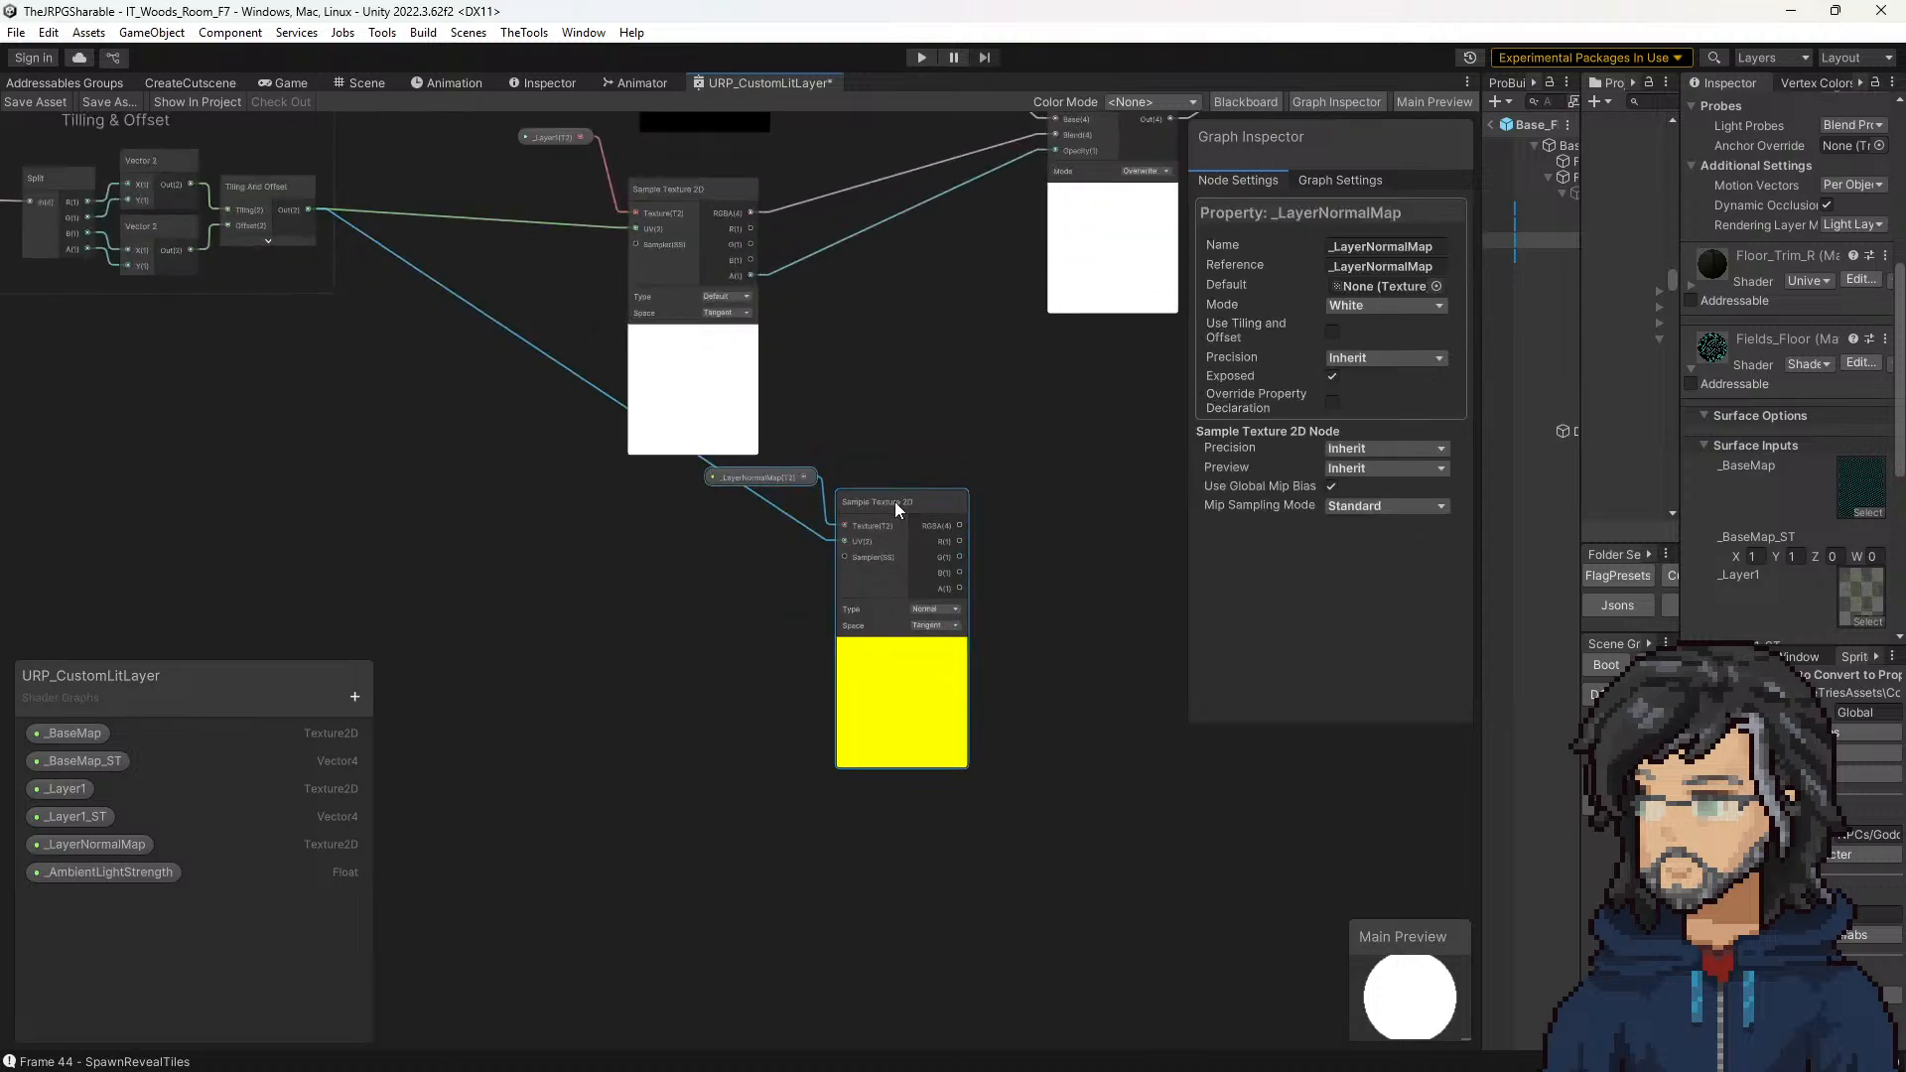
{"action": "left_click_drag", "start_coordinate": [902, 494], "coordinate": [690, 526]}
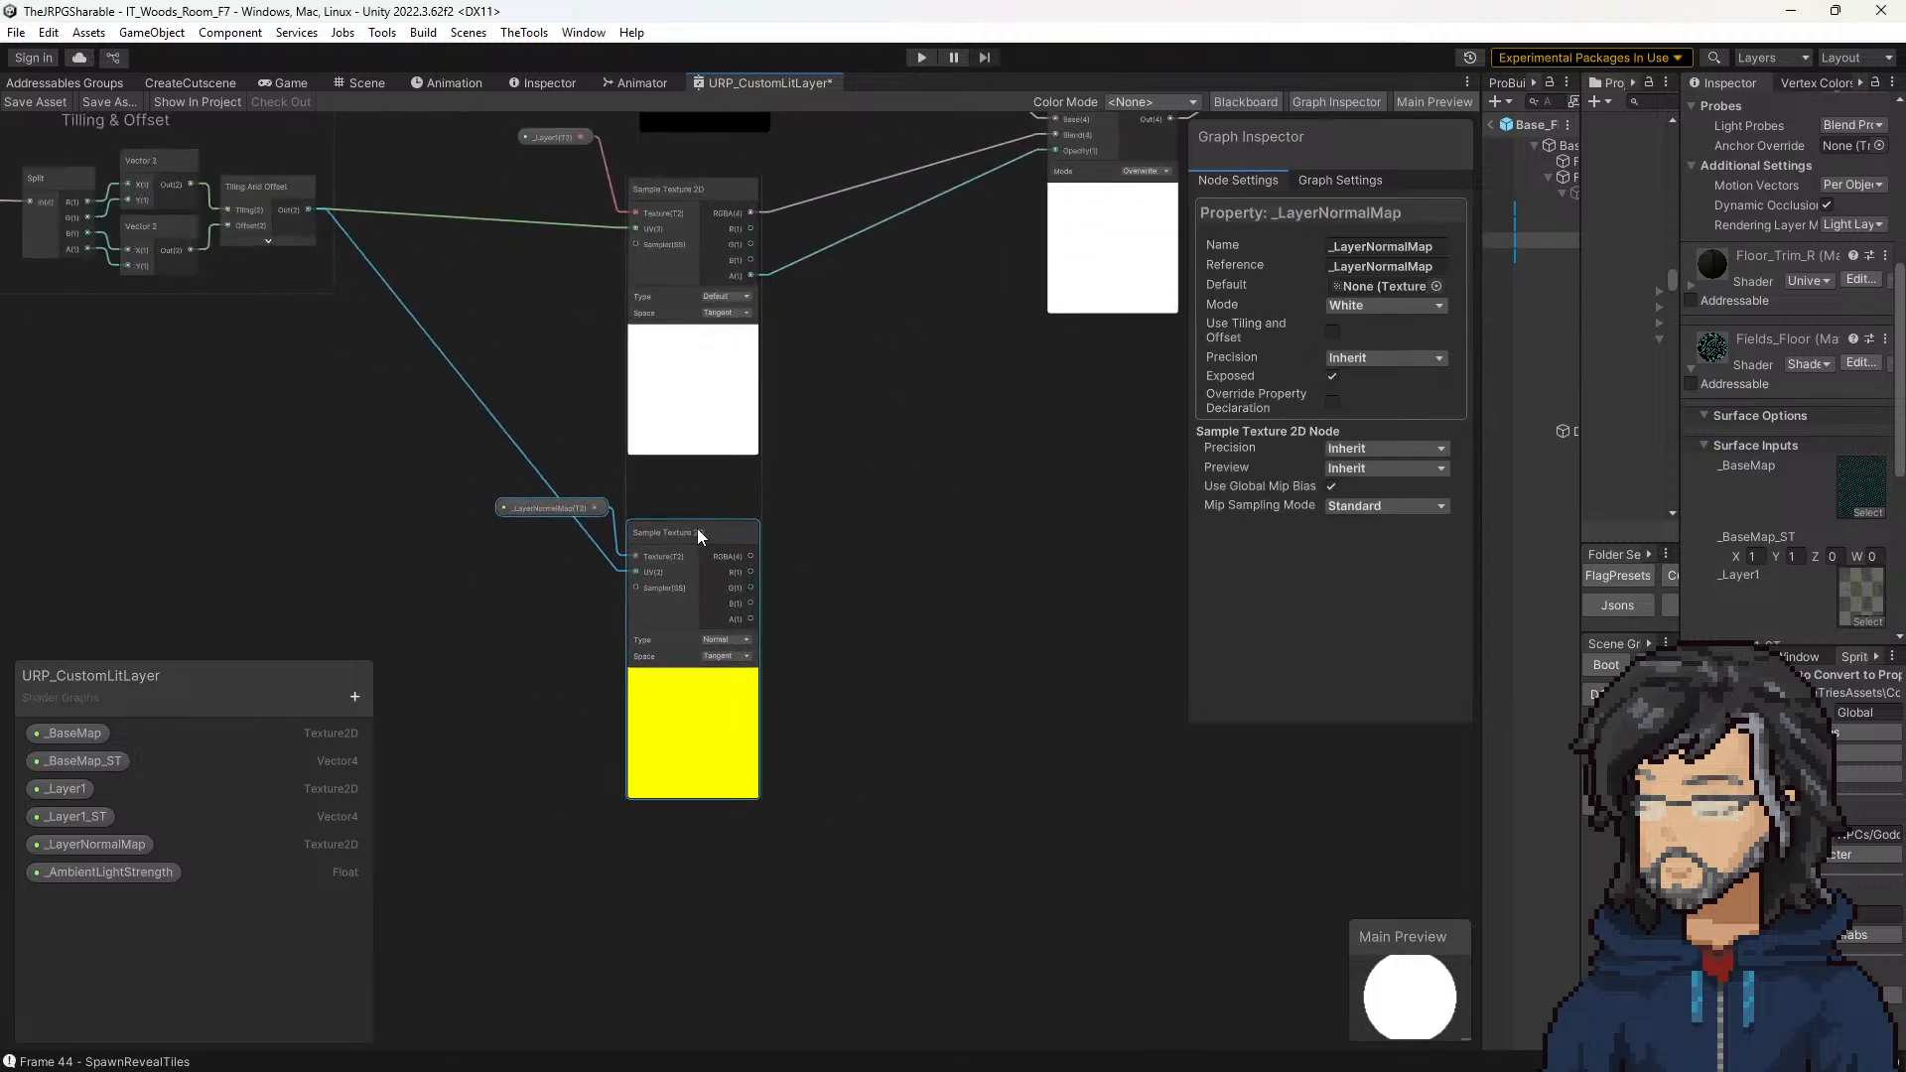
Step: Trace the _BaseMap and _Layer1 branches from their Tilling & Offset groups through the texture samplers to the Blend node
{"action": "middle_click_drag", "start_coordinate": [409, 413], "coordinate": [628, 568]}
{"action": "scroll", "coordinate": [613, 538], "scroll_direction": "down", "scroll_amount": 3}
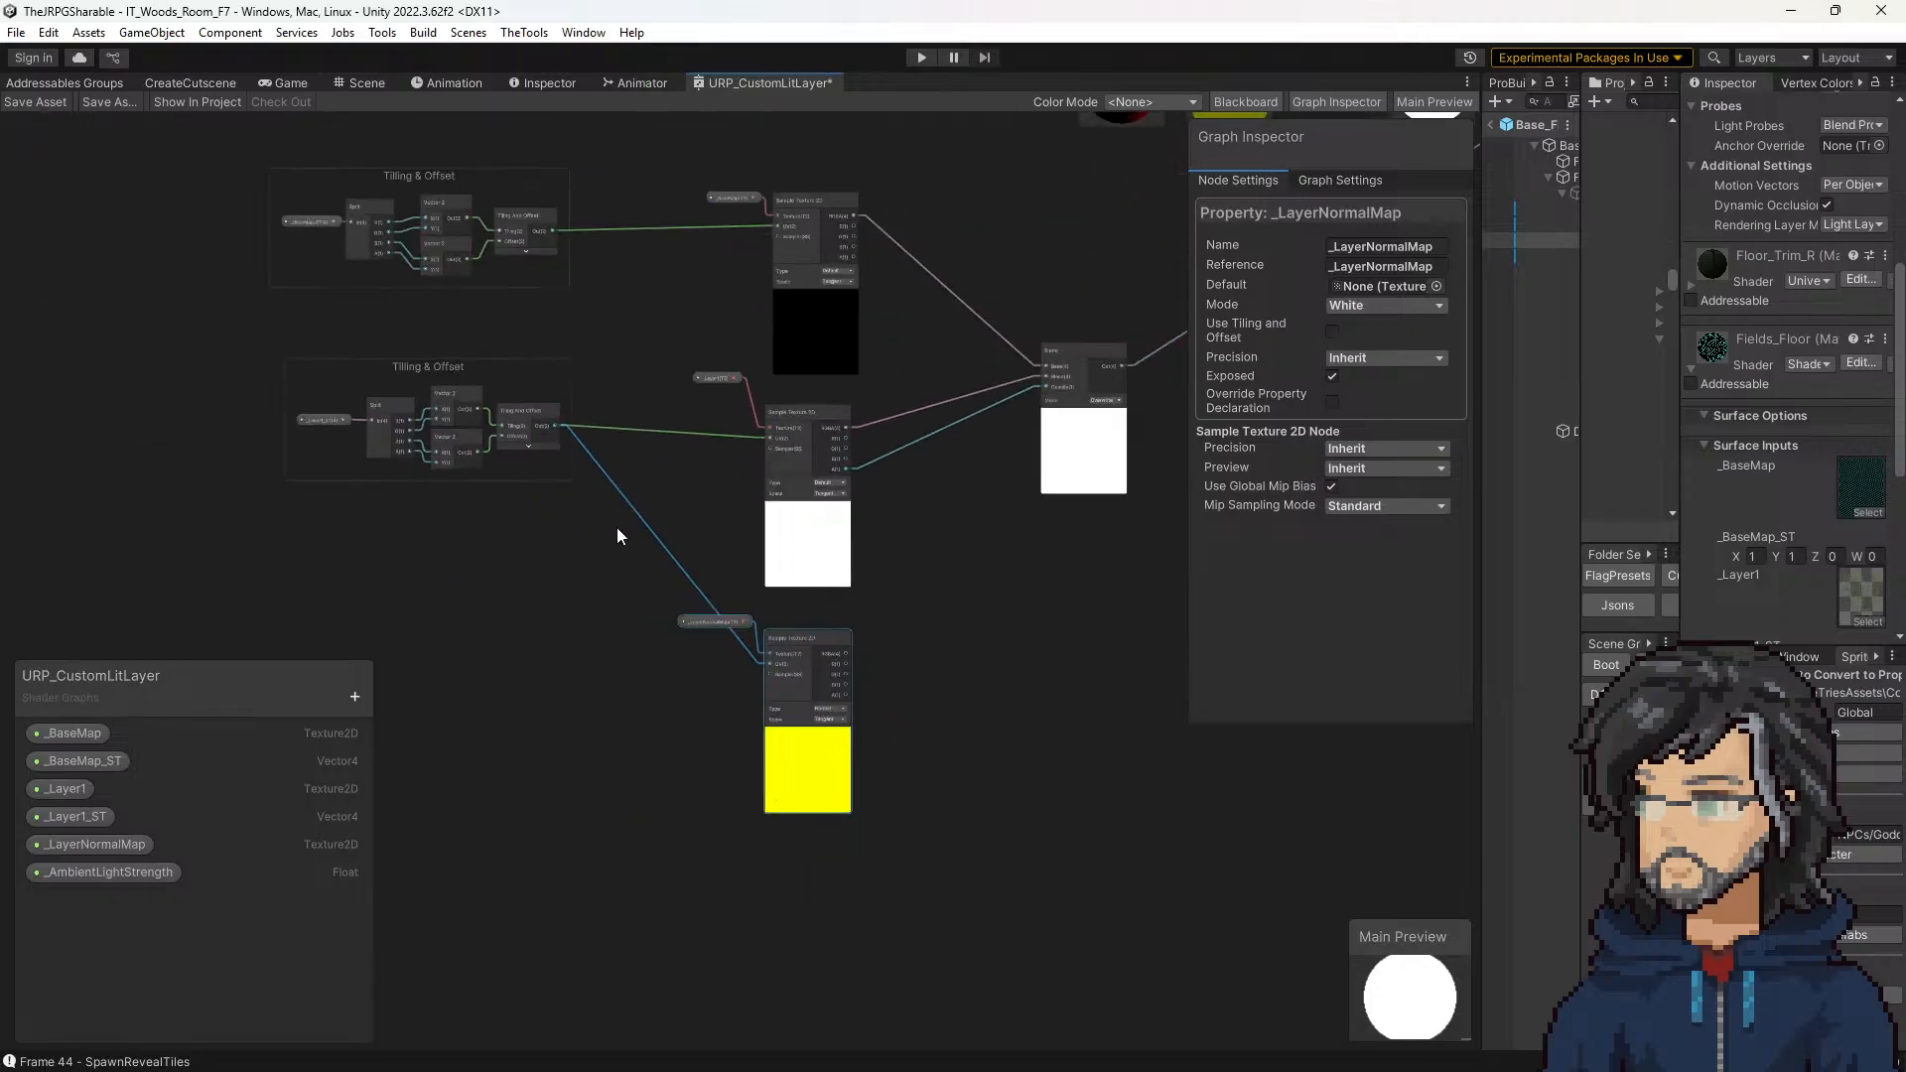
{"action": "scroll", "coordinate": [456, 373], "scroll_direction": "up", "scroll_amount": 4}
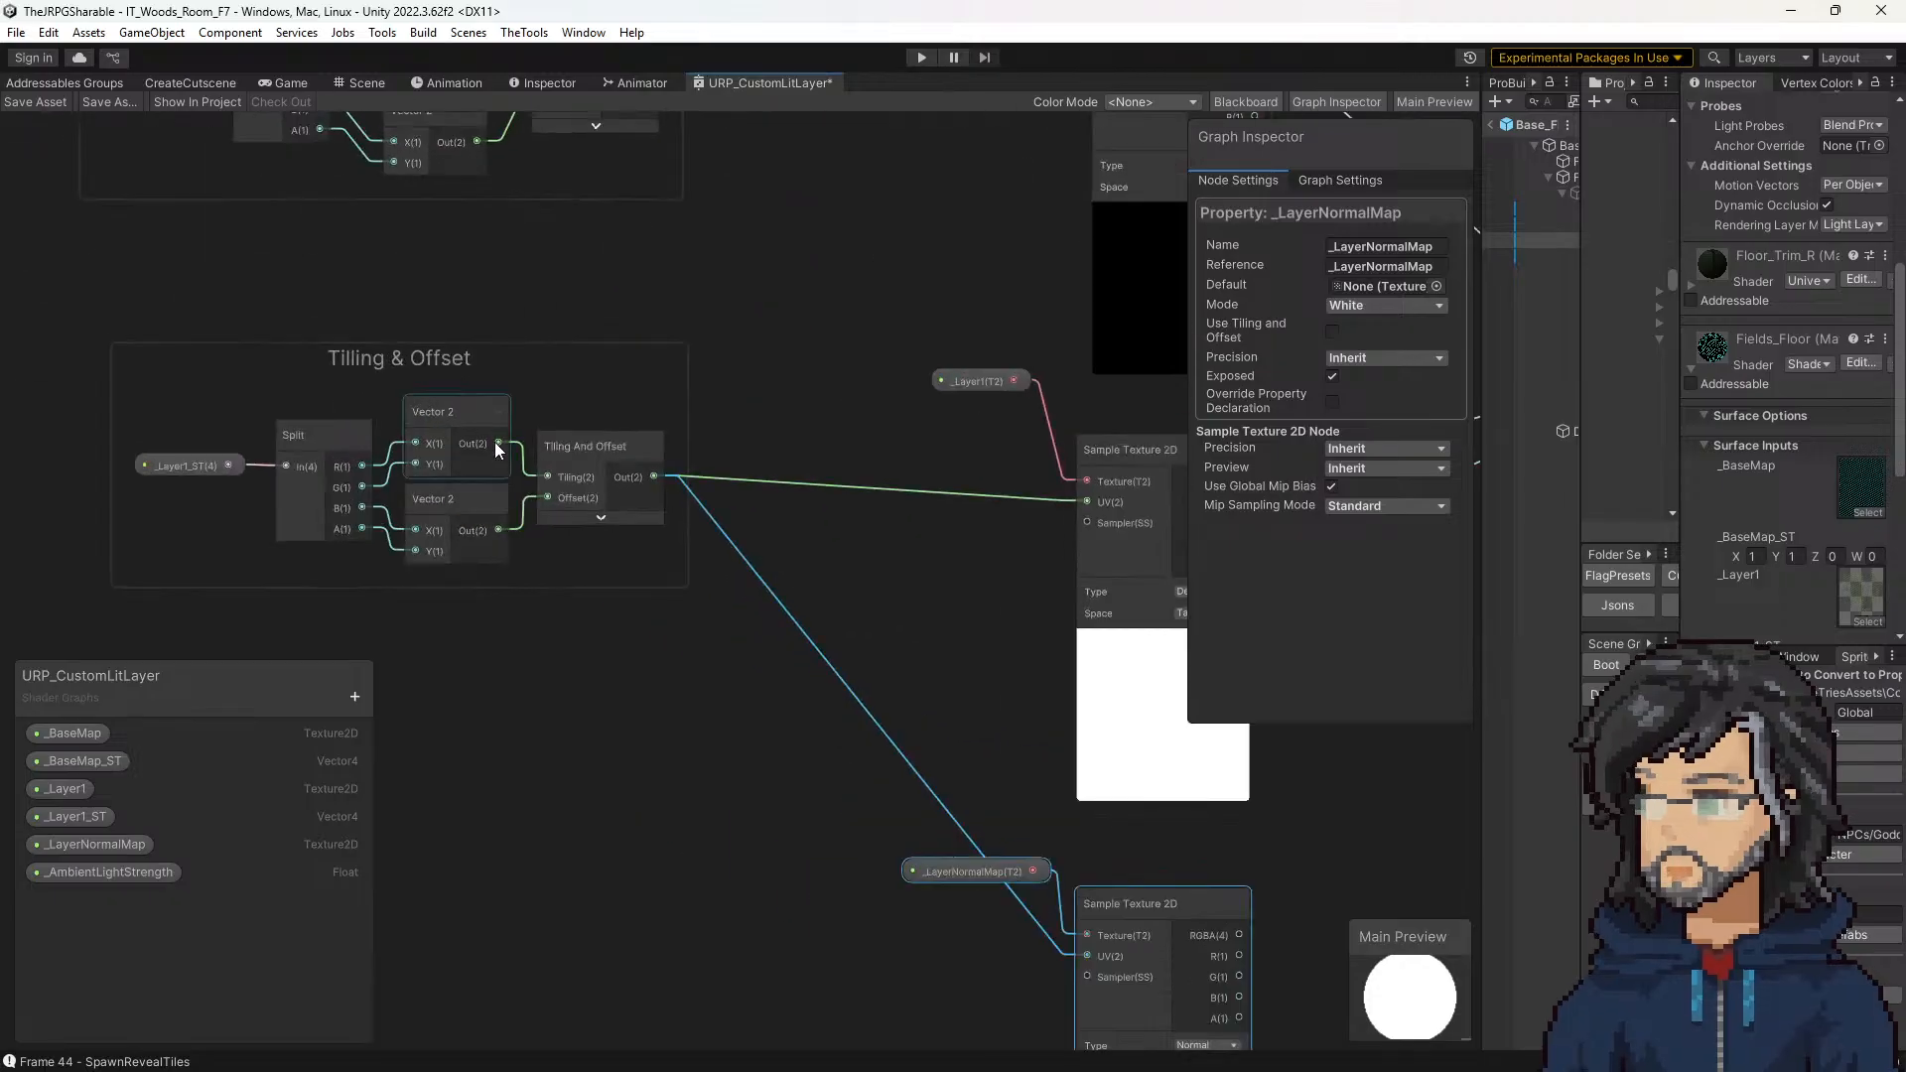
{"action": "middle_click_drag", "start_coordinate": [816, 529], "coordinate": [853, 839]}
{"action": "middle_click_drag", "start_coordinate": [779, 497], "coordinate": [563, 189]}
{"action": "middle_click_drag", "start_coordinate": [780, 328], "coordinate": [239, 362]}
{"action": "middle_click_drag", "start_coordinate": [864, 438], "coordinate": [687, 439]}
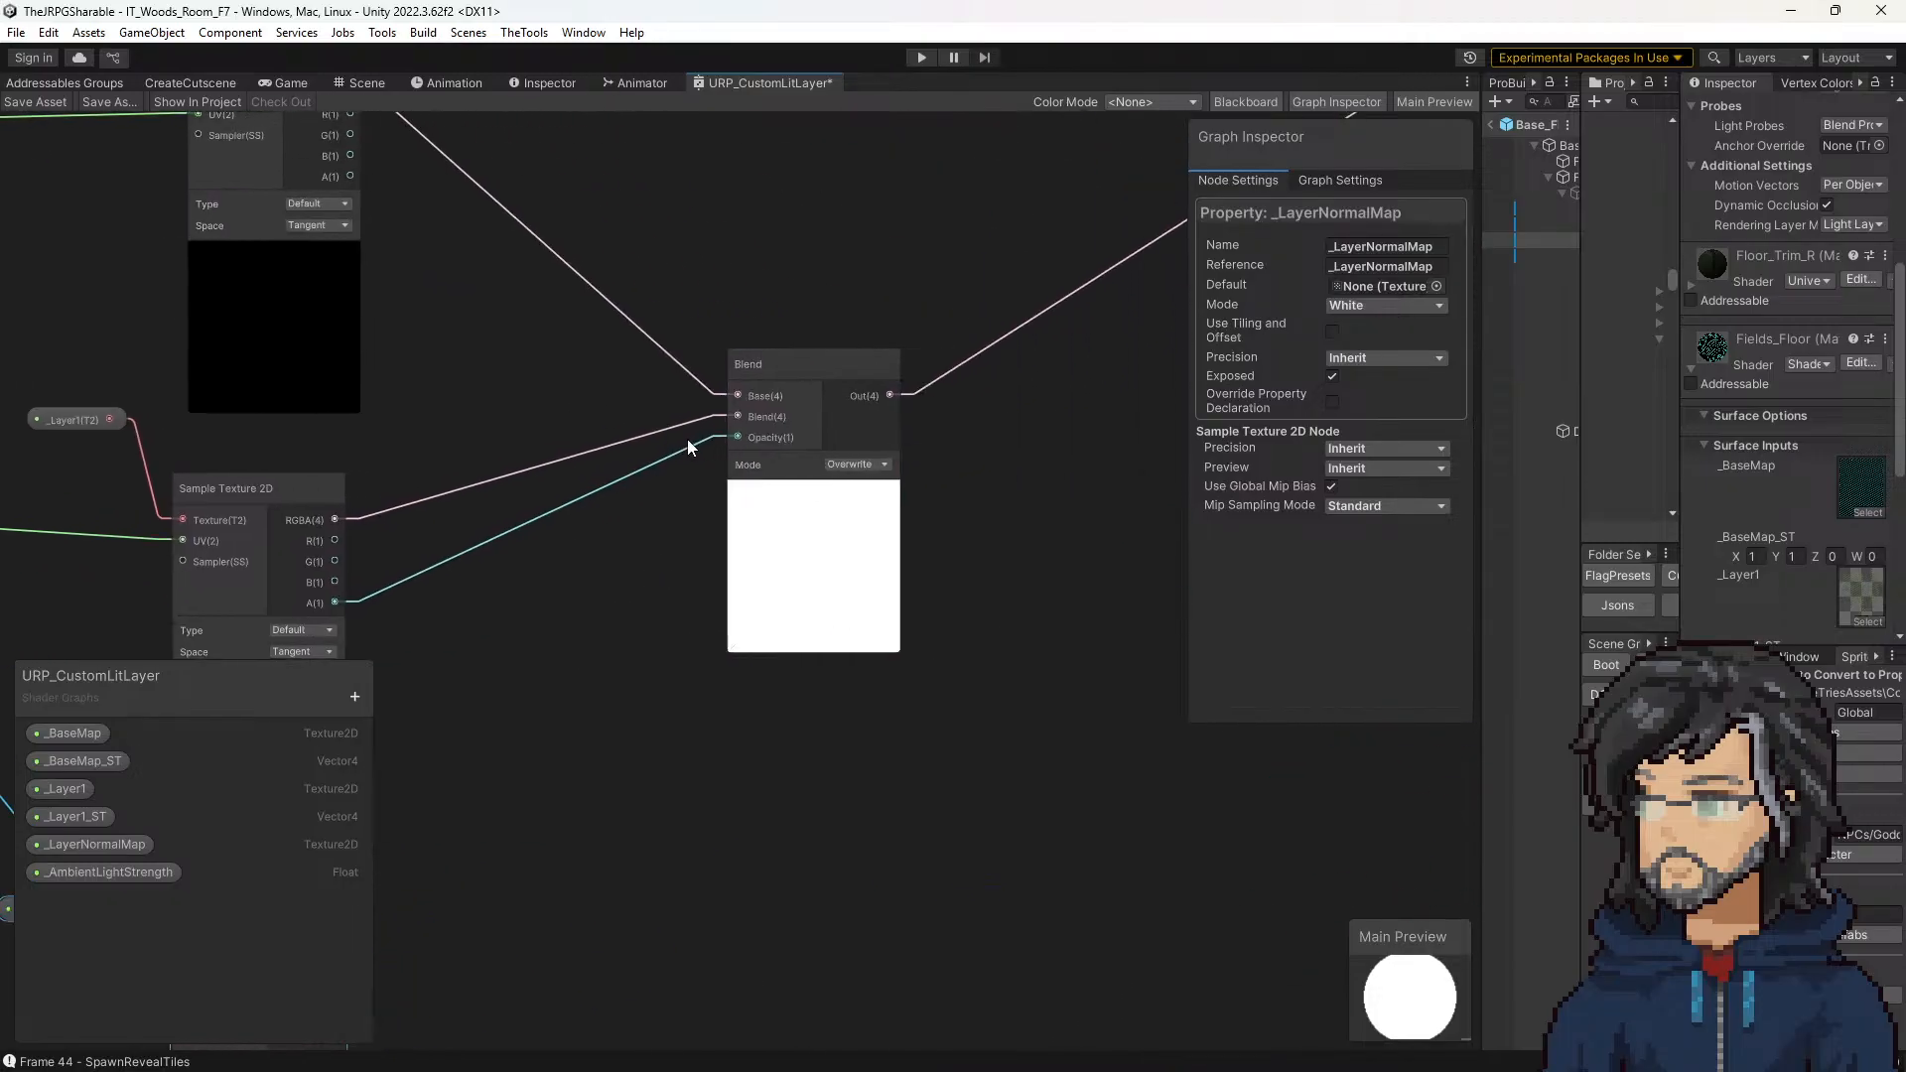
{"action": "scroll", "coordinate": [711, 446], "scroll_direction": "down", "scroll_amount": 4}
{"action": "mouse_move", "coordinate": [862, 380]}
{"action": "middle_mouse_down"}
{"action": "mouse_move", "coordinate": [692, 499]}
{"action": "mouse_move", "coordinate": [885, 407]}
{"action": "middle_mouse_up"}
{"action": "middle_click_drag", "start_coordinate": [675, 438], "coordinate": [932, 365]}
{"action": "middle_click_drag", "start_coordinate": [580, 331], "coordinate": [795, 409]}
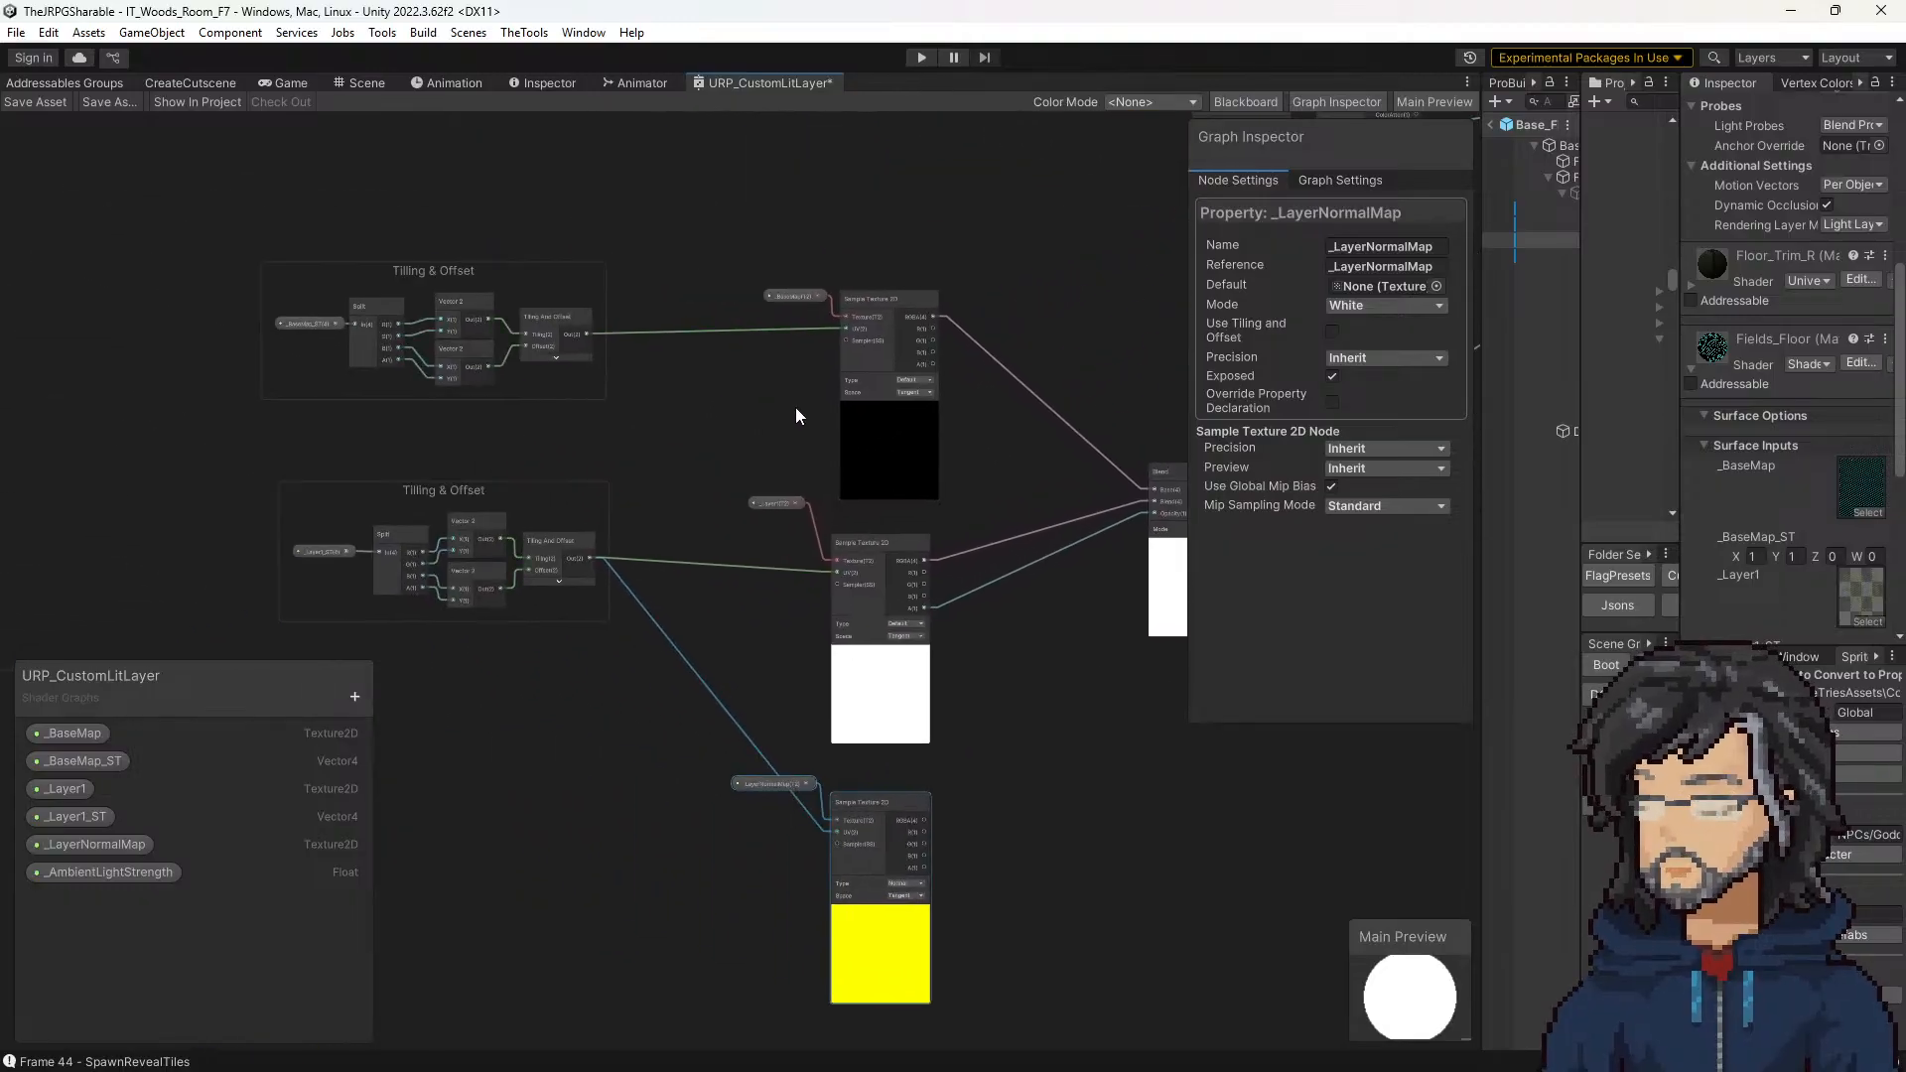
Step: Examine how _BaseMap_ST and _Layer1_ST are split into tiling and offset vectors, and view the _Layer1 property's settings
{"action": "scroll", "coordinate": [911, 293], "scroll_direction": "up", "scroll_amount": 3}
{"action": "middle_click_drag", "start_coordinate": [592, 464], "coordinate": [975, 453]}
{"action": "middle_click_drag", "start_coordinate": [398, 311], "coordinate": [754, 366]}
{"action": "middle_click_drag", "start_coordinate": [1016, 443], "coordinate": [768, 252]}
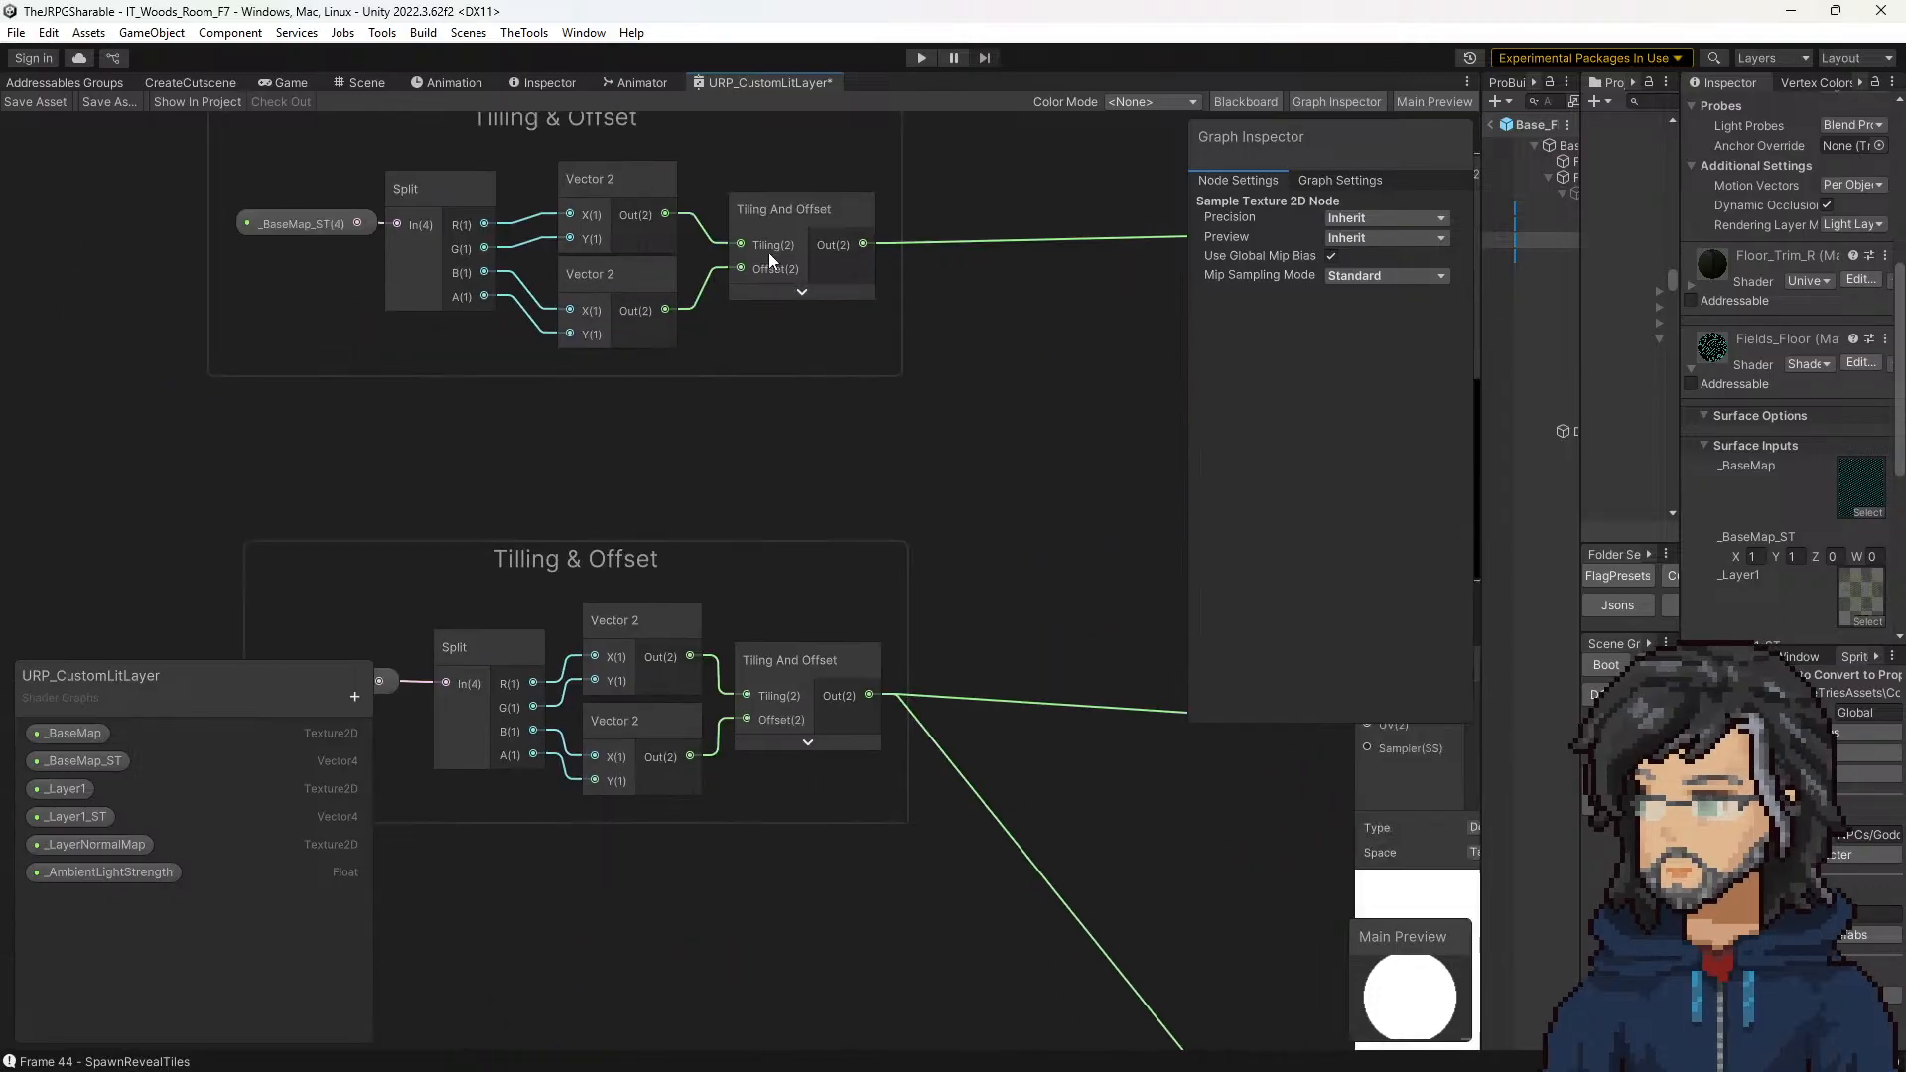
{"action": "middle_click_drag", "start_coordinate": [866, 485], "coordinate": [845, 282]}
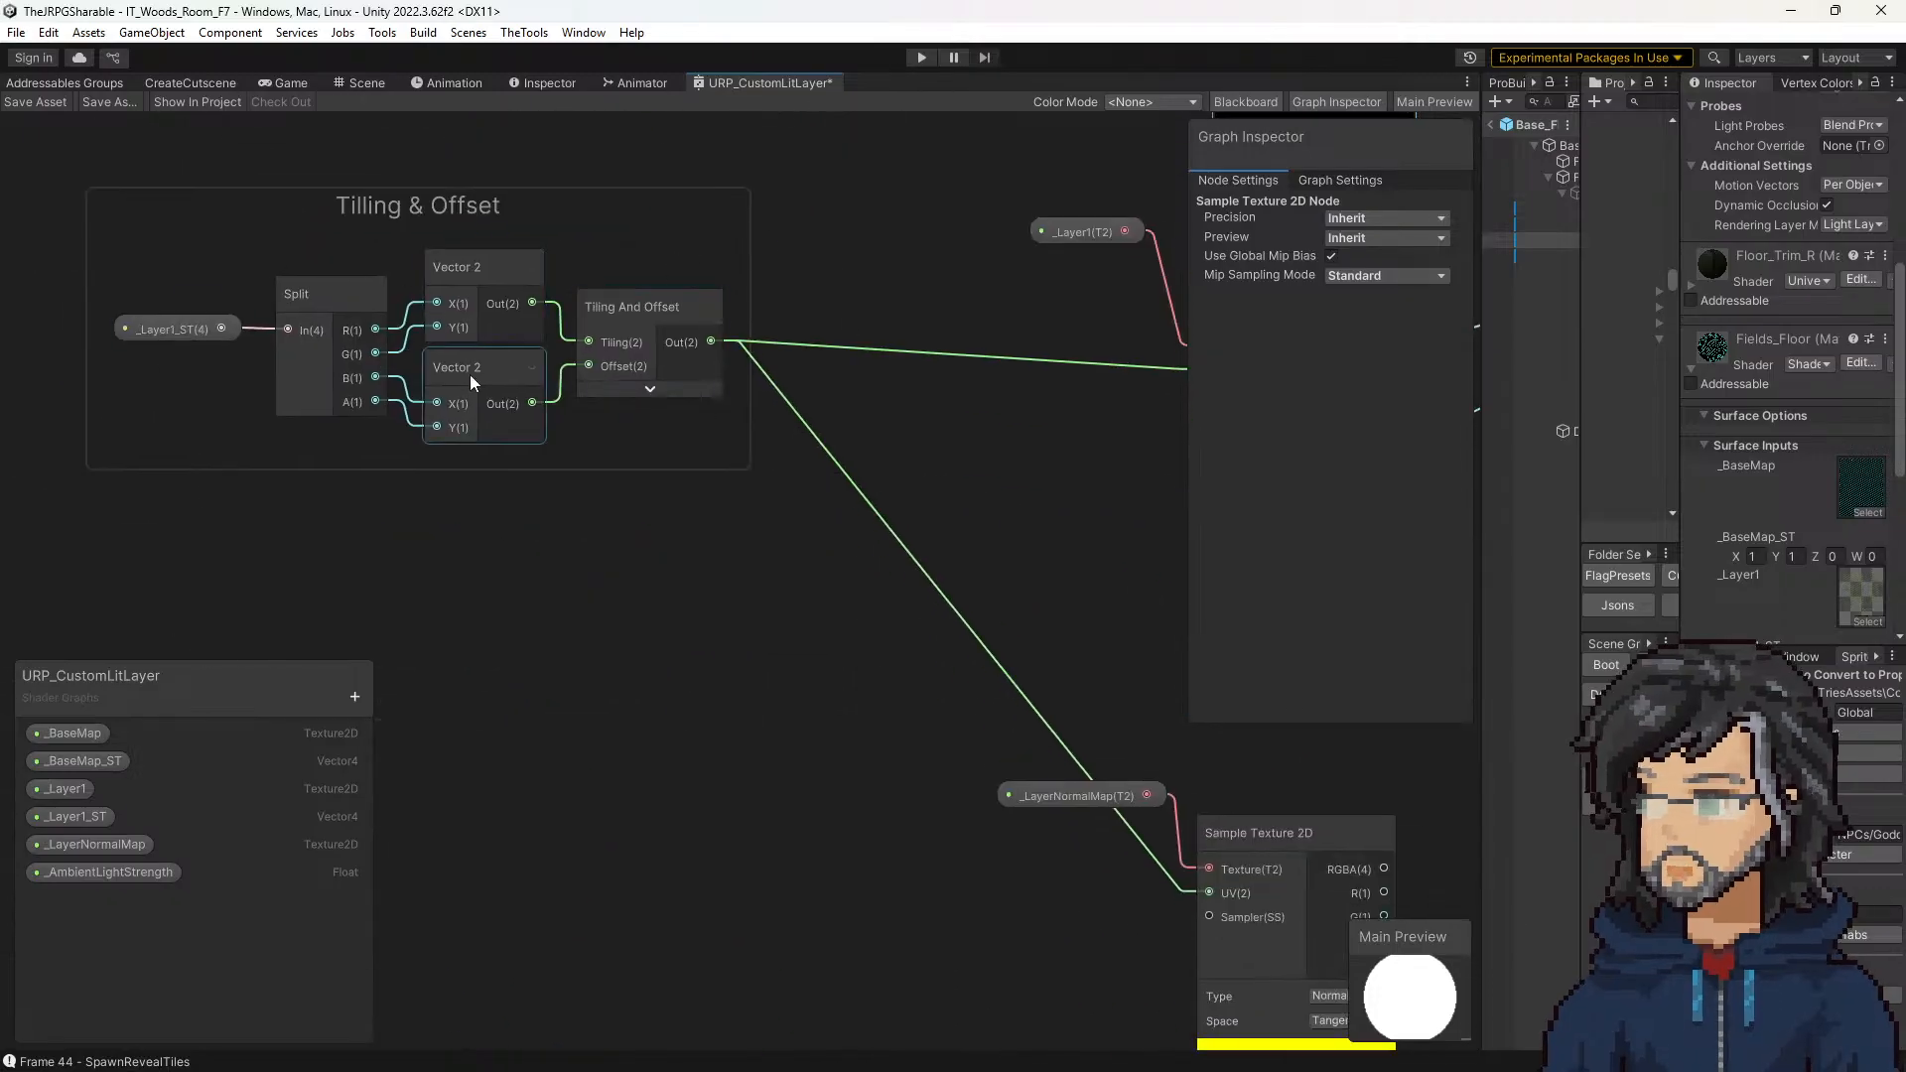
{"action": "scroll", "coordinate": [469, 373], "scroll_direction": "down", "scroll_amount": 5}
{"action": "left_click", "coordinate": [709, 333]}
{"action": "scroll", "coordinate": [711, 333], "scroll_direction": "up", "scroll_amount": 4}
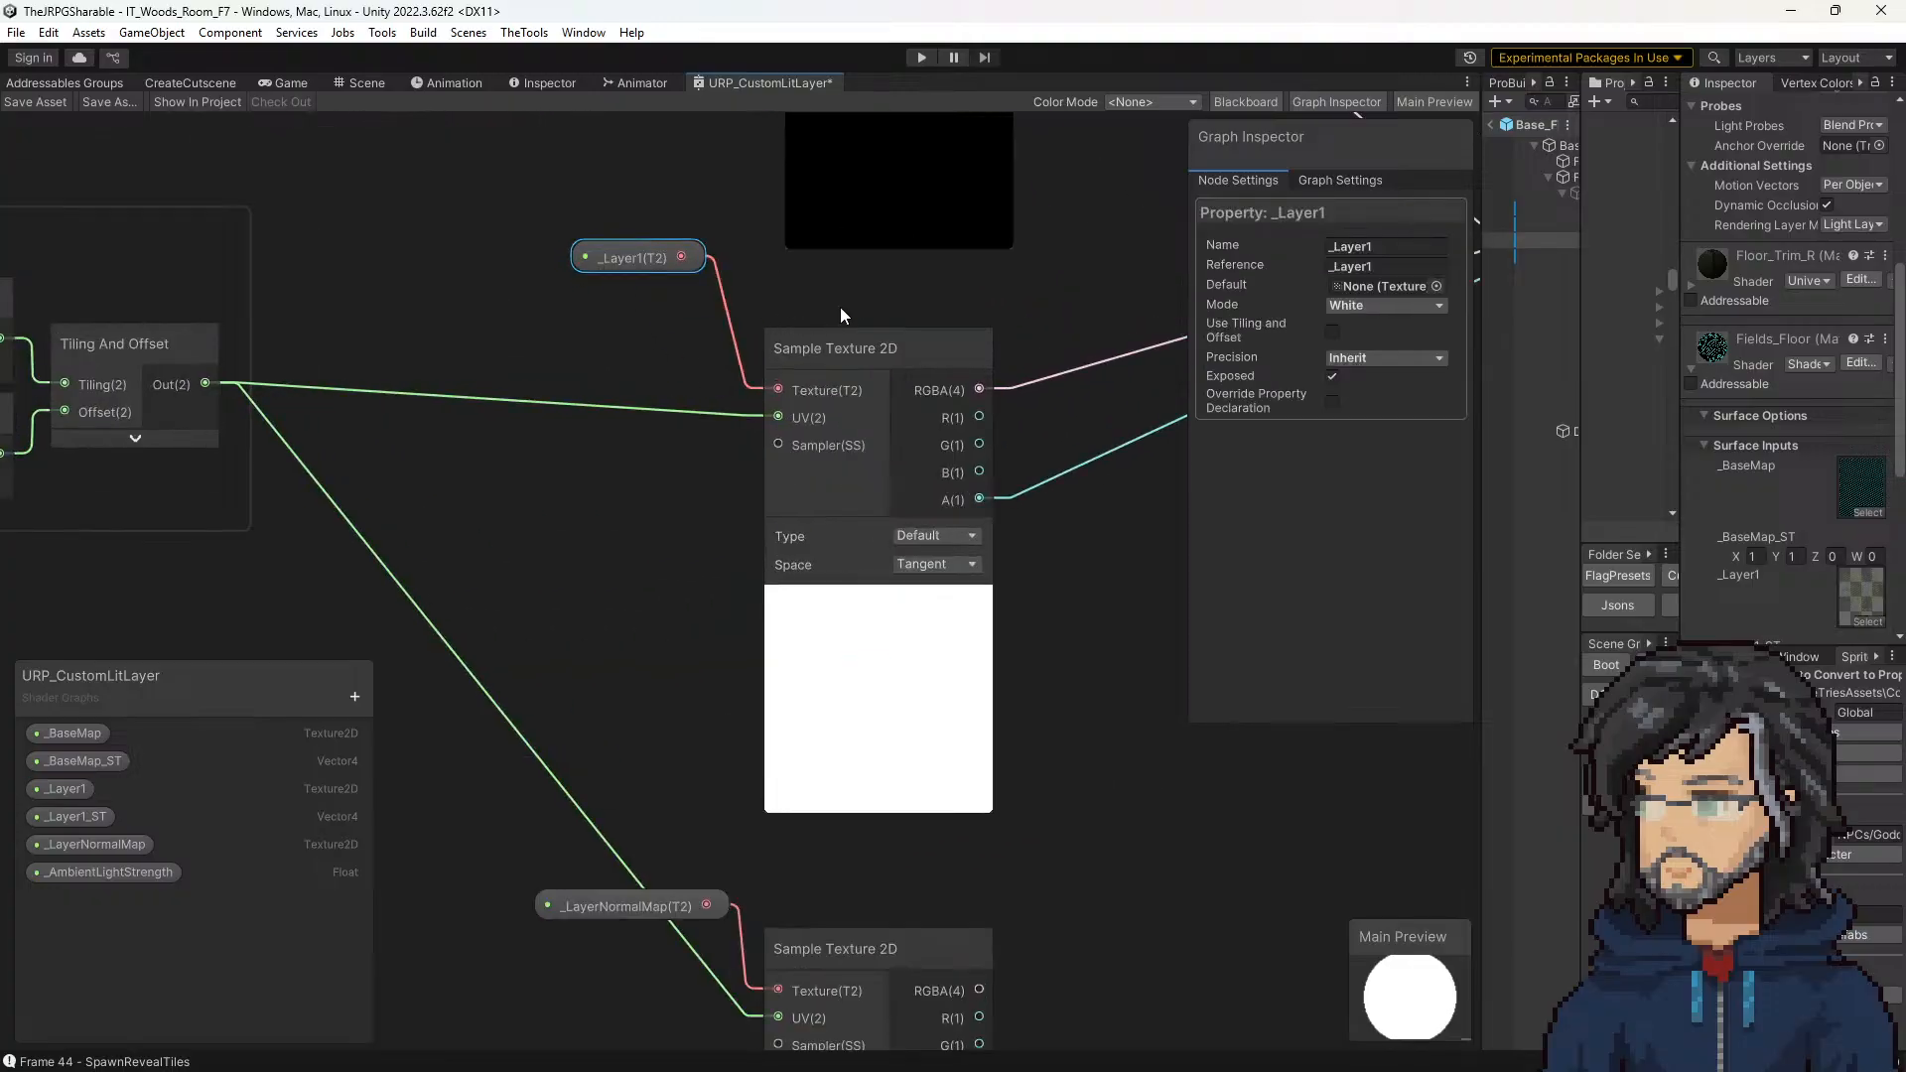
Step: Compare the Fields_Floor material's _BaseMap and _Layer1 surface inputs with the graph's samplers and the _BaseMap property settings
{"action": "scroll", "coordinate": [1779, 544], "scroll_direction": "down", "scroll_amount": 2}
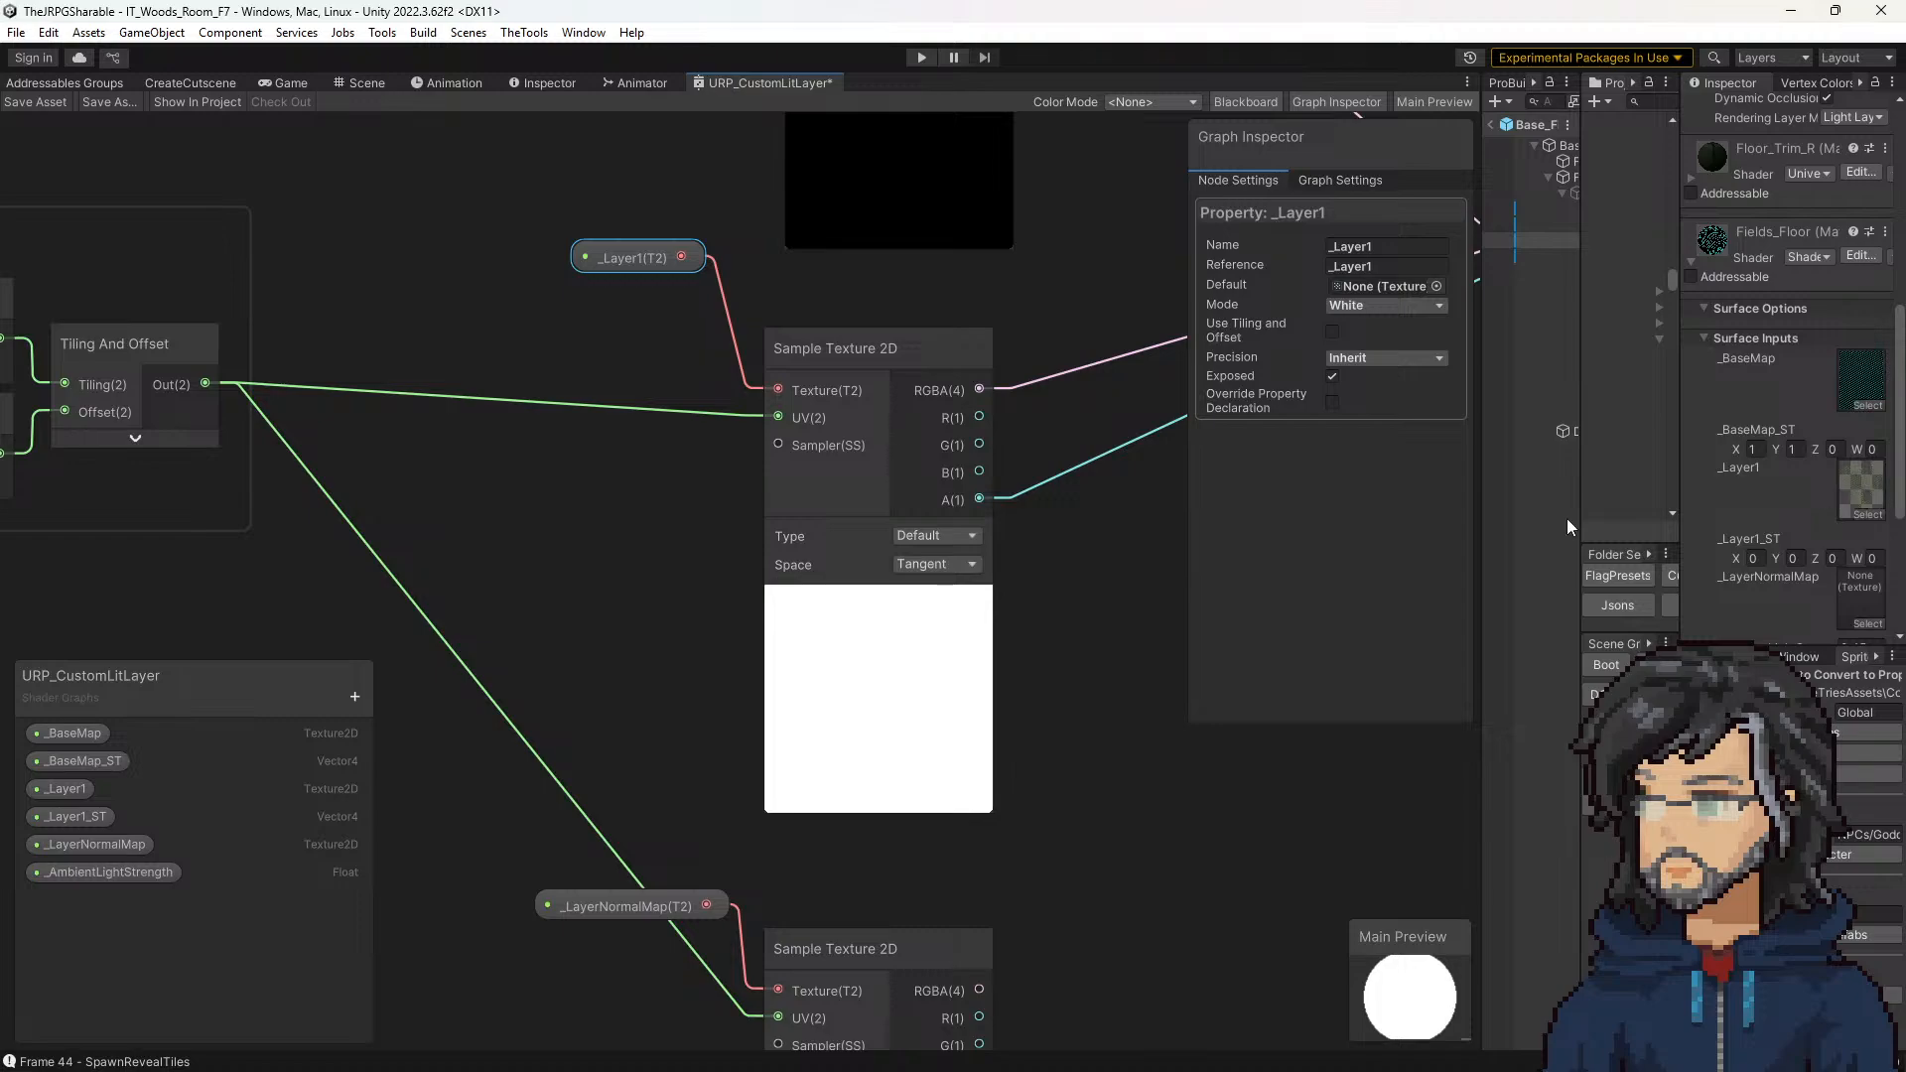
{"action": "scroll", "coordinate": [850, 600], "scroll_direction": "down", "scroll_amount": 1}
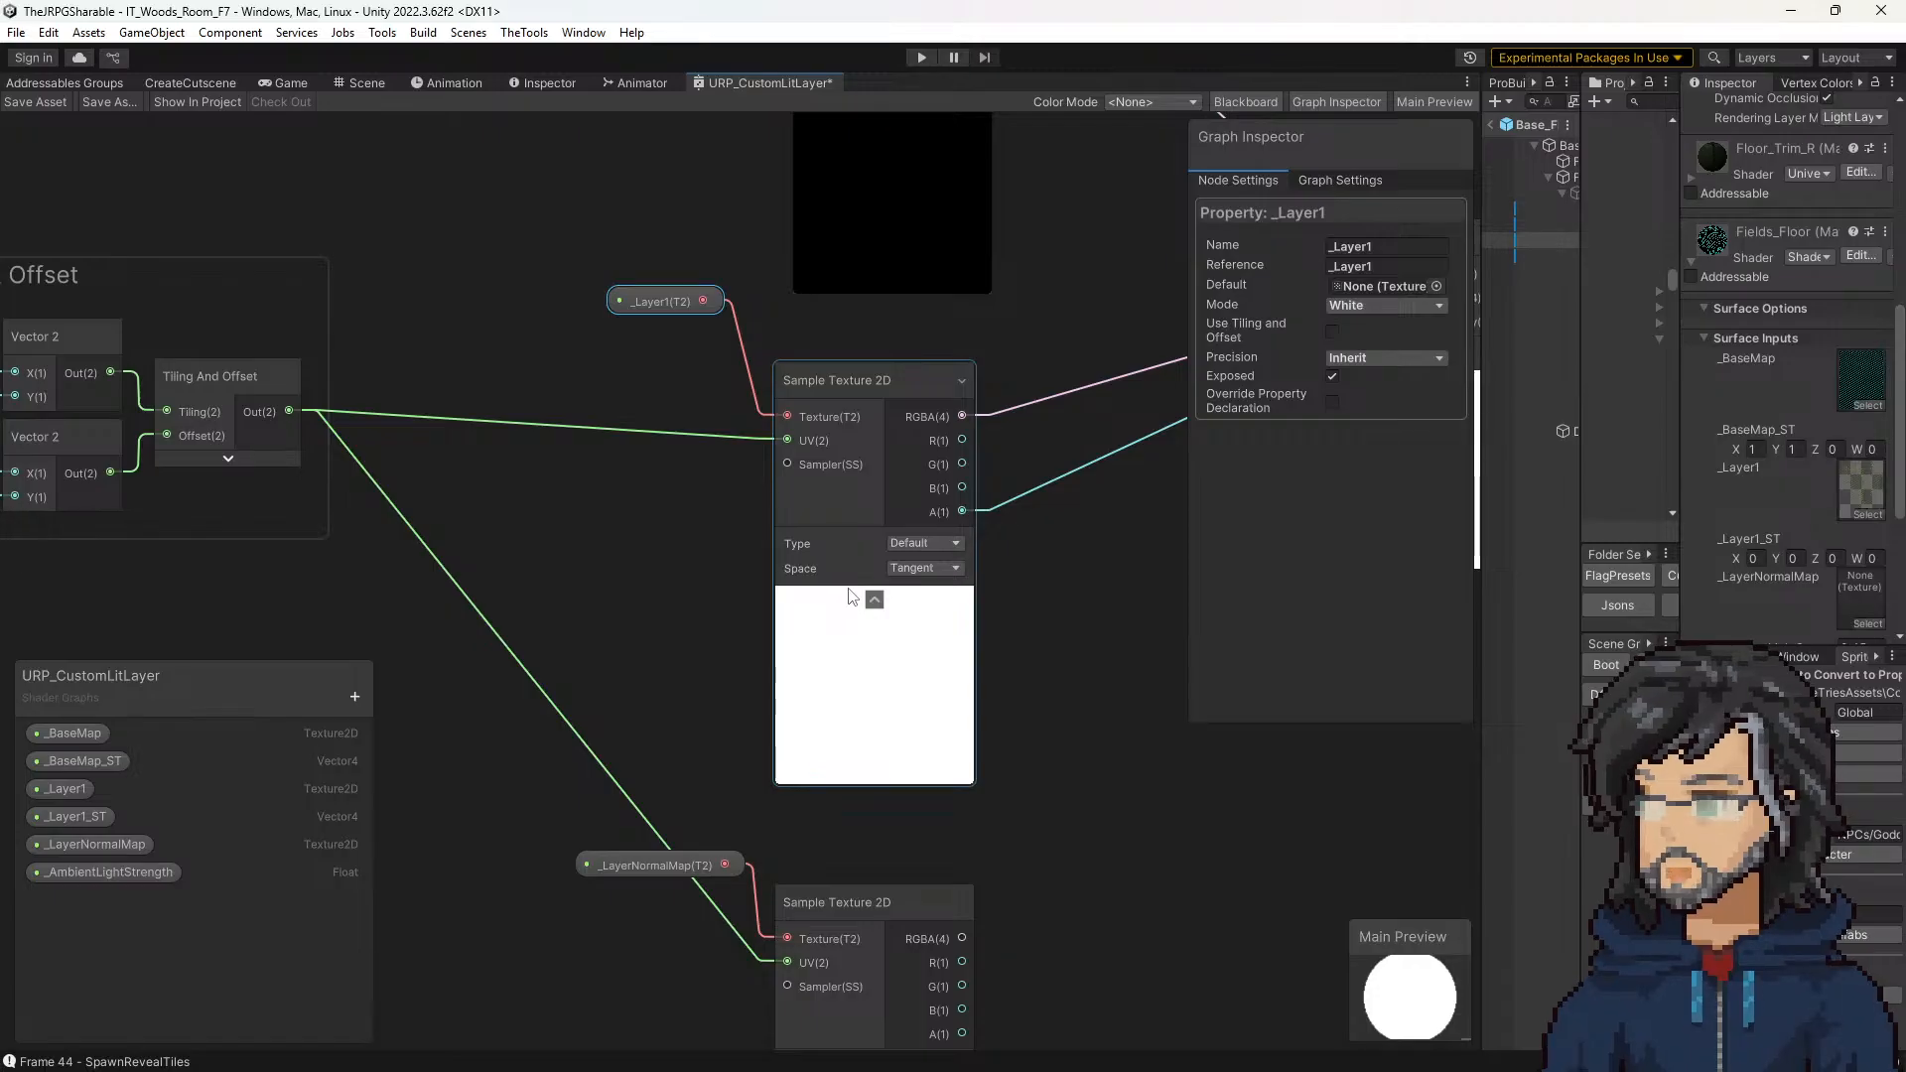
{"action": "scroll", "coordinate": [854, 596], "scroll_direction": "down", "scroll_amount": 4}
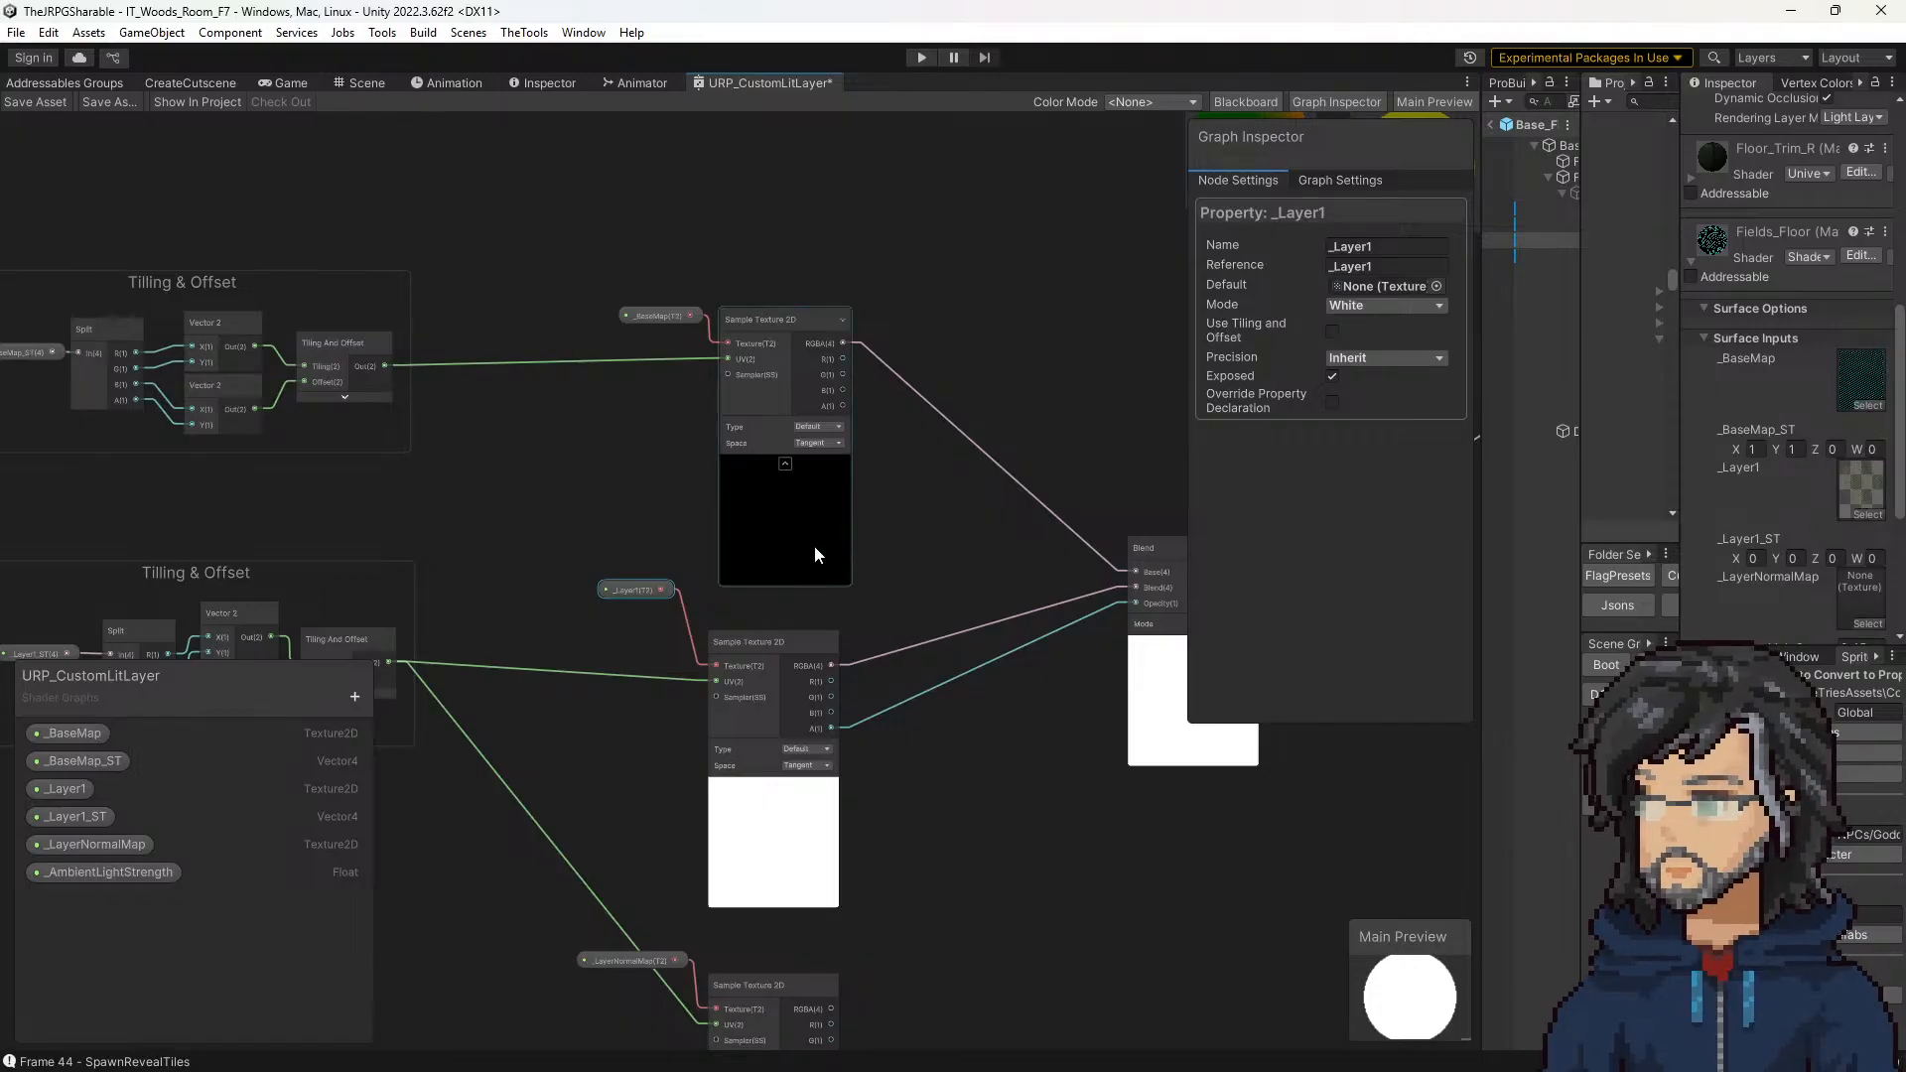
{"action": "middle_click_drag", "start_coordinate": [814, 544], "coordinate": [914, 582]}
{"action": "left_click", "coordinate": [762, 347]}
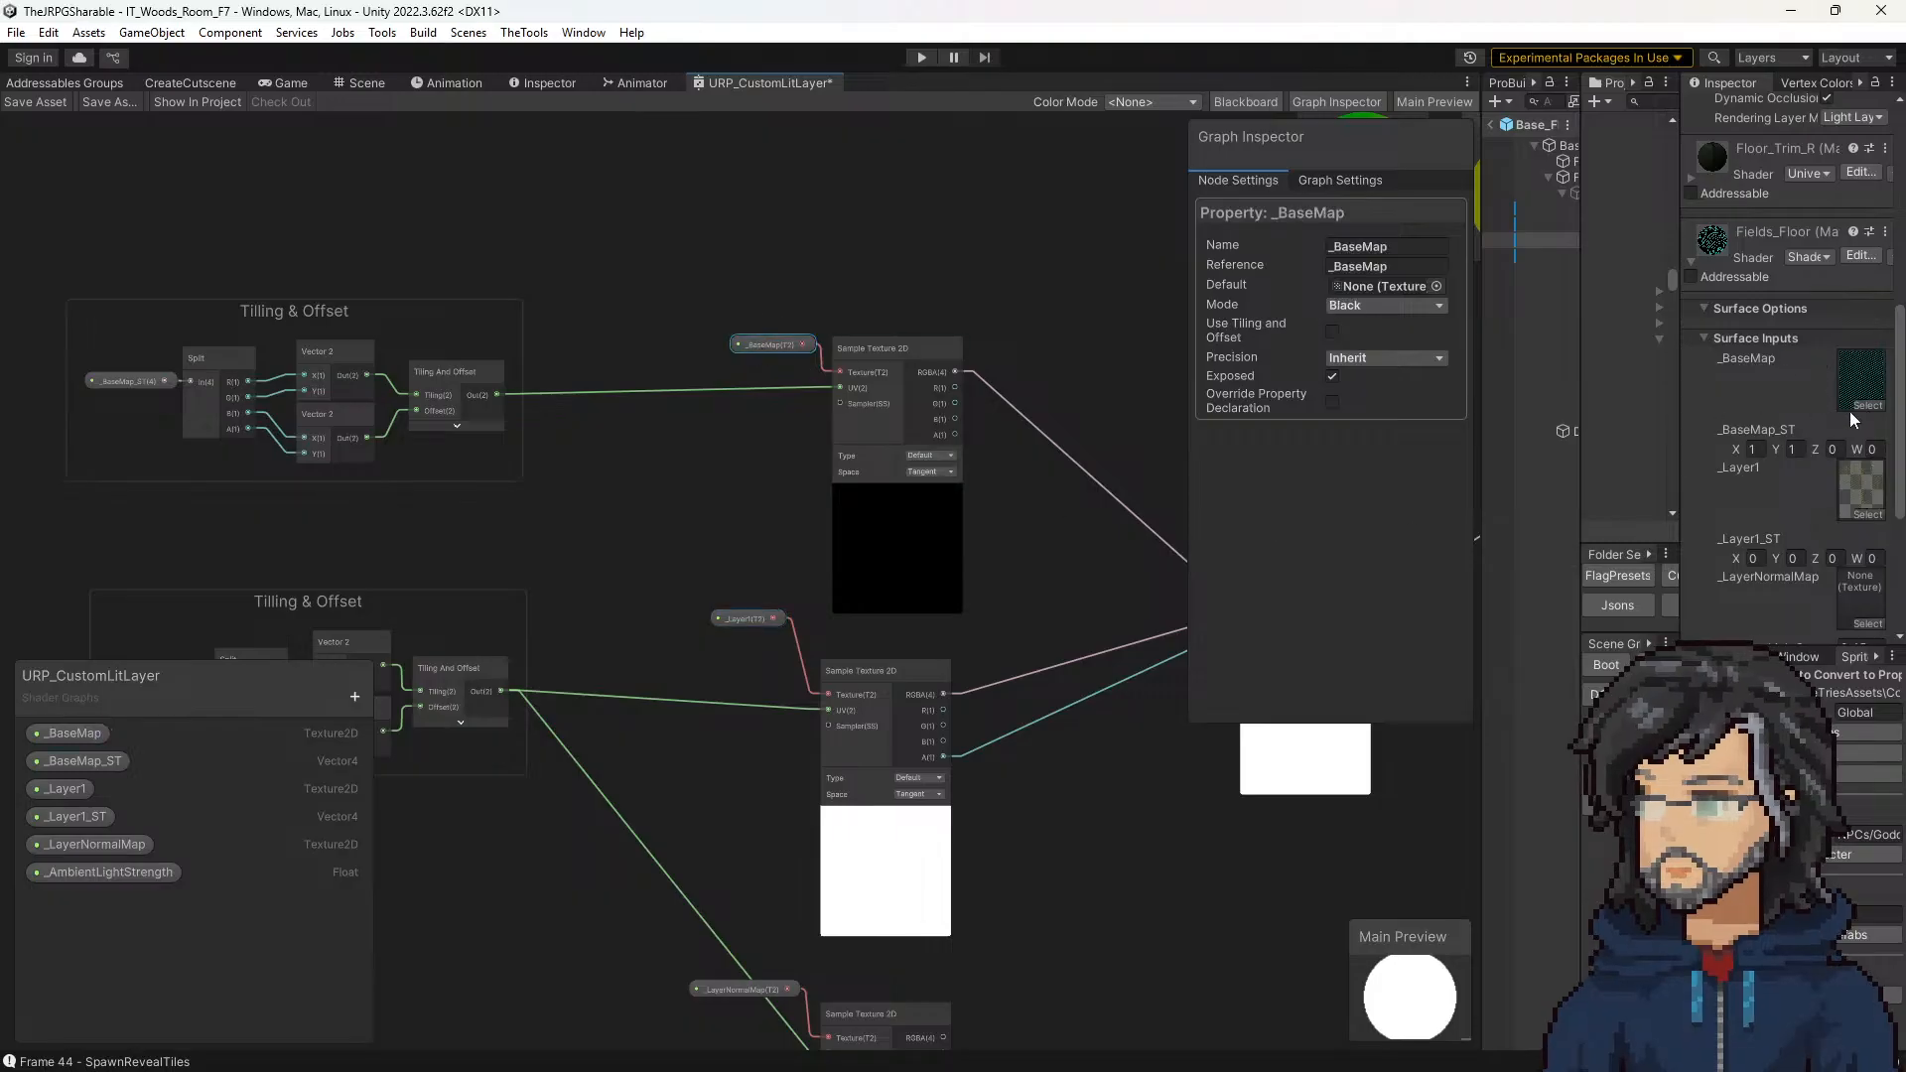
{"action": "middle_click_drag", "start_coordinate": [1028, 620], "coordinate": [925, 276]}
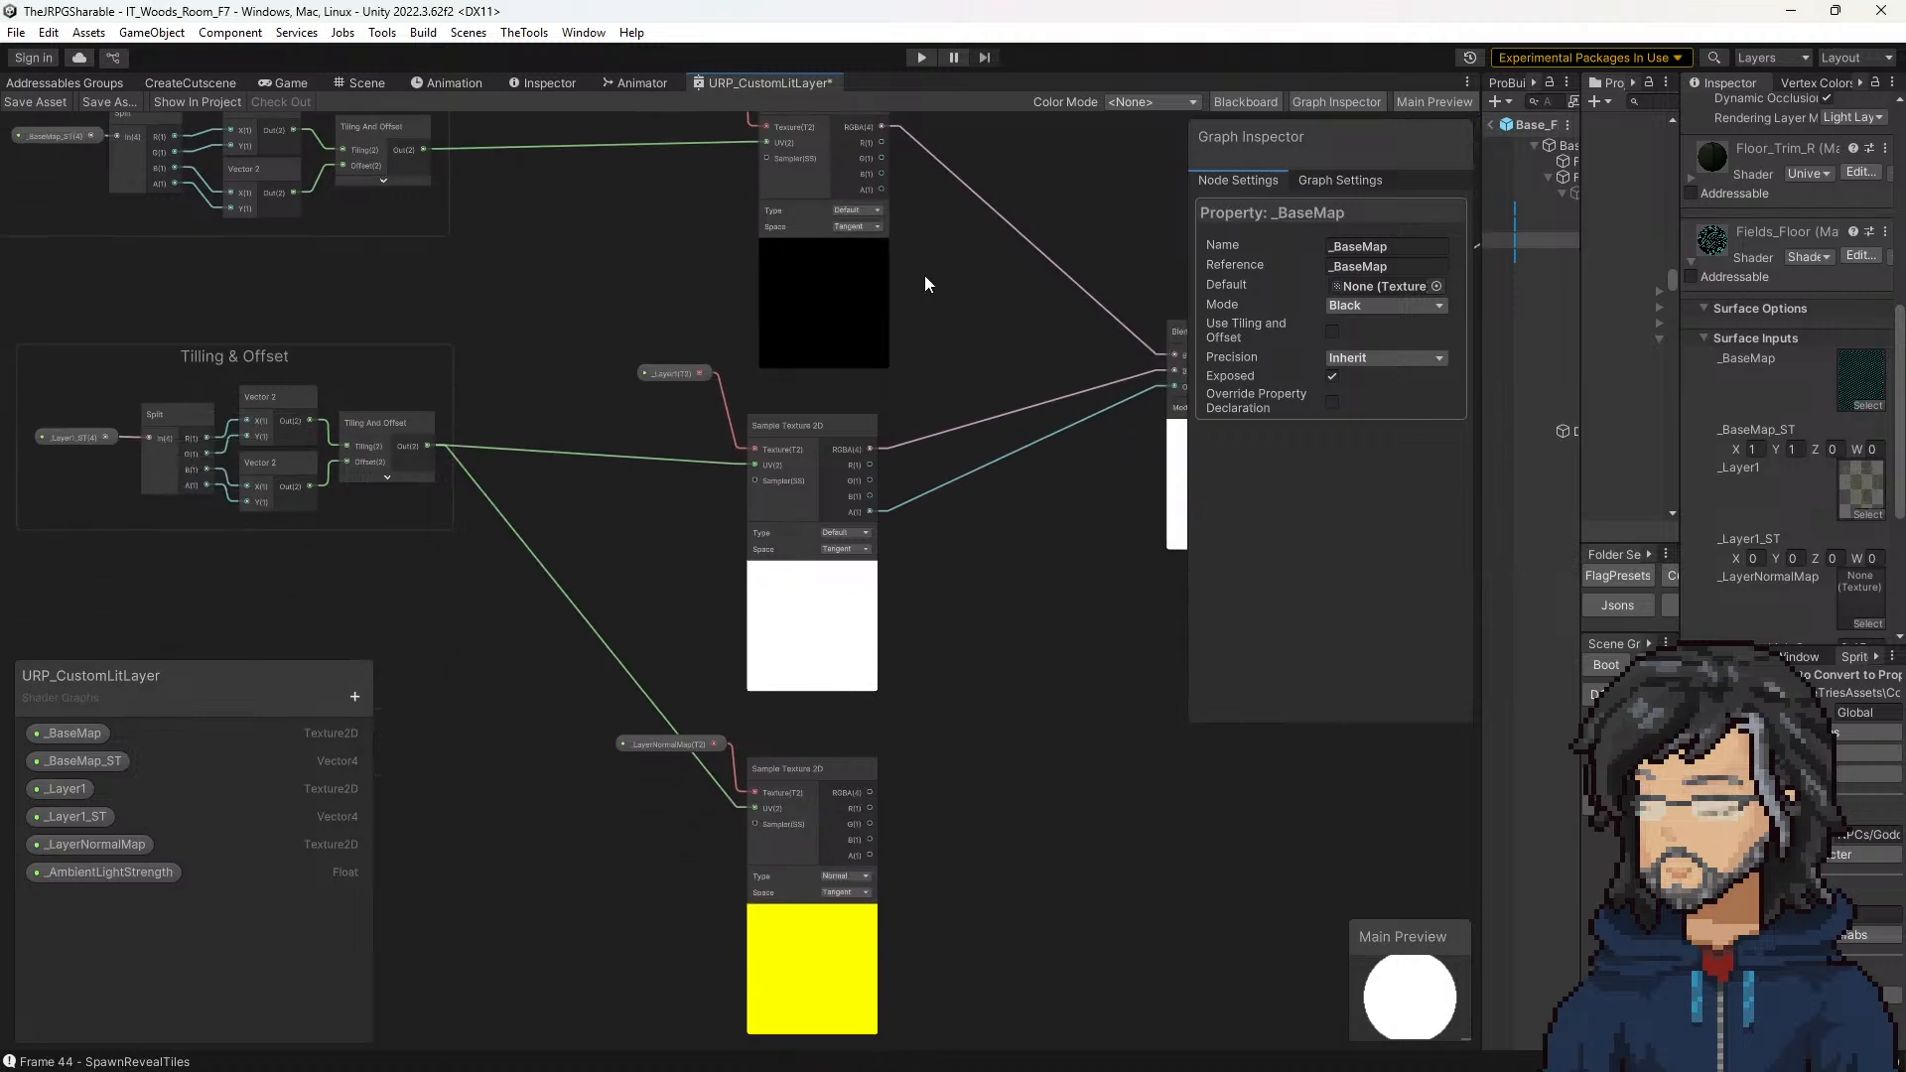
{"action": "middle_click_drag", "start_coordinate": [739, 544], "coordinate": [843, 329]}
{"action": "scroll", "coordinate": [744, 385], "scroll_direction": "down", "scroll_amount": 2}
{"action": "left_click_drag", "start_coordinate": [236, 177], "coordinate": [893, 490]}
{"action": "middle_click_drag", "start_coordinate": [1017, 415], "coordinate": [1033, 506]}
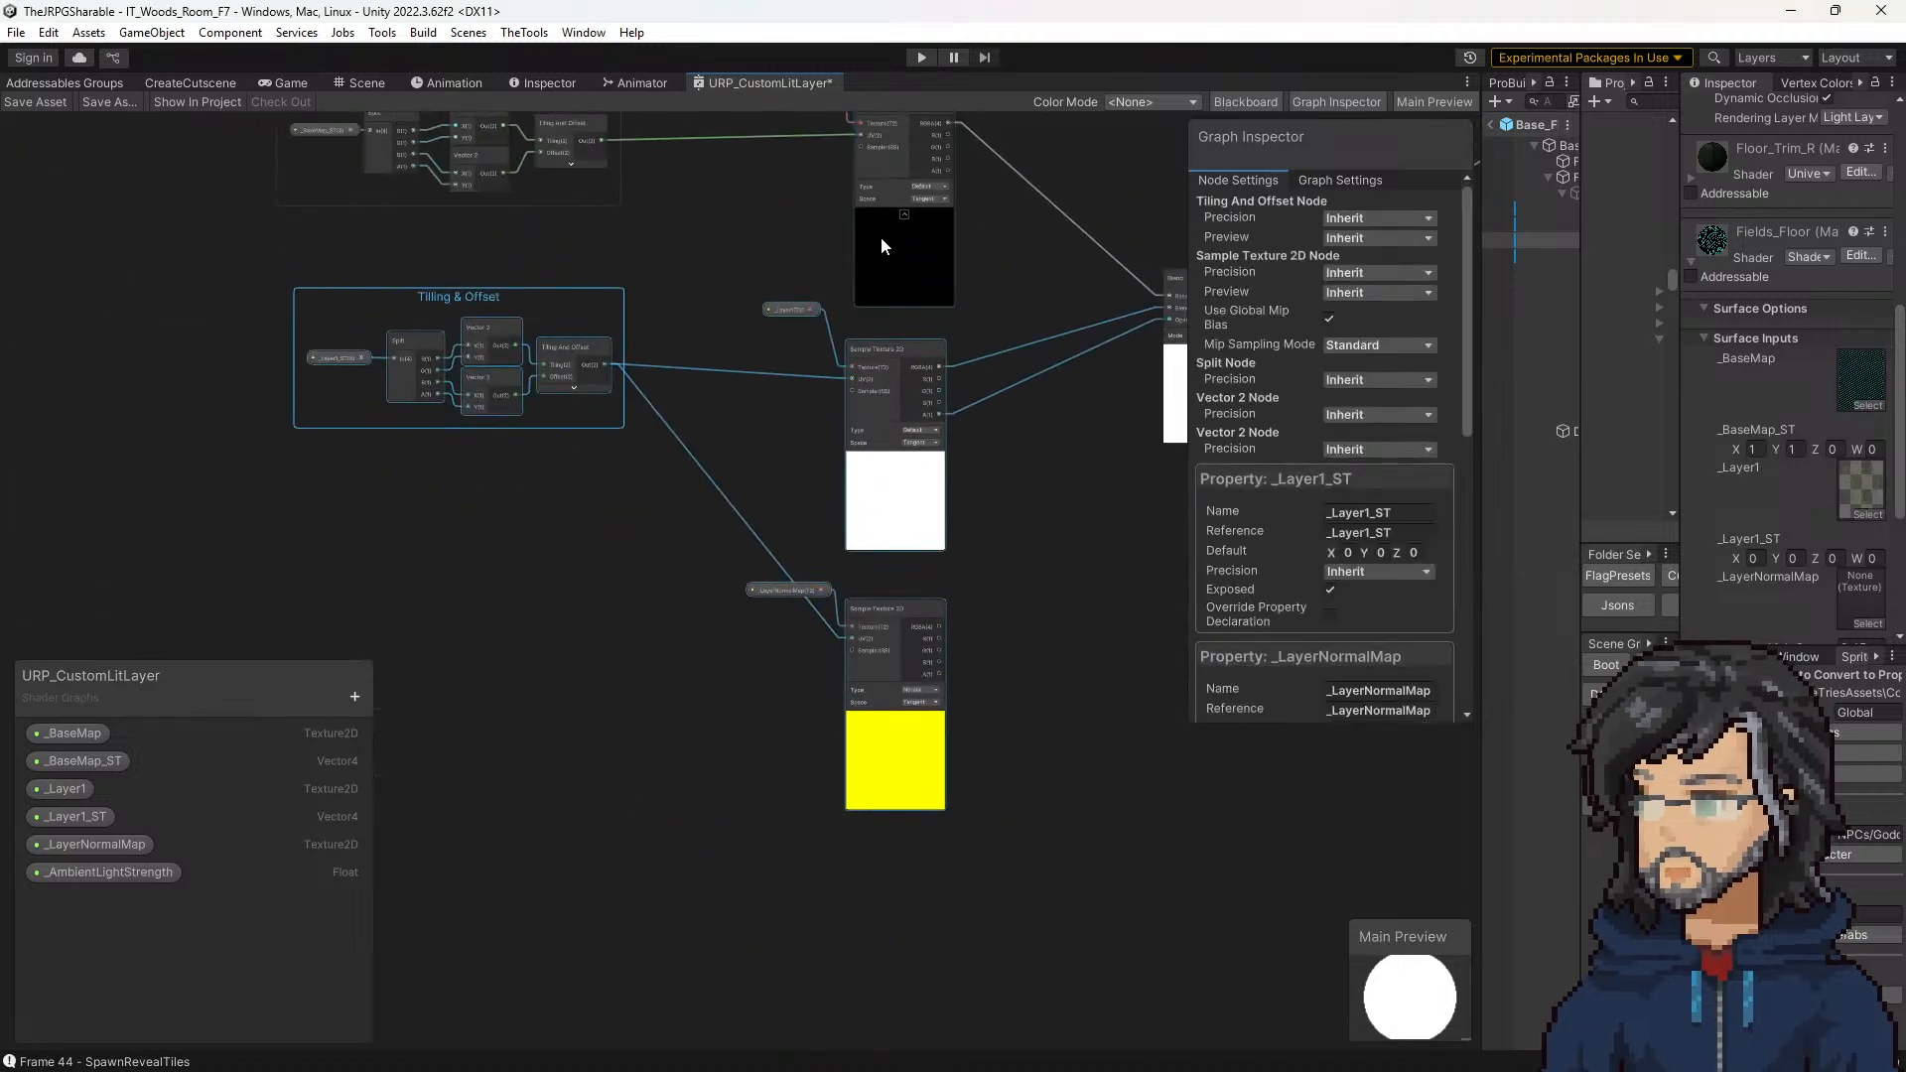
{"action": "middle_click_drag", "start_coordinate": [1130, 667], "coordinate": [1059, 432]}
{"action": "middle_click_drag", "start_coordinate": [923, 537], "coordinate": [988, 789]}
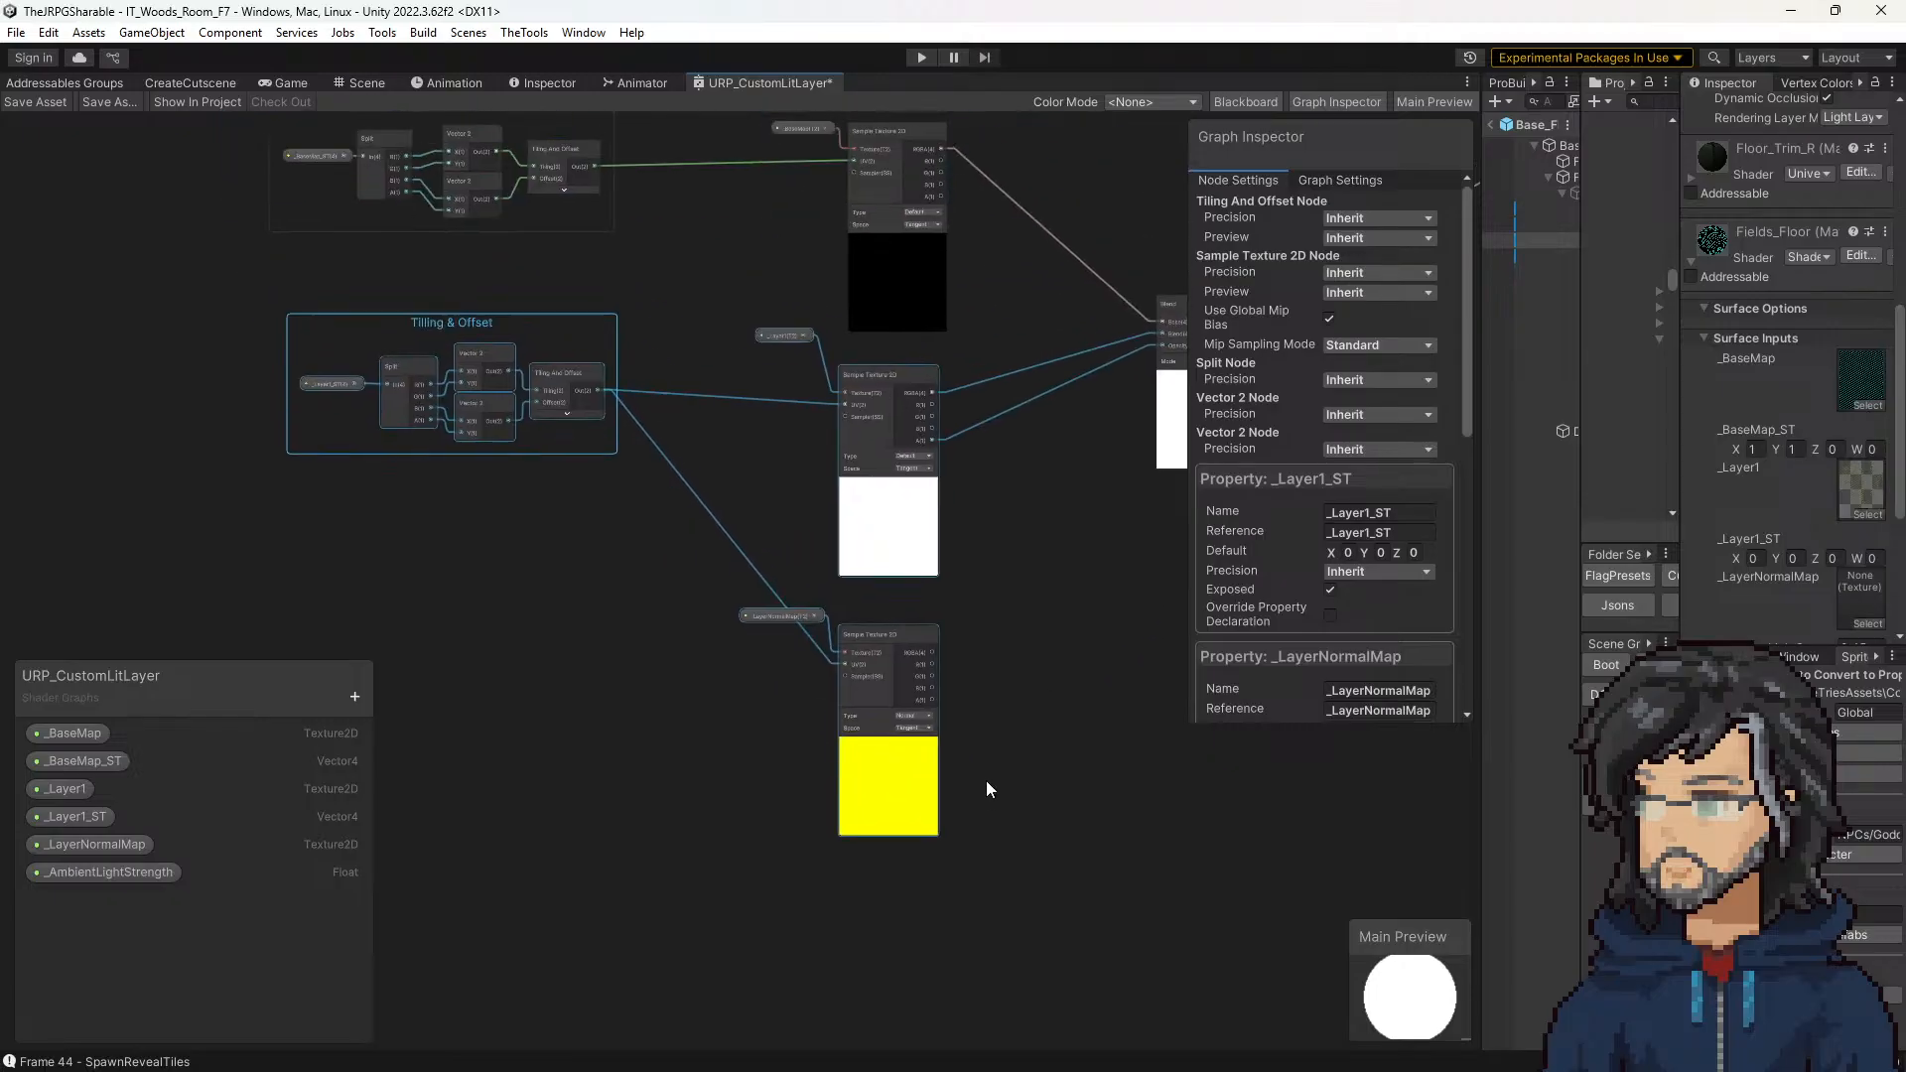
{"action": "left_click_drag", "start_coordinate": [694, 599], "coordinate": [1012, 778]}
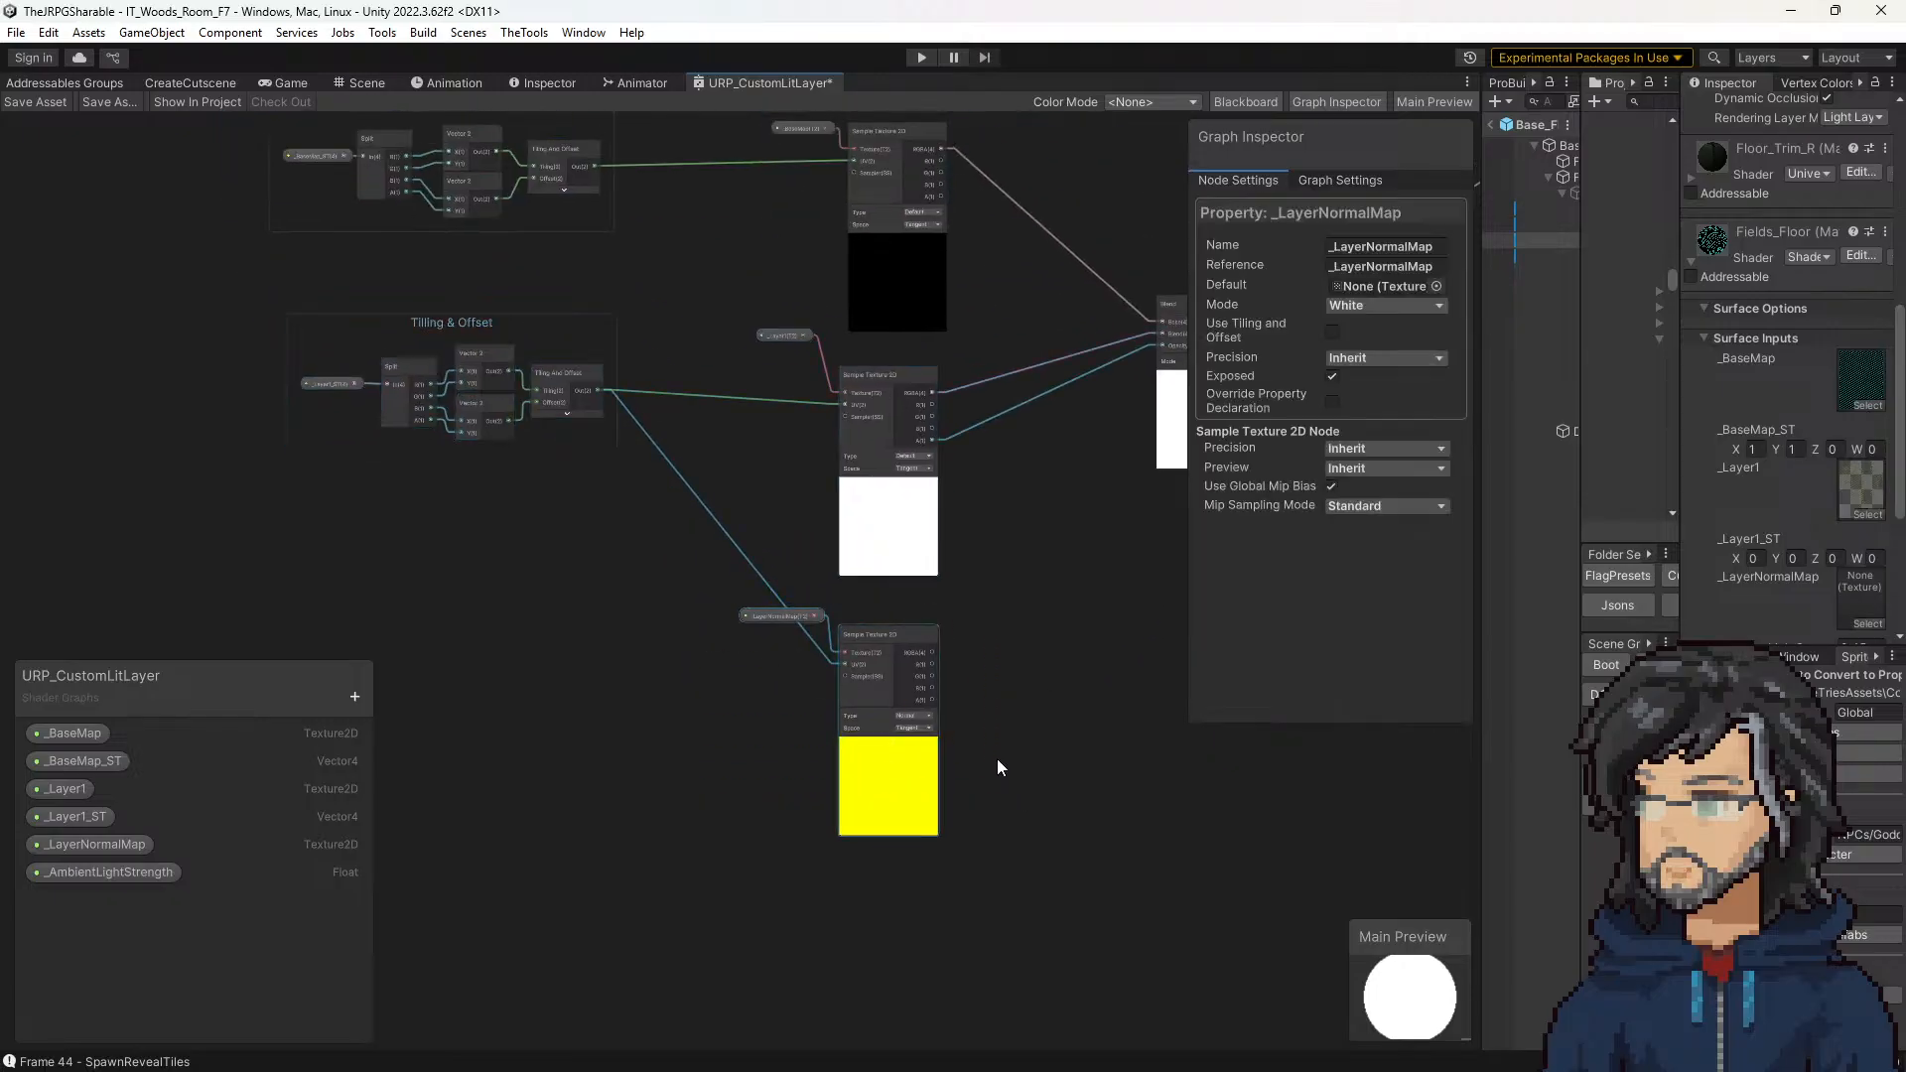
{"action": "middle_click_drag", "start_coordinate": [865, 641], "coordinate": [948, 581]}
Step: Duplicate the _Layer1 branch with its Tilling & Offset group, property and Sample Texture 2D node, placing the copy below the normal map sampler
{"action": "left_click_drag", "start_coordinate": [322, 234], "coordinate": [324, 237]}
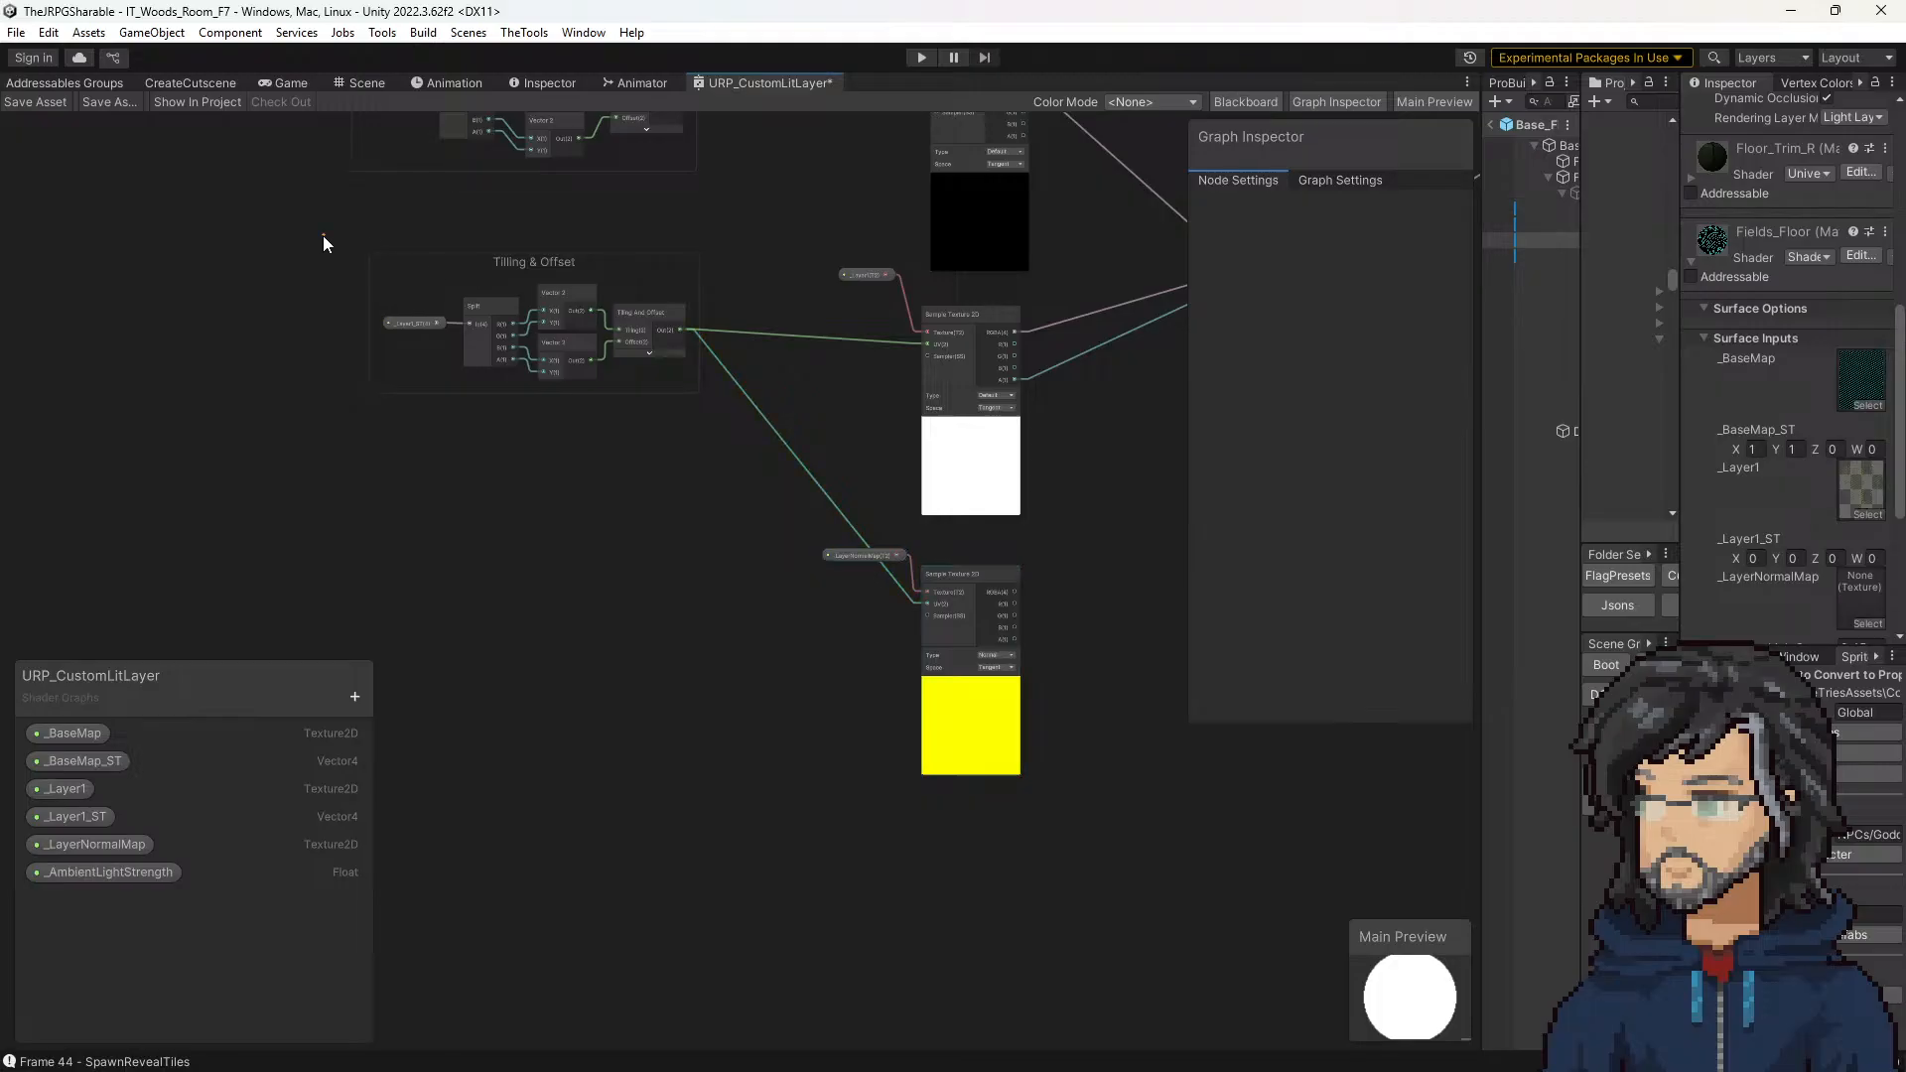
{"action": "left_click_drag", "start_coordinate": [999, 472], "coordinate": [1064, 485]}
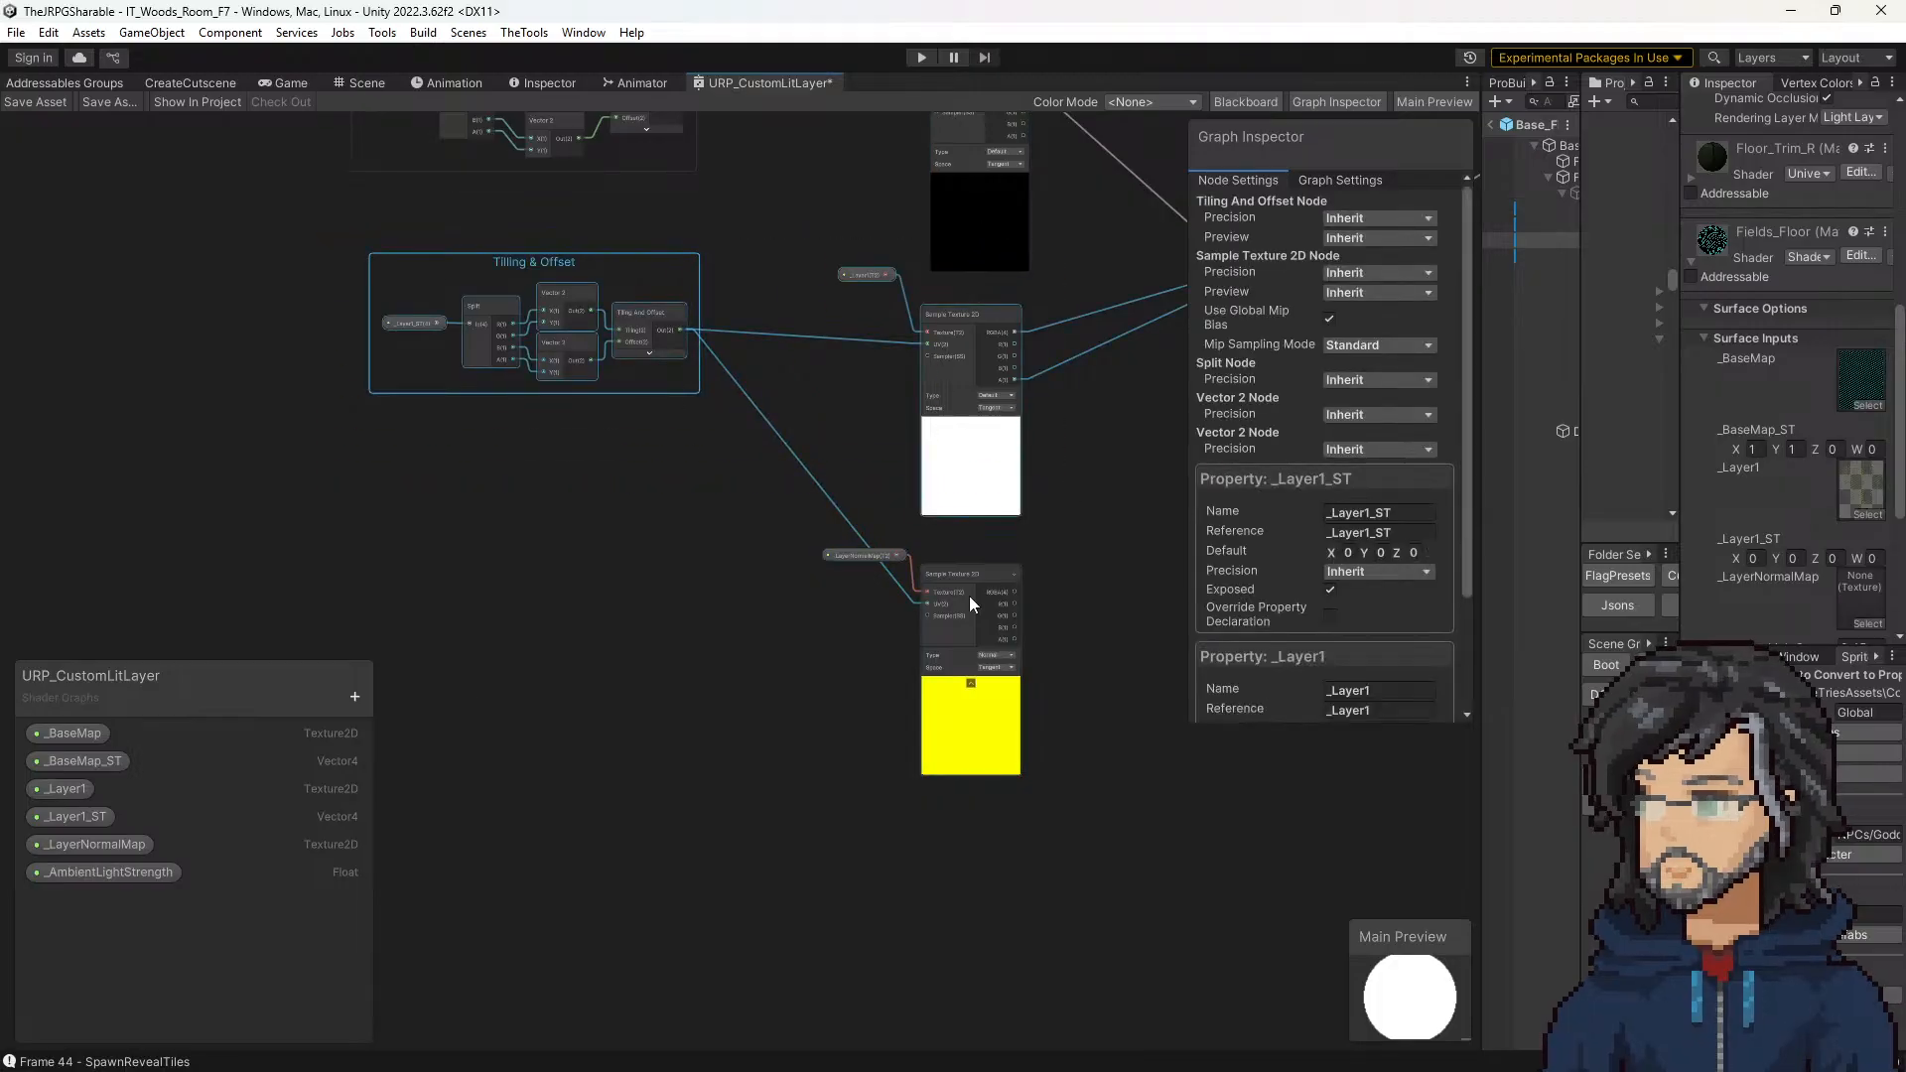
{"action": "scroll", "coordinate": [861, 572], "scroll_direction": "down", "scroll_amount": 3}
{"action": "key", "text": "ctrl+v"}
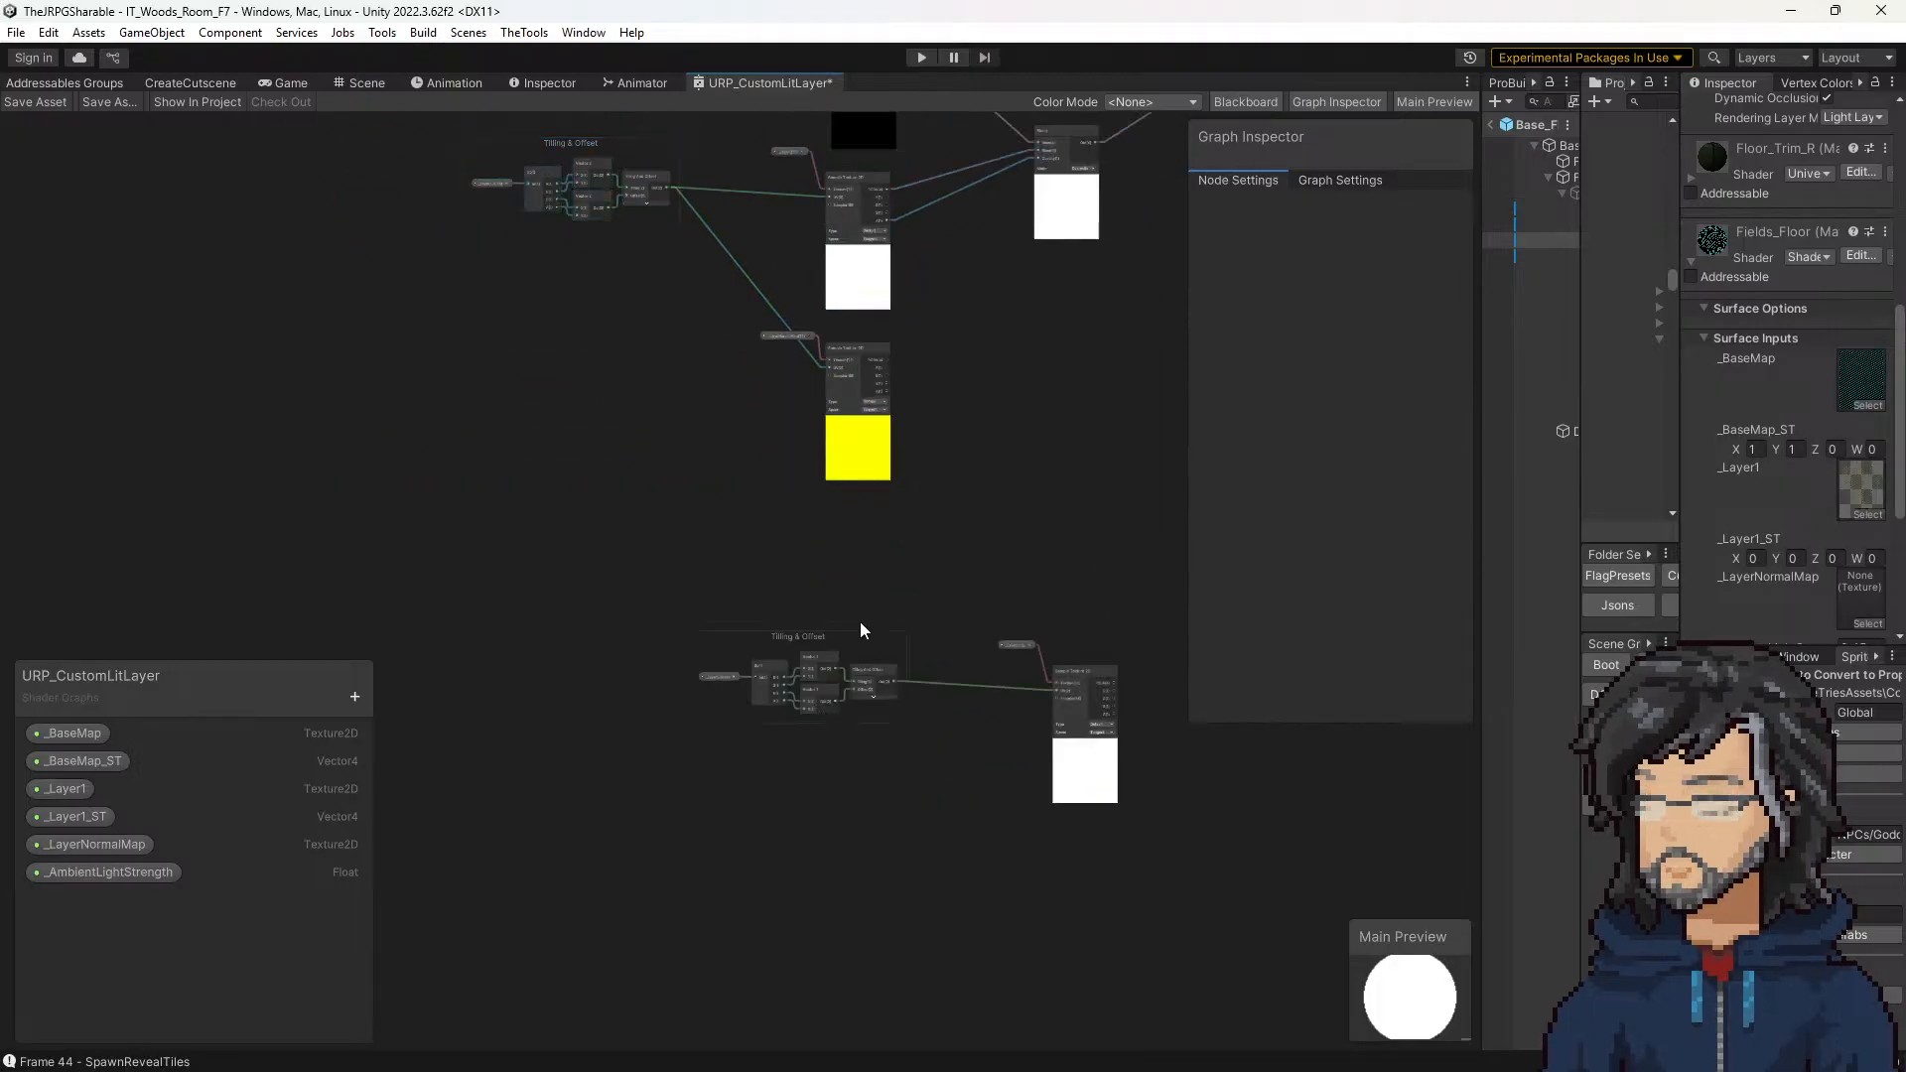
{"action": "left_click_drag", "start_coordinate": [865, 646], "coordinate": [929, 665]}
{"action": "left_click_drag", "start_coordinate": [744, 595], "coordinate": [866, 674]}
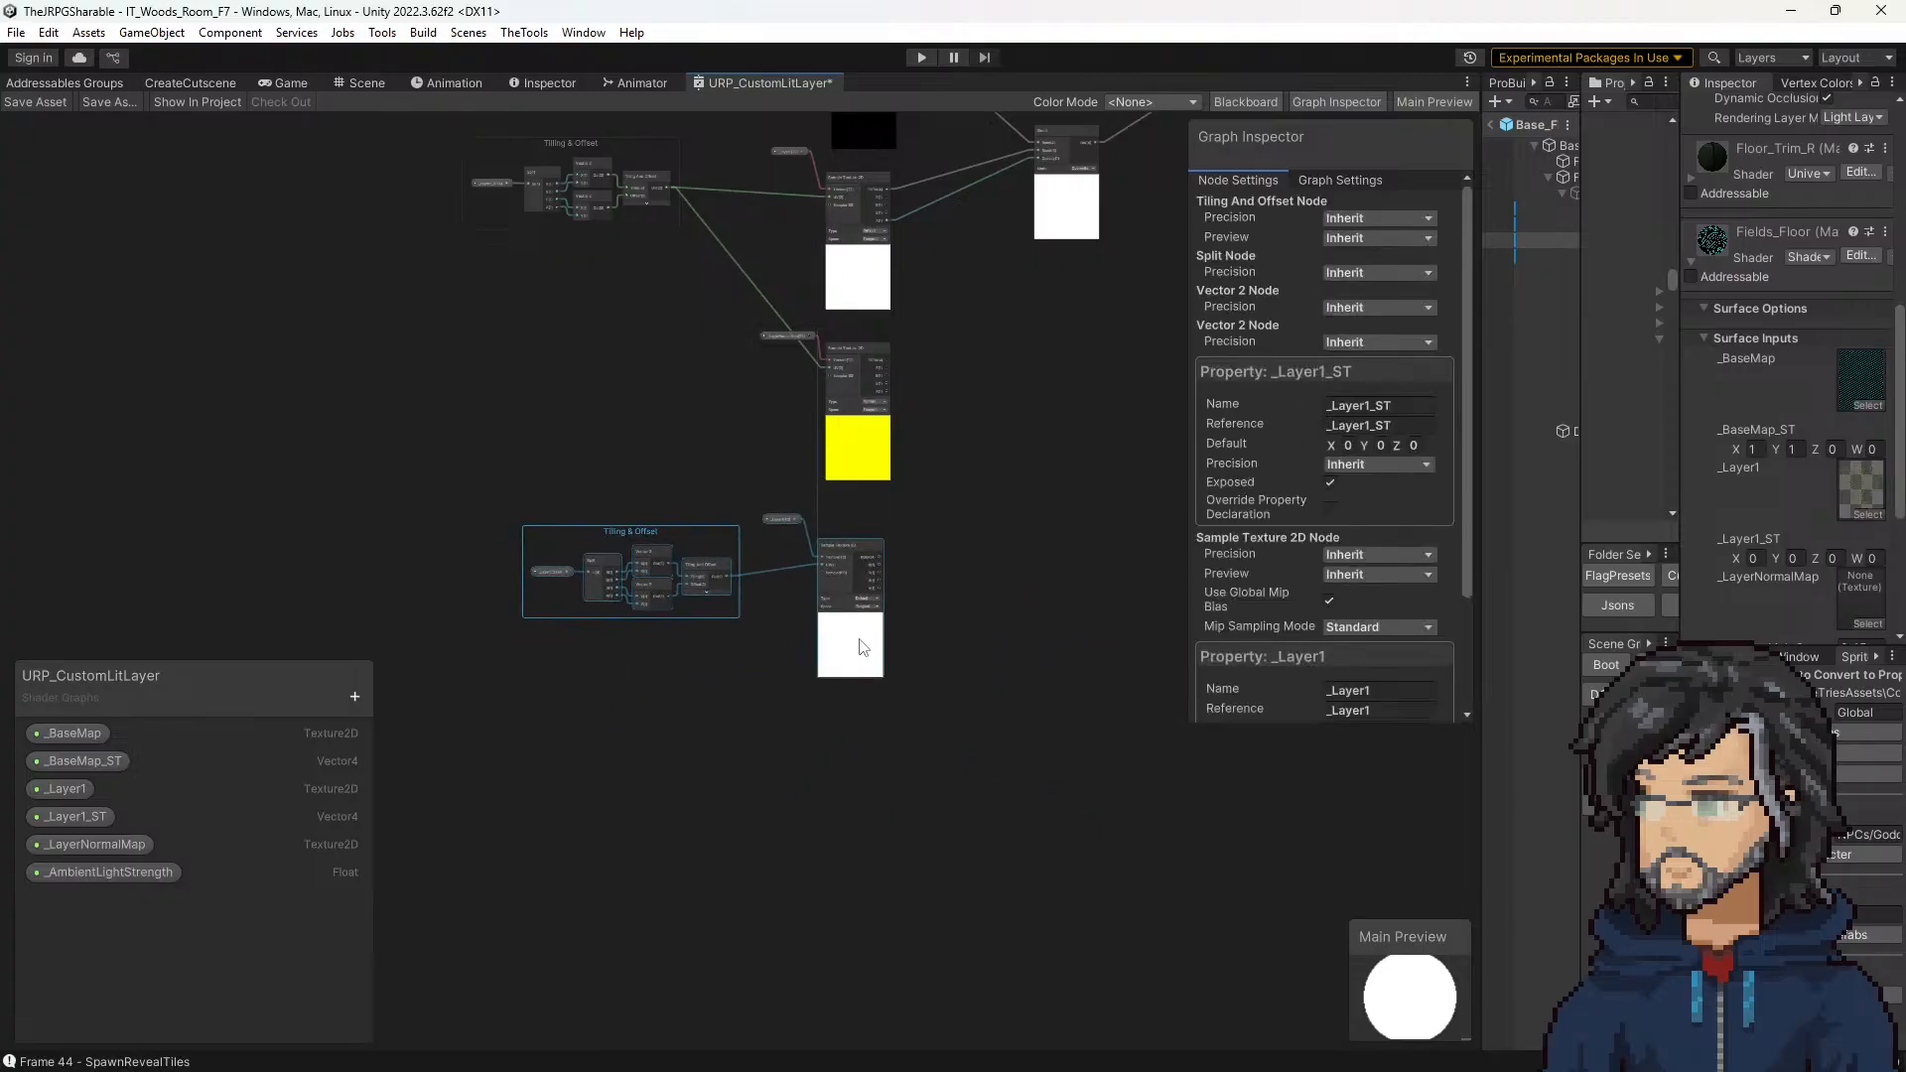
Step: Rename the copied branch's _Layer1_ST property to _Layer2_ST and its _Layer1 texture property to _Layer2
{"action": "double_click", "coordinate": [1366, 406]}
{"action": "type", "text": "_Layer2"}
{"action": "key", "text": "Return"}
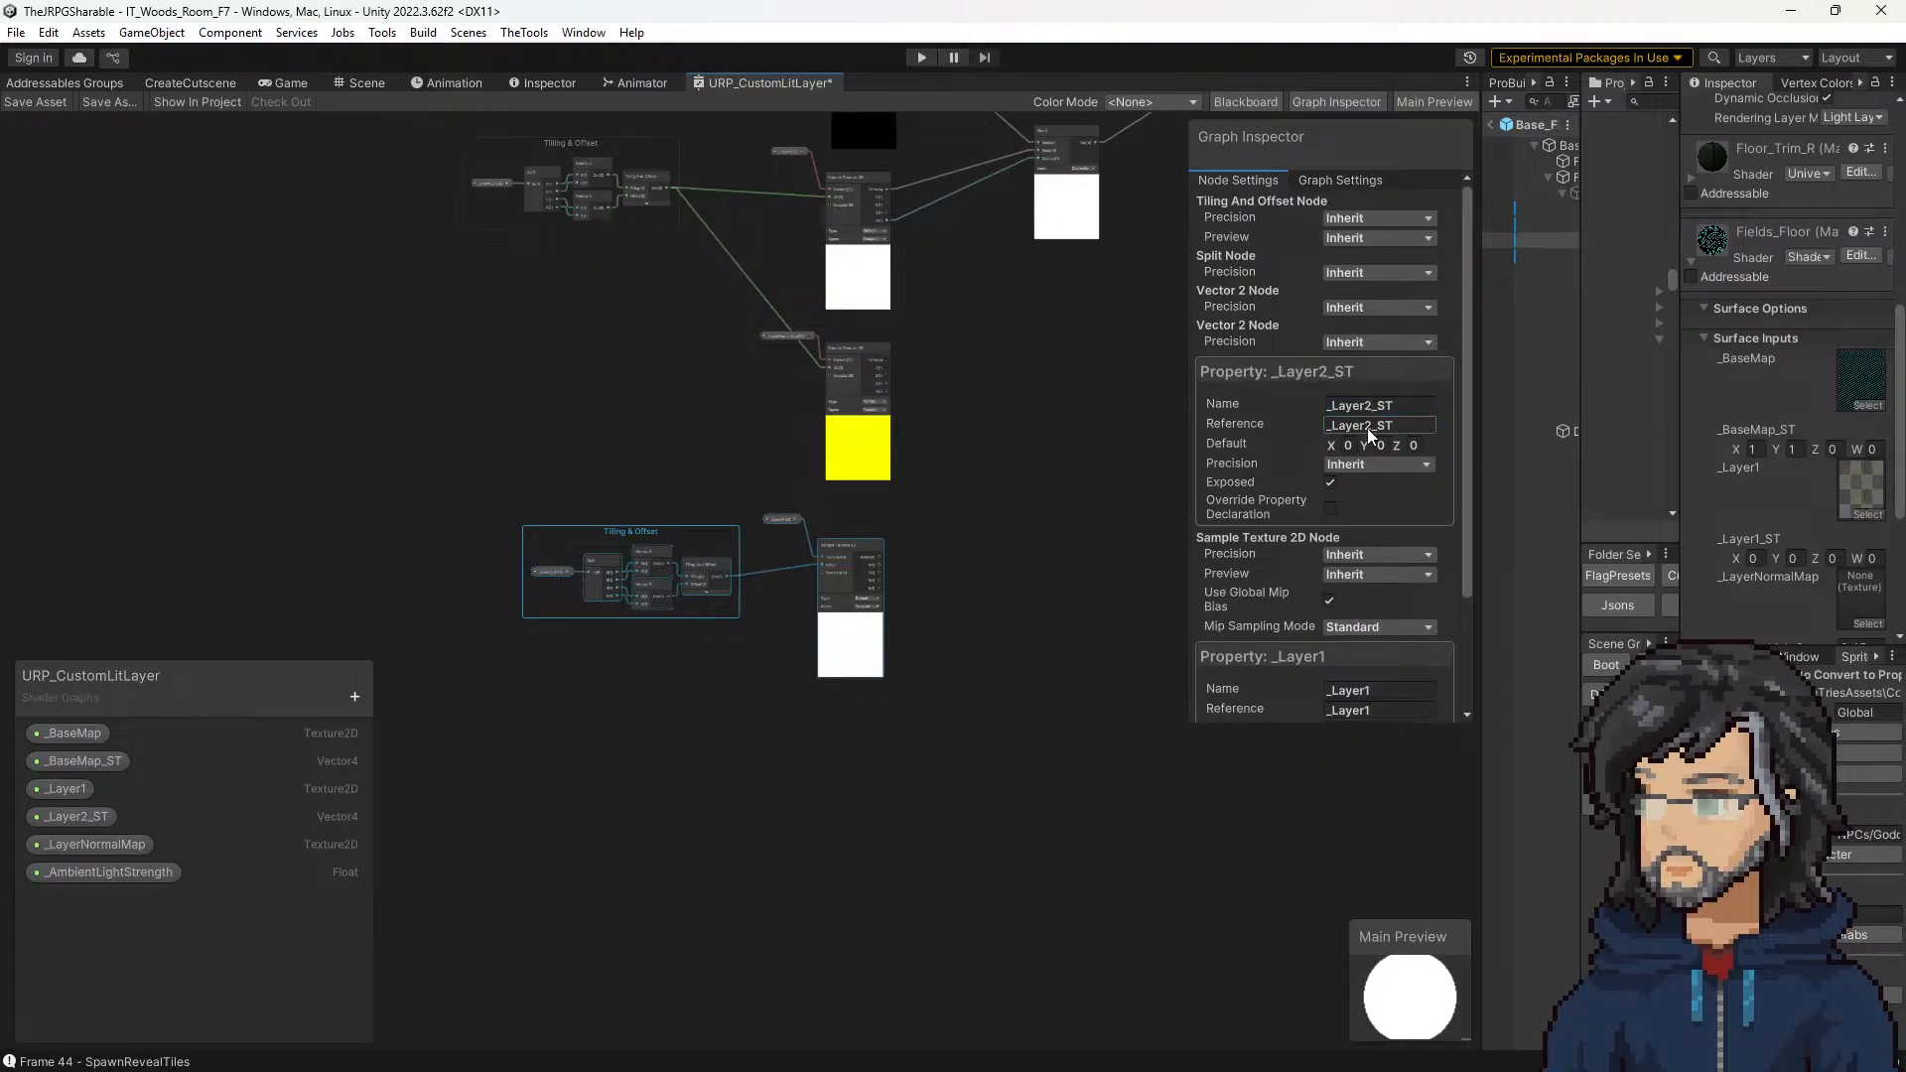
{"action": "scroll", "coordinate": [1326, 564], "scroll_direction": "down", "scroll_amount": 5}
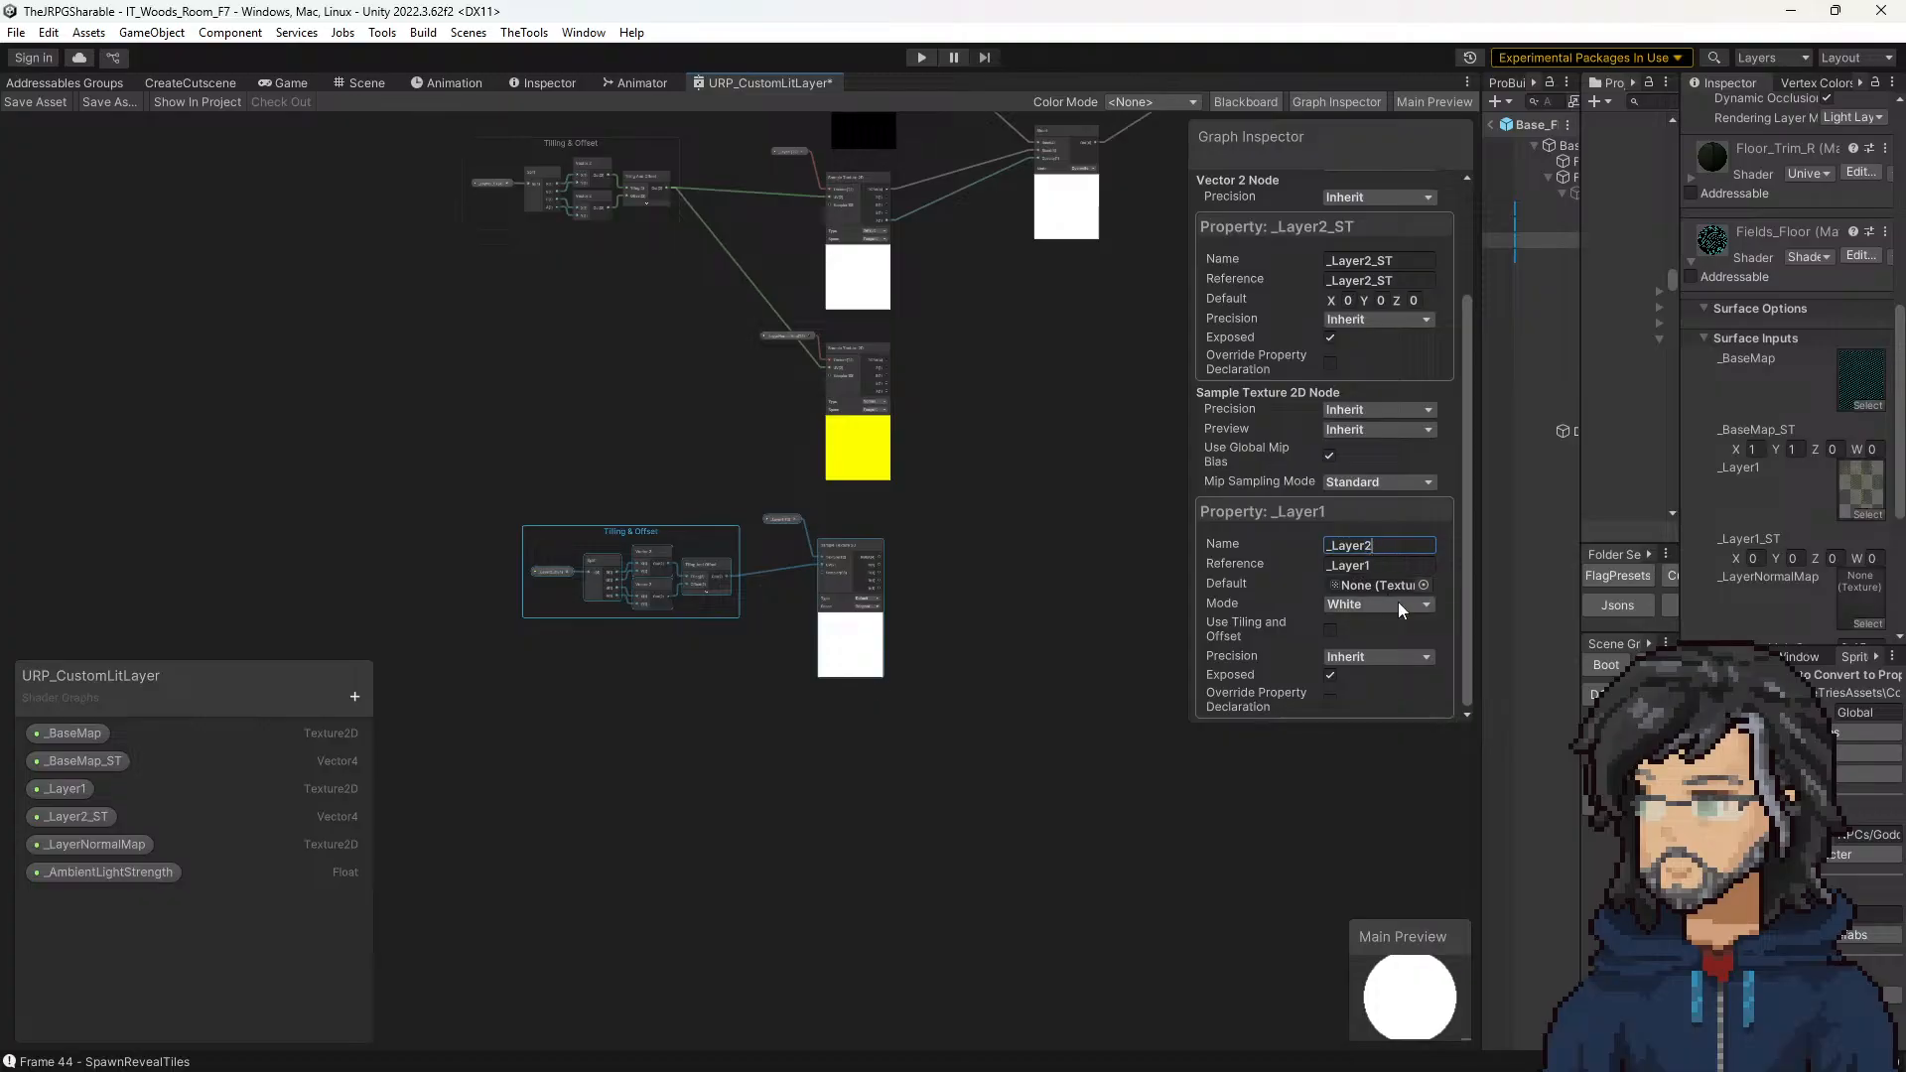
{"action": "scroll", "coordinate": [773, 595], "scroll_direction": "up", "scroll_amount": 2}
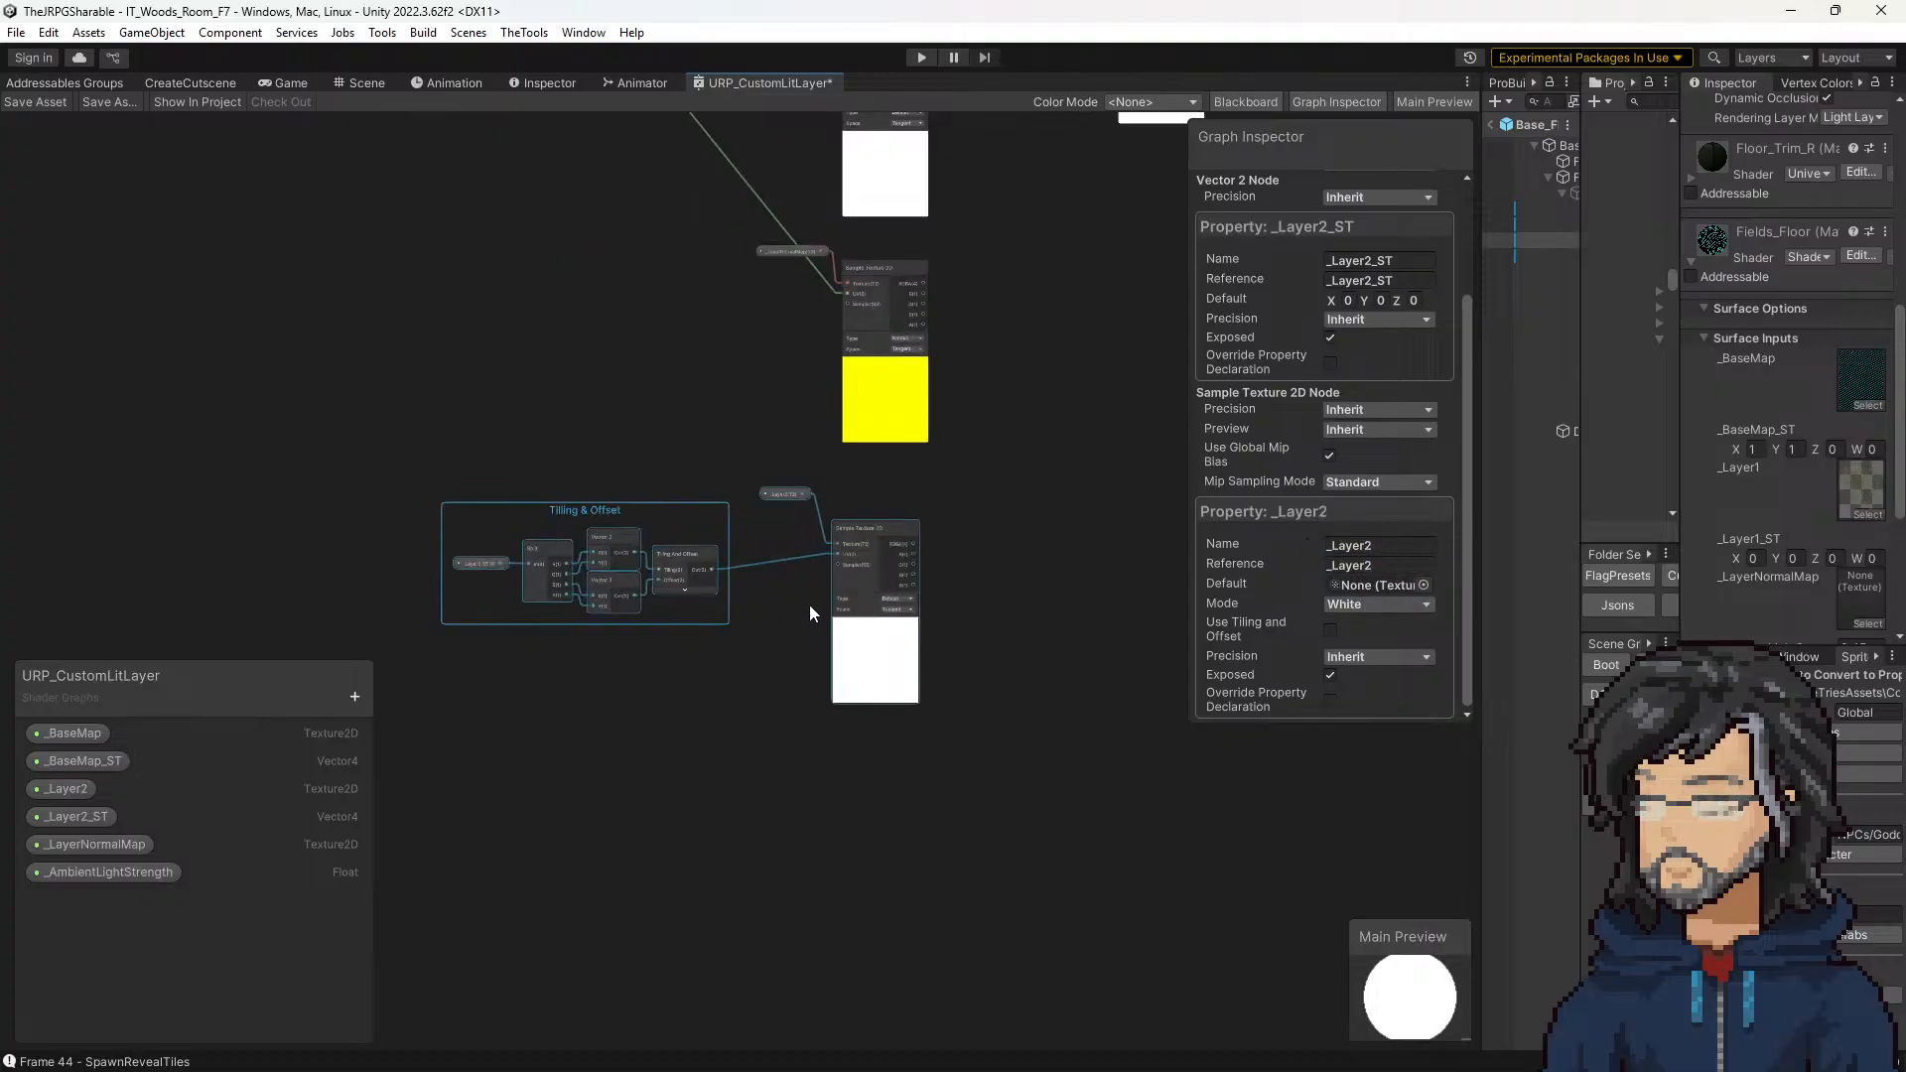
{"action": "scroll", "coordinate": [1344, 592], "scroll_direction": "up", "scroll_amount": 5}
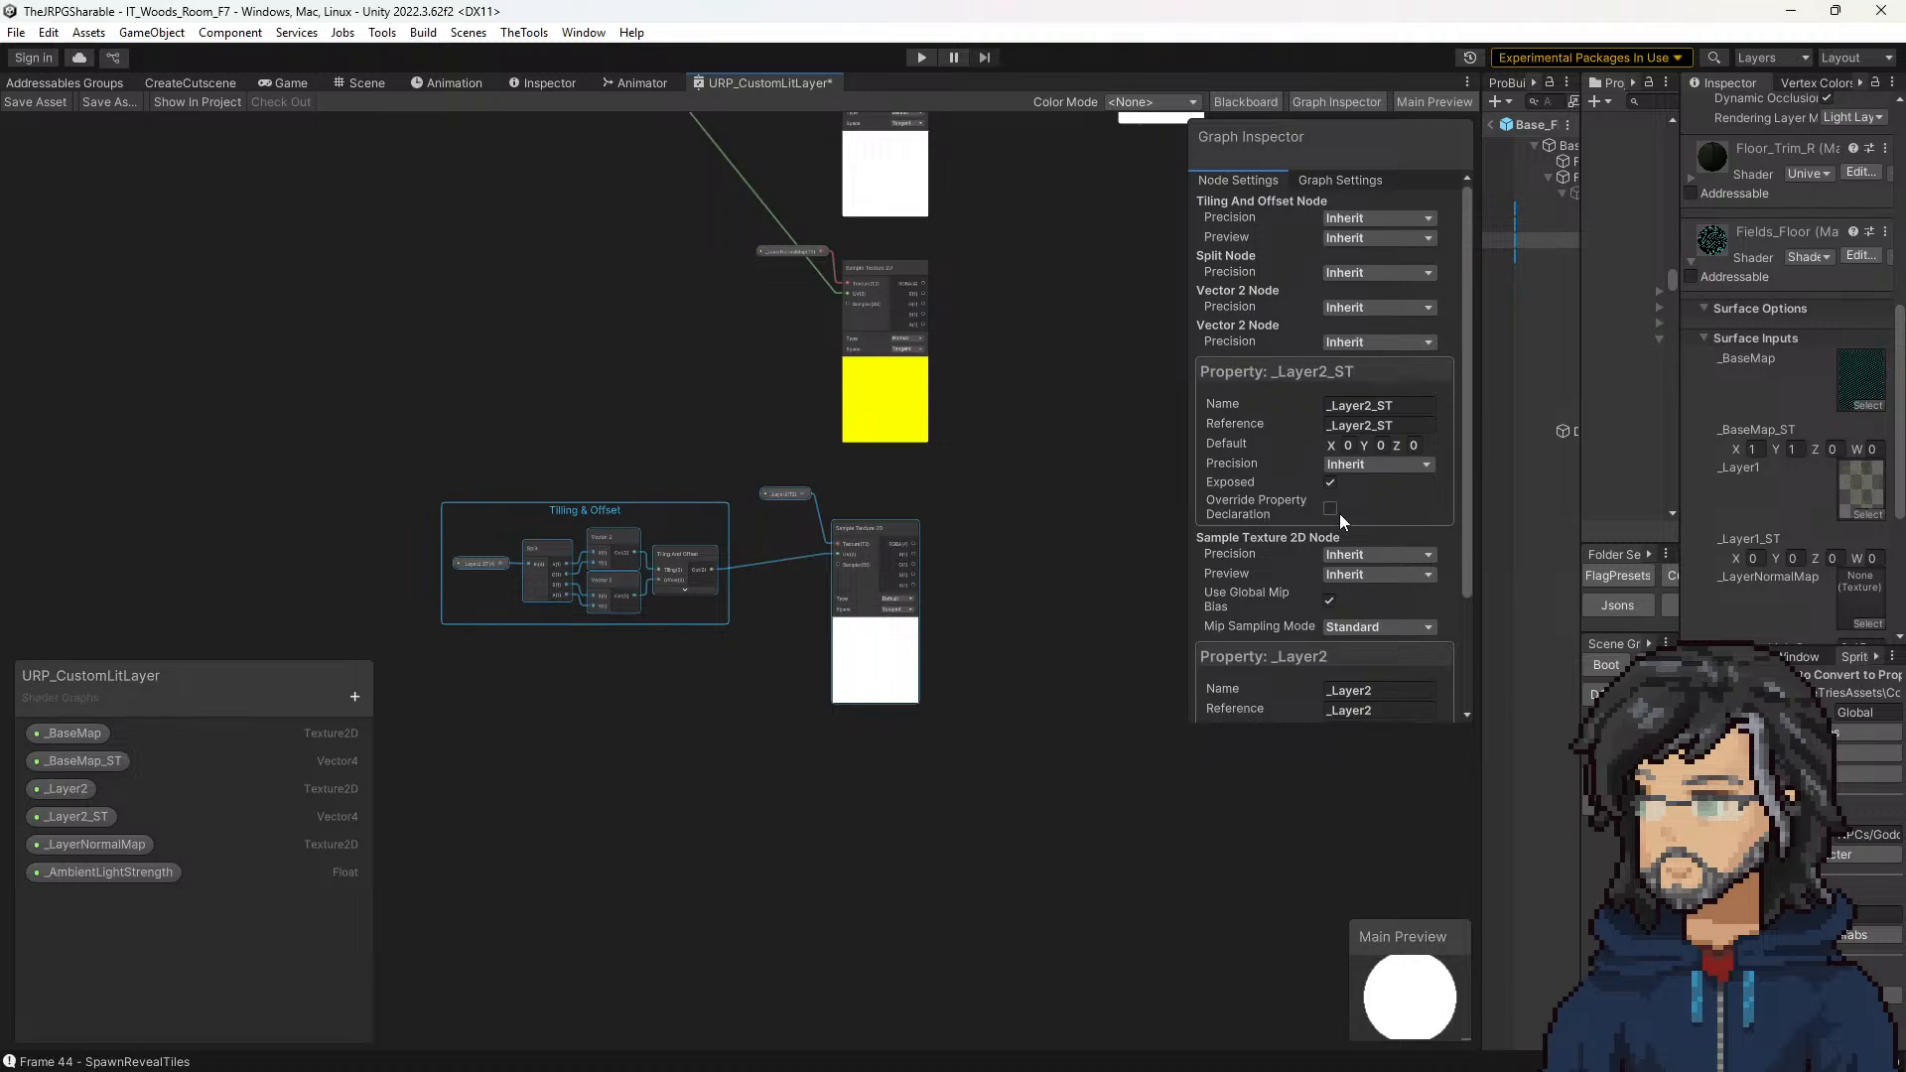
Step: Check the settings of the _Layer2 and _Layer2_ST property nodes feeding the duplicated branch
{"action": "left_click", "coordinate": [633, 460]}
{"action": "left_click", "coordinate": [786, 496]}
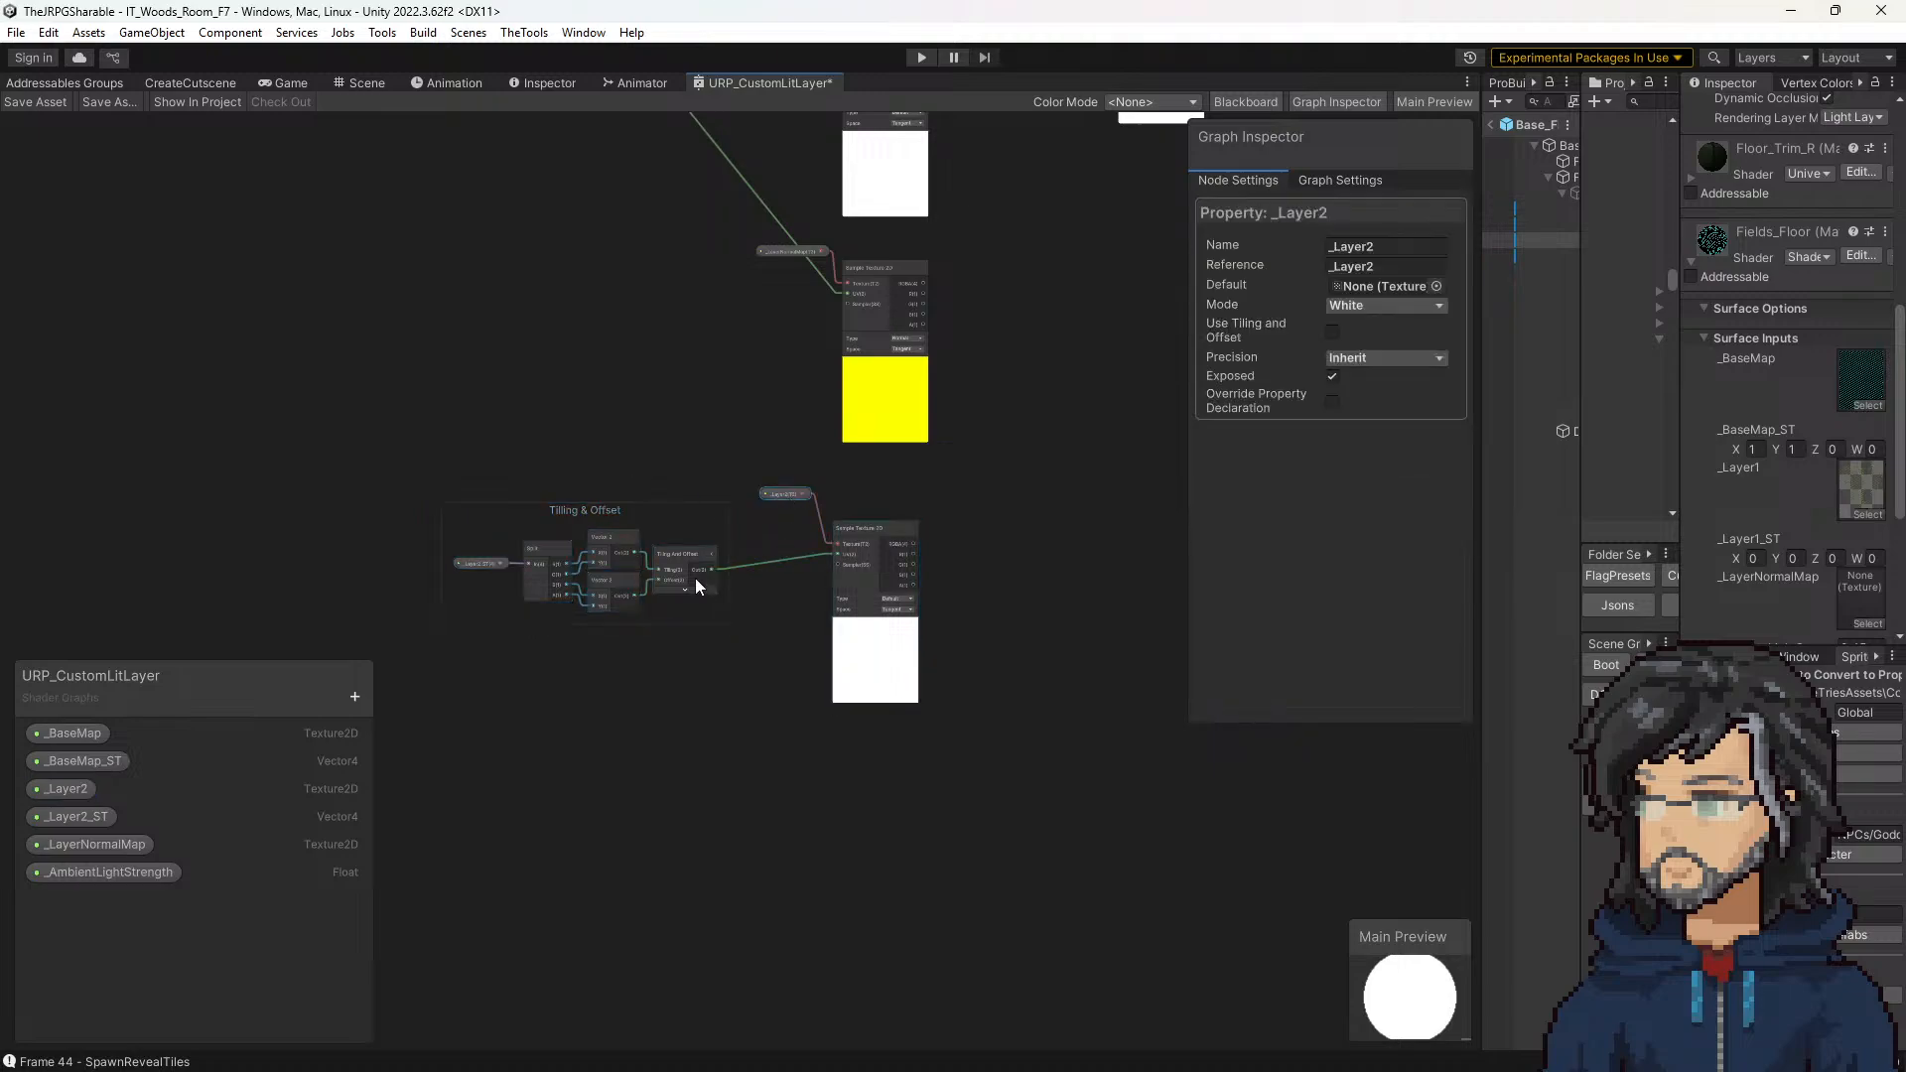
{"action": "middle_click_drag", "start_coordinate": [661, 579], "coordinate": [769, 587]}
{"action": "scroll", "coordinate": [697, 573], "scroll_direction": "up", "scroll_amount": 5}
{"action": "left_click", "coordinate": [532, 565]}
{"action": "scroll", "coordinate": [866, 429], "scroll_direction": "down", "scroll_amount": 5}
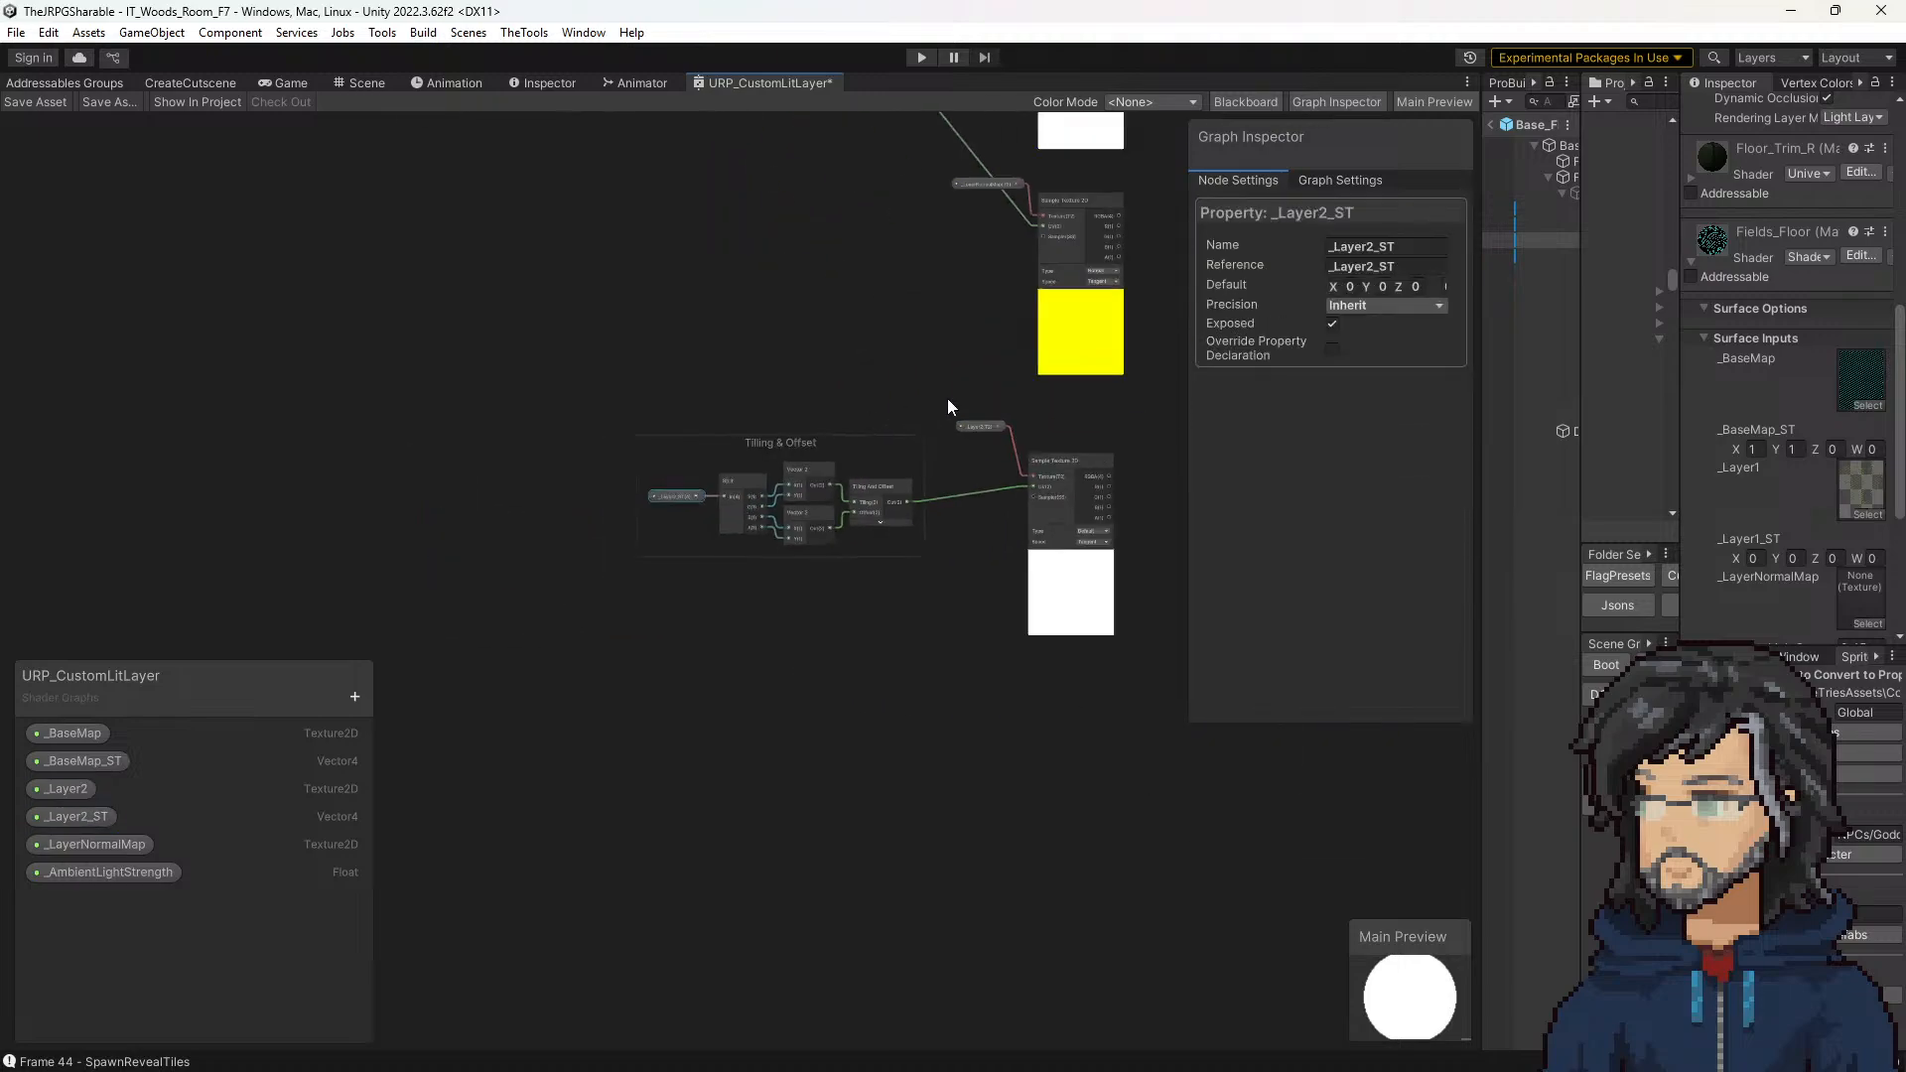
Step: Duplicate the Blend node with its input connections and align the copy directly beneath the original
{"action": "middle_click_drag", "start_coordinate": [977, 424], "coordinate": [556, 521]}
{"action": "scroll", "coordinate": [556, 520], "scroll_direction": "down", "scroll_amount": 3}
{"action": "middle_click_drag", "start_coordinate": [836, 359], "coordinate": [805, 569]}
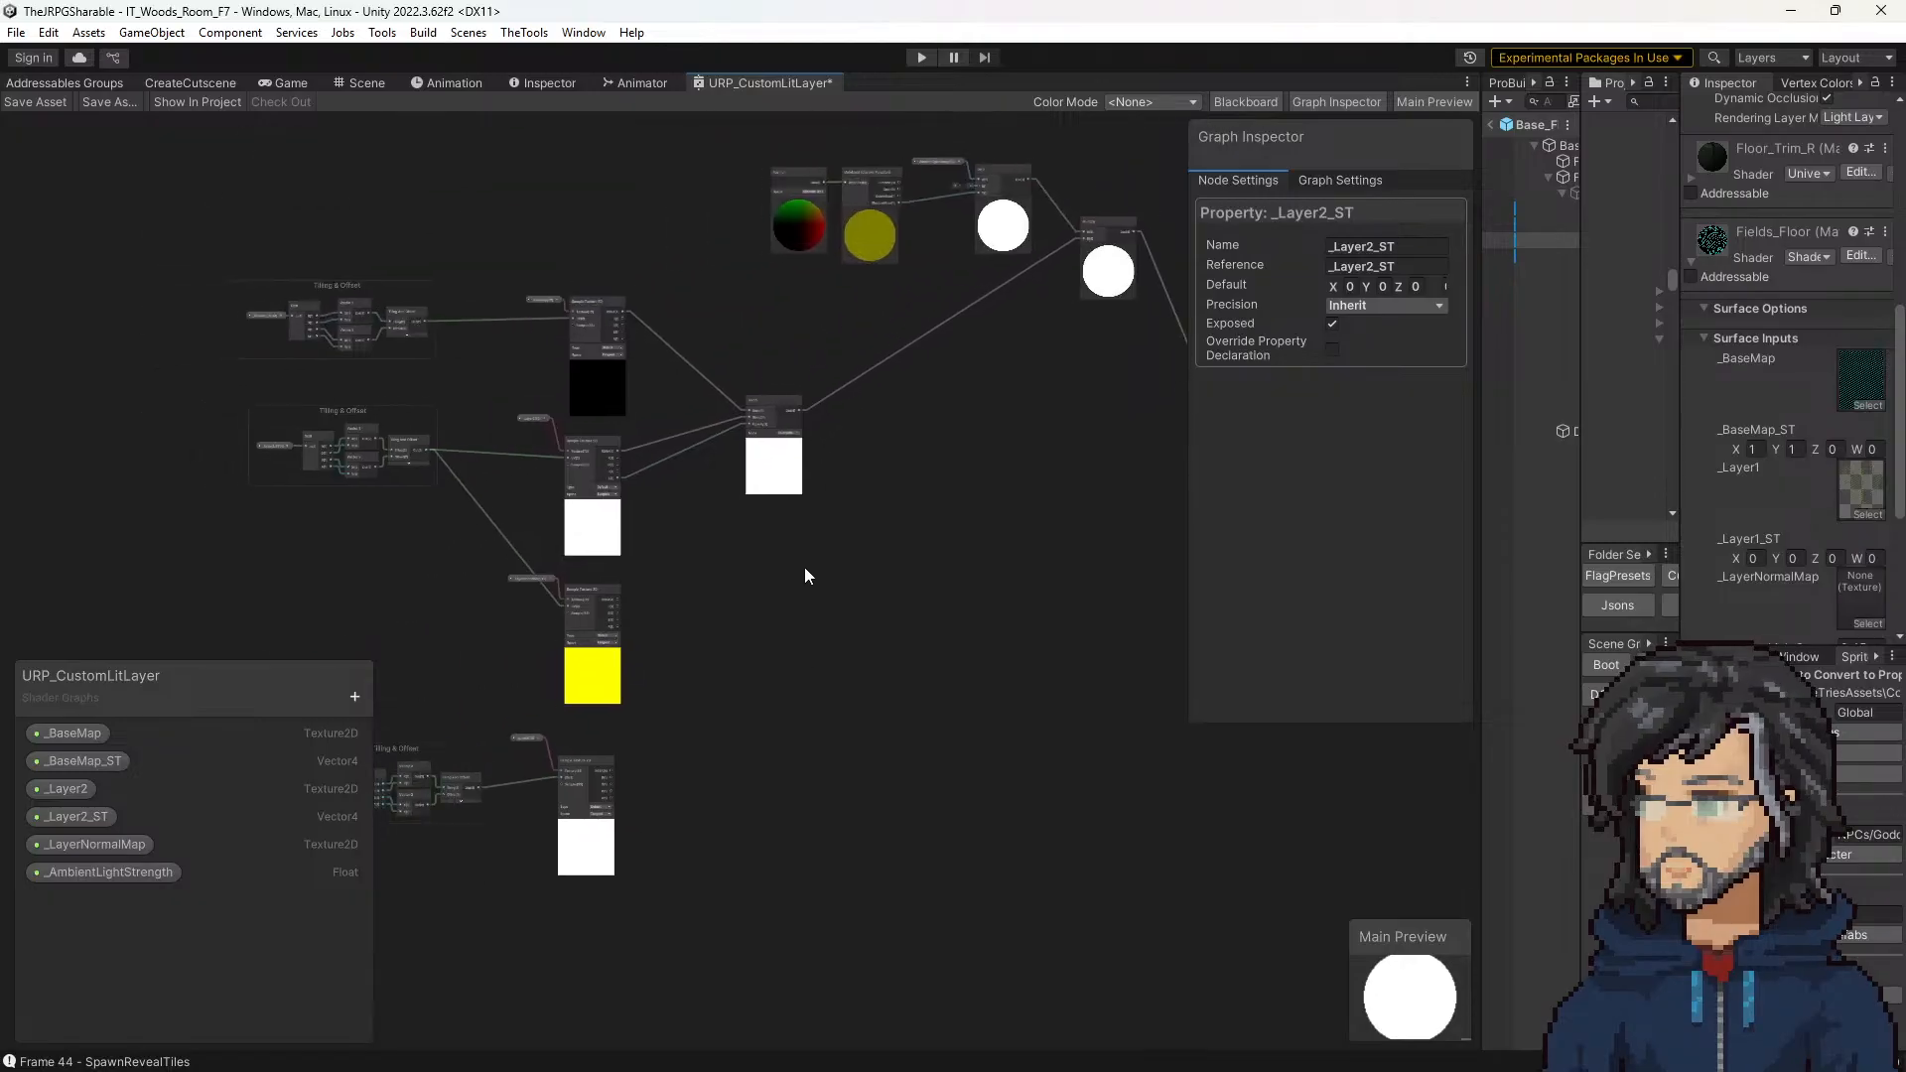
{"action": "scroll", "coordinate": [755, 501], "scroll_direction": "up", "scroll_amount": 4}
{"action": "left_click", "coordinate": [808, 461]}
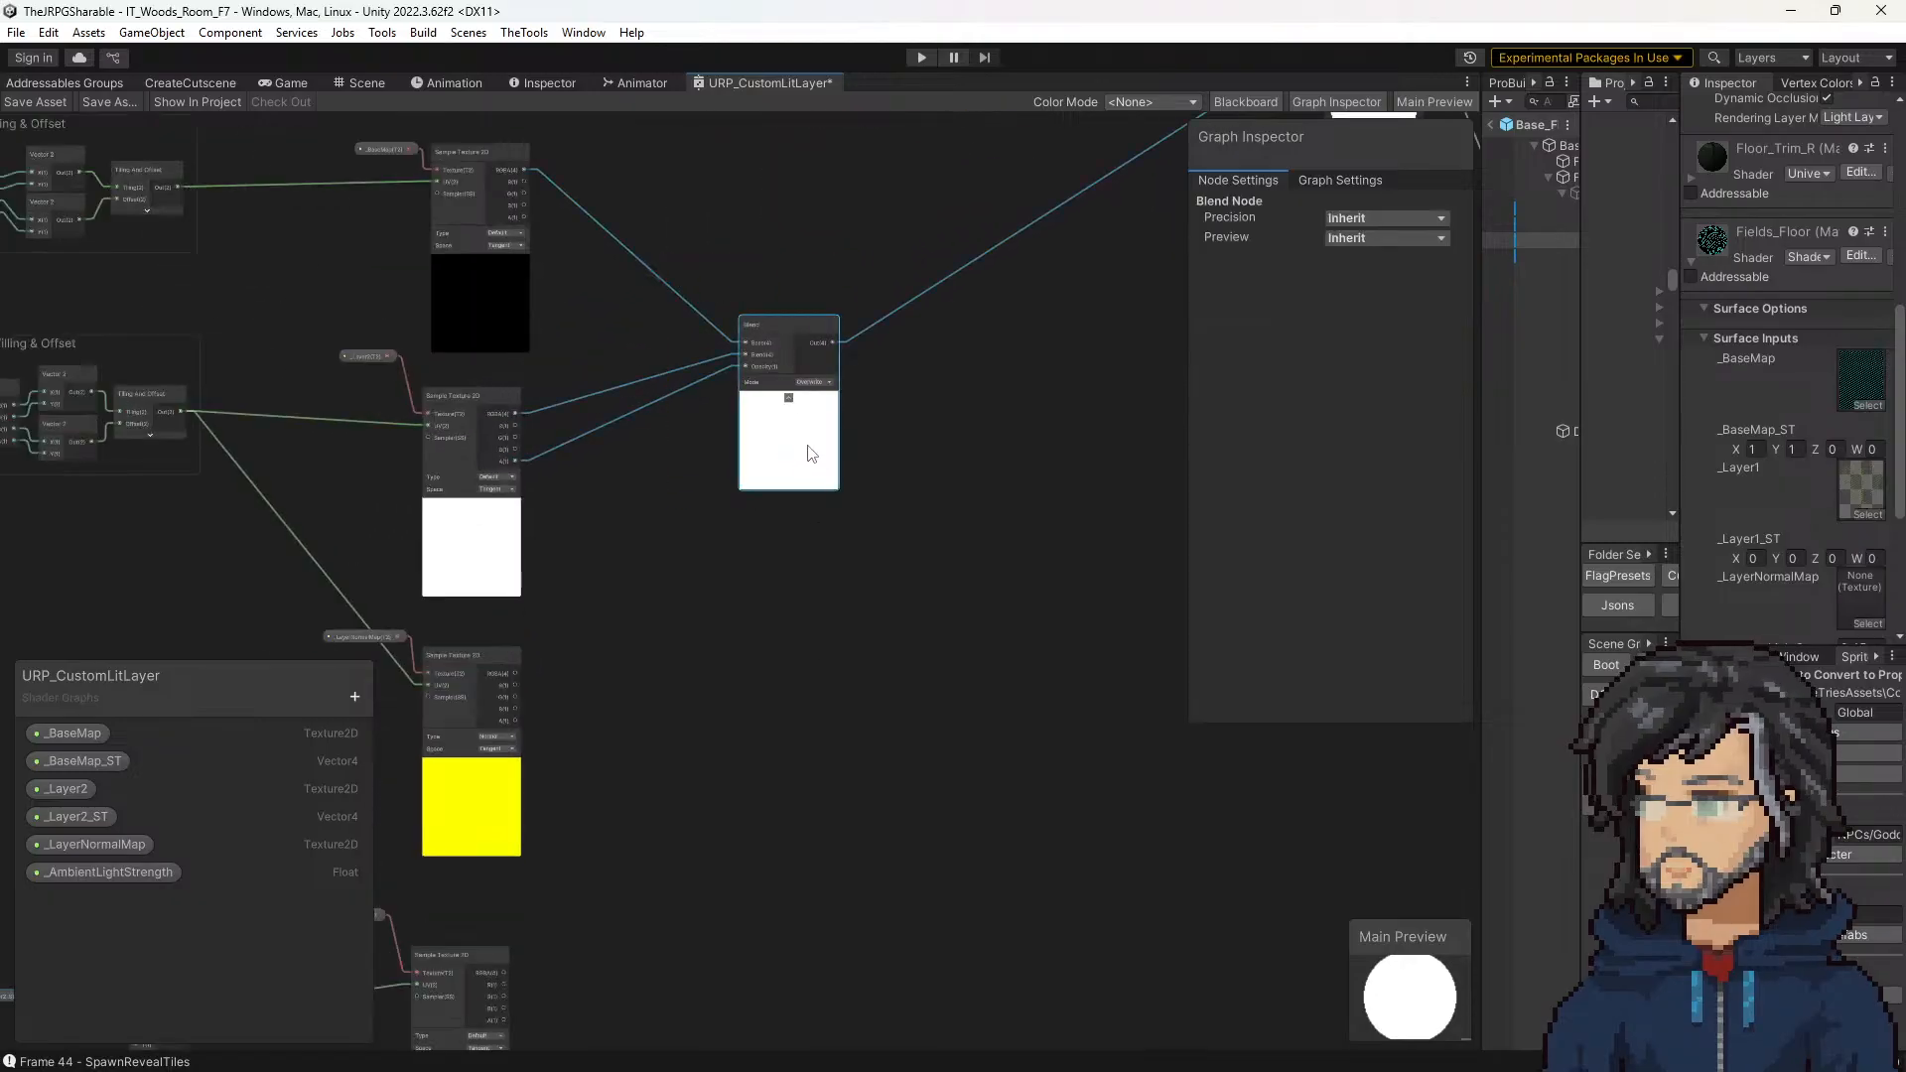
{"action": "key", "text": "ctrl+c"}
{"action": "key", "text": "ctrl+v"}
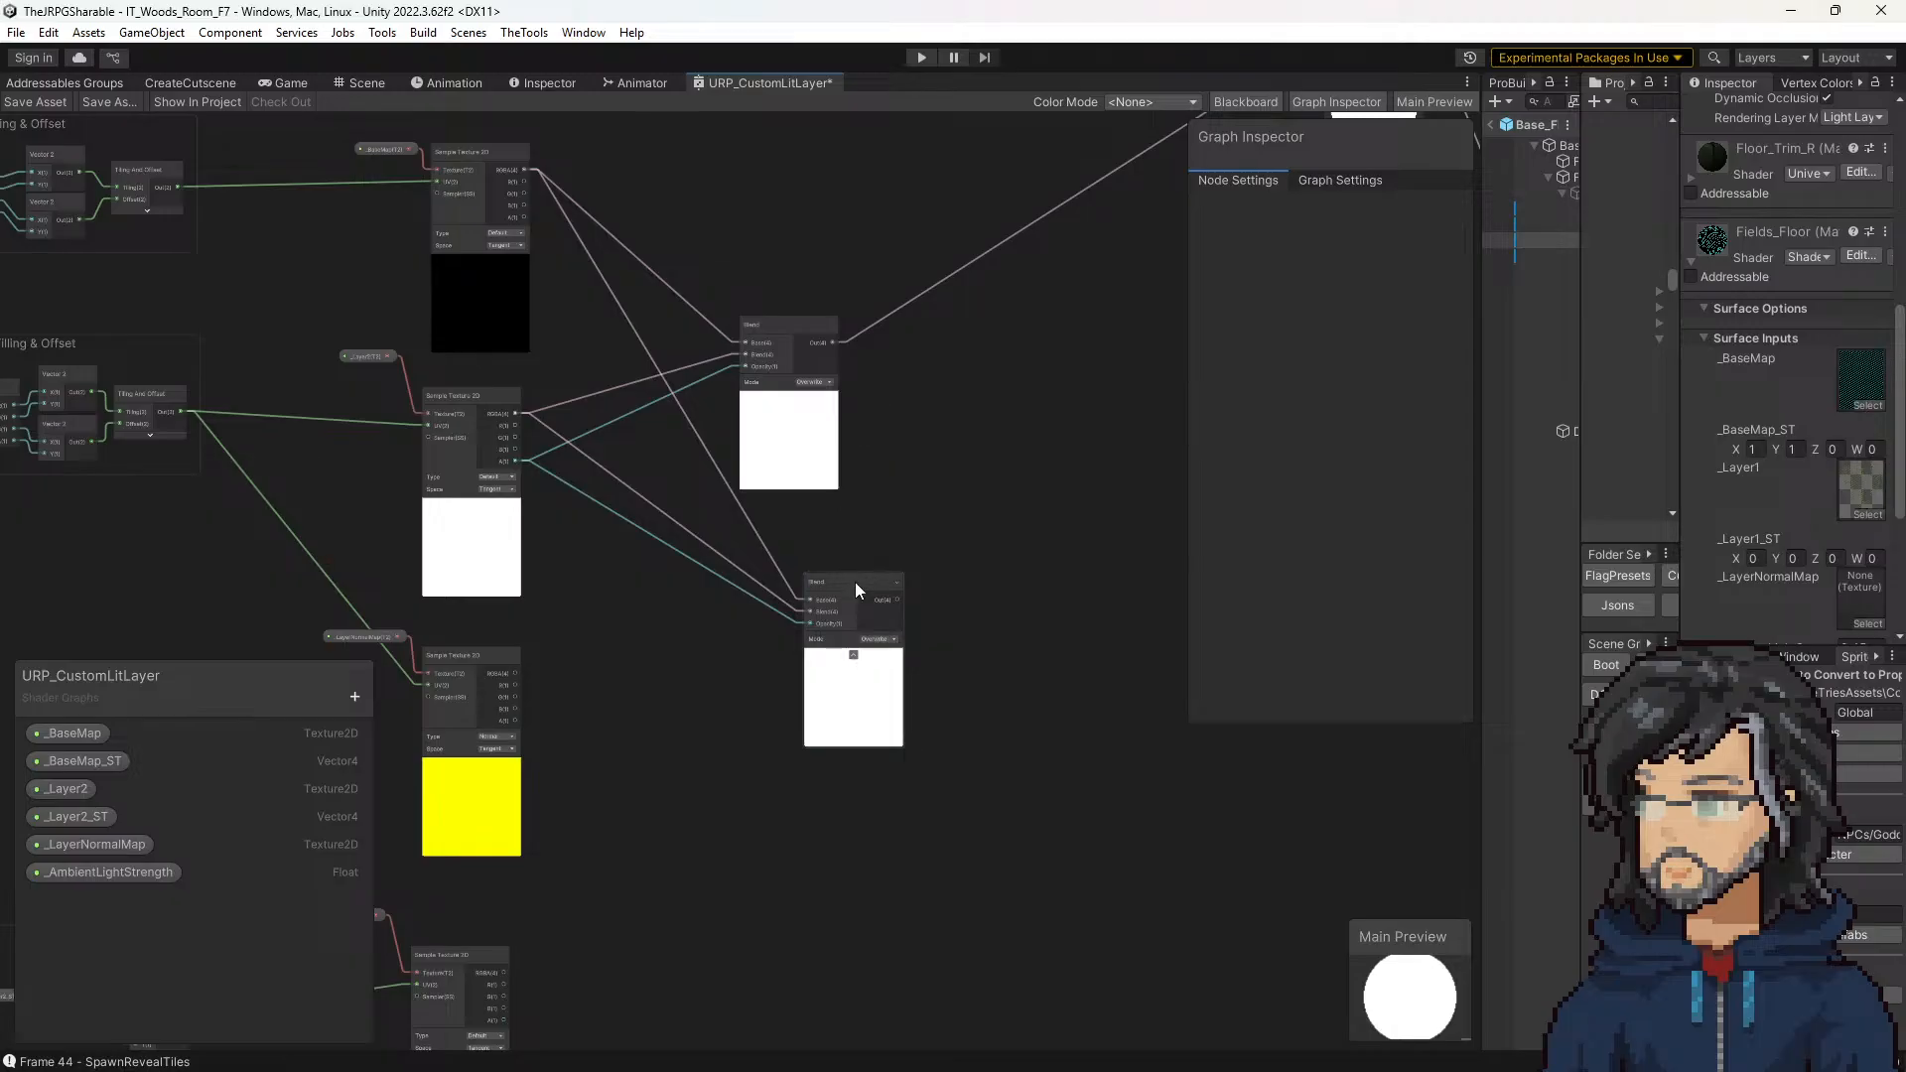
{"action": "left_click_drag", "start_coordinate": [855, 581], "coordinate": [800, 577]}
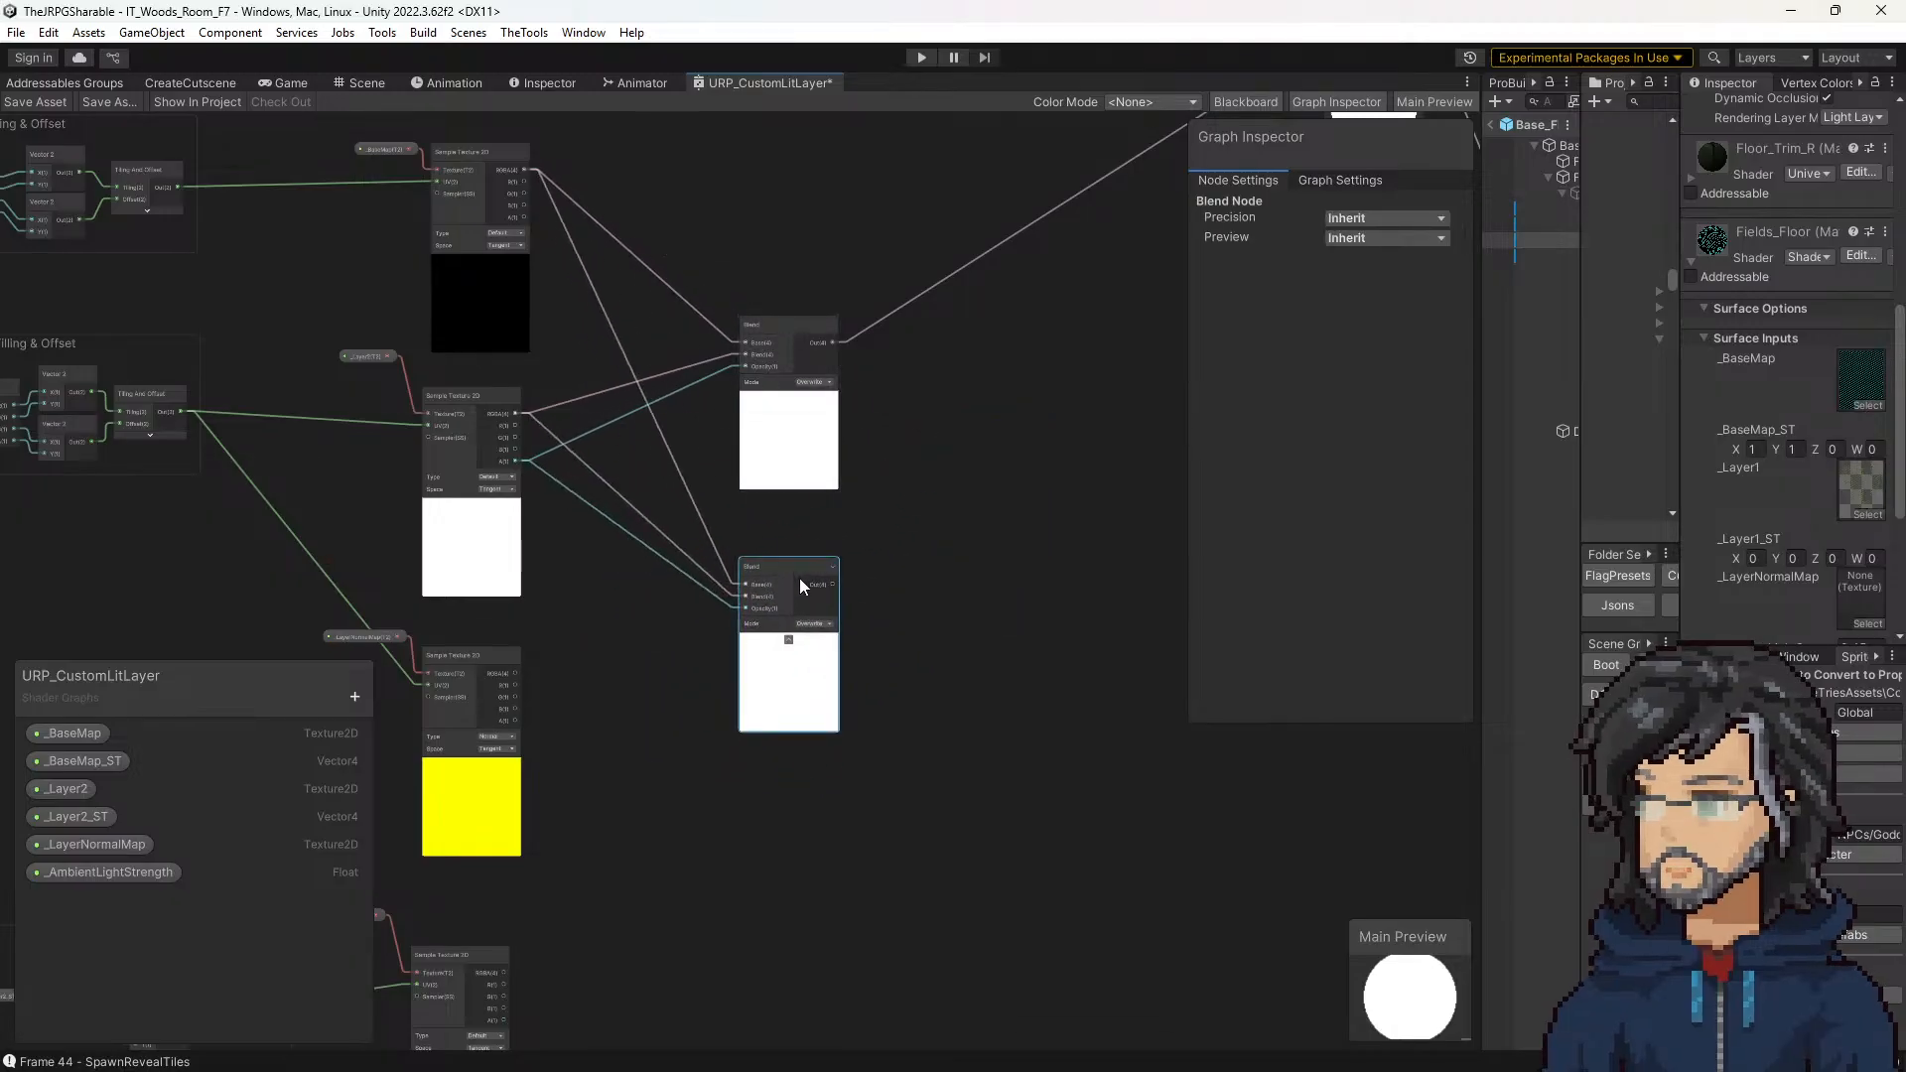
{"action": "middle_click_drag", "start_coordinate": [723, 749], "coordinate": [792, 593]}
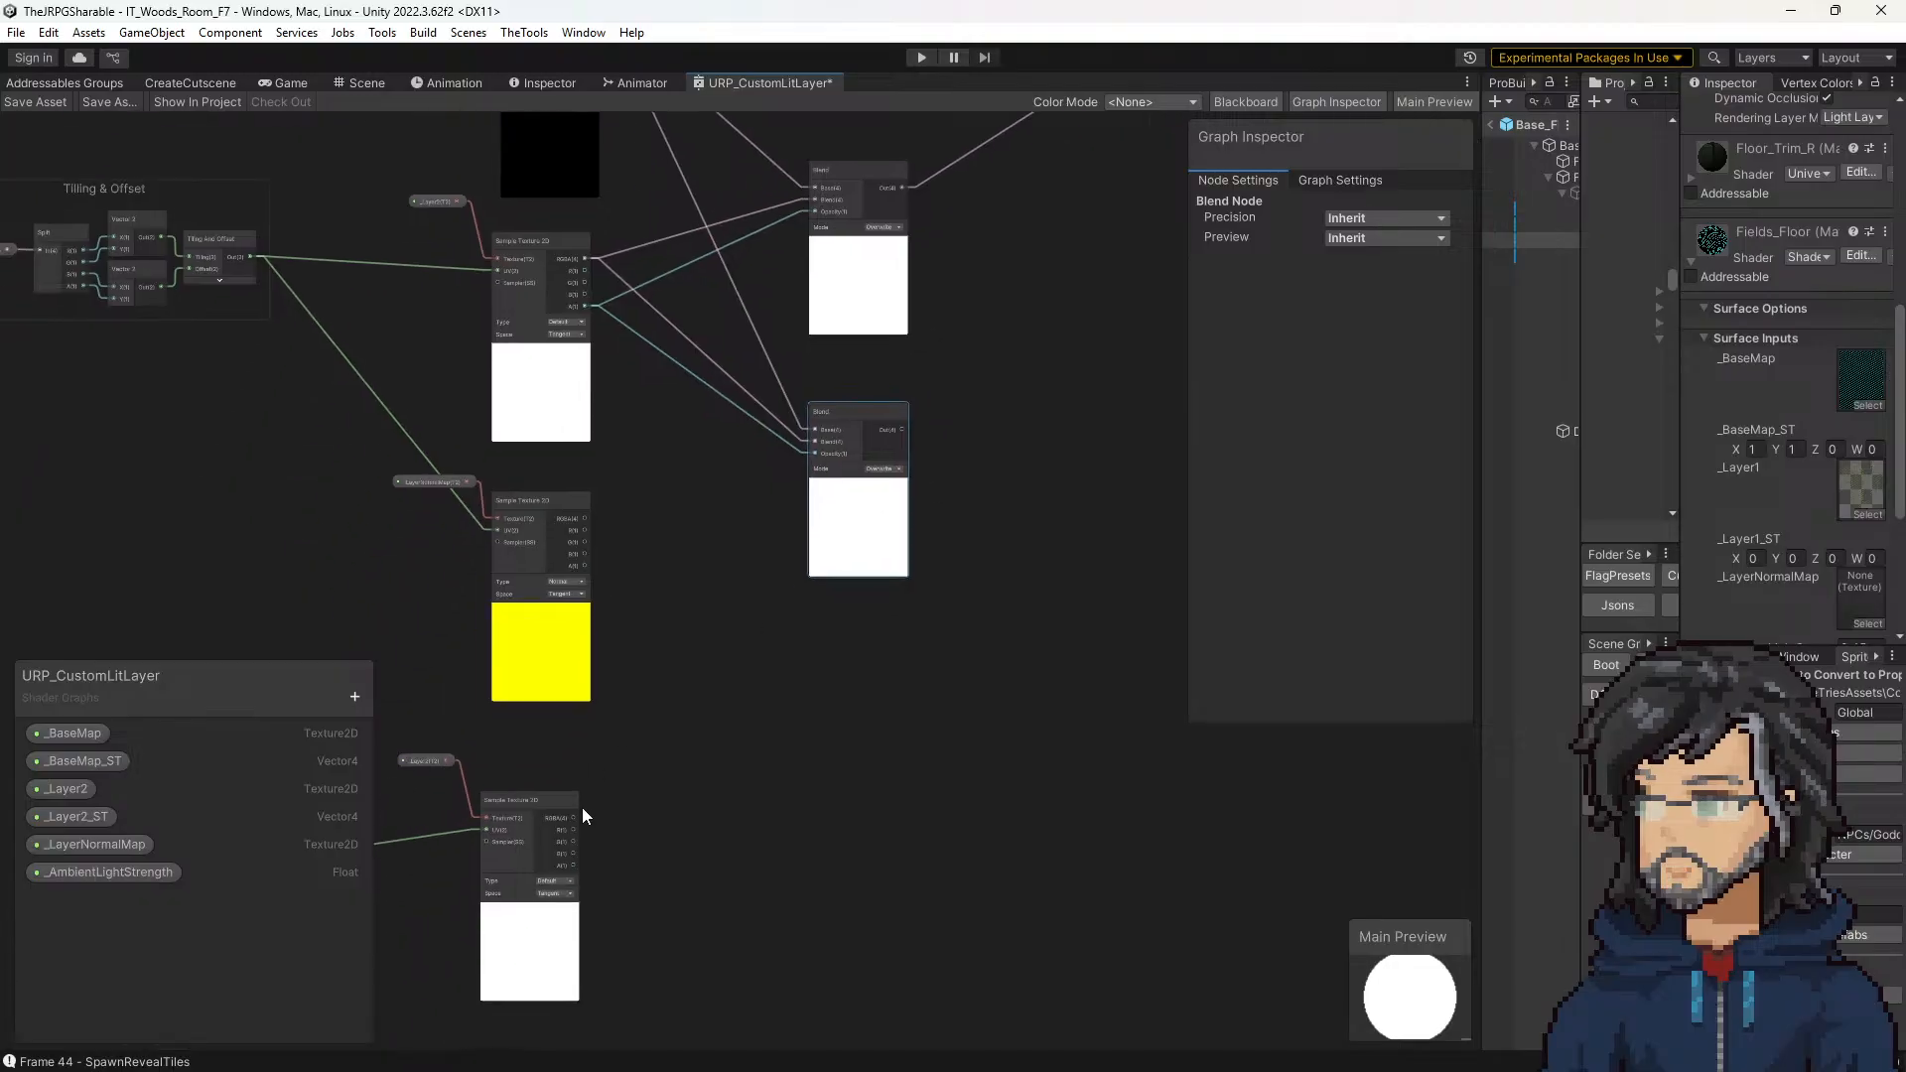
Step: Chain the second Blend node after the first, feed it the _Layer2 sampler's RGBA and A outputs, and connect its output to the Multiply node
{"action": "left_click_drag", "start_coordinate": [574, 817], "coordinate": [1080, 313]}
{"action": "left_click_drag", "start_coordinate": [901, 188], "coordinate": [1055, 330]}
{"action": "middle_click_drag", "start_coordinate": [1041, 215], "coordinate": [770, 408]}
{"action": "scroll", "coordinate": [776, 415], "scroll_direction": "down", "scroll_amount": 2}
{"action": "scroll", "coordinate": [610, 634], "scroll_direction": "up", "scroll_amount": 1}
{"action": "middle_click_drag", "start_coordinate": [609, 634], "coordinate": [658, 544]}
{"action": "scroll", "coordinate": [442, 861], "scroll_direction": "up", "scroll_amount": 3}
{"action": "left_click_drag", "start_coordinate": [431, 855], "coordinate": [1069, 253]}
{"action": "middle_click_drag", "start_coordinate": [984, 375], "coordinate": [603, 711]}
{"action": "scroll", "coordinate": [604, 711], "scroll_direction": "down", "scroll_amount": 3}
{"action": "left_click_drag", "start_coordinate": [734, 611], "coordinate": [958, 277]}
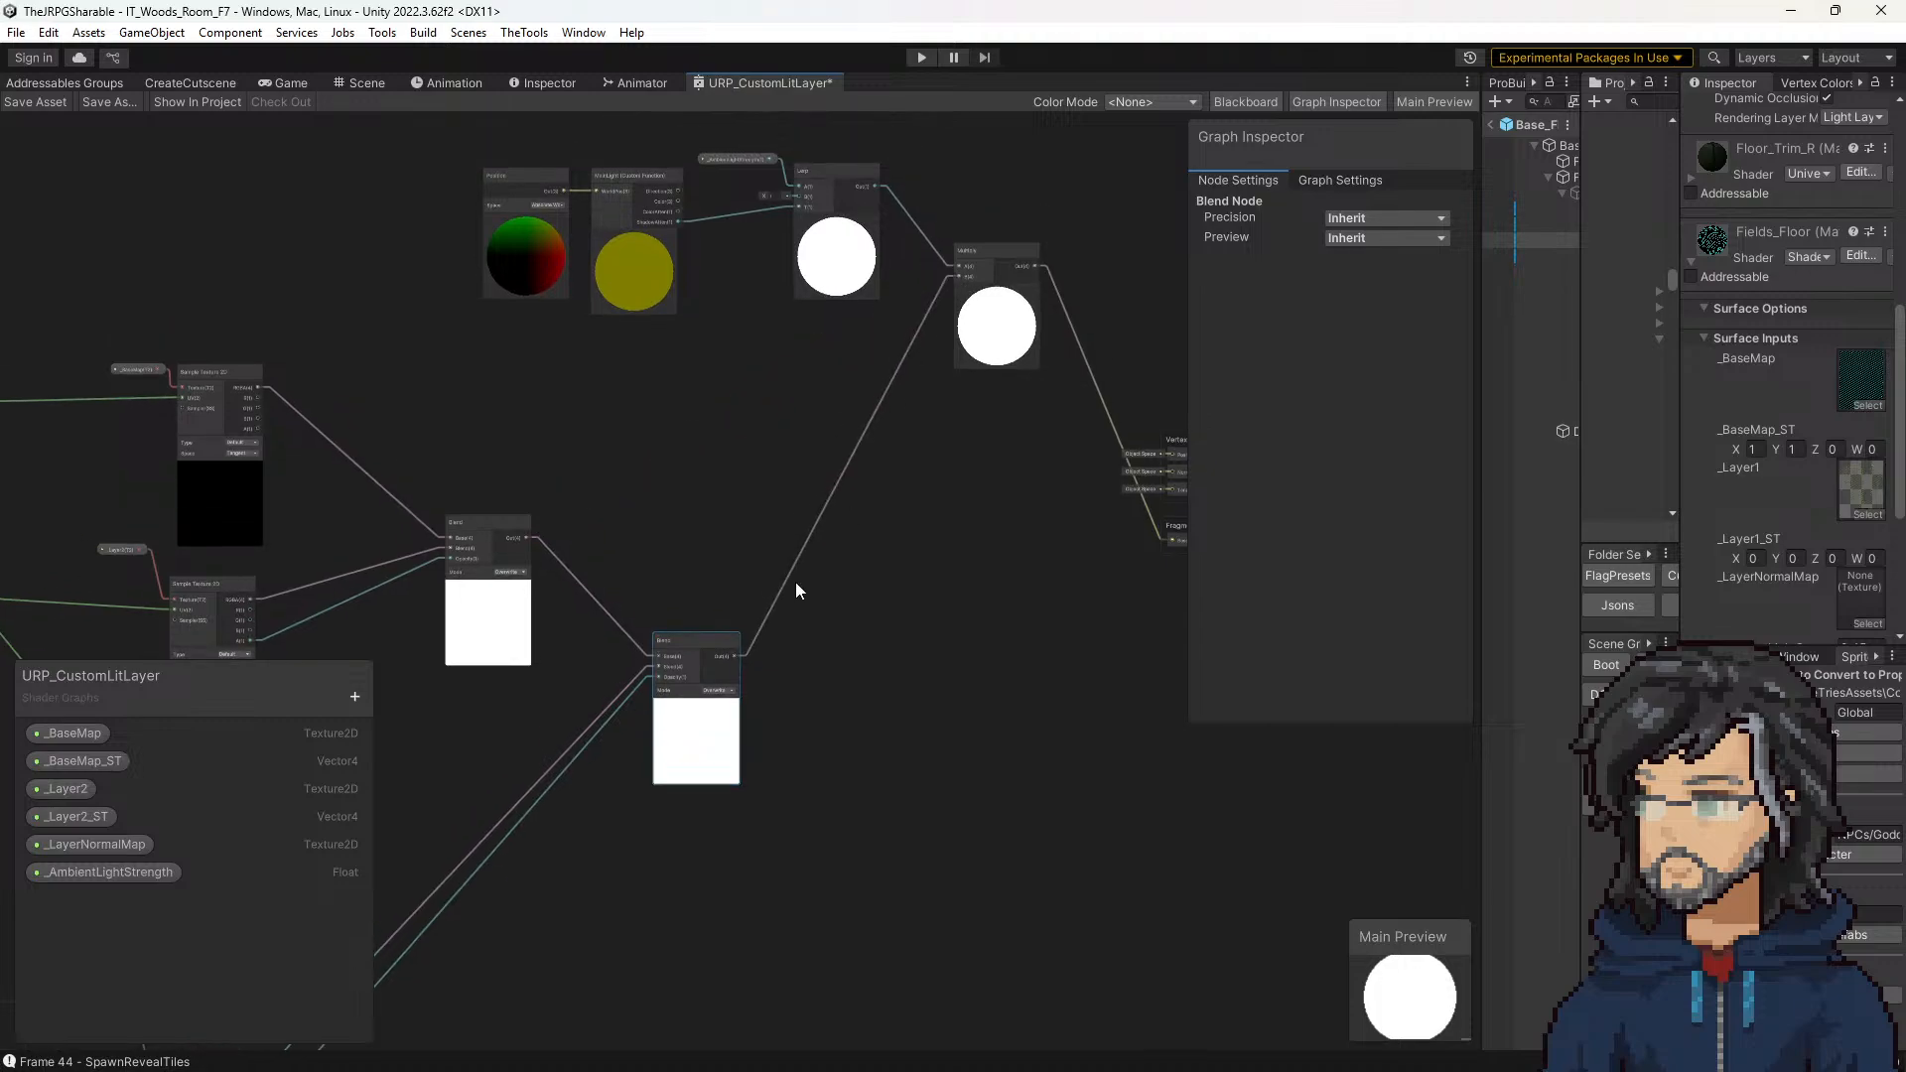
Step: Examine the rewired blend chain and the _Layer2 branch that feeds the second Blend node
{"action": "middle_click_drag", "start_coordinate": [679, 532], "coordinate": [819, 332]}
{"action": "scroll", "coordinate": [819, 331], "scroll_direction": "down", "scroll_amount": 5}
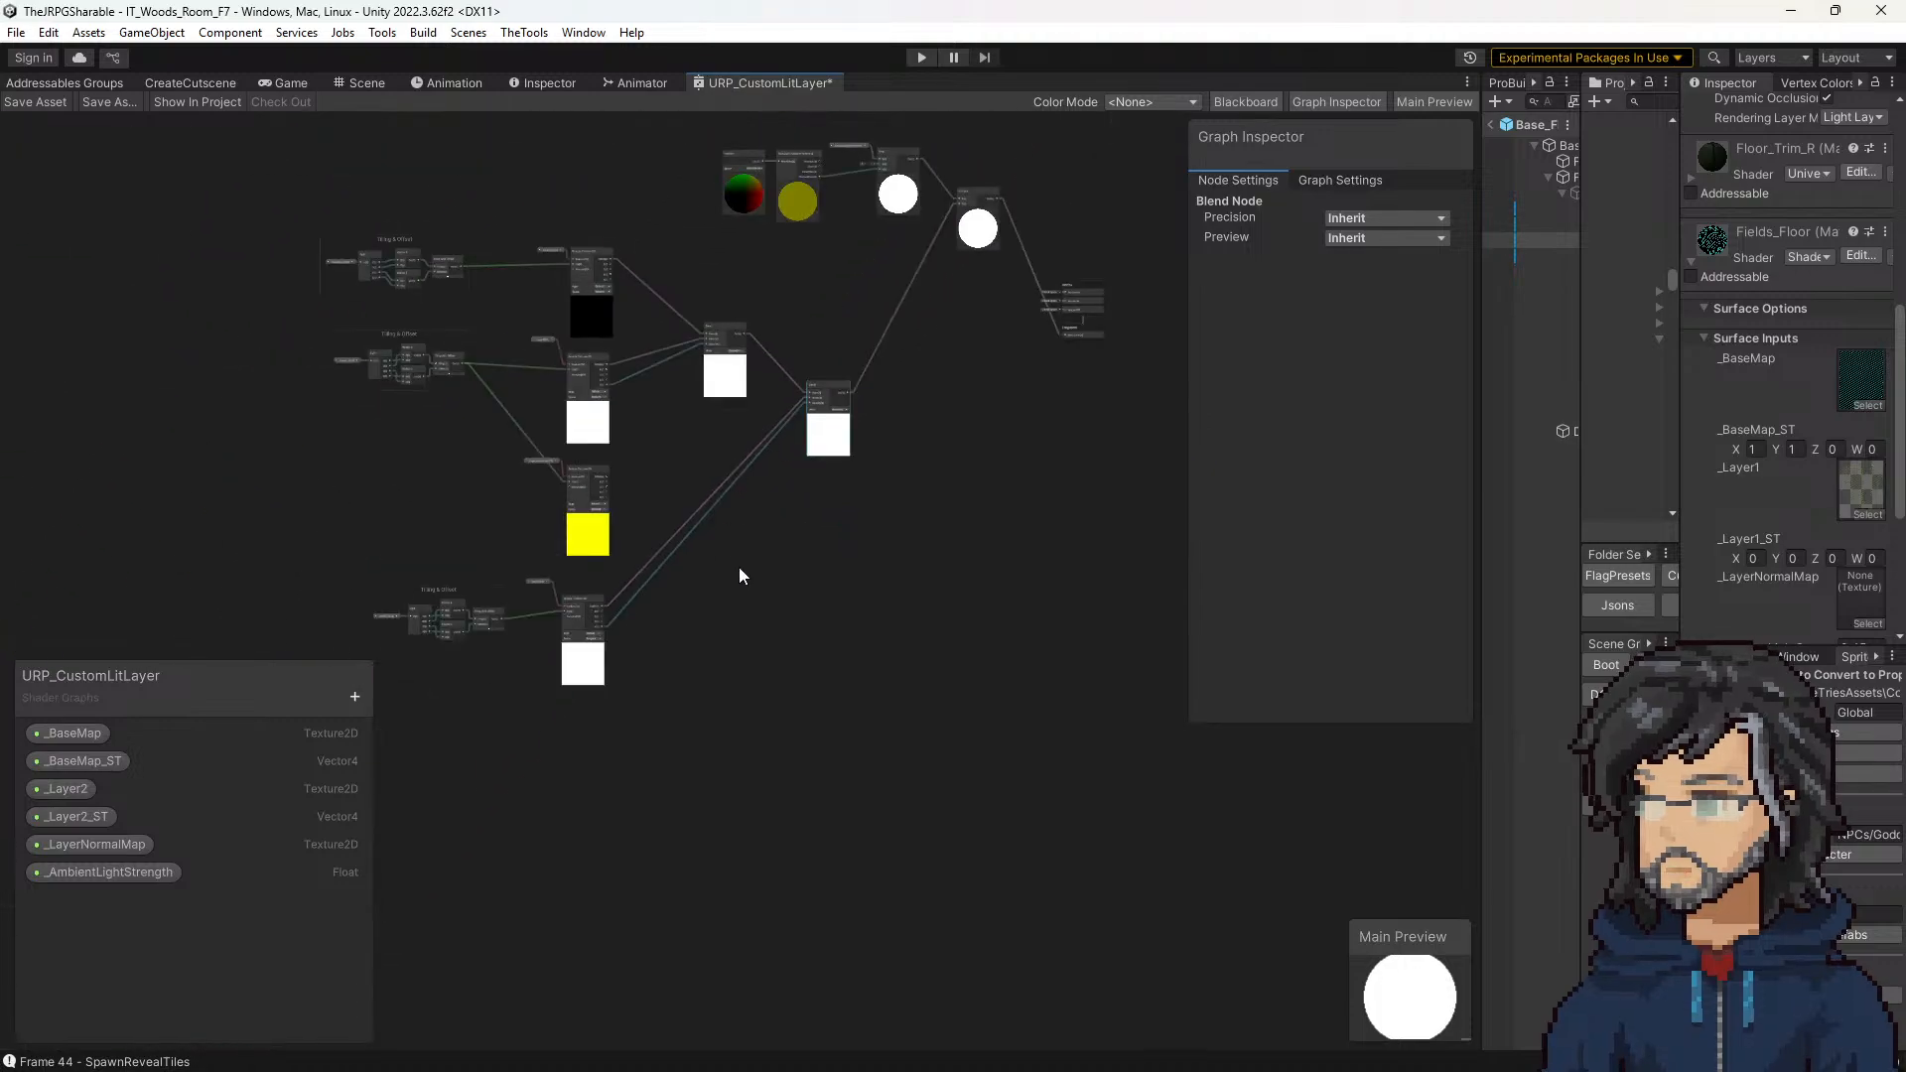
{"action": "scroll", "coordinate": [714, 536], "scroll_direction": "up", "scroll_amount": 5}
{"action": "middle_click_drag", "start_coordinate": [681, 497], "coordinate": [866, 729]}
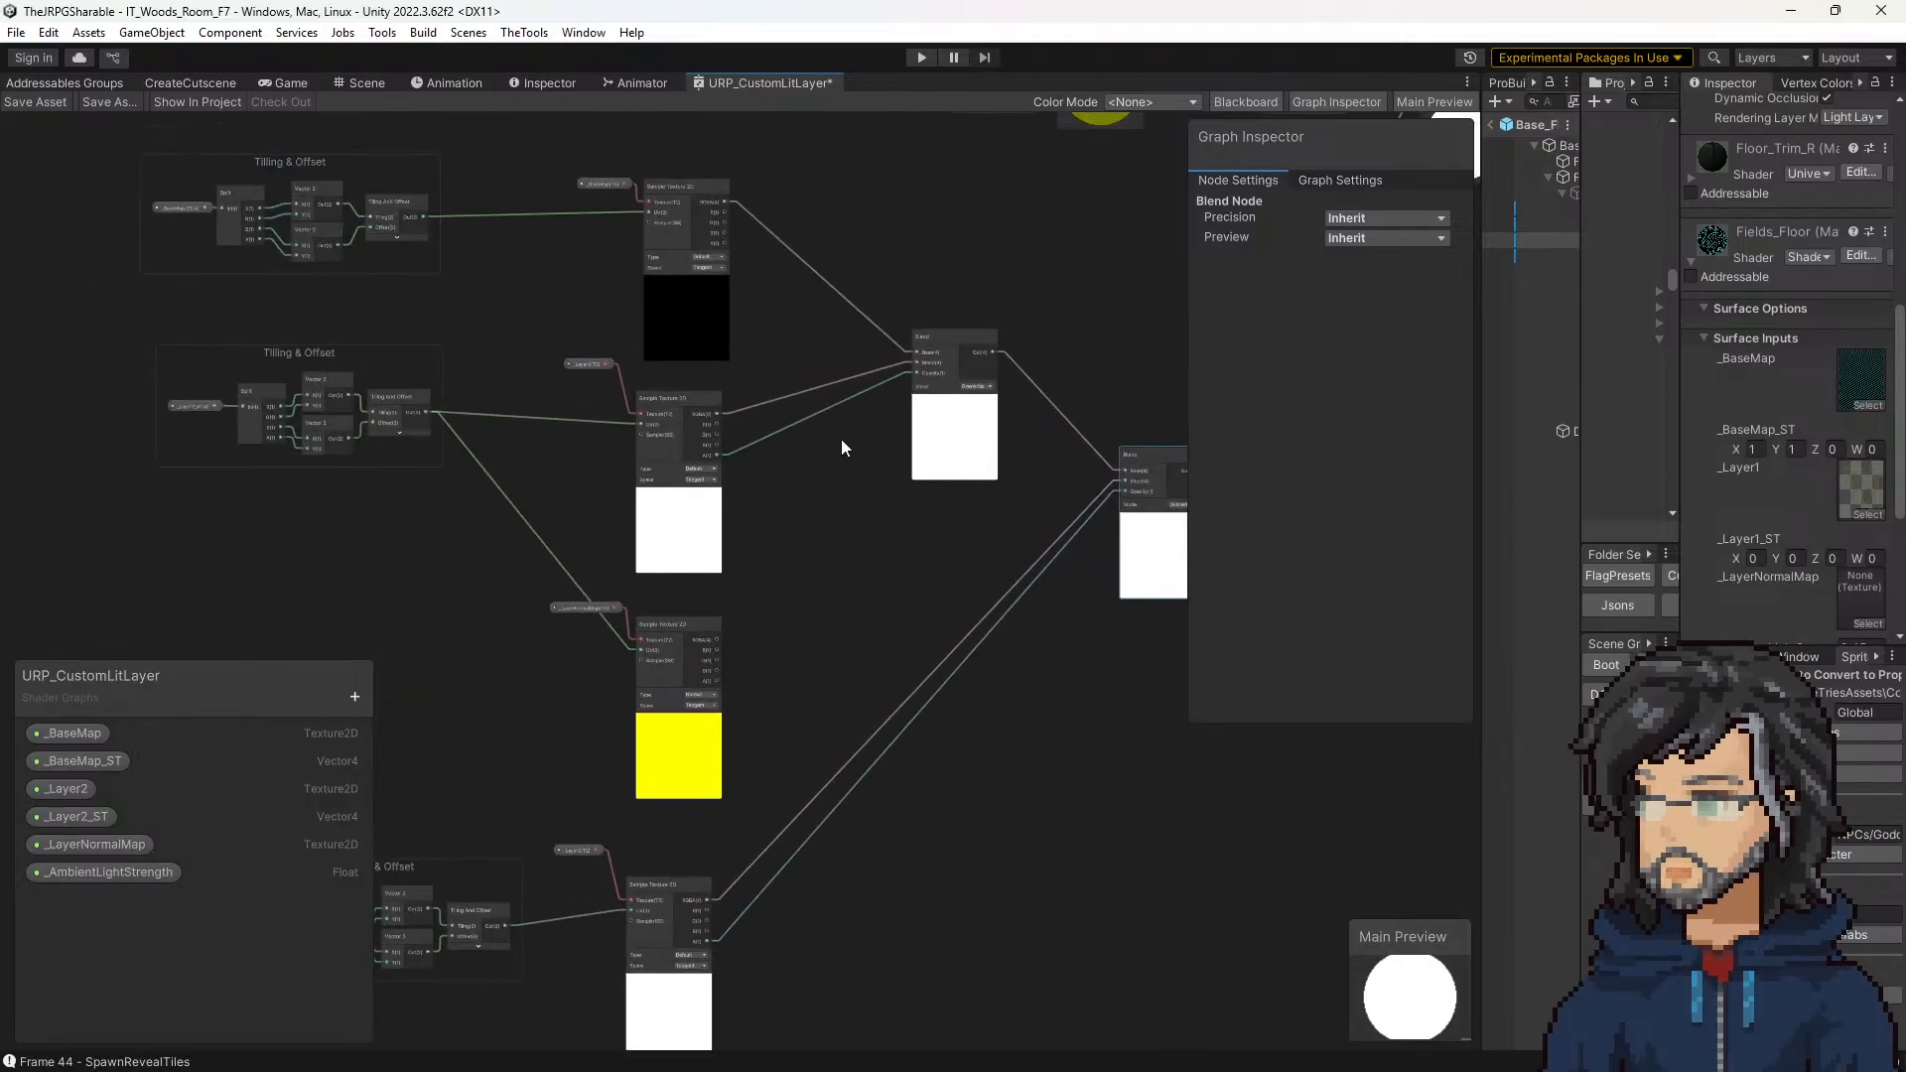
{"action": "middle_click_drag", "start_coordinate": [915, 579], "coordinate": [791, 425]}
{"action": "middle_click_drag", "start_coordinate": [885, 552], "coordinate": [808, 436]}
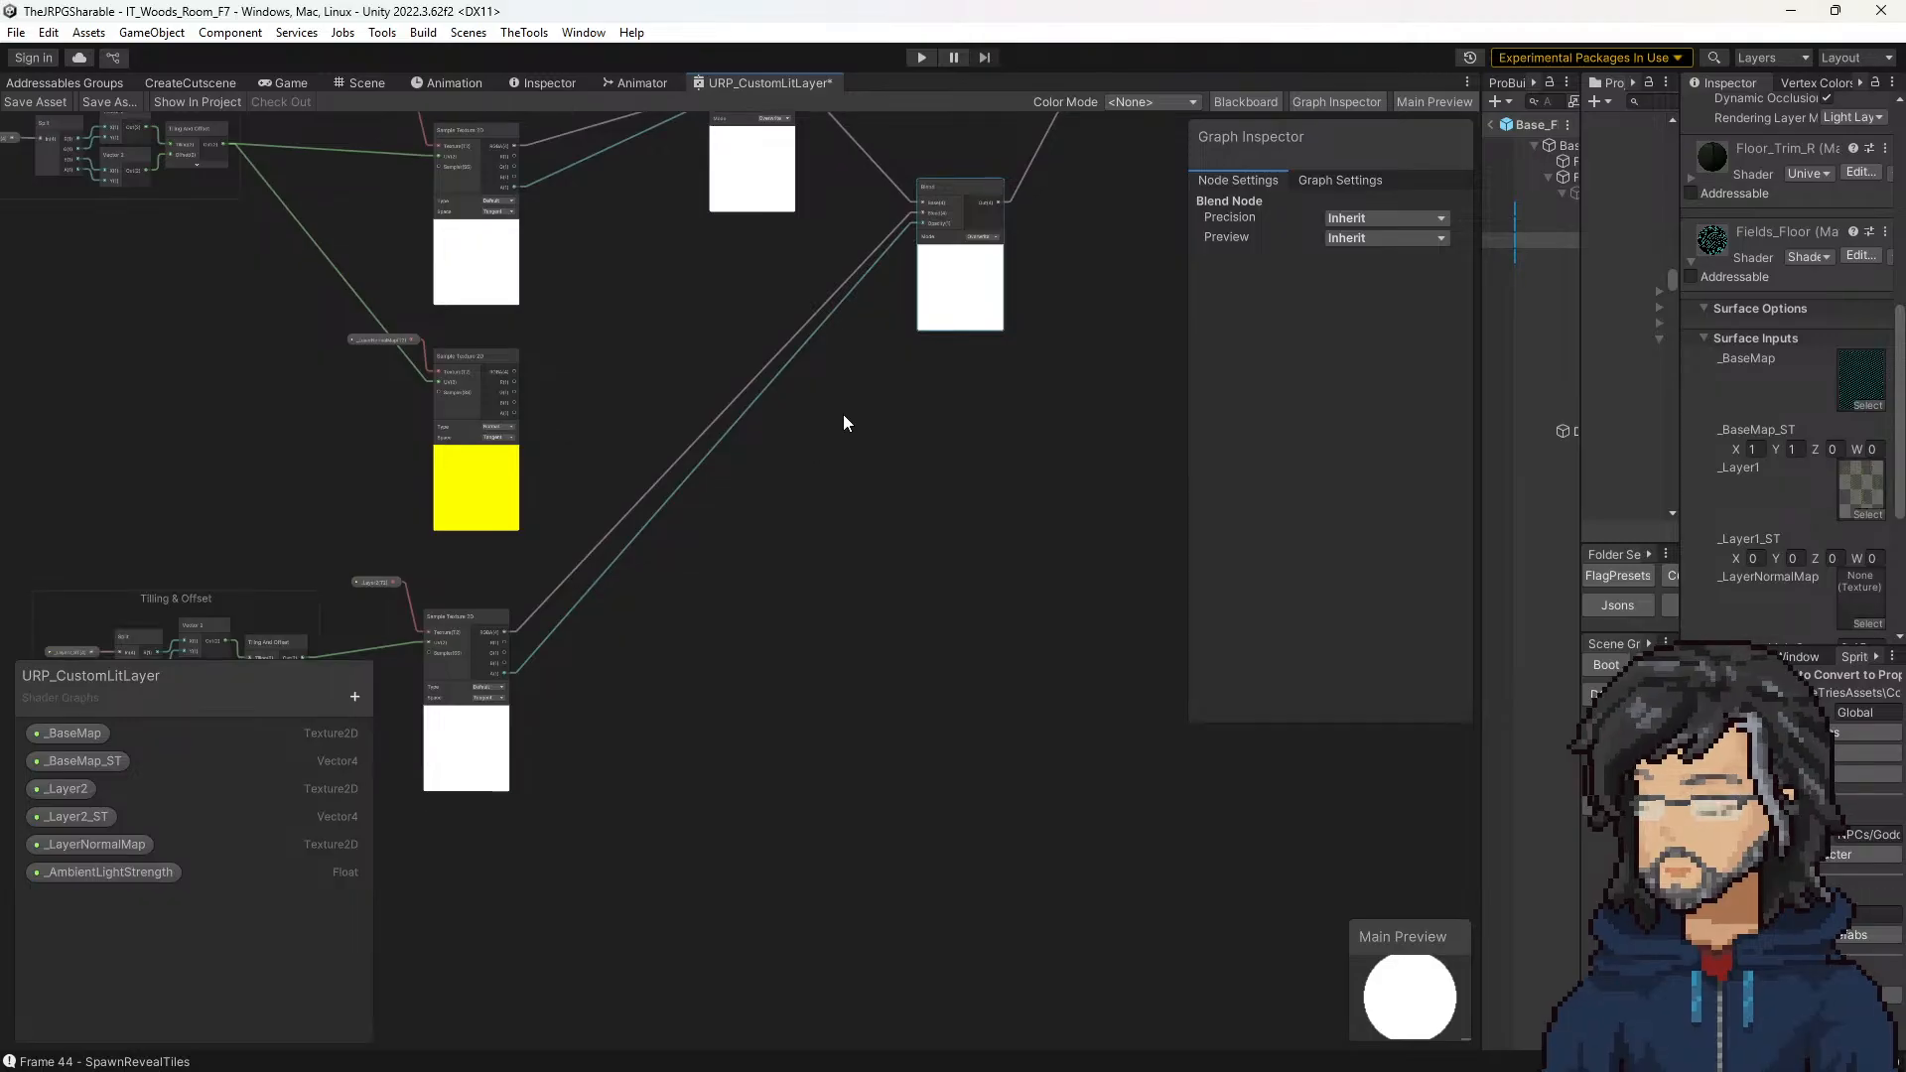
{"action": "middle_click_drag", "start_coordinate": [923, 271], "coordinate": [906, 486]}
{"action": "scroll", "coordinate": [906, 485], "scroll_direction": "up", "scroll_amount": 5}
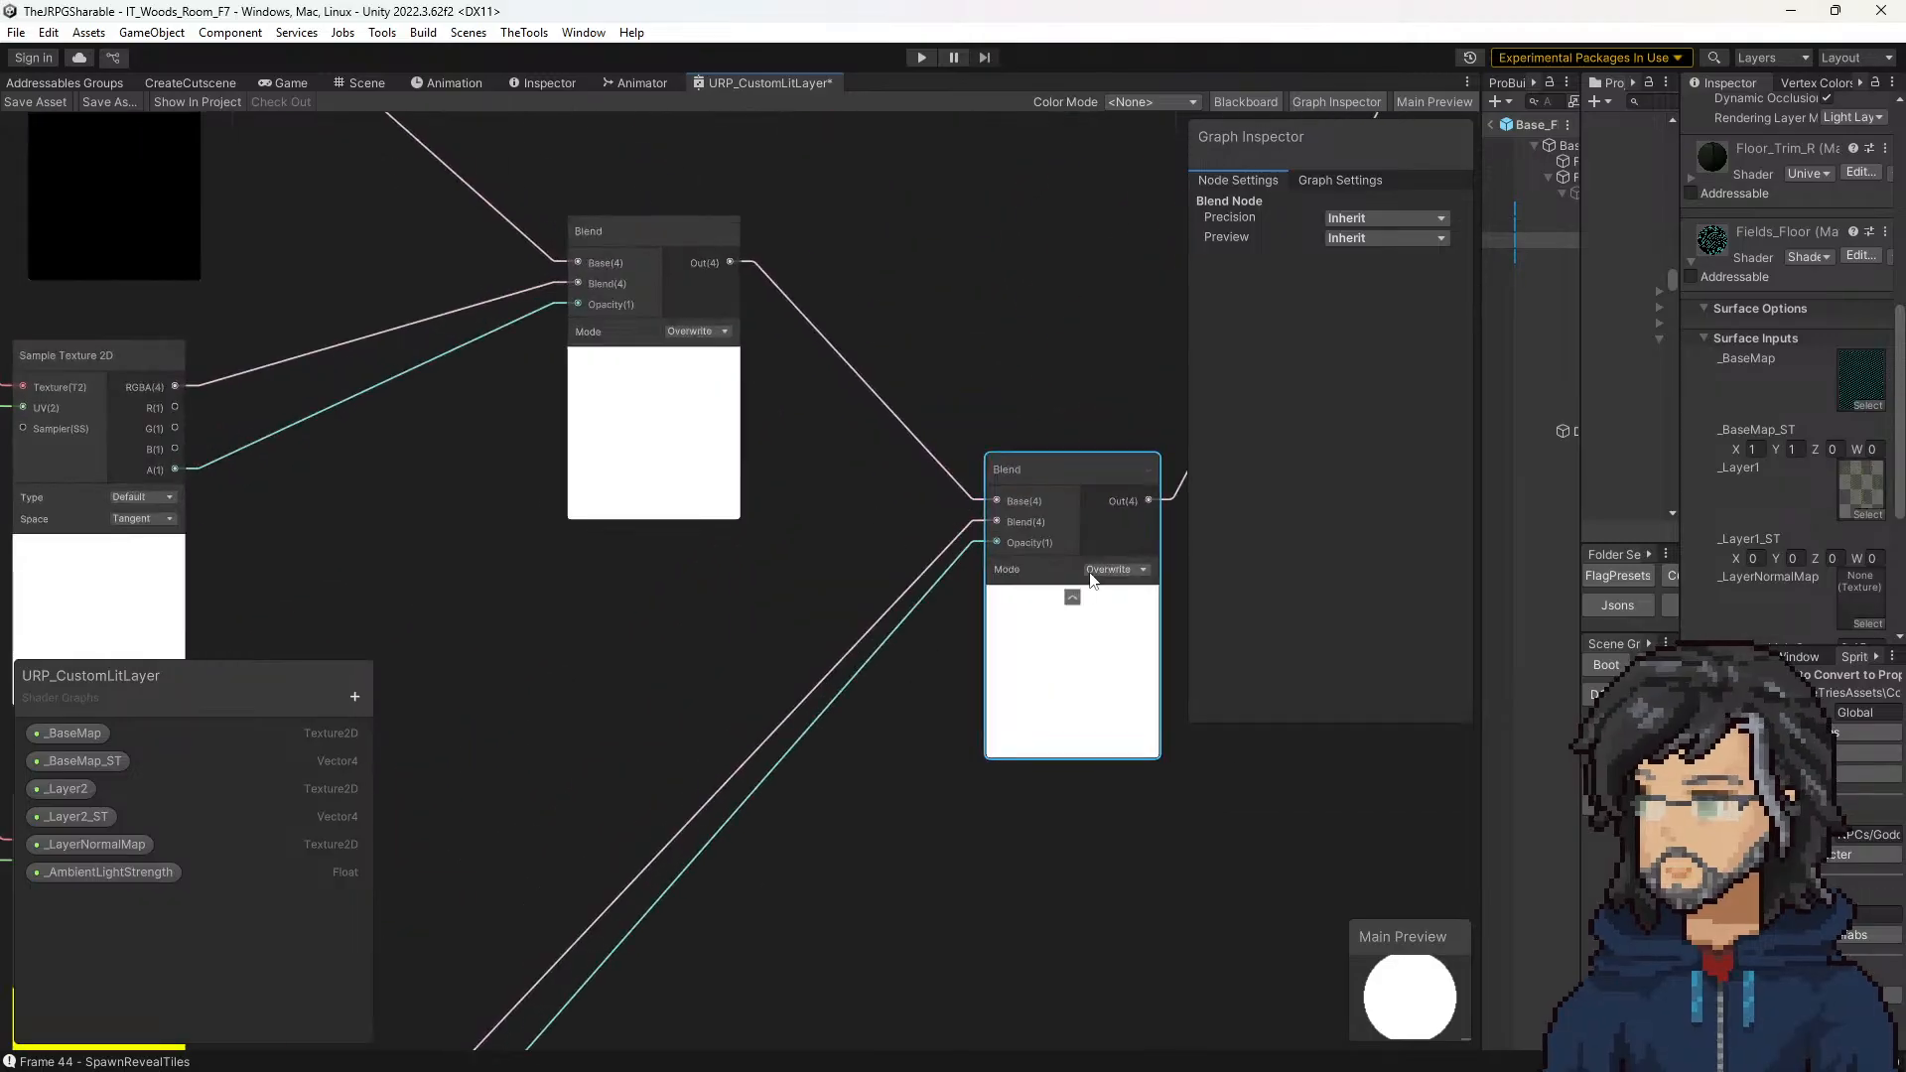
{"action": "middle_click_drag", "start_coordinate": [874, 688], "coordinate": [1021, 302]}
{"action": "scroll", "coordinate": [859, 424], "scroll_direction": "down", "scroll_amount": 3}
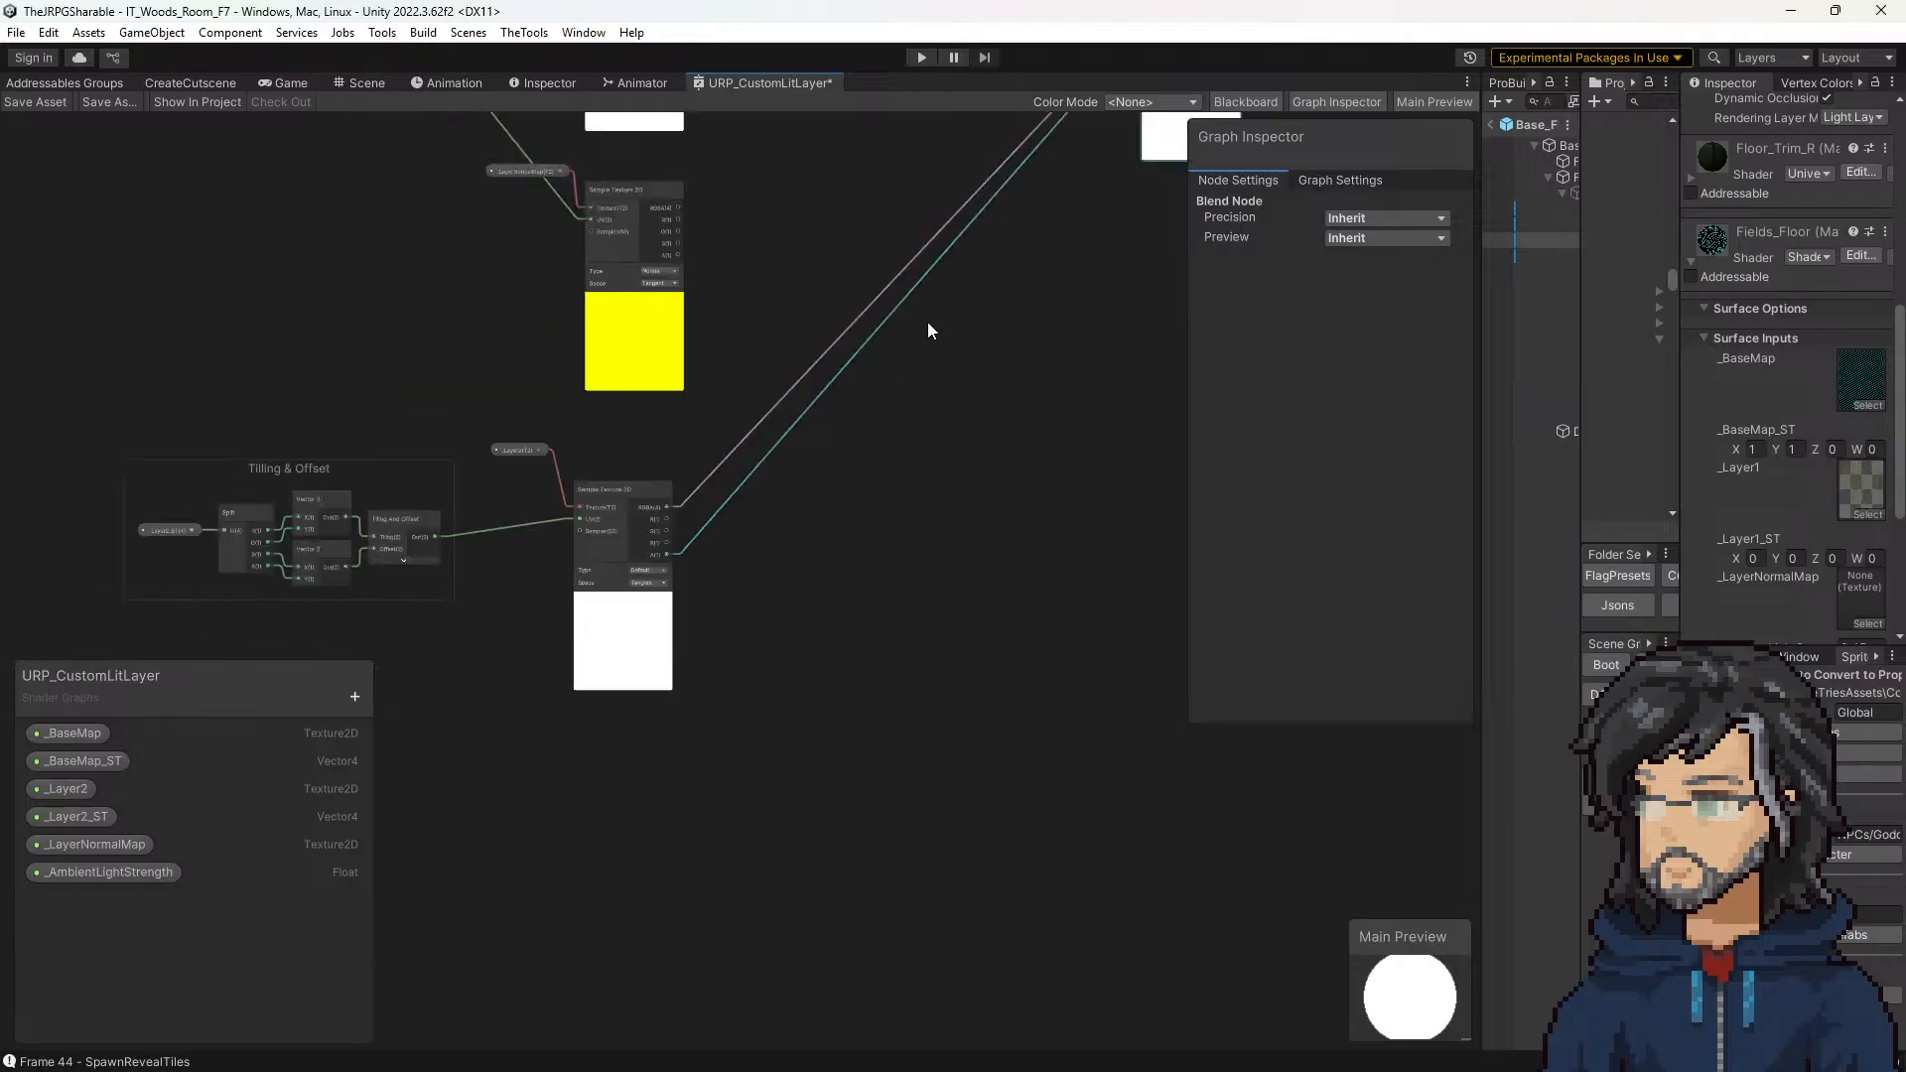
{"action": "left_click_drag", "start_coordinate": [94, 430], "coordinate": [694, 685]}
{"action": "middle_click_drag", "start_coordinate": [1026, 356], "coordinate": [894, 717]}
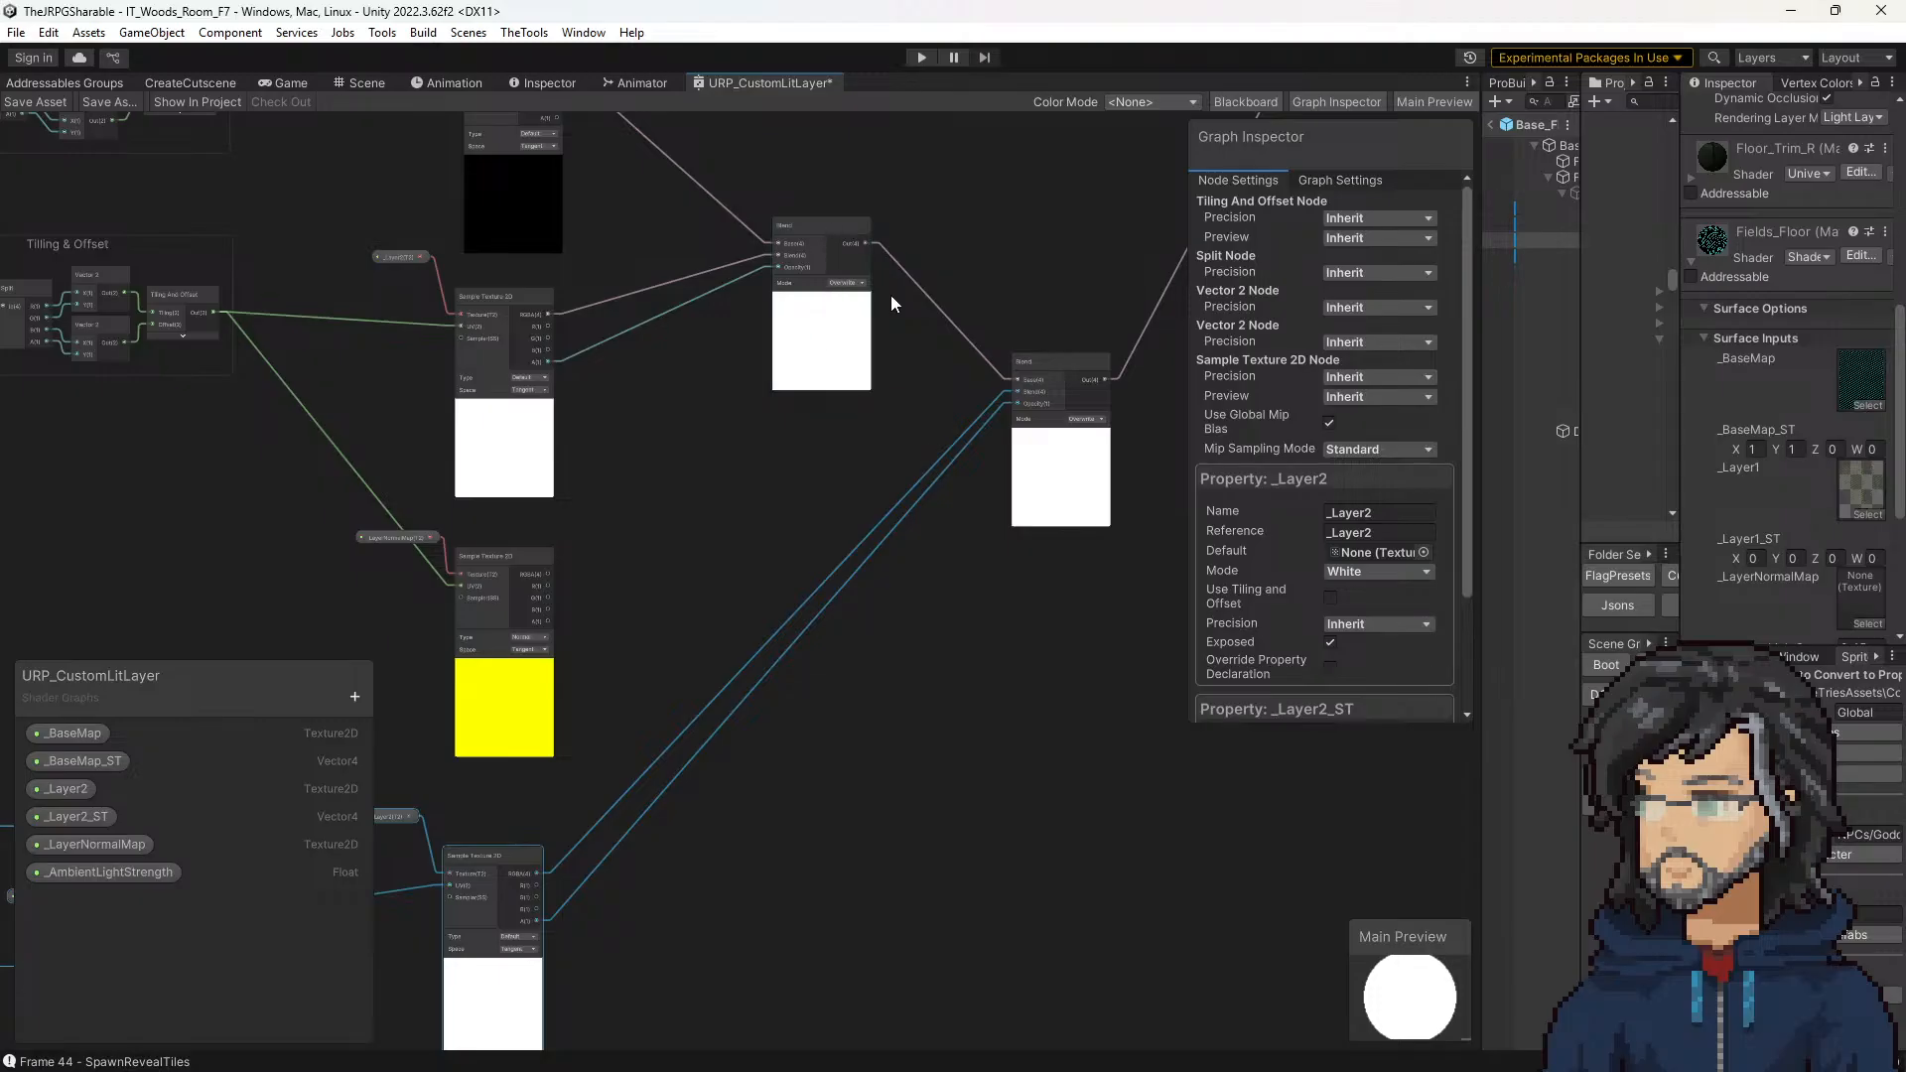
Step: Check which property feeds the upper layer's sampler and trace both texture branches through the Blend nodes to the Multiply node
{"action": "scroll", "coordinate": [798, 484], "scroll_direction": "up", "scroll_amount": 3}
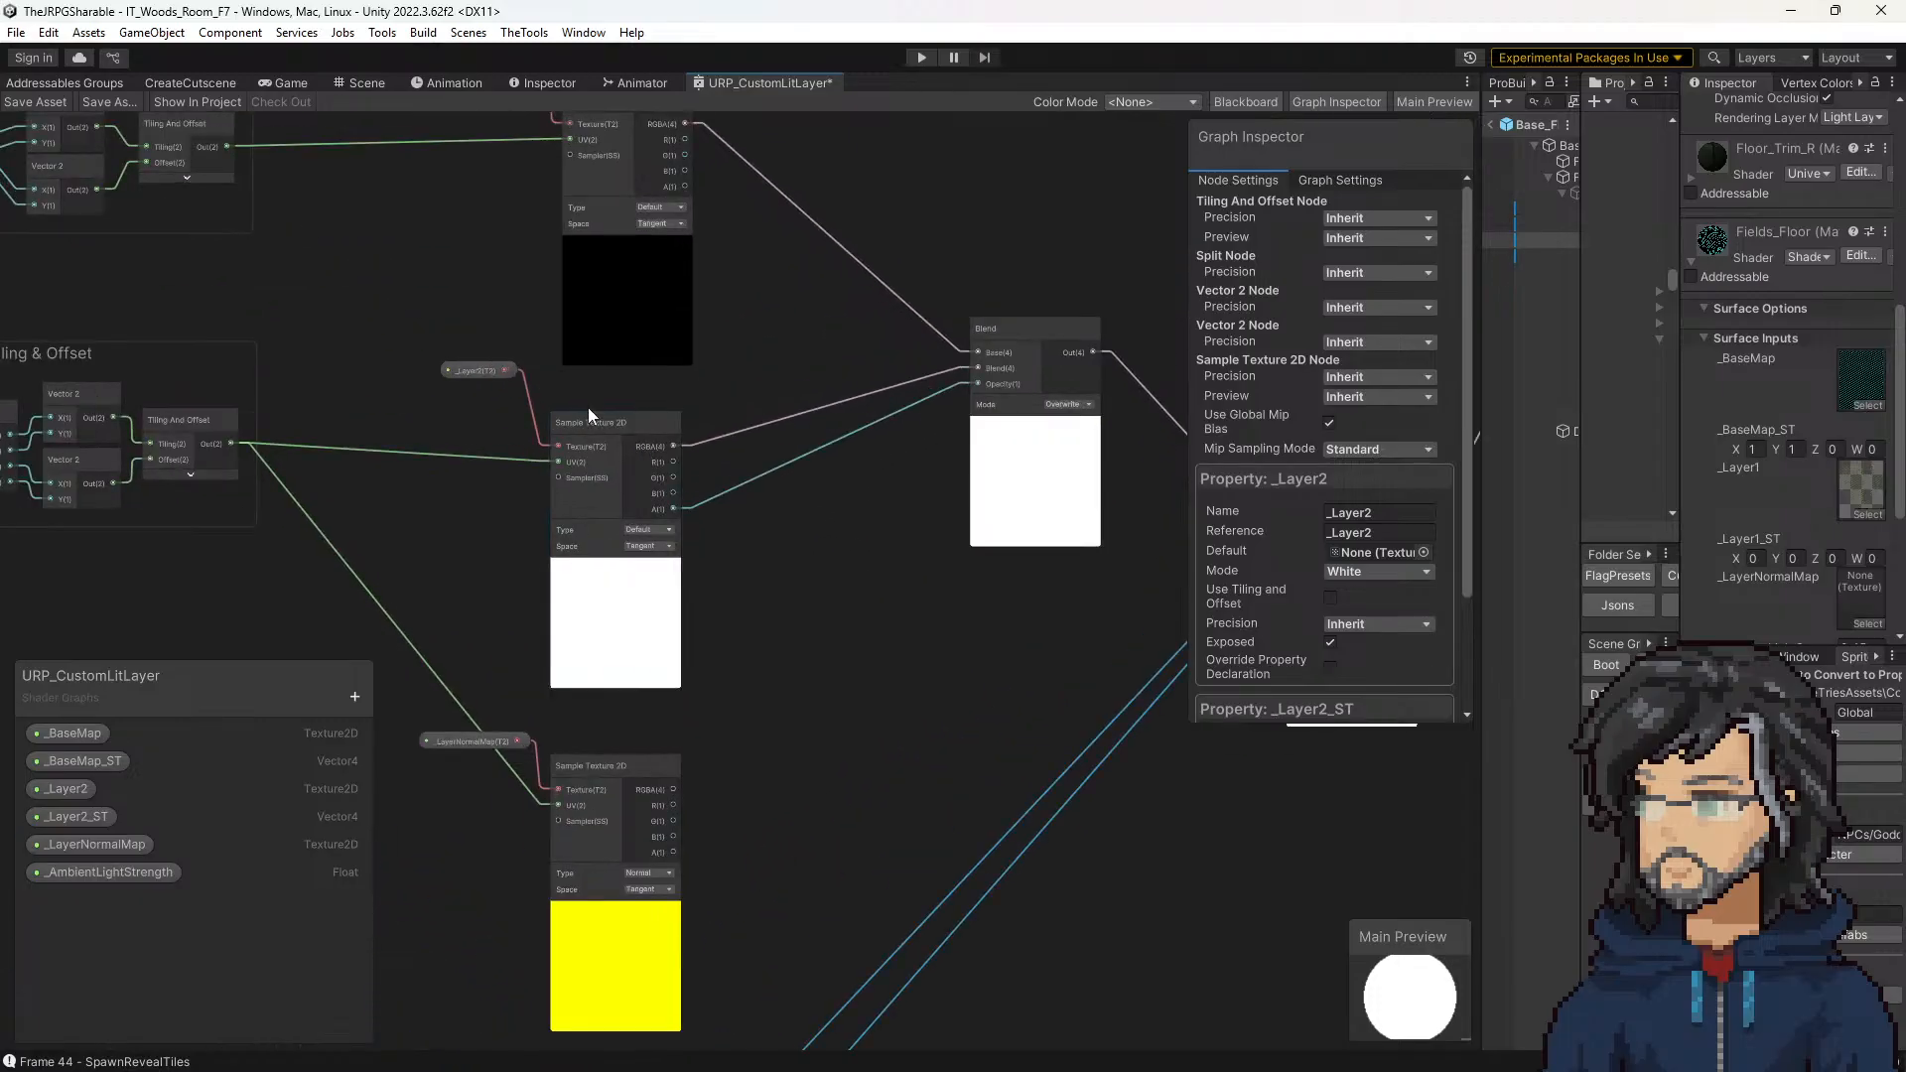
{"action": "left_click", "coordinate": [582, 423]}
{"action": "left_click", "coordinate": [477, 370]}
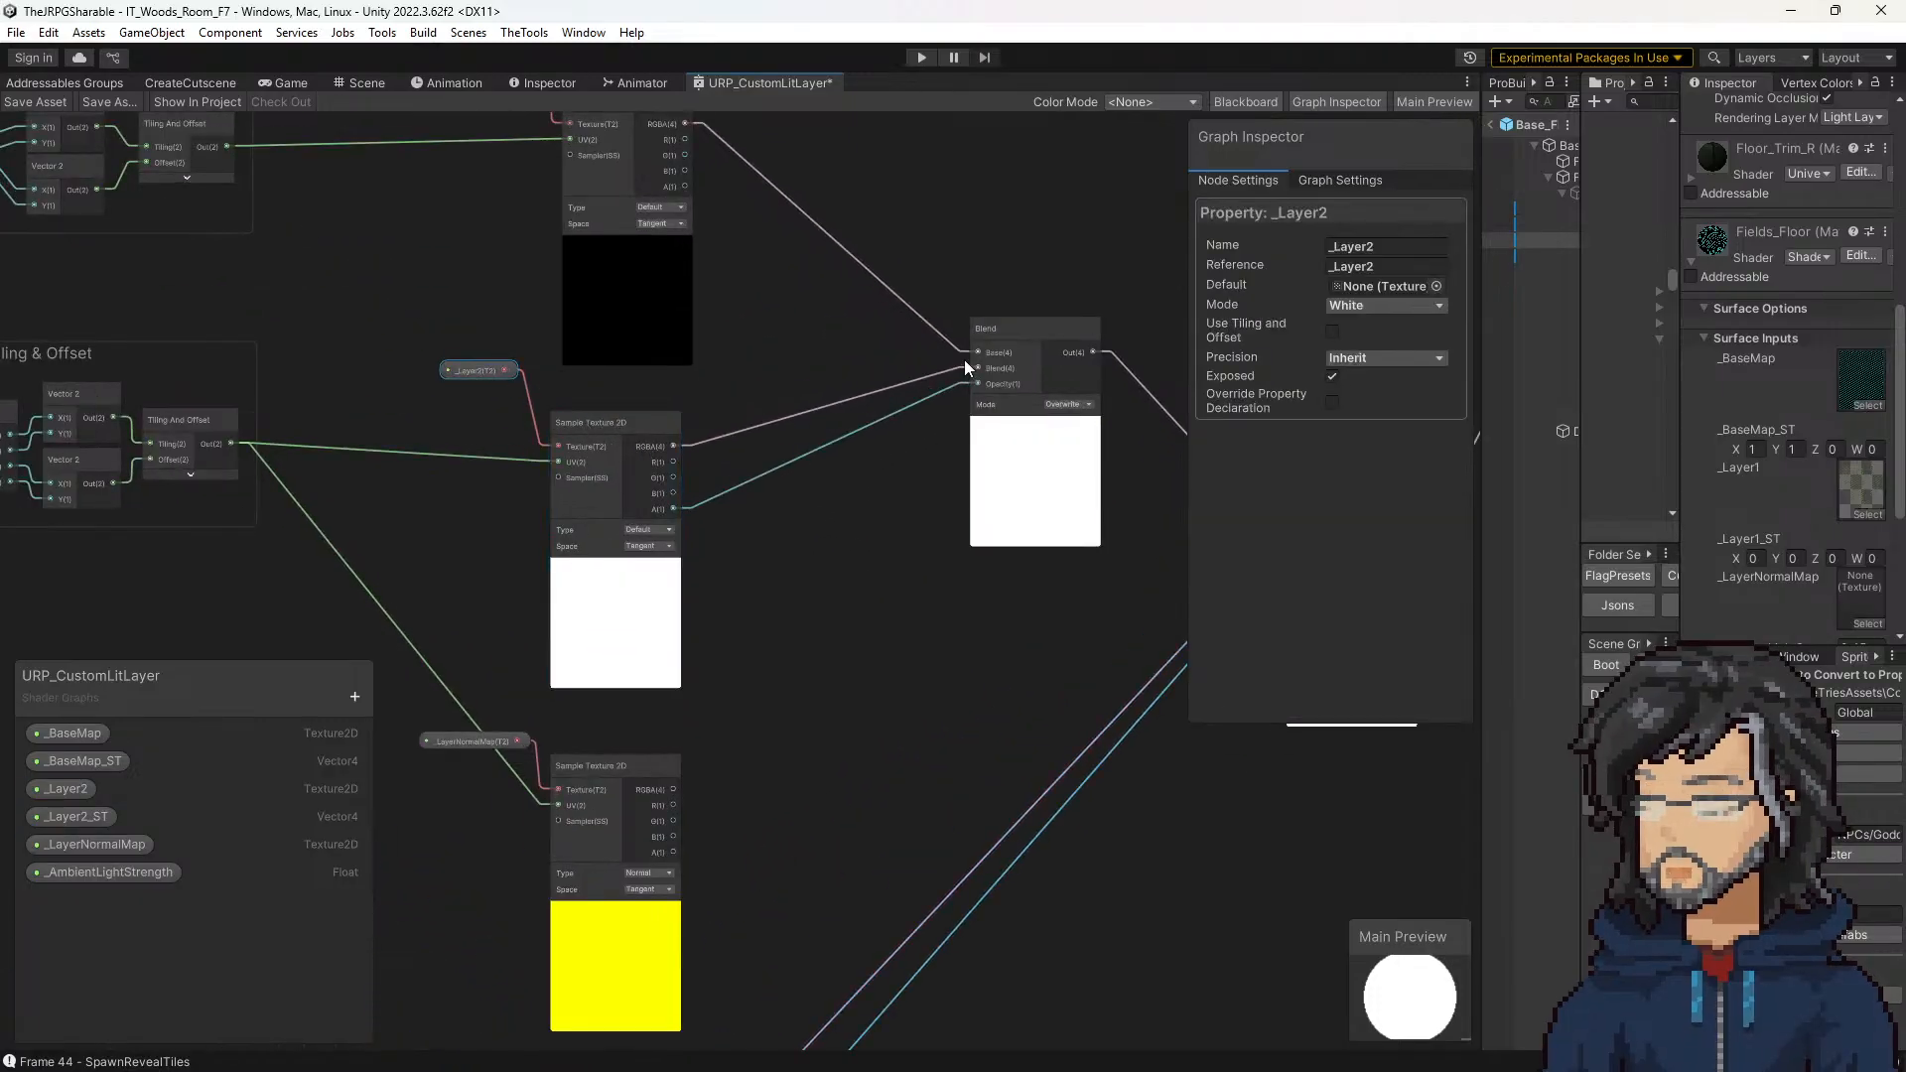
{"action": "middle_click_drag", "start_coordinate": [927, 381], "coordinate": [890, 497]}
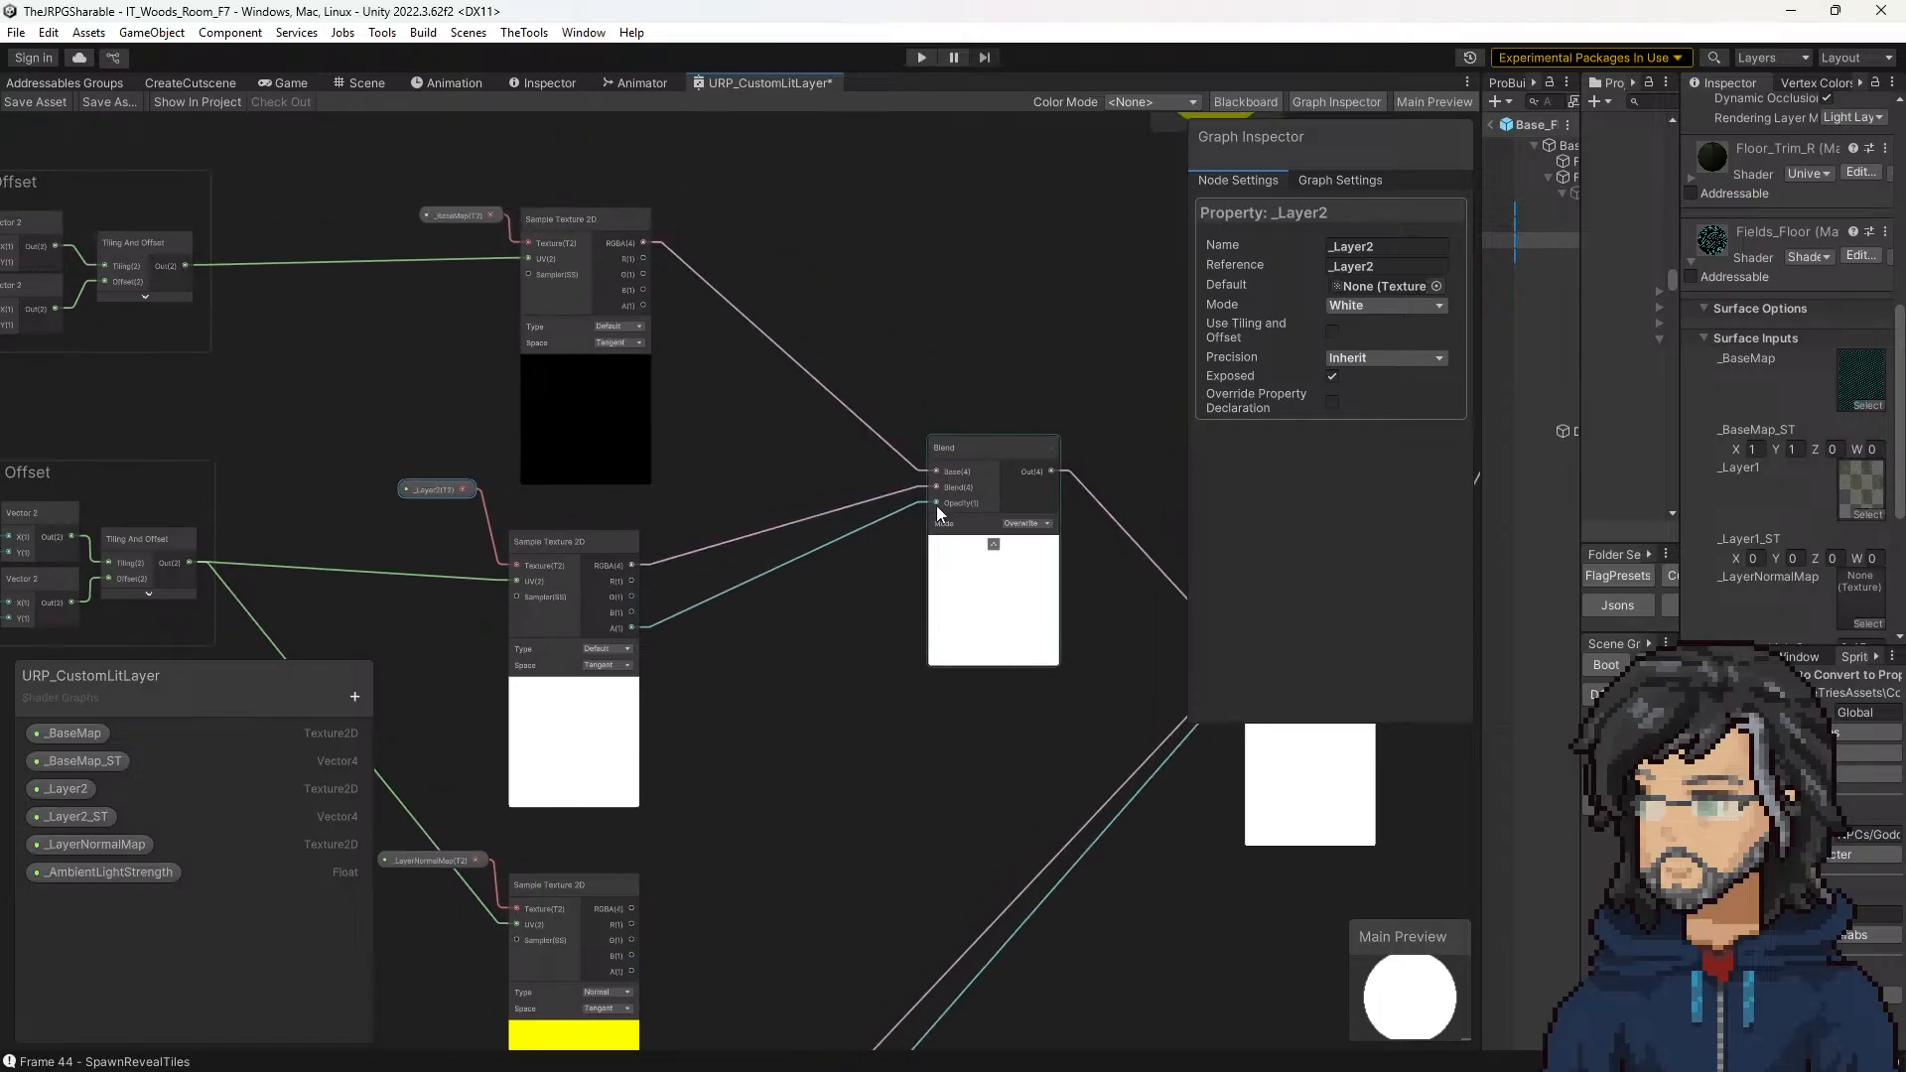
{"action": "middle_click_drag", "start_coordinate": [525, 372], "coordinate": [736, 400]}
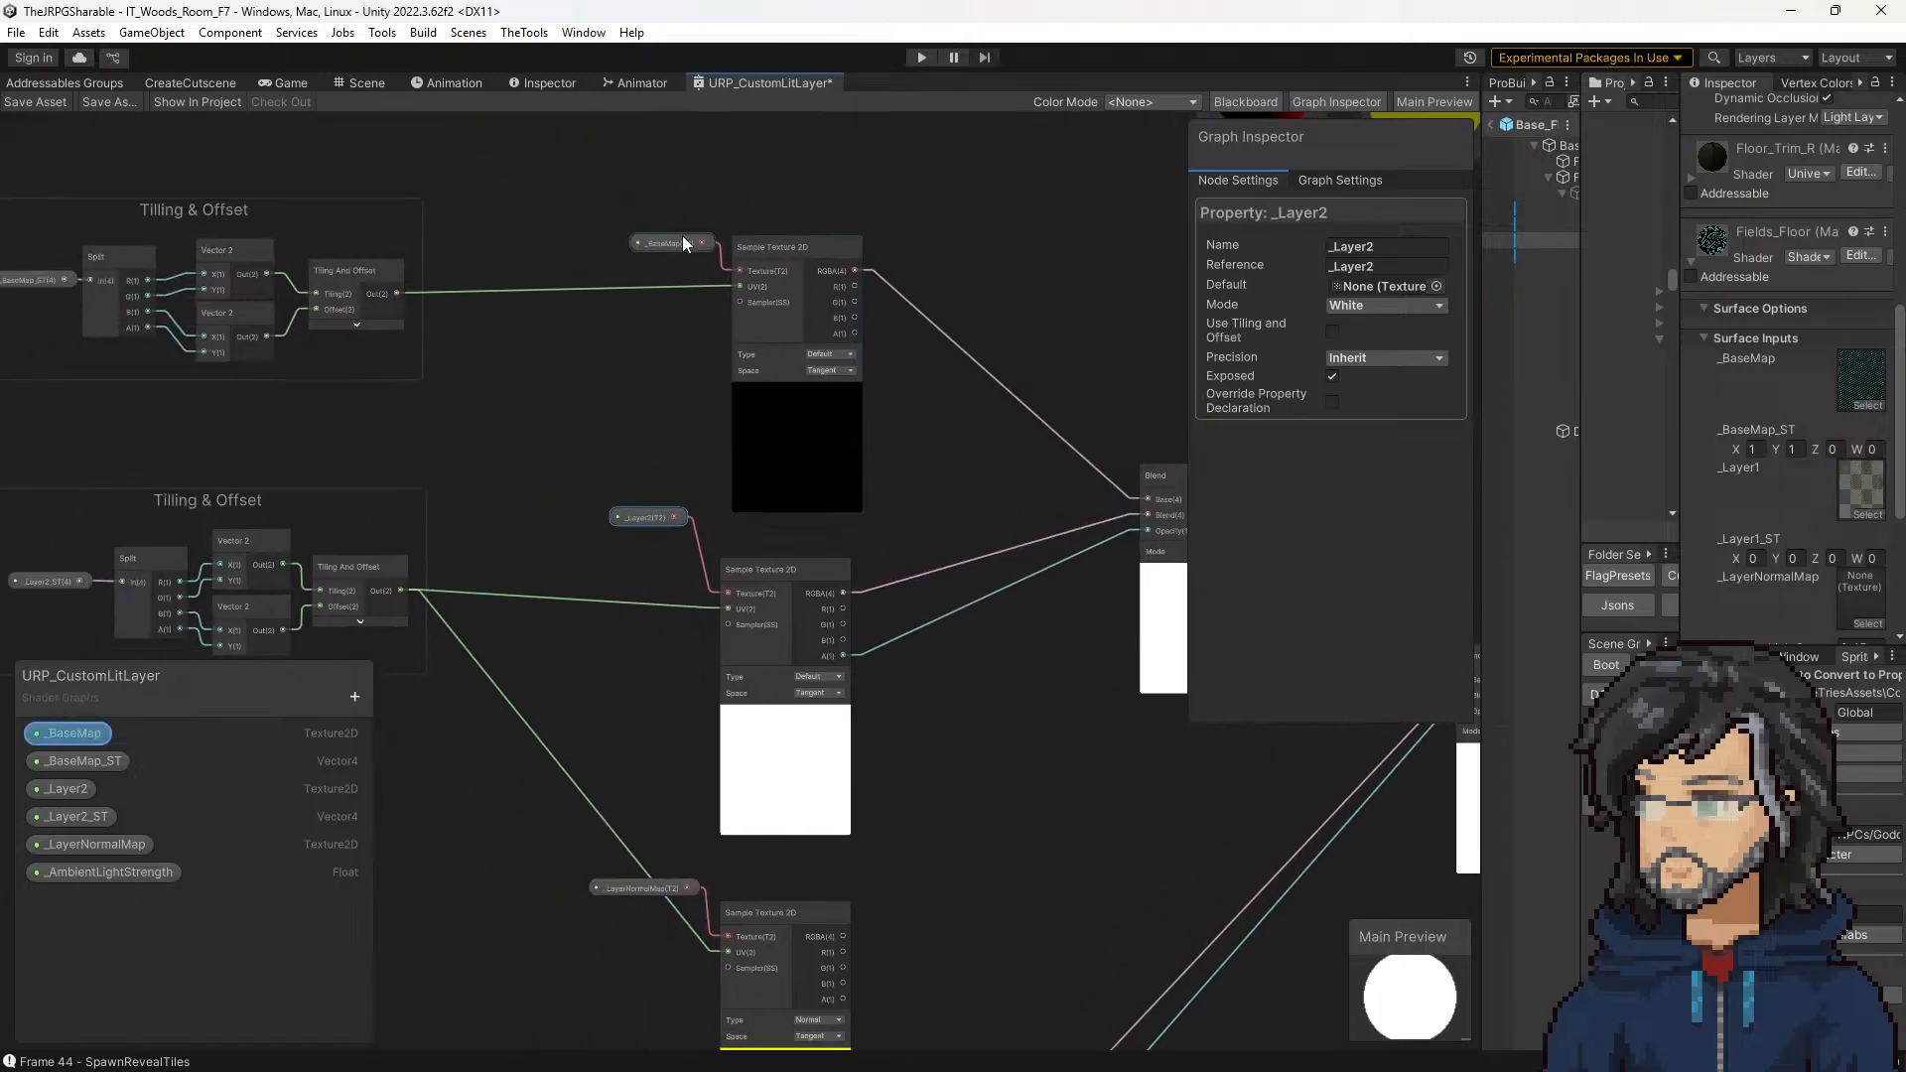
{"action": "middle_click_drag", "start_coordinate": [923, 442], "coordinate": [450, 226]}
{"action": "middle_click_drag", "start_coordinate": [849, 609], "coordinate": [1040, 200]}
{"action": "scroll", "coordinate": [790, 596], "scroll_direction": "down", "scroll_amount": 6}
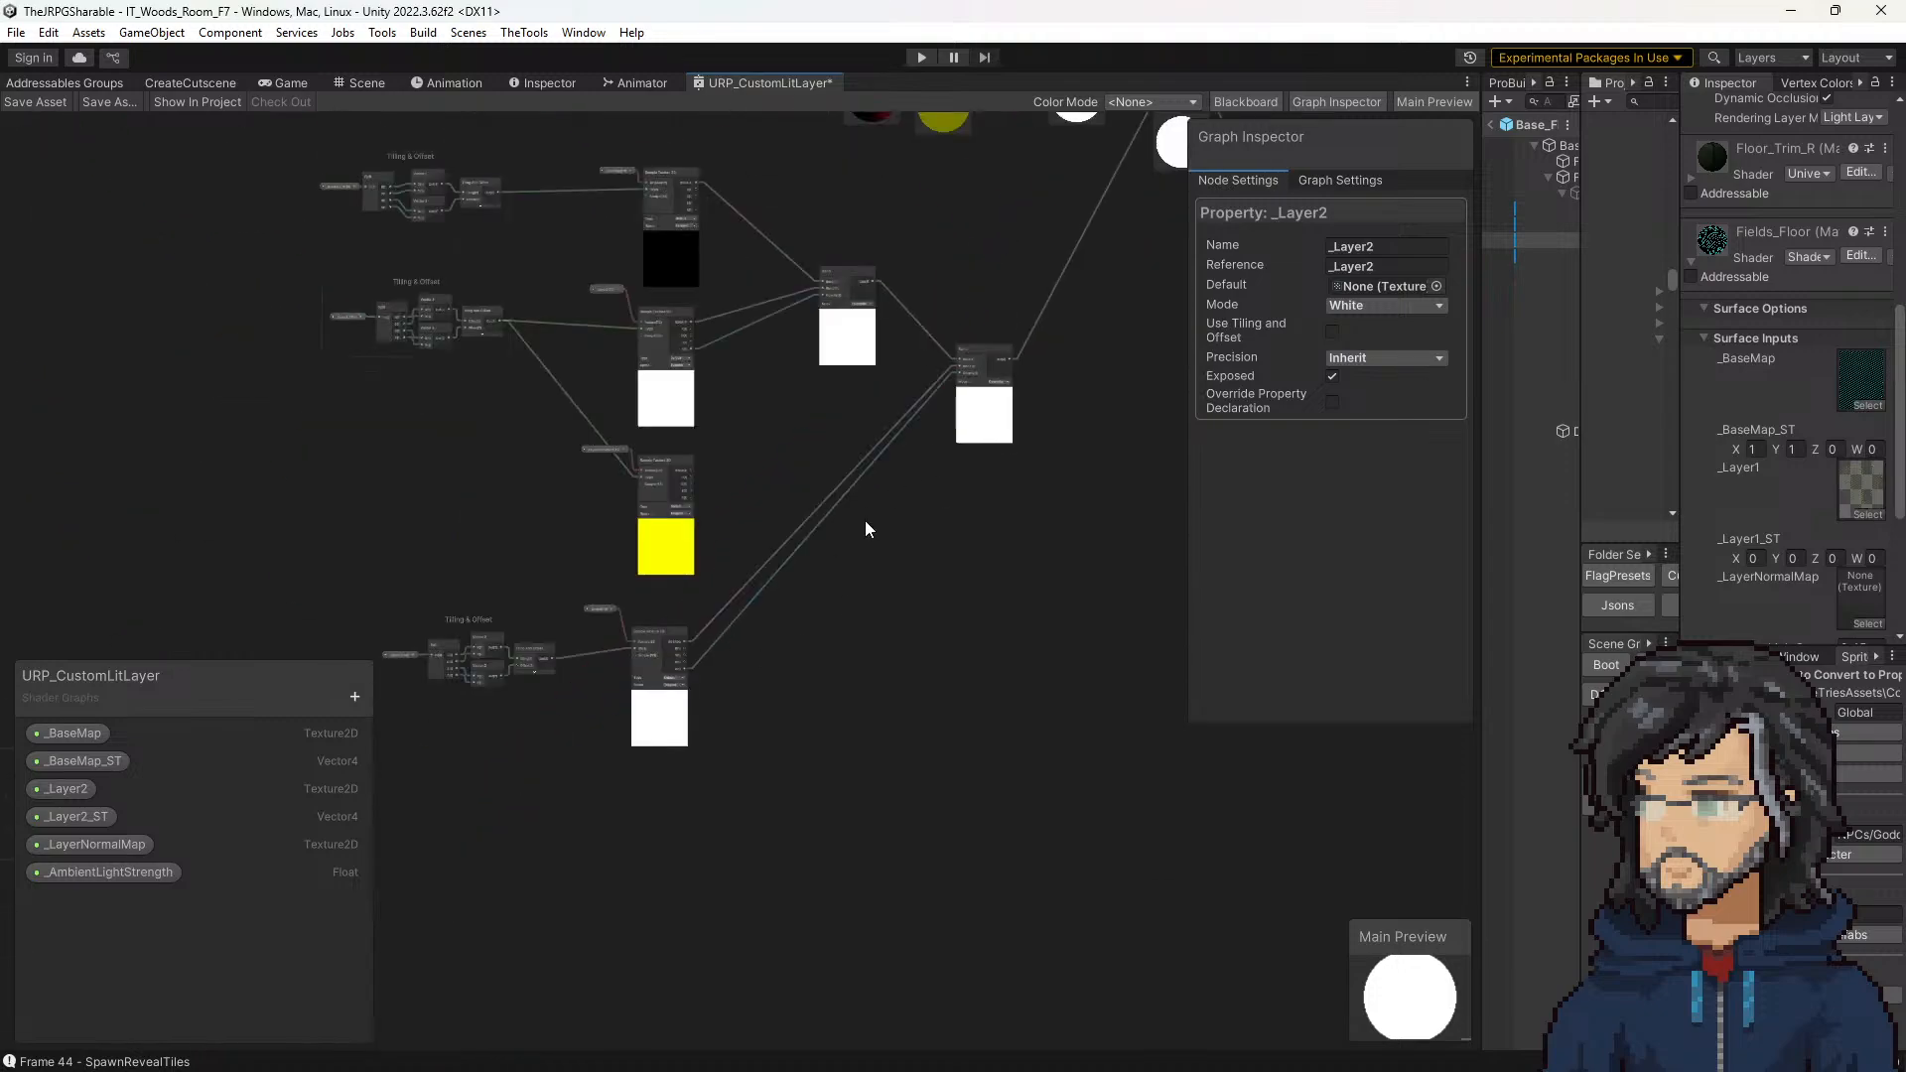
{"action": "middle_click_drag", "start_coordinate": [946, 411], "coordinate": [700, 667]}
{"action": "scroll", "coordinate": [915, 357], "scroll_direction": "up", "scroll_amount": 5}
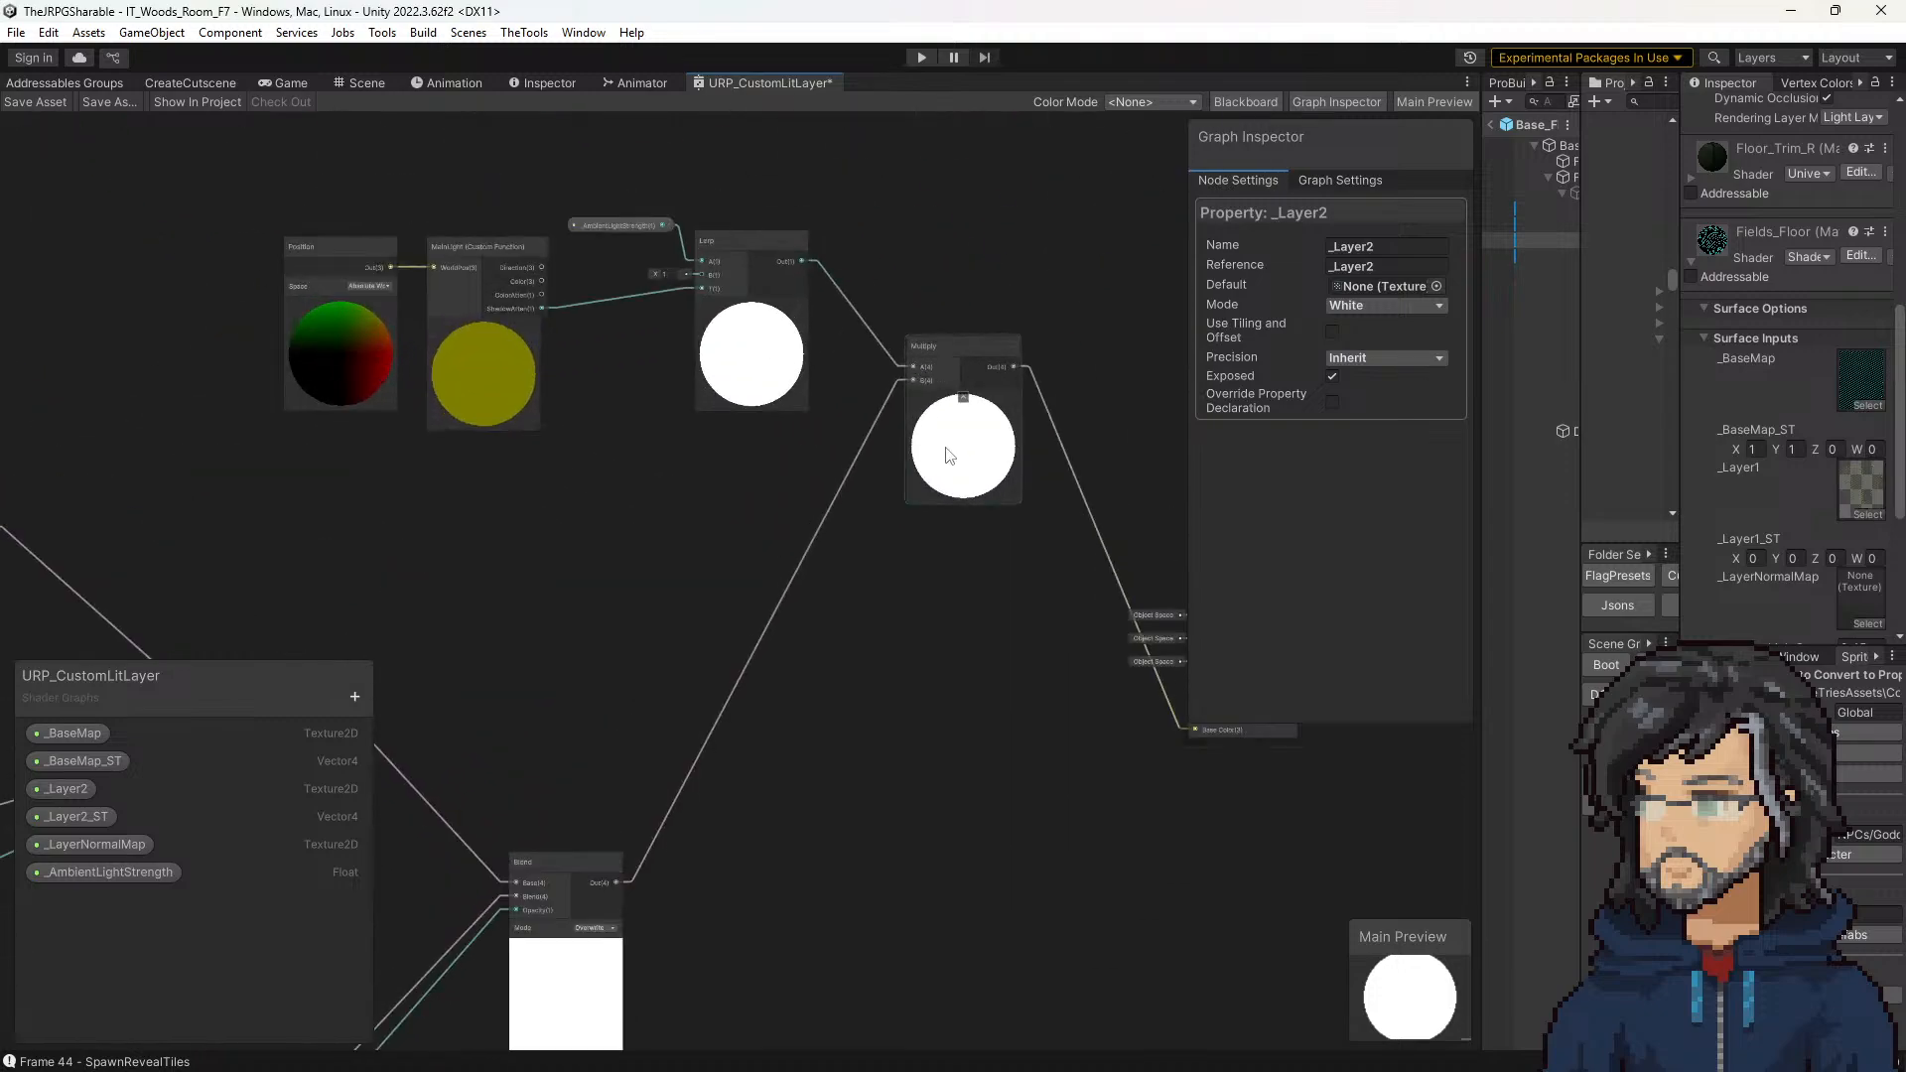
Step: Save the shader graph and widen the Inspector to review the Fields_Floor material's surface inputs
{"action": "left_click", "coordinate": [1008, 224]}
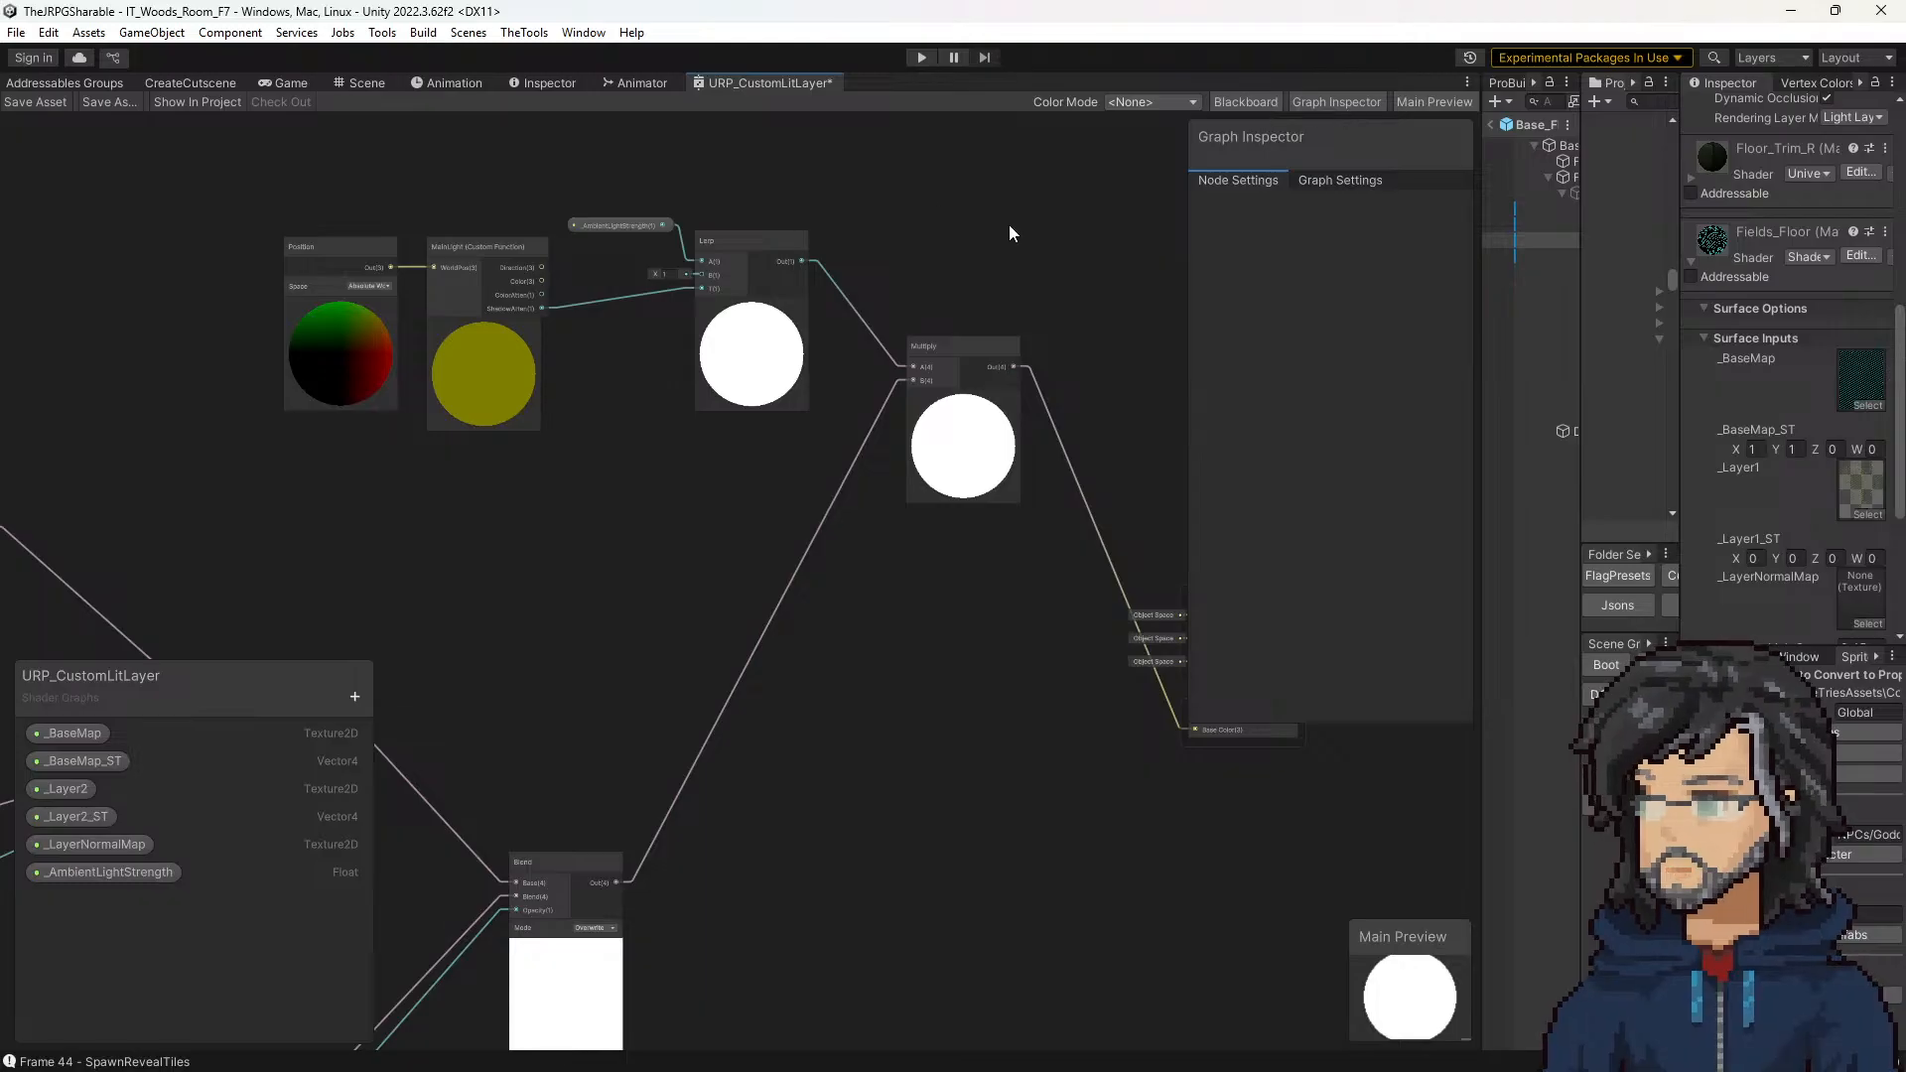
{"action": "key", "text": "ctrl+s"}
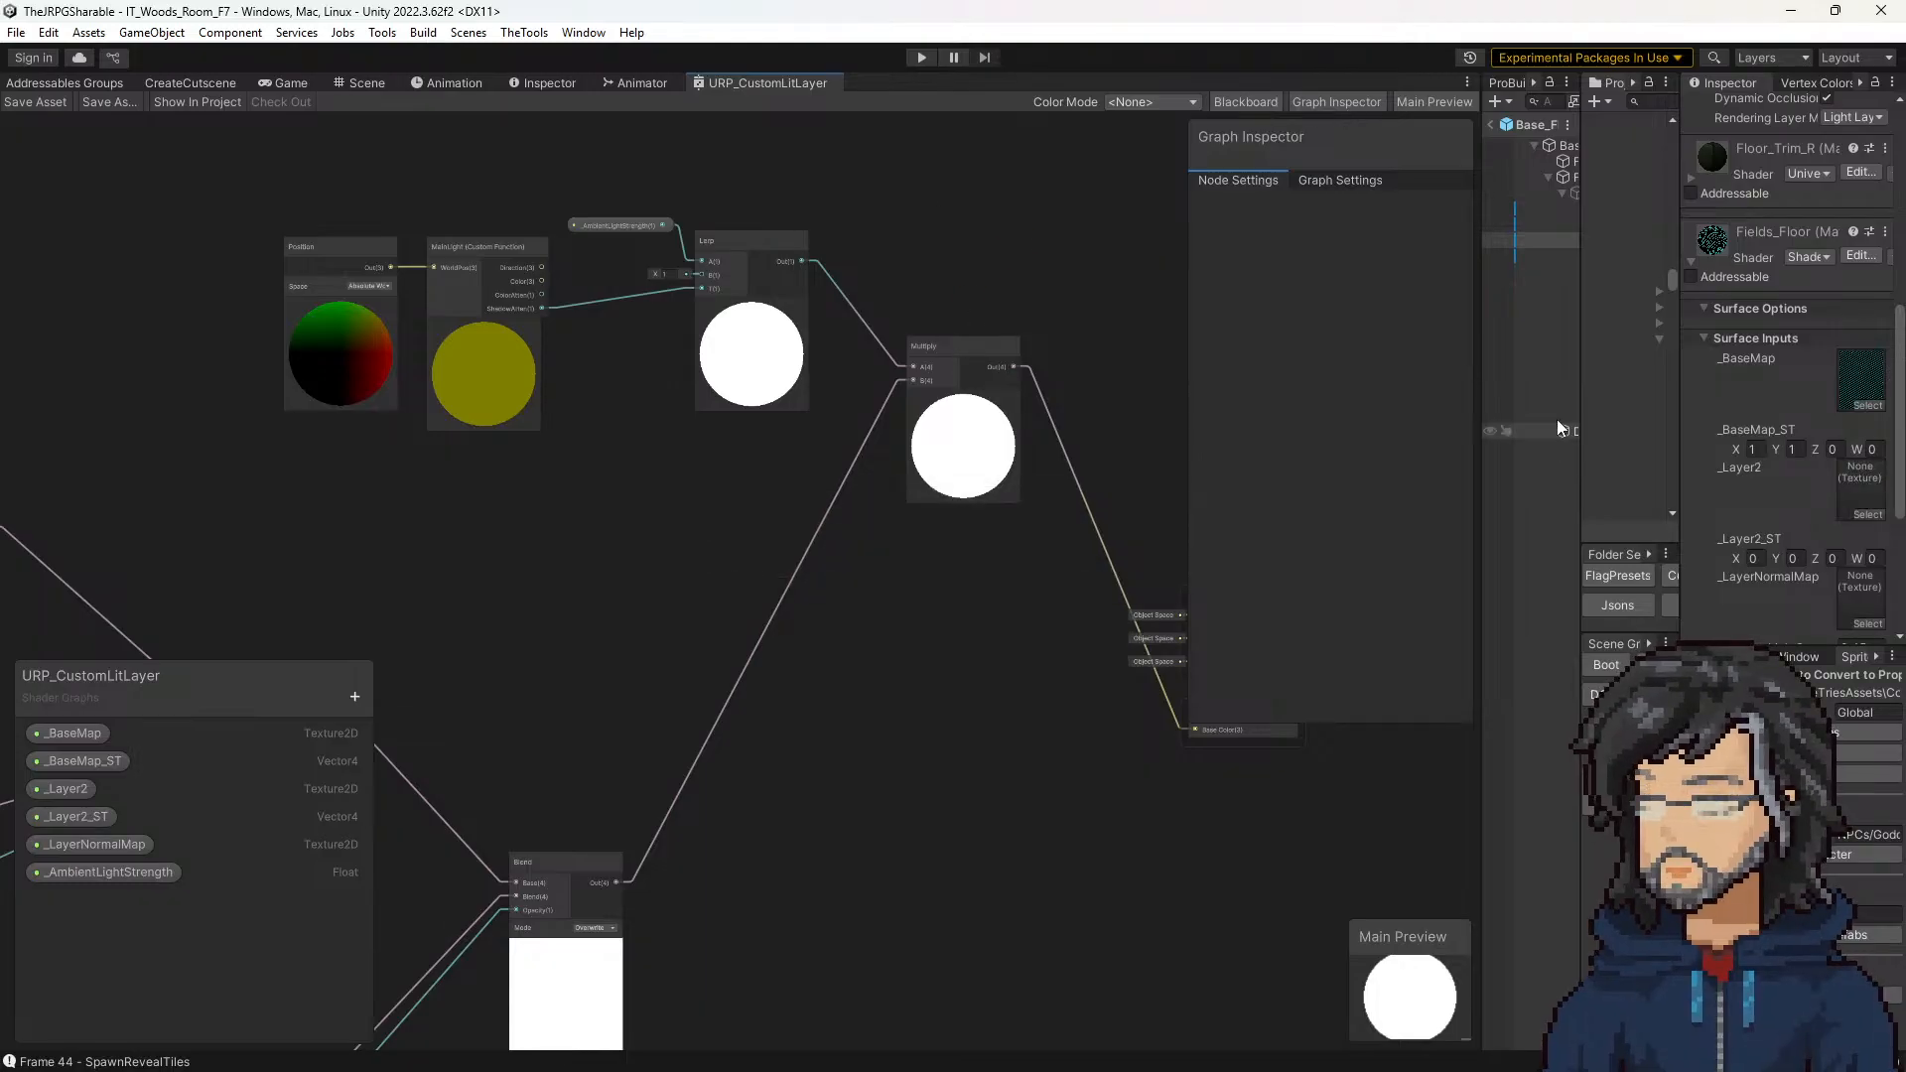
{"action": "scroll", "coordinate": [1737, 469], "scroll_direction": "down", "scroll_amount": 3}
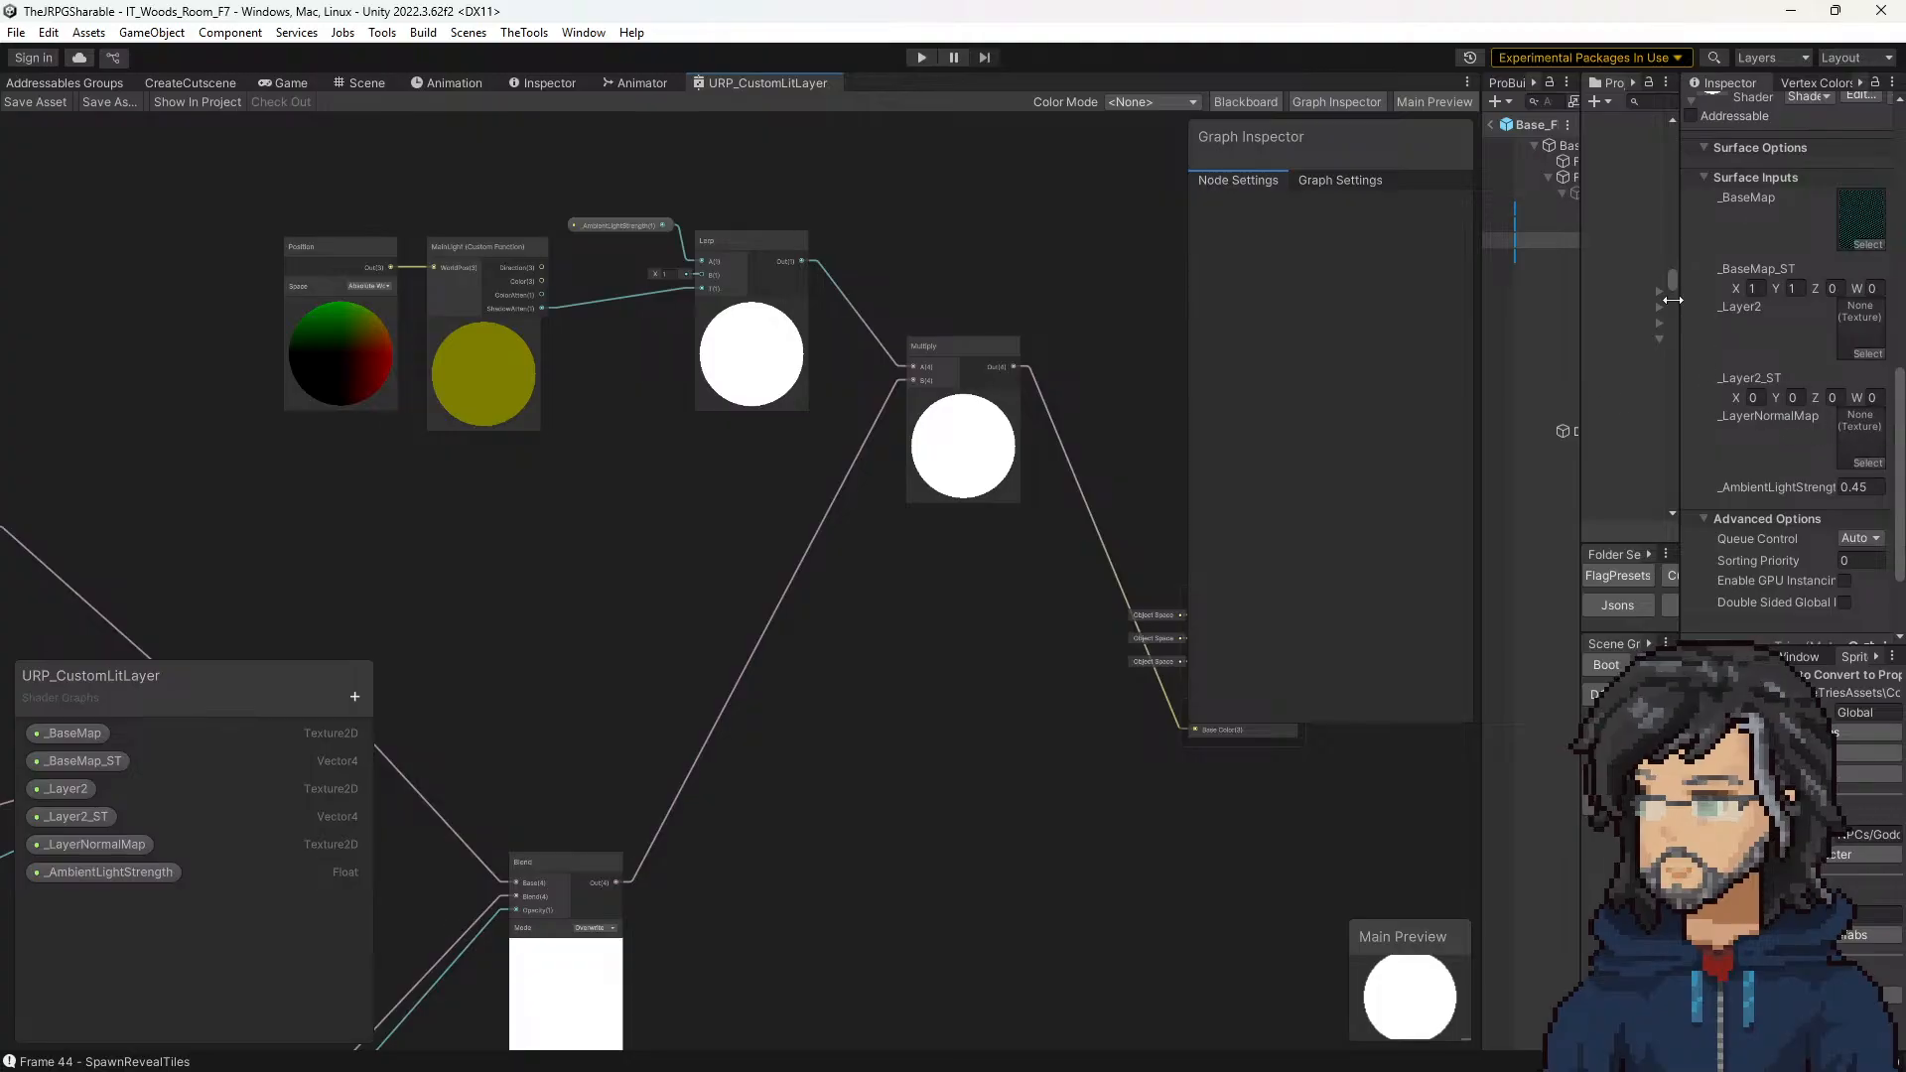
{"action": "left_click_drag", "start_coordinate": [1671, 302], "coordinate": [1510, 319]}
{"action": "left_click_drag", "start_coordinate": [1248, 295], "coordinate": [1384, 295]}
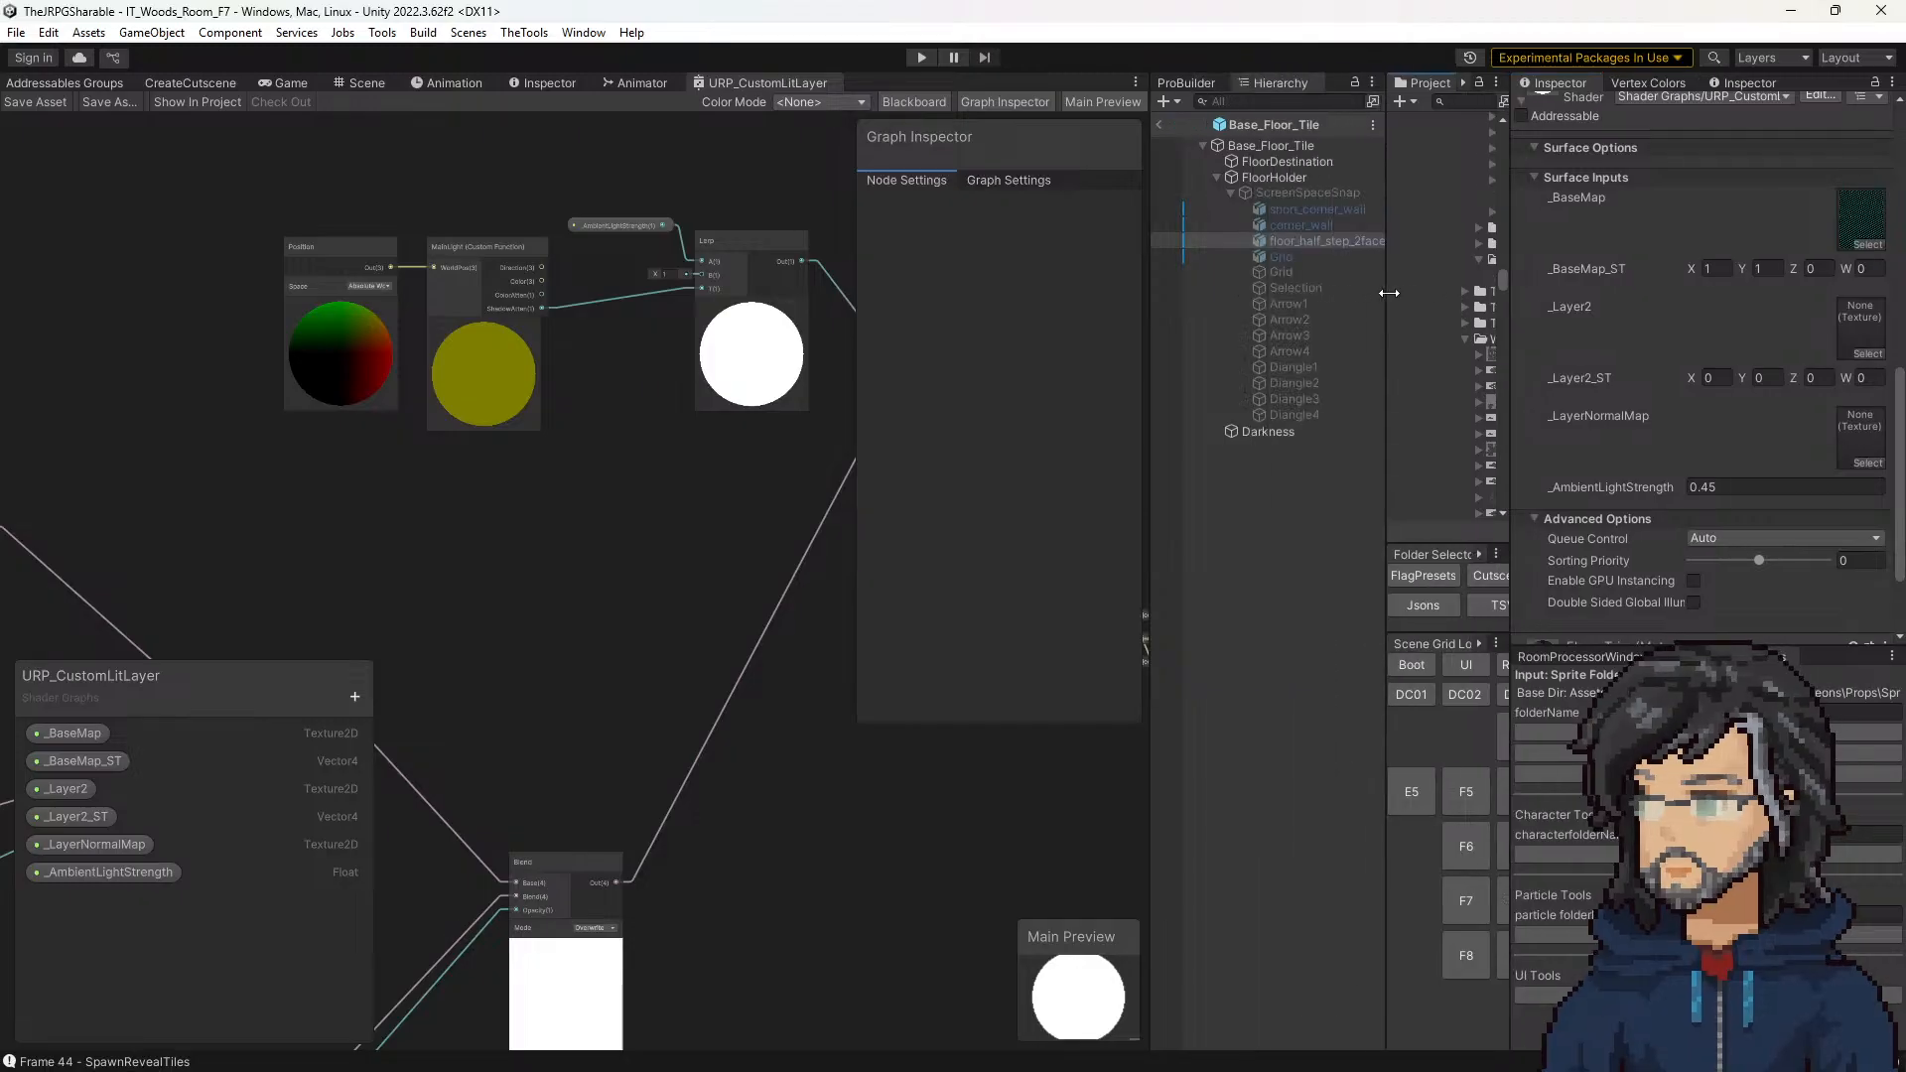
{"action": "scroll", "coordinate": [1618, 395], "scroll_direction": "down", "scroll_amount": 2}
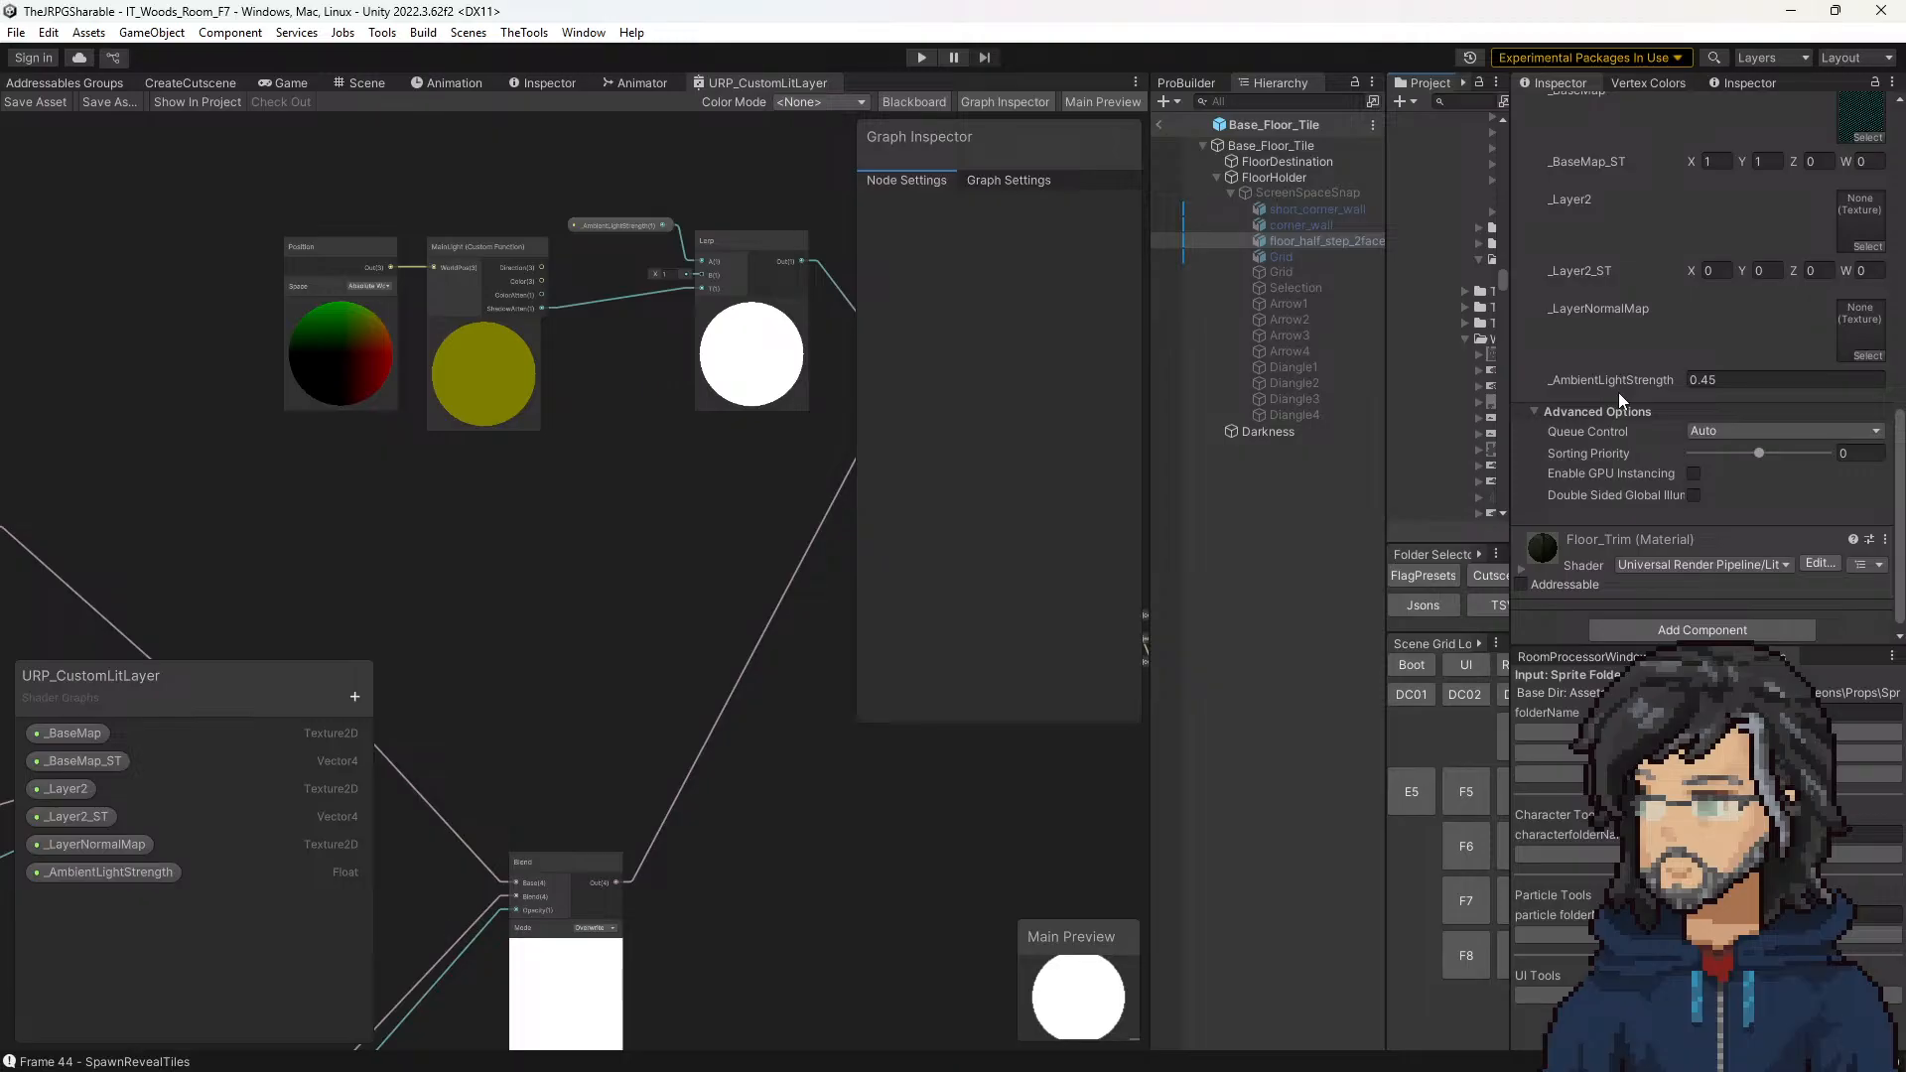
{"action": "scroll", "coordinate": [1618, 391], "scroll_direction": "up", "scroll_amount": 2}
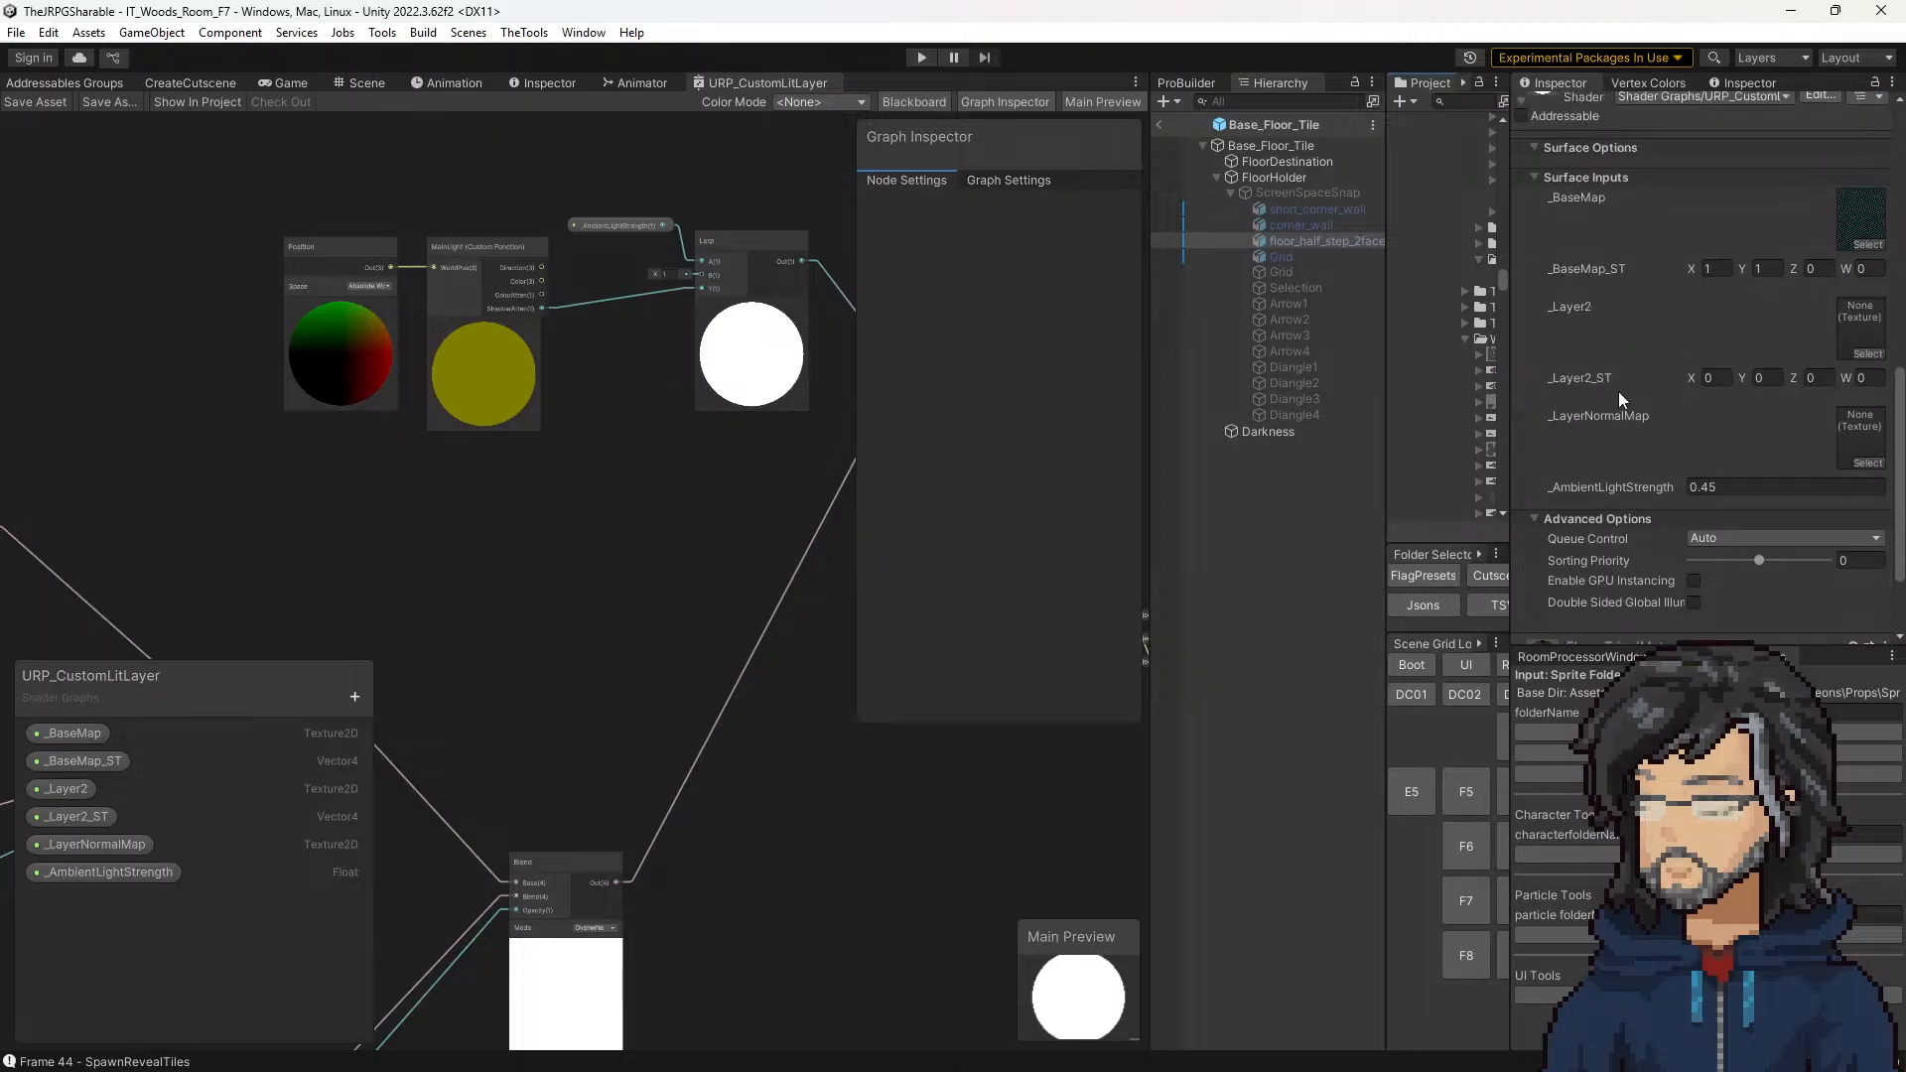
Step: Check the texture property used by the upper layer's Sample Texture 2D node and its _Layer2 entry in the Blackboard
{"action": "middle_click_drag", "start_coordinate": [516, 430], "coordinate": [661, 383]}
{"action": "middle_click_drag", "start_coordinate": [312, 528], "coordinate": [568, 339]}
{"action": "middle_click_drag", "start_coordinate": [230, 463], "coordinate": [558, 353]}
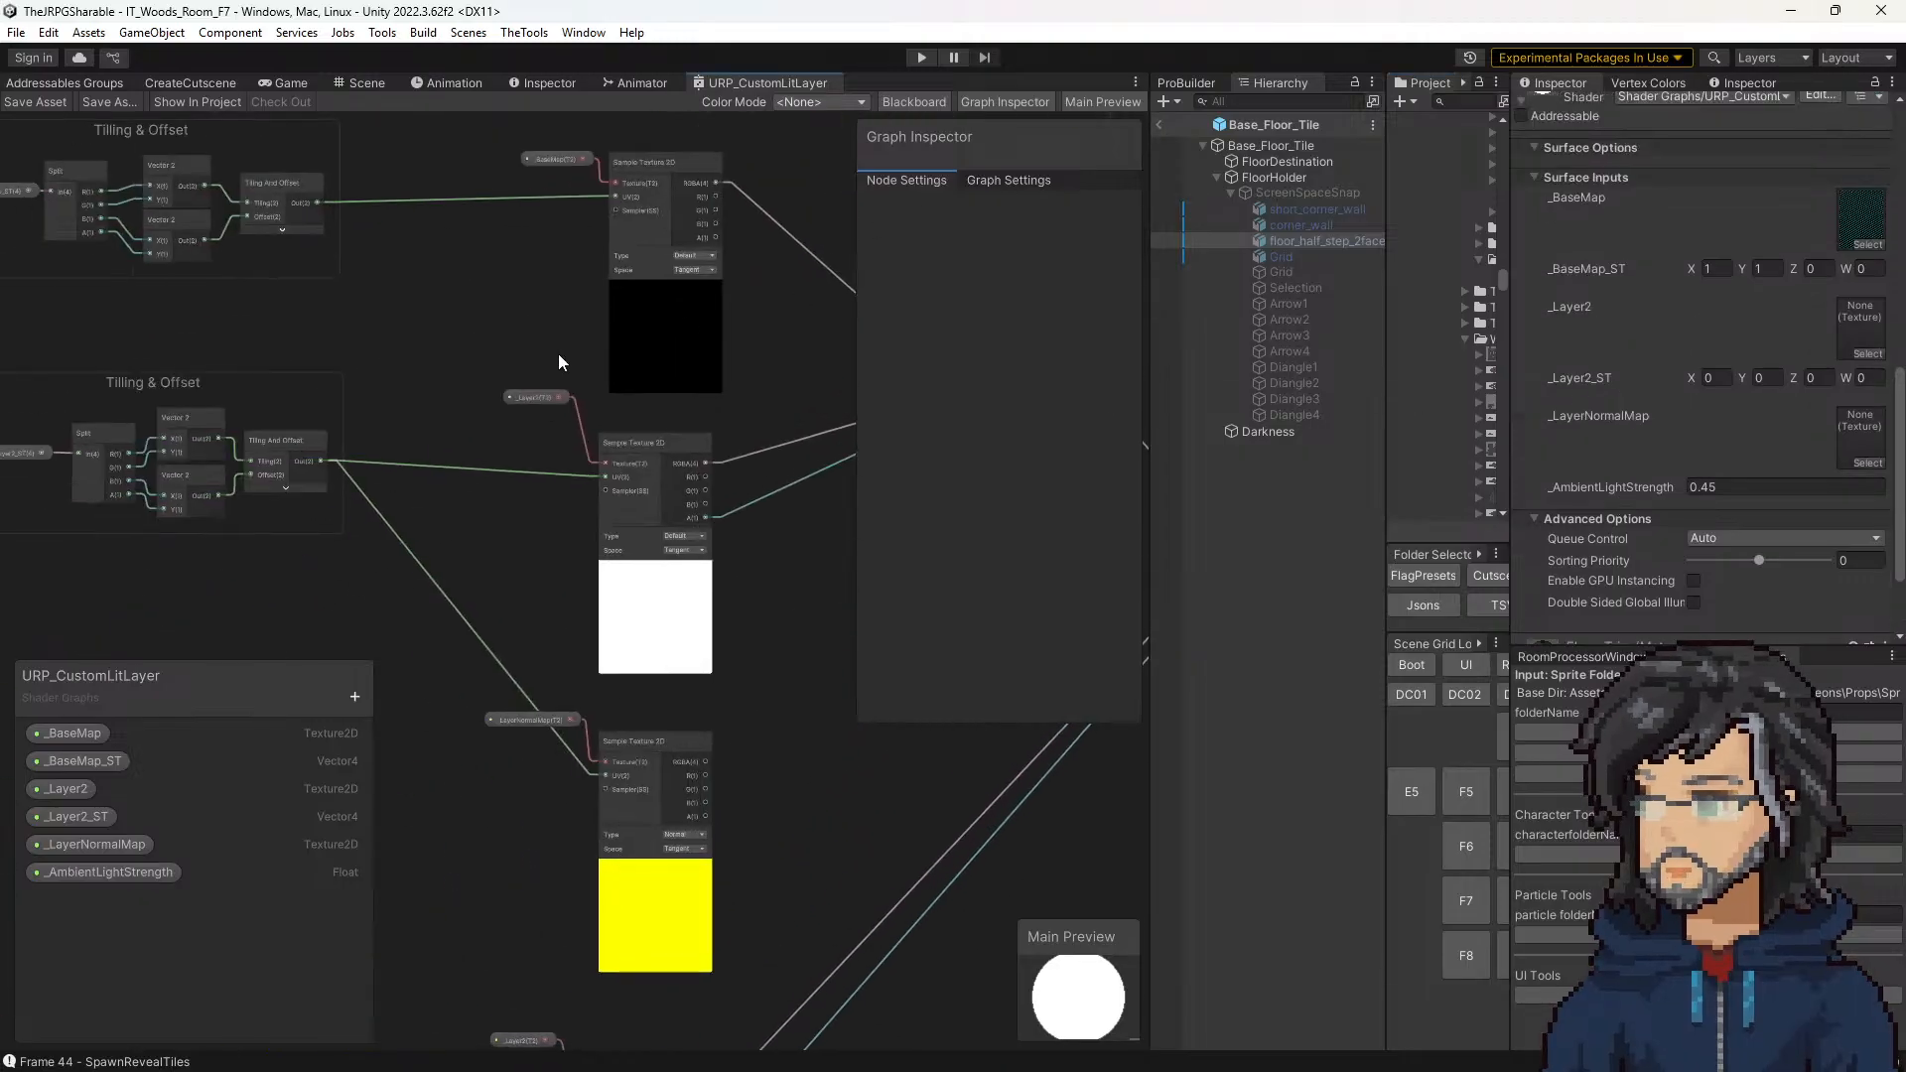
{"action": "left_click", "coordinate": [528, 399]}
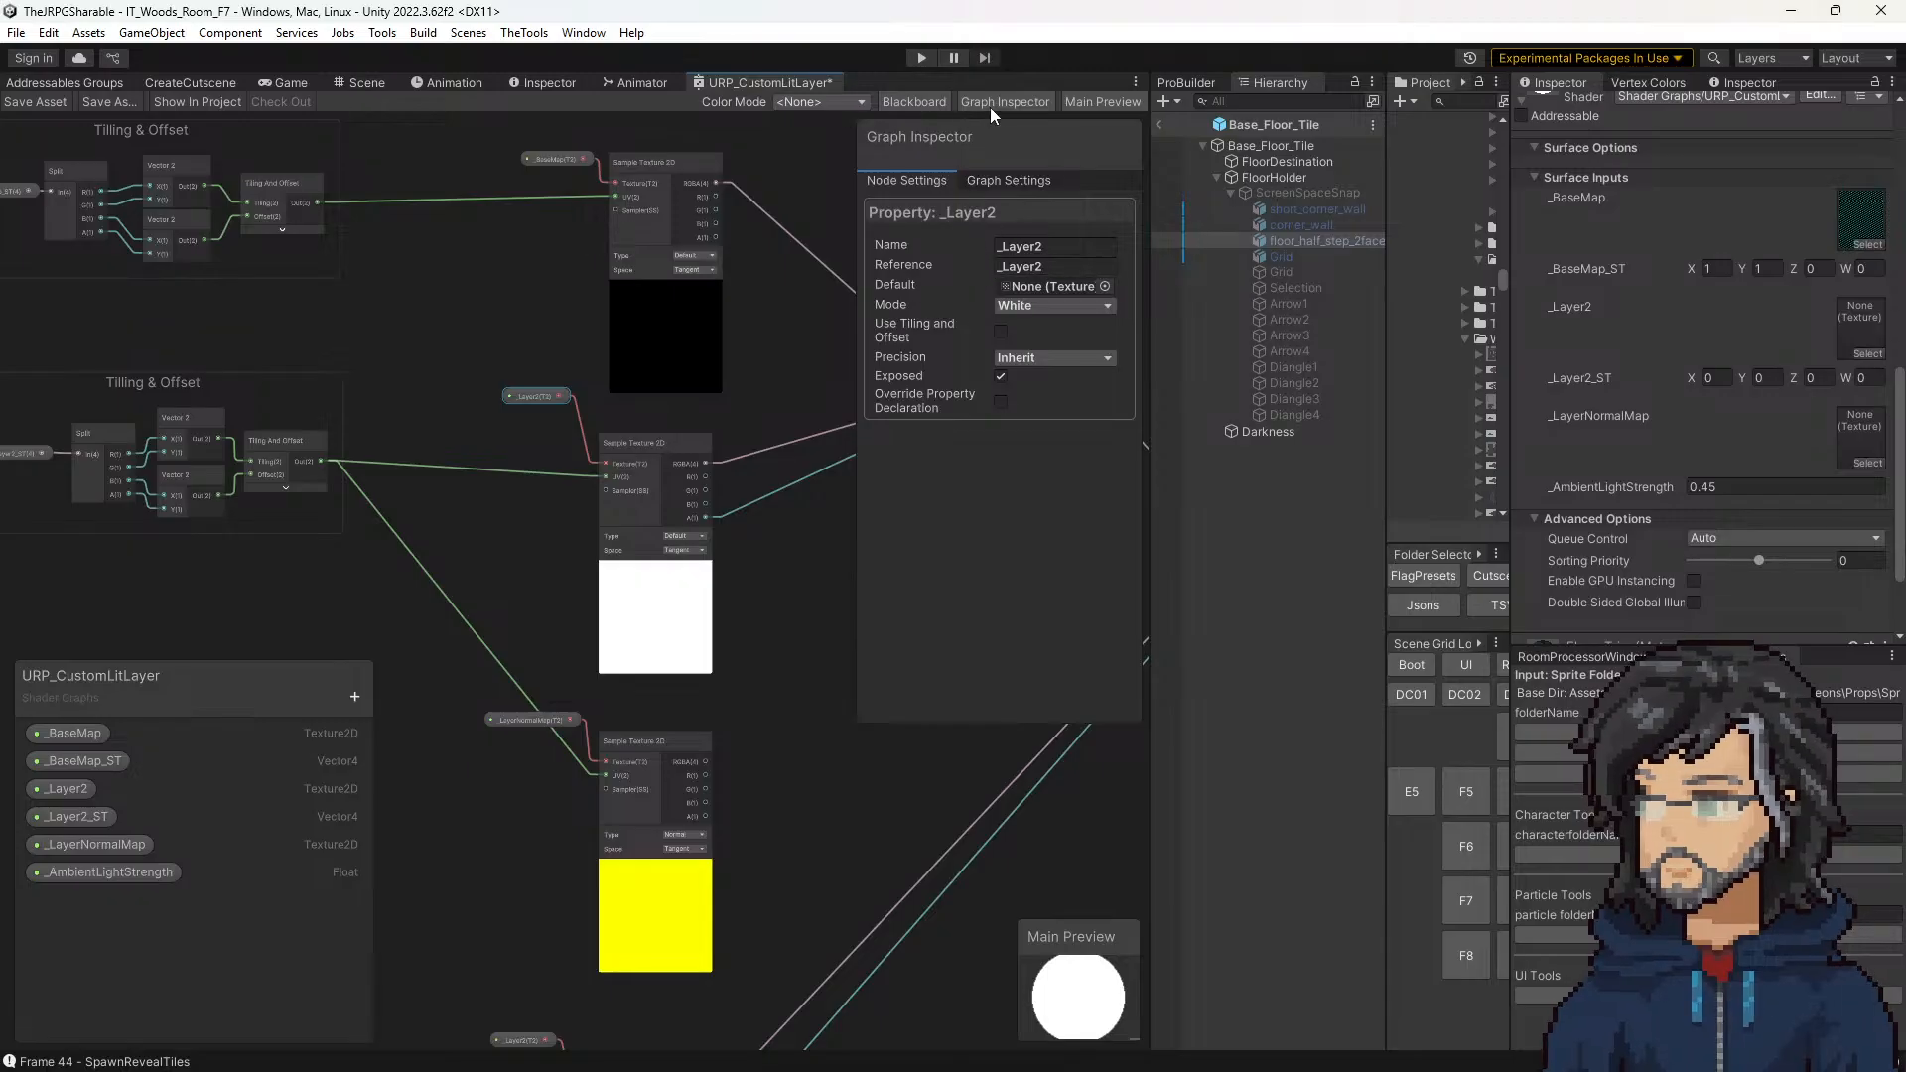
{"action": "left_click", "coordinate": [923, 104]}
{"action": "left_click", "coordinate": [921, 104]}
{"action": "left_click", "coordinate": [61, 789]}
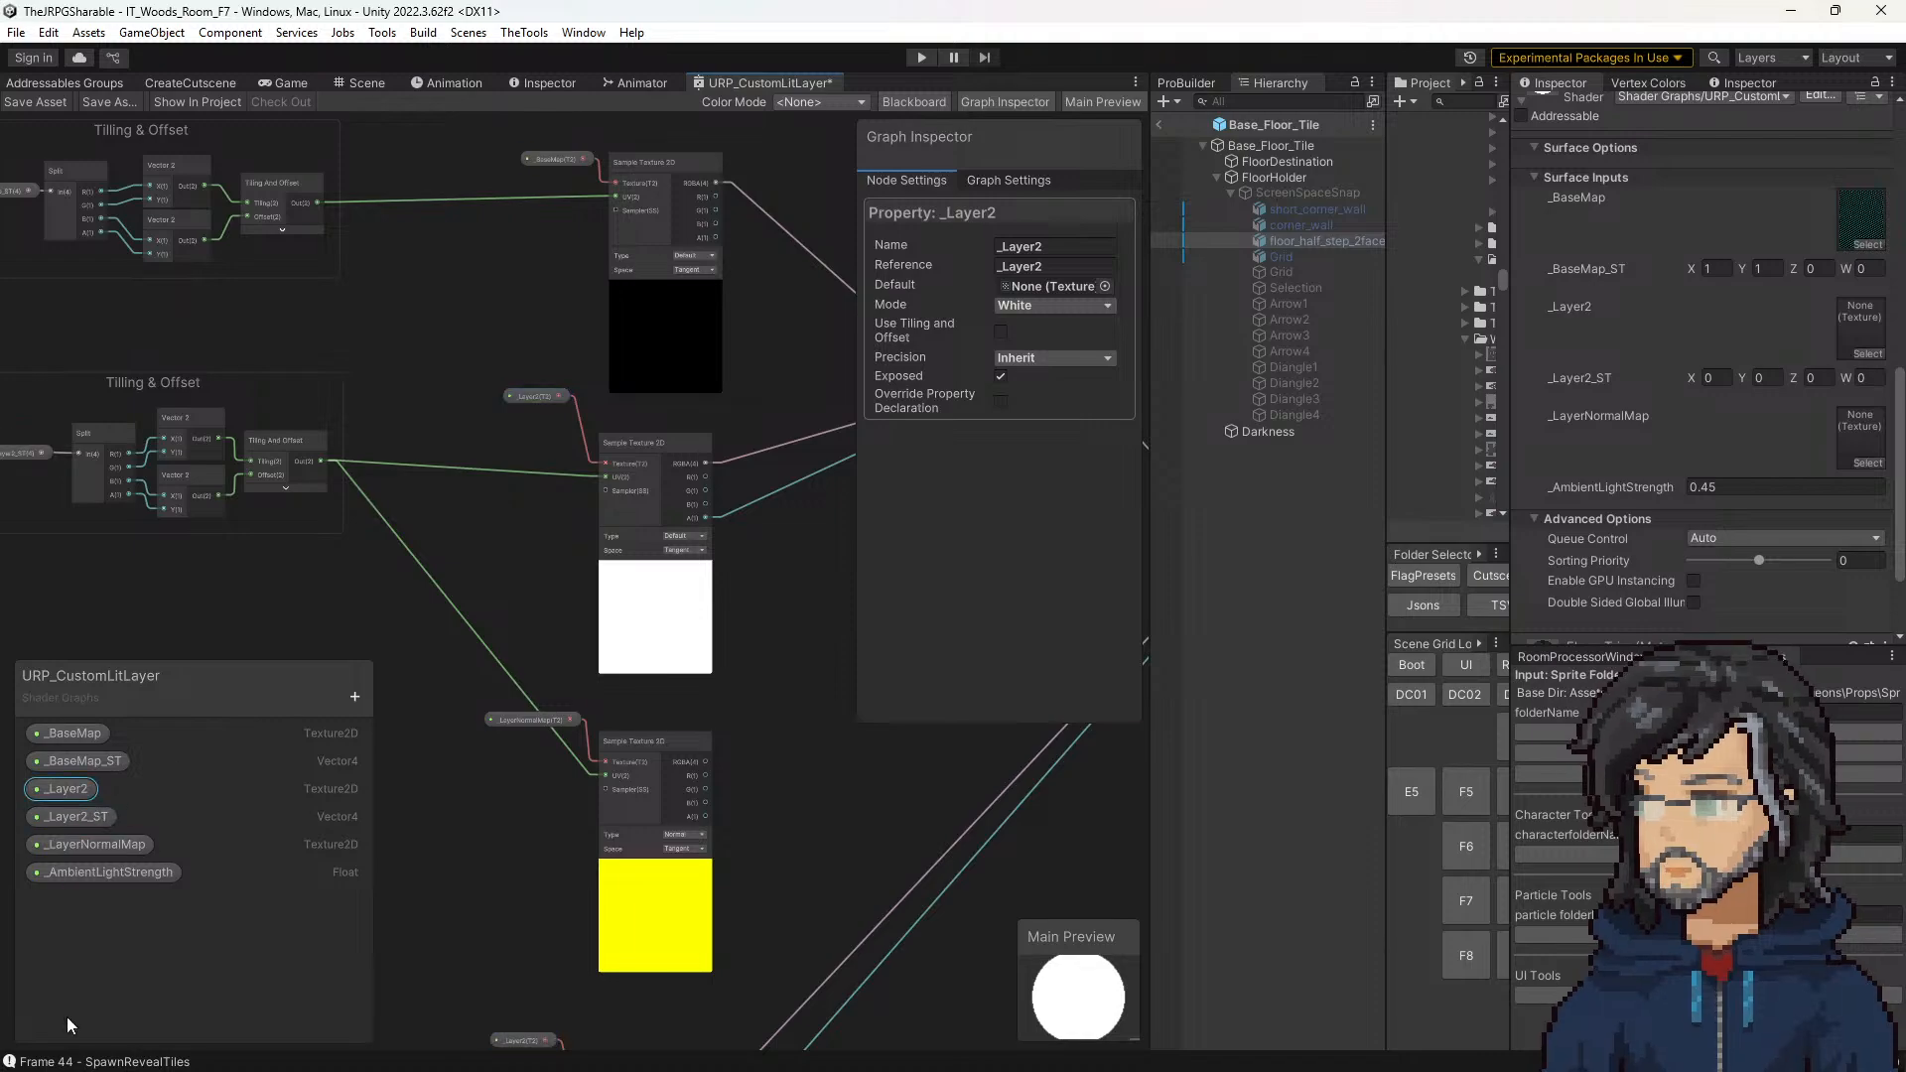
Step: Duplicate the _Layer2 and _Layer2_ST properties together in the Blackboard
{"action": "left_click", "coordinate": [354, 698]}
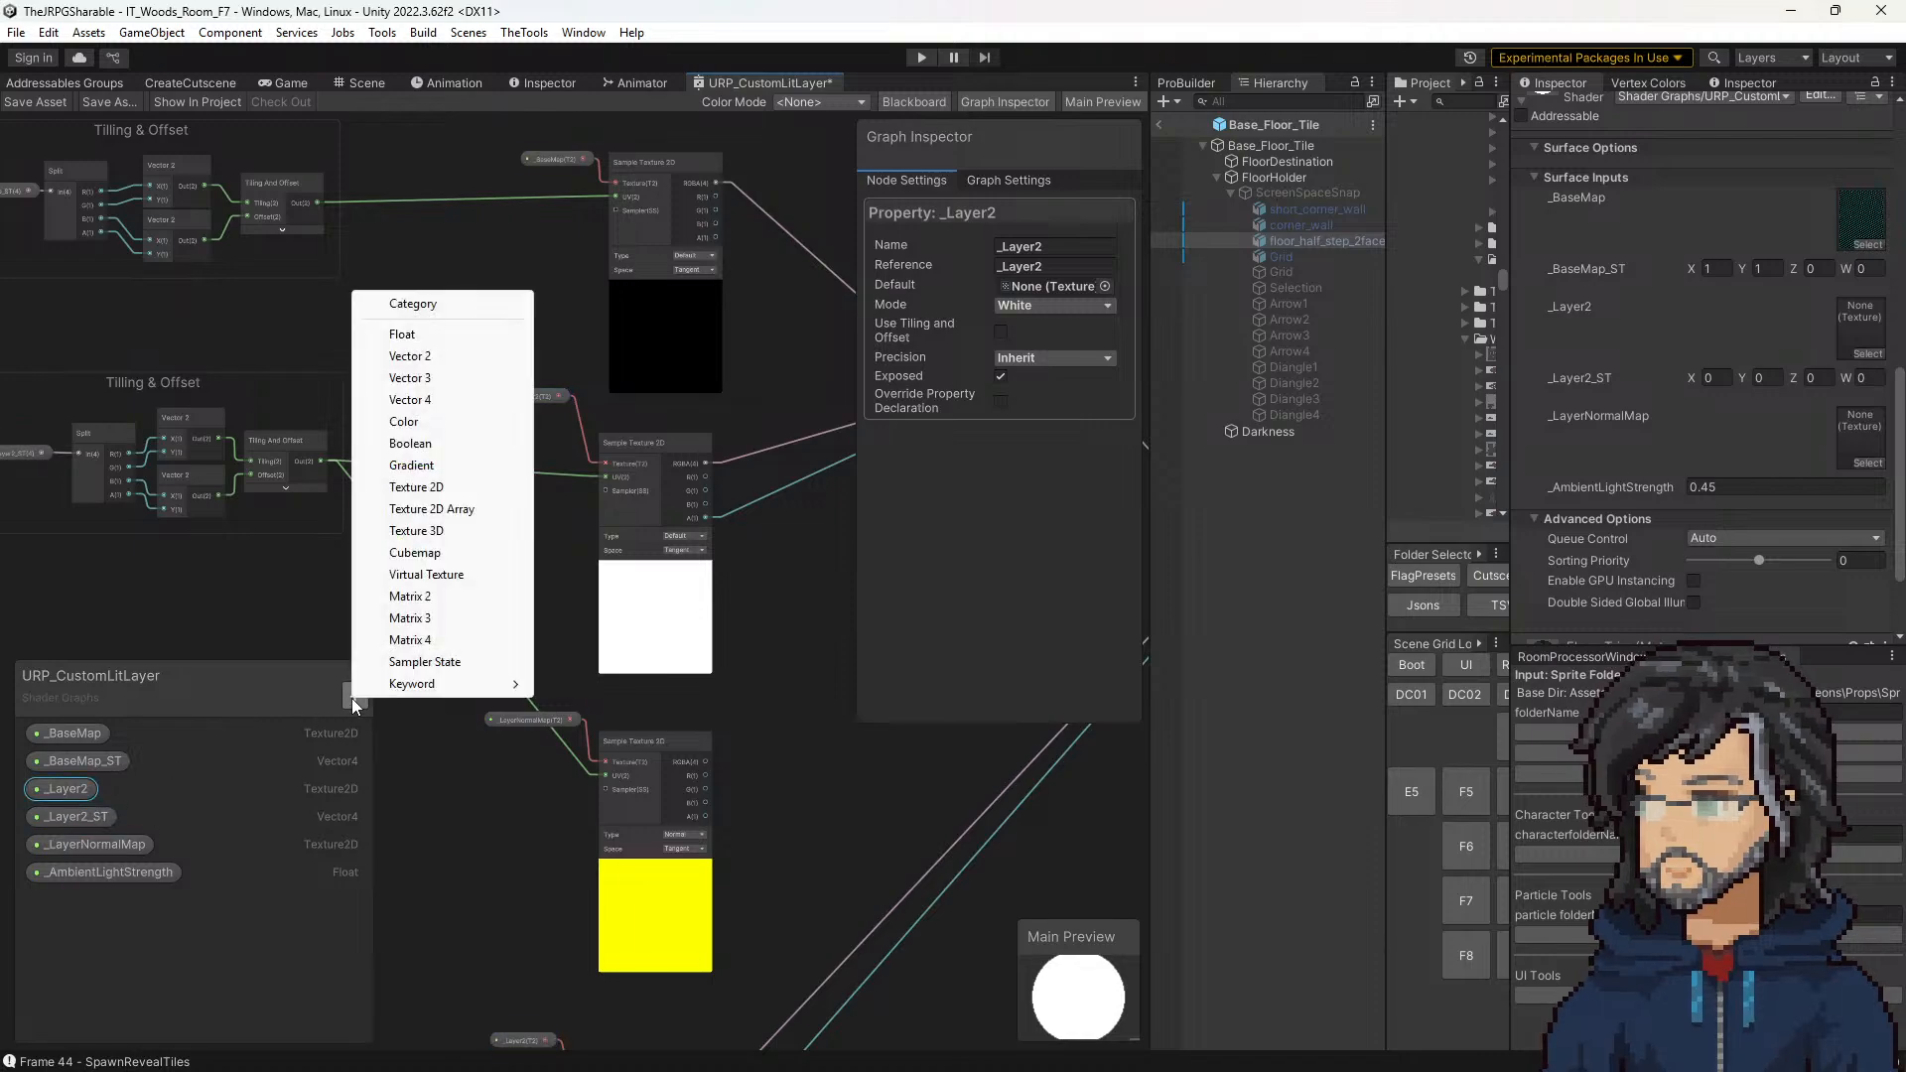
{"action": "left_click", "coordinate": [75, 796]}
{"action": "left_click", "coordinate": [65, 818], "text": "ctrl"}
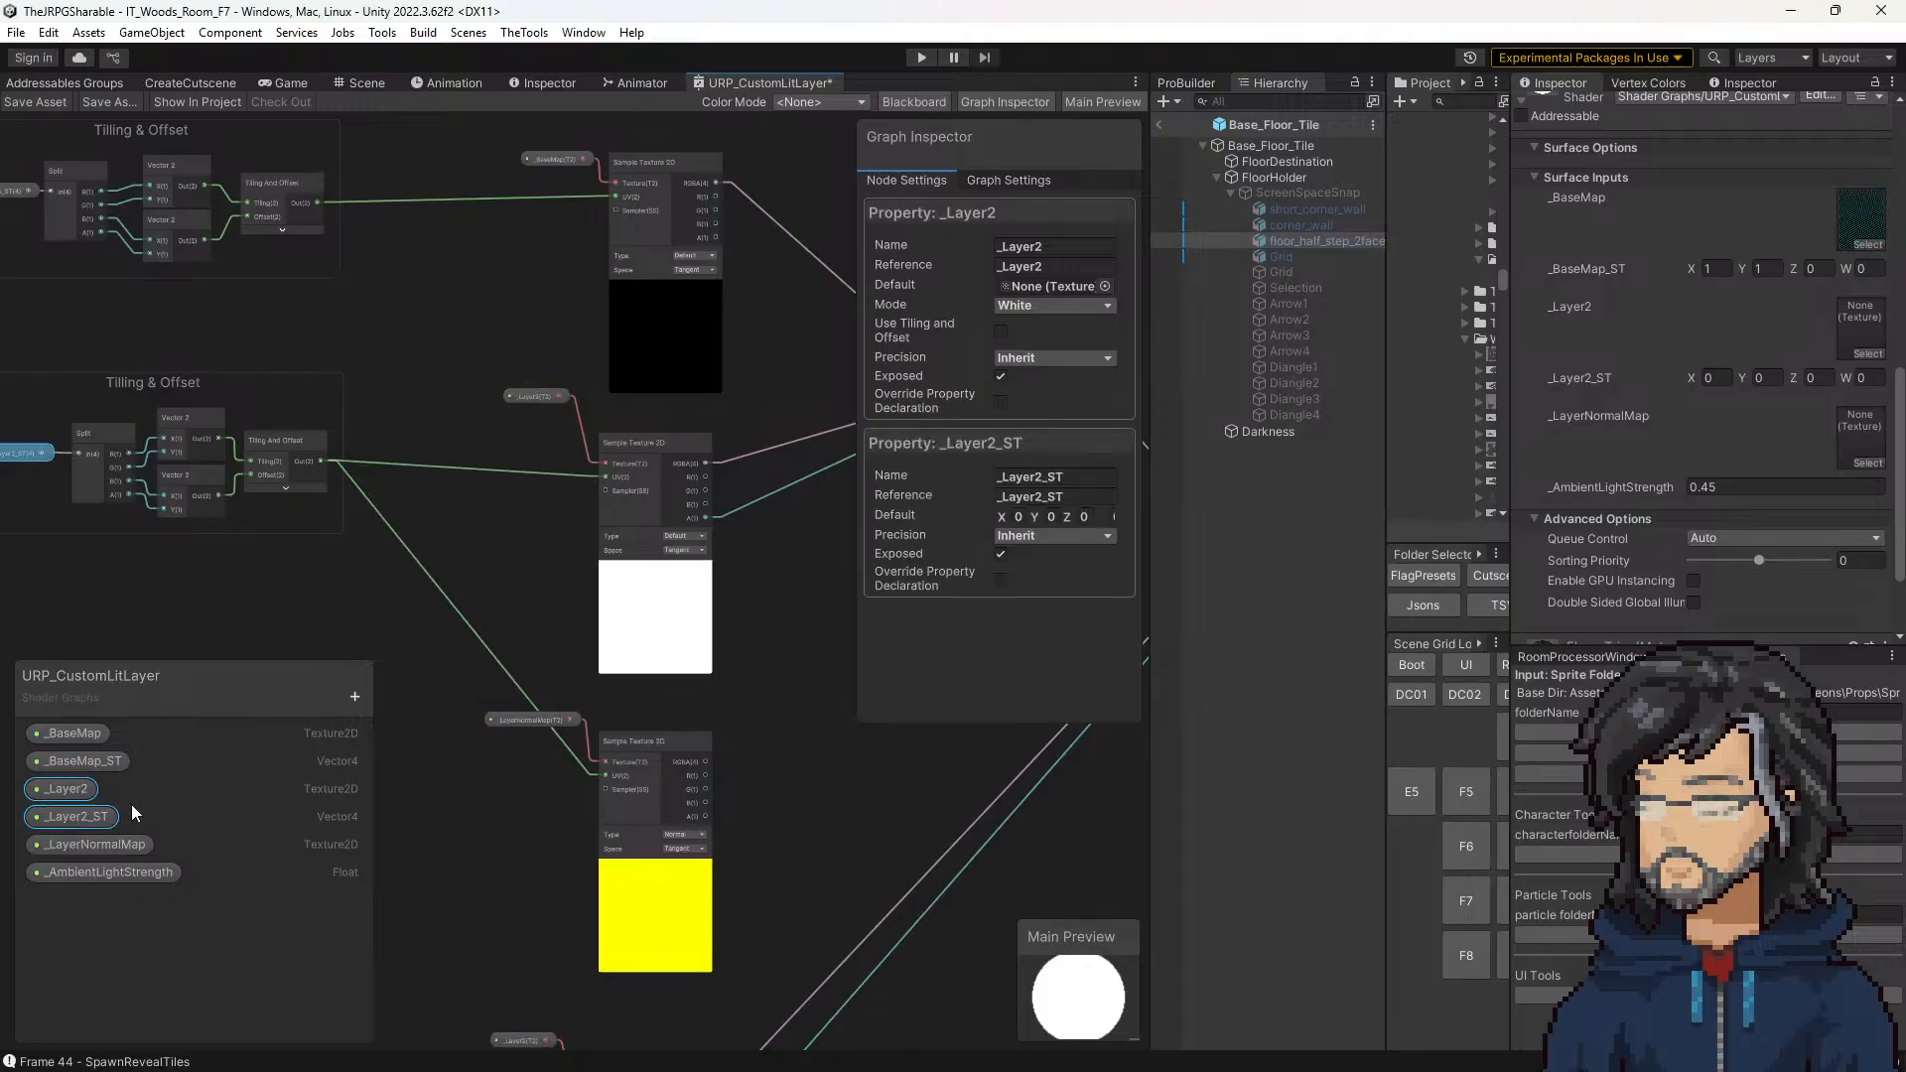
{"action": "key", "text": "ctrl+d"}
Step: Rename the duplicated properties to _Layer1 and _Layer1_ST, and reorder _Layer2 to sit below them in the property list
{"action": "double_click", "coordinate": [77, 818]}
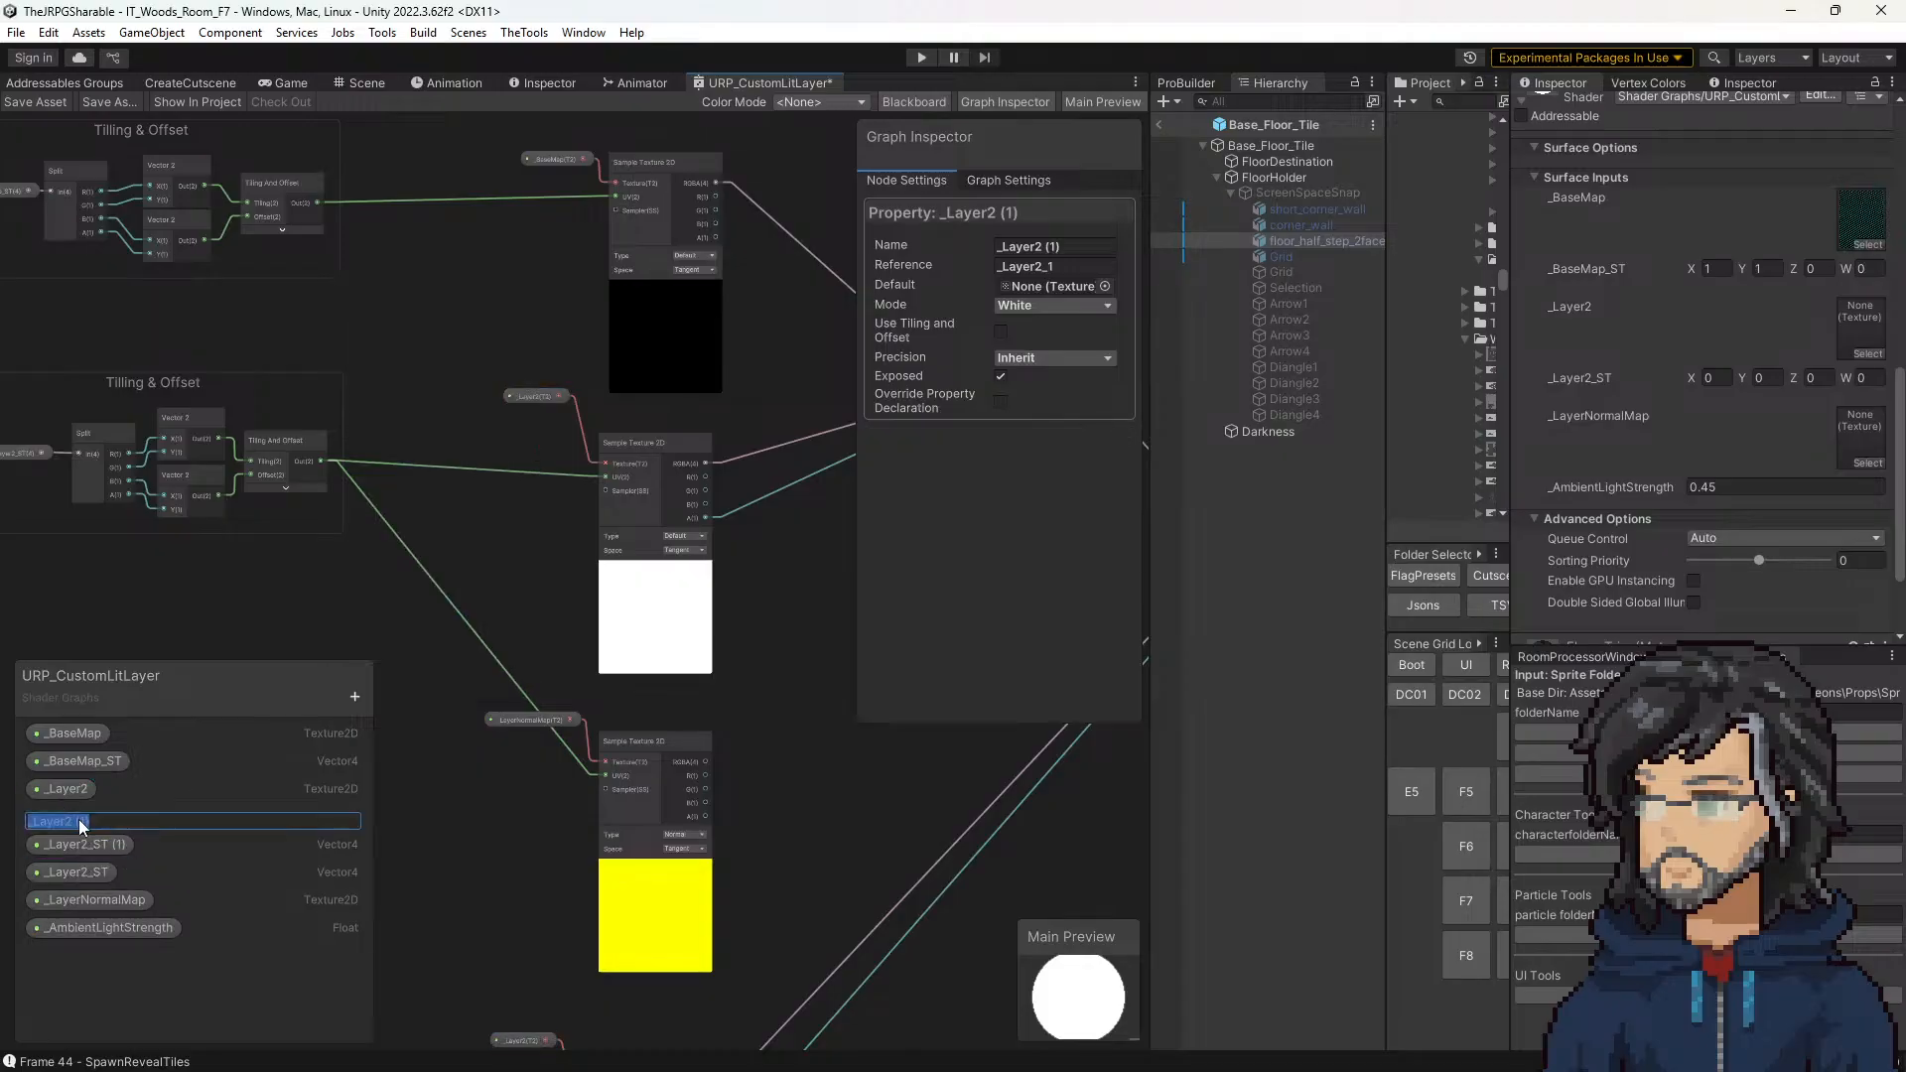
{"action": "type", "text": "_Layer1"}
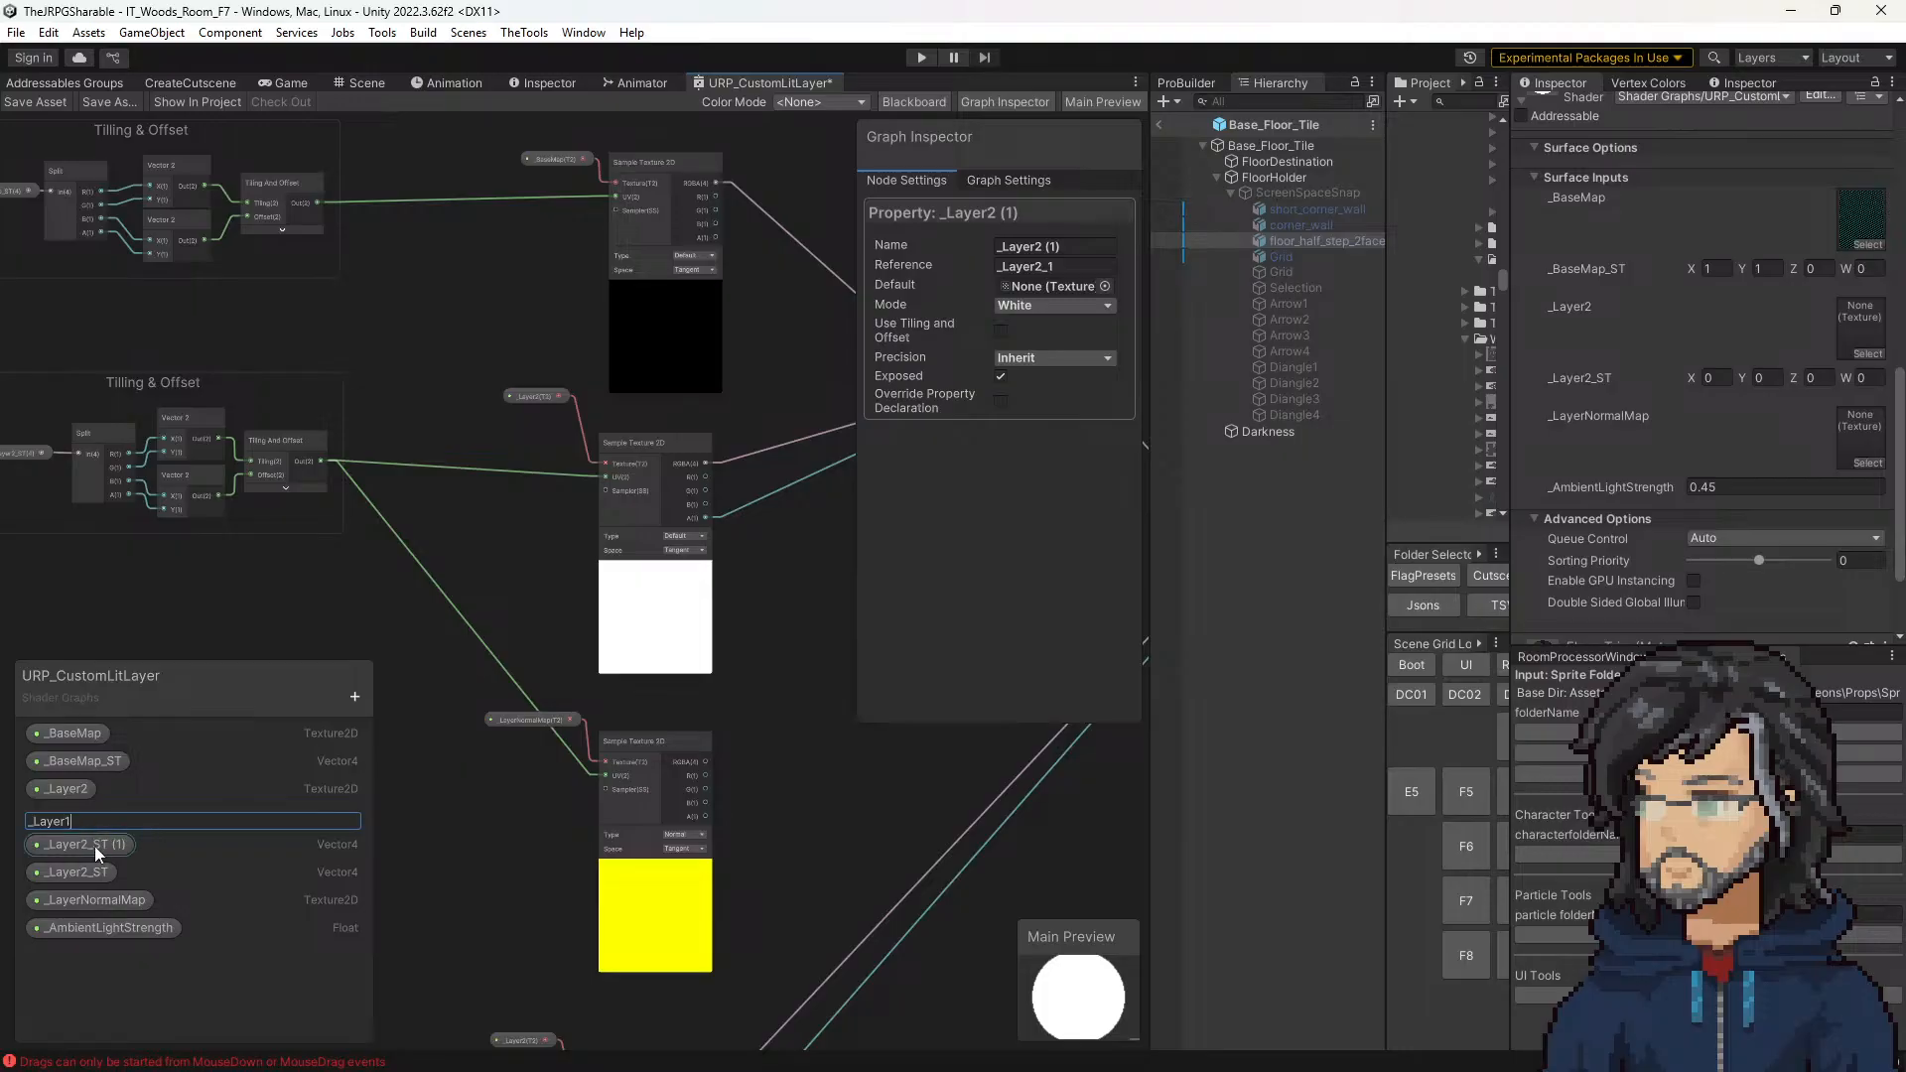
{"action": "double_click", "coordinate": [99, 848]}
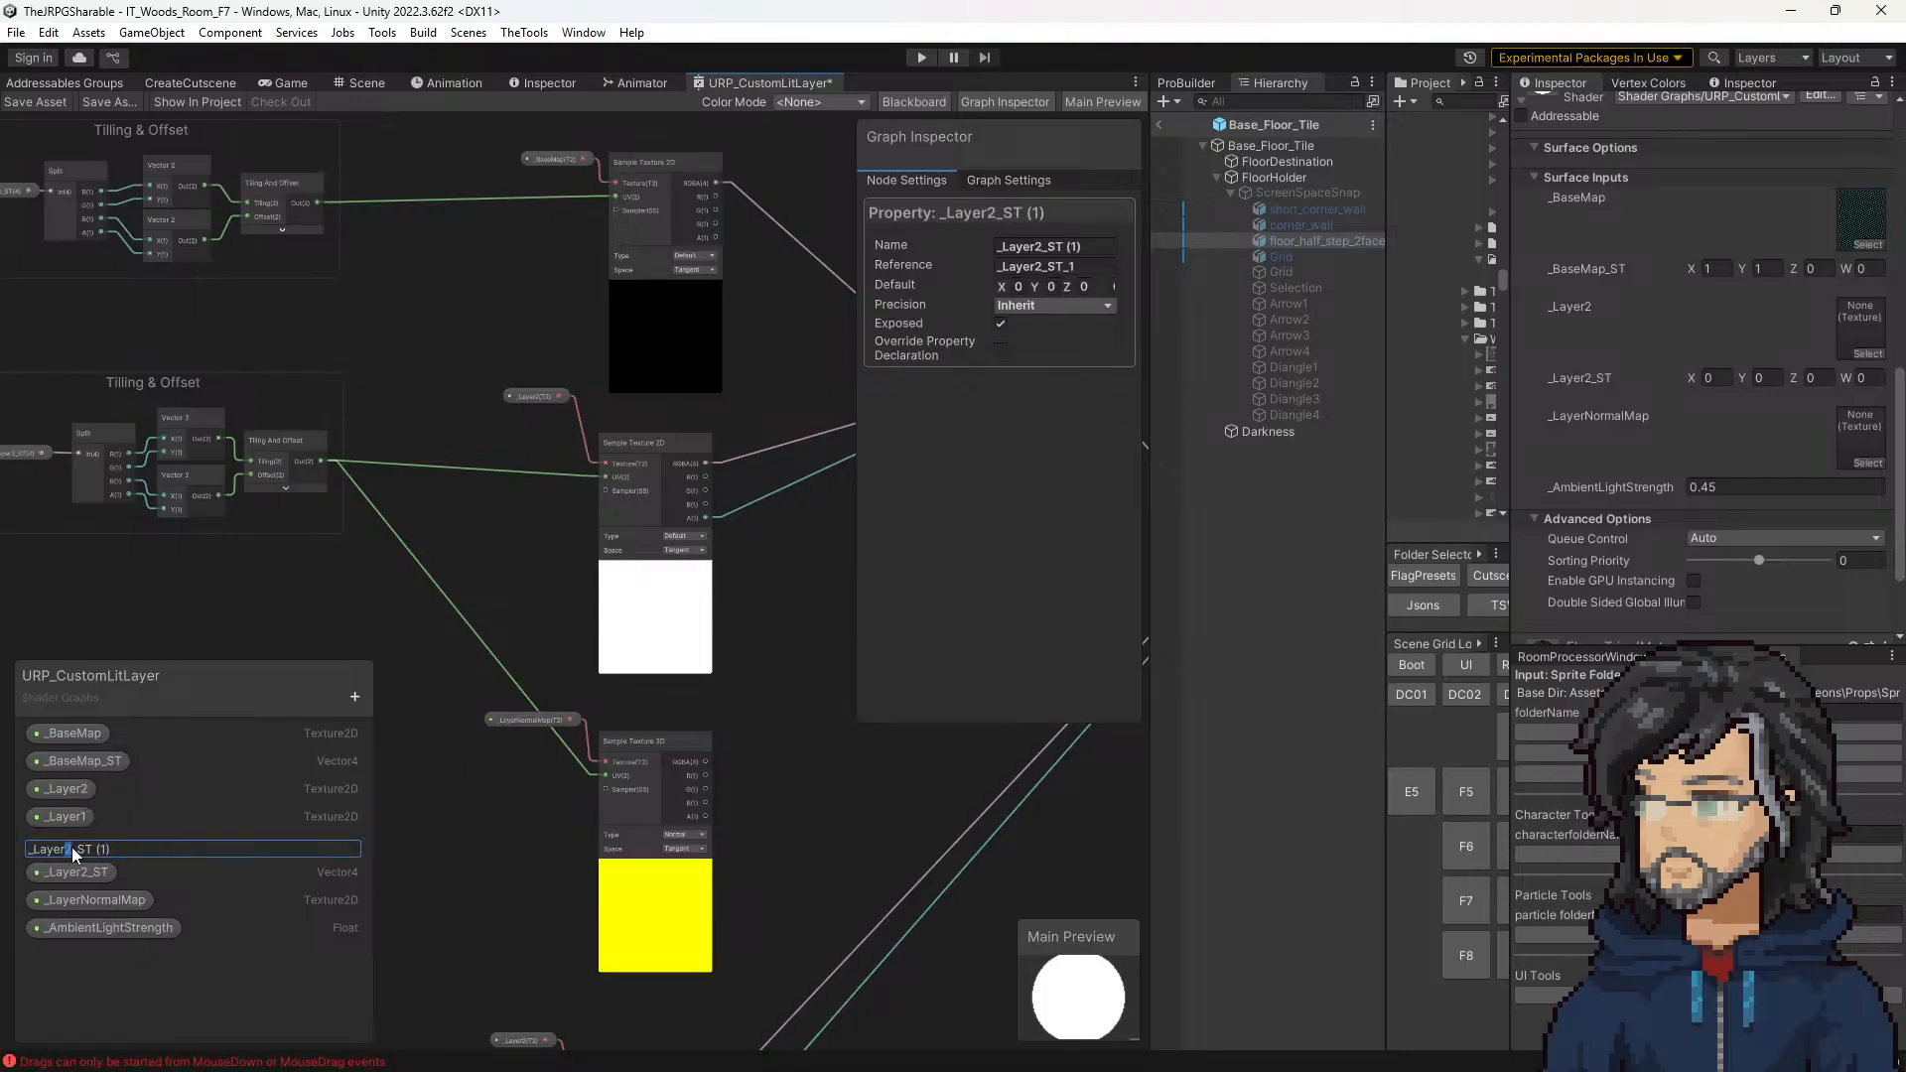
{"action": "key", "text": "BackSpace"}
{"action": "key", "text": "BackSpace"}
{"action": "key", "text": "Return"}
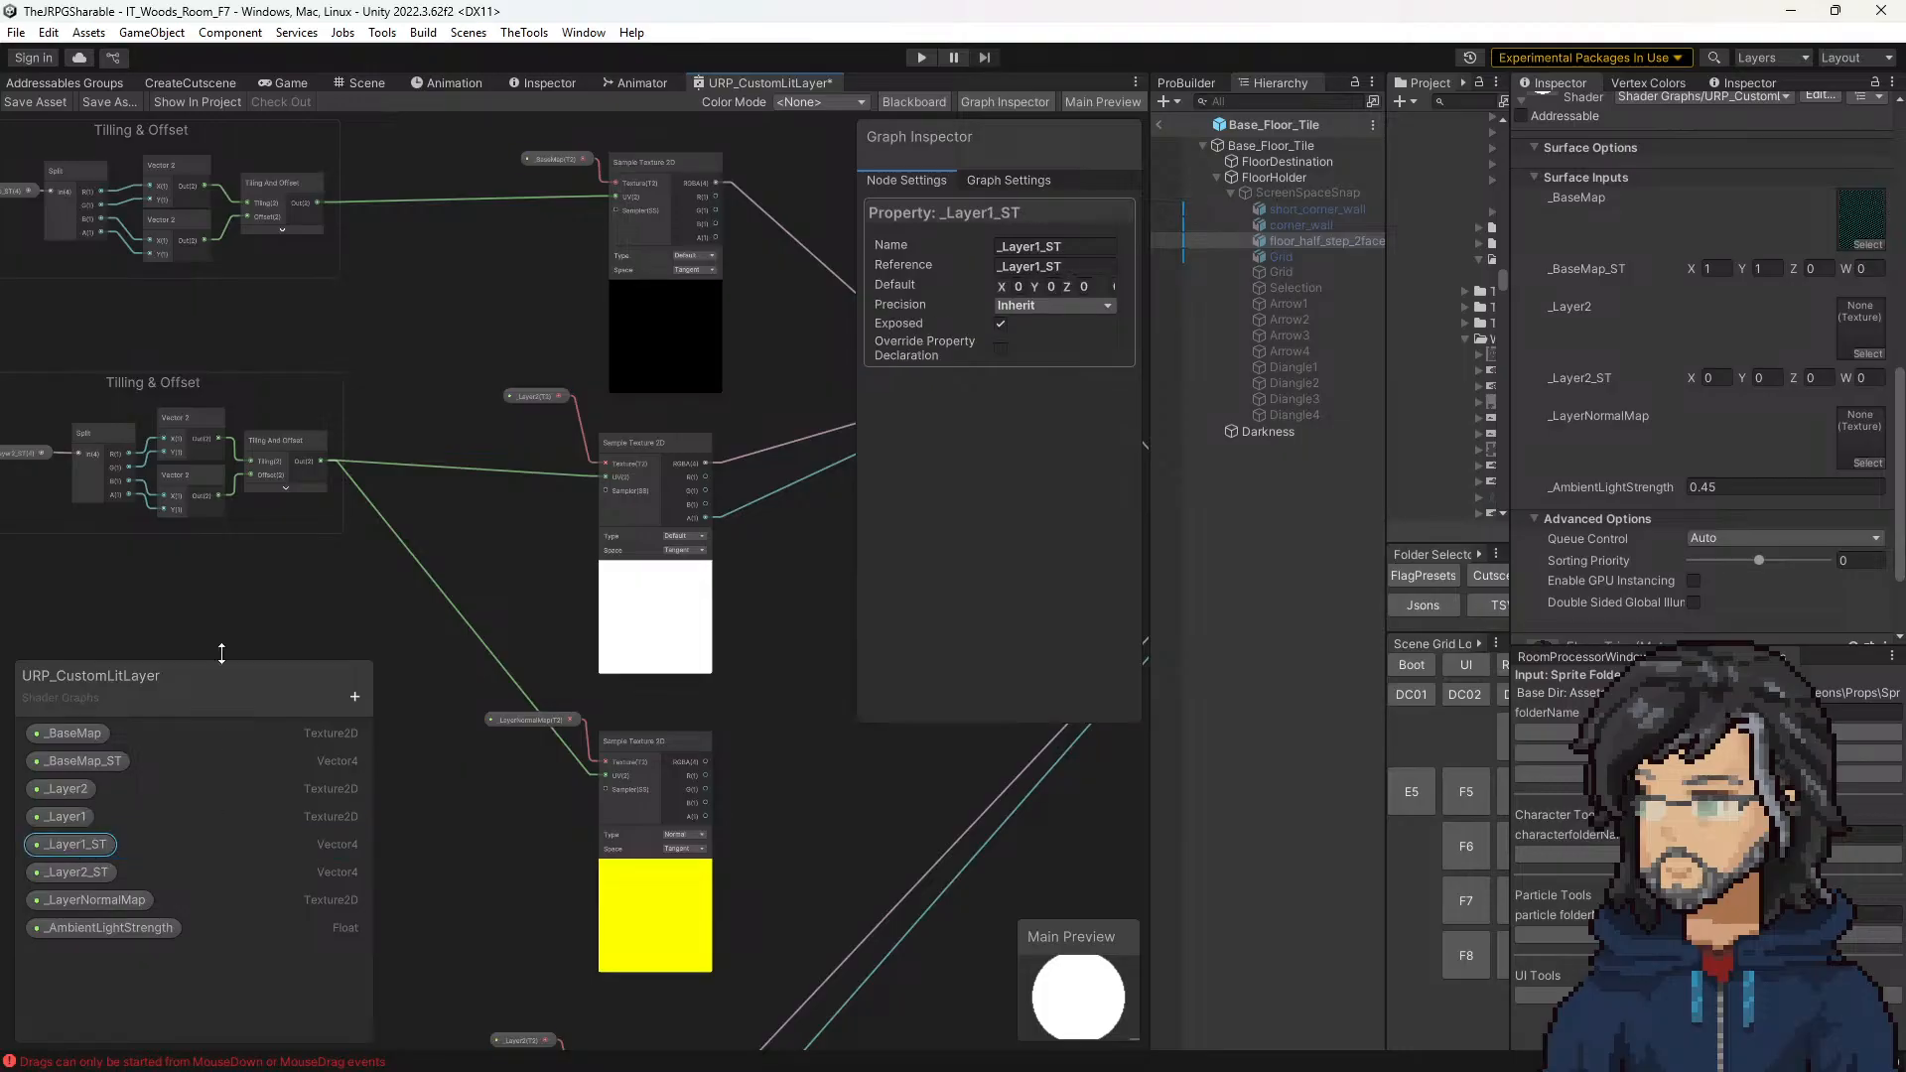
{"action": "left_click", "coordinate": [236, 599]}
{"action": "left_click_drag", "start_coordinate": [68, 792], "coordinate": [79, 869]}
Step: Try renaming the property behind the upper sampler's _Layer2 node to _Layer1, and undo the rename
{"action": "middle_click_drag", "start_coordinate": [560, 480], "coordinate": [652, 522]}
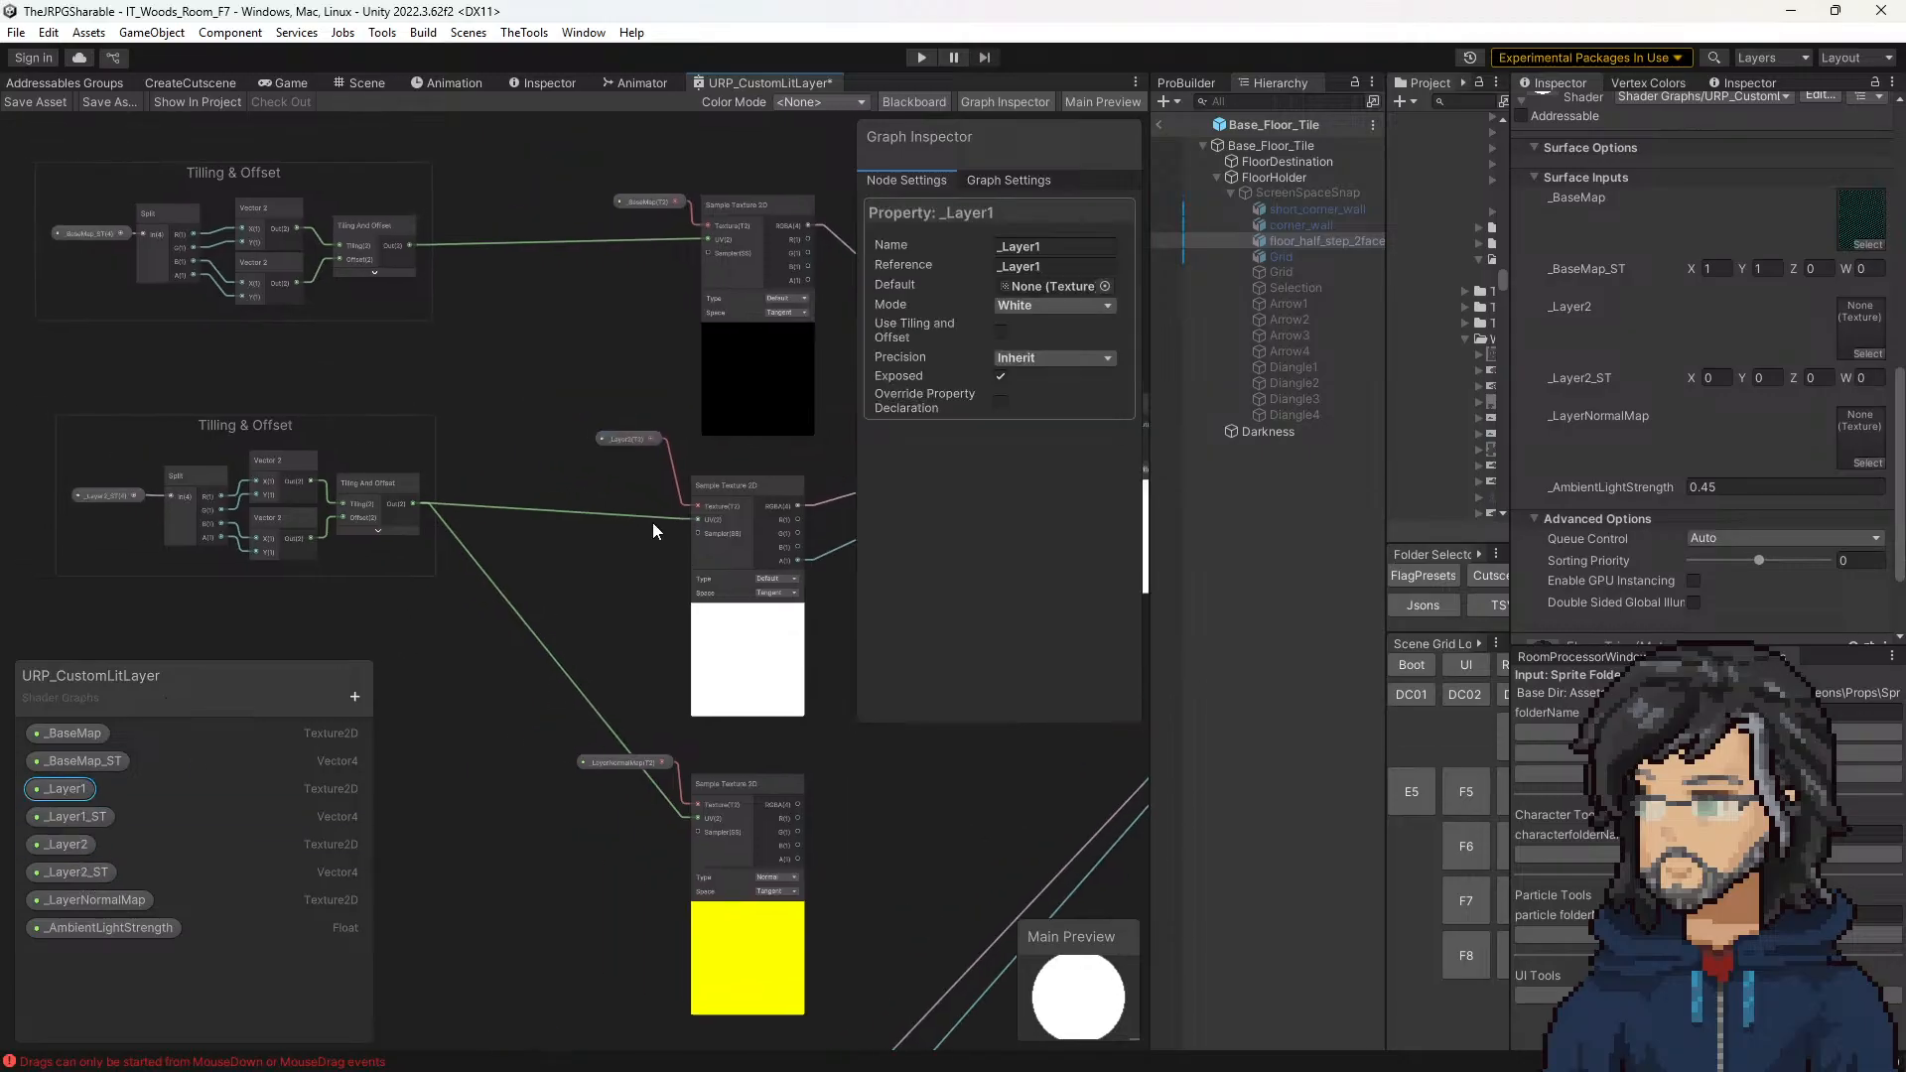
{"action": "left_click", "coordinate": [613, 438]}
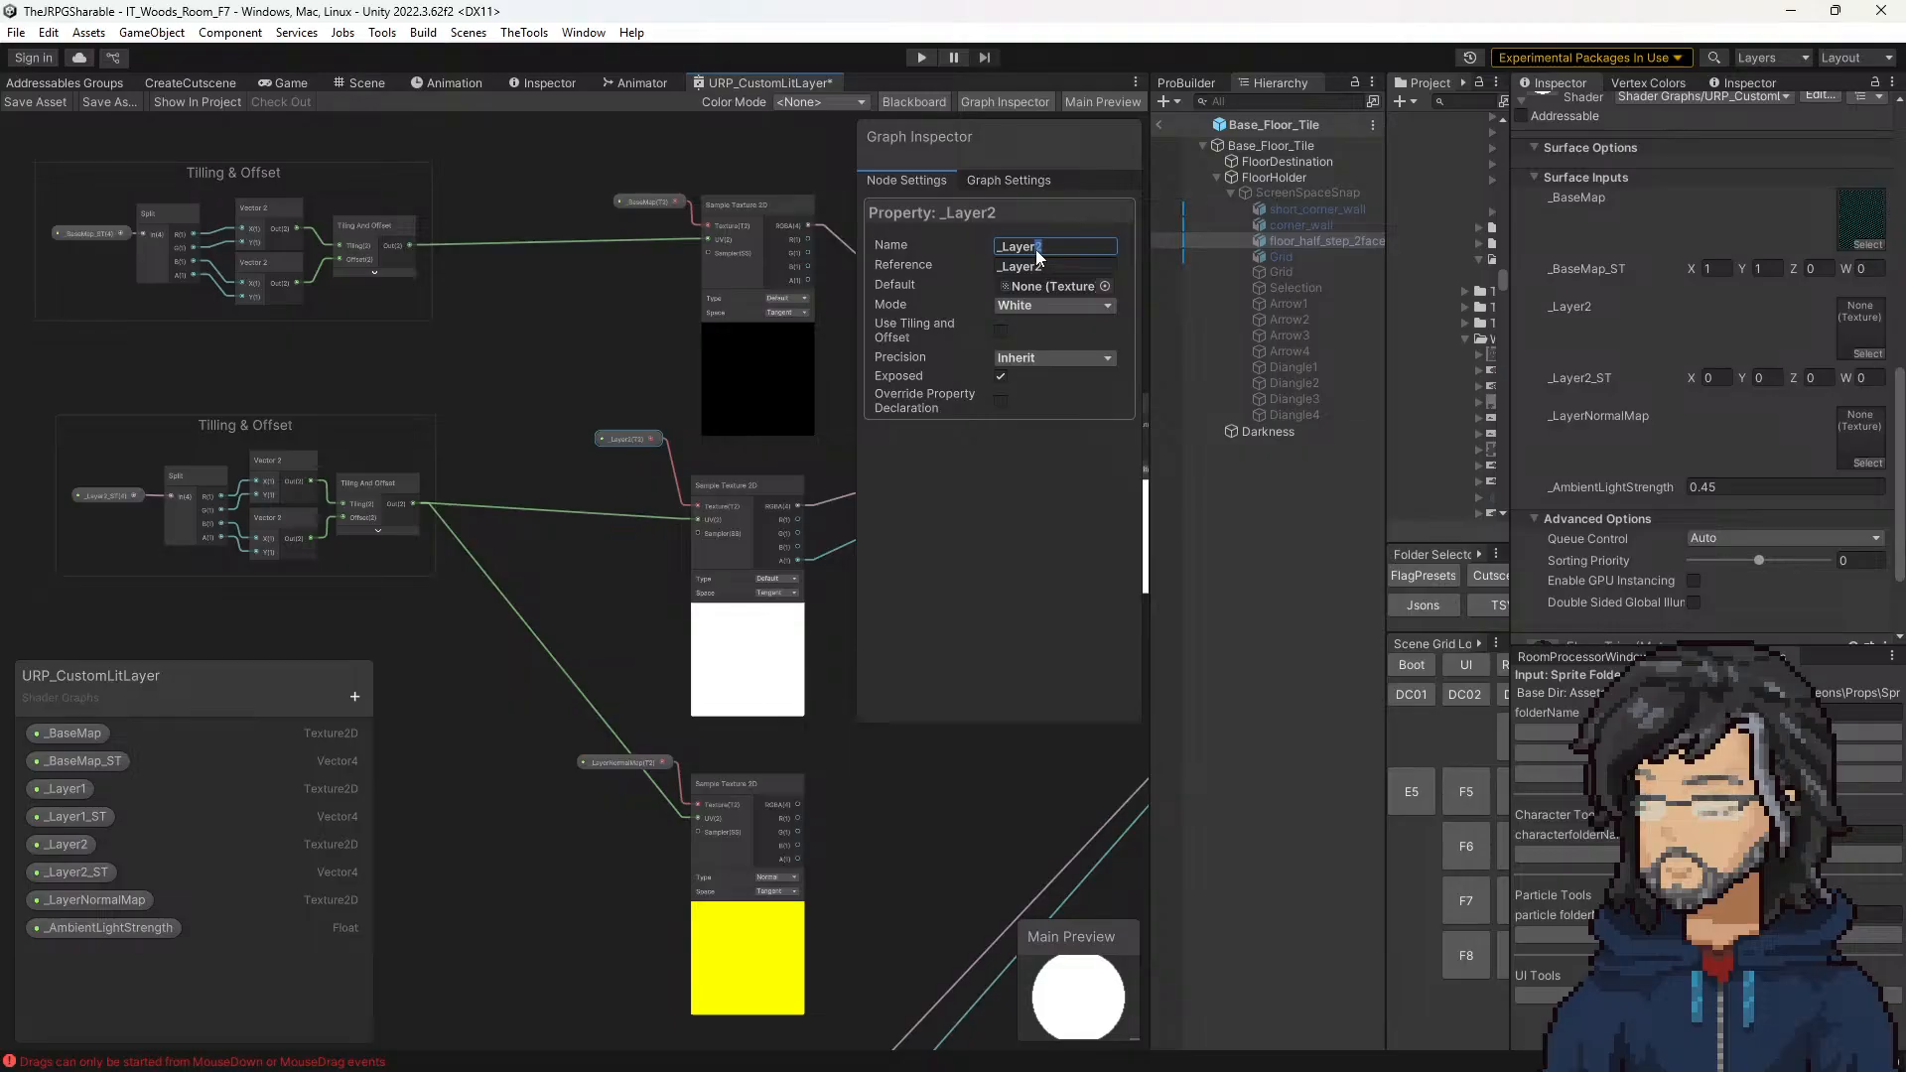
{"action": "key", "text": "BackSpace"}
{"action": "type", "text": "1"}
{"action": "key", "text": "Return"}
{"action": "left_click", "coordinate": [1066, 247]}
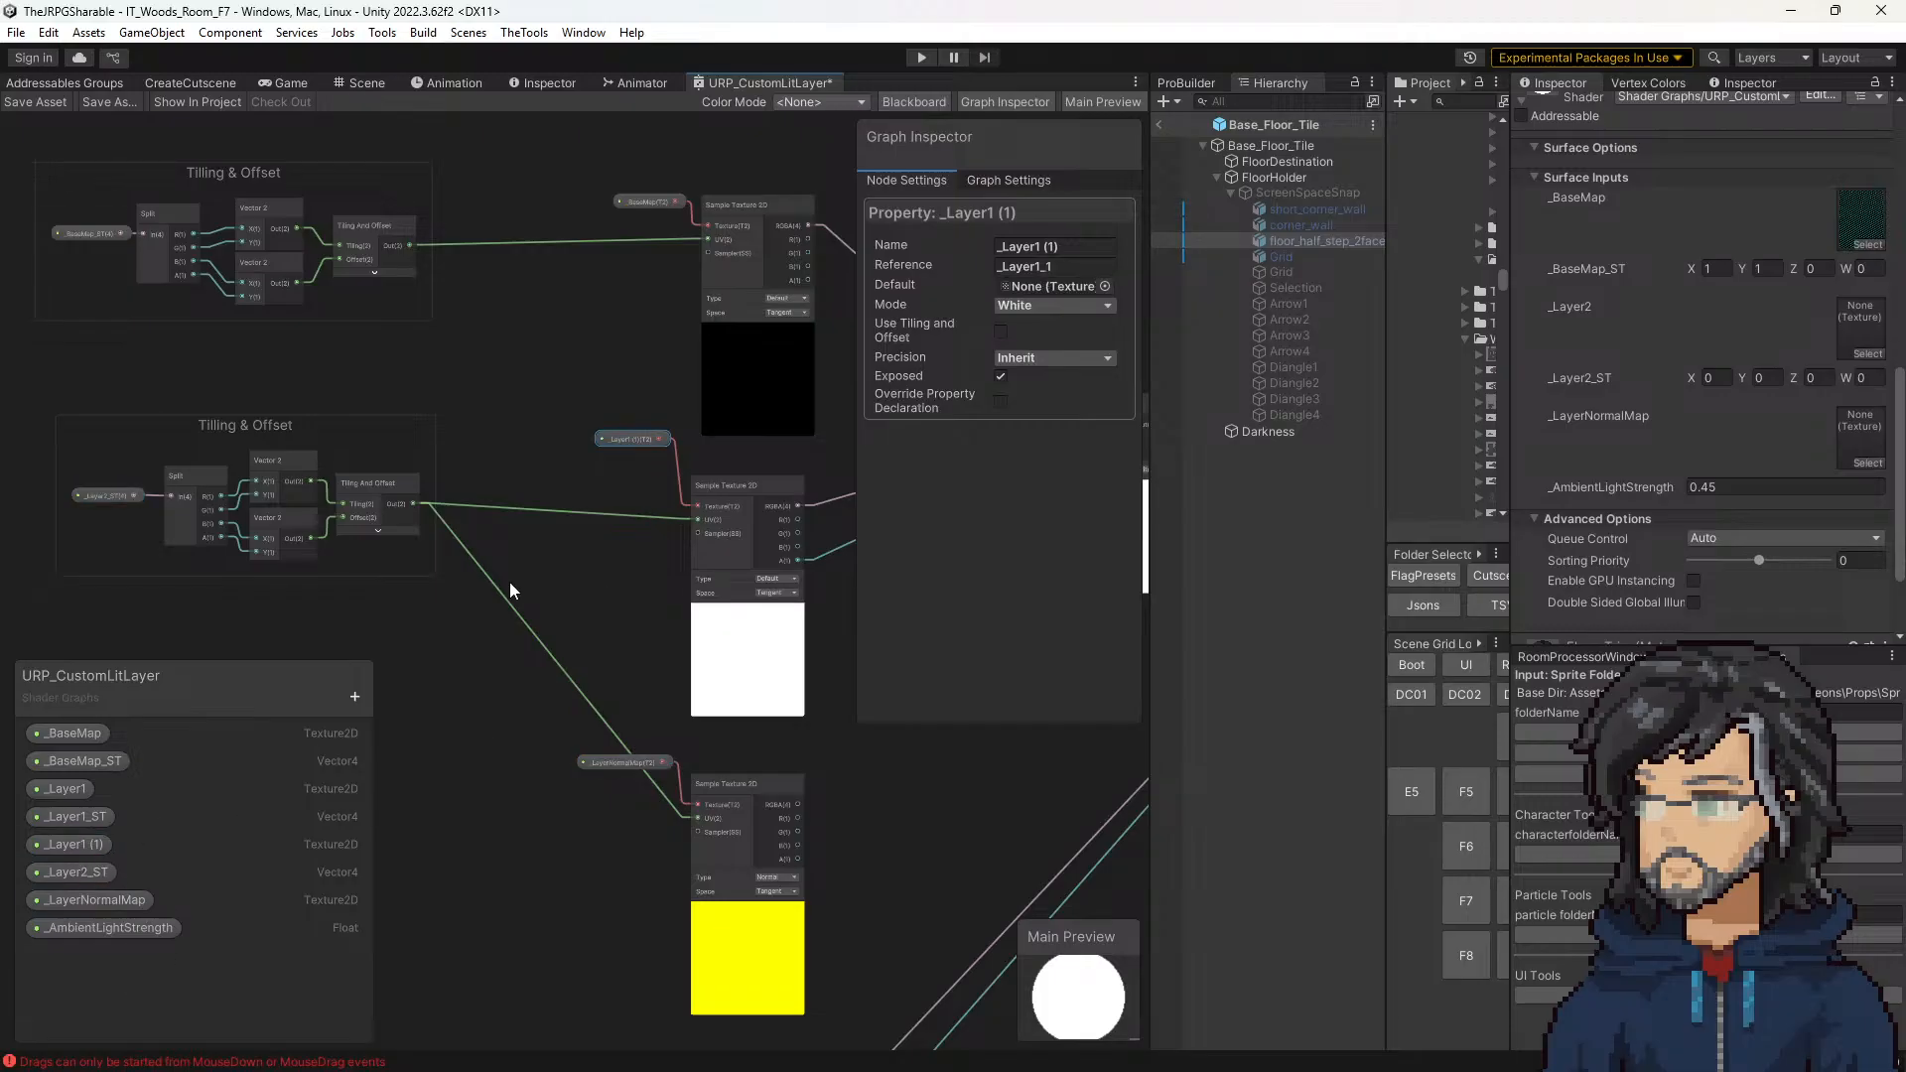
{"action": "key", "text": "ctrl+z"}
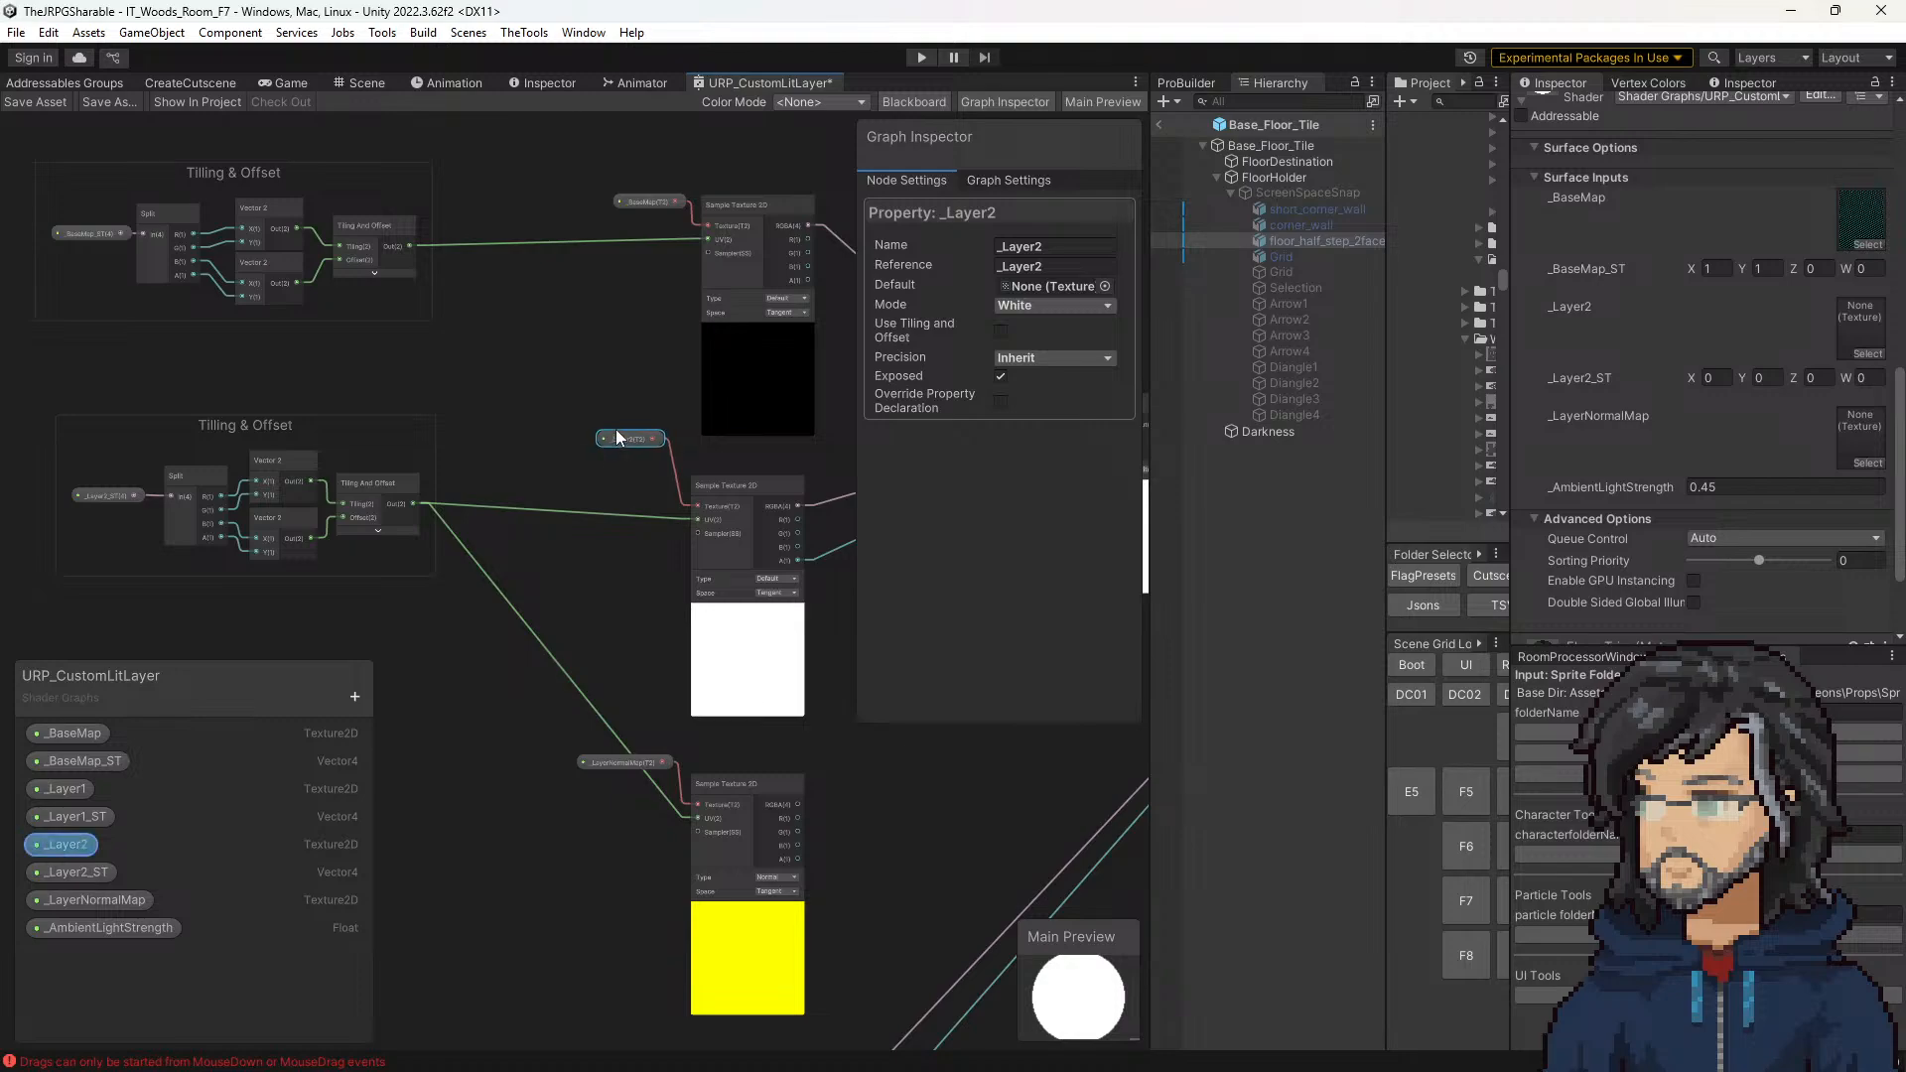
Step: Connect a _Layer1 property node to the upper sampler's Texture input and delete the two loose _Layer2 nodes above it
{"action": "left_click_drag", "start_coordinate": [68, 844], "coordinate": [615, 403]}
{"action": "scroll", "coordinate": [595, 446], "scroll_direction": "up", "scroll_amount": 3}
{"action": "left_click_drag", "start_coordinate": [92, 788], "coordinate": [750, 529]}
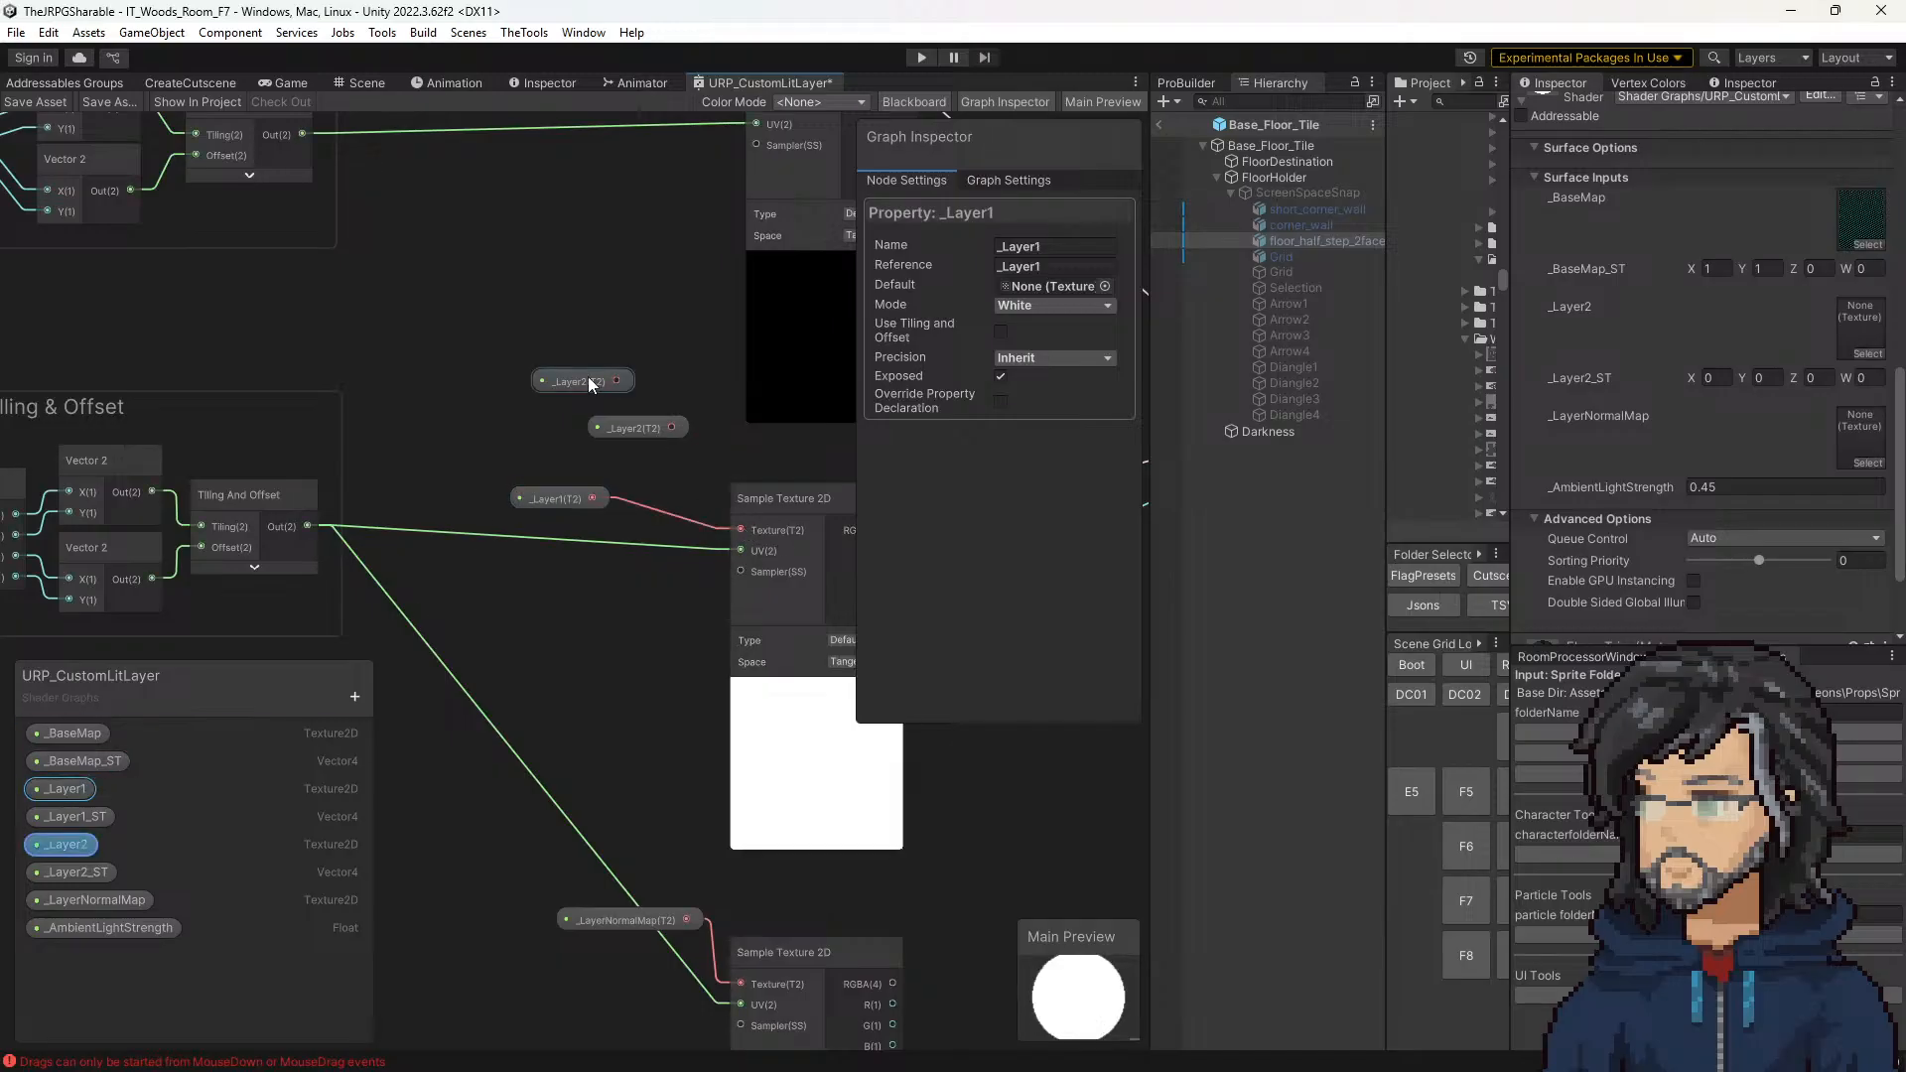
{"action": "left_click", "coordinate": [587, 379]}
{"action": "key", "text": "Delete"}
{"action": "left_click", "coordinate": [616, 422]}
{"action": "key", "text": "Delete"}
Step: Add a _Layer1_ST property node and connect it to the Split node in the upper layer's Tilling & Offset group
{"action": "middle_click_drag", "start_coordinate": [418, 444], "coordinate": [449, 451]}
{"action": "middle_click_drag", "start_coordinate": [343, 526], "coordinate": [704, 495]}
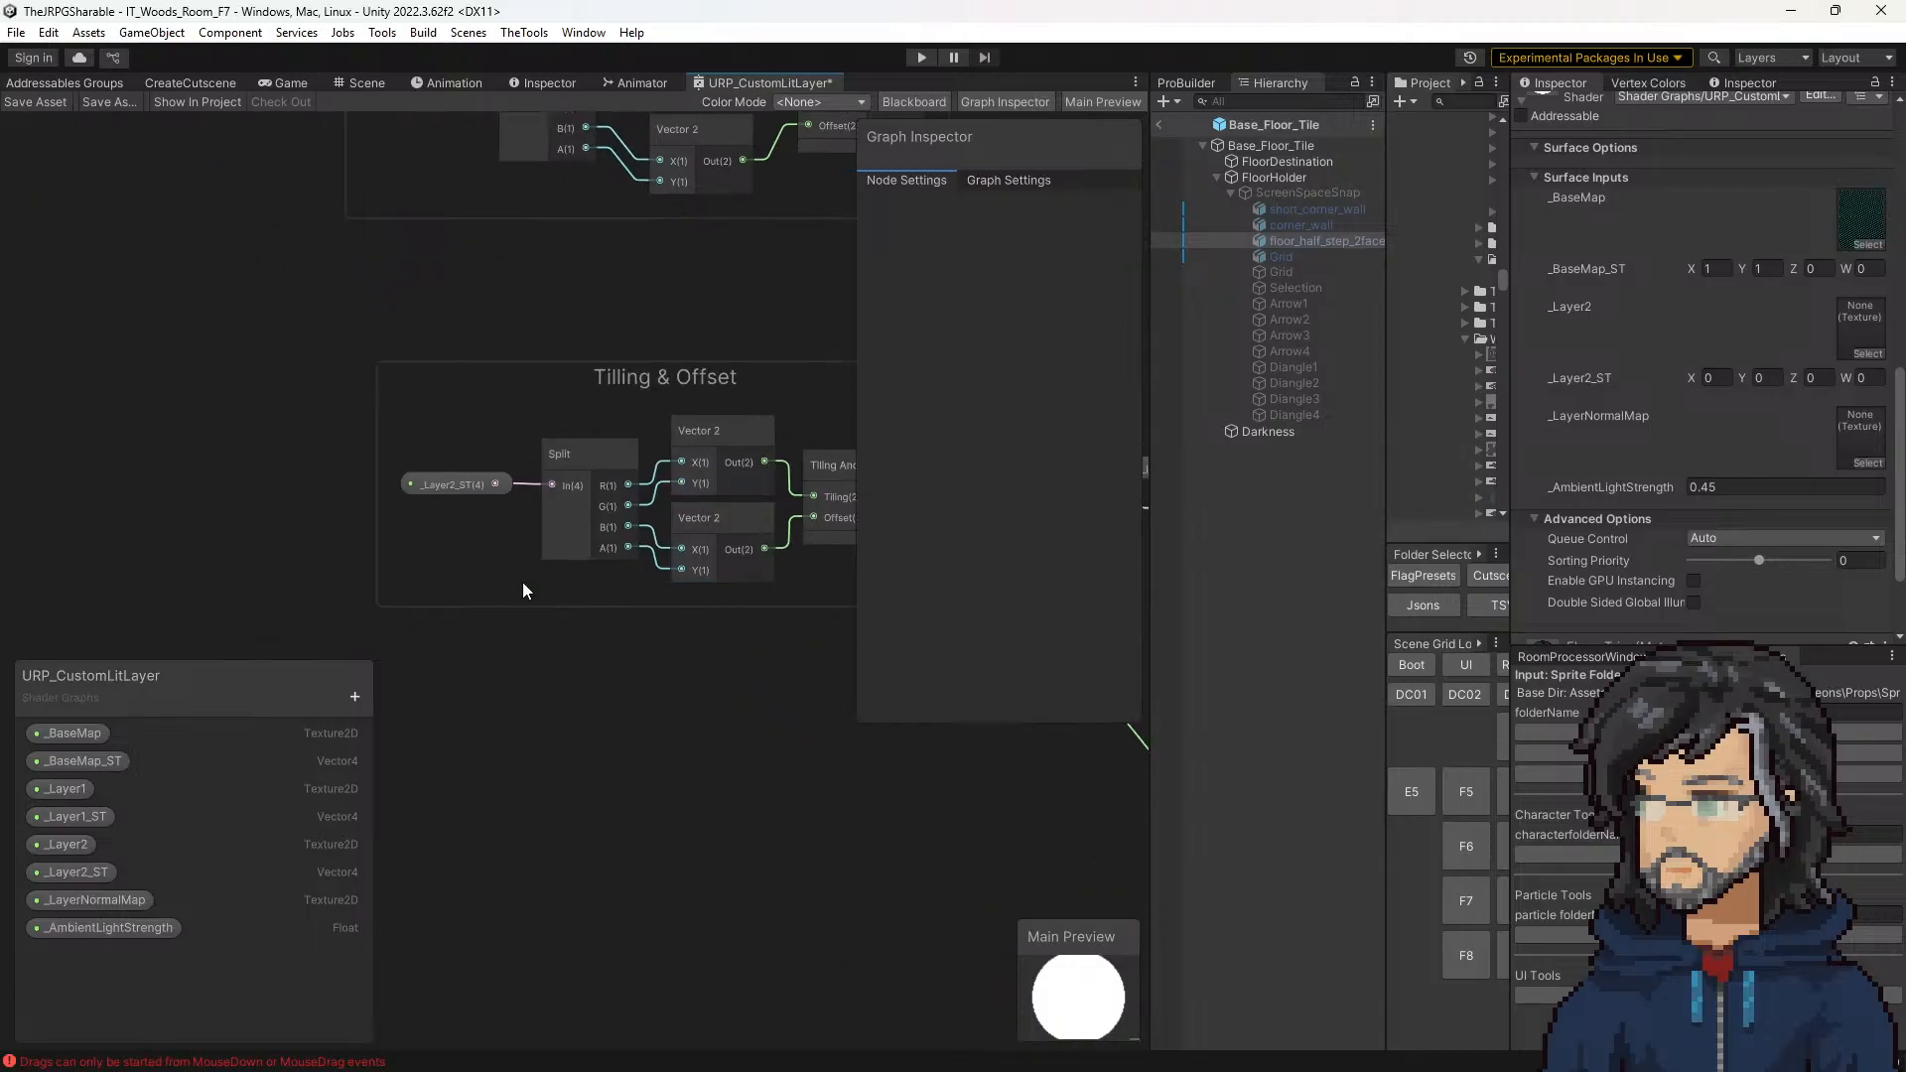
{"action": "left_click_drag", "start_coordinate": [93, 820], "coordinate": [570, 486]}
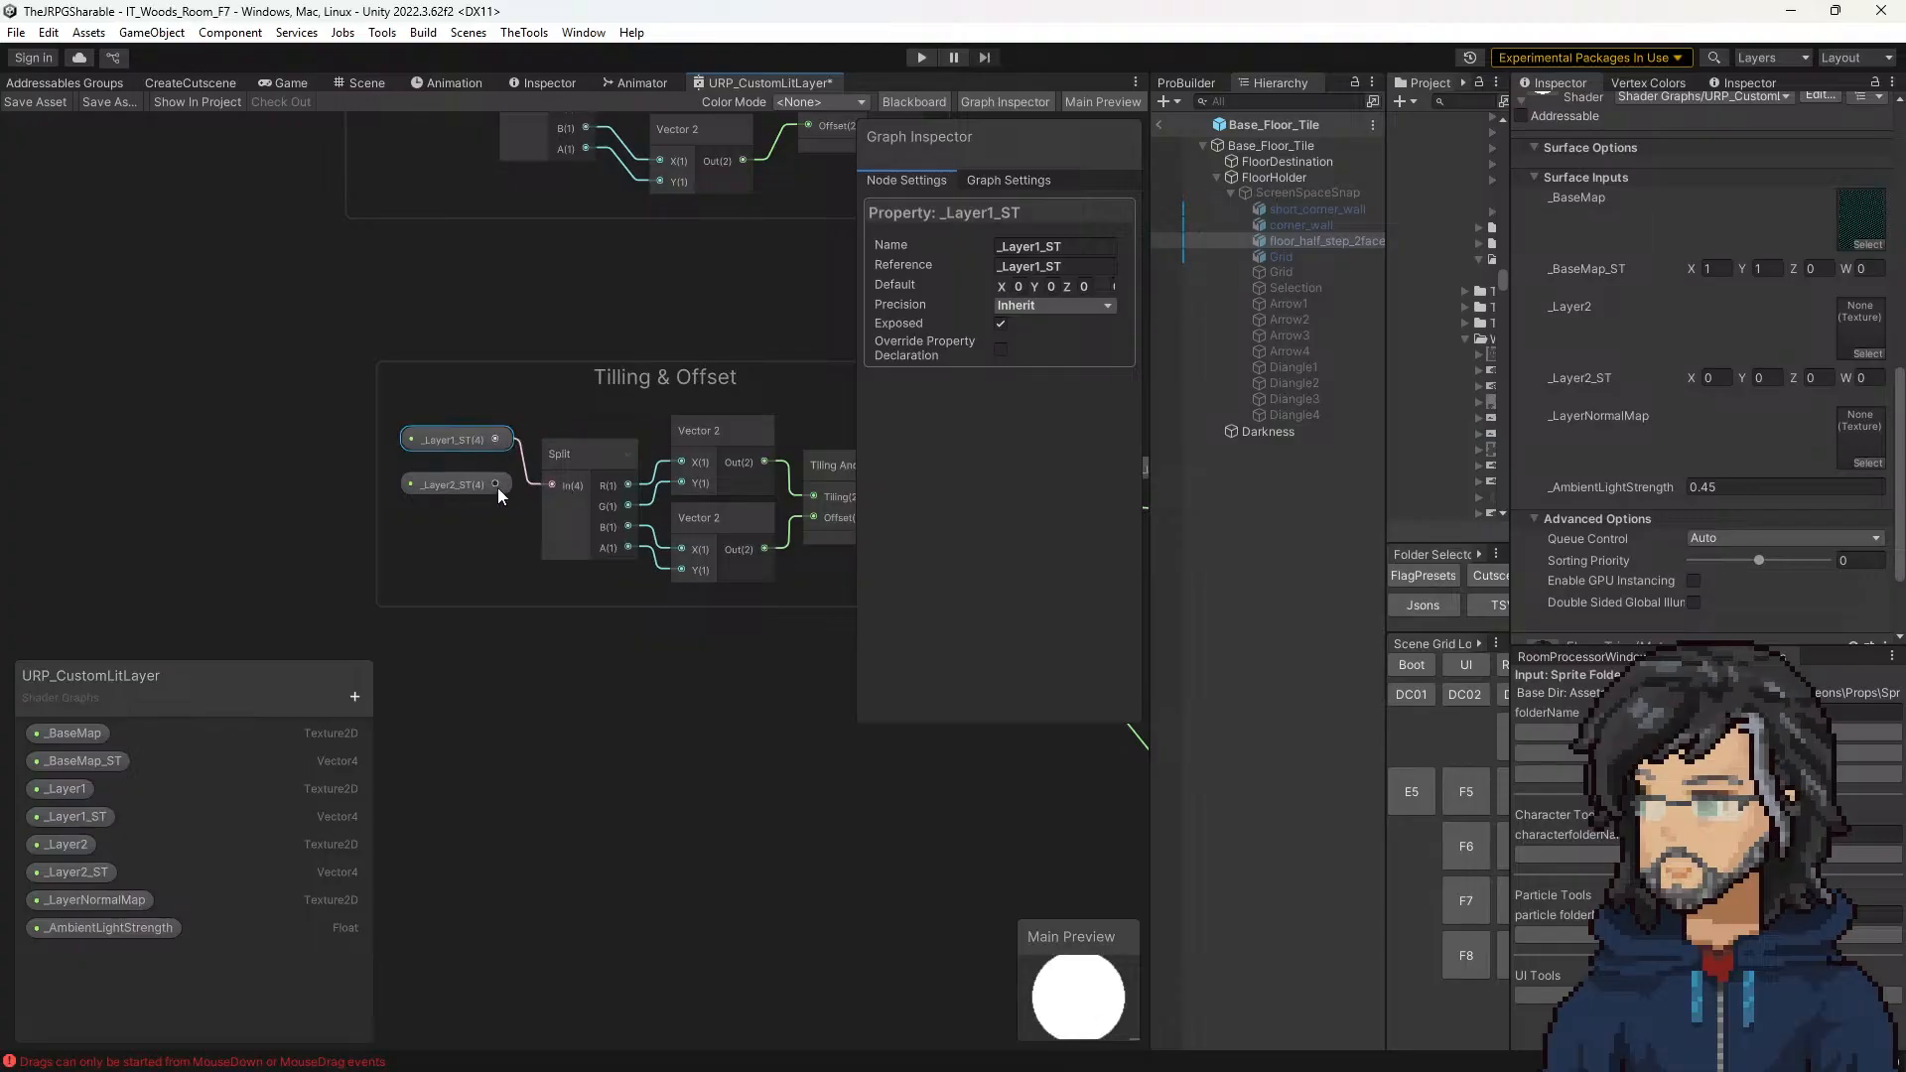
Step: Delete the unconnected _Layer2_ST node from the upper layer's Tilling & Offset group and save the shader graph
{"action": "left_click", "coordinate": [456, 486]}
{"action": "key", "text": "Delete"}
{"action": "scroll", "coordinate": [570, 641], "scroll_direction": "down", "scroll_amount": 3}
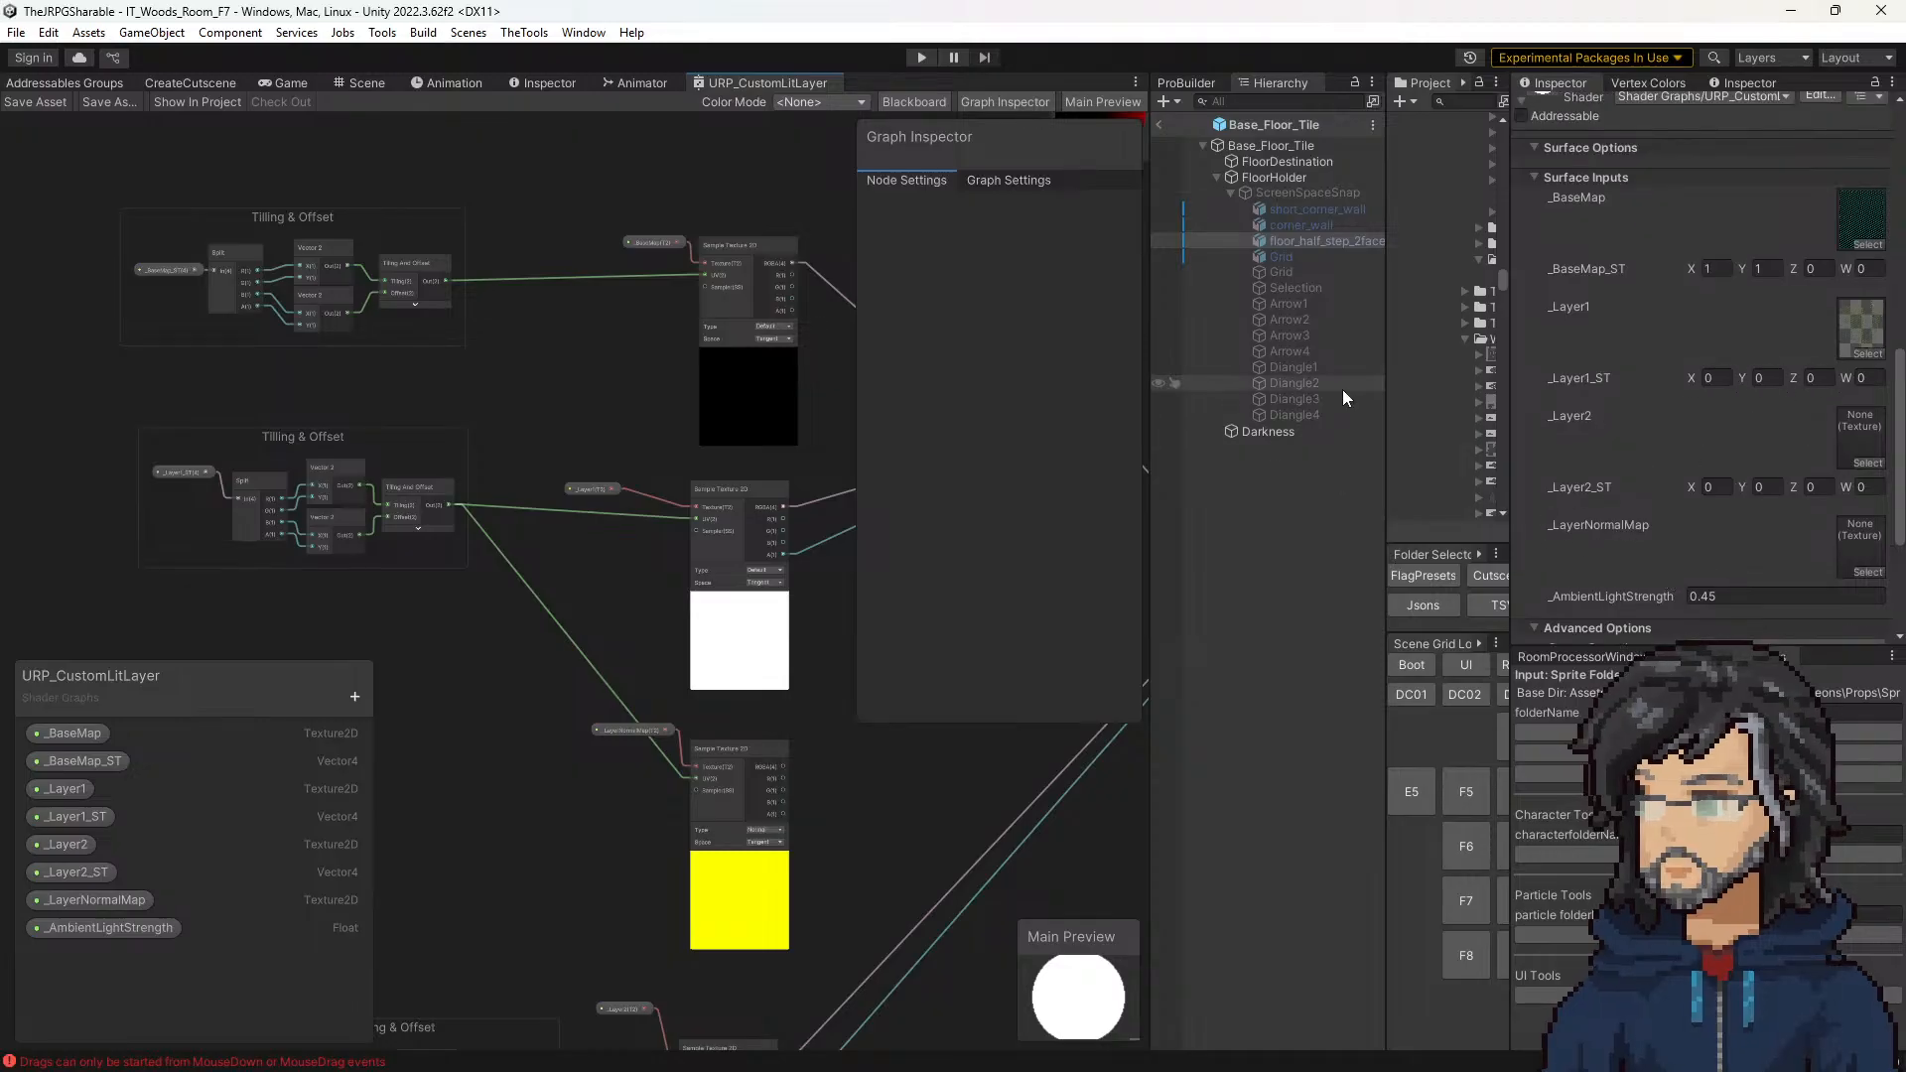
{"action": "left_click_drag", "start_coordinate": [1382, 416], "coordinate": [1196, 430]}
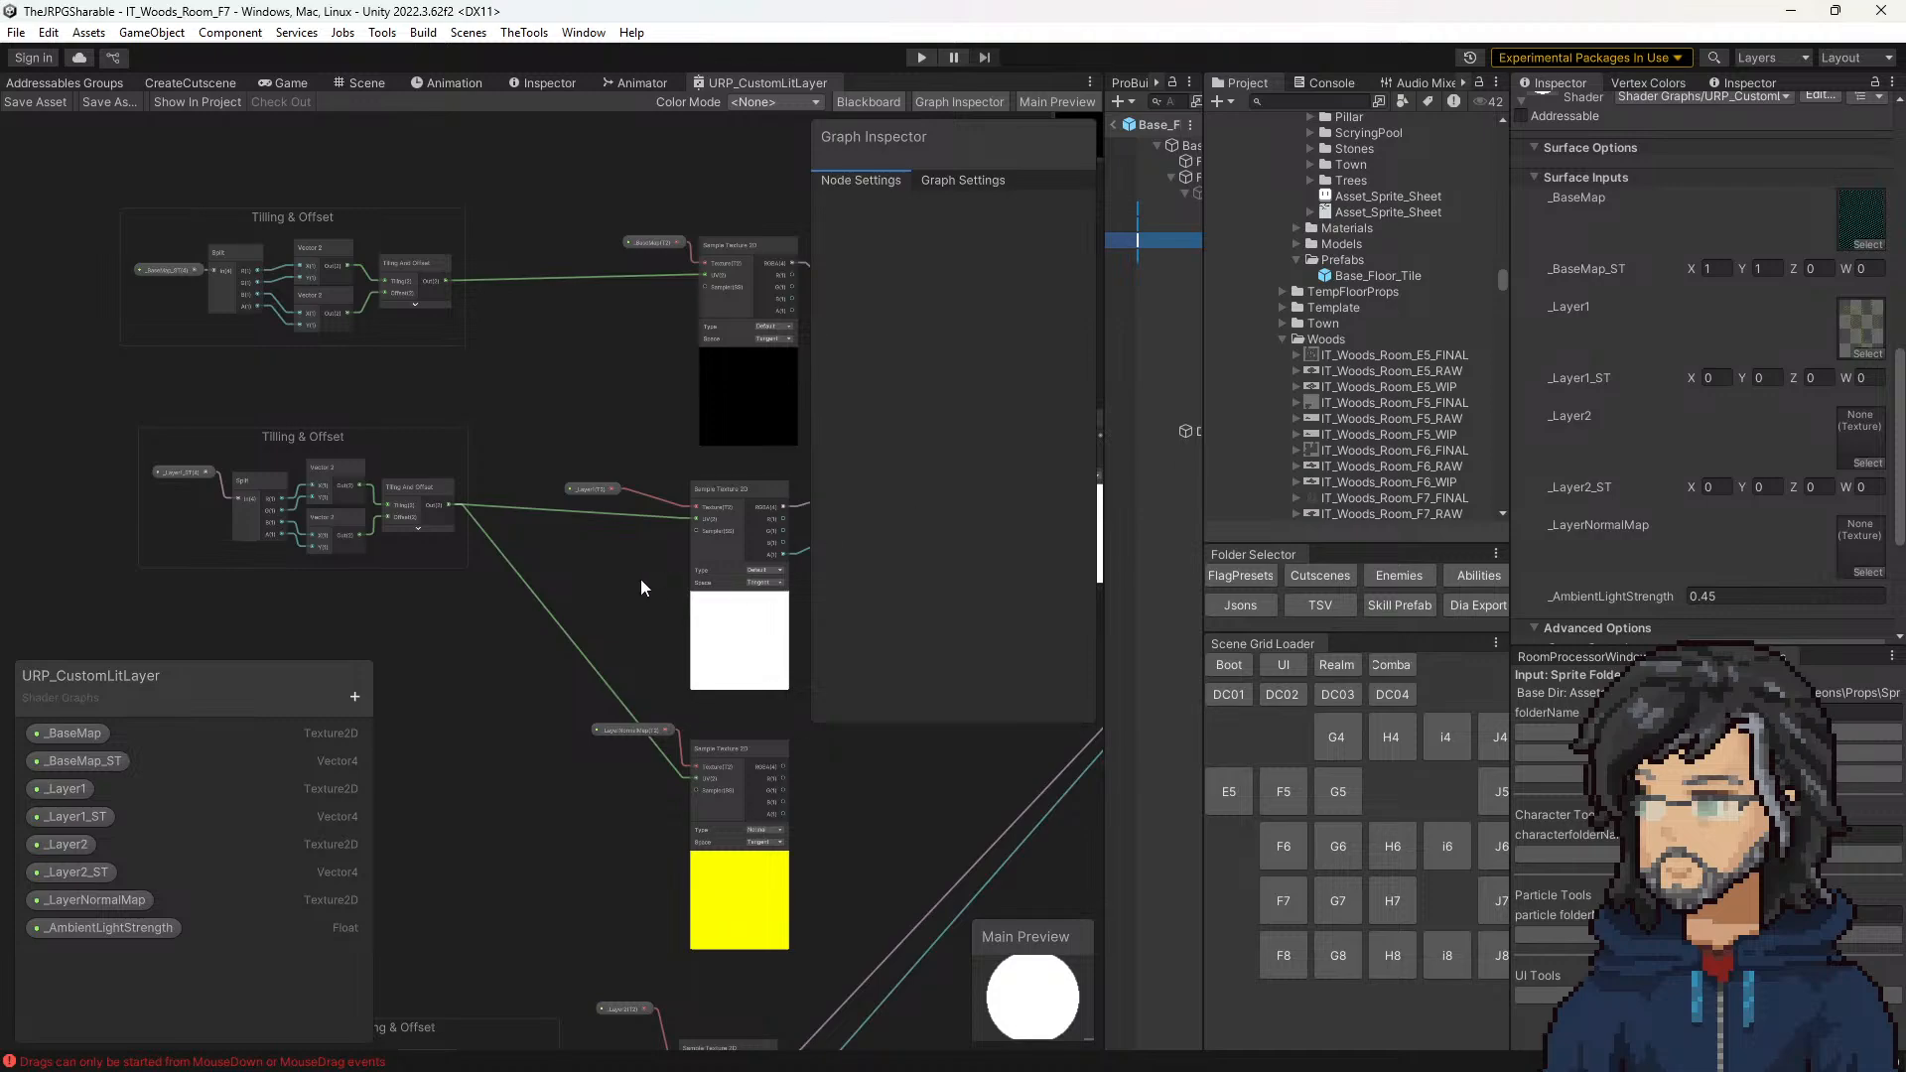
{"action": "middle_click_drag", "start_coordinate": [640, 579], "coordinate": [490, 326]}
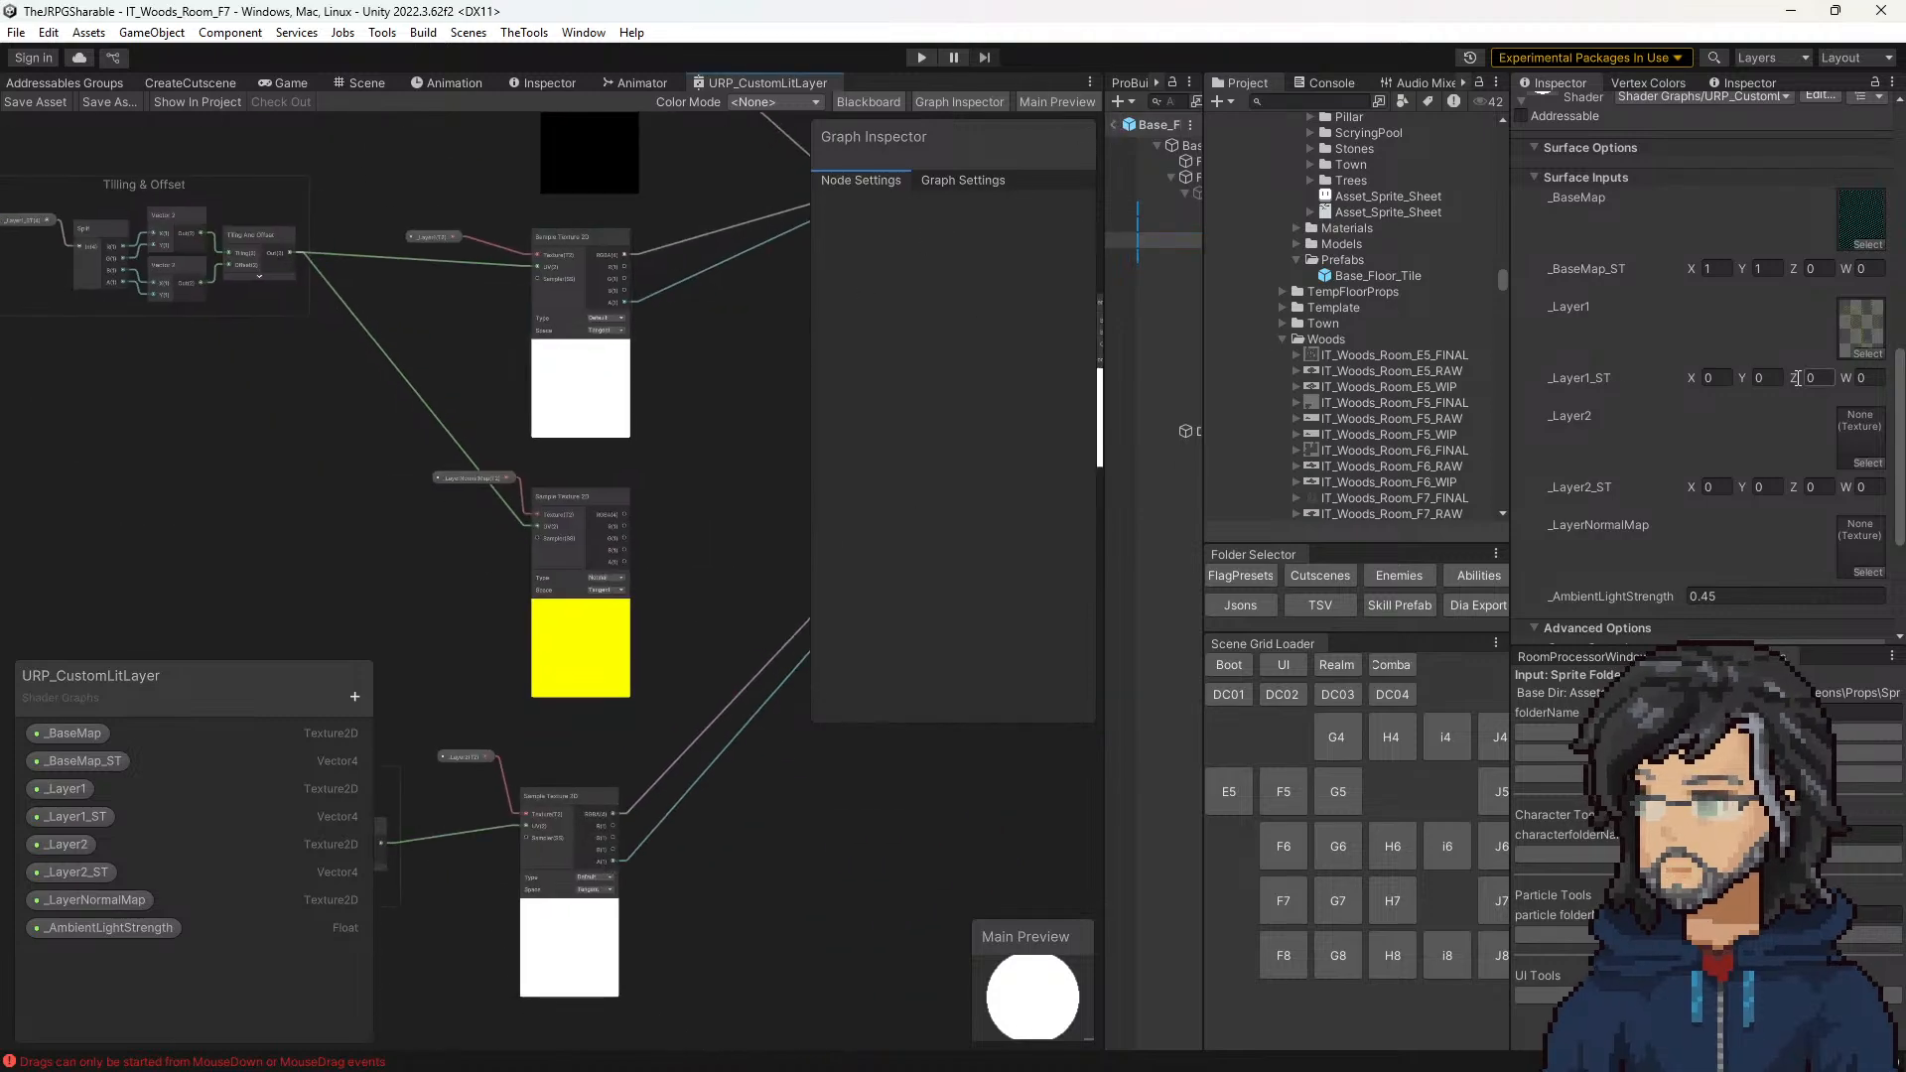
Step: Leave the Base_Floor_Tile prefab and run room F7 in Play mode
{"action": "left_click", "coordinate": [1113, 124]}
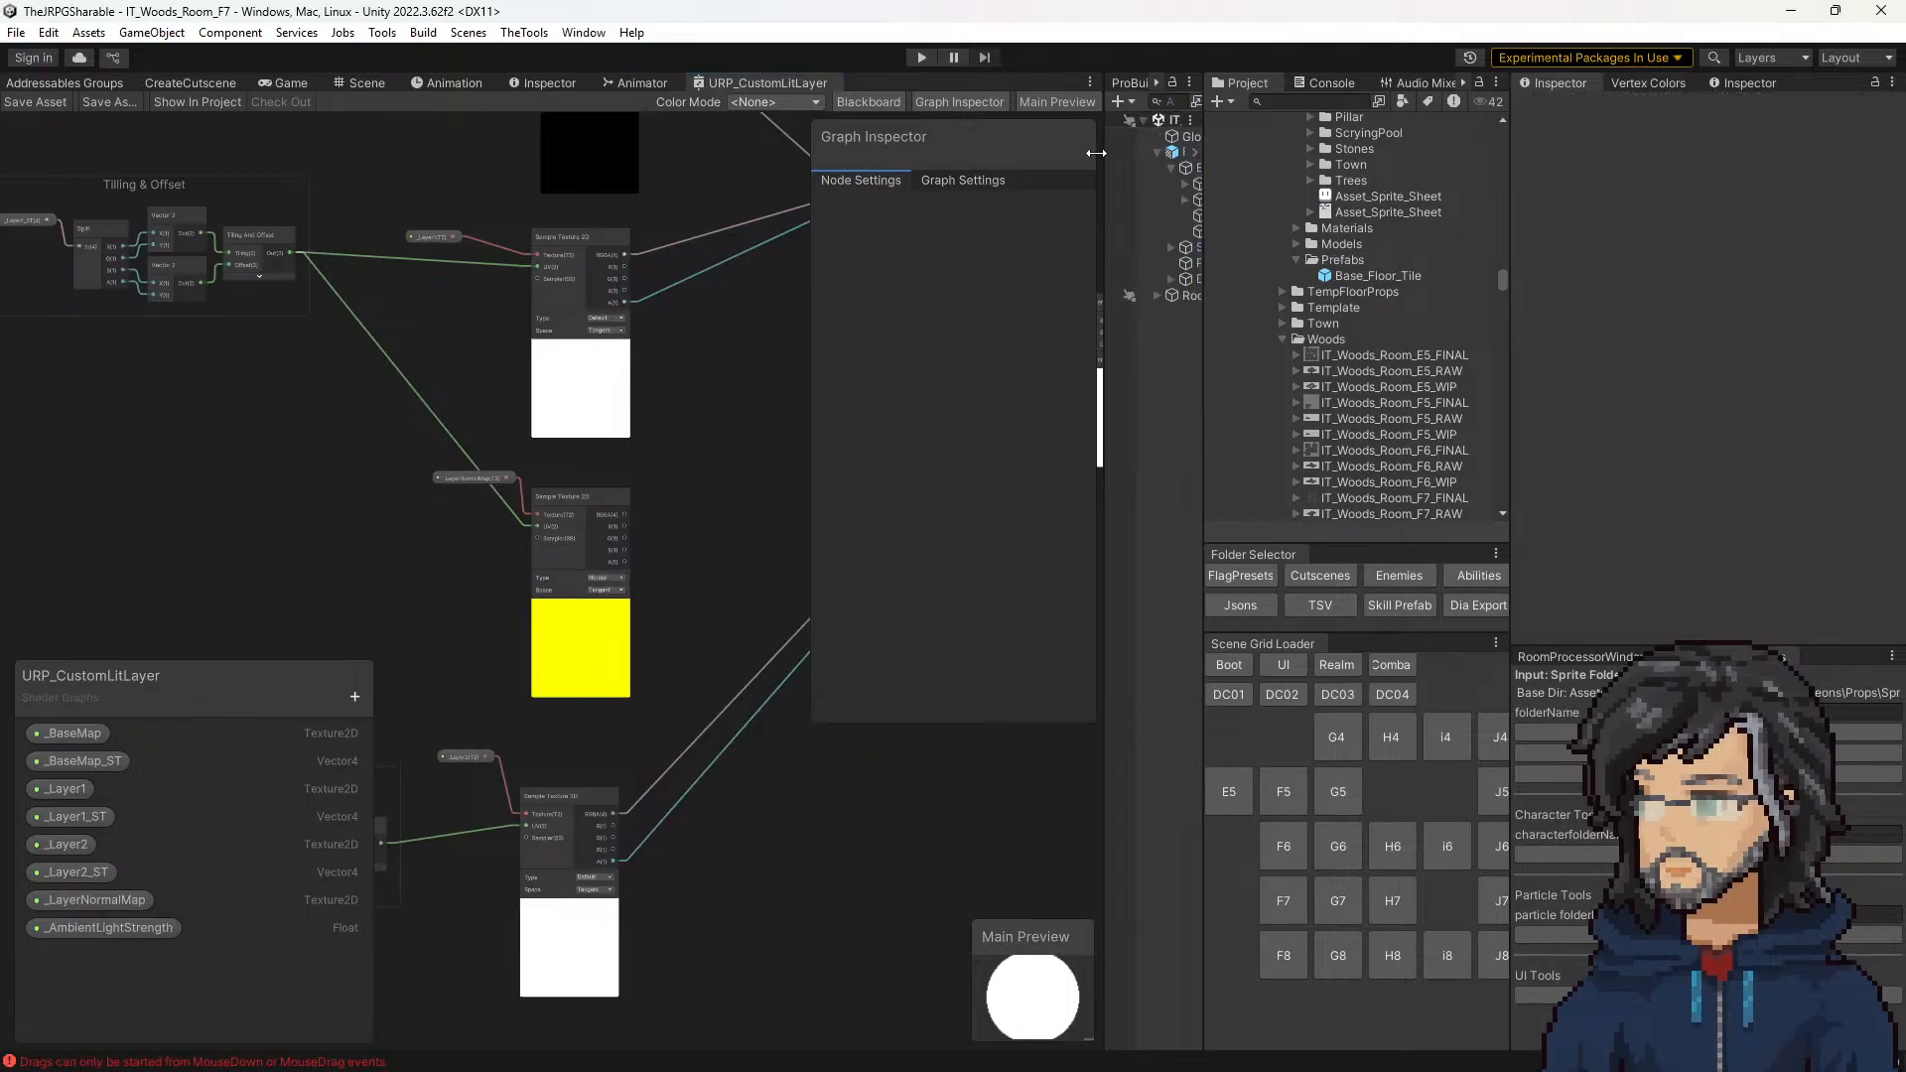
{"action": "scroll", "coordinate": [490, 300], "scroll_direction": "down", "scroll_amount": 4}
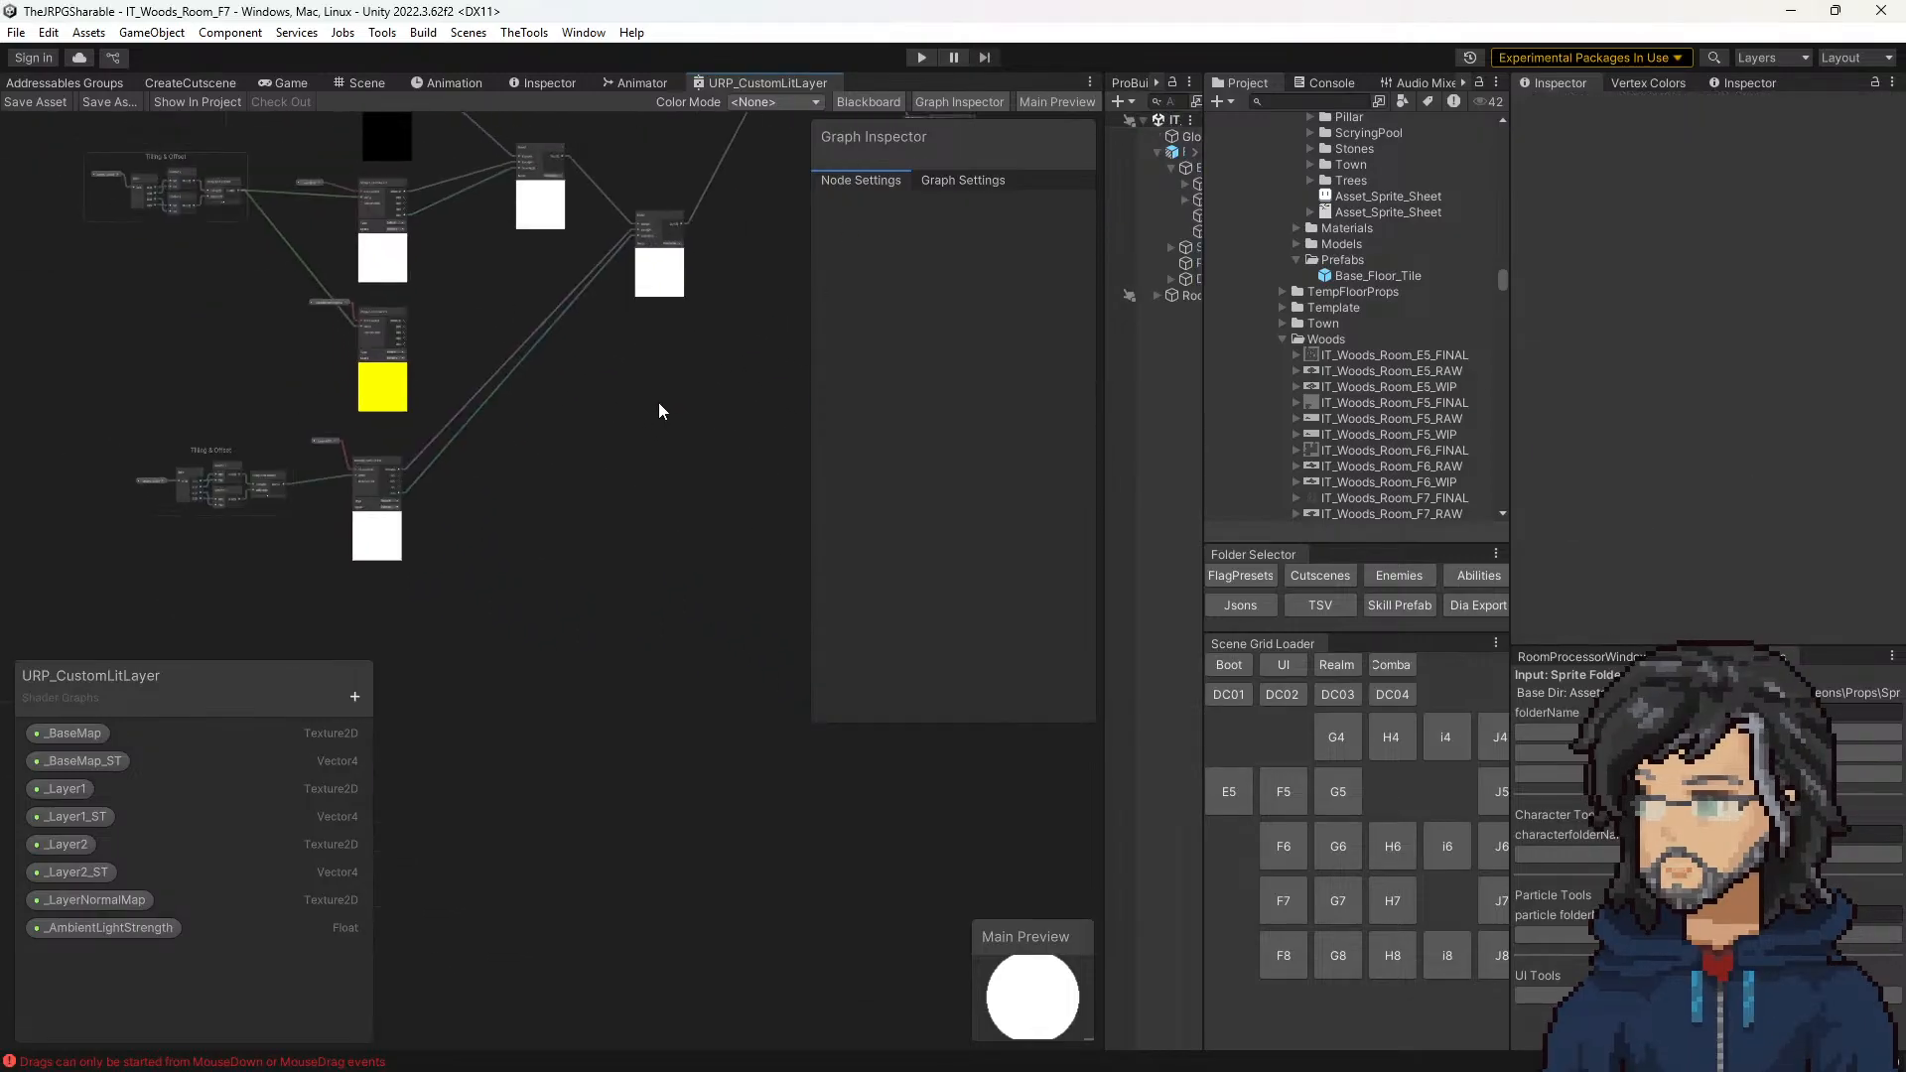
{"action": "left_click", "coordinate": [1284, 902]}
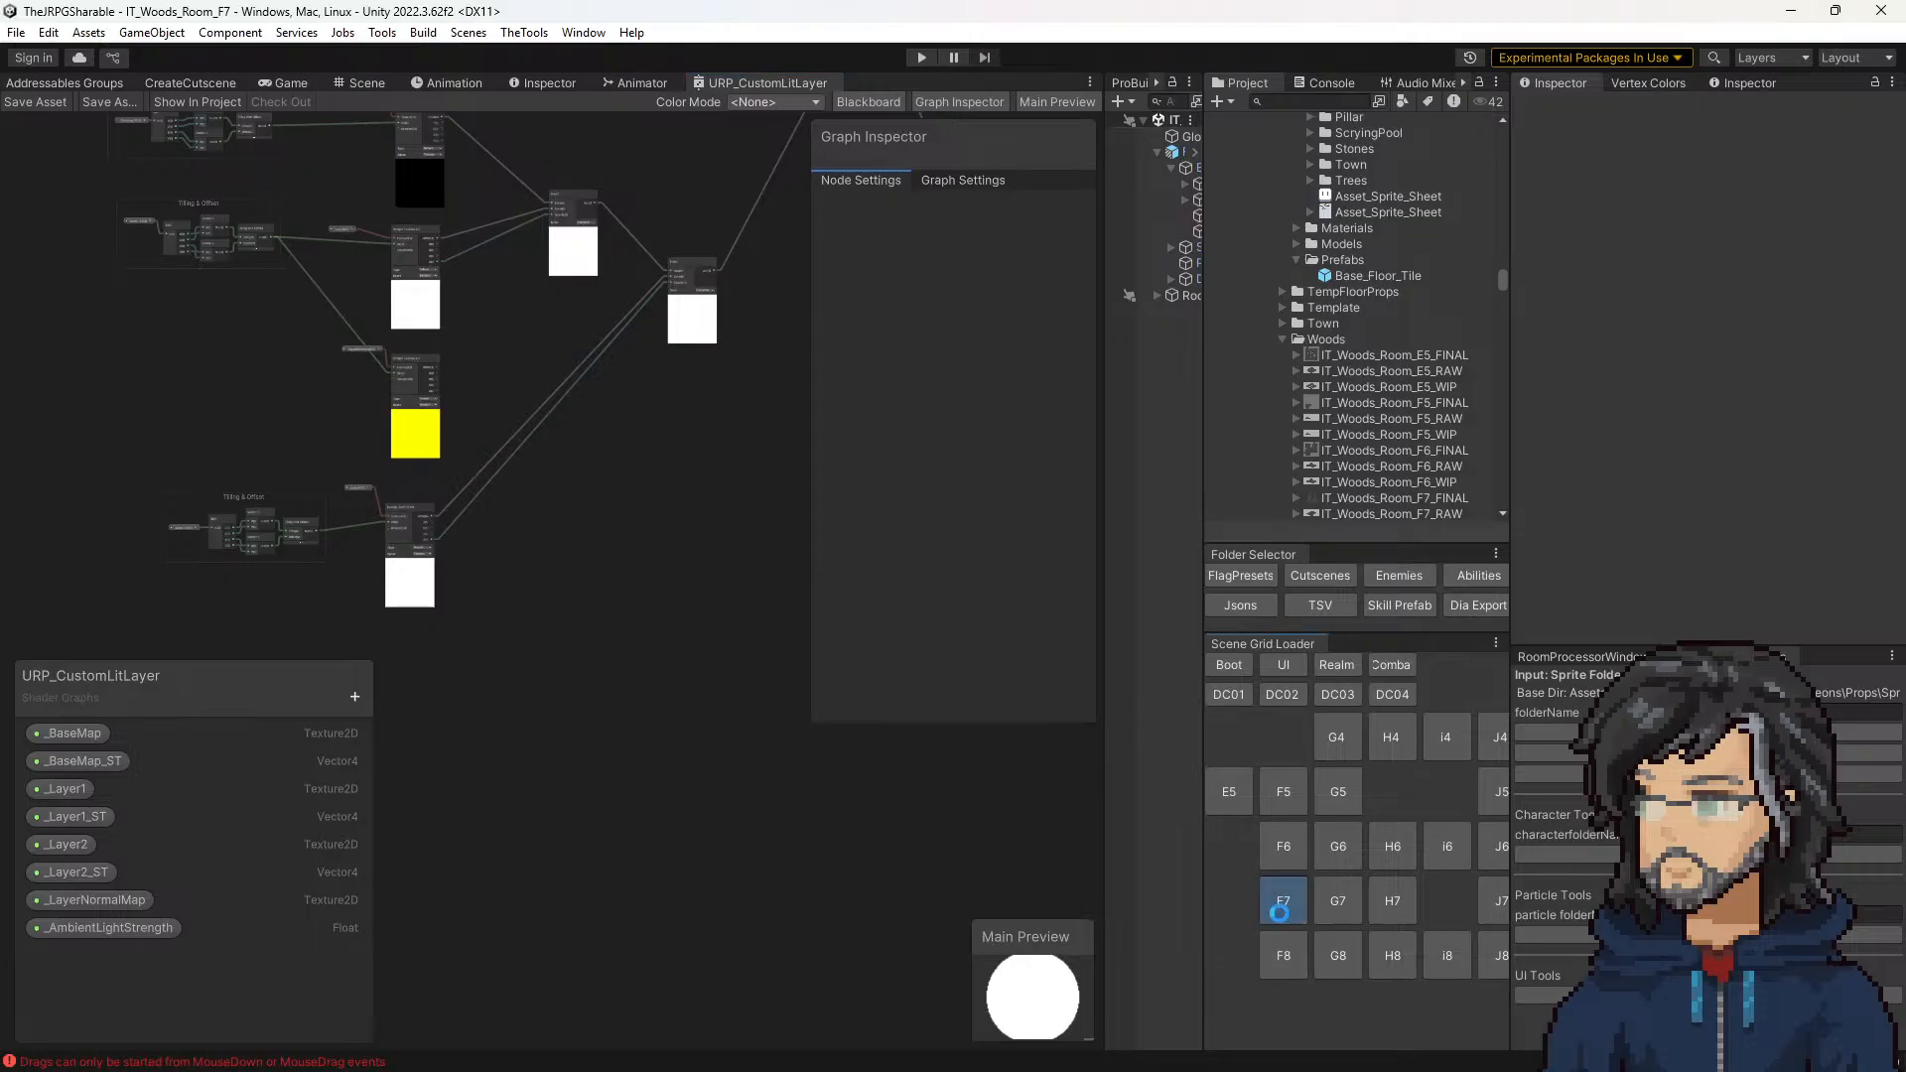
{"action": "left_click", "coordinate": [922, 57]}
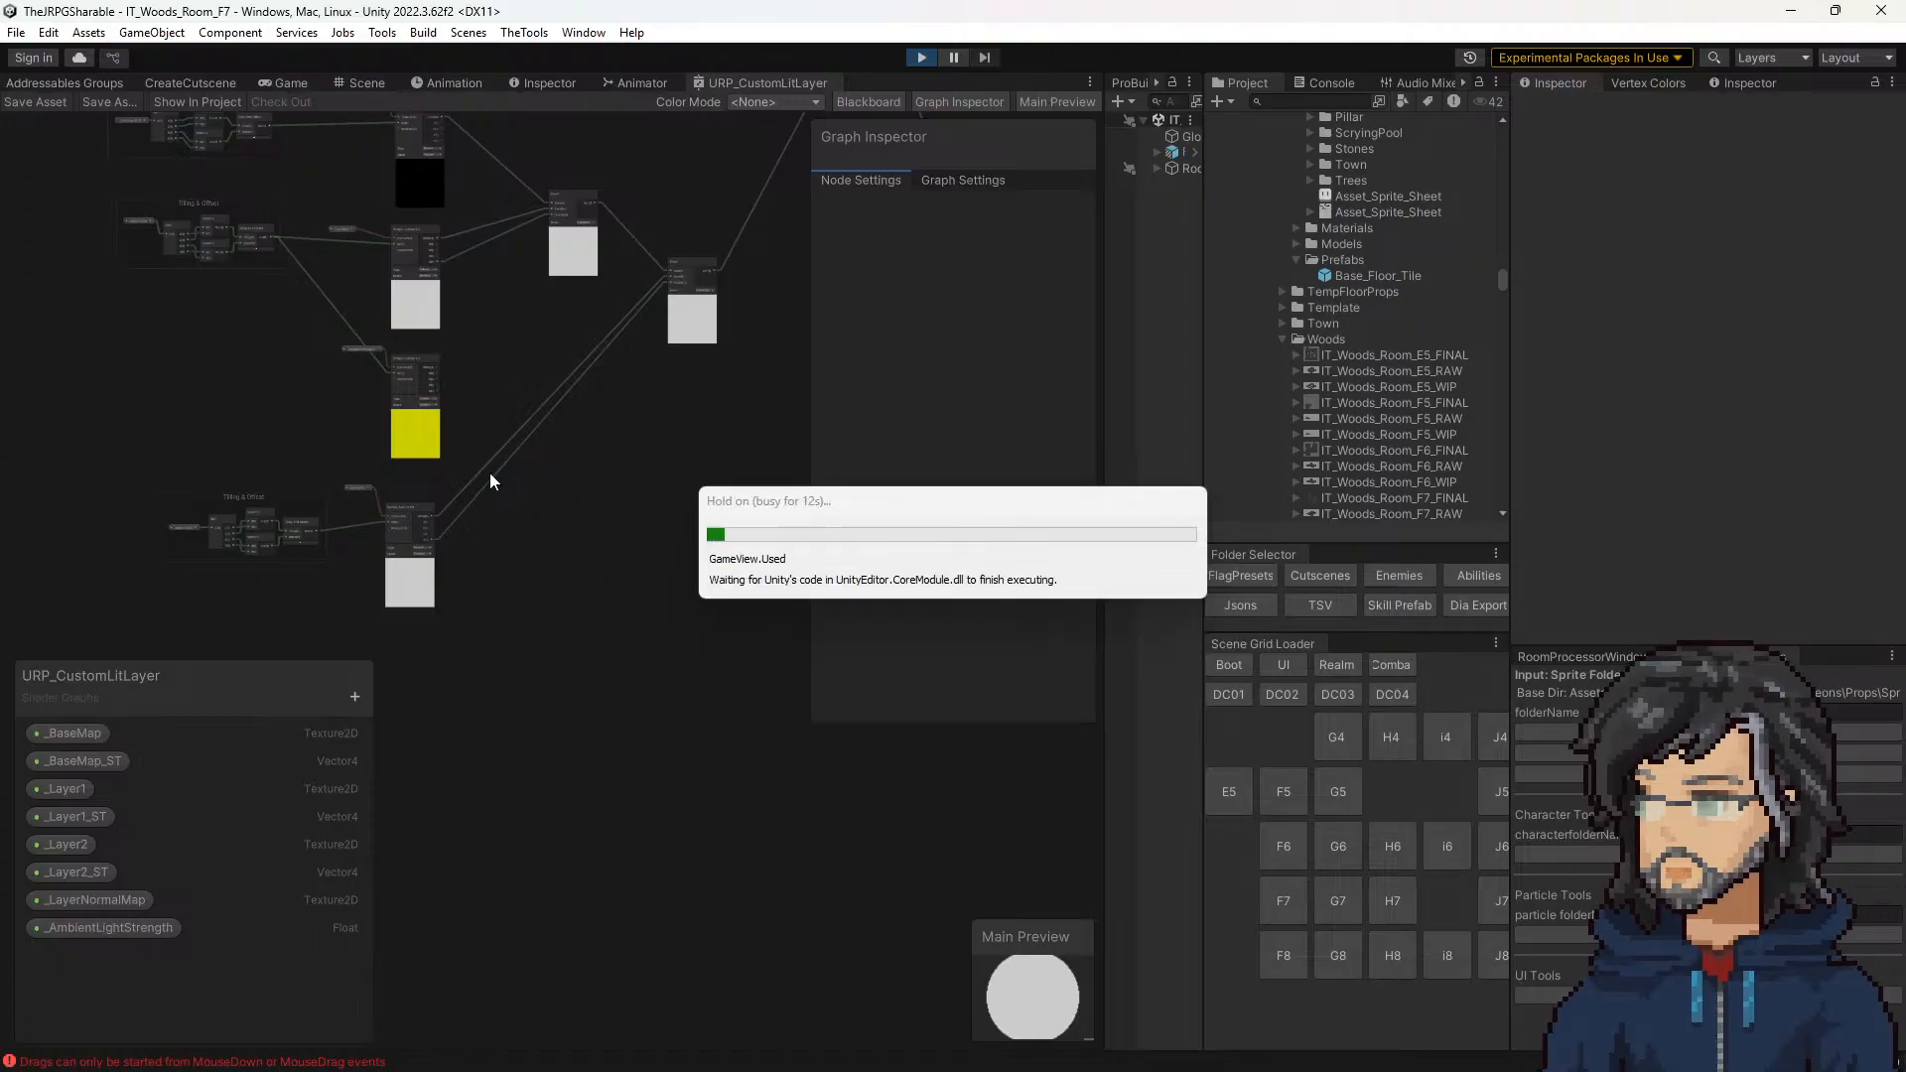
{"action": "left_click_drag", "start_coordinate": [420, 965], "coordinate": [427, 1062]}
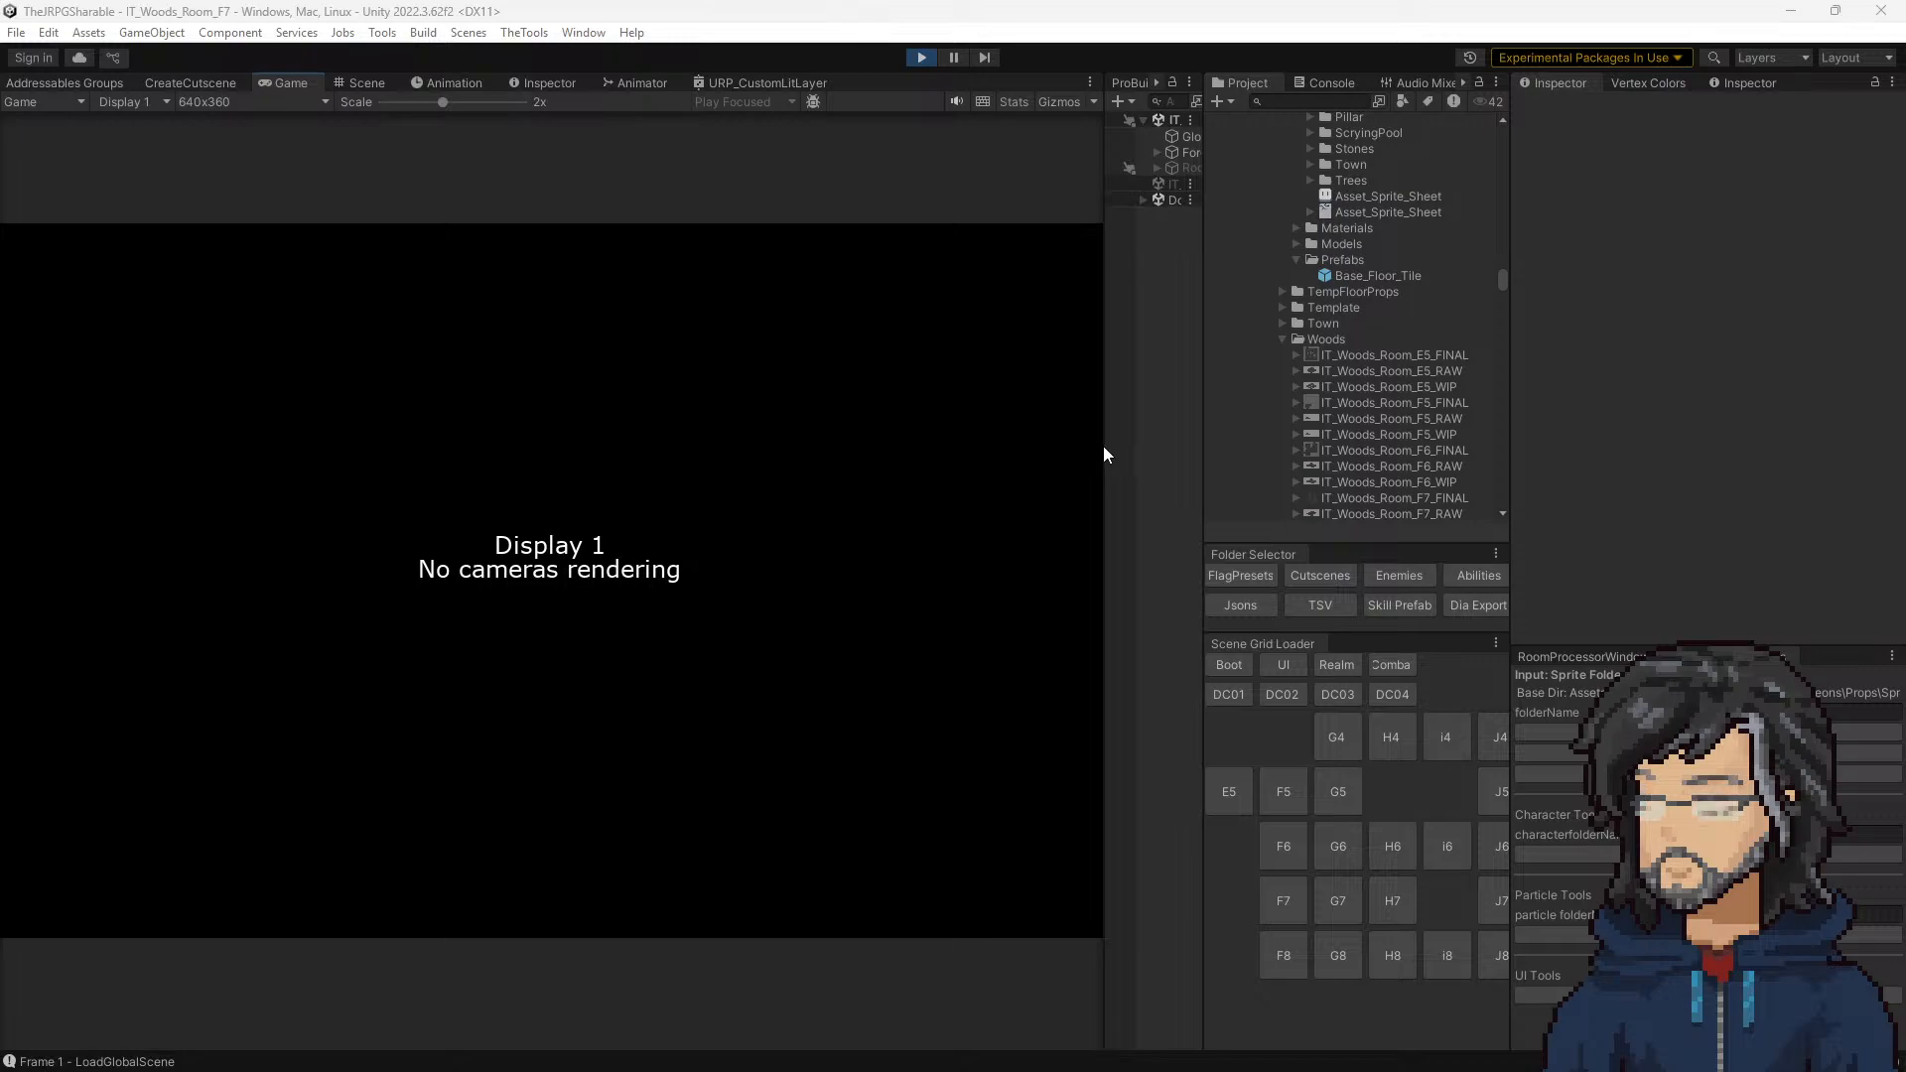
{"action": "left_click_drag", "start_coordinate": [1200, 439], "coordinate": [1359, 443]}
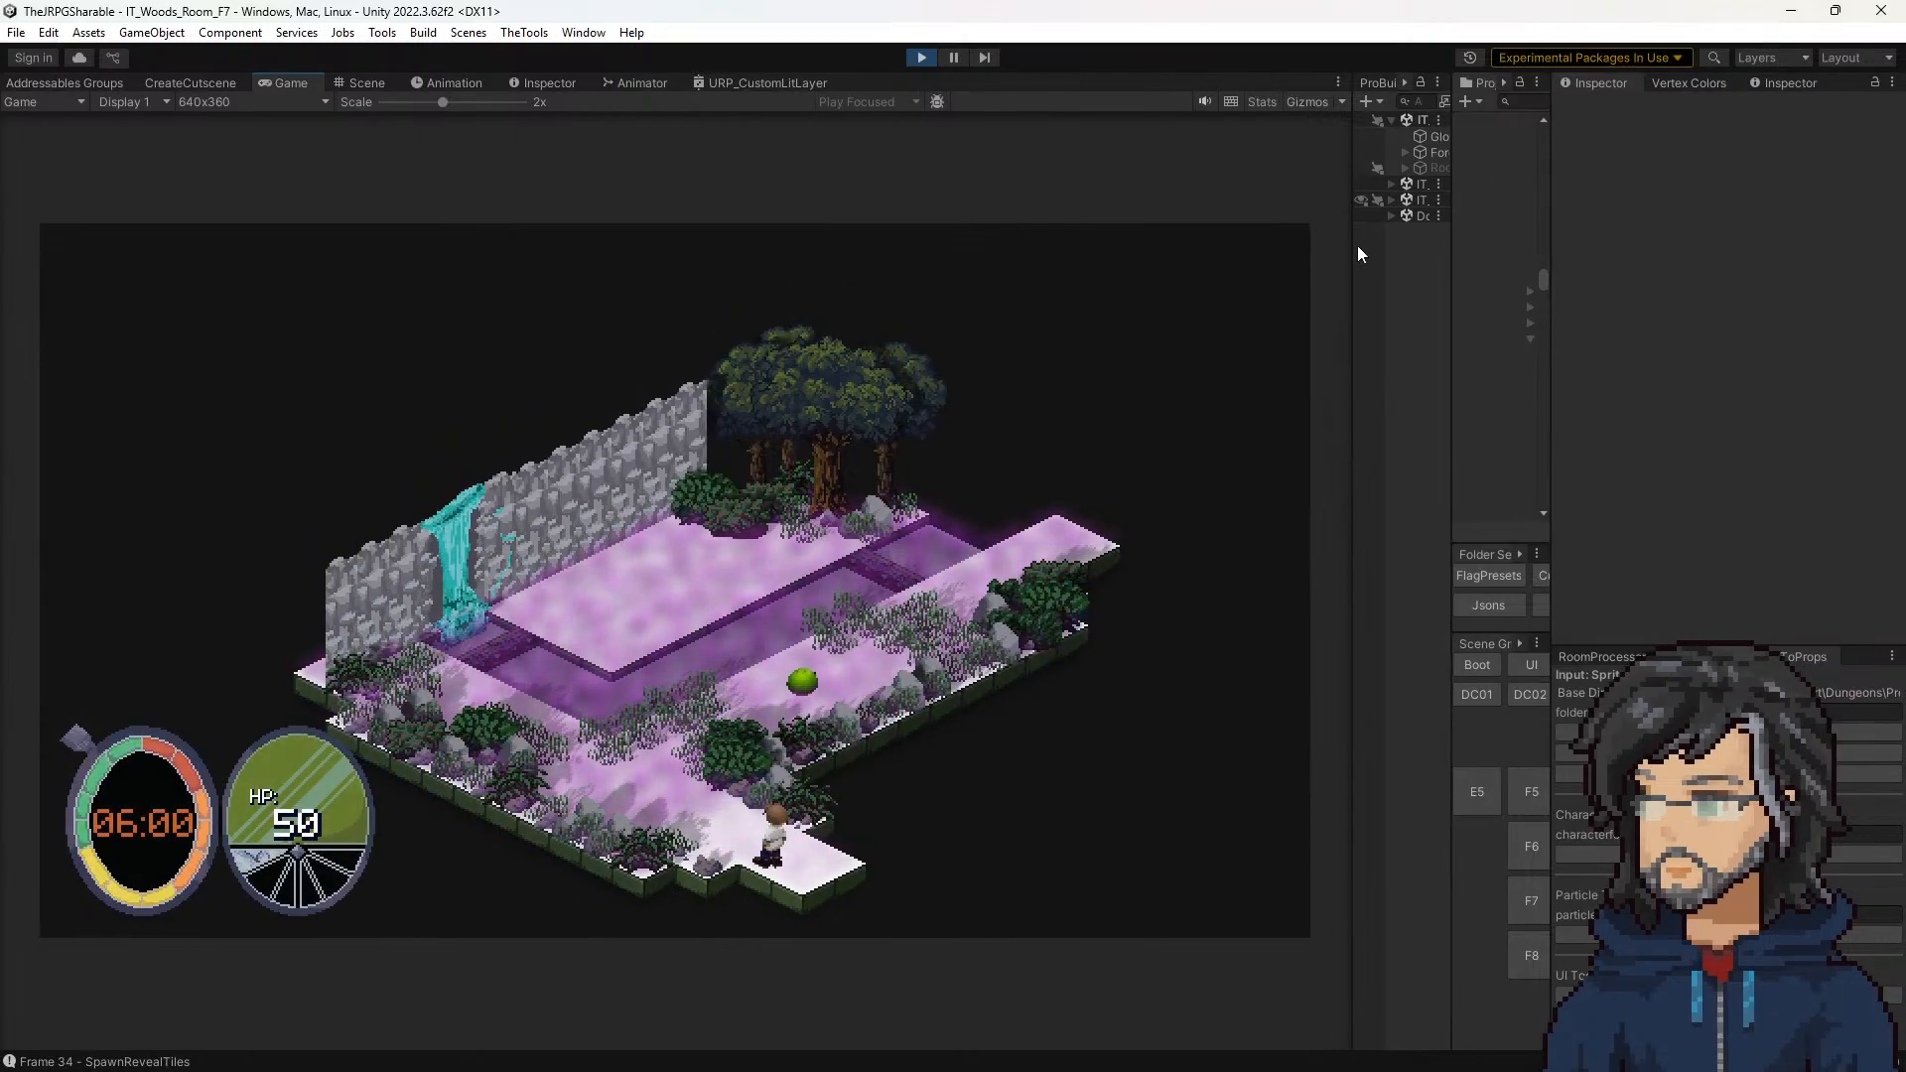
{"action": "left_click_drag", "start_coordinate": [1355, 246], "coordinate": [1226, 228]}
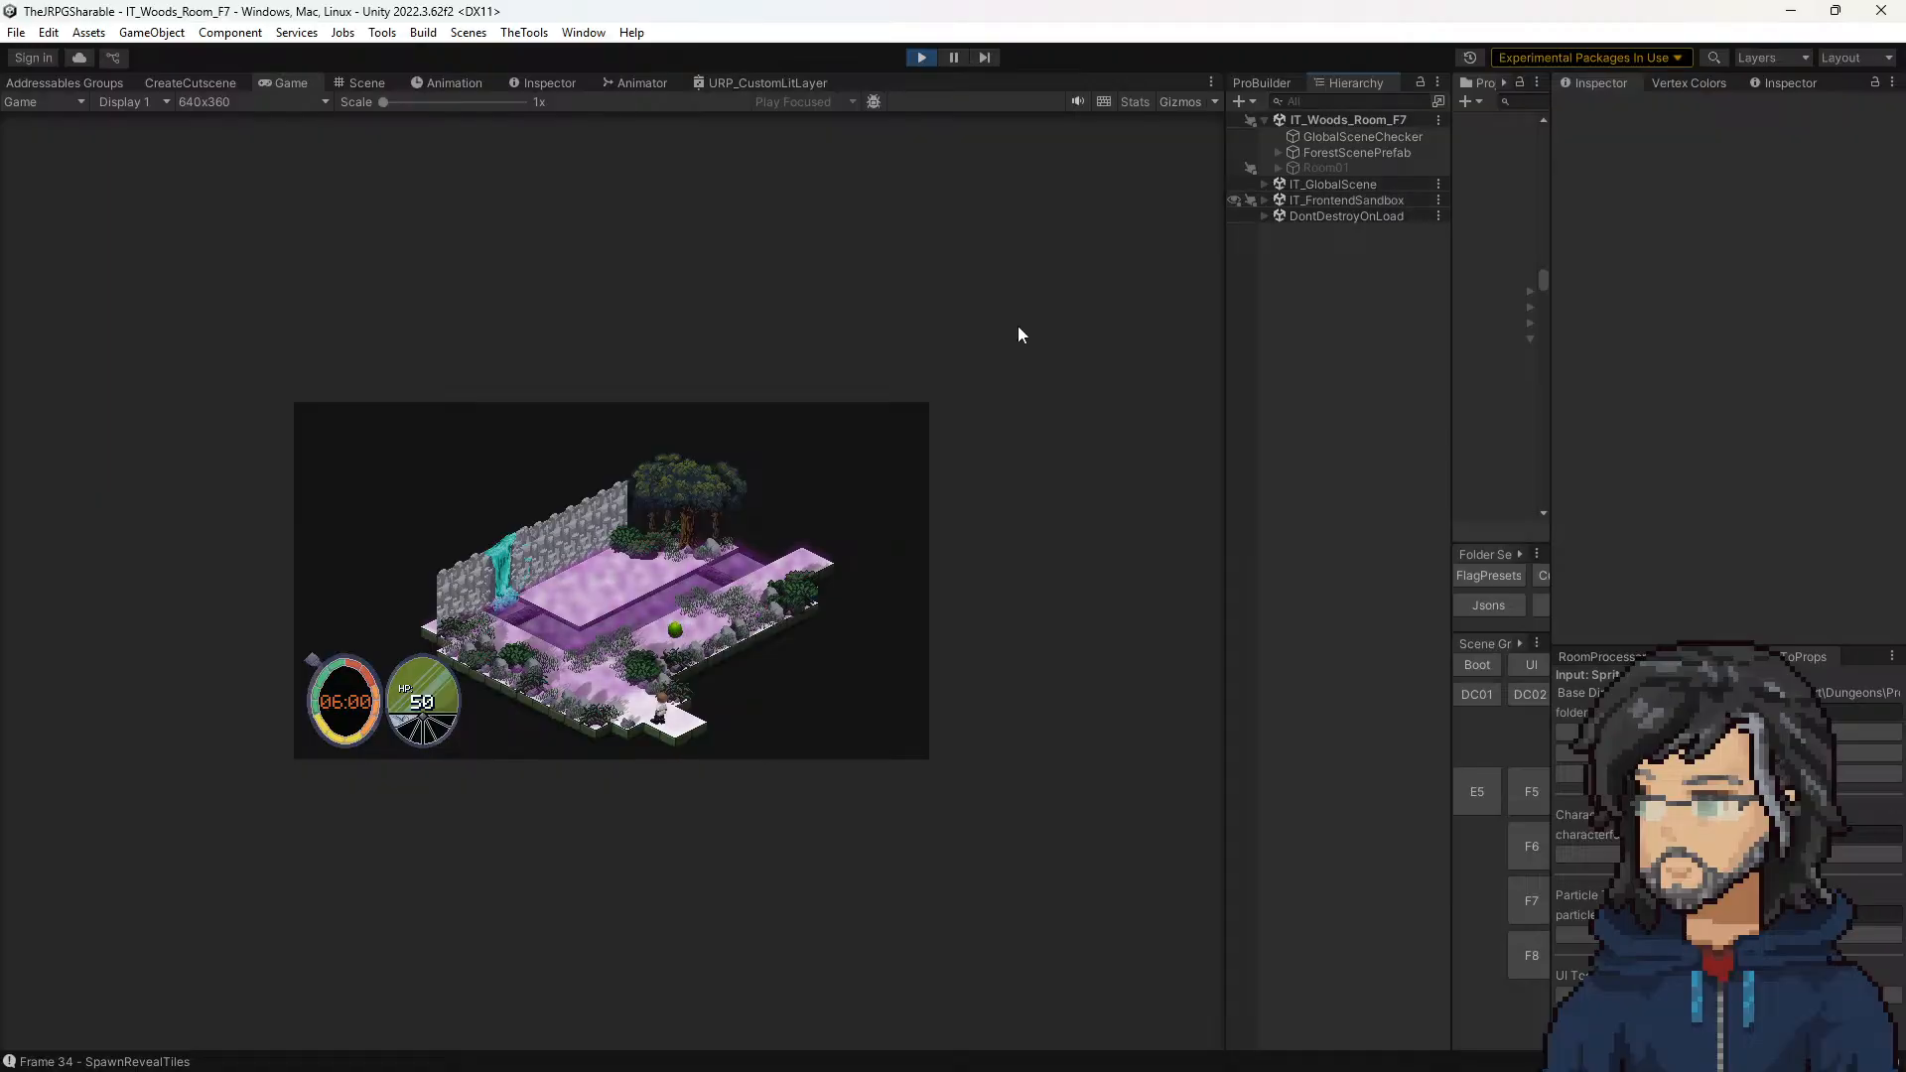
Step: Select the floor tile beside the character in the scene and examine the layer textures and tiling values of its Fields_Floor material
{"action": "left_click", "coordinate": [369, 83]}
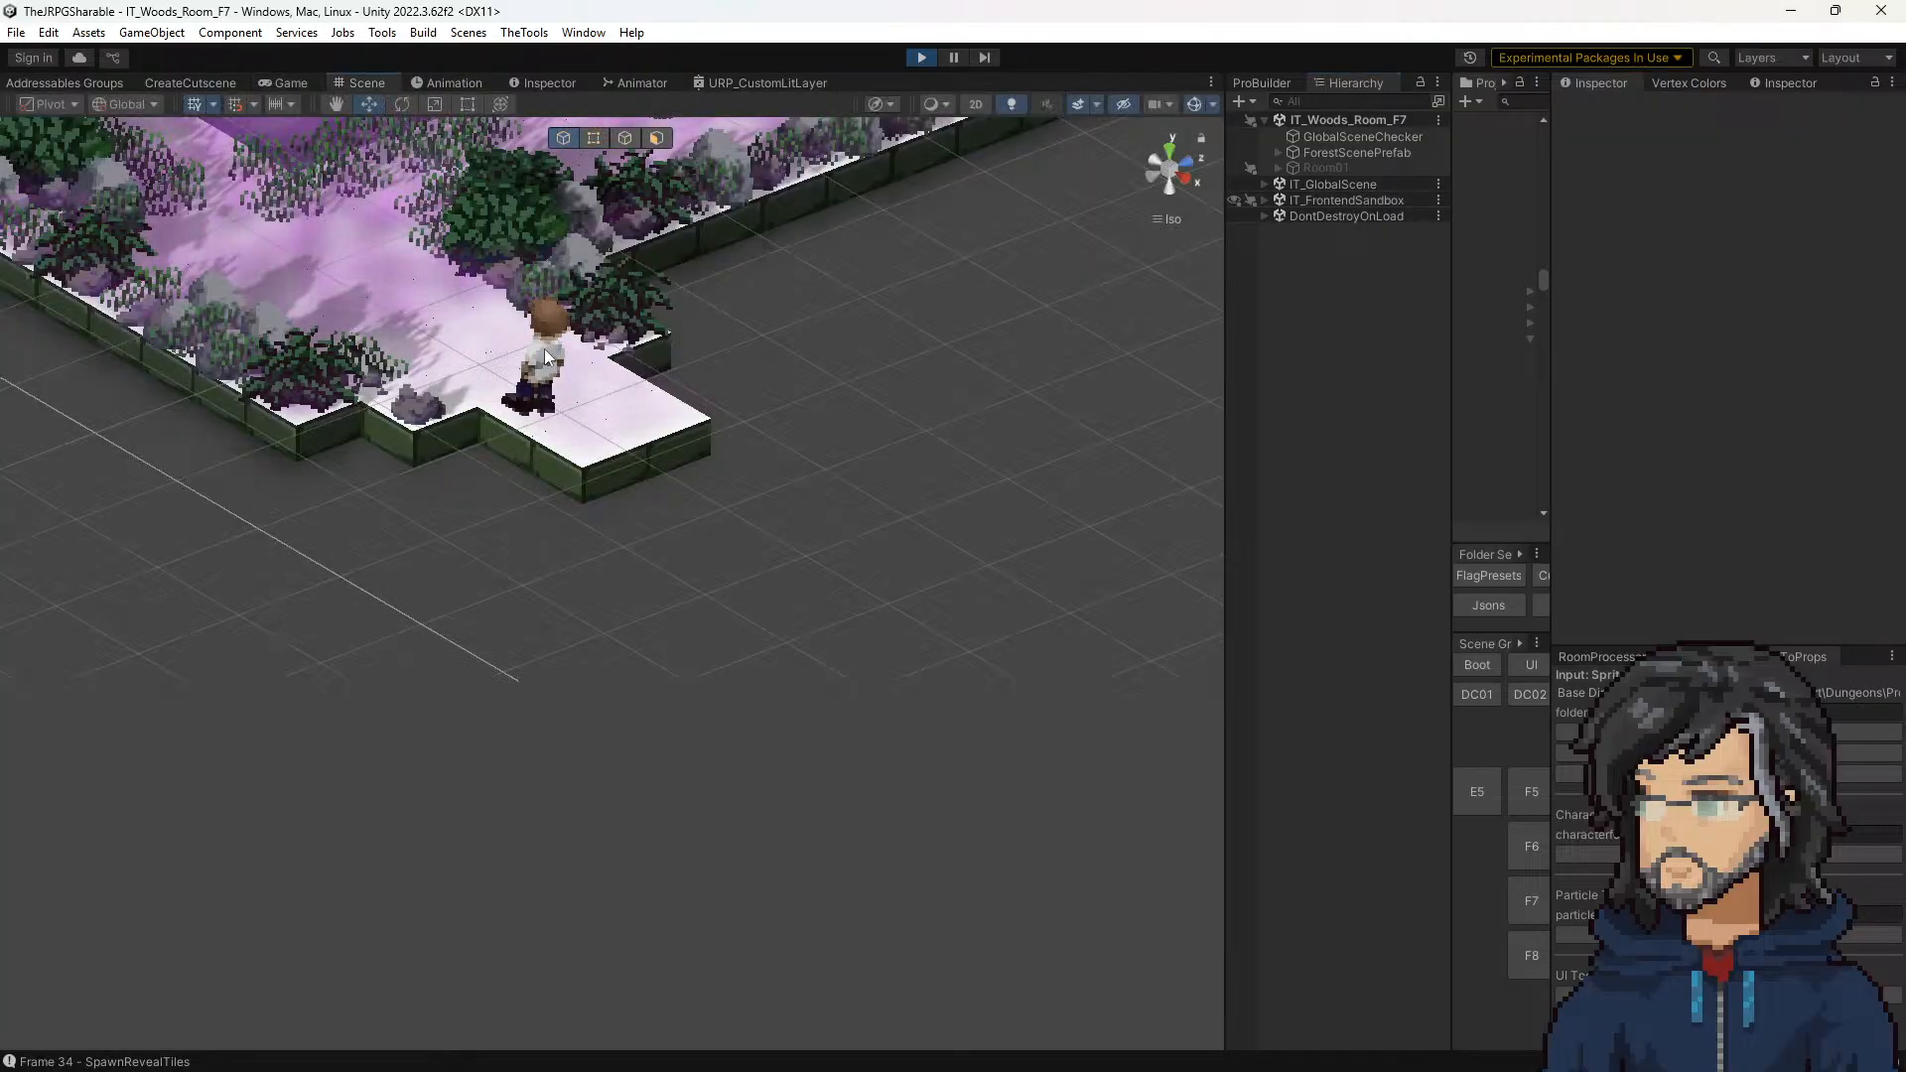
{"action": "left_click", "coordinate": [459, 362]}
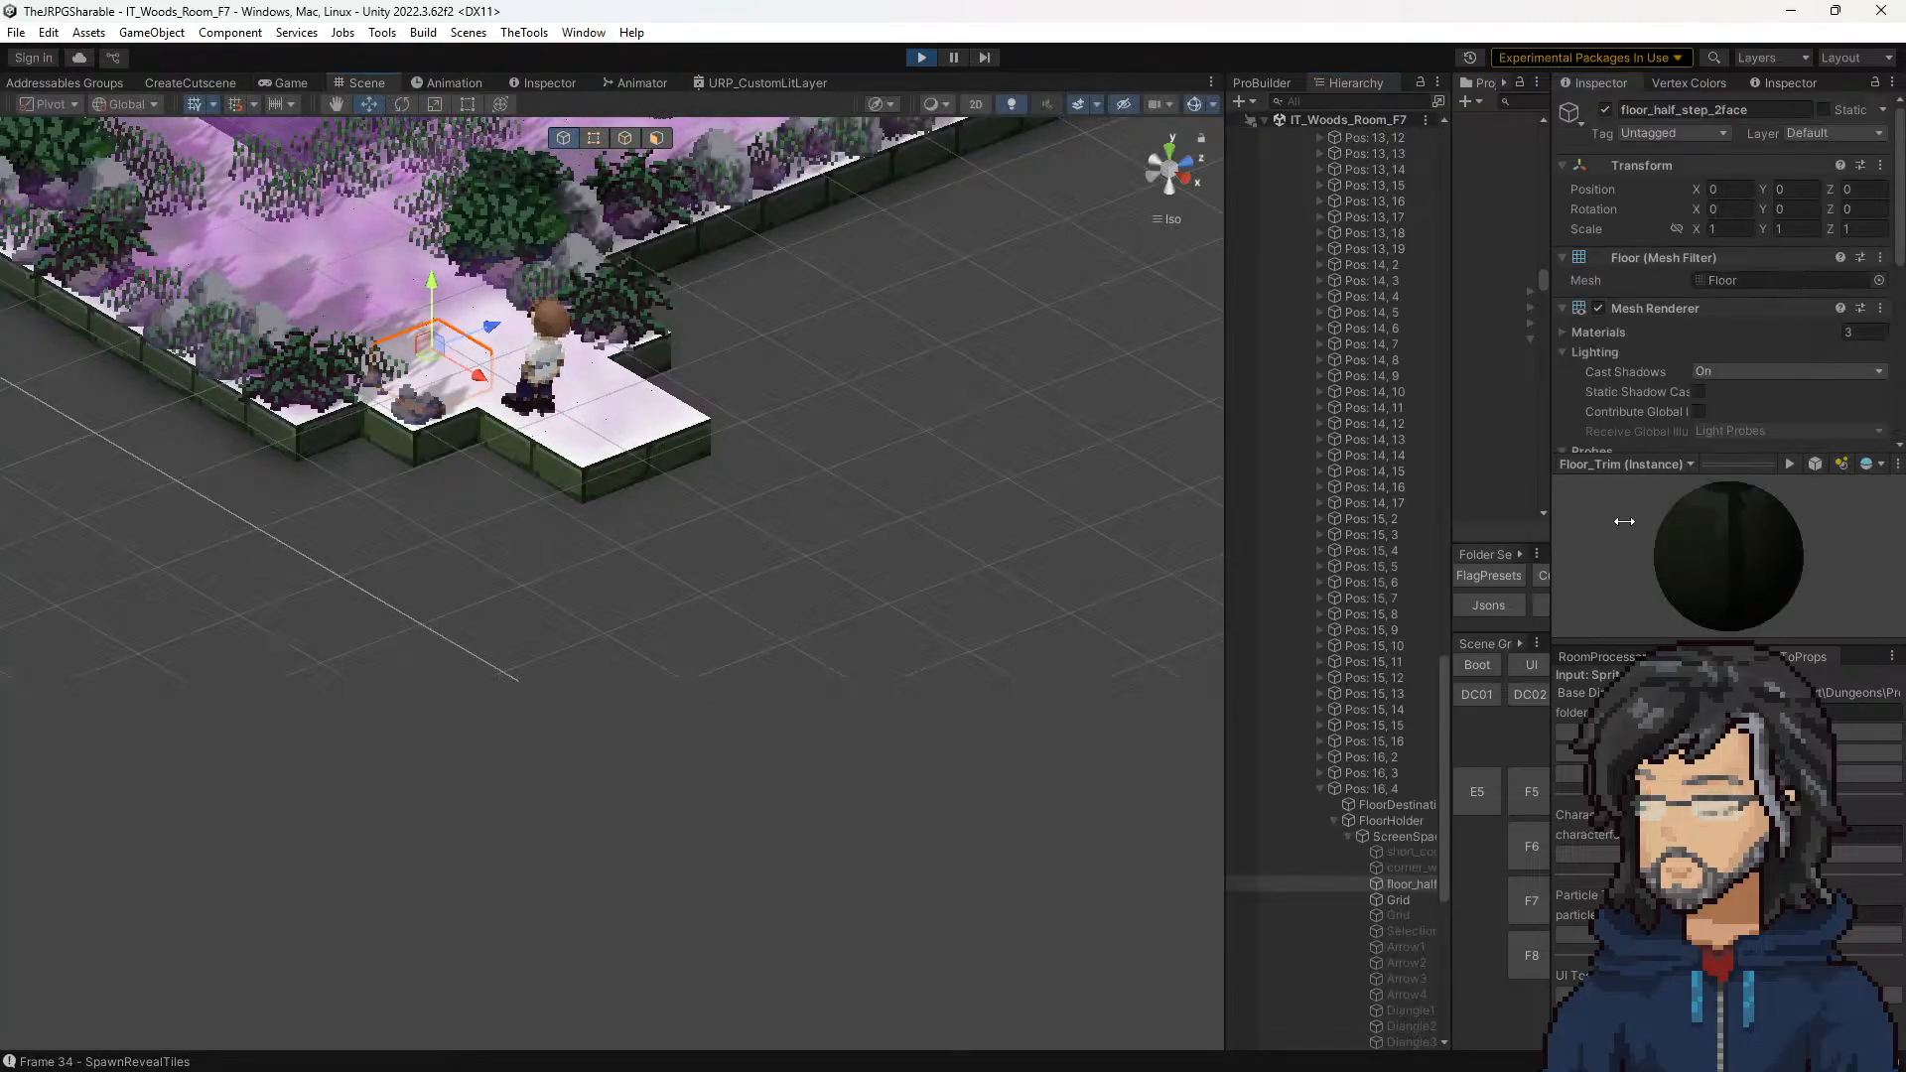
{"action": "scroll", "coordinate": [1688, 341], "scroll_direction": "down", "scroll_amount": 3}
{"action": "scroll", "coordinate": [1677, 349], "scroll_direction": "down", "scroll_amount": 2}
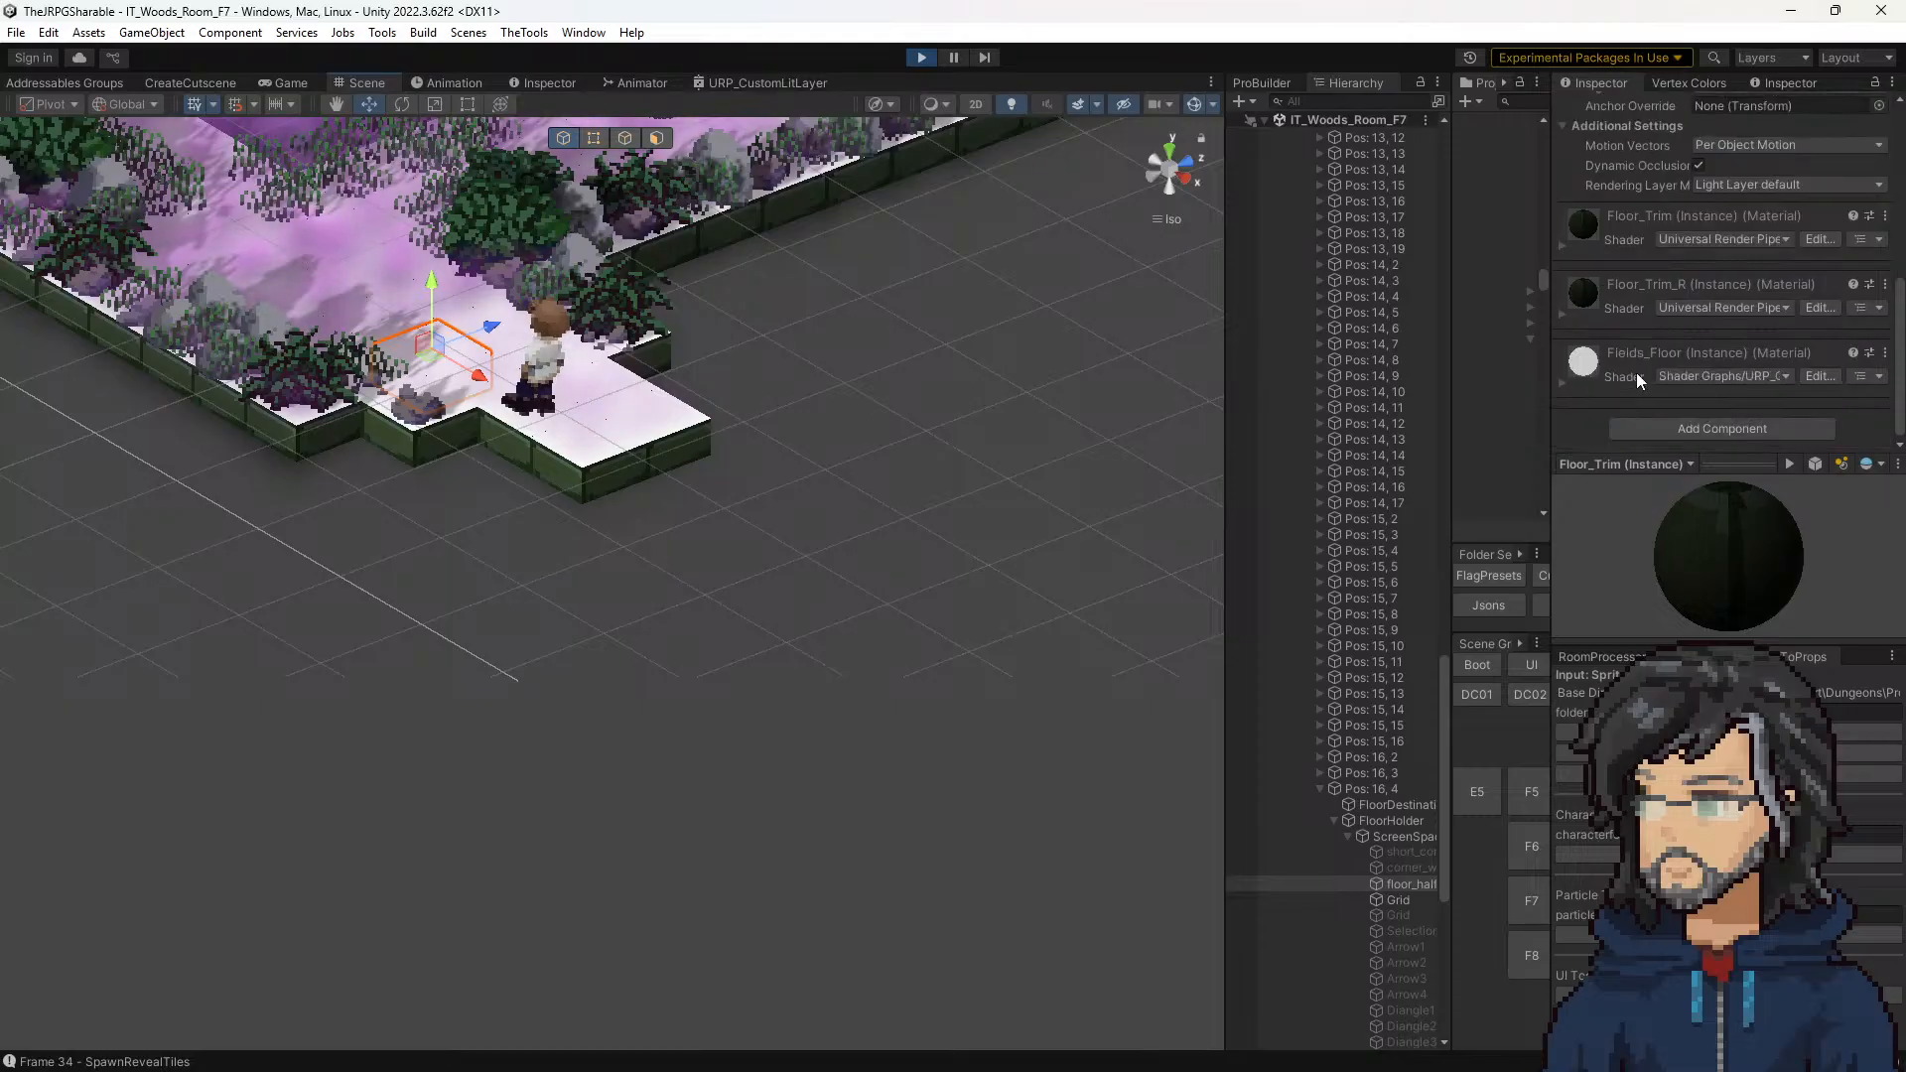
{"action": "left_click", "coordinate": [1566, 379]}
{"action": "scroll", "coordinate": [1647, 365], "scroll_direction": "down", "scroll_amount": 6}
{"action": "scroll", "coordinate": [1745, 367], "scroll_direction": "up", "scroll_amount": 3}
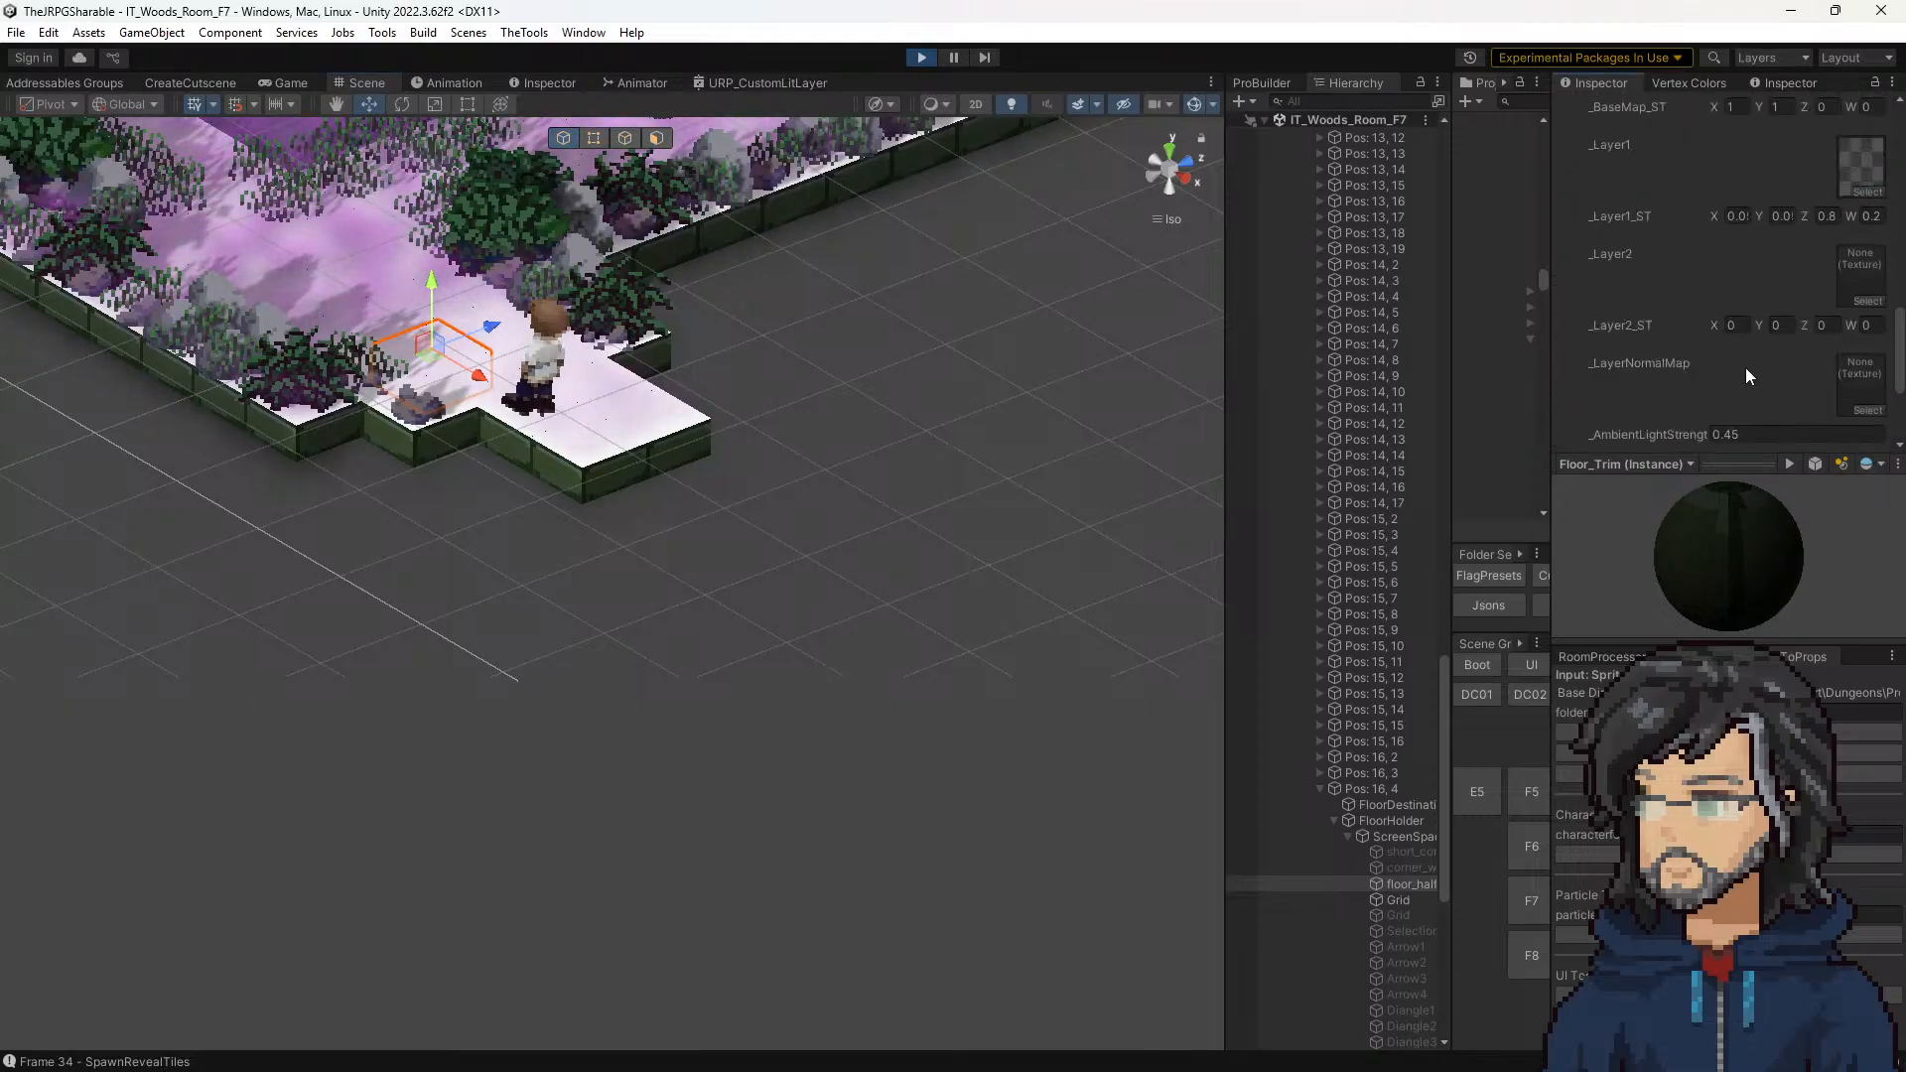
{"action": "scroll", "coordinate": [1747, 367], "scroll_direction": "up", "scroll_amount": 3}
{"action": "scroll", "coordinate": [1768, 377], "scroll_direction": "down", "scroll_amount": 3}
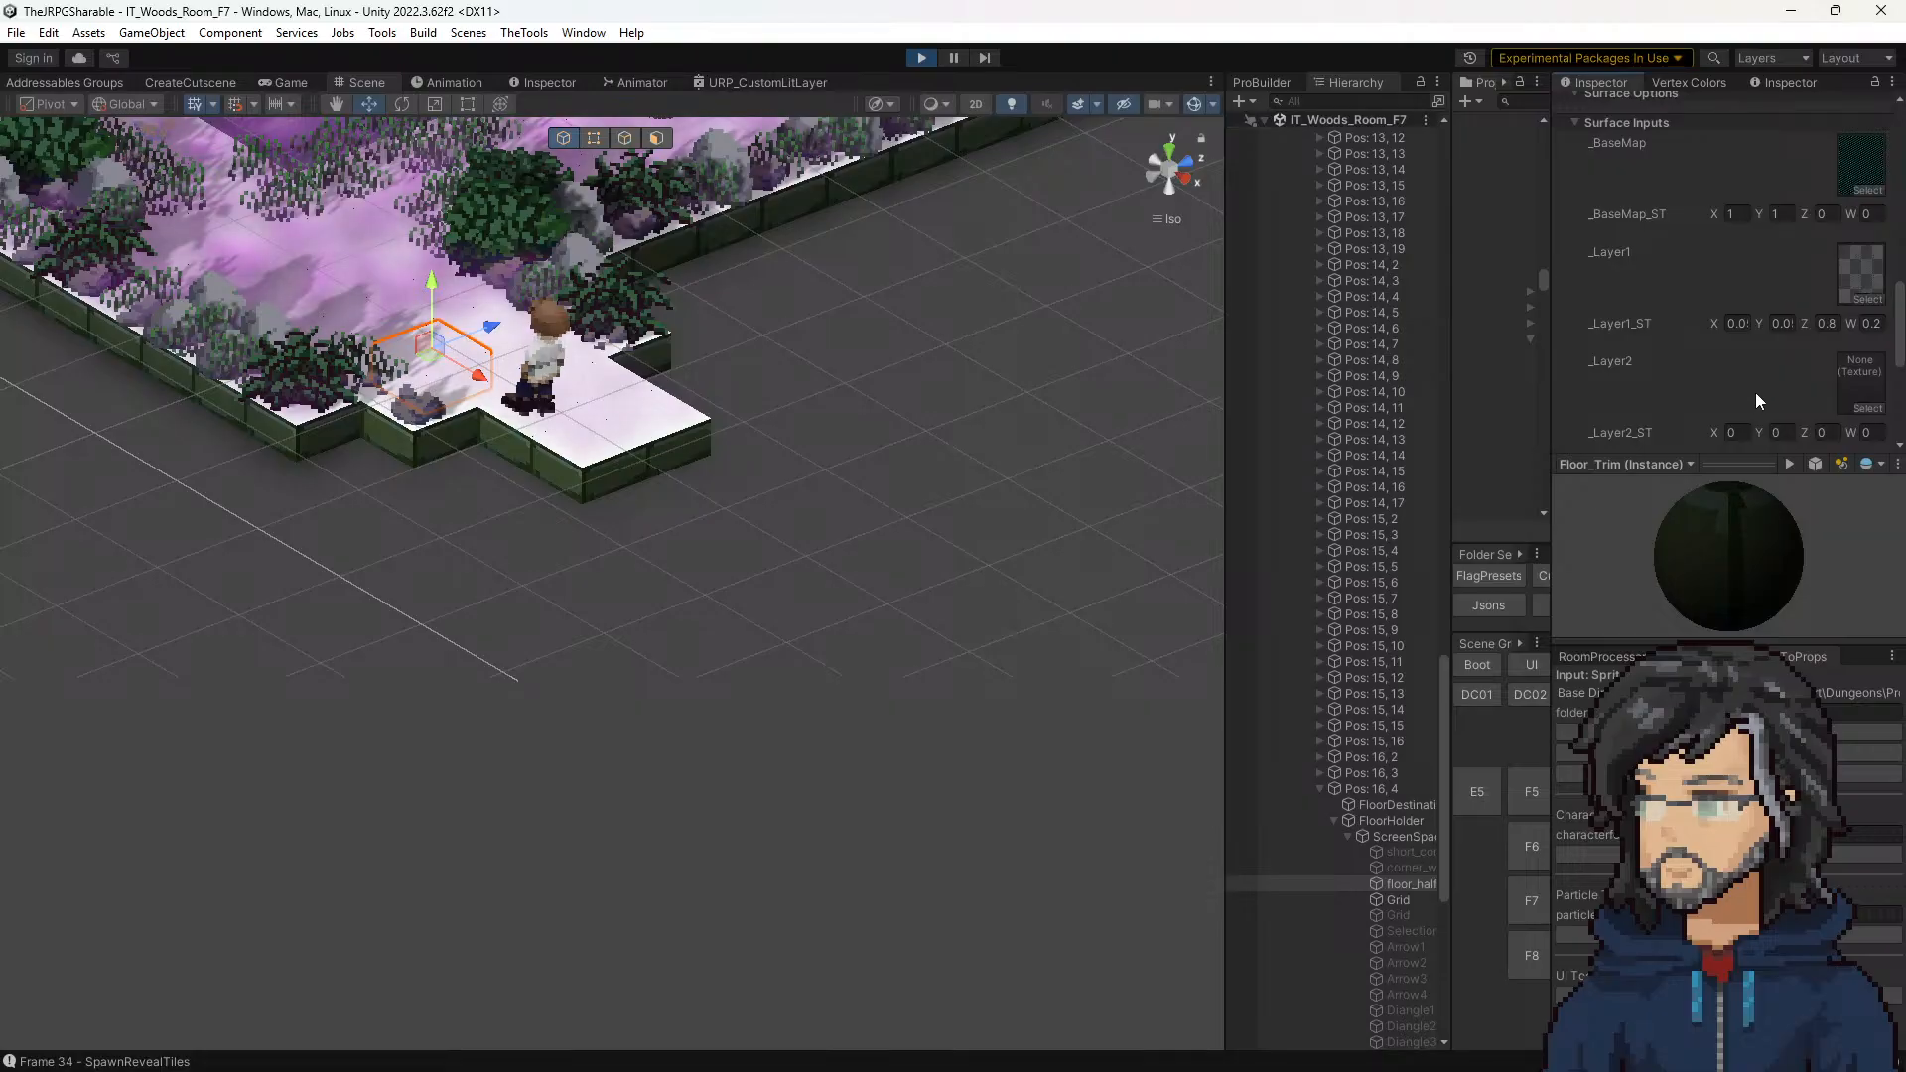
{"action": "scroll", "coordinate": [1762, 377], "scroll_direction": "down", "scroll_amount": 3}
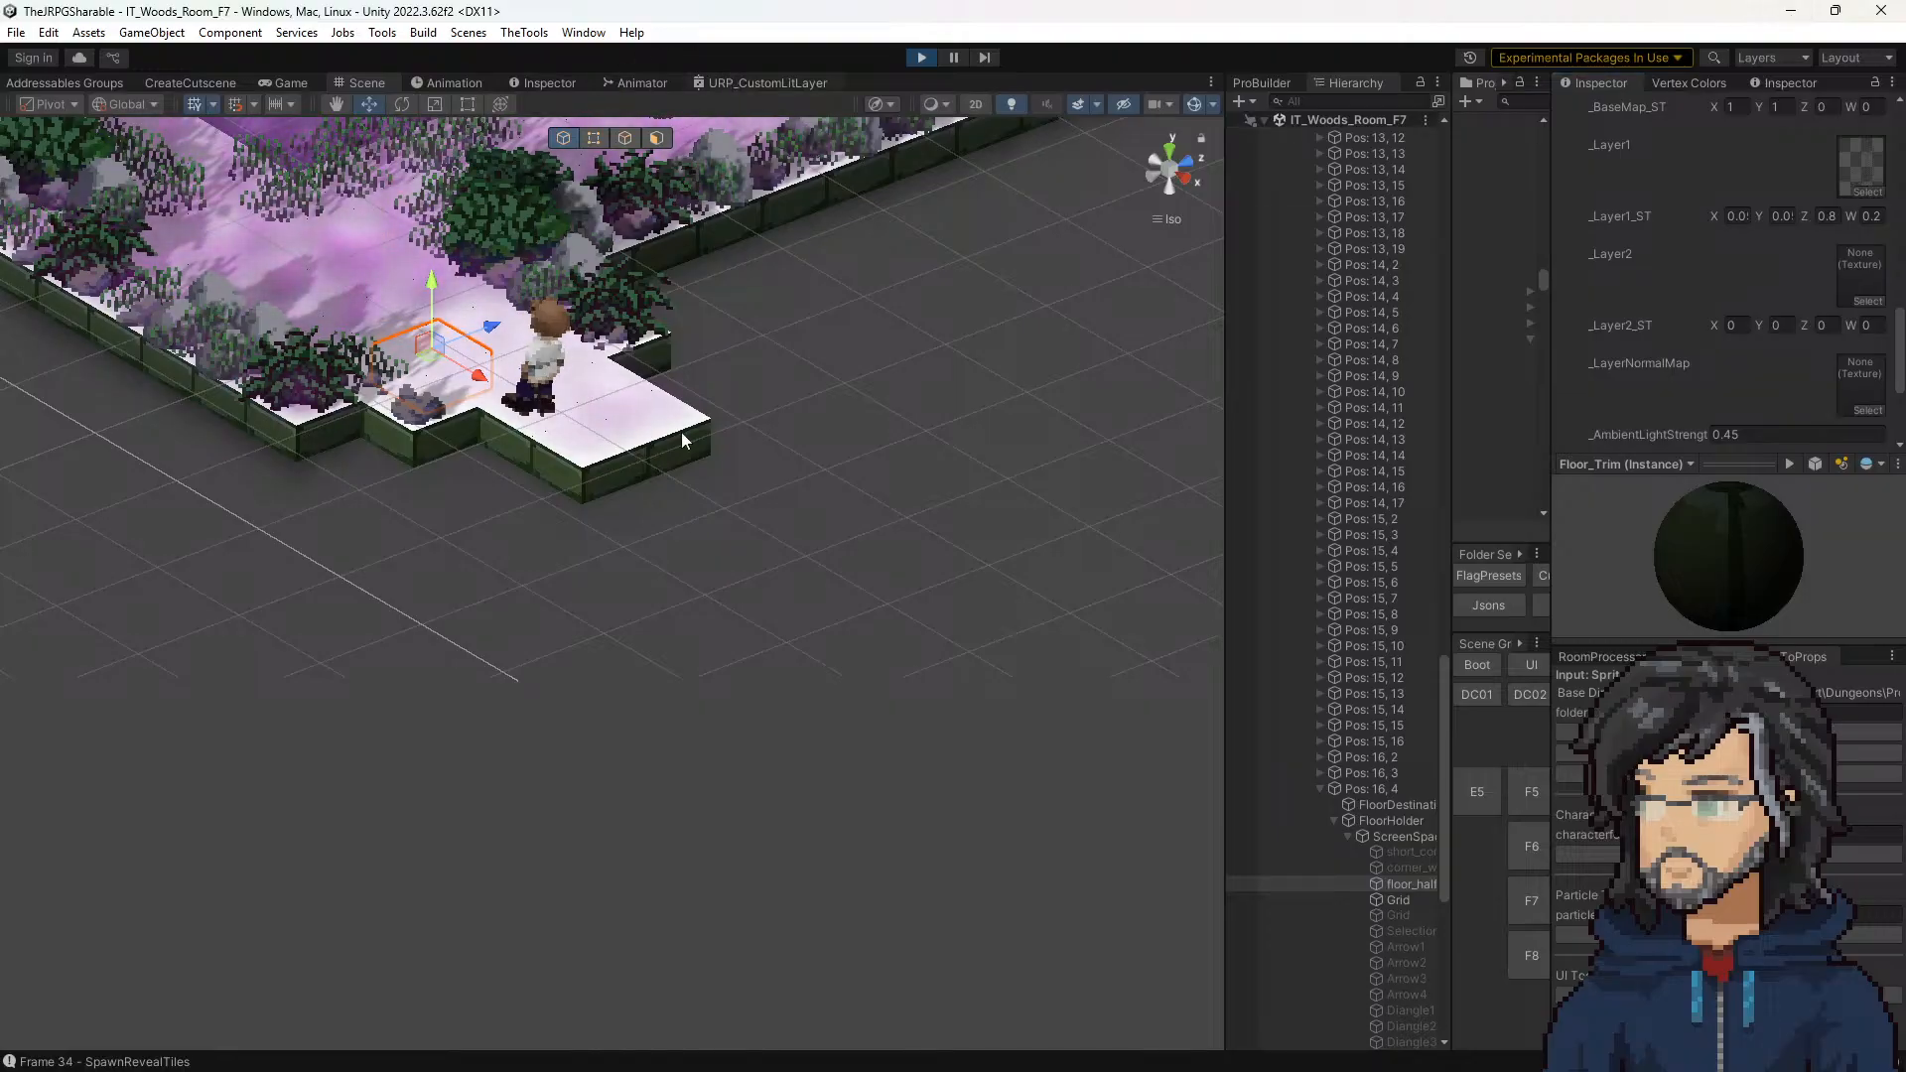
Step: Inspect the Mode and Precision options of the _Layer2 property in the URP_CustomLitLayer graph
{"action": "left_click", "coordinate": [724, 82]}
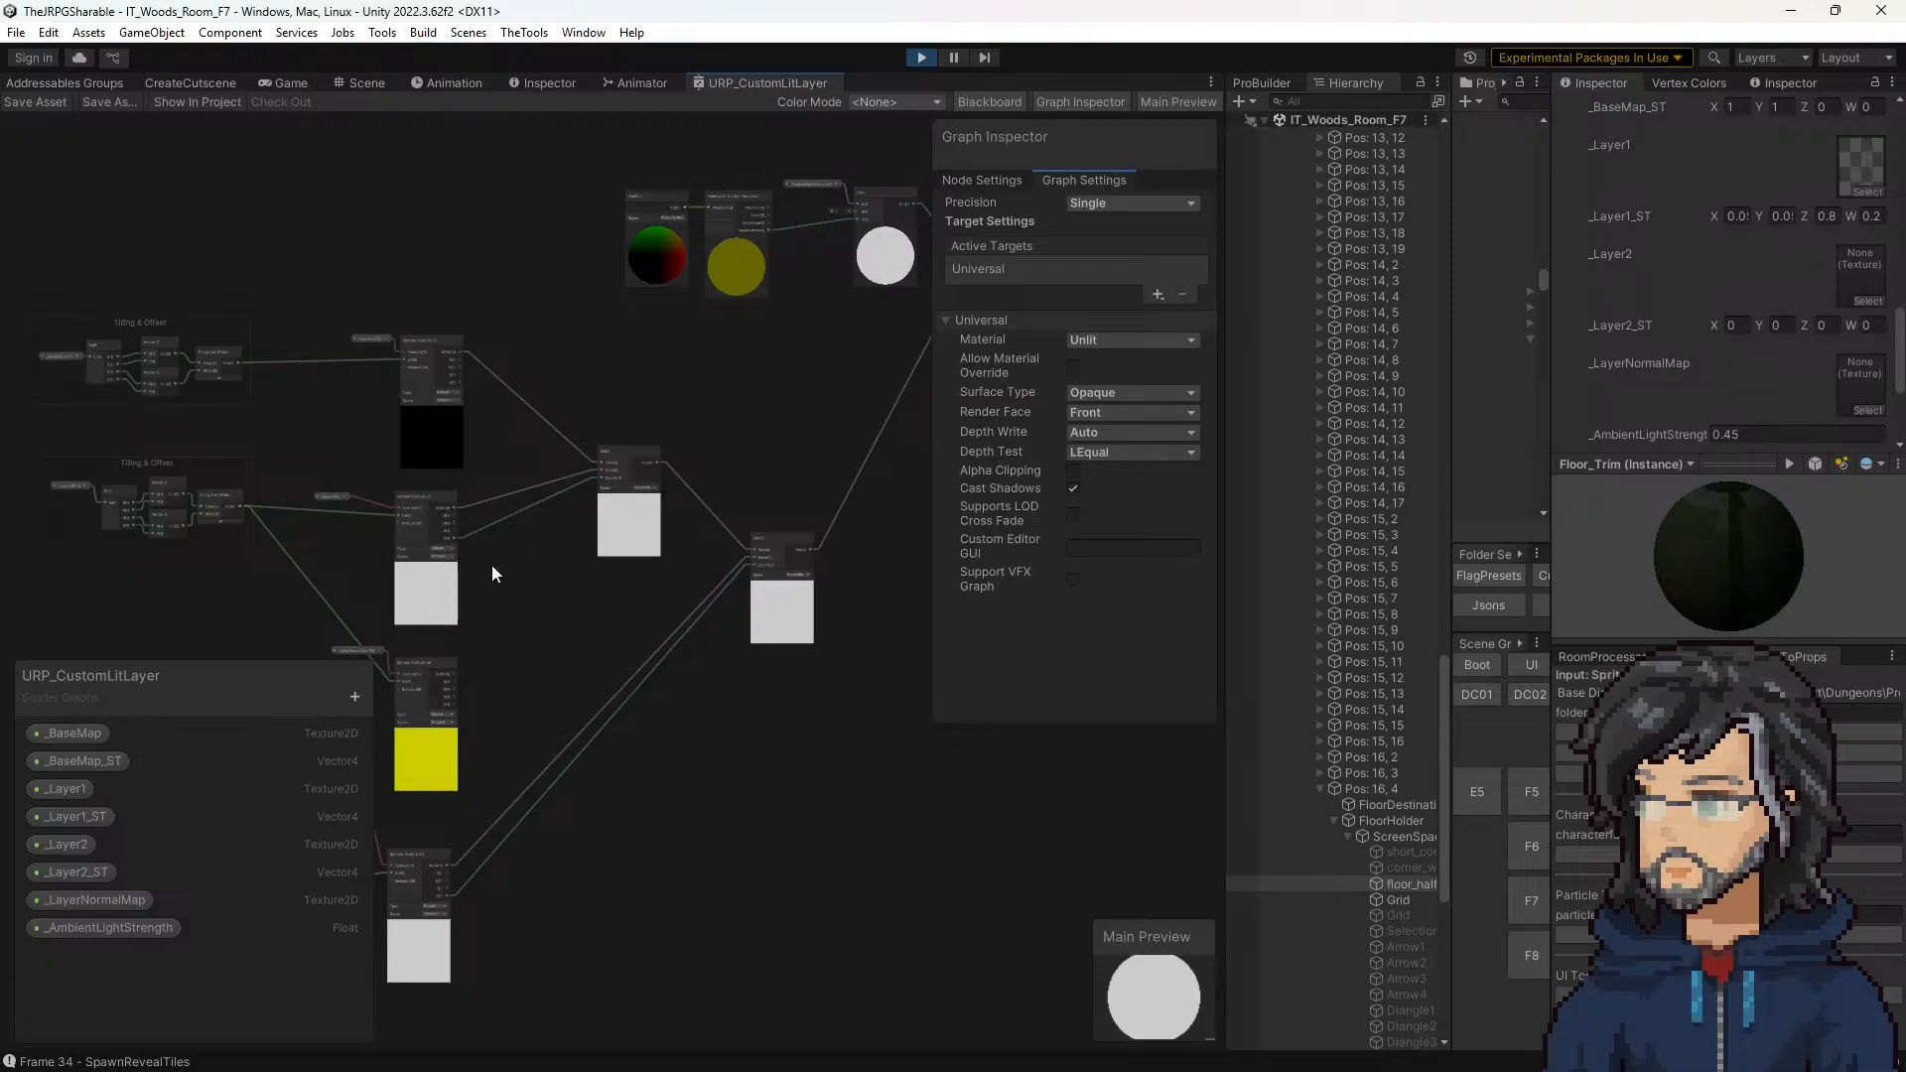
{"action": "scroll", "coordinate": [610, 436], "scroll_direction": "up", "scroll_amount": 4}
{"action": "middle_click_drag", "start_coordinate": [606, 546], "coordinate": [585, 250]}
{"action": "middle_click_drag", "start_coordinate": [634, 361], "coordinate": [413, 501]}
{"action": "scroll", "coordinate": [641, 435], "scroll_direction": "down", "scroll_amount": 5}
{"action": "middle_click_drag", "start_coordinate": [741, 361], "coordinate": [665, 469]}
{"action": "scroll", "coordinate": [580, 539], "scroll_direction": "up", "scroll_amount": 4}
{"action": "middle_click_drag", "start_coordinate": [557, 551], "coordinate": [642, 464]}
{"action": "left_click", "coordinate": [531, 506]}
{"action": "left_click", "coordinate": [1095, 305]}
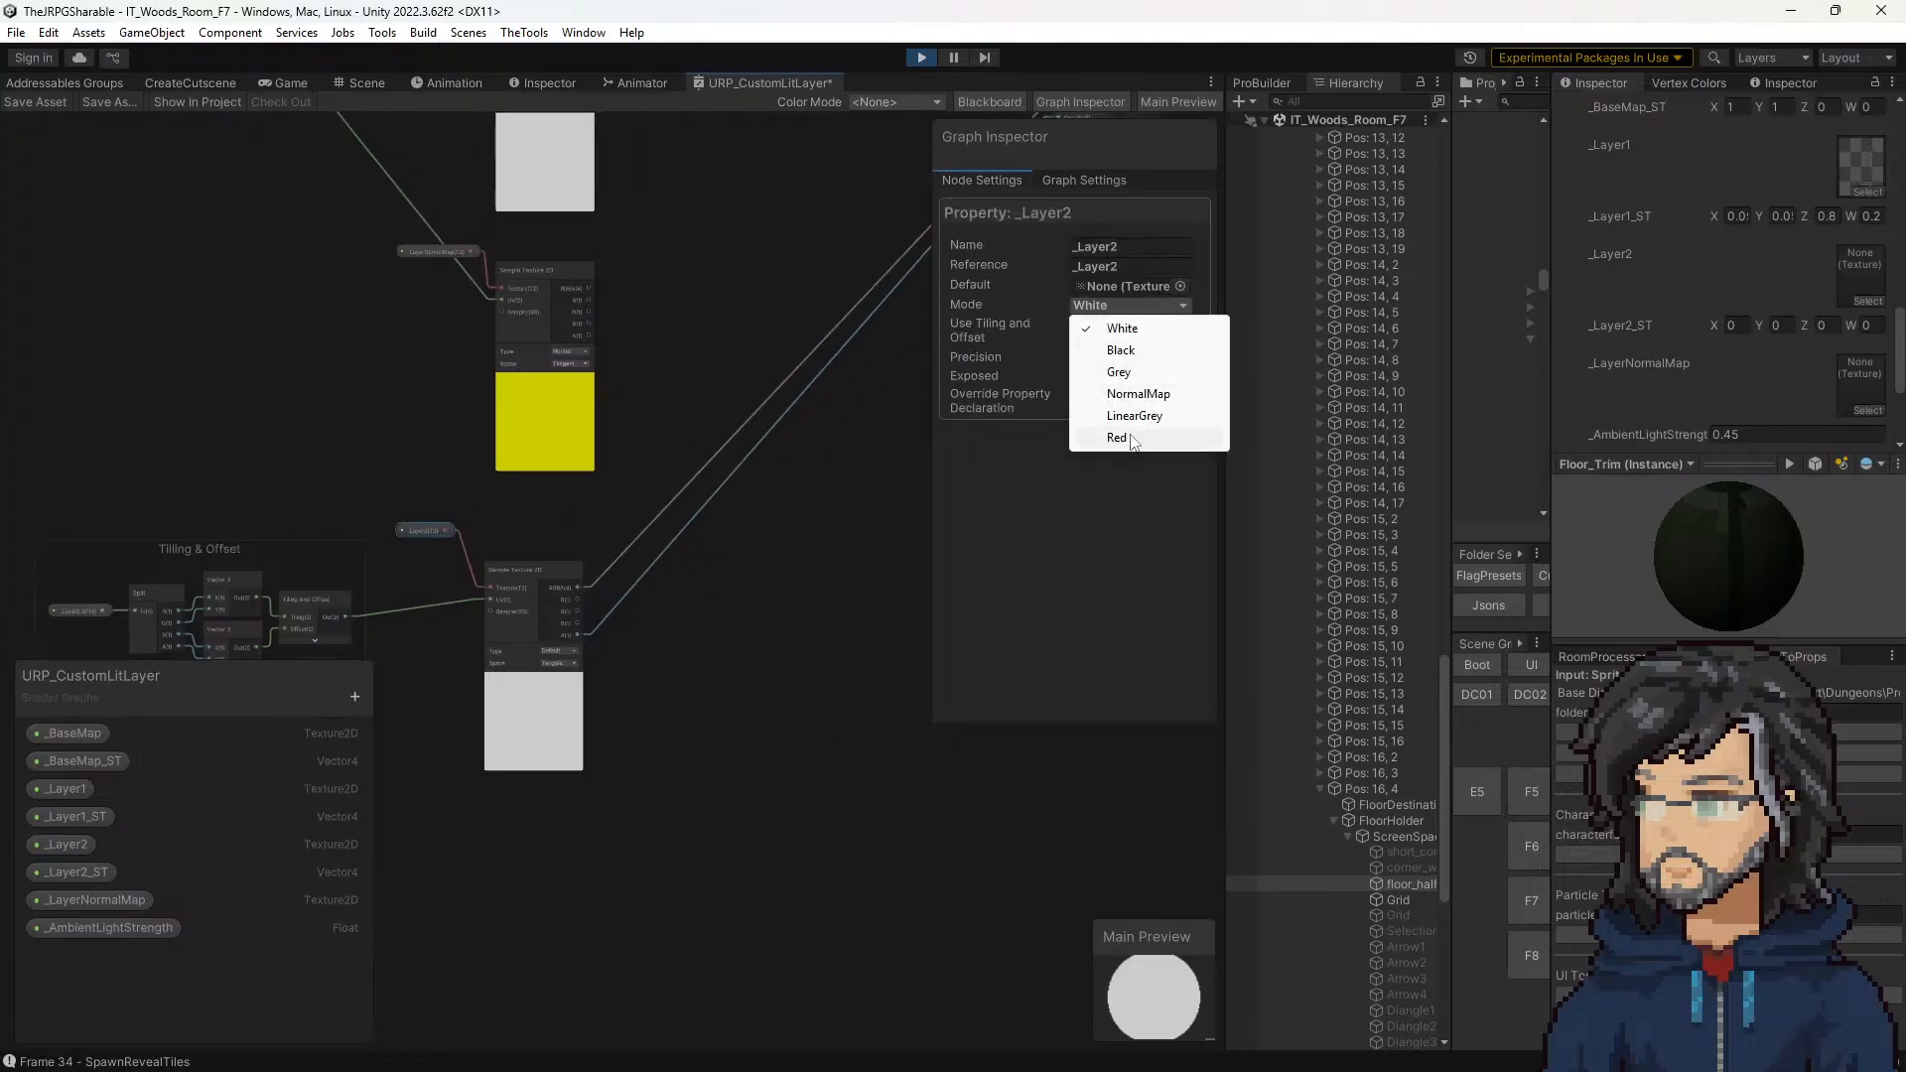
{"action": "left_click", "coordinate": [1120, 335]}
{"action": "left_click", "coordinate": [1089, 361]}
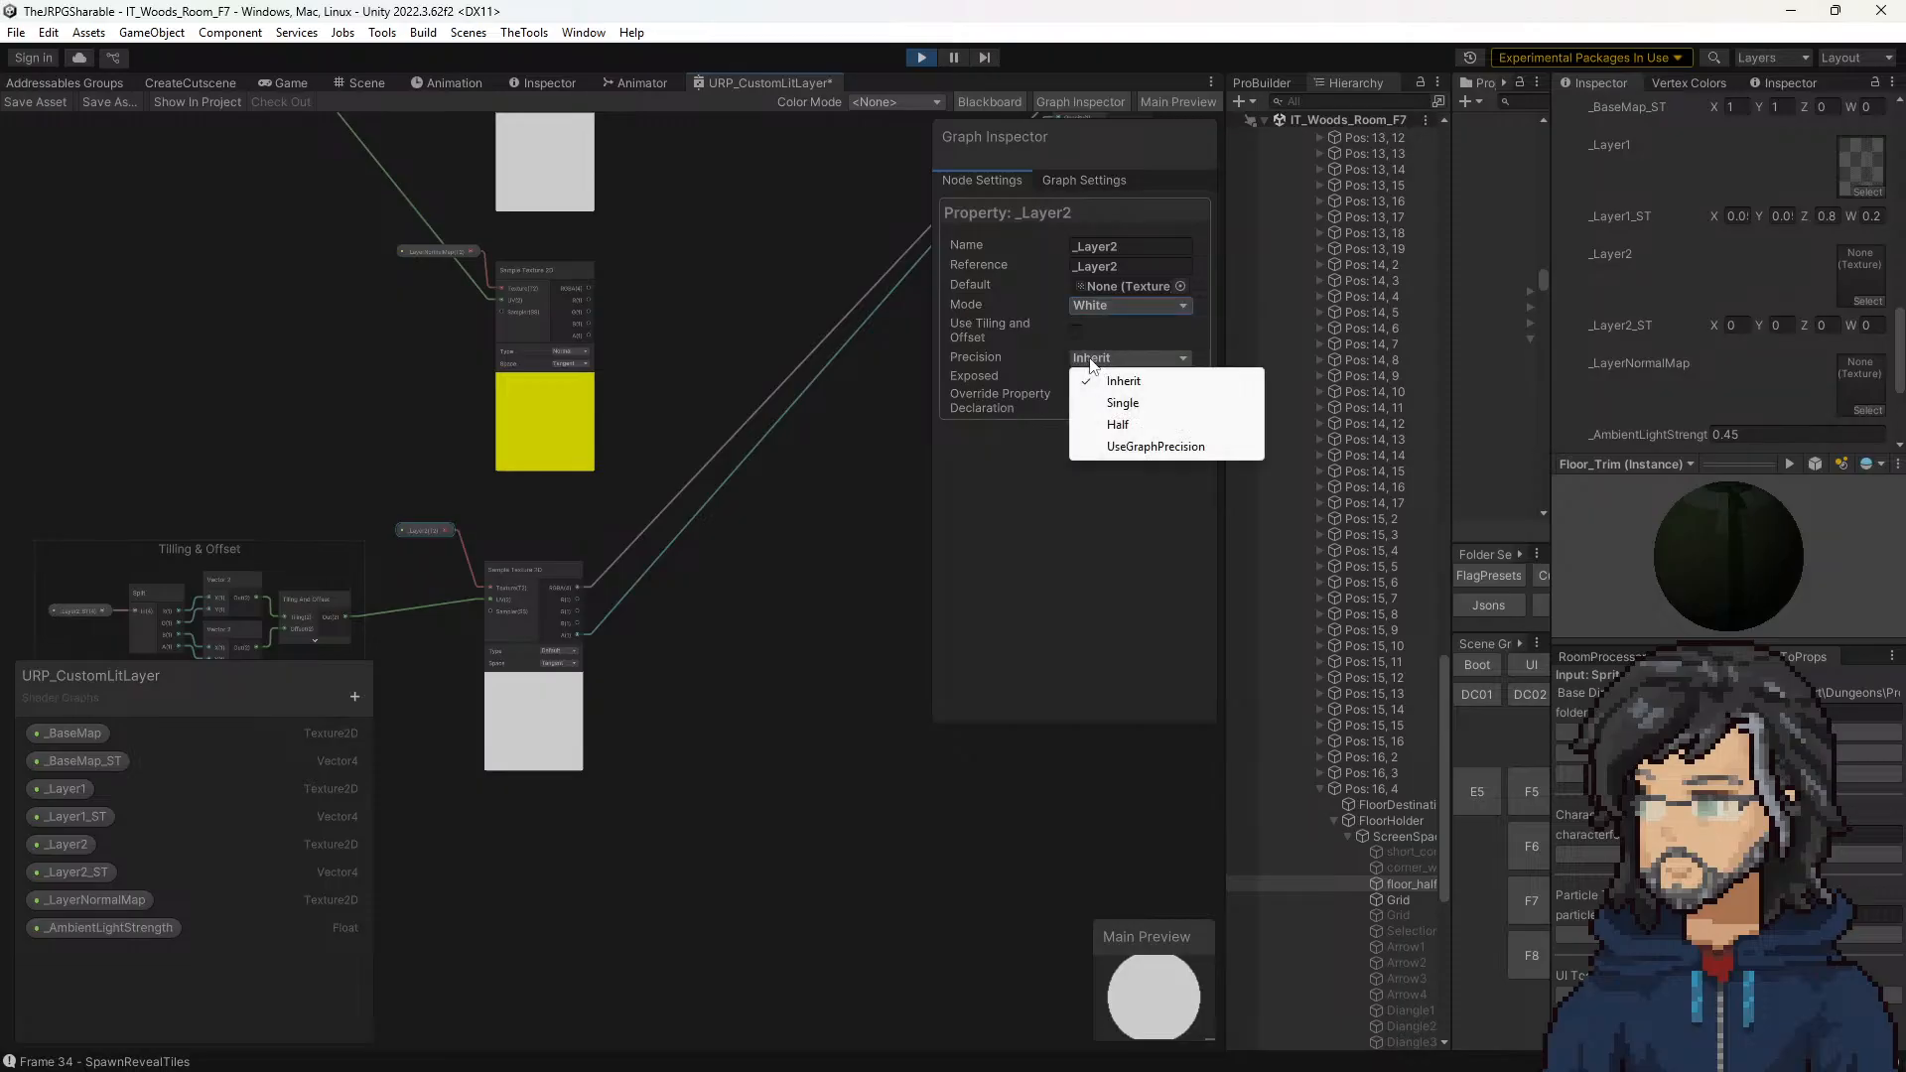
{"action": "left_click", "coordinate": [1004, 498]}
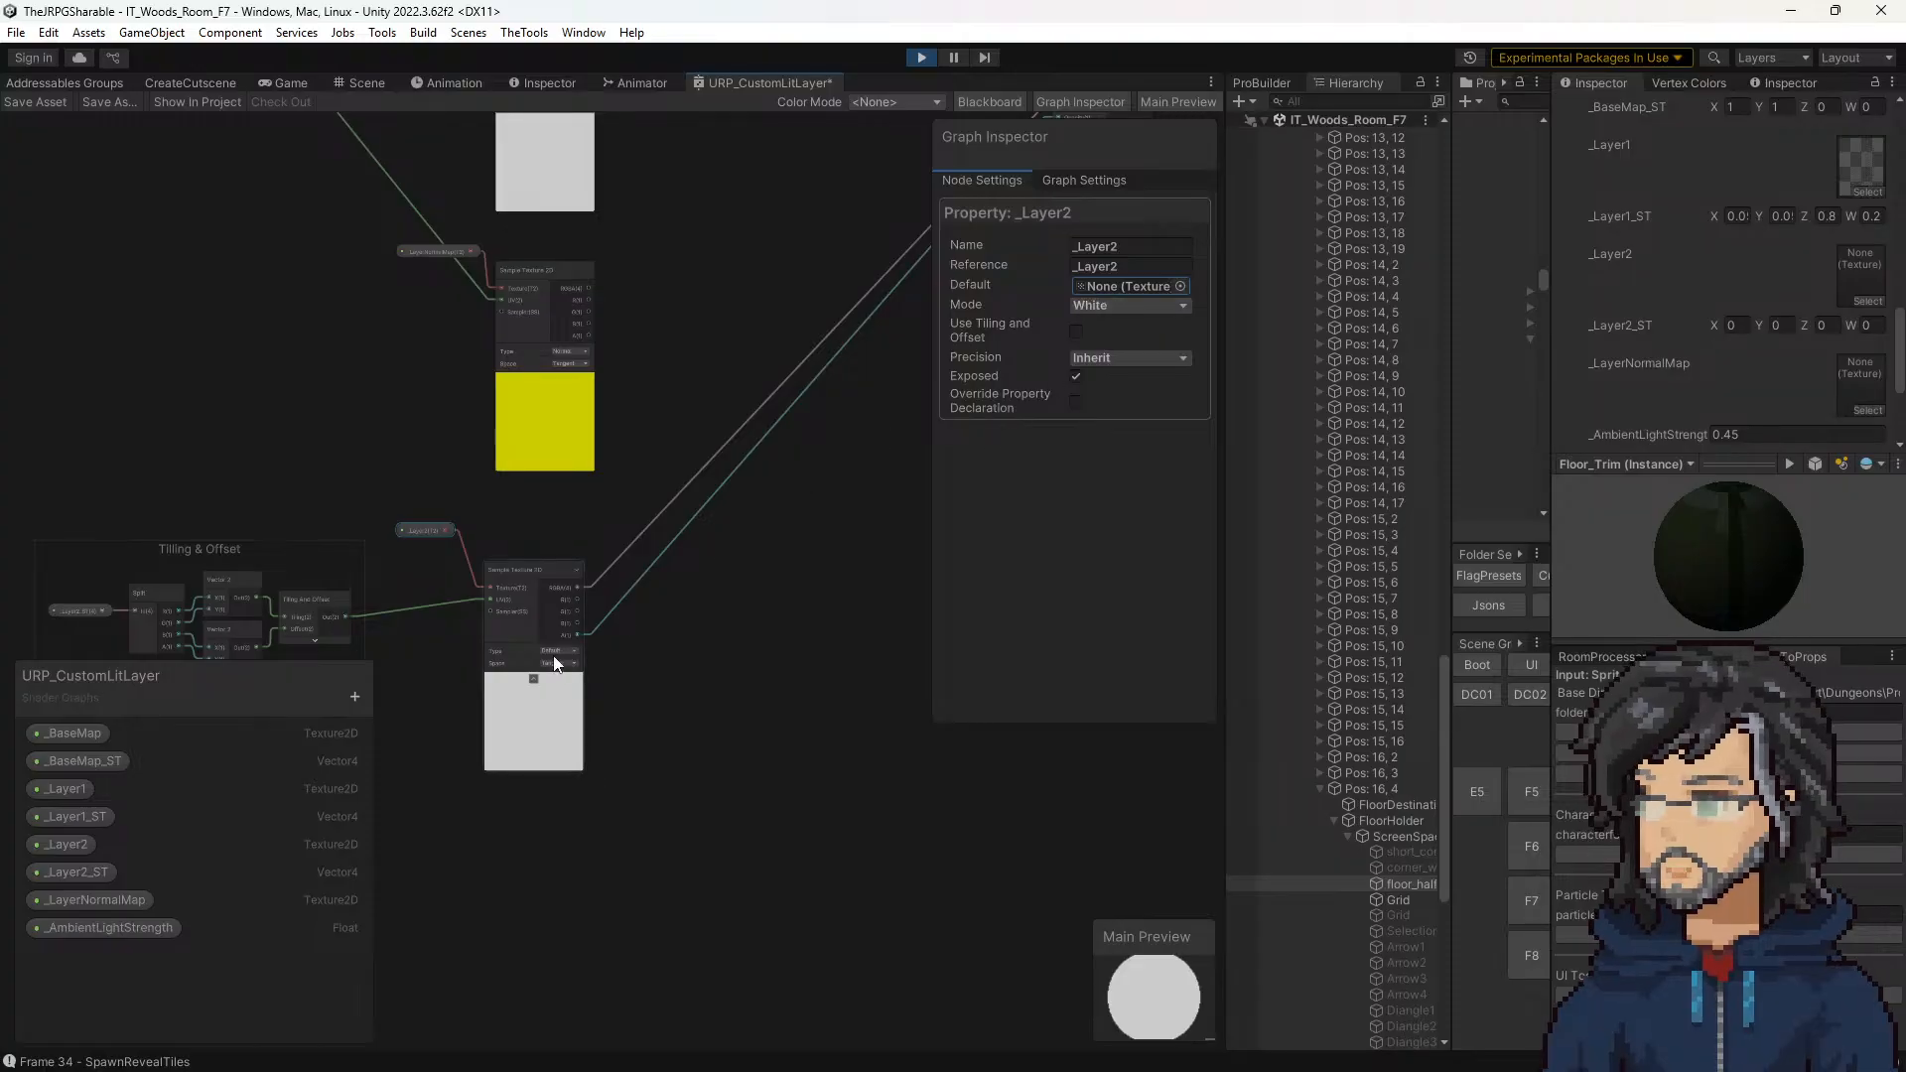
Step: Check the Space and Type options of the Sample Texture 2D node fed by _Layer2
{"action": "scroll", "coordinate": [527, 611], "scroll_direction": "up", "scroll_amount": 5}
{"action": "left_click", "coordinate": [570, 694]}
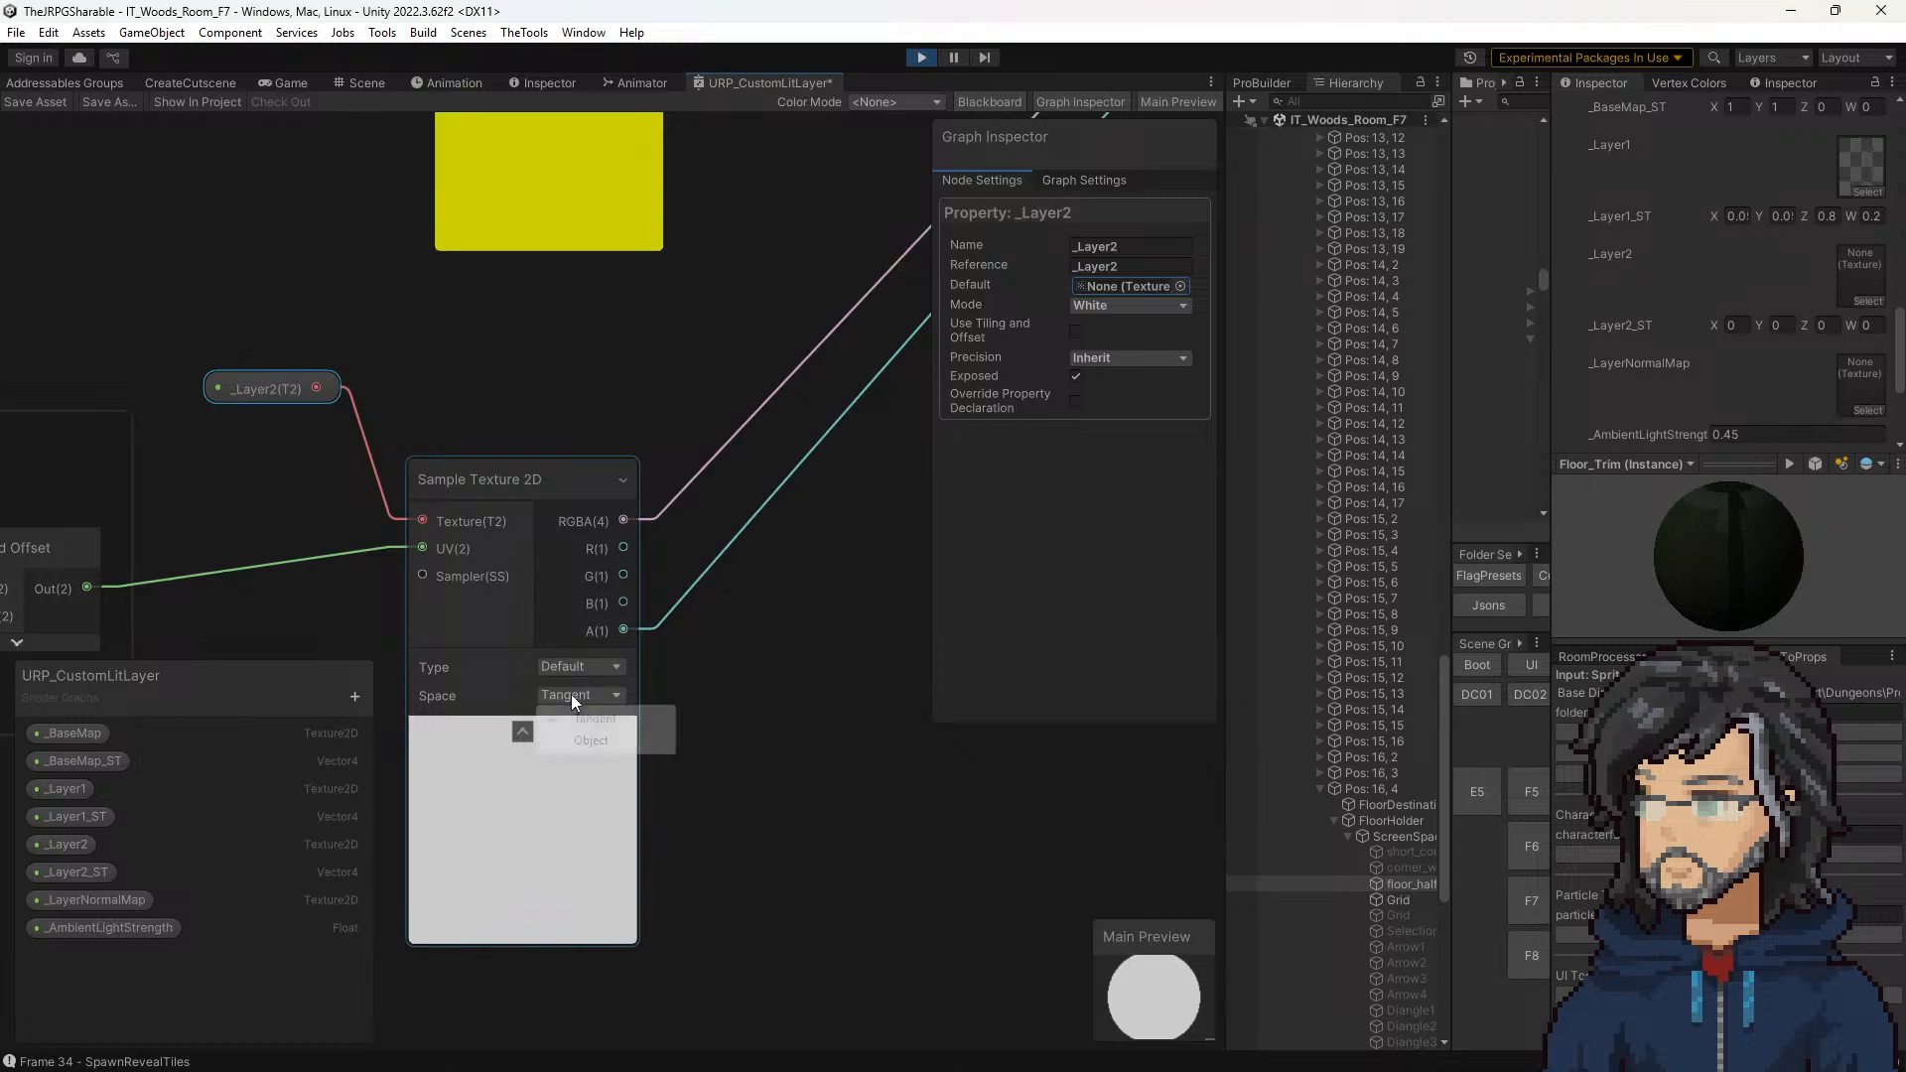
{"action": "left_click", "coordinate": [583, 669]}
{"action": "left_click", "coordinate": [778, 606]}
{"action": "scroll", "coordinate": [778, 601], "scroll_direction": "down", "scroll_amount": 5}
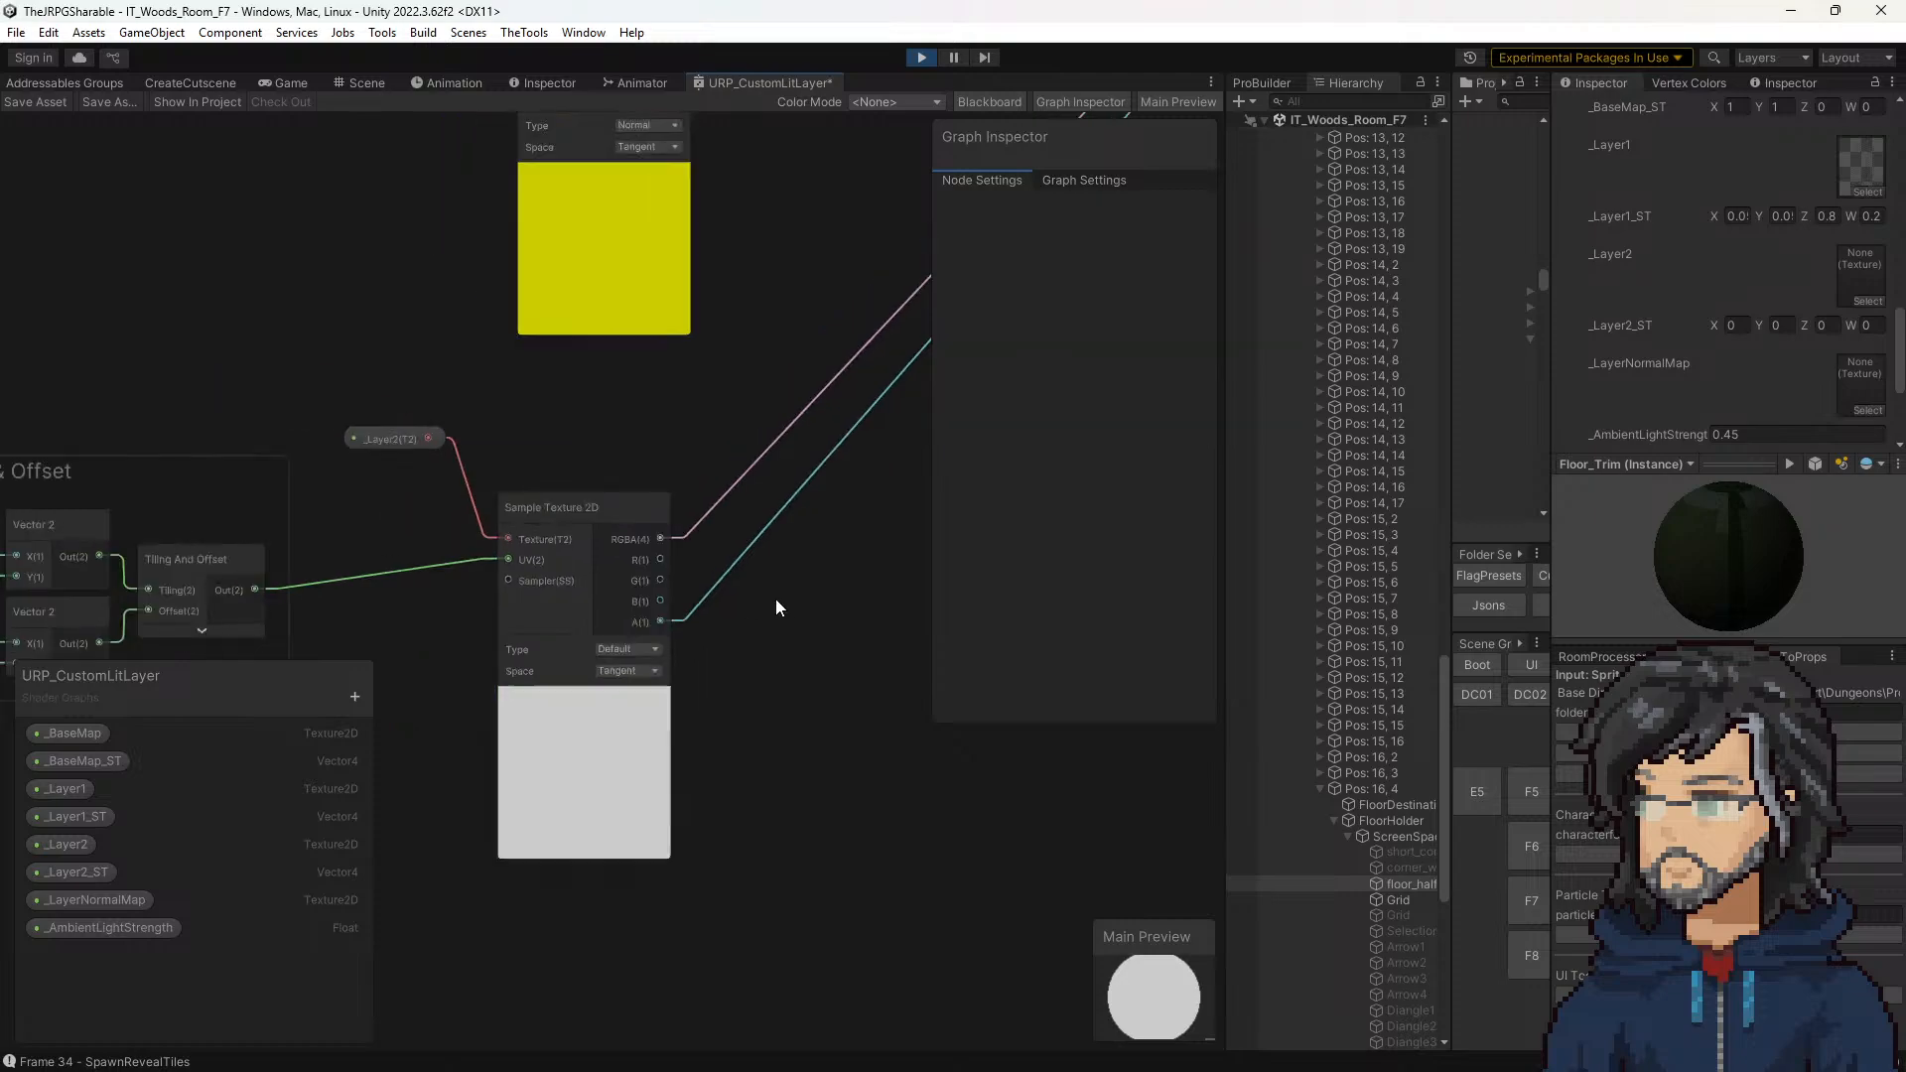
Step: Trace the lower sampler's connections to the Blend node and review the _Layer2 property's default Mode choices
{"action": "scroll", "coordinate": [807, 461], "scroll_direction": "up", "scroll_amount": 1}
{"action": "middle_click_drag", "start_coordinate": [807, 460], "coordinate": [576, 671]}
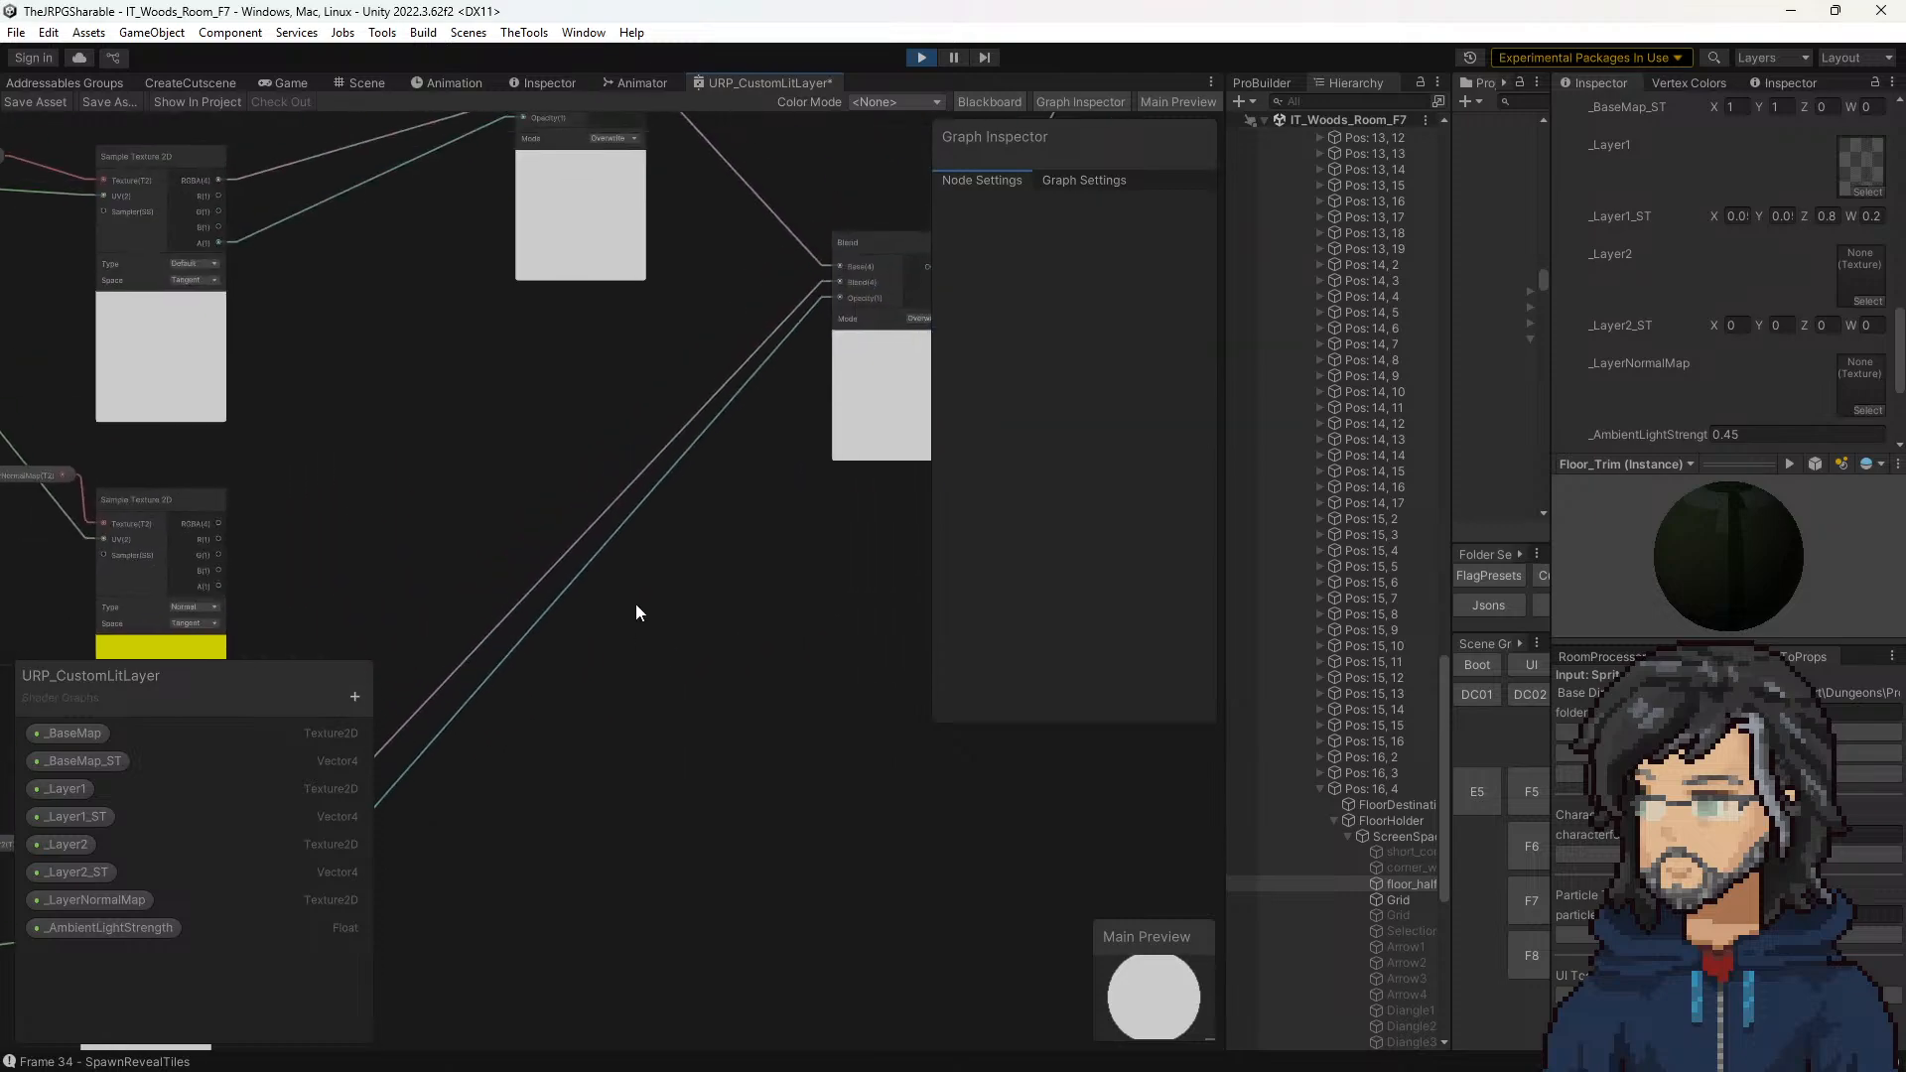
{"action": "scroll", "coordinate": [636, 612], "scroll_direction": "down", "scroll_amount": 3}
{"action": "middle_click_drag", "start_coordinate": [636, 610], "coordinate": [762, 394]}
{"action": "middle_click_drag", "start_coordinate": [491, 543], "coordinate": [566, 600]}
{"action": "left_click", "coordinate": [511, 611]}
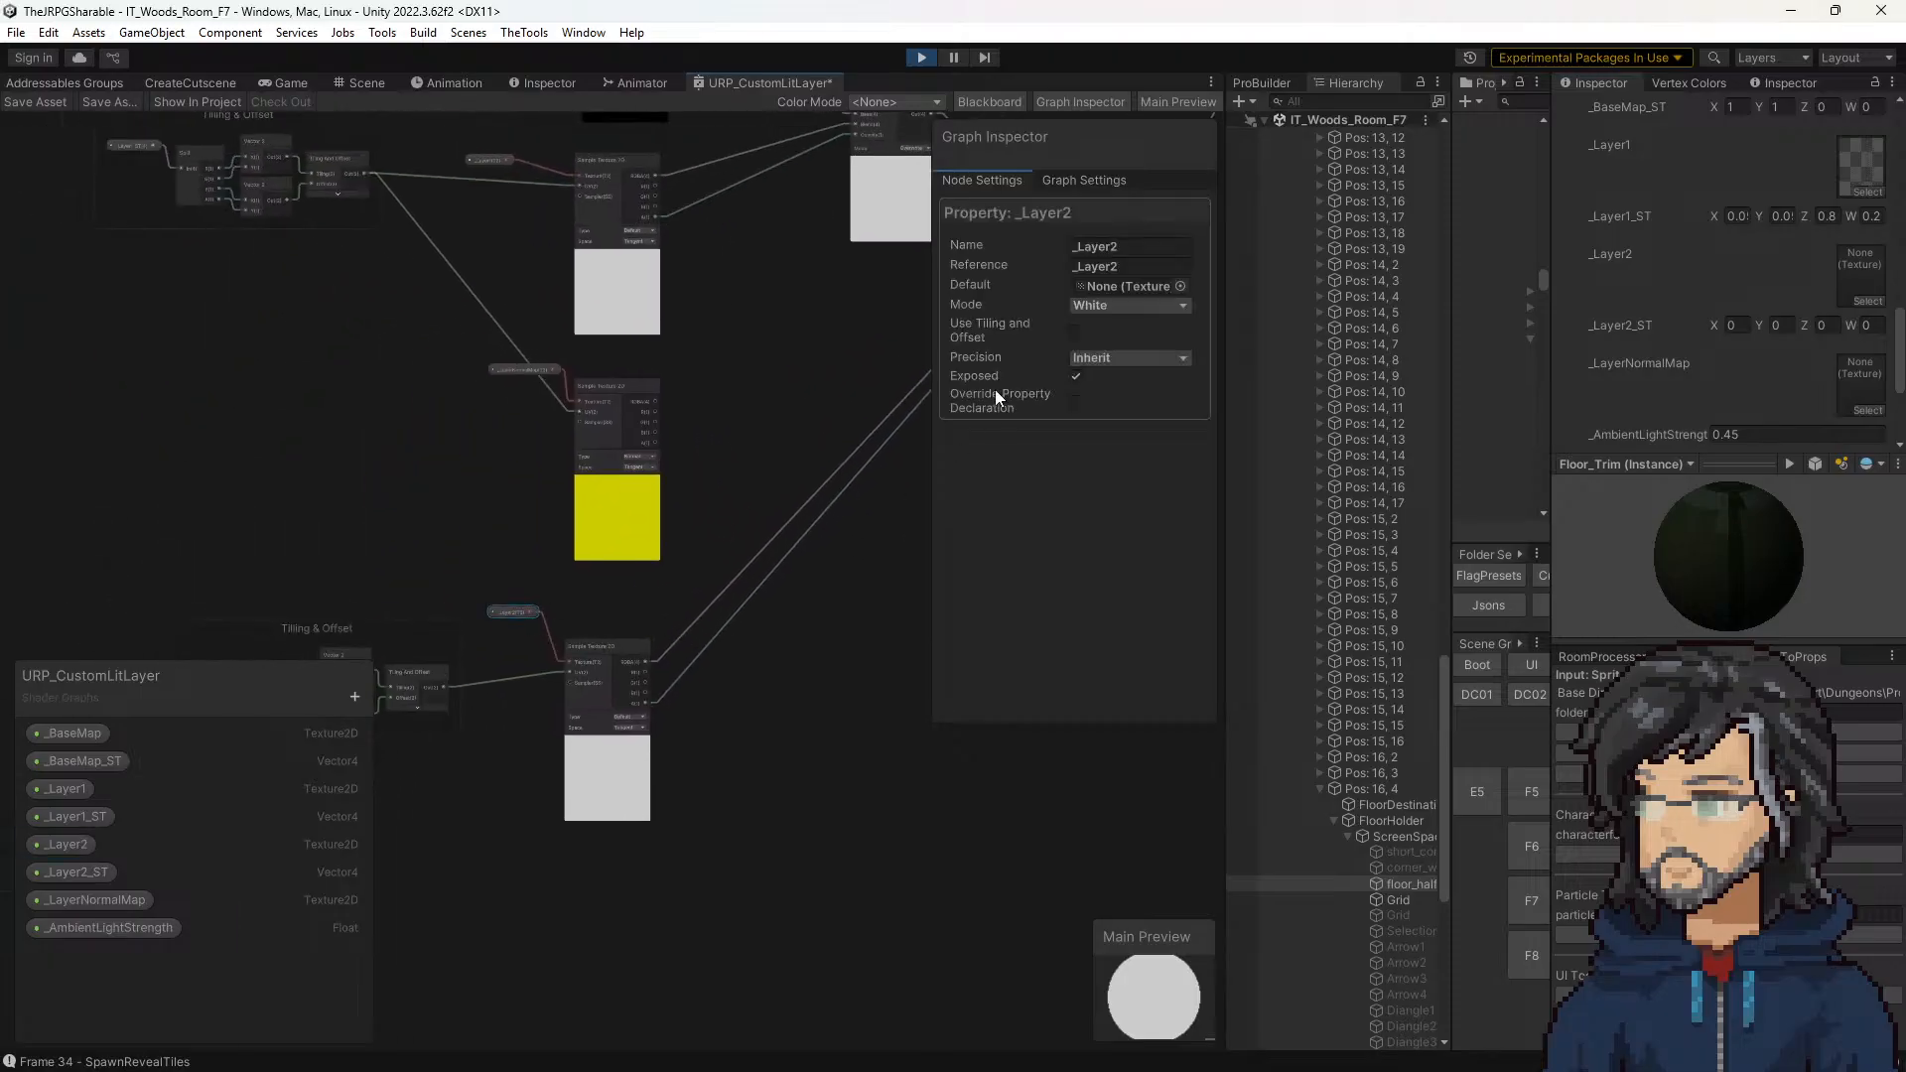
{"action": "left_click", "coordinate": [1126, 306]}
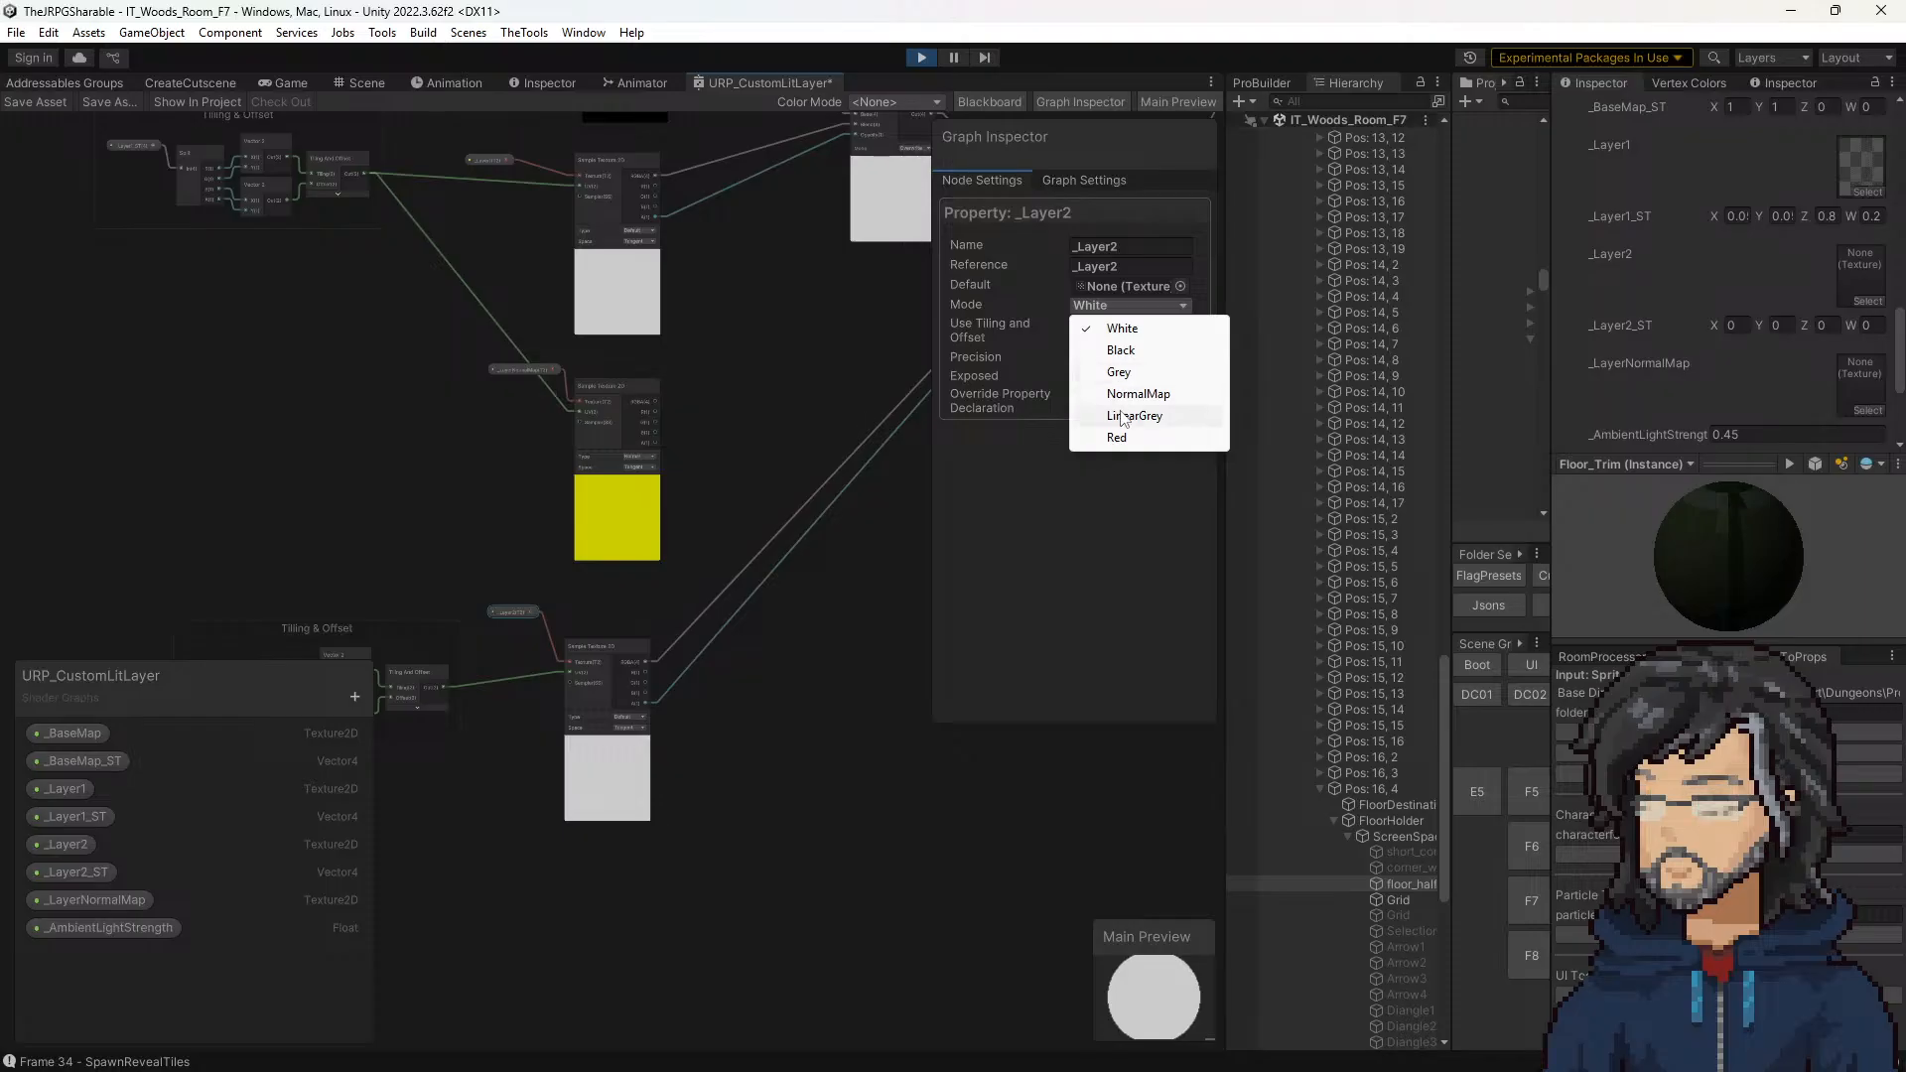
{"action": "left_click", "coordinate": [818, 361]}
{"action": "scroll", "coordinate": [831, 366], "scroll_direction": "down", "scroll_amount": 2}
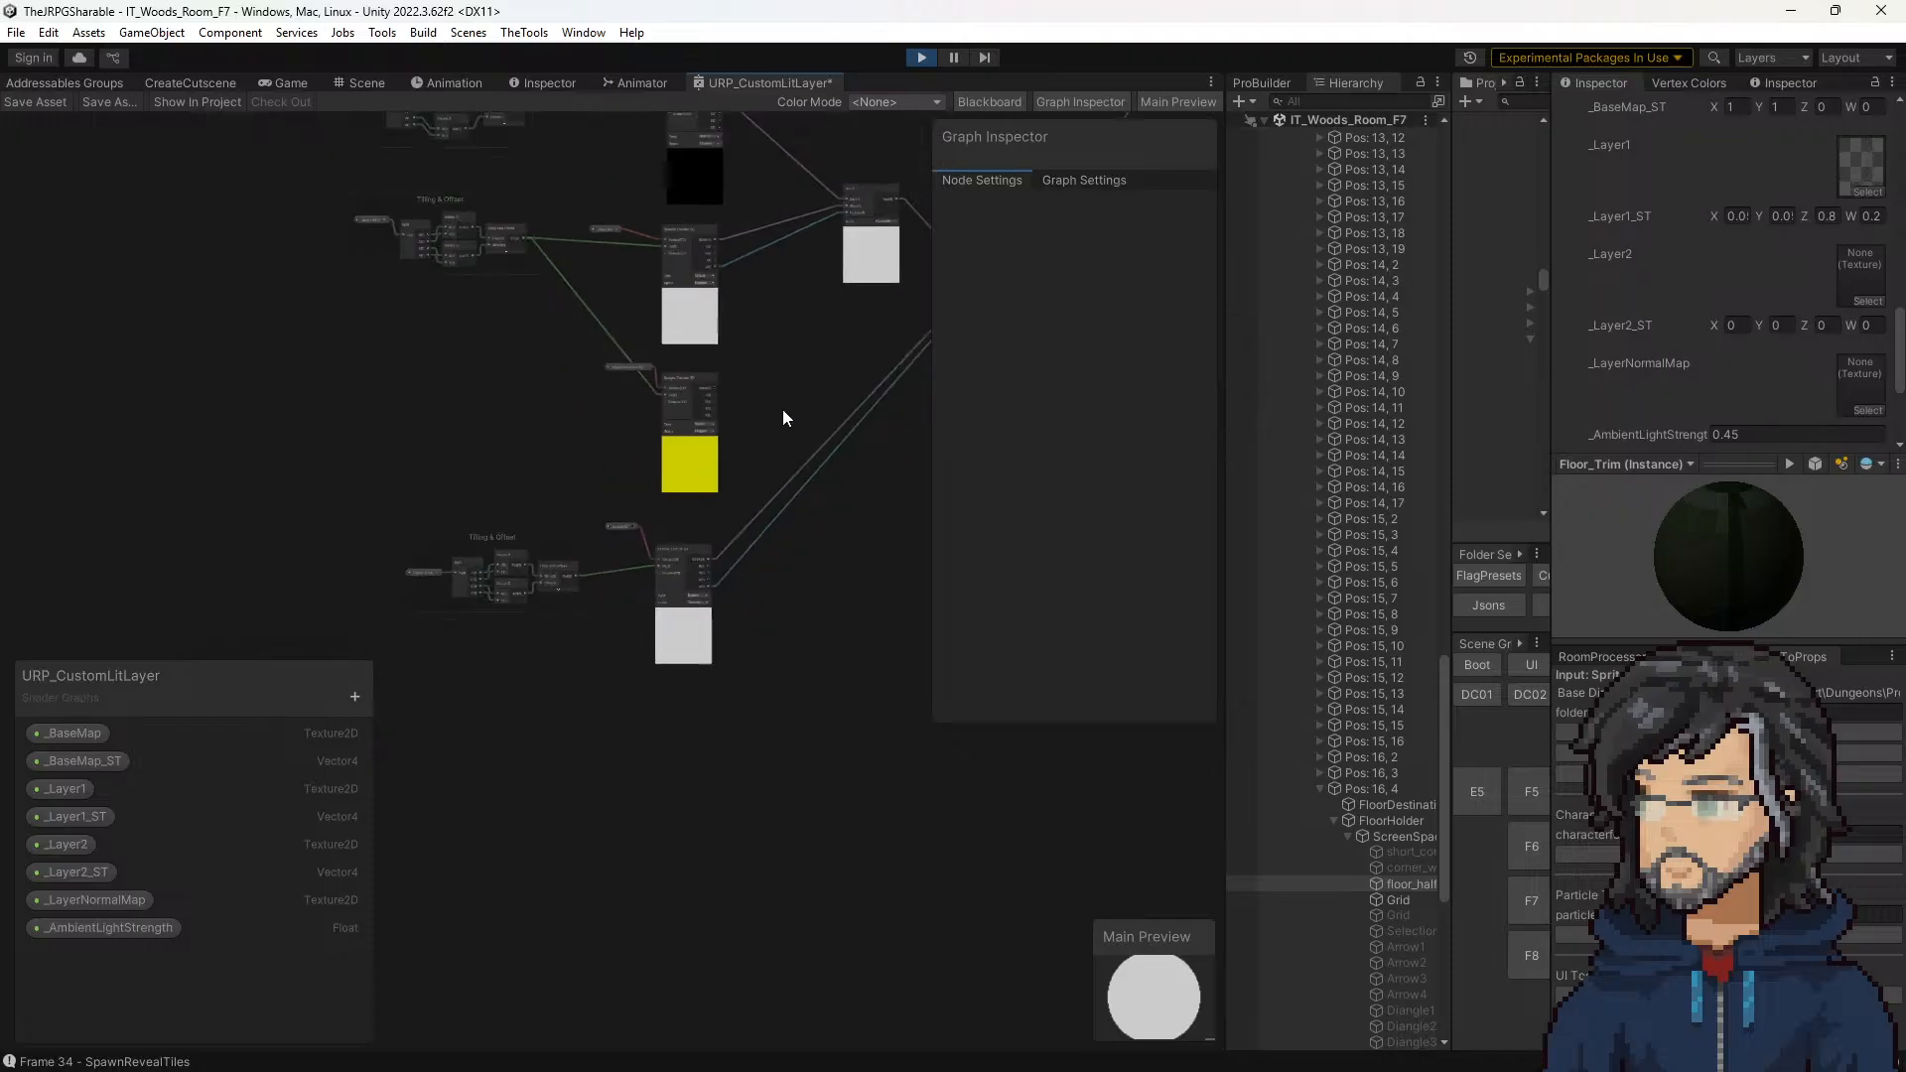
Step: Paste a copy of the _Layer2 property node into the space beside the lower Sample Texture 2D node
{"action": "left_click", "coordinate": [628, 526]}
{"action": "scroll", "coordinate": [618, 530], "scroll_direction": "up", "scroll_amount": 4}
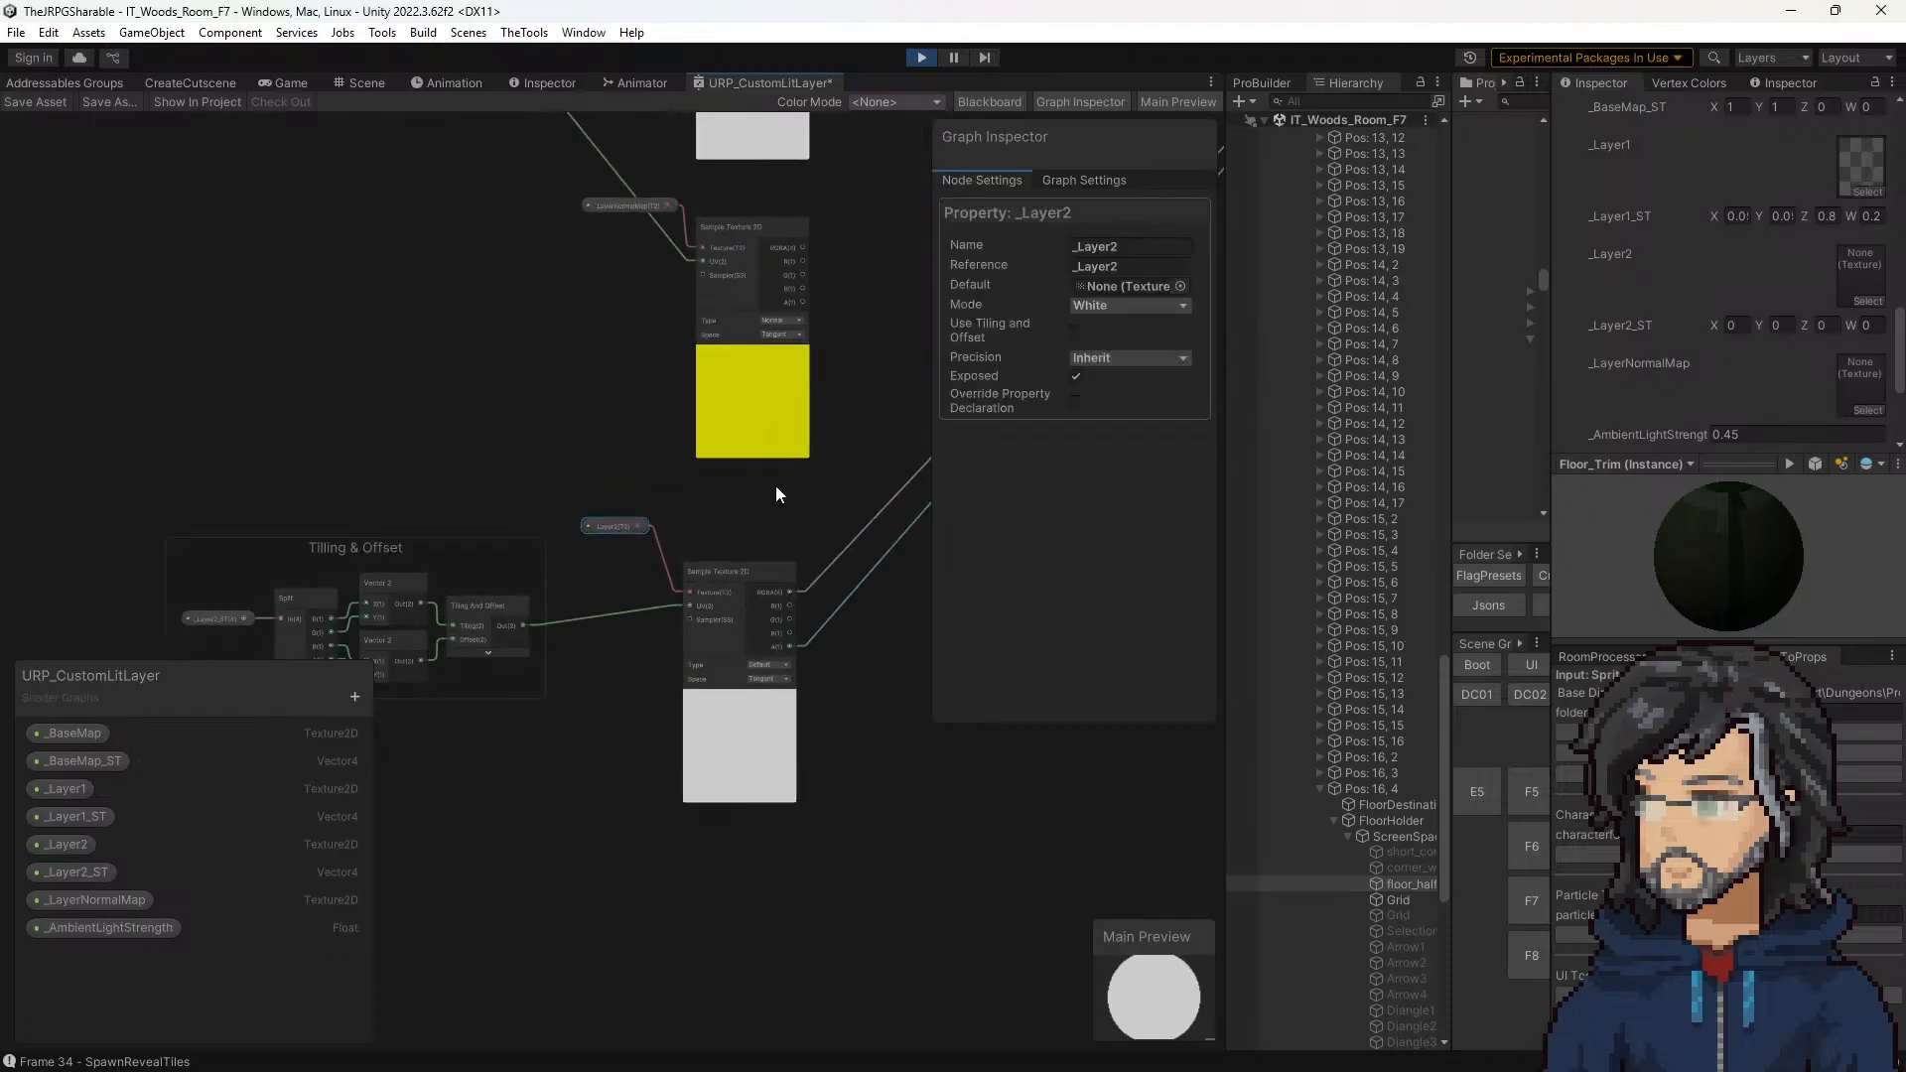
{"action": "middle_click_drag", "start_coordinate": [871, 480], "coordinate": [664, 527]}
{"action": "key", "text": "ctrl+v"}
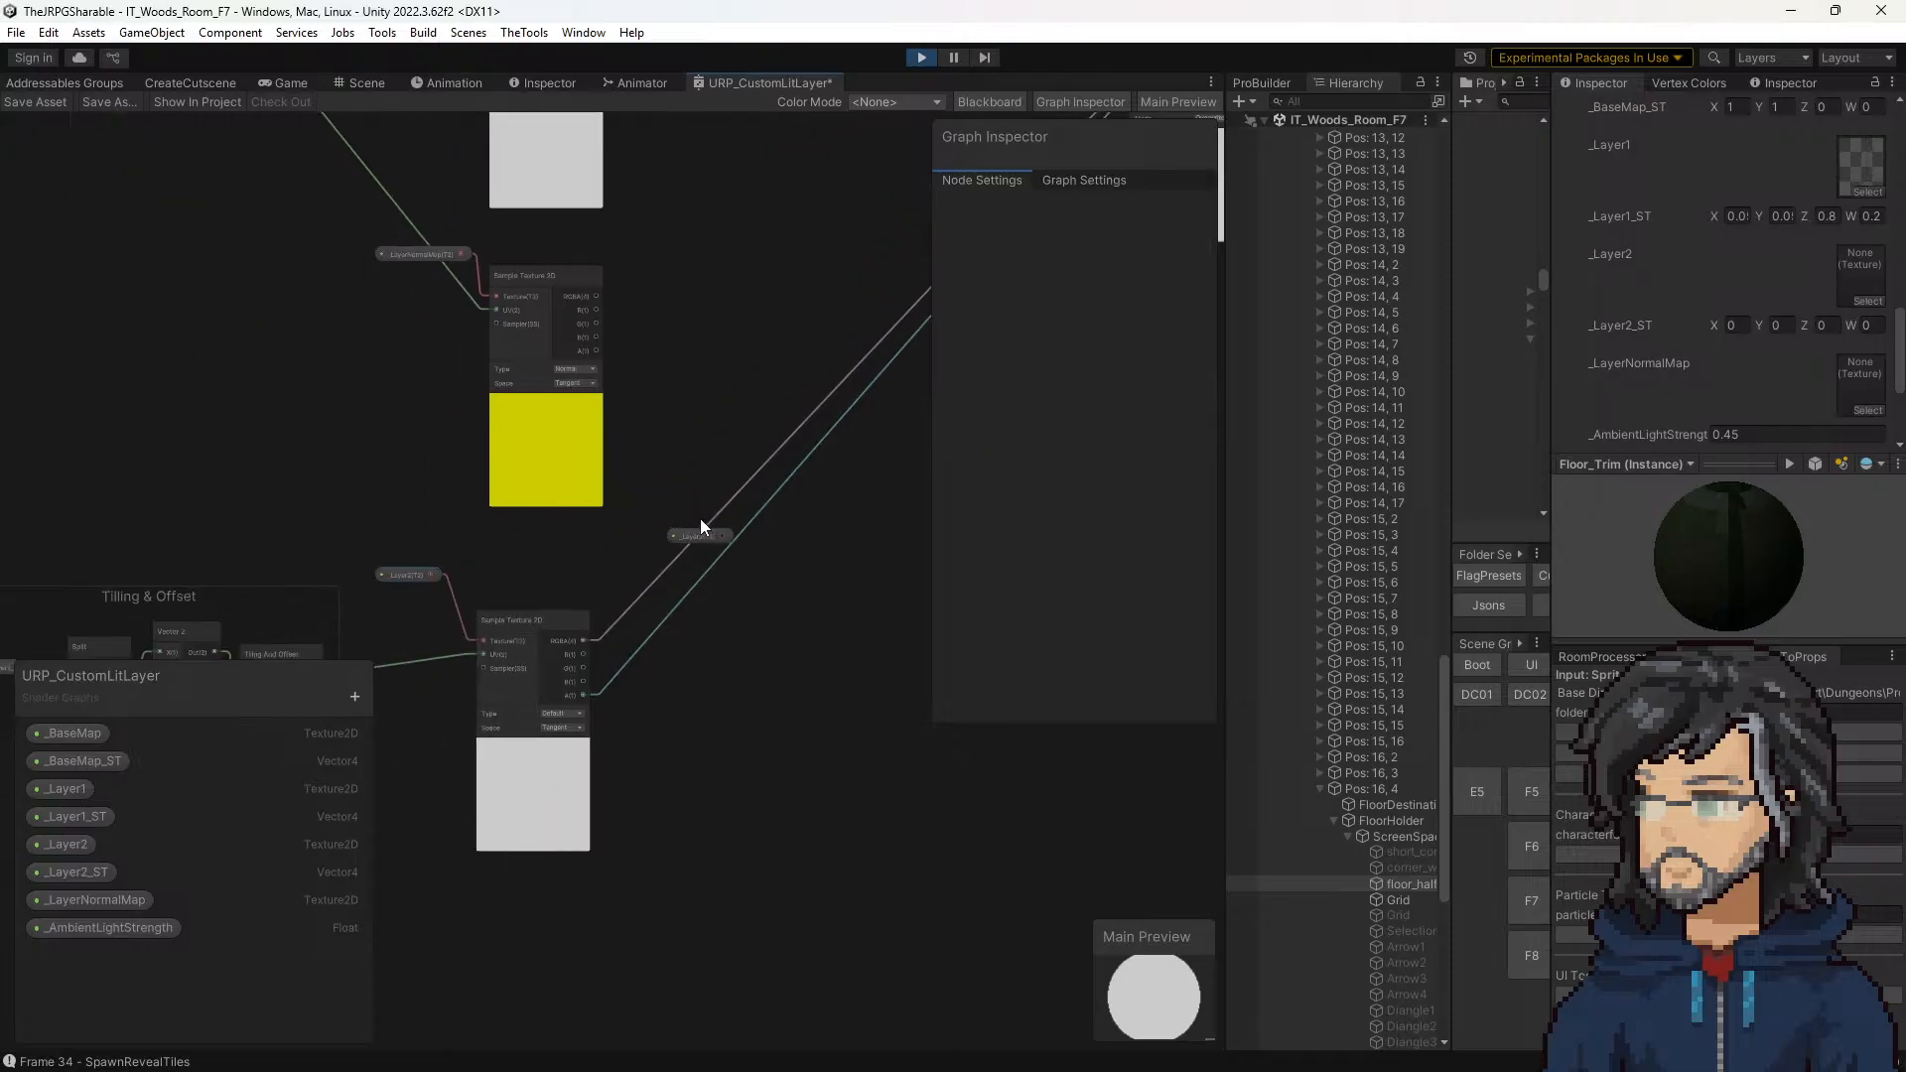
Step: Browse the UV, SpeedTree, Input and Artistic node categories for nodes that accept the copied _Layer2 texture
{"action": "key", "text": "space"}
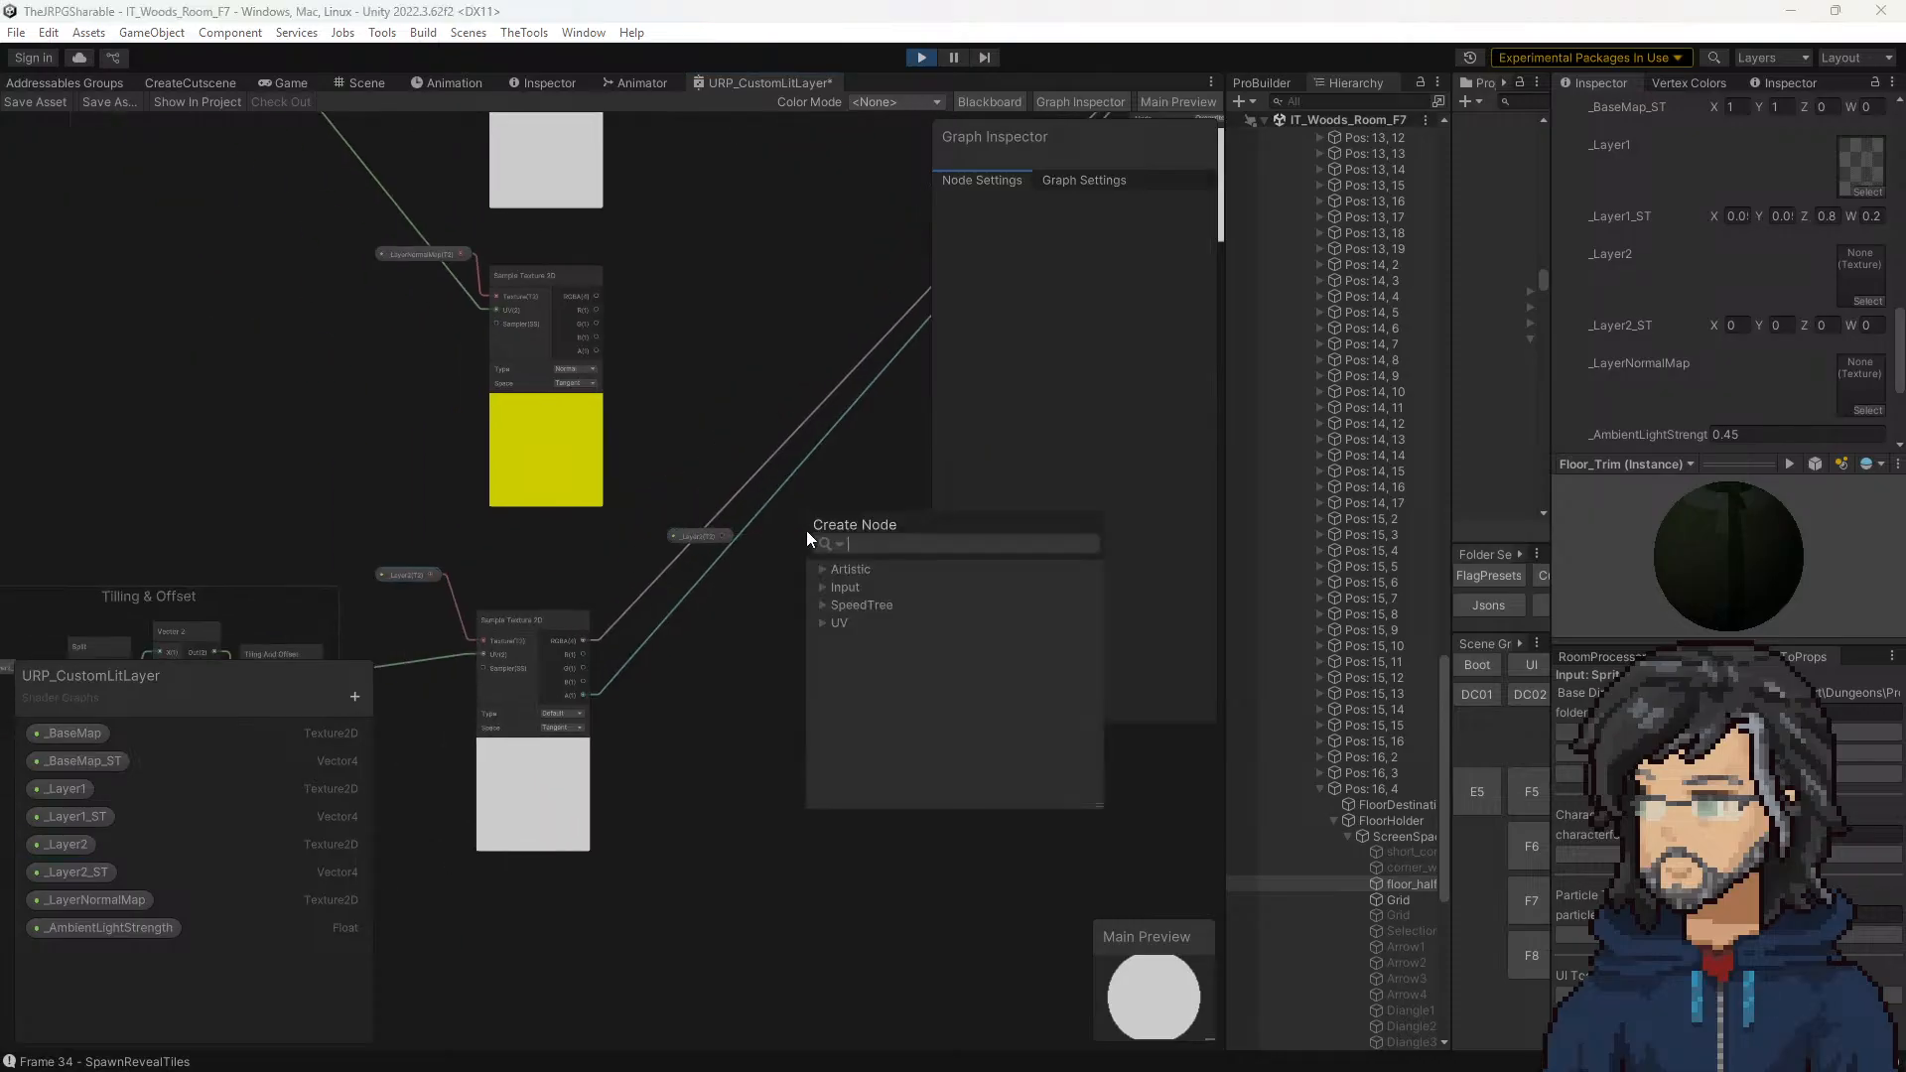
{"action": "left_click", "coordinate": [822, 622]}
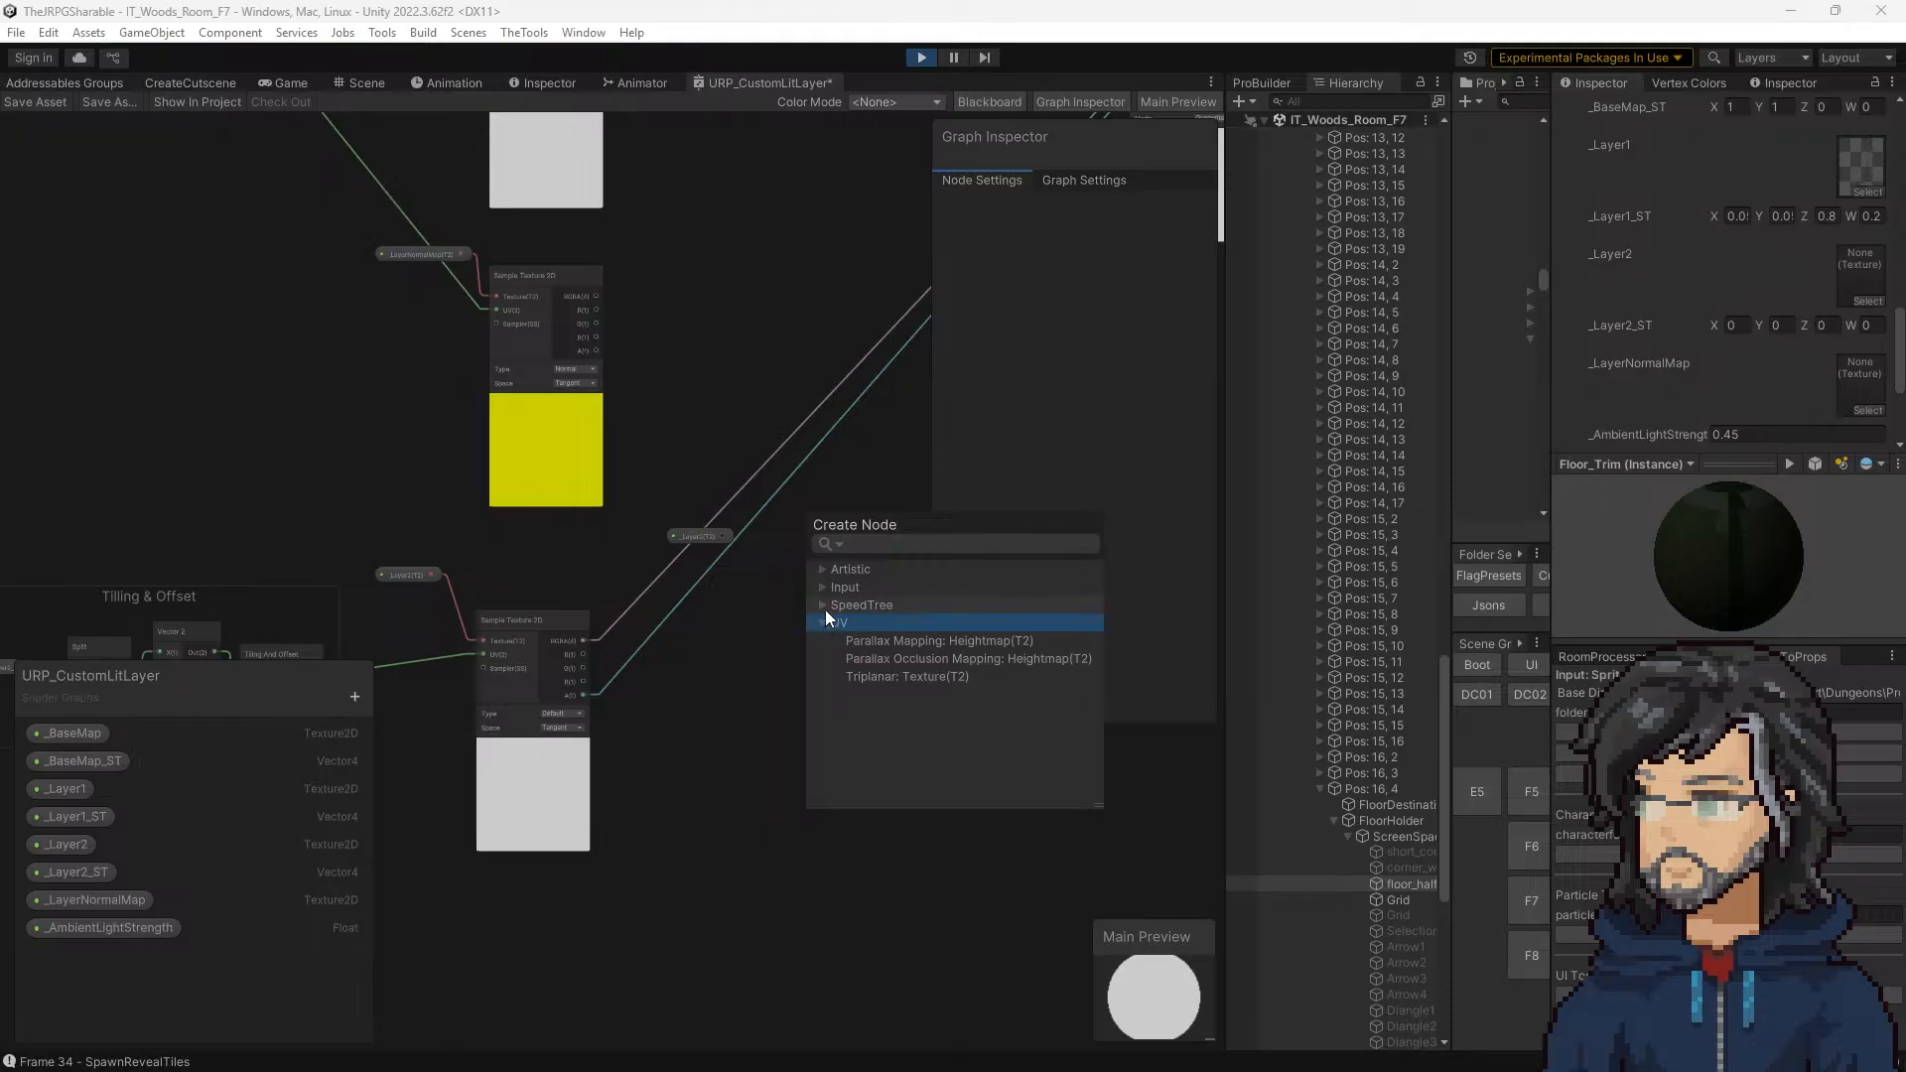
{"action": "left_click", "coordinate": [825, 605]}
{"action": "left_click", "coordinate": [824, 588]}
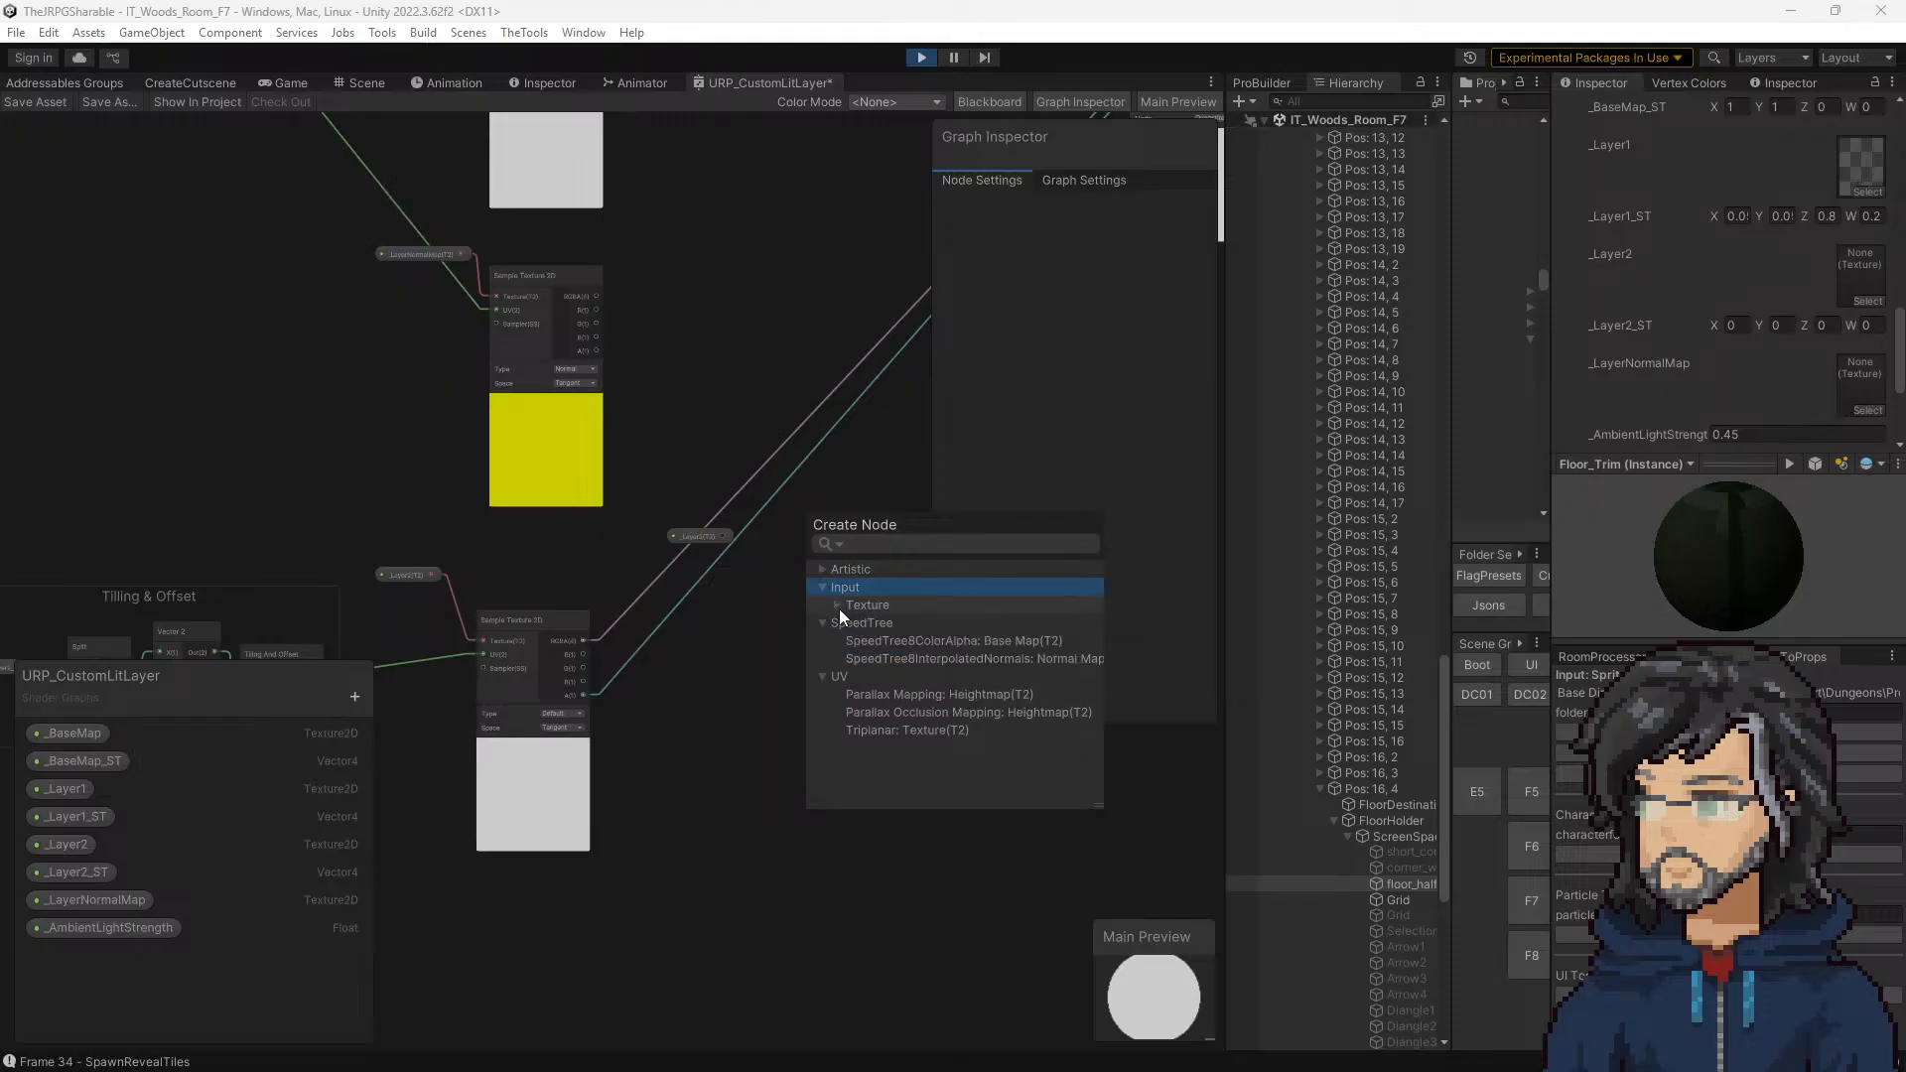
{"action": "left_click", "coordinate": [838, 606]}
{"action": "left_click", "coordinate": [837, 607]}
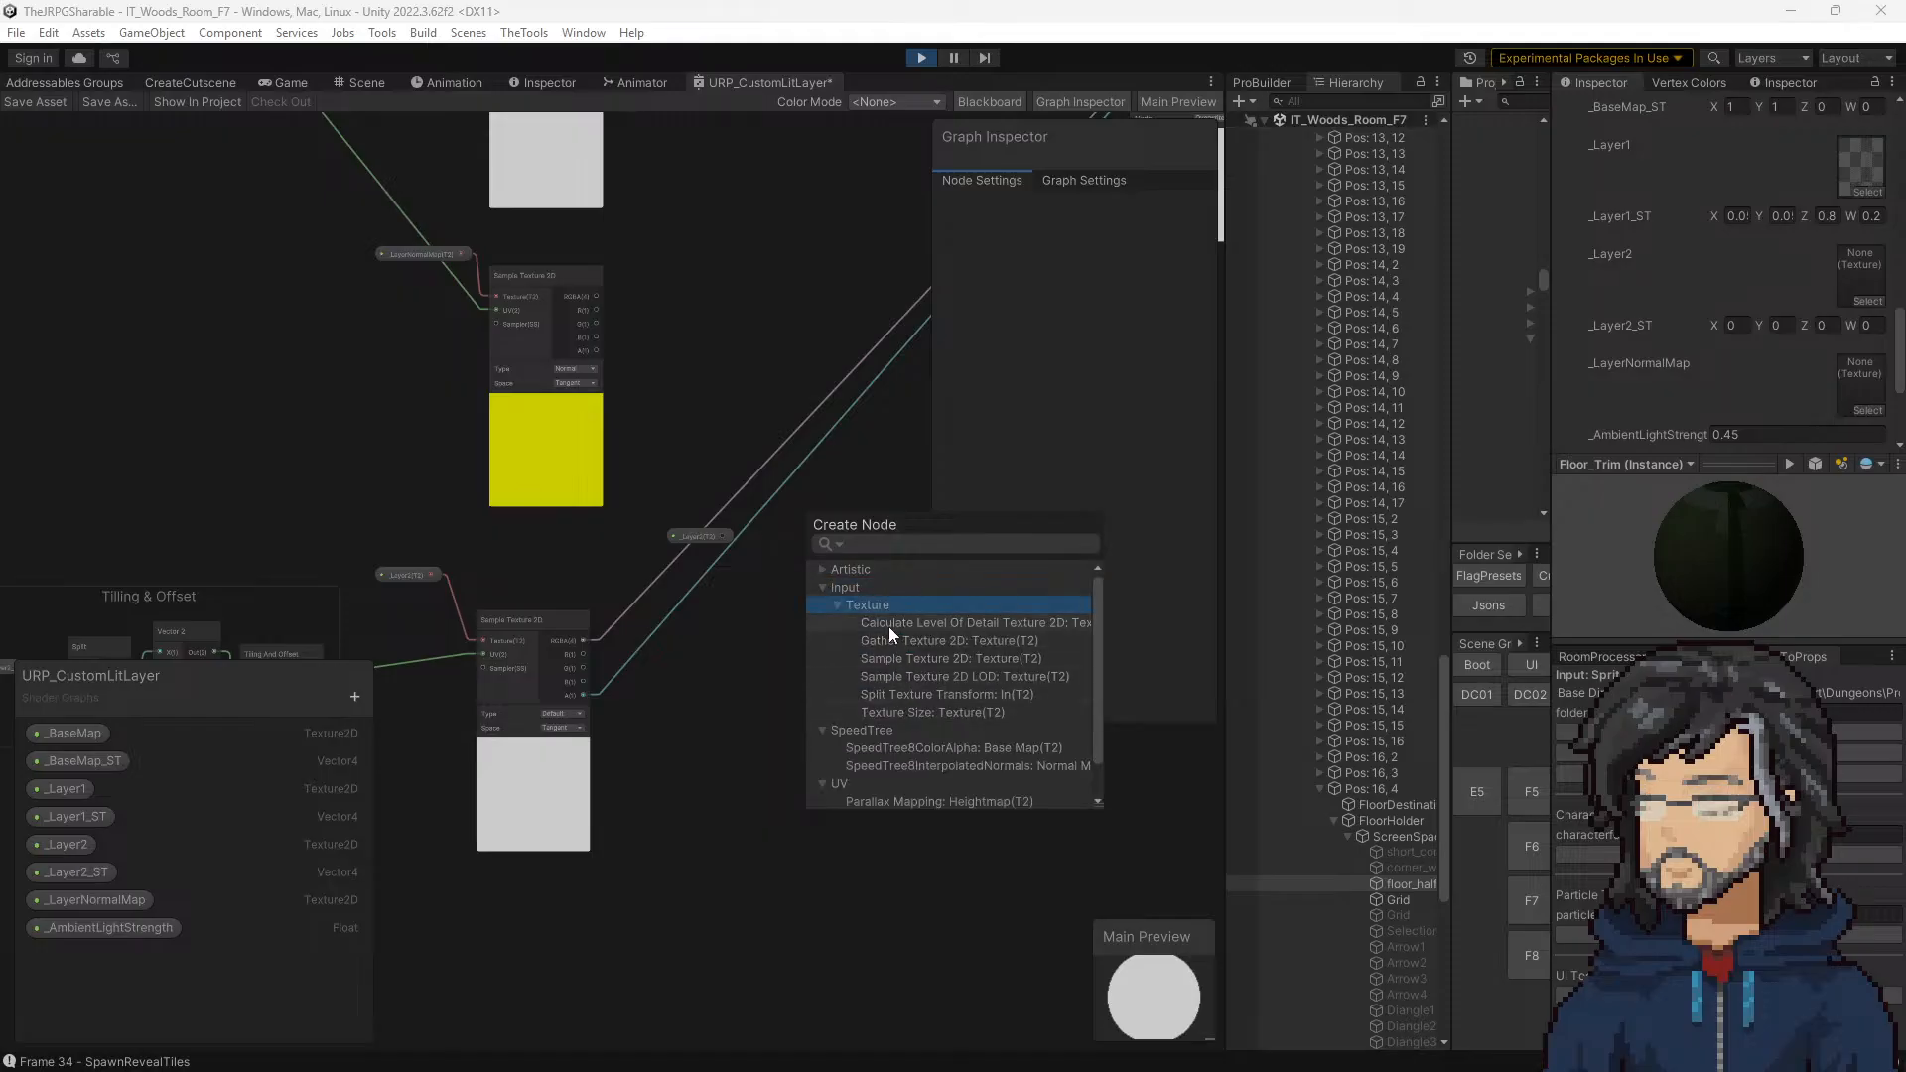
{"action": "left_click", "coordinate": [824, 568]}
{"action": "left_click", "coordinate": [838, 585]}
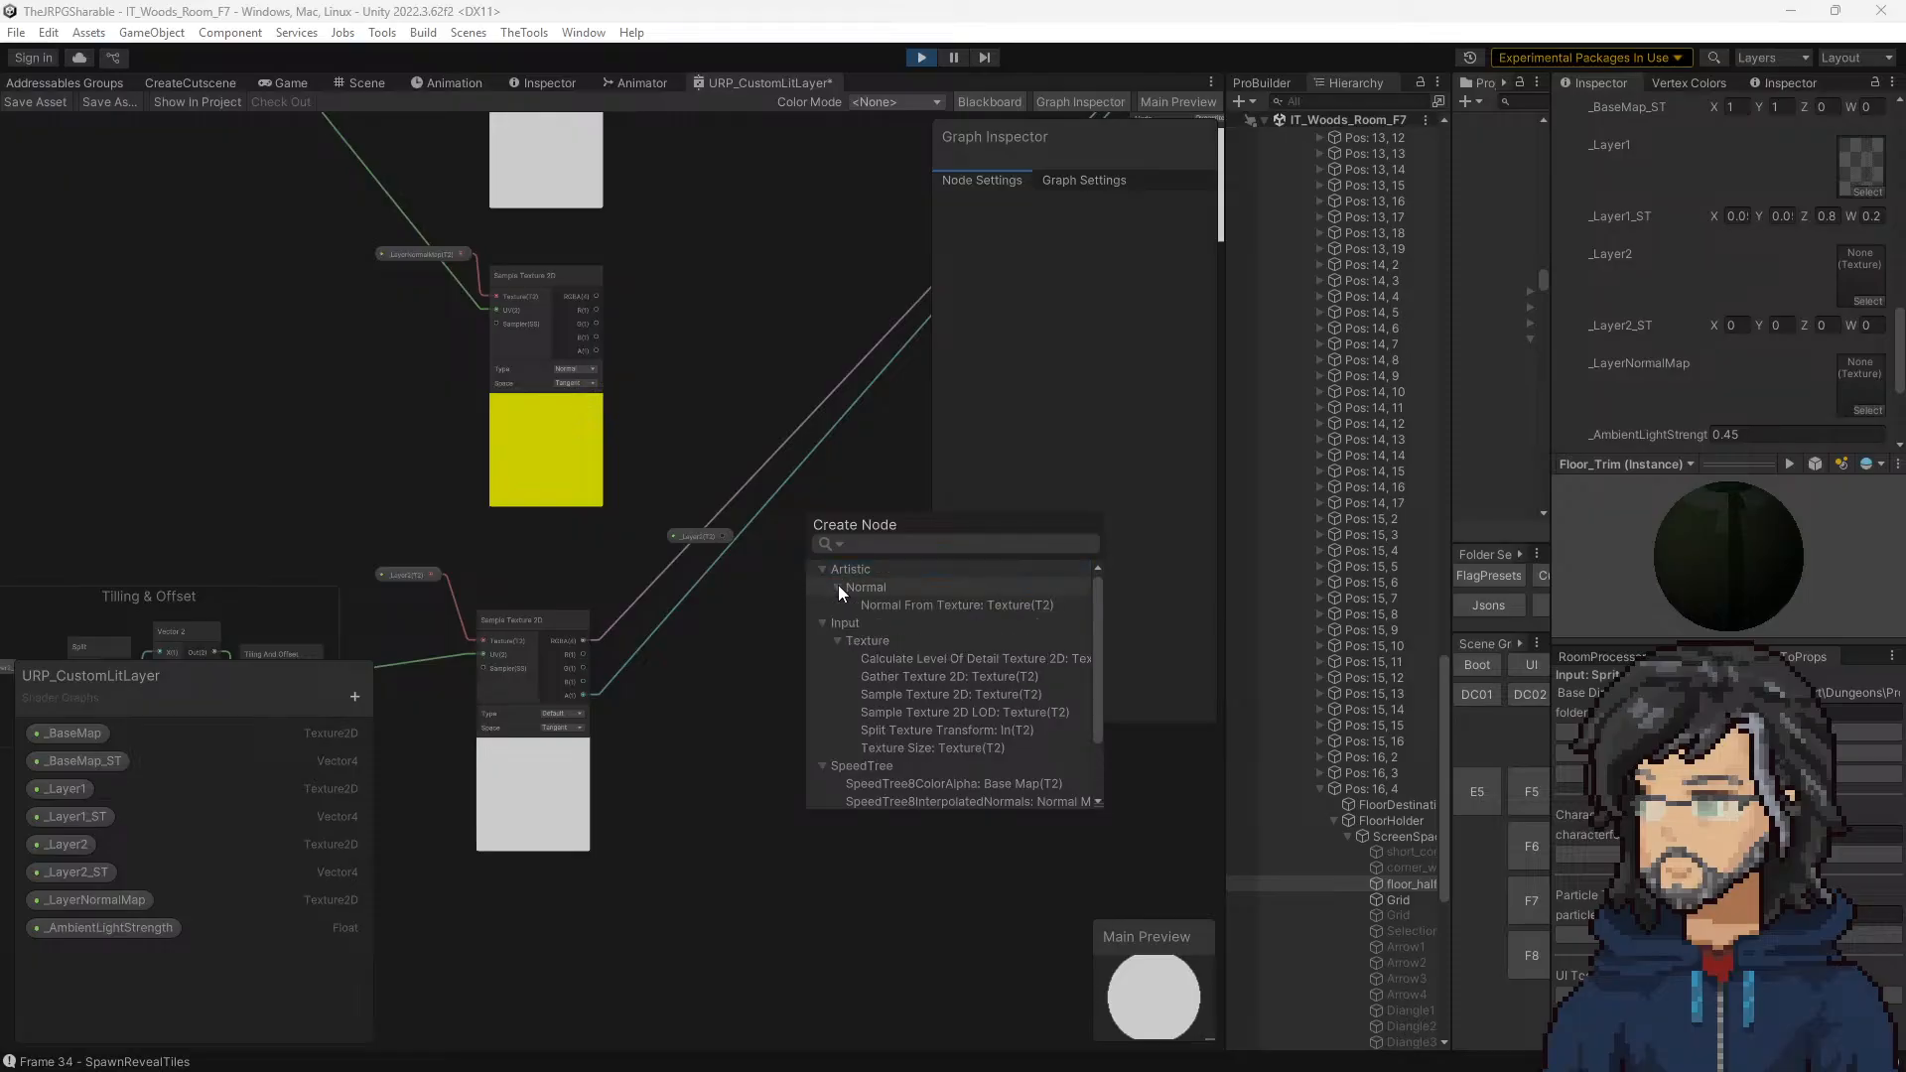
{"action": "left_click", "coordinate": [688, 427]}
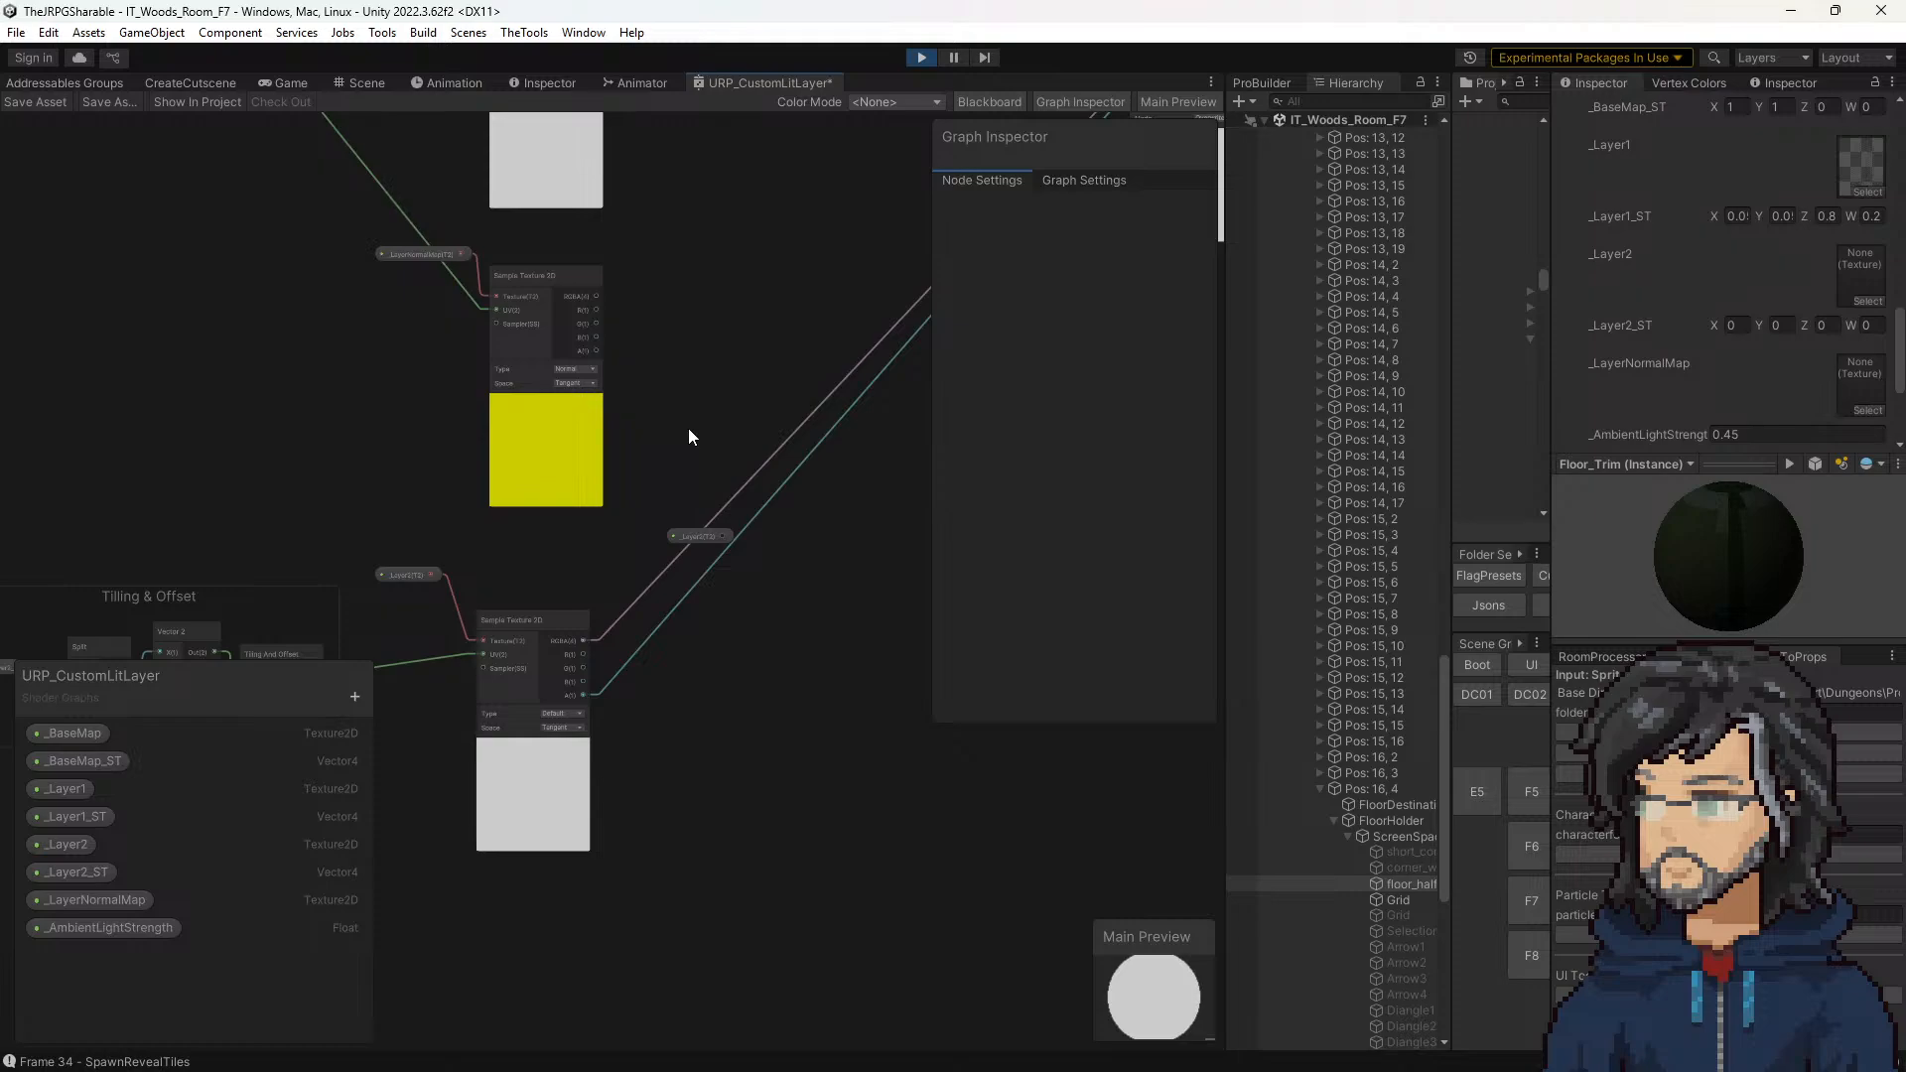
Step: Delete the copied _Layer2 property node beside the lower sampler and save the URP_CustomLitLayer shader graph
{"action": "left_click", "coordinate": [692, 536]}
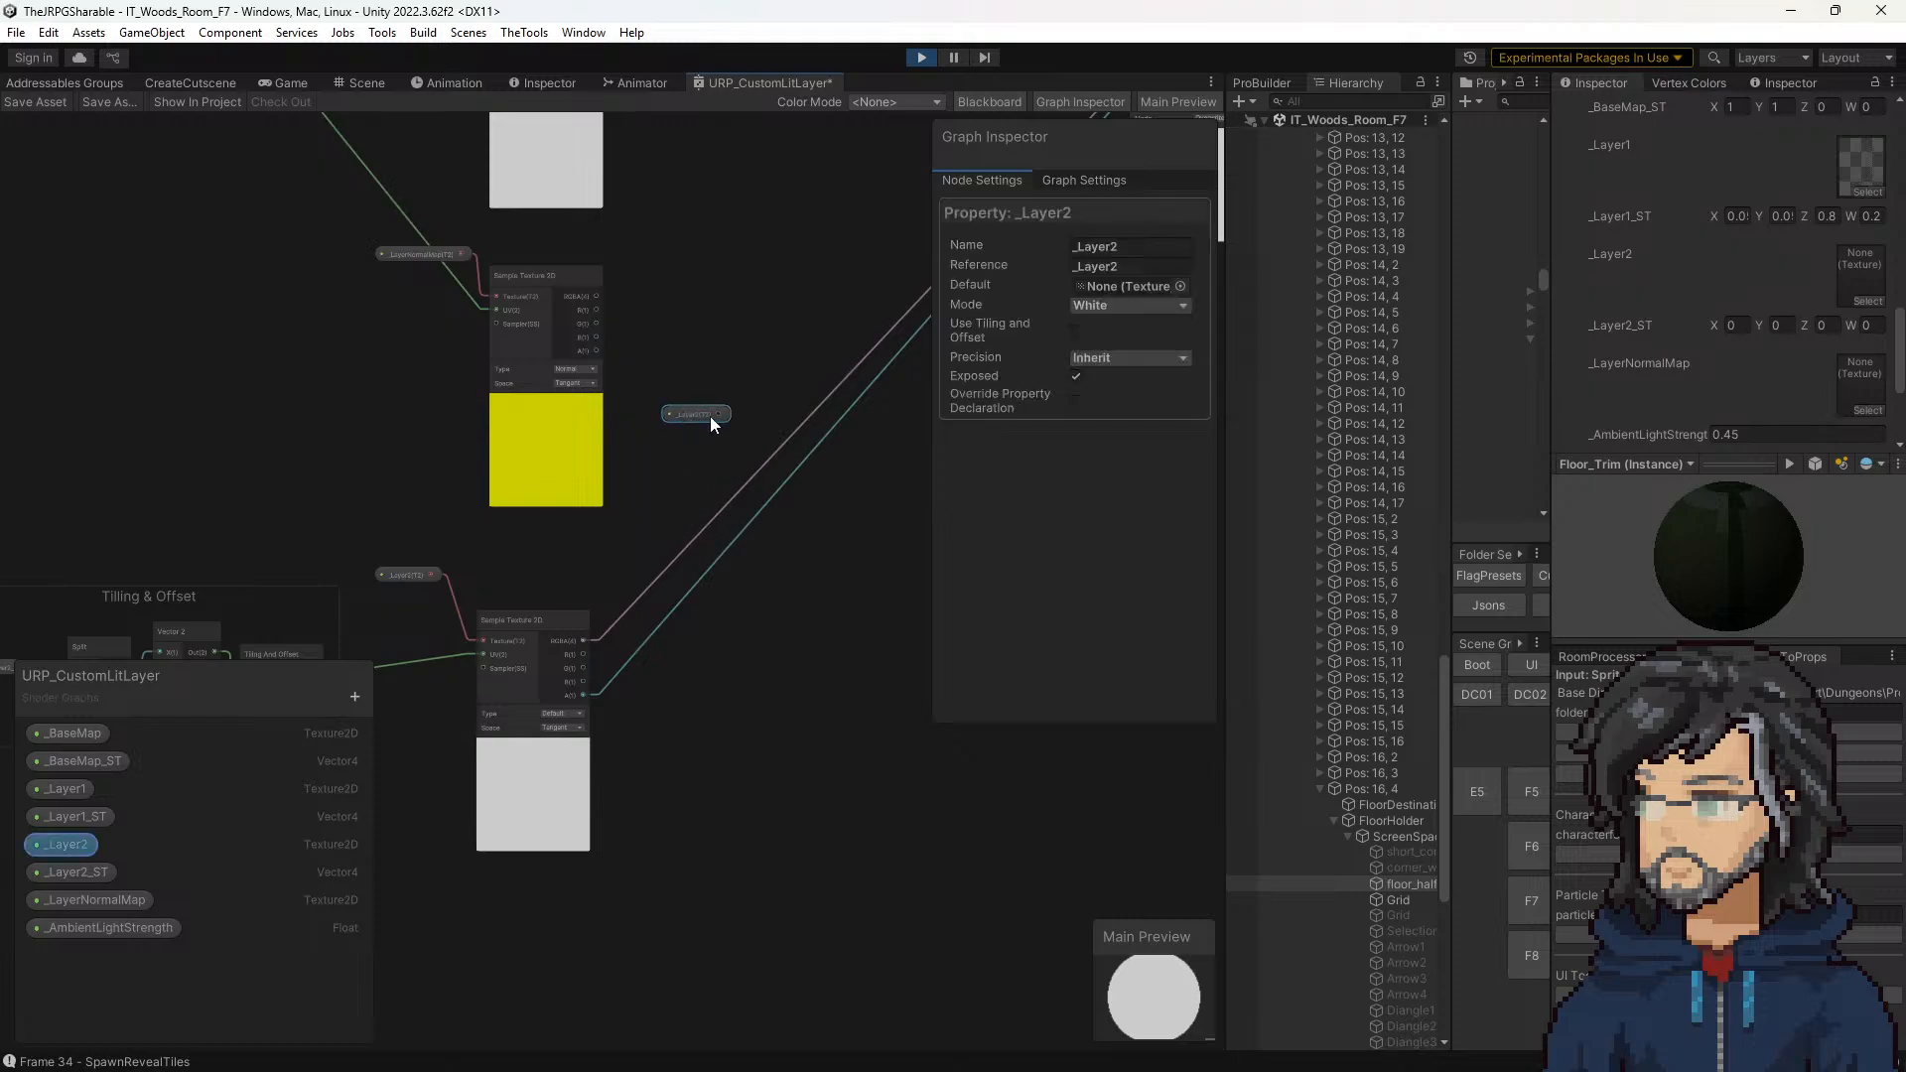
{"action": "key", "text": "Delete"}
{"action": "middle_click_drag", "start_coordinate": [688, 536], "coordinate": [642, 435]}
{"action": "scroll", "coordinate": [665, 457], "scroll_direction": "down", "scroll_amount": 3}
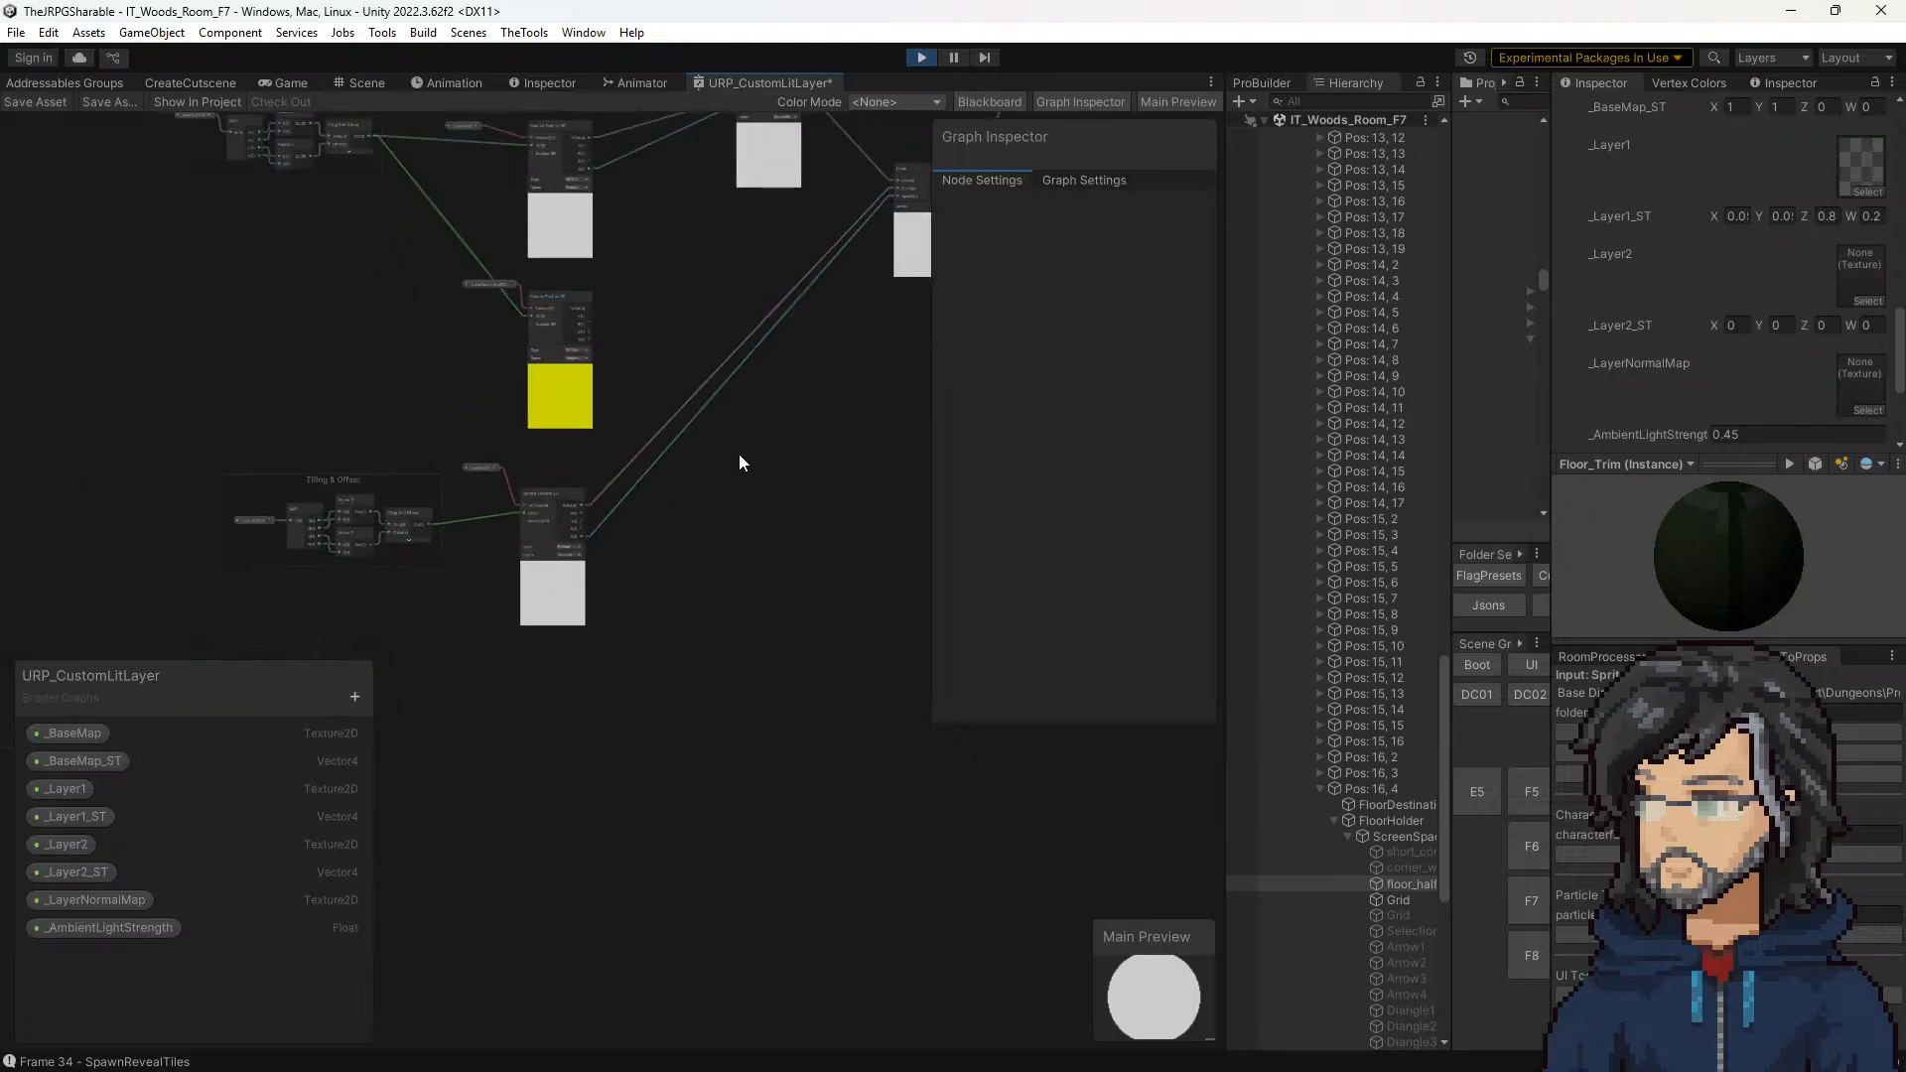
{"action": "key", "text": "ctrl+s"}
Step: Stop the scene and assign the transparent texture to _Layer2 on the half-step floor model's material in the Base_Floor_Tile prefab
{"action": "left_click", "coordinate": [922, 58]}
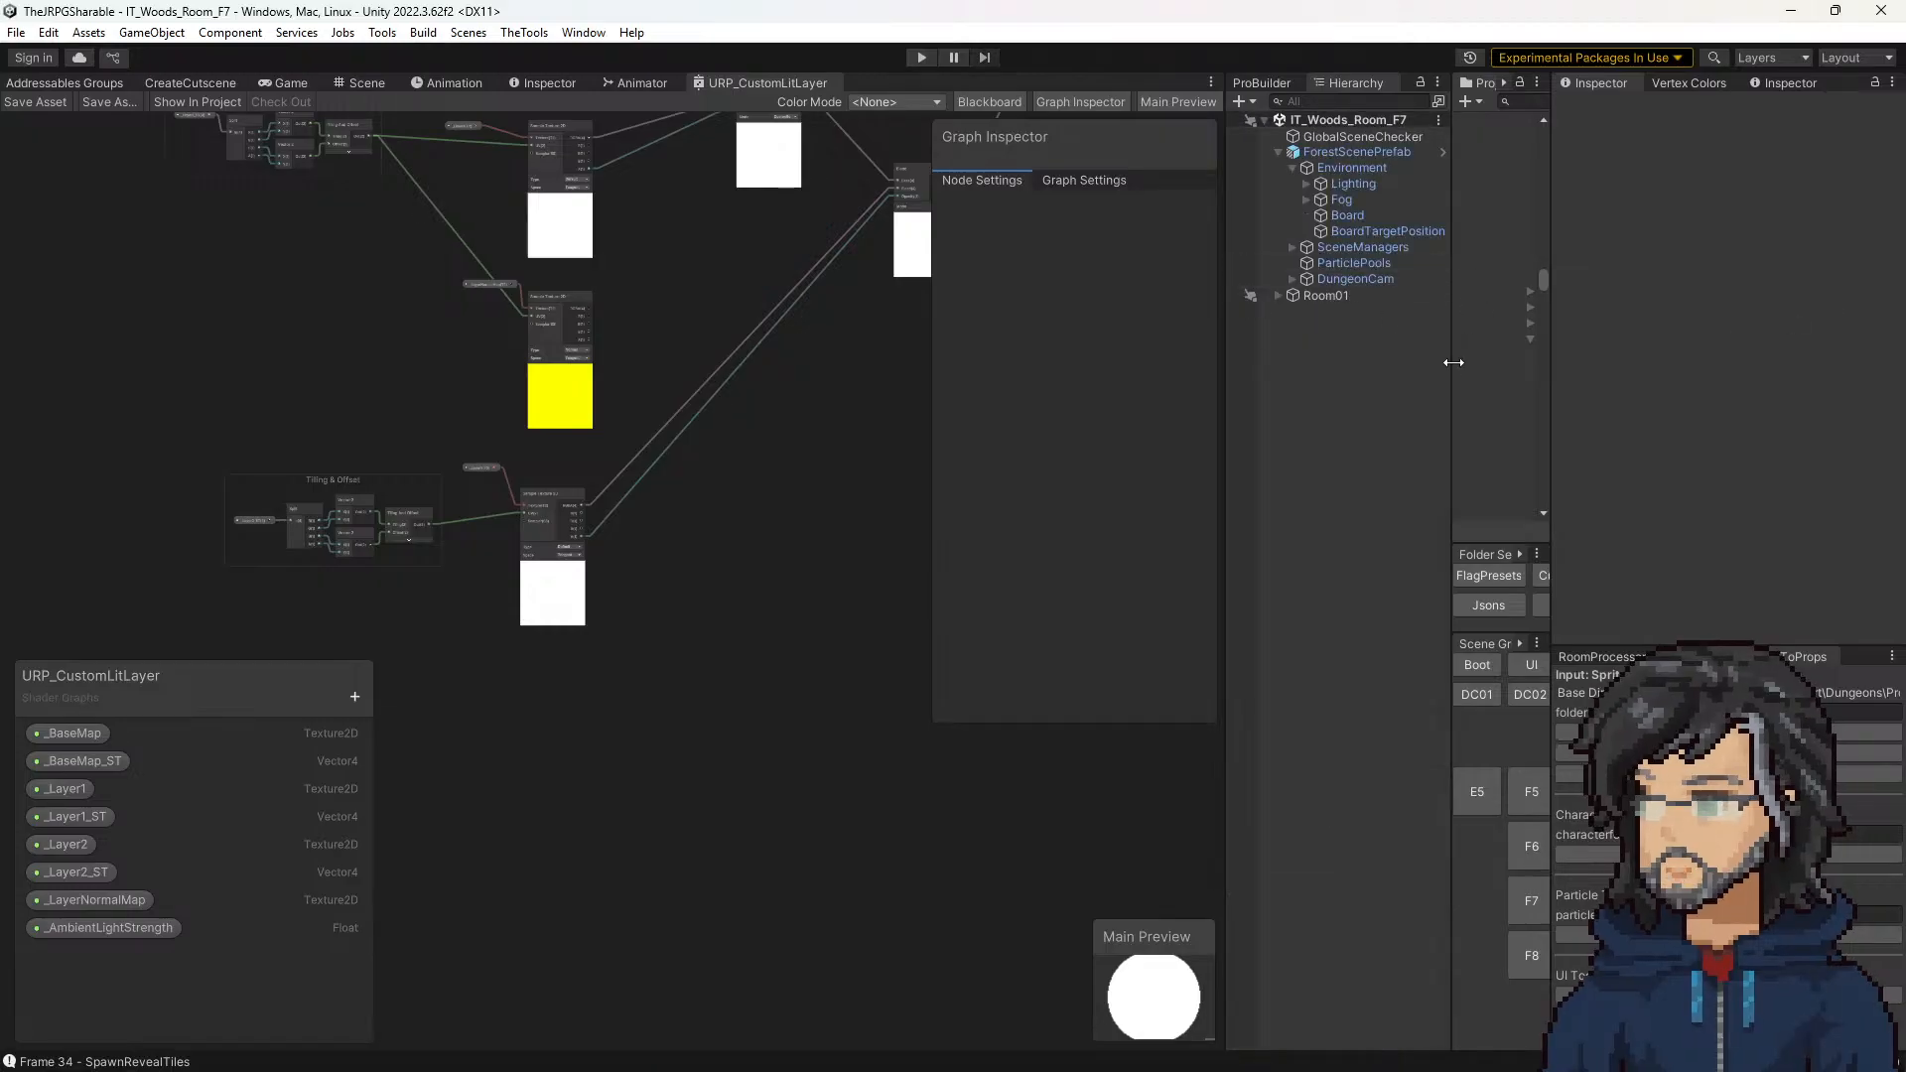
{"action": "left_click_drag", "start_coordinate": [1453, 363], "coordinate": [1328, 348]}
{"action": "left_click", "coordinate": [1400, 276]}
{"action": "left_click", "coordinate": [1286, 240]}
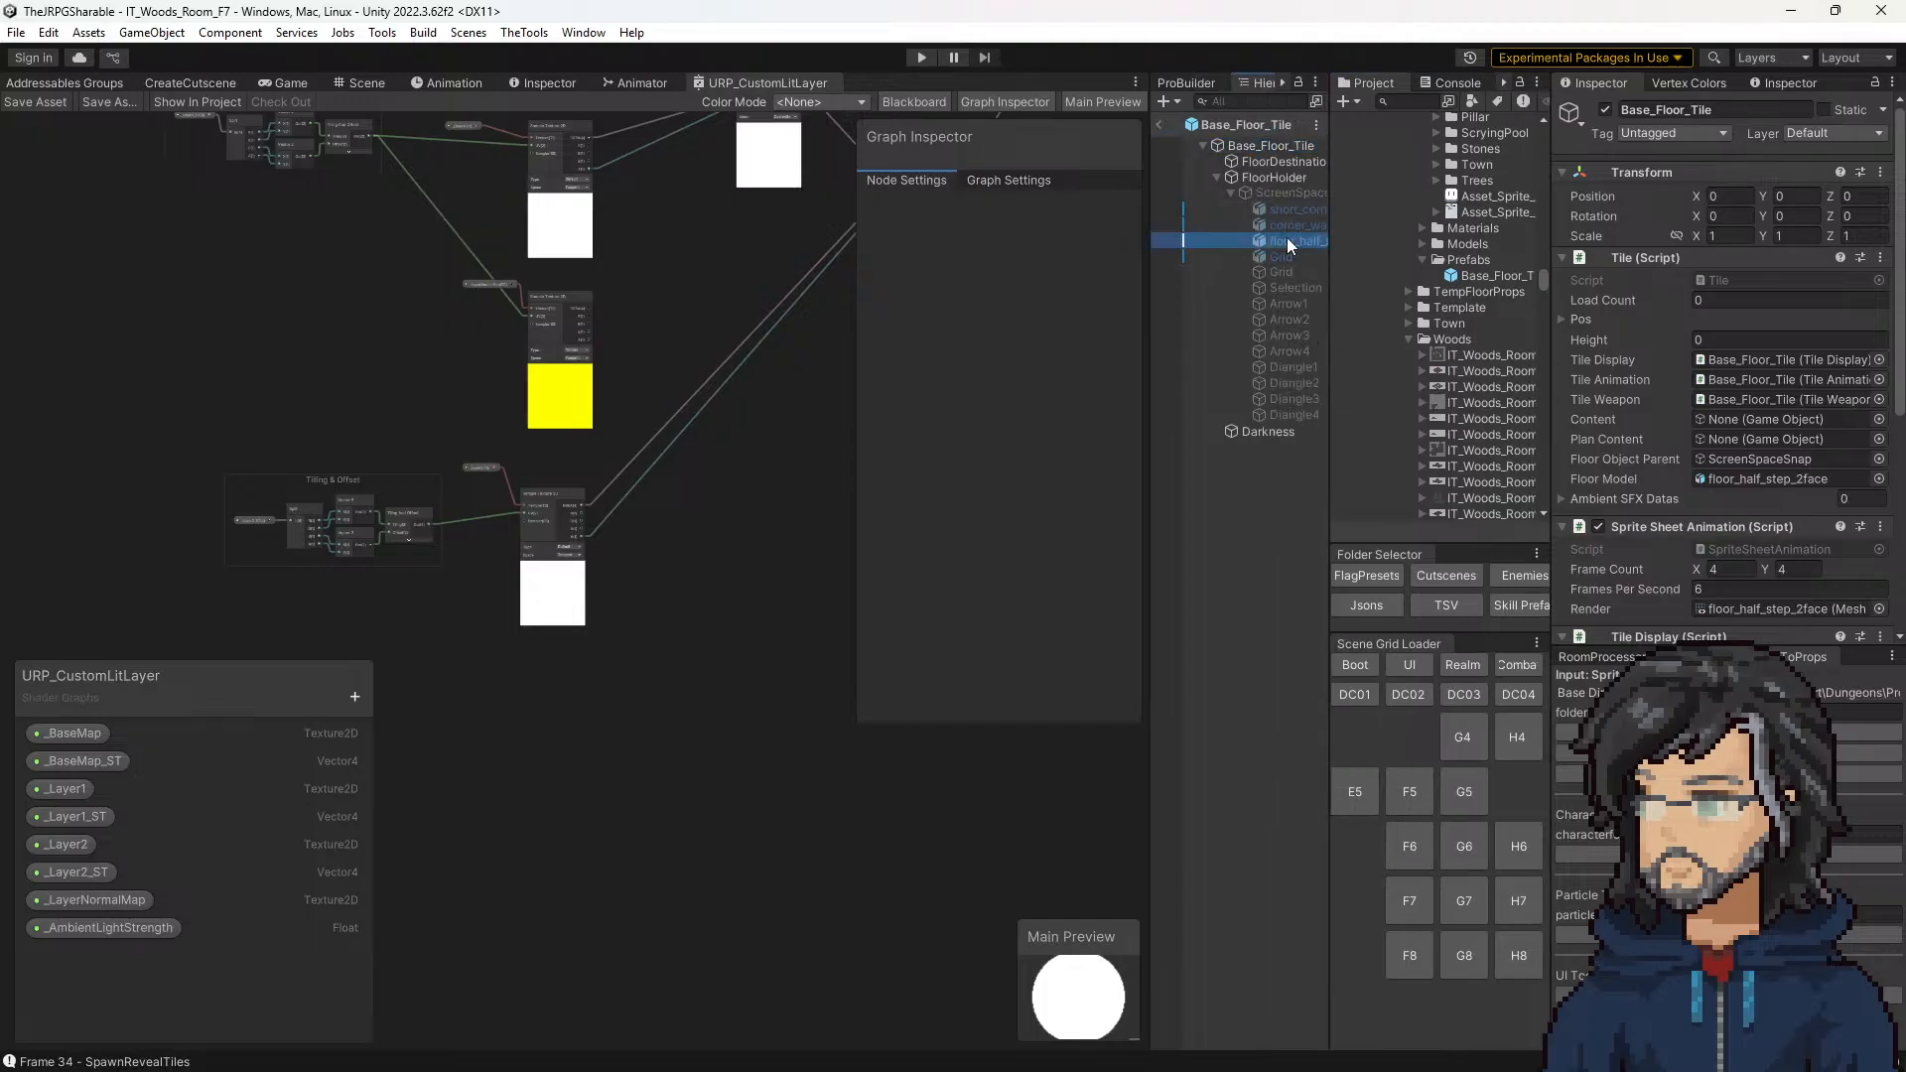
{"action": "scroll", "coordinate": [1696, 401], "scroll_direction": "down", "scroll_amount": 8}
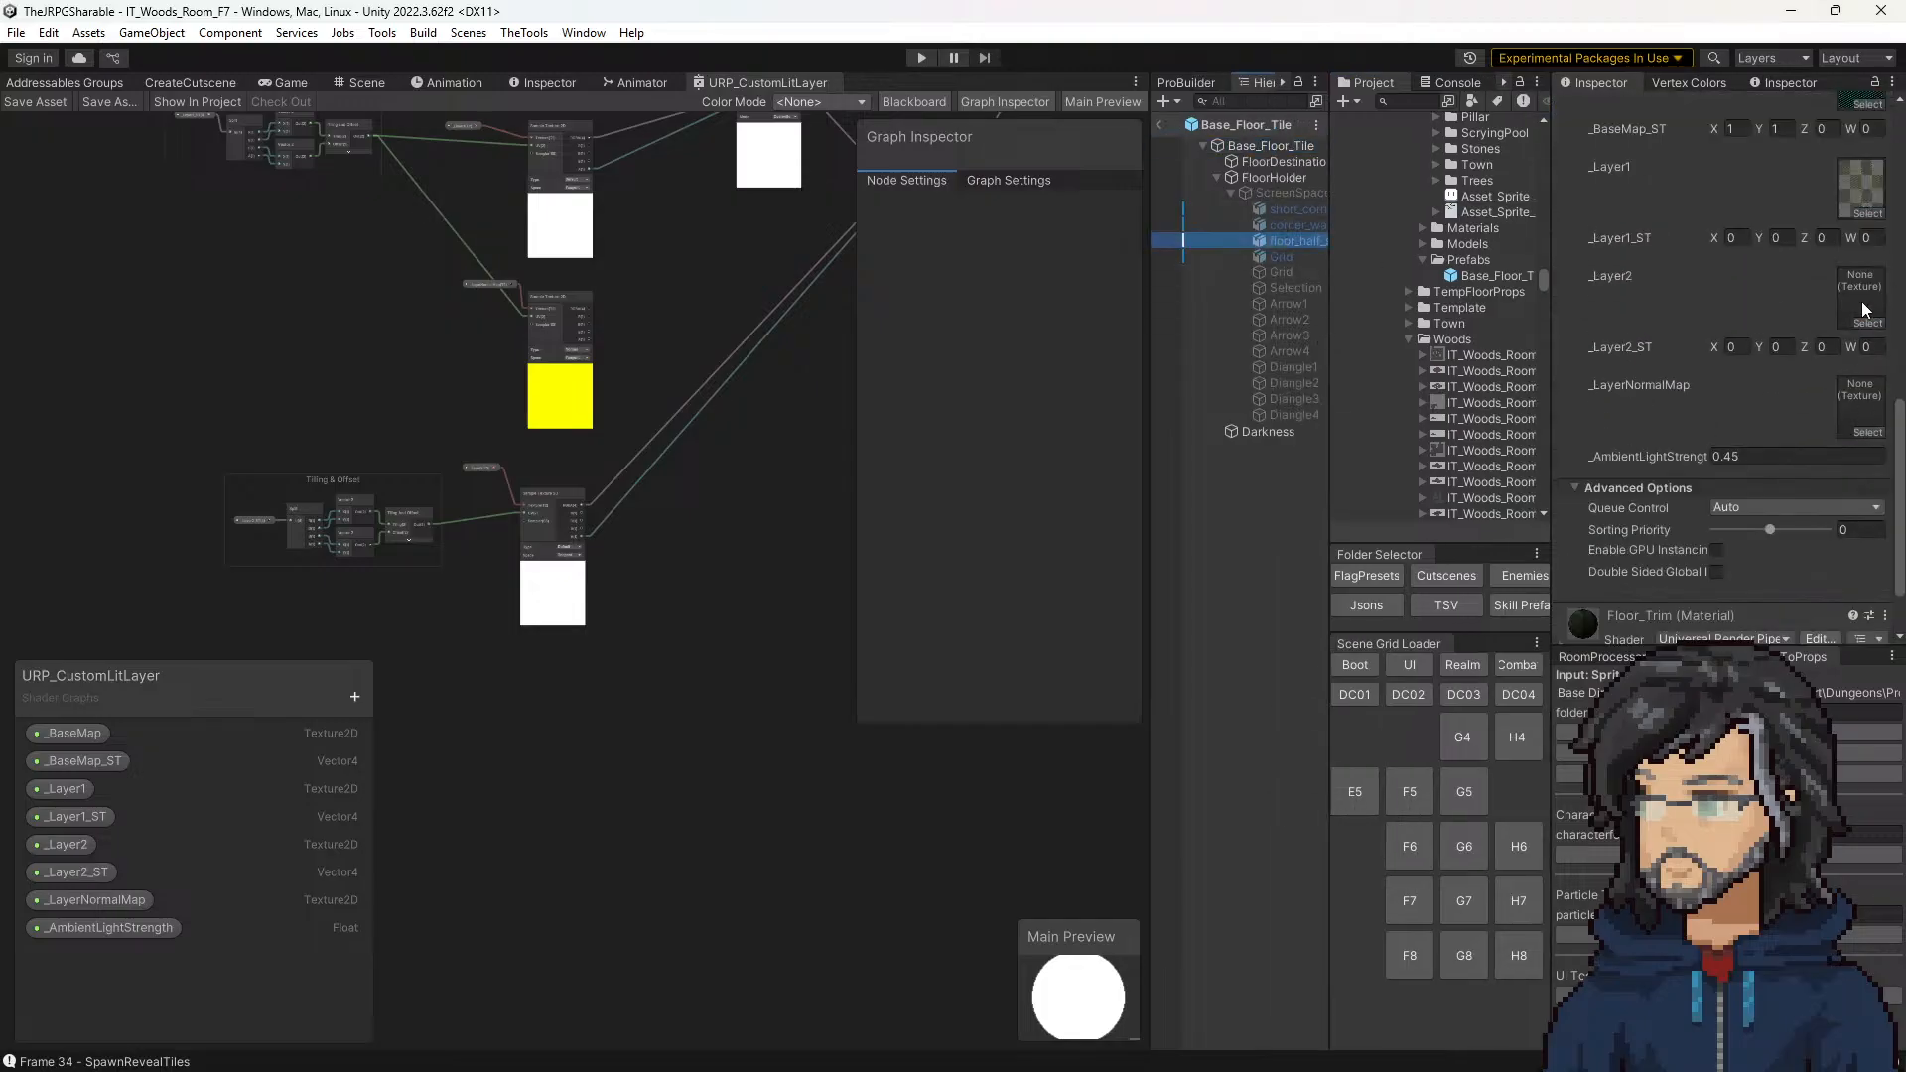
{"action": "left_click", "coordinate": [1867, 324]}
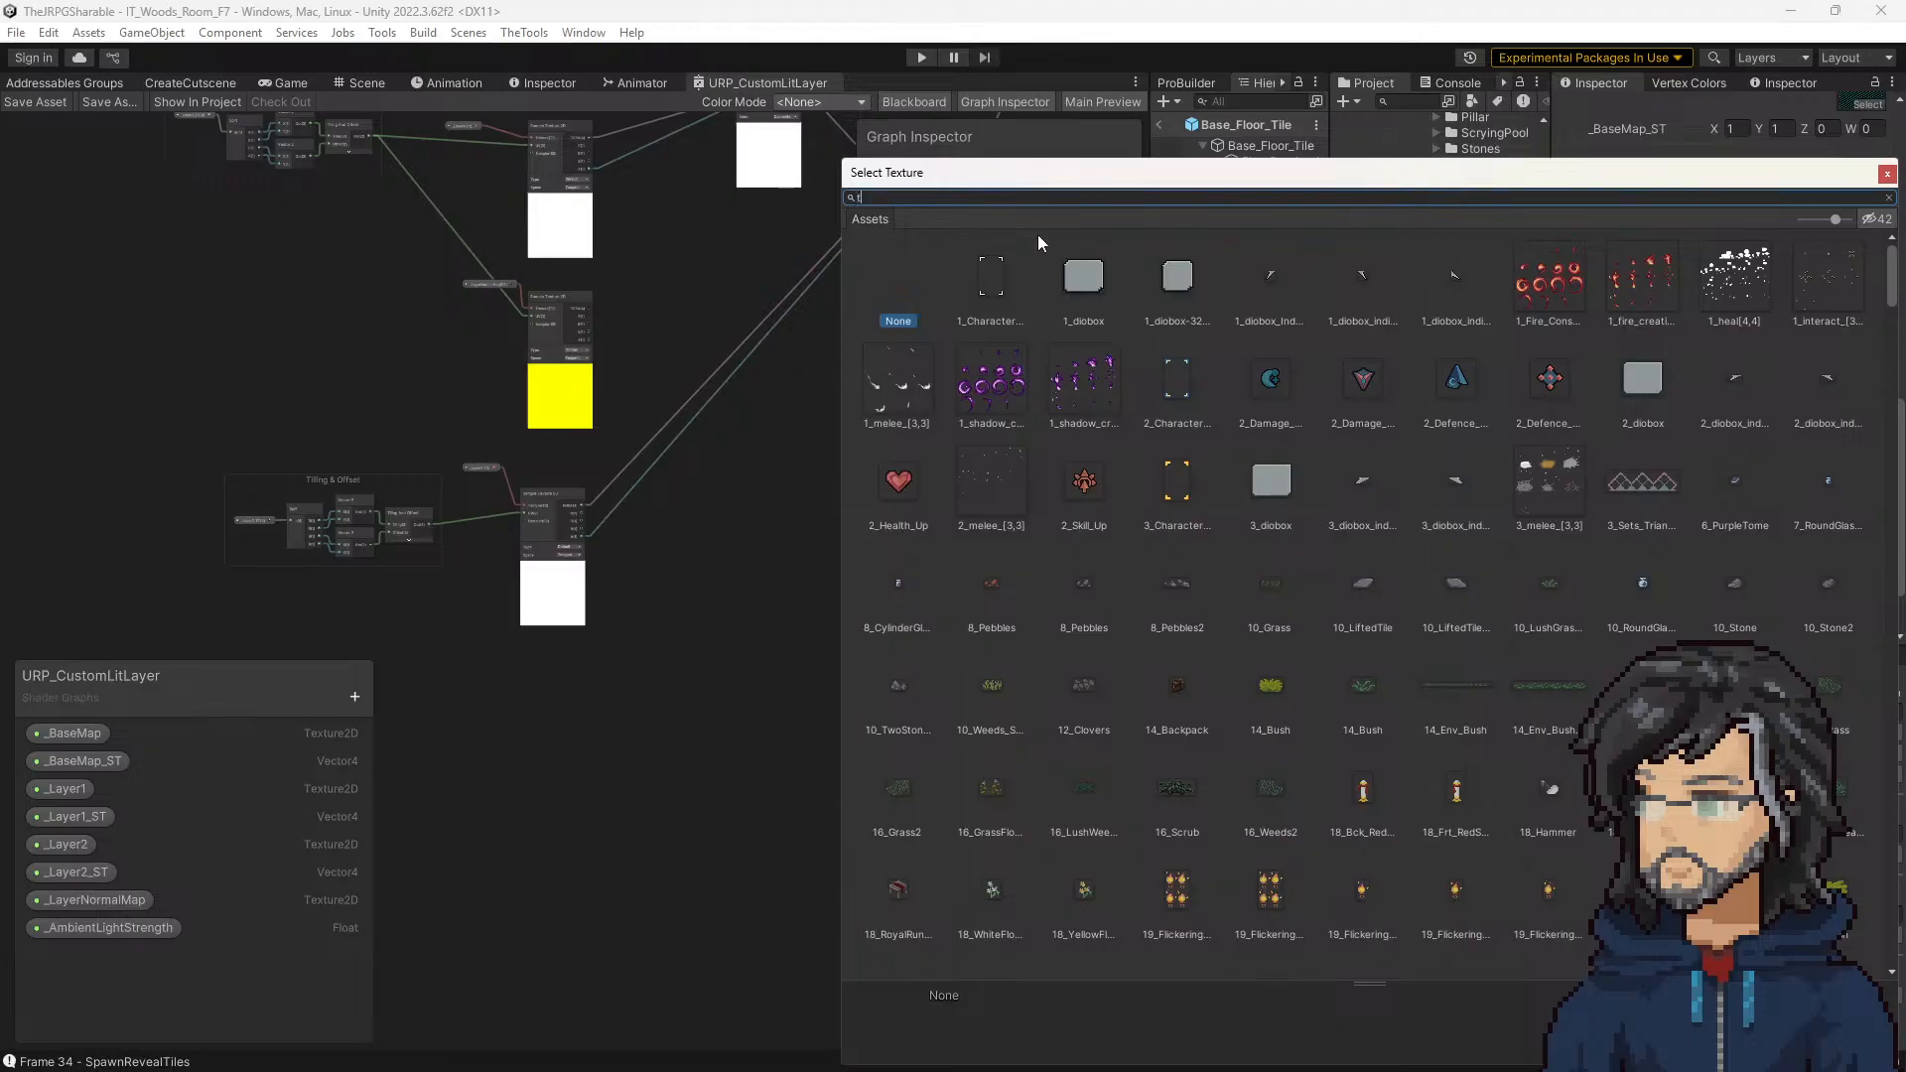
{"action": "type", "text": "tra"}
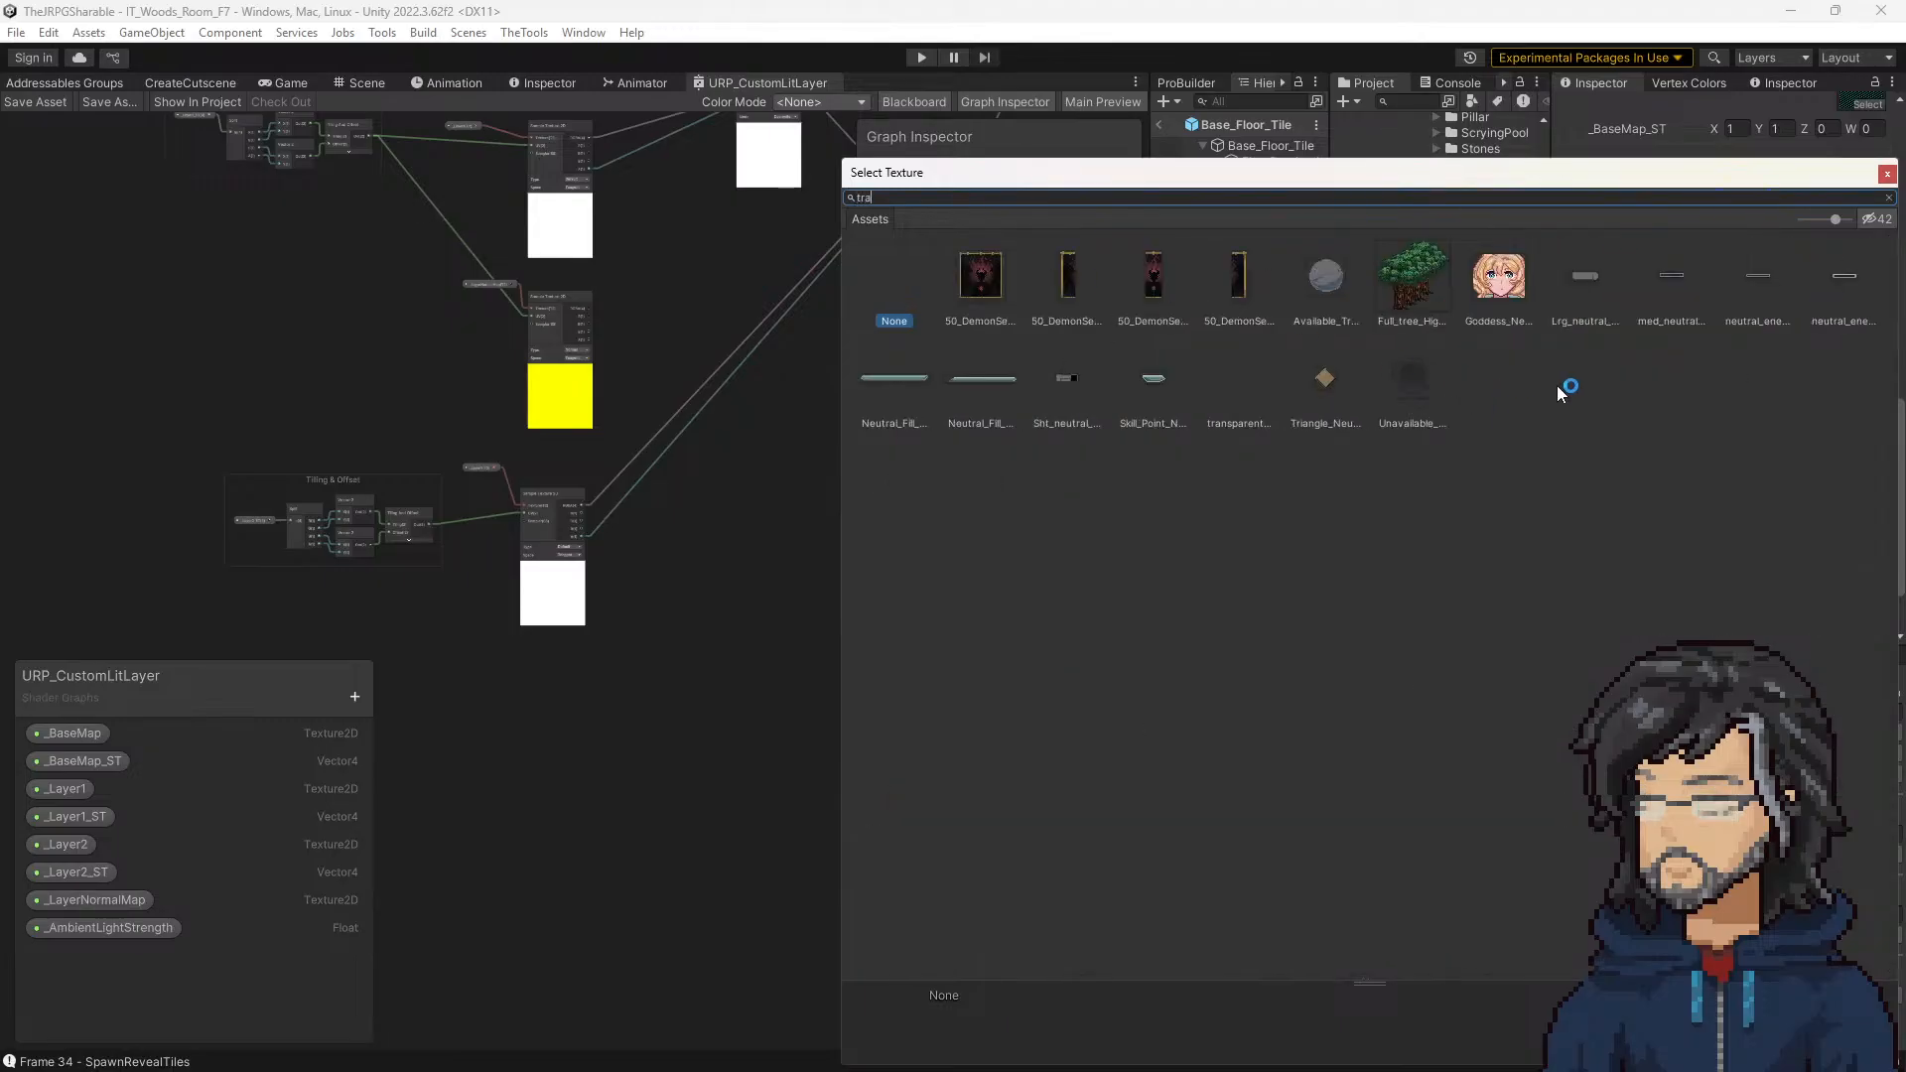
{"action": "left_click", "coordinate": [1237, 375]}
{"action": "double_click", "coordinate": [1239, 376]}
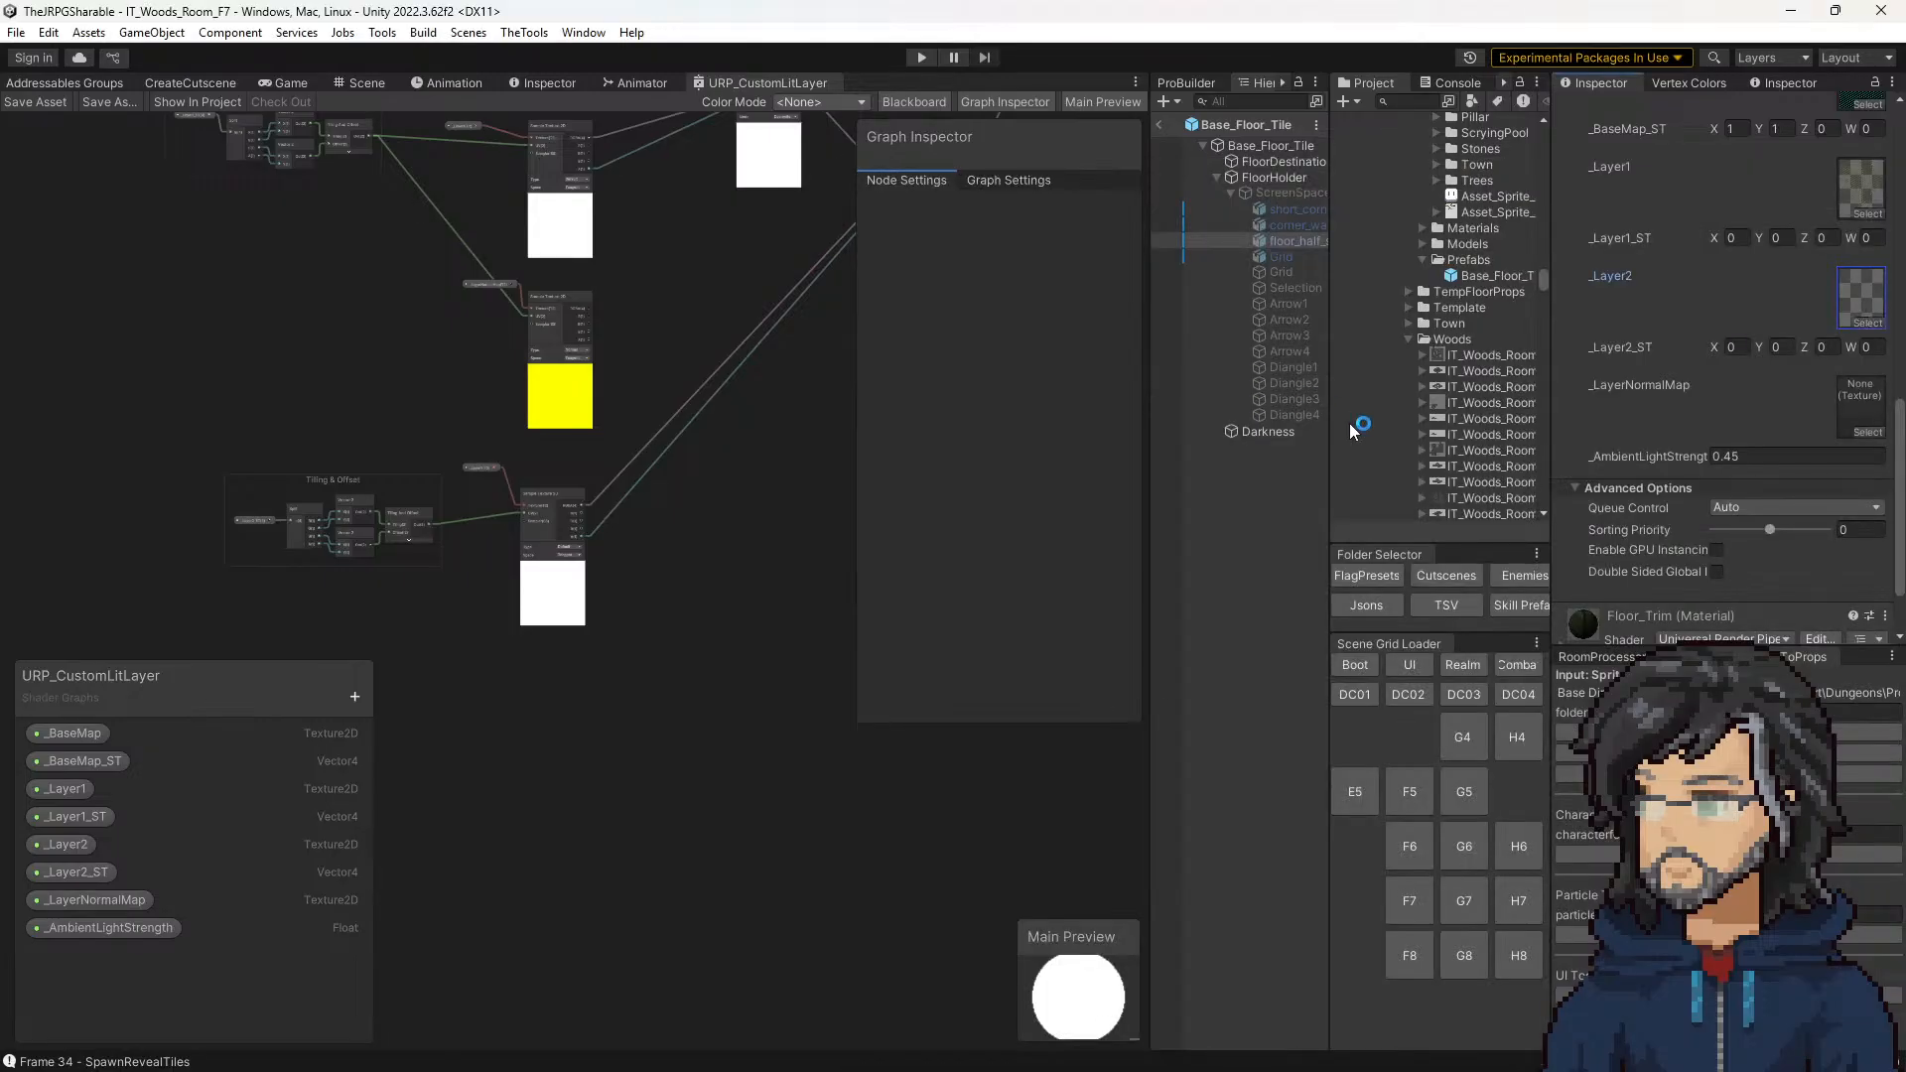
Step: Leave the prefab and run the scene to check the floor in an enlarged game view, stopping it again
{"action": "left_click", "coordinate": [1159, 123]}
{"action": "left_click", "coordinate": [919, 56]}
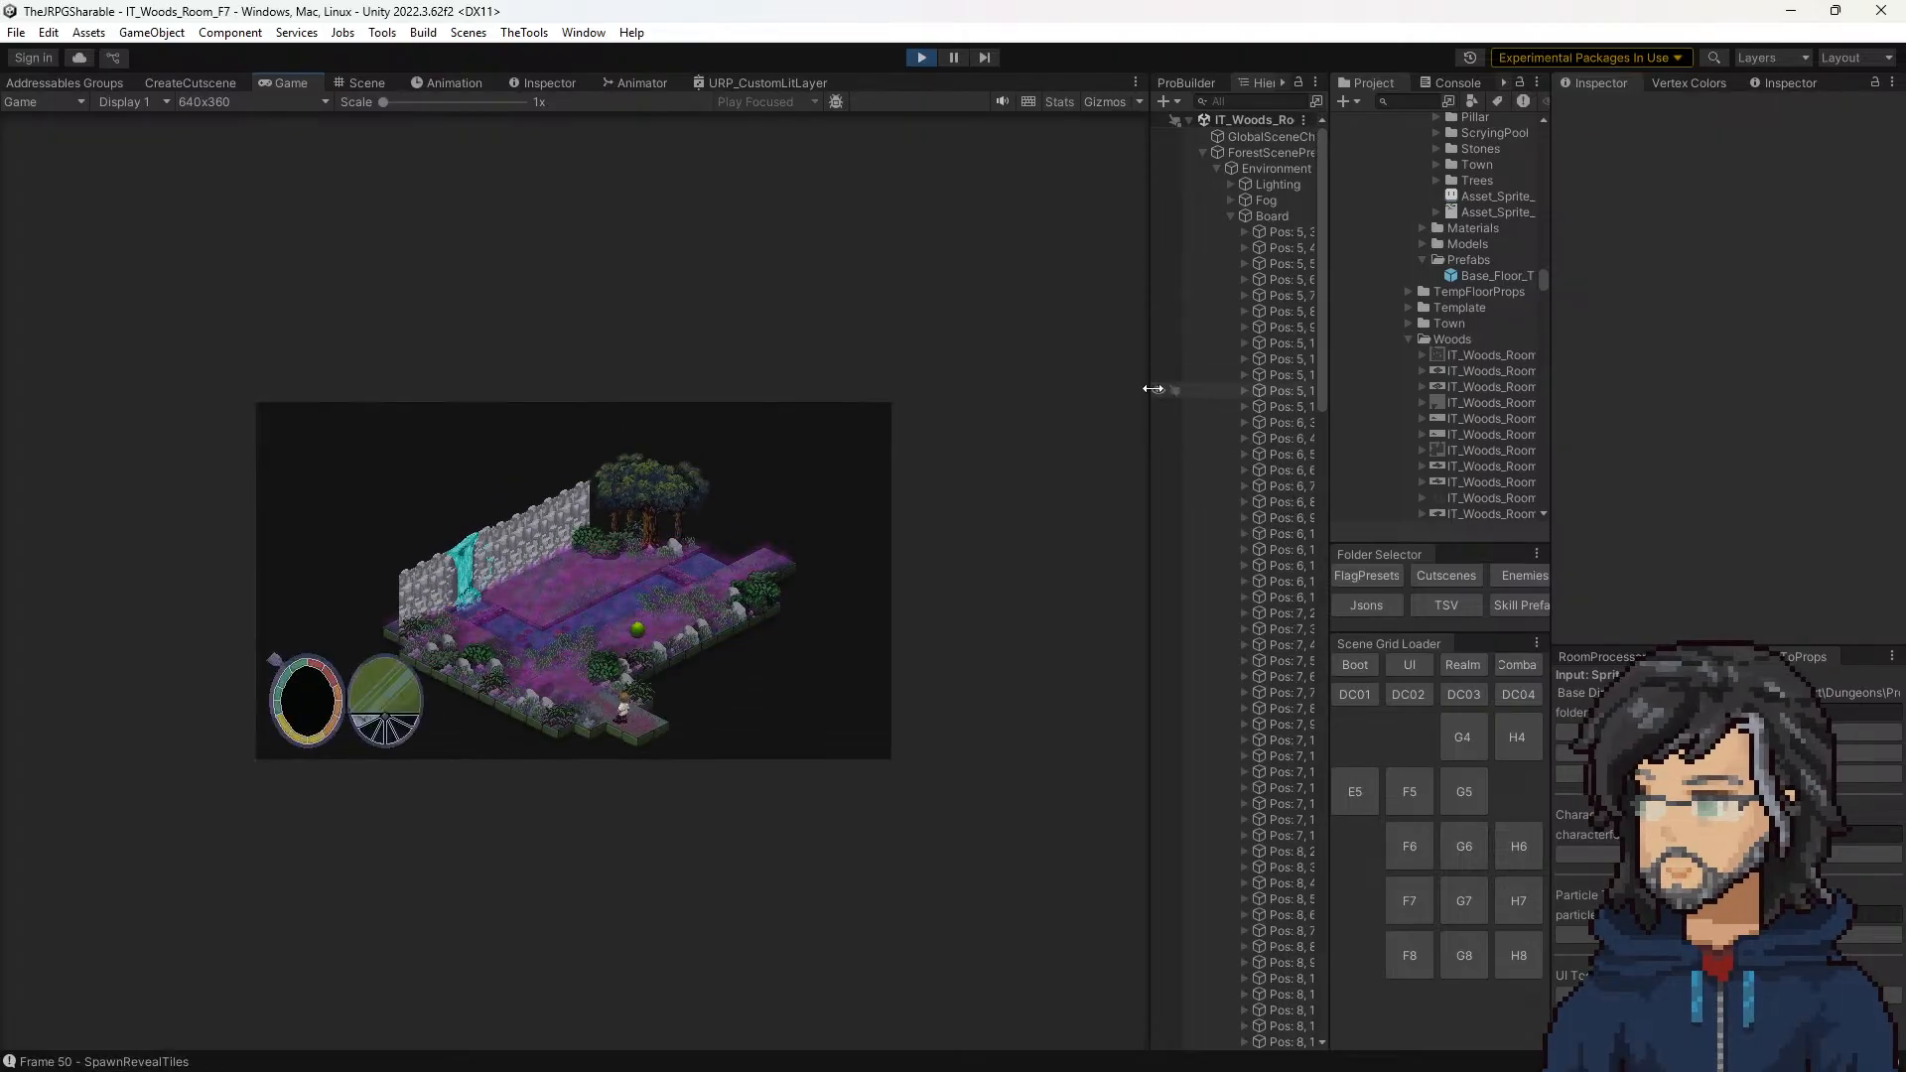
{"action": "left_click_drag", "start_coordinate": [1149, 388], "coordinate": [1508, 372]}
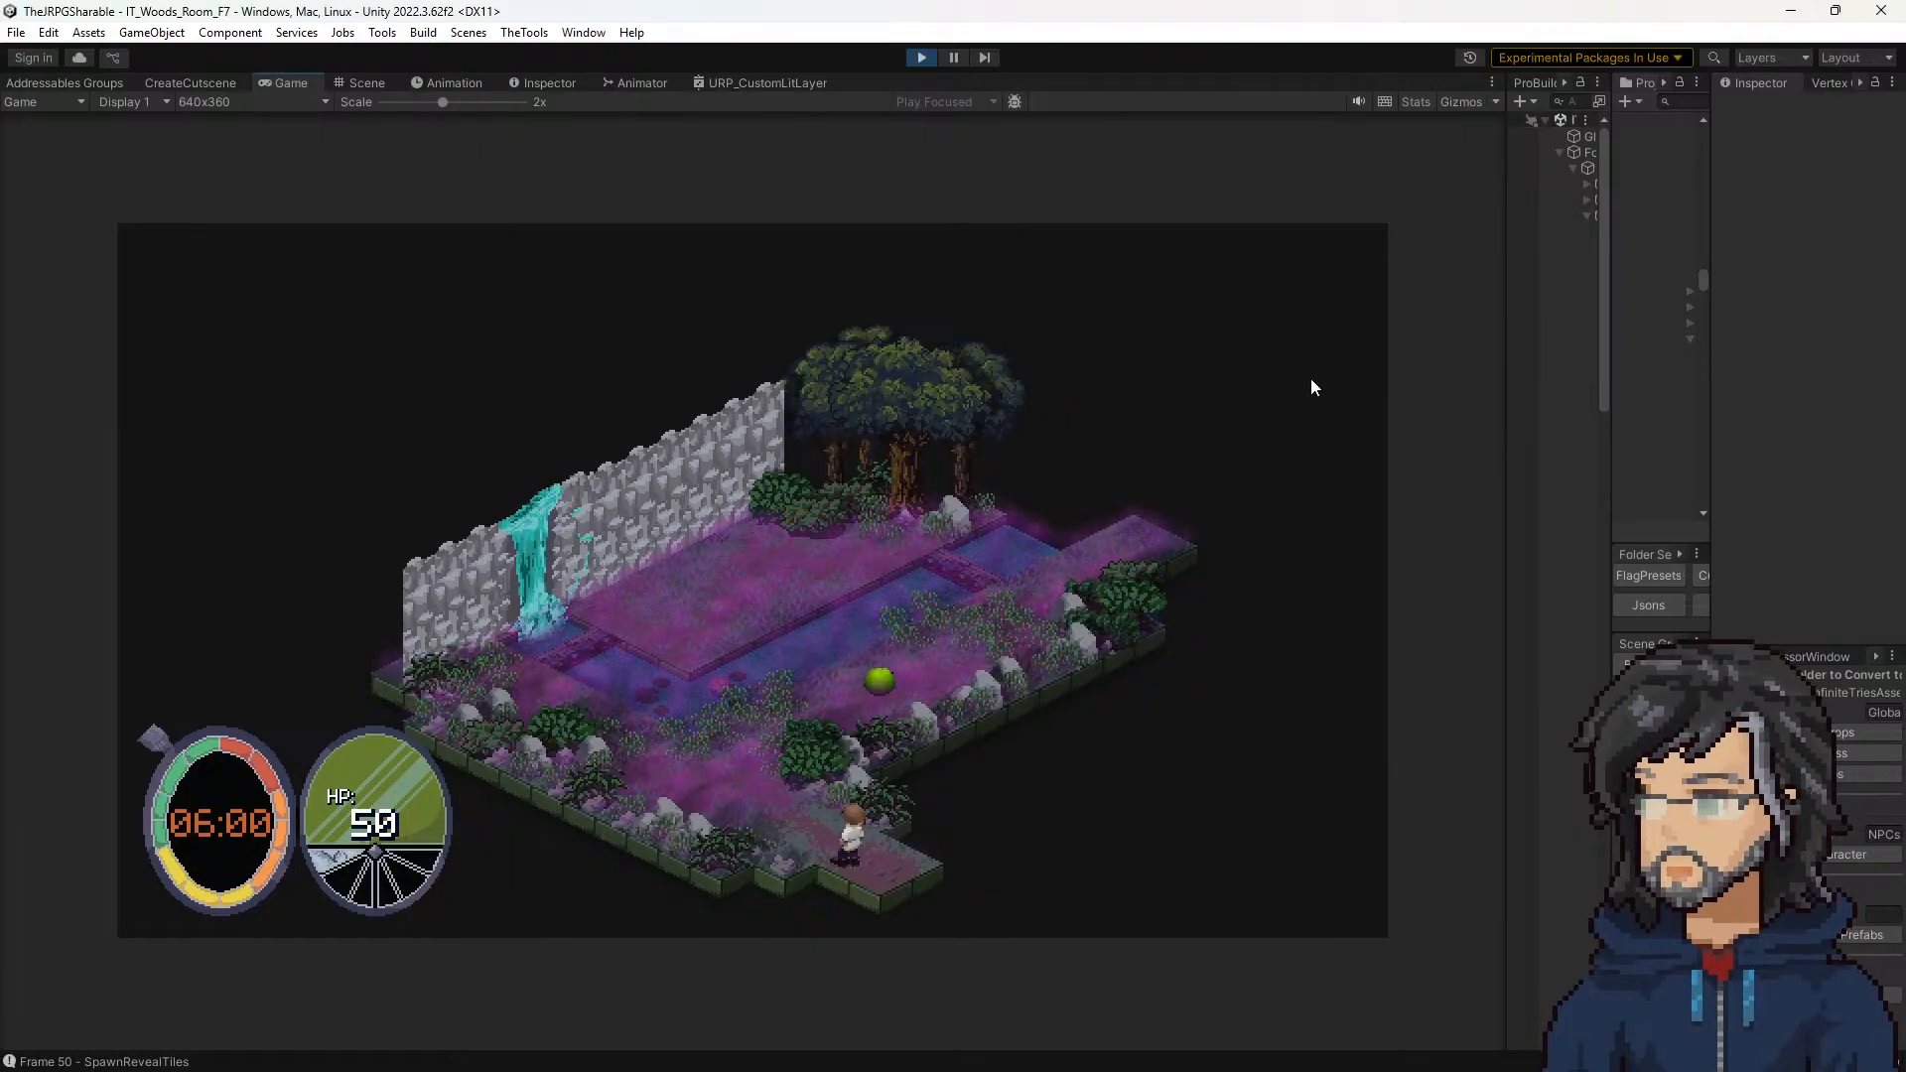
{"action": "left_click", "coordinate": [923, 57]}
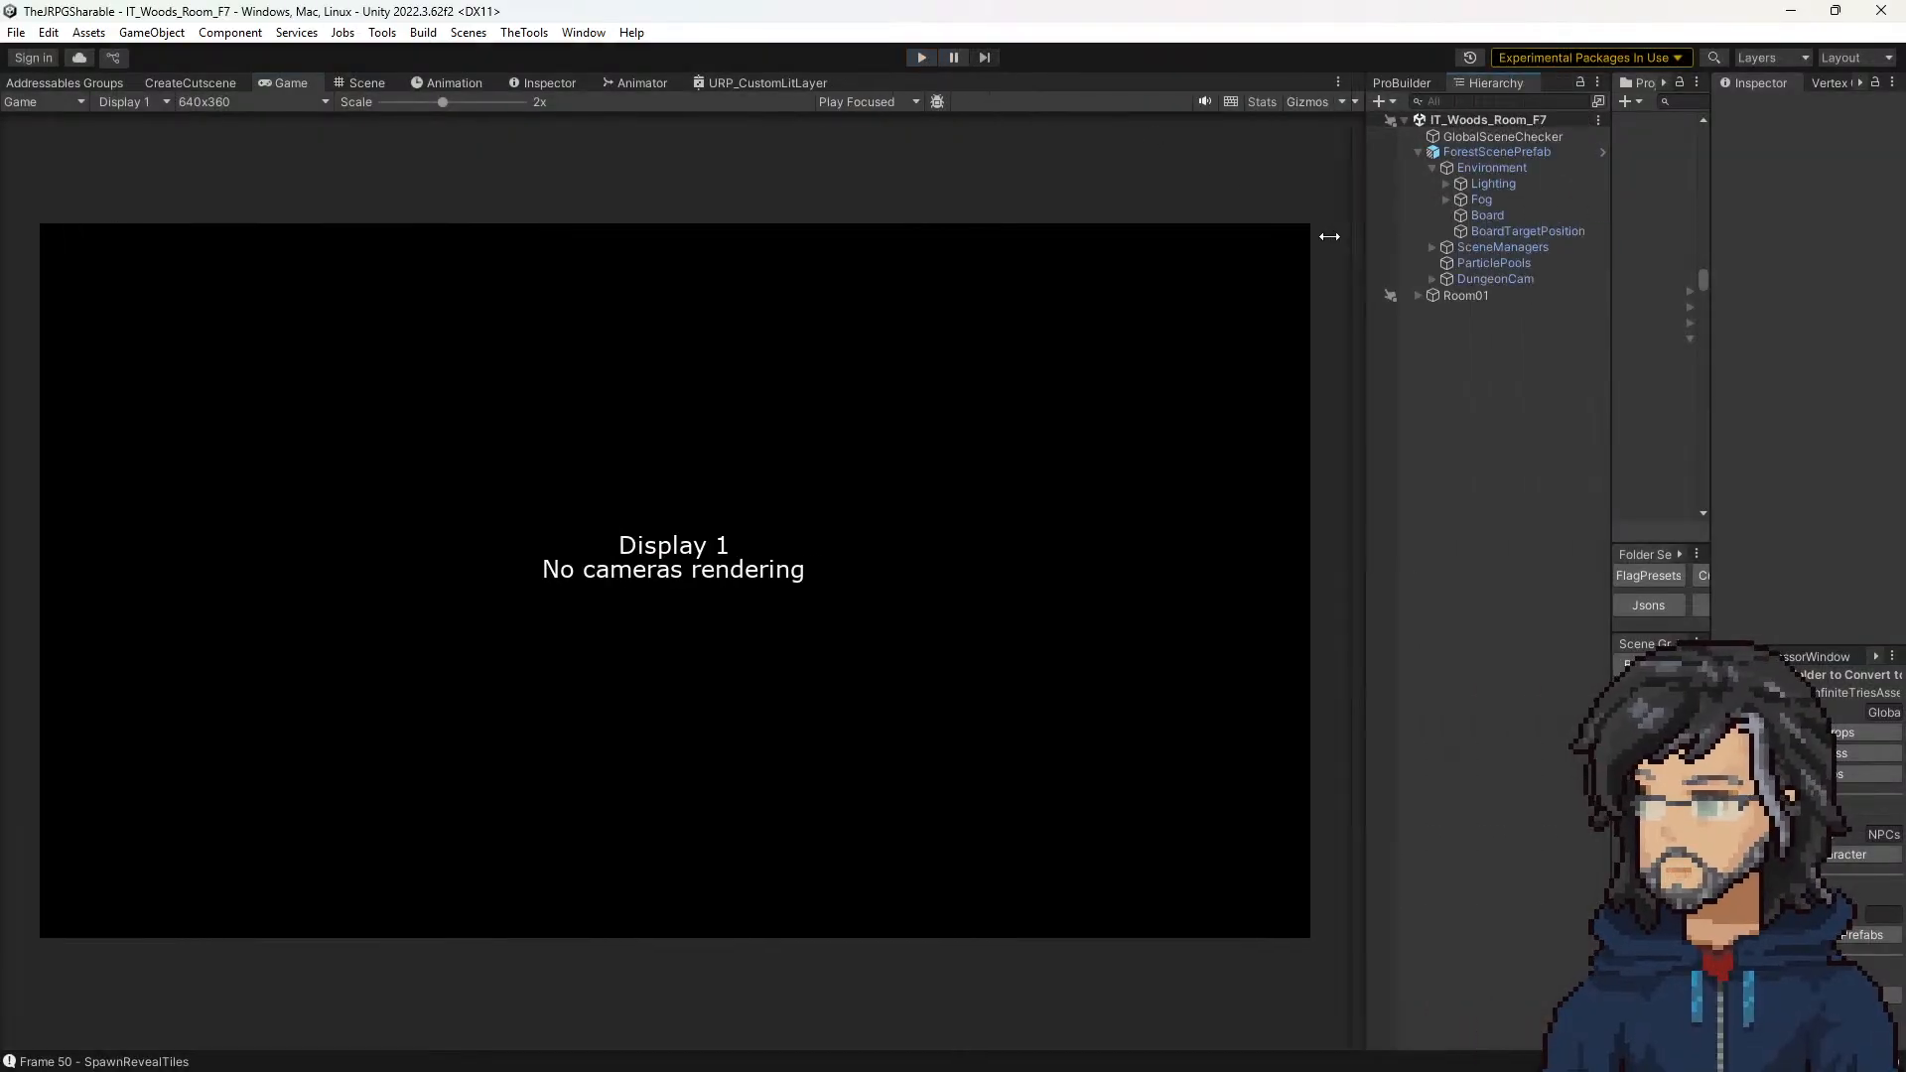
Step: Enlarge the project browser and run the scene again
{"action": "left_click_drag", "start_coordinate": [1329, 236], "coordinate": [1237, 236]}
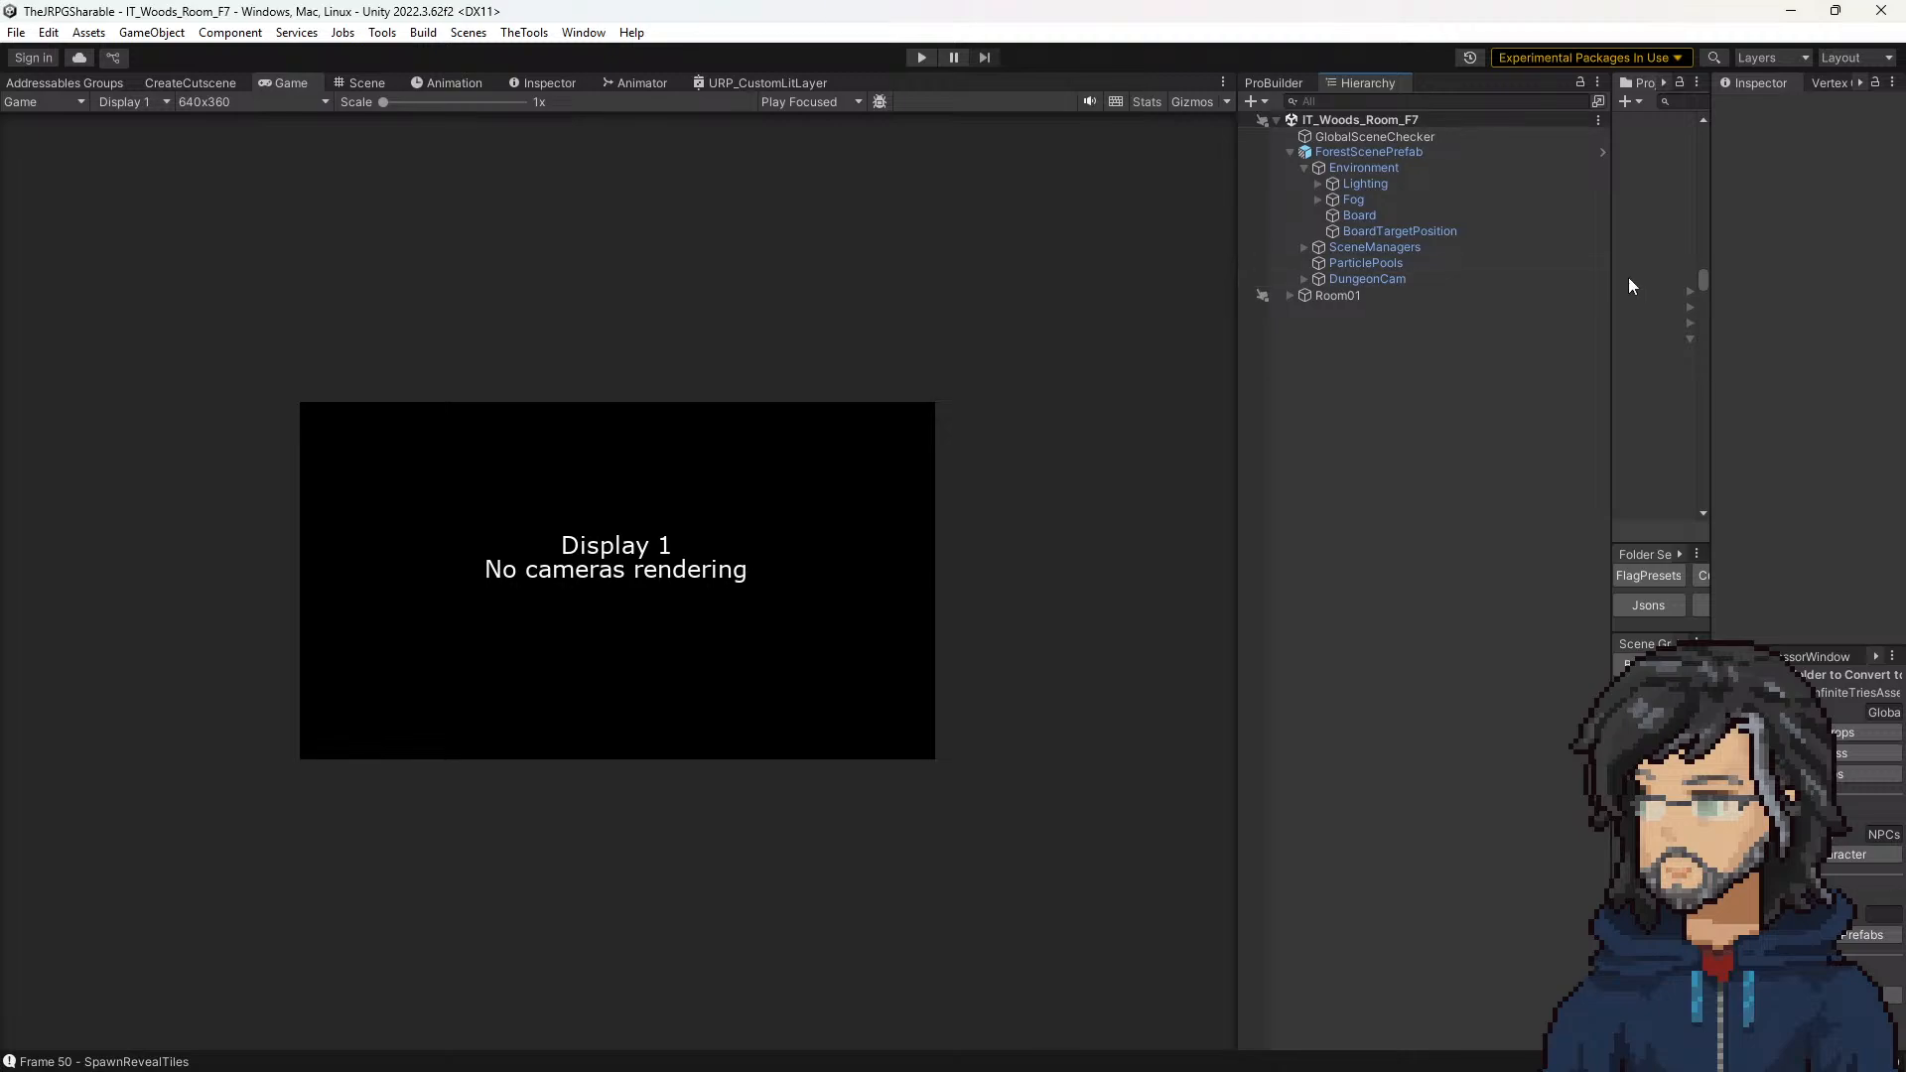
{"action": "left_click_drag", "start_coordinate": [1611, 277], "coordinate": [1259, 248]}
{"action": "left_click", "coordinate": [921, 56]}
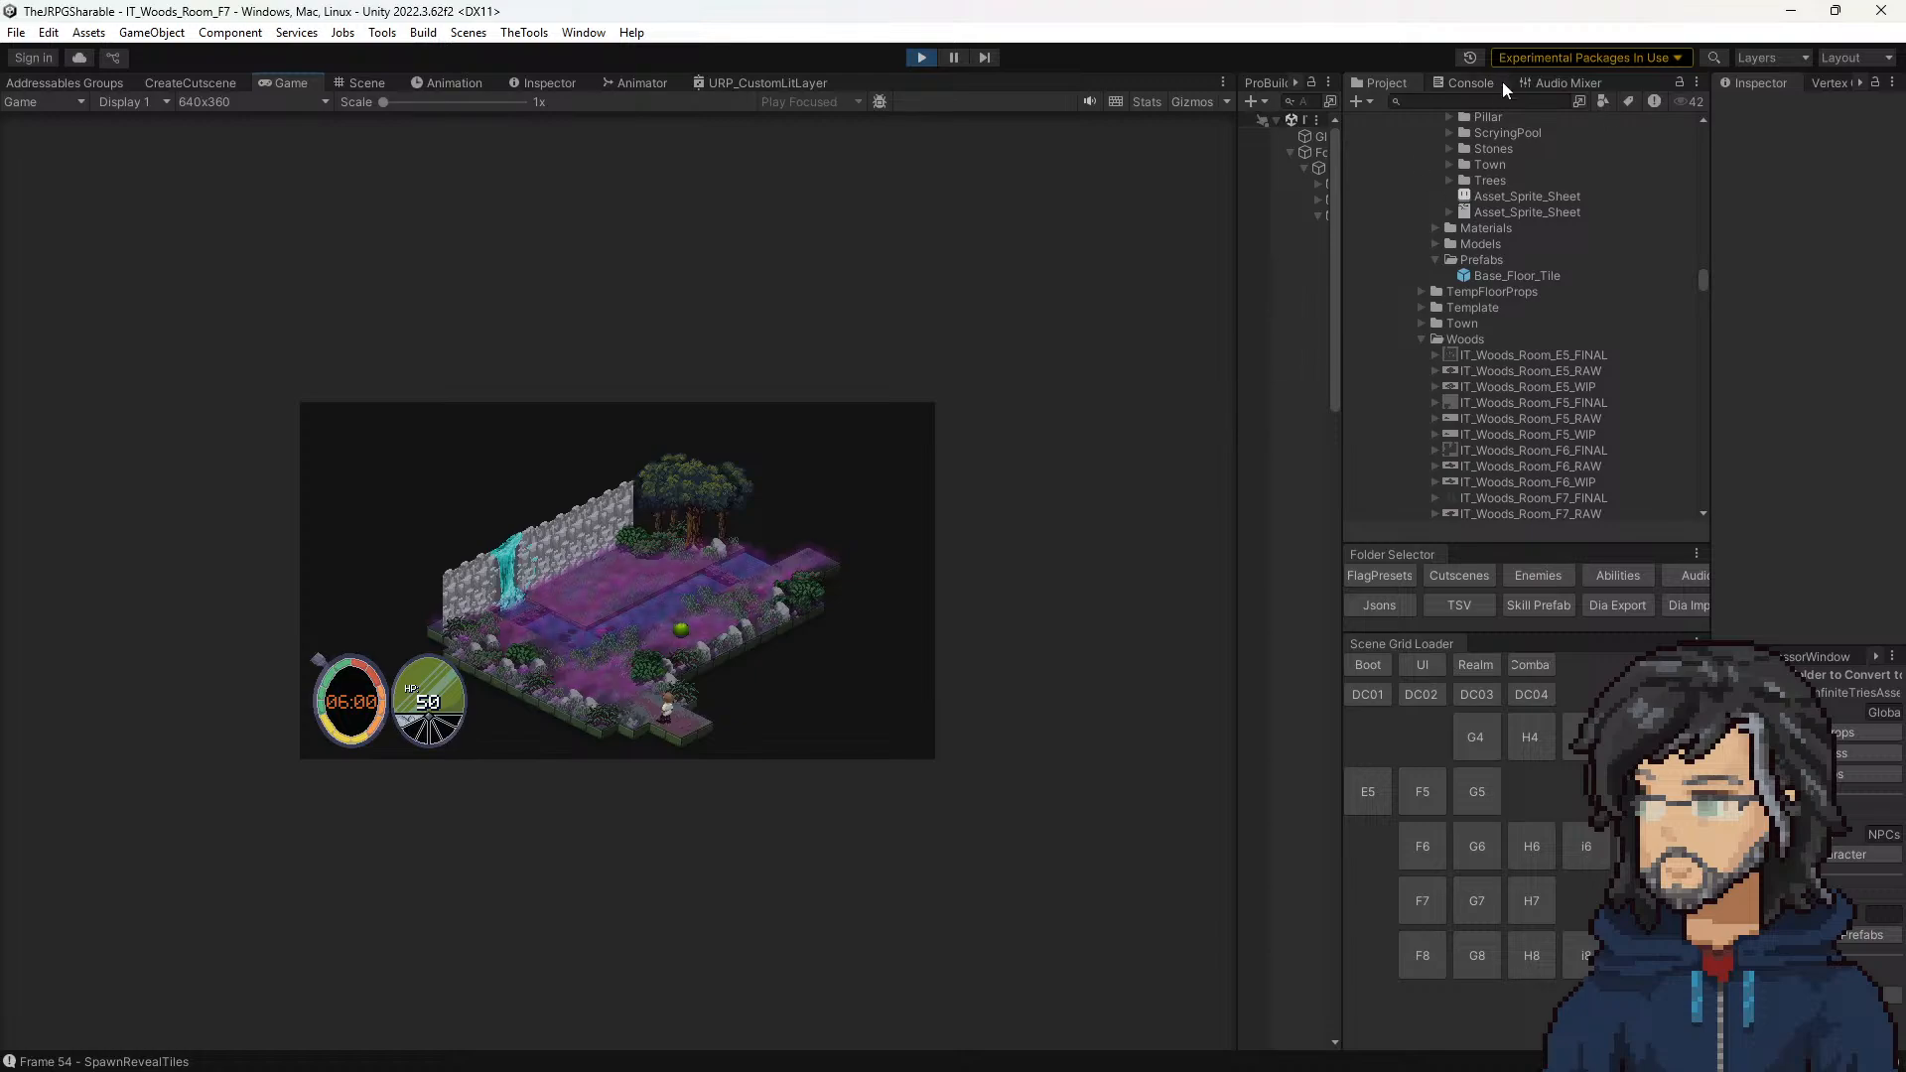
Step: Search the project assets for "fade" and view the Wall_Fade_WIP texture's settings
{"action": "type", "text": "dee"}
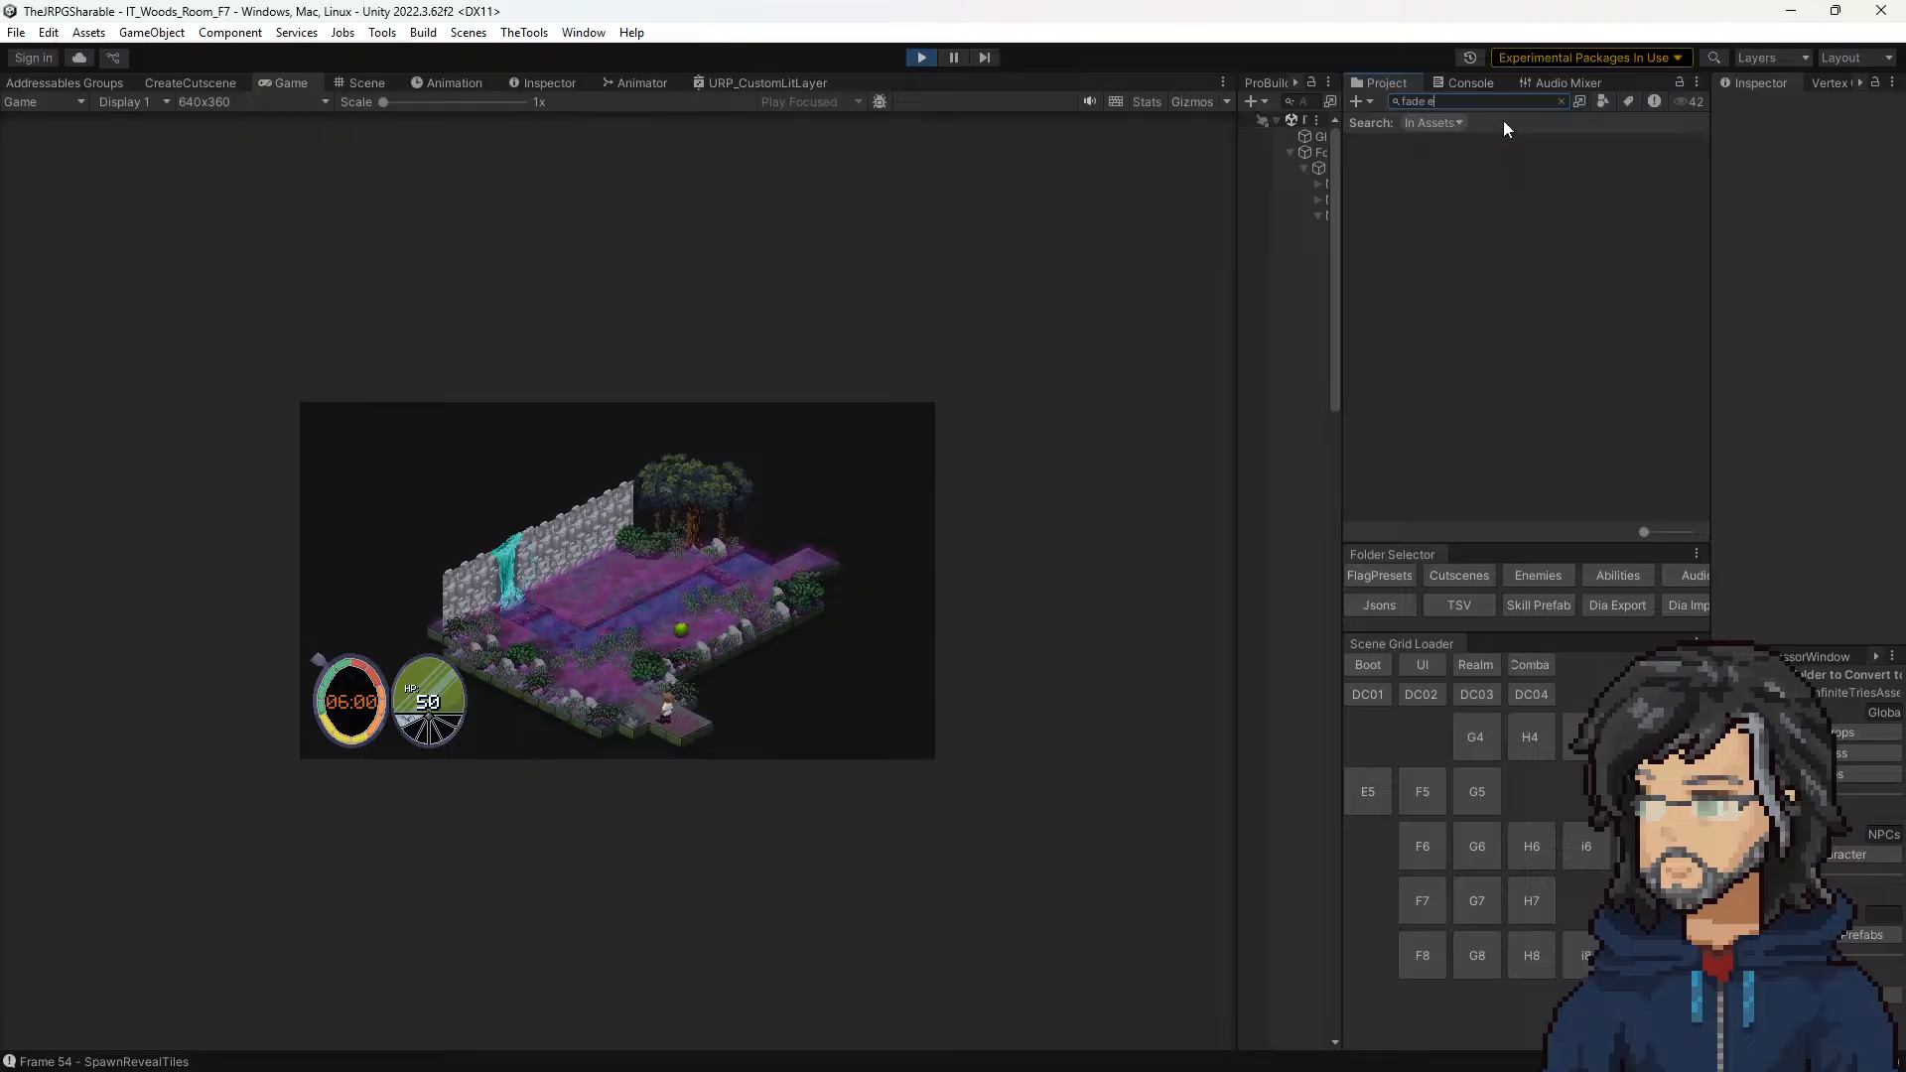
{"action": "key", "text": "BackSpace"}
{"action": "key", "text": "BackSpace"}
{"action": "key", "text": "BackSpace"}
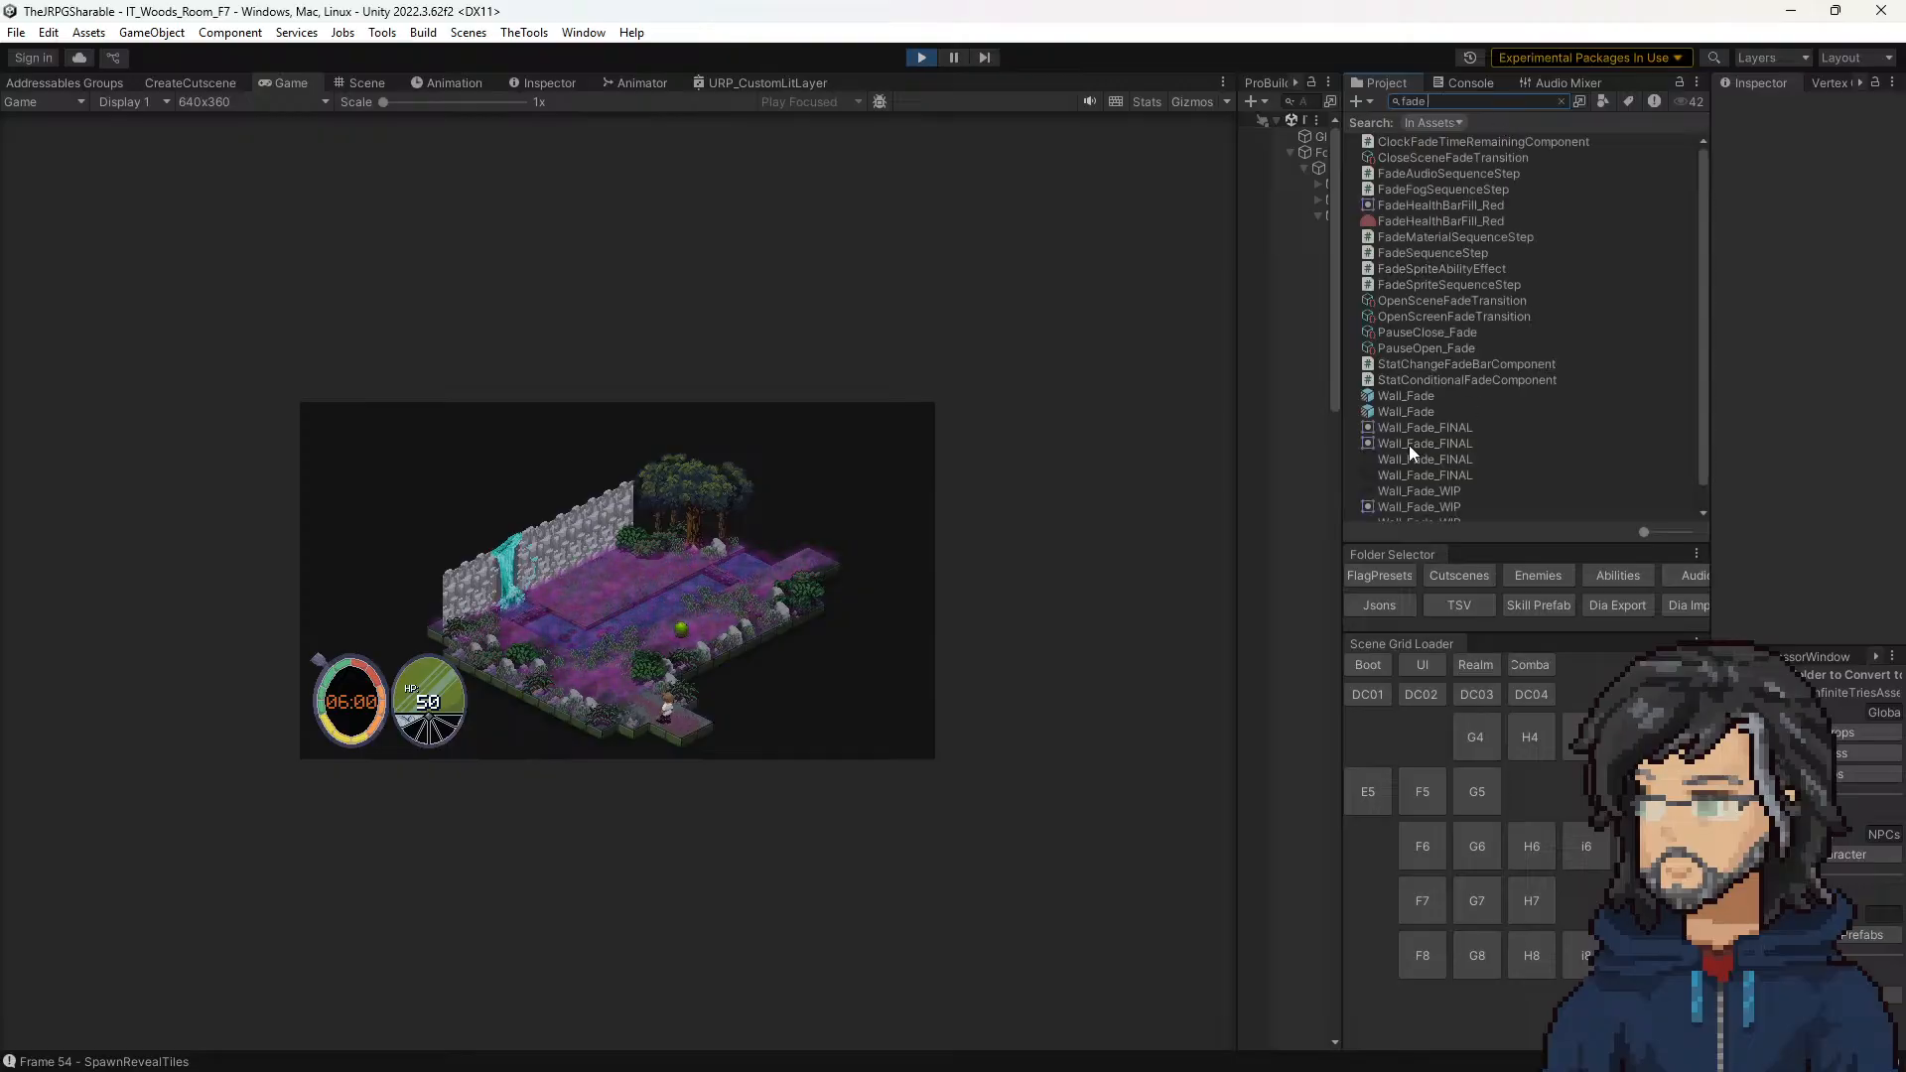
{"action": "left_click", "coordinate": [1400, 490]}
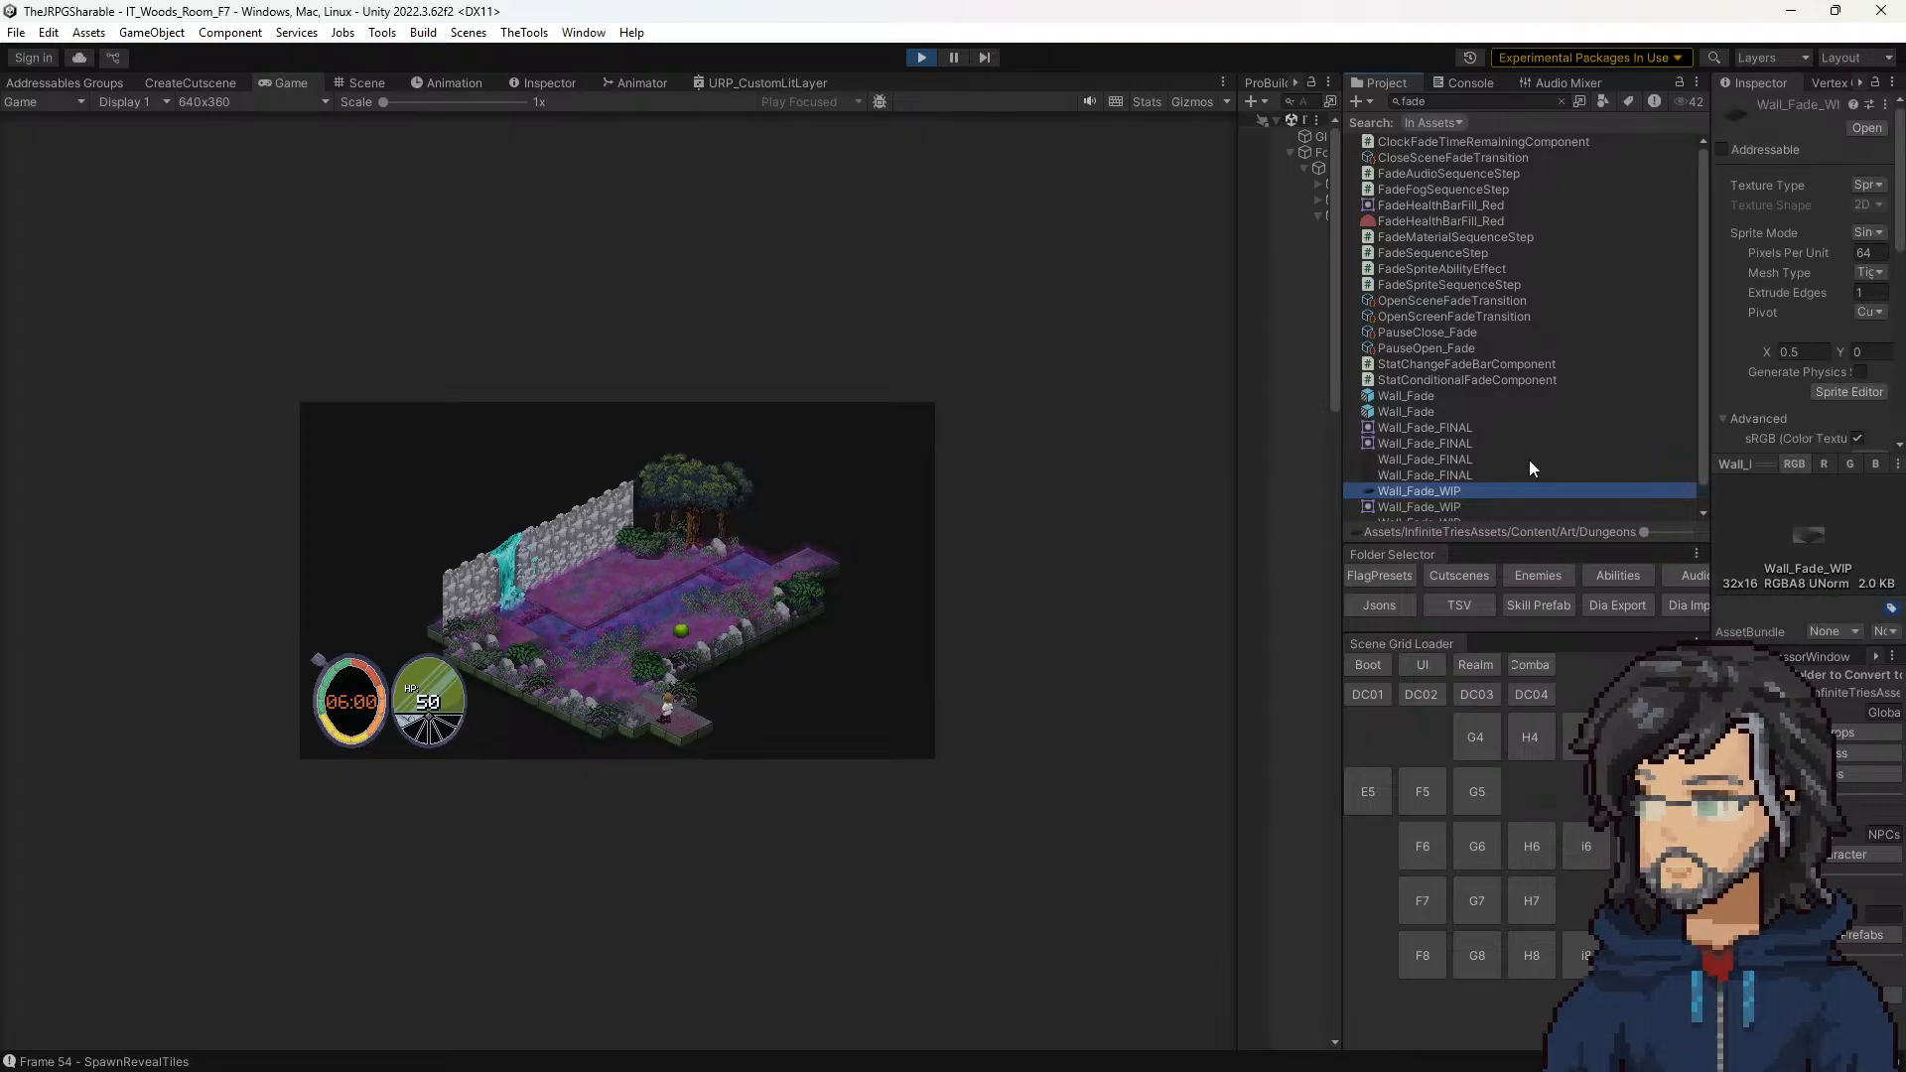
{"action": "scroll", "coordinate": [1499, 462], "scroll_direction": "down", "scroll_amount": 1}
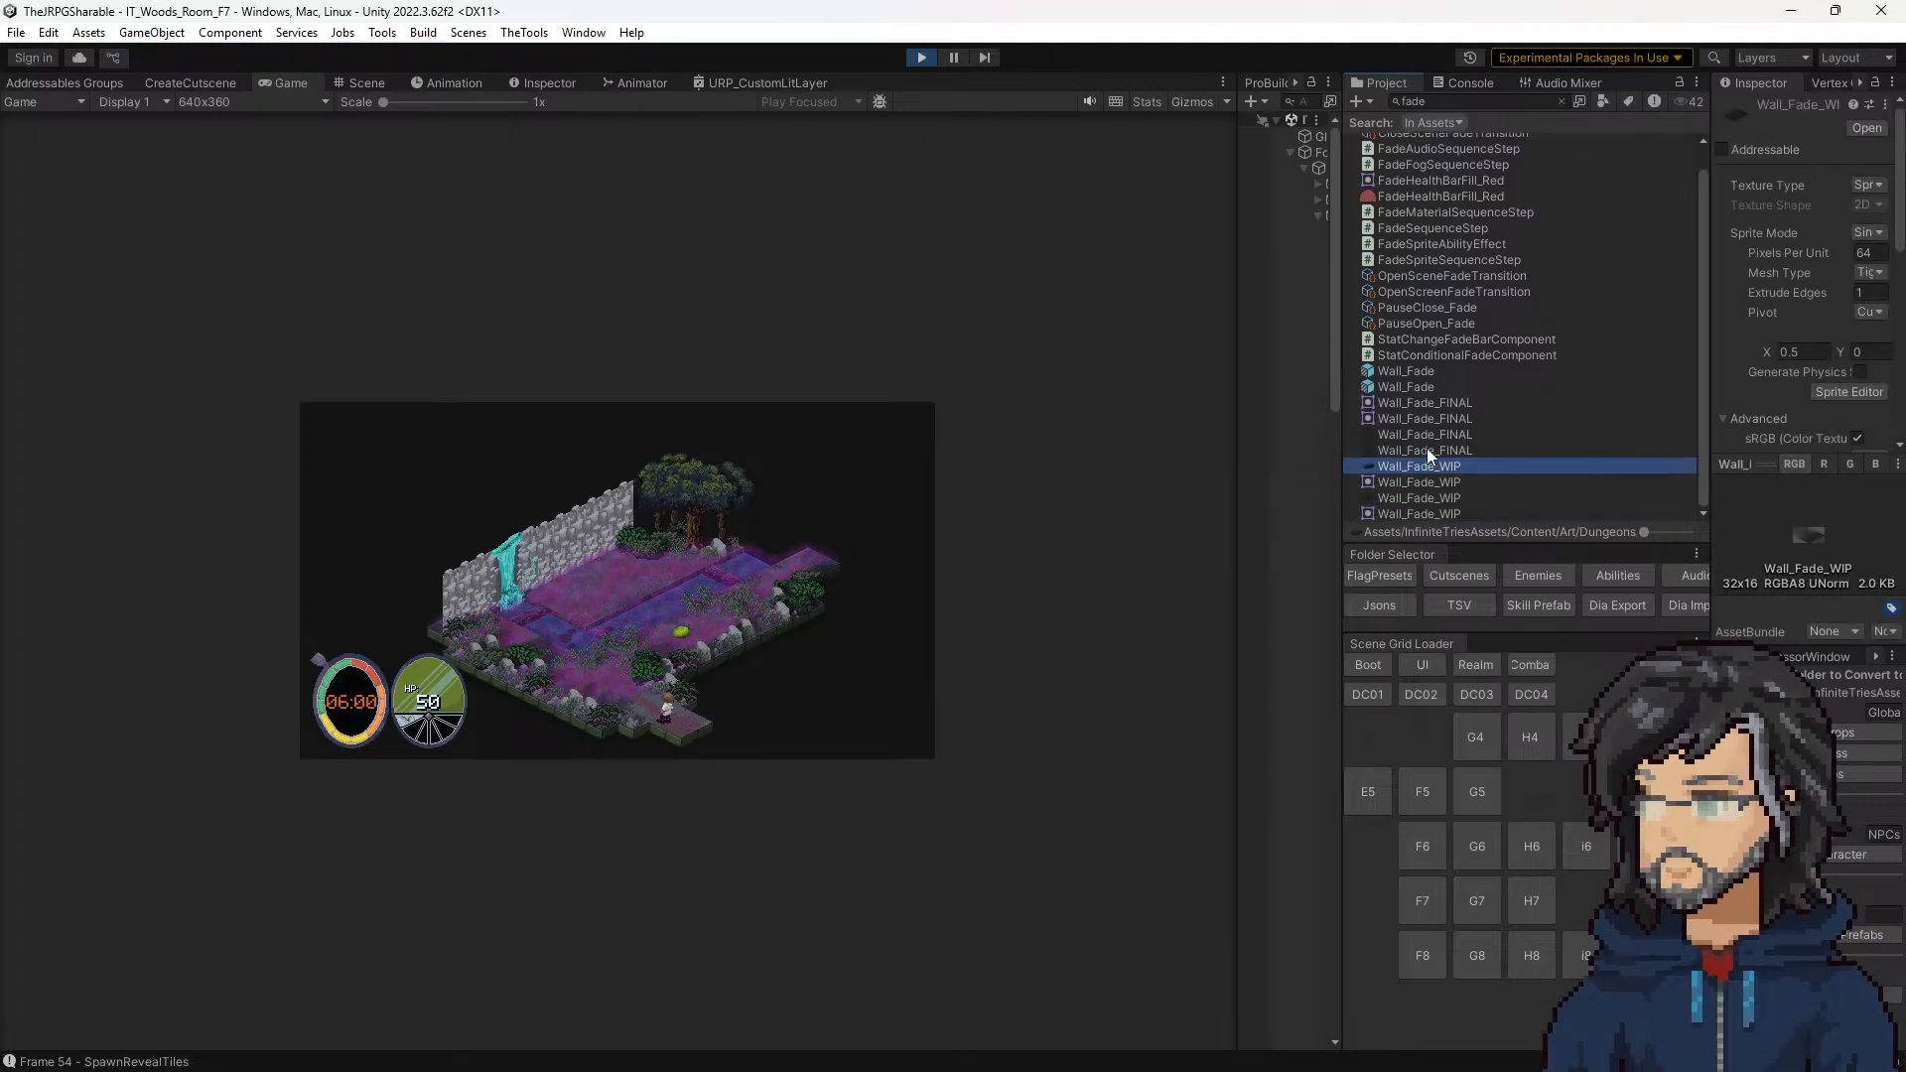
Step: Compare the settings, previews and folder paths of the two Wall_Fade_FINAL textures
{"action": "left_click", "coordinate": [1426, 449]}
{"action": "left_click", "coordinate": [1427, 437]}
{"action": "left_click", "coordinate": [1425, 448]}
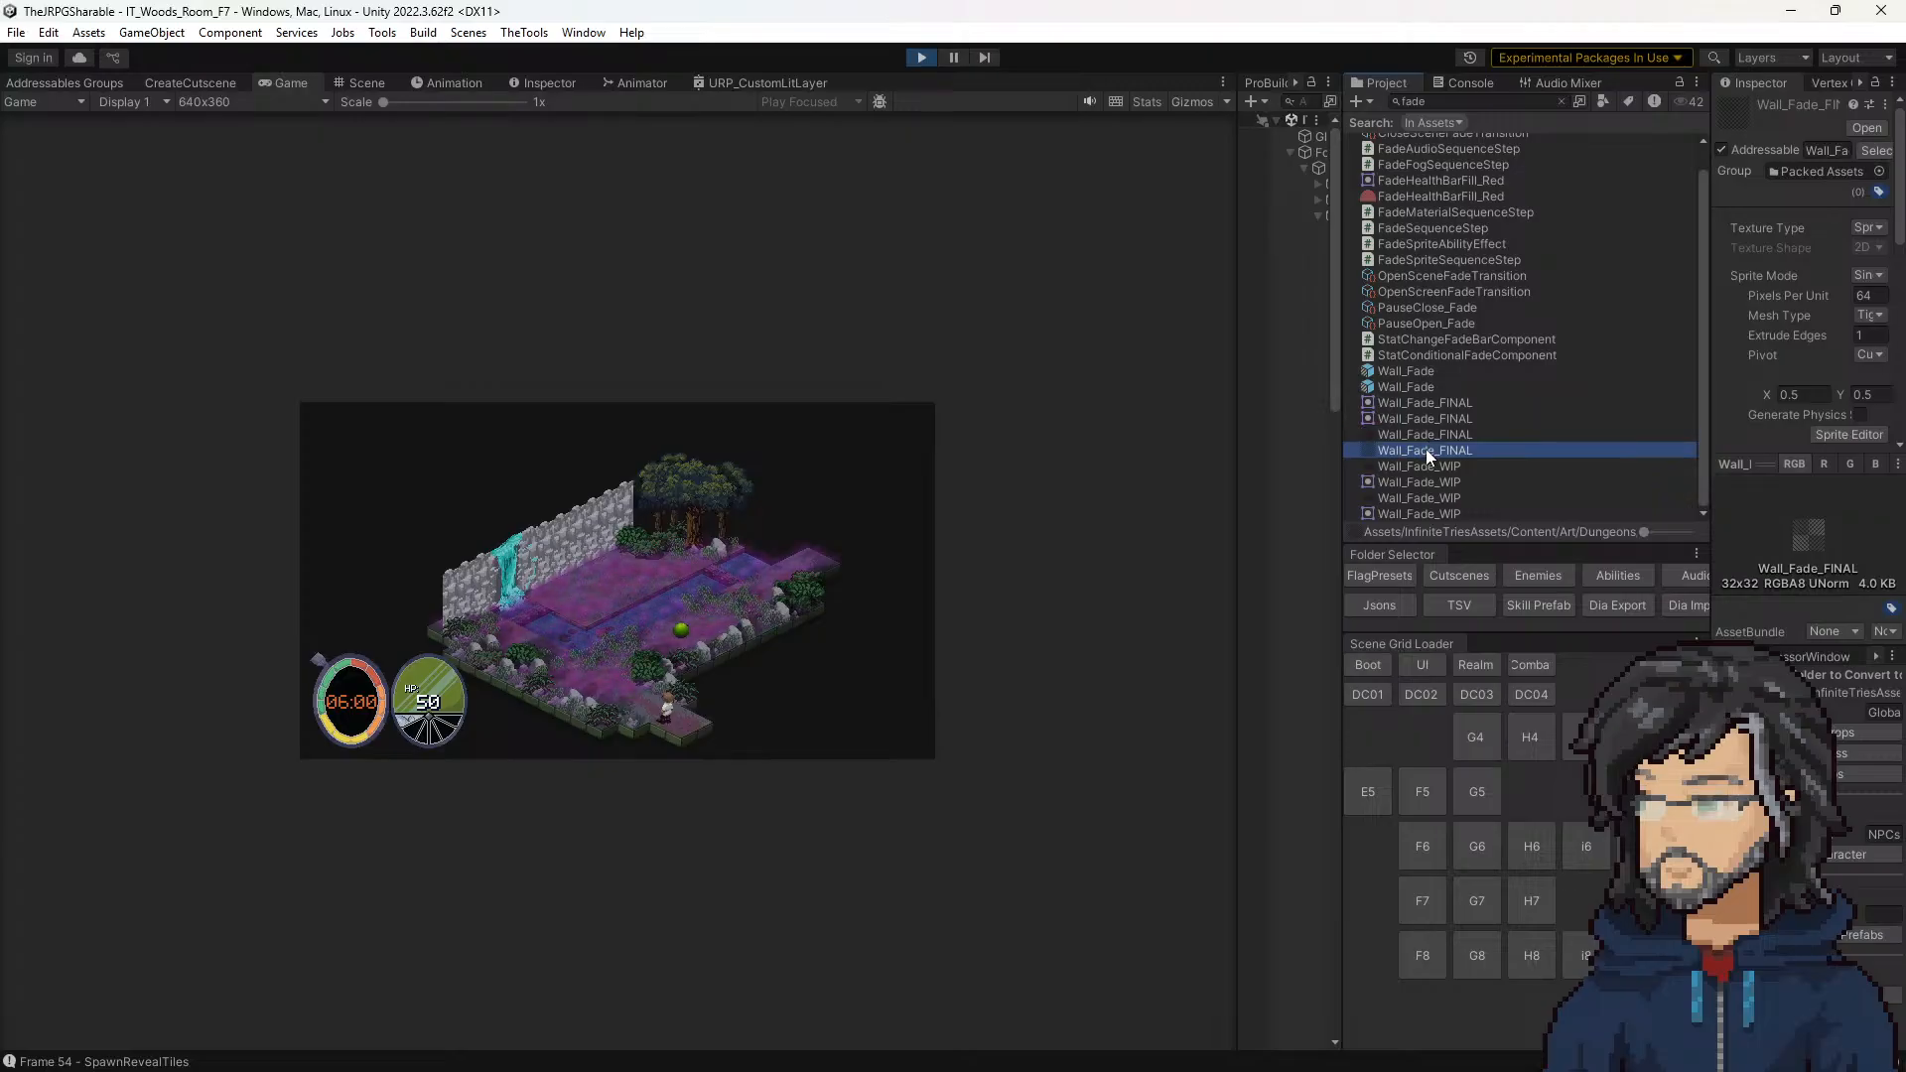
{"action": "left_click", "coordinate": [1425, 433]}
{"action": "left_click", "coordinate": [1425, 449]}
{"action": "left_click", "coordinate": [1425, 436]}
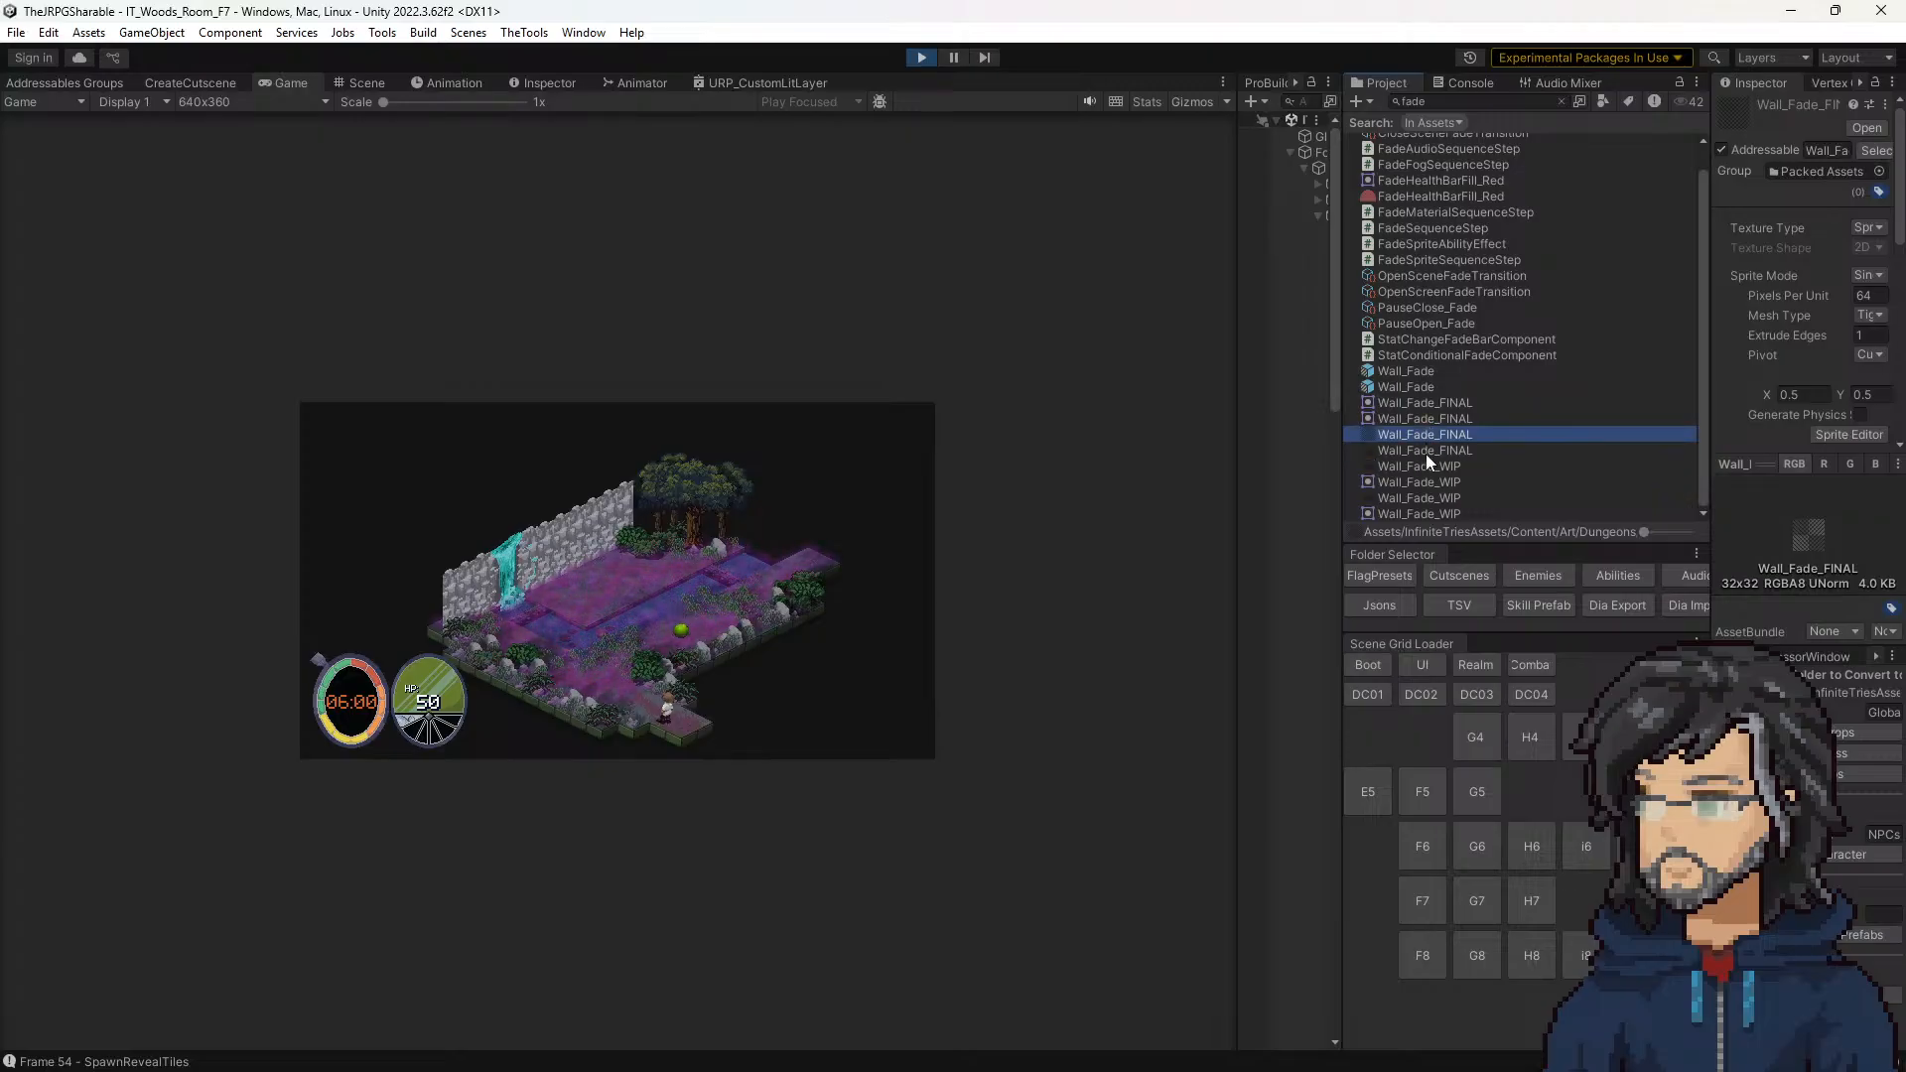
{"action": "left_click", "coordinate": [1426, 451]}
{"action": "left_click", "coordinate": [1423, 435]}
{"action": "left_click_drag", "start_coordinate": [1339, 454], "coordinate": [985, 462]}
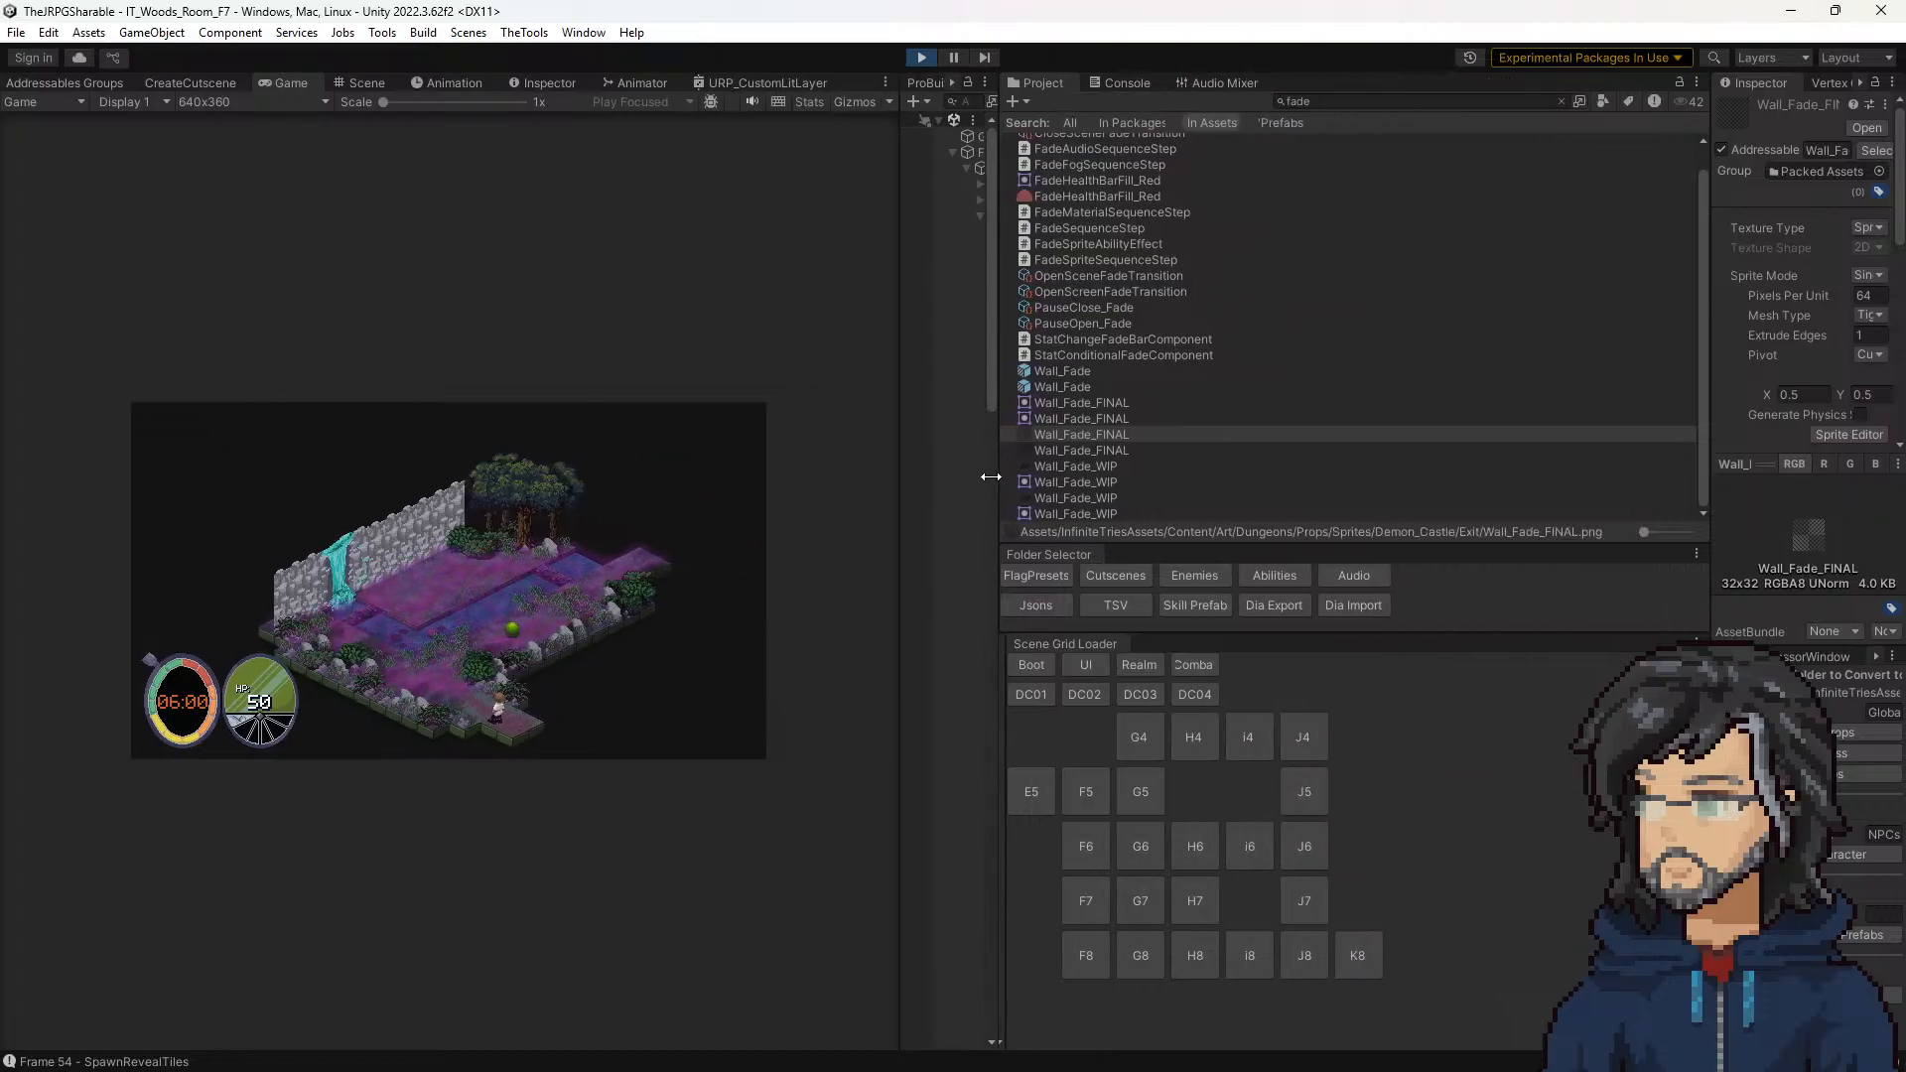
{"action": "left_click", "coordinate": [1069, 449]}
{"action": "left_click", "coordinate": [1073, 435]}
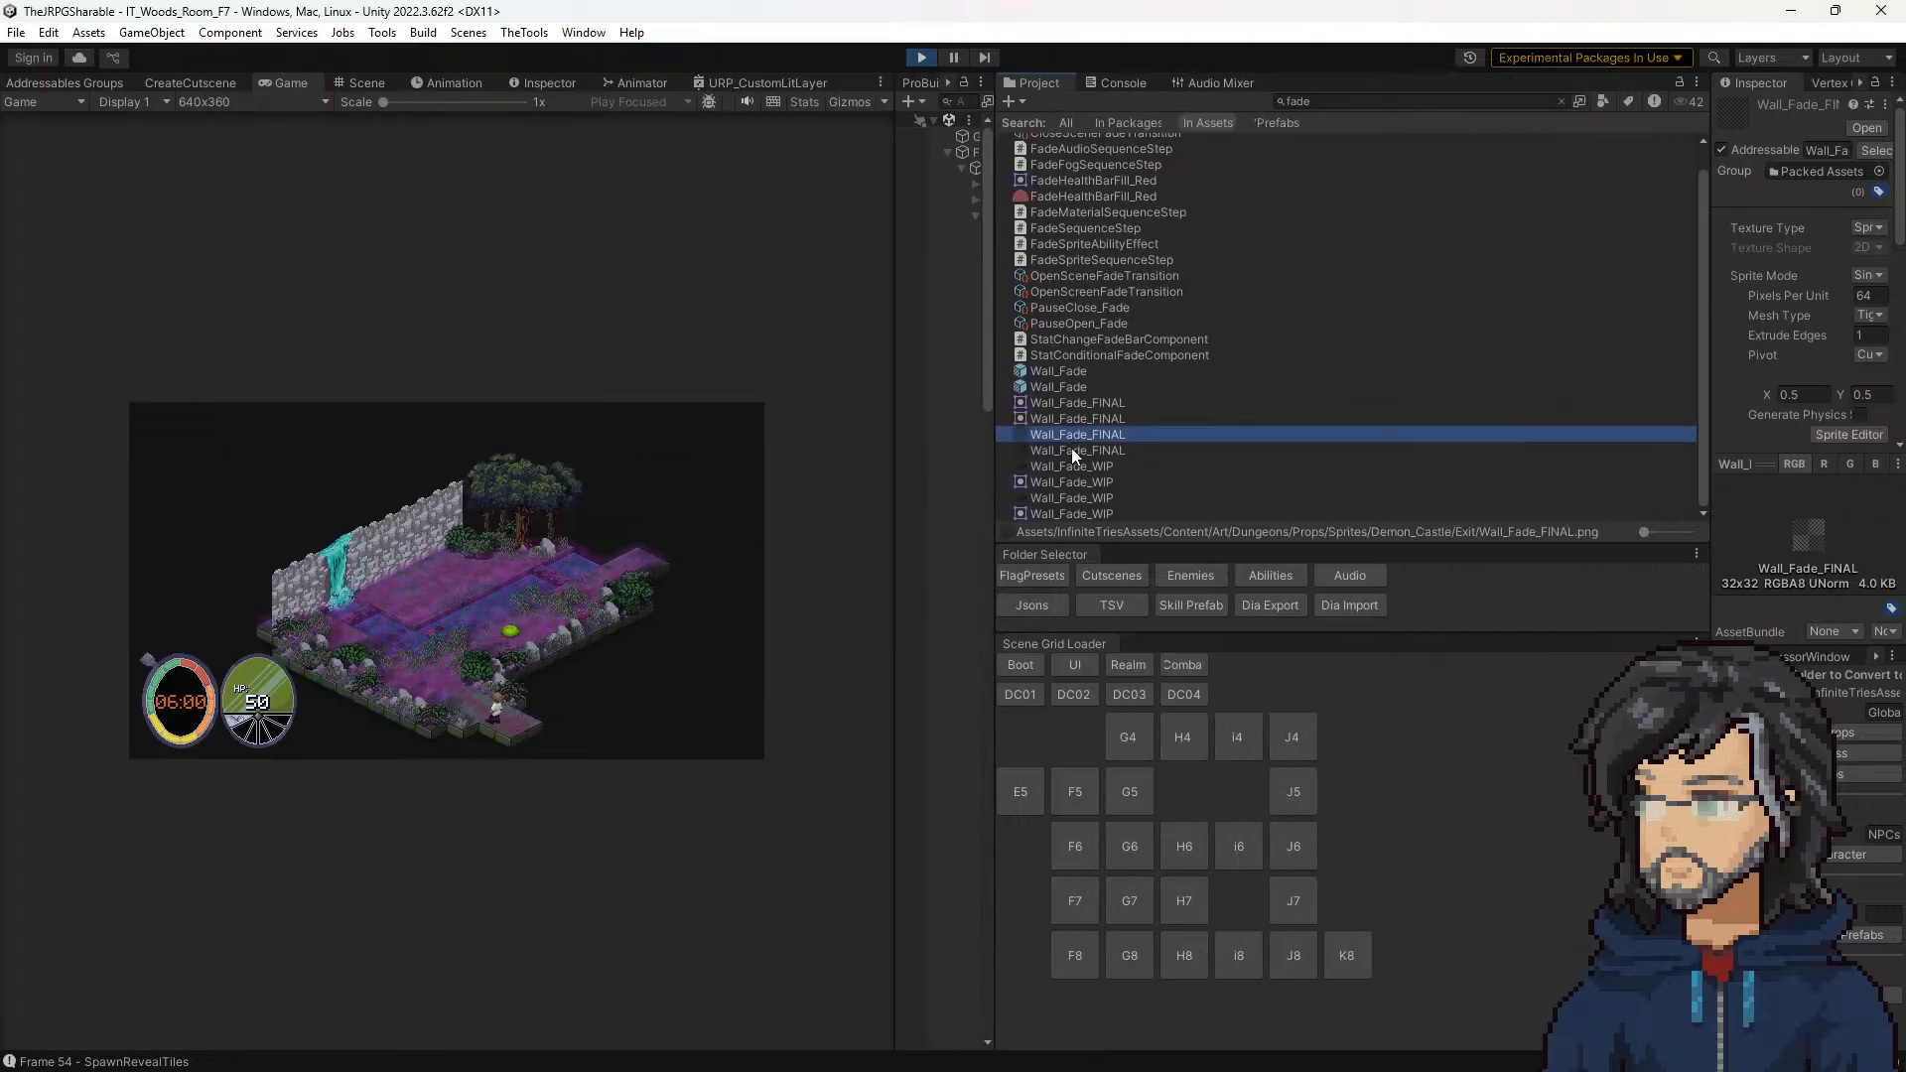
{"action": "left_click", "coordinate": [1069, 452]}
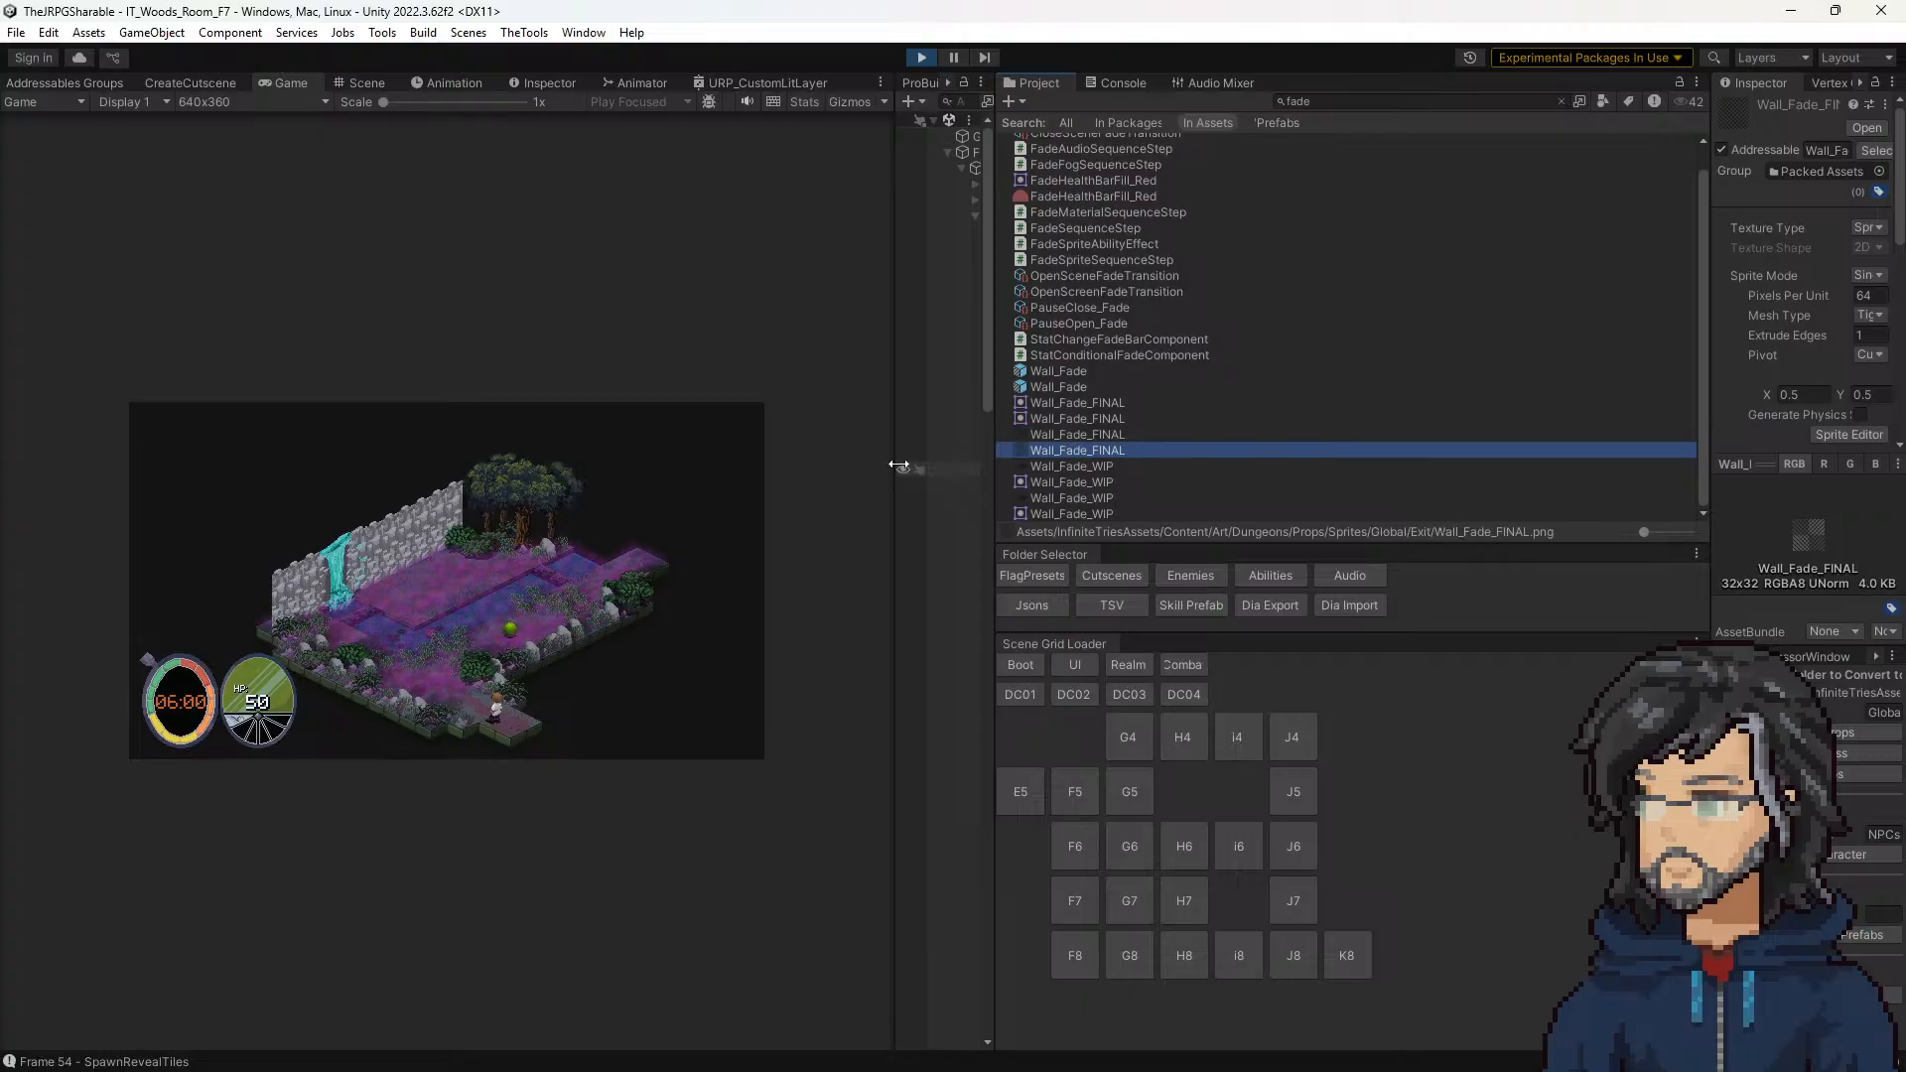
Step: Assign the Global/Exit Wall_Fade_FINAL texture to _Layer2 of the Fields_Floor material on the front corner floor tile in the scene
{"action": "left_click_drag", "start_coordinate": [902, 465], "coordinate": [1207, 467]}
{"action": "left_click", "coordinate": [360, 87]}
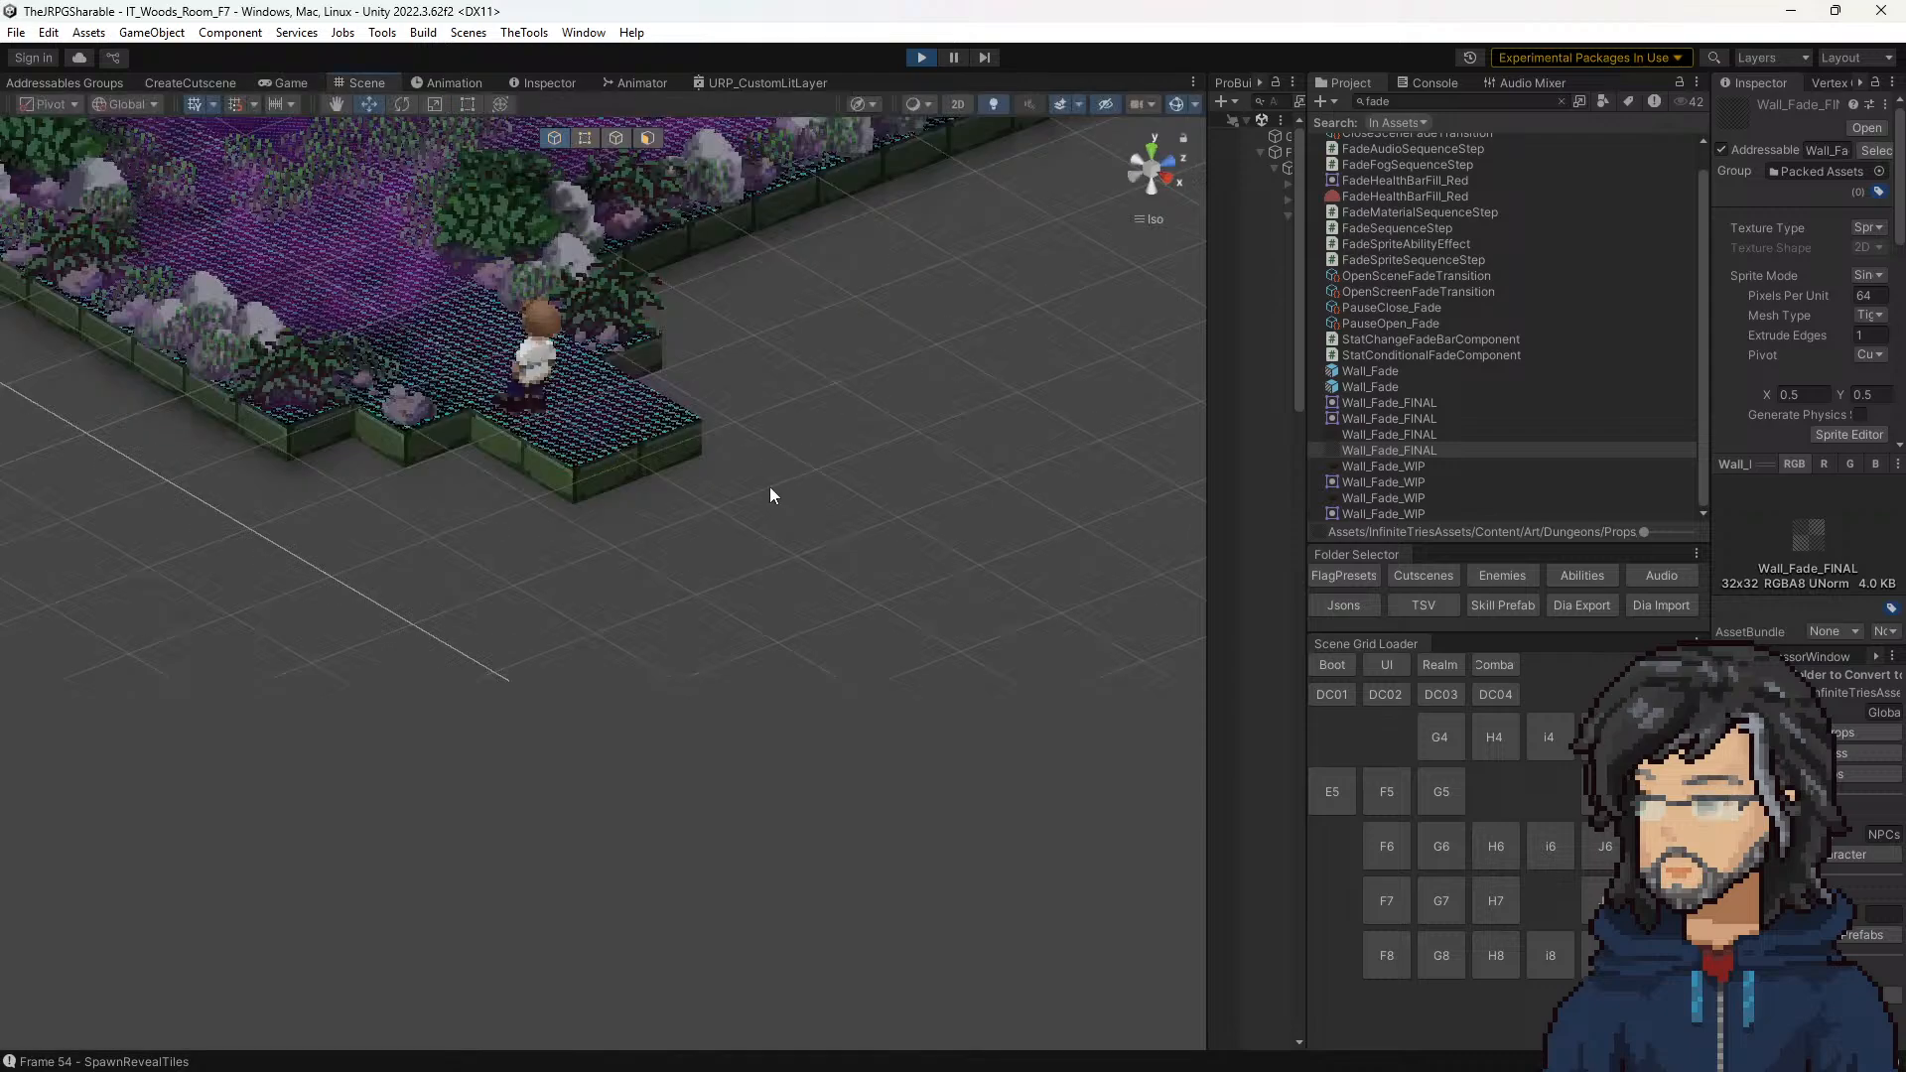
{"action": "left_click", "coordinate": [573, 454]}
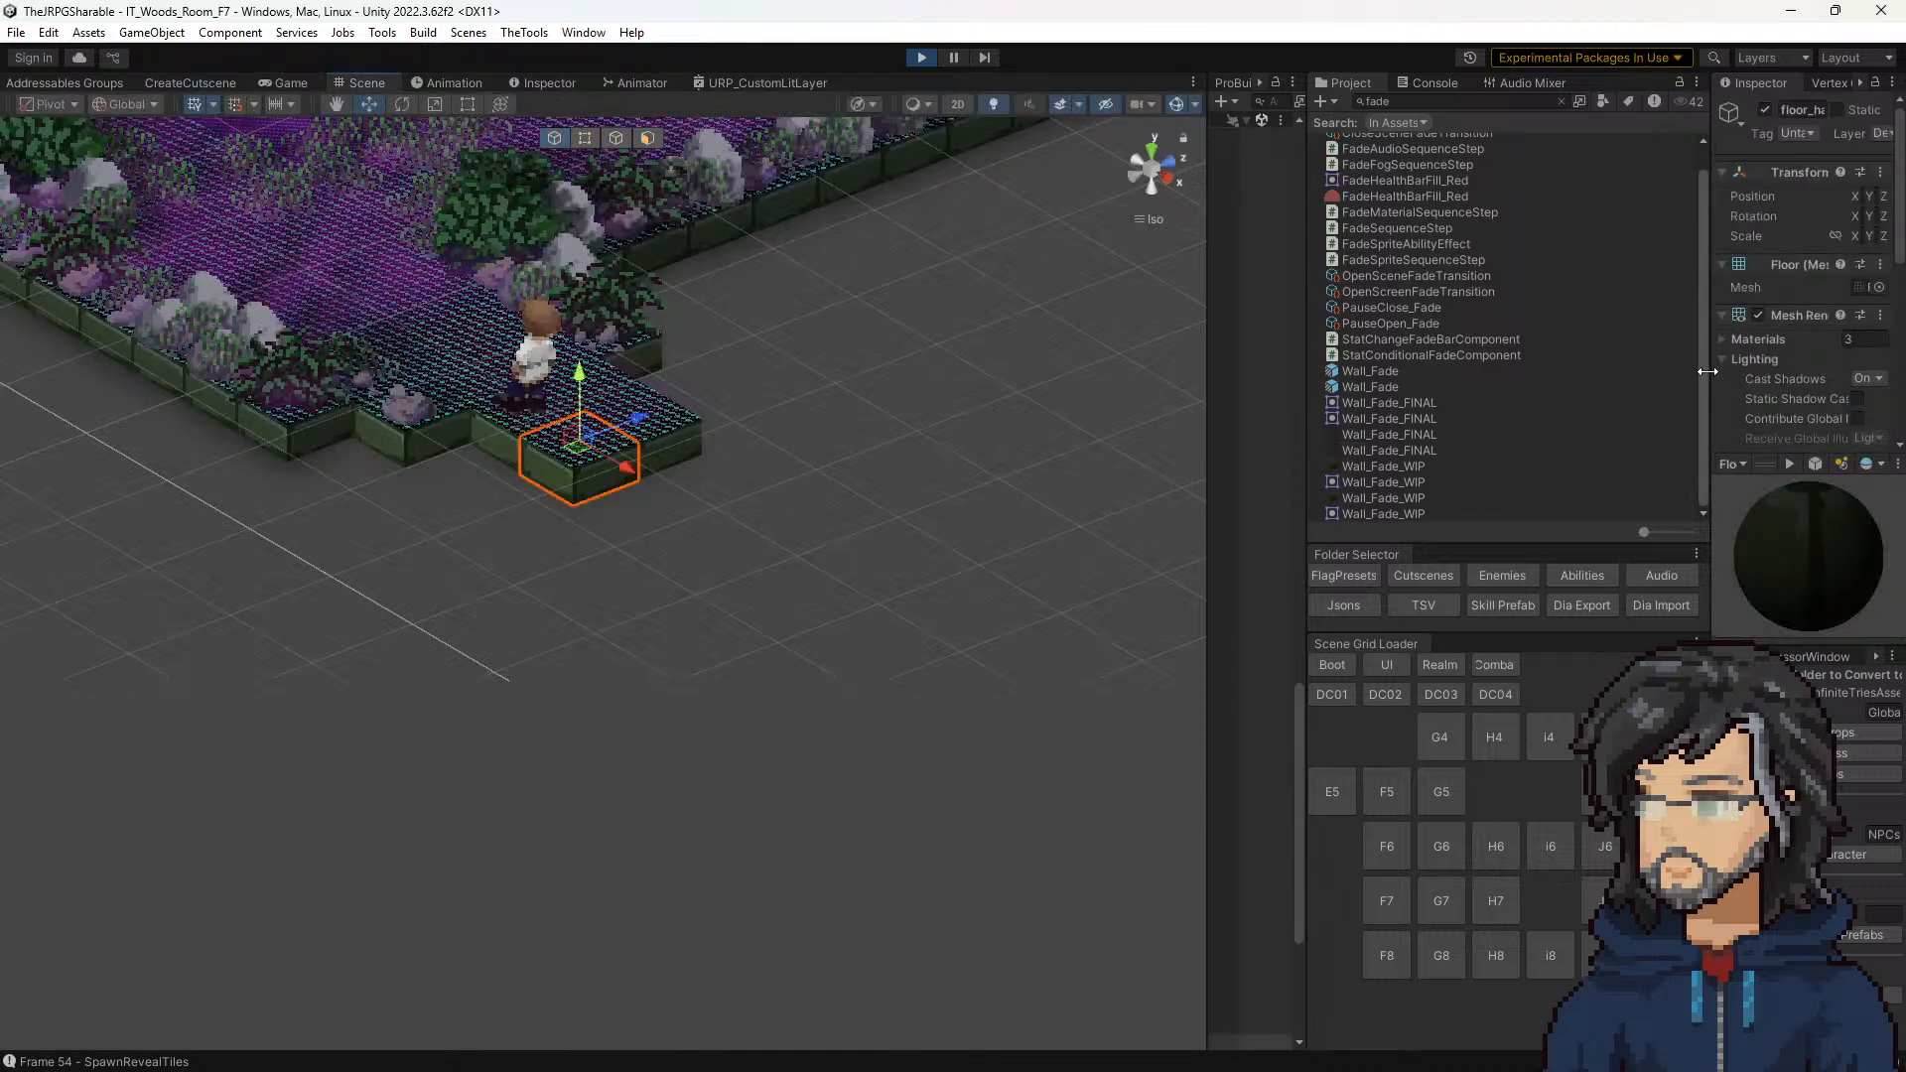
{"action": "left_click_drag", "start_coordinate": [1705, 373], "coordinate": [1550, 364]}
{"action": "scroll", "coordinate": [1762, 352], "scroll_direction": "down", "scroll_amount": 5}
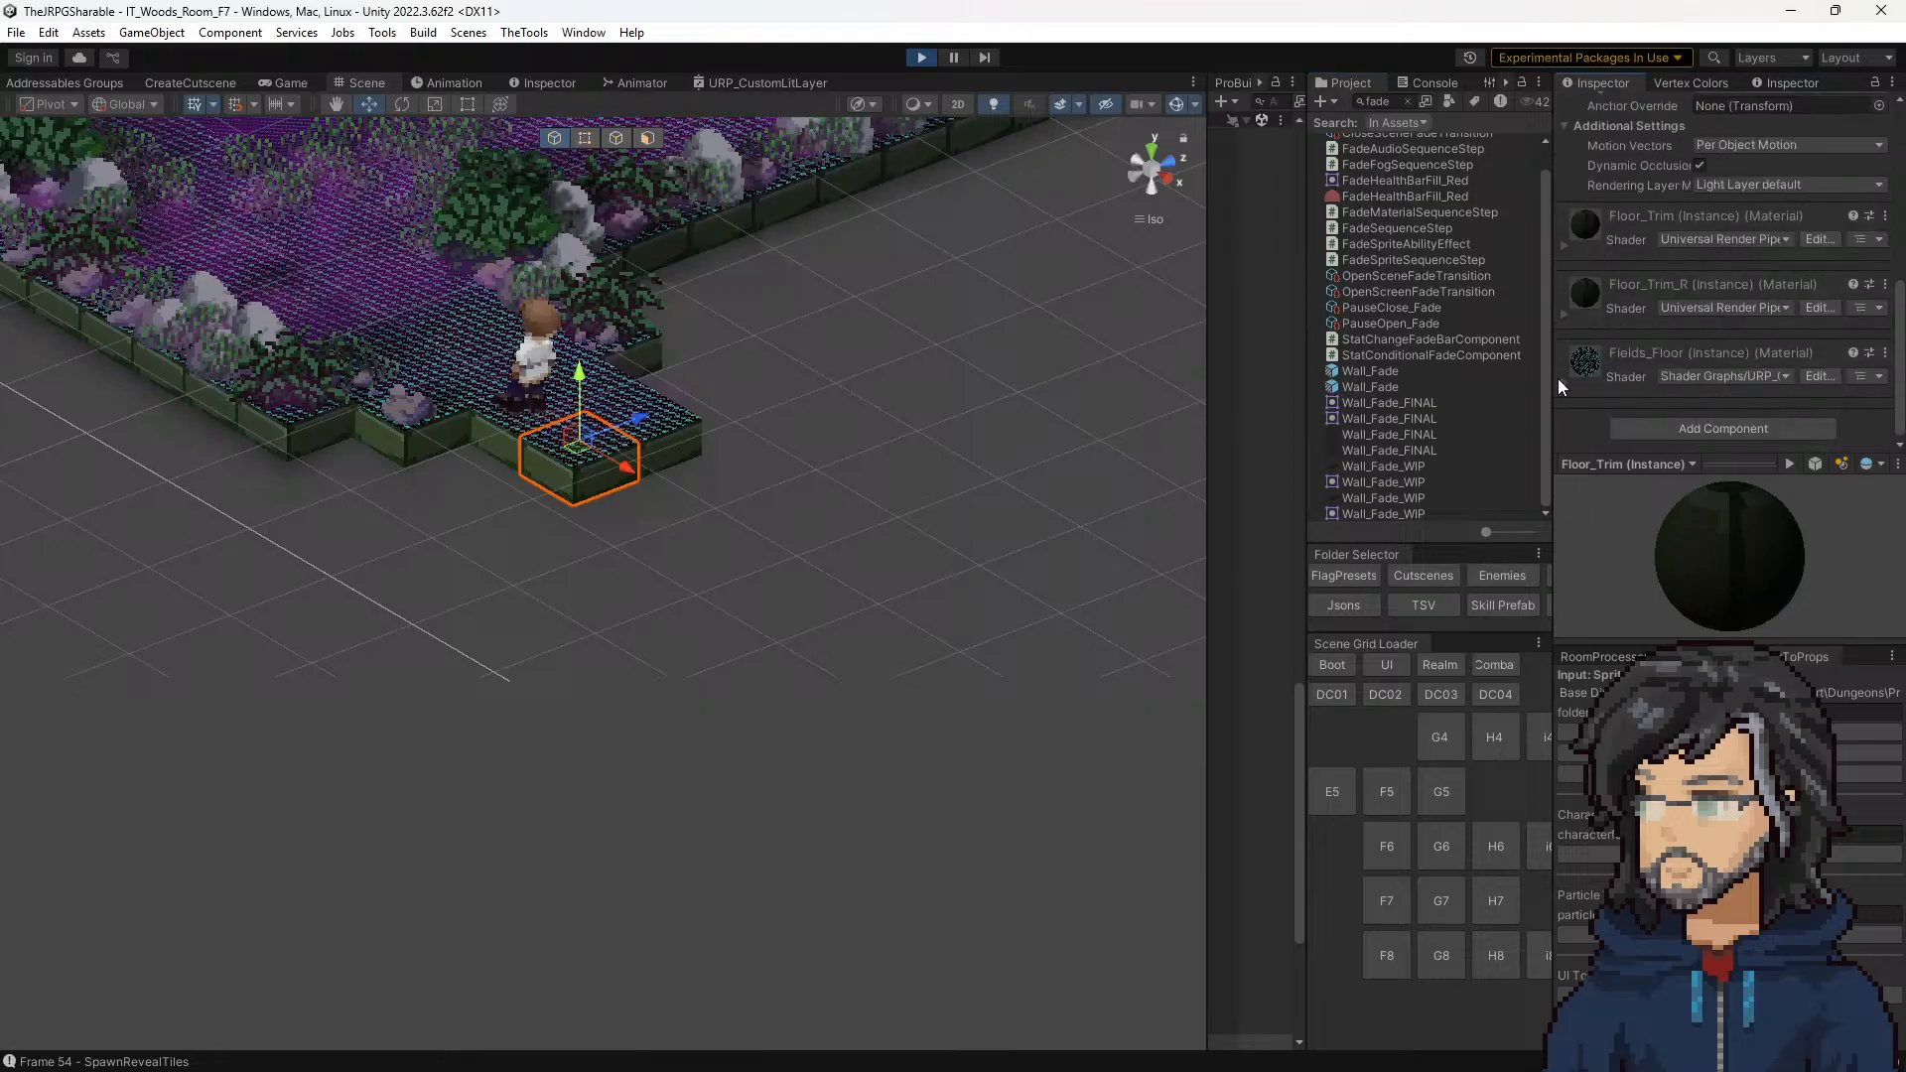
{"action": "scroll", "coordinate": [1628, 363], "scroll_direction": "down", "scroll_amount": 3}
{"action": "scroll", "coordinate": [1632, 371], "scroll_direction": "down", "scroll_amount": 2}
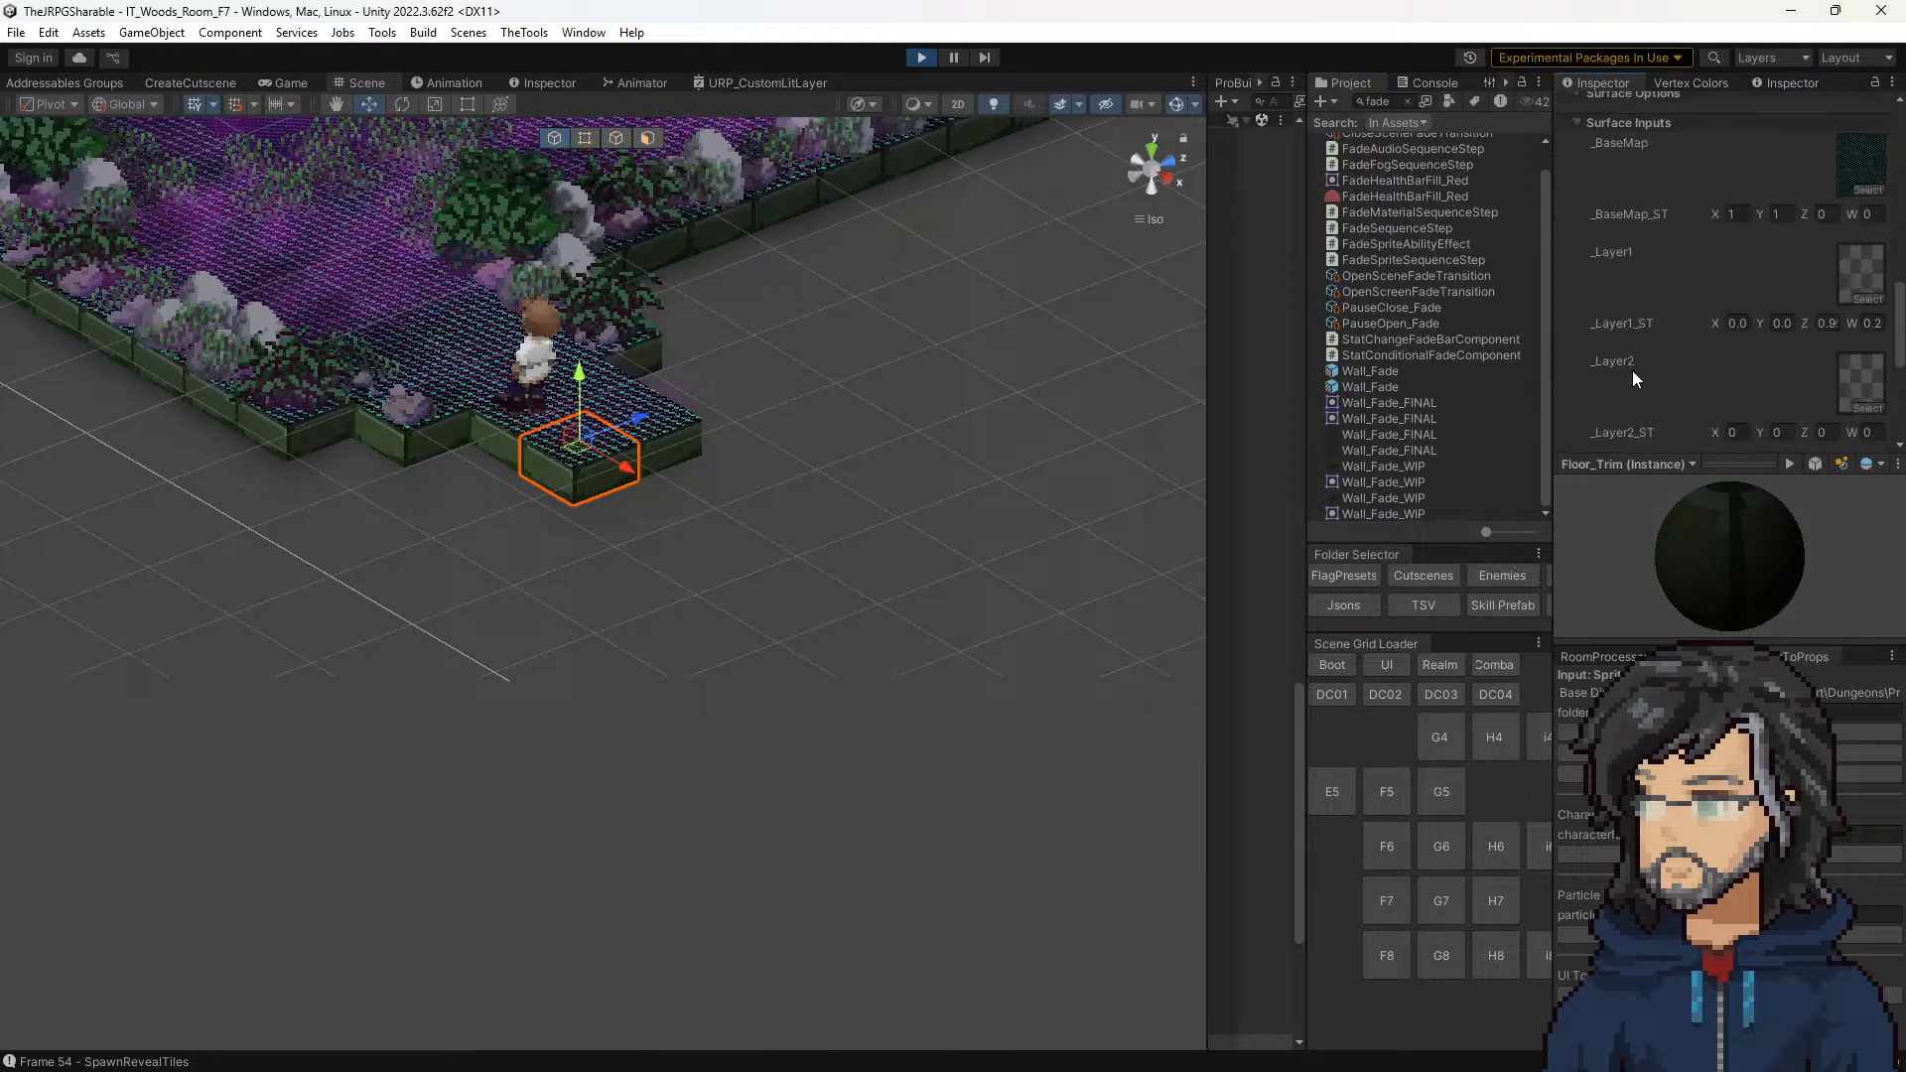
{"action": "scroll", "coordinate": [1590, 409], "scroll_direction": "down", "scroll_amount": 1}
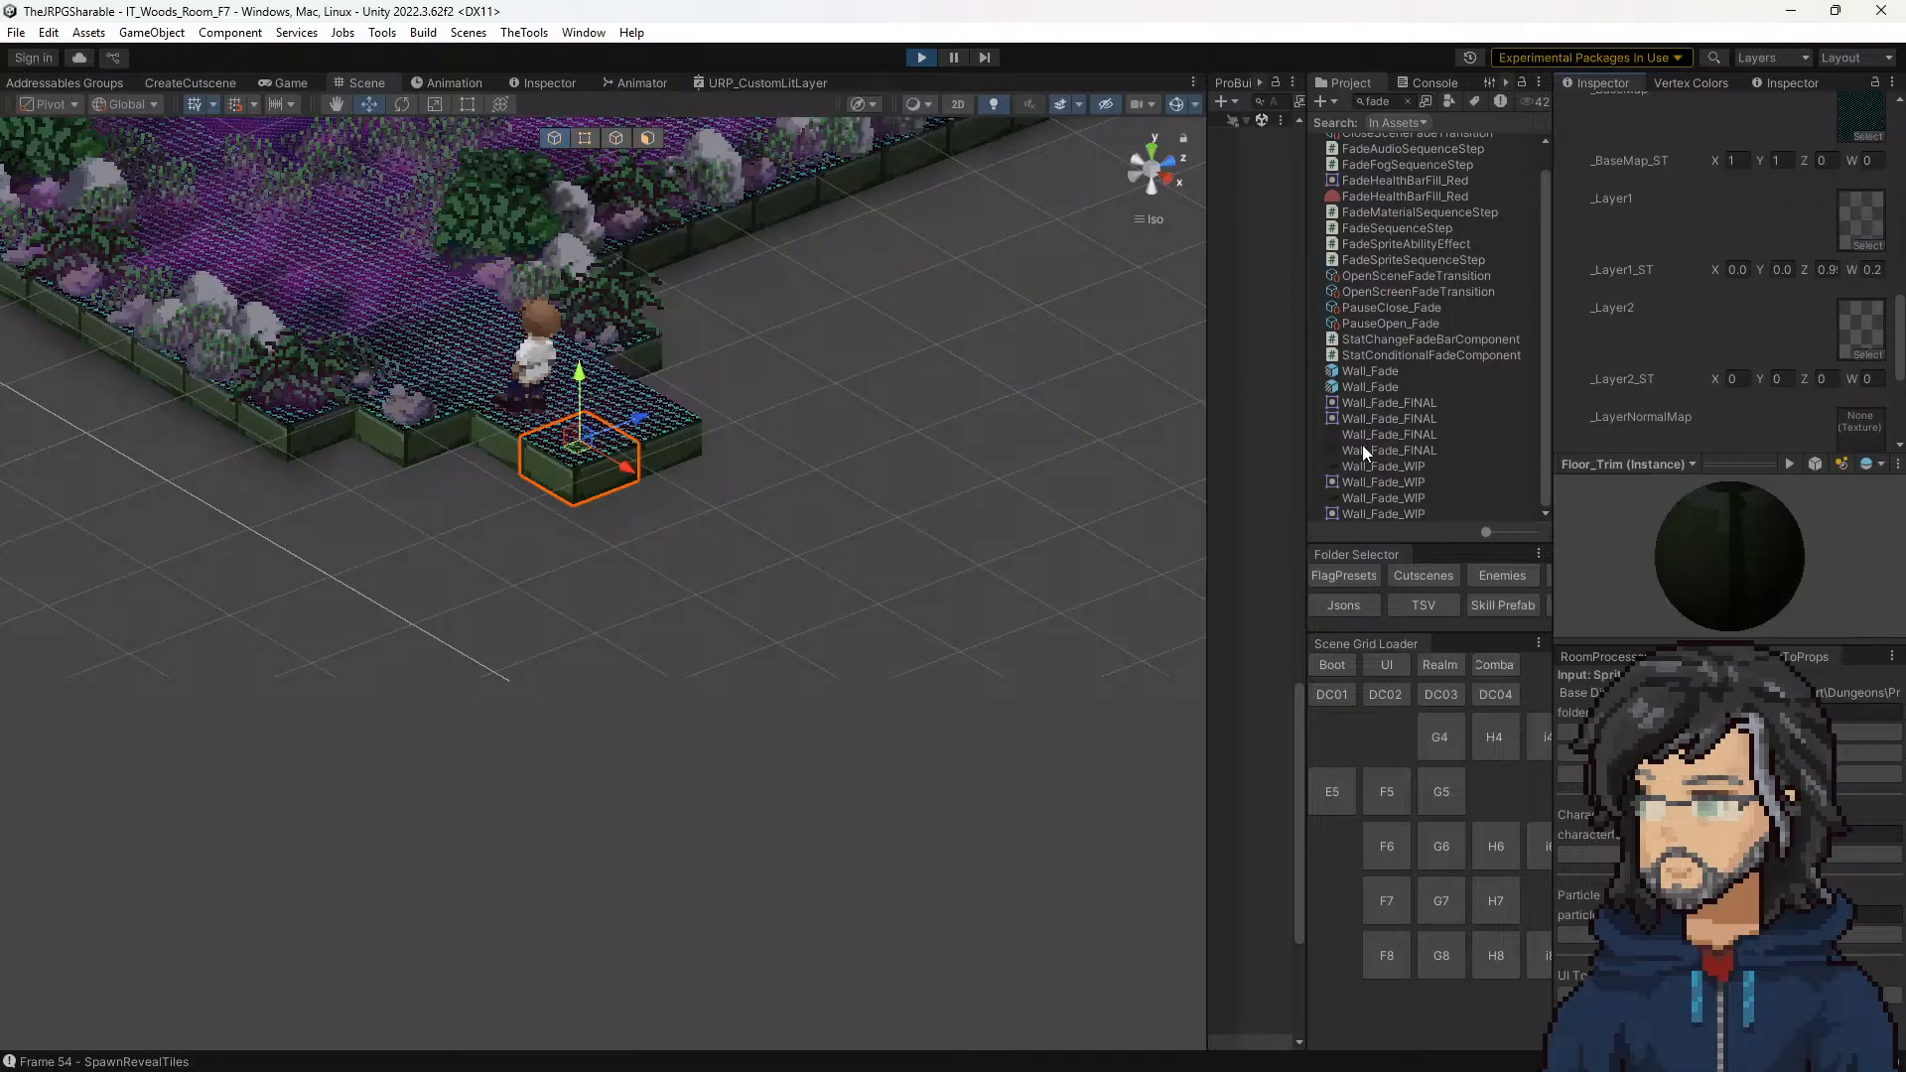
{"action": "left_click", "coordinate": [1363, 449]}
{"action": "left_click_drag", "start_coordinate": [1363, 449], "coordinate": [1860, 336]}
Step: Examine the front corner tile in the running game at 2x scale and review its material's layer inputs
{"action": "left_click", "coordinate": [292, 83]}
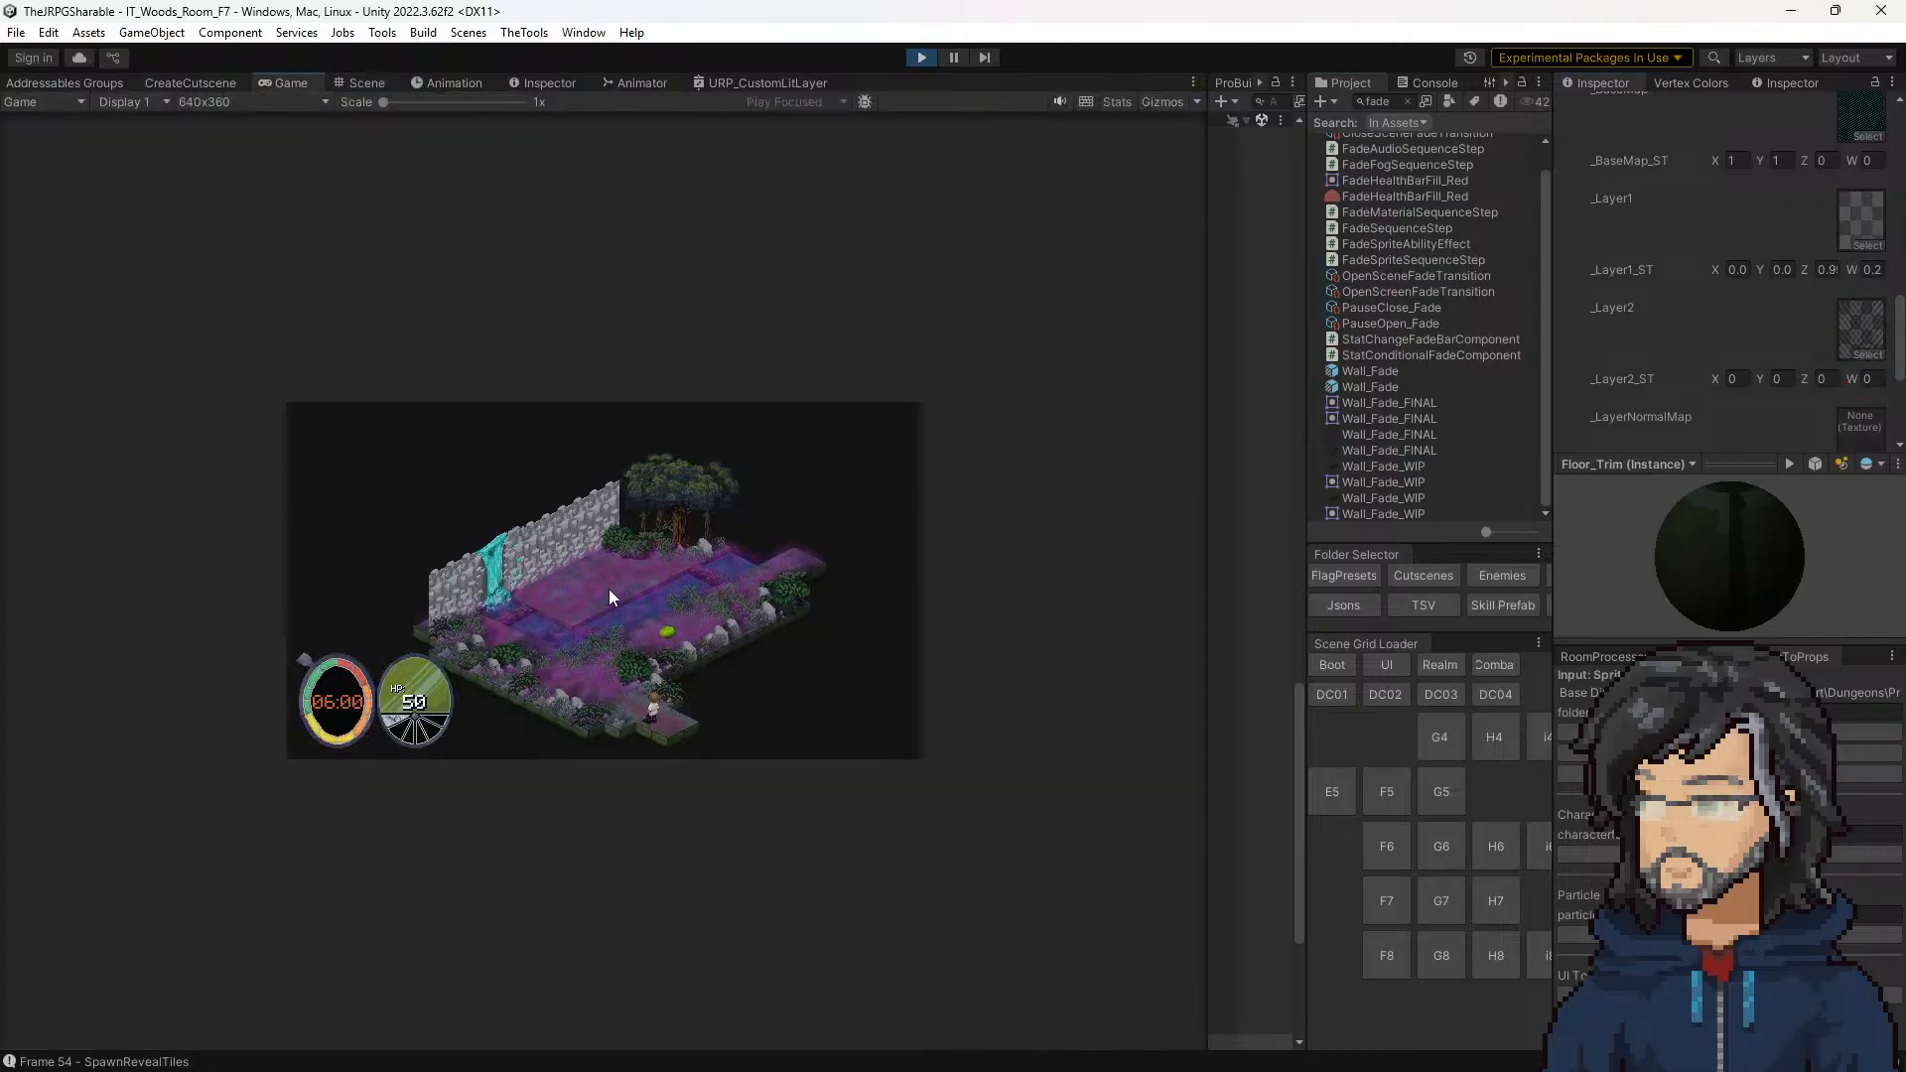
{"action": "scroll", "coordinate": [1700, 397], "scroll_direction": "down", "scroll_amount": 3}
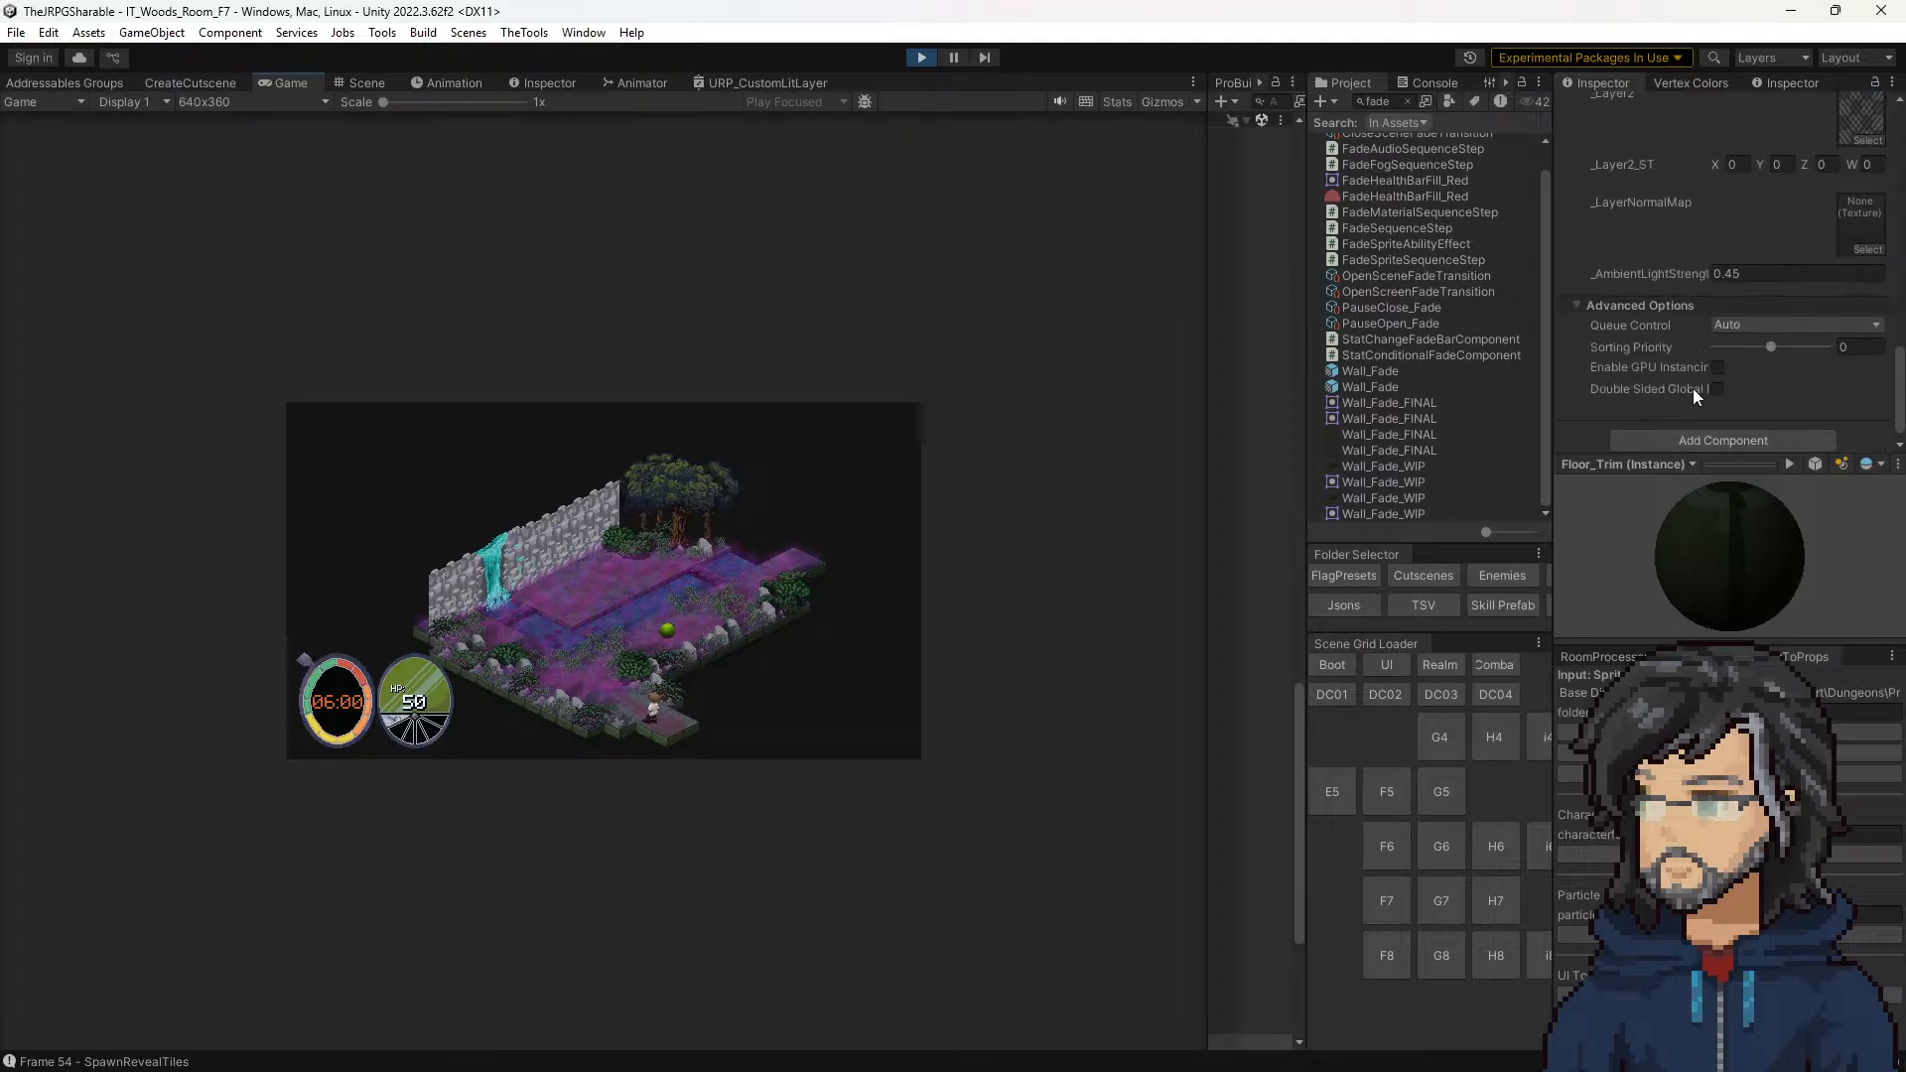
{"action": "scroll", "coordinate": [1693, 390], "scroll_direction": "up", "scroll_amount": 2}
{"action": "scroll", "coordinate": [1761, 384], "scroll_direction": "up", "scroll_amount": 1}
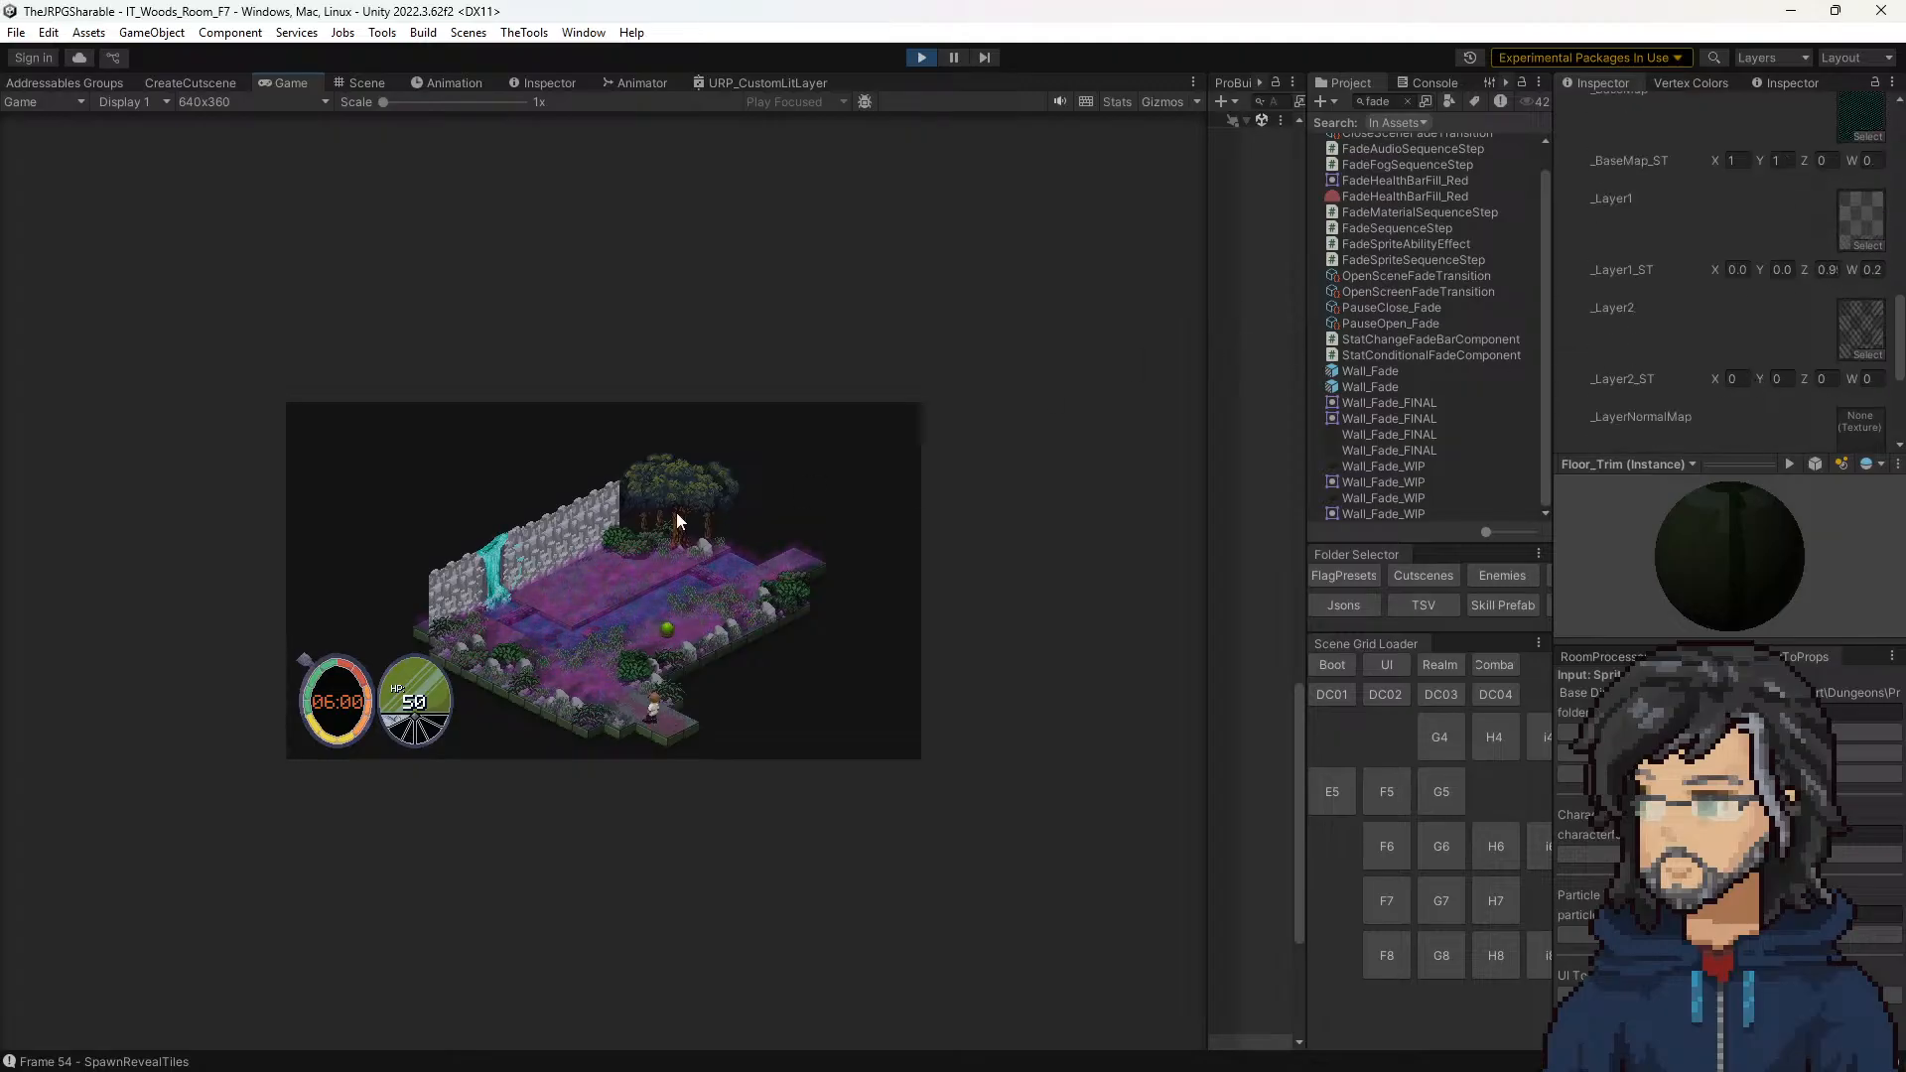
{"action": "mouse_move", "coordinate": [455, 103]}
{"action": "left_mouse_down"}
{"action": "mouse_move", "coordinate": [479, 107]}
{"action": "mouse_move", "coordinate": [444, 111]}
{"action": "left_mouse_up"}
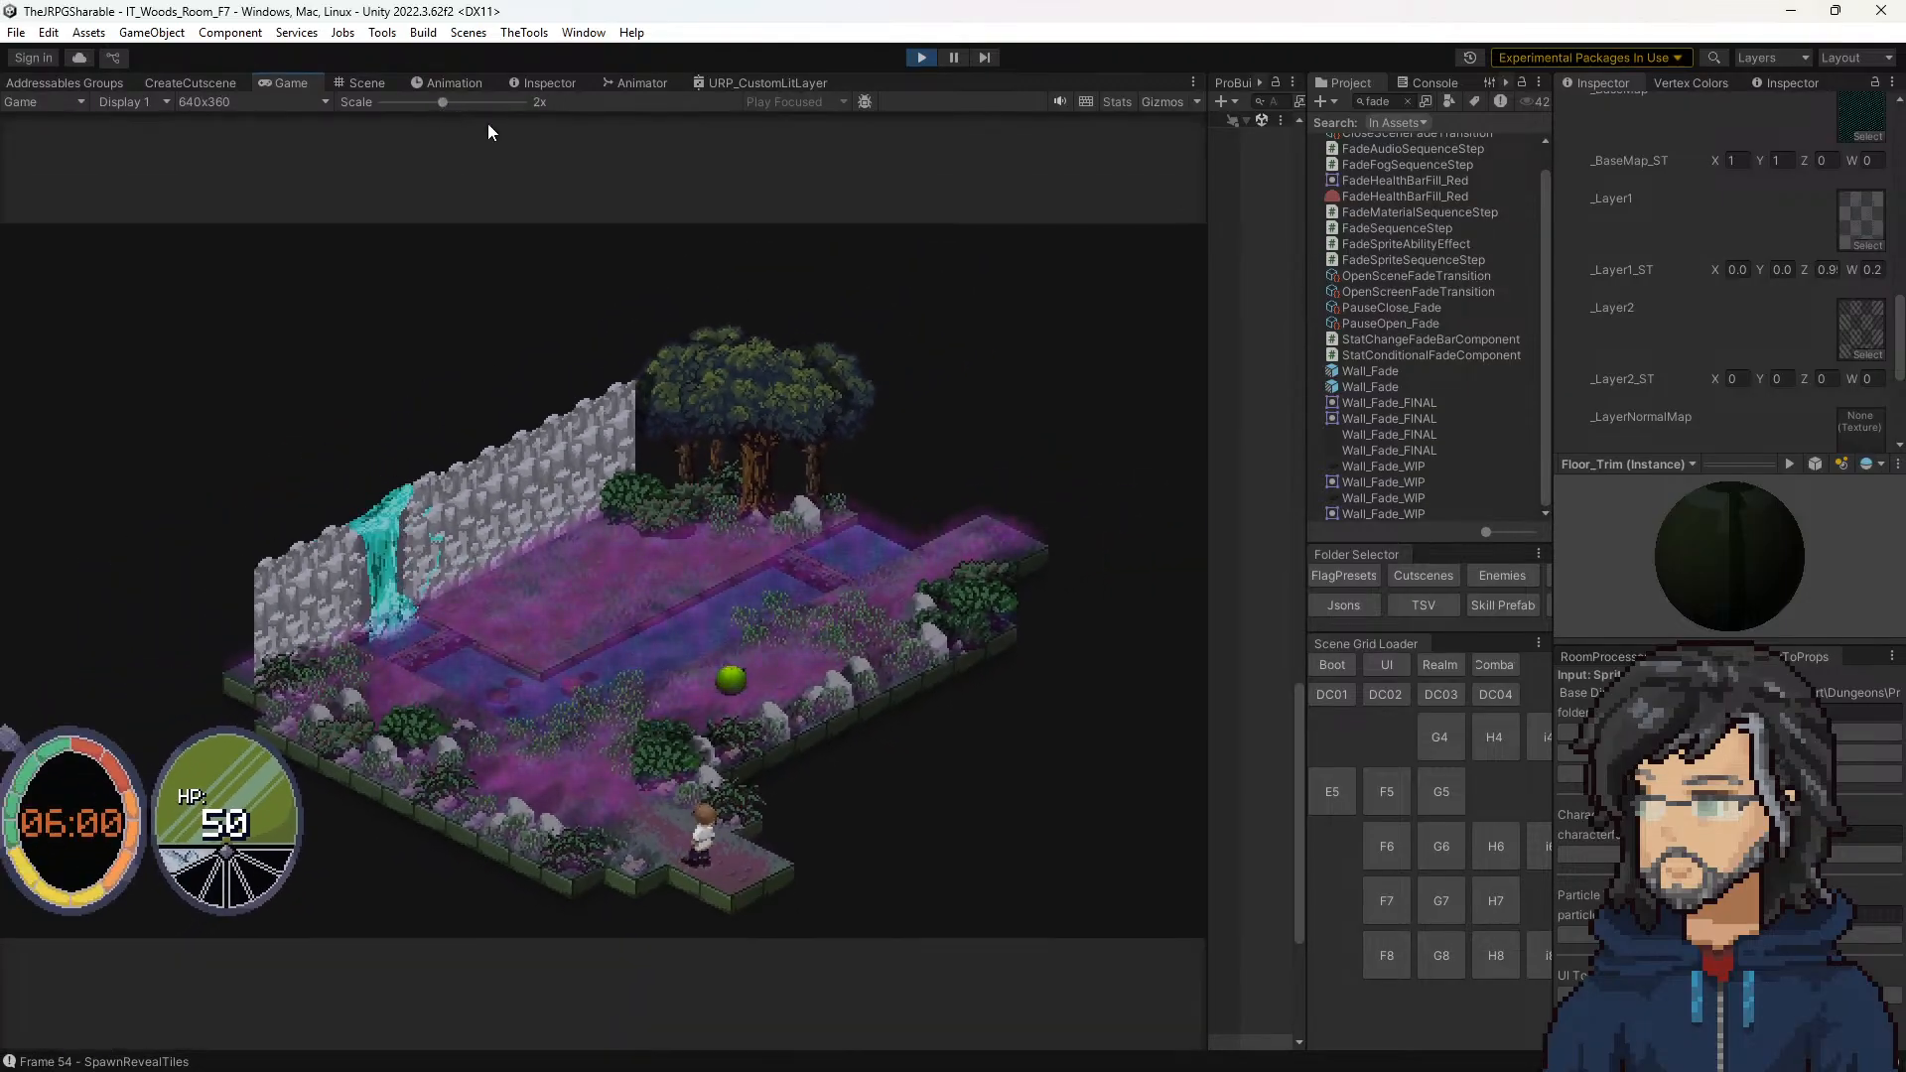
Step: Locate the asset assigned to _Layer2 in the project and inspect the front corner tile close up in the scene
{"action": "left_click", "coordinate": [1860, 326]}
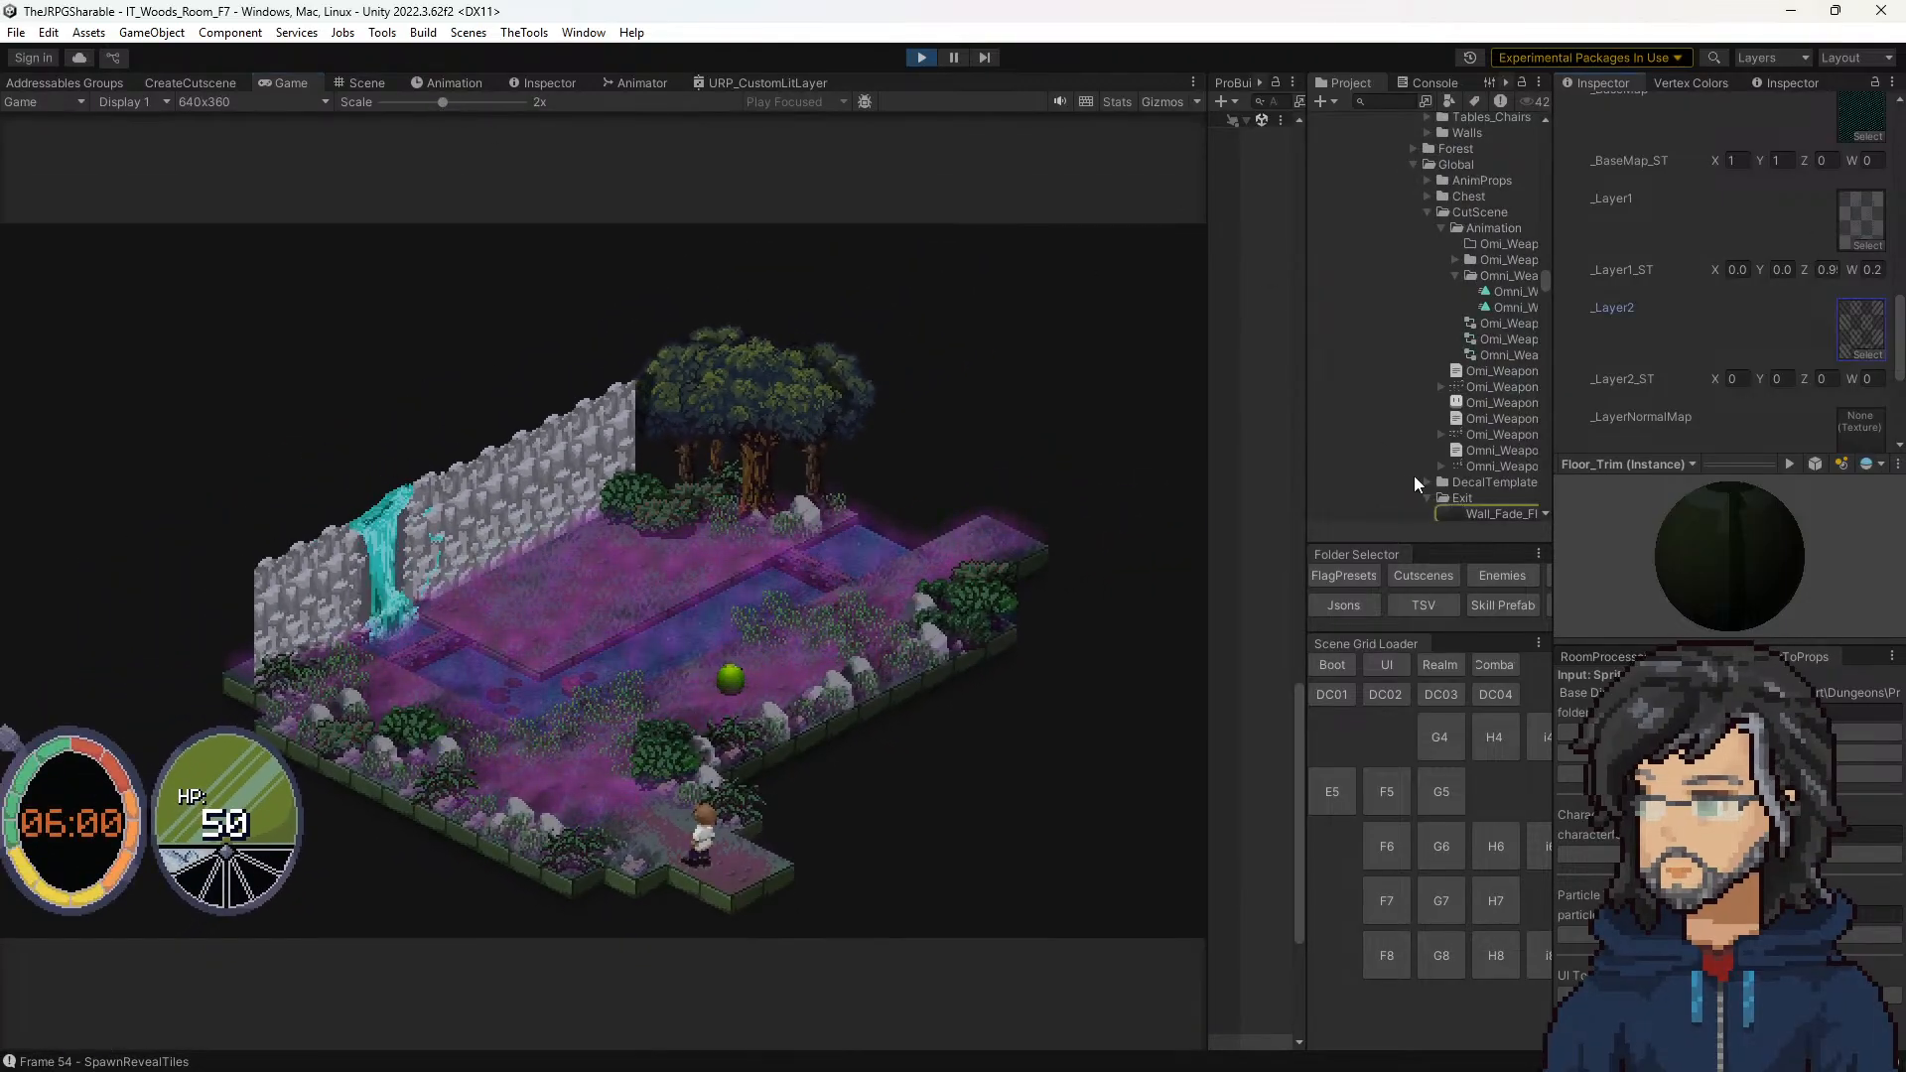
{"action": "scroll", "coordinate": [1456, 502], "scroll_direction": "down", "scroll_amount": 3}
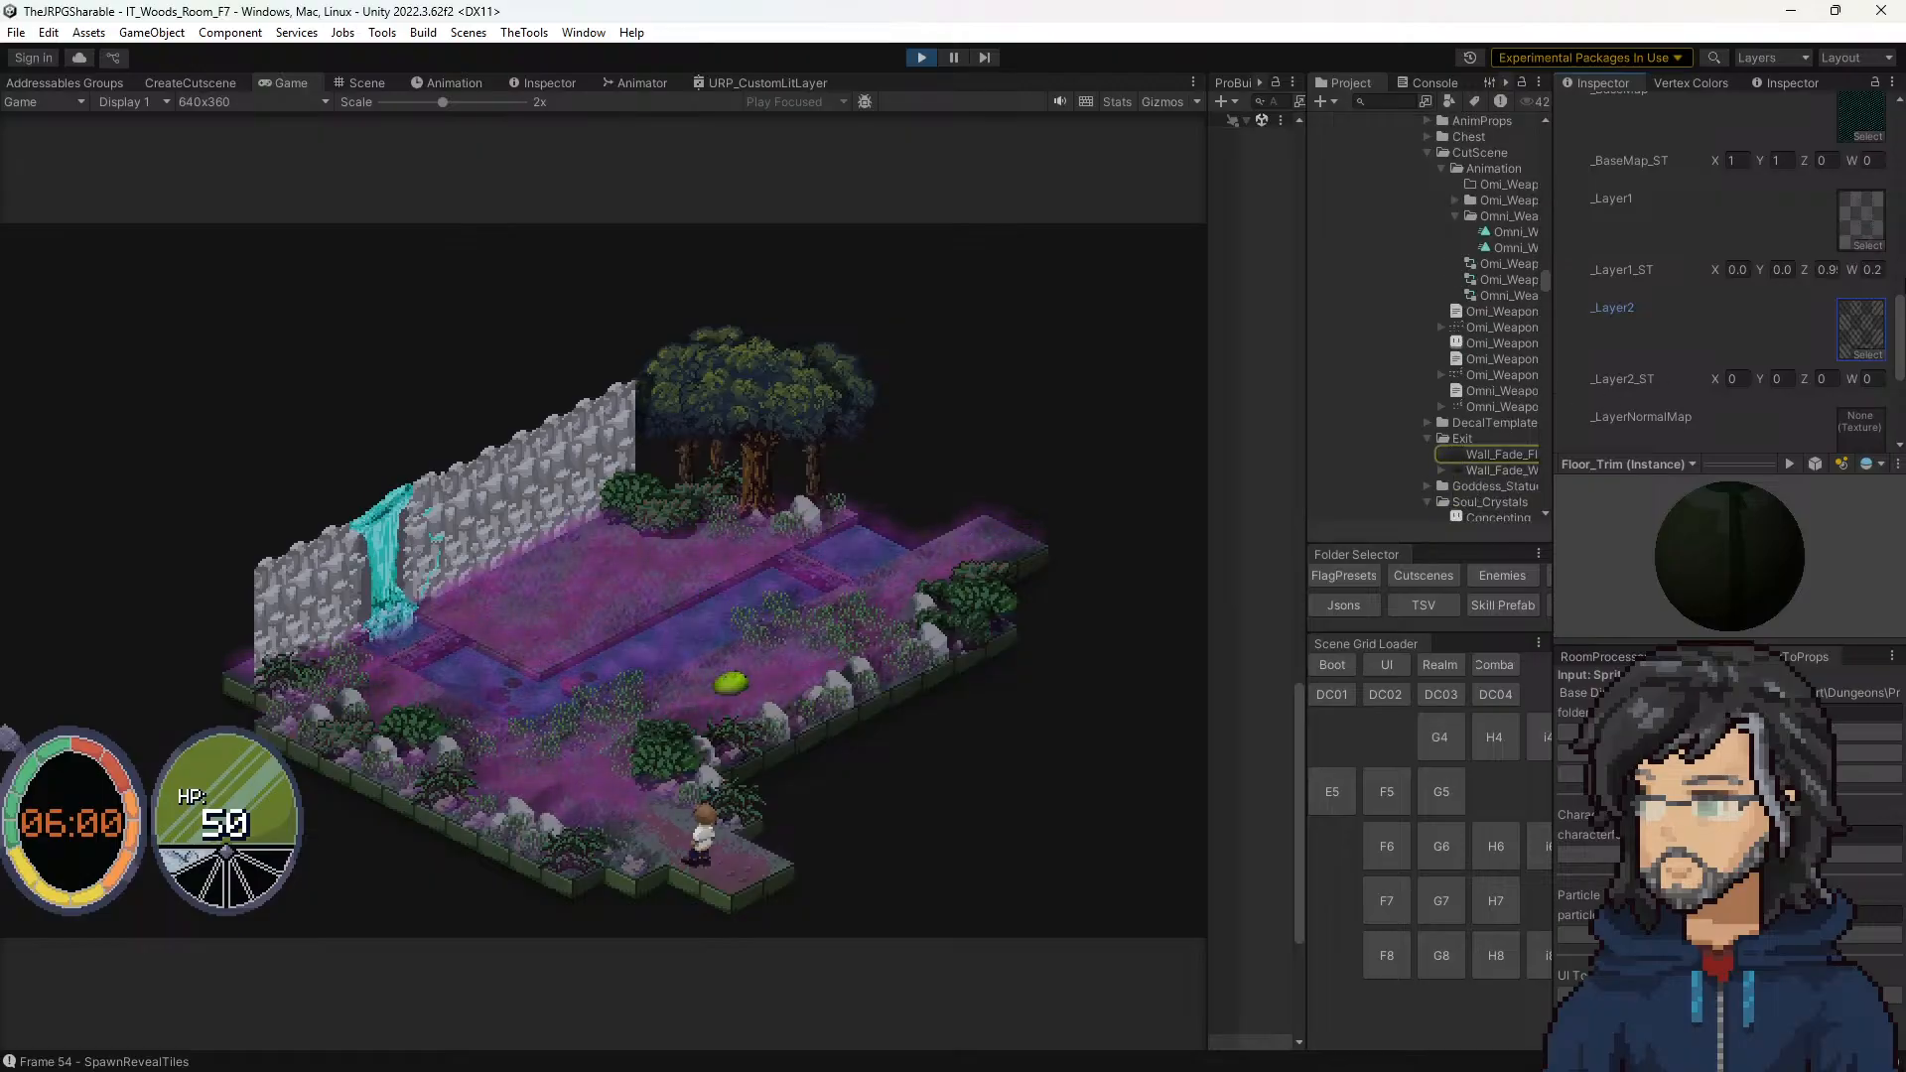
{"action": "left_click", "coordinate": [359, 83]}
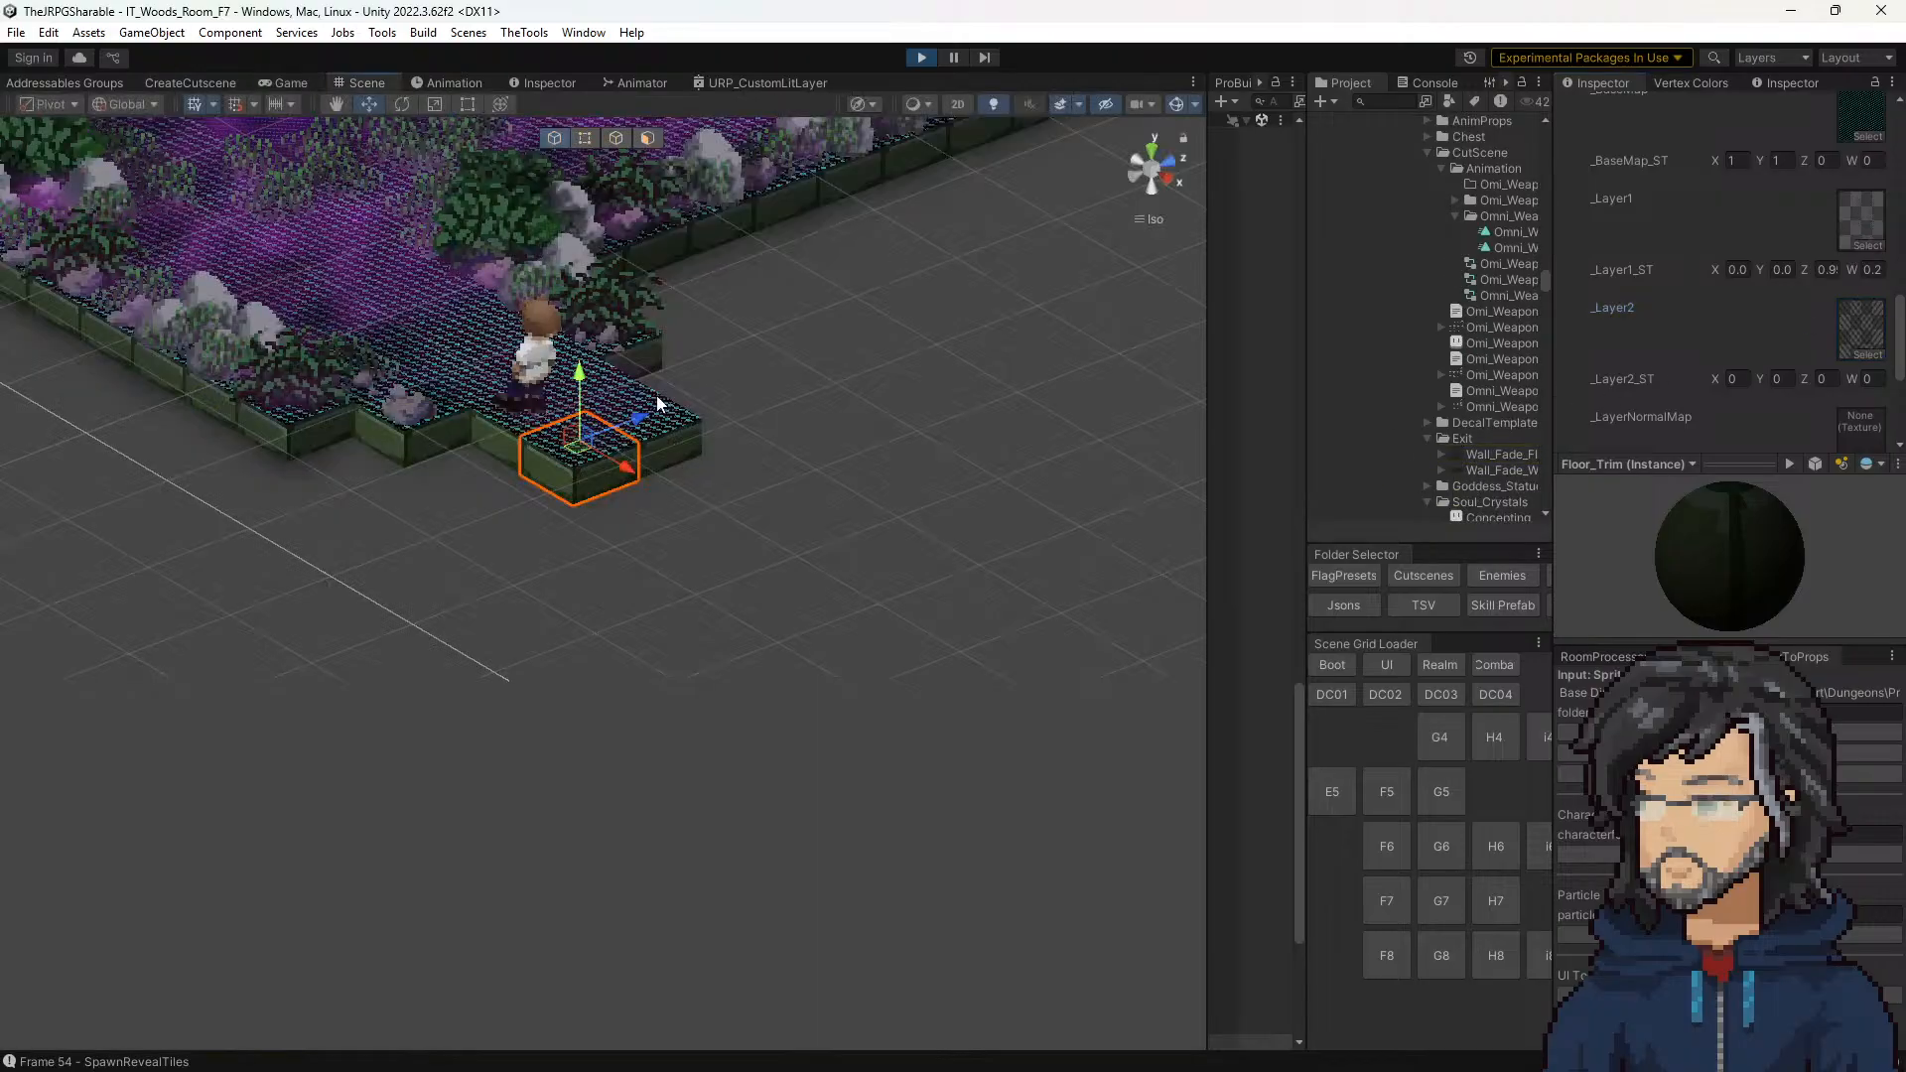
{"action": "scroll", "coordinate": [628, 427], "scroll_direction": "up", "scroll_amount": 10}
{"action": "middle_click_drag", "start_coordinate": [616, 353], "coordinate": [774, 664]}
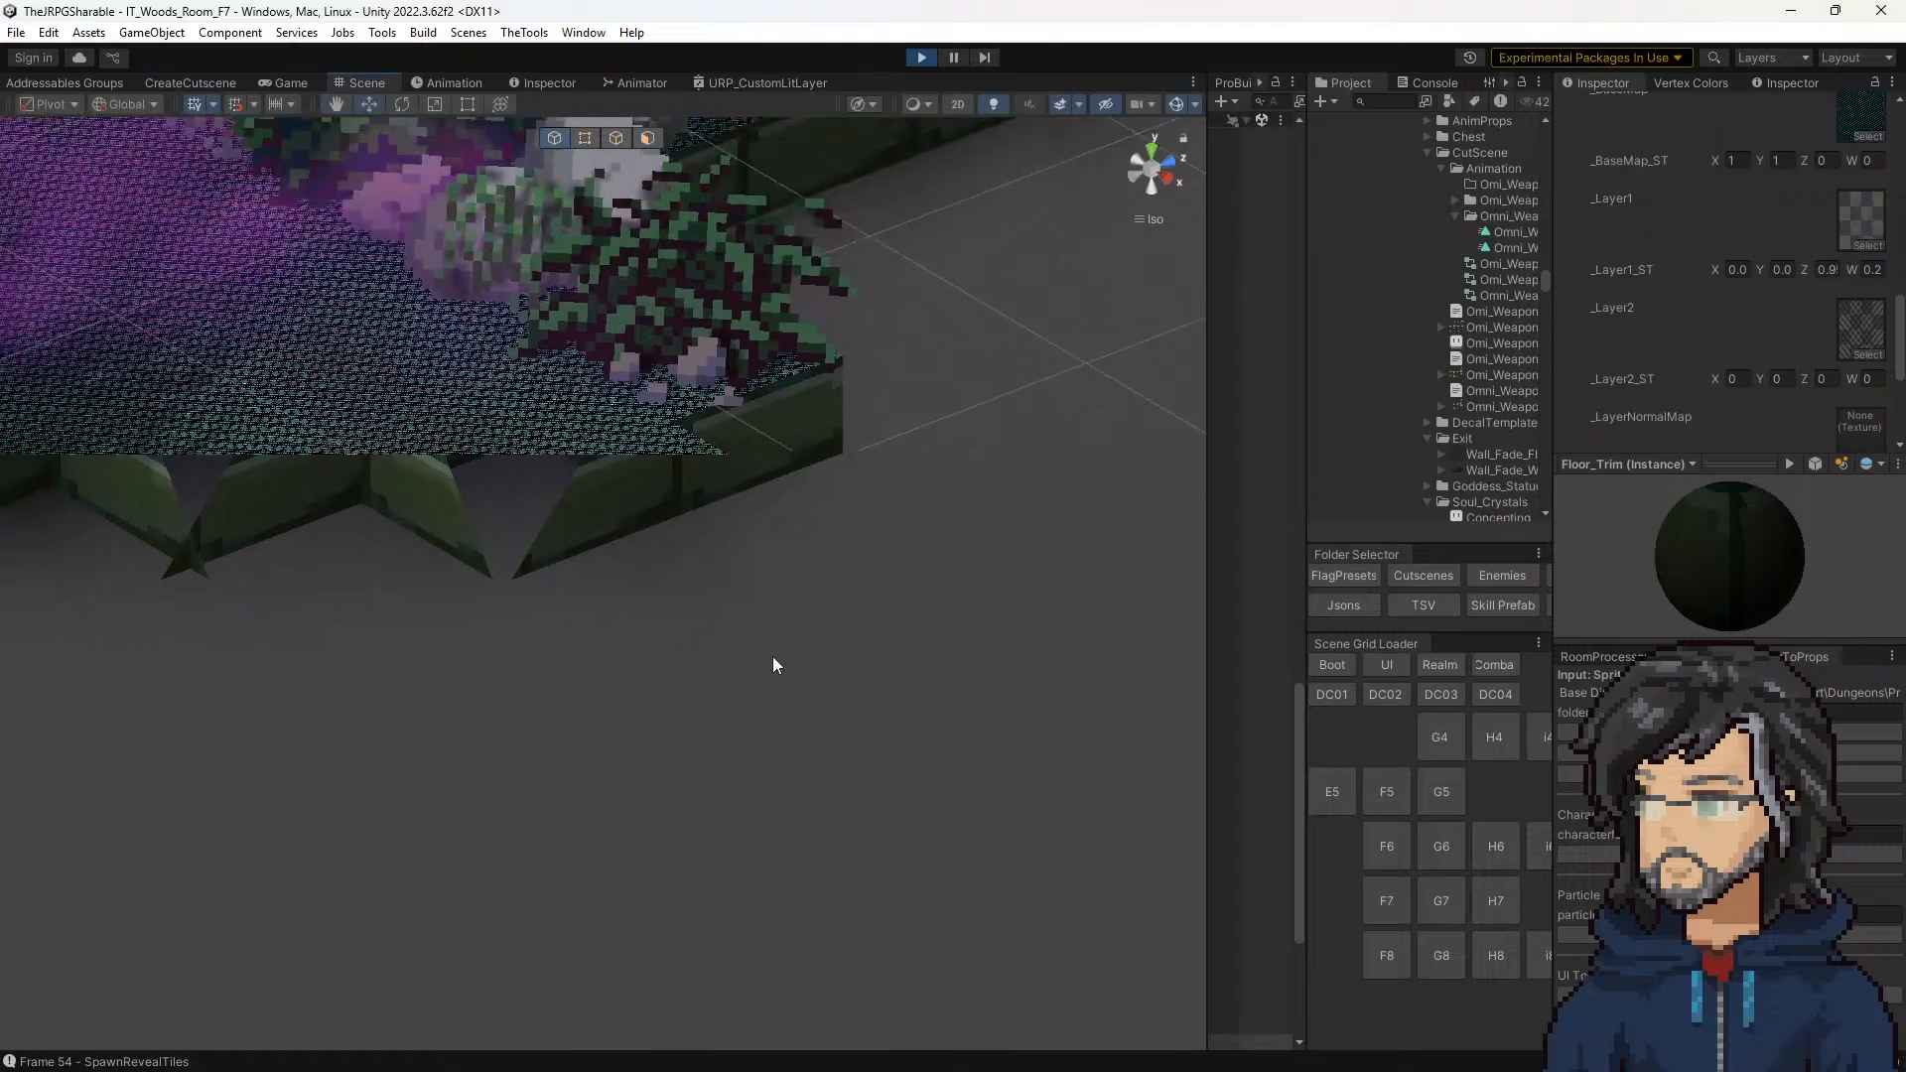
Step: Frame the front corner floor tile, try clearing its _Layer2 texture, and undo the removal
{"action": "scroll", "coordinate": [774, 585], "scroll_direction": "down", "scroll_amount": 2}
{"action": "key", "text": "f"}
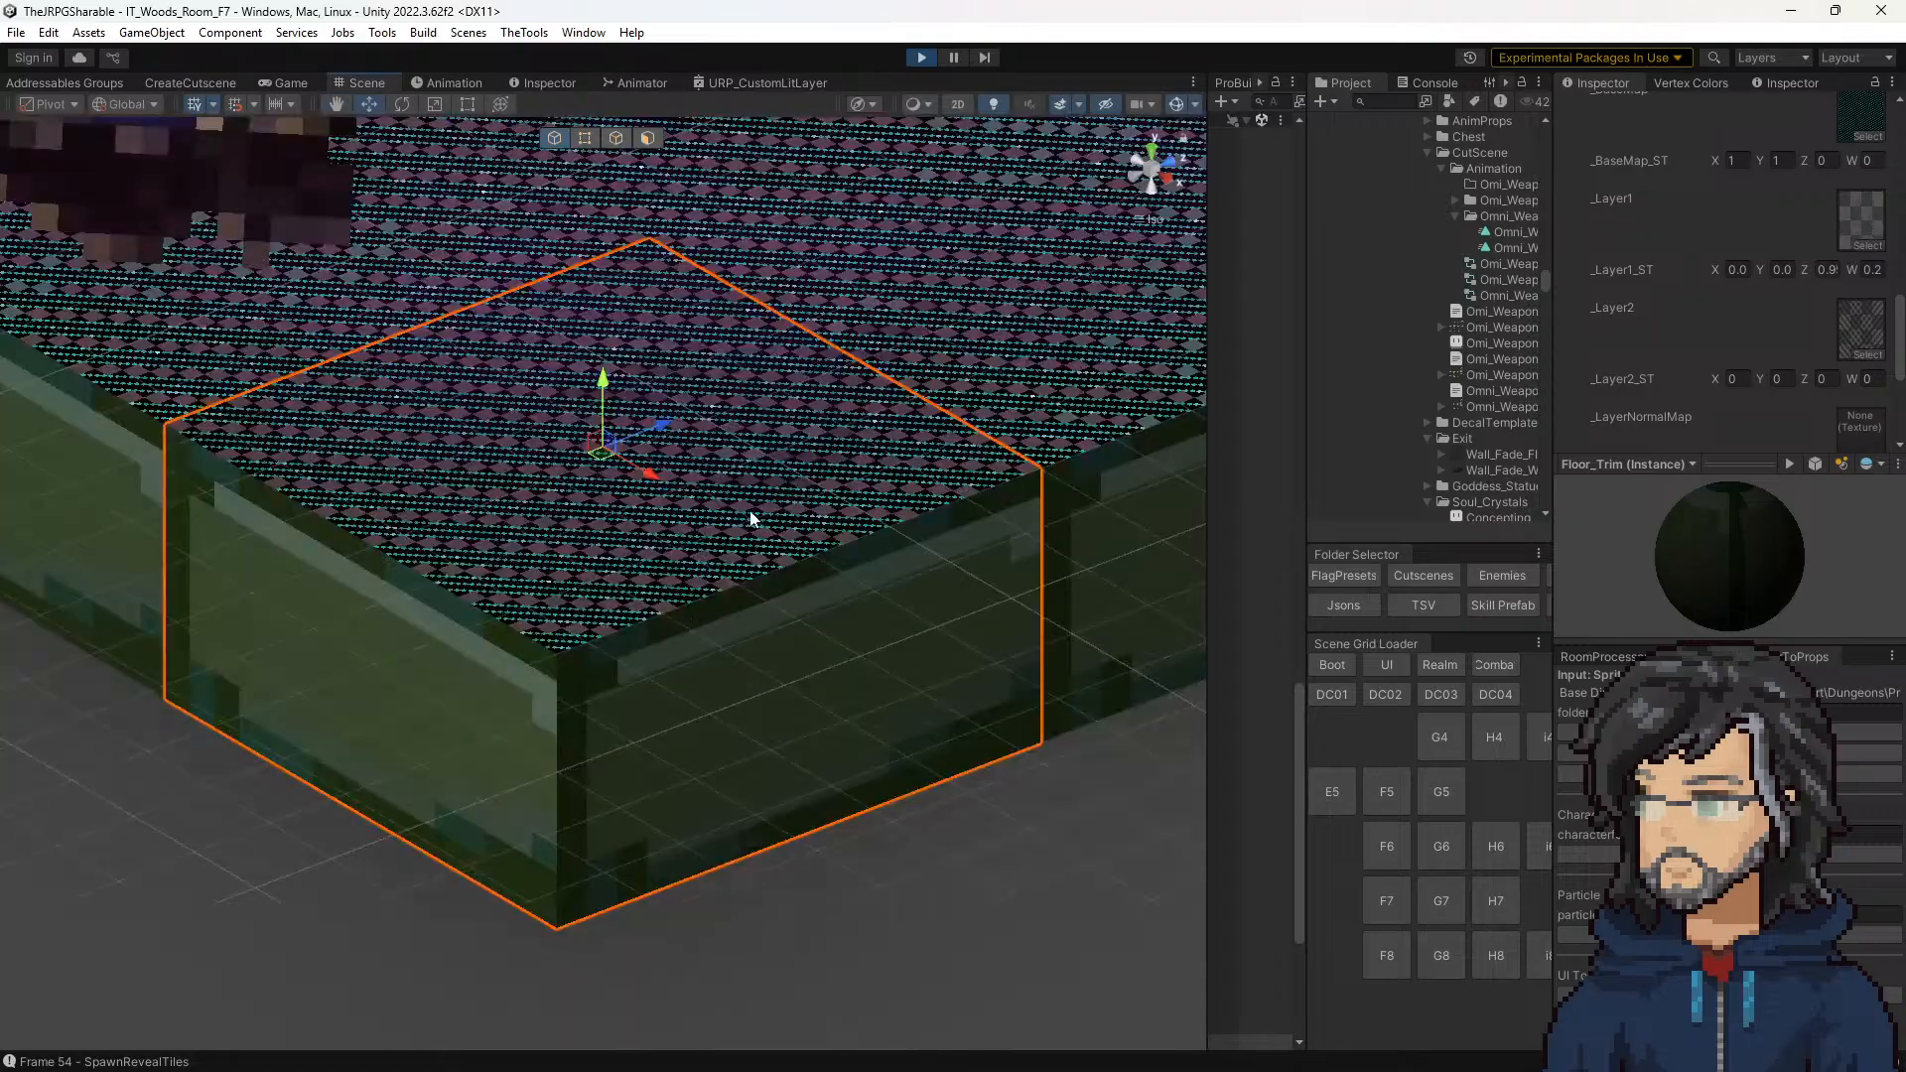
{"action": "left_click_drag", "start_coordinate": [754, 519], "coordinate": [466, 447], "text": "alt"}
{"action": "left_click", "coordinate": [1864, 325]}
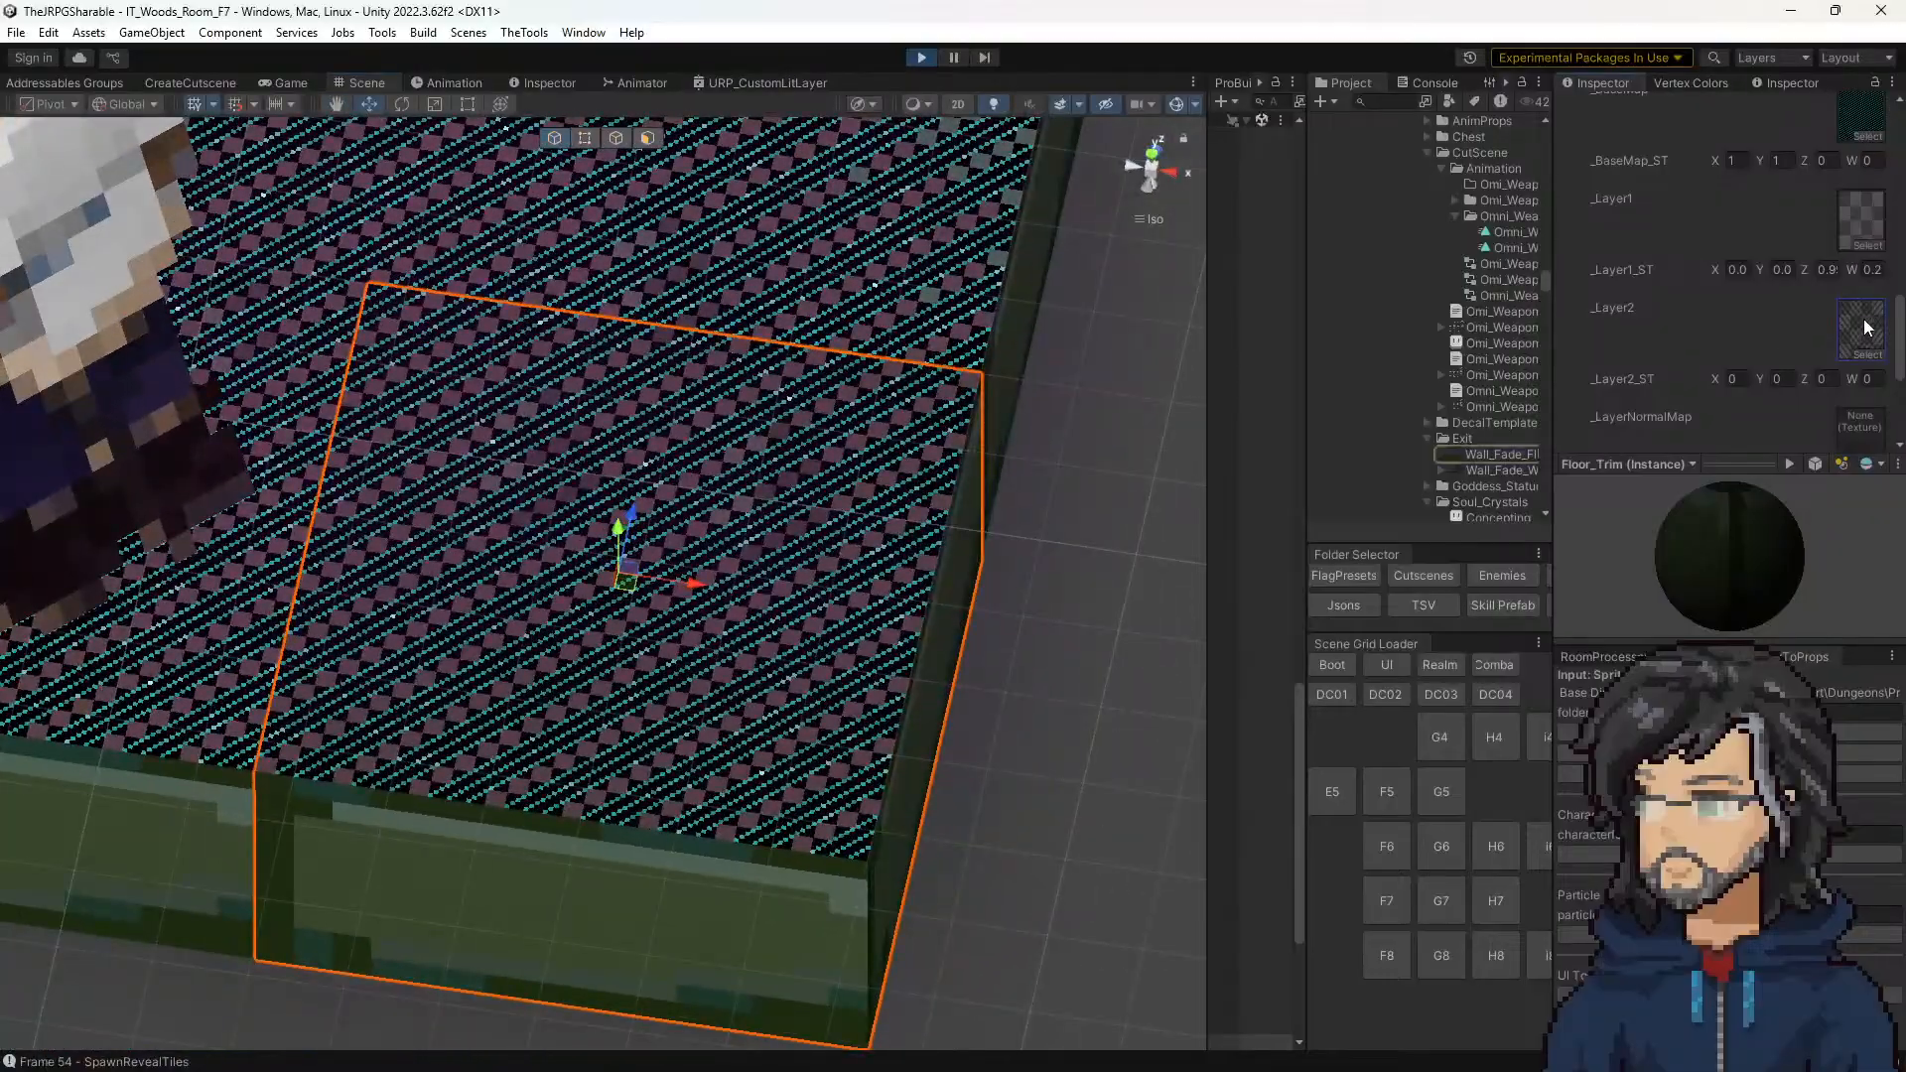
{"action": "key", "text": "Delete"}
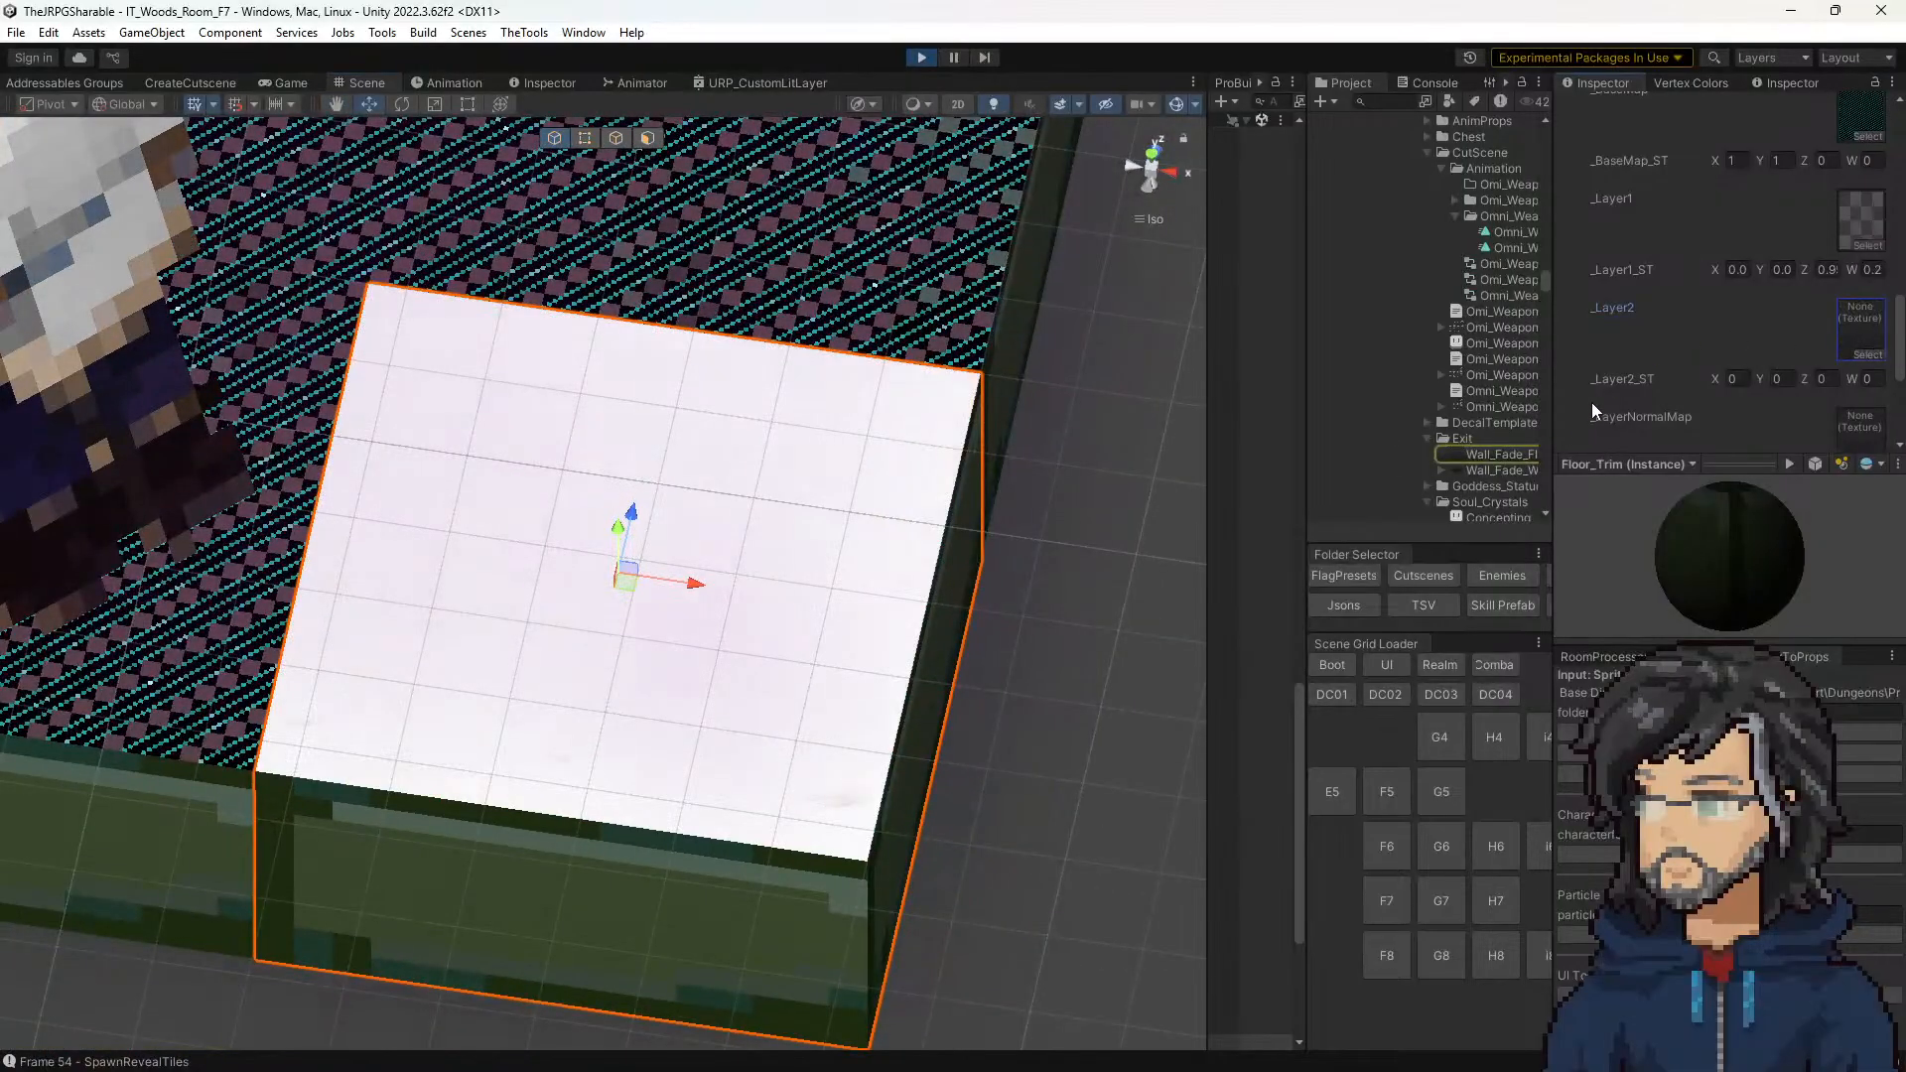
{"action": "key", "text": "ctrl+z"}
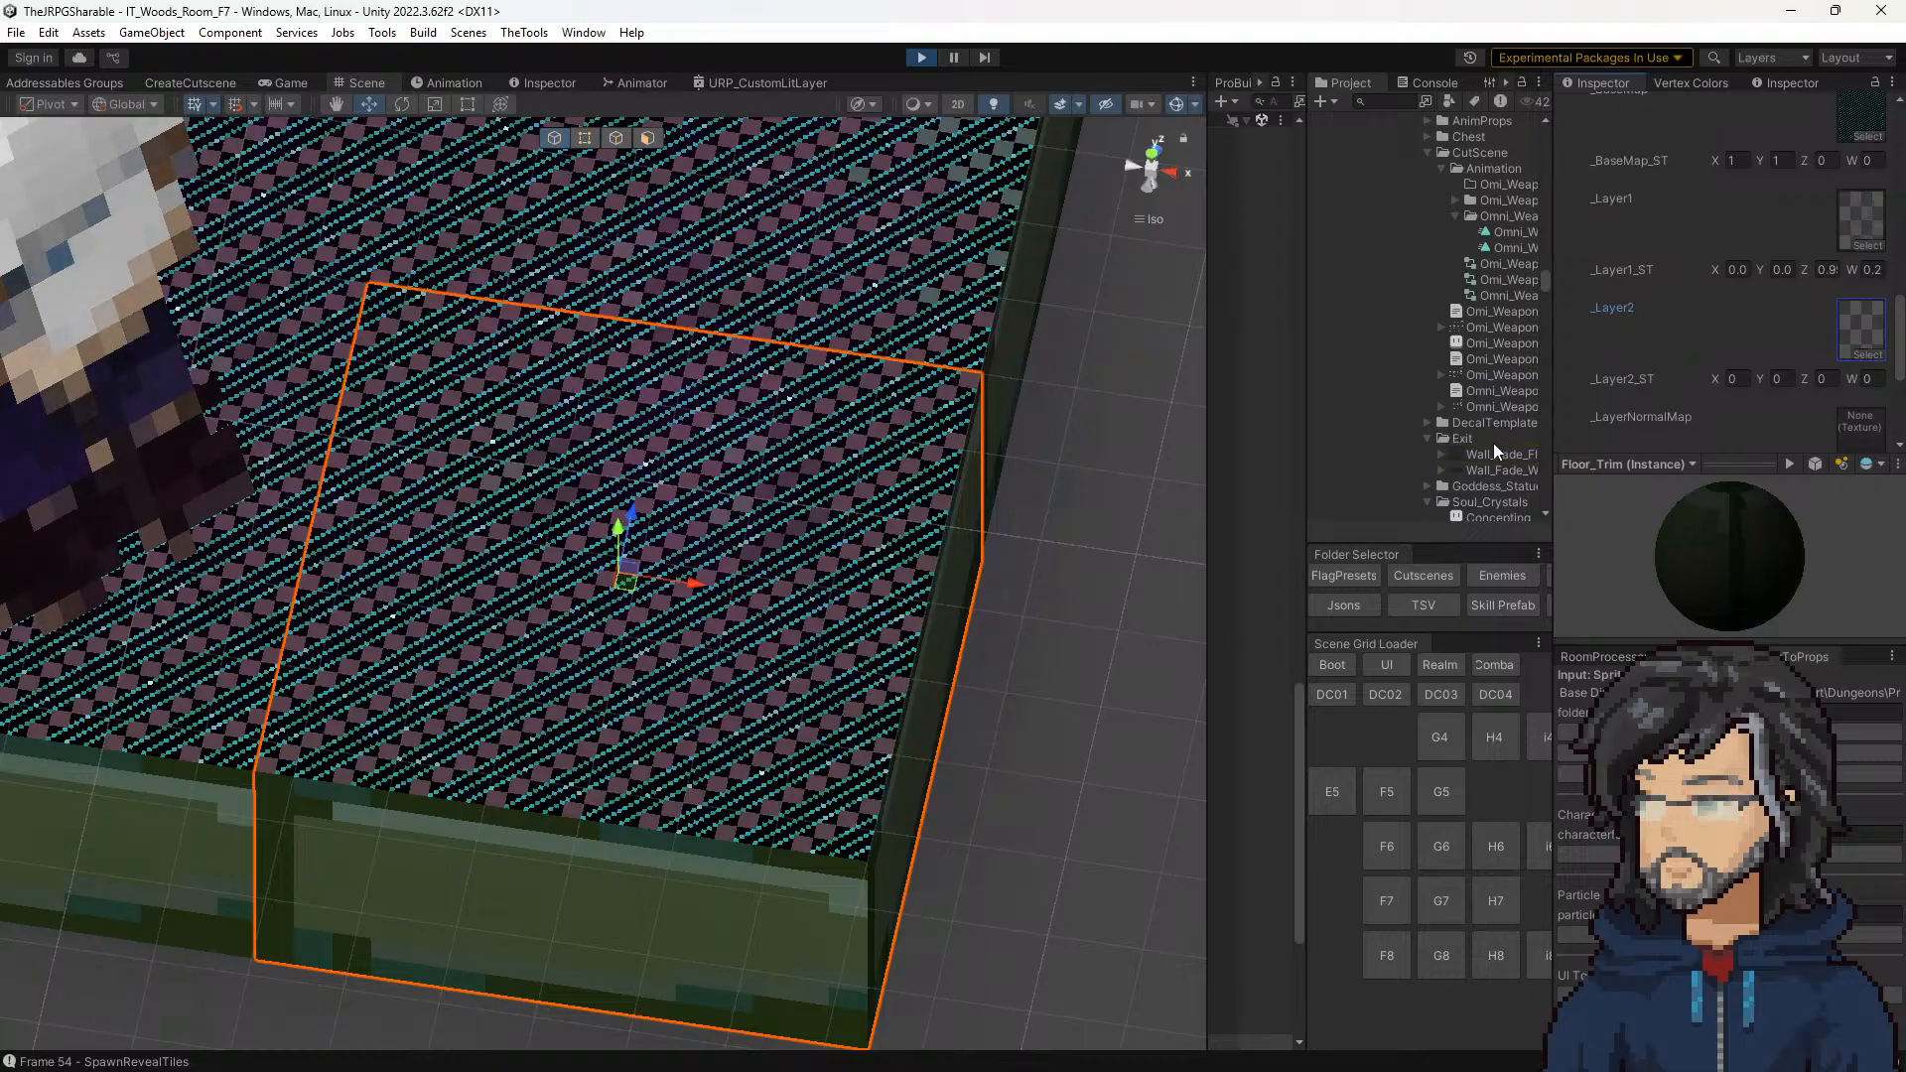
Step: Locate the front corner tile's _BaseMap texture in the project and compare it with the neighbouring anim_still_water textures
{"action": "scroll", "coordinate": [1496, 456], "scroll_direction": "down", "scroll_amount": 2}
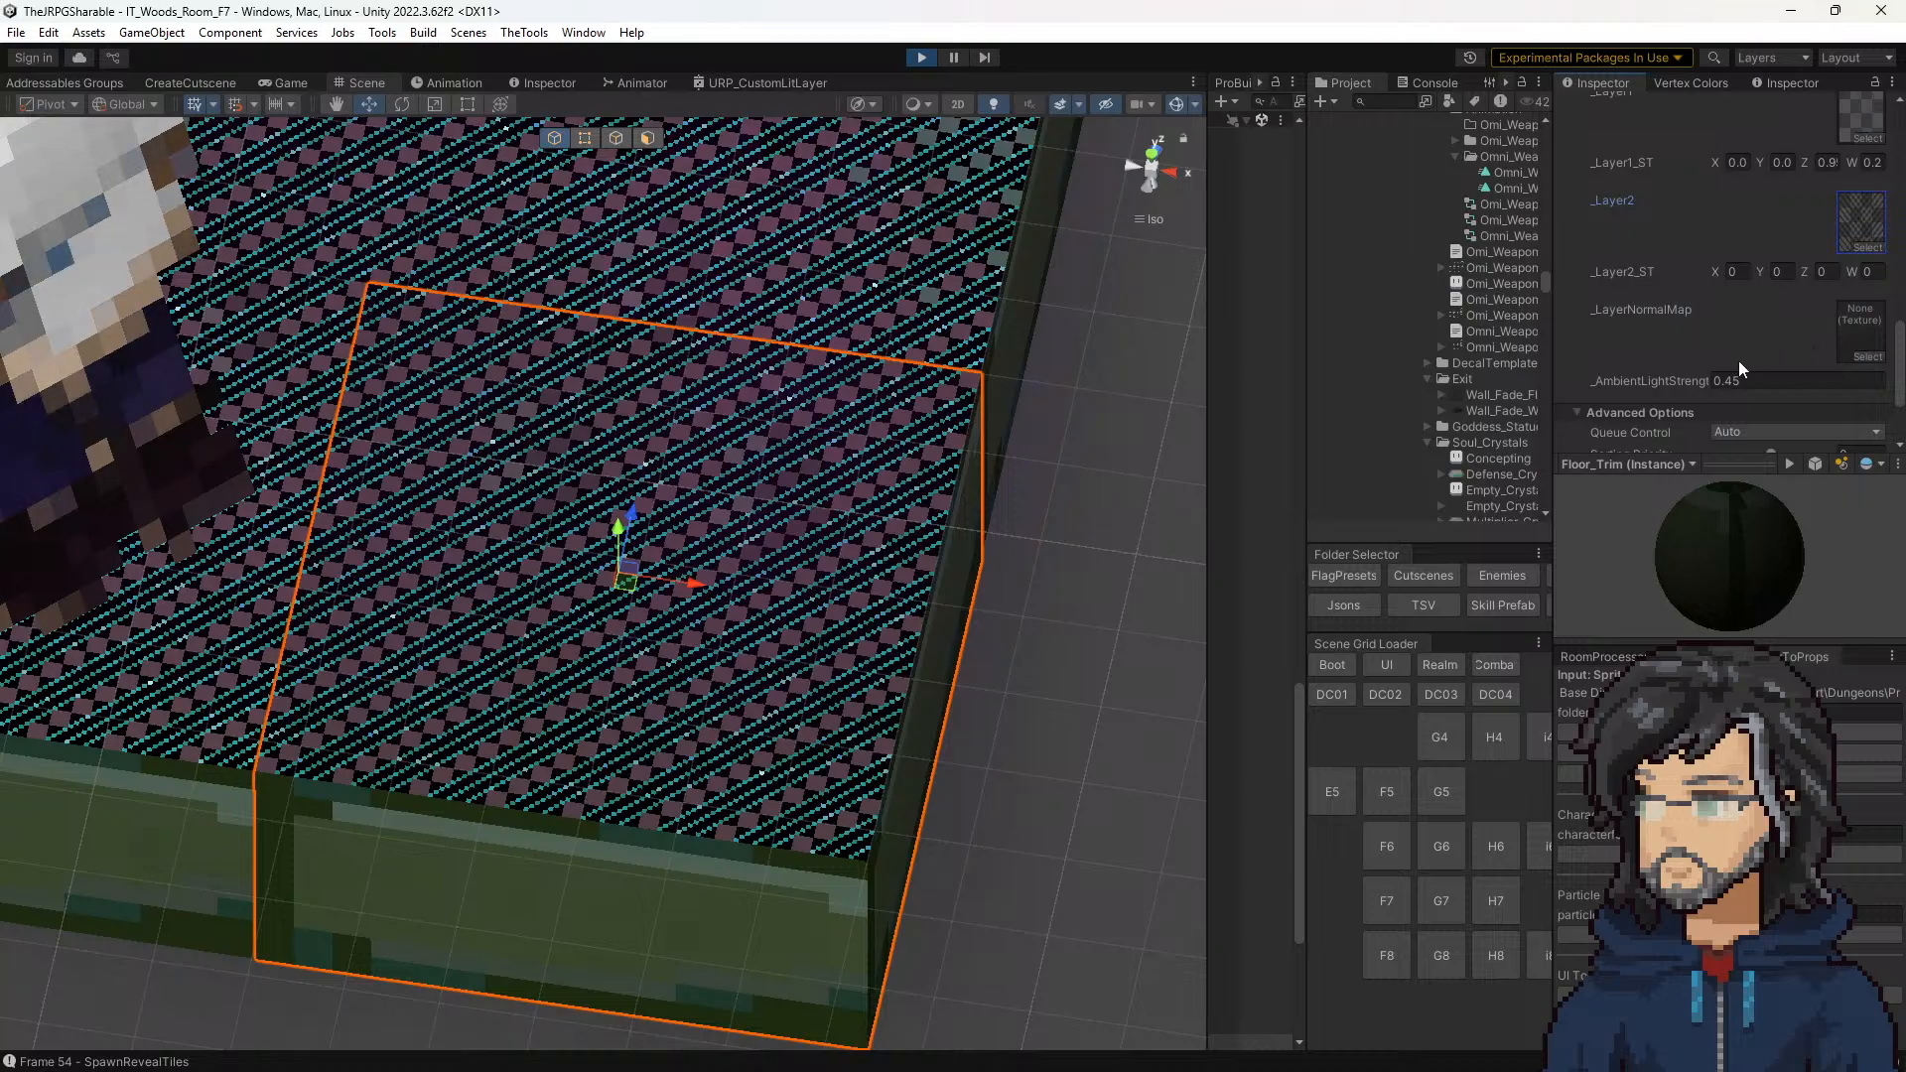
{"action": "scroll", "coordinate": [1706, 373], "scroll_direction": "down", "scroll_amount": 1}
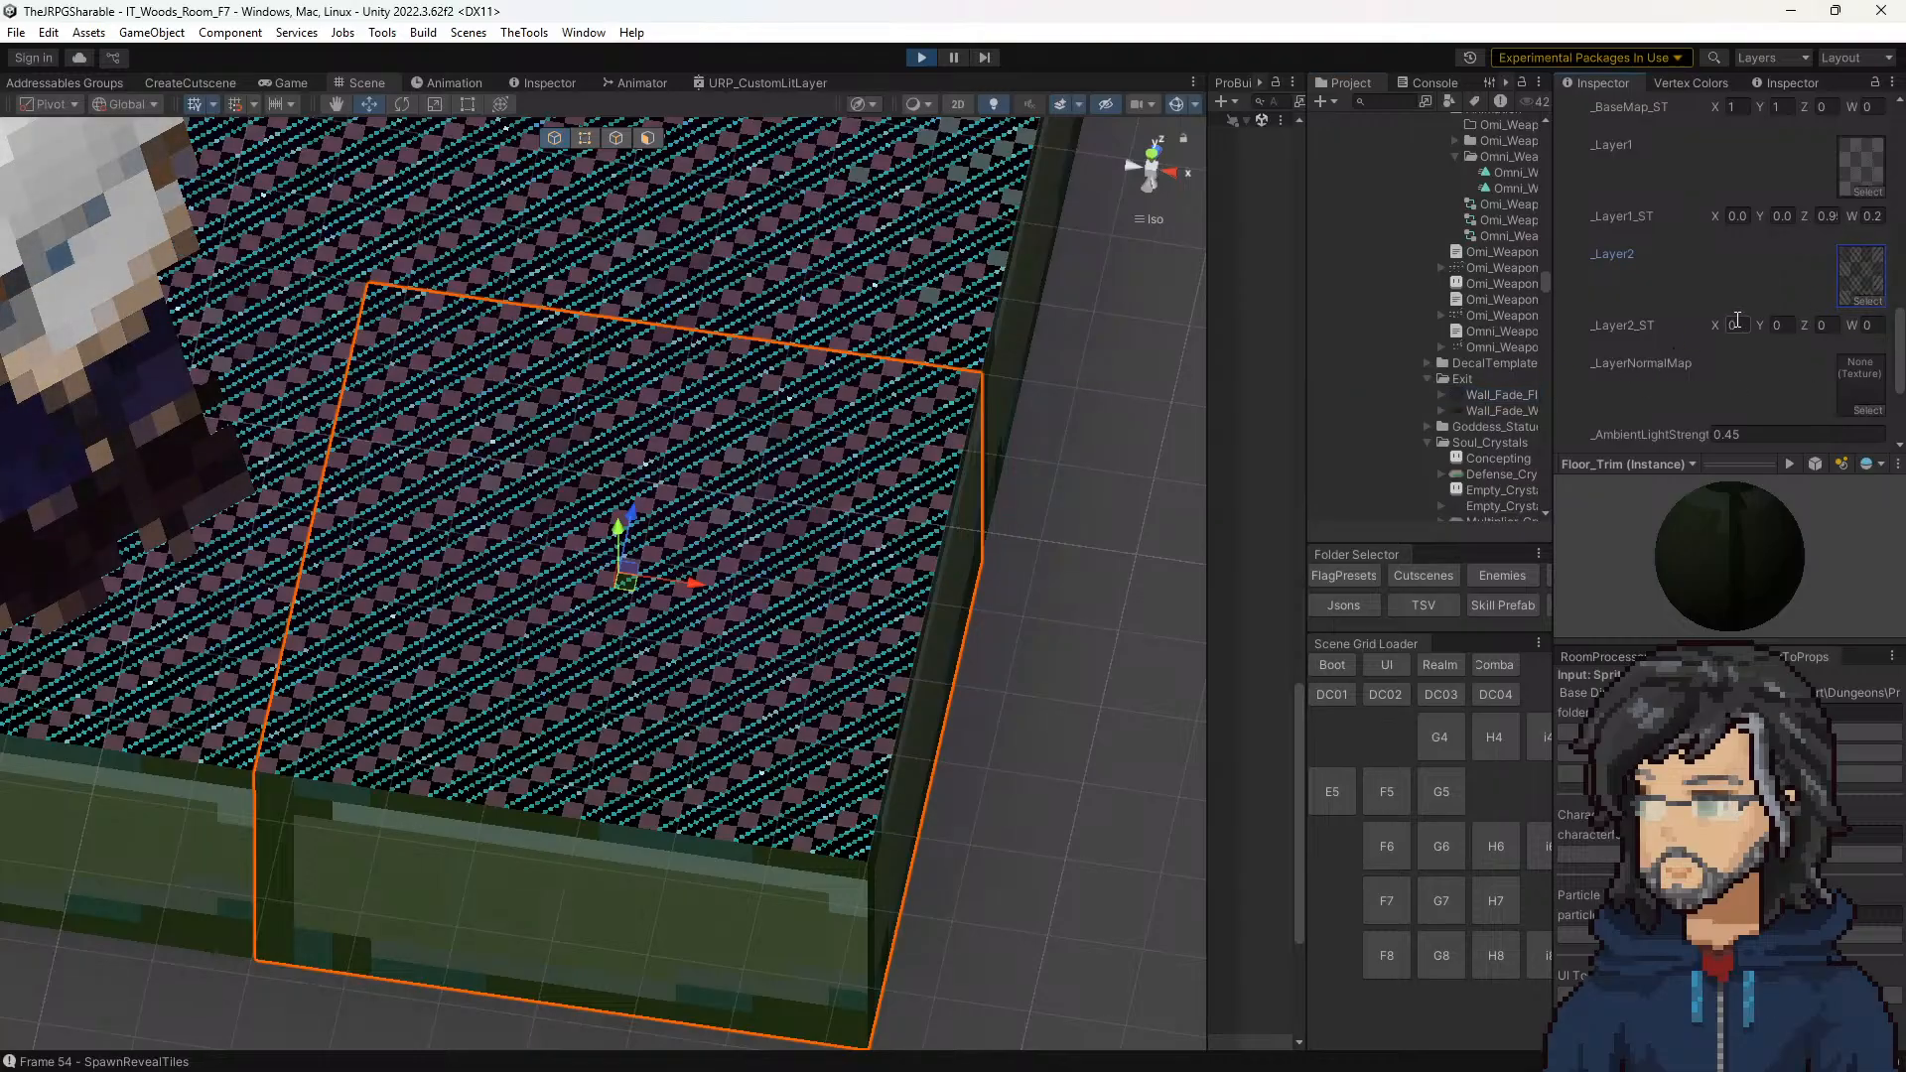
{"action": "scroll", "coordinate": [1739, 347], "scroll_direction": "up", "scroll_amount": 2}
{"action": "scroll", "coordinate": [1450, 403], "scroll_direction": "down", "scroll_amount": 3}
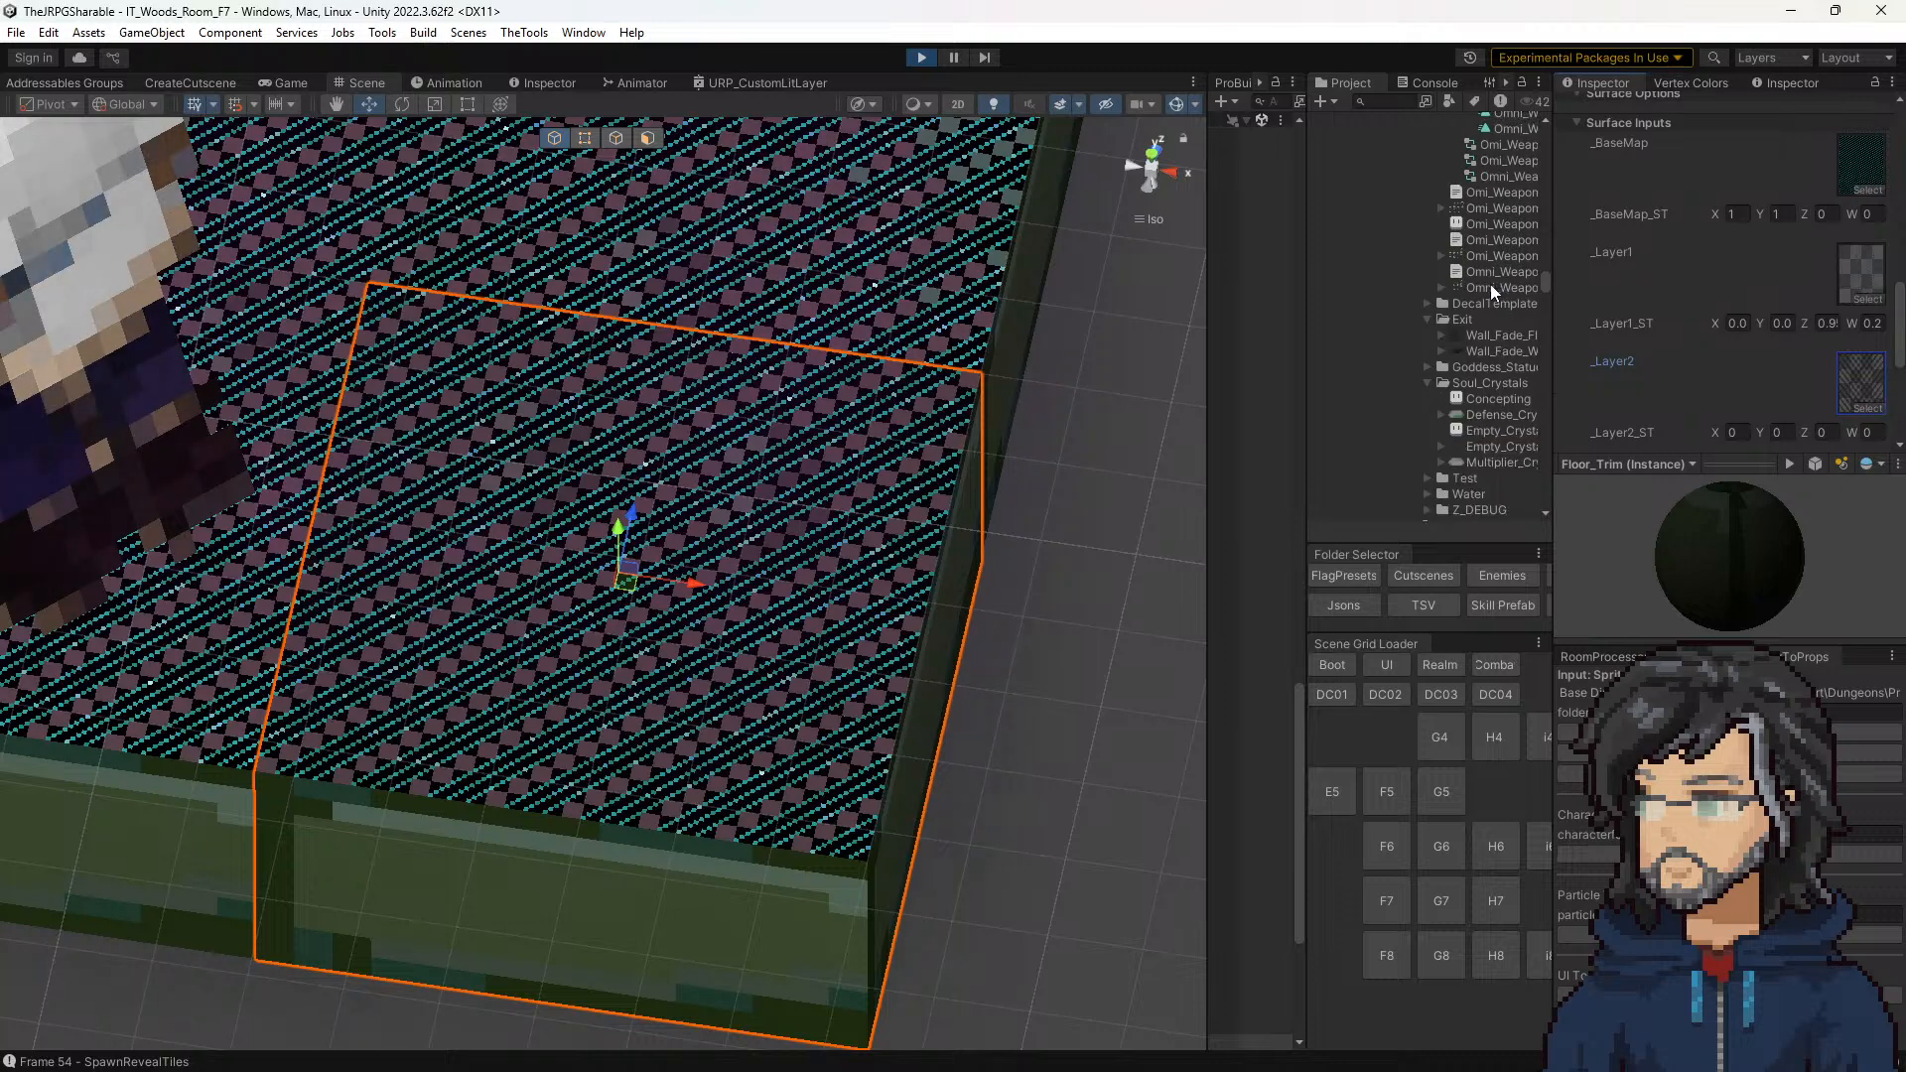
{"action": "scroll", "coordinate": [1455, 462], "scroll_direction": "down", "scroll_amount": 15}
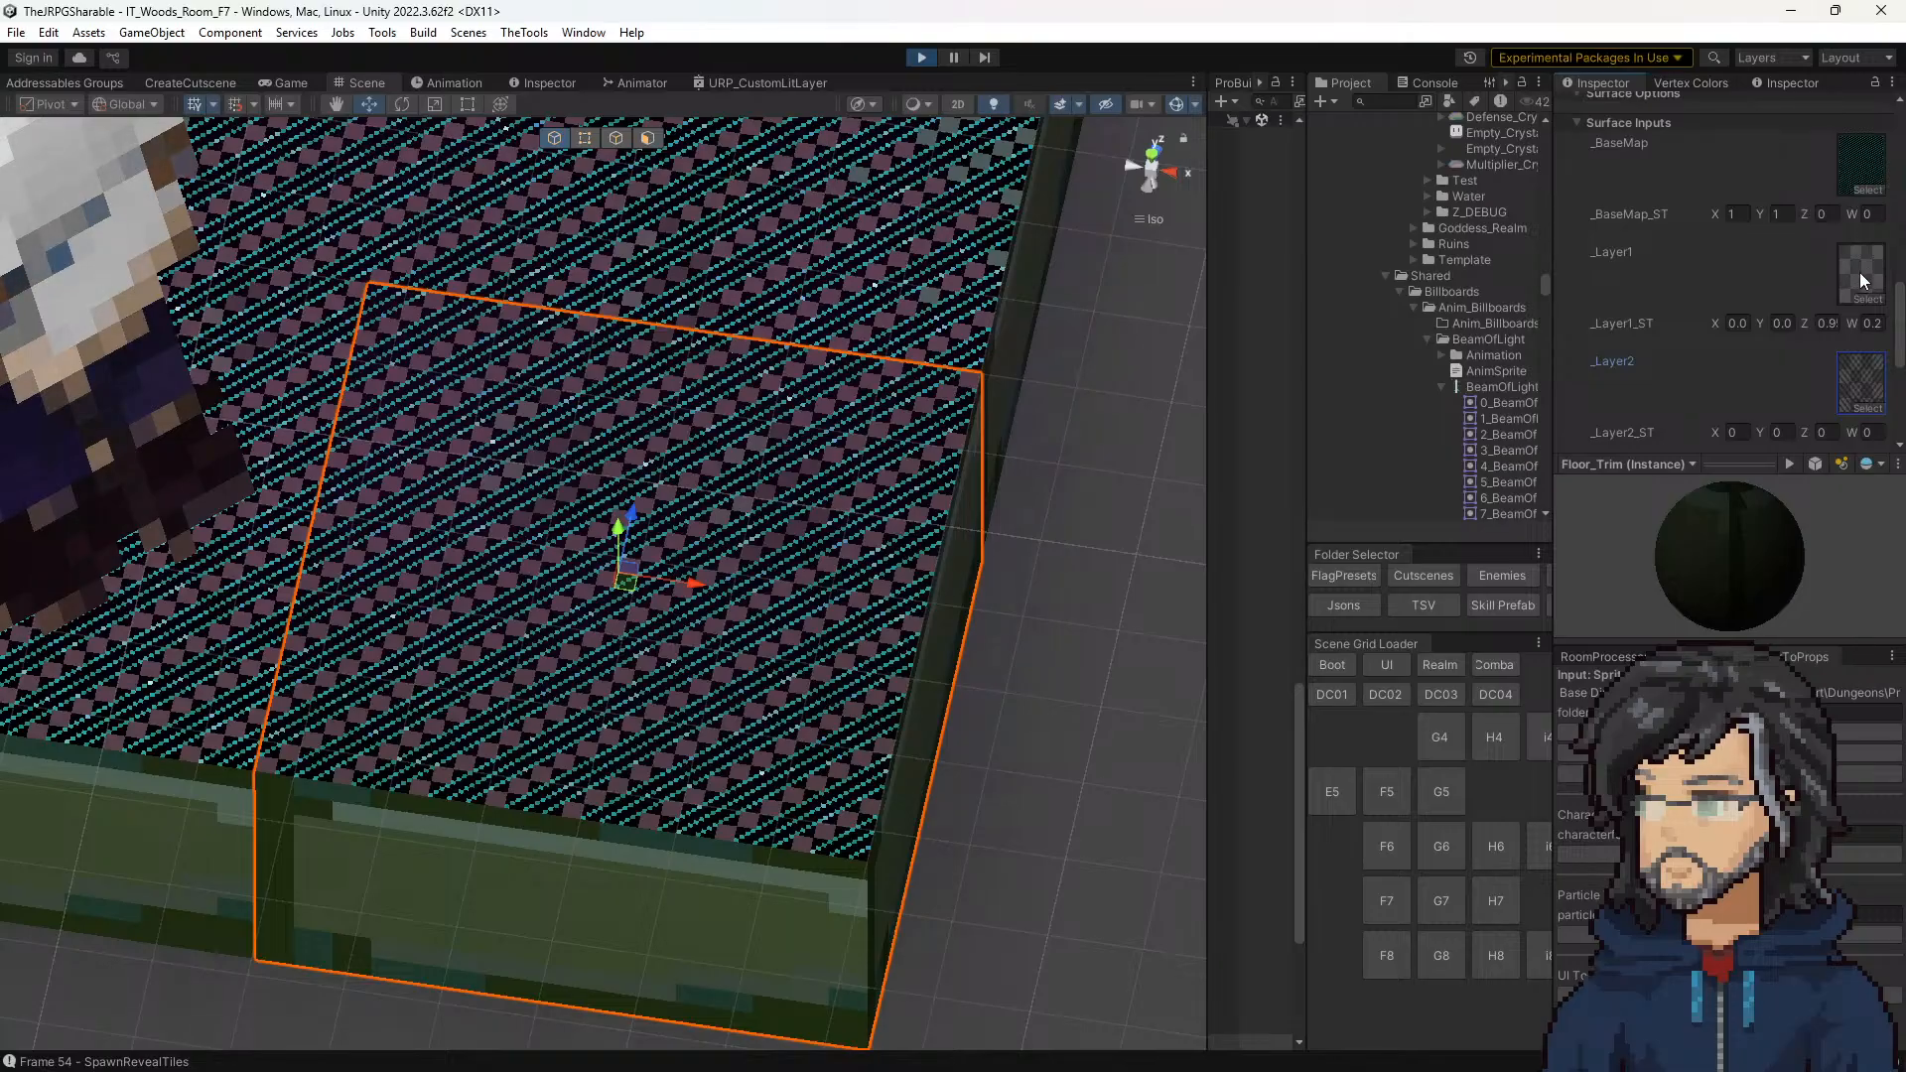
{"action": "left_click", "coordinate": [1860, 166]}
{"action": "scroll", "coordinate": [1467, 298], "scroll_direction": "up", "scroll_amount": 9}
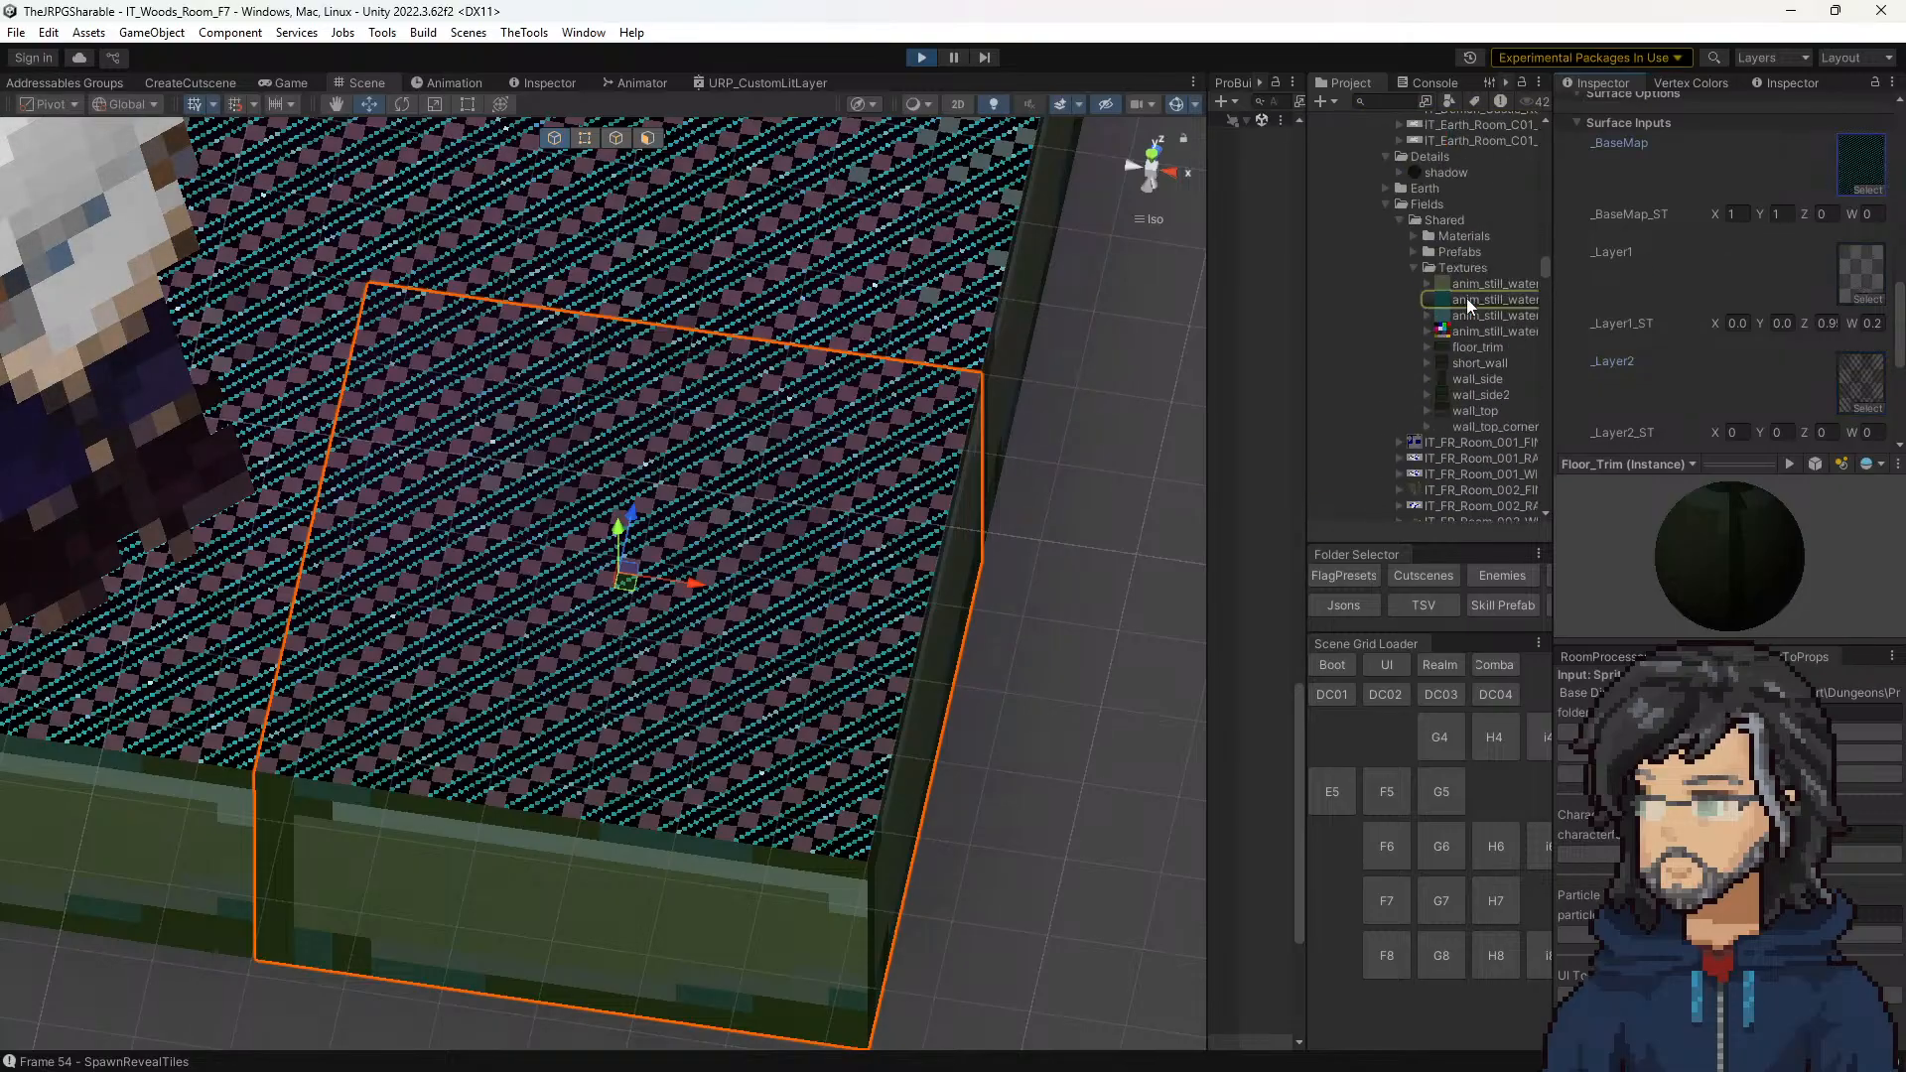
{"action": "left_click", "coordinate": [1468, 300]}
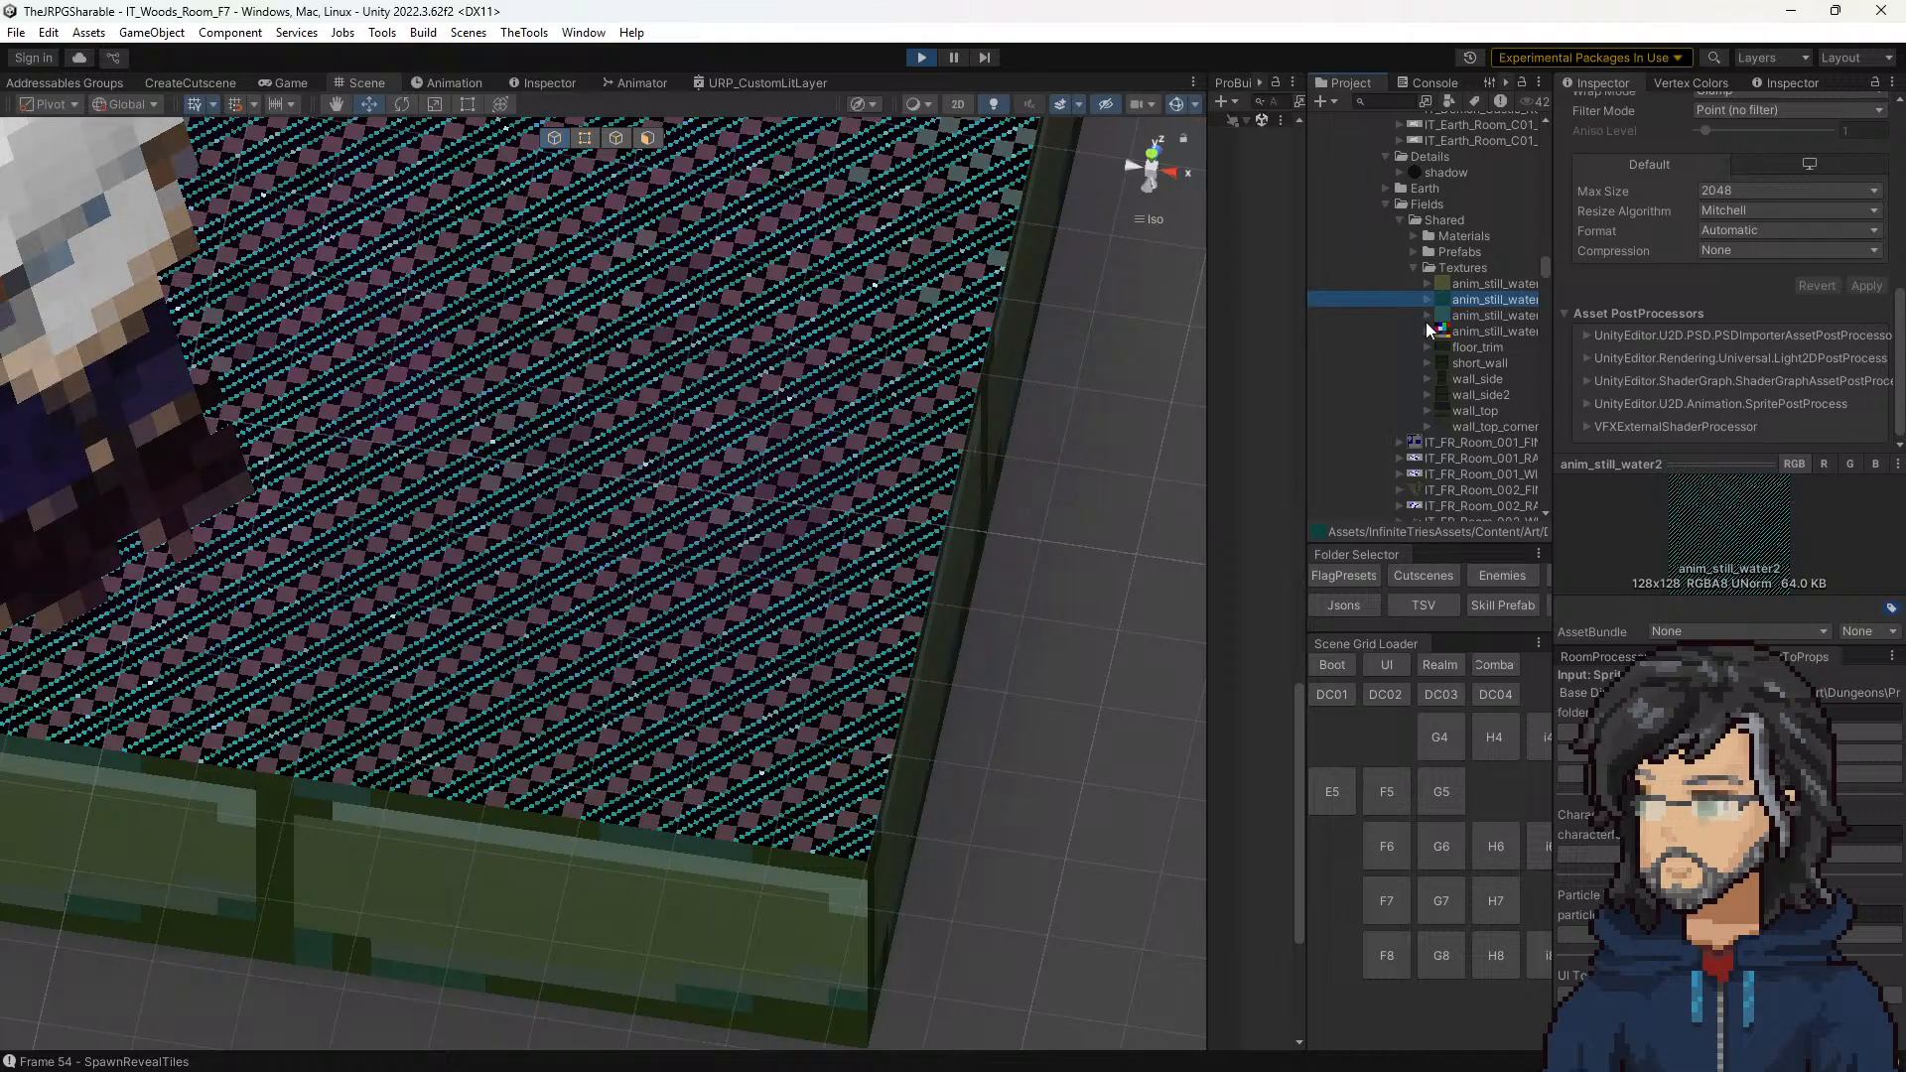
{"action": "left_click", "coordinate": [1485, 316]}
{"action": "left_click", "coordinate": [1485, 299]}
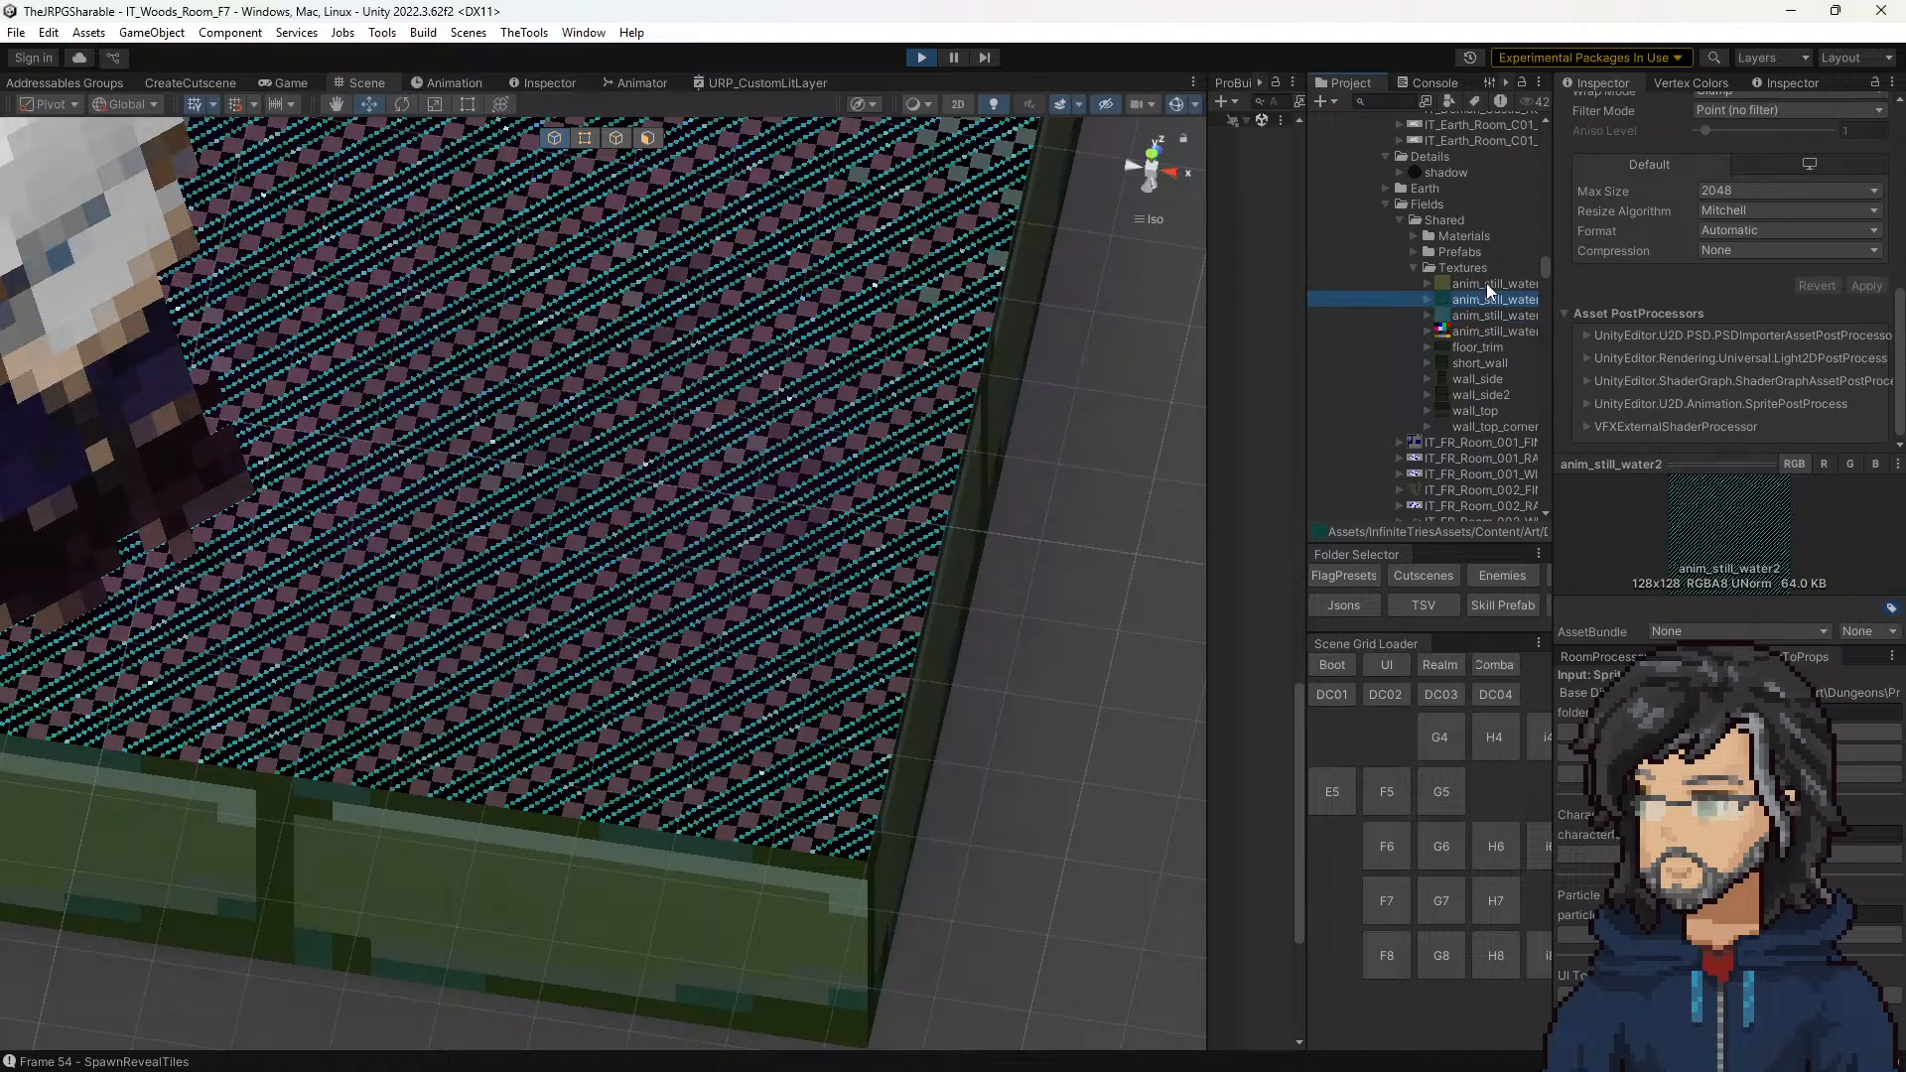
{"action": "left_click", "coordinate": [1486, 284]}
Step: Locate the front corner tile's _Layer1 texture in the project and examine its import settings and preview
{"action": "left_click", "coordinate": [711, 580]}
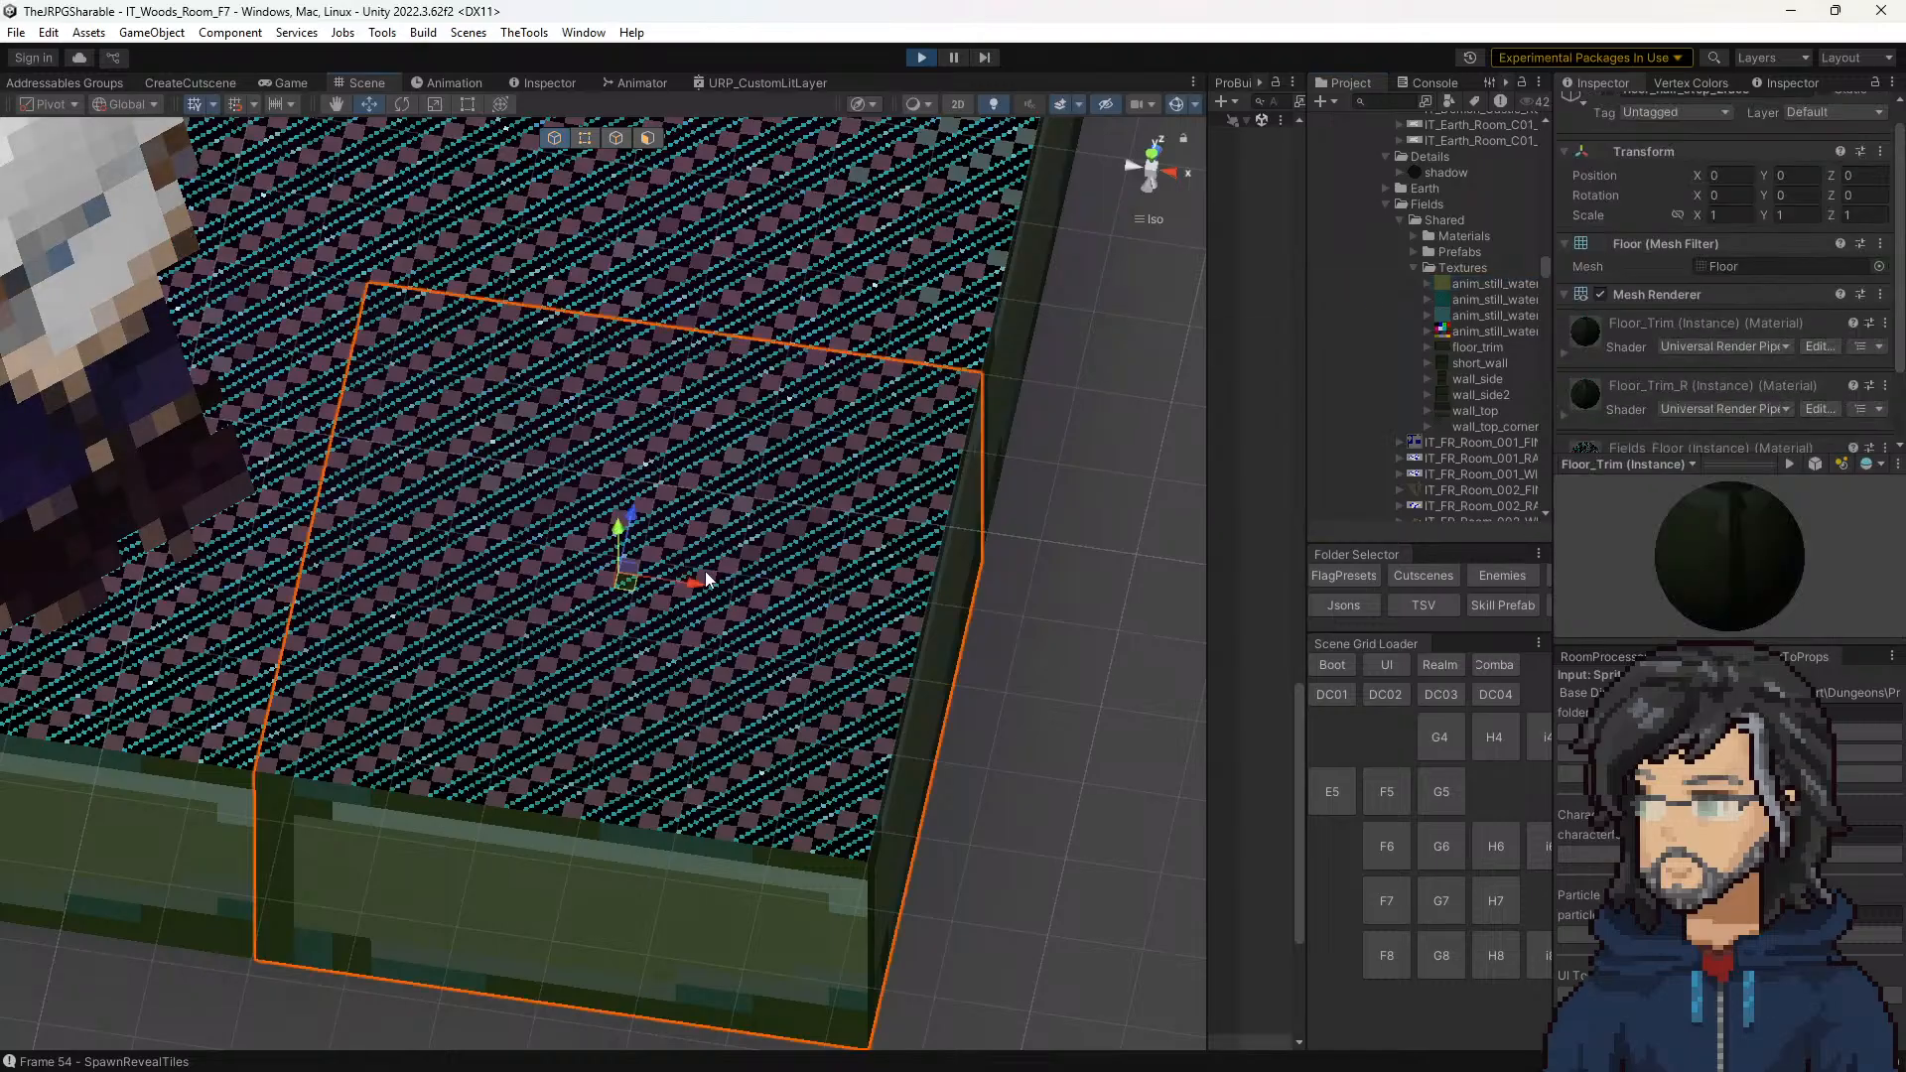
{"action": "scroll", "coordinate": [1750, 334], "scroll_direction": "down", "scroll_amount": 3}
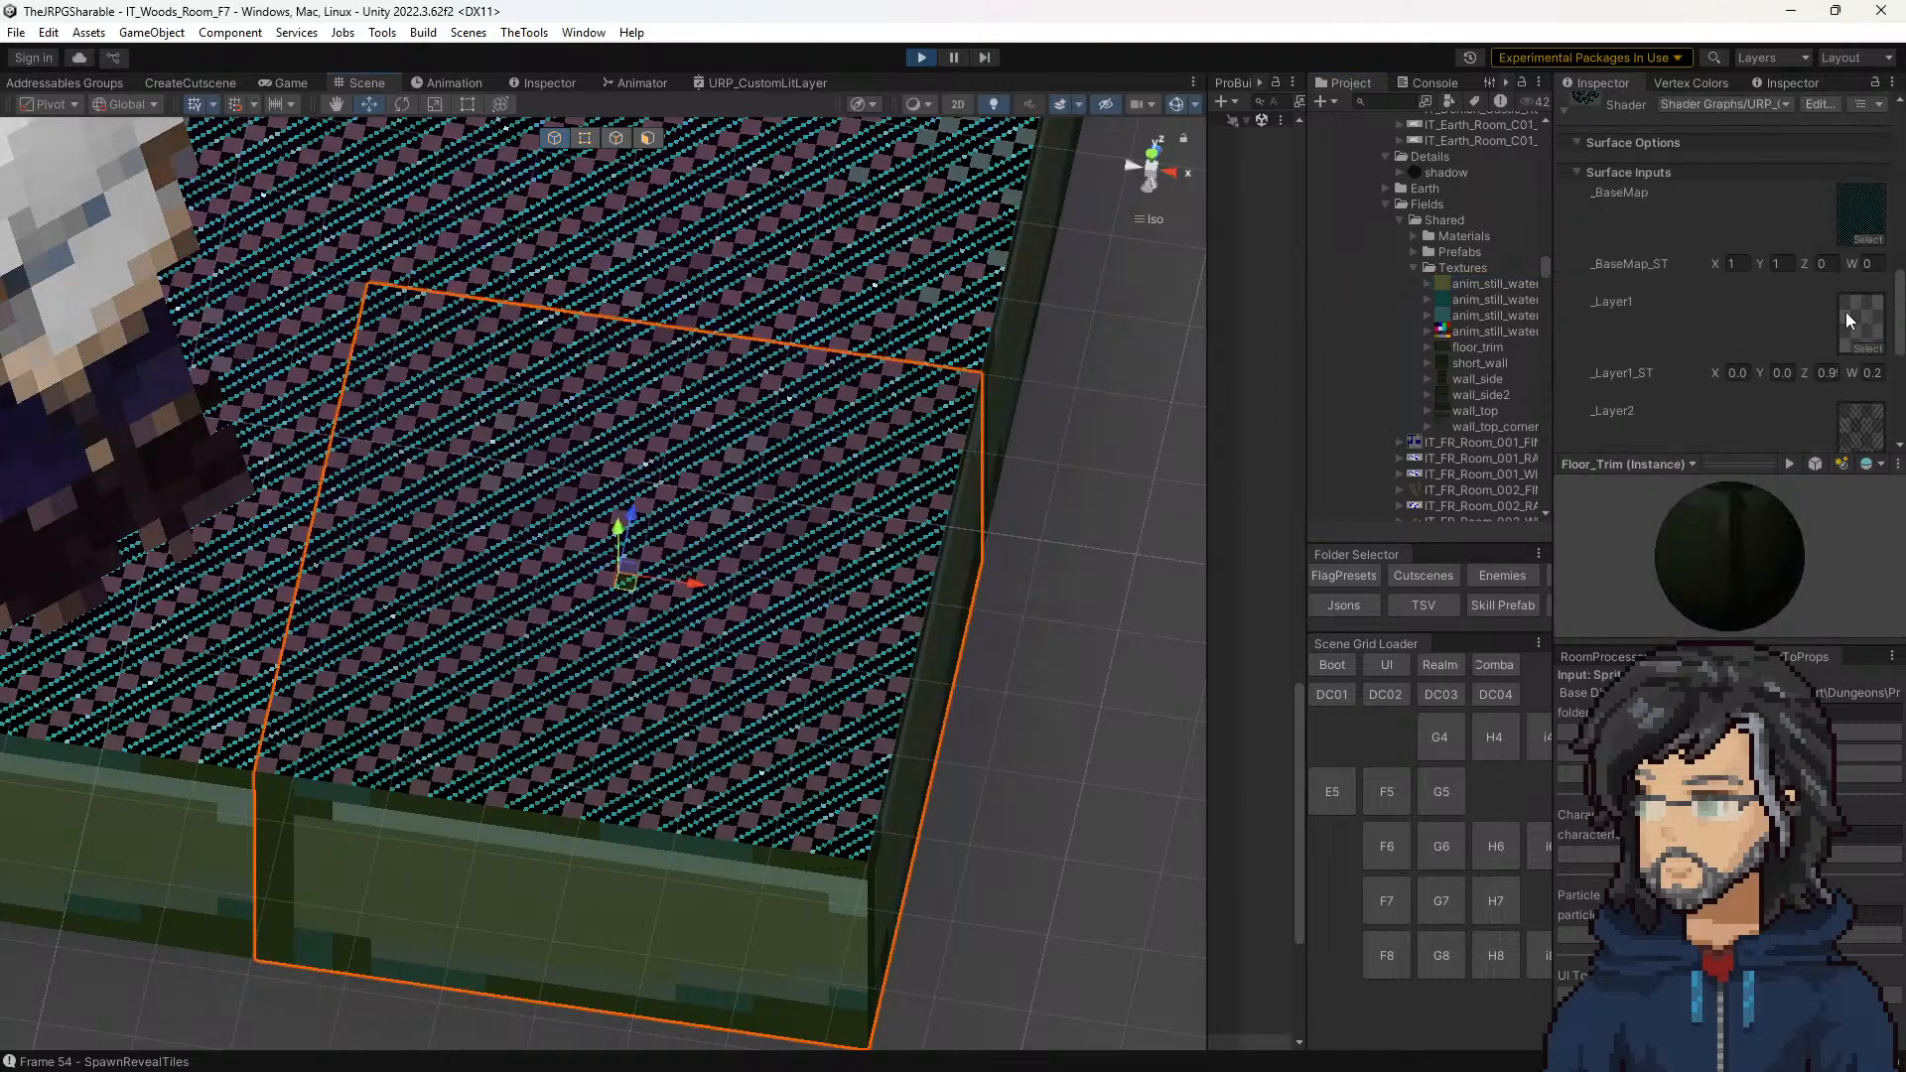
{"action": "left_click", "coordinate": [1861, 323]}
{"action": "left_click", "coordinate": [1473, 512]}
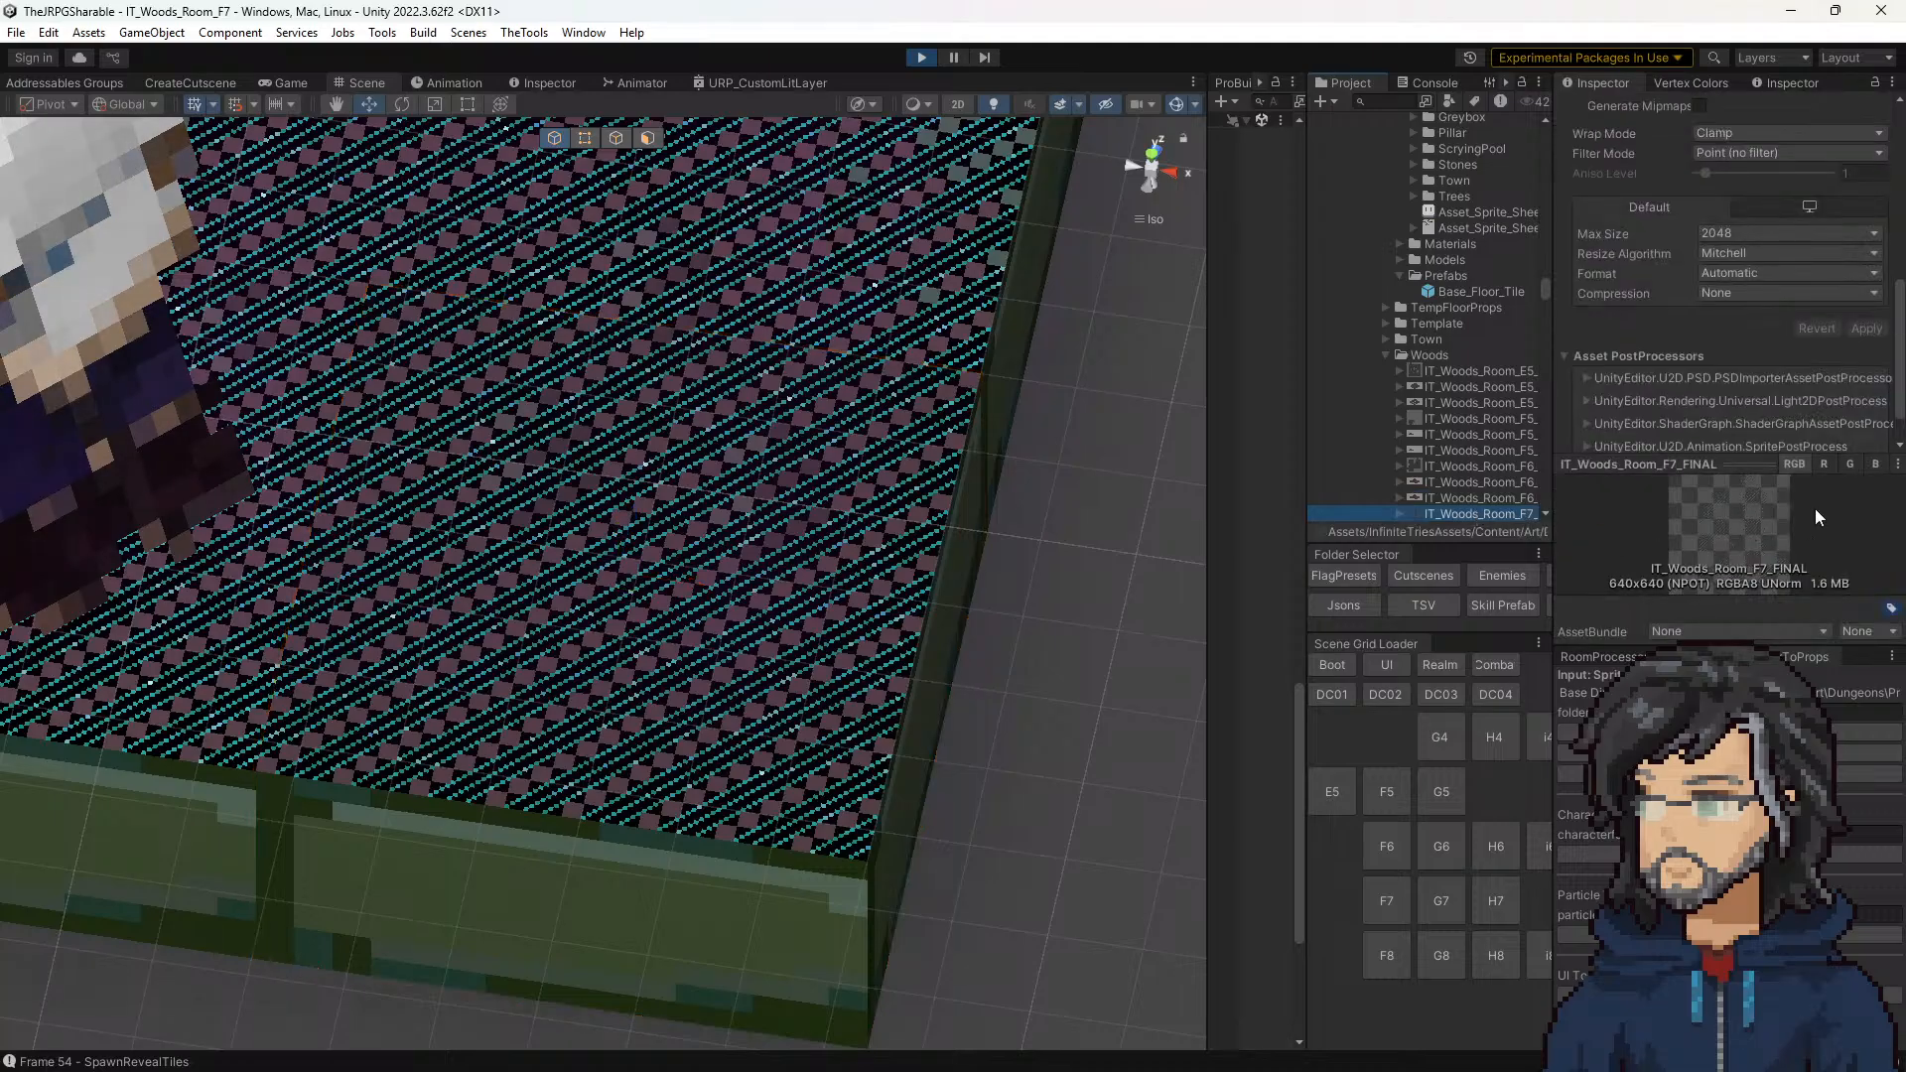
Step: Reselect the front corner tile and review its Fields_Floor texture and _ST values in full width
{"action": "left_click", "coordinate": [806, 599]}
{"action": "scroll", "coordinate": [1689, 278], "scroll_direction": "down", "scroll_amount": 3}
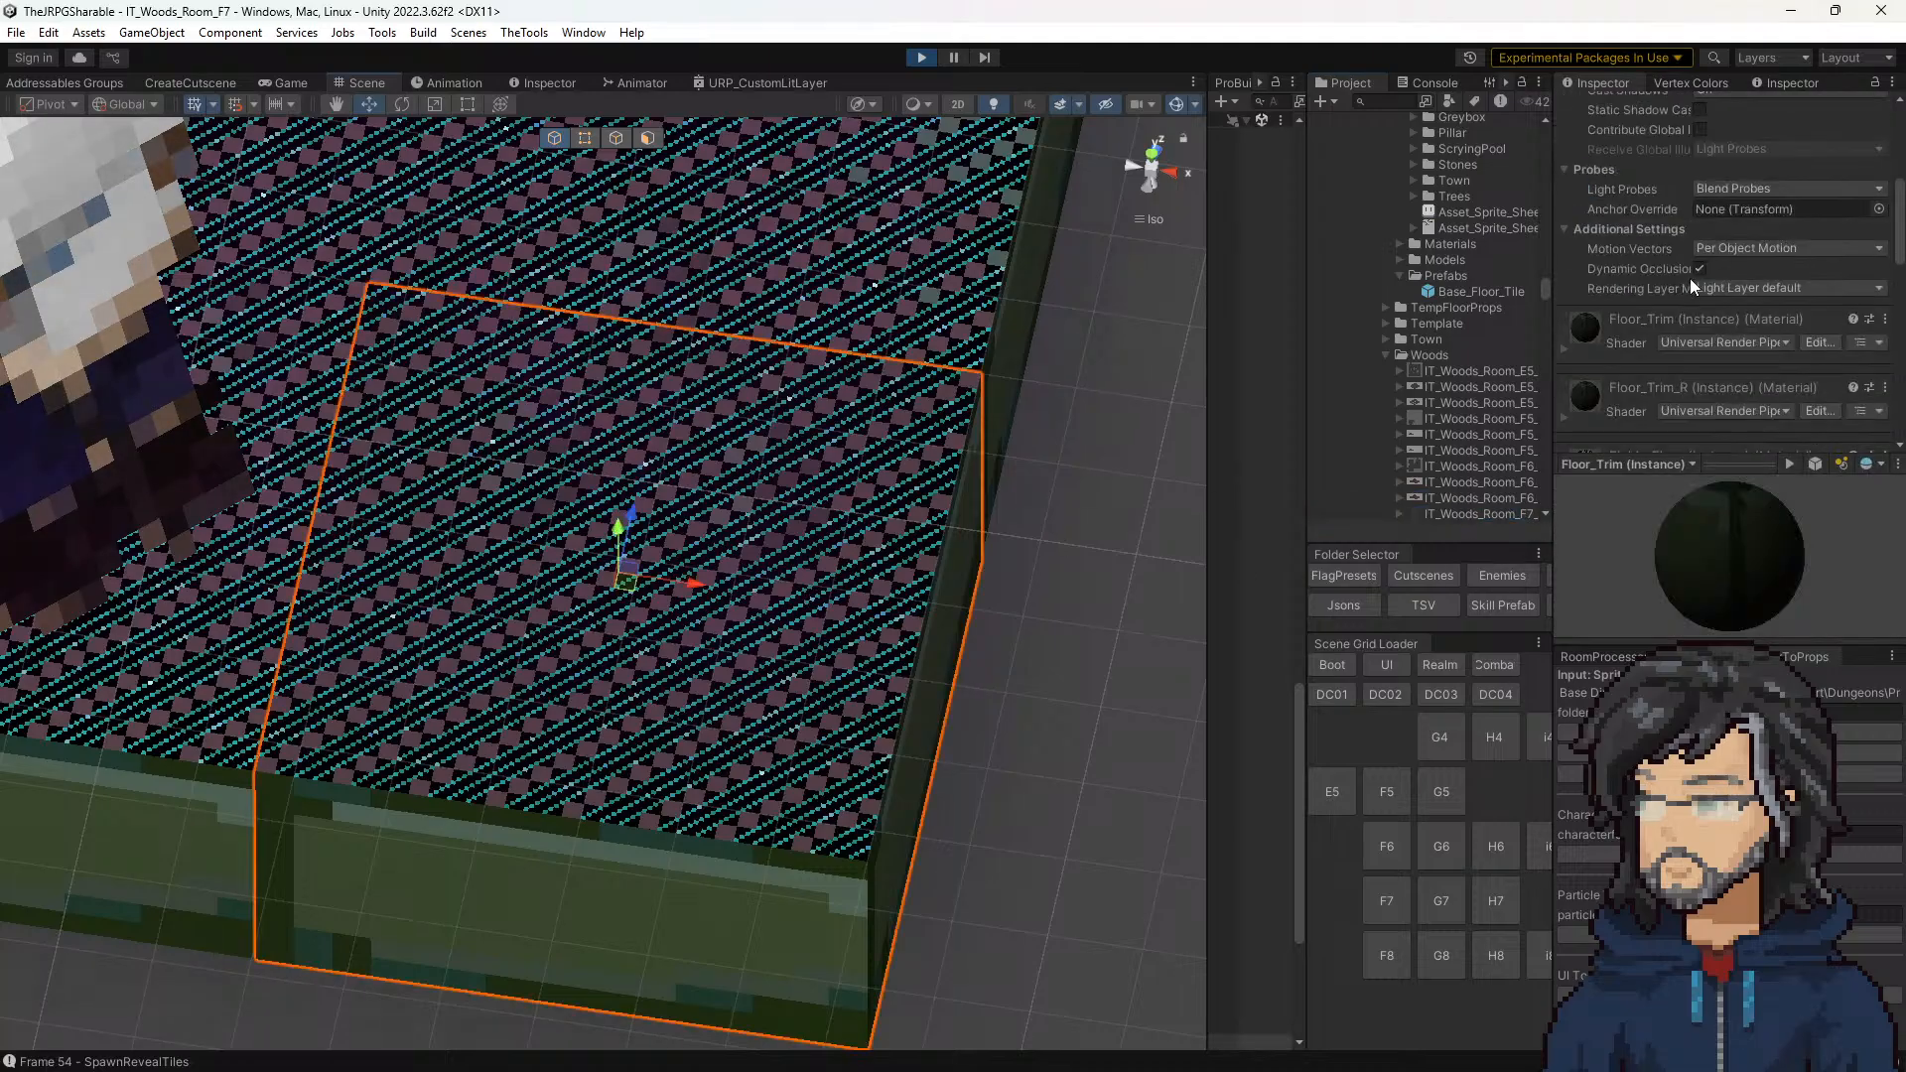
{"action": "scroll", "coordinate": [1667, 318], "scroll_direction": "down", "scroll_amount": 5}
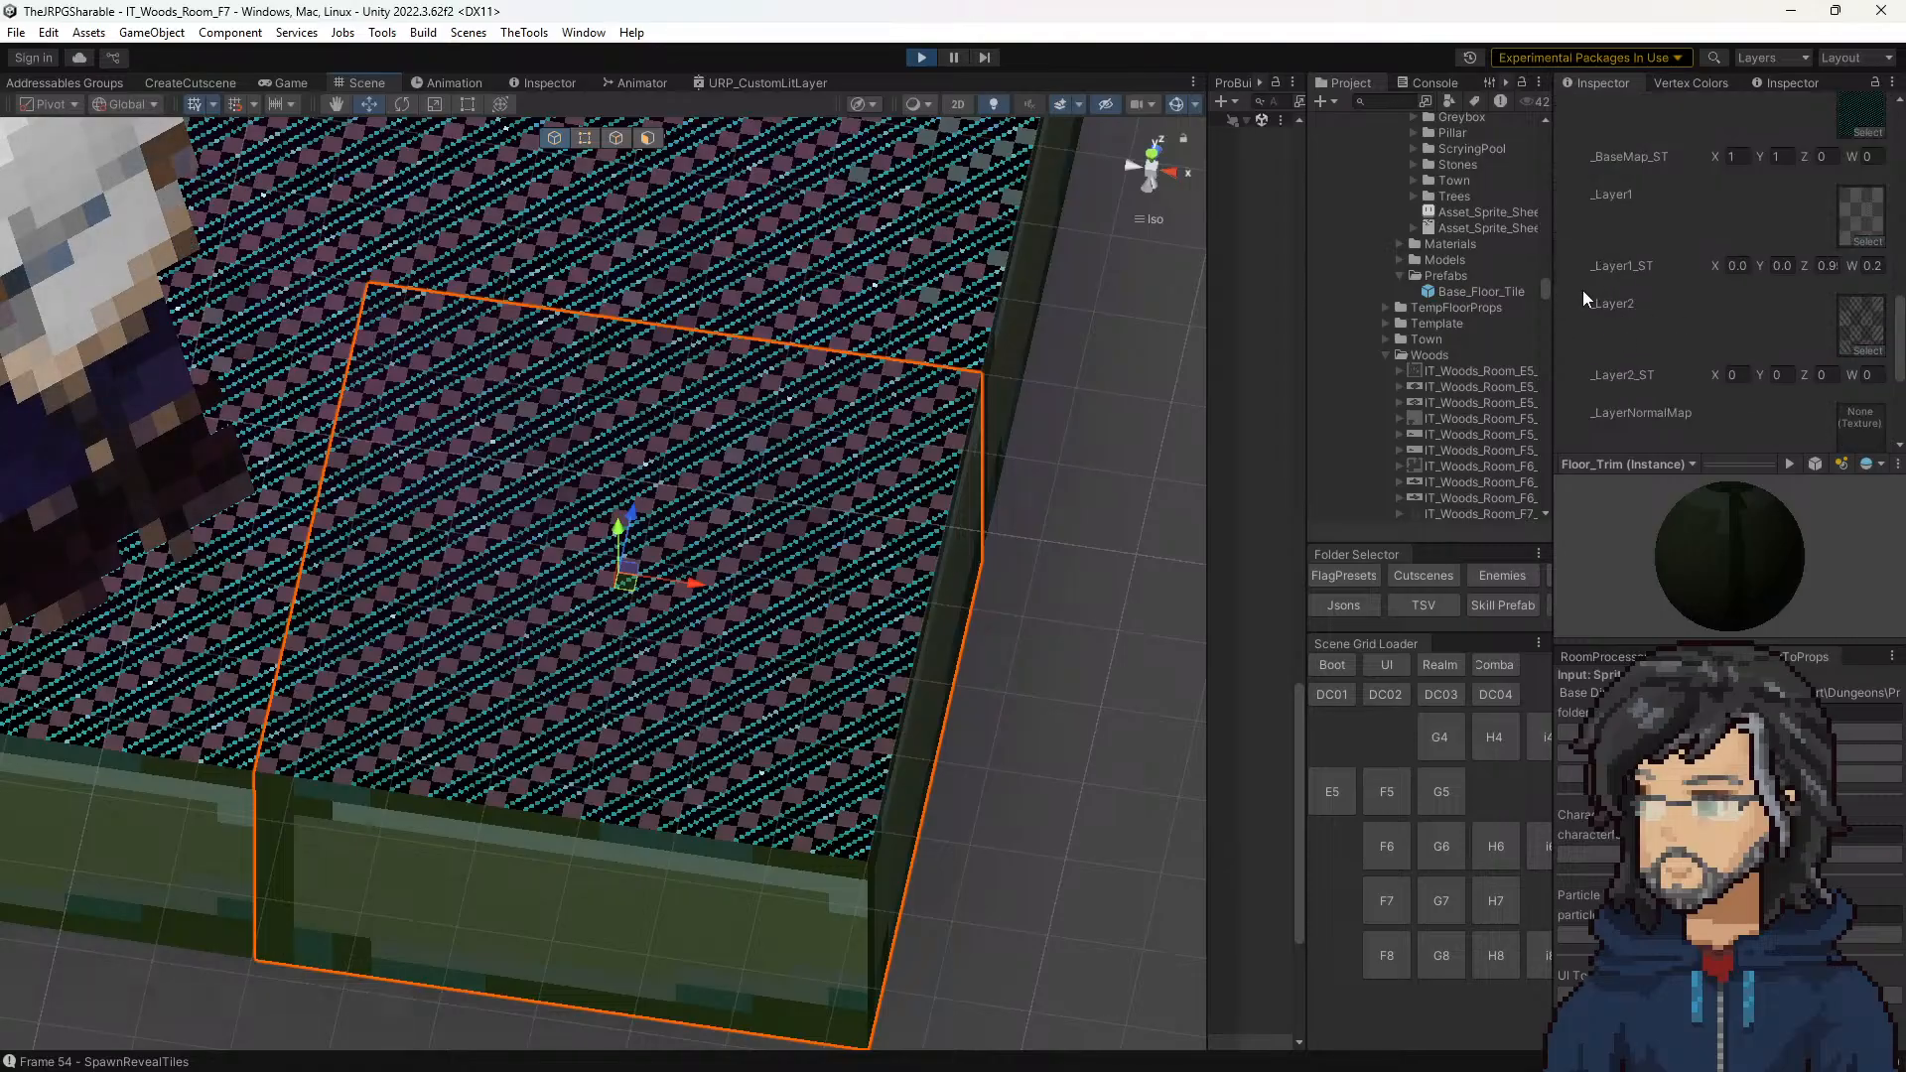
{"action": "left_click_drag", "start_coordinate": [1552, 290], "coordinate": [1295, 295]}
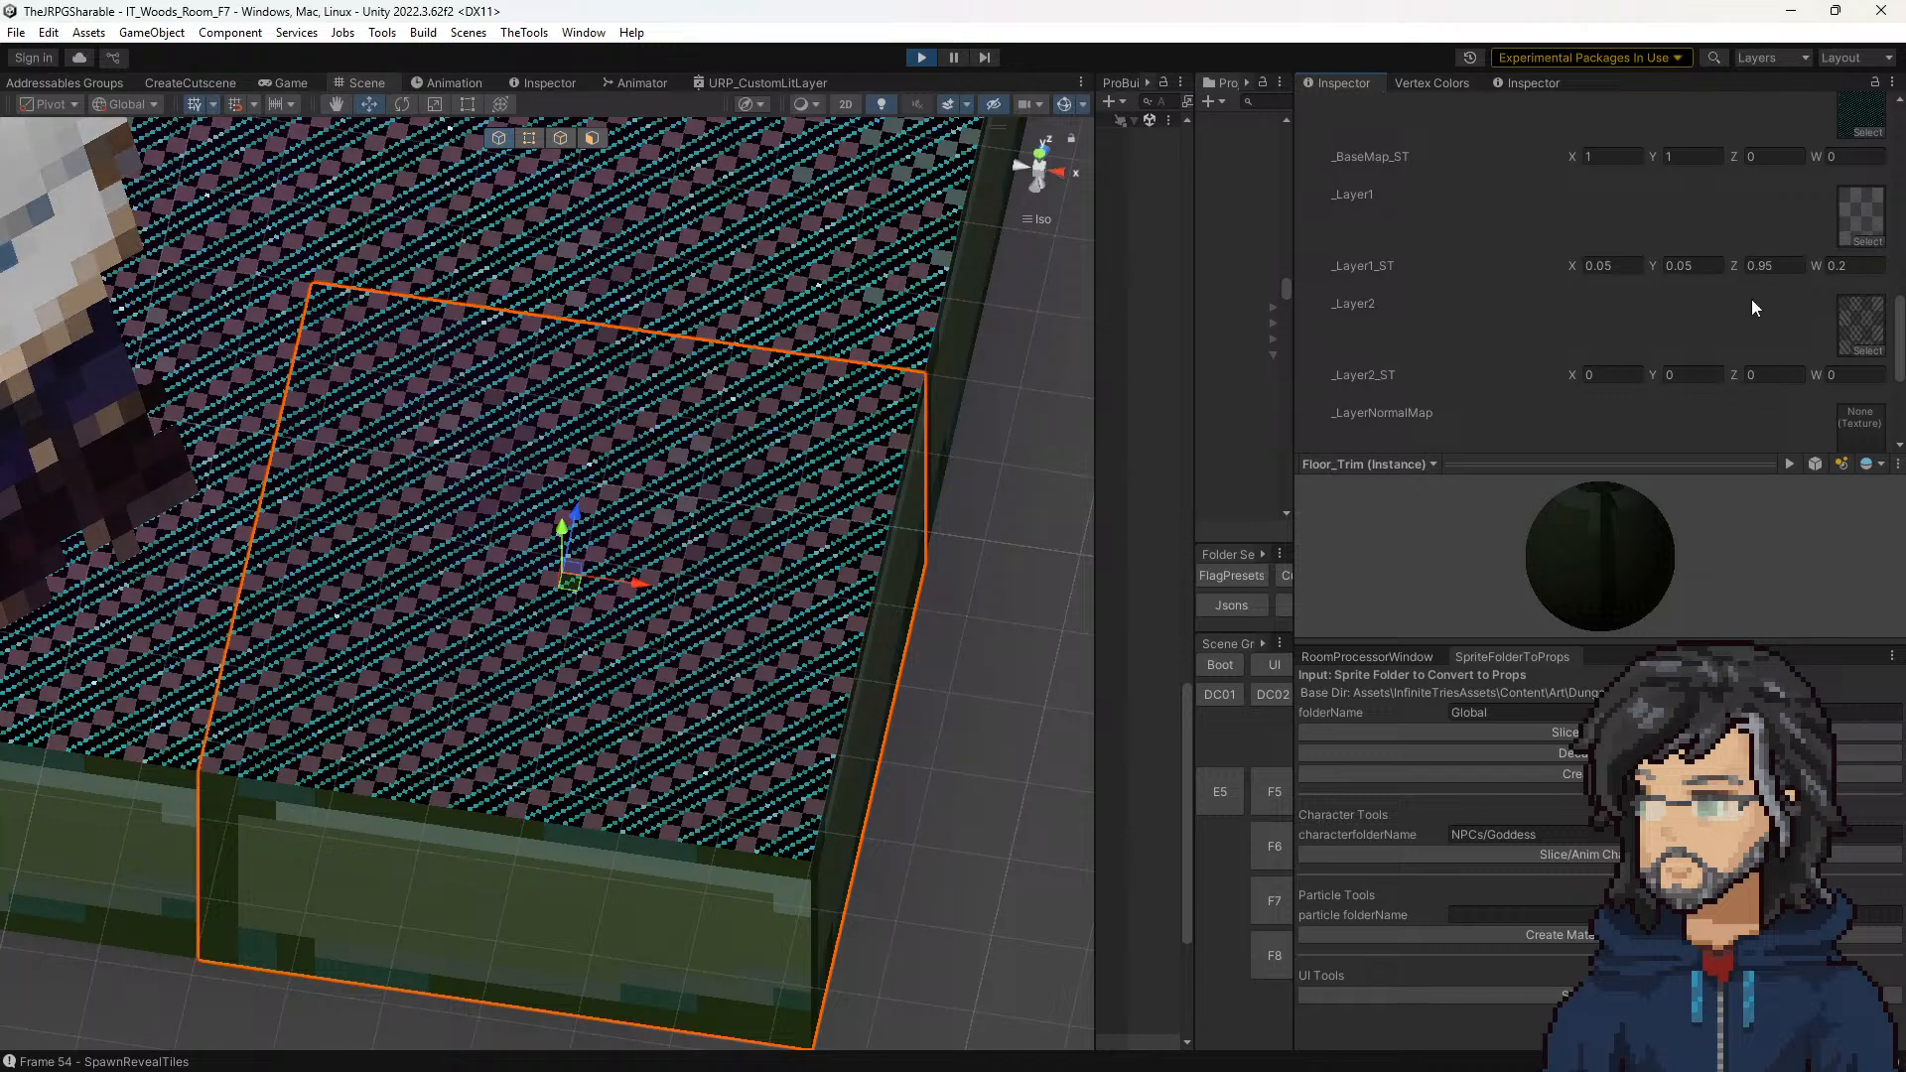
{"action": "scroll", "coordinate": [1733, 324], "scroll_direction": "up", "scroll_amount": 3}
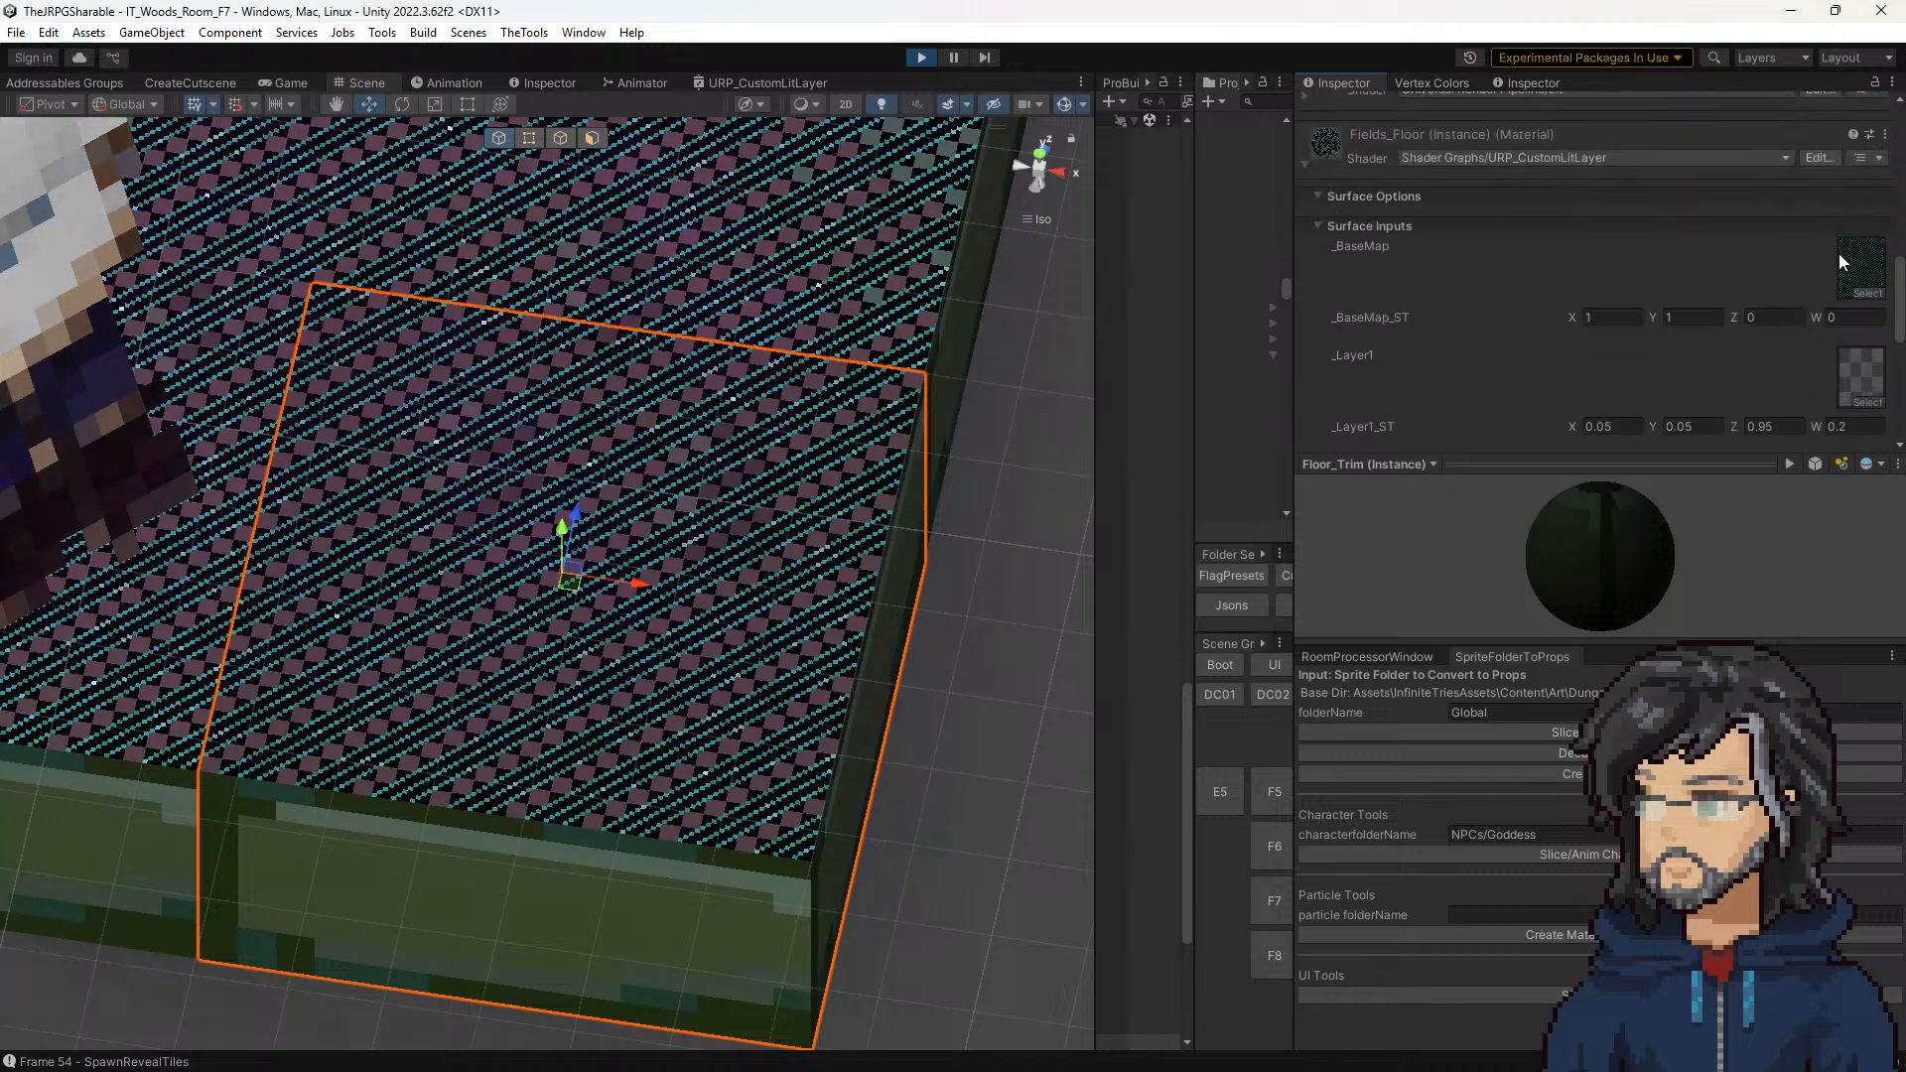
Step: Select a water floor tile farther inside the room, expand its Fields_Floor material, and locate its _BaseMap texture
{"action": "middle_click_drag", "start_coordinate": [616, 325], "coordinate": [998, 482]}
{"action": "scroll", "coordinate": [748, 510], "scroll_direction": "down", "scroll_amount": 12}
{"action": "middle_click_drag", "start_coordinate": [399, 409], "coordinate": [1127, 519]}
{"action": "scroll", "coordinate": [636, 476], "scroll_direction": "up", "scroll_amount": 6}
{"action": "middle_click_drag", "start_coordinate": [635, 476], "coordinate": [1059, 848]}
{"action": "left_click", "coordinate": [417, 494]}
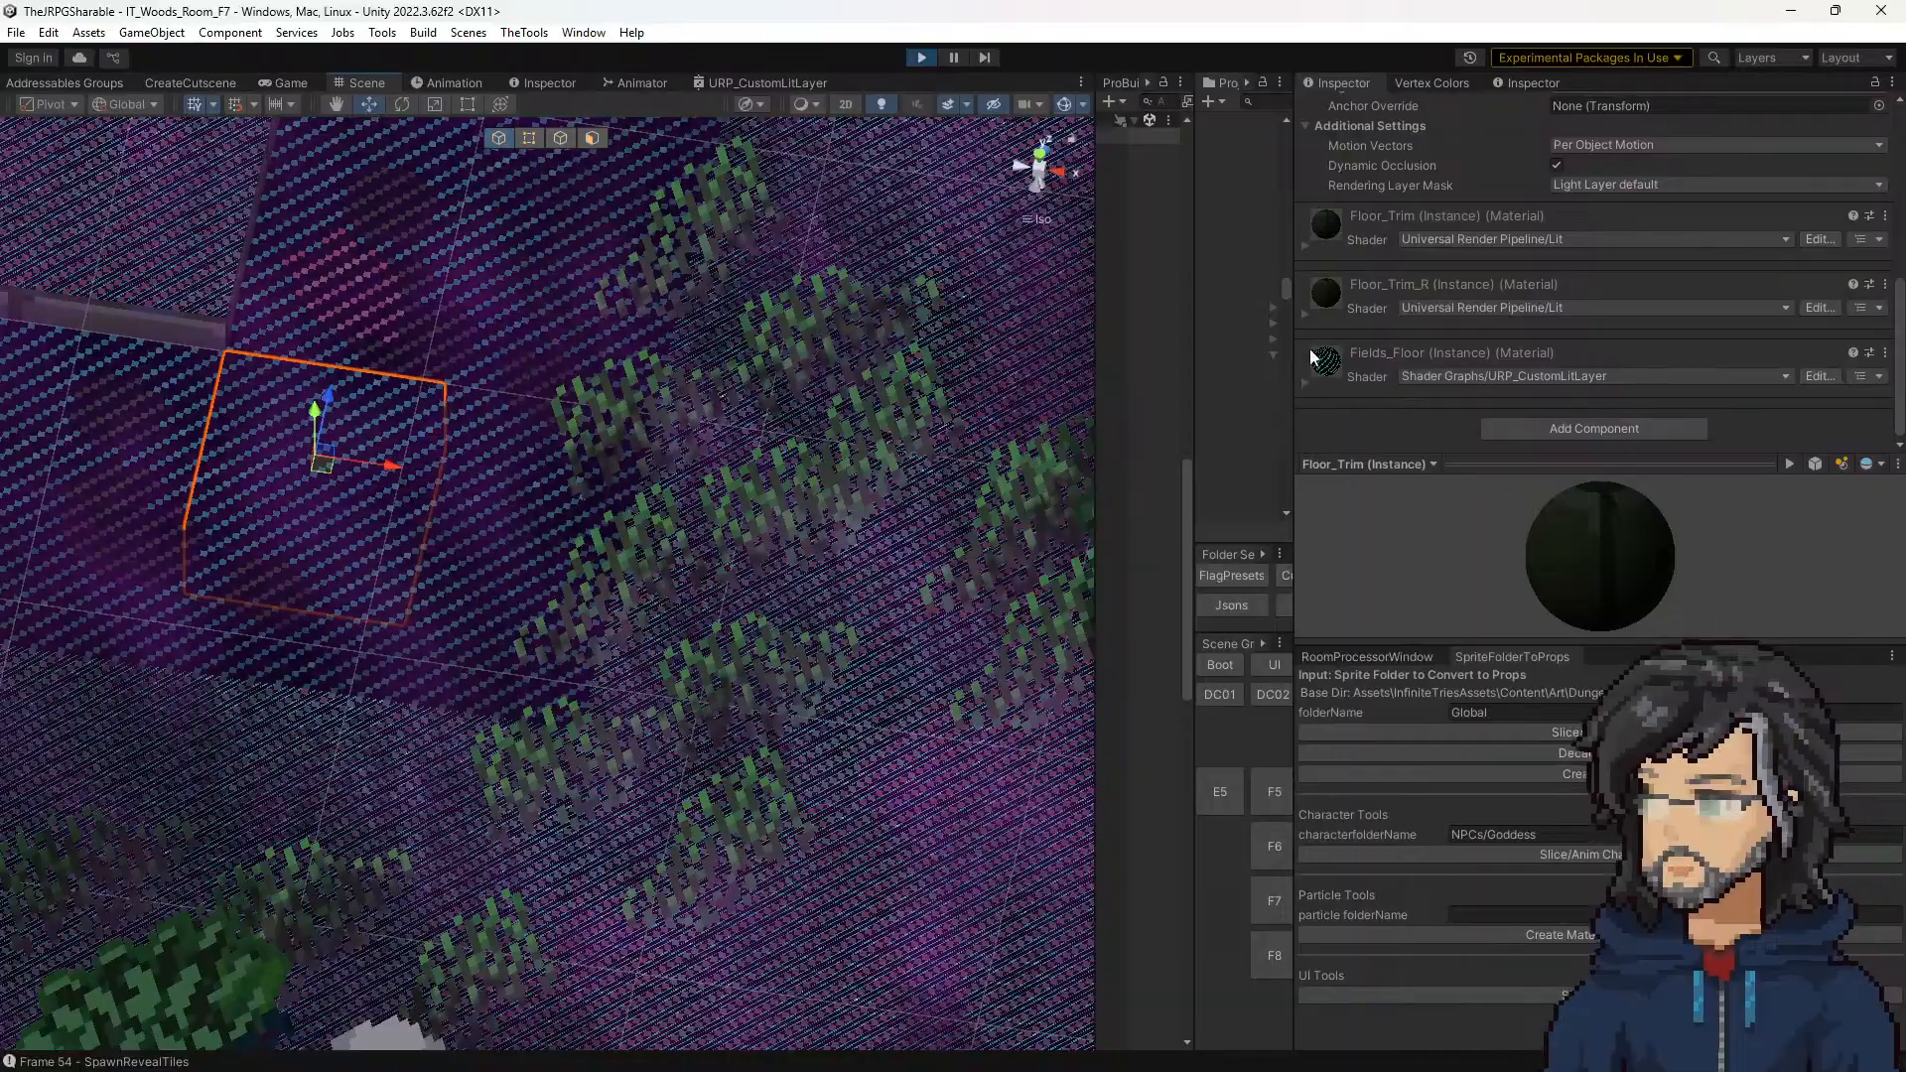
{"action": "left_click", "coordinate": [1304, 383]}
{"action": "scroll", "coordinate": [1676, 363], "scroll_direction": "down", "scroll_amount": 4}
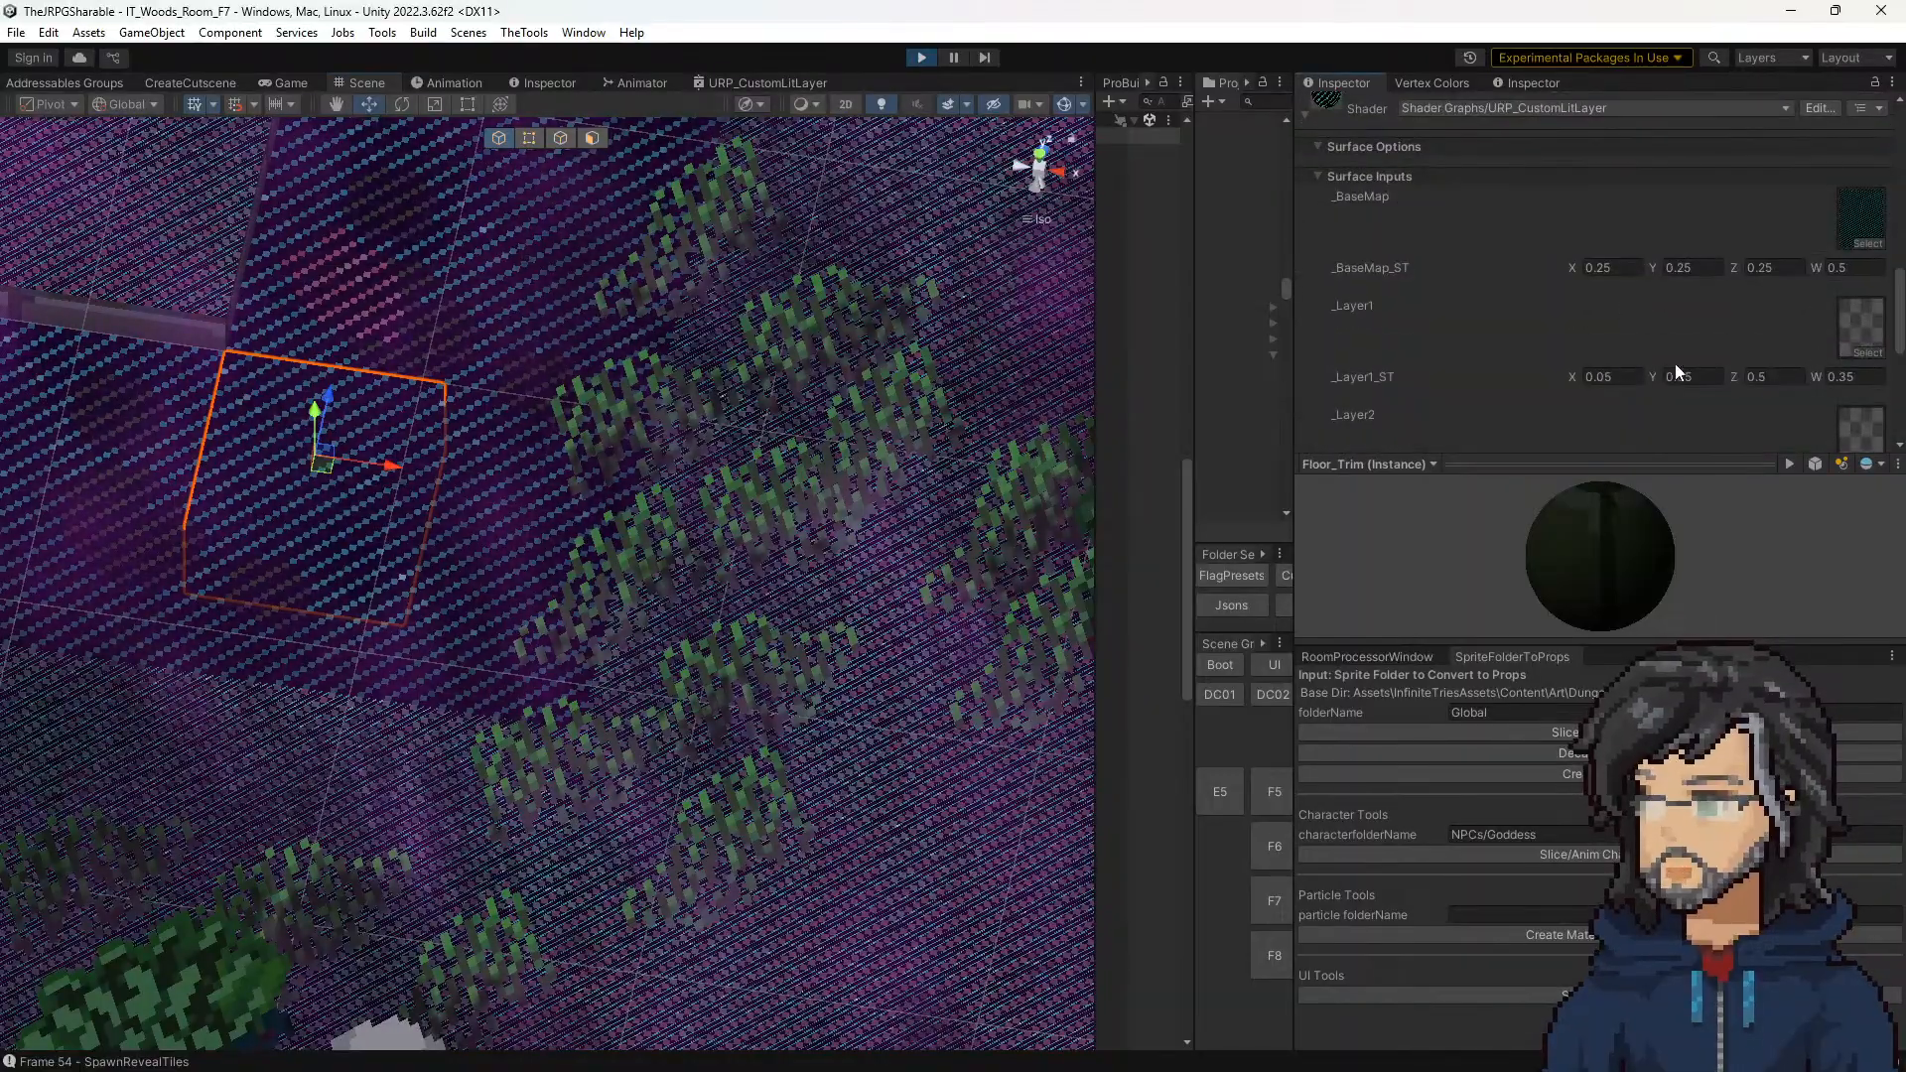
{"action": "left_click", "coordinate": [1861, 213]}
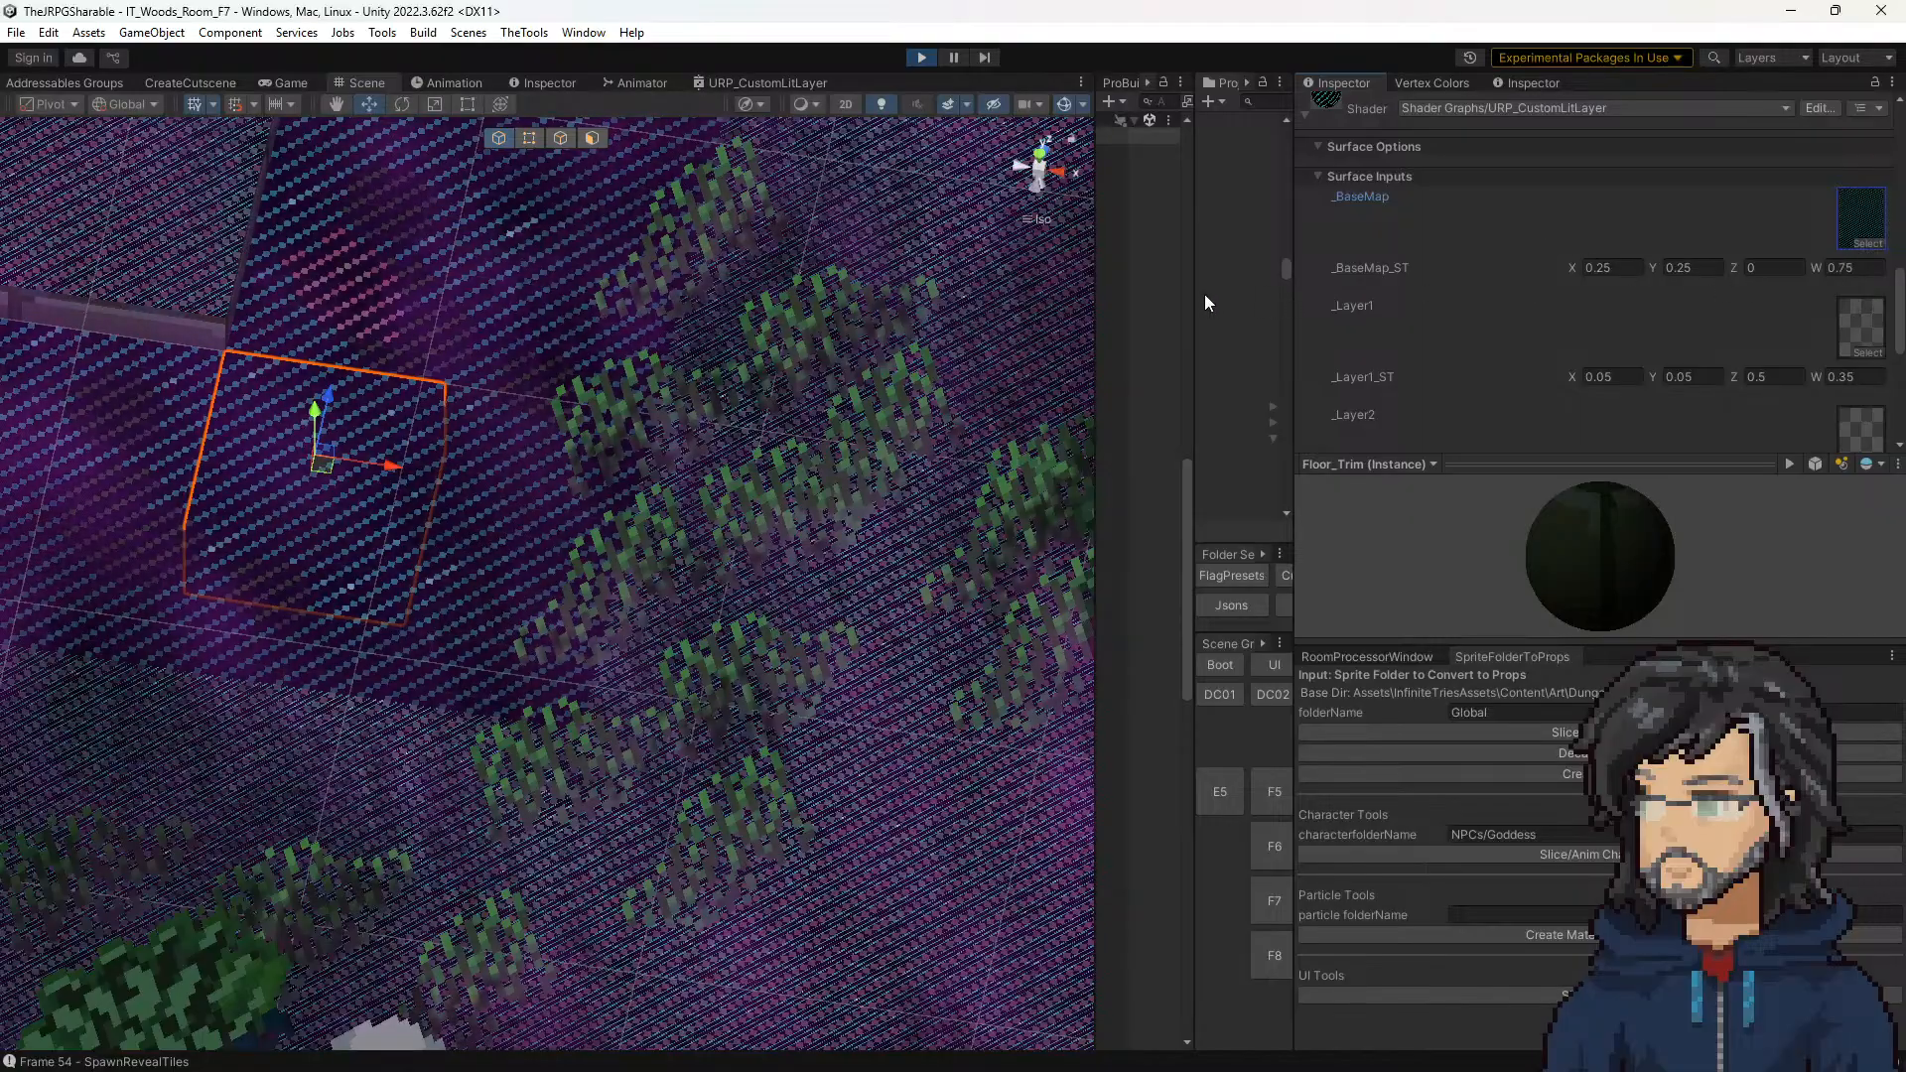
Step: Check the size of the anim_still_water3 texture and divide 128 by 4 in Calculator
{"action": "left_click_drag", "start_coordinate": [1193, 297], "coordinate": [1051, 306]}
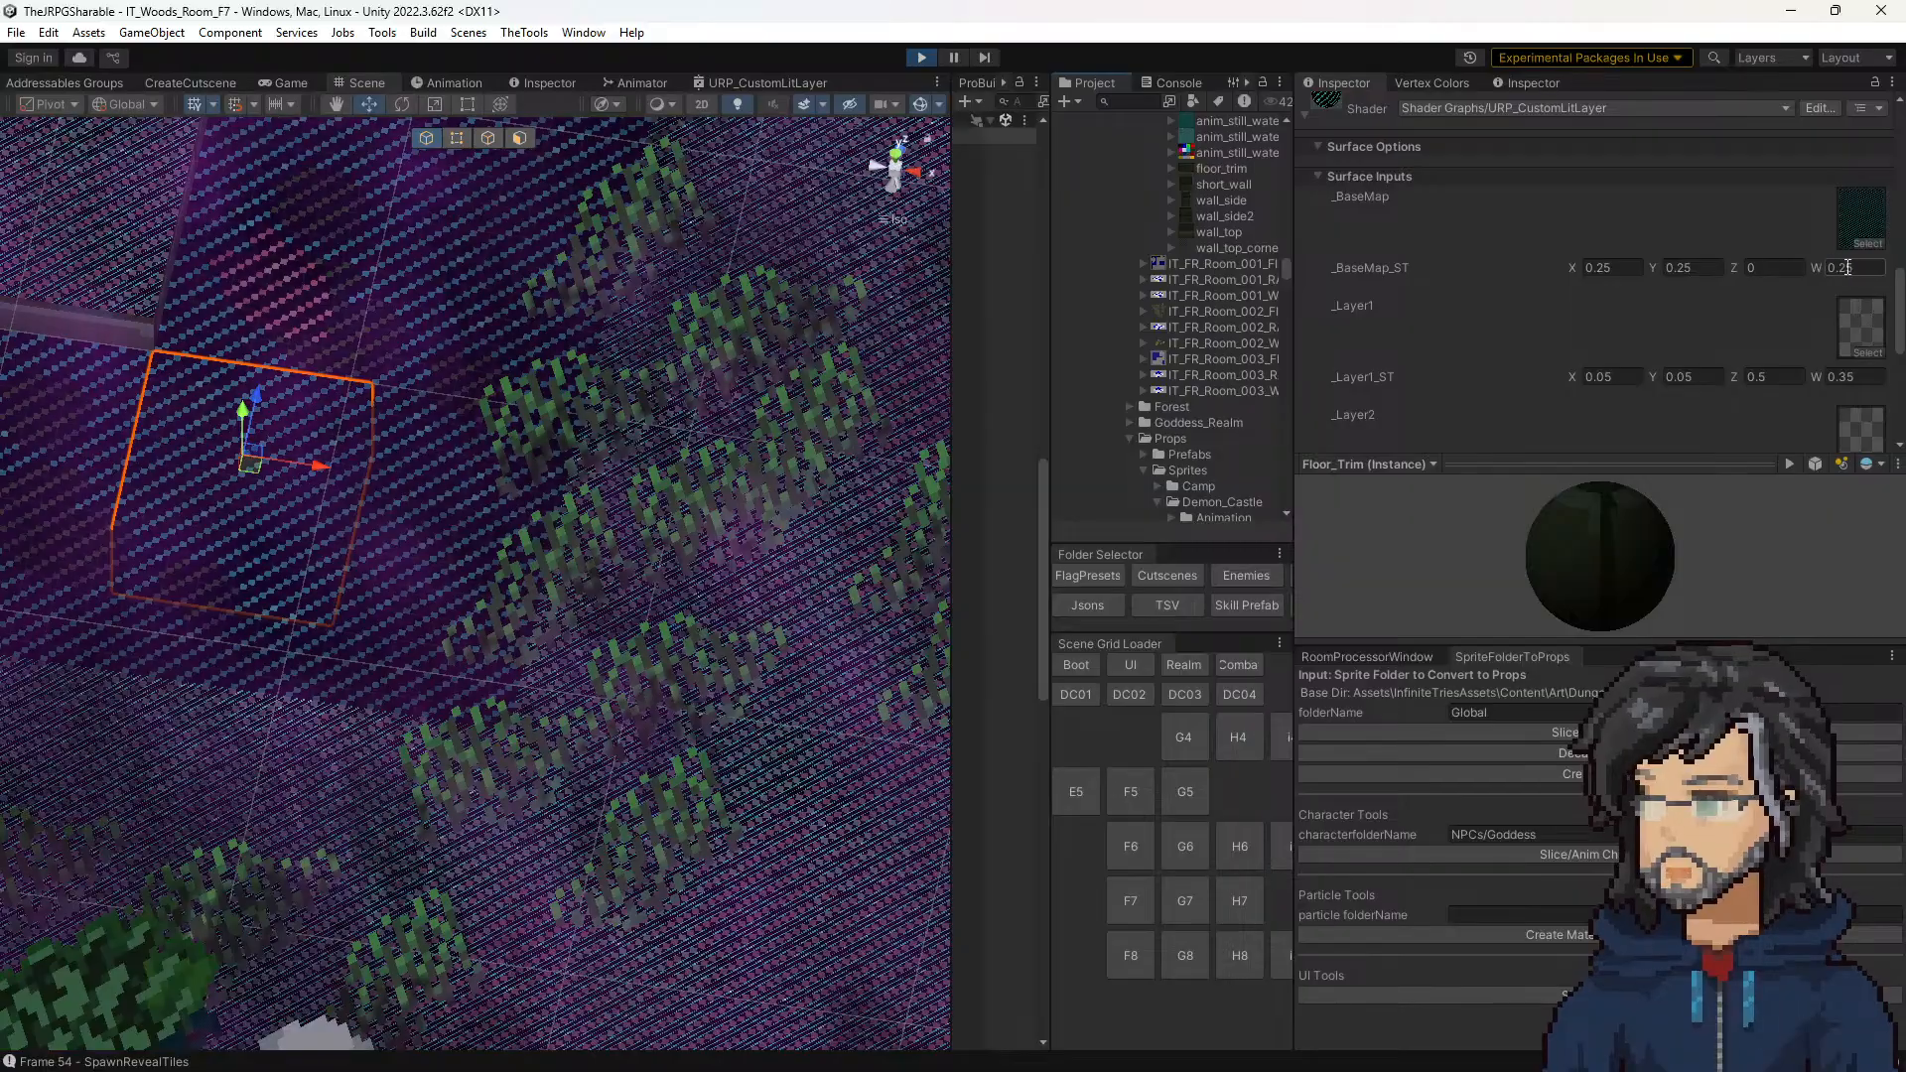
{"action": "scroll", "coordinate": [1183, 276], "scroll_direction": "up", "scroll_amount": 4}
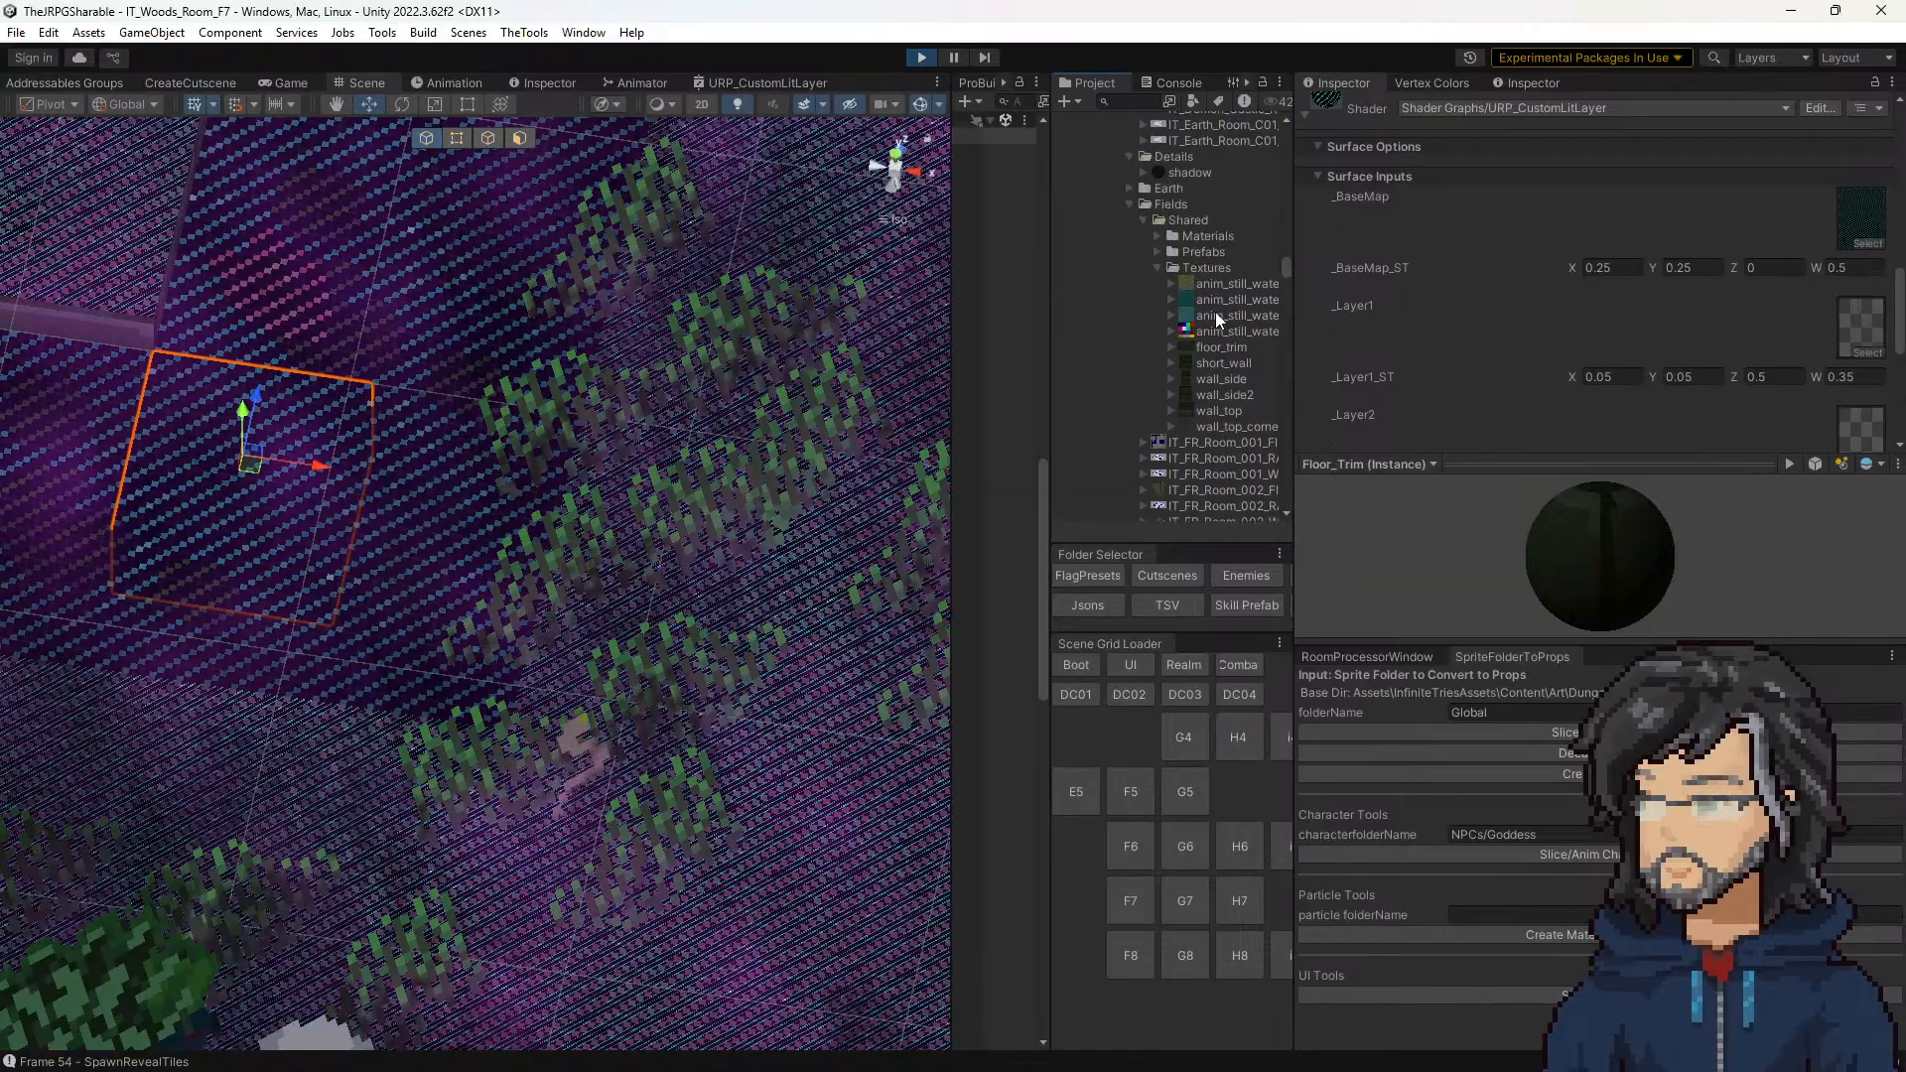
{"action": "left_click", "coordinate": [1215, 315]}
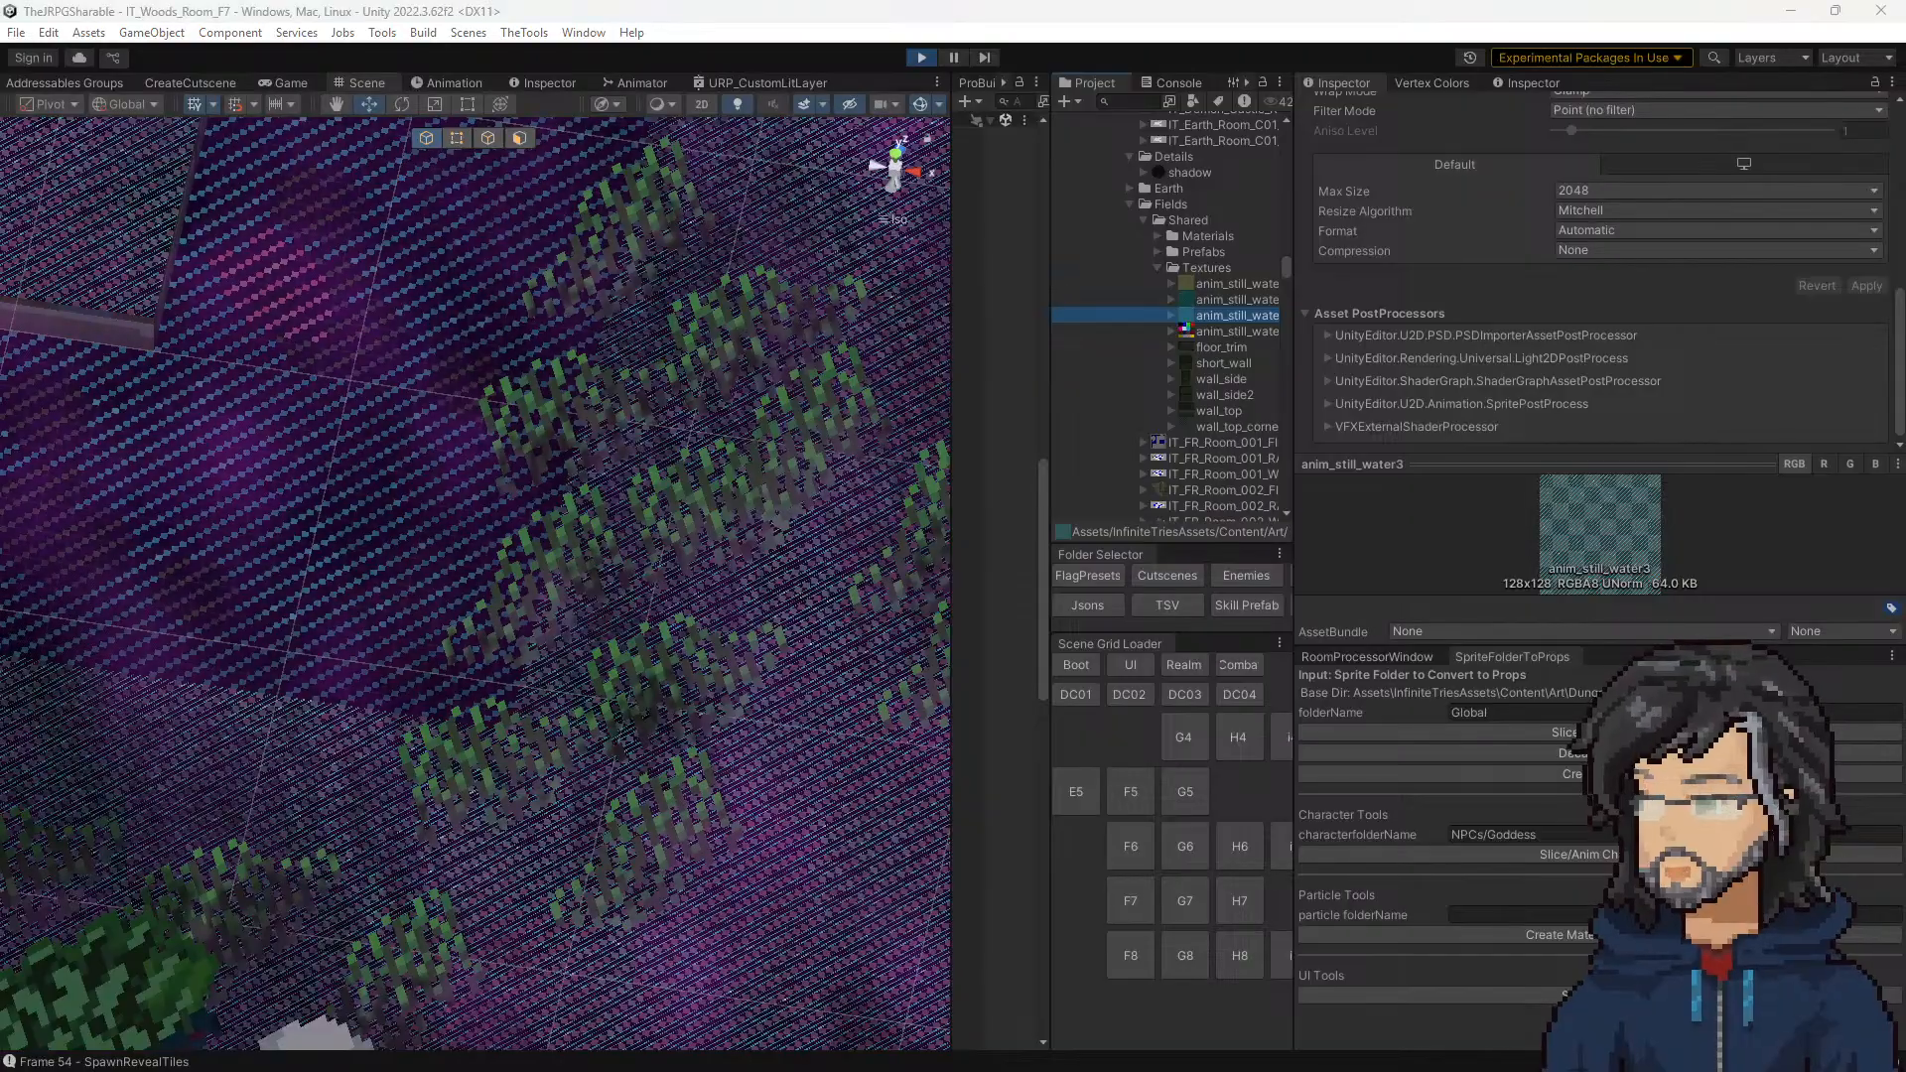
{"action": "type", "text": "1"}
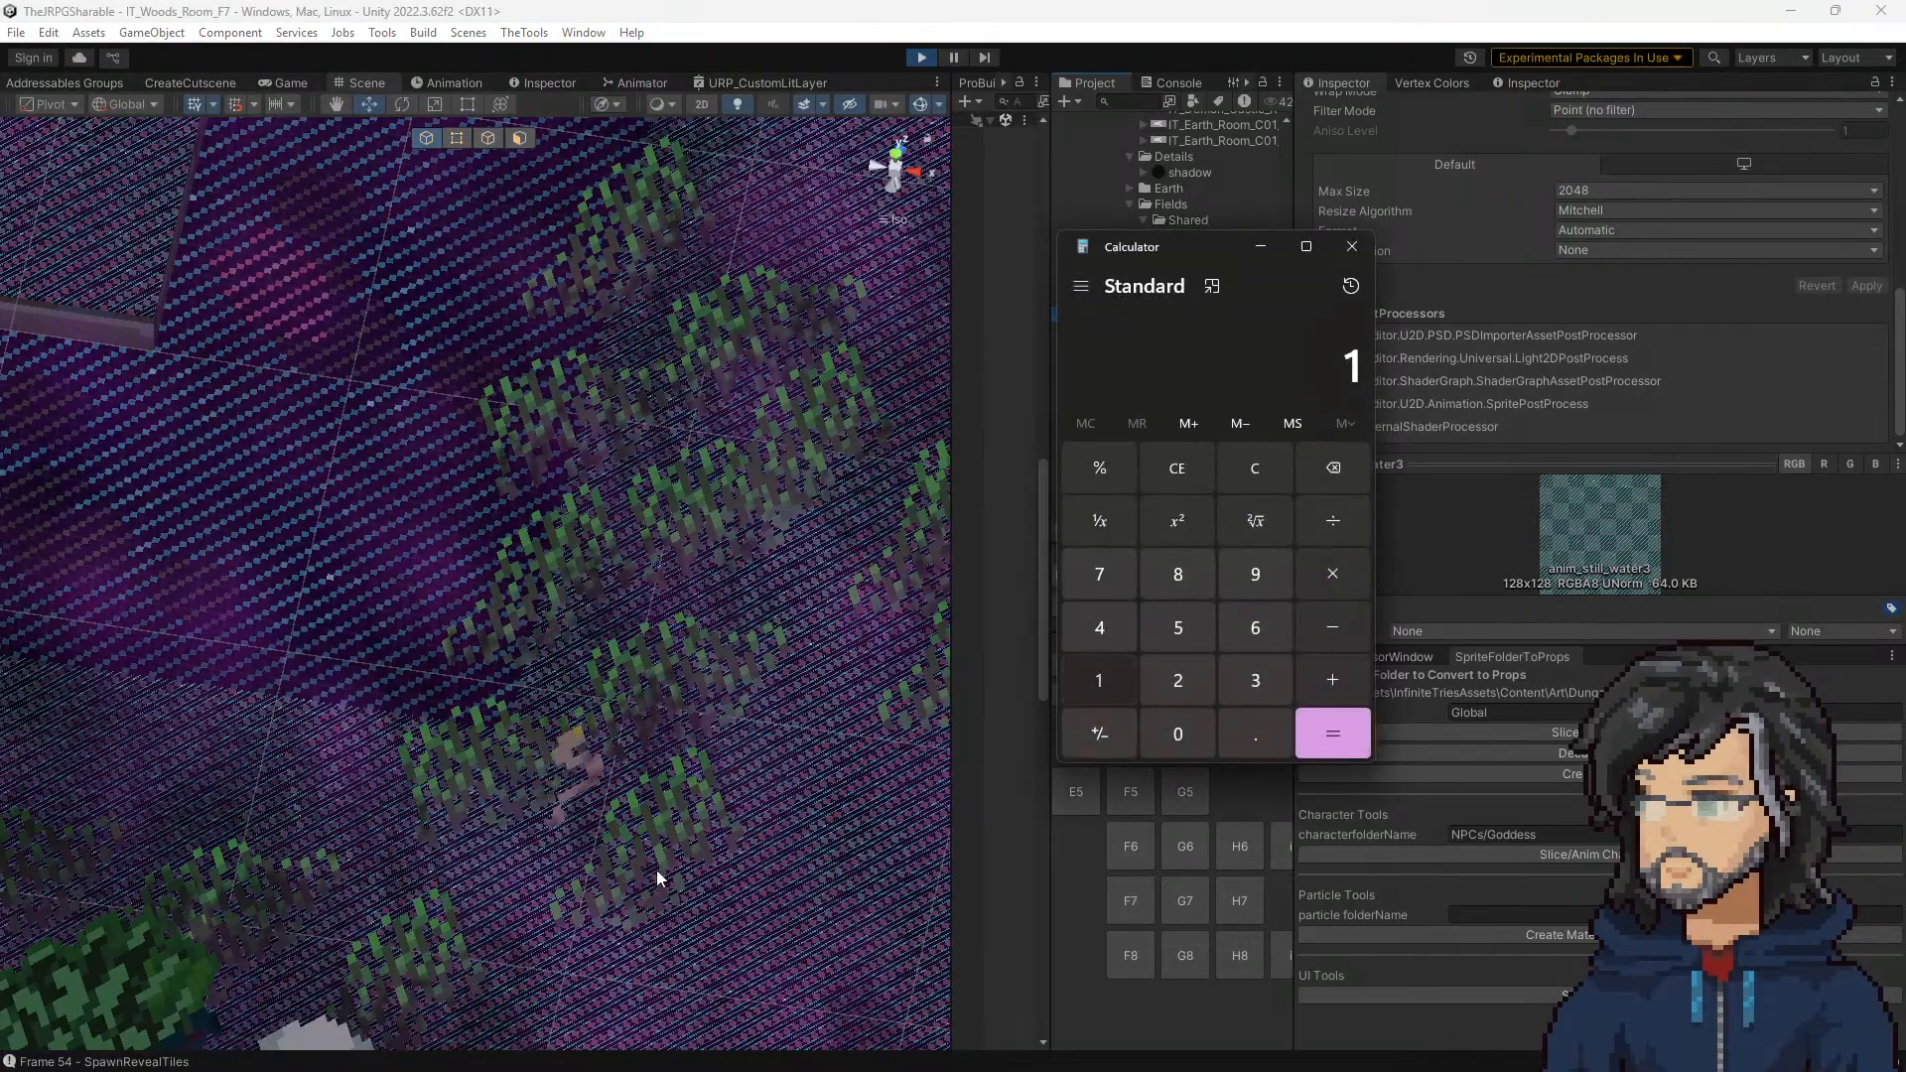
{"action": "type", "text": "28/4"}
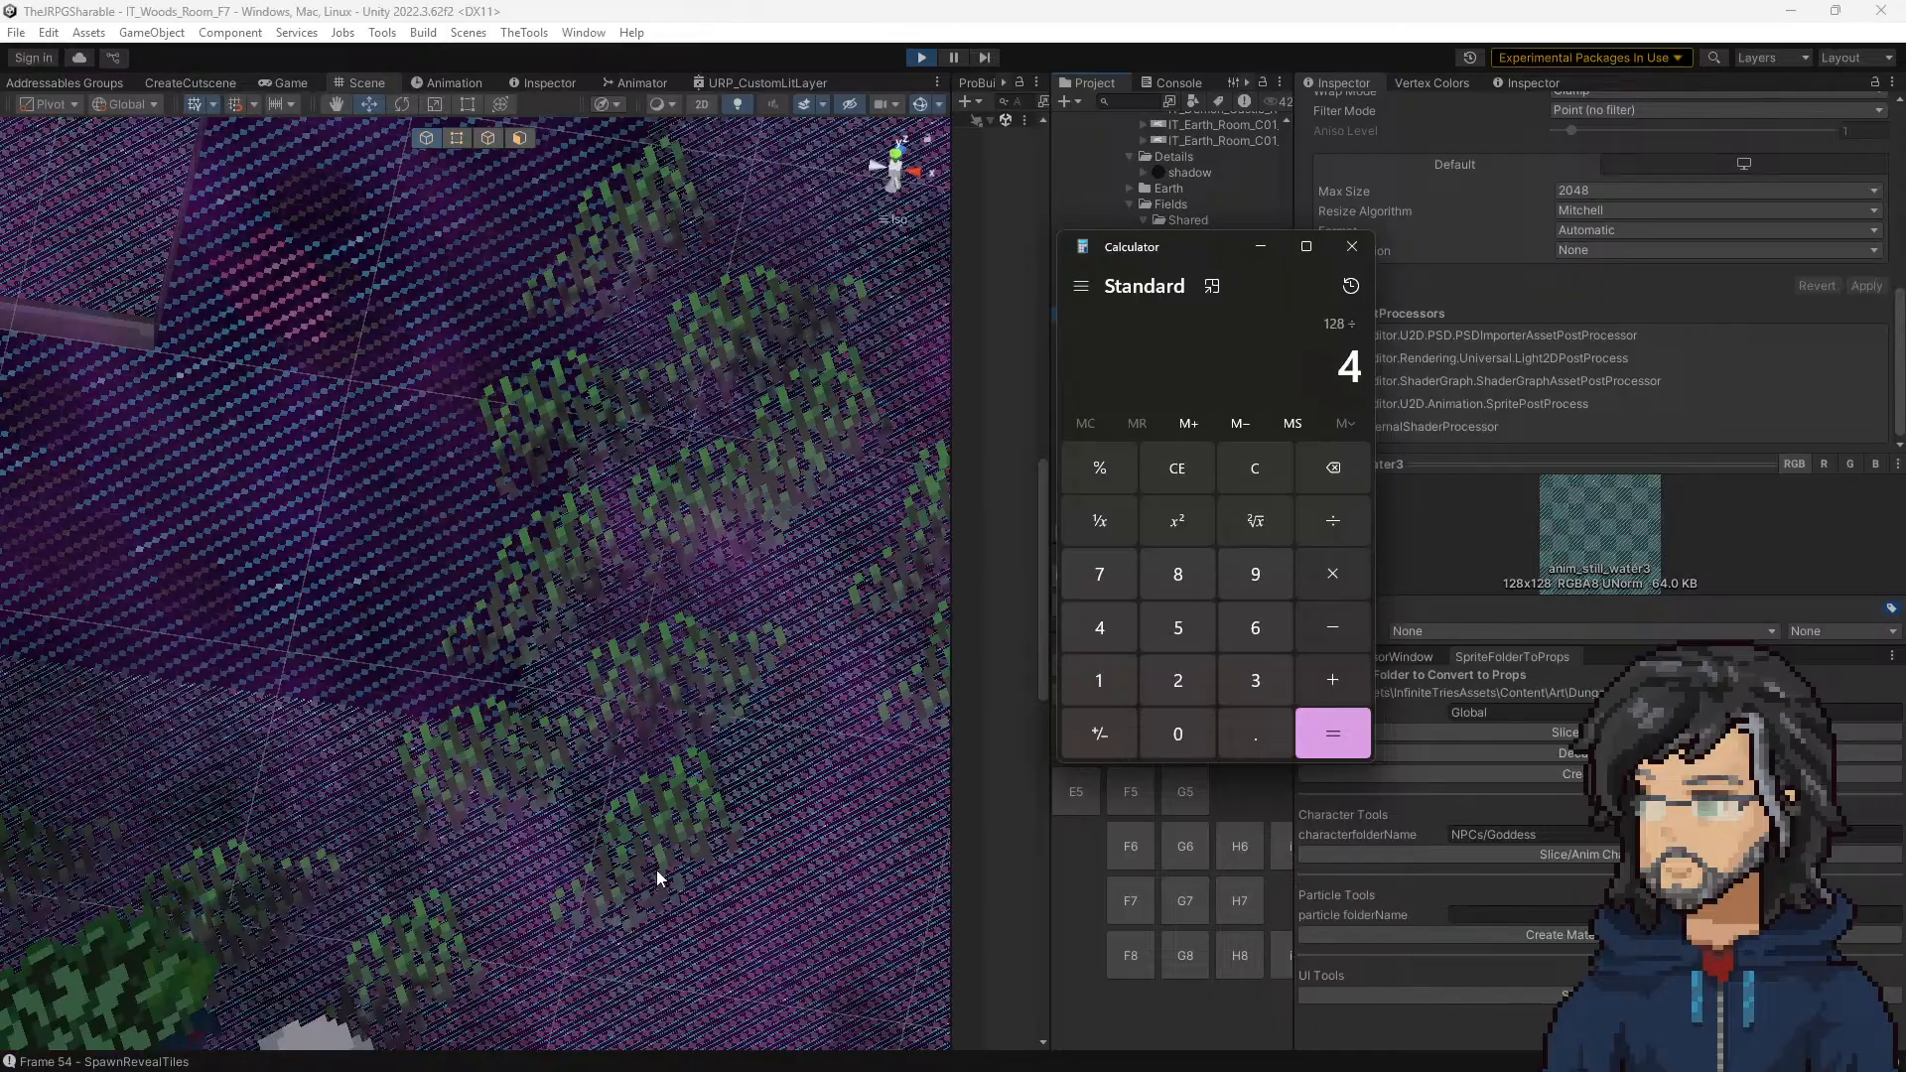
{"action": "key", "text": "Return"}
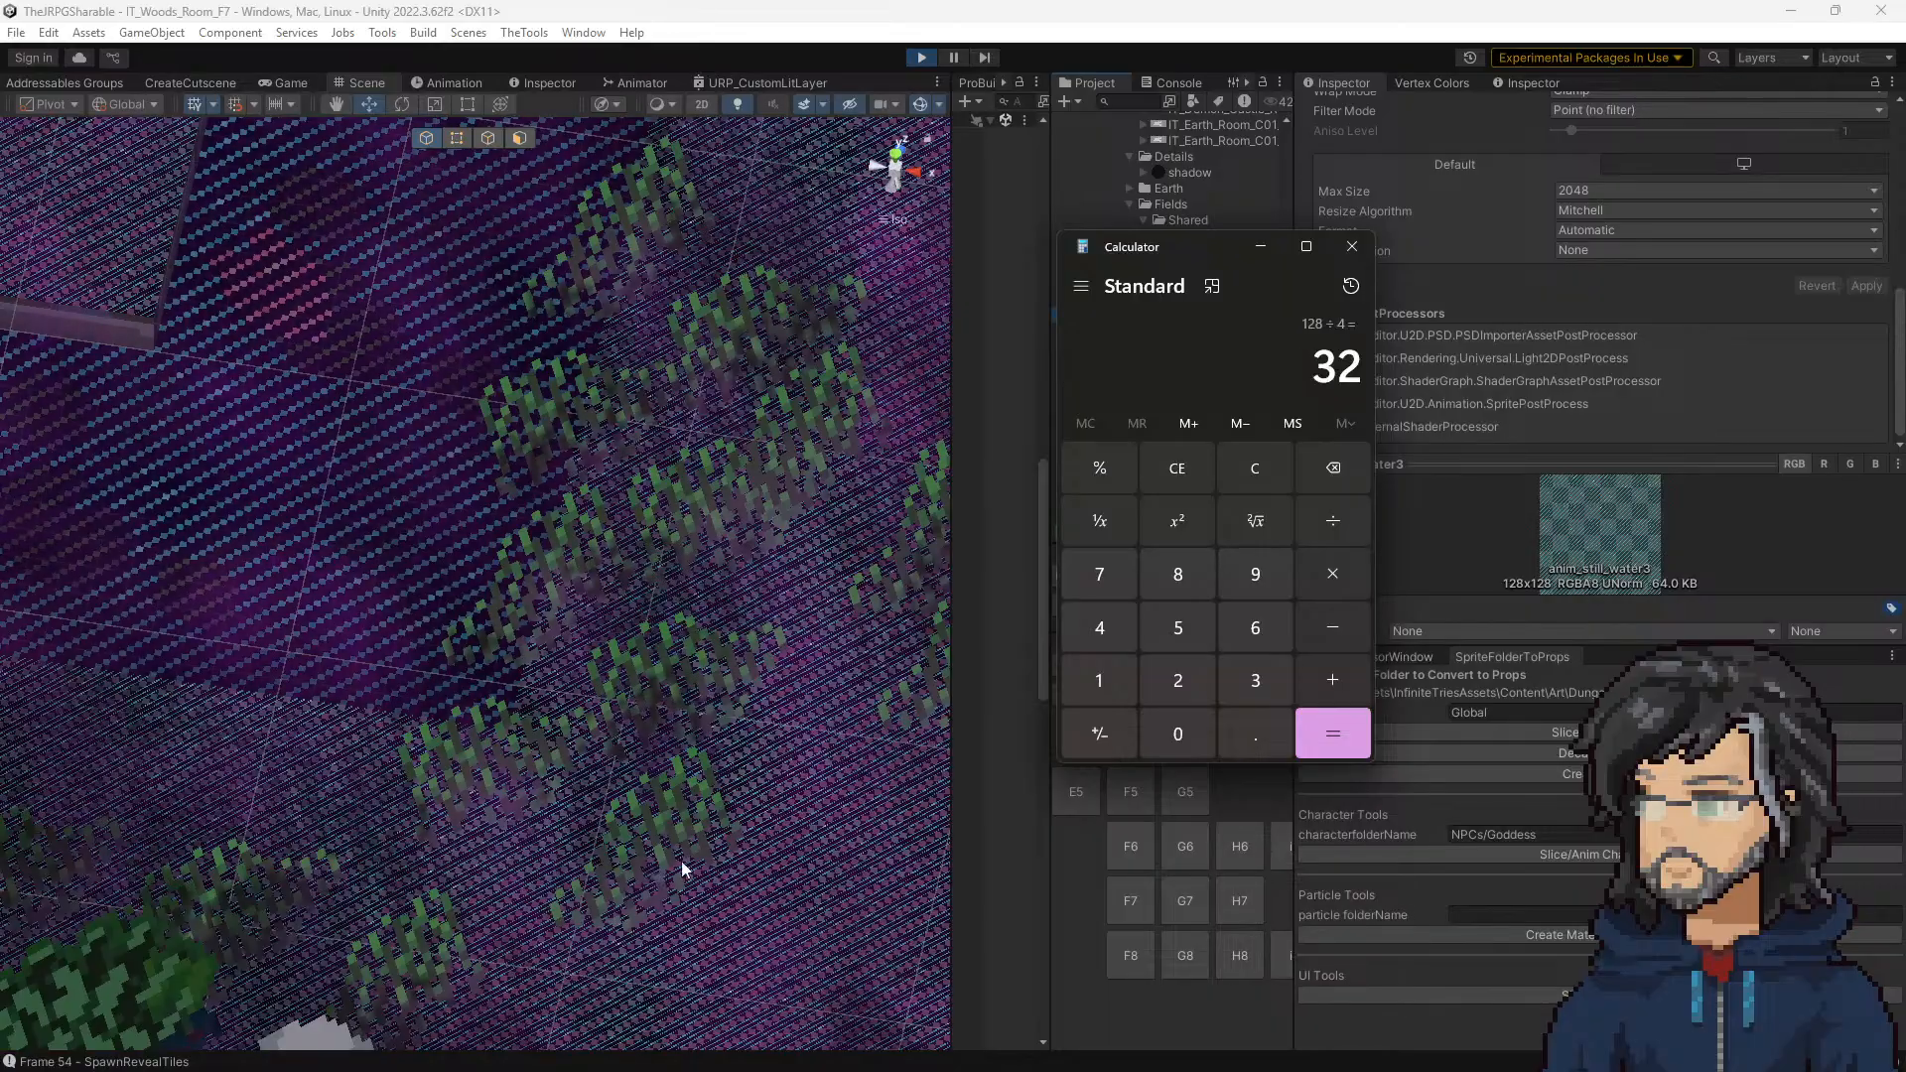
{"action": "left_click", "coordinate": [1351, 246]}
Step: Find the Wall_Fade_FINAL texture in the Exit folder and check its size and import settings
{"action": "scroll", "coordinate": [1217, 447], "scroll_direction": "down", "scroll_amount": 3}
{"action": "scroll", "coordinate": [1217, 447], "scroll_direction": "down", "scroll_amount": 10}
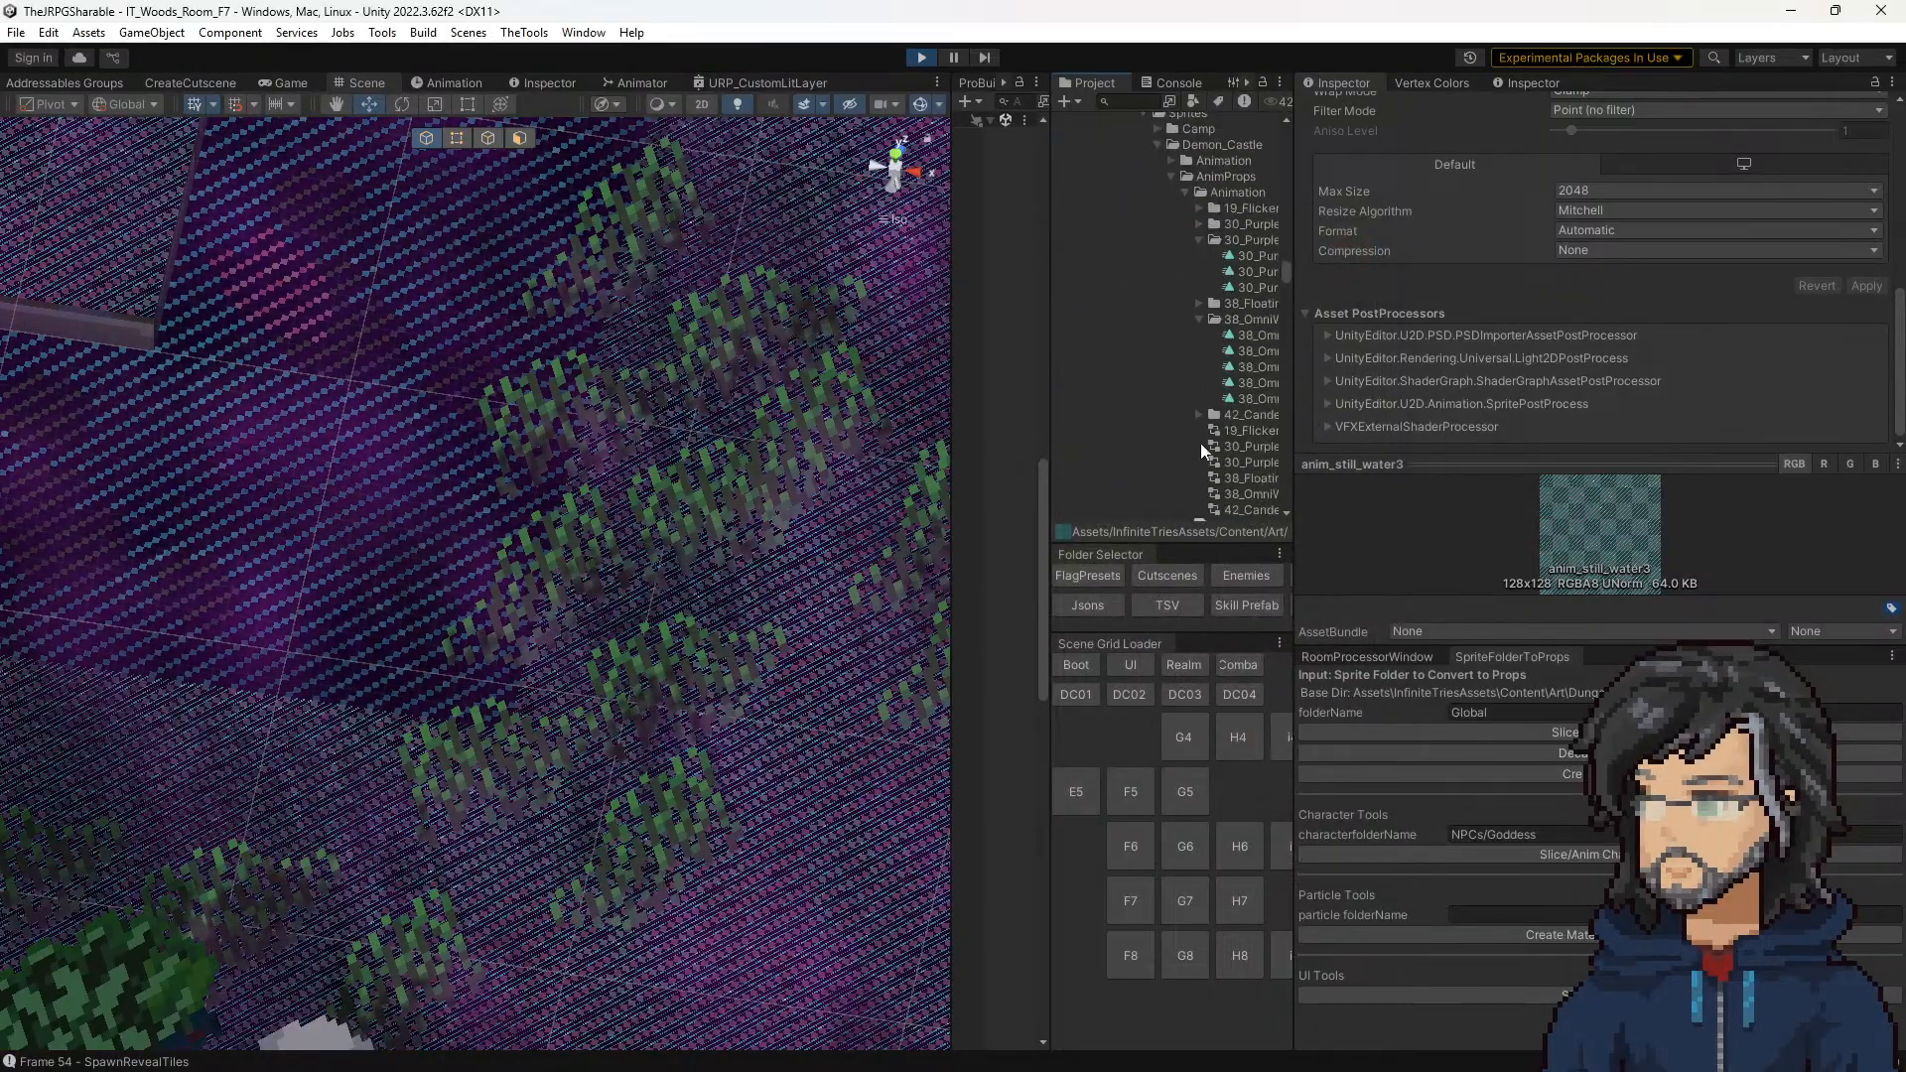
{"action": "scroll", "coordinate": [1225, 409], "scroll_direction": "down", "scroll_amount": 3}
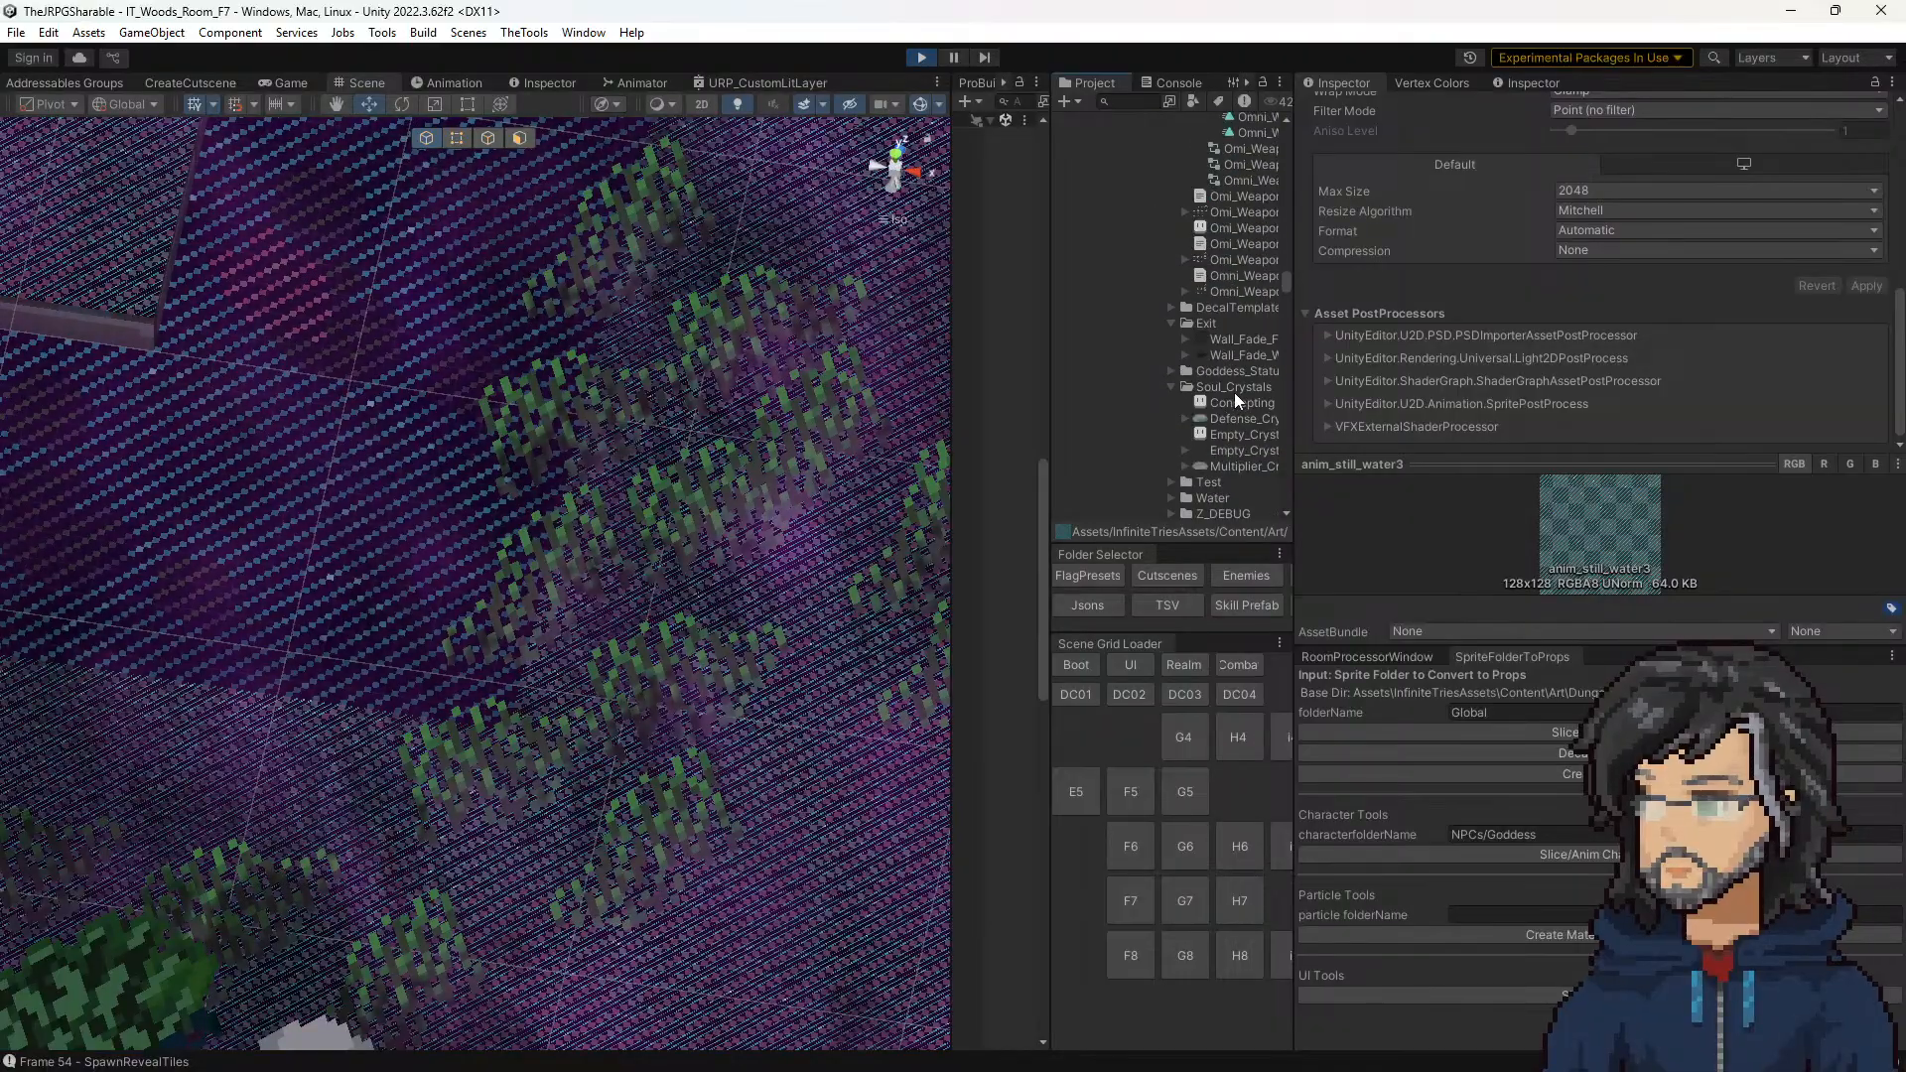
{"action": "left_click", "coordinate": [1231, 337]}
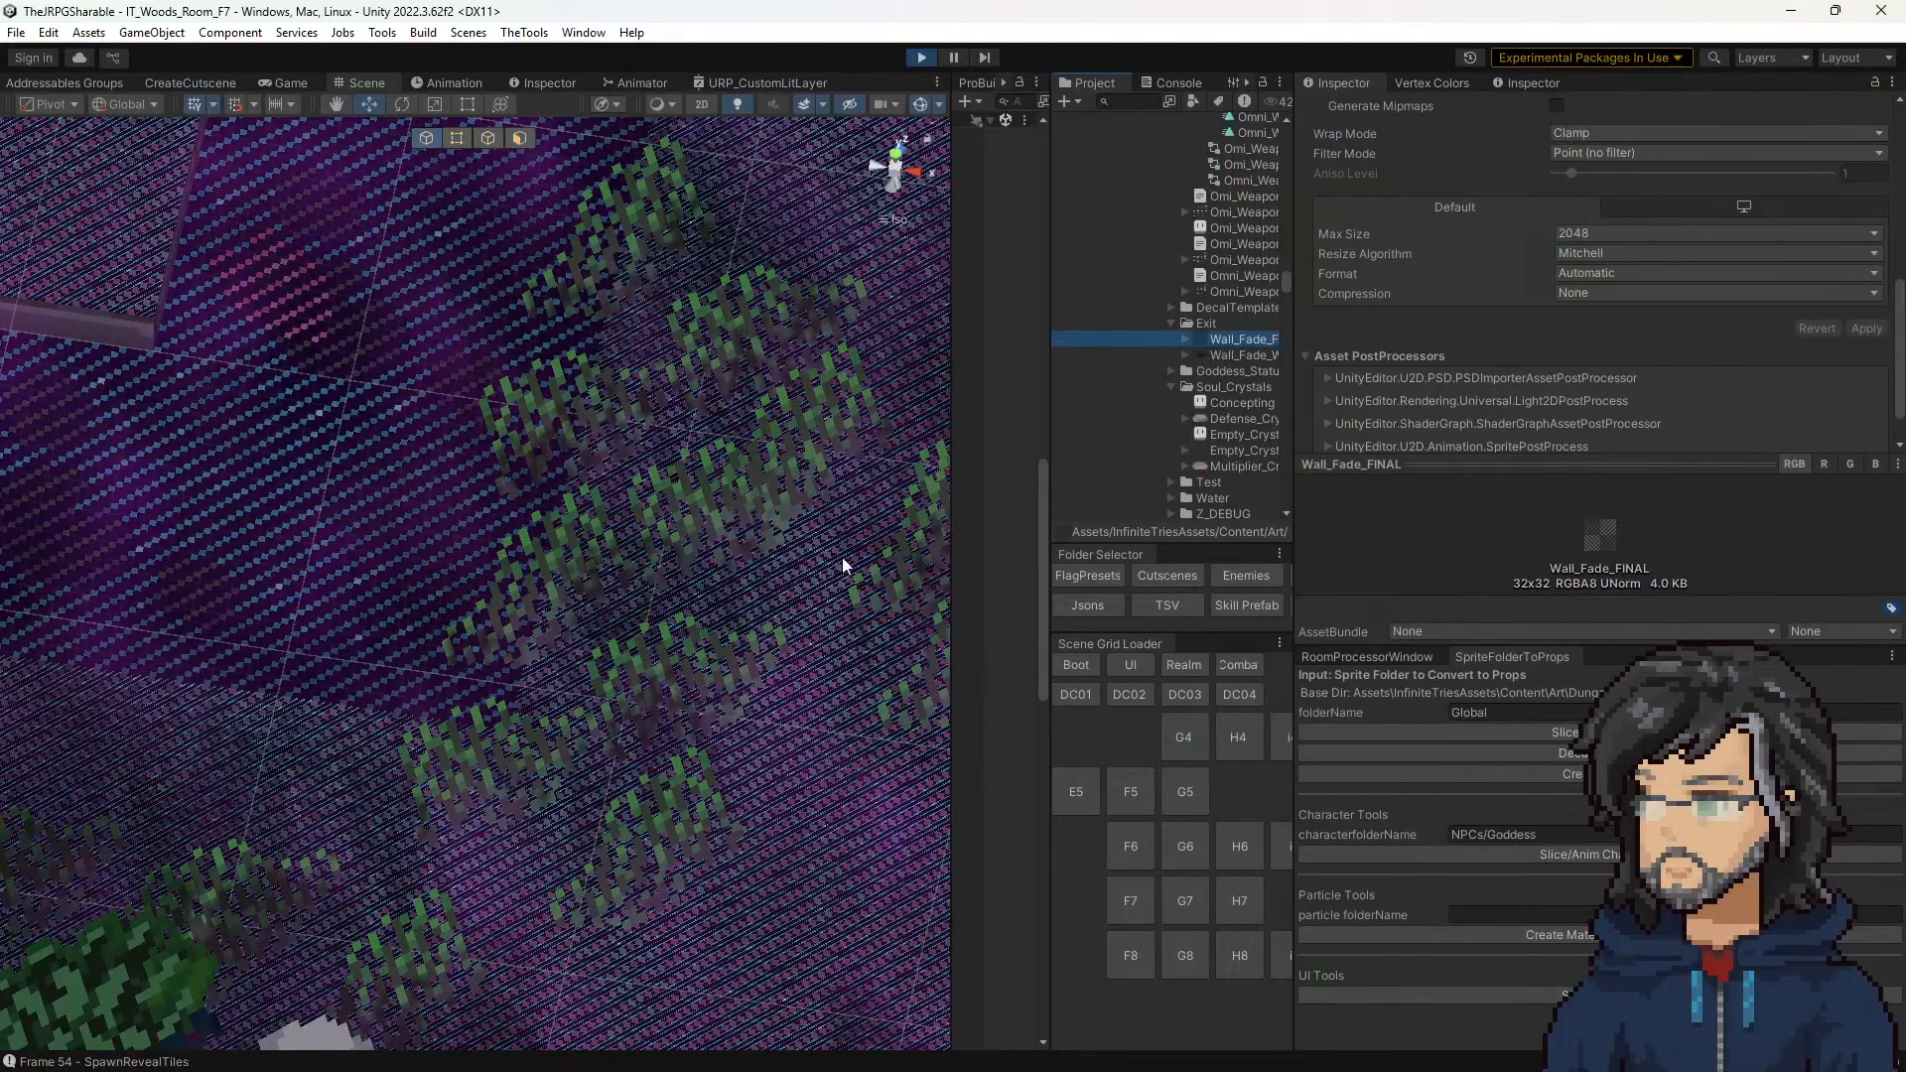
Step: Set _Layer2_ST Z and W to 1 on the front corner tile's Fields_Floor material and check it in the running game
{"action": "middle_click_drag", "start_coordinate": [841, 566], "coordinate": [307, 349]}
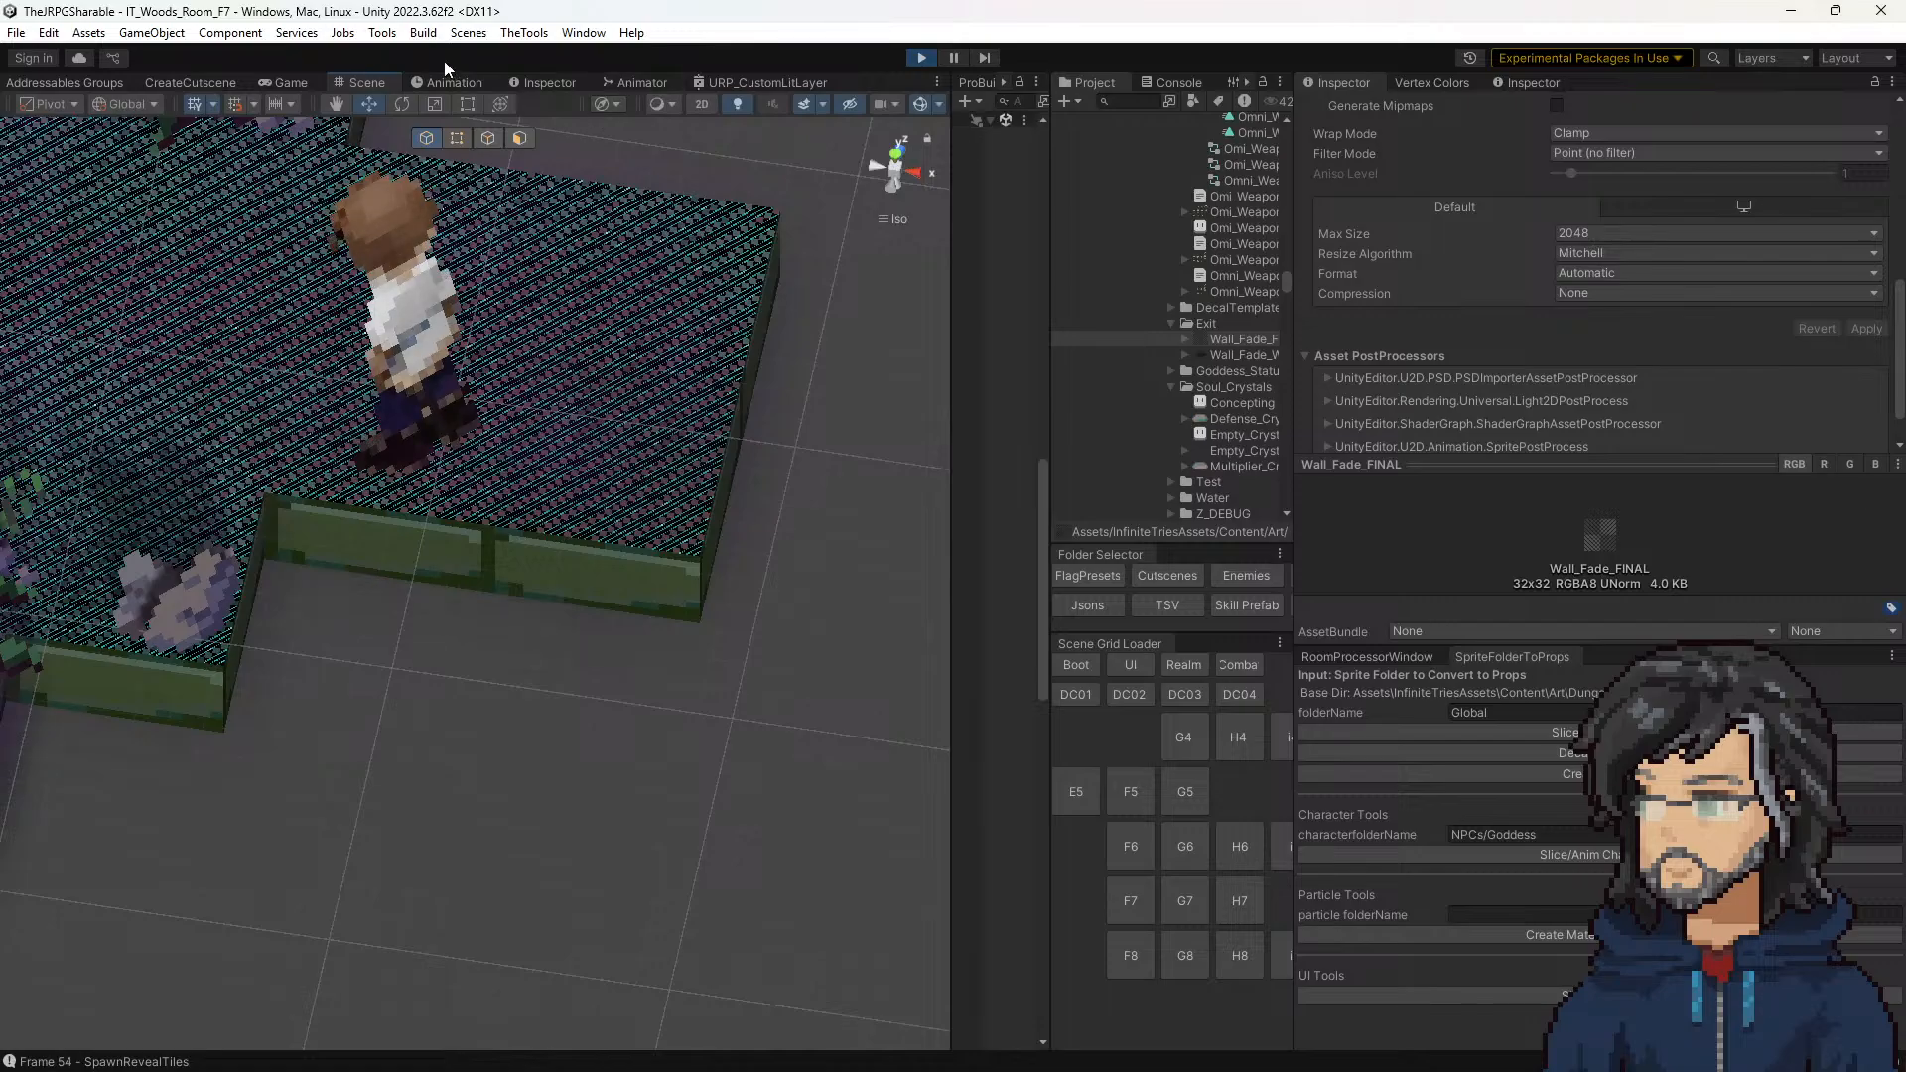
{"action": "left_click", "coordinate": [614, 474]}
{"action": "scroll", "coordinate": [1559, 272], "scroll_direction": "down", "scroll_amount": 10}
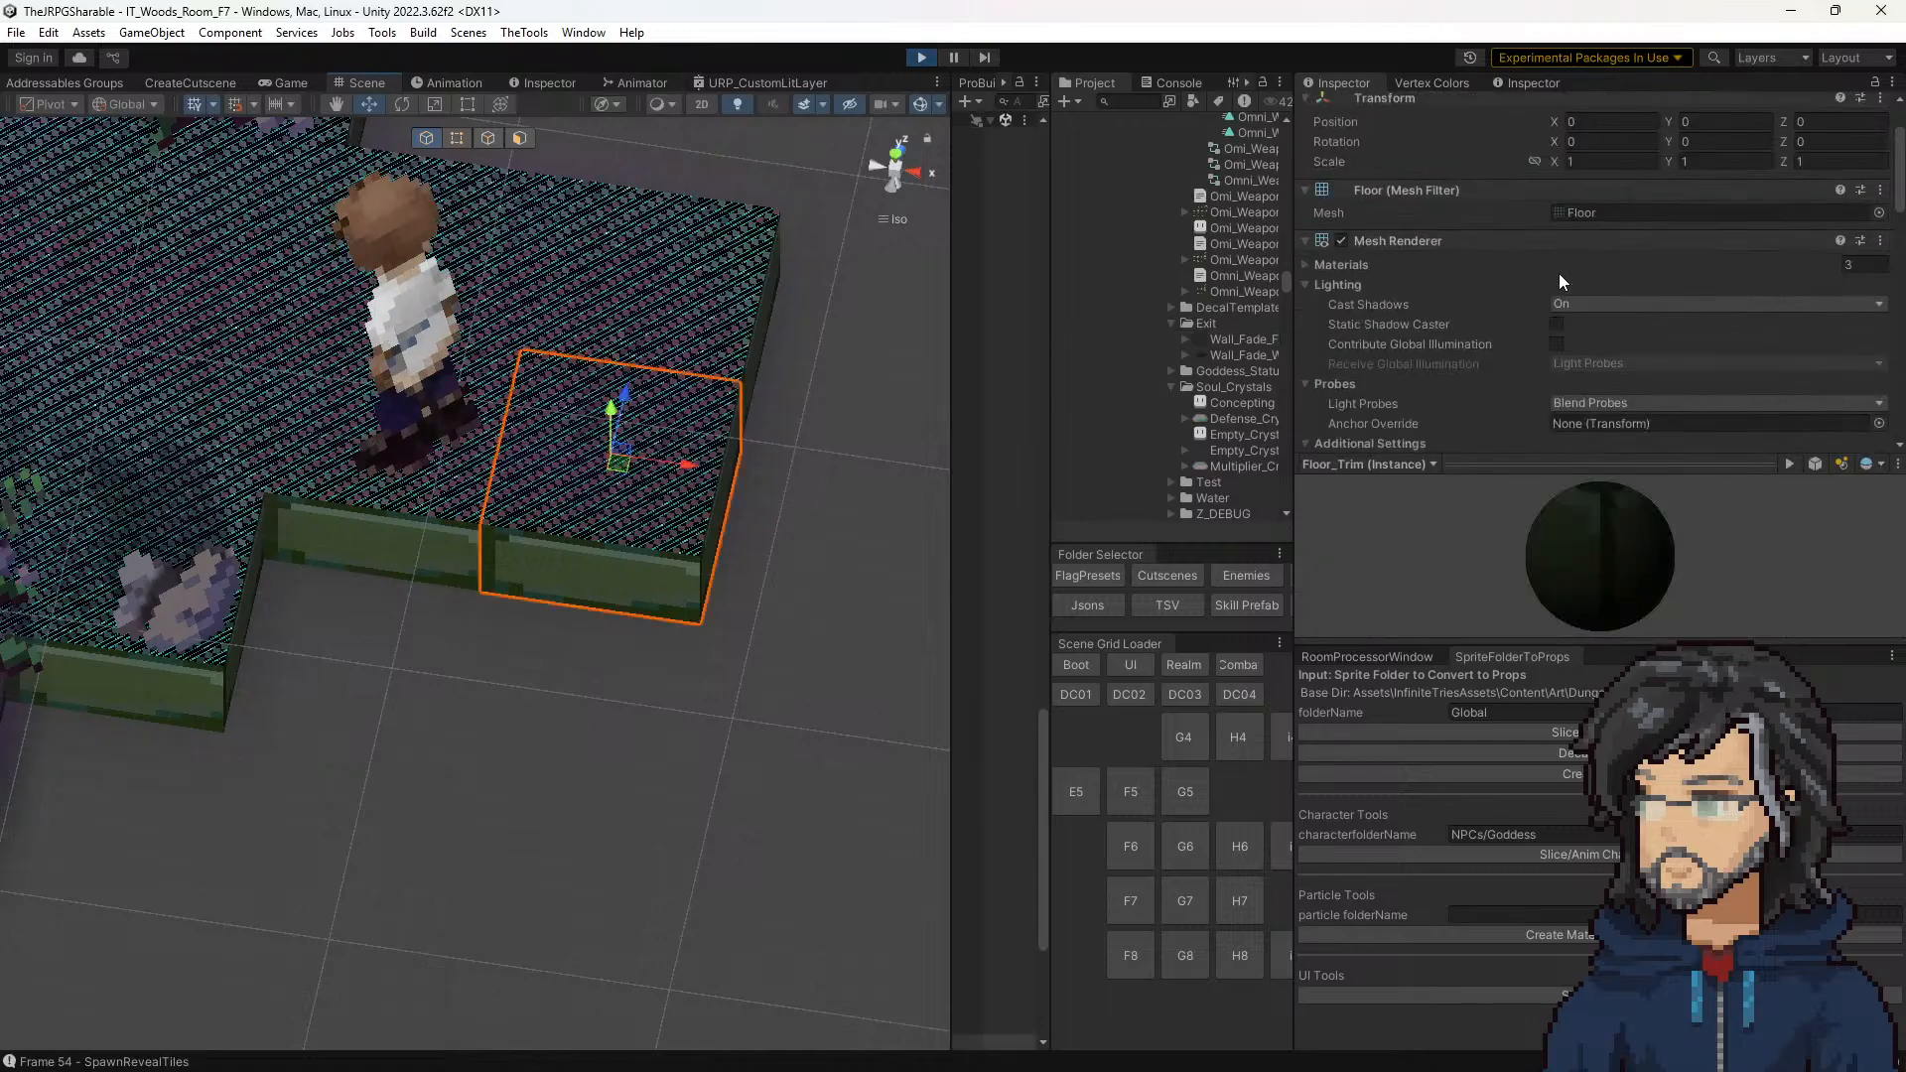
{"action": "left_click", "coordinate": [1876, 272]}
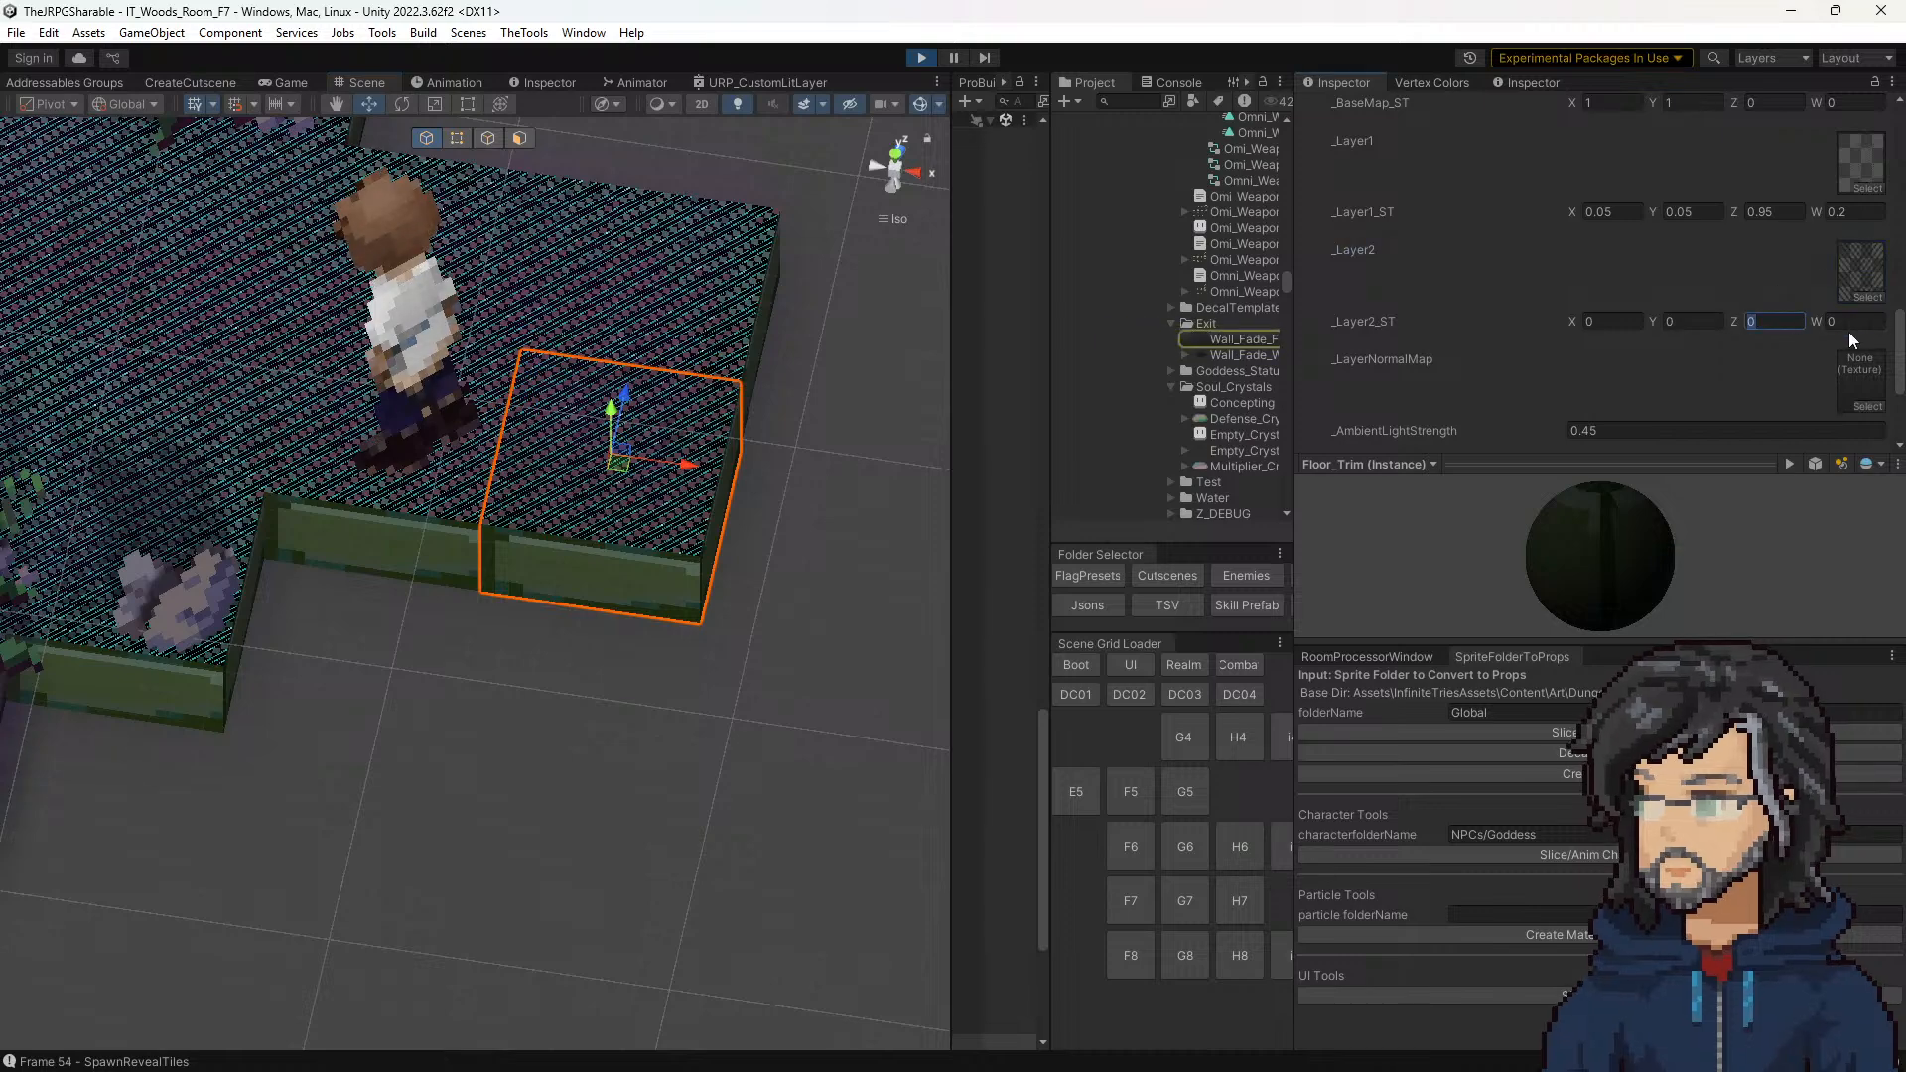
{"action": "left_click", "coordinate": [1797, 324]}
{"action": "type", "text": "1"}
{"action": "key", "text": "Tab"}
{"action": "type", "text": "1"}
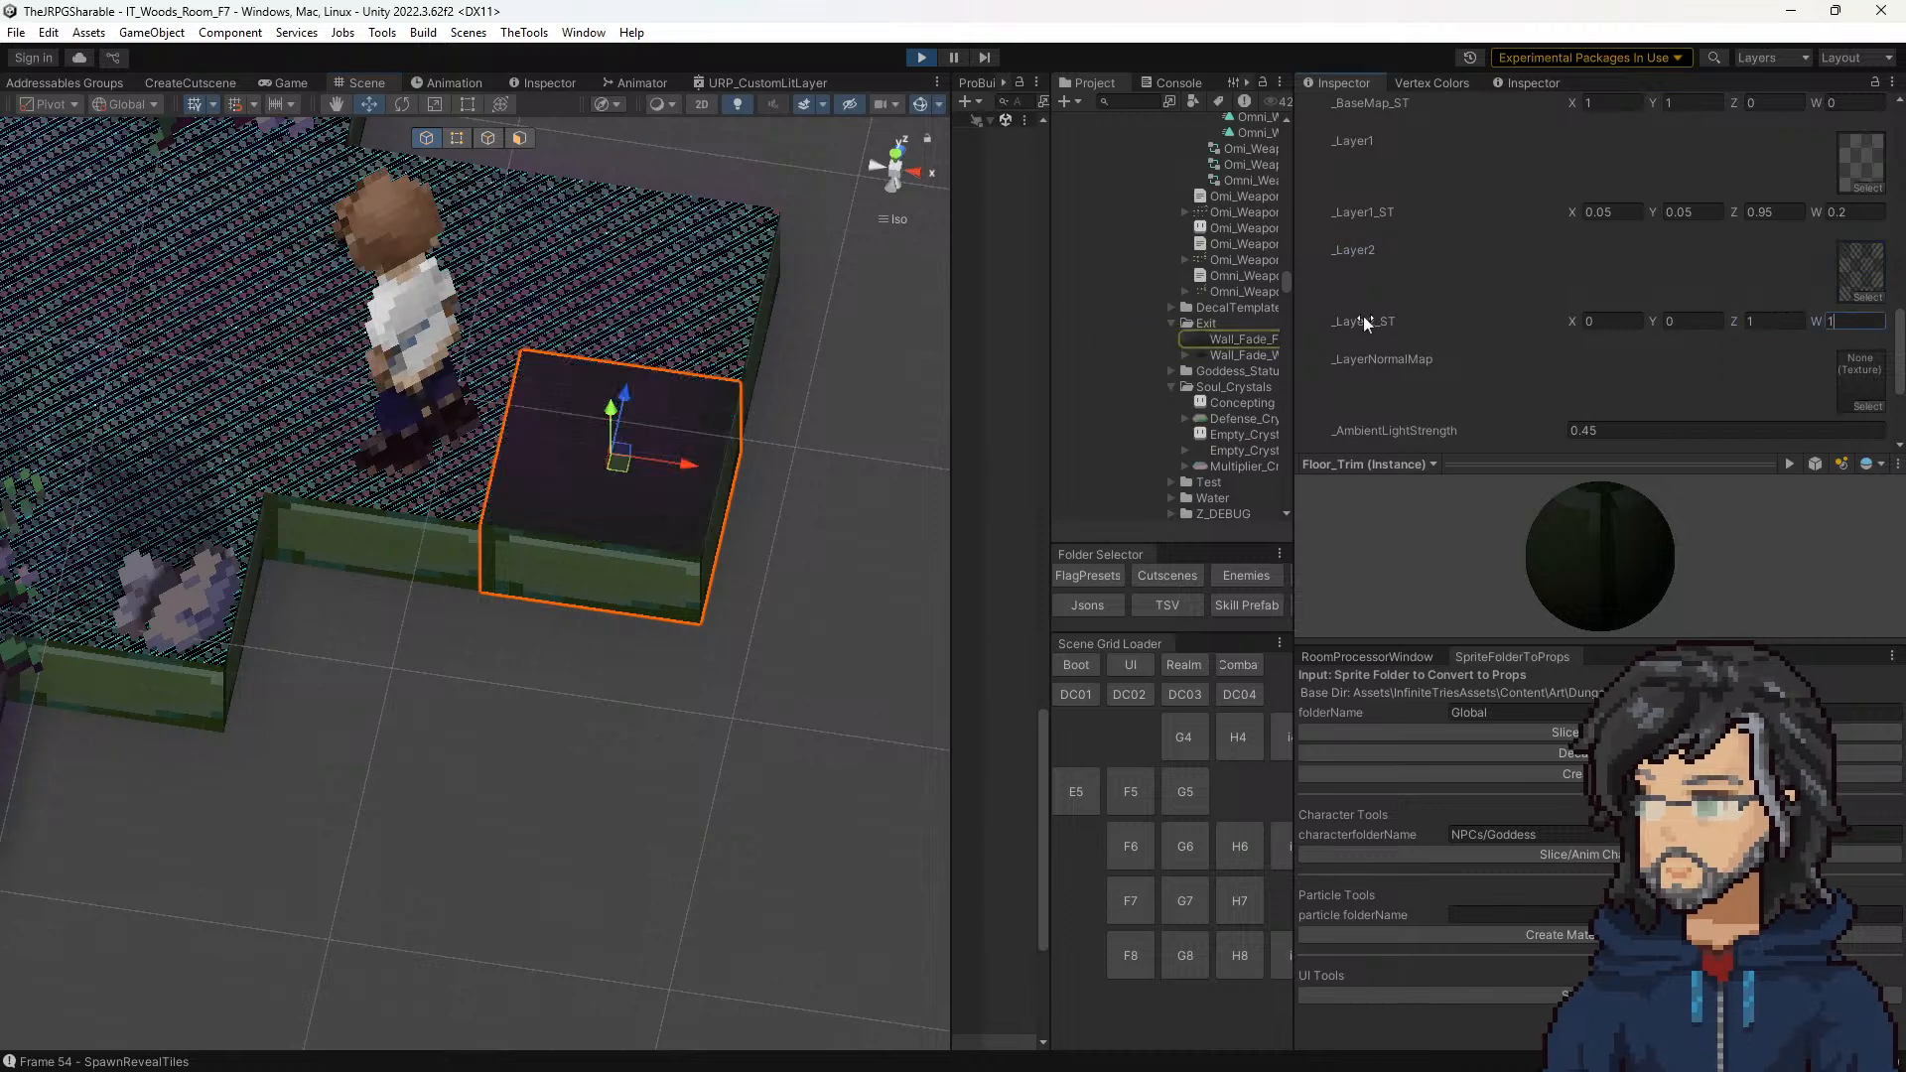
{"action": "left_click", "coordinate": [266, 84]}
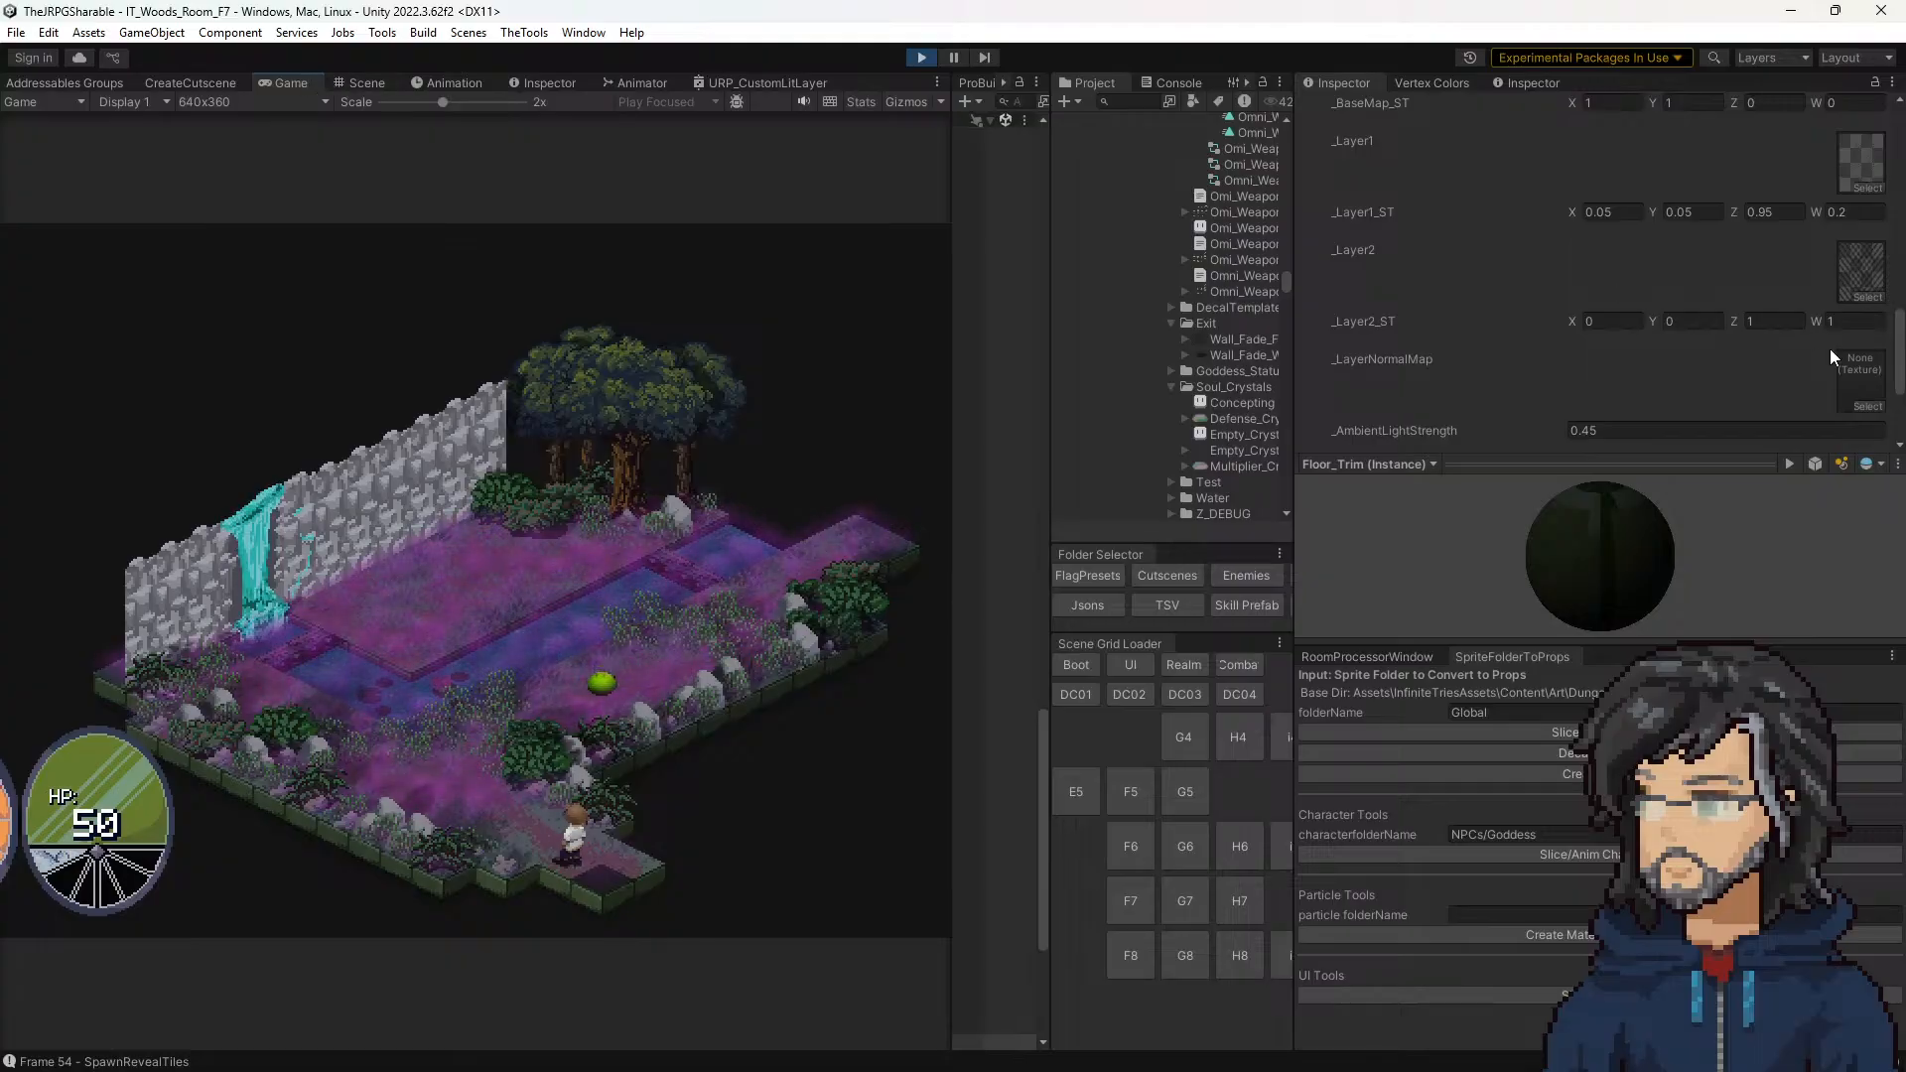
Step: Set _Layer2_ST to X 1, Y 1, Z 0 and W 0 on the front corner tile's Fields_Floor material
{"action": "left_click", "coordinate": [1764, 322]}
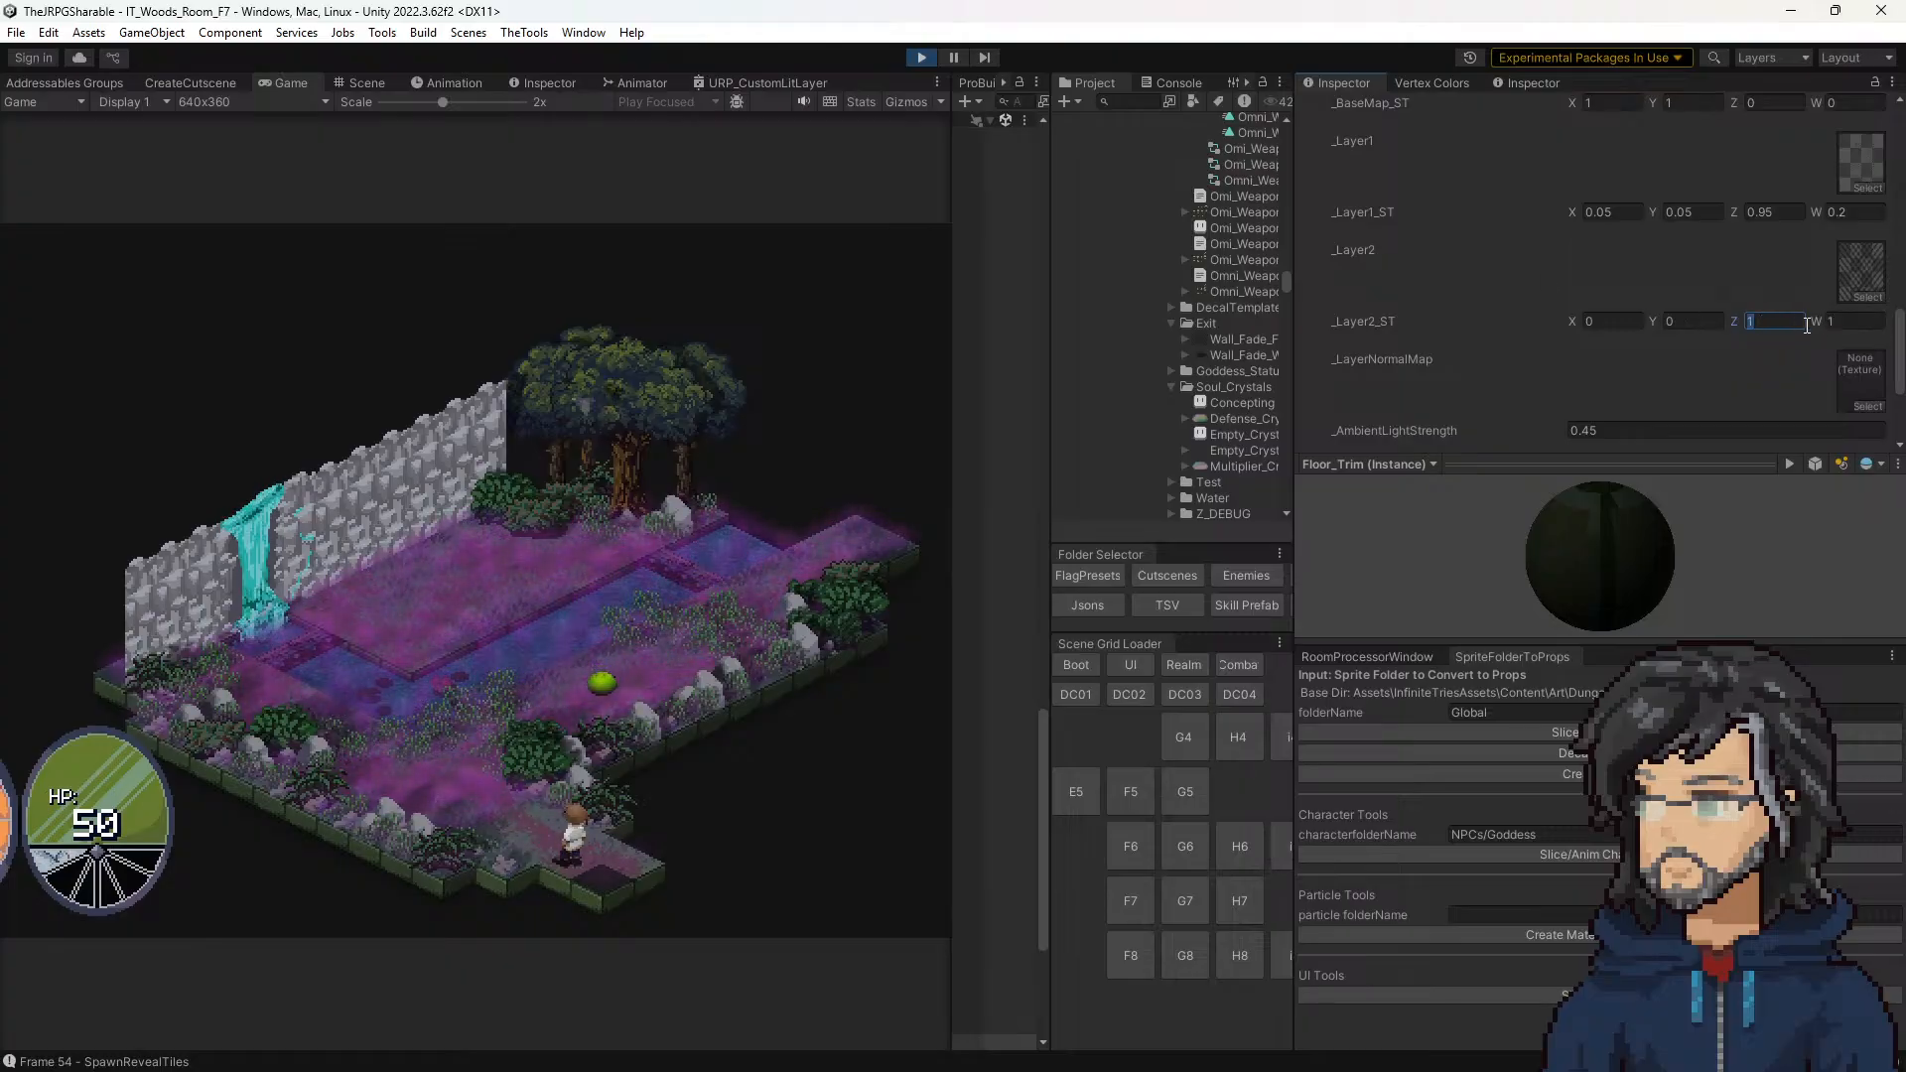
{"action": "scroll", "coordinate": [1772, 315], "scroll_direction": "up", "scroll_amount": 2}
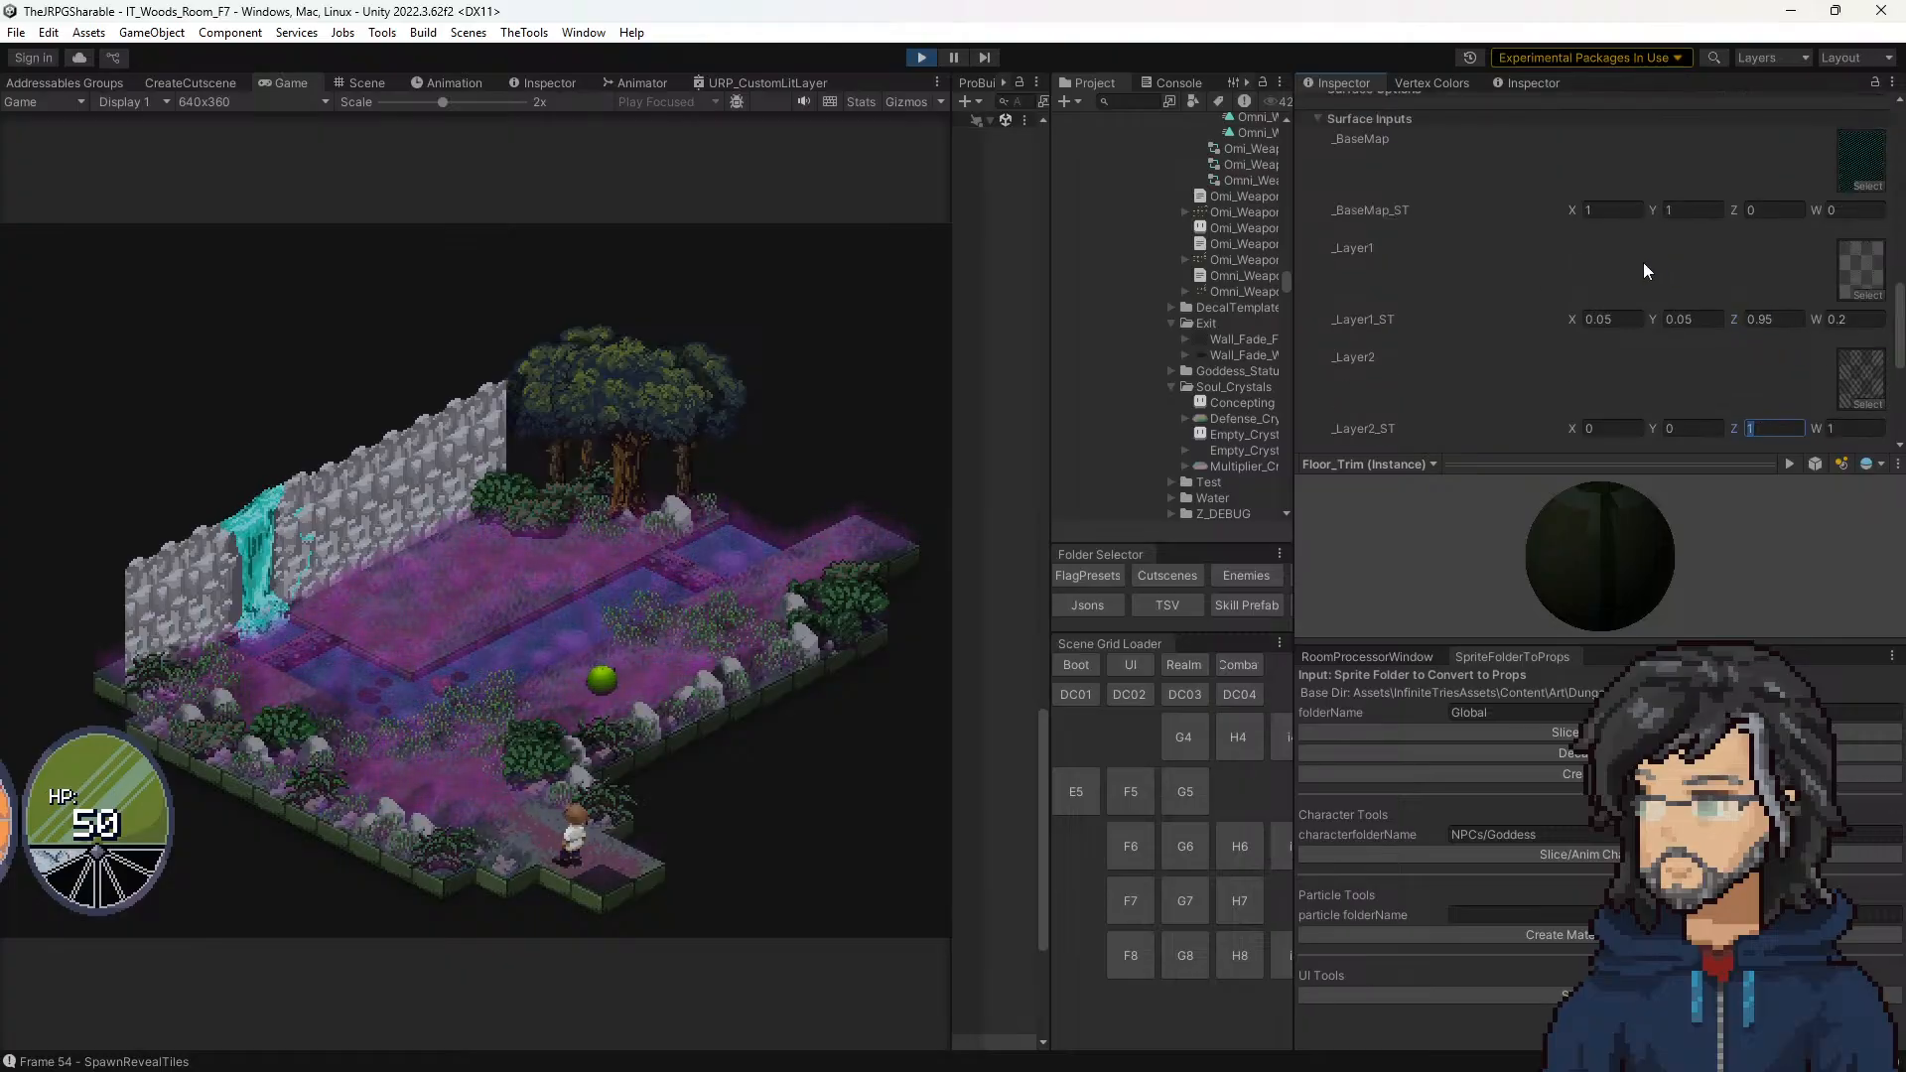
{"action": "left_click", "coordinate": [1610, 427]}
{"action": "type", "text": "1"}
{"action": "left_click", "coordinate": [1702, 431]}
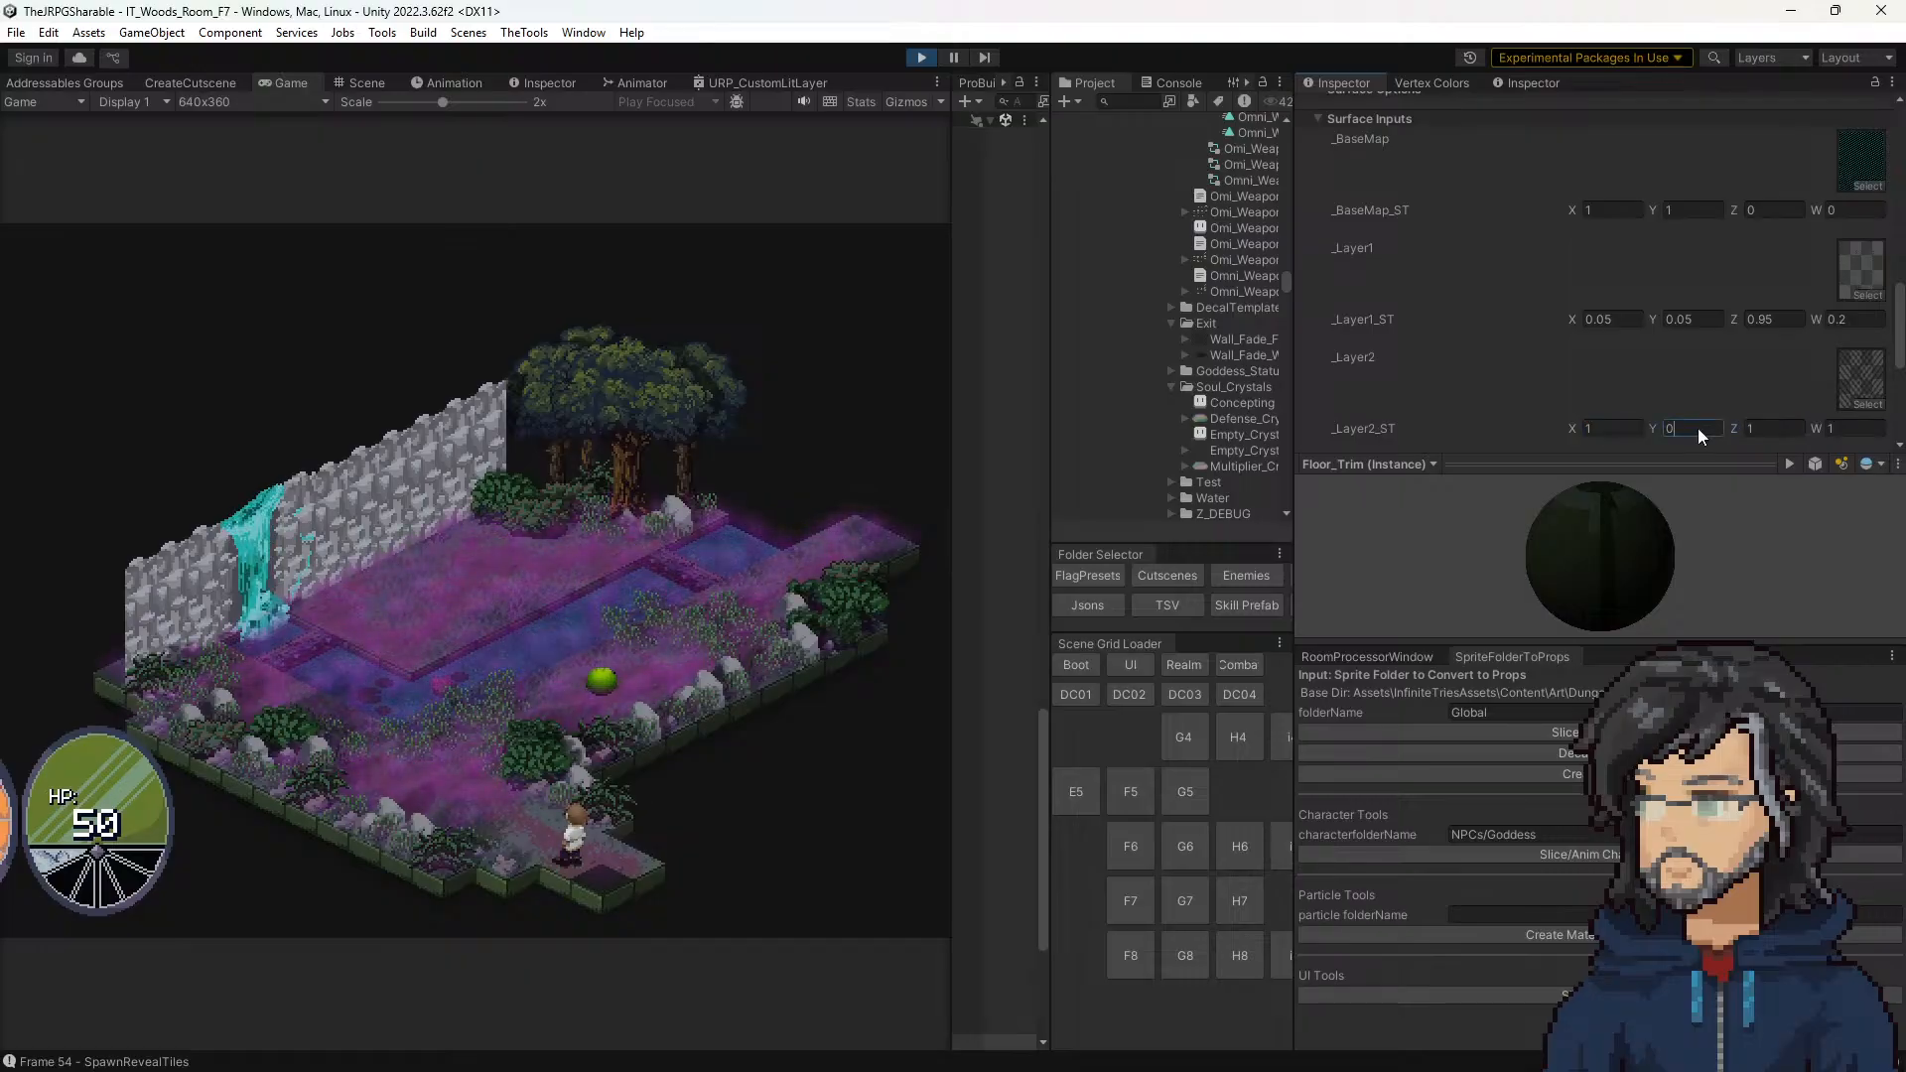
{"action": "type", "text": "1"}
{"action": "left_click", "coordinate": [1781, 428]}
{"action": "type", "text": "0"}
{"action": "left_click", "coordinate": [1838, 428]}
{"action": "type", "text": "0"}
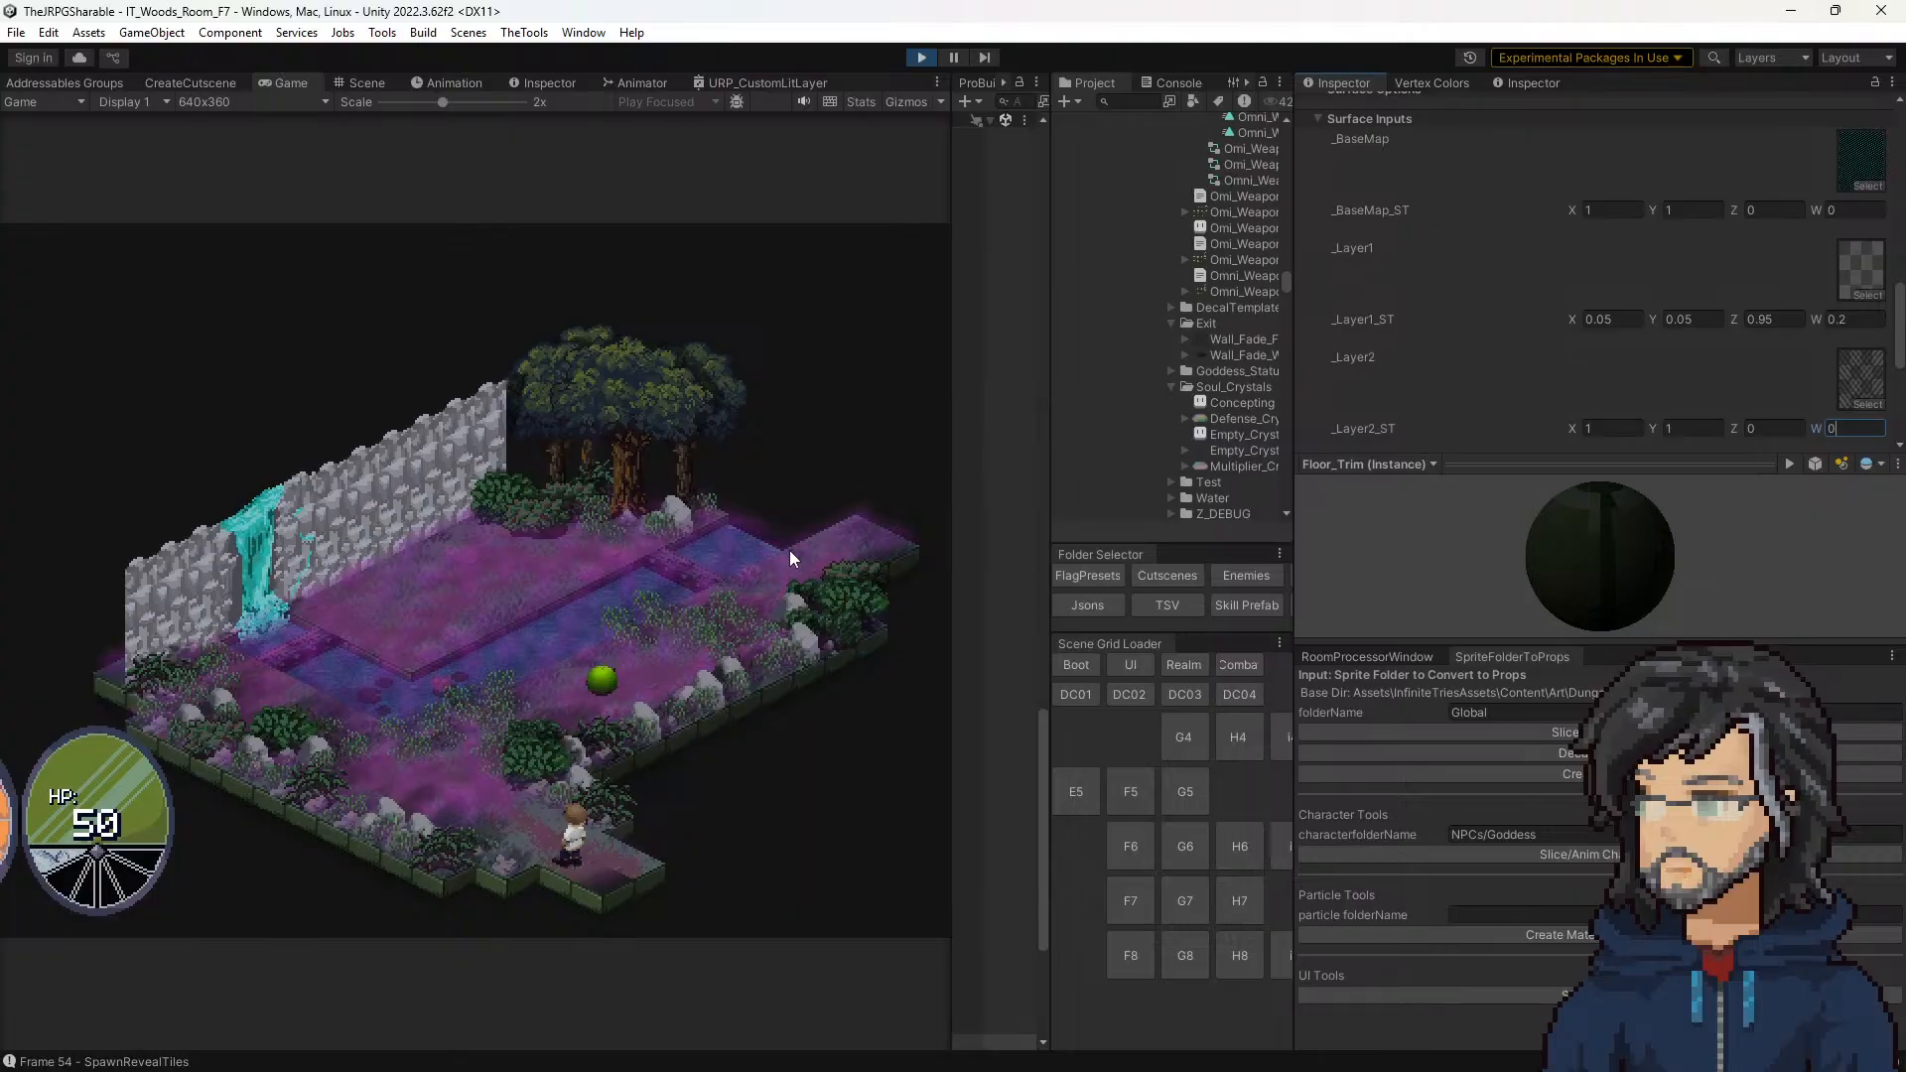
{"action": "scroll", "coordinate": [1526, 359], "scroll_direction": "down", "scroll_amount": 2}
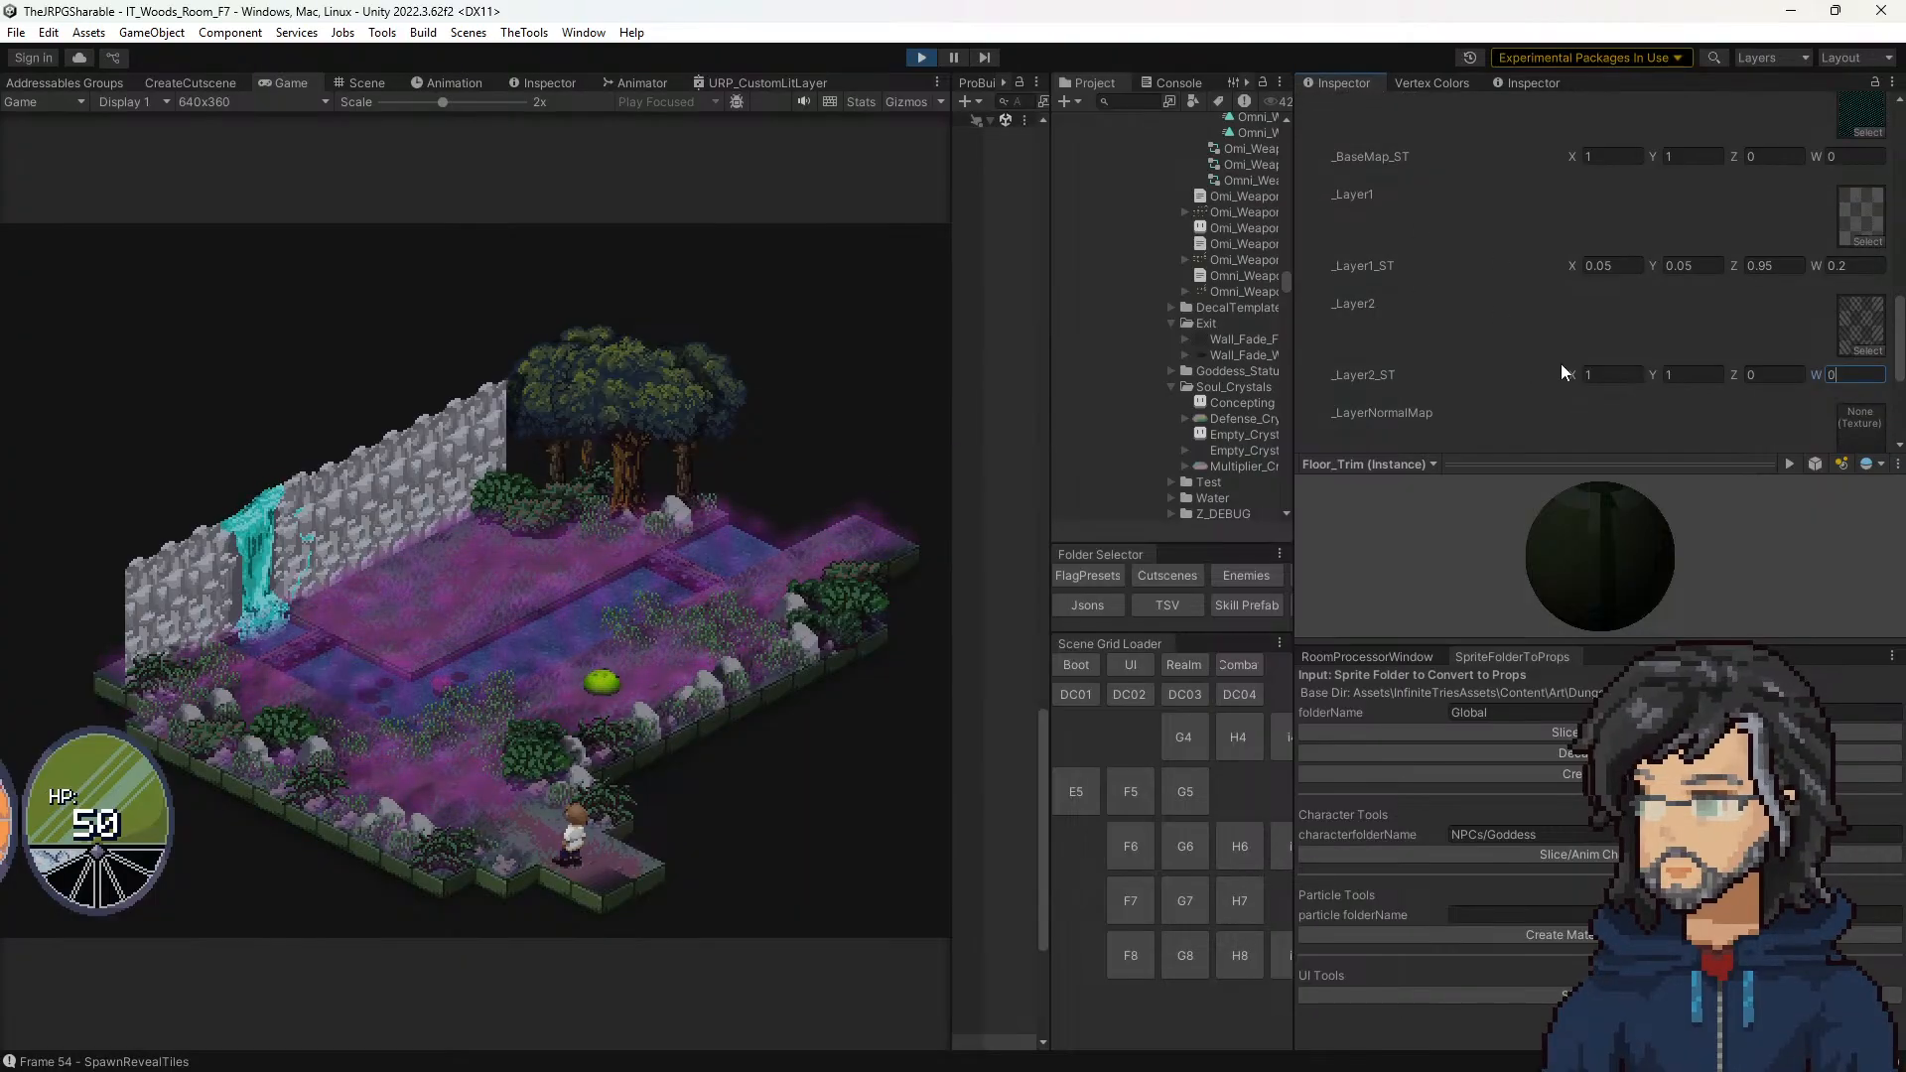
{"action": "left_click", "coordinate": [1690, 375]}
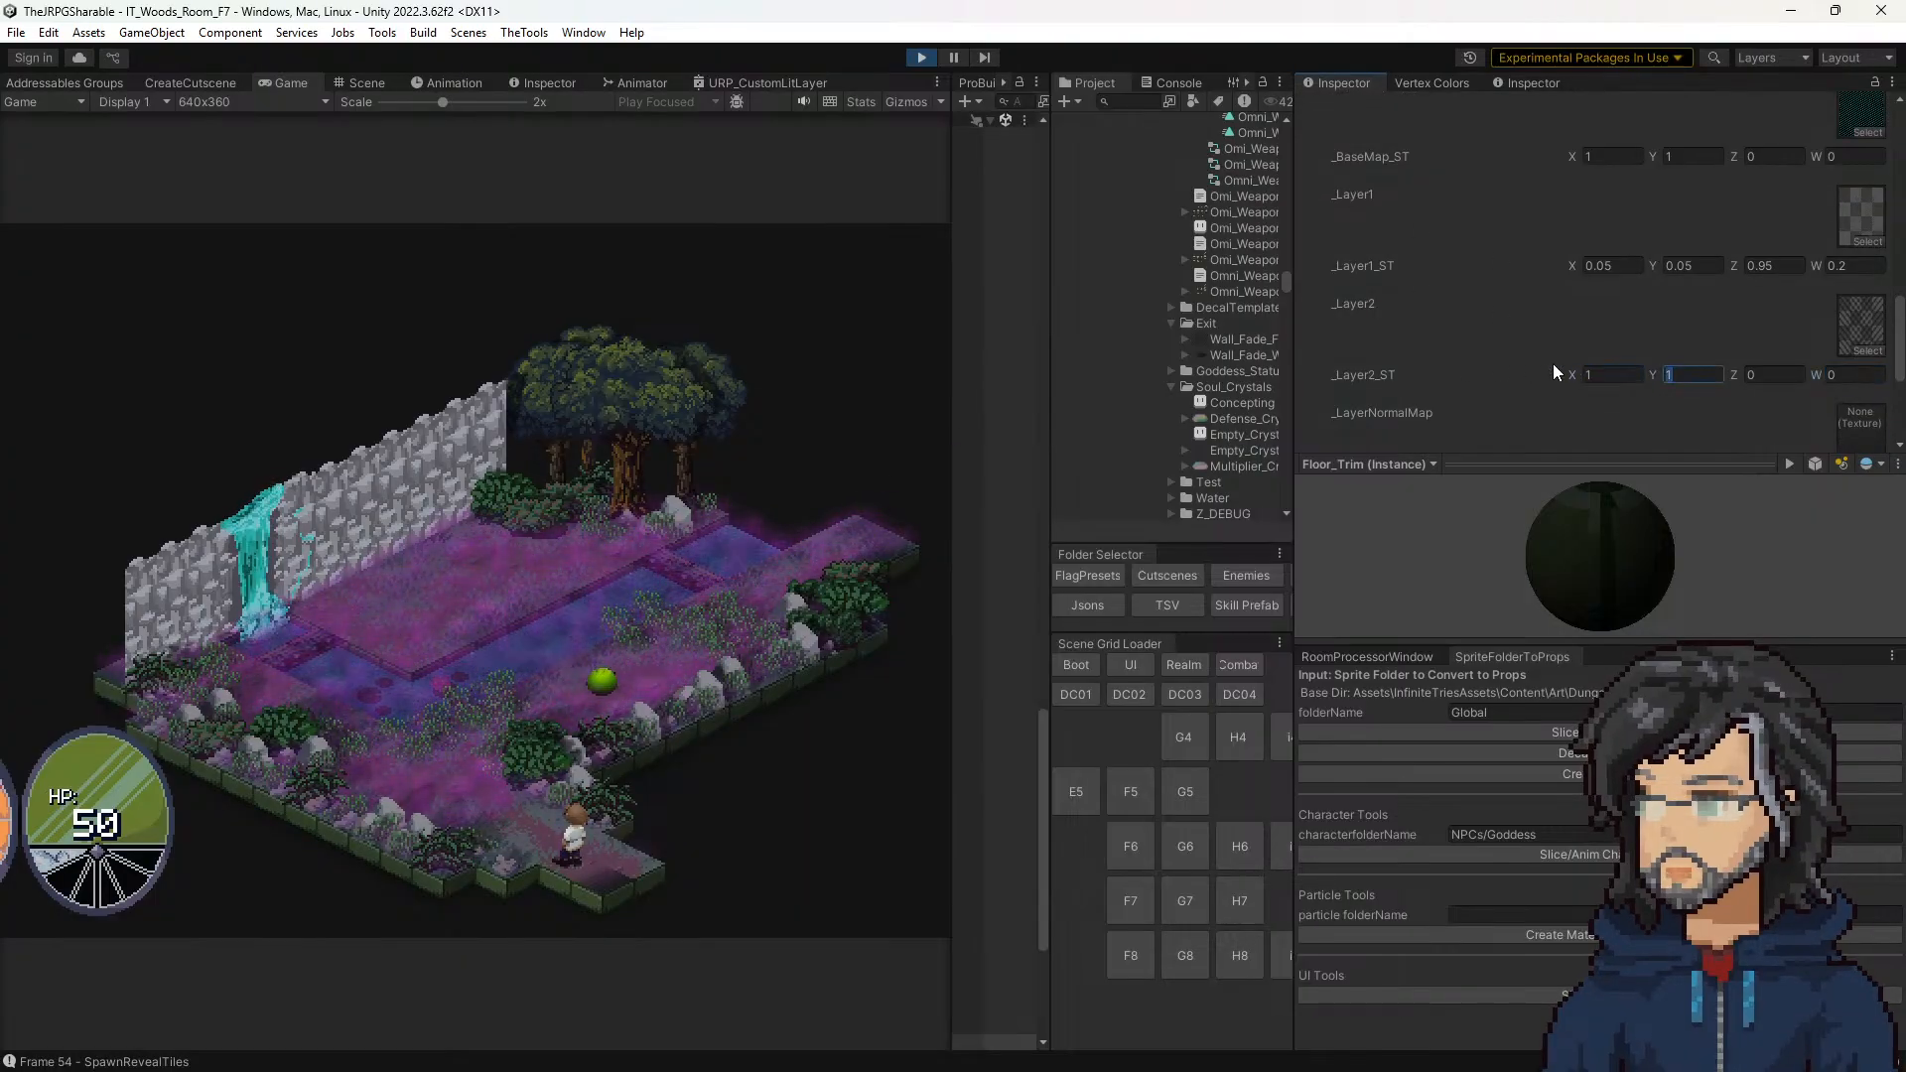
{"action": "key", "text": "Tab"}
{"action": "key", "text": "Tab"}
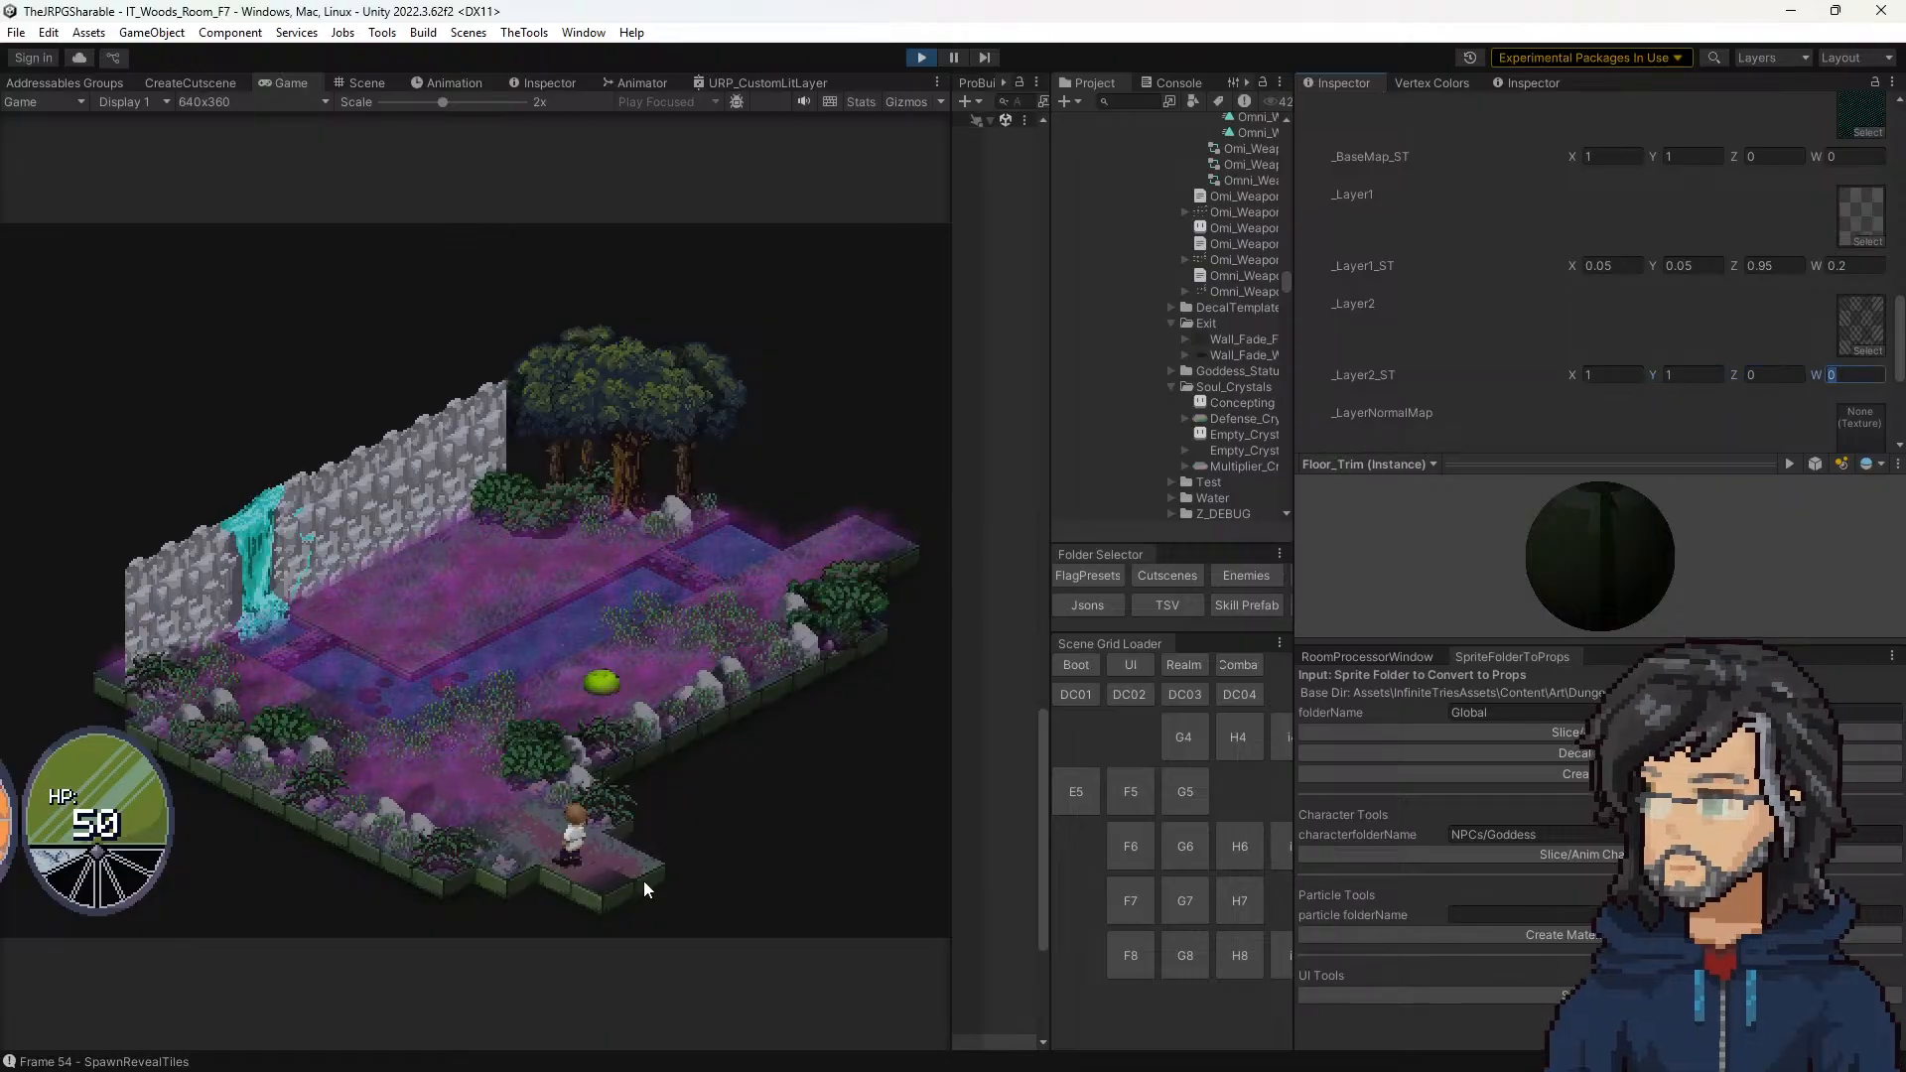
Step: Try -1 for both X and Y of _Layer2_ST on the corner tile, and restore both to 1
{"action": "left_click", "coordinate": [1608, 375]}
{"action": "type", "text": "-1"}
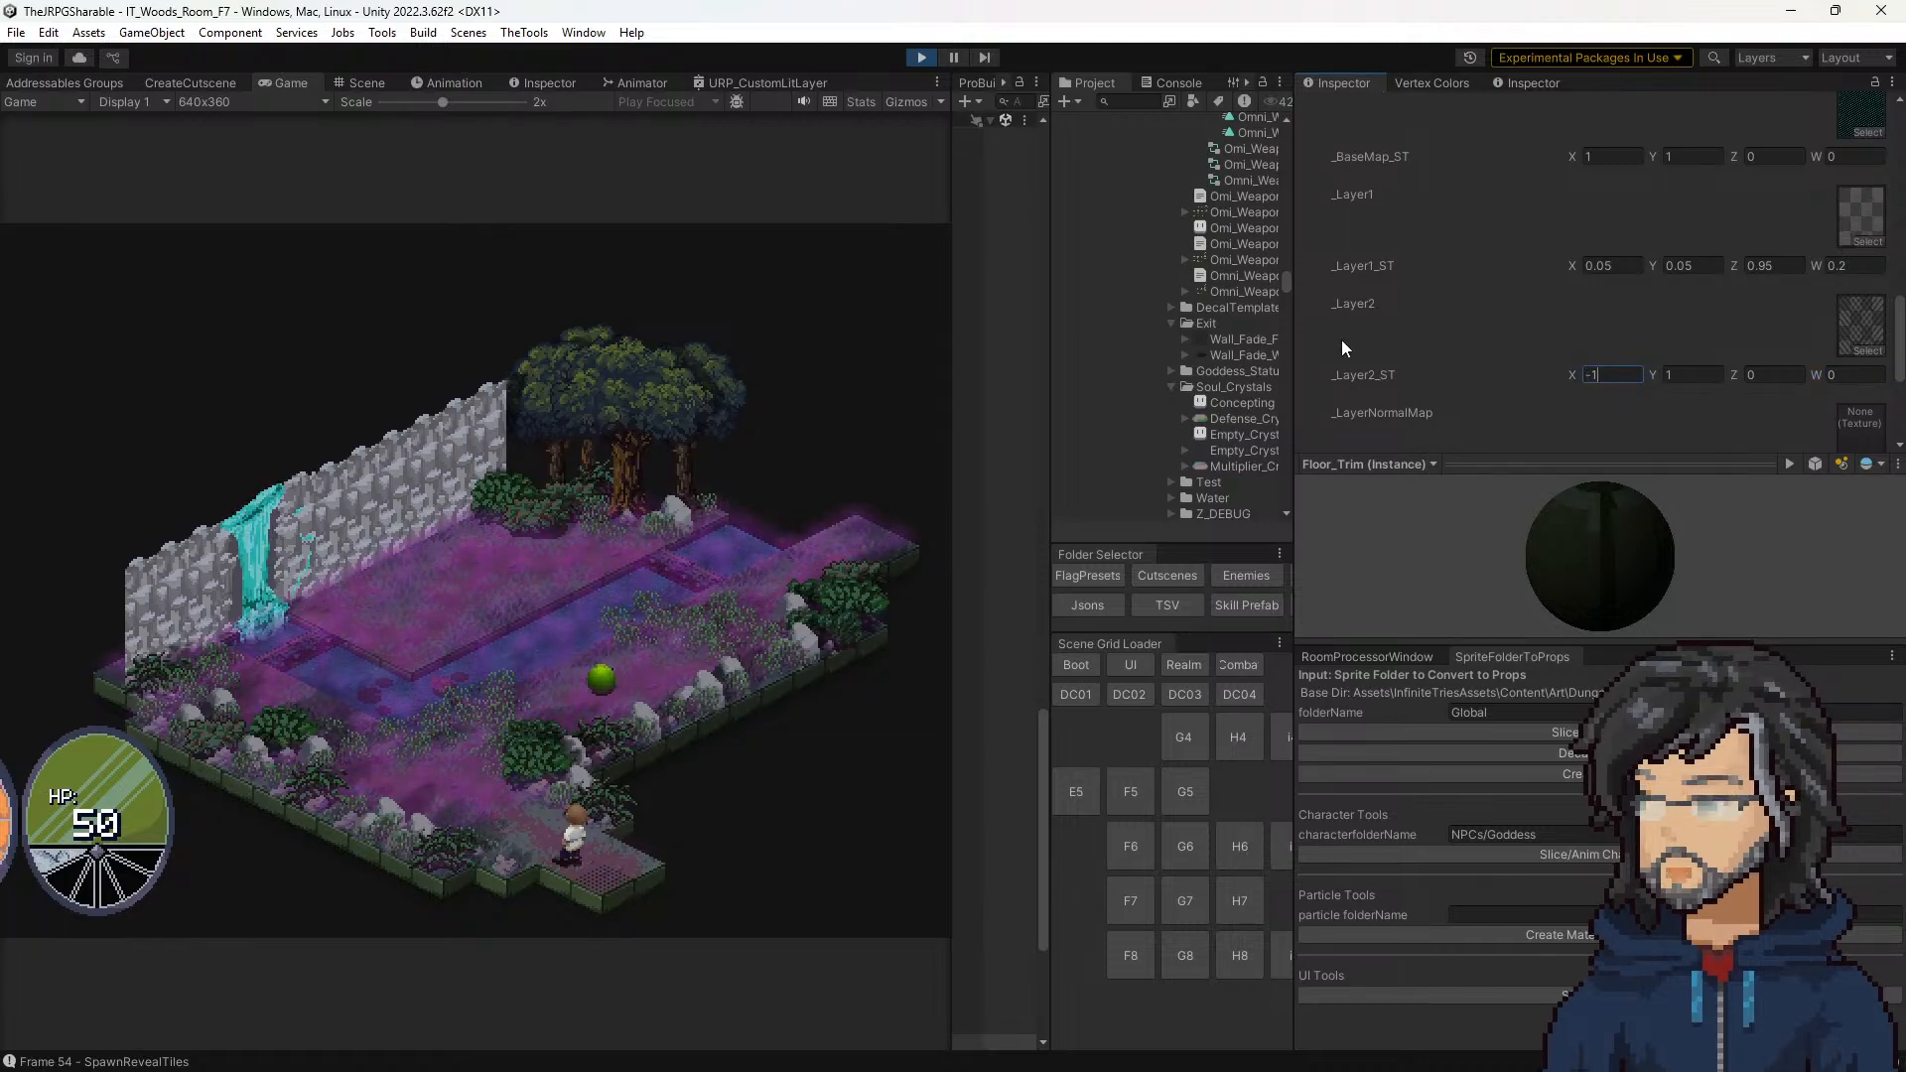
{"action": "left_click", "coordinate": [1681, 373]}
{"action": "type", "text": "-1"}
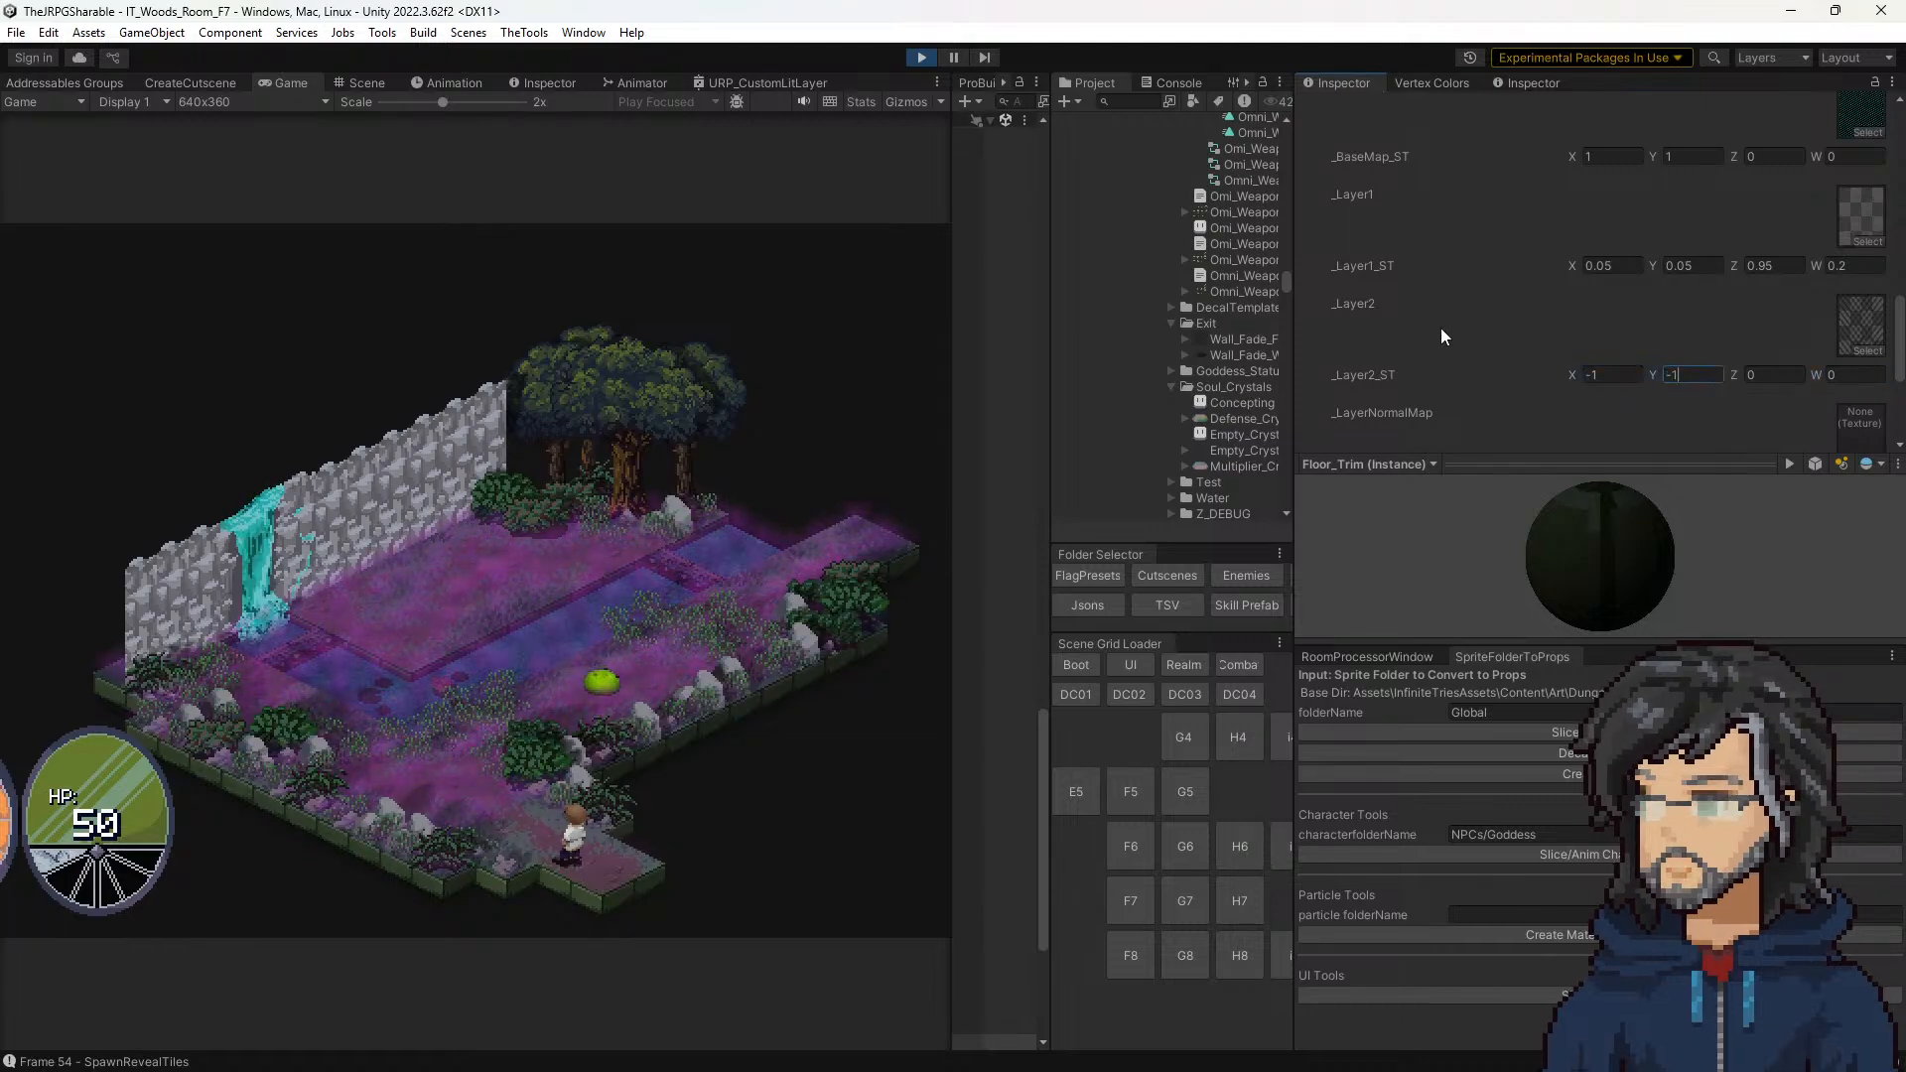
{"action": "left_click", "coordinate": [1638, 374]}
{"action": "type", "text": "1"}
{"action": "left_click", "coordinate": [1715, 374]}
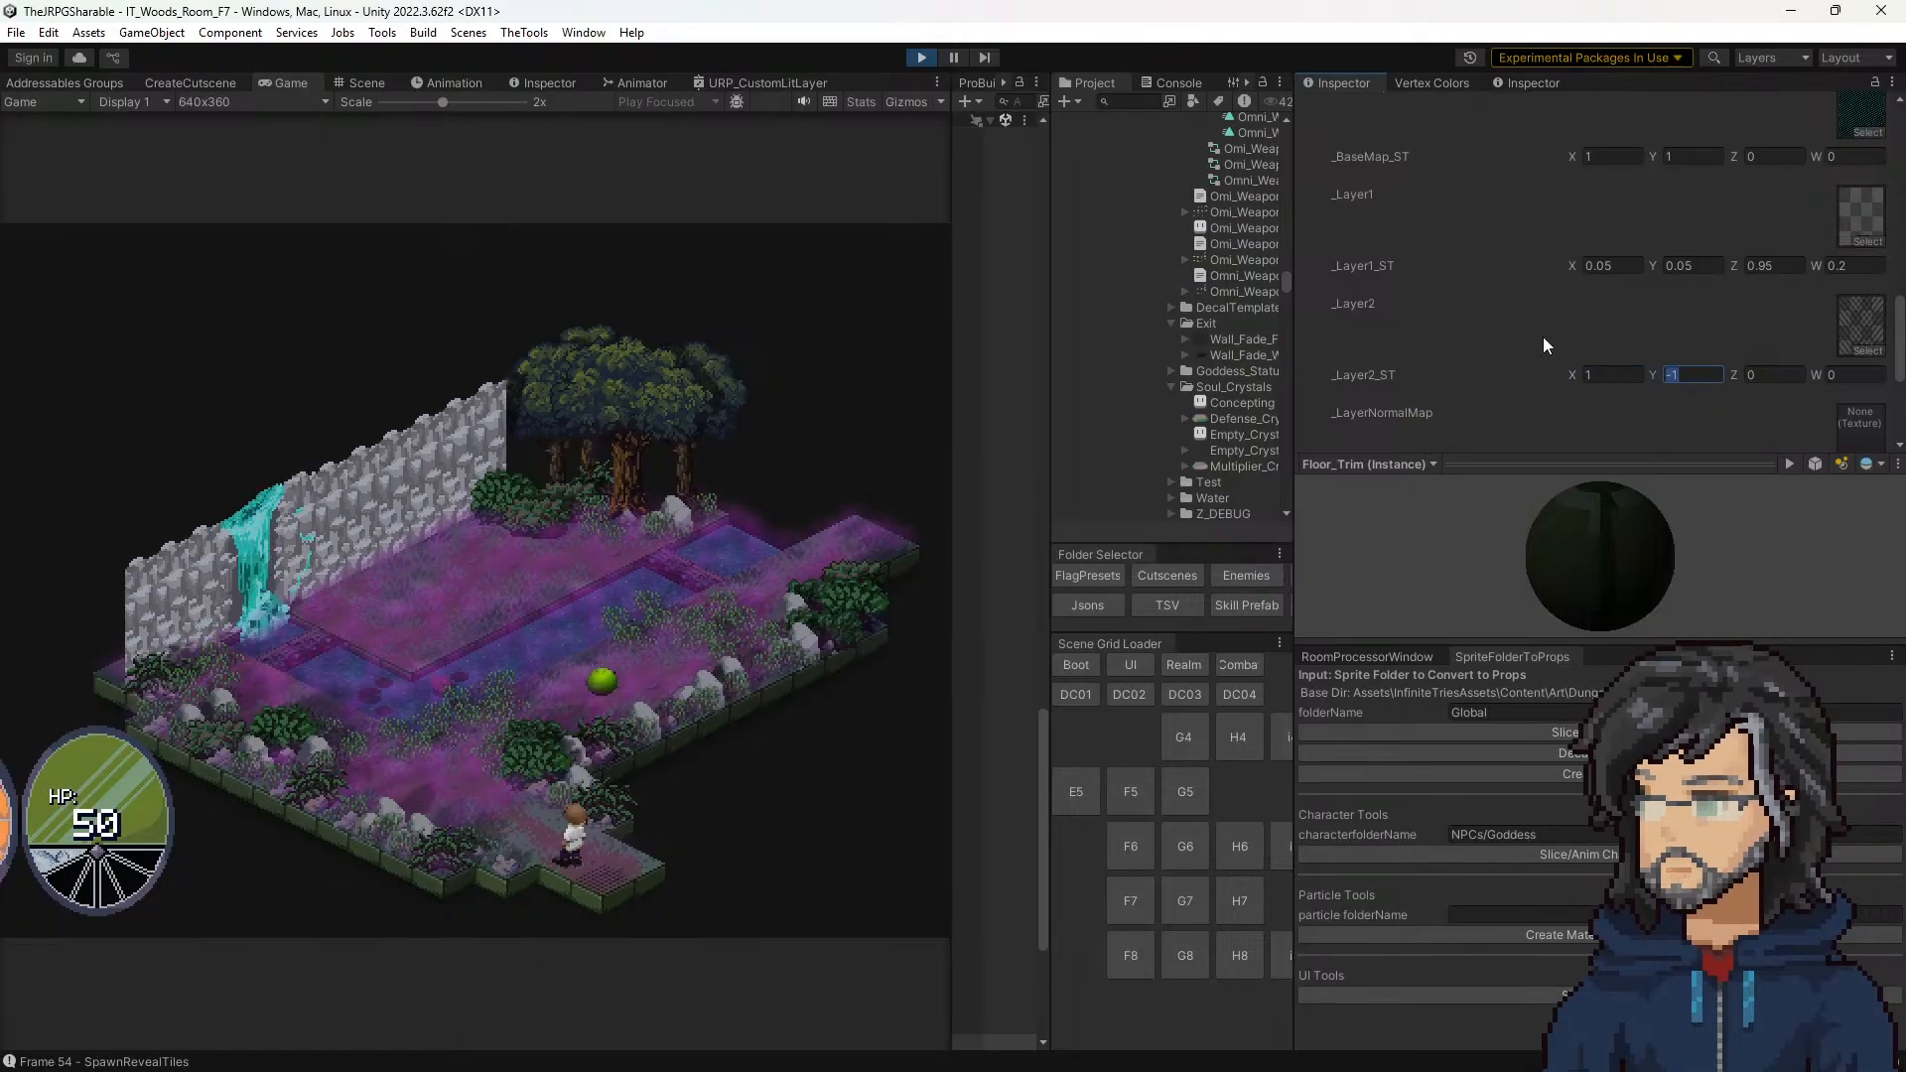
{"action": "type", "text": "1"}
Step: Try a range of _Layer2_ST Z offsets, up to about 139, while watching the corner tile, and reset Z to 0
{"action": "left_click", "coordinate": [1731, 370]}
{"action": "left_click_drag", "start_coordinate": [1730, 376], "coordinate": [1626, 360]}
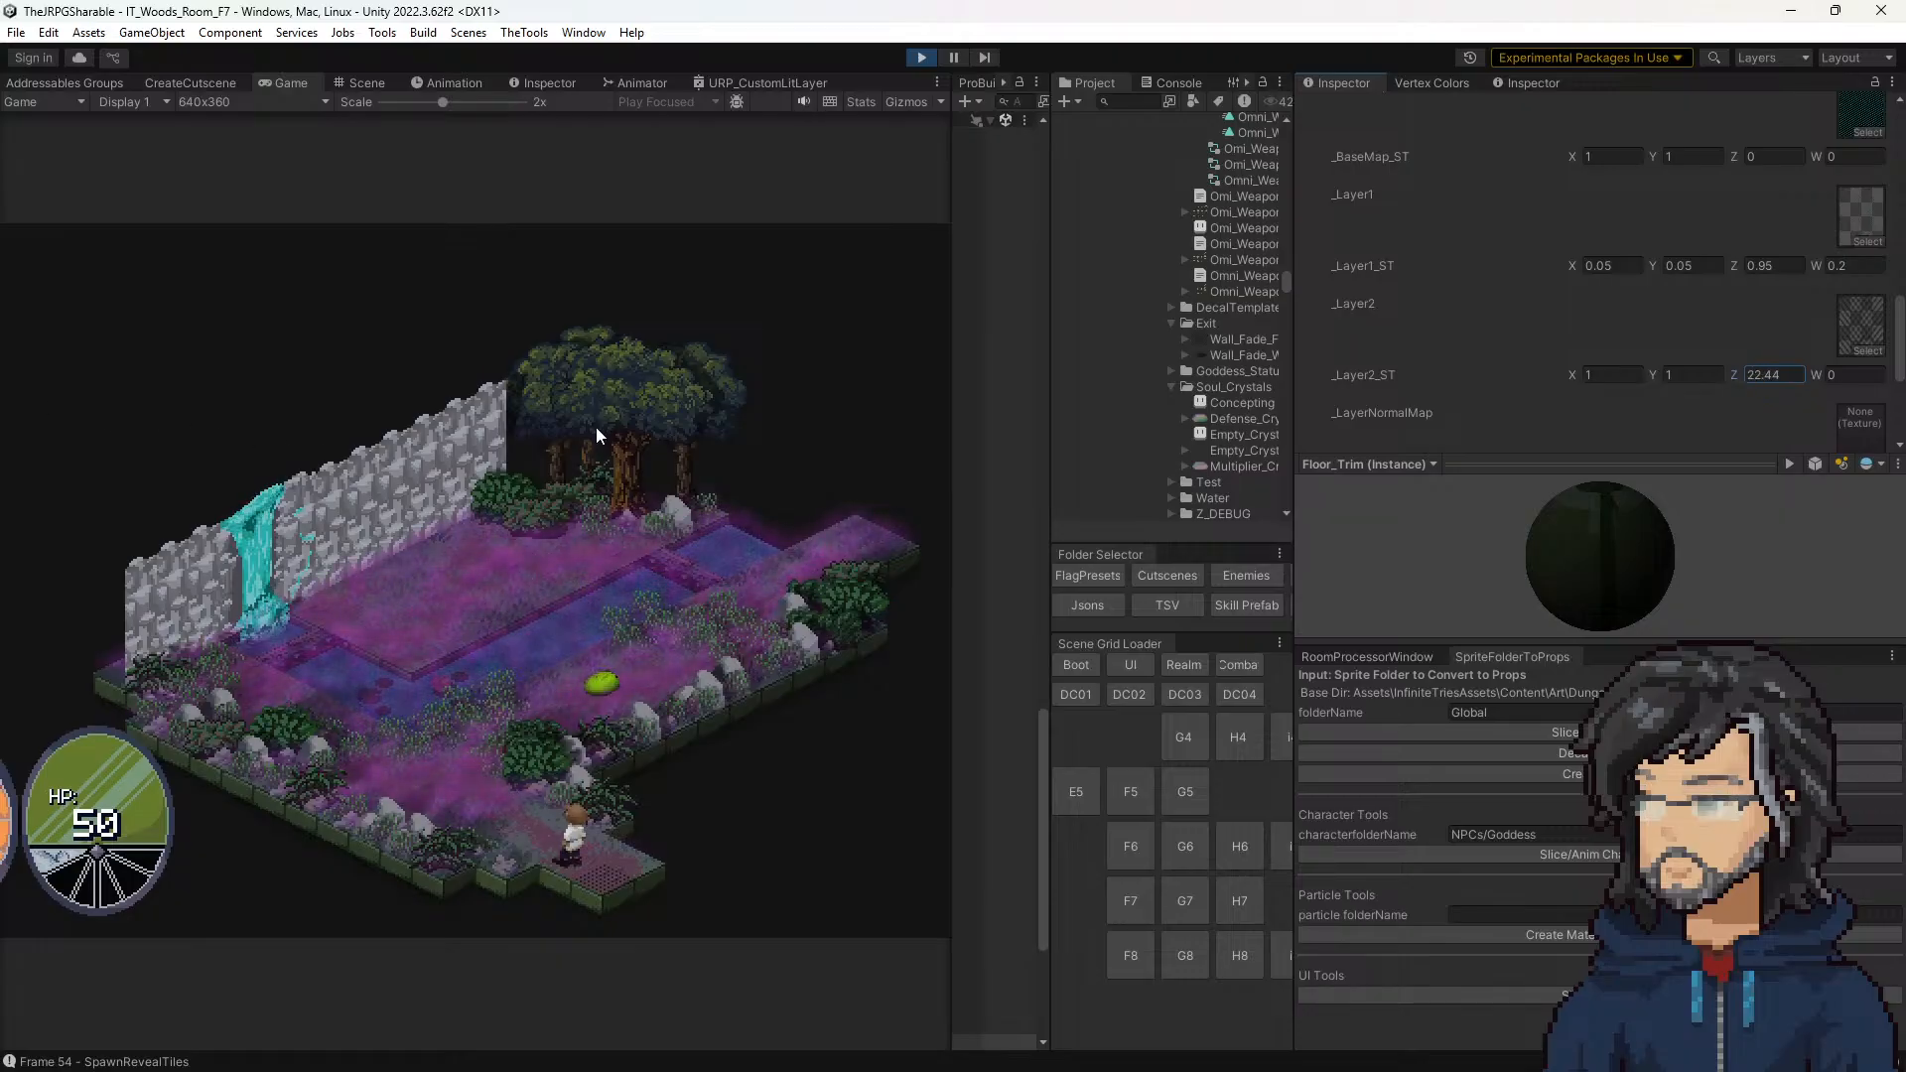
{"action": "left_click_drag", "start_coordinate": [598, 434], "coordinate": [1500, 463]}
{"action": "left_click_drag", "start_coordinate": [1659, 446], "coordinate": [58, 430]}
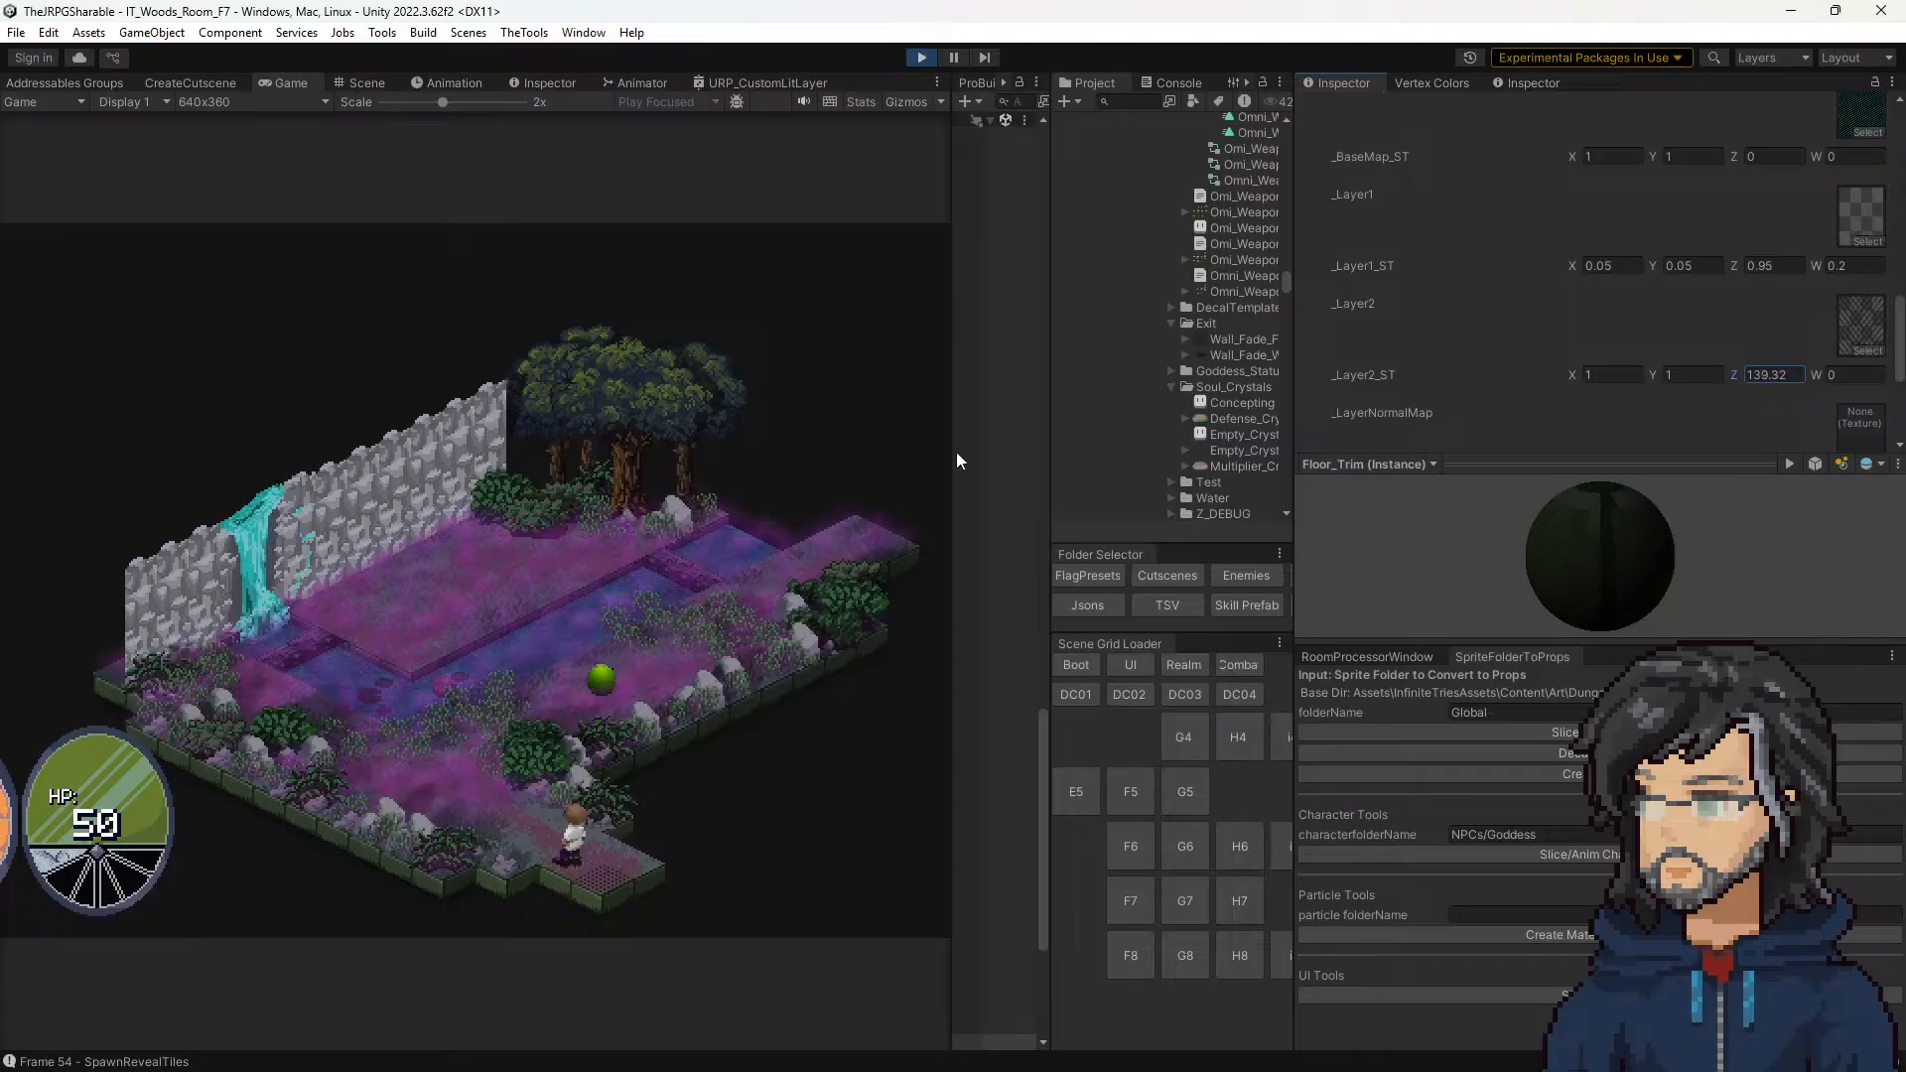
{"action": "left_click", "coordinate": [1768, 374]}
{"action": "type", "text": "0.48"}
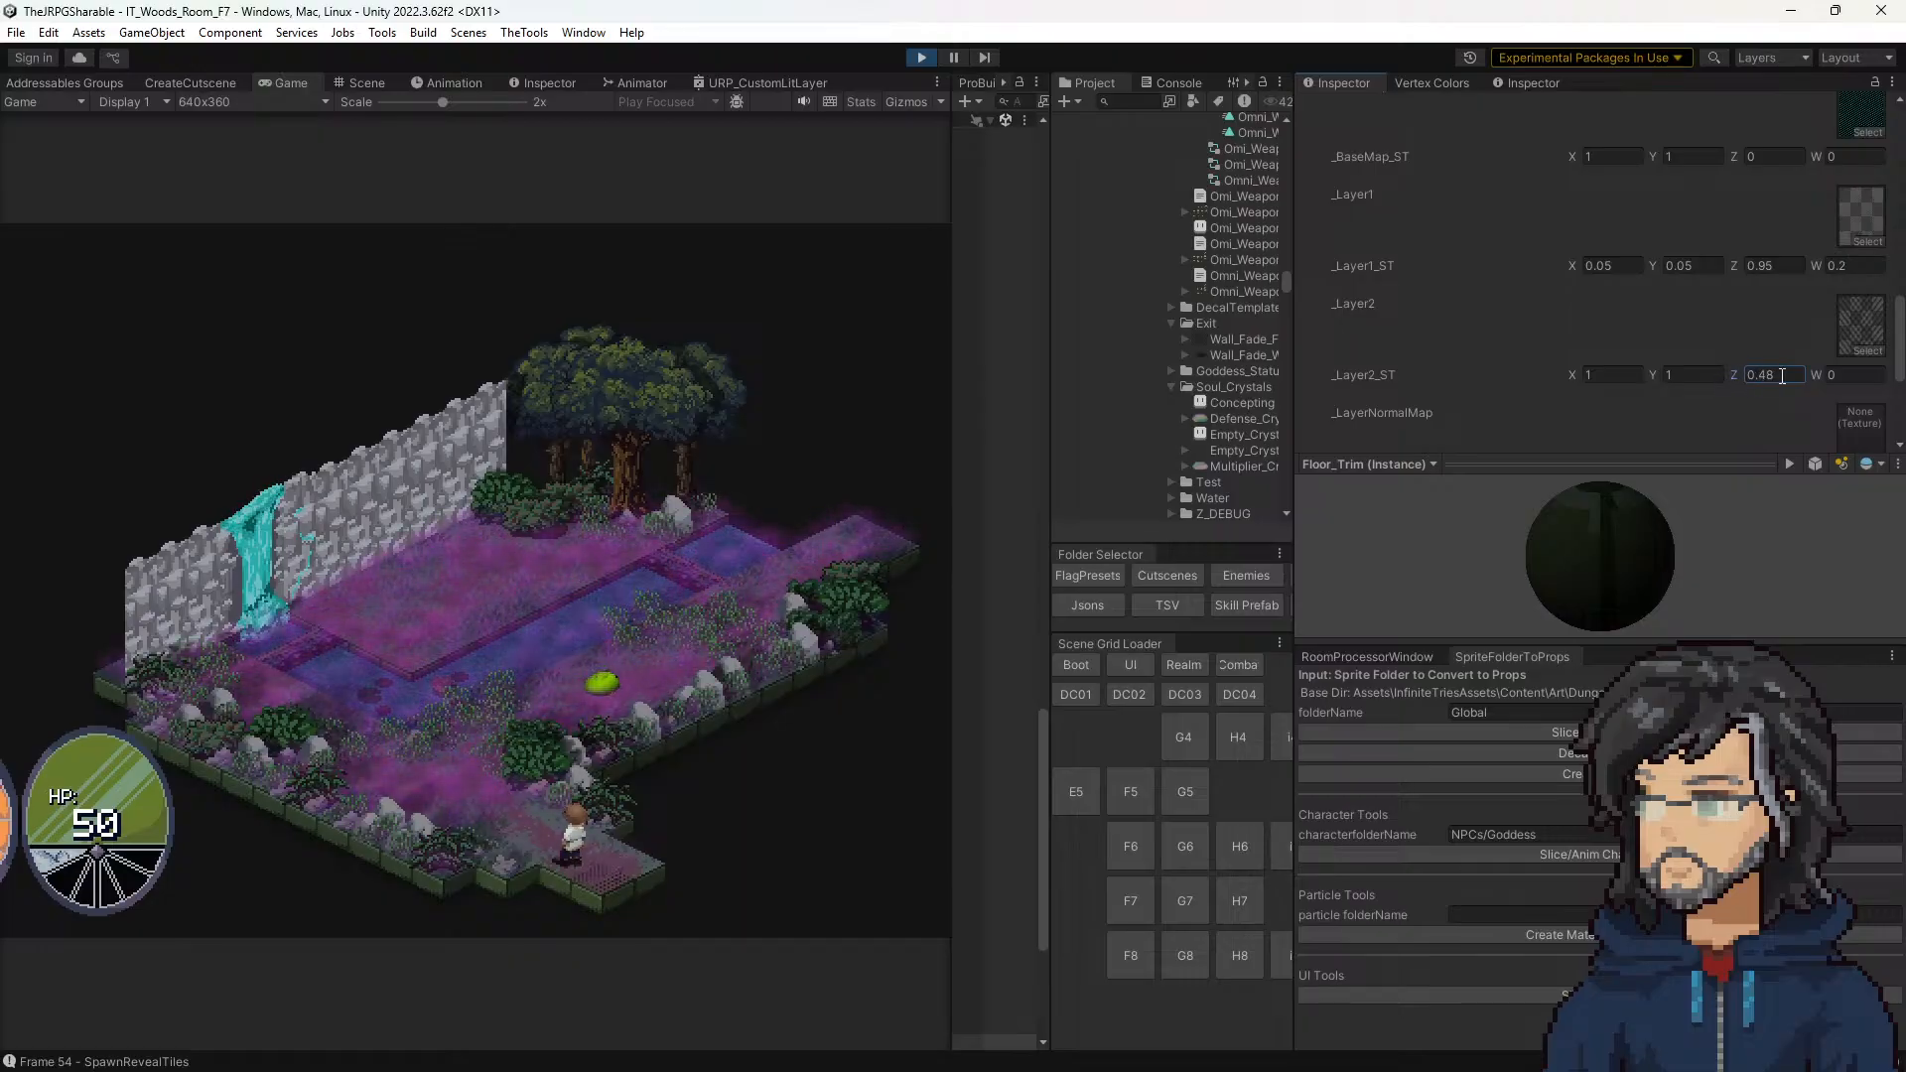
{"action": "left_click_drag", "start_coordinate": [1785, 376], "coordinate": [1708, 380]}
{"action": "type", "text": "0"}
Step: Try different X and Y tiling values for _Layer2_ST, resetting X to 1 and raising Y to about 8.18
{"action": "left_click_drag", "start_coordinate": [1578, 375], "coordinate": [1586, 375]}
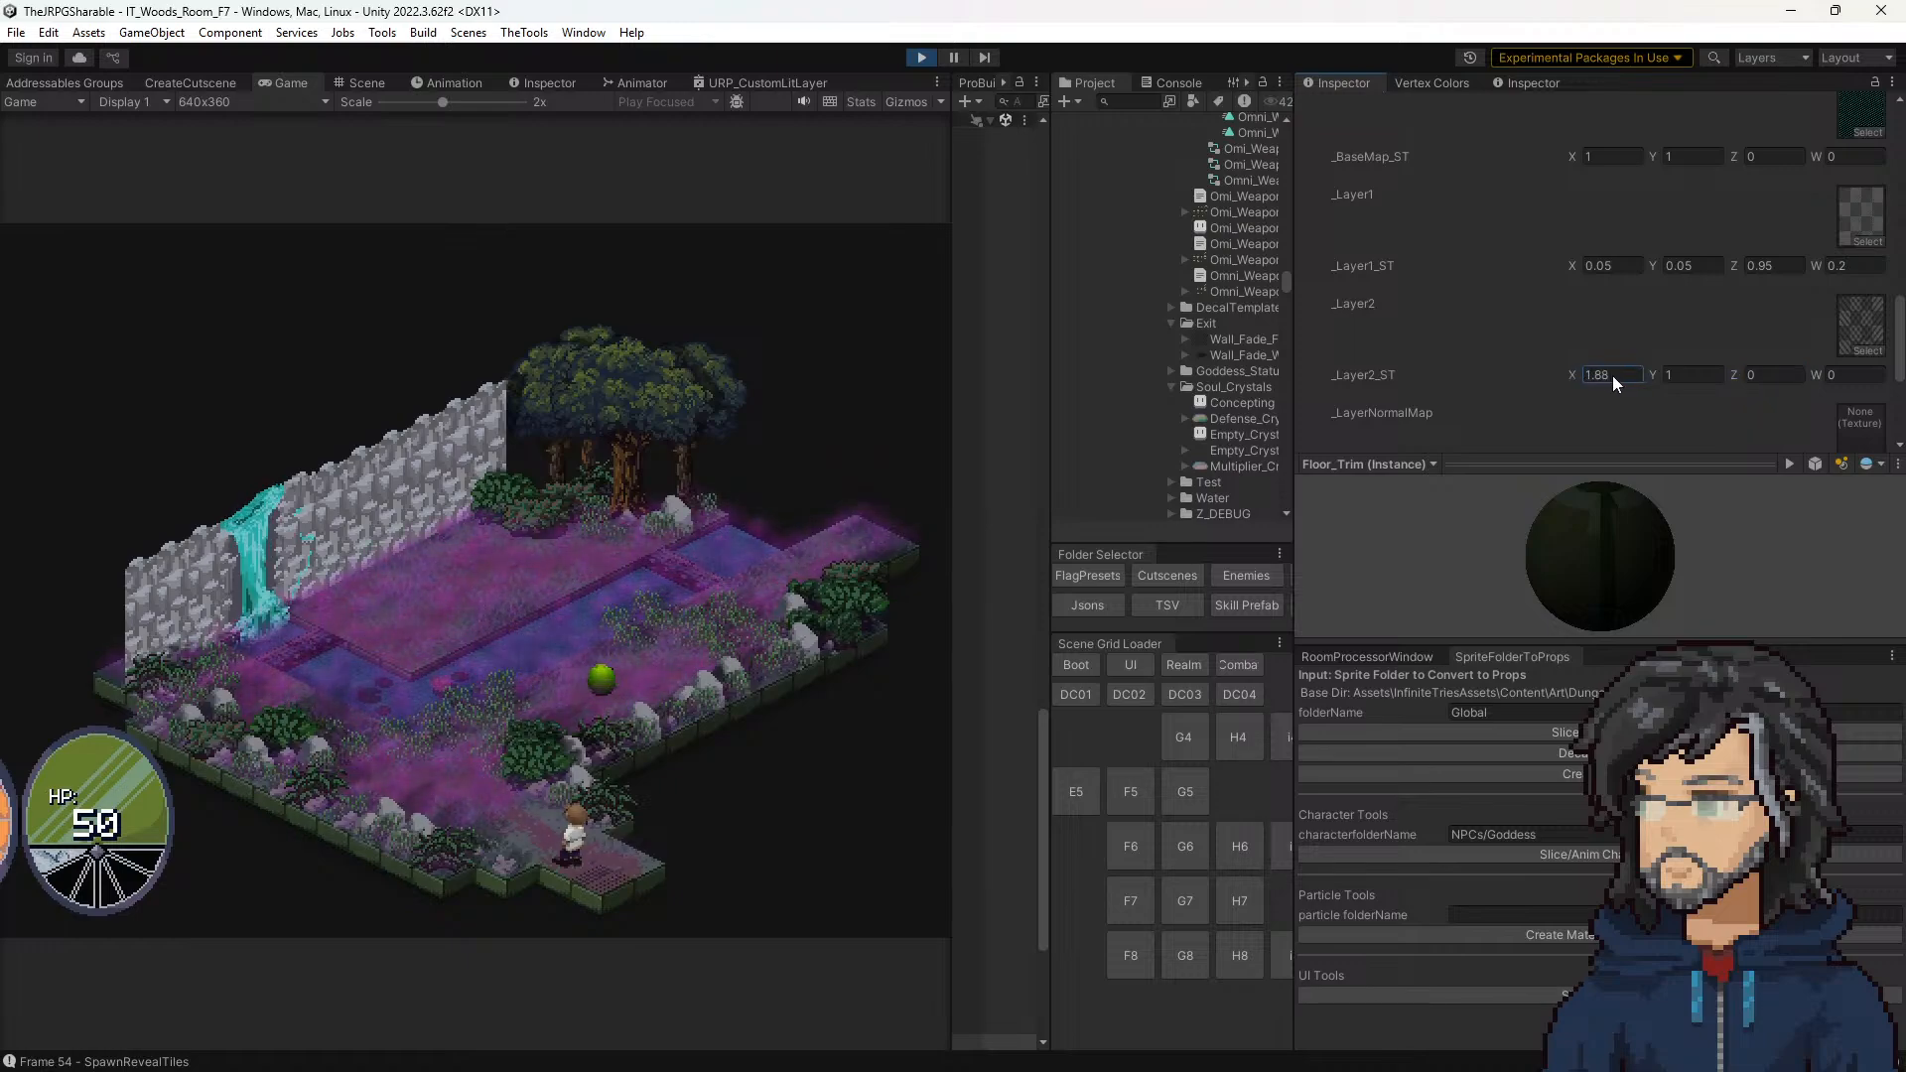
{"action": "left_click_drag", "start_coordinate": [1695, 385], "coordinate": [1772, 394]}
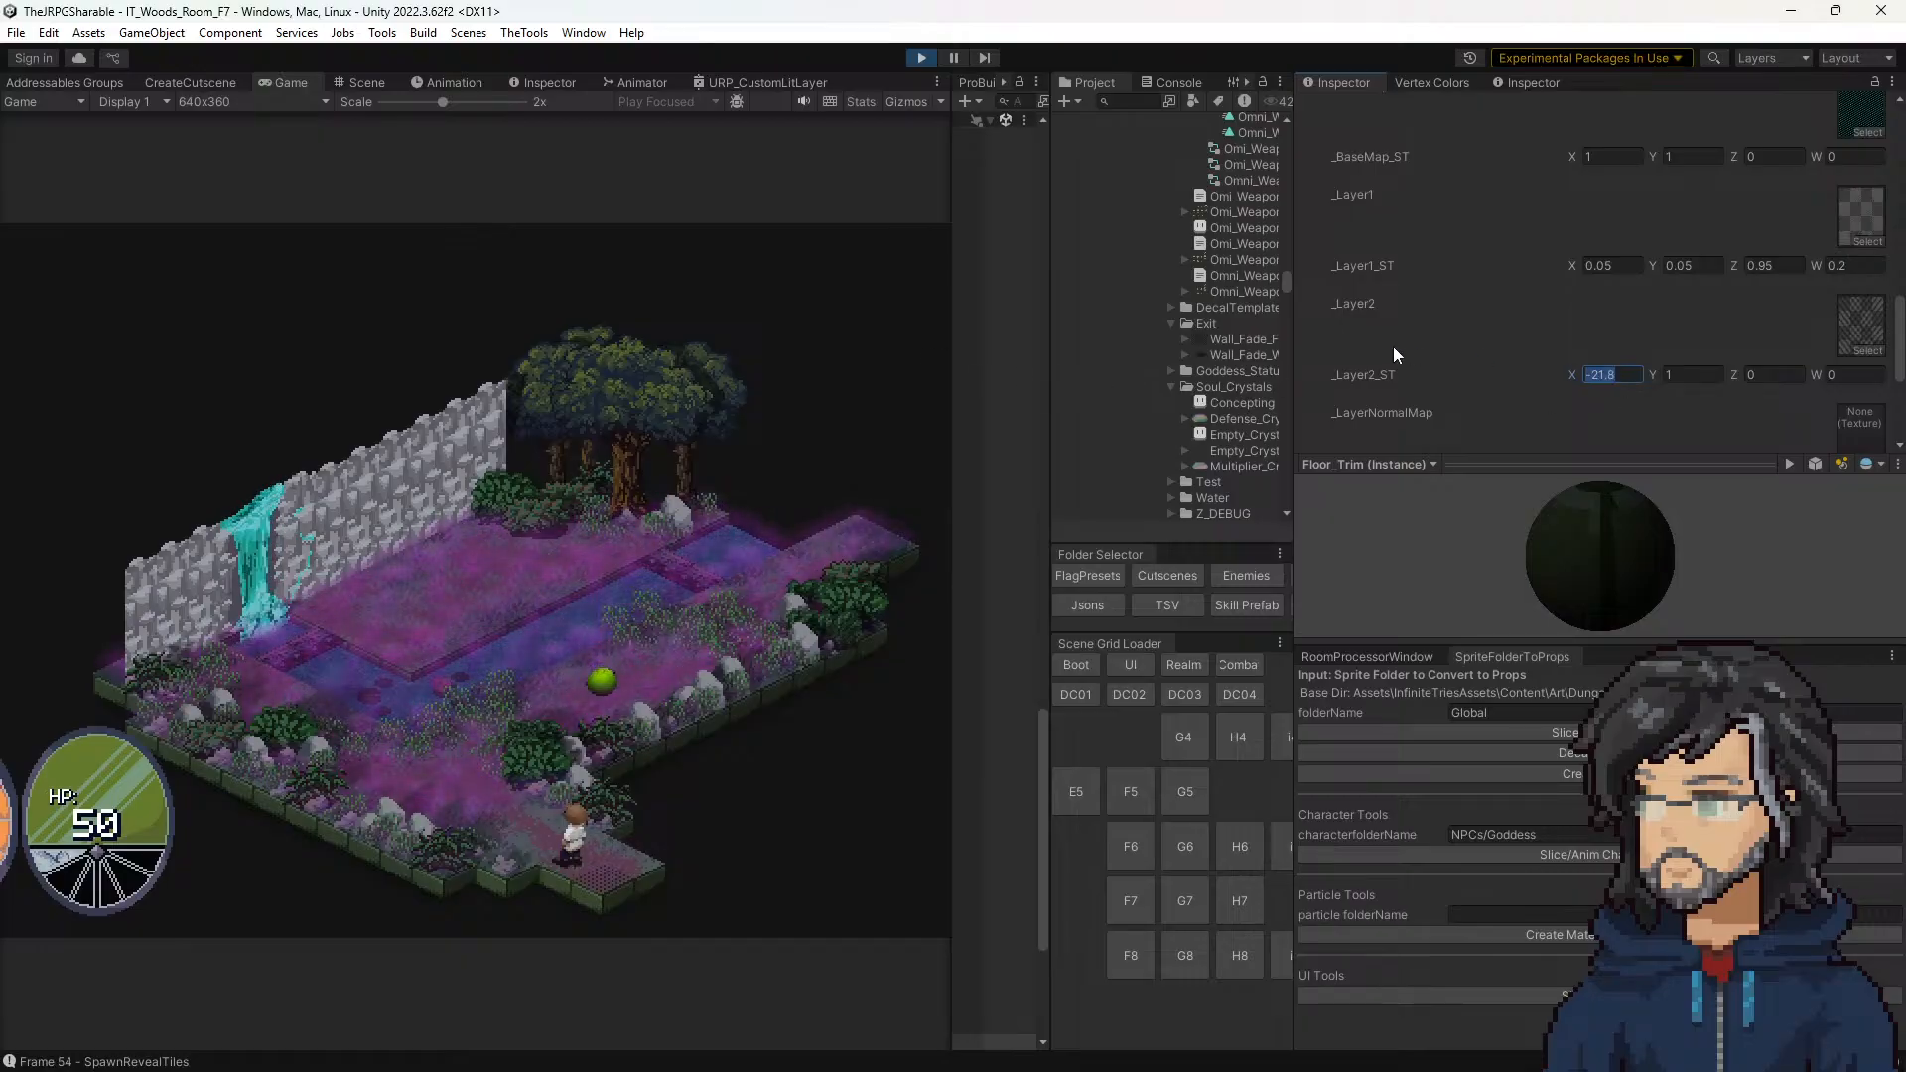
{"action": "type", "text": "1"}
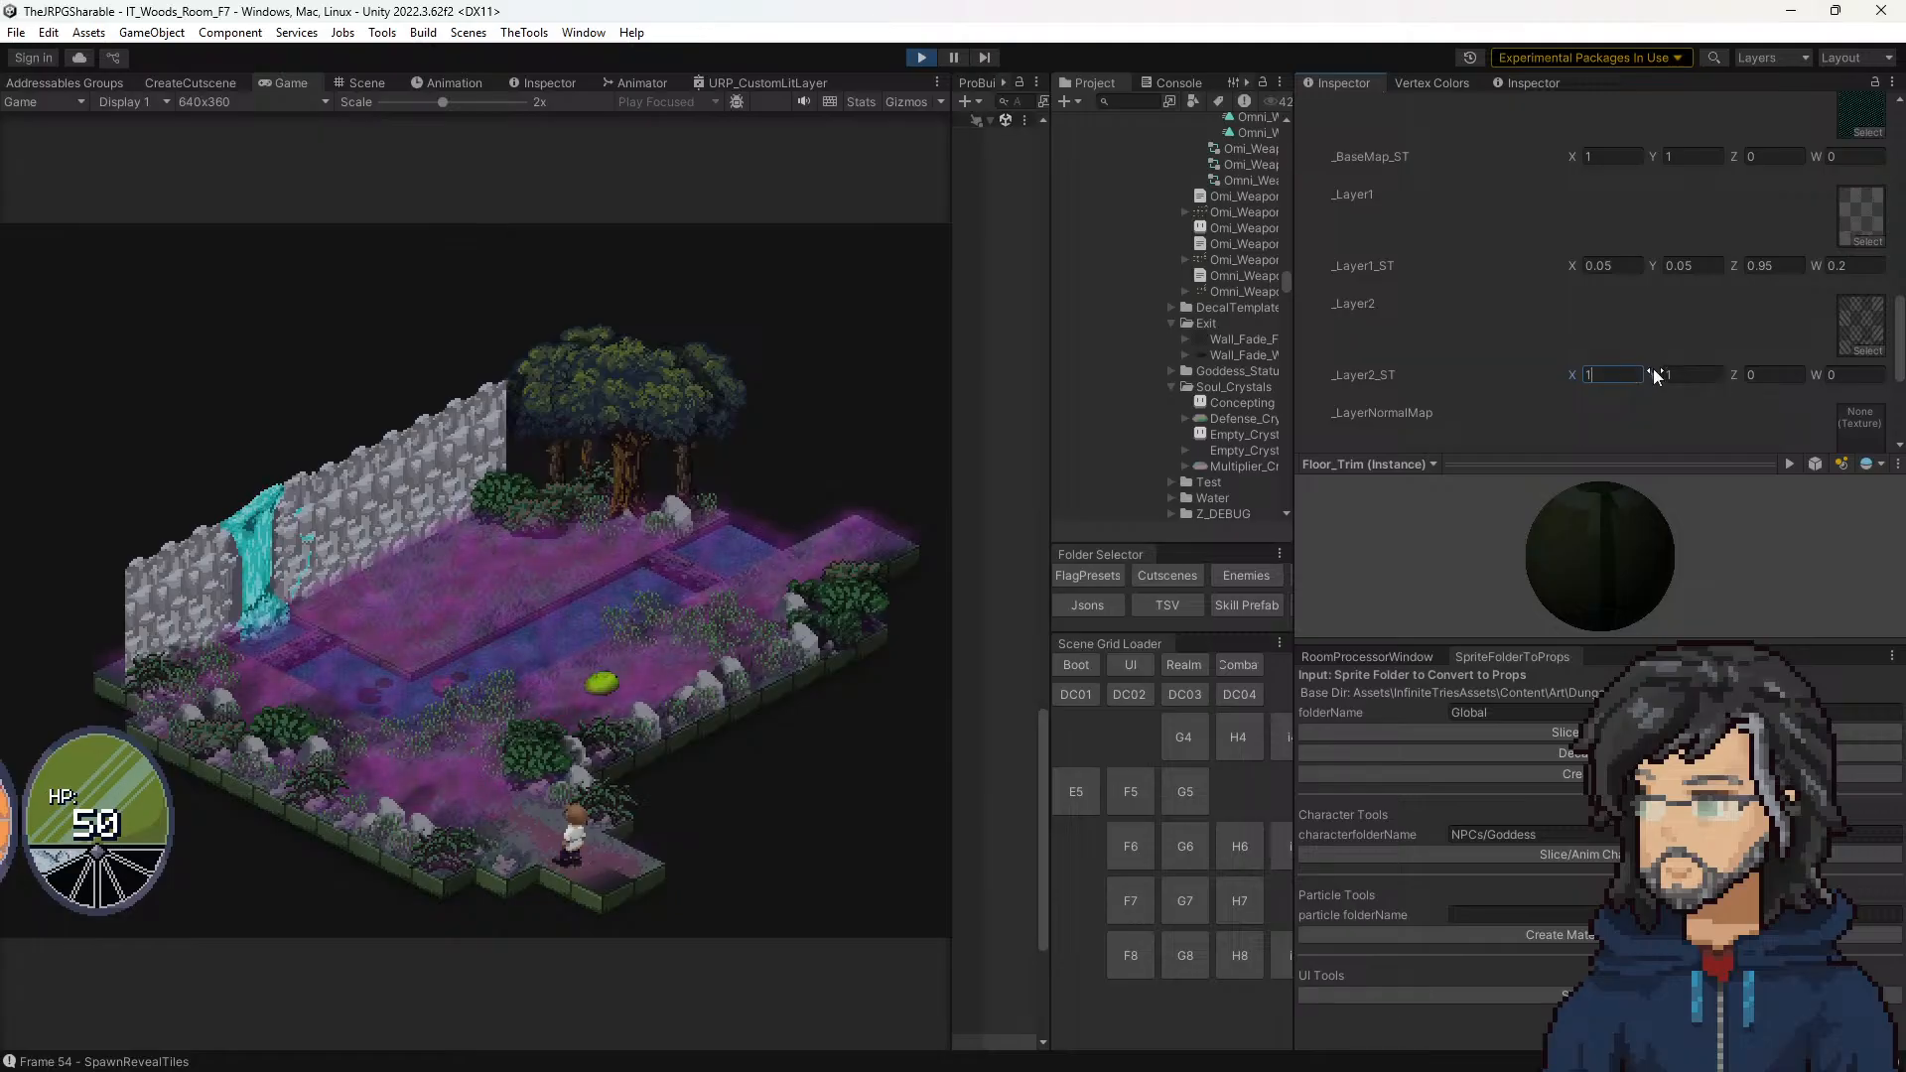
{"action": "left_click_drag", "start_coordinate": [1659, 377], "coordinate": [1670, 378]}
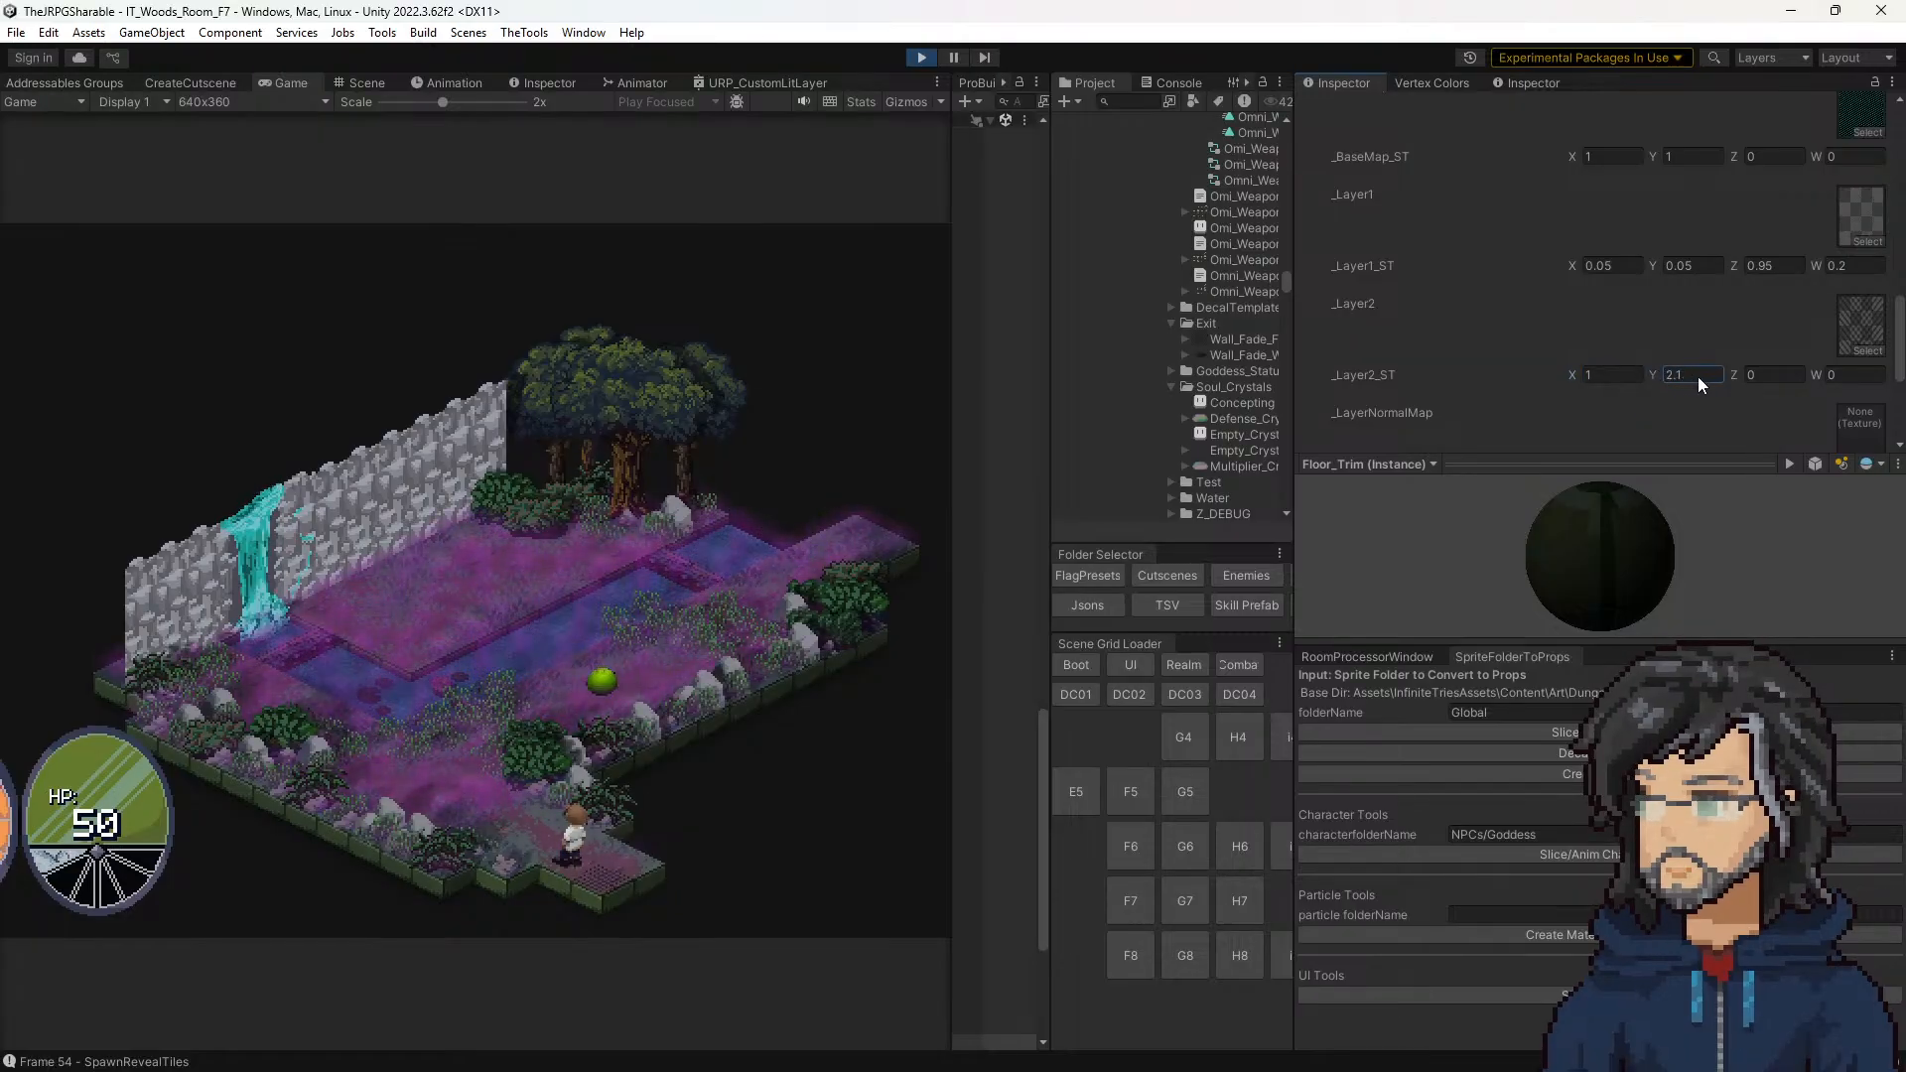
{"action": "left_click_drag", "start_coordinate": [1773, 385], "coordinate": [1870, 367]}
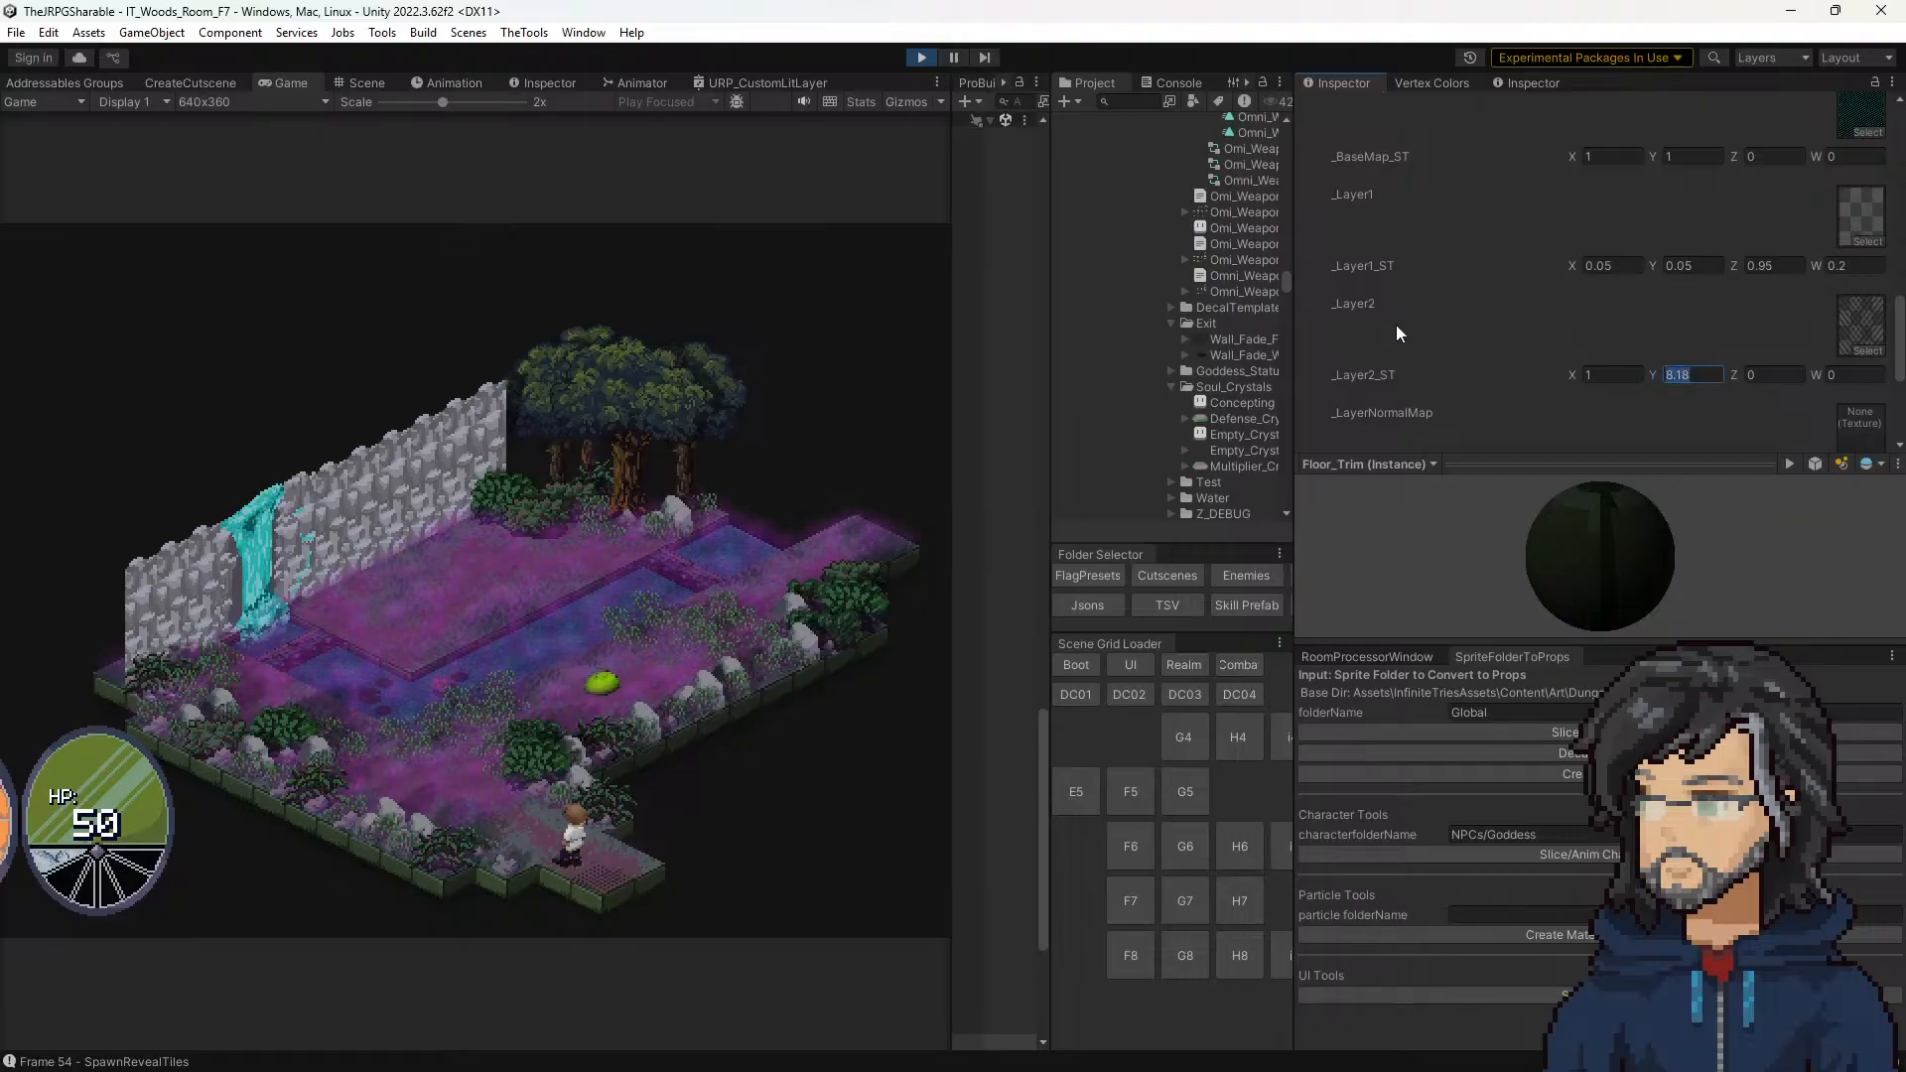
Step: Test _Layer2_ST with X and Y at 0, and set both back to 1
{"action": "left_click", "coordinate": [1617, 376]}
{"action": "type", "text": "0"}
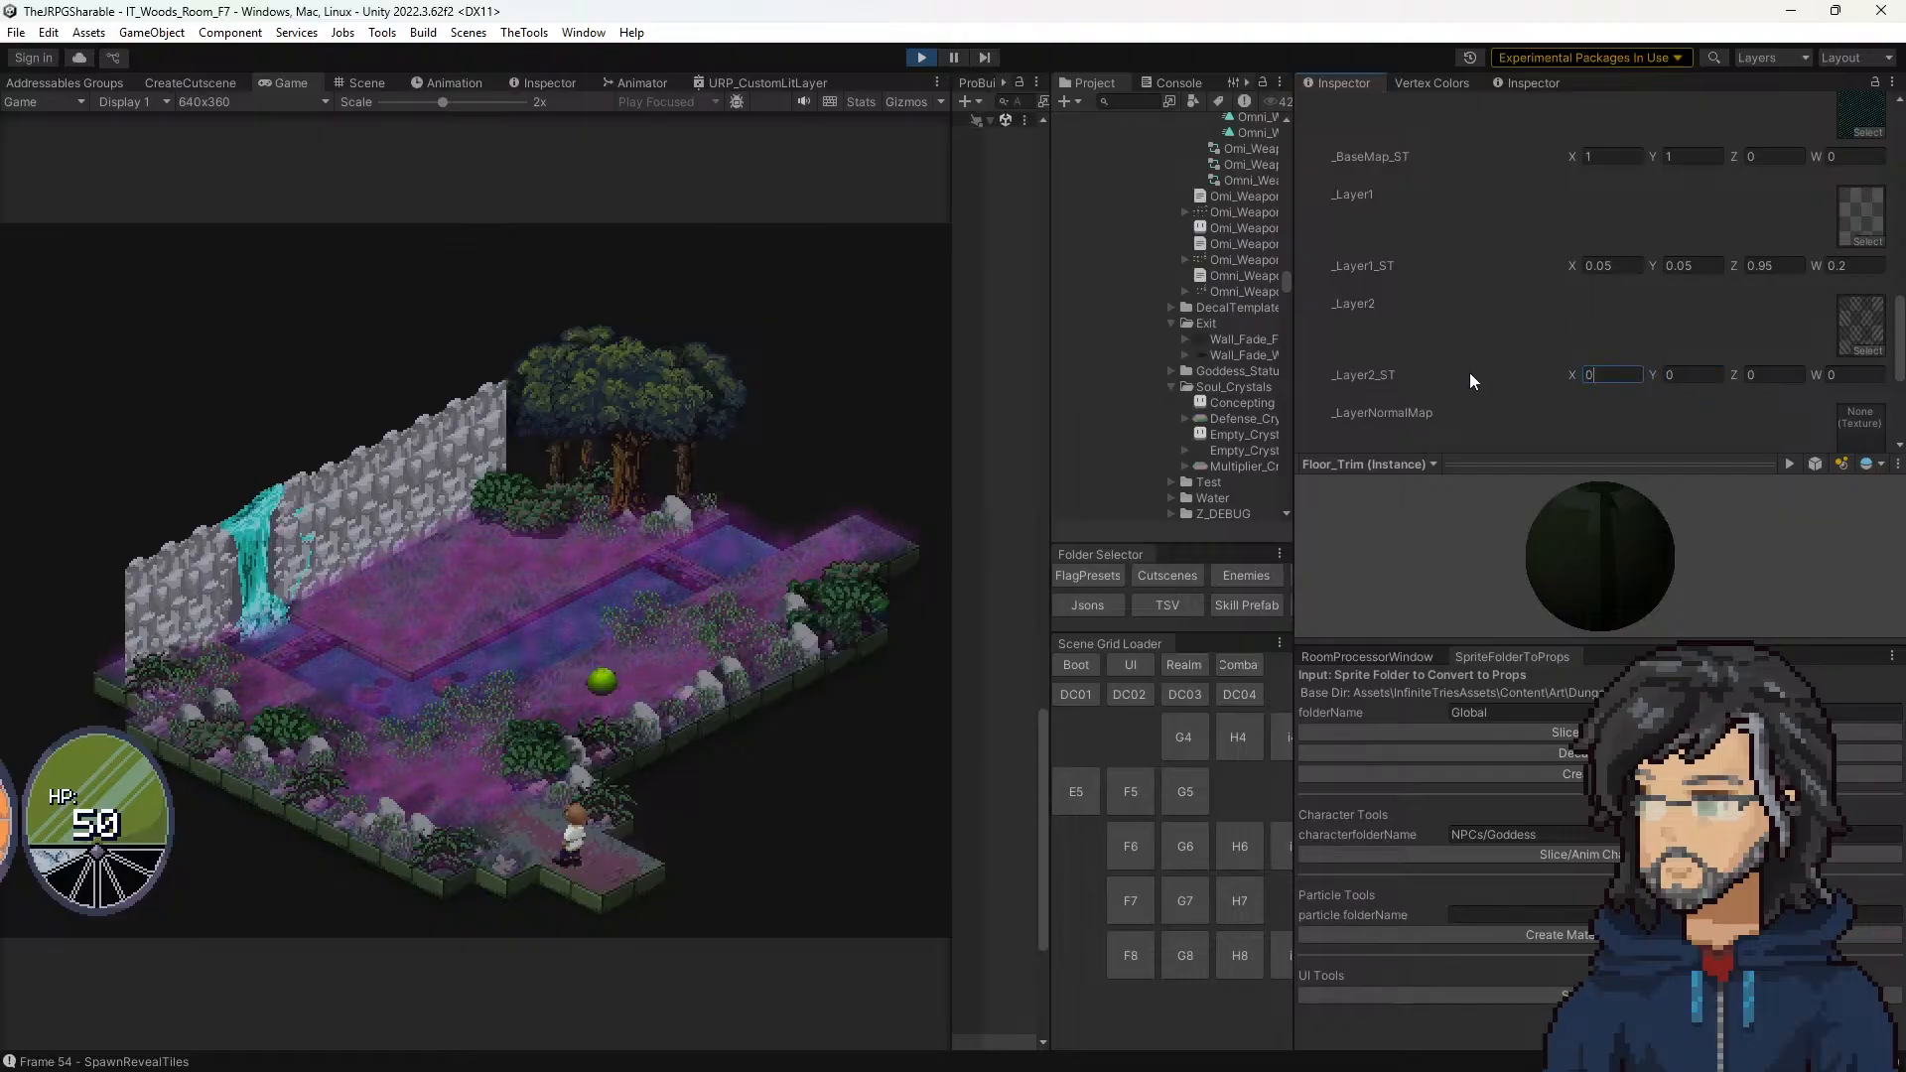
{"action": "type", "text": "1"}
{"action": "left_click", "coordinate": [1677, 373]}
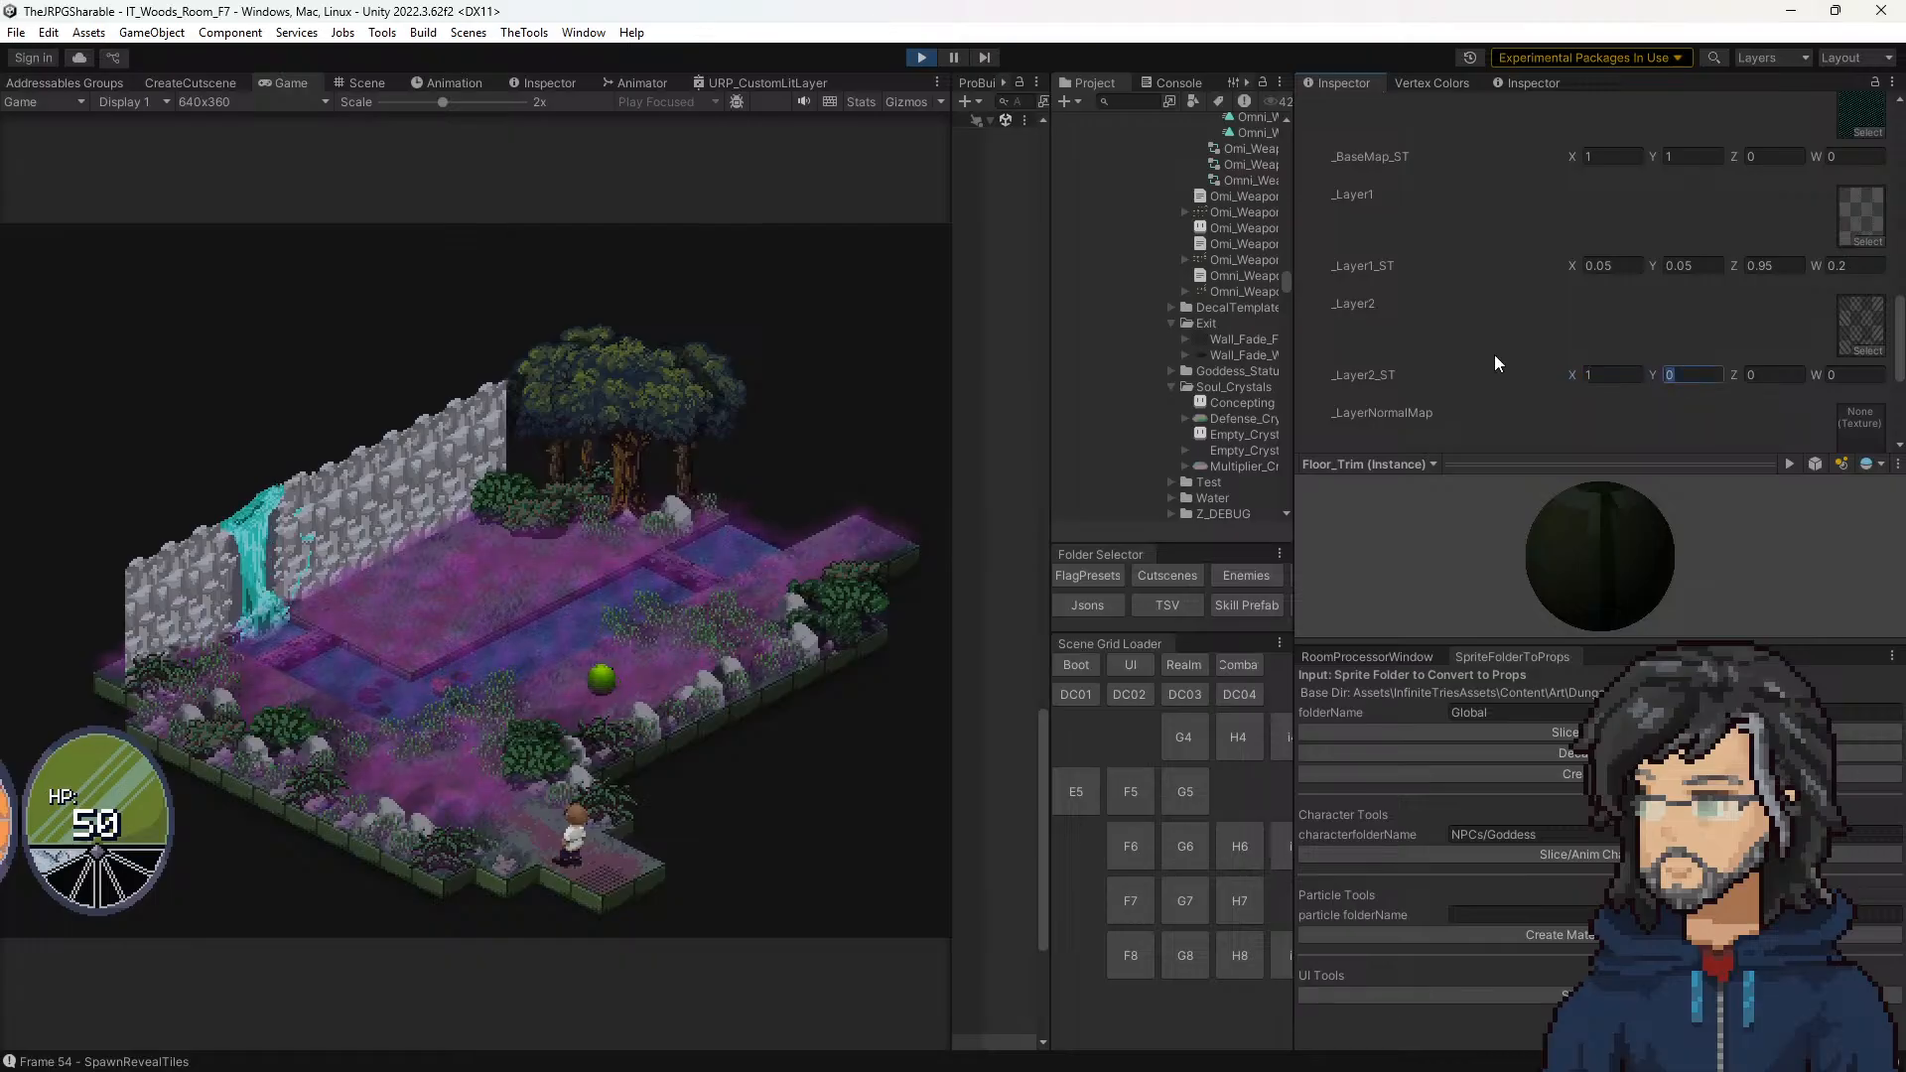
{"action": "type", "text": "1"}
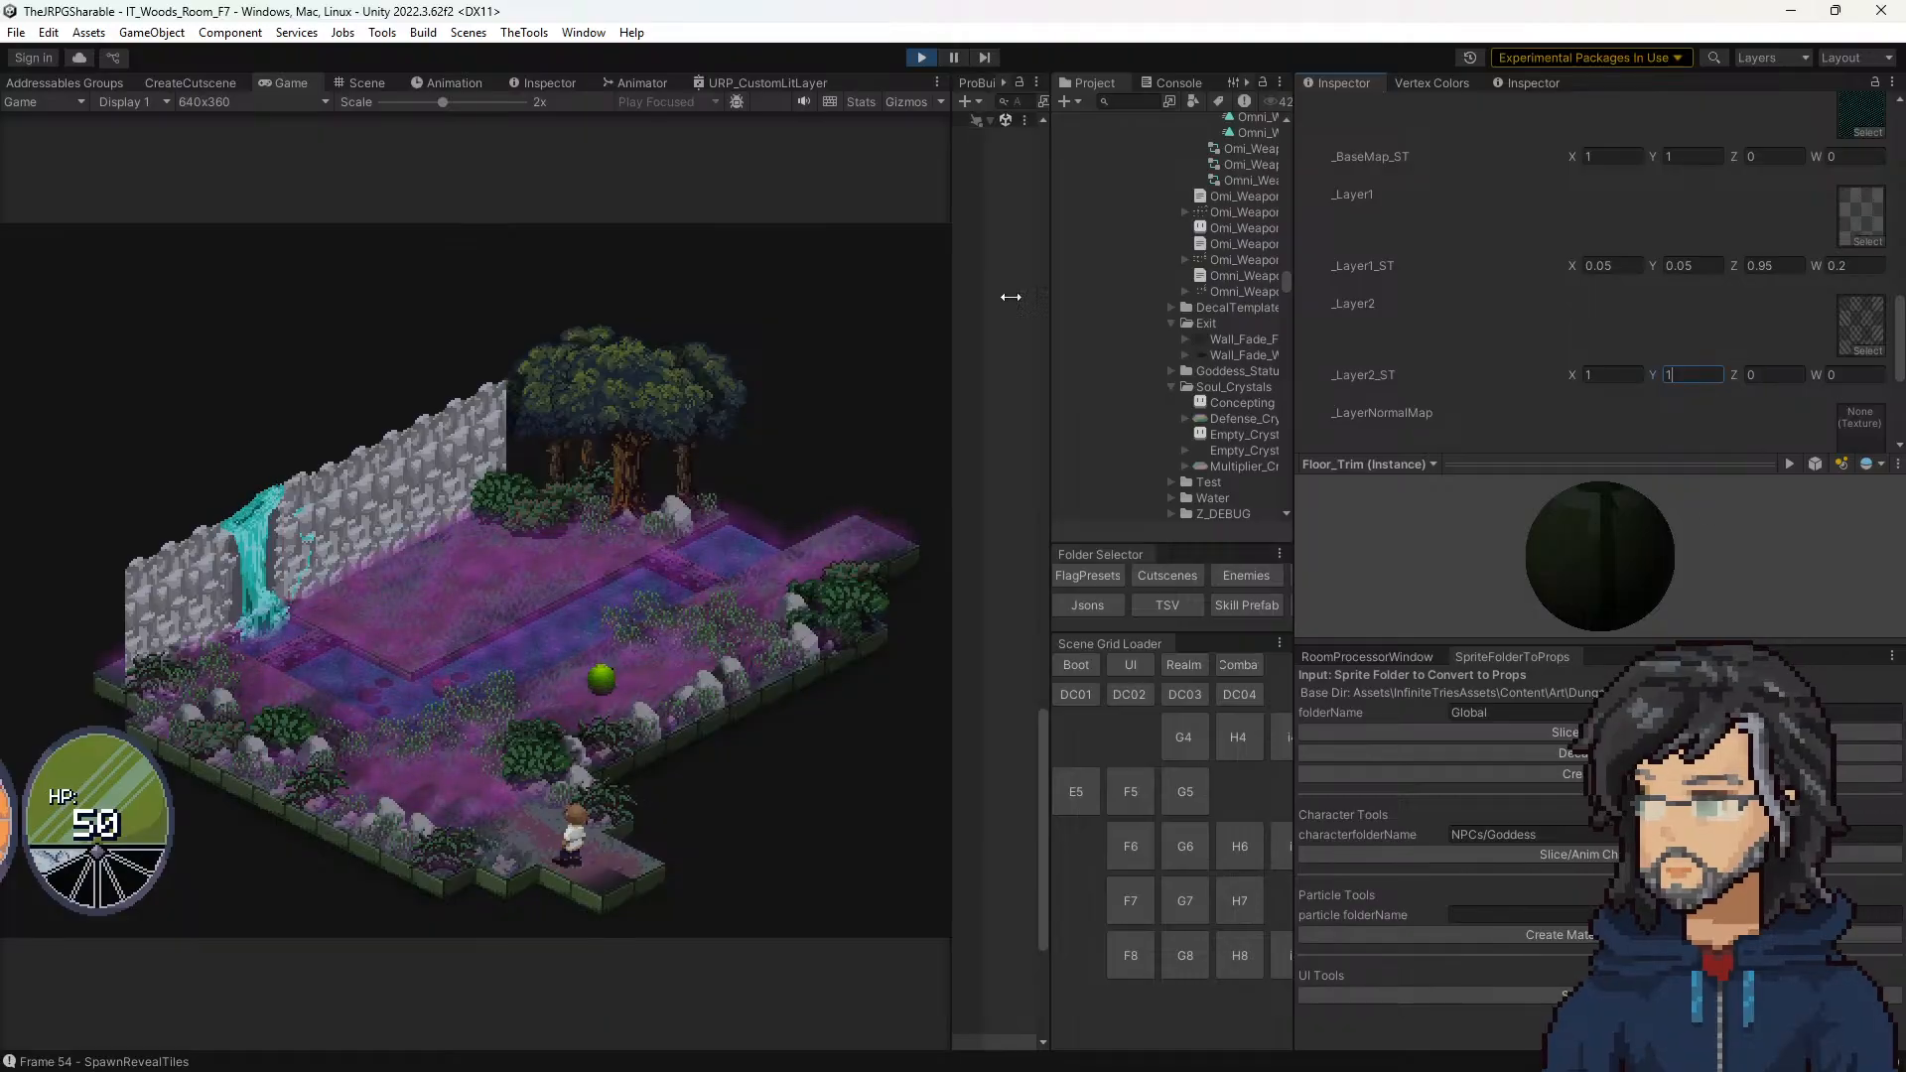
Step: Try a negative _Layer2_ST Z offset of about -4.08 on the Fields_Floor material, and return it to 0
{"action": "left_click", "coordinate": [796, 710]}
{"action": "scroll", "coordinate": [1515, 366], "scroll_direction": "up", "scroll_amount": 7}
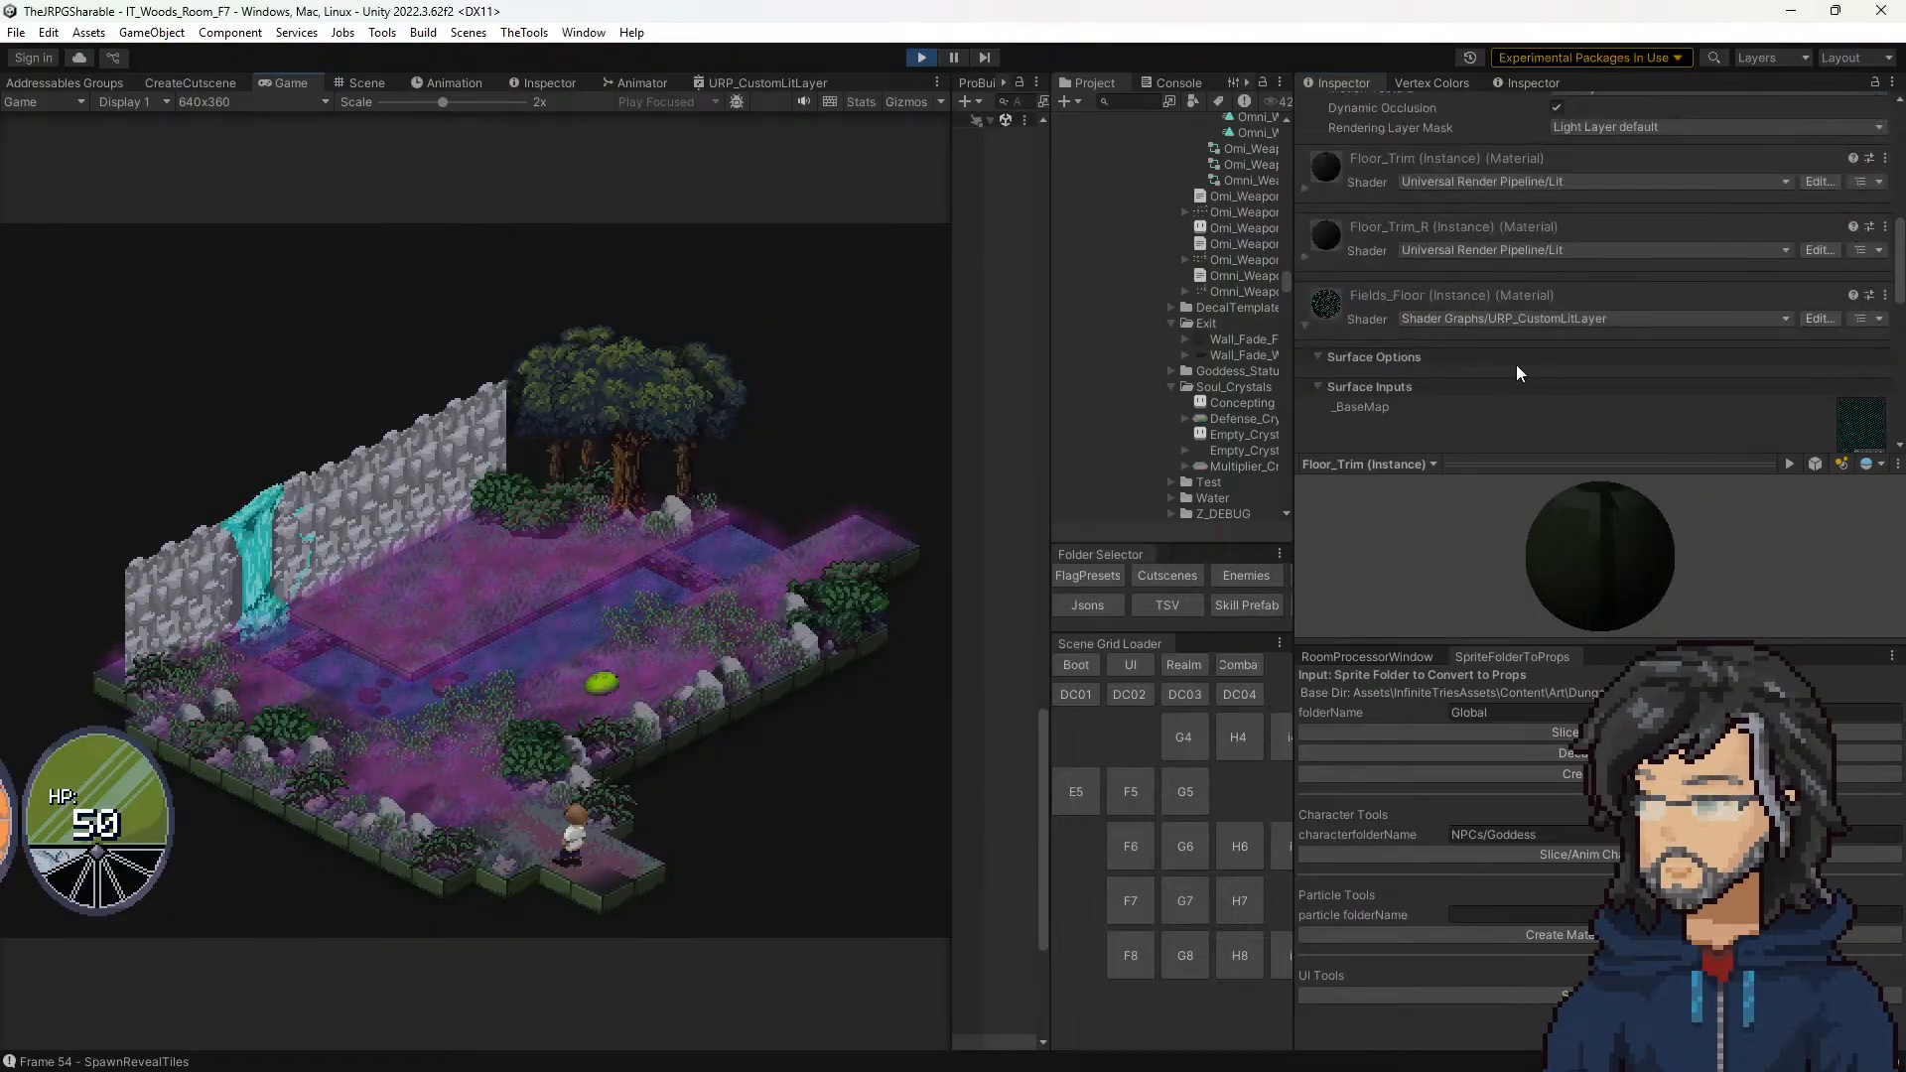
{"action": "scroll", "coordinate": [1518, 352], "scroll_direction": "down", "scroll_amount": 7}
{"action": "scroll", "coordinate": [1505, 362], "scroll_direction": "down", "scroll_amount": 2}
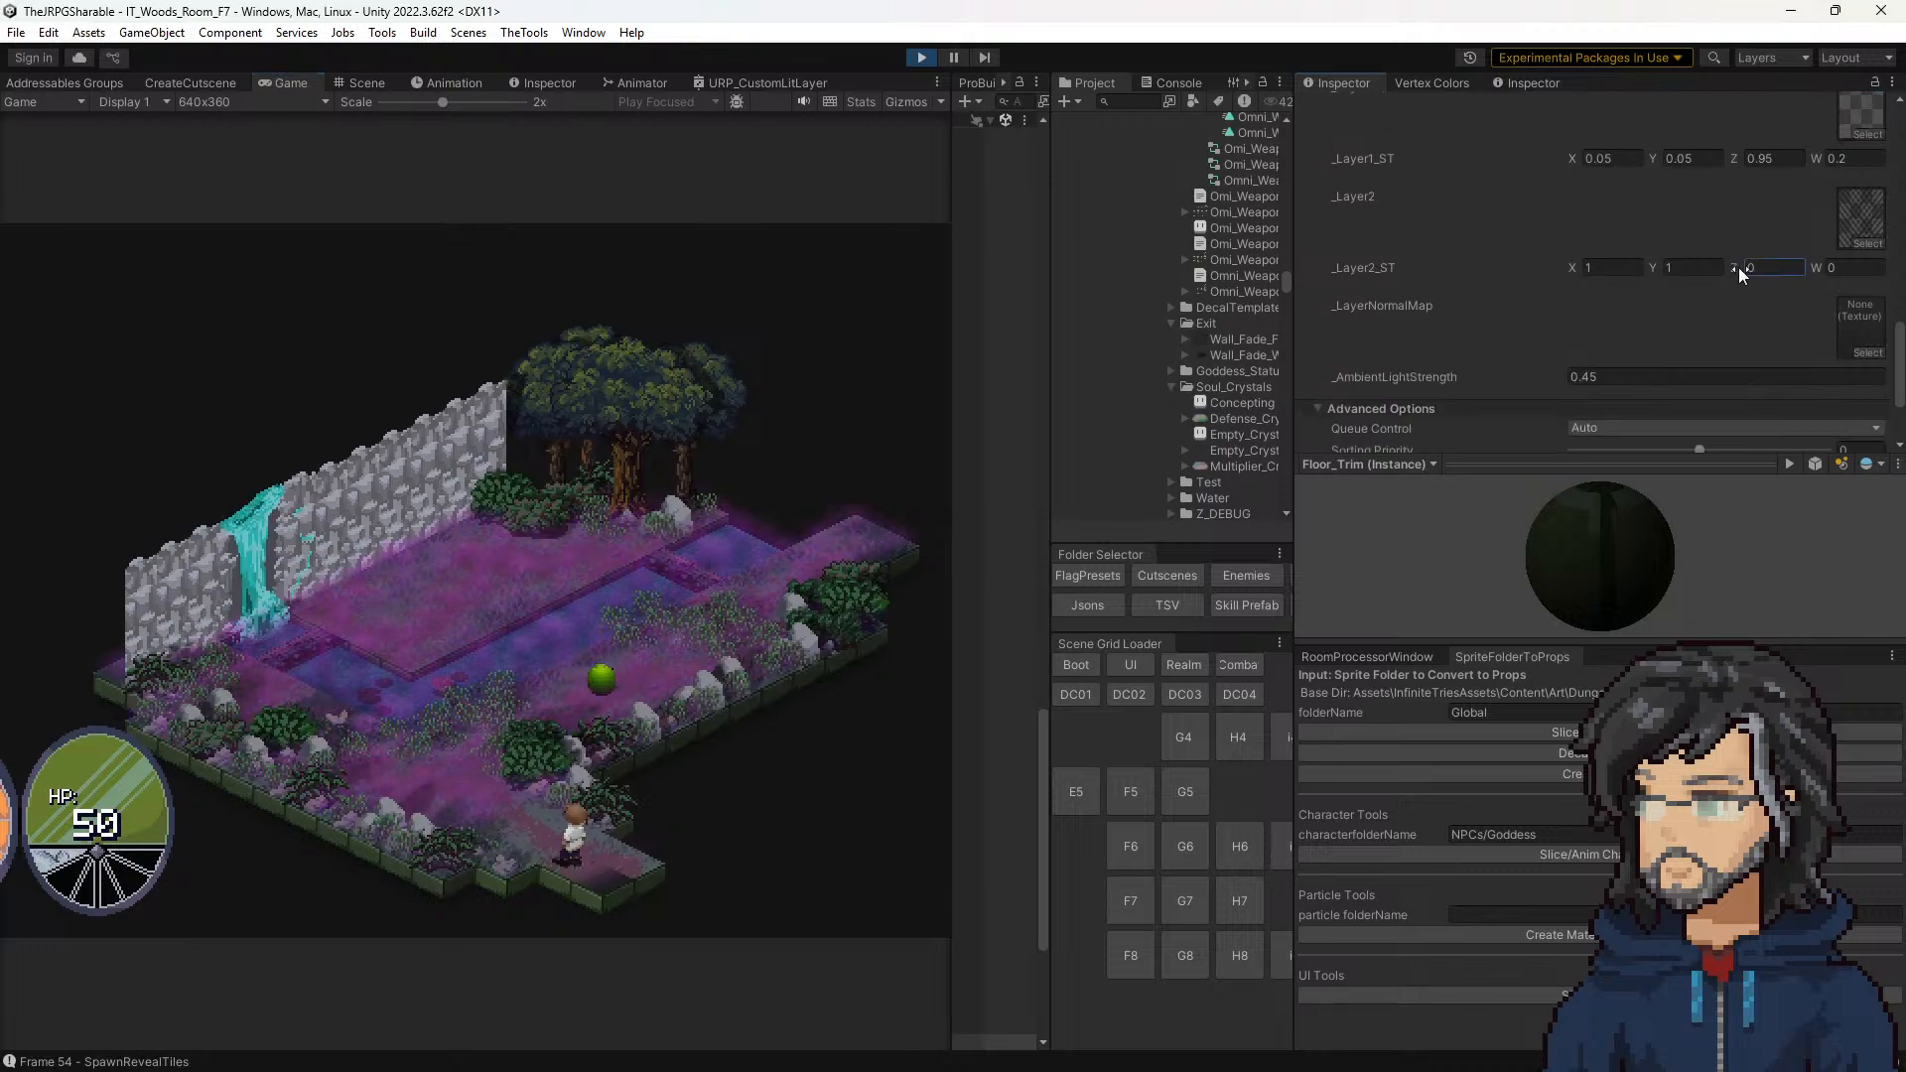
{"action": "left_click_drag", "start_coordinate": [1806, 267], "coordinate": [1814, 271]}
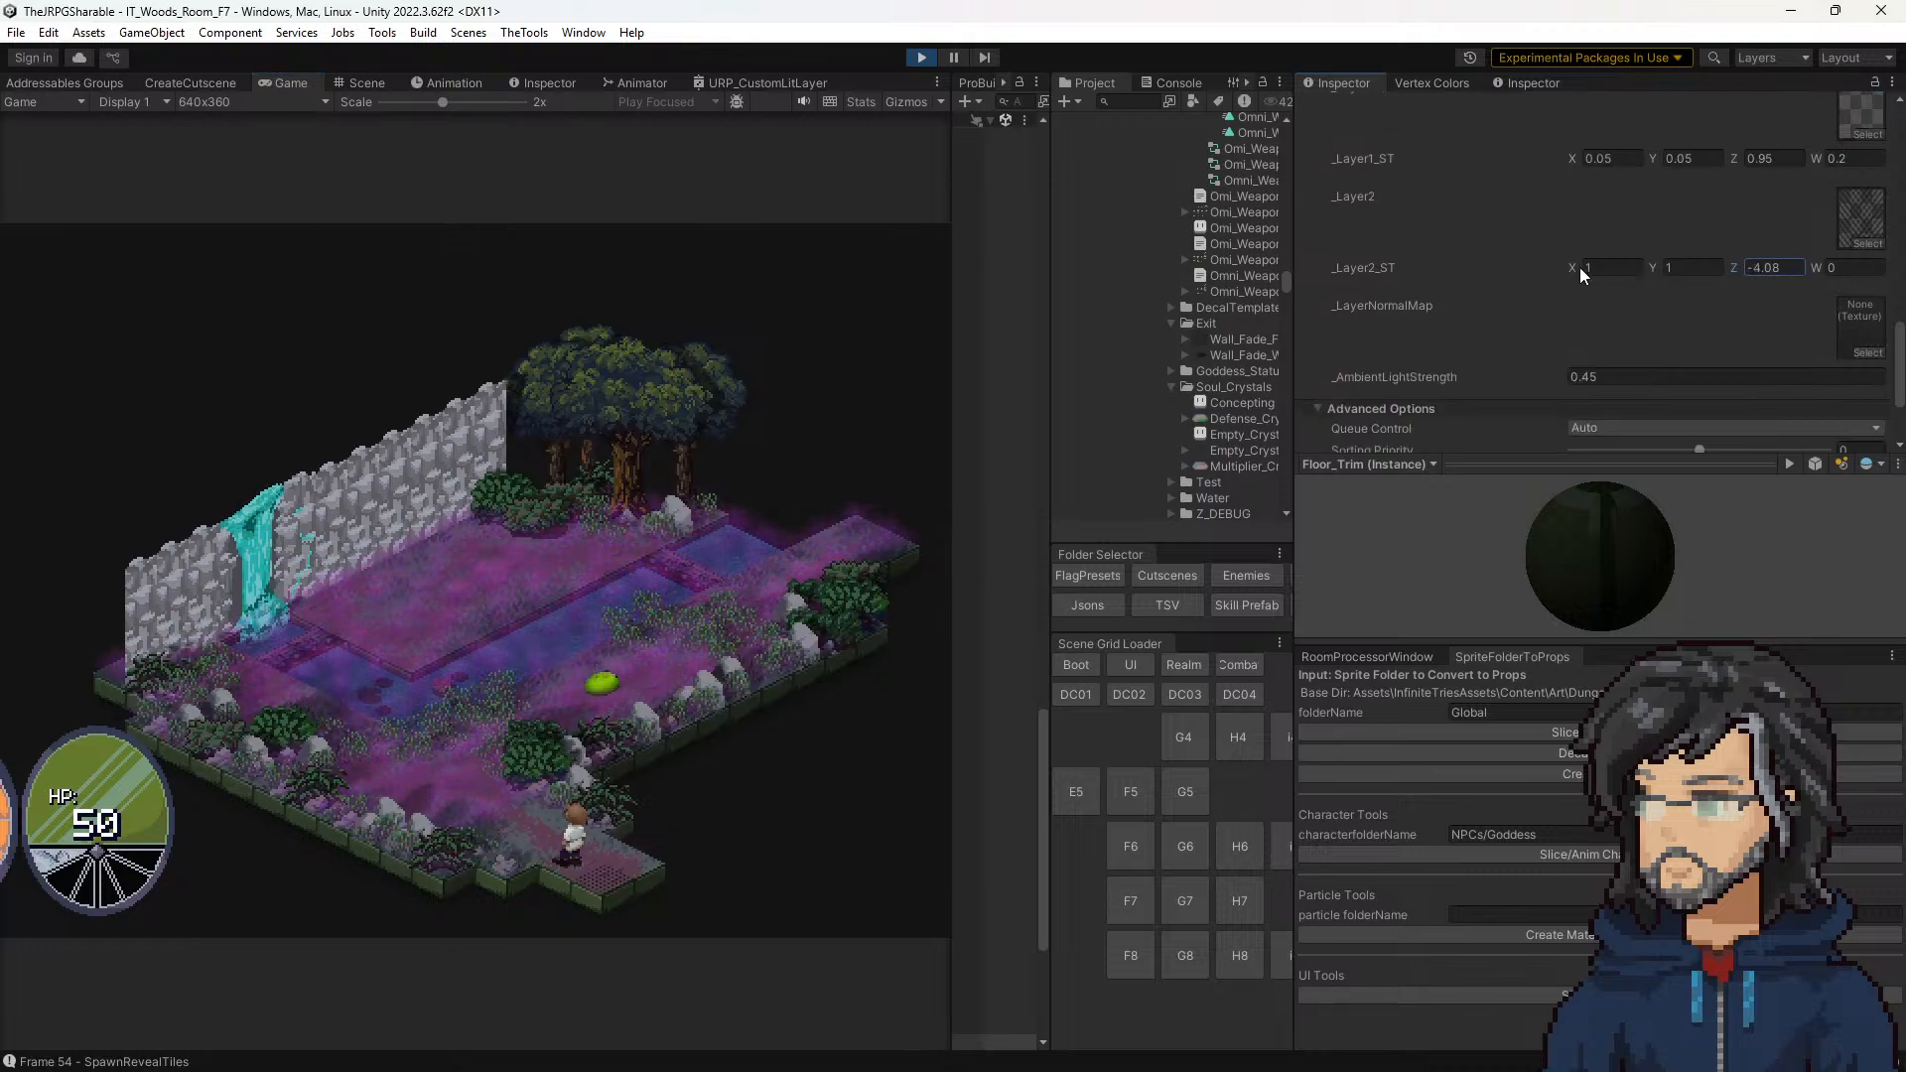
{"action": "type", "text": "0"}
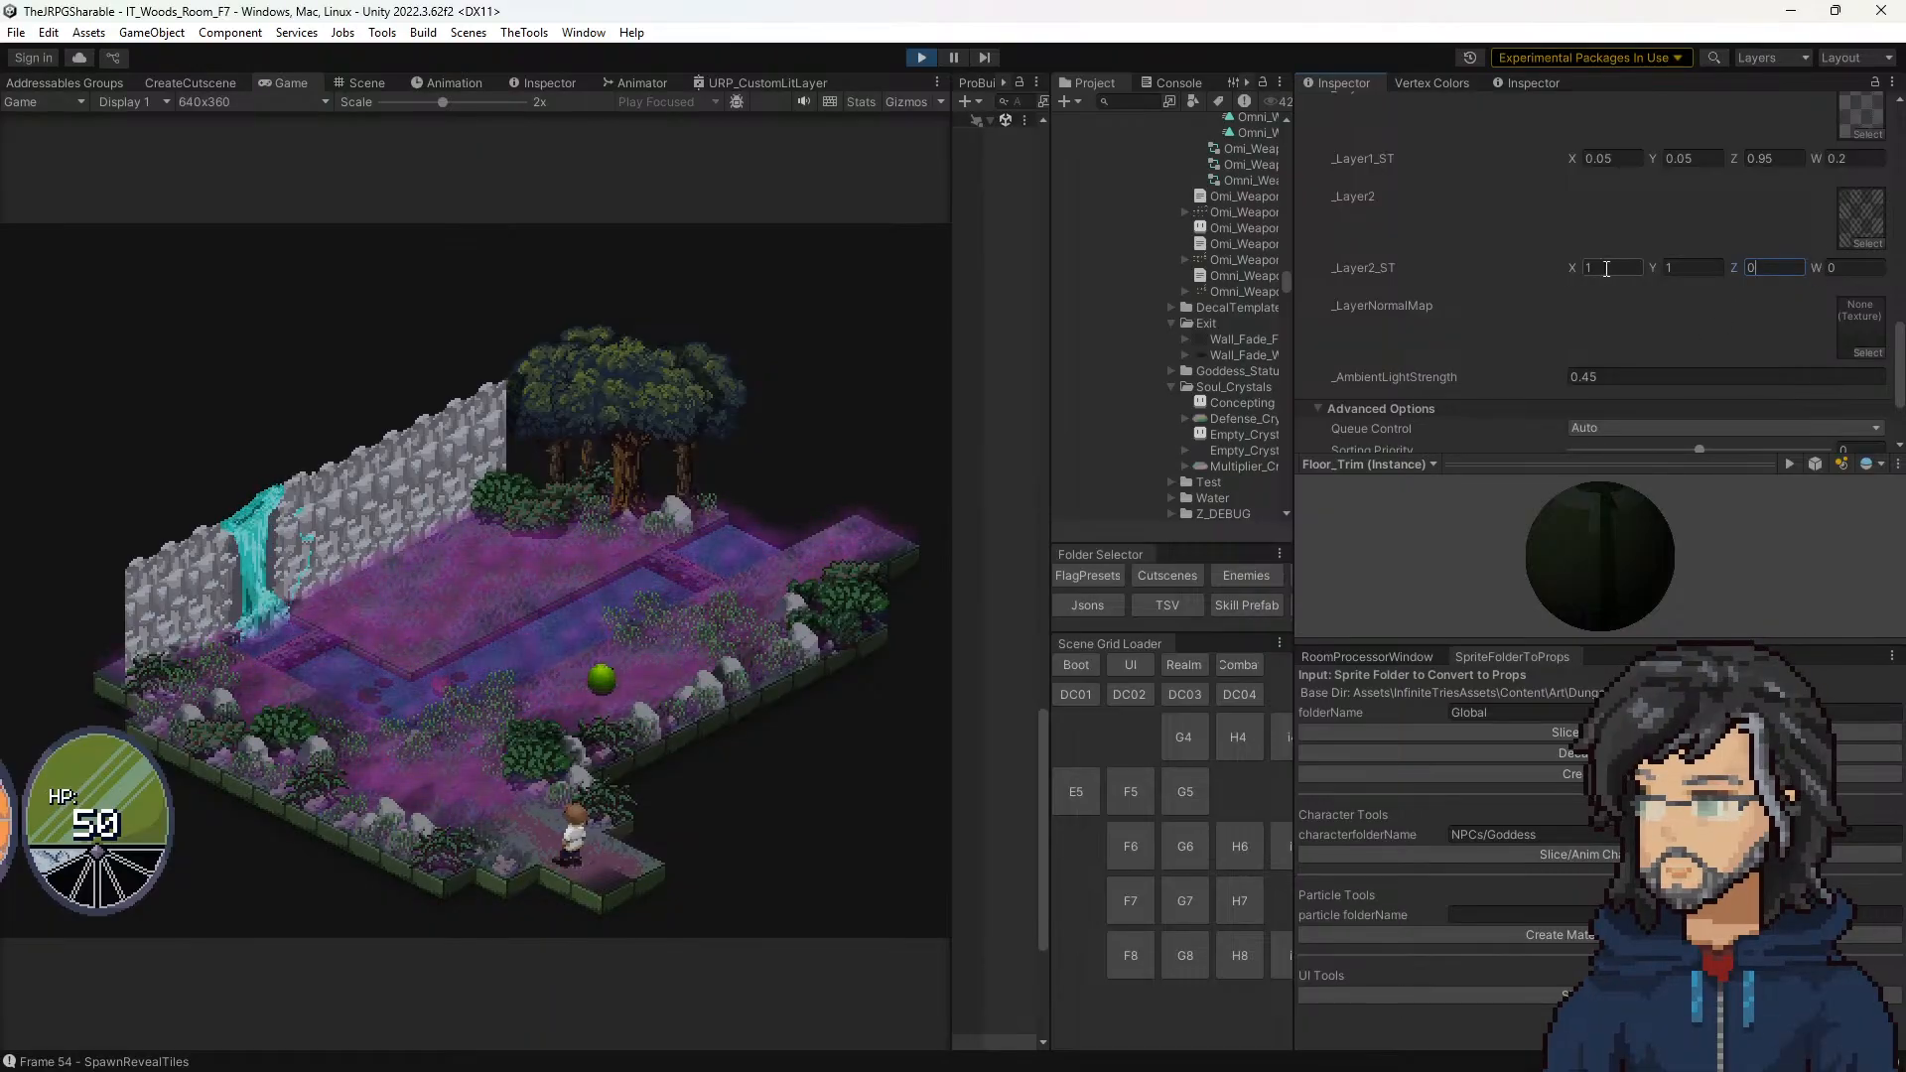
{"action": "type", "text": "0"}
Step: Compare the corner tile with _Layer2_ST X and Y at 0 and again at 1, leaving both at 1
{"action": "key", "text": "Tab"}
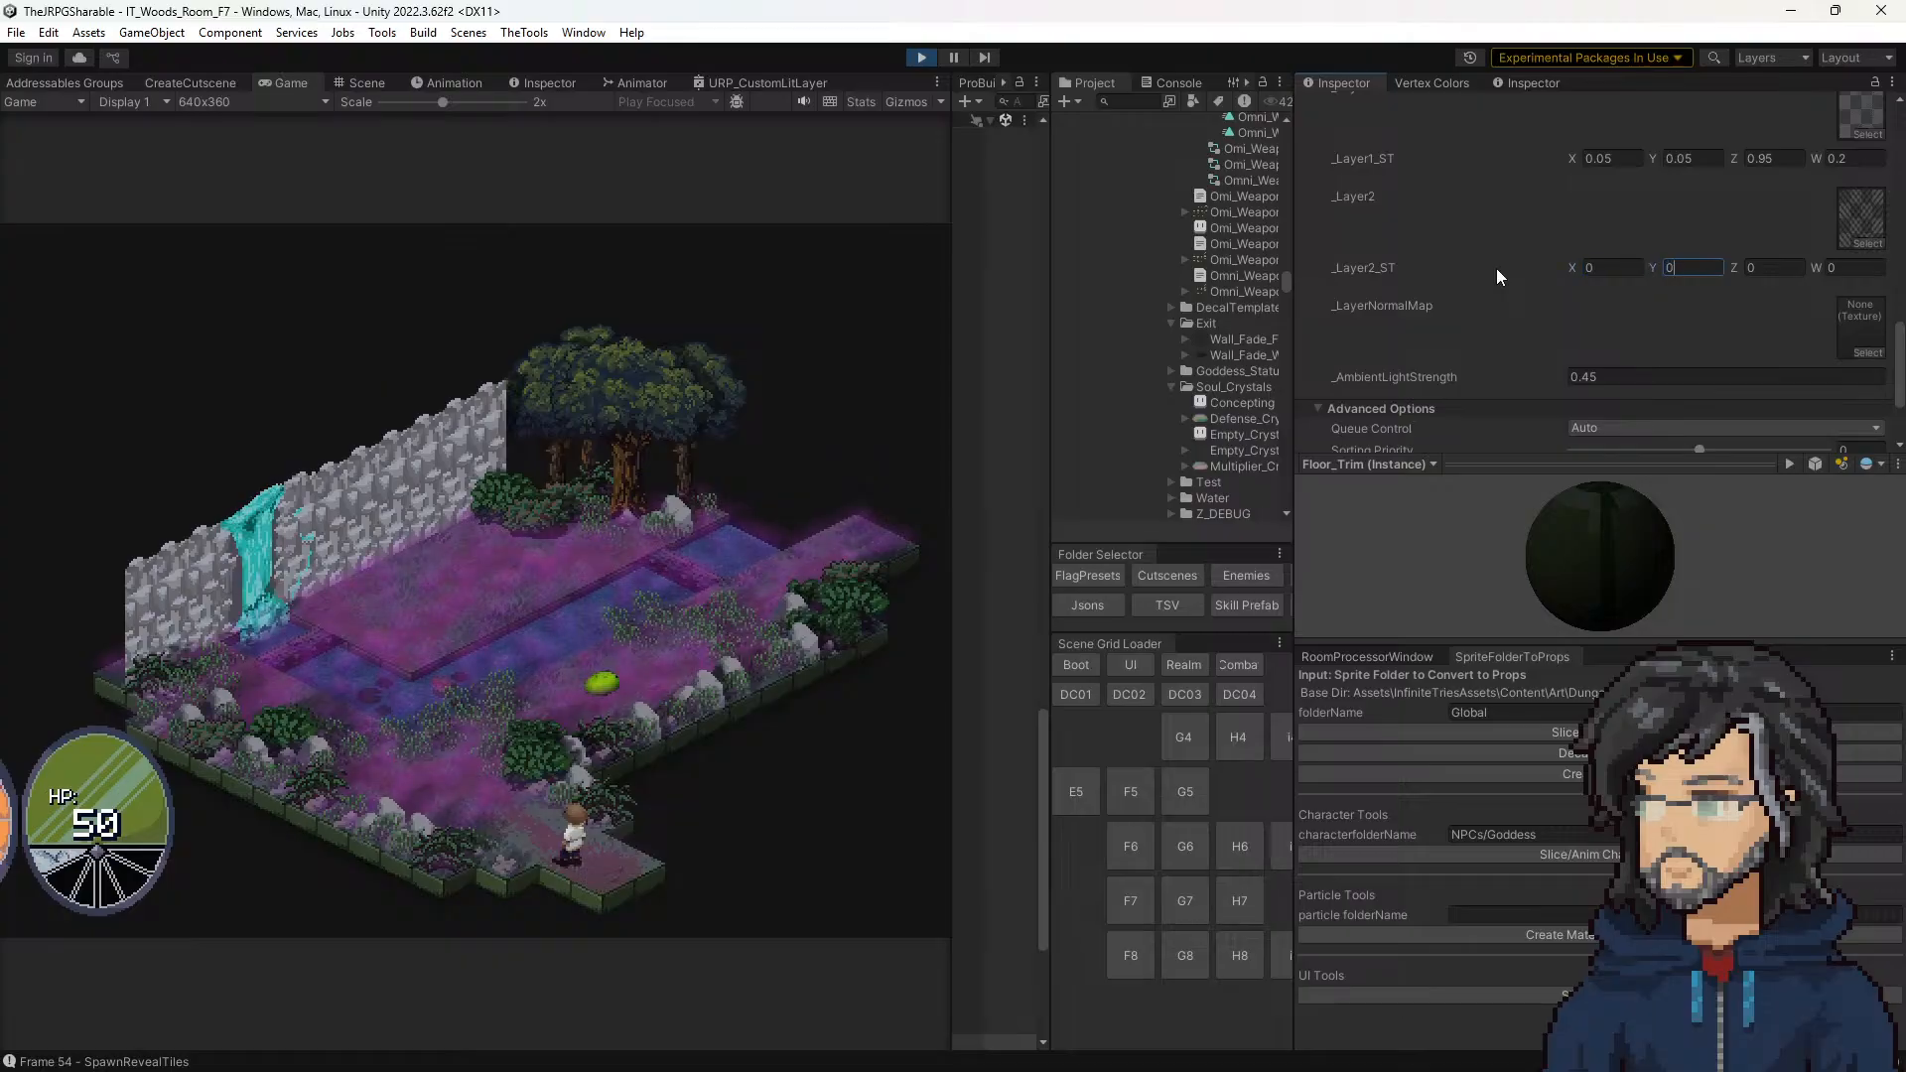
{"action": "type", "text": "0"}
{"action": "left_click_drag", "start_coordinate": [1628, 266], "coordinate": [1441, 258]}
{"action": "type", "text": "1"}
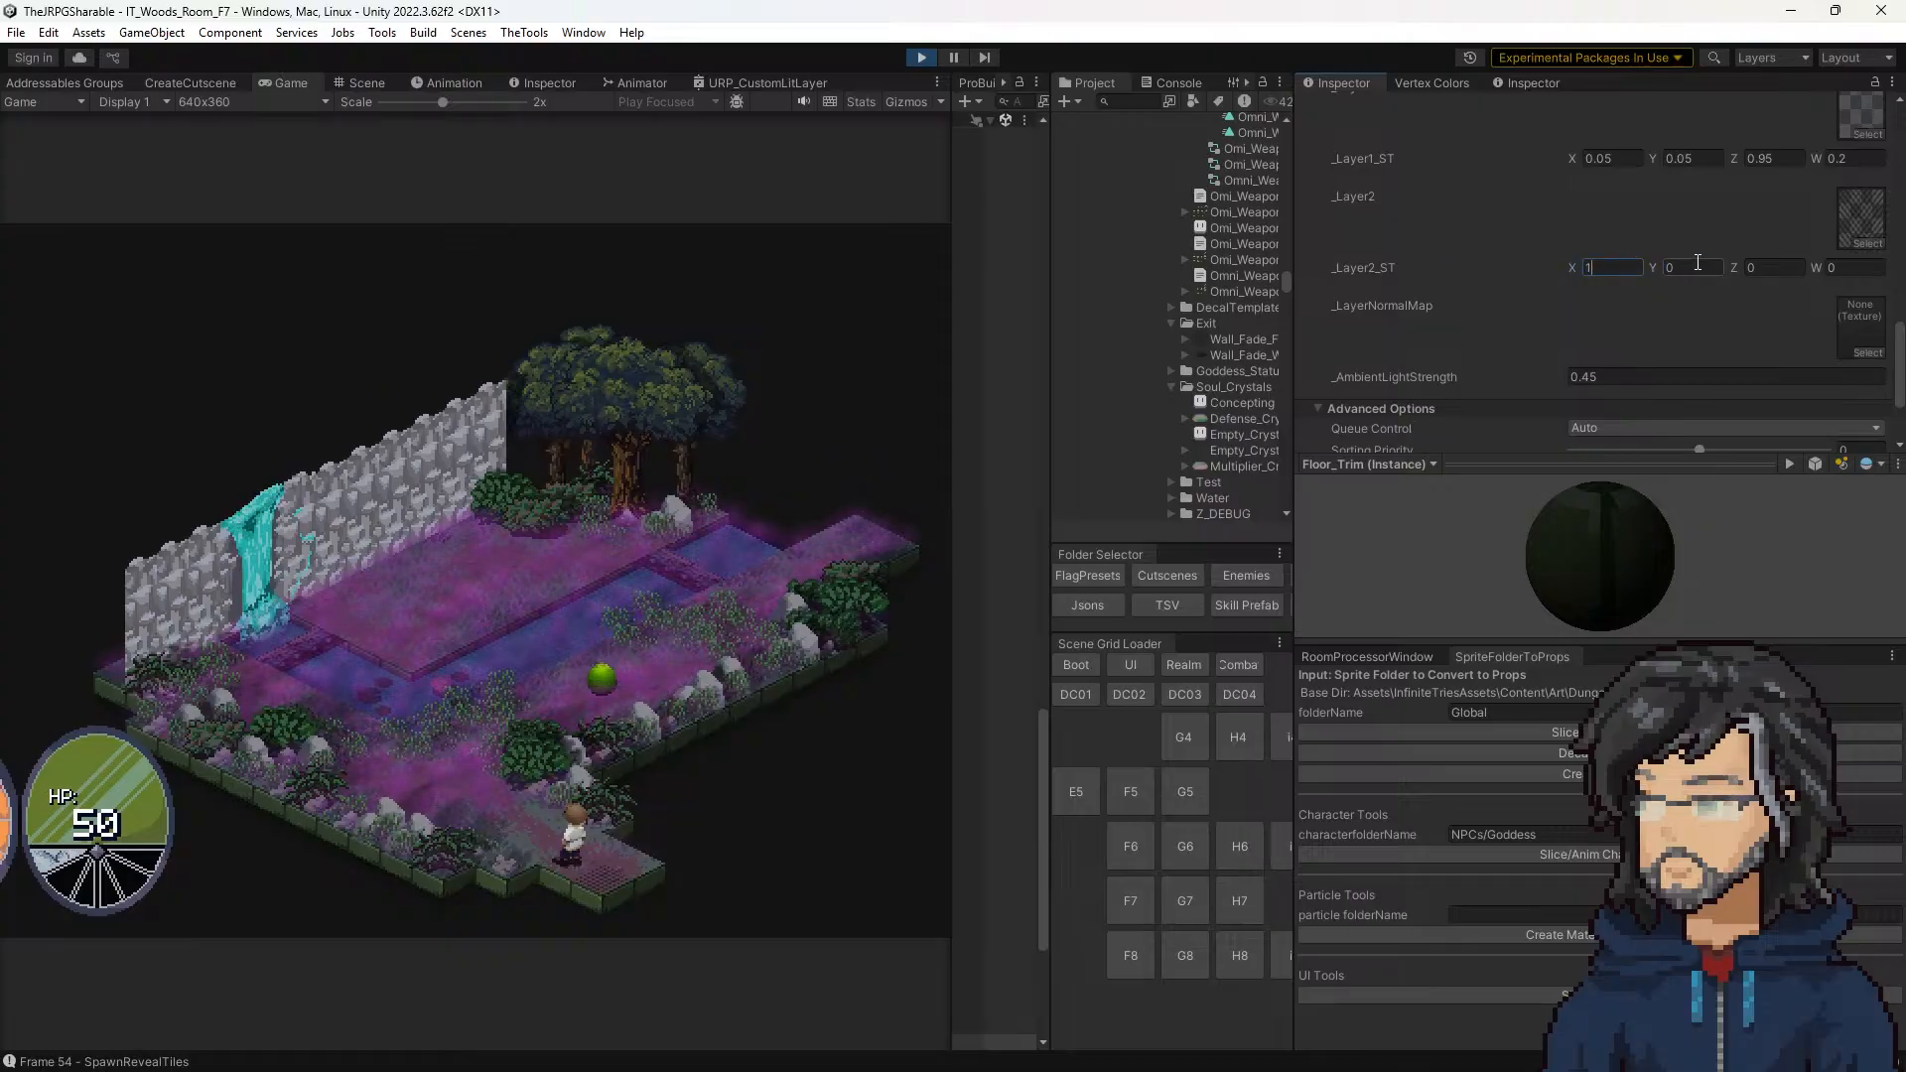
{"action": "left_click_drag", "start_coordinate": [1698, 264], "coordinate": [1554, 256]}
{"action": "type", "text": "1"}
Step: Locate the _Layer2 texture Wall_Fade_FINAL in the Exit folder and examine its size and import settings
{"action": "left_click", "coordinate": [1843, 224]}
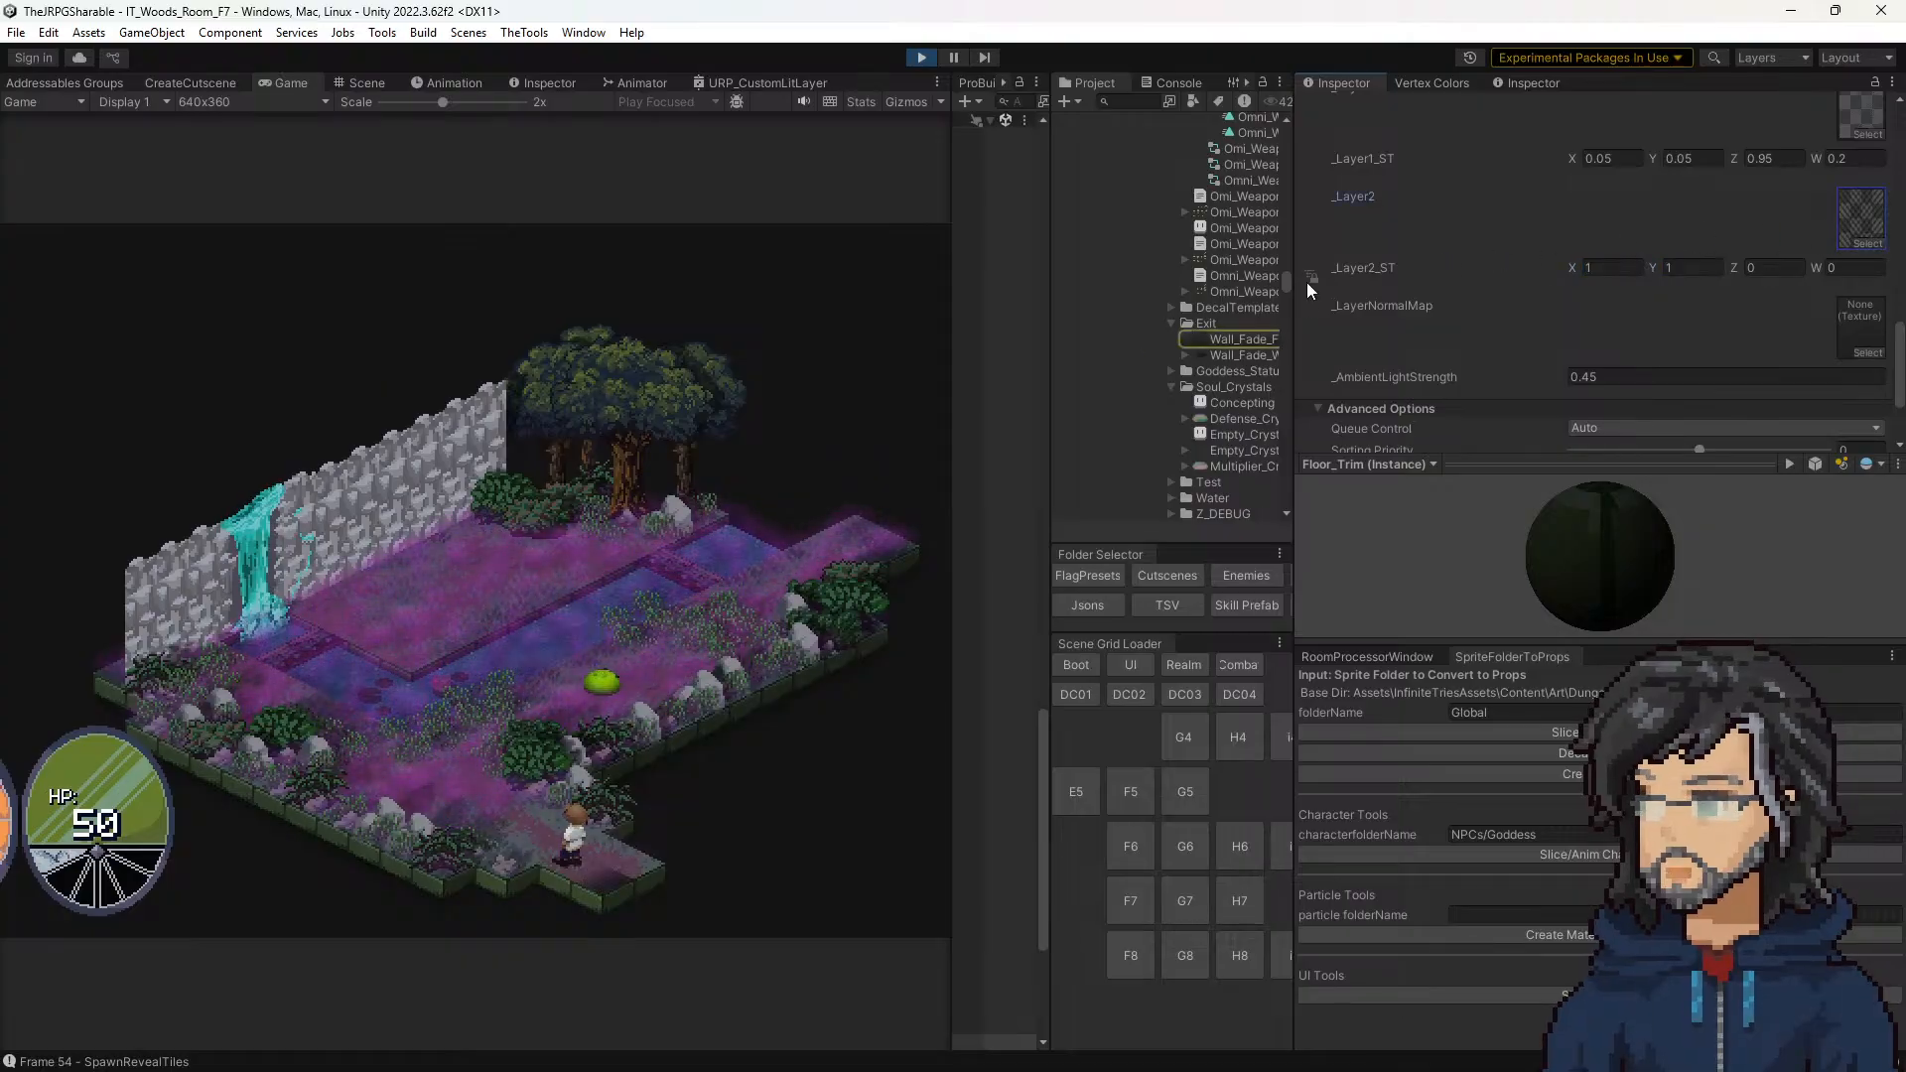
{"action": "left_click", "coordinate": [1219, 338]}
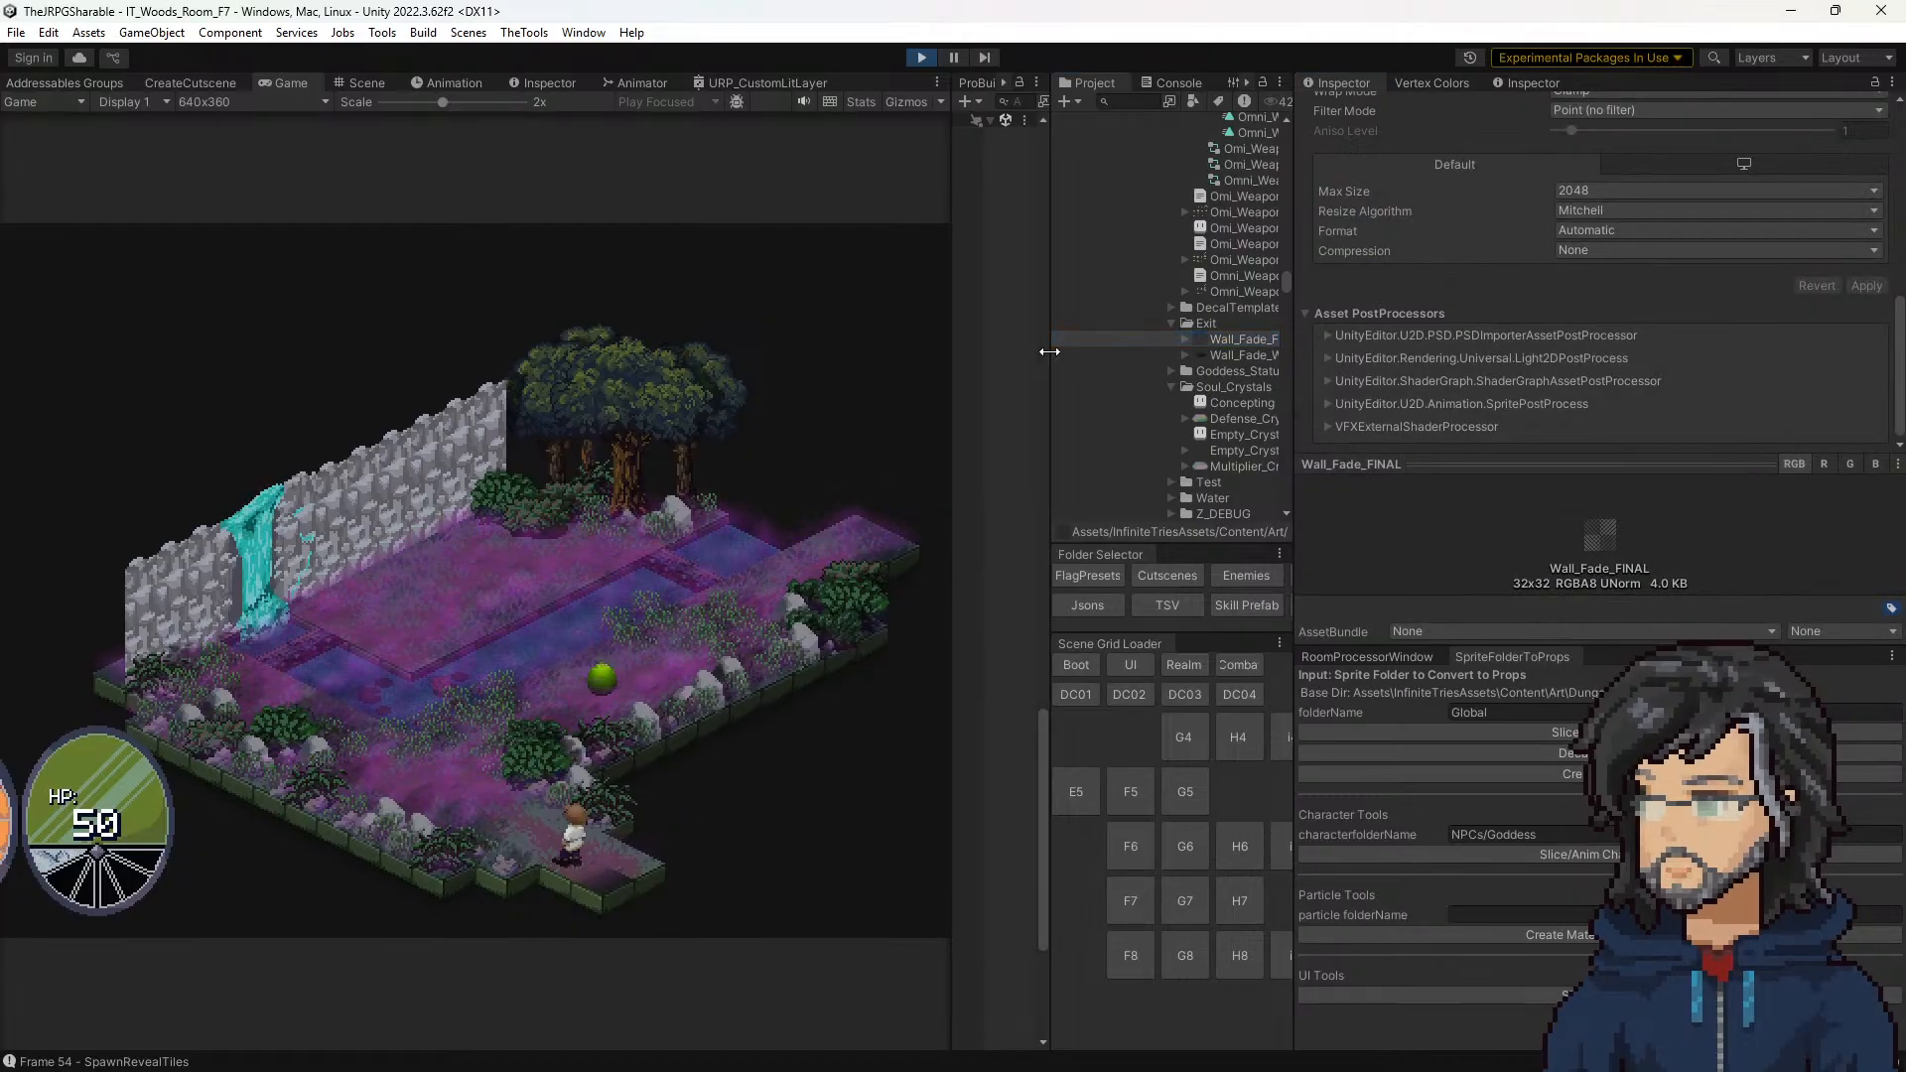
{"action": "left_click_drag", "start_coordinate": [1049, 351], "coordinate": [1149, 357]}
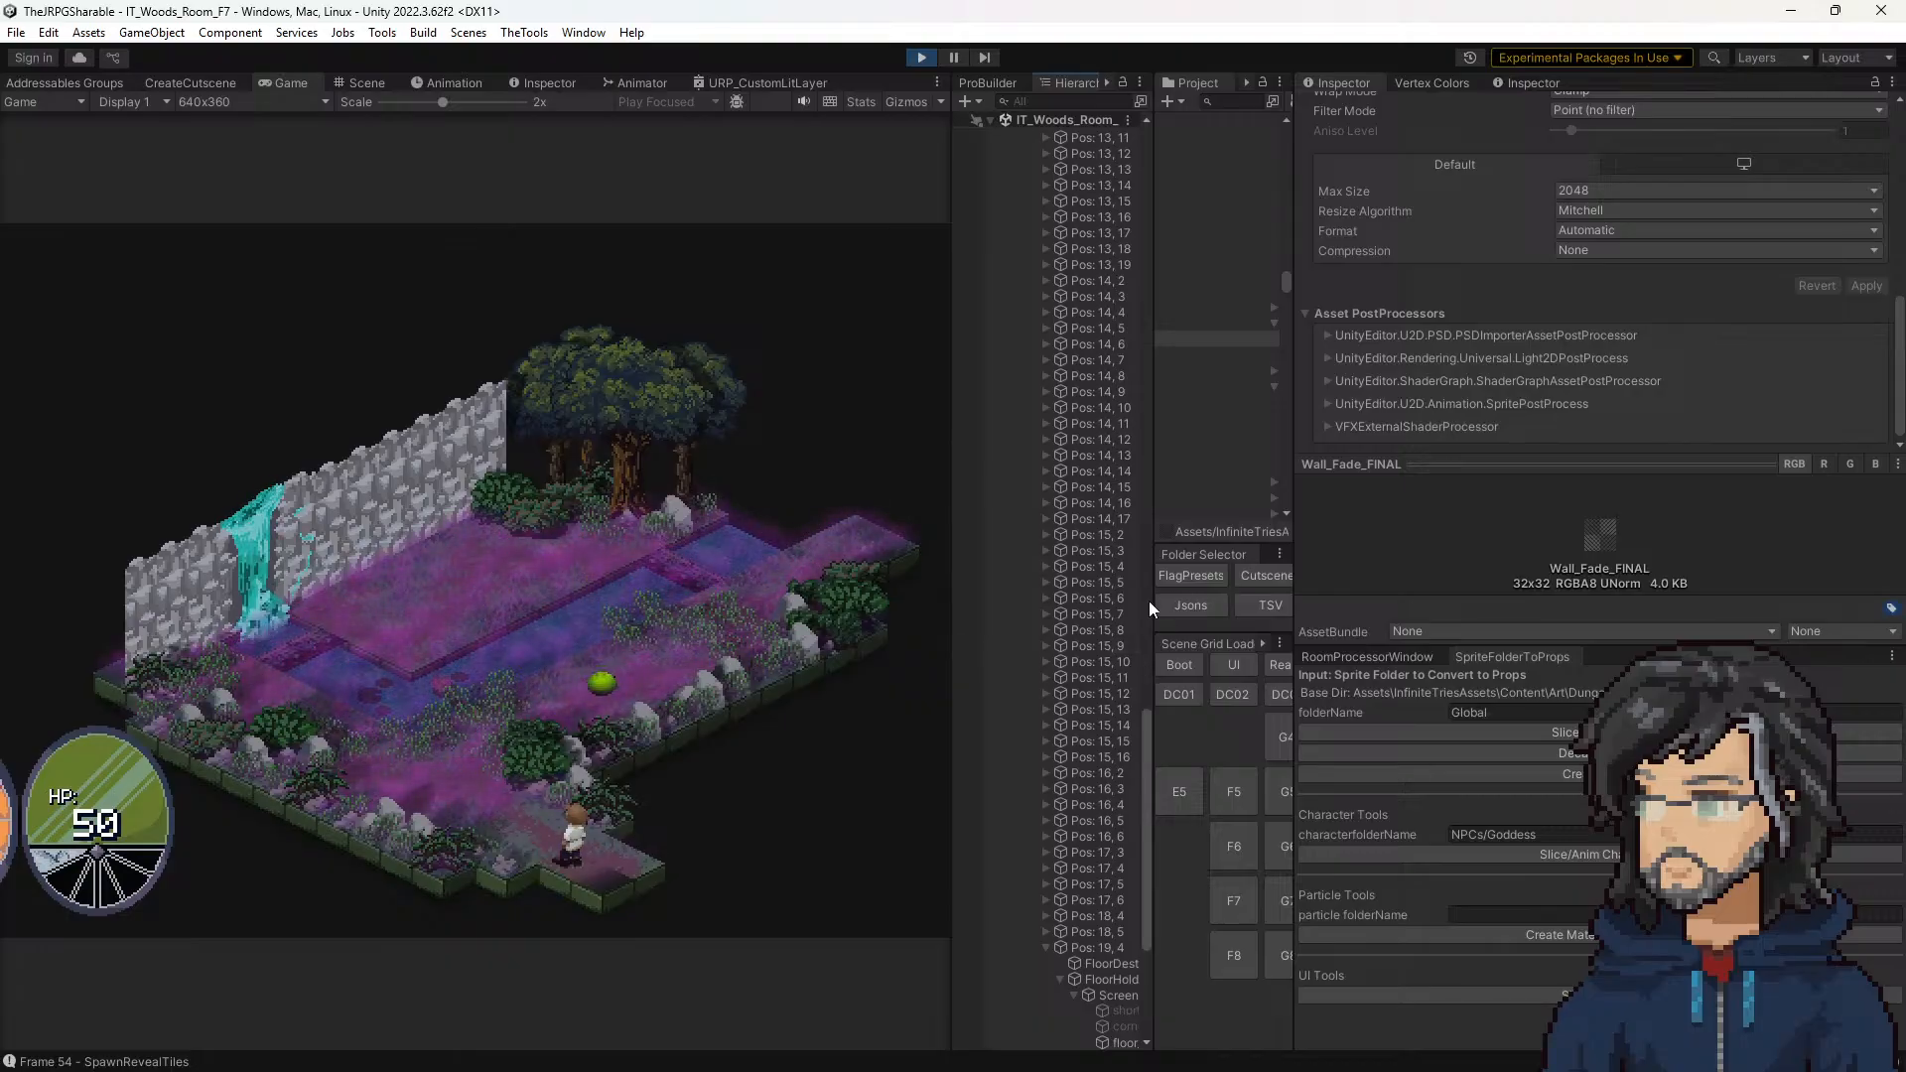
{"action": "left_click_drag", "start_coordinate": [1293, 357], "coordinate": [1367, 361]}
{"action": "left_click", "coordinate": [1322, 355]}
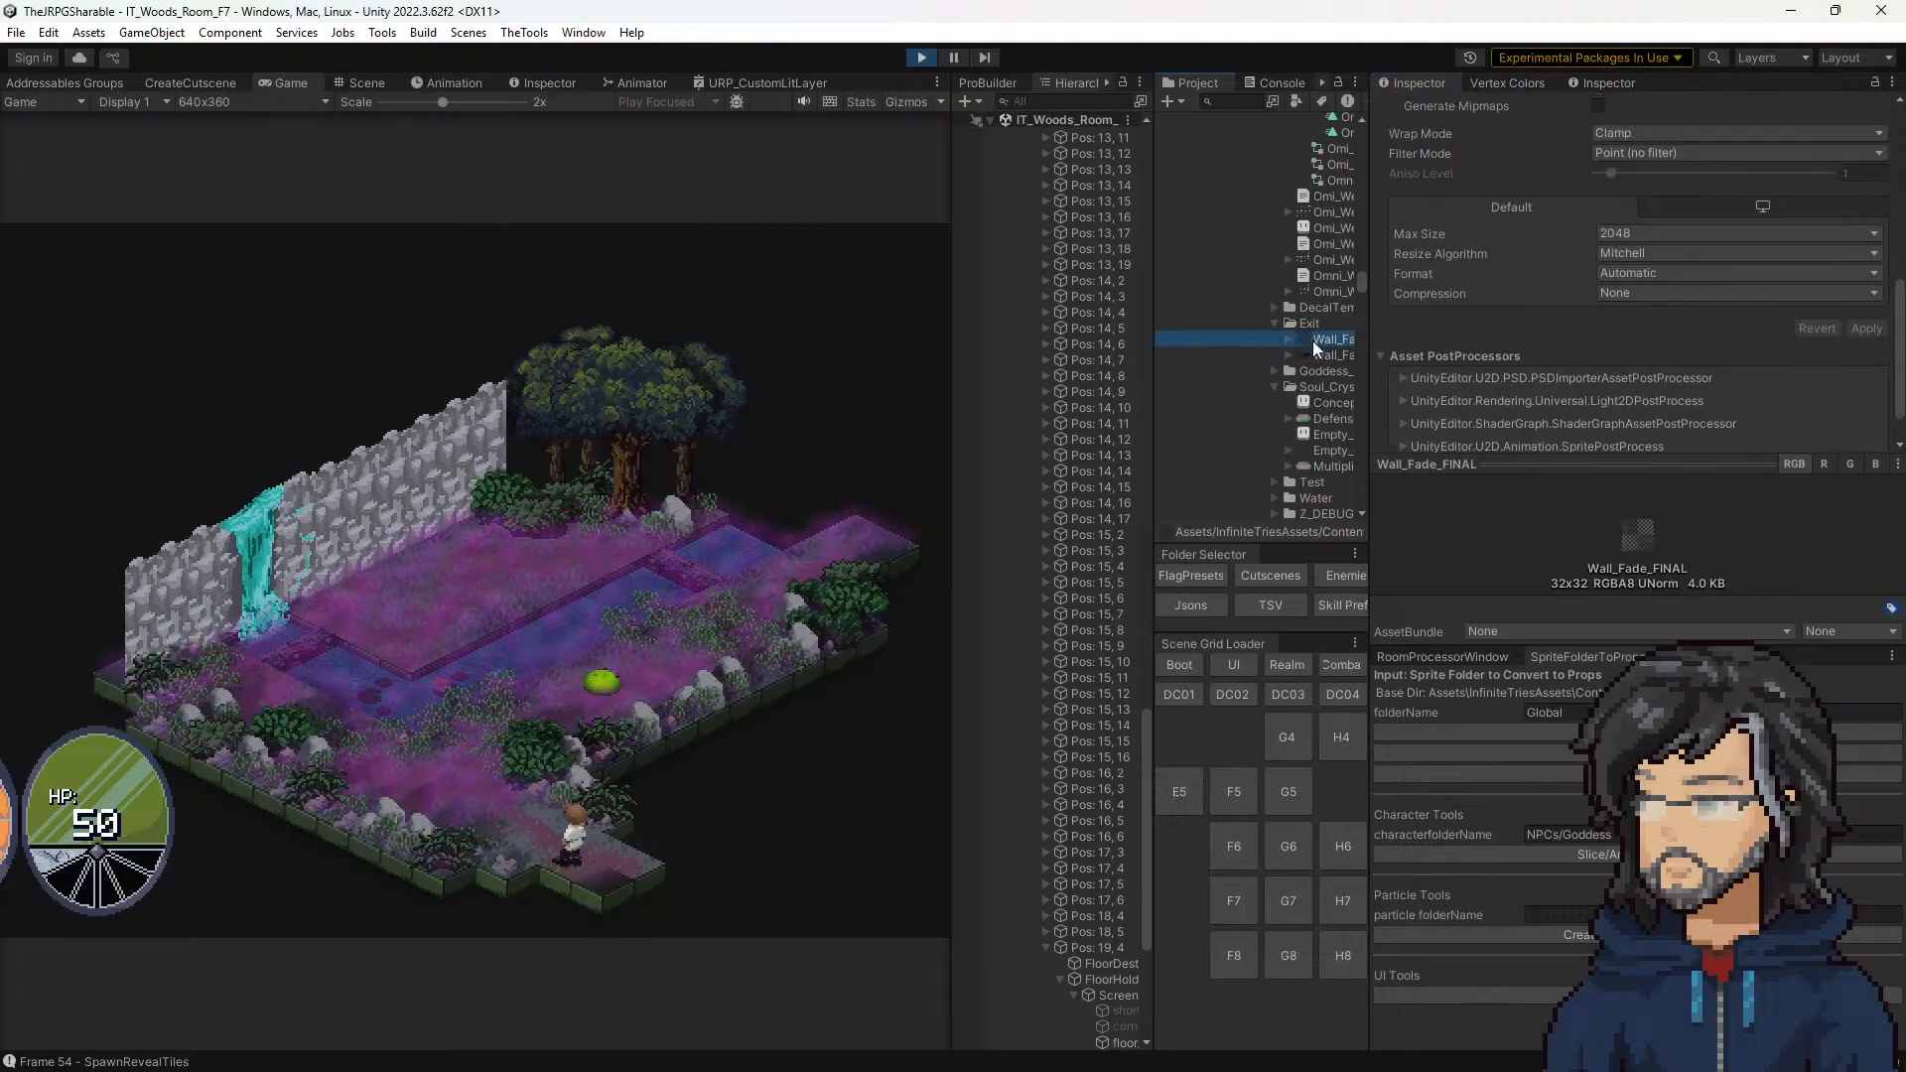
{"action": "left_click", "coordinate": [1320, 340]}
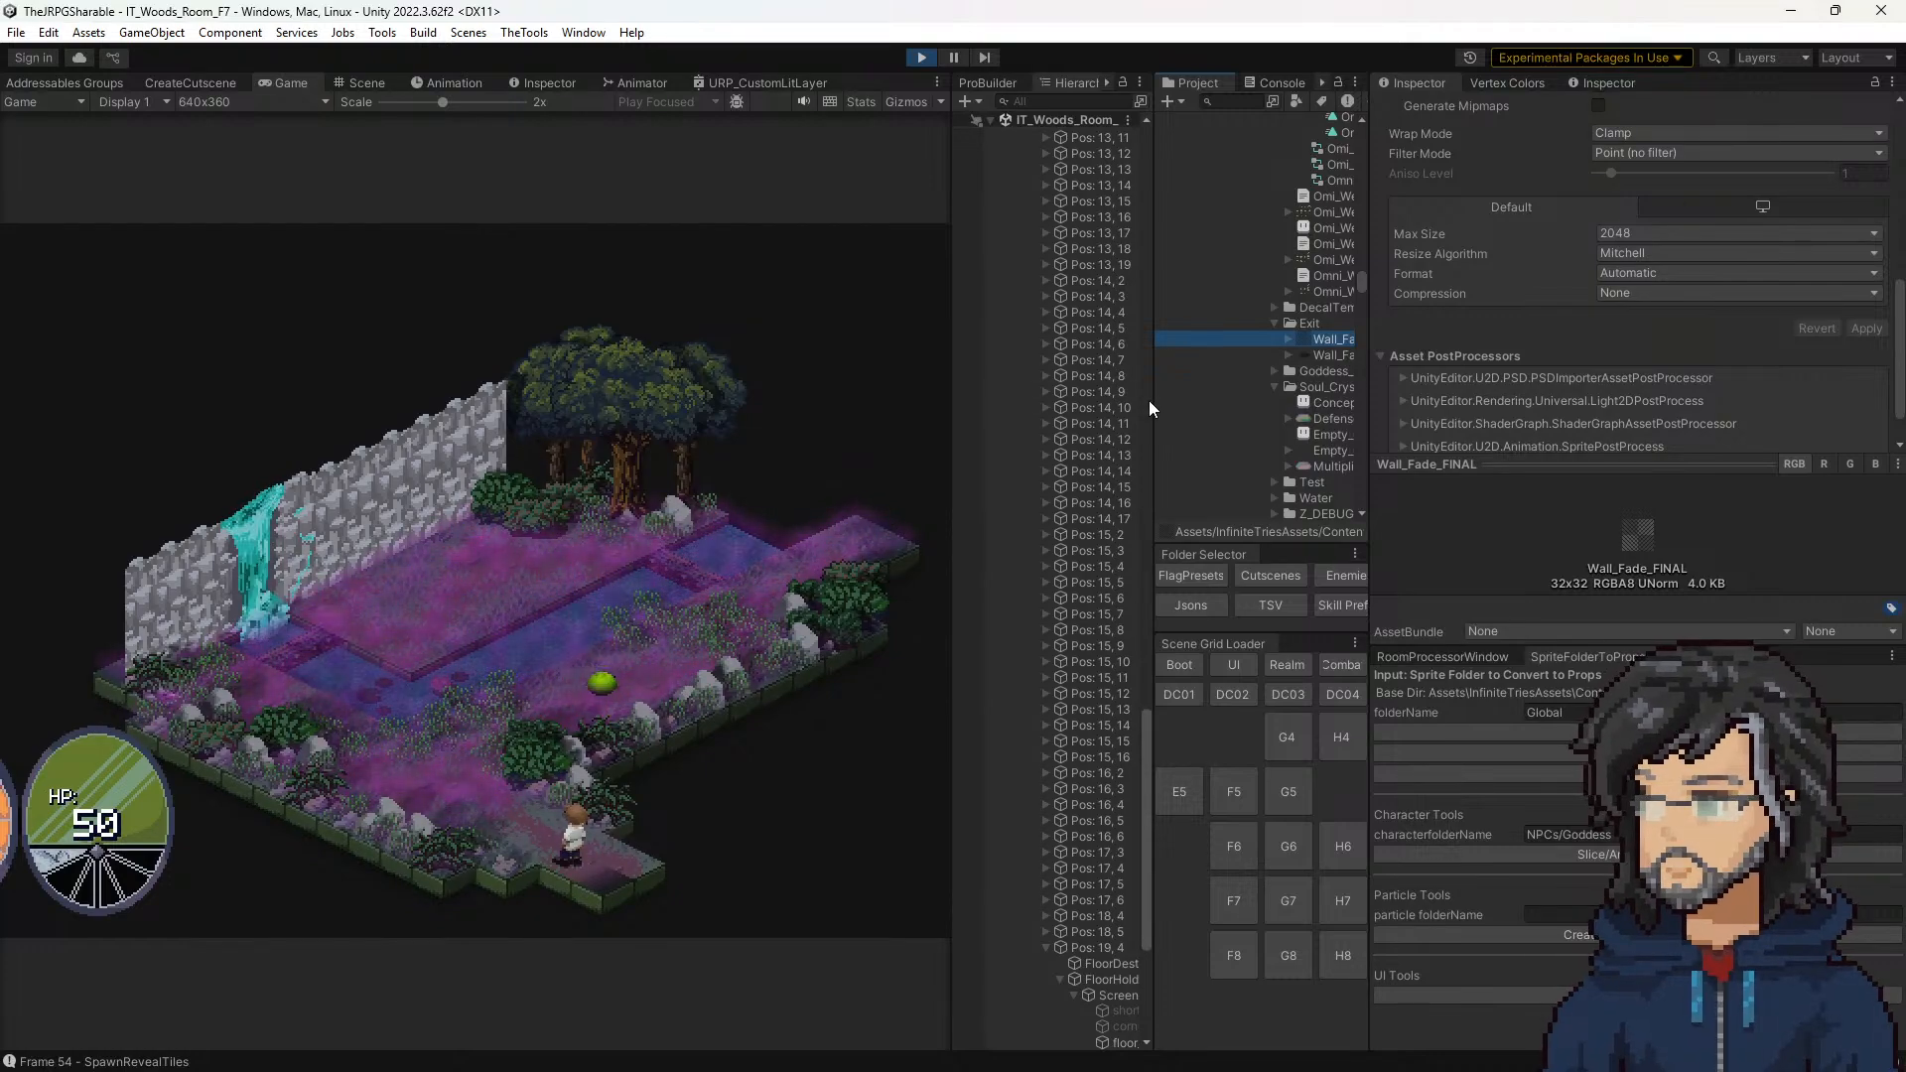
Step: Check the running game's rendering statistics, widen the hierarchy, and hide the statistics again
{"action": "left_click", "coordinate": [858, 102]}
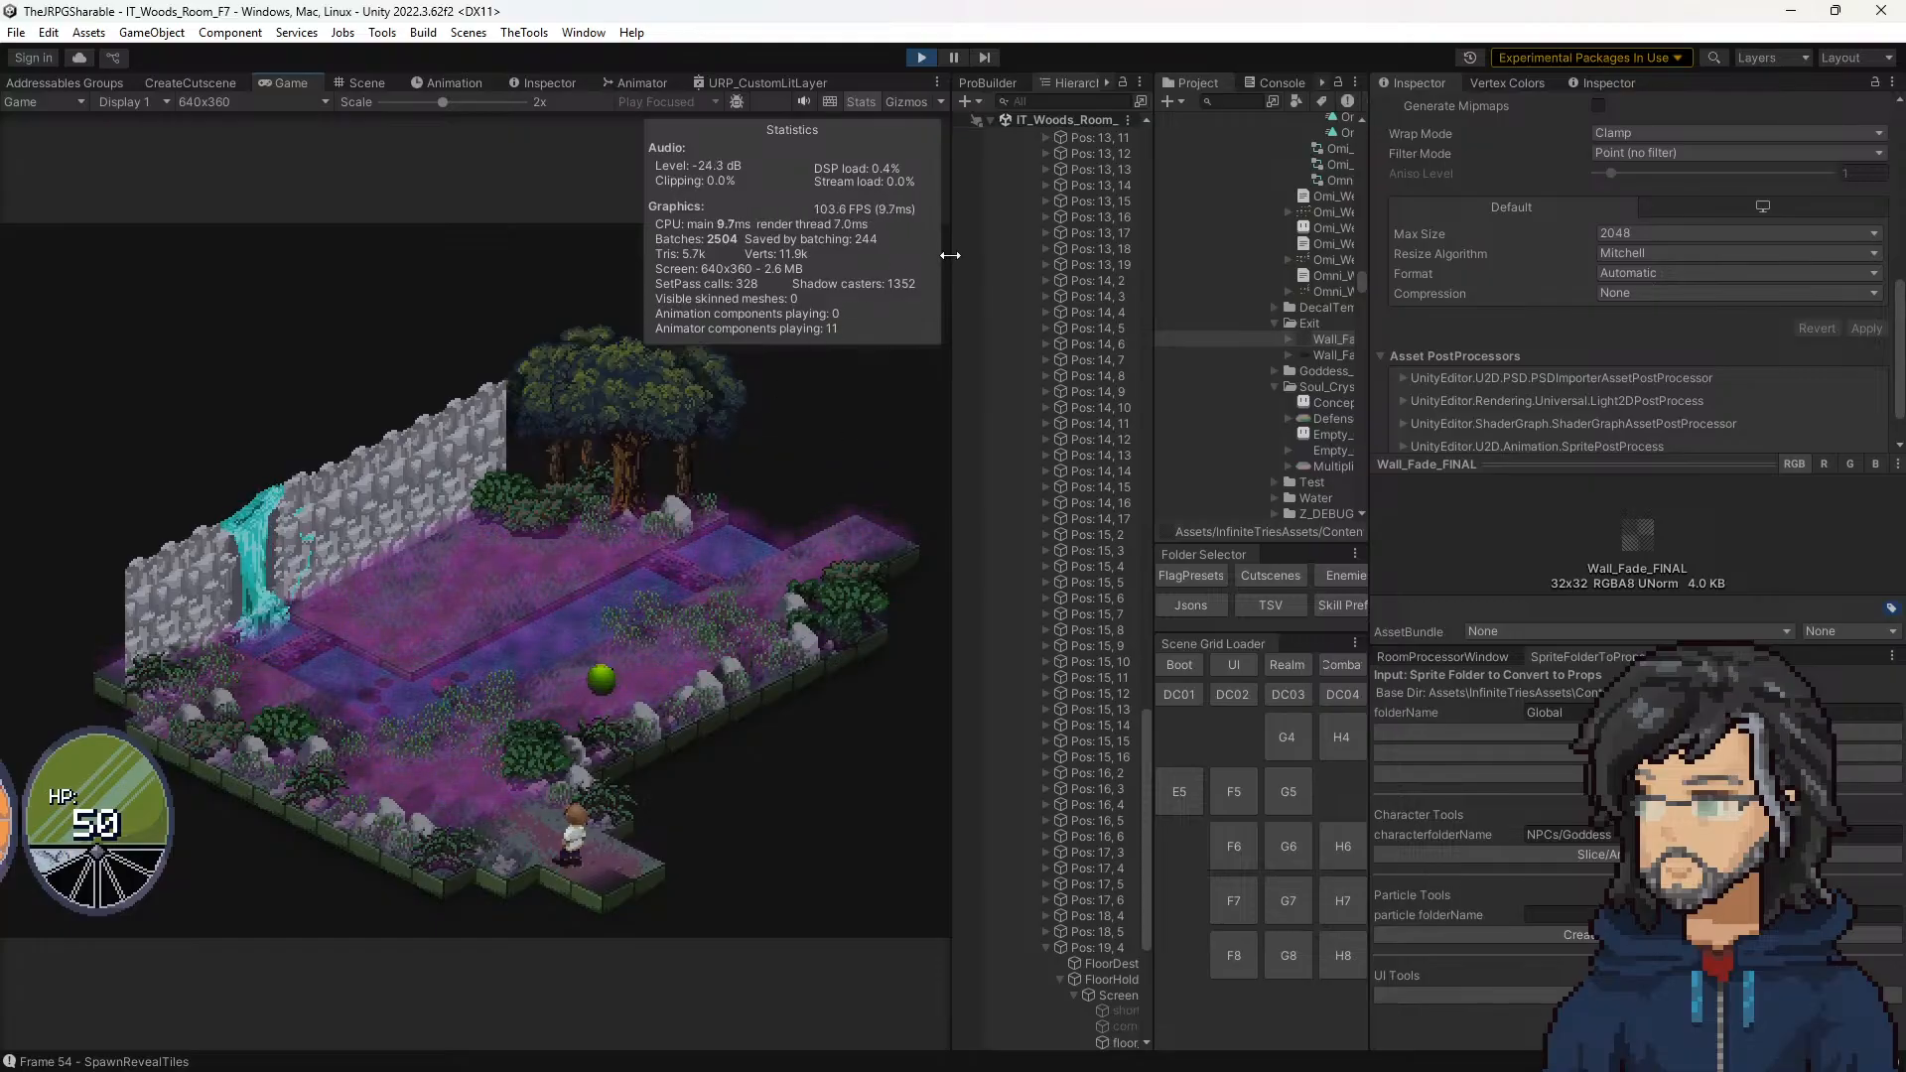
{"action": "left_click_drag", "start_coordinate": [953, 257], "coordinate": [931, 257]}
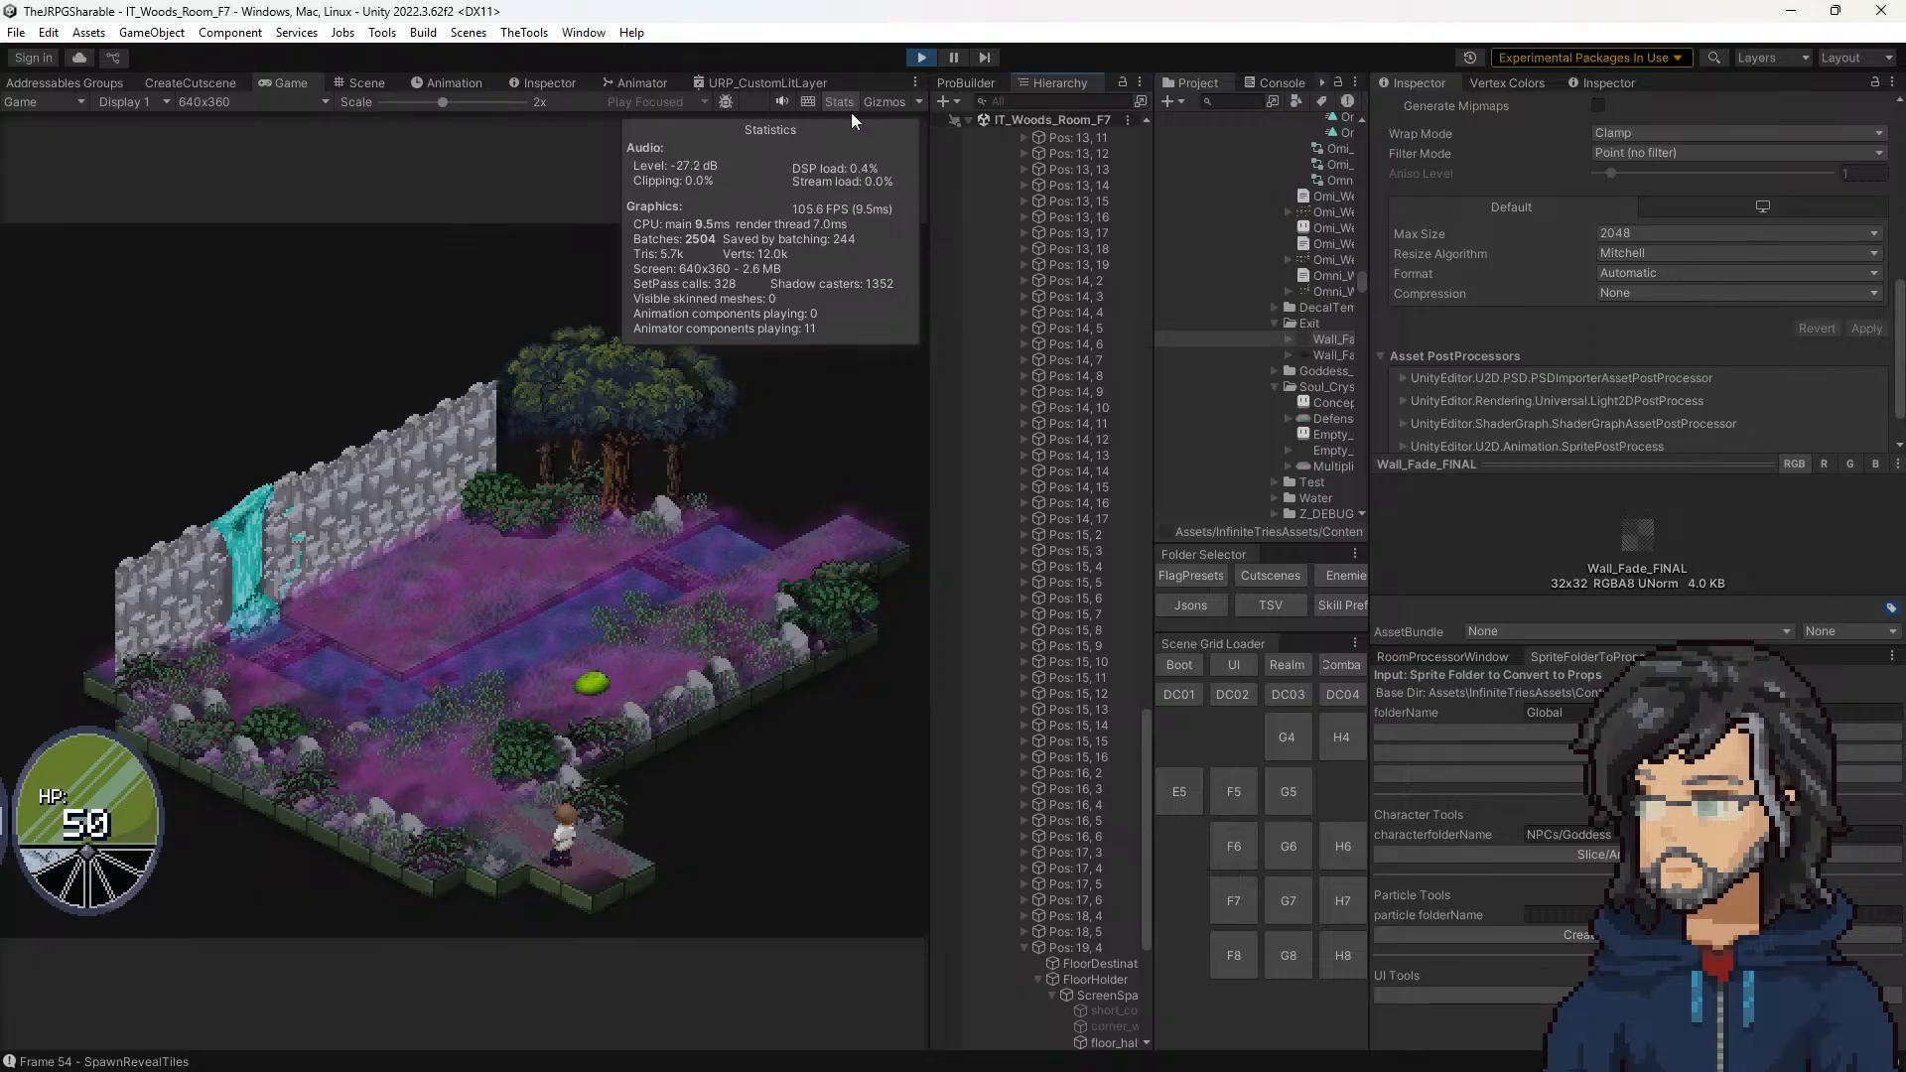
{"action": "left_click", "coordinate": [842, 99]}
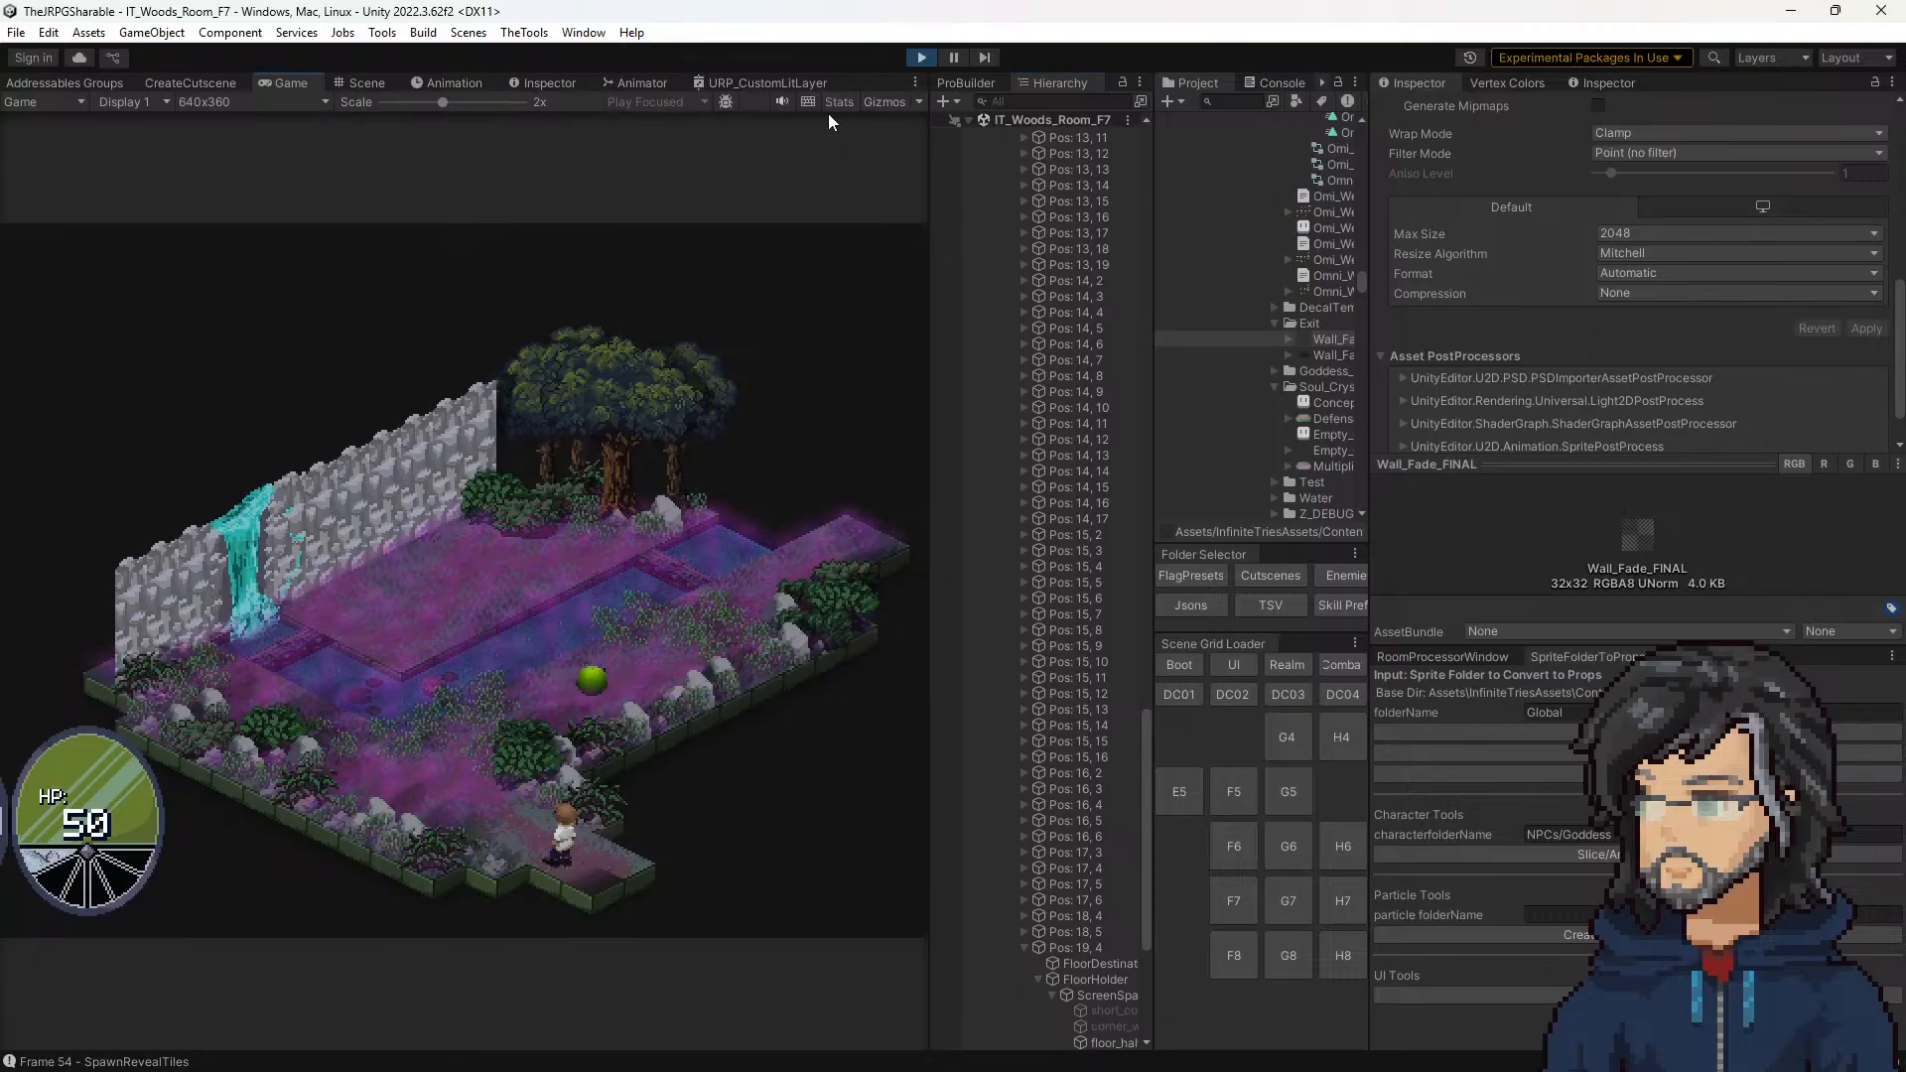
Step: Check the running game's rendering statistics once more and close them
{"action": "left_click", "coordinate": [826, 100]}
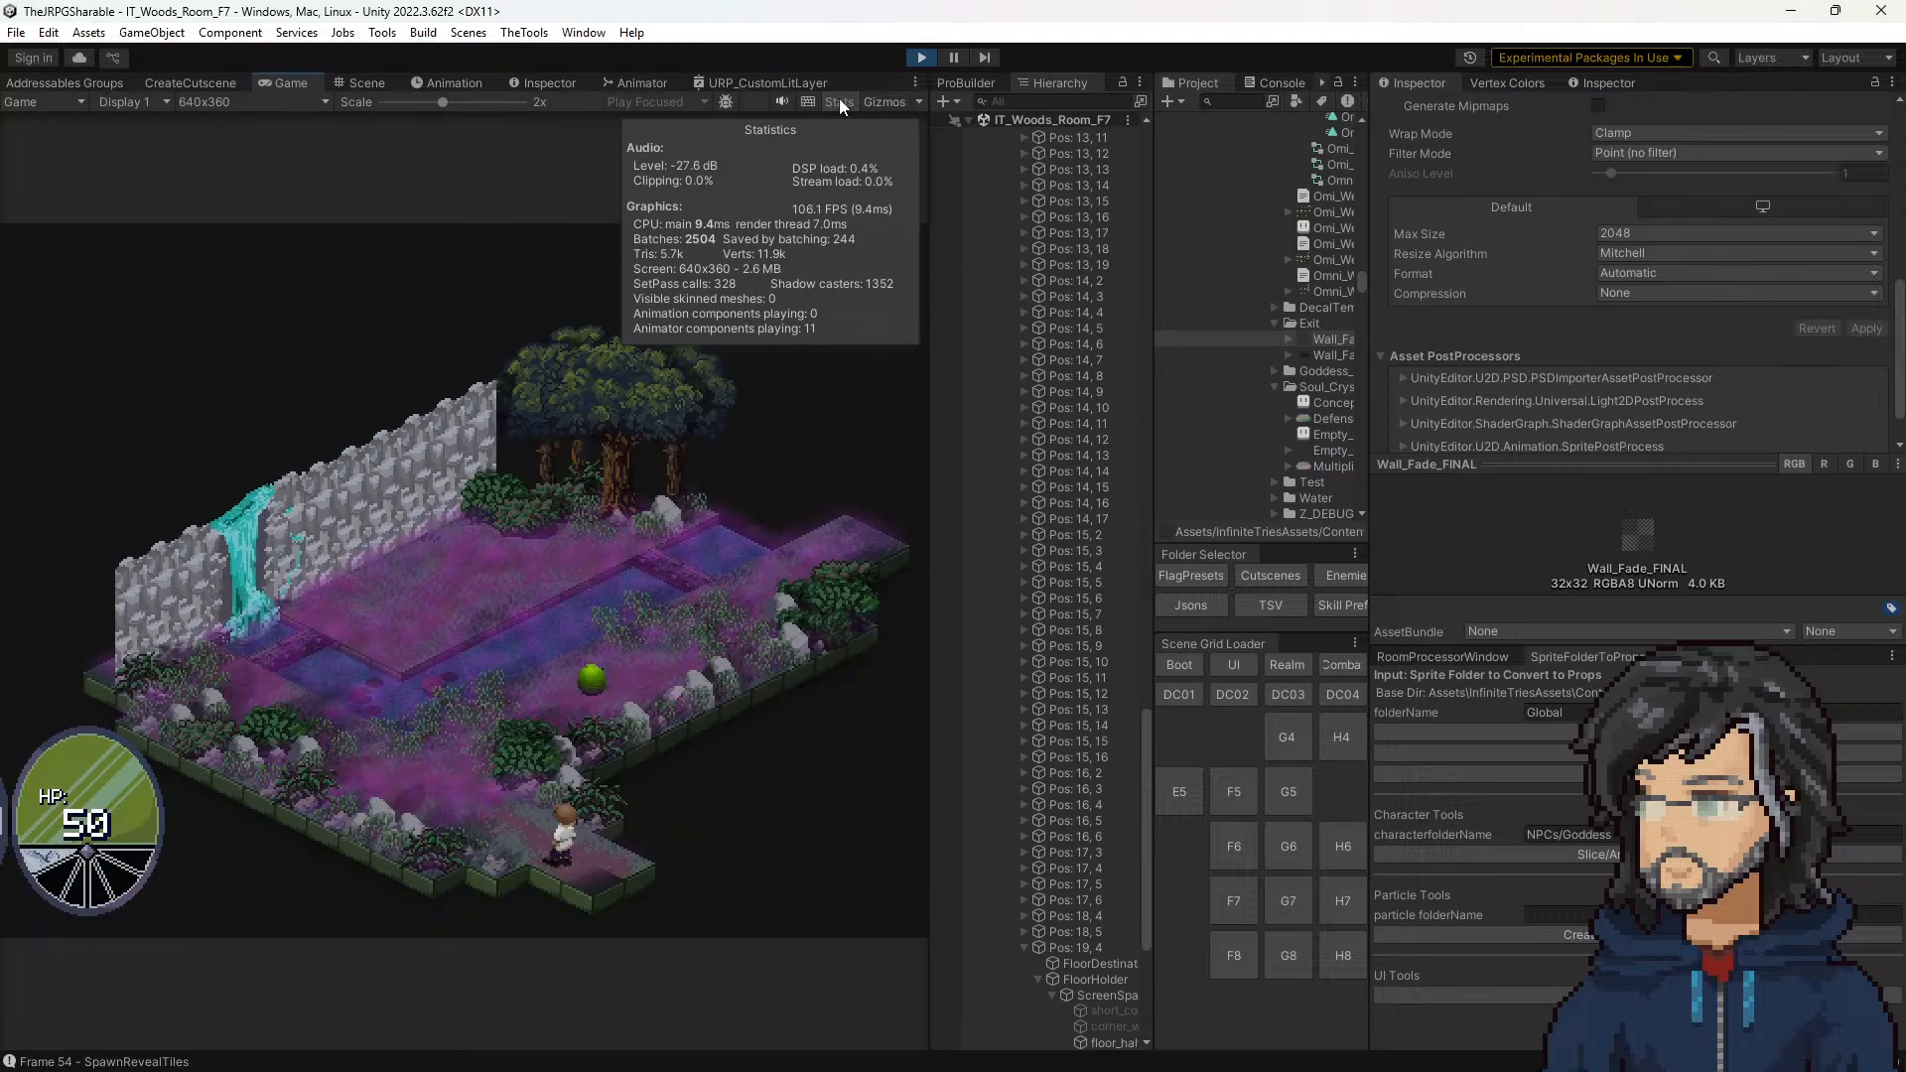
{"action": "left_click", "coordinate": [840, 104]}
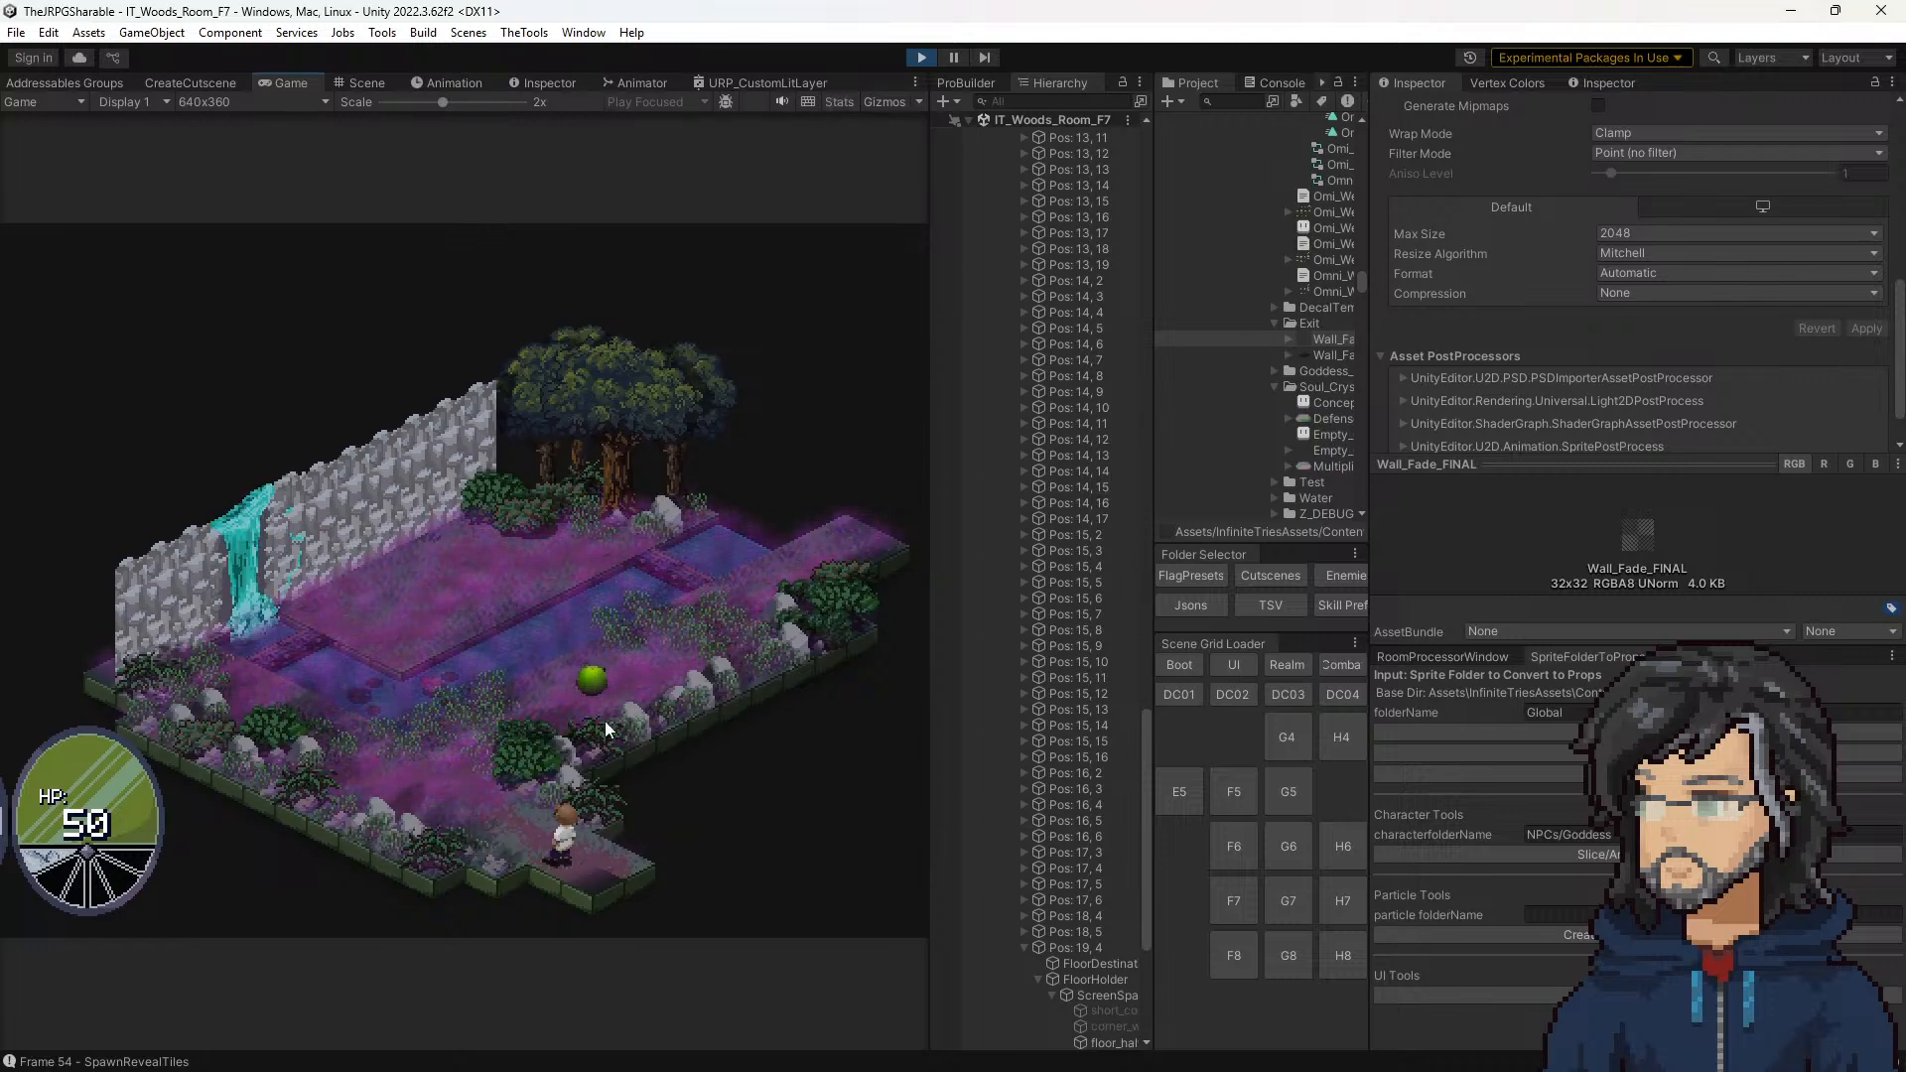
Step: Select the corner floor tile in the scene view and try lowering its _Layer2_ST X to about 0.72 and about 0.14
{"action": "left_click", "coordinate": [350, 83]}
{"action": "left_click", "coordinate": [638, 517]}
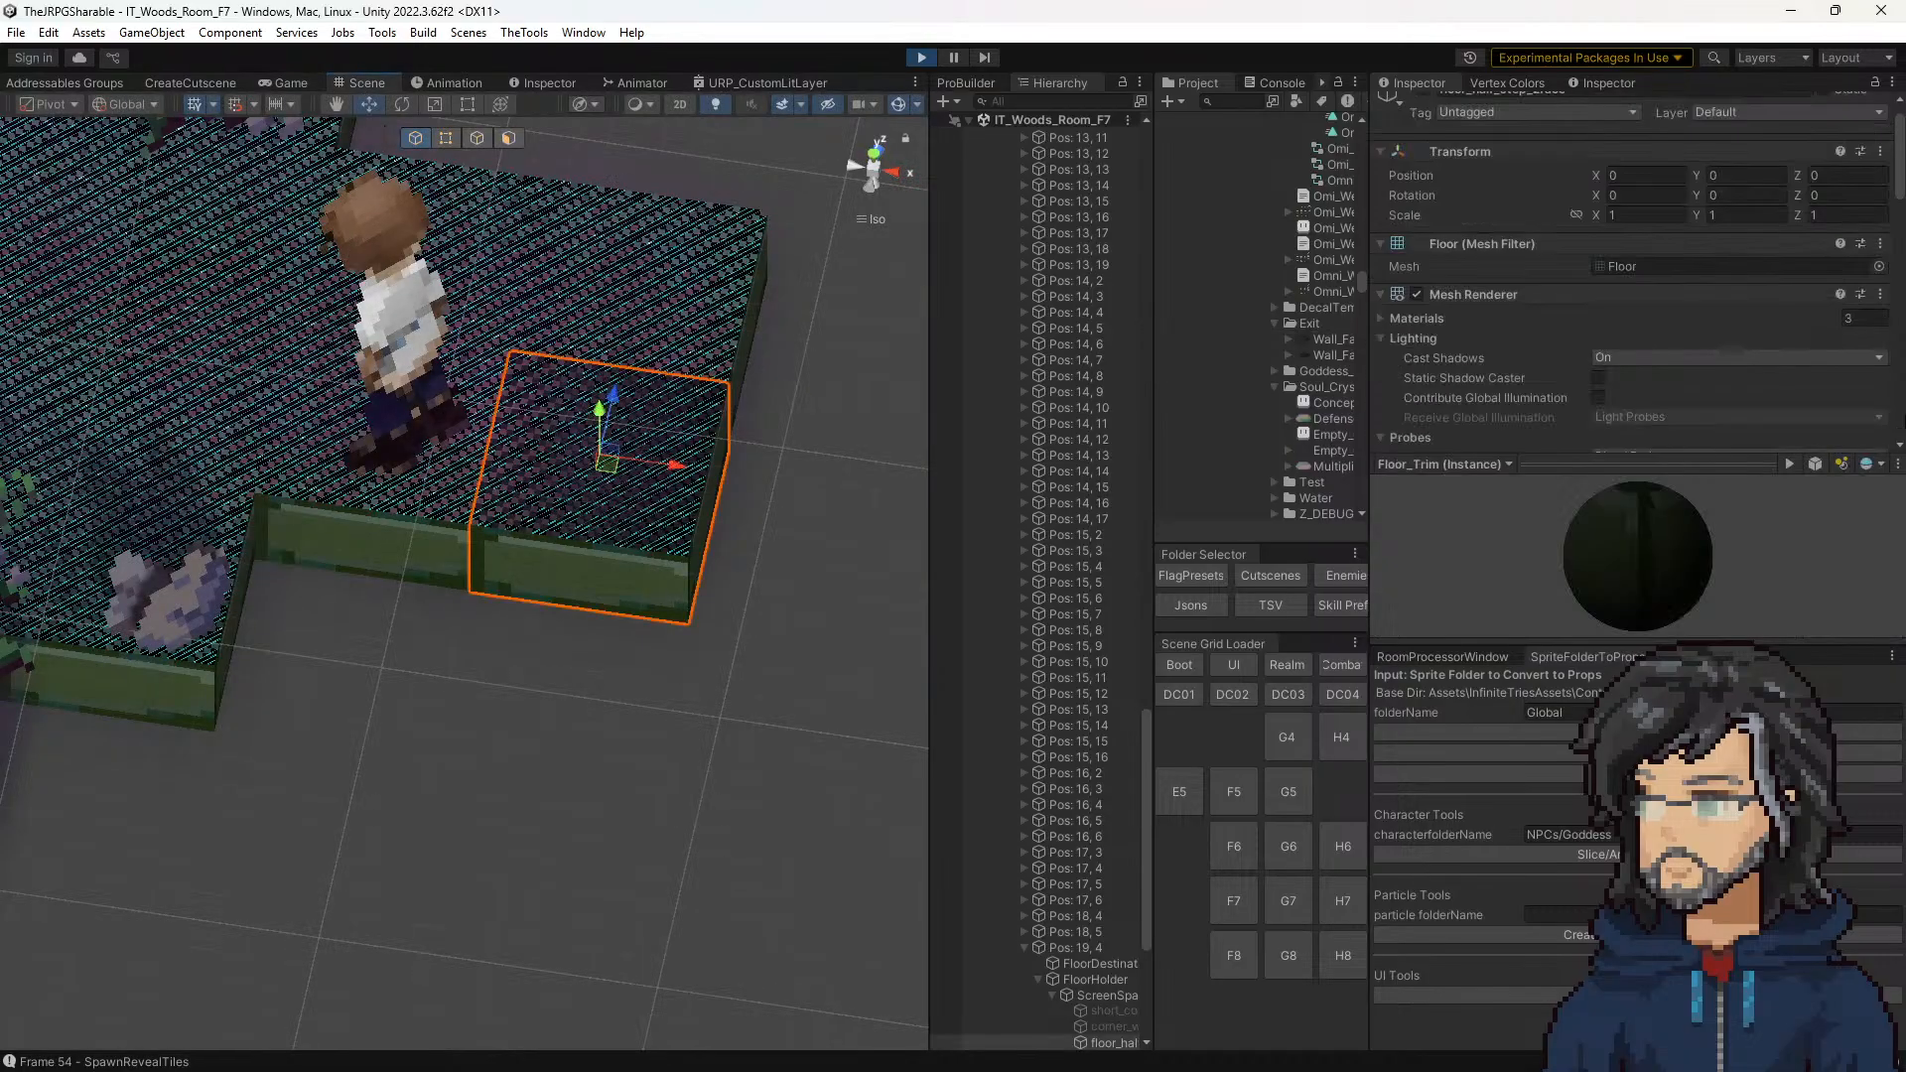
{"action": "scroll", "coordinate": [1671, 360], "scroll_direction": "down", "scroll_amount": 10}
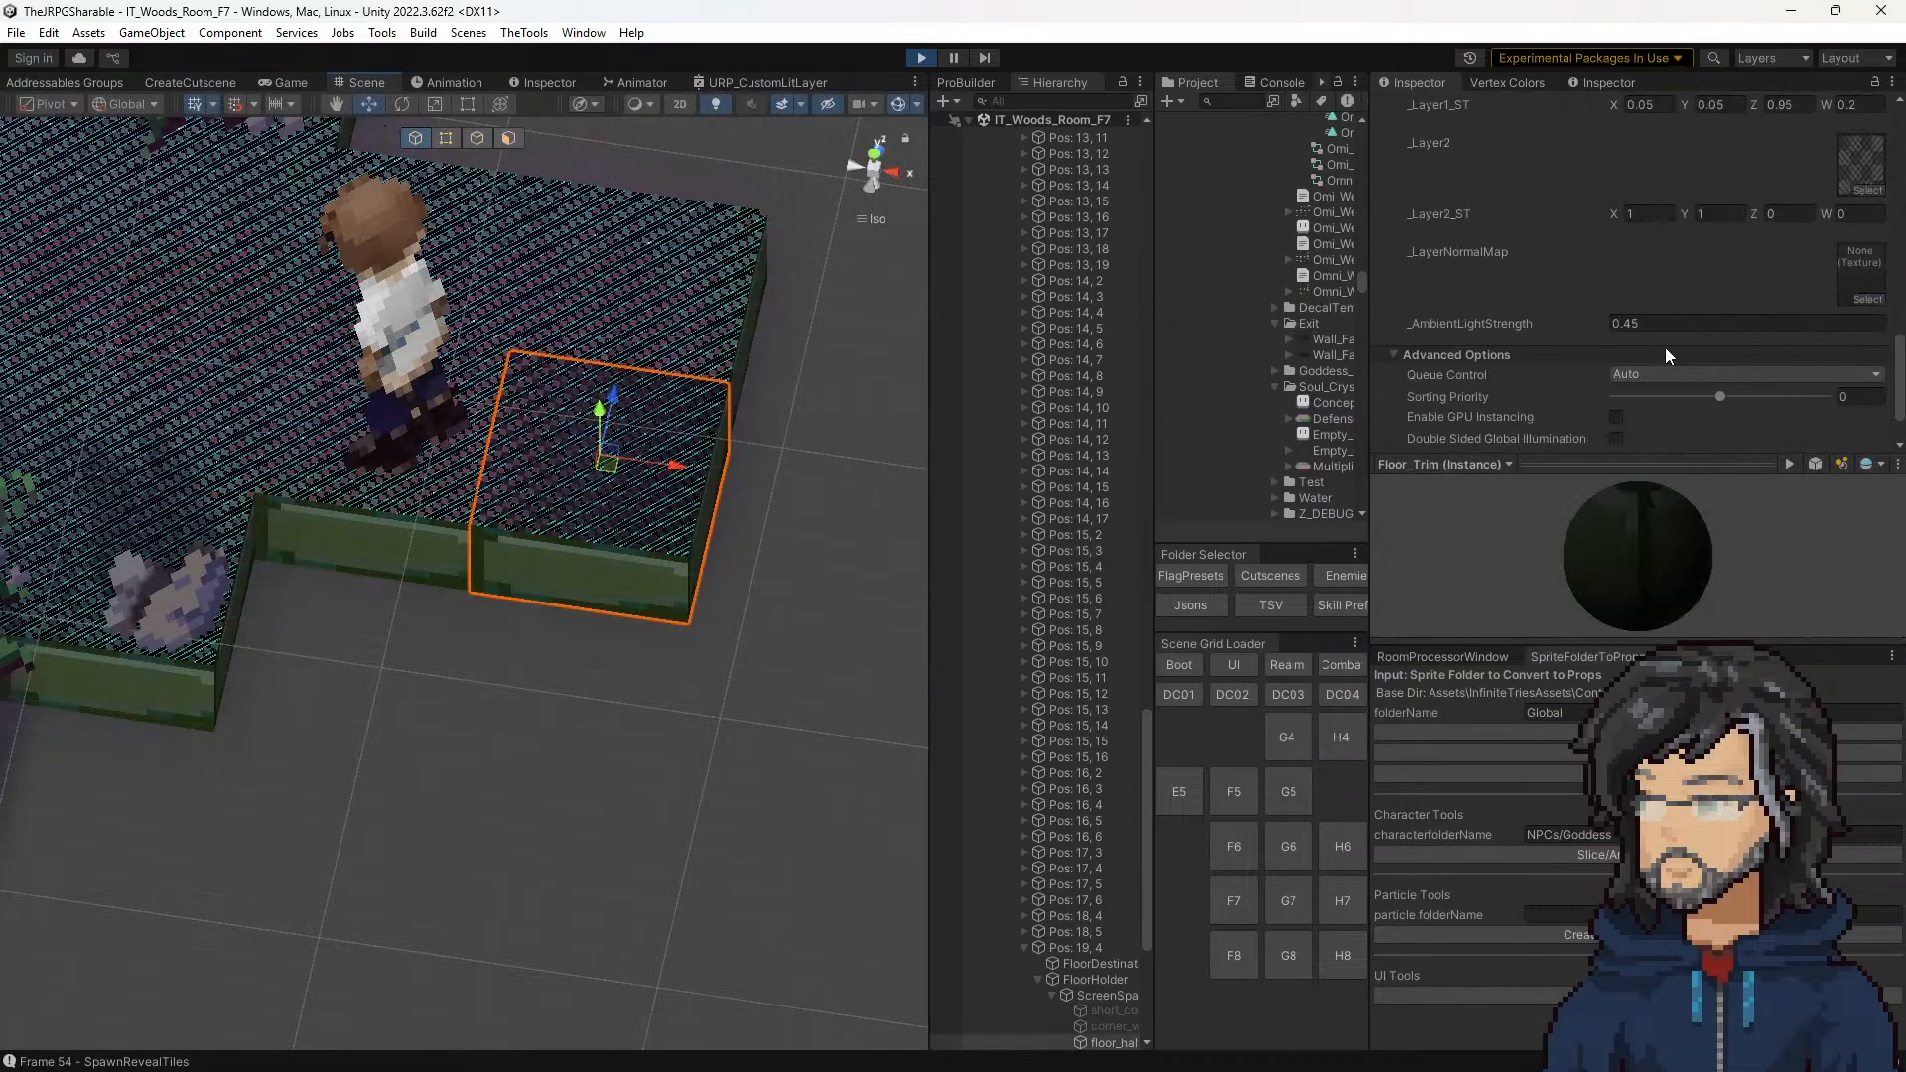
{"action": "scroll", "coordinate": [1664, 344], "scroll_direction": "up", "scroll_amount": 3}
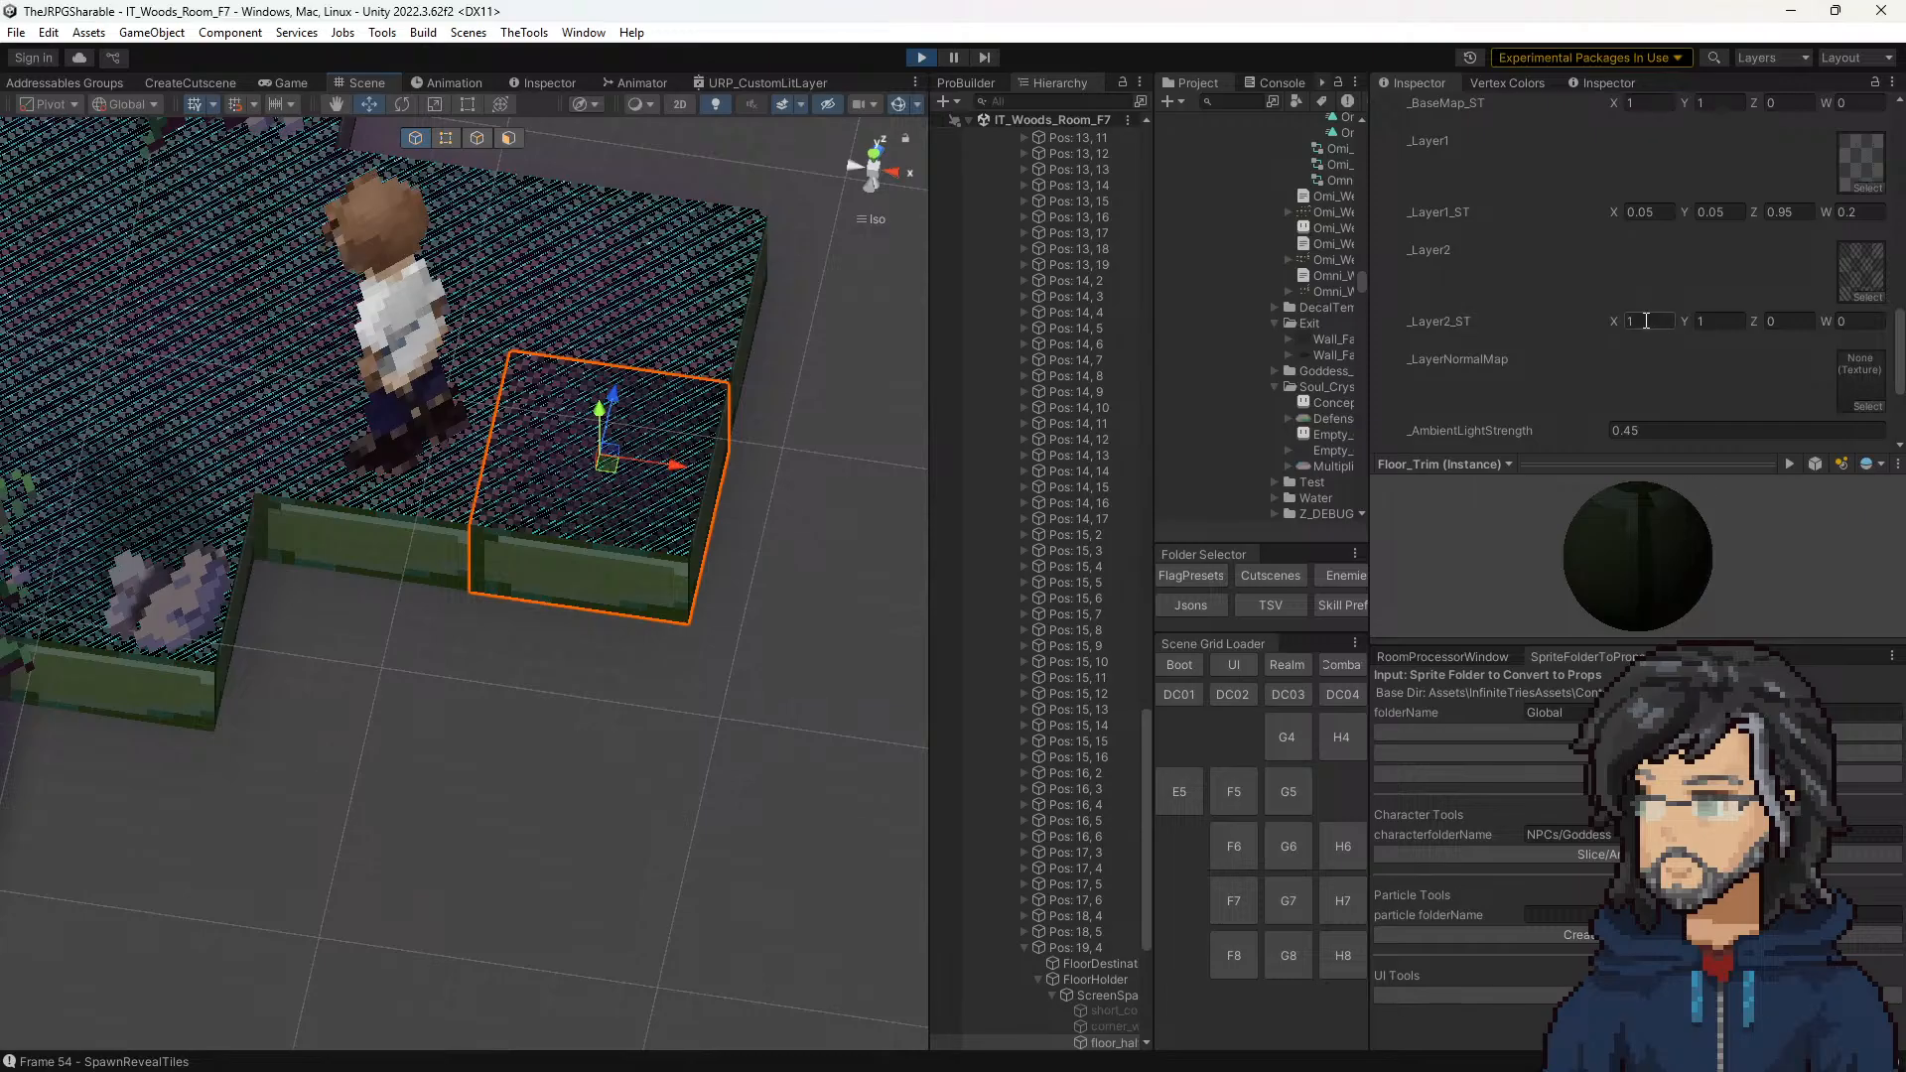
{"action": "left_click_drag", "start_coordinate": [1617, 319], "coordinate": [1588, 311]}
{"action": "scroll", "coordinate": [699, 486], "scroll_direction": "up", "scroll_amount": 4}
{"action": "middle_click_drag", "start_coordinate": [744, 432], "coordinate": [623, 582]}
{"action": "scroll", "coordinate": [635, 571], "scroll_direction": "up", "scroll_amount": 8}
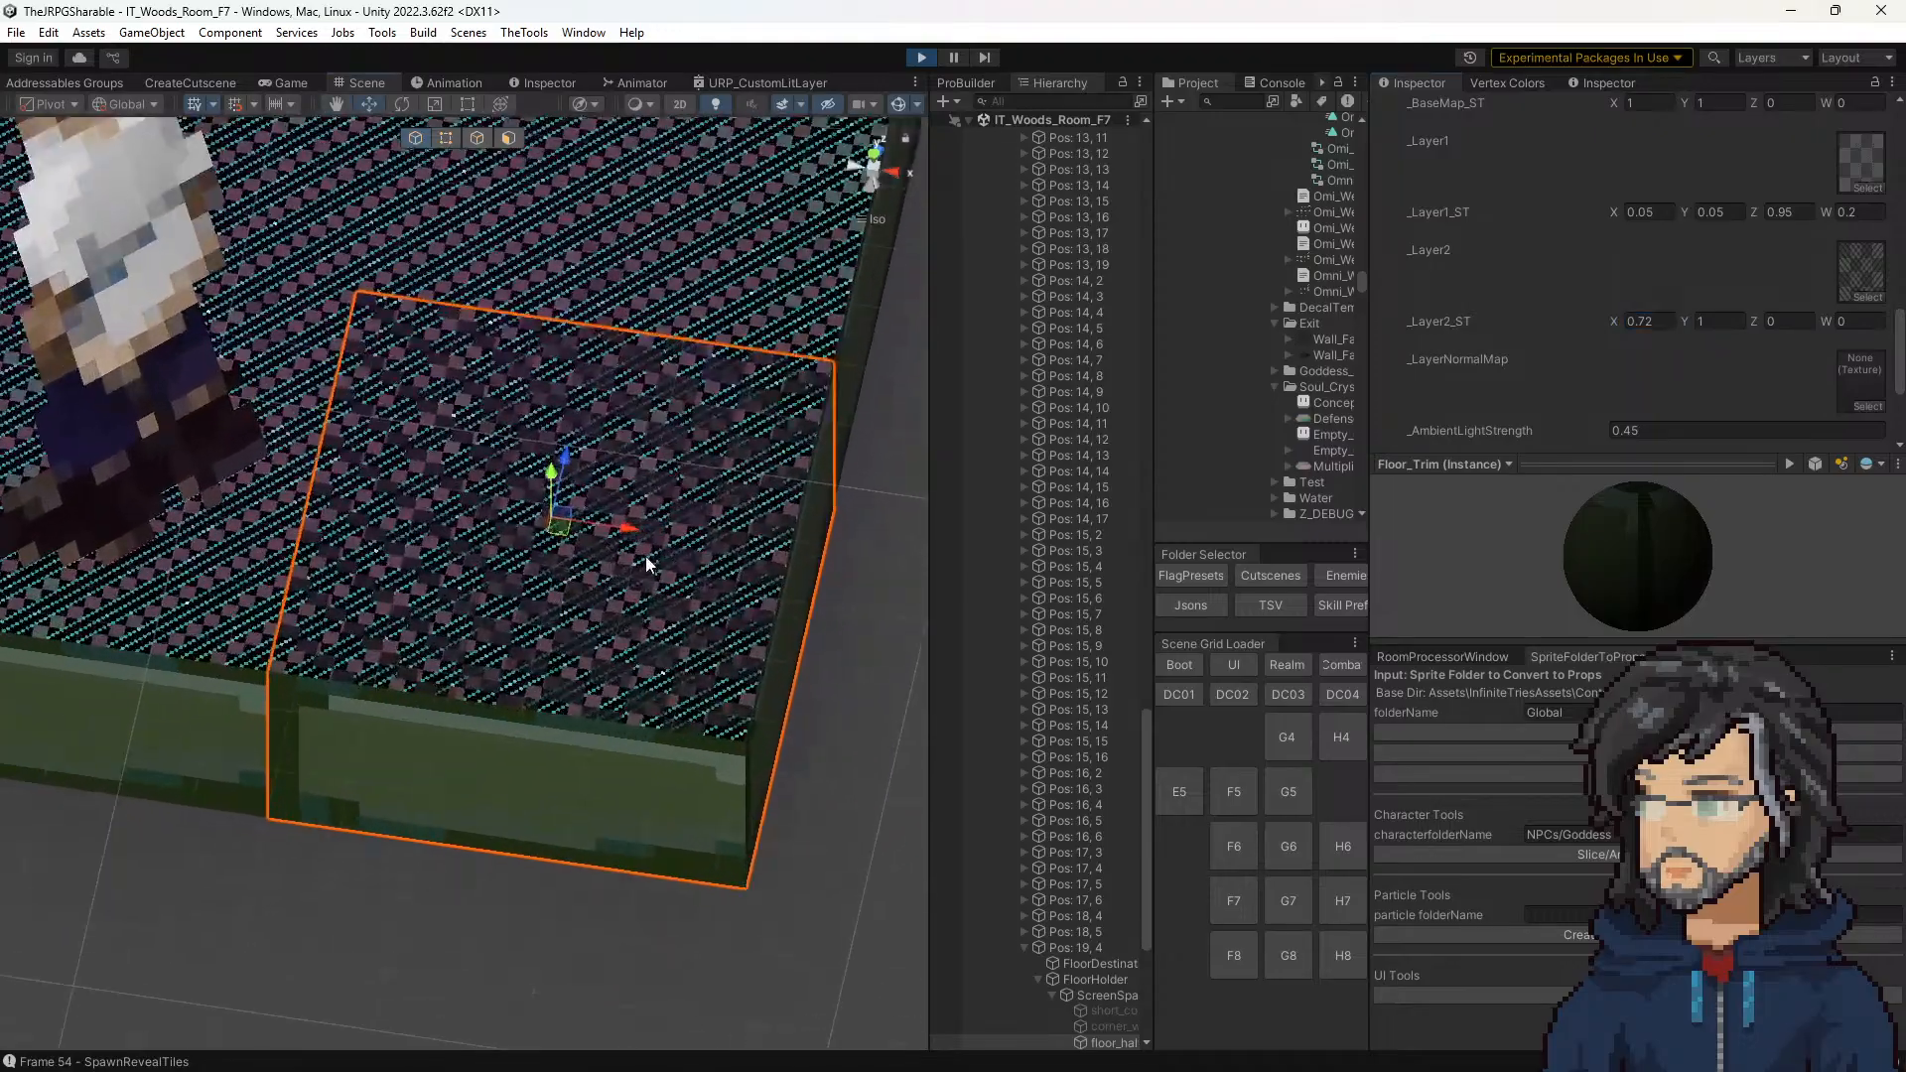
{"action": "scroll", "coordinate": [647, 557], "scroll_direction": "down", "scroll_amount": 3}
{"action": "mouse_move", "coordinate": [1611, 317]}
{"action": "left_mouse_down"}
{"action": "mouse_move", "coordinate": [1671, 315]}
{"action": "mouse_move", "coordinate": [1592, 317]}
{"action": "mouse_move", "coordinate": [1802, 331]}
{"action": "mouse_move", "coordinate": [298, 334]}
{"action": "mouse_move", "coordinate": [878, 338]}
{"action": "mouse_move", "coordinate": [1340, 294]}
{"action": "mouse_move", "coordinate": [412, 333]}
{"action": "mouse_move", "coordinate": [1637, 326]}
{"action": "mouse_move", "coordinate": [225, 296]}
{"action": "mouse_move", "coordinate": [1352, 349]}
{"action": "mouse_move", "coordinate": [1788, 304]}
{"action": "mouse_move", "coordinate": [1592, 300]}
{"action": "left_mouse_up"}
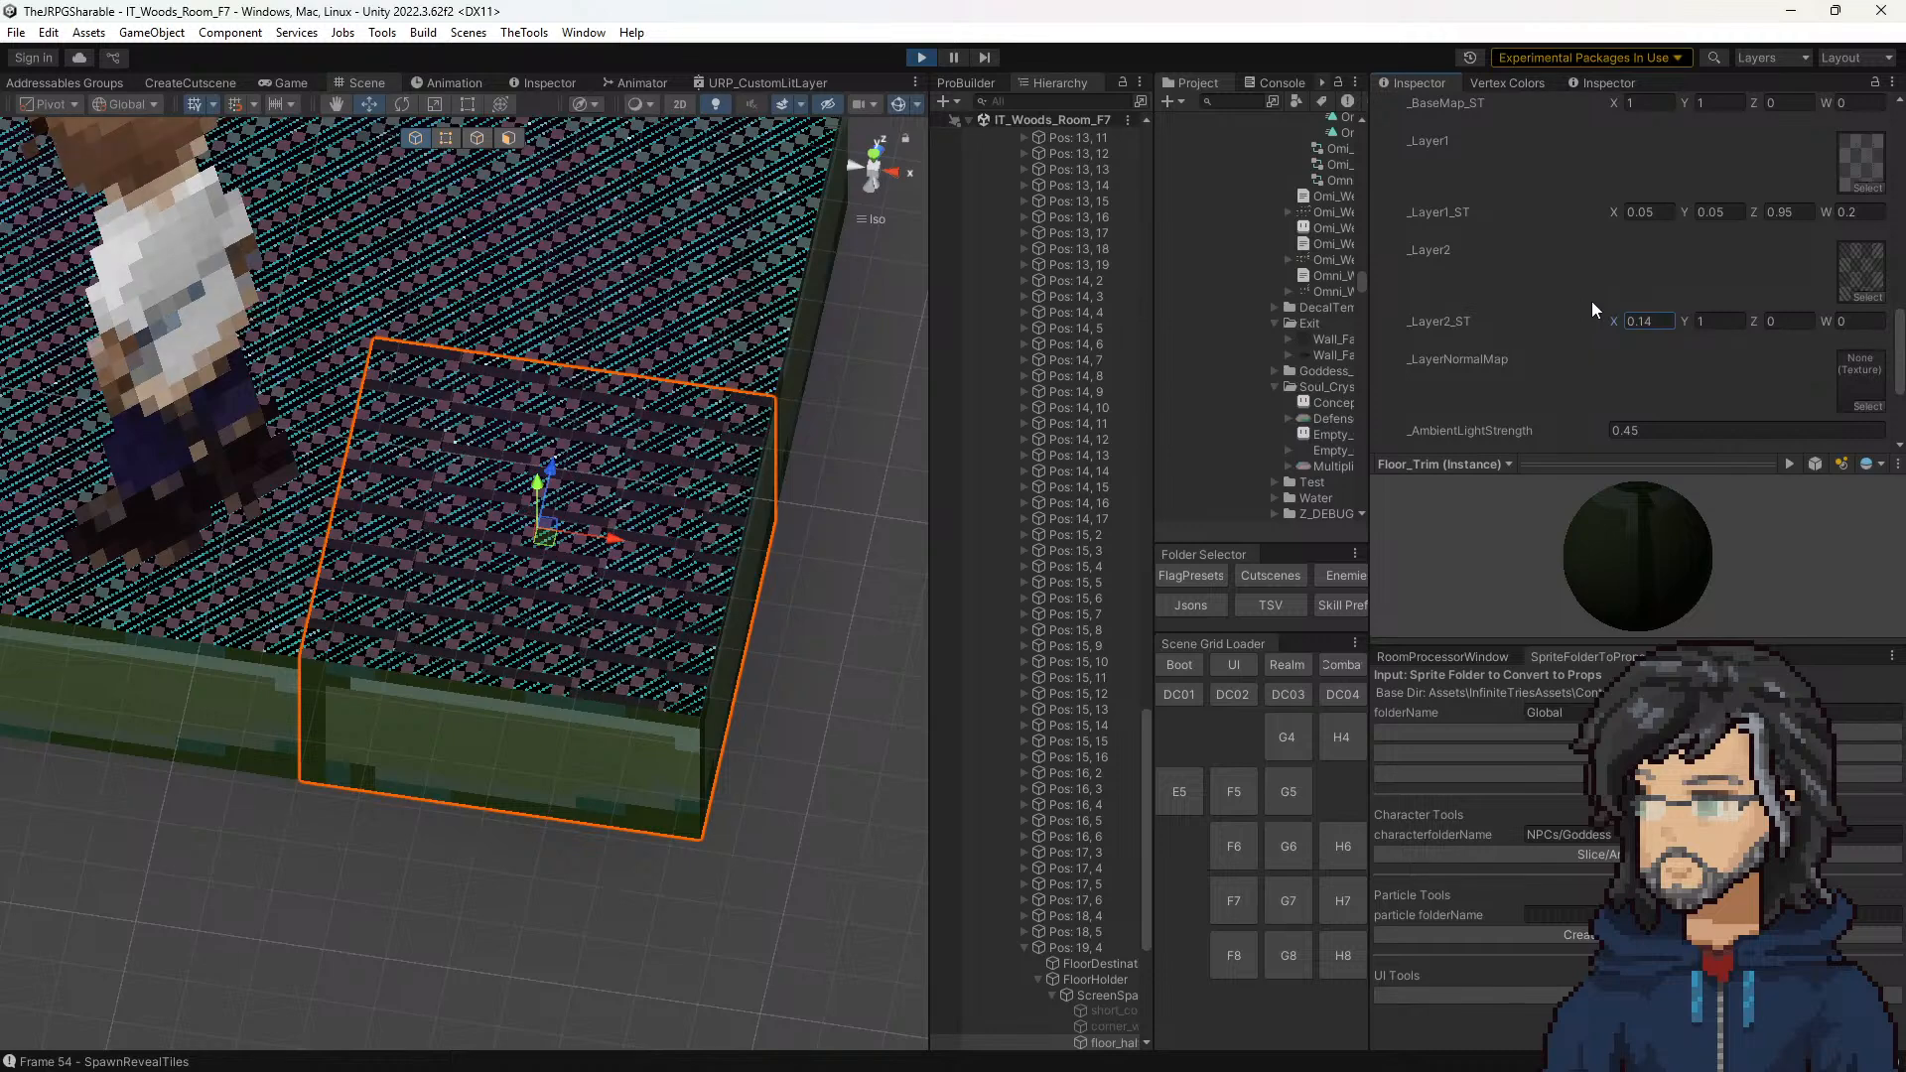
Step: Try _Layer2_ST X at -1, about -8.6 and 0 on the corner tile, and return it to 1
{"action": "type", "text": "-1"}
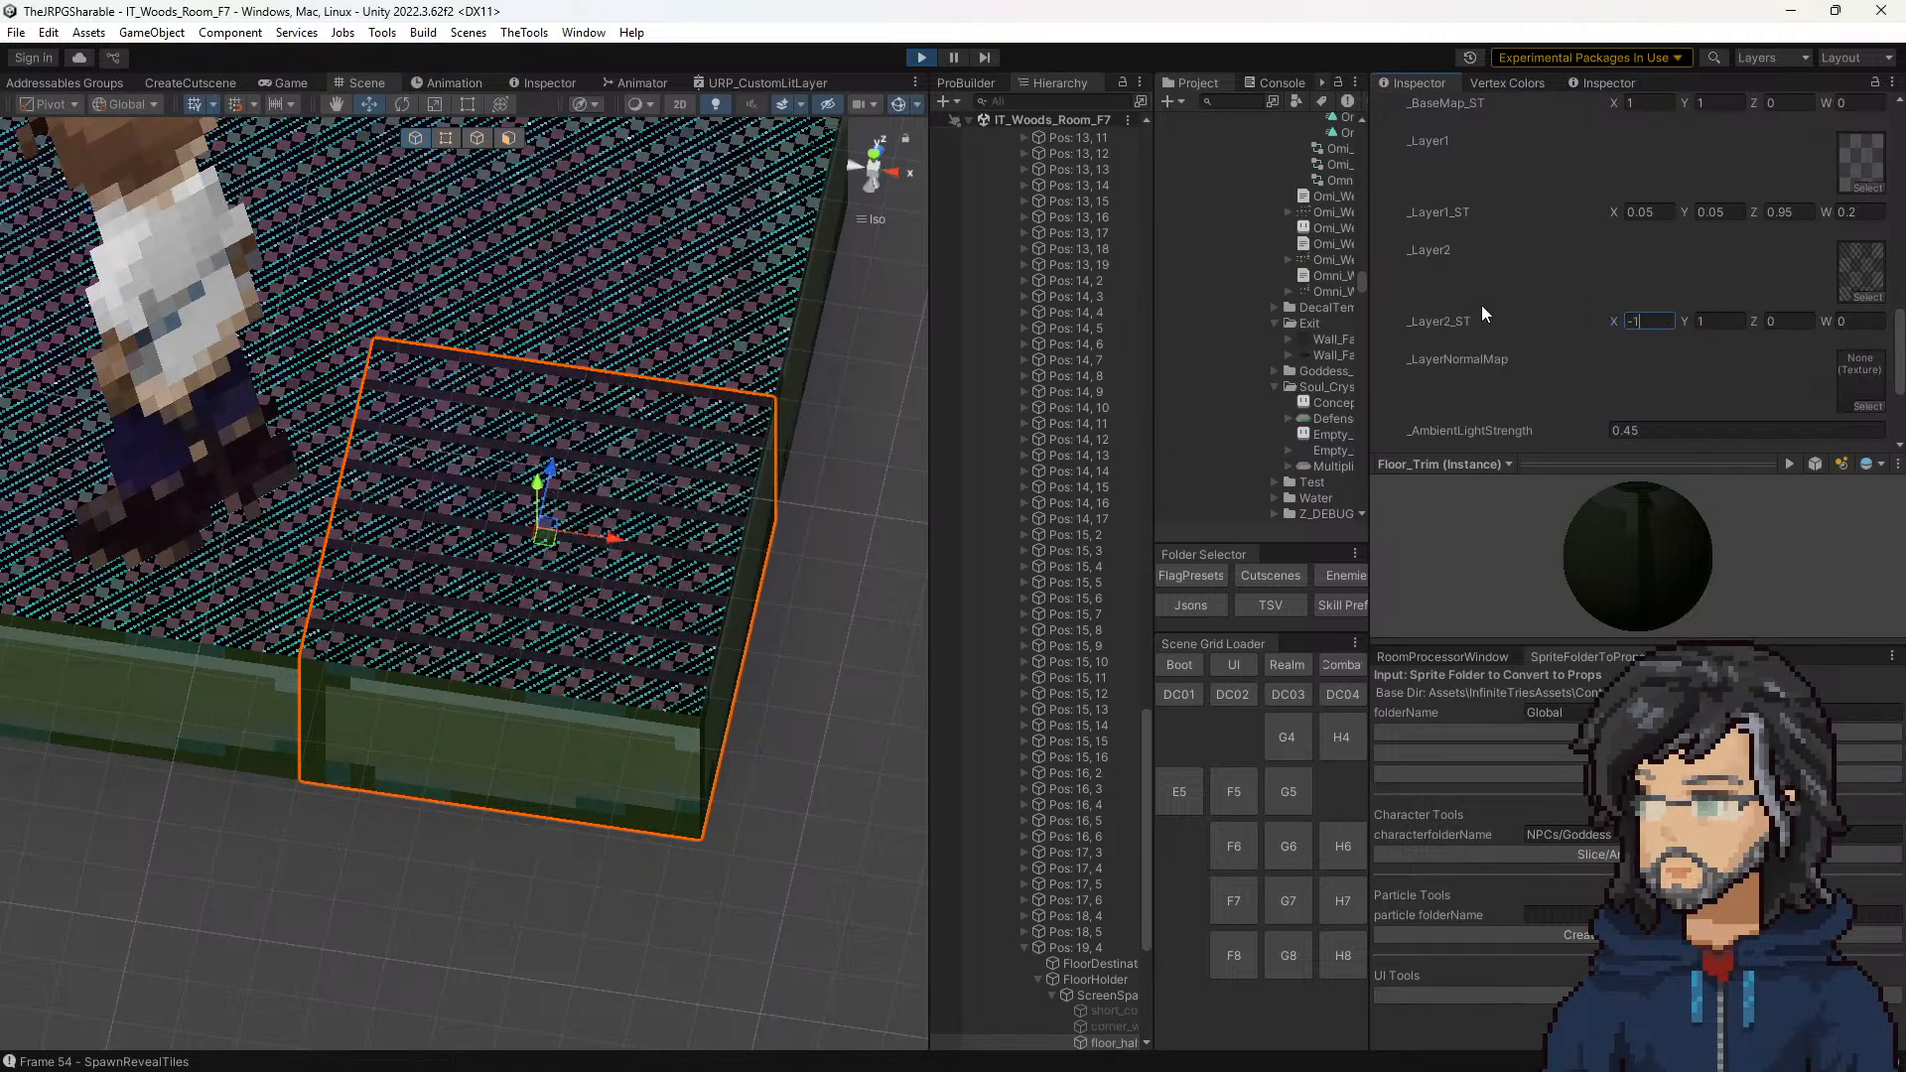
{"action": "left_click_drag", "start_coordinate": [1613, 321], "coordinate": [1425, 318]}
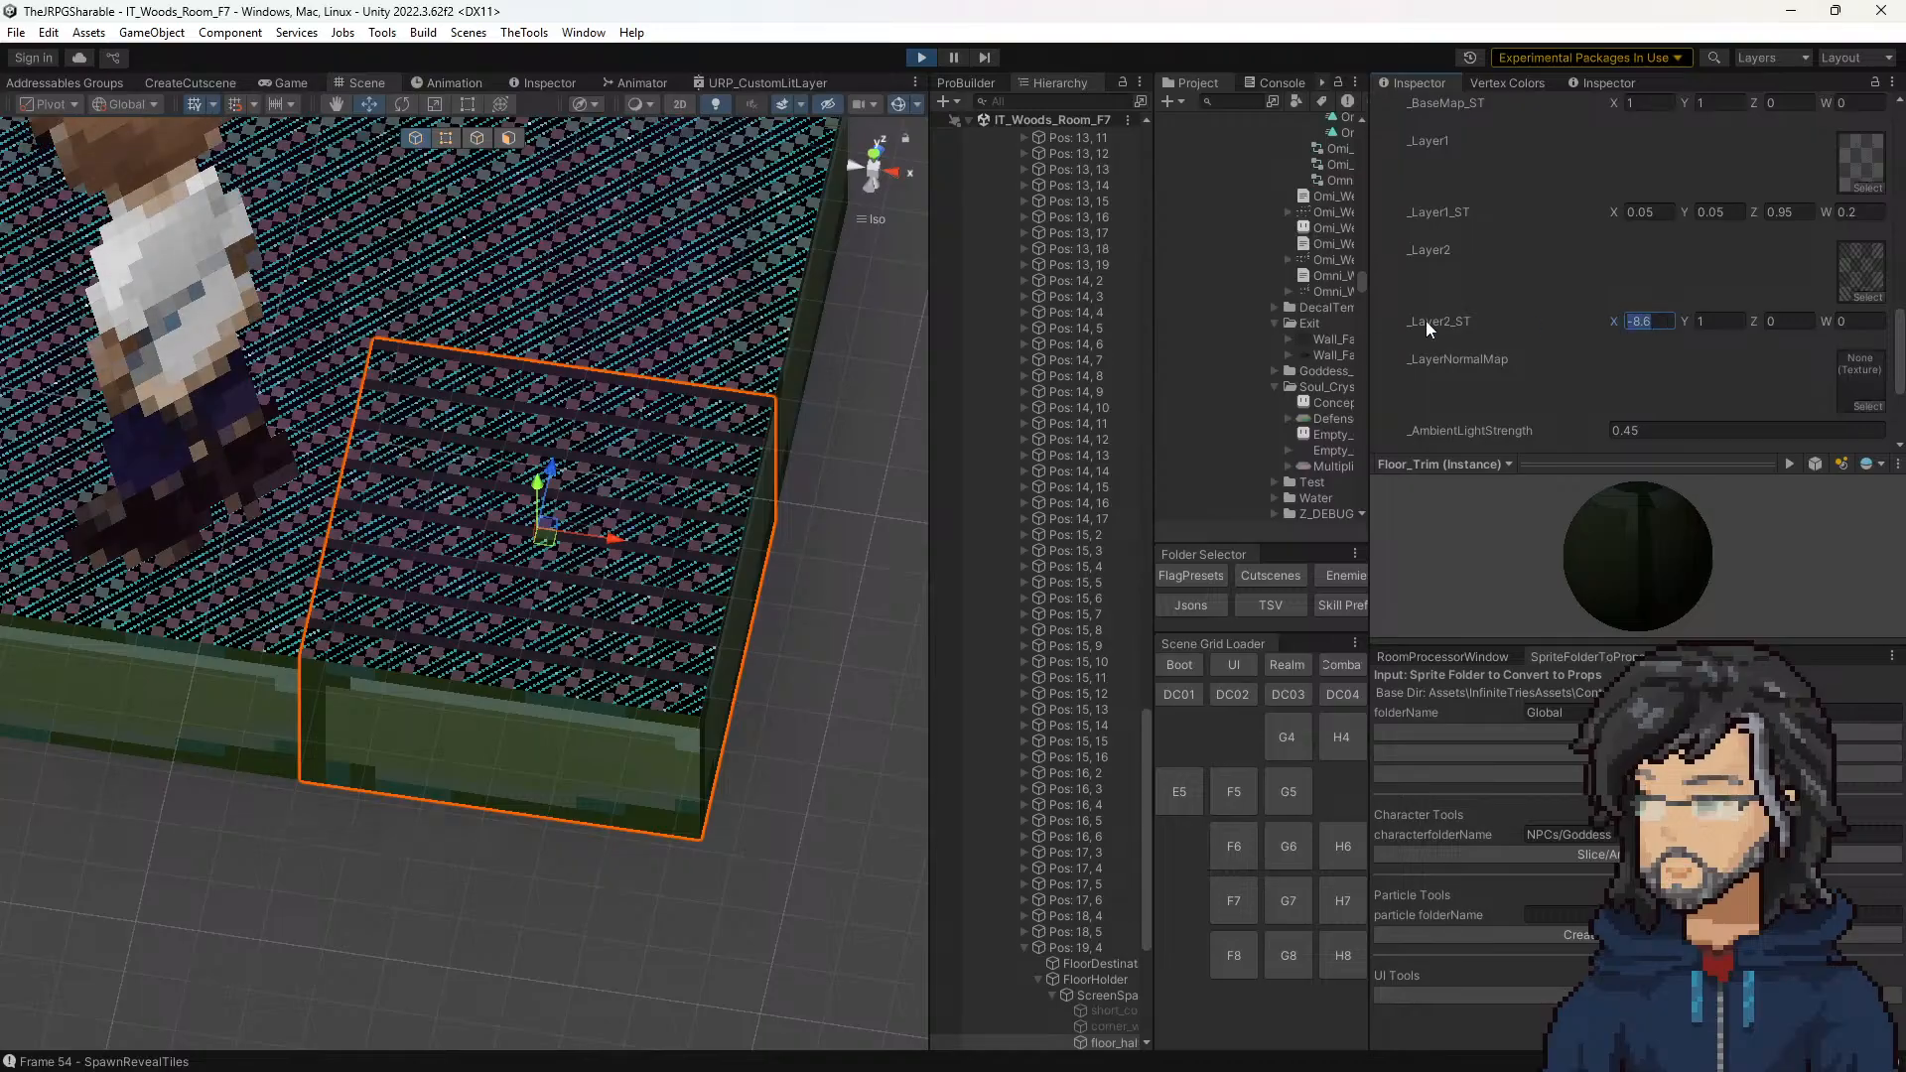
{"action": "type", "text": "0"}
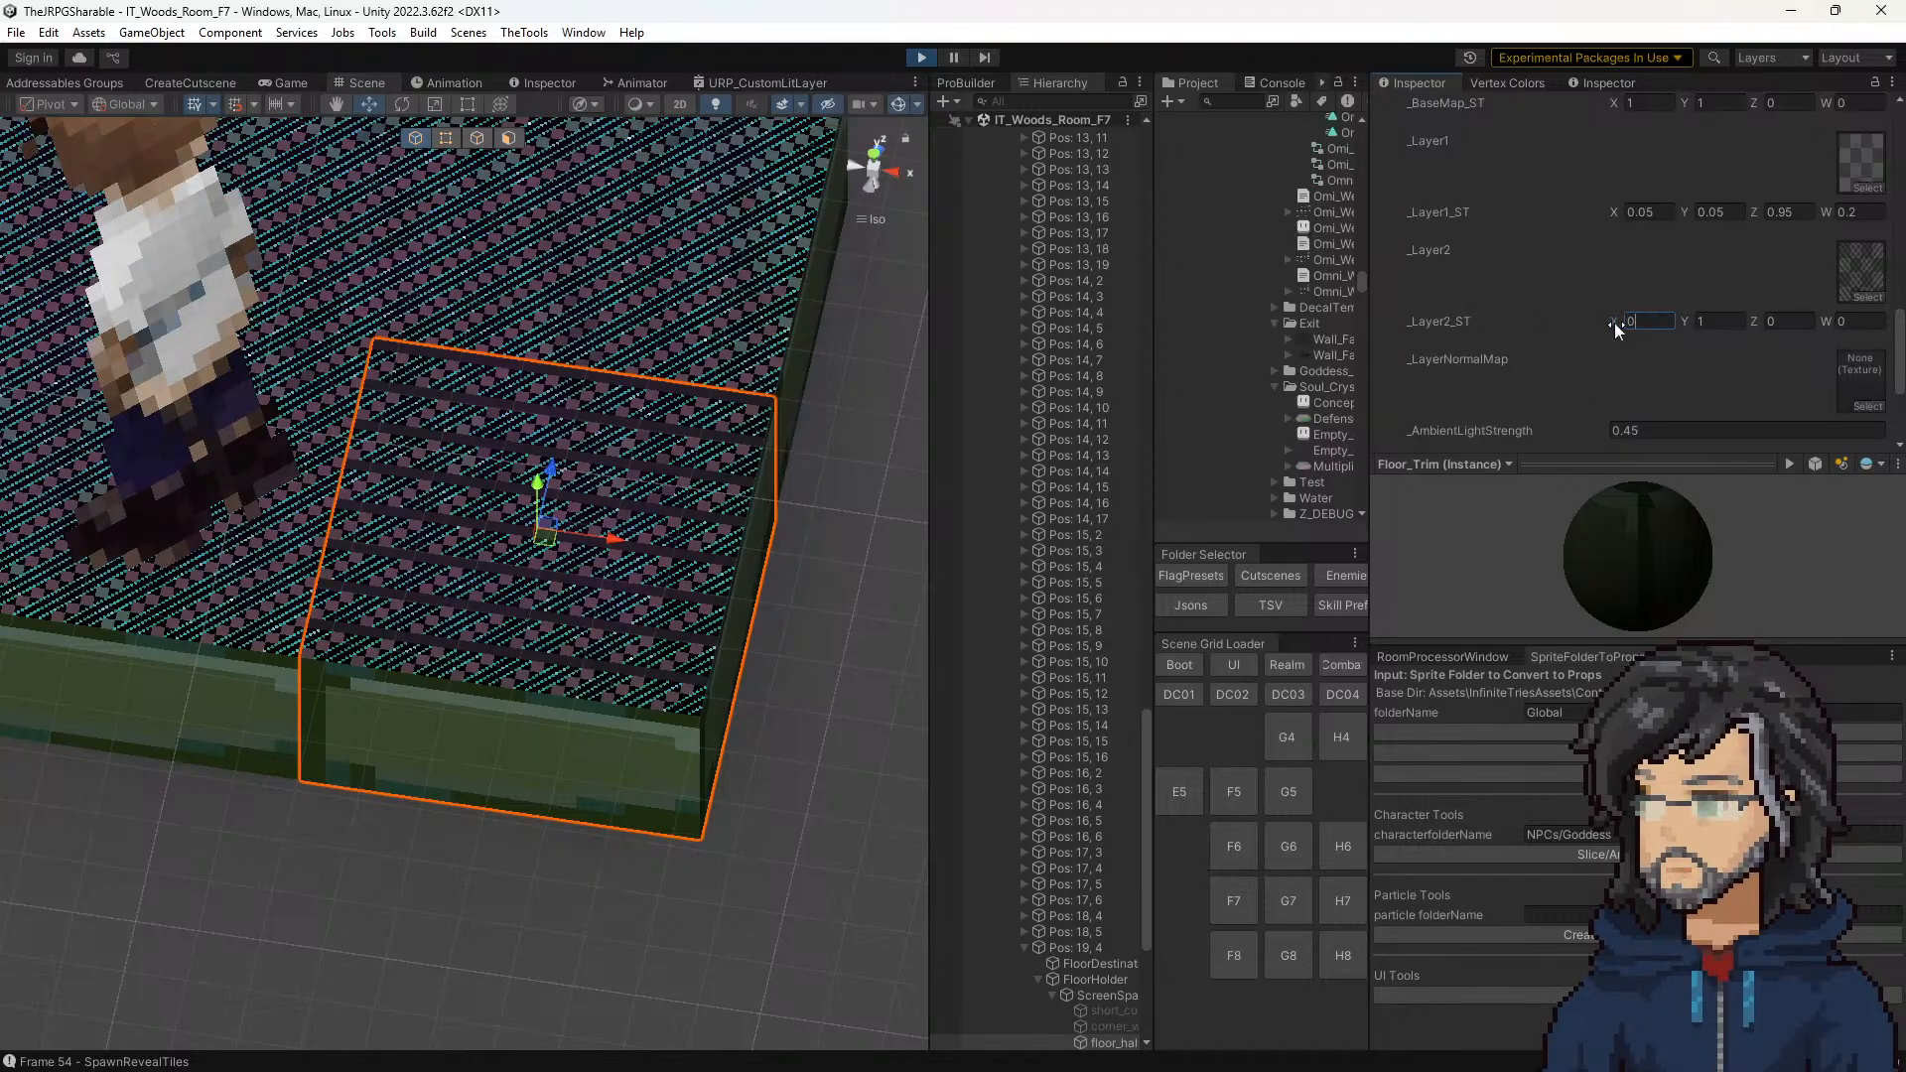
{"action": "left_click_drag", "start_coordinate": [1614, 323], "coordinate": [1572, 320]}
{"action": "type", "text": "1"}
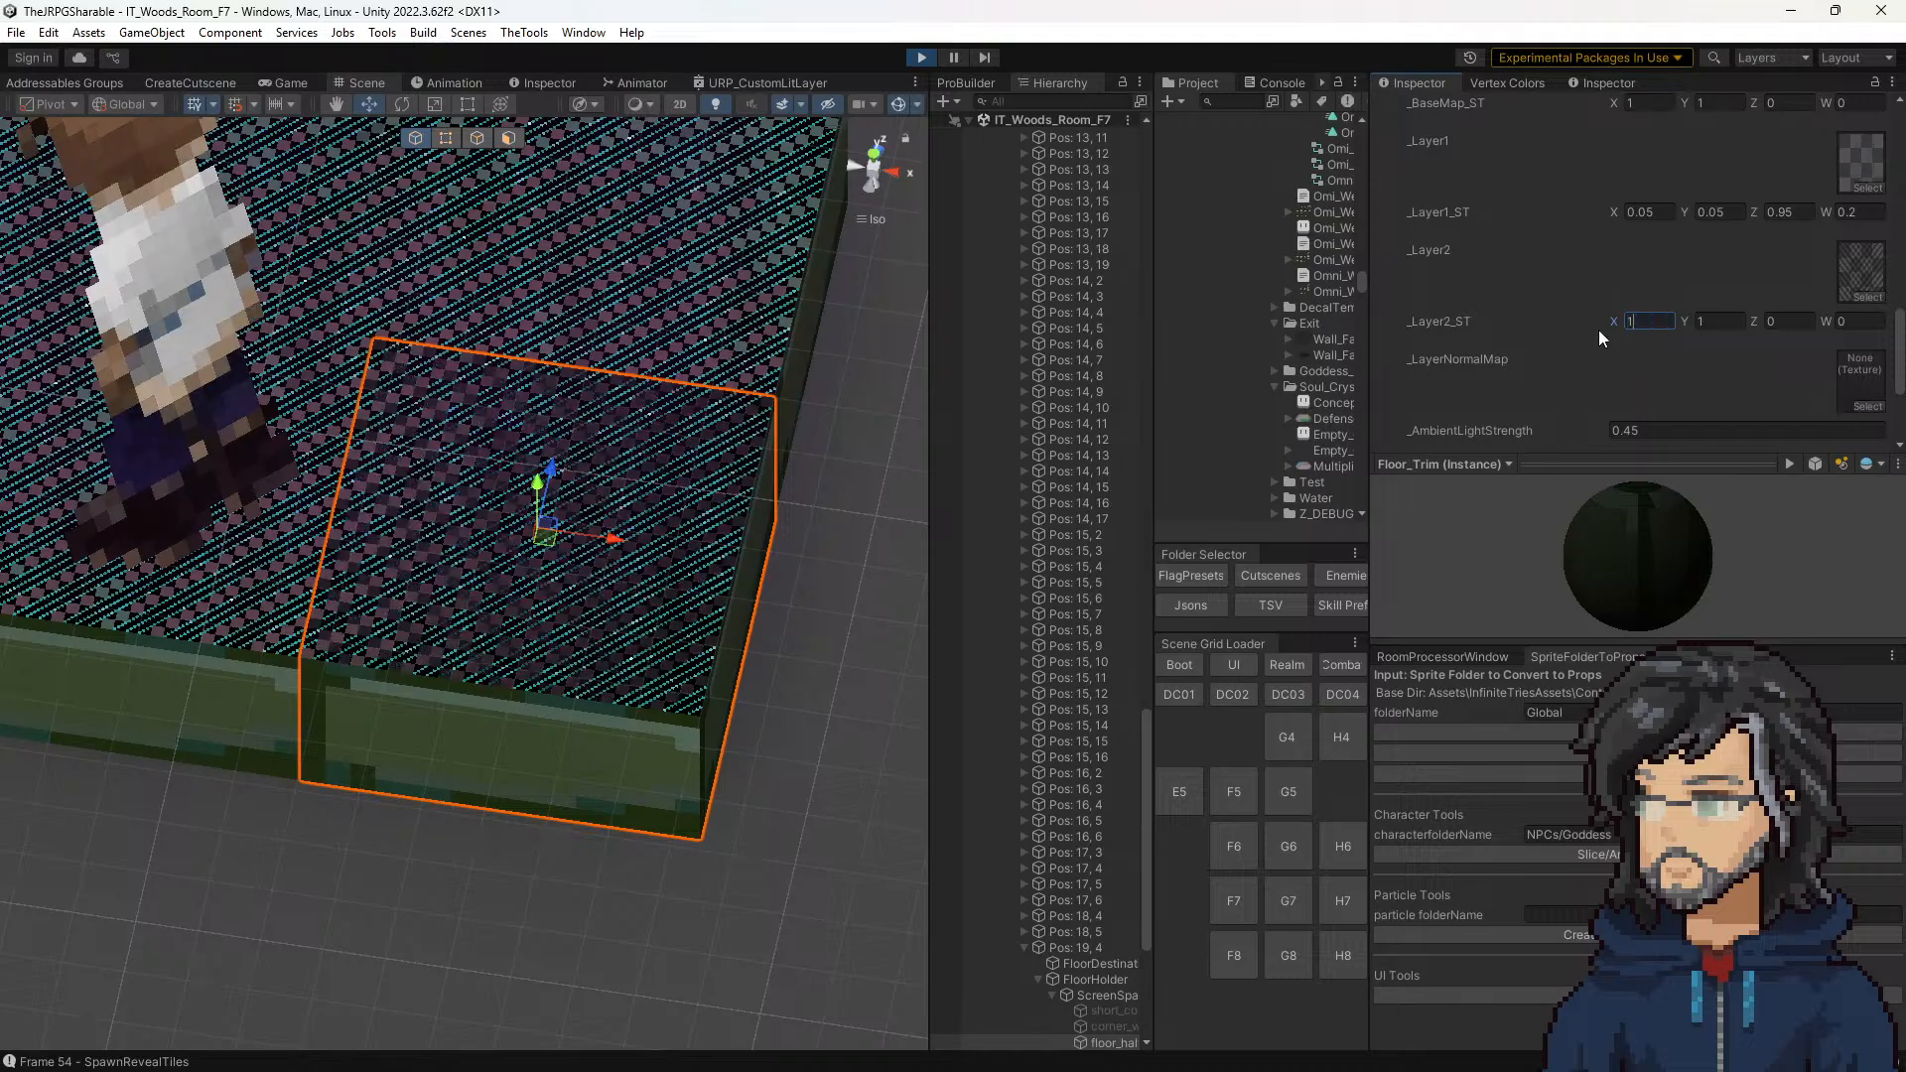
{"action": "mouse_move", "coordinate": [1616, 326]}
{"action": "left_mouse_down"}
{"action": "mouse_move", "coordinate": [1562, 318]}
{"action": "mouse_move", "coordinate": [1725, 322]}
{"action": "mouse_move", "coordinate": [1582, 323]}
{"action": "left_mouse_up"}
{"action": "type", "text": "1"}
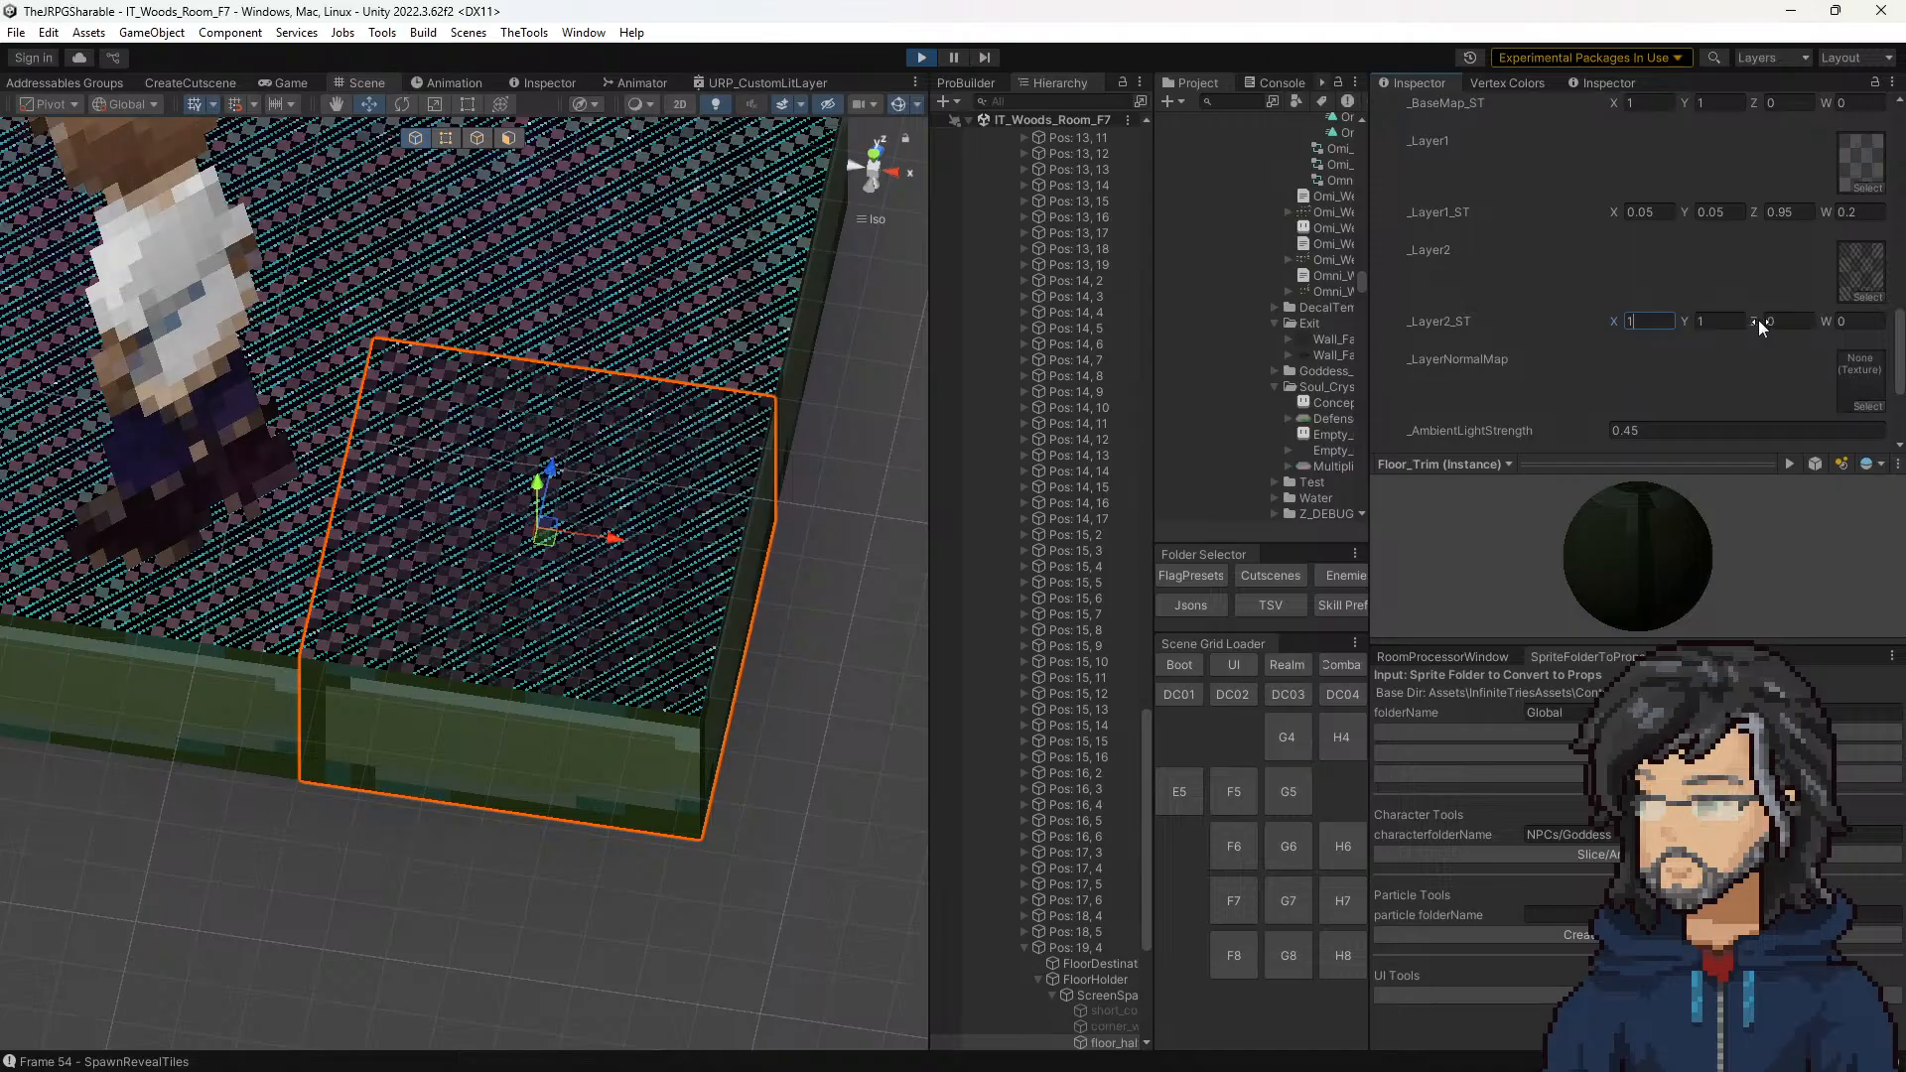
Step: Try shifting the _Layer2_ST Z and W offsets, with W at about 0.84, and return both to 0
{"action": "mouse_move", "coordinate": [1758, 319]}
{"action": "left_mouse_down"}
{"action": "mouse_move", "coordinate": [1778, 320]}
{"action": "mouse_move", "coordinate": [1724, 316]}
{"action": "mouse_move", "coordinate": [1862, 321]}
{"action": "mouse_move", "coordinate": [1753, 326]}
{"action": "left_mouse_up"}
{"action": "left_click", "coordinate": [1795, 318]}
{"action": "type", "text": "0"}
{"action": "type", "text": "-0.62"}
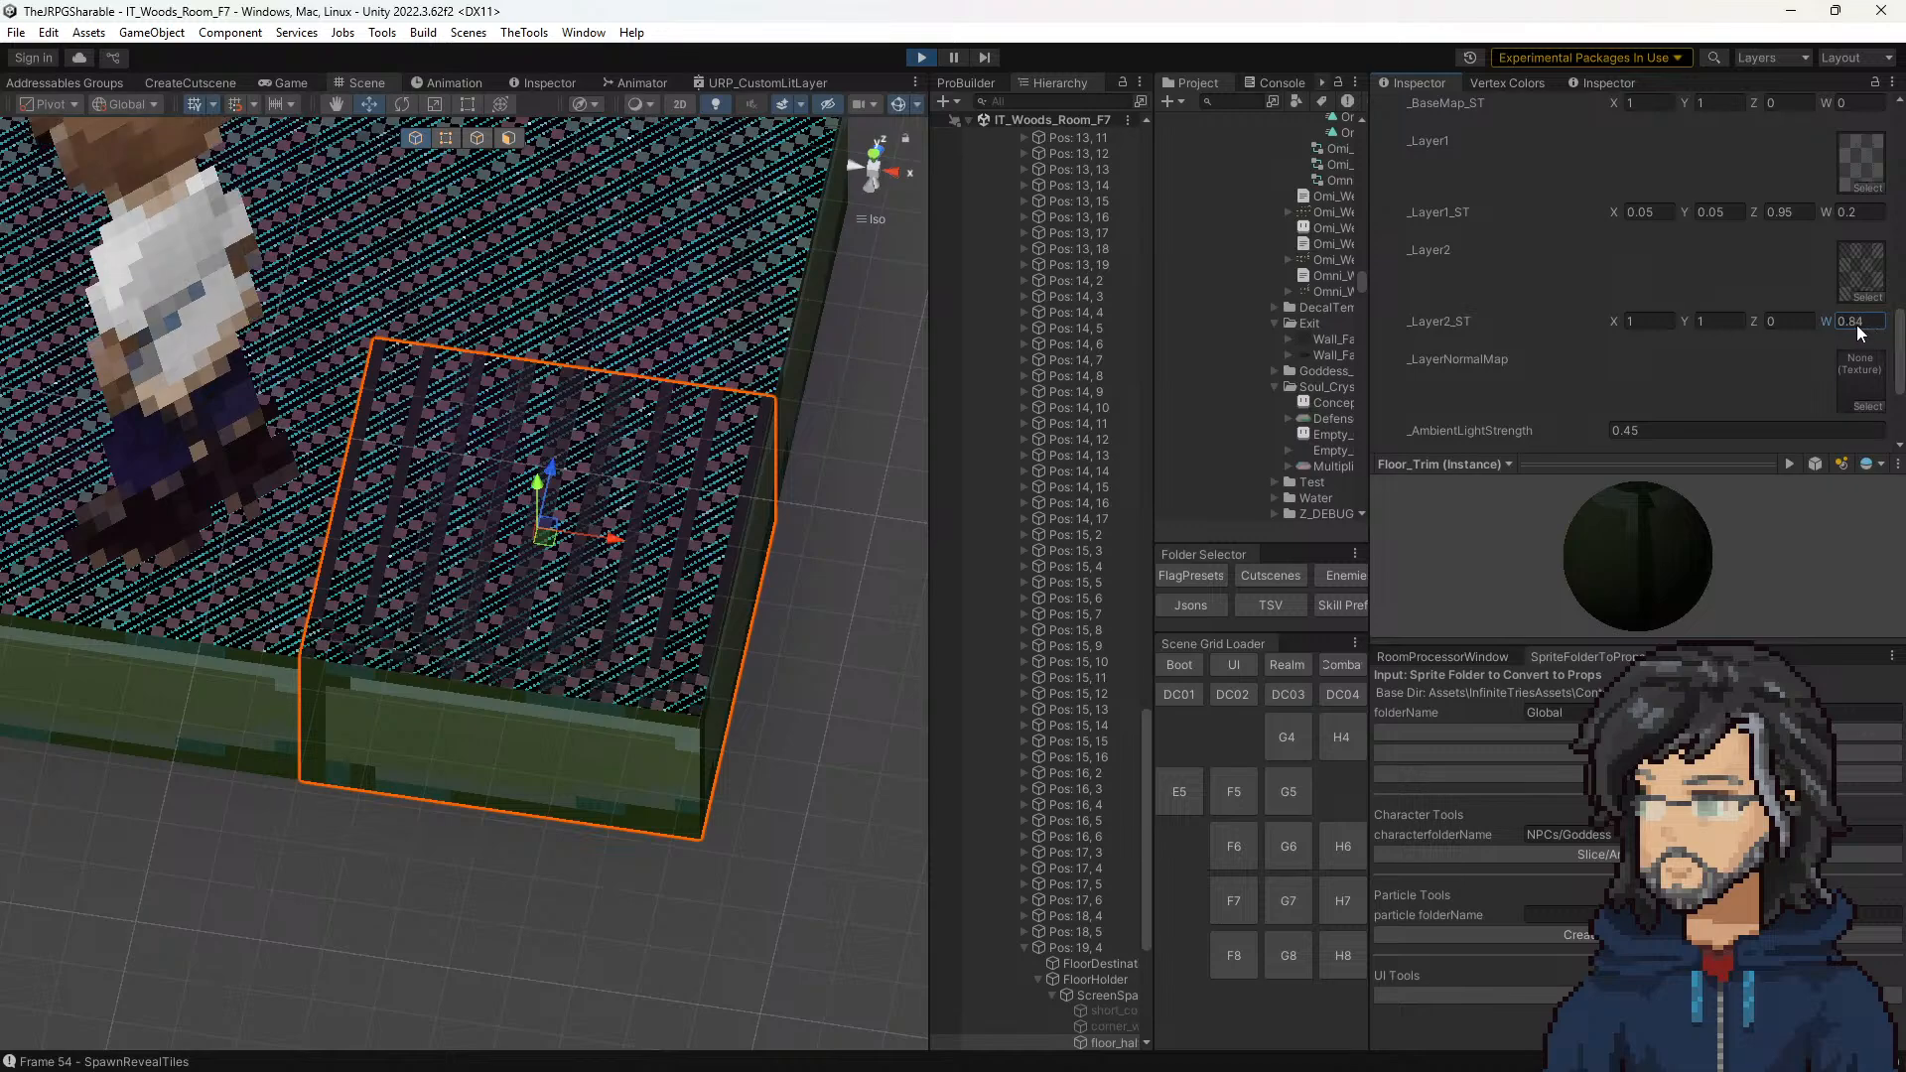
{"action": "left_click_drag", "start_coordinate": [1814, 327], "coordinate": [1865, 324]}
{"action": "left_click", "coordinate": [1867, 325]}
{"action": "type", "text": "0"}
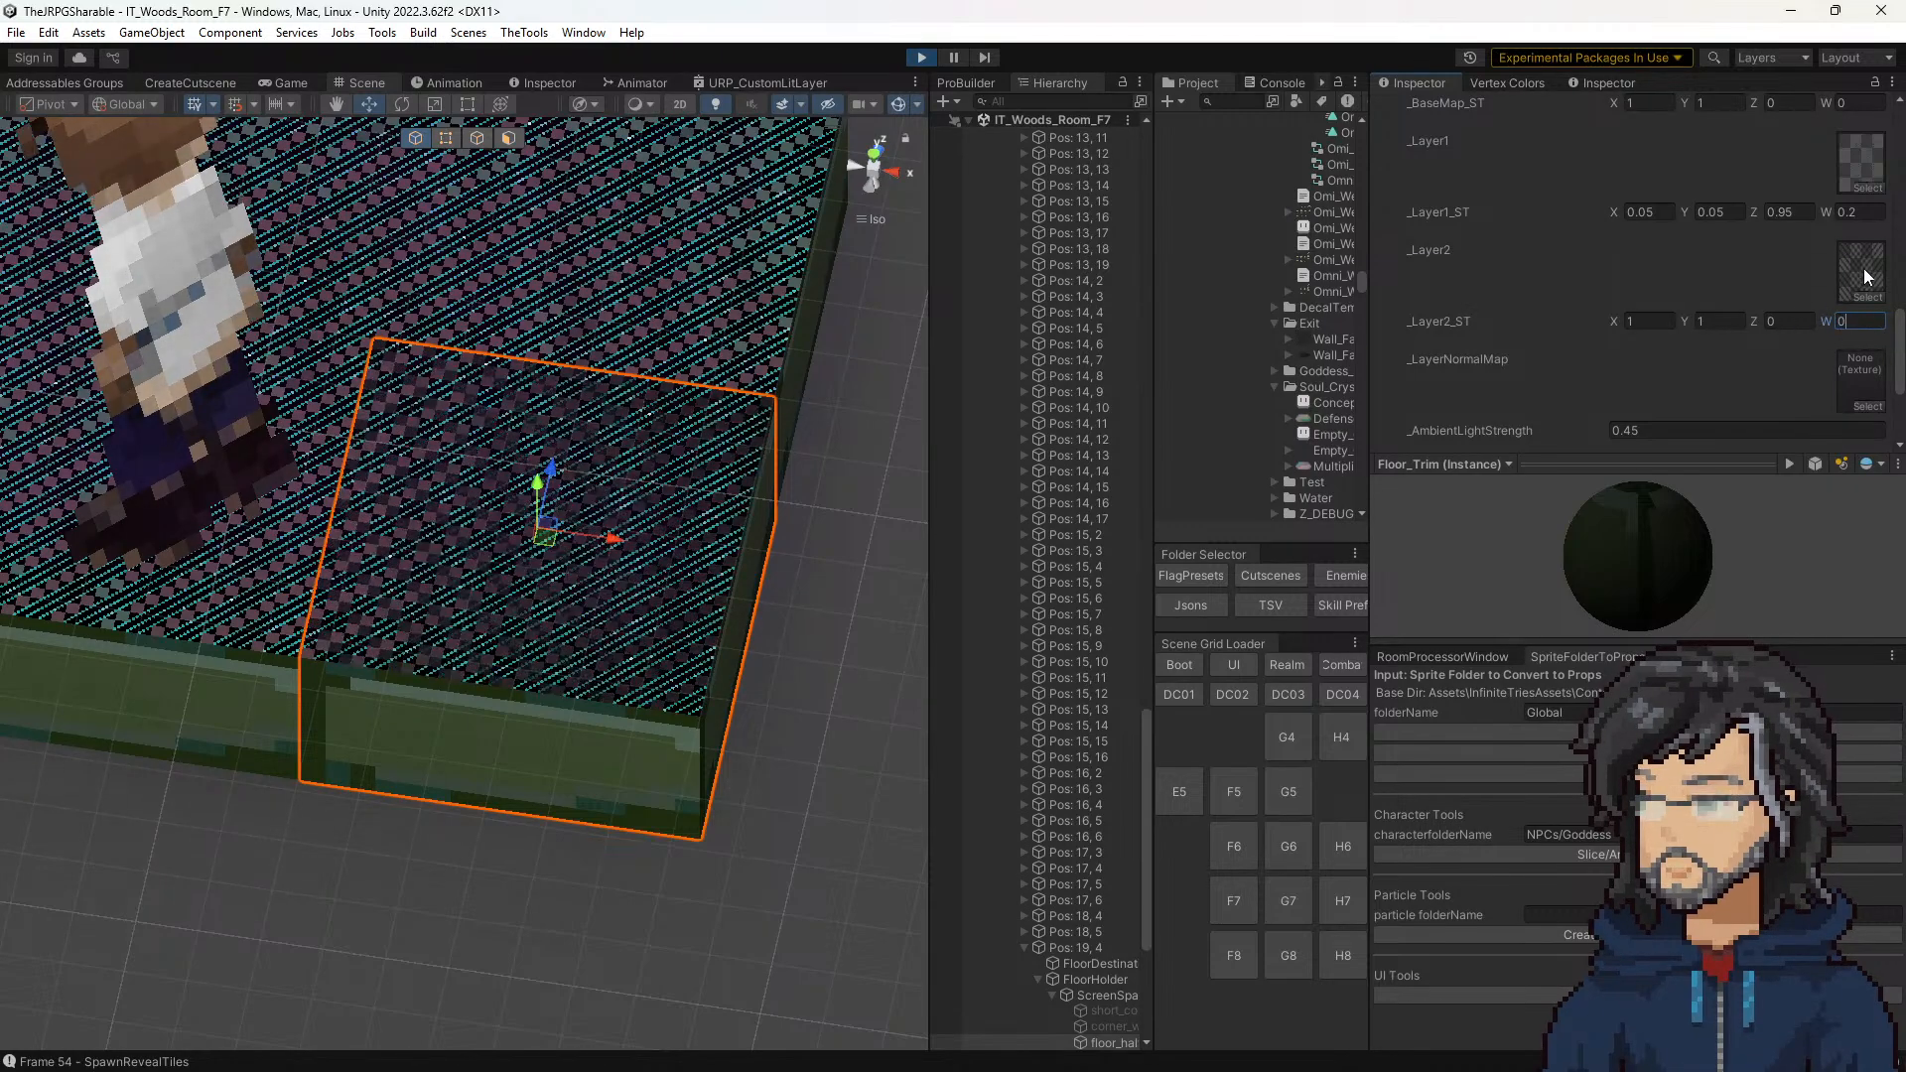
Step: Locate the _Layer2 texture Wall_Fade_FINAL, change its wrap mode to Repeat, and apply the import settings
{"action": "left_click", "coordinate": [1862, 267]}
{"action": "left_click", "coordinate": [1328, 341]}
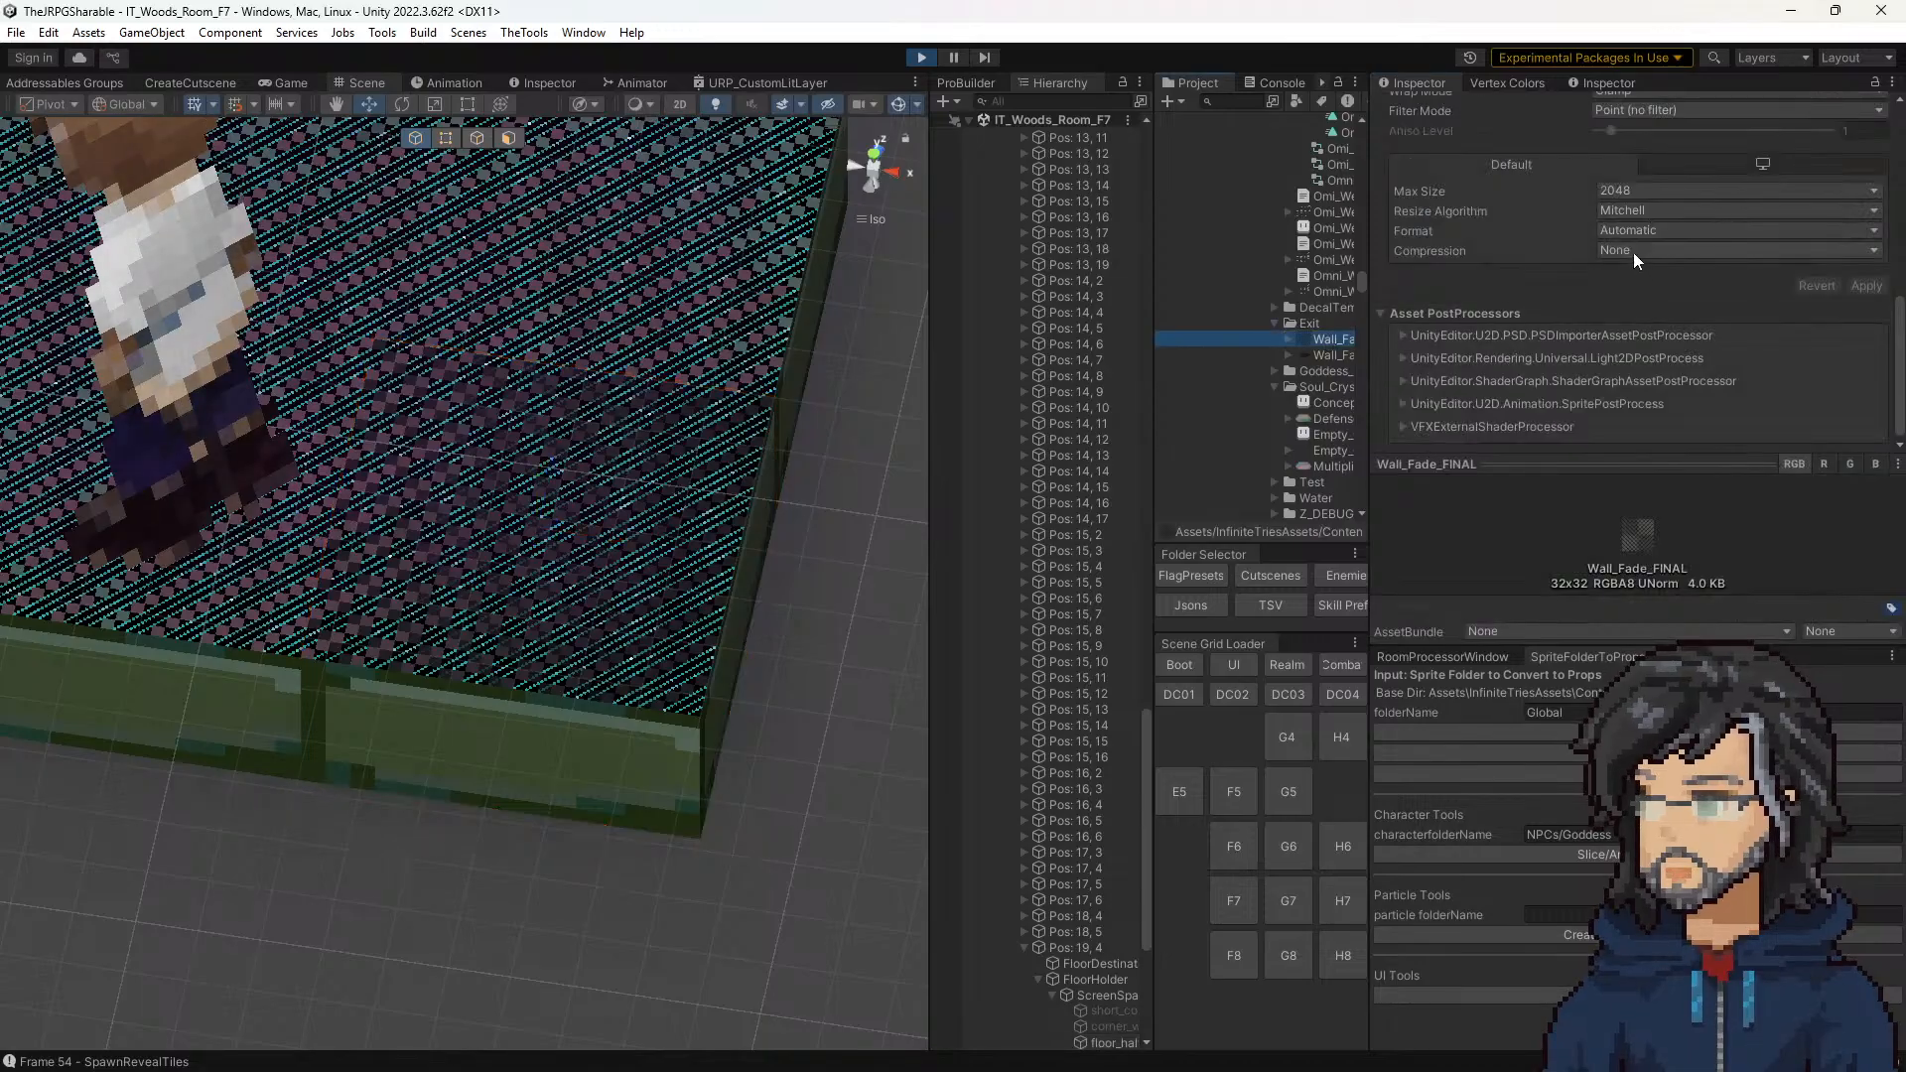
{"action": "scroll", "coordinate": [1647, 298], "scroll_direction": "up", "scroll_amount": 3}
{"action": "left_click", "coordinate": [1628, 254]}
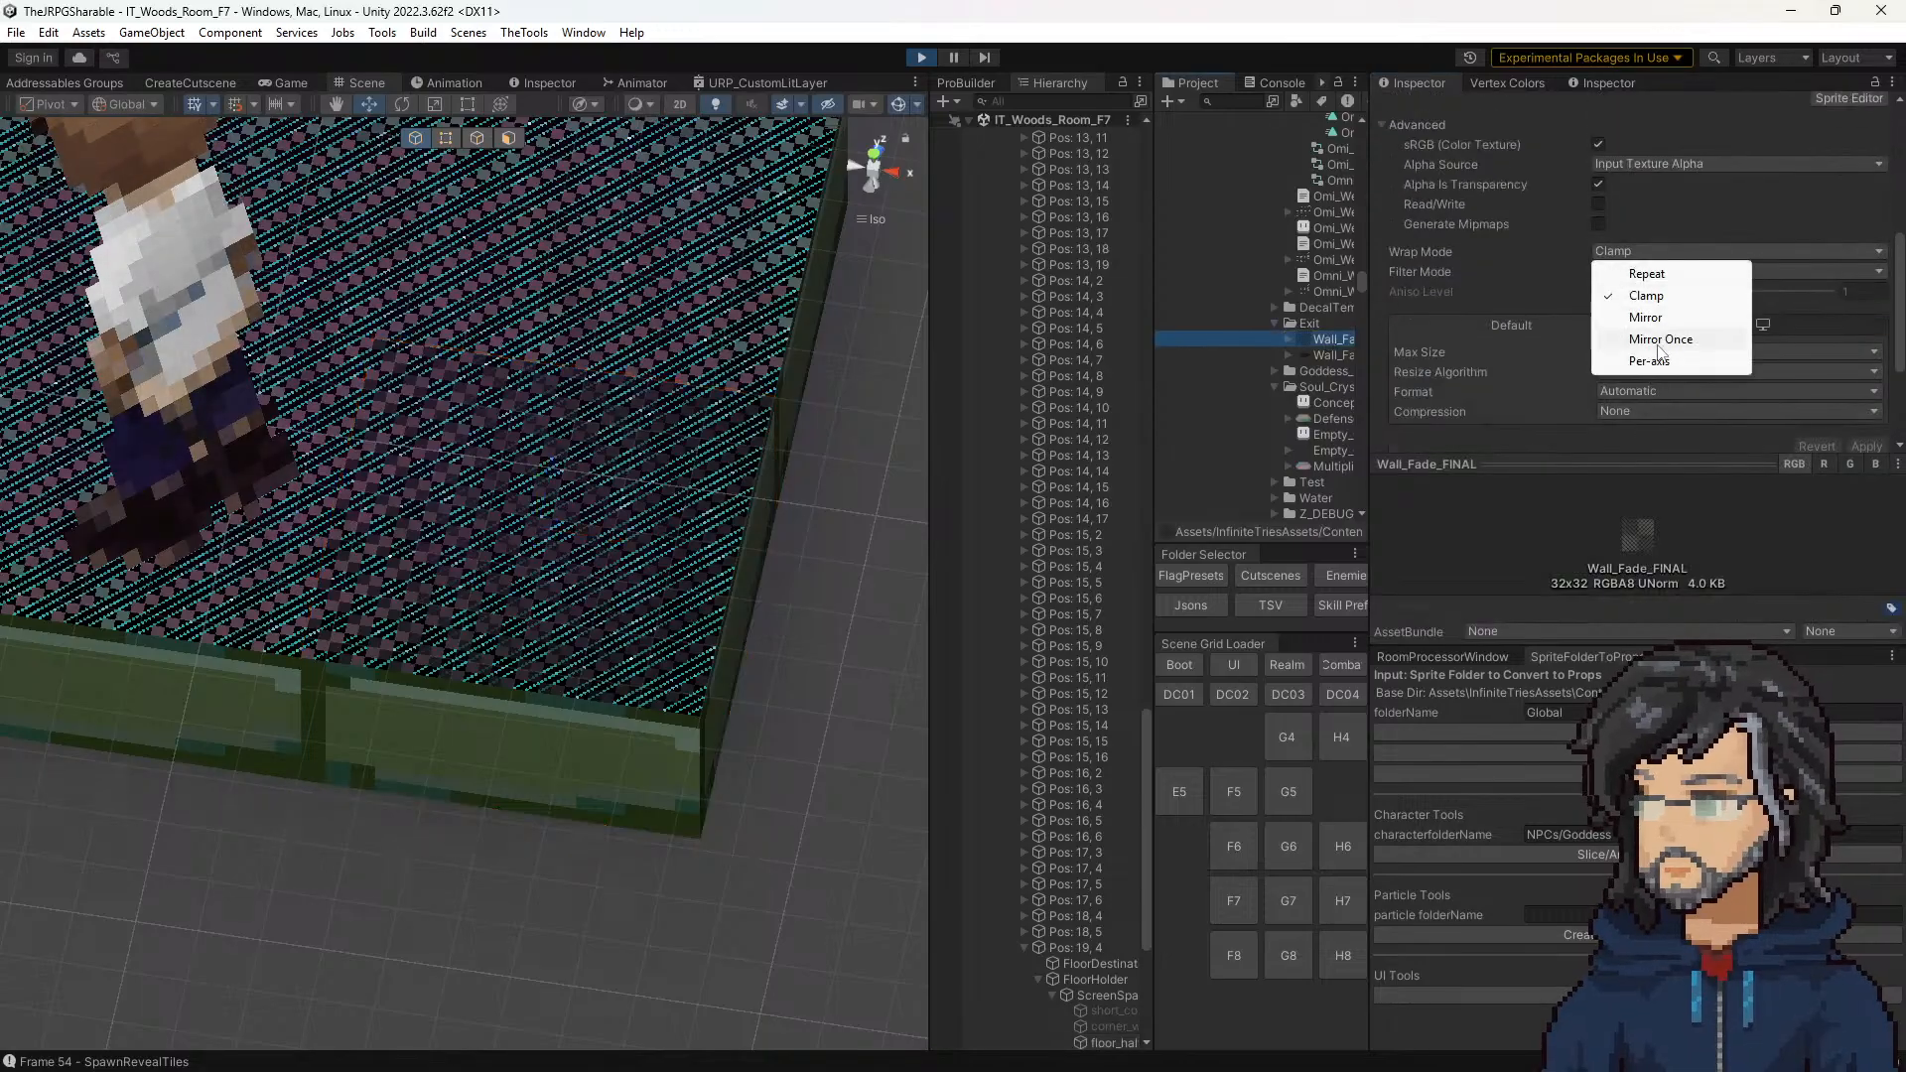
{"action": "left_click", "coordinate": [1687, 272]}
{"action": "left_click", "coordinate": [1866, 446]}
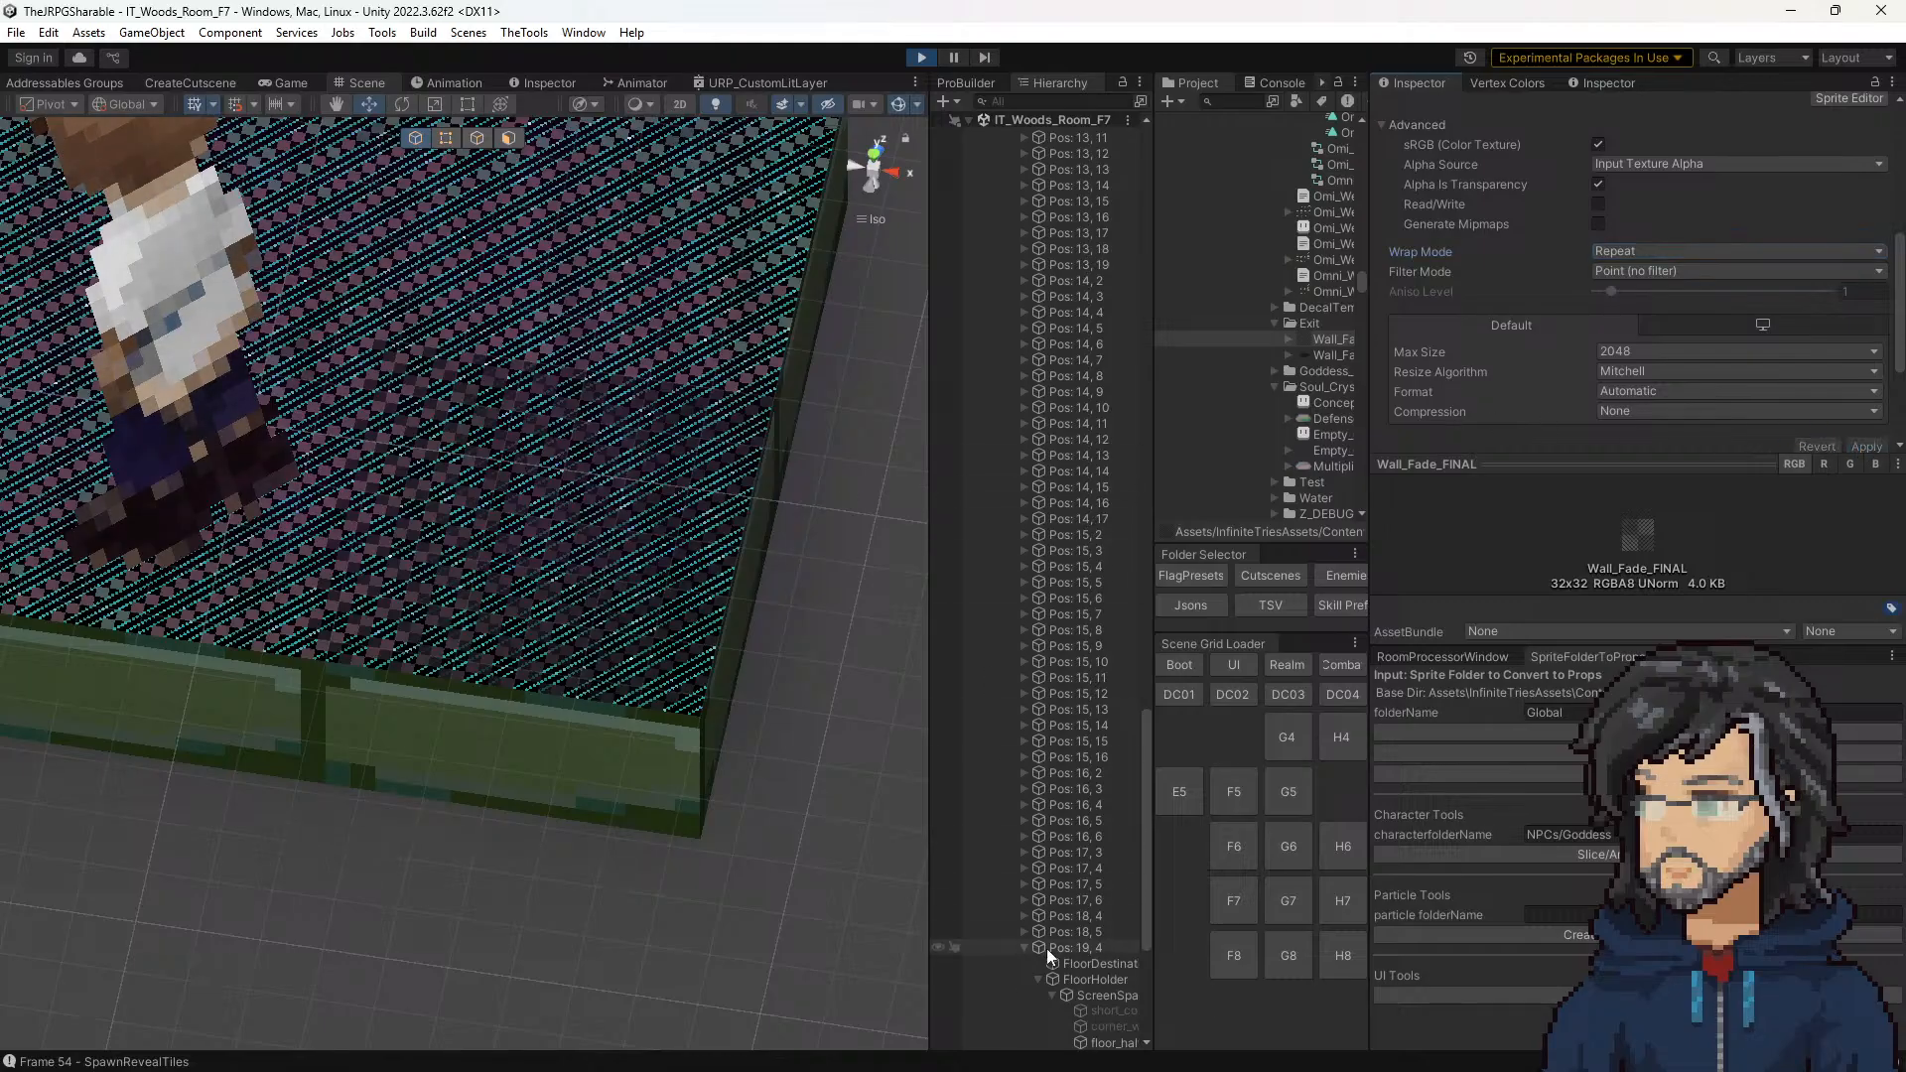
Step: On the corner tile, set _Layer2_ST X to 1, try a Z offset of about -1.9, and compare it in the game view
{"action": "left_click", "coordinate": [1114, 1042]}
{"action": "scroll", "coordinate": [1633, 385], "scroll_direction": "down", "scroll_amount": 10}
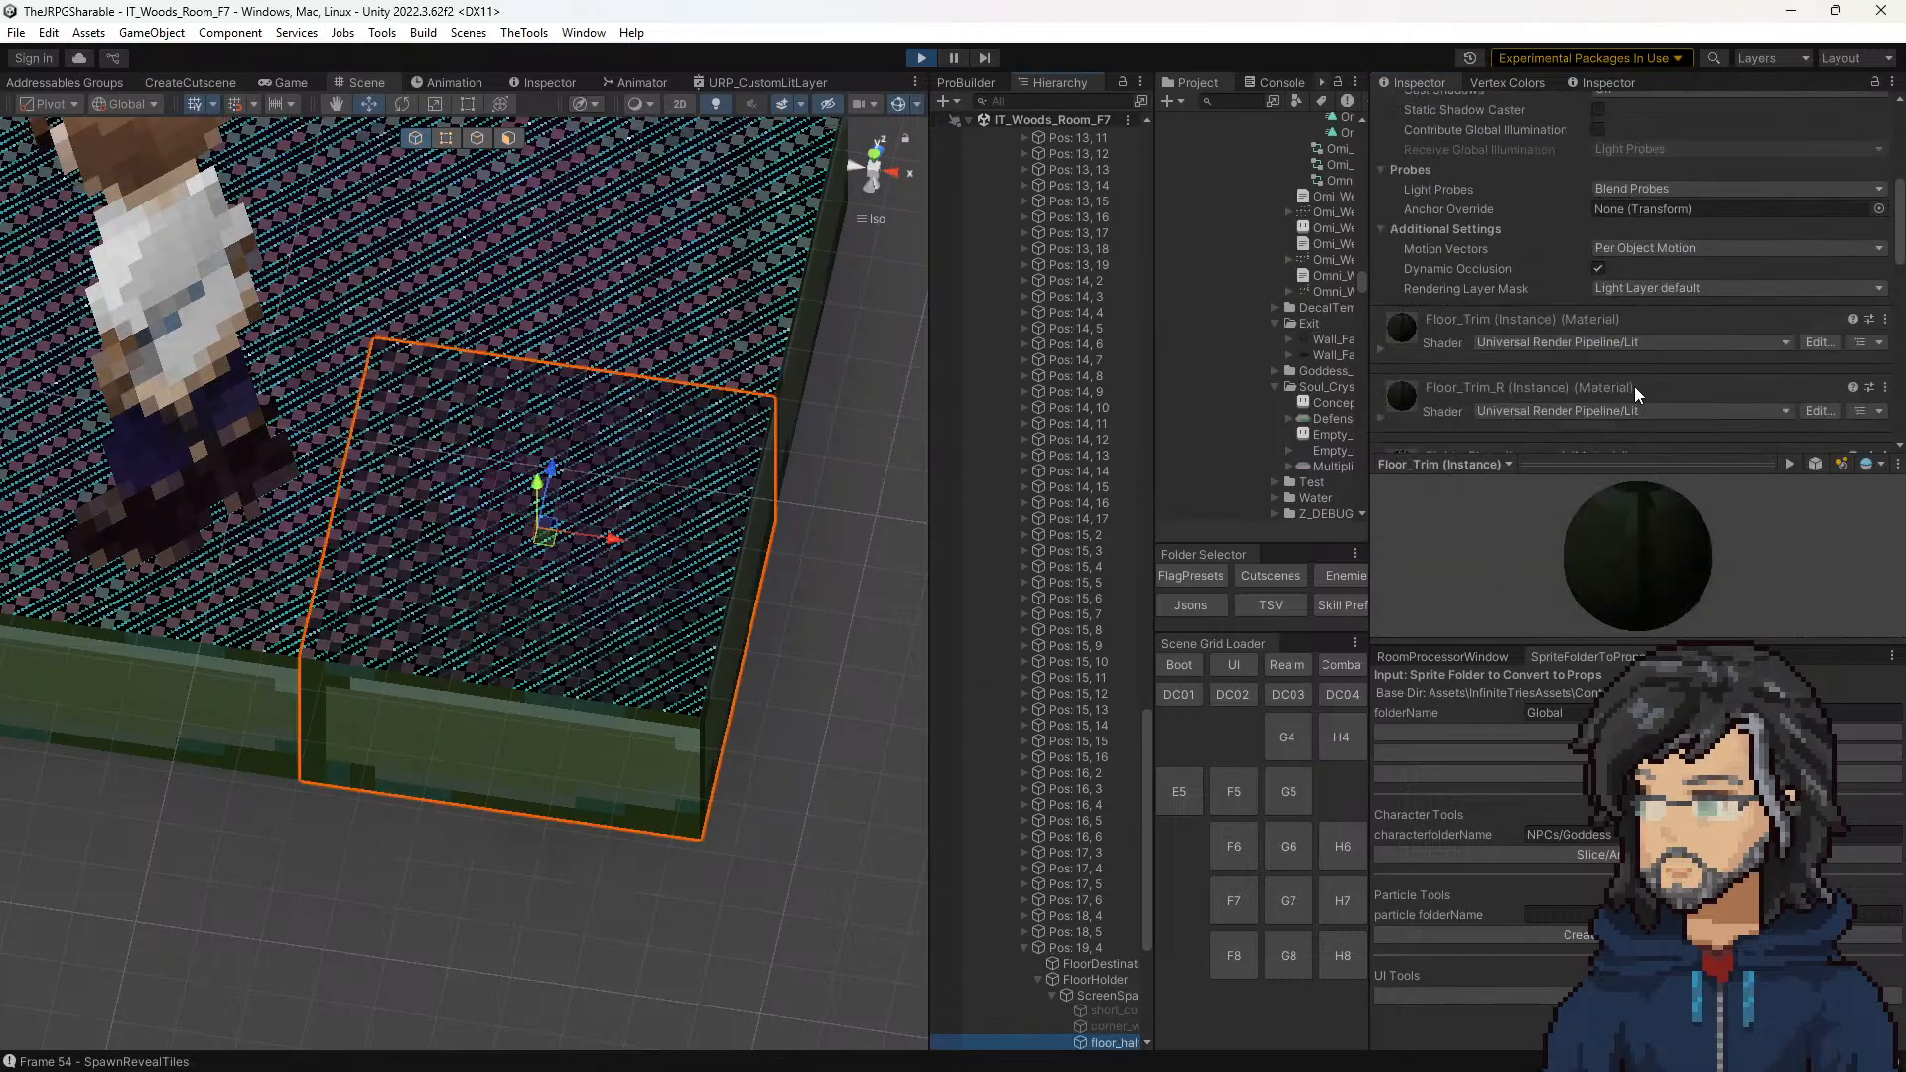
{"action": "scroll", "coordinate": [1668, 323], "scroll_direction": "up", "scroll_amount": 4}
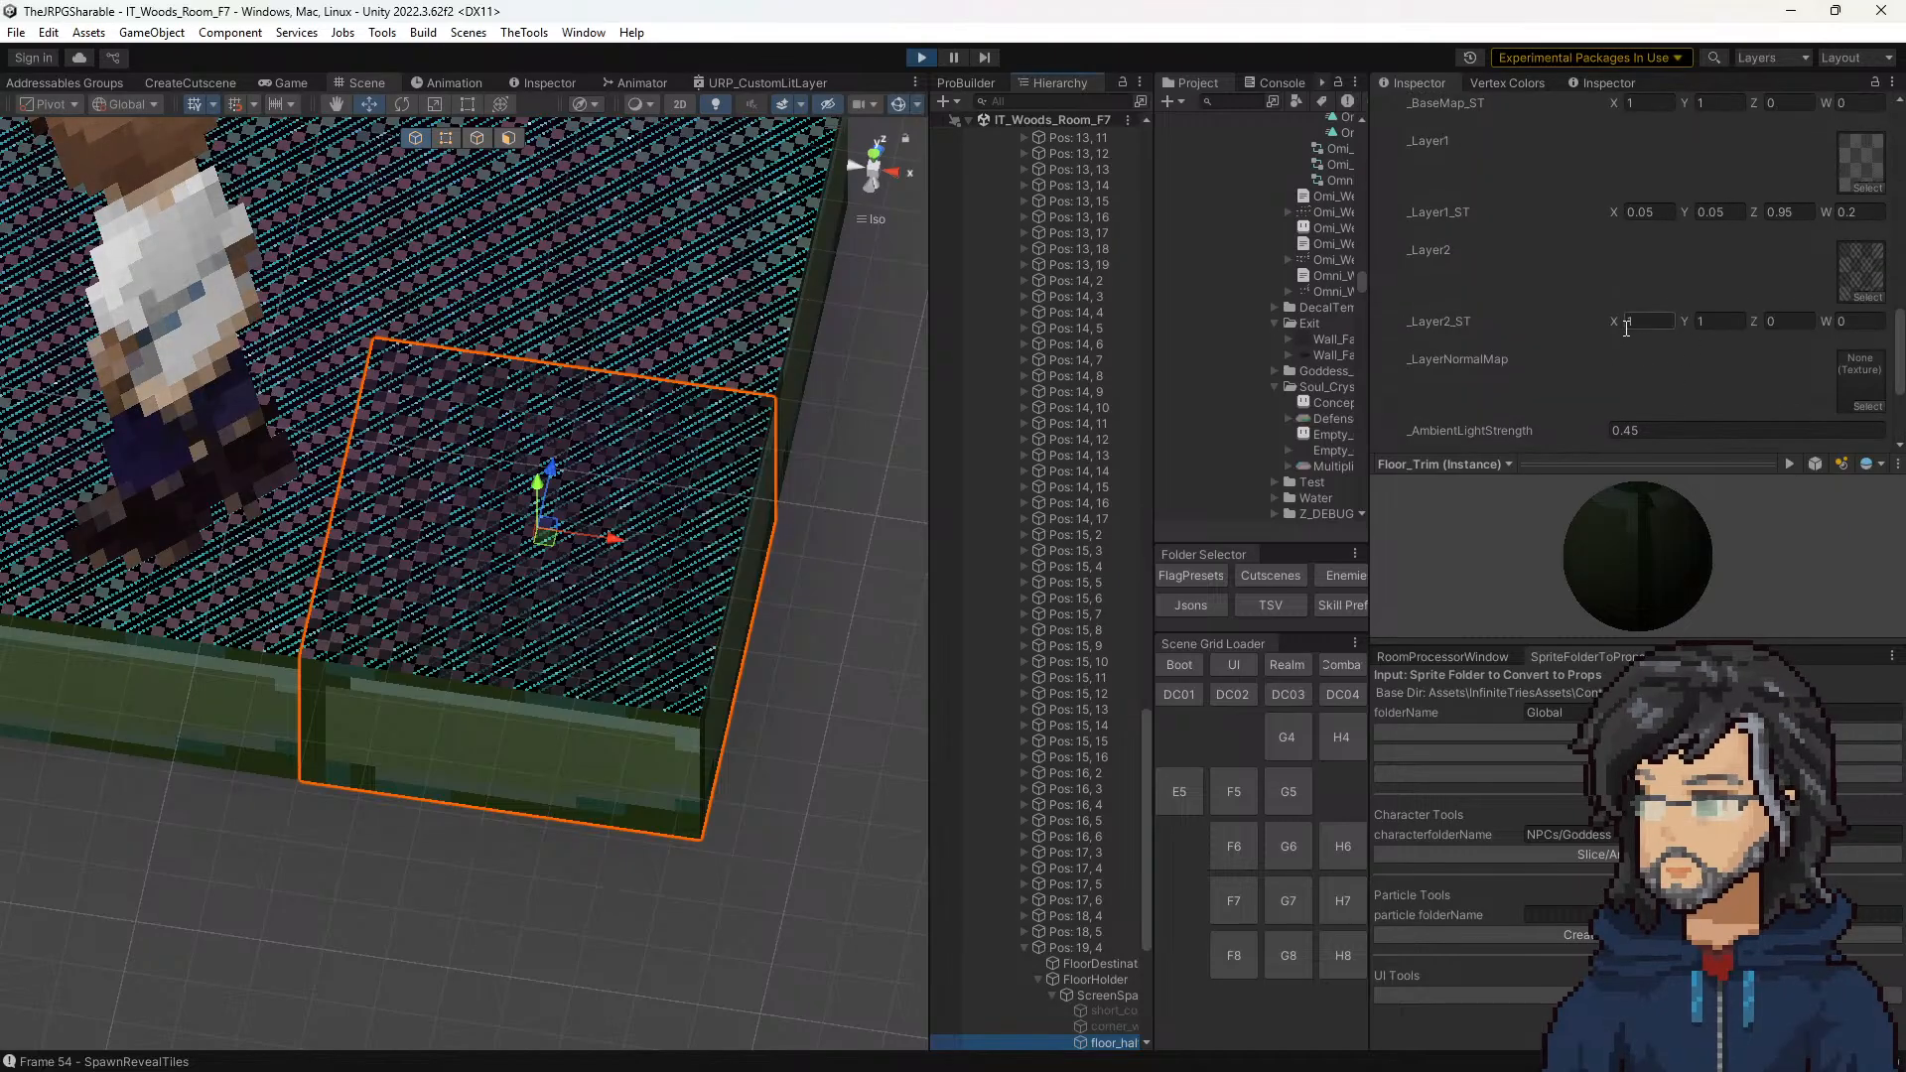
{"action": "left_click_drag", "start_coordinate": [1612, 320], "coordinate": [1680, 318]}
{"action": "left_click", "coordinate": [1664, 323]}
{"action": "type", "text": "1.92"}
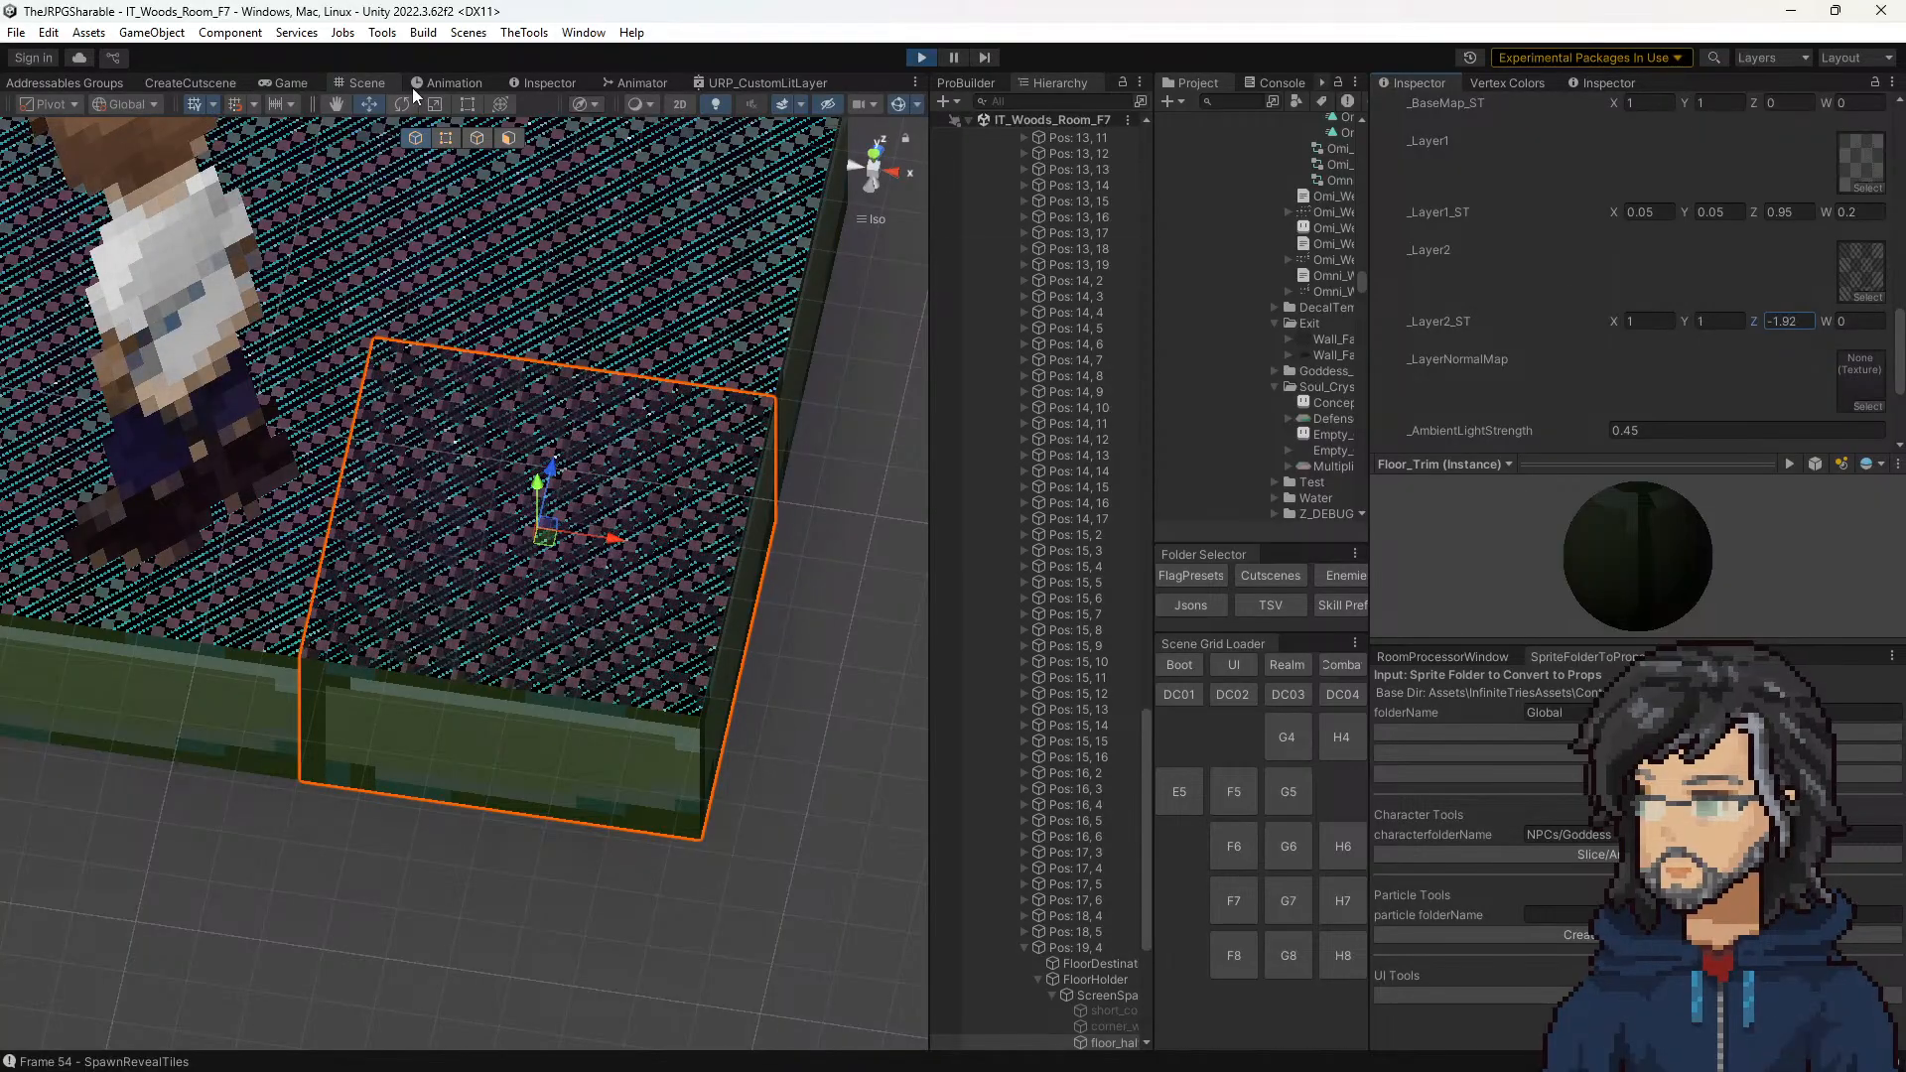
{"action": "left_click", "coordinate": [285, 83]}
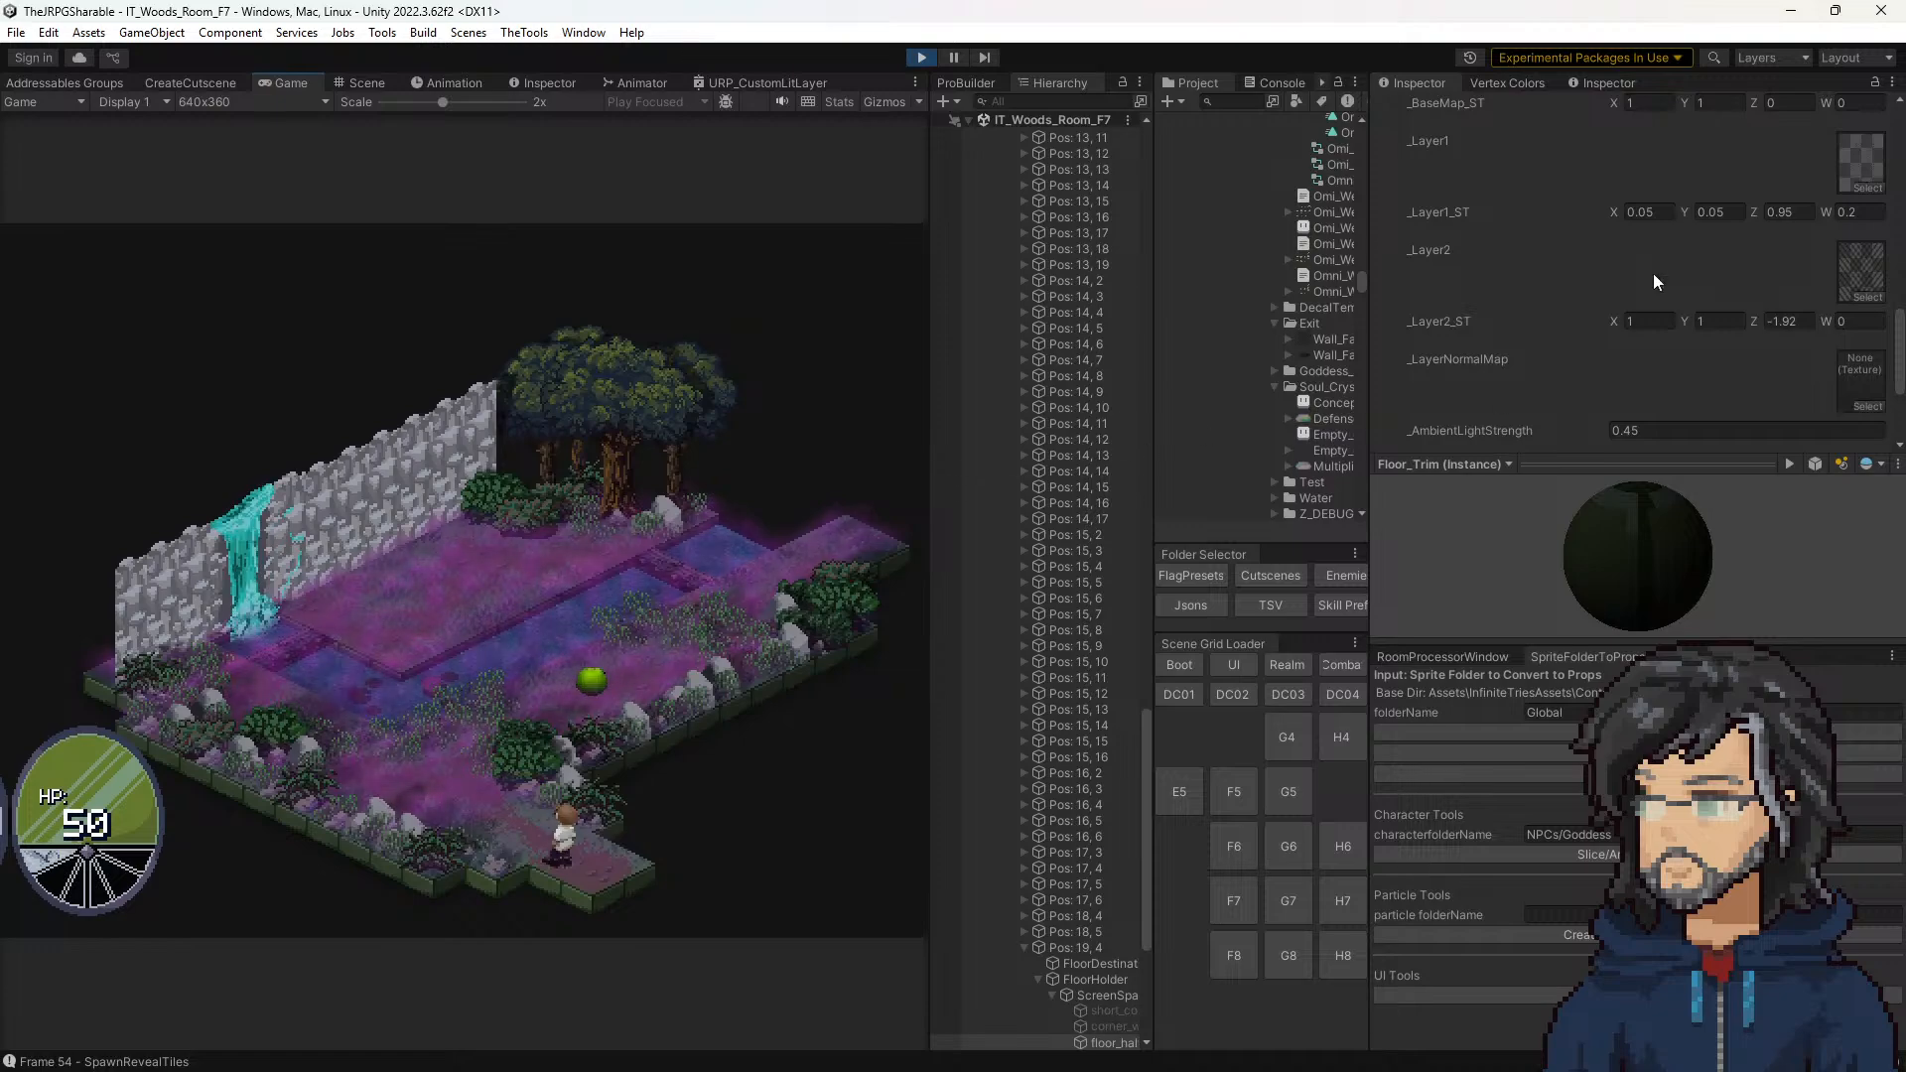
{"action": "mouse_move", "coordinate": [1752, 324]}
{"action": "left_mouse_down"}
{"action": "mouse_move", "coordinate": [1706, 313]}
{"action": "mouse_move", "coordinate": [1749, 314]}
{"action": "left_mouse_up"}
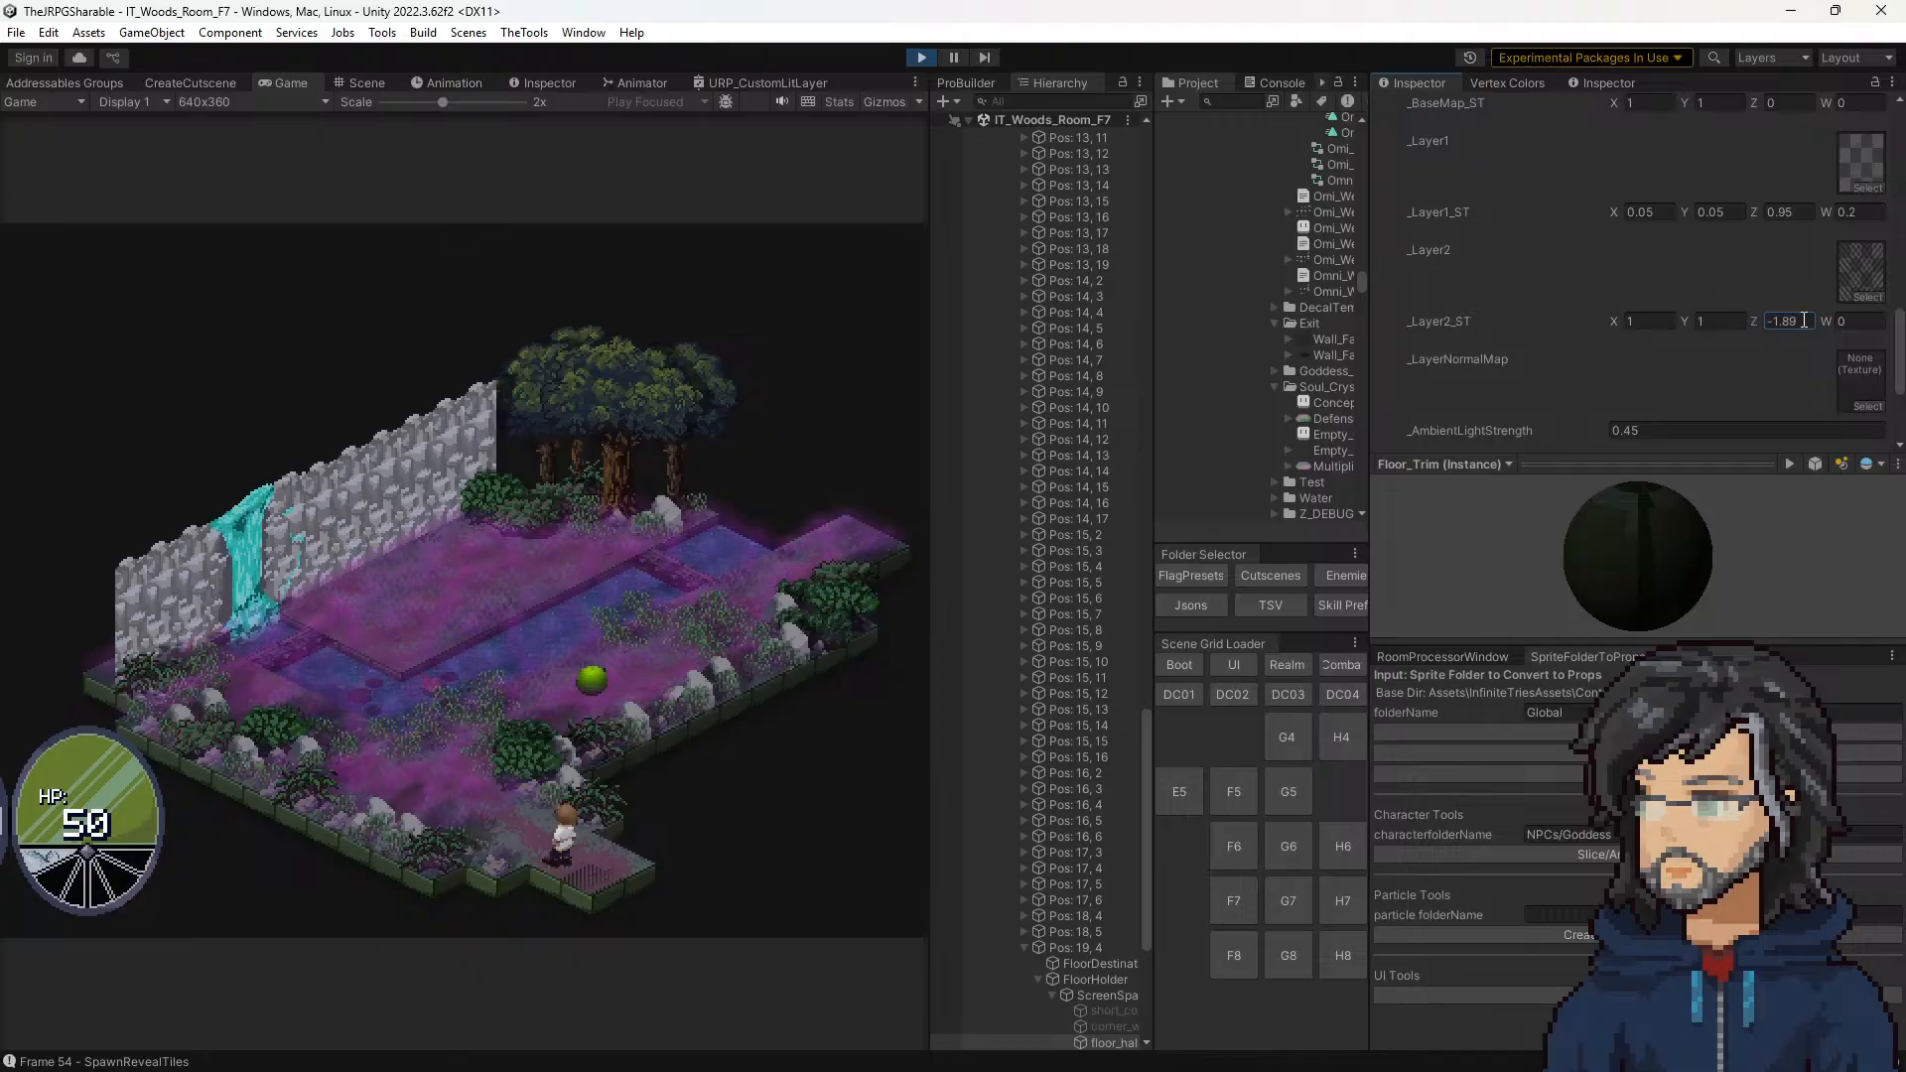
Step: Compare the corner tile in the game with _Layer2_ST Z and W both at 1 and both at 0.5
{"action": "type", "text": "1"}
{"action": "key", "text": "Tab"}
{"action": "type", "text": "1"}
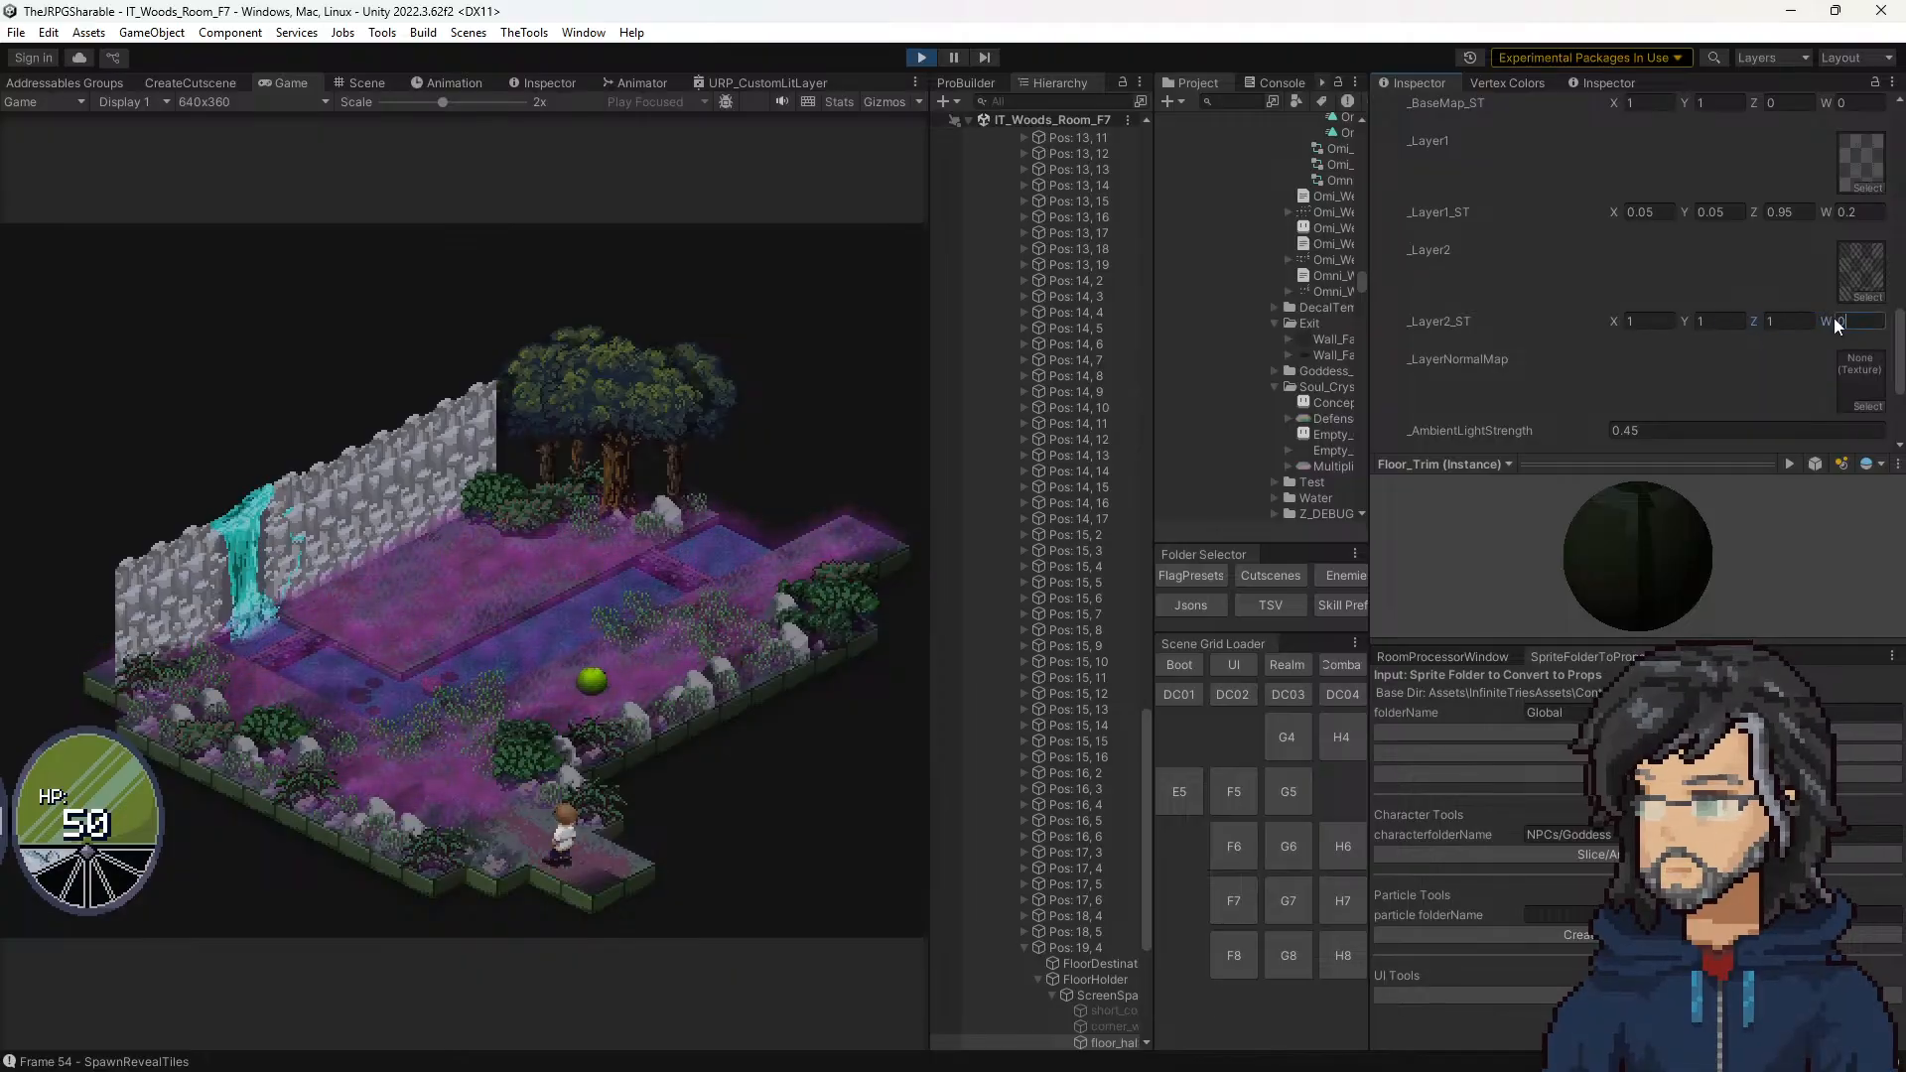
{"action": "key", "text": "Return"}
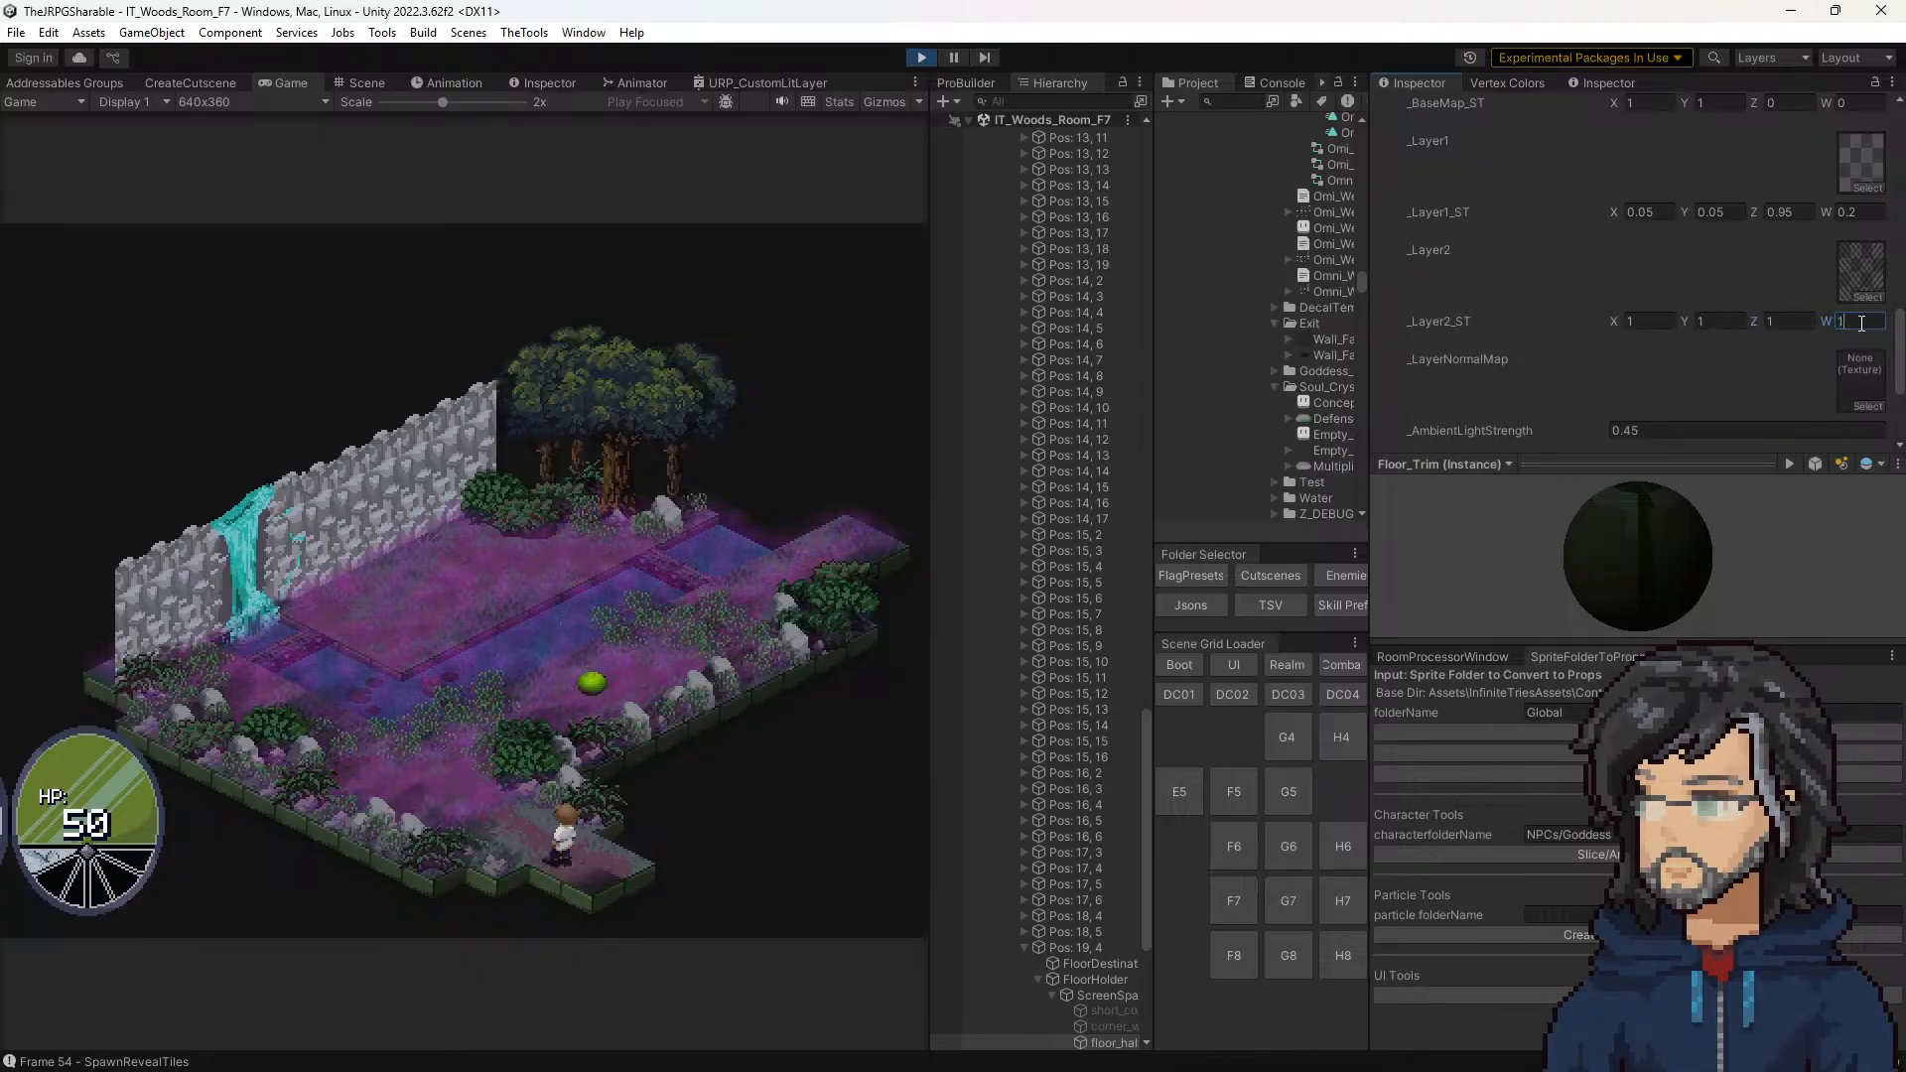
{"action": "type", "text": "0.5"}
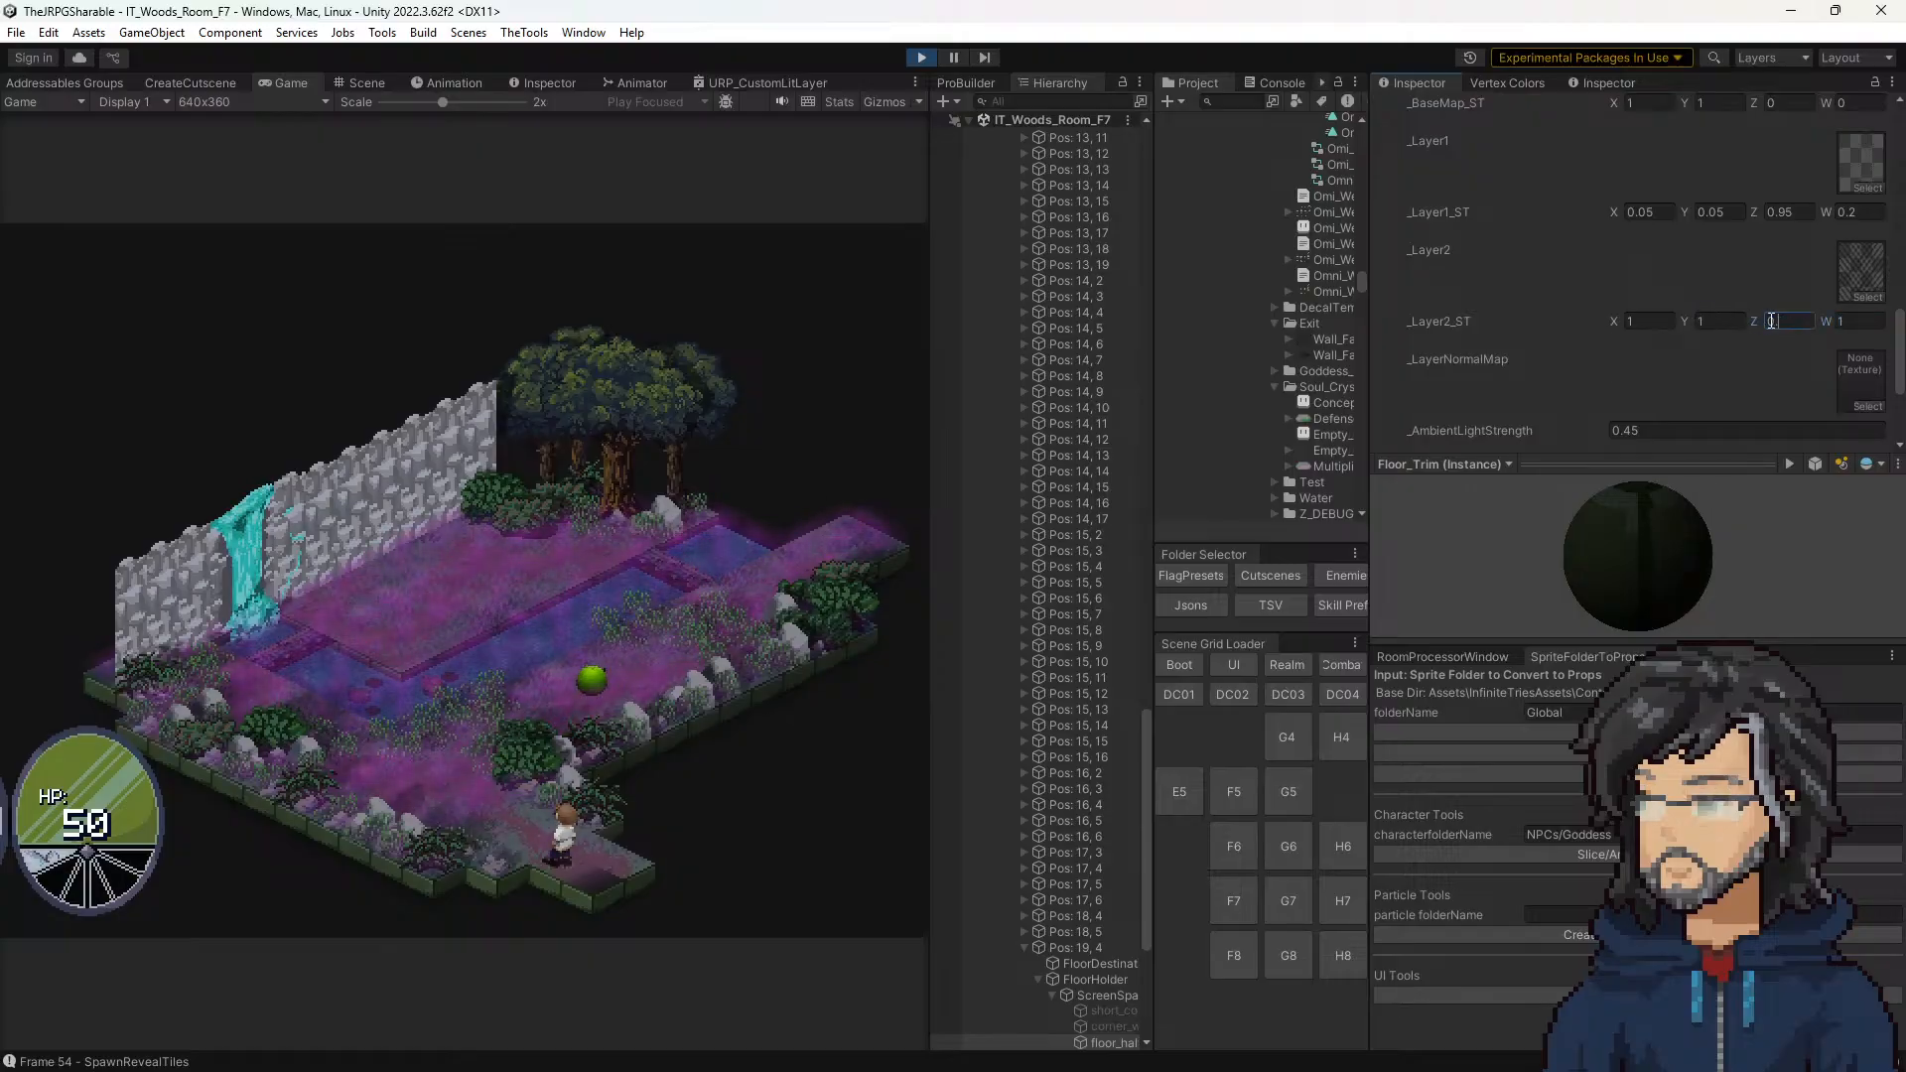
{"action": "left_click", "coordinate": [1863, 323]}
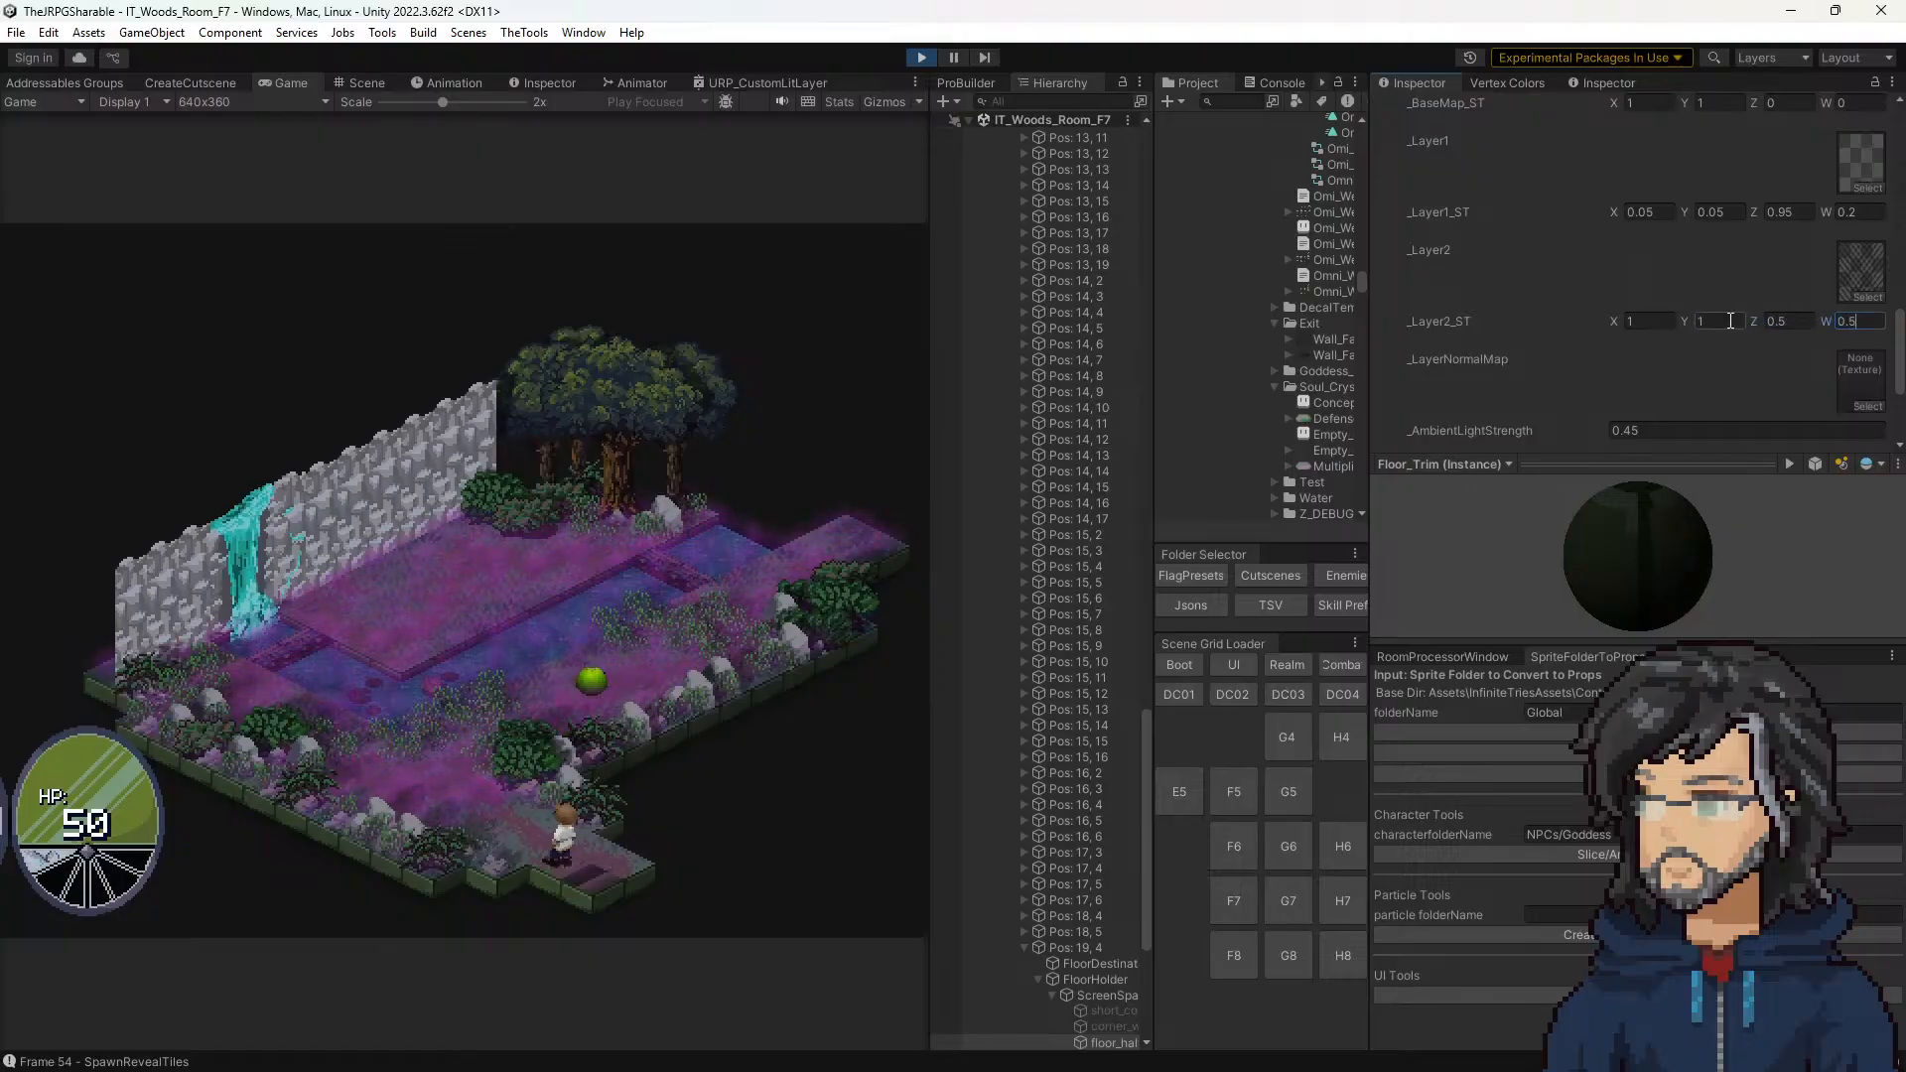
{"action": "left_click_drag", "start_coordinate": [1867, 322], "coordinate": [1762, 342]}
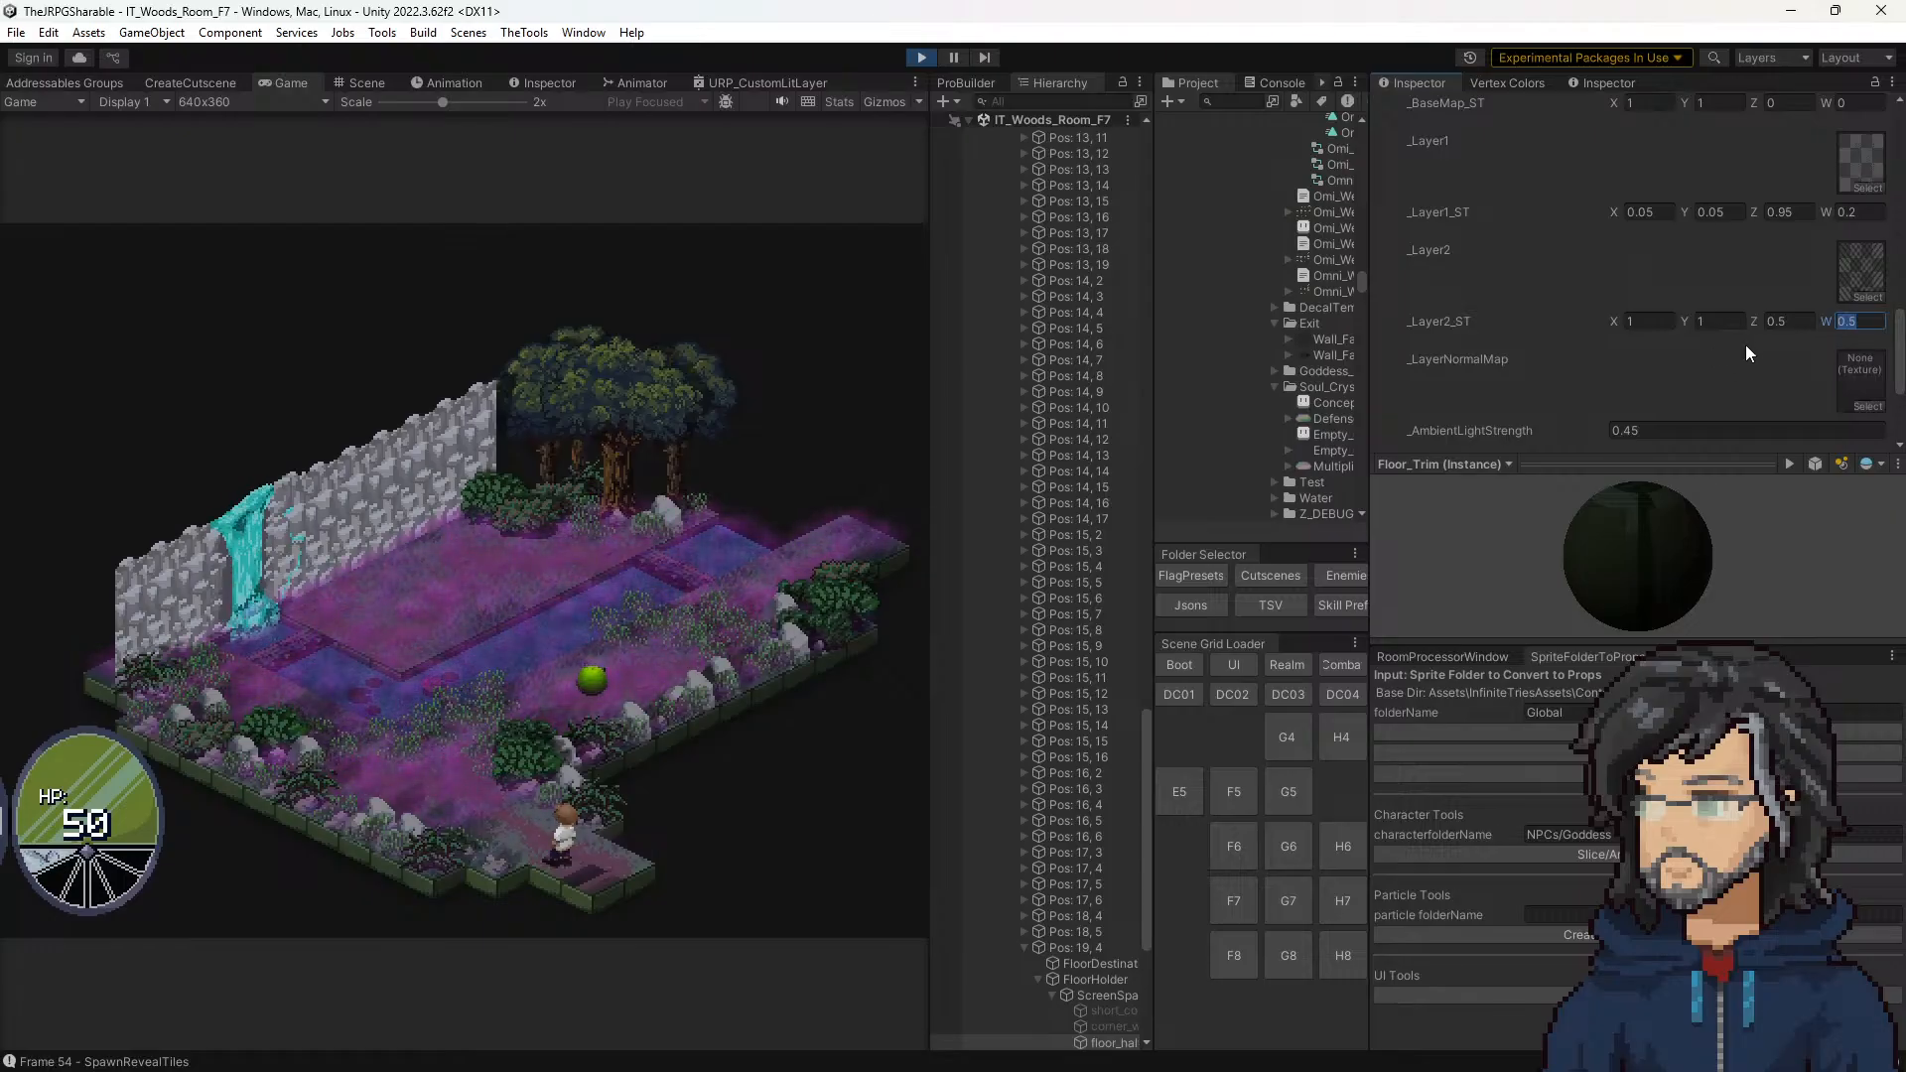
Step: Try _Layer2_ST Z at about -0.94 and both offsets at 1, and move them to Z about 0.19 and W about 0.49
{"action": "left_click_drag", "start_coordinate": [1753, 321], "coordinate": [1713, 325]}
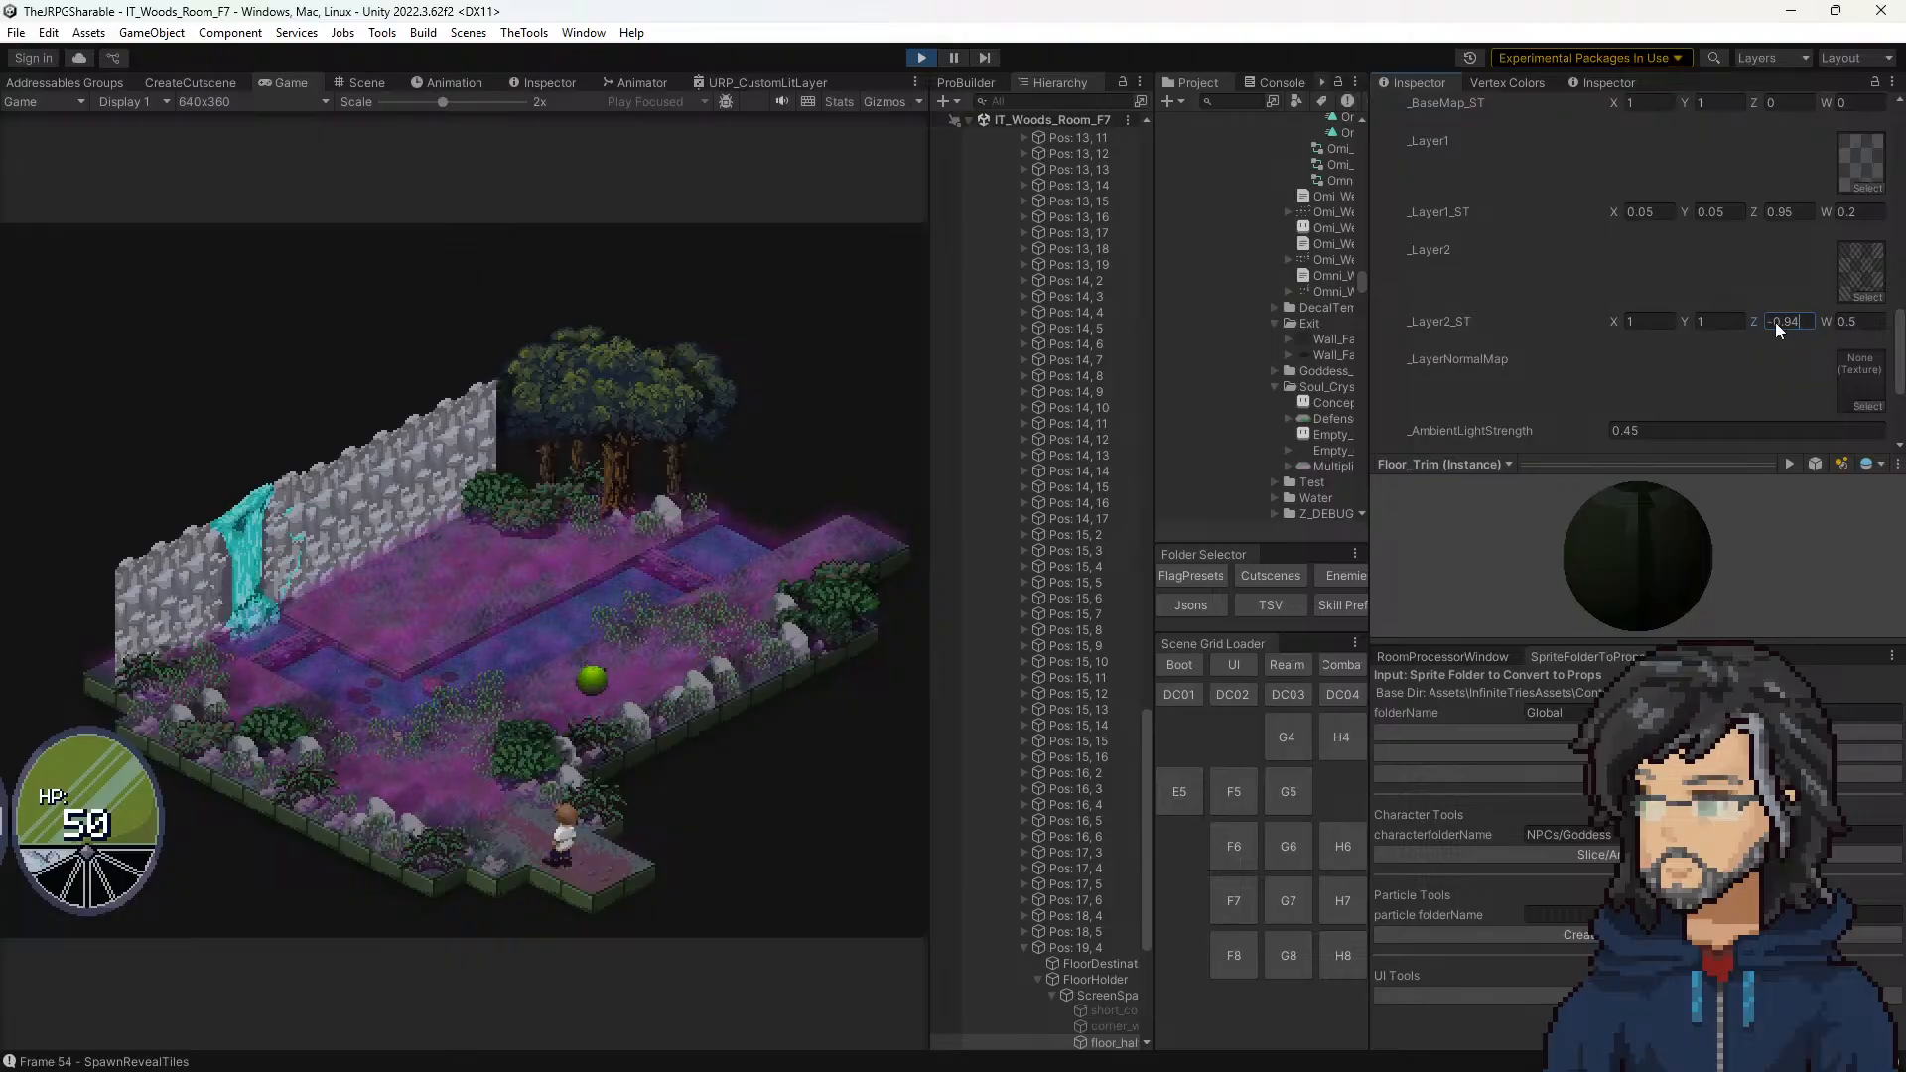
{"action": "type", "text": "1"}
{"action": "left_click", "coordinate": [1869, 321]}
{"action": "type", "text": "1"}
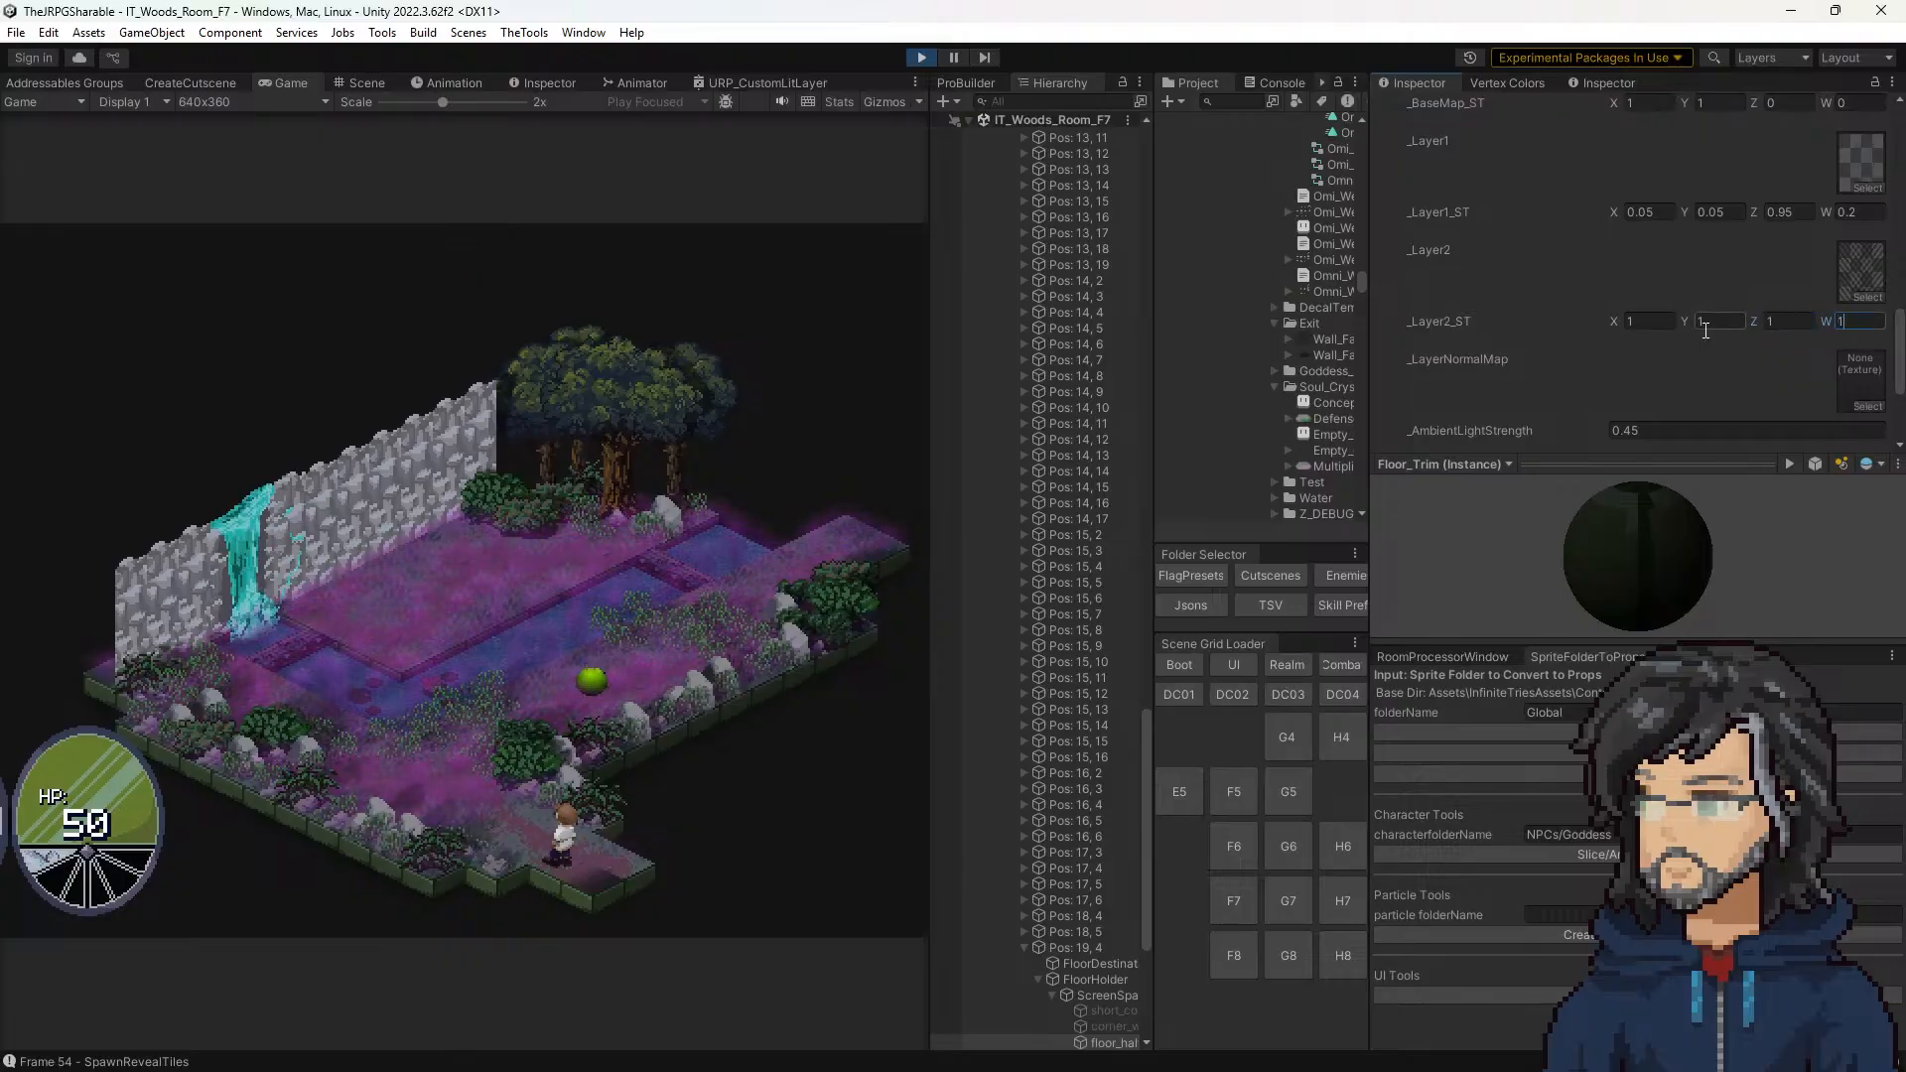
{"action": "left_click_drag", "start_coordinate": [1824, 320], "coordinate": [1733, 327]}
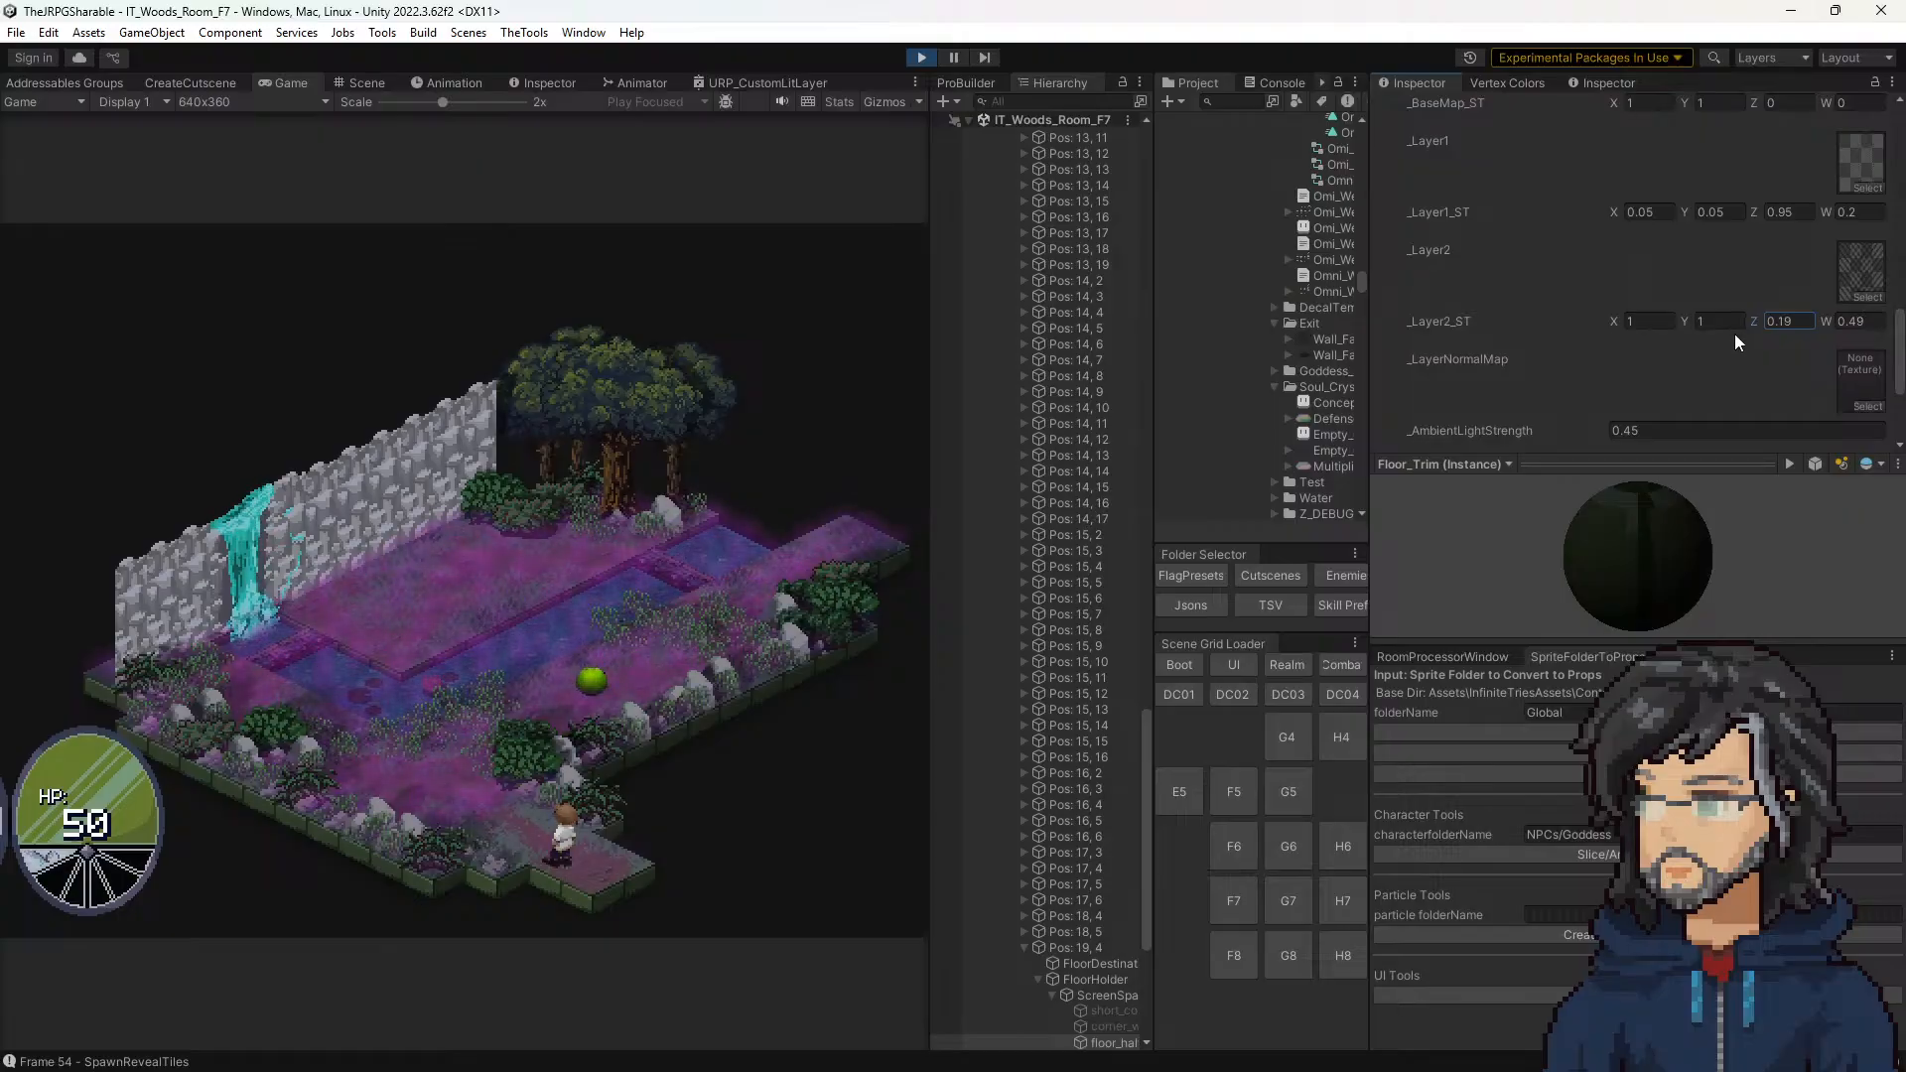
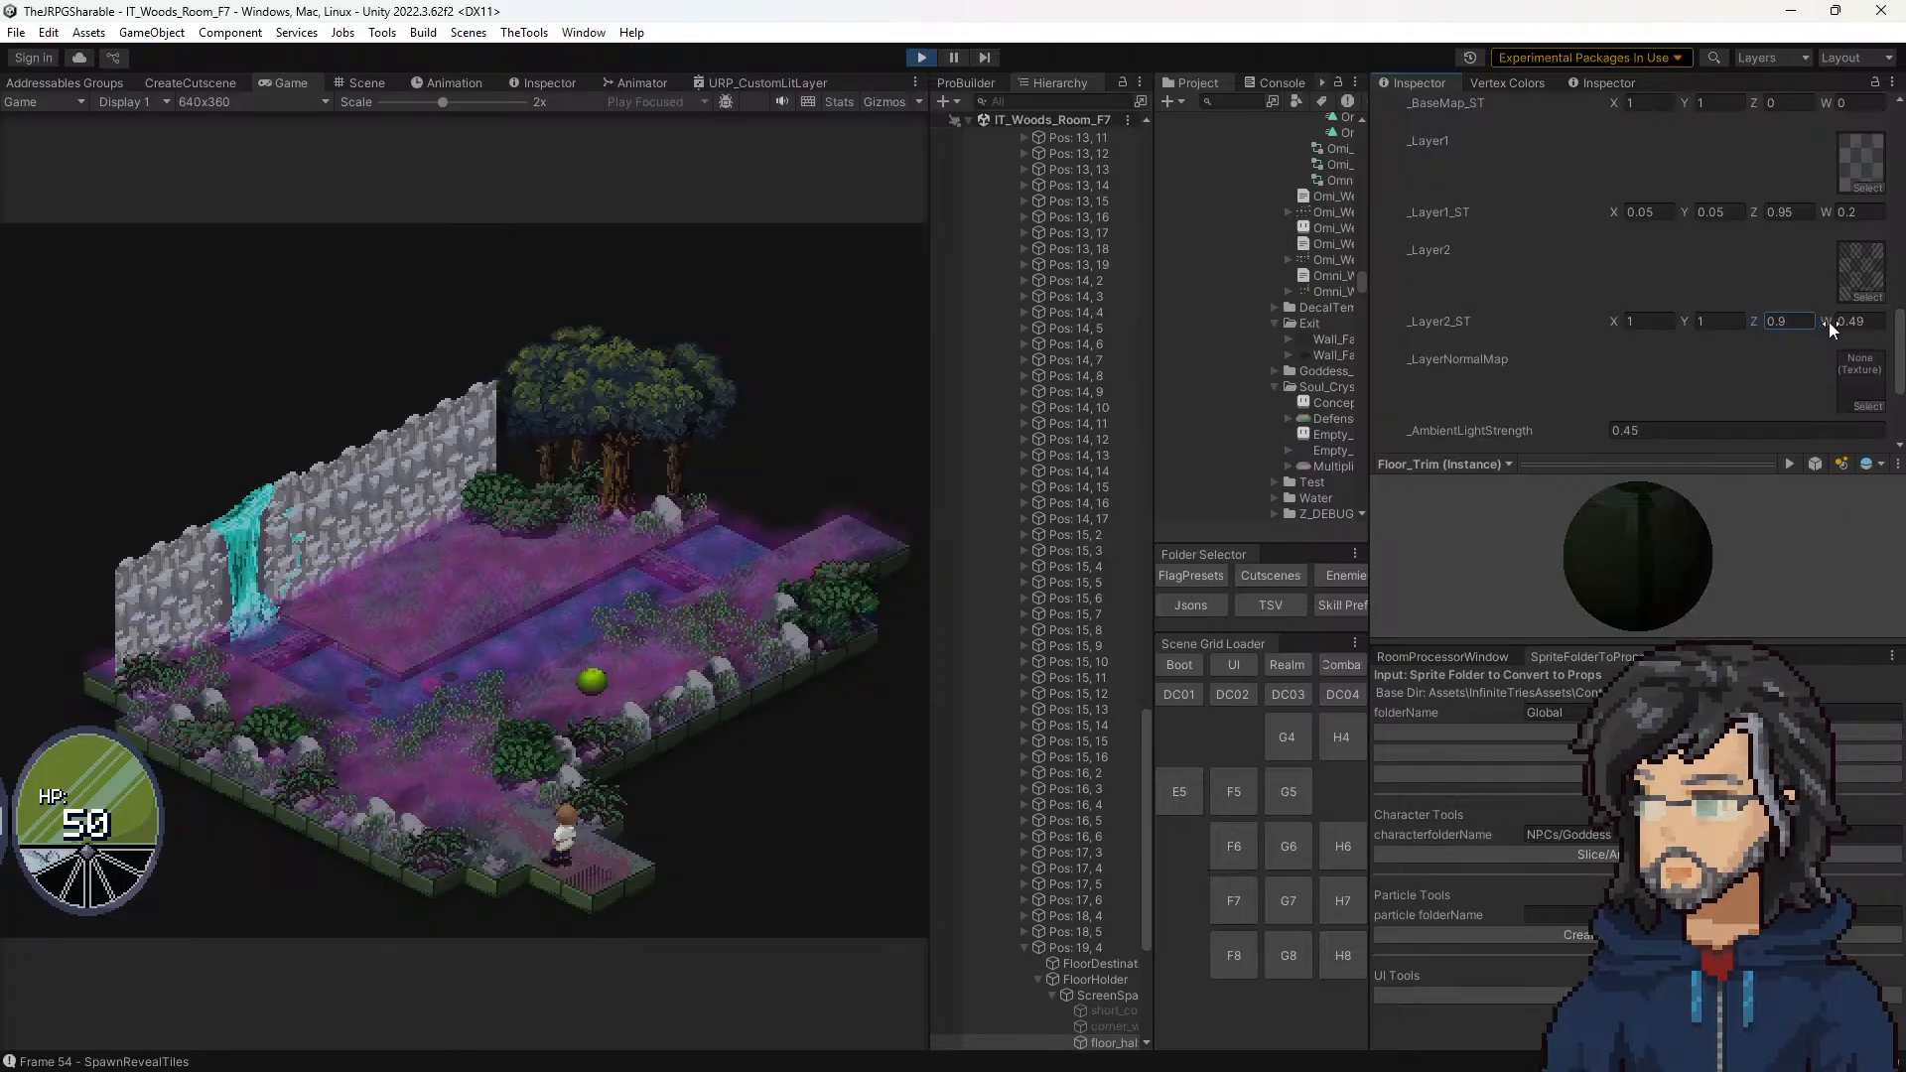
Step: On the corner tile, try _Layer2_ST W at 0.4 and vary Y around 3, ending at about 2.97
{"action": "left_click_drag", "start_coordinate": [1820, 321], "coordinate": [1818, 319]}
{"action": "left_click_drag", "start_coordinate": [1686, 319], "coordinate": [1754, 318]}
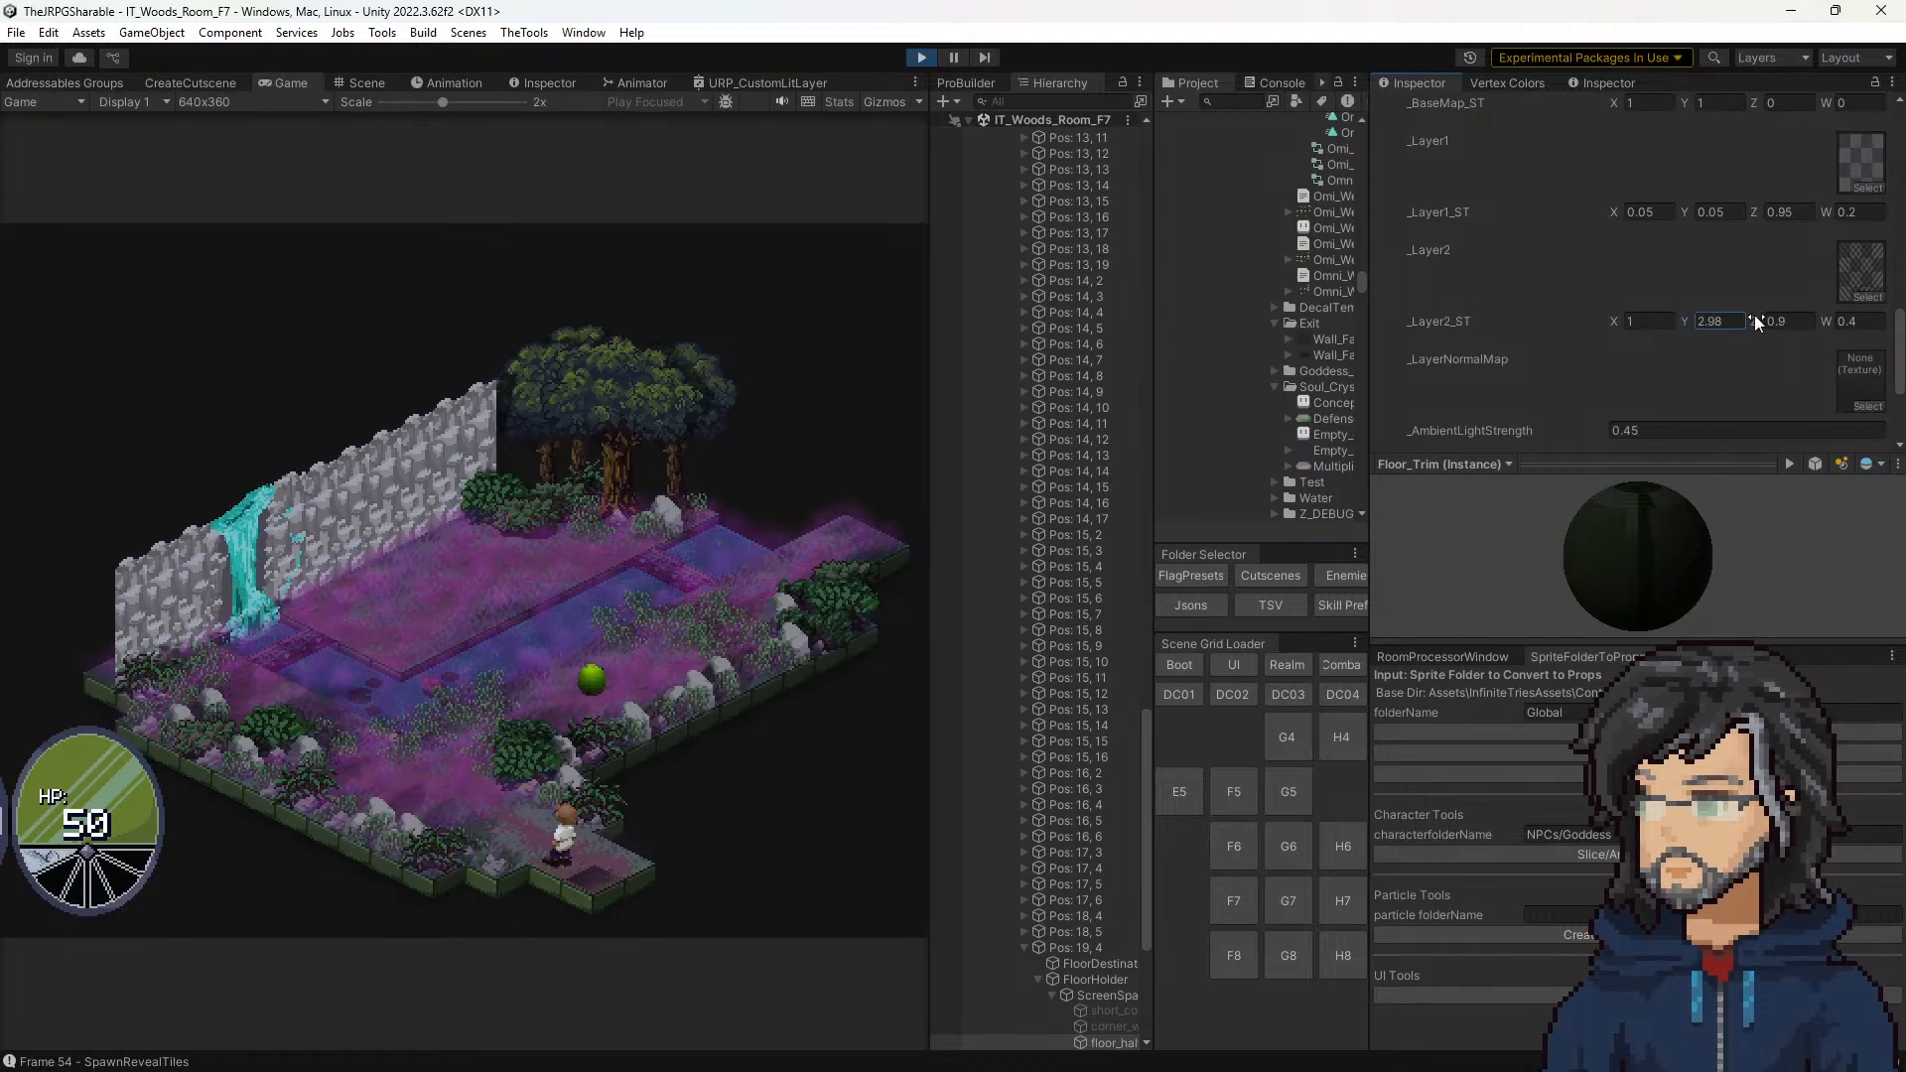
{"action": "type", "text": "3"}
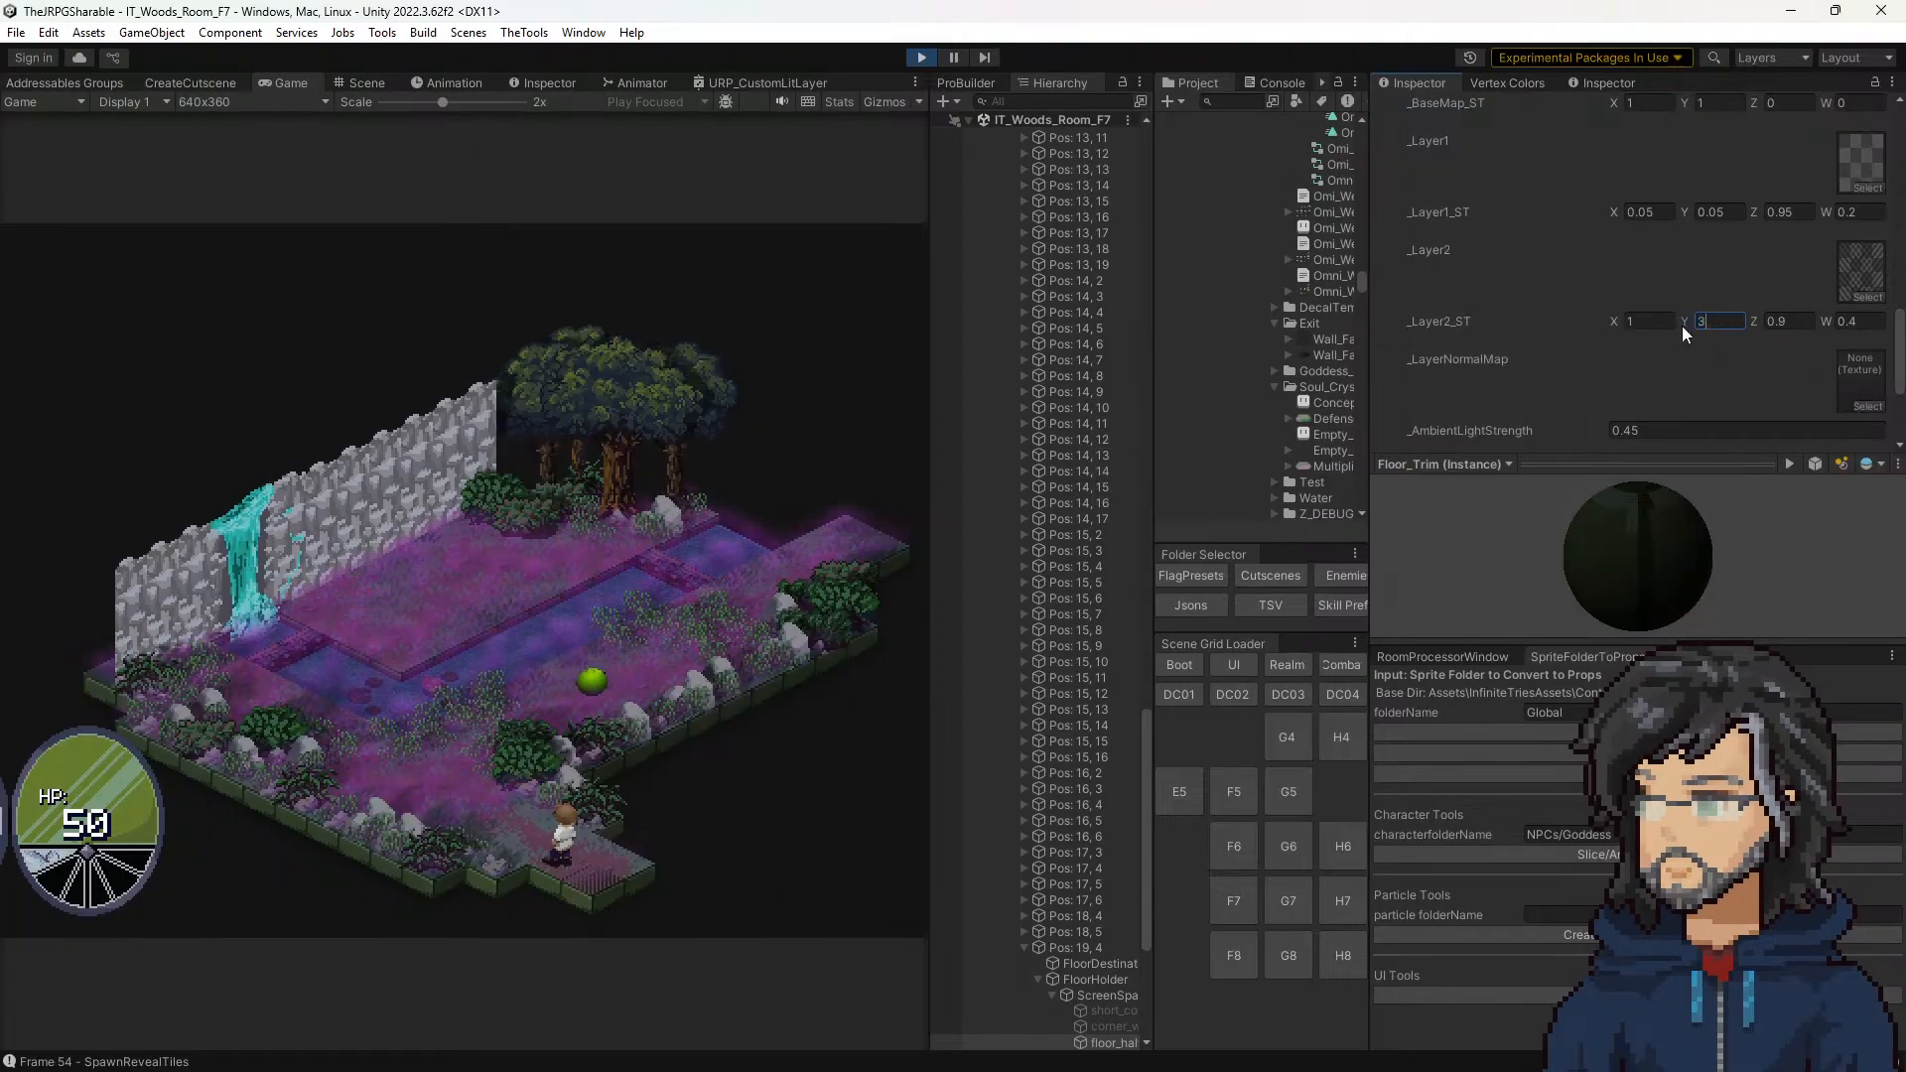
{"action": "type", "text": ".13"}
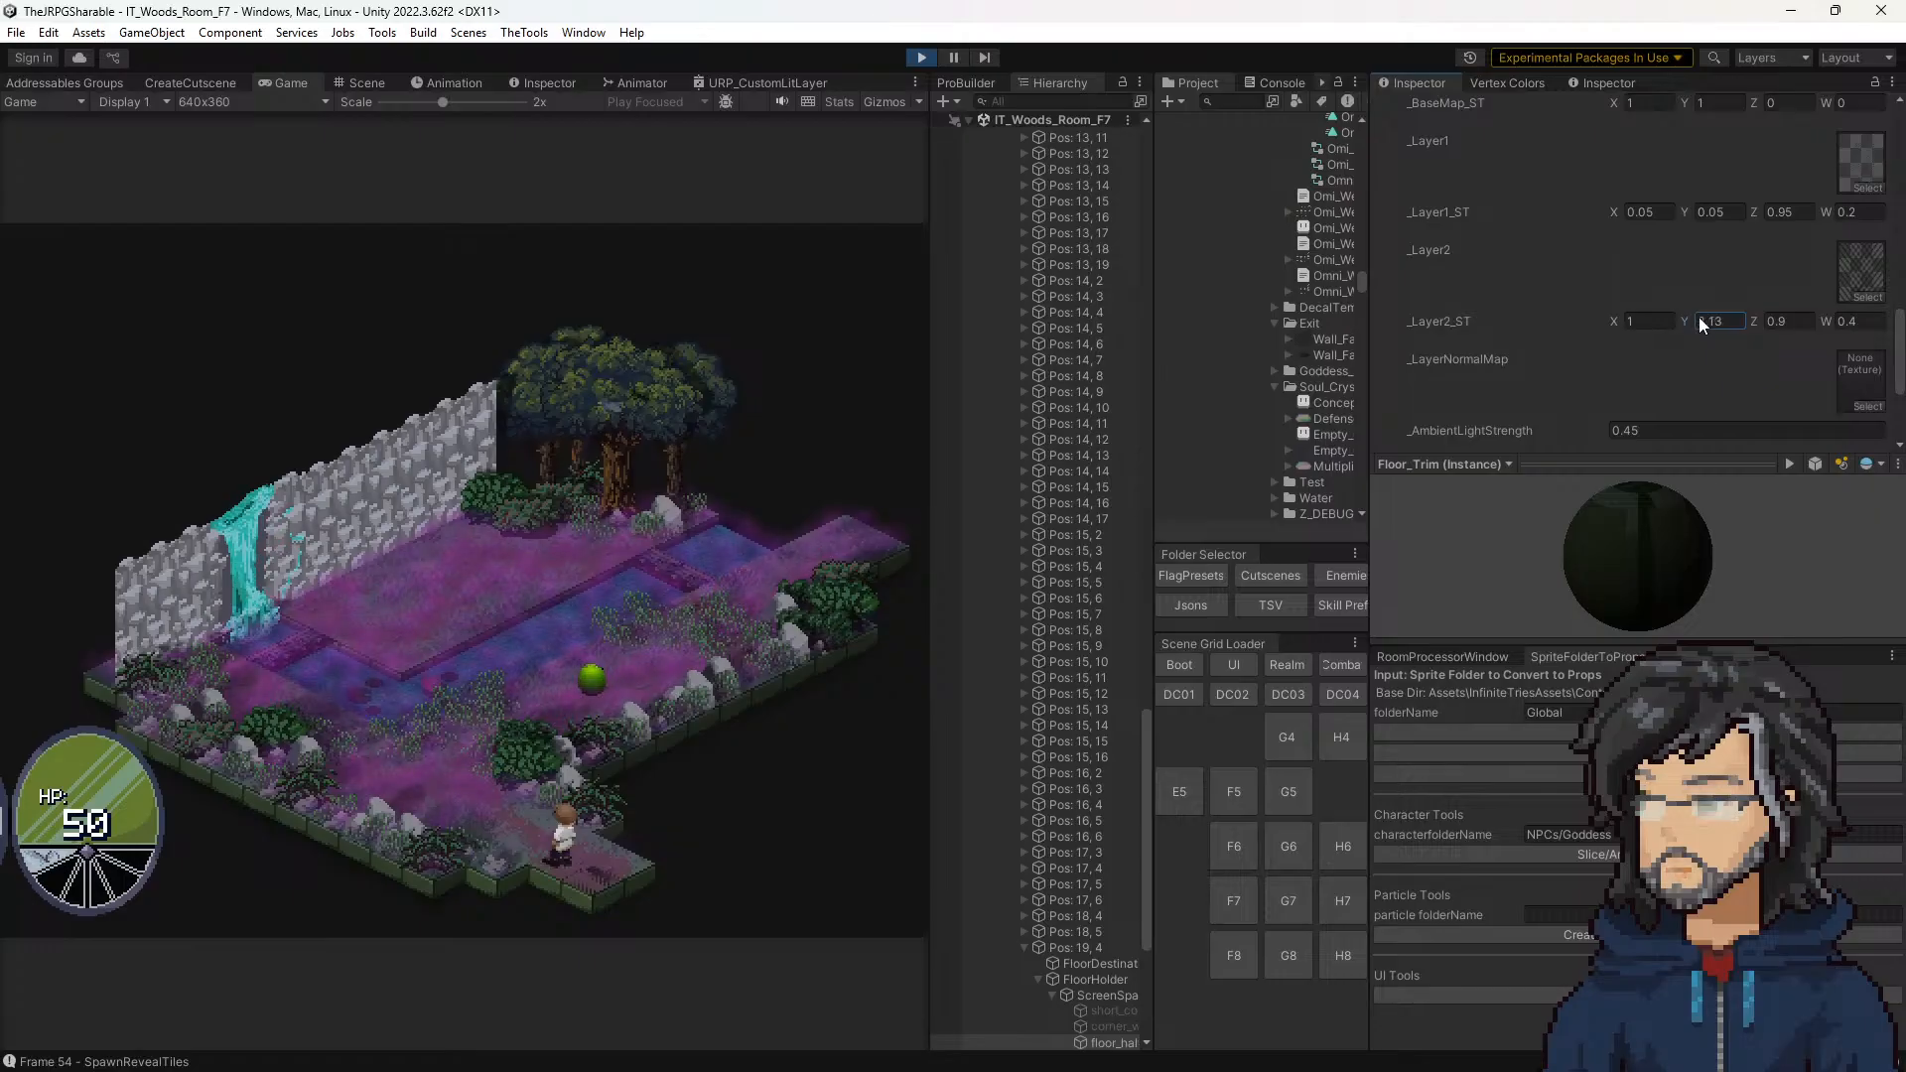
{"action": "left_click_drag", "start_coordinate": [1699, 318], "coordinate": [1695, 319]}
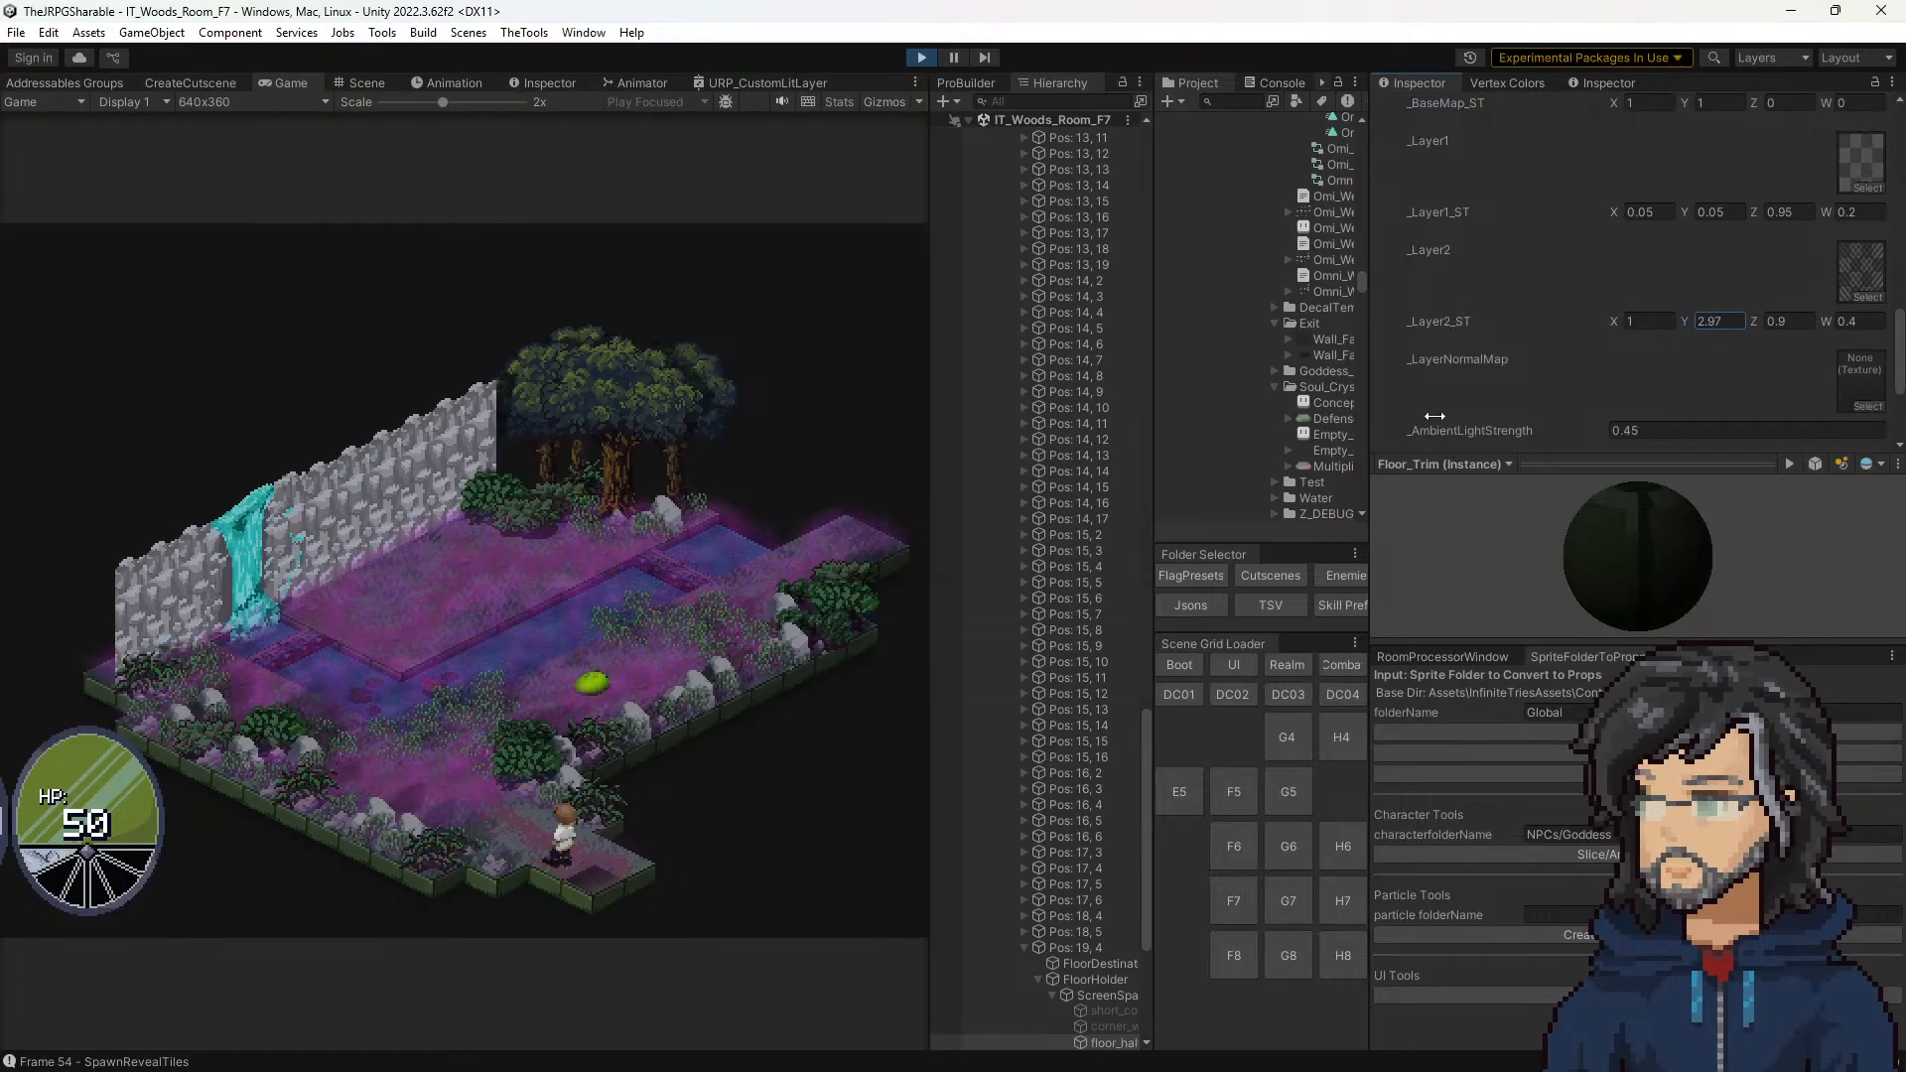
Step: Try different _Layer2_ST X values down to about -0.22, and settle on X at 1 and Y at 3
{"action": "left_click", "coordinate": [1613, 325]}
{"action": "type", "text": "3"}
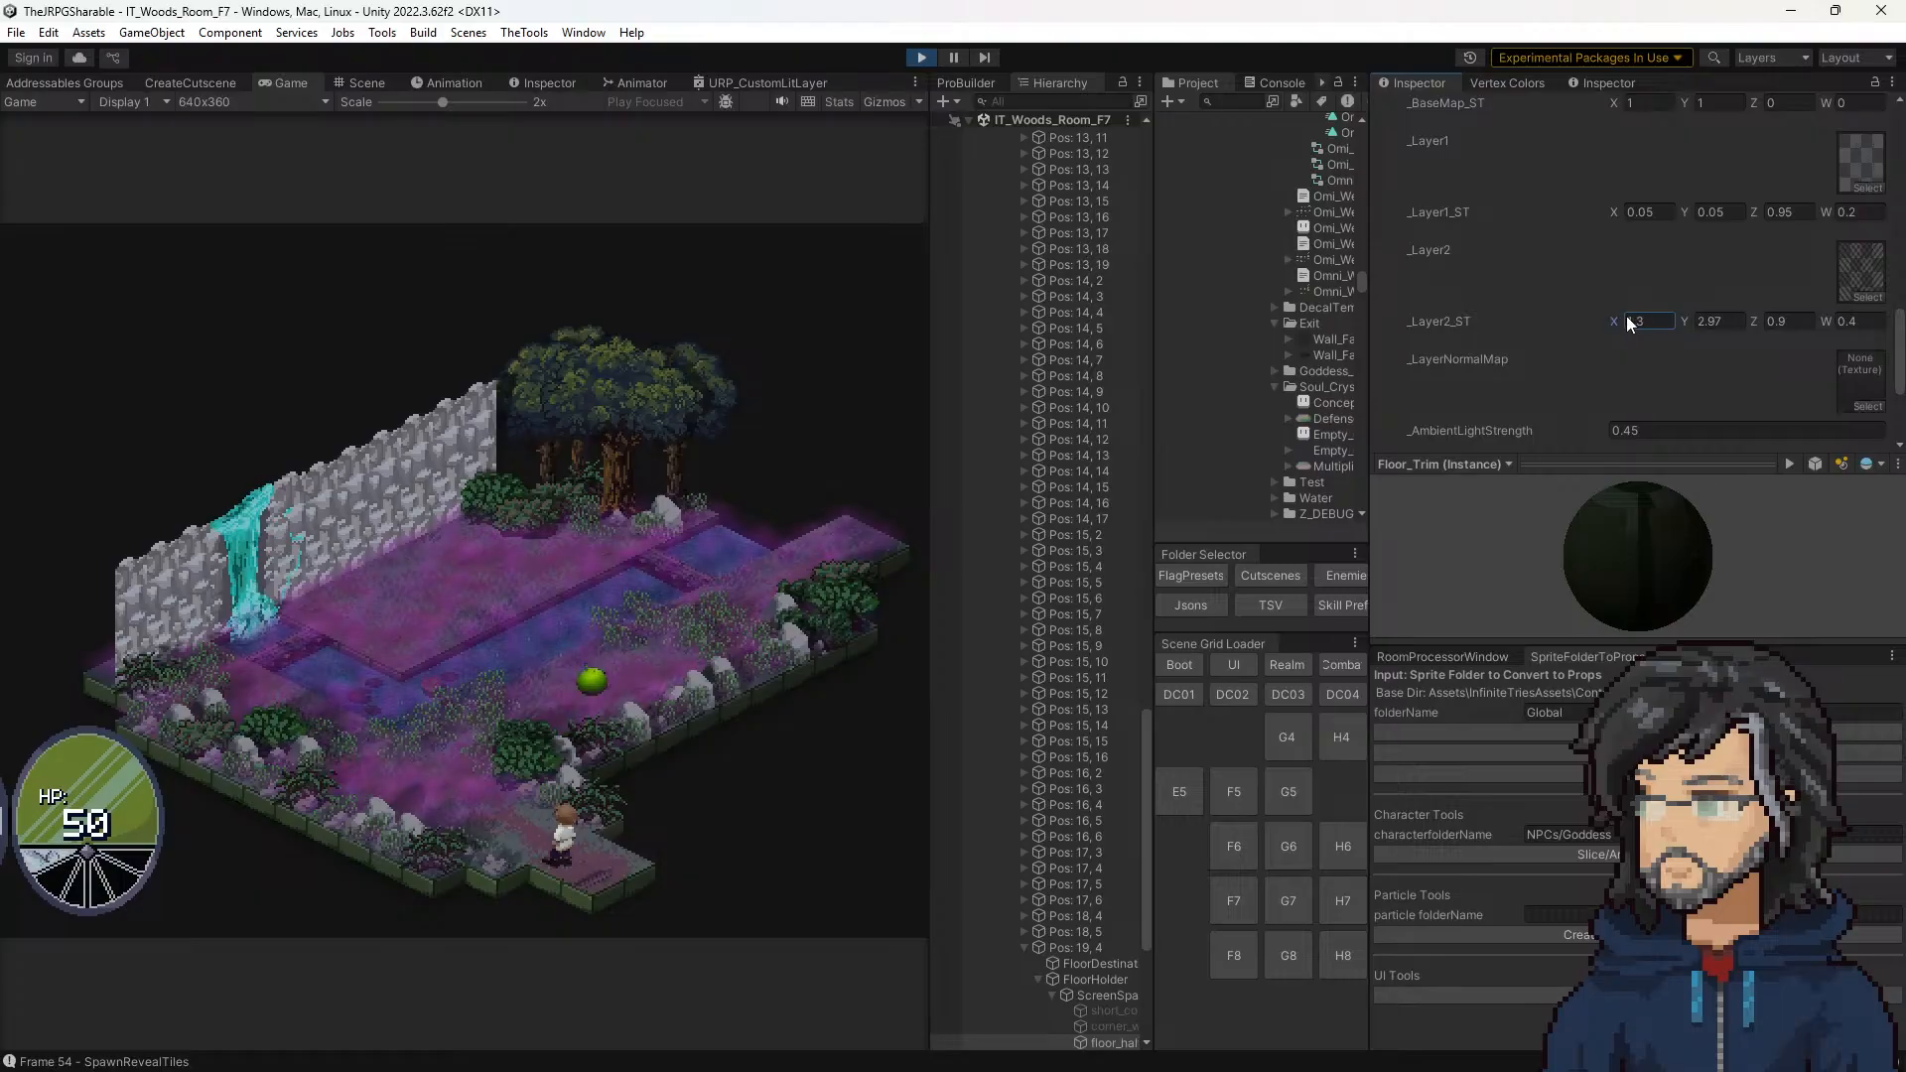
{"action": "mouse_move", "coordinate": [1610, 322]}
{"action": "left_mouse_down"}
{"action": "mouse_move", "coordinate": [1576, 324]}
{"action": "mouse_move", "coordinate": [1648, 328]}
{"action": "mouse_move", "coordinate": [1537, 328]}
{"action": "mouse_move", "coordinate": [1623, 323]}
{"action": "left_mouse_up"}
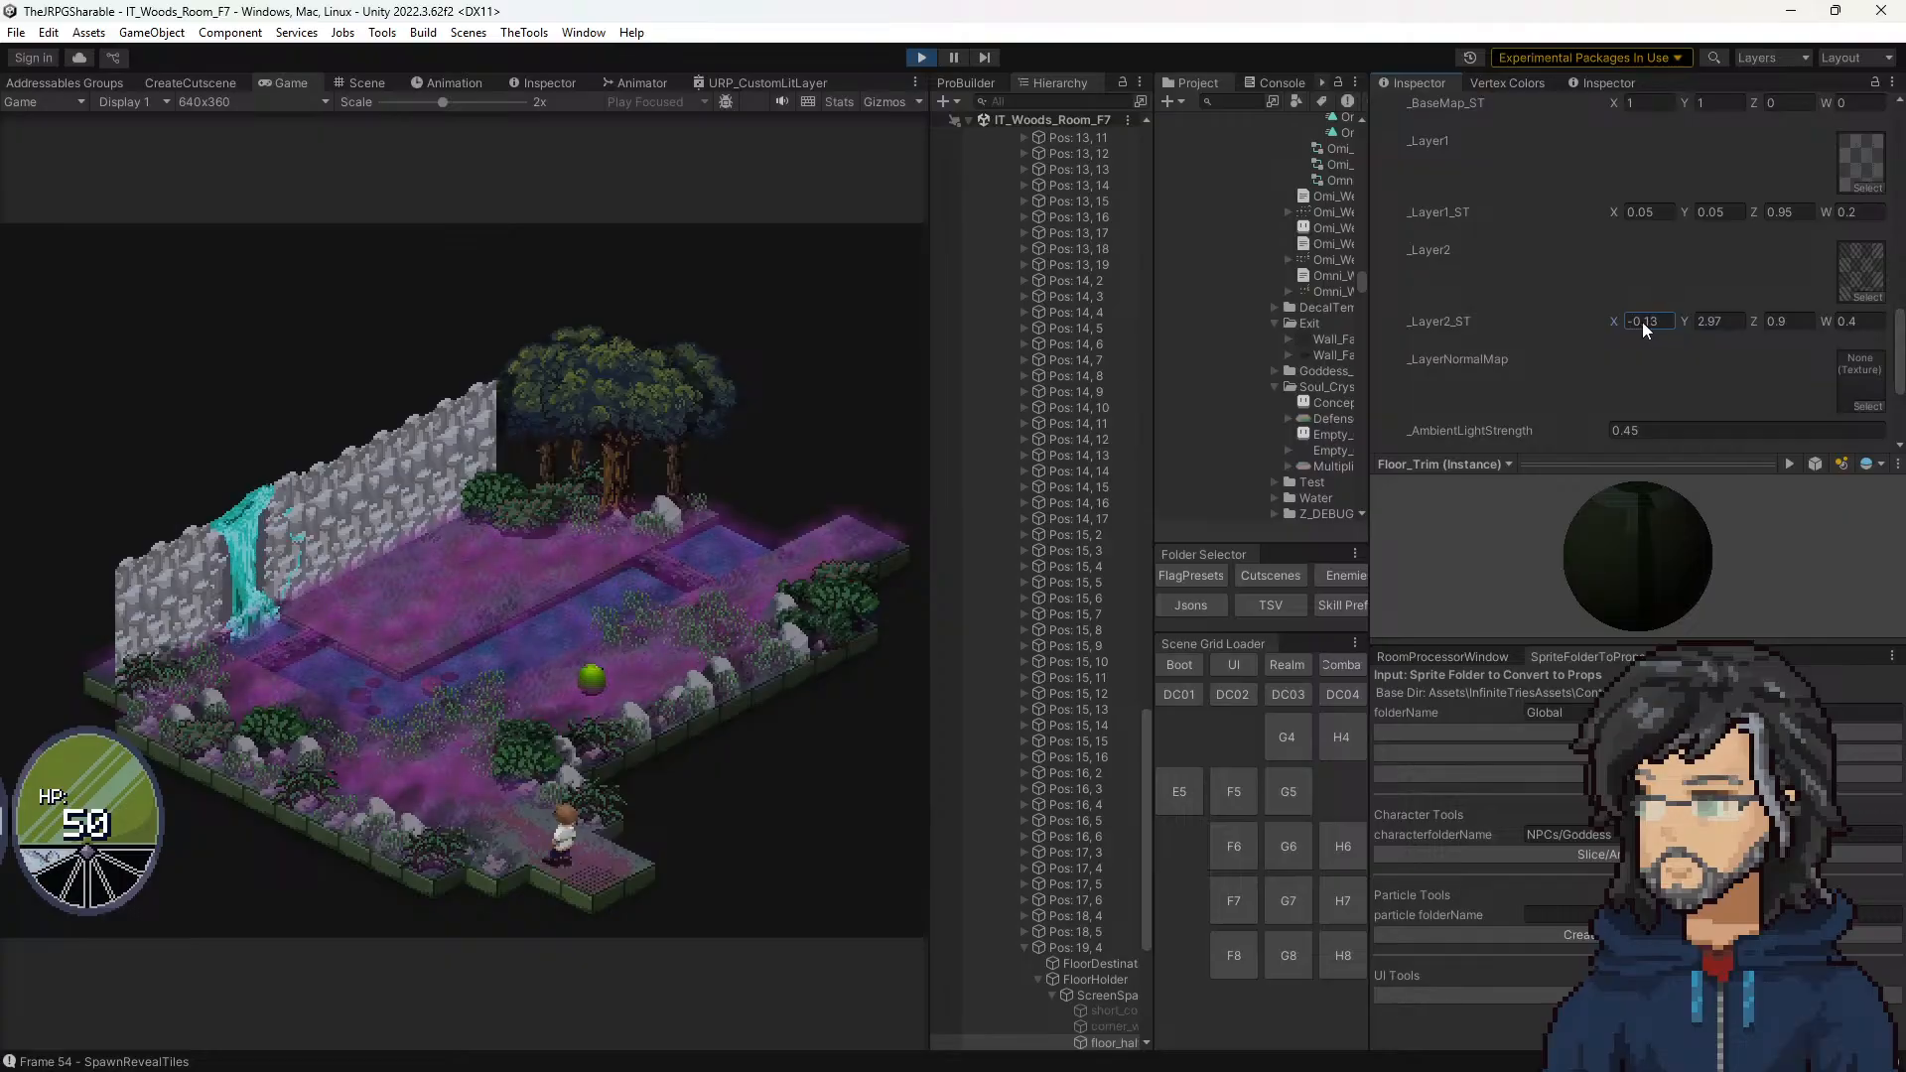
{"action": "left_click_drag", "start_coordinate": [1614, 319], "coordinate": [1568, 316]}
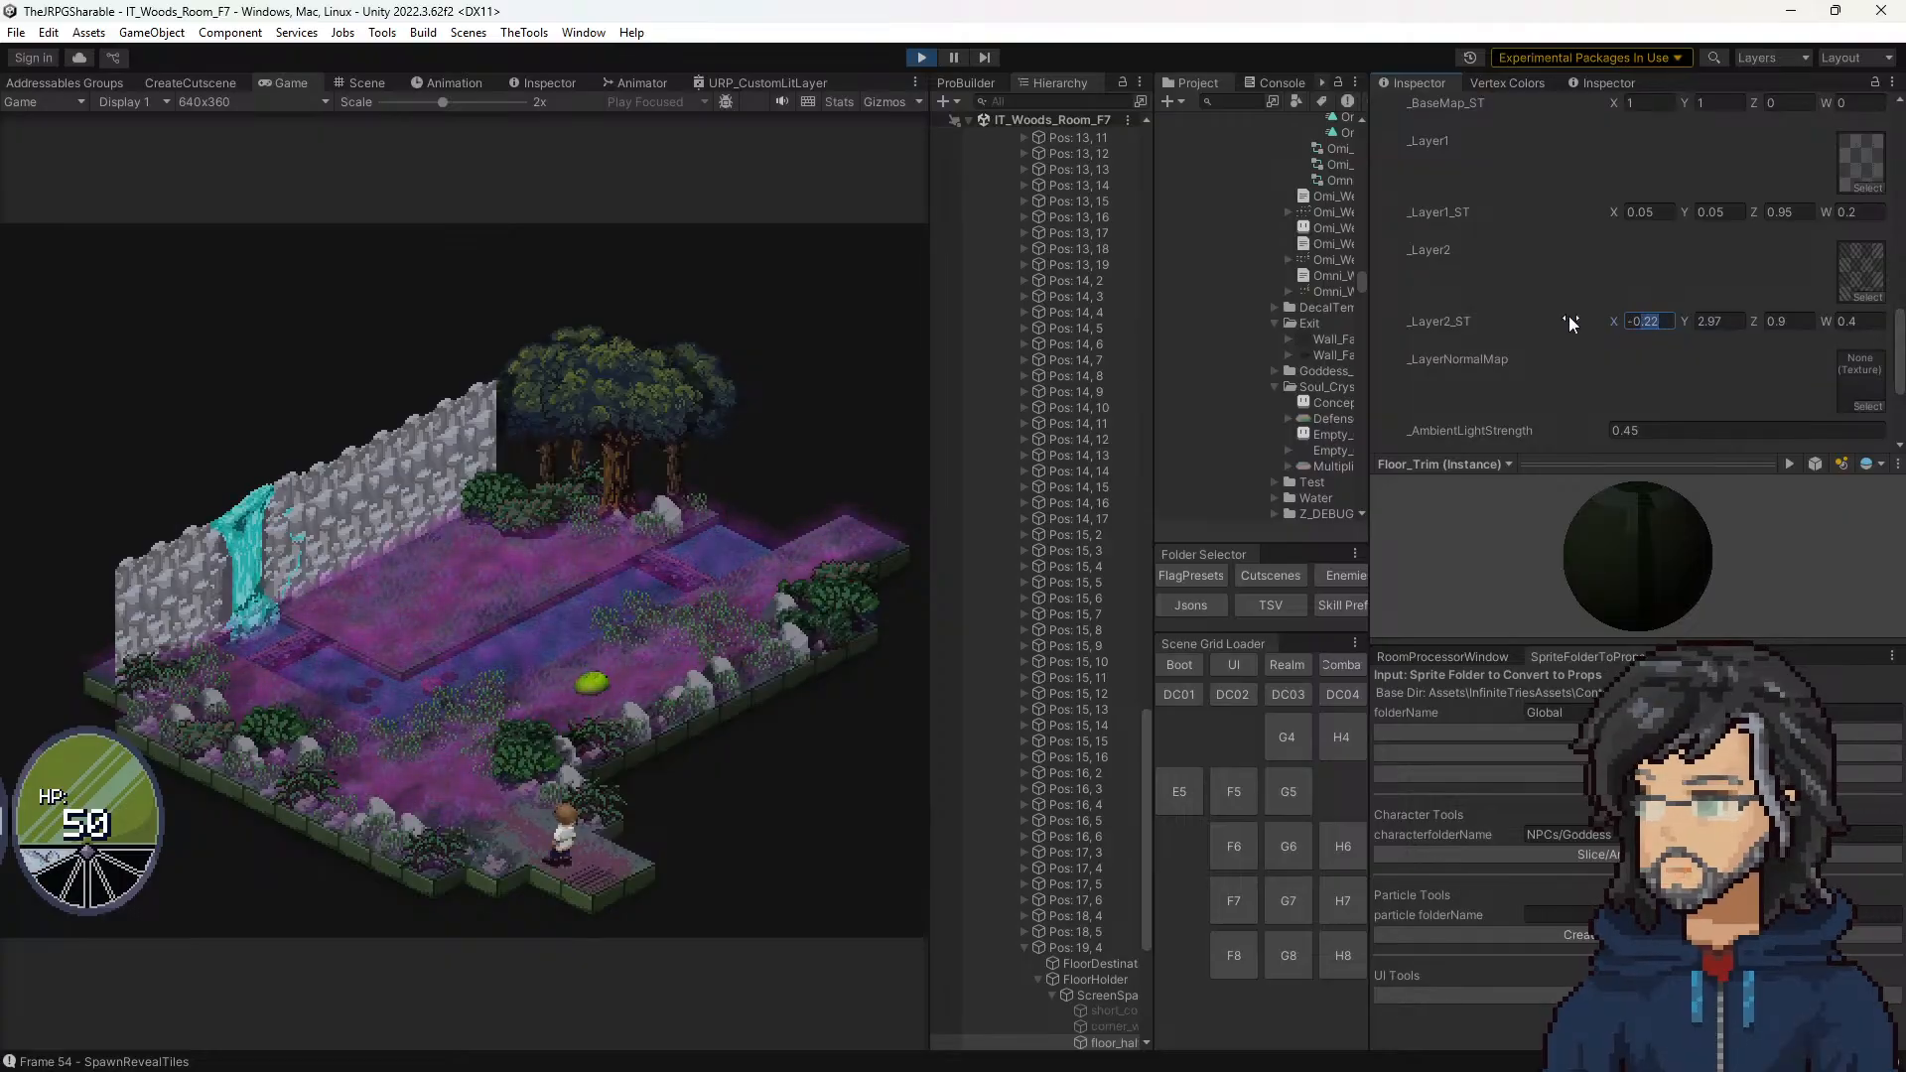
{"action": "type", "text": "1"}
{"action": "left_click", "coordinate": [1712, 322]}
{"action": "type", "text": "3"}
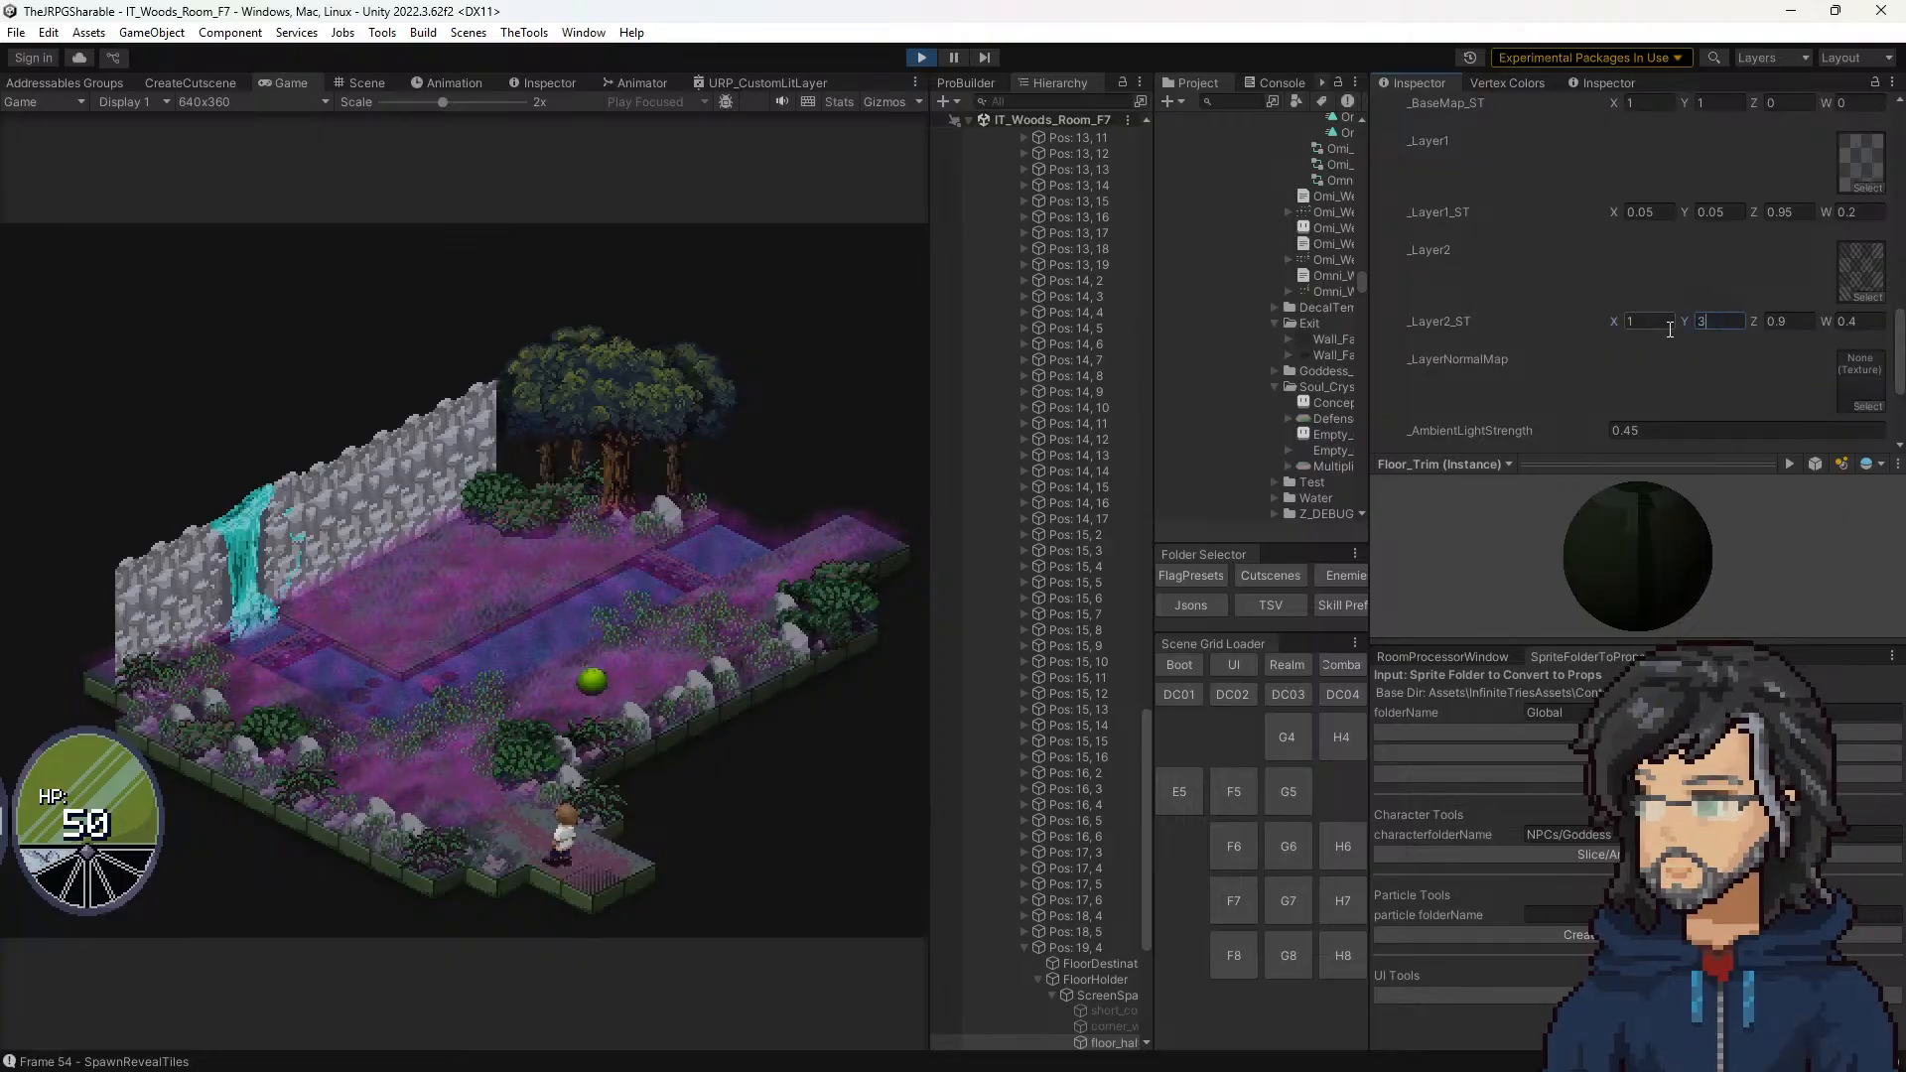
Step: Try _Layer2_ST Z and W both at 1 and W at 0.5, and set Z to 0.9 and W to 0
{"action": "left_click", "coordinate": [1787, 321]}
{"action": "type", "text": "1"}
{"action": "key", "text": "Tab"}
{"action": "type", "text": "1"}
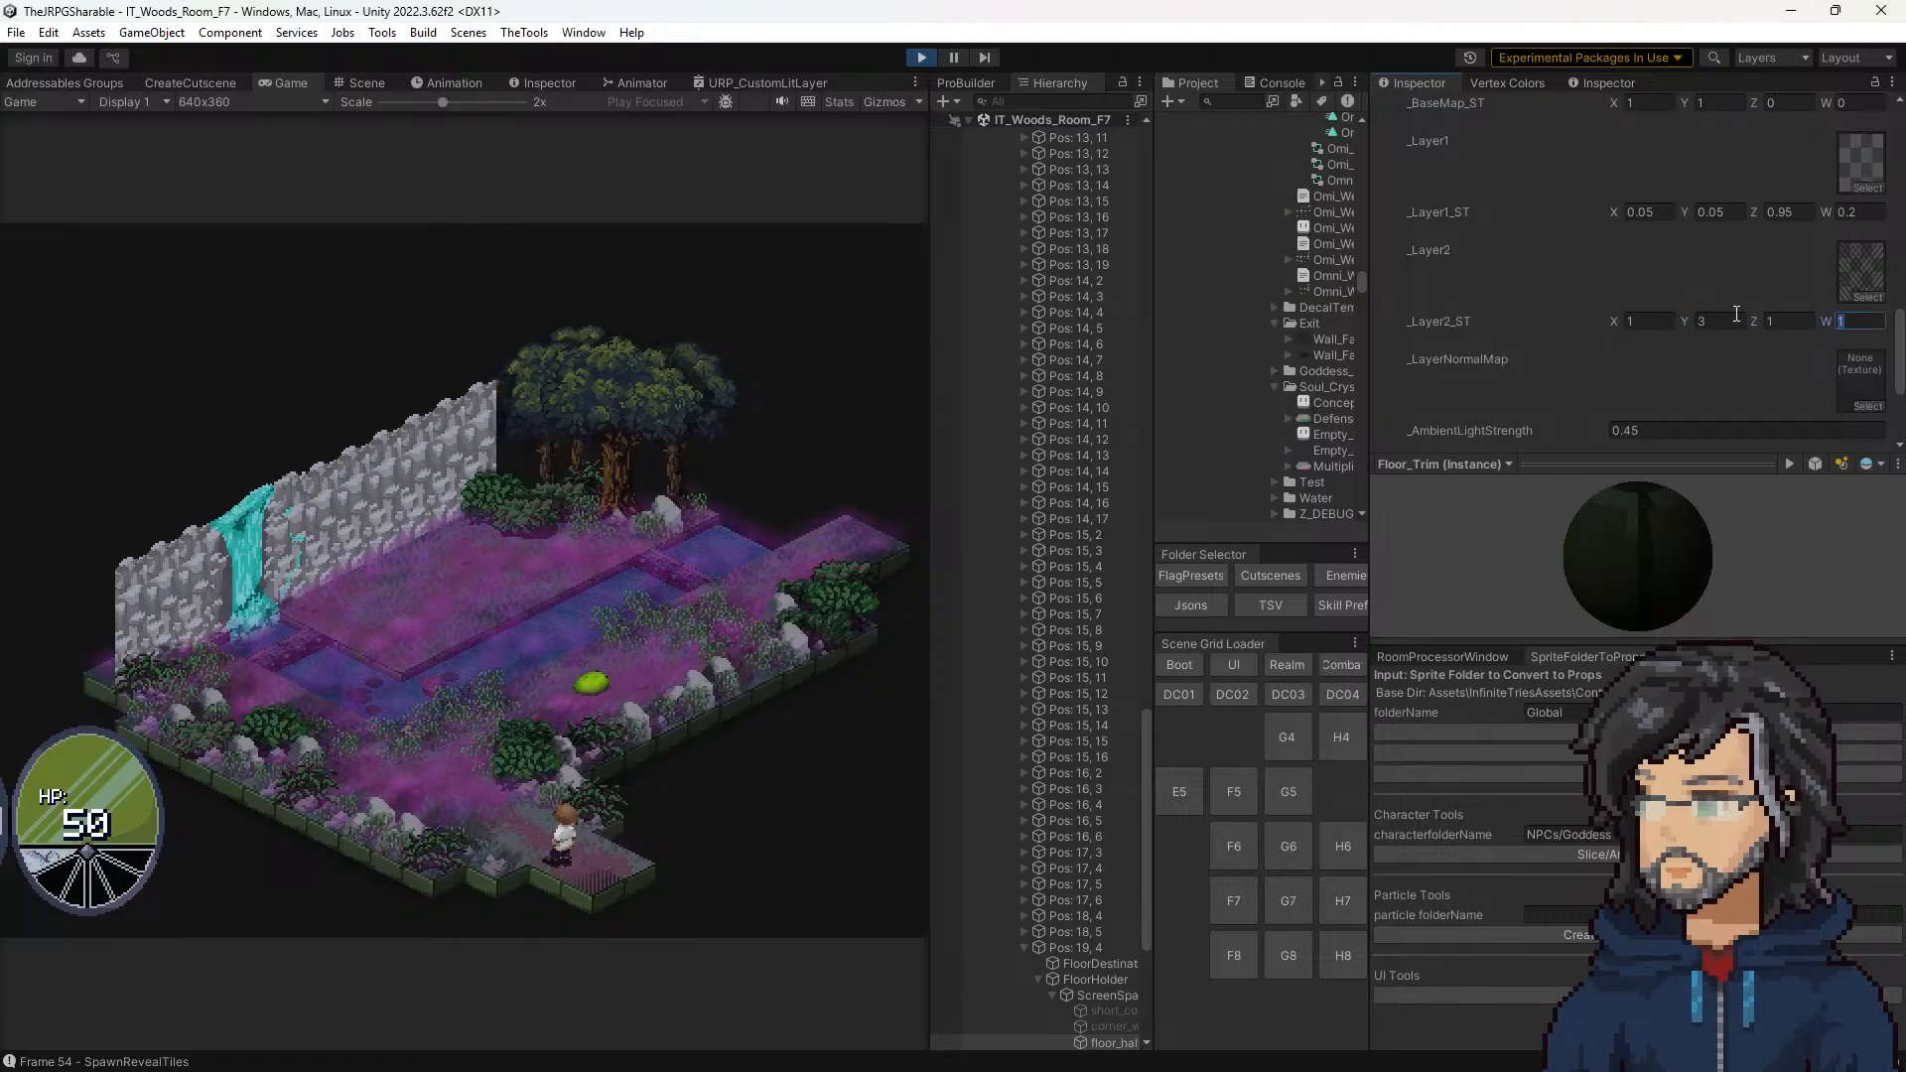
{"action": "key", "text": "BackSpace"}
{"action": "type", "text": "0.5"}
{"action": "type", "text": "0."}
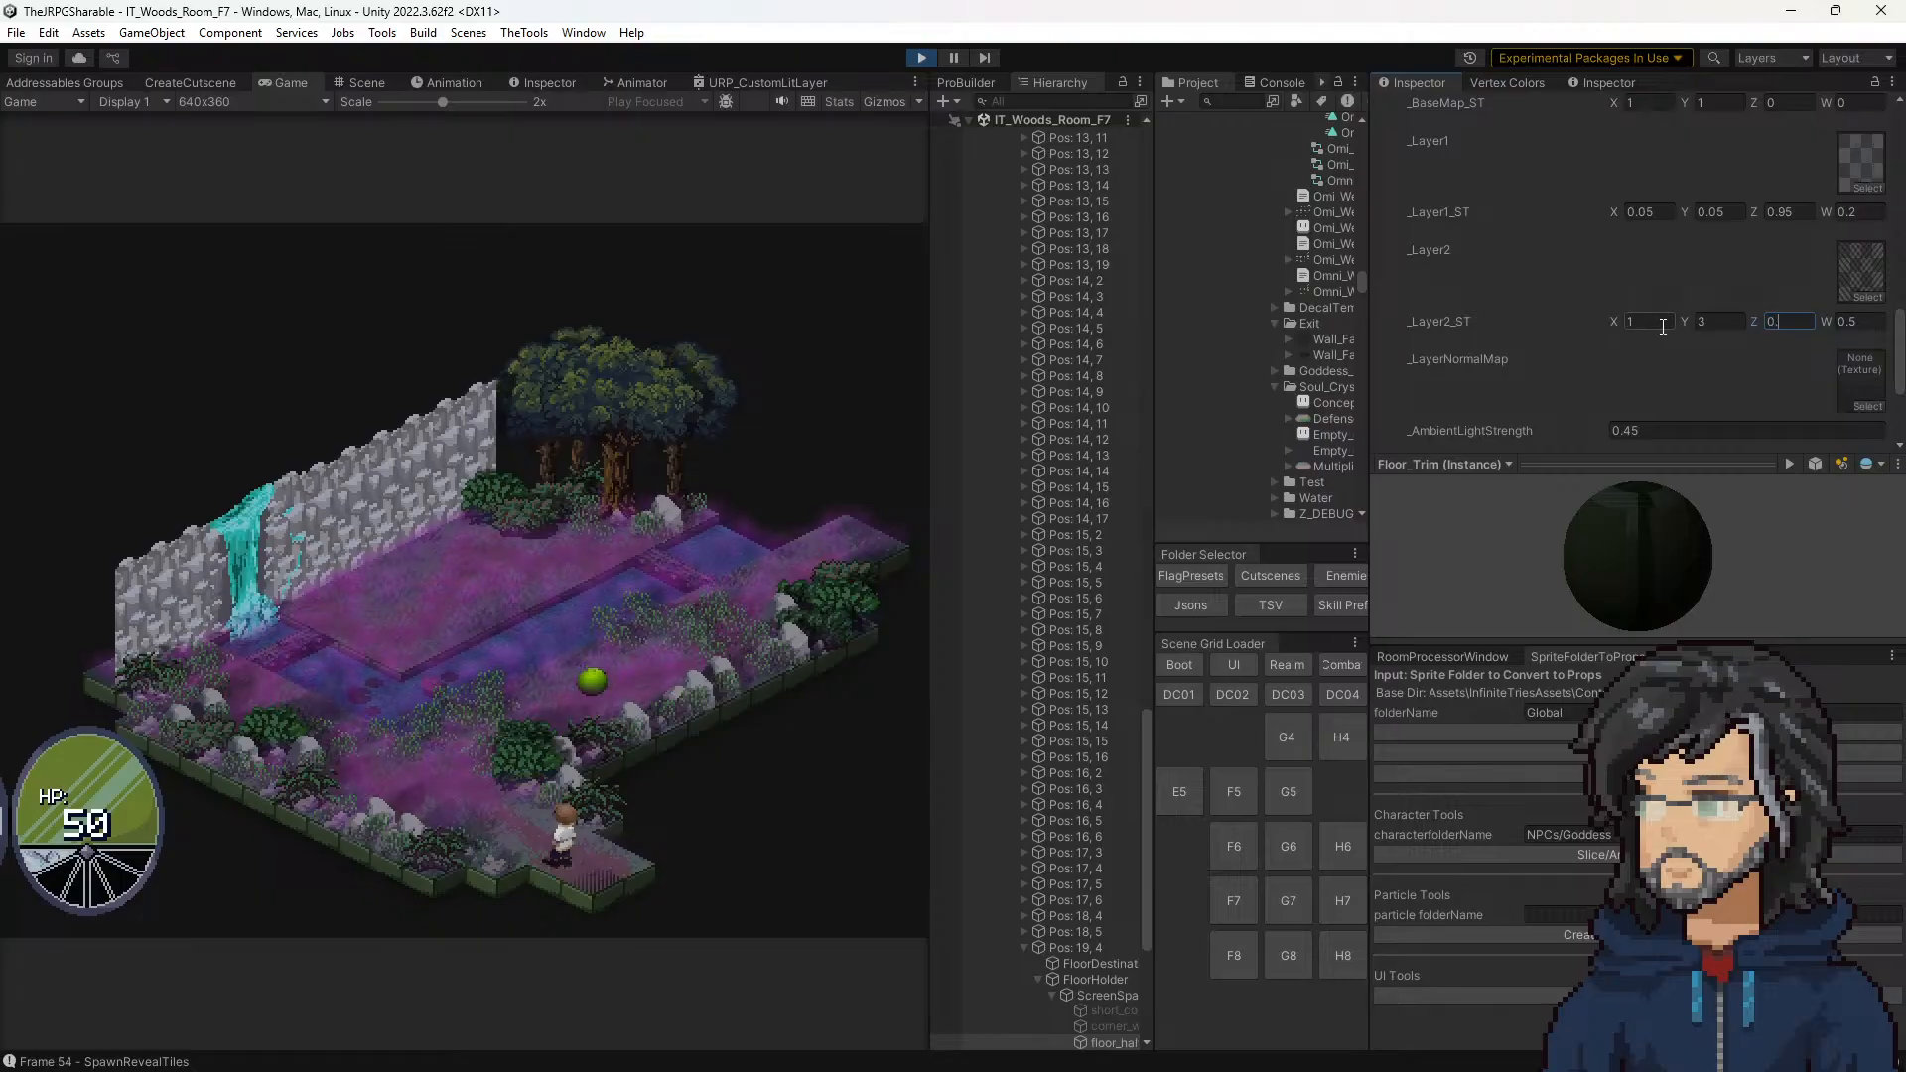
{"action": "type", "text": "9"}
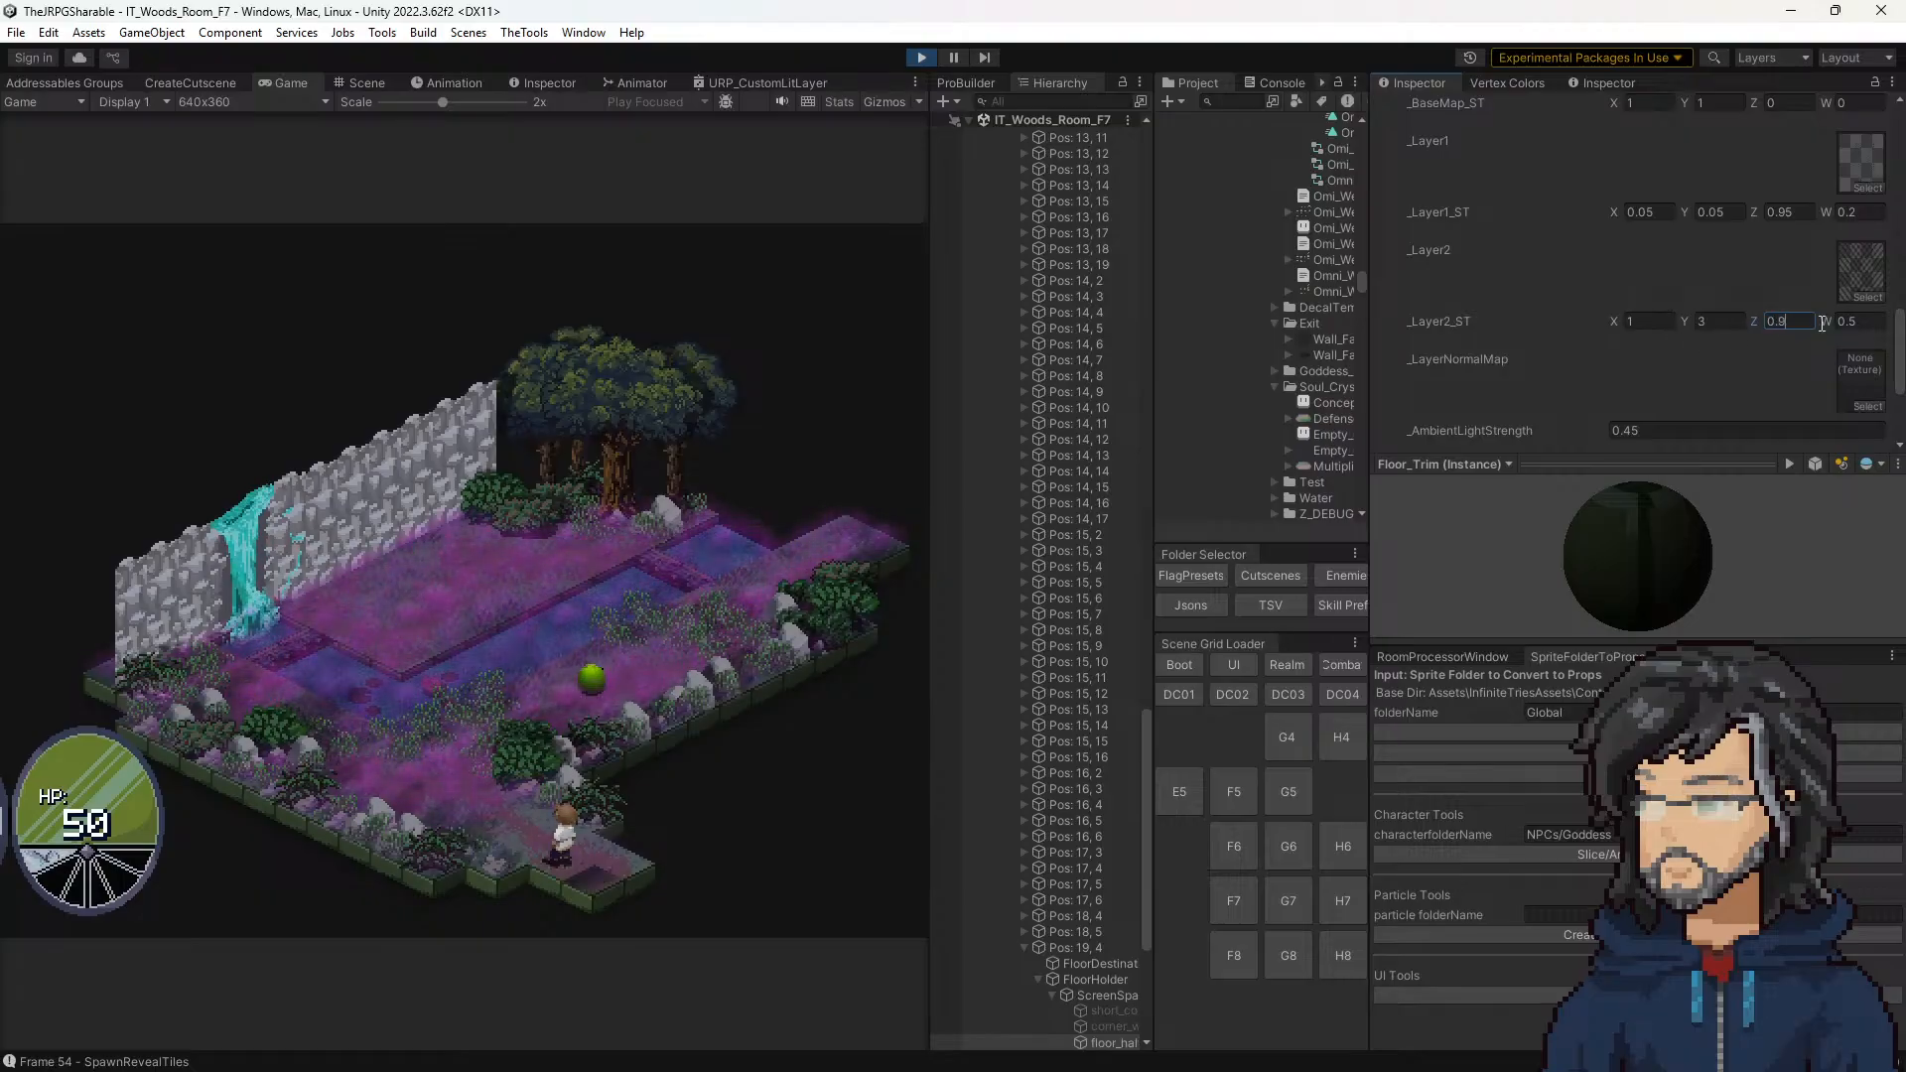
{"action": "key", "text": "Tab"}
{"action": "type", "text": "0"}
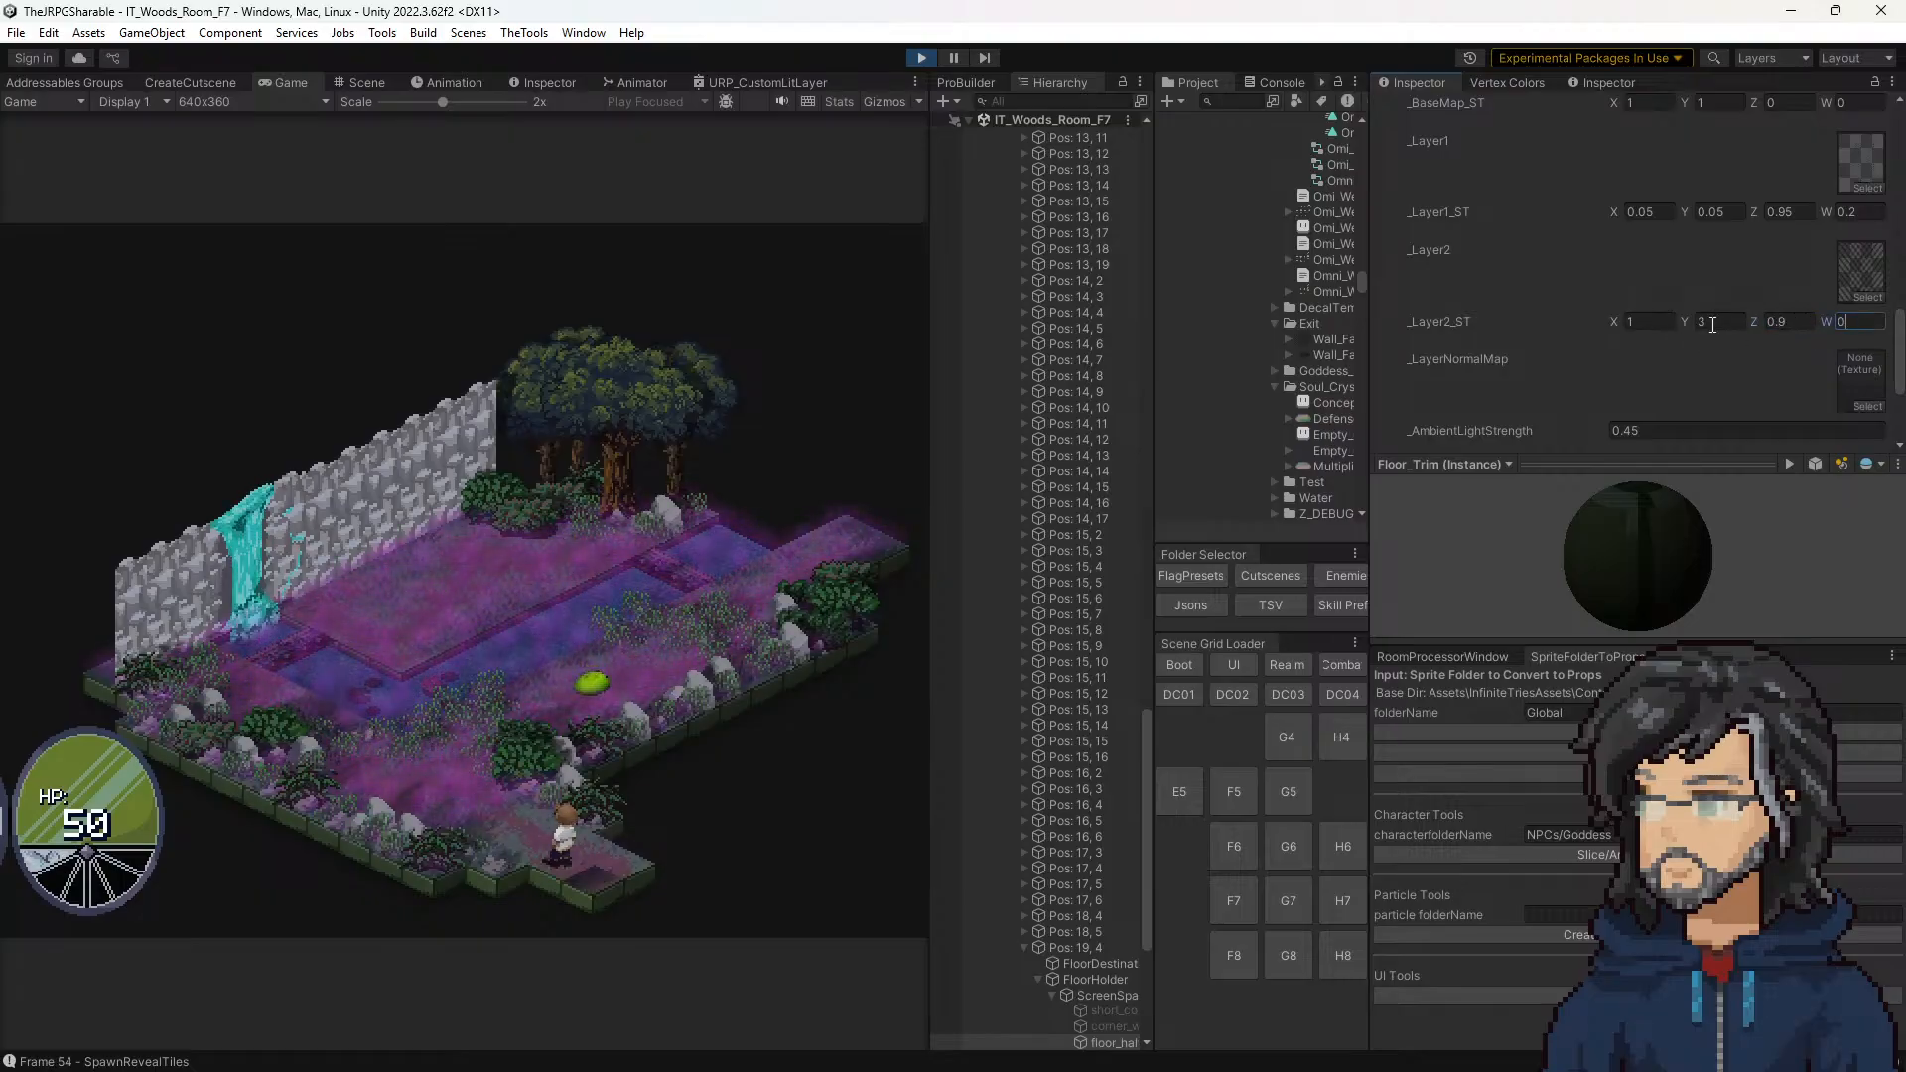
Step: Try a _Layer2_ST Y tiling of 0.1 on the corner tile and set it back to 3
{"action": "left_click", "coordinate": [1702, 322]}
{"action": "key", "text": "BackSpace"}
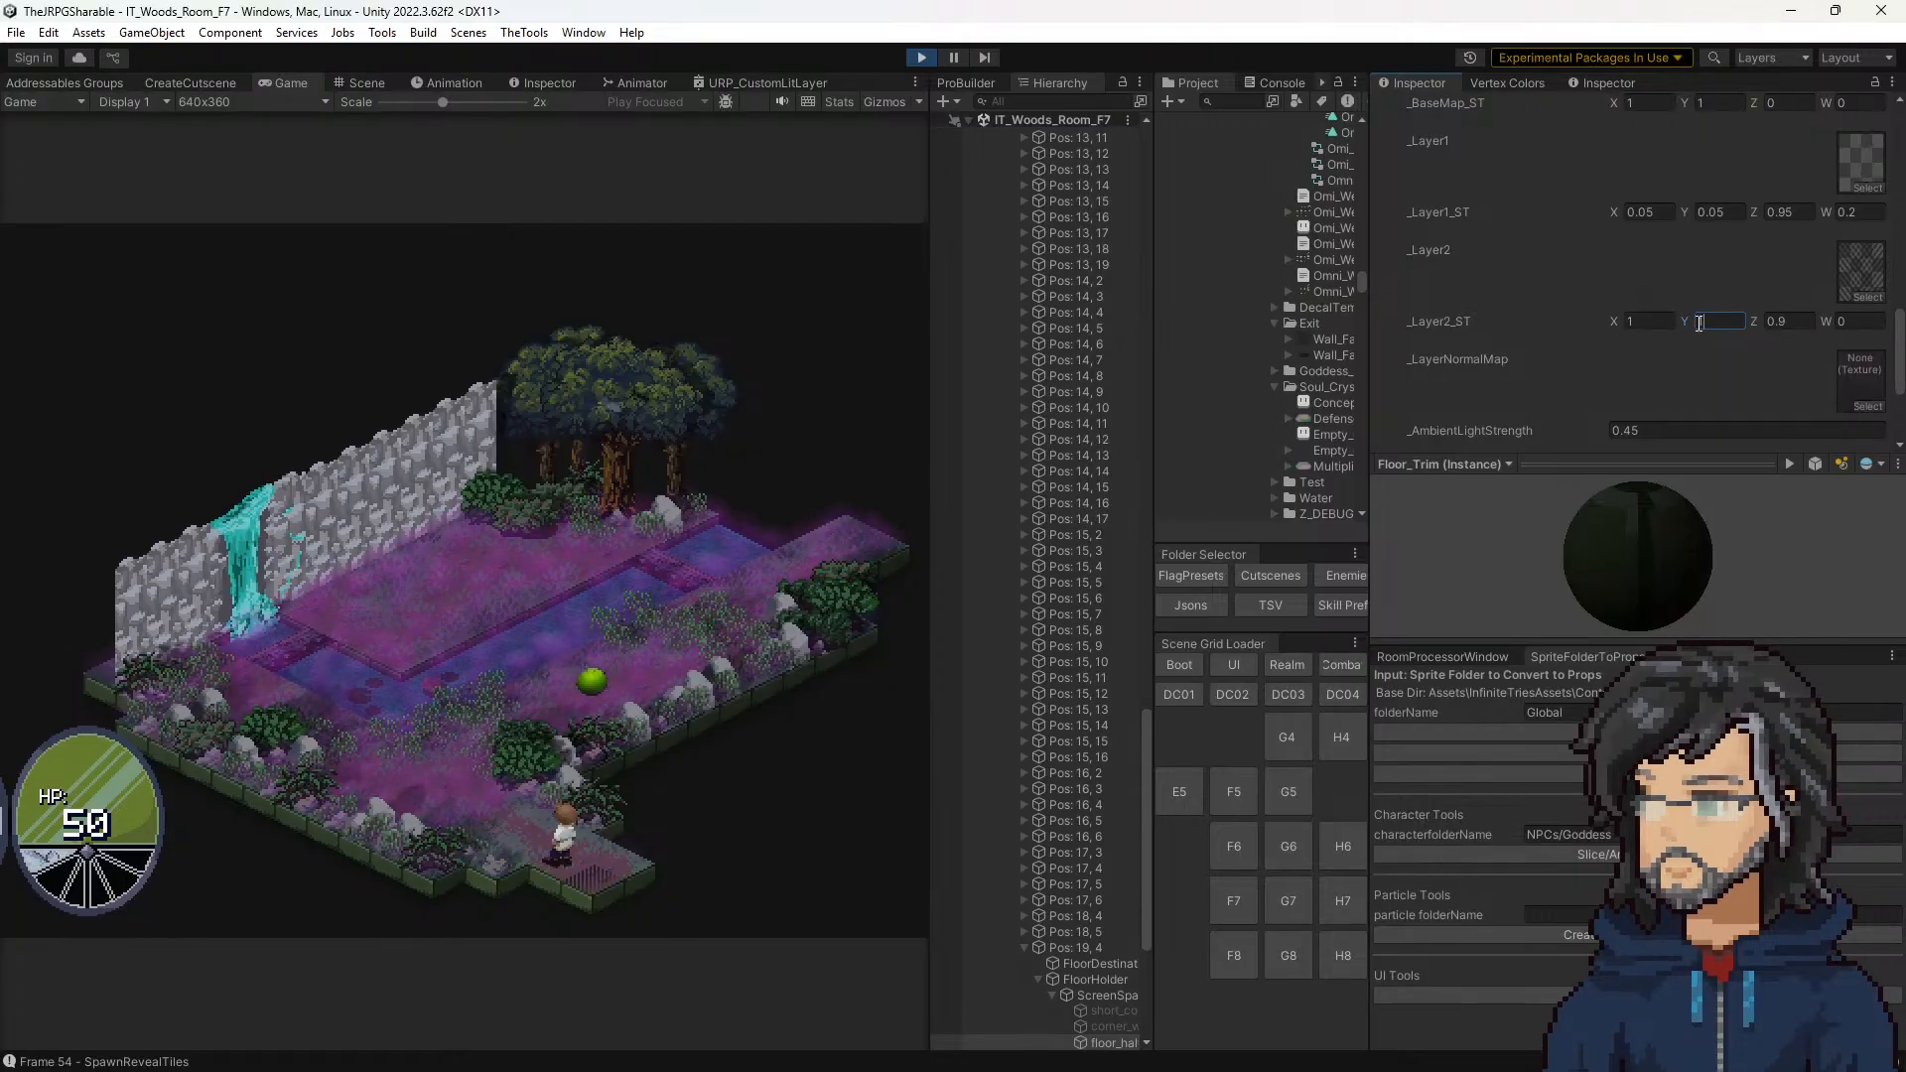
{"action": "type", "text": "0.1"}
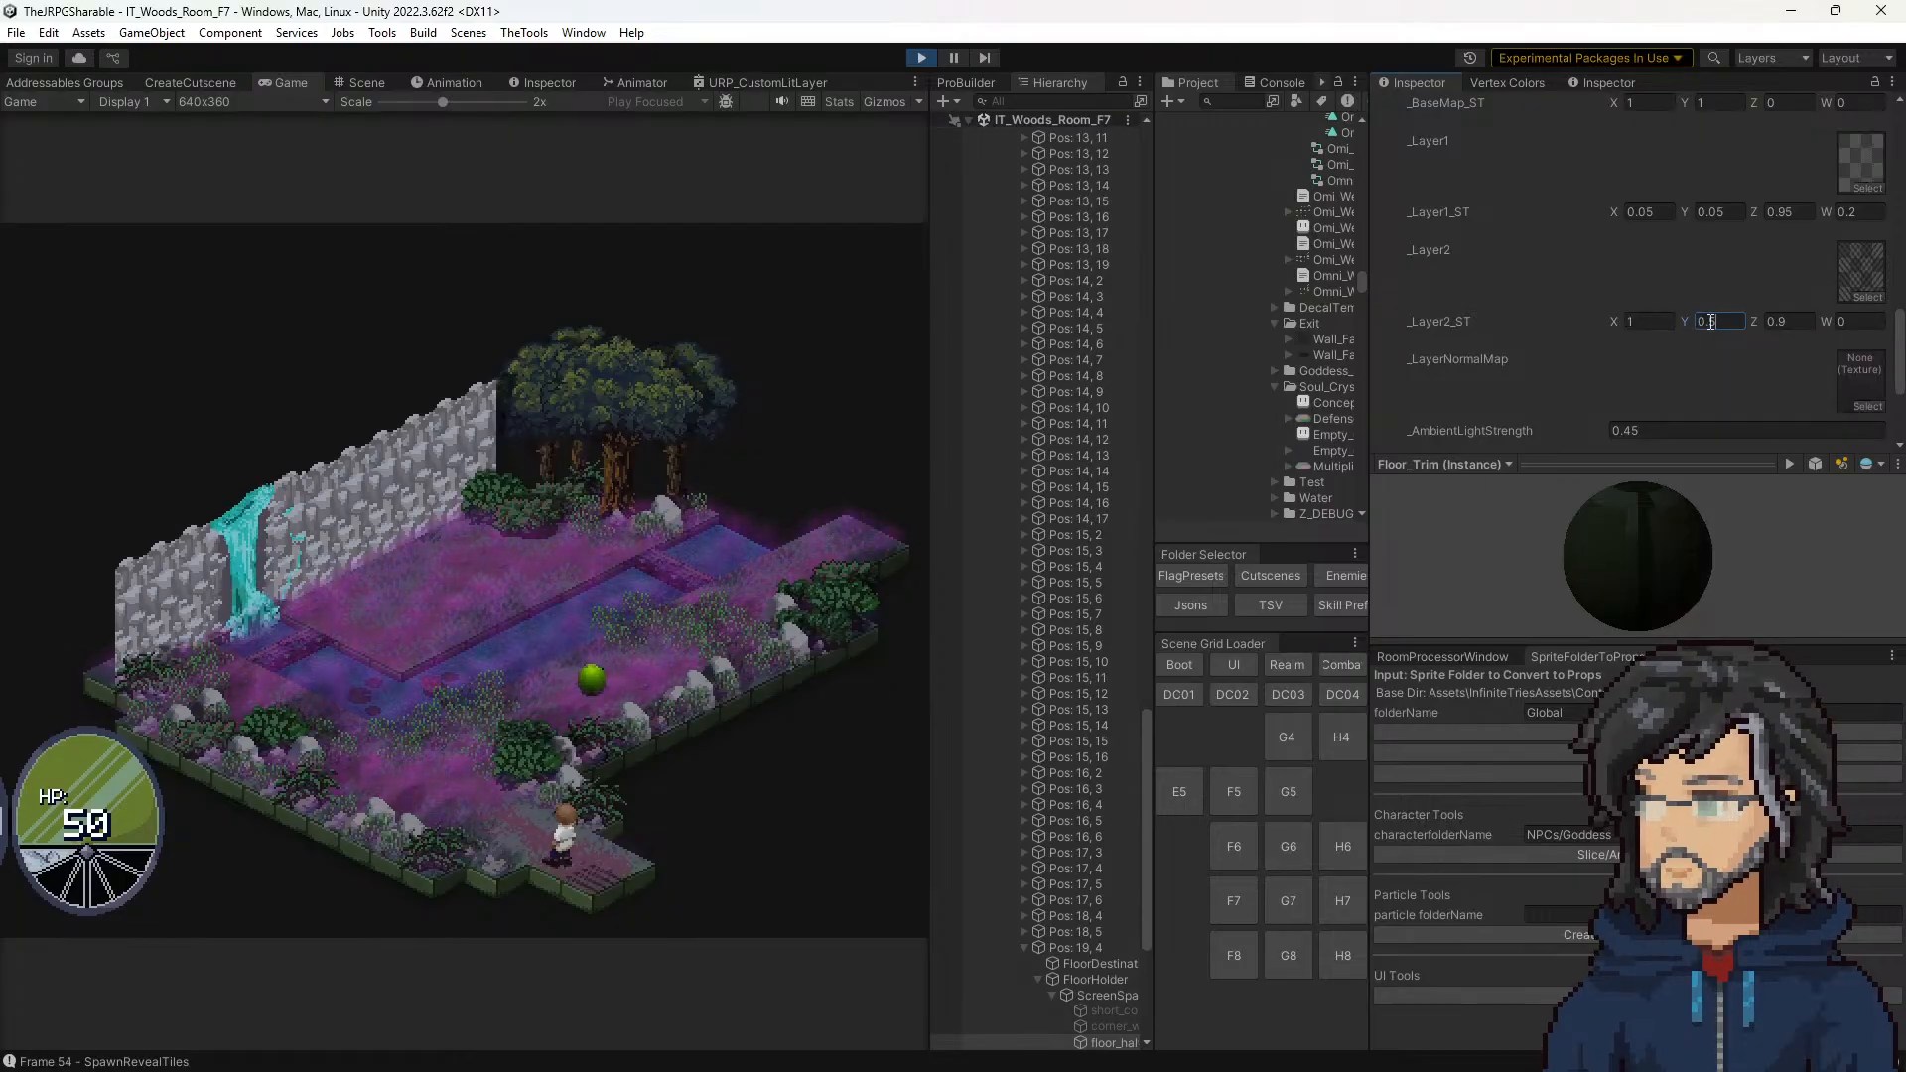
{"action": "key", "text": "BackSpace"}
{"action": "key", "text": "BackSpace"}
{"action": "key", "text": "BackSpace"}
{"action": "type", "text": "3"}
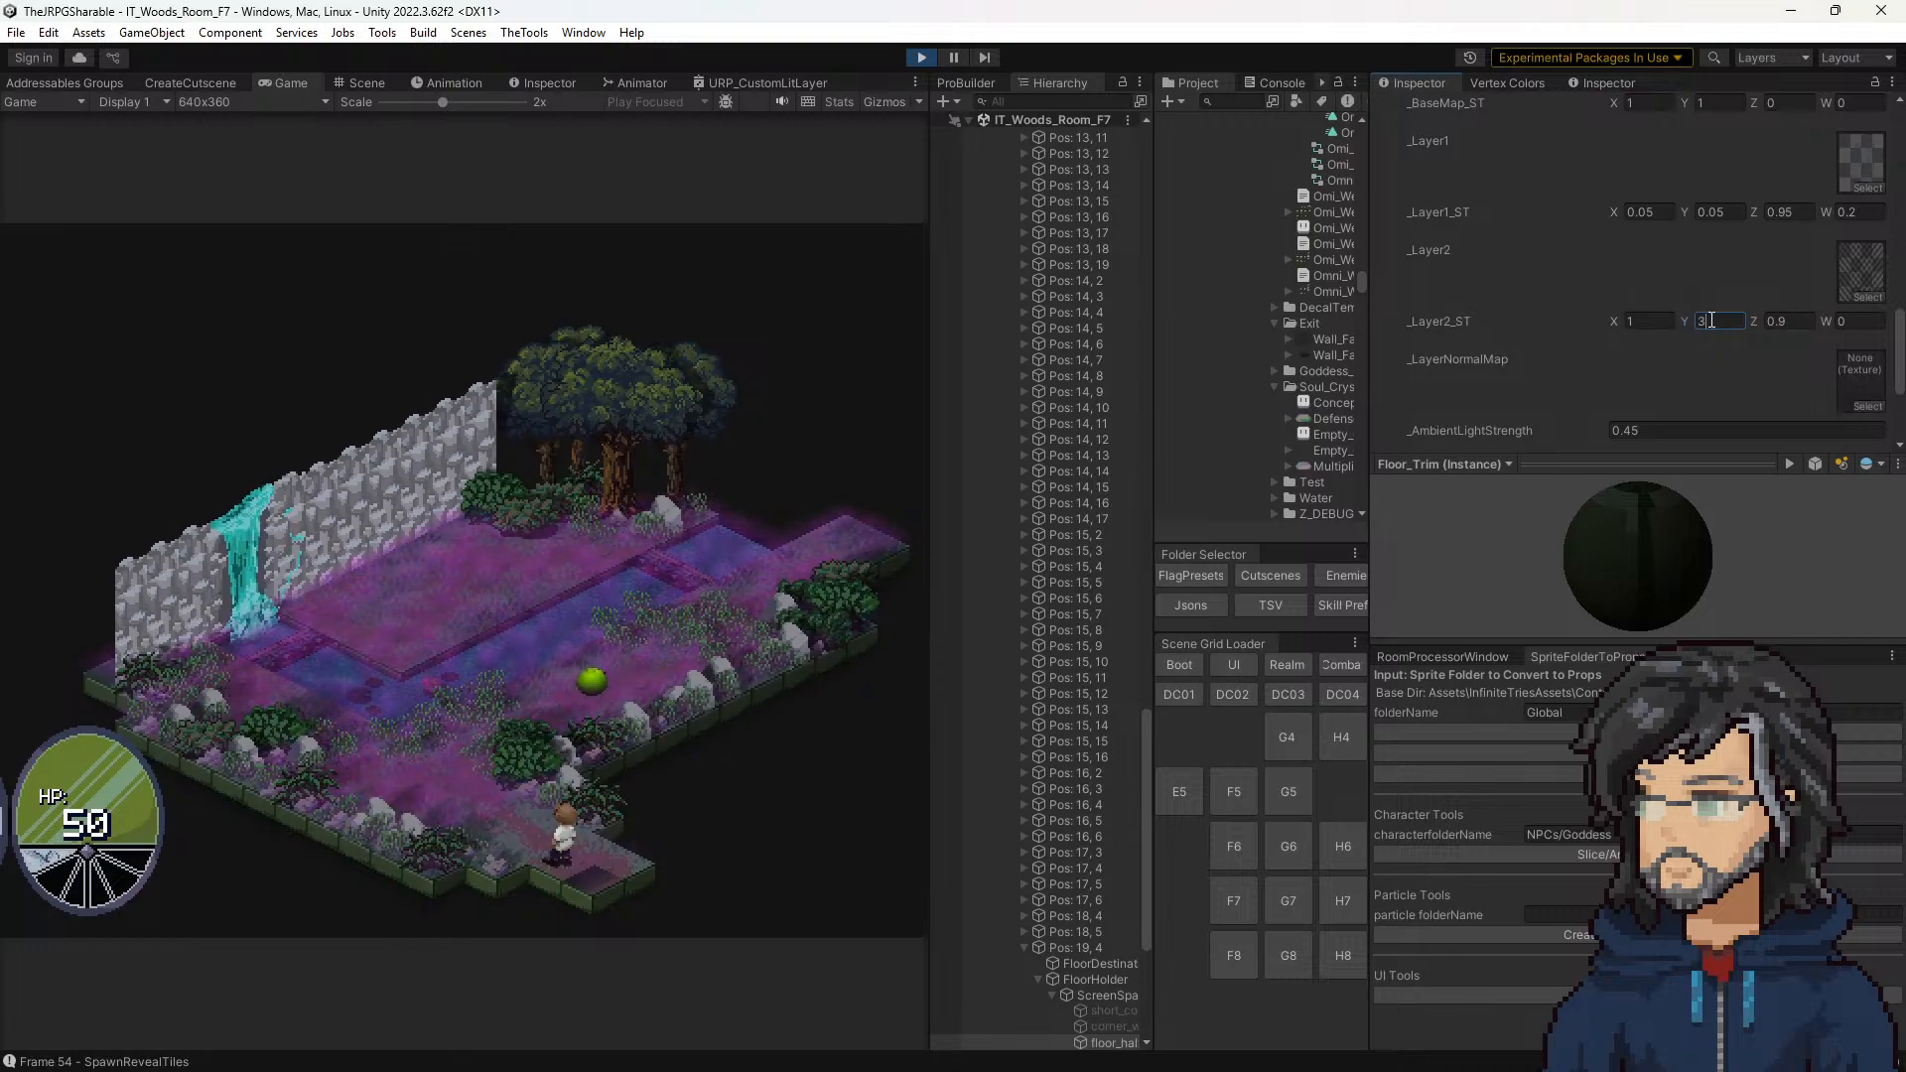
{"action": "left_click", "coordinate": [1617, 316]}
{"action": "key", "text": "Tab"}
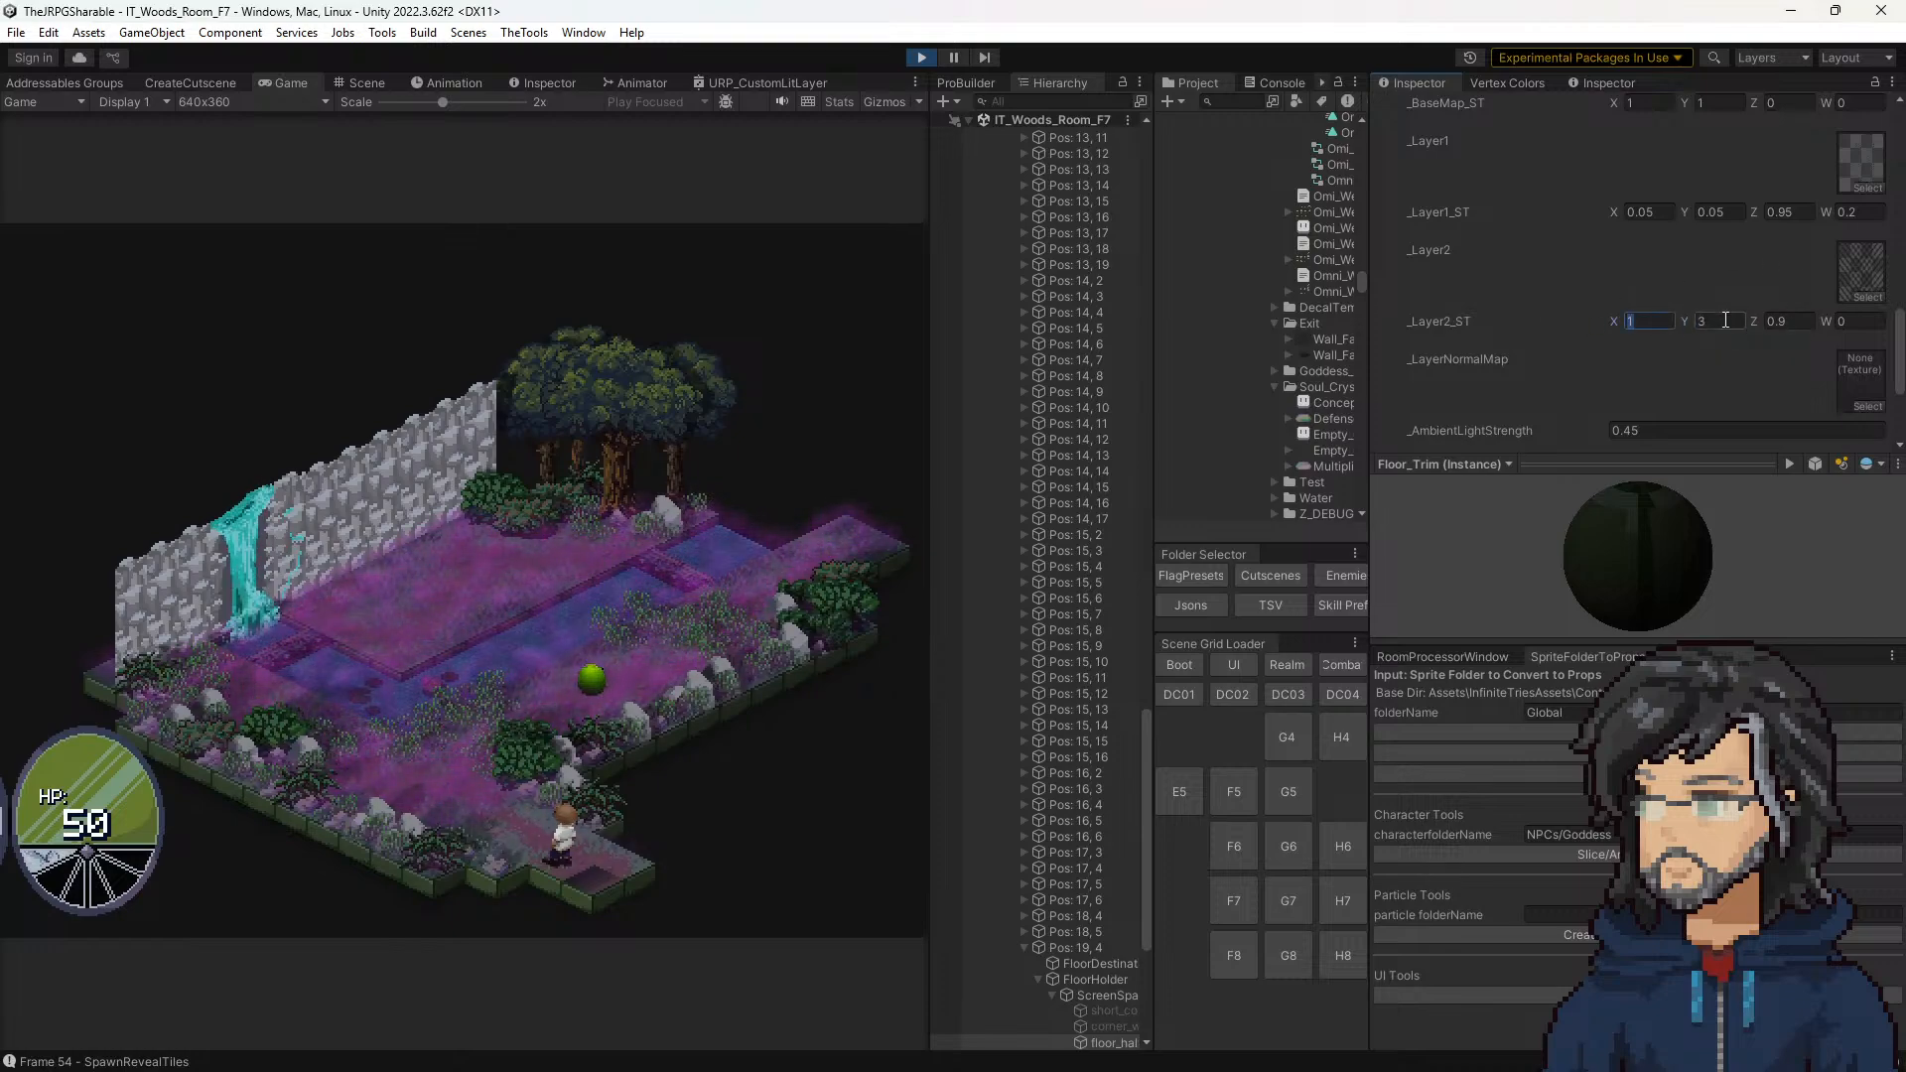
{"action": "key", "text": "Tab"}
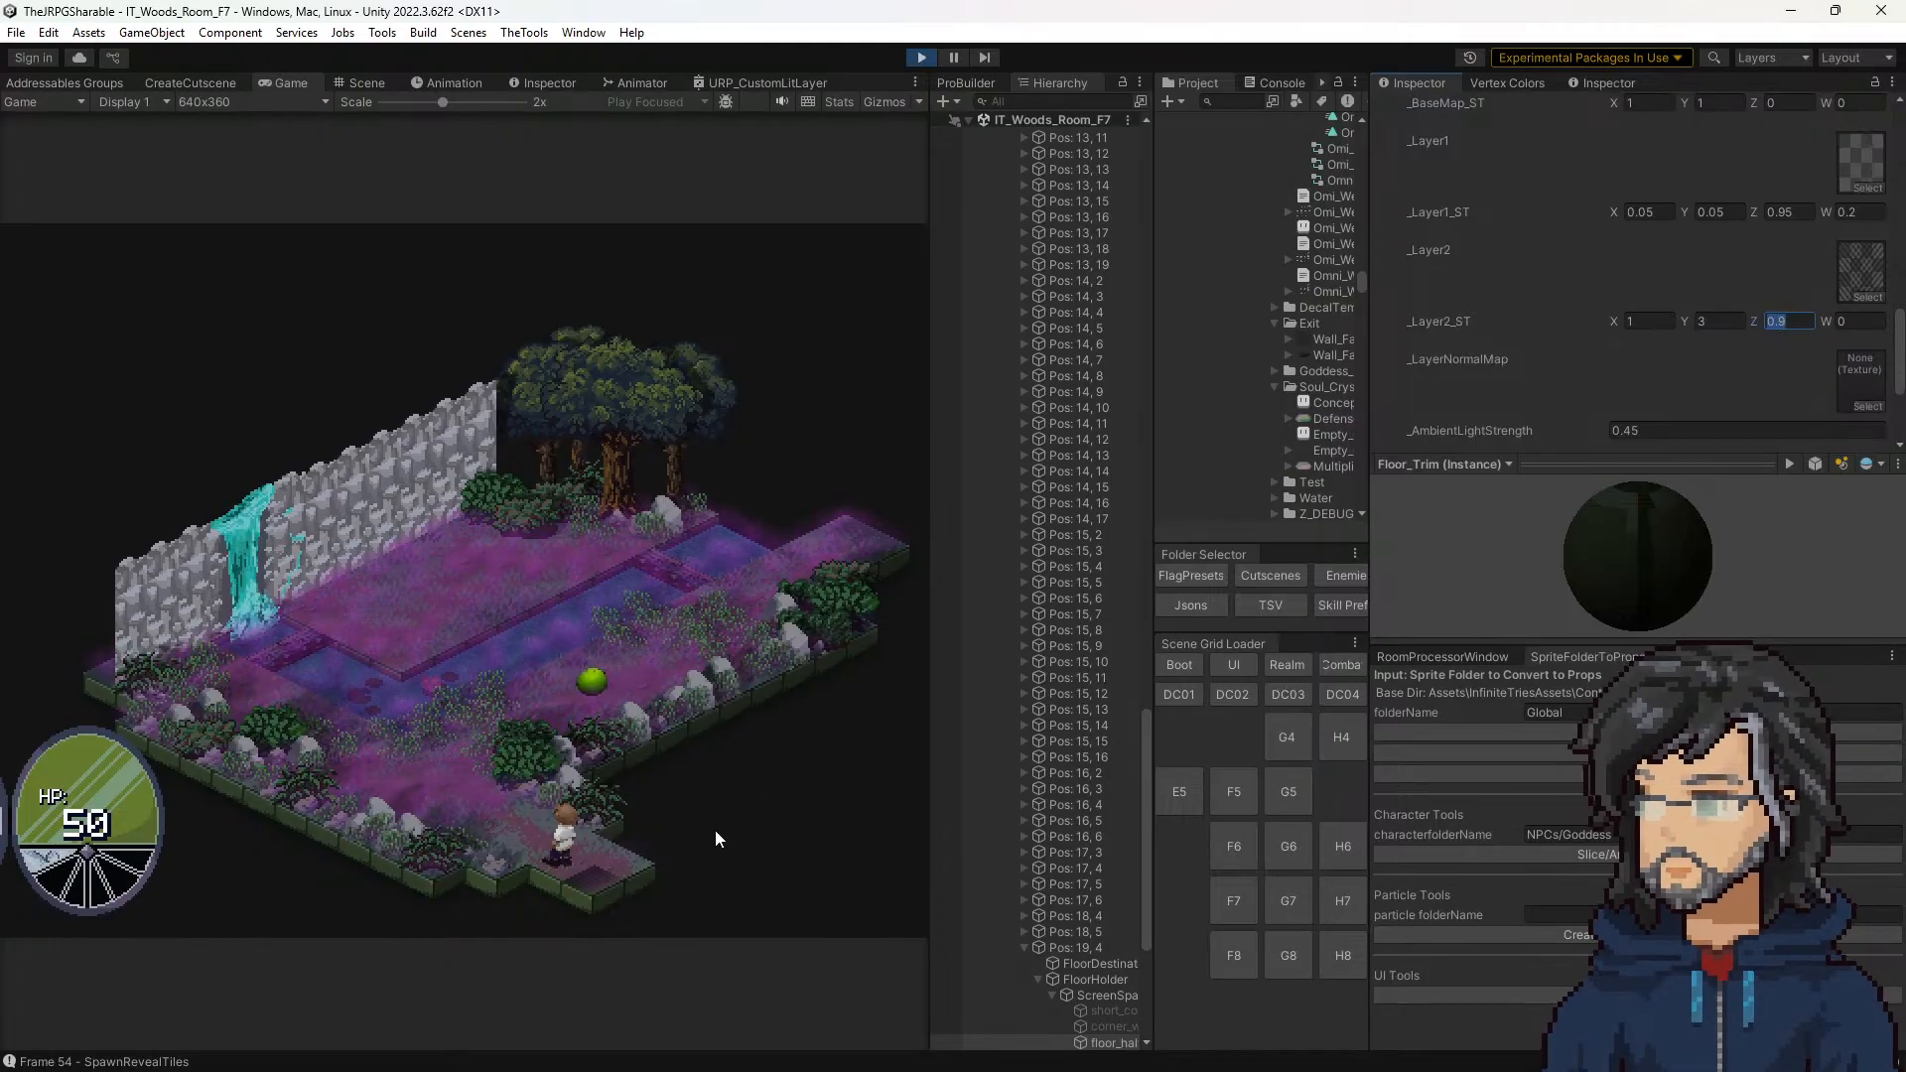
Step: Compare the corner tile in the game with _Layer2_ST Y at 1, 0, 3 and 0.9
{"action": "left_click", "coordinate": [1722, 323]}
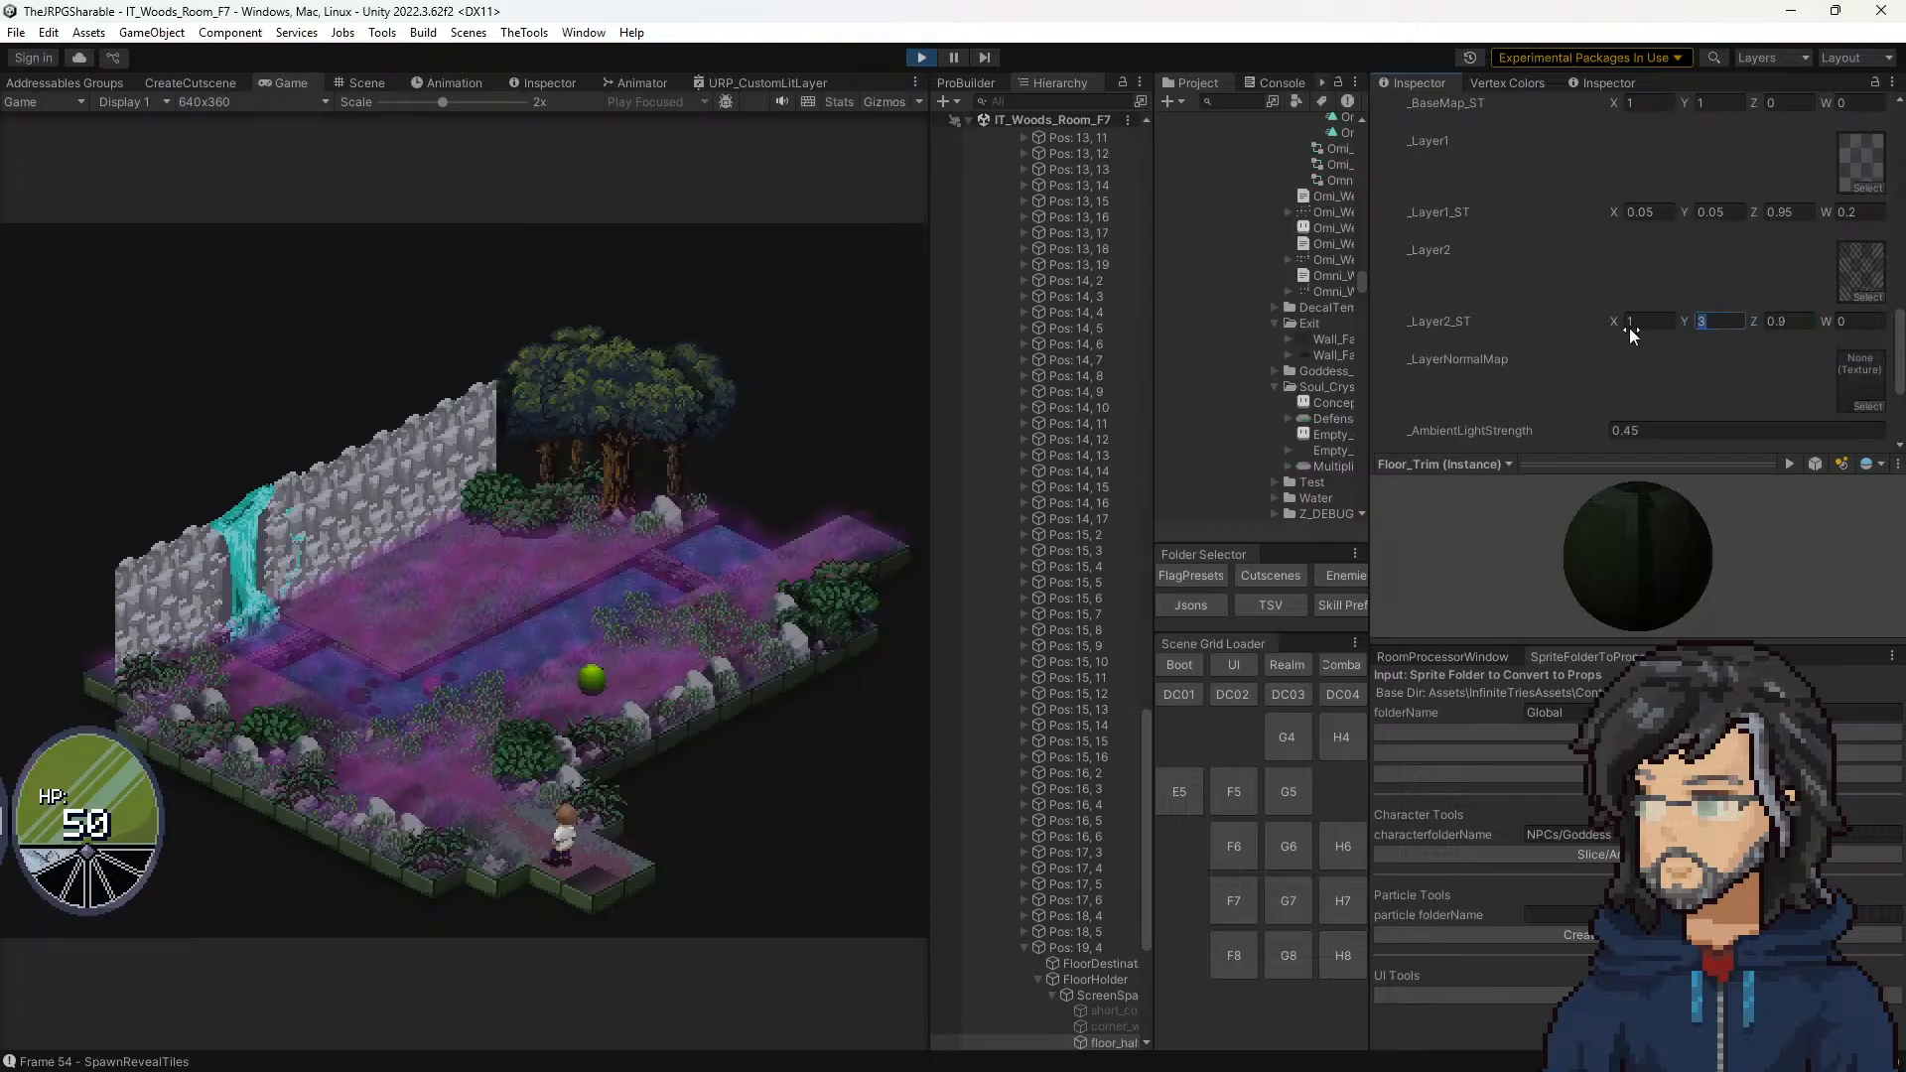
{"action": "type", "text": "1"}
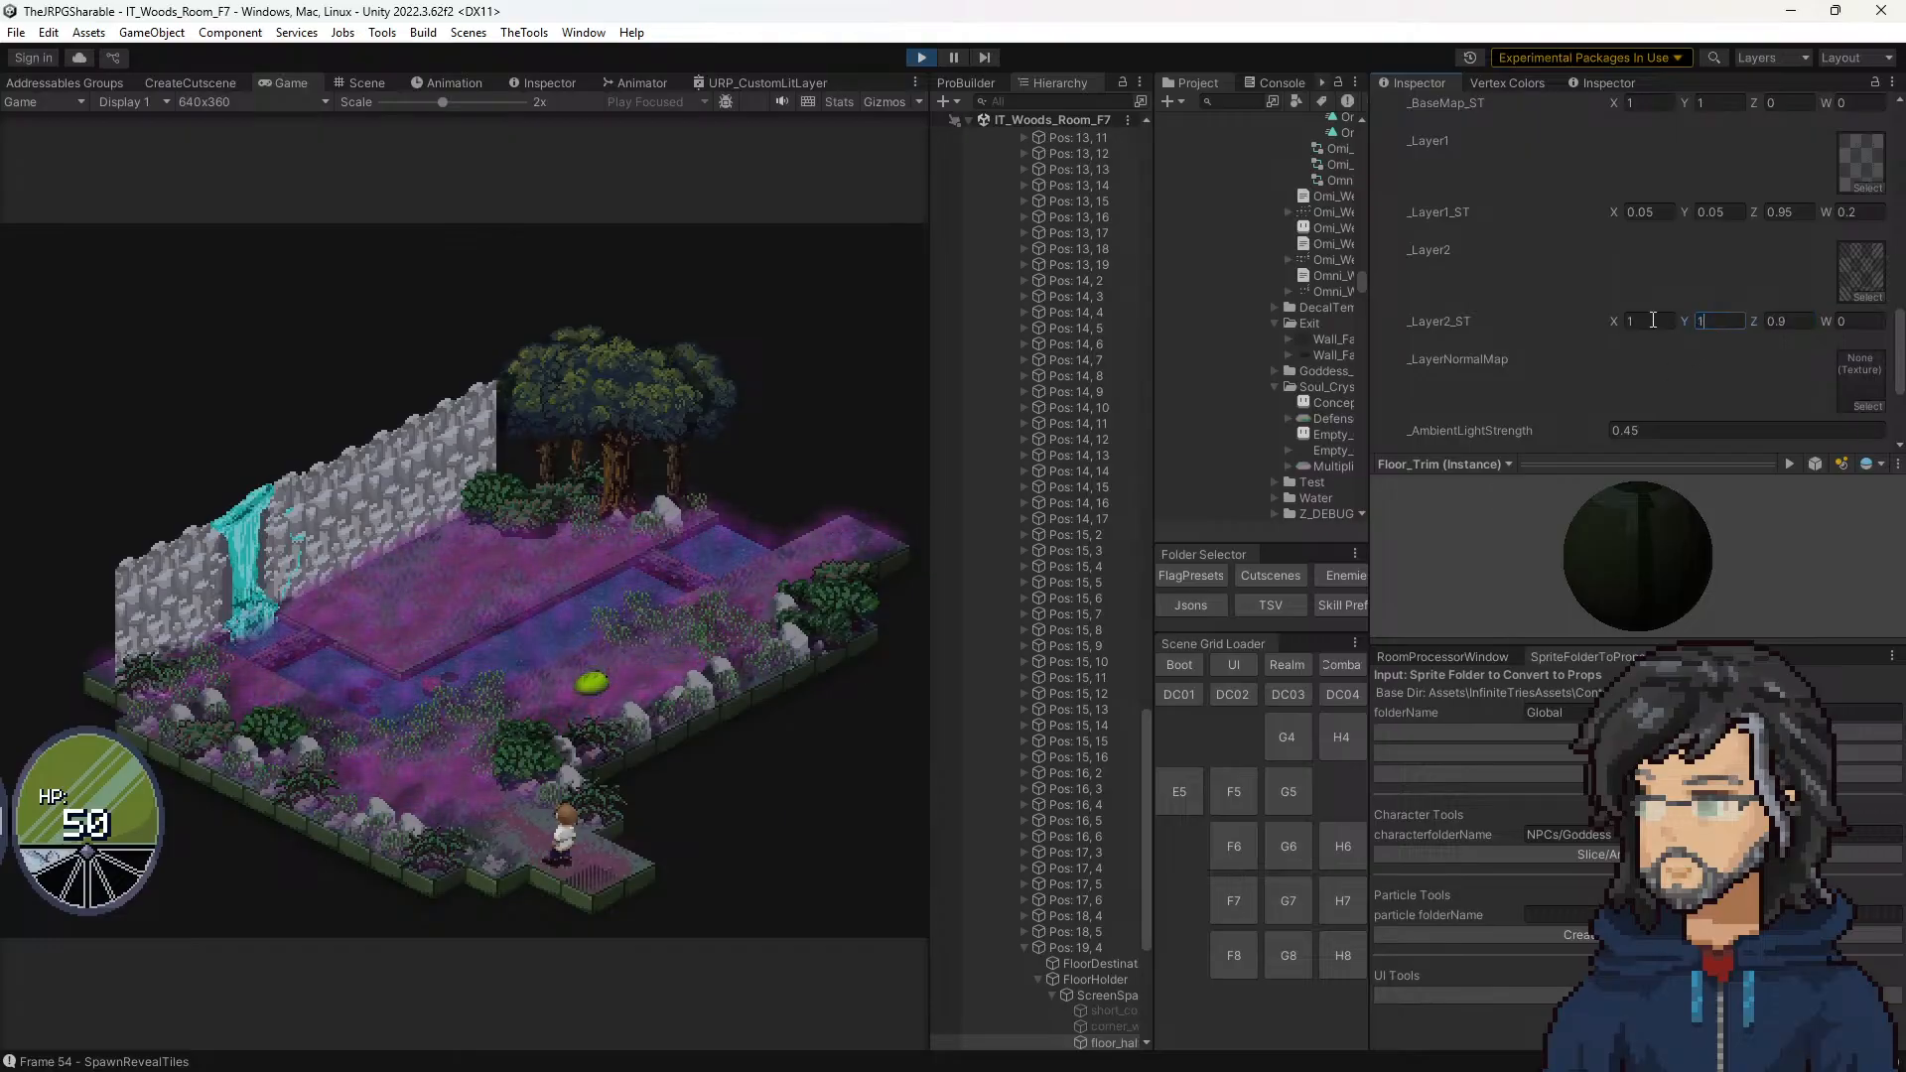
{"action": "key", "text": "BackSpace"}
{"action": "type", "text": "0"}
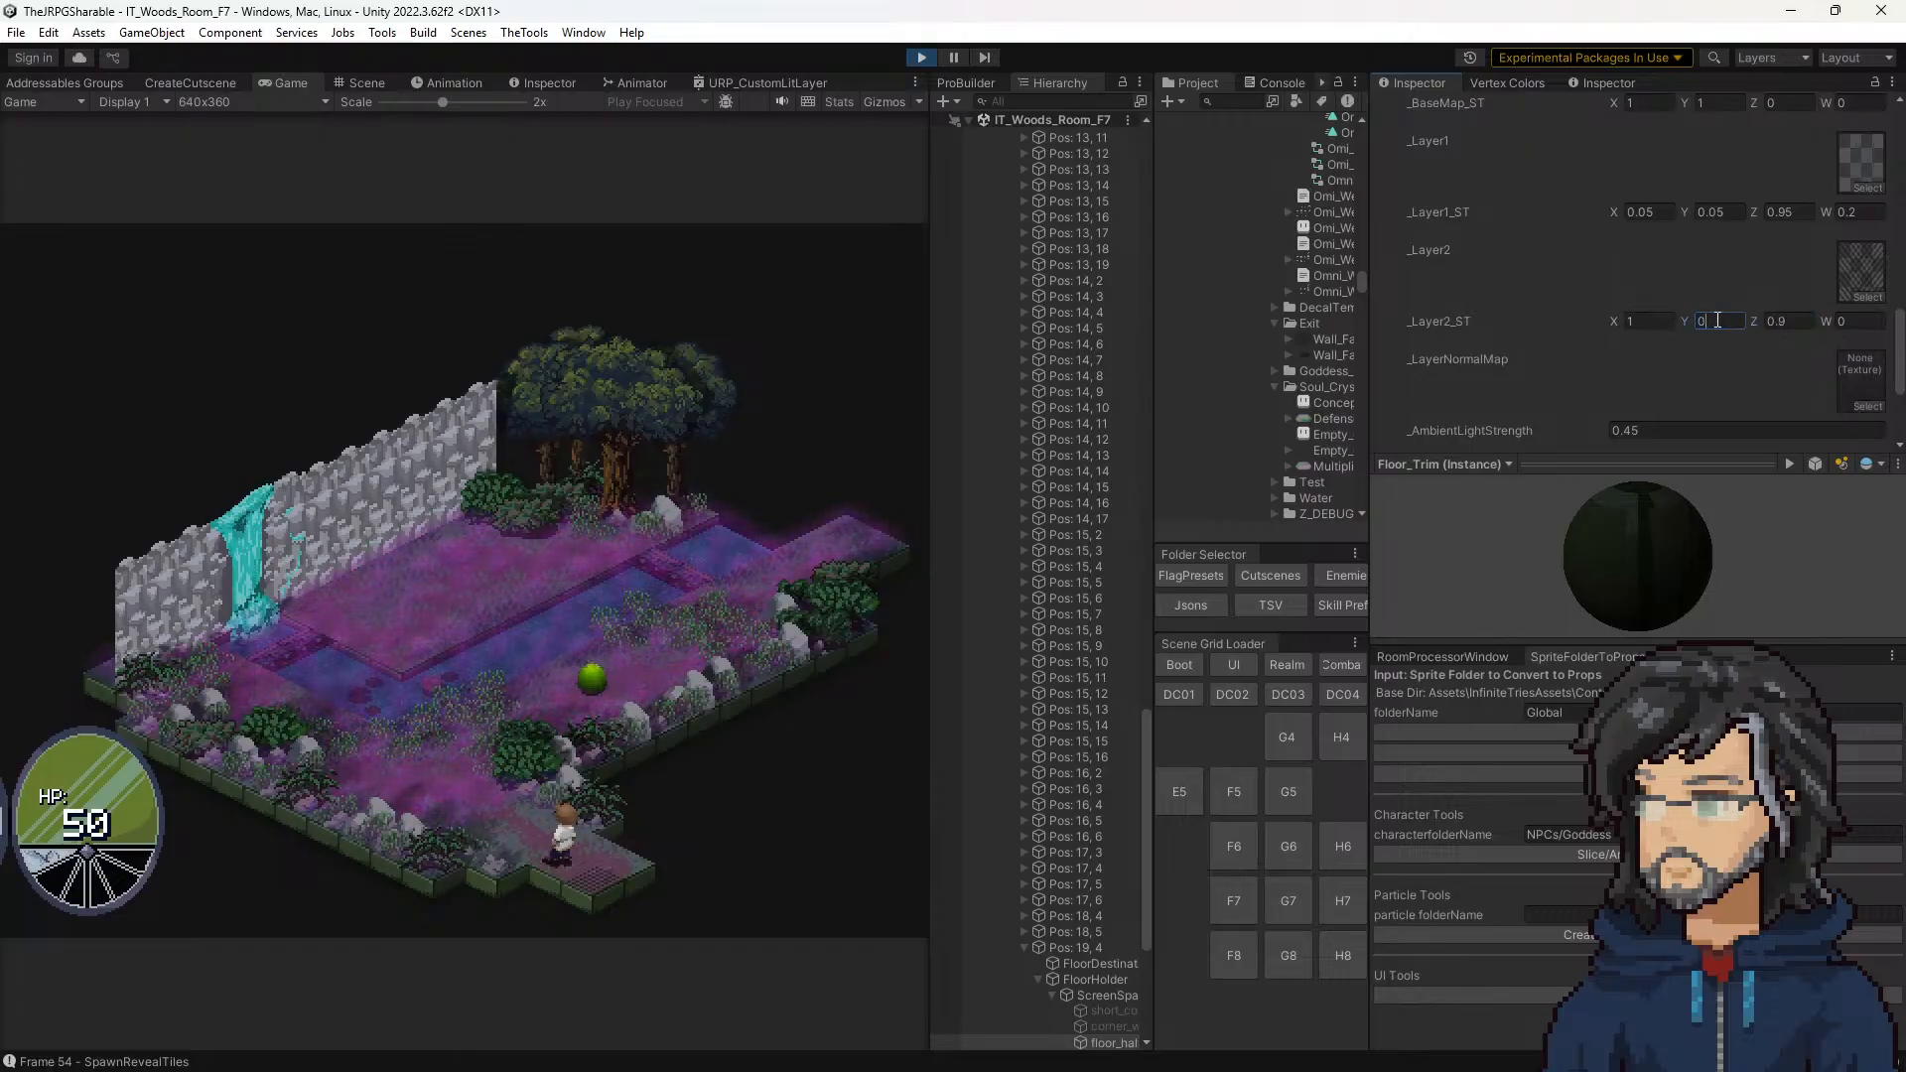
{"action": "type", "text": "2"}
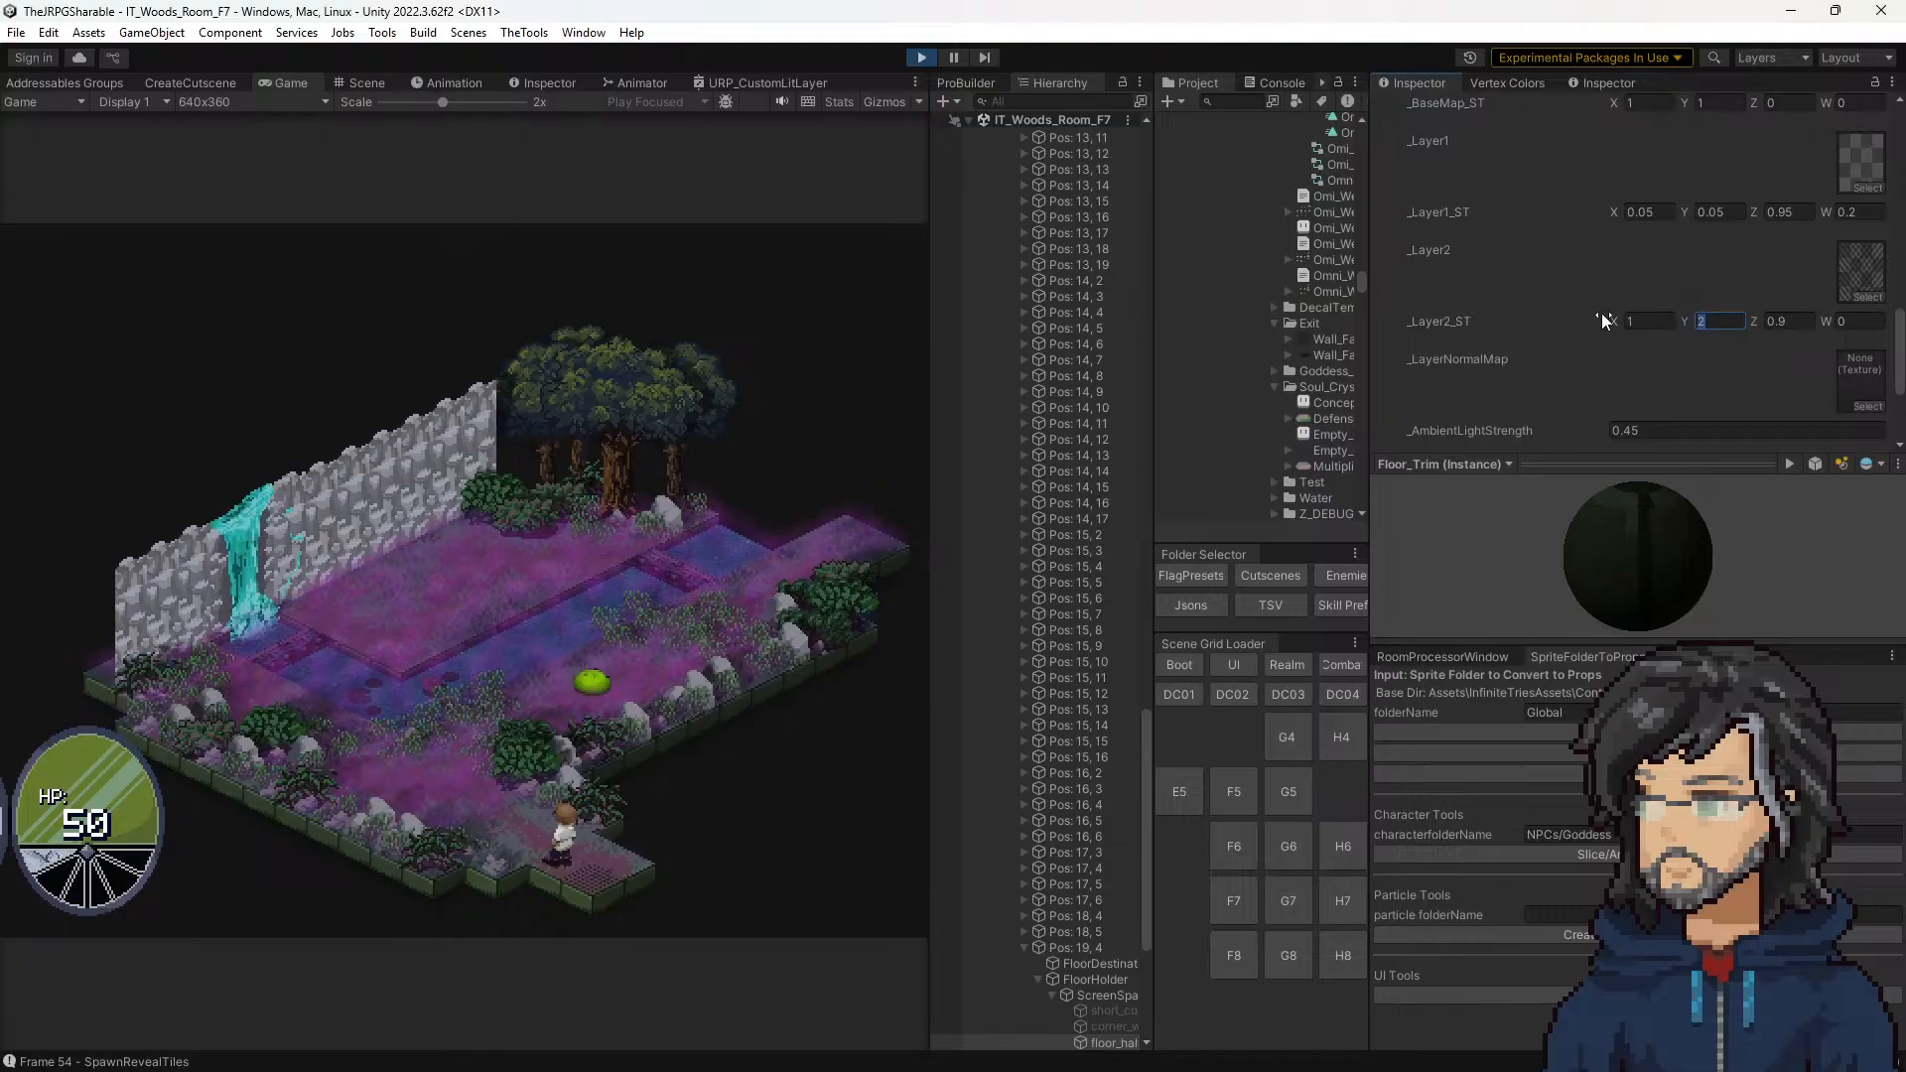
{"action": "type", "text": "3"}
{"action": "left_click_drag", "start_coordinate": [1723, 315], "coordinate": [1647, 310]}
{"action": "type", "text": "1"}
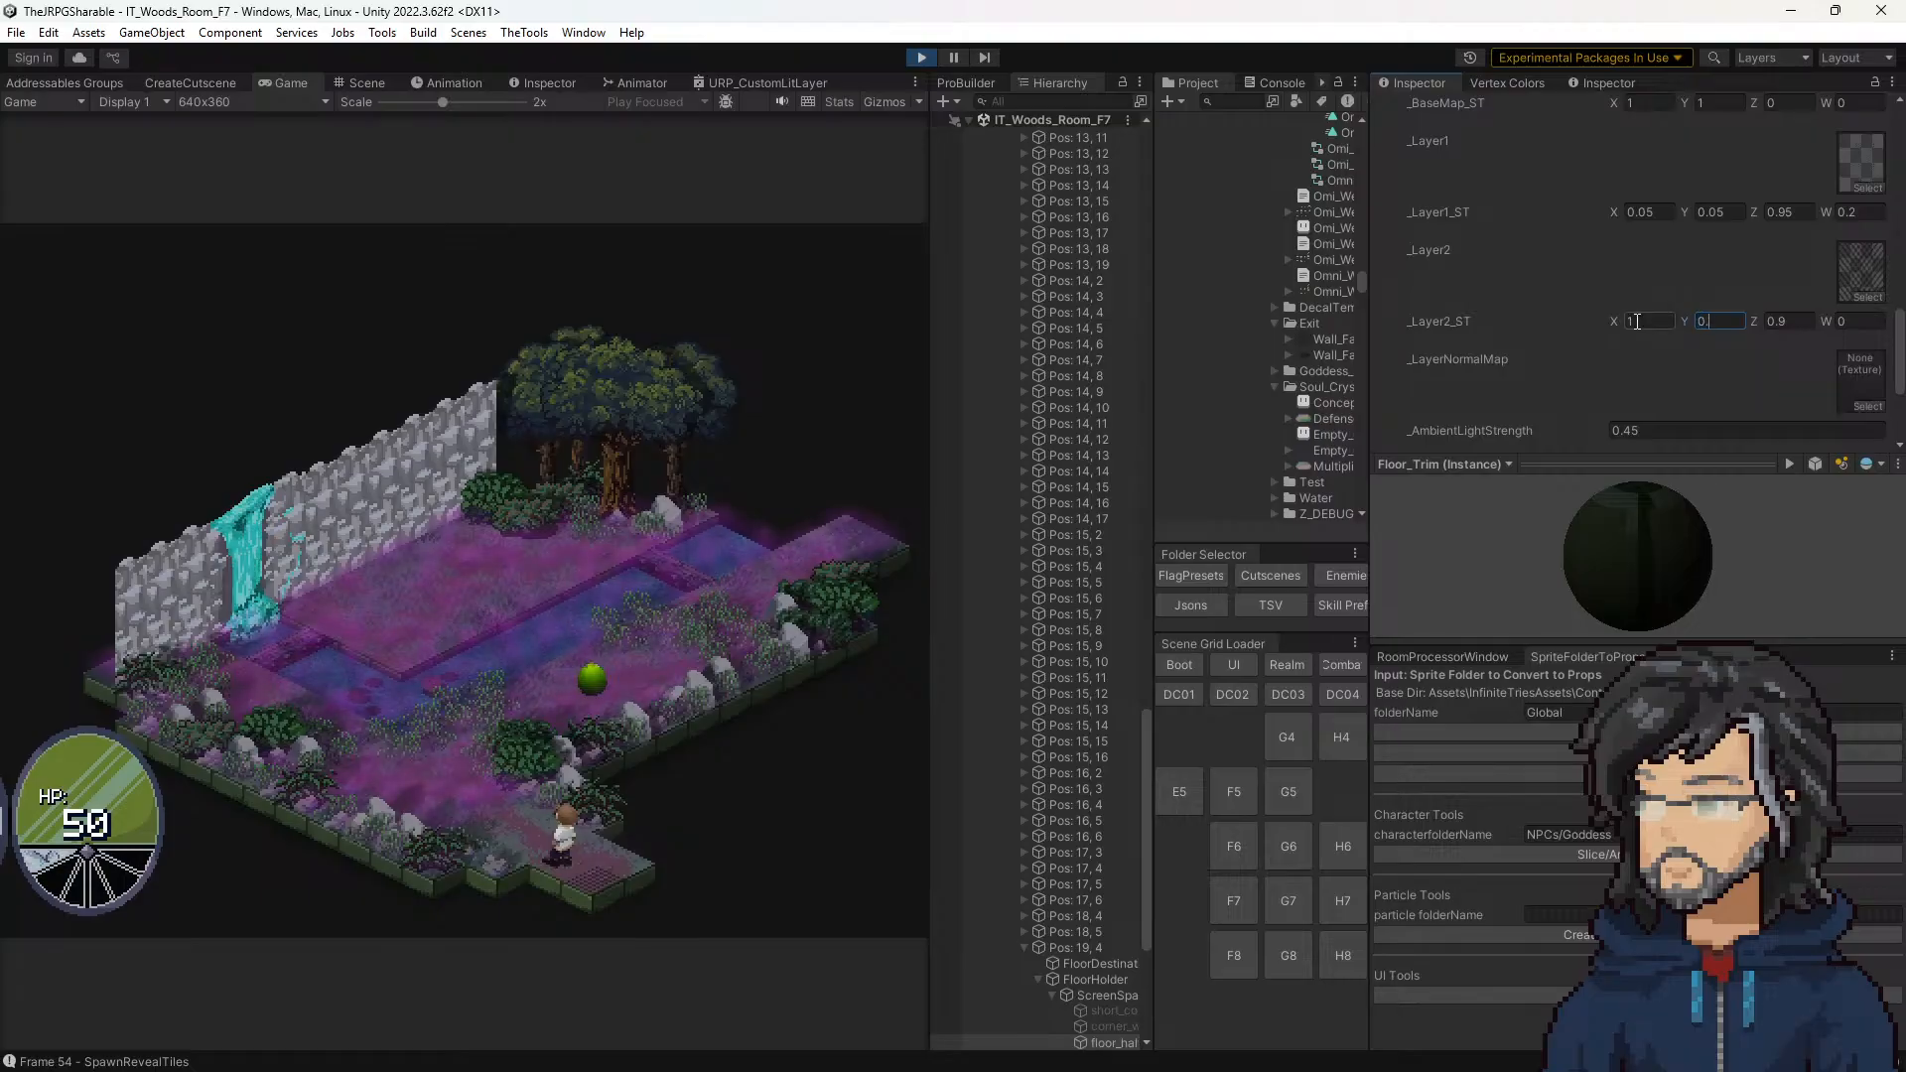
{"action": "type", "text": "0.9"}
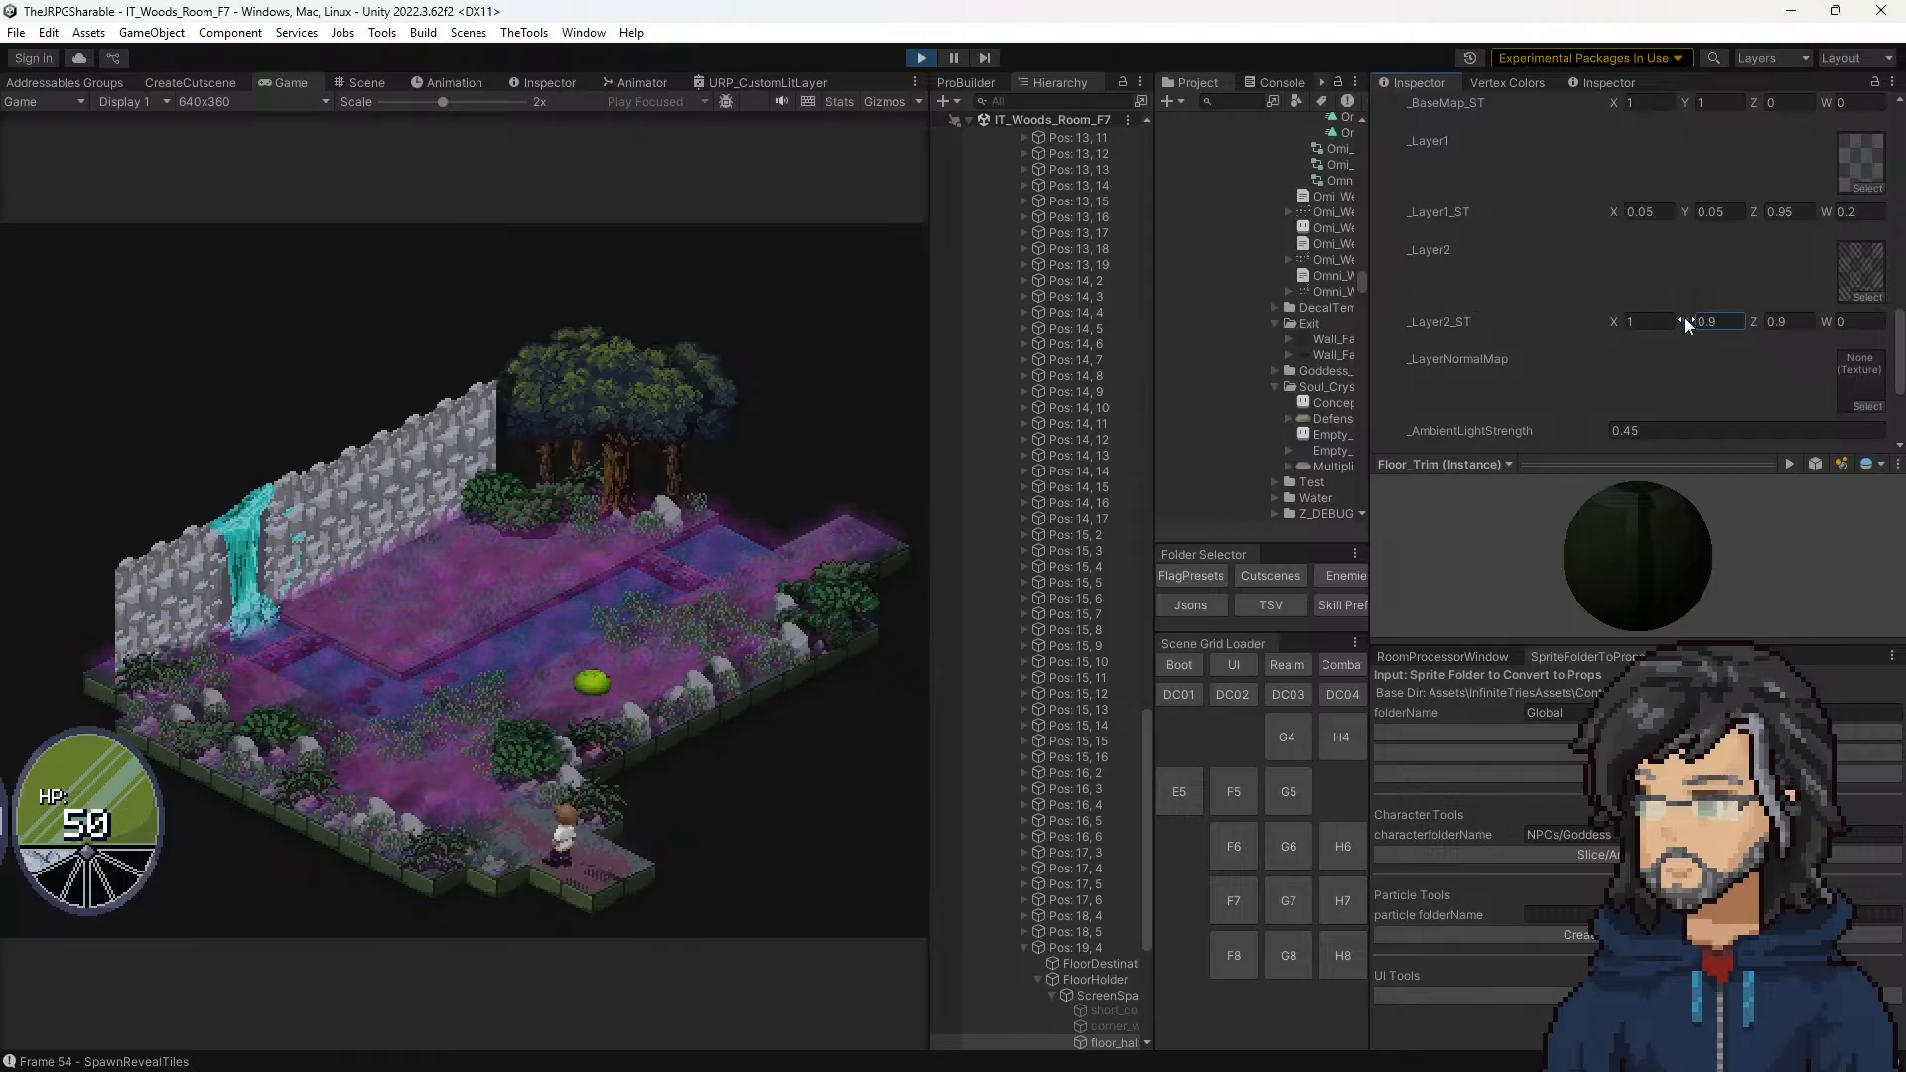
Step: Try a negative _Layer2_ST Y tiling of about -2.94 and return it to 3
{"action": "left_click_drag", "start_coordinate": [1684, 318], "coordinate": [1550, 308]}
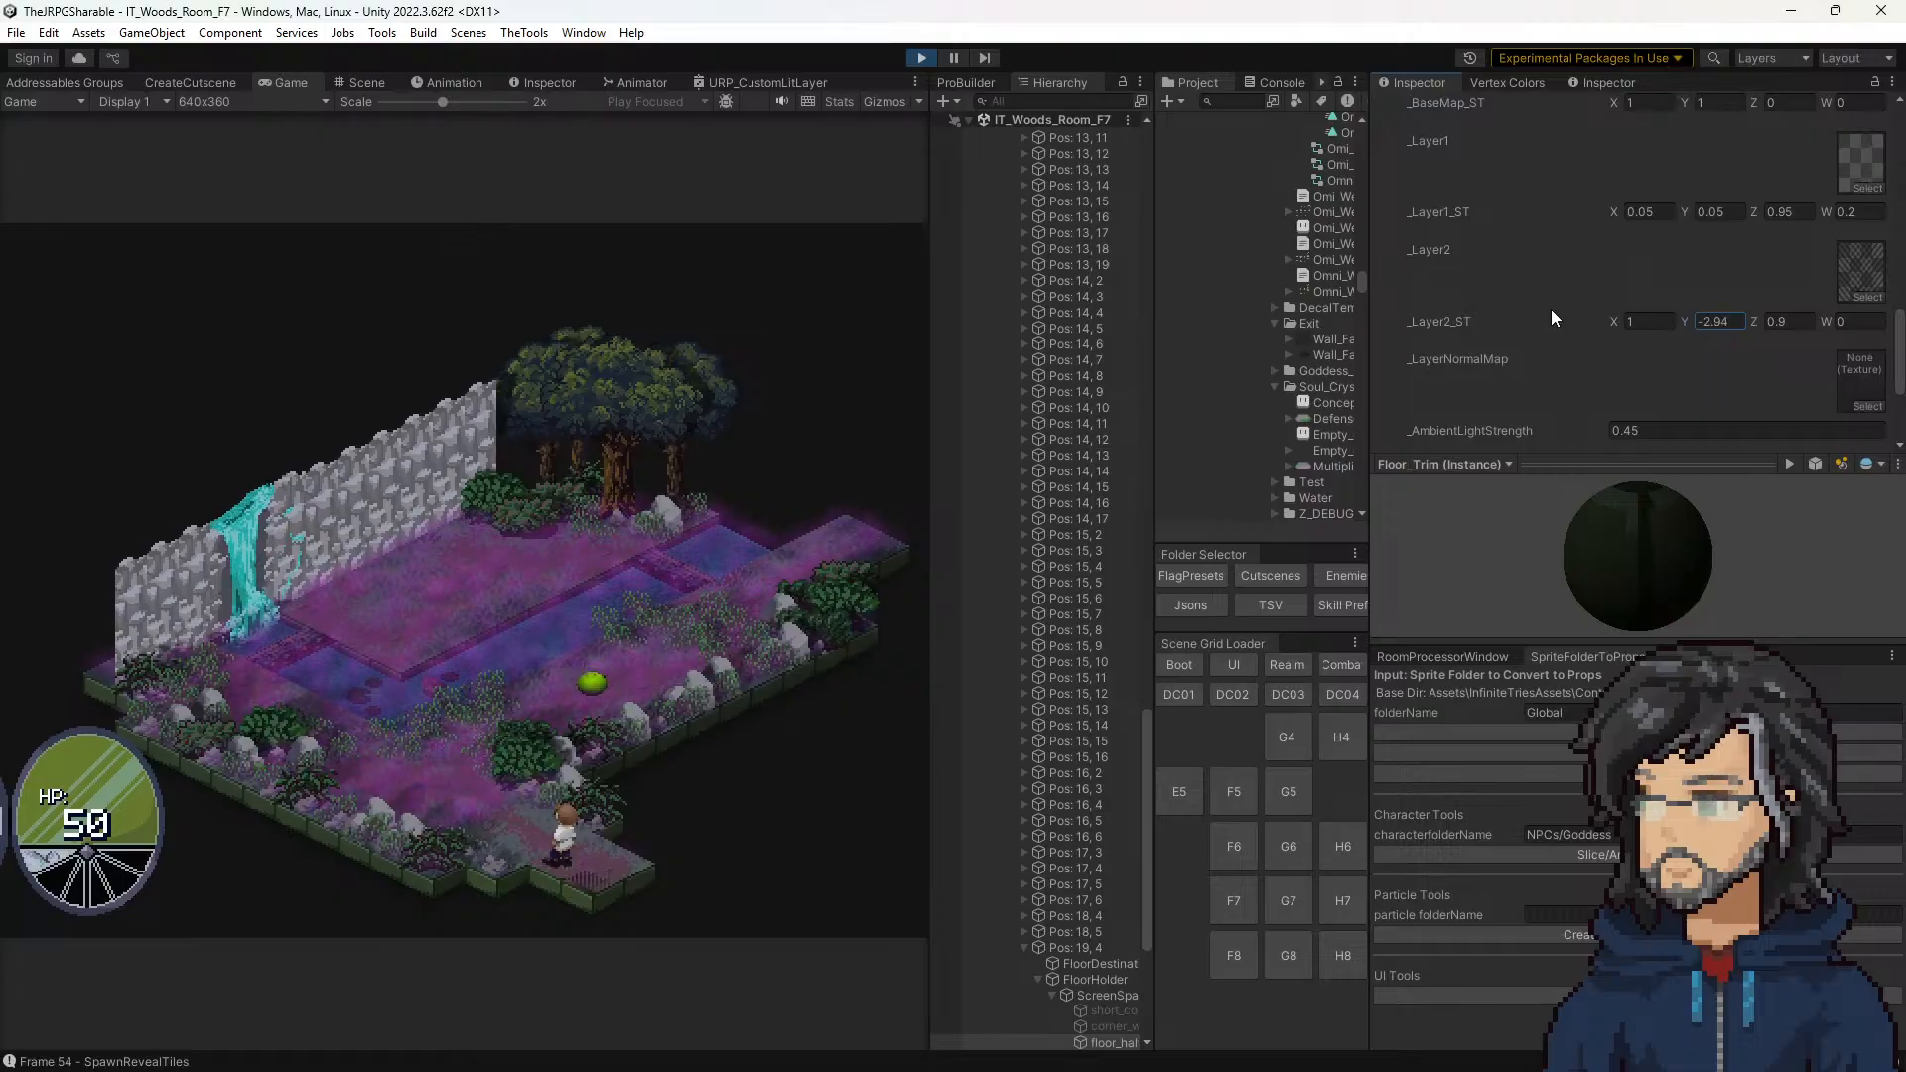
{"action": "left_click_drag", "start_coordinate": [1733, 316], "coordinate": [1538, 302]}
{"action": "type", "text": "3"}
{"action": "key", "text": "Return"}
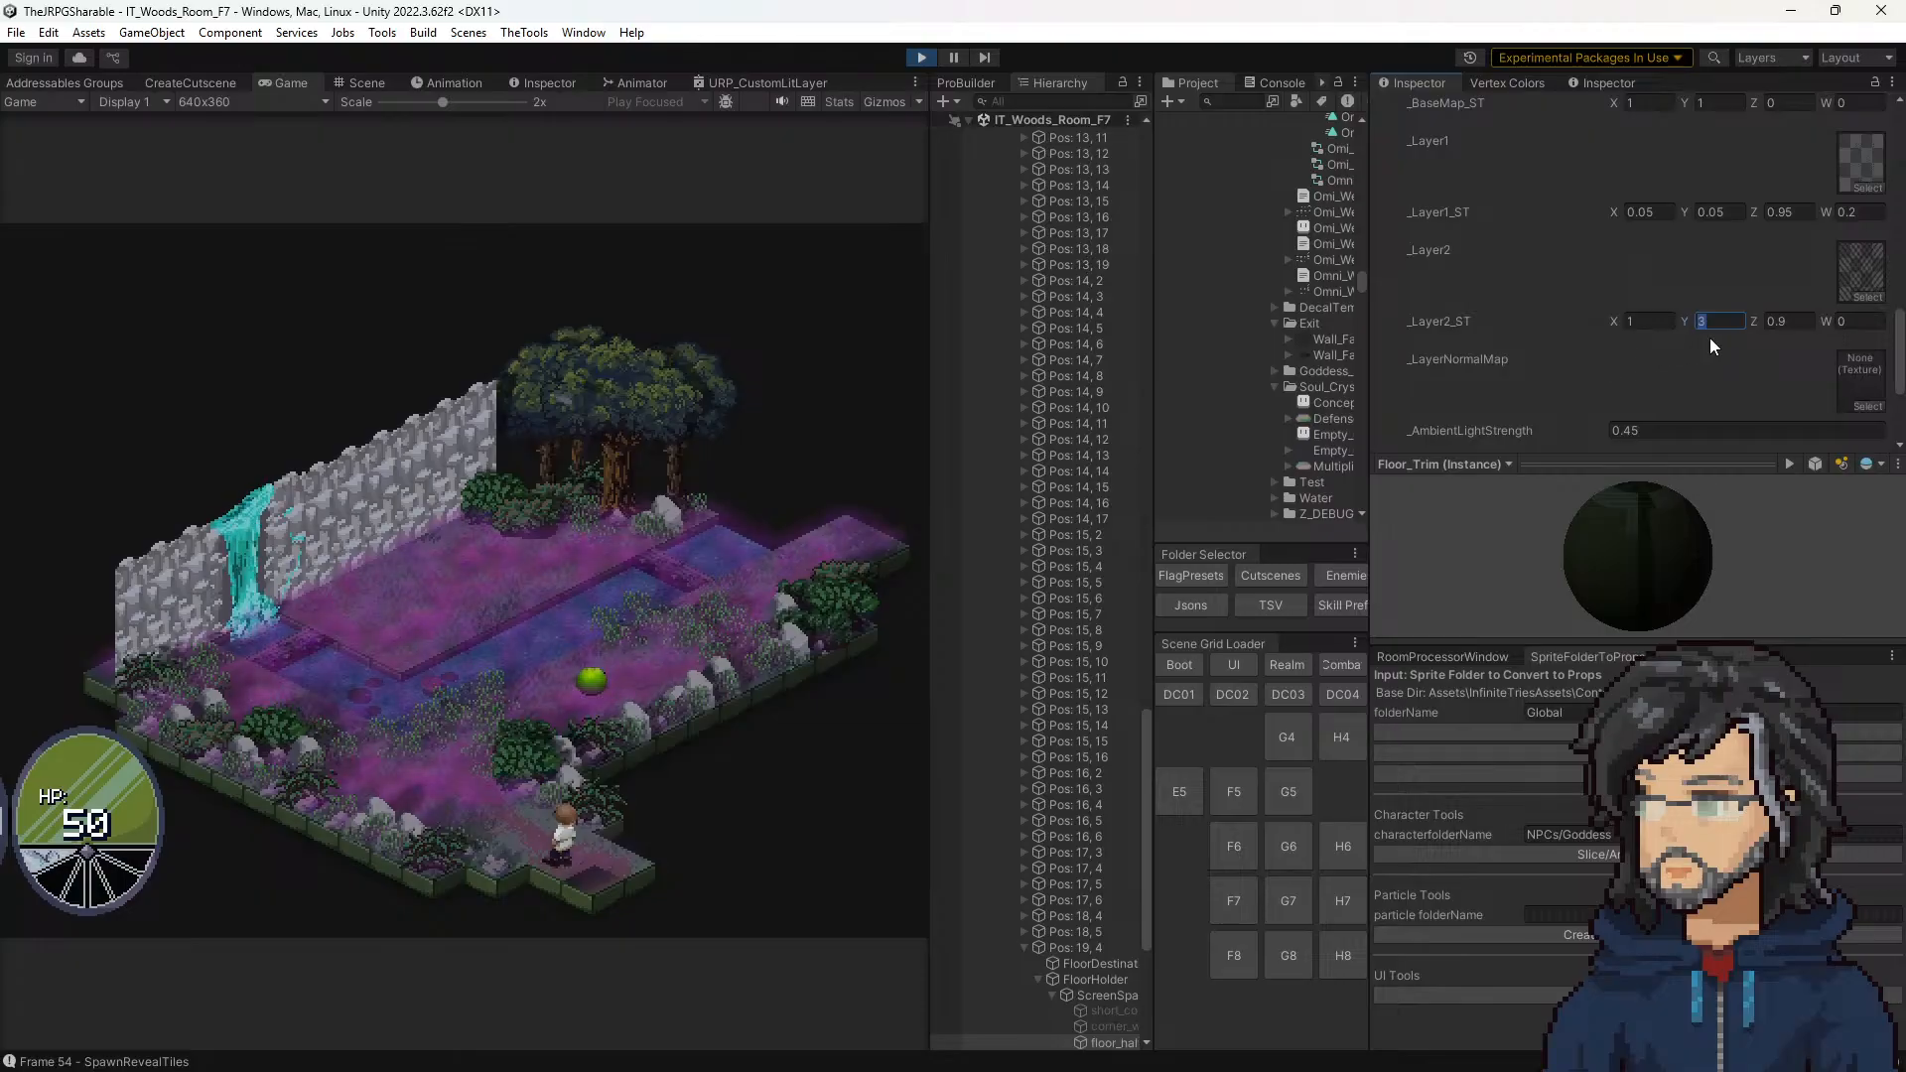
Step: With Y at 3, try _Layer2_ST Z offsets of 0.15, 0.25 and about 0.36, and return Z to 0.9
{"action": "left_click", "coordinate": [1787, 322]}
{"action": "type", "text": "0.1"}
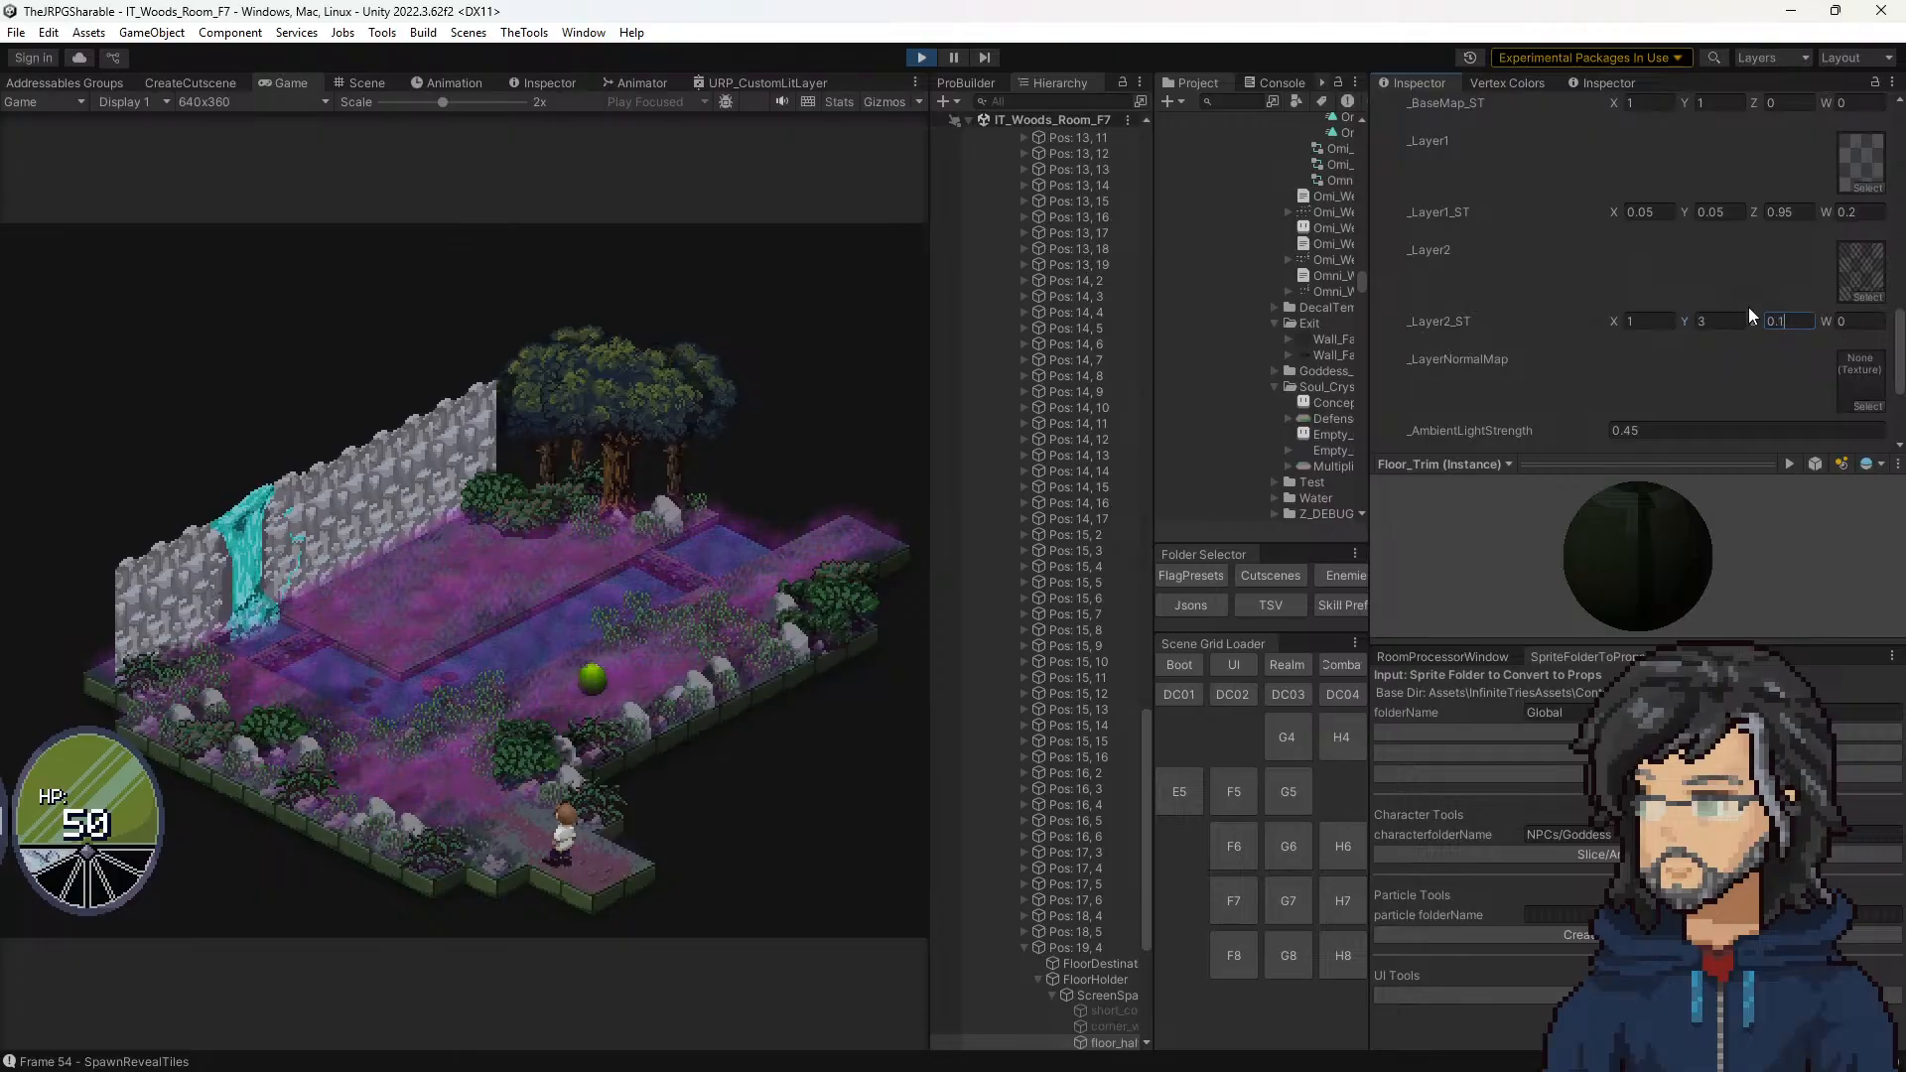
{"action": "type", "text": "5"}
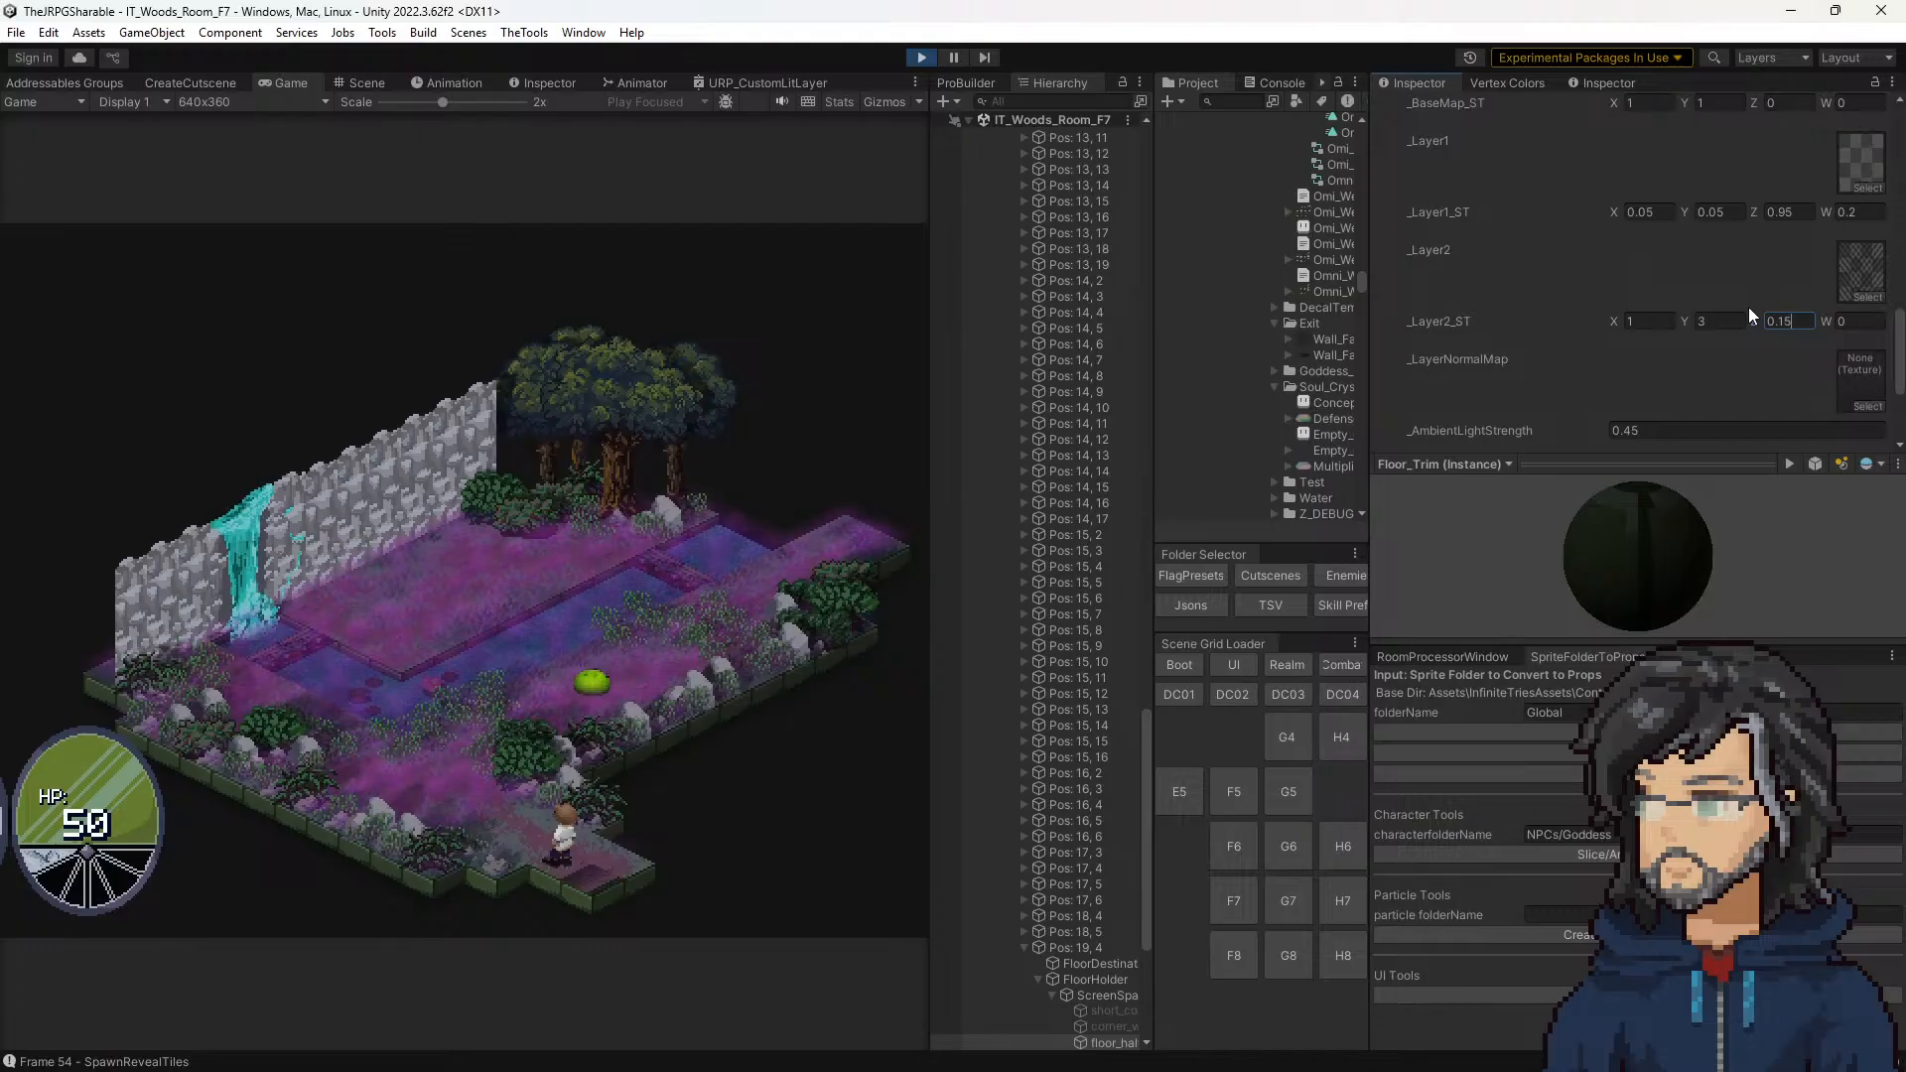
{"action": "key", "text": "Left"}
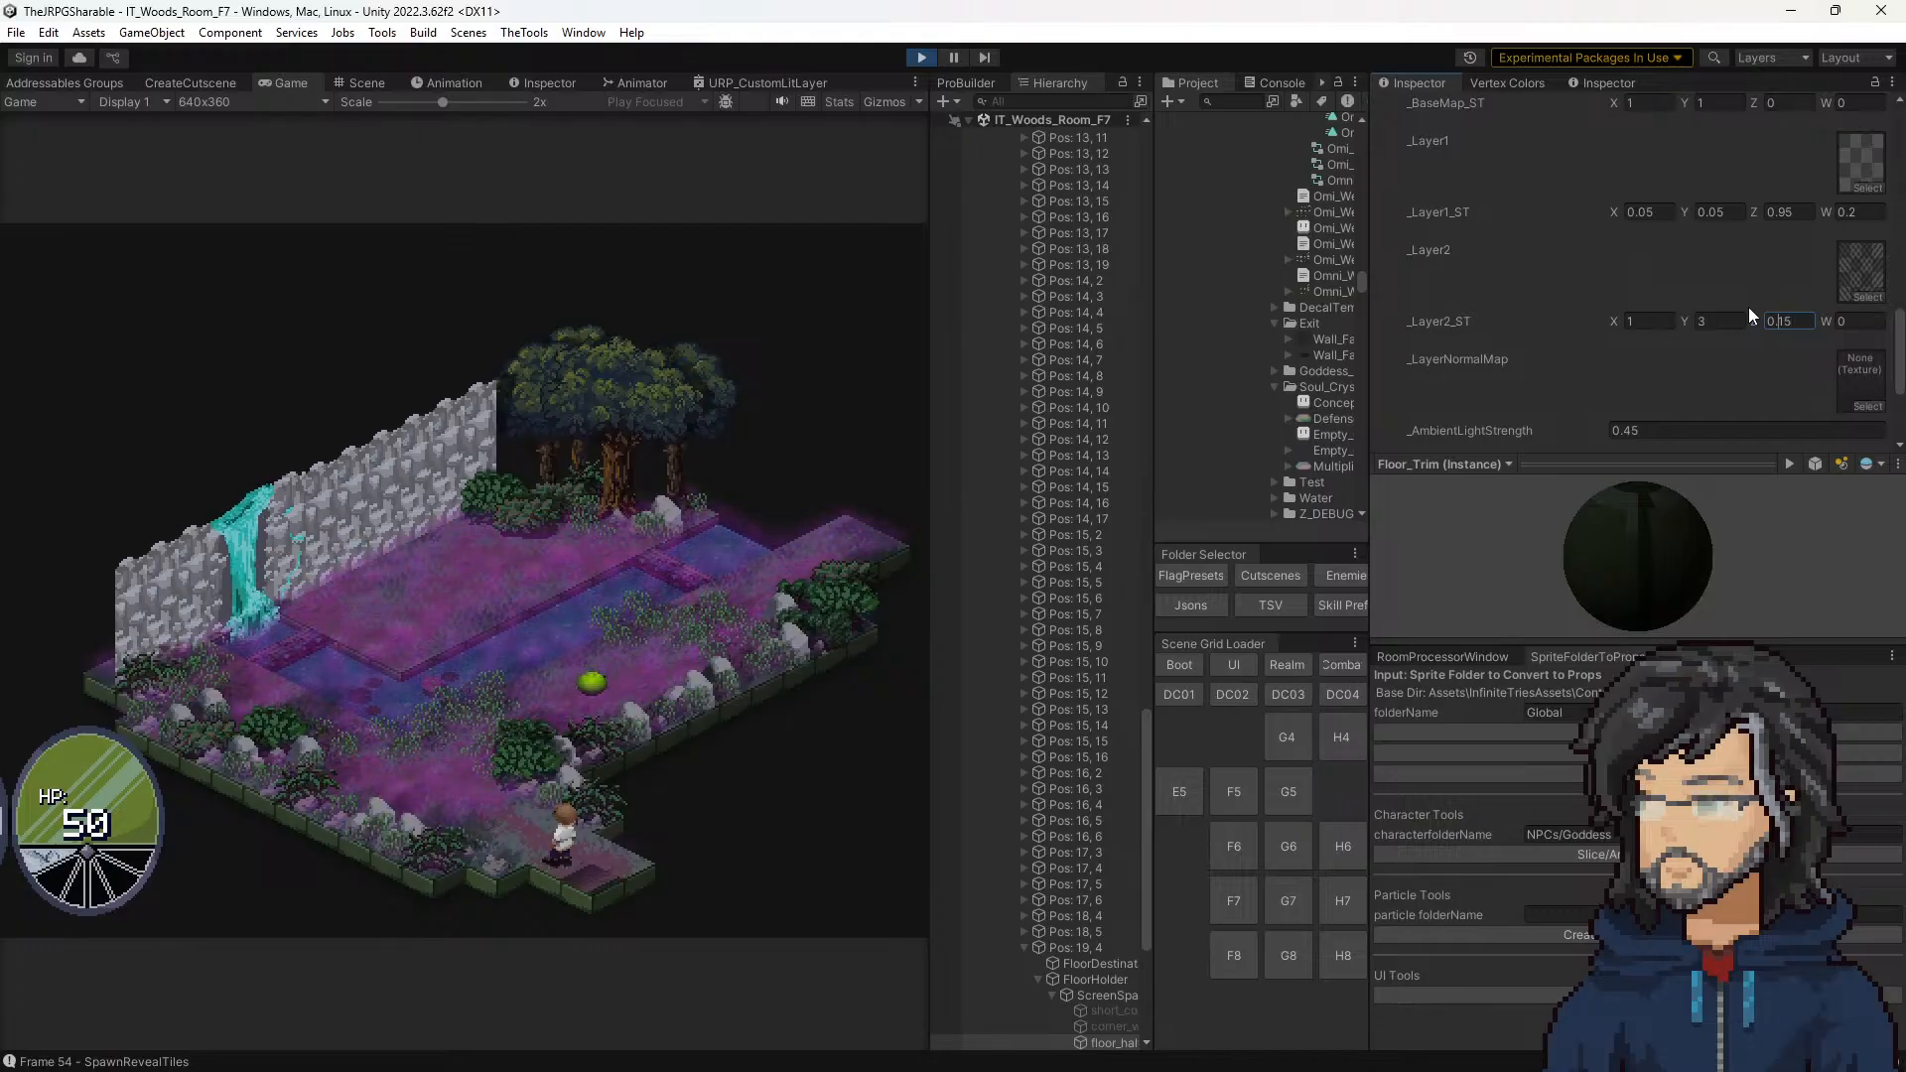
{"action": "key", "text": "Delete"}
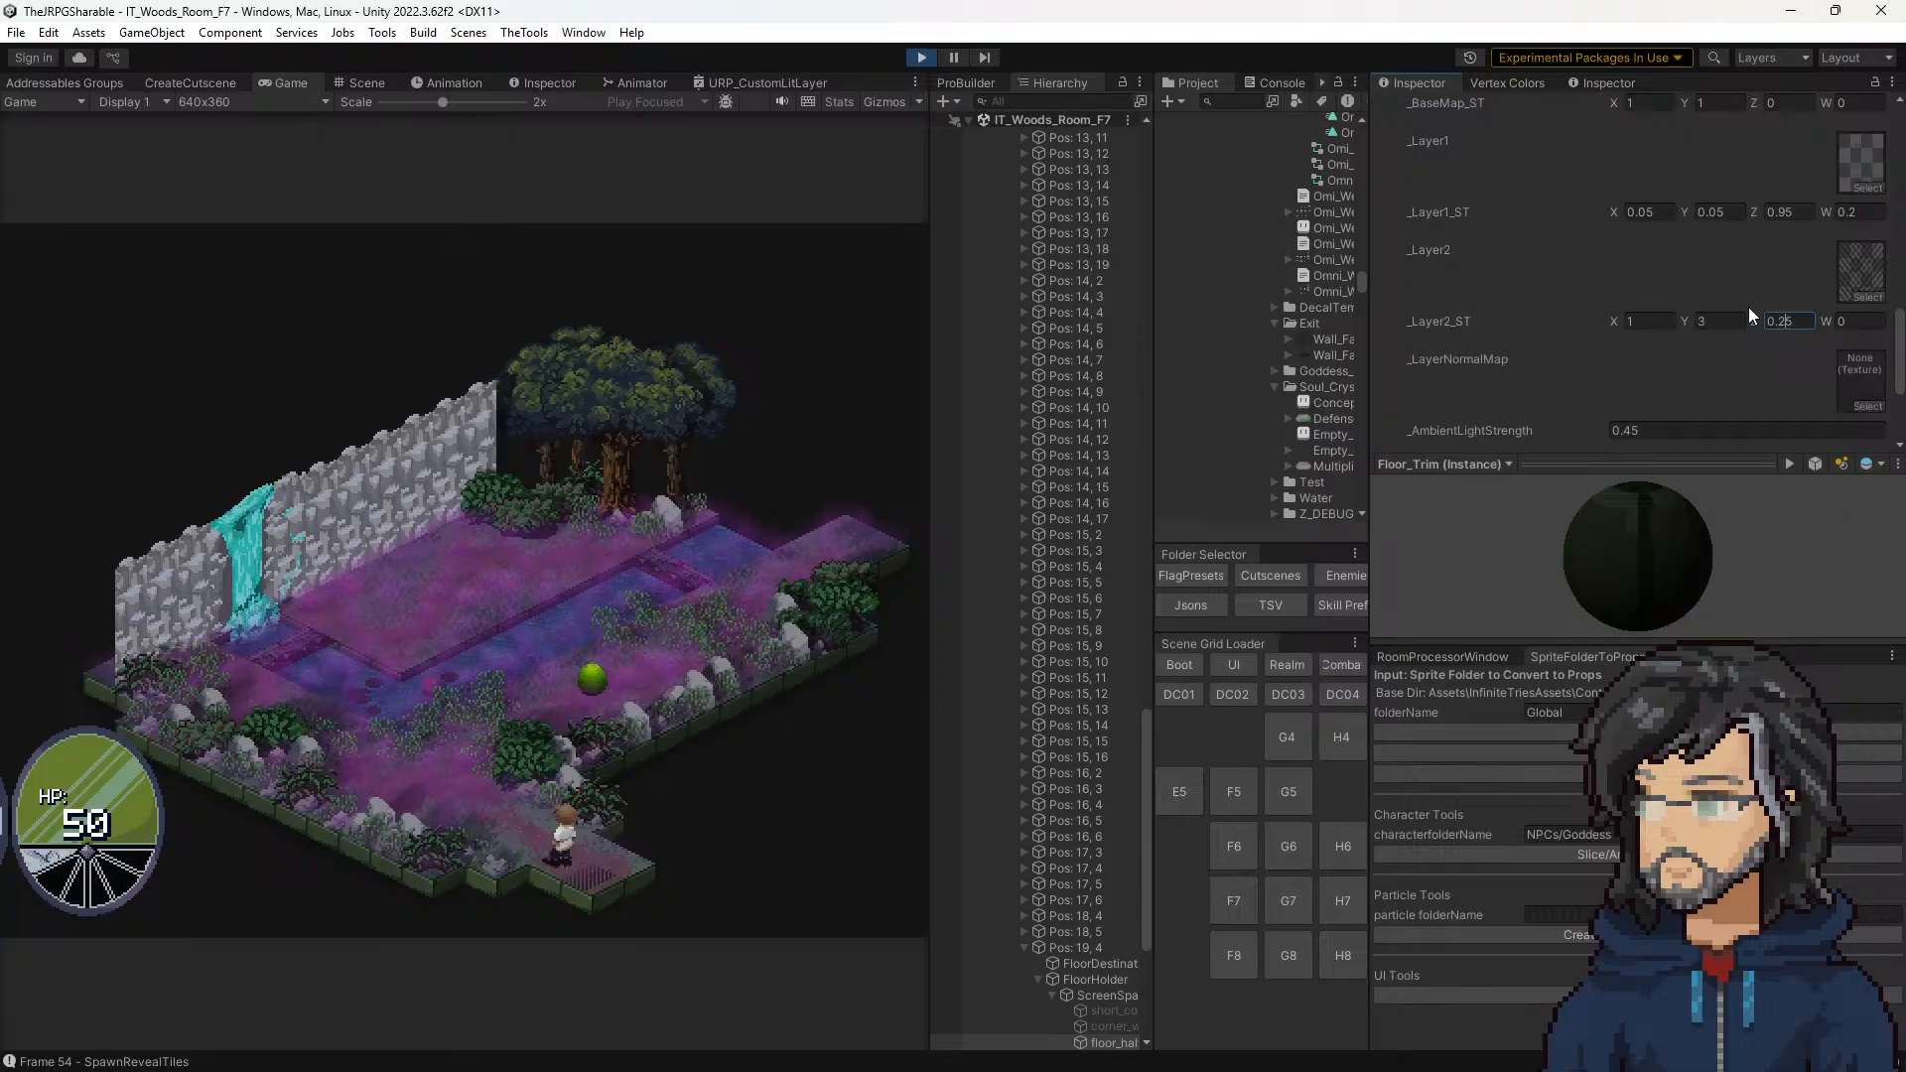
{"action": "left_click_drag", "start_coordinate": [1755, 313], "coordinate": [1753, 314]}
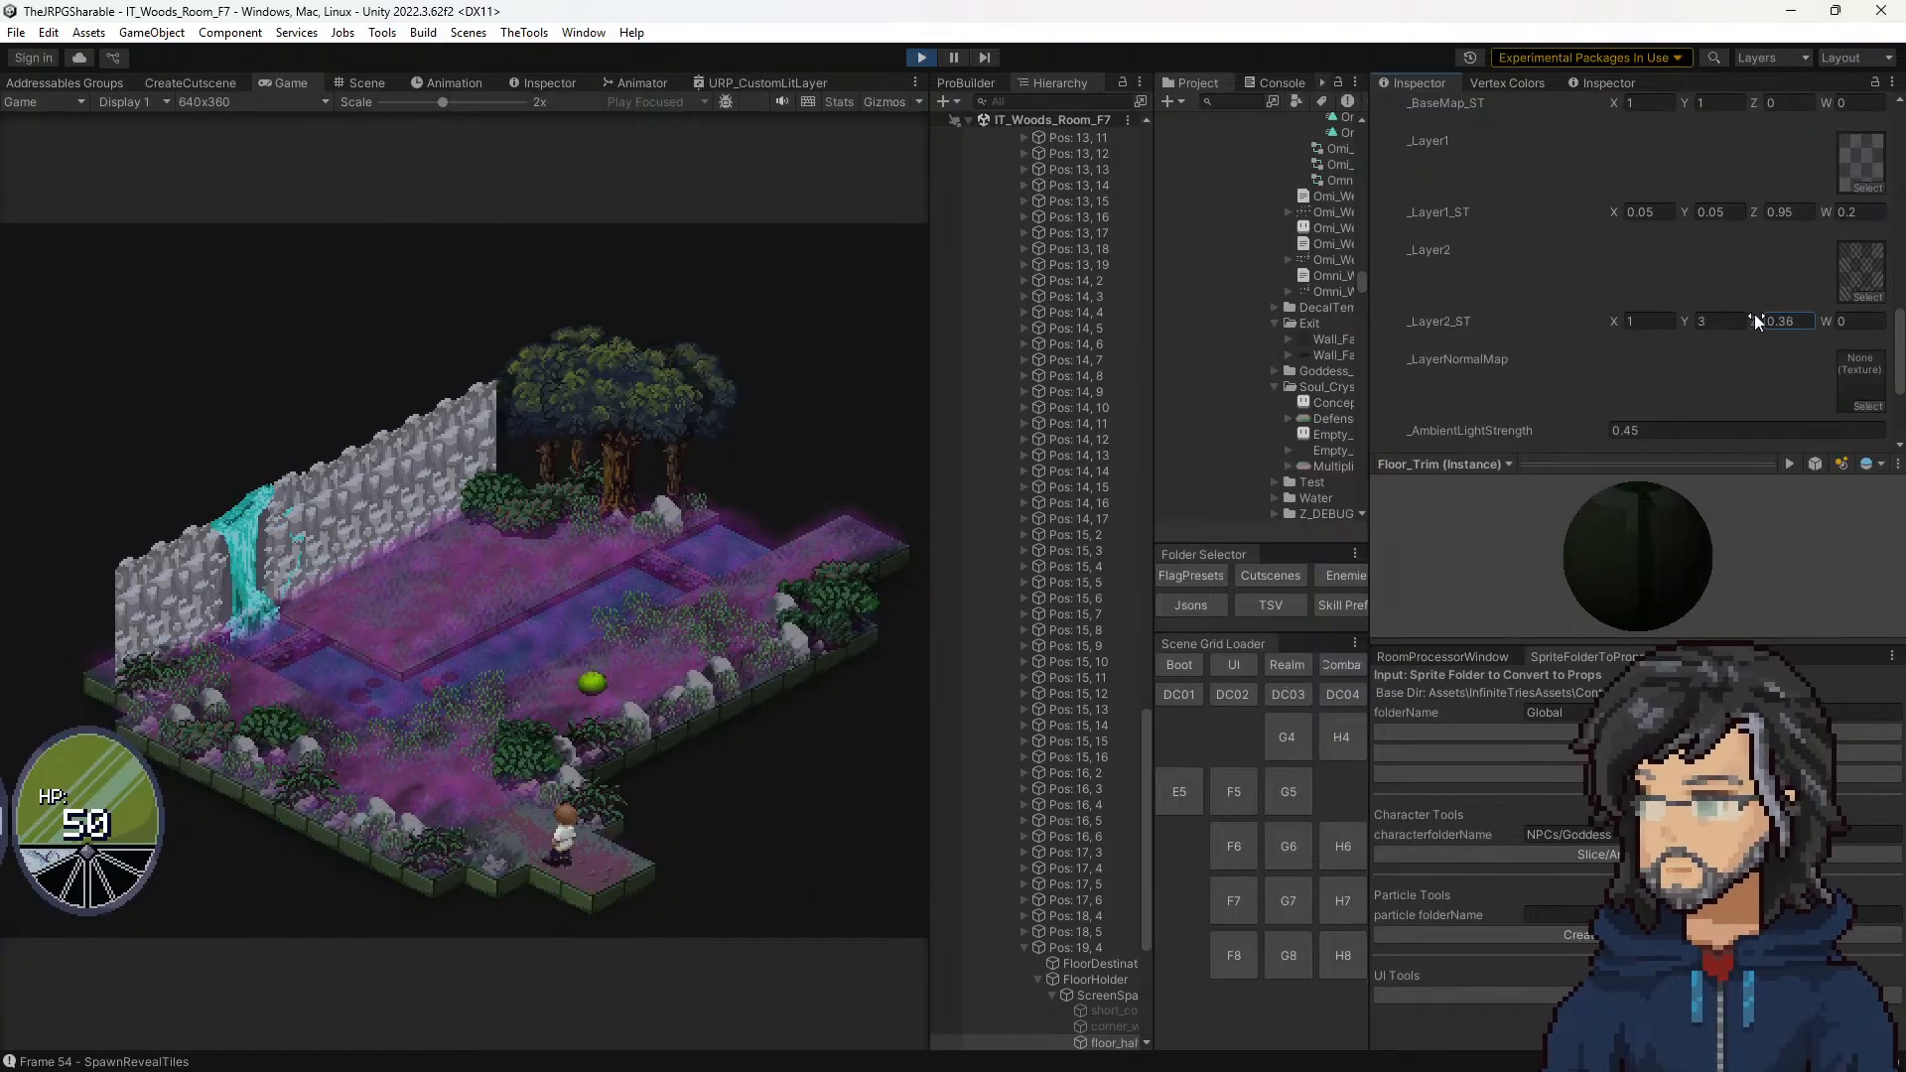
{"action": "type", "text": "0."}
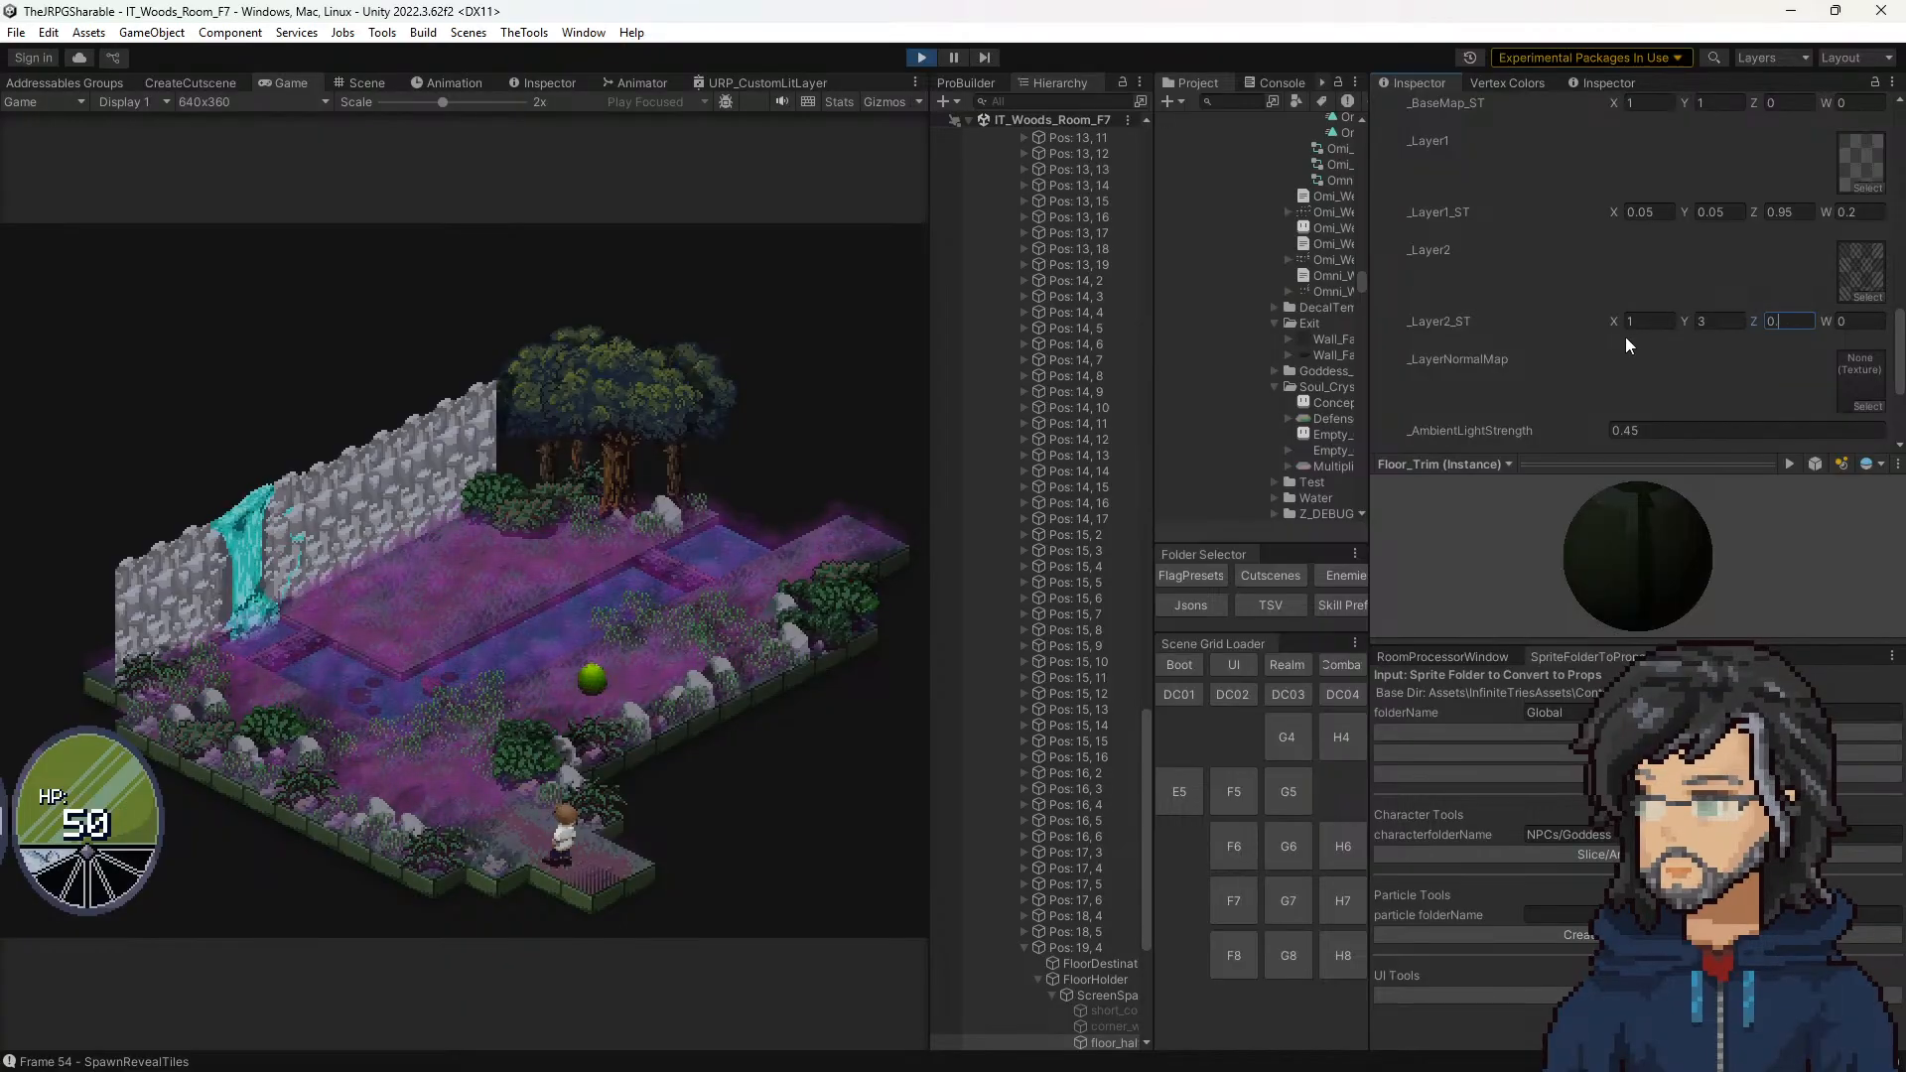
{"action": "type", "text": "9"}
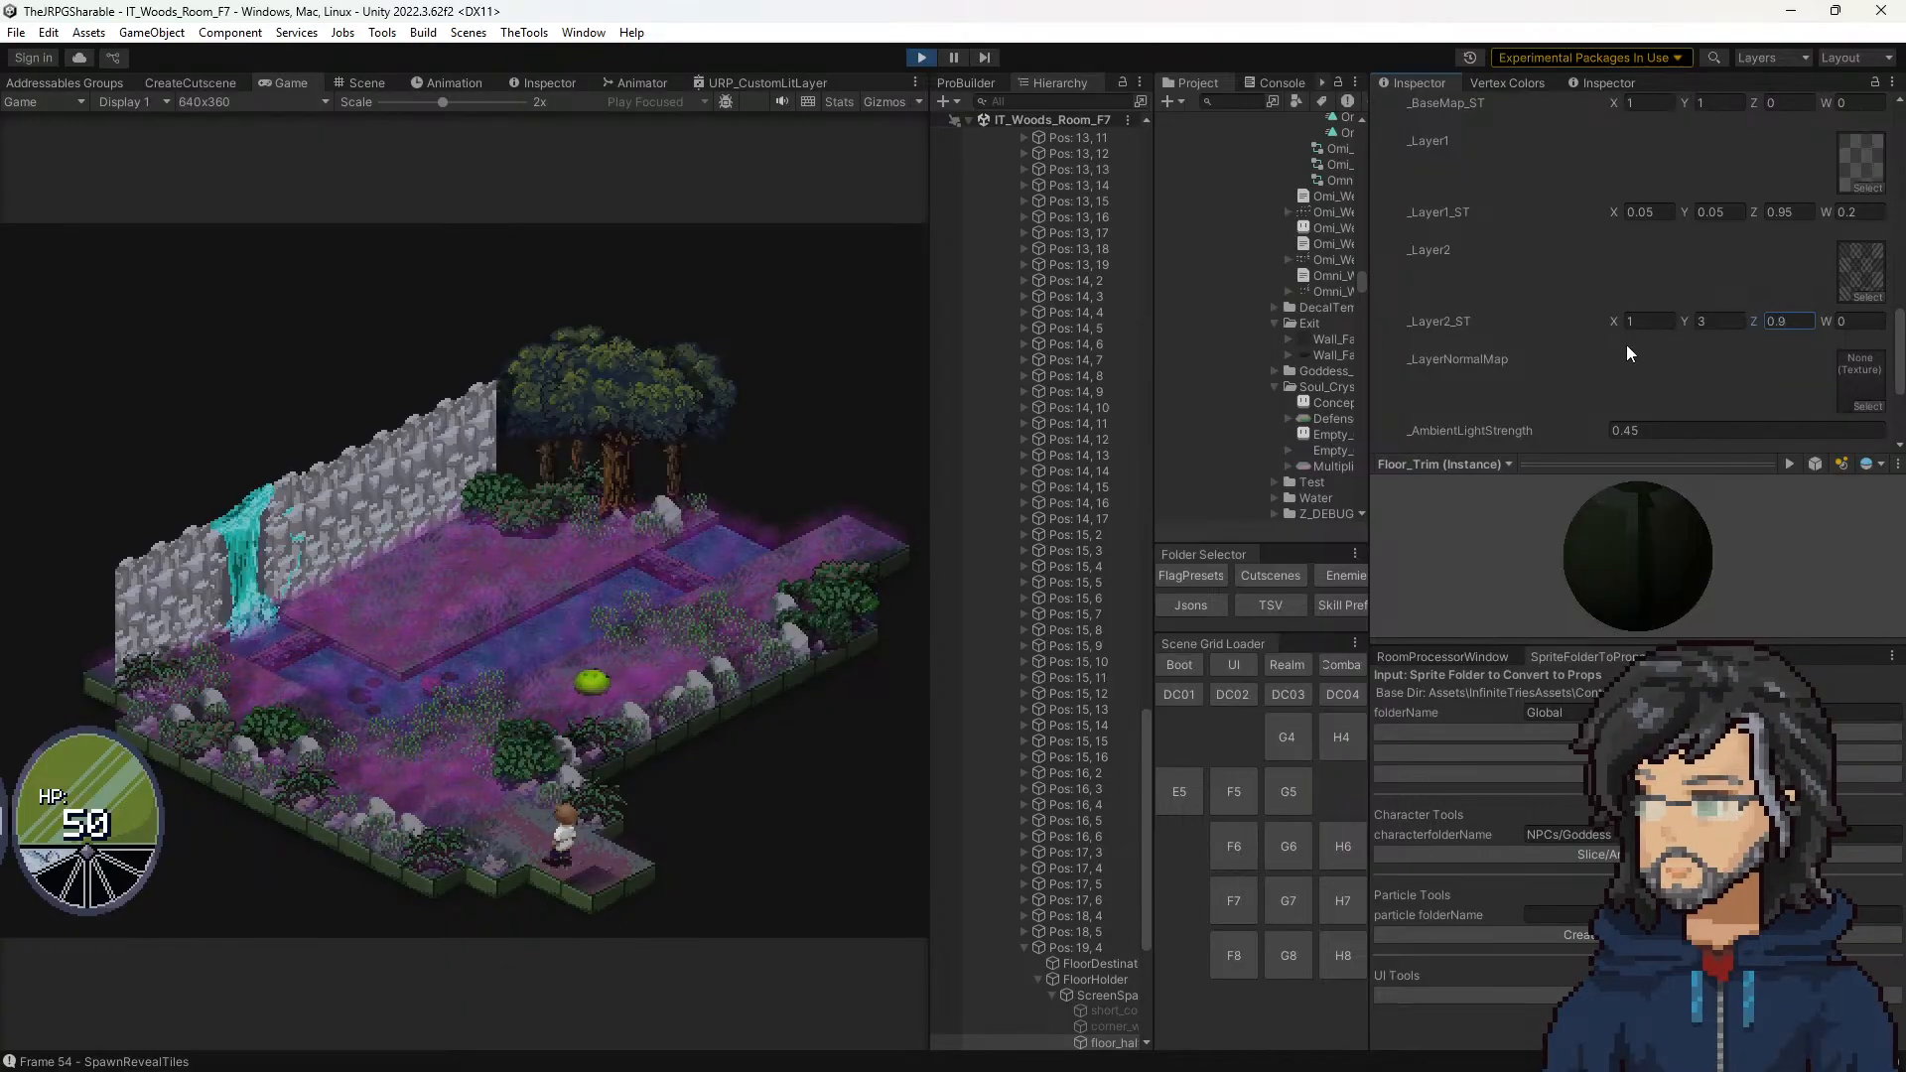
Step: Reset _Layer2_ST Z to 0 and Y to 1 on the corner tile's Fields_Floor material
{"action": "key", "text": "BackSpace"}
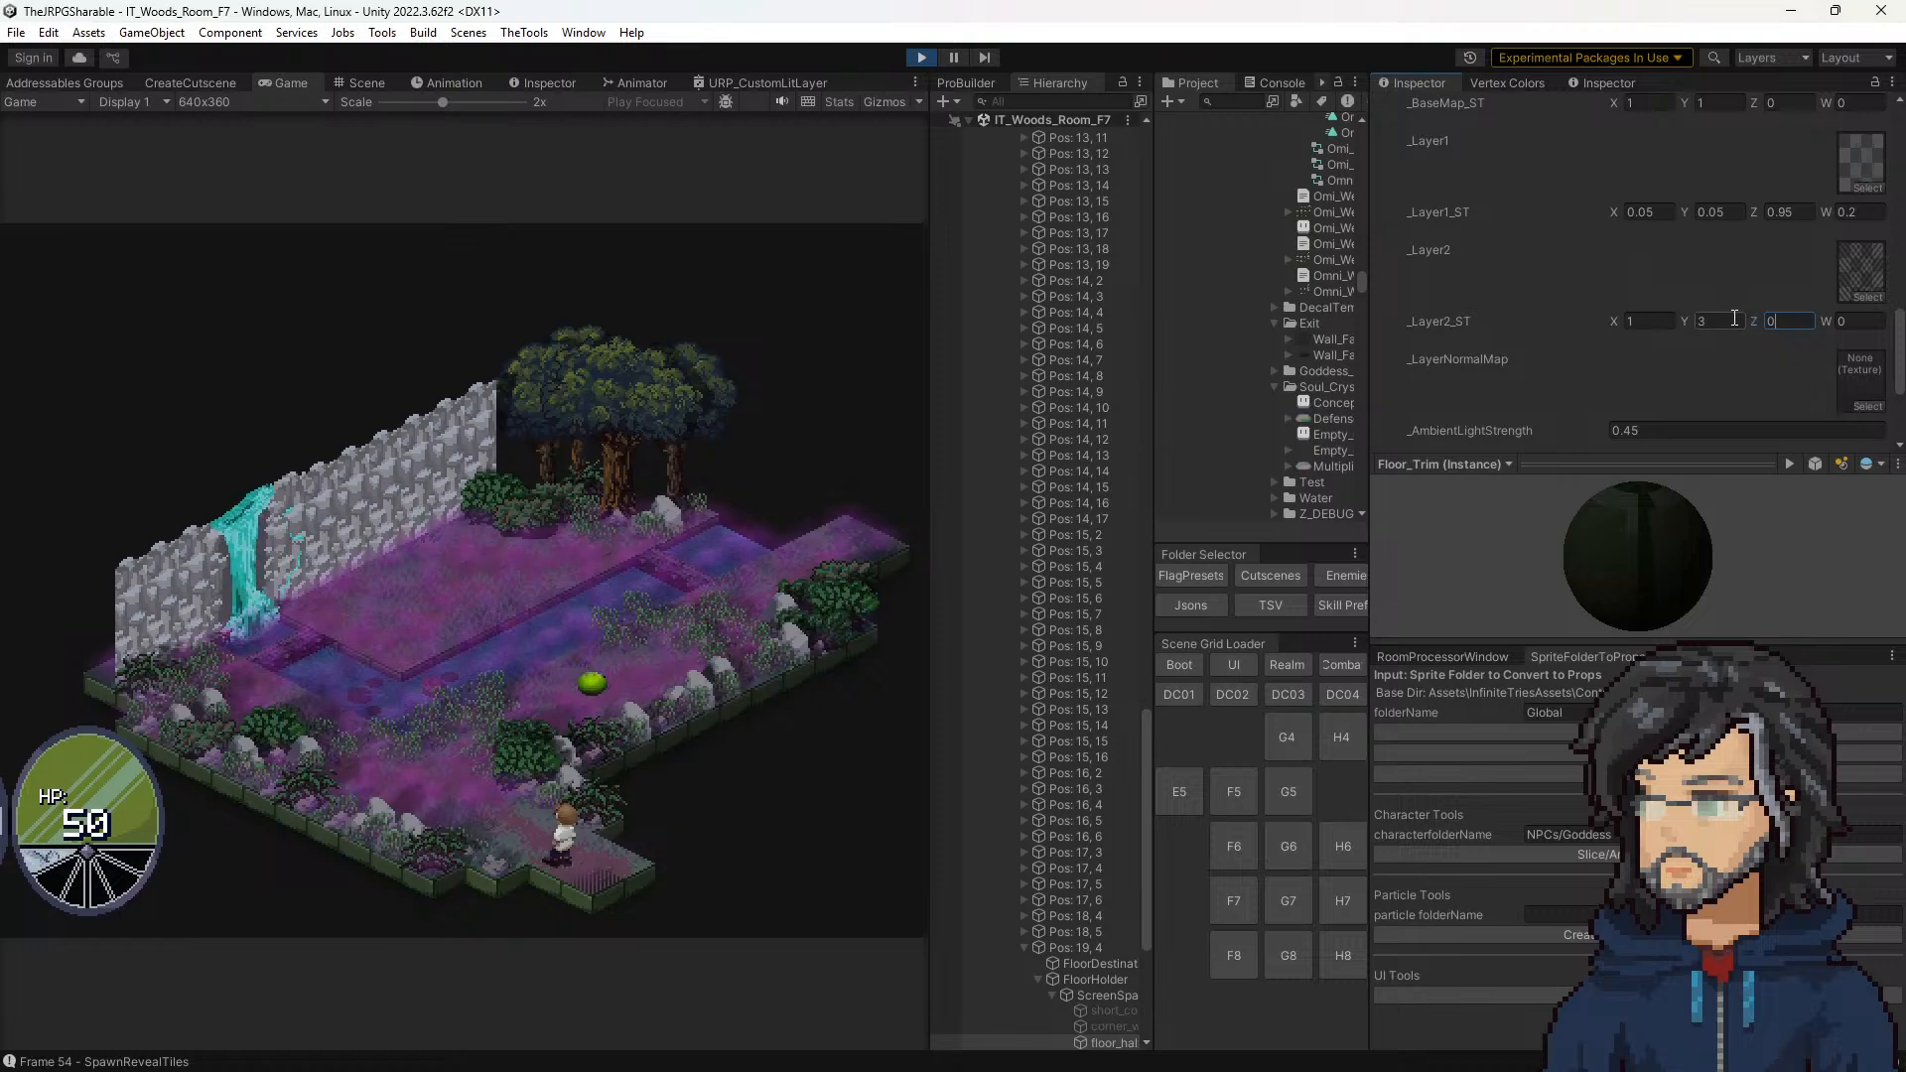
{"action": "left_click", "coordinate": [1734, 317]}
{"action": "type", "text": "1"}
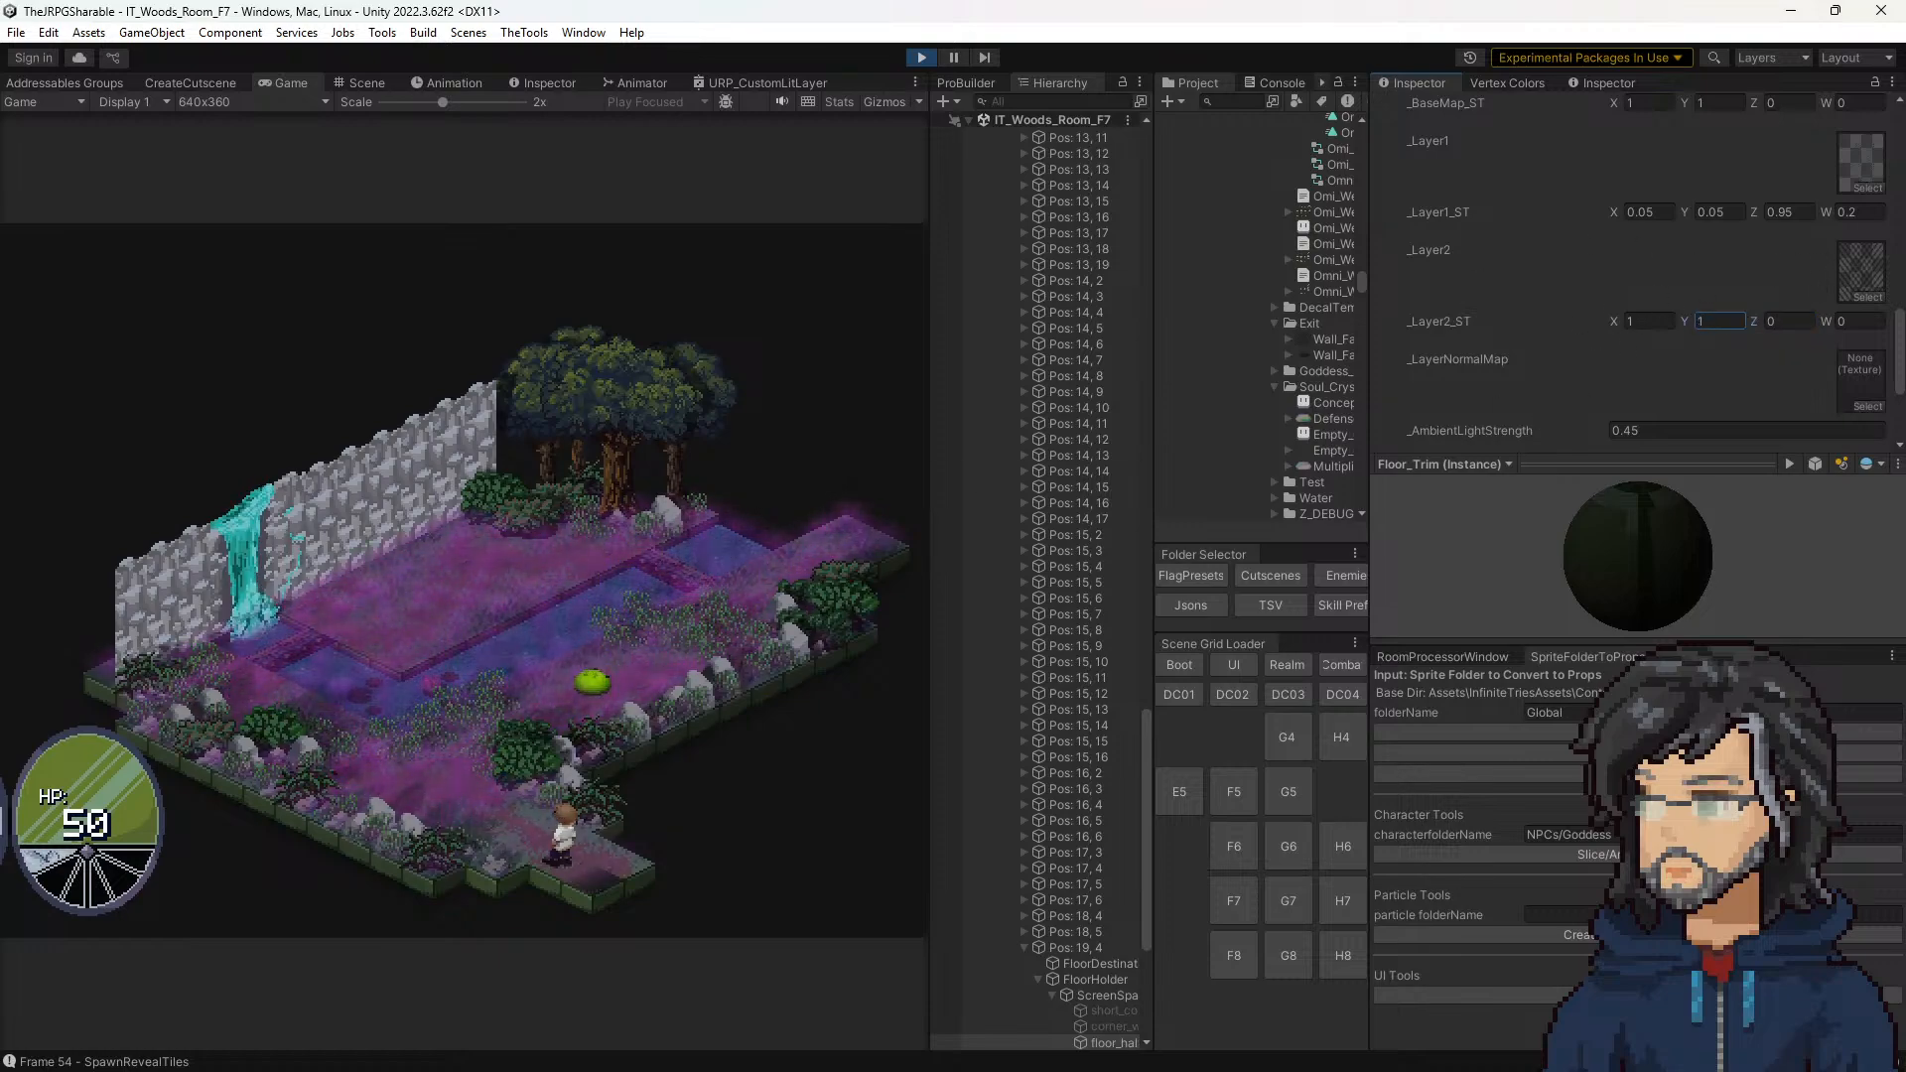
{"action": "scroll", "coordinate": [1797, 369], "scroll_direction": "up", "scroll_amount": 5}
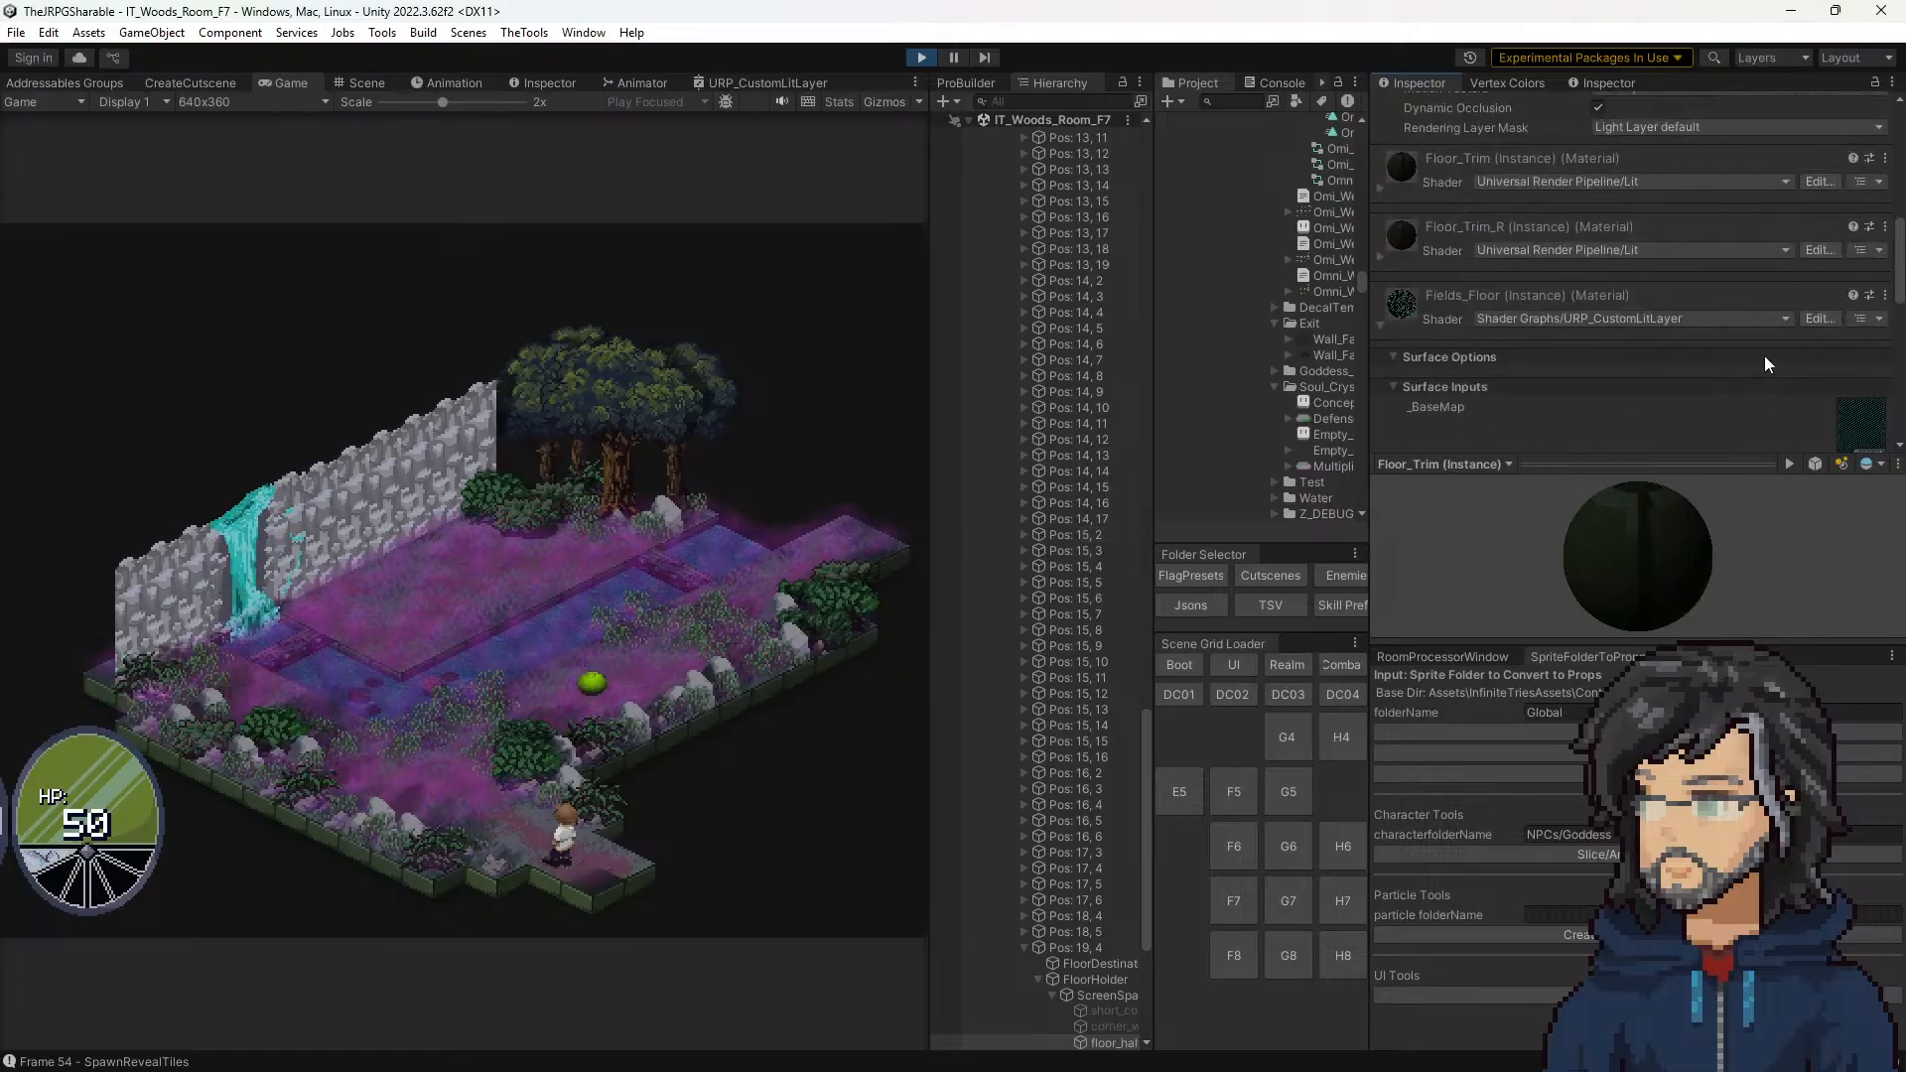
Step: Try a Scale X of -1 on the corner tile's floor_half_step_2face object and undo it
{"action": "scroll", "coordinate": [1757, 363], "scroll_direction": "down", "scroll_amount": 3}
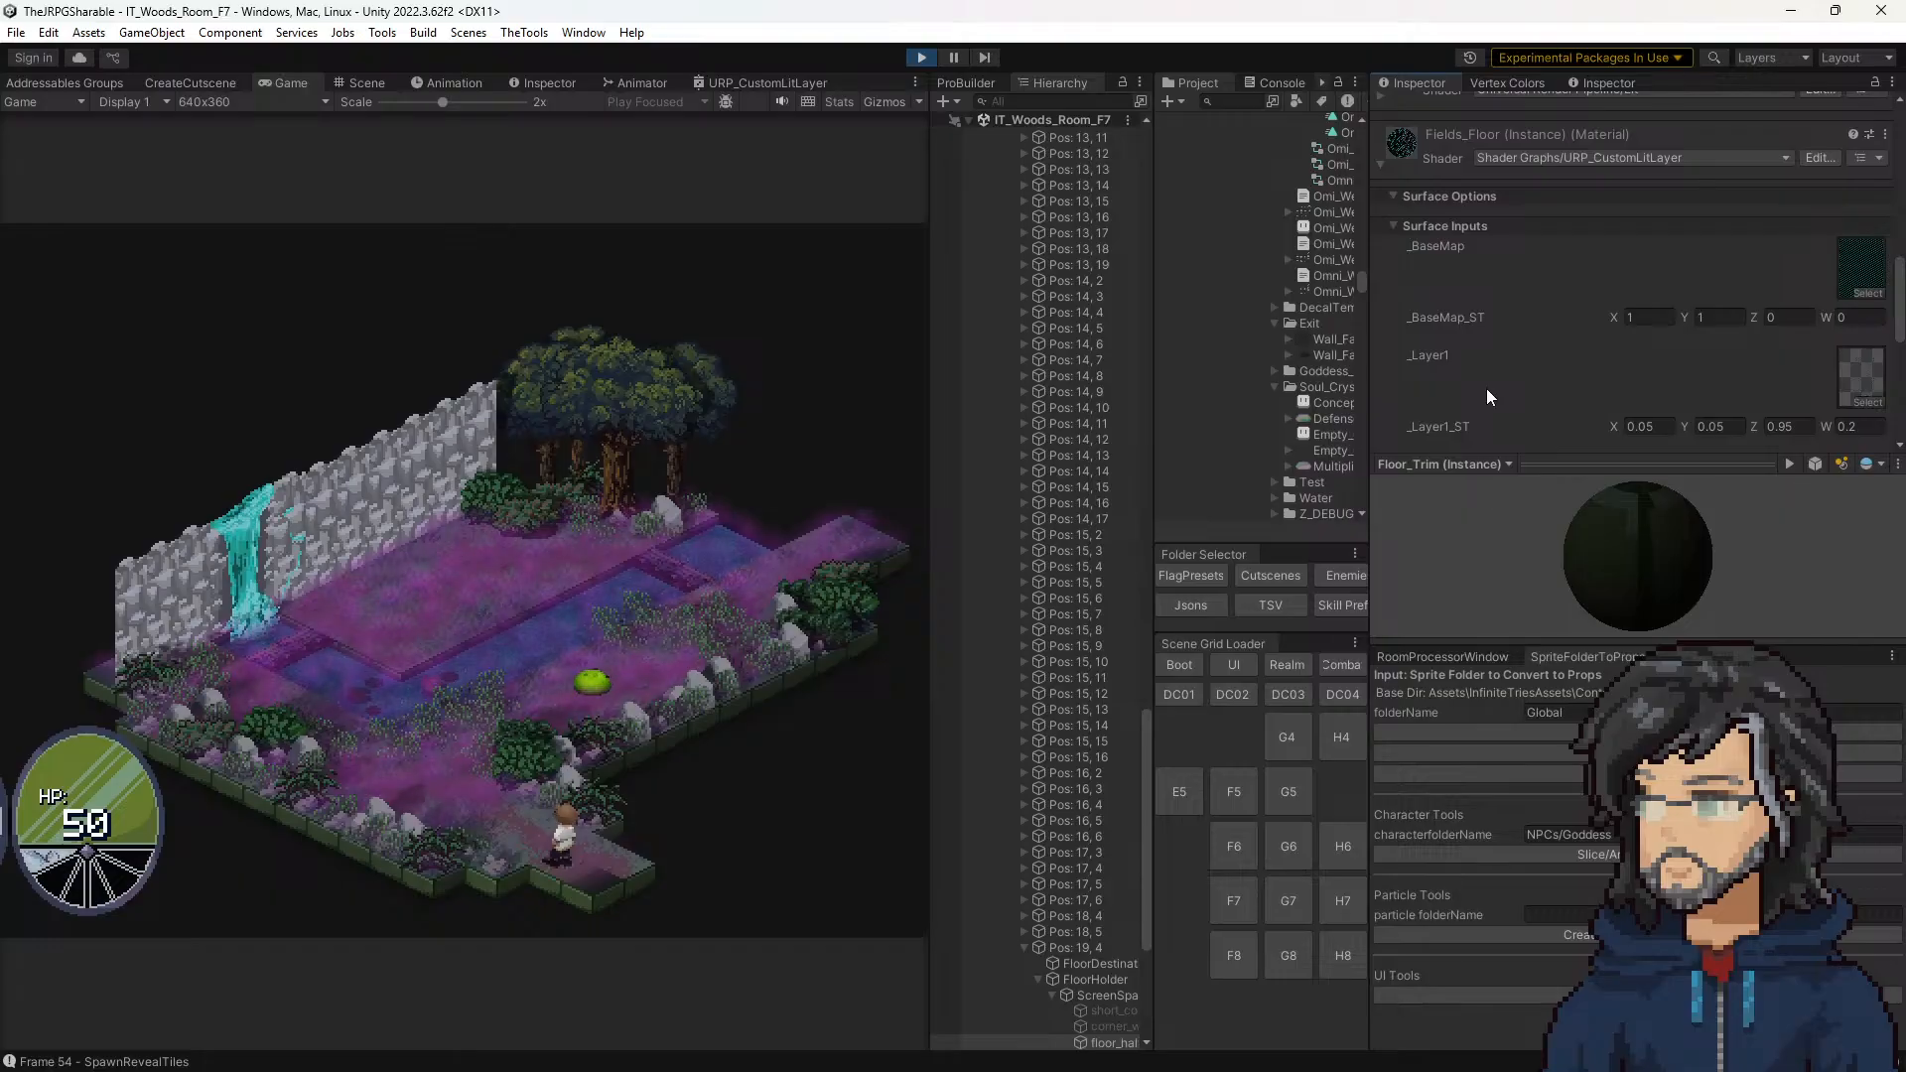
{"action": "scroll", "coordinate": [1593, 387], "scroll_direction": "up", "scroll_amount": 6}
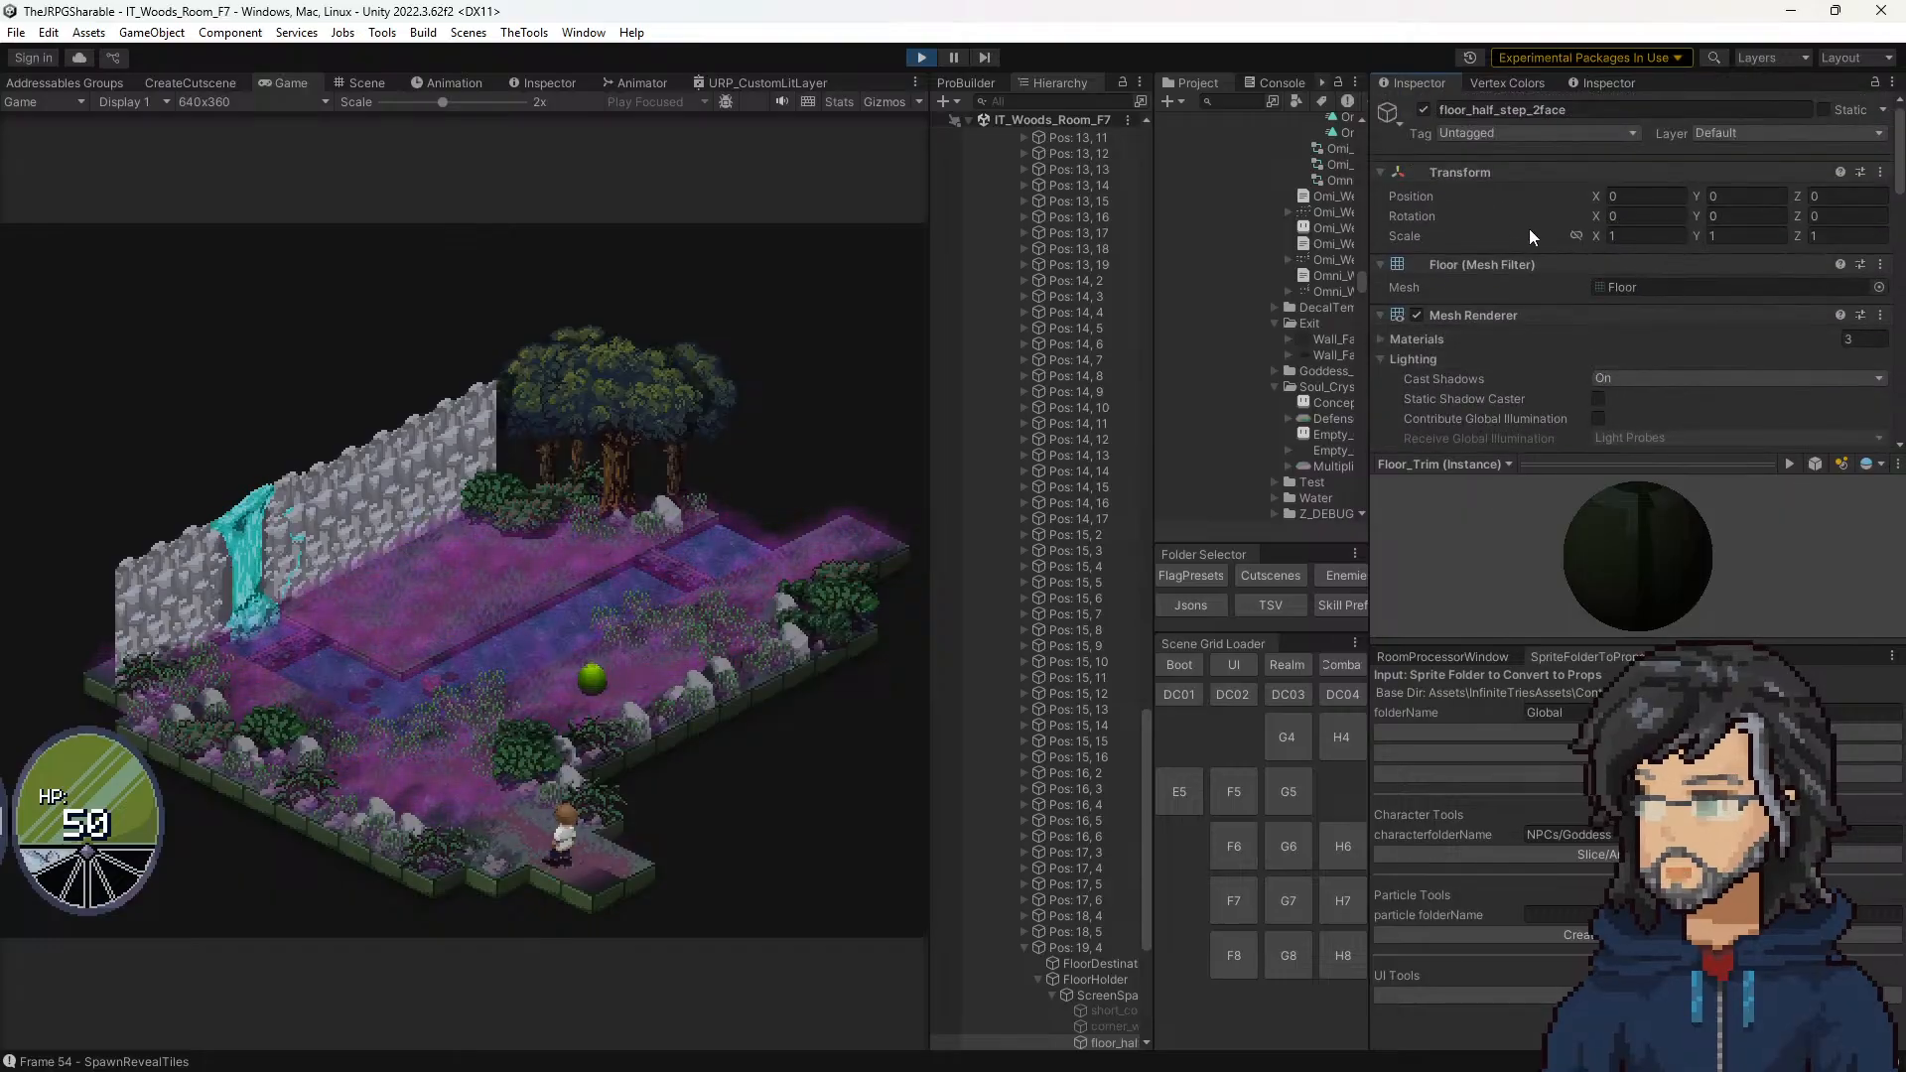
{"action": "scroll", "coordinate": [1546, 300], "scroll_direction": "down", "scroll_amount": 1}
{"action": "scroll", "coordinate": [1568, 278], "scroll_direction": "up", "scroll_amount": 1}
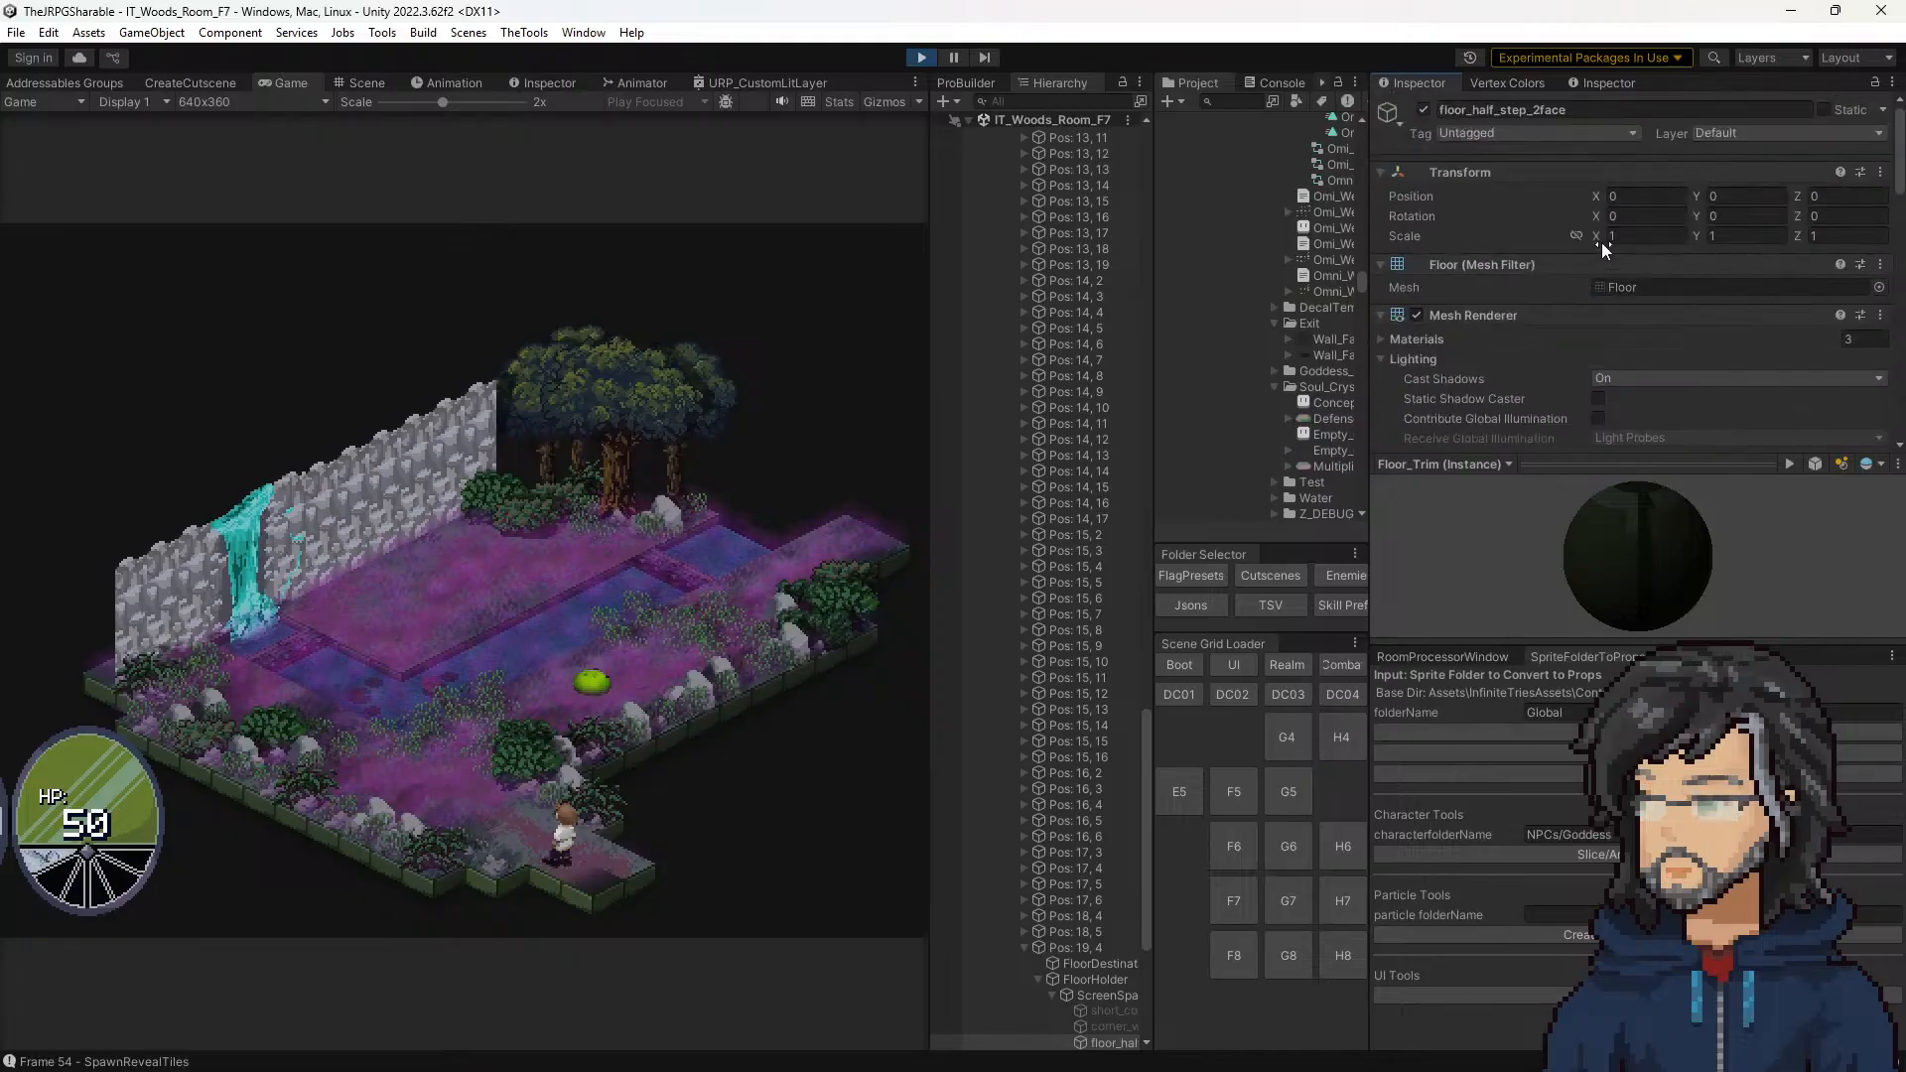
{"action": "left_click", "coordinate": [1592, 236]}
{"action": "type", "text": "-1"}
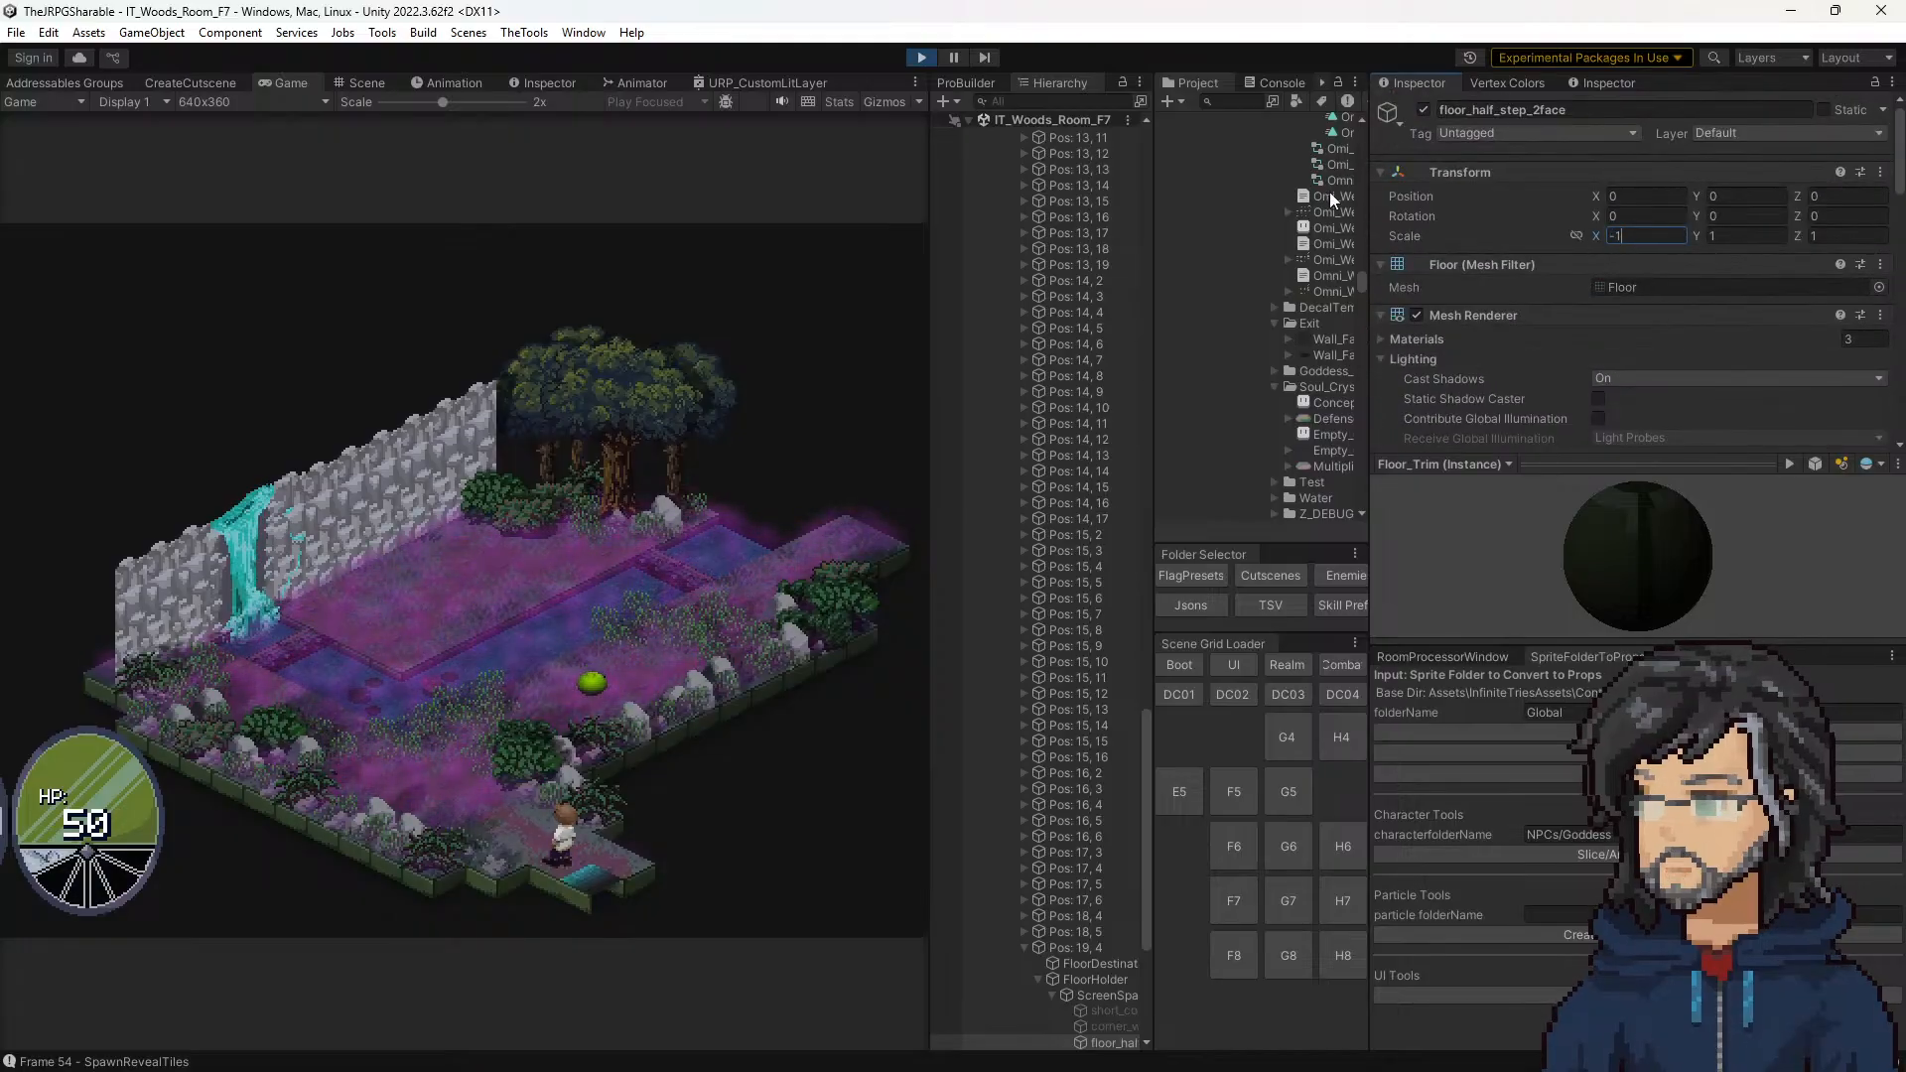
{"action": "key", "text": "ctrl+z"}
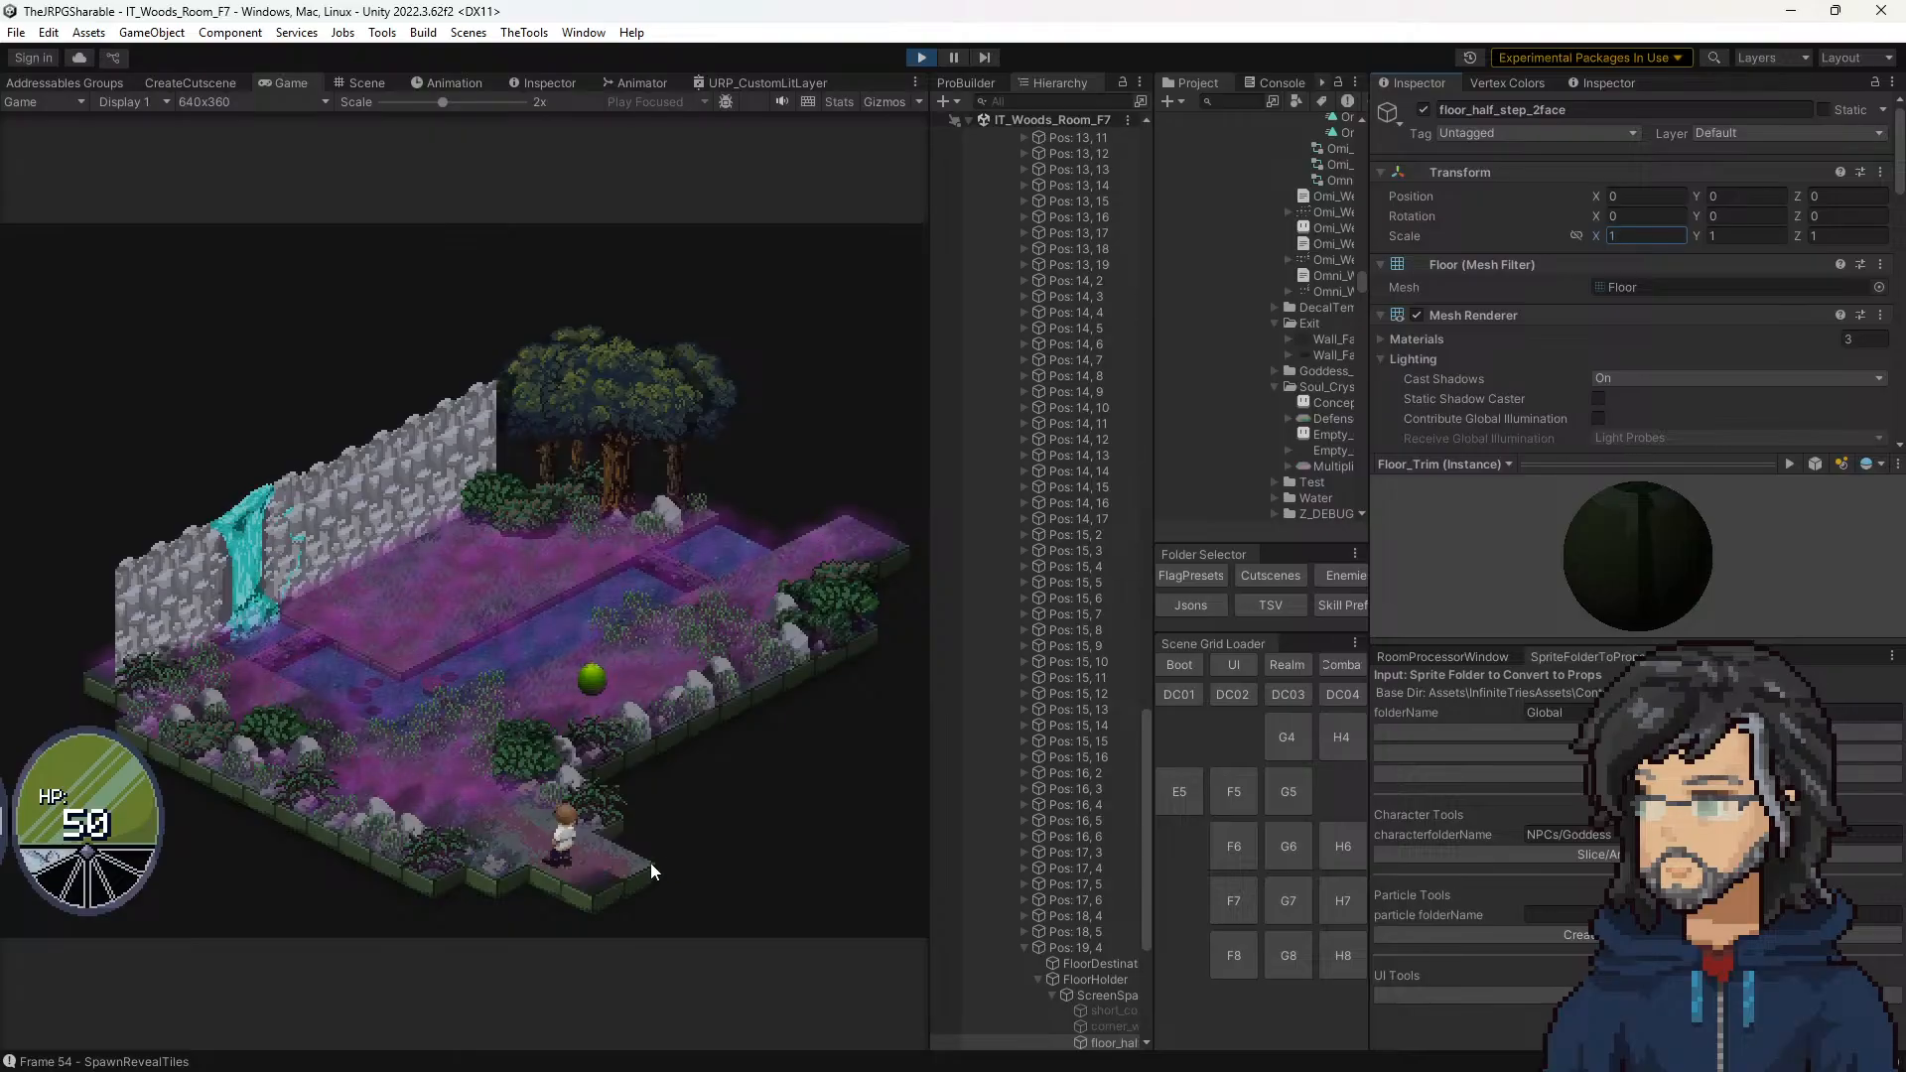
Step: Locate the texture assigned to _Layer2 in the project and inspect the corner tile's floor pattern in the Scene view
{"action": "scroll", "coordinate": [1641, 300], "scroll_direction": "down", "scroll_amount": 15}
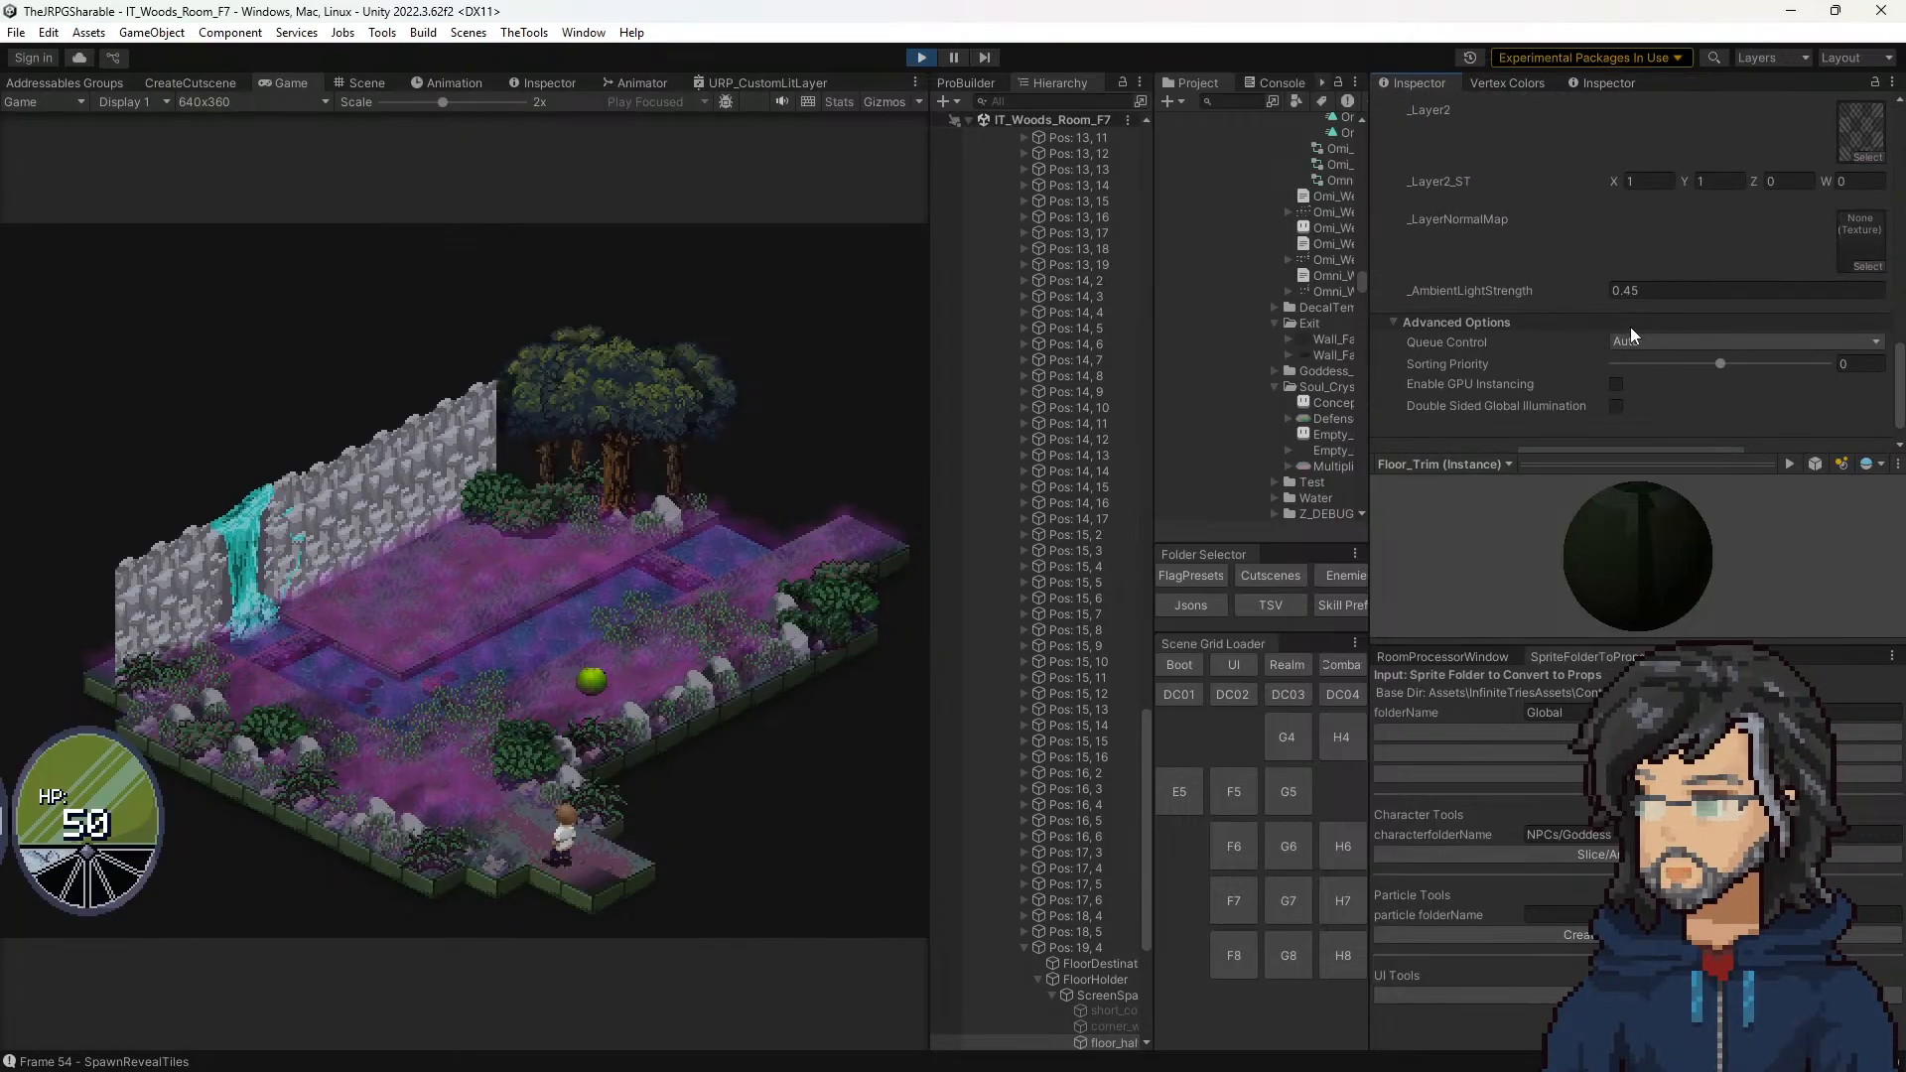
{"action": "scroll", "coordinate": [1793, 283], "scroll_direction": "up", "scroll_amount": 2}
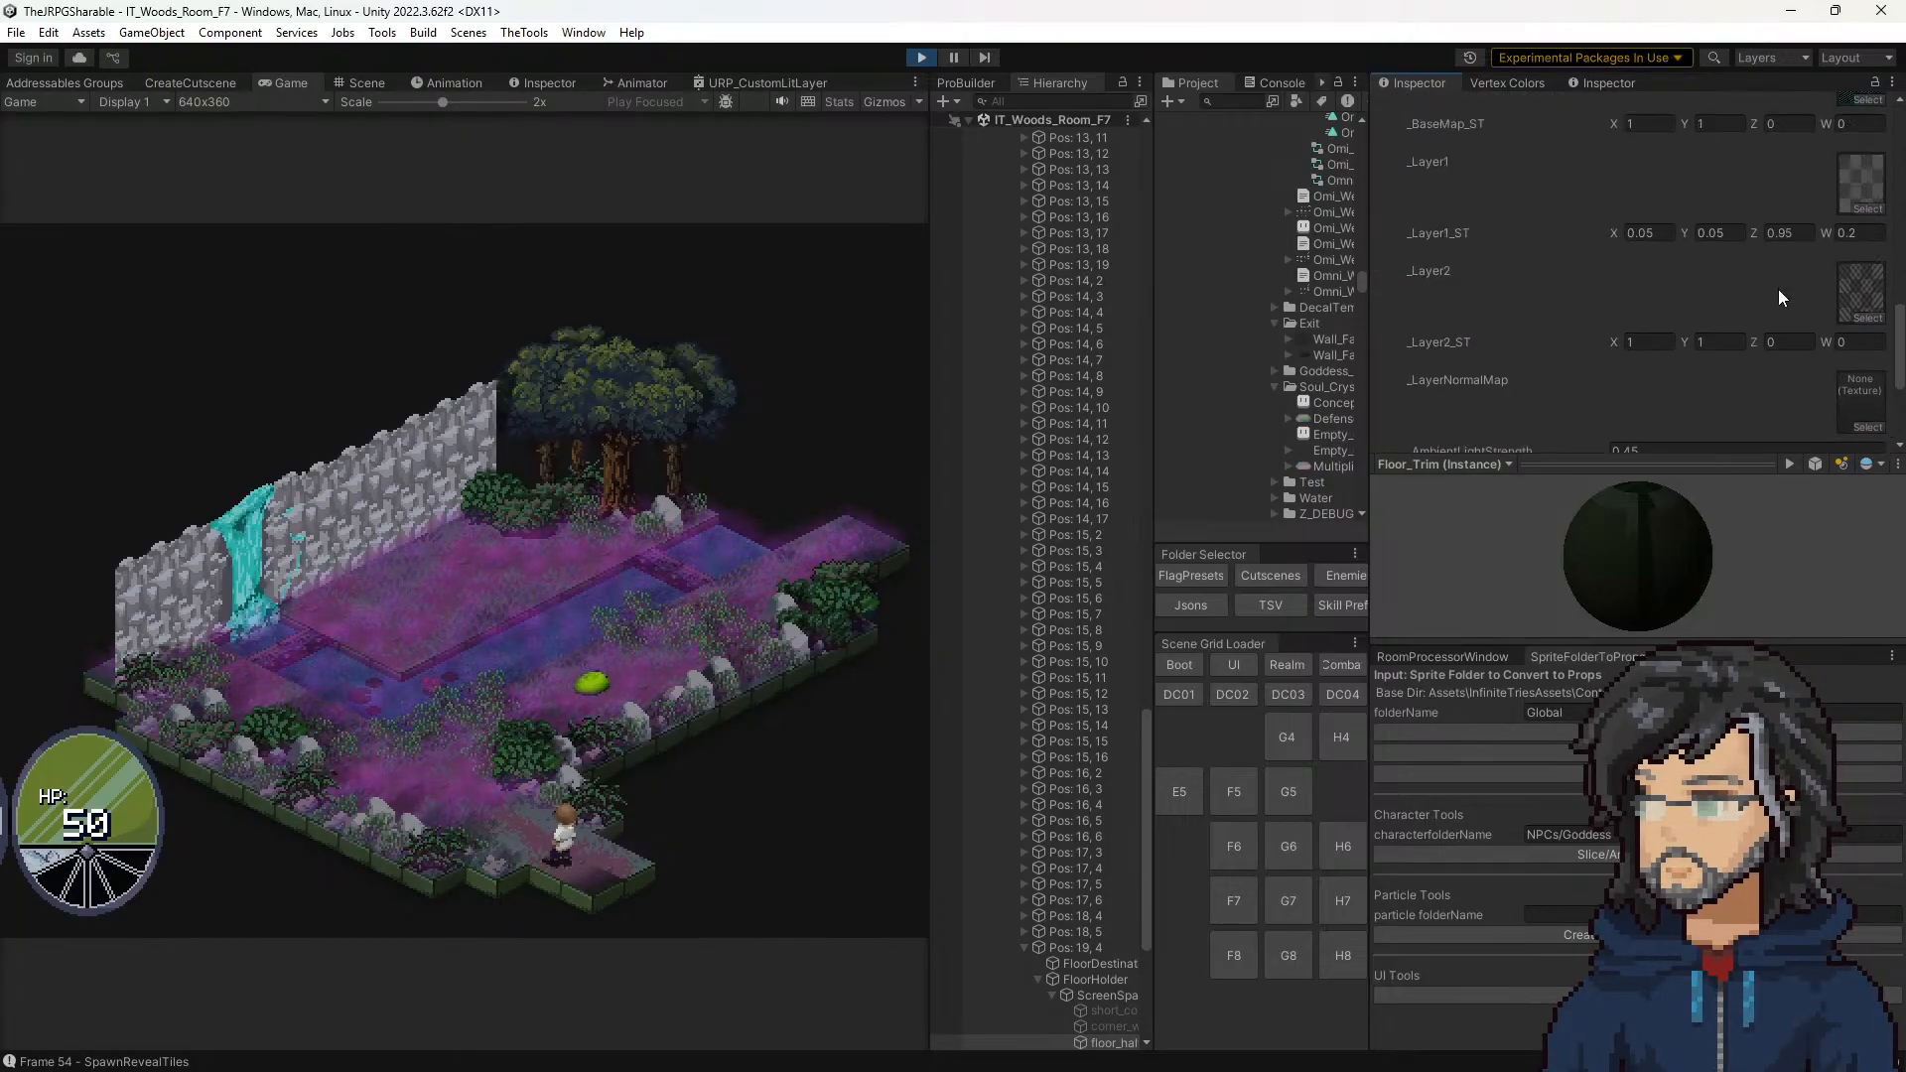
{"action": "left_click", "coordinate": [1868, 273]}
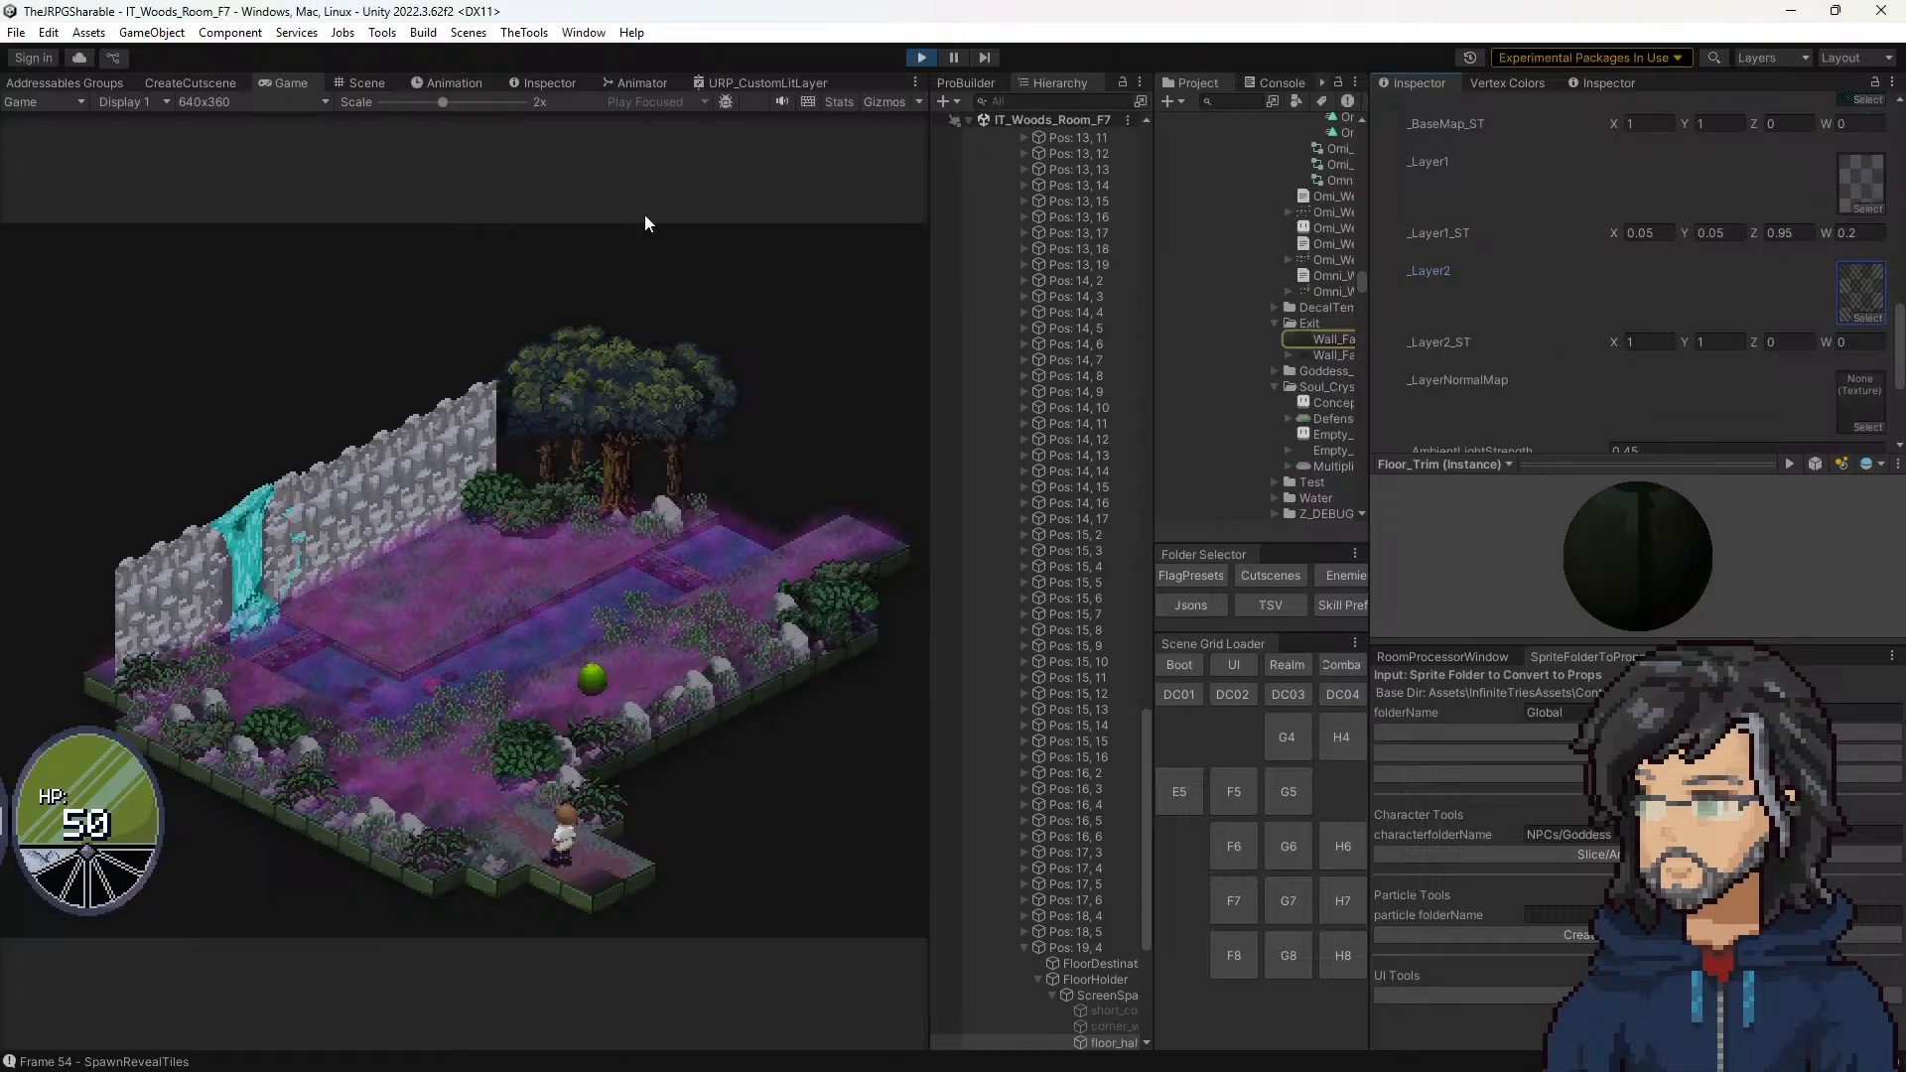
{"action": "left_click", "coordinate": [361, 83]}
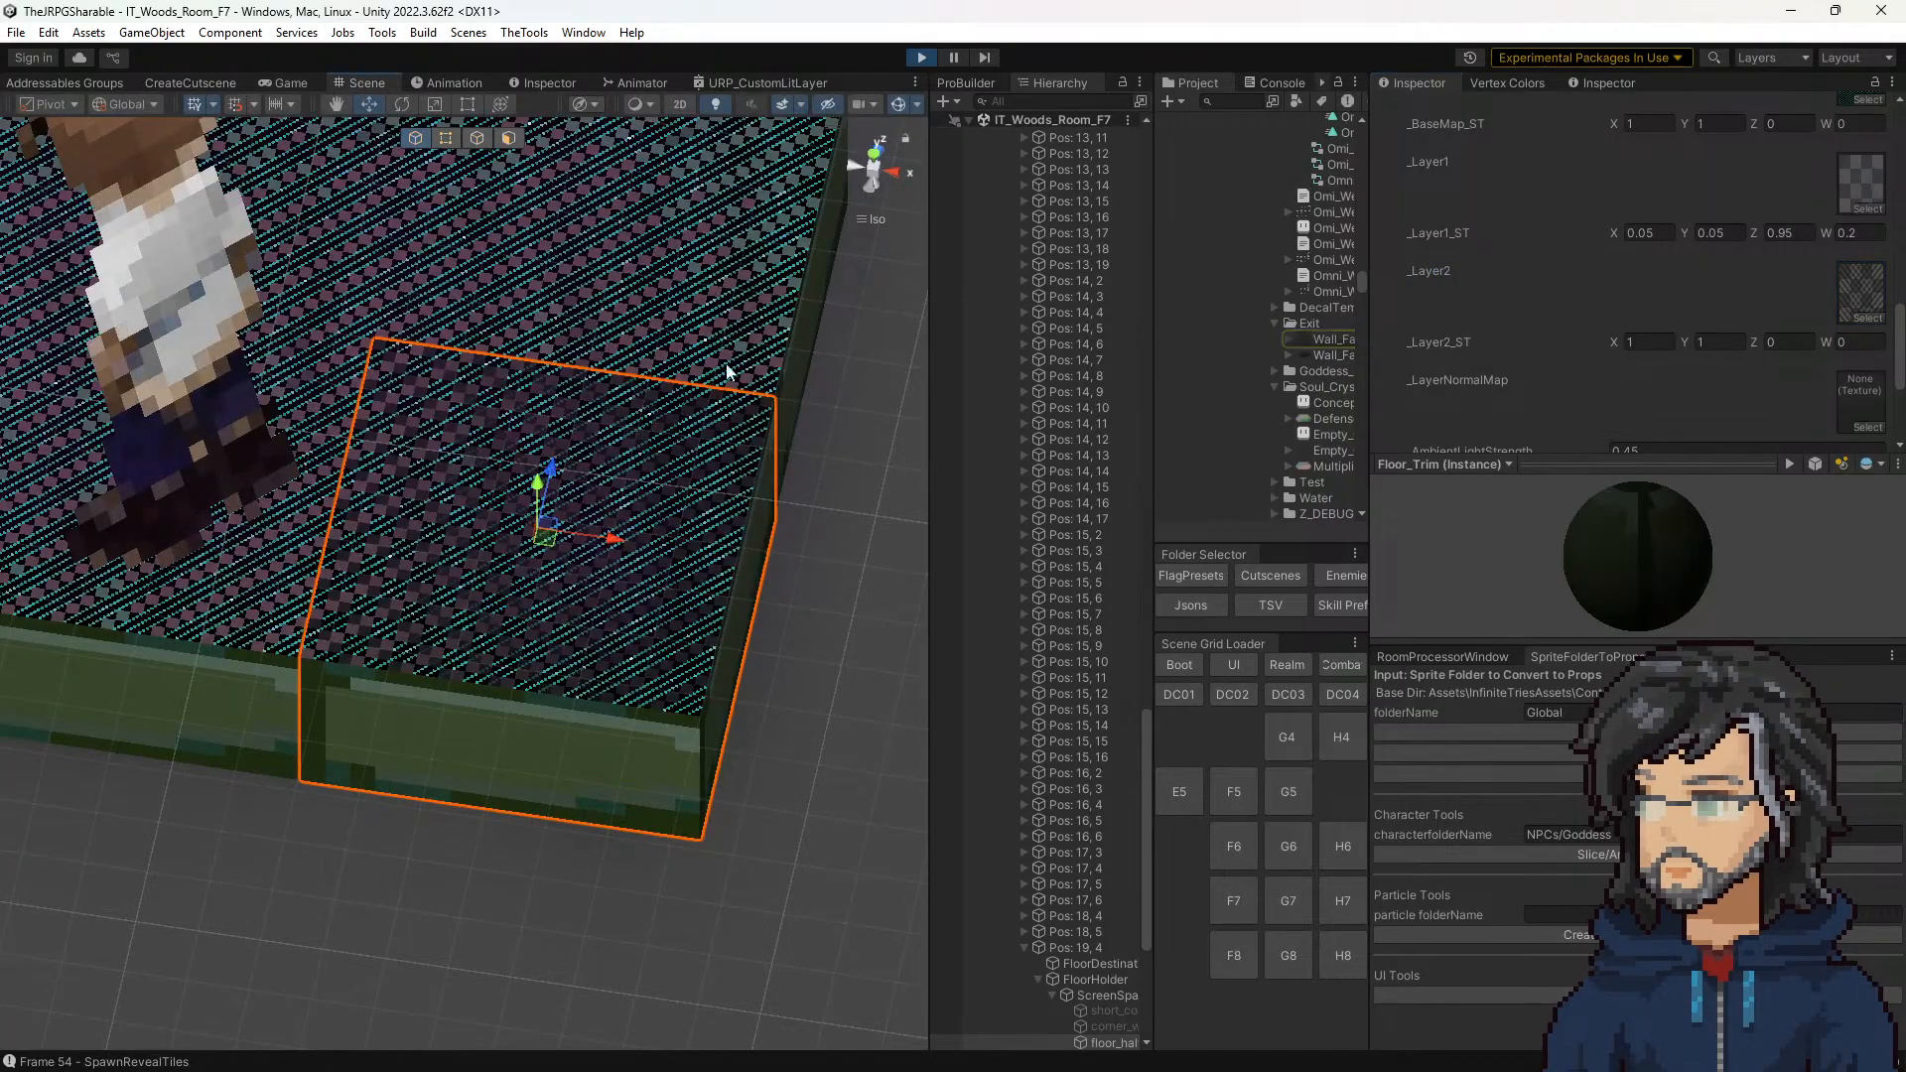
{"action": "scroll", "coordinate": [725, 363], "scroll_direction": "down", "scroll_amount": 6}
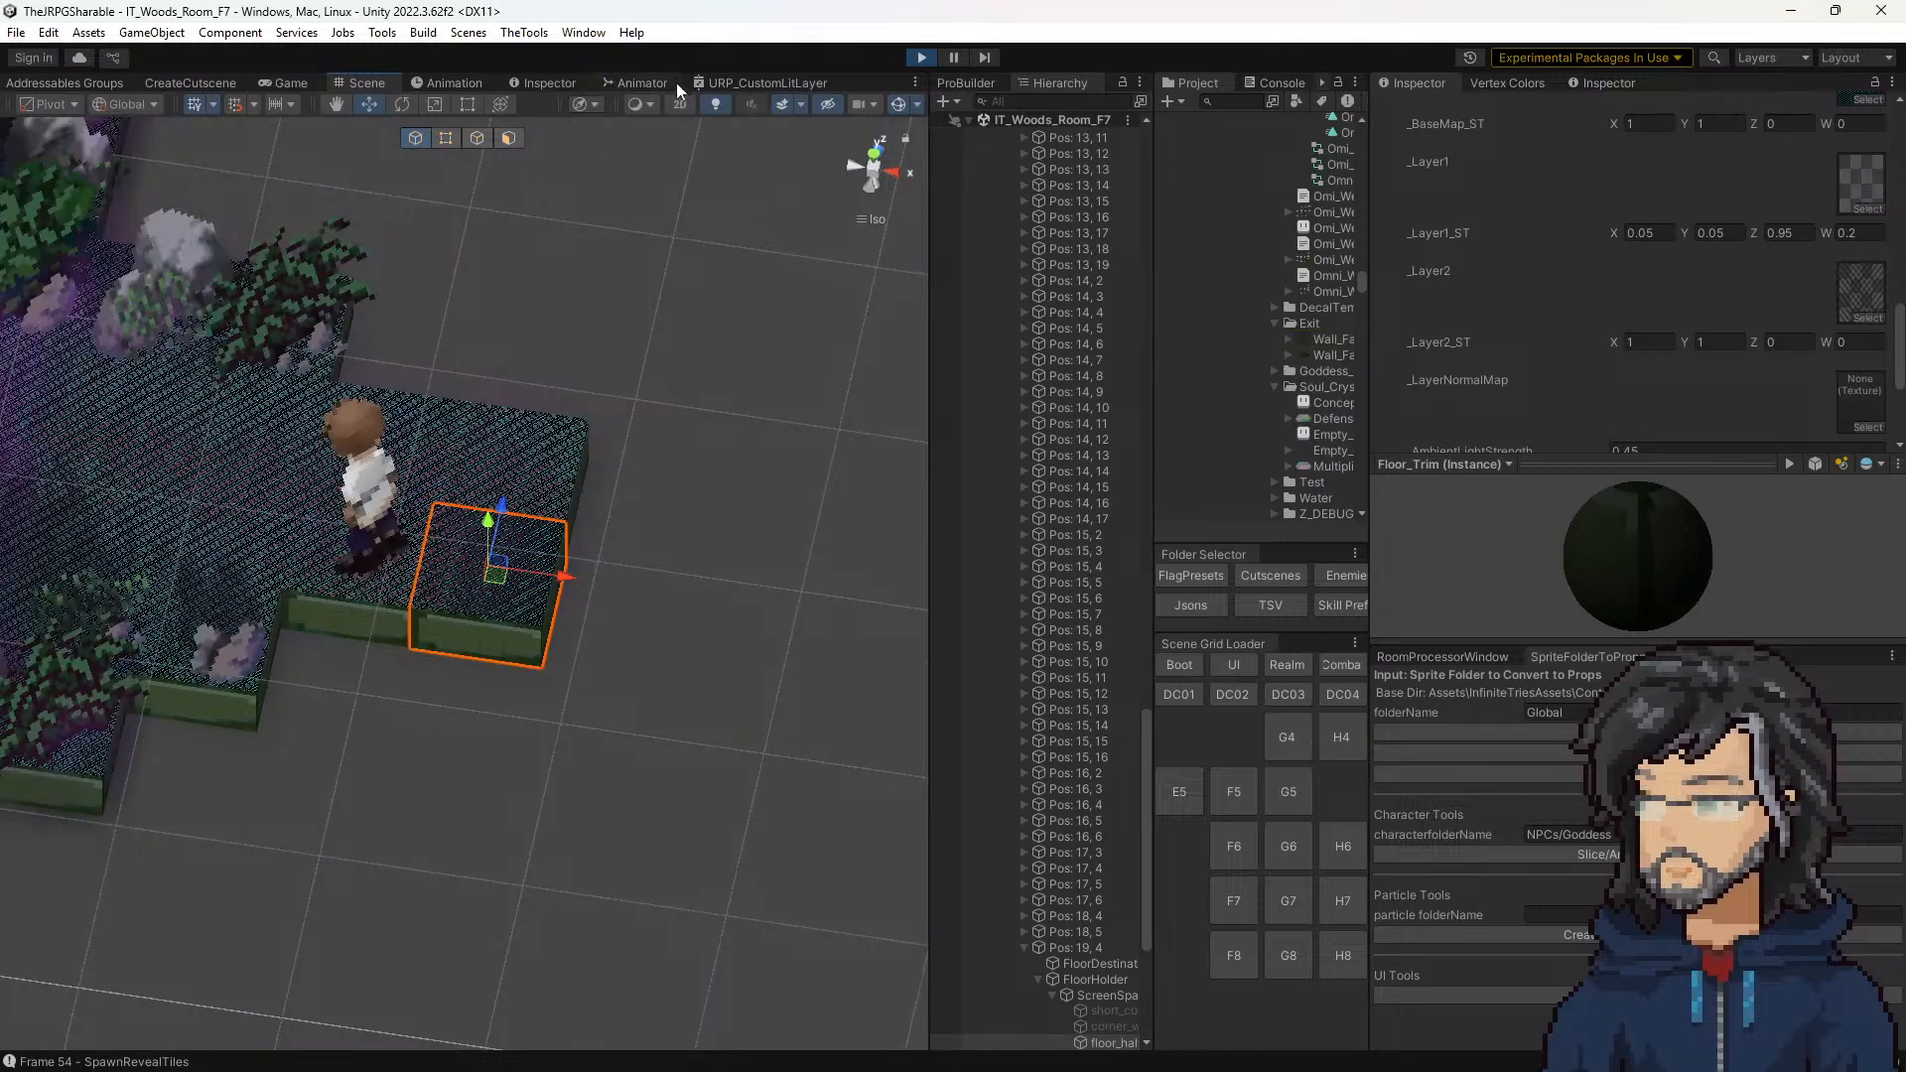
Step: Stop play mode, widen the Scene Grid Loader area and load the DC01 demon castle scene
{"action": "left_click", "coordinate": [922, 59]}
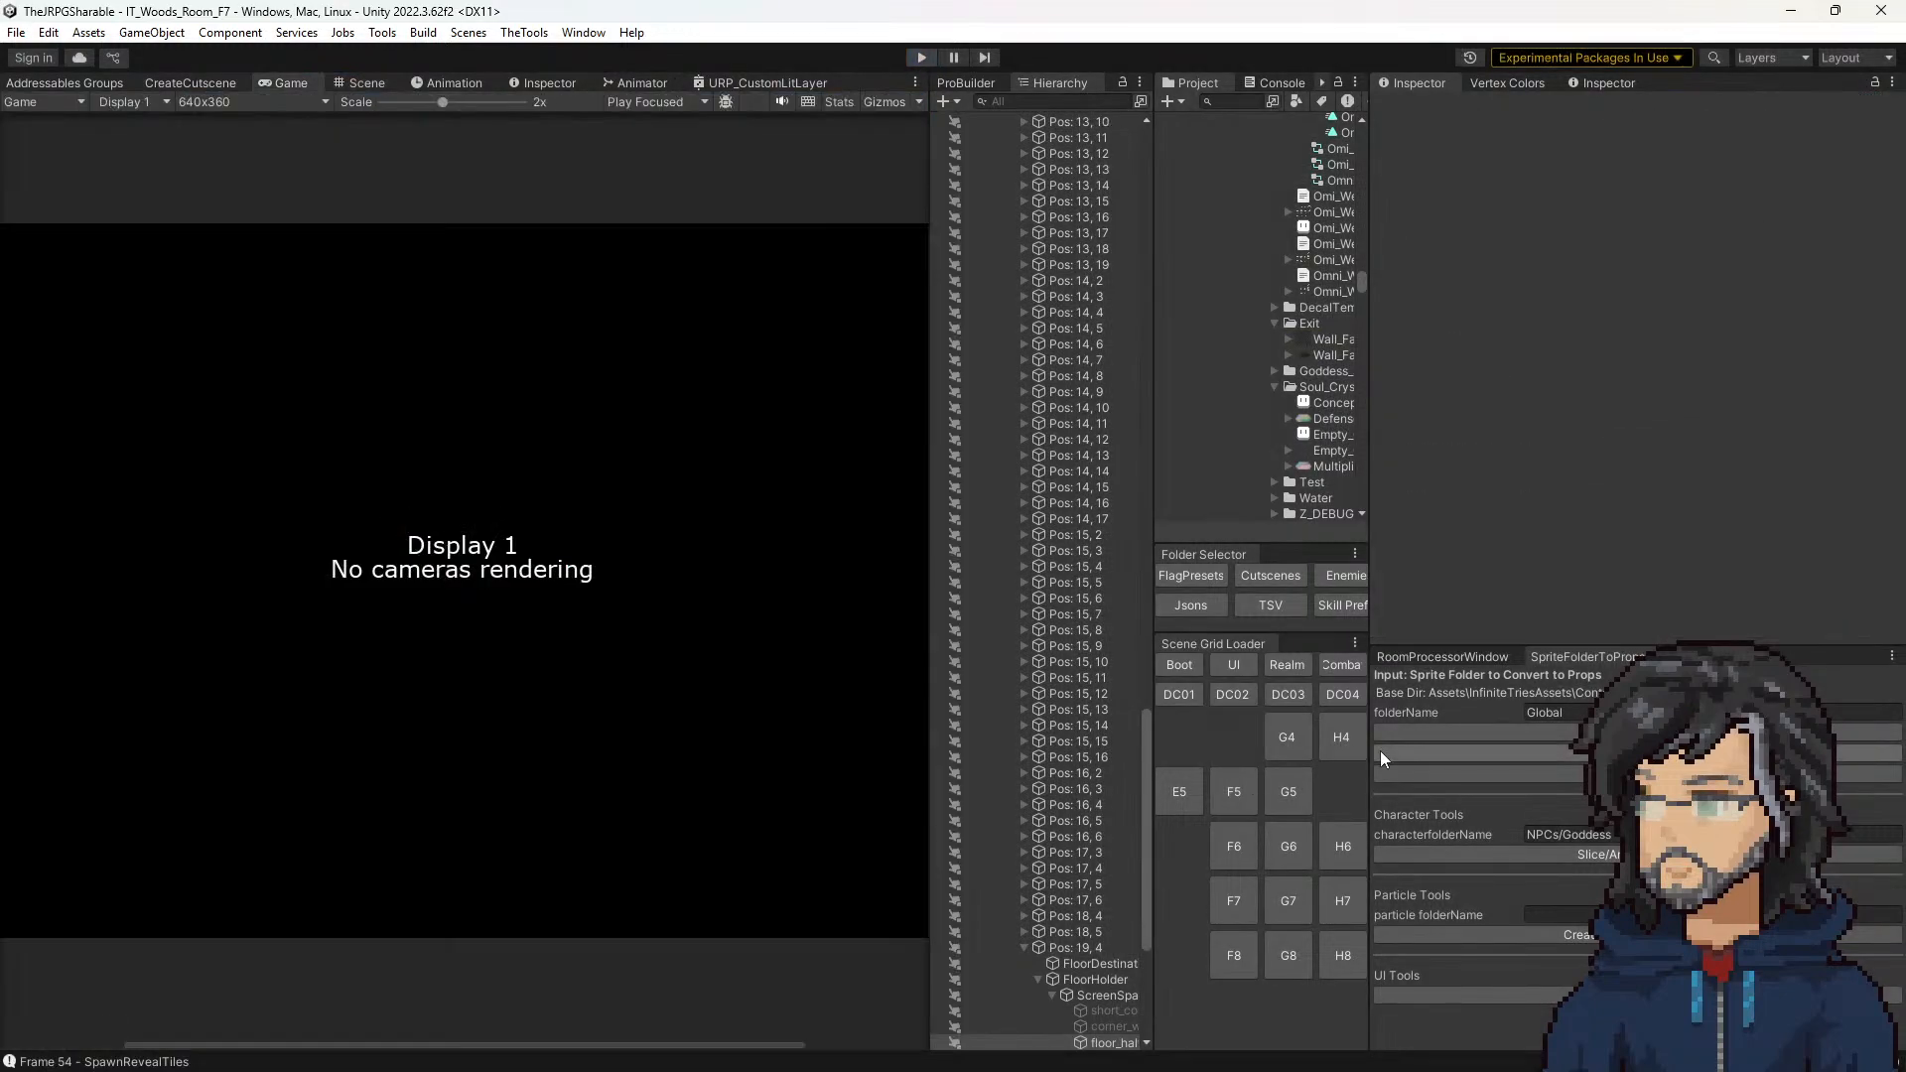
{"action": "left_click_drag", "start_coordinate": [1366, 755], "coordinate": [1438, 757]}
{"action": "left_click", "coordinate": [1191, 694]}
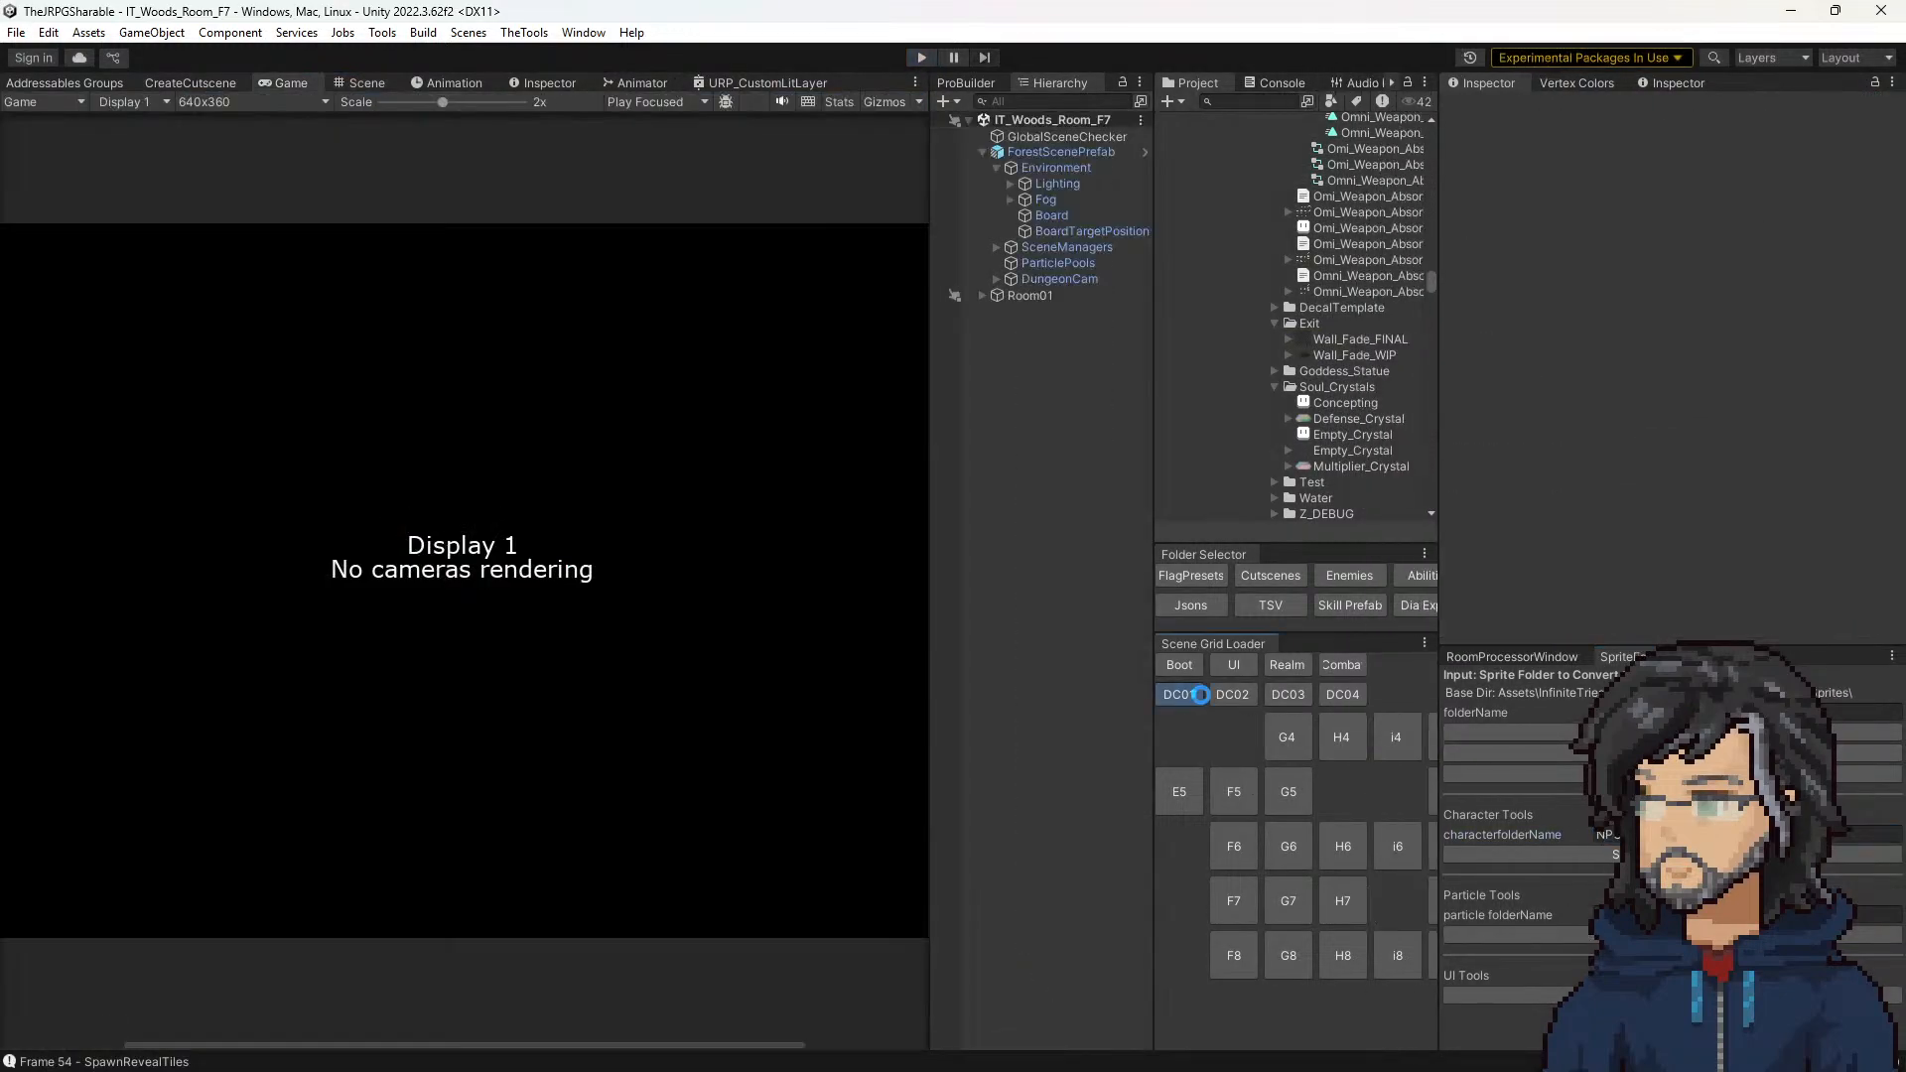
Step: Select TransitionTile_1 at the castle's east entrance and examine the fade pattern on the exit tiles up close in the Scene view
{"action": "left_click", "coordinate": [381, 87]}
{"action": "scroll", "coordinate": [635, 471], "scroll_direction": "down", "scroll_amount": 4}
{"action": "middle_click_drag", "start_coordinate": [661, 655], "coordinate": [675, 751]}
{"action": "scroll", "coordinate": [485, 344], "scroll_direction": "down", "scroll_amount": 5}
{"action": "middle_click_drag", "start_coordinate": [578, 334], "coordinate": [608, 484]}
{"action": "left_click", "coordinate": [587, 508]}
{"action": "middle_click_drag", "start_coordinate": [772, 499], "coordinate": [310, 405]}
{"action": "scroll", "coordinate": [664, 731], "scroll_direction": "up", "scroll_amount": 8}
{"action": "scroll", "coordinate": [443, 613], "scroll_direction": "up", "scroll_amount": 12}
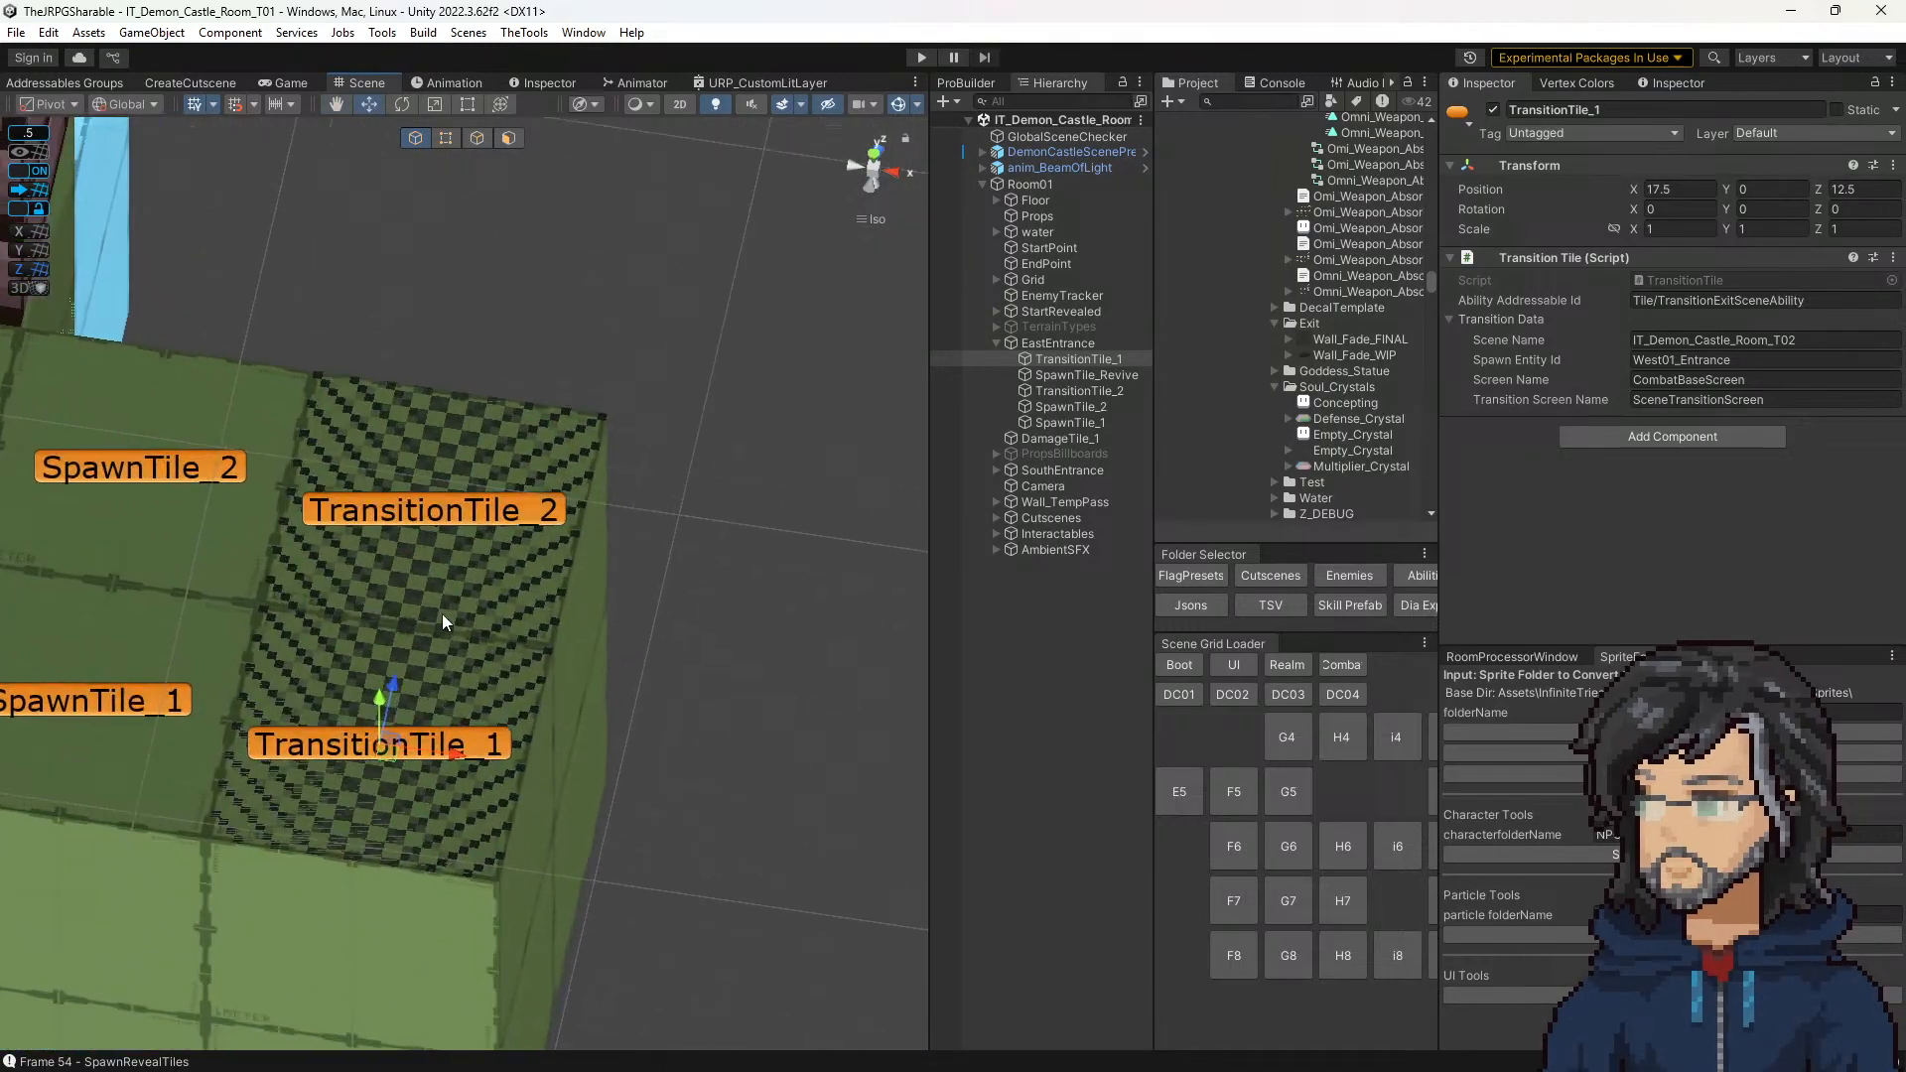
{"action": "scroll", "coordinate": [432, 634], "scroll_direction": "down", "scroll_amount": 2}
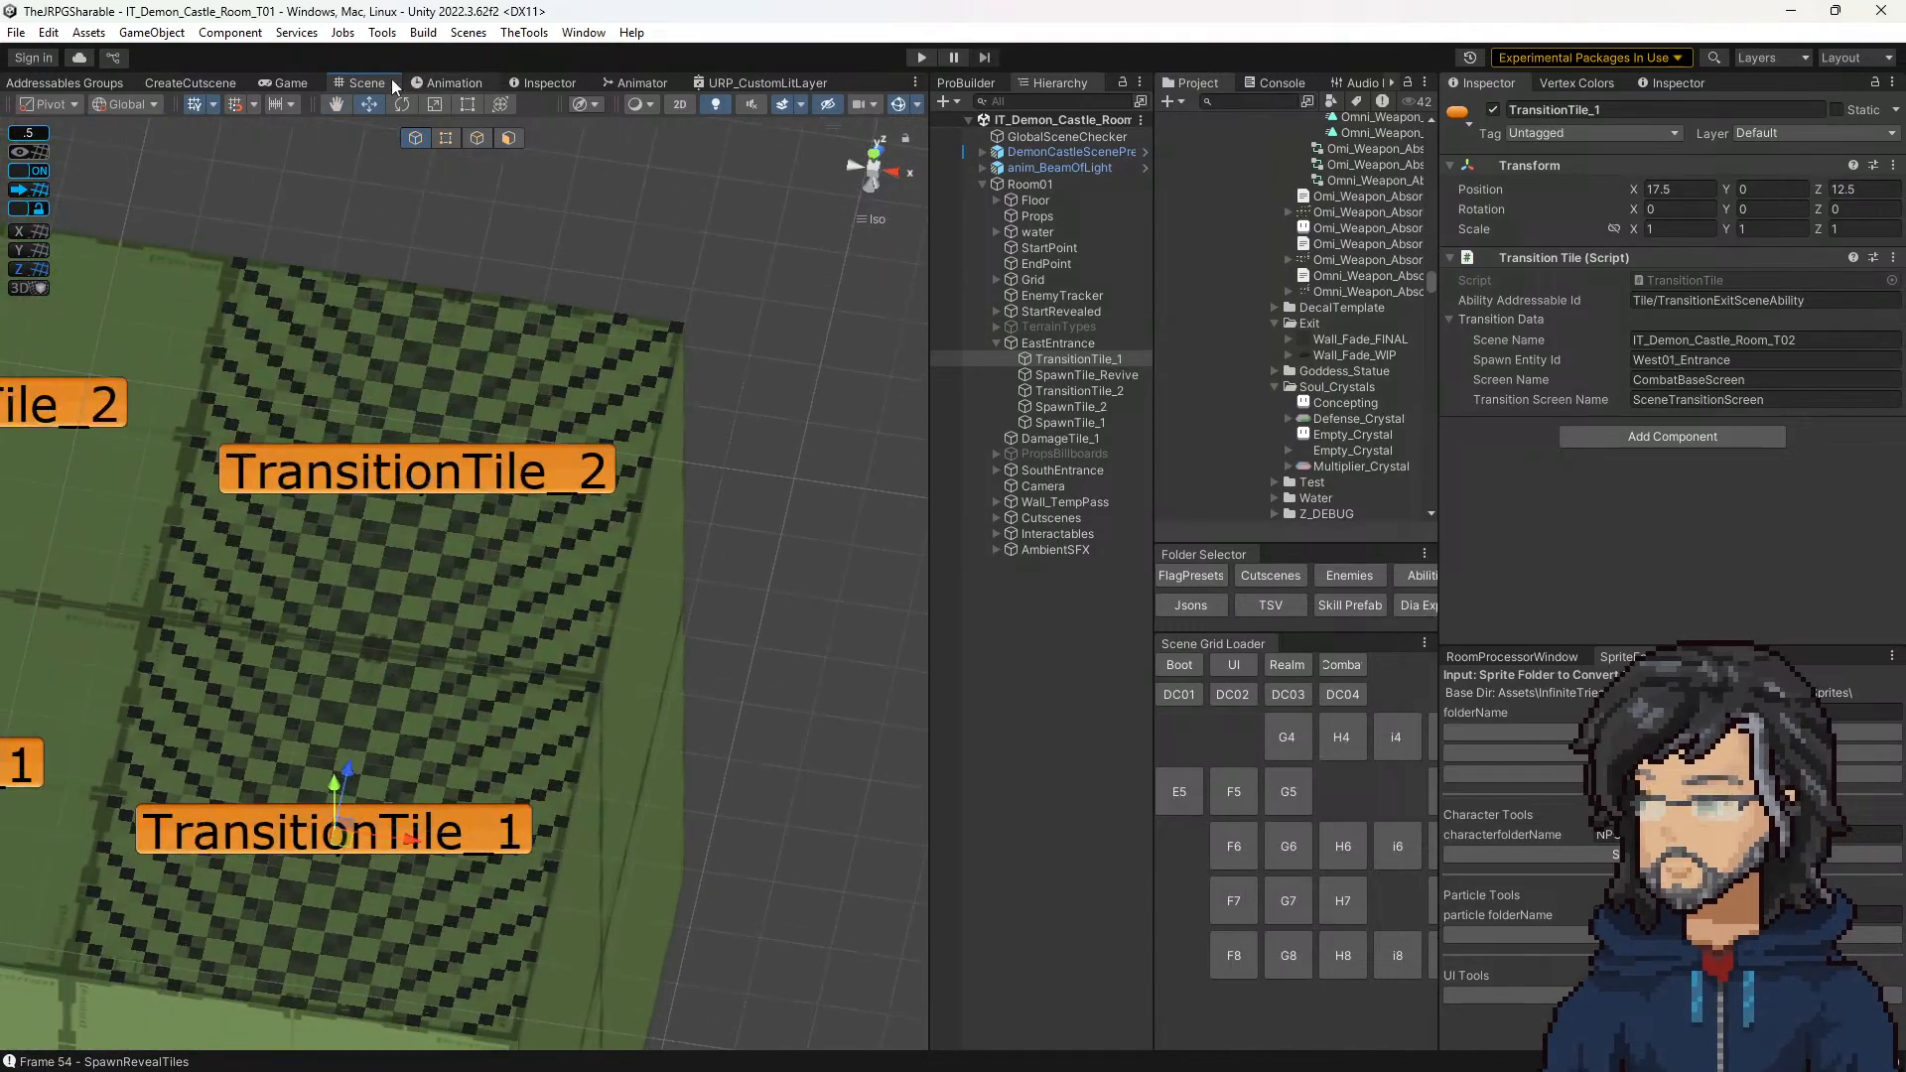
Step: Compare the exit tiles in the Game and Scene views and select prop tile 18, 3 to inspect its decal settings
{"action": "left_click", "coordinate": [283, 82]}
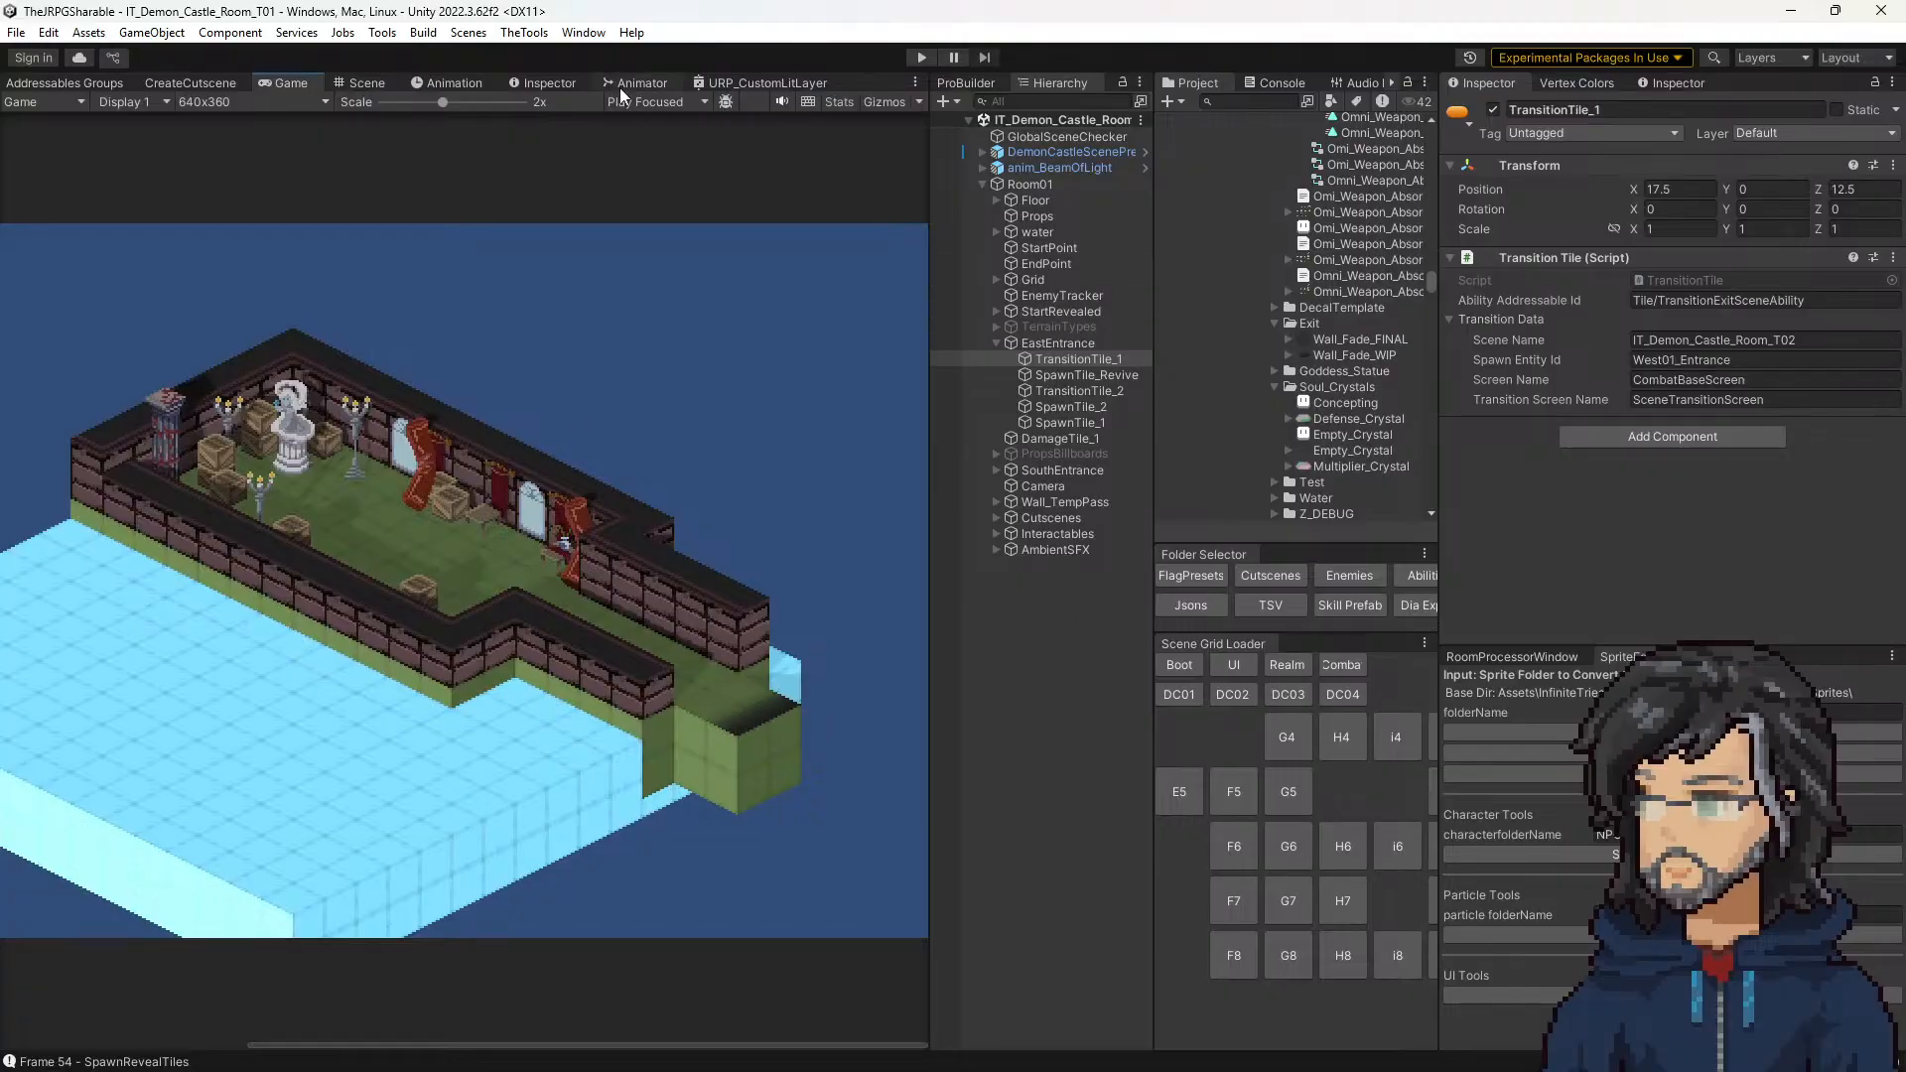
{"action": "left_click", "coordinate": [367, 82]}
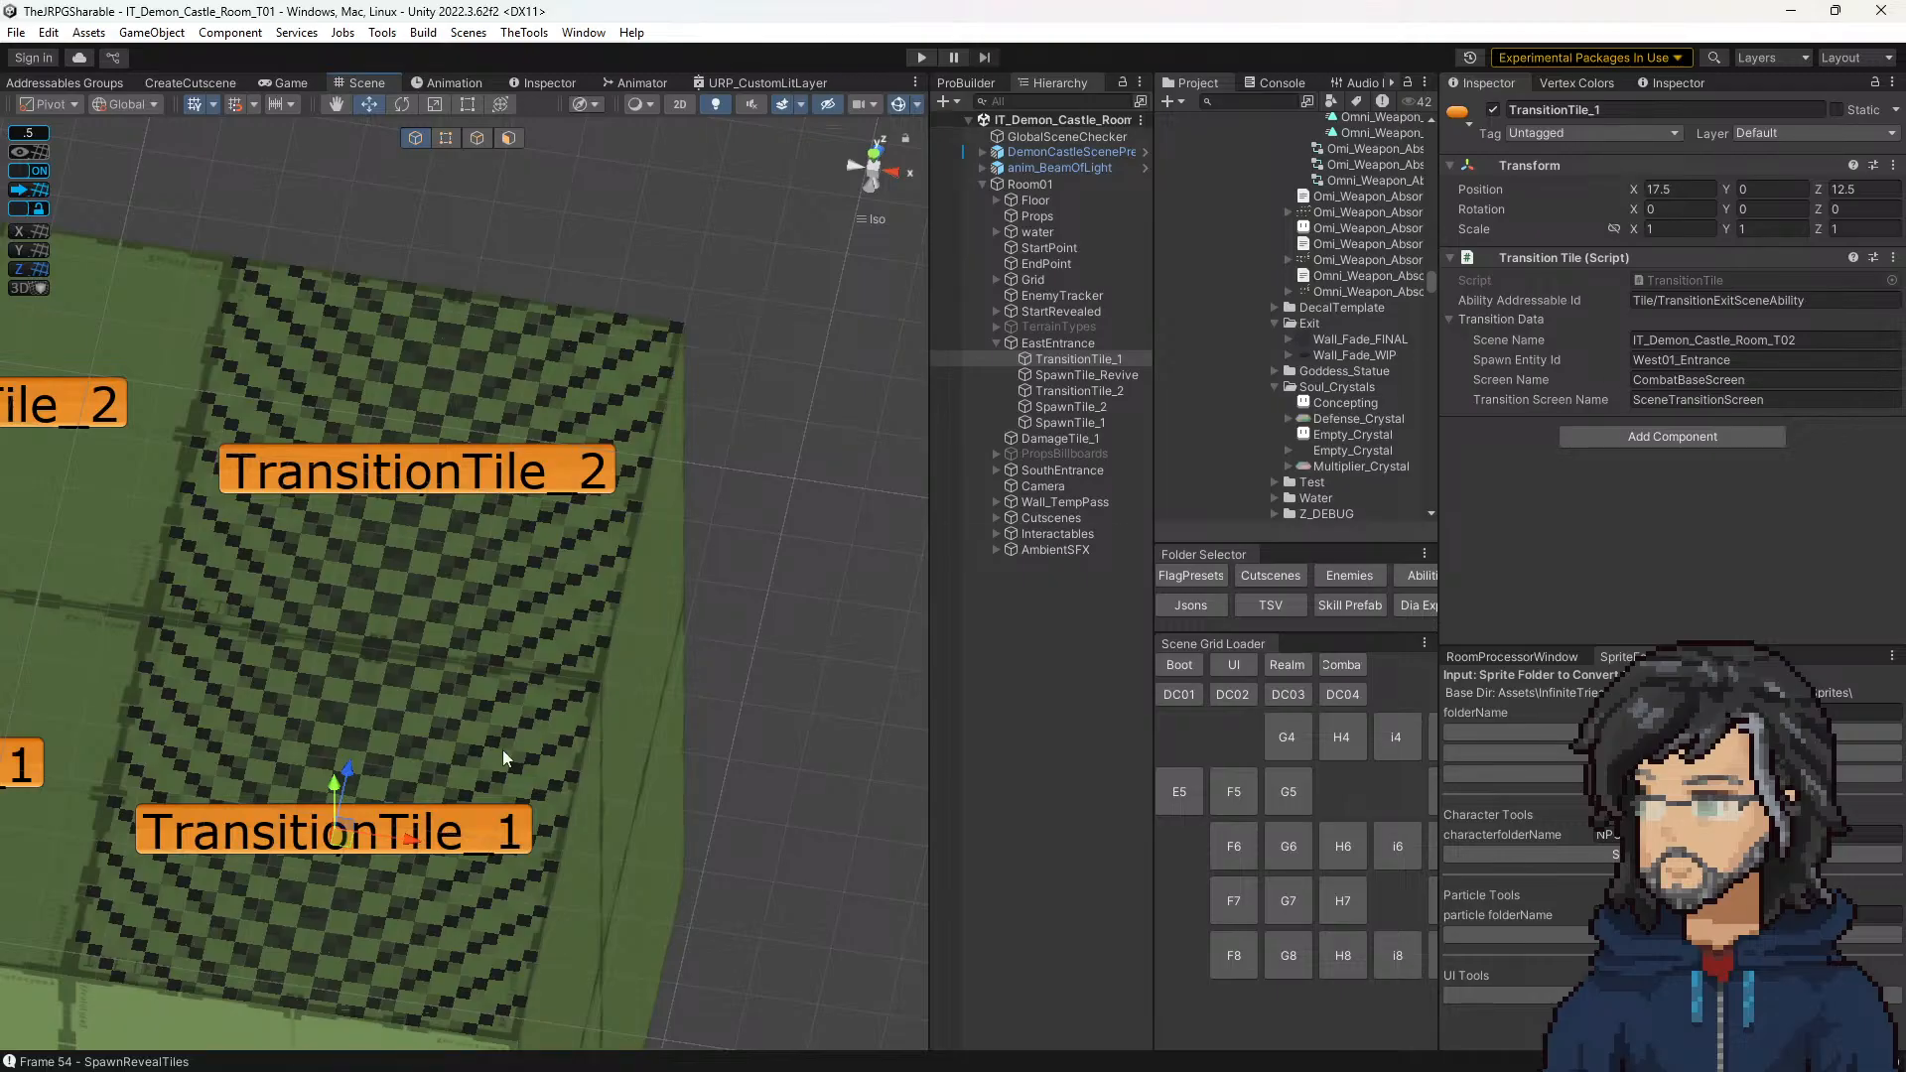
{"action": "scroll", "coordinate": [479, 854], "scroll_direction": "up", "scroll_amount": 8}
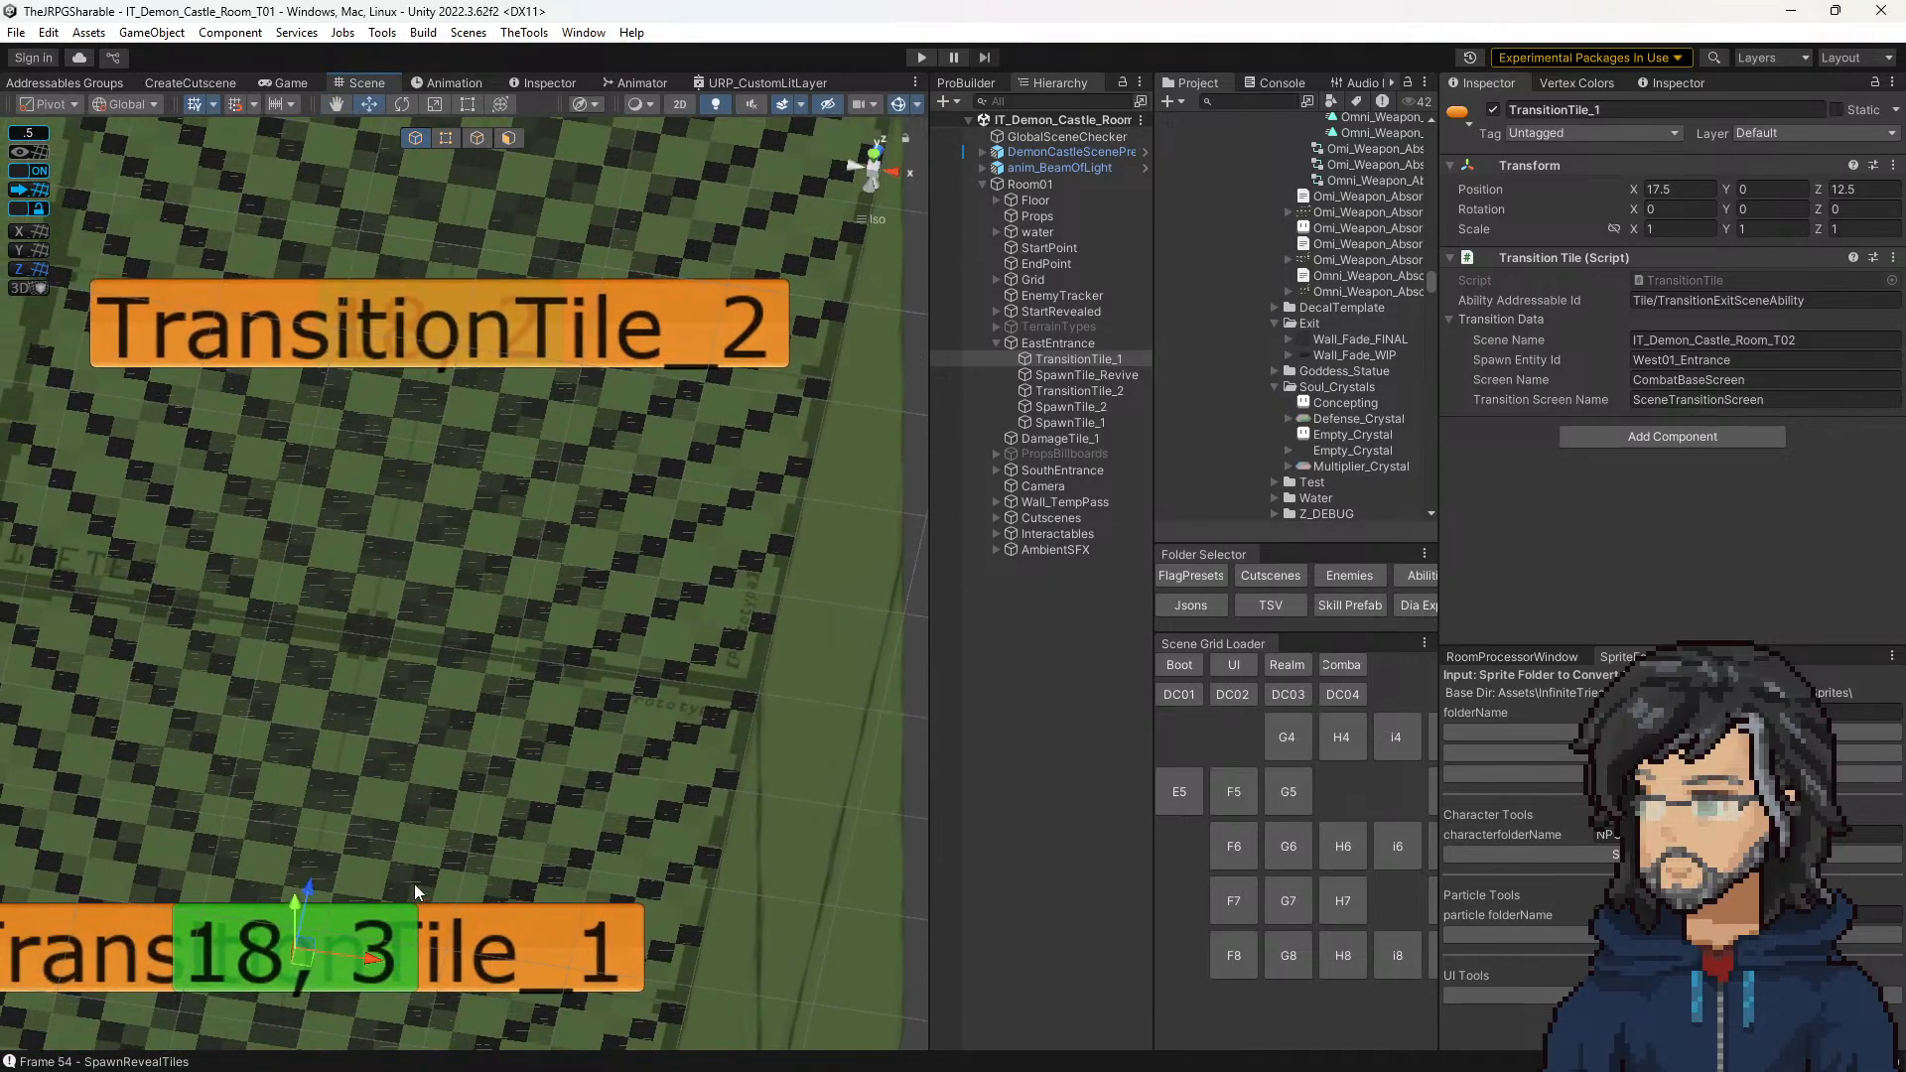
{"action": "left_click", "coordinate": [395, 915]}
{"action": "scroll", "coordinate": [1659, 516], "scroll_direction": "down", "scroll_amount": 3}
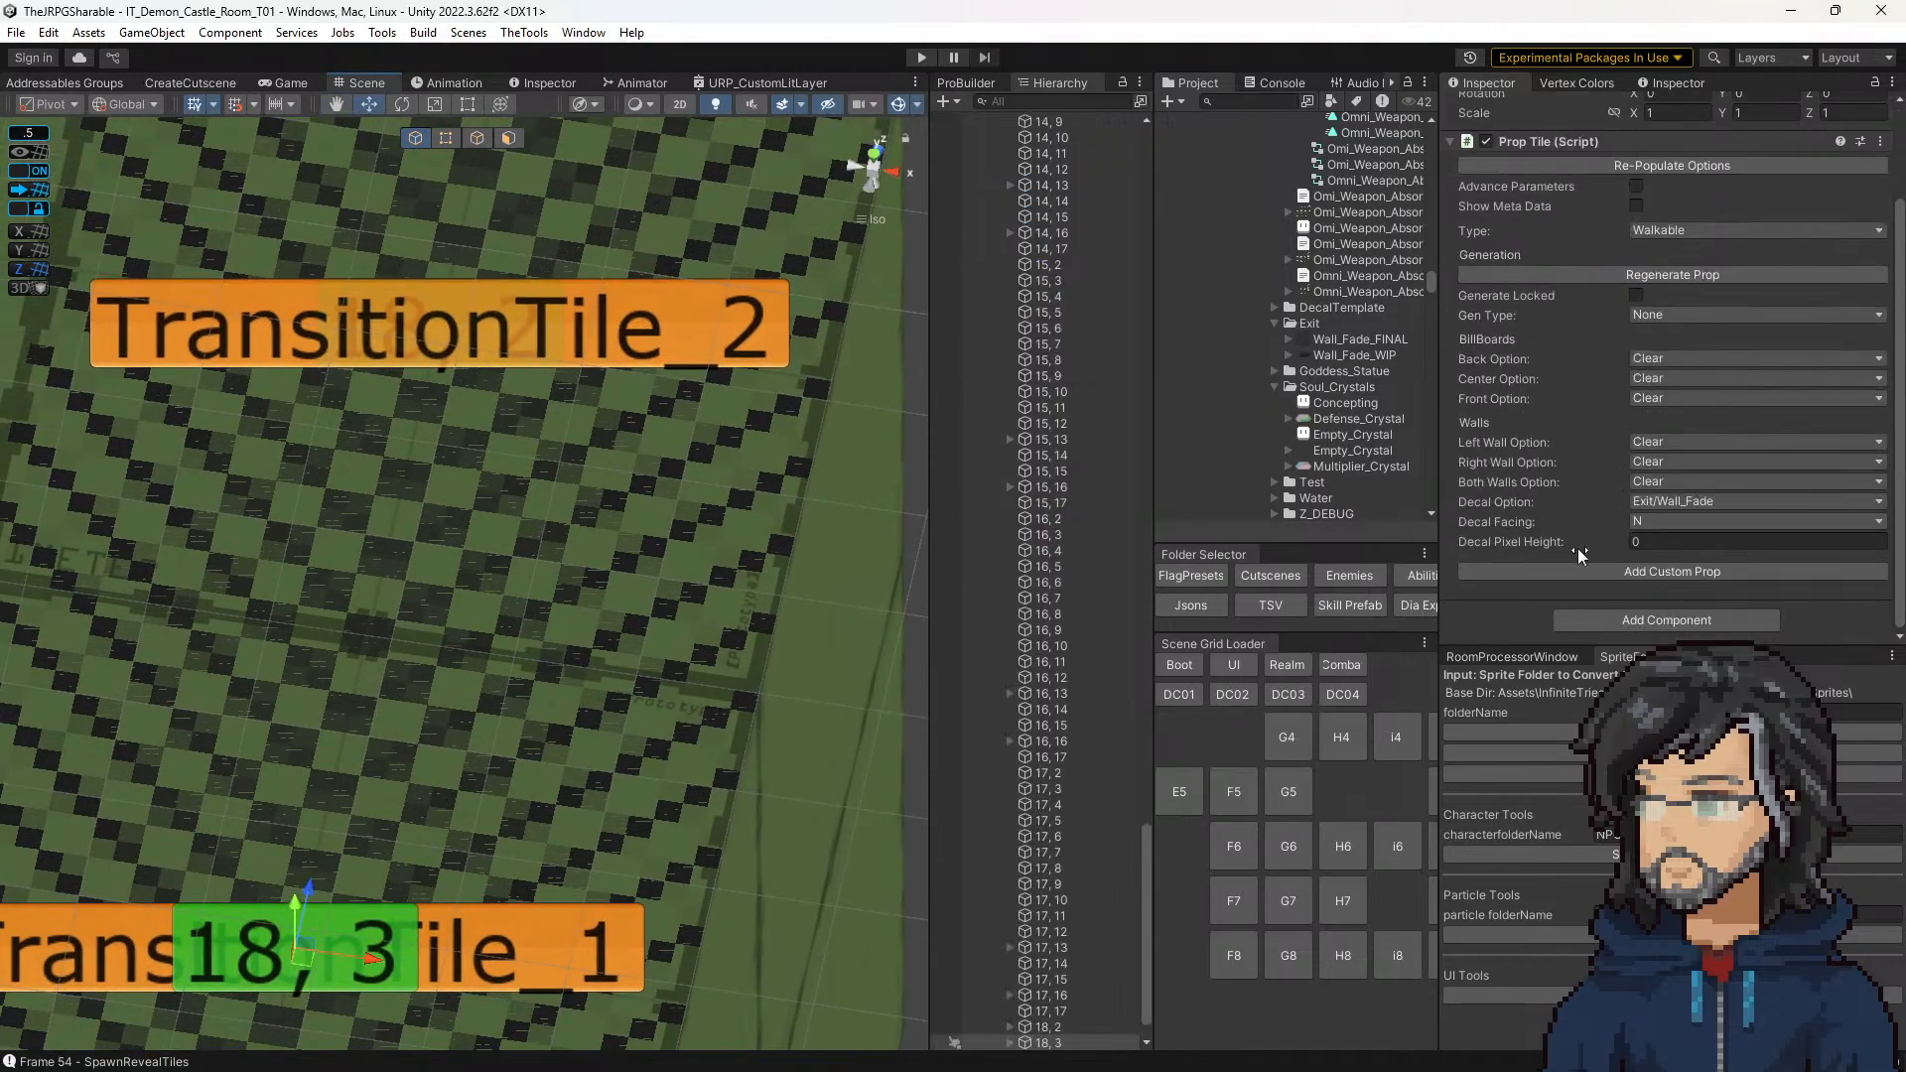
Step: Dock the Game view below the Scene view, enlarge the Game view and frame tile 18, 3
{"action": "left_click", "coordinate": [291, 83]}
{"action": "left_click_drag", "start_coordinate": [327, 436], "coordinate": [468, 983]}
{"action": "left_click_drag", "start_coordinate": [590, 728], "coordinate": [590, 526]}
{"action": "key", "text": "f"}
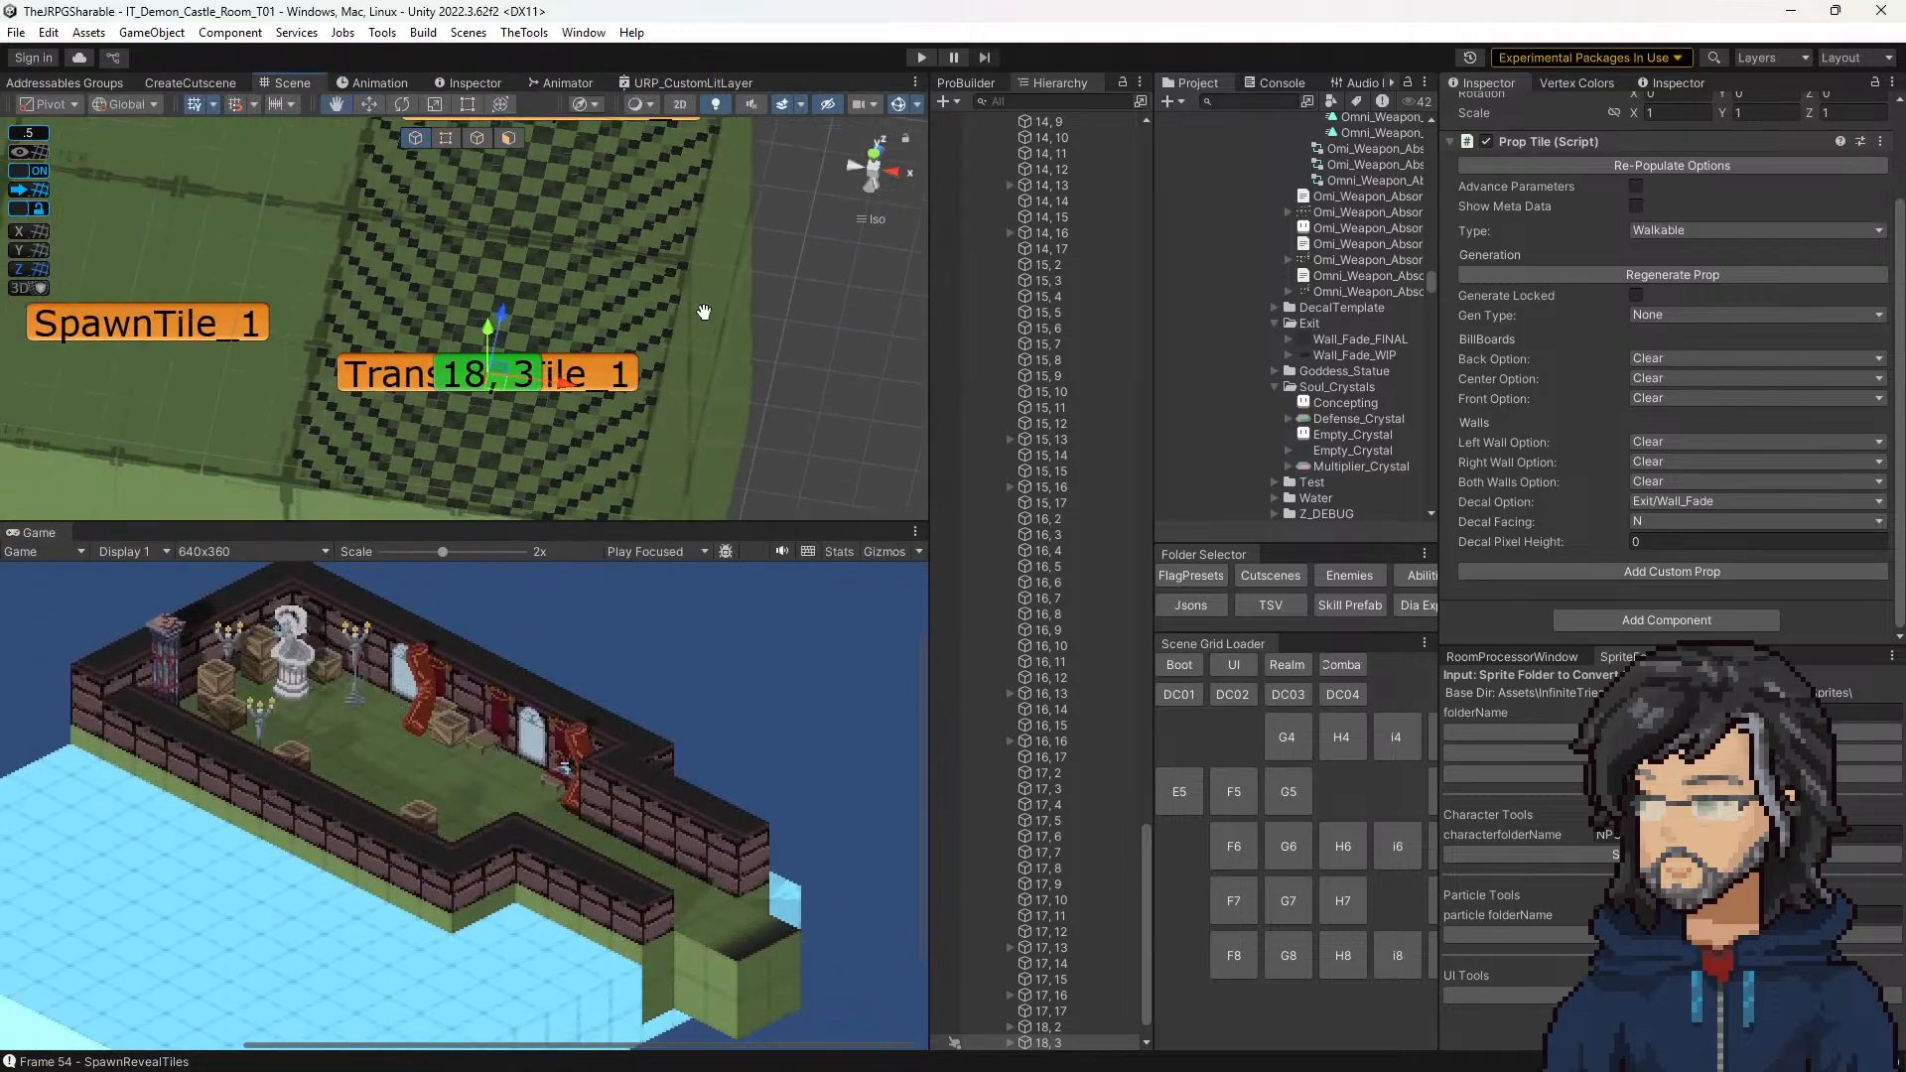
Step: Set the Decal Facing of tile 18, 3 to S and reselect the tile
{"action": "left_click", "coordinate": [1662, 520]}
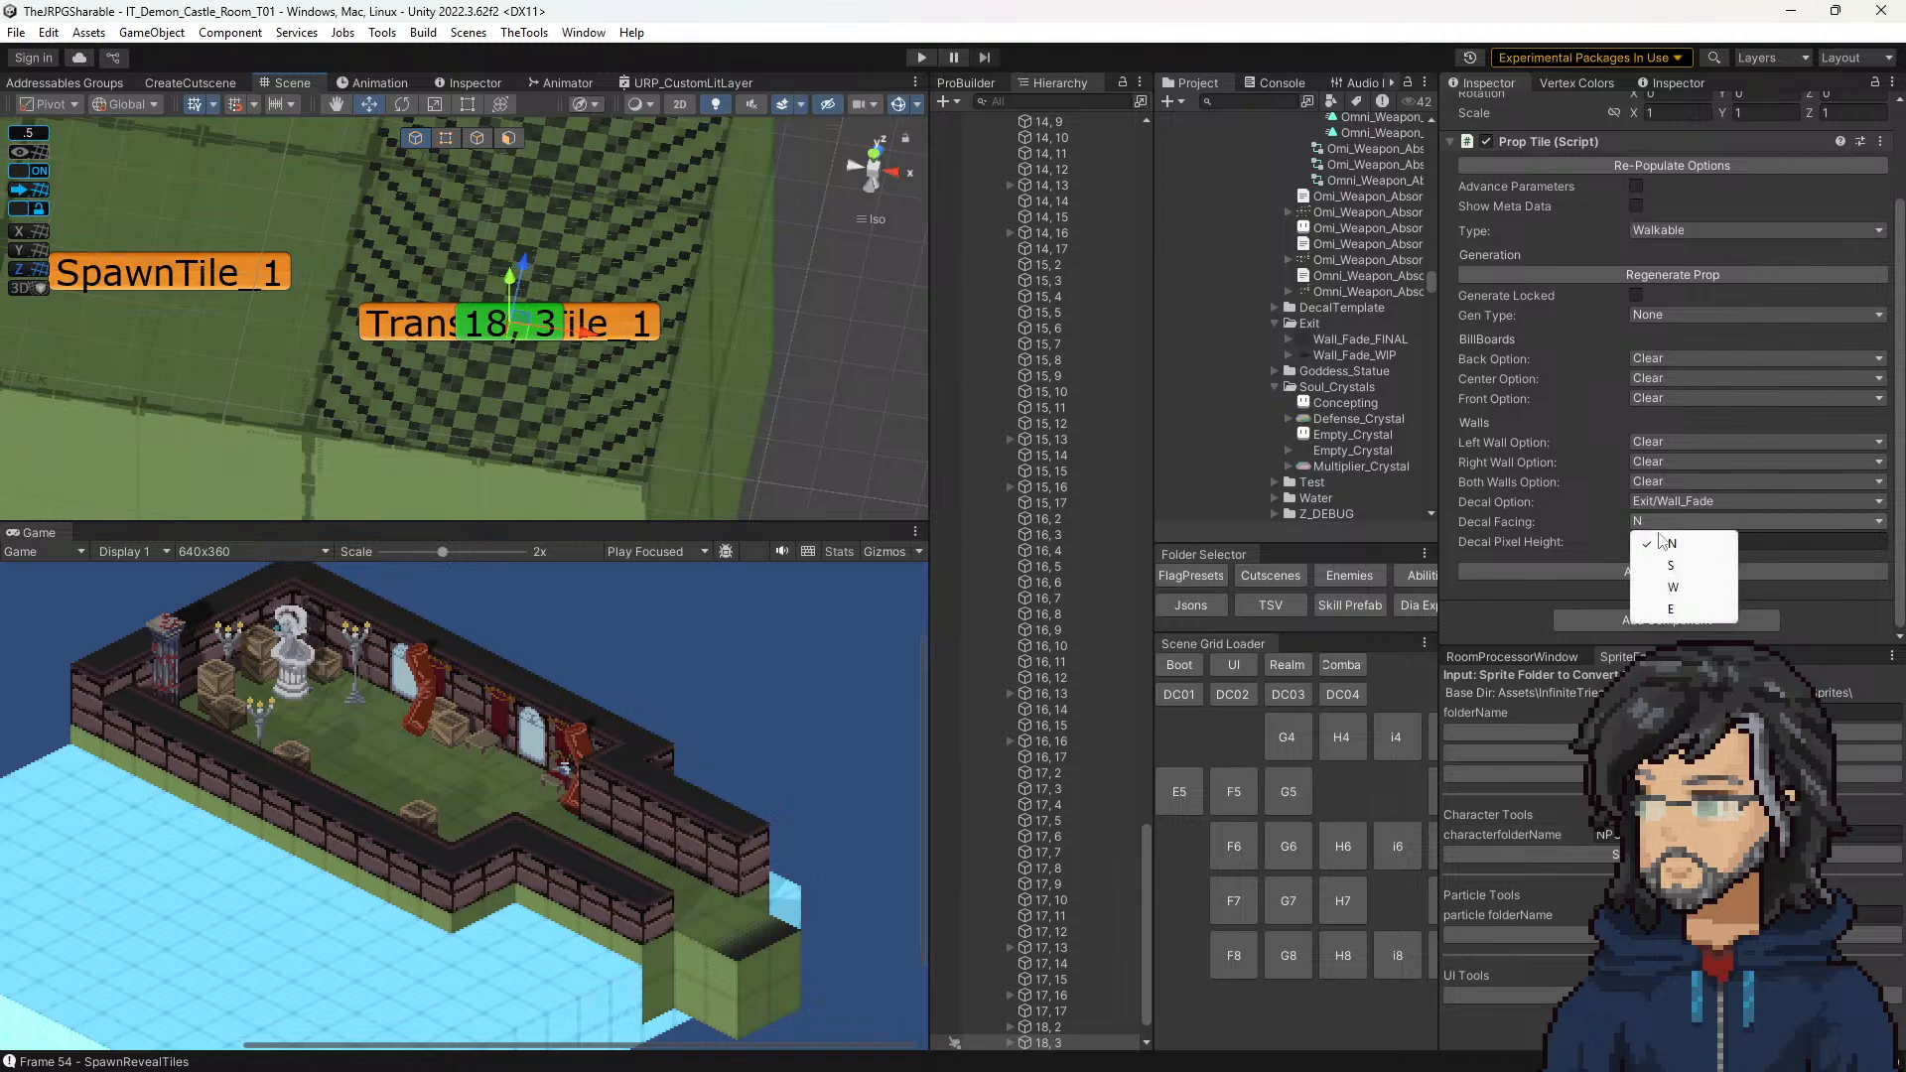
{"action": "left_click", "coordinate": [1668, 568]}
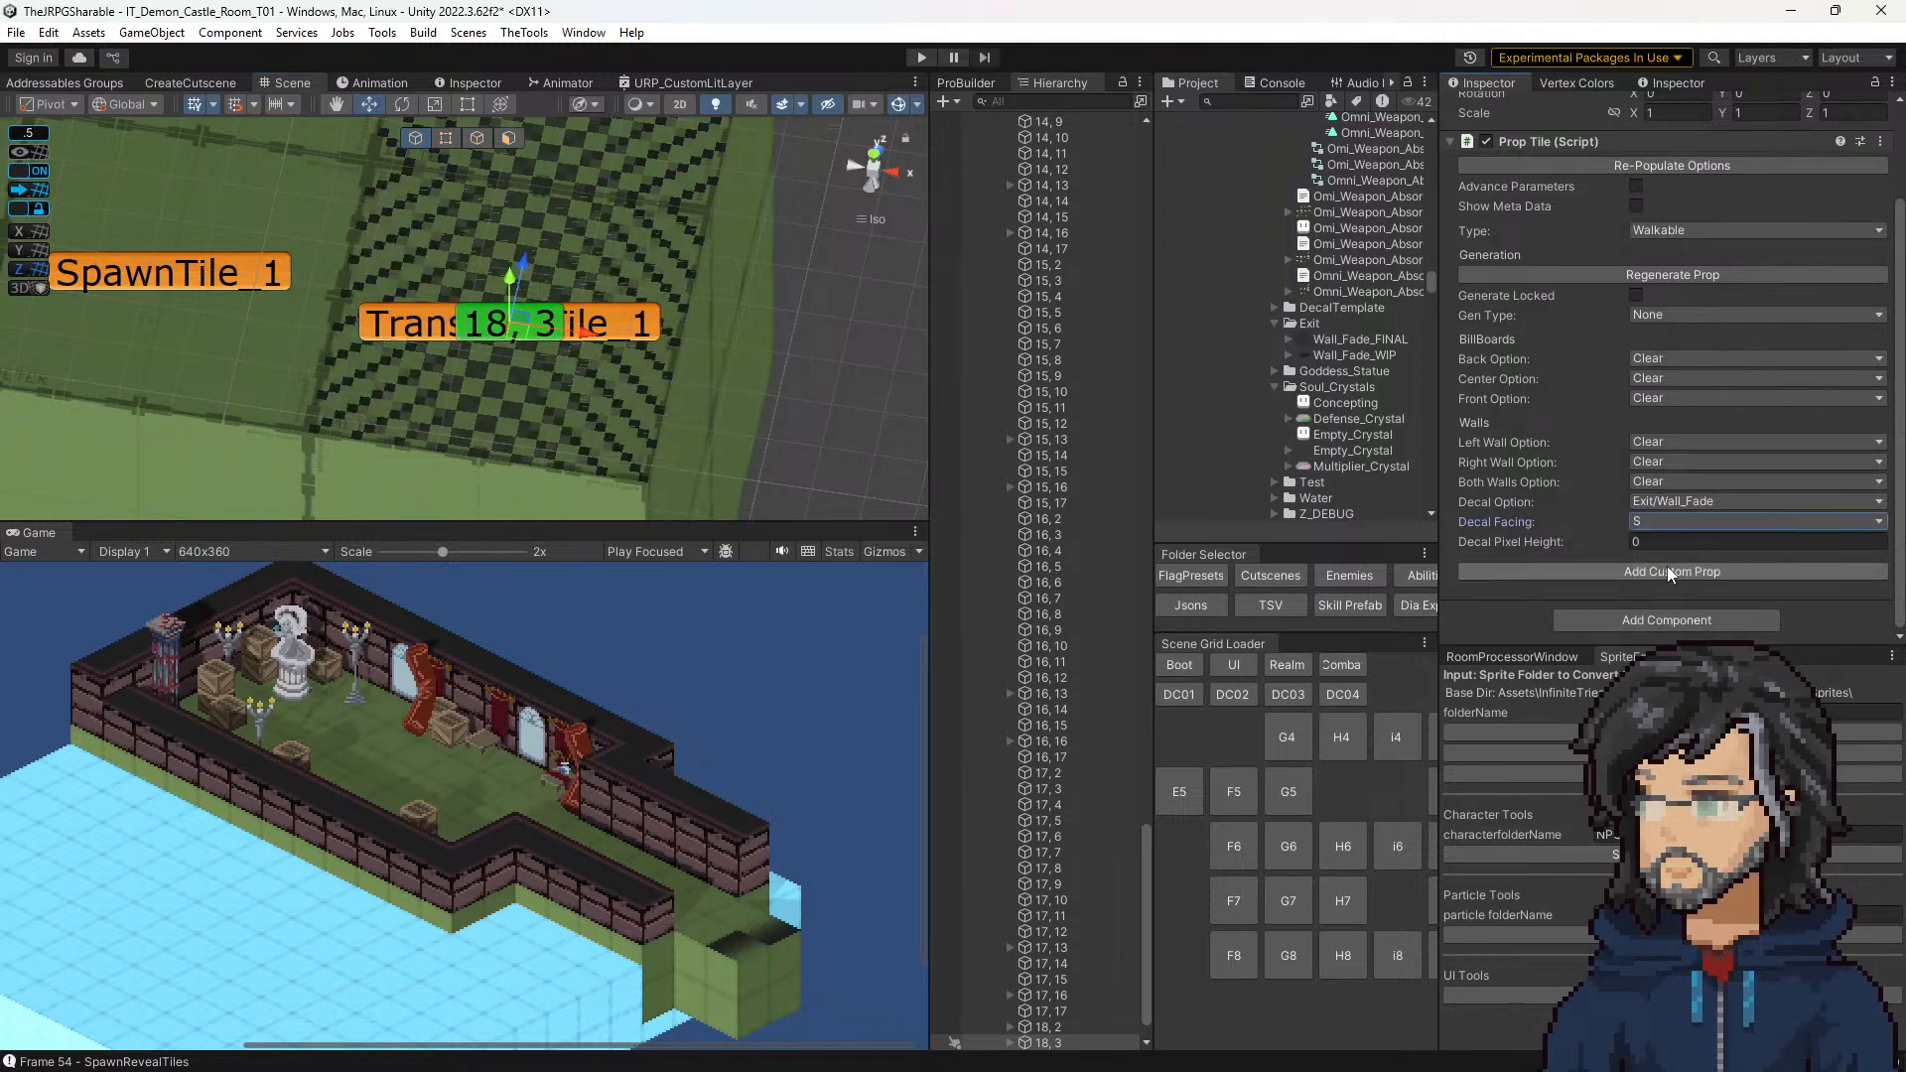
{"action": "left_click", "coordinate": [556, 395]}
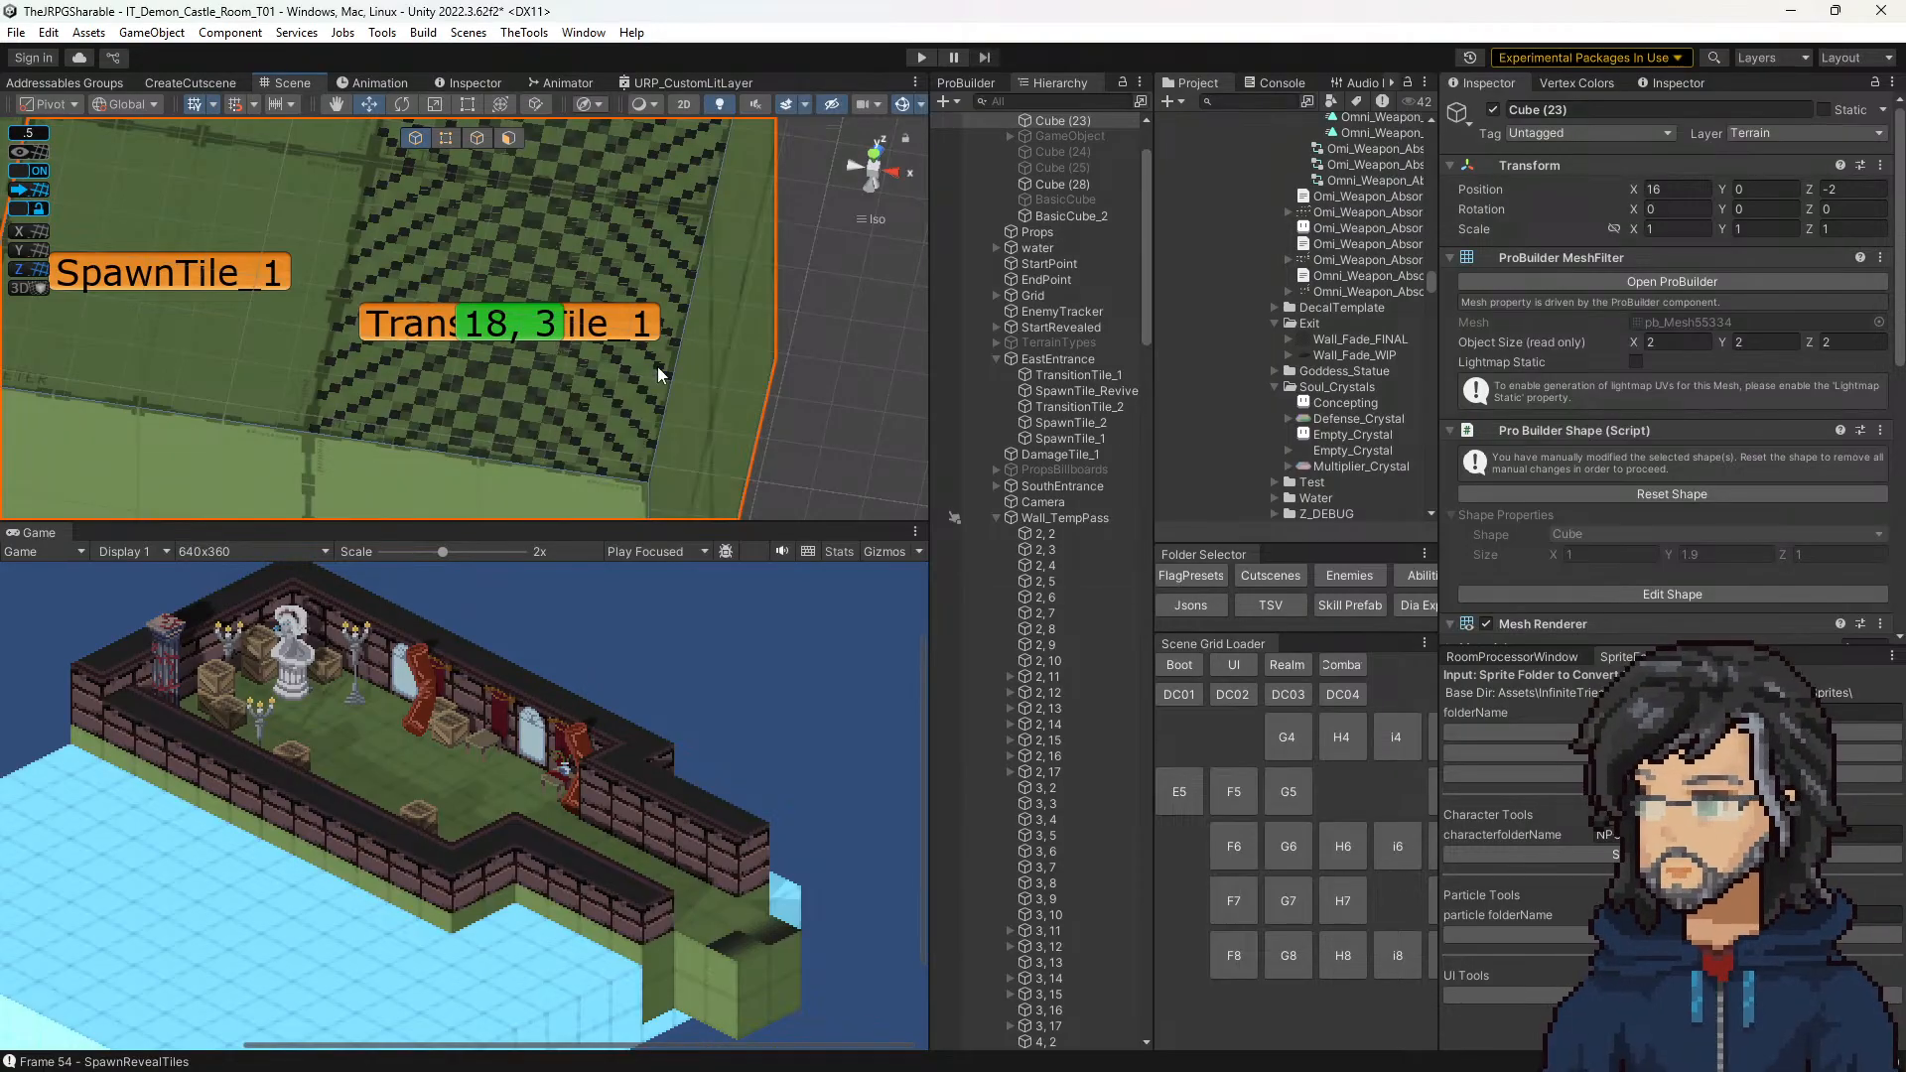
{"action": "scroll", "coordinate": [1044, 716], "scroll_direction": "down", "scroll_amount": 10}
{"action": "left_click", "coordinate": [506, 327]}
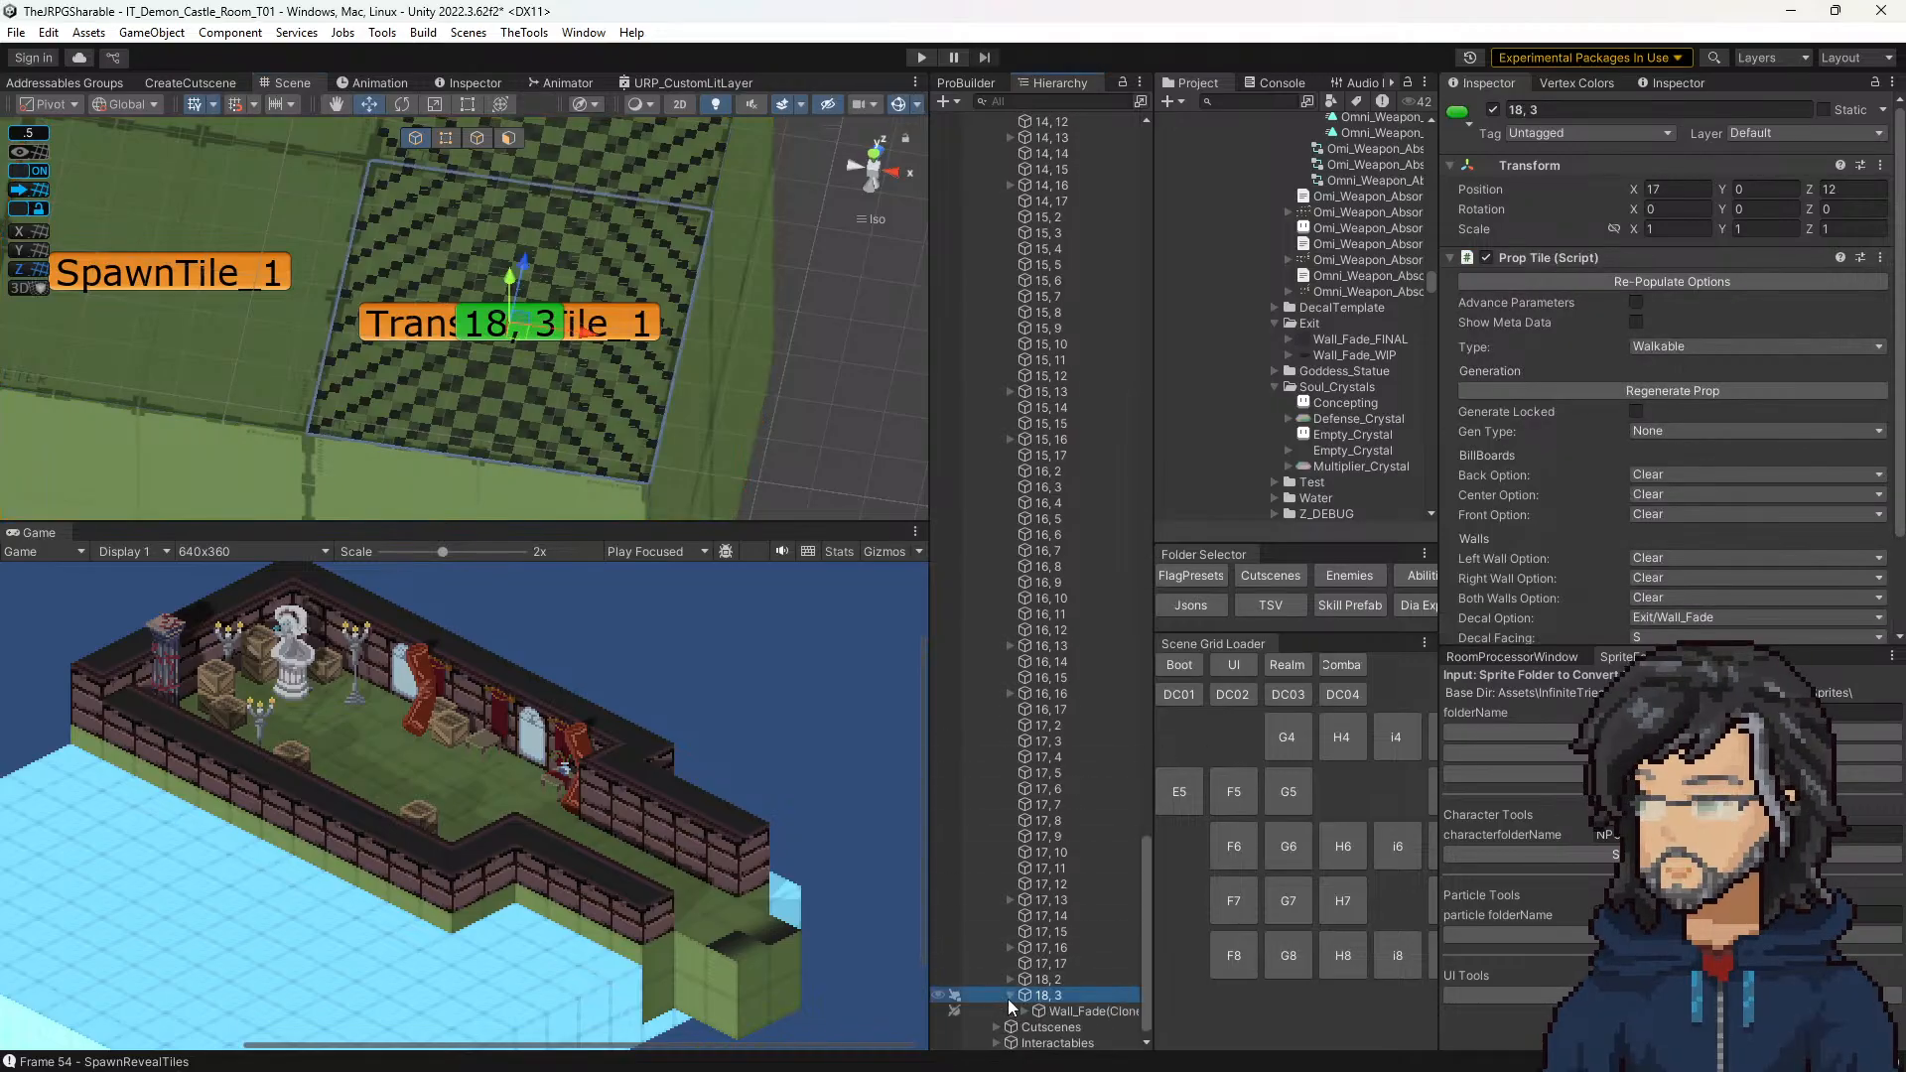
Step: Select the SpriteRender object under tile 18, 3's Wall_Fade(Clone) and try its X and Y Flip options
{"action": "left_click", "coordinate": [1057, 996]}
{"action": "left_click", "coordinate": [1024, 994]}
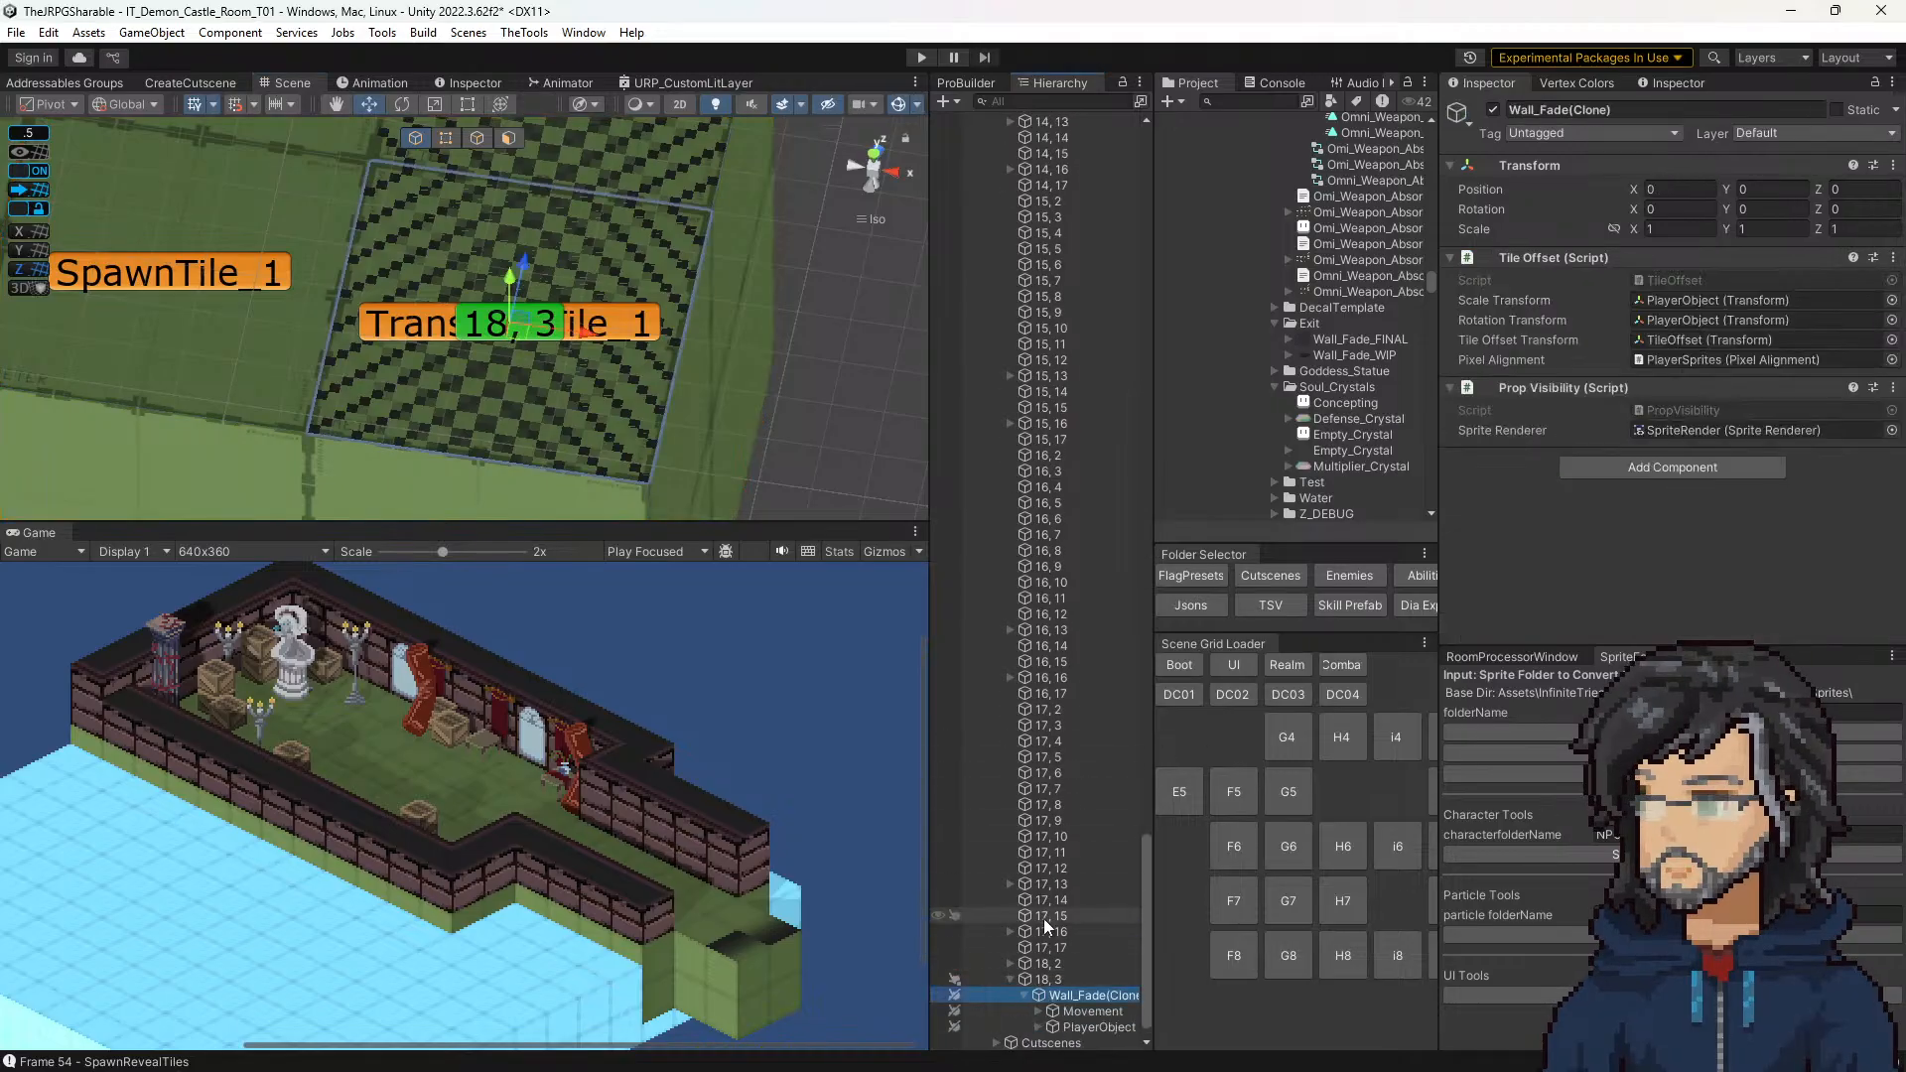
{"action": "left_click", "coordinate": [1038, 993]}
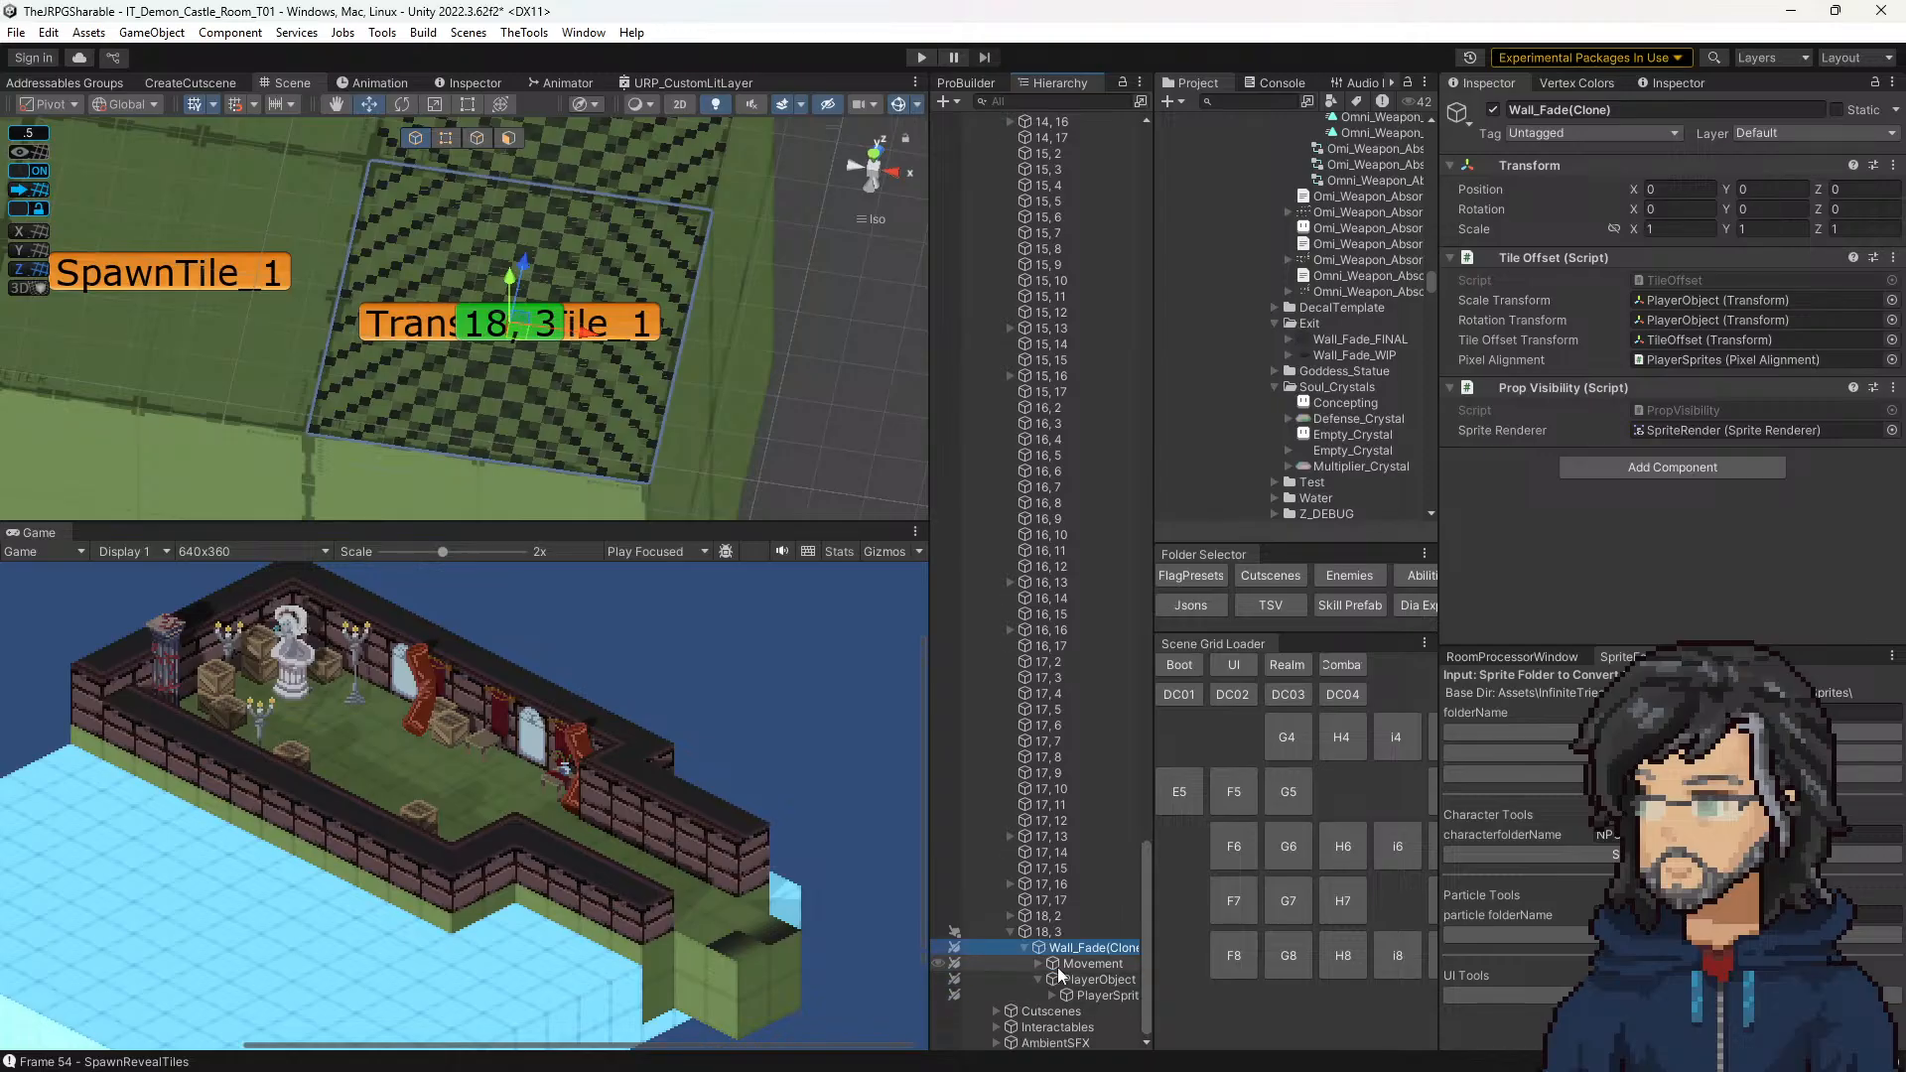
{"action": "left_click", "coordinate": [1053, 995]}
{"action": "left_click", "coordinate": [1077, 993]}
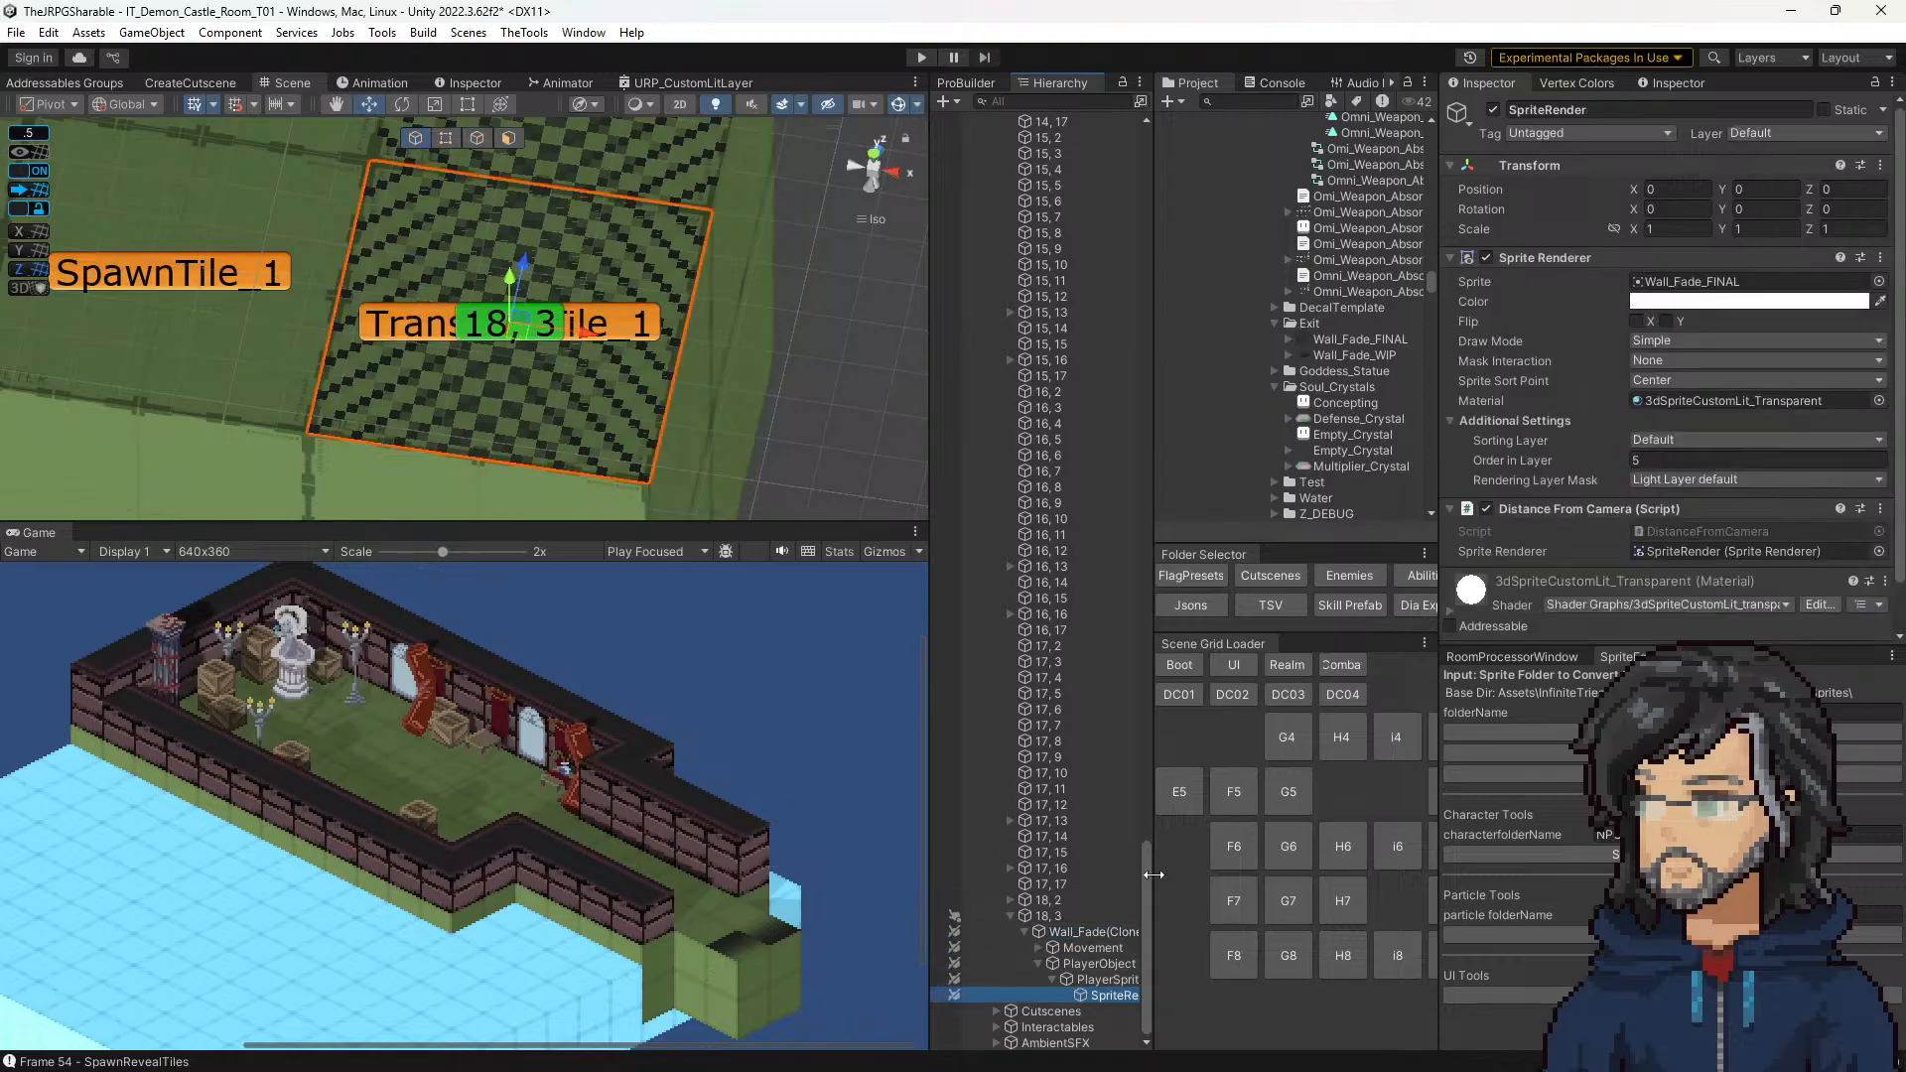
{"action": "left_click", "coordinate": [1636, 321]}
{"action": "left_click", "coordinate": [1665, 322]}
{"action": "left_click", "coordinate": [1666, 322]}
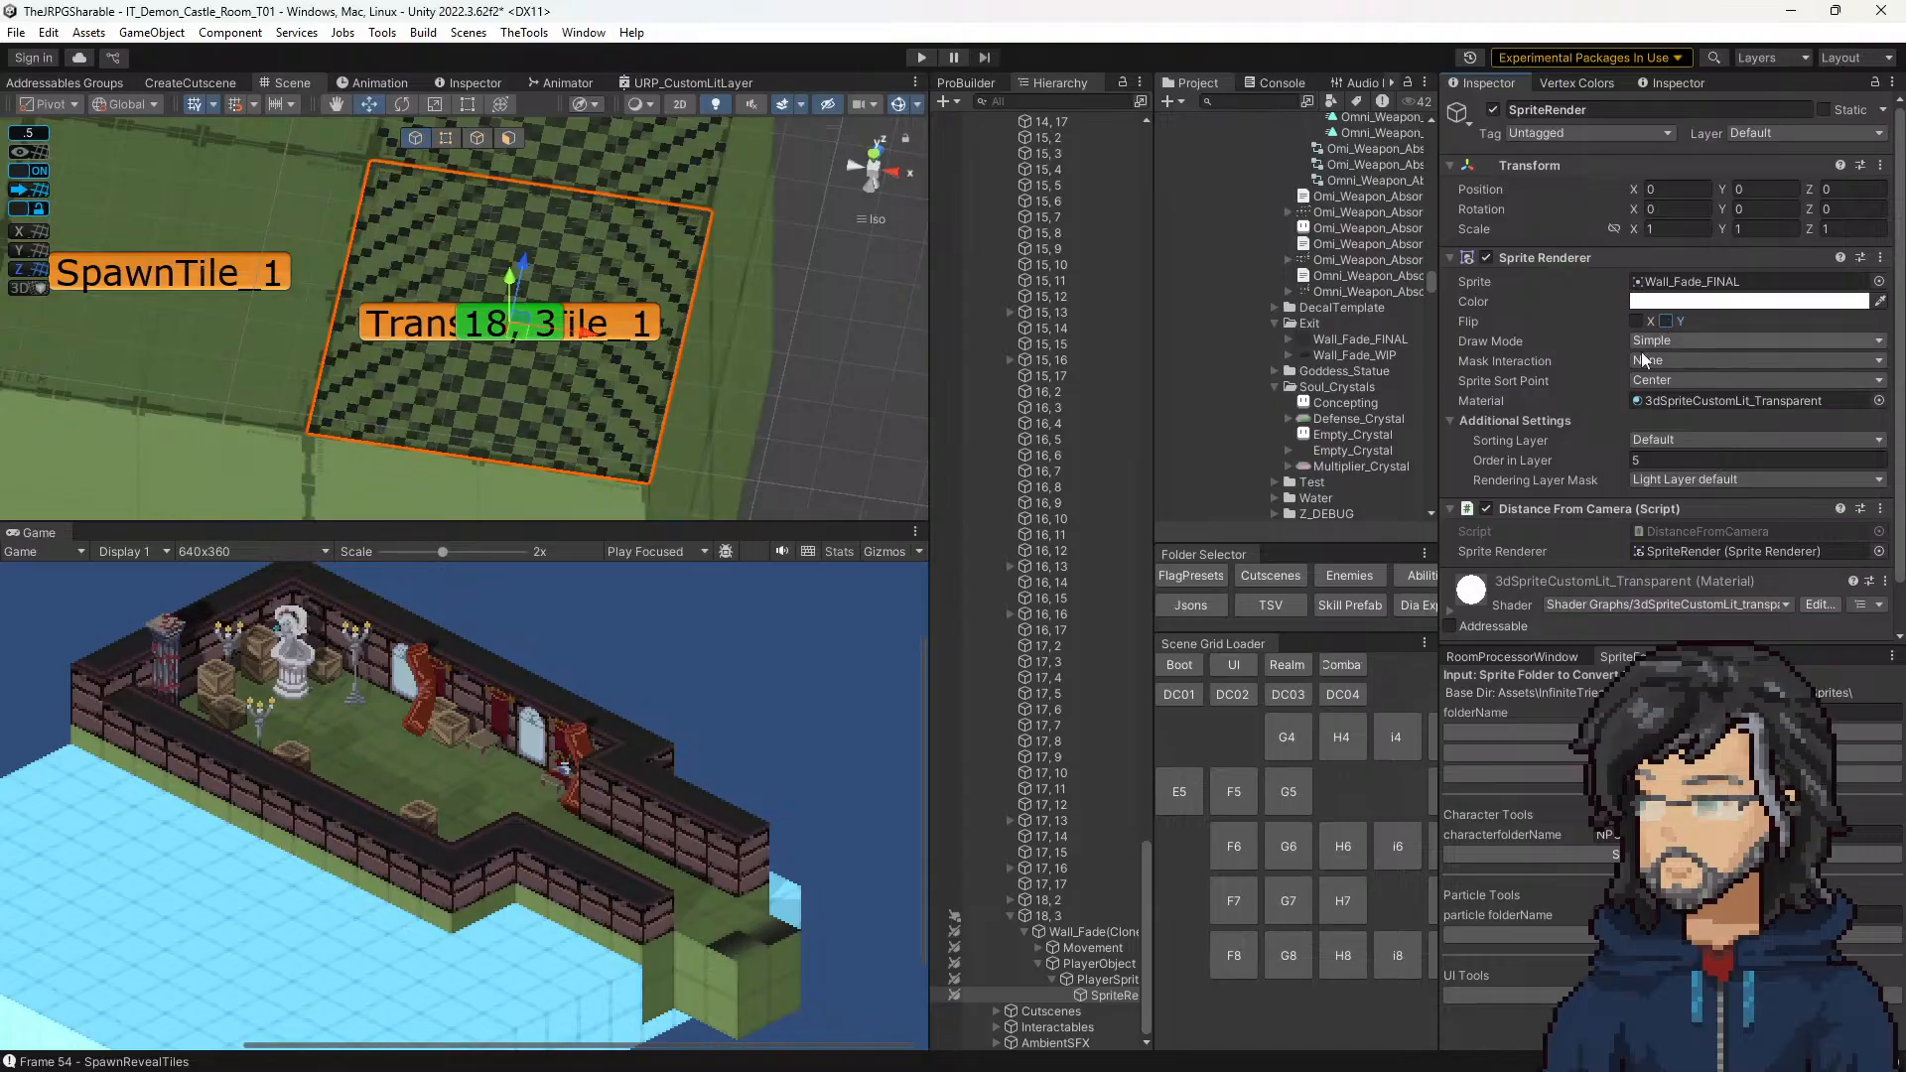
Step: Set the Decal Facing of tile 18, 3 back to N
{"action": "left_click", "coordinate": [1066, 917]}
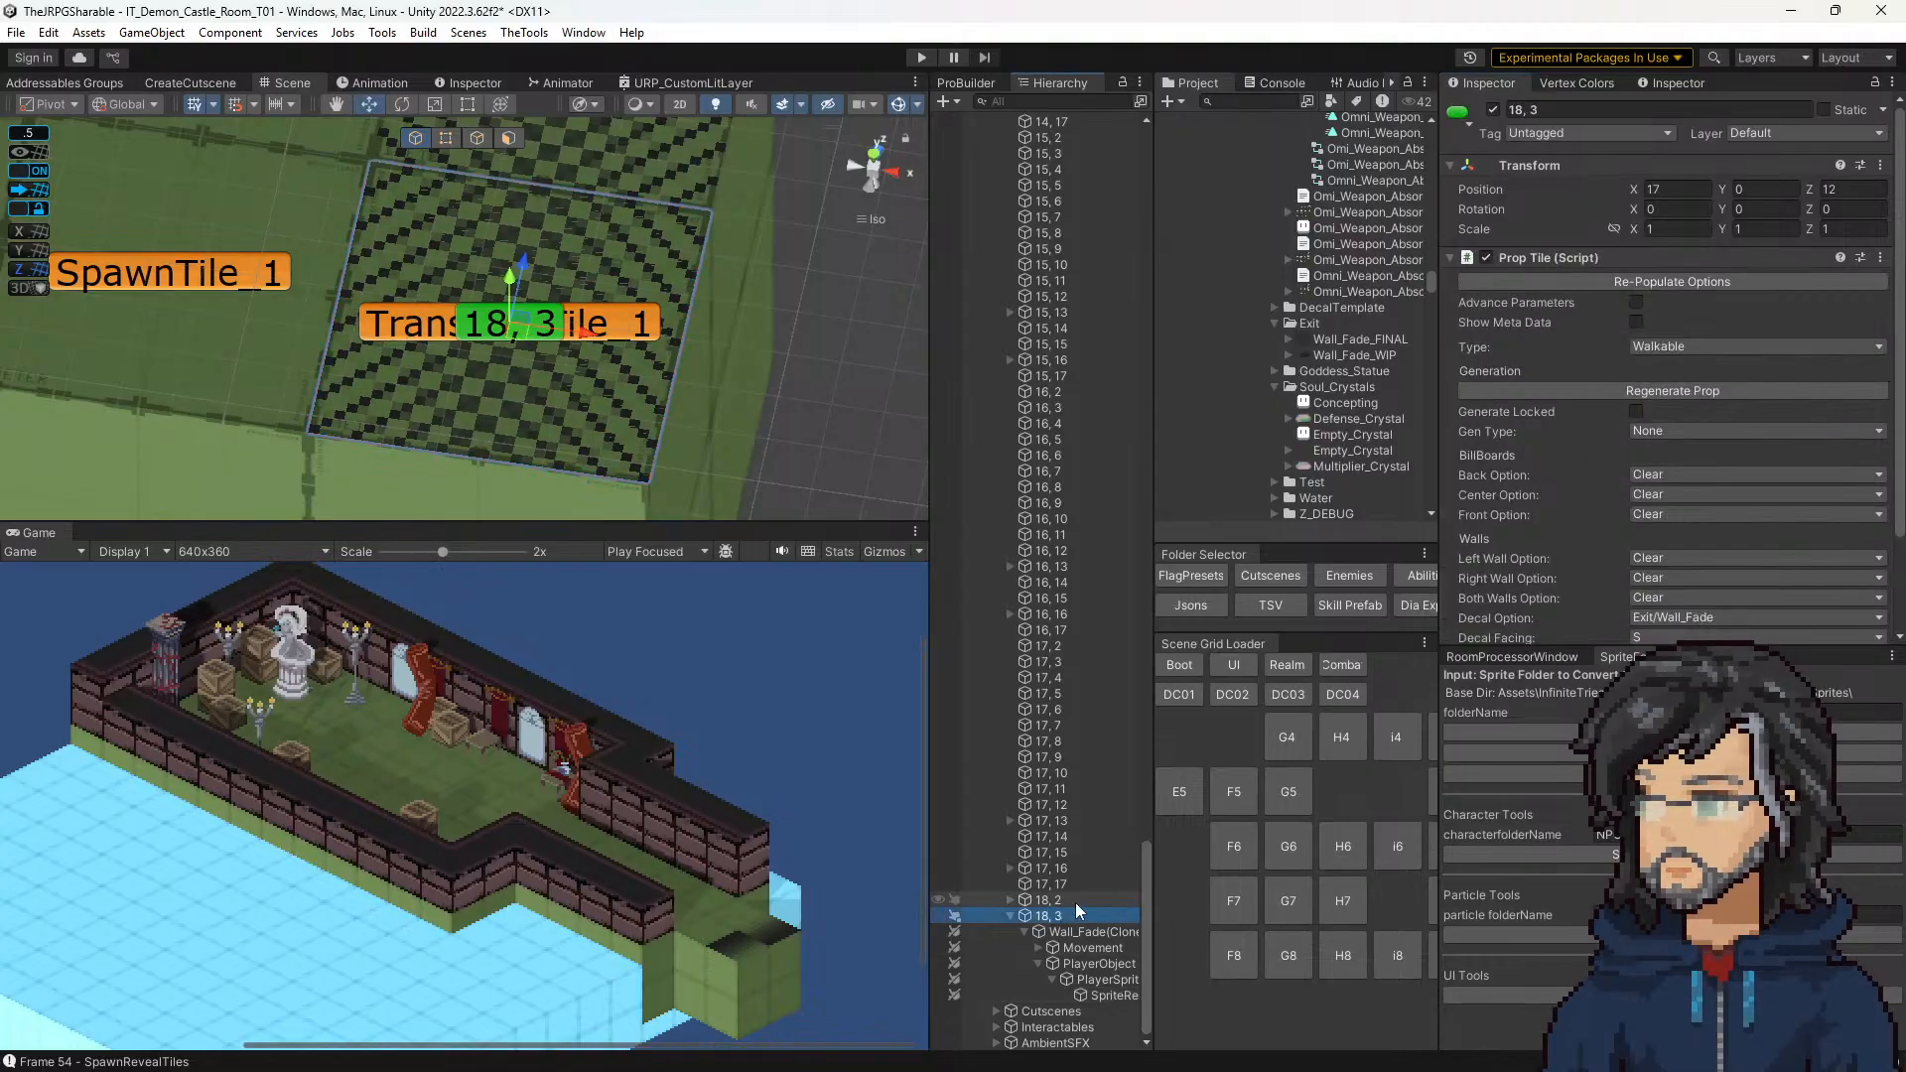
{"action": "scroll", "coordinate": [1667, 447], "scroll_direction": "down", "scroll_amount": 2}
{"action": "left_click", "coordinate": [1685, 521]}
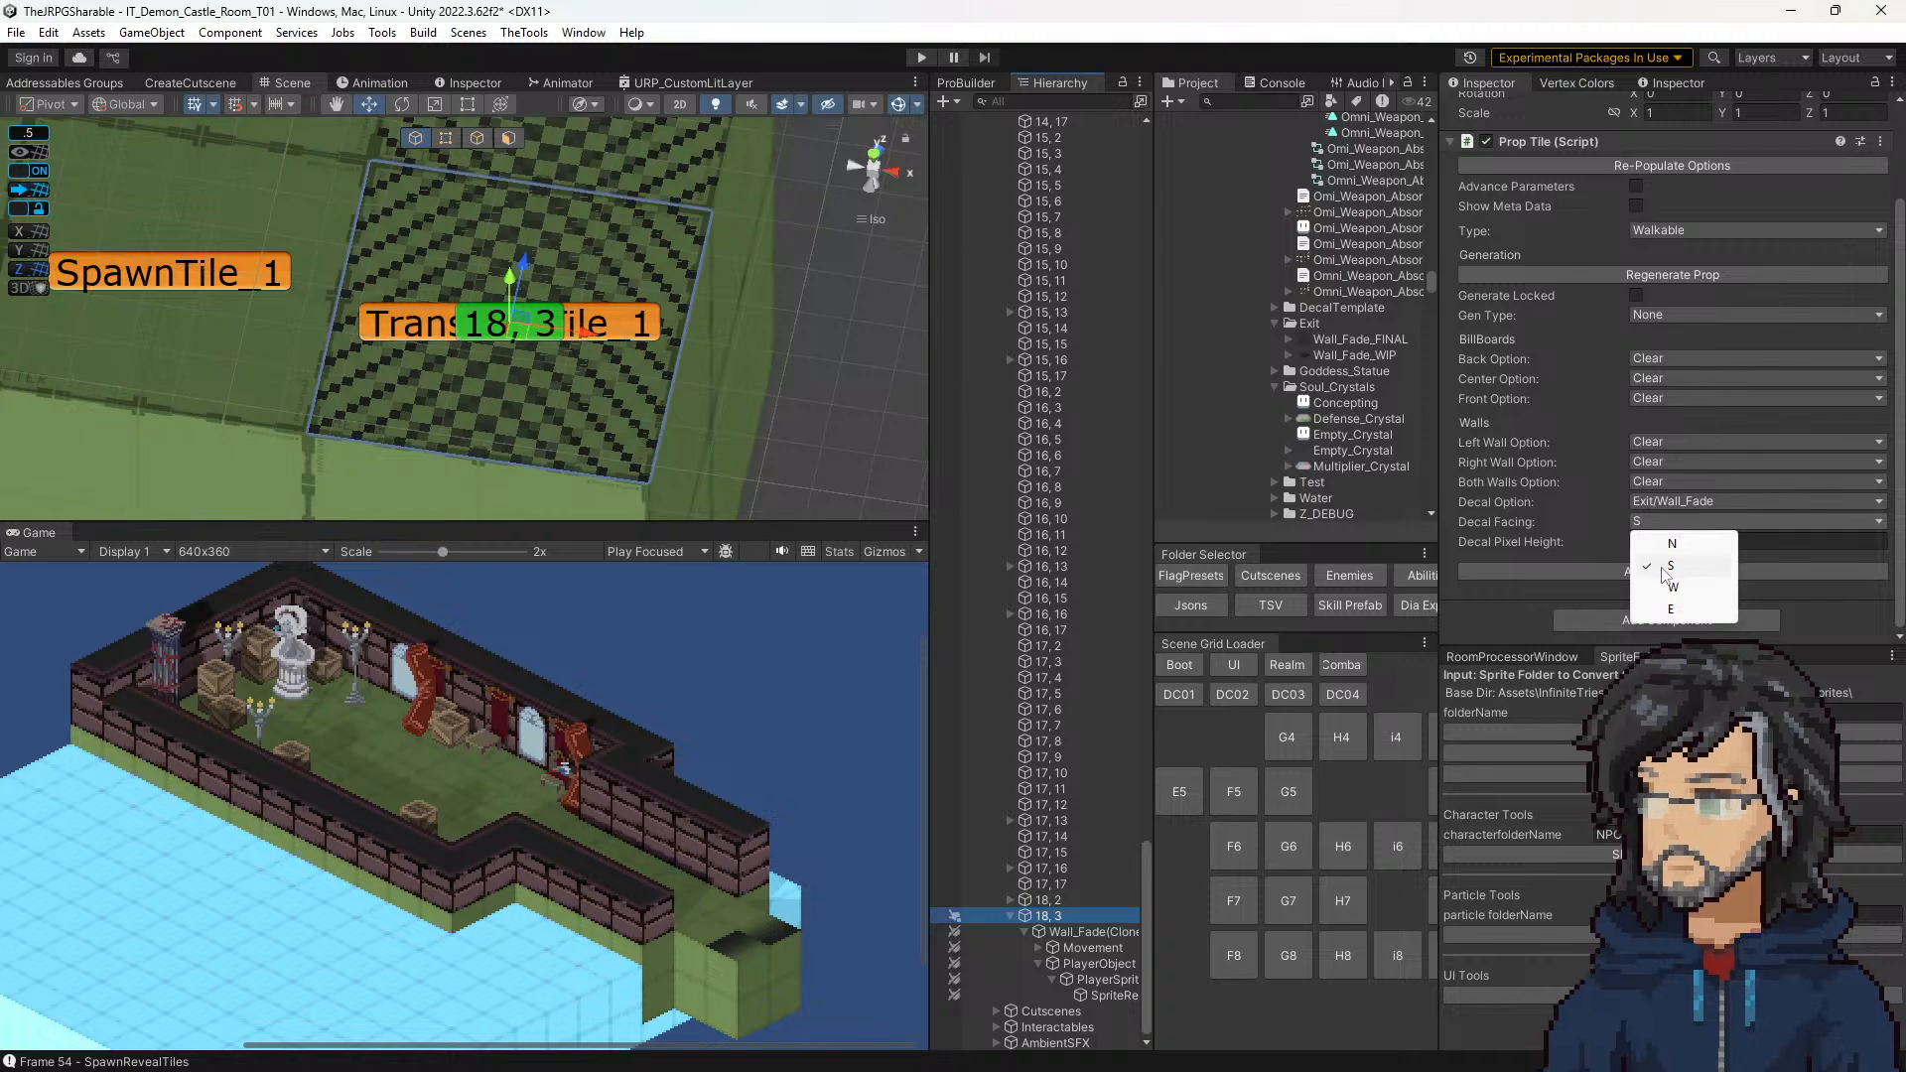
{"action": "left_click", "coordinate": [1665, 542]}
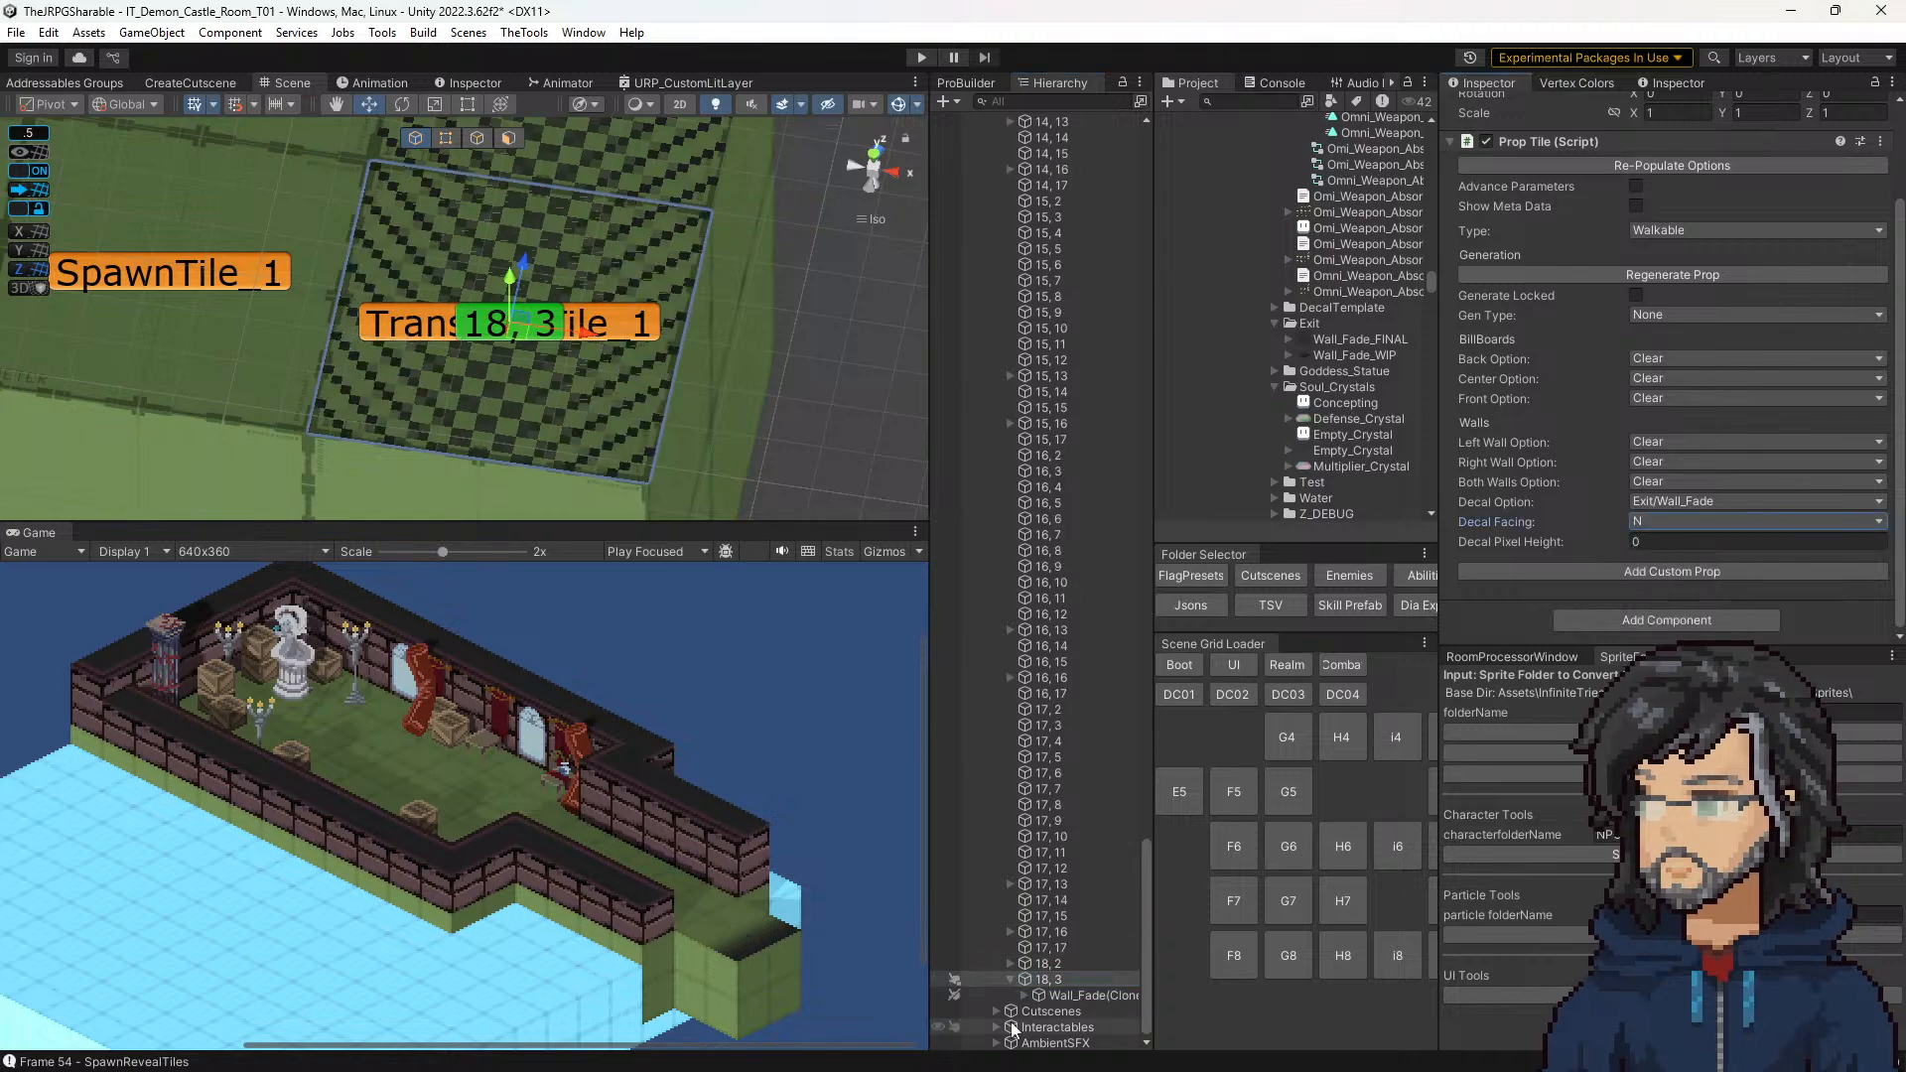
Step: Expand tile 18, 3's regenerated Wall_Fade(Clone) and examine the transforms and components of its SpriteRender, PlayerSprites, Movement and root objects
{"action": "left_click", "coordinate": [1025, 994]}
{"action": "left_click", "coordinate": [1038, 1027]}
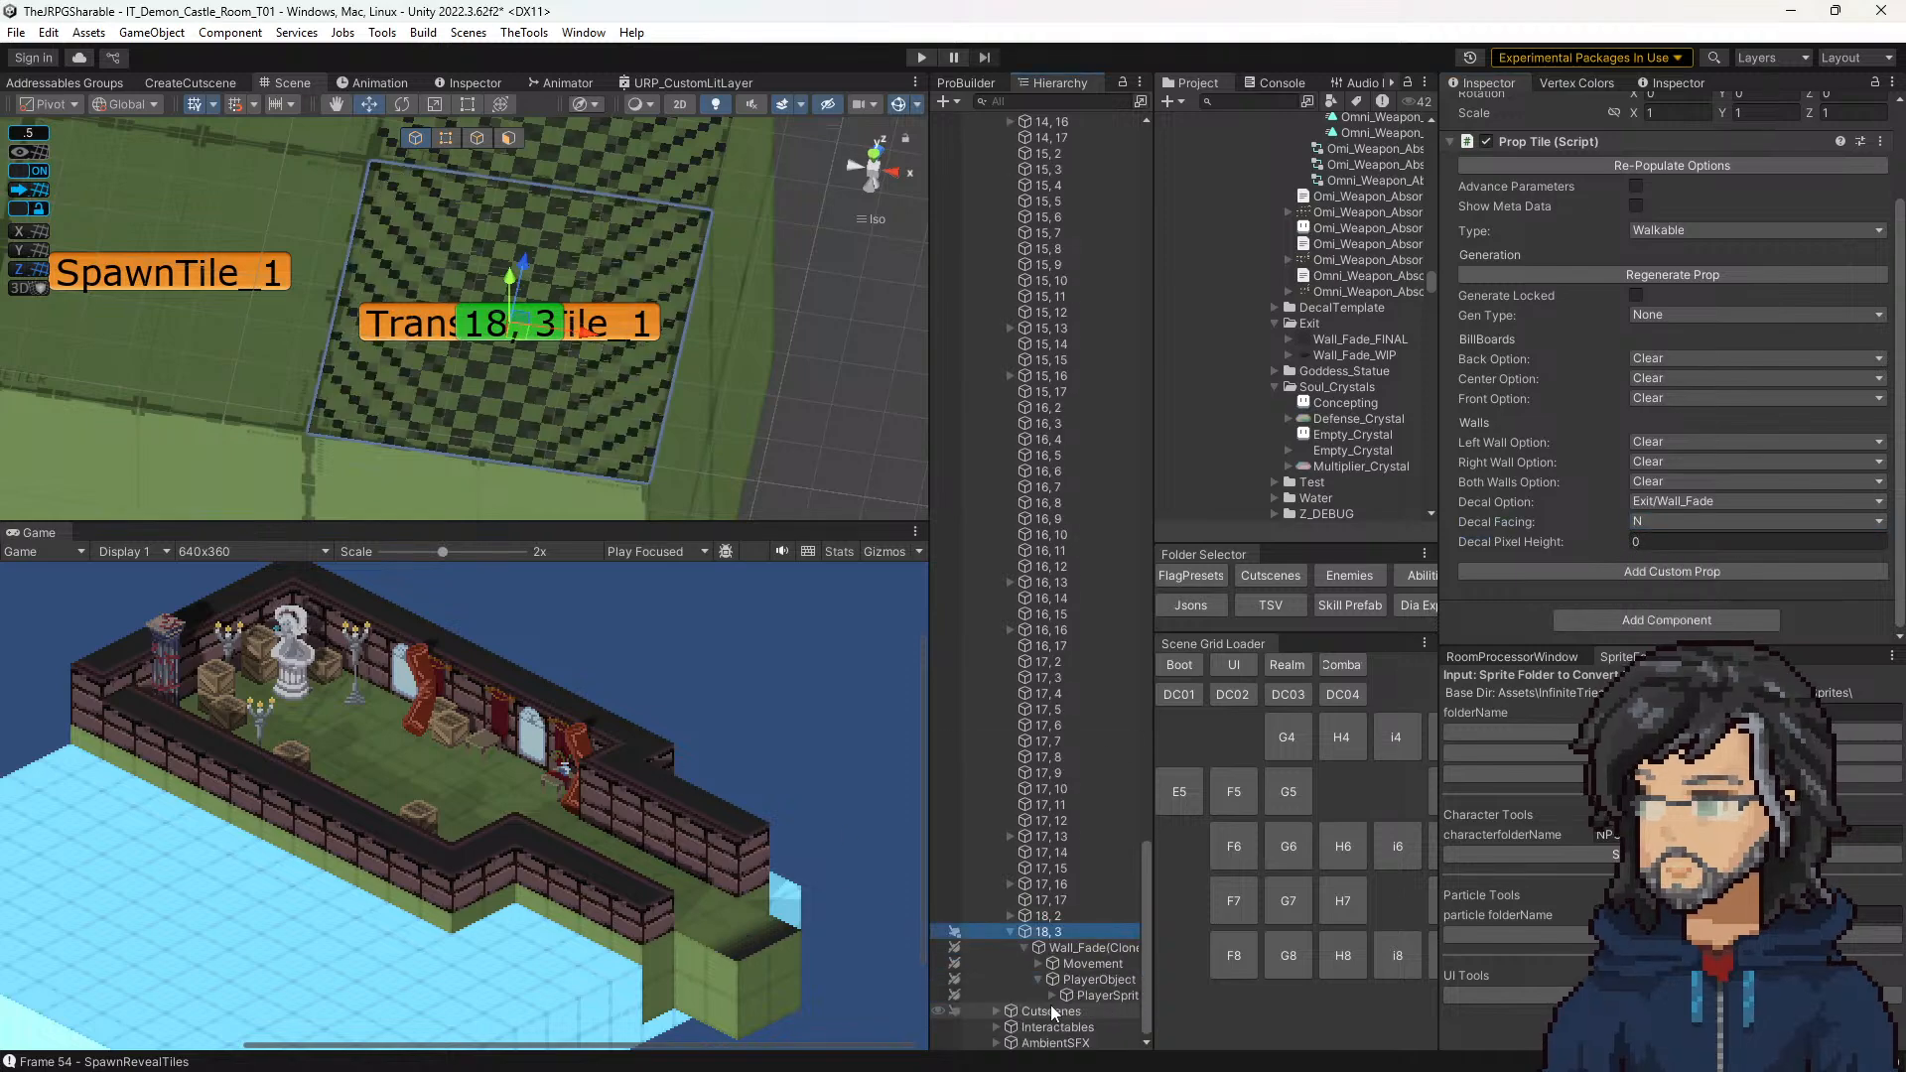
{"action": "left_click", "coordinate": [1086, 1009]}
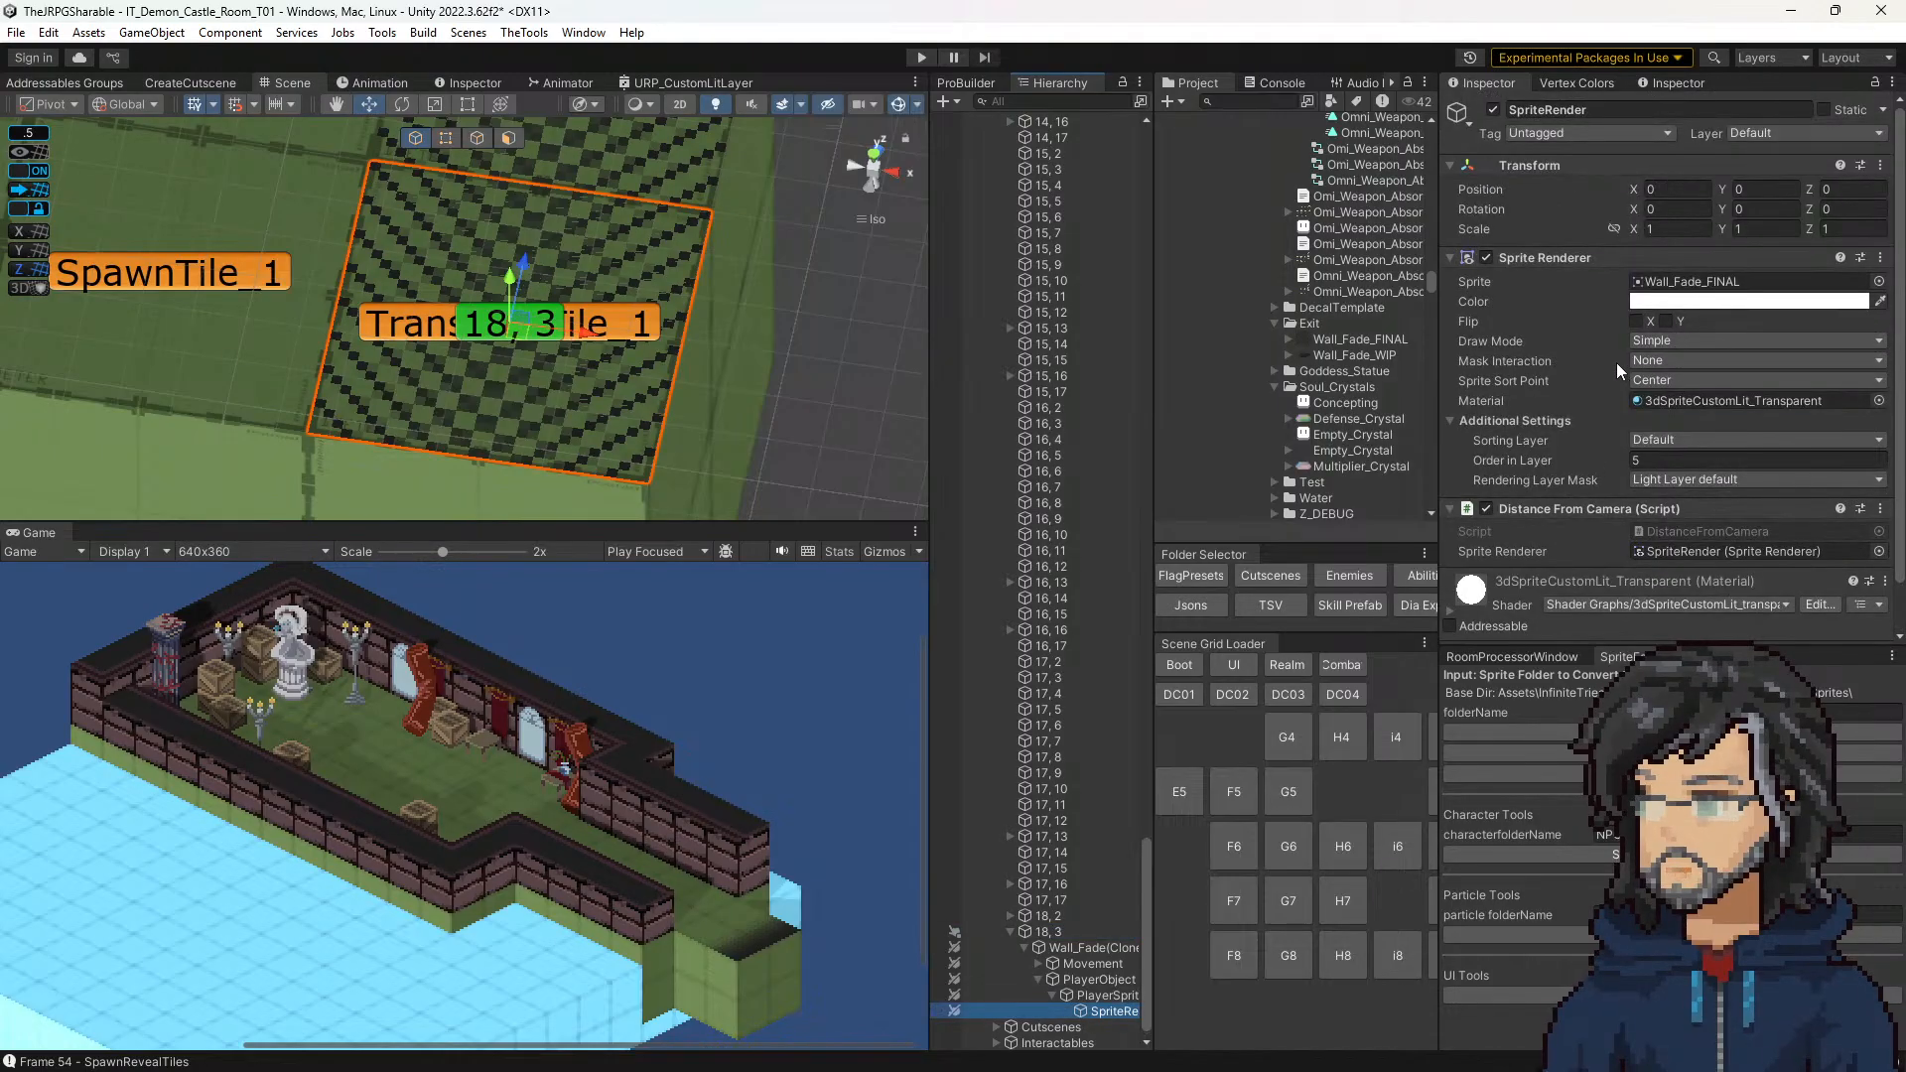
{"action": "scroll", "coordinate": [1615, 362], "scroll_direction": "down", "scroll_amount": 1}
{"action": "left_click", "coordinate": [1092, 979]}
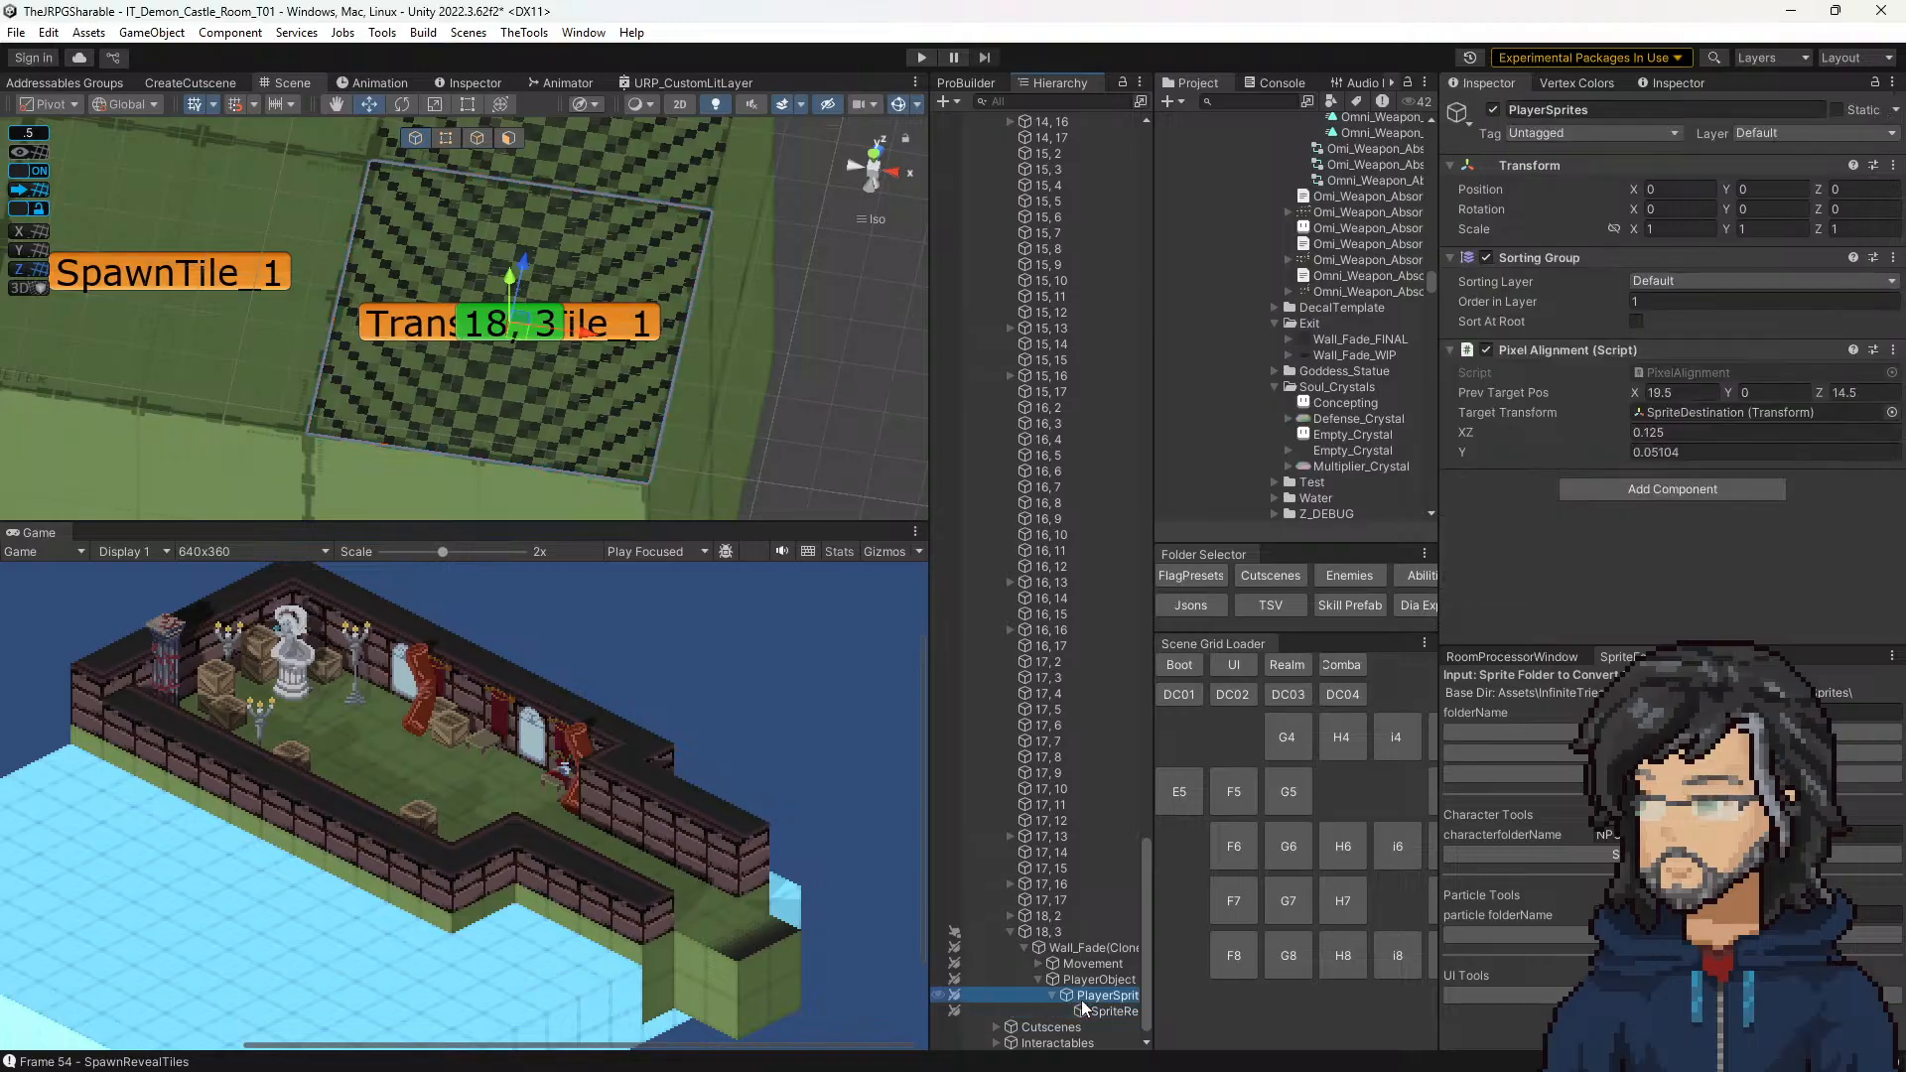
{"action": "key", "text": "Up"}
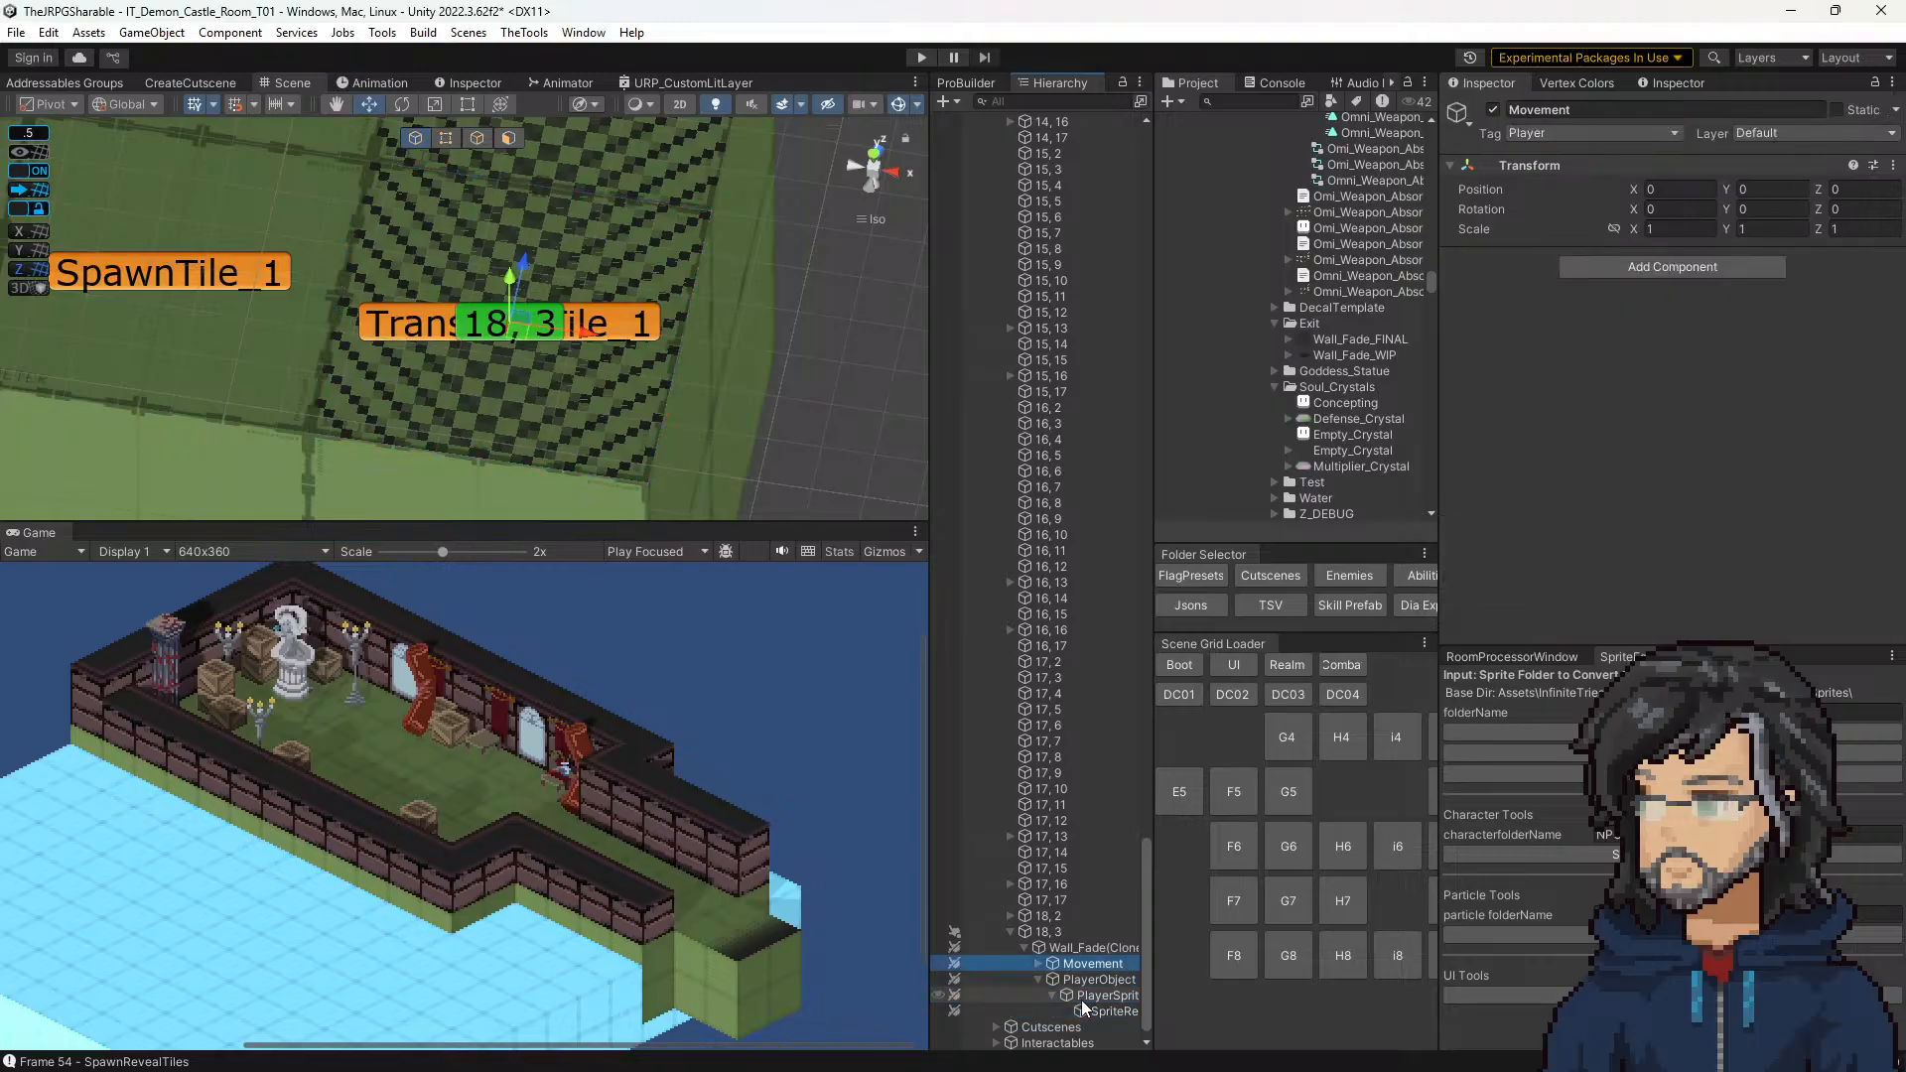
{"action": "key", "text": "Up"}
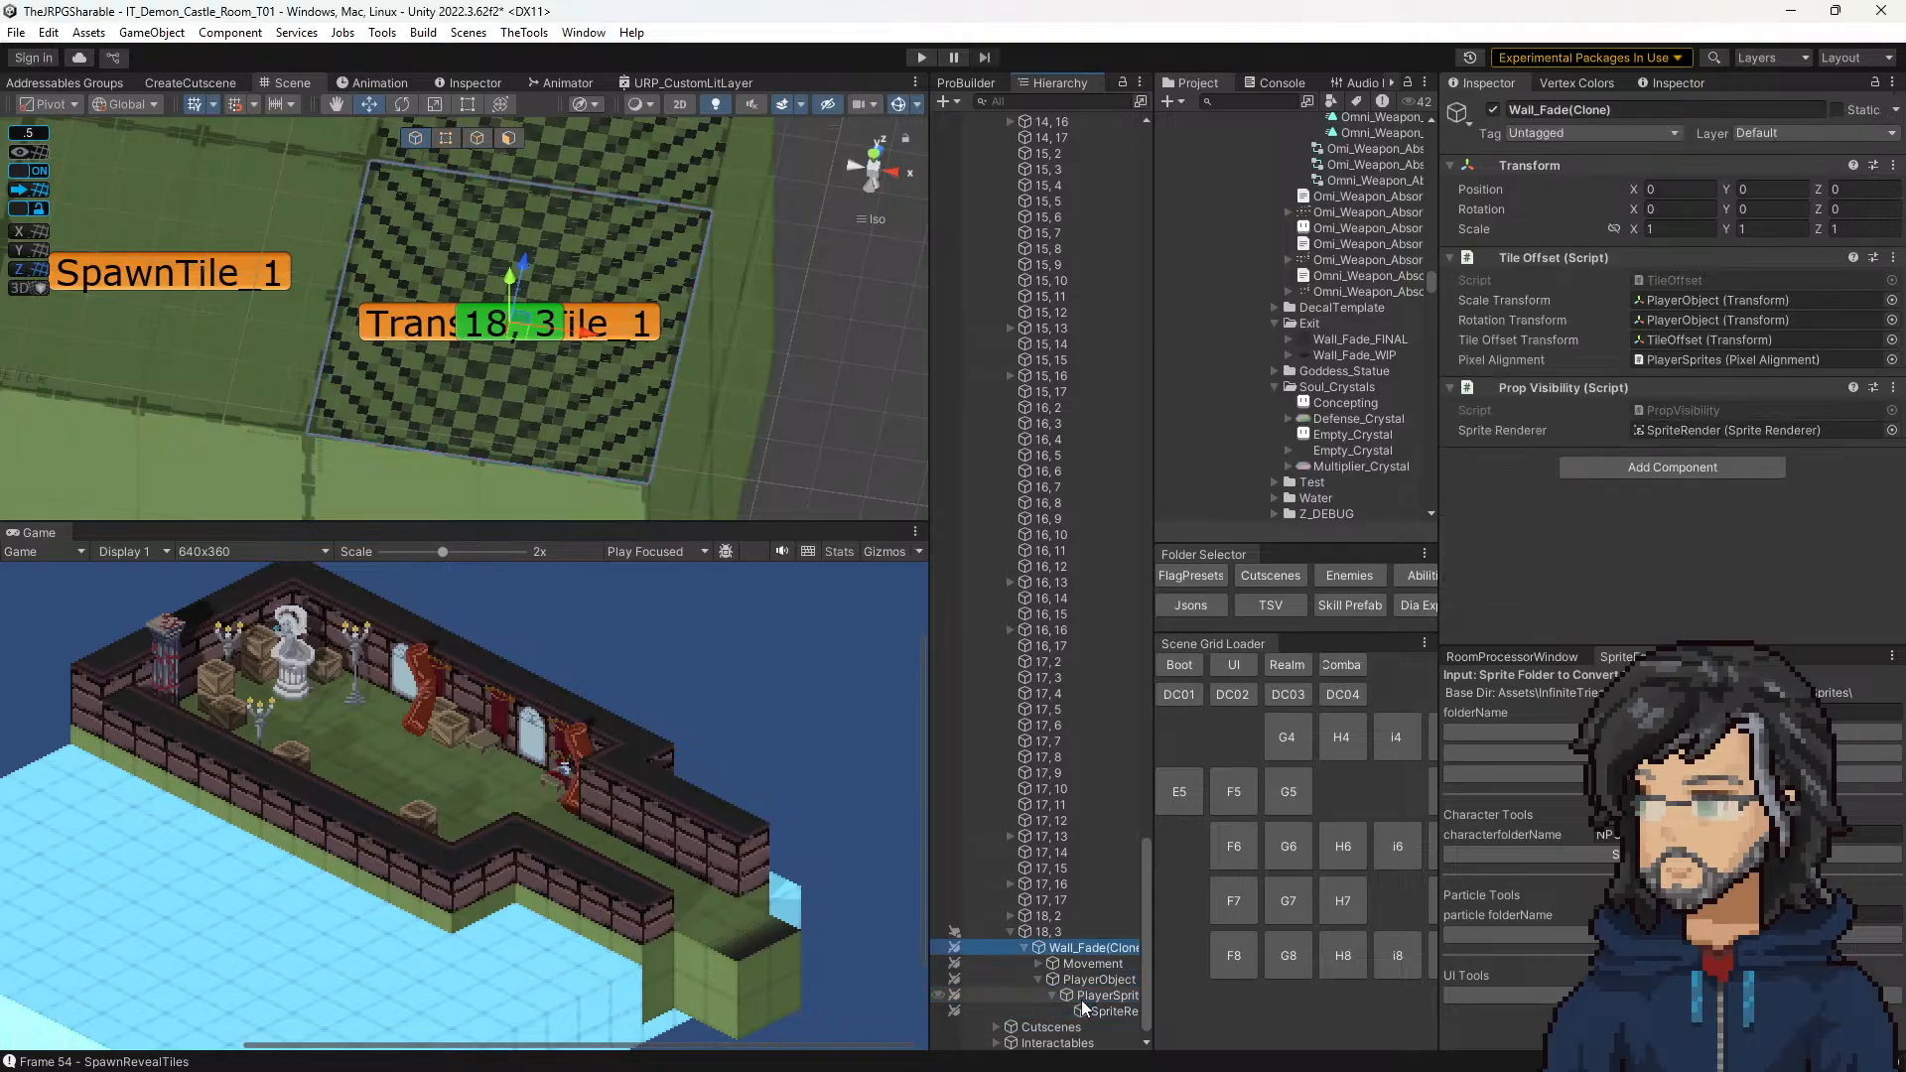
Step: Select tile 18, 3 and open its Prop Tile script for editing in Visual Studio
{"action": "key", "text": "Up"}
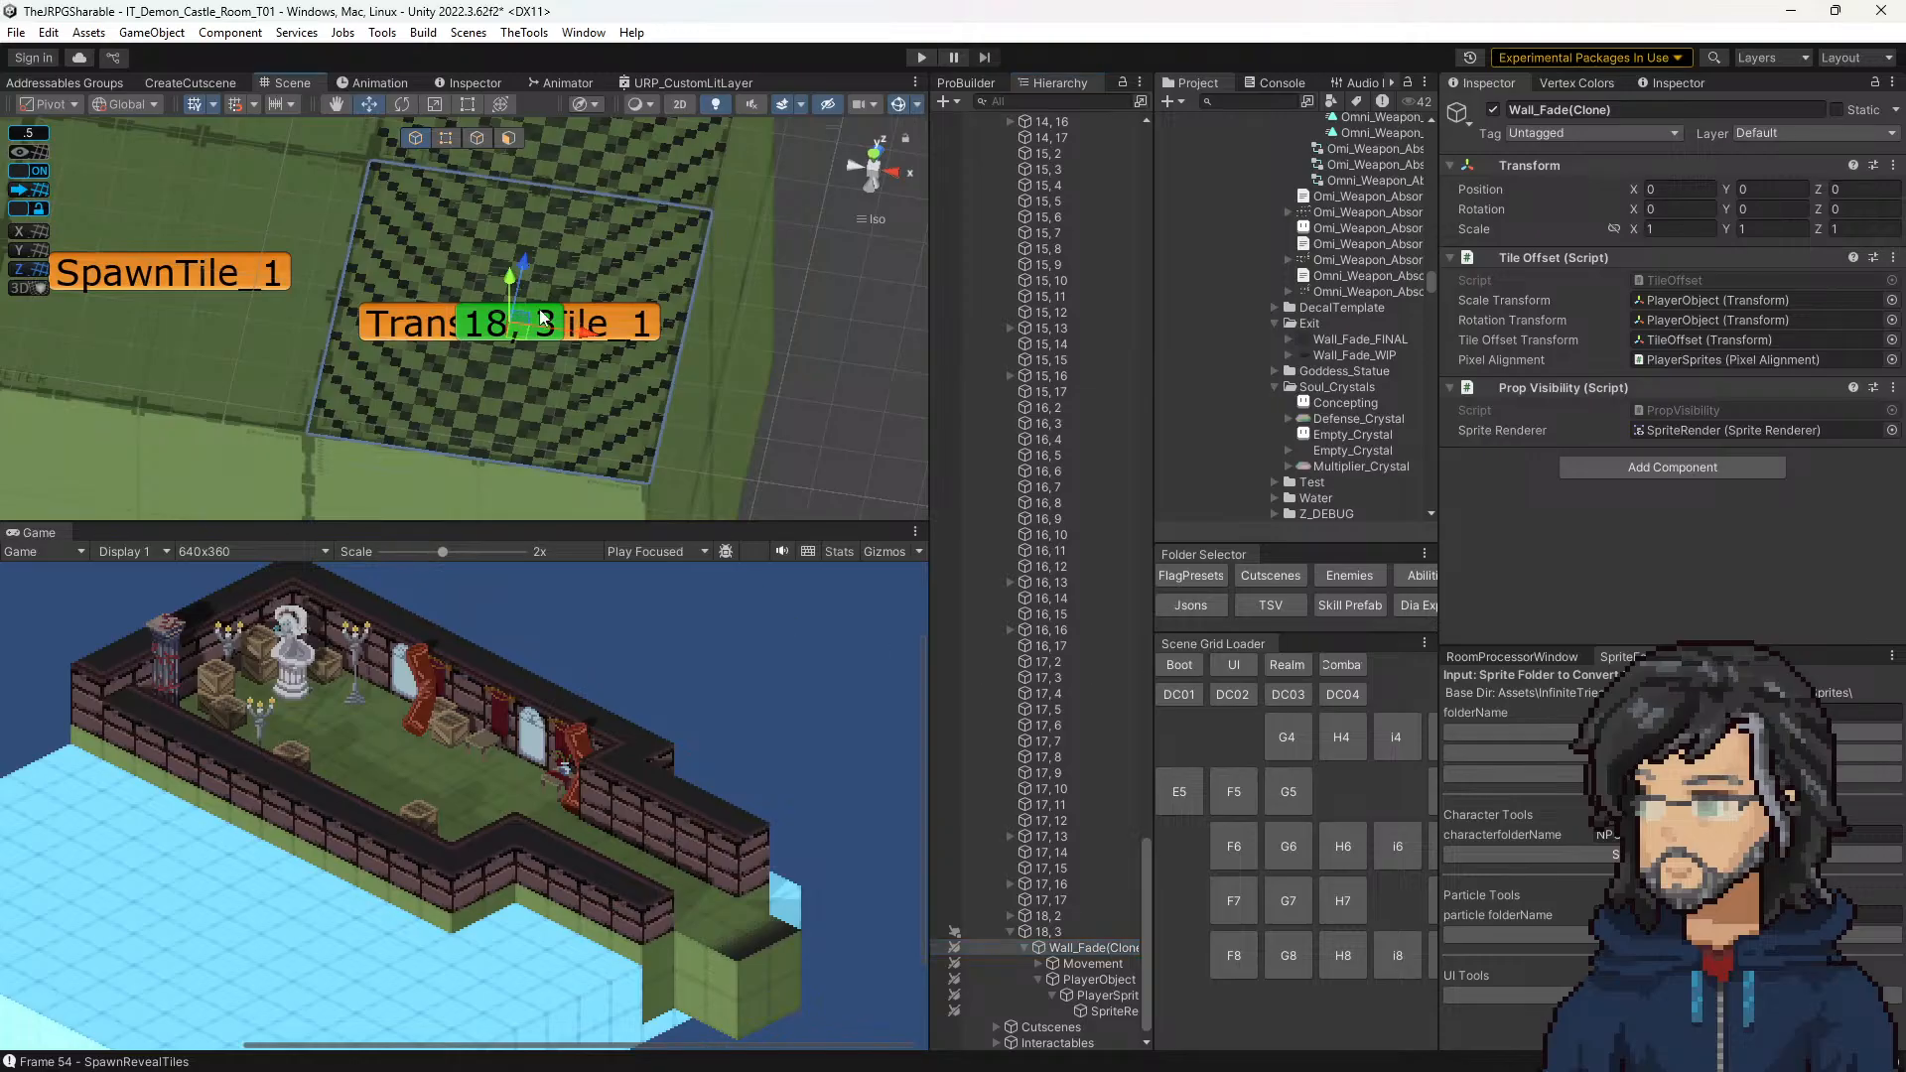
{"action": "scroll", "coordinate": [1727, 407], "scroll_direction": "down", "scroll_amount": 3}
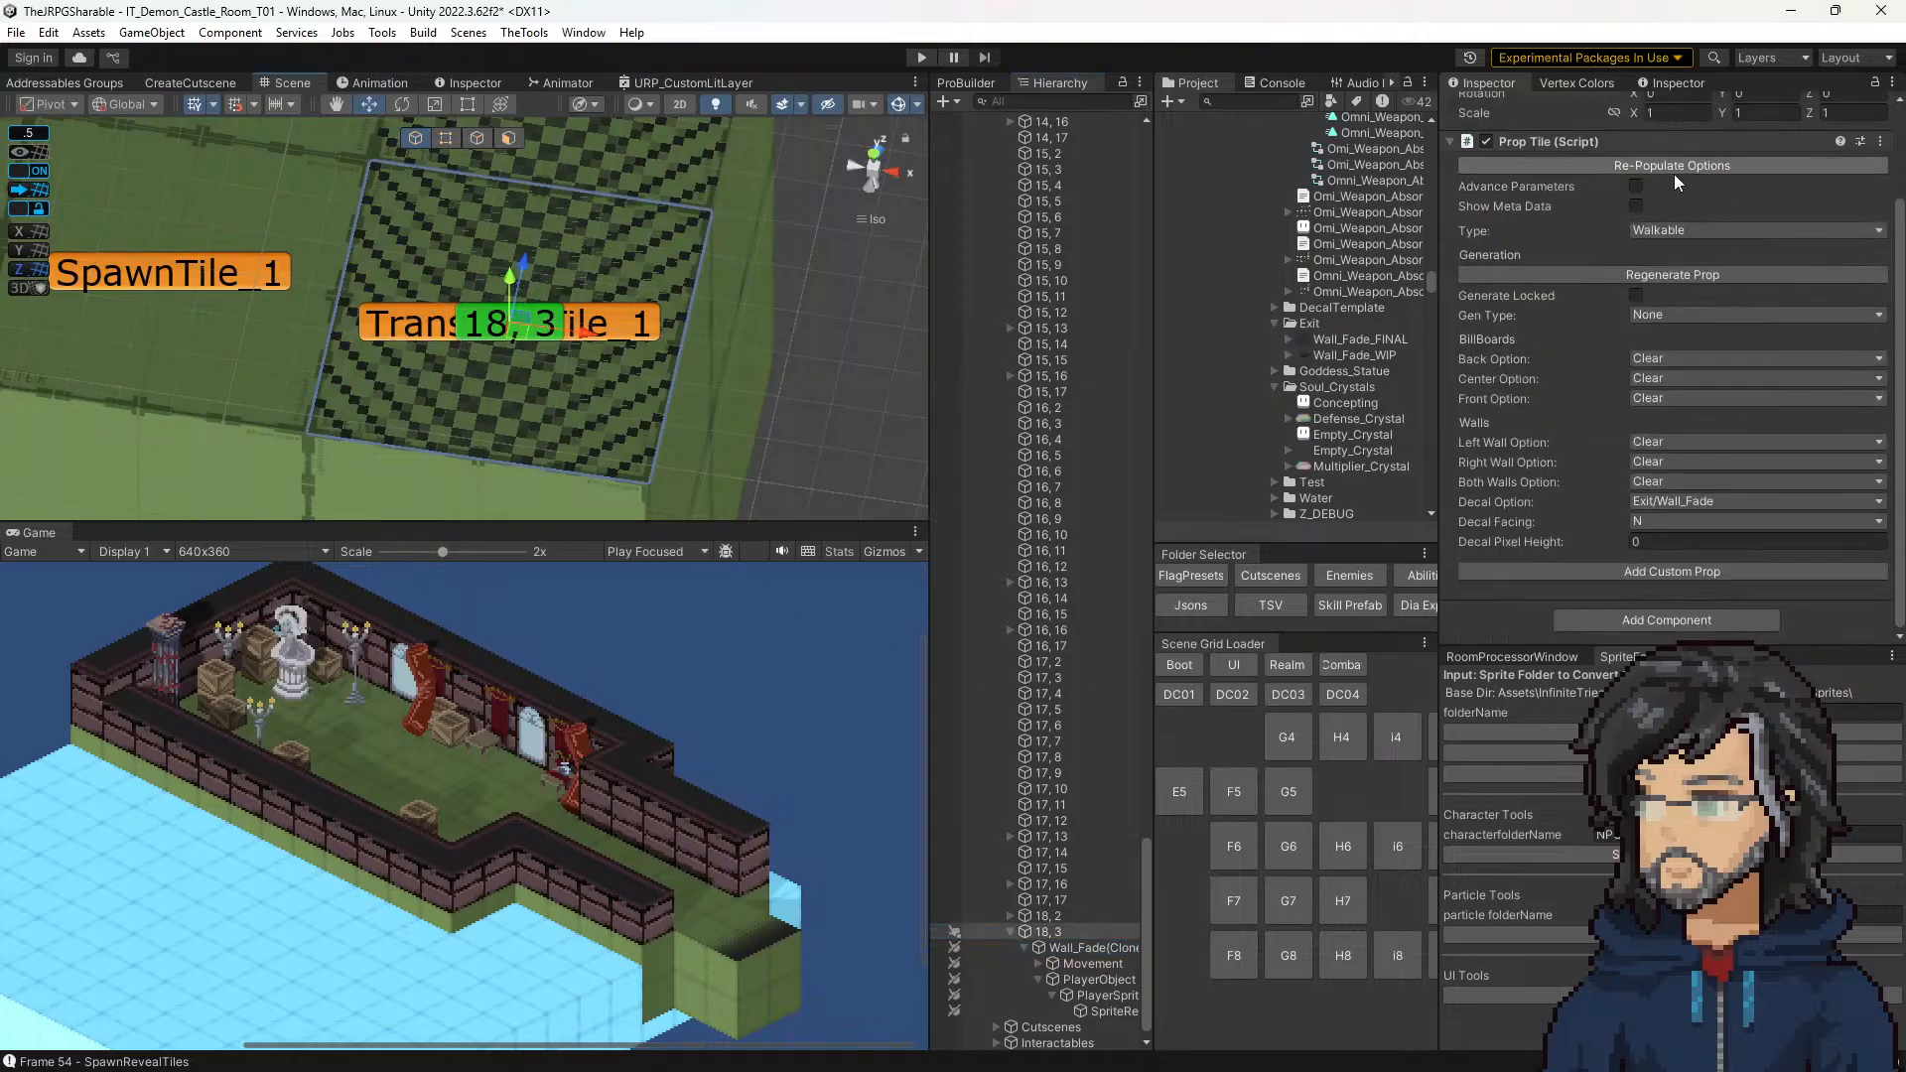
{"action": "scroll", "coordinate": [1742, 188], "scroll_direction": "up", "scroll_amount": 1}
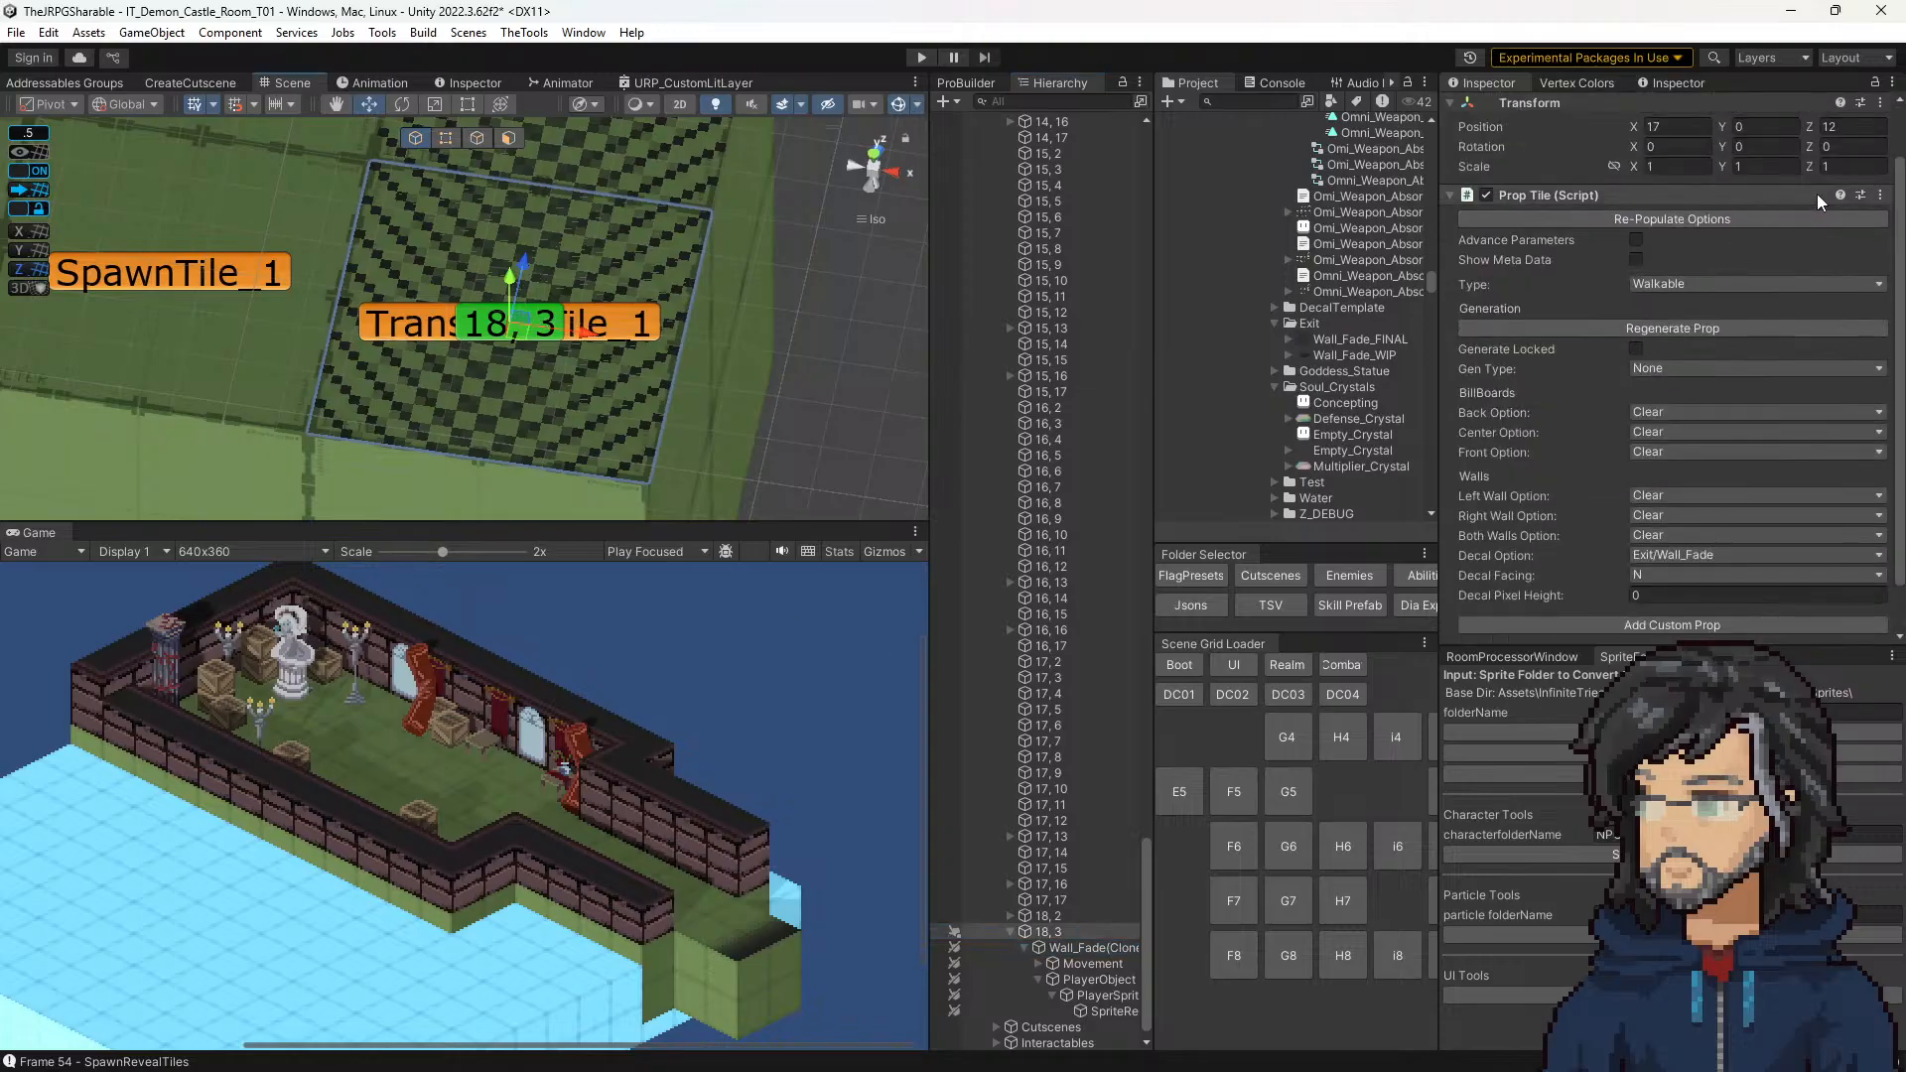
{"action": "left_click", "coordinate": [1879, 201]}
{"action": "left_click", "coordinate": [1735, 439]}
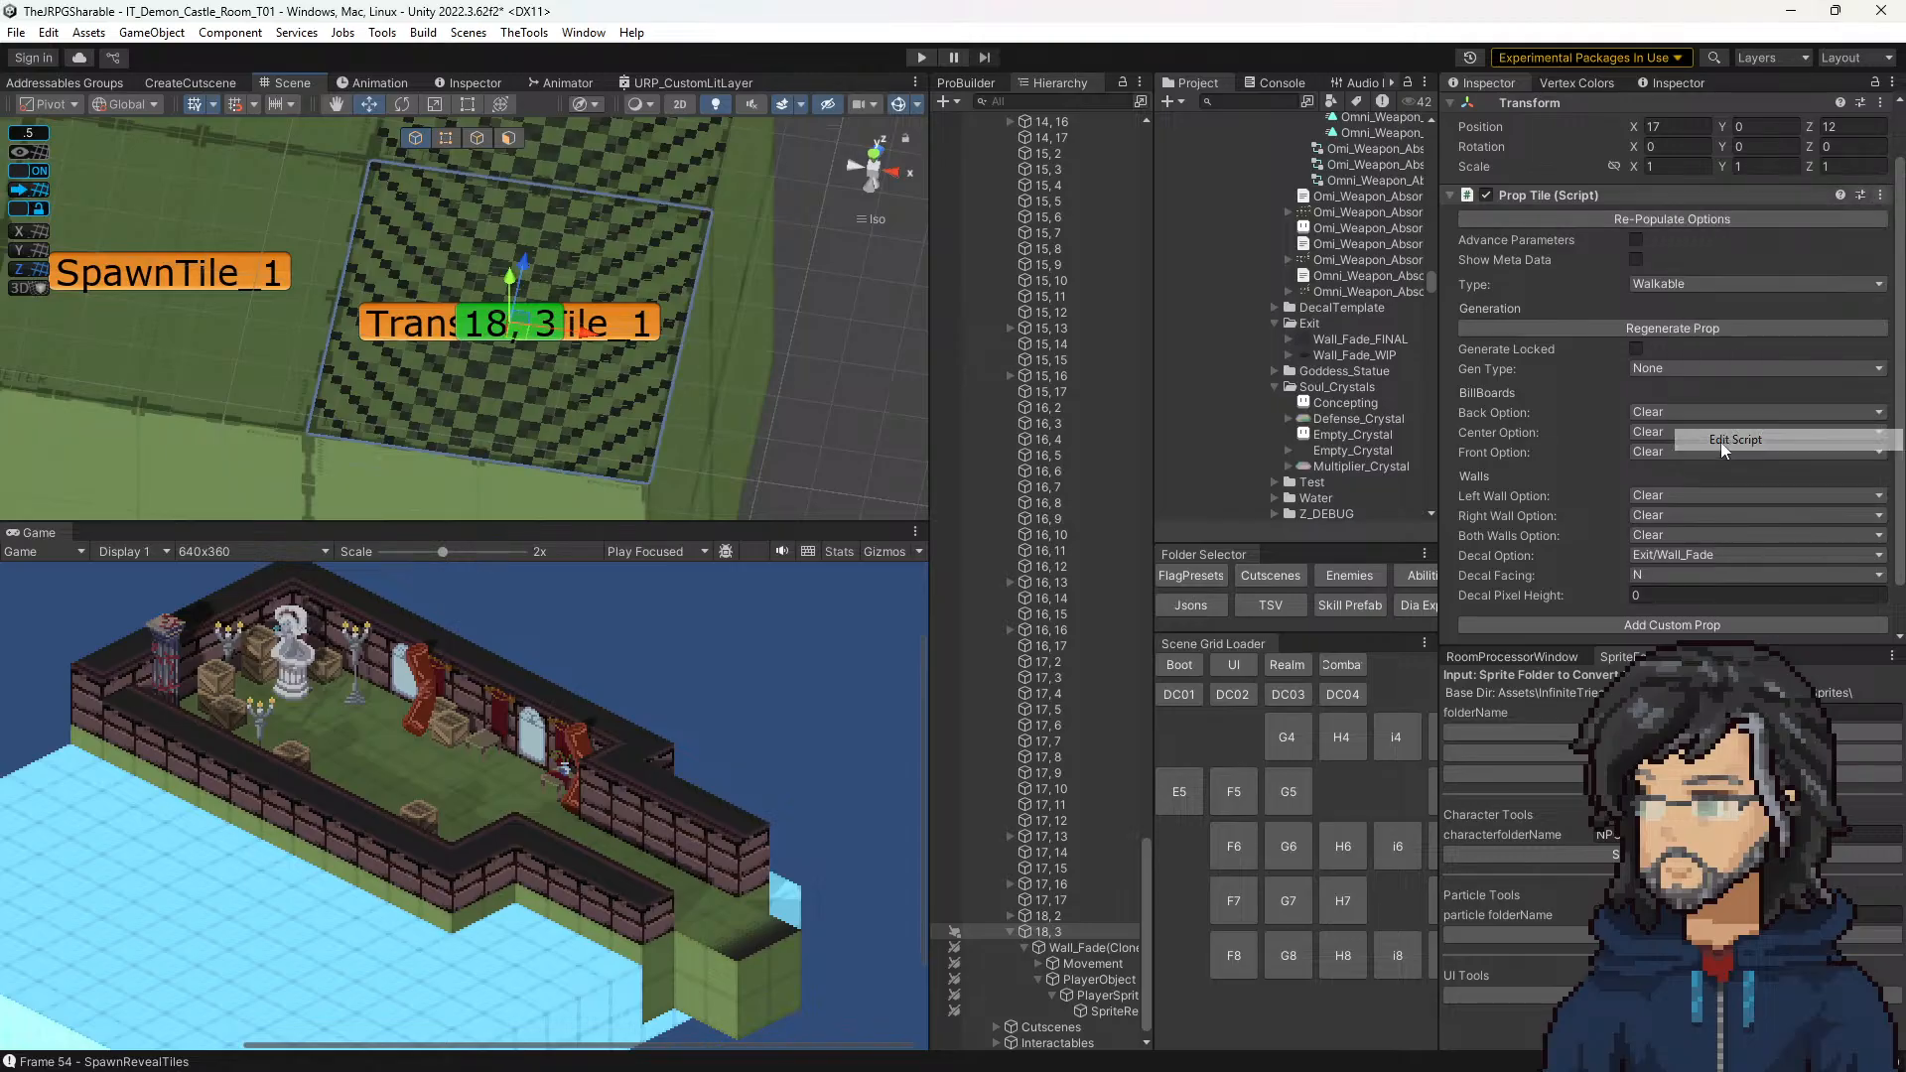
Step: Search PropTile.cs for "decalfac" and look through its prop loader declarations for the decal facing code
{"action": "left_click", "coordinate": [572, 334]}
{"action": "key", "text": "ctrl+f"}
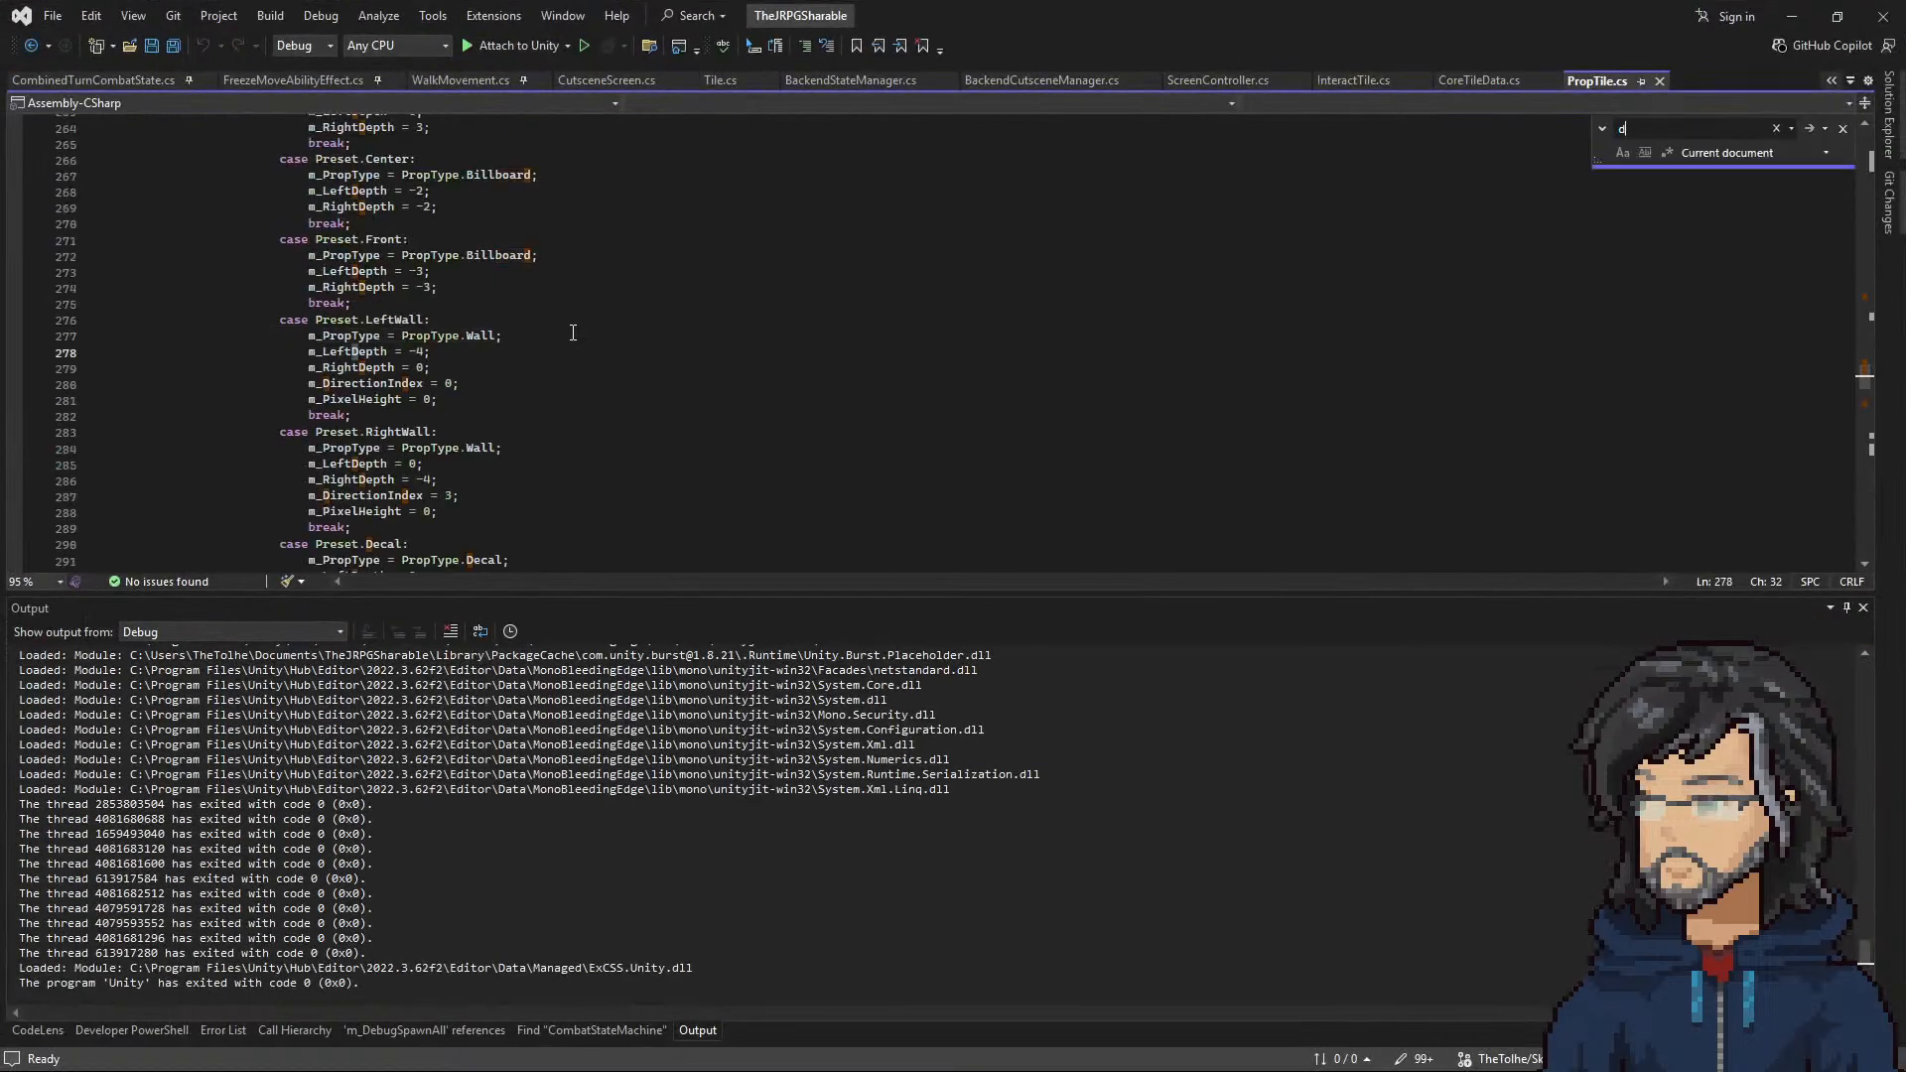
{"action": "type", "text": "decal"}
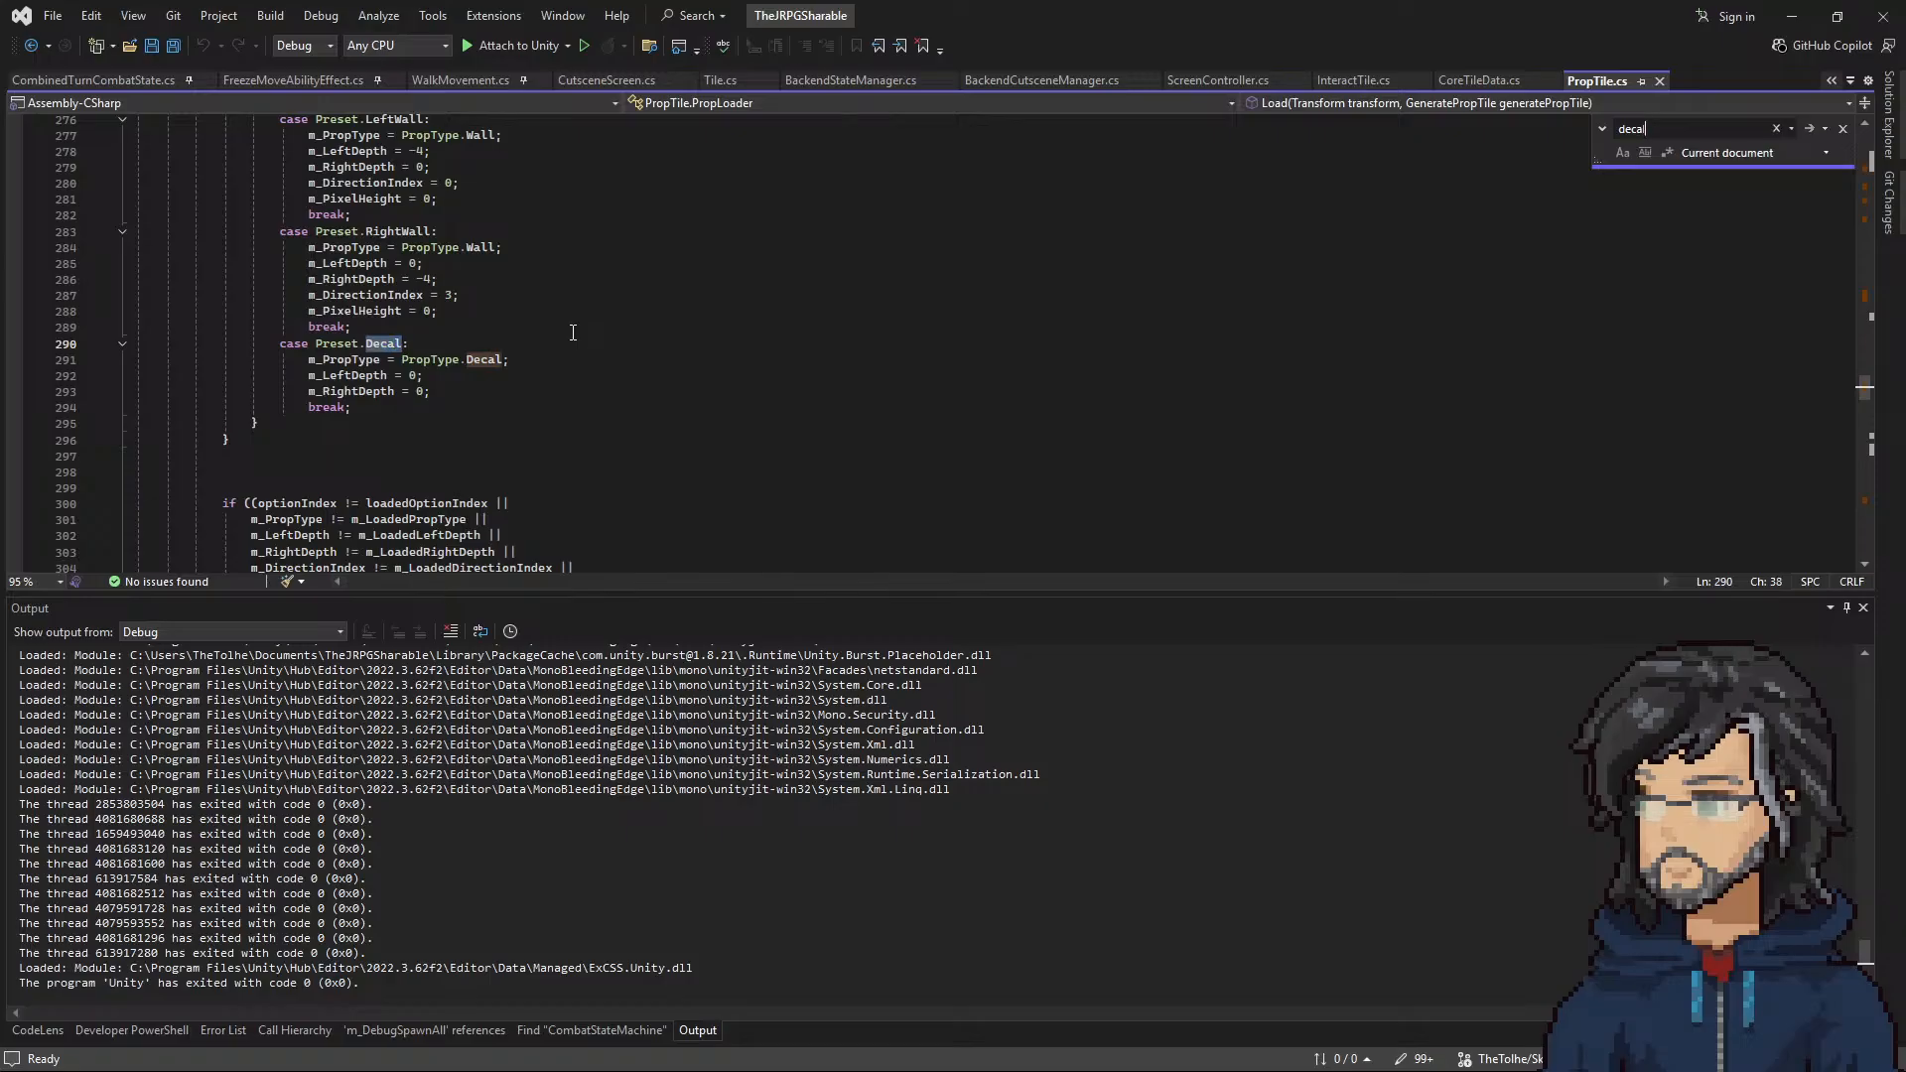
{"action": "type", "text": "fac"}
{"action": "scroll", "coordinate": [392, 355], "scroll_direction": "up", "scroll_amount": 20}
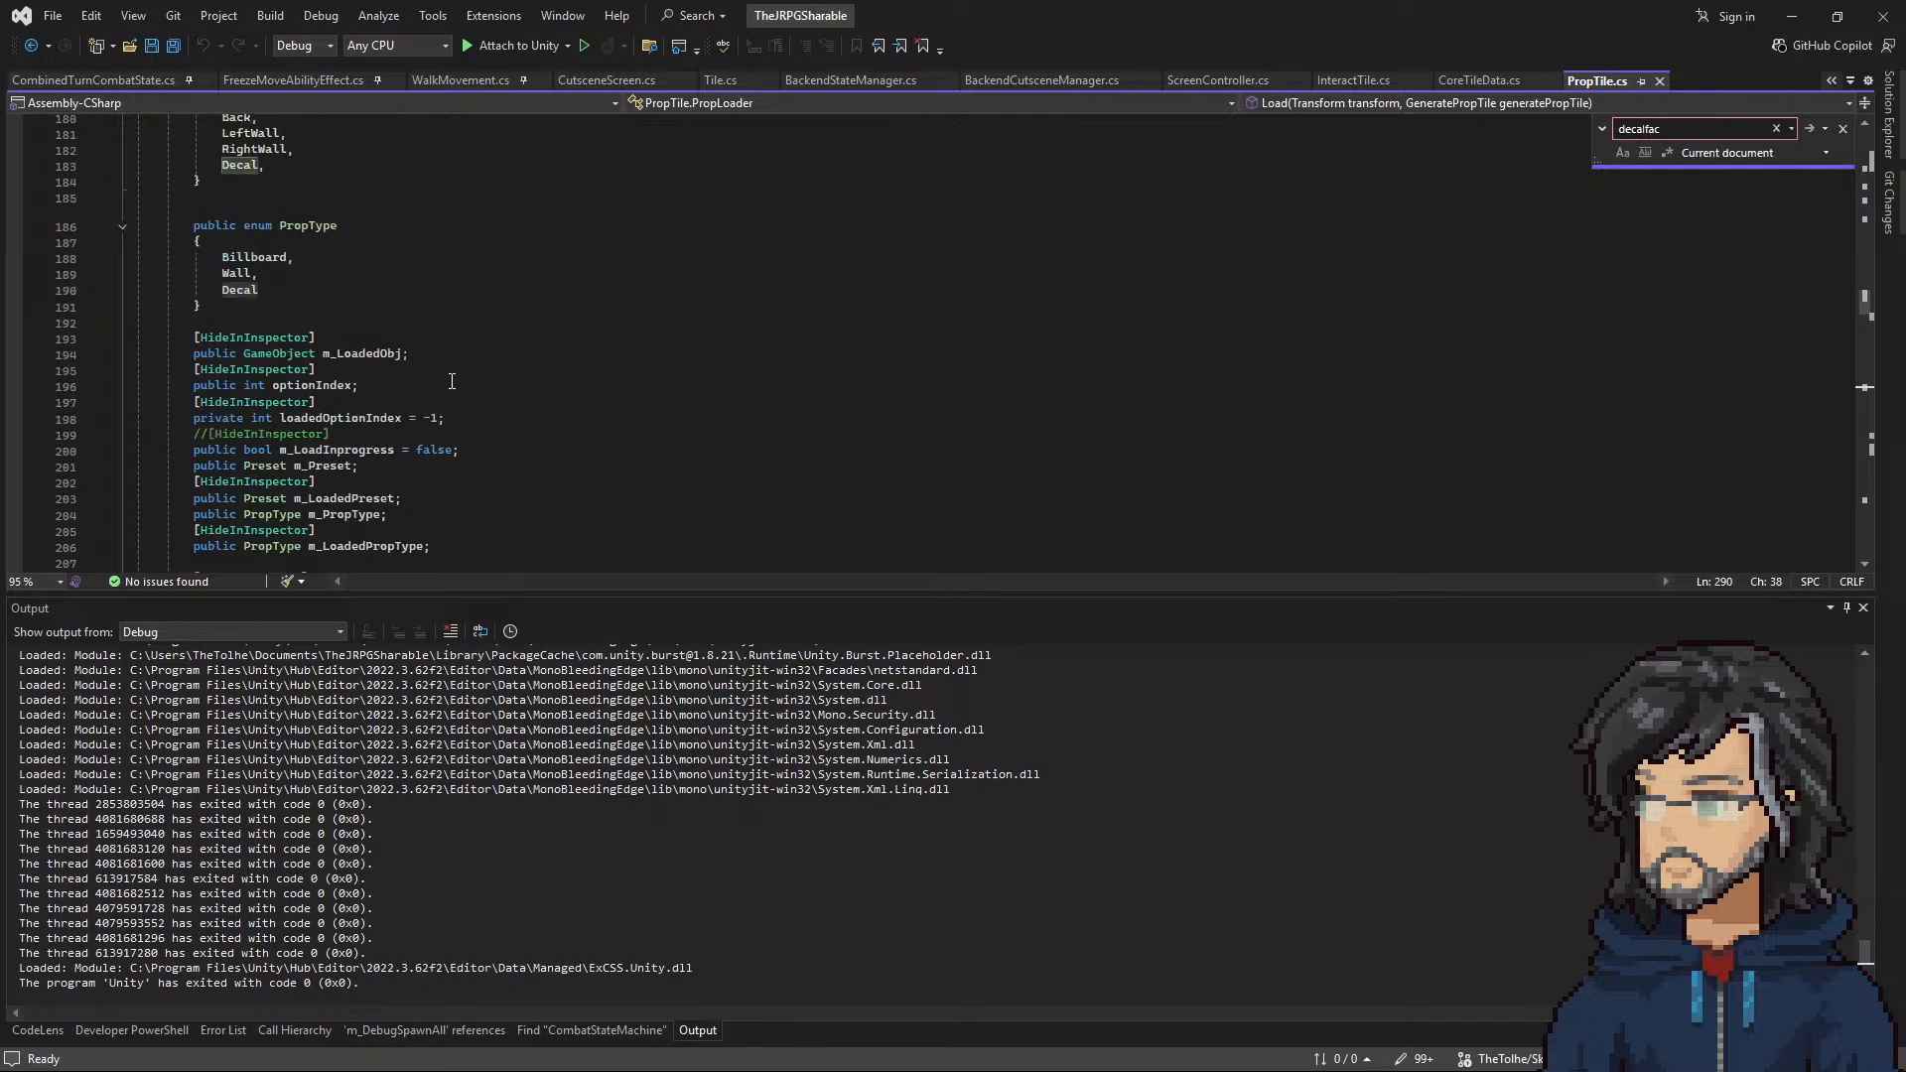
{"action": "scroll", "coordinate": [422, 388], "scroll_direction": "down", "scroll_amount": 1}
{"action": "scroll", "coordinate": [386, 344], "scroll_direction": "up", "scroll_amount": 1}
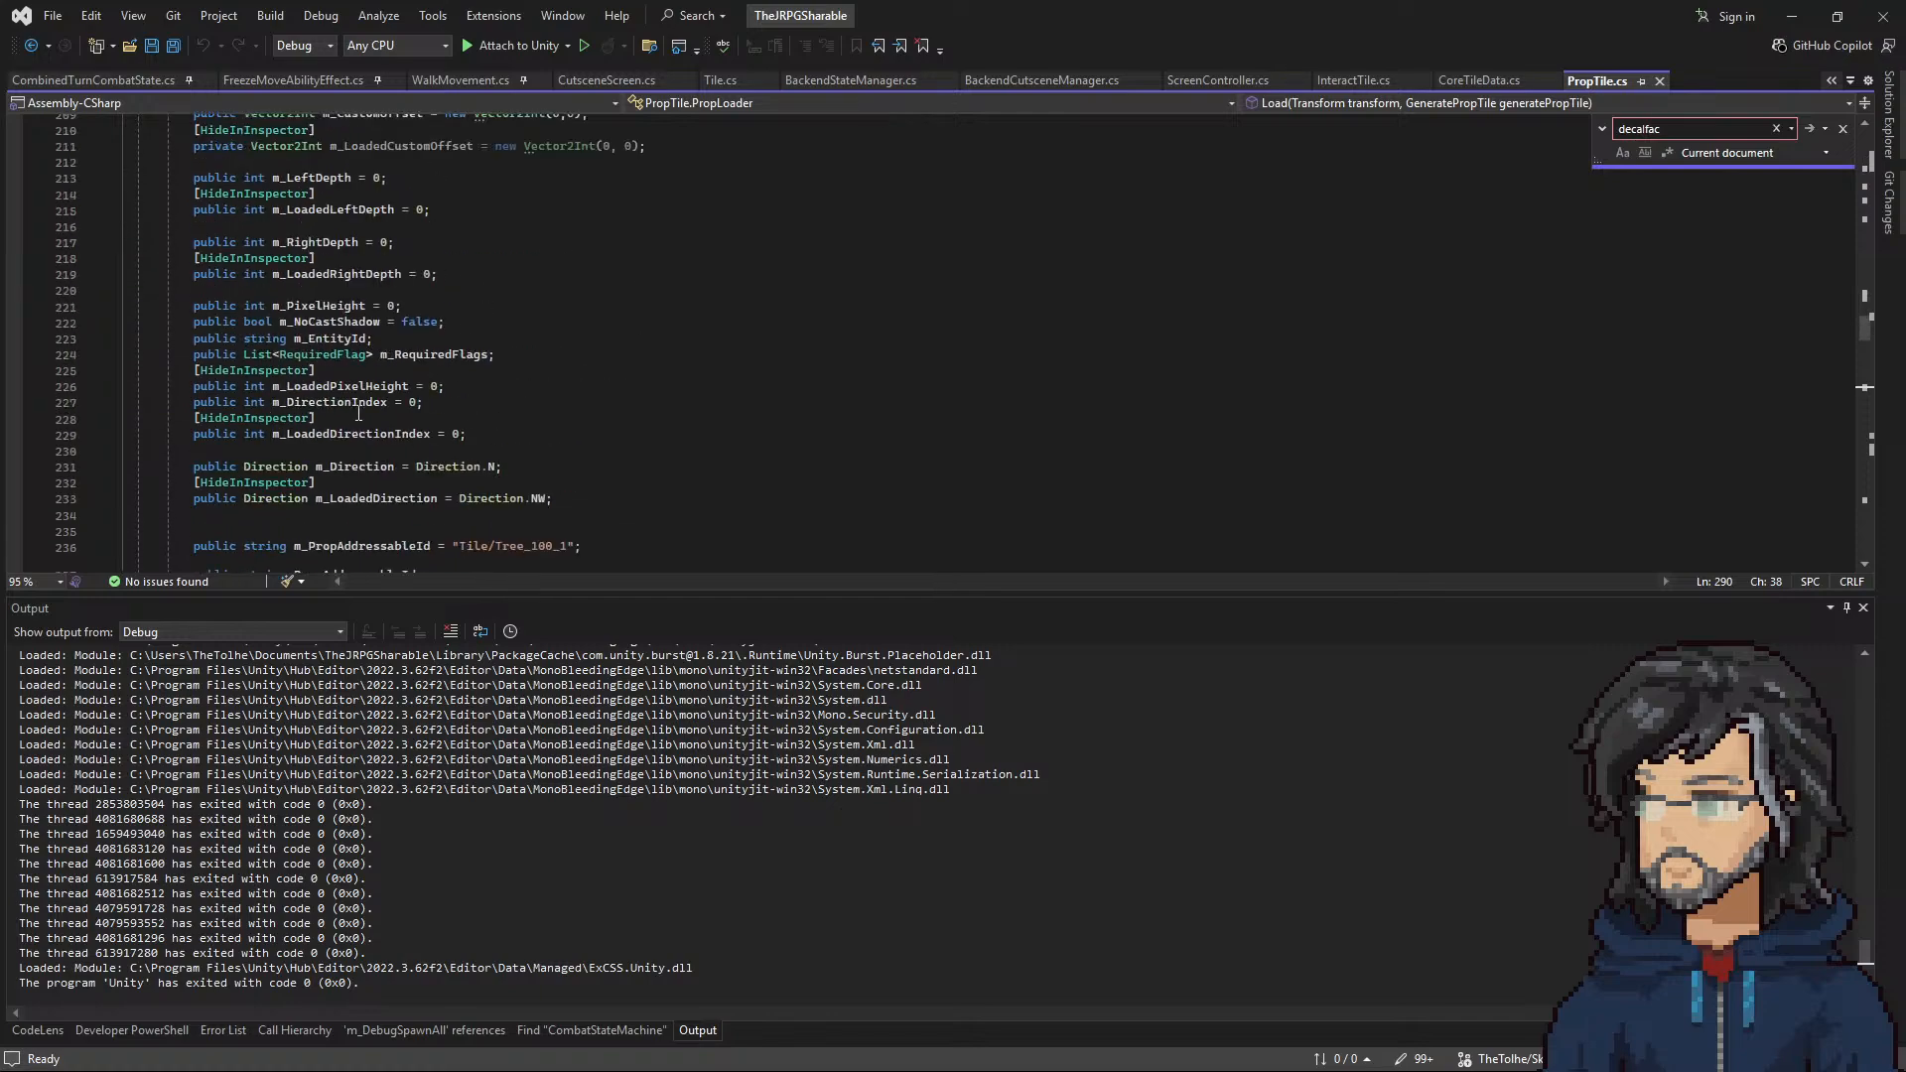
{"action": "scroll", "coordinate": [347, 426], "scroll_direction": "up", "scroll_amount": 13}
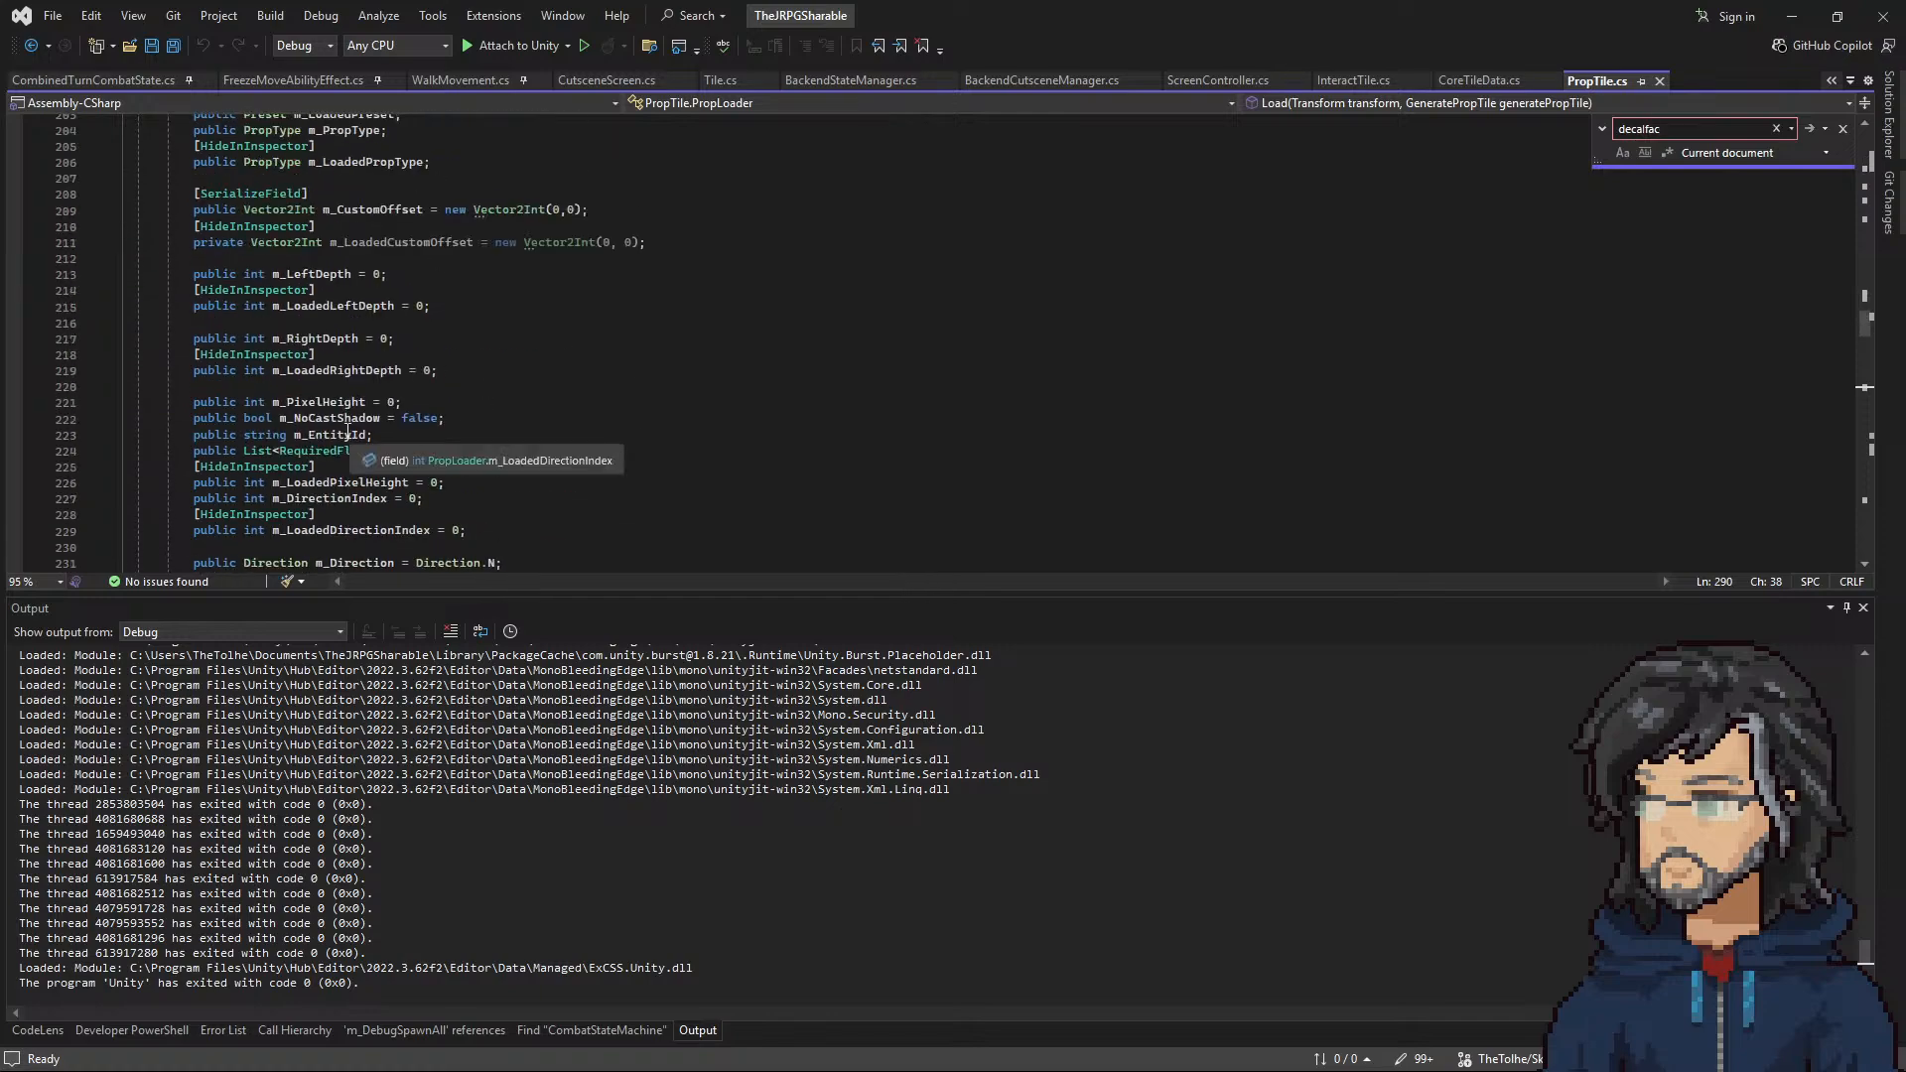
{"action": "scroll", "coordinate": [343, 408], "scroll_direction": "up", "scroll_amount": 20}
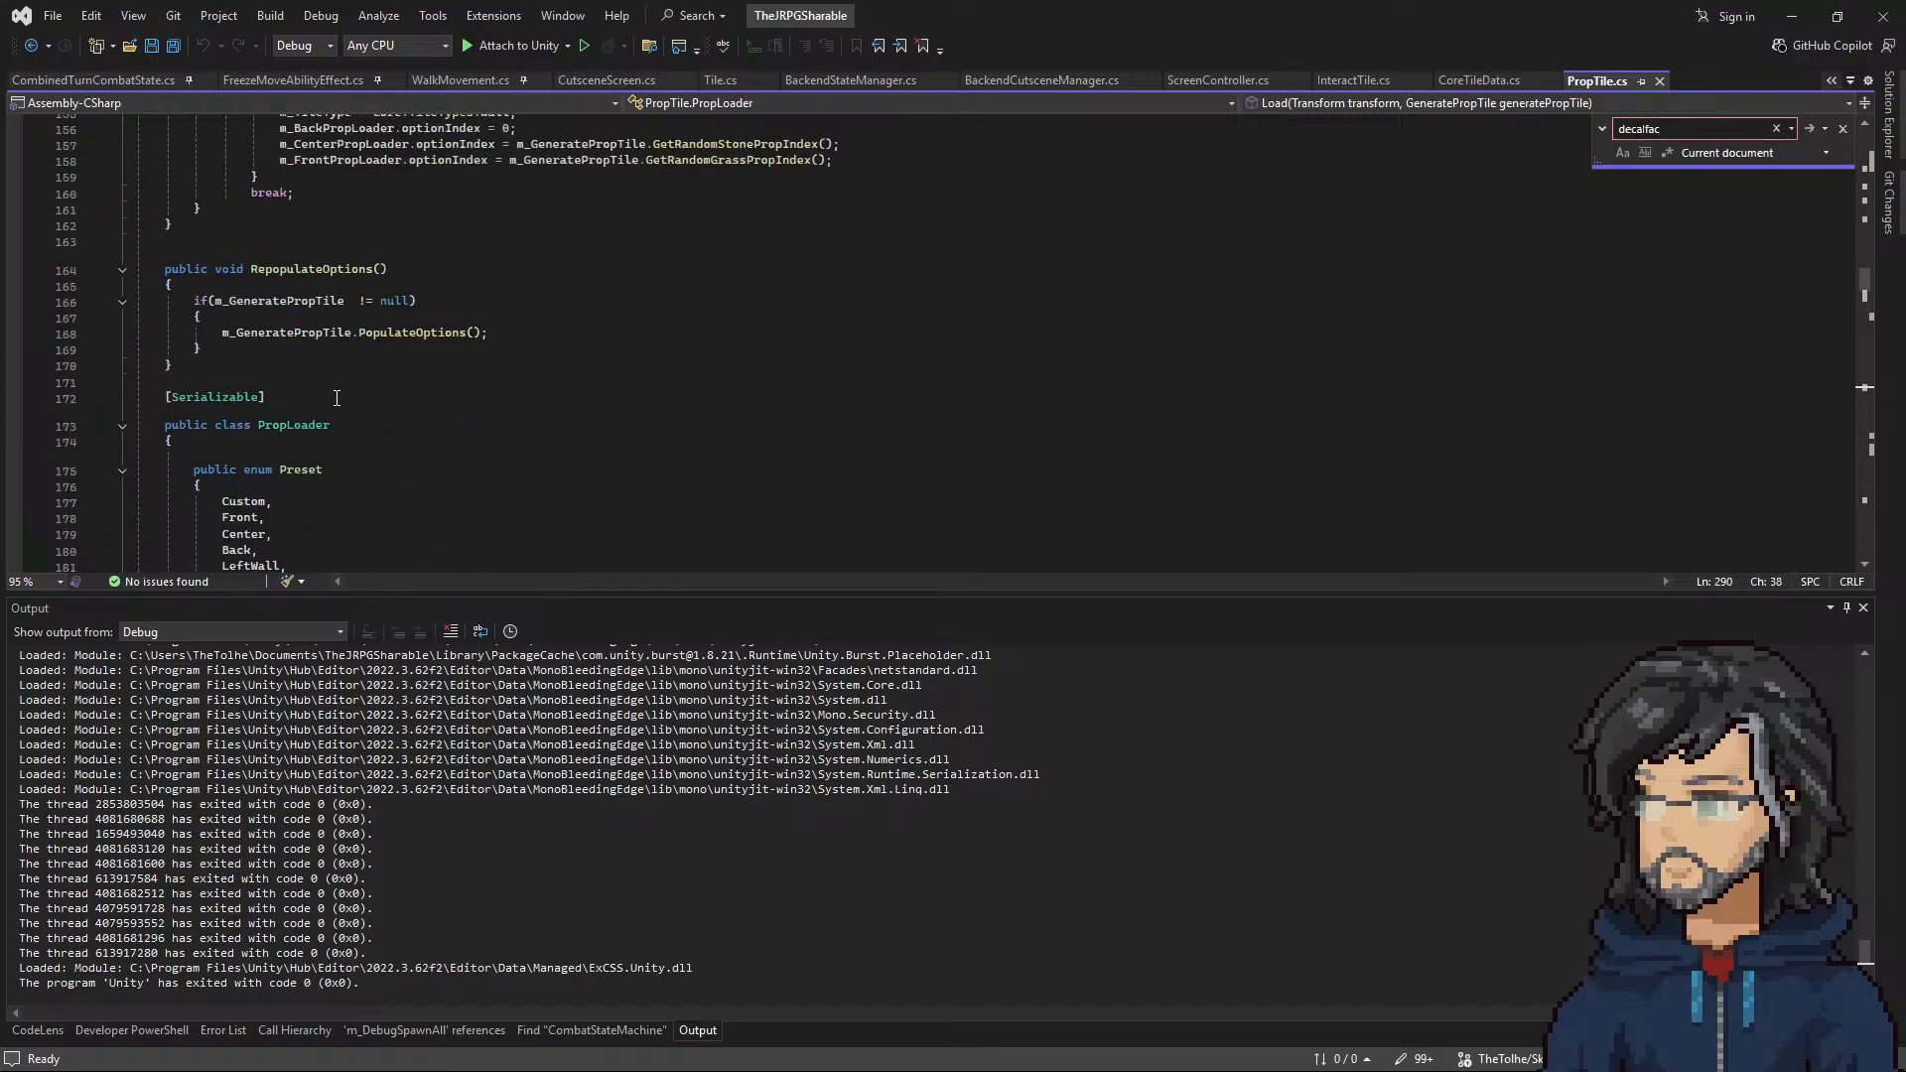
{"action": "scroll", "coordinate": [407, 432], "scroll_direction": "up", "scroll_amount": 20}
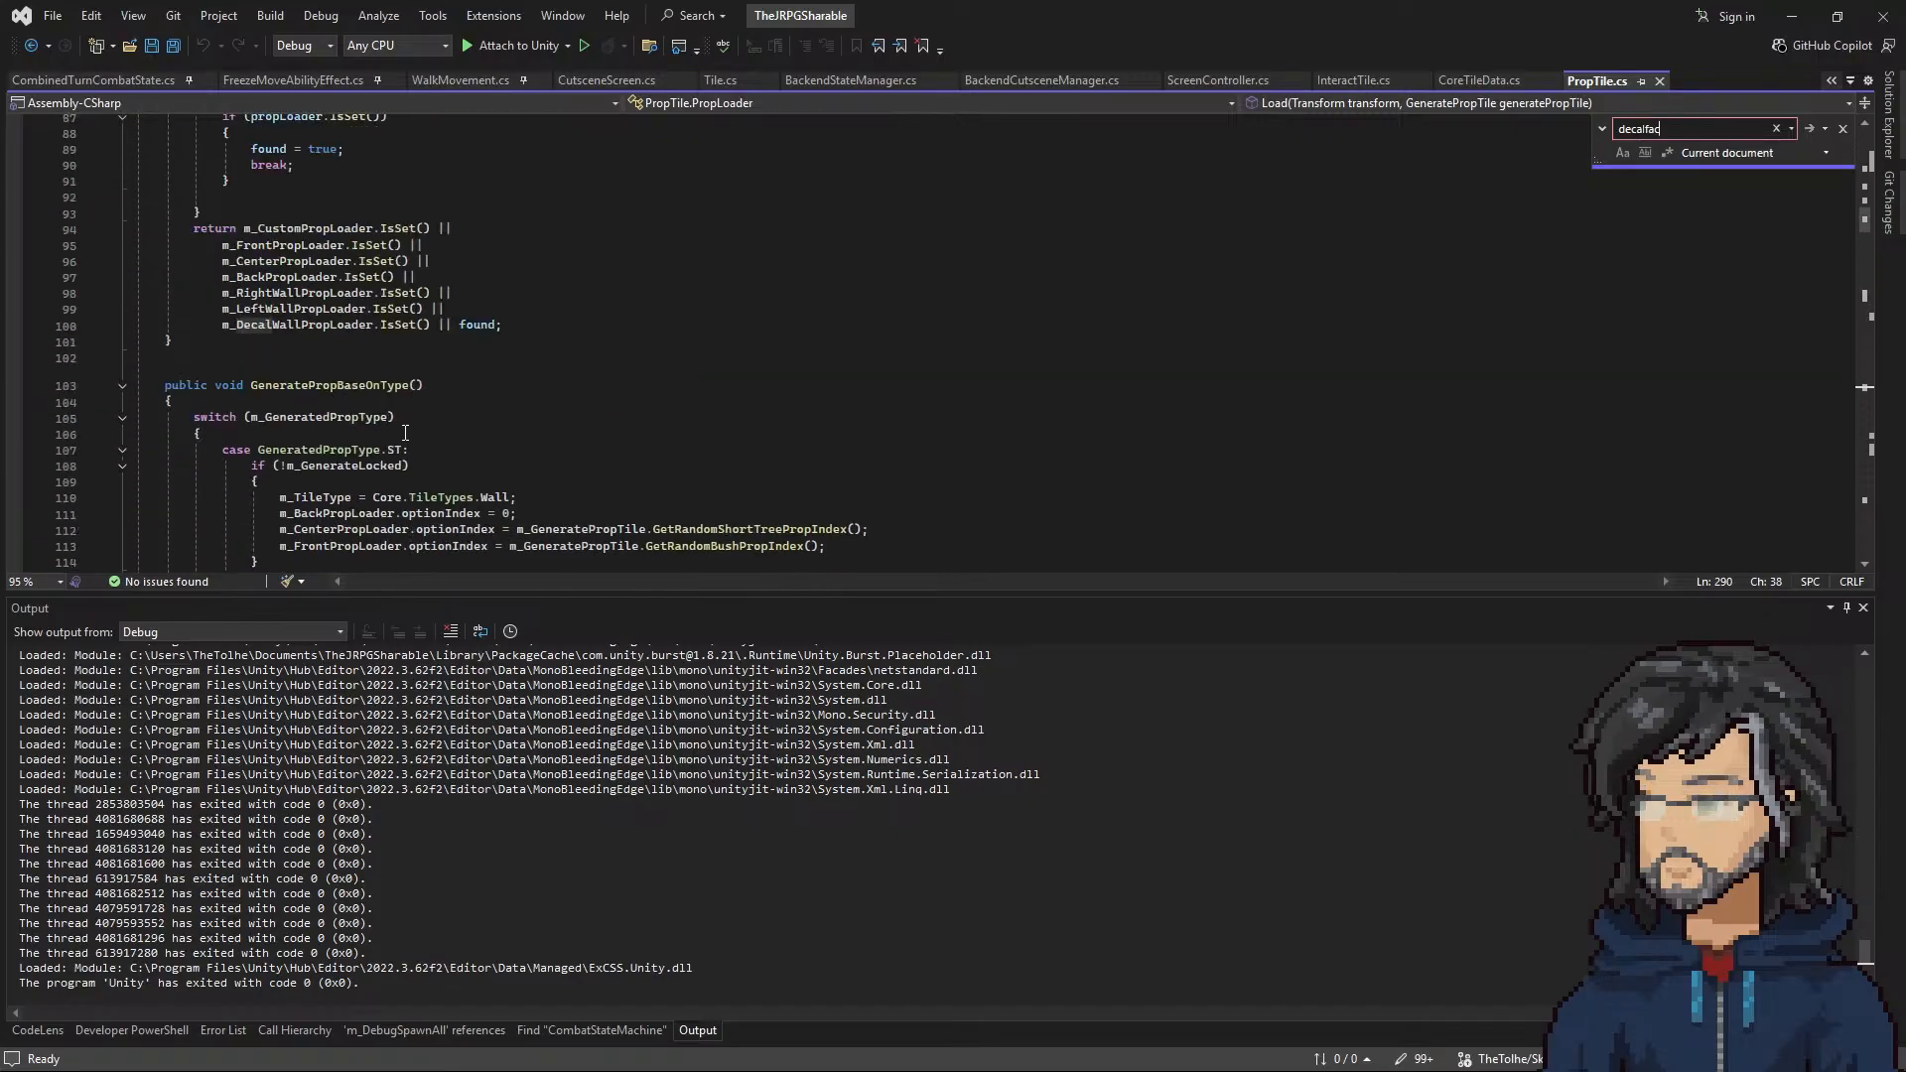
{"action": "scroll", "coordinate": [399, 427], "scroll_direction": "down", "scroll_amount": 7}
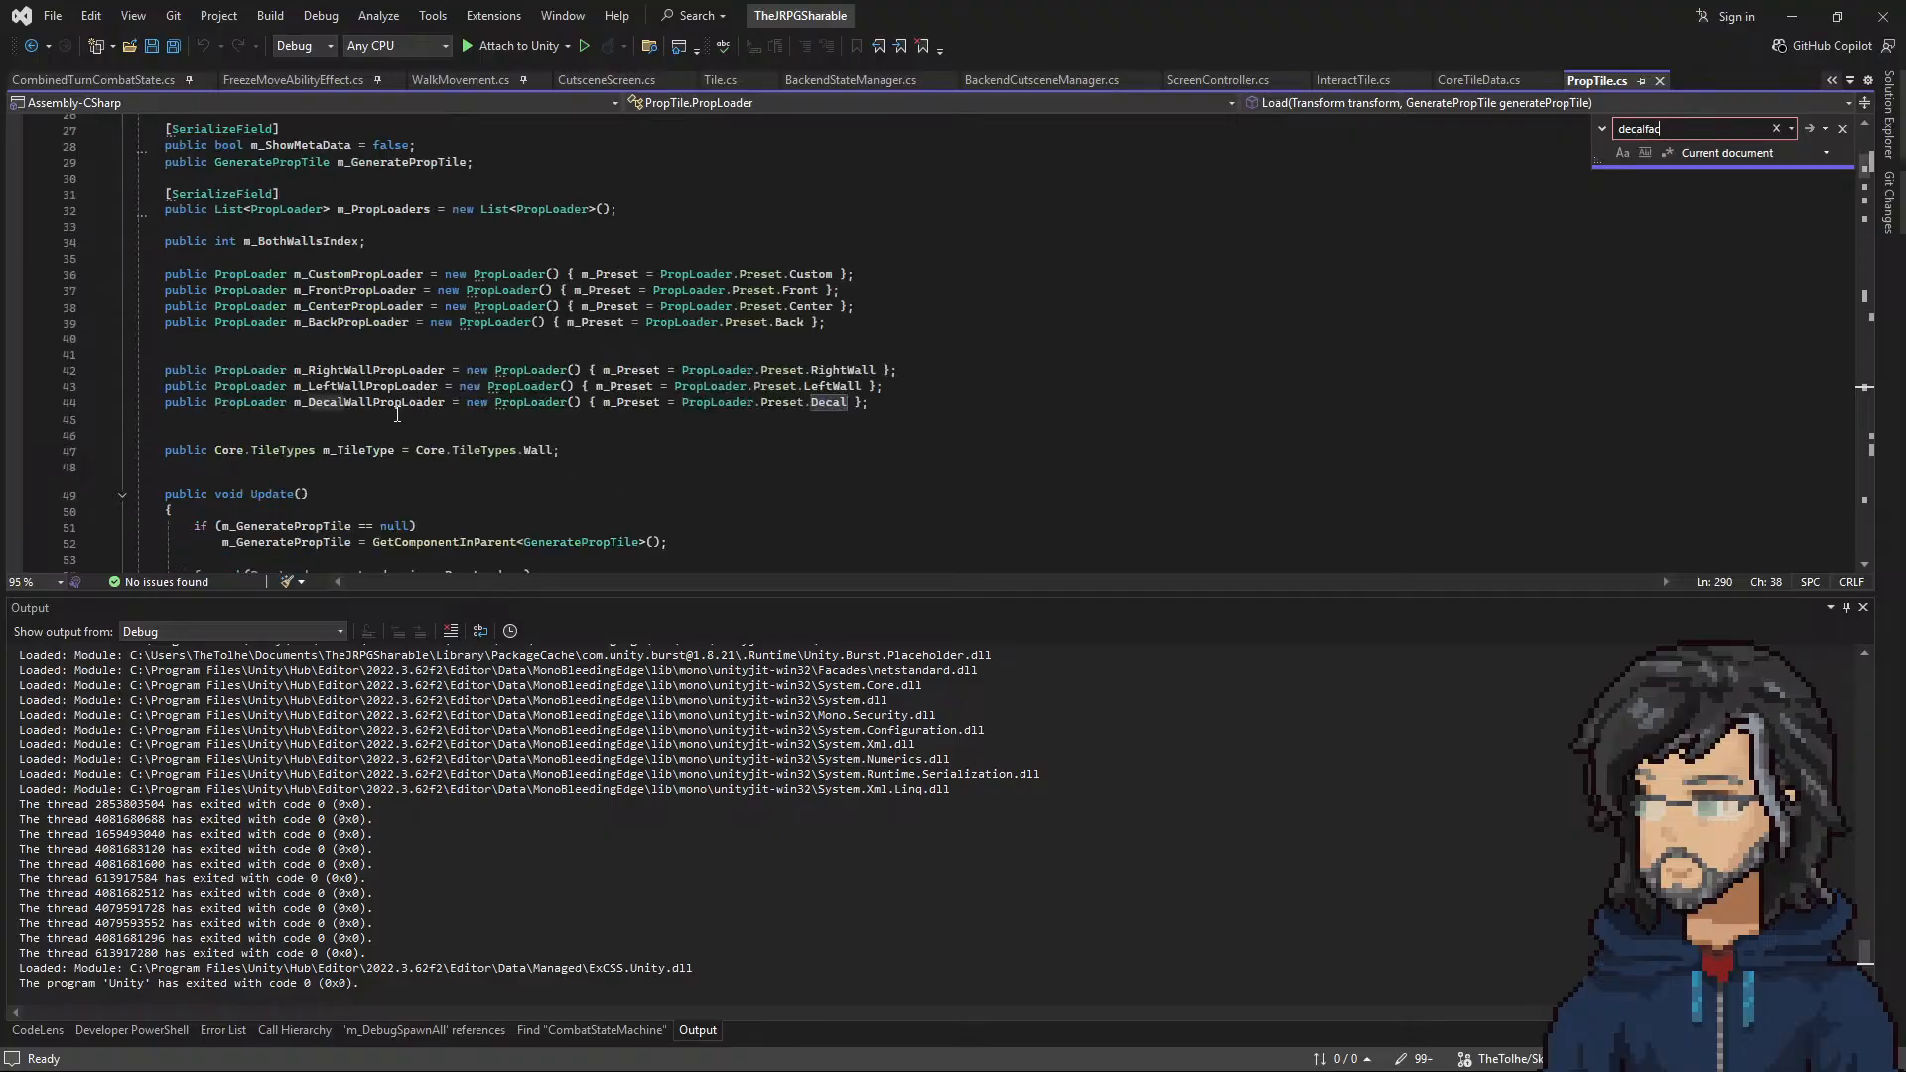
Step: Go to the definition of the PropLoader class and examine its fields down to the direction variables
{"action": "right_click", "coordinate": [266, 390]}
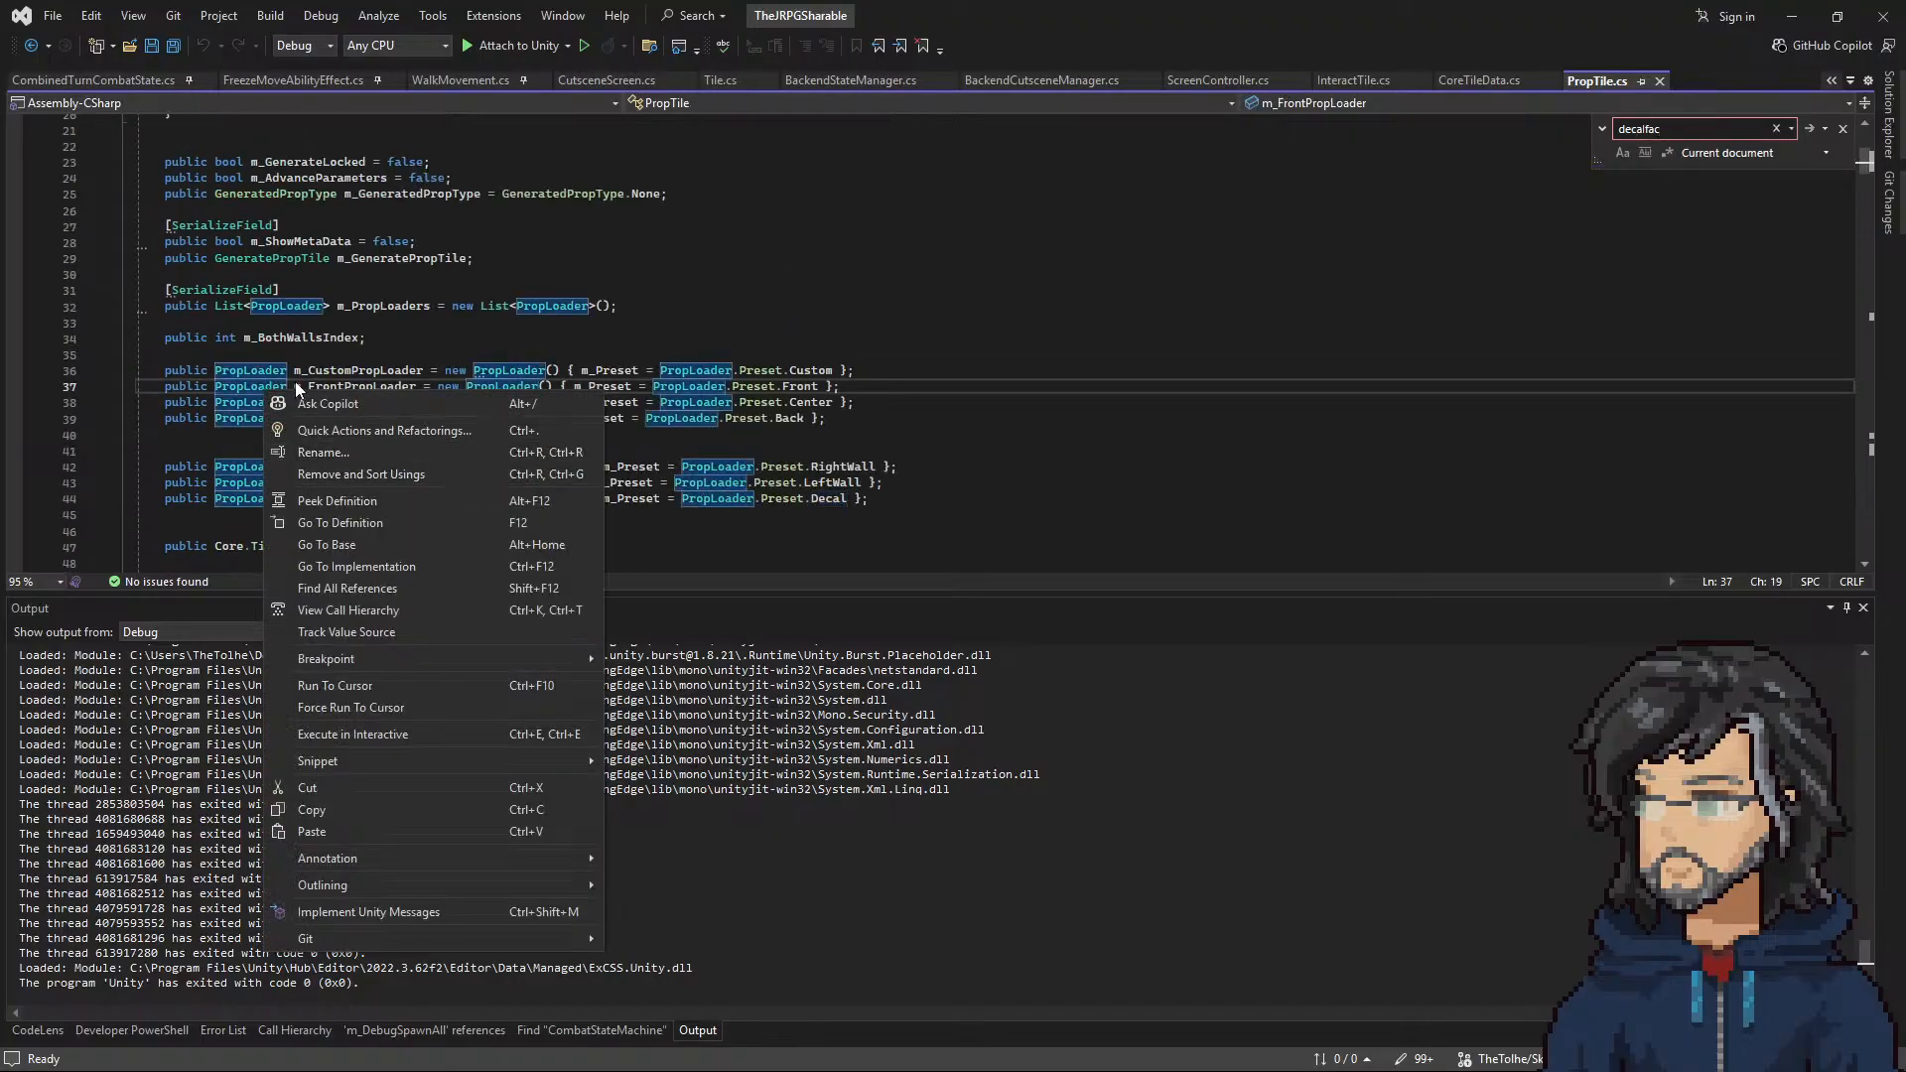
{"action": "left_click", "coordinate": [335, 522]}
{"action": "scroll", "coordinate": [388, 503], "scroll_direction": "down", "scroll_amount": 14}
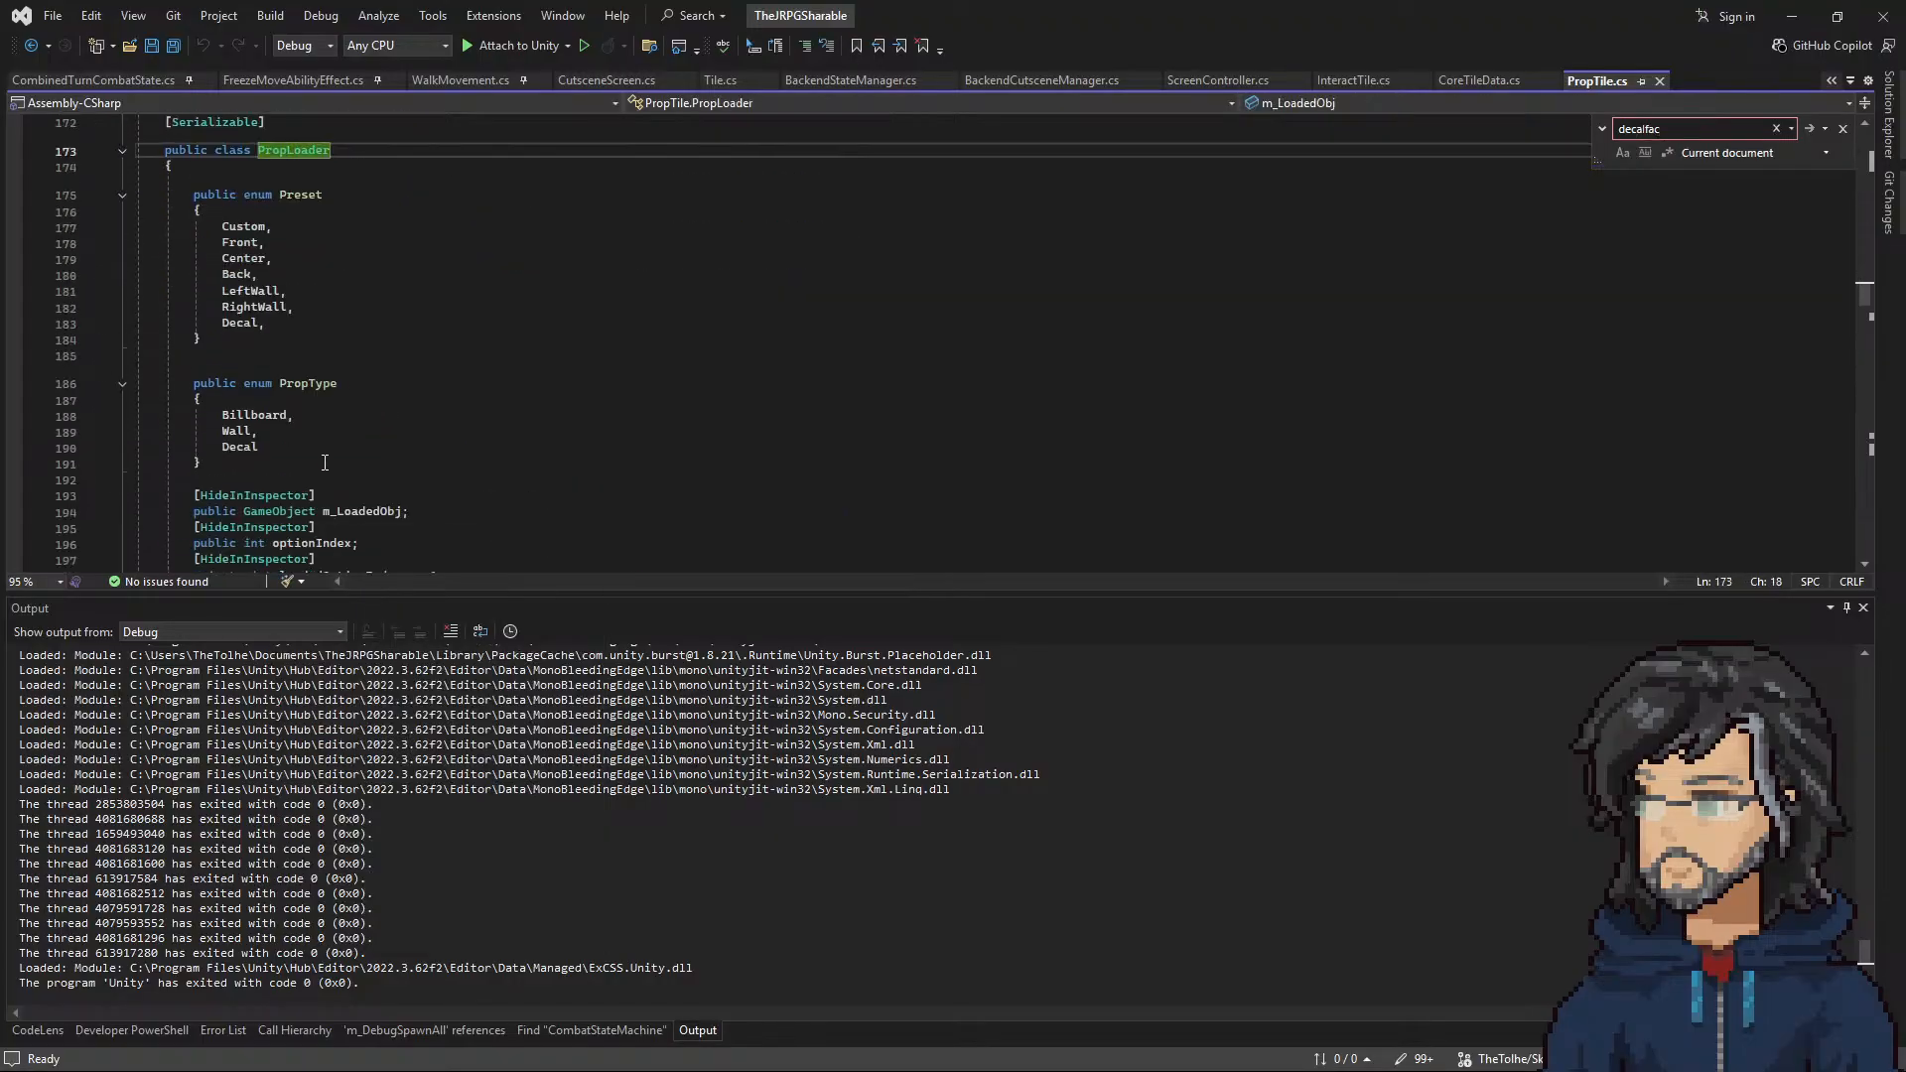
{"action": "scroll", "coordinate": [314, 438], "scroll_direction": "down", "scroll_amount": 2}
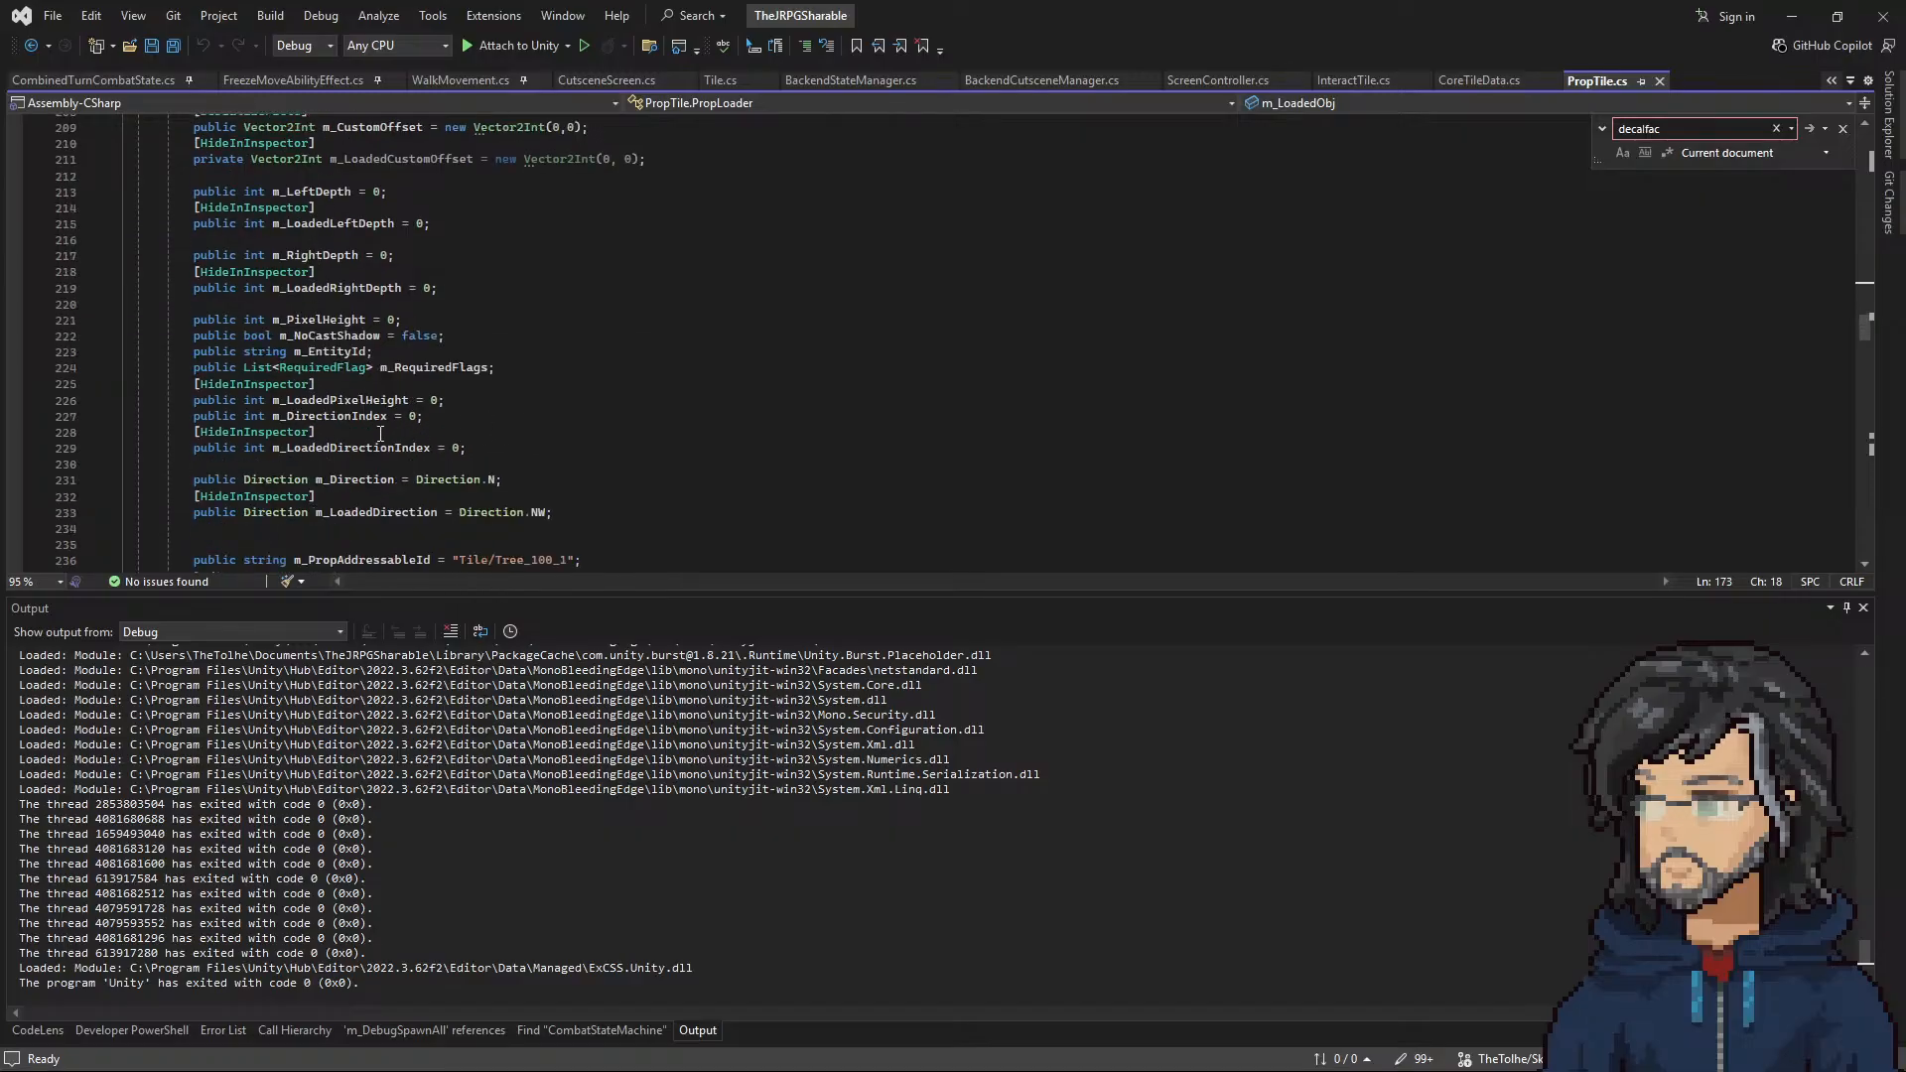
Step: Search PropTile.cs for m_Direction and step through its matches down to the m_LoadedDirection assignment in Load
{"action": "double_click", "coordinate": [359, 486]}
{"action": "scroll", "coordinate": [427, 471], "scroll_direction": "down", "scroll_amount": 4}
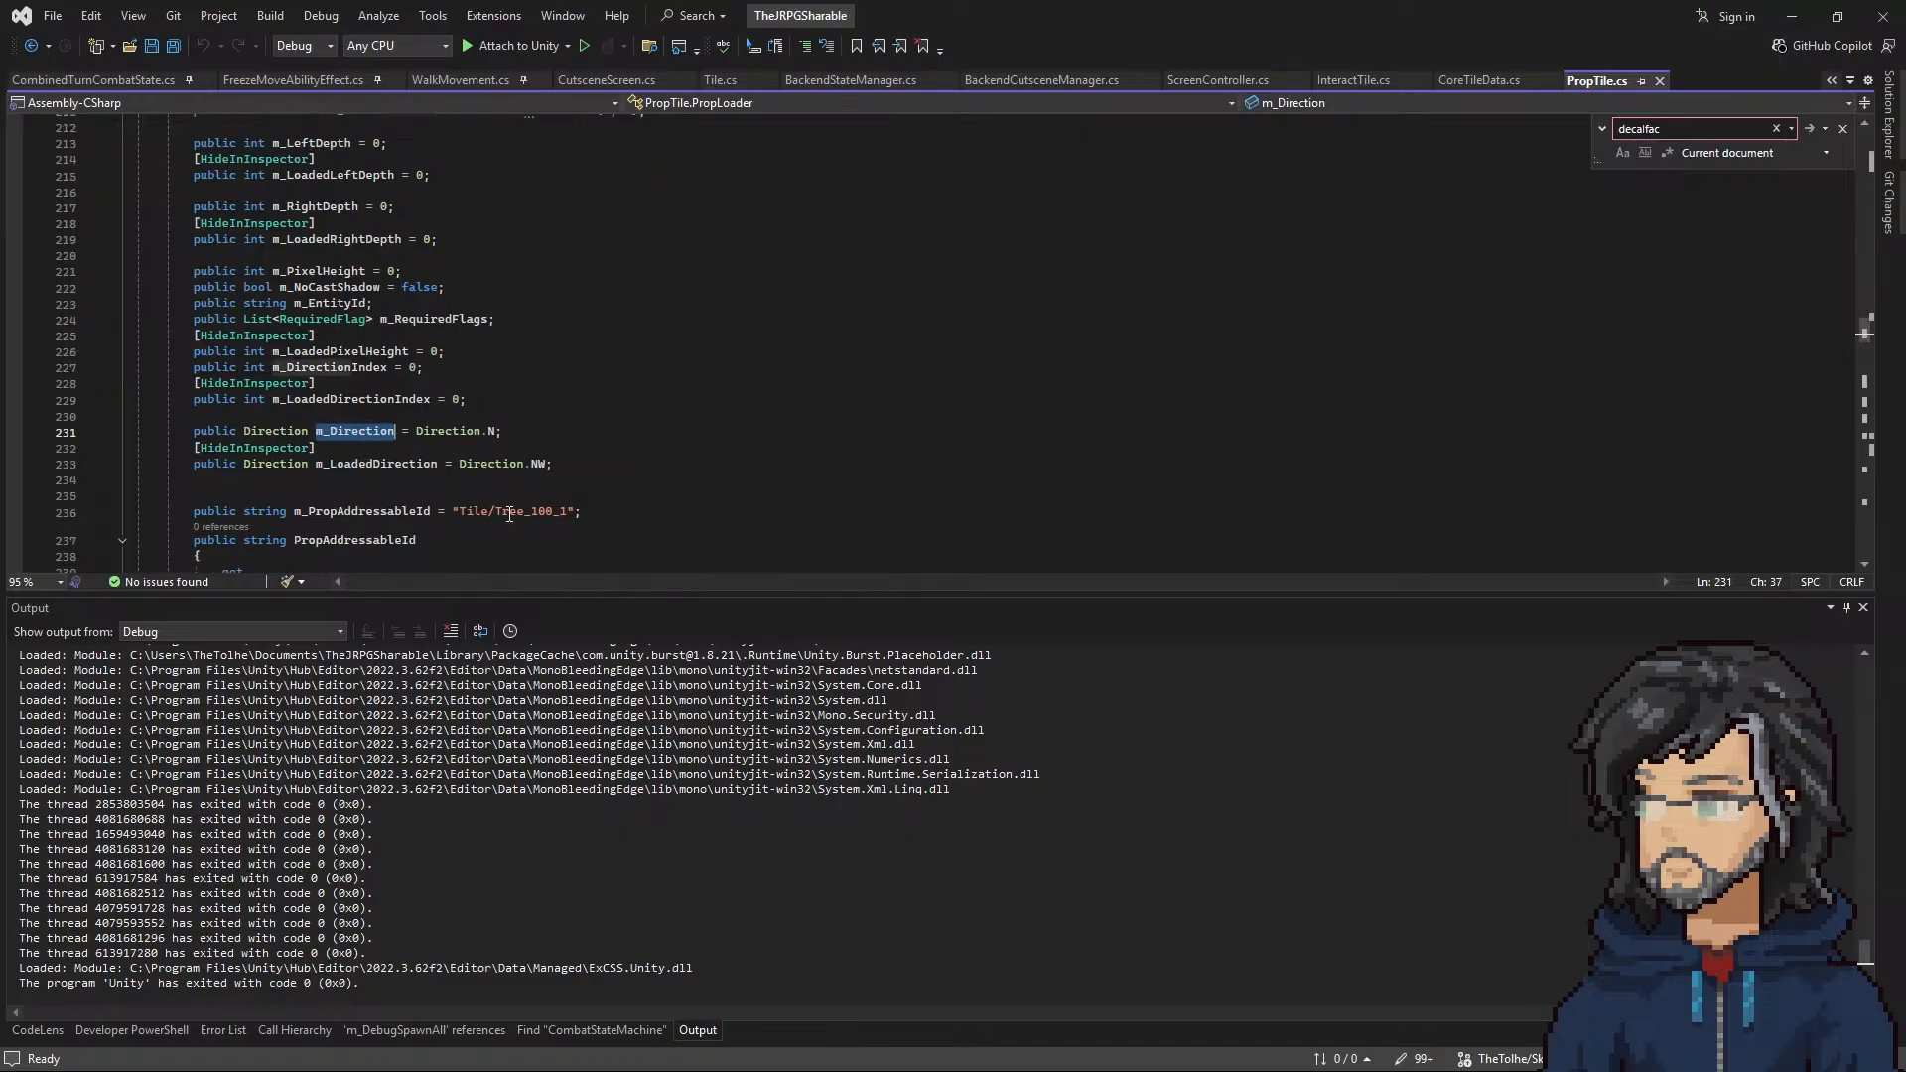
{"action": "key", "text": "ctrl+f"}
{"action": "key", "text": "Return"}
{"action": "key", "text": "Return"}
{"action": "key", "text": "Return"}
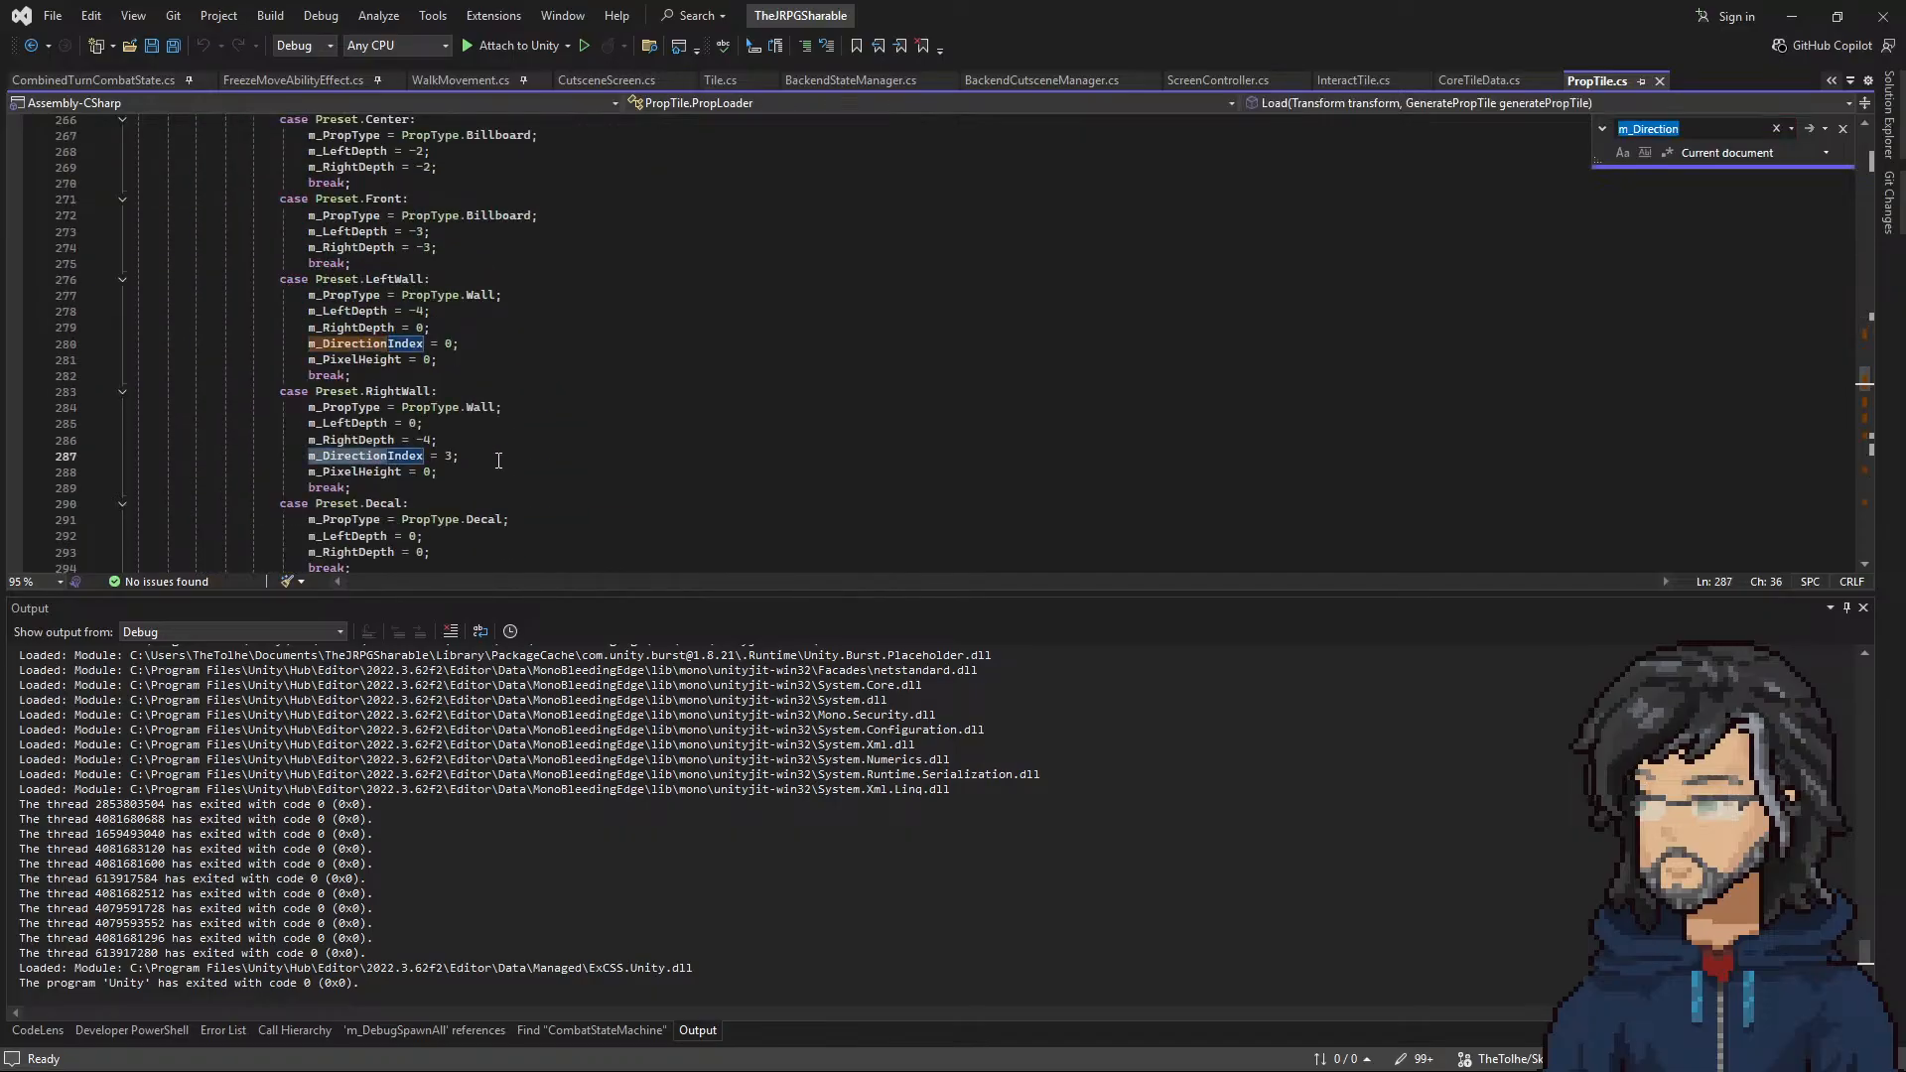
{"action": "key", "text": "Return"}
{"action": "key", "text": "Return"}
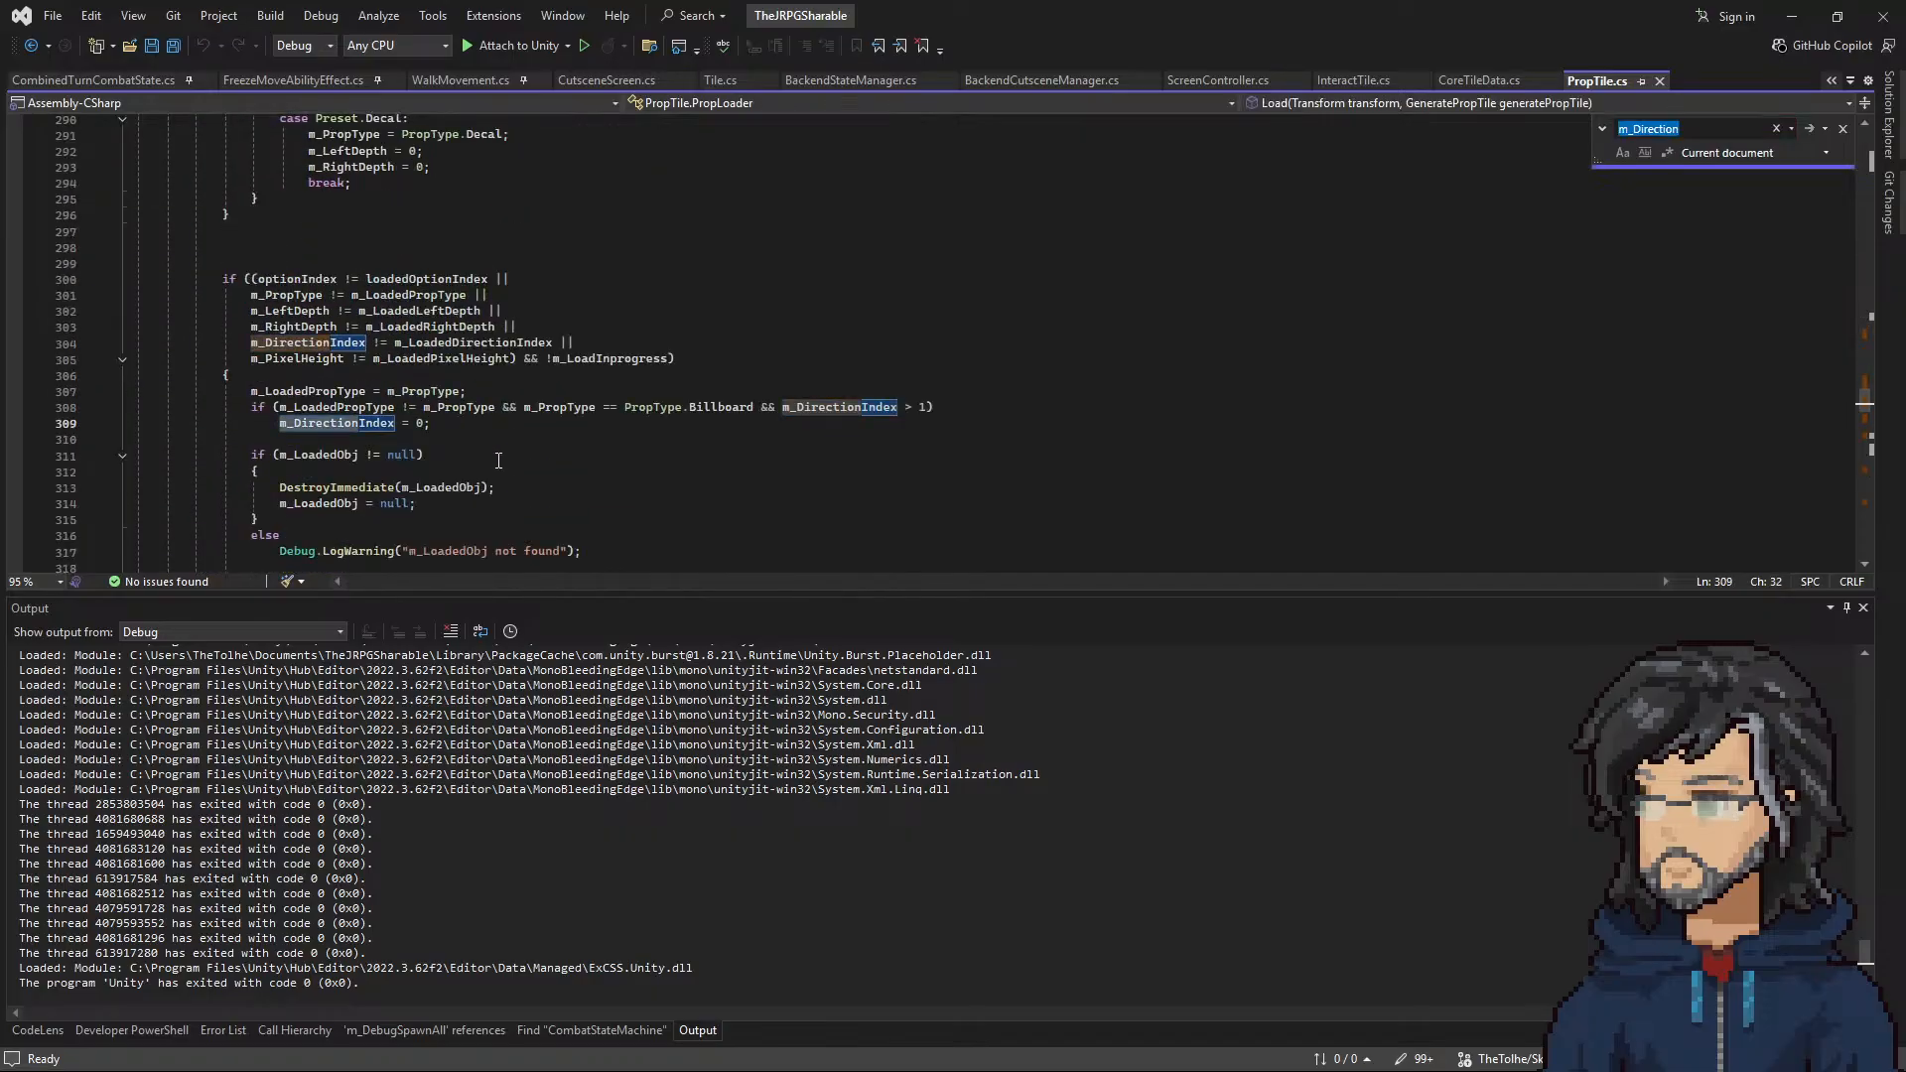
{"action": "scroll", "coordinate": [516, 452], "scroll_direction": "down", "scroll_amount": 2}
{"action": "key", "text": "Return"}
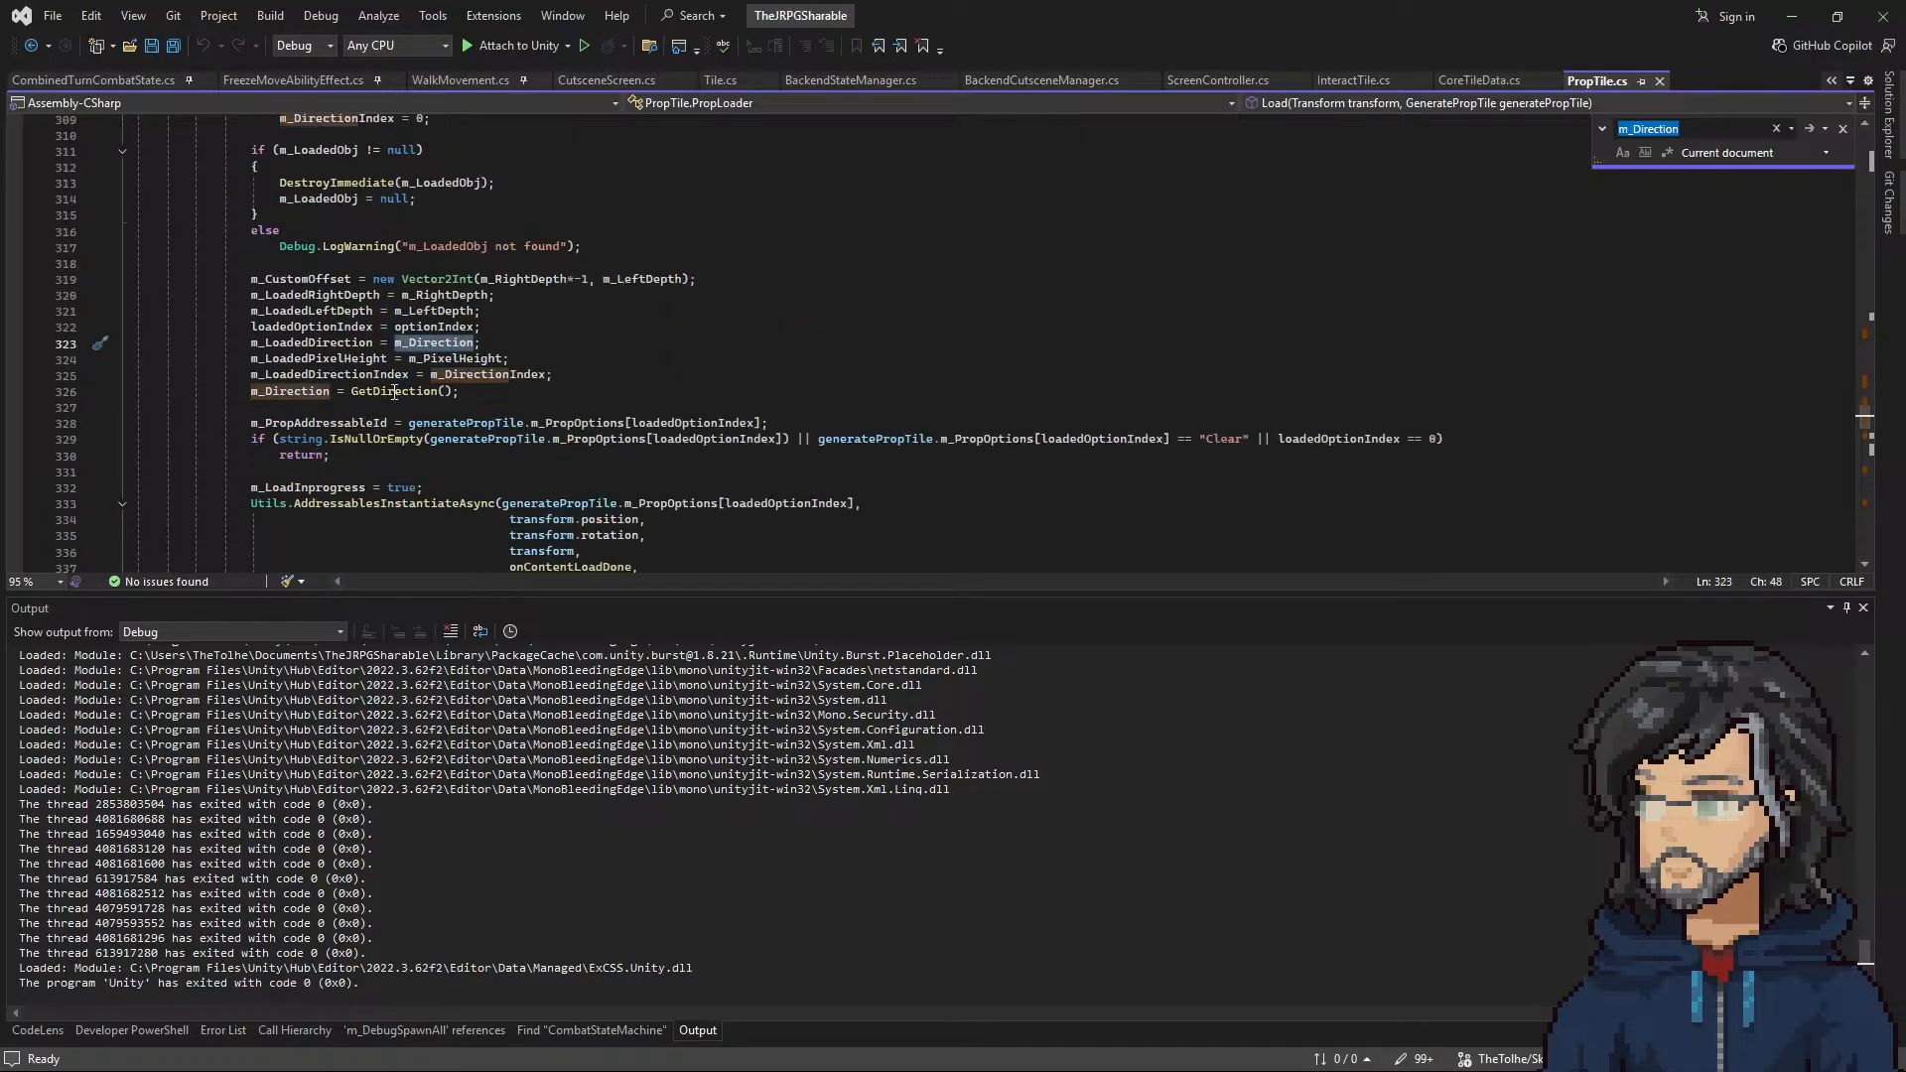
Step: Find all references to m_Direction across the solution and examine the switch block inside GetDirection
{"action": "scroll", "coordinate": [404, 378], "scroll_direction": "down", "scroll_amount": 3}
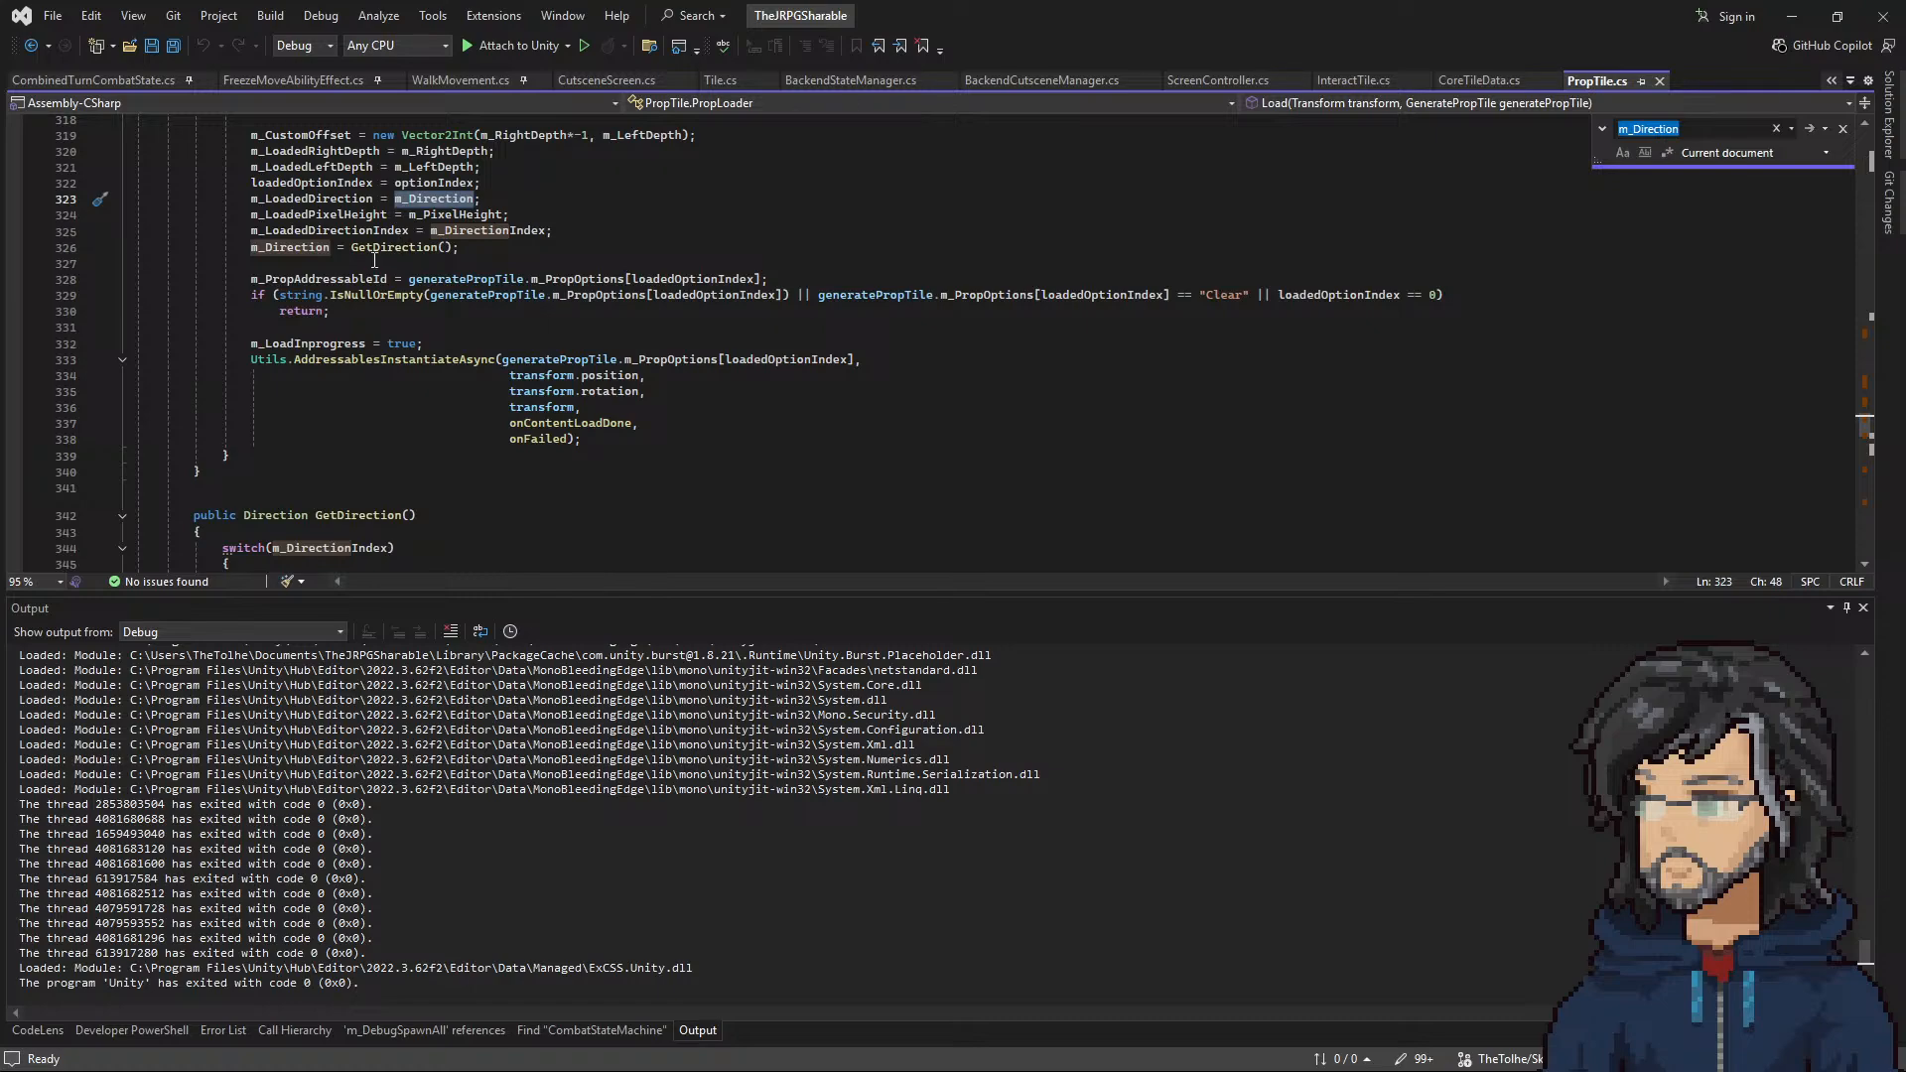
{"action": "right_click", "coordinate": [298, 248]}
{"action": "left_click", "coordinate": [397, 449]}
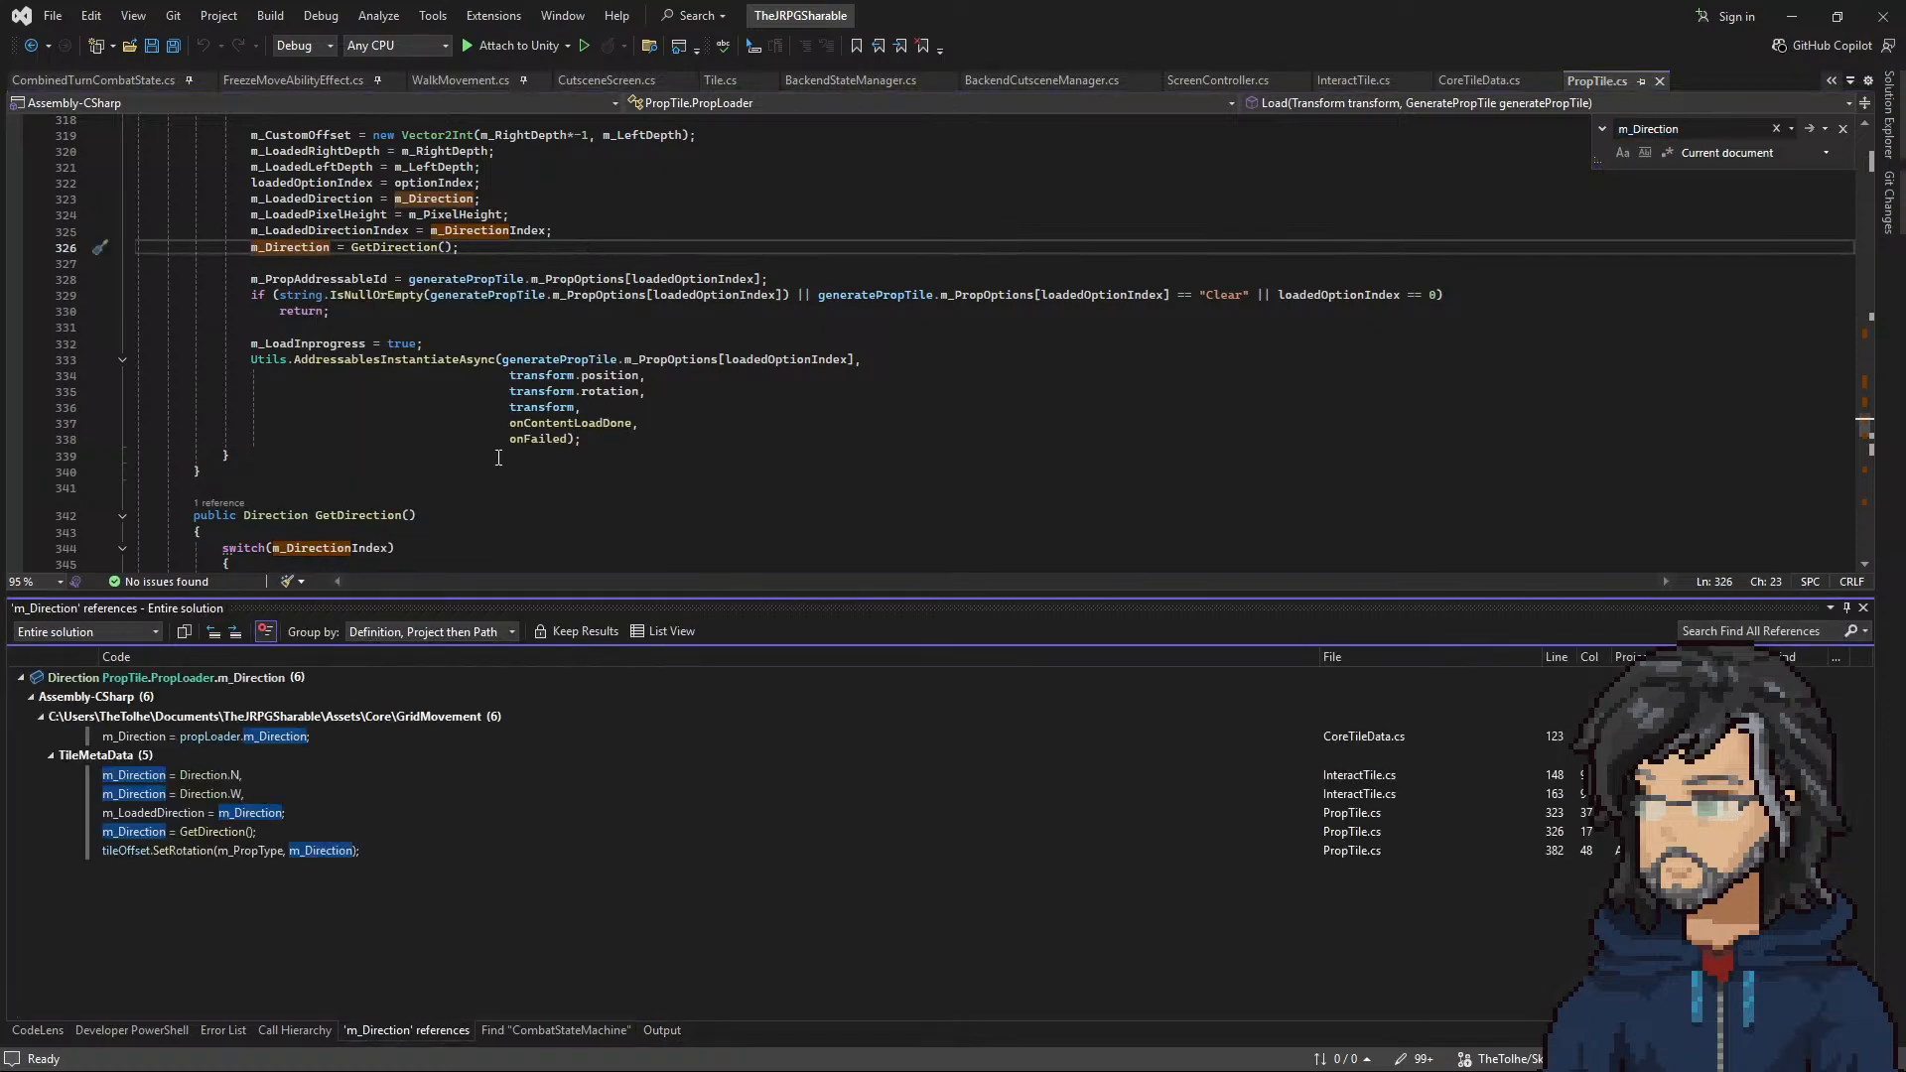
{"action": "scroll", "coordinate": [477, 455], "scroll_direction": "down", "scroll_amount": 5}
{"action": "scroll", "coordinate": [417, 437], "scroll_direction": "down", "scroll_amount": 1}
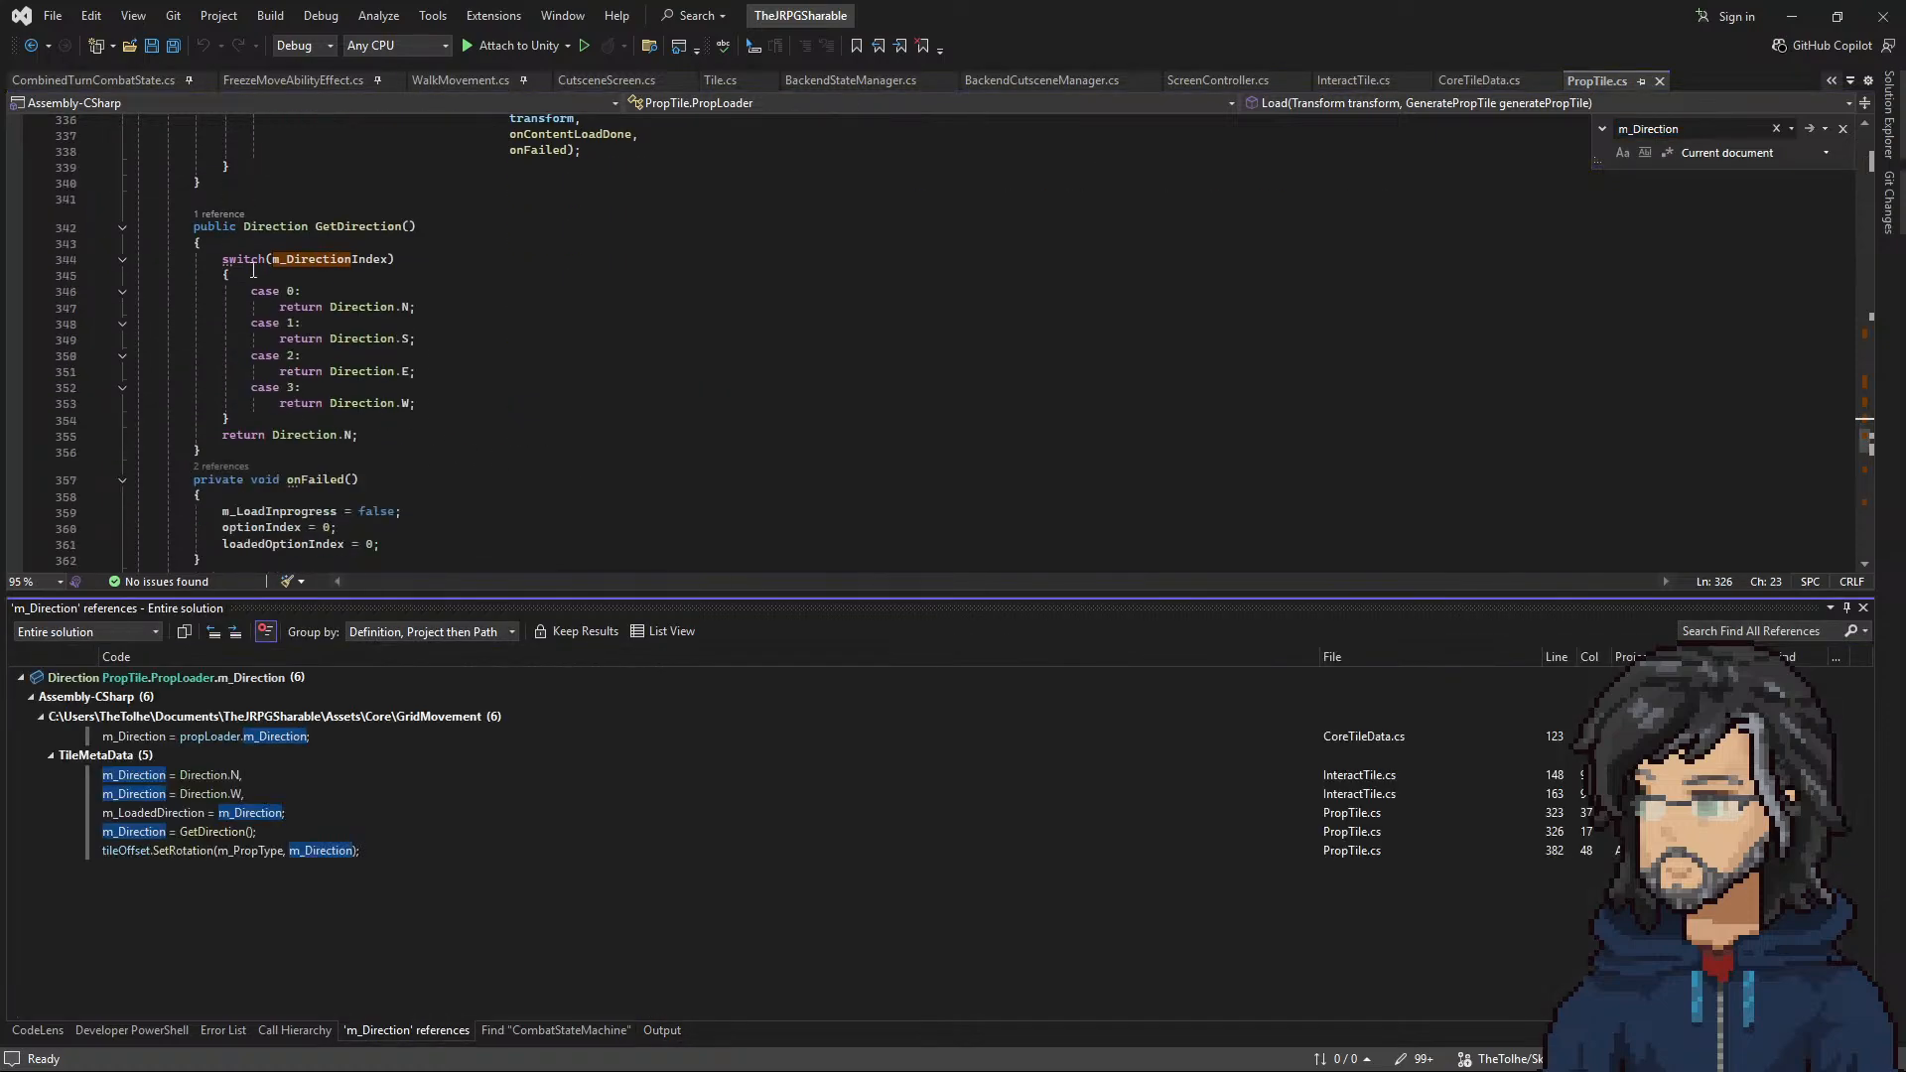
{"action": "left_click_drag", "start_coordinate": [253, 262], "coordinate": [411, 422]}
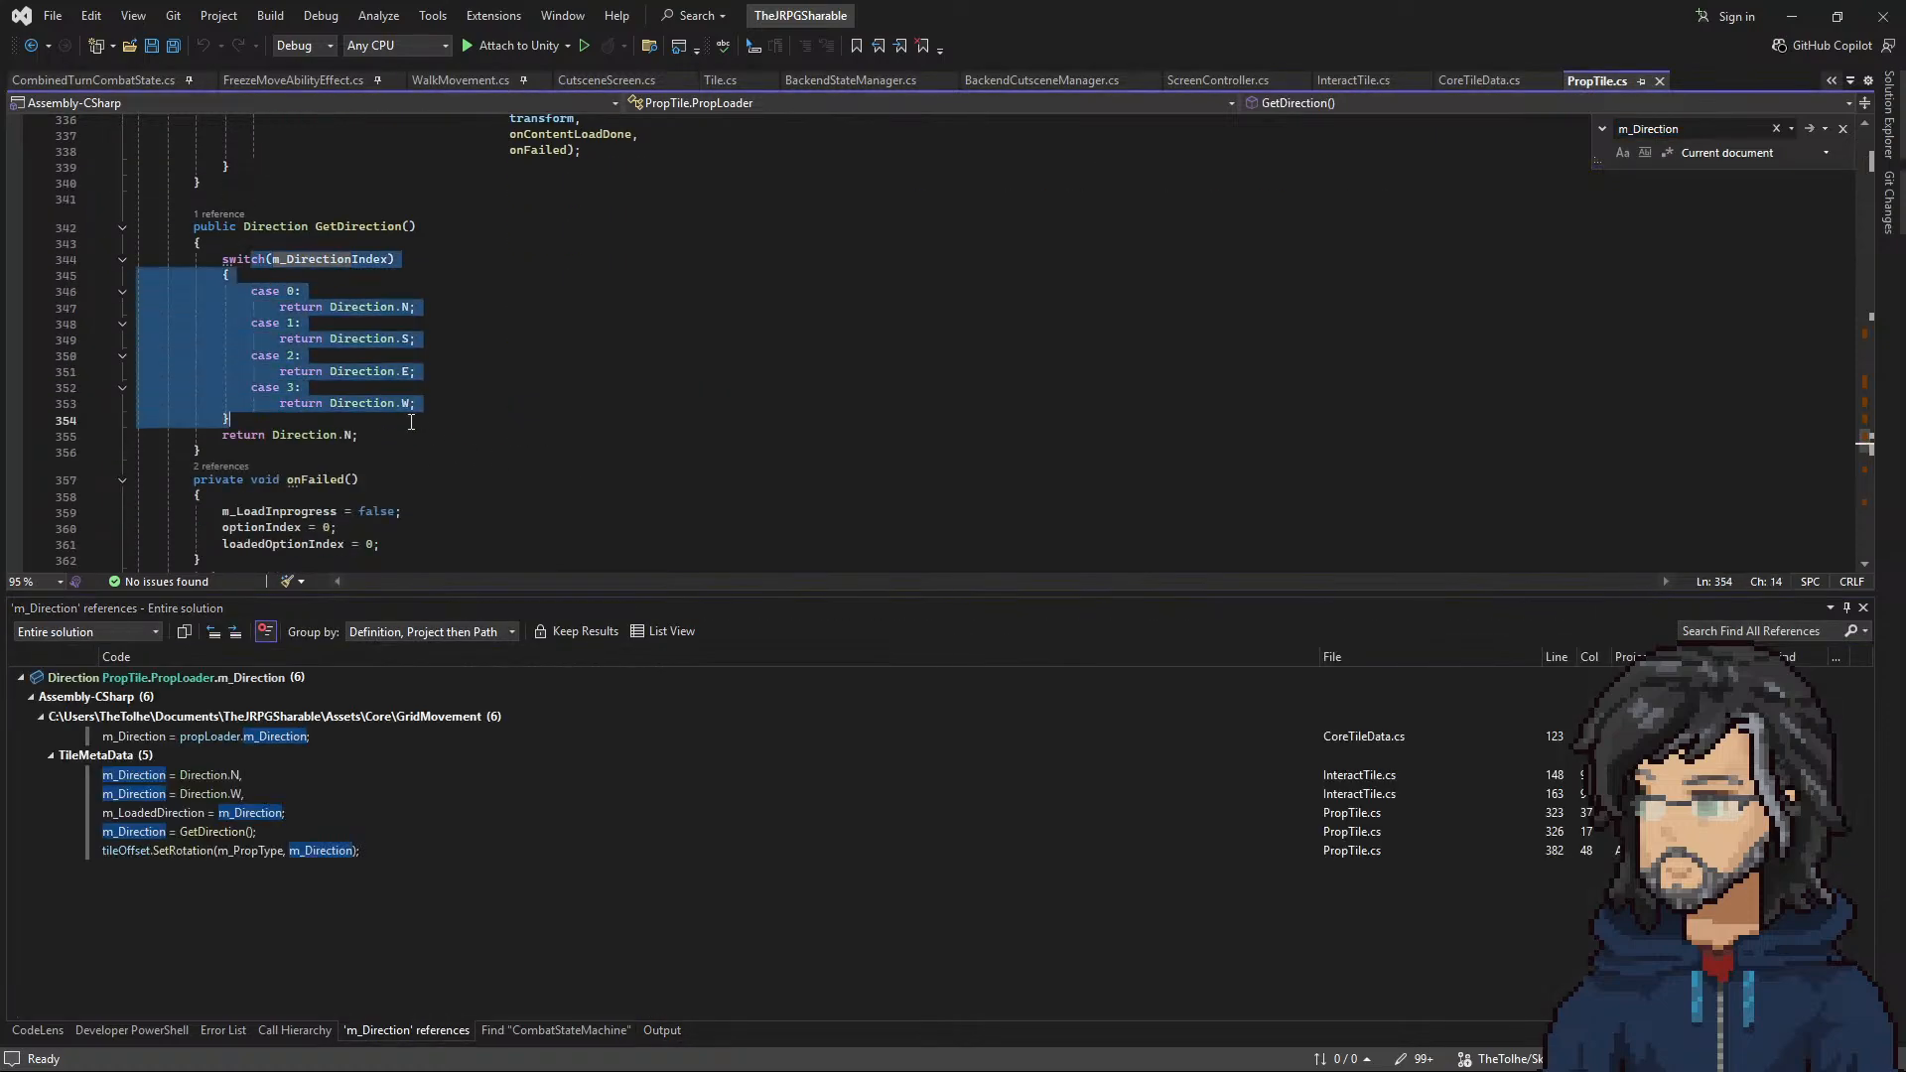
Step: Follow the m_Direction = GetDirection() reference to the GetDirection definition and inspect its m_DirectionIndex switch argument
{"action": "left_click", "coordinate": [222, 830]}
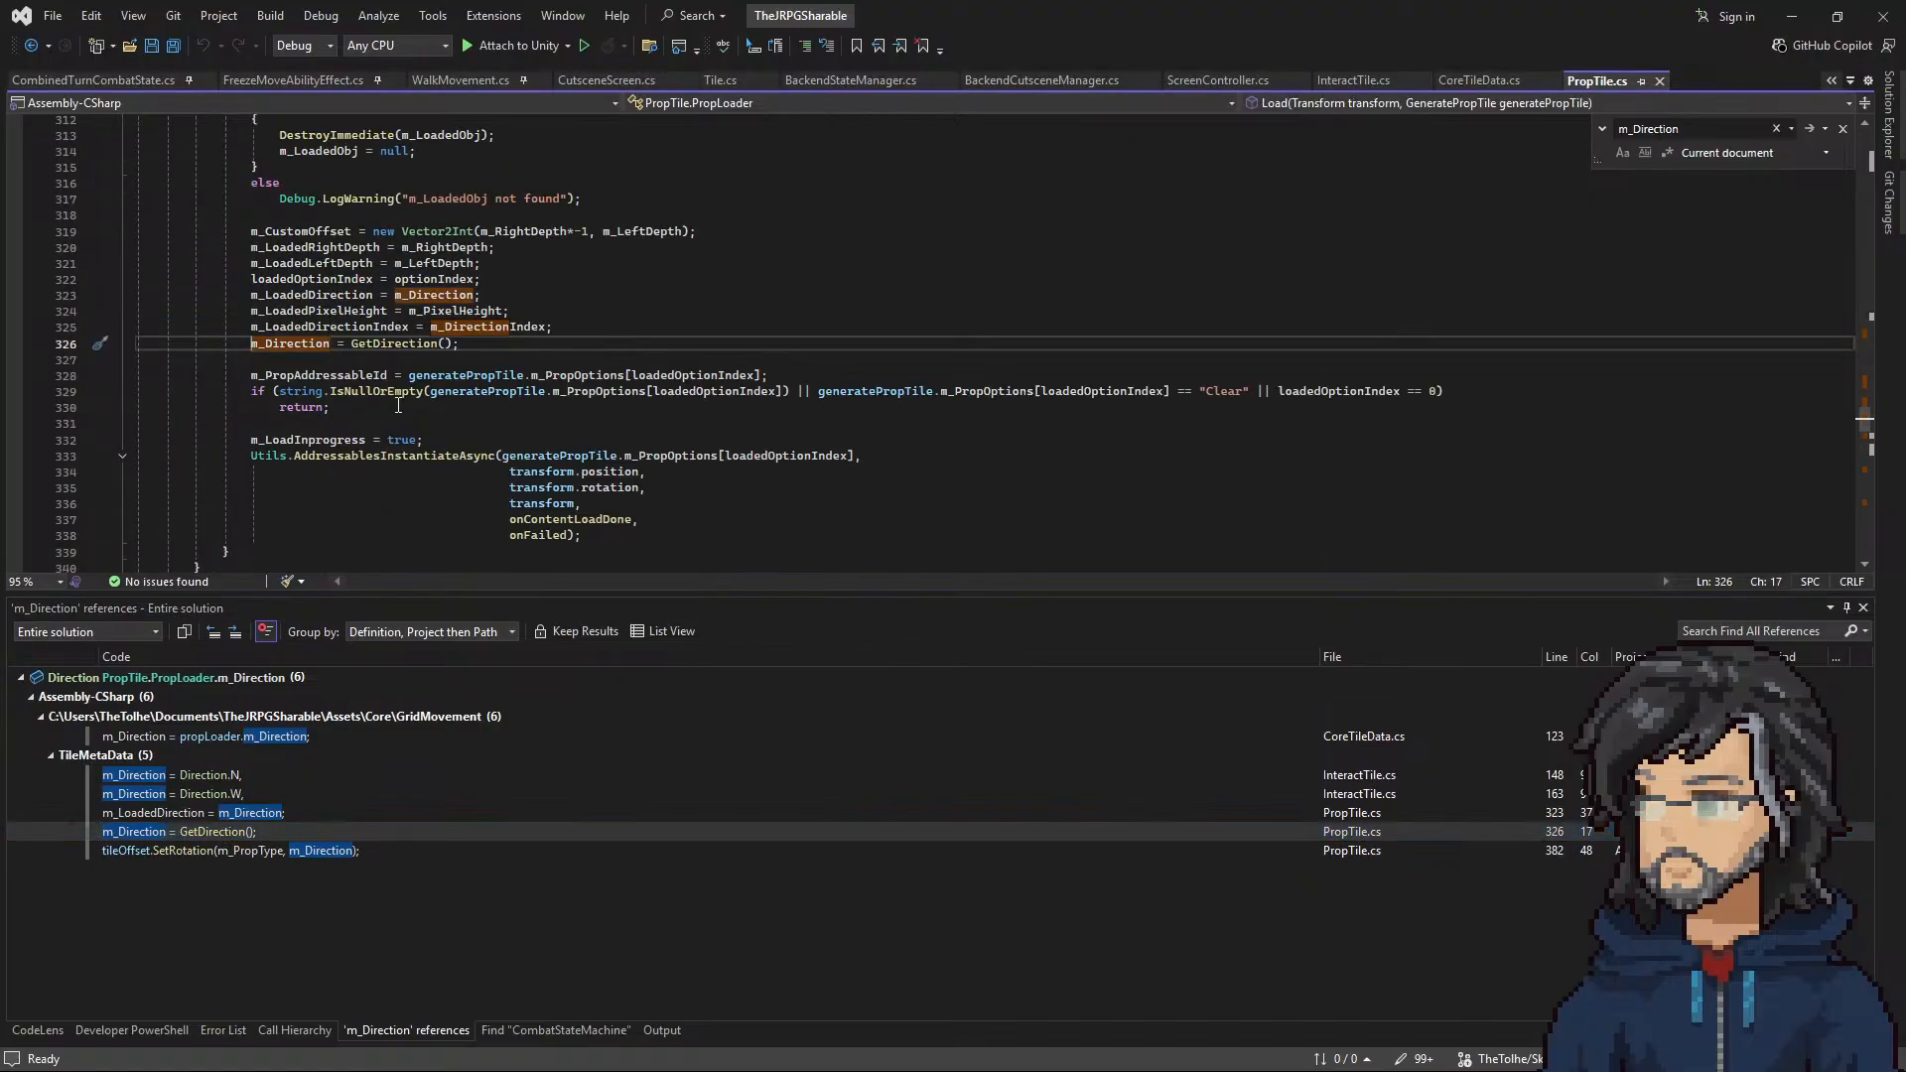
{"action": "right_click", "coordinate": [387, 342]}
{"action": "left_click", "coordinate": [455, 473]}
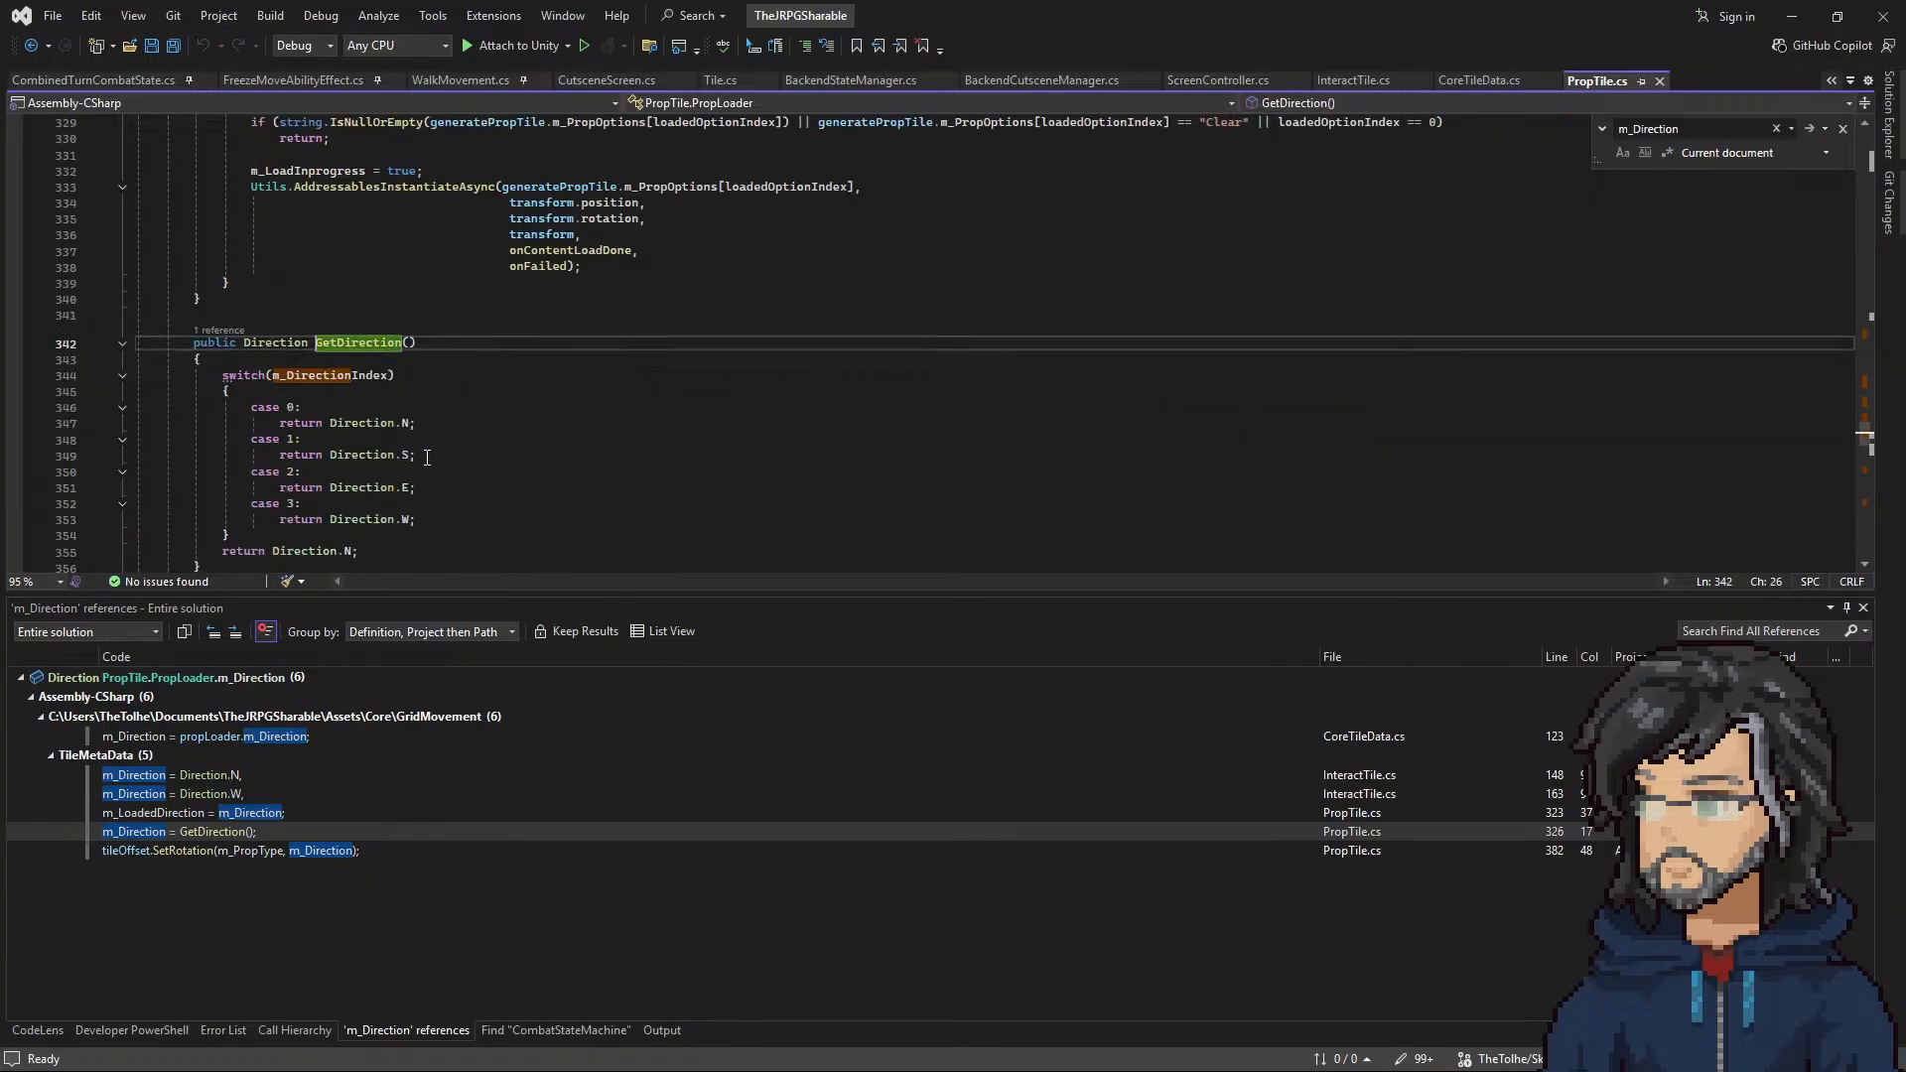
{"action": "left_click_drag", "start_coordinate": [274, 374], "coordinate": [395, 375]}
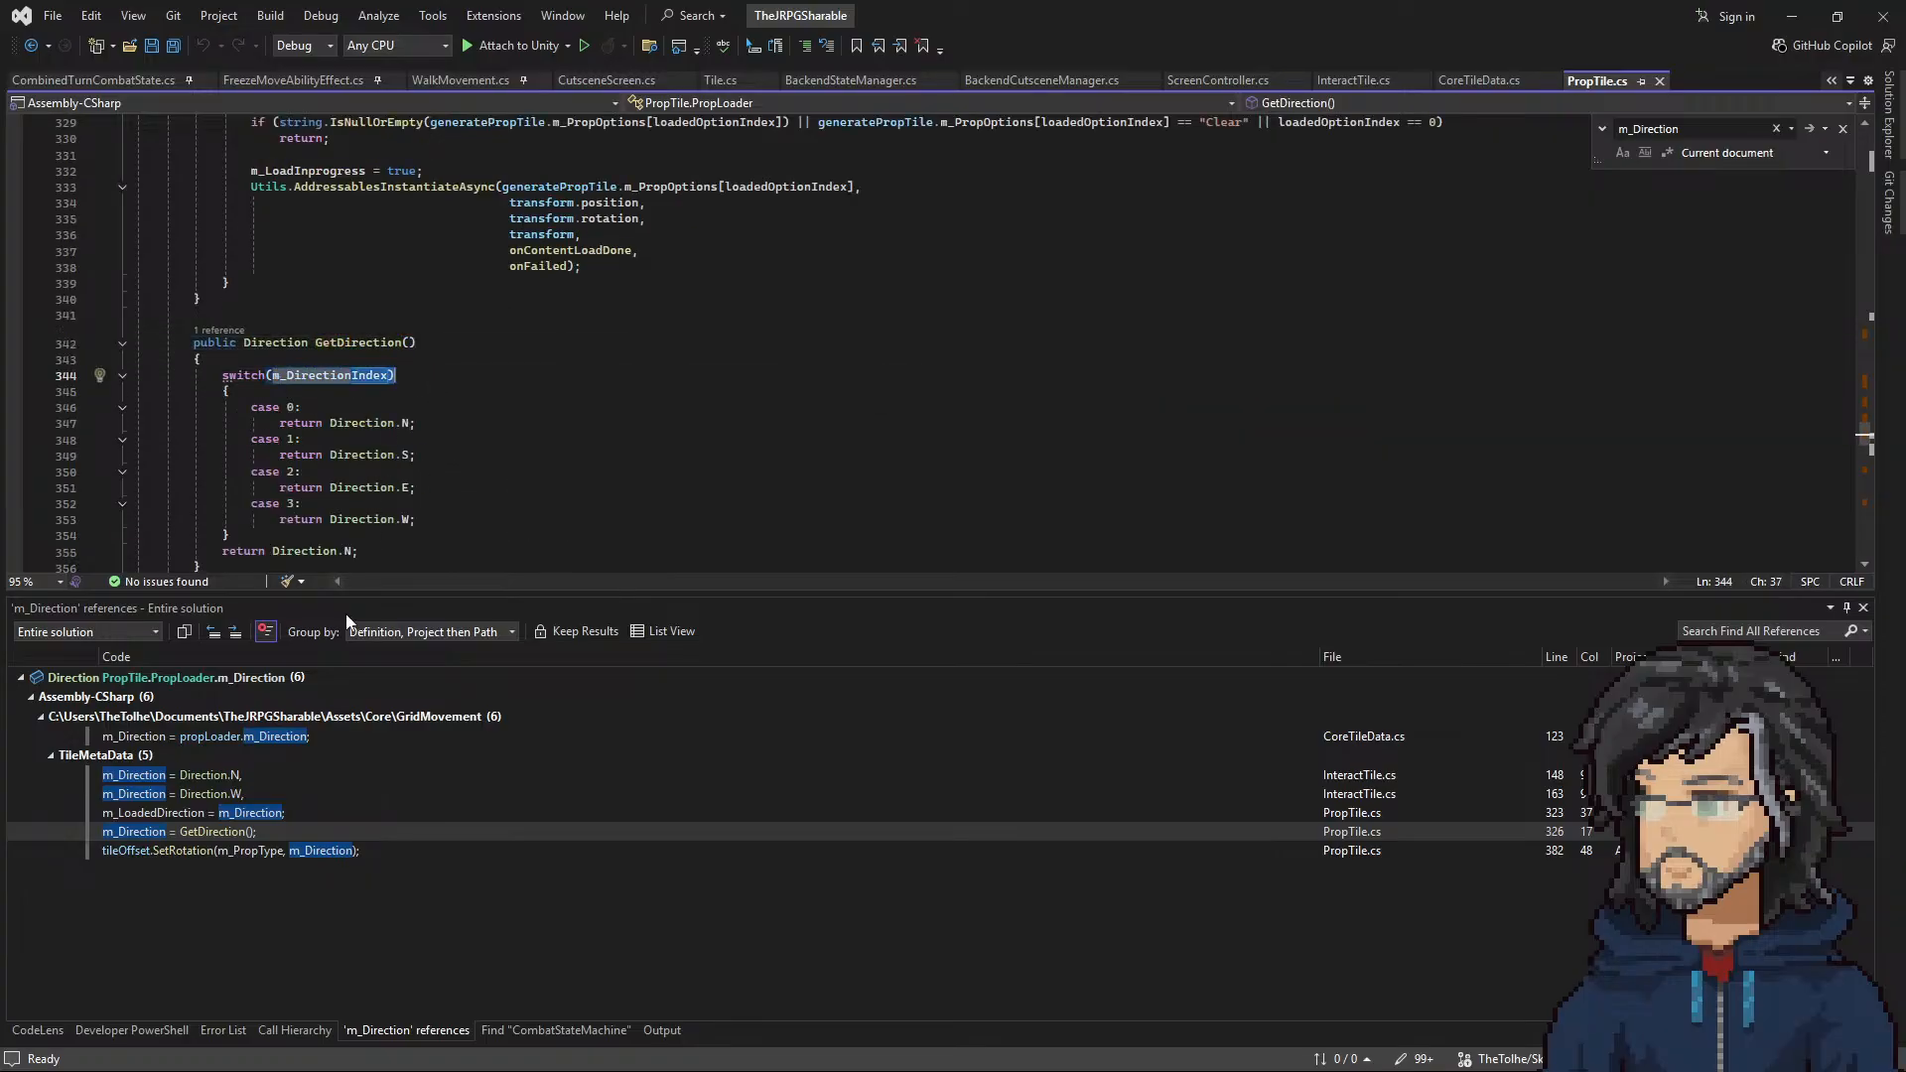
Step: Jump to the reference that assigns m_Direction to m_LoadedDirection and read the surrounding loading code
{"action": "left_click", "coordinate": [252, 814]}
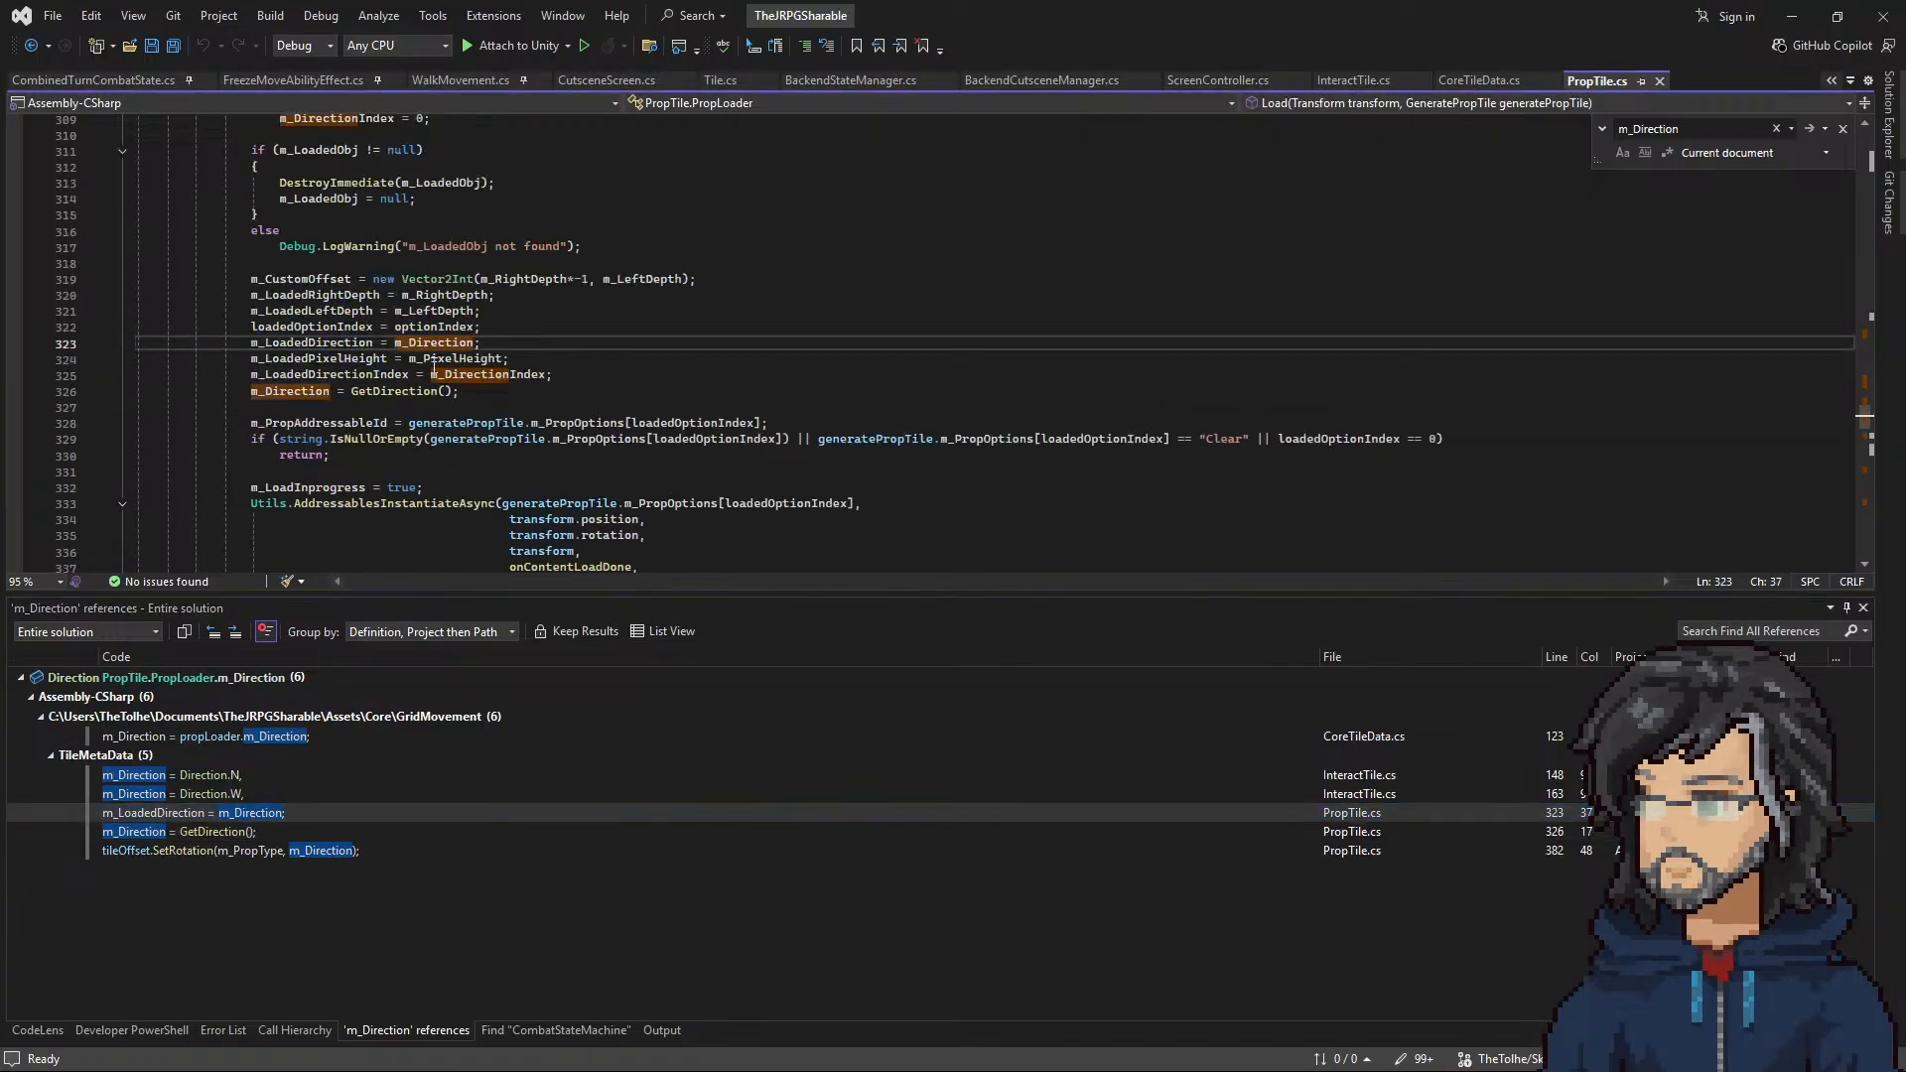
{"action": "double_click", "coordinate": [295, 342]}
{"action": "scroll", "coordinate": [381, 414], "scroll_direction": "down", "scroll_amount": 5}
{"action": "scroll", "coordinate": [381, 415], "scroll_direction": "up", "scroll_amount": 3}
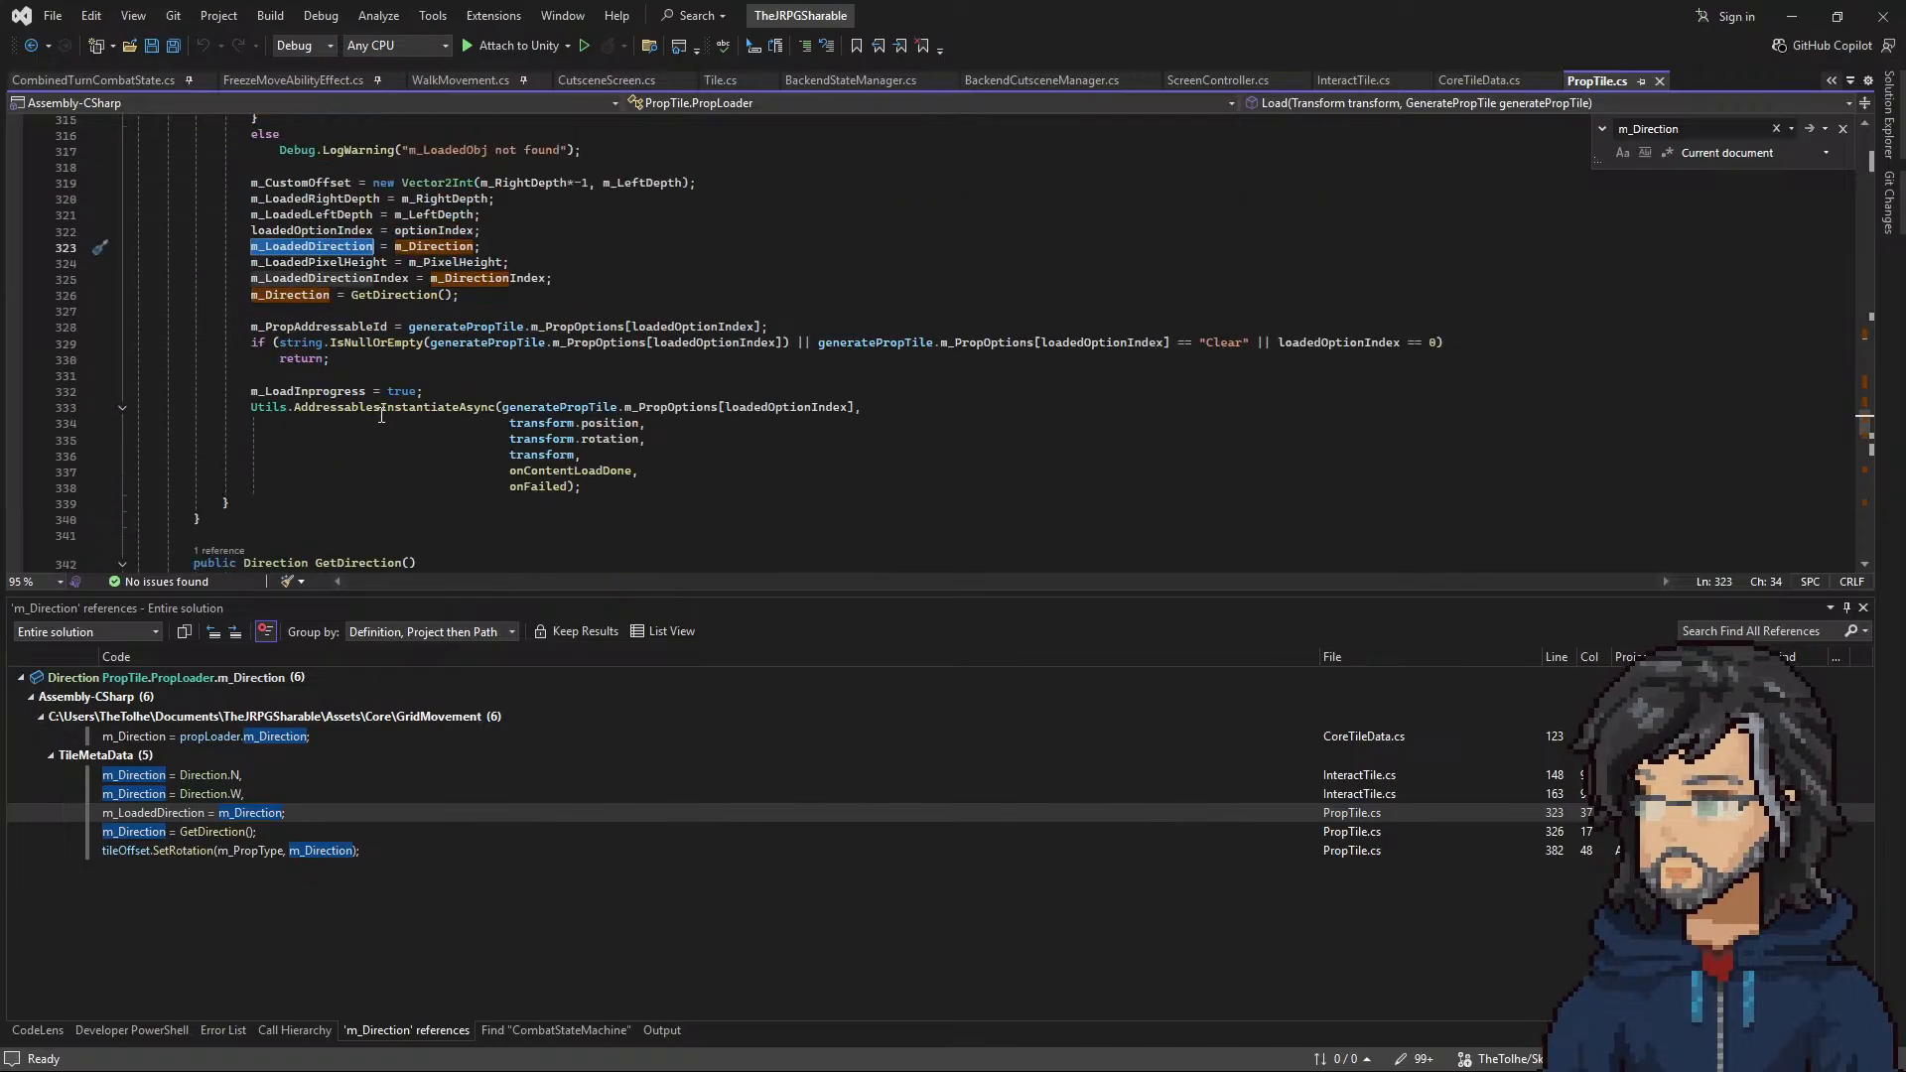
{"action": "scroll", "coordinate": [381, 414], "scroll_direction": "down", "scroll_amount": 1}
{"action": "scroll", "coordinate": [584, 422], "scroll_direction": "up", "scroll_amount": 1}
Step: Follow the tileOffset.SetRotation reference to its definition in TileOffset.cs and examine the Billboard, Wall and Decal cases
{"action": "left_click", "coordinate": [196, 851]}
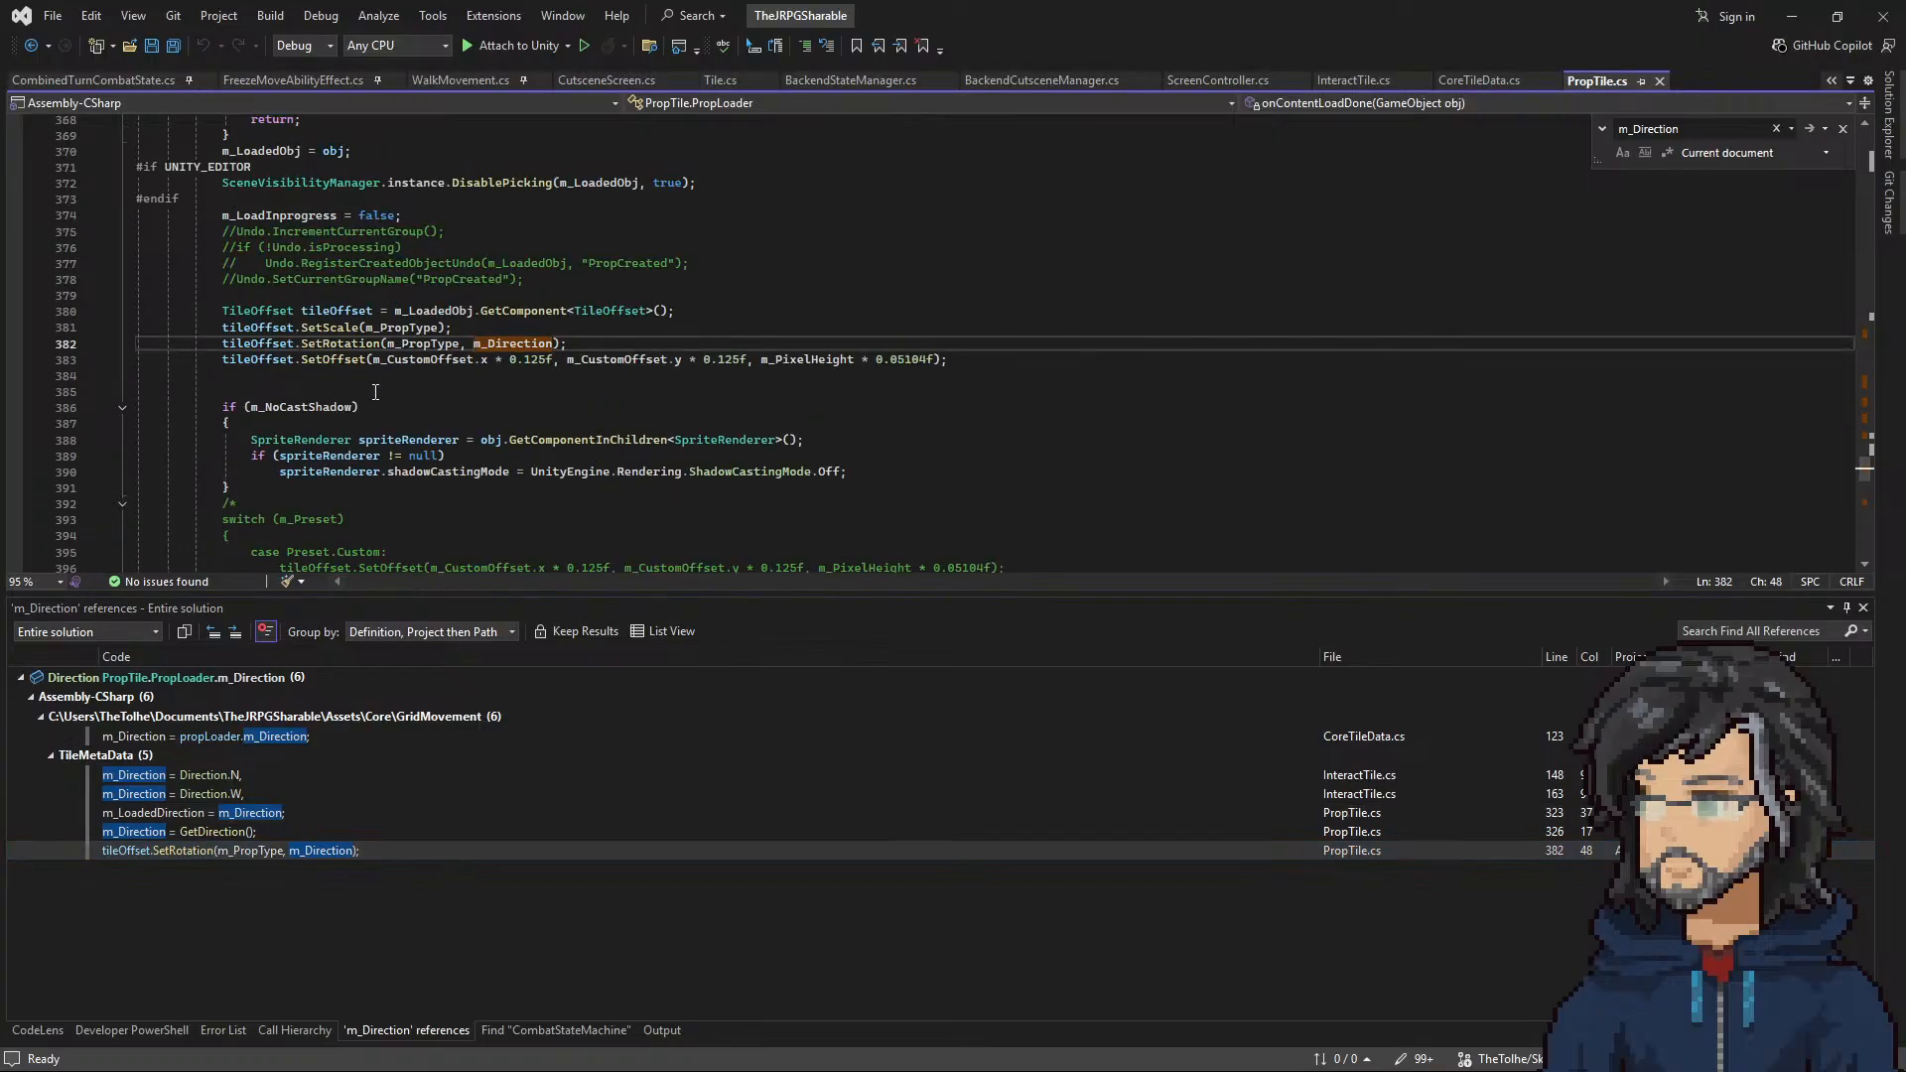
{"action": "left_click", "coordinate": [338, 343]}
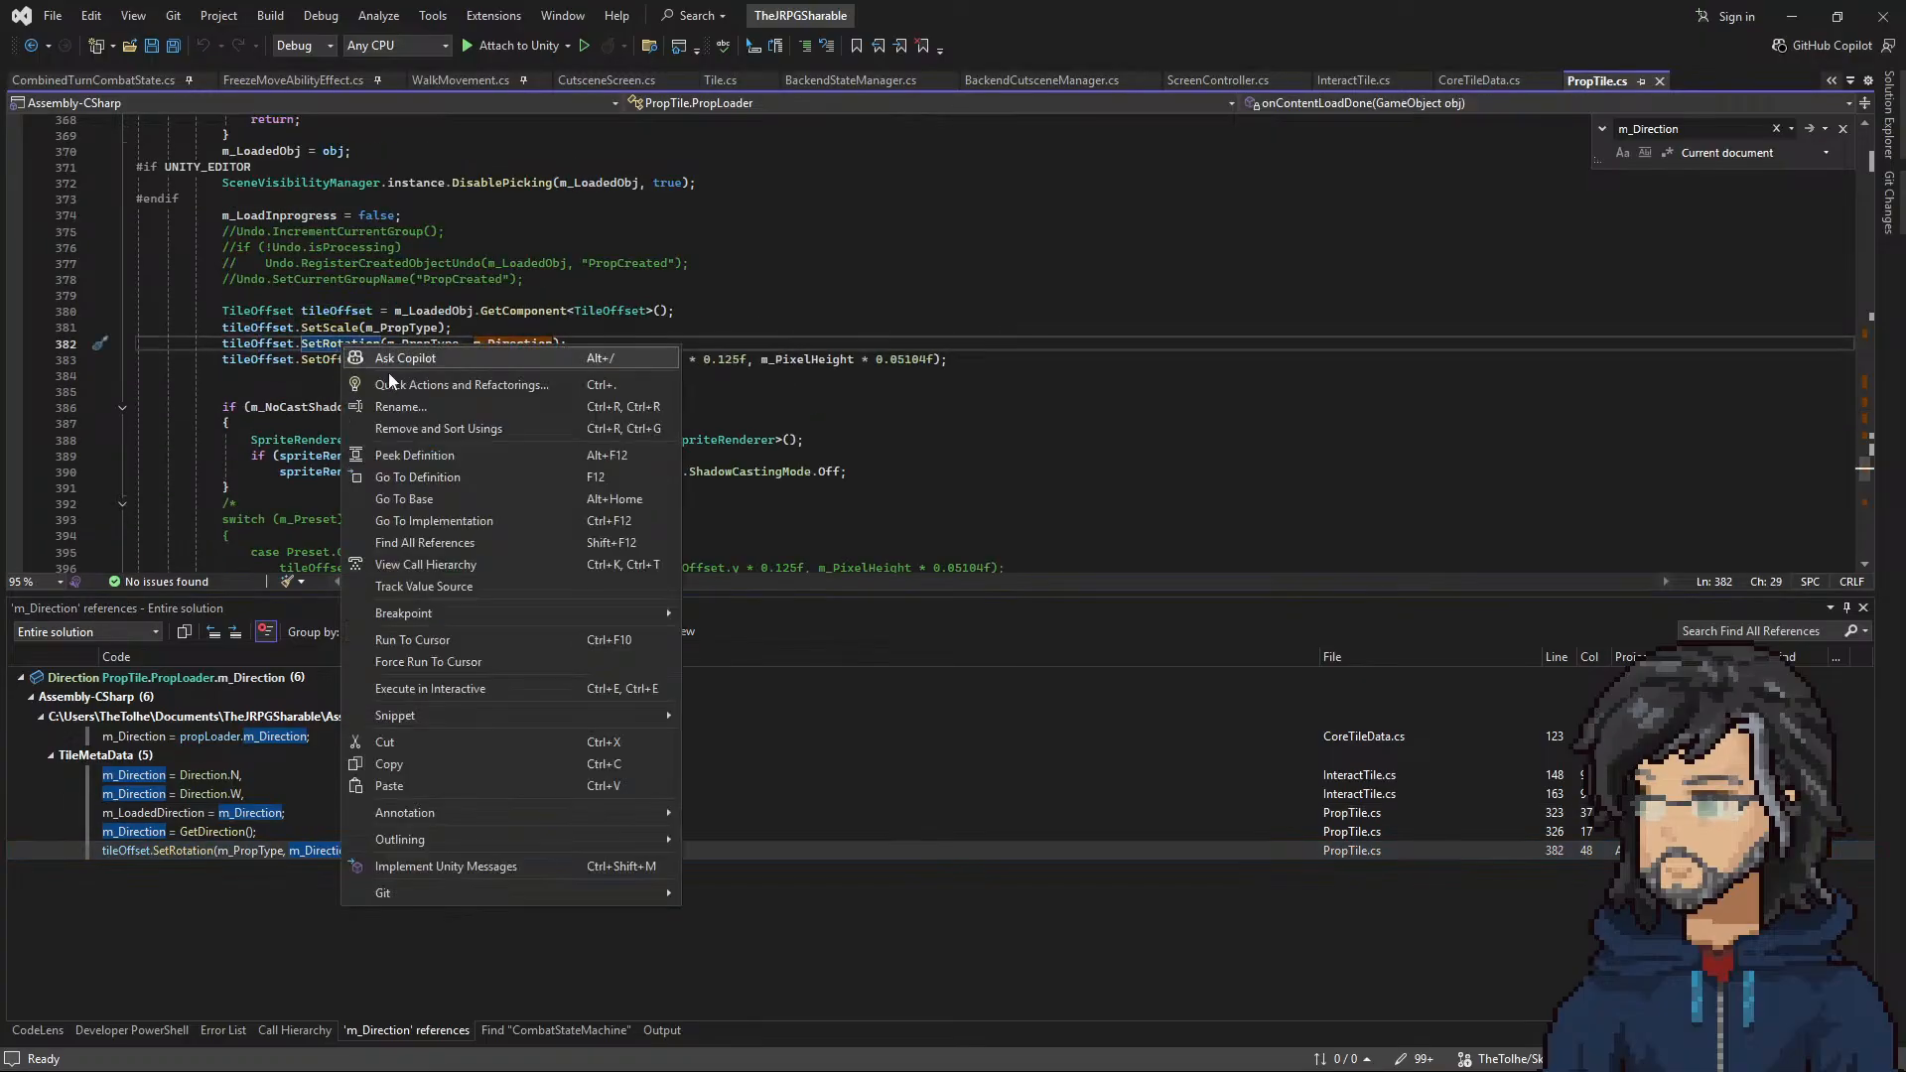
{"action": "right_click", "coordinate": [340, 344]}
{"action": "left_click", "coordinate": [435, 474]}
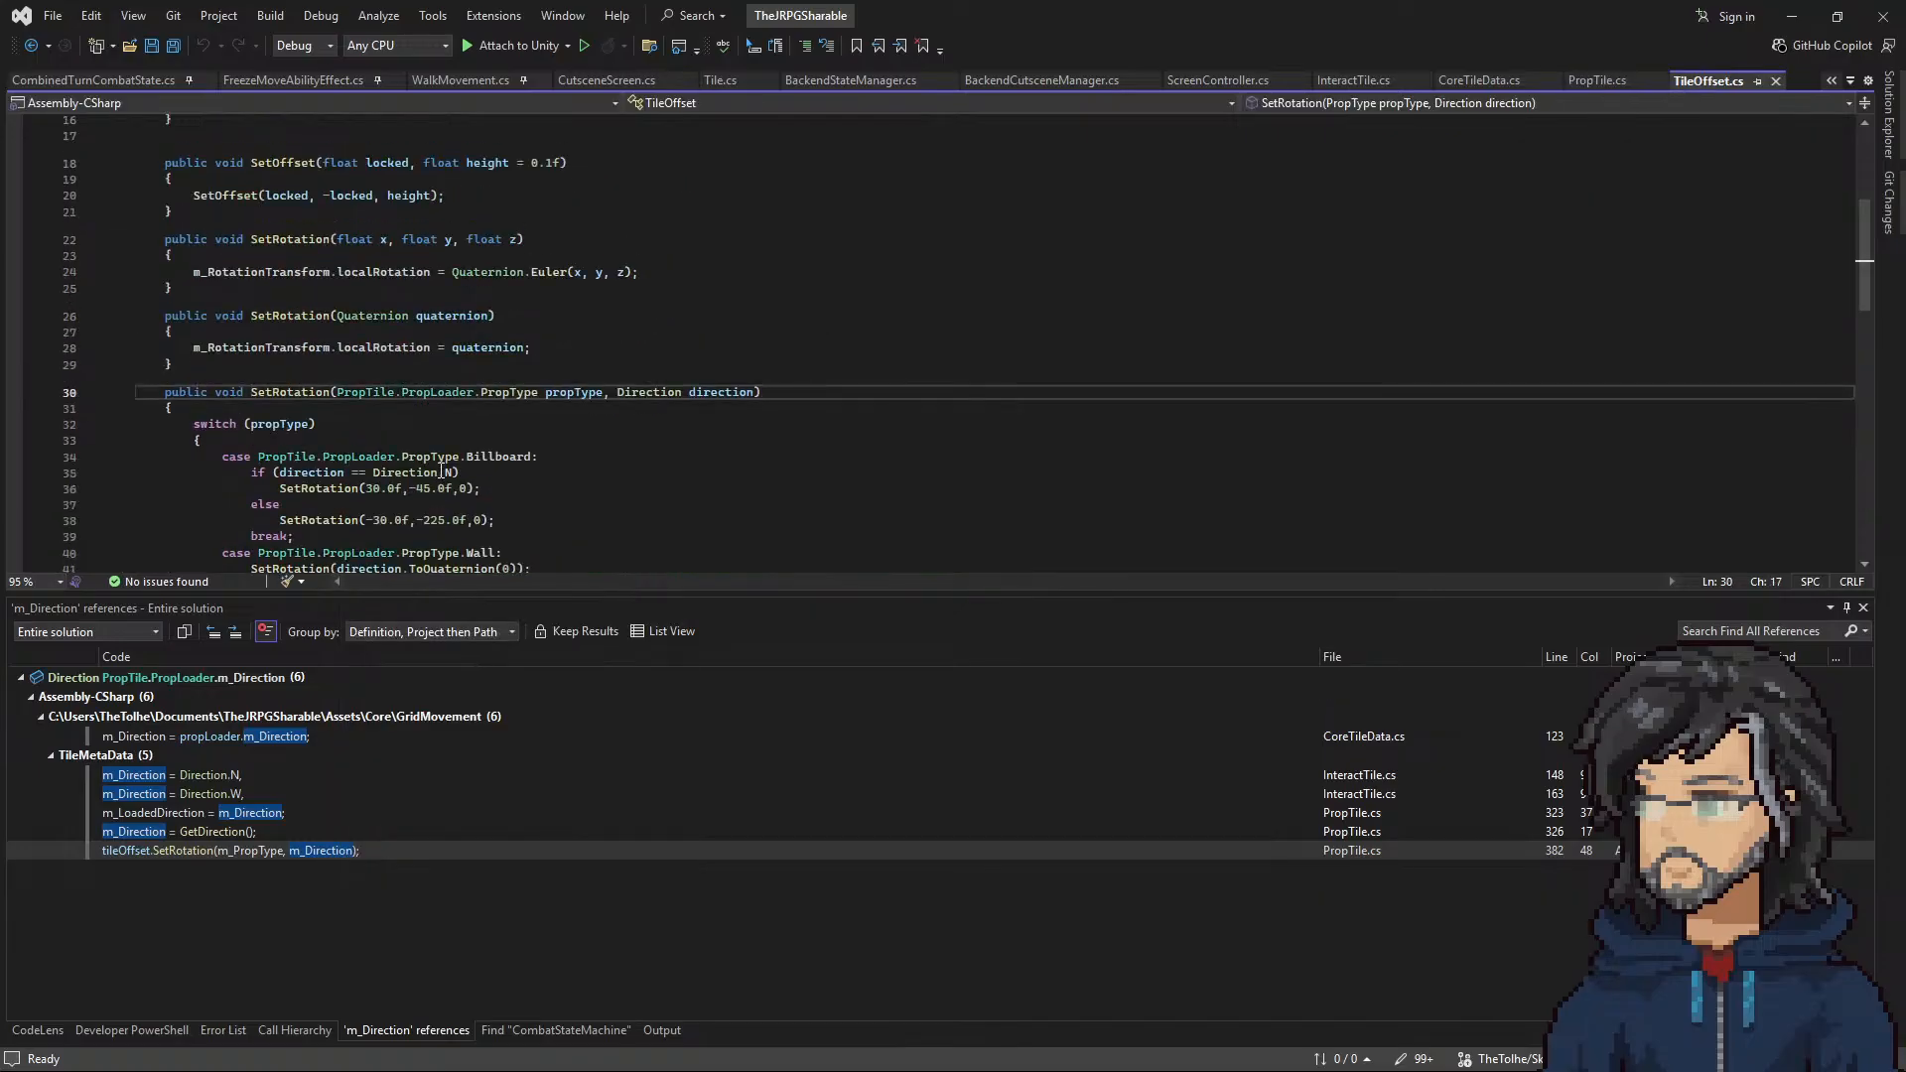
{"action": "scroll", "coordinate": [488, 415], "scroll_direction": "down", "scroll_amount": 4}
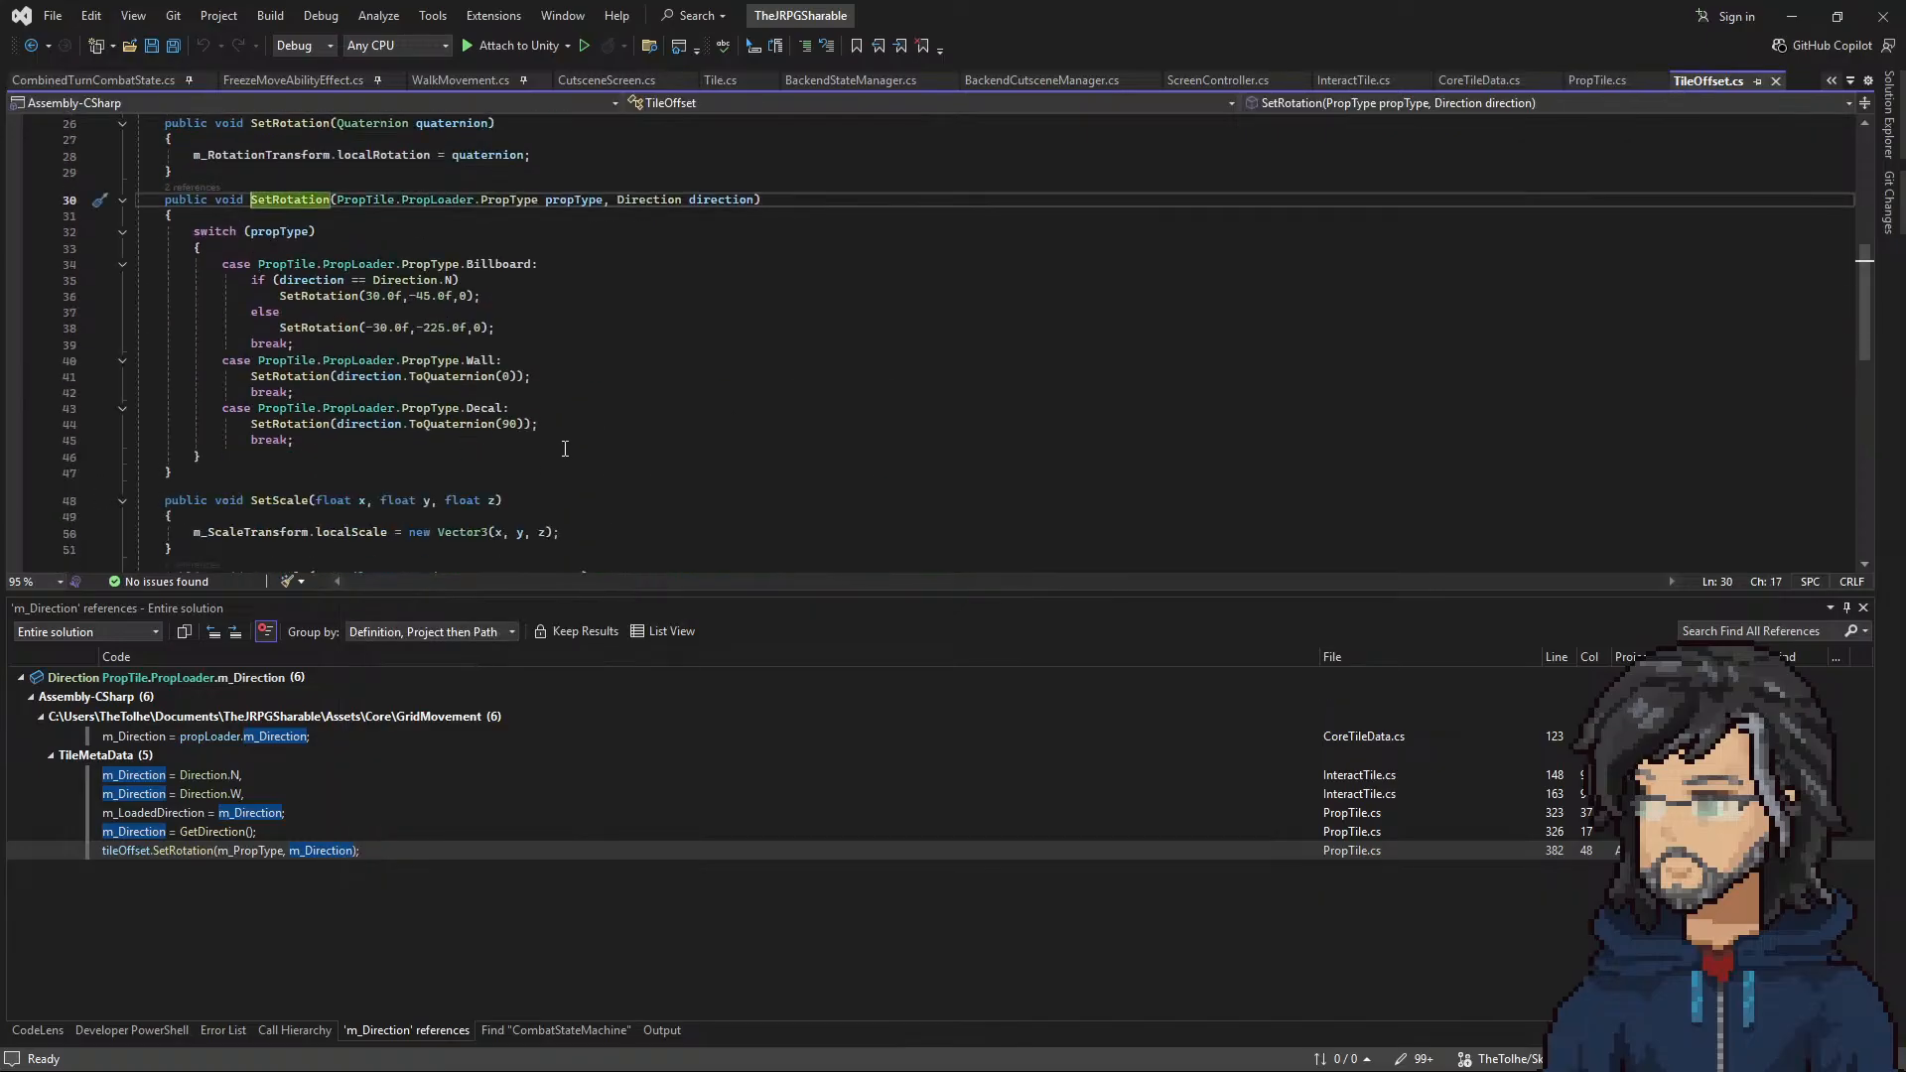
Step: Check the SetRotation overload taking x, y and z floats, and return to the Billboard case that calls it
{"action": "right_click", "coordinate": [341, 289]}
{"action": "left_click", "coordinate": [411, 431]}
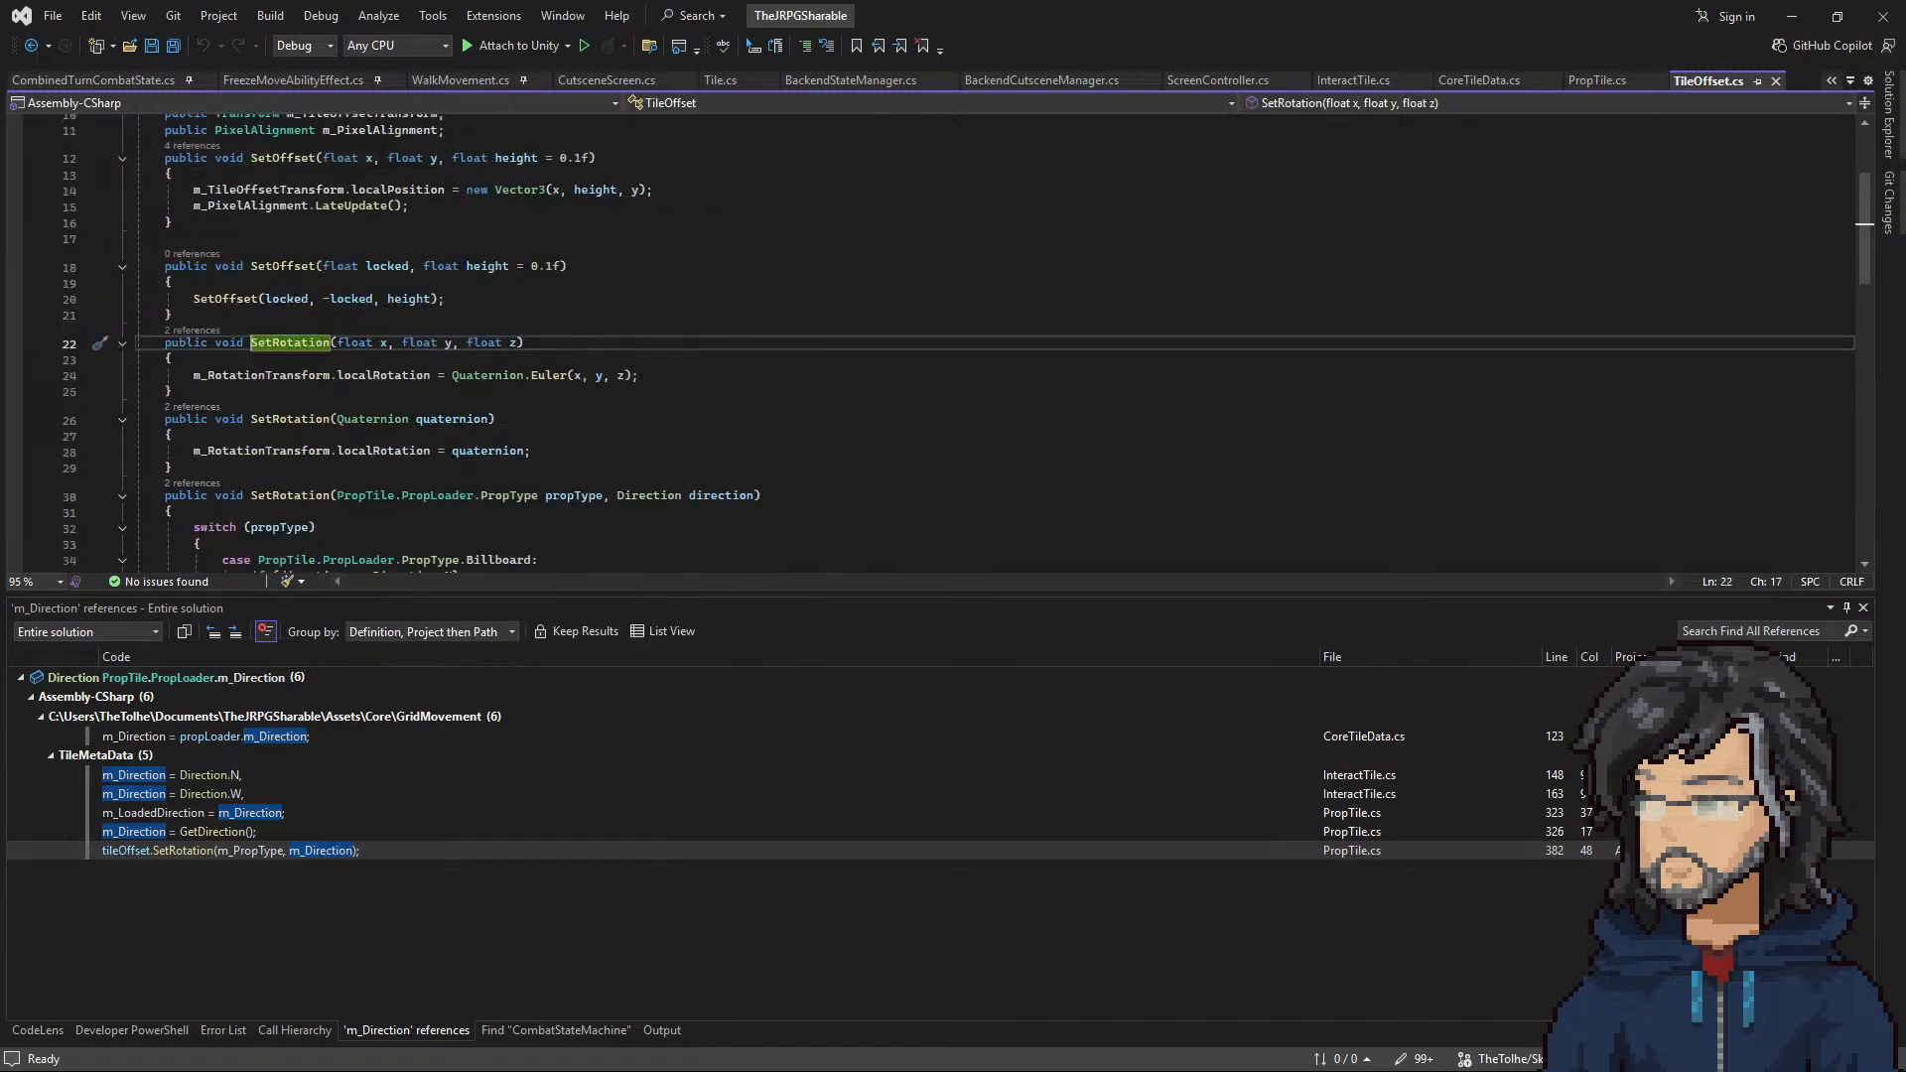
{"action": "left_click", "coordinate": [31, 46]}
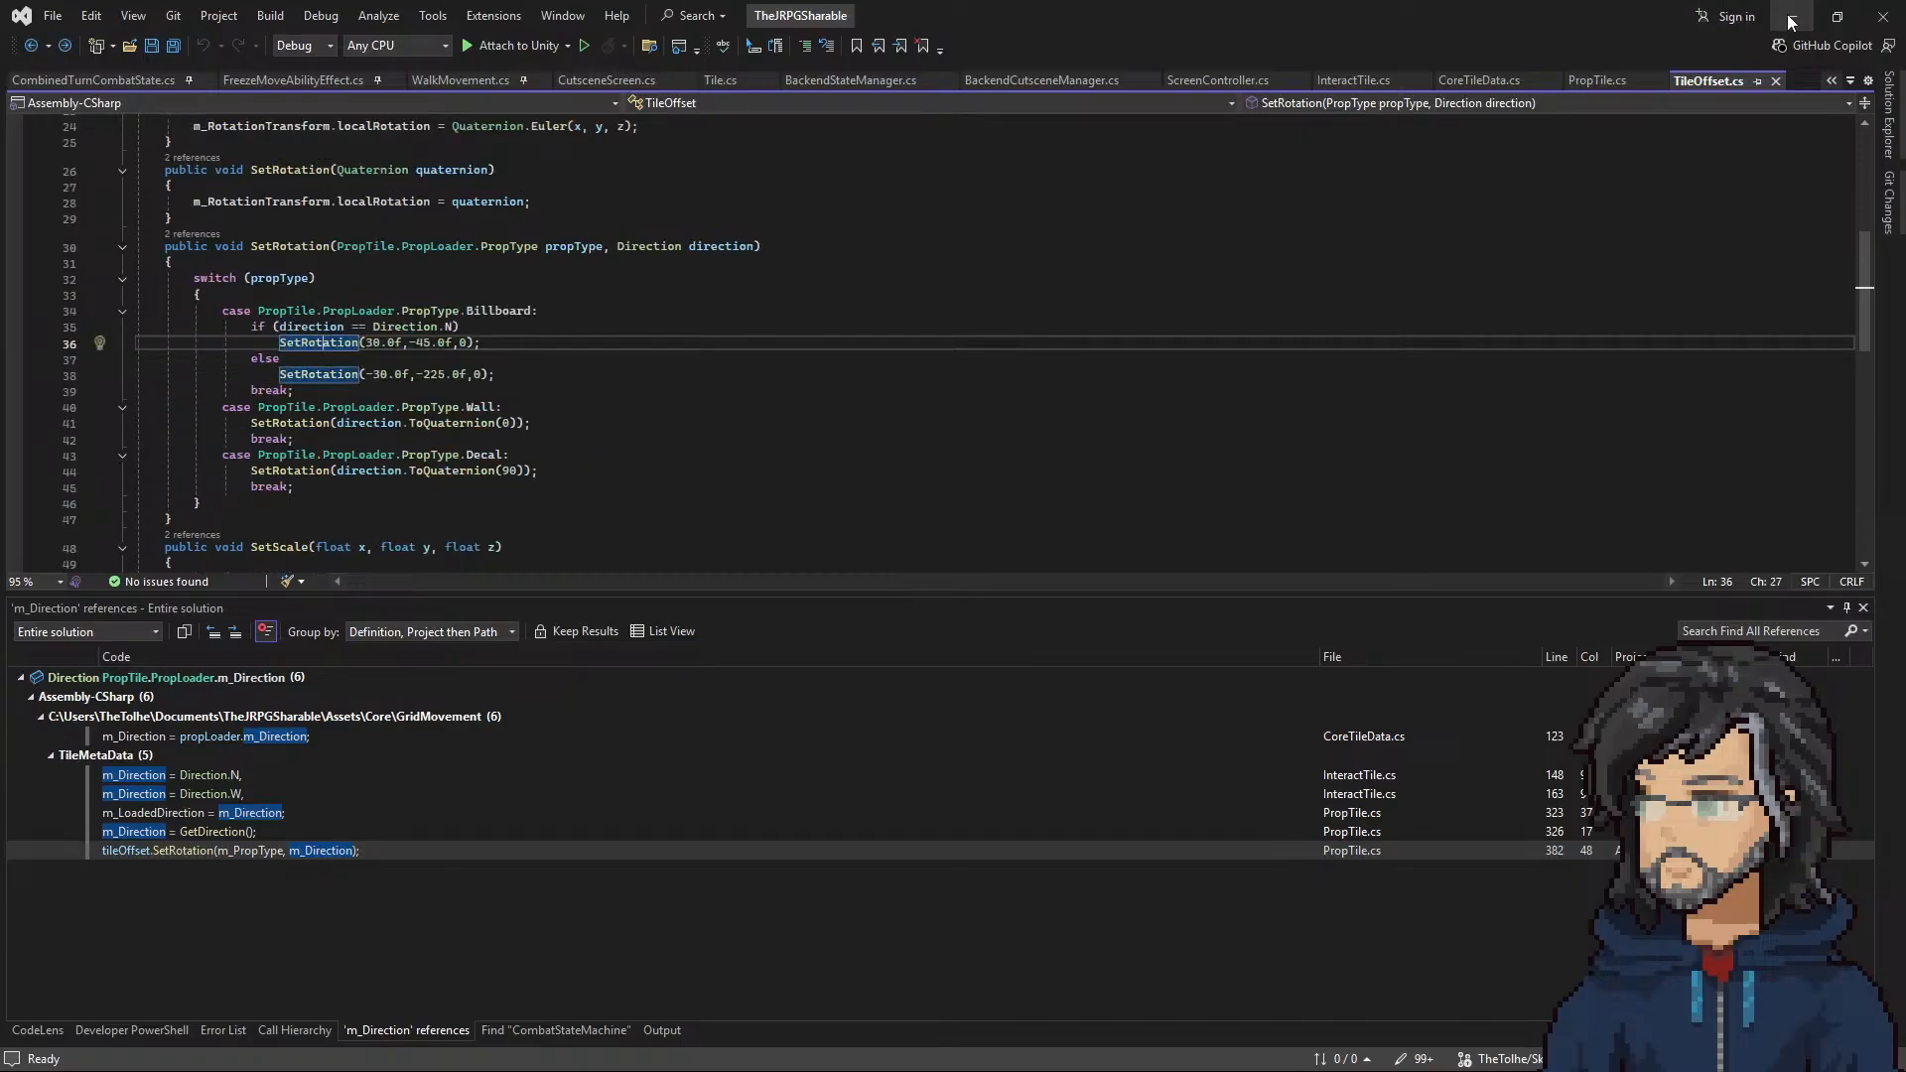
Step: Switch back to Unity and select the root Wall_Fade(Clone) object under tile 18, 3
{"action": "left_click", "coordinate": [1791, 16]}
{"action": "left_click", "coordinate": [1094, 947]}
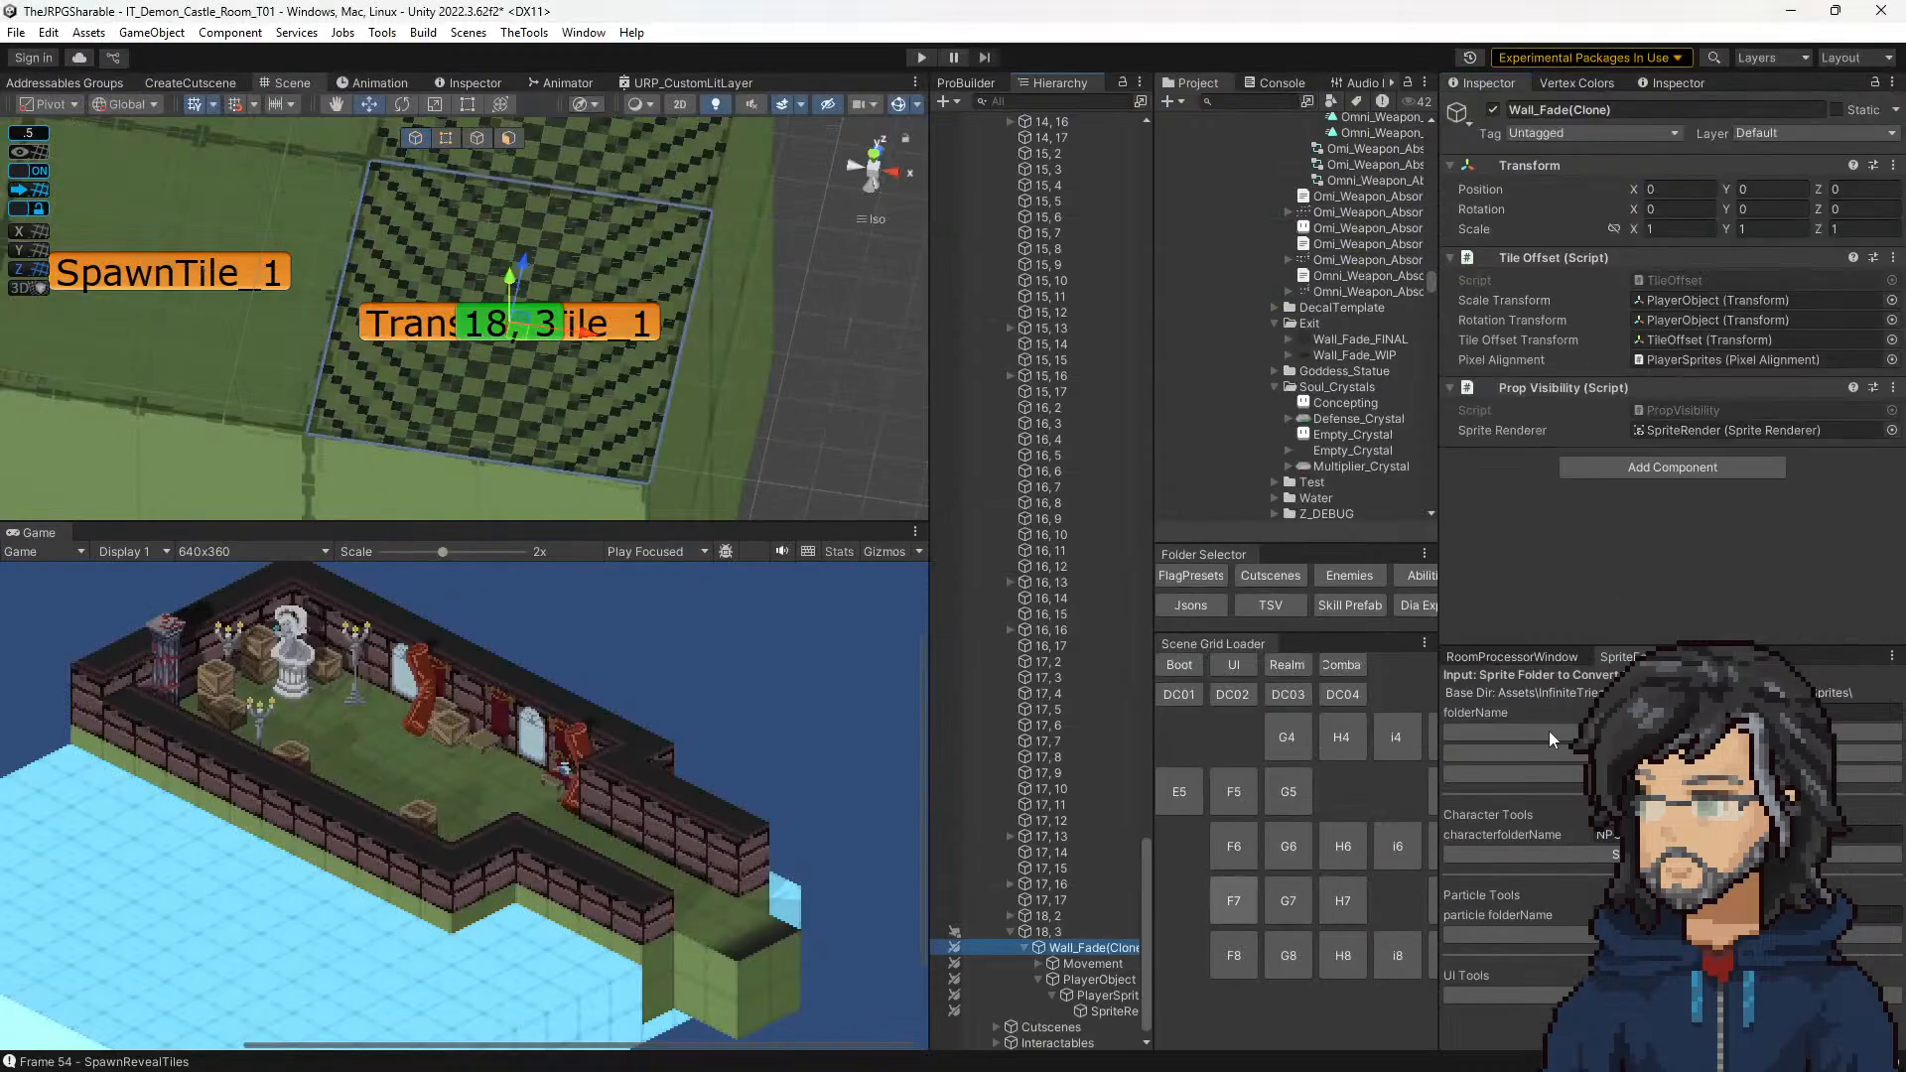
Step: Set tile 18, 3's Decal Facing to S and check the PlayerObject rotation inside the regenerated Wall_Fade clone
{"action": "left_click", "coordinate": [1104, 980]}
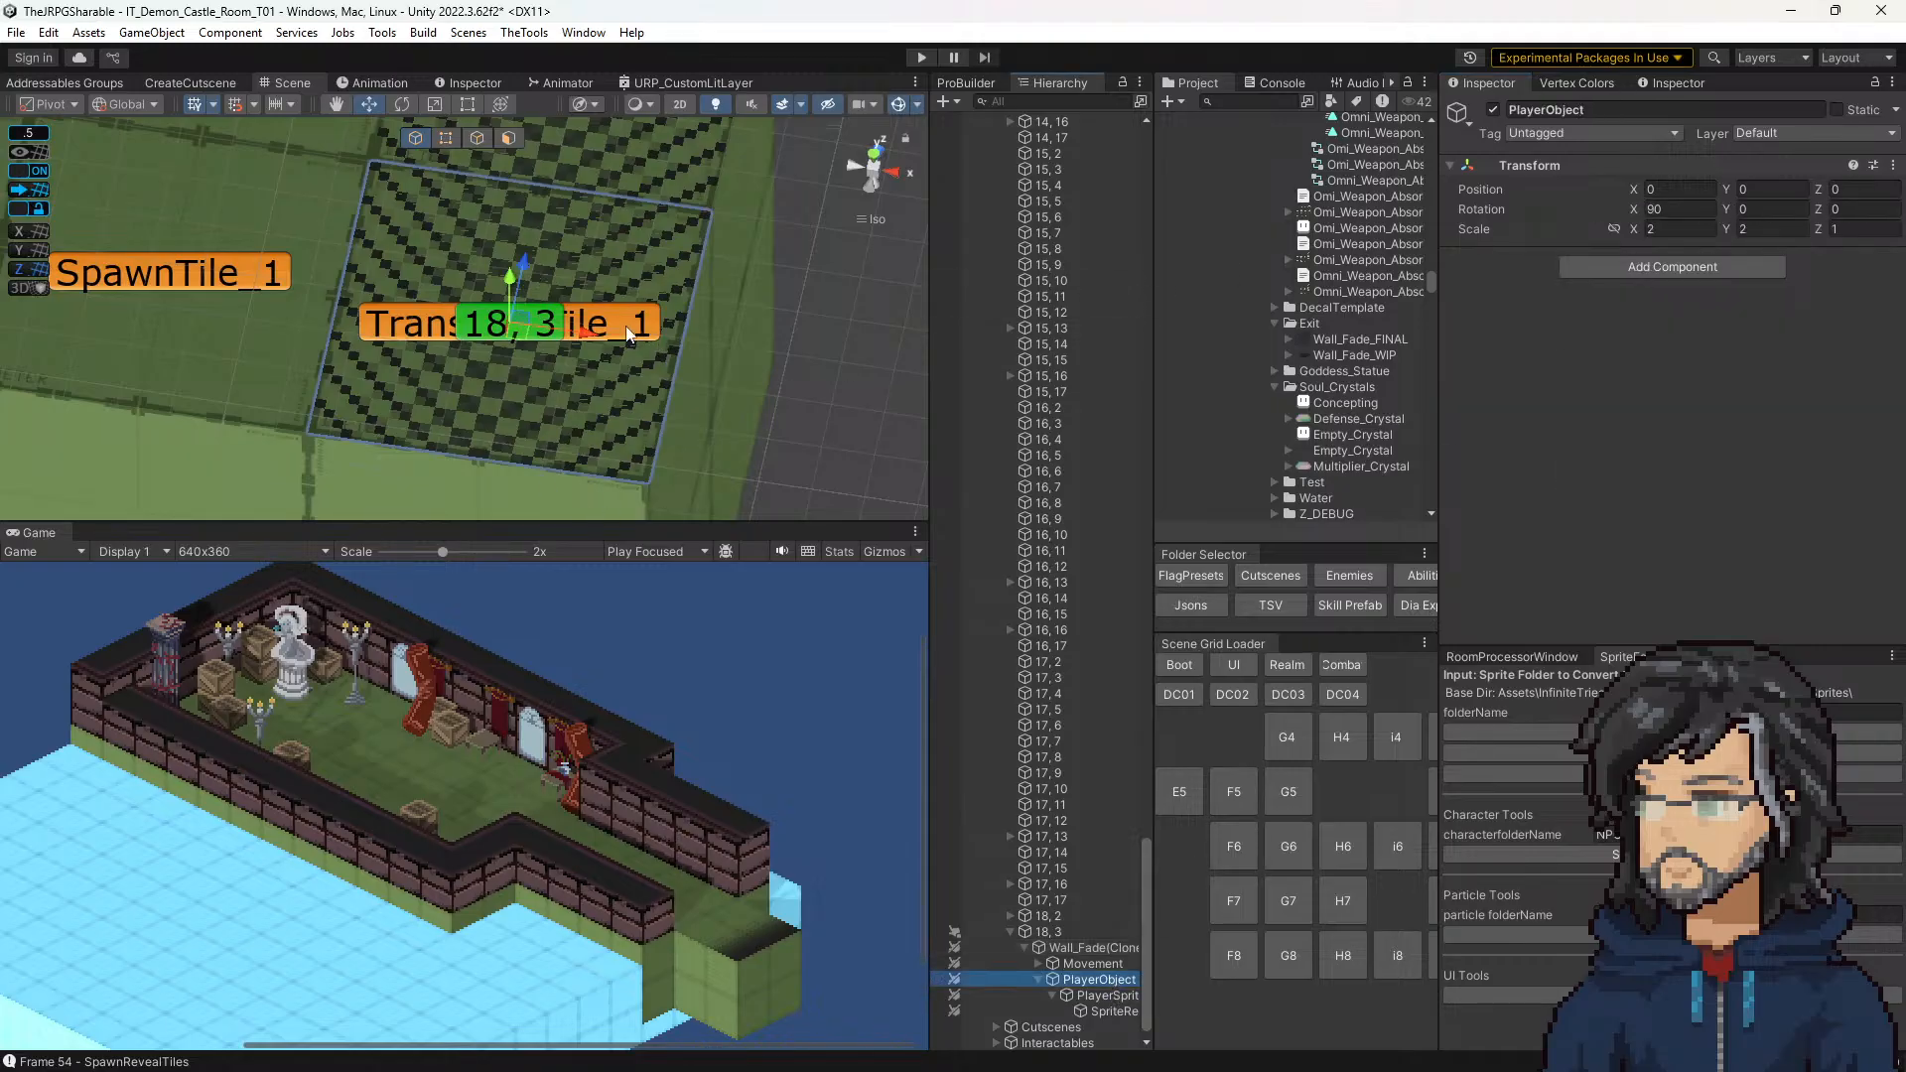
{"action": "left_click", "coordinate": [545, 318]}
{"action": "scroll", "coordinate": [1783, 521], "scroll_direction": "down", "scroll_amount": 3}
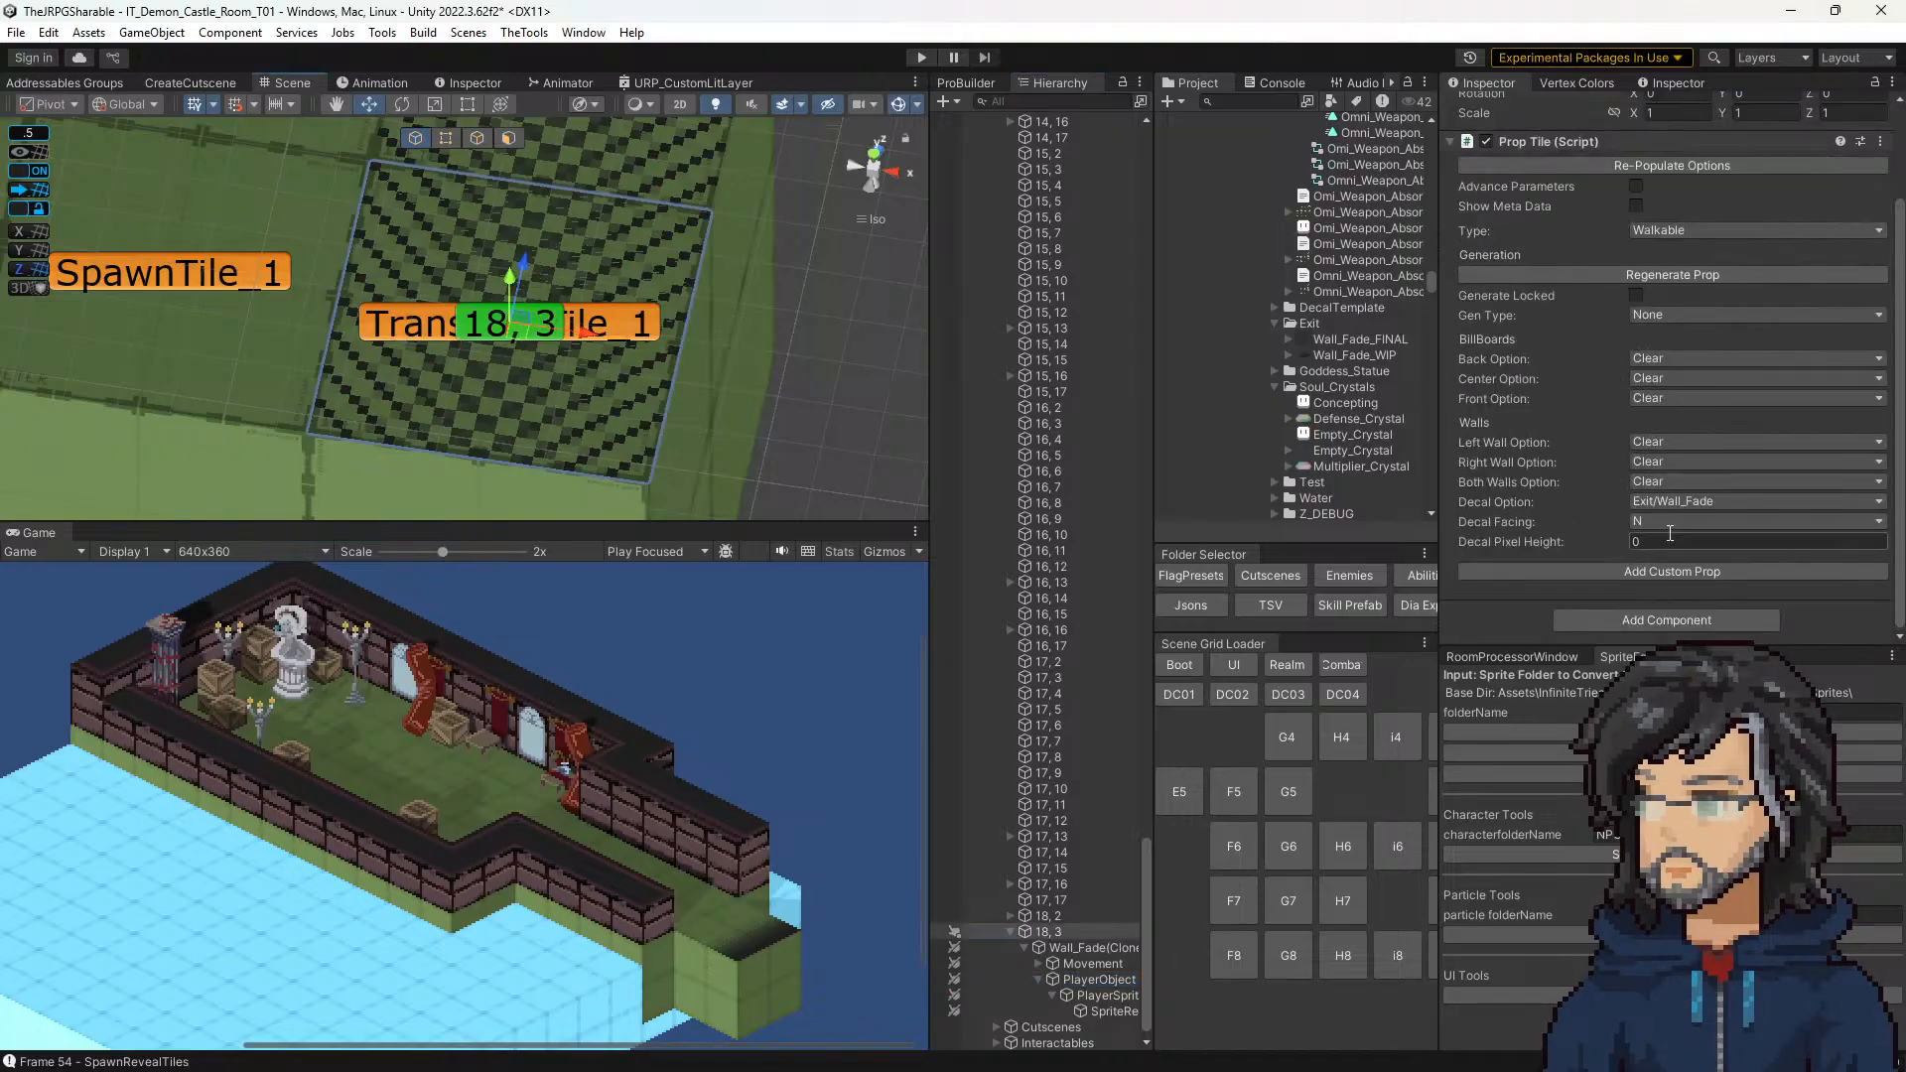
{"action": "left_click", "coordinate": [1668, 521]}
{"action": "left_click", "coordinate": [1670, 564]}
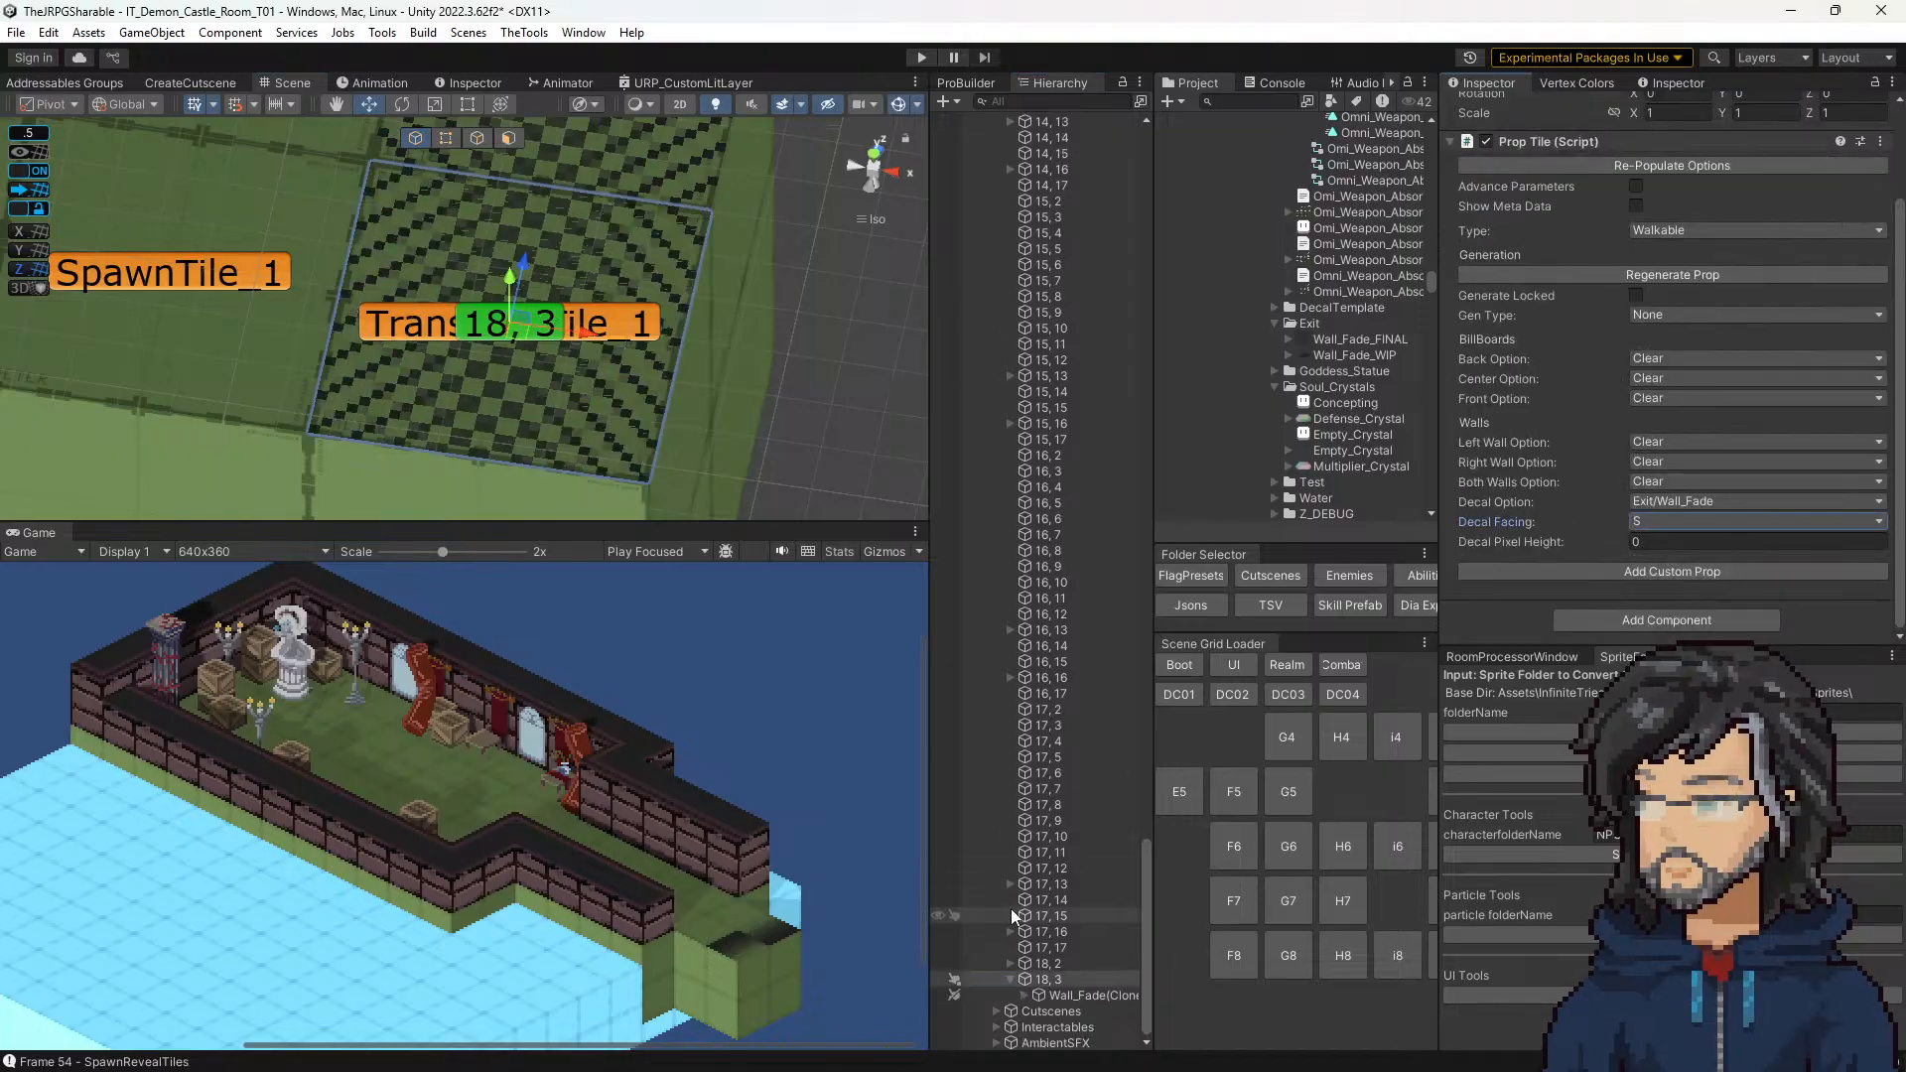
{"action": "left_click", "coordinate": [1074, 996]}
{"action": "left_click", "coordinate": [1024, 996]}
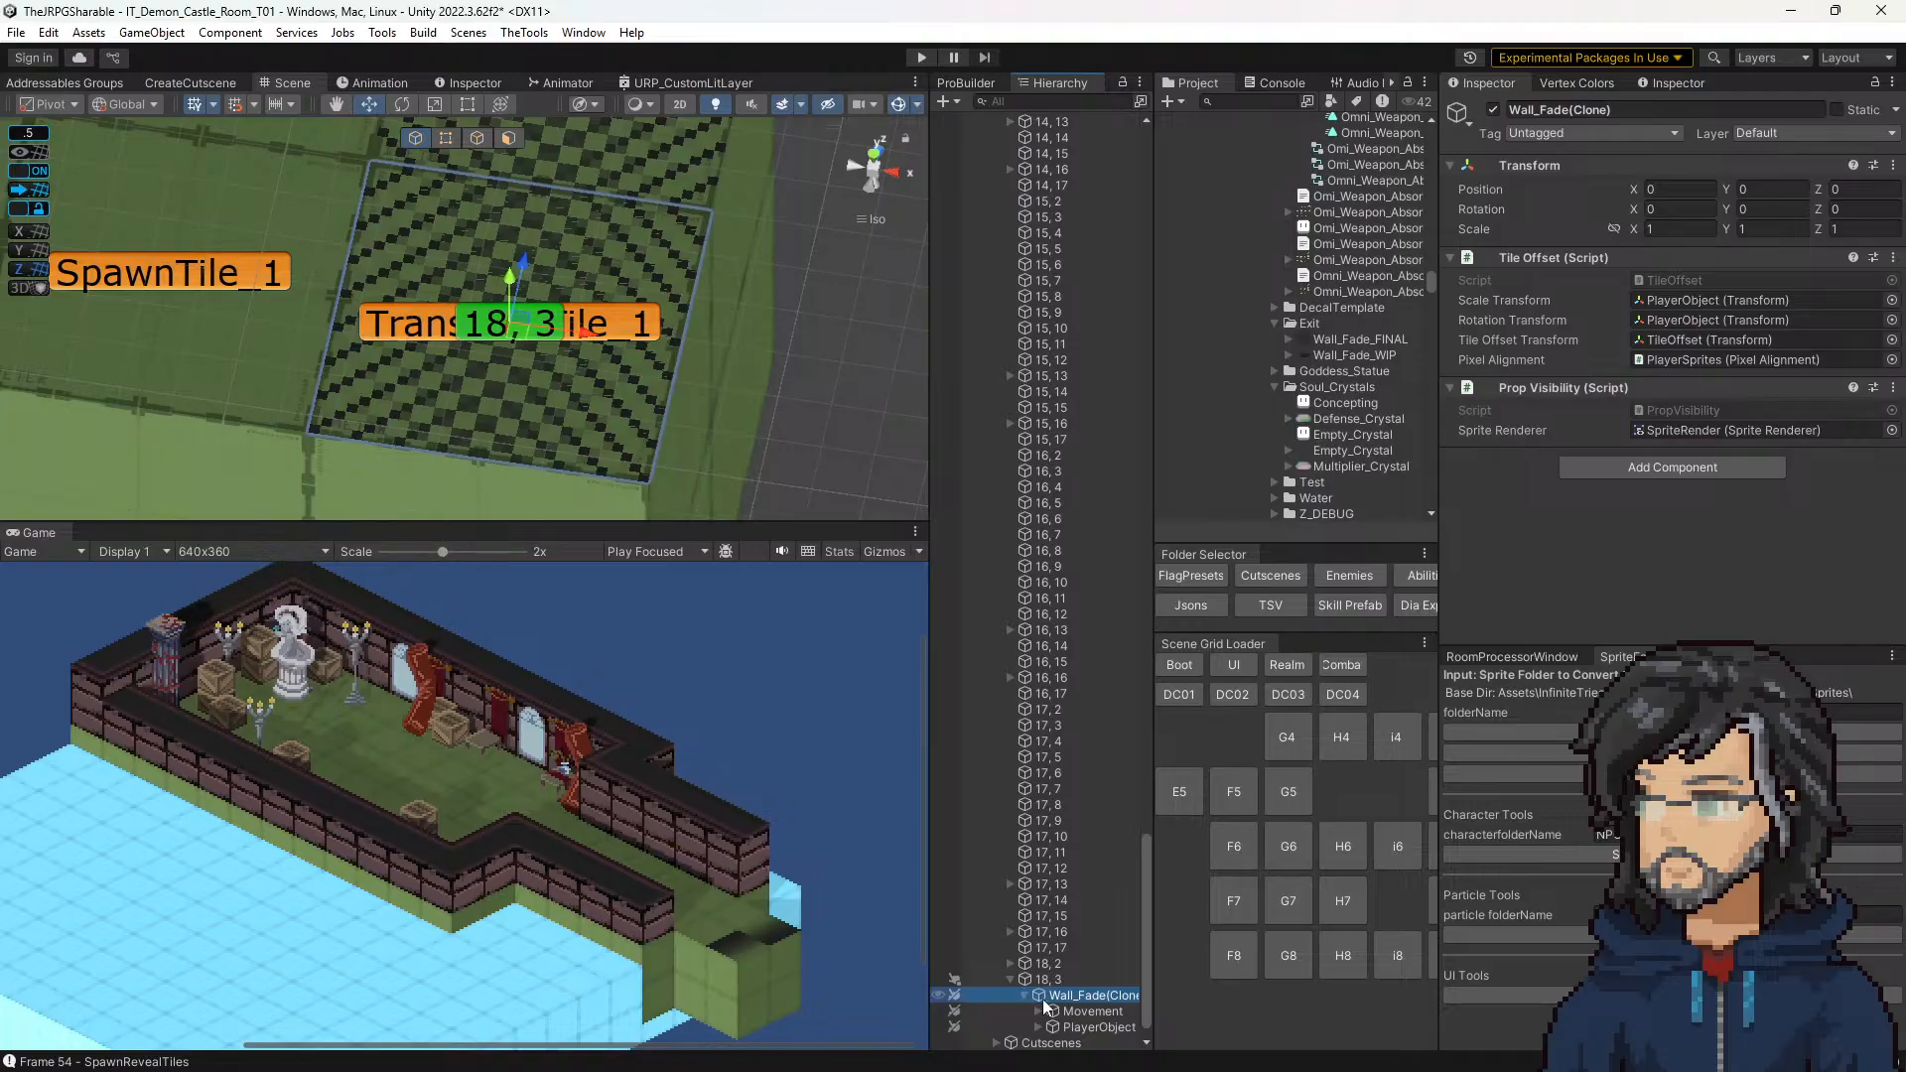
{"action": "left_click", "coordinate": [1089, 1028]}
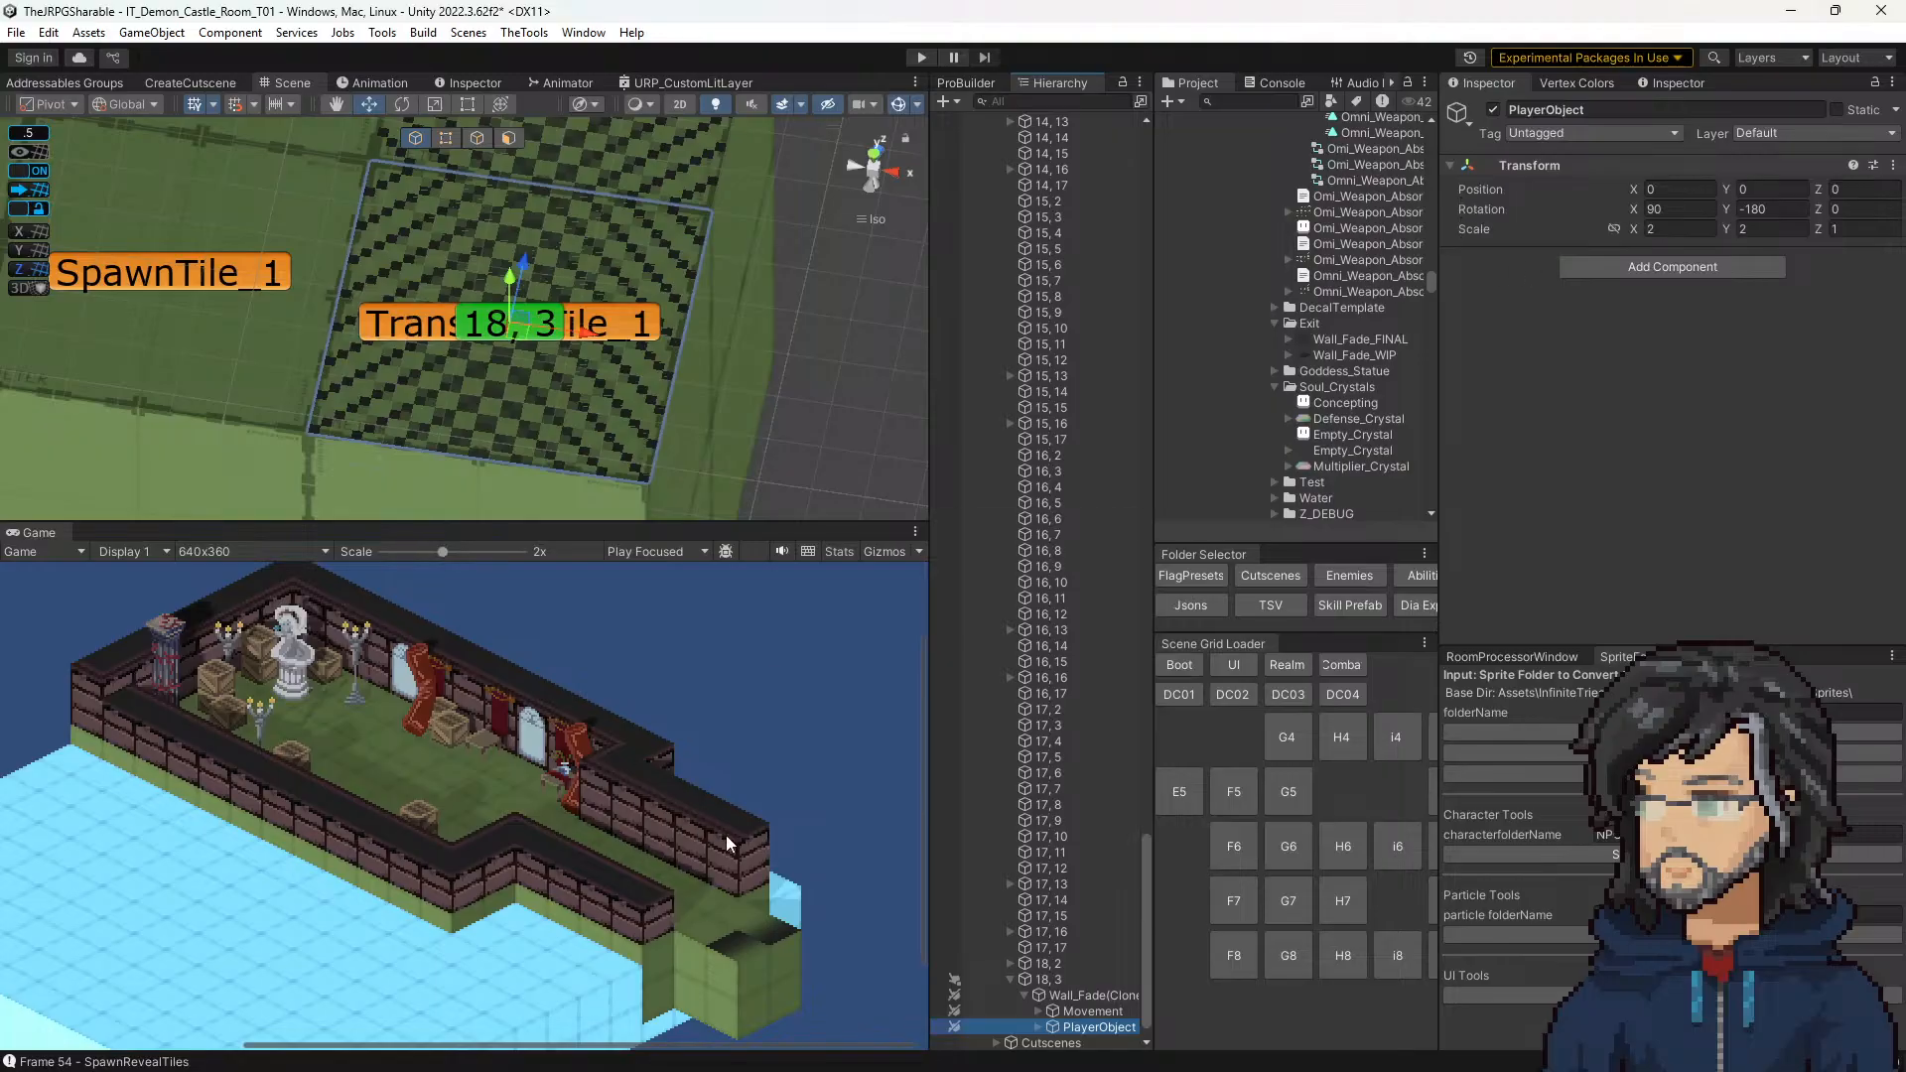
Step: Set tile 18, 3's Decal Facing to E and inspect the Wall_Fade clone's PlayerObject and PlayerSprites transforms
{"action": "left_click", "coordinate": [1068, 978]}
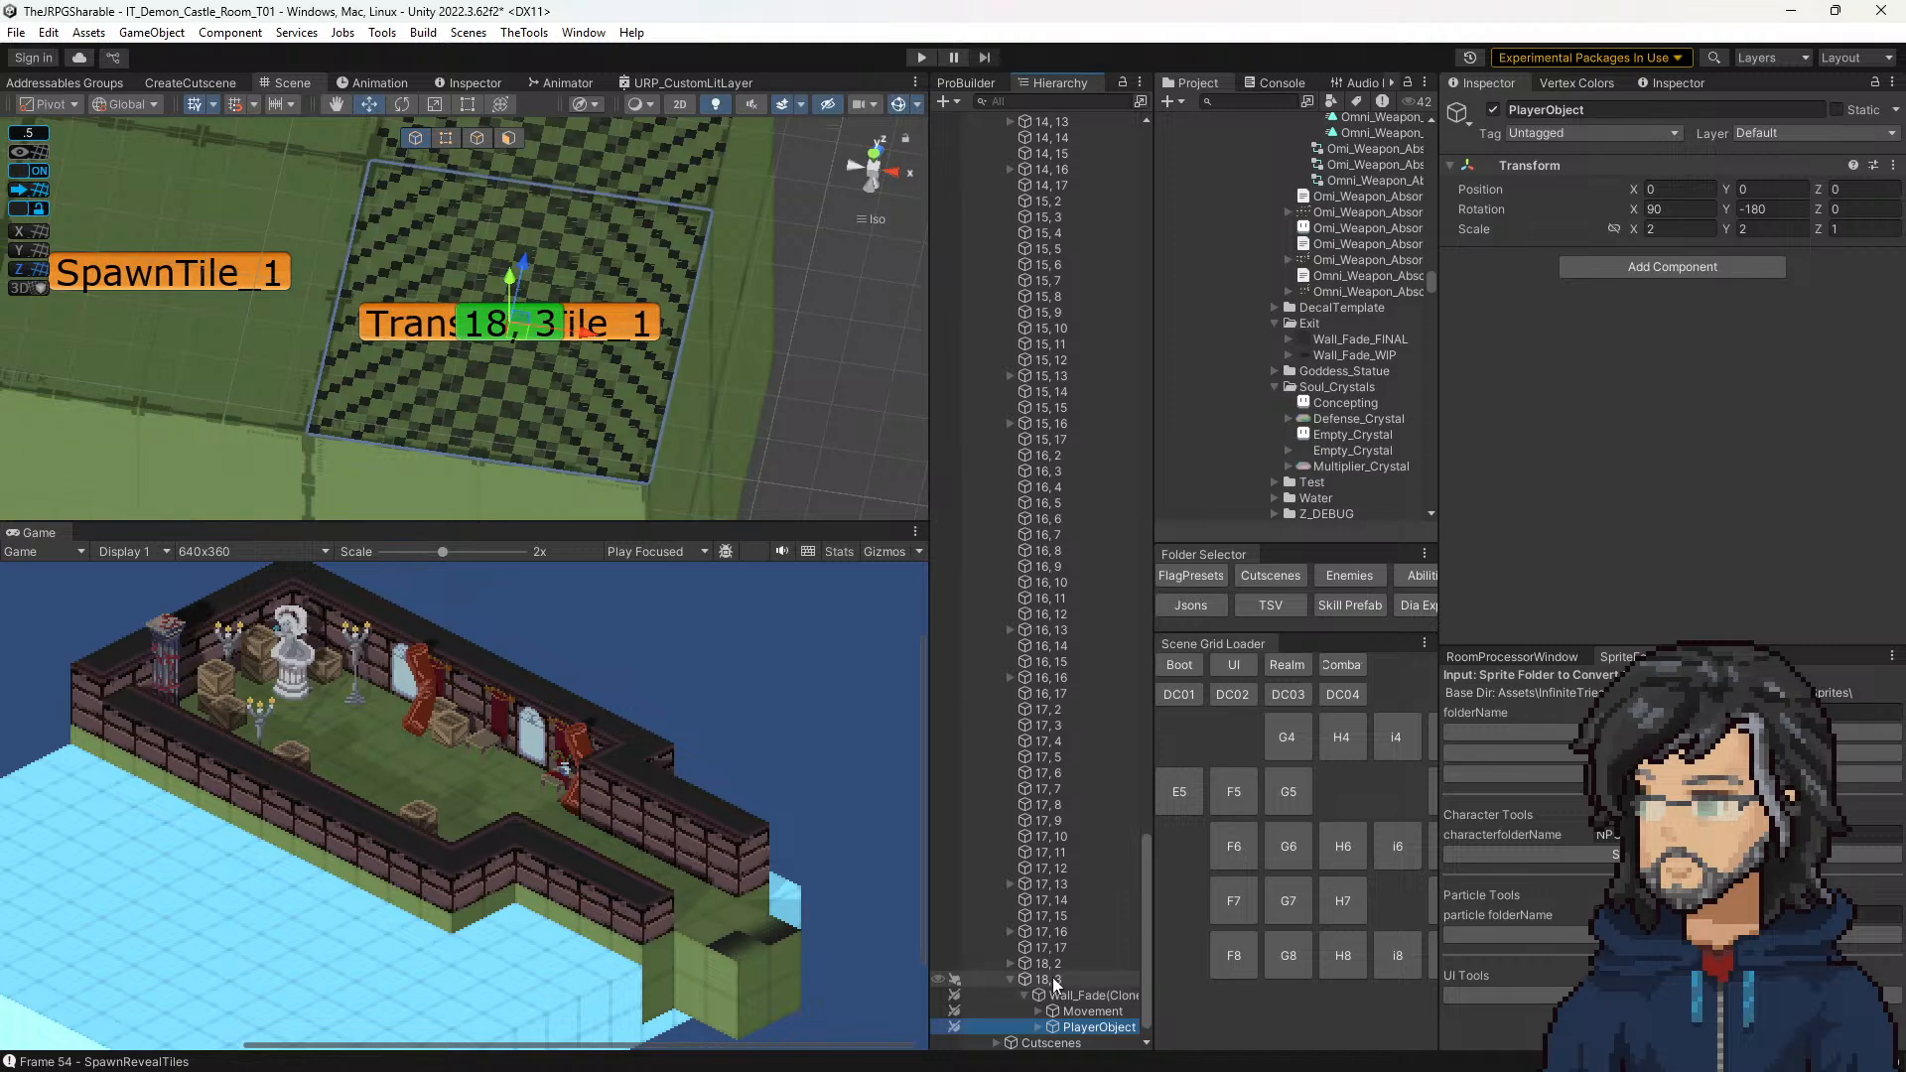
{"action": "scroll", "coordinate": [1628, 595], "scroll_direction": "down", "scroll_amount": 3}
{"action": "left_click", "coordinate": [1663, 521]}
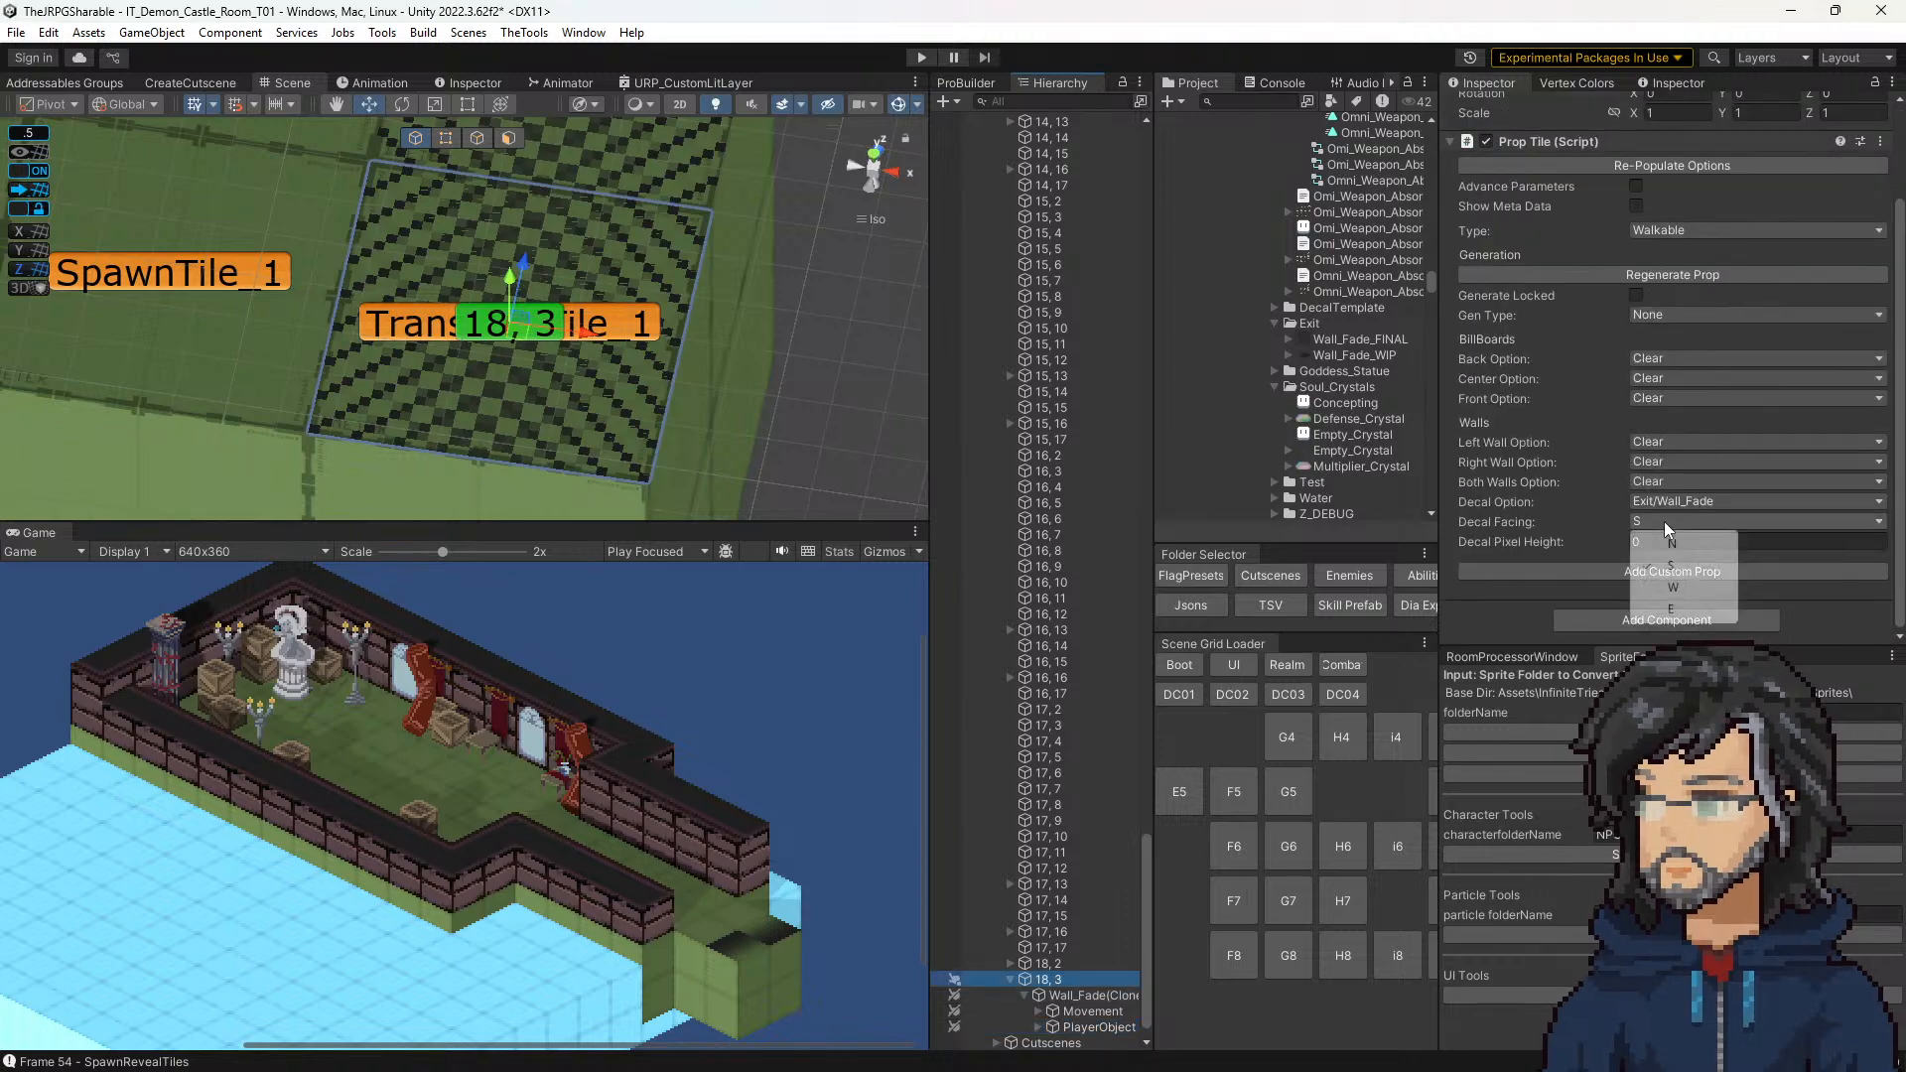
{"action": "left_click", "coordinate": [1671, 609]}
{"action": "left_click", "coordinate": [1074, 996]}
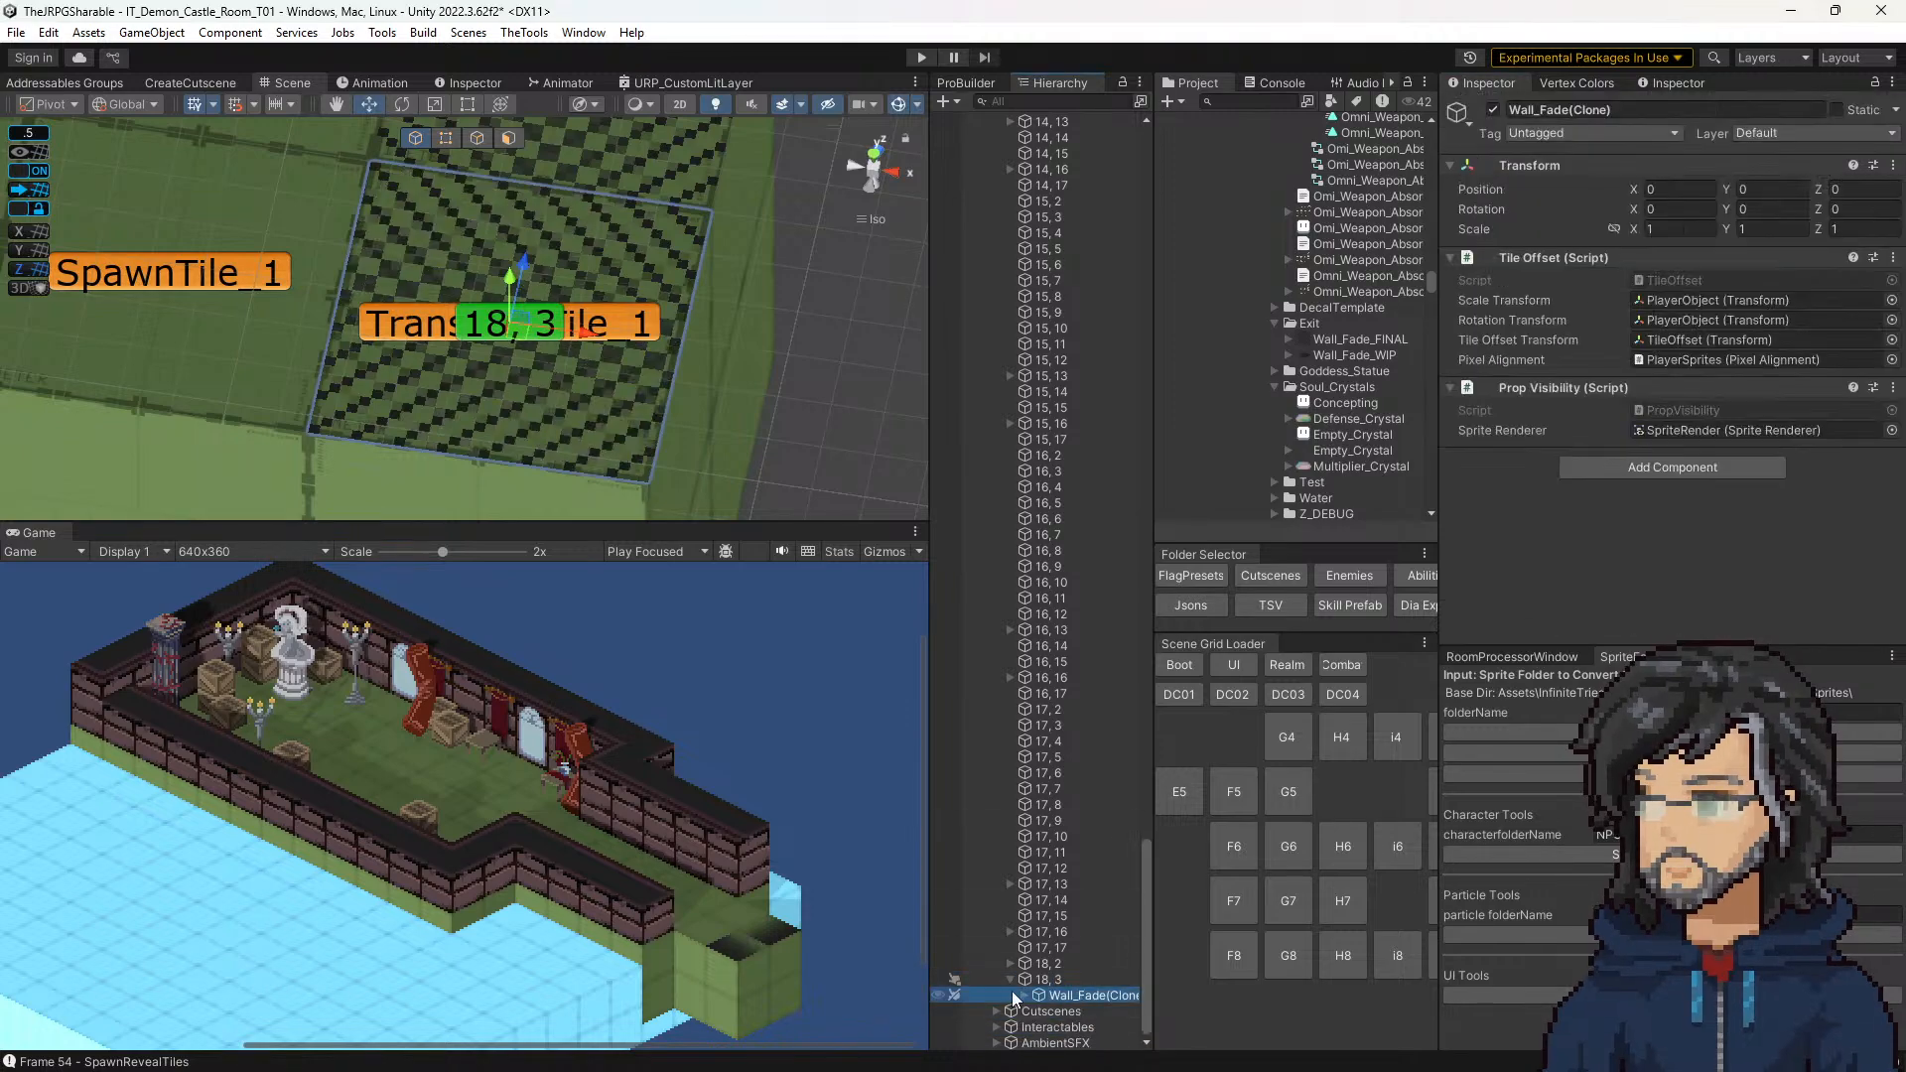
{"action": "left_click", "coordinate": [1024, 995]}
{"action": "left_click", "coordinate": [1024, 994]}
{"action": "left_click", "coordinate": [1039, 994]}
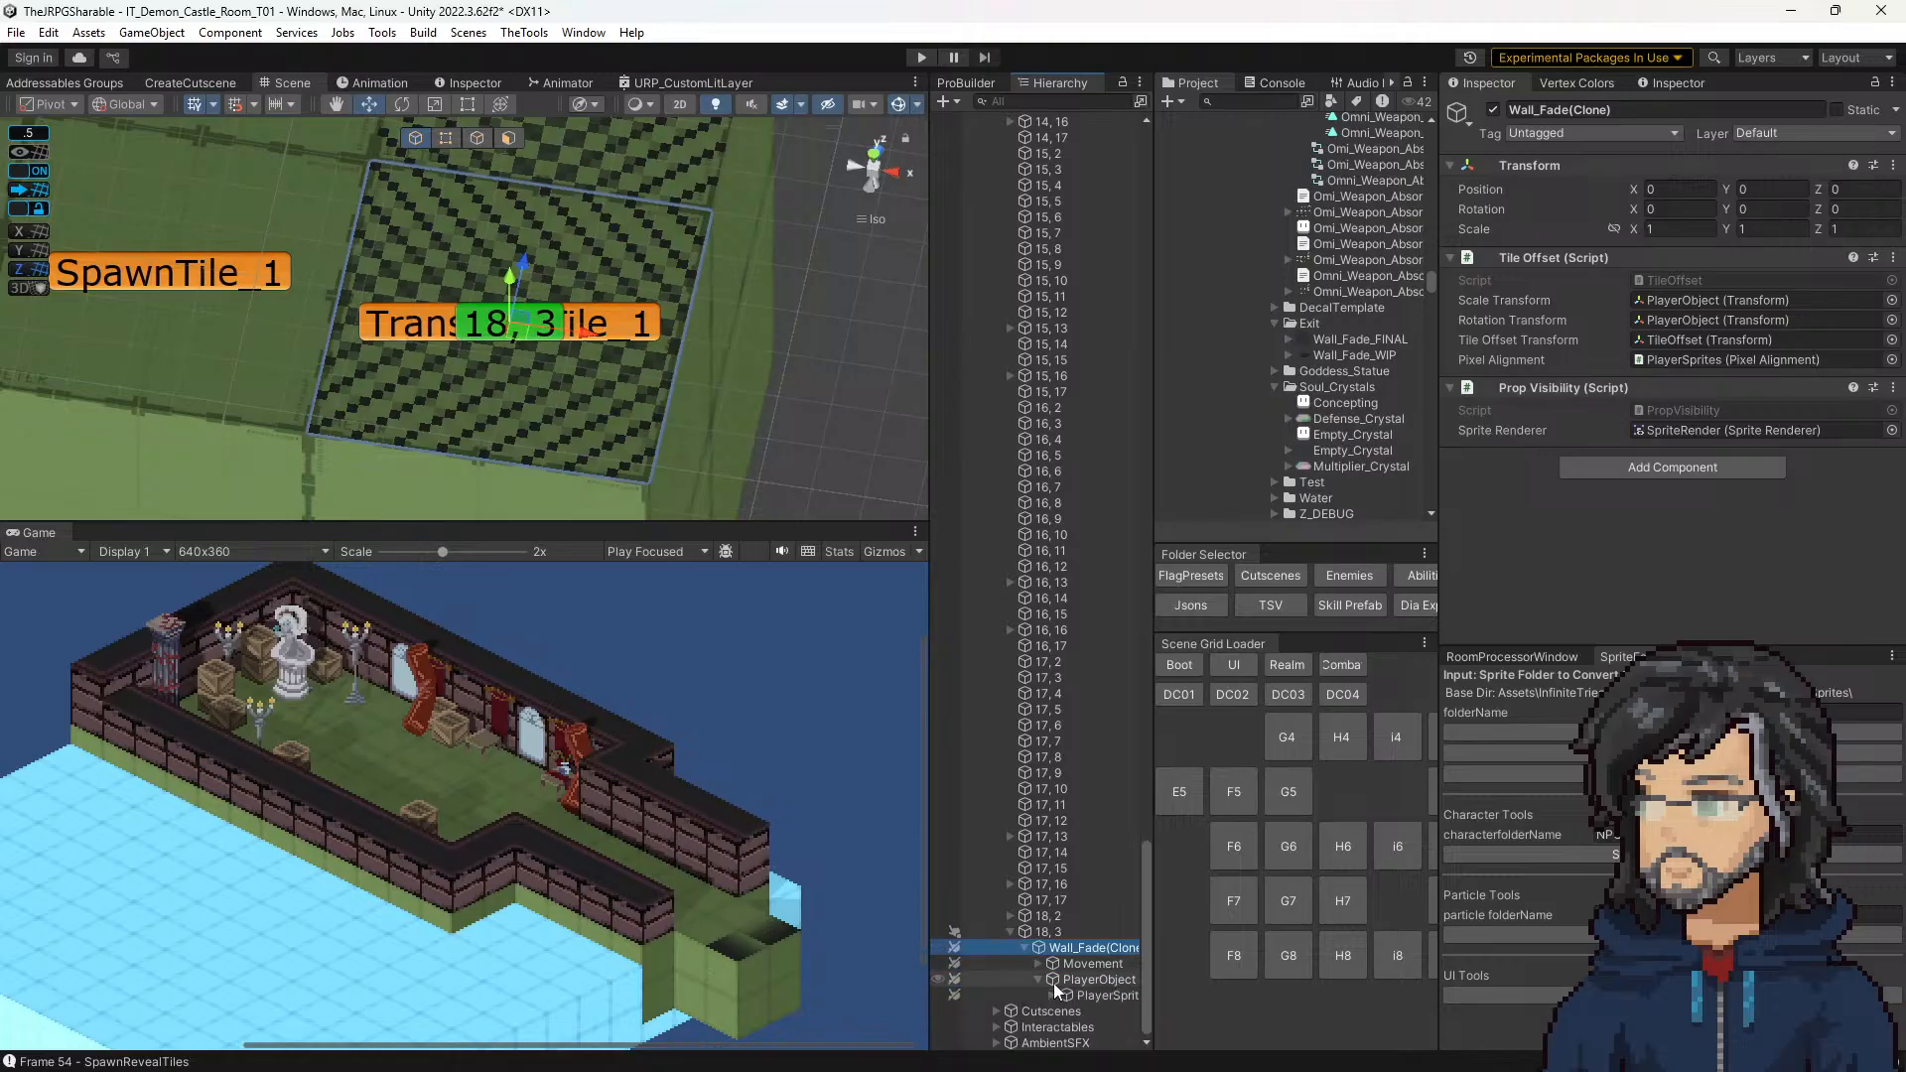
{"action": "left_click", "coordinate": [1085, 999]}
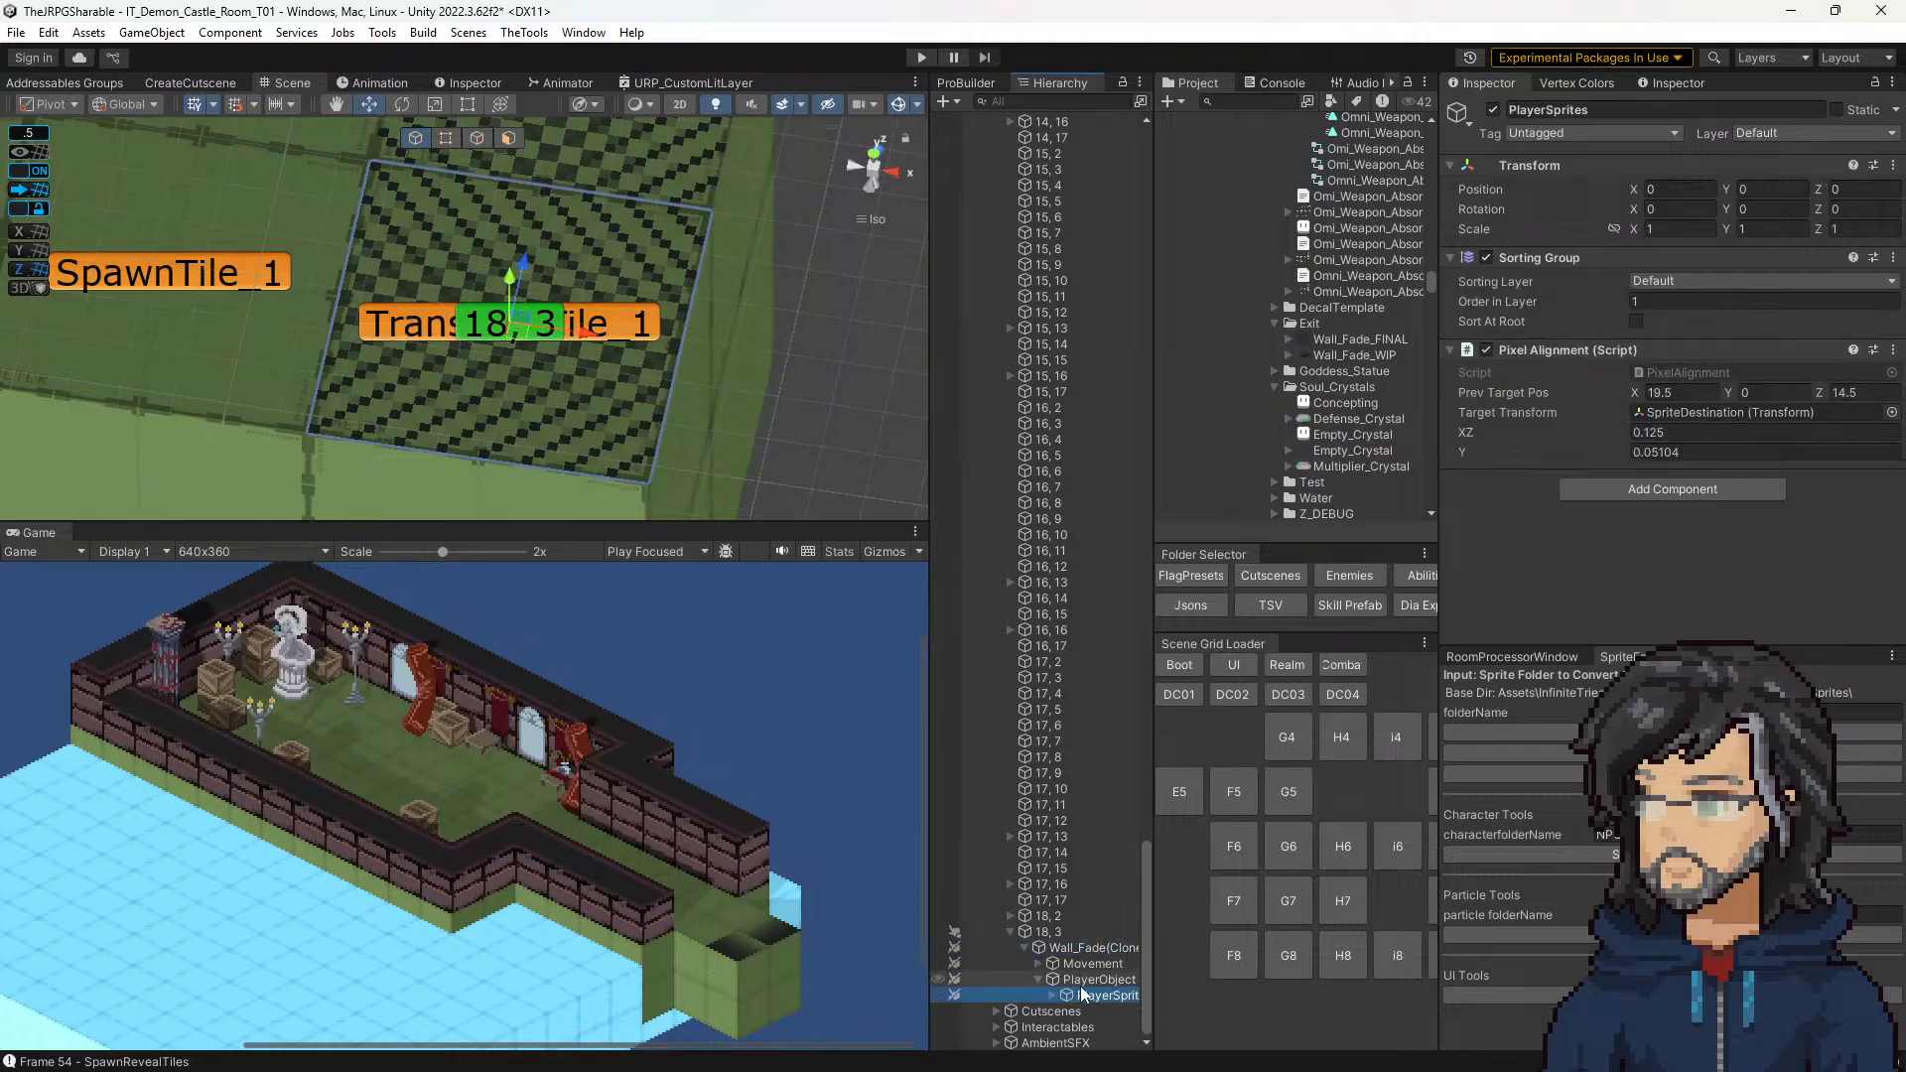
{"action": "left_click", "coordinate": [1052, 995]}
{"action": "left_click", "coordinate": [1077, 981]}
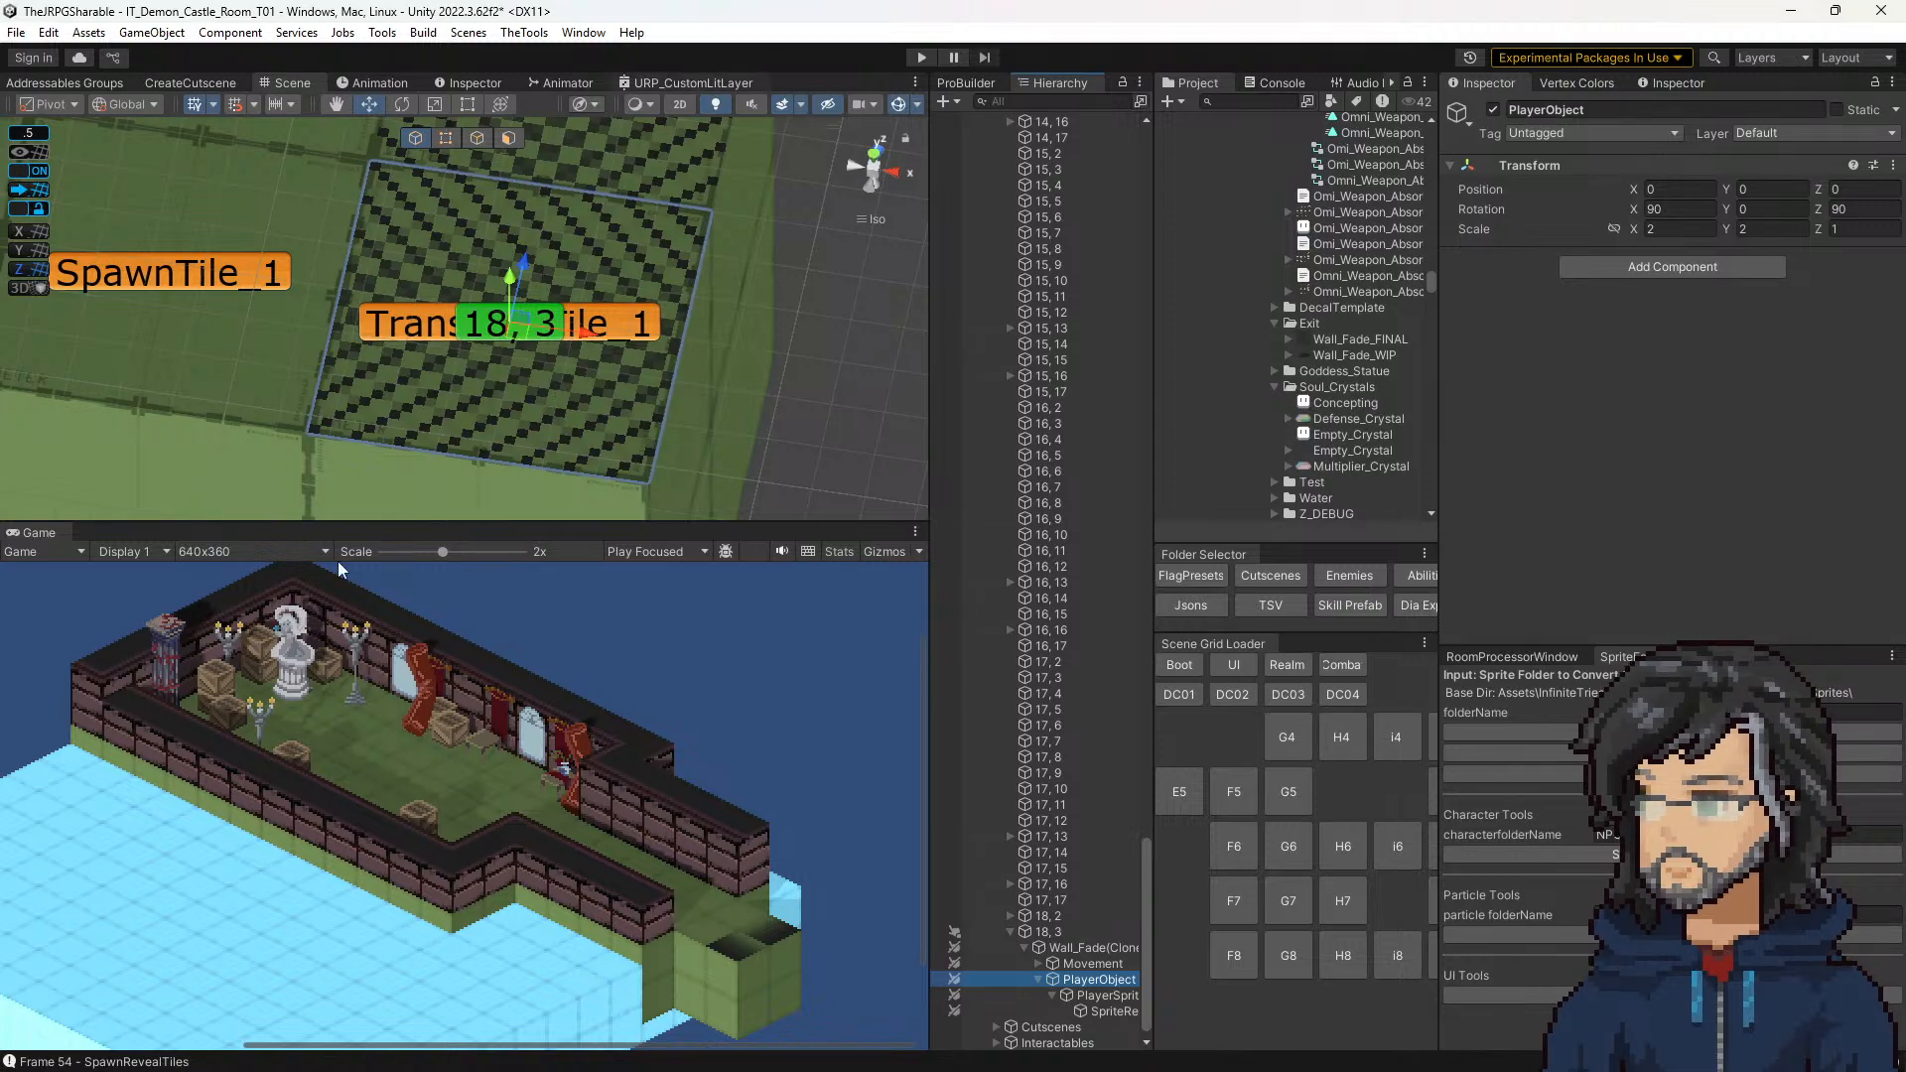
Step: Bring up the URP_CustomLitLayer shader graph and inspect the _Layer2_ST property in its Tilling & Offset group
{"action": "left_click", "coordinate": [693, 82]}
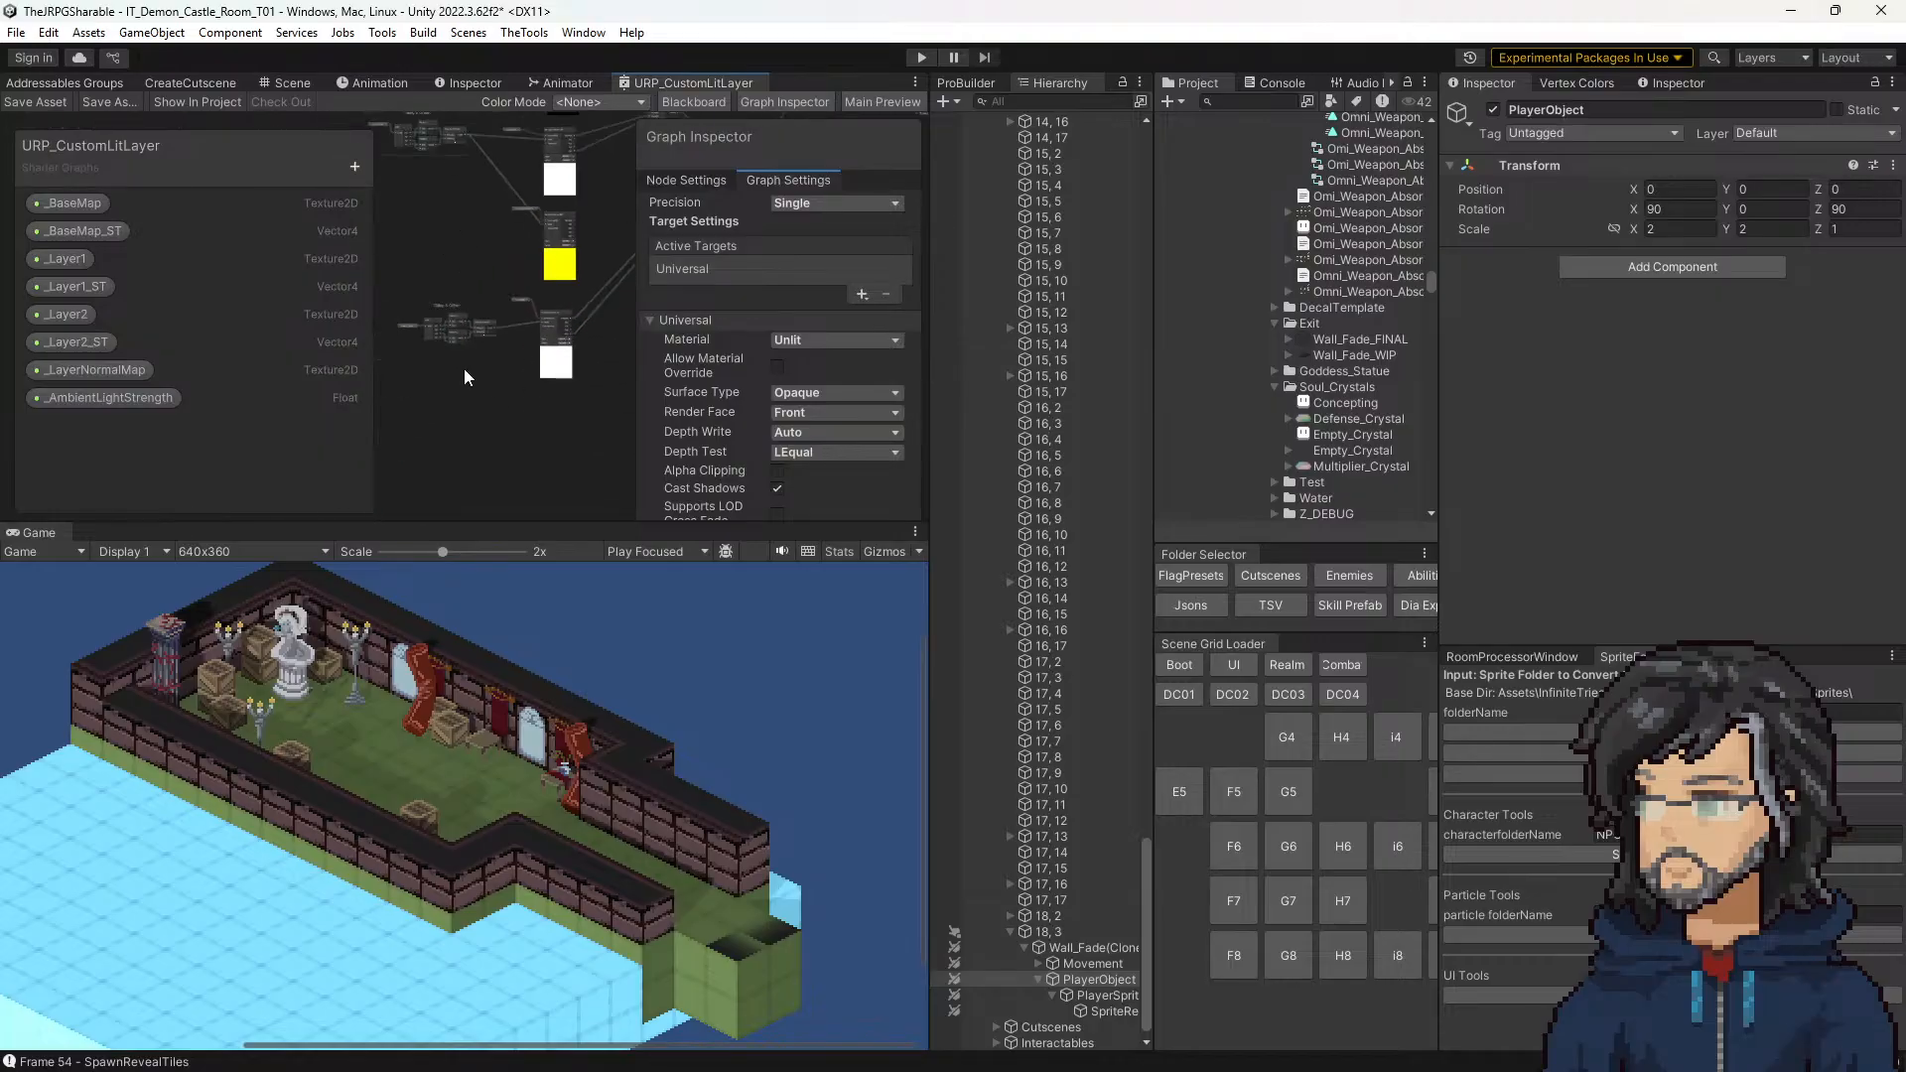
{"action": "scroll", "coordinate": [465, 330], "scroll_direction": "up", "scroll_amount": 5}
{"action": "scroll", "coordinate": [486, 359], "scroll_direction": "up", "scroll_amount": 3}
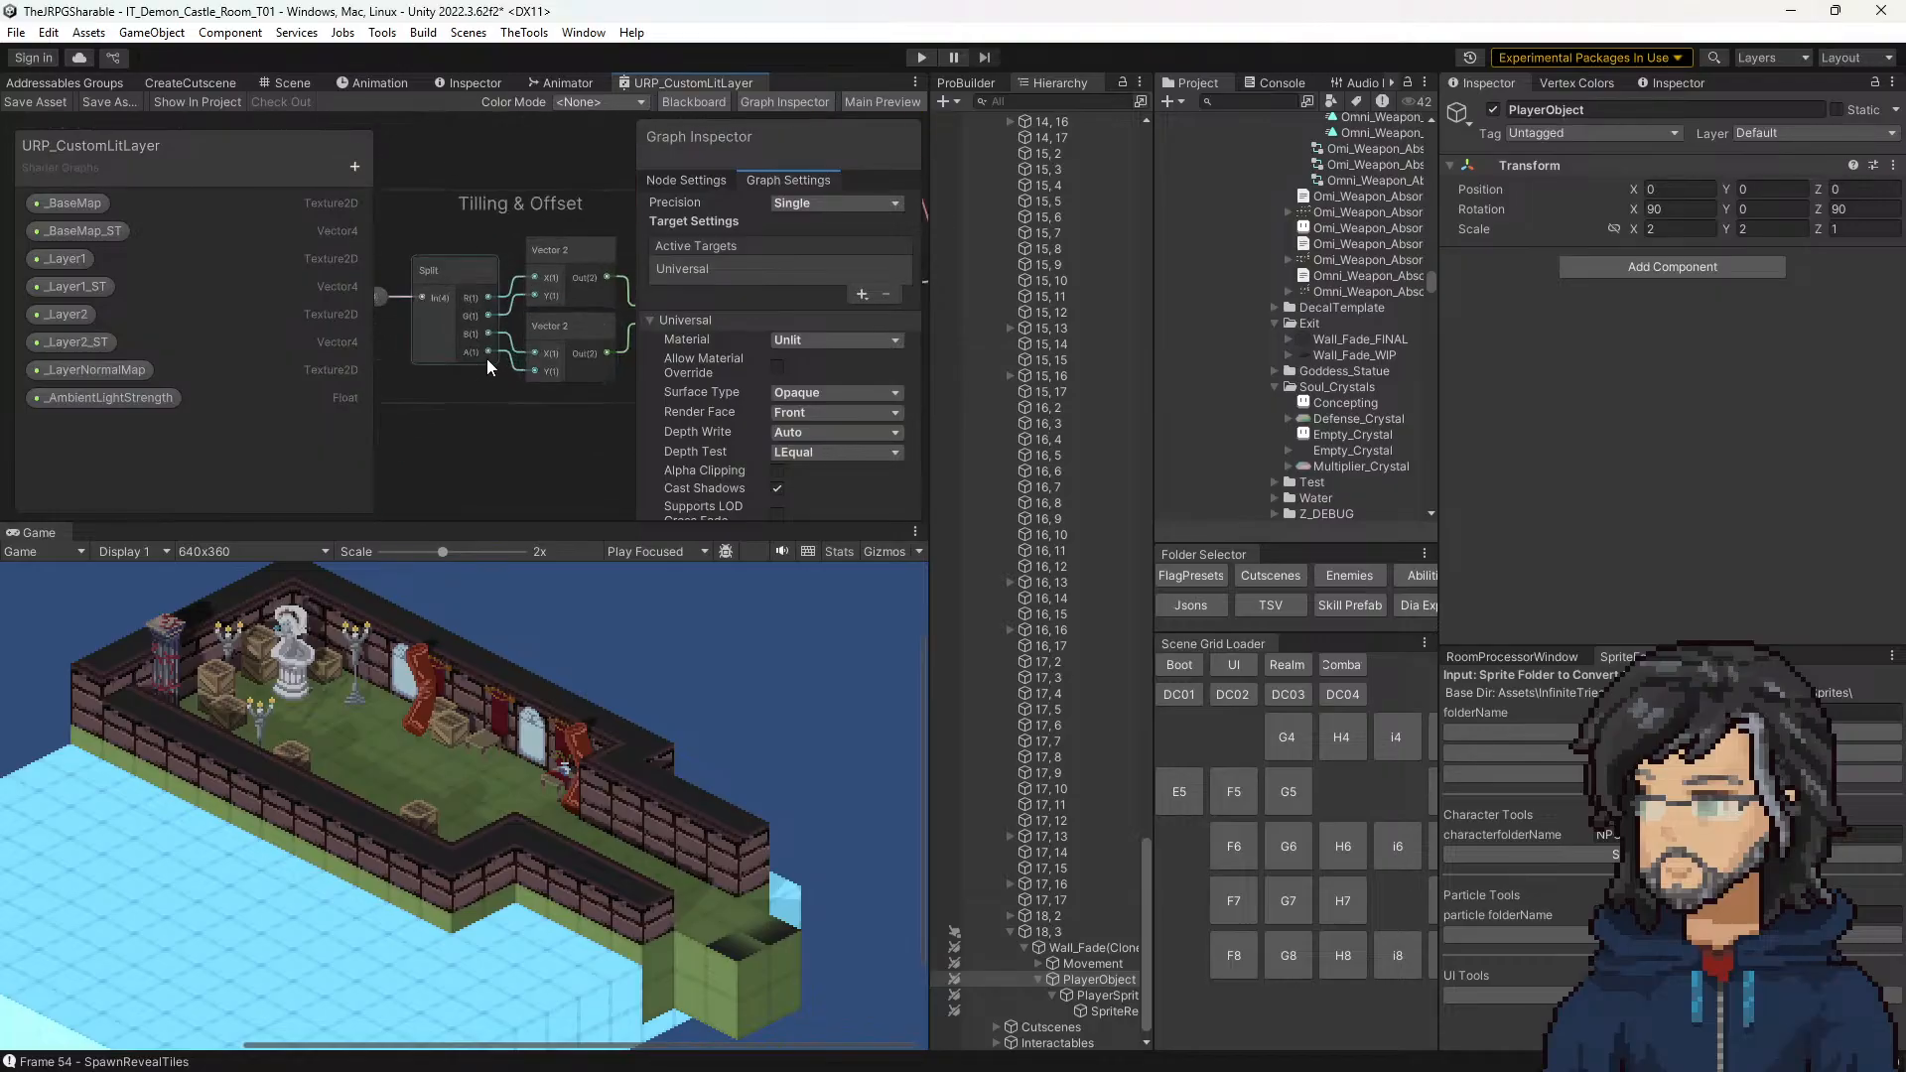
{"action": "middle_click_drag", "start_coordinate": [559, 382], "coordinate": [372, 470]}
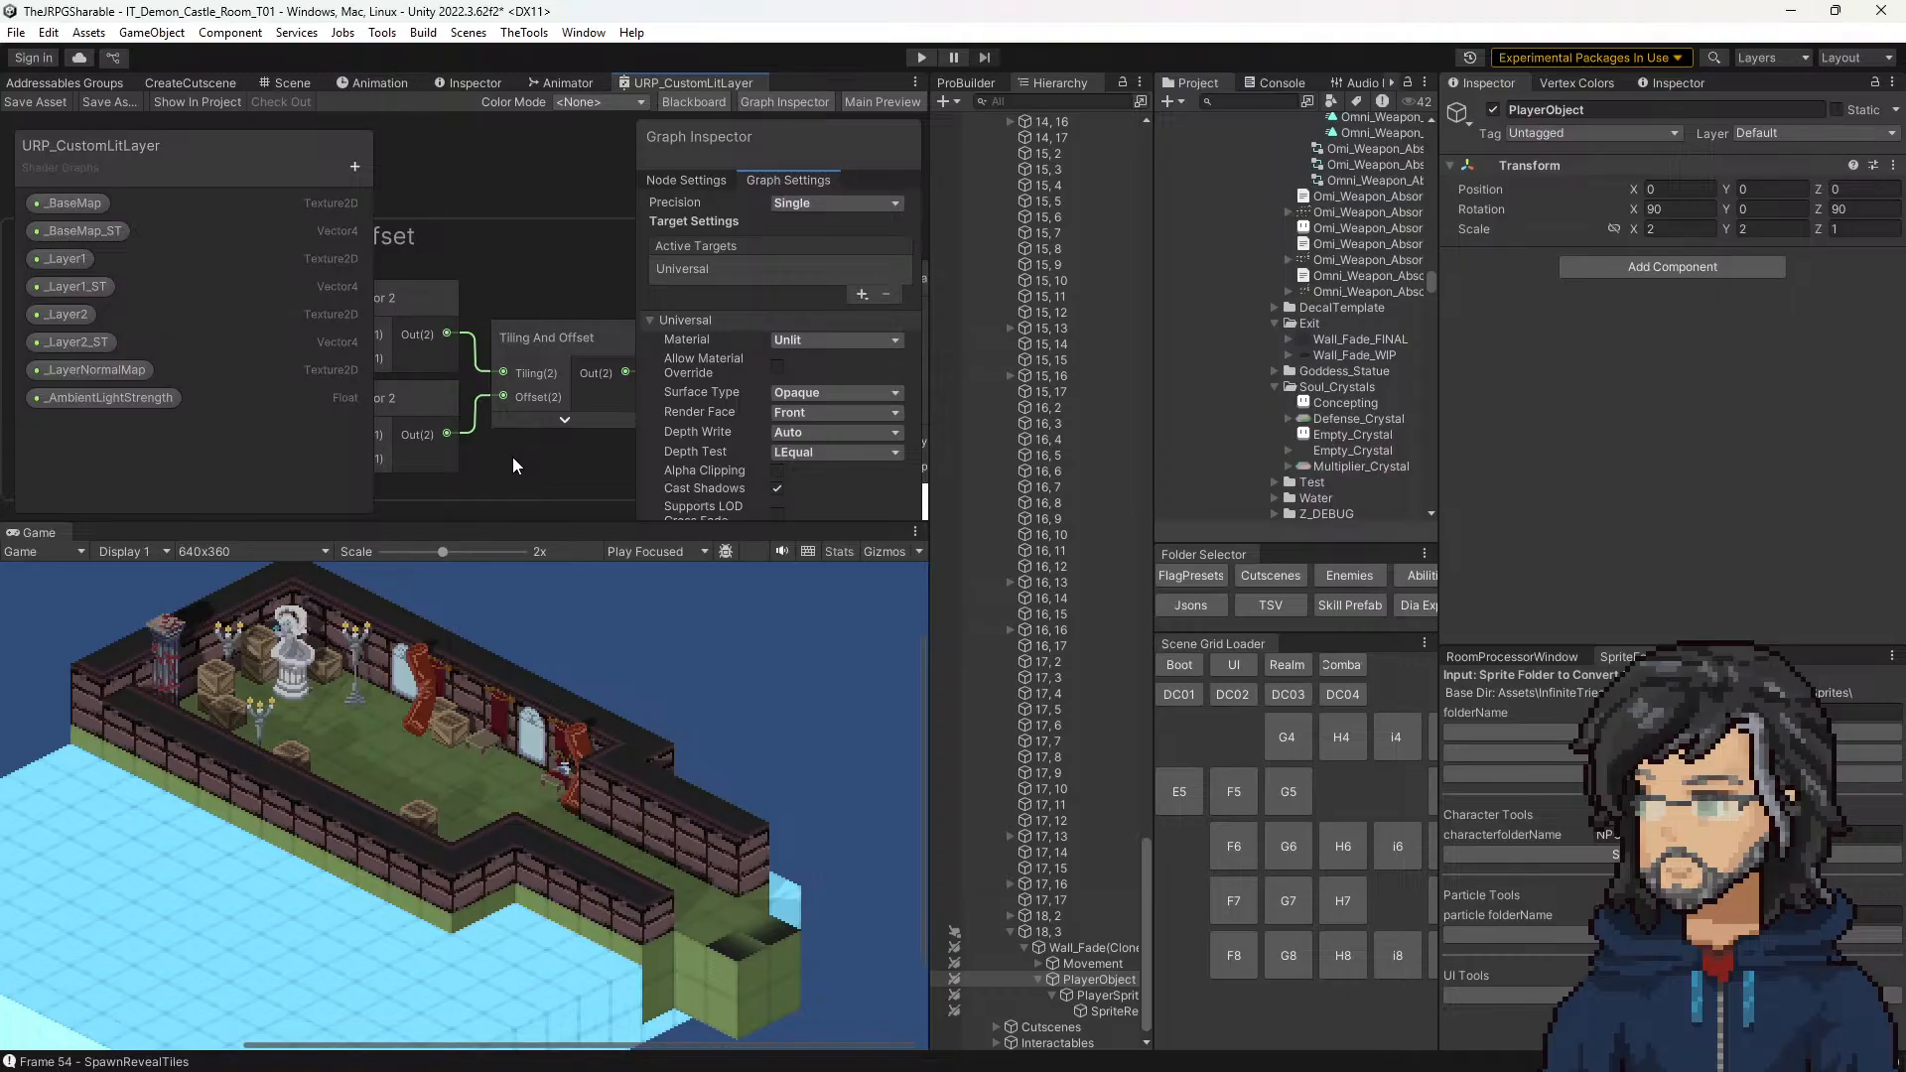
{"action": "scroll", "coordinate": [514, 456], "scroll_direction": "down", "scroll_amount": 3}
{"action": "left_click", "coordinate": [417, 397]}
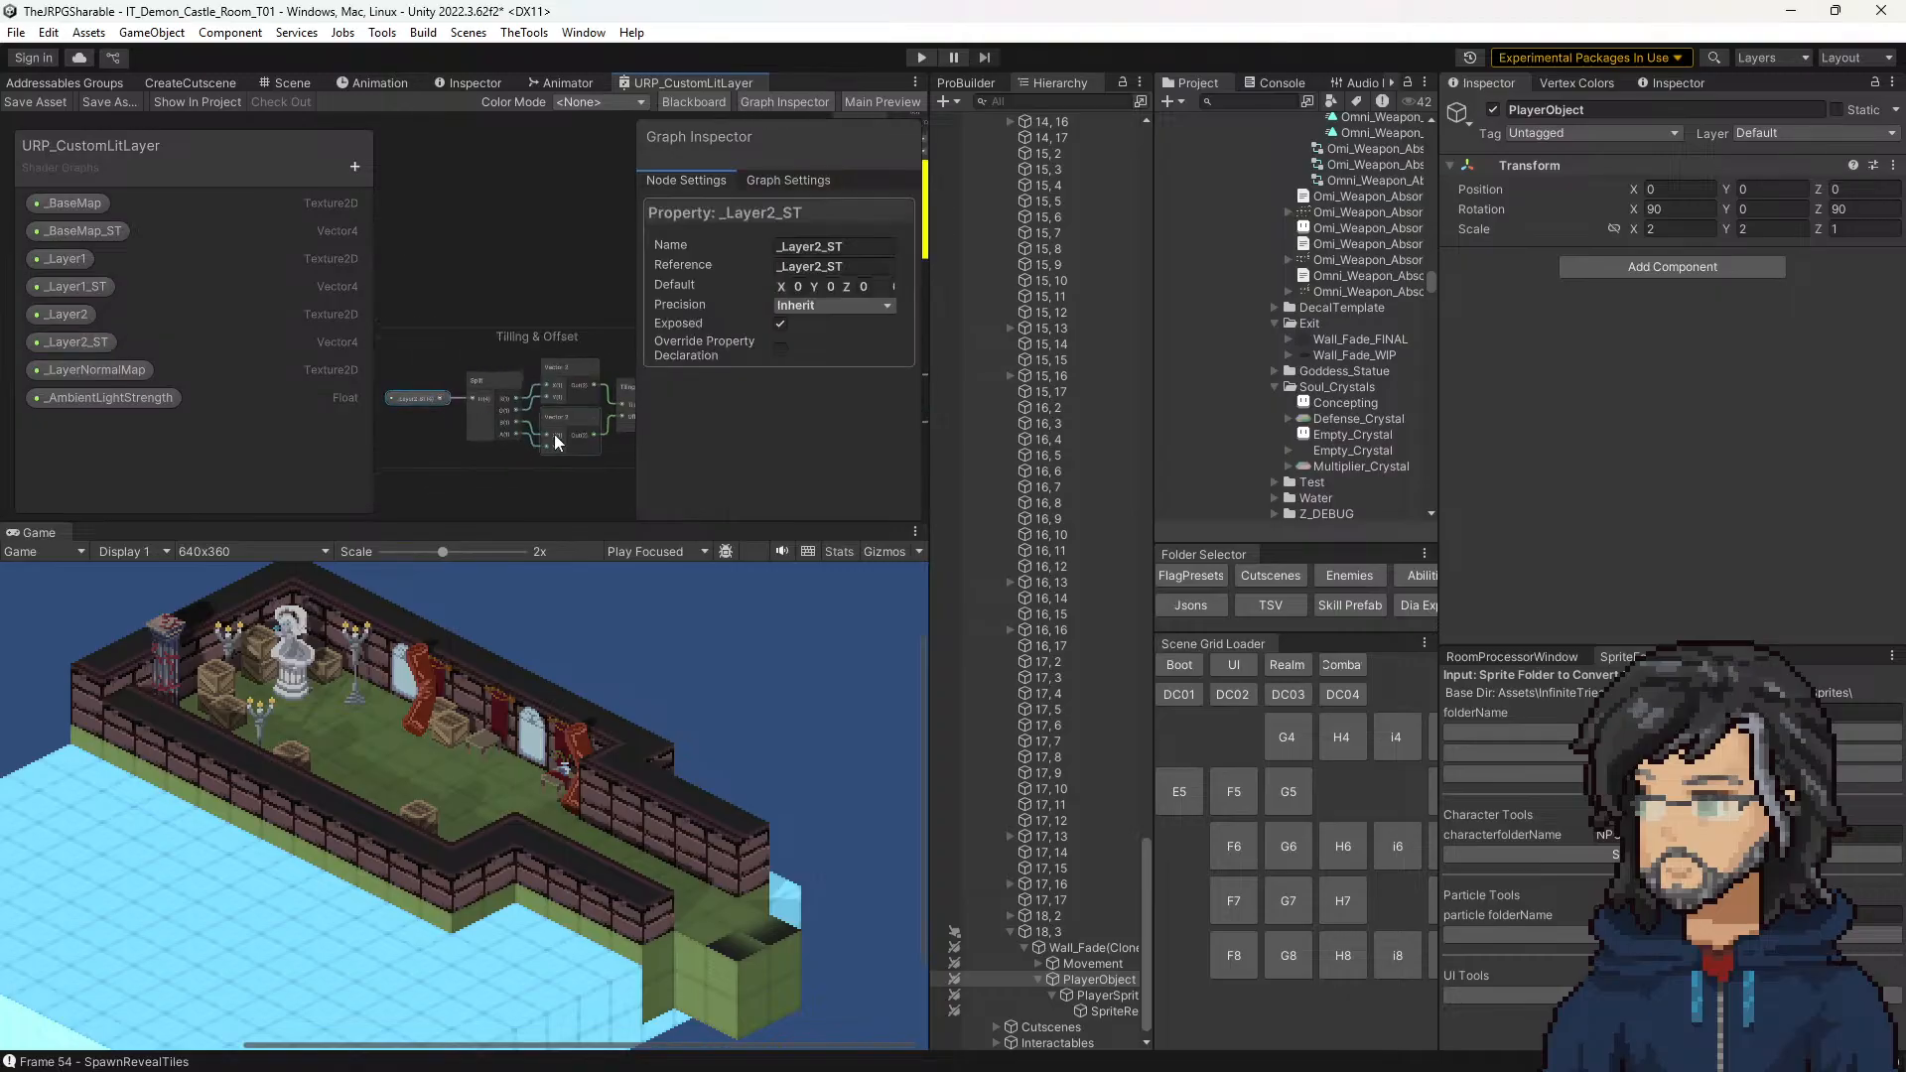
{"action": "middle_click_drag", "start_coordinate": [579, 452], "coordinate": [527, 430]}
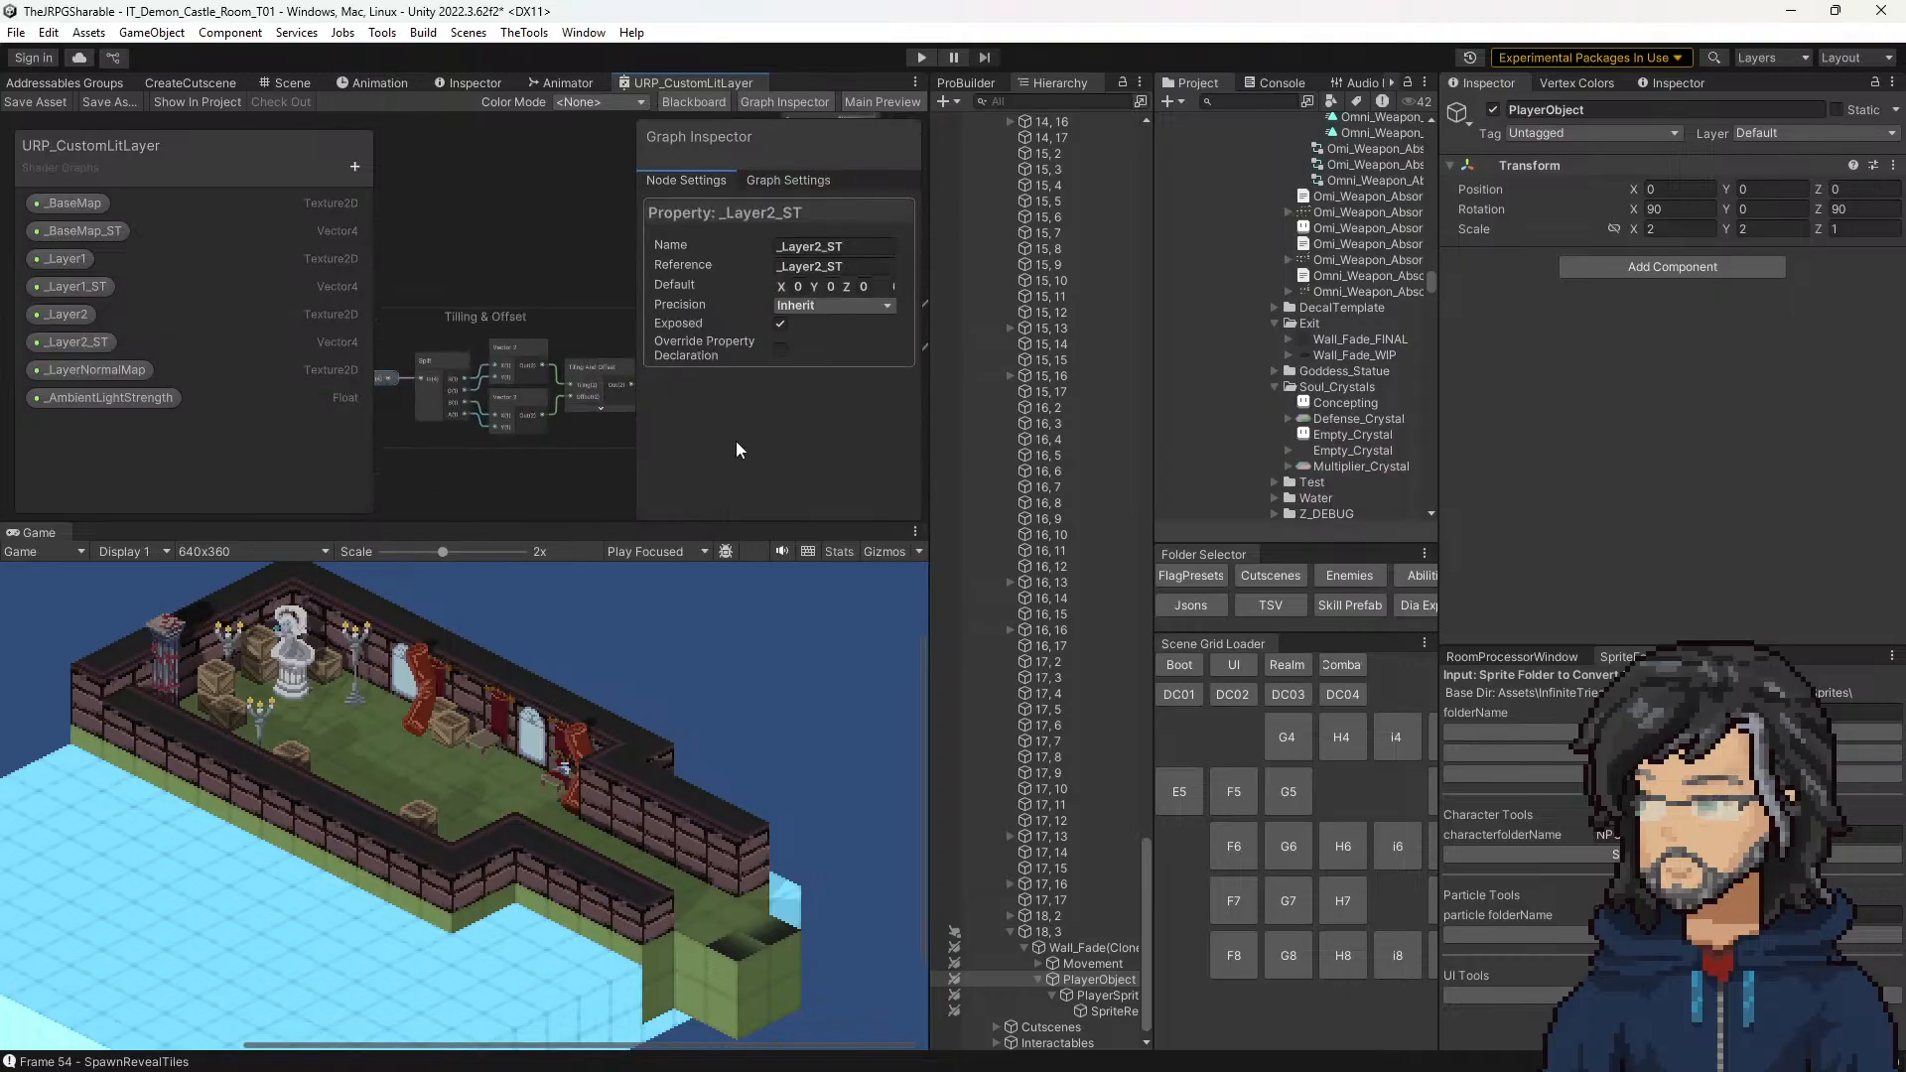
Step: Maximize the shader graph and examine how _Layer2_ST runs through the Split and Vector 2 nodes into Tiling And Offset
{"action": "double_click", "coordinate": [660, 84]}
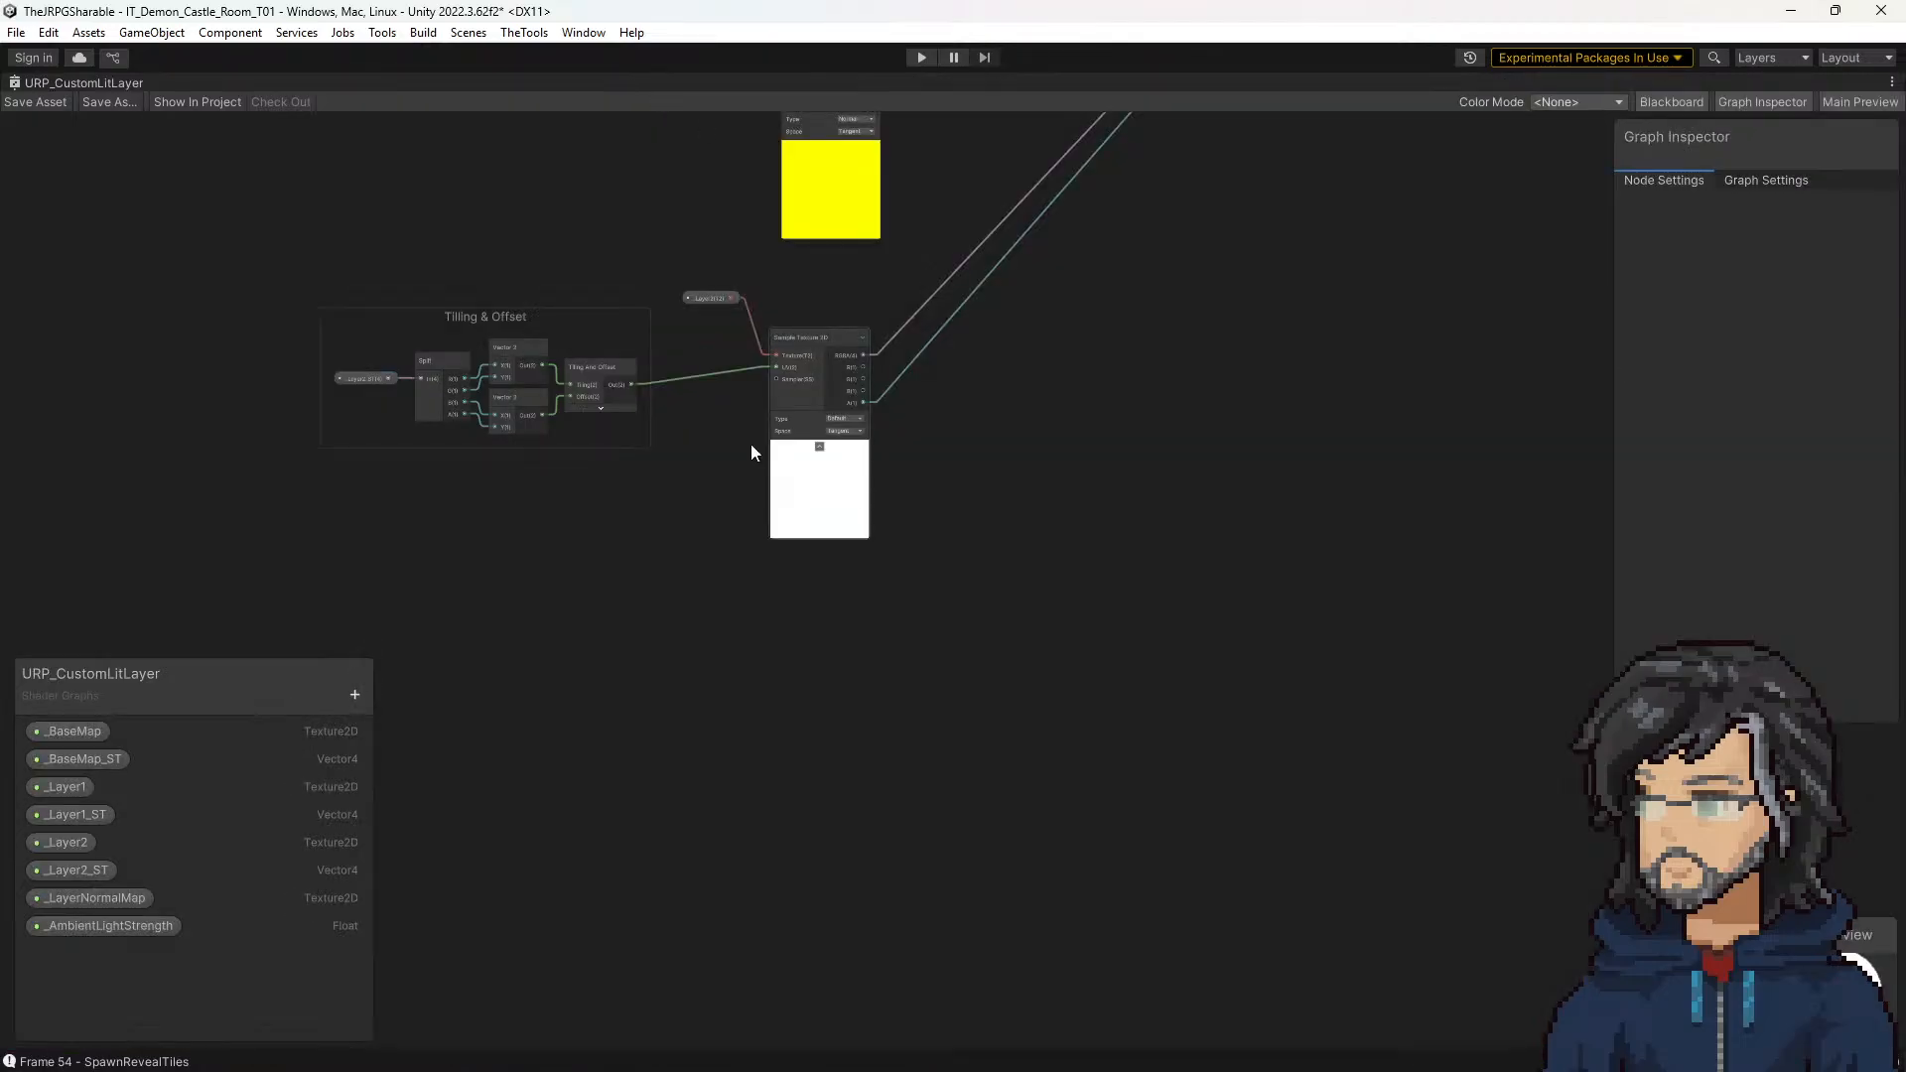
{"action": "middle_click_drag", "start_coordinate": [989, 317], "coordinate": [1069, 566]}
{"action": "scroll", "coordinate": [611, 697], "scroll_direction": "up", "scroll_amount": 7}
{"action": "middle_click_drag", "start_coordinate": [611, 697], "coordinate": [855, 683]}
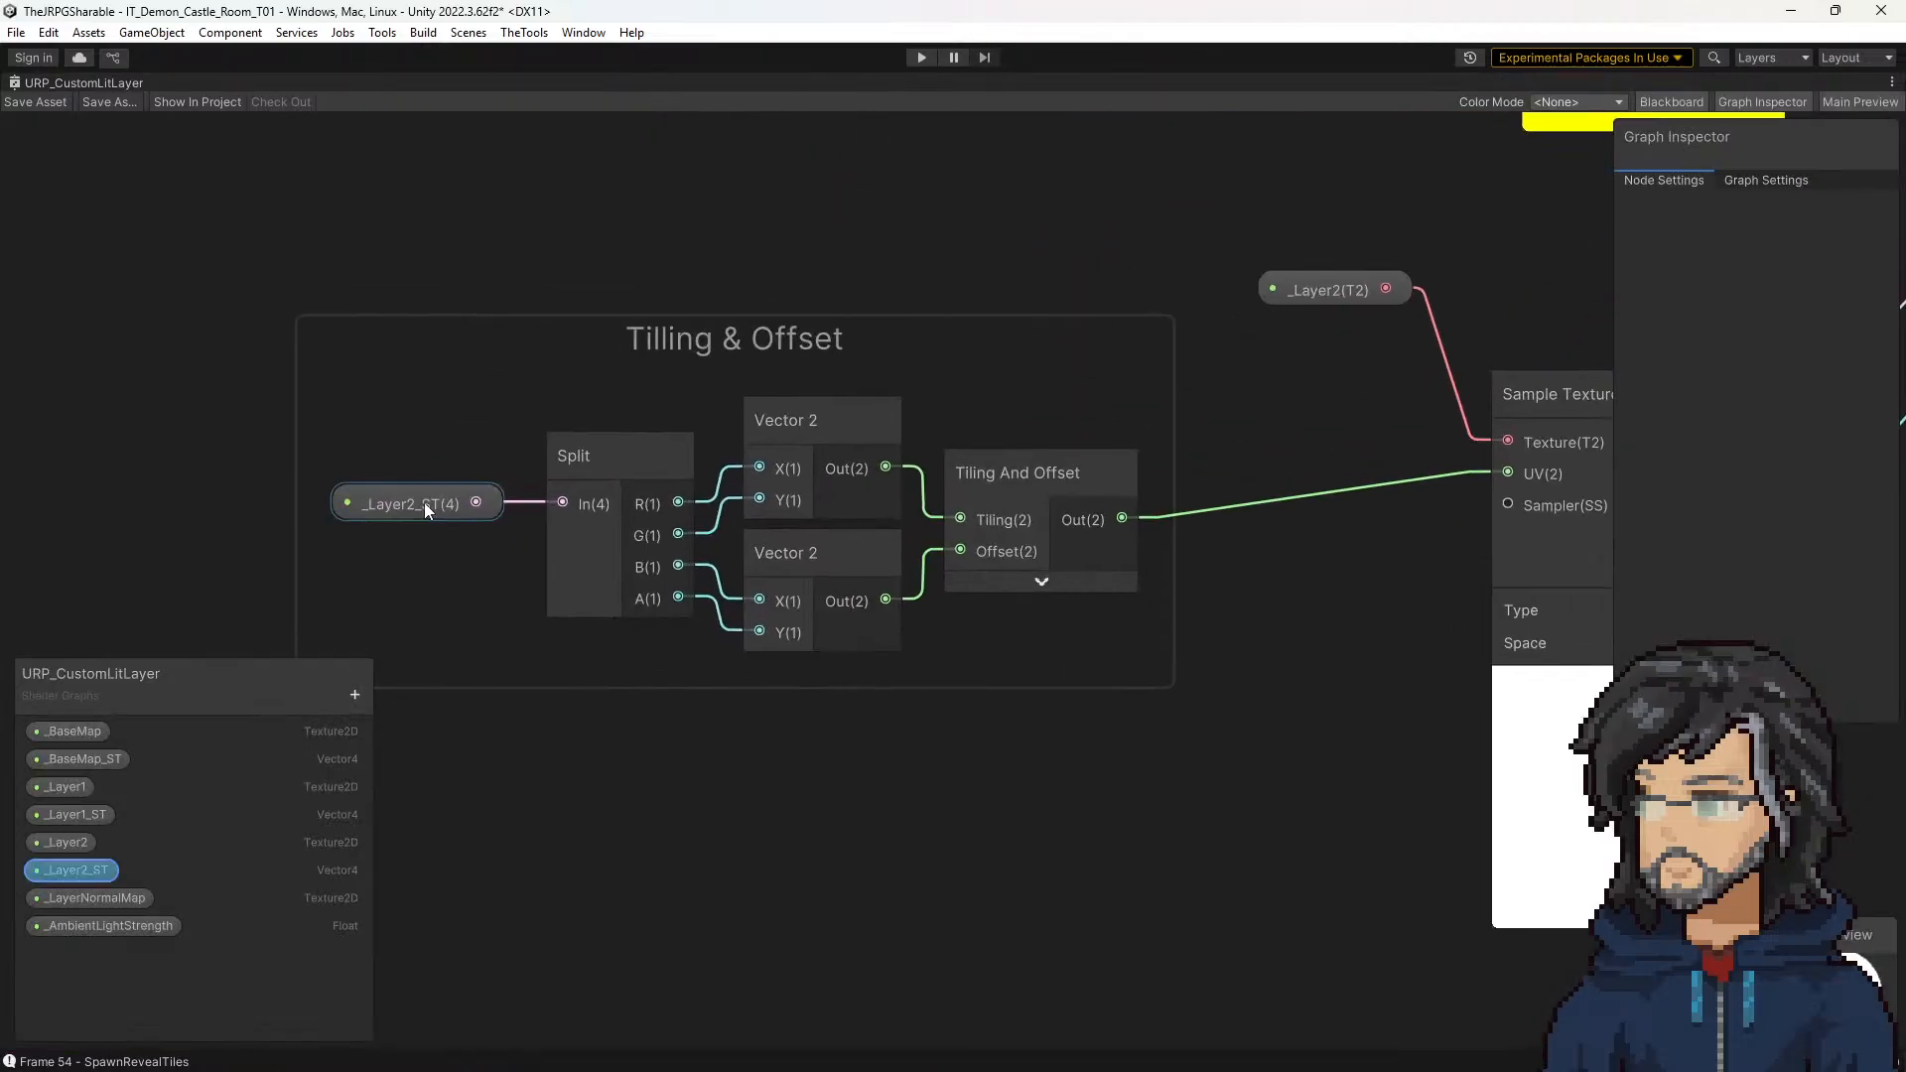
{"action": "left_click", "coordinate": [424, 503]}
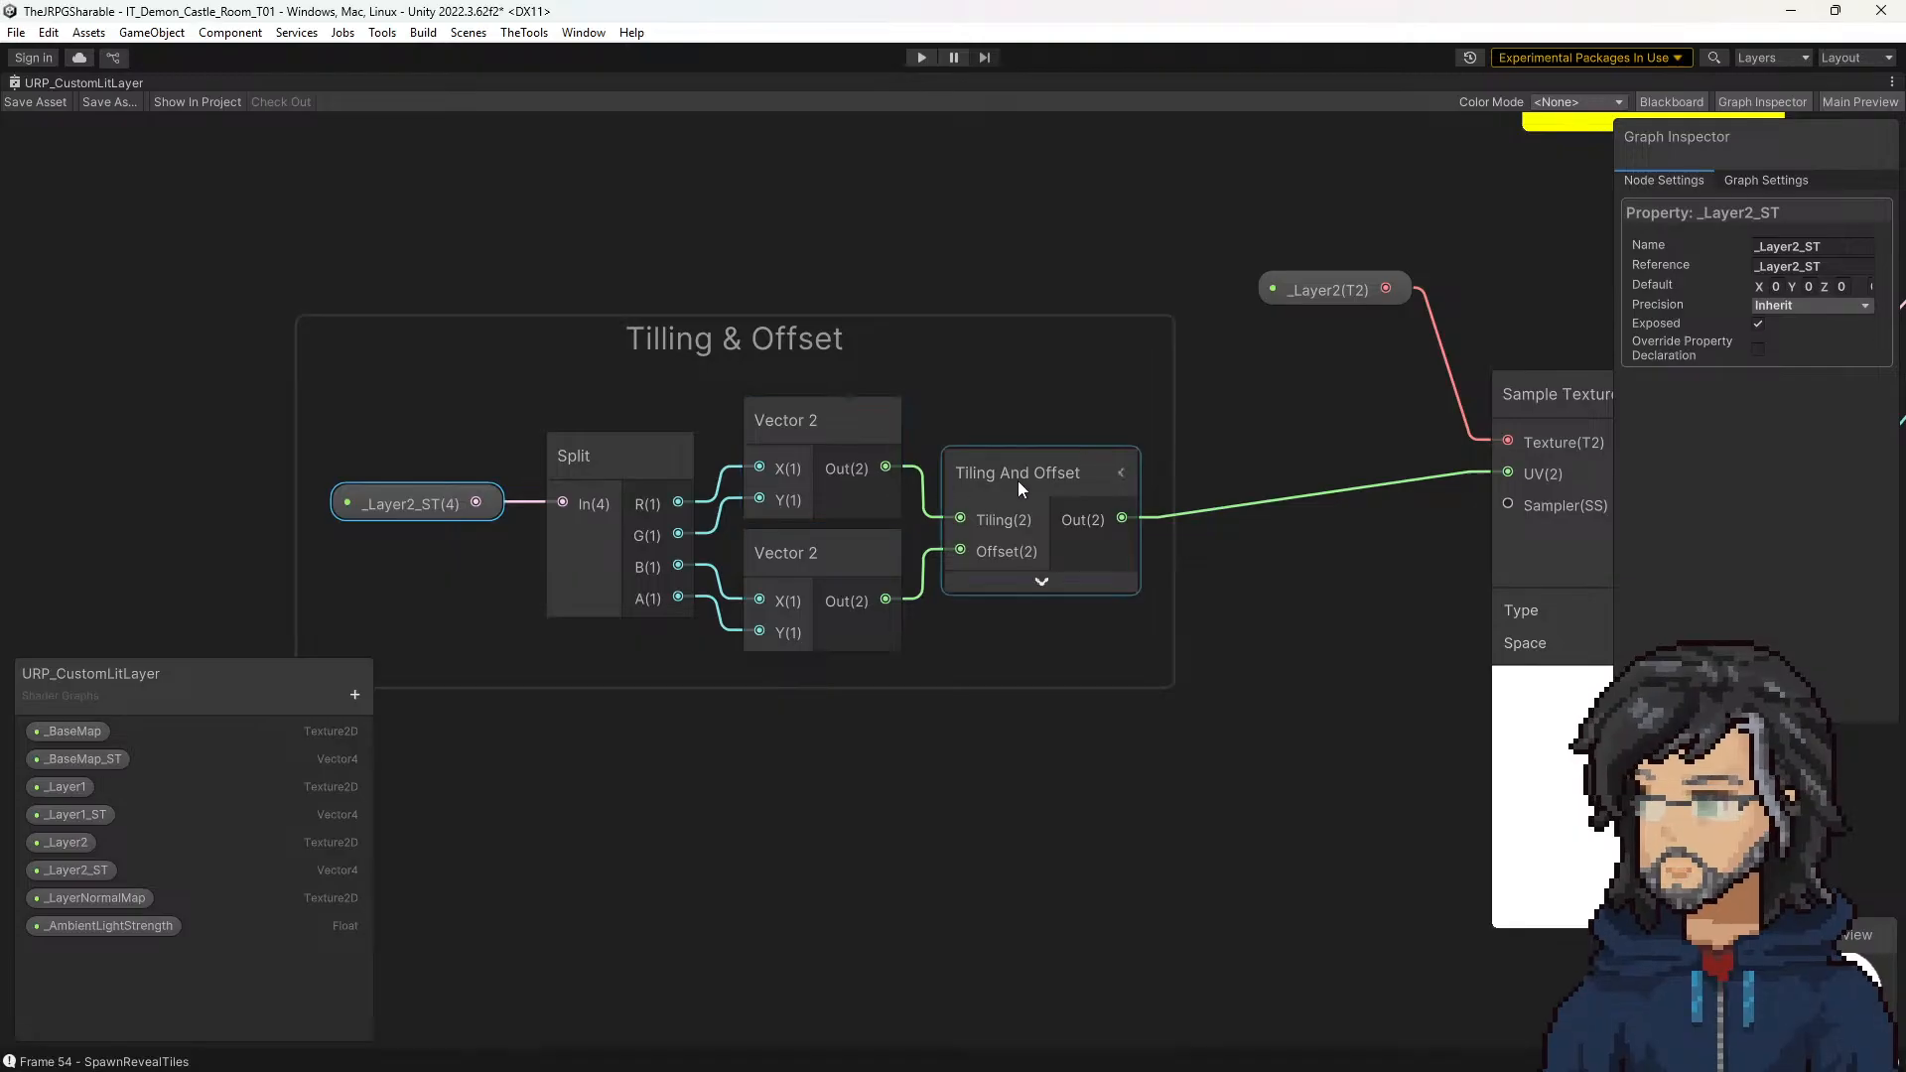
{"action": "left_click", "coordinate": [836, 562]}
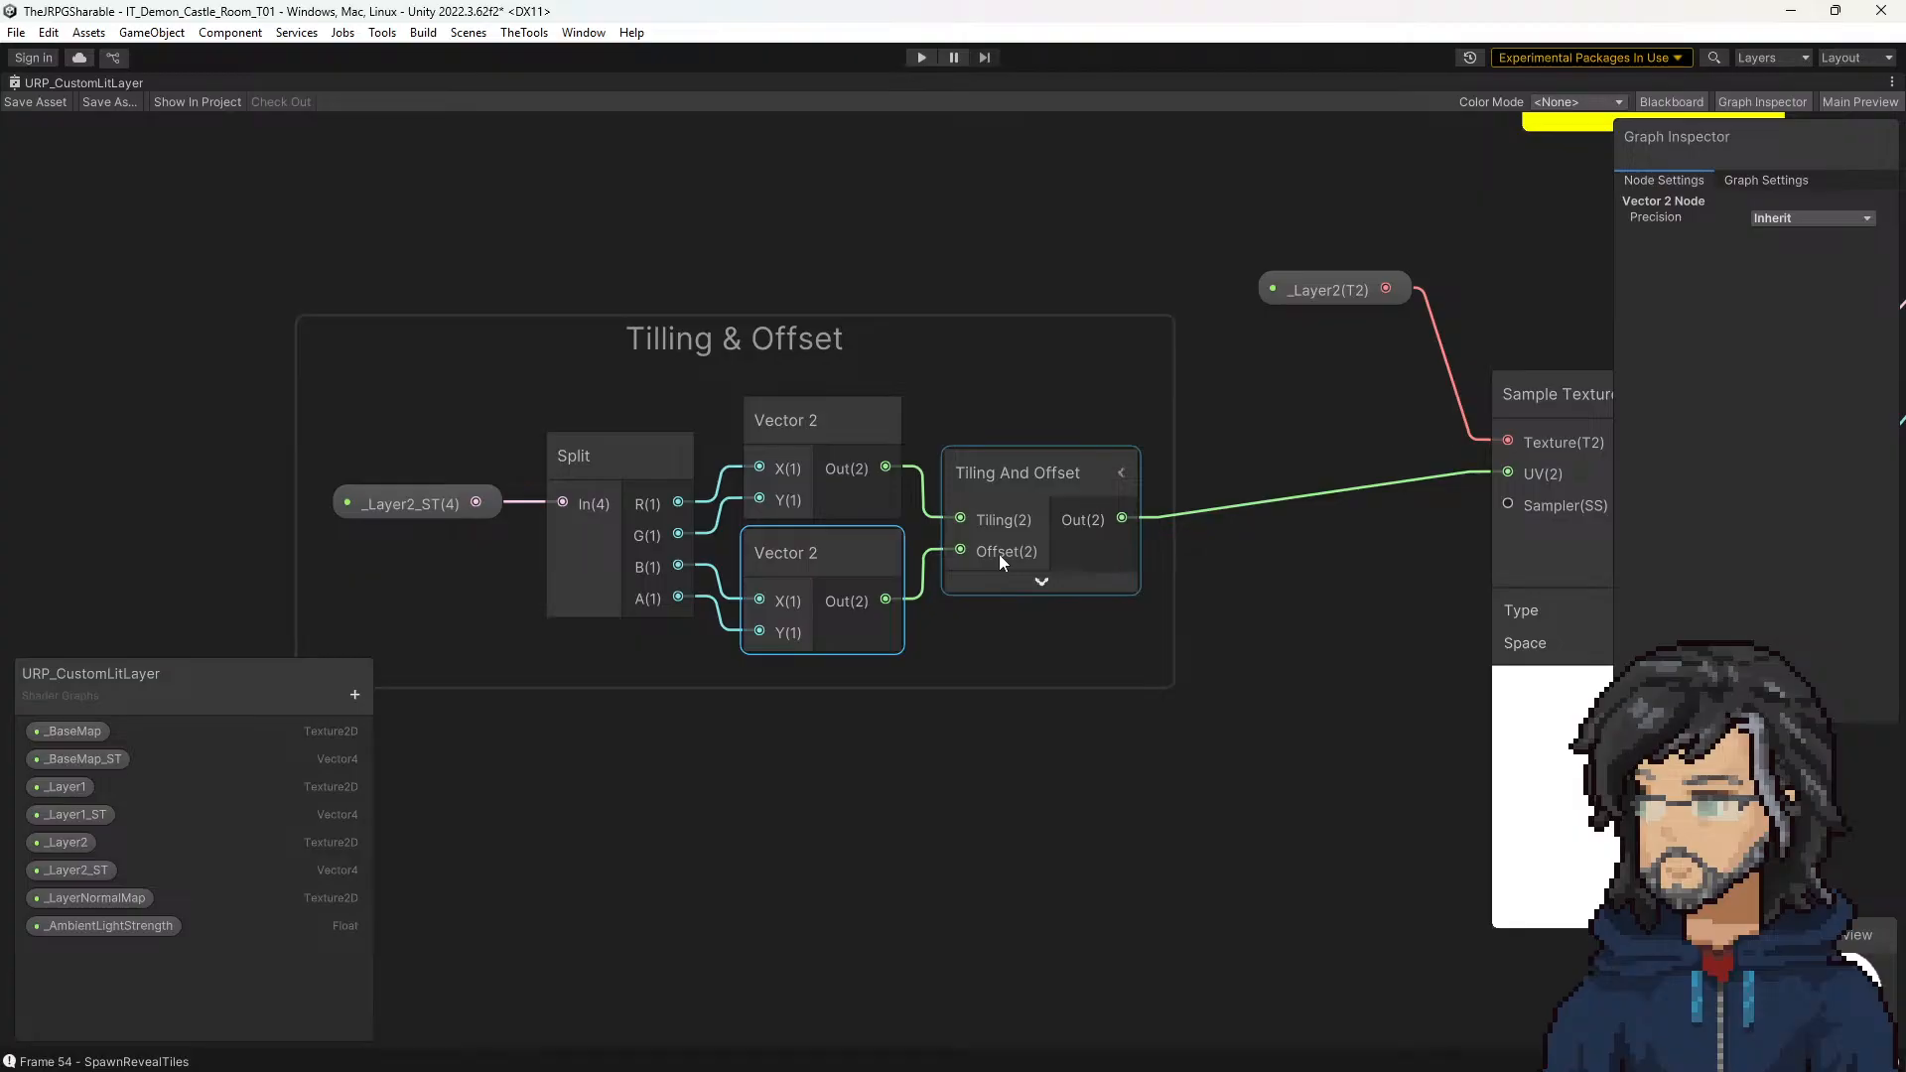
Step: Examine how the Tiling And Offset output and _Layer2 feed the Sample Texture 2D node
{"action": "scroll", "coordinate": [915, 611], "scroll_direction": "down", "scroll_amount": 5}
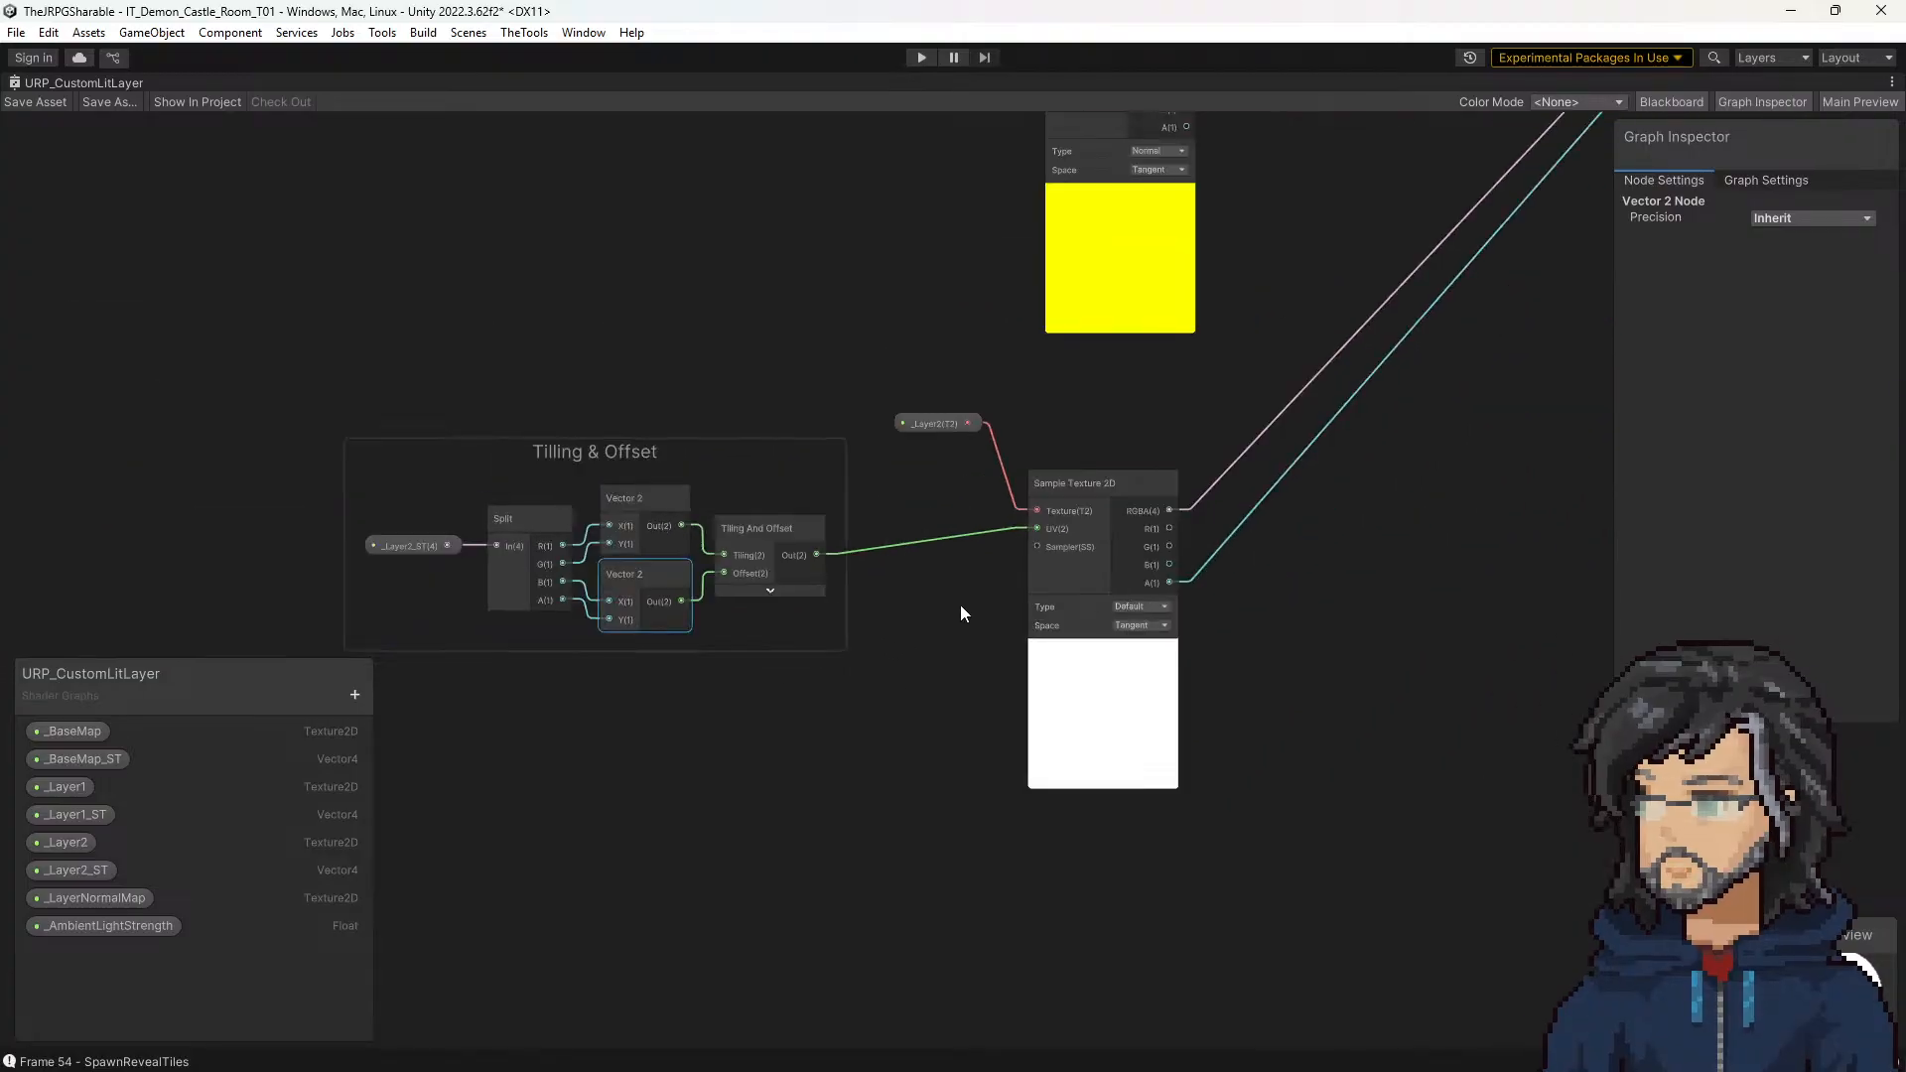
{"action": "scroll", "coordinate": [1151, 538], "scroll_direction": "up", "scroll_amount": 4}
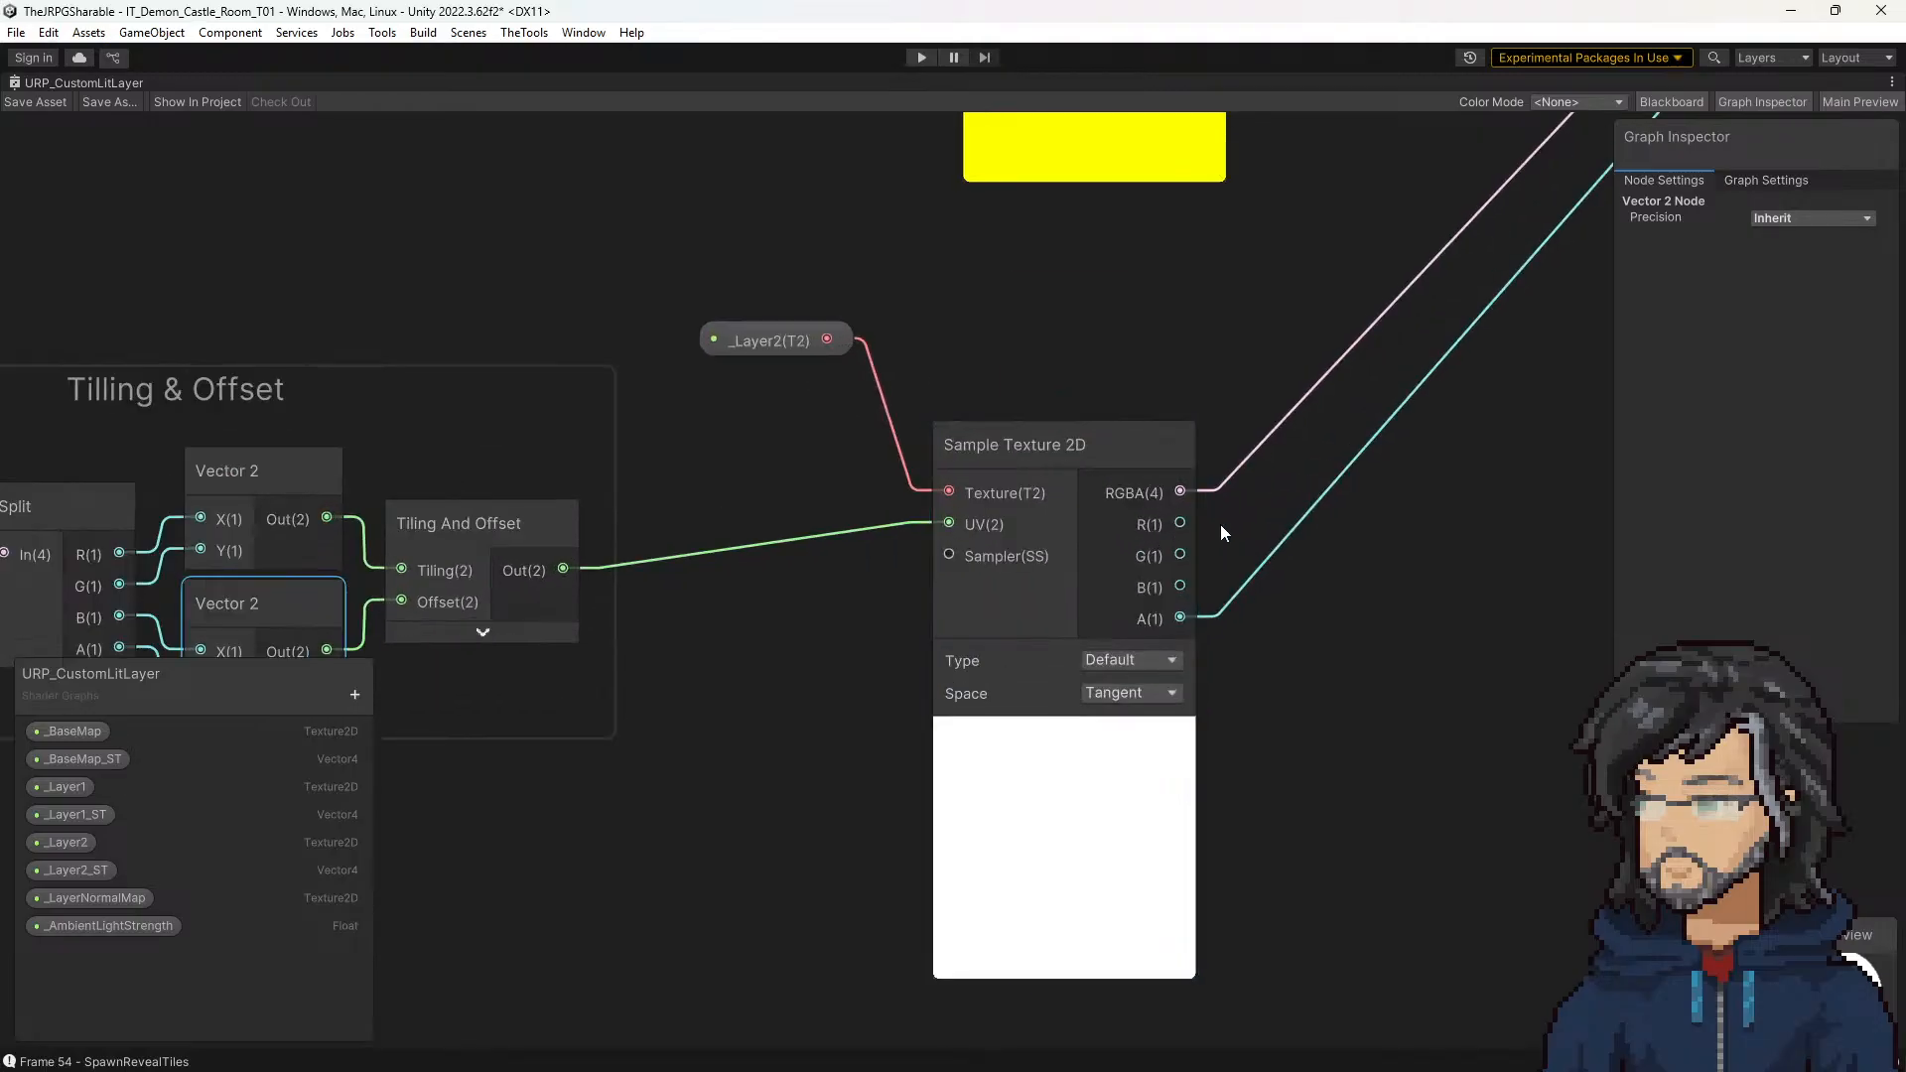
{"action": "scroll", "coordinate": [952, 543], "scroll_direction": "down", "scroll_amount": 4}
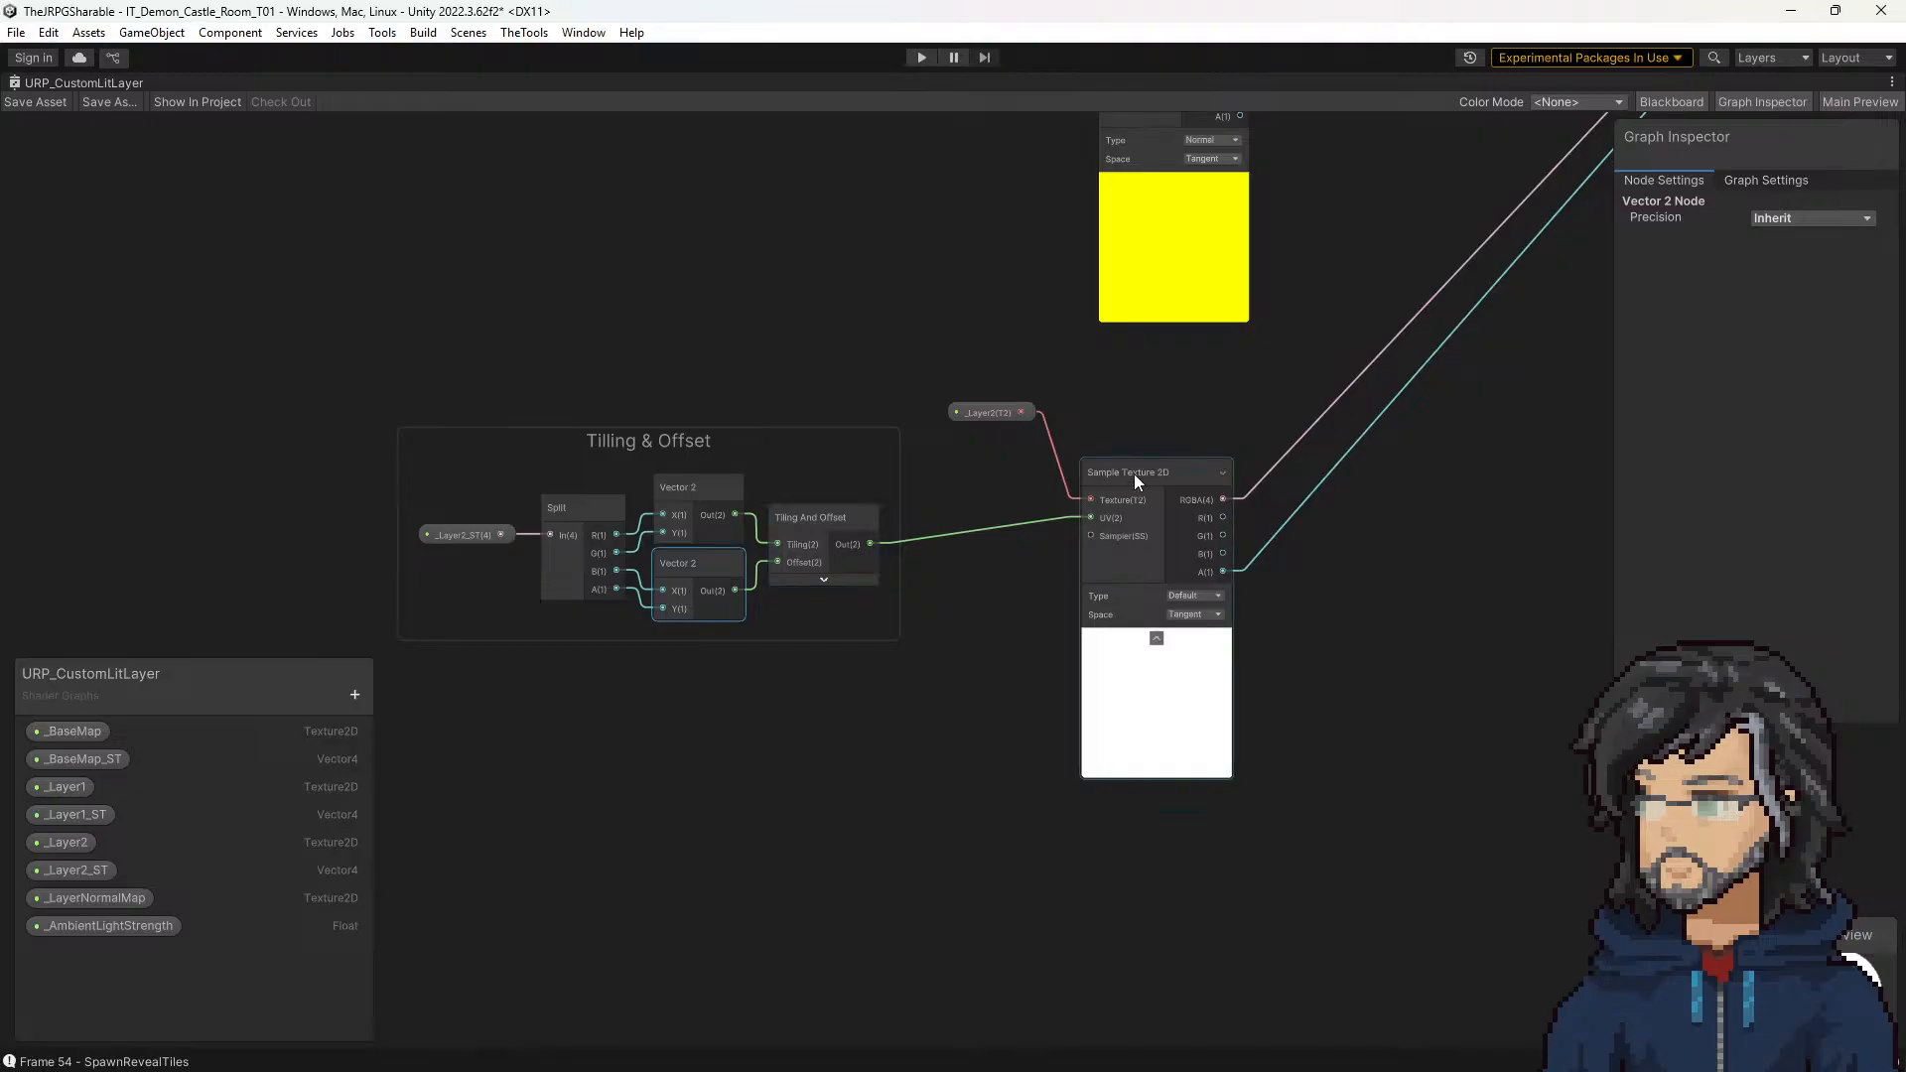
{"action": "scroll", "coordinate": [843, 562], "scroll_direction": "up", "scroll_amount": 3}
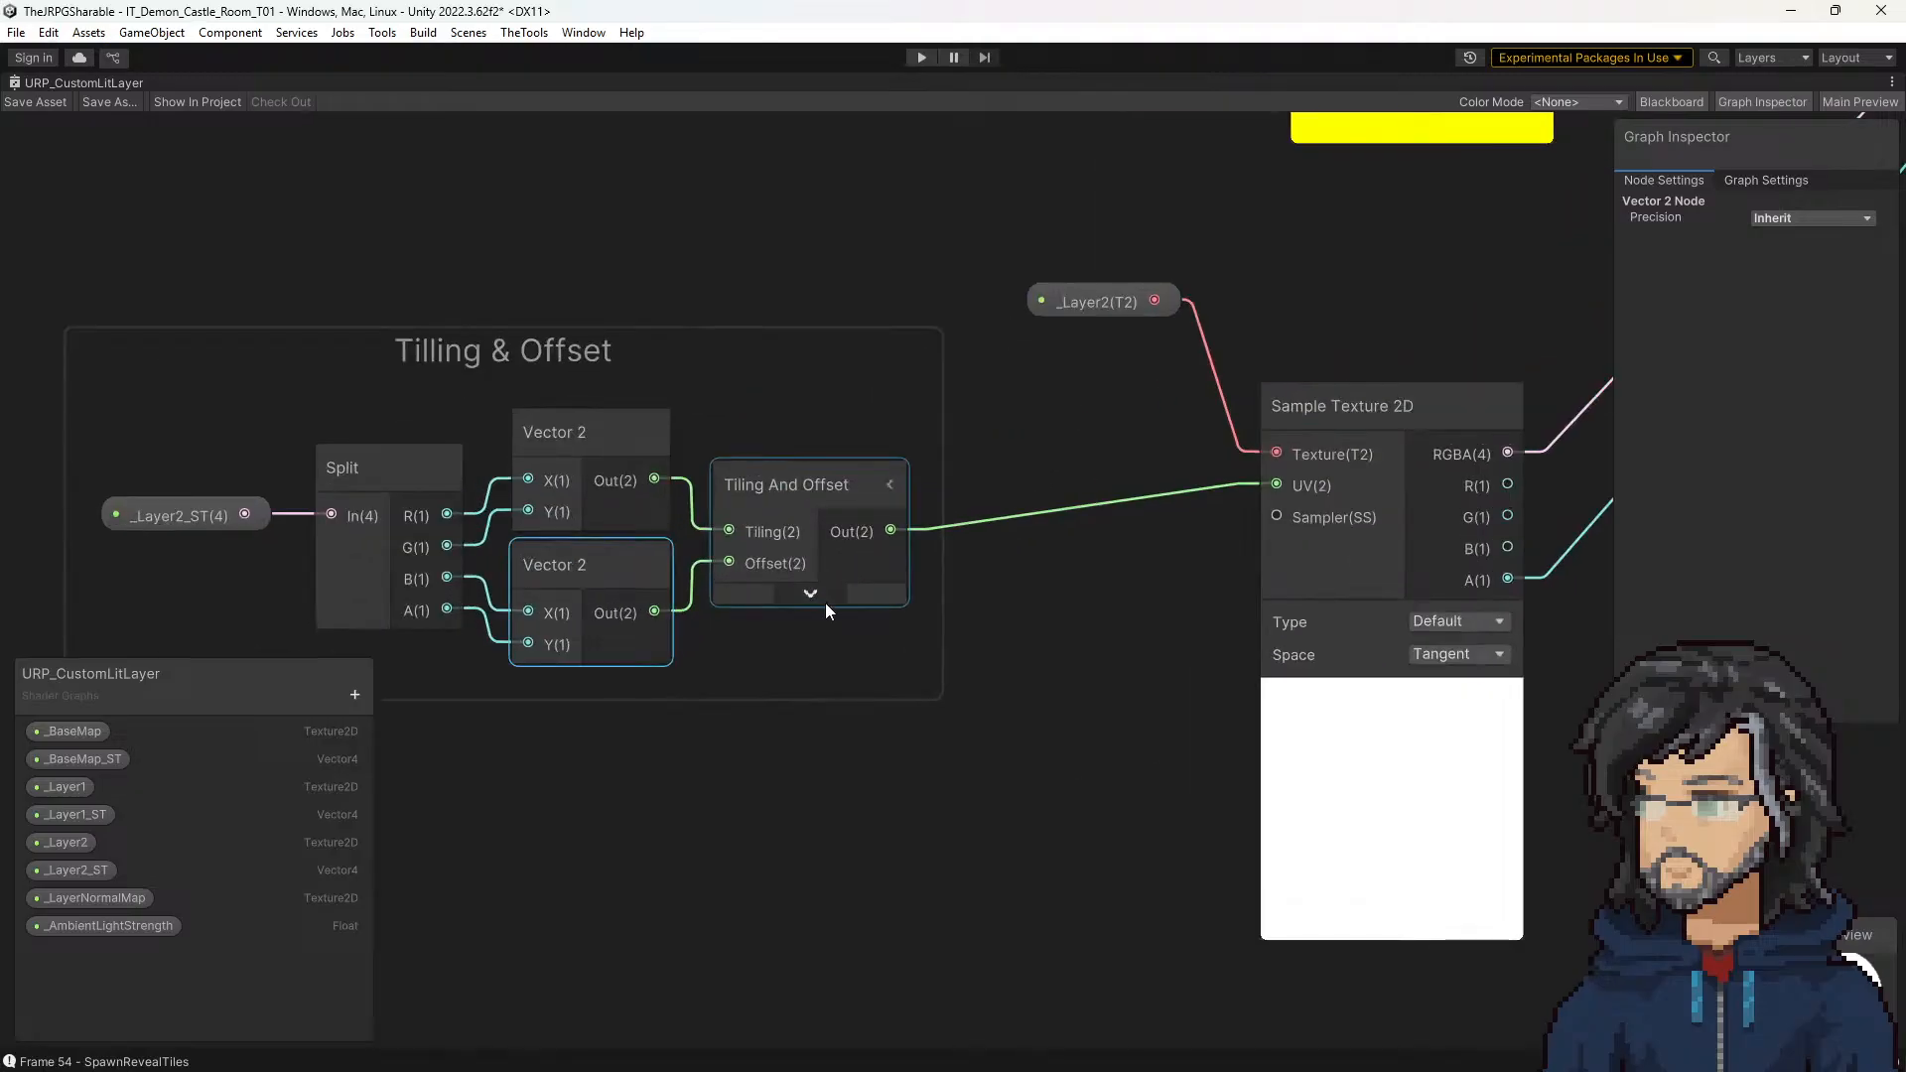
Step: Expand the Tiling And Offset node's preview, collapse it again, and review its connection to the texture sample's UV
{"action": "left_click", "coordinate": [816, 589]}
{"action": "left_click", "coordinate": [809, 597]}
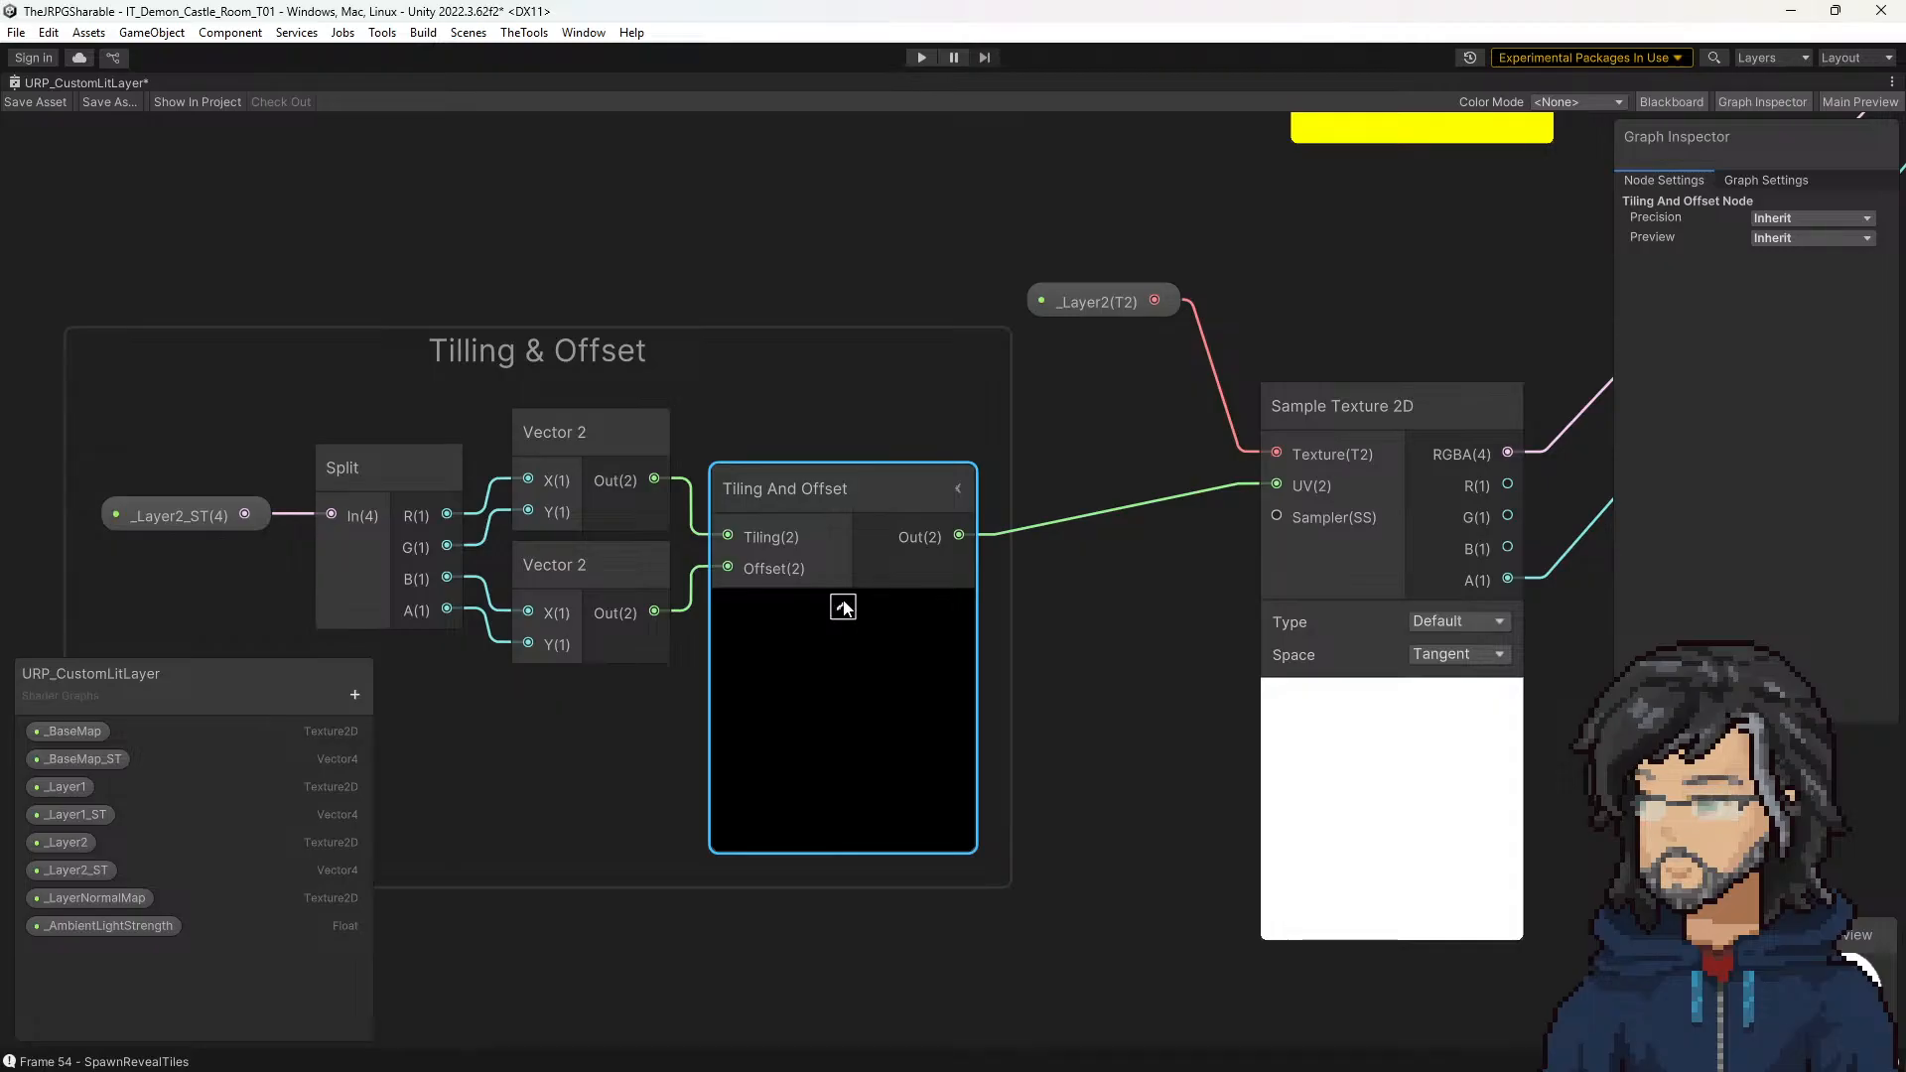
{"action": "left_click", "coordinate": [843, 606]}
{"action": "middle_click_drag", "start_coordinate": [1131, 565], "coordinate": [875, 592]}
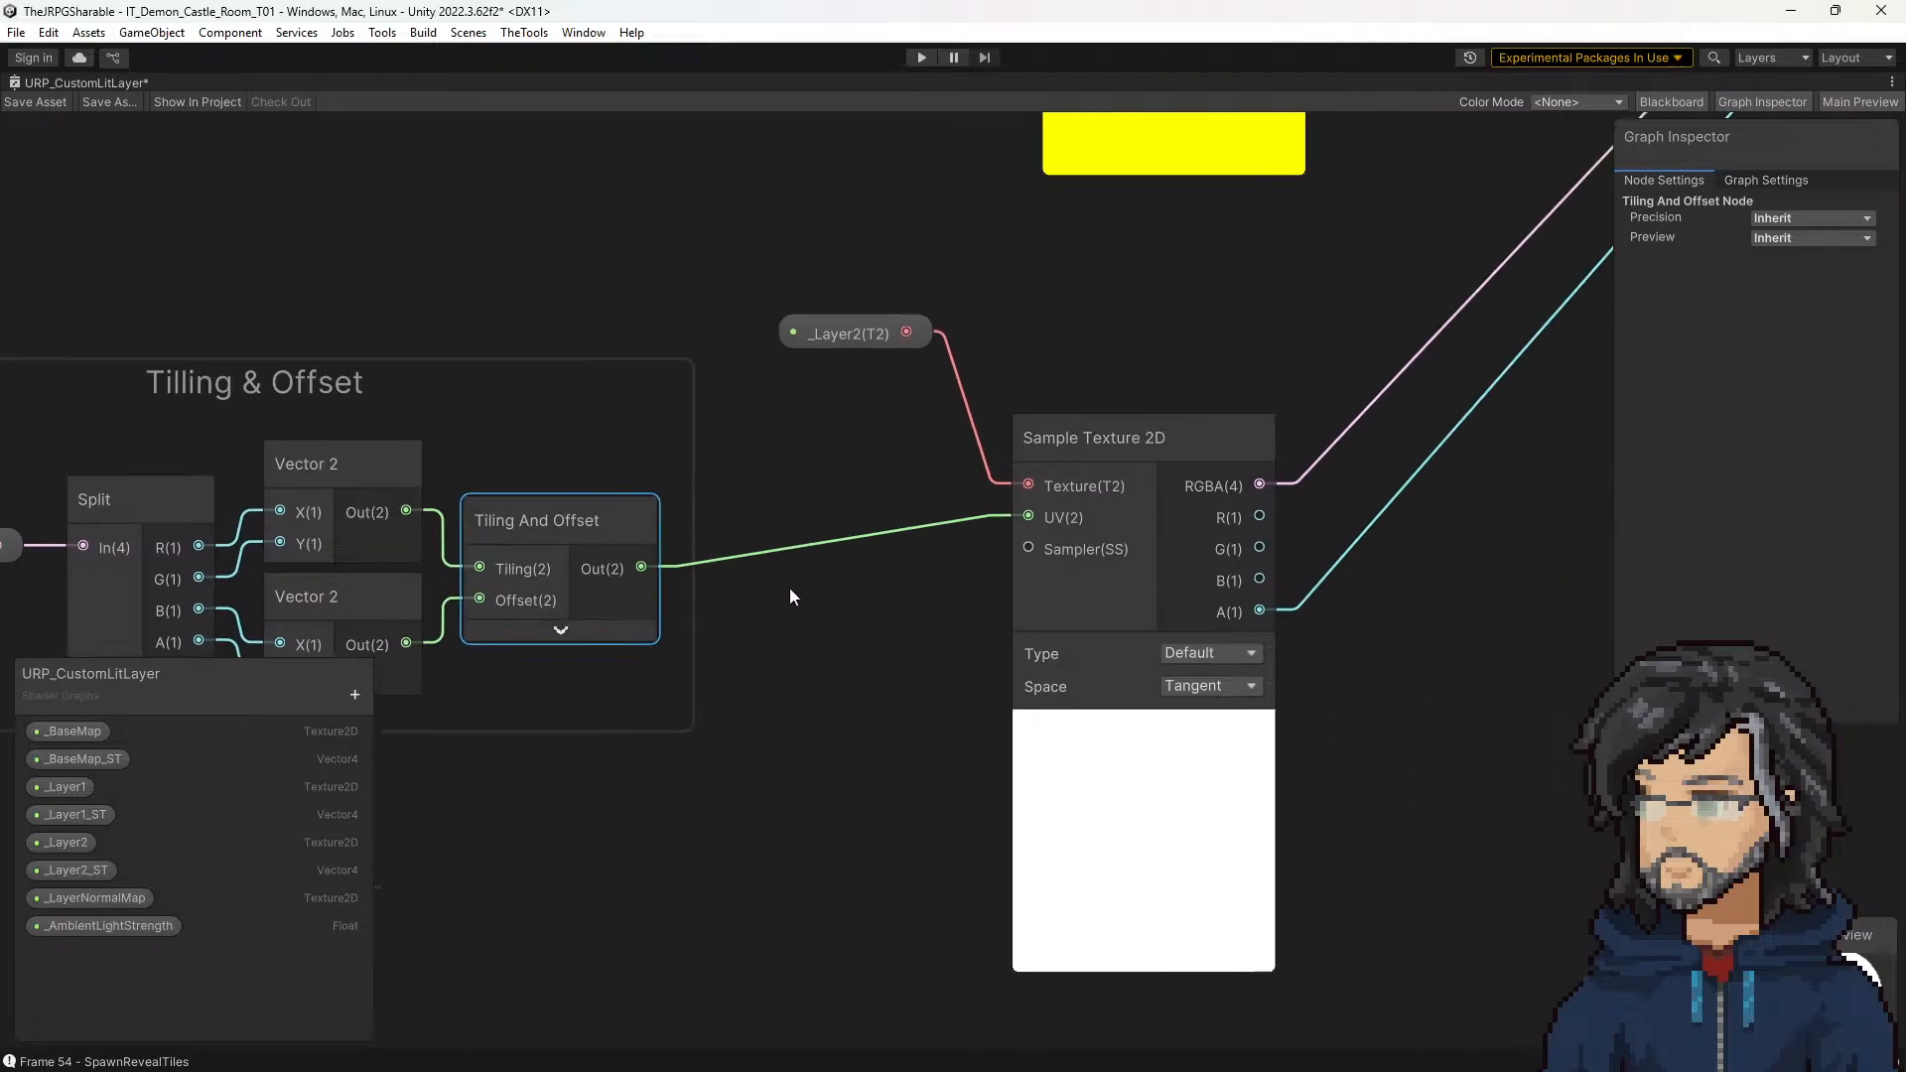
{"action": "middle_click_drag", "start_coordinate": [789, 588], "coordinate": [987, 516]}
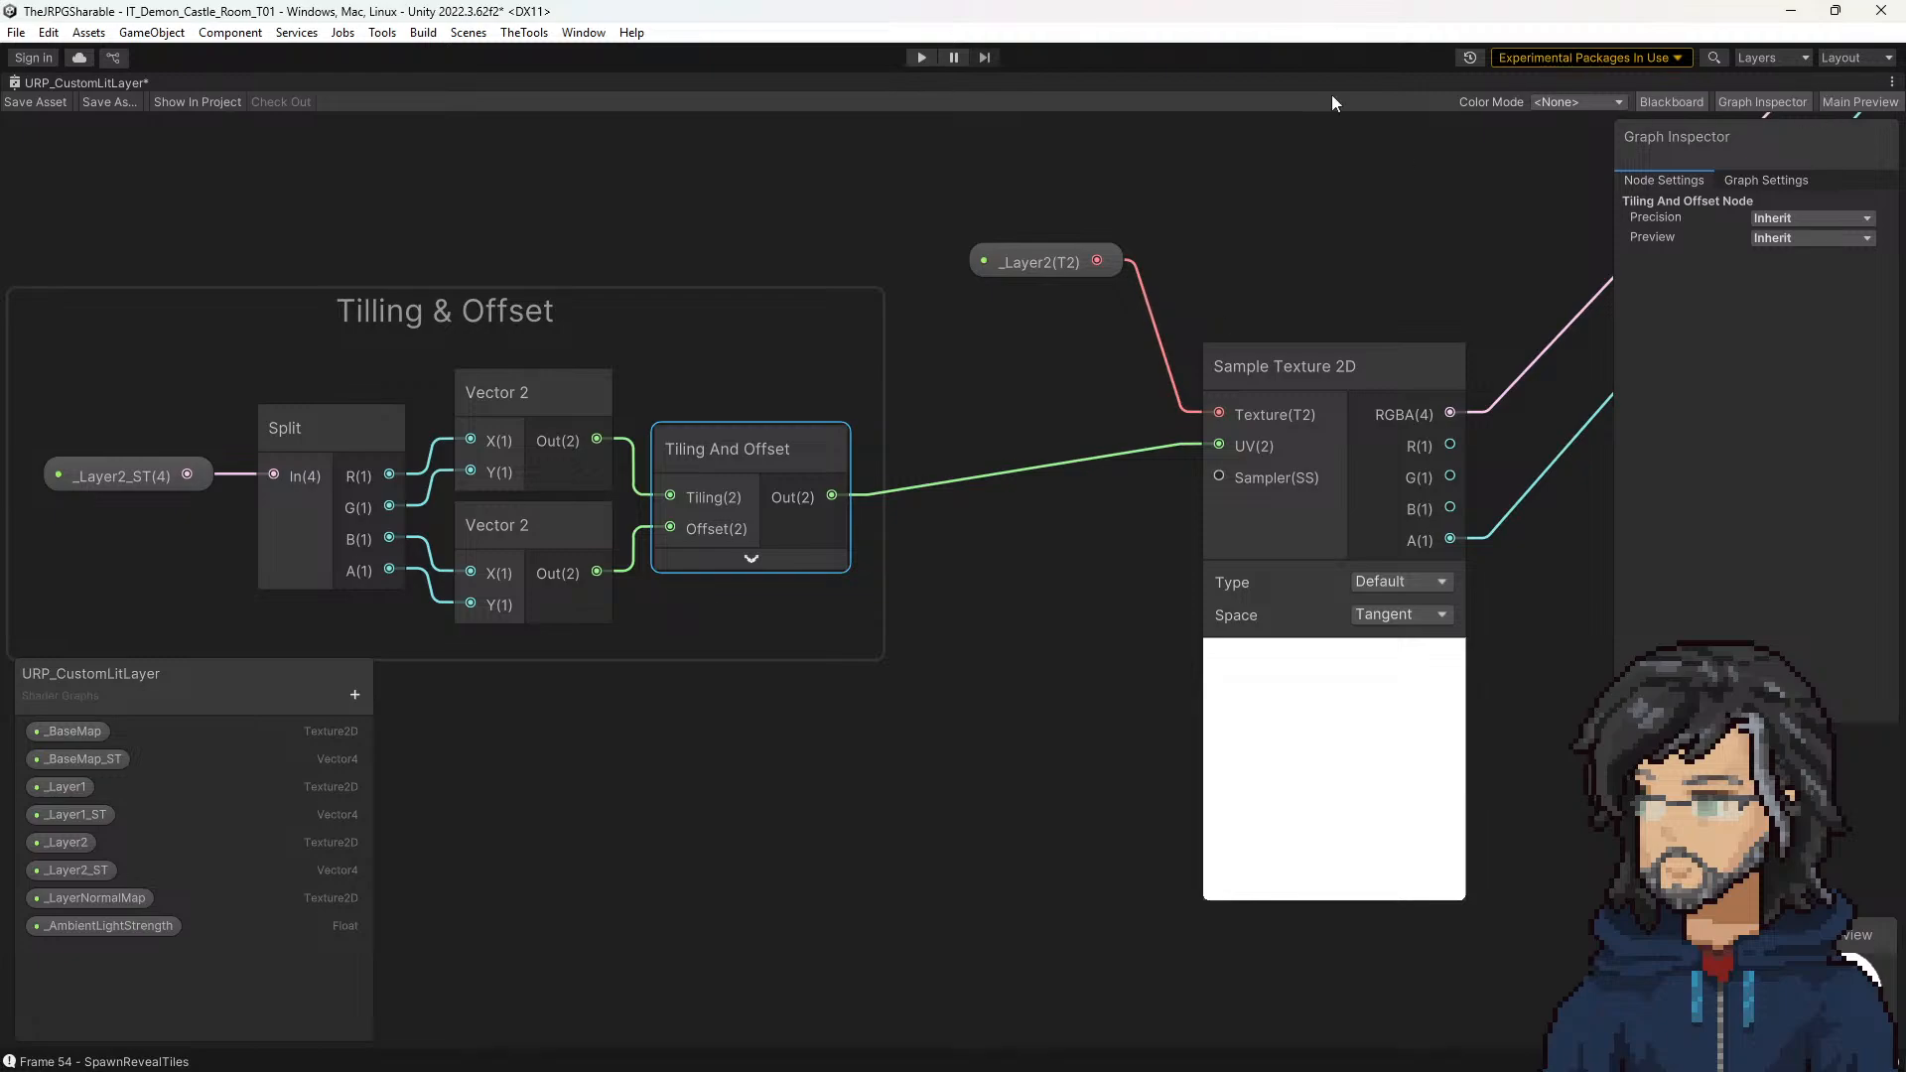
Step: Restore the shader graph to its normal size and review tile 18, 3's Prop Tile settings
{"action": "double_click", "coordinate": [104, 80]}
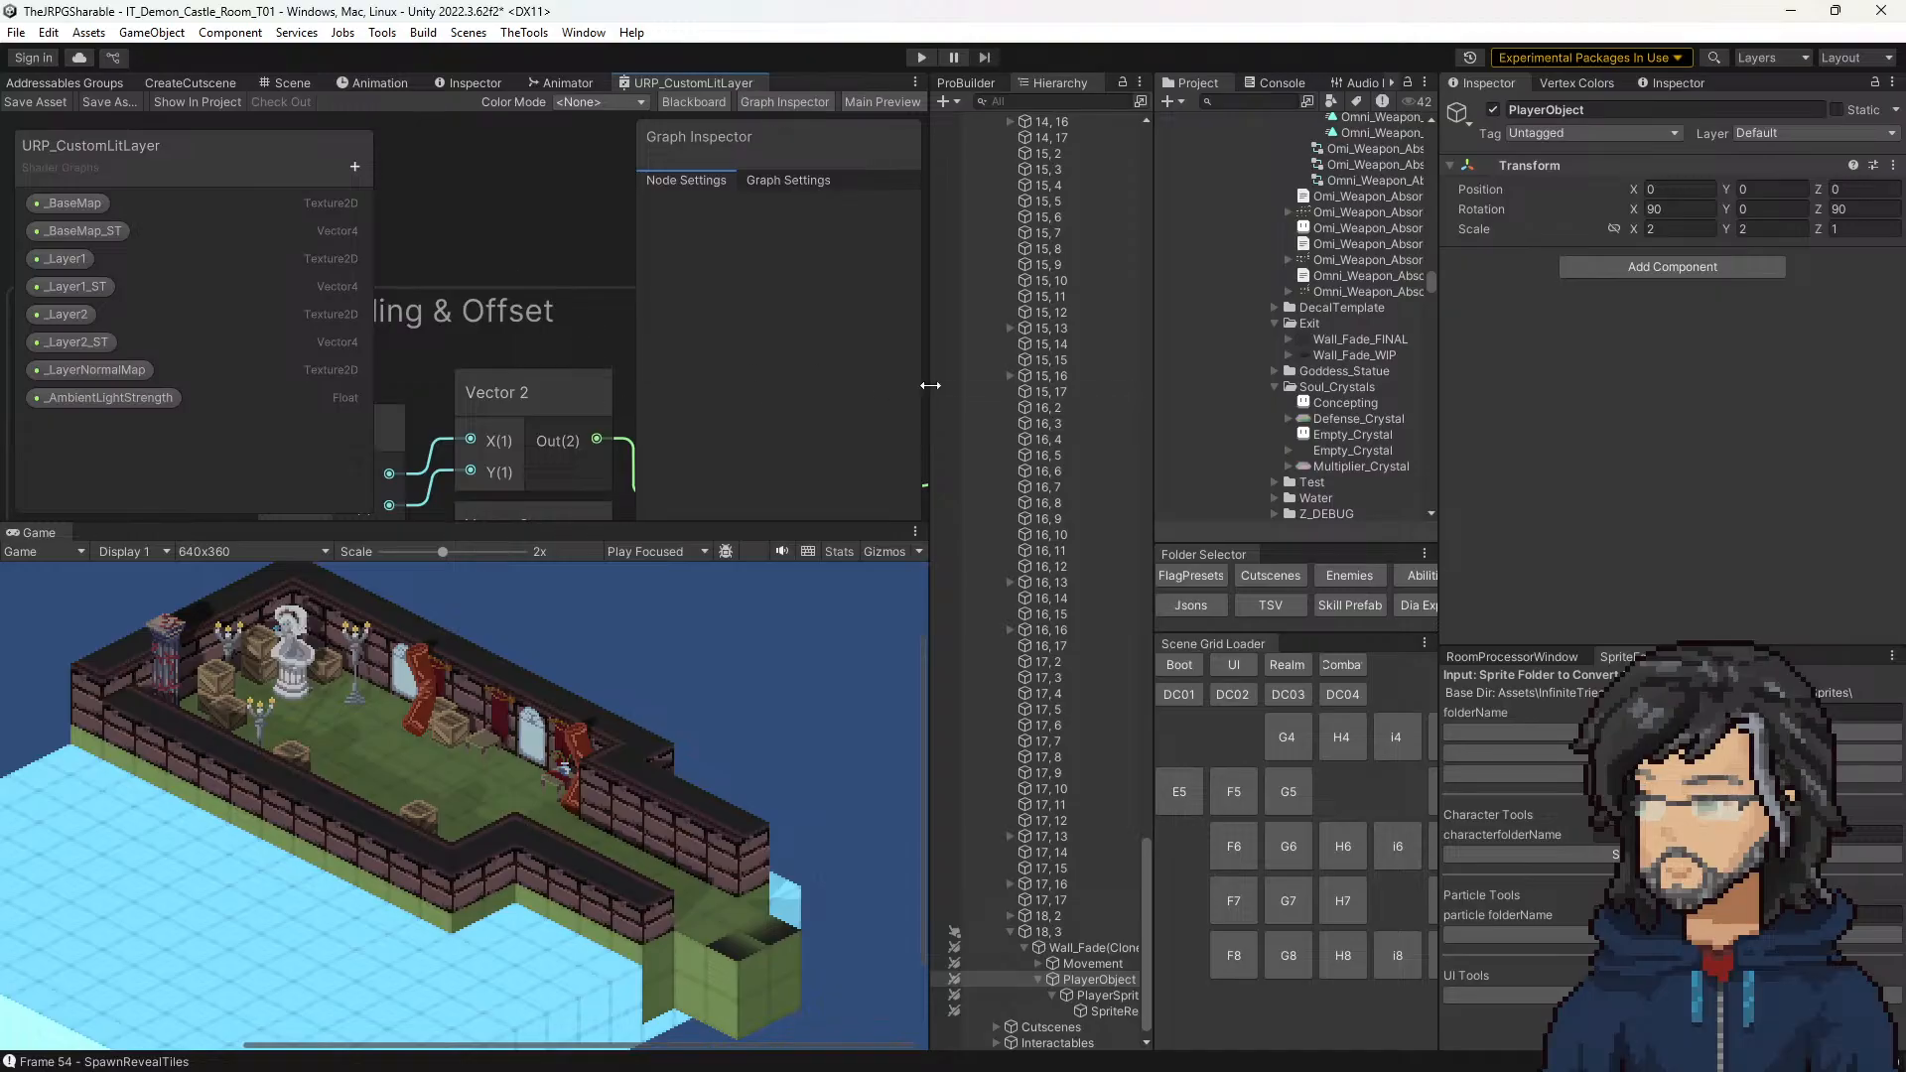
{"action": "scroll", "coordinate": [510, 206], "scroll_direction": "down", "scroll_amount": 4}
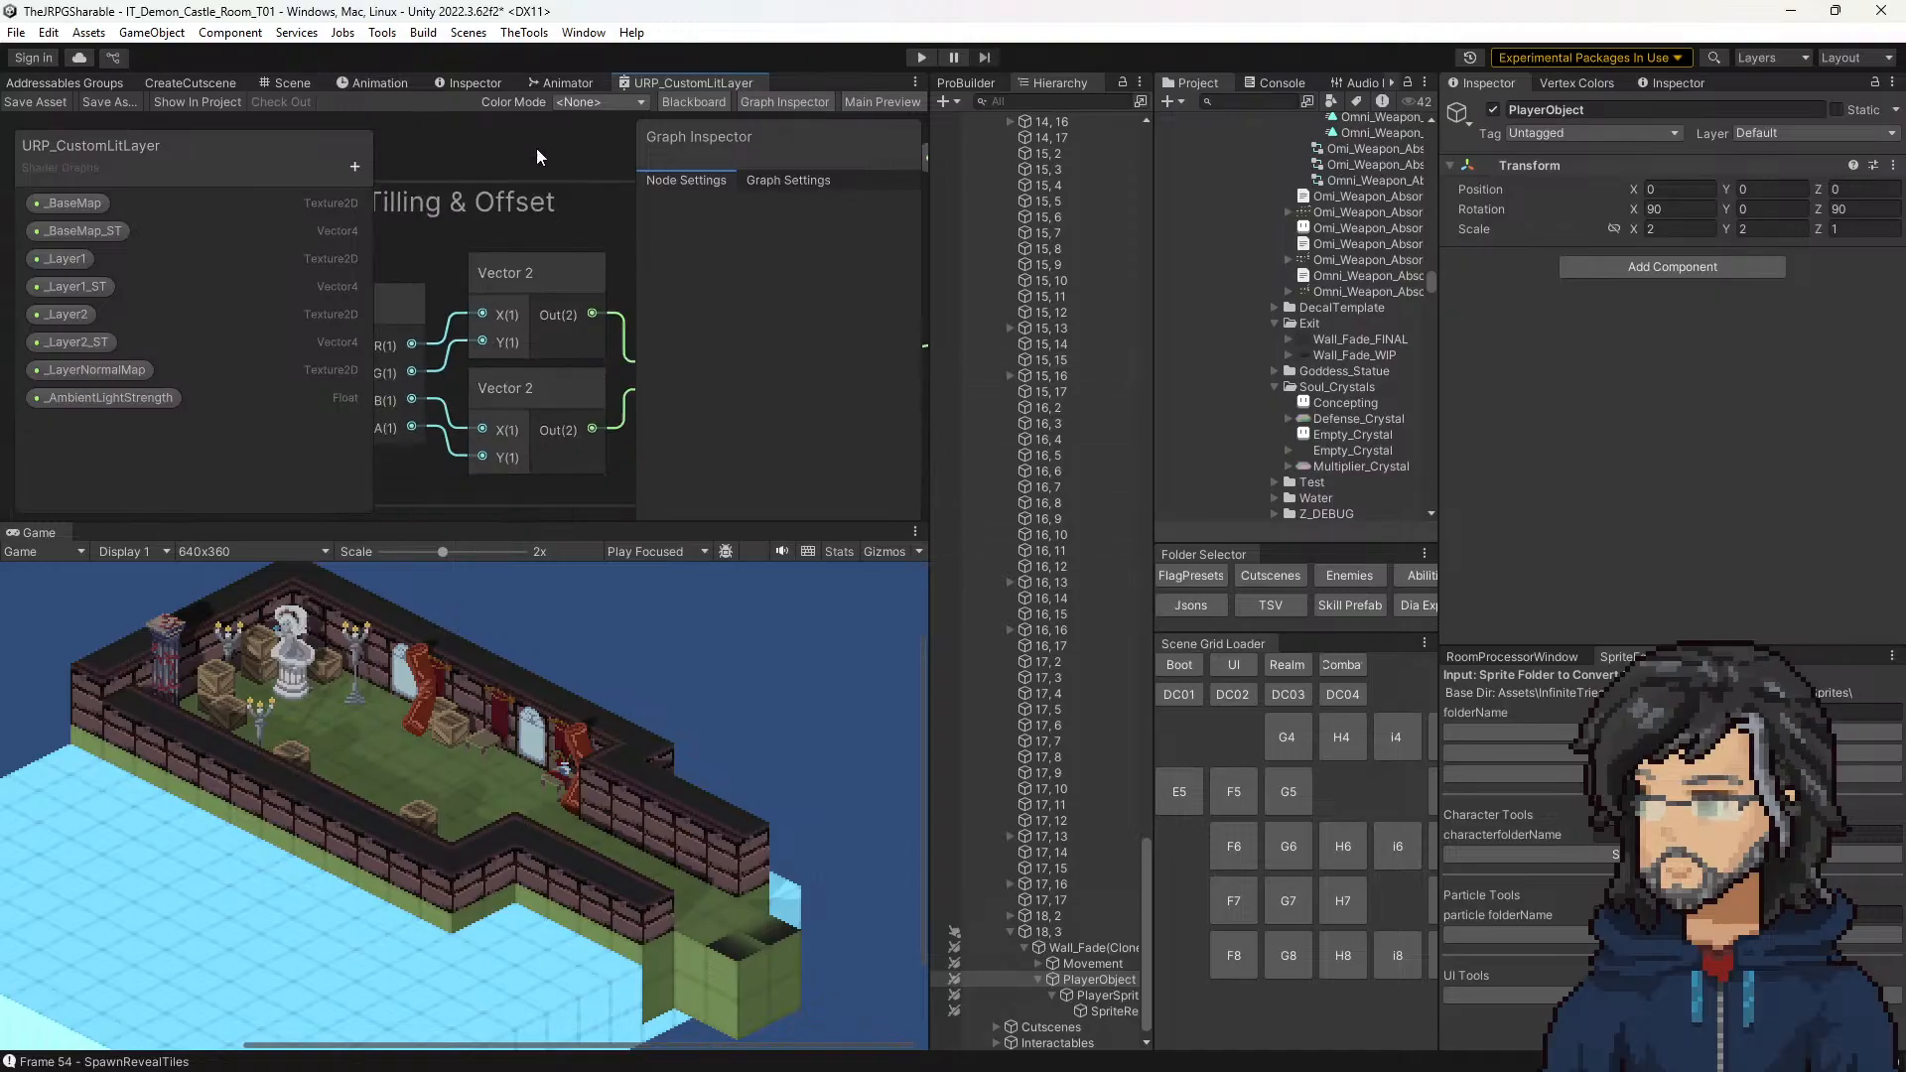
{"action": "left_click", "coordinate": [1082, 933]}
{"action": "scroll", "coordinate": [1695, 483], "scroll_direction": "down", "scroll_amount": 3}
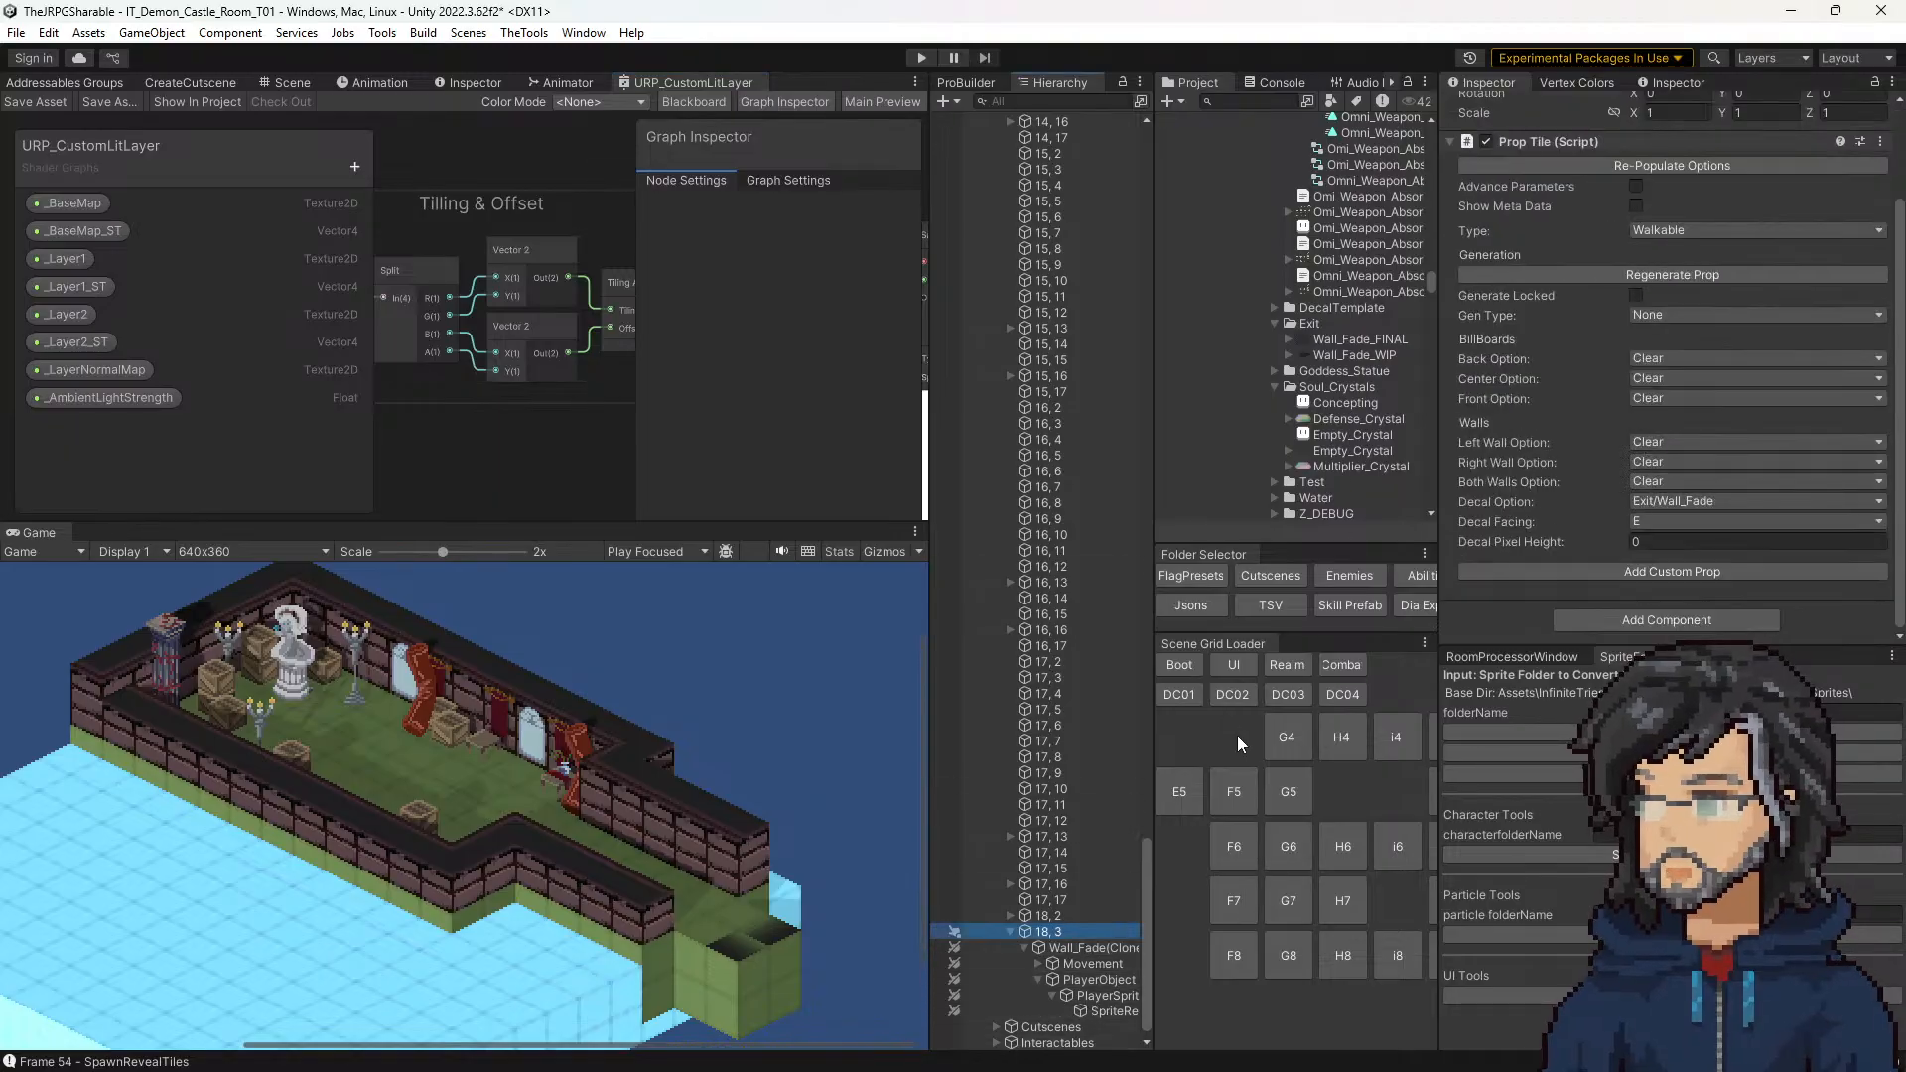
Step: Load the F7 scene without saving the castle room changes, and expand its ForestScenePrefab
{"action": "left_click", "coordinate": [1234, 900]}
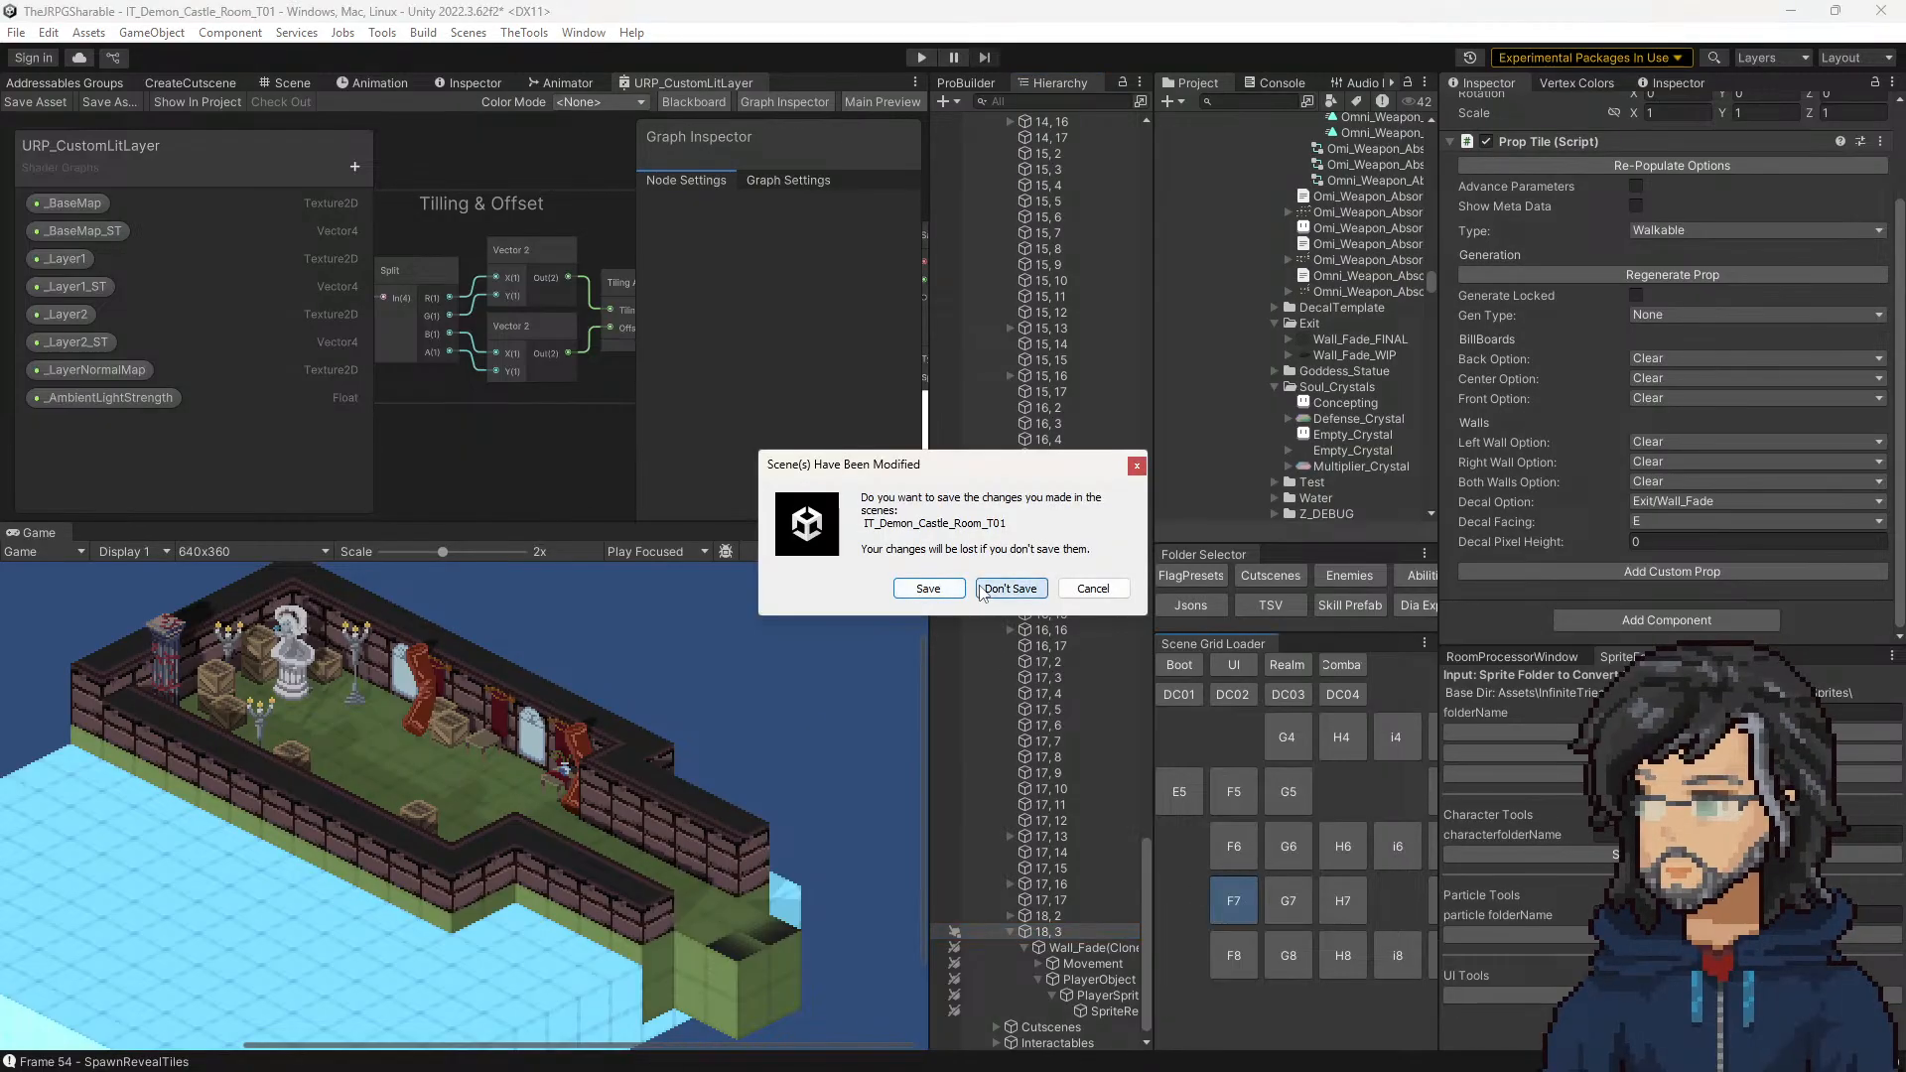
{"action": "left_click", "coordinate": [1011, 588]}
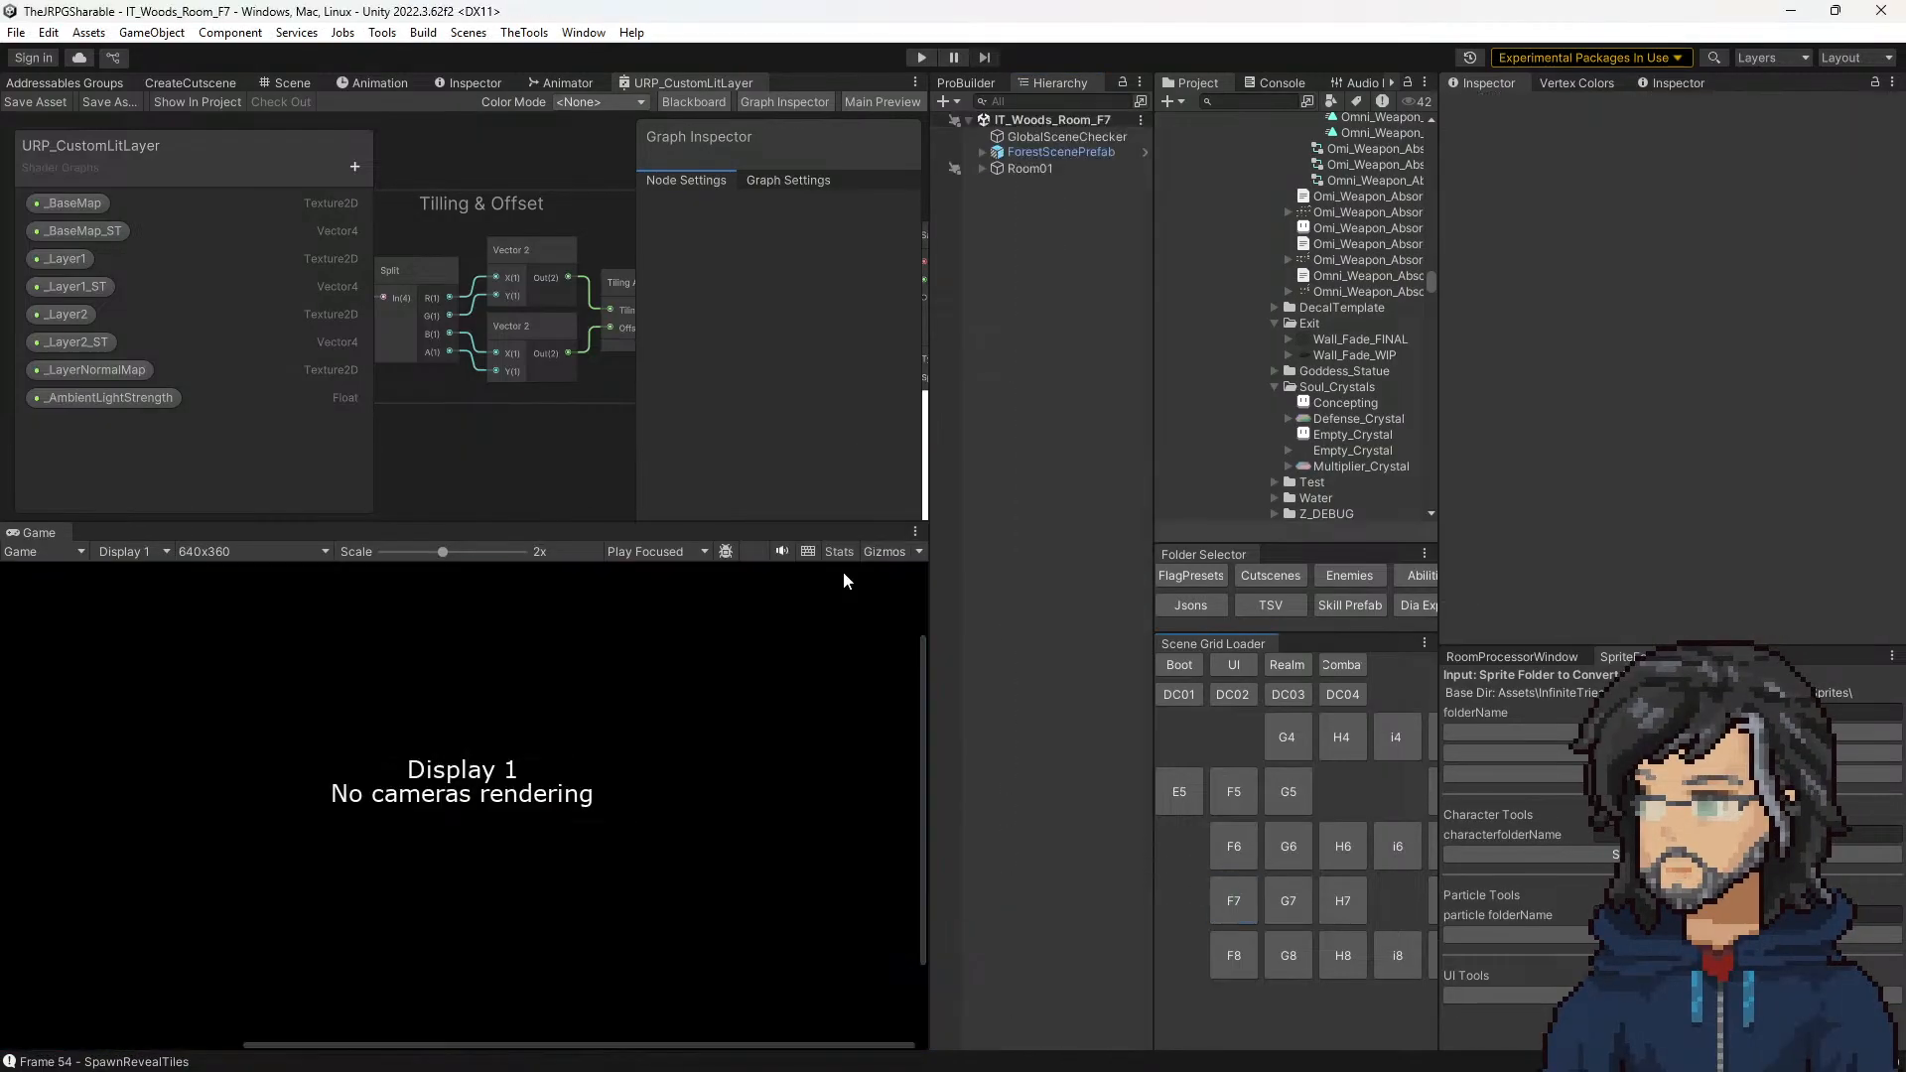
{"action": "left_click", "coordinate": [992, 153]}
{"action": "left_click", "coordinate": [980, 153]}
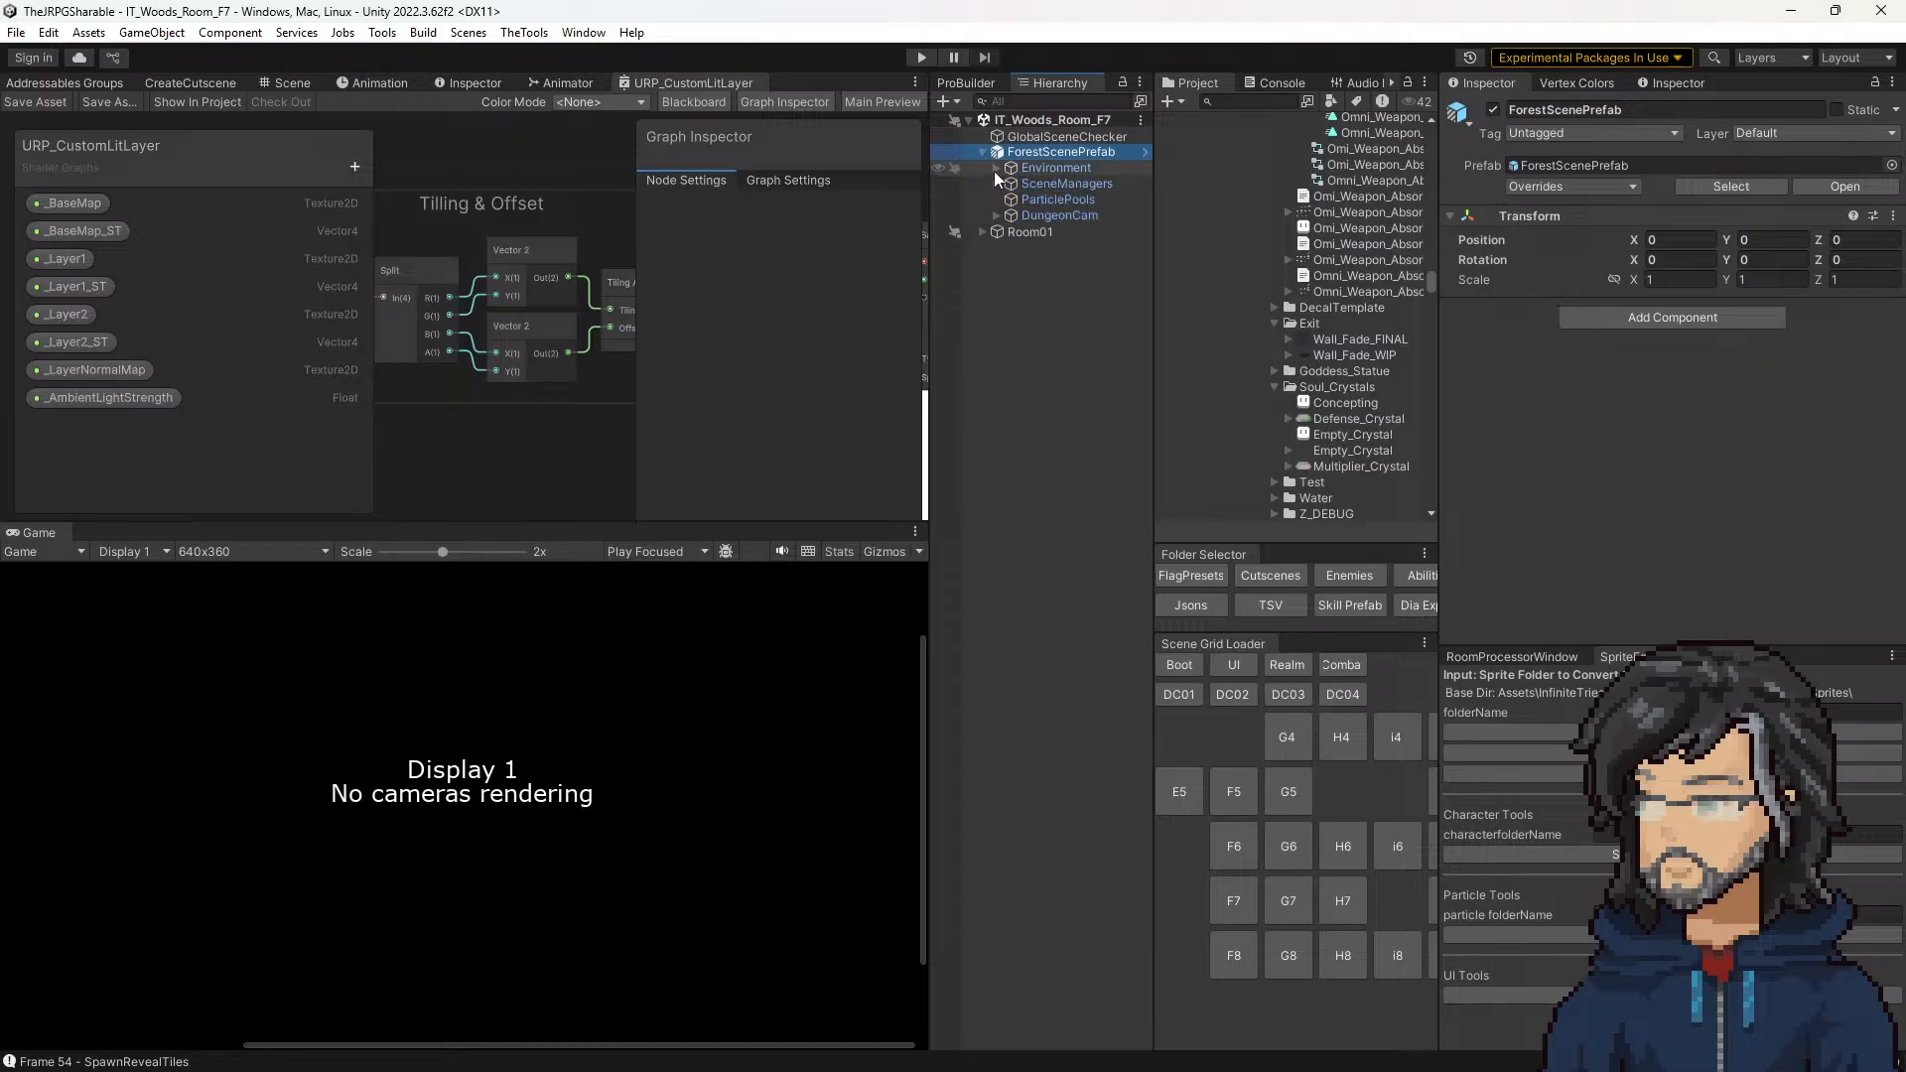
Step: Compare the import settings of the Wall_Fade_FINAL and Wall_Fade_WIP textures
{"action": "left_click", "coordinate": [1325, 340]}
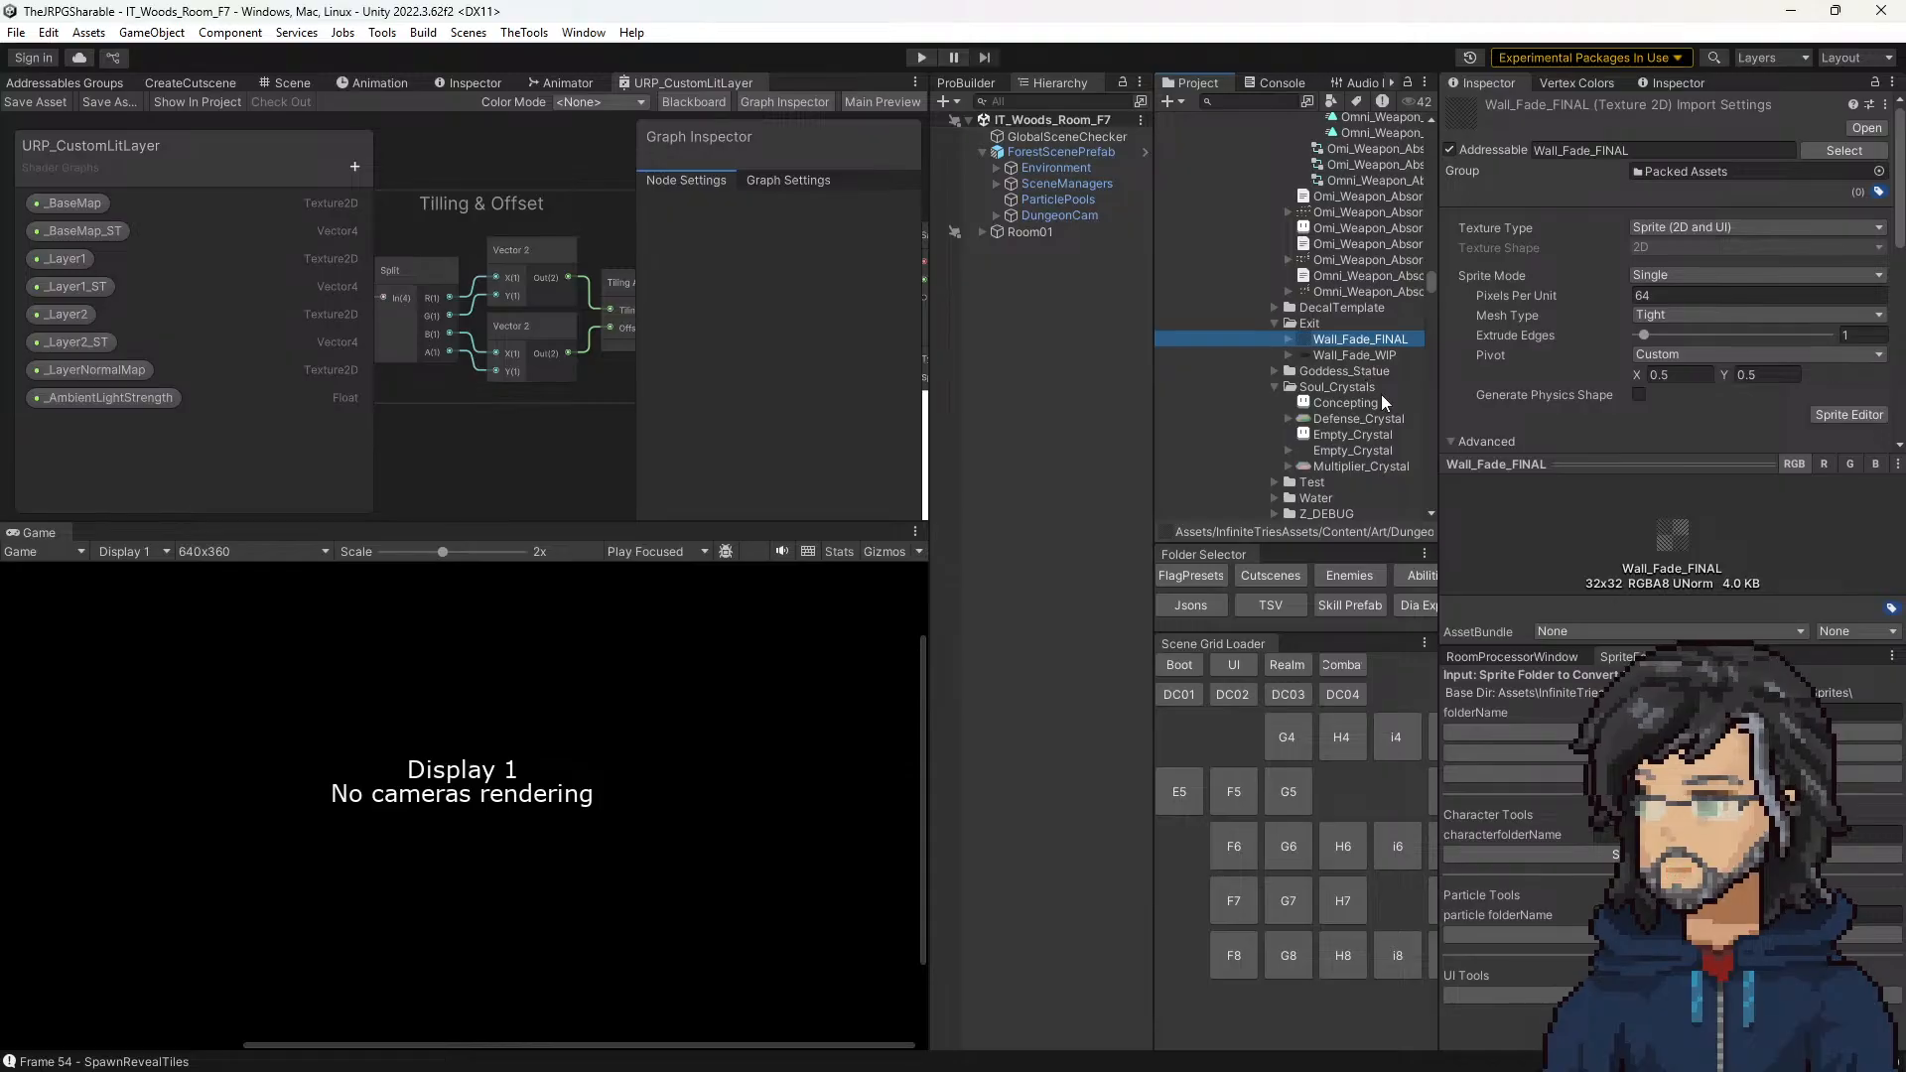
{"action": "left_click", "coordinate": [1364, 354]}
{"action": "left_click", "coordinate": [1356, 339]}
{"action": "left_click", "coordinate": [1319, 354]}
{"action": "left_click", "coordinate": [1322, 341]}
Step: Search the project assets for "base flo"
{"action": "left_click", "coordinate": [1252, 103]}
{"action": "type", "text": "base flo"}
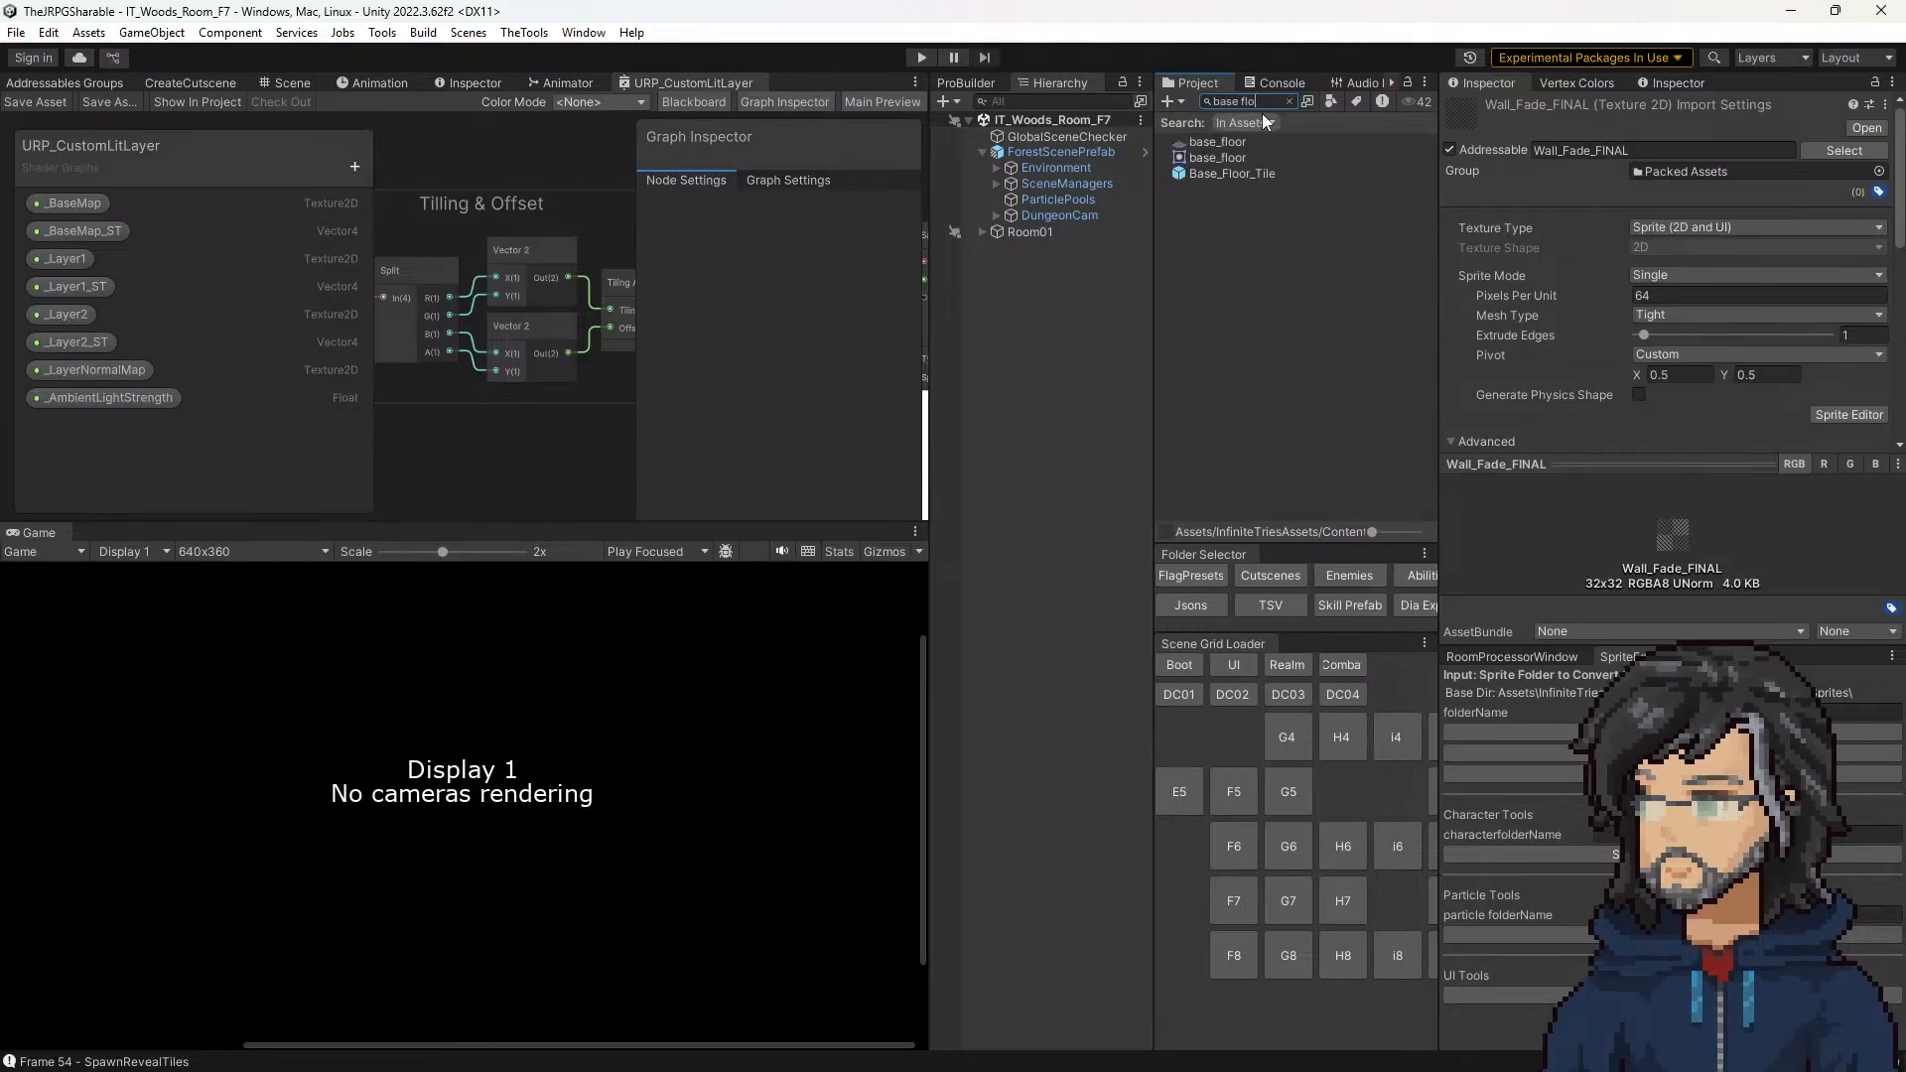
Step: Open the Base_Floor_Tile prefab for editing and look through the project folders surrounding it
{"action": "double_click", "coordinate": [1216, 173]}
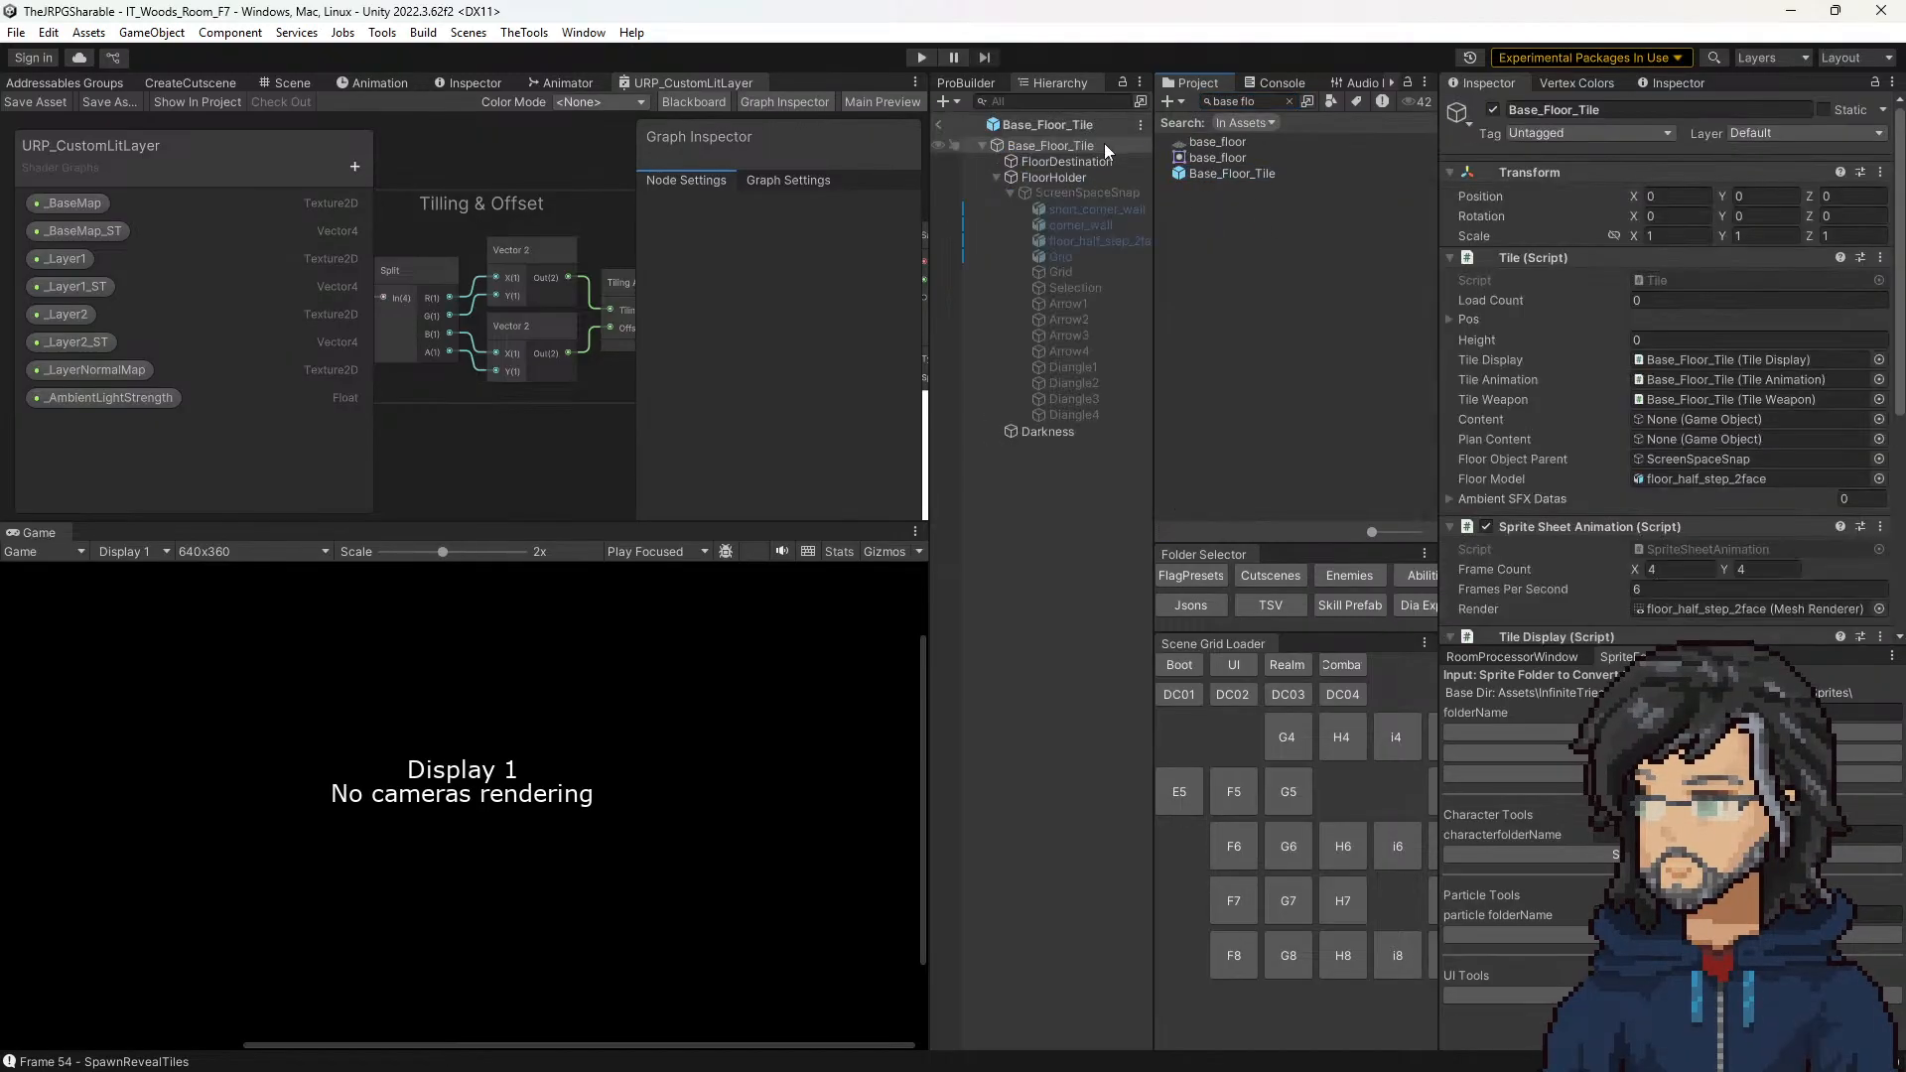
{"action": "left_click", "coordinate": [1022, 121]}
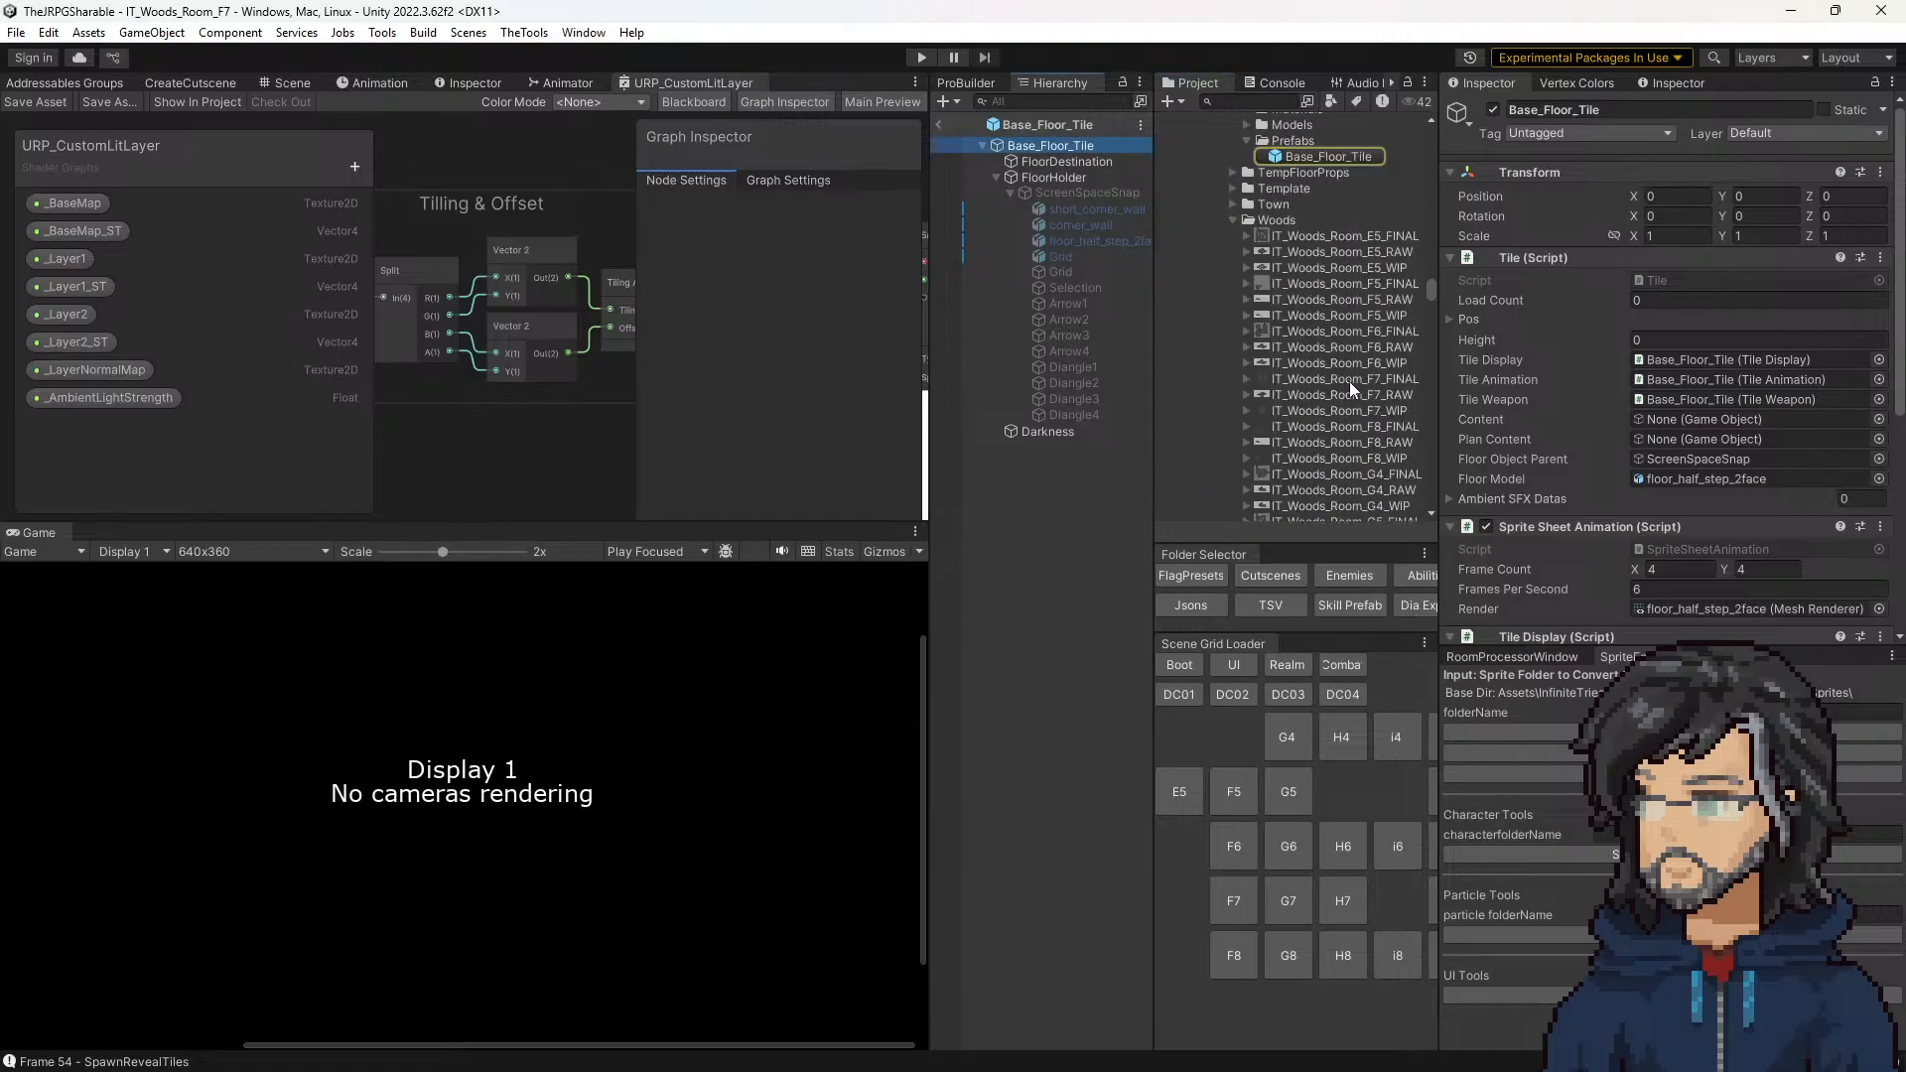
{"action": "scroll", "coordinate": [1289, 278], "scroll_direction": "up", "scroll_amount": 6}
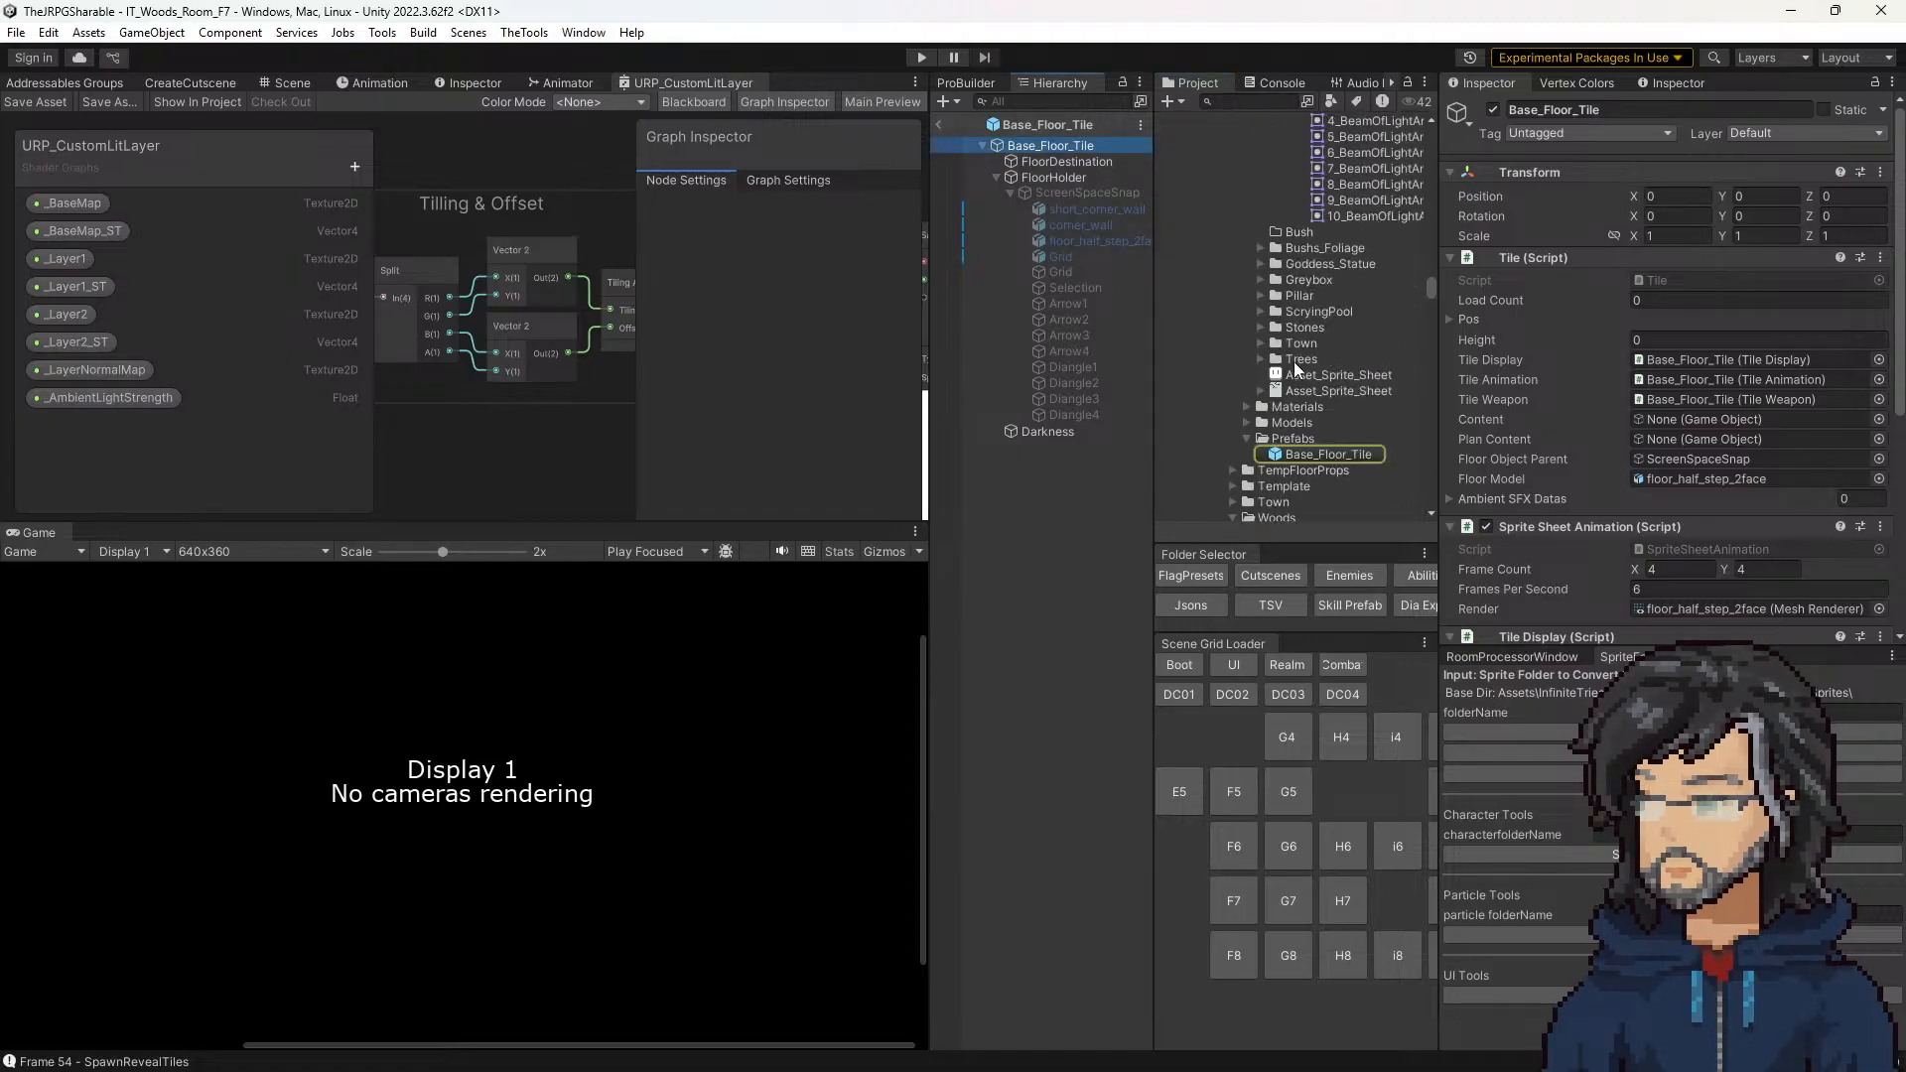
{"action": "scroll", "coordinate": [1310, 382], "scroll_direction": "down", "scroll_amount": 15}
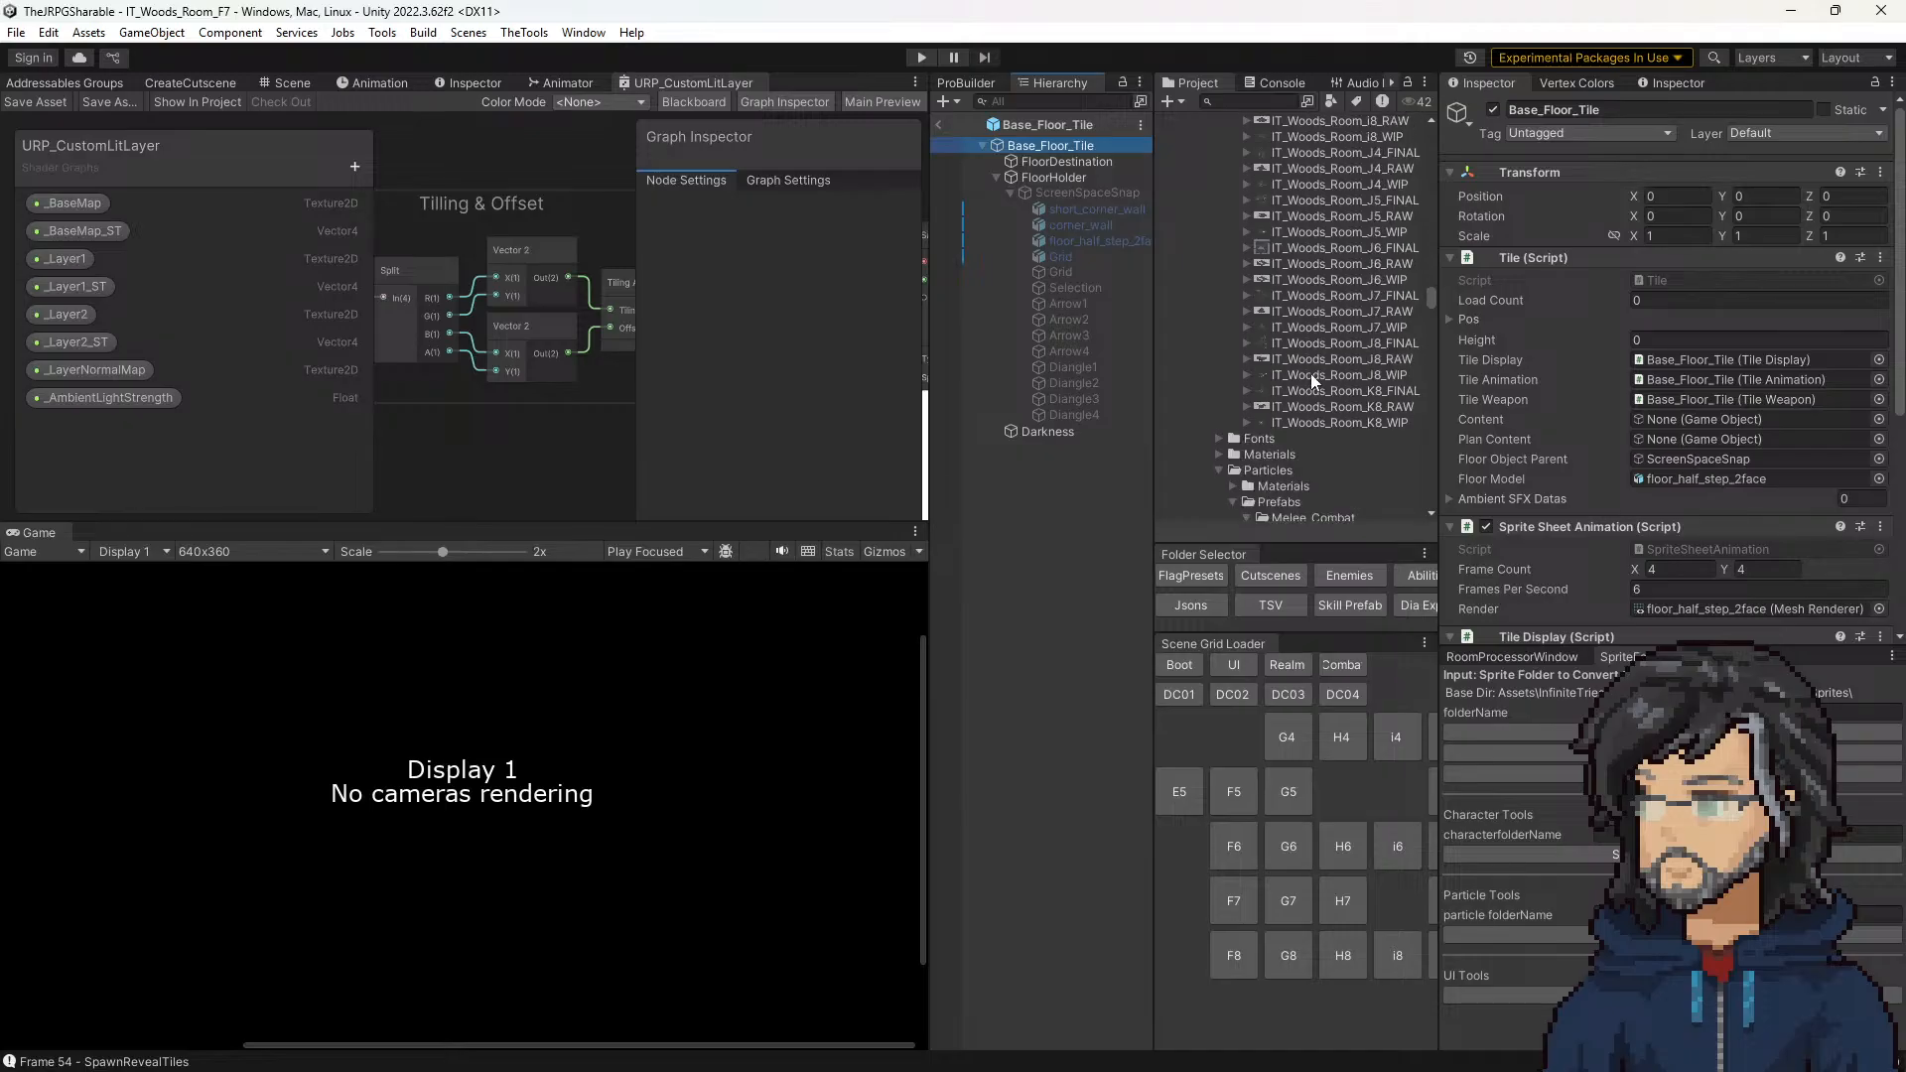
{"action": "scroll", "coordinate": [1309, 372], "scroll_direction": "up", "scroll_amount": 5}
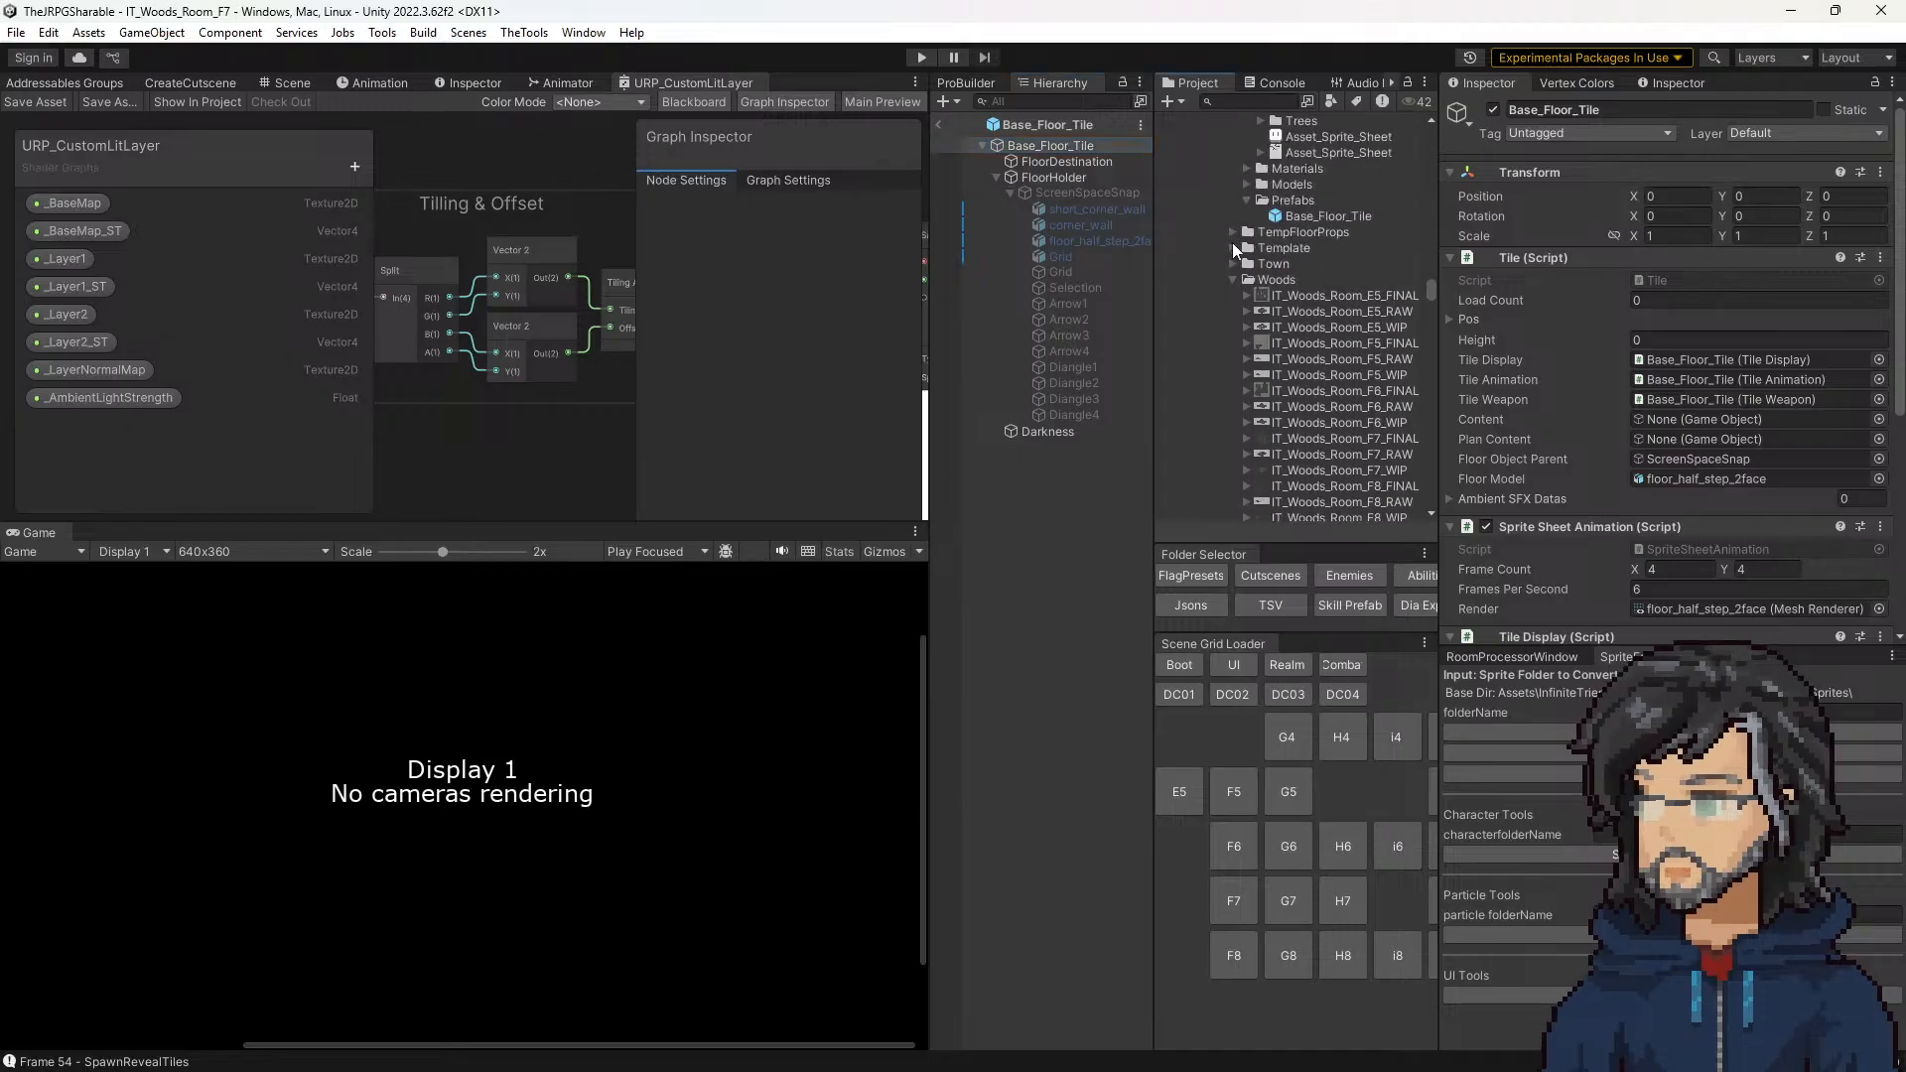
{"action": "left_click", "coordinate": [1231, 232]}
{"action": "left_click", "coordinate": [1229, 233]}
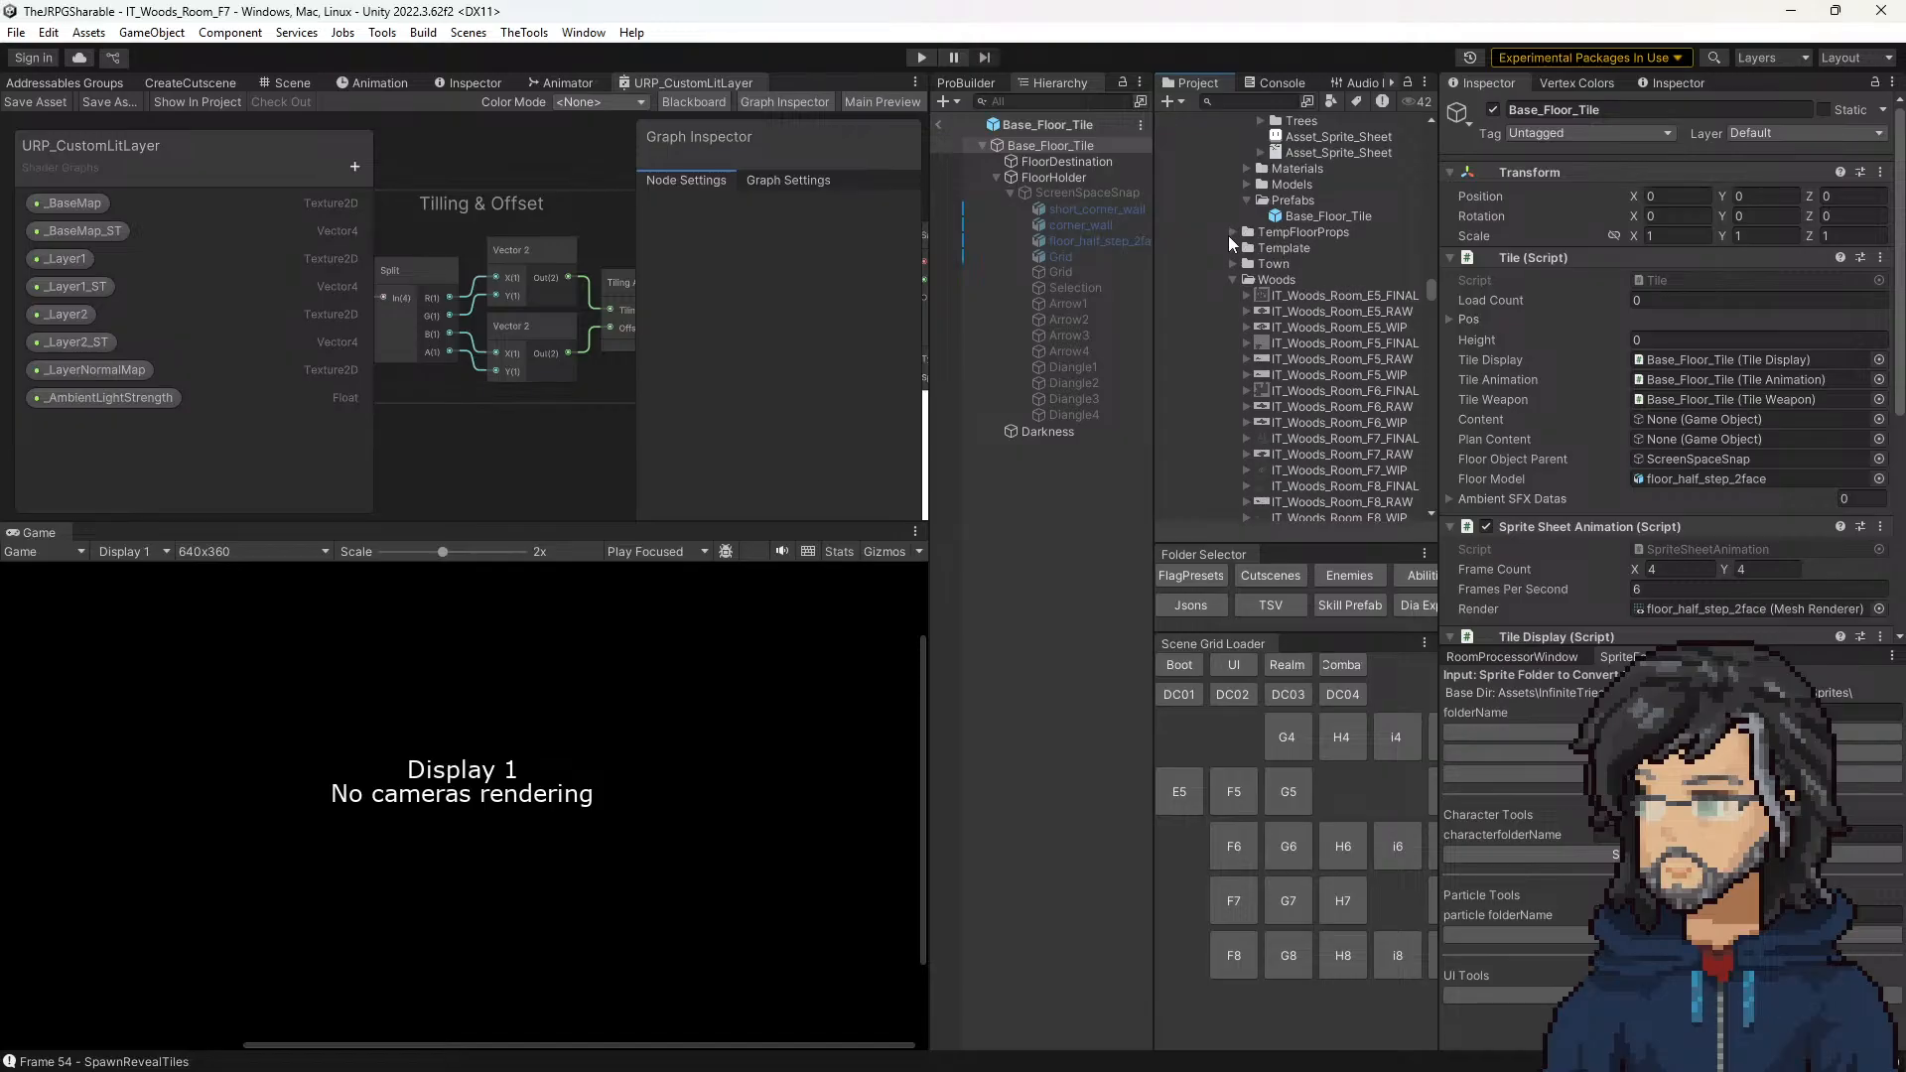
Step: Find and select the Wall_Fade_FINAL texture in the Exit folder of the prop assets
{"action": "scroll", "coordinate": [1256, 245], "scroll_direction": "up", "scroll_amount": 15}
{"action": "scroll", "coordinate": [1258, 334], "scroll_direction": "down", "scroll_amount": 1}
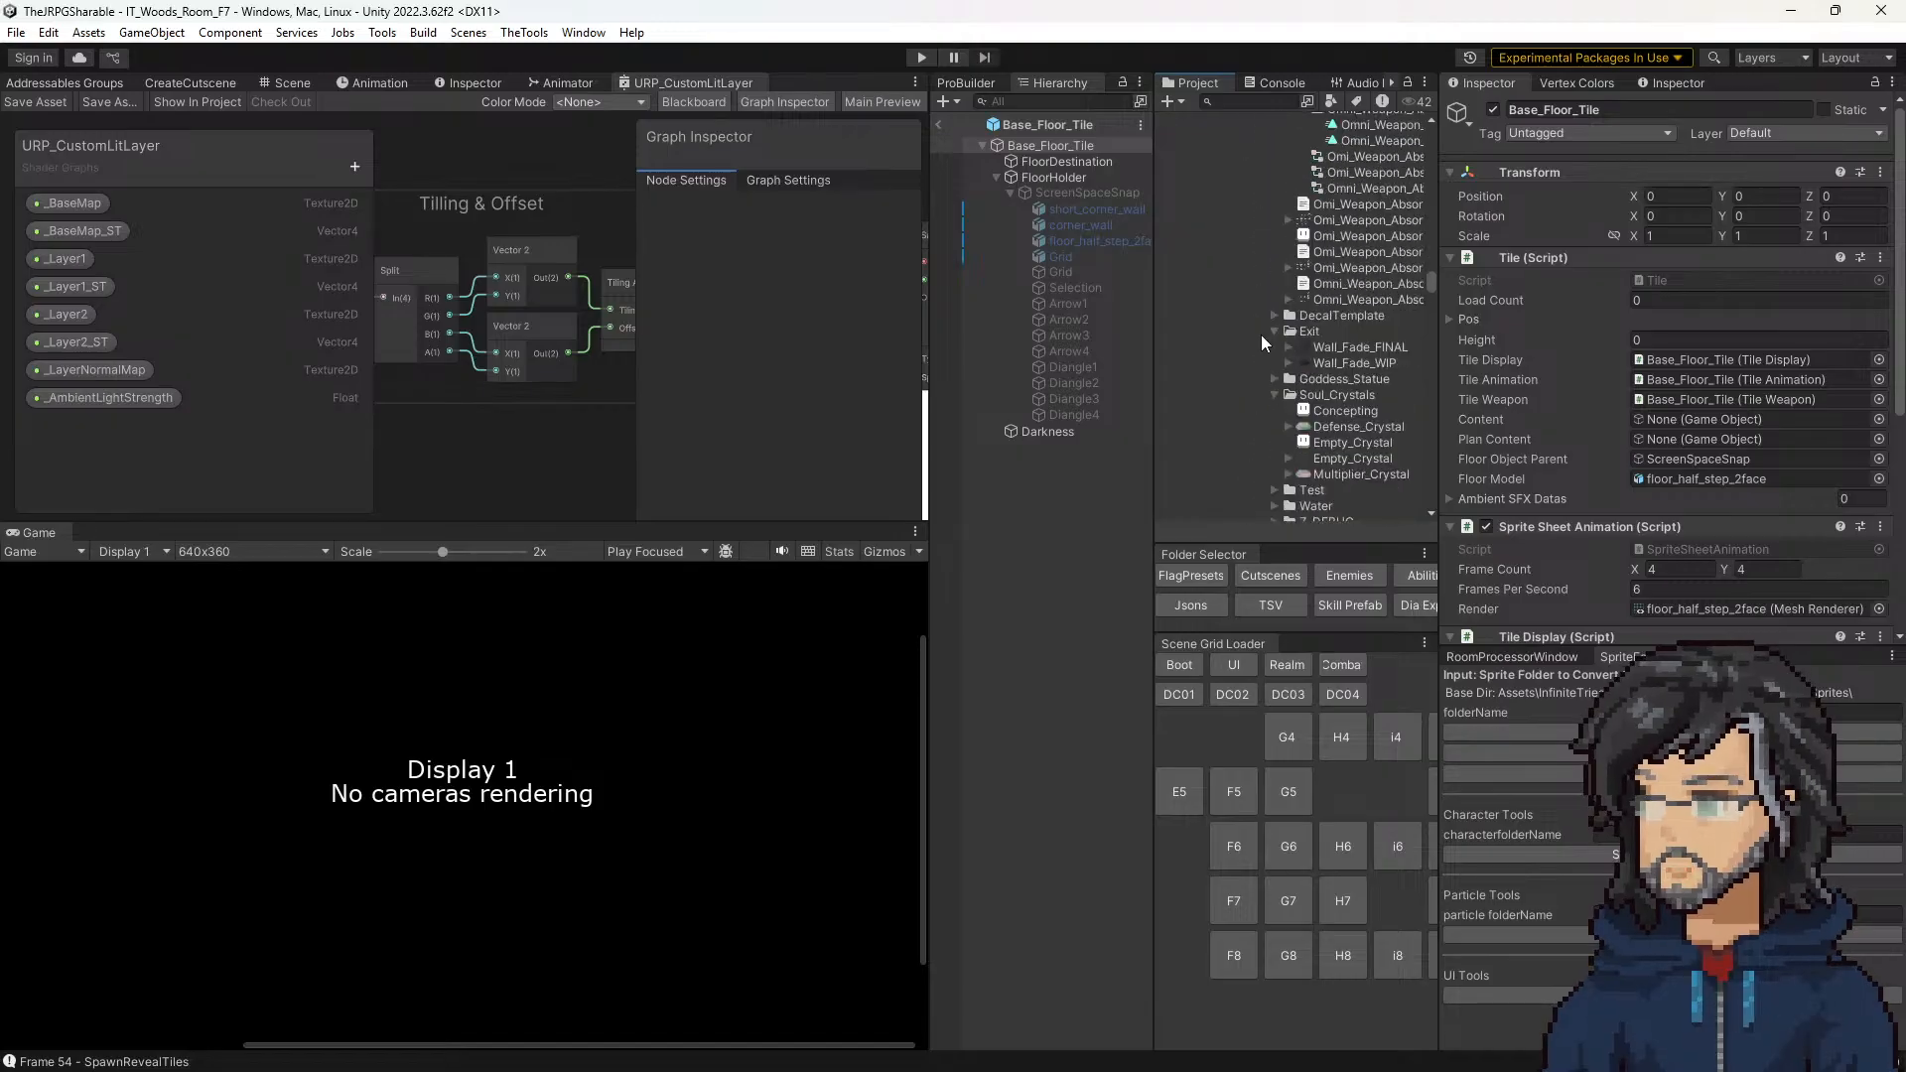
{"action": "scroll", "coordinate": [1288, 304], "scroll_direction": "down", "scroll_amount": 4}
{"action": "left_click", "coordinate": [1332, 180]}
{"action": "scroll", "coordinate": [1339, 198], "scroll_direction": "down", "scroll_amount": 1}
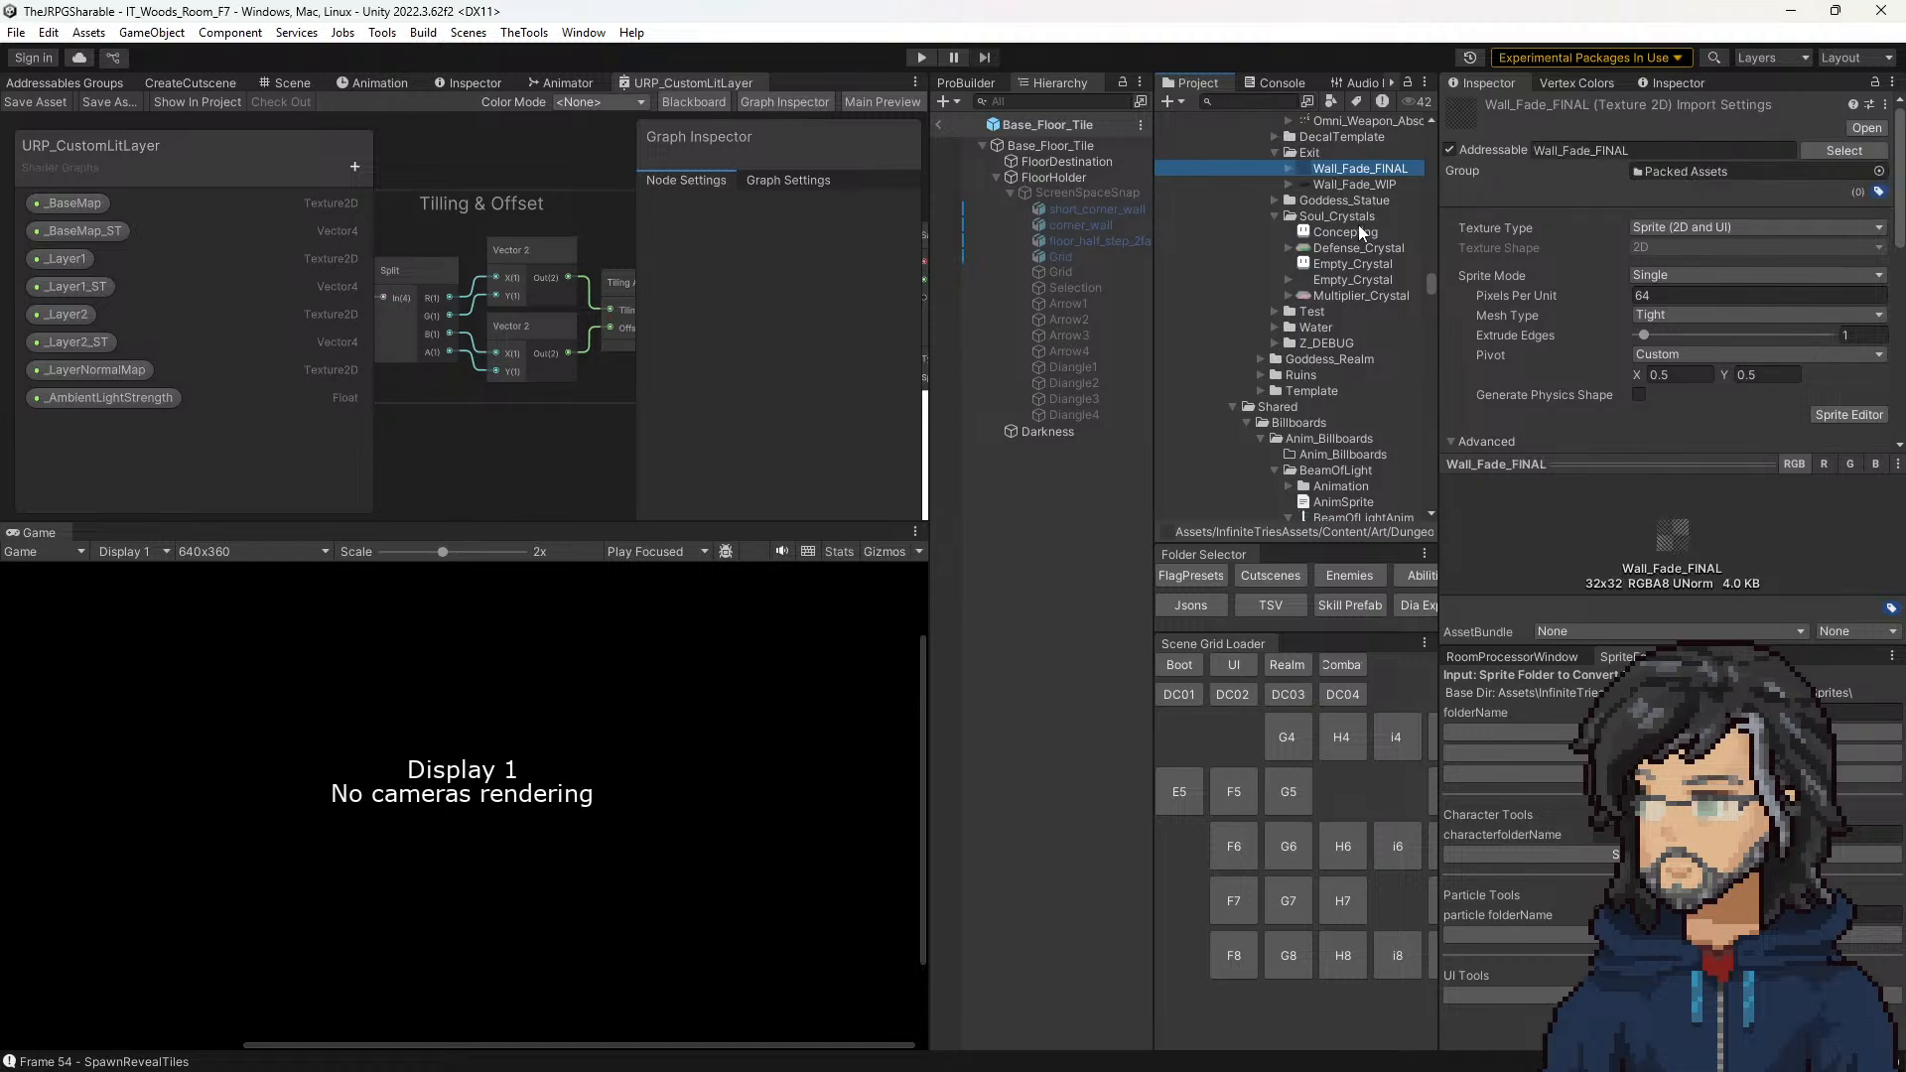
{"action": "scroll", "coordinate": [1346, 322], "scroll_direction": "up", "scroll_amount": 7}
{"action": "scroll", "coordinate": [1346, 371], "scroll_direction": "down", "scroll_amount": 8}
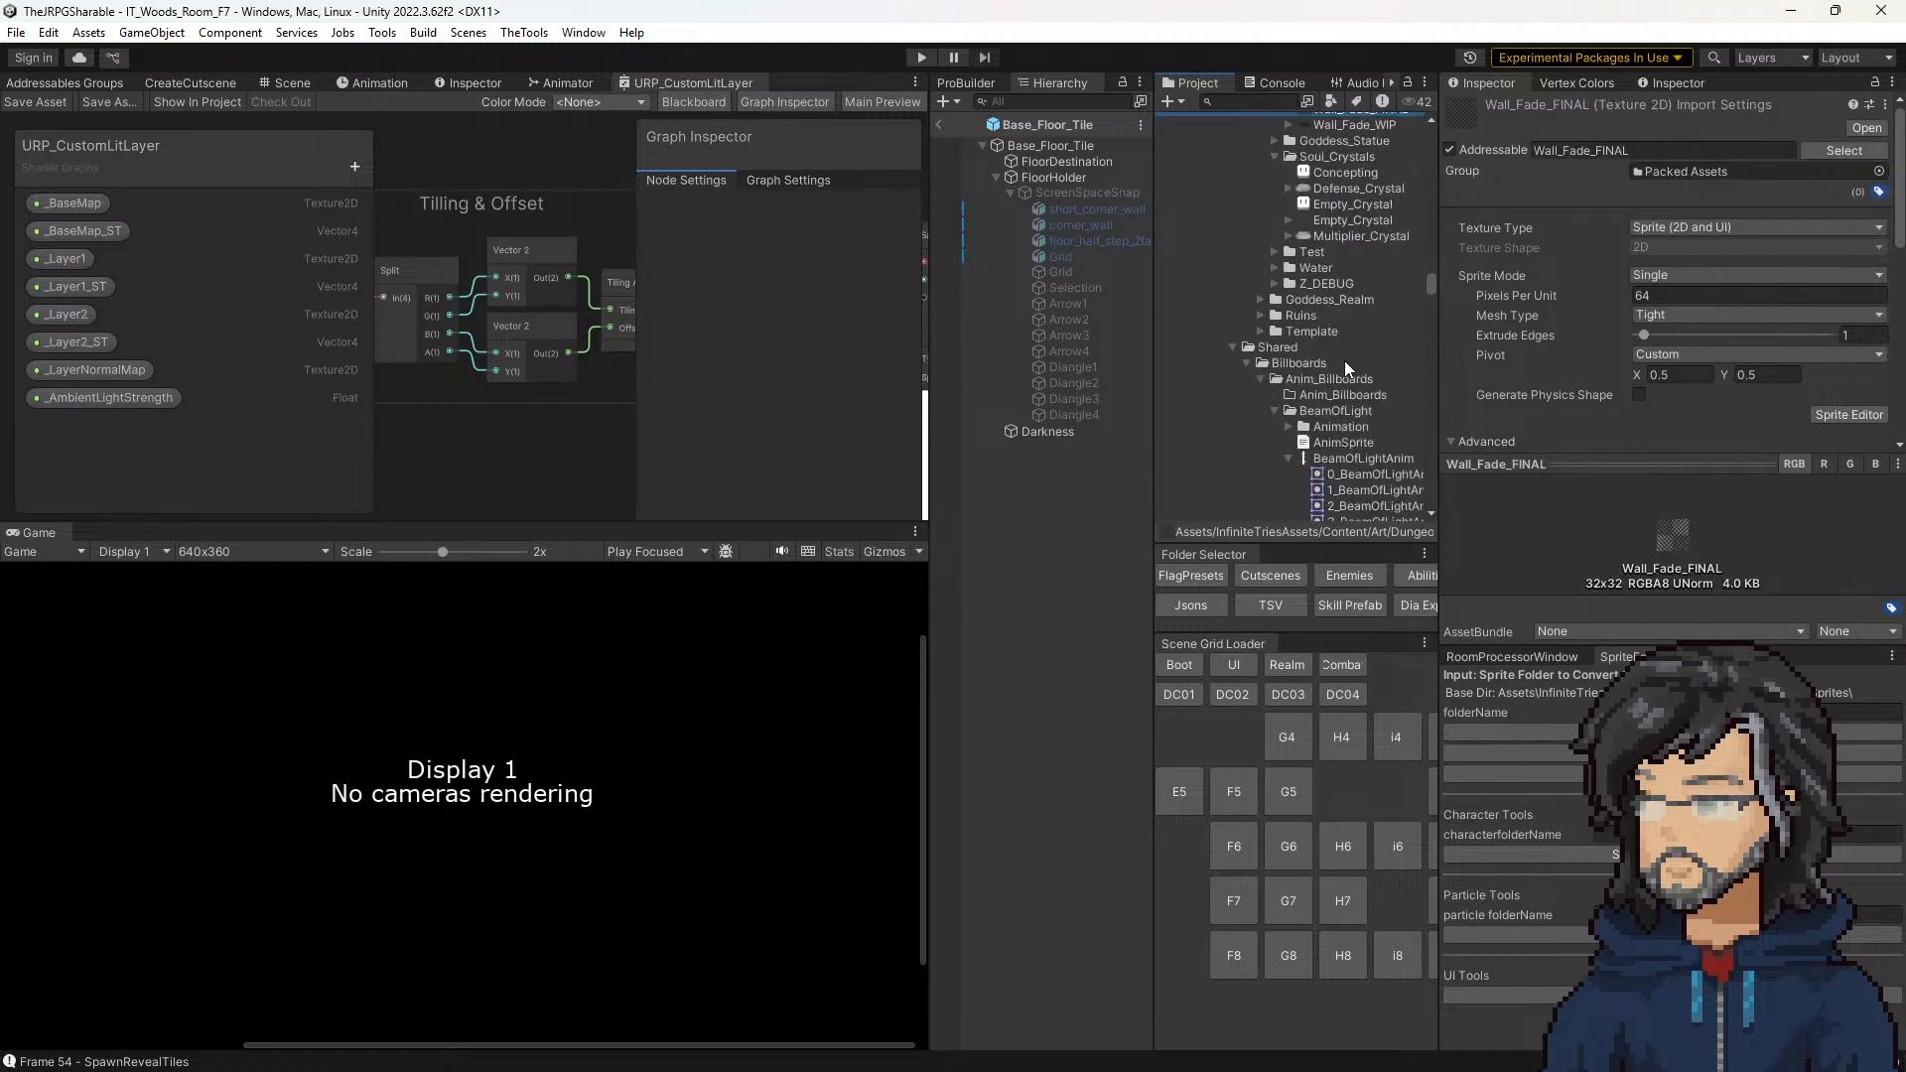
{"action": "scroll", "coordinate": [1330, 341], "scroll_direction": "down", "scroll_amount": 5}
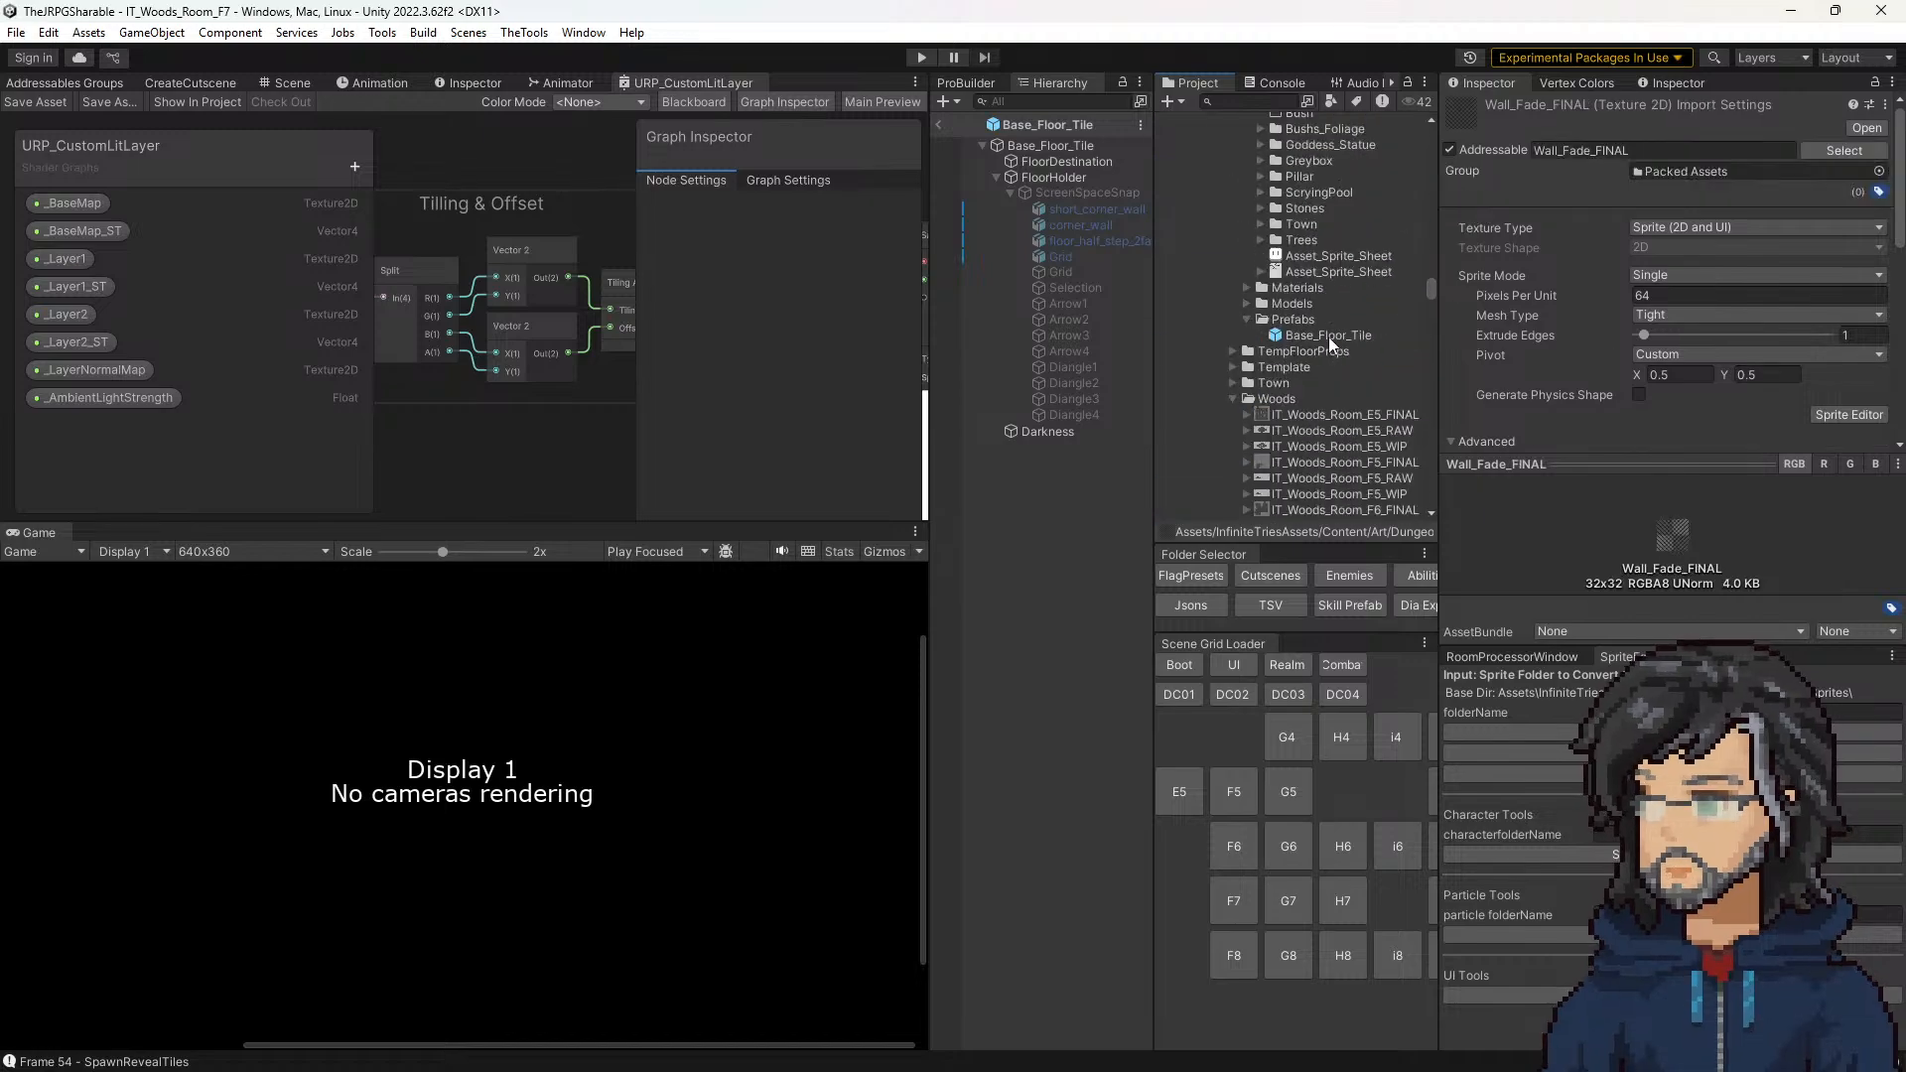
{"action": "scroll", "coordinate": [1328, 334], "scroll_direction": "up", "scroll_amount": 3}
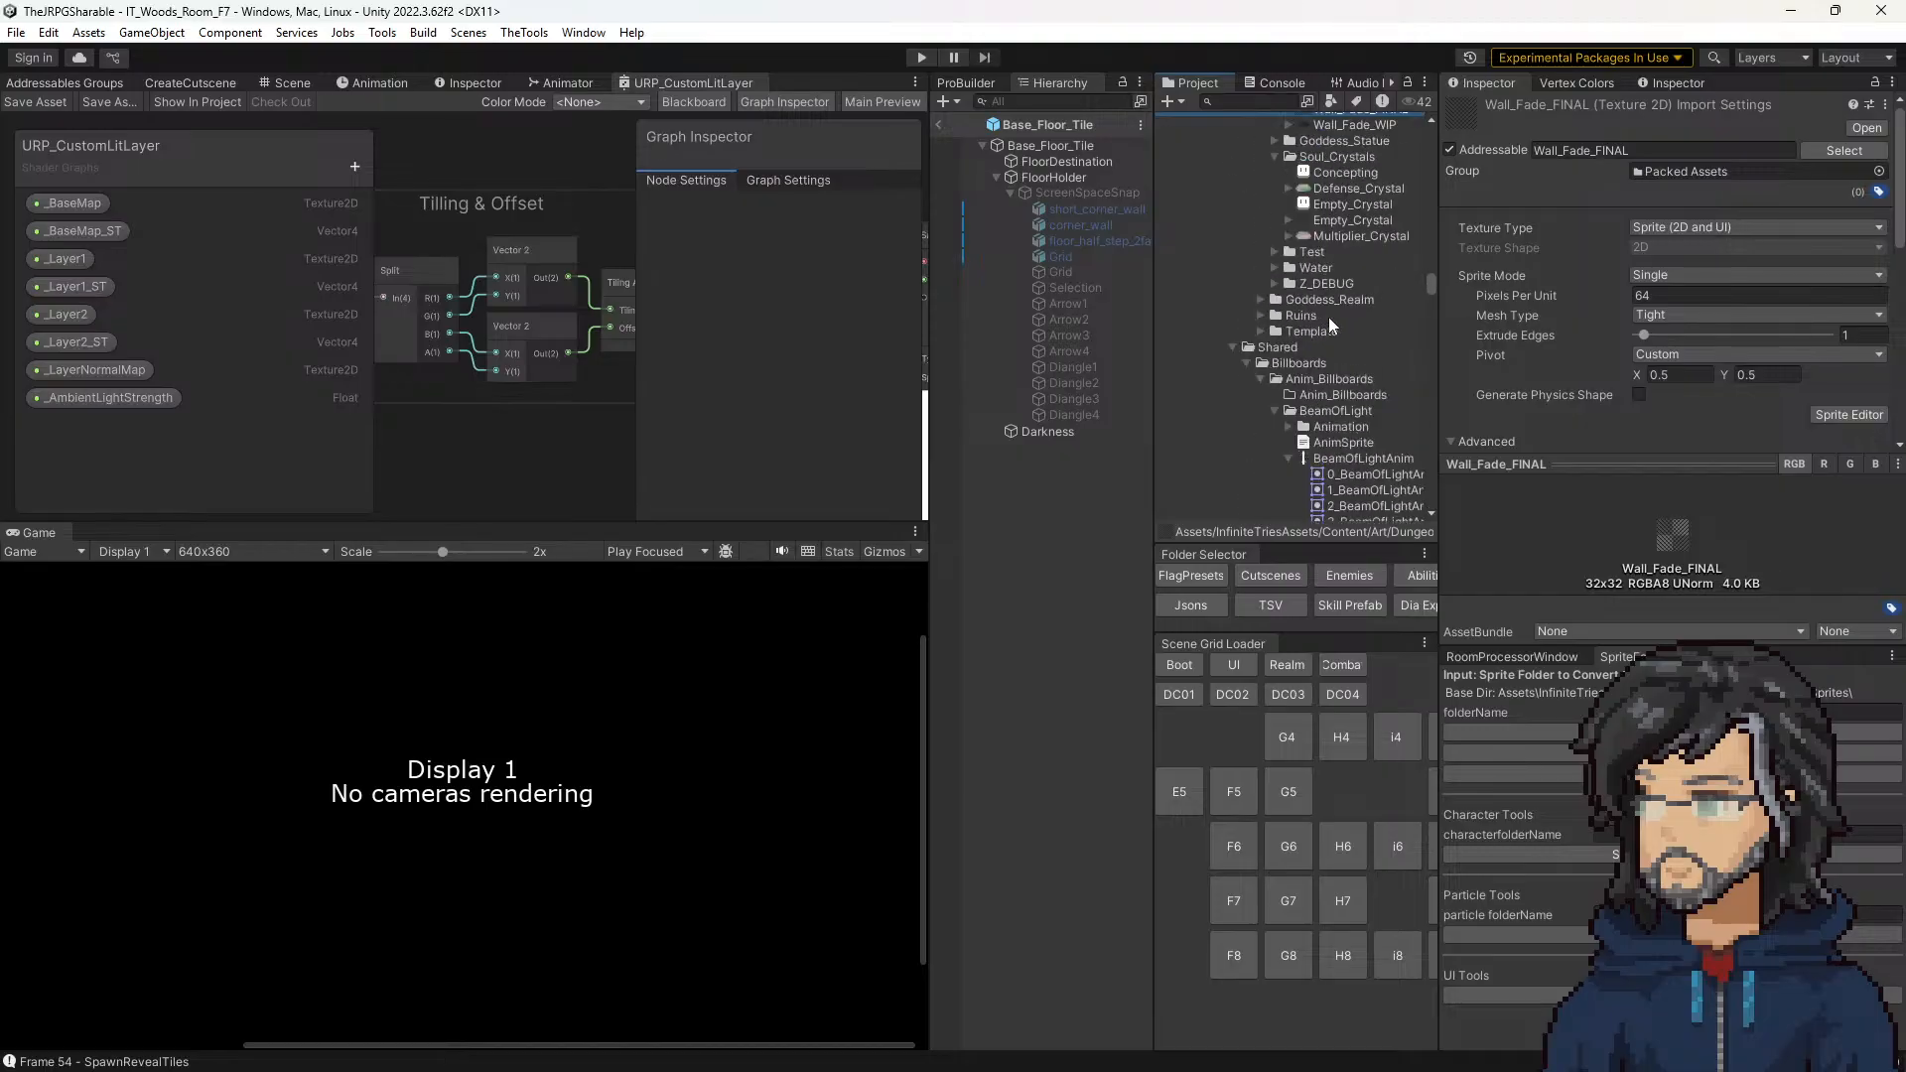
Step: Collapse the Woods, Characters, Demon_Castle and Props folders in the project's art assets
{"action": "scroll", "coordinate": [1330, 322], "scroll_direction": "down", "scroll_amount": 3}
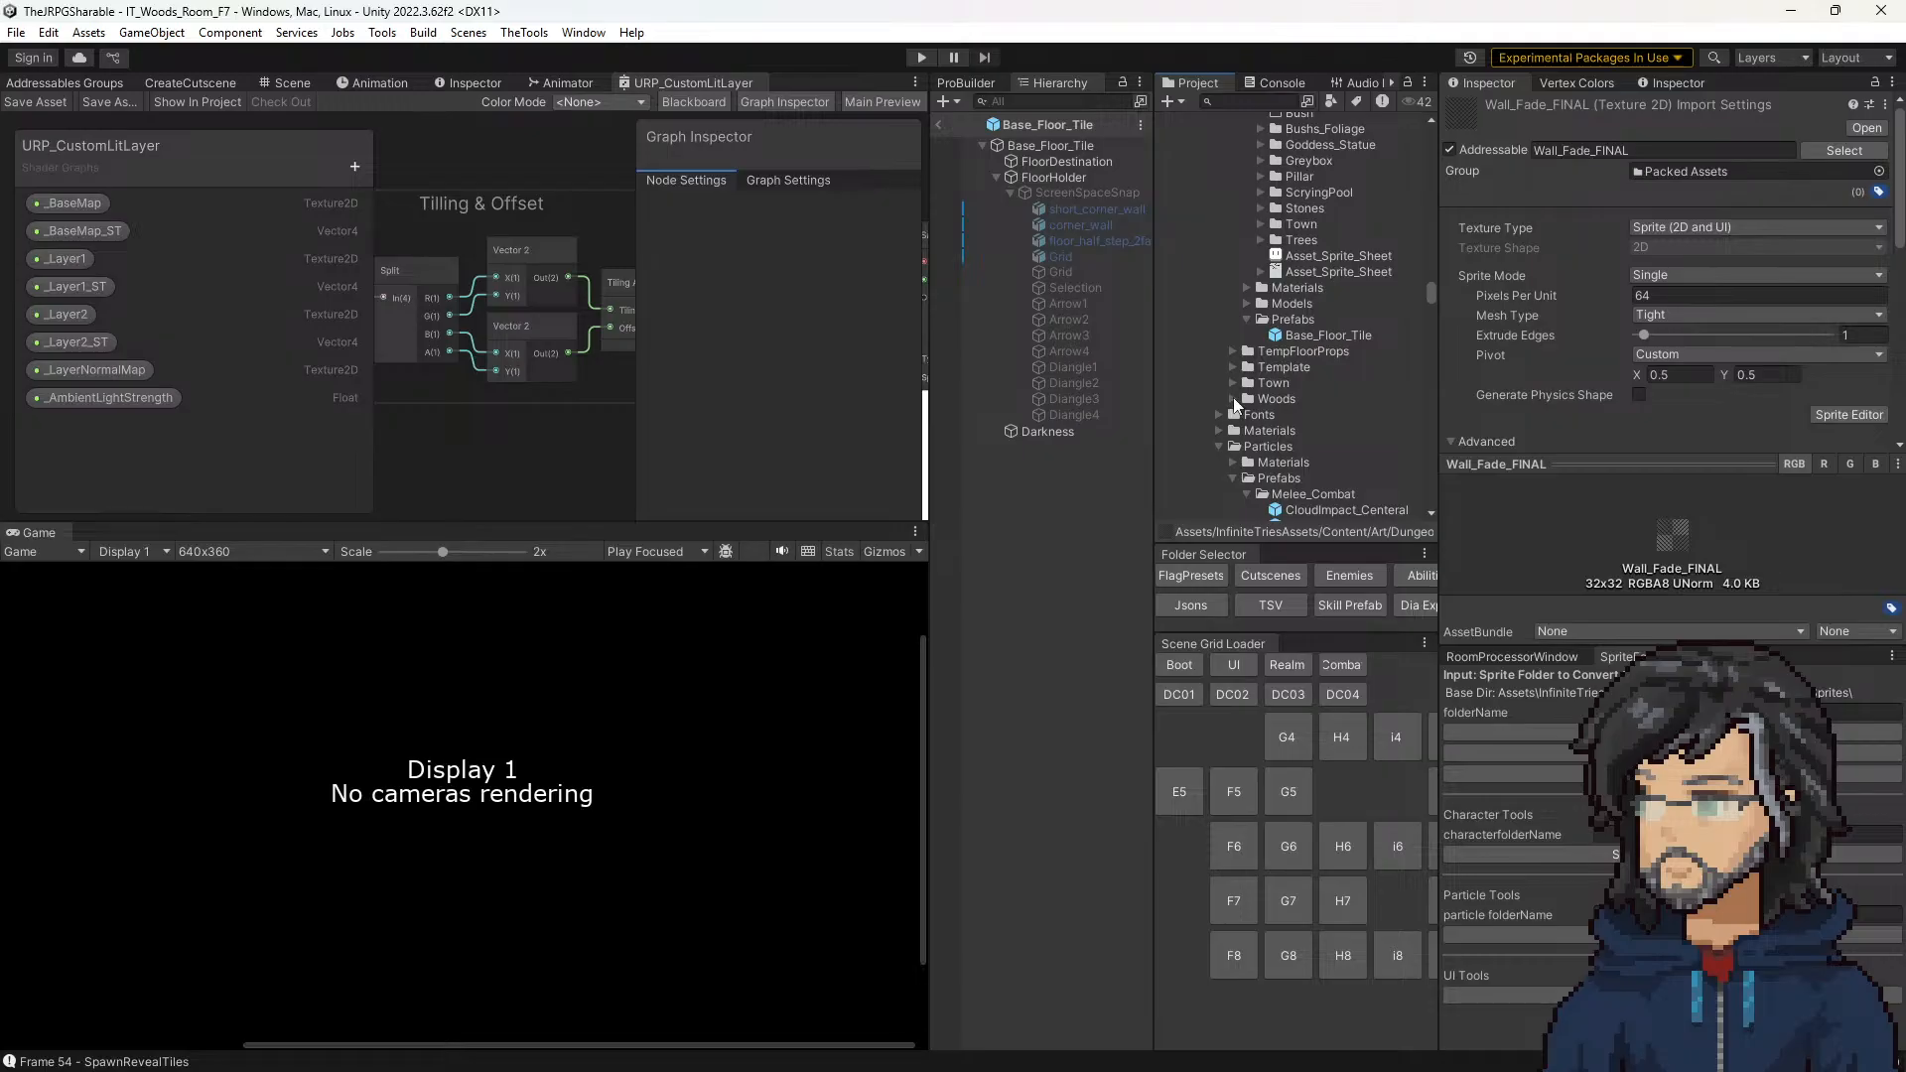
{"action": "scroll", "coordinate": [1231, 397], "scroll_direction": "up", "scroll_amount": 10}
{"action": "scroll", "coordinate": [1234, 373], "scroll_direction": "down", "scroll_amount": 10}
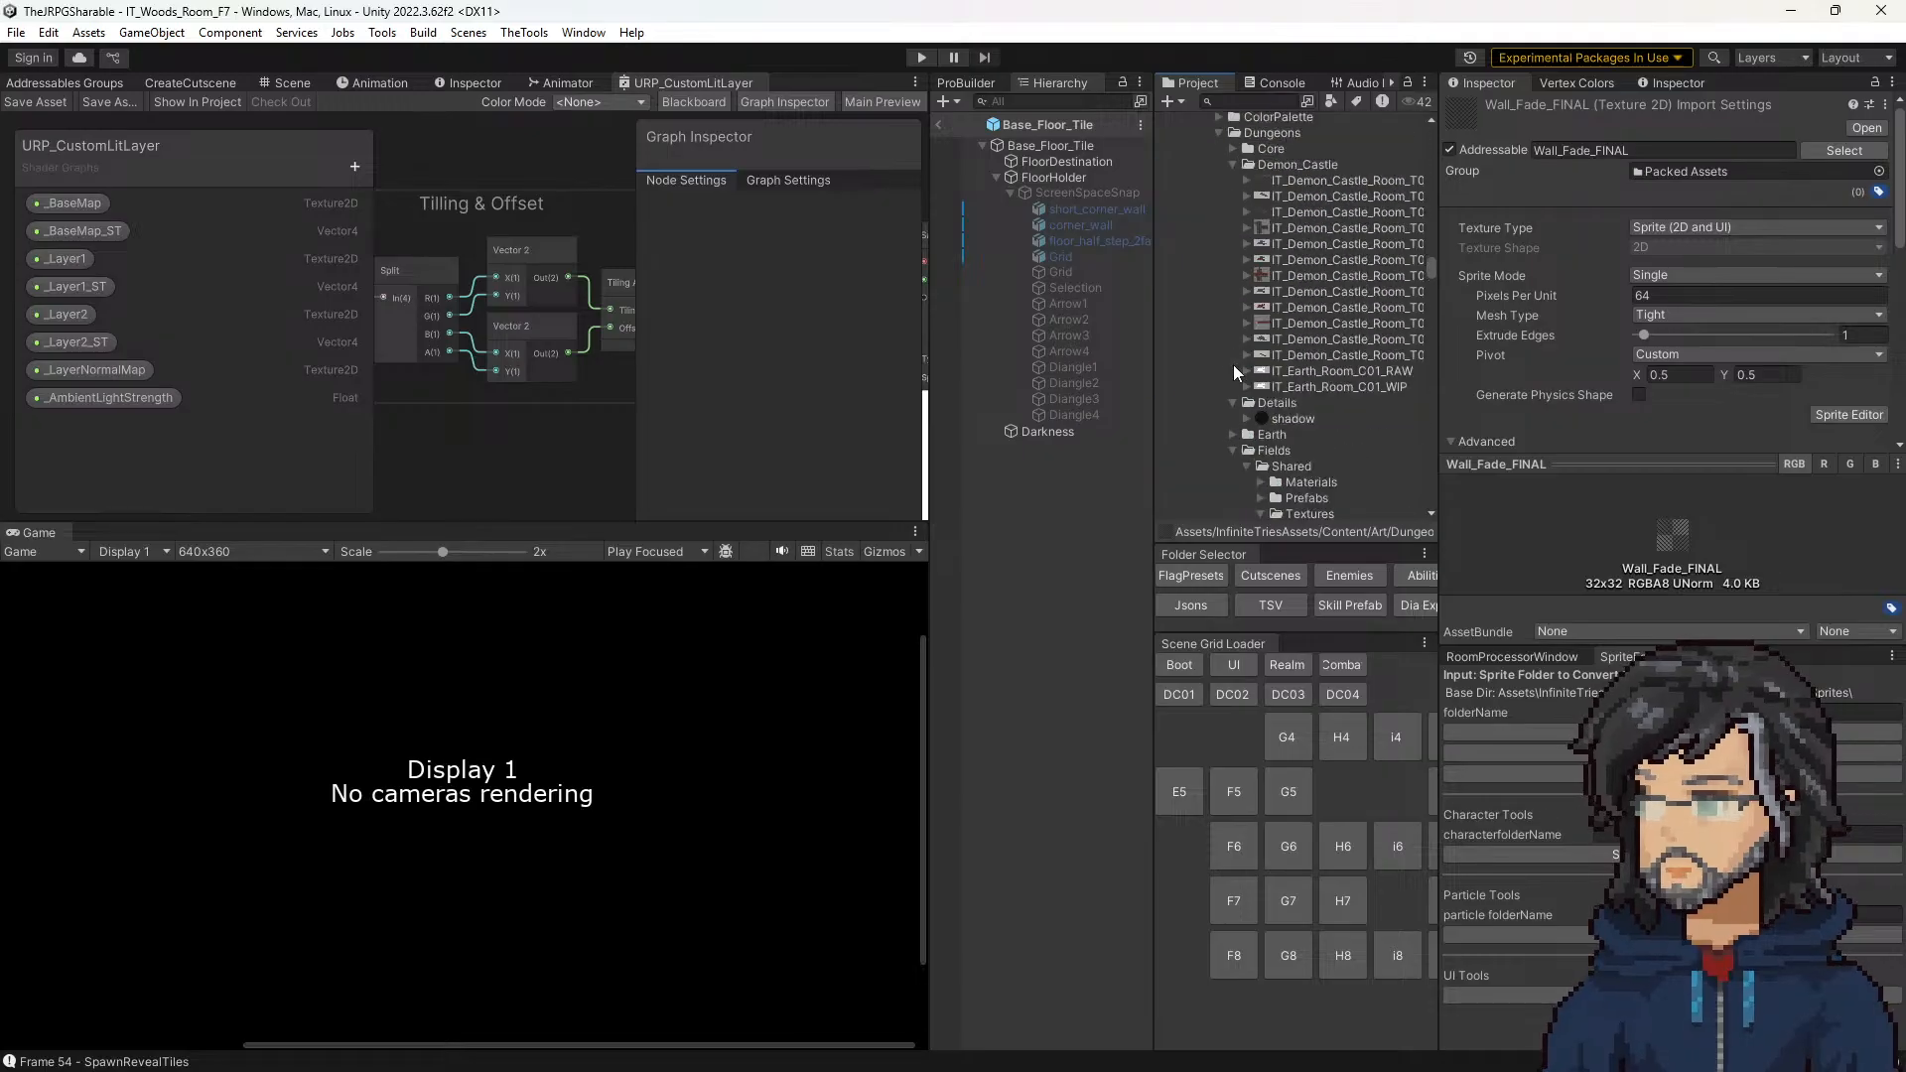
{"action": "scroll", "coordinate": [1233, 372], "scroll_direction": "up", "scroll_amount": 7}
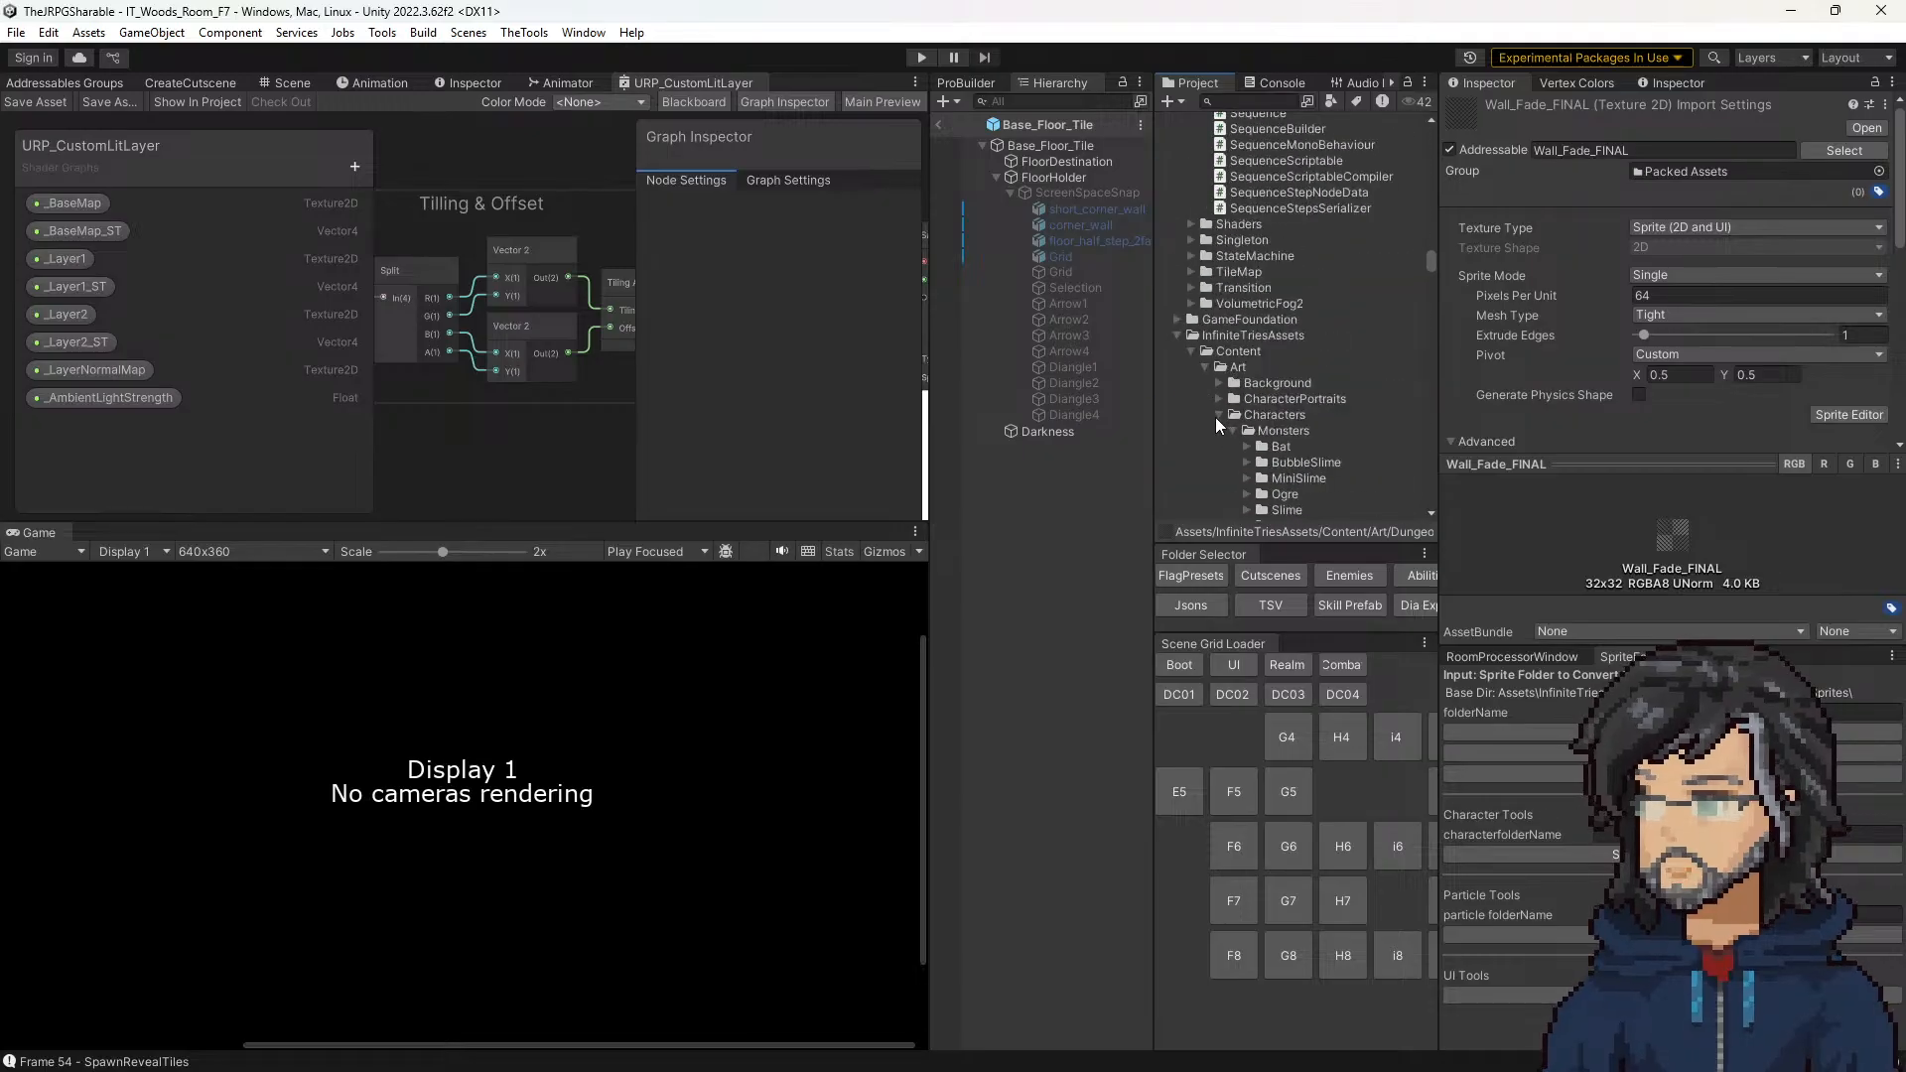
{"action": "left_click", "coordinate": [1216, 416]}
{"action": "scroll", "coordinate": [1240, 377], "scroll_direction": "down", "scroll_amount": 3}
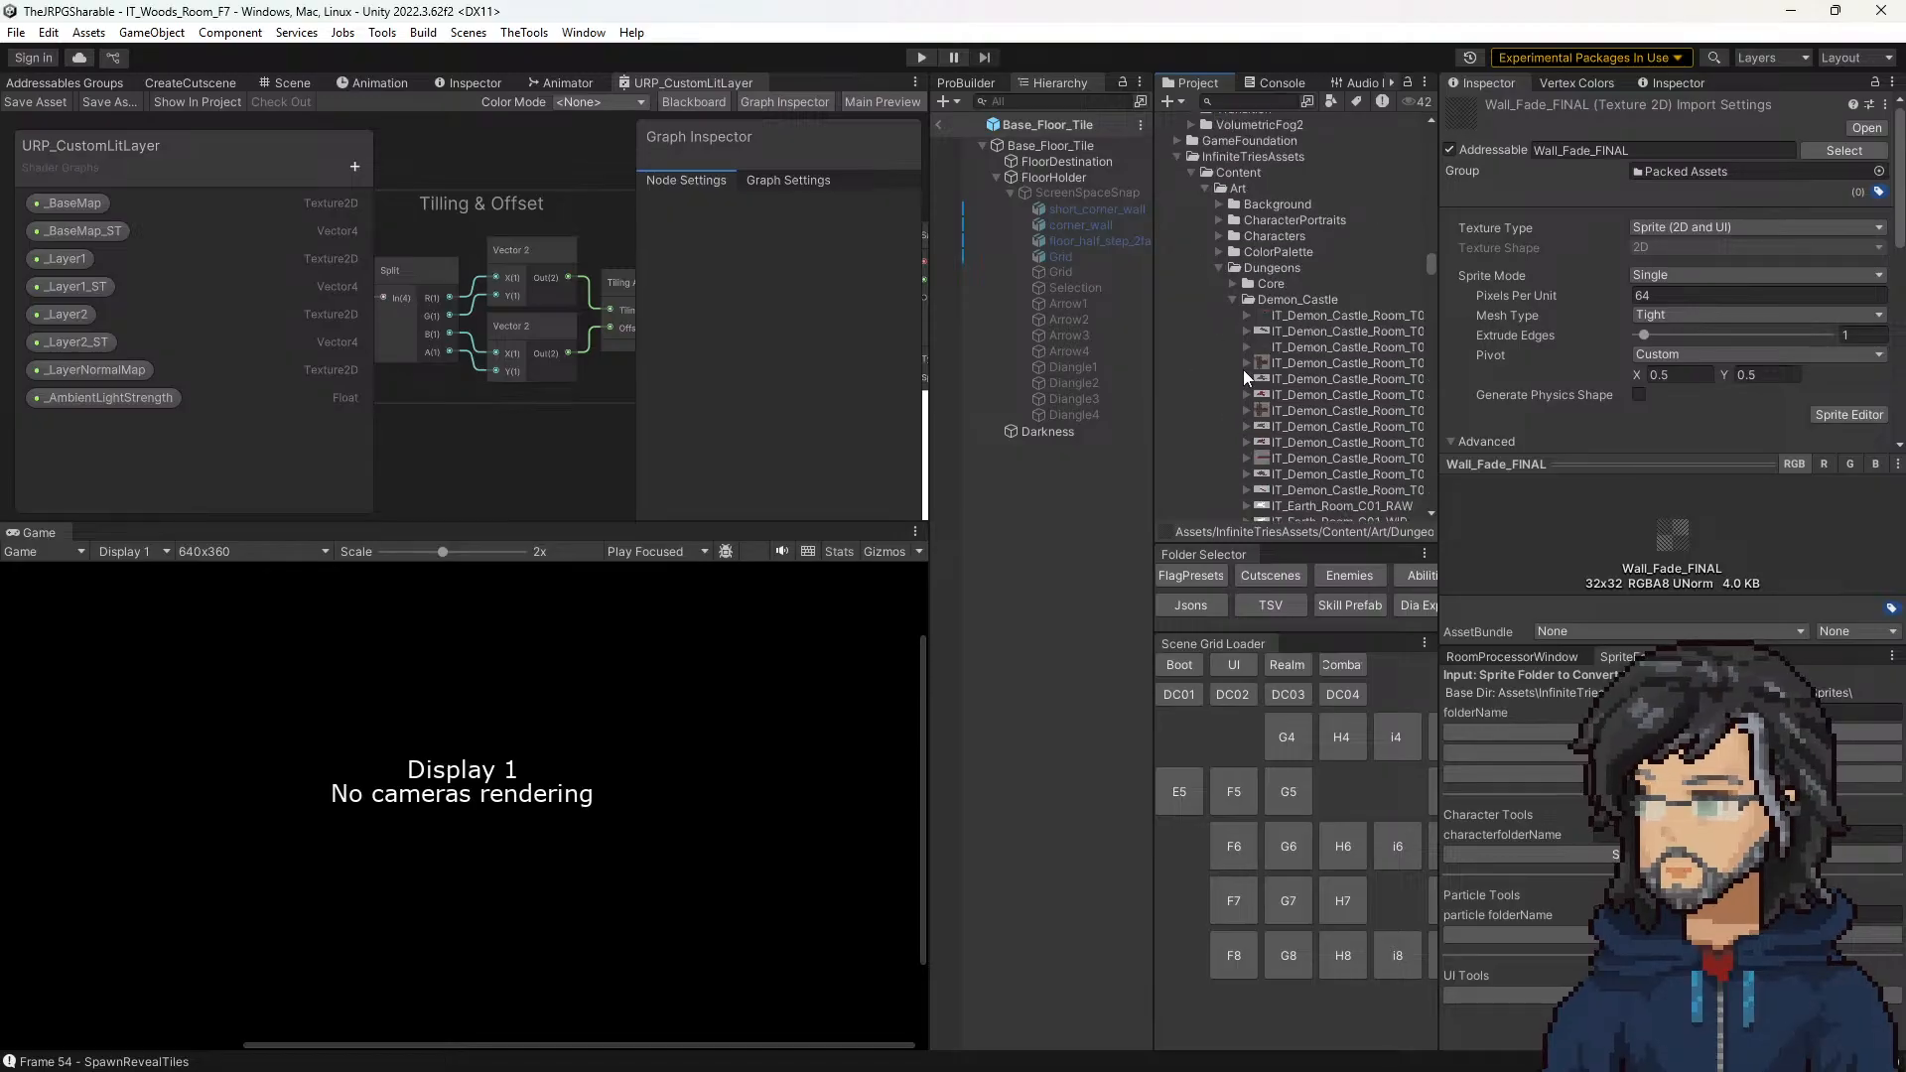
{"action": "left_click", "coordinate": [1232, 302]}
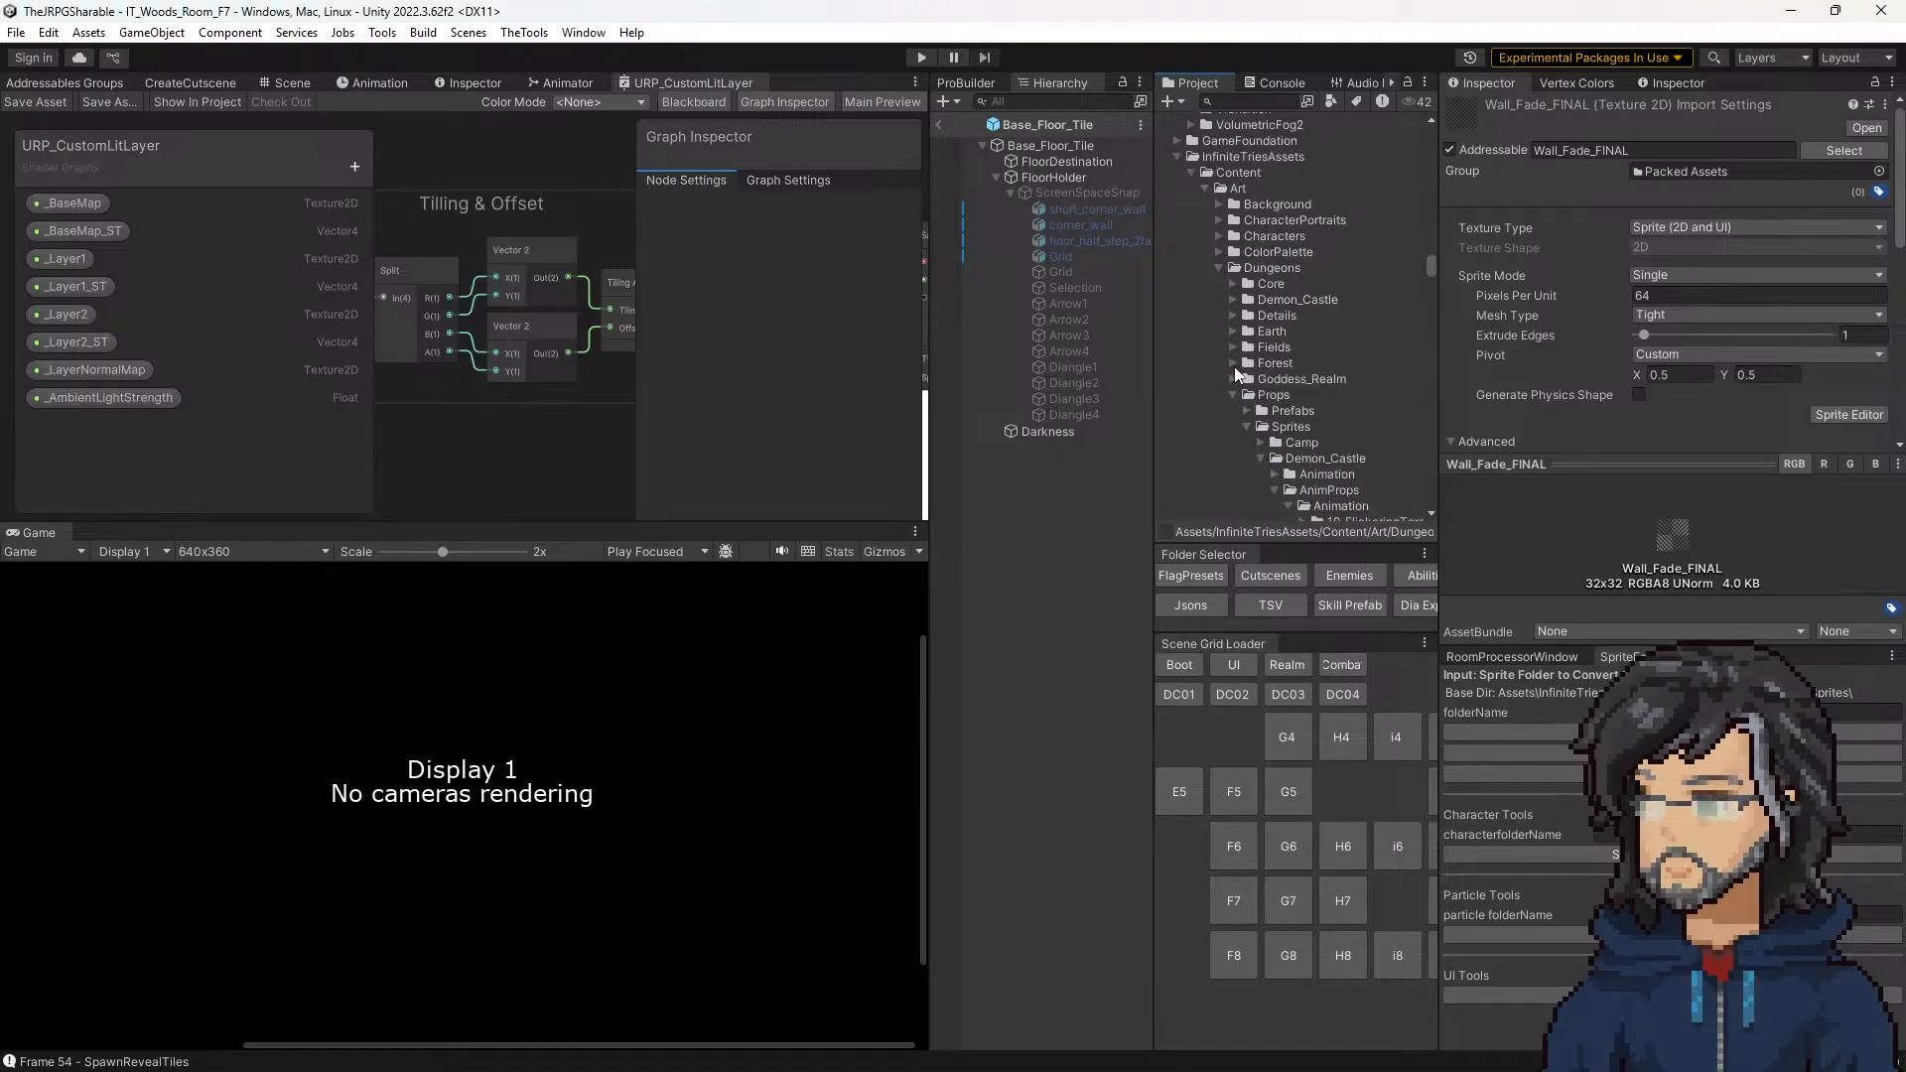
{"action": "left_click", "coordinate": [1235, 395]}
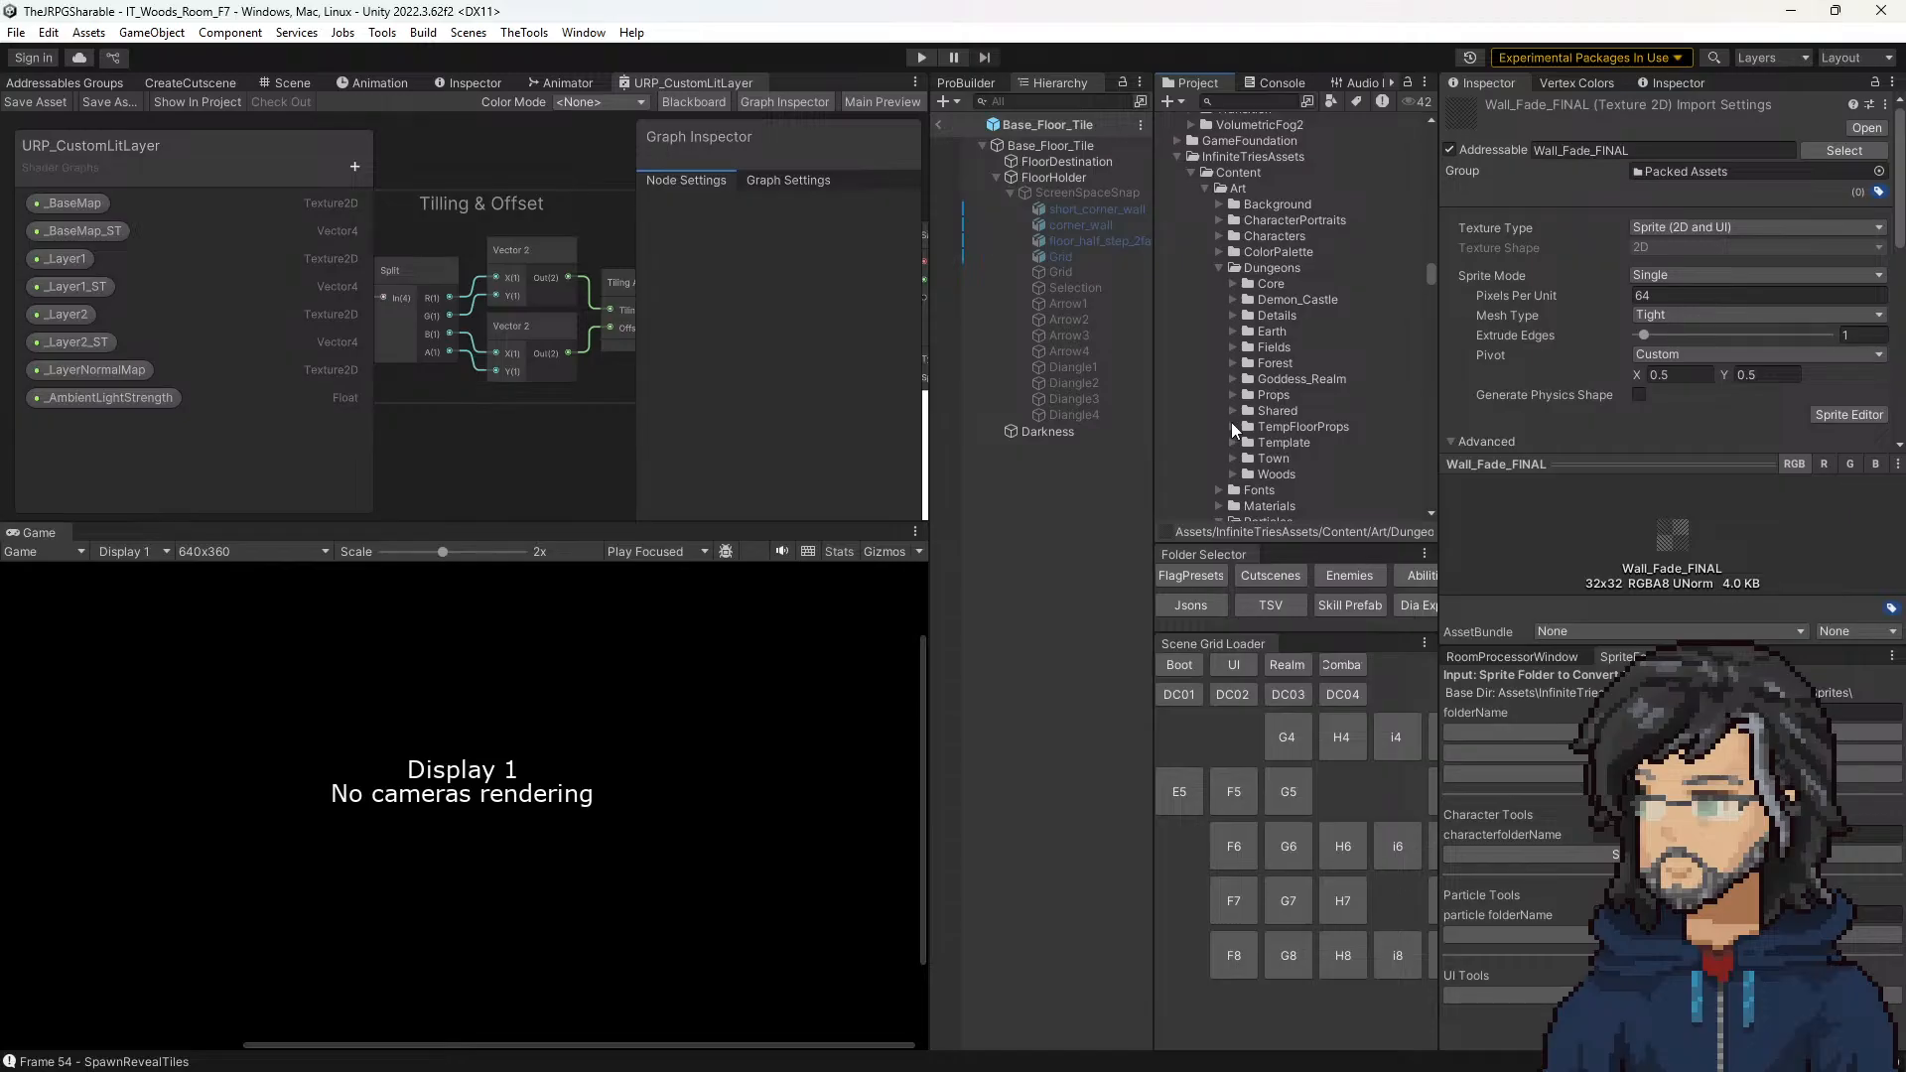
Step: Collapse the Anim_Billboards and Shared folders, and check the contents of the Core folder under Dungeons
{"action": "scroll", "coordinate": [1231, 409], "scroll_direction": "down", "scroll_amount": 3}
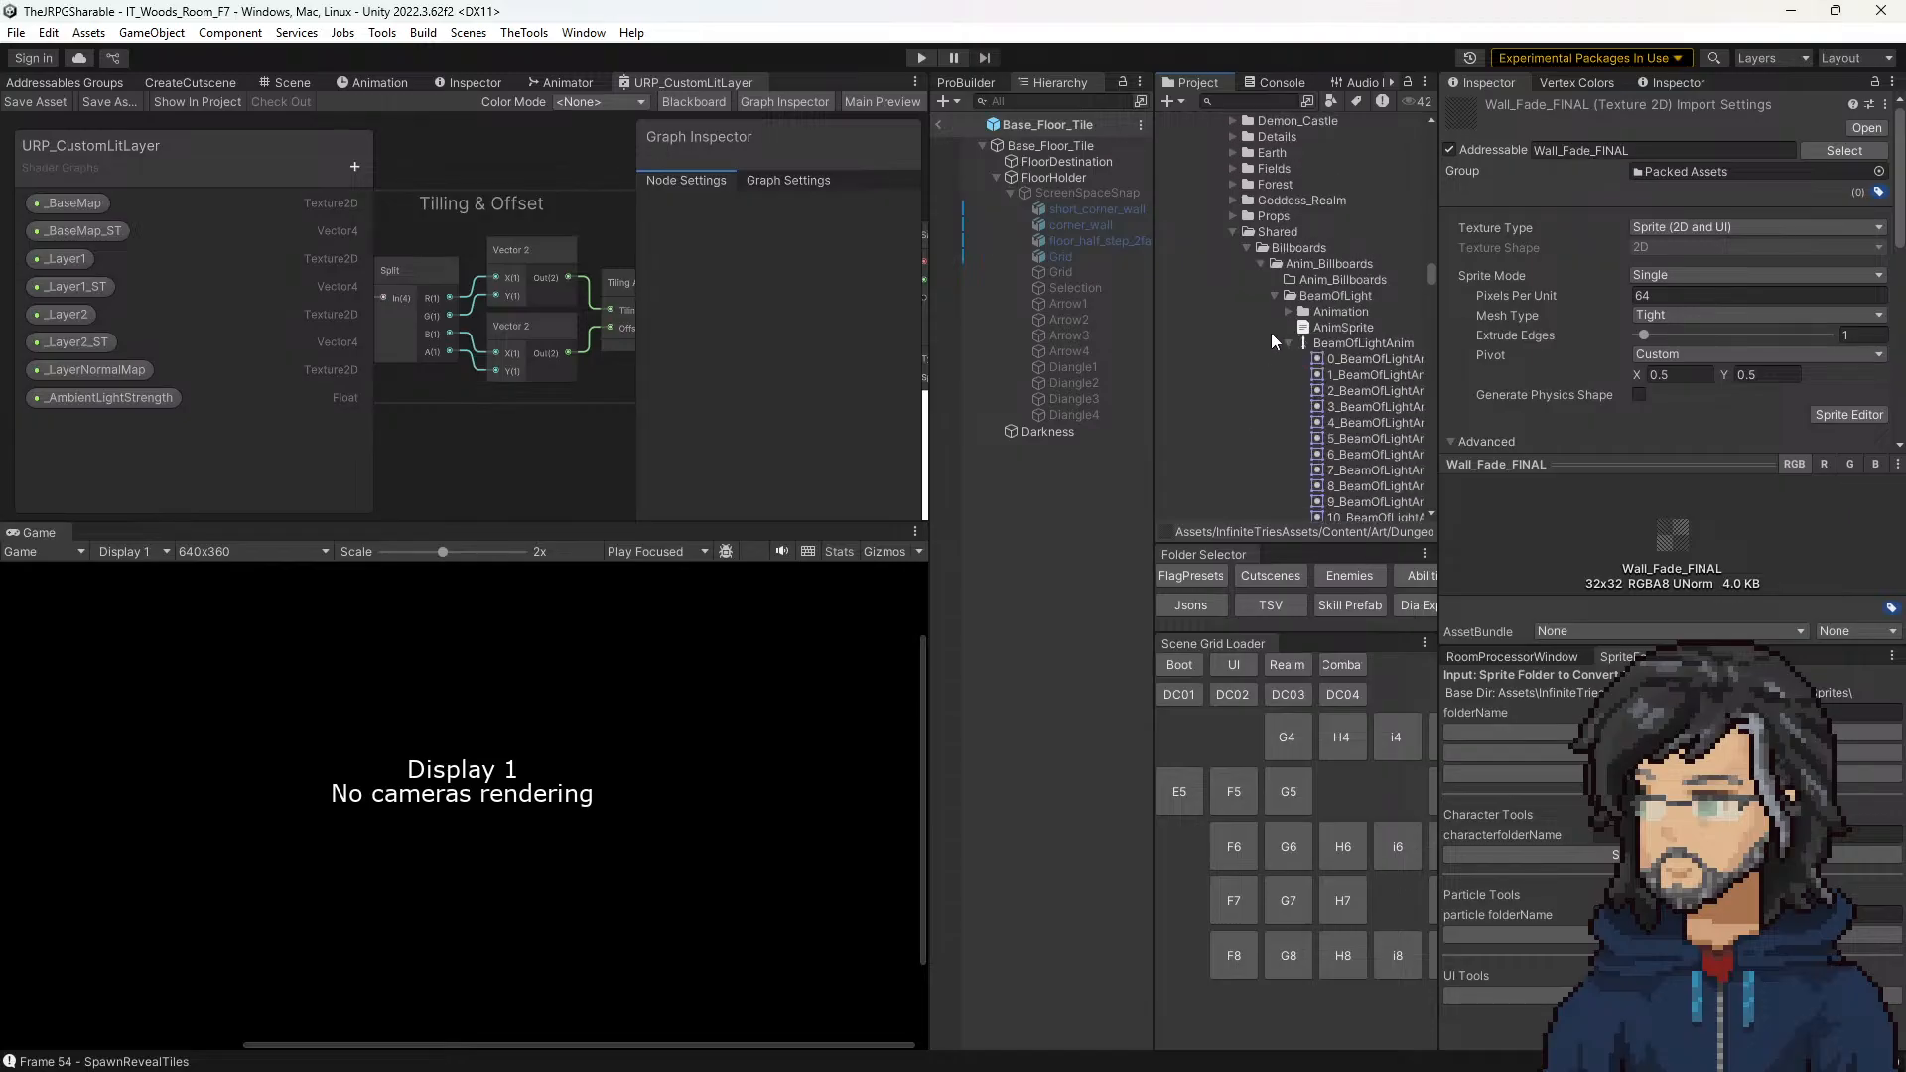
{"action": "left_click", "coordinate": [1261, 265]}
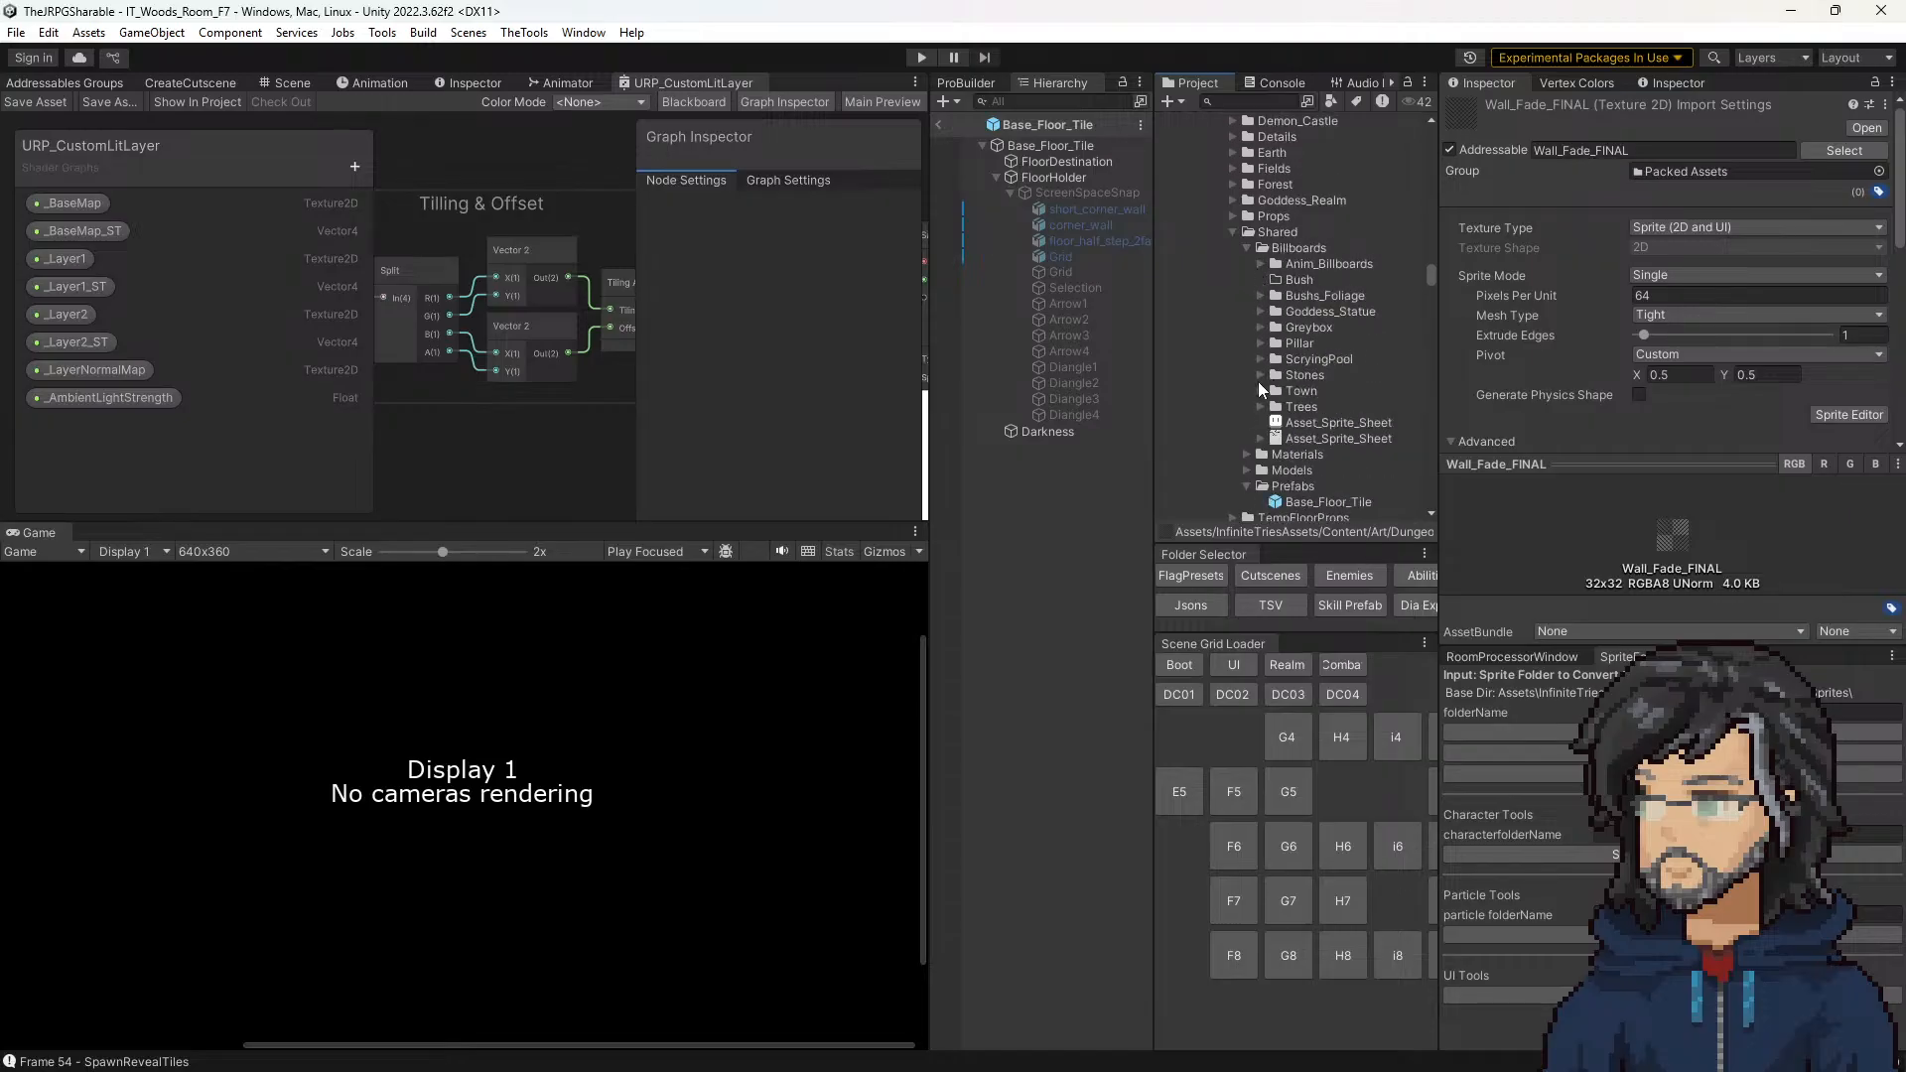
{"action": "left_click", "coordinate": [1232, 232]}
{"action": "scroll", "coordinate": [1241, 278], "scroll_direction": "up", "scroll_amount": 3}
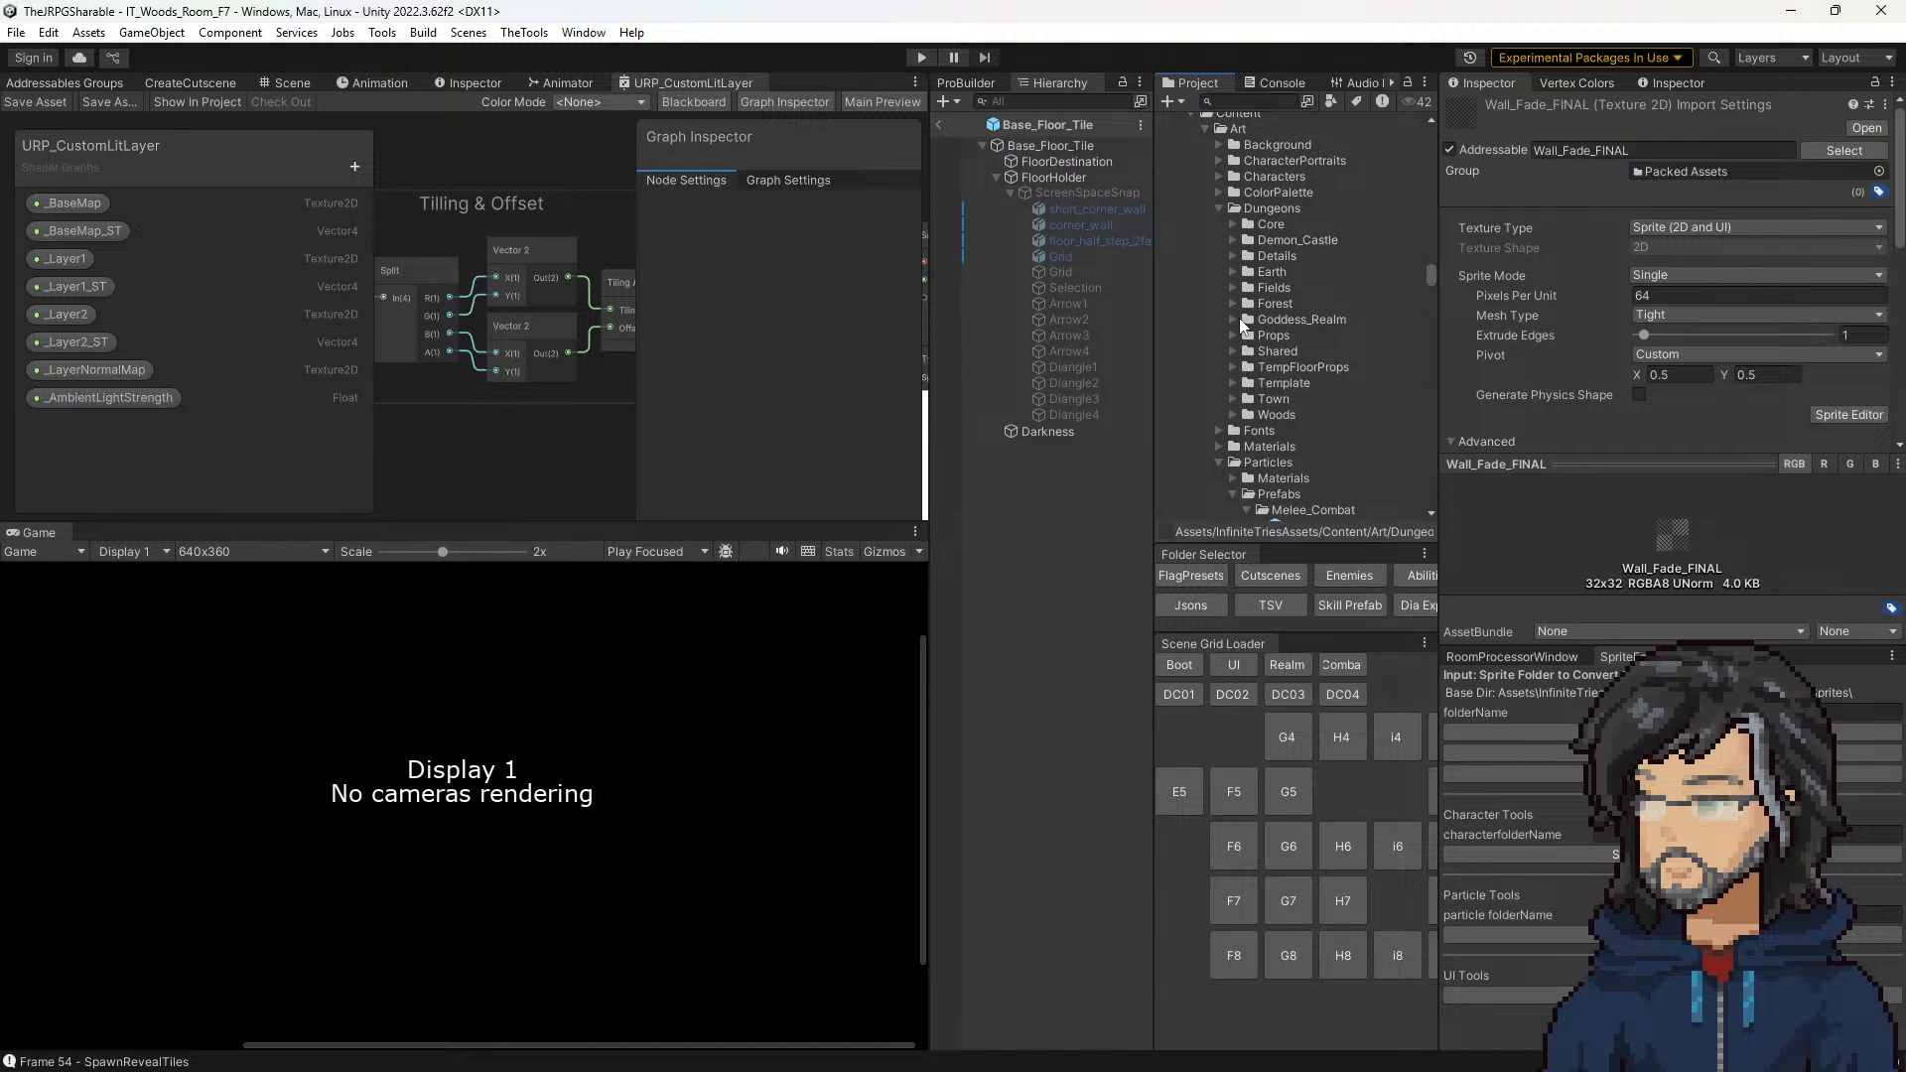
{"action": "left_click", "coordinate": [1232, 225]}
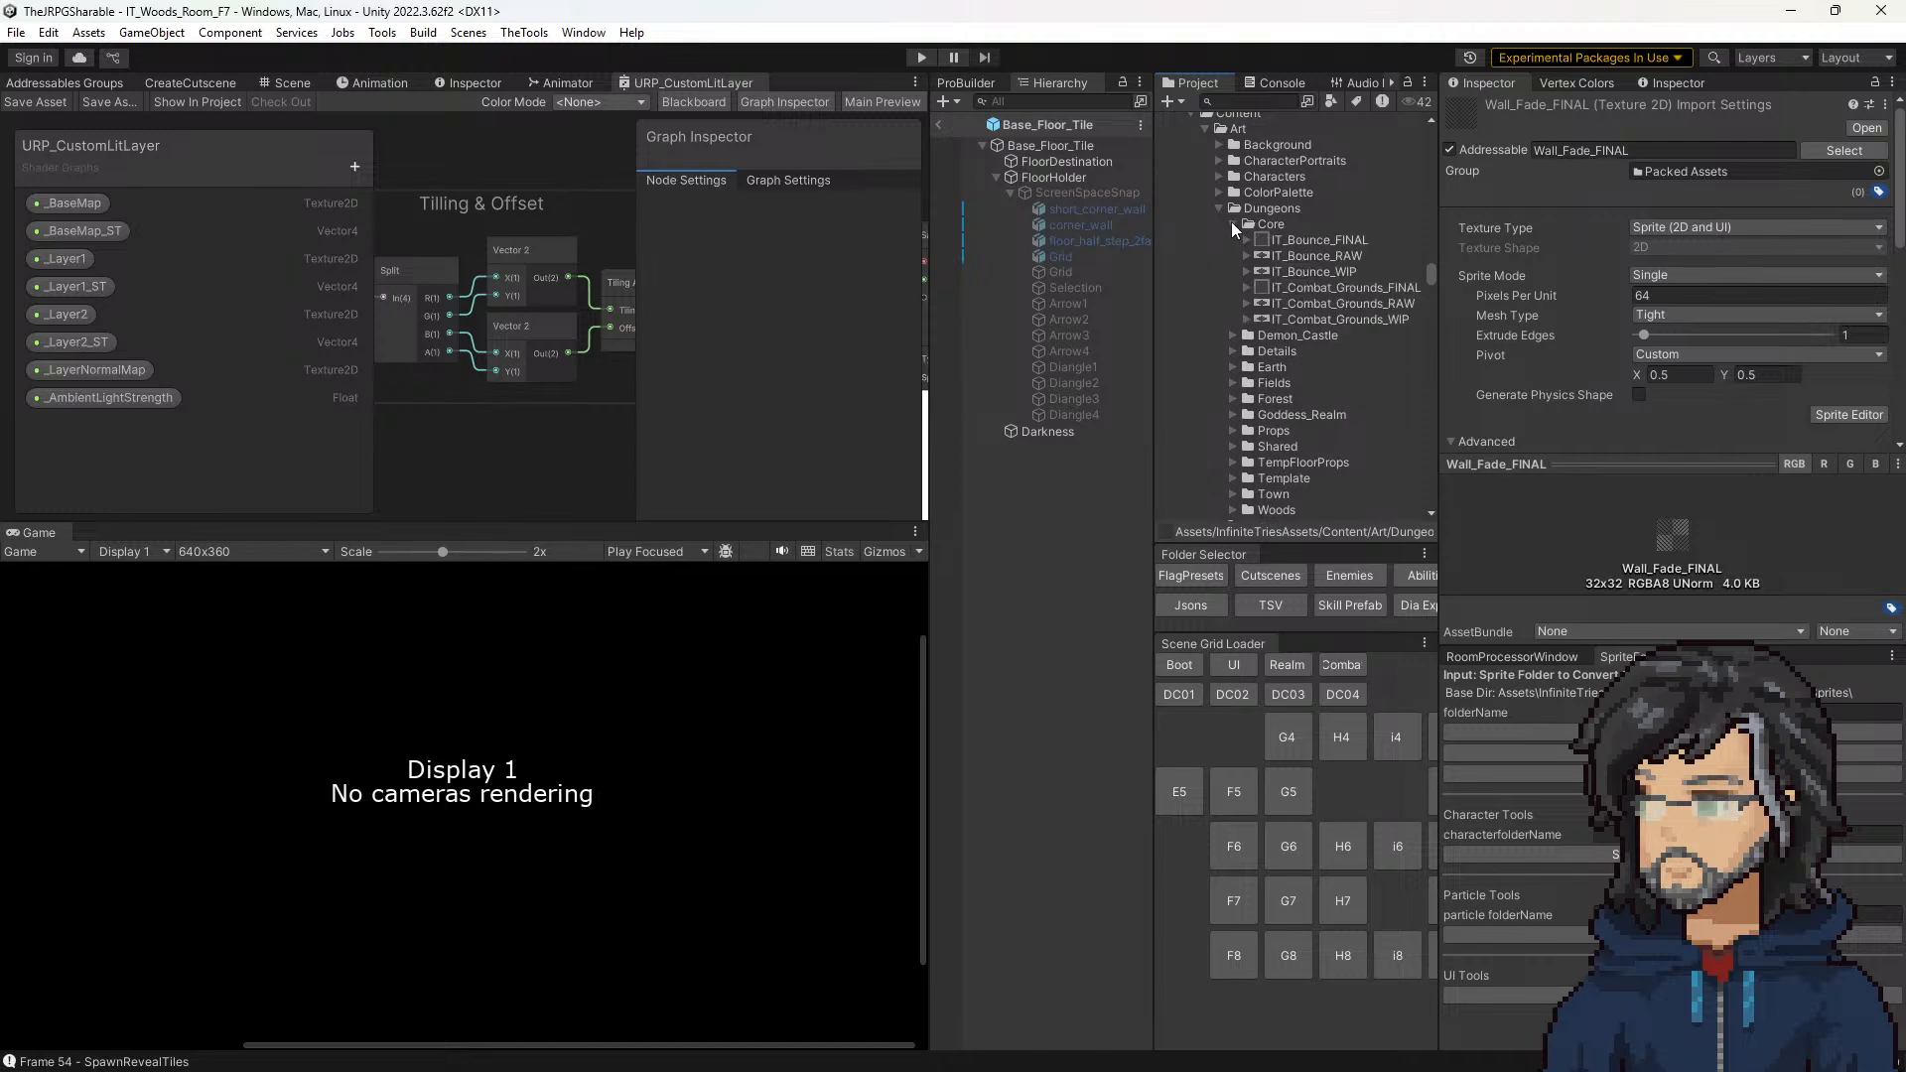
{"action": "left_click", "coordinate": [1231, 223]}
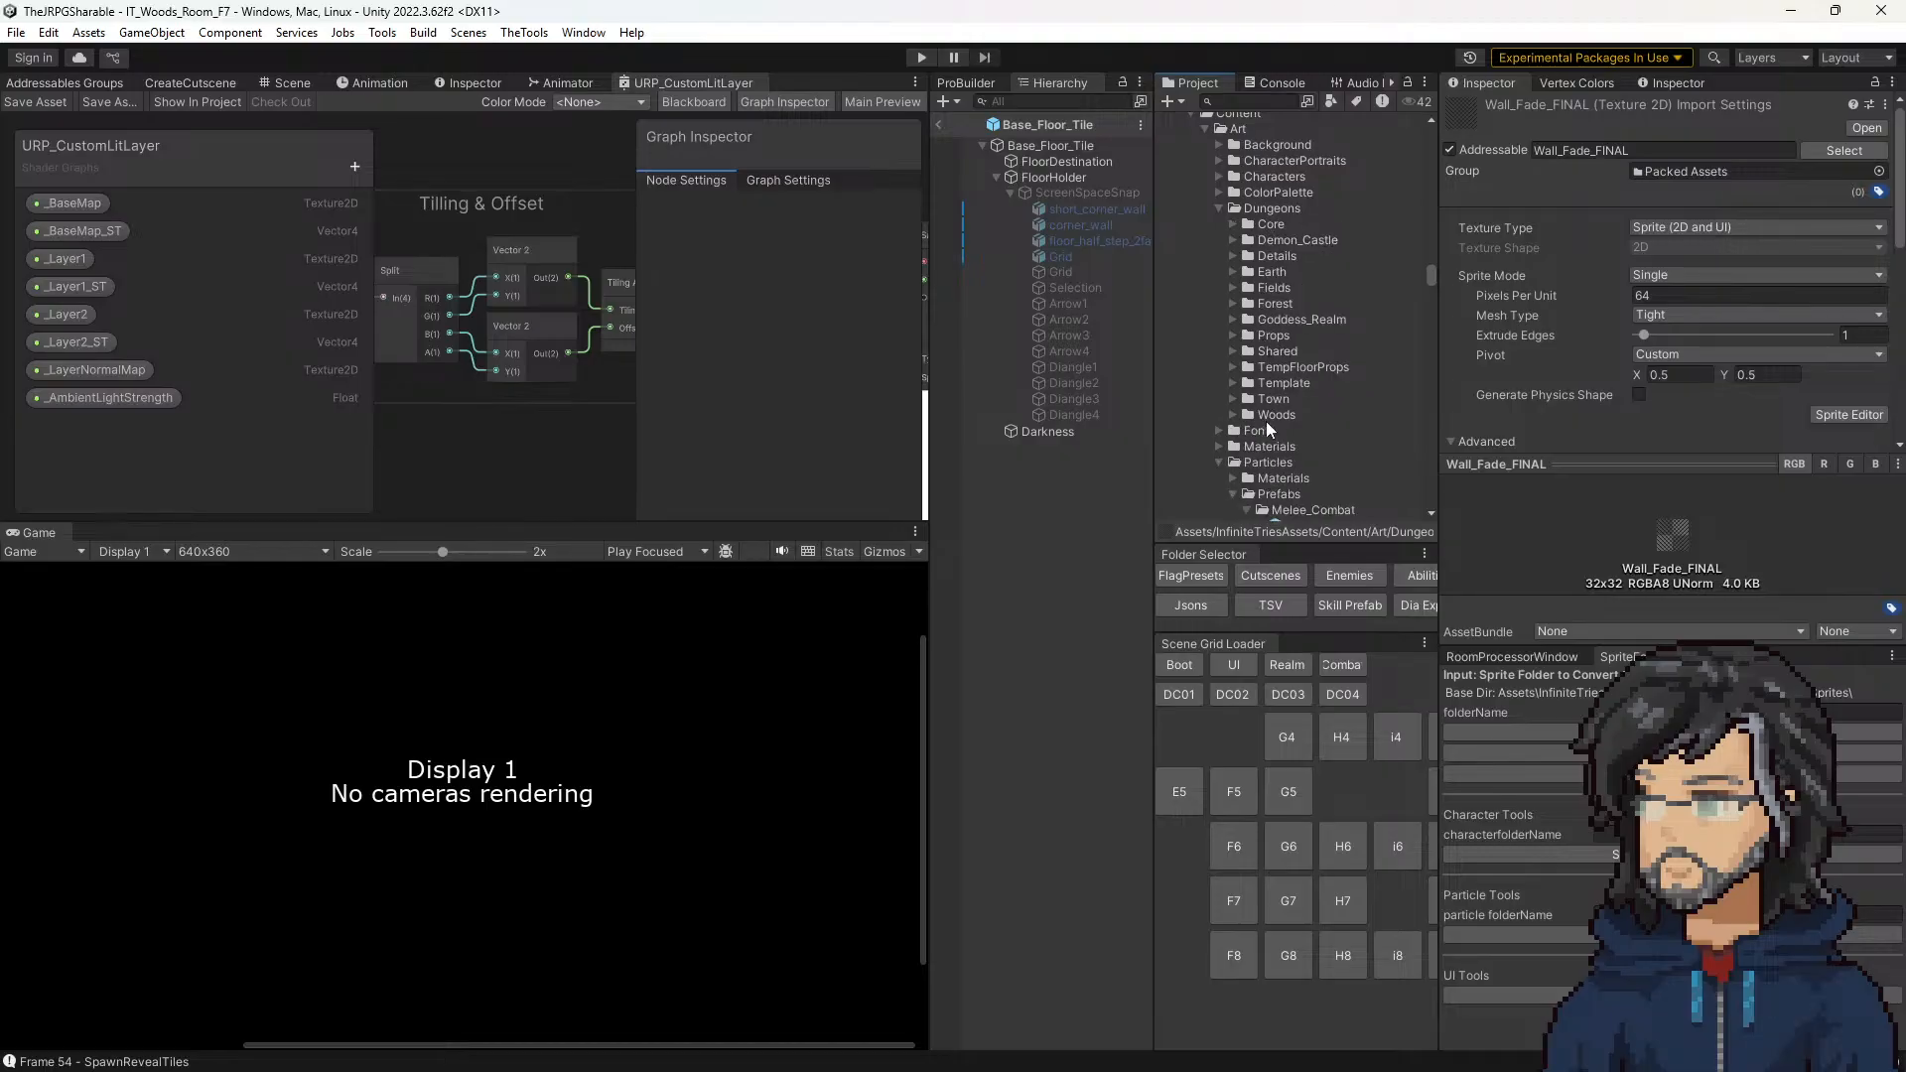
Step: Place a copy of Wall_Fade_FINAL in the Template folder under Dungeons and select it
{"action": "left_click", "coordinate": [1232, 383]}
{"action": "left_click", "coordinate": [1261, 384]}
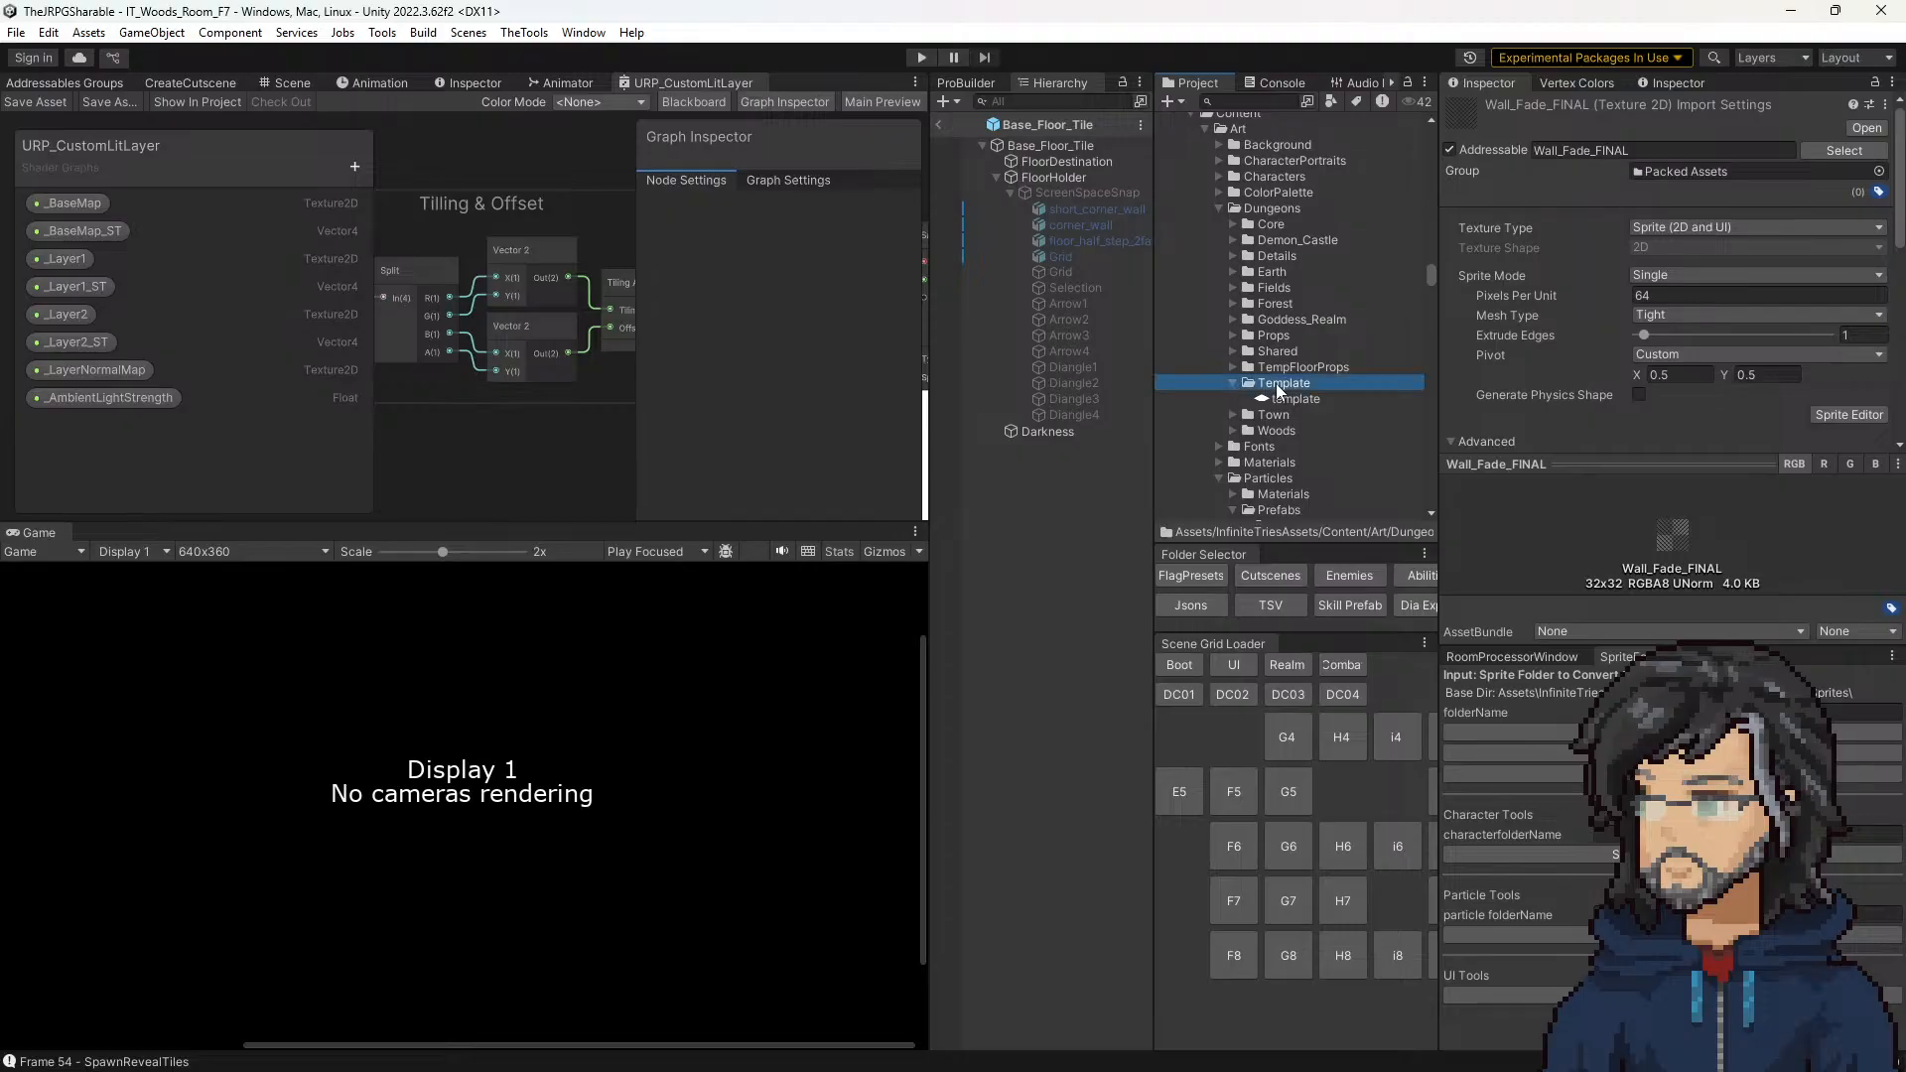
{"action": "left_click", "coordinate": [1332, 414]}
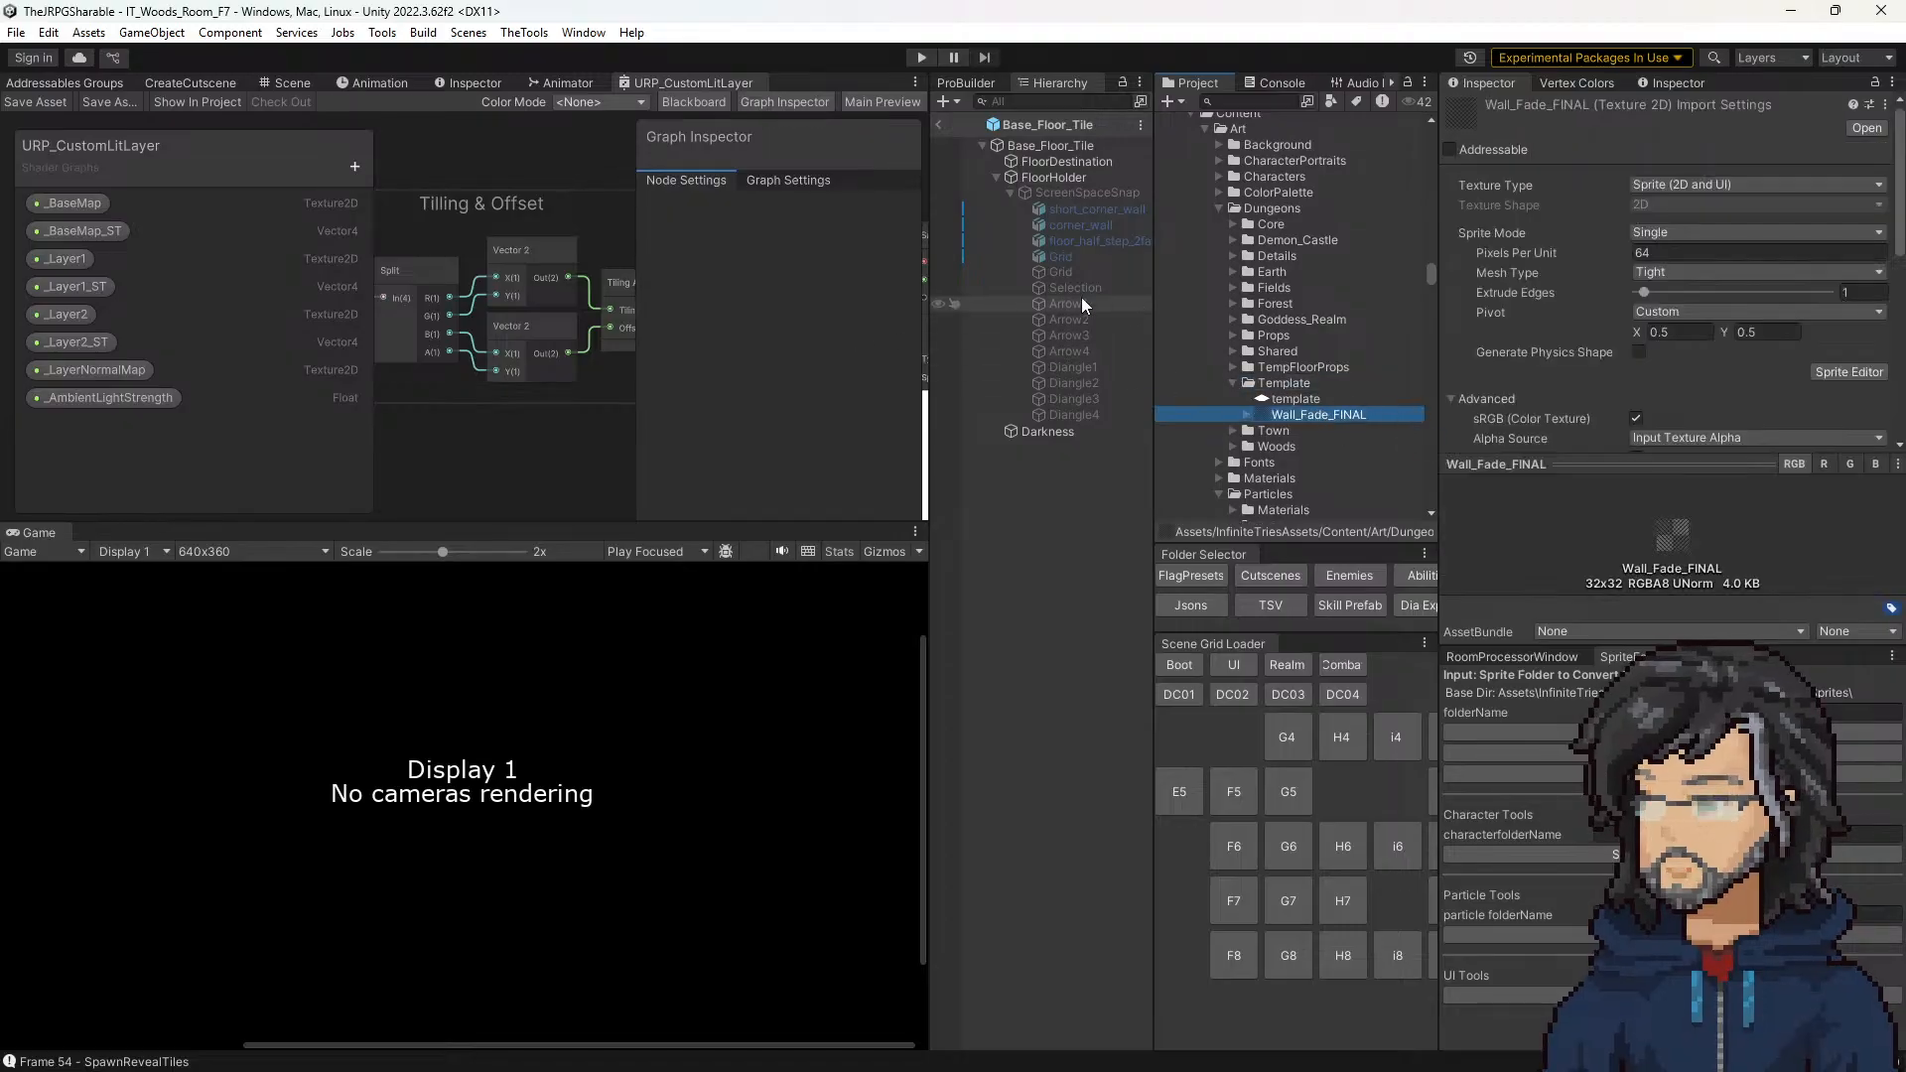
Step: Review the script components on Base_Floor_Tile, including Tile Animation and the Tile Display Directions list
{"action": "left_click", "coordinate": [1046, 146]}
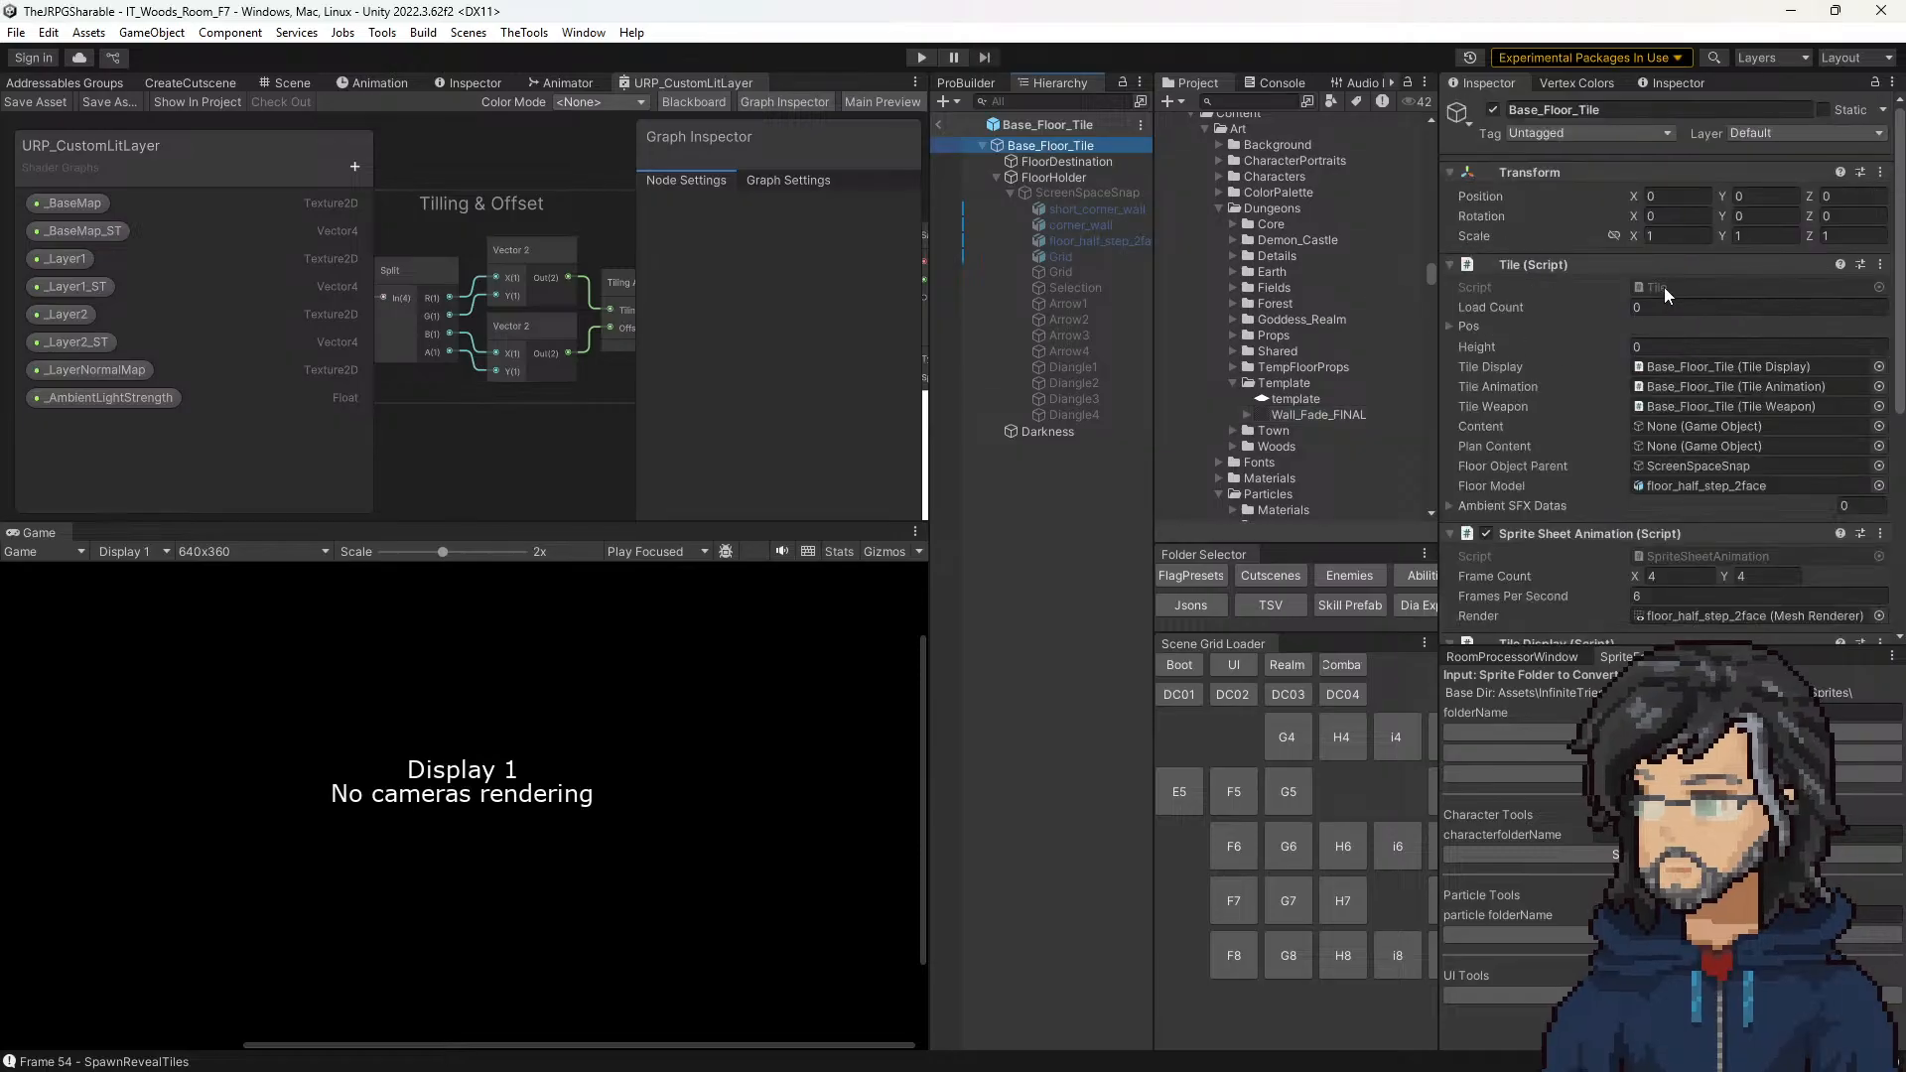
{"action": "scroll", "coordinate": [1681, 352], "scroll_direction": "down", "scroll_amount": 3}
{"action": "scroll", "coordinate": [1682, 353], "scroll_direction": "down", "scroll_amount": 3}
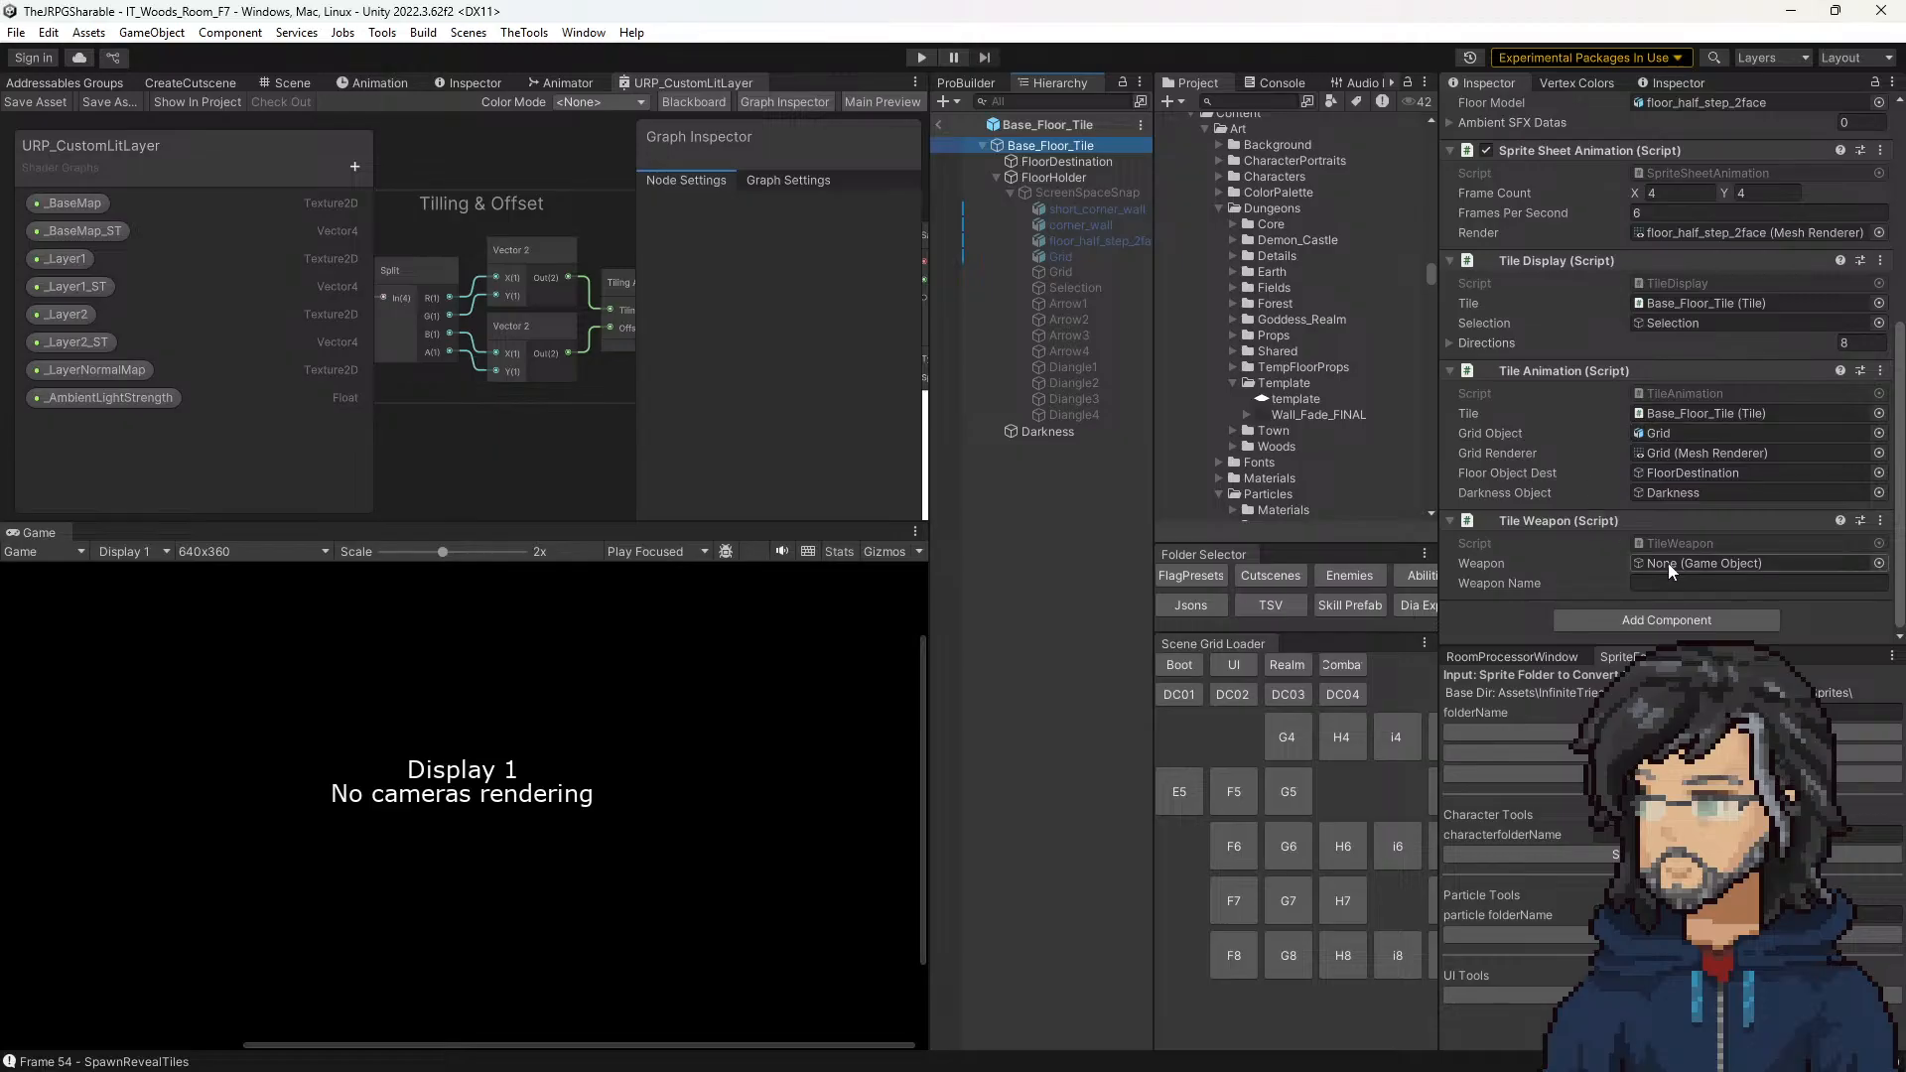
{"action": "left_click", "coordinate": [1720, 412]}
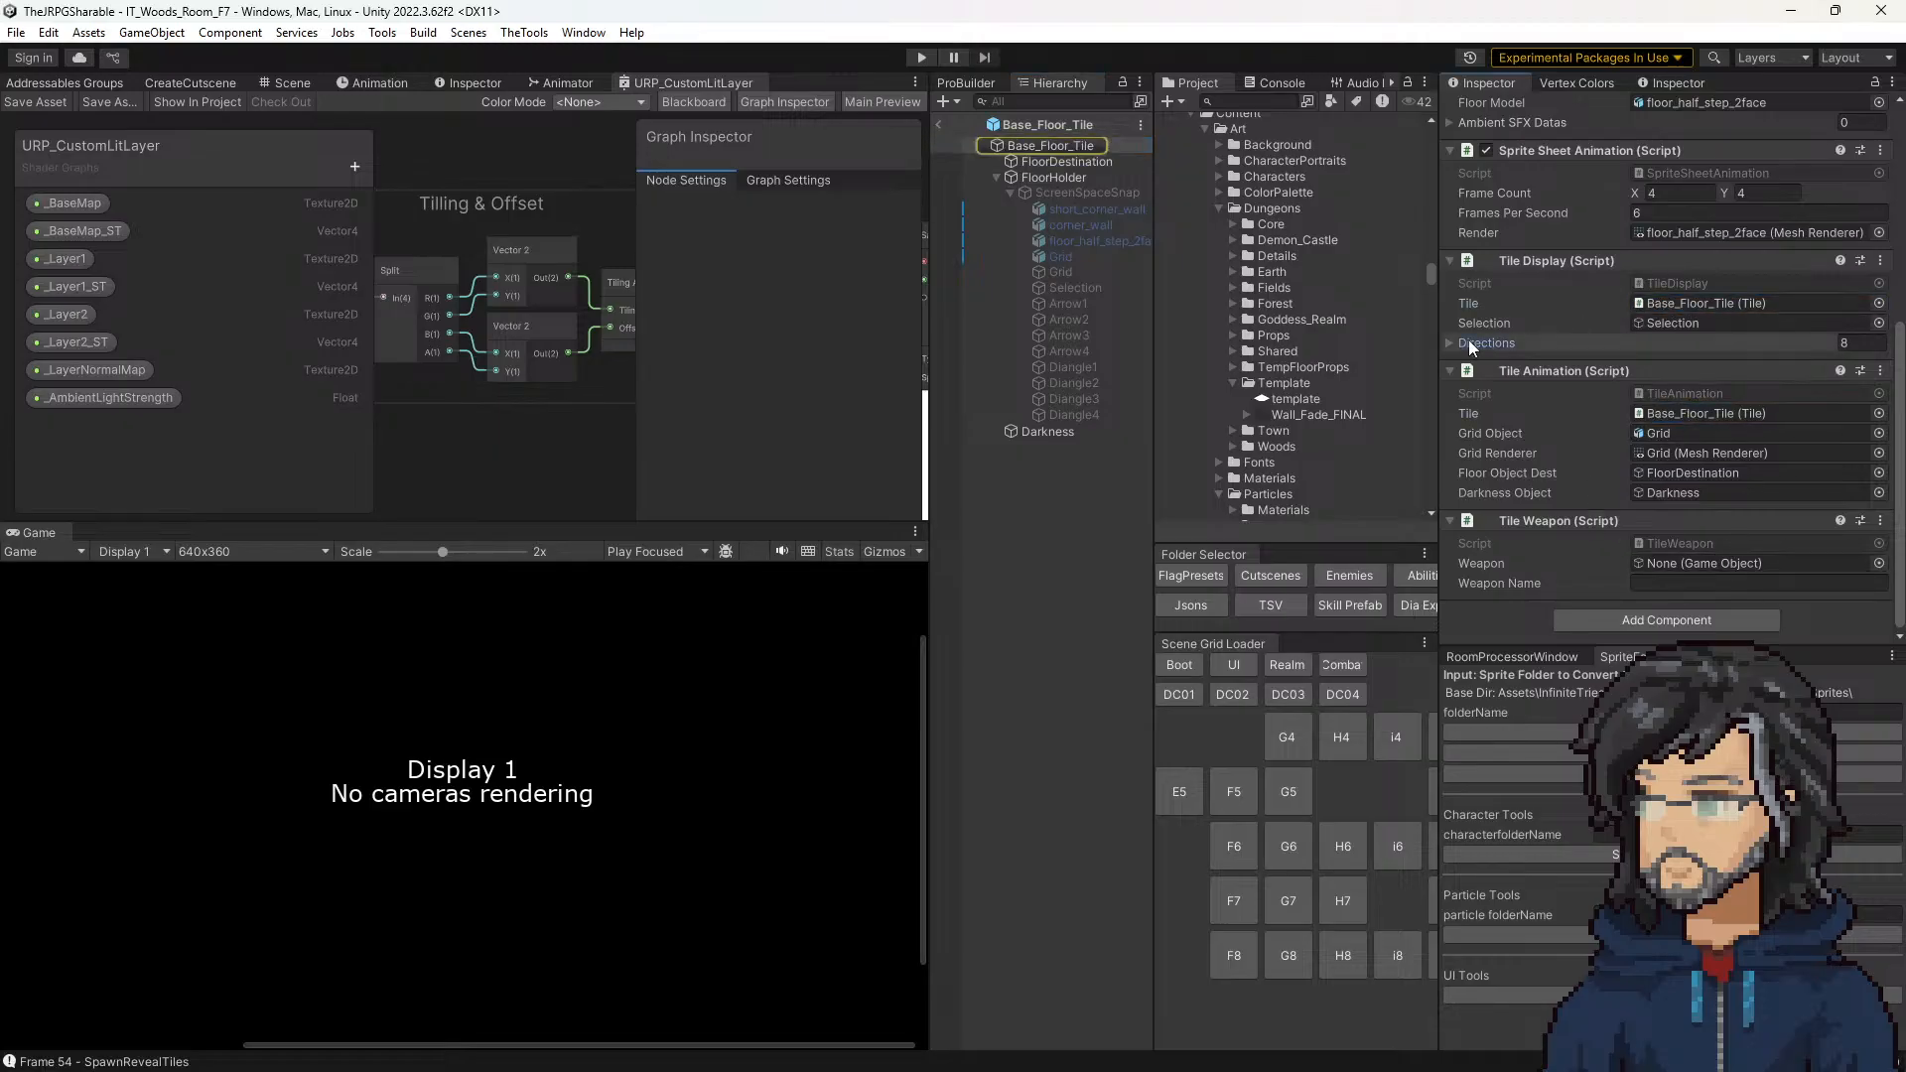
{"action": "left_click", "coordinate": [1503, 342]}
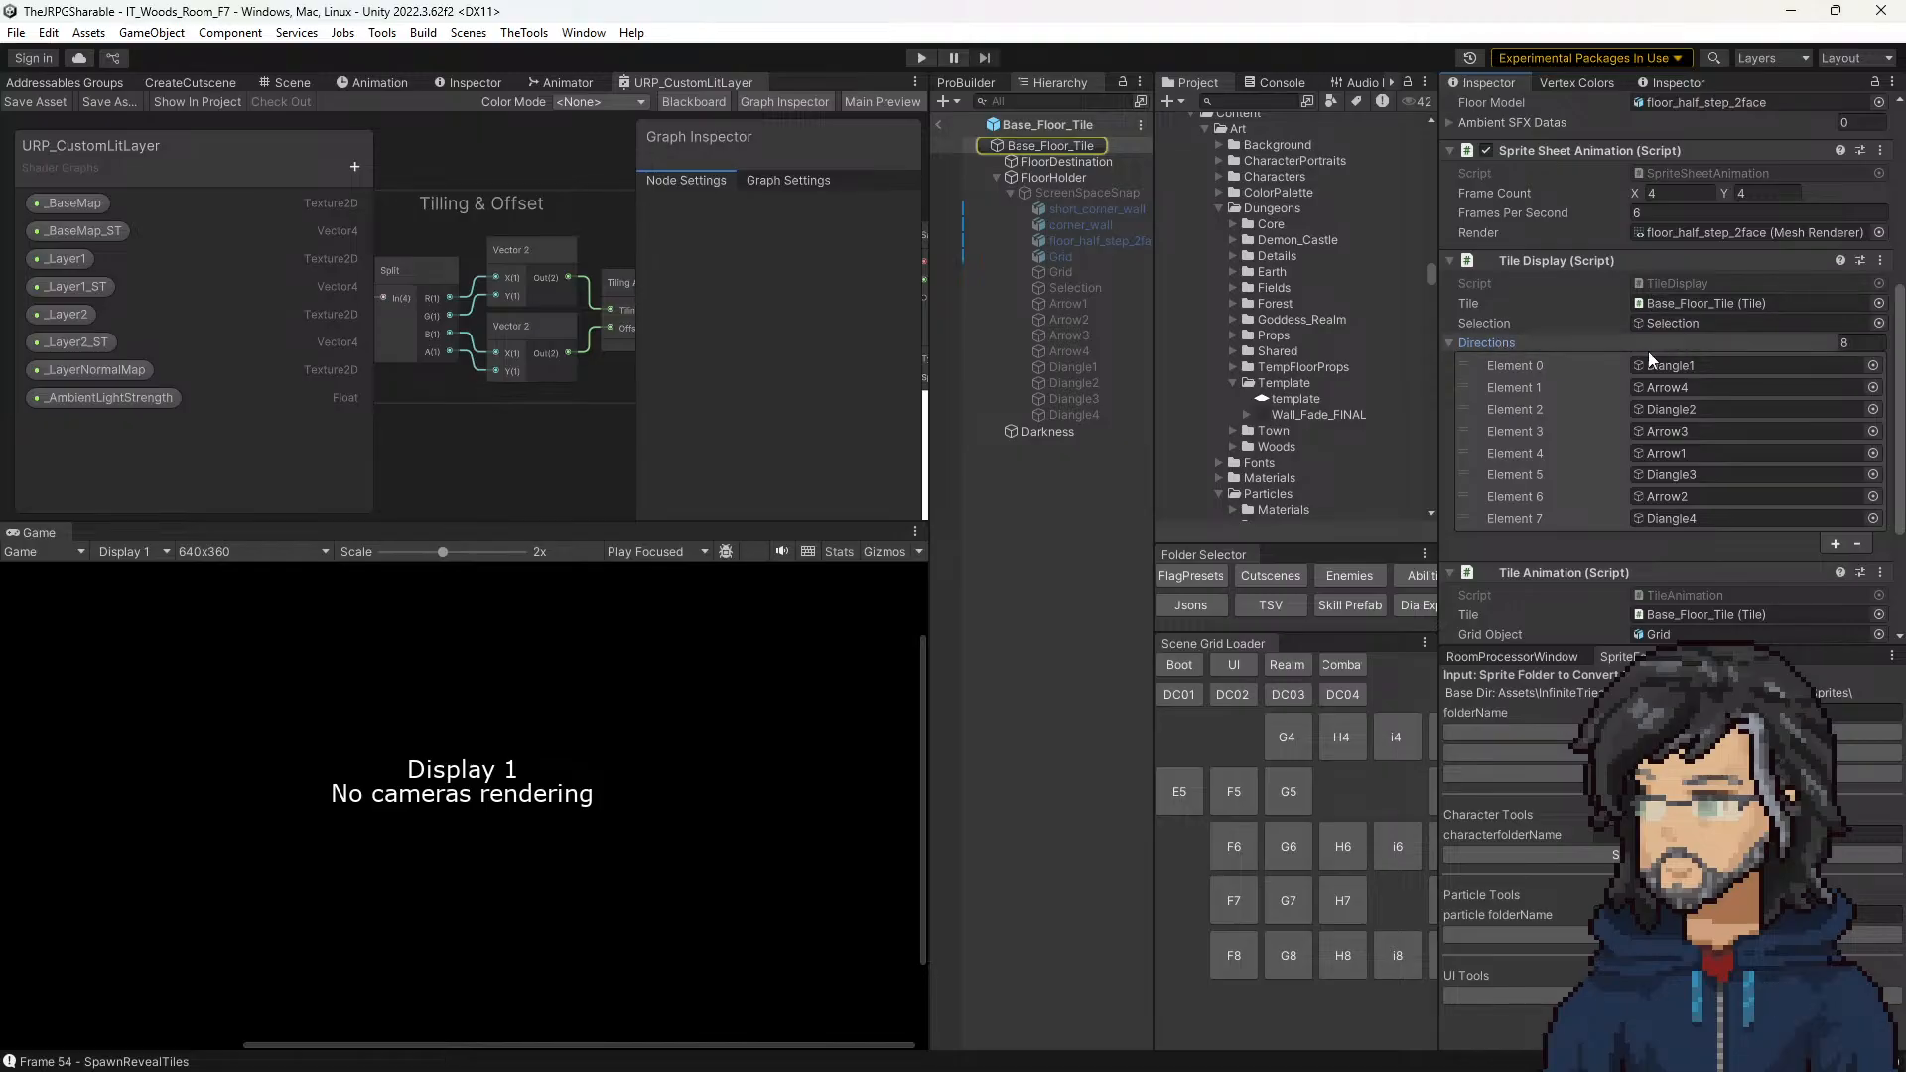
{"action": "left_click", "coordinate": [1503, 341]}
{"action": "scroll", "coordinate": [1606, 343], "scroll_direction": "up", "scroll_amount": 3}
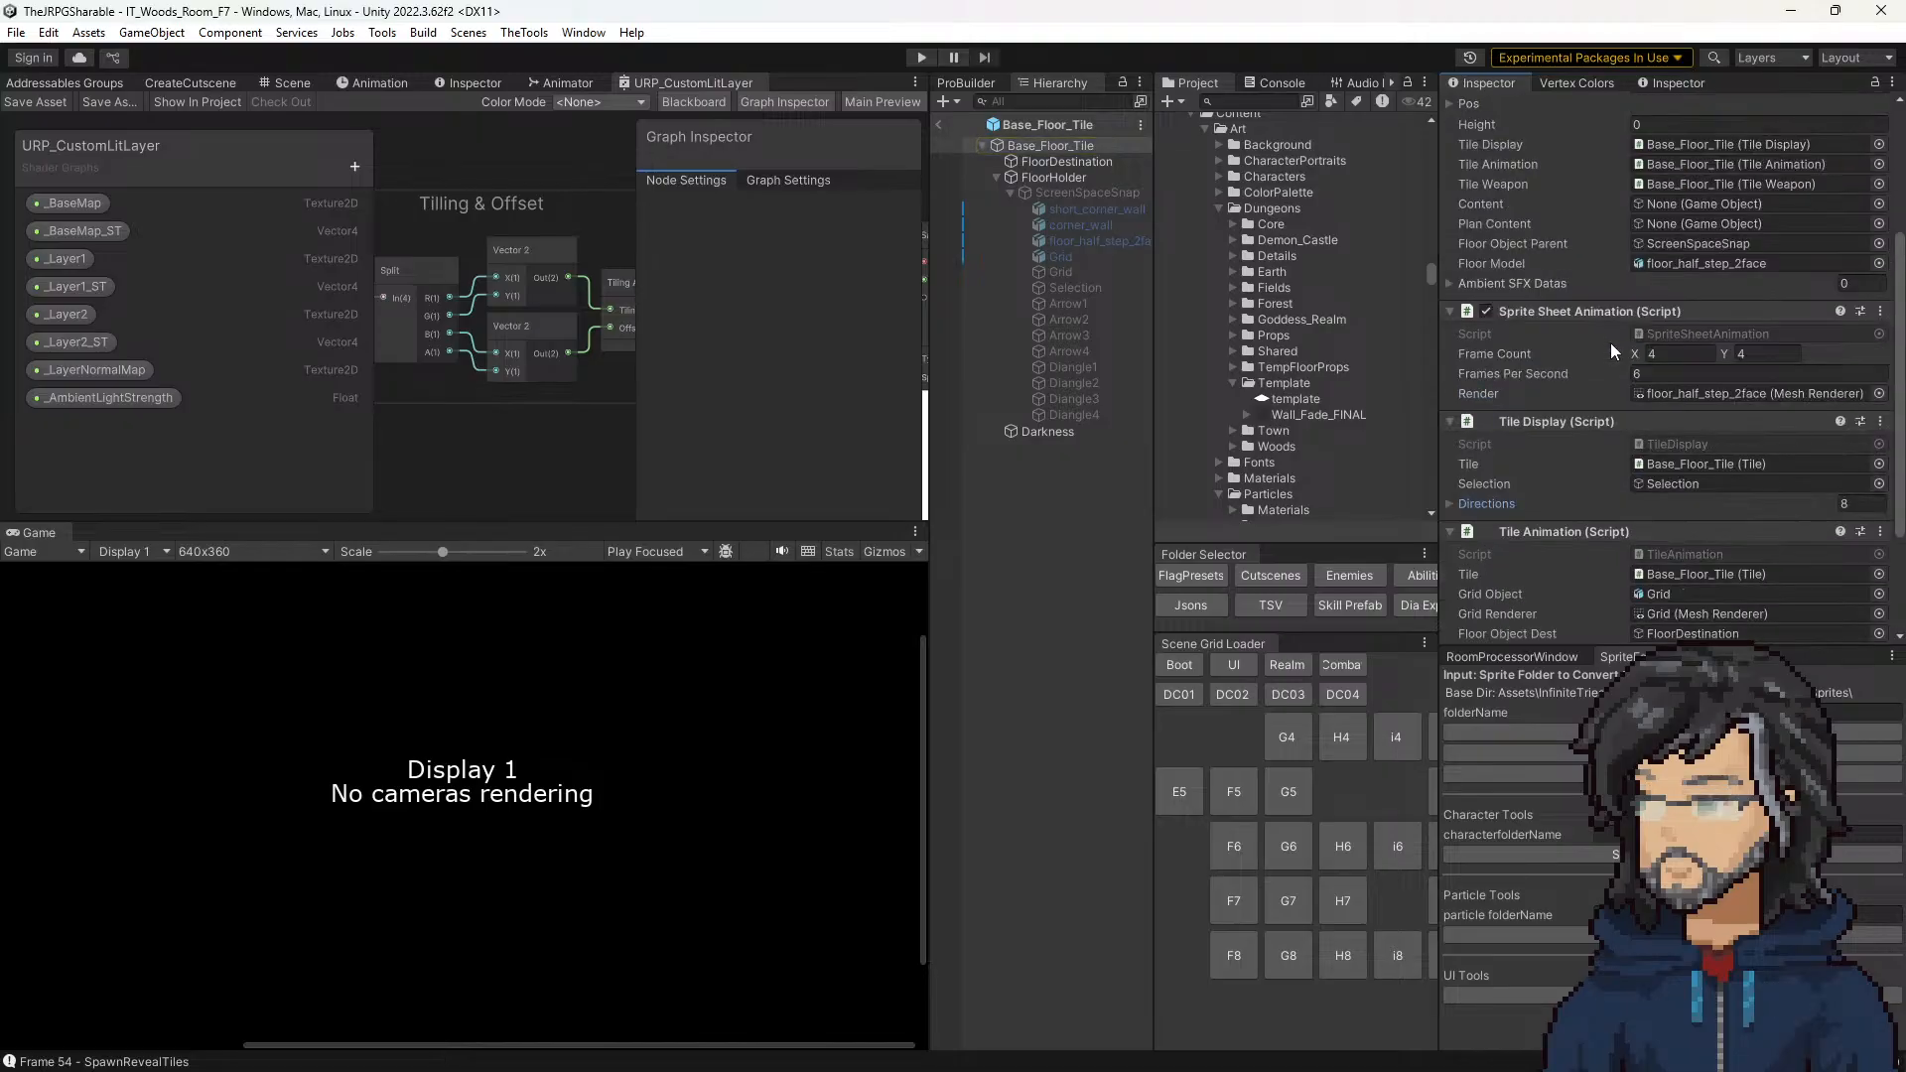
Step: Examine how the SpriteSheetAnimation script sets the _BaseMap texture offset in Visual Studio, and return to Unity
{"action": "left_click", "coordinate": [1654, 393]}
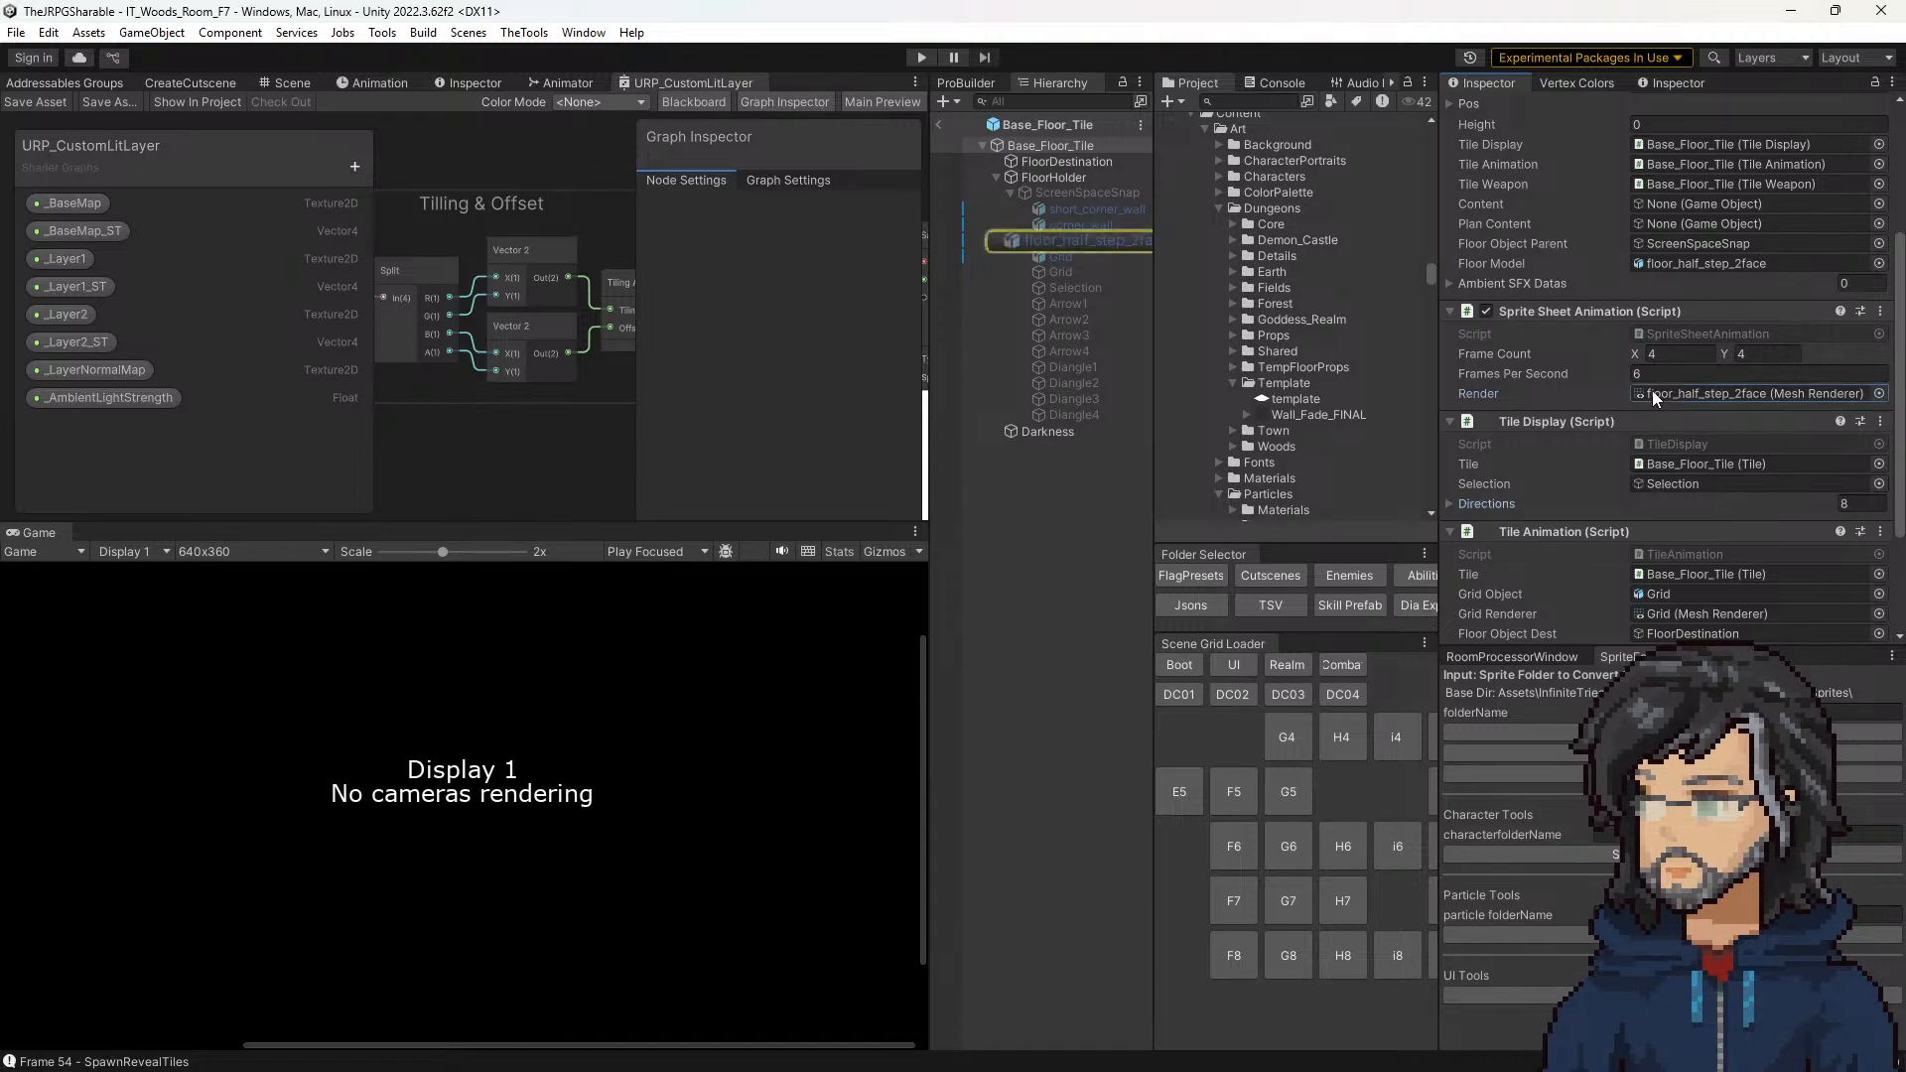
{"action": "double_click", "coordinate": [1666, 333]}
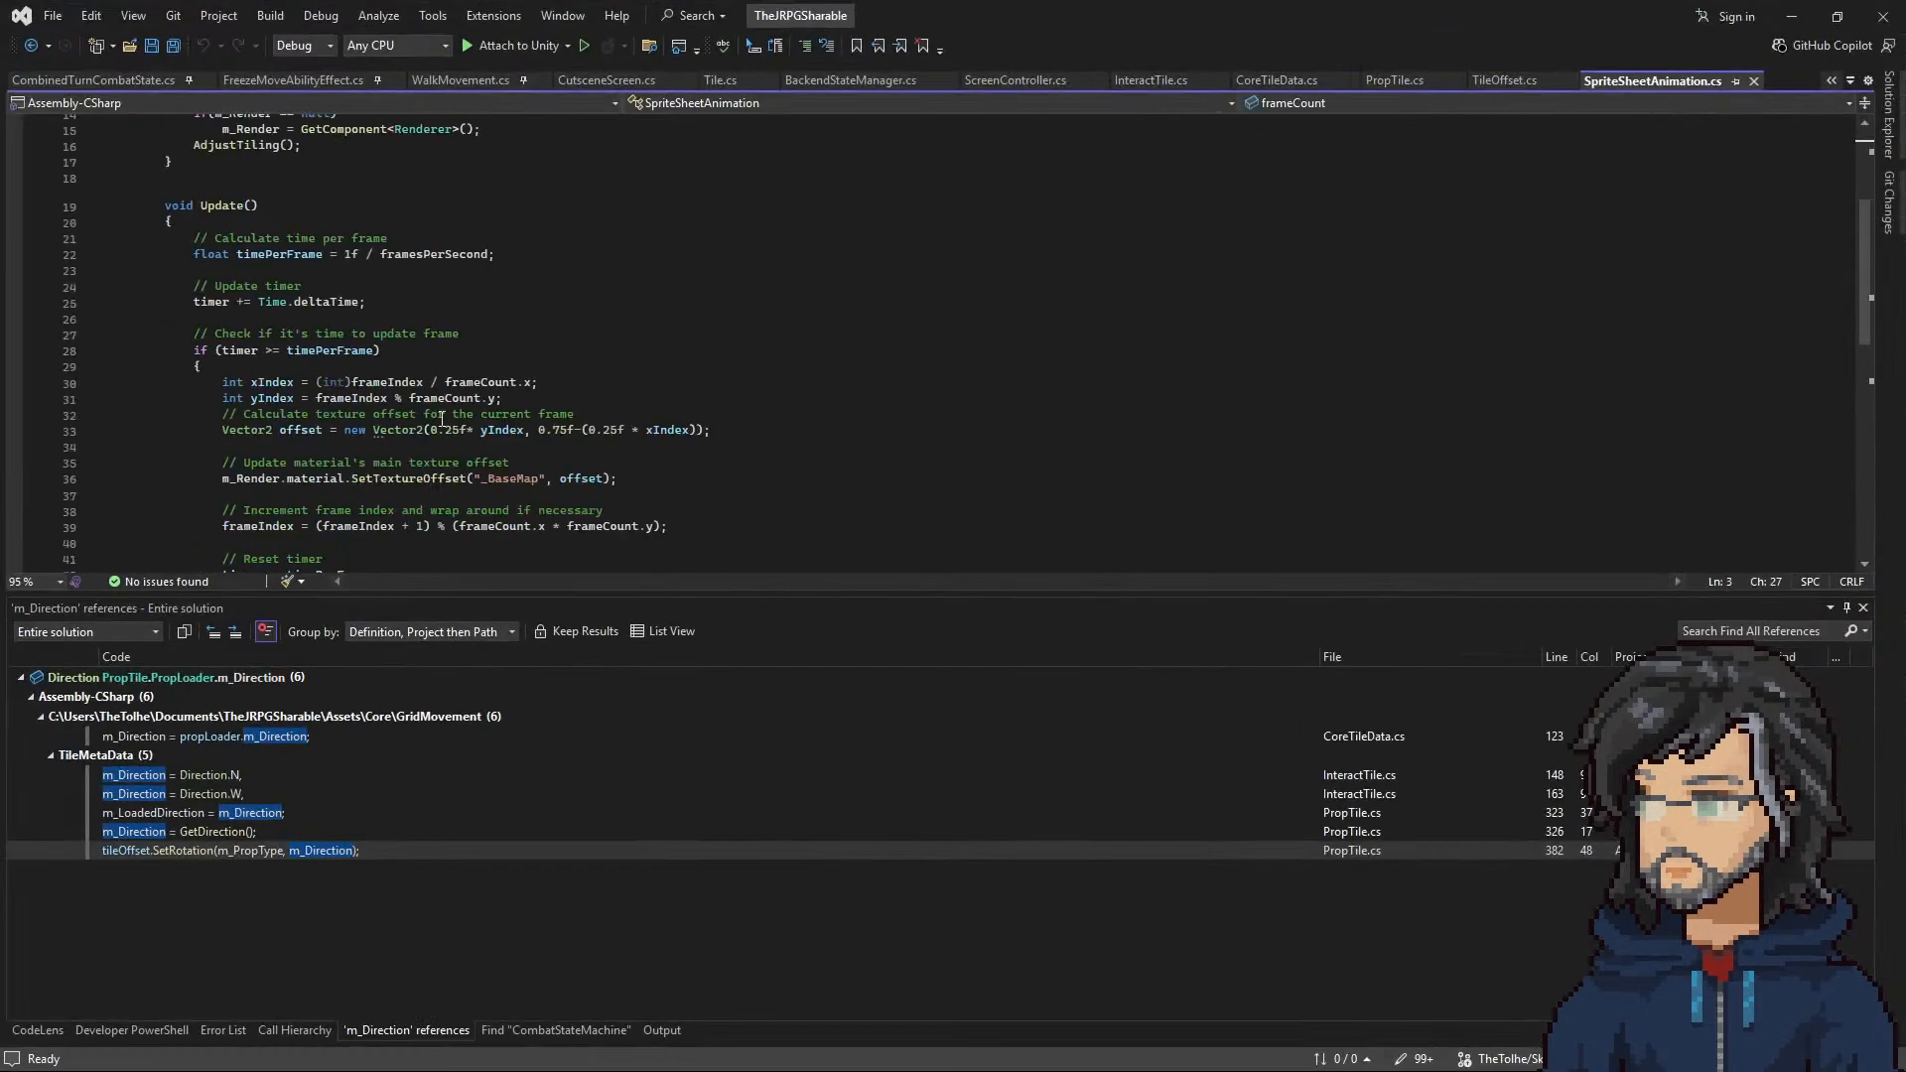
{"action": "scroll", "coordinate": [456, 415], "scroll_direction": "up", "scroll_amount": 5}
{"action": "scroll", "coordinate": [467, 402], "scroll_direction": "down", "scroll_amount": 9}
{"action": "scroll", "coordinate": [455, 386], "scroll_direction": "up", "scroll_amount": 1}
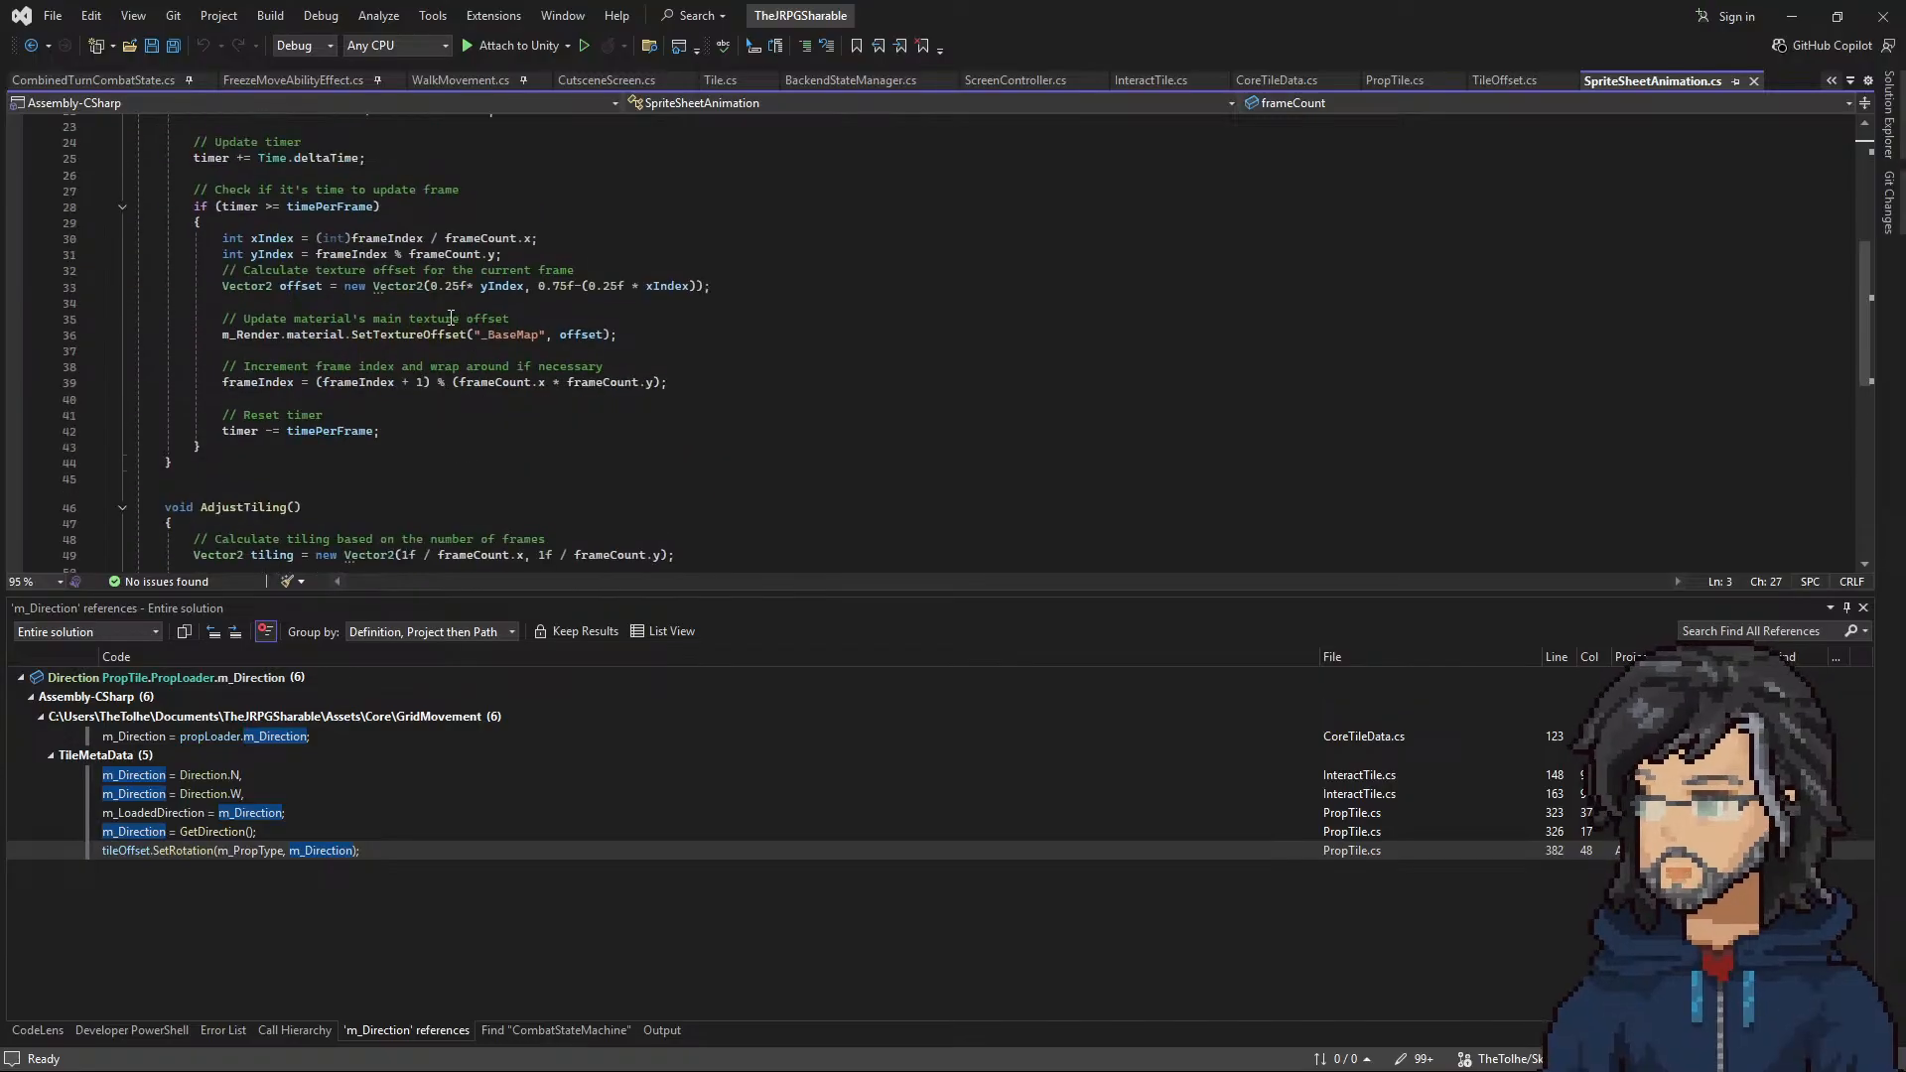
{"action": "double_click", "coordinate": [526, 335]}
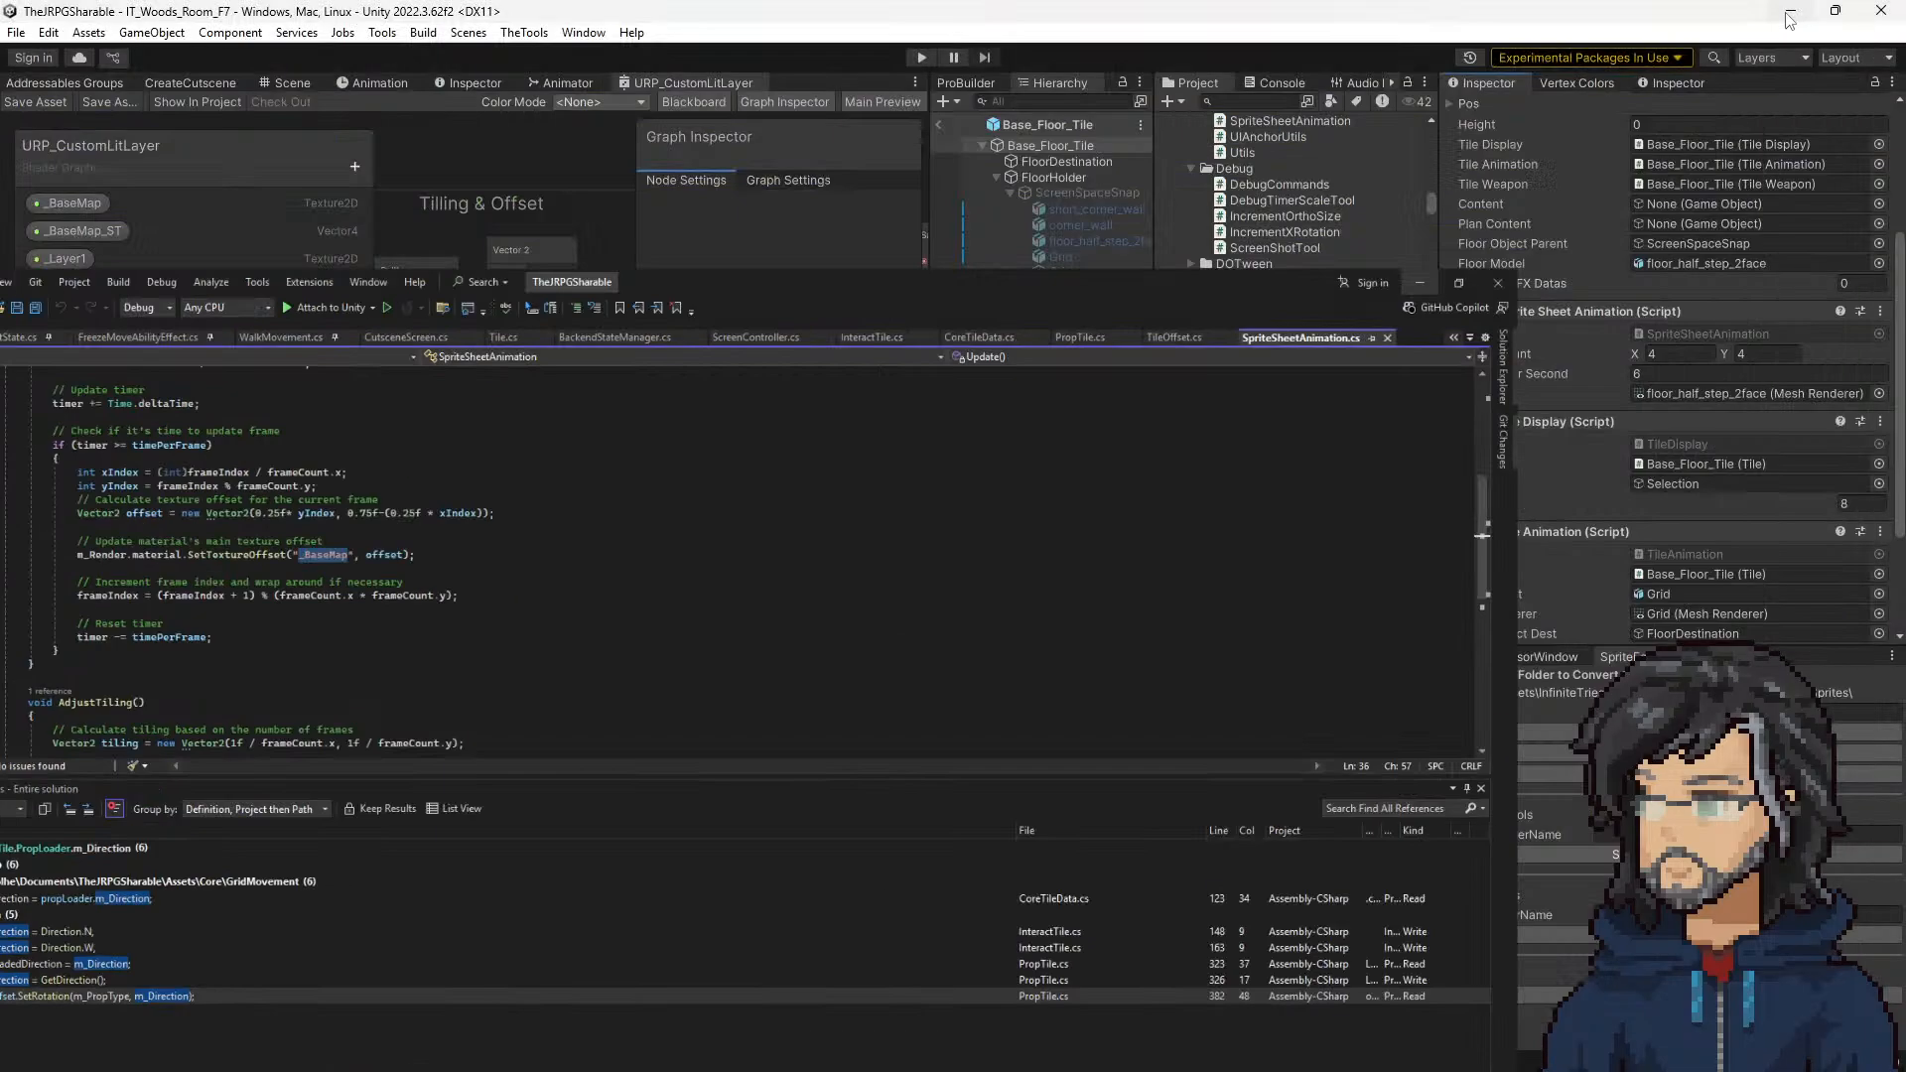
{"action": "left_click", "coordinate": [1792, 16]}
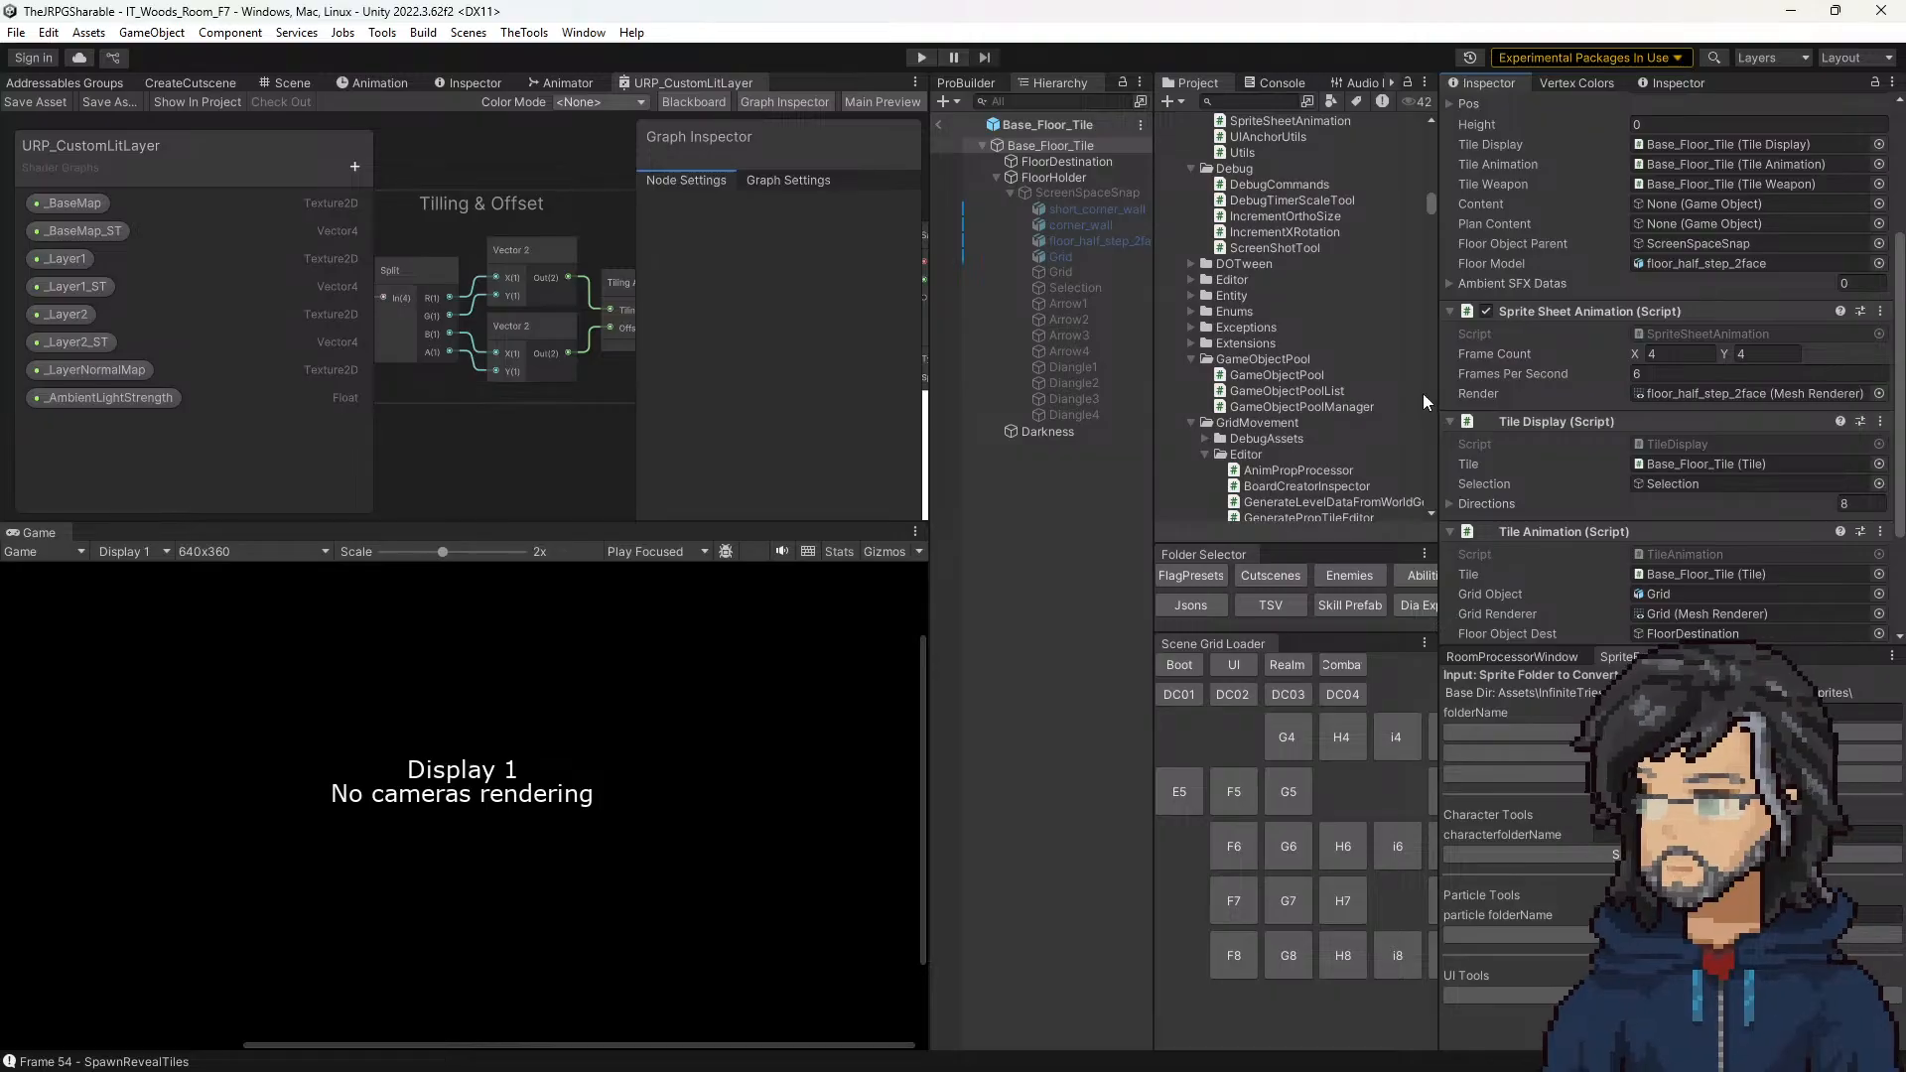
Step: Check the renderer assigned to Sprite Sheet Animation on Base_Floor_Tile, and review the frame offset code in the SpriteSheetAnimation script in Visual Studio
{"action": "left_click", "coordinate": [1659, 395]}
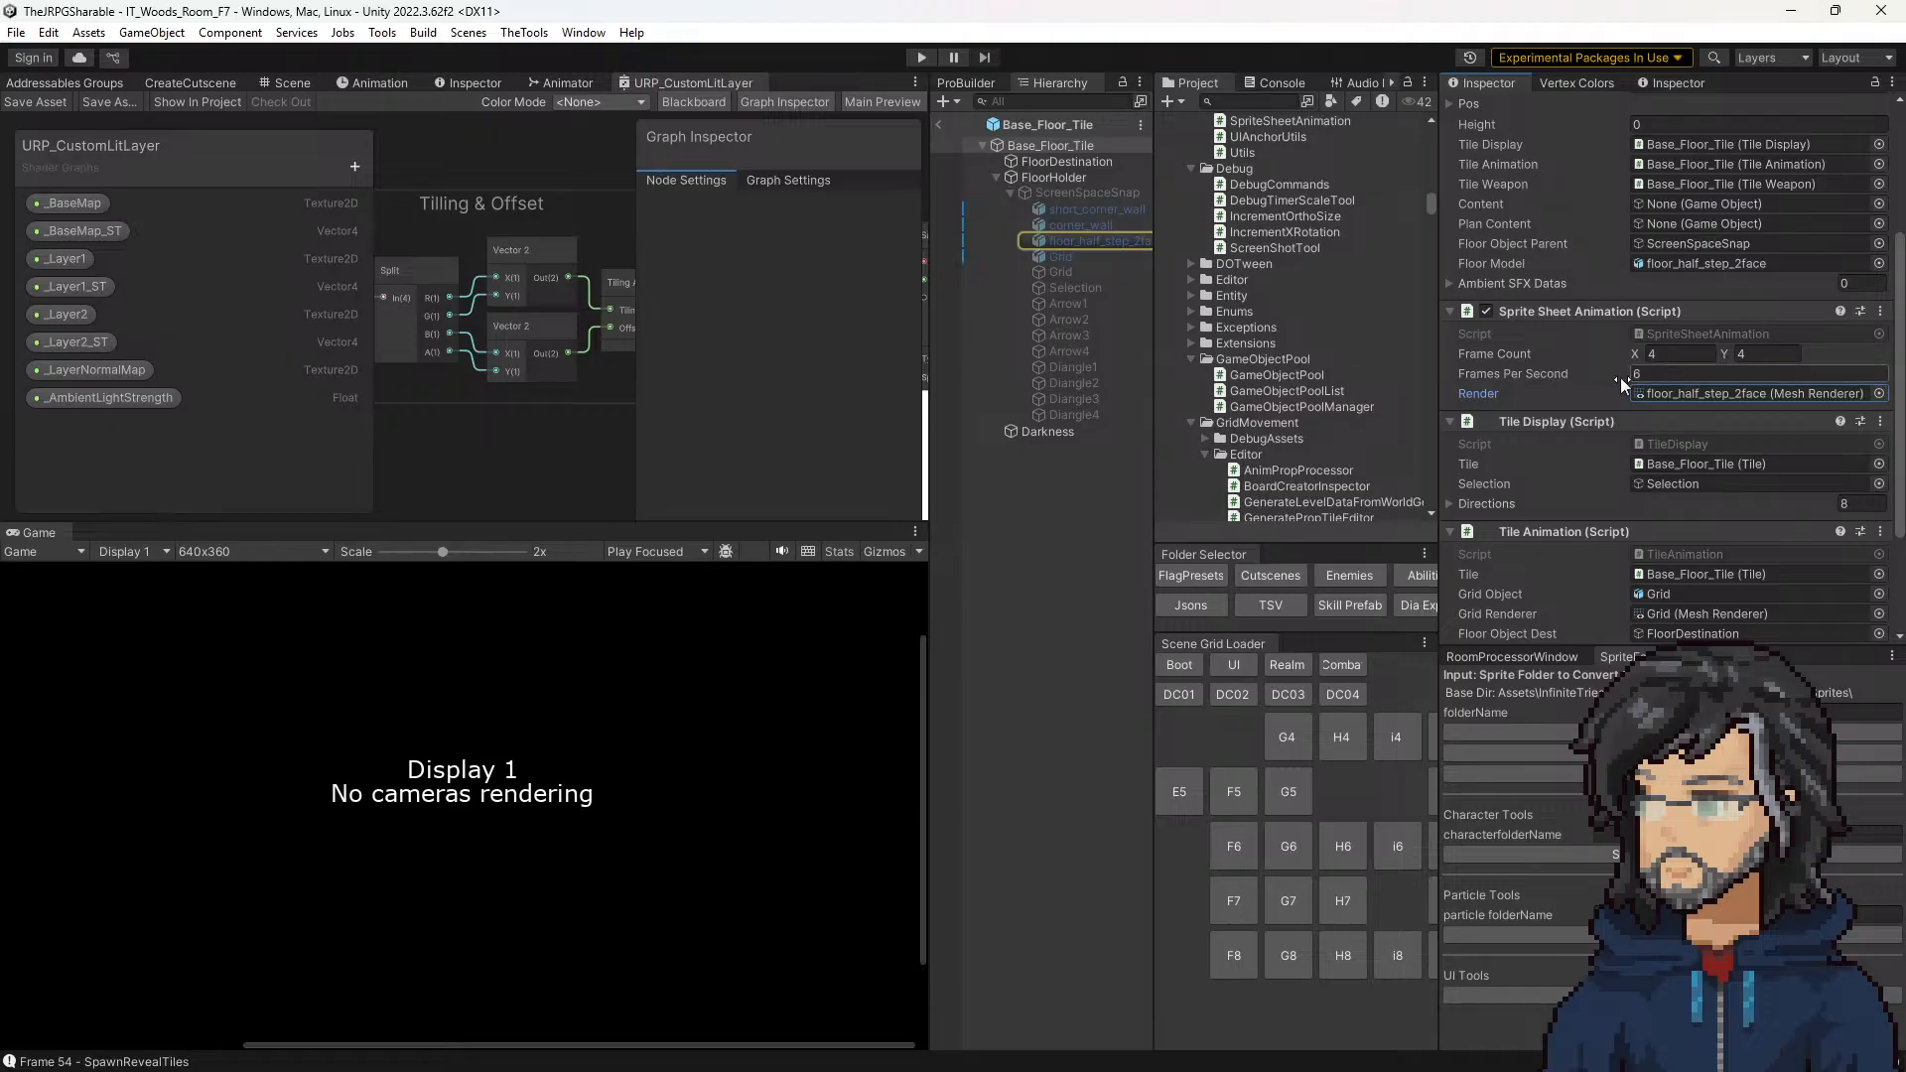
{"action": "left_click", "coordinate": [1675, 336]}
{"action": "double_click", "coordinate": [1675, 336]}
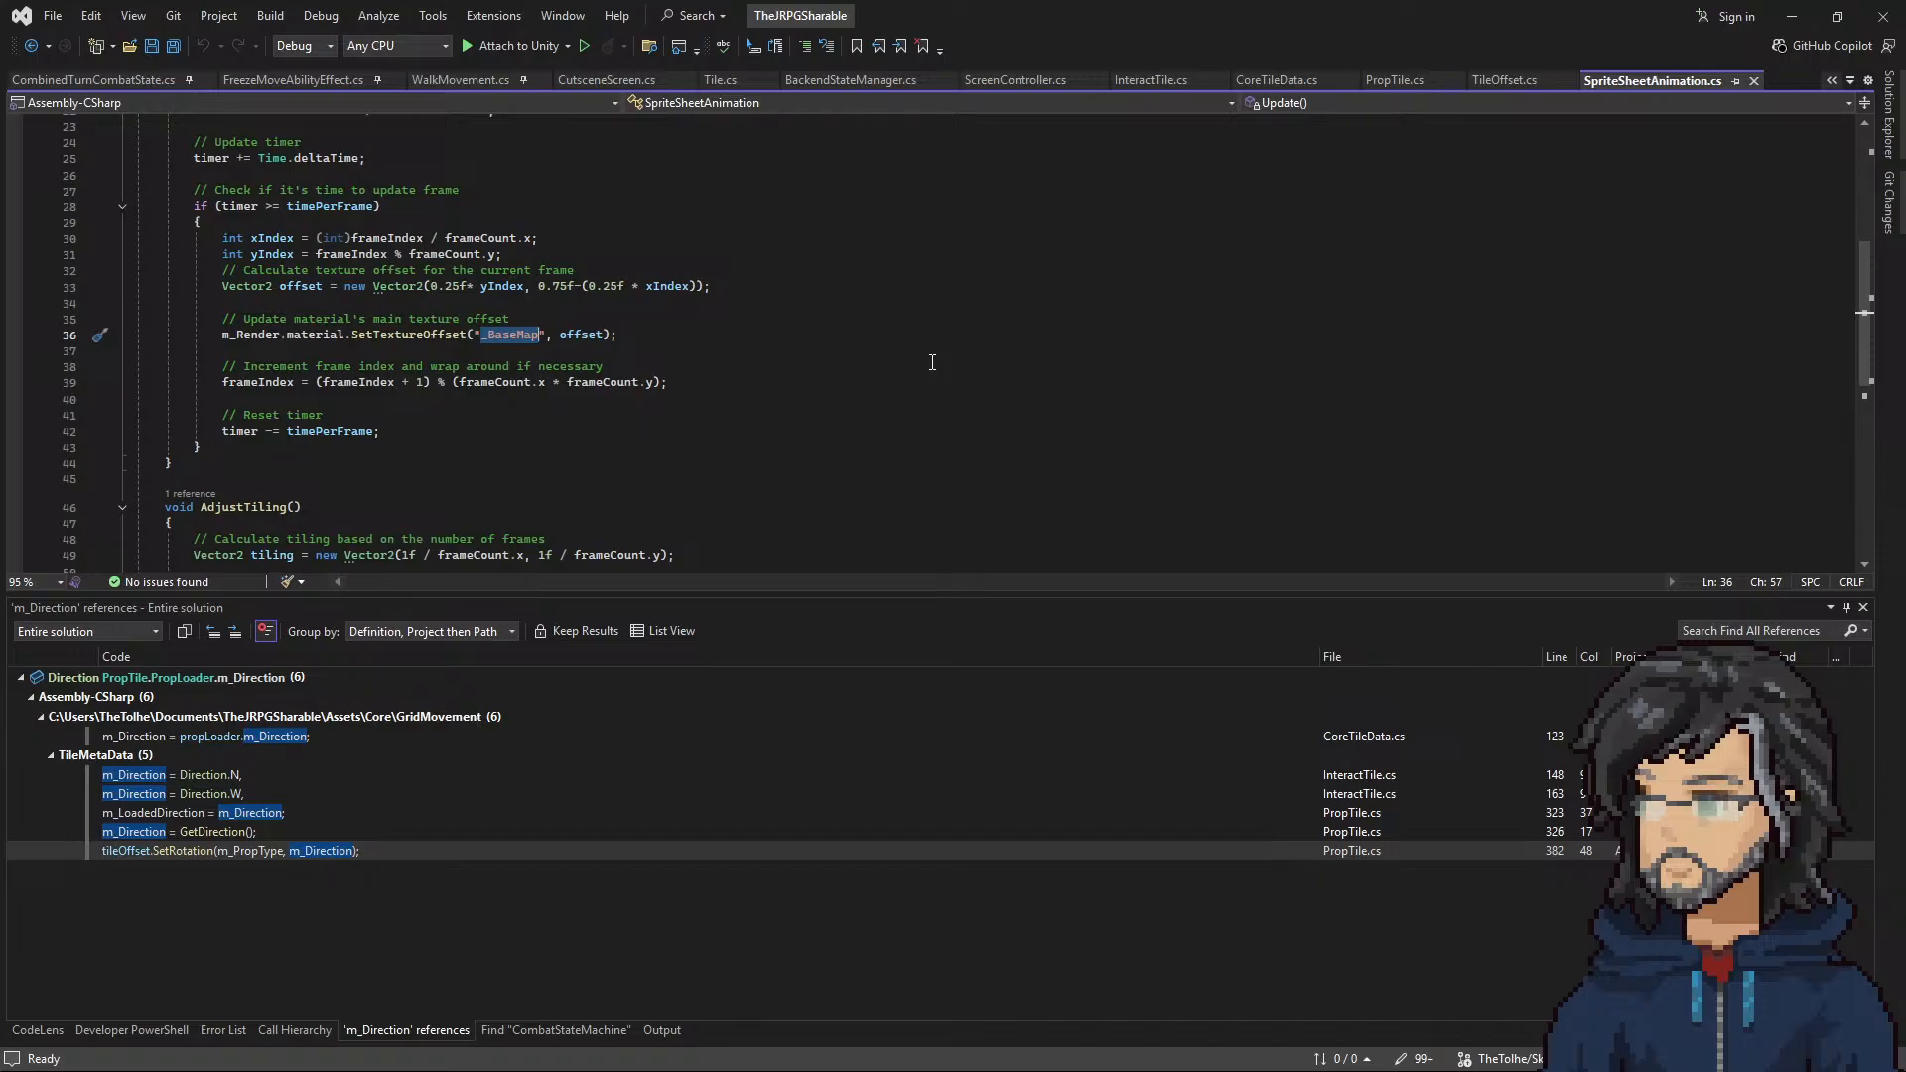
{"action": "scroll", "coordinate": [802, 399], "scroll_direction": "up", "scroll_amount": 2}
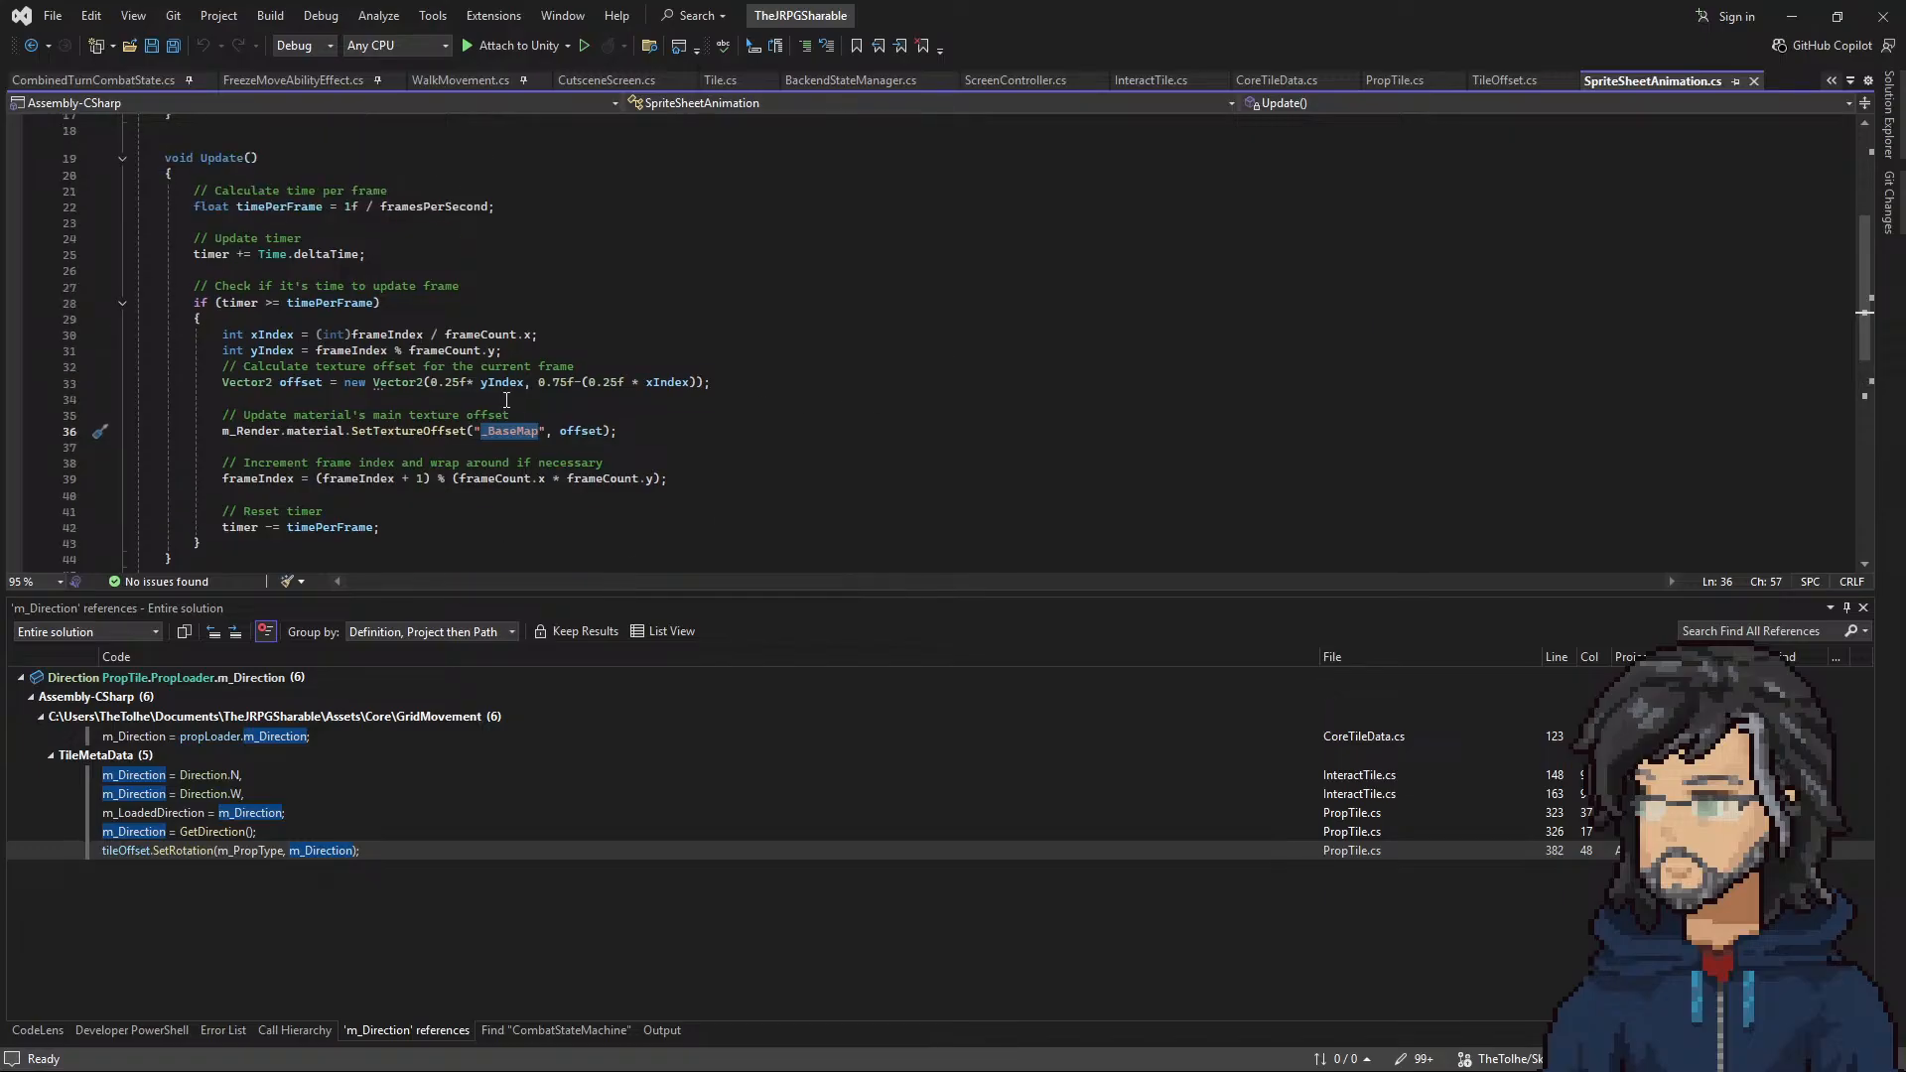
{"action": "left_click_drag", "start_coordinate": [508, 354], "coordinate": [489, 506]}
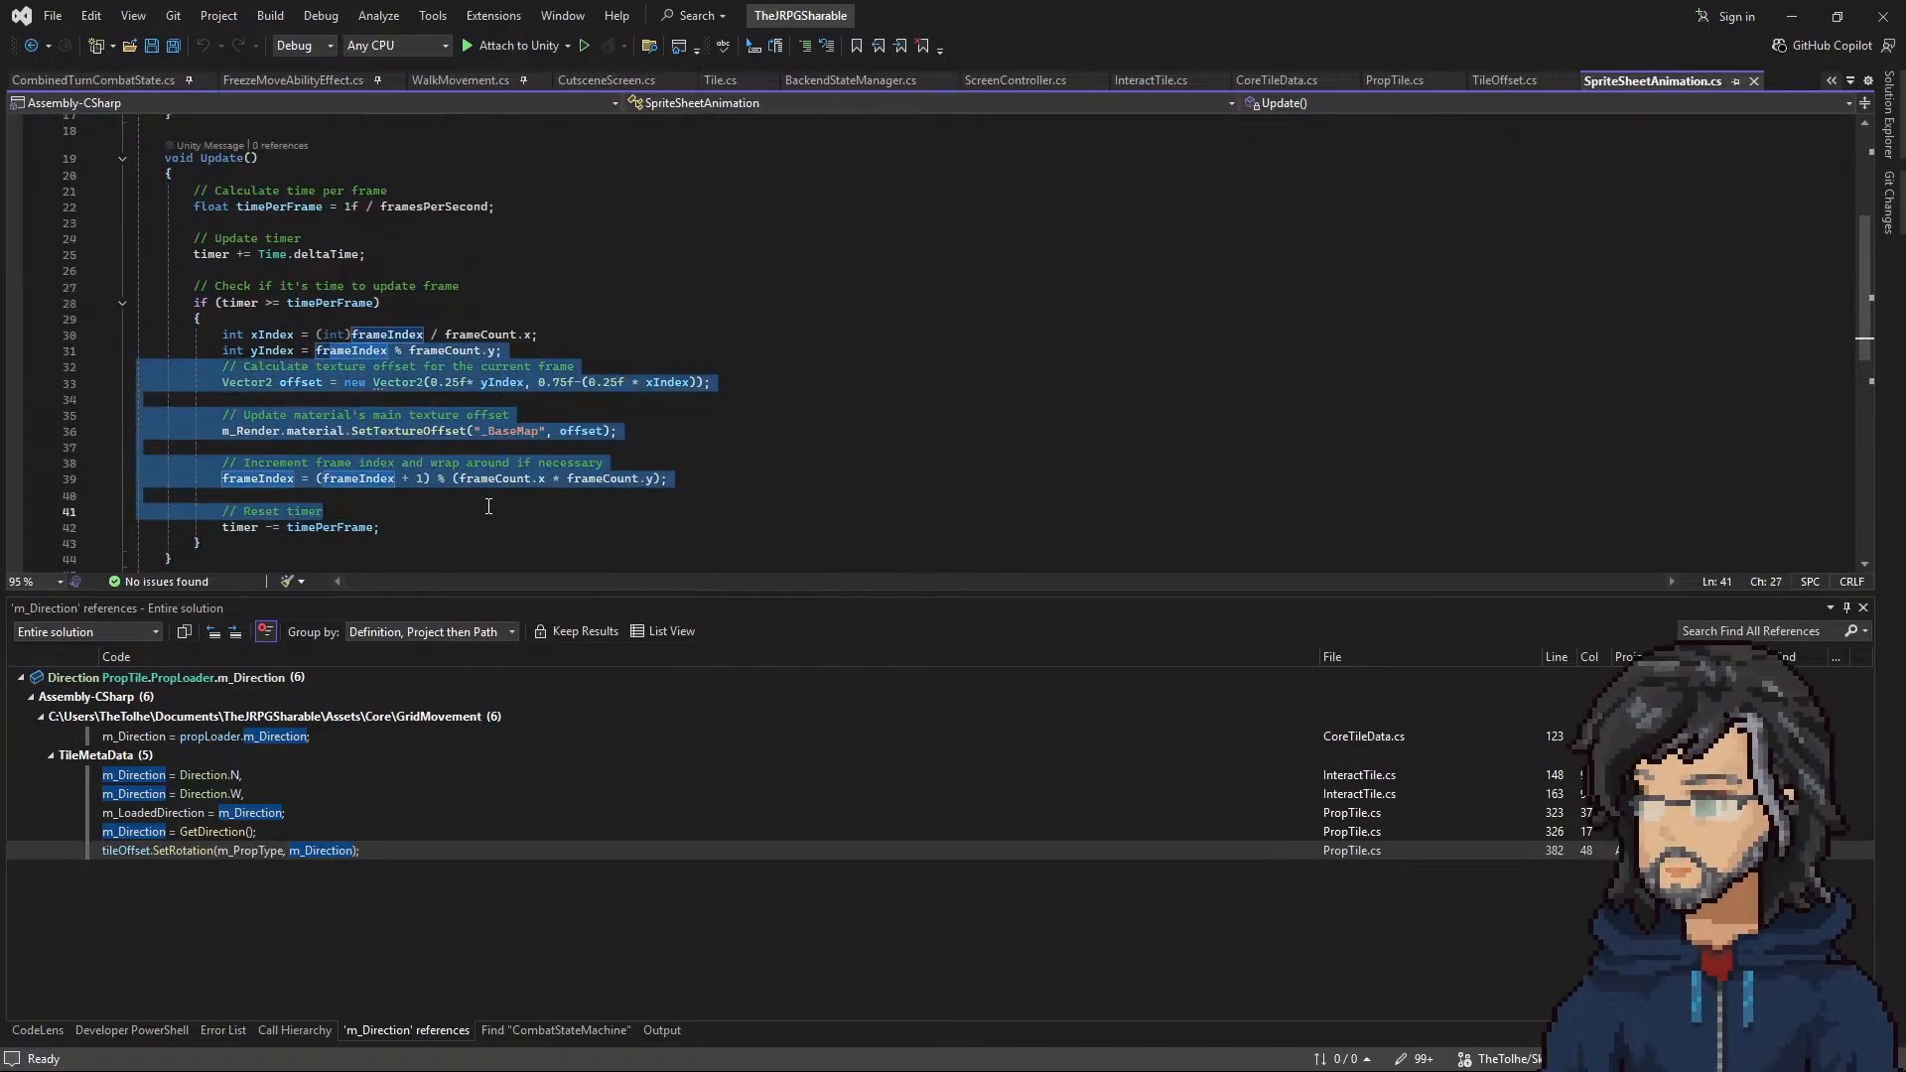
{"action": "scroll", "coordinate": [487, 506], "scroll_direction": "up", "scroll_amount": 5}
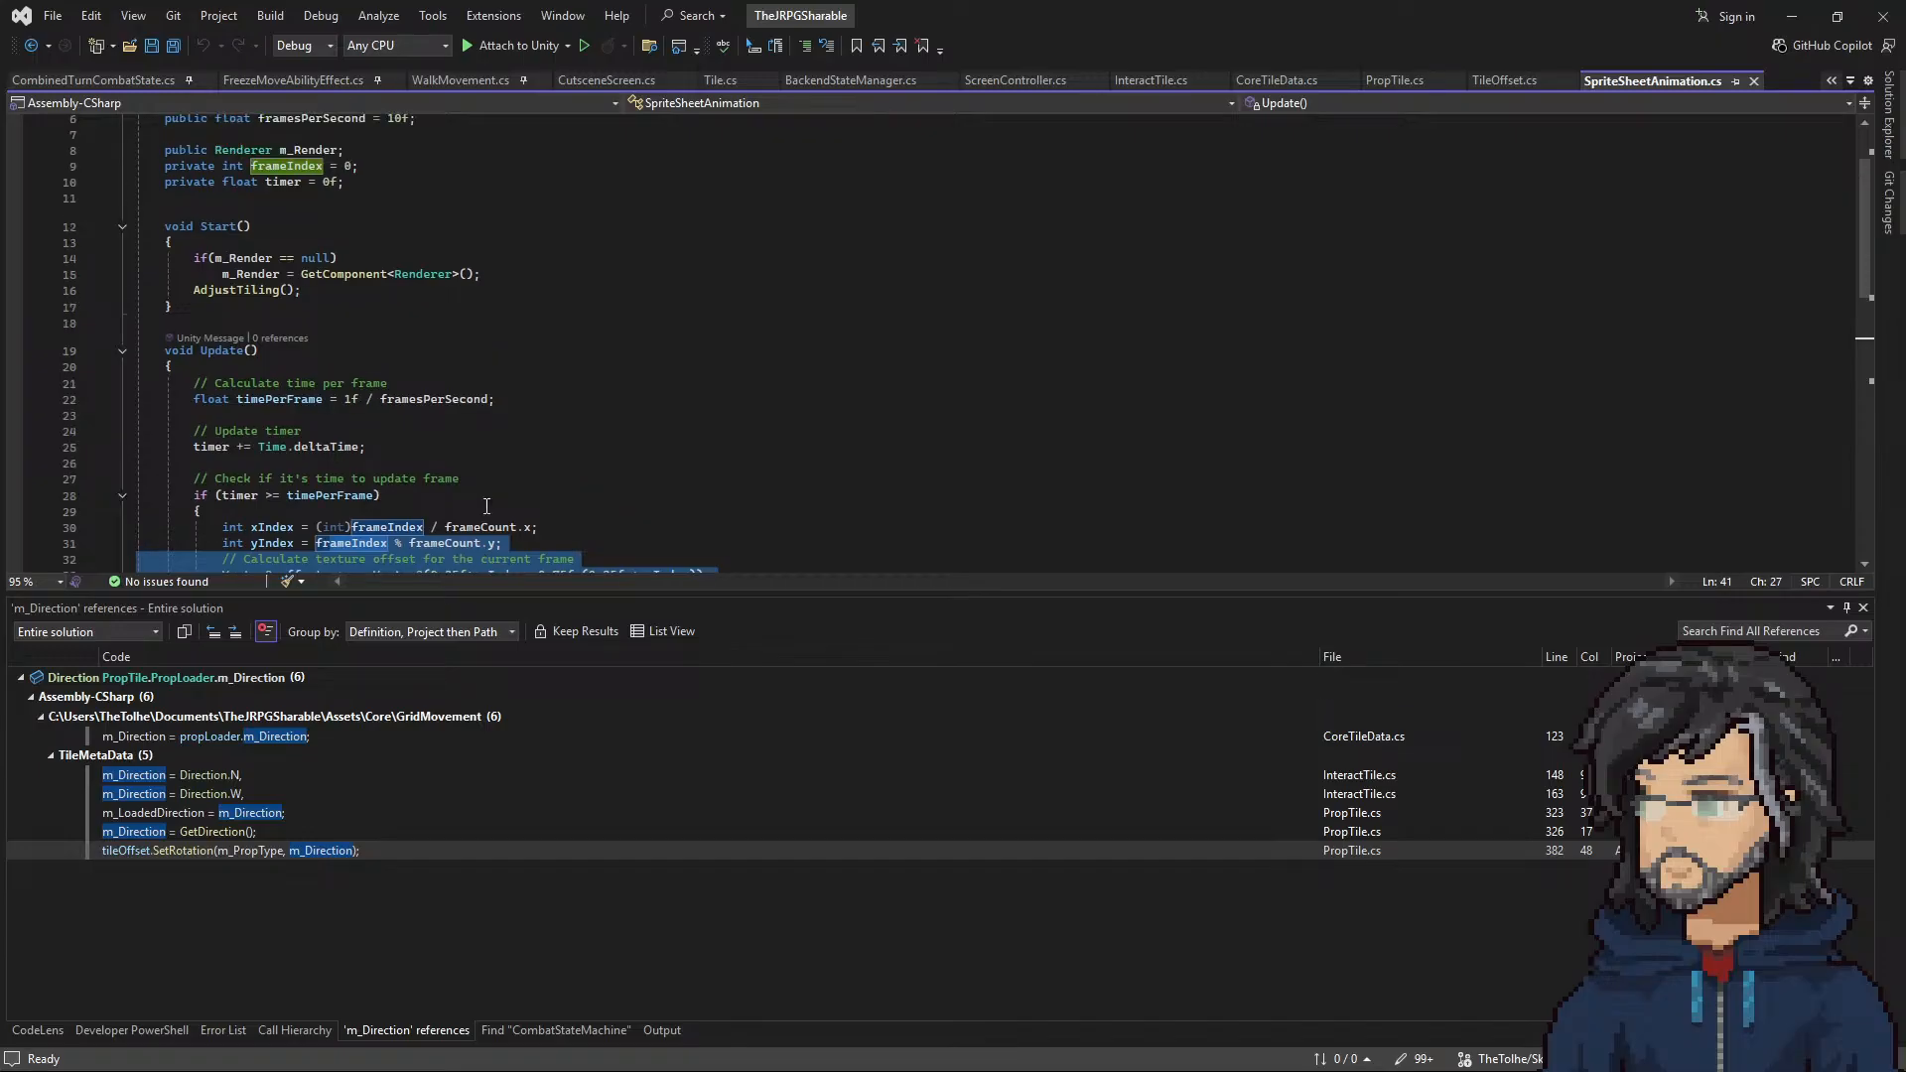
{"action": "scroll", "coordinate": [485, 486], "scroll_direction": "down", "scroll_amount": 2}
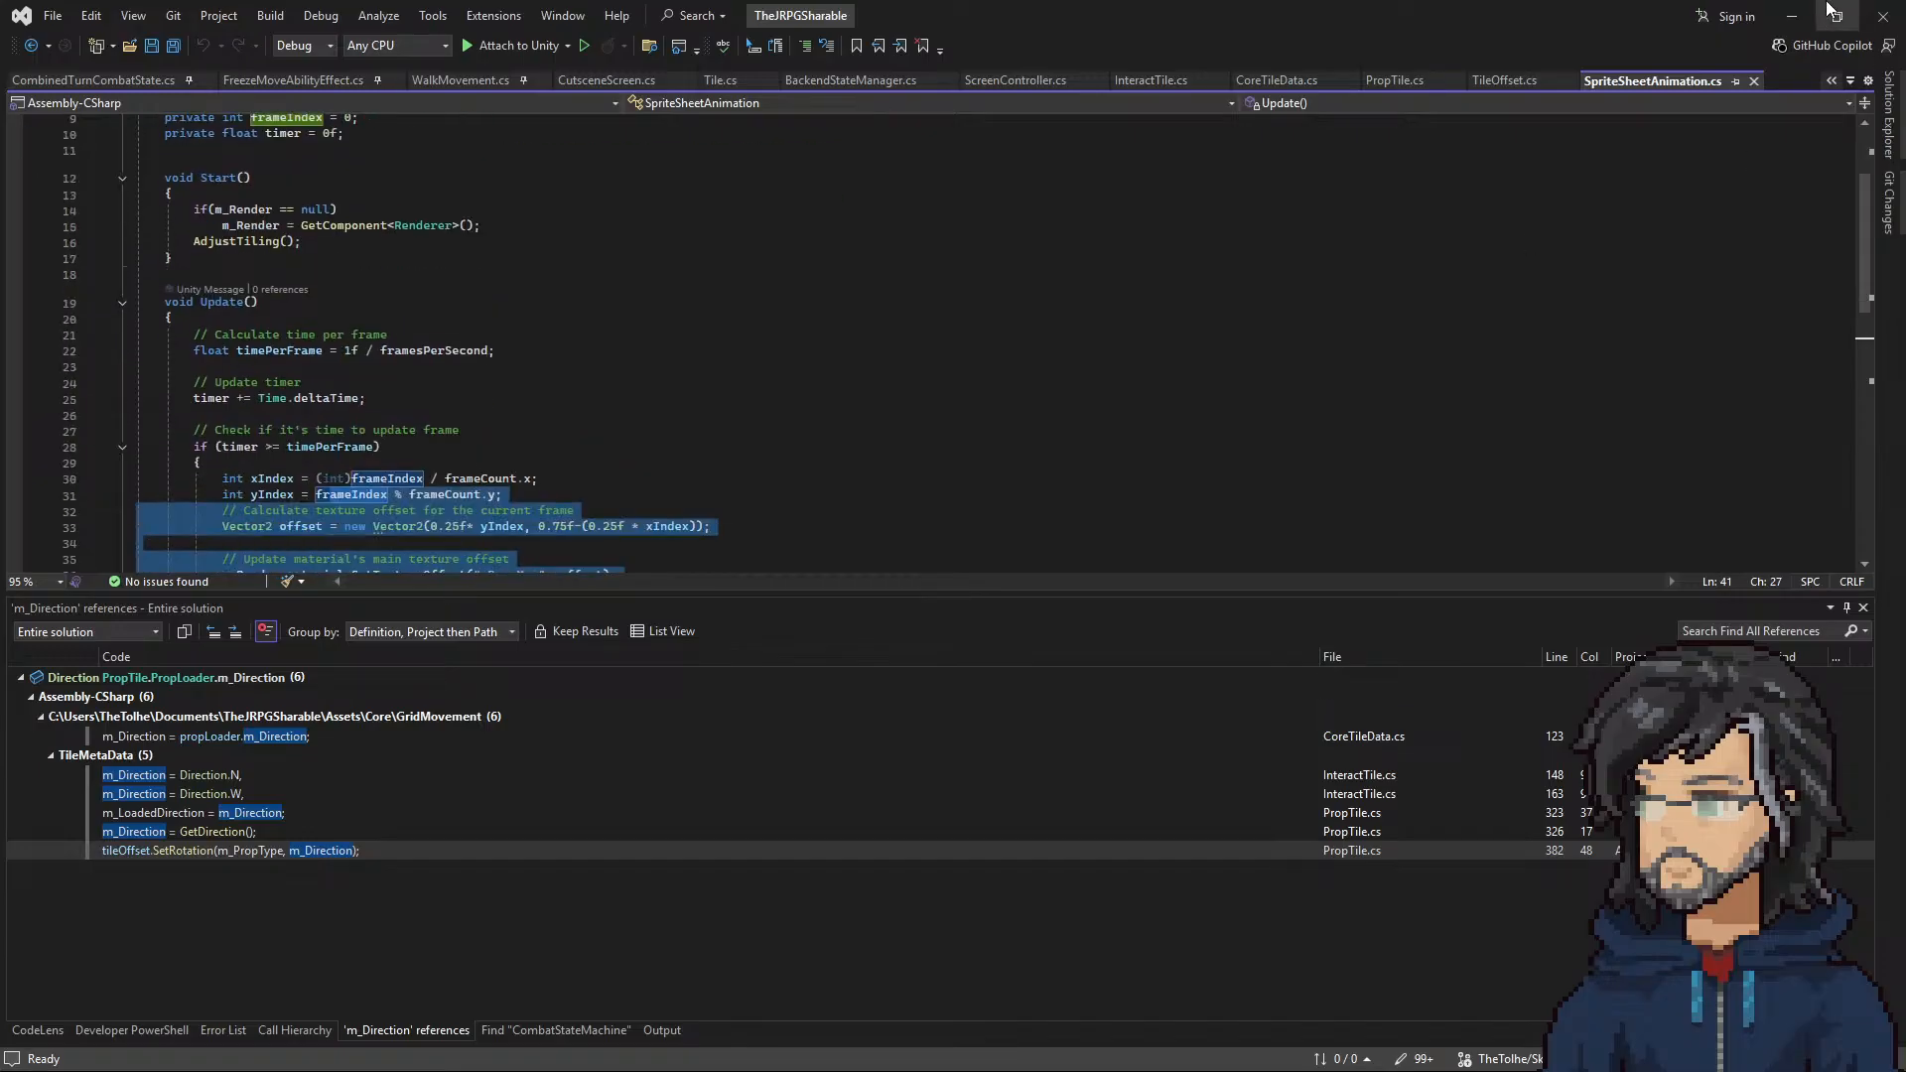
Step: Keep the Solution Explorer docked open and duplicate SpriteSheetAnimation.cs in the Common folder
{"action": "left_click", "coordinate": [1889, 114]}
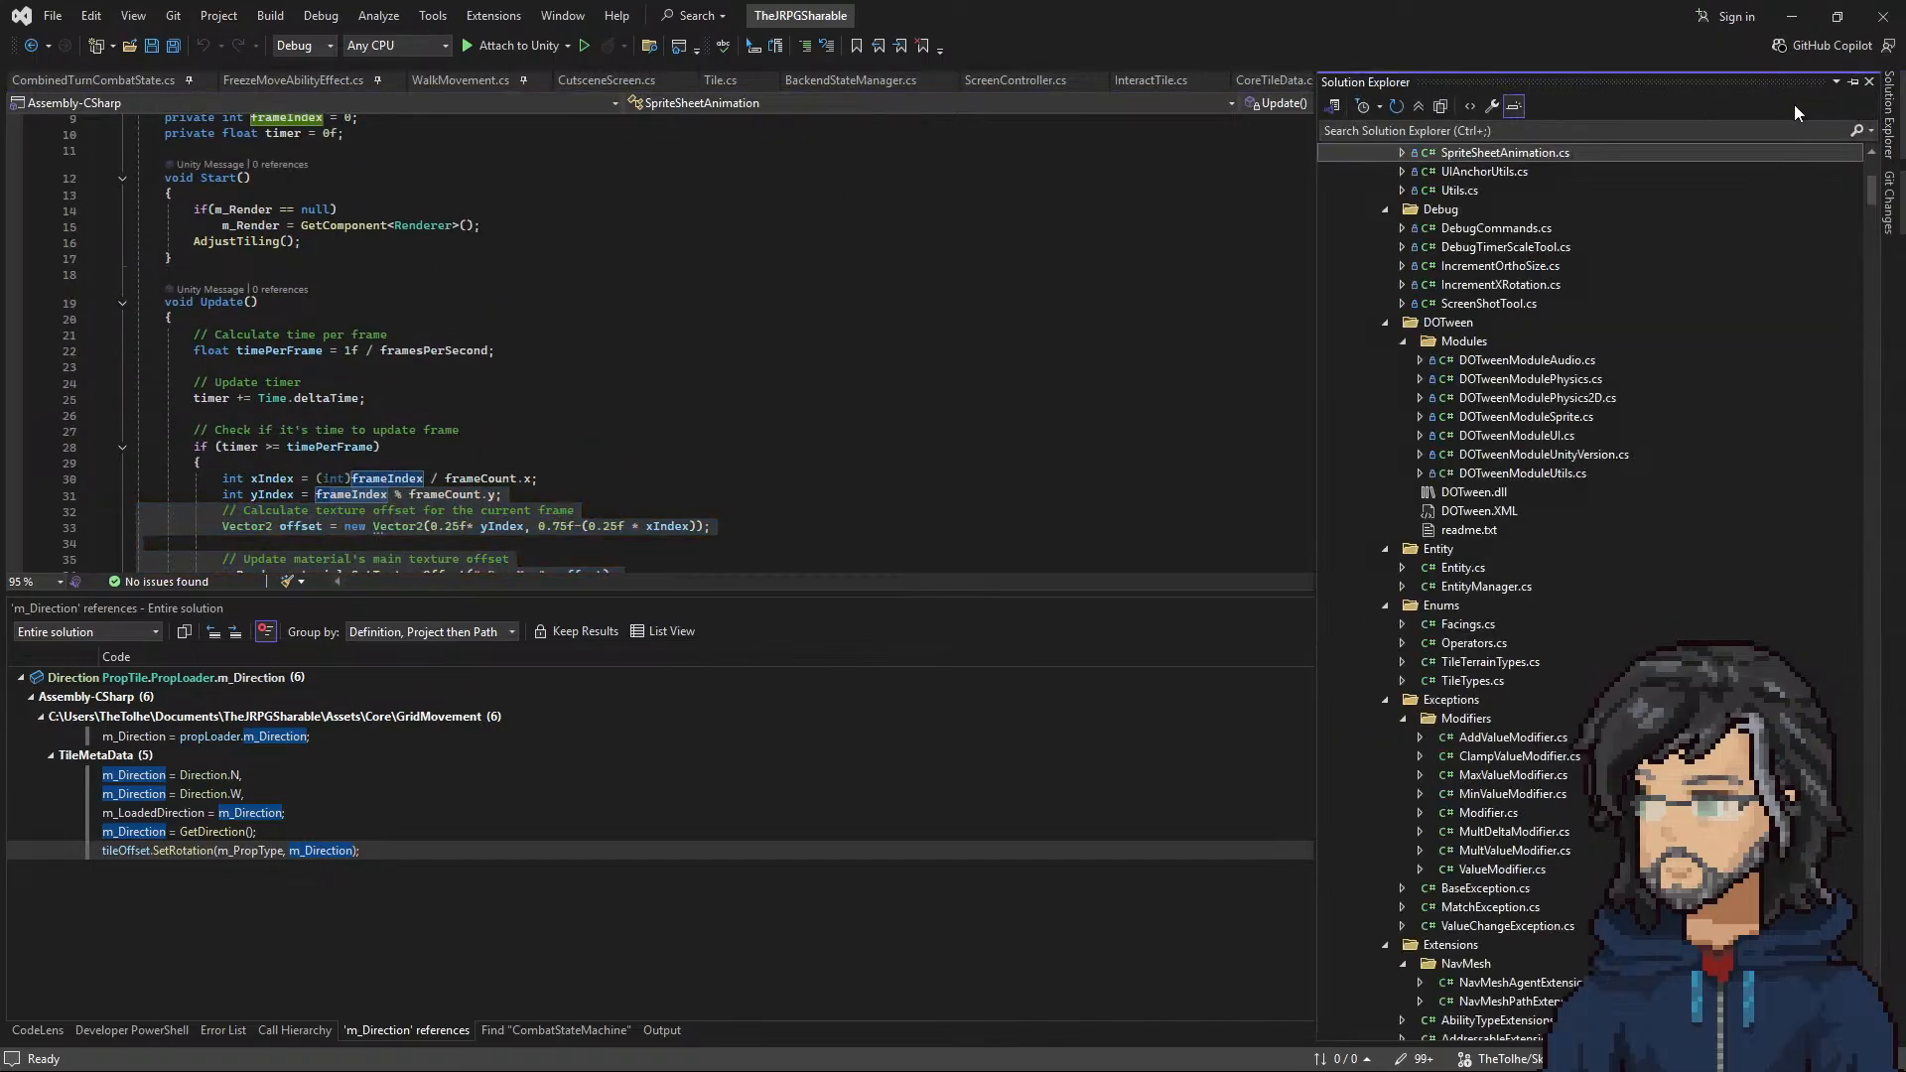
{"action": "left_click", "coordinate": [1852, 81]}
{"action": "scroll", "coordinate": [1598, 635], "scroll_direction": "up", "scroll_amount": 4}
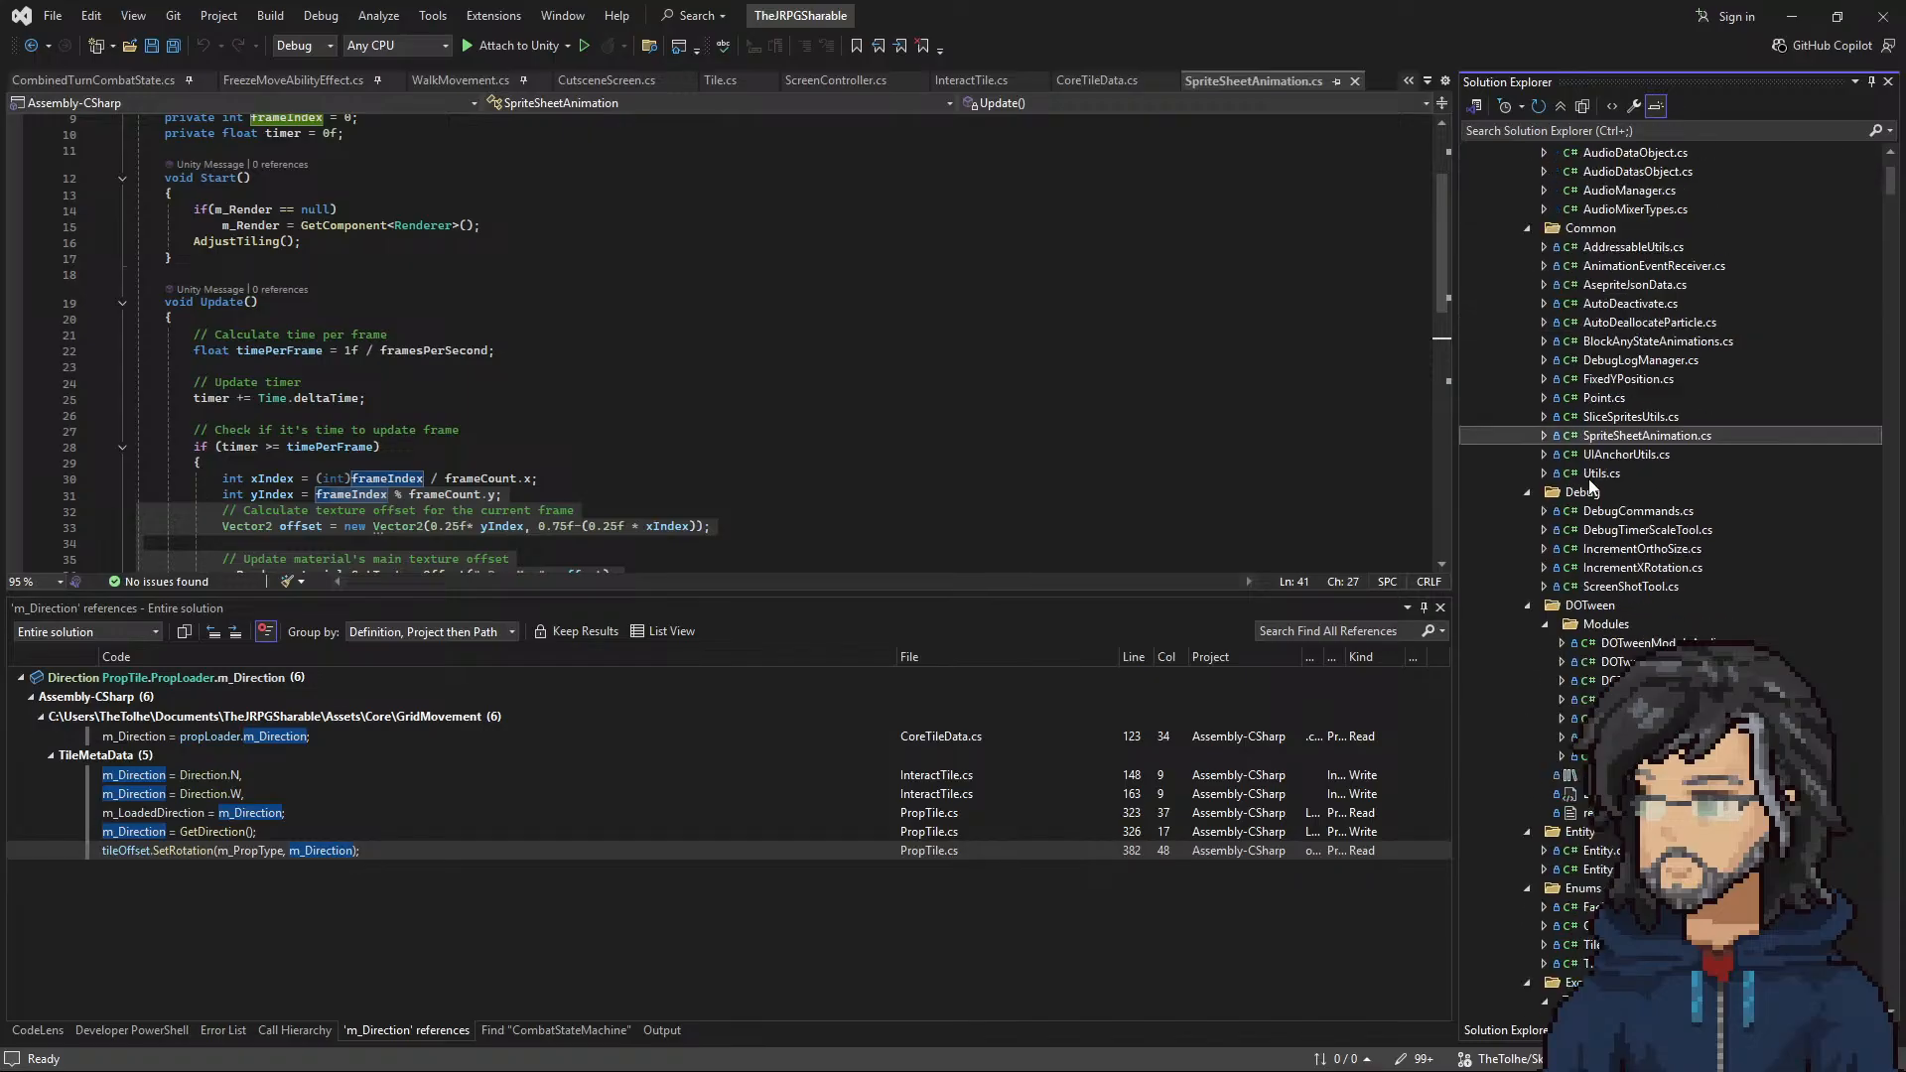
{"action": "left_click", "coordinate": [1613, 549]}
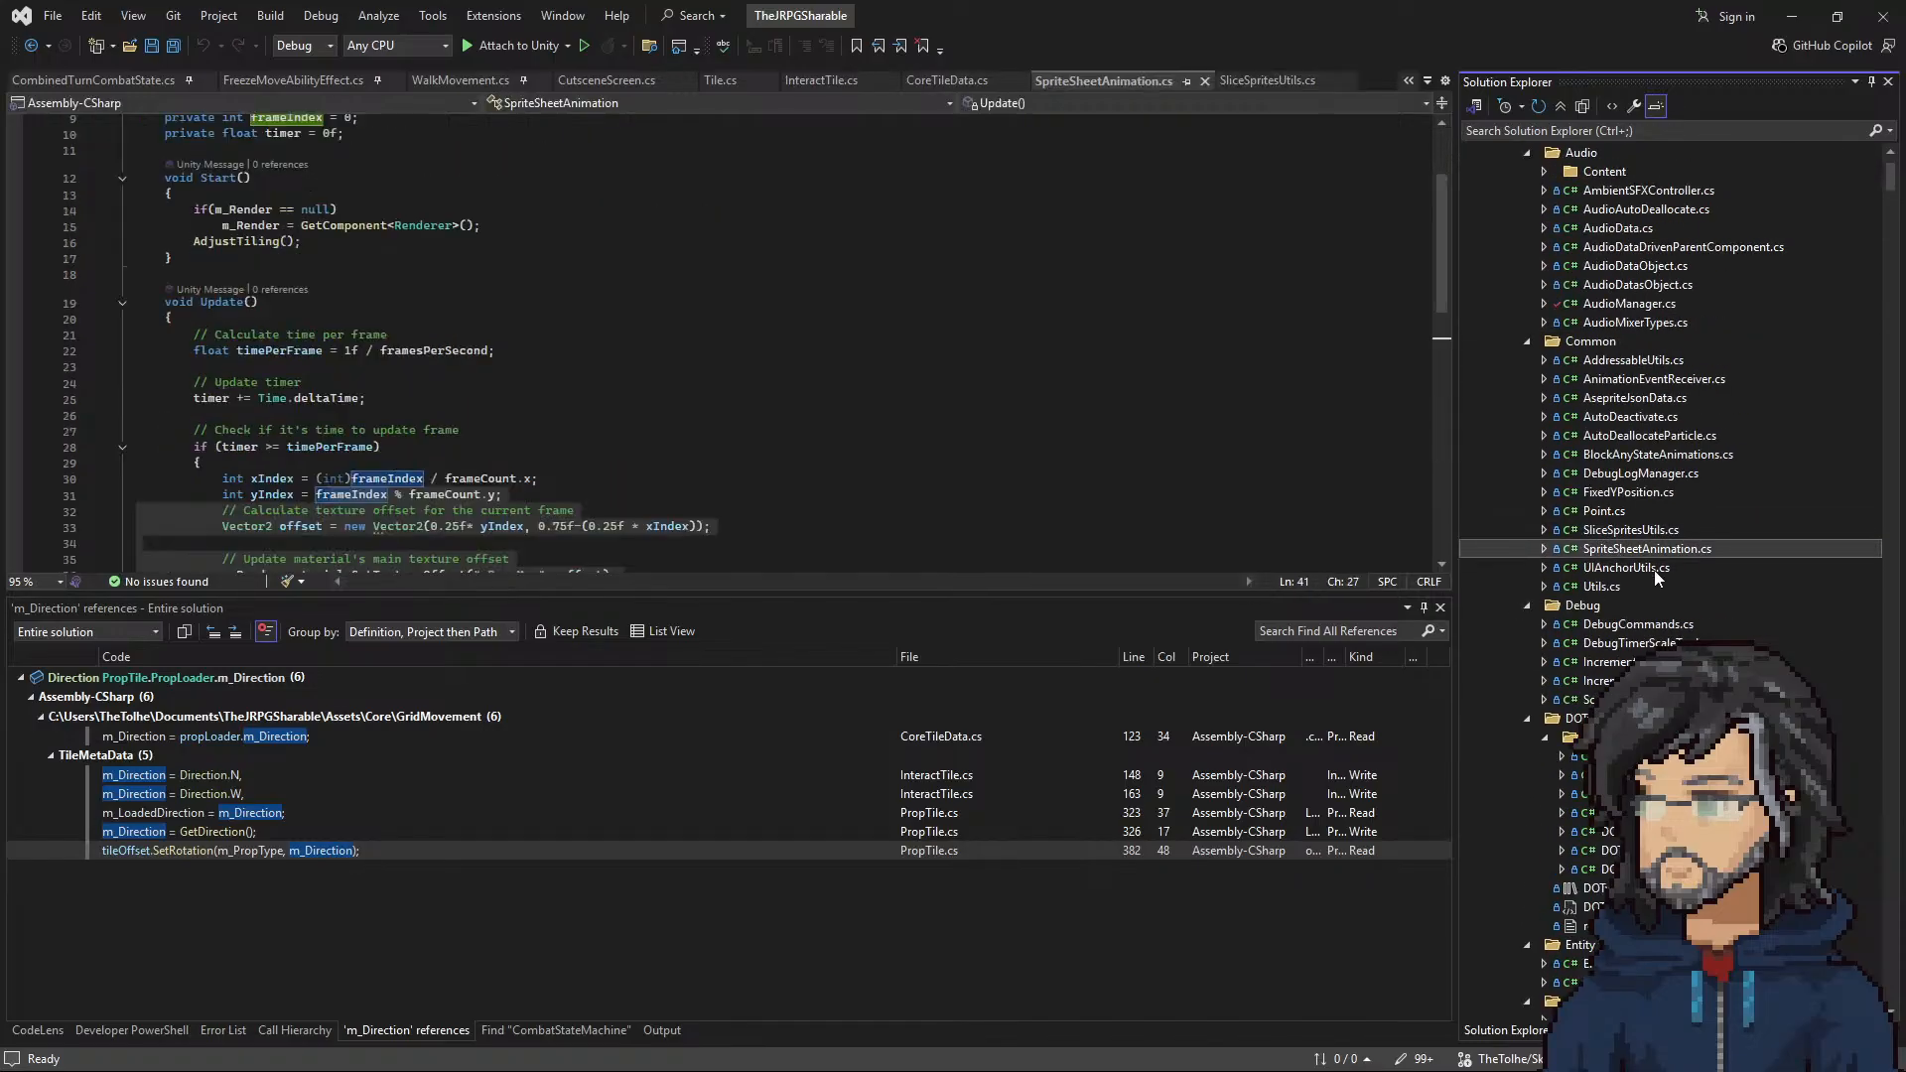
{"action": "key", "text": "ctrl+v"}
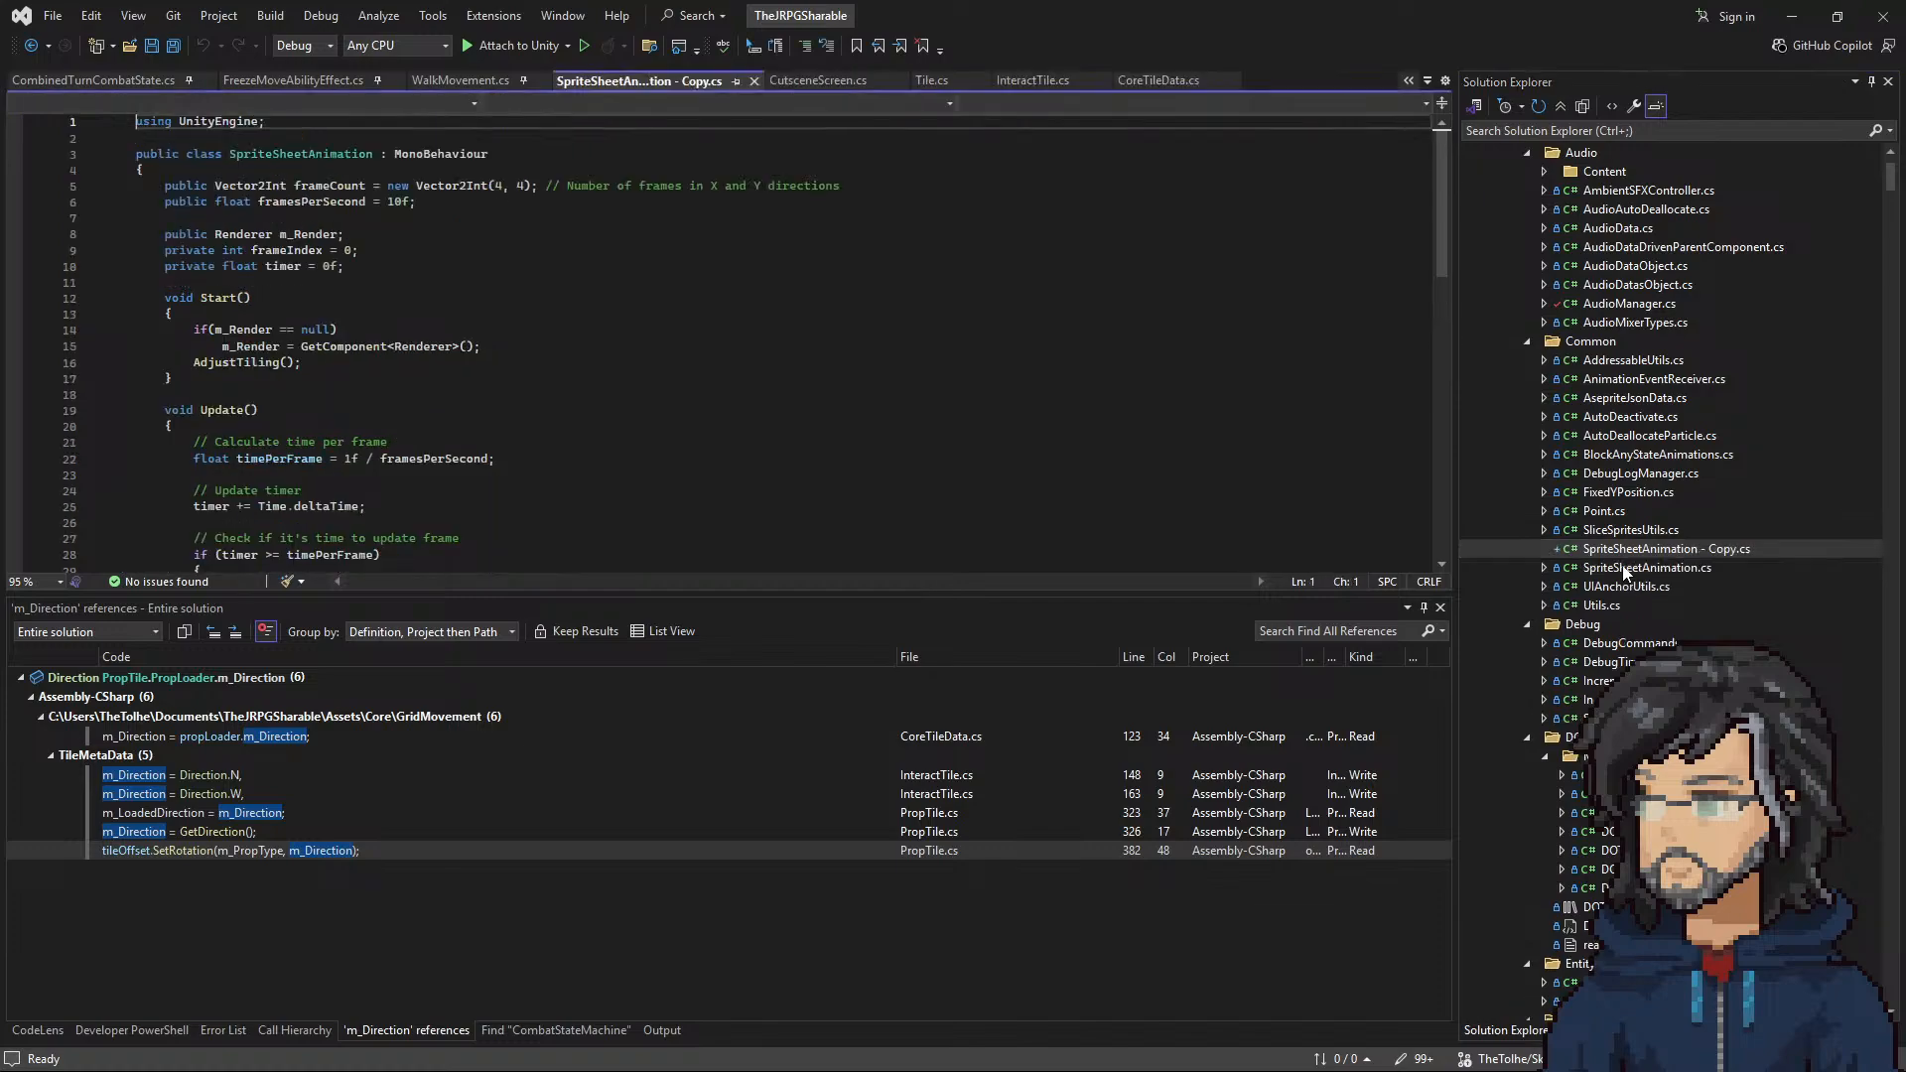
Step: Rename the duplicated script file as FloorSpriteOffsetManager.cs
{"action": "key", "text": "F2"}
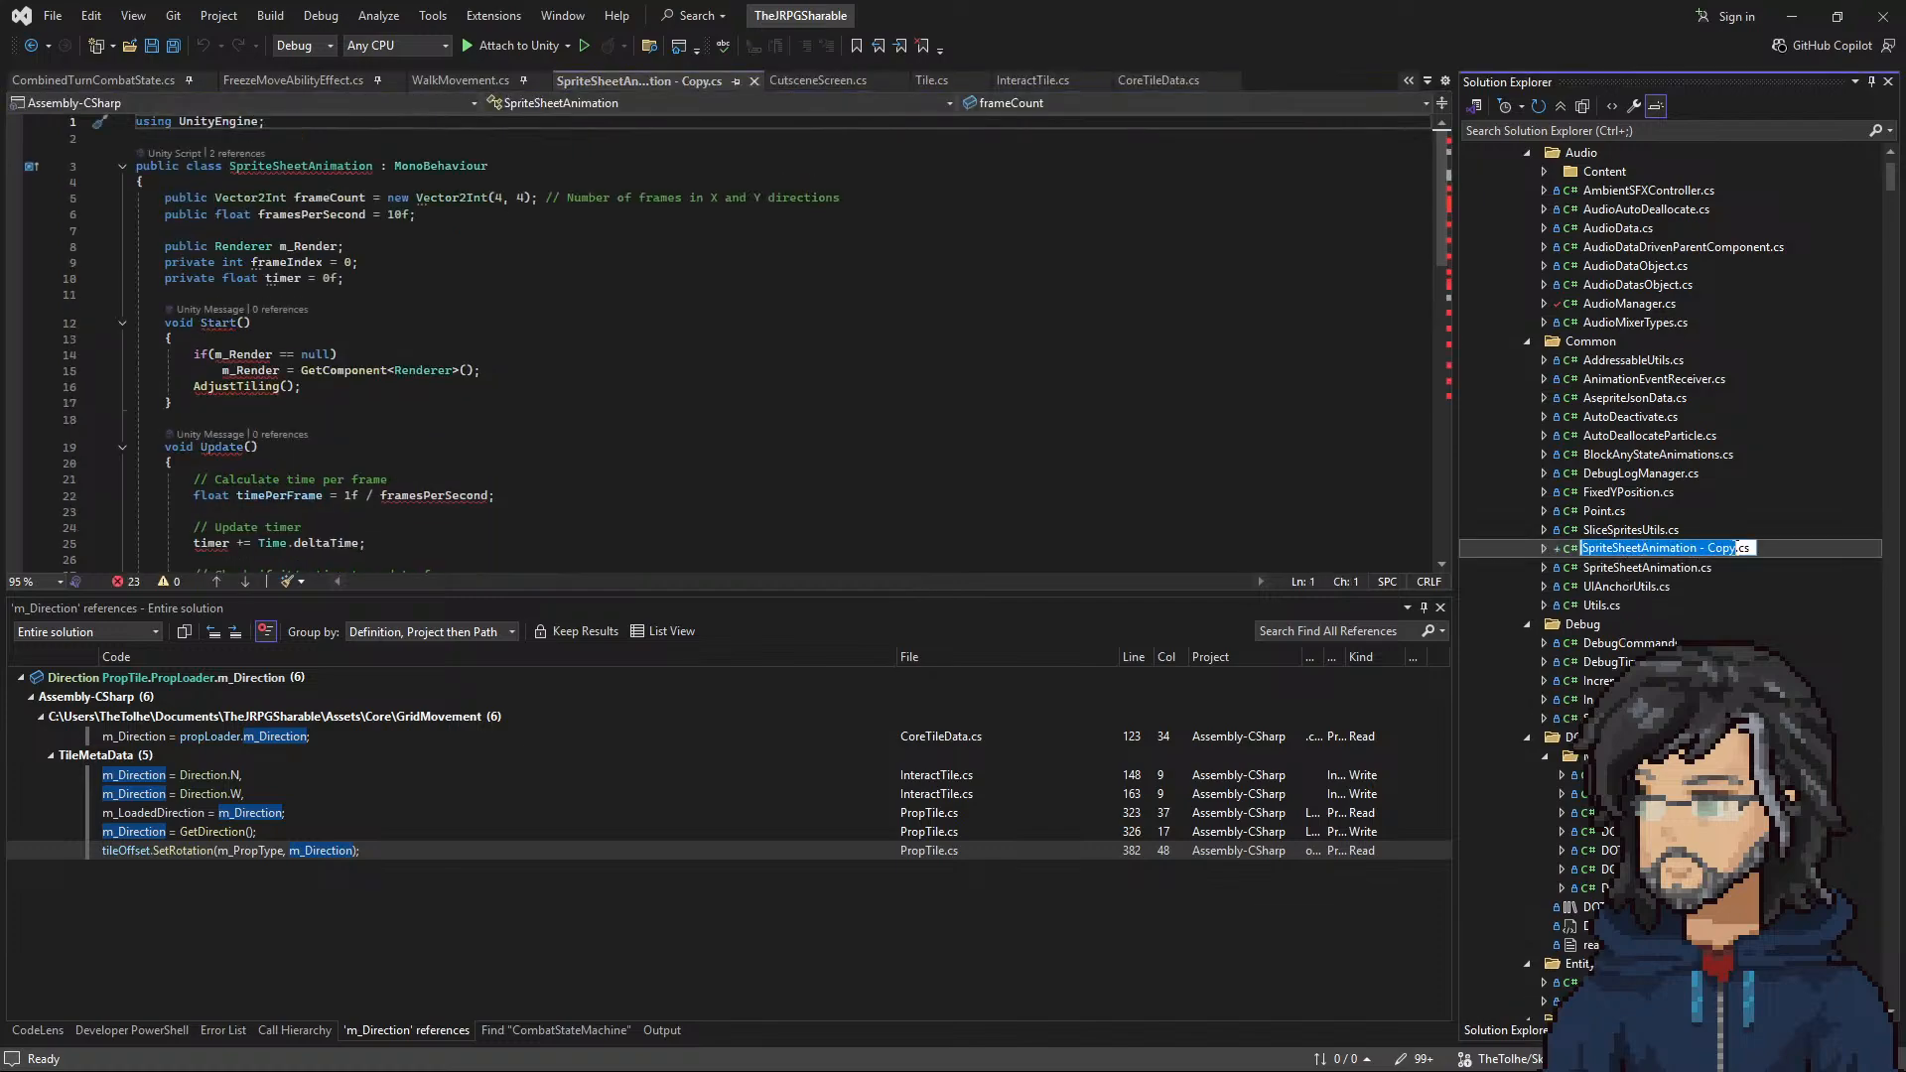
{"action": "type", "text": "Flo"}
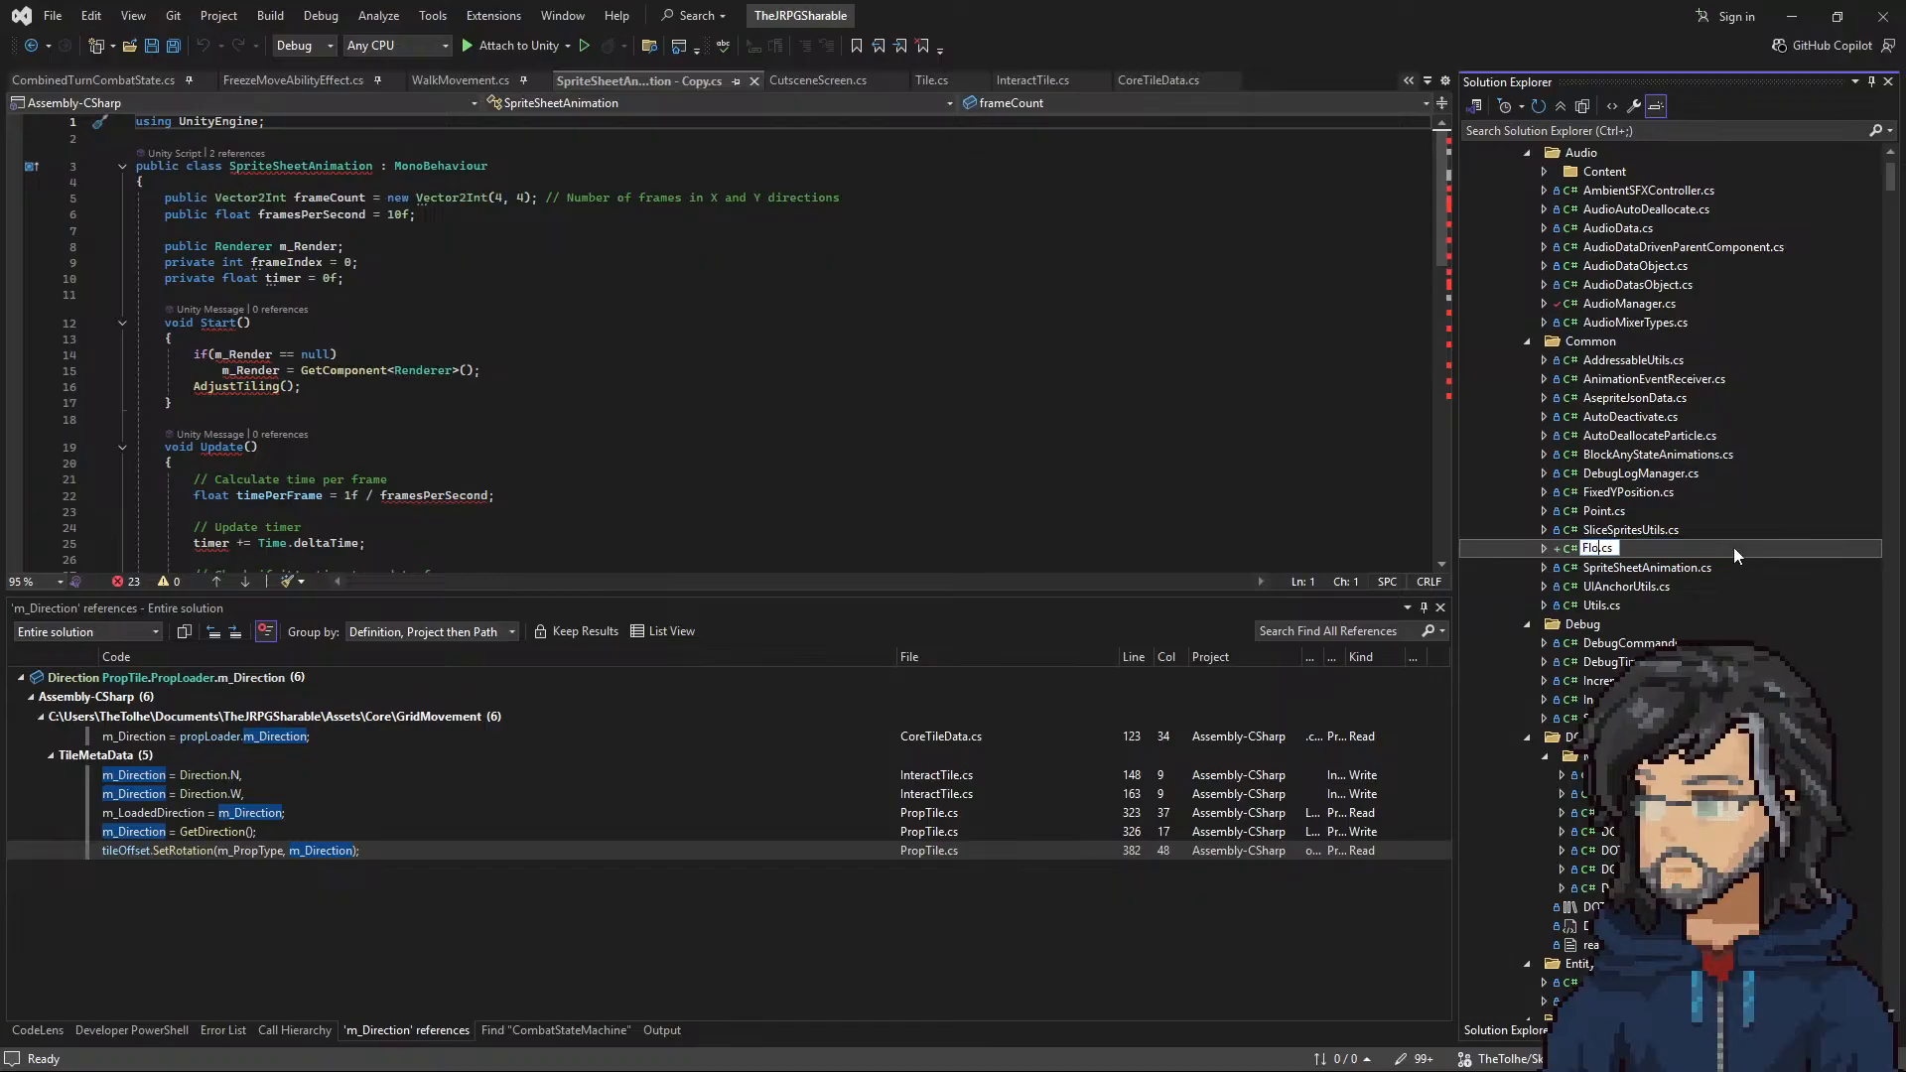
{"action": "type", "text": "orSpriteOffset"}
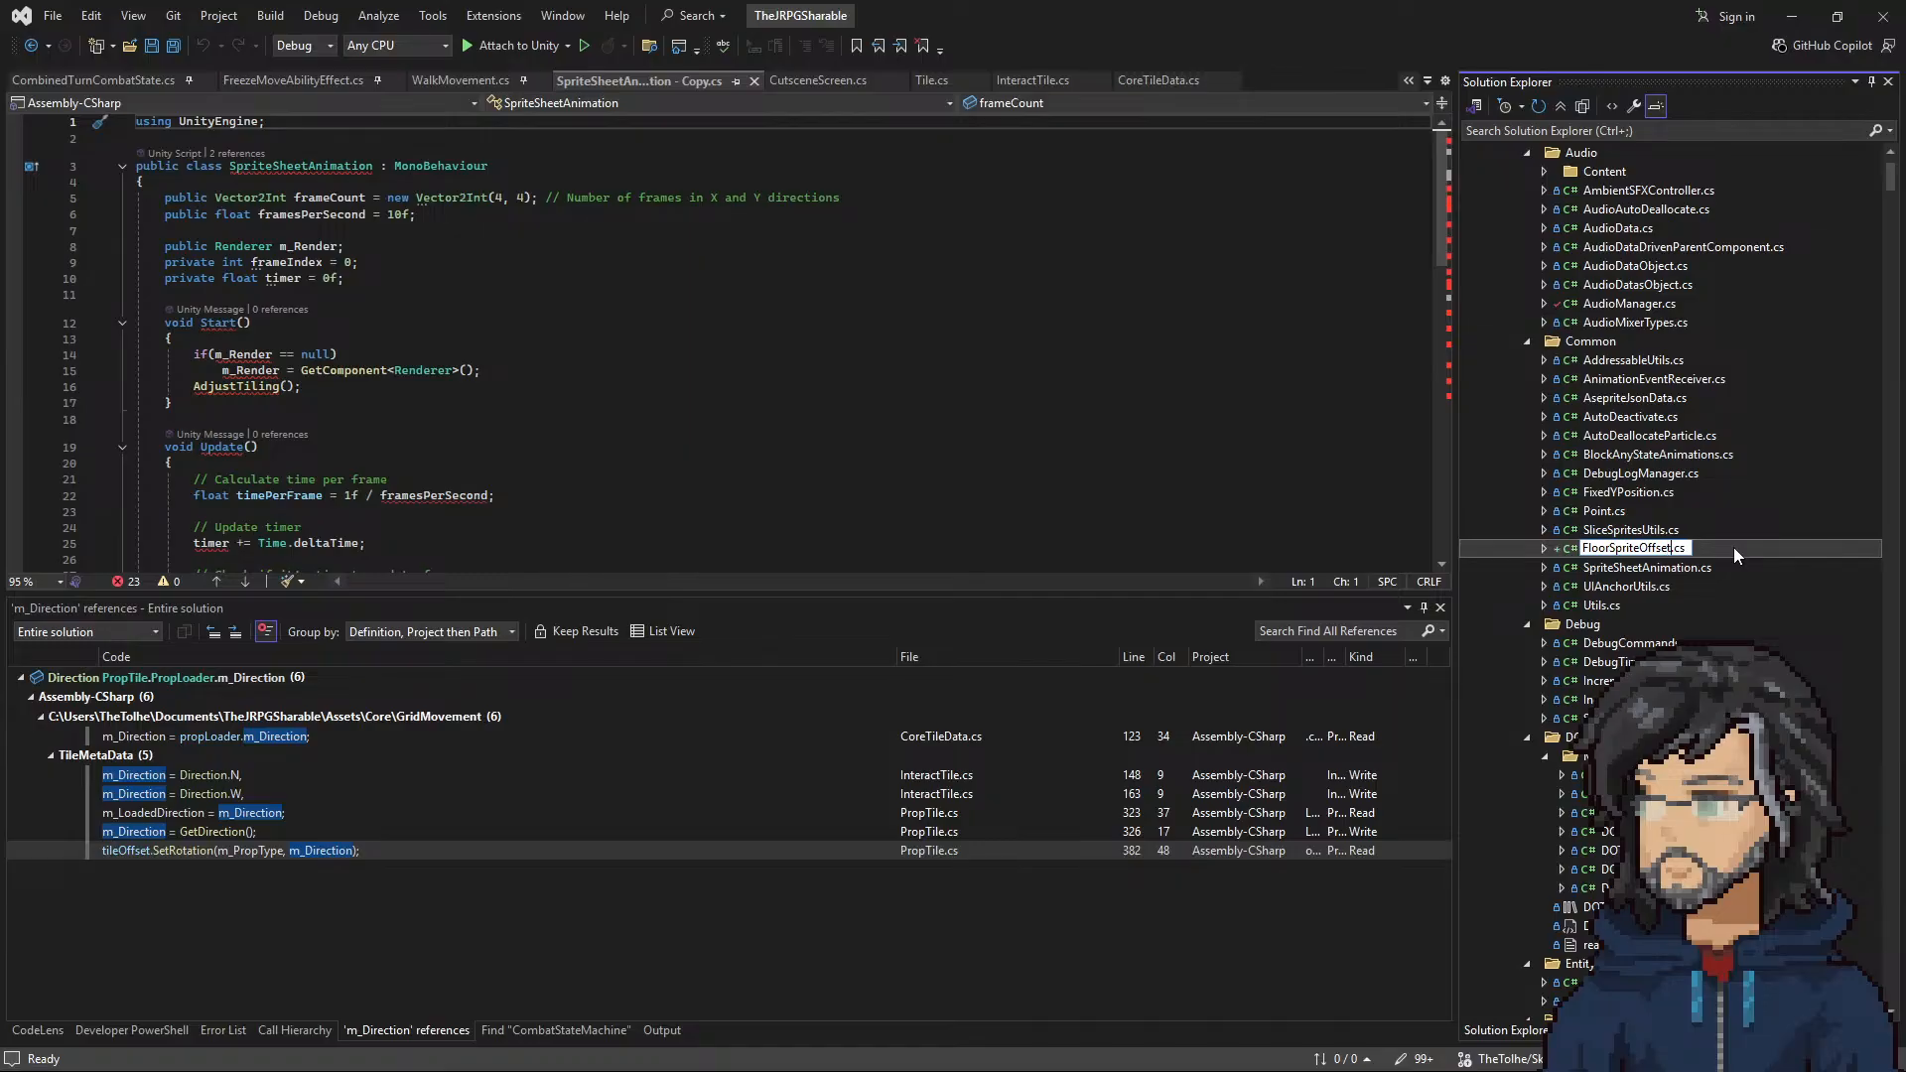
{"action": "type", "text": "Manager"}
{"action": "key", "text": "Return"}
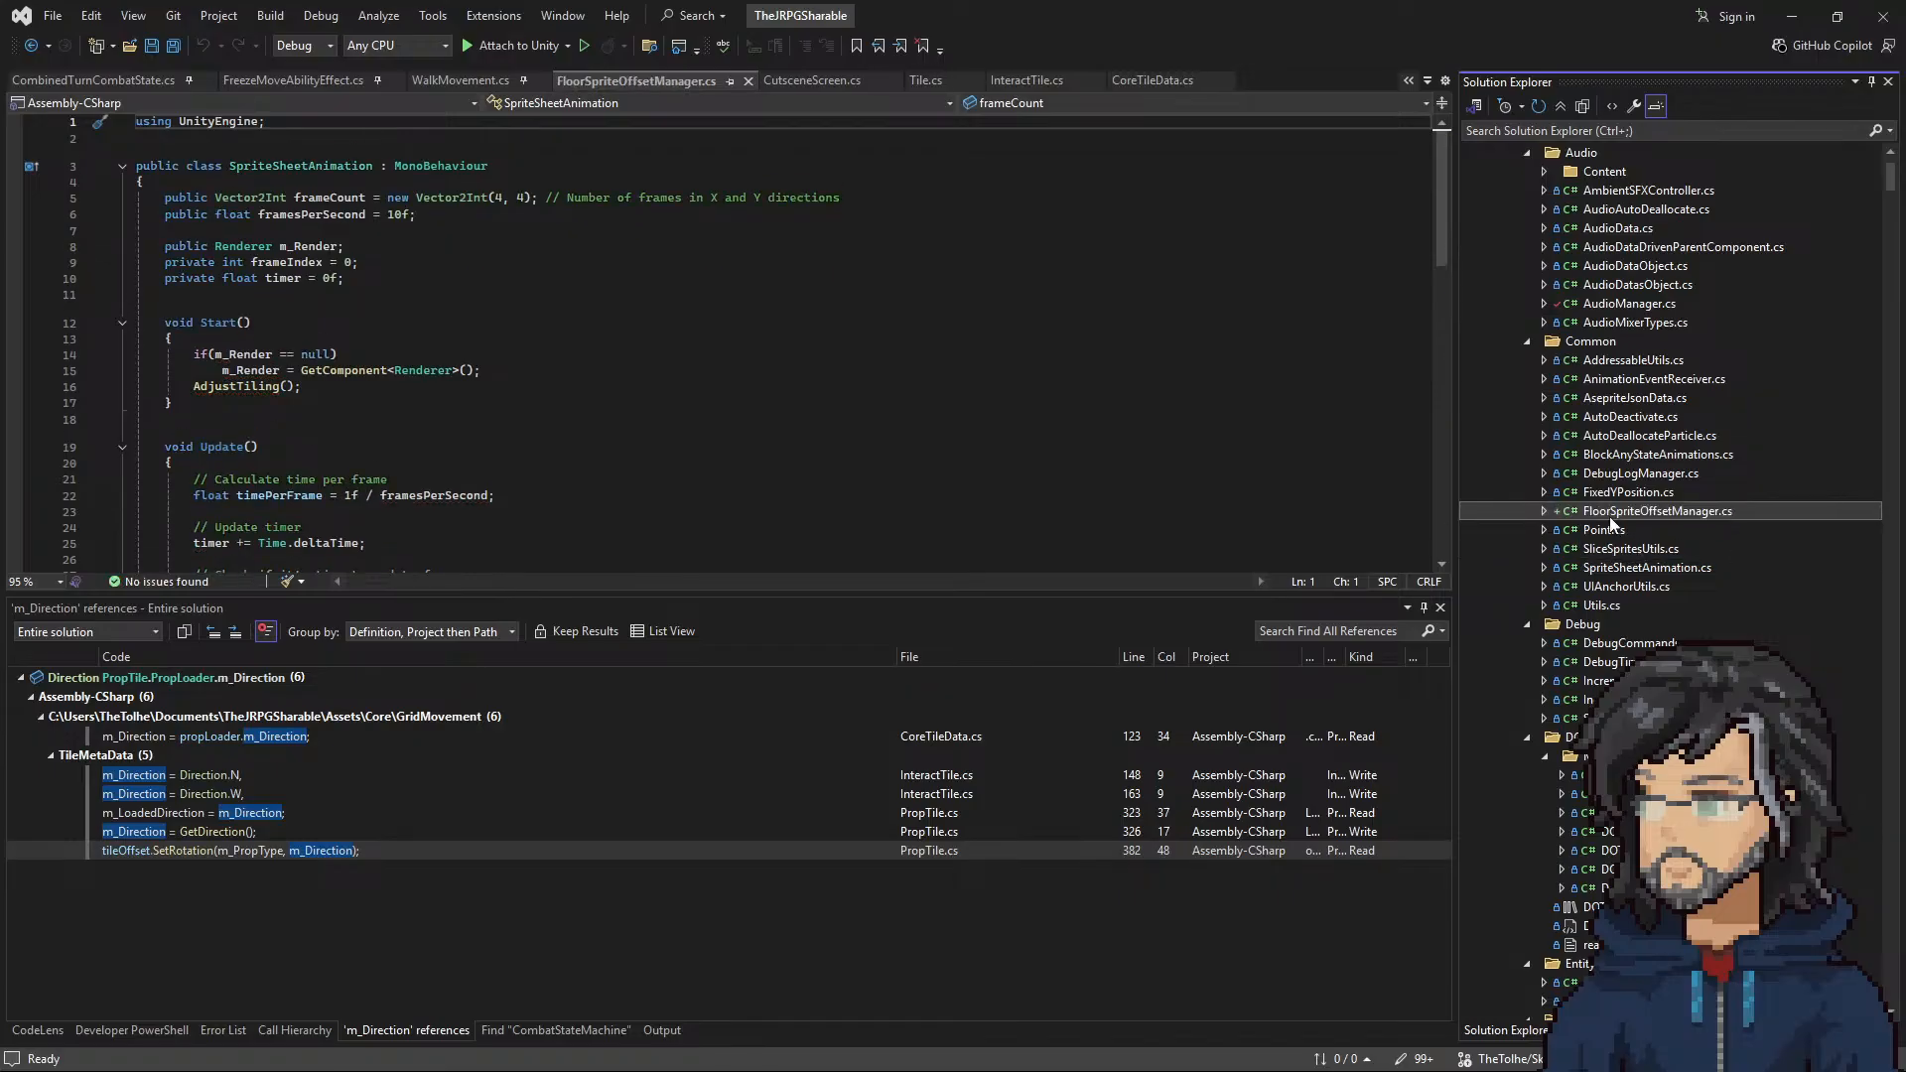
Step: Rename the class in FloorSpriteOffsetManager.cs from SpriteSheetAnimation to FloorSpriteOffsetManager
{"action": "double_click", "coordinate": [1598, 512]}
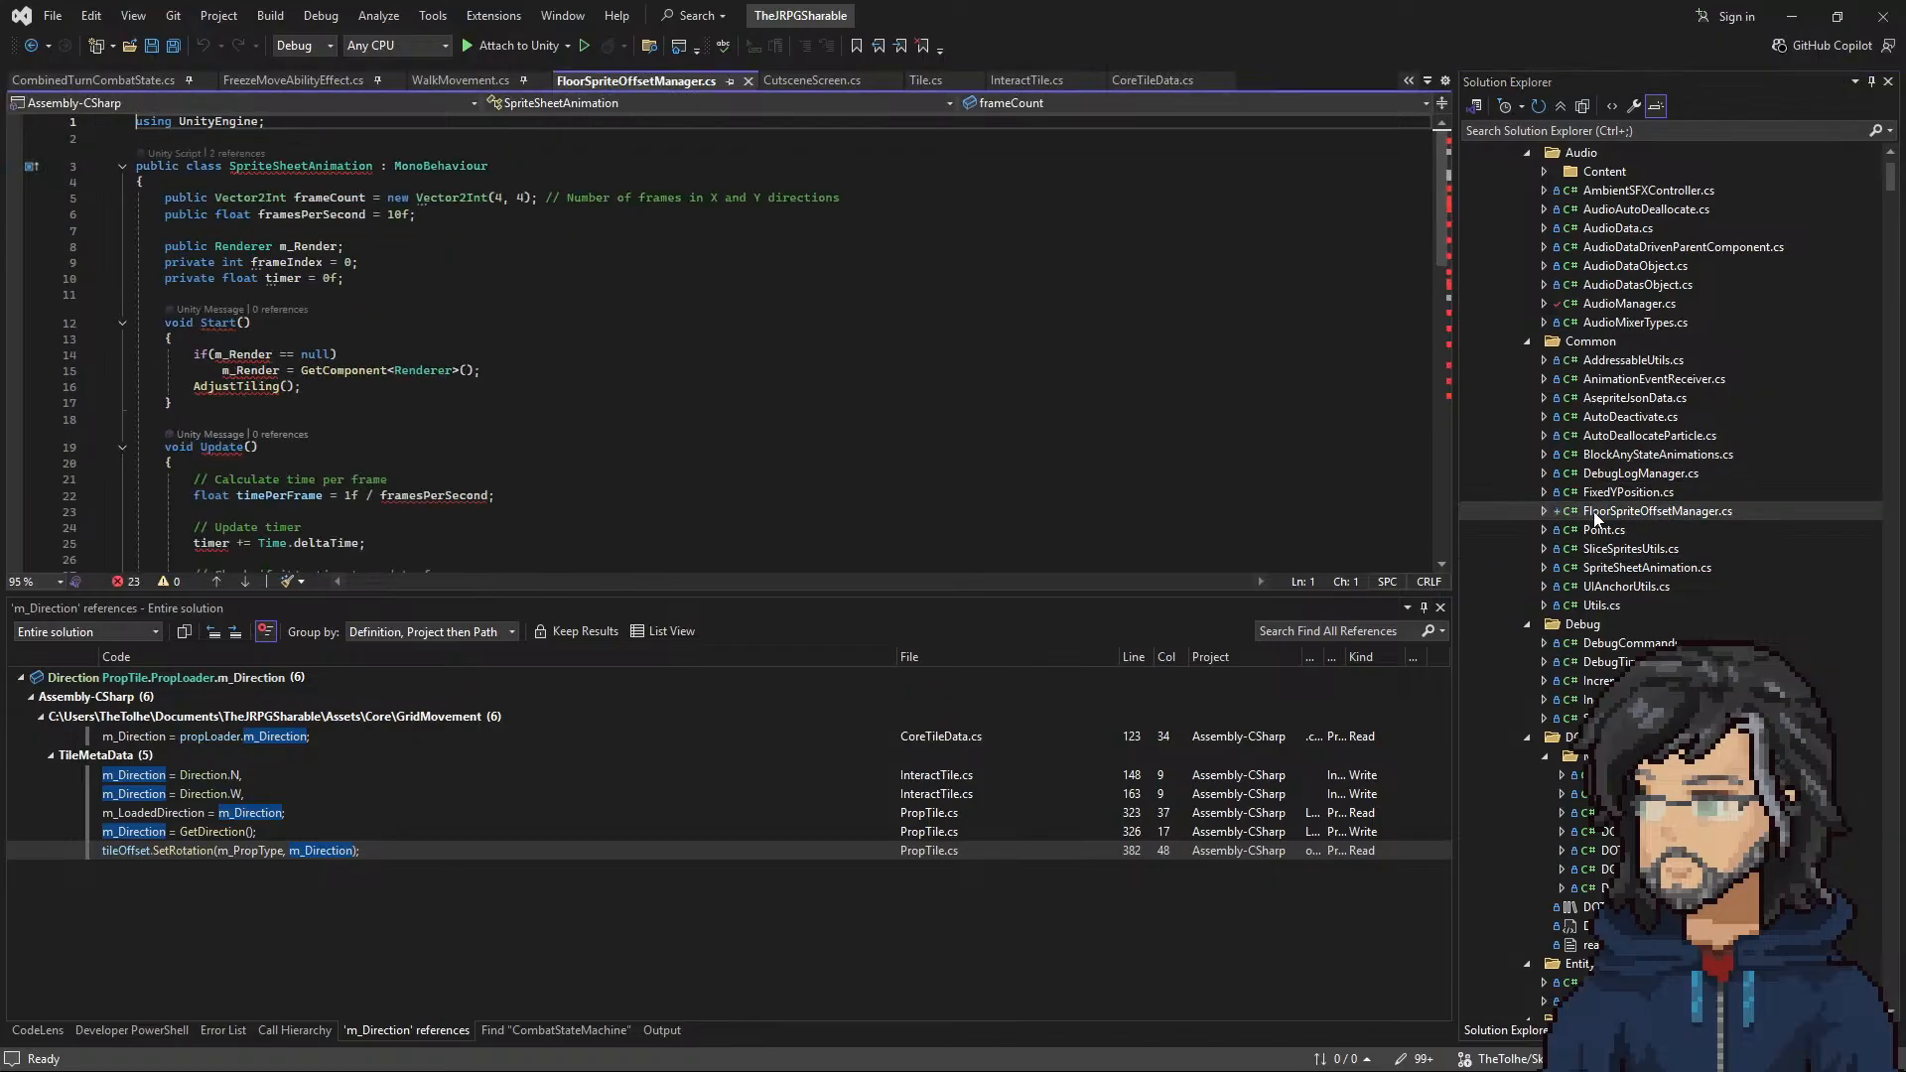
{"action": "double_click", "coordinate": [301, 166]}
{"action": "type", "text": "FloorSpriteOffsetManager"}
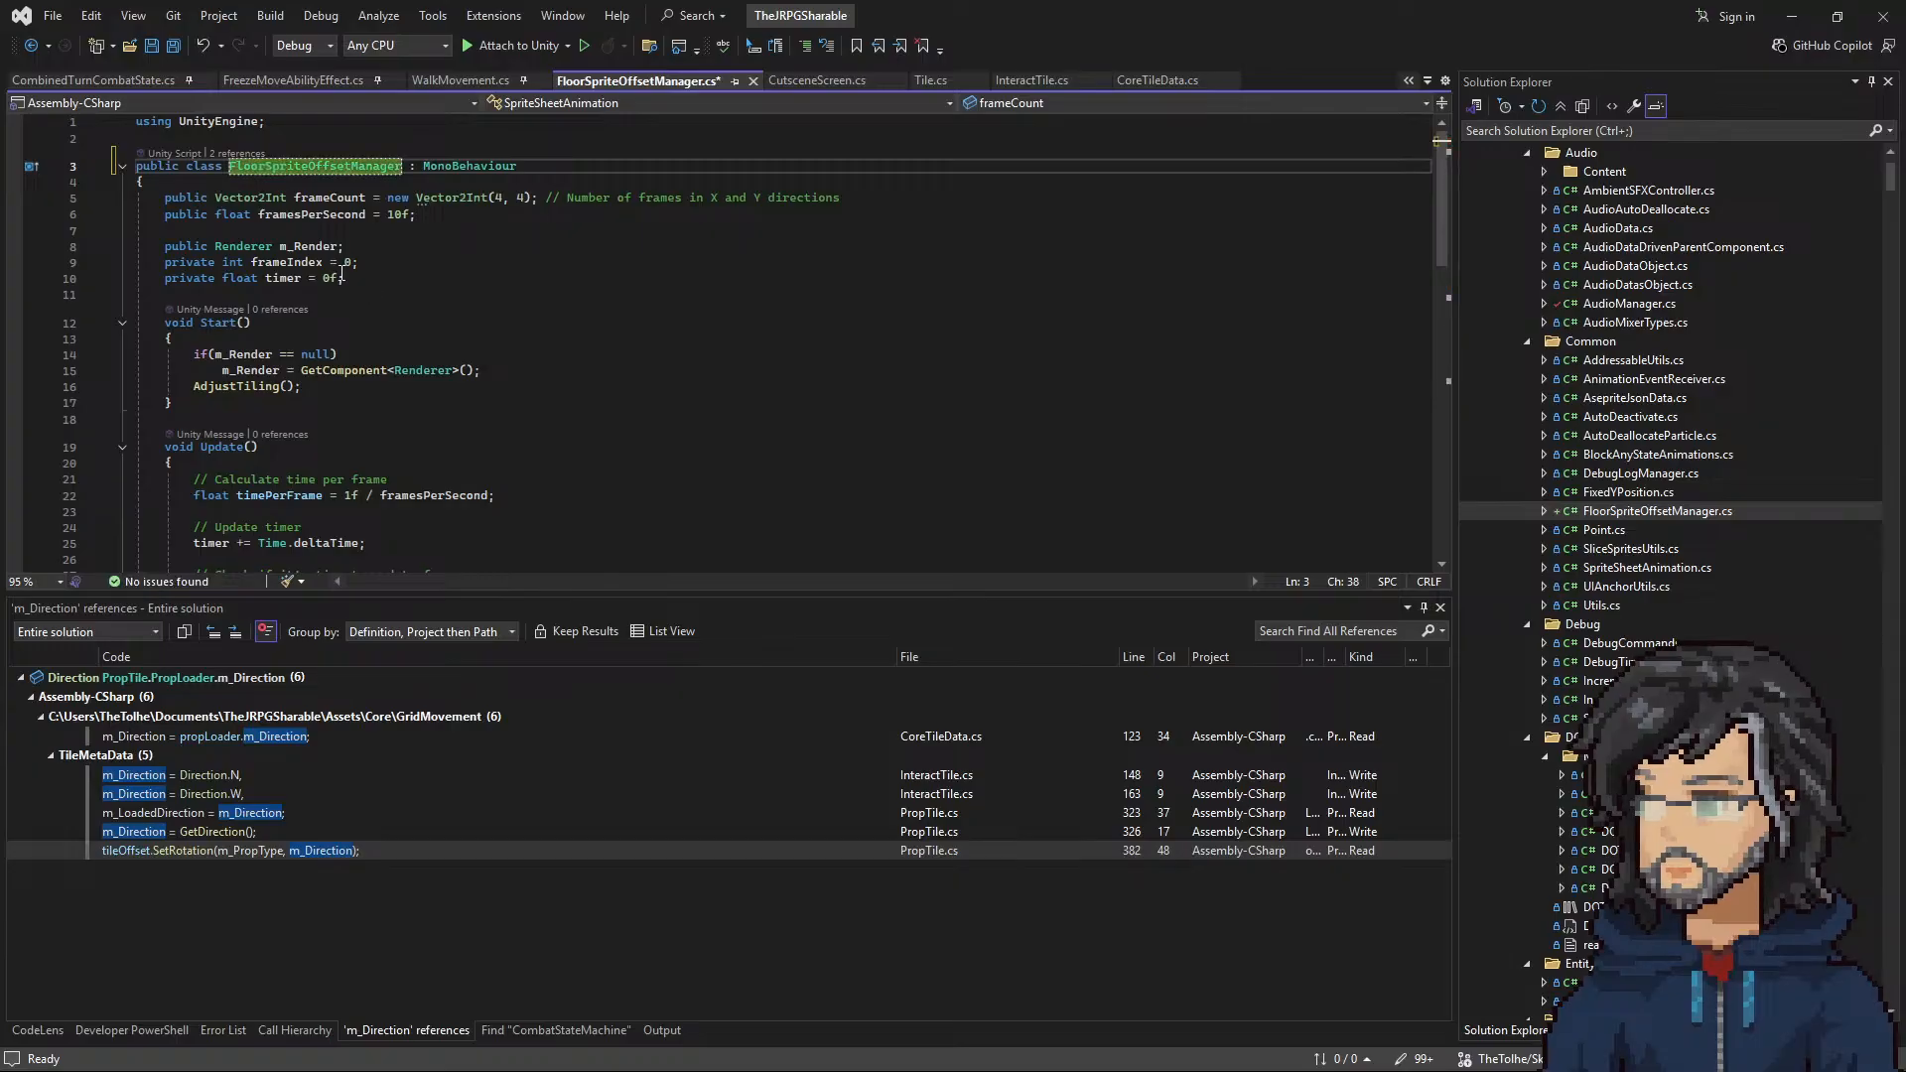
Step: Locate the _BaseMap reference in Update, and switch to Unity to examine the Tiling And Offset and _BaseMap nodes in the URP_CustomLitLayer graph
{"action": "scroll", "coordinate": [342, 269], "scroll_direction": "down", "scroll_amount": 6}
{"action": "double_click", "coordinate": [508, 383]}
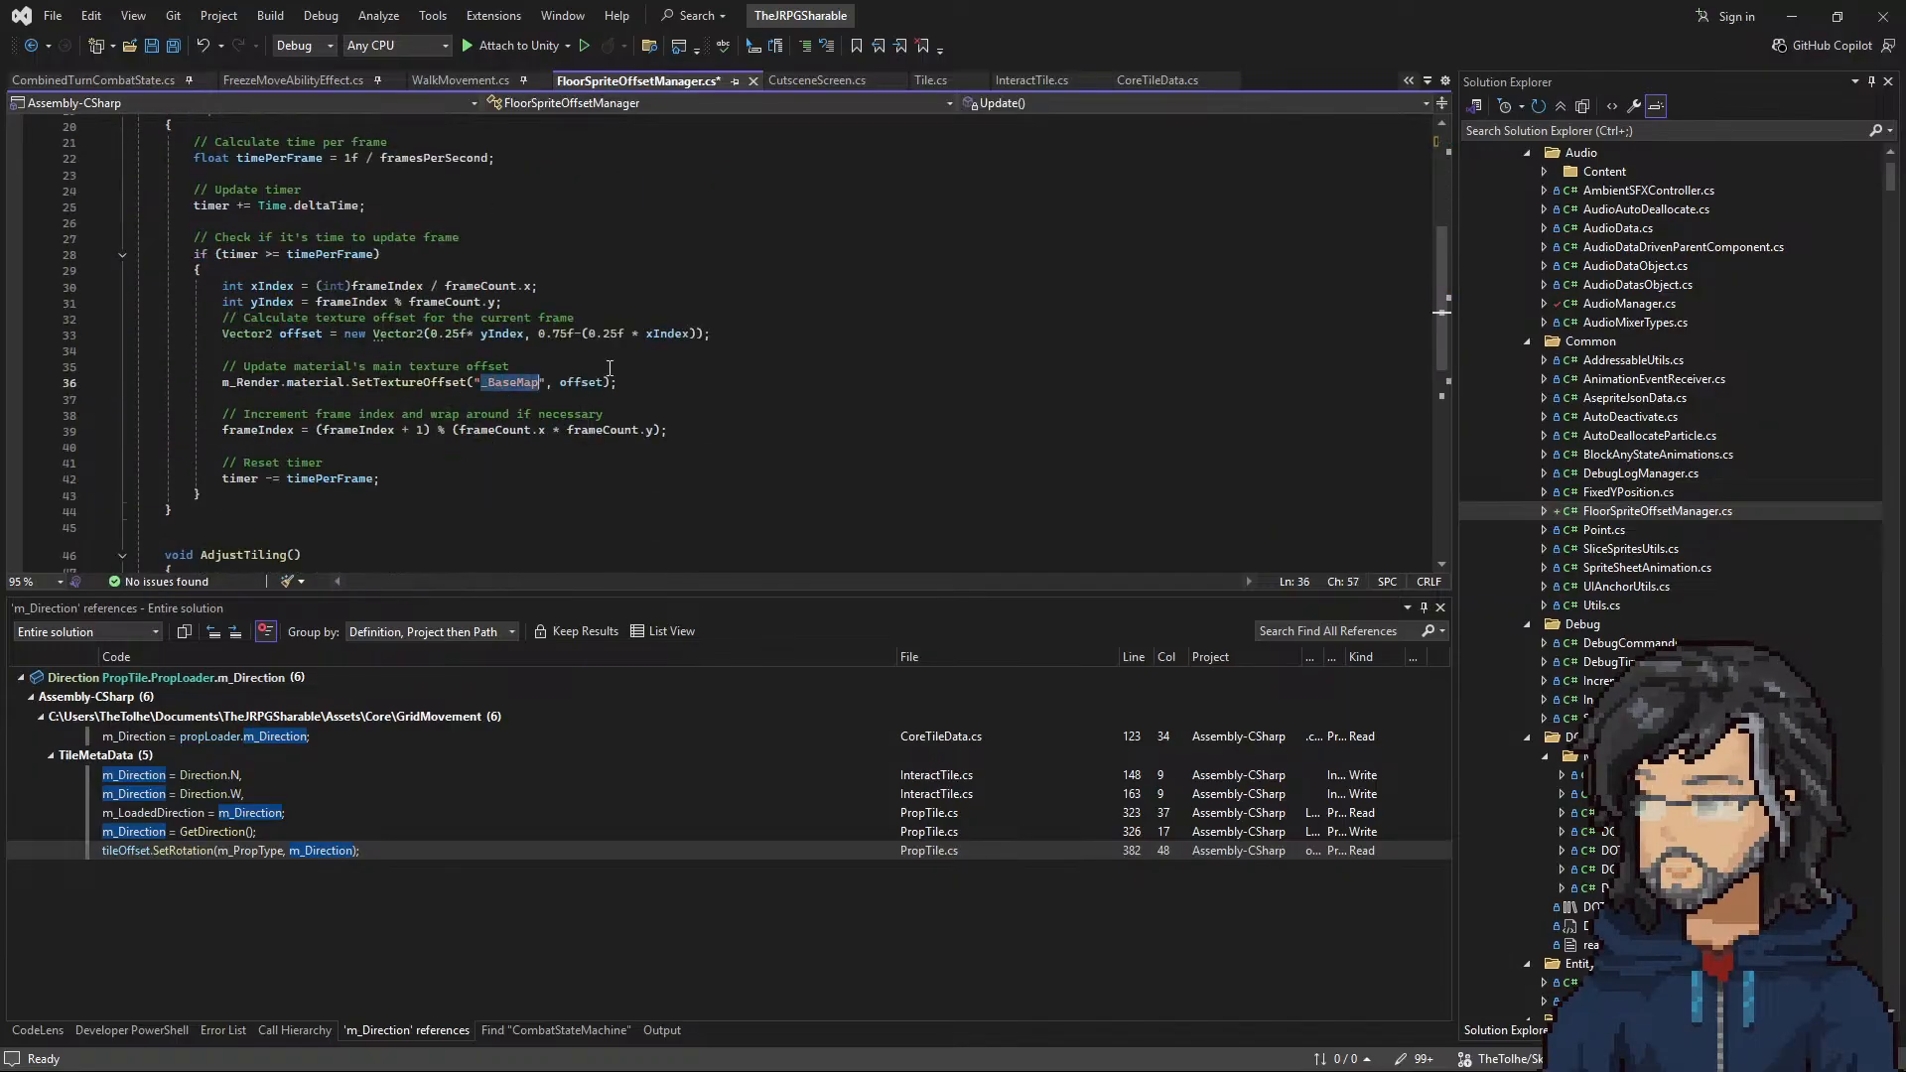
{"action": "left_click", "coordinate": [1791, 16]}
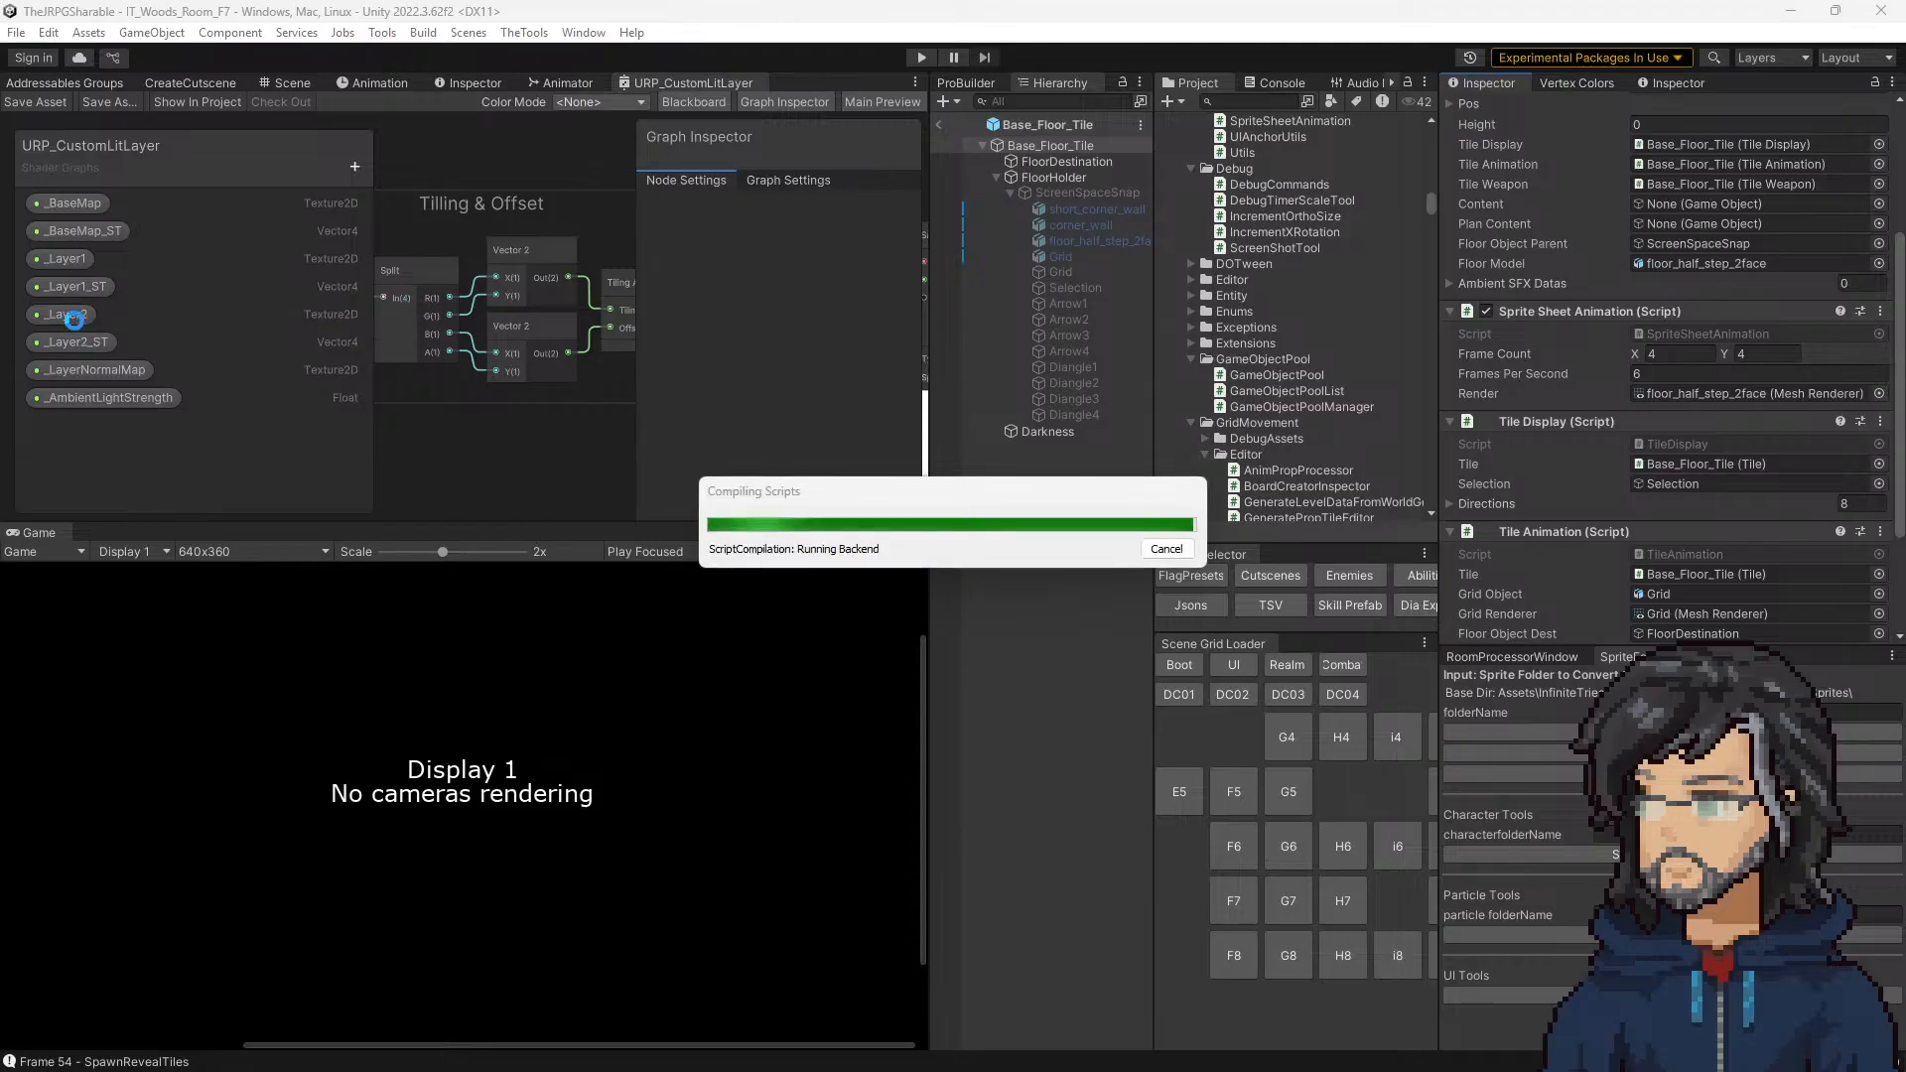
{"action": "key", "text": "alt+Tab"}
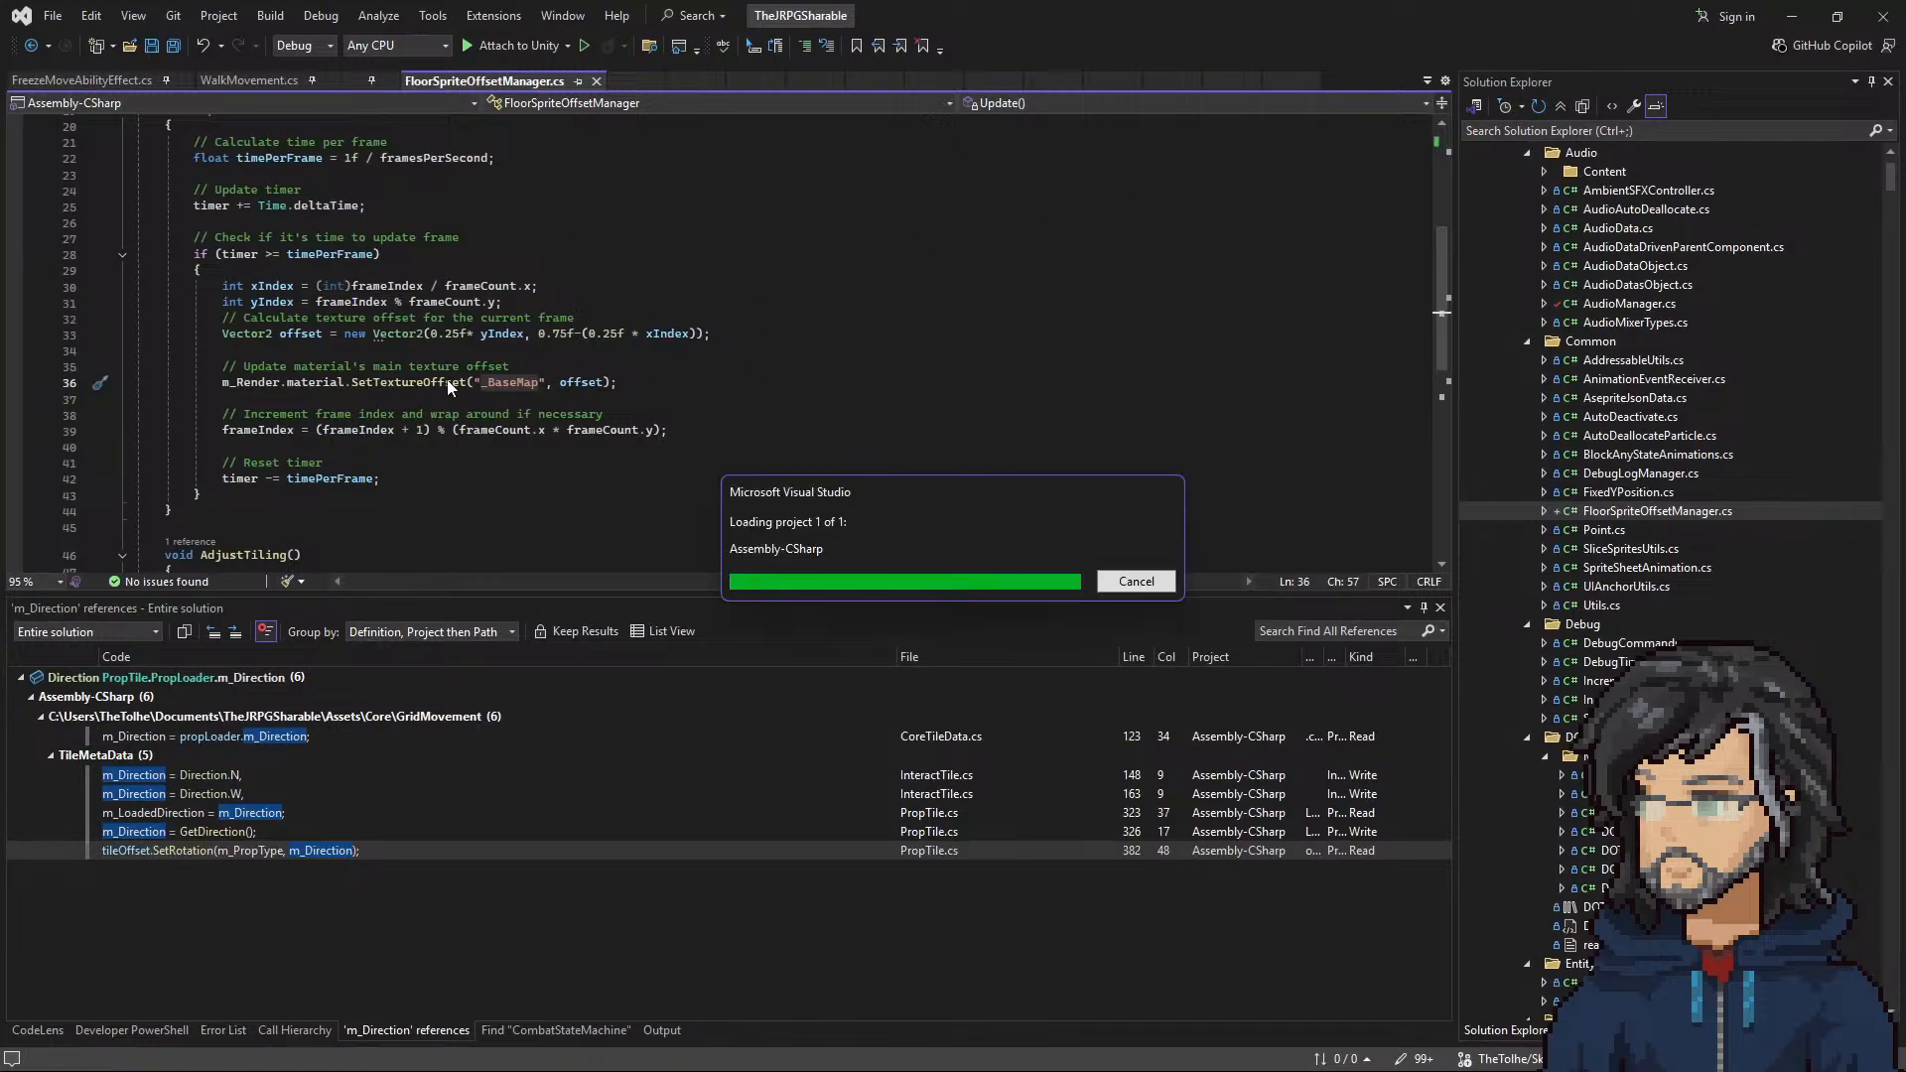
{"action": "left_click", "coordinate": [1792, 17]}
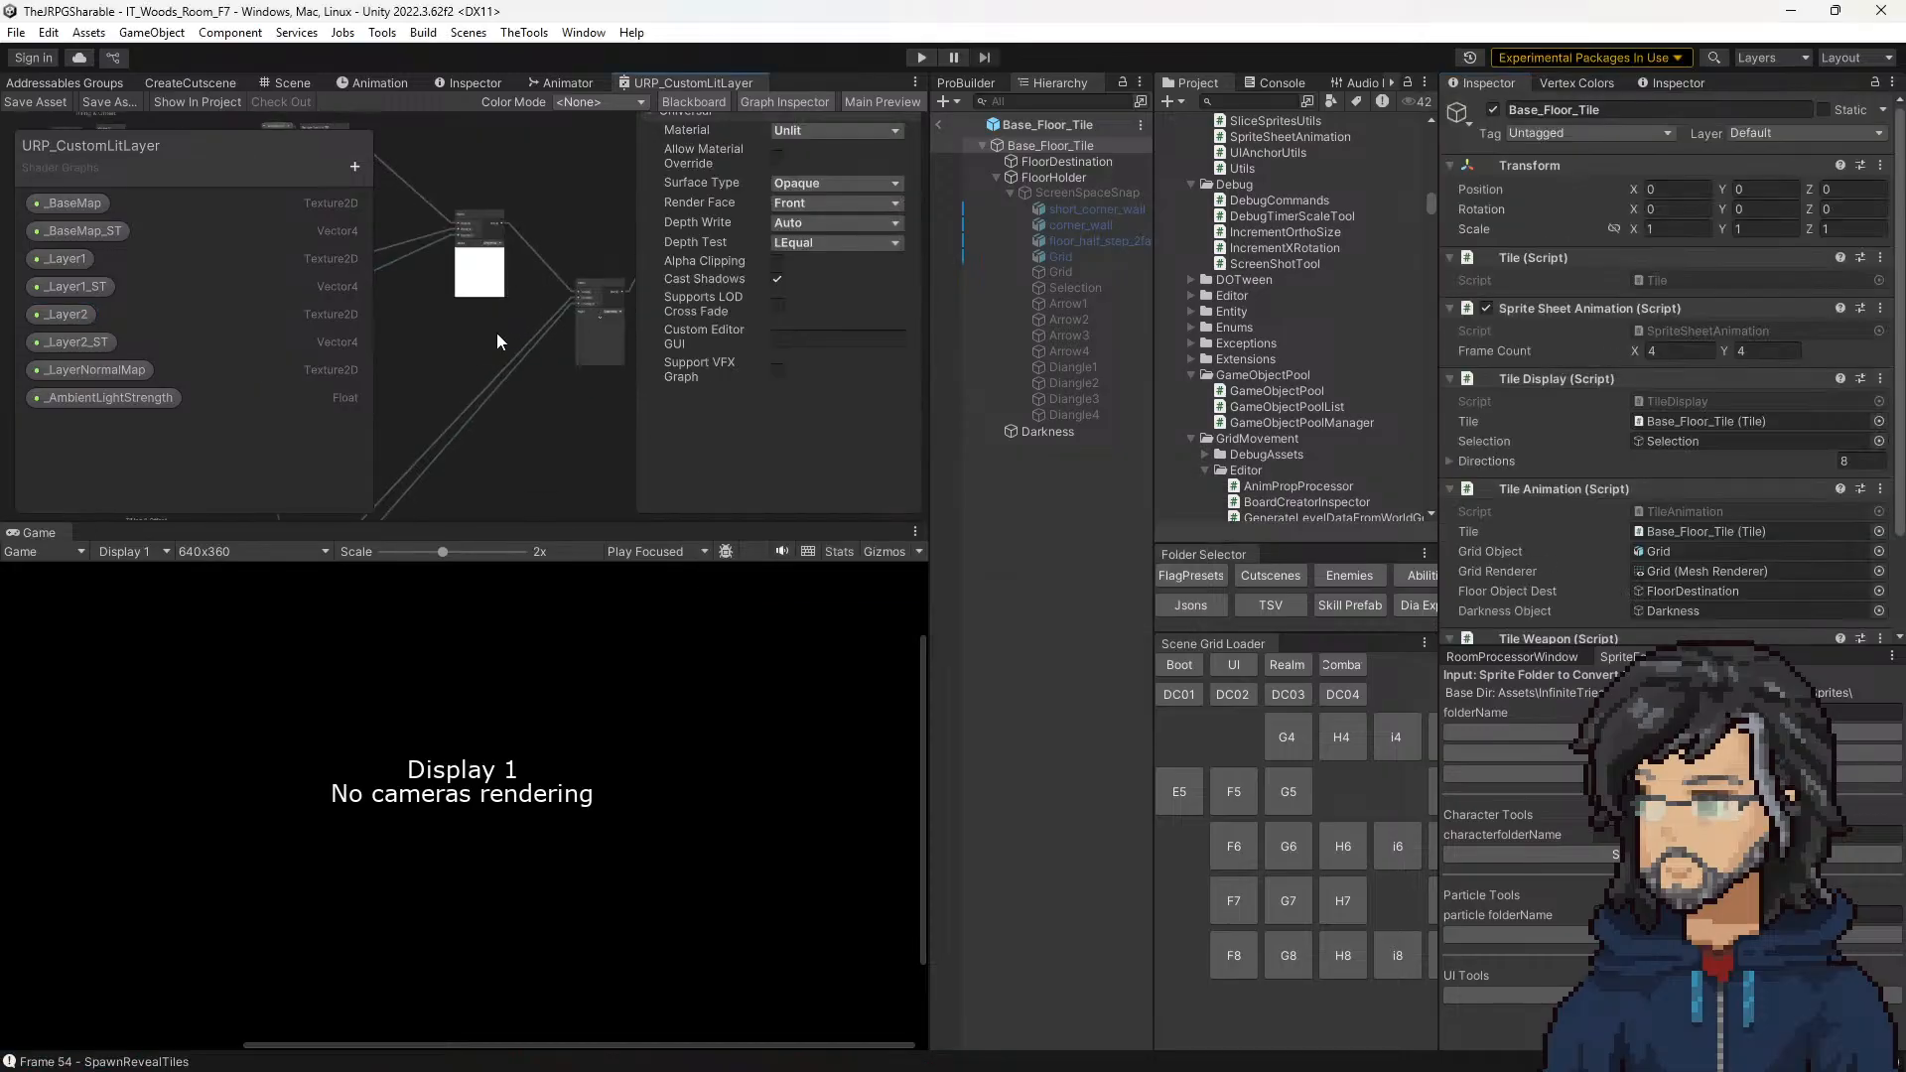
{"action": "scroll", "coordinate": [499, 407], "scroll_direction": "up", "scroll_amount": 5}
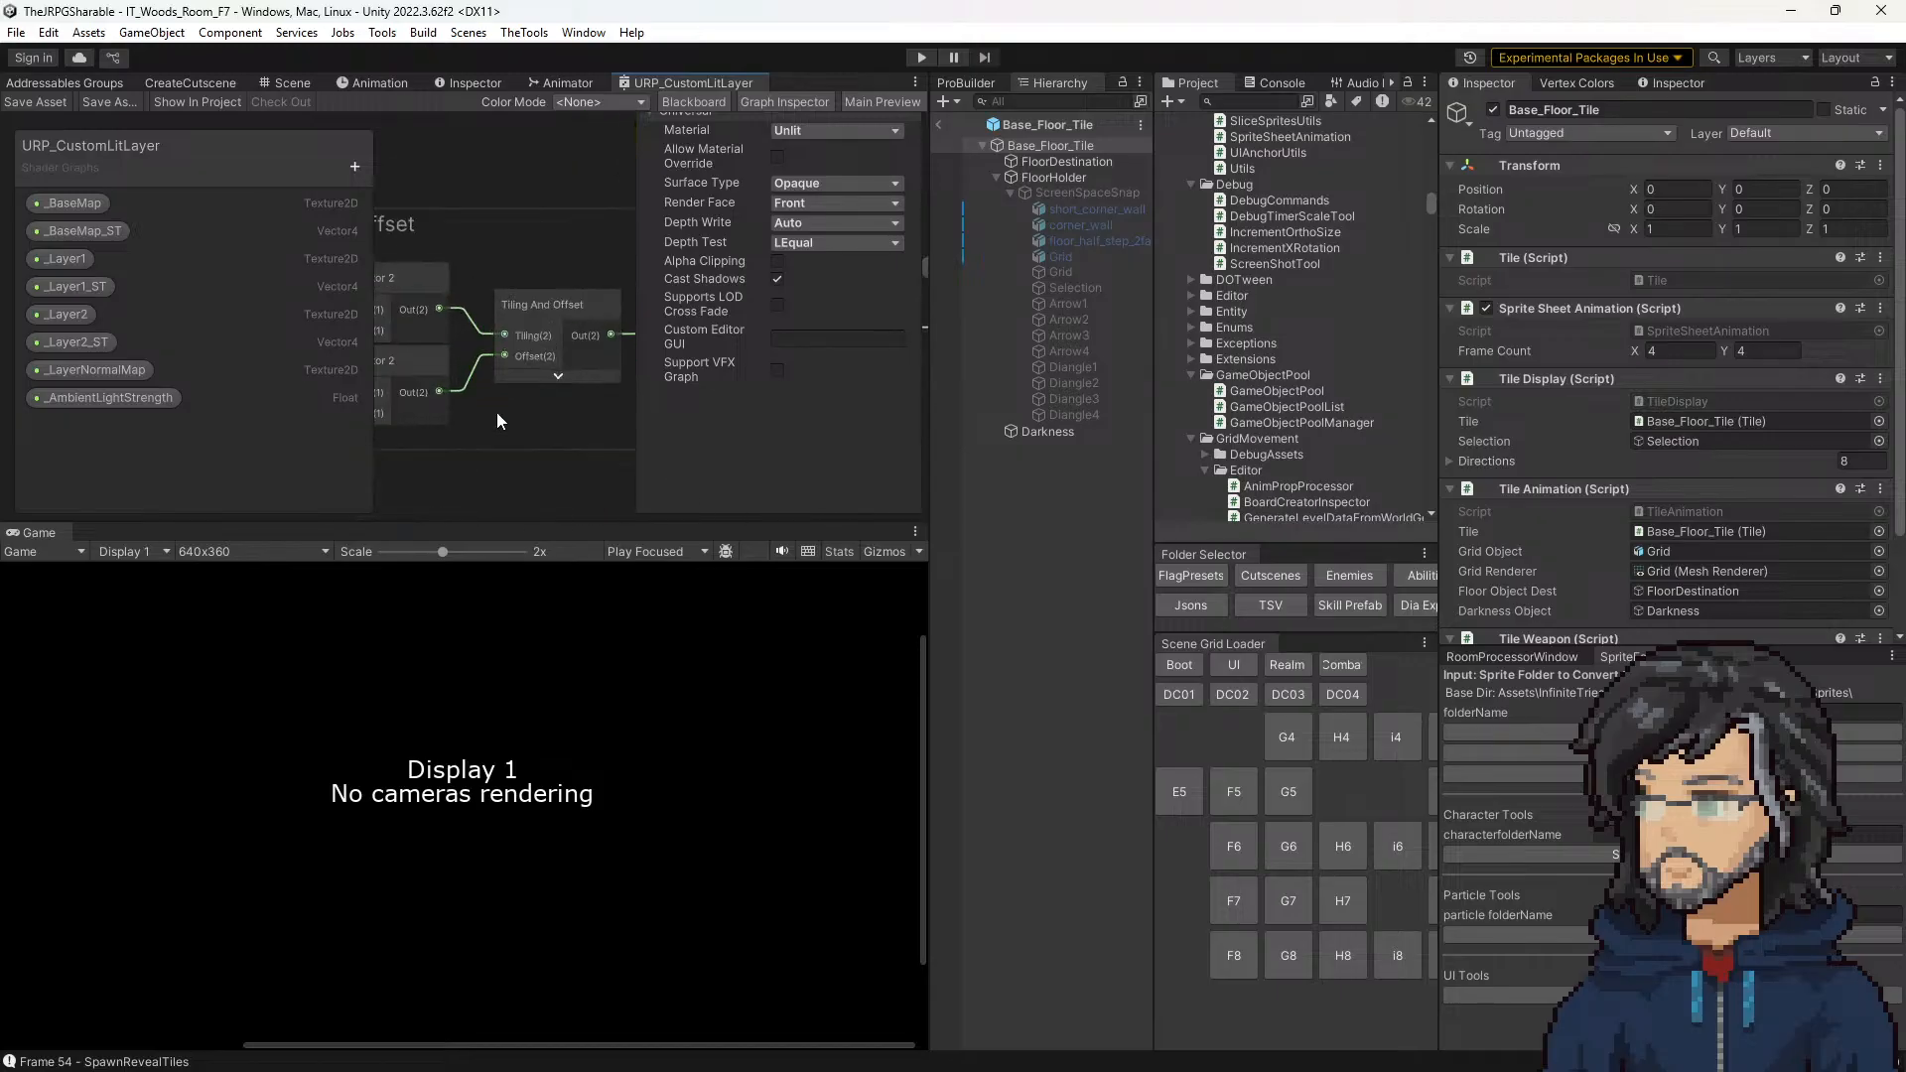
{"action": "middle_click_drag", "start_coordinate": [499, 407], "coordinate": [238, 392]}
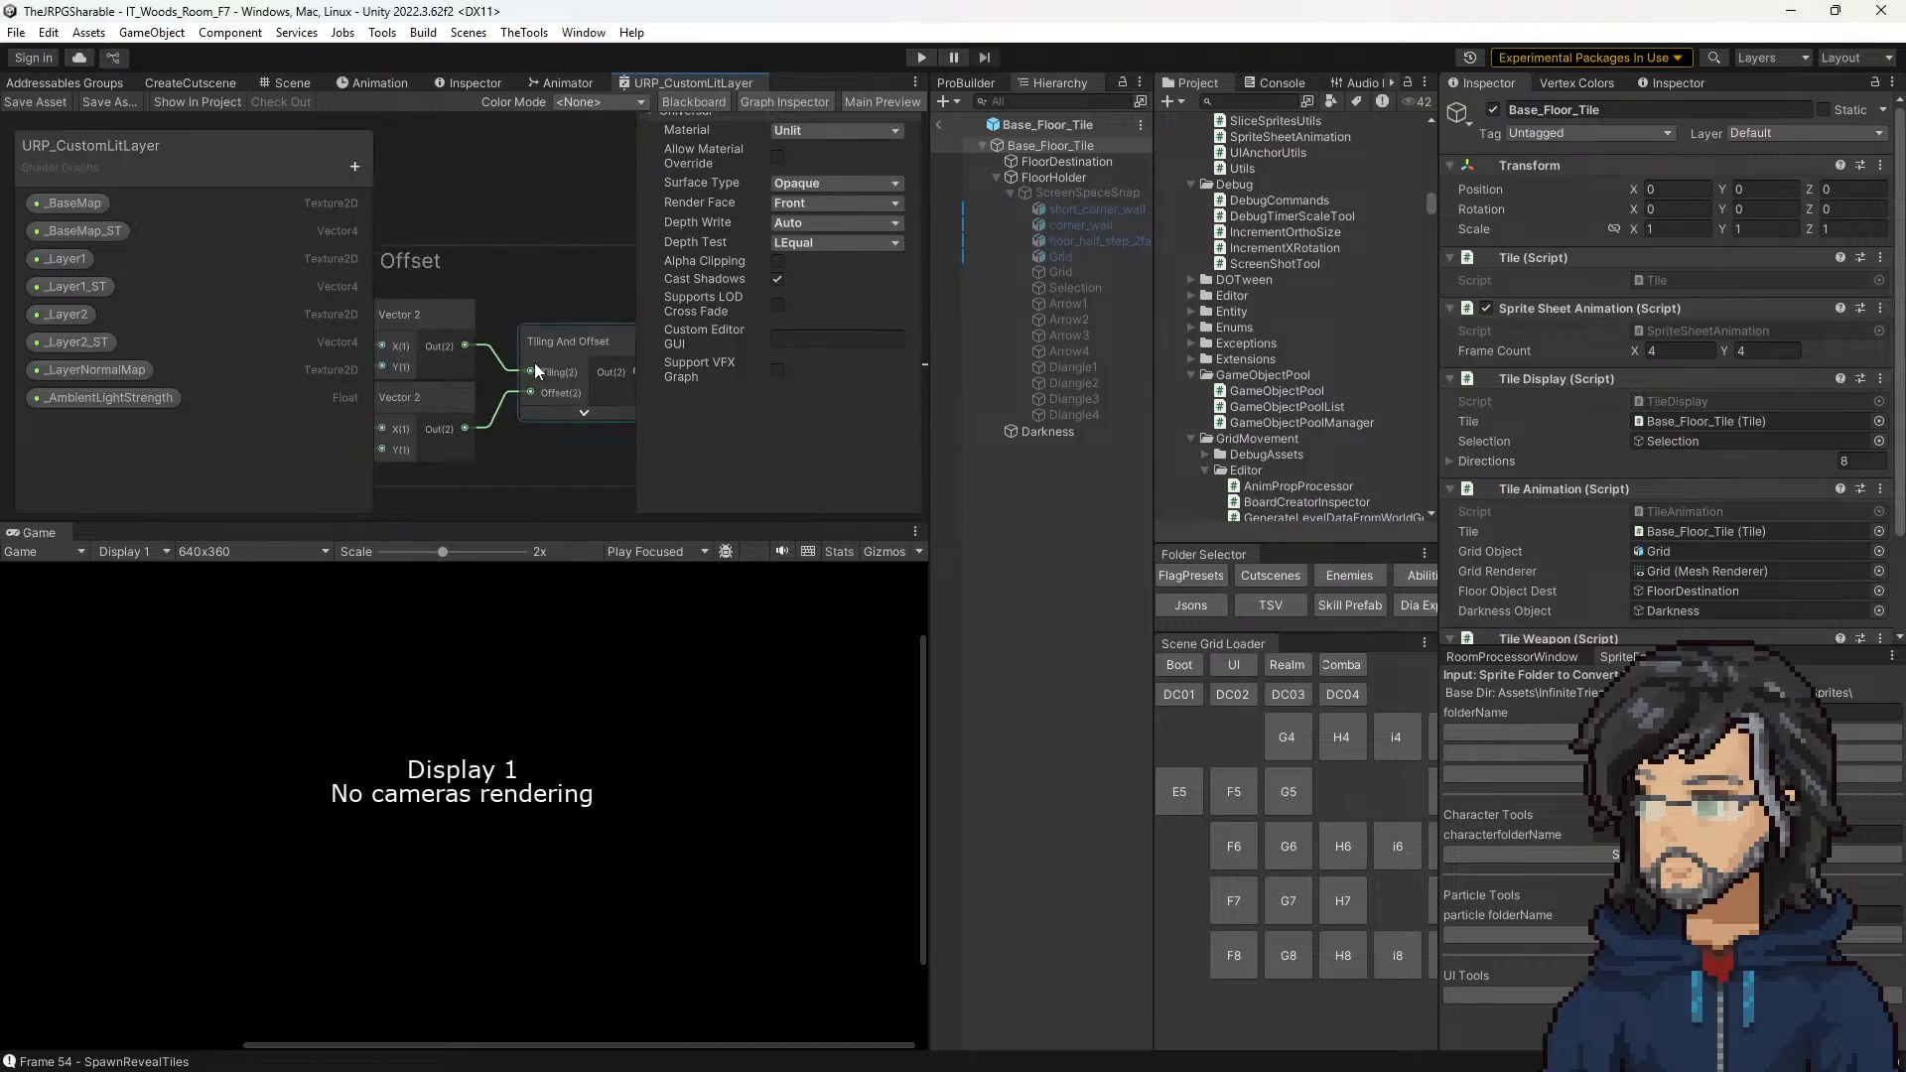
{"action": "middle_click_drag", "start_coordinate": [538, 377], "coordinate": [329, 375]}
{"action": "left_click", "coordinate": [449, 290]}
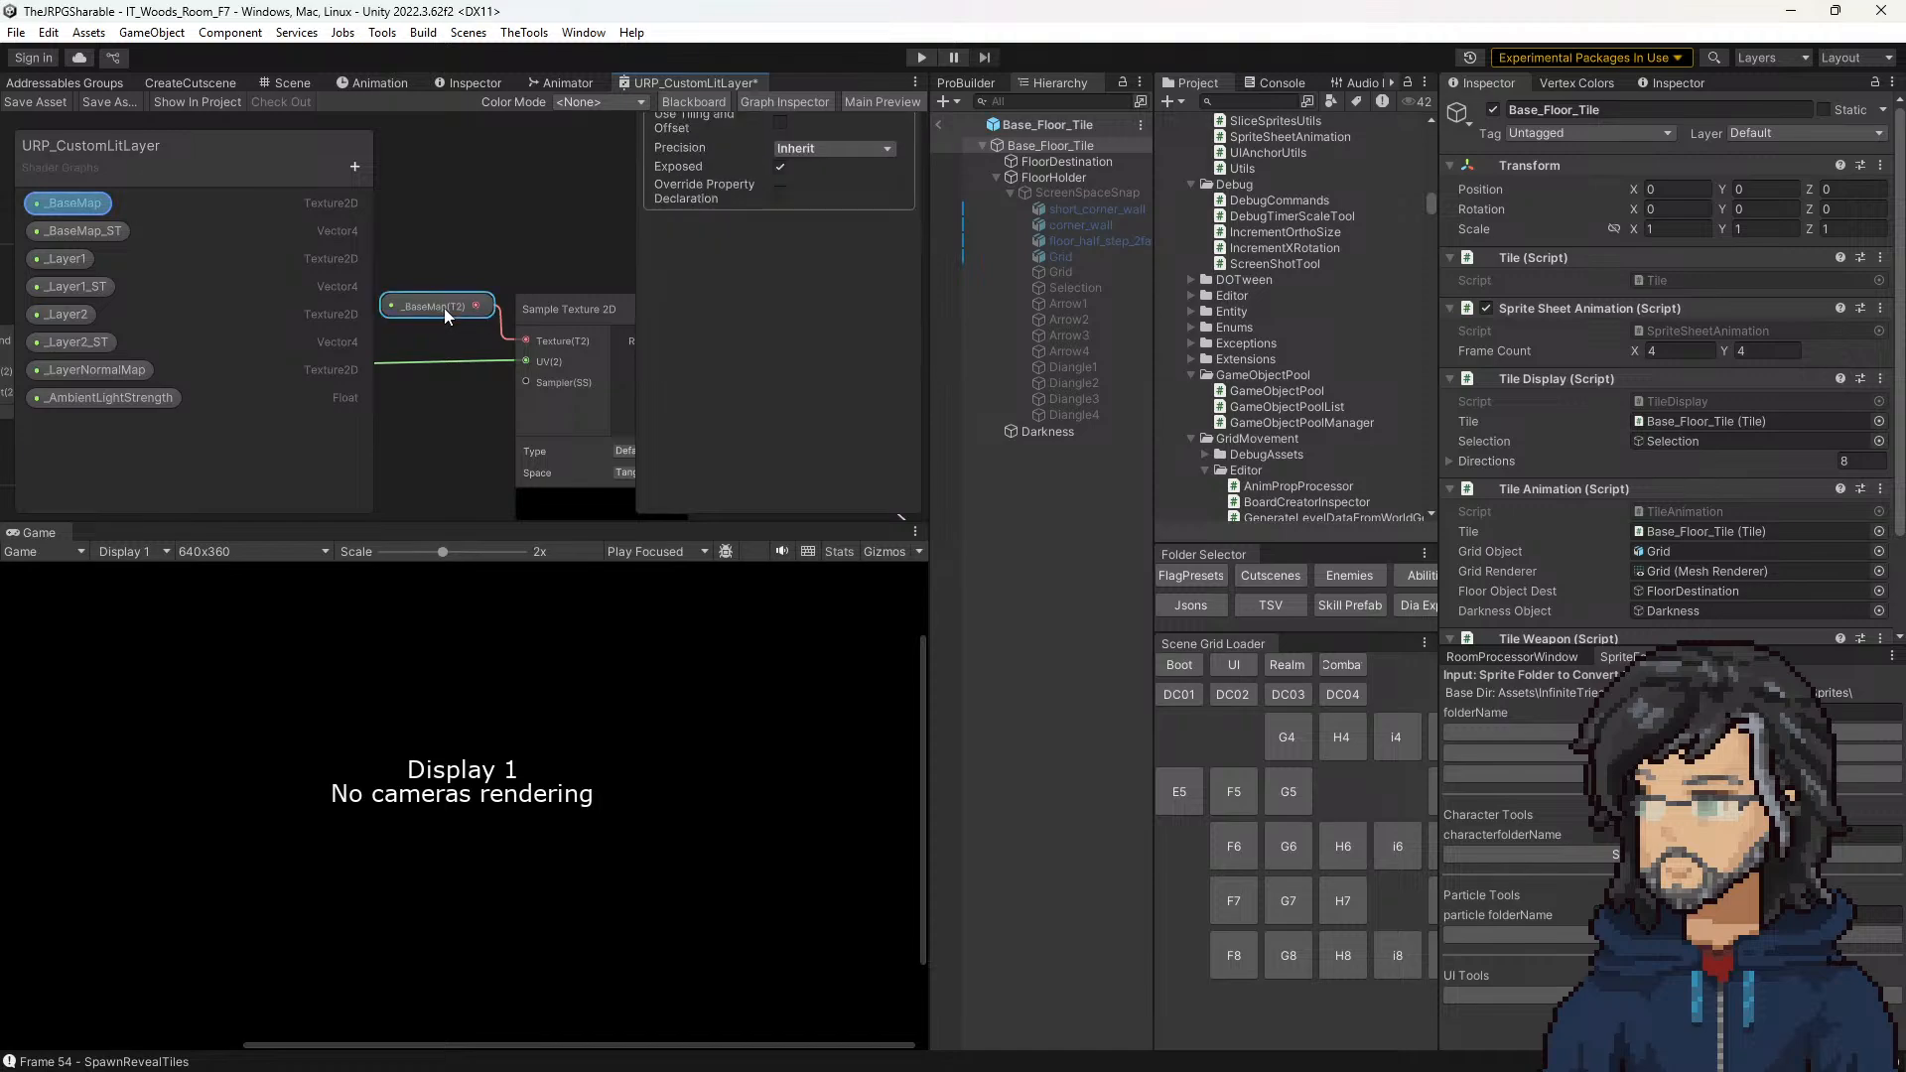
Step: Select the _Layer2 property in the URP_CustomLitLayer graph, enlarge the graph area, and copy the property's name
{"action": "left_click", "coordinate": [66, 316]}
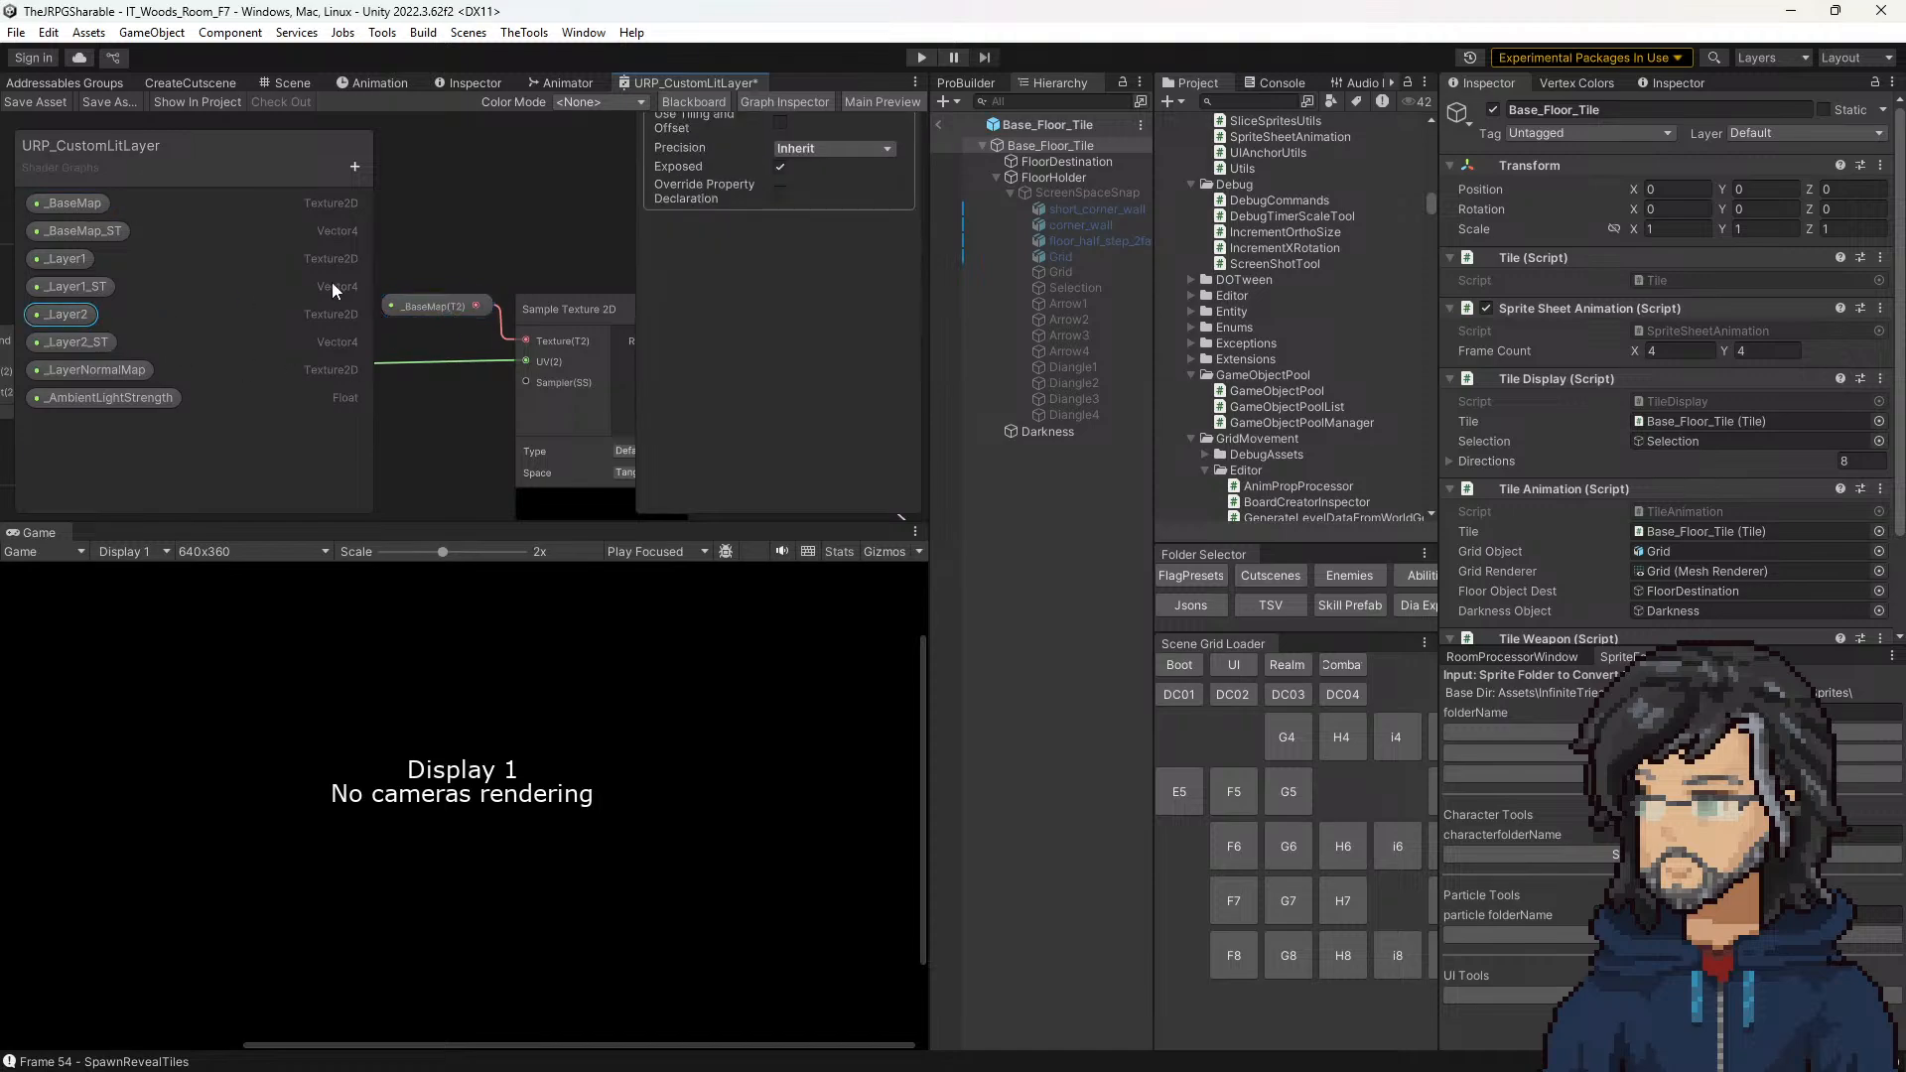
{"action": "middle_click_drag", "start_coordinate": [466, 396], "coordinate": [739, 286]}
{"action": "scroll", "coordinate": [472, 366], "scroll_direction": "down", "scroll_amount": 4}
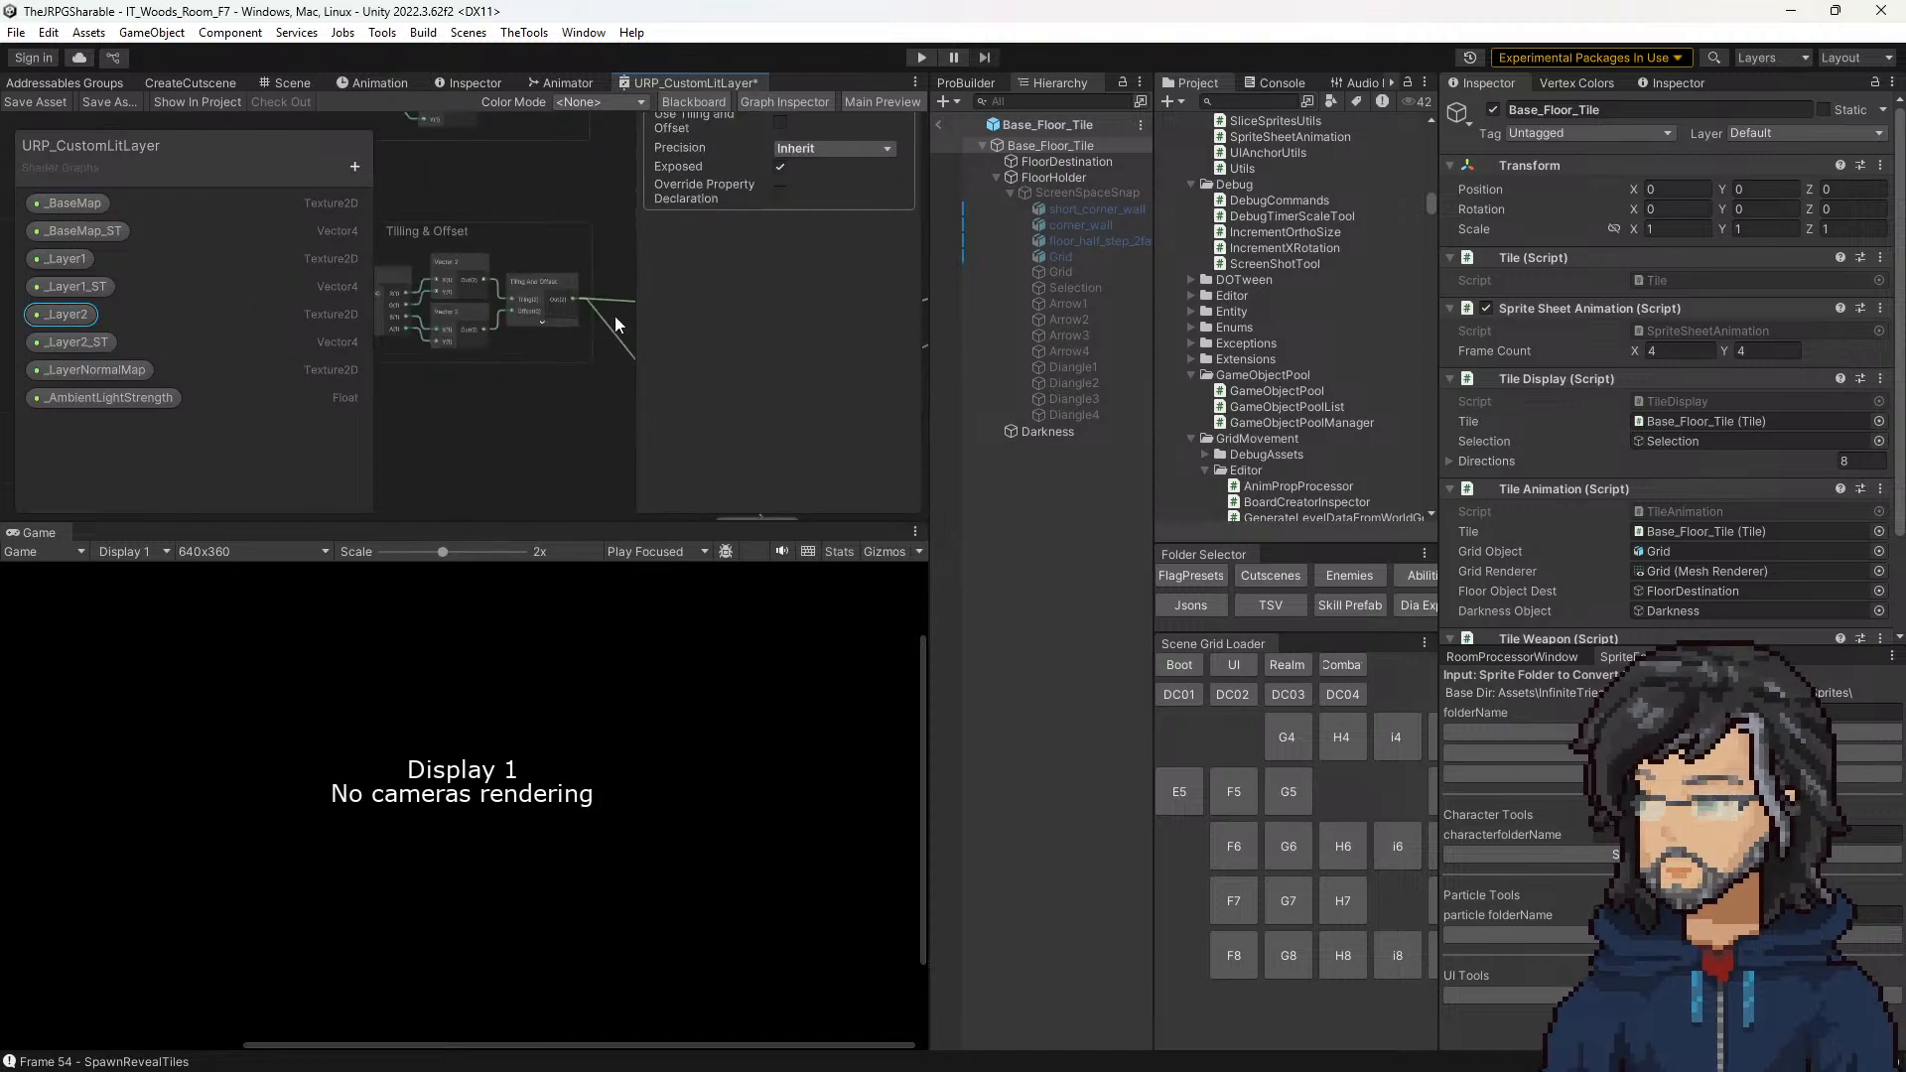
{"action": "middle_click_drag", "start_coordinate": [564, 411], "coordinate": [743, 198]}
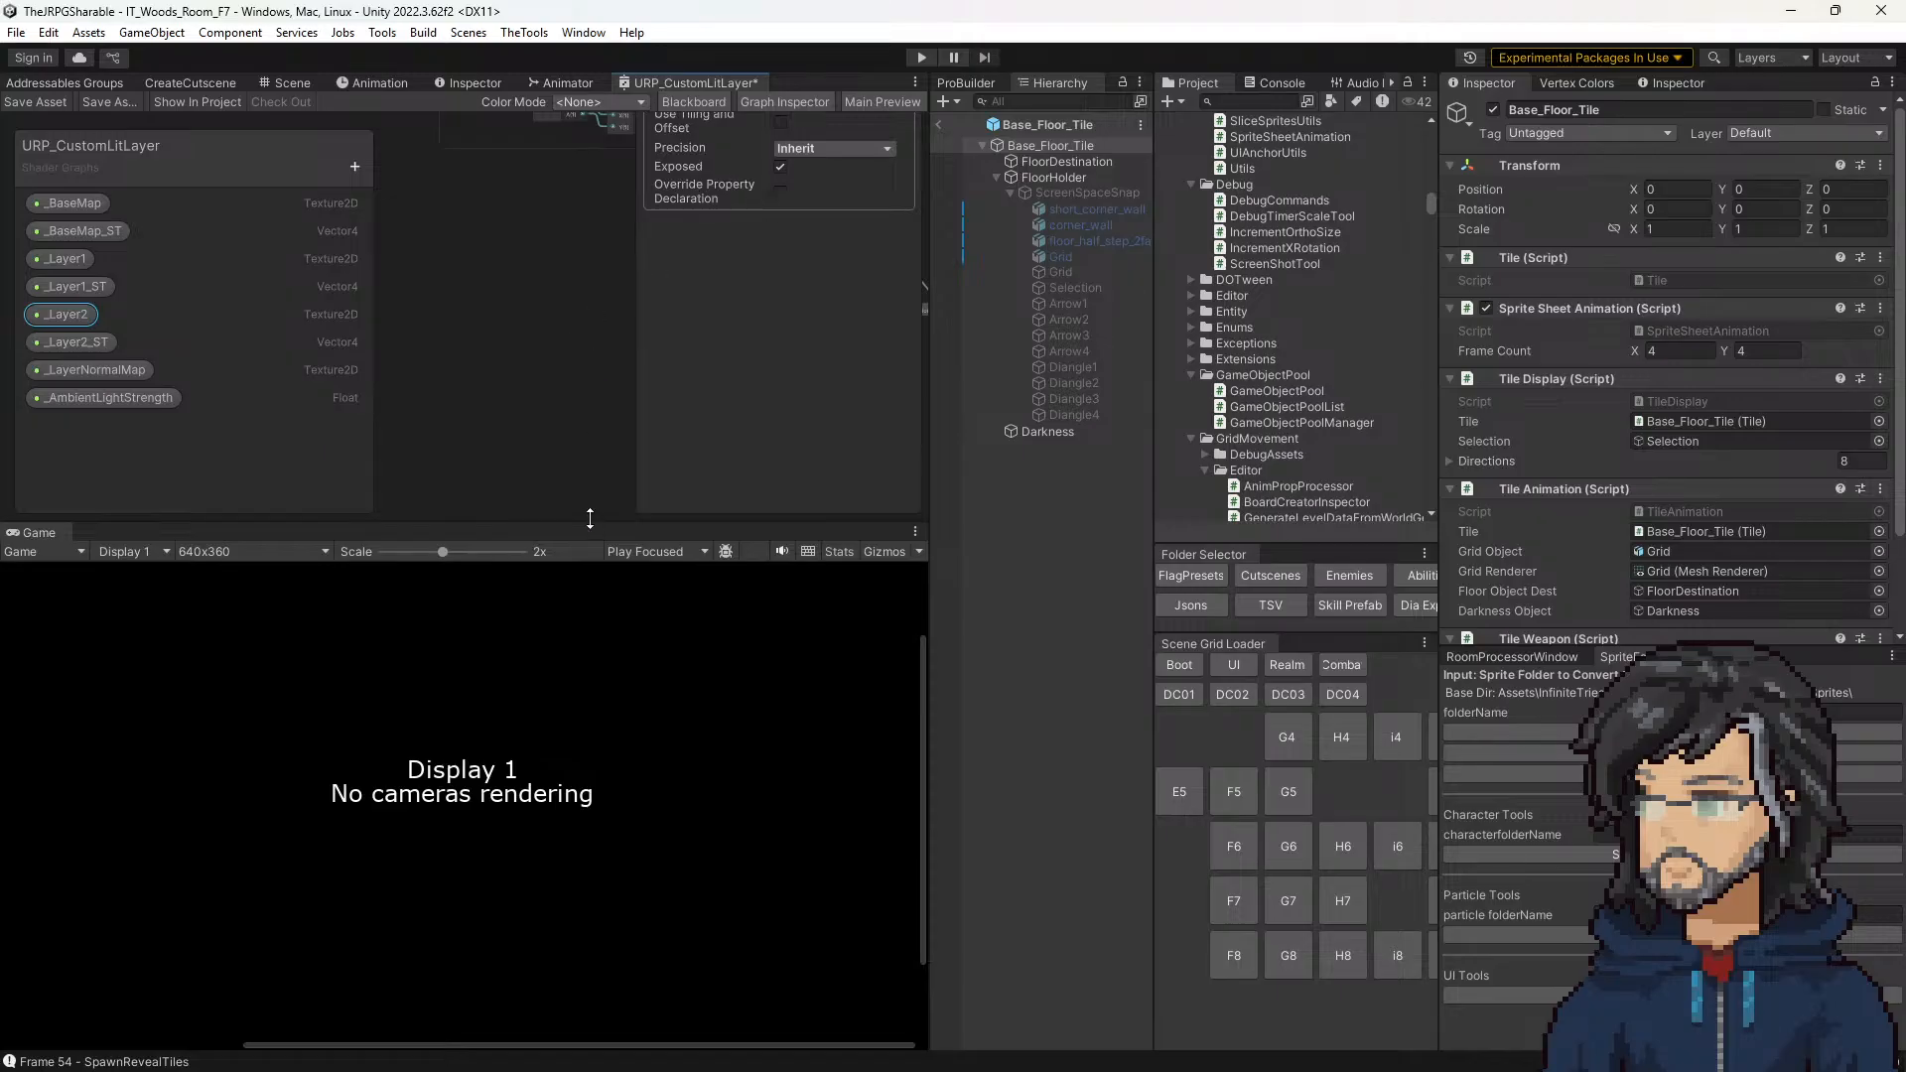
{"action": "left_click_drag", "start_coordinate": [597, 522], "coordinate": [618, 724]}
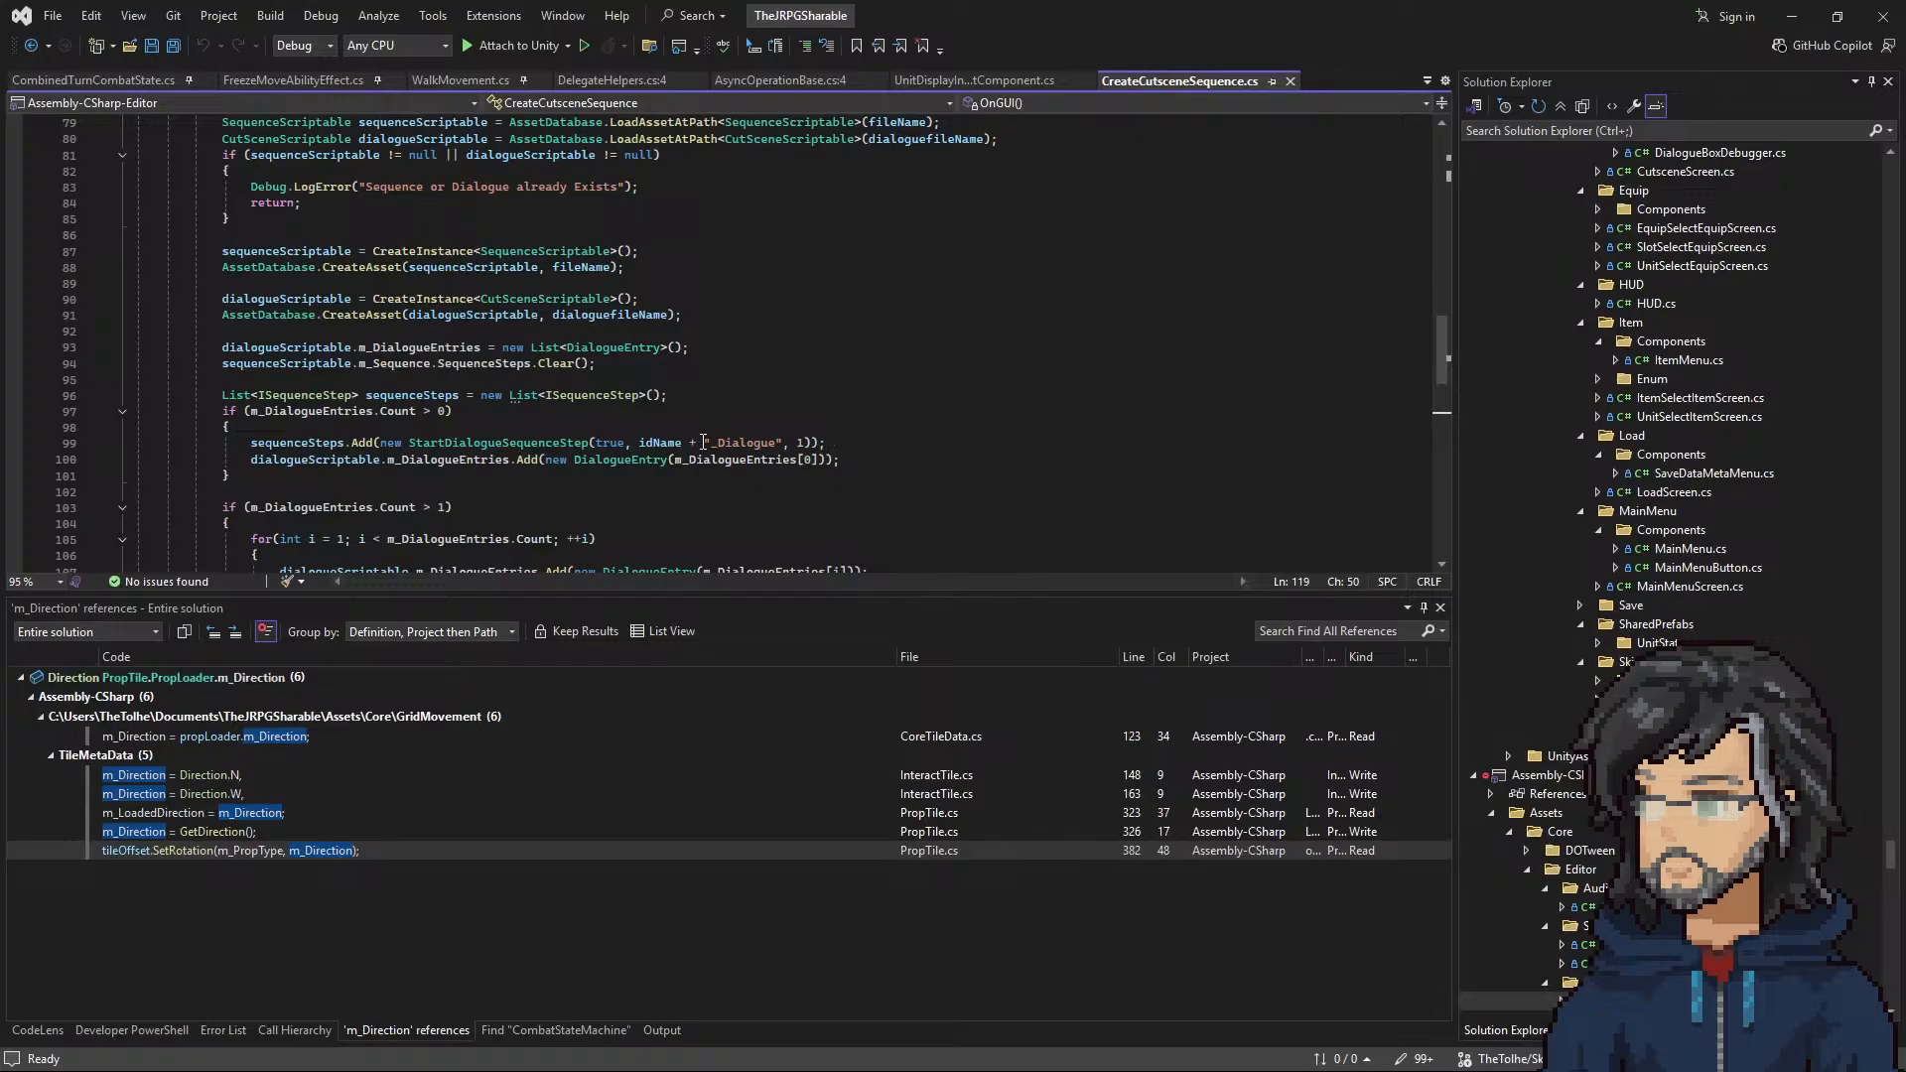
Step: Find the FloorSpriteOffsetManager script in the project's Common folder from Unity and open it in Visual Studio
{"action": "key", "text": "ctrl+Tab"}
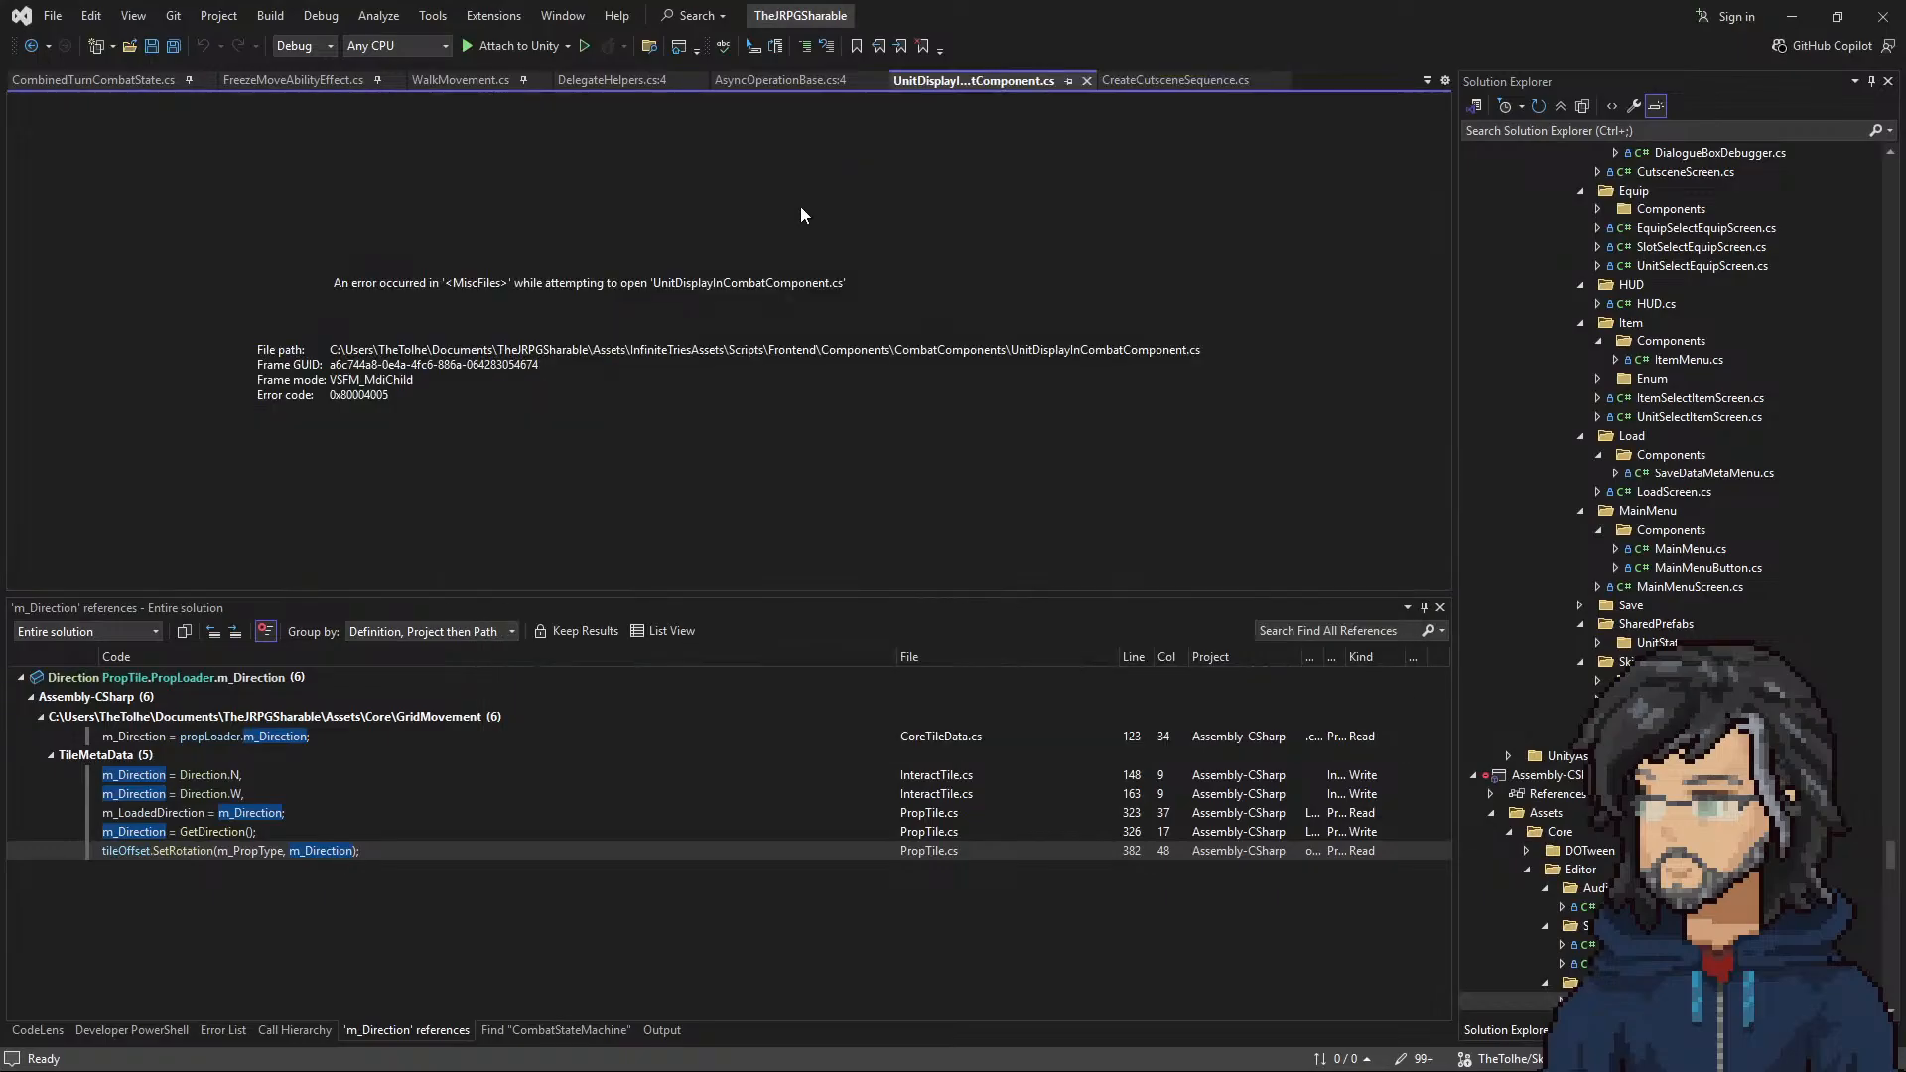
{"action": "key", "text": "ctrl+Tab"}
{"action": "left_click", "coordinate": [1792, 16]}
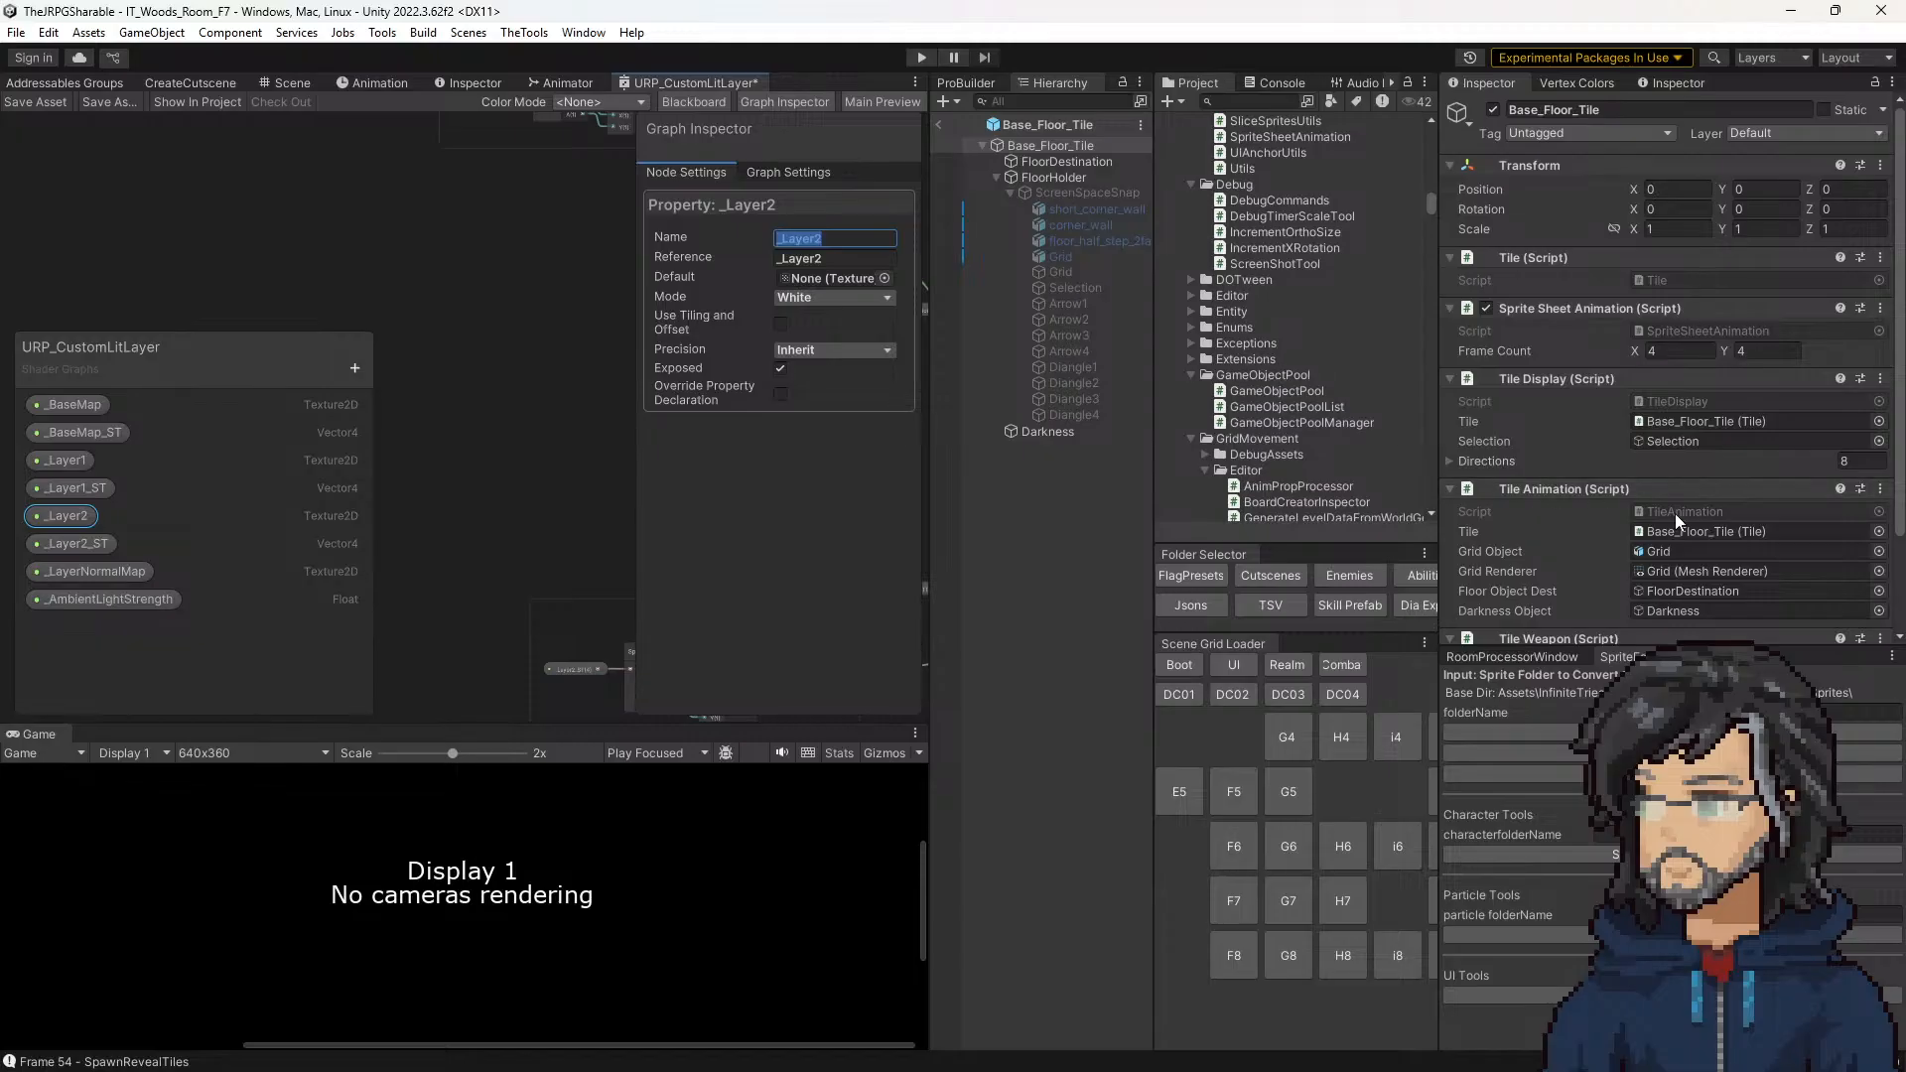
{"action": "scroll", "coordinate": [1679, 511], "scroll_direction": "down", "scroll_amount": 3}
{"action": "scroll", "coordinate": [1678, 476], "scroll_direction": "up", "scroll_amount": 3}
{"action": "left_click", "coordinate": [1663, 330]}
{"action": "scroll", "coordinate": [1294, 355], "scroll_direction": "up", "scroll_amount": 5}
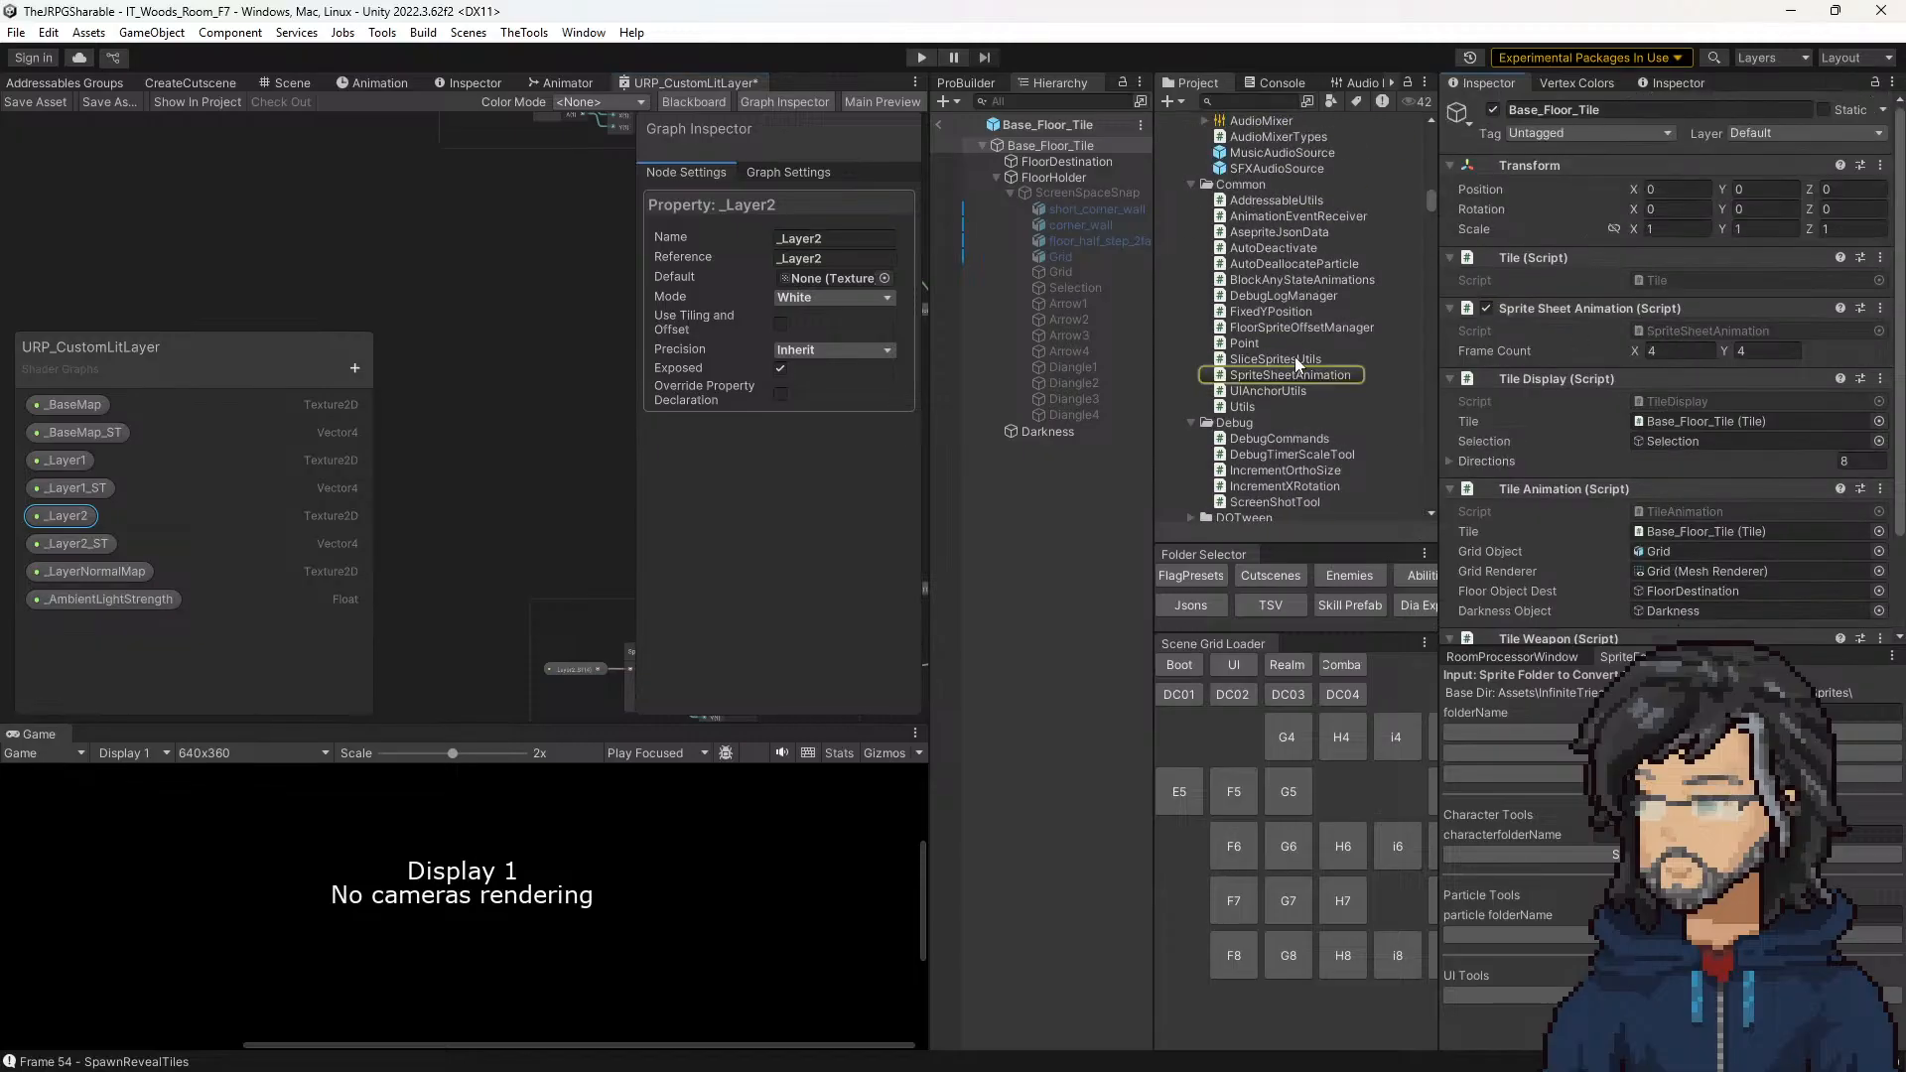
{"action": "double_click", "coordinate": [1279, 328]}
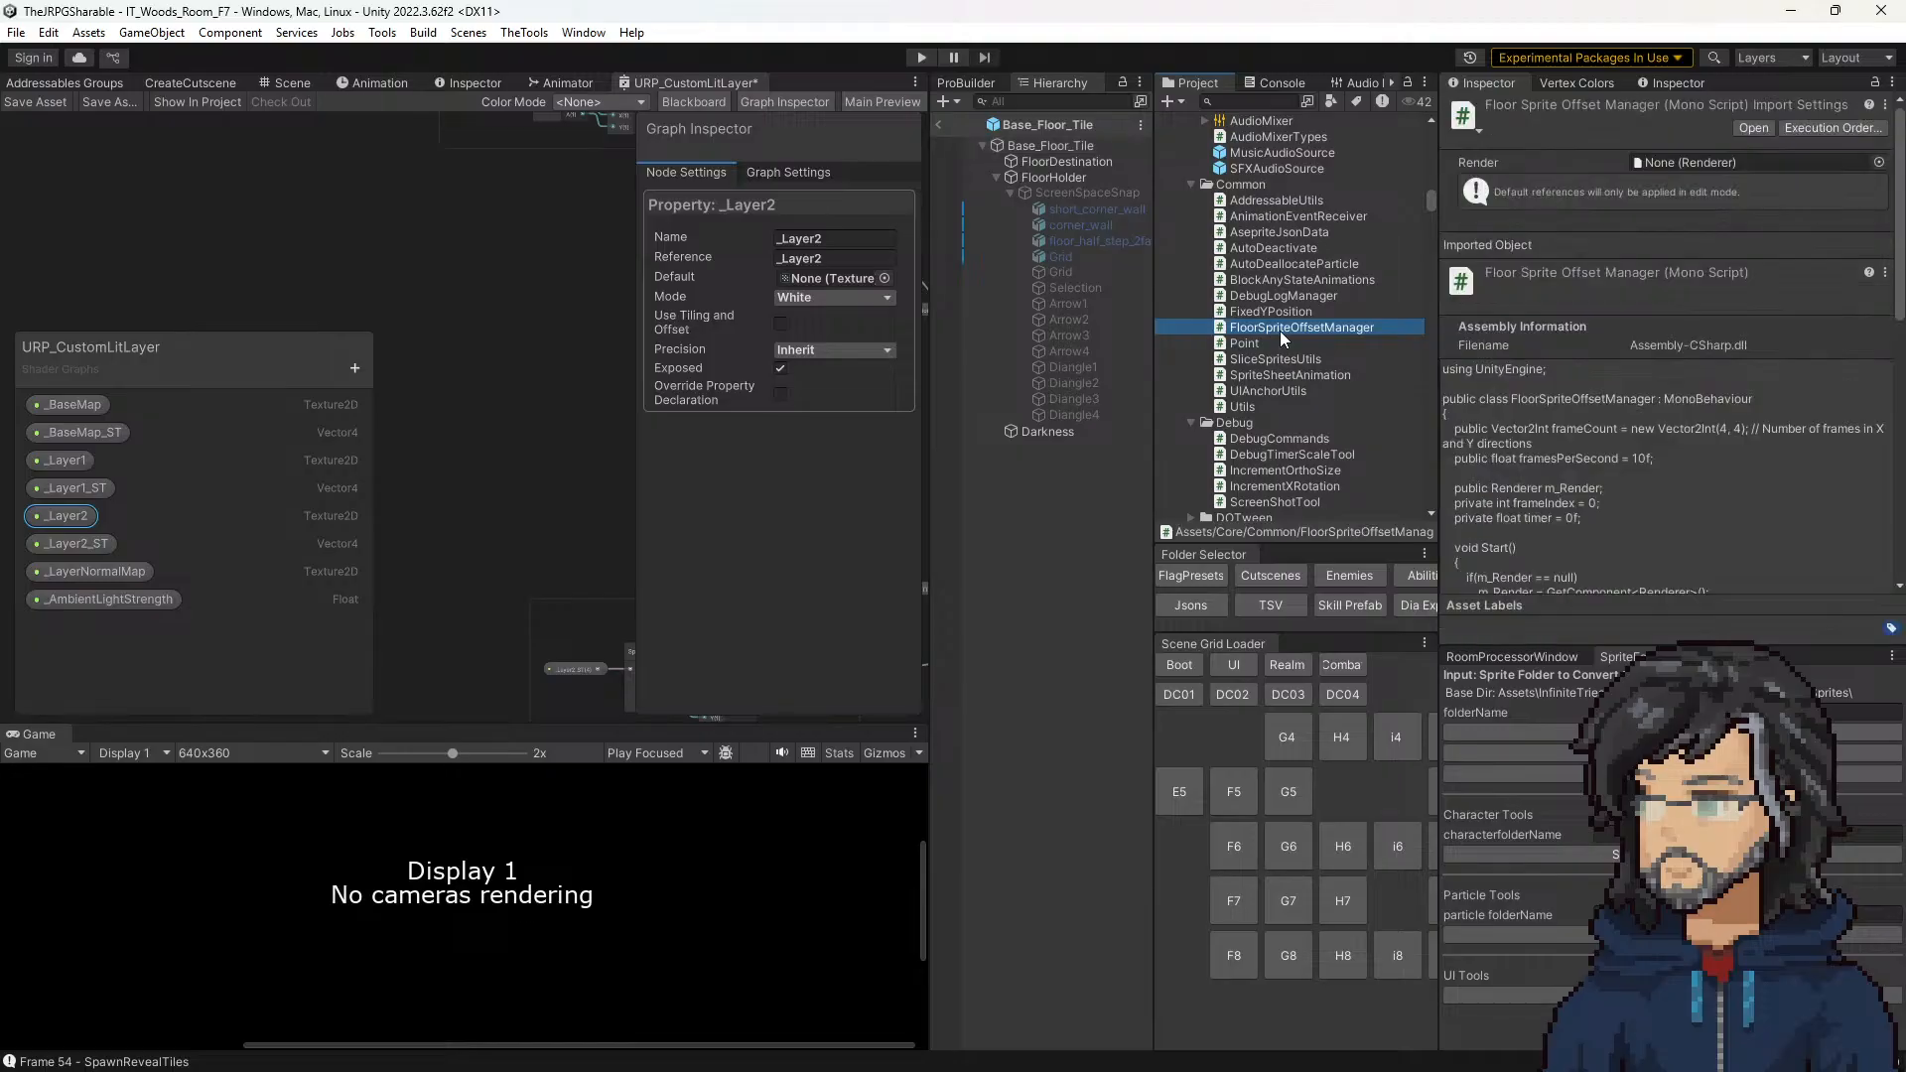
Step: Replace _BaseMap with _Layer2 in the SetTextureOffset call inside the Update method
{"action": "scroll", "coordinate": [209, 312], "scroll_direction": "down", "scroll_amount": 4}
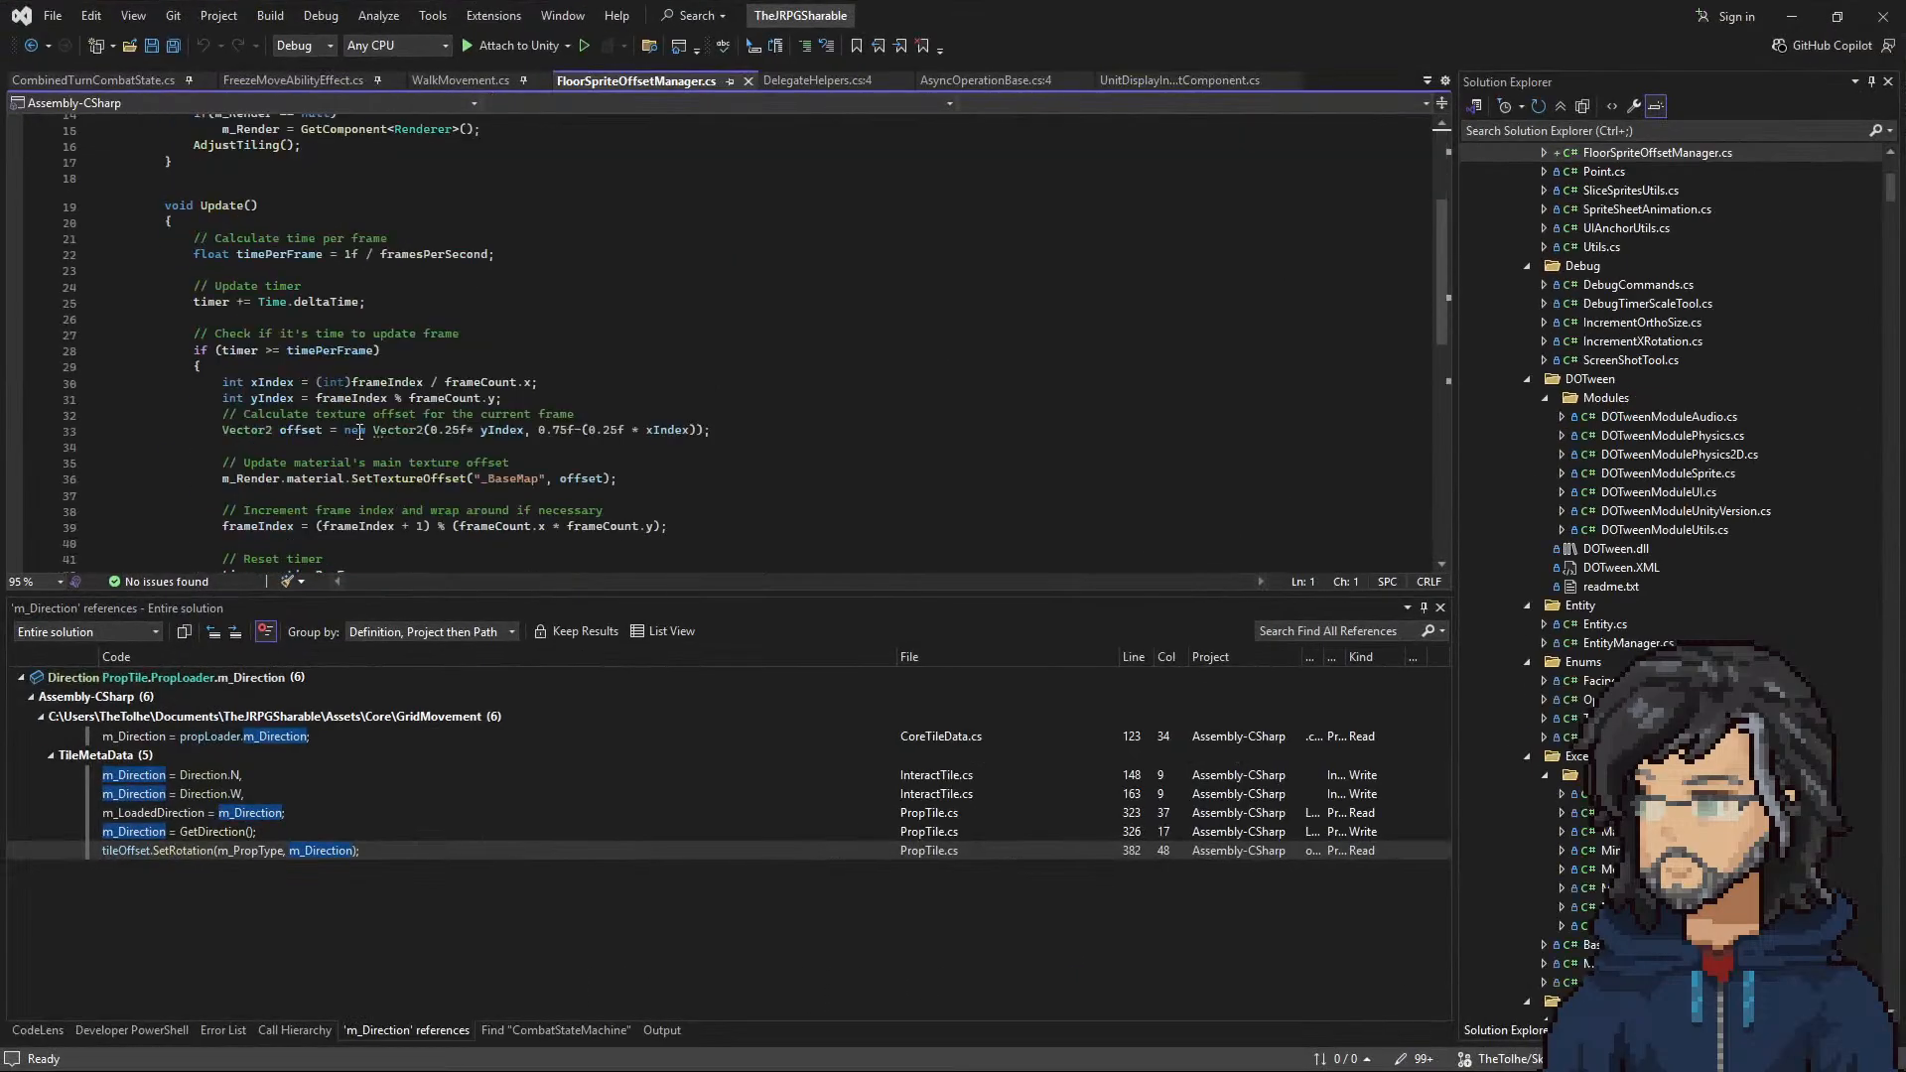
{"action": "double_click", "coordinate": [511, 478]}
{"action": "type", "text": "_Layer2"}
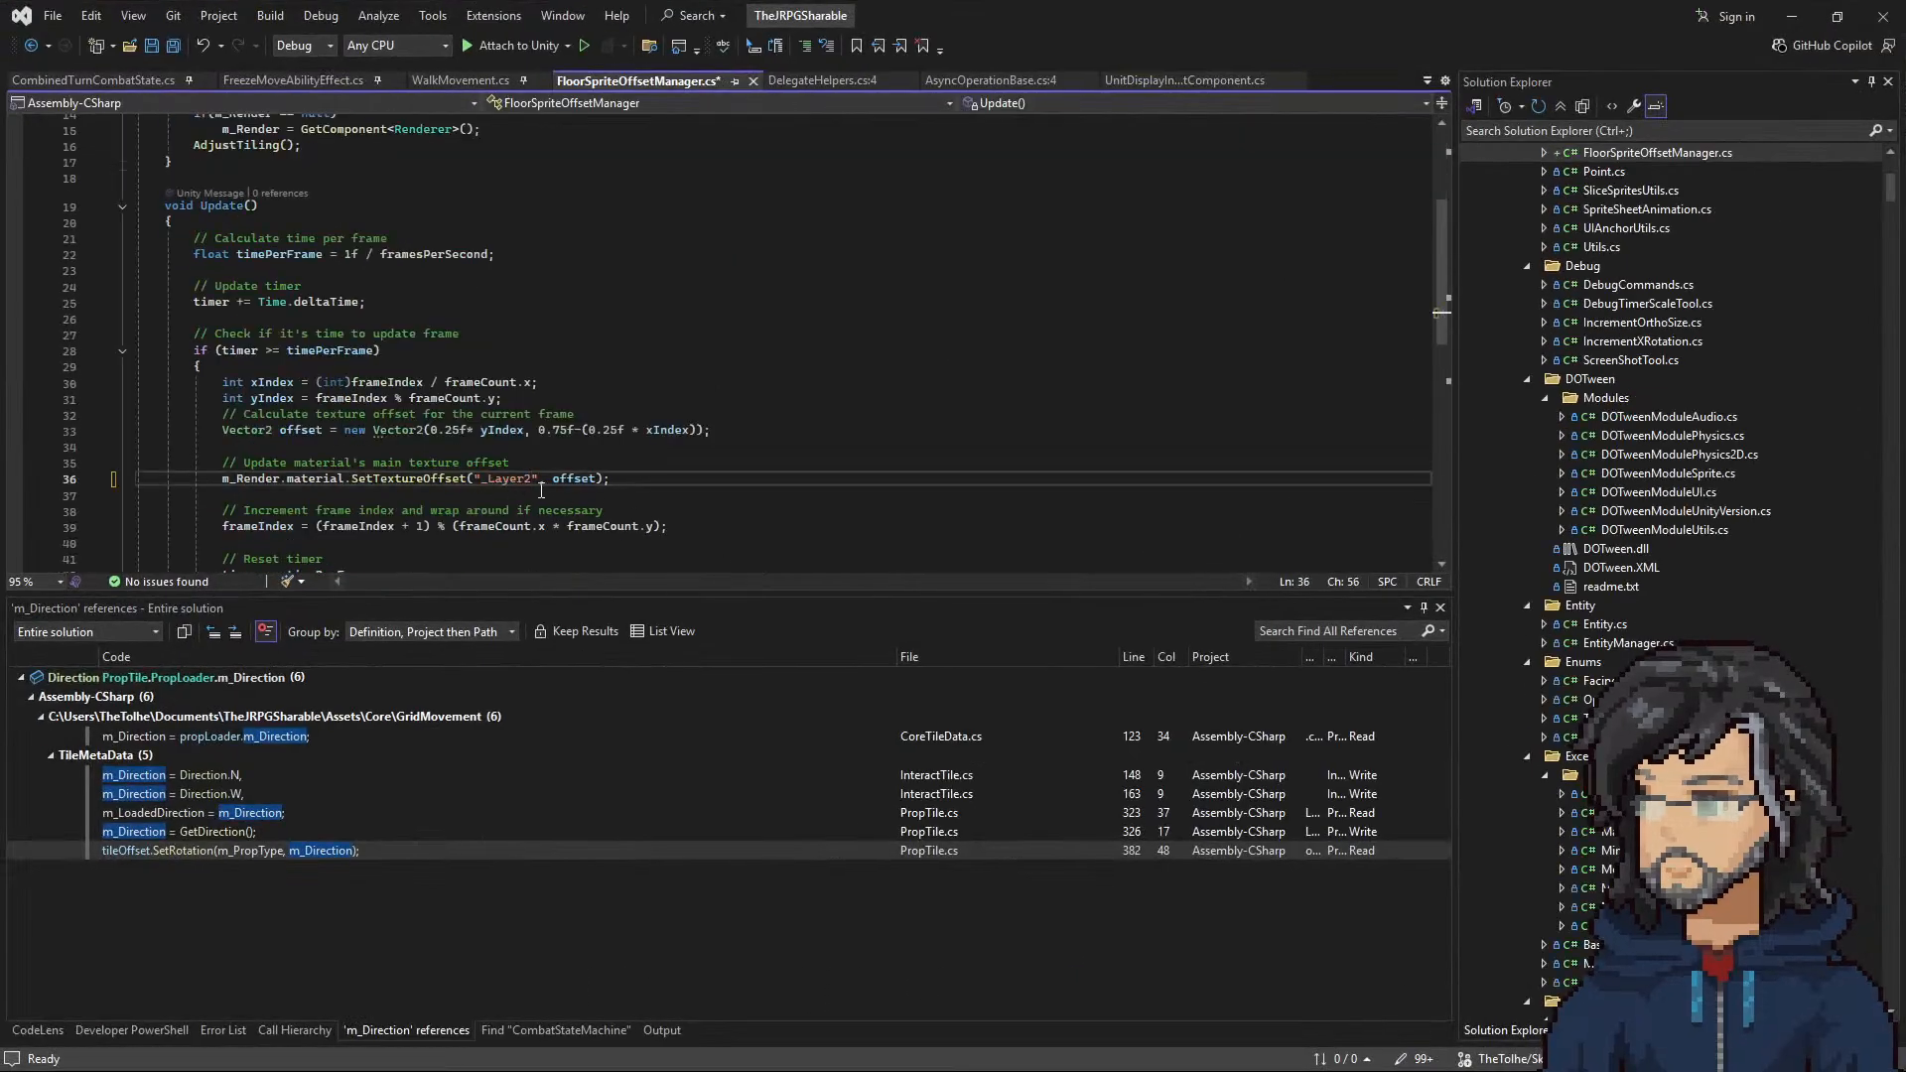
{"action": "left_click", "coordinate": [494, 479]}
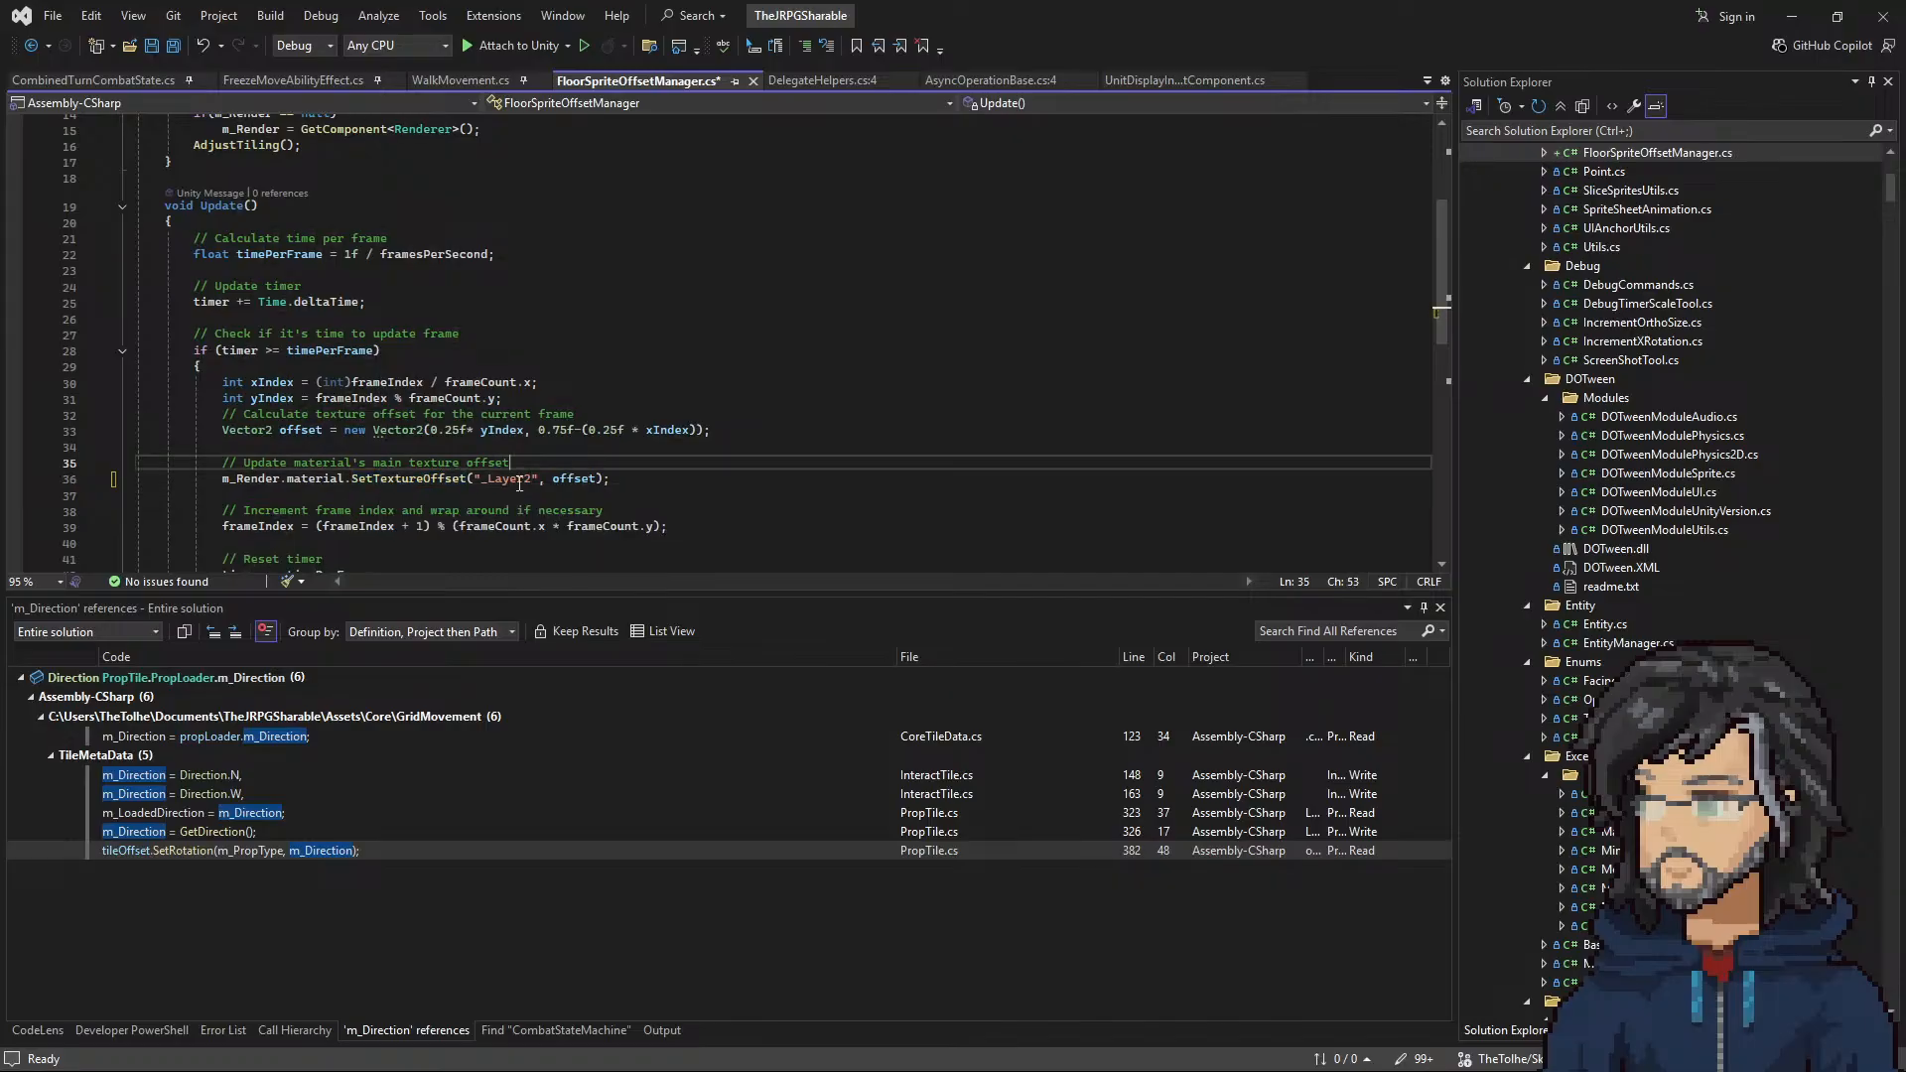
{"action": "left_click_drag", "start_coordinate": [494, 479], "coordinate": [586, 478]}
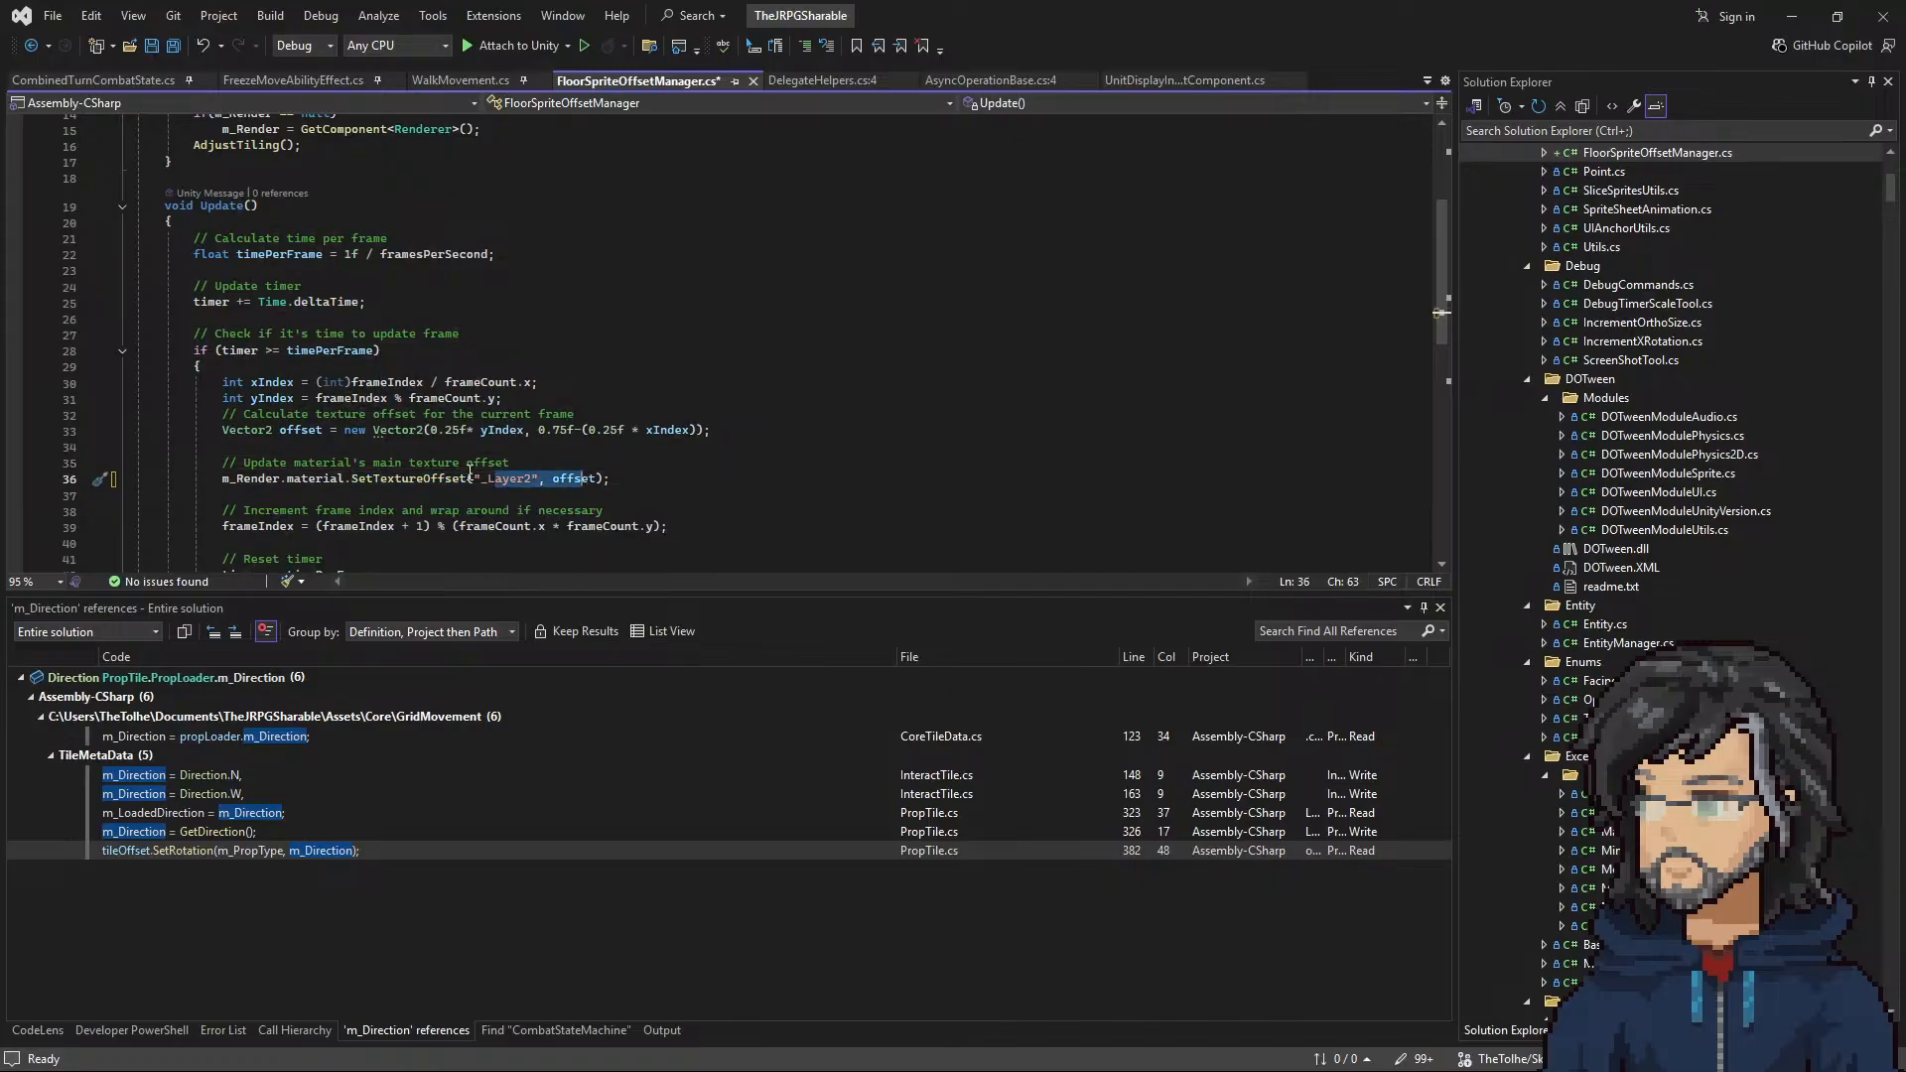
Step: Cut the yIndex-based texture offset calculation and the _Layer2 SetTextureOffset call out of the Update method
{"action": "left_click", "coordinate": [543, 462]}
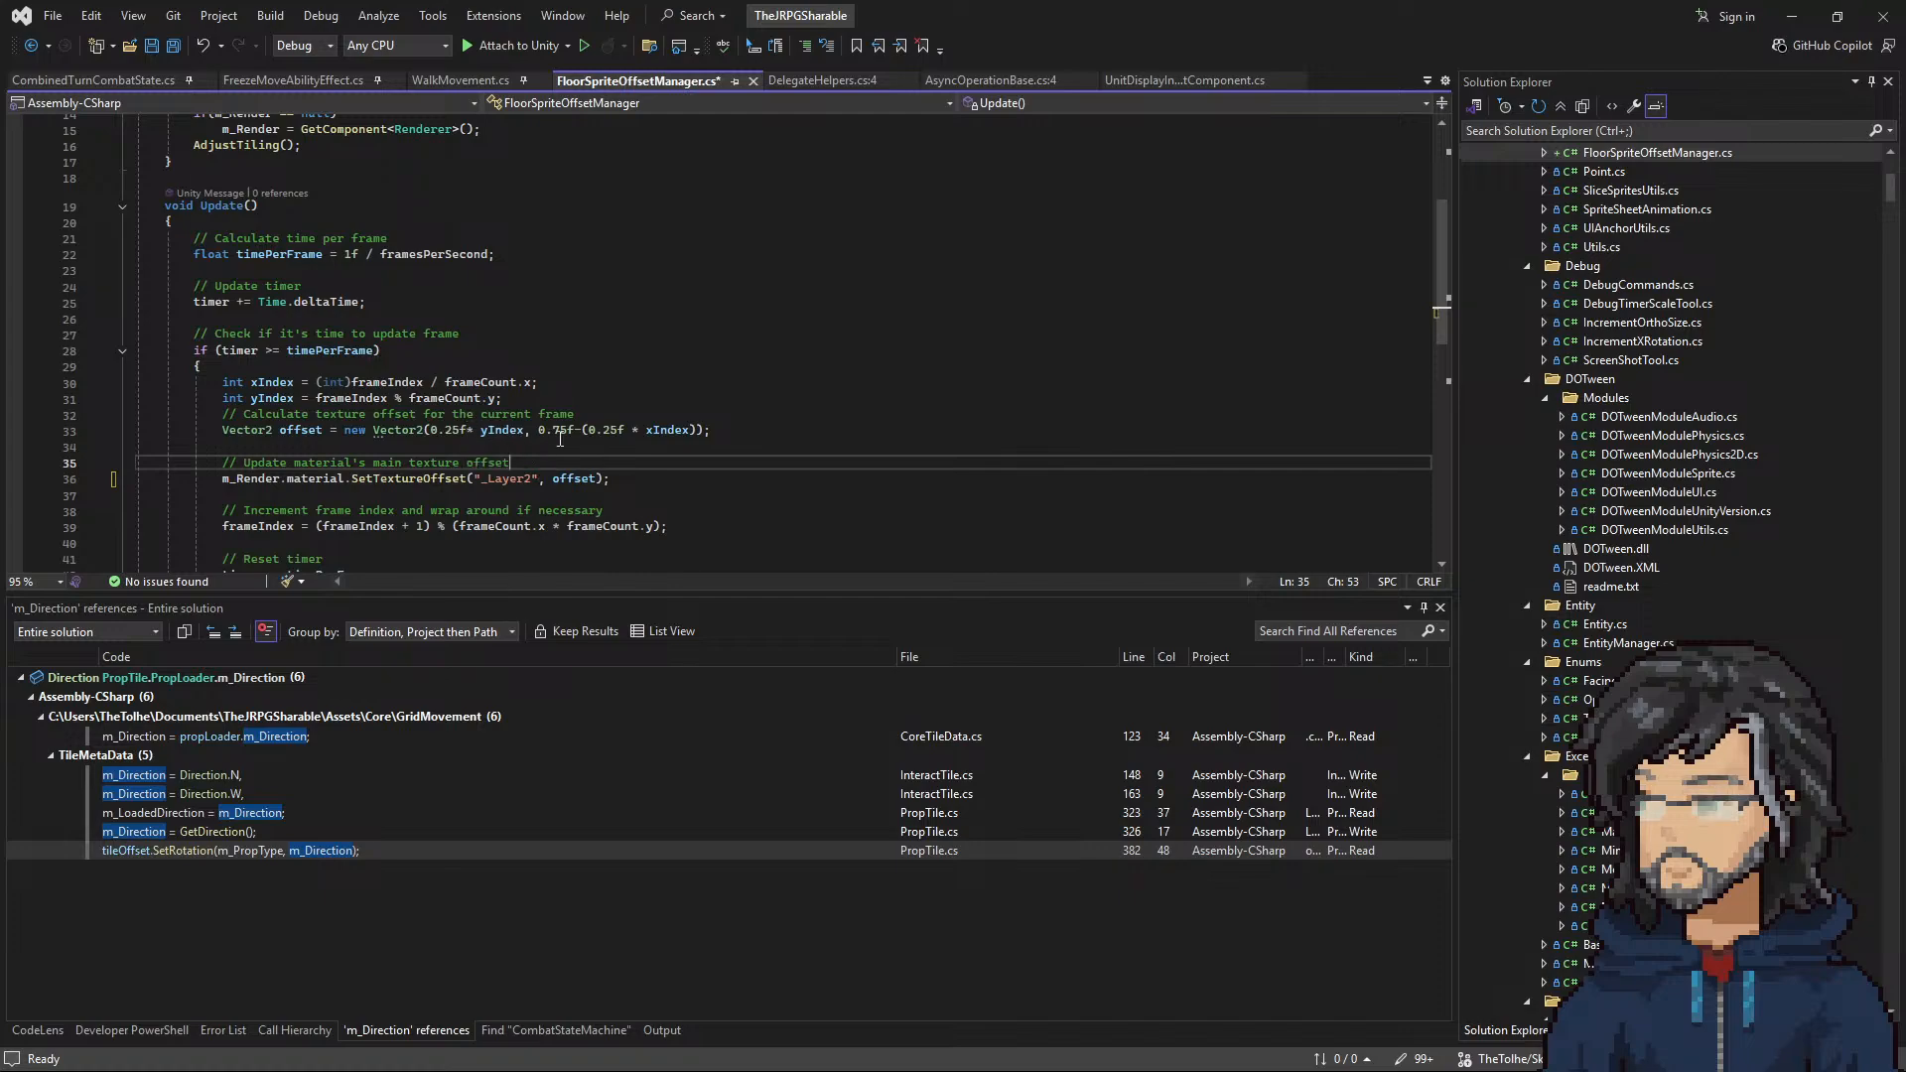
{"action": "scroll", "coordinate": [613, 429], "scroll_direction": "up", "scroll_amount": 4}
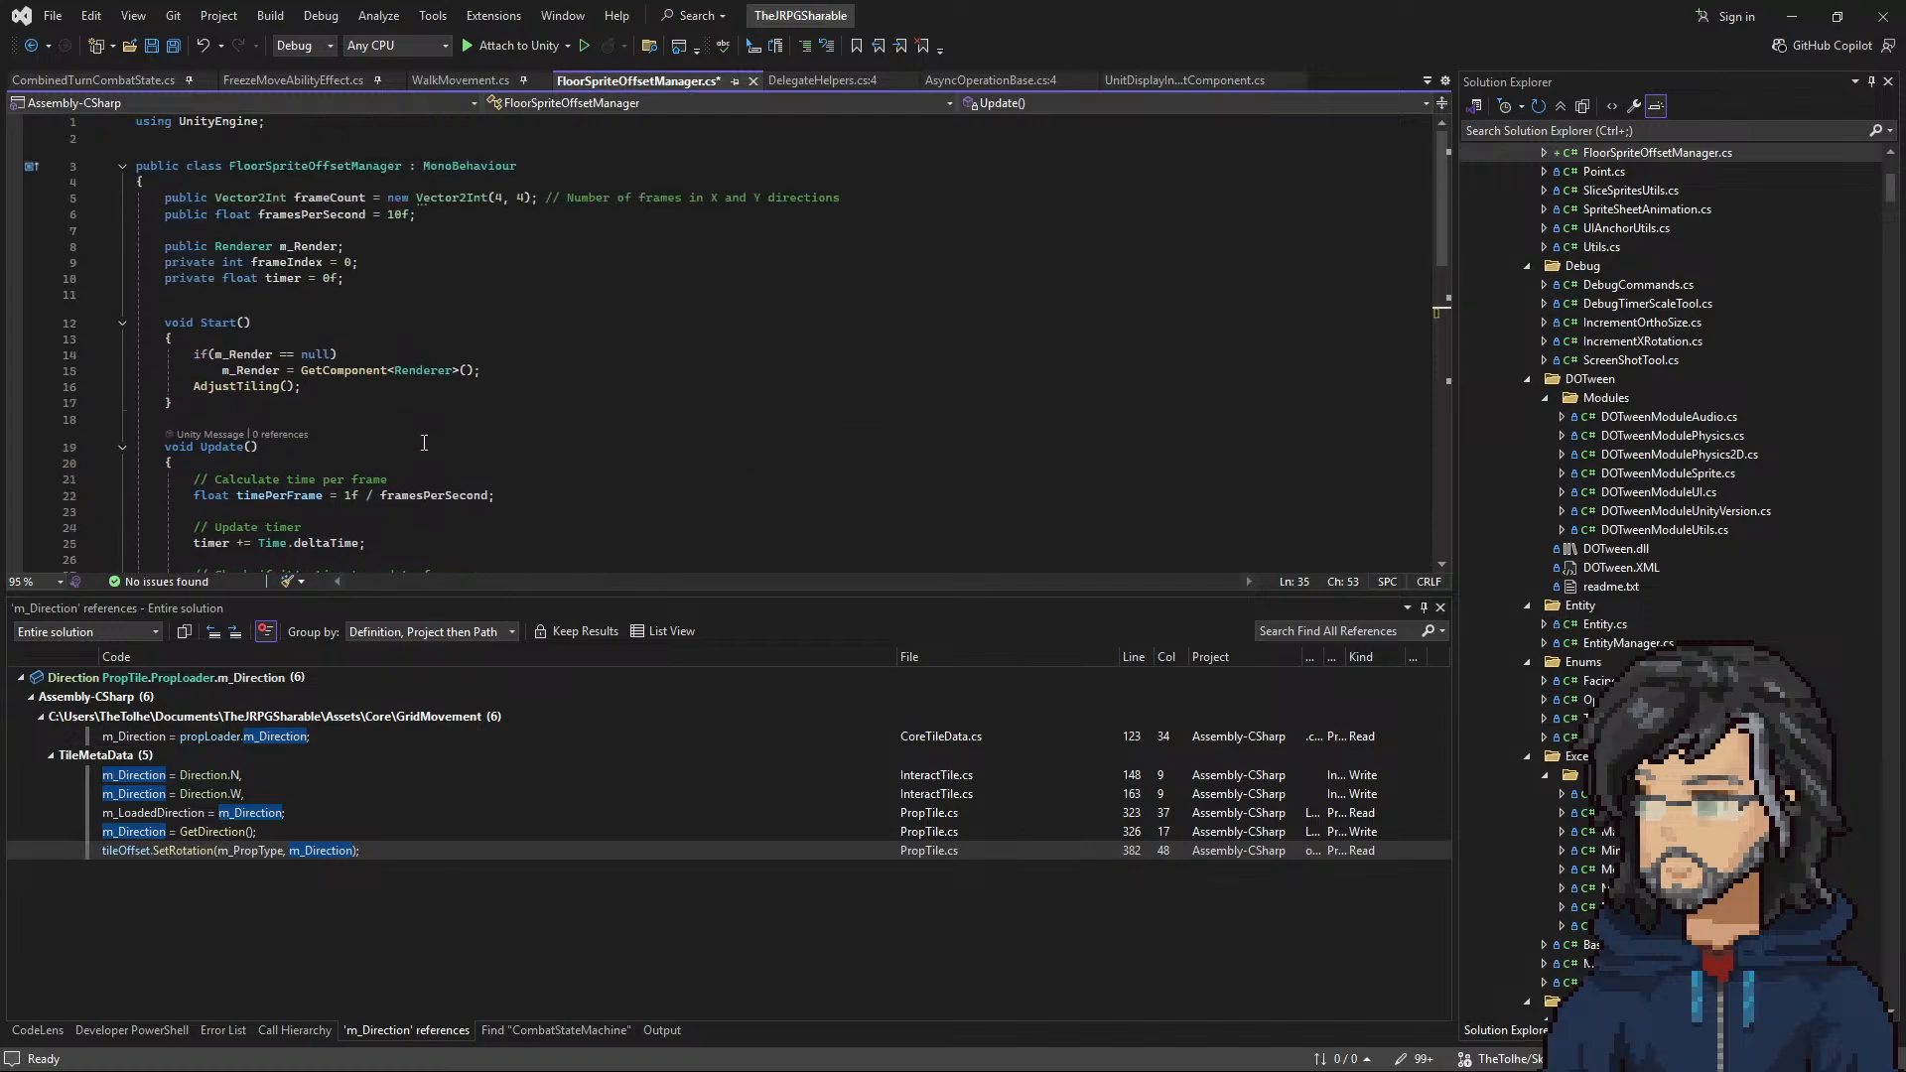
{"action": "scroll", "coordinate": [424, 442], "scroll_direction": "down", "scroll_amount": 4}
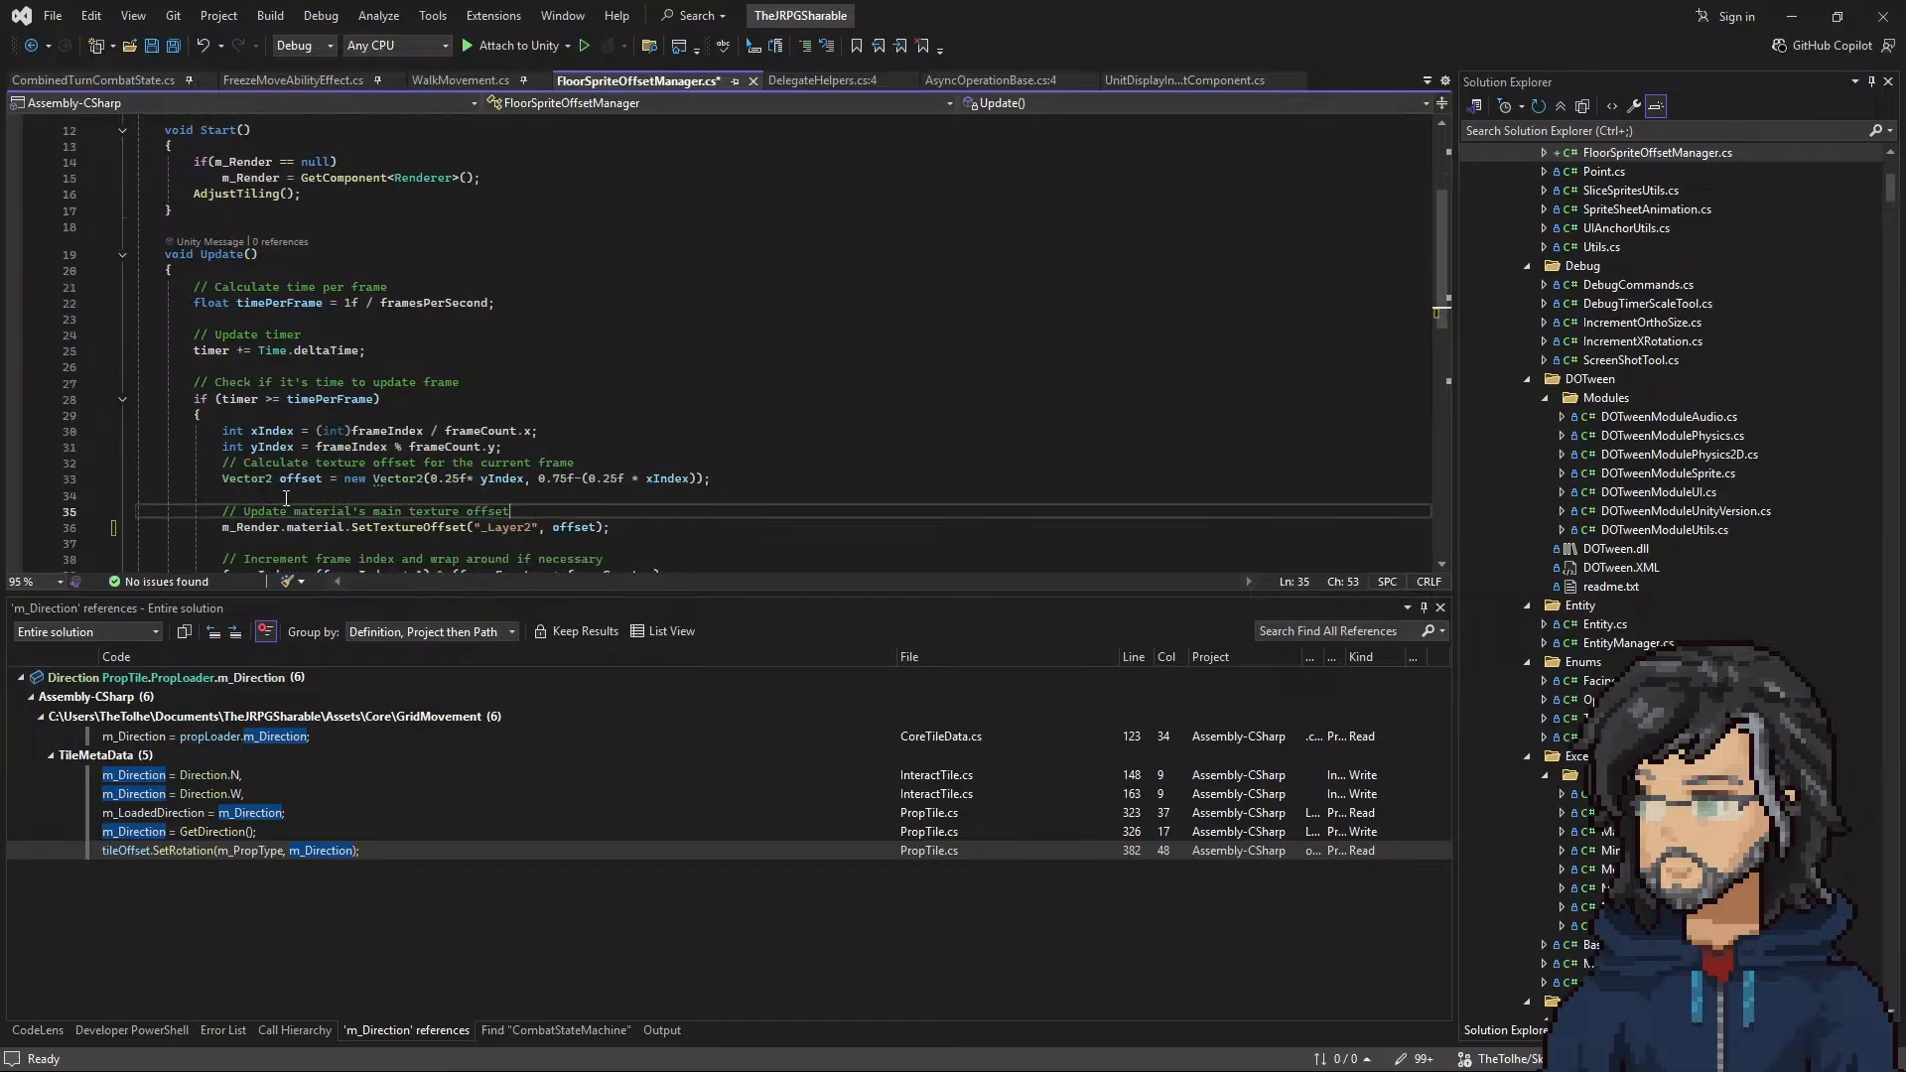
{"action": "left_click", "coordinate": [297, 479]}
{"action": "left_click_drag", "start_coordinate": [430, 478], "coordinate": [522, 479]}
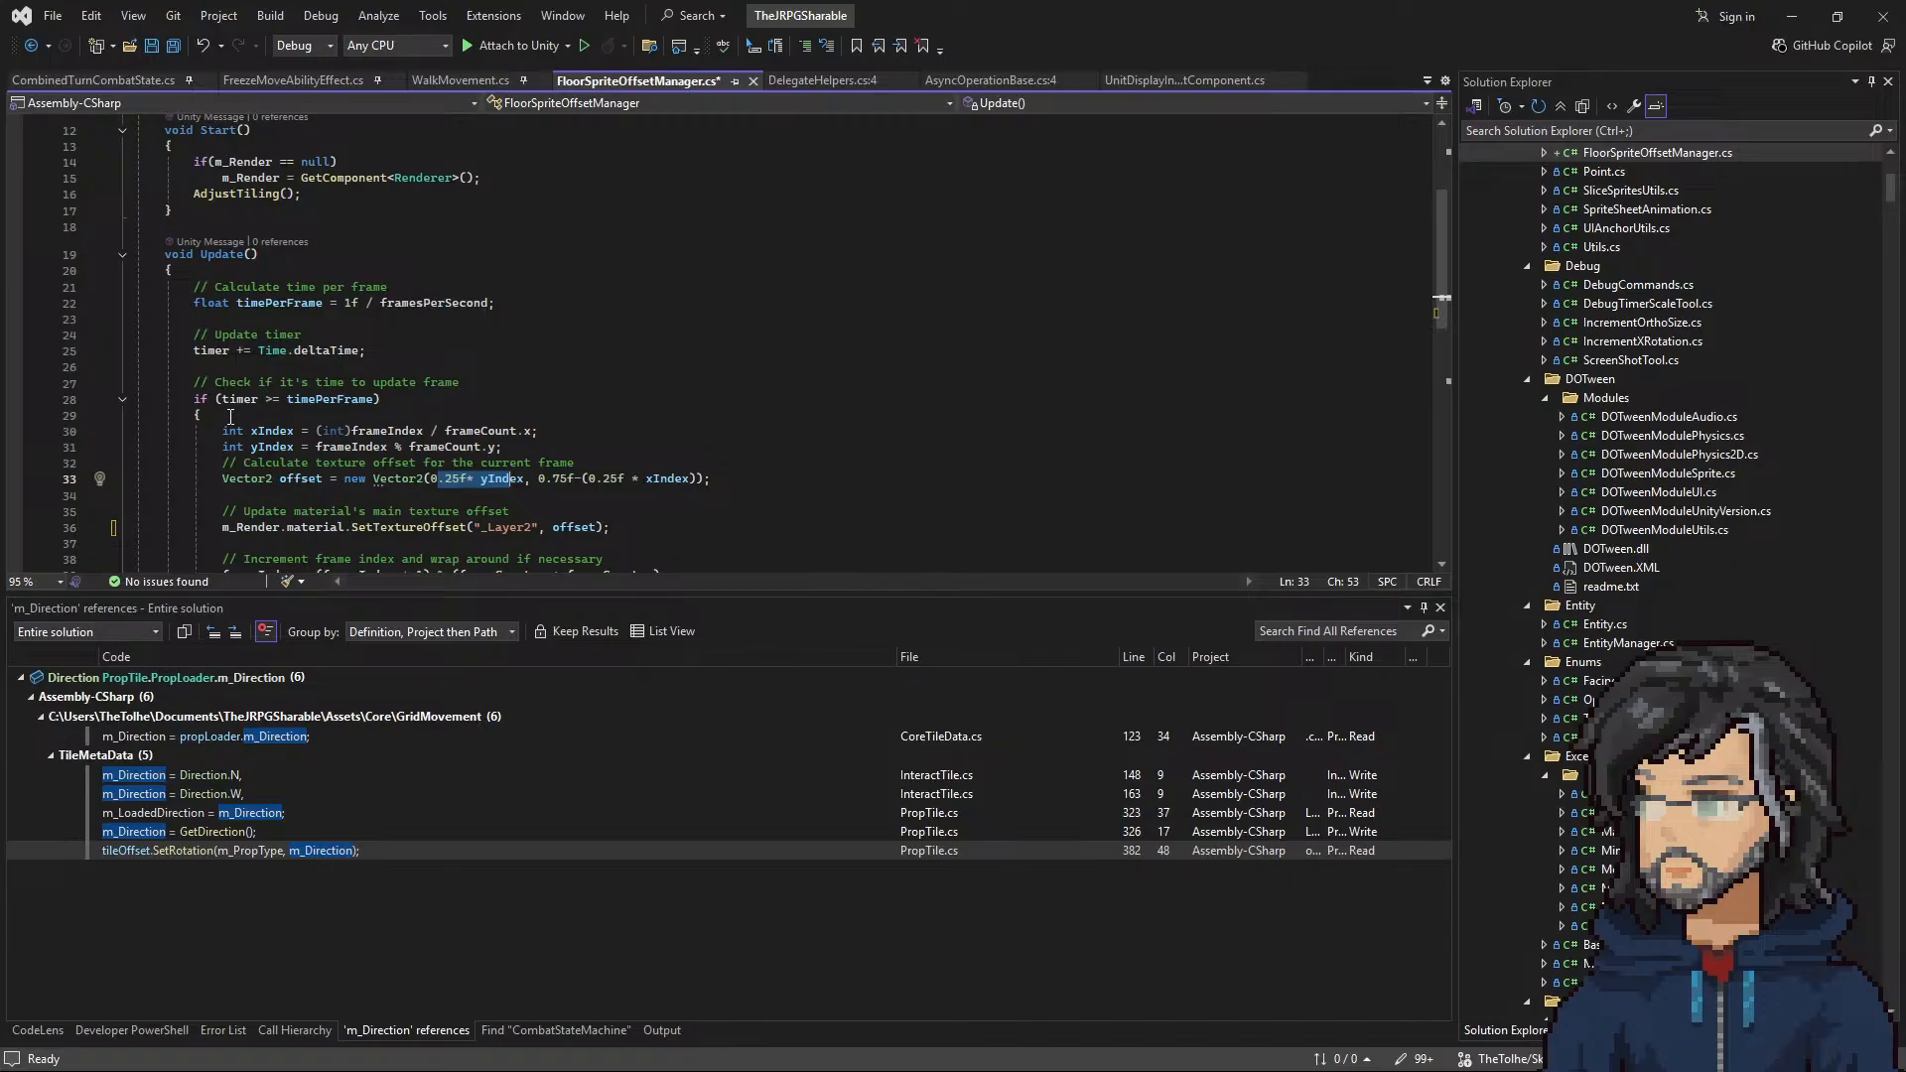
{"action": "left_click_drag", "start_coordinate": [628, 526], "coordinate": [659, 447]}
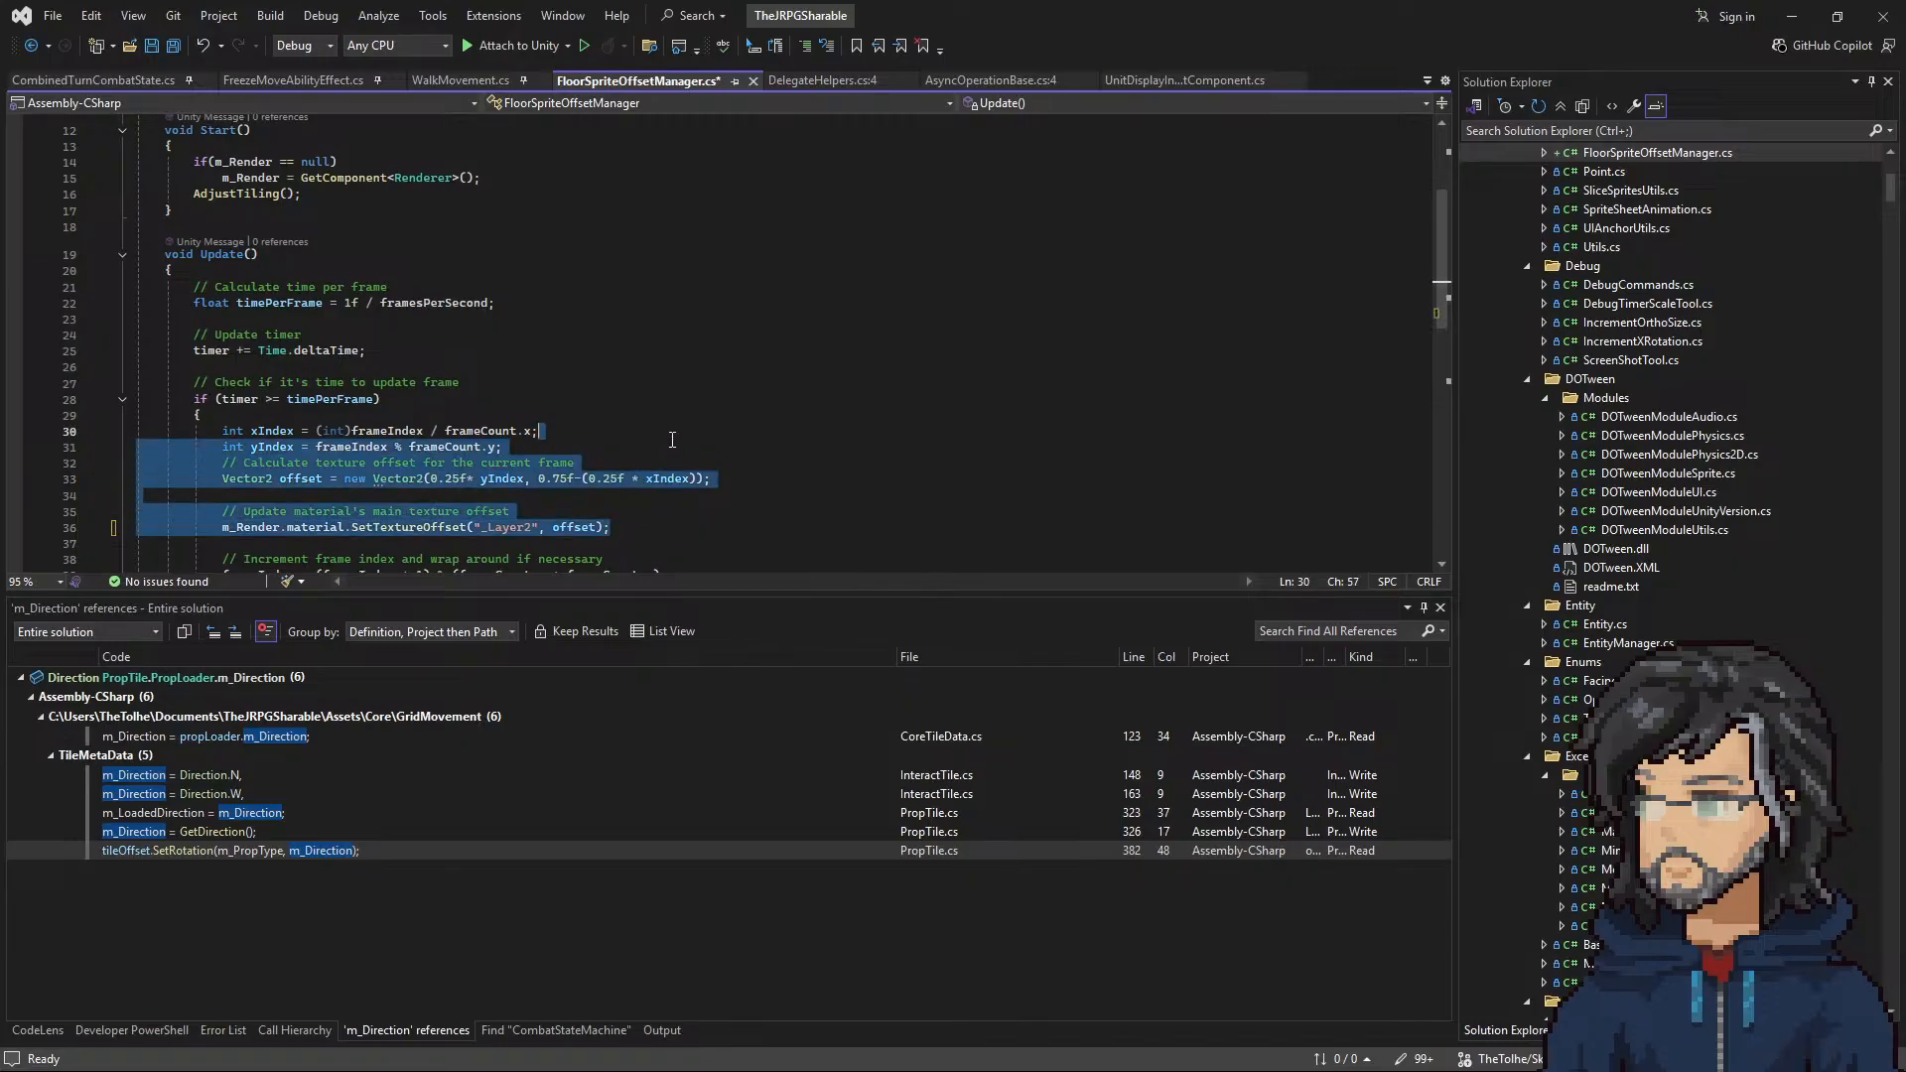
{"action": "key", "text": "Delete"}
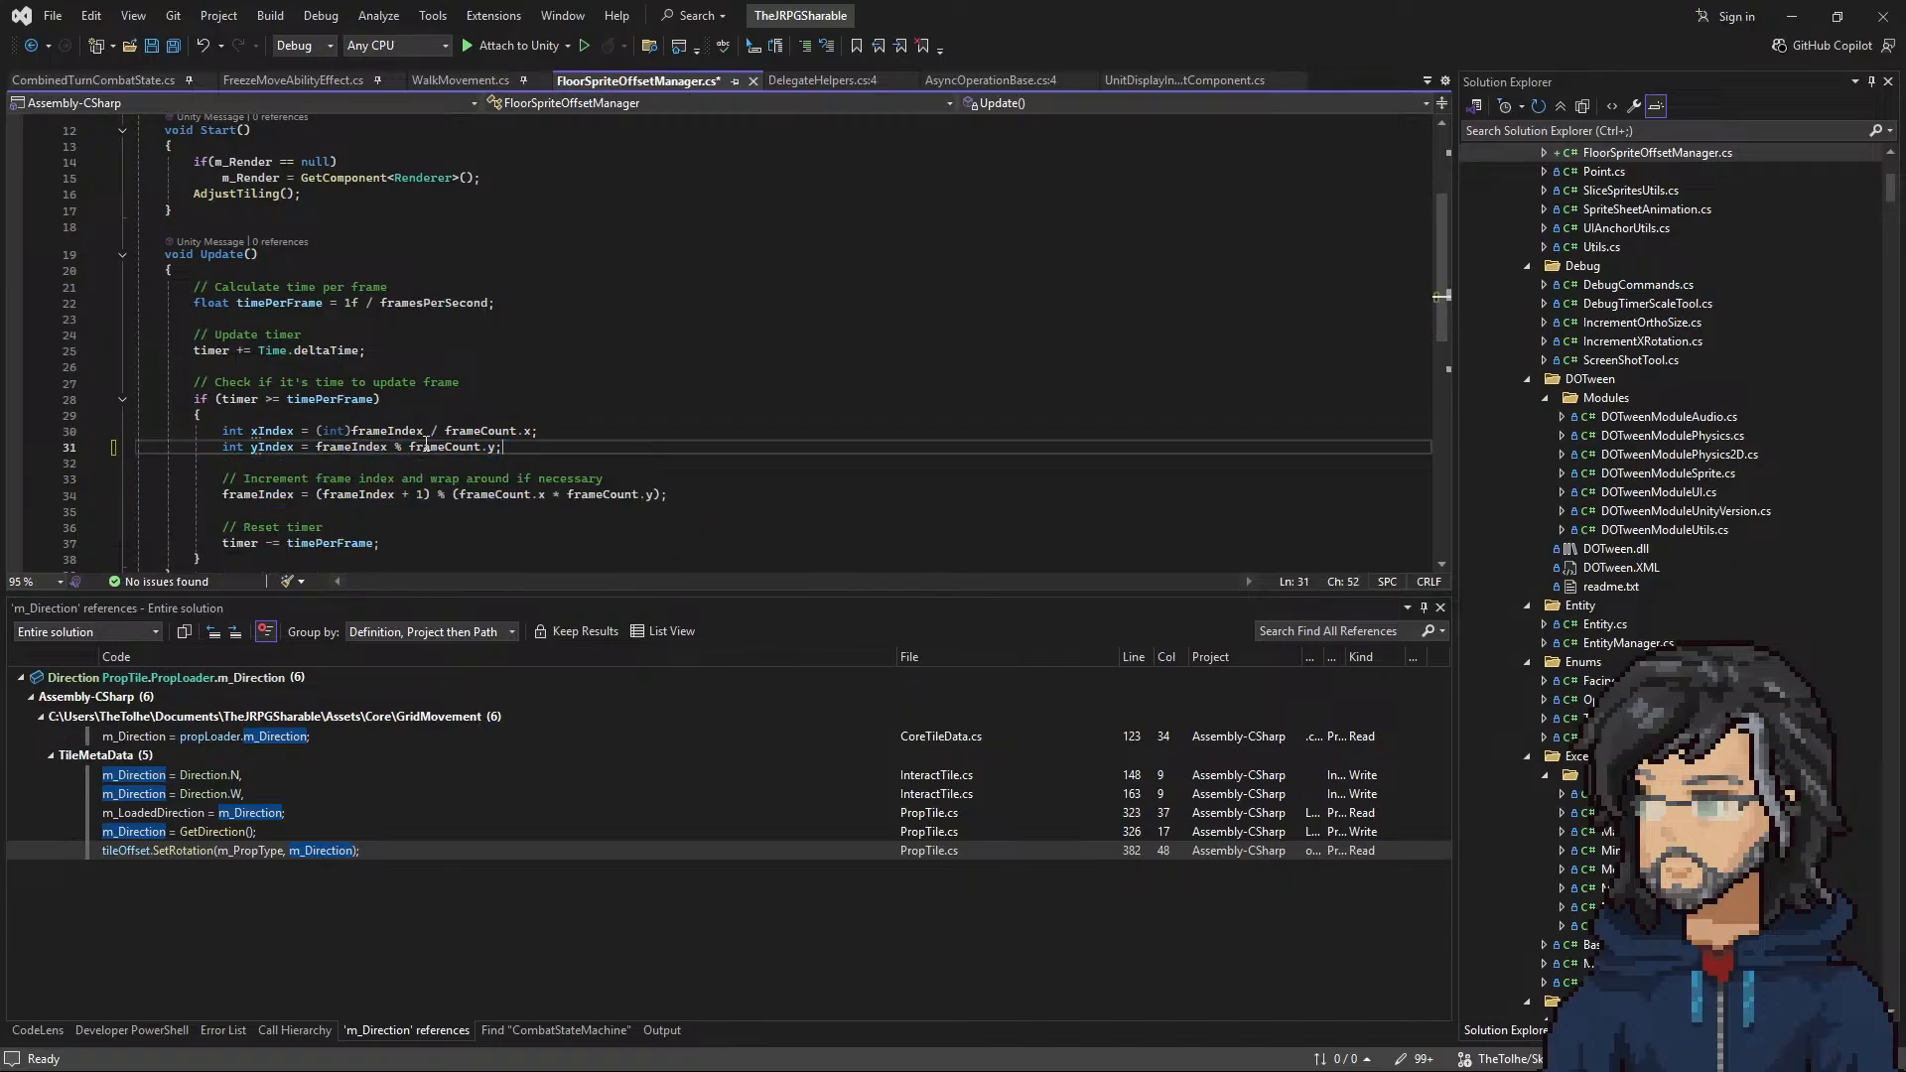
Step: Add a public void UpdateOffset() method after AdjustTiling, containing the offset calculation and the _Layer2 SetTextureOffset call
{"action": "scroll", "coordinate": [305, 465], "scroll_direction": "down", "scroll_amount": 4}
{"action": "scroll", "coordinate": [334, 411], "scroll_direction": "down", "scroll_amount": 1}
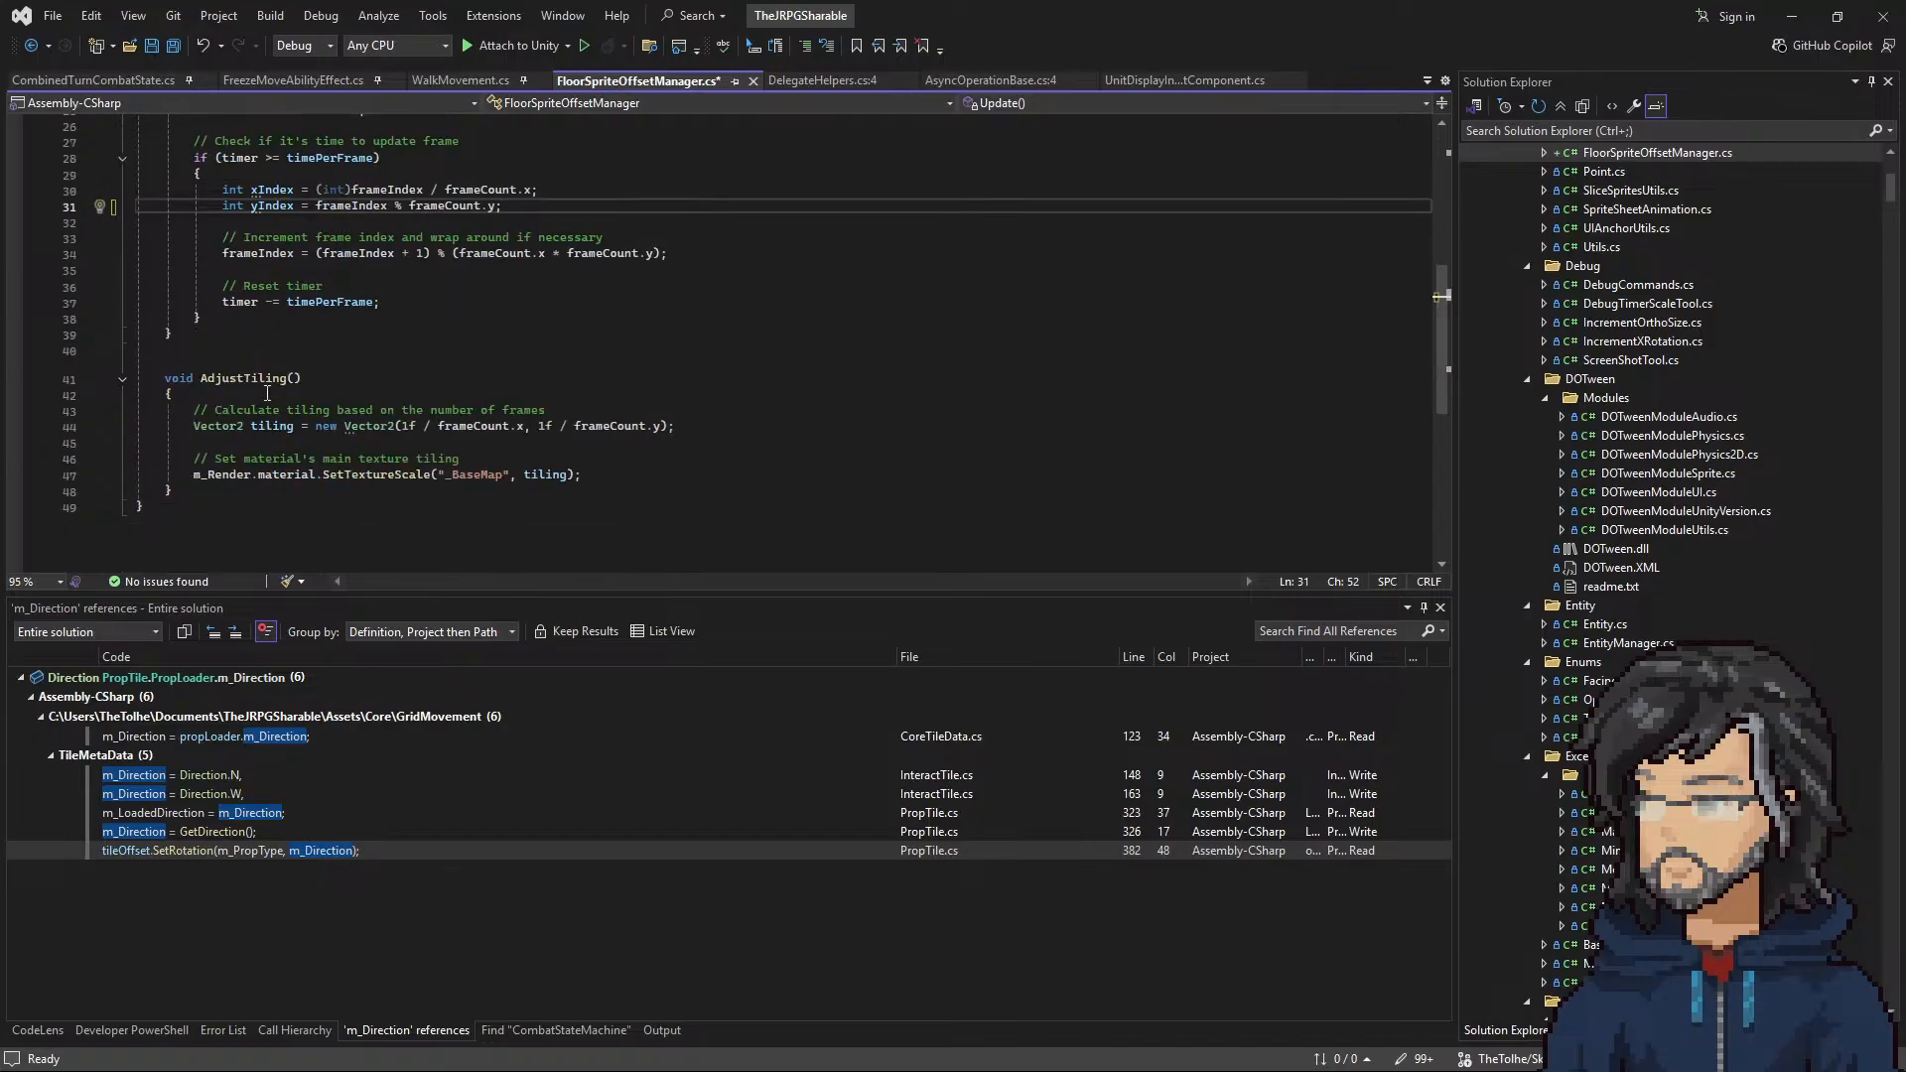
{"action": "left_click", "coordinate": [226, 490]}
{"action": "key", "text": "Return"}
{"action": "key", "text": "Return"}
{"action": "type", "text": "public"}
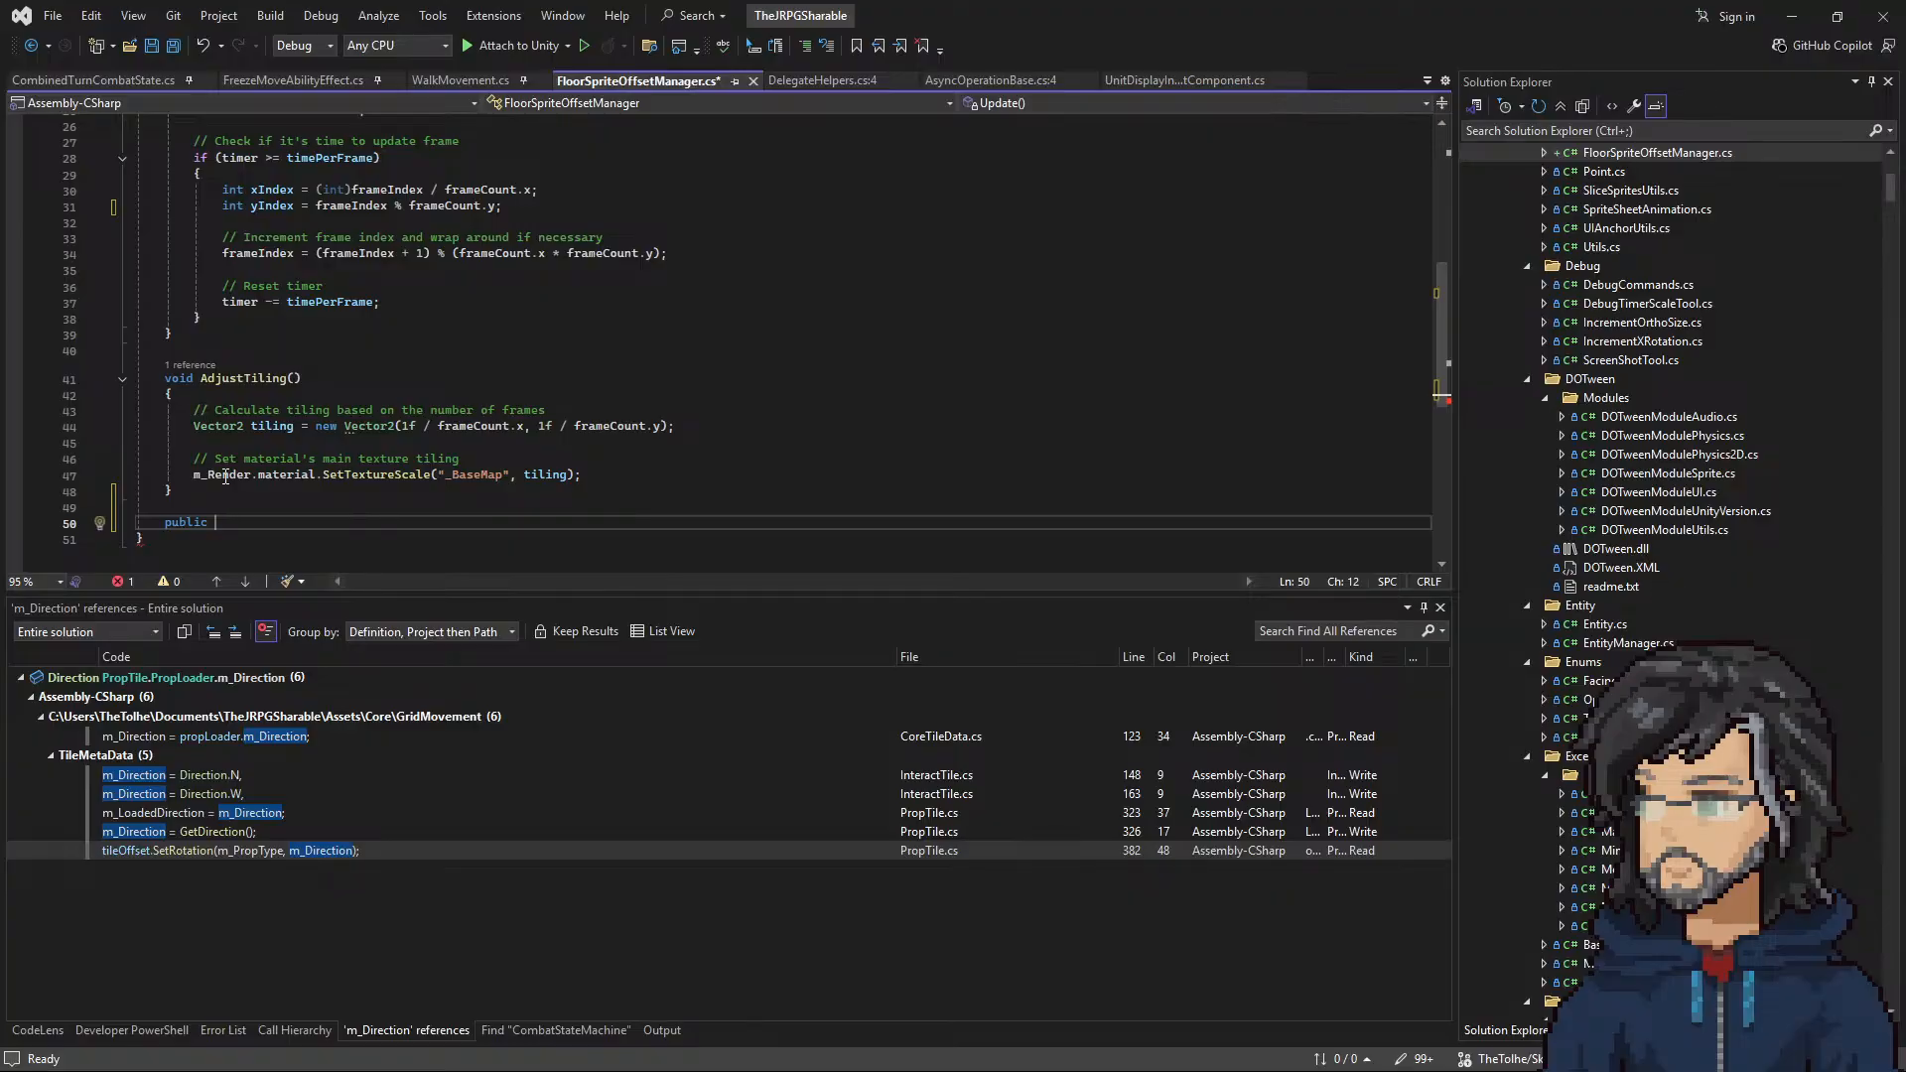
{"action": "type", "text": " void UpdateOf"}
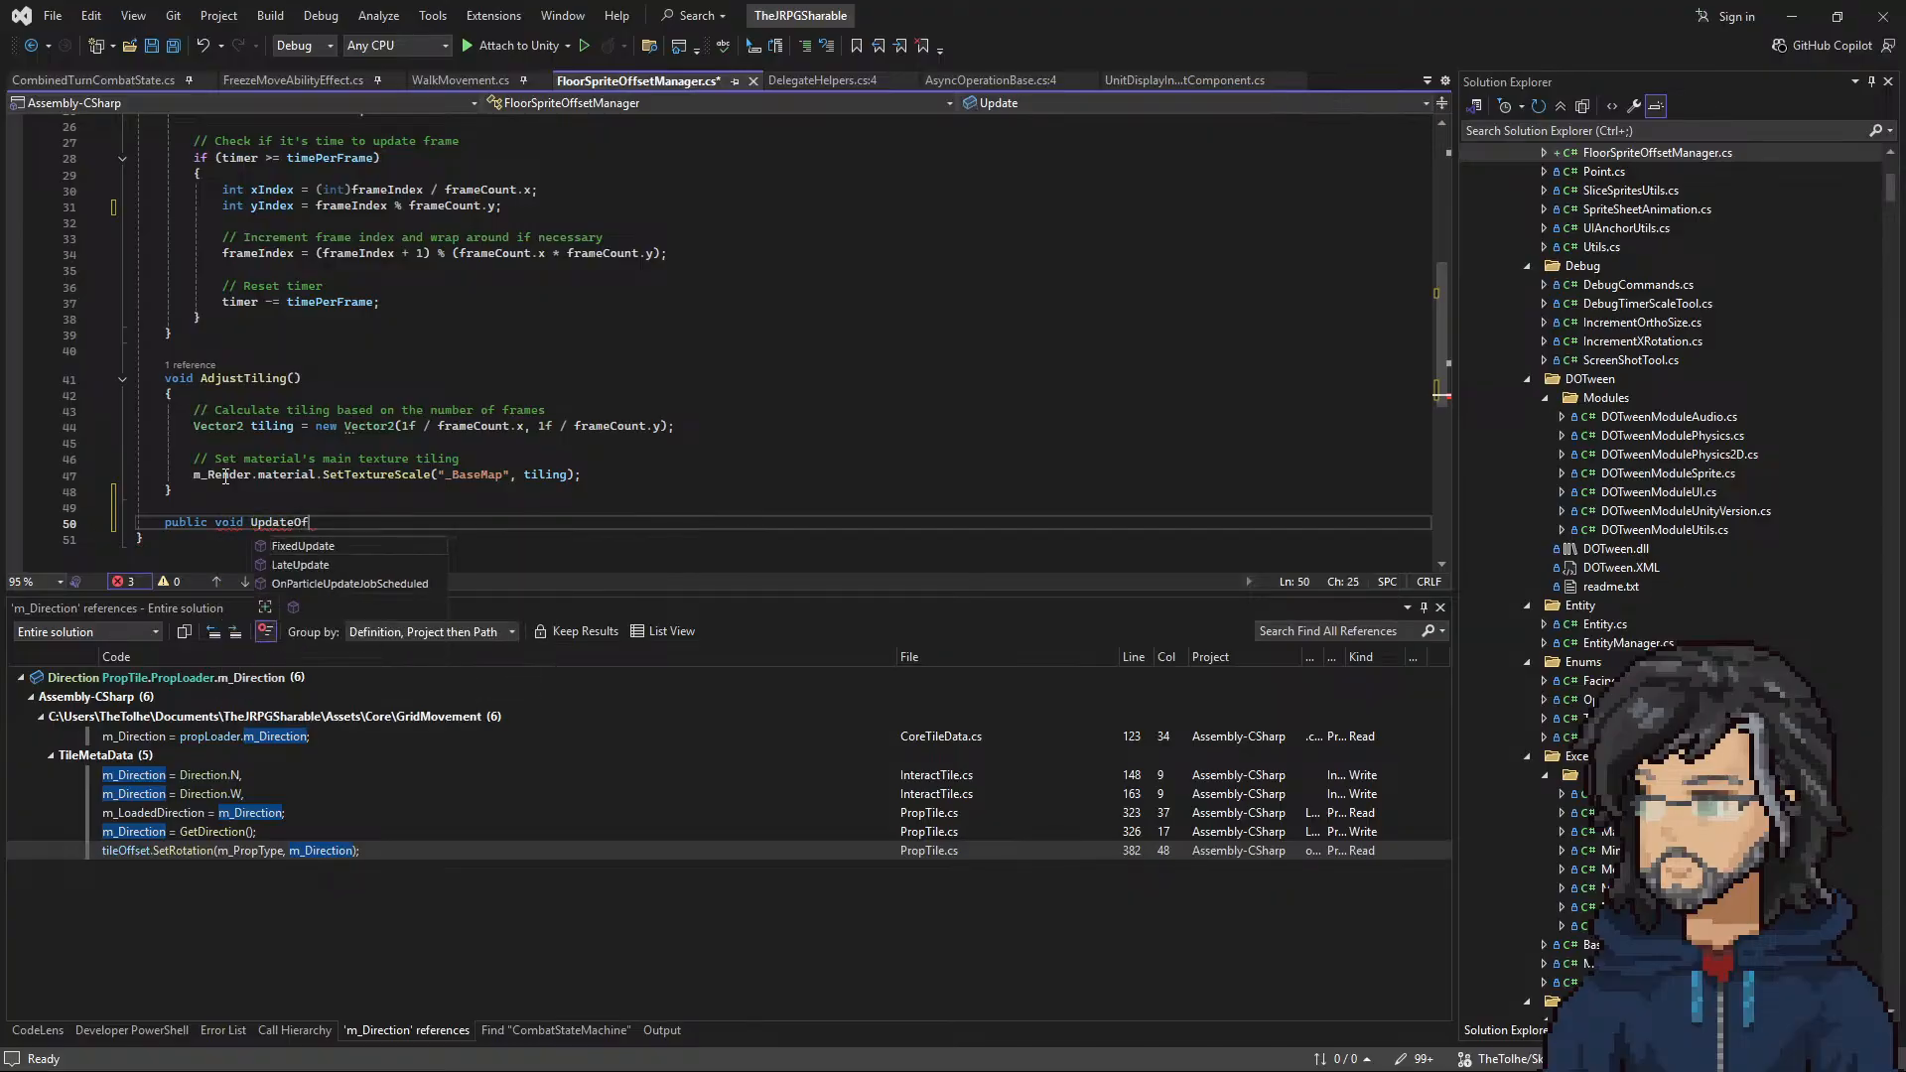
{"action": "type", "text": "fset"}
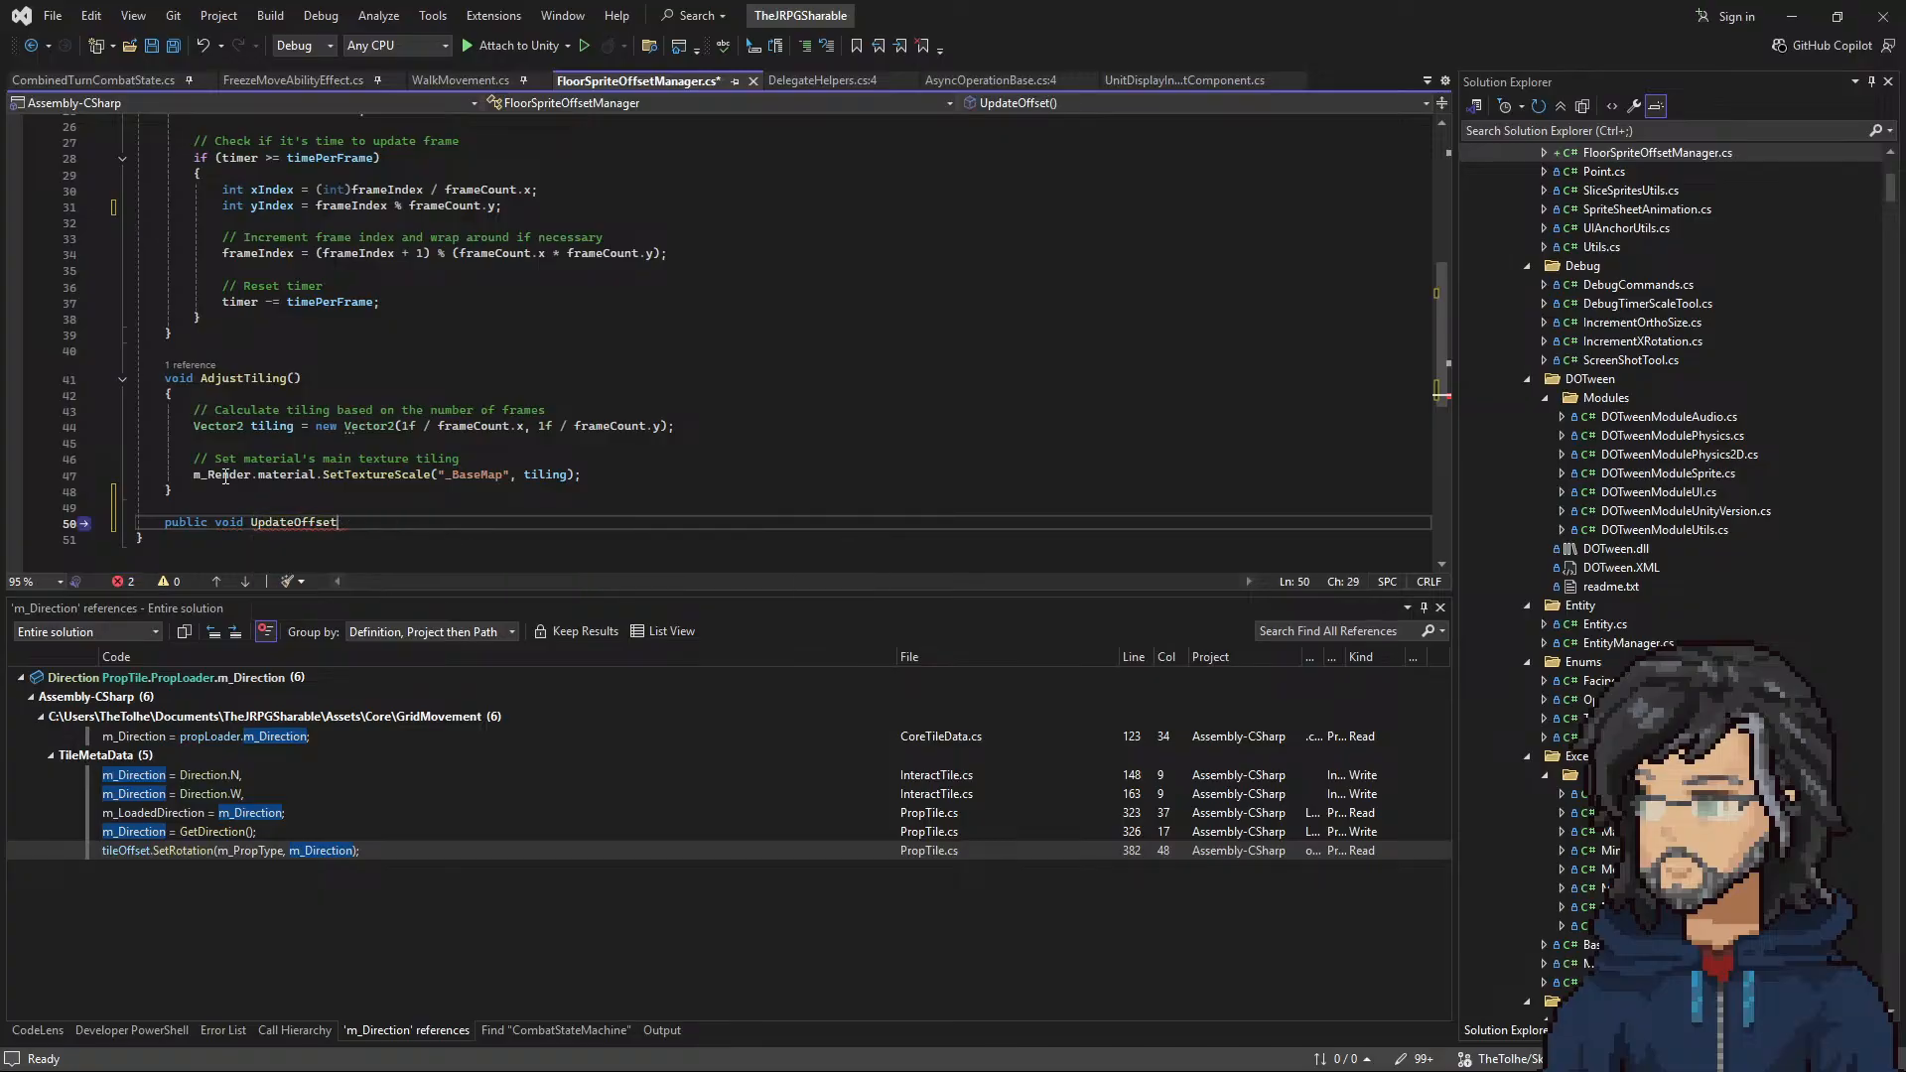
{"action": "type", "text": "()"}
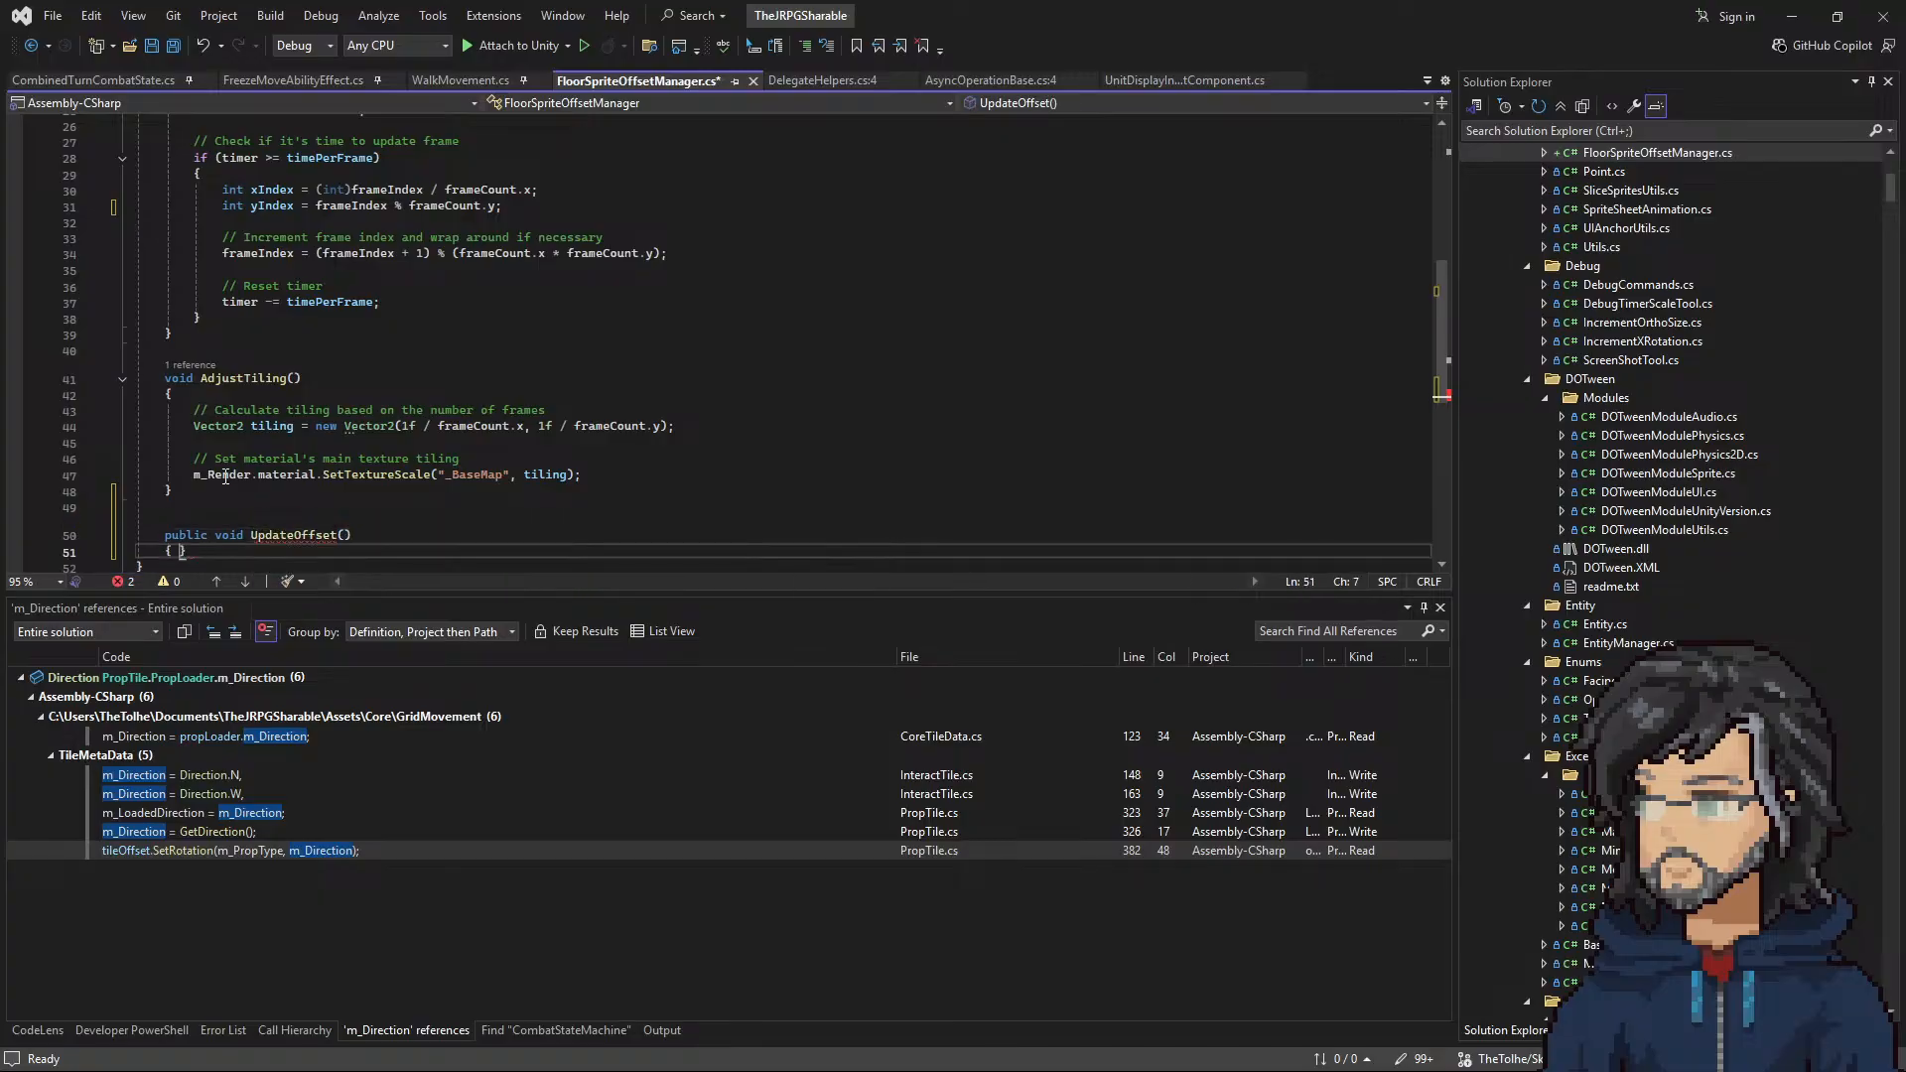
{"action": "key", "text": "Tab"}
{"action": "scroll", "coordinate": [336, 552], "scroll_direction": "down", "scroll_amount": 2}
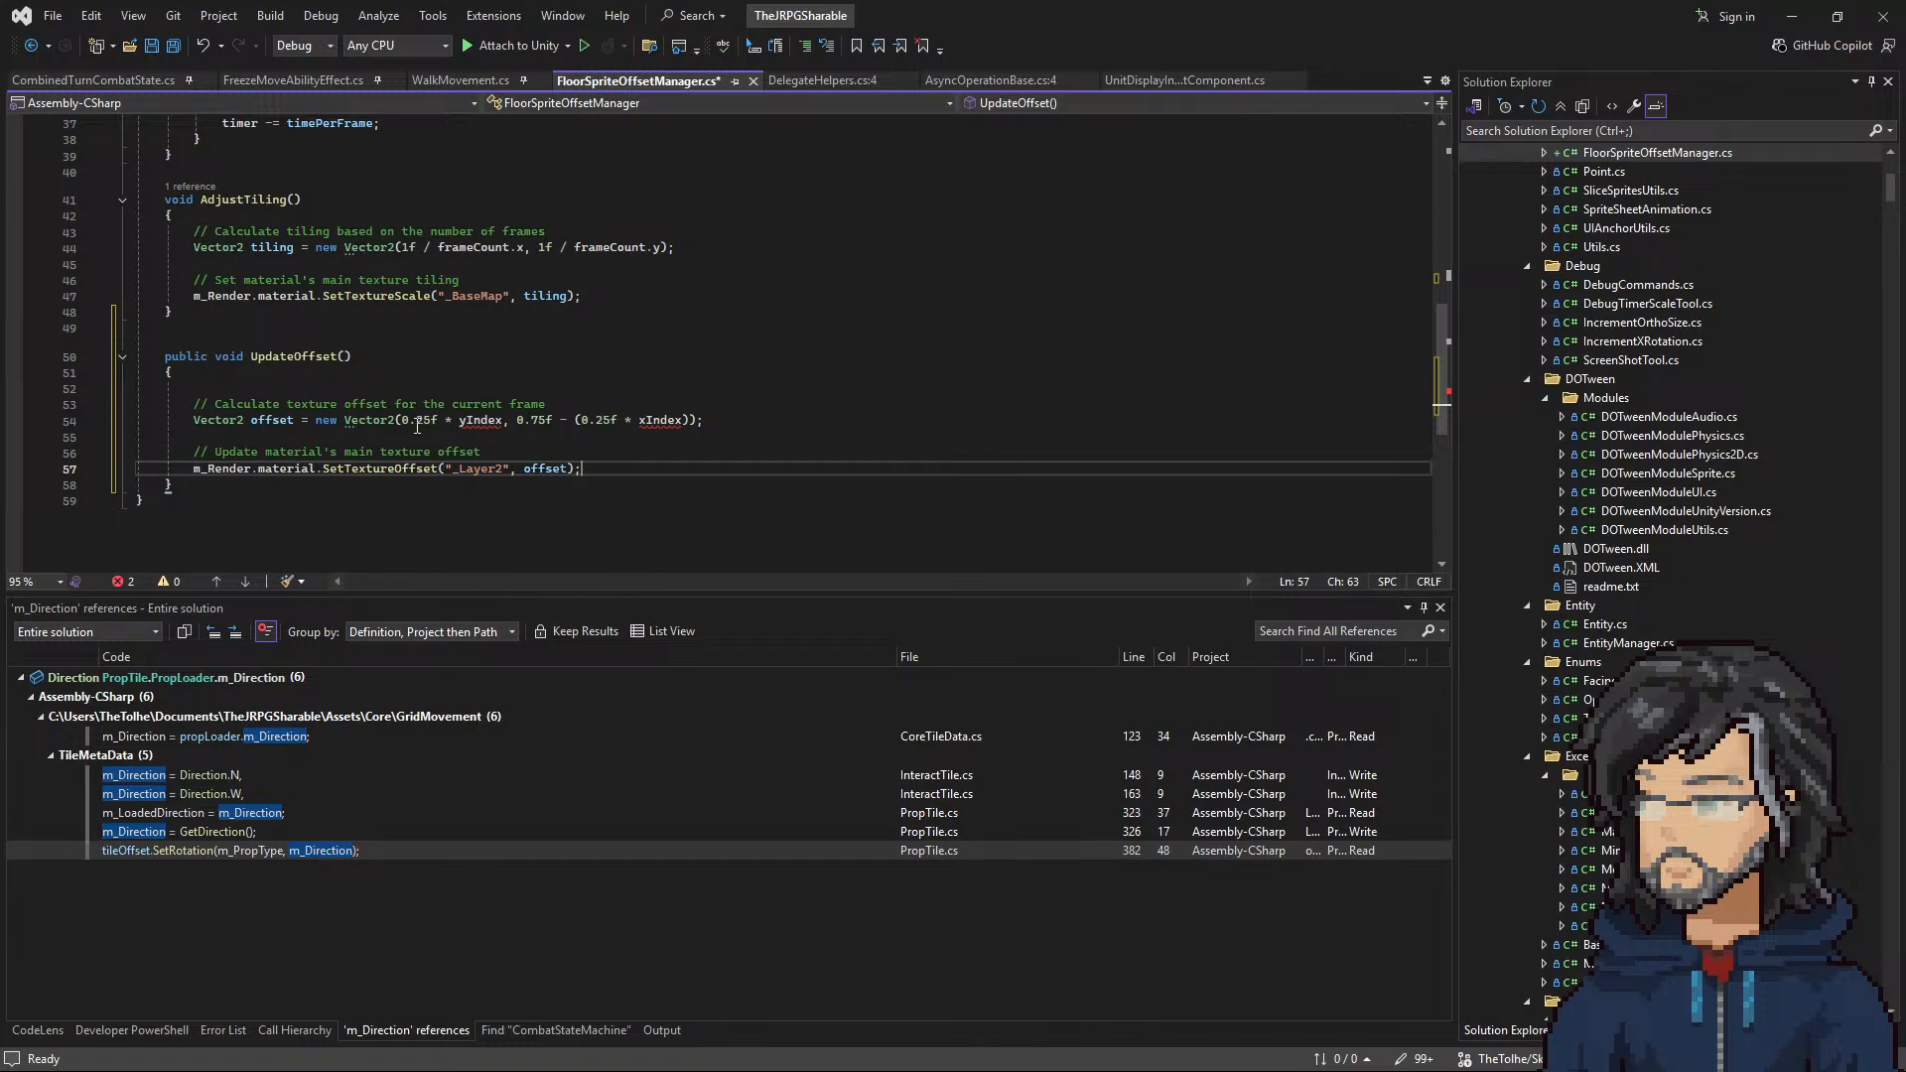
Step: Change the offset vector in UpdateOffset to new Vector2(0.5f * yIndex, 0.5f * xIndex)
{"action": "left_click_drag", "start_coordinate": [402, 420], "coordinate": [690, 420]}
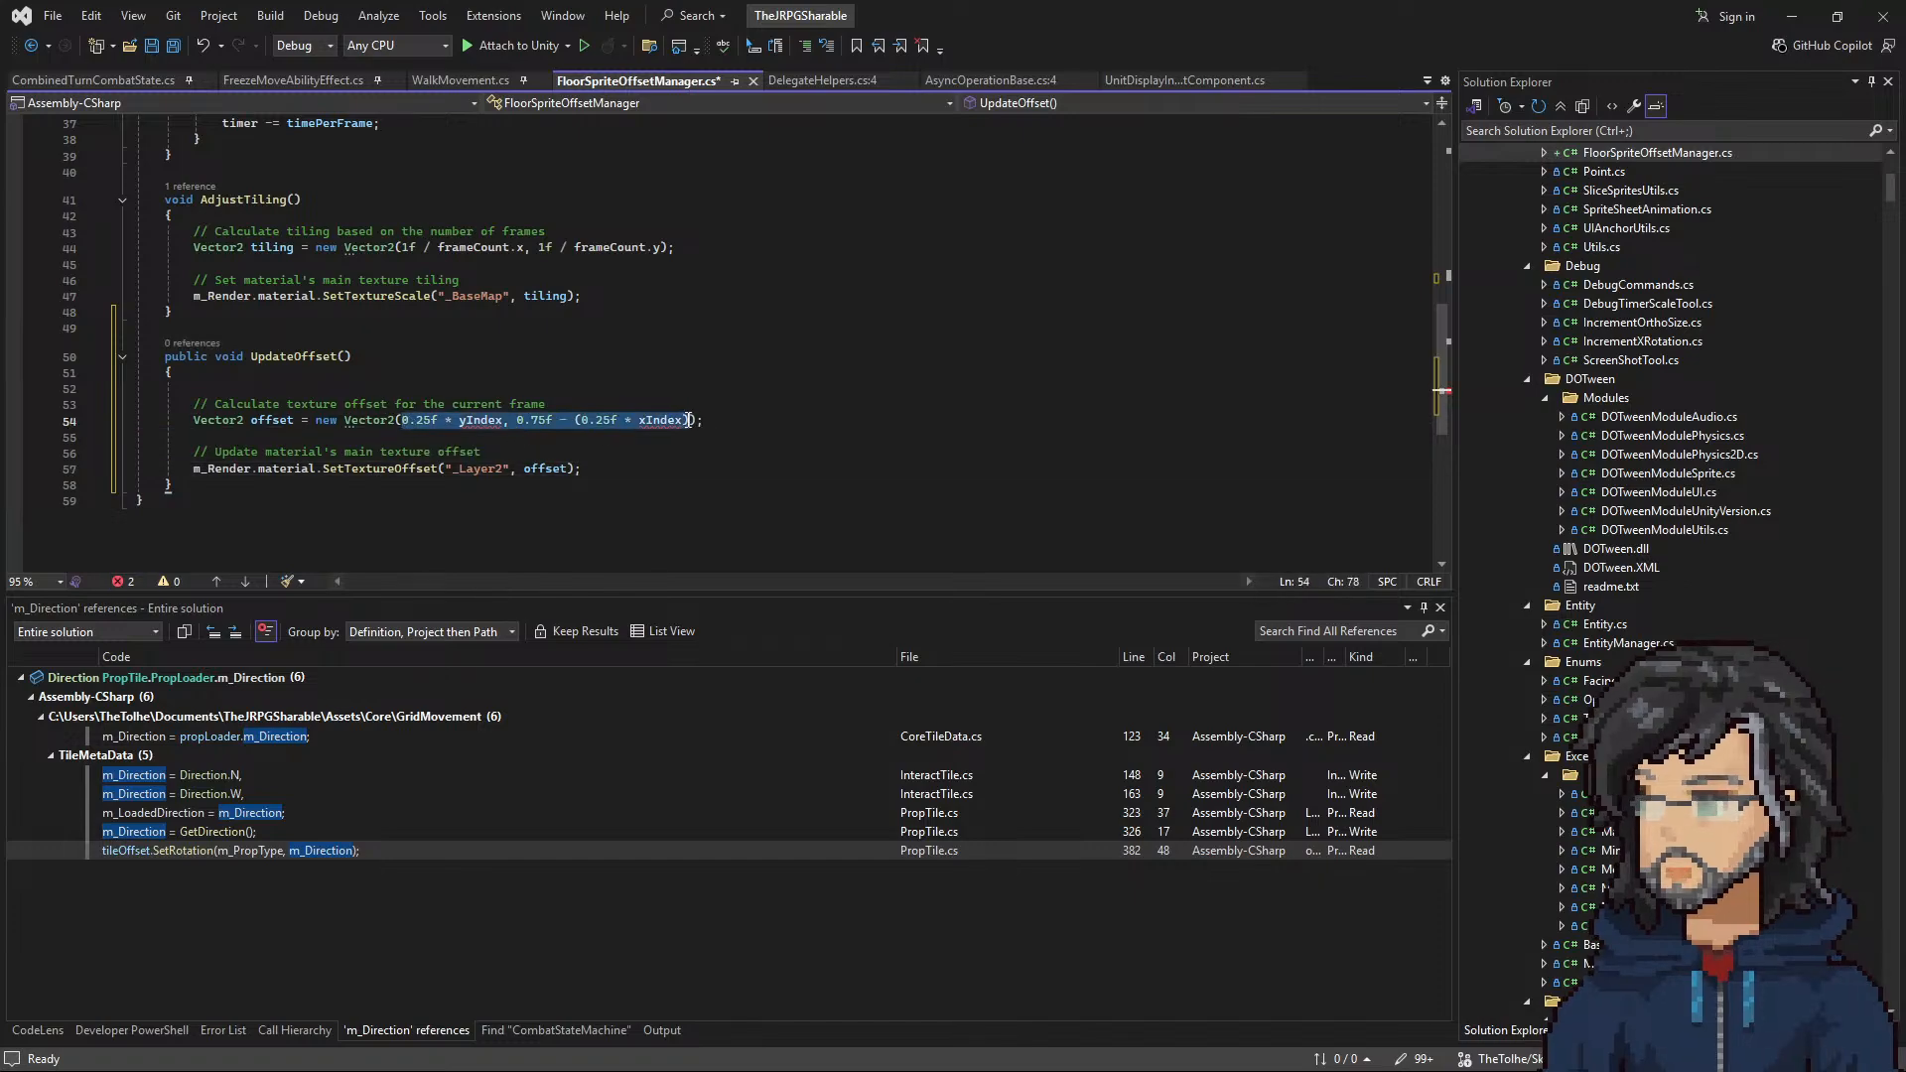
{"action": "left_click", "coordinate": [600, 420]}
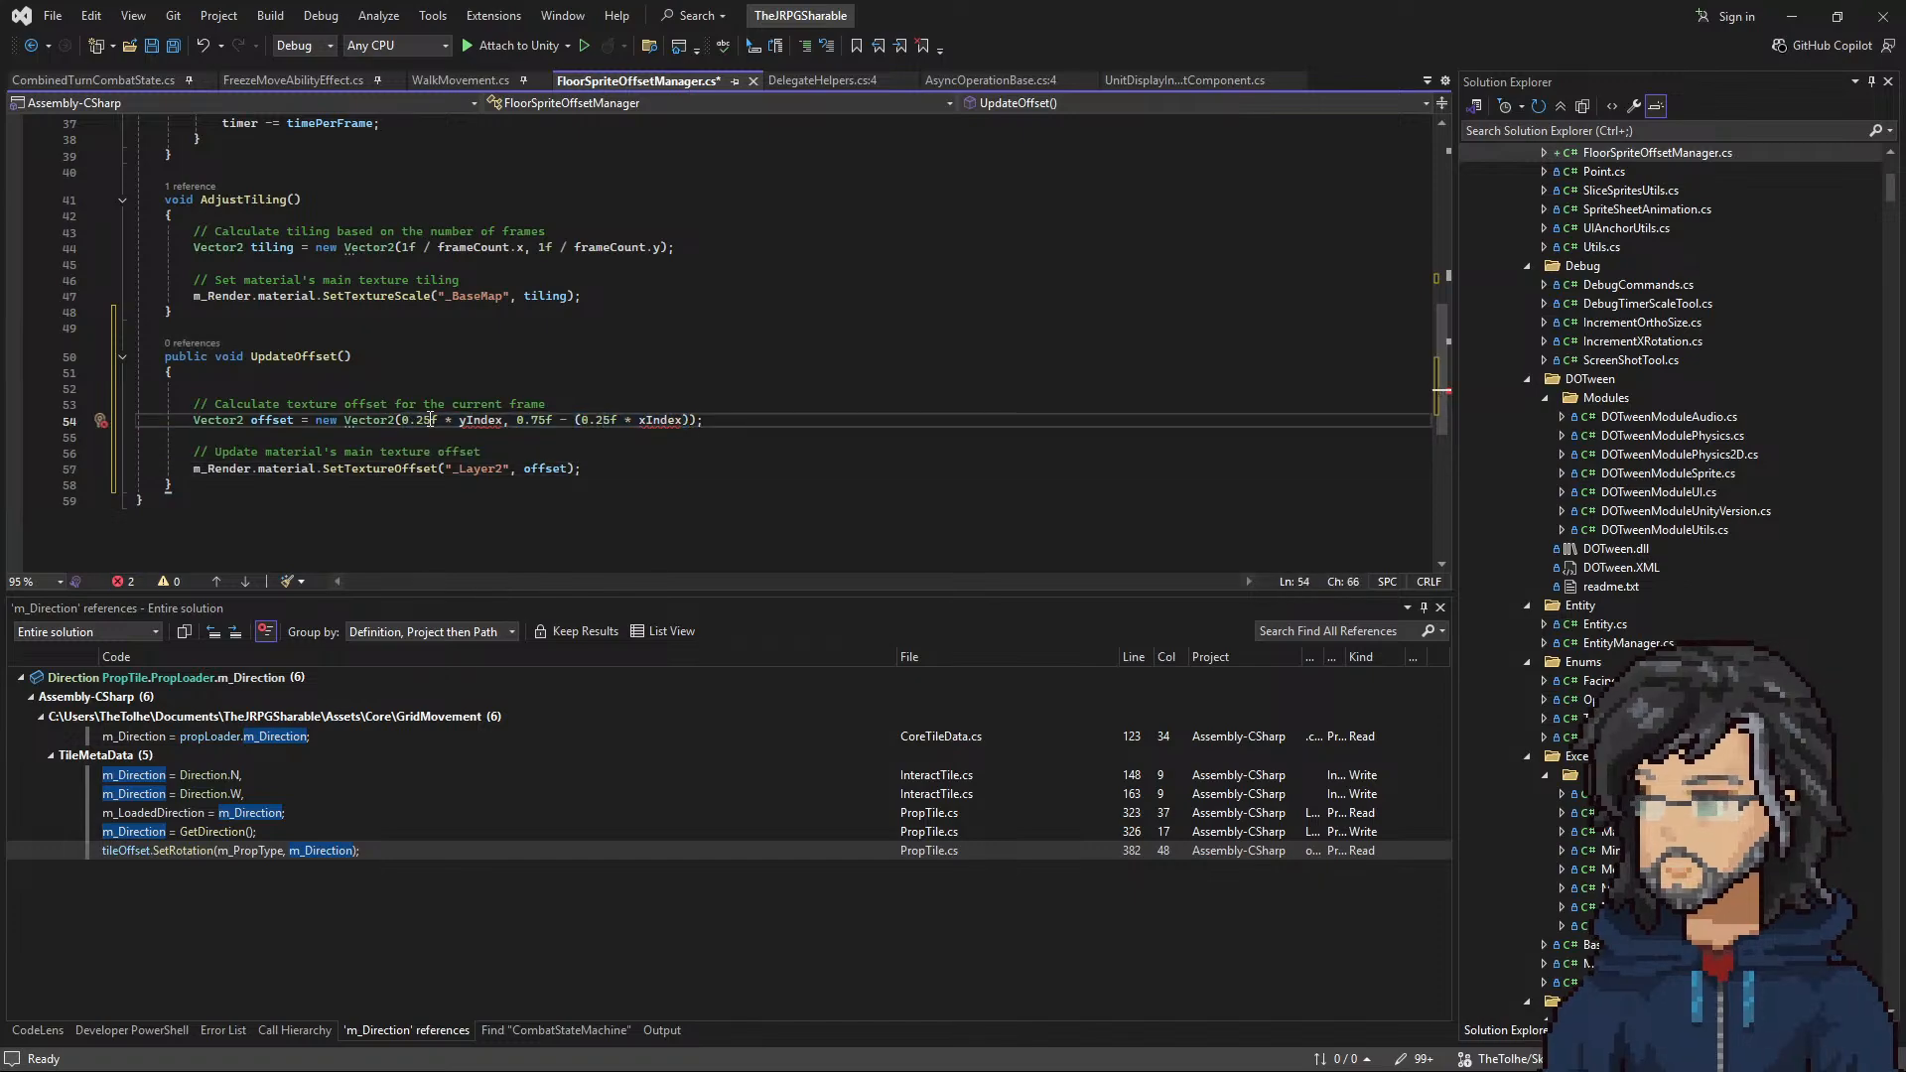
{"action": "left_click_drag", "start_coordinate": [430, 420], "coordinate": [418, 421]}
{"action": "type", "text": "5"}
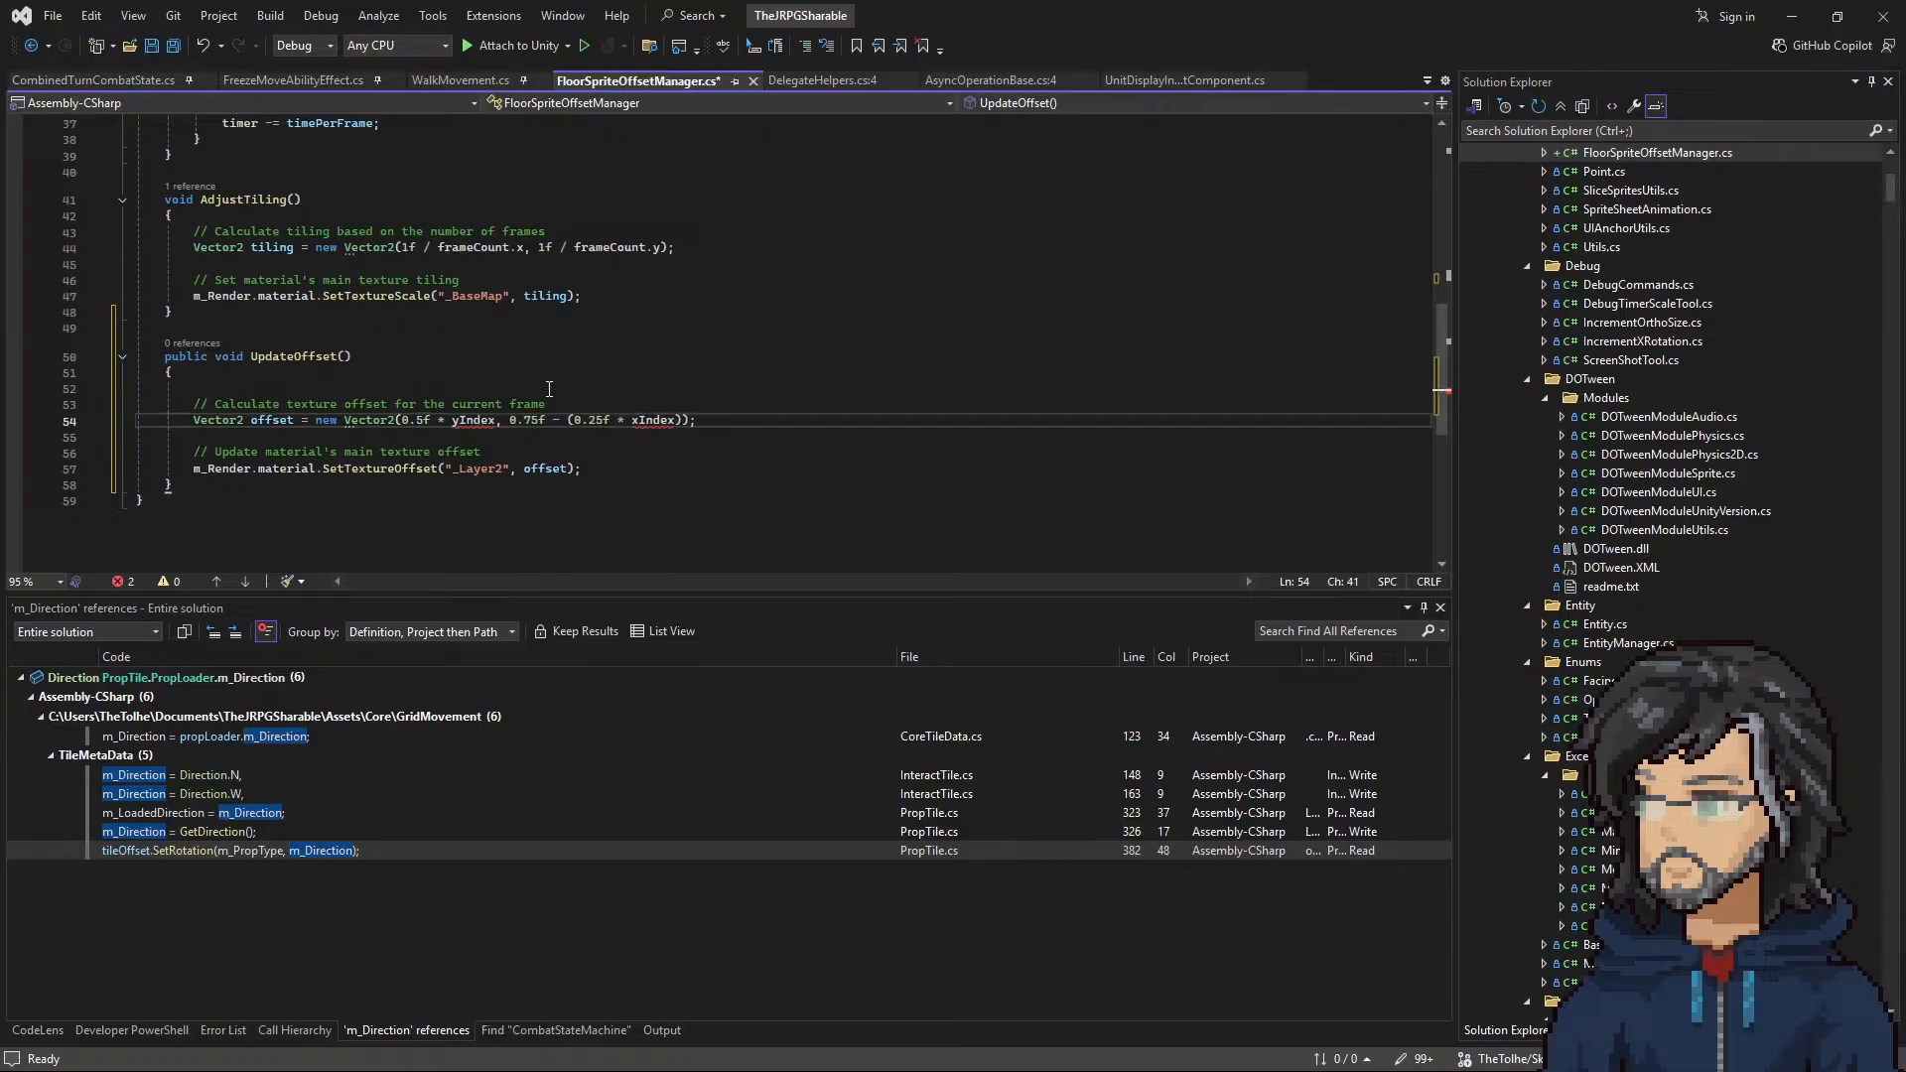
{"action": "double_click", "coordinate": [653, 420]}
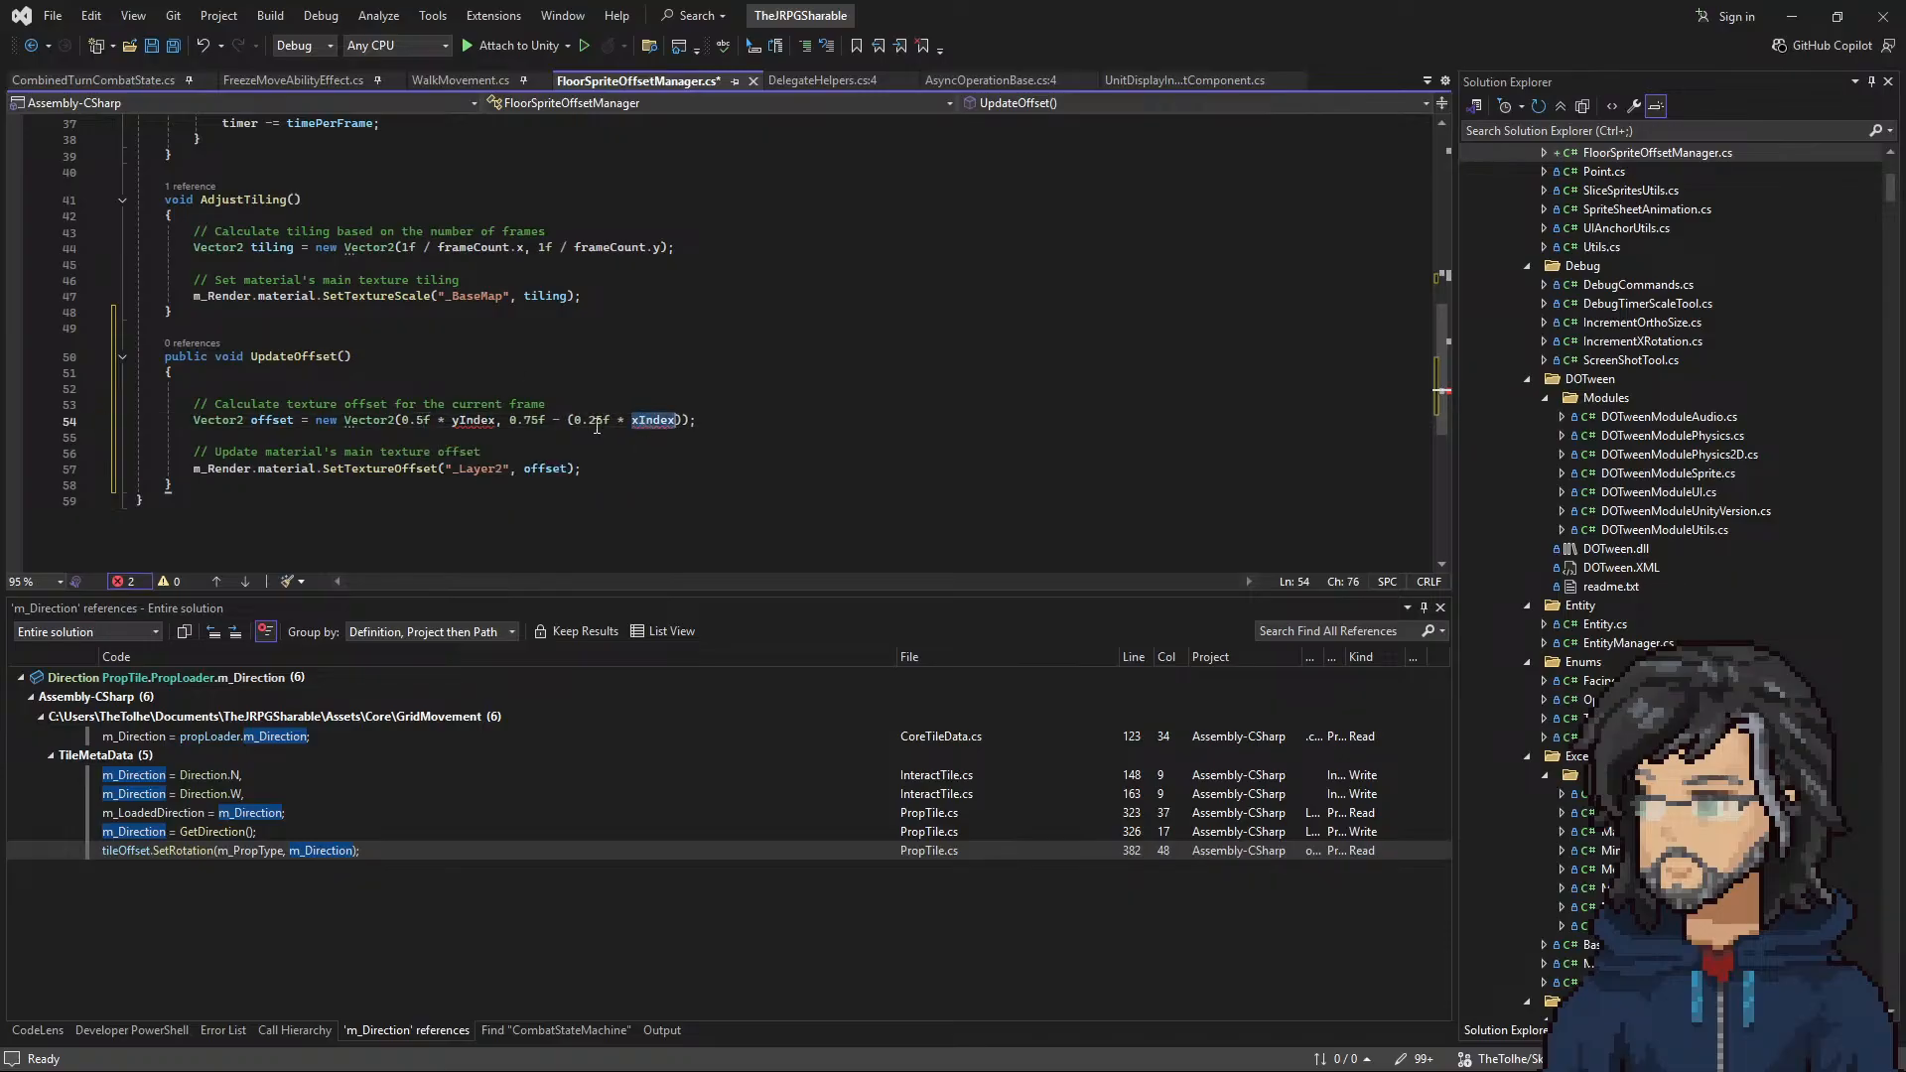
{"action": "left_click_drag", "start_coordinate": [523, 420], "coordinate": [539, 420]}
{"action": "key", "text": "BackSpace"}
{"action": "type", "text": "5"}
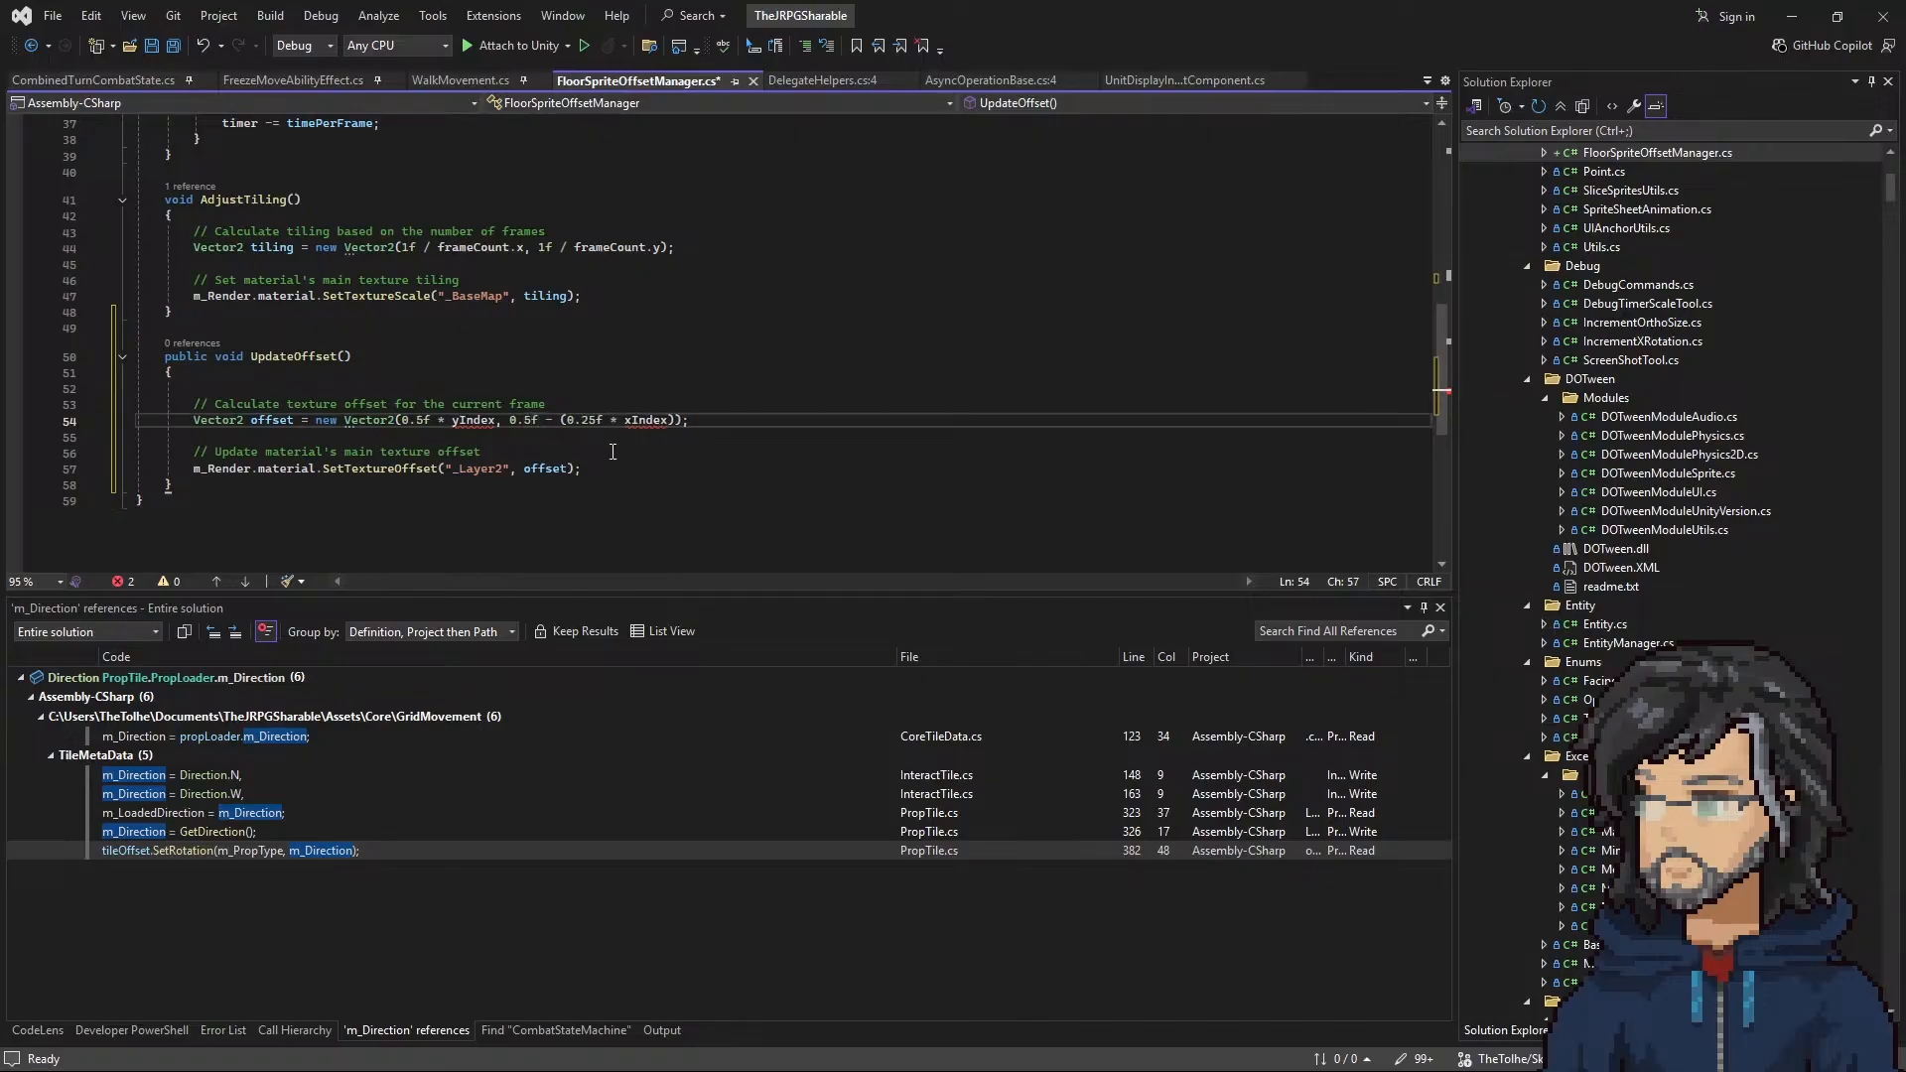
{"action": "left_click_drag", "start_coordinate": [547, 419], "coordinate": [606, 422]}
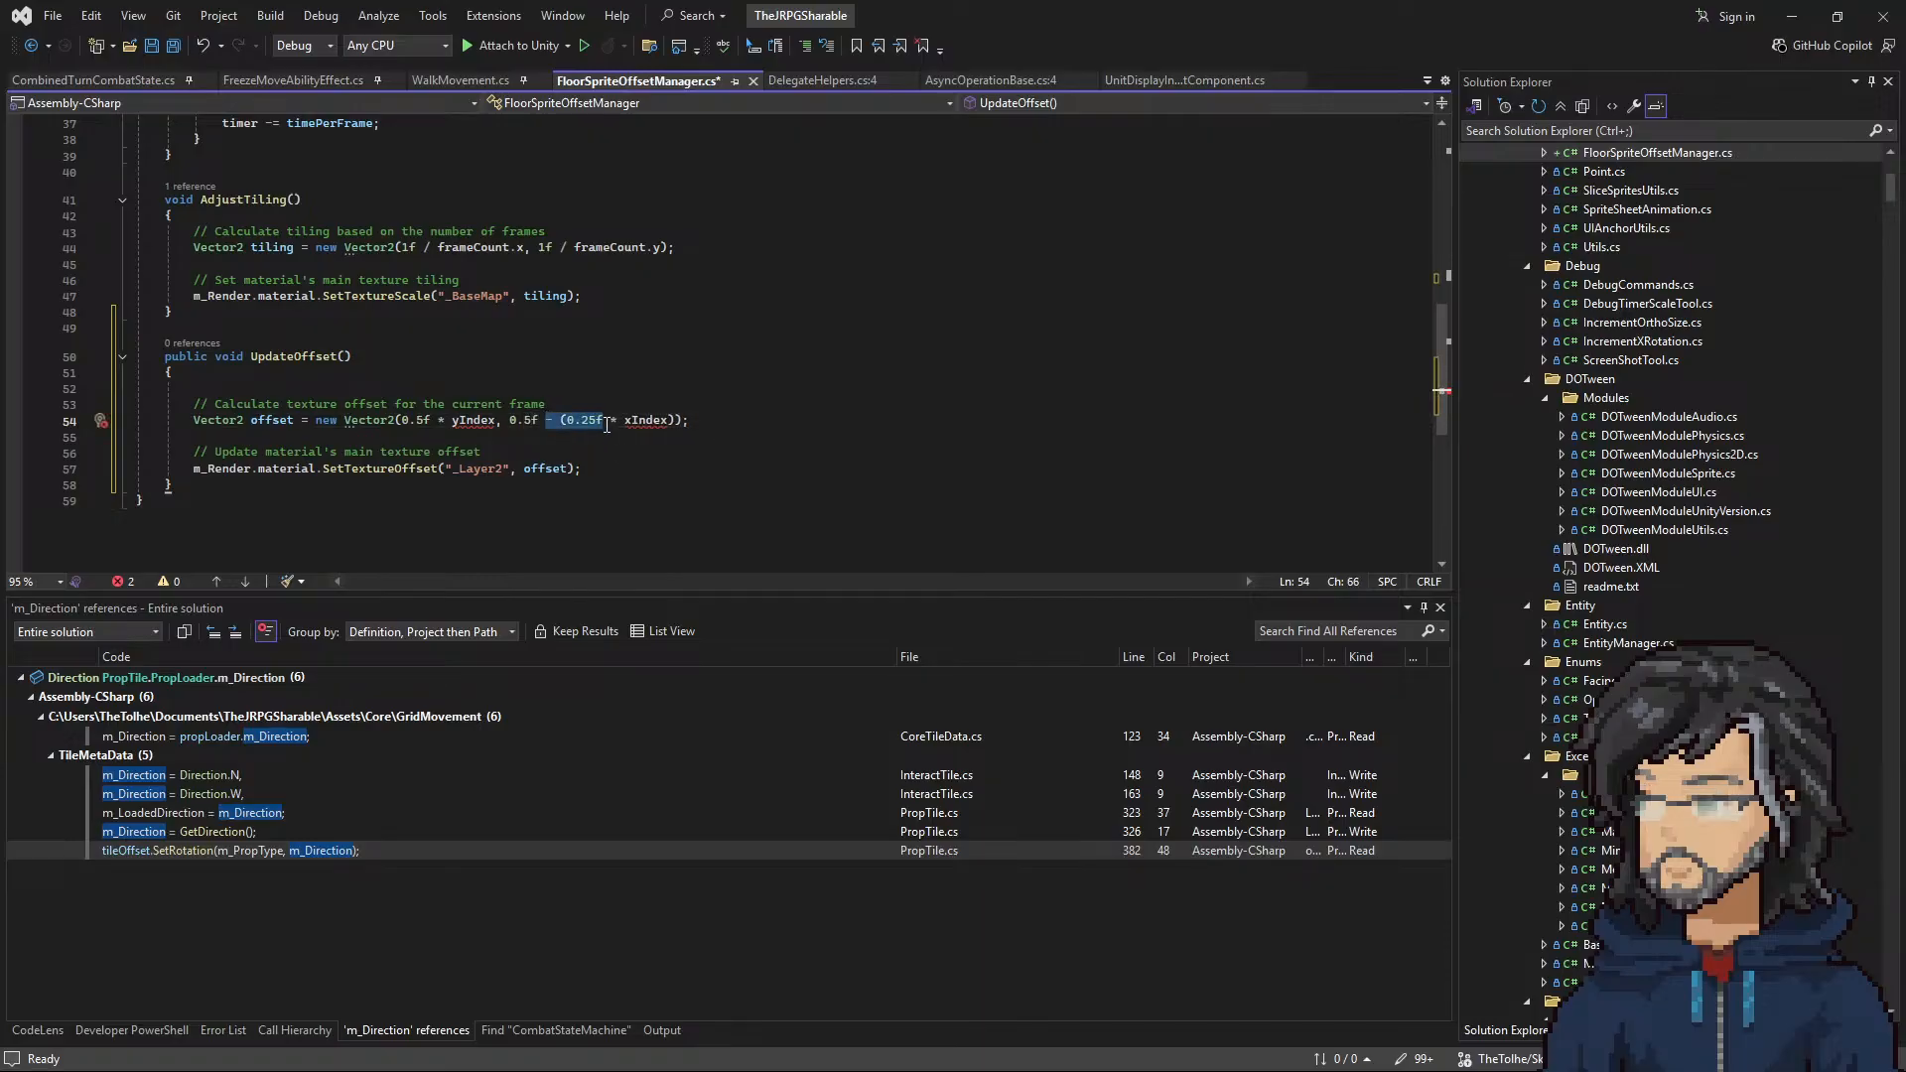
{"action": "key", "text": "BackSpace"}
{"action": "left_click", "coordinate": [605, 421]}
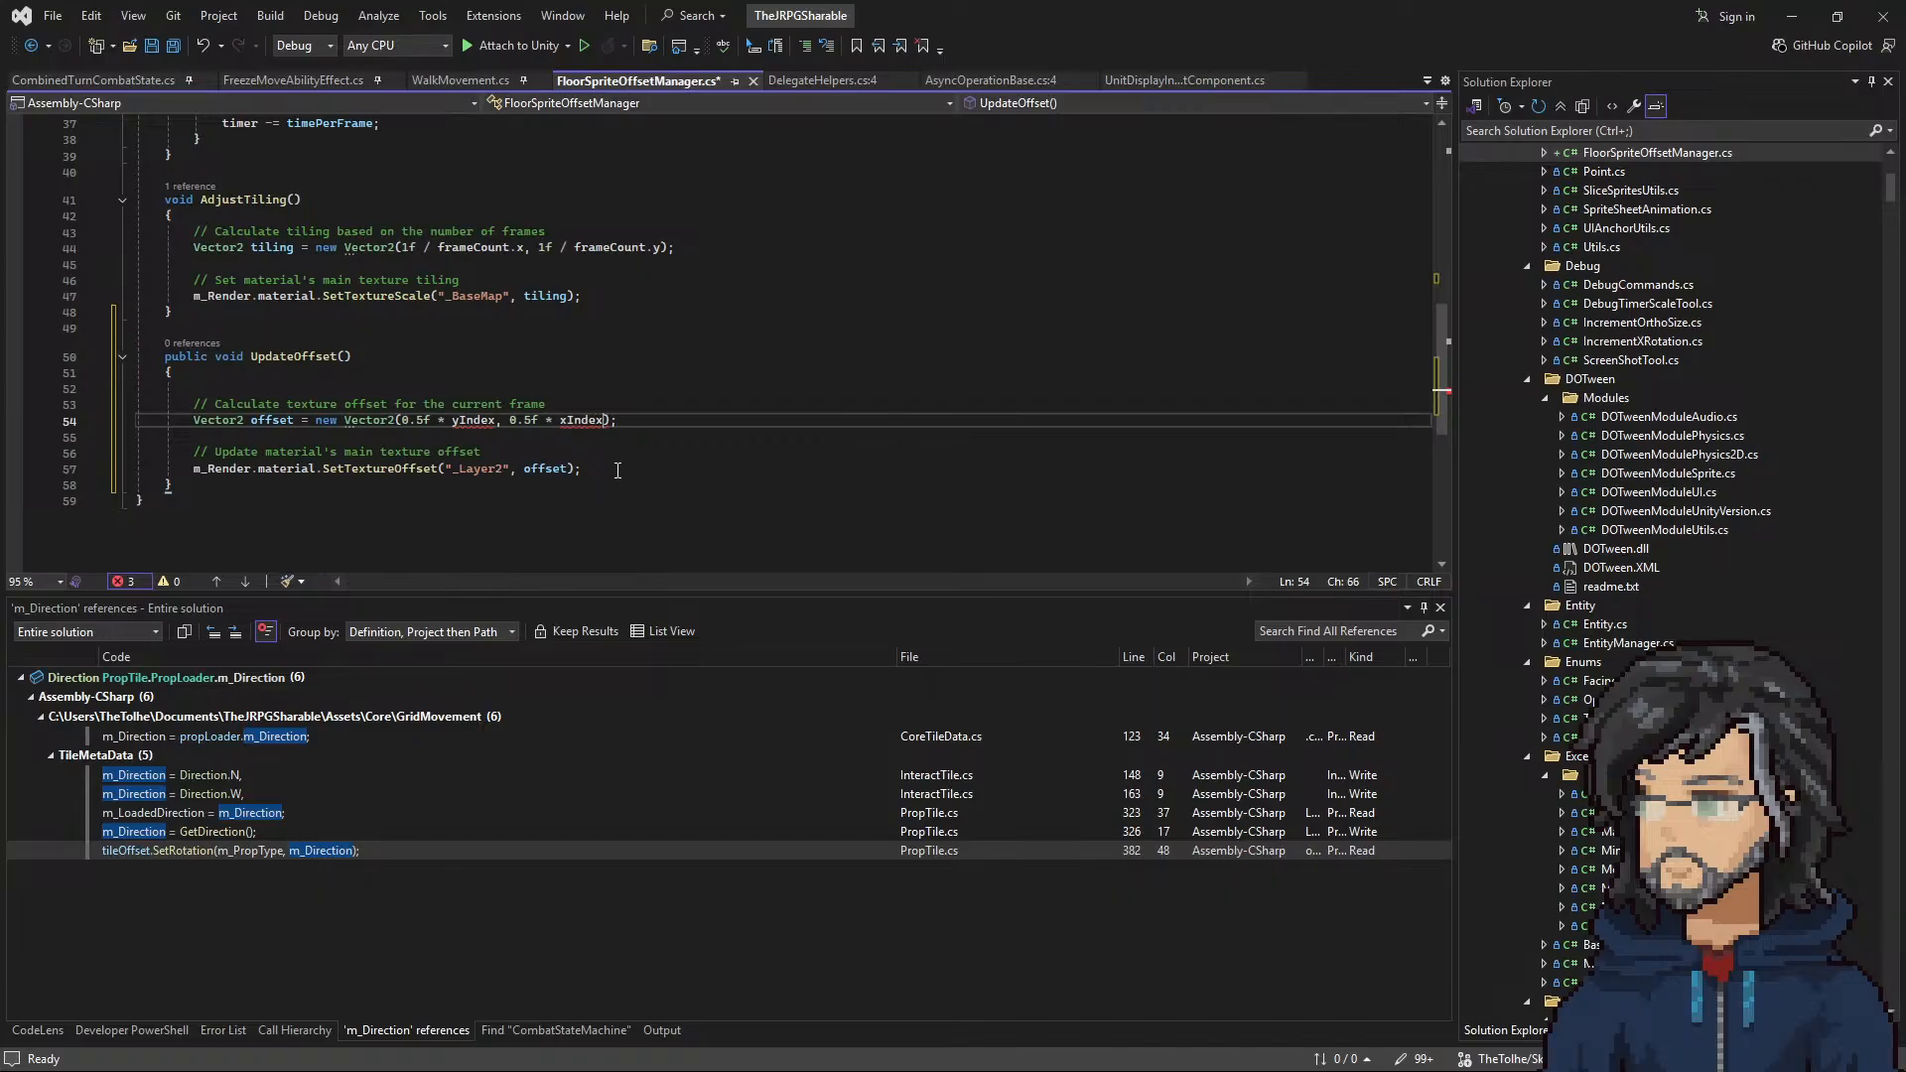
Step: Give the UpdateOffset method the parameters int xIndex and int yIndex
{"action": "left_click", "coordinate": [348, 356]}
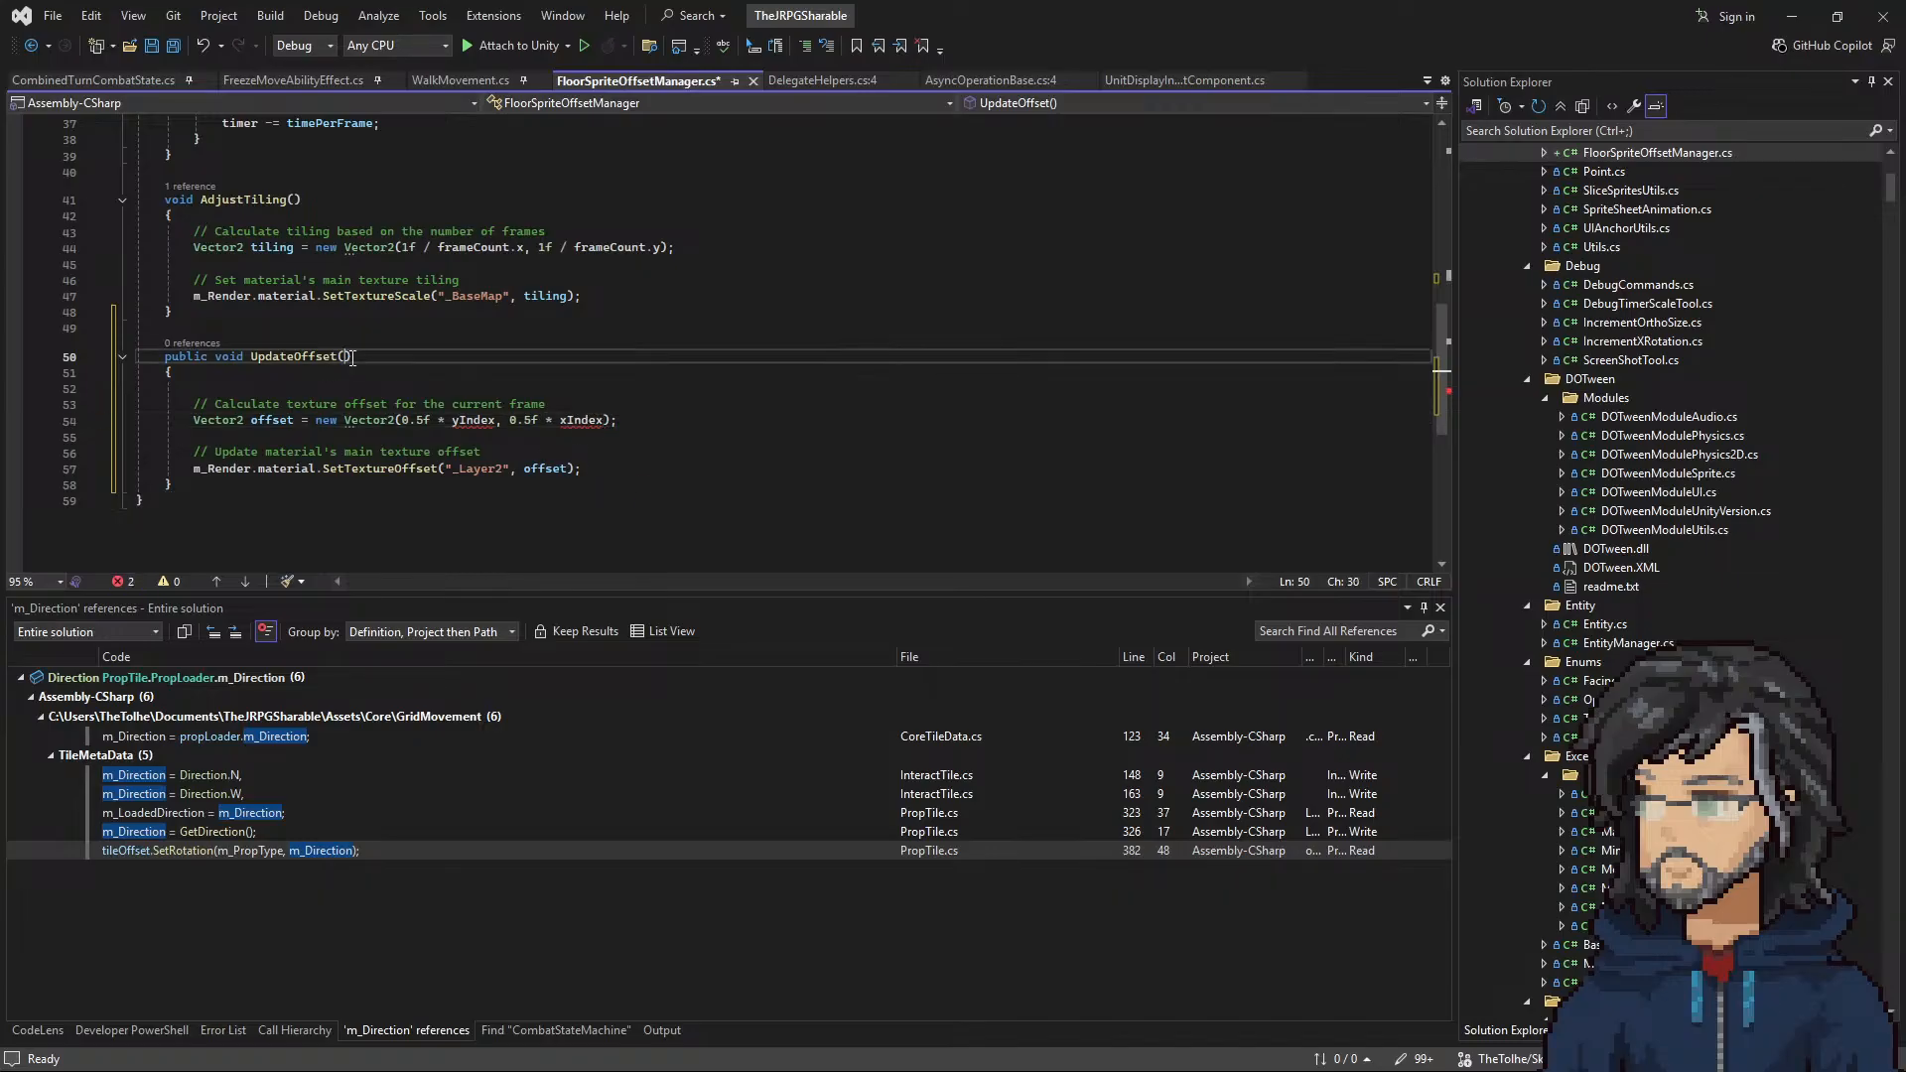
{"action": "type", "text": "int yI"}
{"action": "type", "text": "ndex, yI"}
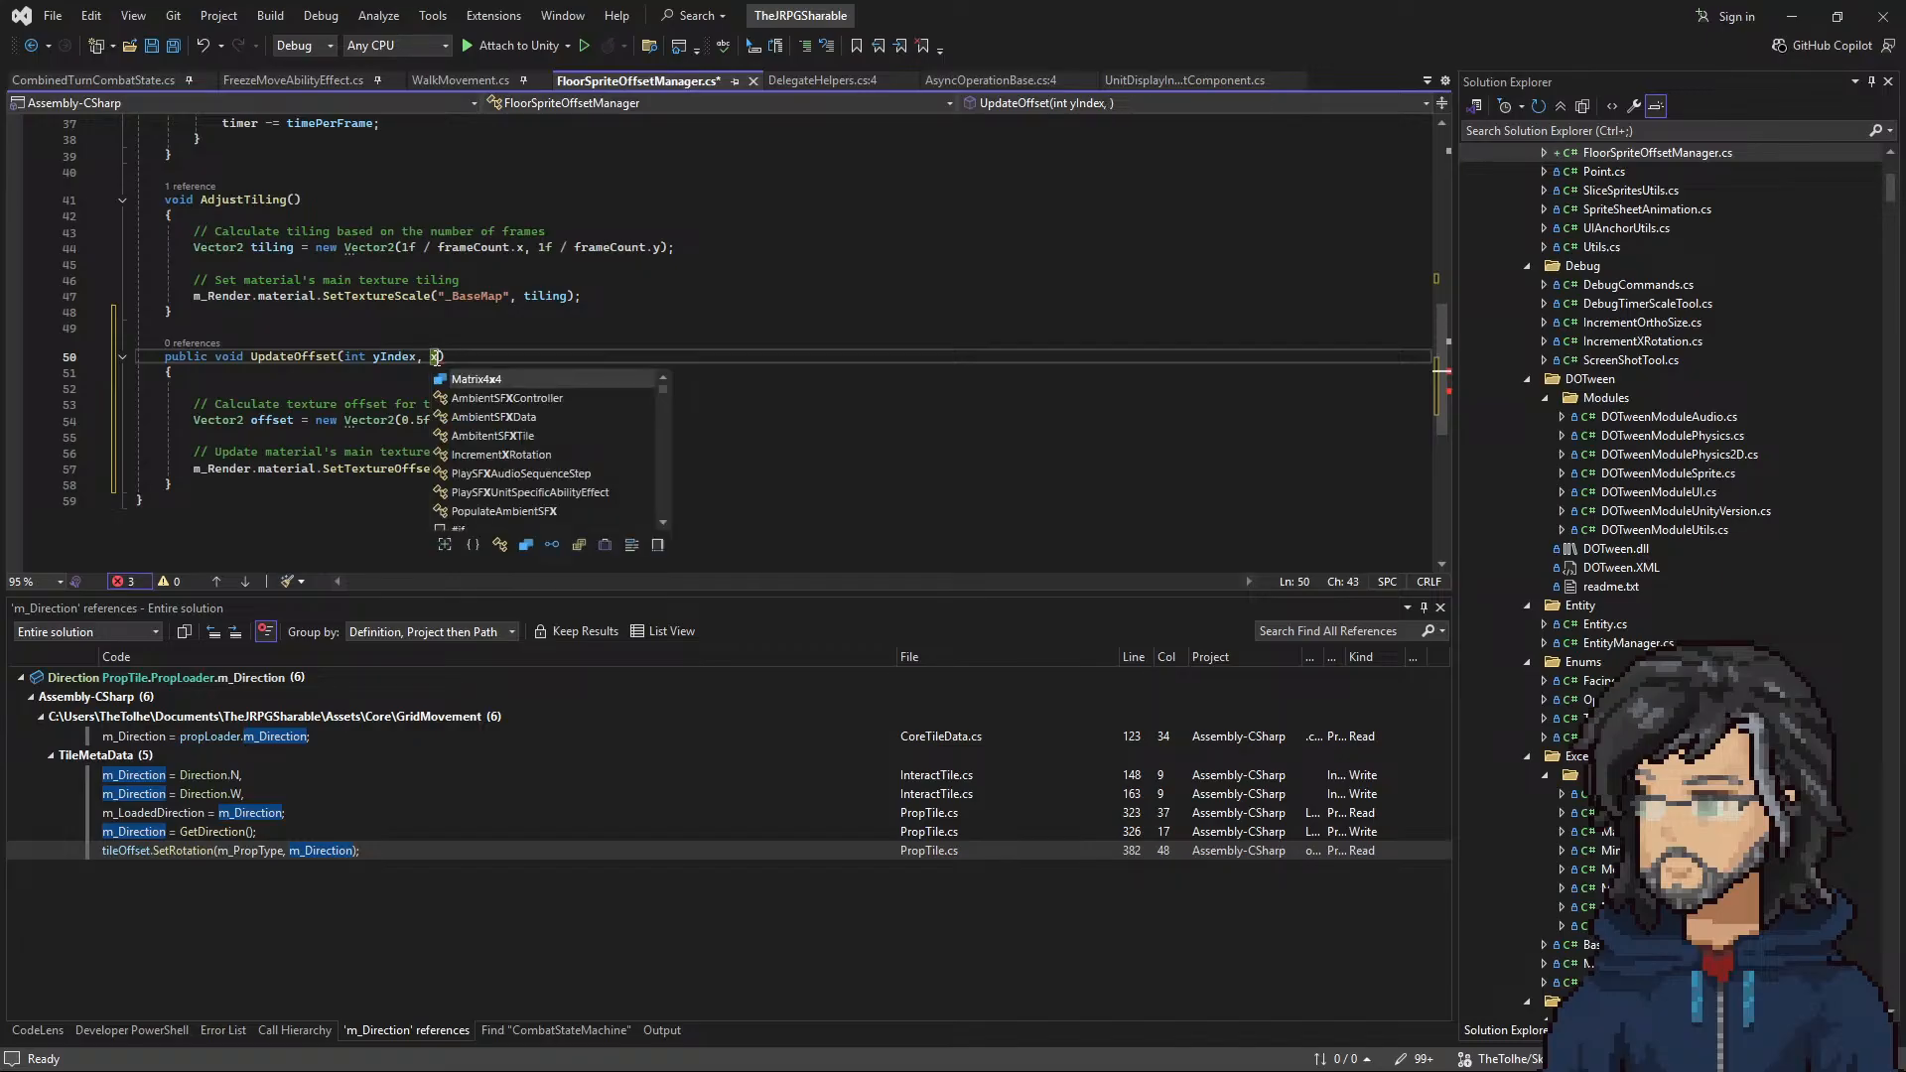
{"action": "type", "text": "ndex"}
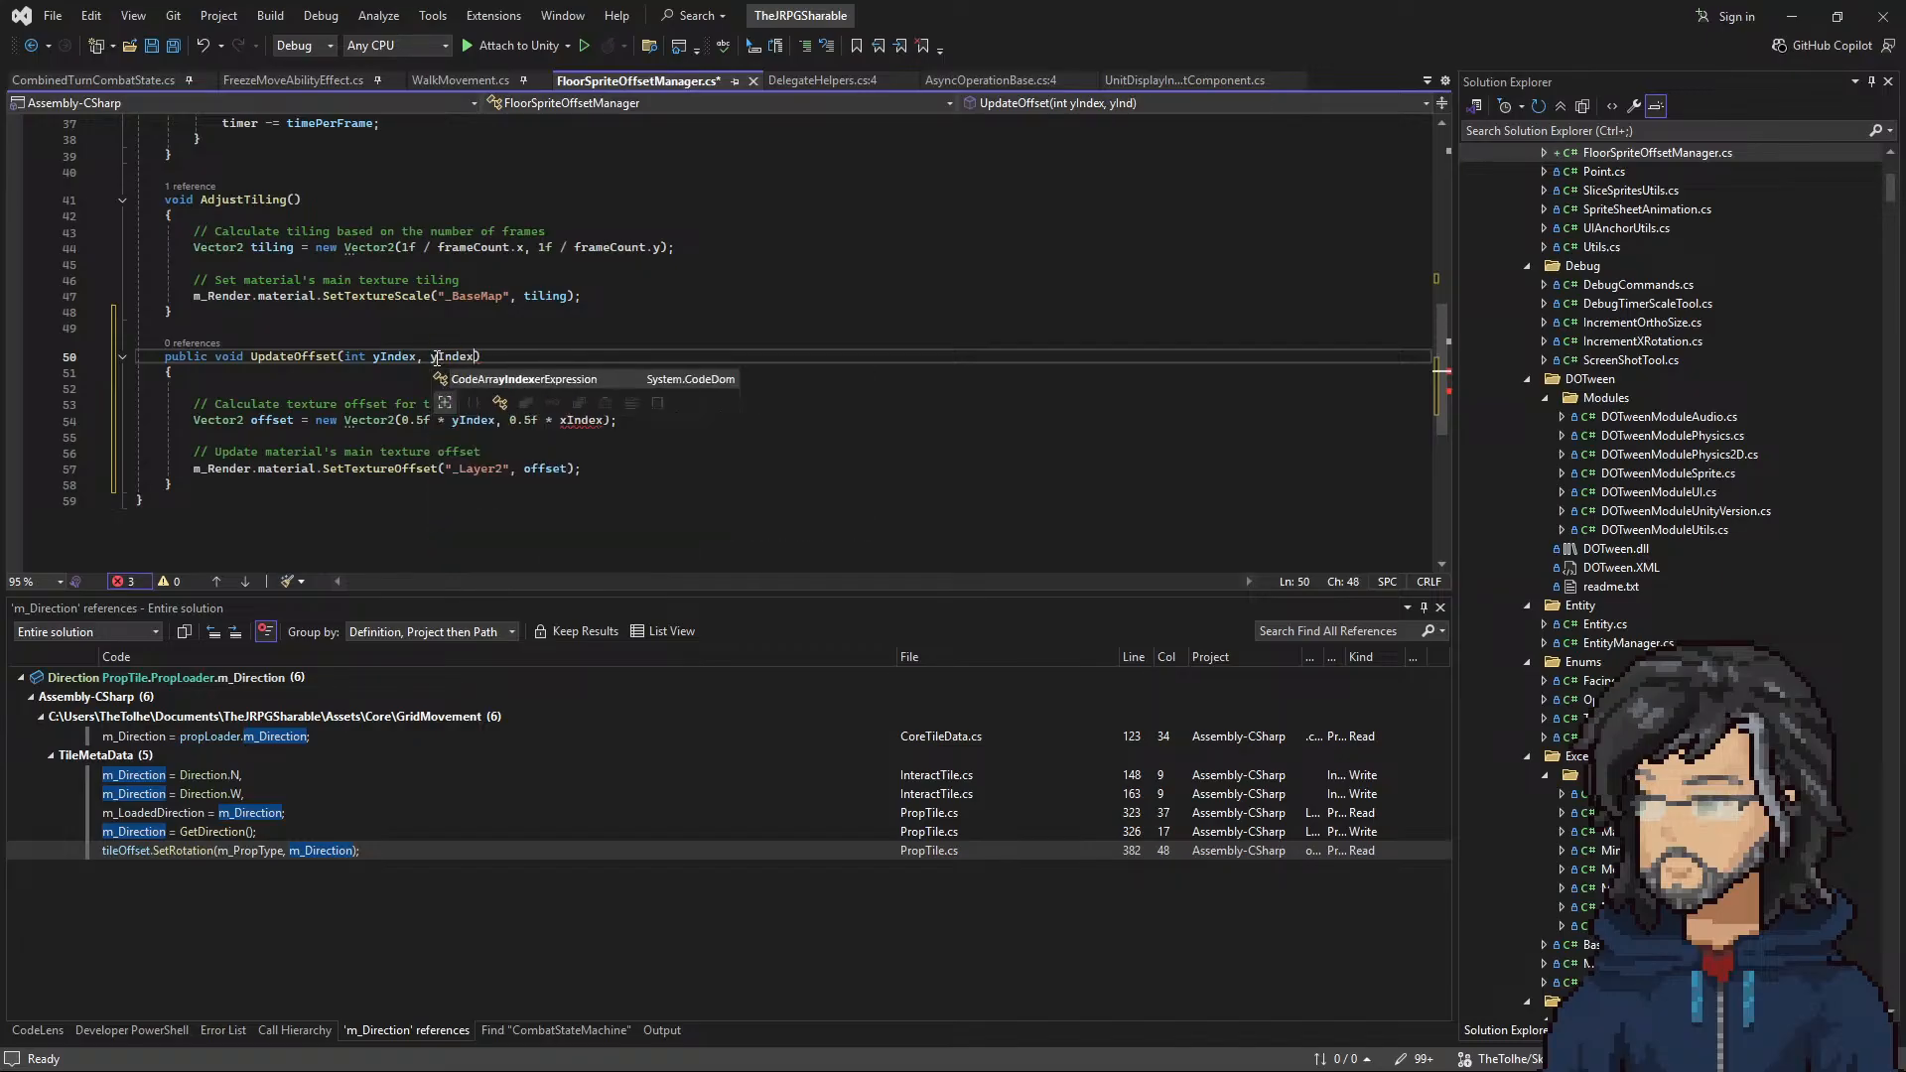
{"action": "left_click", "coordinate": [428, 355]}
{"action": "type", "text": "int"}
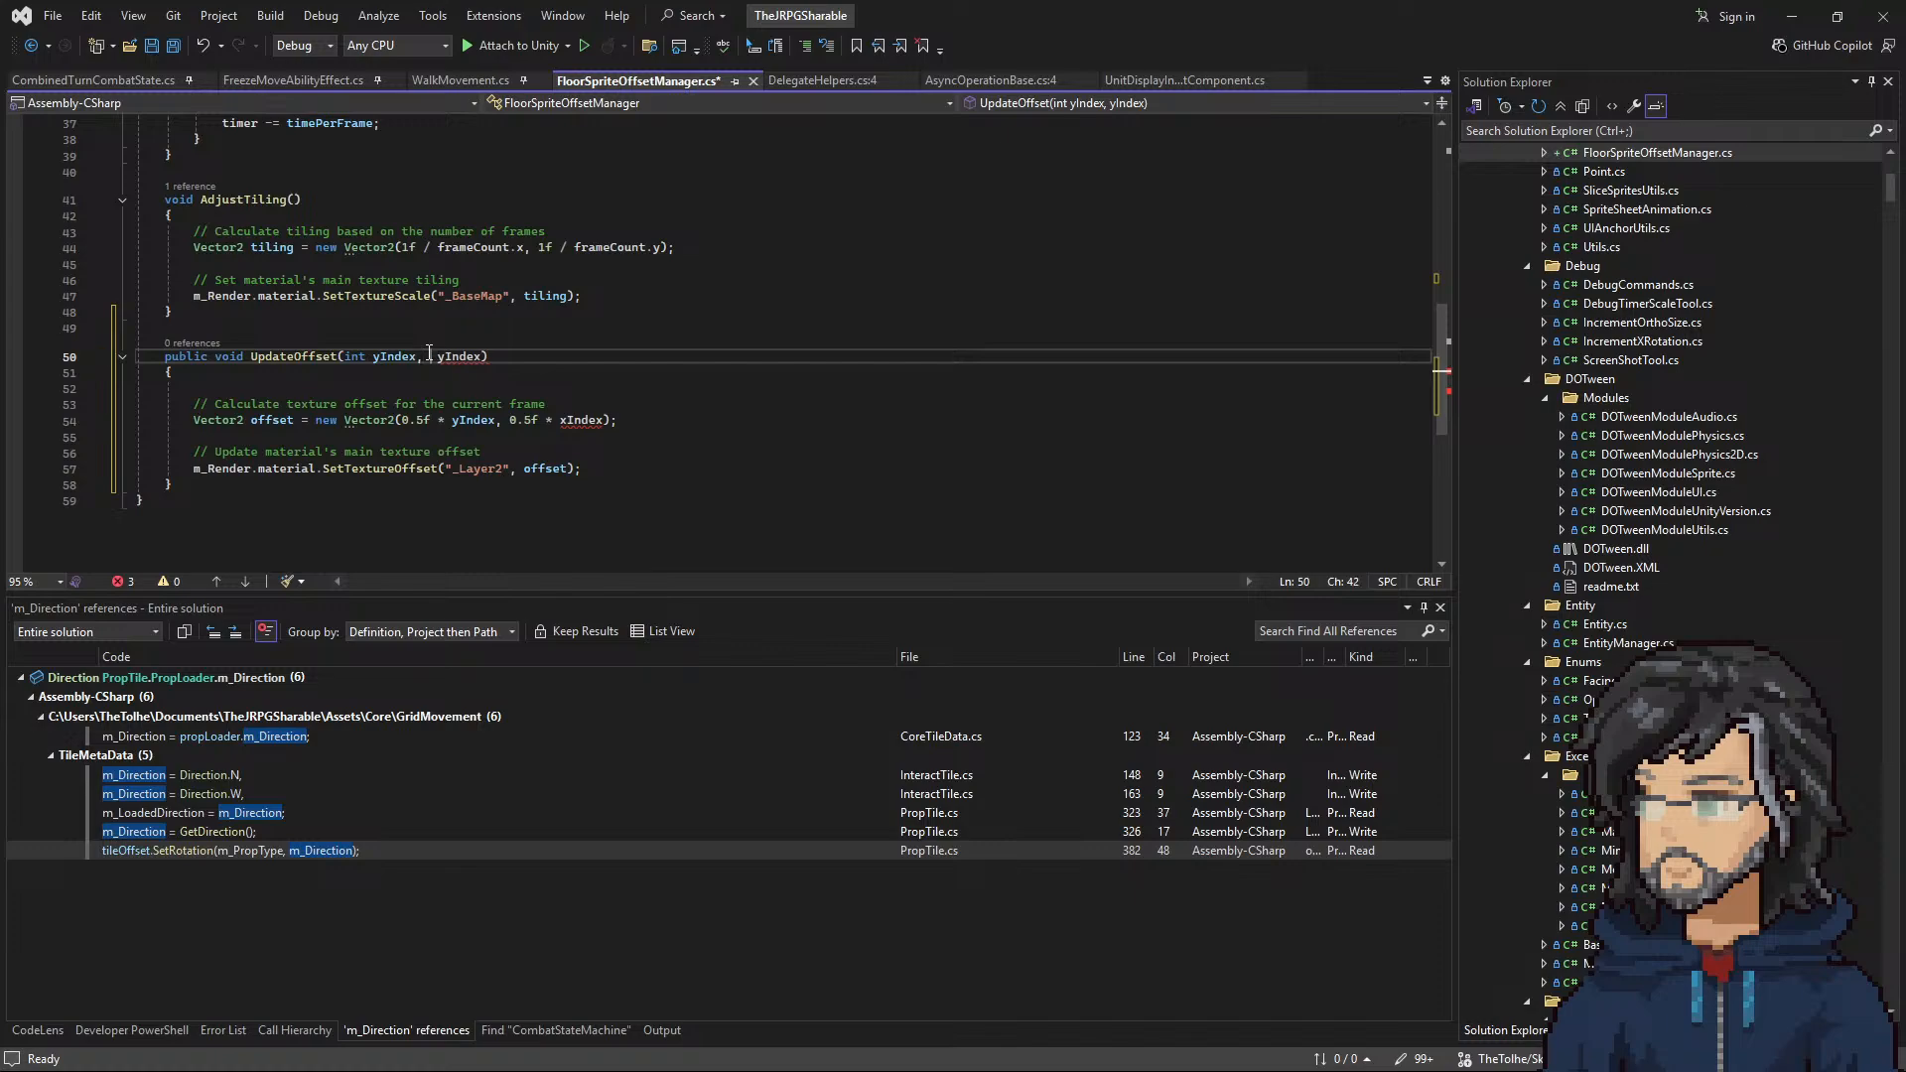
{"action": "left_click_drag", "start_coordinate": [373, 355], "coordinate": [381, 356]}
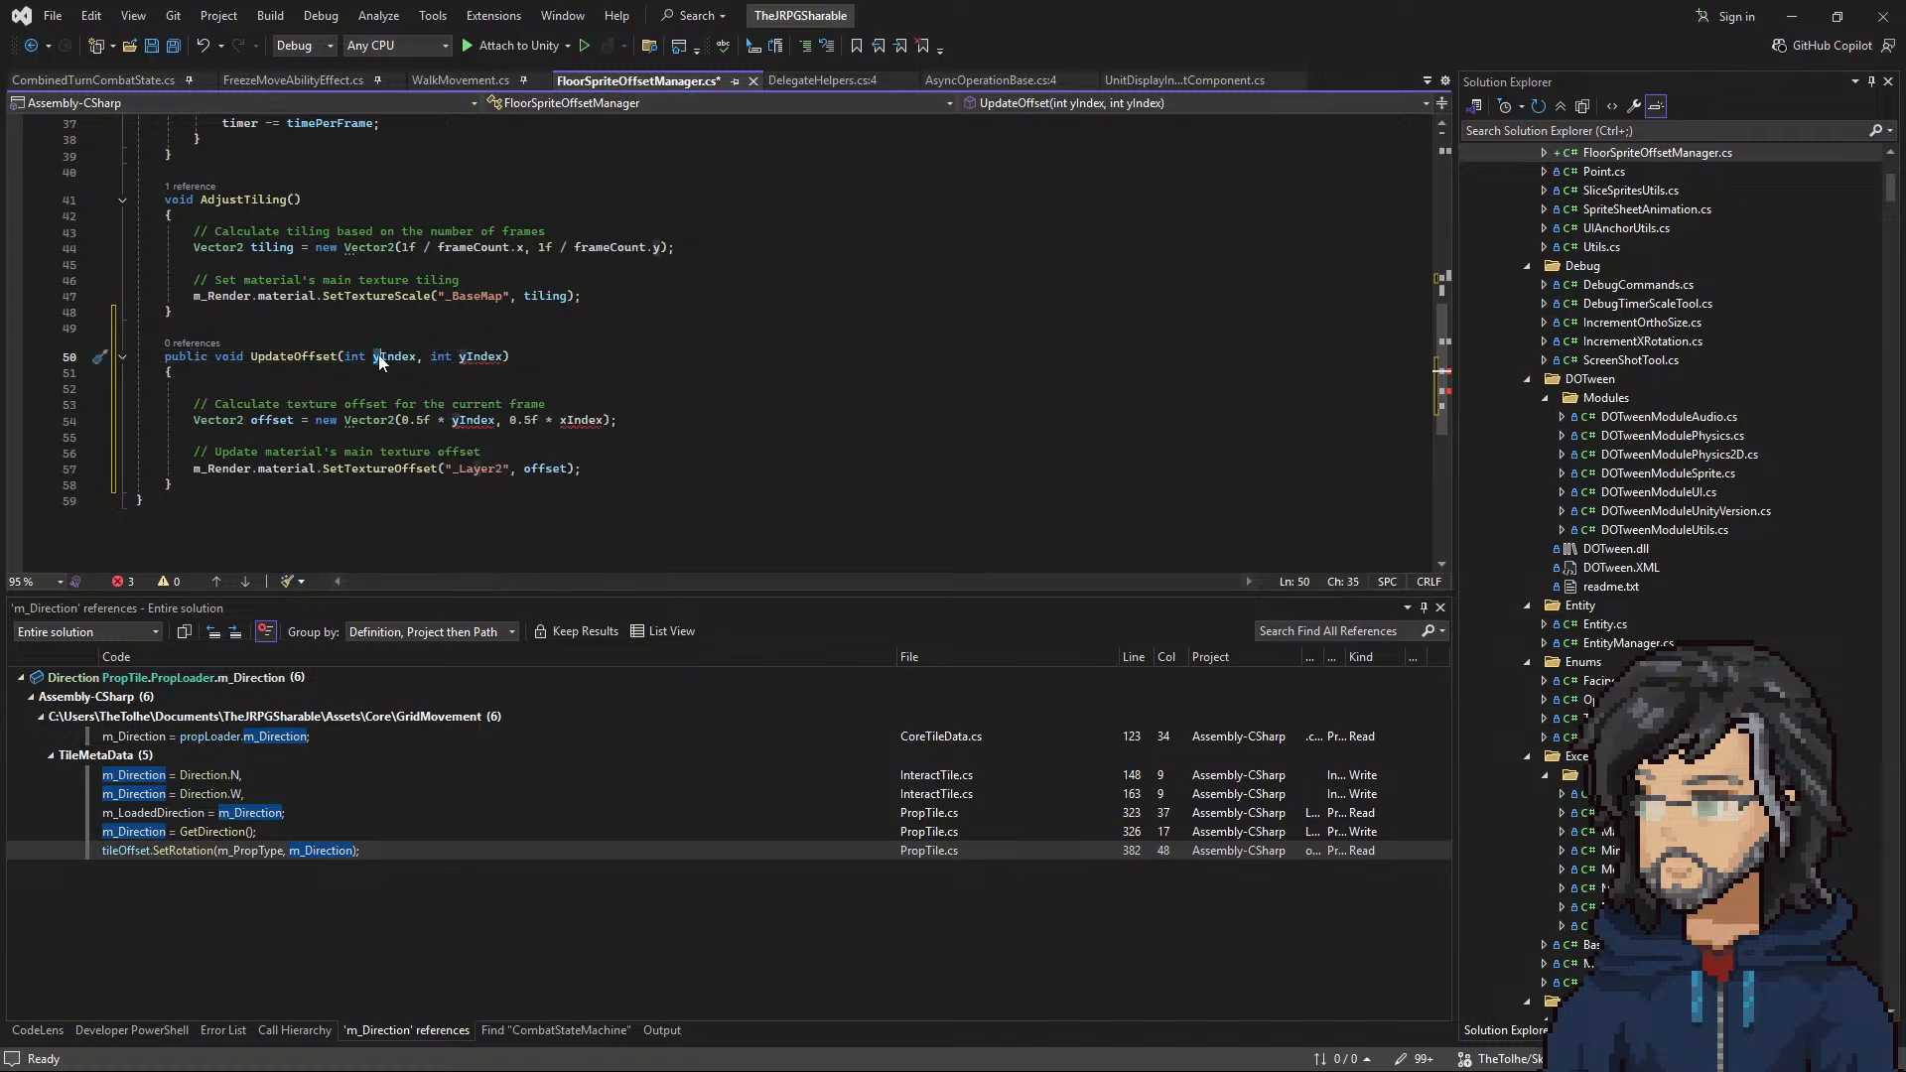
{"action": "type", "text": "x"}
{"action": "left_click", "coordinate": [494, 334]}
{"action": "left_click", "coordinate": [570, 394]}
Step: Replace the whole body of the Update method with a call to UpdateOffset()
{"action": "left_click", "coordinate": [337, 355]}
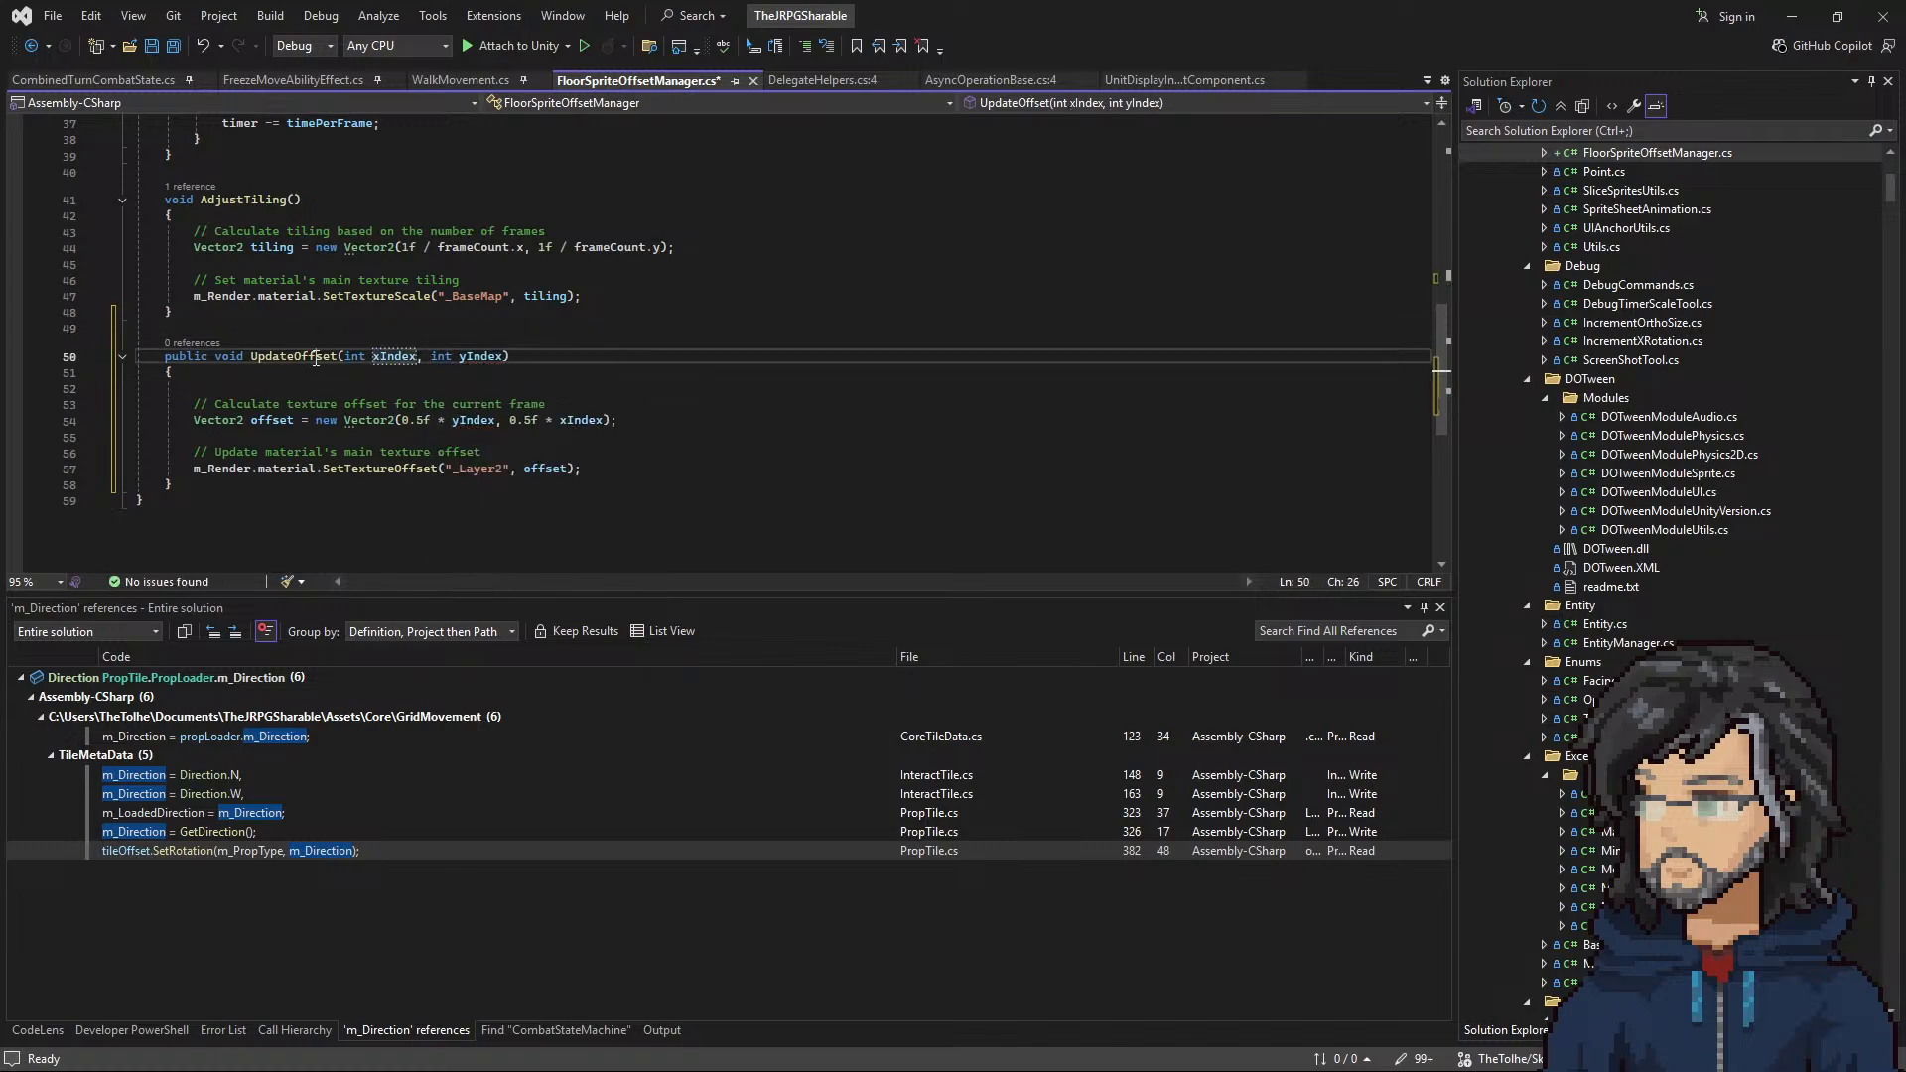
{"action": "scroll", "coordinate": [516, 473], "scroll_direction": "up", "scroll_amount": 12}
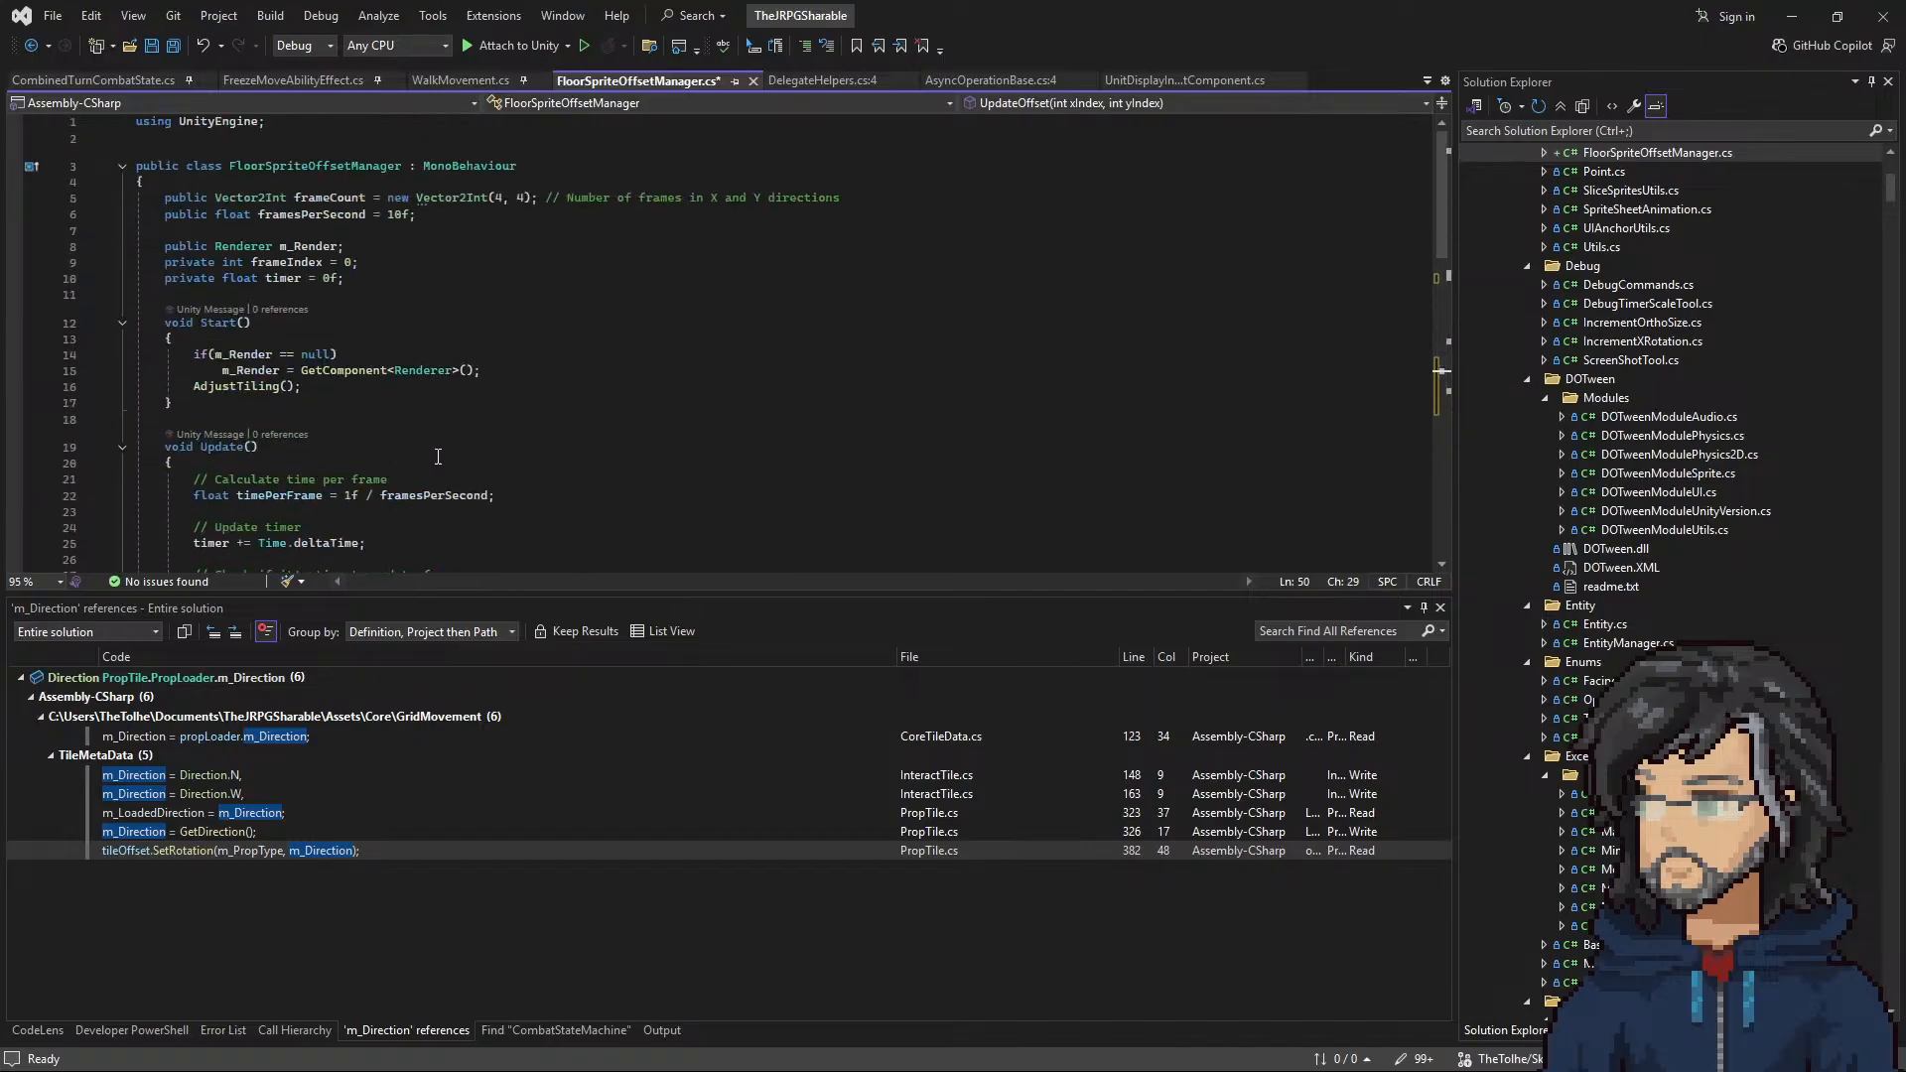
{"action": "scroll", "coordinate": [438, 457], "scroll_direction": "down", "scroll_amount": 6}
{"action": "left_click_drag", "start_coordinate": [230, 464], "coordinate": [244, 182]}
{"action": "key", "text": "Return"}
{"action": "type", "text": "UpdateOffset();"}
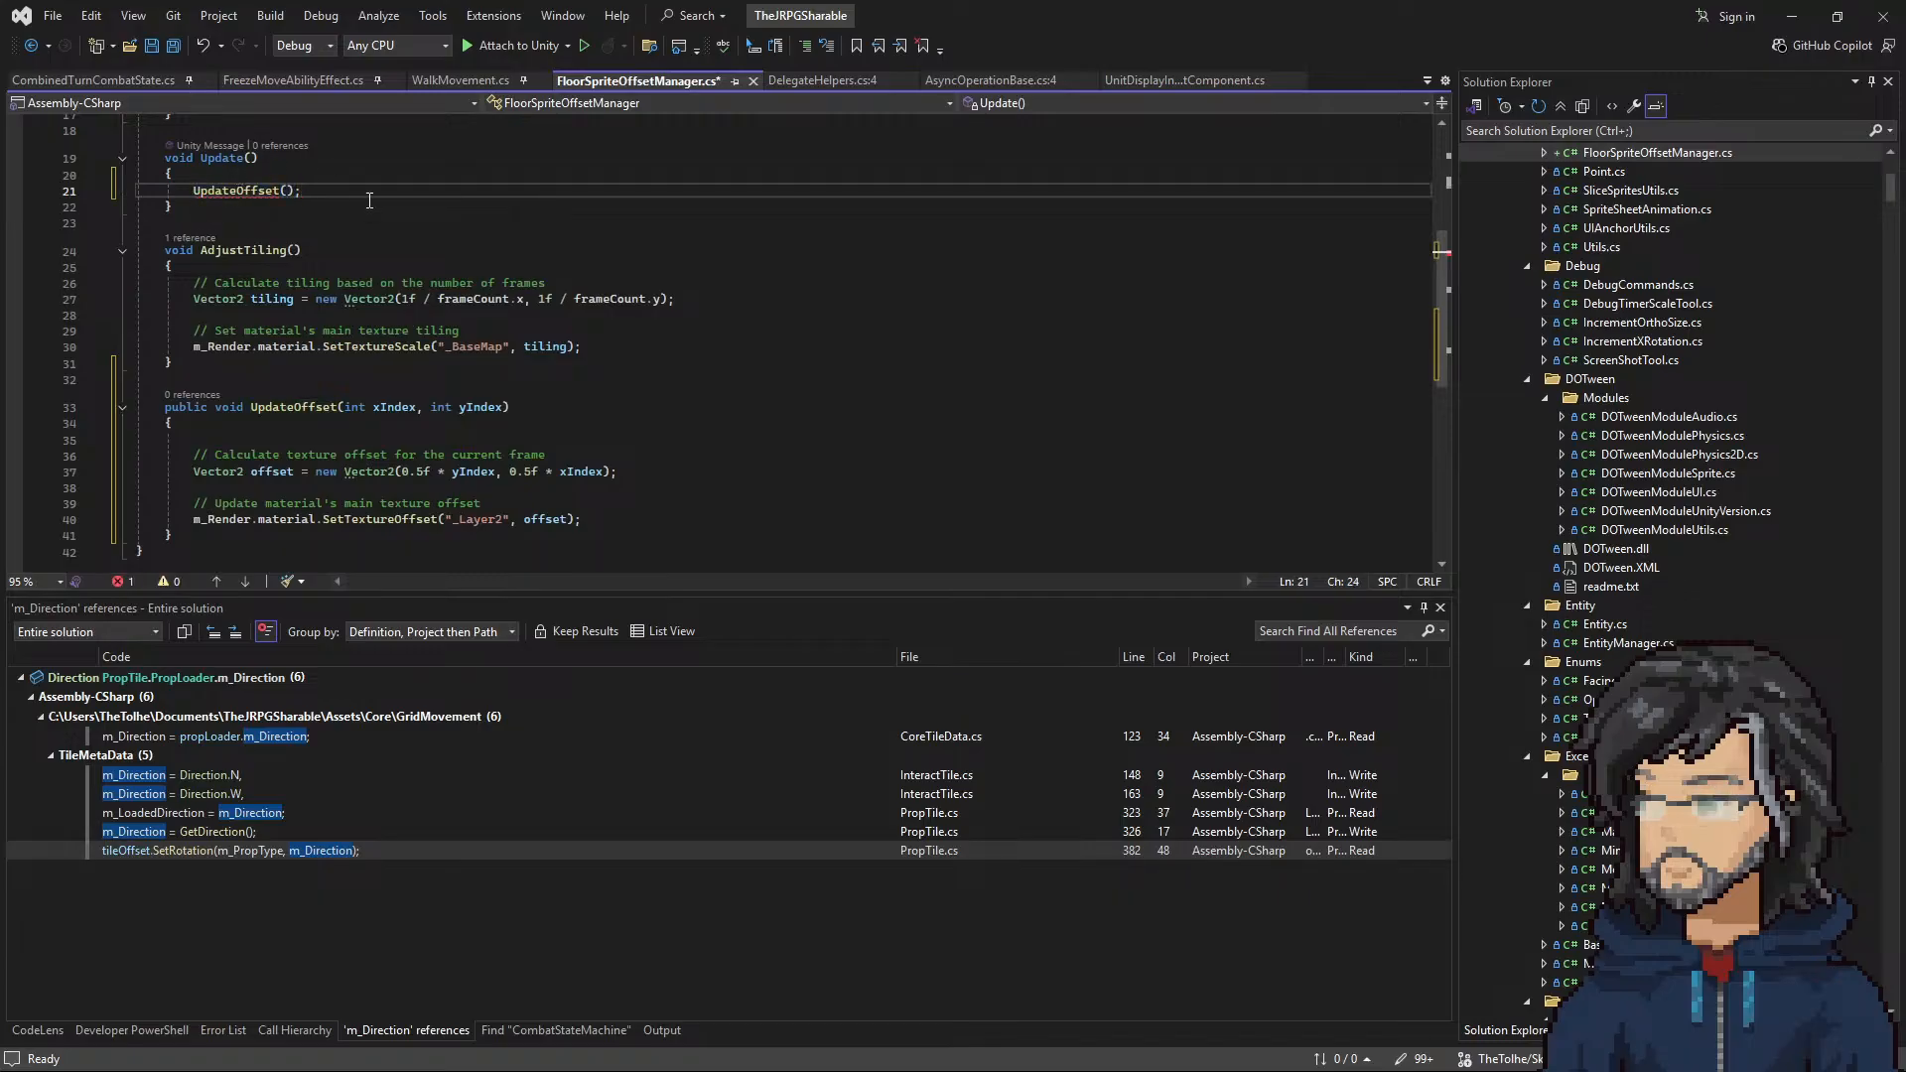
Step: Examine the frameCount field declaration and how the AdjustTiling method uses it for the tiling
{"action": "scroll", "coordinate": [298, 248], "scroll_direction": "up", "scroll_amount": 6}
{"action": "left_click", "coordinate": [365, 278]}
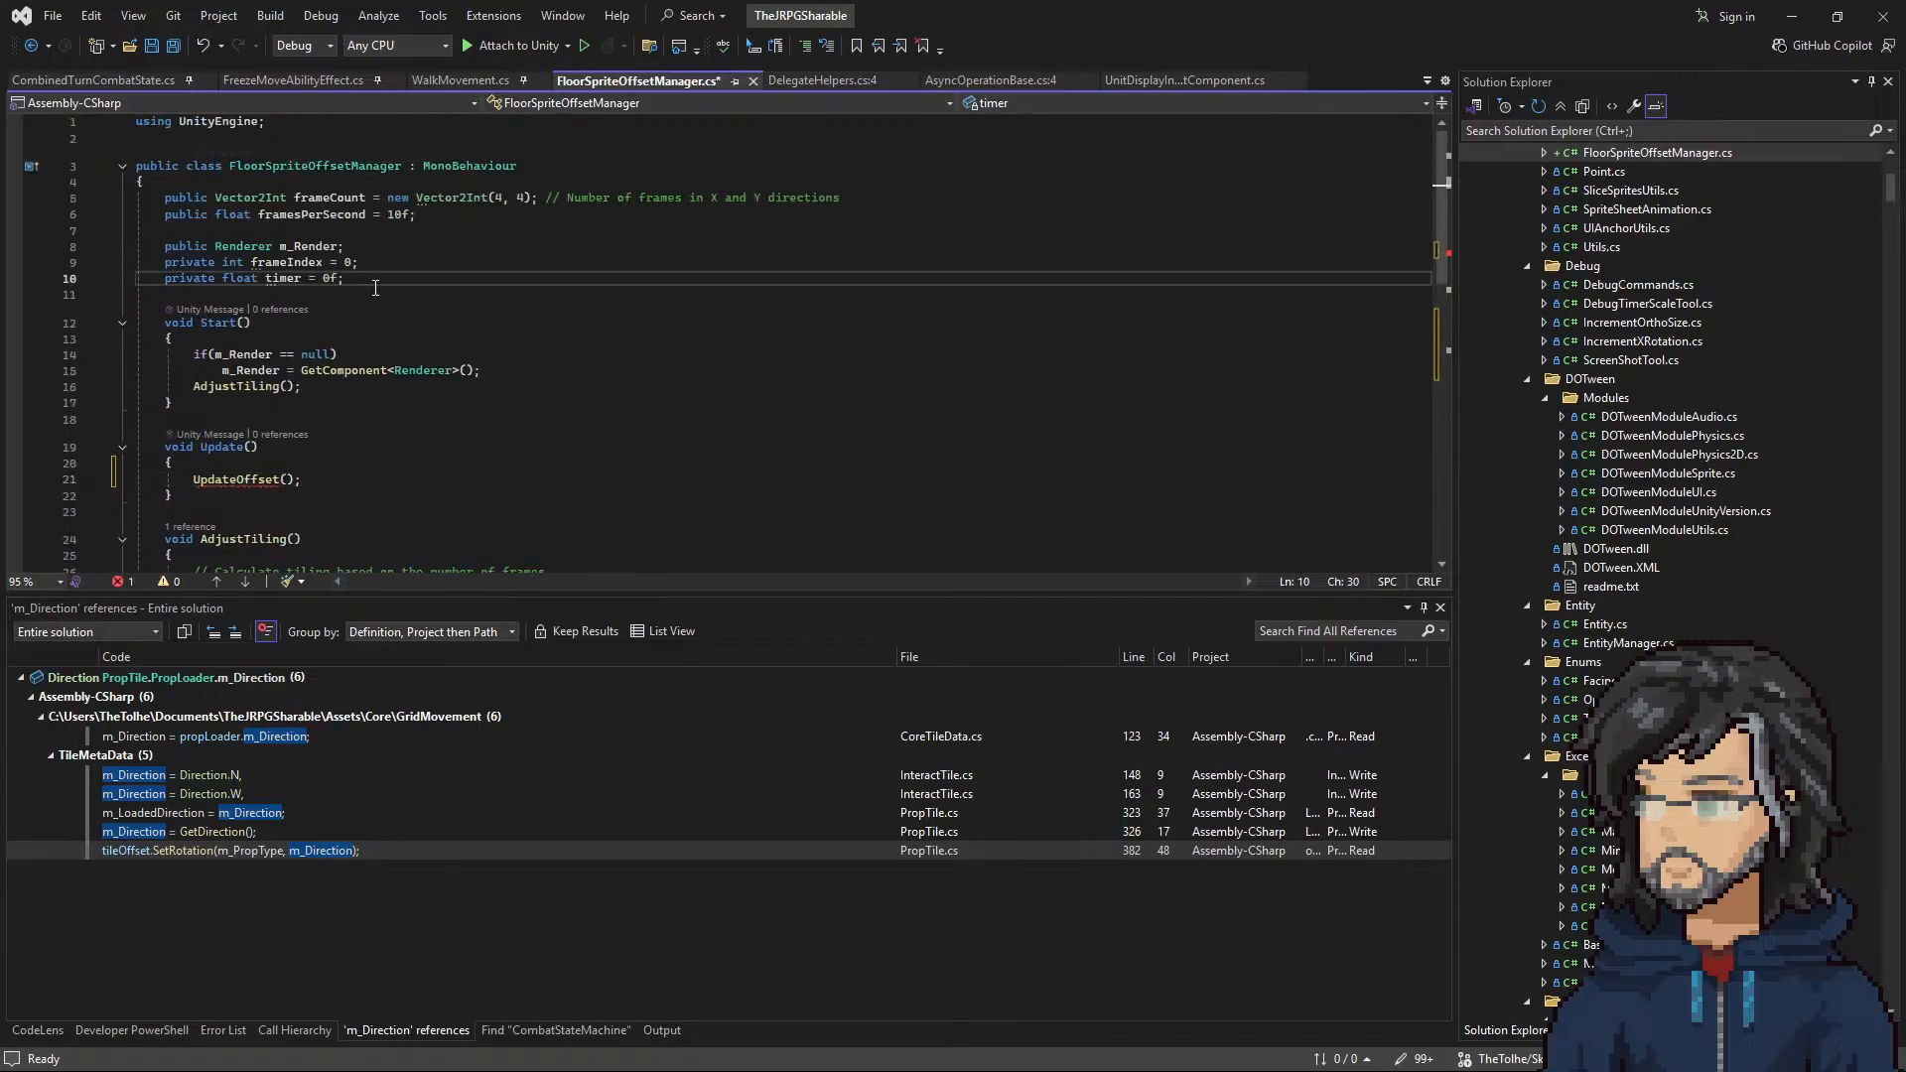
{"action": "left_click", "coordinate": [498, 198]}
{"action": "left_click", "coordinate": [336, 198]}
{"action": "scroll", "coordinate": [412, 322], "scroll_direction": "down", "scroll_amount": 4}
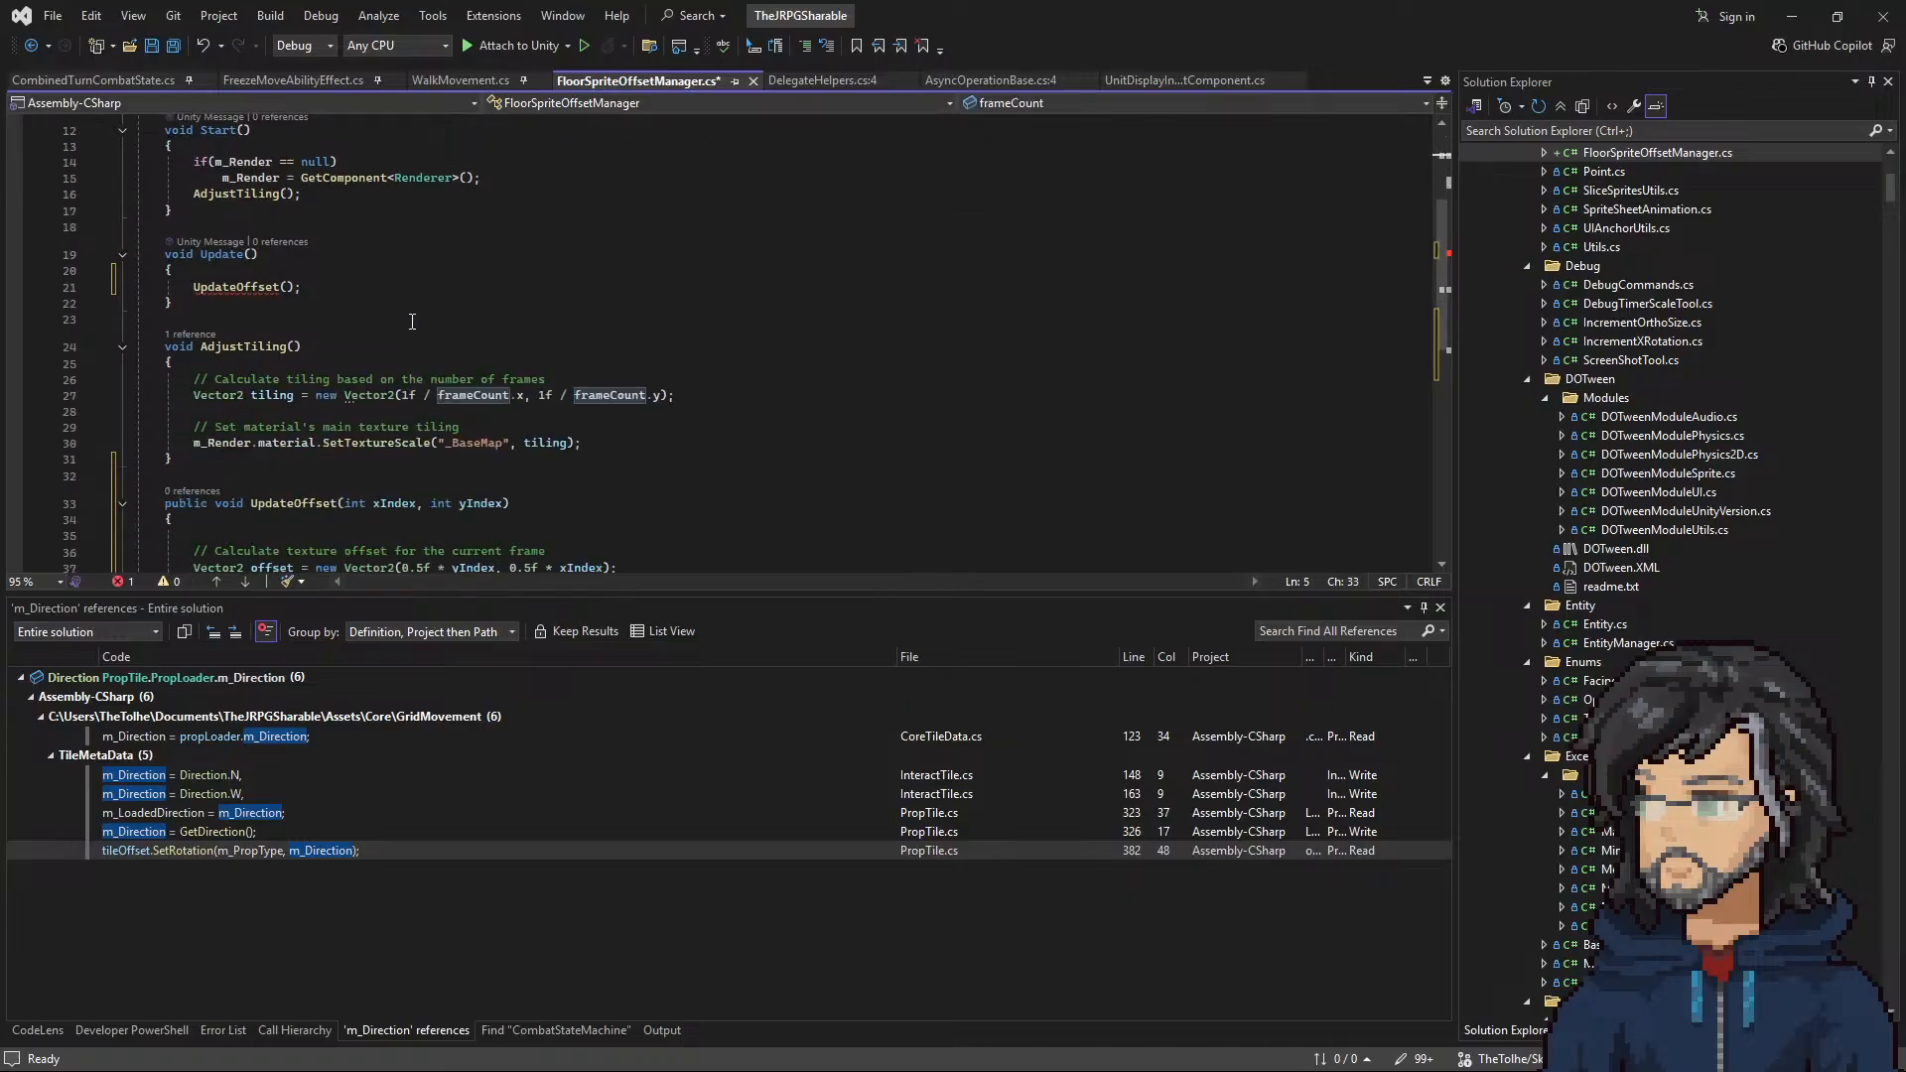
{"action": "left_click_drag", "start_coordinate": [214, 413], "coordinate": [274, 279]}
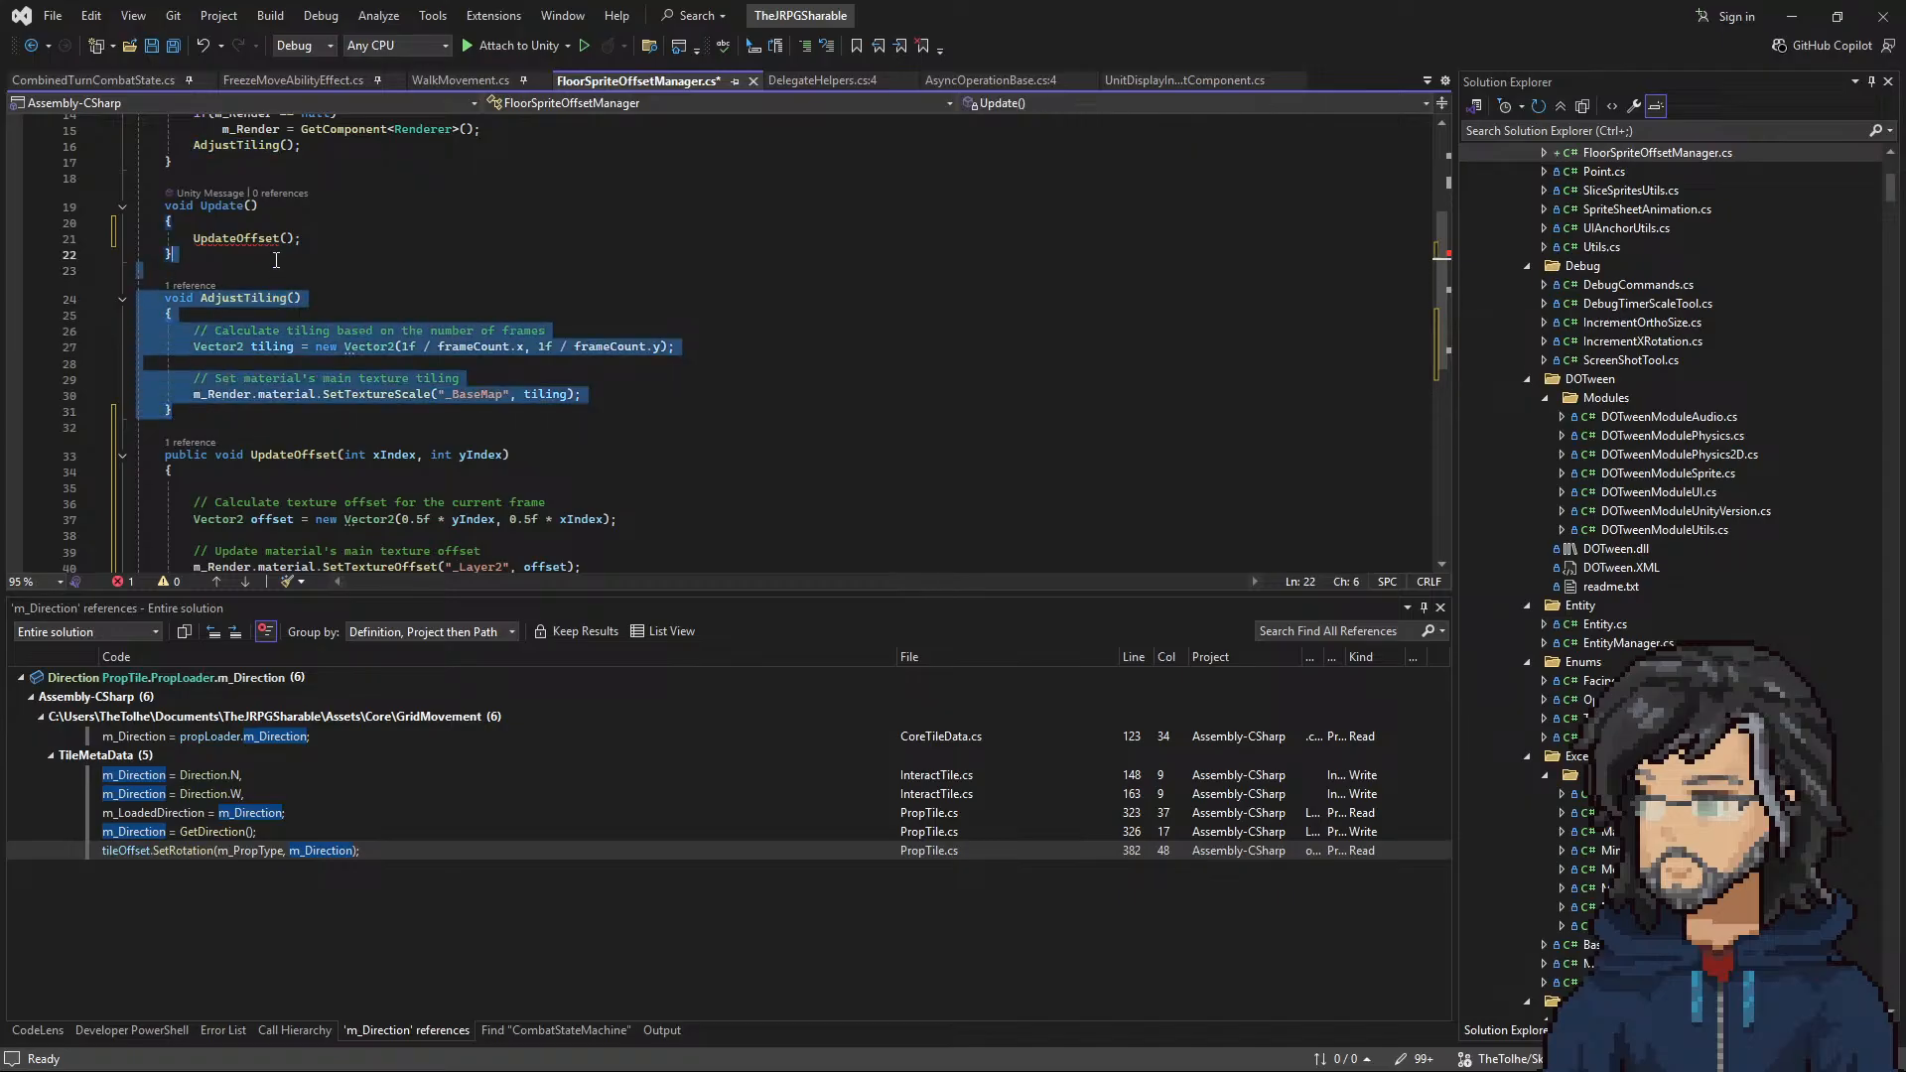
{"action": "left_click", "coordinate": [274, 280]}
{"action": "left_click", "coordinate": [539, 291]}
{"action": "left_click", "coordinate": [490, 240]}
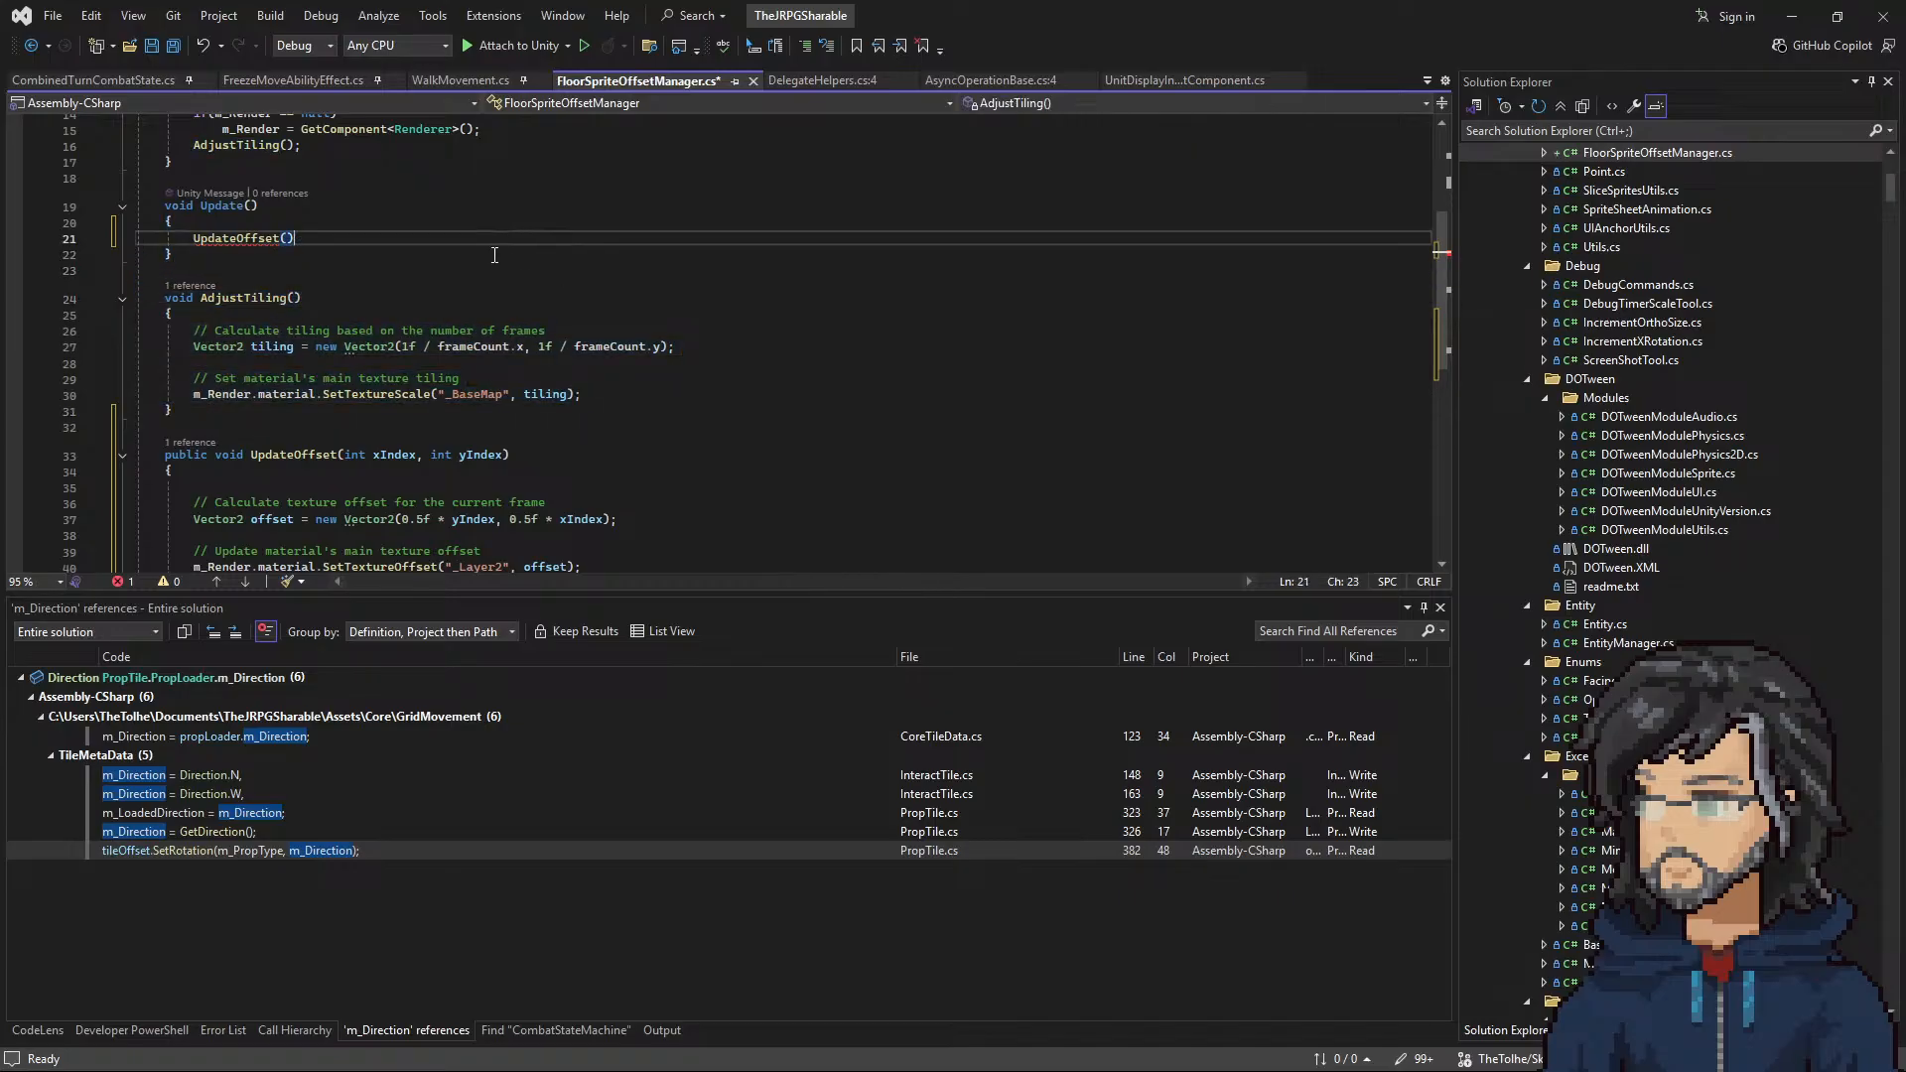
Step: Undo the UpdateOffset() call and restore the original timer code in the Update method
{"action": "key", "text": "BackSpace"}
{"action": "key", "text": "ctrl+z"}
{"action": "key", "text": "ctrl+z"}
{"action": "key", "text": "ctrl+z"}
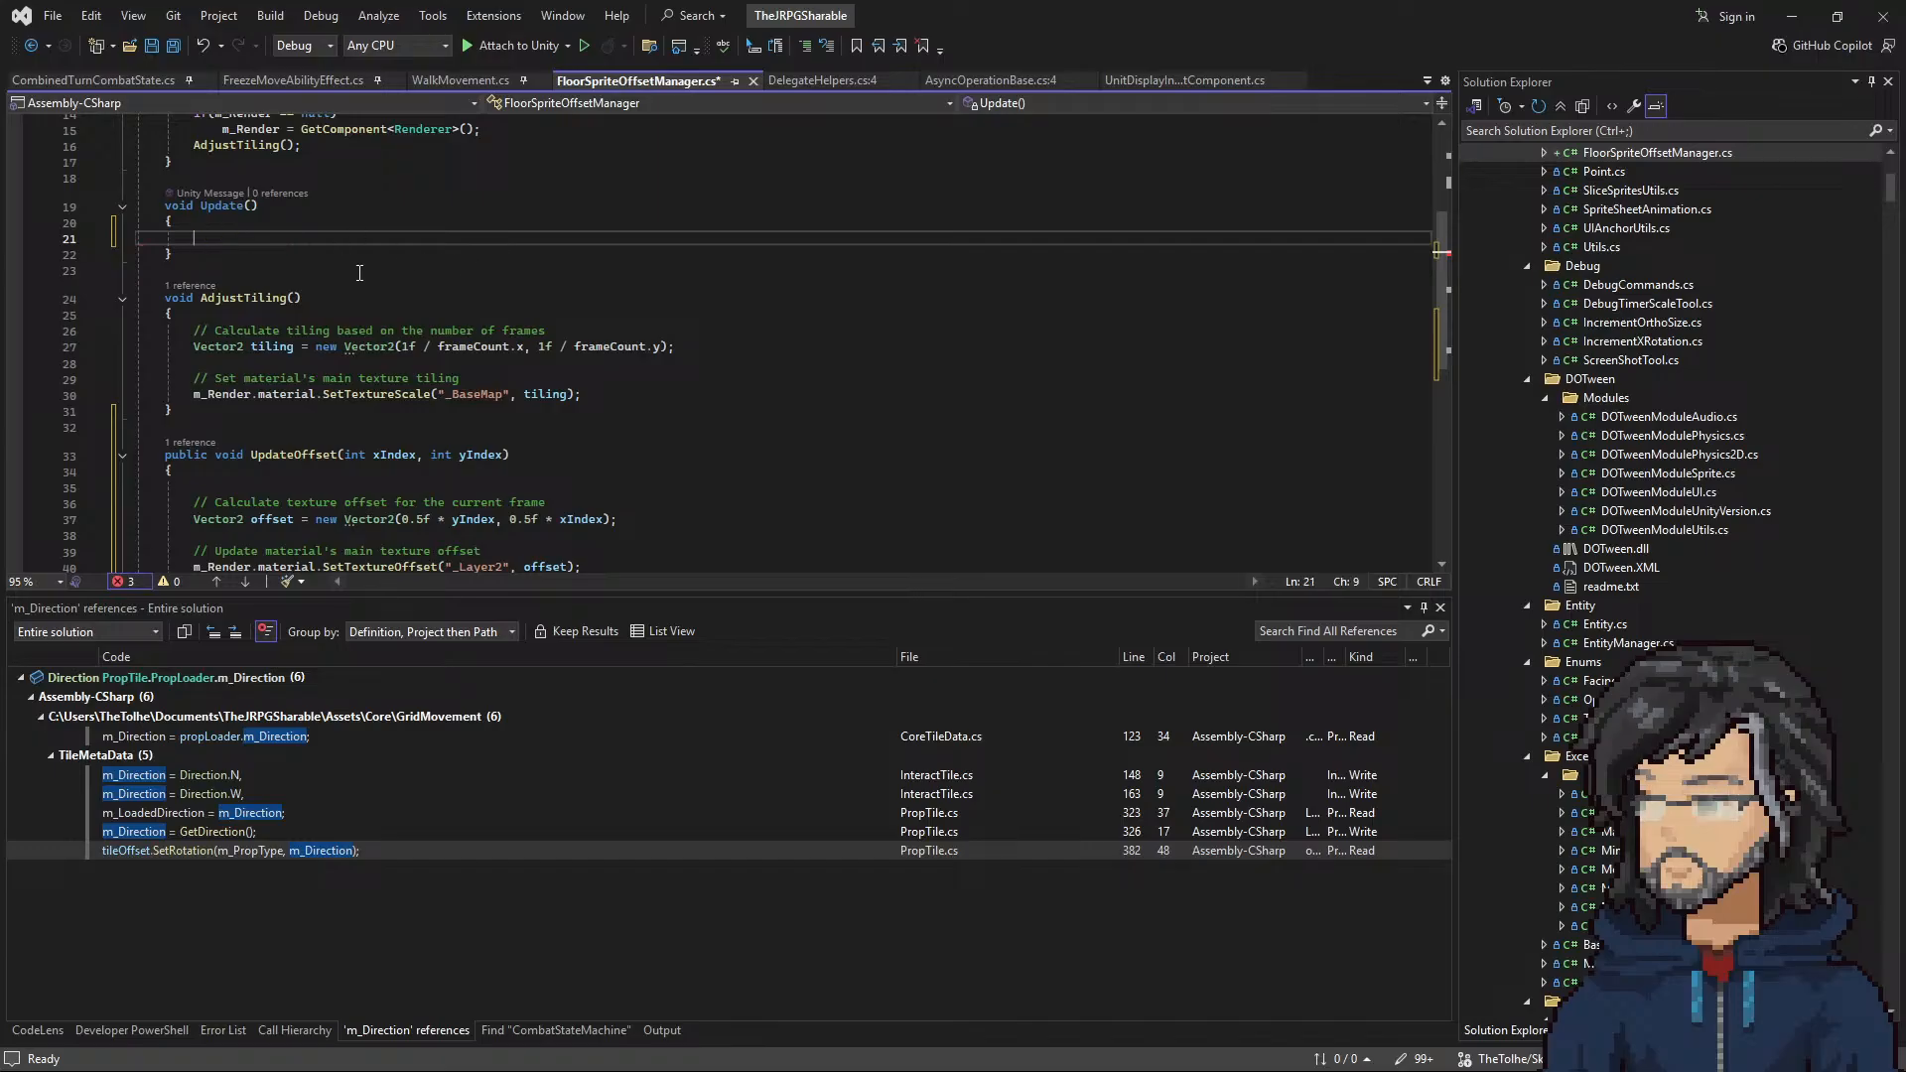
{"action": "left_click", "coordinate": [243, 422]}
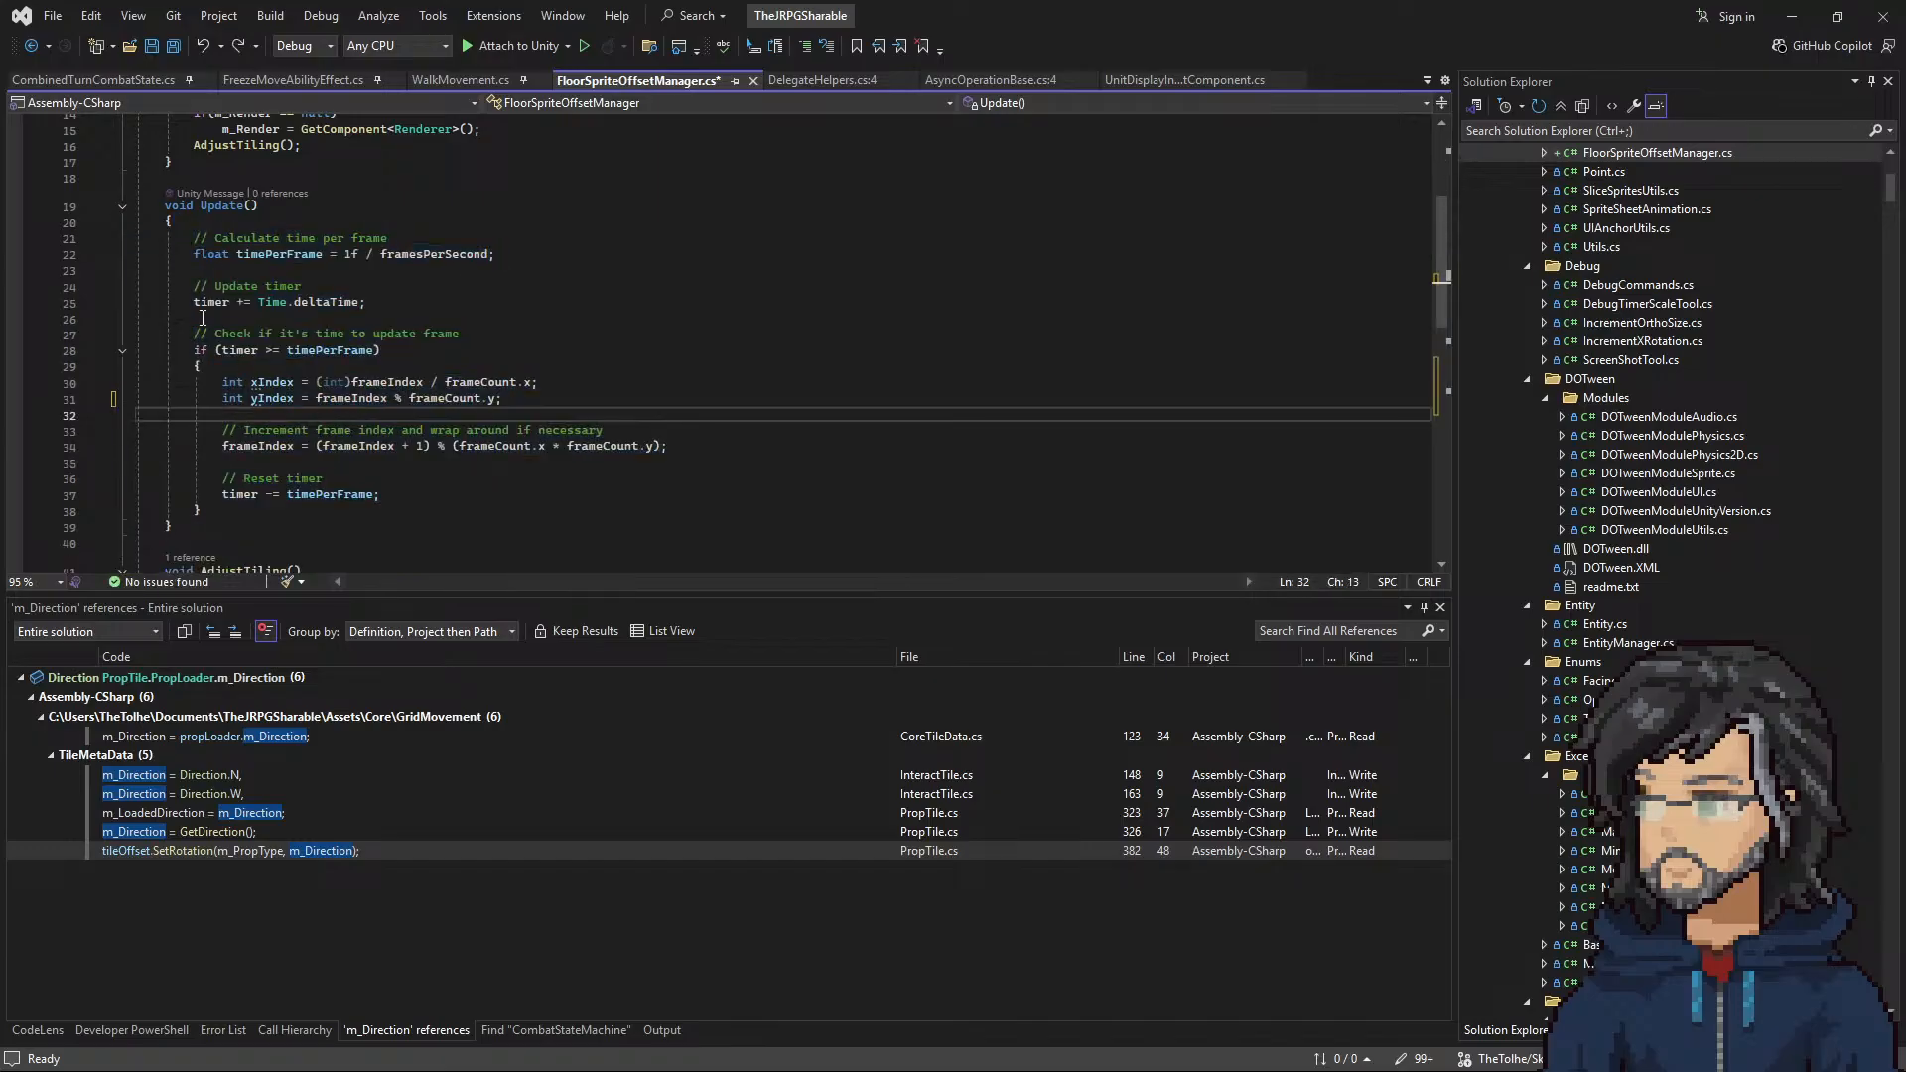
Step: Delete the whole timer and frame index code from the body of the Update method, leaving it empty
{"action": "left_click_drag", "start_coordinate": [172, 254], "coordinate": [314, 496]}
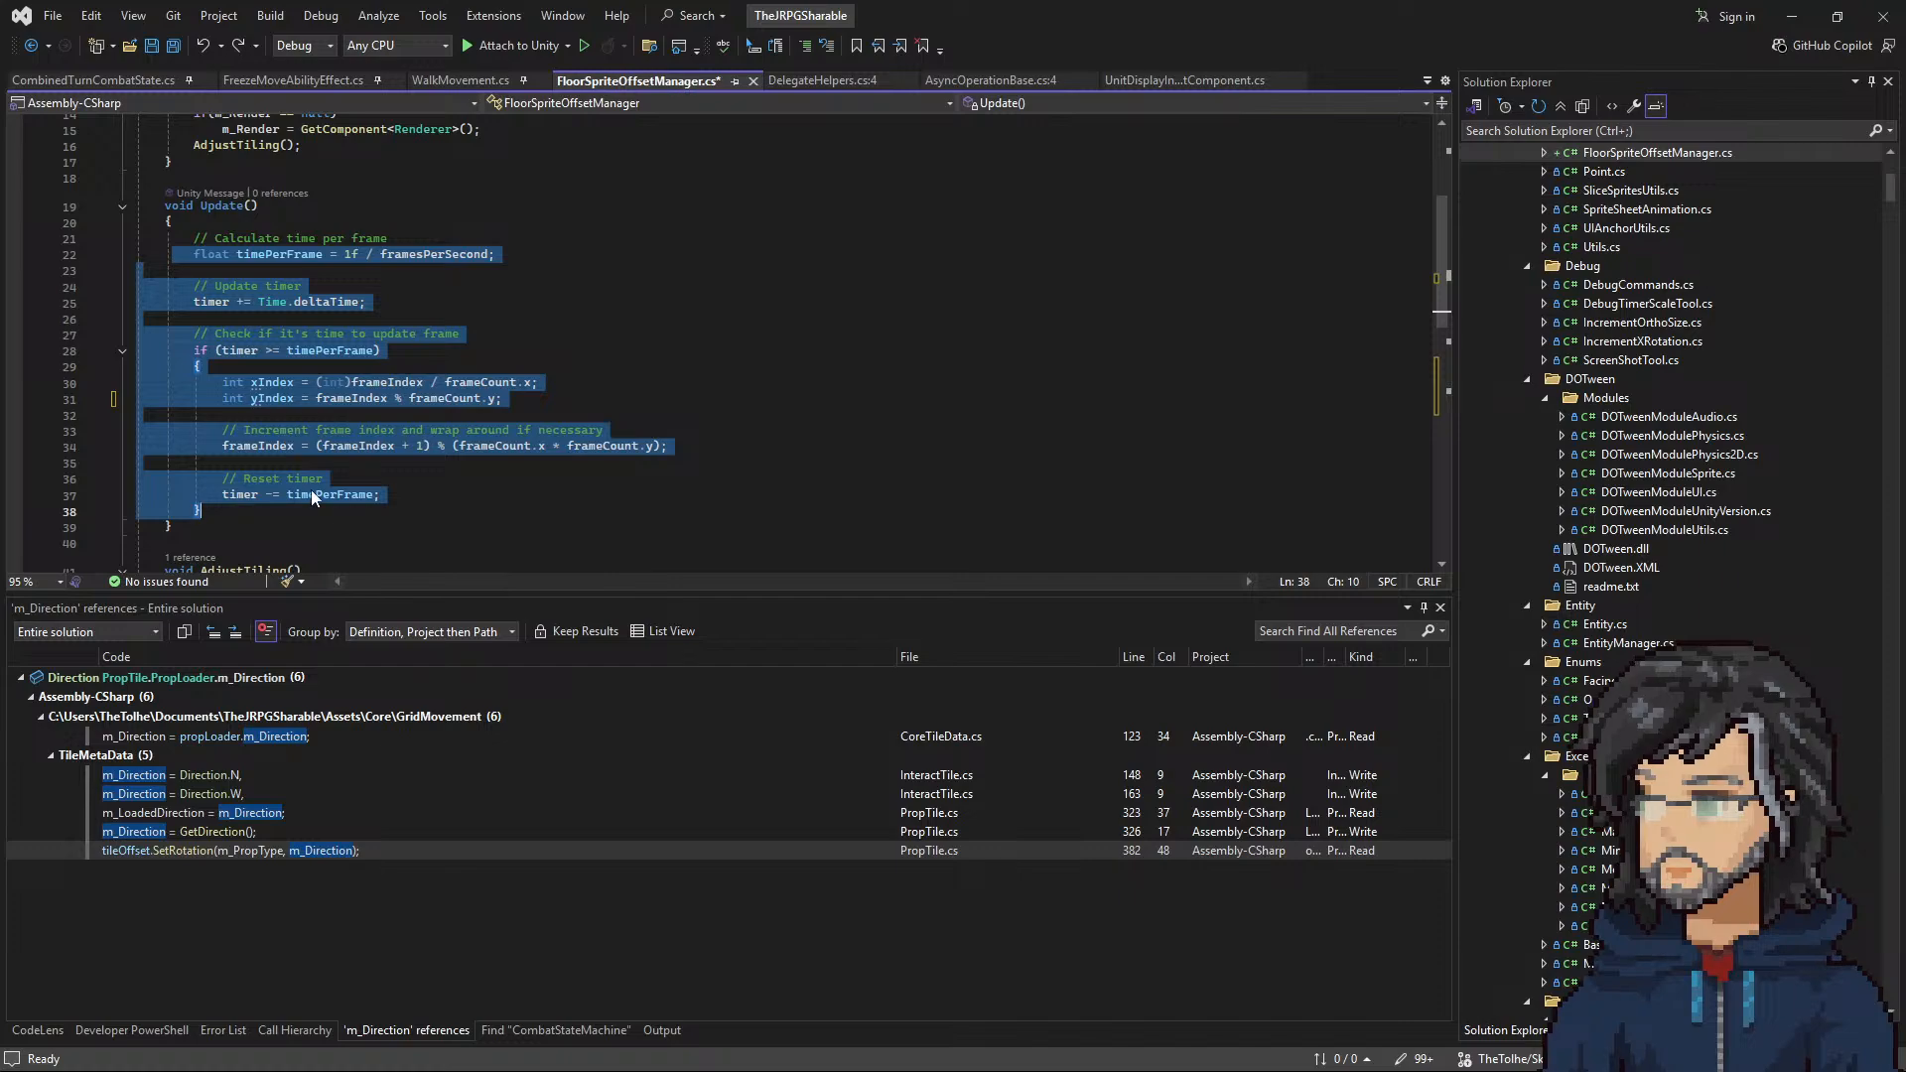
{"action": "left_click_drag", "start_coordinate": [99, 512], "coordinate": [29, 245]}
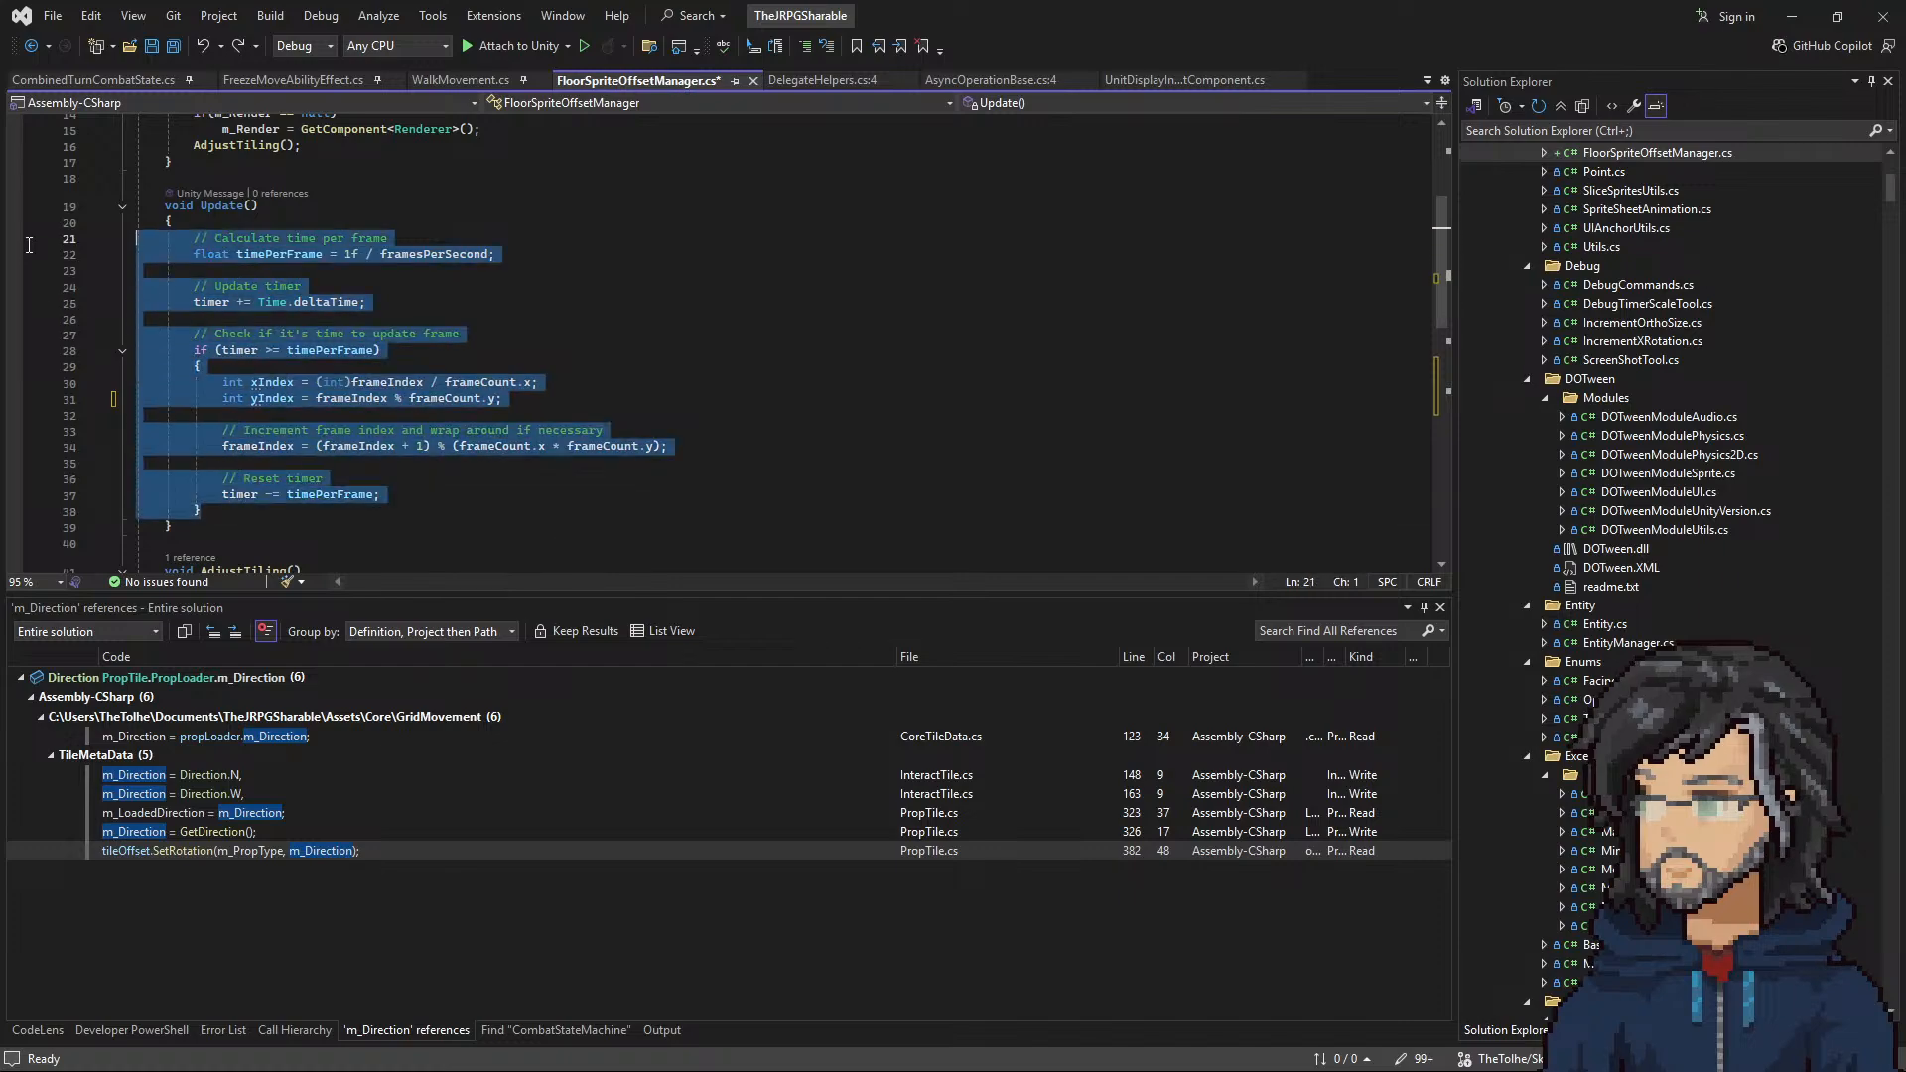
{"action": "key", "text": "BackSpace"}
{"action": "key", "text": "BackSpace"}
{"action": "scroll", "coordinate": [423, 273], "scroll_direction": "down", "scroll_amount": 3}
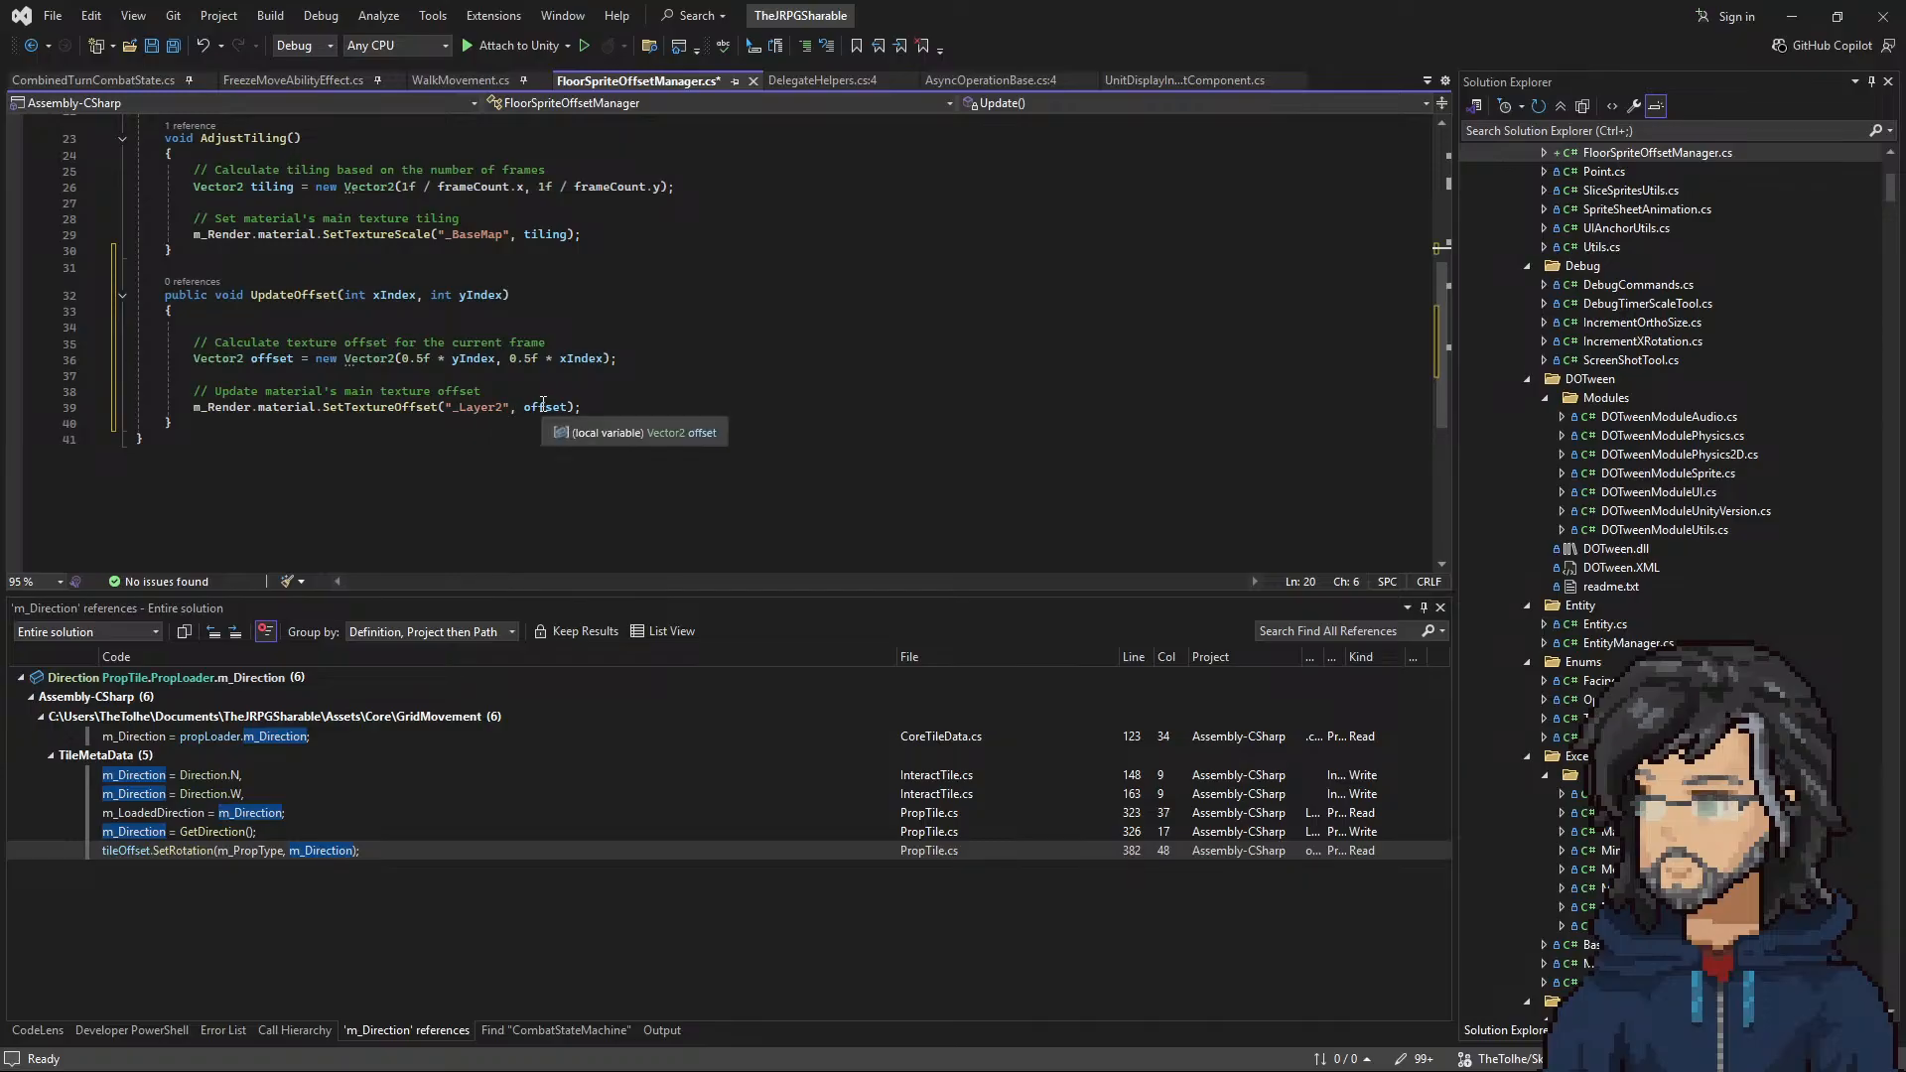
Step: Declare two public int fields, m_Xoffset and m_Yoffset, below the timer field at the start of the class
{"action": "scroll", "coordinate": [447, 312], "scroll_direction": "up", "scroll_amount": 7}
{"action": "left_click", "coordinate": [393, 279]}
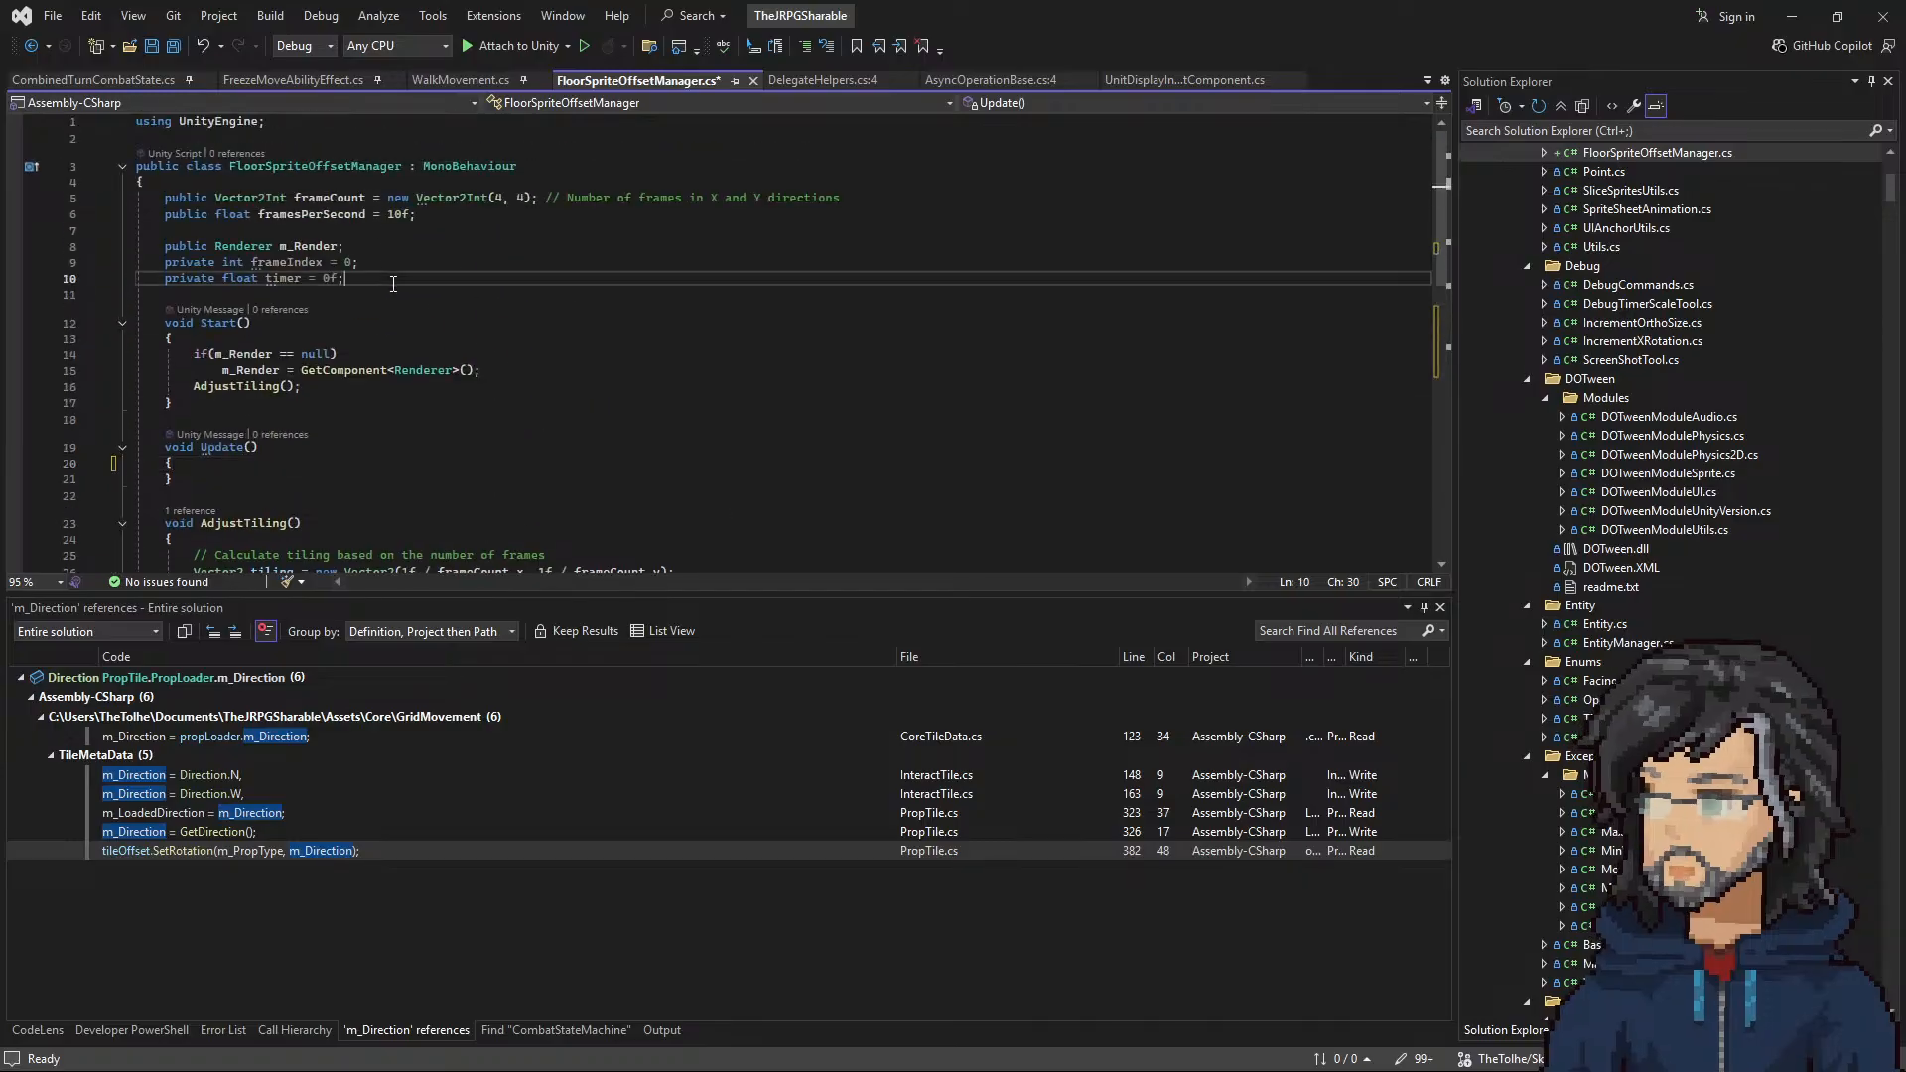
{"action": "key", "text": "Return"}
{"action": "type", "text": "public"}
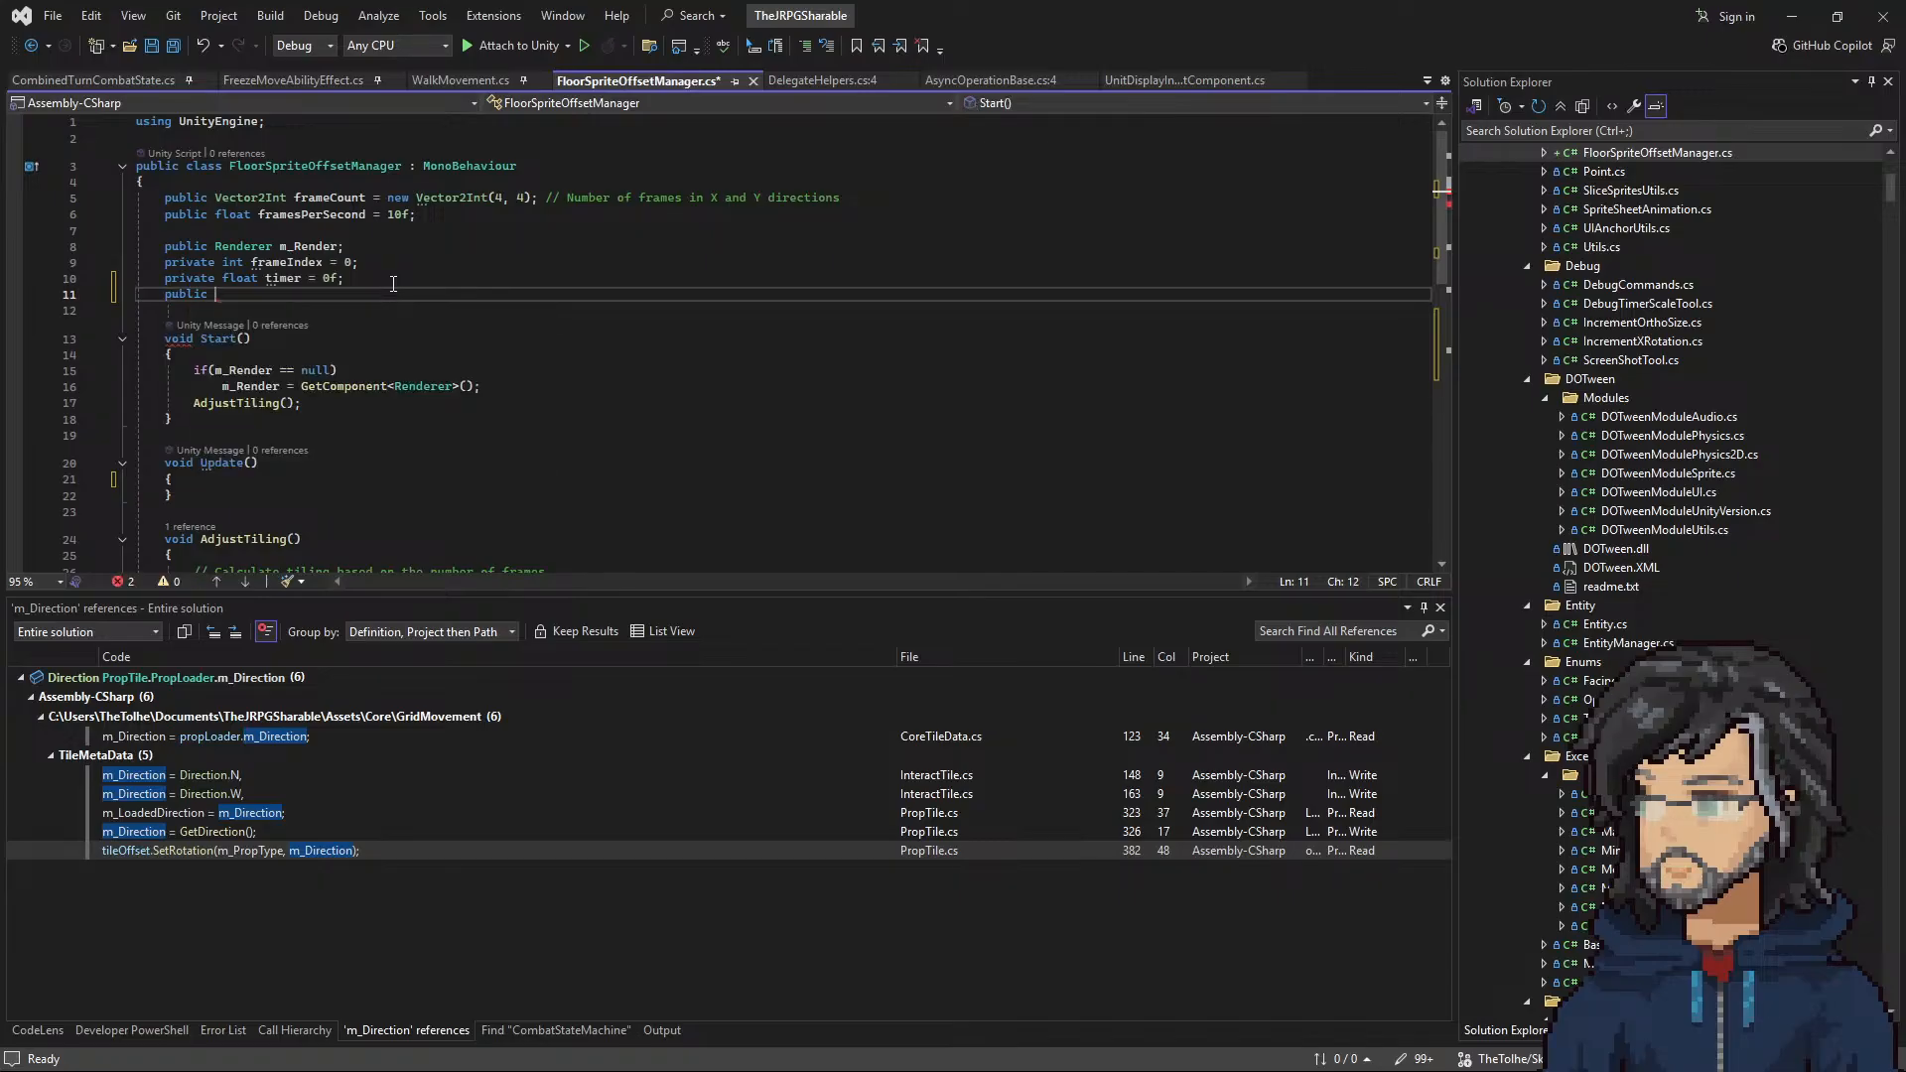
{"action": "type", "text": " iont"}
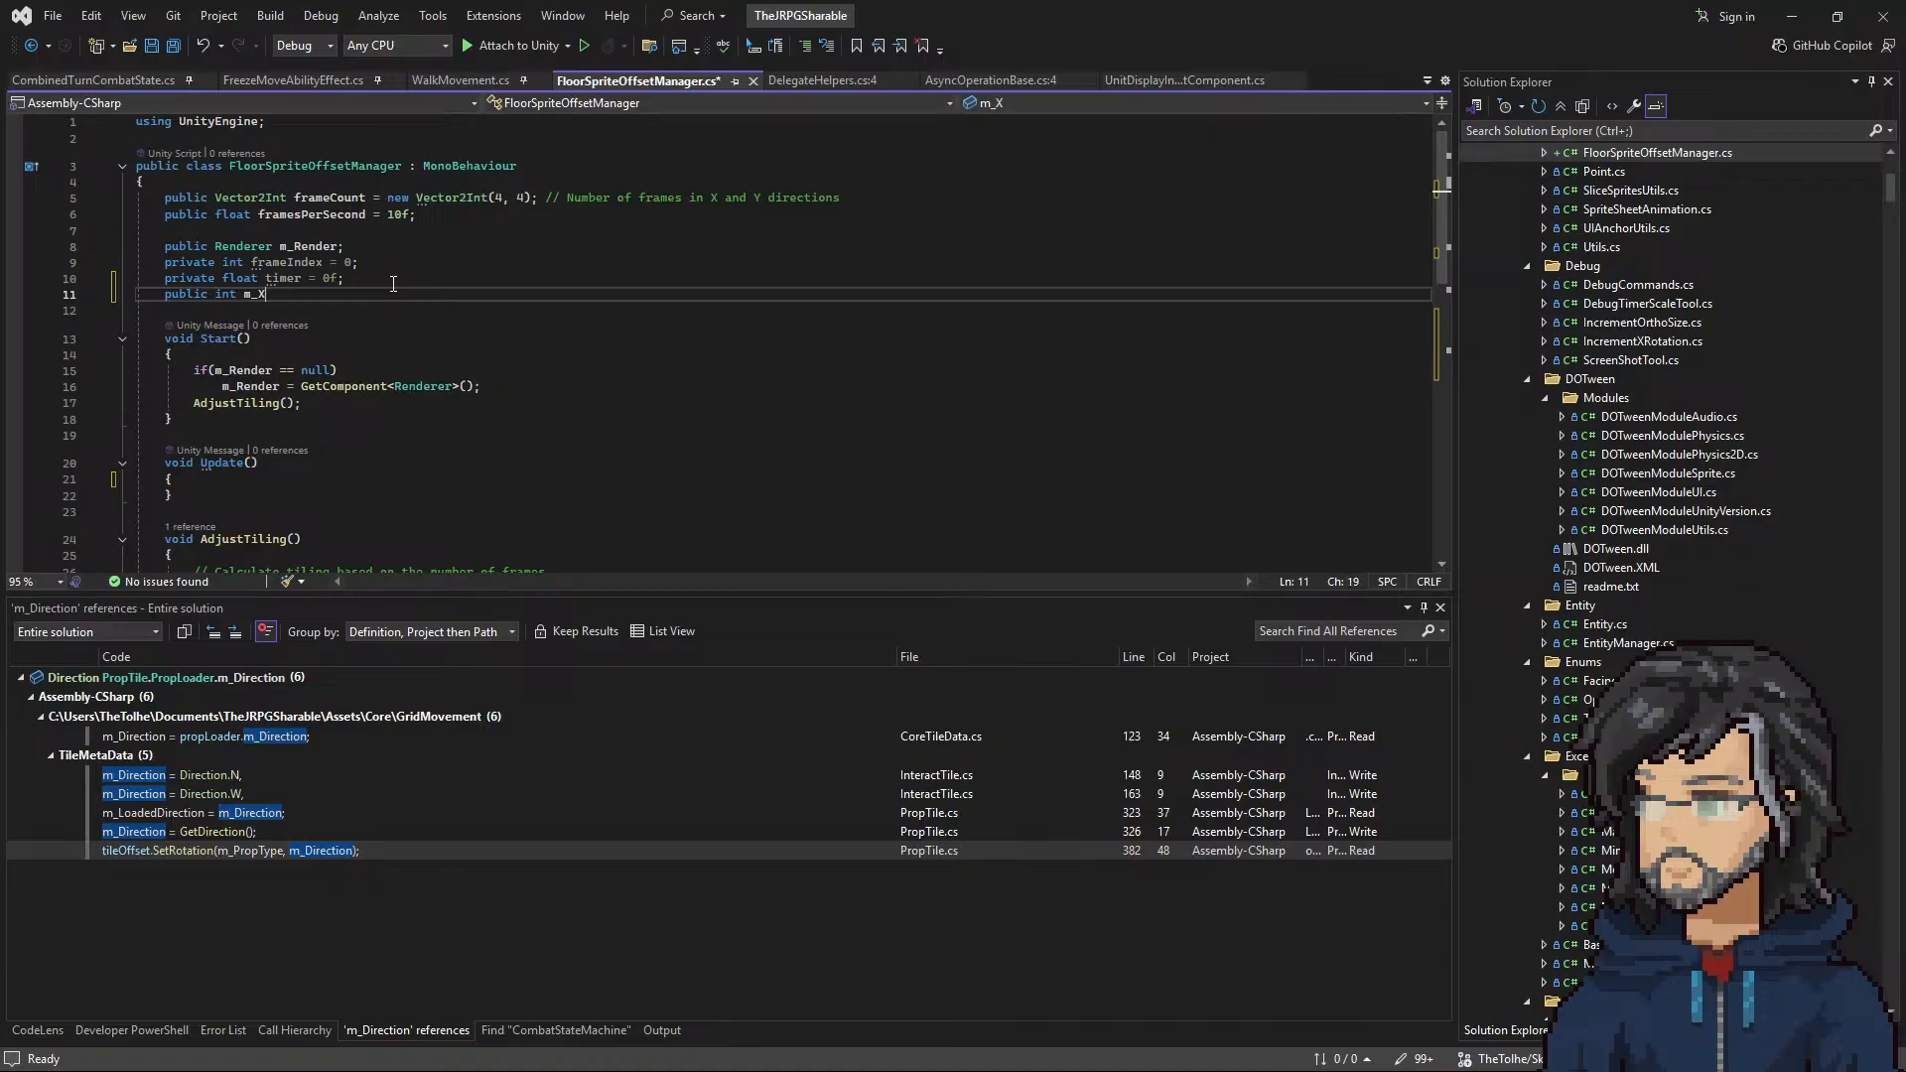
{"action": "type", "text": ";"}
{"action": "key", "text": "Return"}
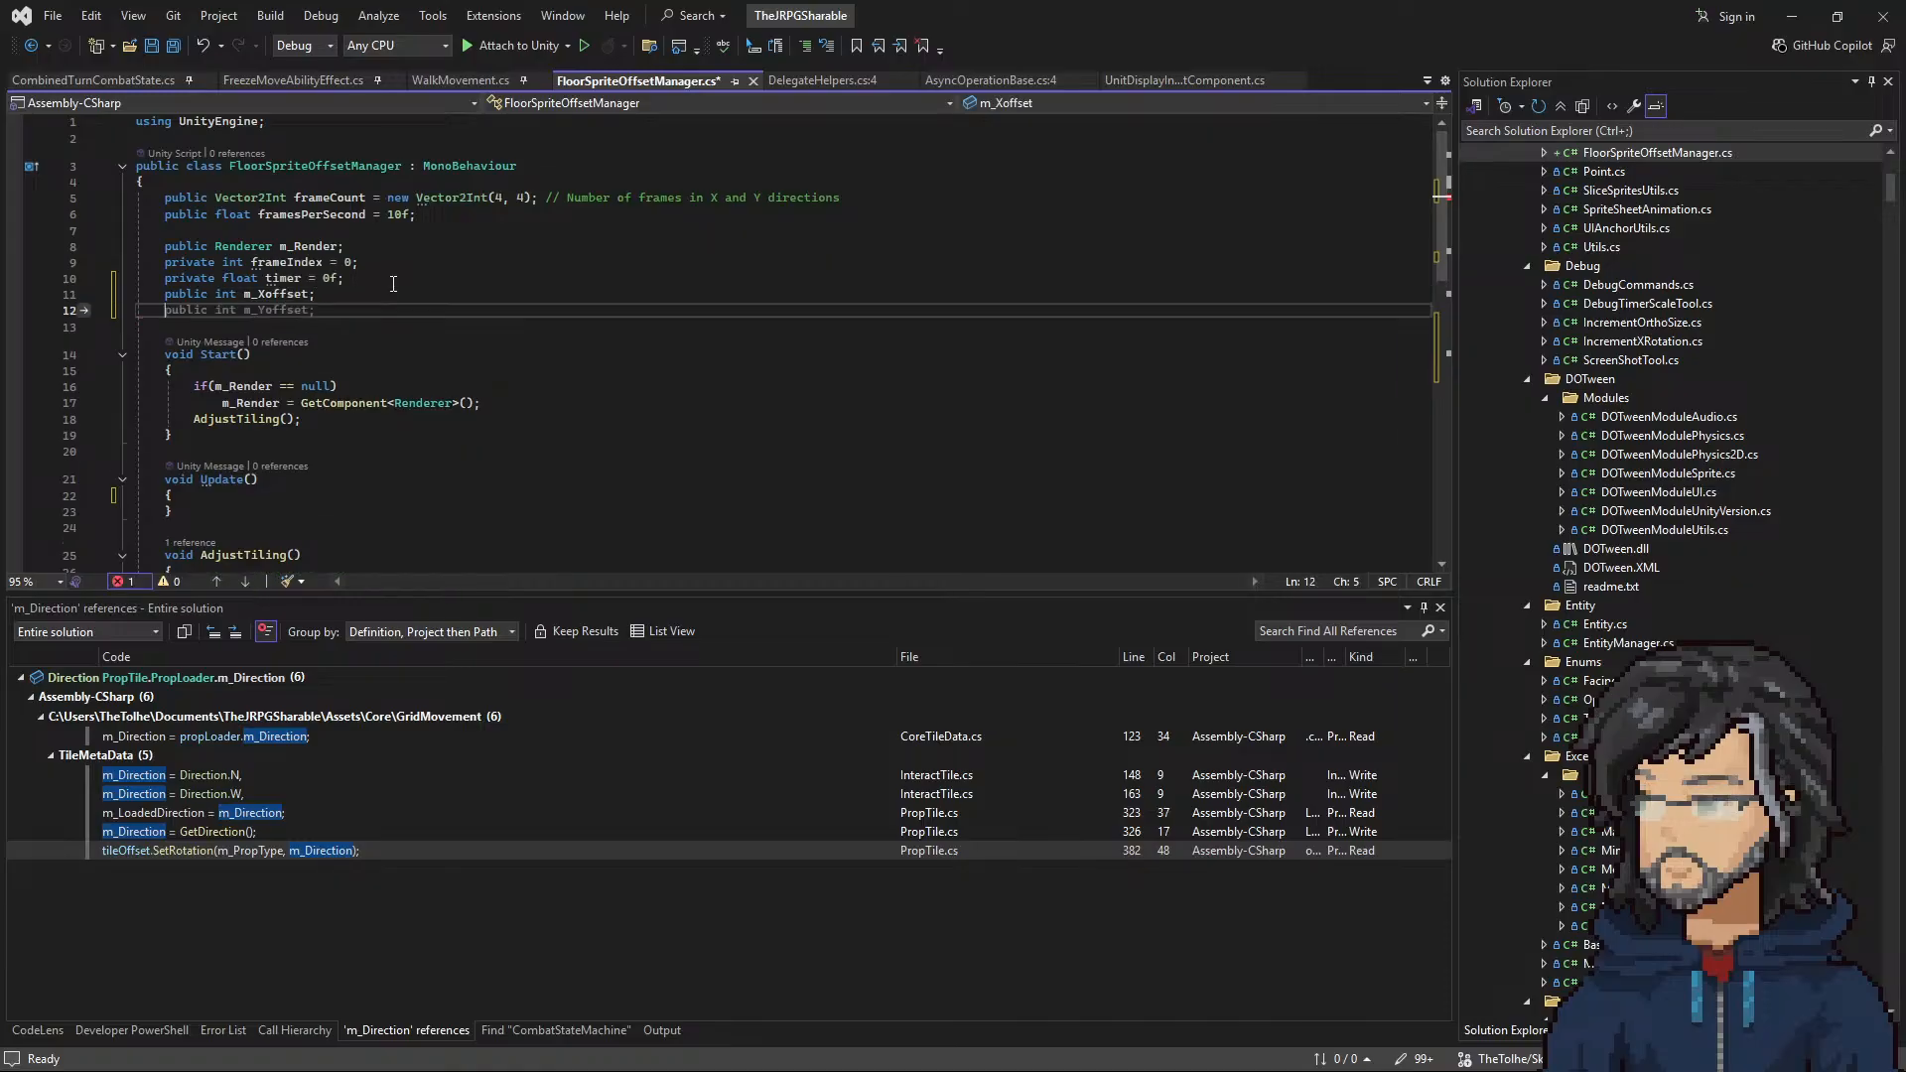
{"action": "key", "text": "Tab"}
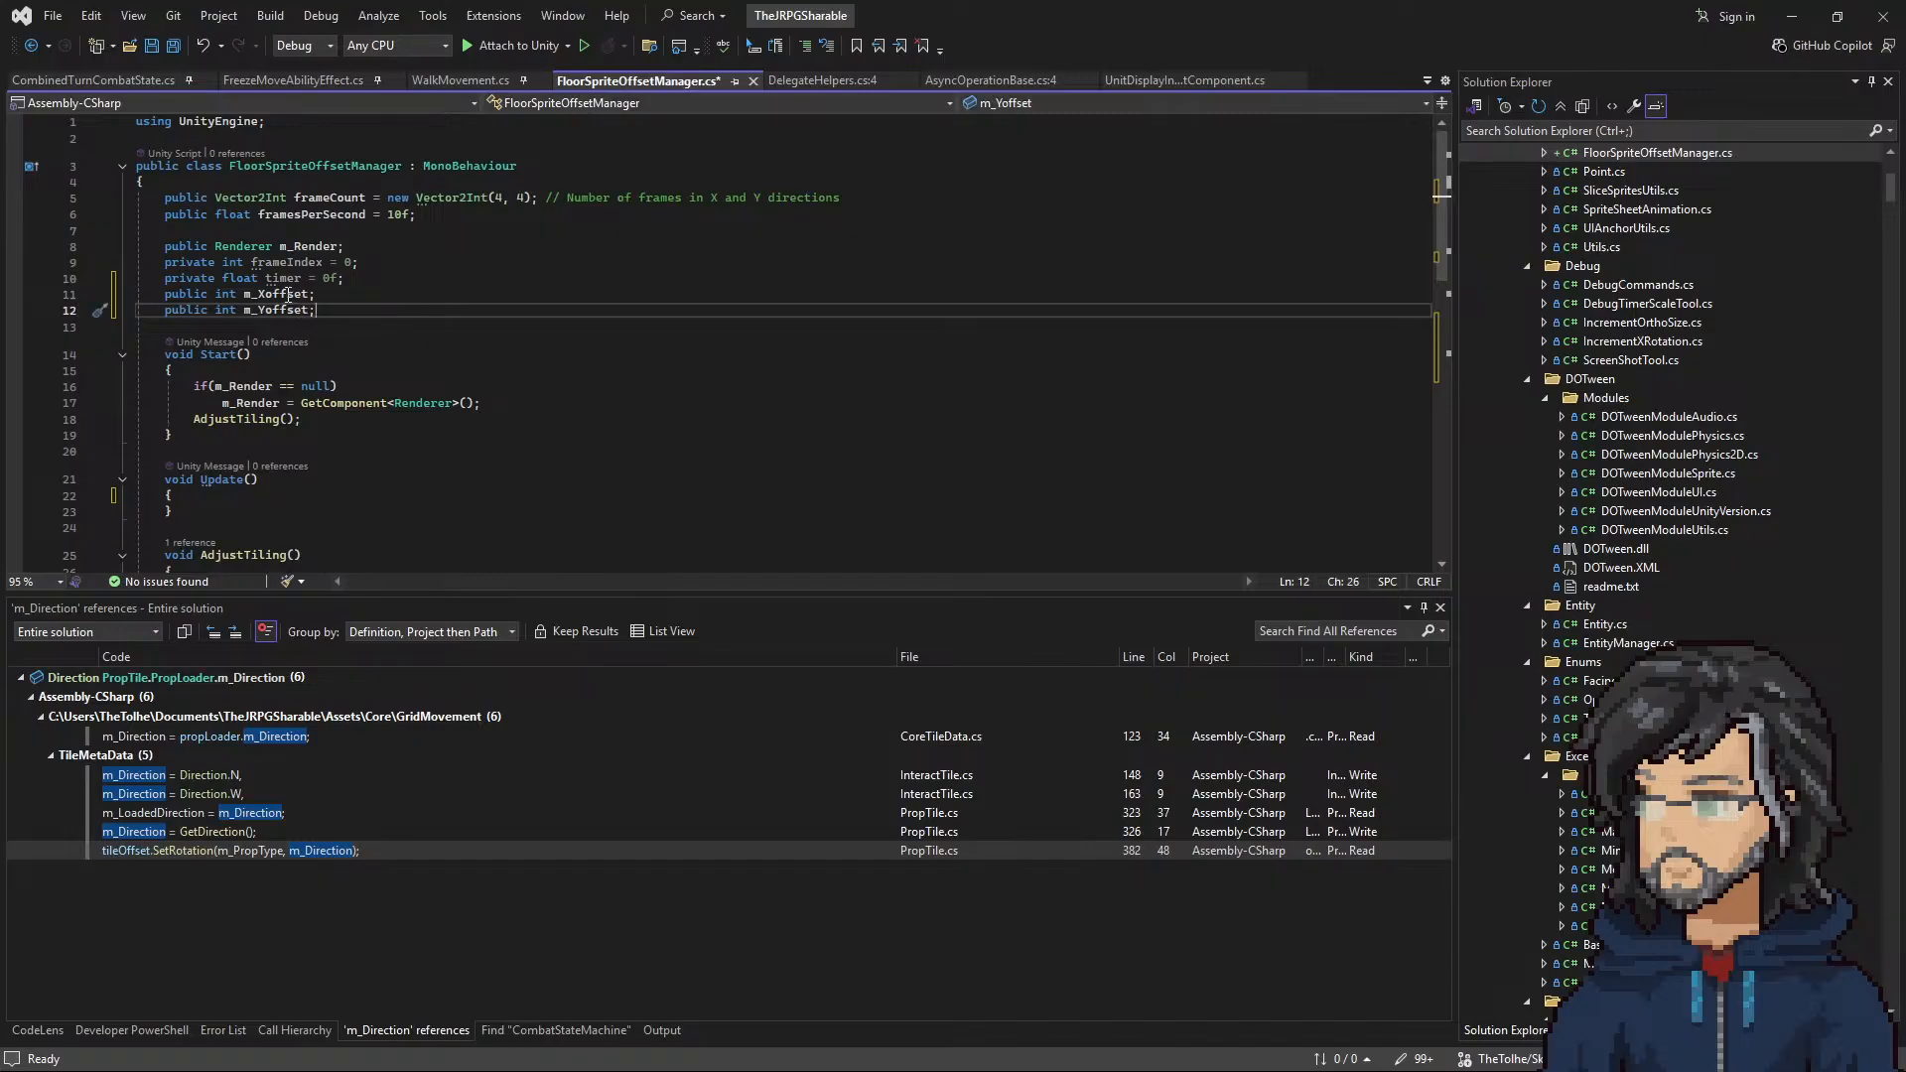
Step: Make UpdateOffset build its offset from 0.5f * m_Xoffset and 0.5f * m_Yoffset, and remove the method's parameters
{"action": "left_click", "coordinate": [288, 295]}
{"action": "scroll", "coordinate": [475, 342], "scroll_direction": "down", "scroll_amount": 9}
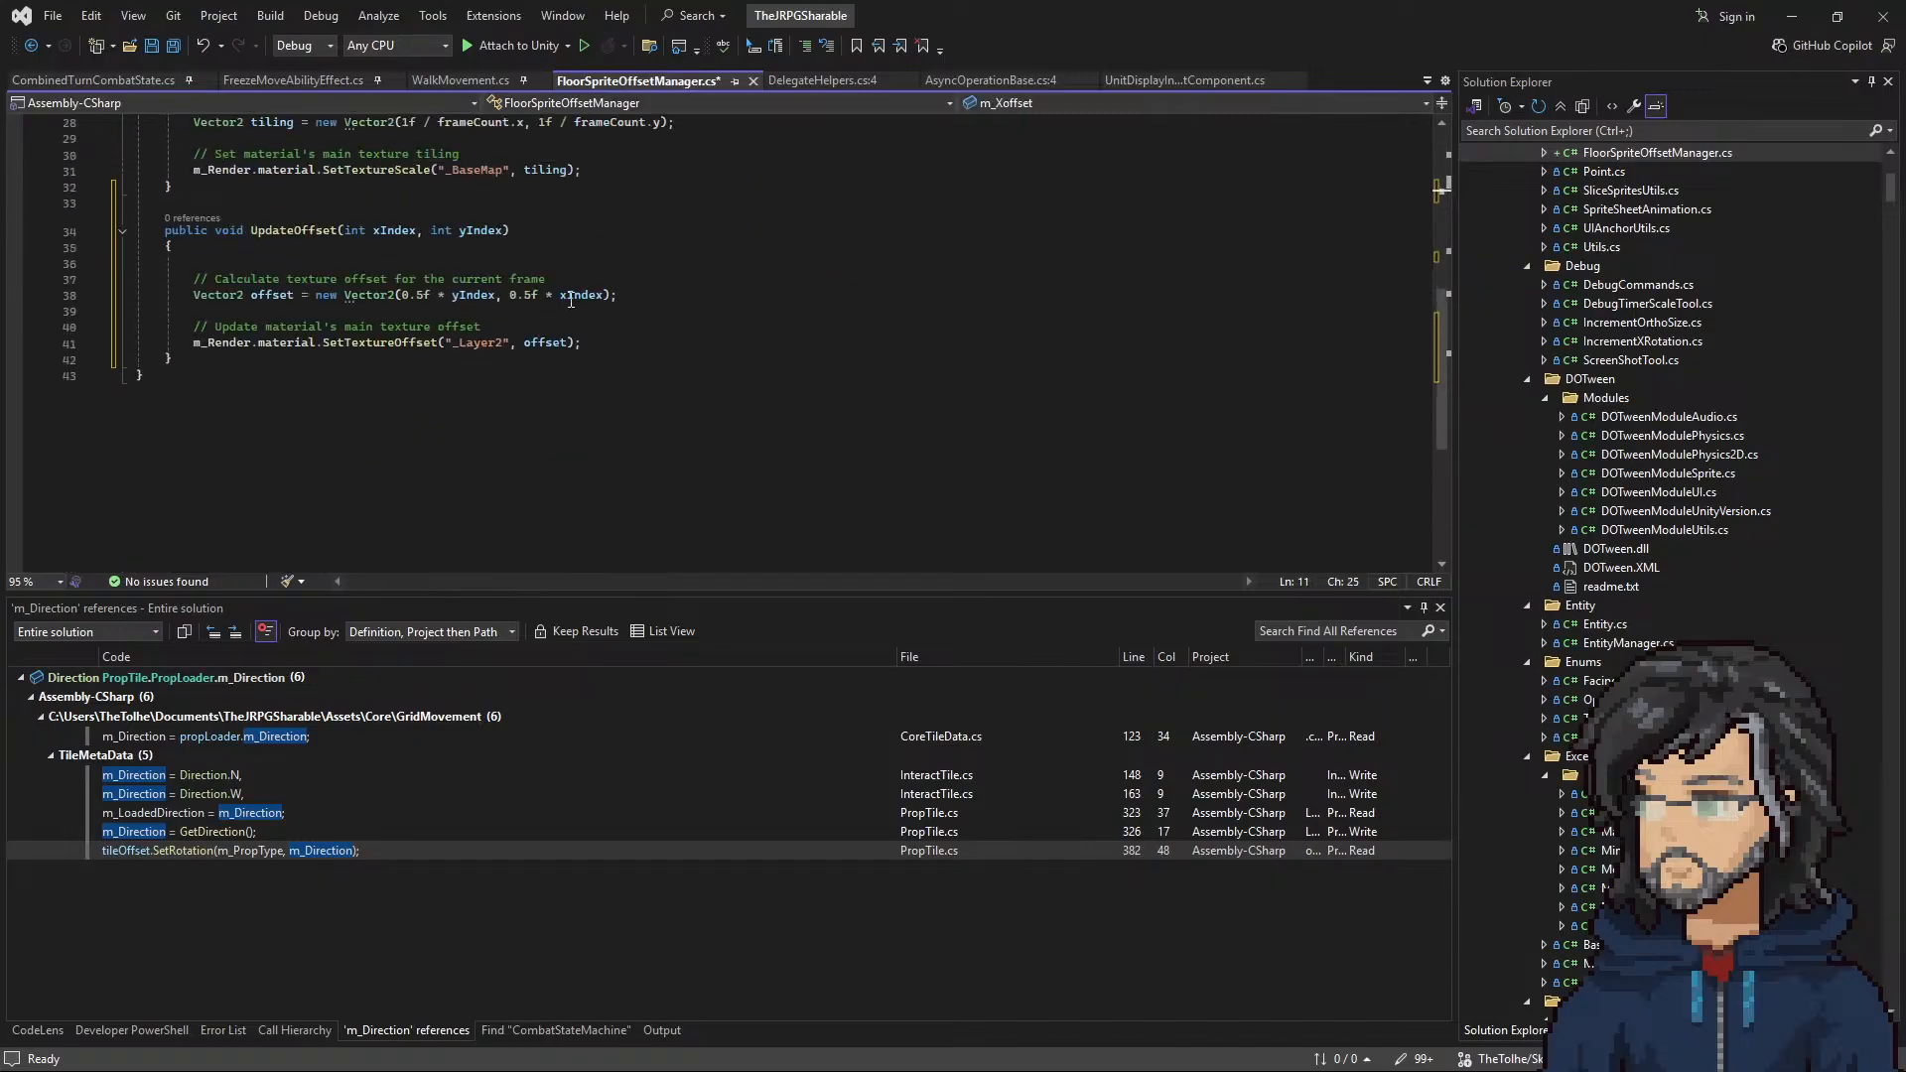
{"action": "double_click", "coordinate": [571, 300]}
{"action": "type", "text": "m_Xoffset"}
{"action": "double_click", "coordinate": [482, 300]}
{"action": "type", "text": "m_Xoffset"}
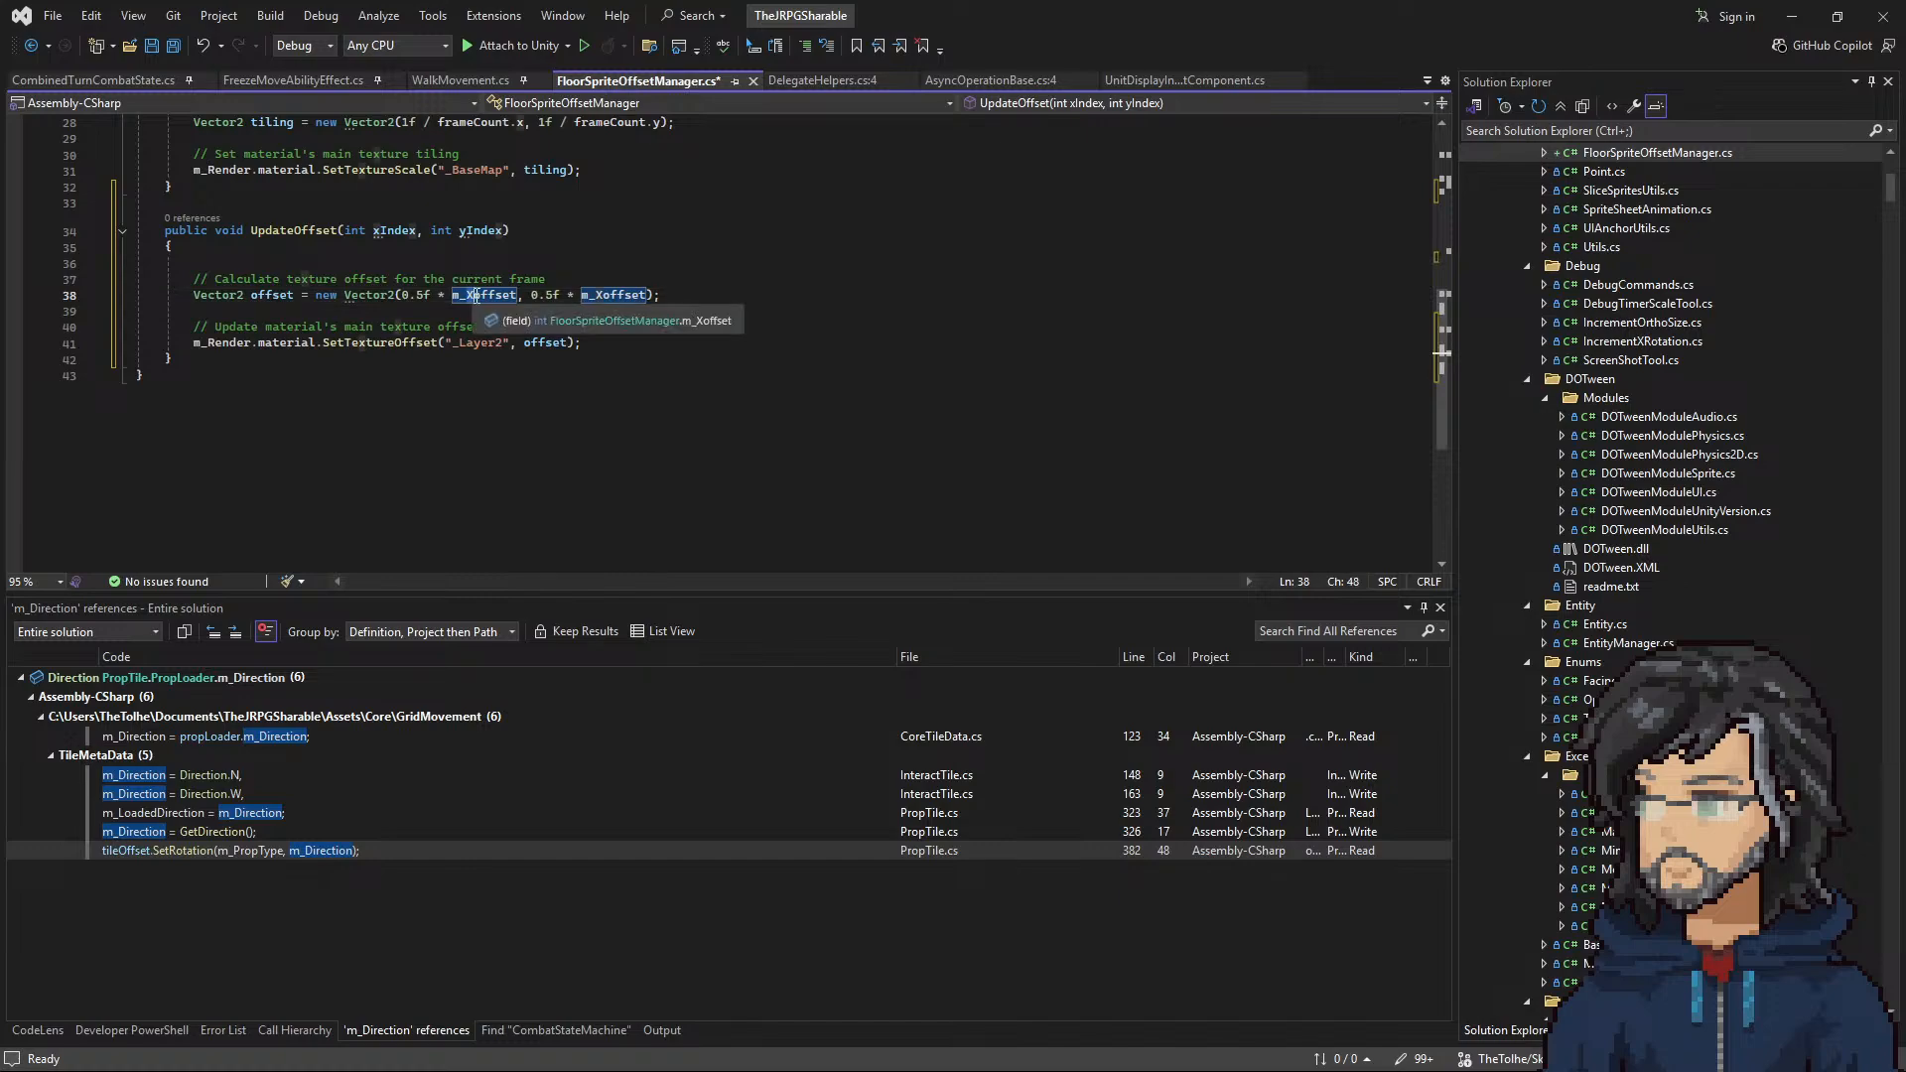
{"action": "type", "text": "Y"}
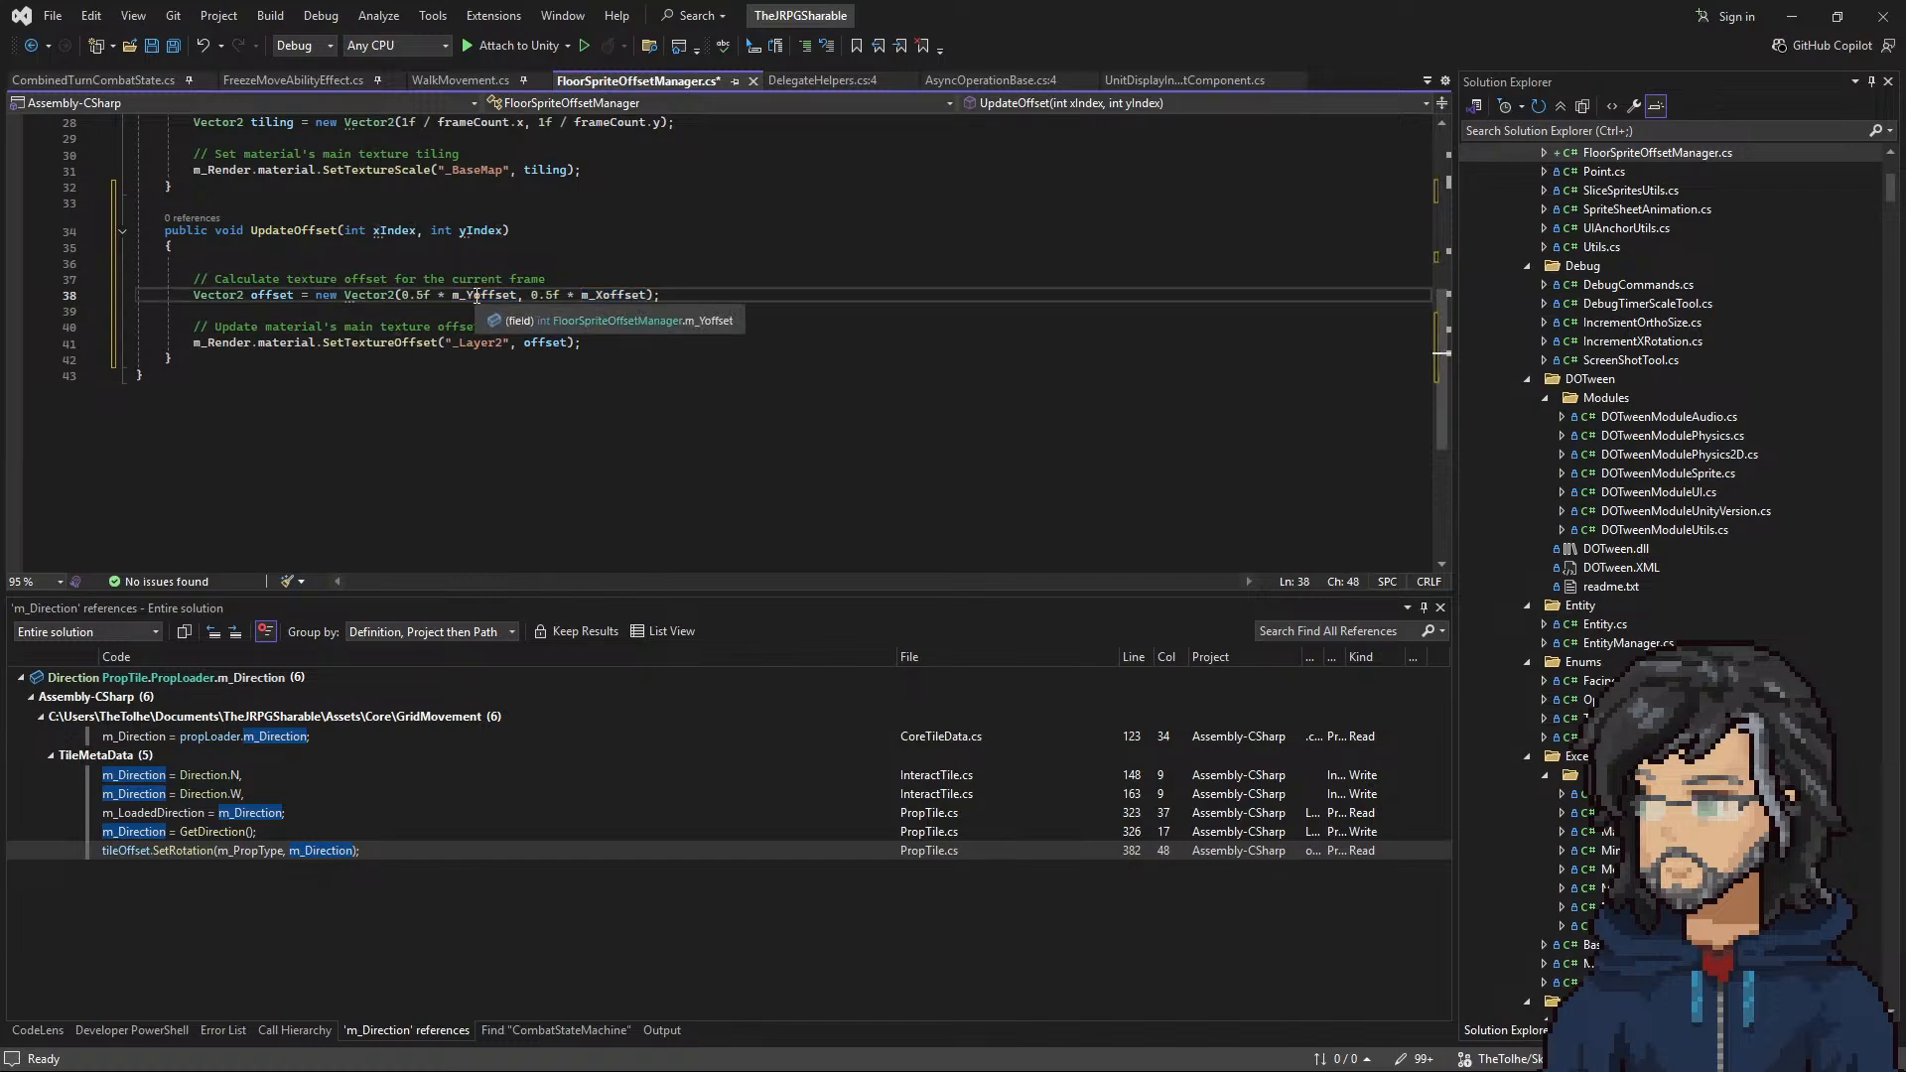
{"action": "key", "text": "BackSpace"}
{"action": "type", "text": "X"}
{"action": "left_click_drag", "start_coordinate": [595, 294], "coordinate": [604, 294]}
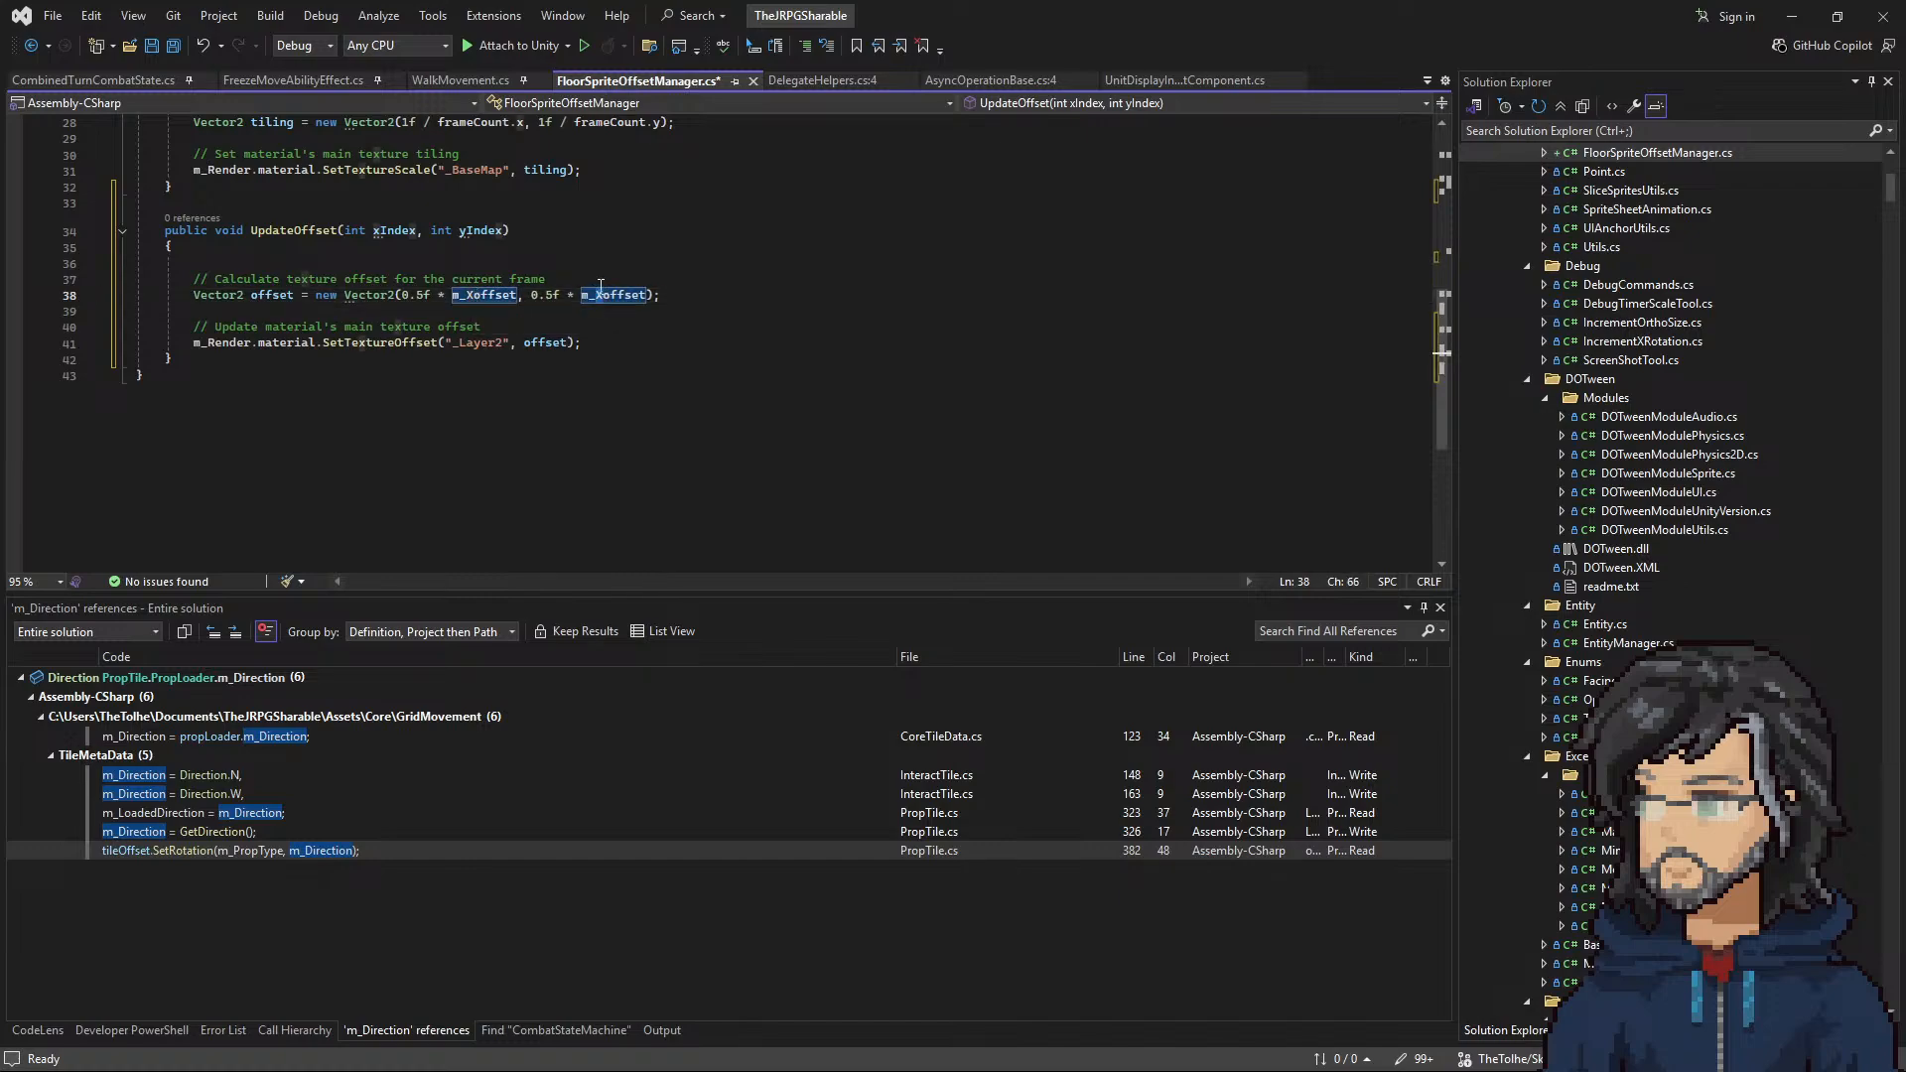
{"action": "type", "text": "Y"}
{"action": "left_click_drag", "start_coordinate": [345, 230], "coordinate": [467, 231]}
{"action": "key", "text": "BackSpace"}
Step: Add a call to UpdateOffset() inside the empty Update method
{"action": "scroll", "coordinate": [496, 278], "scroll_direction": "up", "scroll_amount": 1}
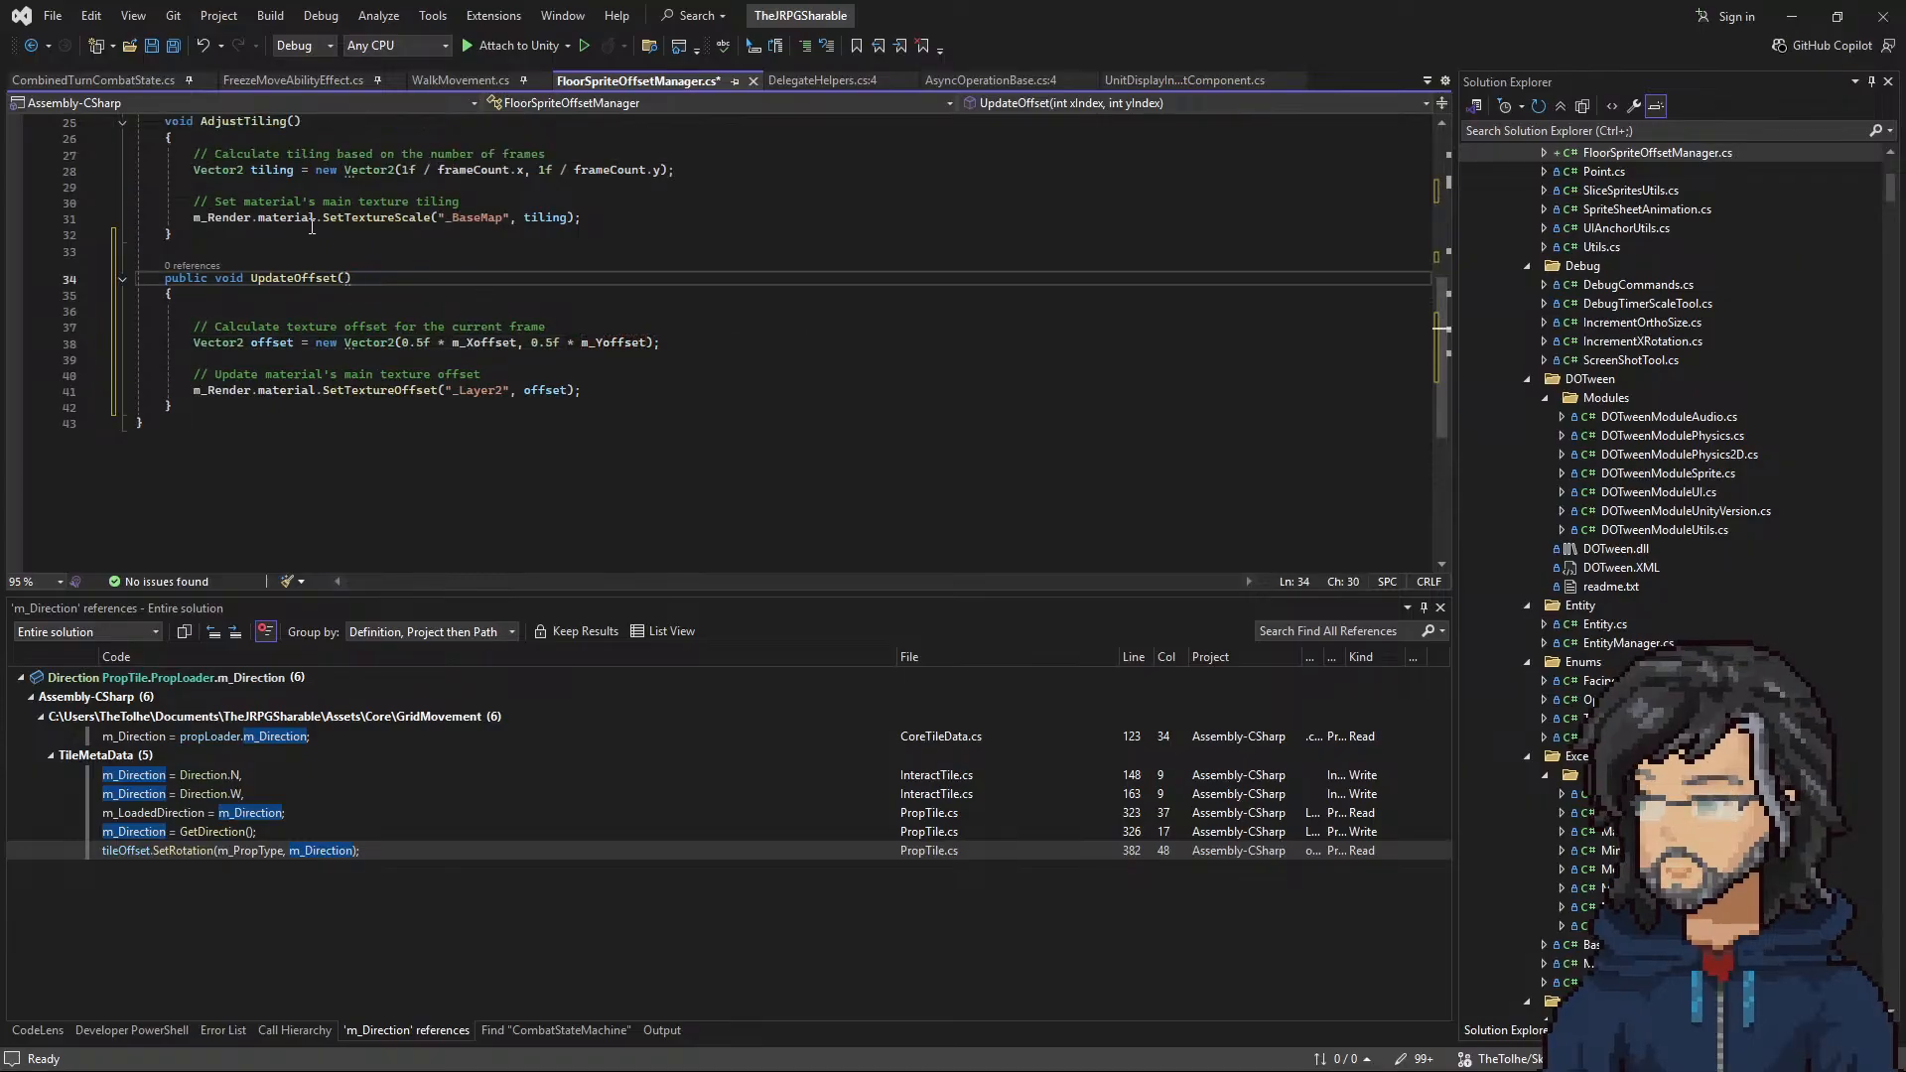
{"action": "scroll", "coordinate": [493, 301], "scroll_direction": "up", "scroll_amount": 5}
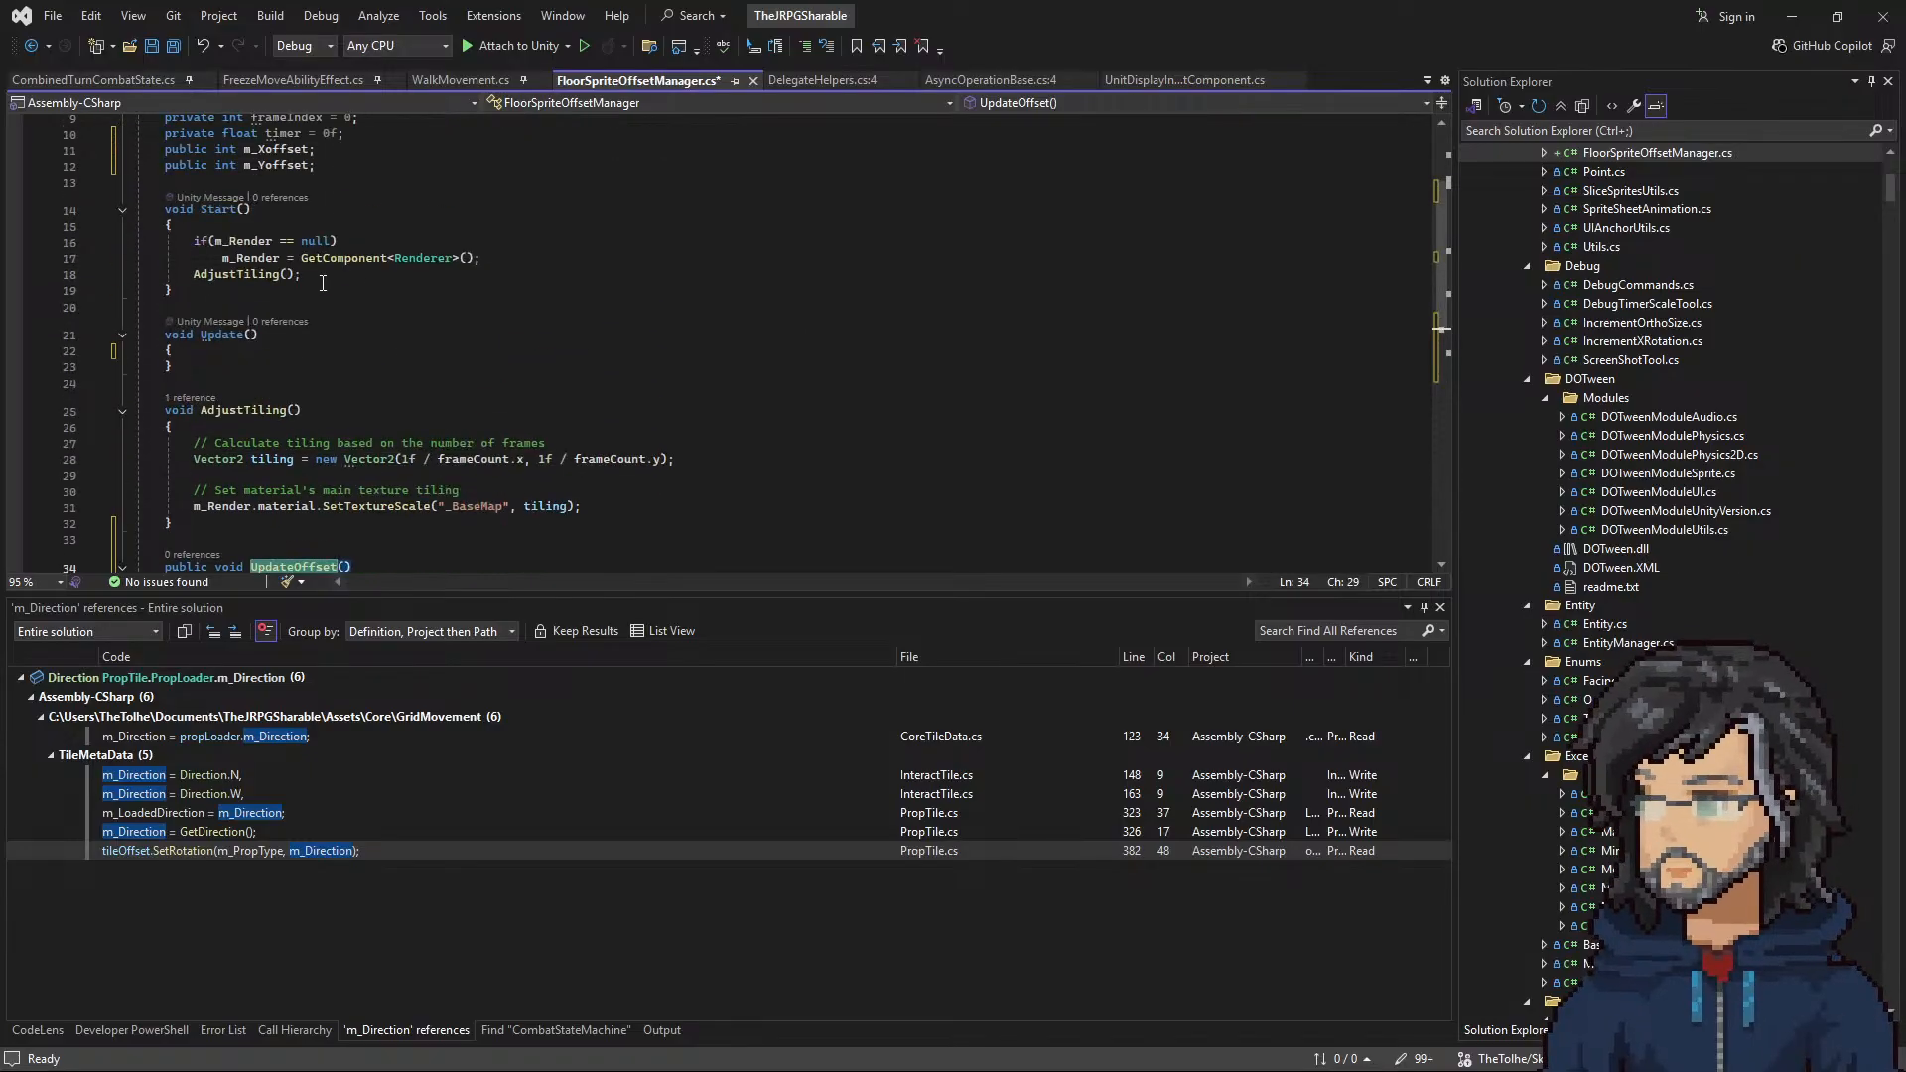
{"action": "left_click", "coordinate": [227, 351]}
{"action": "key", "text": "Return"}
{"action": "type", "text": "UpdateOffset"}
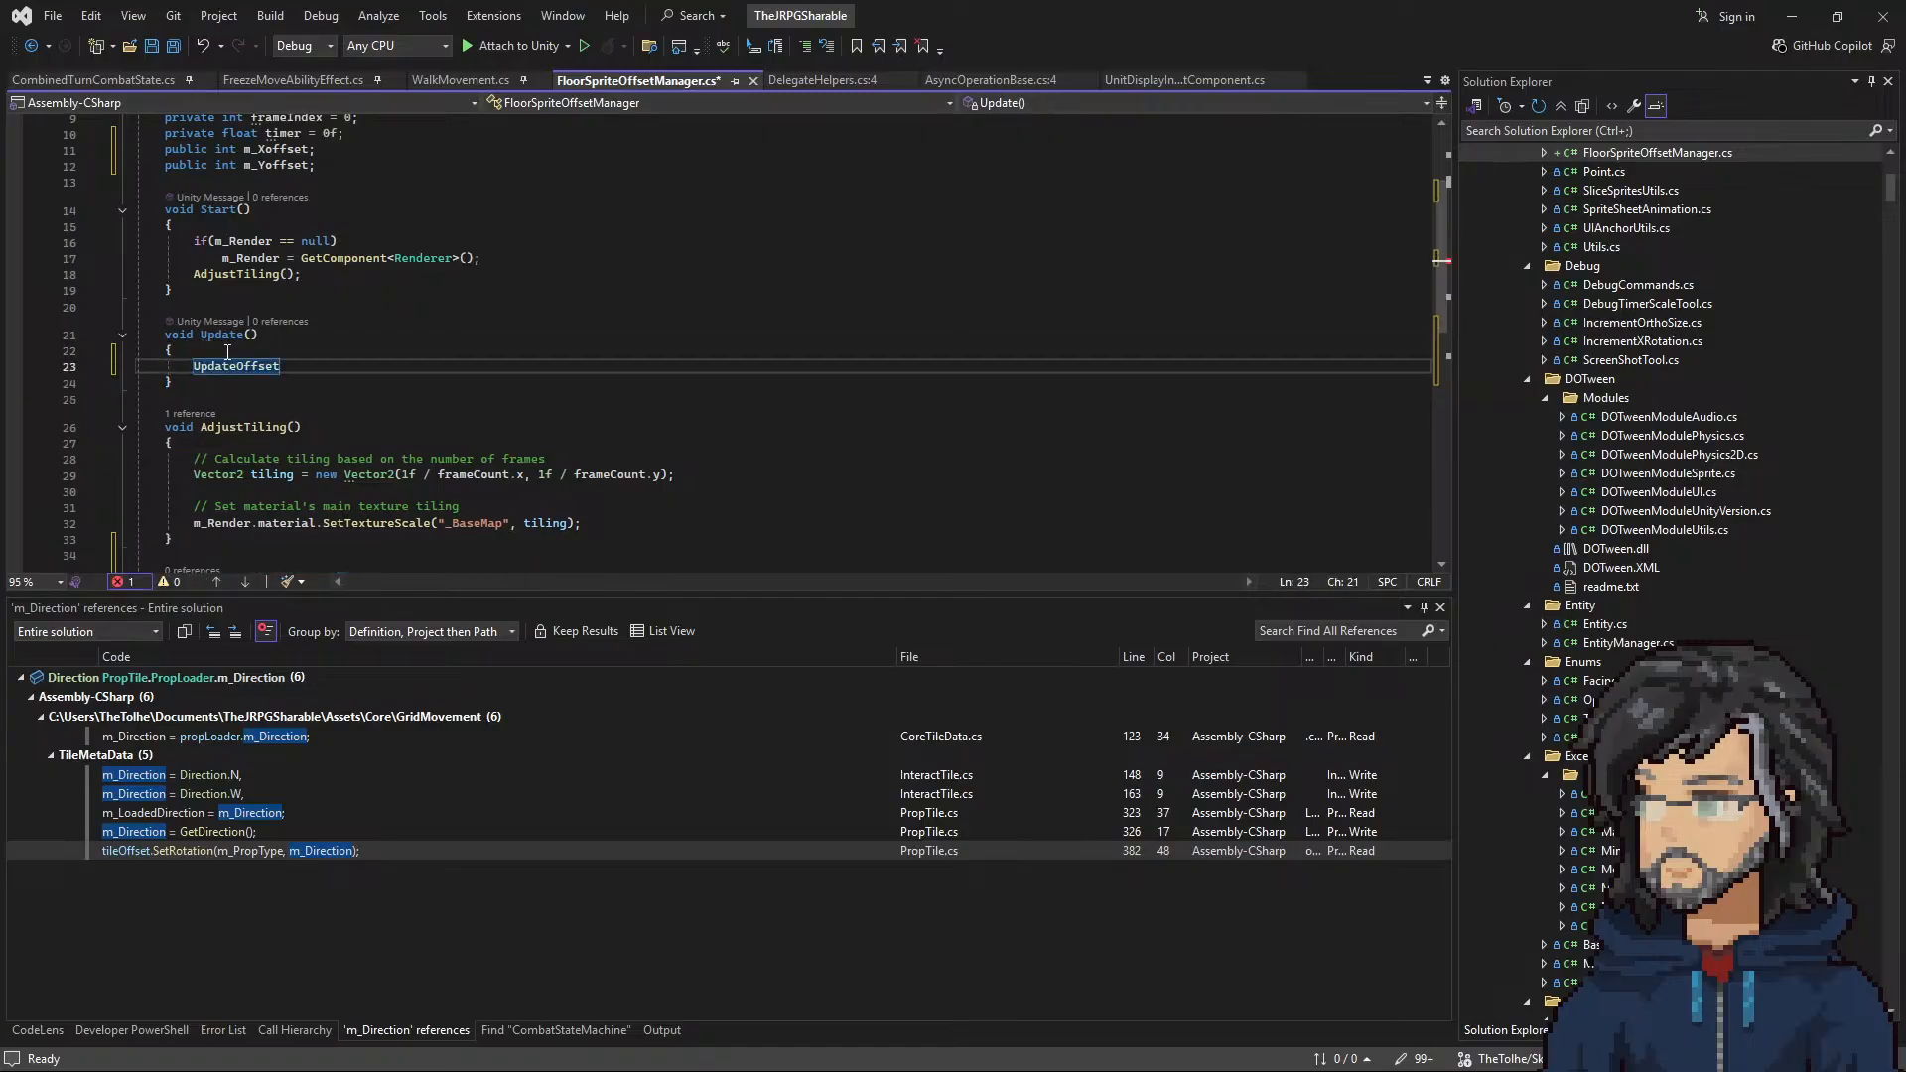
{"action": "type", "text": "();"}
Step: Copy the AdjustTiling() call from the Start method into Update, right after the UpdateOffset() call
{"action": "scroll", "coordinate": [337, 401], "scroll_direction": "up", "scroll_amount": 1}
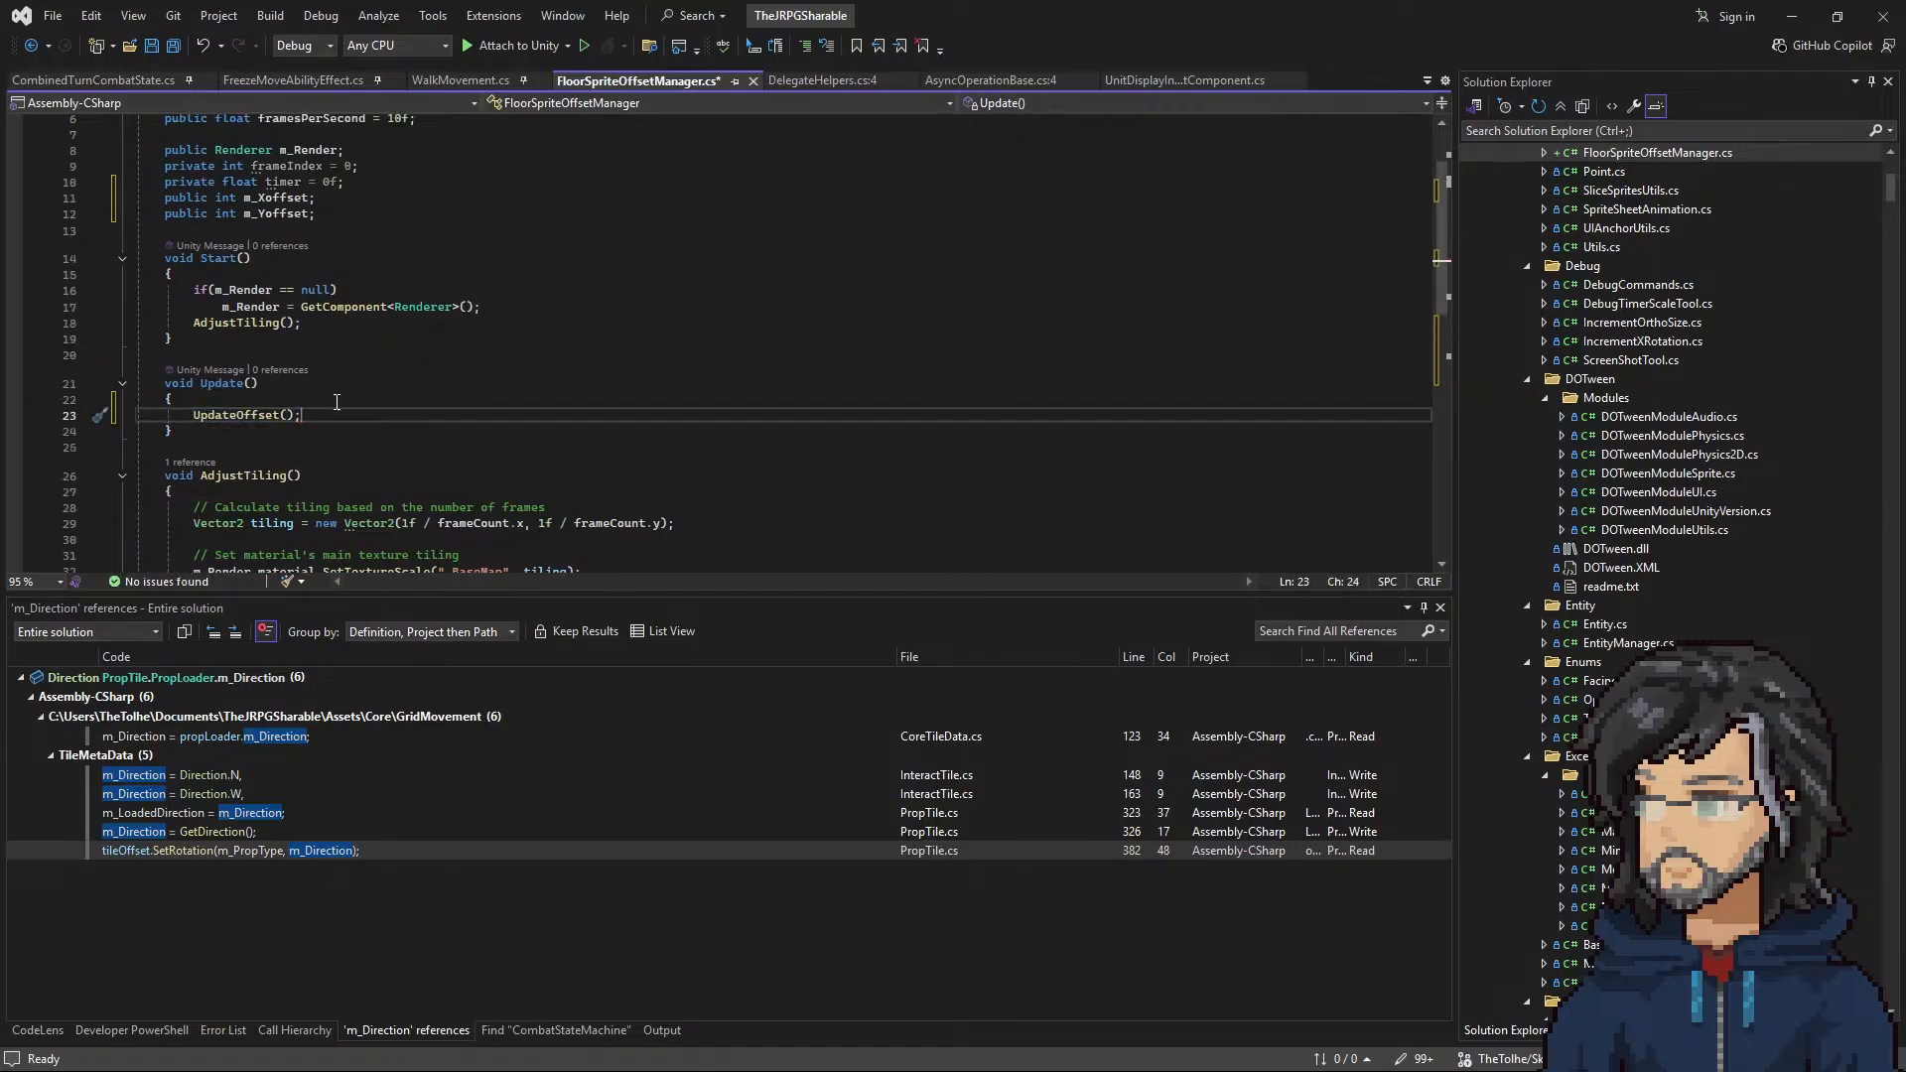
{"action": "left_click_drag", "start_coordinate": [301, 323], "coordinate": [596, 310]}
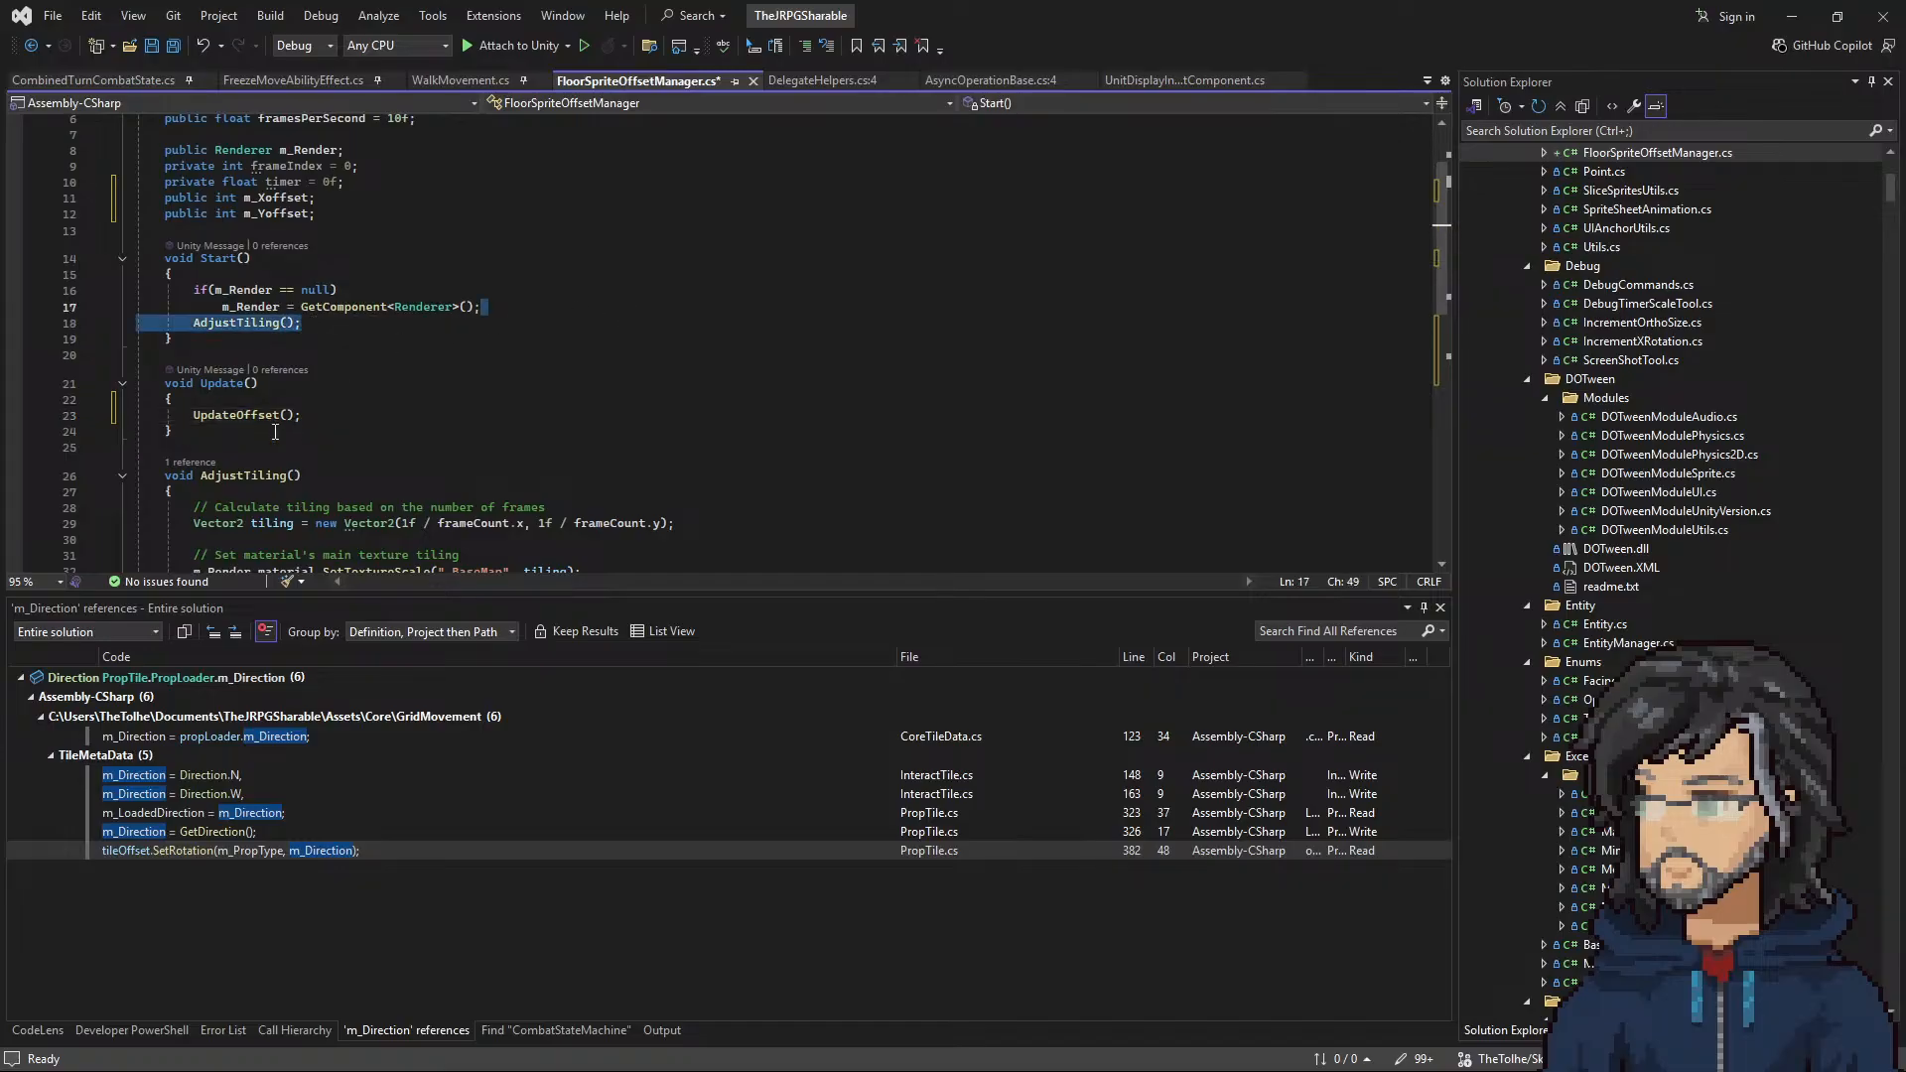
{"action": "key", "text": "ctrl+c"}
{"action": "left_click", "coordinate": [326, 419]}
{"action": "key", "text": "ctrl+v"}
Step: Set the default frameCount value to Vector2Int(2, 2) and save the script
{"action": "scroll", "coordinate": [365, 411], "scroll_direction": "down", "scroll_amount": 3}
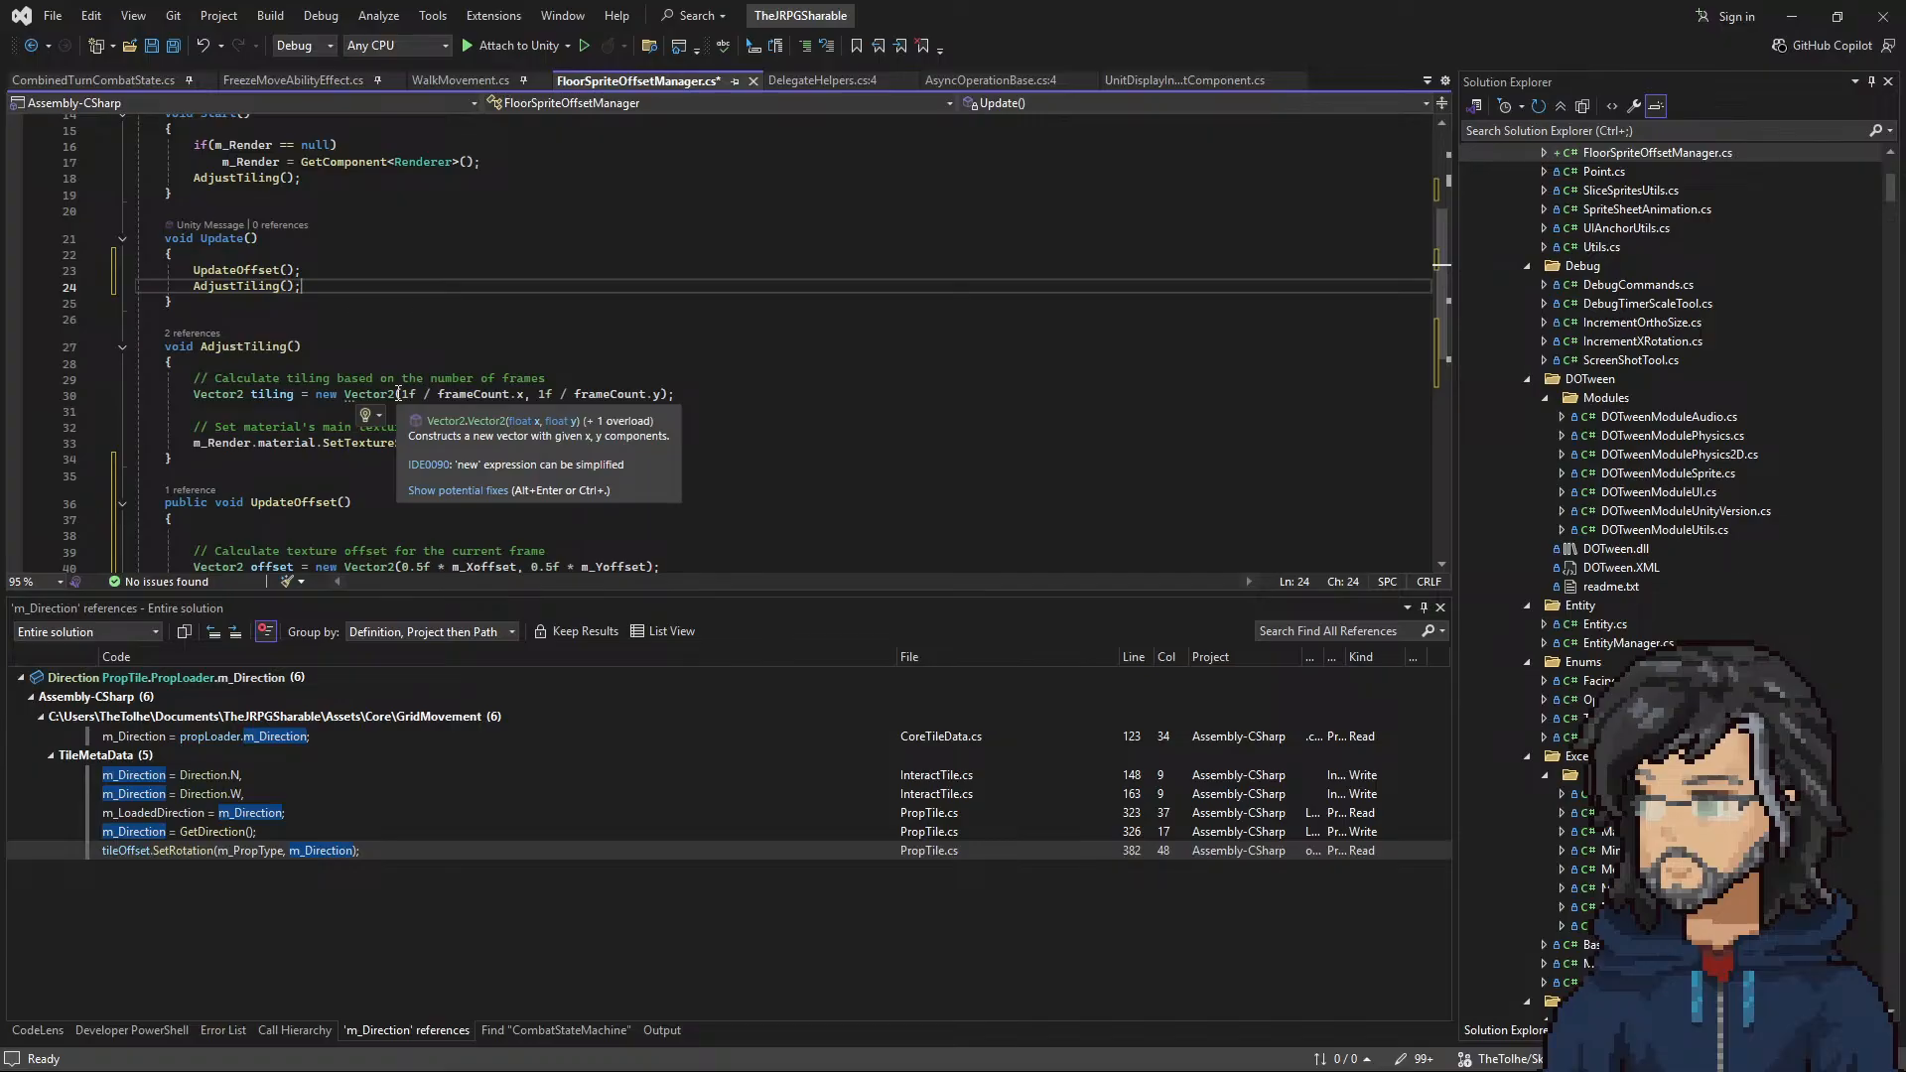
{"action": "scroll", "coordinate": [502, 372], "scroll_direction": "up", "scroll_amount": 5}
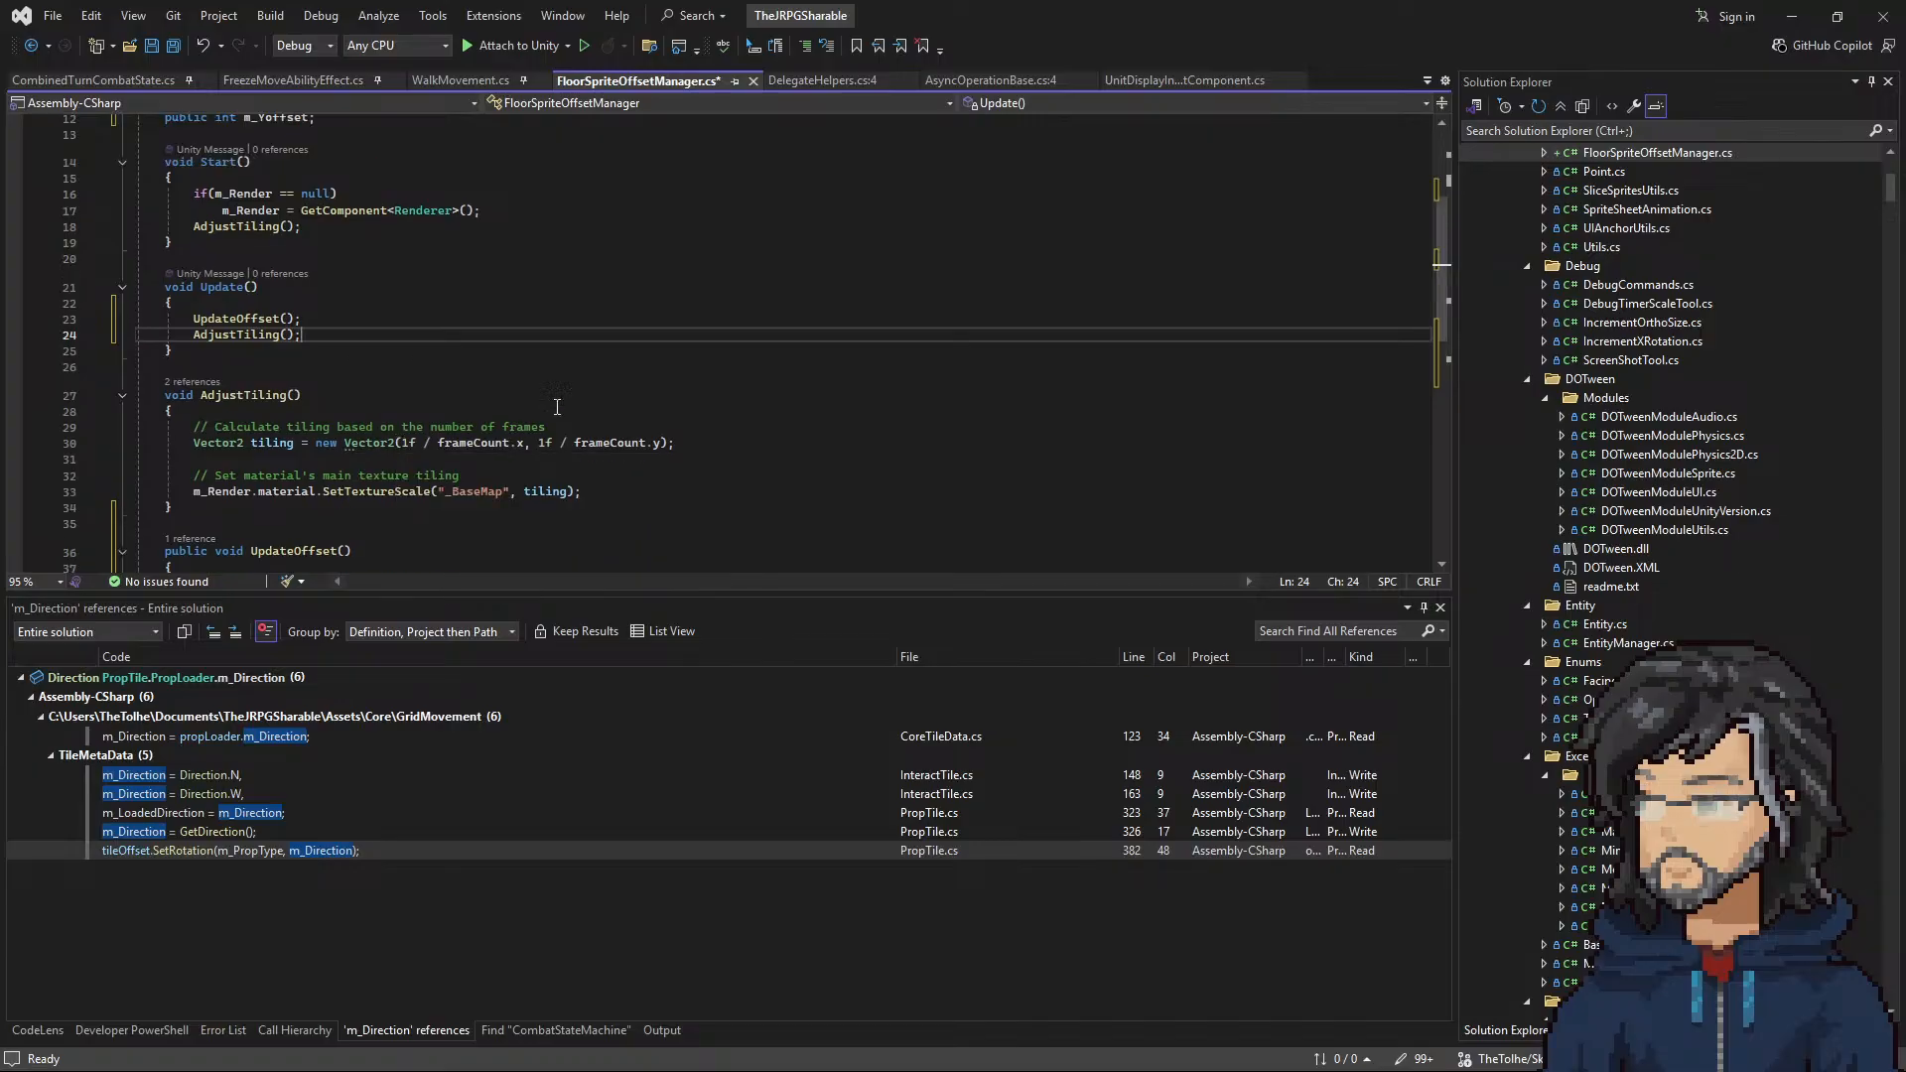
{"action": "double_click", "coordinate": [496, 198]}
{"action": "type", "text": "2"}
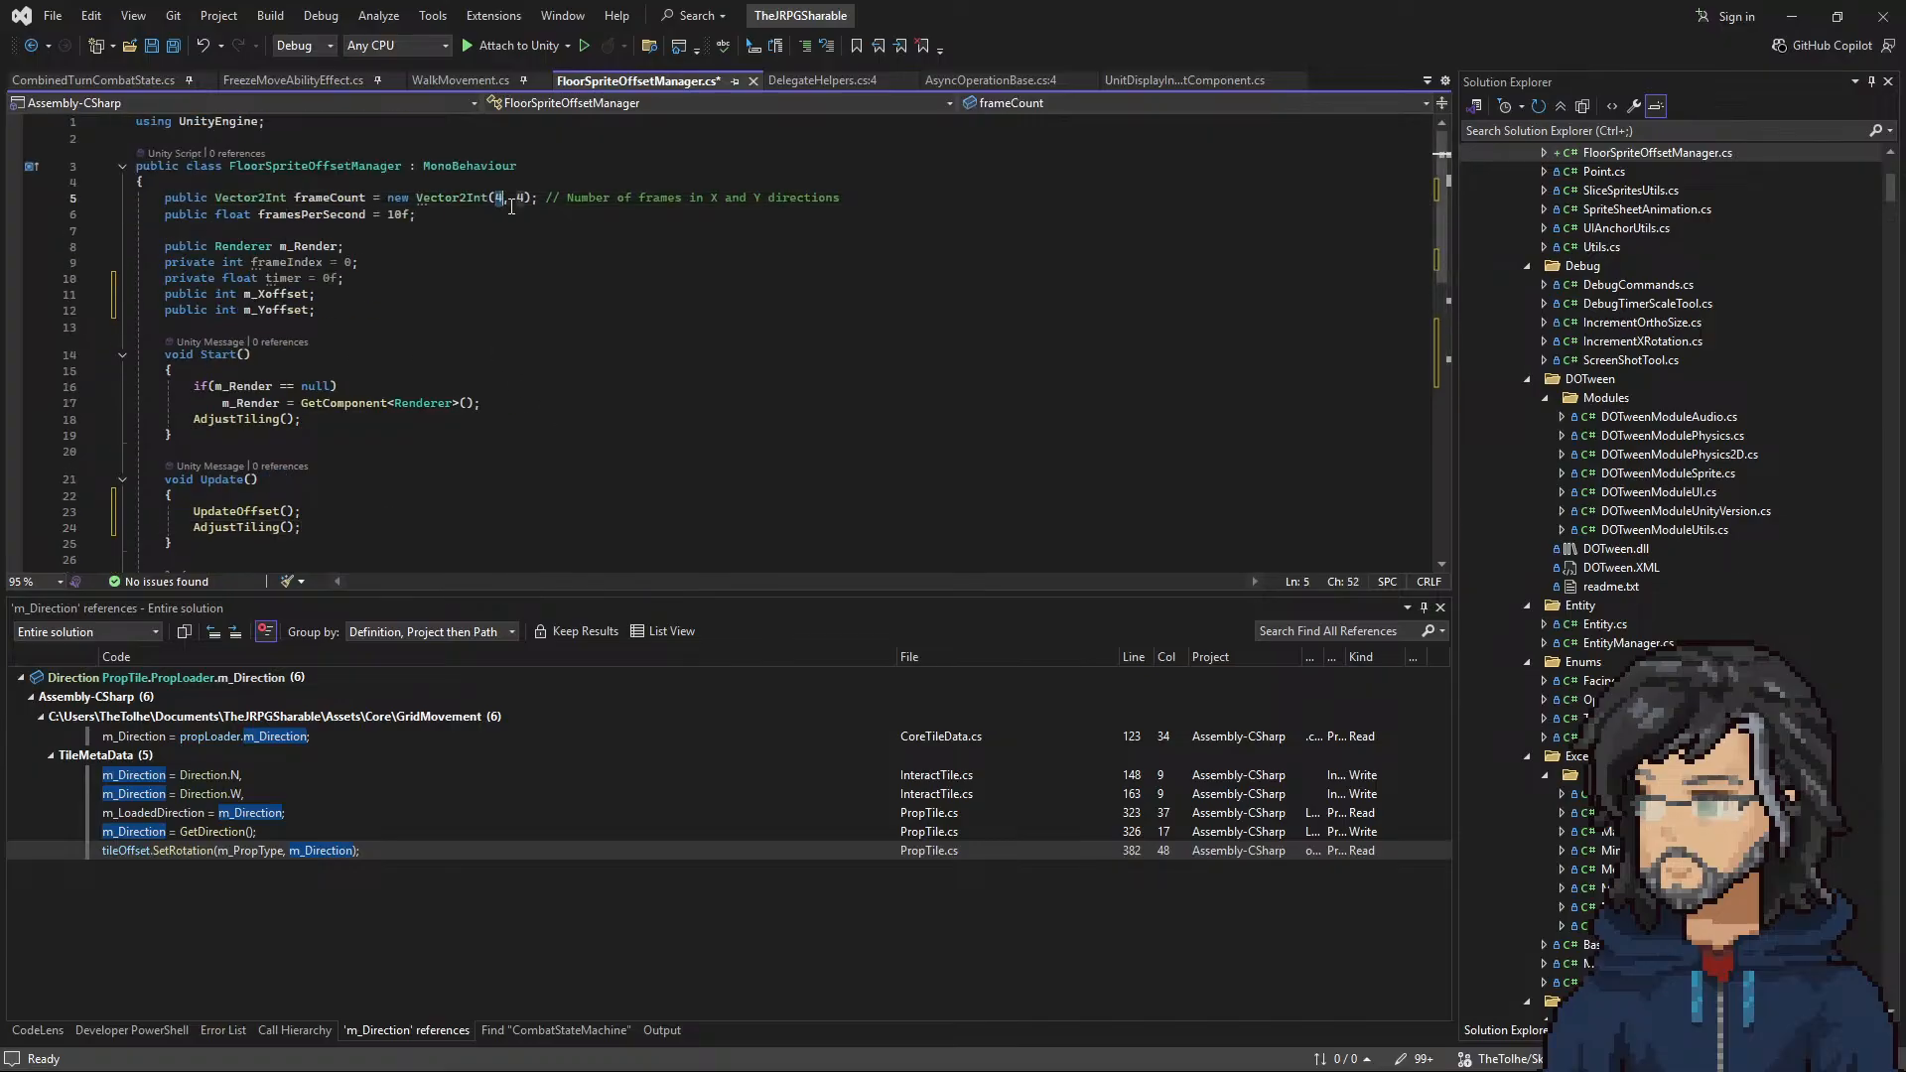
{"action": "double_click", "coordinate": [518, 198]}
{"action": "type", "text": "2"}
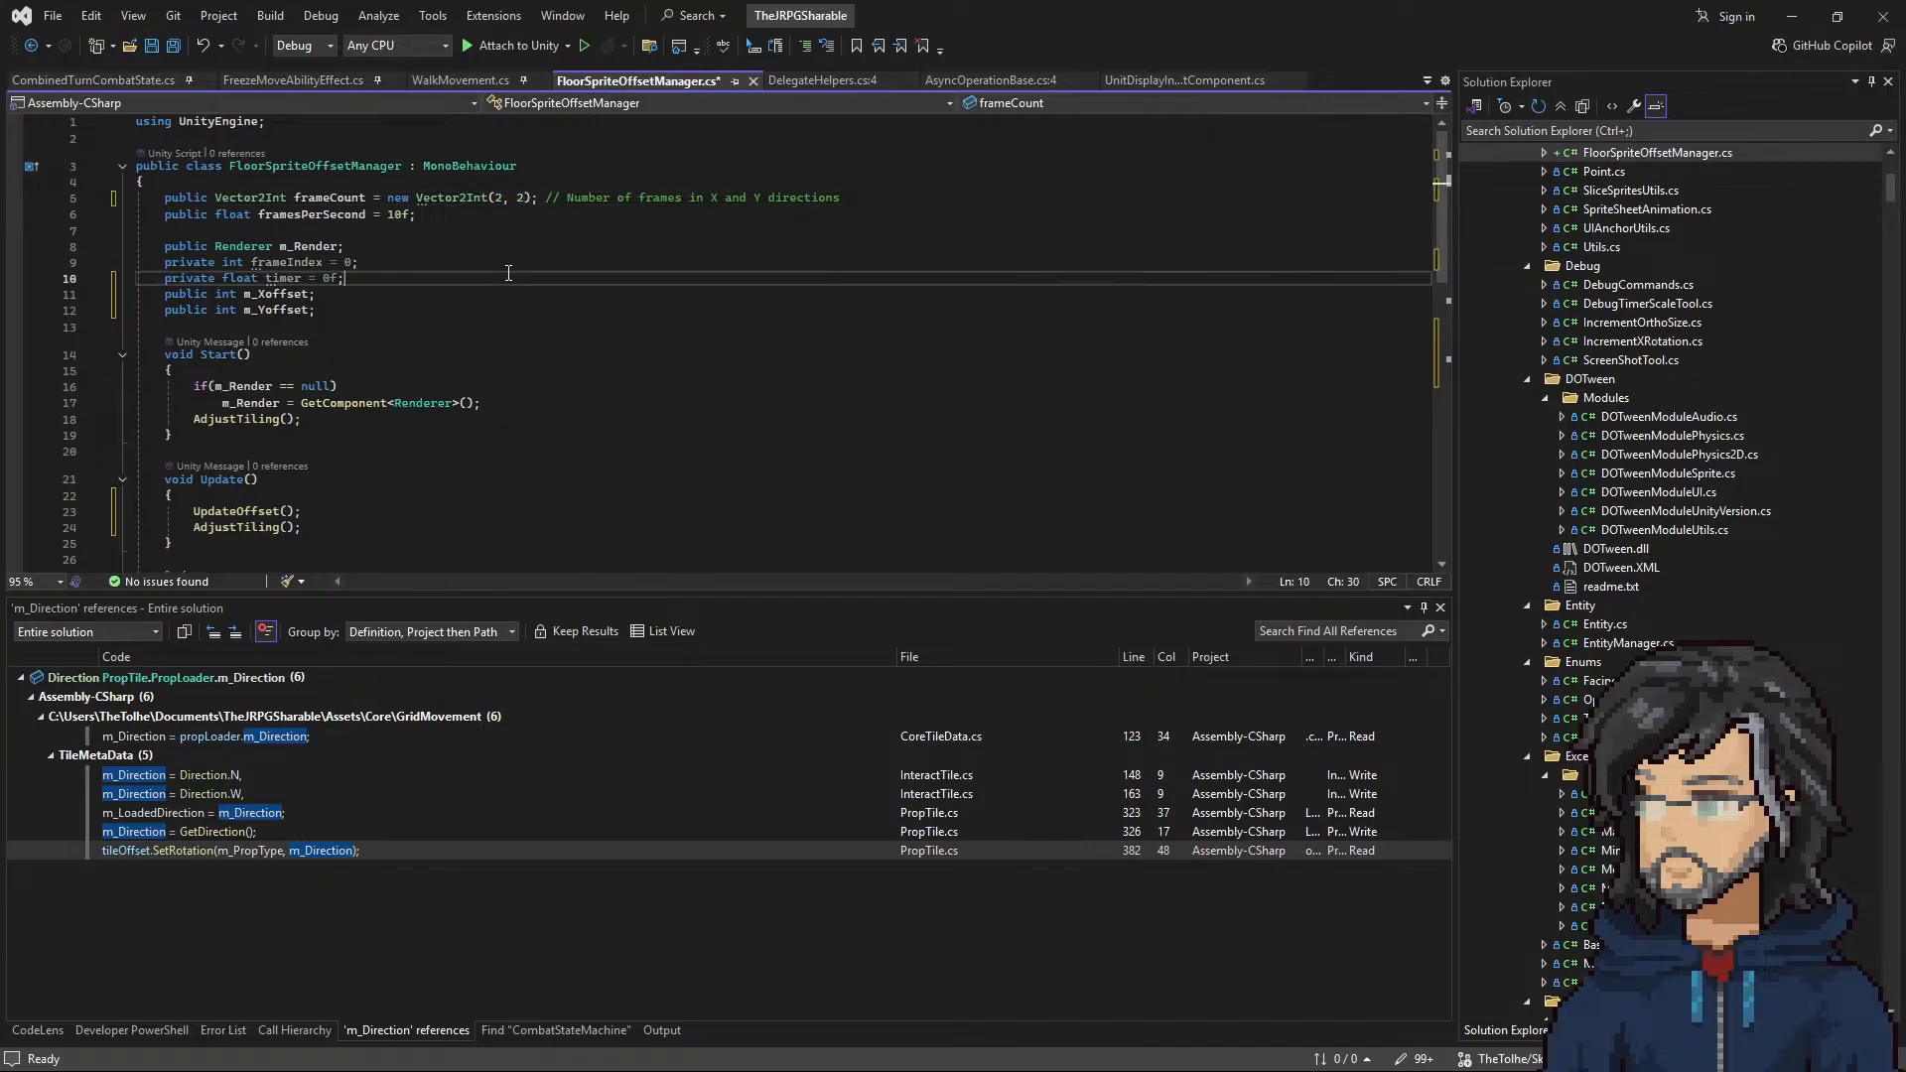
{"action": "left_click", "coordinate": [457, 278]}
{"action": "key", "text": "ctrl+s"}
Step: Remove the unused framesPerSecond, frameIndex and timer fields, close the blank lines above m_Render, and save the script
{"action": "left_click_drag", "start_coordinate": [440, 216], "coordinate": [343, 230]}
{"action": "left_click", "coordinate": [101, 217]}
{"action": "key", "text": "Delete"}
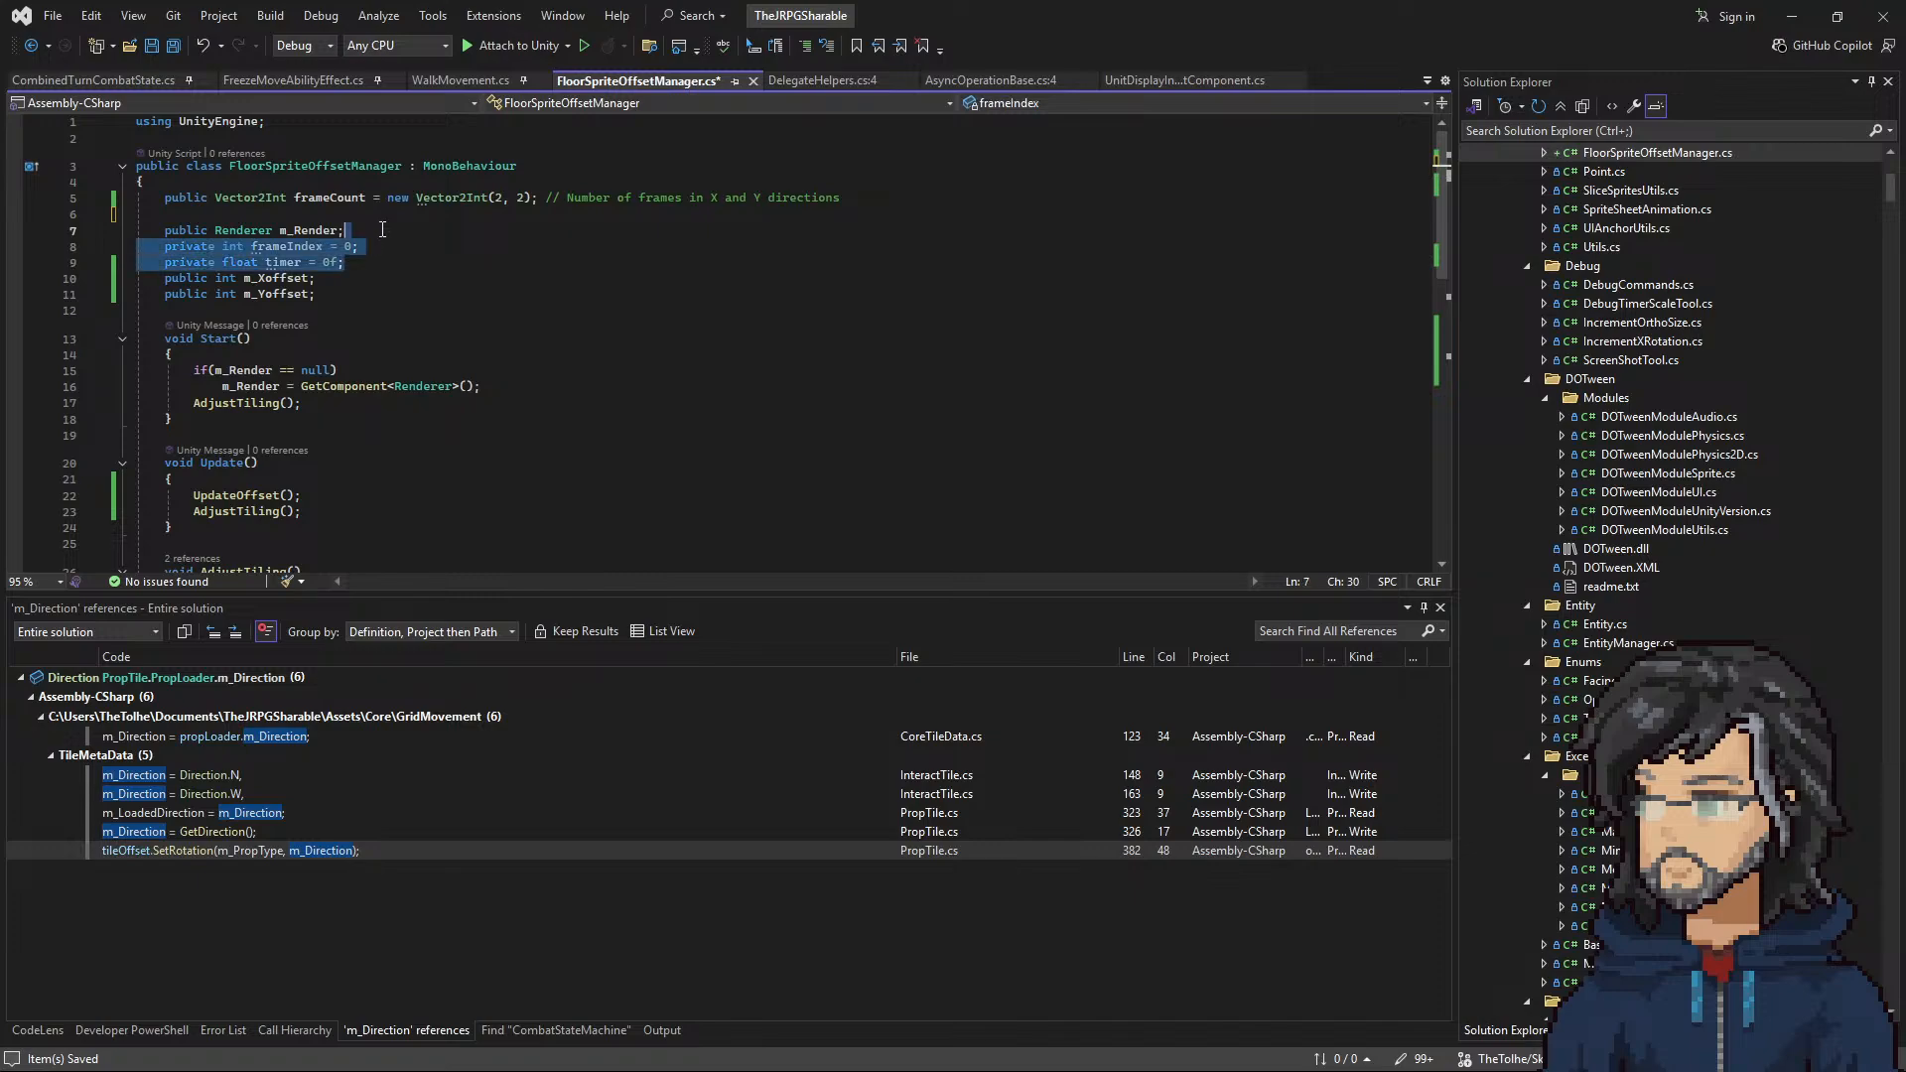
{"action": "key", "text": "Delete"}
{"action": "left_click", "coordinate": [374, 215]}
{"action": "key", "text": "BackSpace"}
{"action": "key", "text": "BackSpace"}
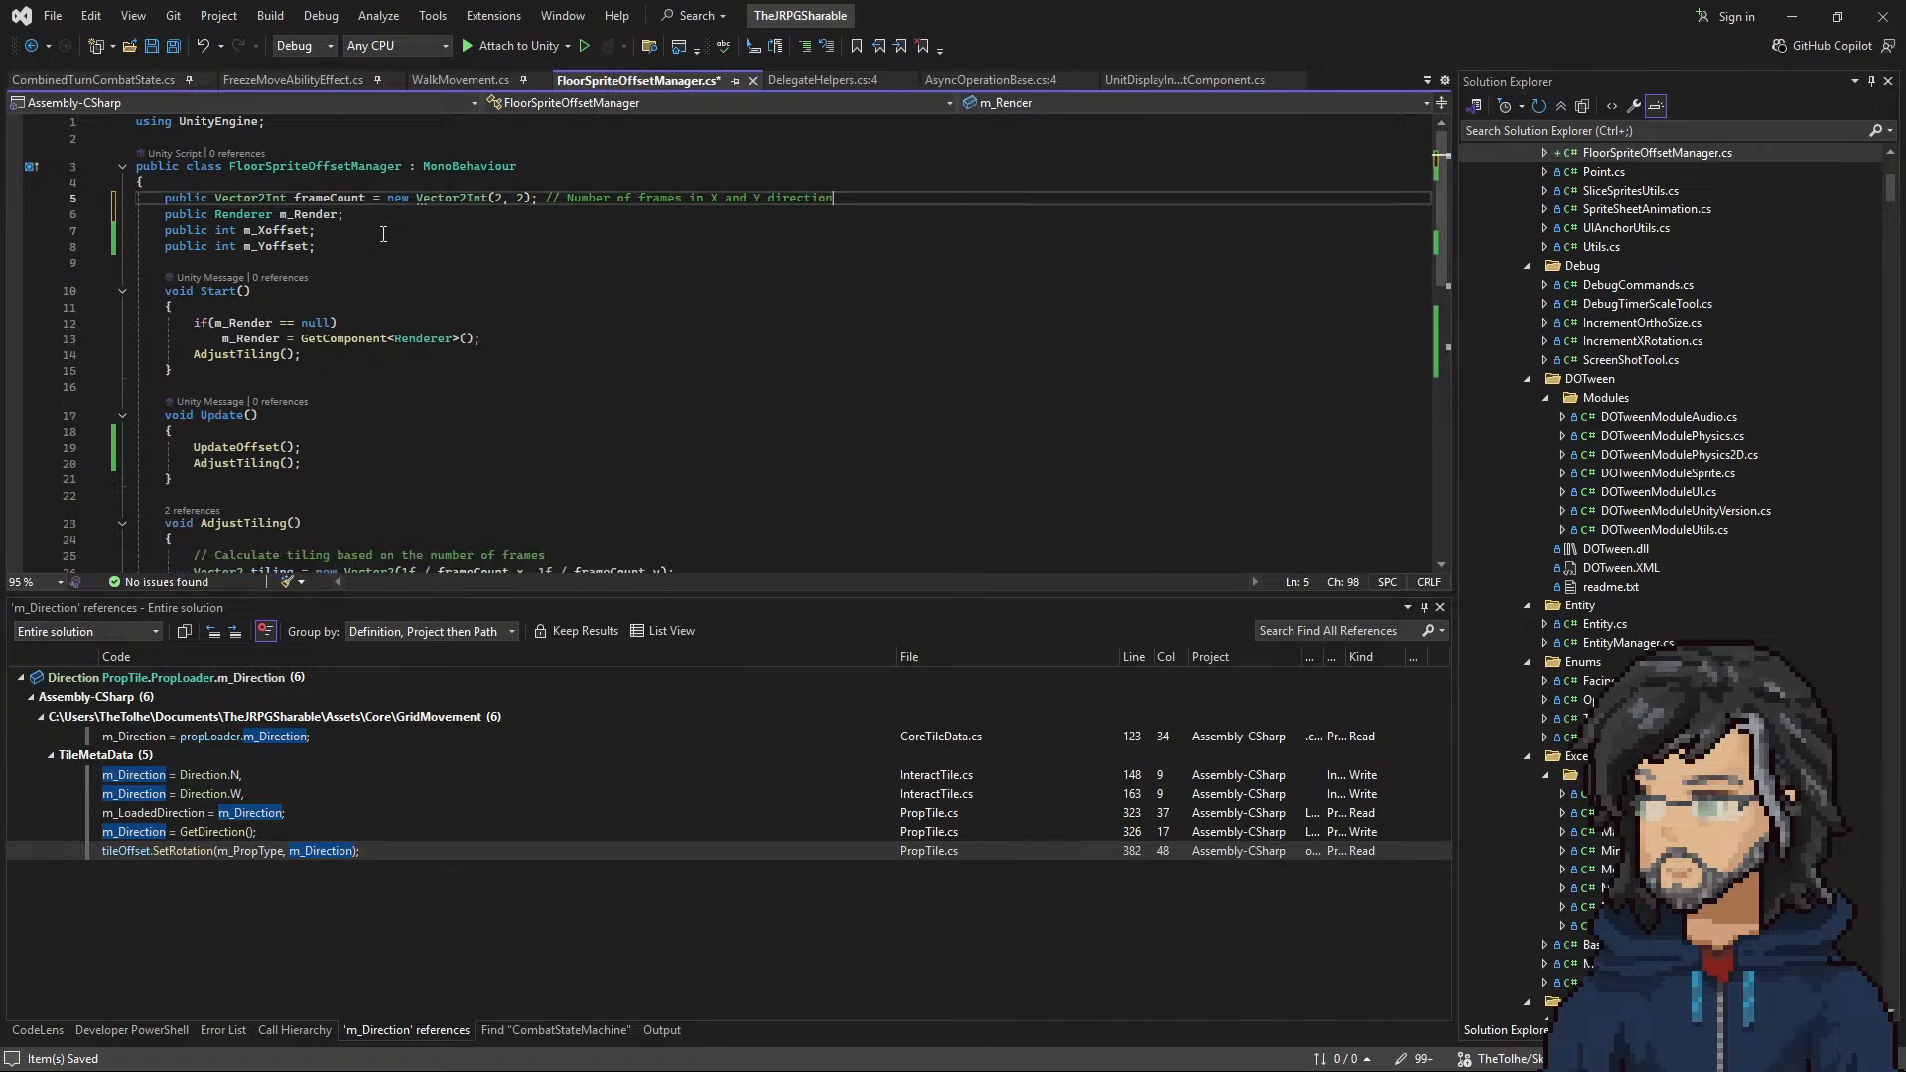
{"action": "key", "text": "Down"}
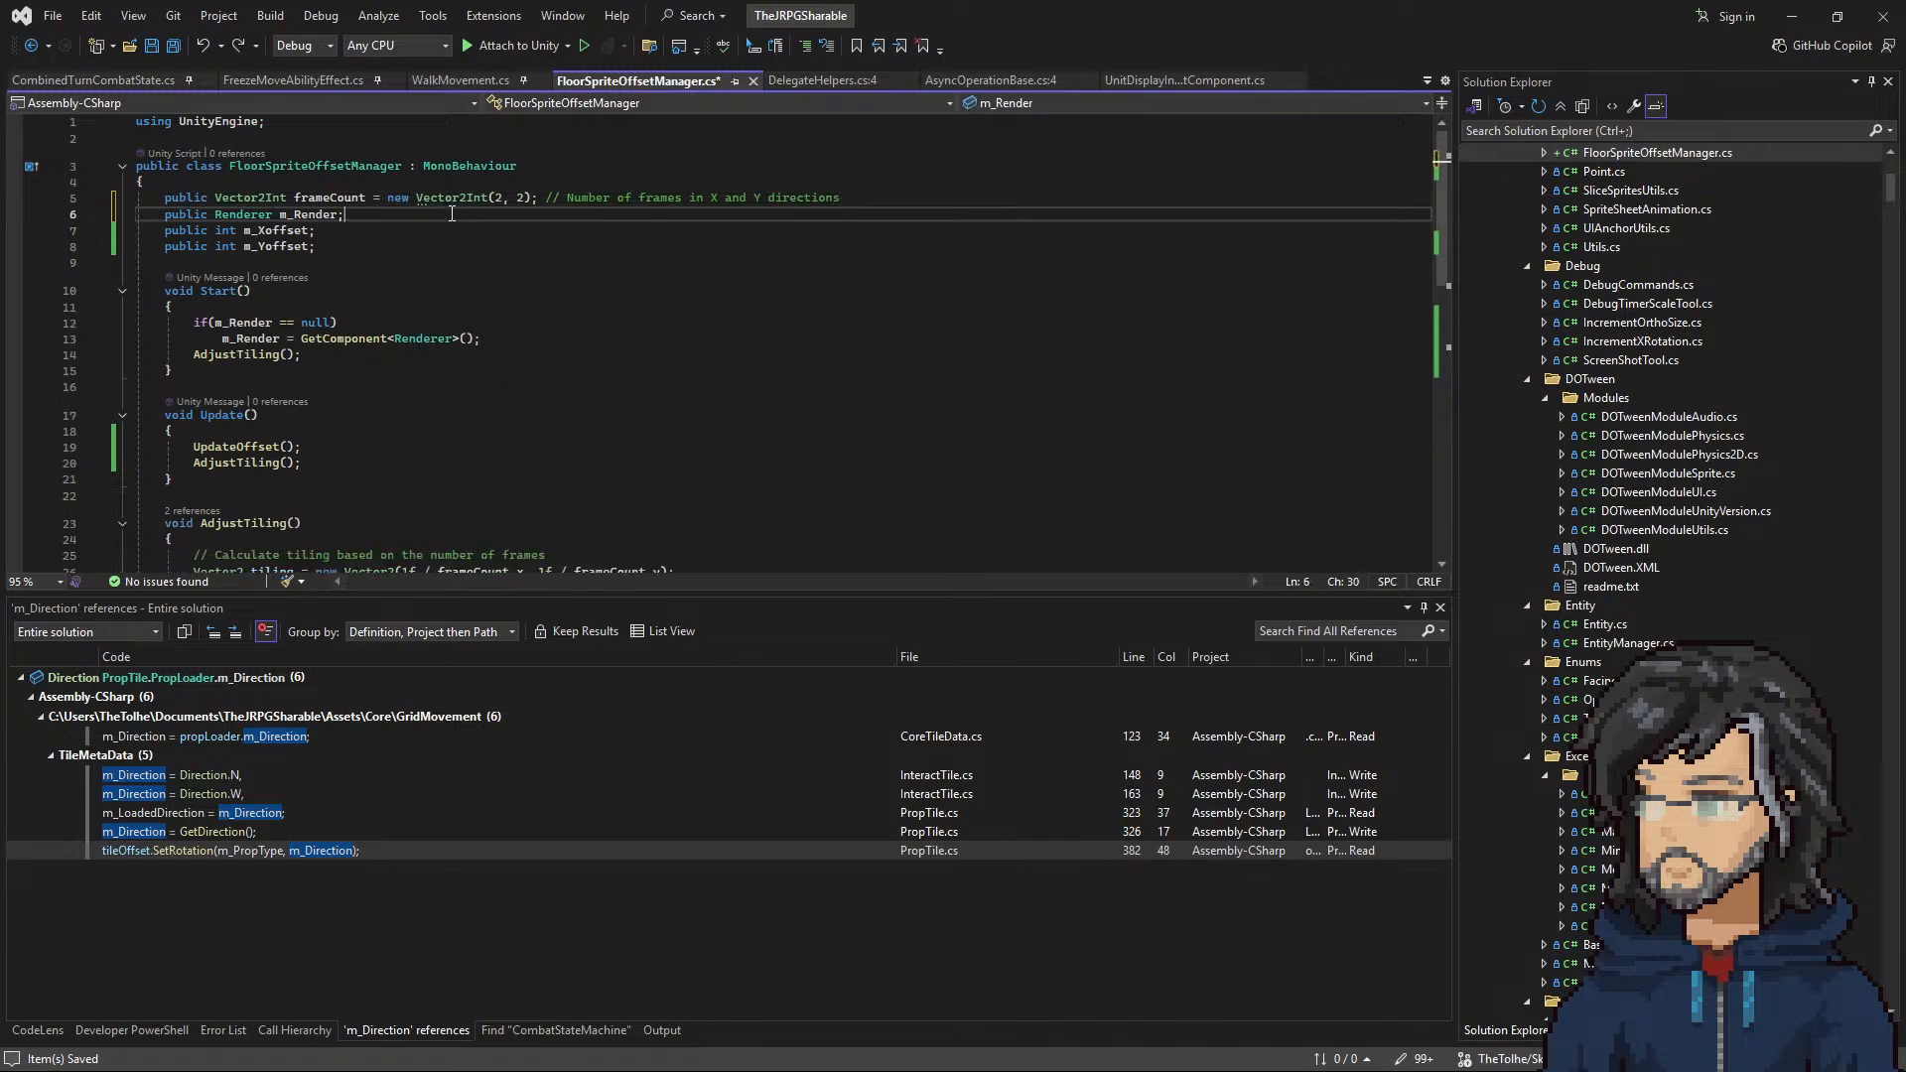
{"action": "key", "text": "ctrl+s"}
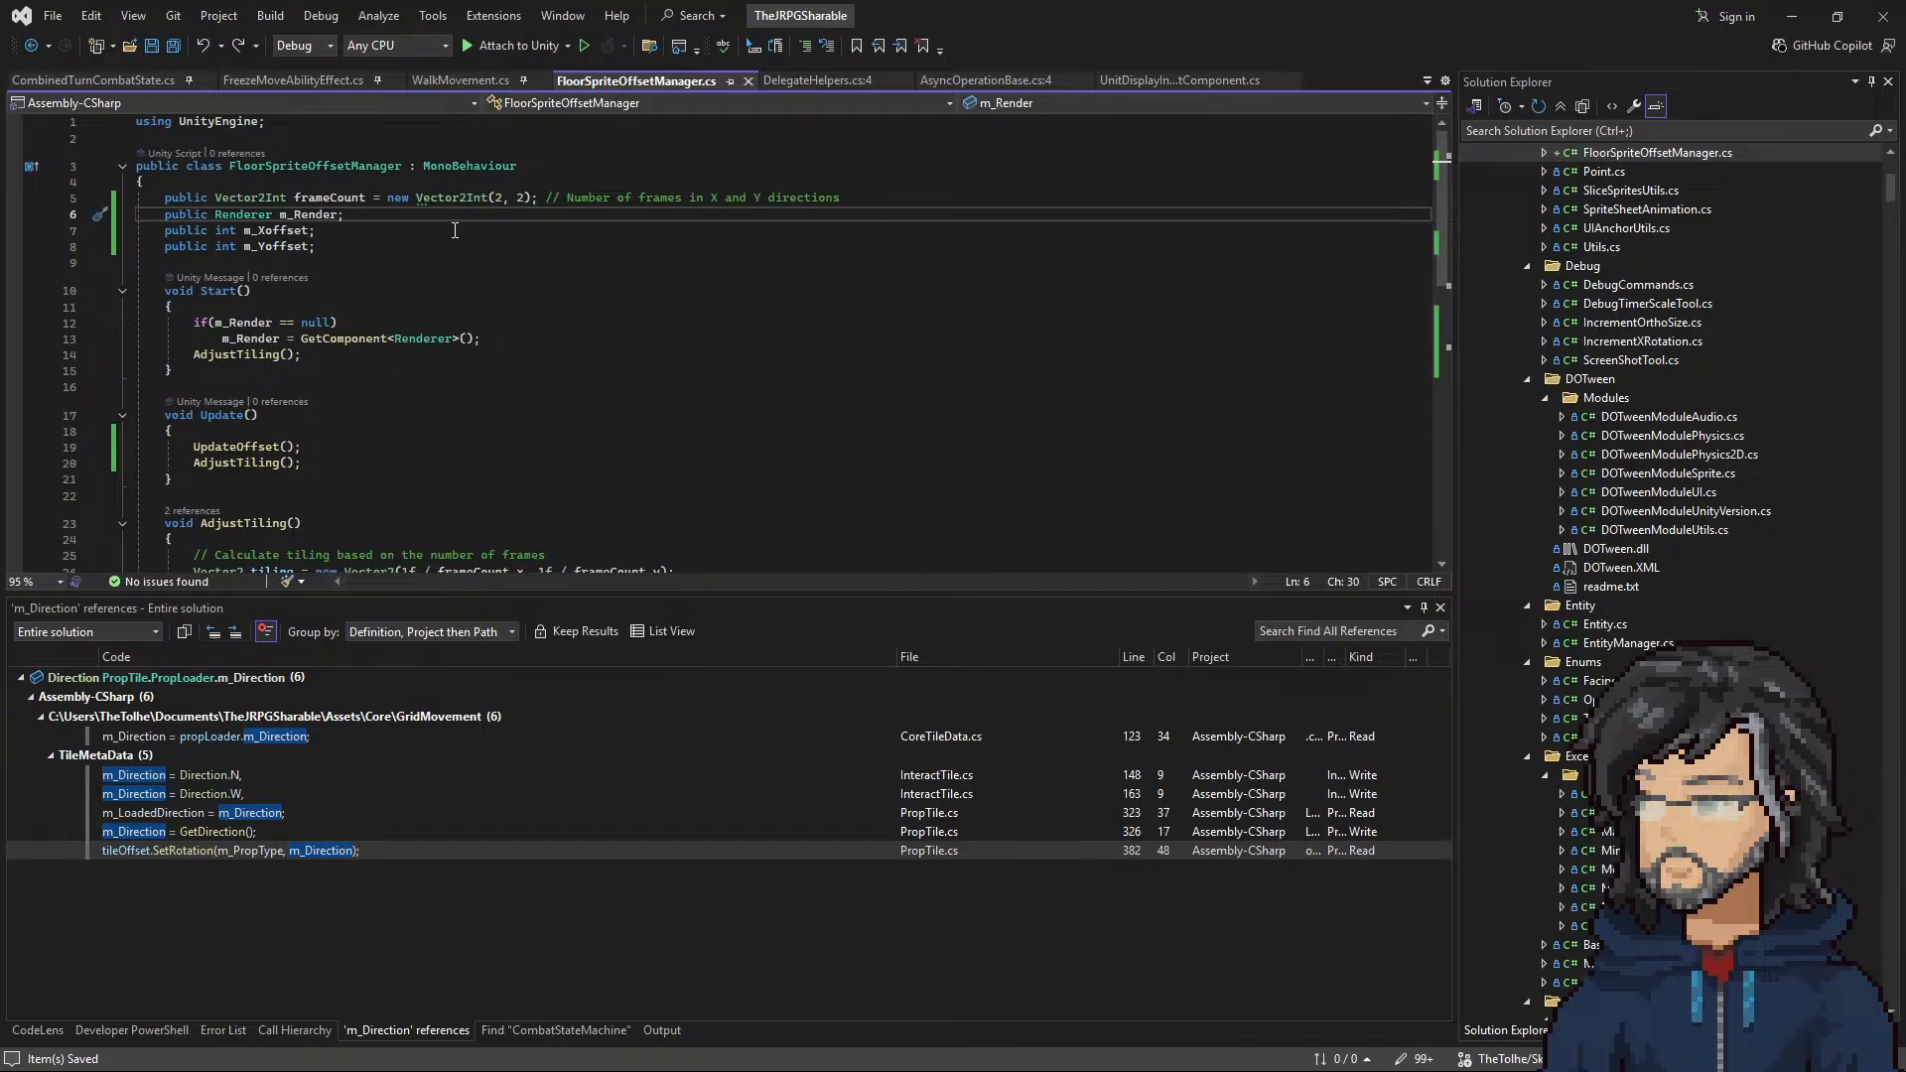
Step: Move the m_Render null check with its GetComponent<Renderer>() assignment from Start to the beginning of Update, and save
{"action": "scroll", "coordinate": [461, 227], "scroll_direction": "down", "scroll_amount": 3}
{"action": "scroll", "coordinate": [458, 236], "scroll_direction": "down", "scroll_amount": 3}
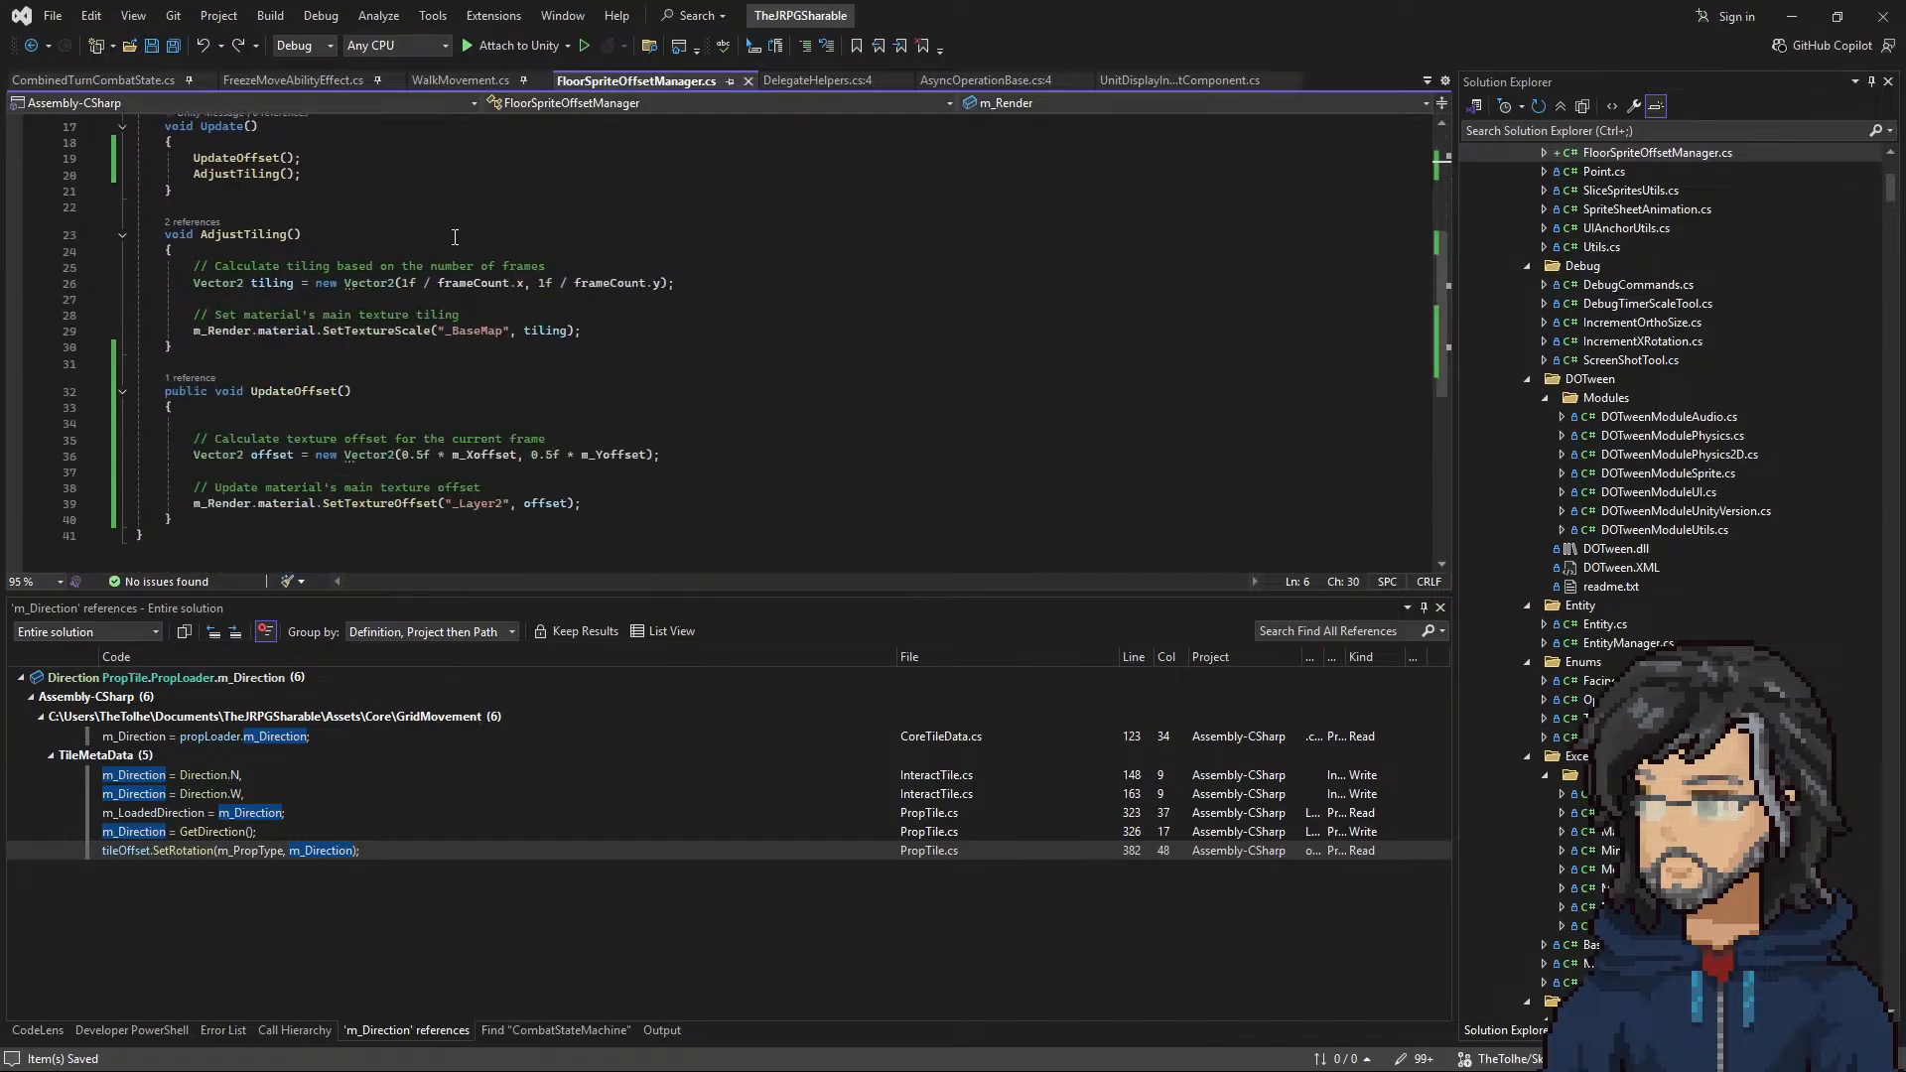
{"action": "scroll", "coordinate": [454, 238], "scroll_direction": "up", "scroll_amount": 4}
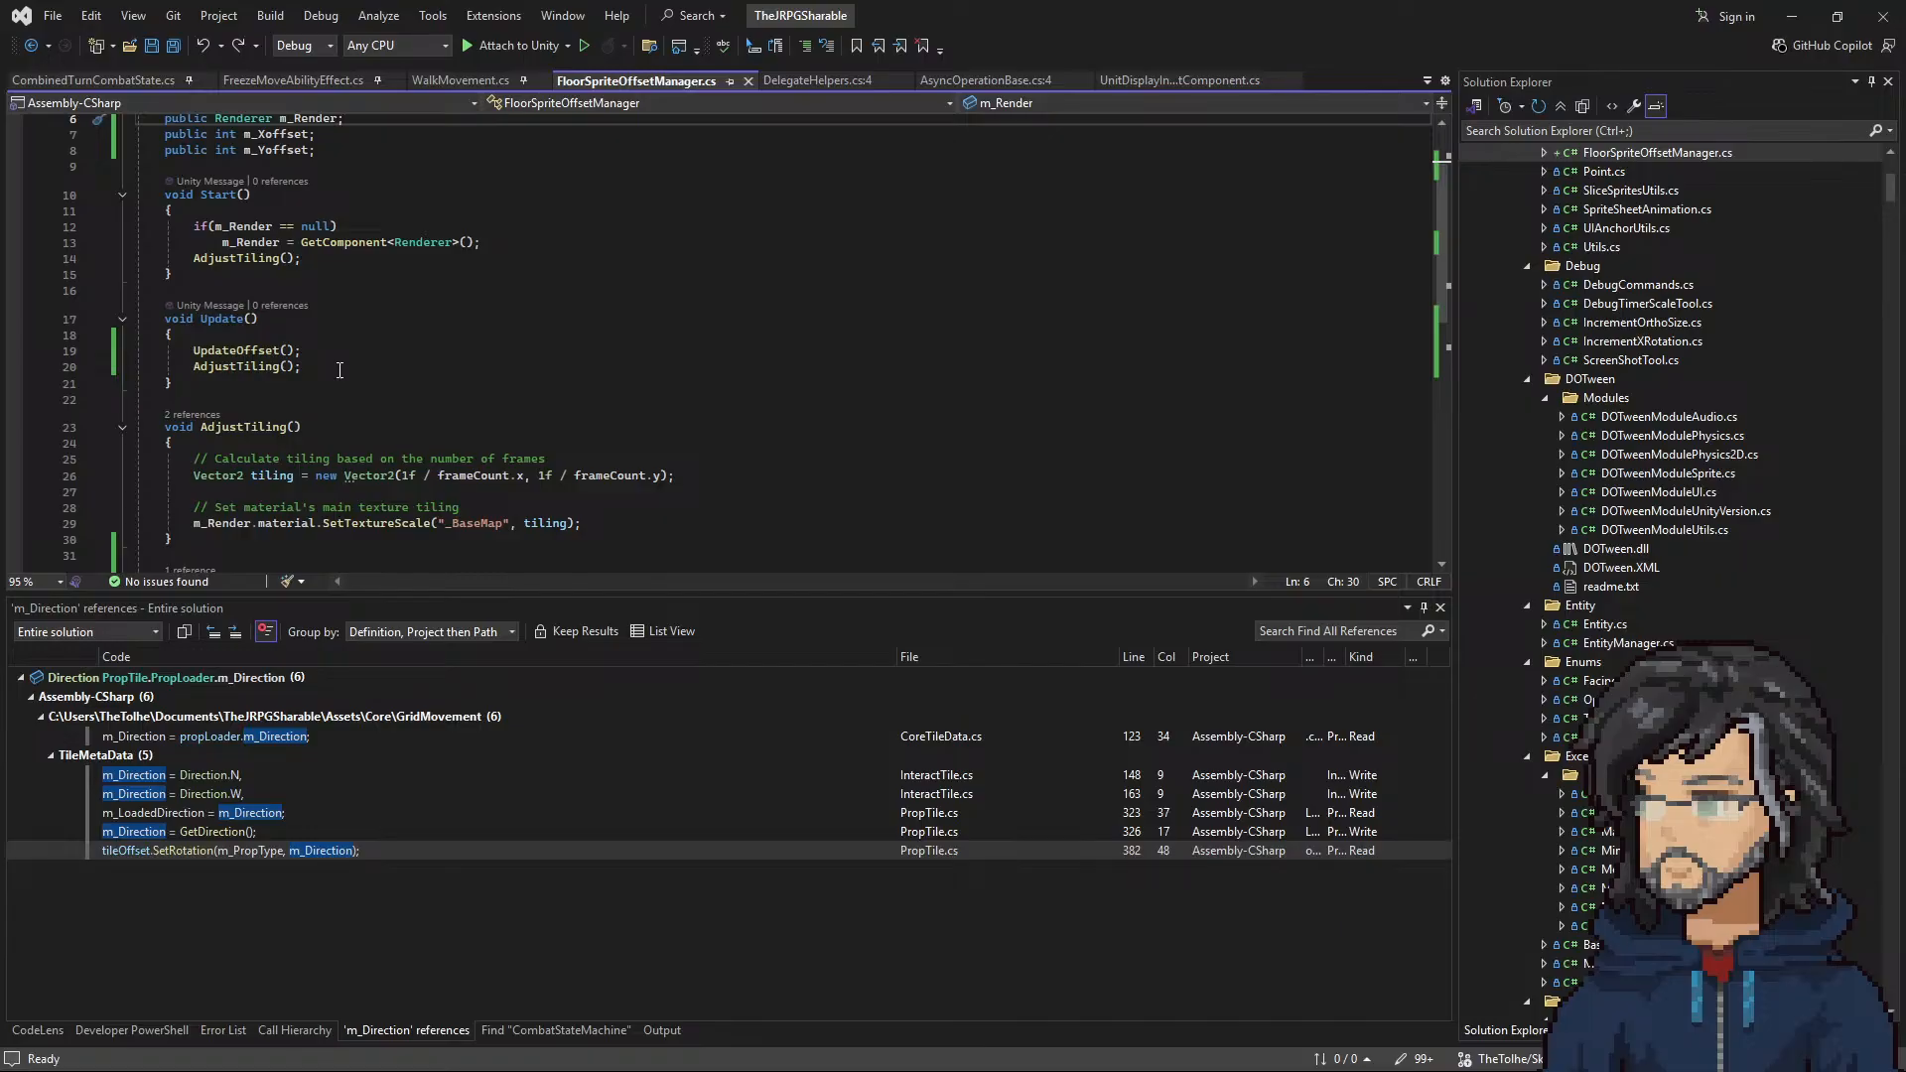
{"action": "scroll", "coordinate": [339, 371], "scroll_direction": "up", "scroll_amount": 1}
{"action": "left_click_drag", "start_coordinate": [482, 290], "coordinate": [496, 263]}
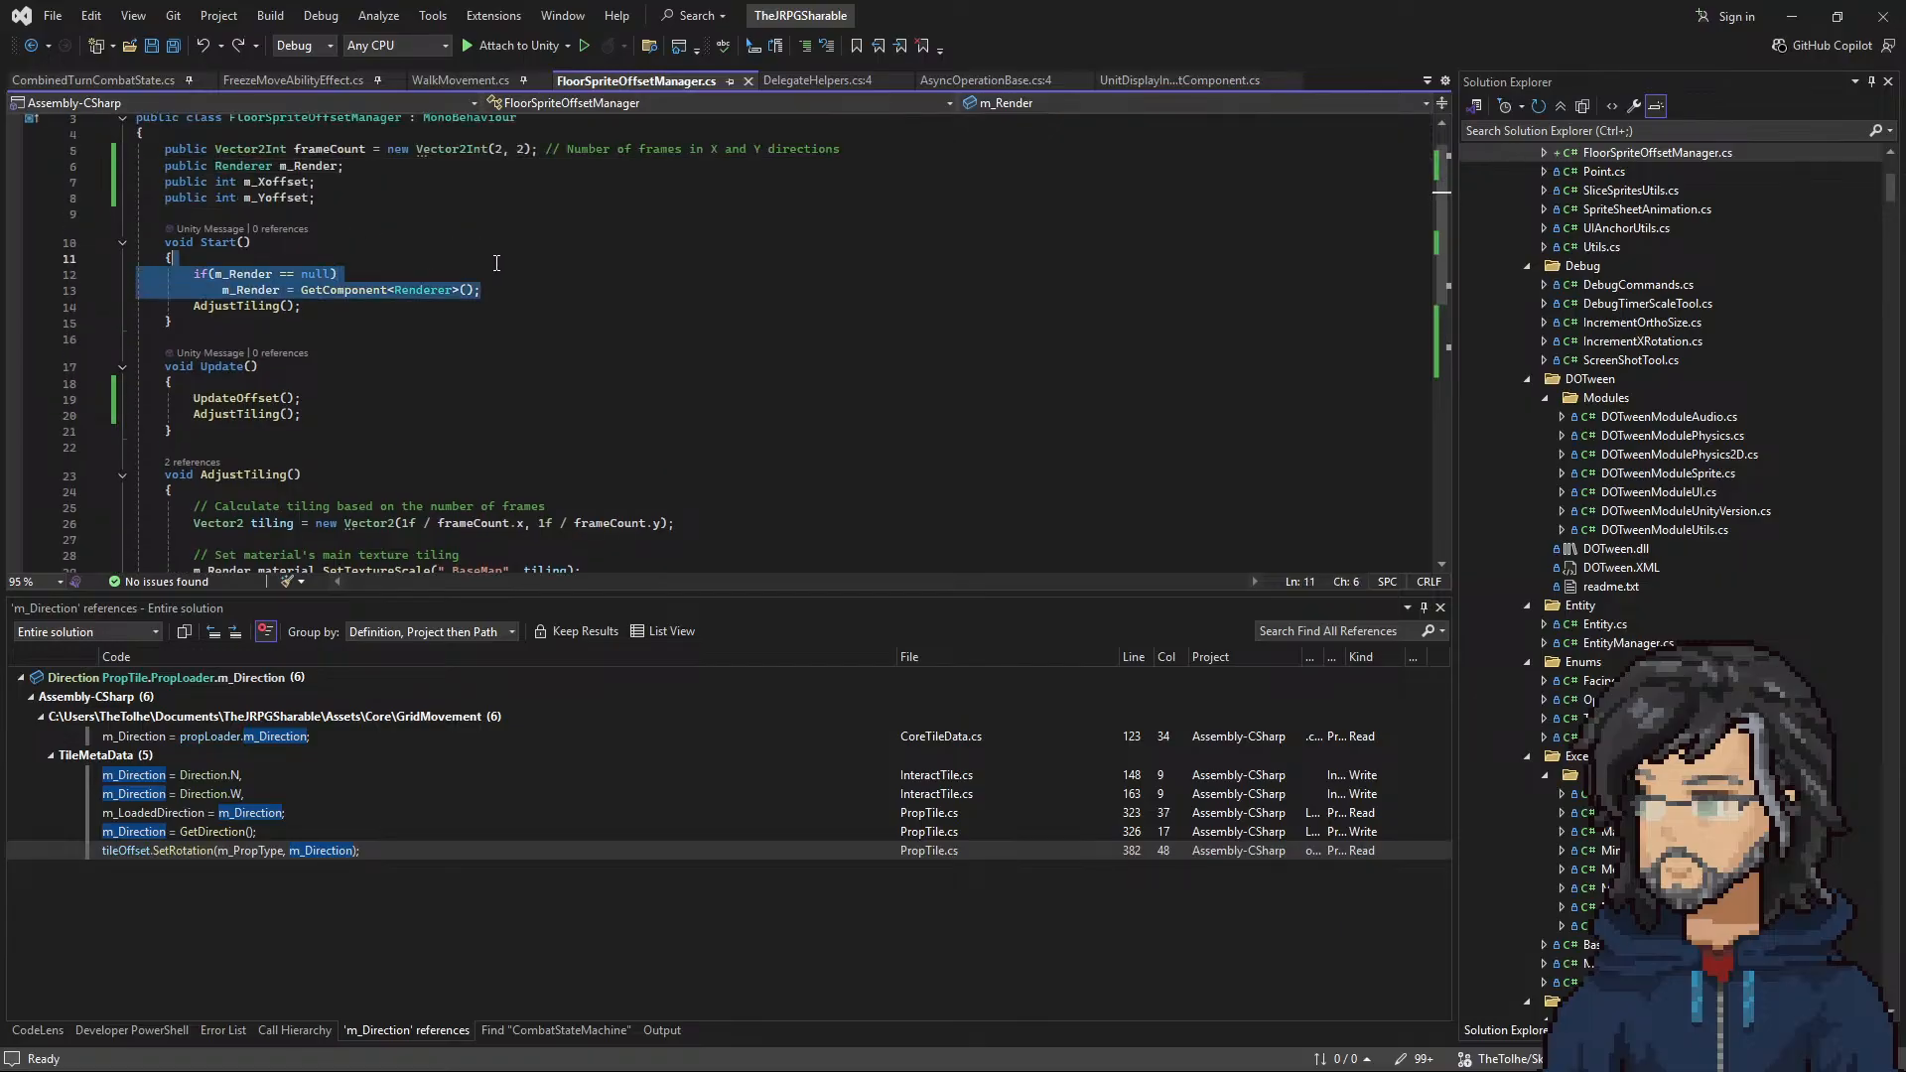
{"action": "key", "text": "ctrl+x"}
{"action": "left_click", "coordinate": [303, 351]}
{"action": "key", "text": "ctrl+v"}
{"action": "key", "text": "ctrl+s"}
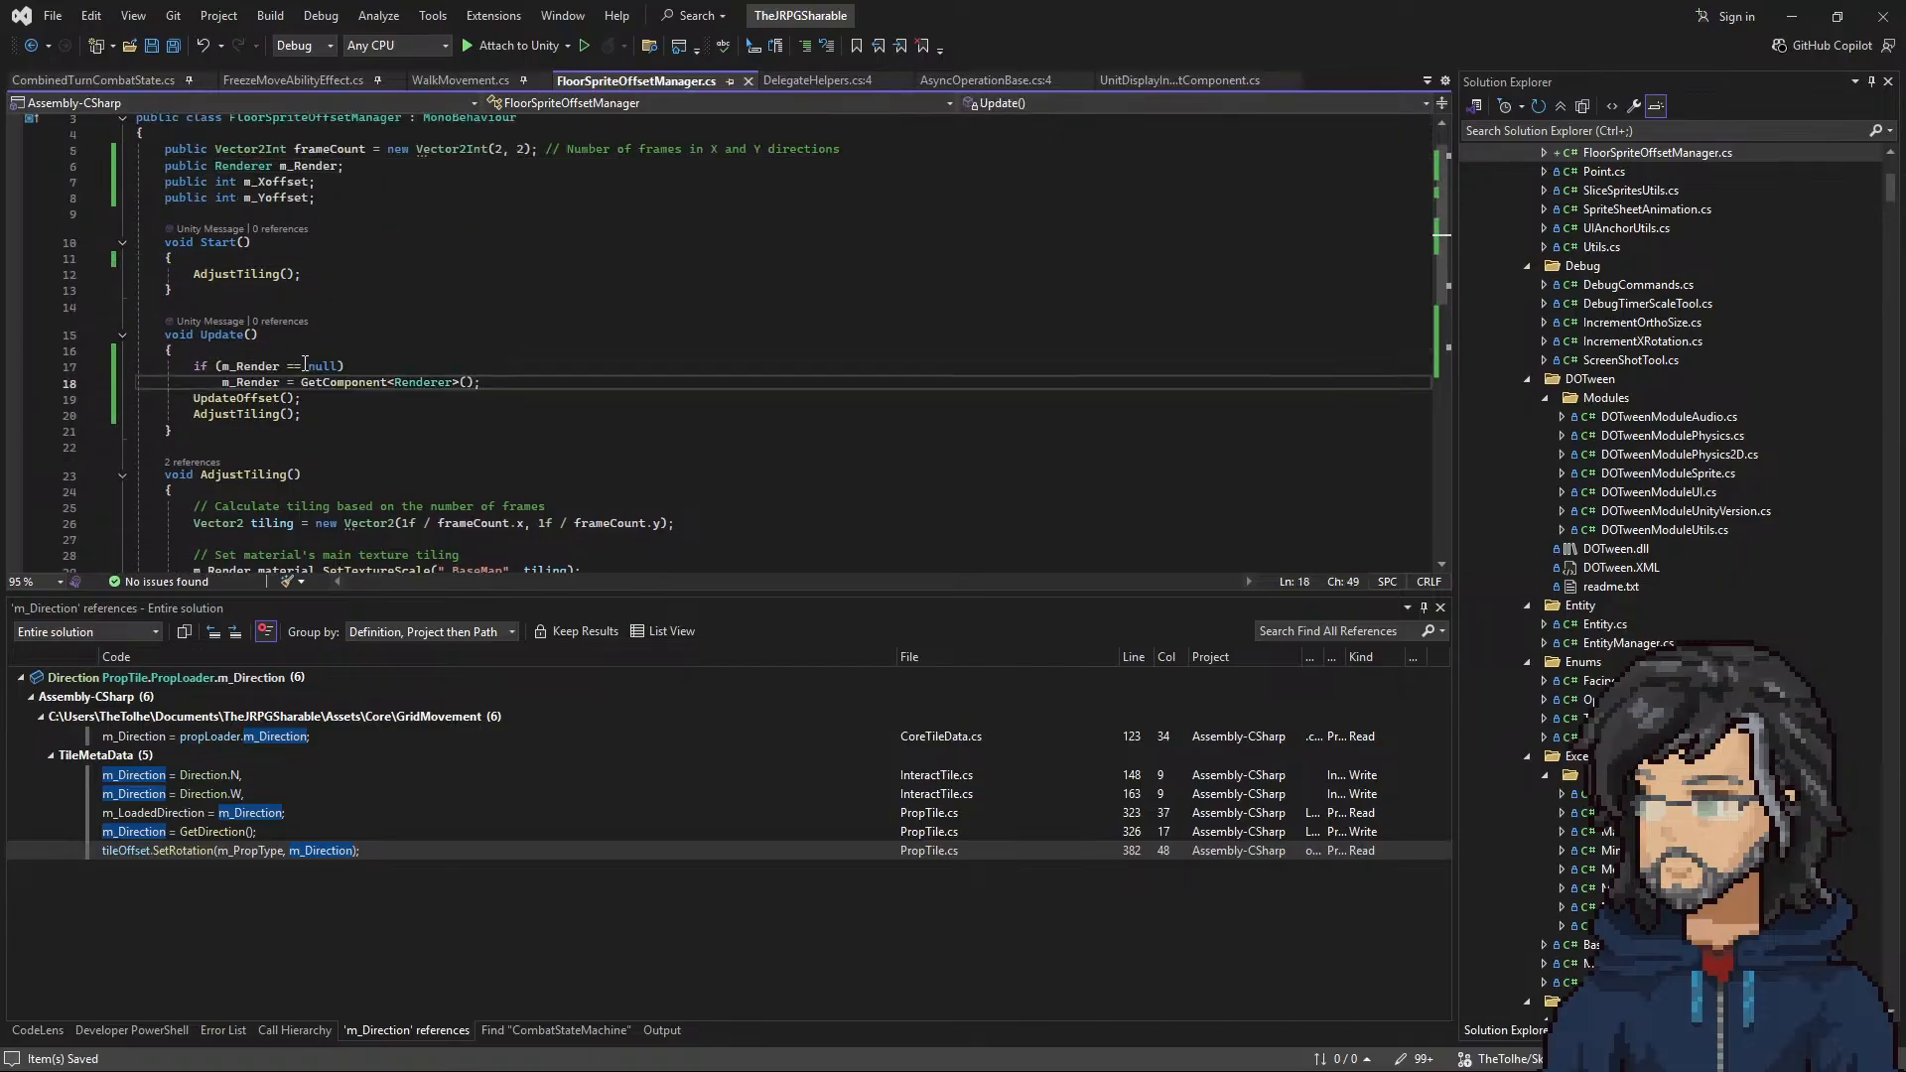
Step: Paste the m_Render null check back into Start above AdjustTiling(), followed by a blank line, and save
{"action": "left_click", "coordinate": [202, 266]}
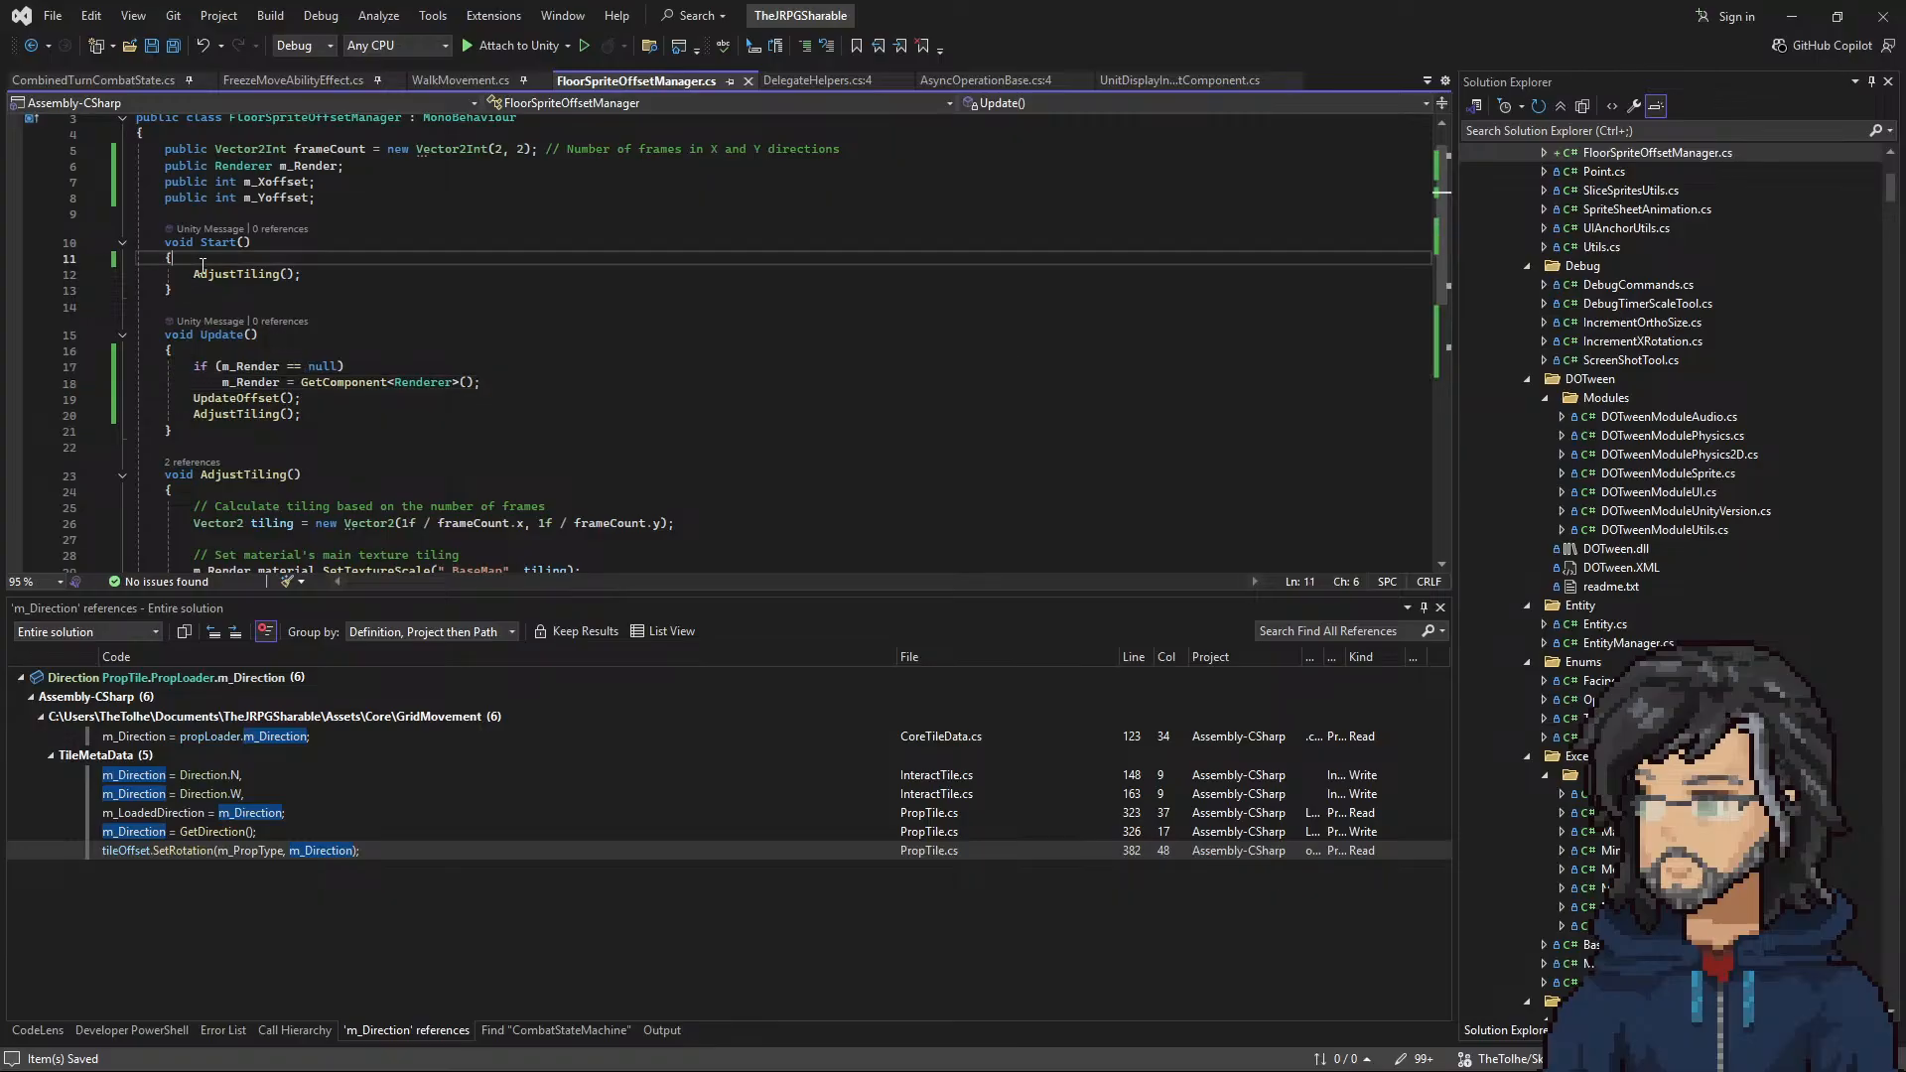
{"action": "key", "text": "ctrl+v"}
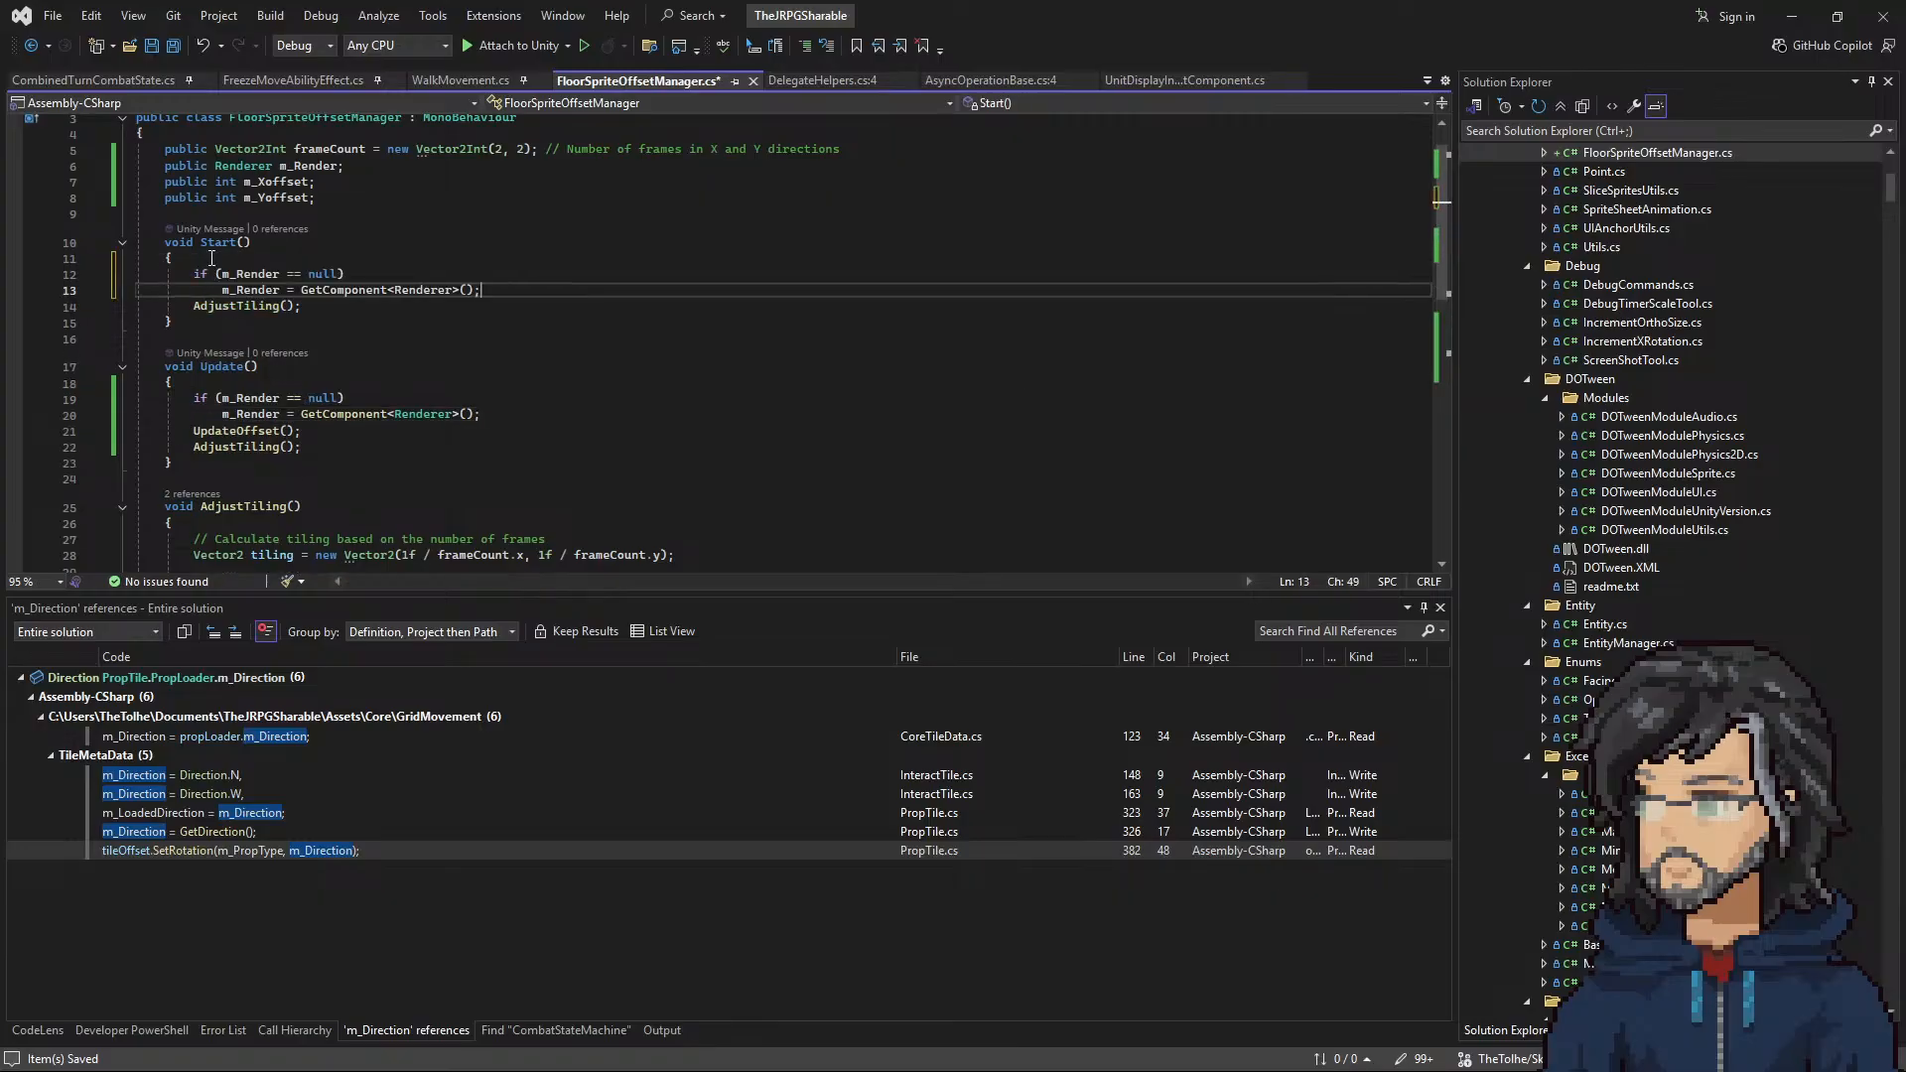
{"action": "key", "text": "ctrl+z"}
{"action": "key", "text": "ctrl+v"}
{"action": "key", "text": "Return"}
{"action": "key", "text": "ctrl+s"}
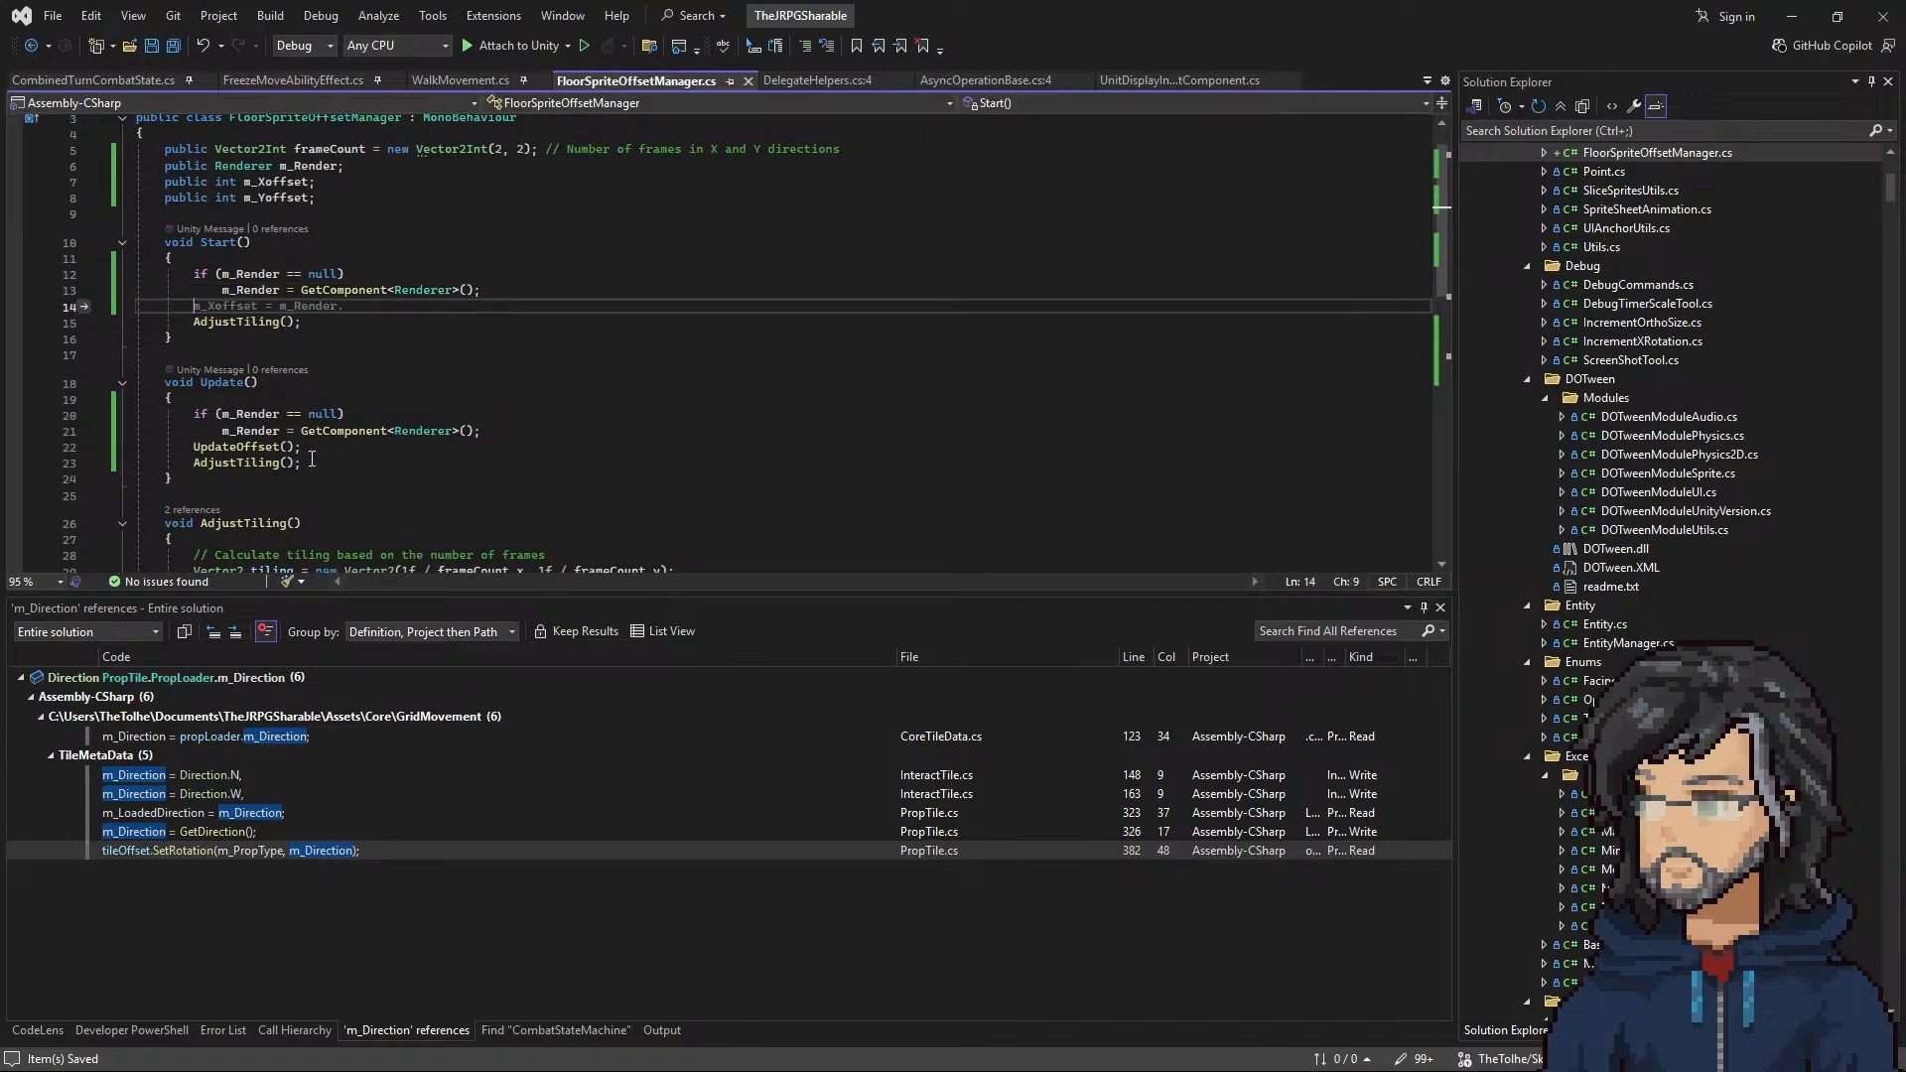
Step: Remove the AdjustTiling() call and the m_Render null check from Update, keeping only UpdateOffset(), and save
{"action": "left_click_drag", "start_coordinate": [312, 461], "coordinate": [314, 447]}
{"action": "key", "text": "BackSpace"}
{"action": "left_click_drag", "start_coordinate": [520, 430], "coordinate": [518, 399]}
{"action": "key", "text": "BackSpace"}
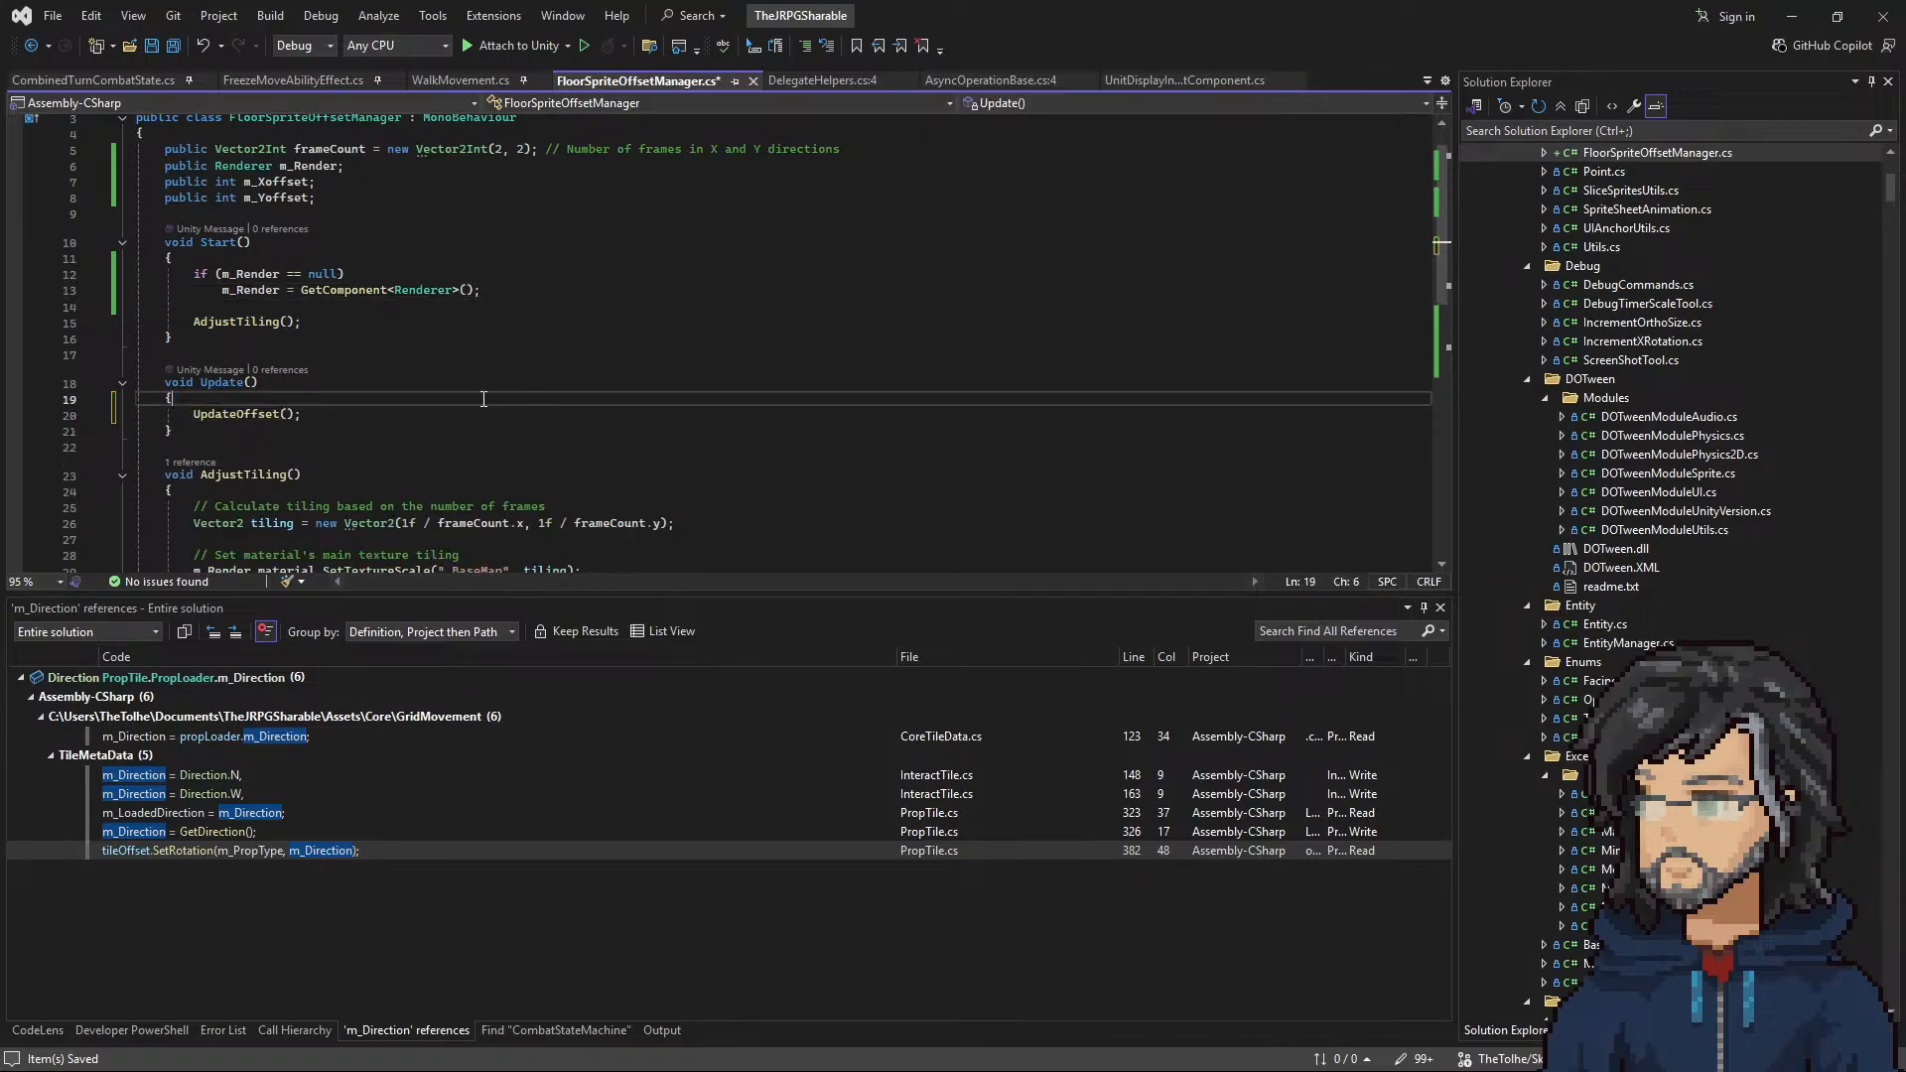
{"action": "key", "text": "ctrl+s"}
Step: Check the frameCount default and the UpdateOffset() call, and switch back to the Unity Editor to reload the script
{"action": "left_click_drag", "start_coordinate": [473, 149], "coordinate": [525, 150]}
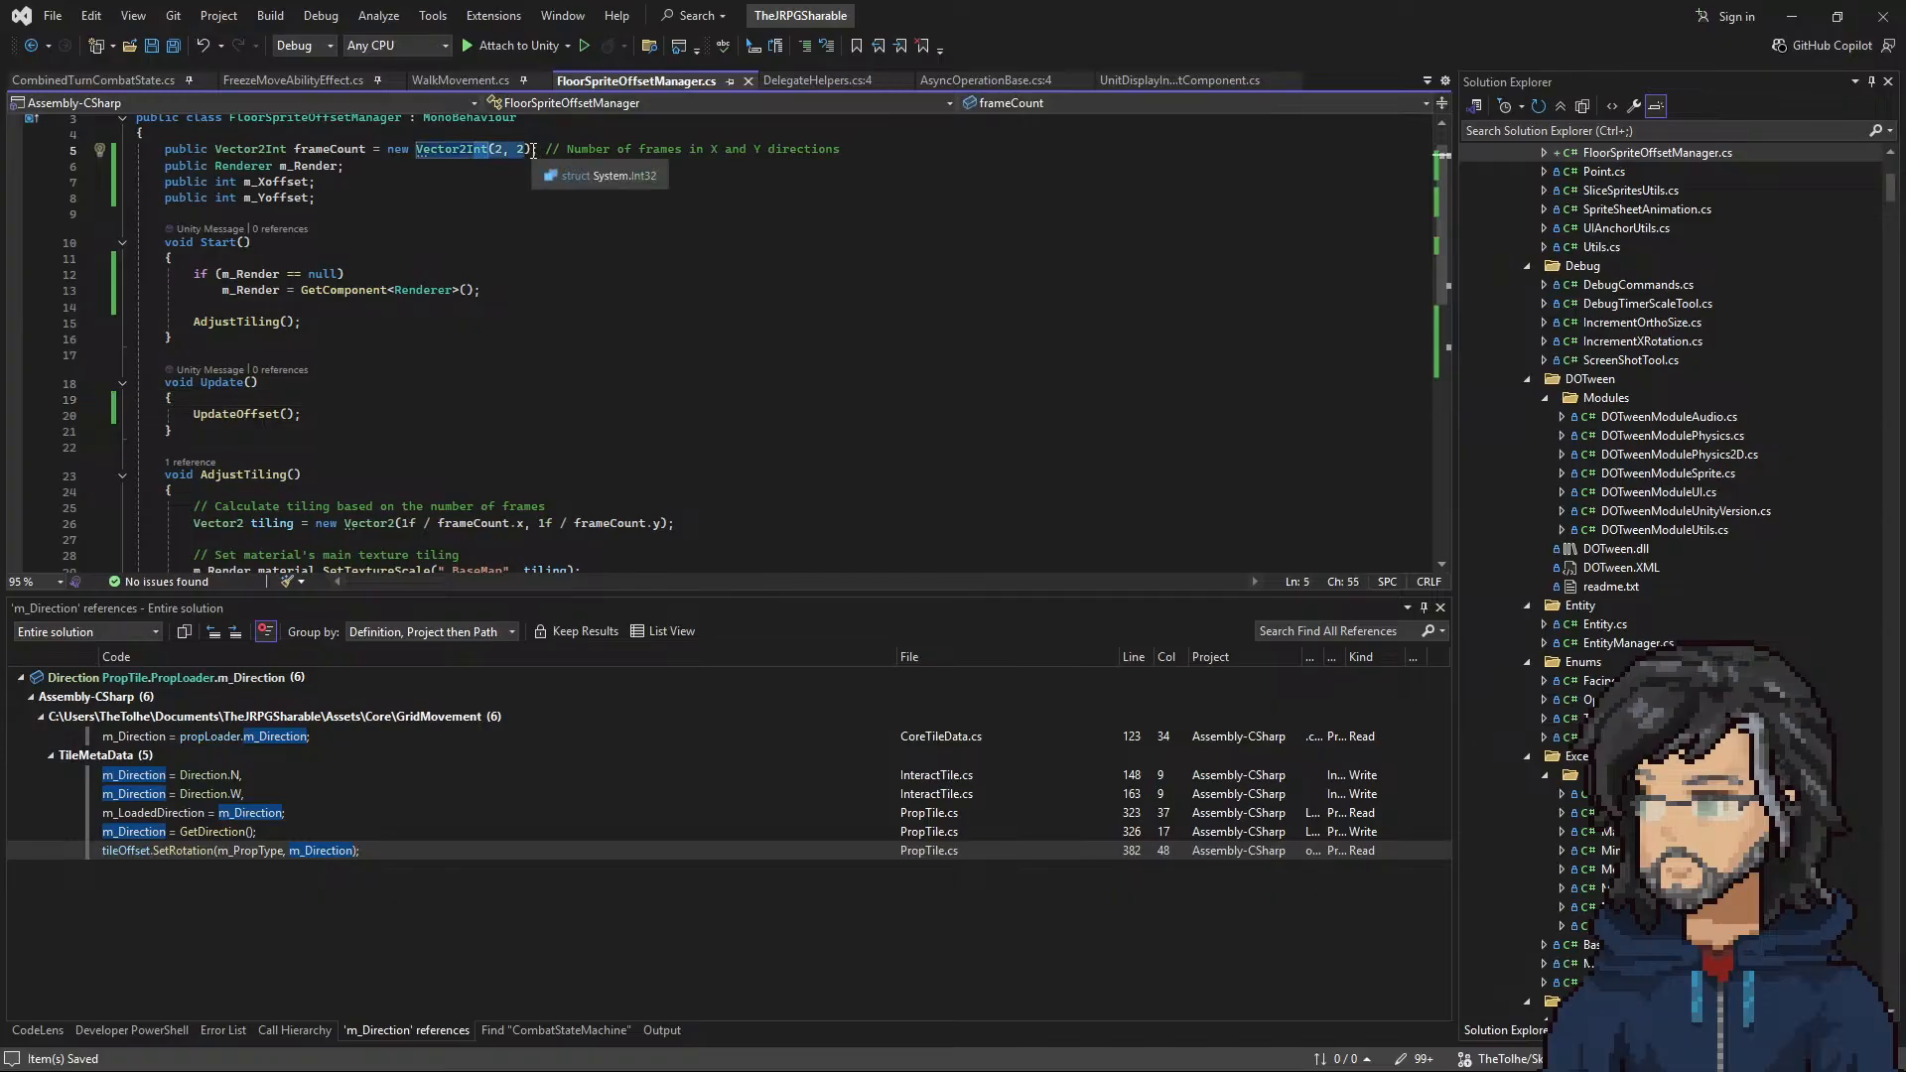
{"action": "left_click_drag", "start_coordinate": [193, 414], "coordinate": [326, 414]}
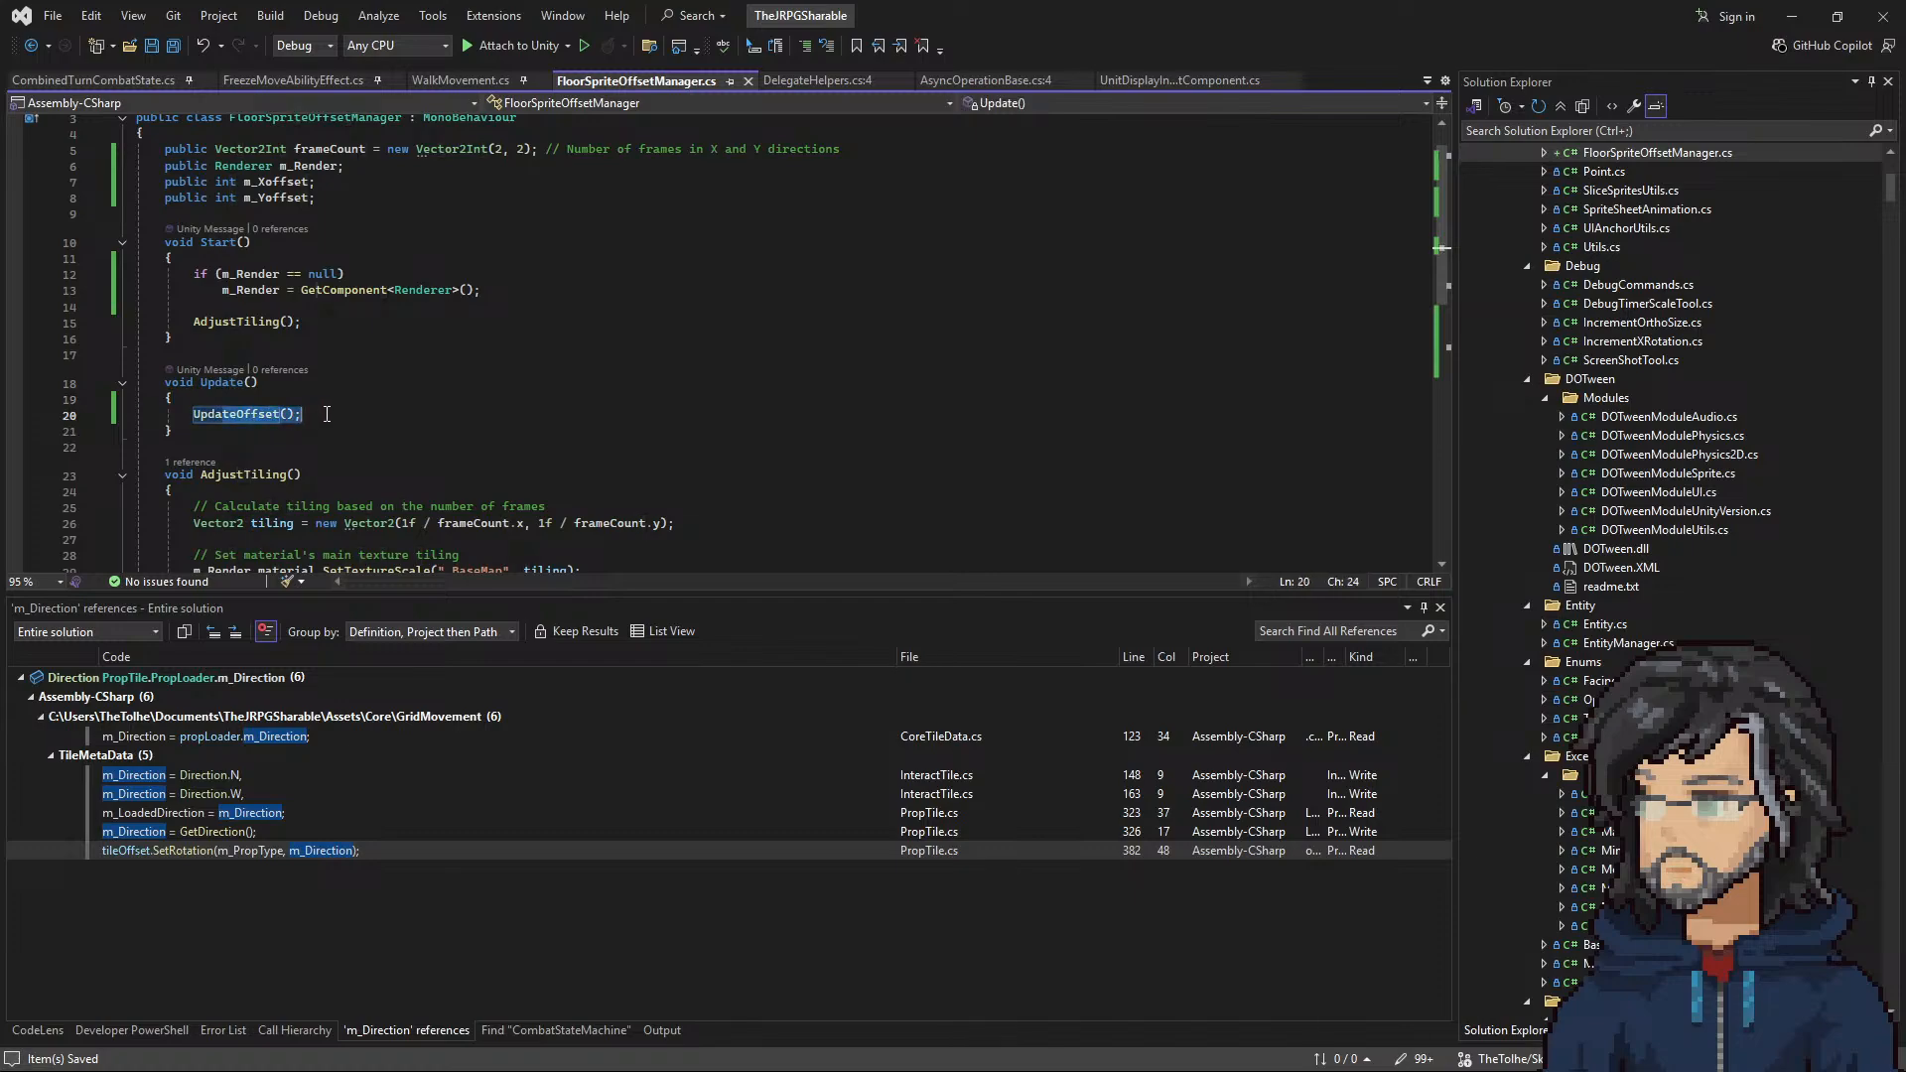
{"action": "left_click", "coordinate": [435, 356]}
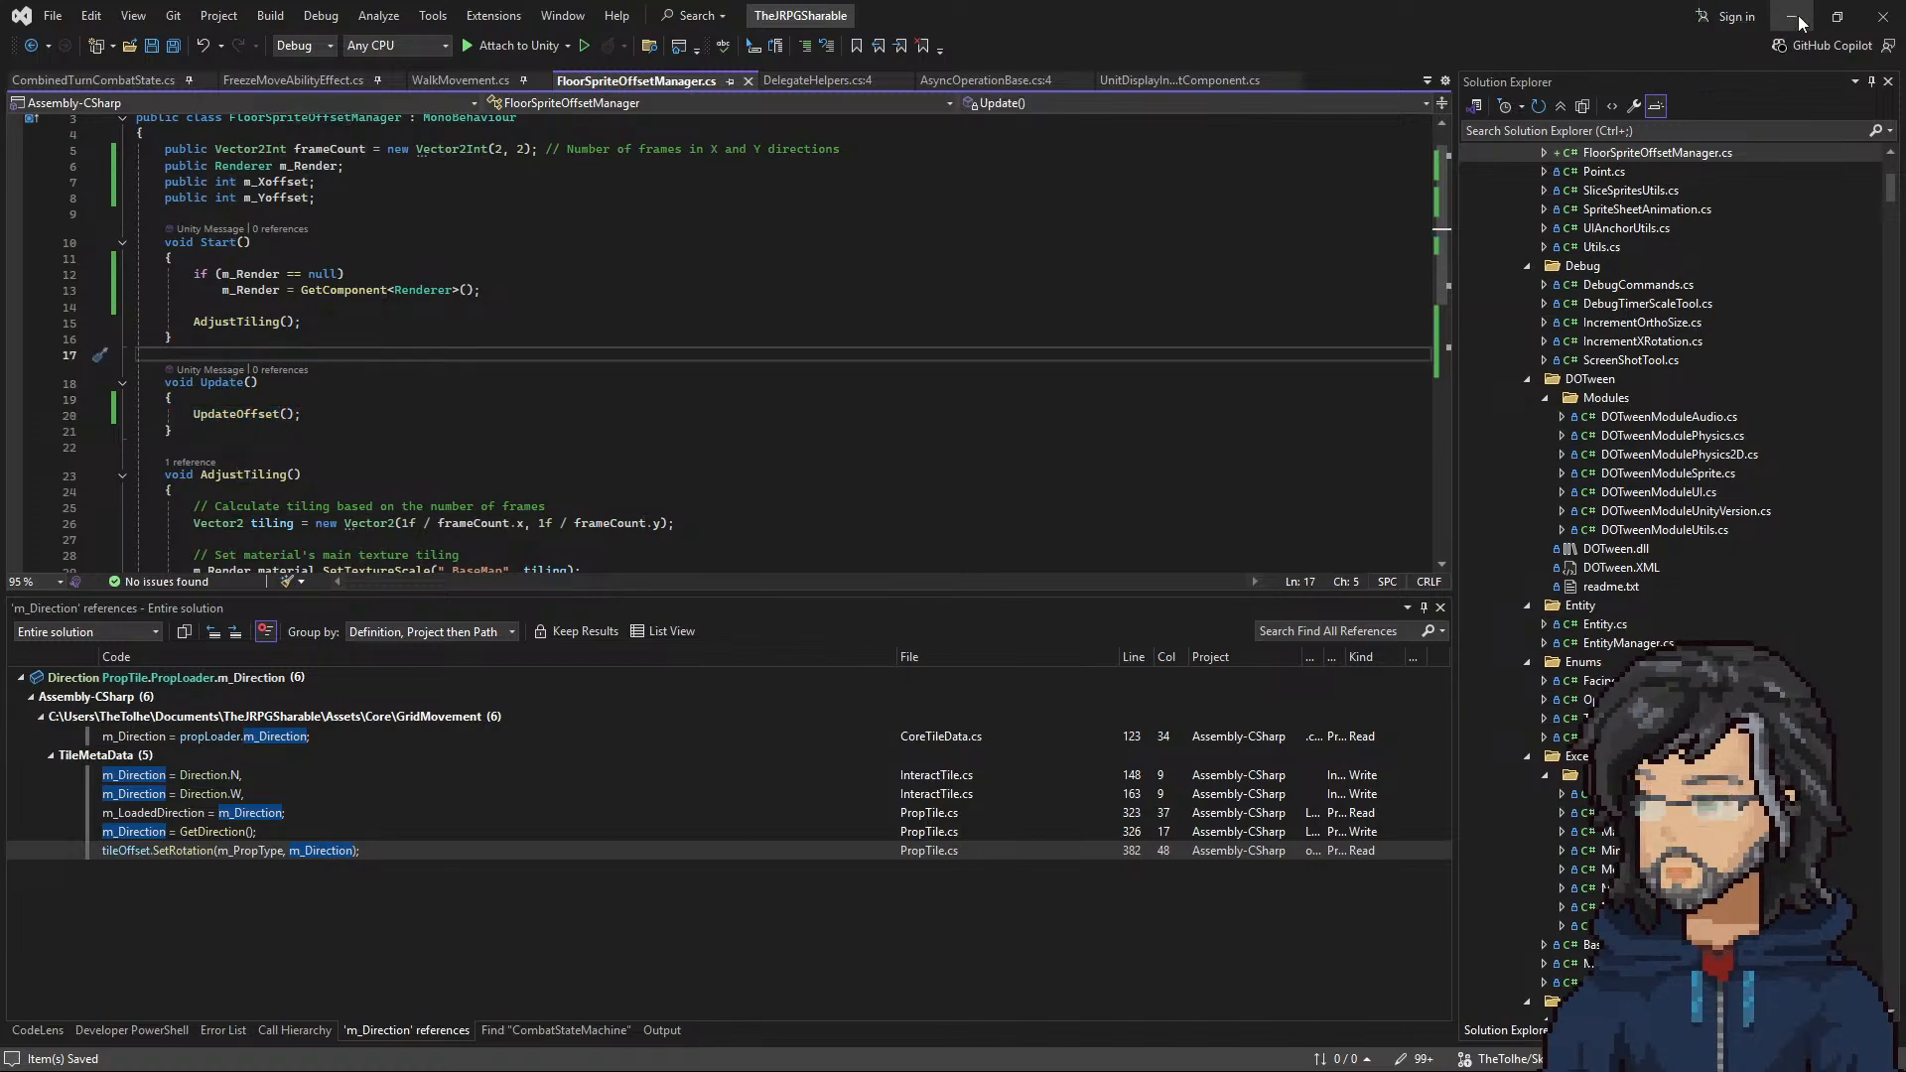
{"action": "left_click", "coordinate": [1794, 17]}
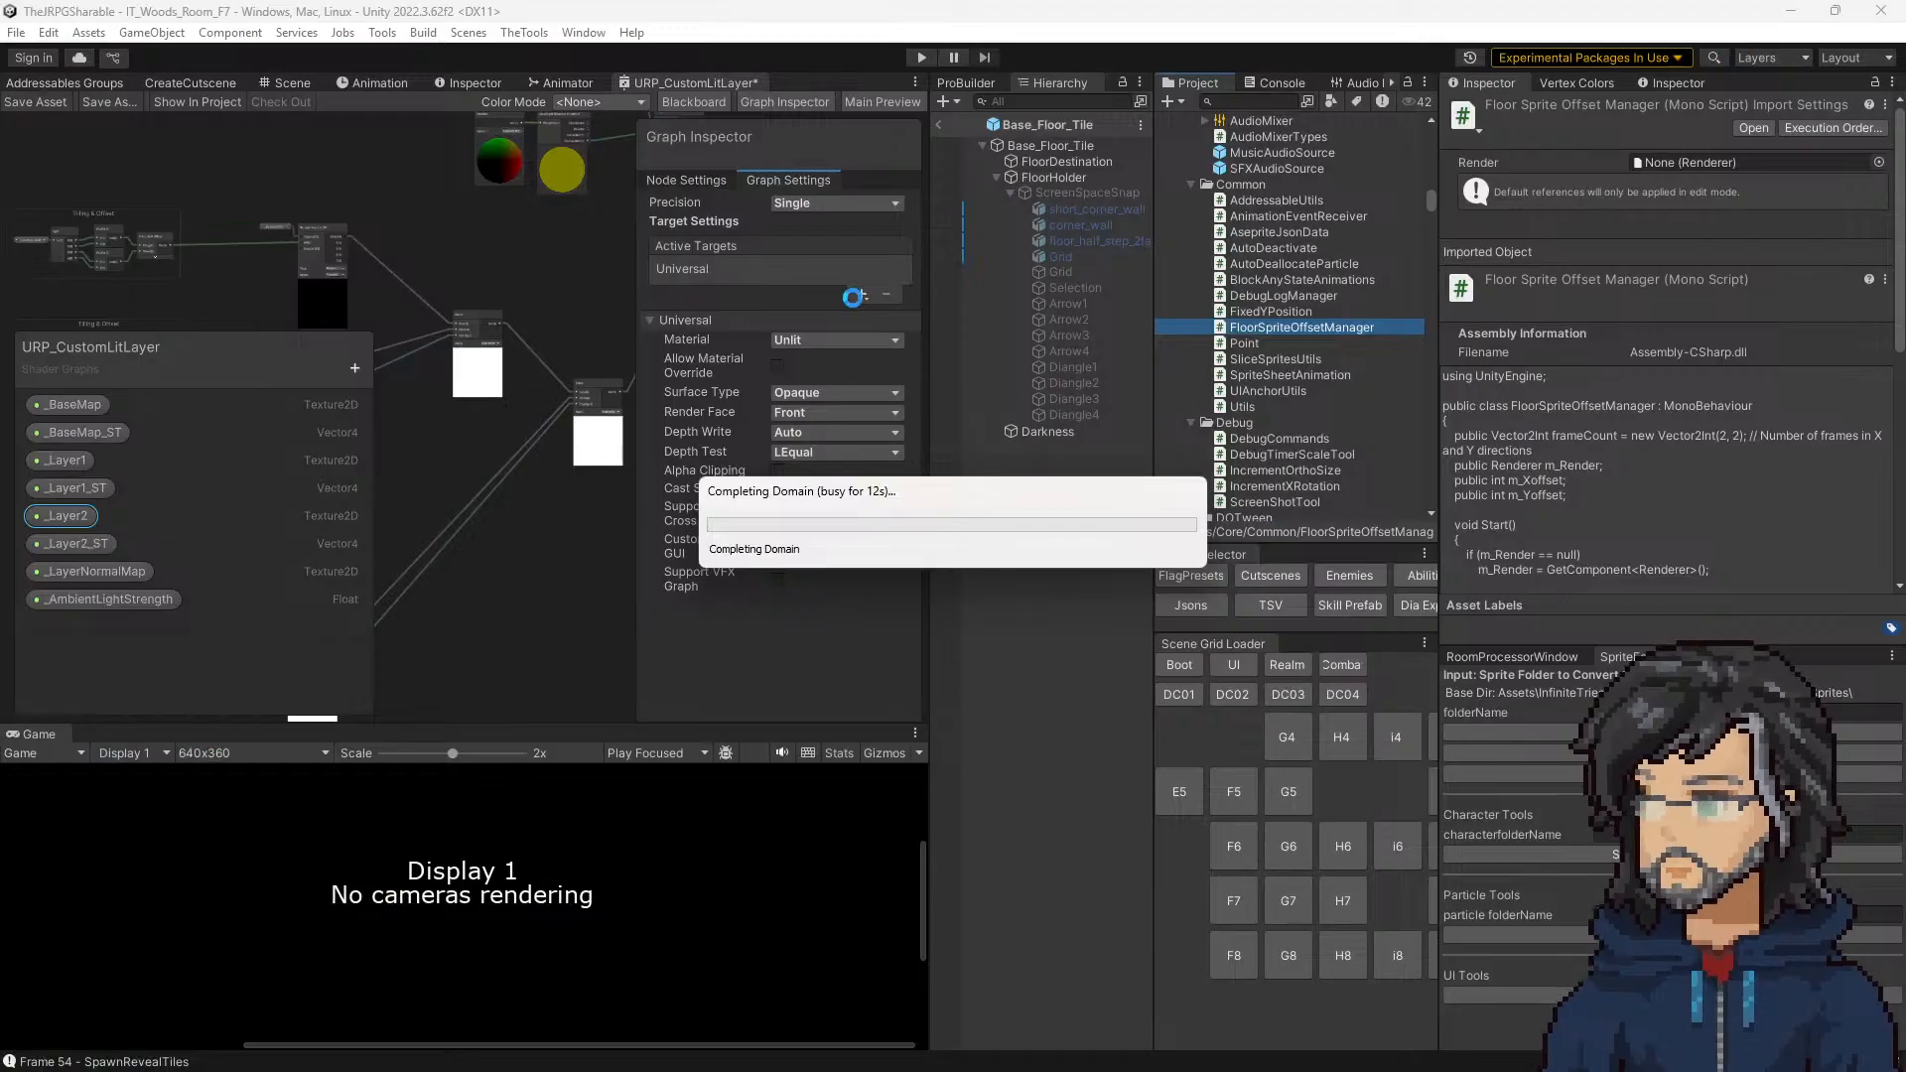
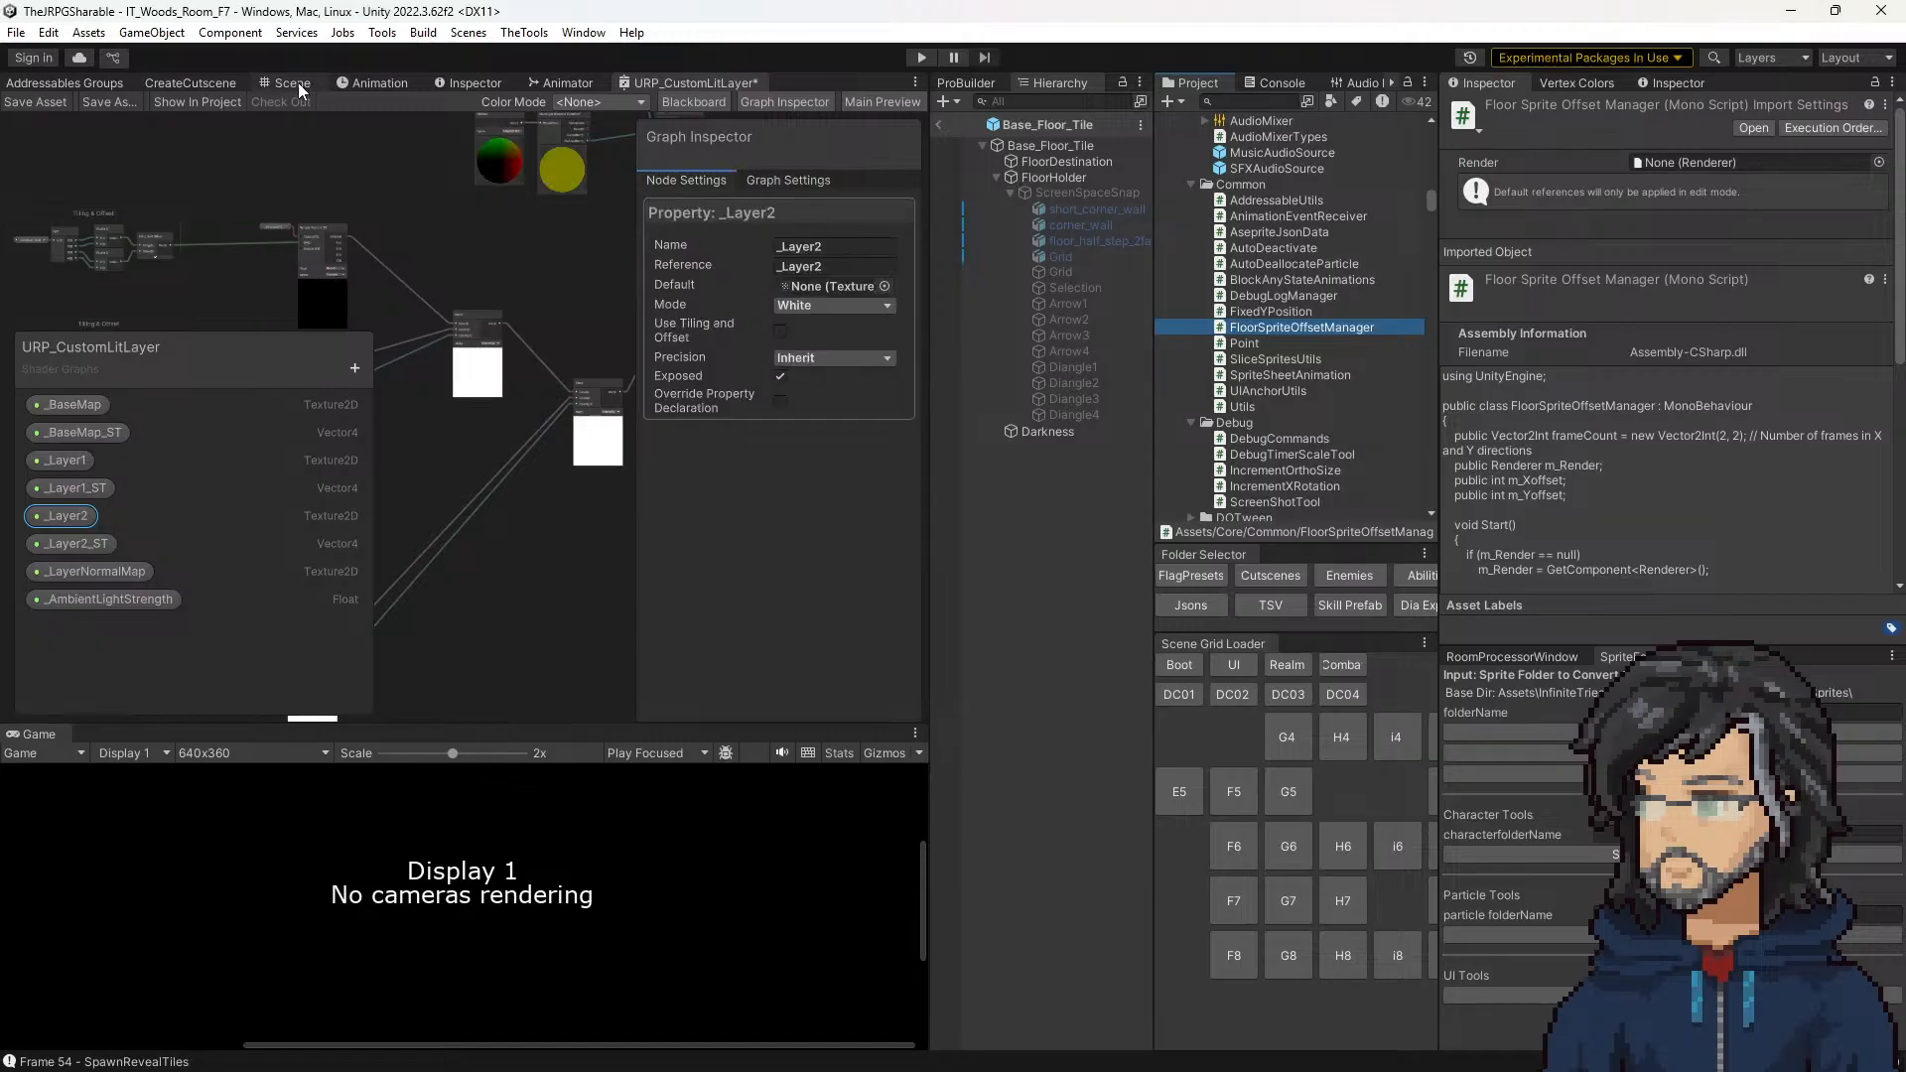
Step: Return to the Base_Floor_Tile prefab scene and add the Floor Sprite Offset Manager component to its root object
{"action": "left_click", "coordinate": [296, 86]}
{"action": "left_click", "coordinate": [1050, 145]}
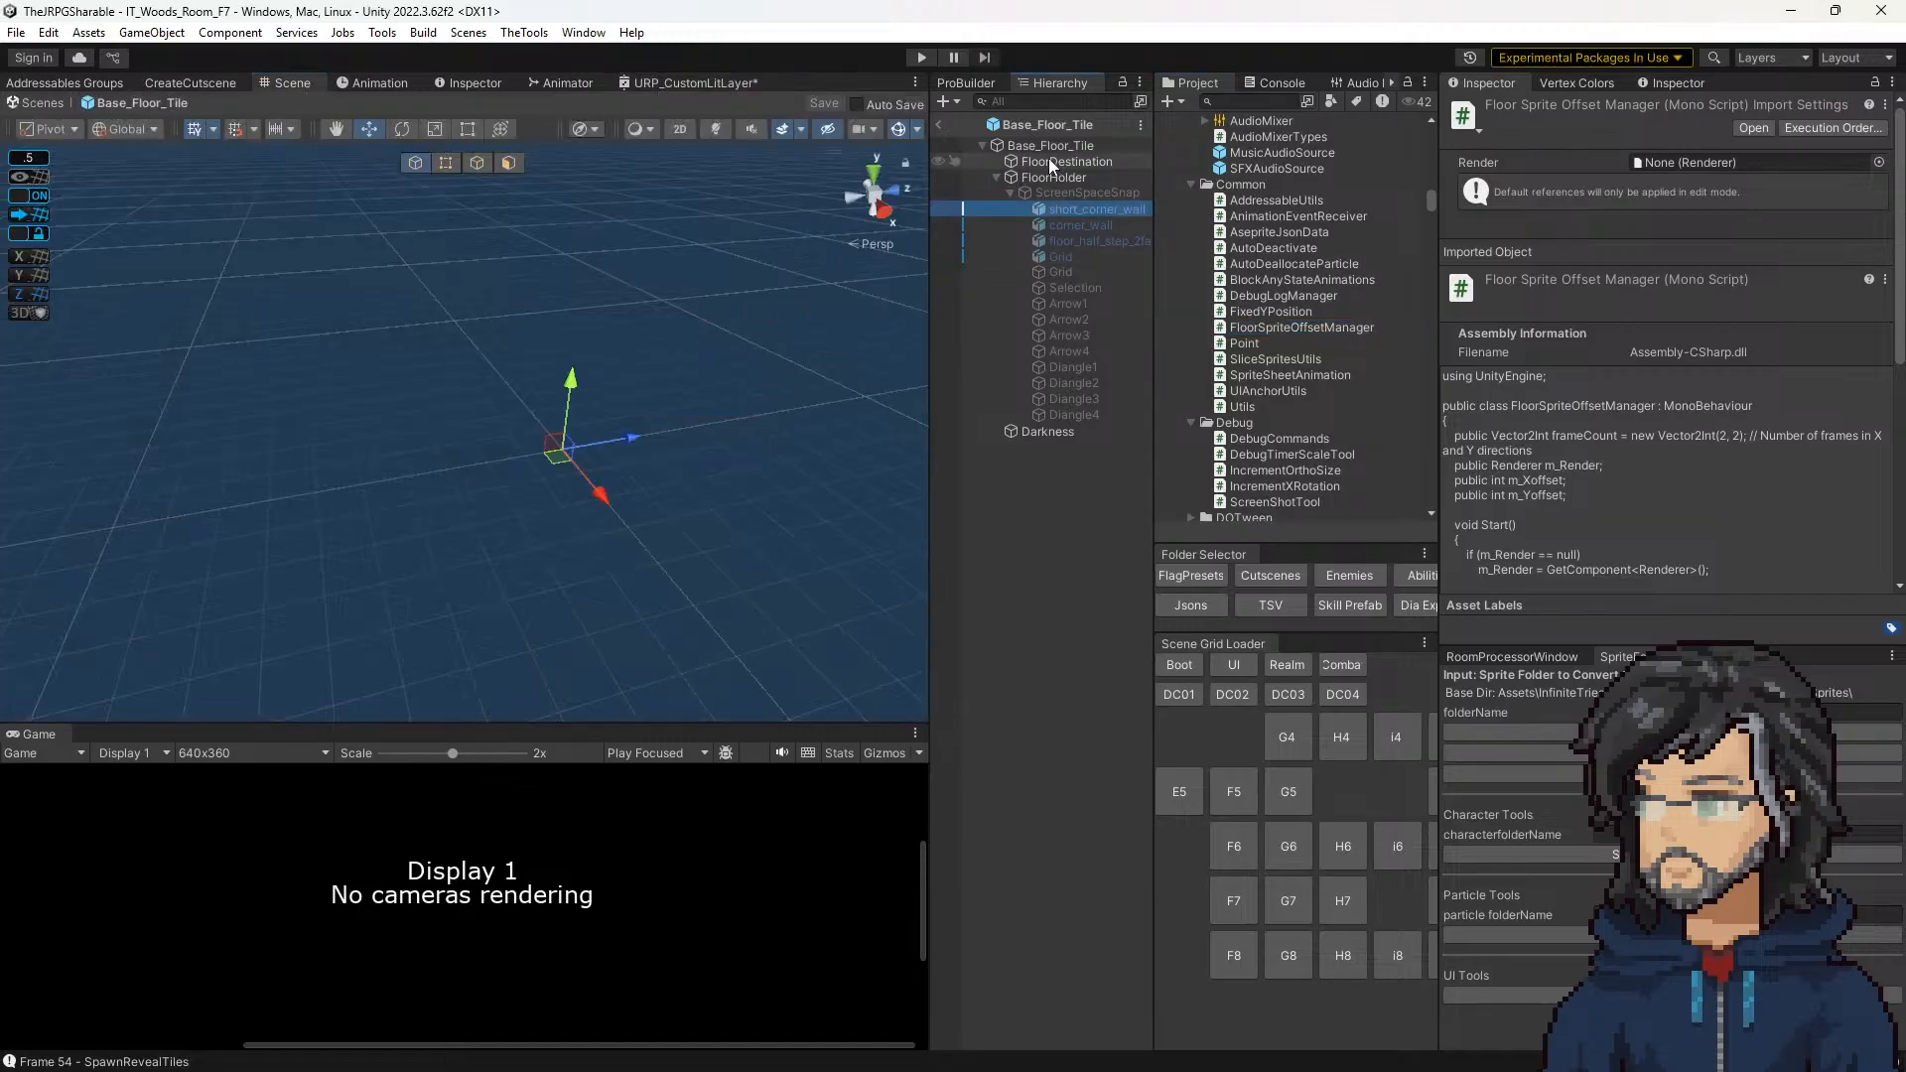
{"action": "scroll", "coordinate": [1650, 562], "scroll_direction": "down", "scroll_amount": 5}
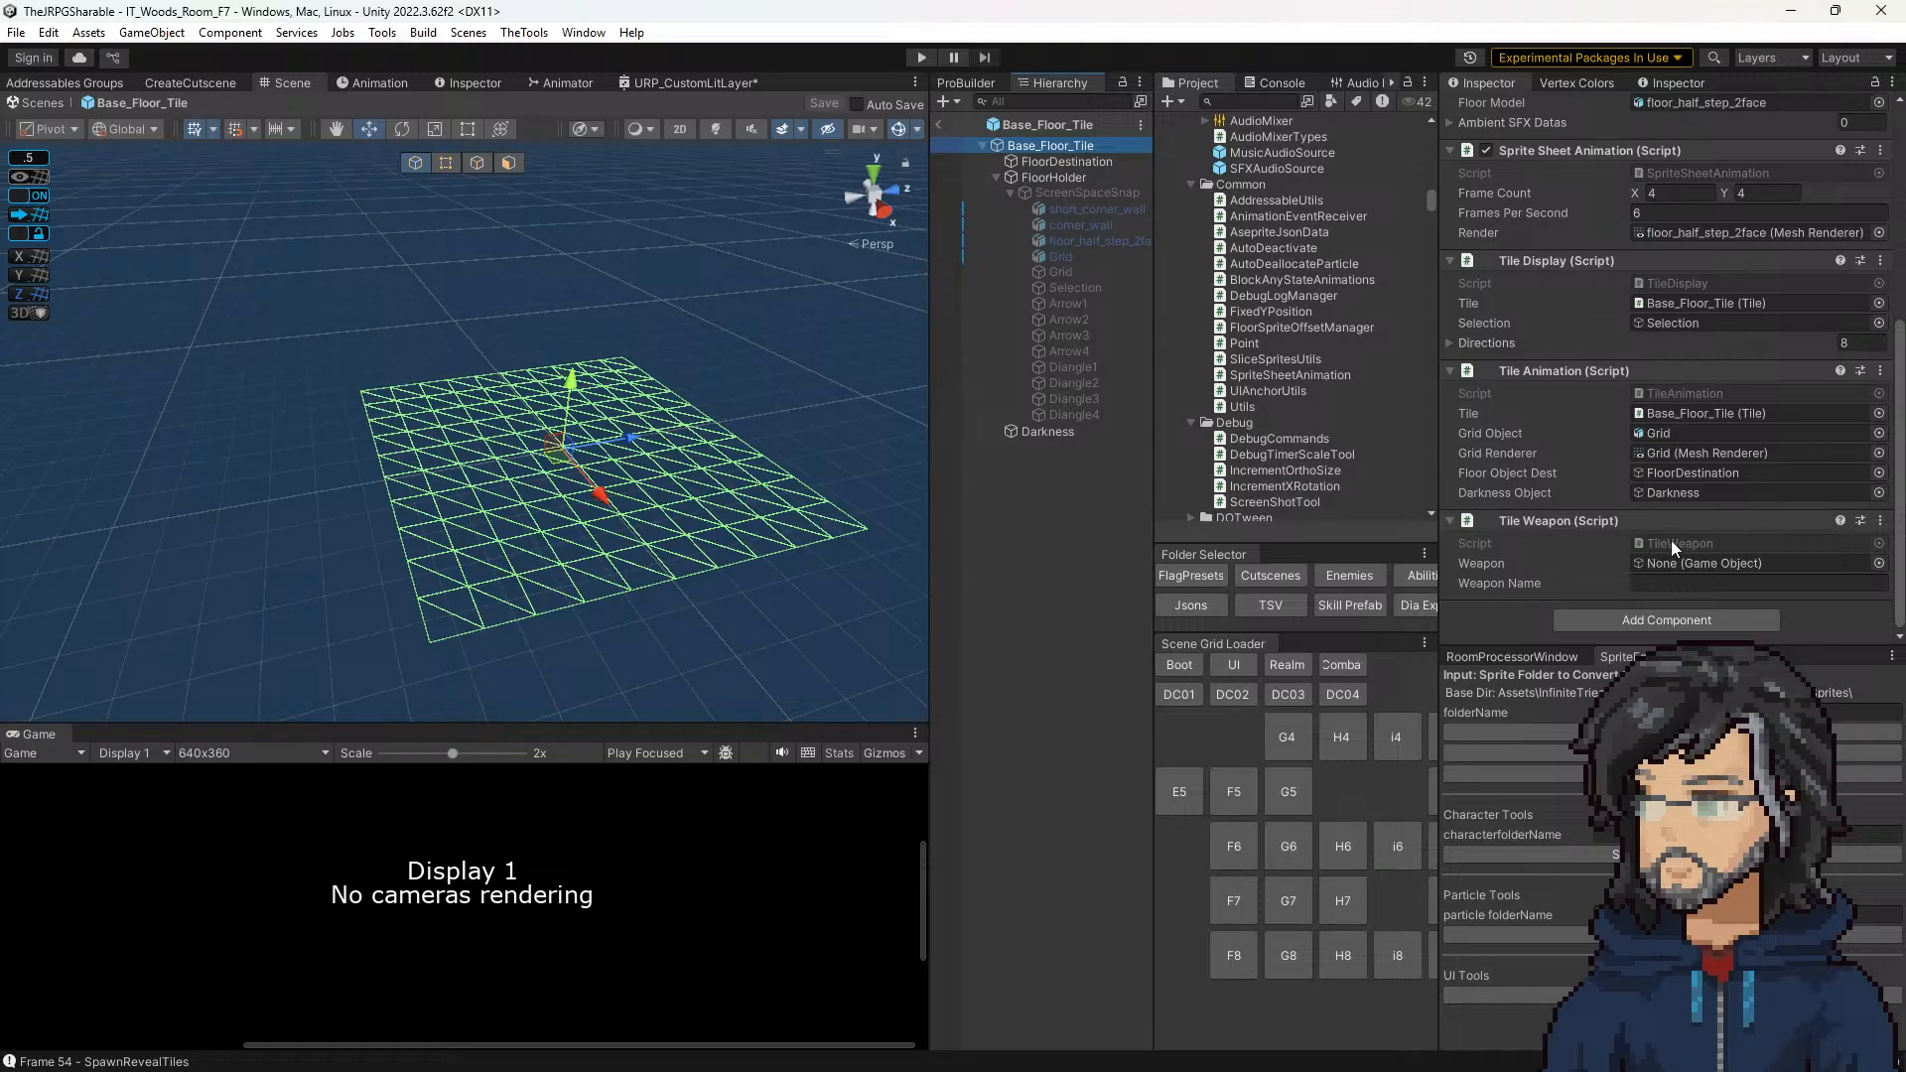
{"action": "left_click", "coordinate": [1661, 624]}
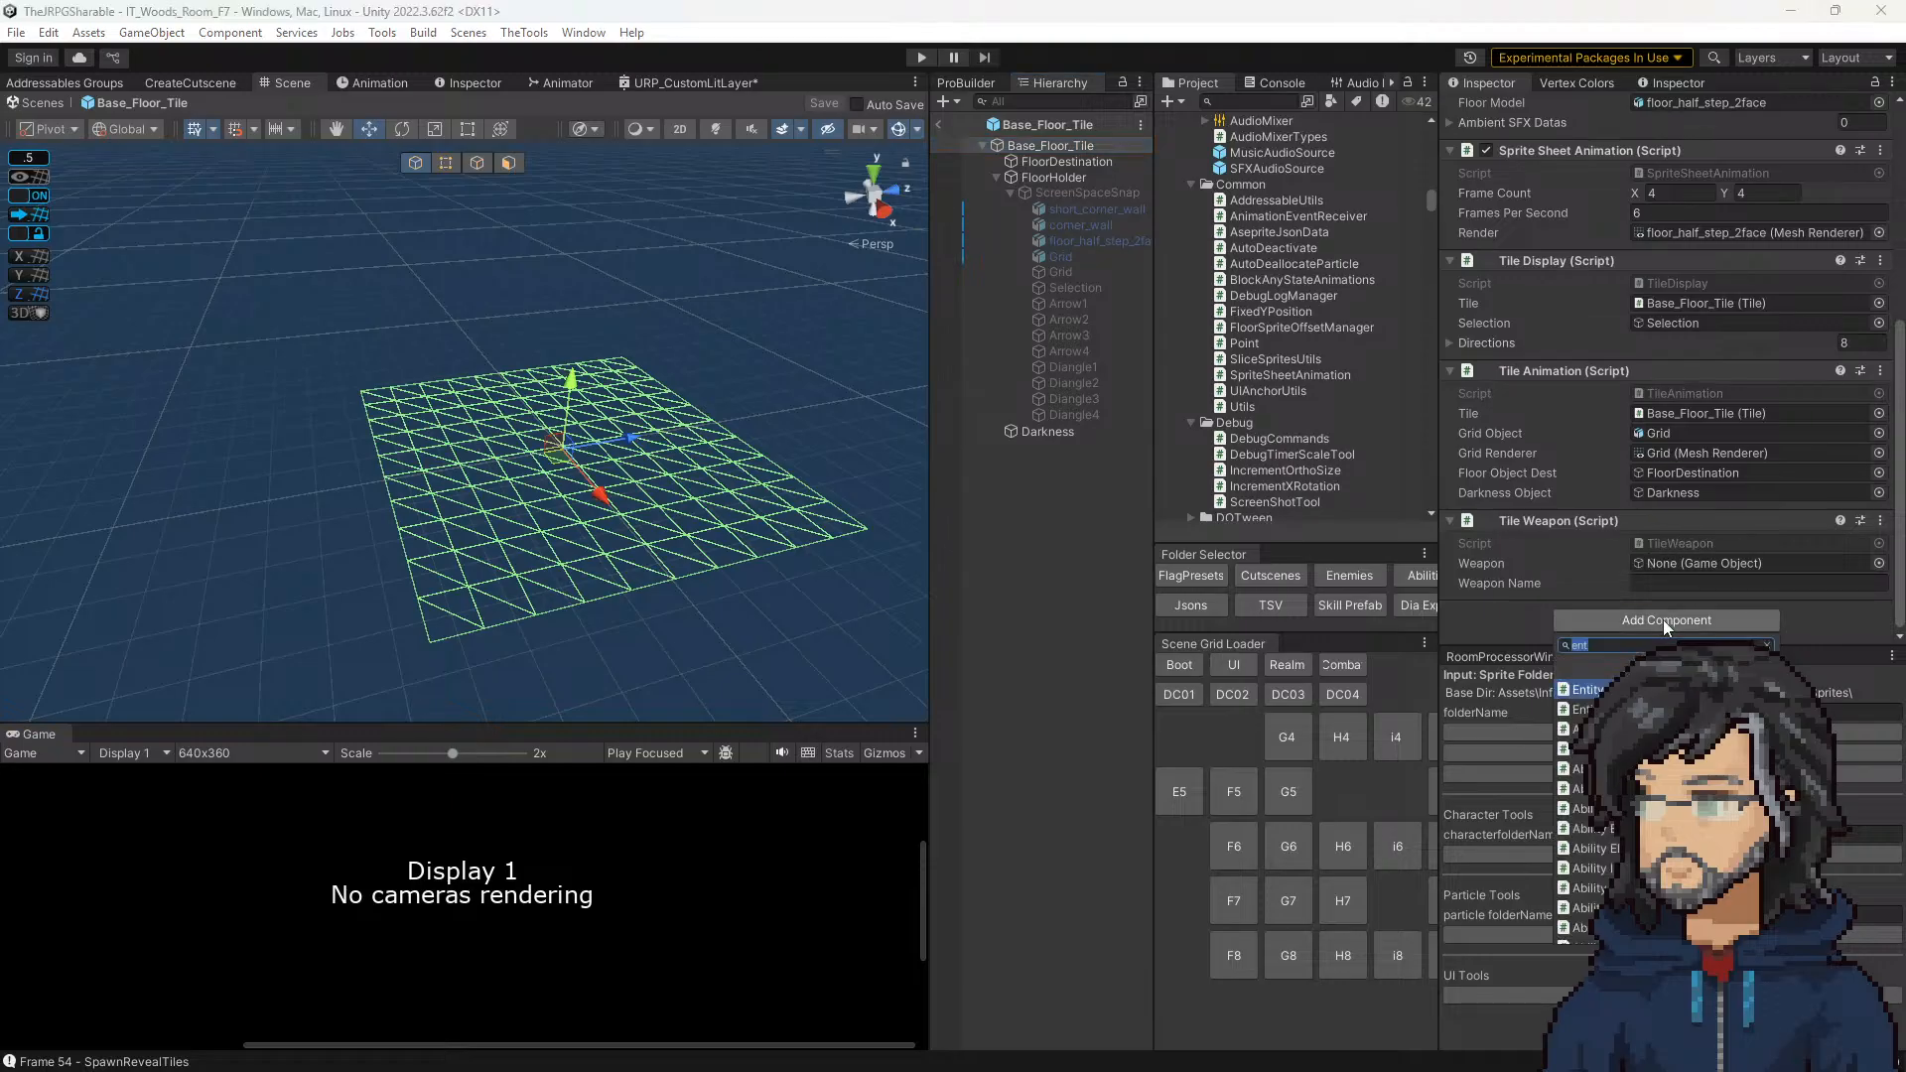
{"action": "type", "text": "offset"}
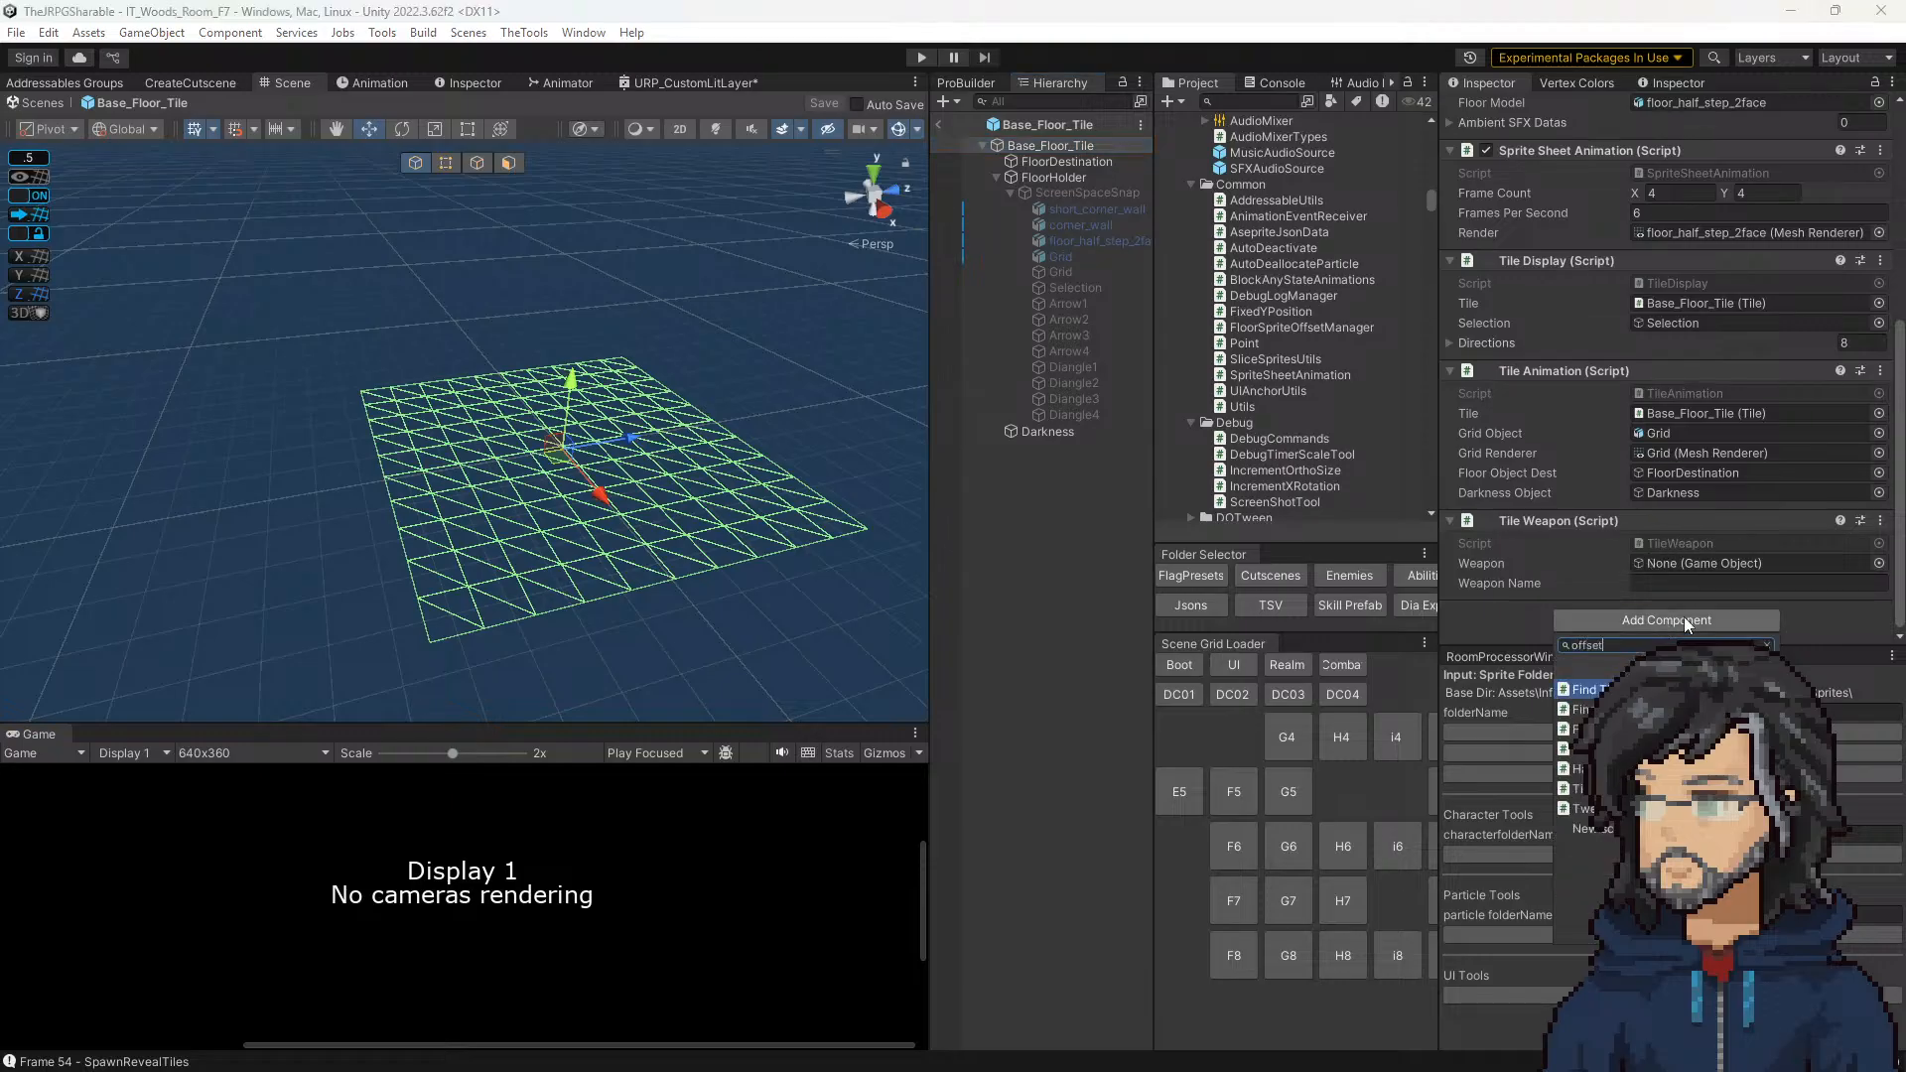
{"action": "key", "text": "Down"}
{"action": "key", "text": "Down"}
{"action": "key", "text": "Down"}
{"action": "key", "text": "Down"}
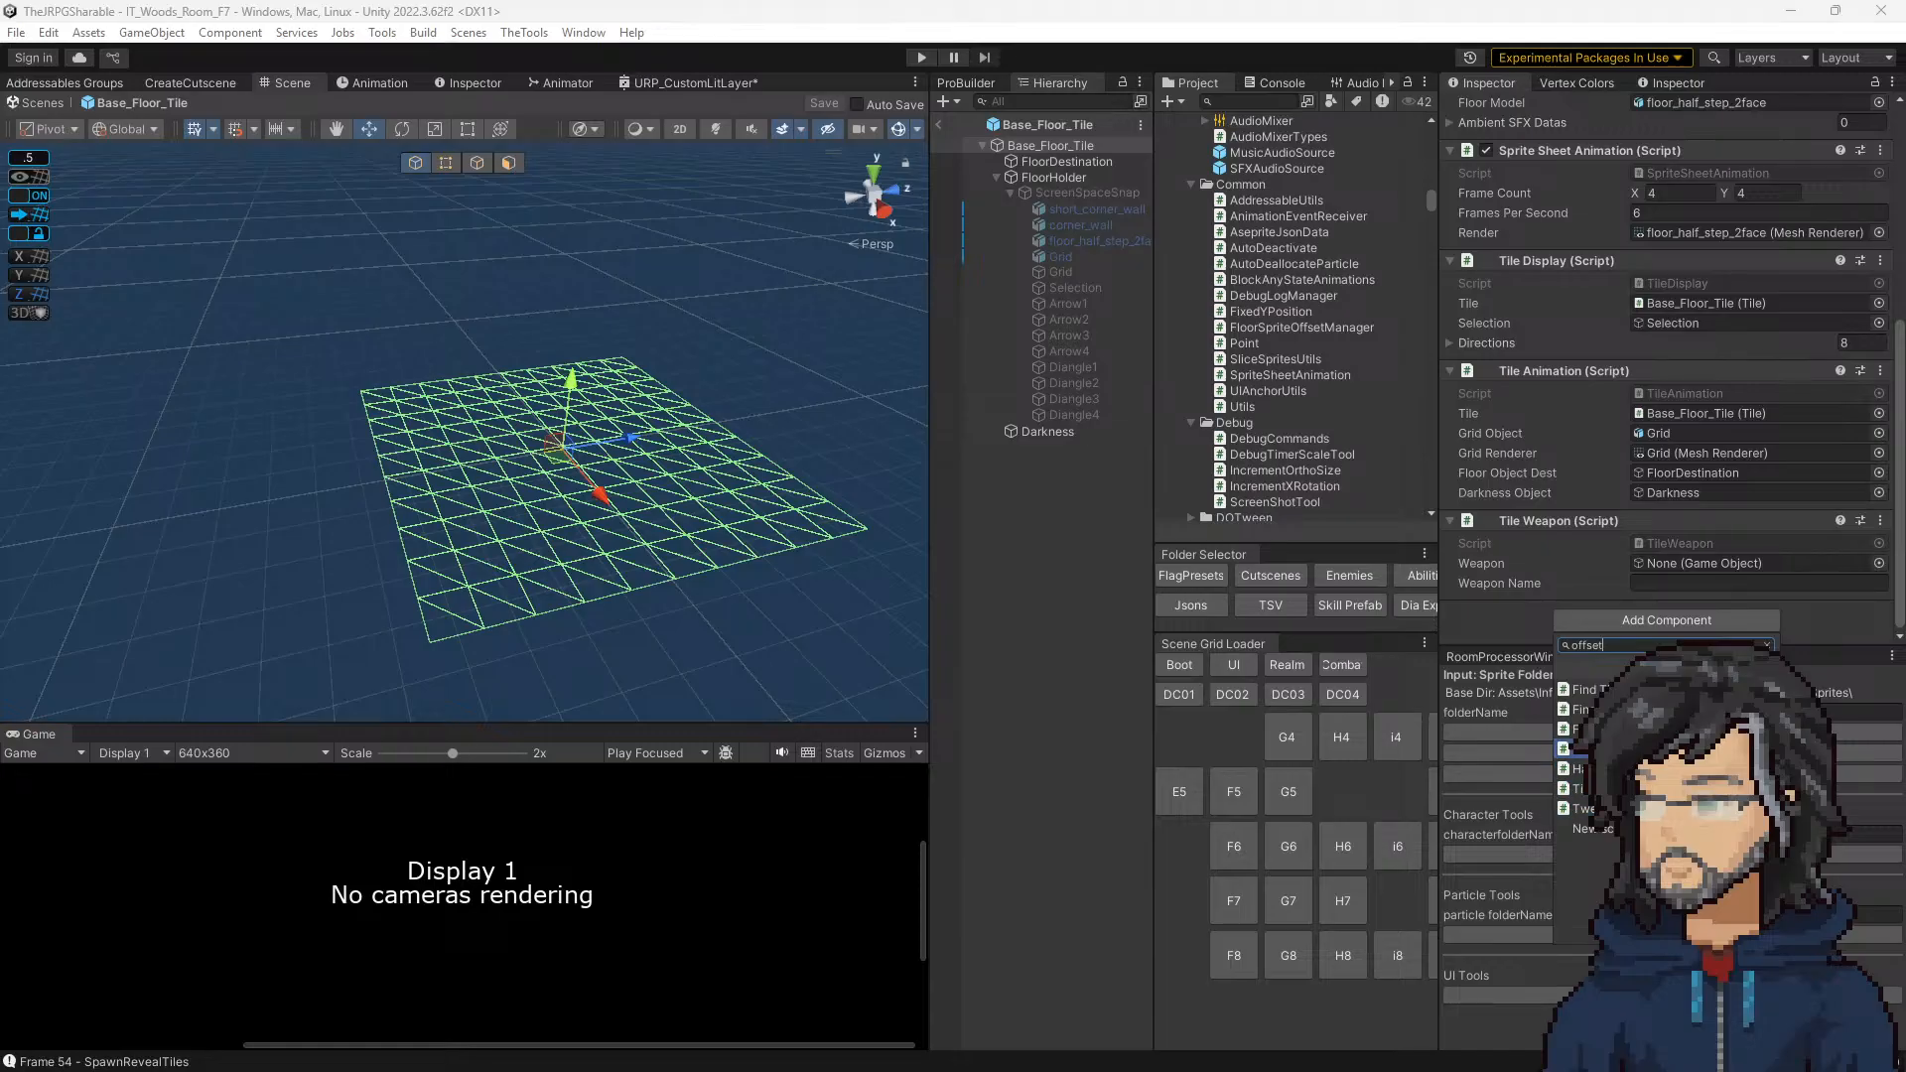
{"action": "key", "text": "Return"}
Step: Assign floor_half_step_2face as the Floor Sprite Offset Manager's Render reference, keep both offsets at 0, and save the prefab
{"action": "scroll", "coordinate": [1584, 468], "scroll_direction": "down", "scroll_amount": 3}
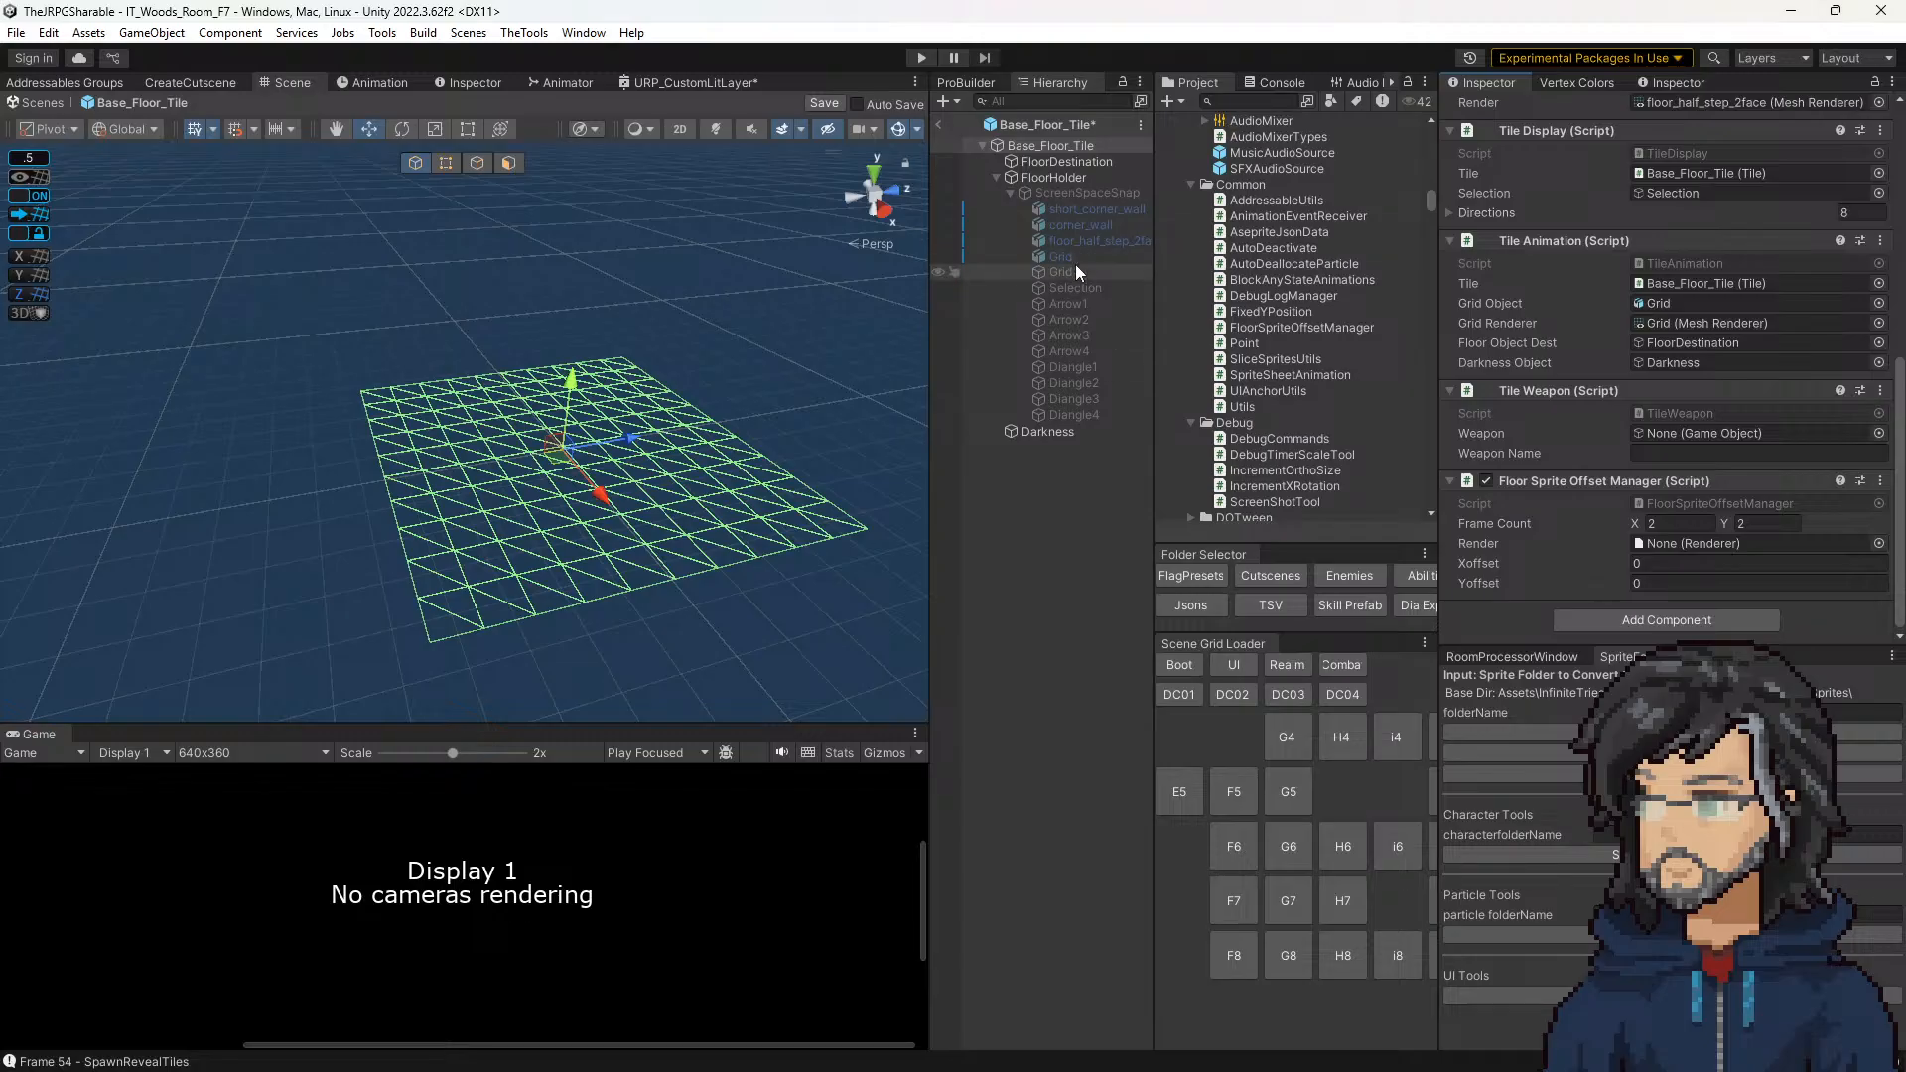
{"action": "left_click_drag", "start_coordinate": [1074, 240], "coordinate": [1732, 544]}
{"action": "left_click", "coordinate": [1662, 562]}
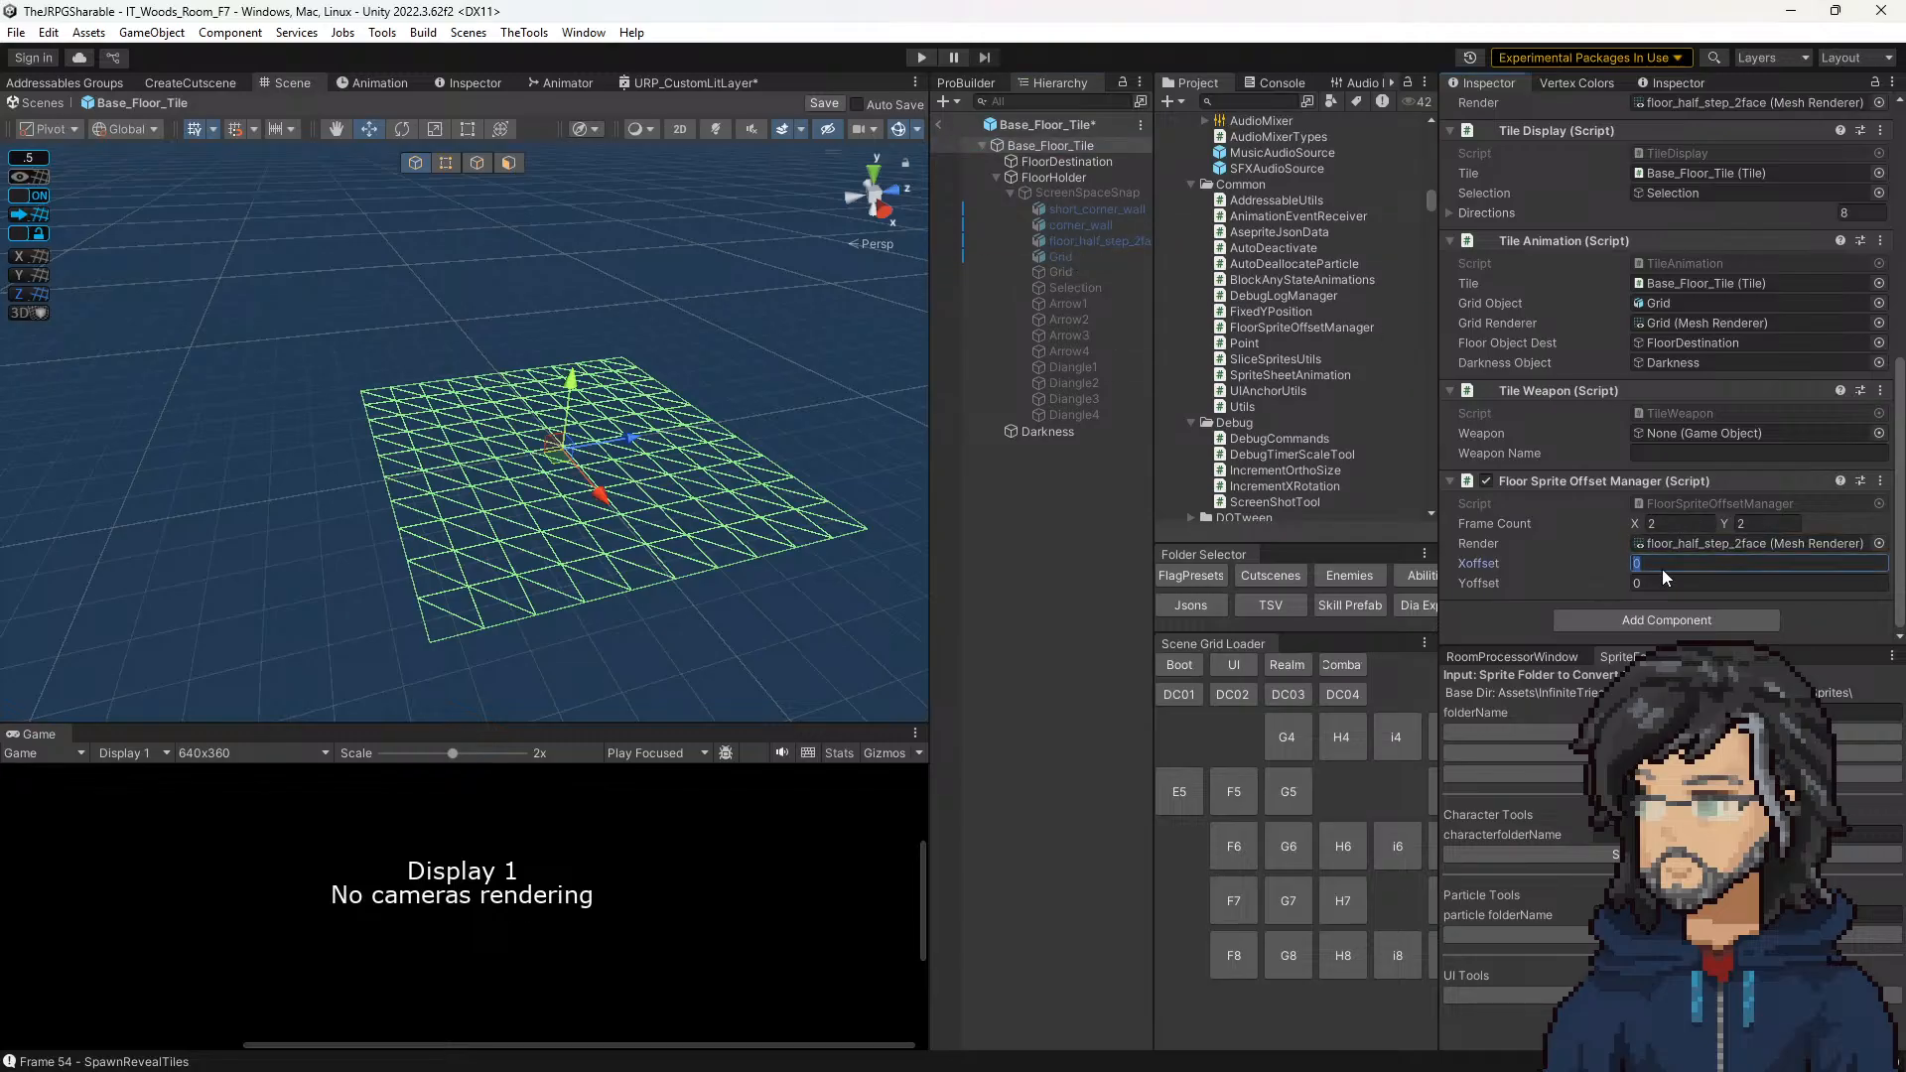
{"action": "key", "text": "Tab"}
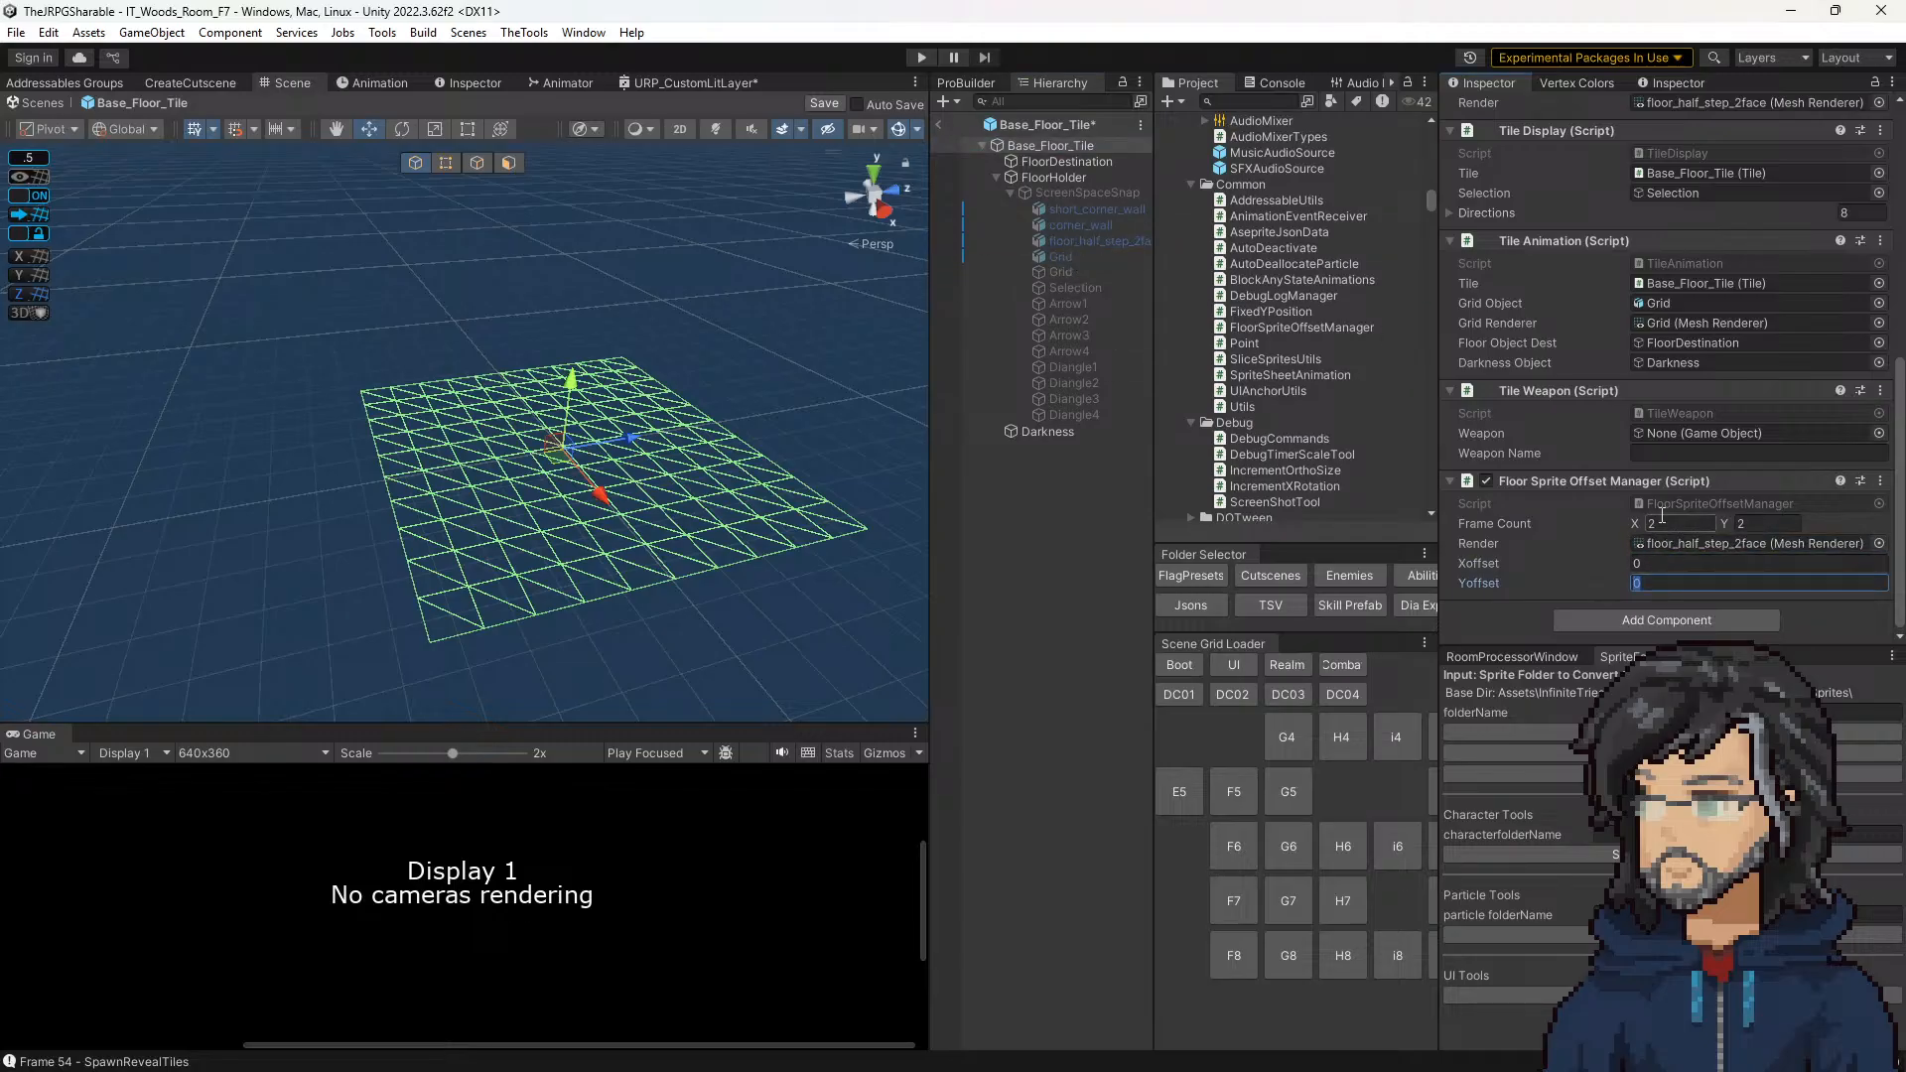
{"action": "key", "text": "ctrl+s"}
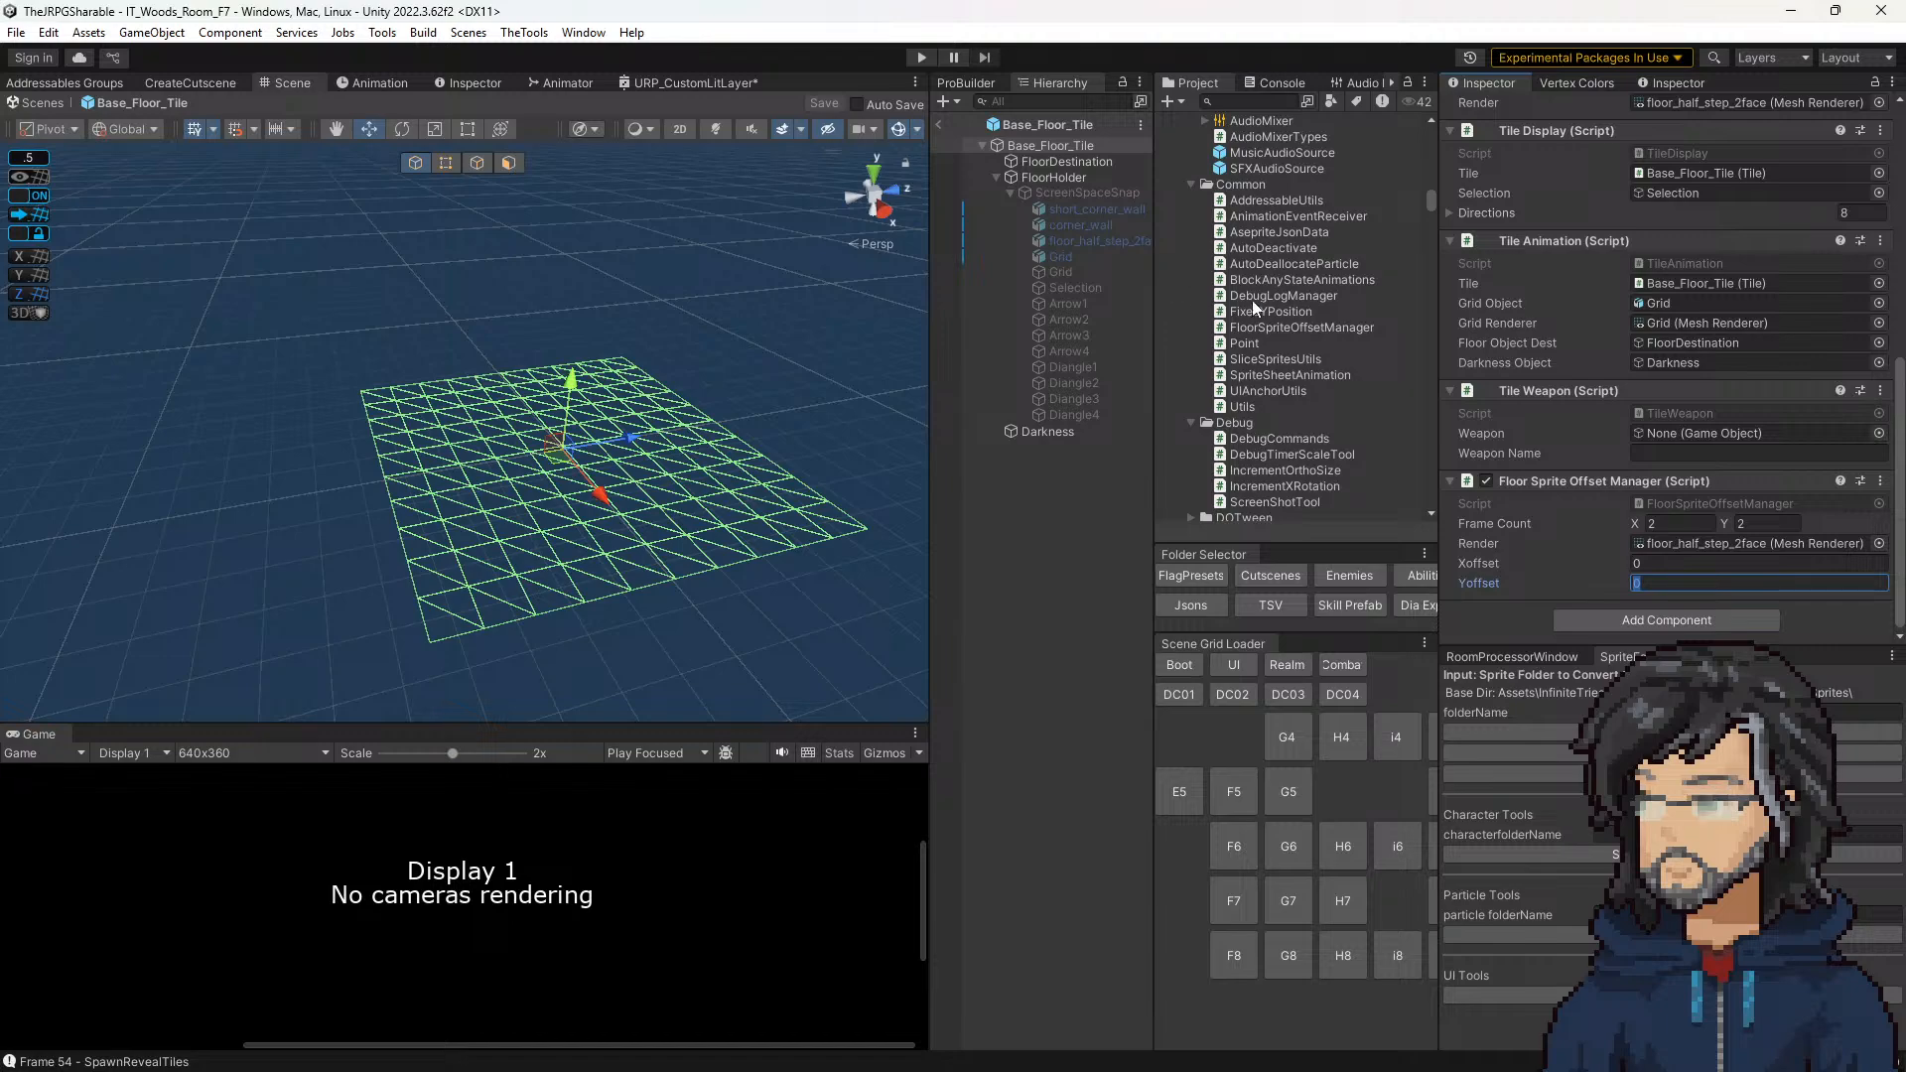
Step: Locate Wall_Fade_FINAL in the Dungeons/Template art folder and open the texture in Aseprite
{"action": "scroll", "coordinate": [1275, 343], "scroll_direction": "up", "scroll_amount": 3}
{"action": "scroll", "coordinate": [1275, 337], "scroll_direction": "down", "scroll_amount": 3}
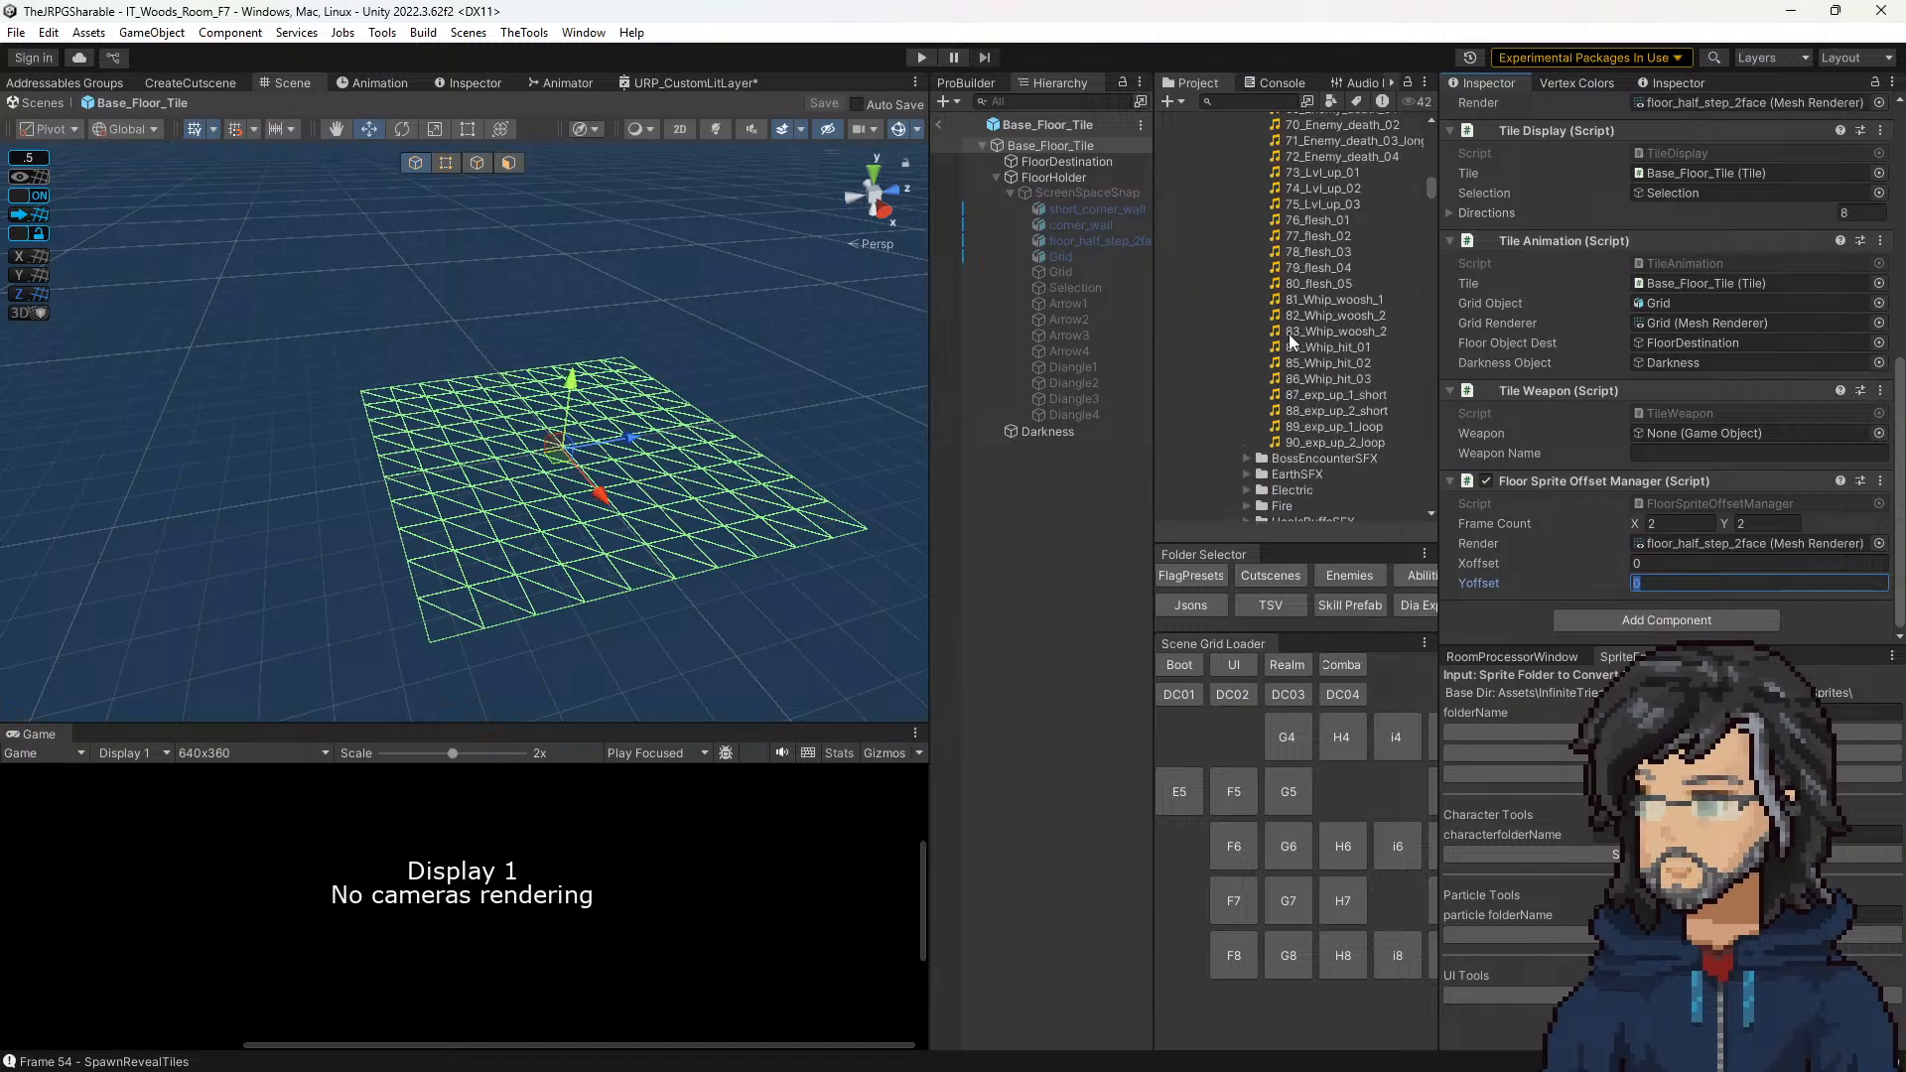
{"action": "scroll", "coordinate": [1290, 377], "scroll_direction": "down", "scroll_amount": 10}
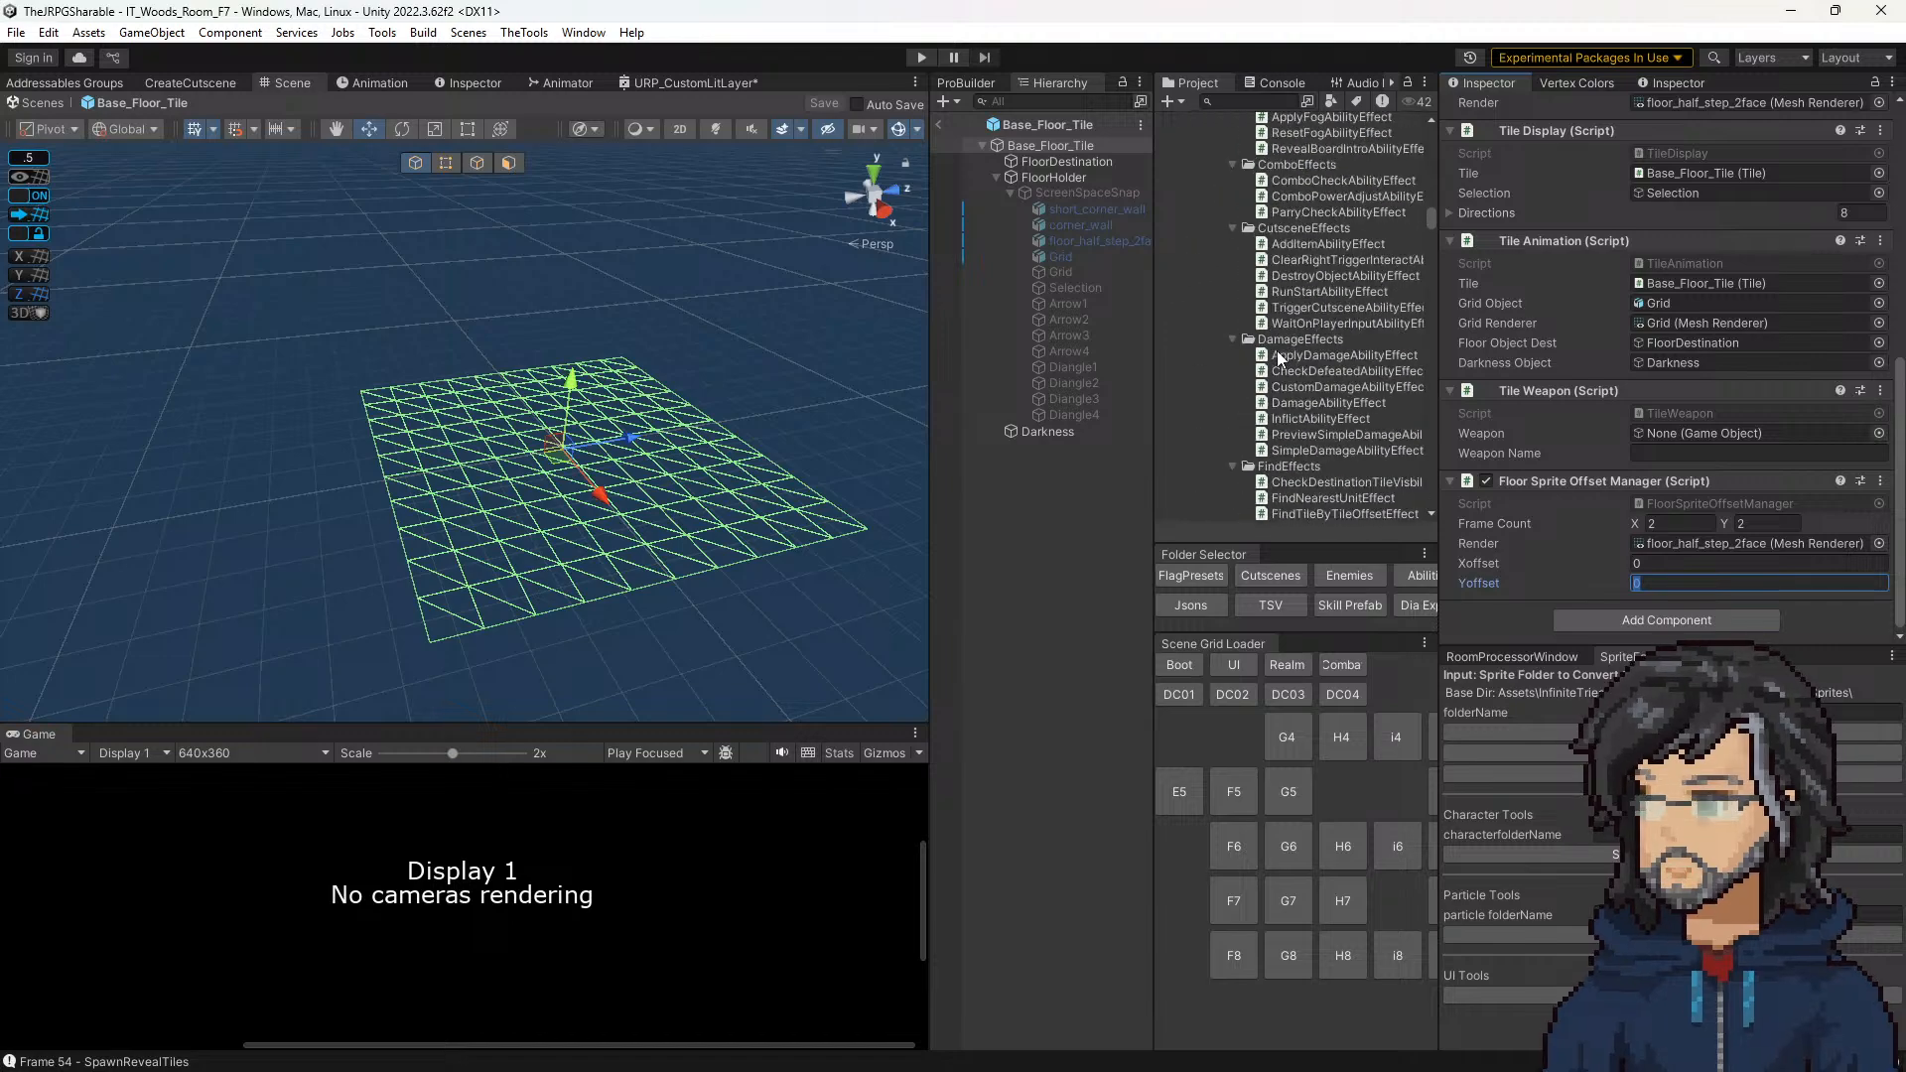
{"action": "scroll", "coordinate": [1310, 337], "scroll_direction": "down", "scroll_amount": 10}
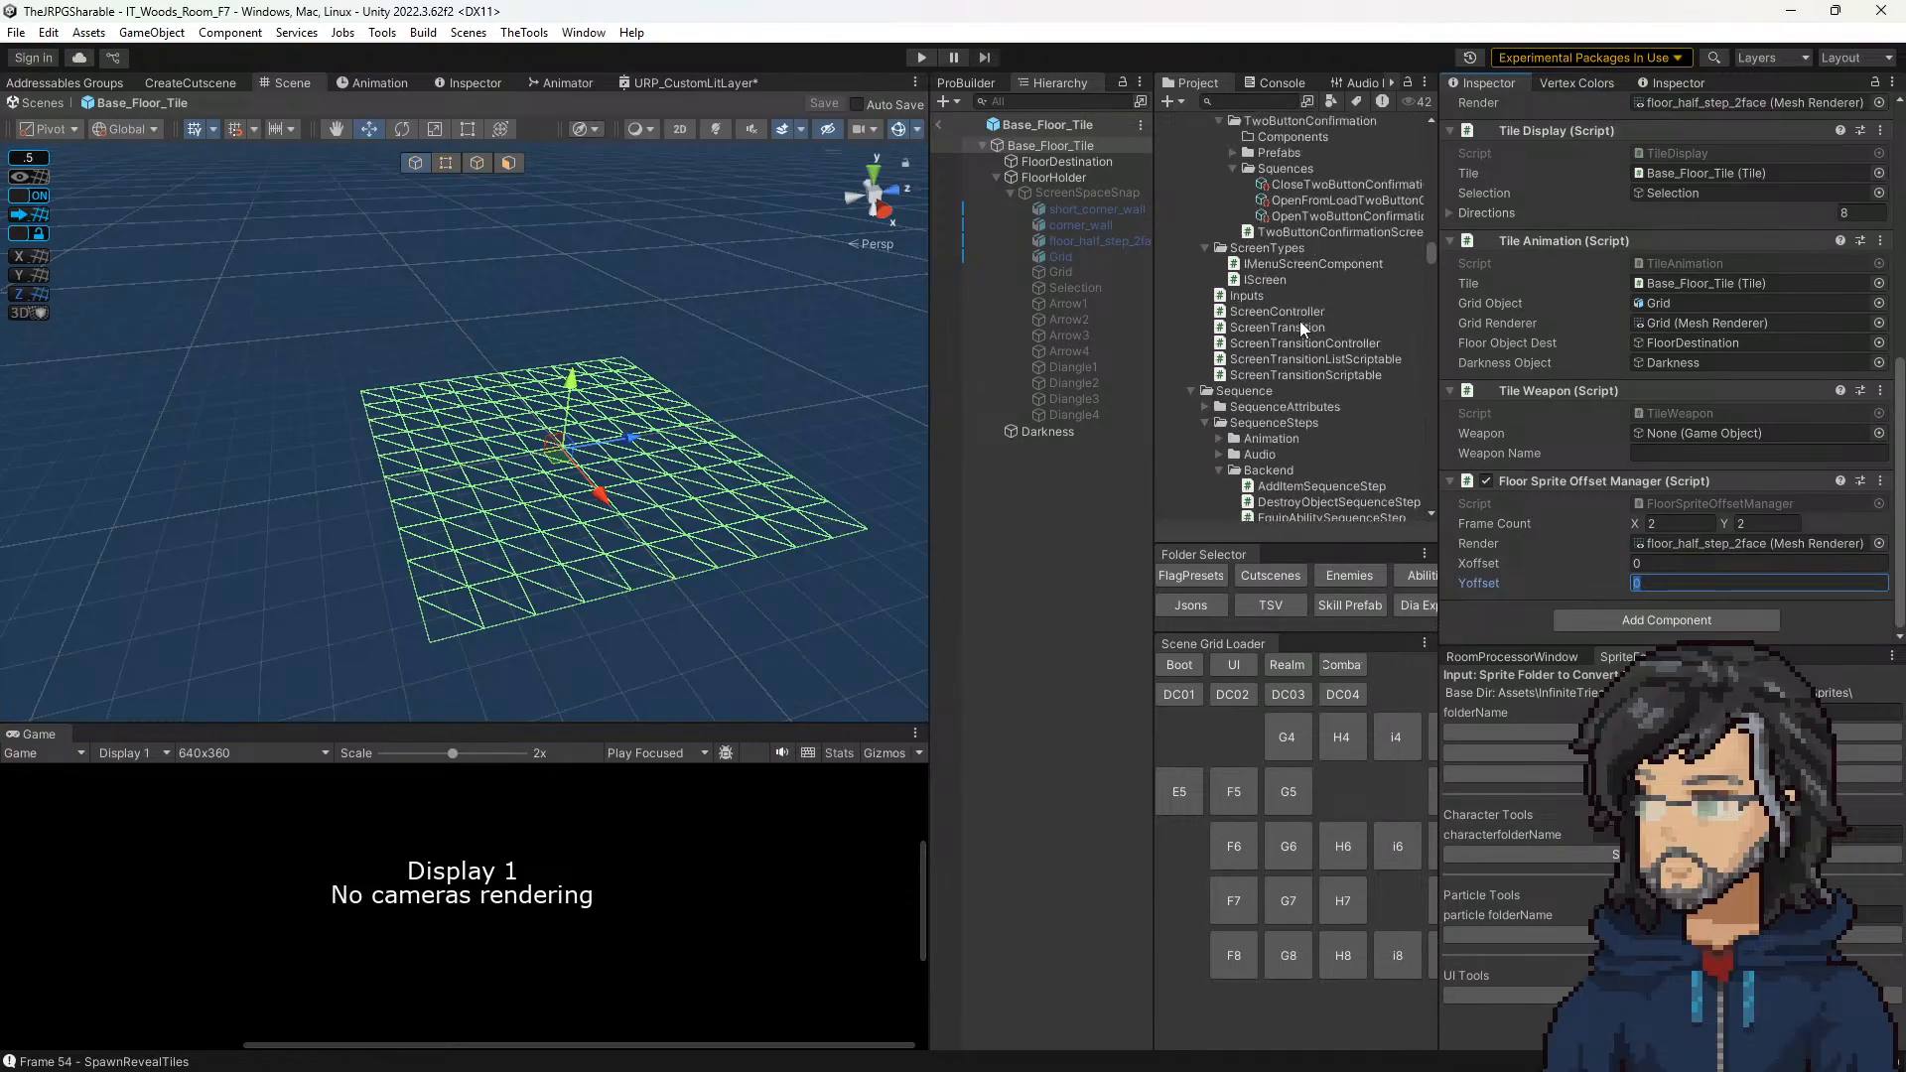
{"action": "scroll", "coordinate": [1289, 325], "scroll_direction": "down", "scroll_amount": 10}
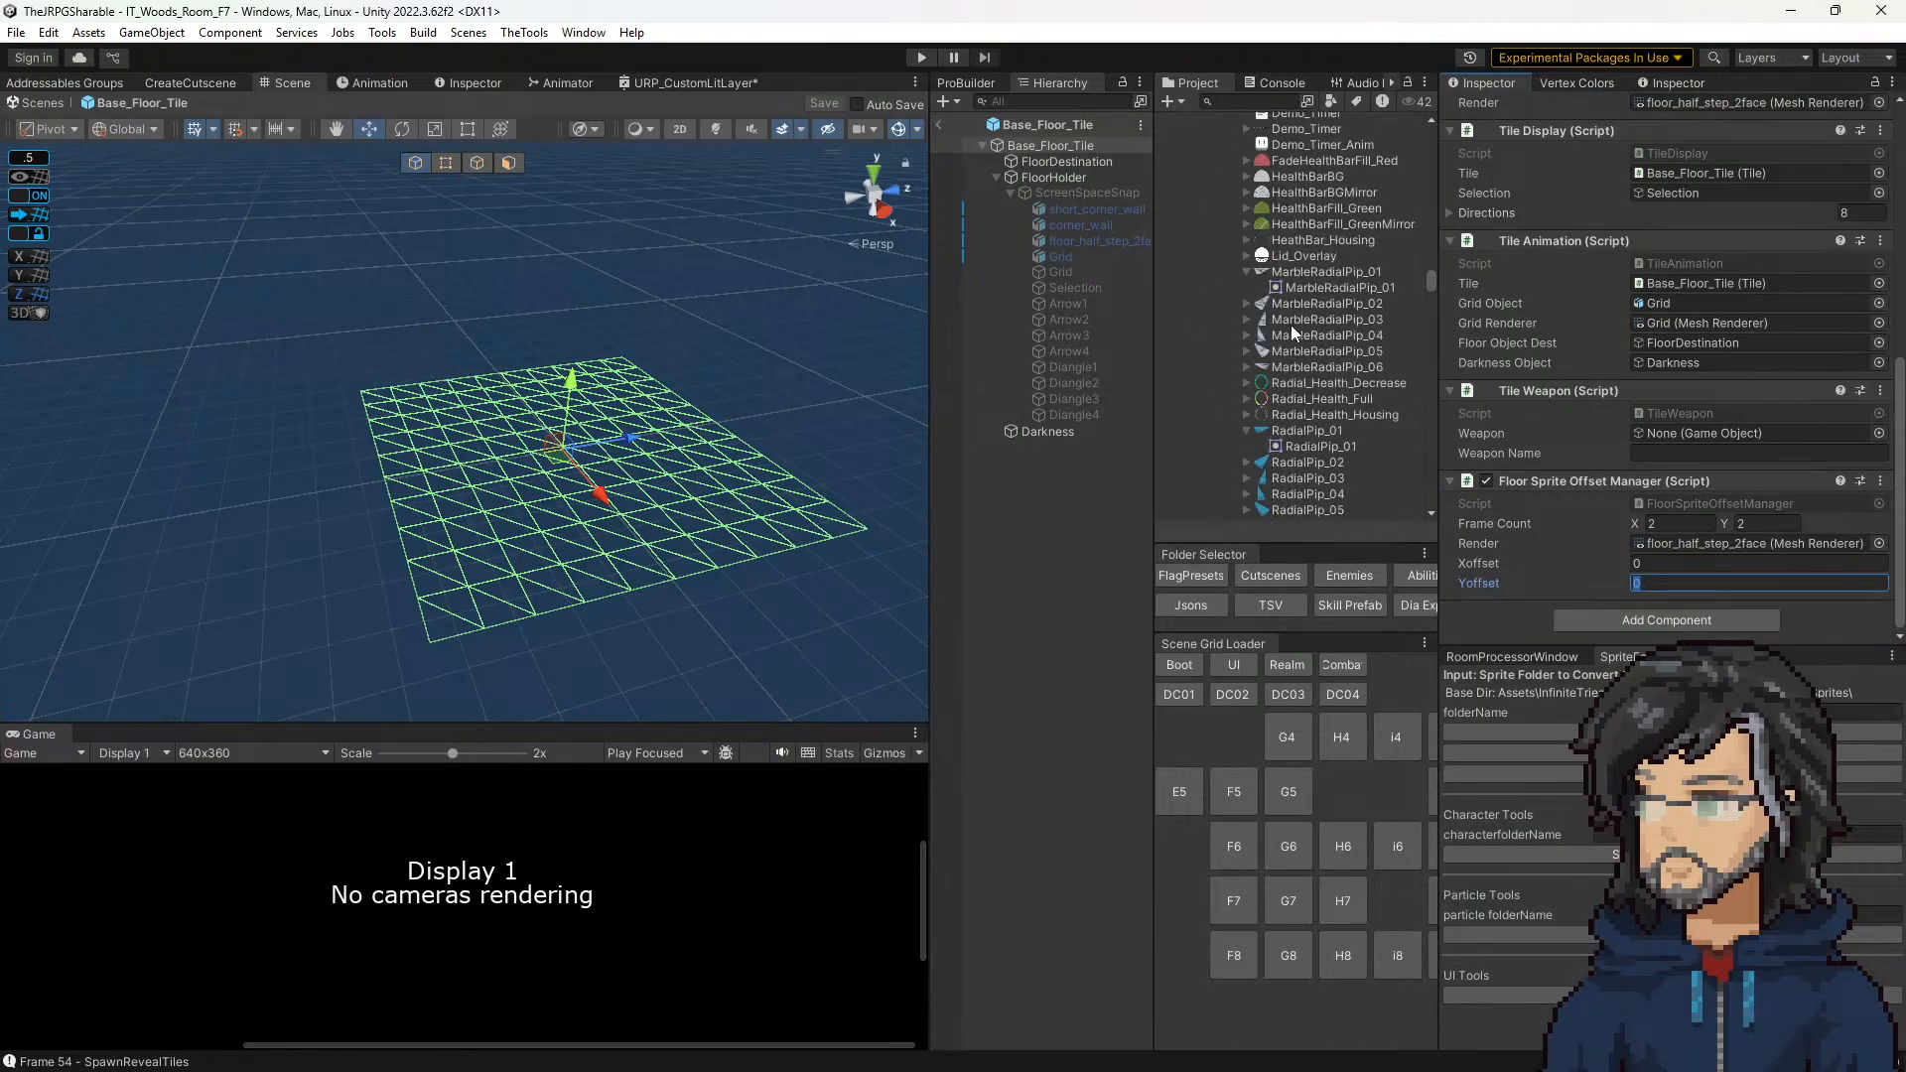
{"action": "scroll", "coordinate": [1291, 325], "scroll_direction": "down", "scroll_amount": 10}
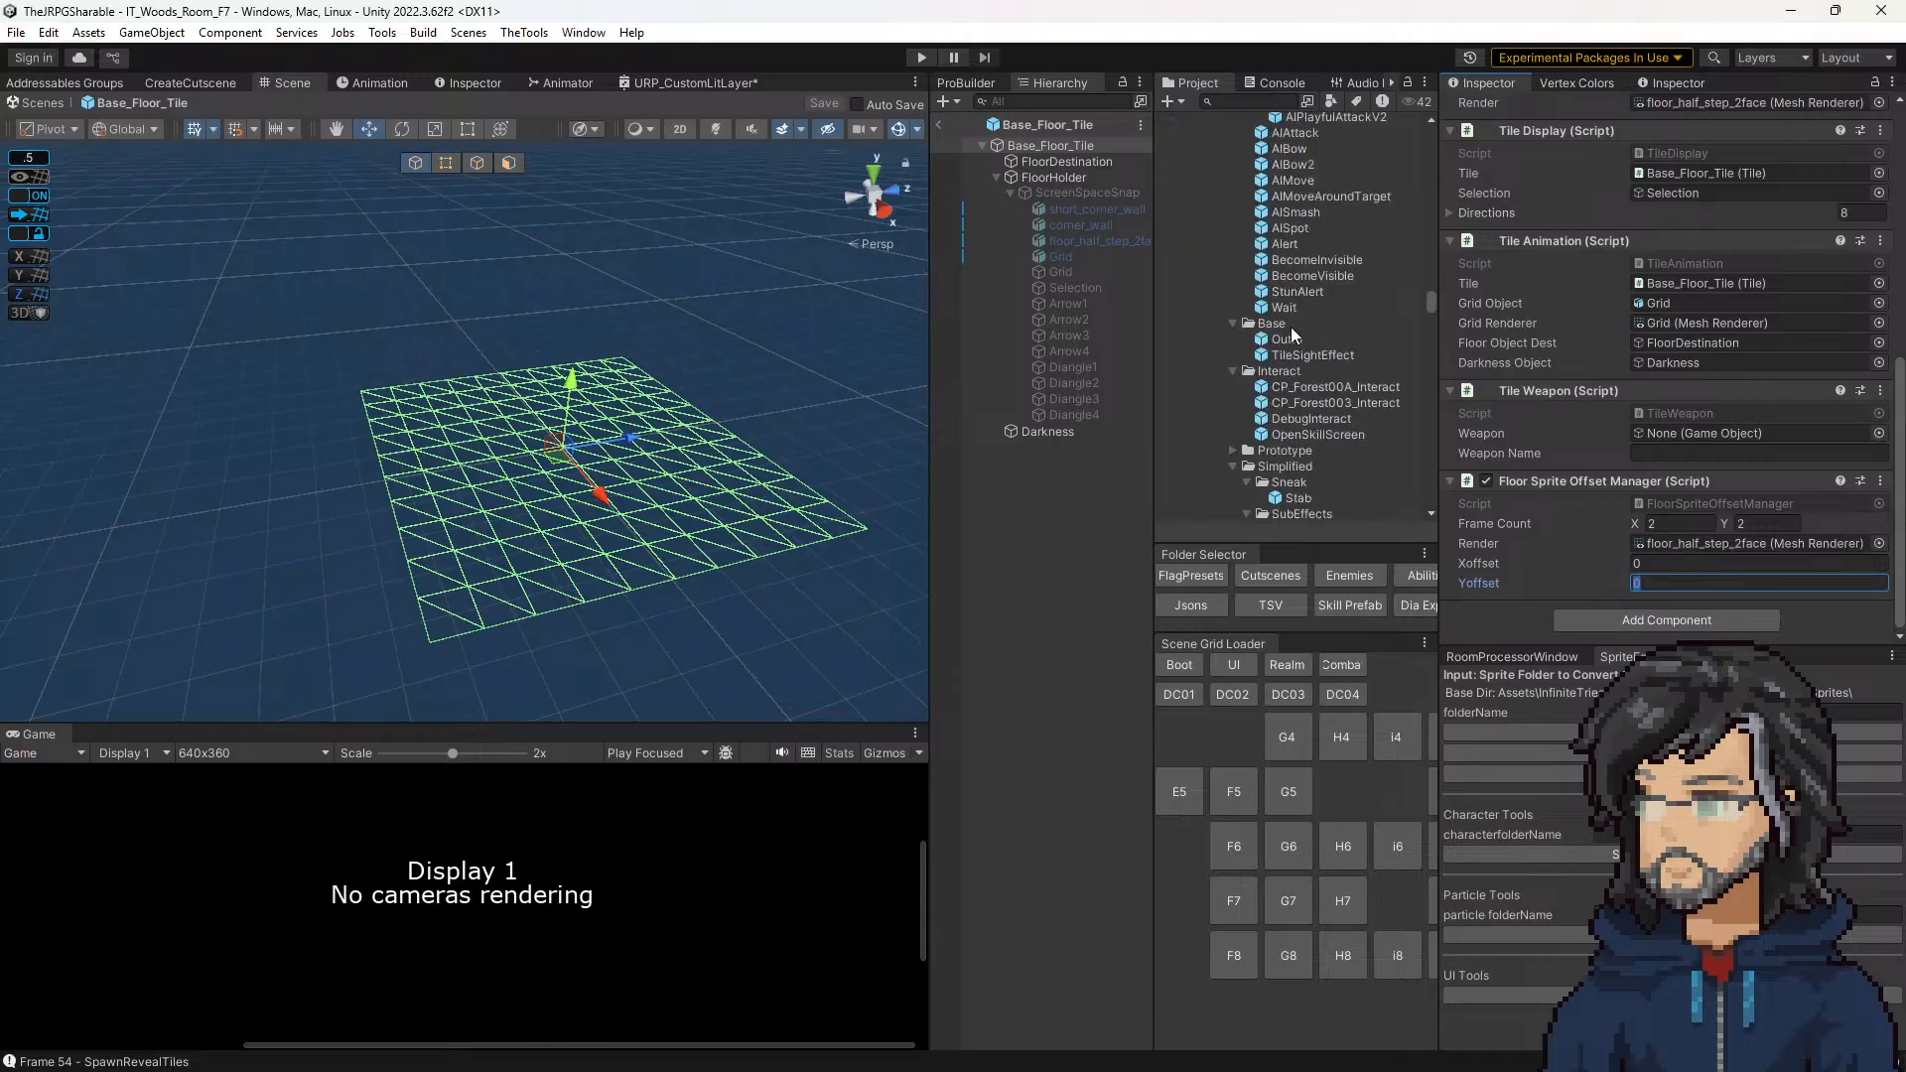
{"action": "scroll", "coordinate": [1290, 326], "scroll_direction": "down", "scroll_amount": 10}
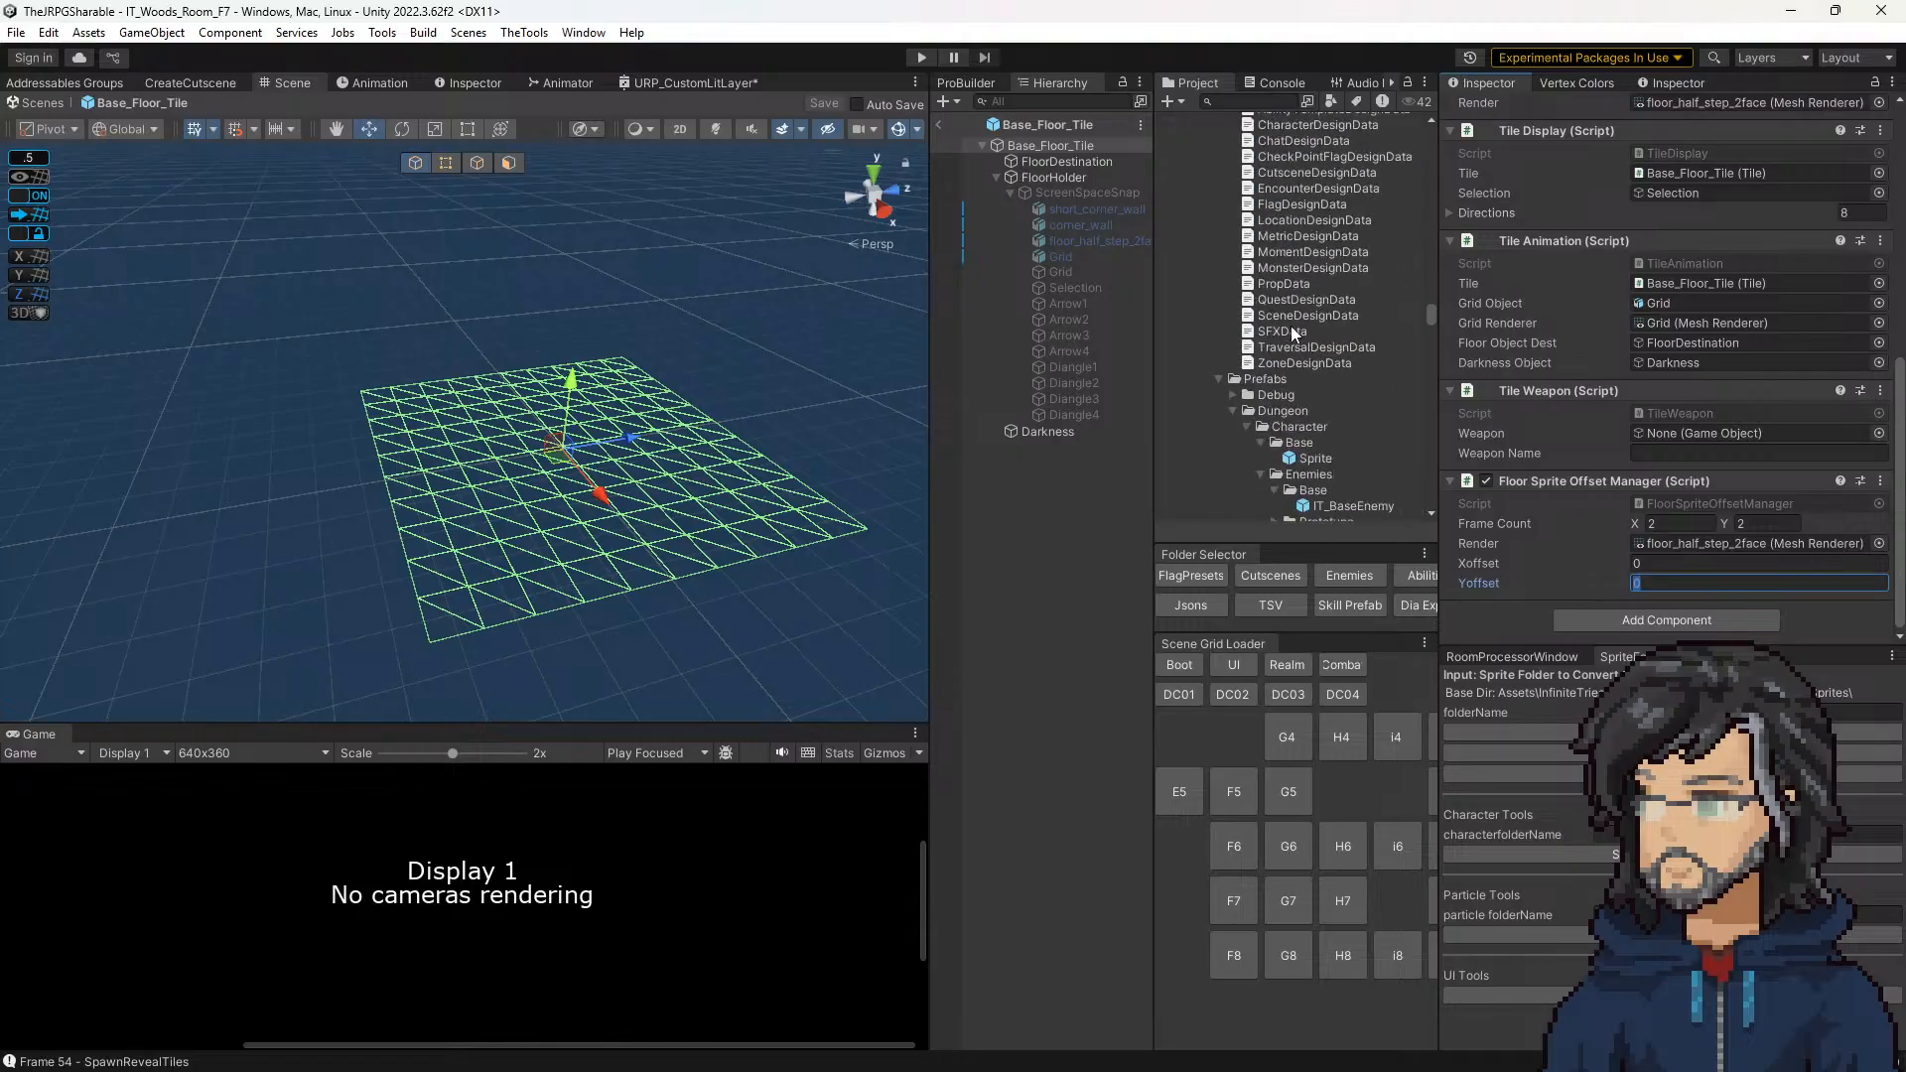
{"action": "scroll", "coordinate": [1290, 288], "scroll_direction": "down", "scroll_amount": 10}
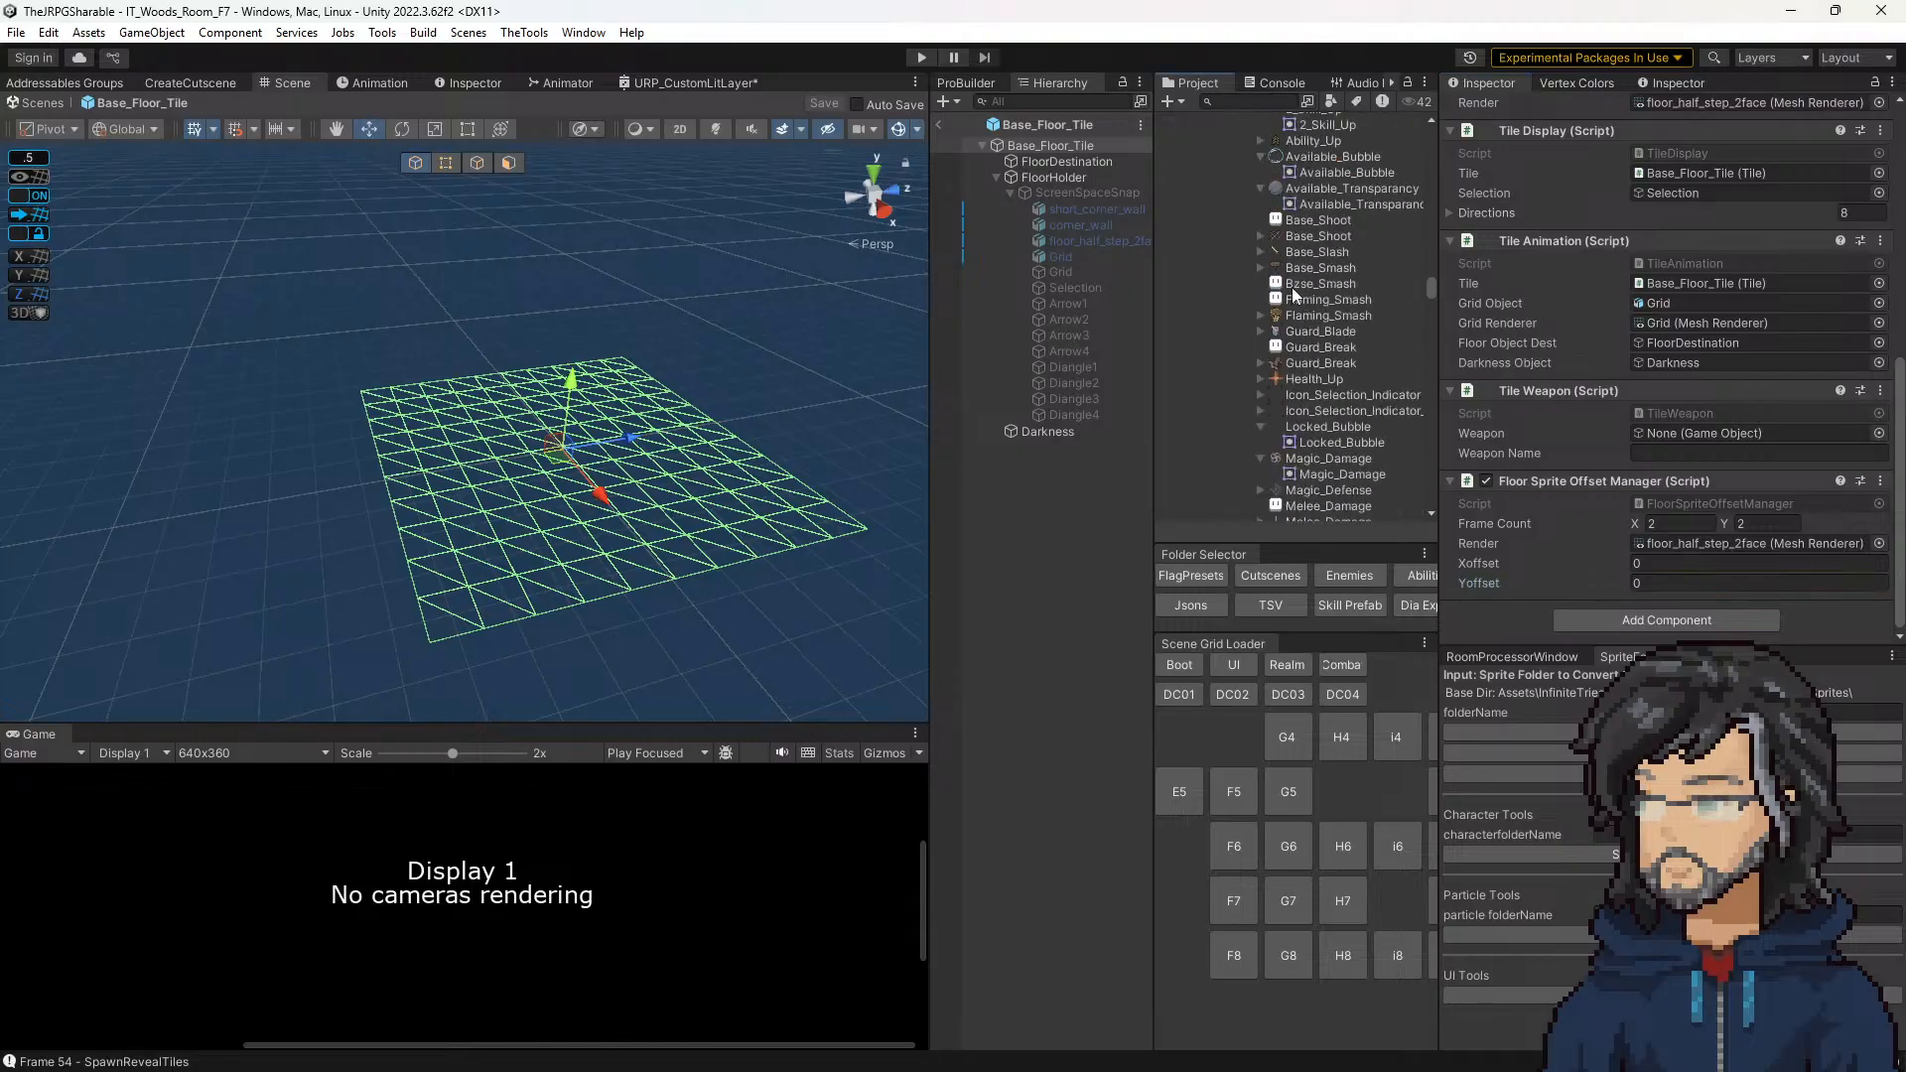
{"action": "left_click", "coordinate": [1292, 292]}
{"action": "key", "text": "Left"}
{"action": "key", "text": "Left"}
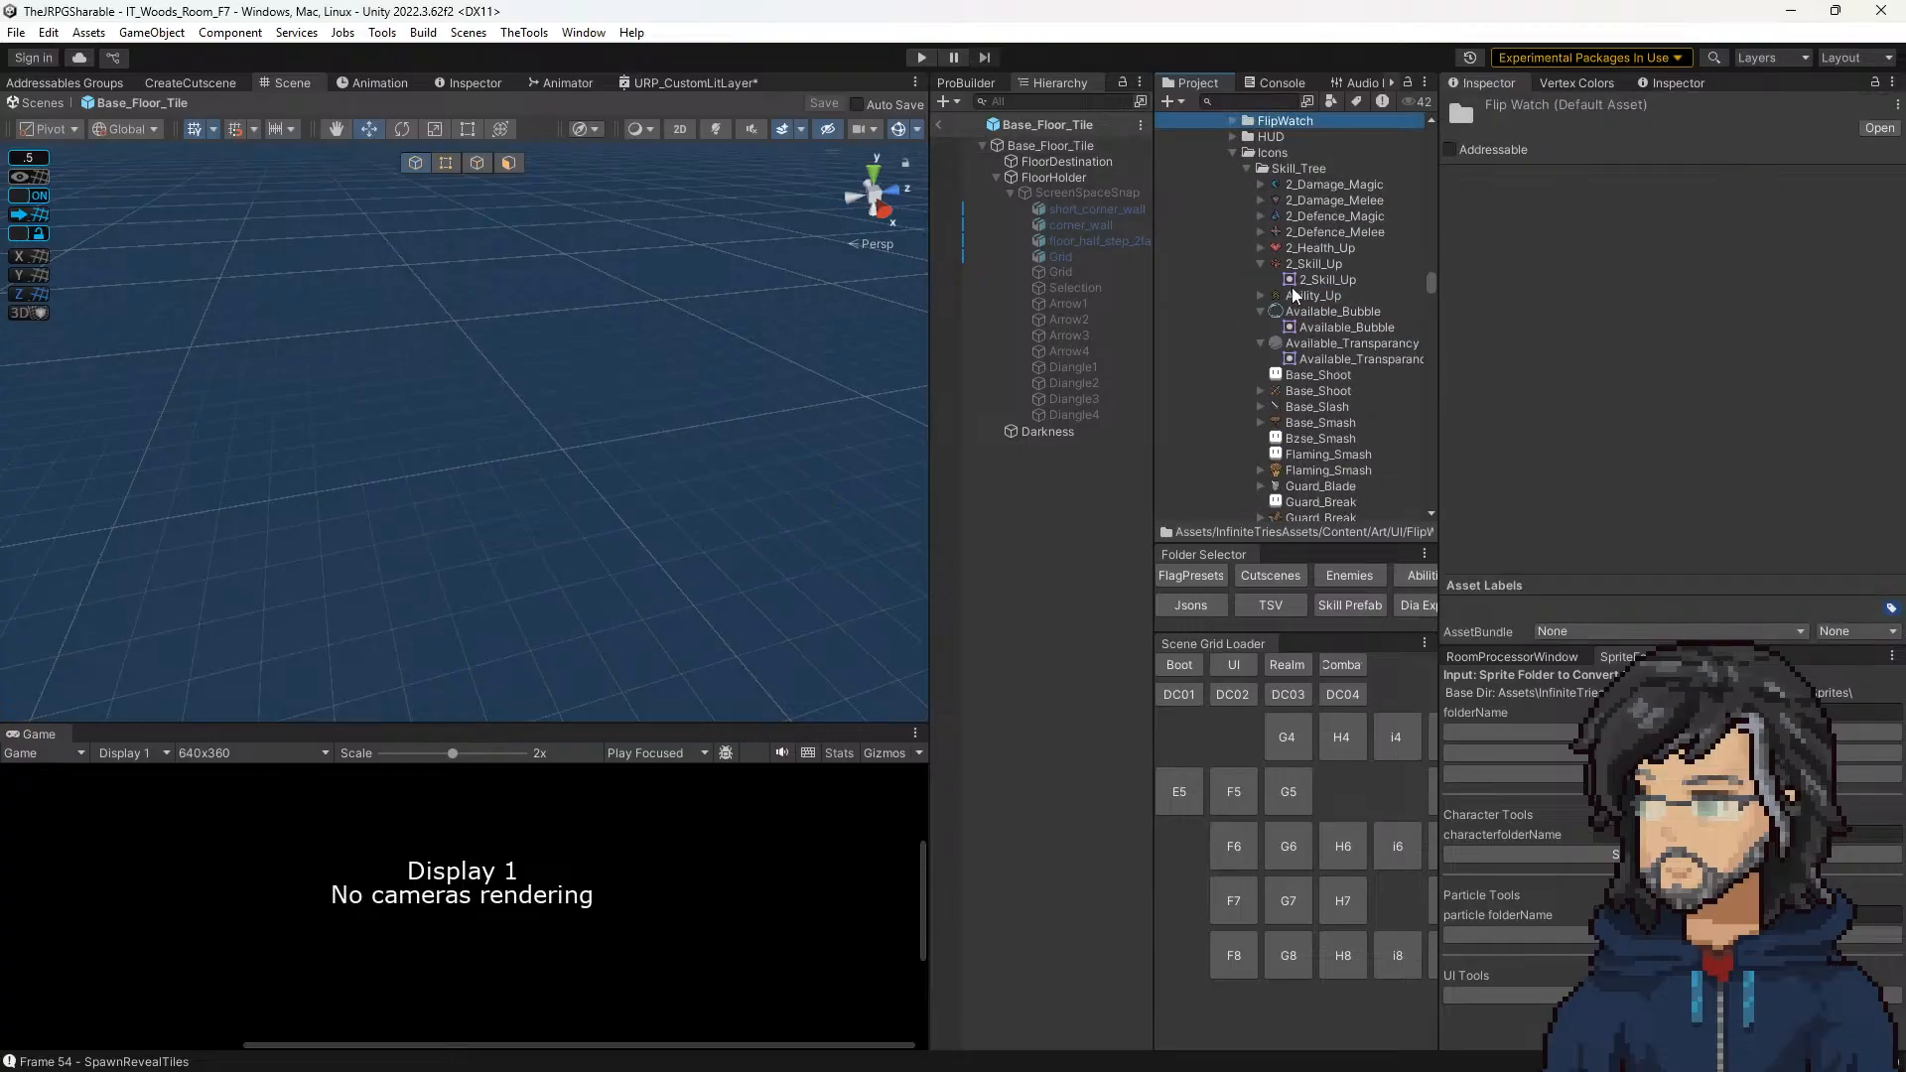
{"action": "scroll", "coordinate": [1292, 289], "scroll_direction": "up", "scroll_amount": 5}
{"action": "left_click", "coordinate": [1281, 354]}
{"action": "scroll", "coordinate": [1292, 358], "scroll_direction": "up", "scroll_amount": 6}
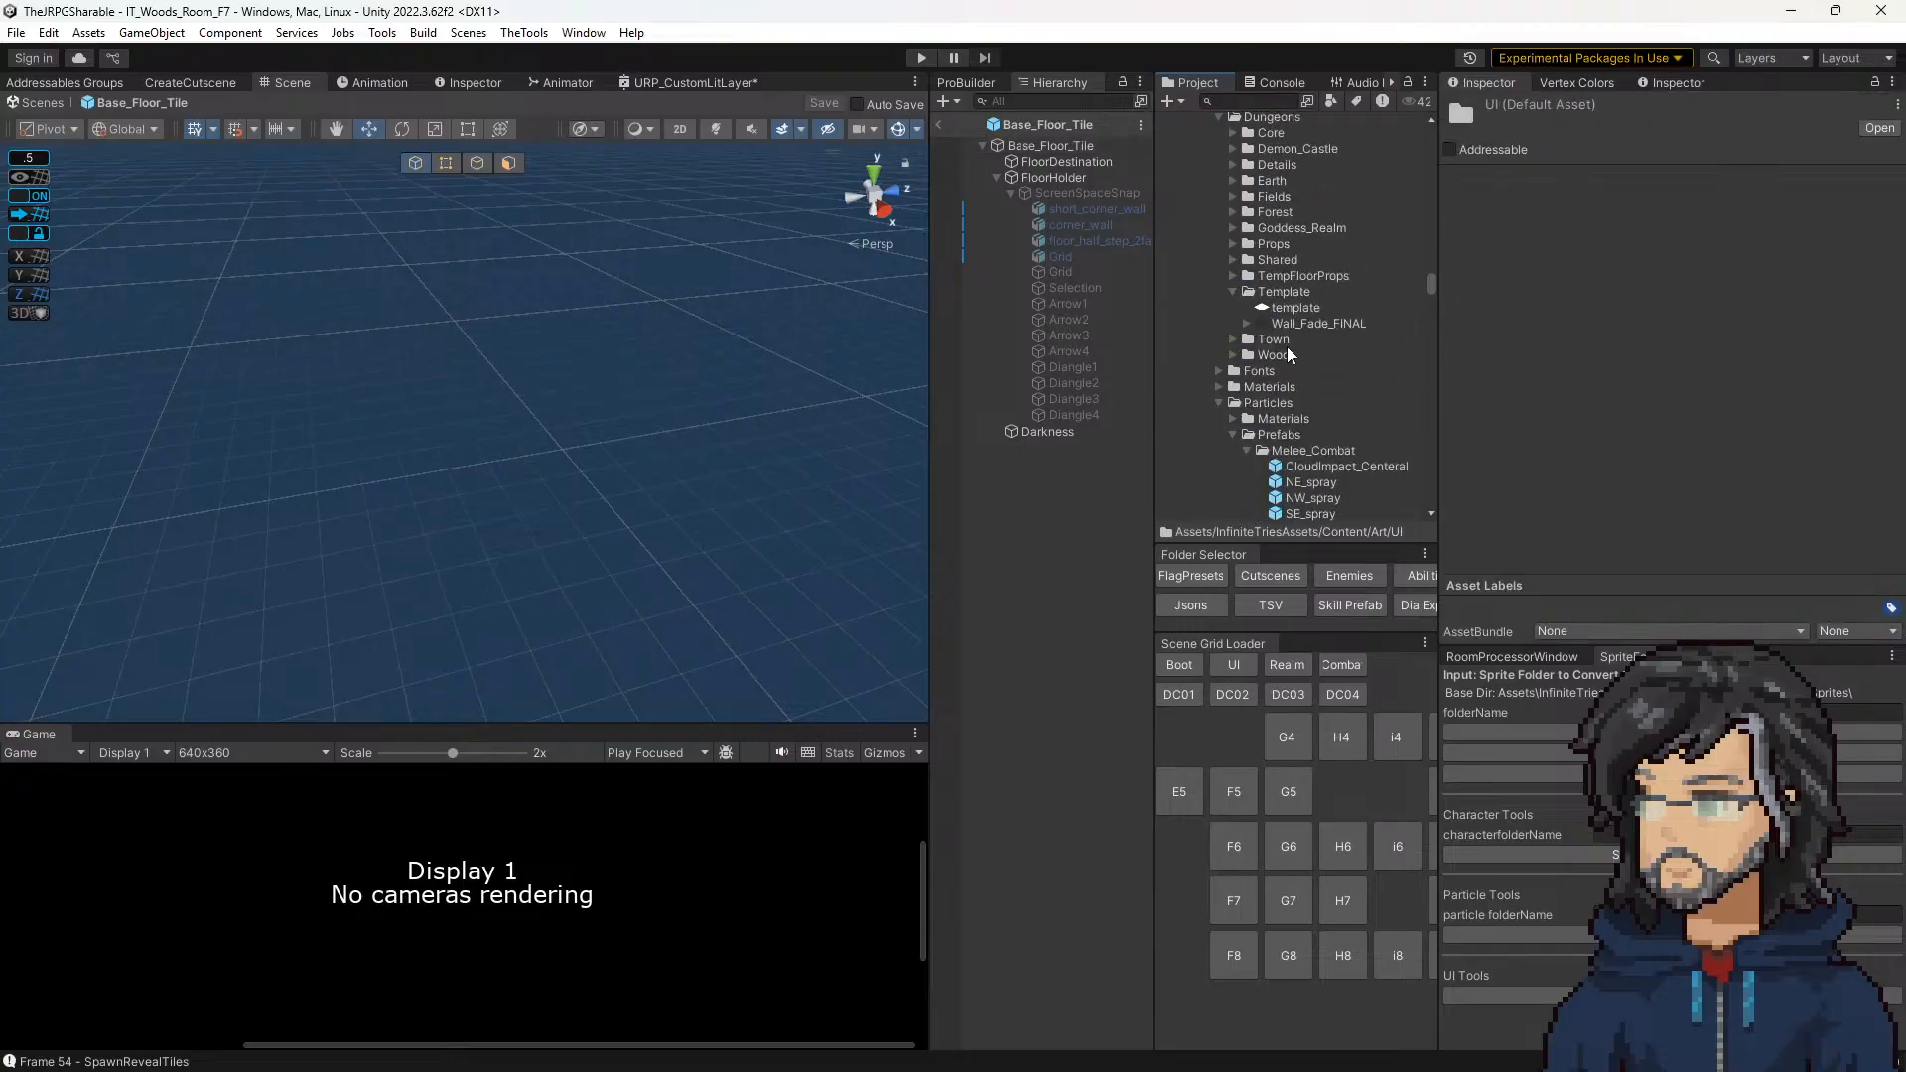
{"action": "left_click", "coordinate": [1288, 326]}
{"action": "right_click", "coordinate": [1325, 319]}
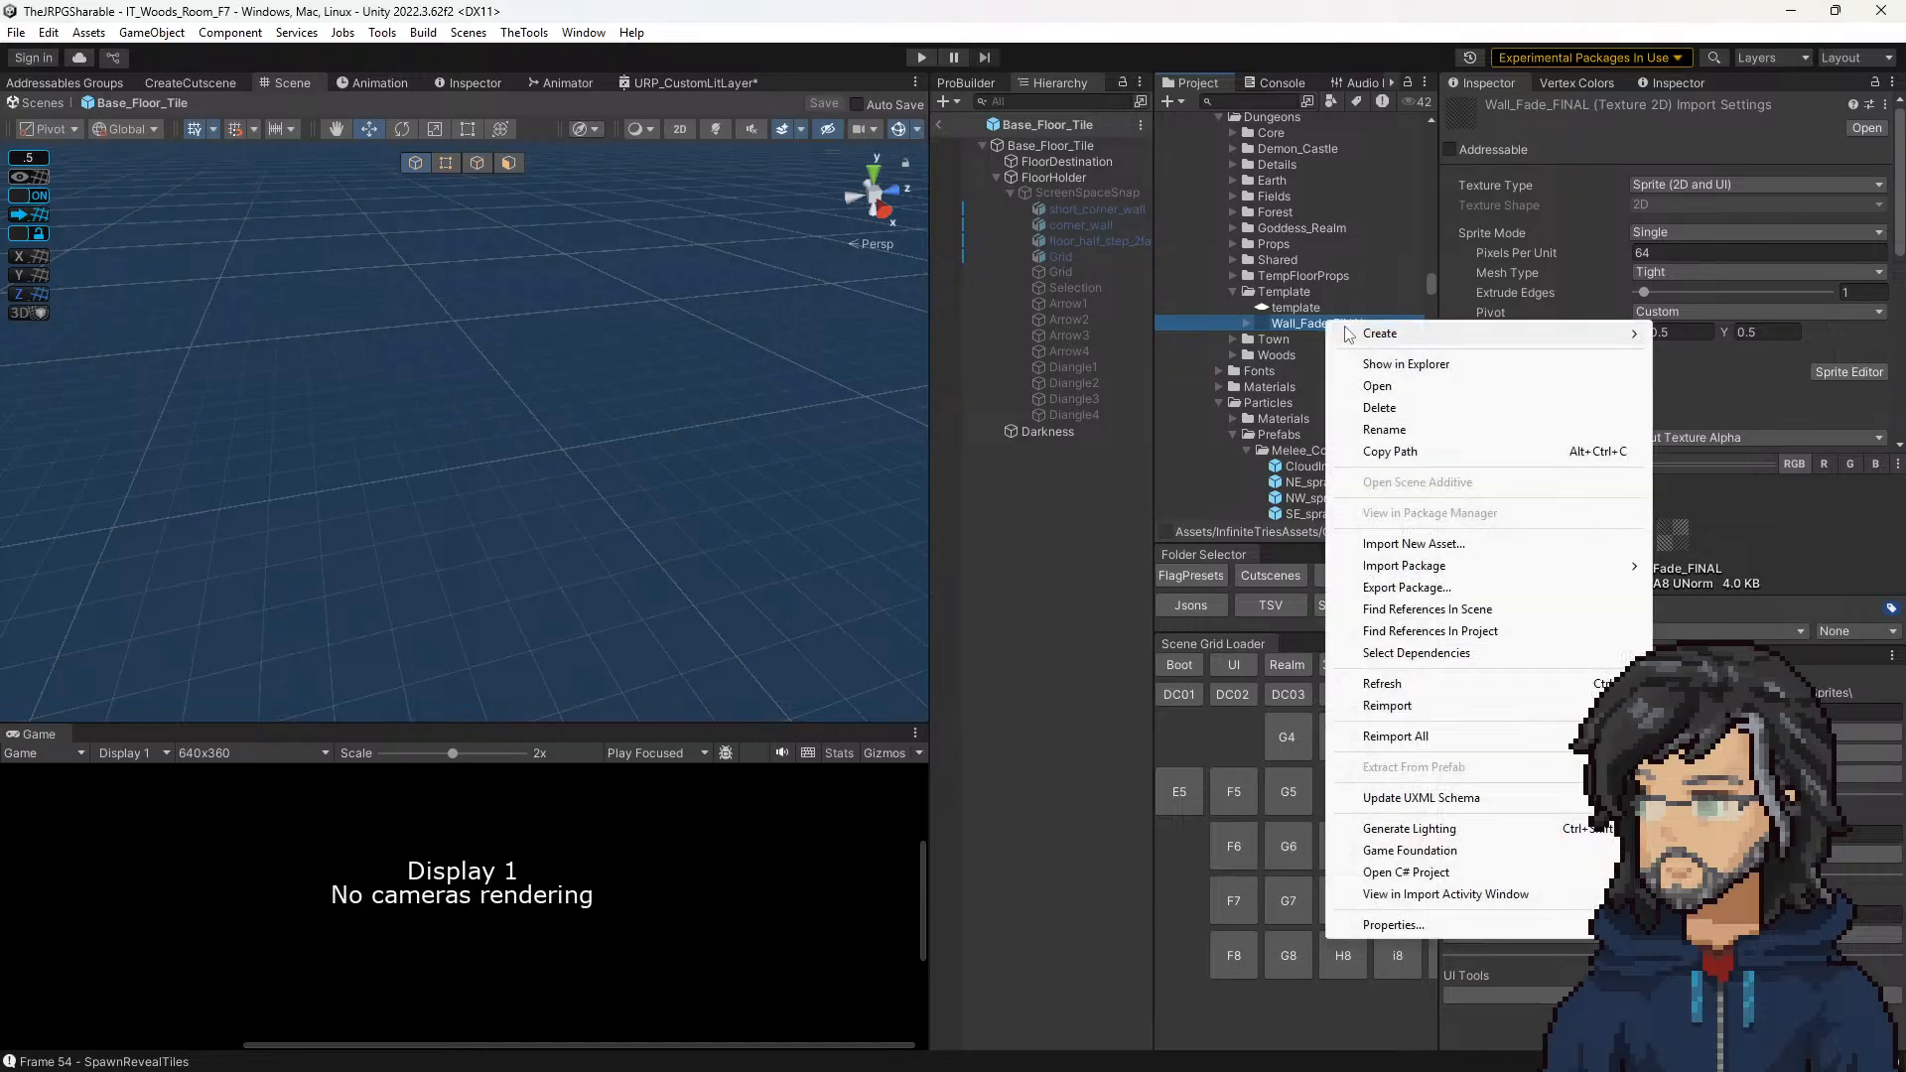
{"action": "left_click", "coordinate": [1247, 328]}
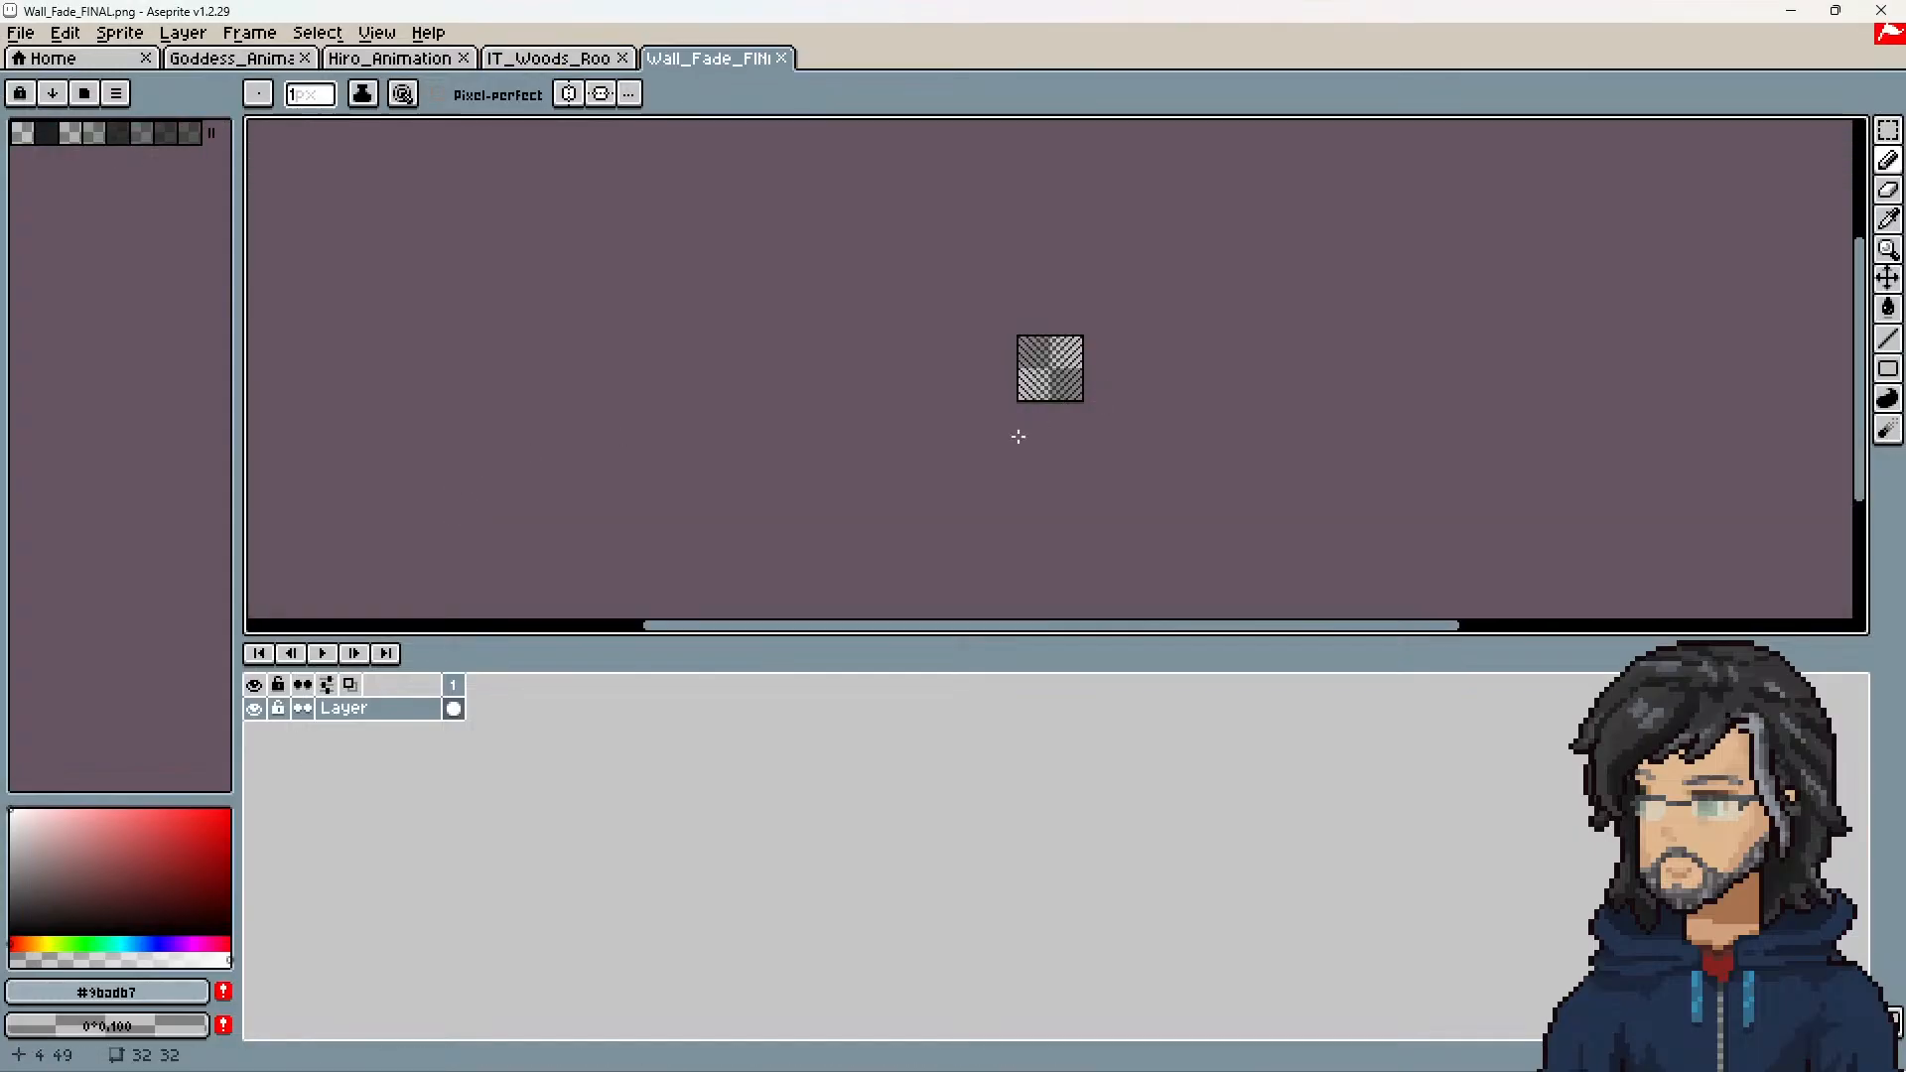
Step: Resize the Wall_Fade_FINAL canvas to 64 × 64 px, anchoring the existing pattern in the upper-left corner
{"action": "scroll", "coordinate": [1018, 437], "scroll_direction": "up", "scroll_amount": 2}
{"action": "key", "text": "ctrl+alt+c"}
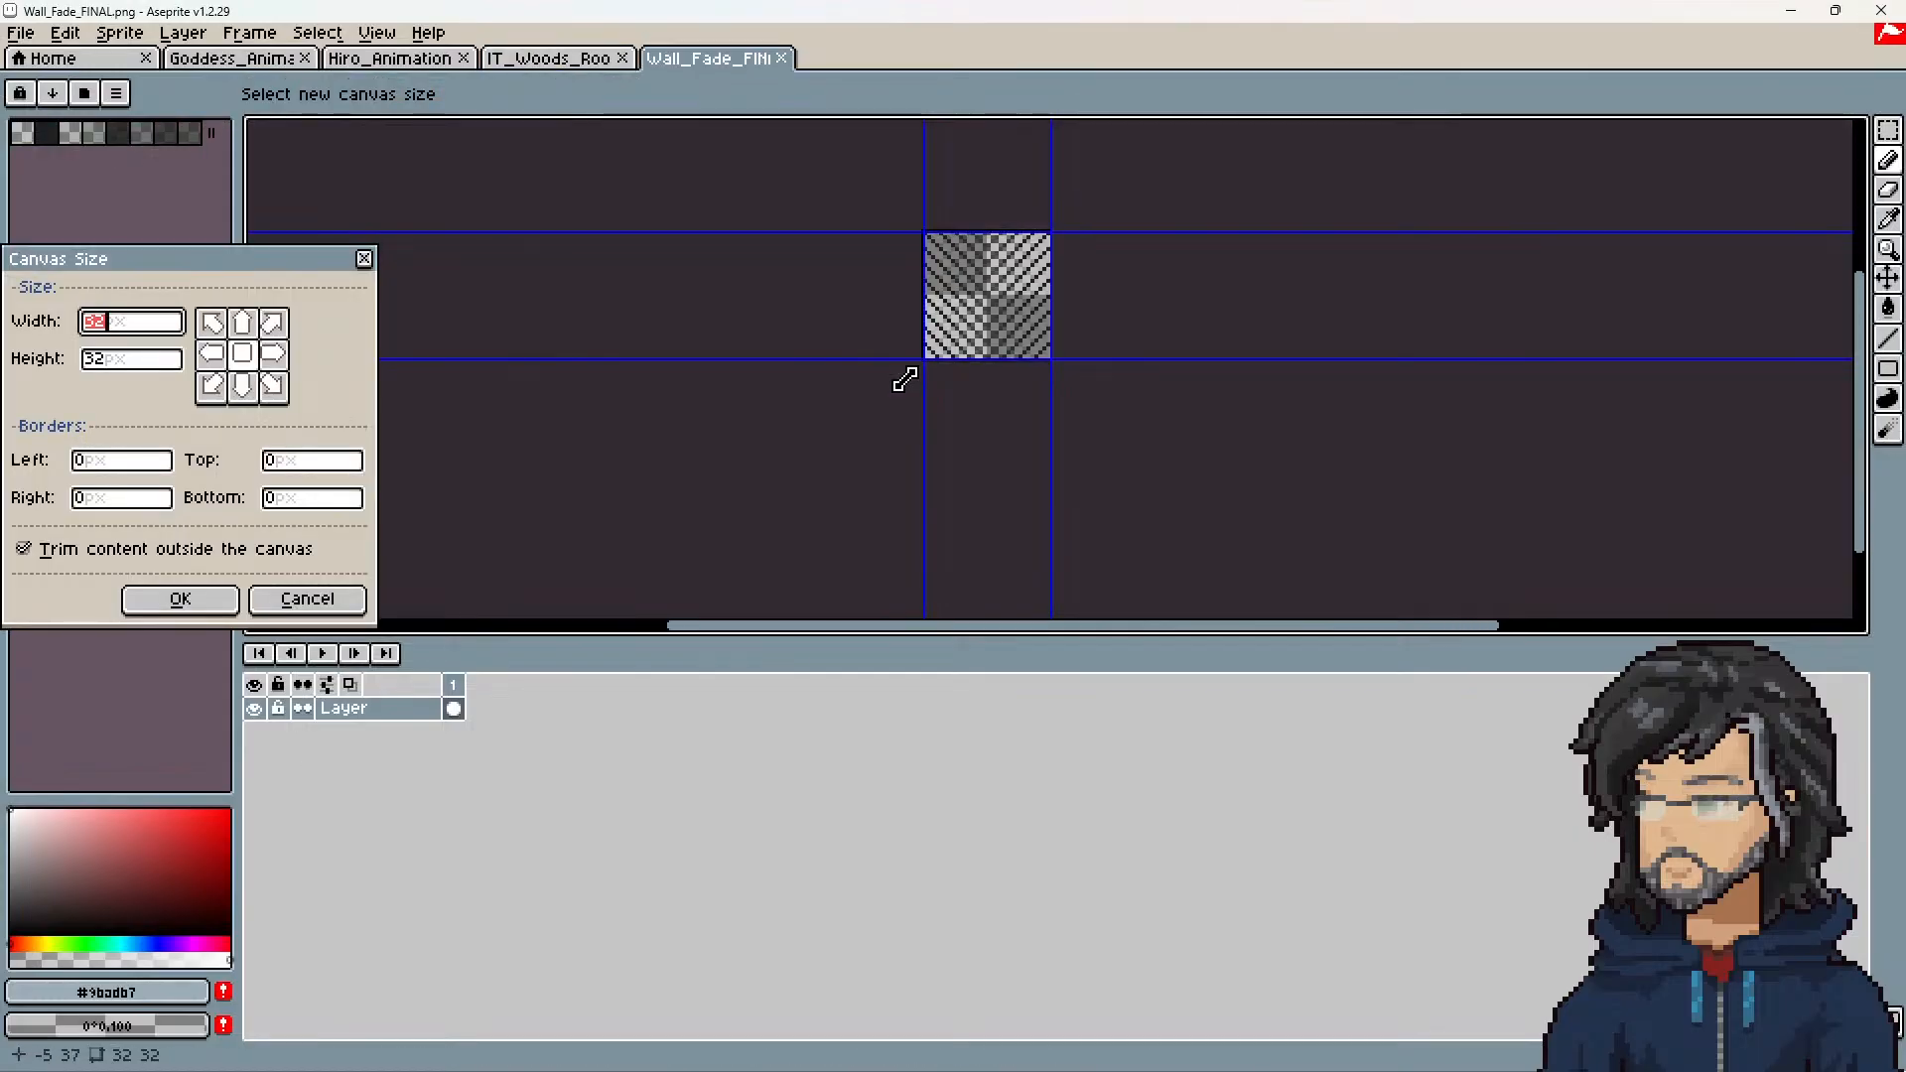
{"action": "type", "text": "64"}
{"action": "key", "text": "Tab"}
{"action": "type", "text": "64"}
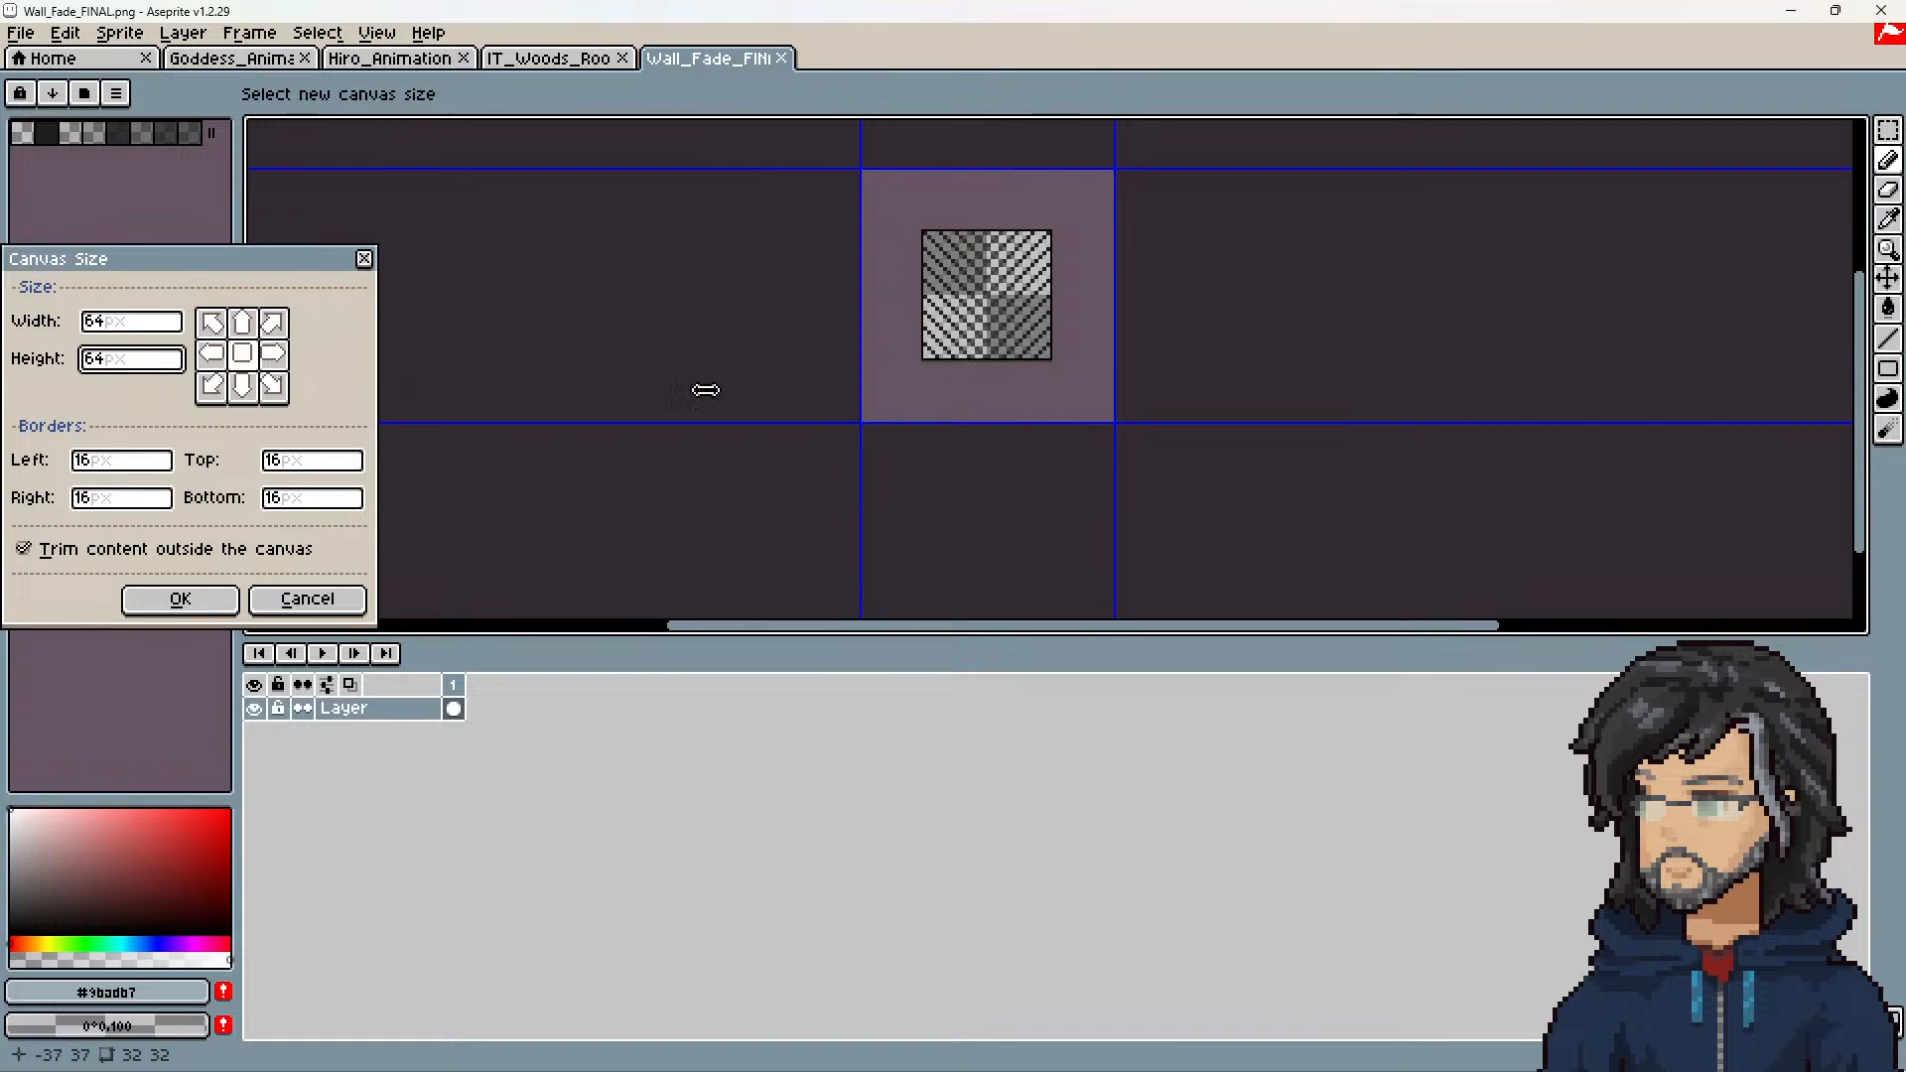
{"action": "left_click", "coordinate": [212, 322]}
{"action": "left_click", "coordinate": [210, 603]}
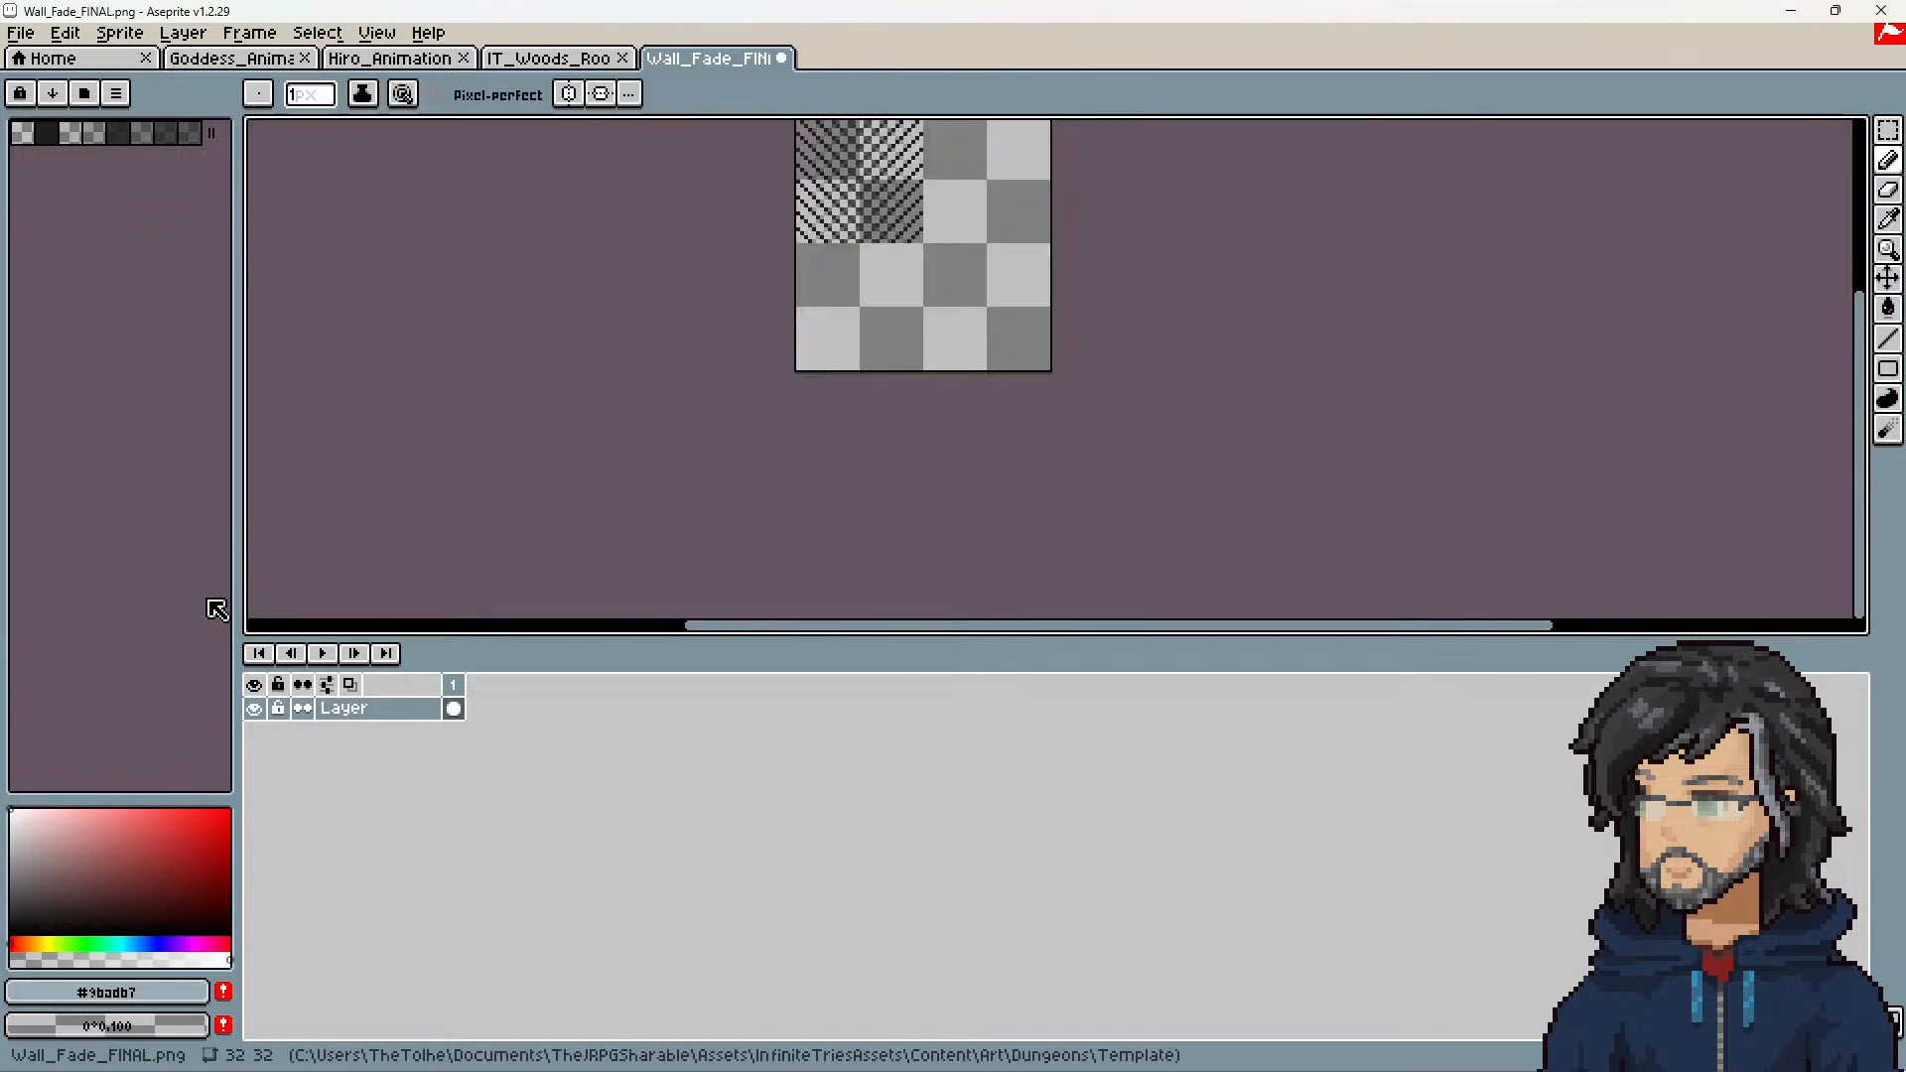
Step: Select the 32 × 32 px hatch pattern in the canvas's upper-left quadrant with the Rectangular Marquee tool
{"action": "middle_click_drag", "start_coordinate": [985, 278], "coordinate": [1040, 387]}
{"action": "scroll", "coordinate": [1034, 365], "scroll_direction": "up", "scroll_amount": 3}
{"action": "middle_click_drag", "start_coordinate": [962, 319], "coordinate": [1136, 462]}
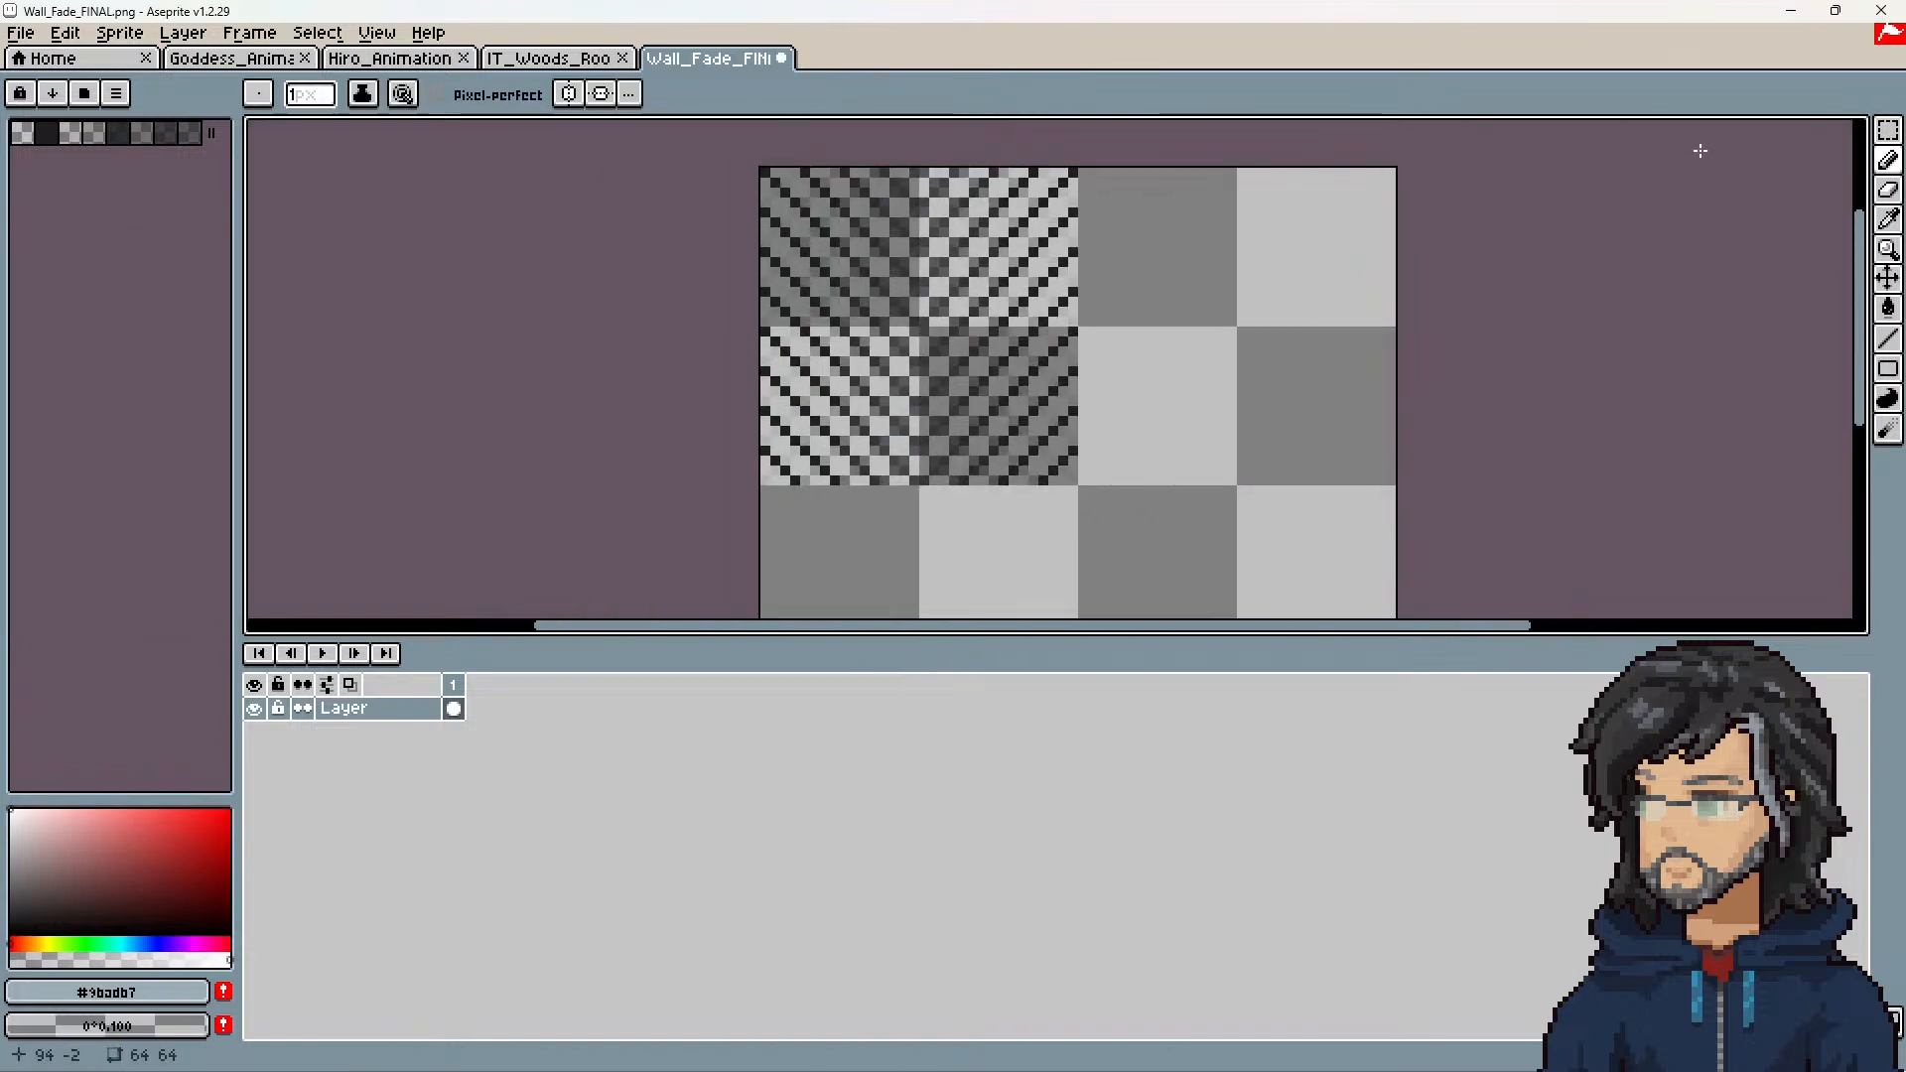
{"action": "left_click", "coordinate": [1888, 130]}
{"action": "left_click", "coordinate": [1828, 130]}
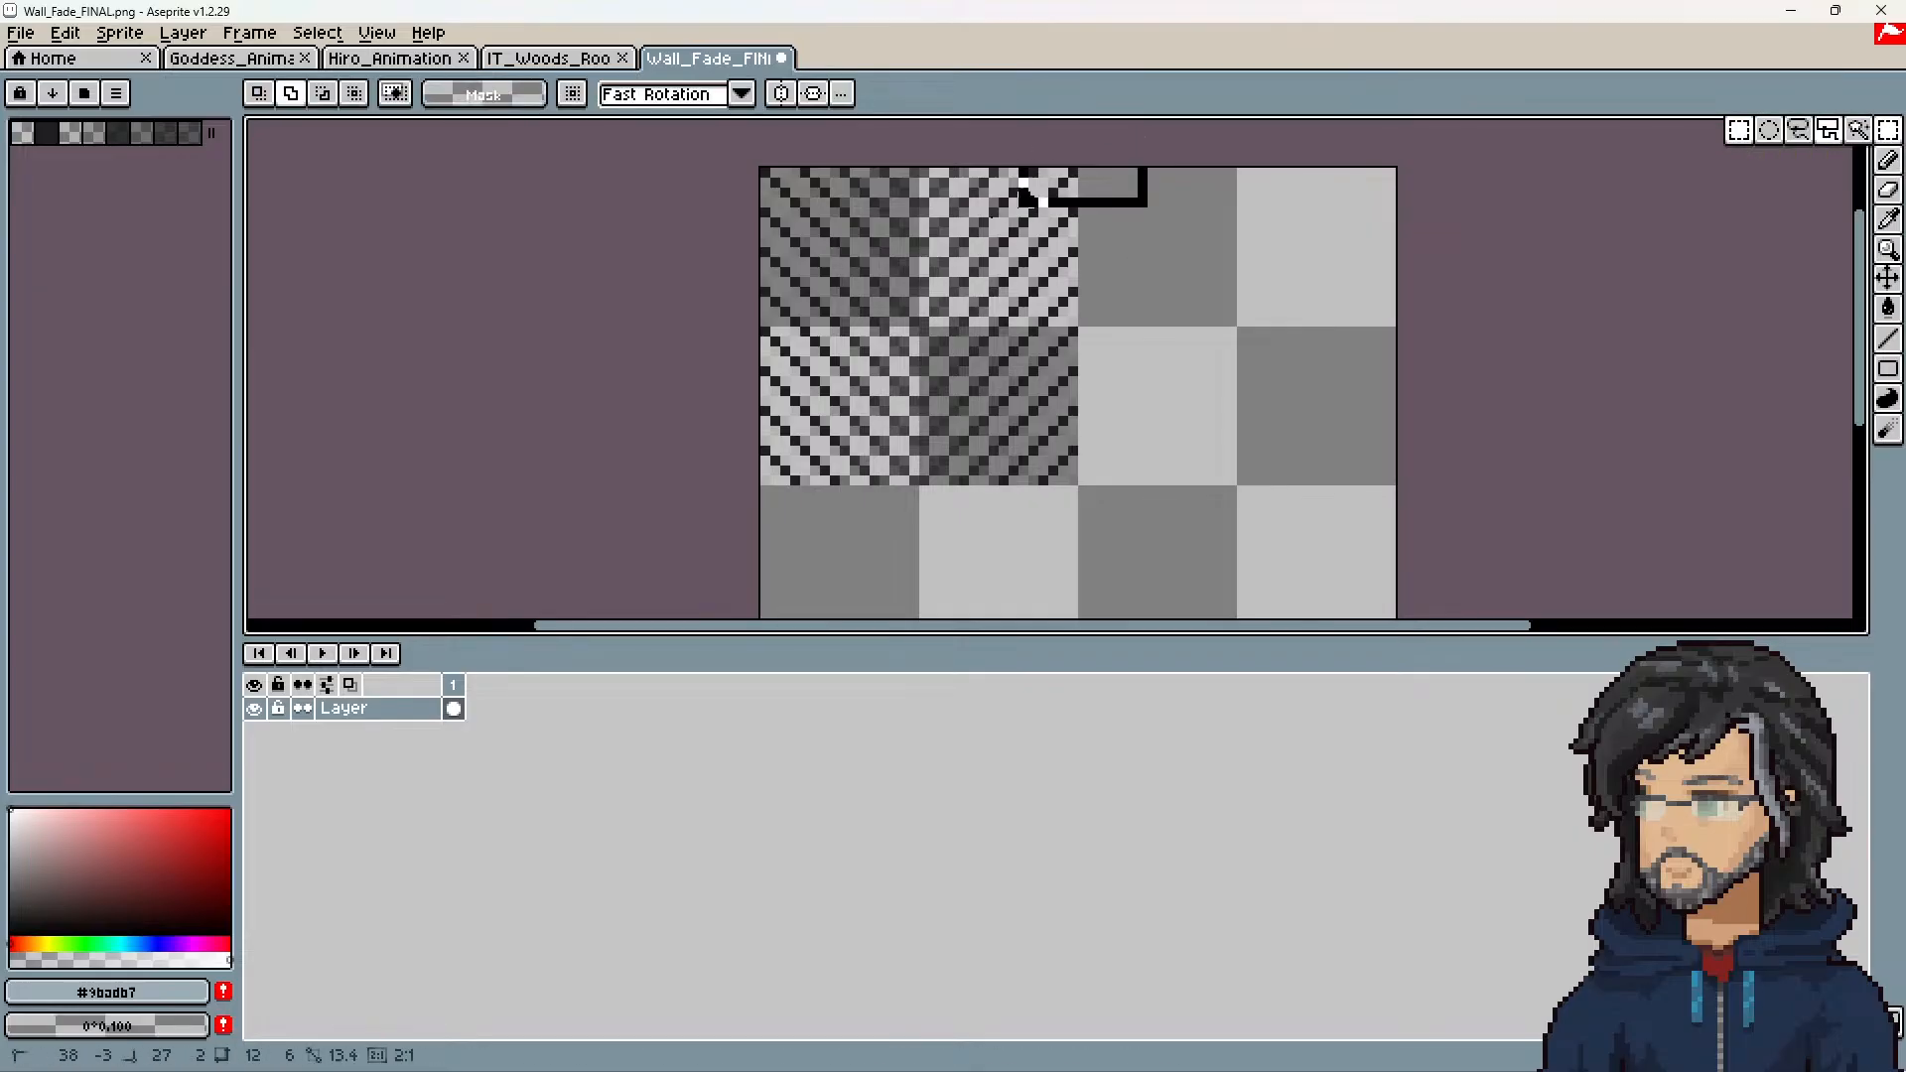
{"action": "left_click_drag", "start_coordinate": [1030, 187], "coordinate": [536, 581]}
{"action": "left_click", "coordinate": [794, 370]}
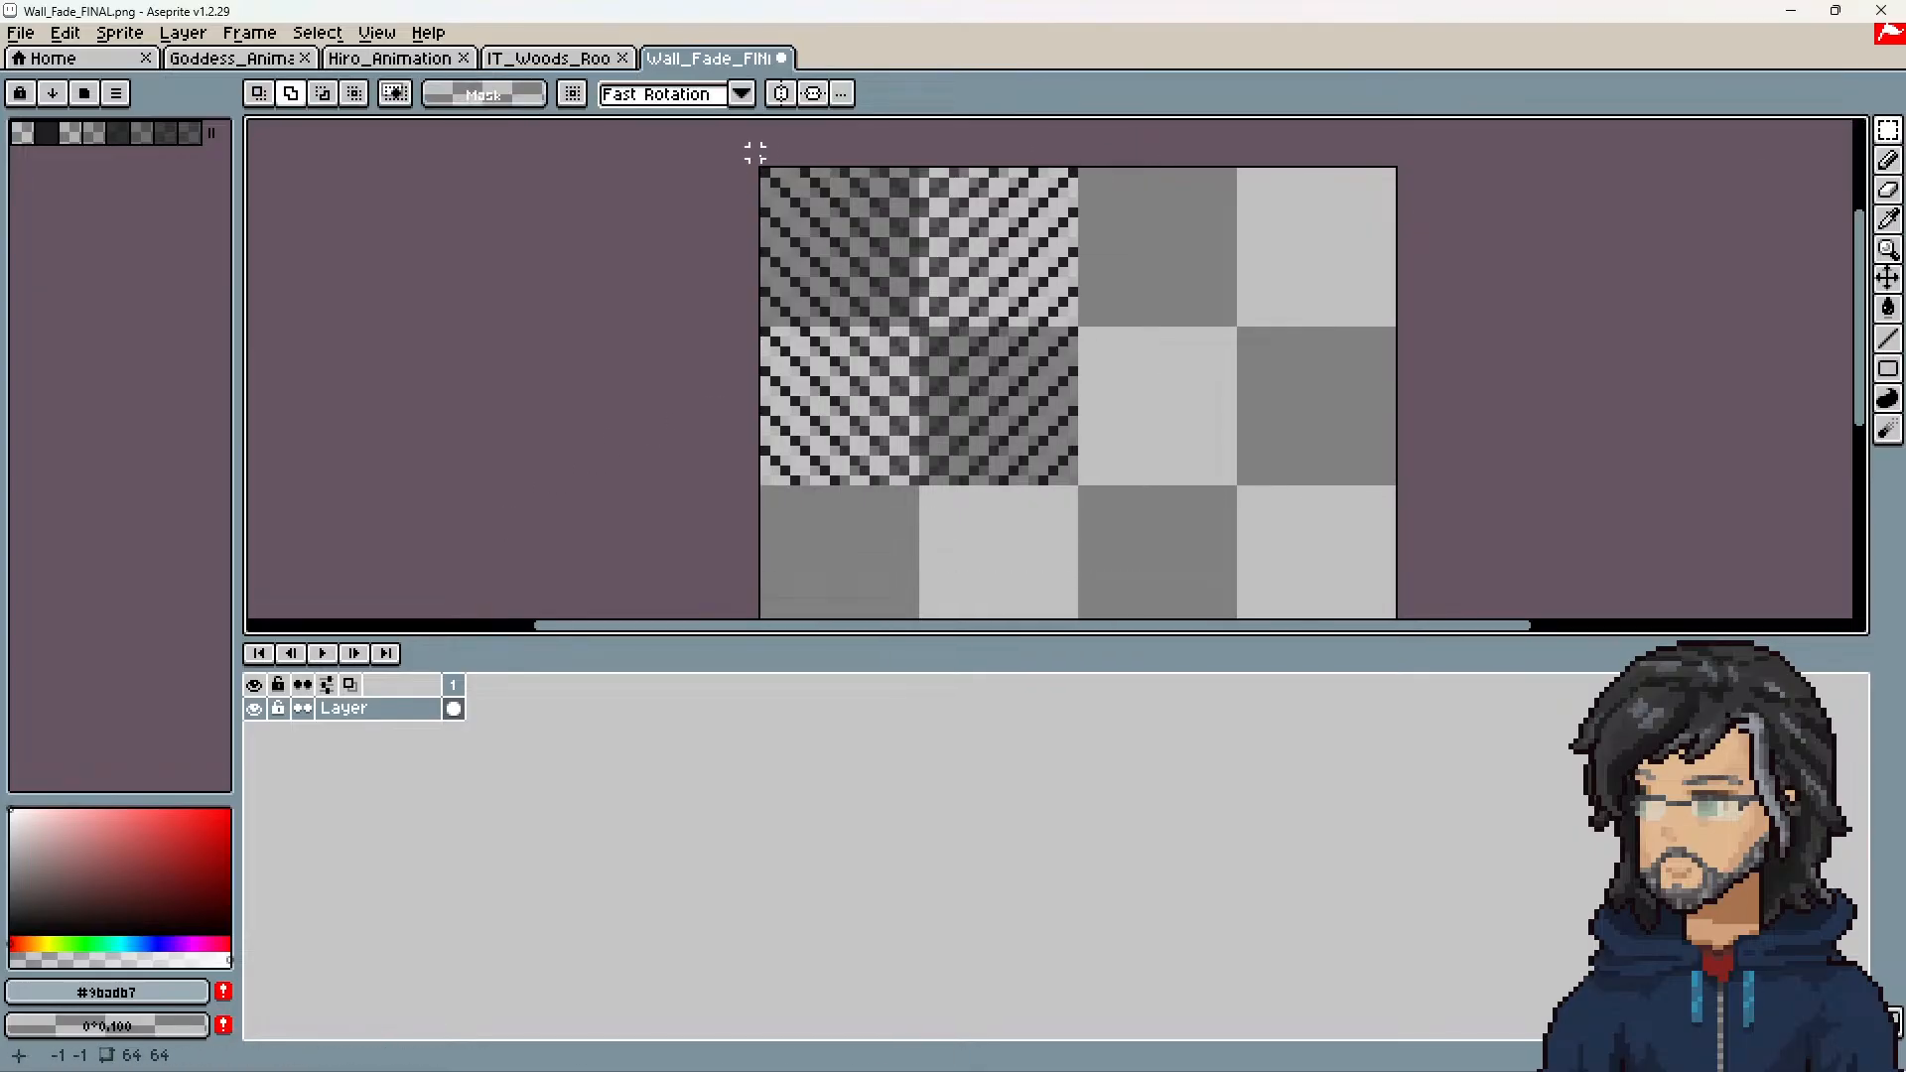
{"action": "left_click_drag", "start_coordinate": [764, 173], "coordinate": [1080, 488]}
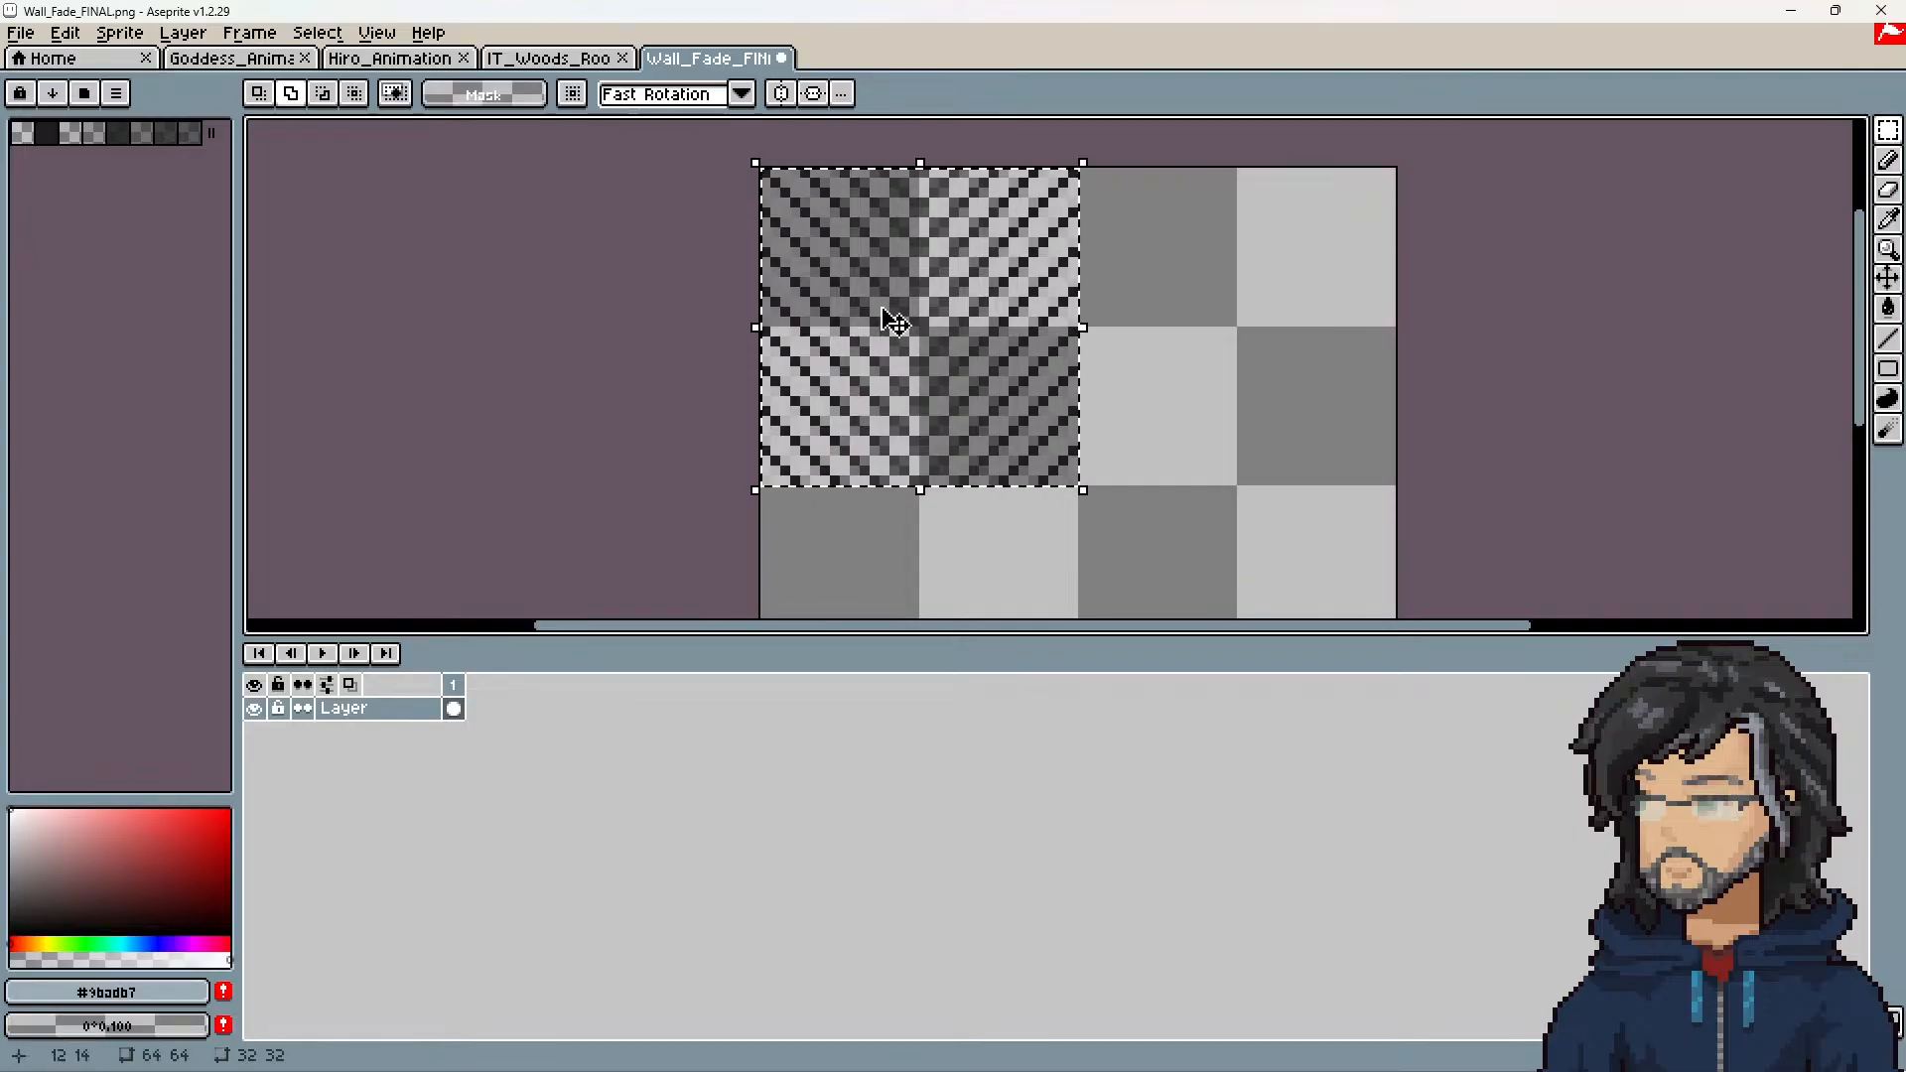
Step: Try to duplicate the selected pattern into the upper-right quadrant and flip the canvas horizontally
{"action": "left_click_drag", "start_coordinate": [881, 313], "coordinate": [1171, 328]}
{"action": "key", "text": "Escape"}
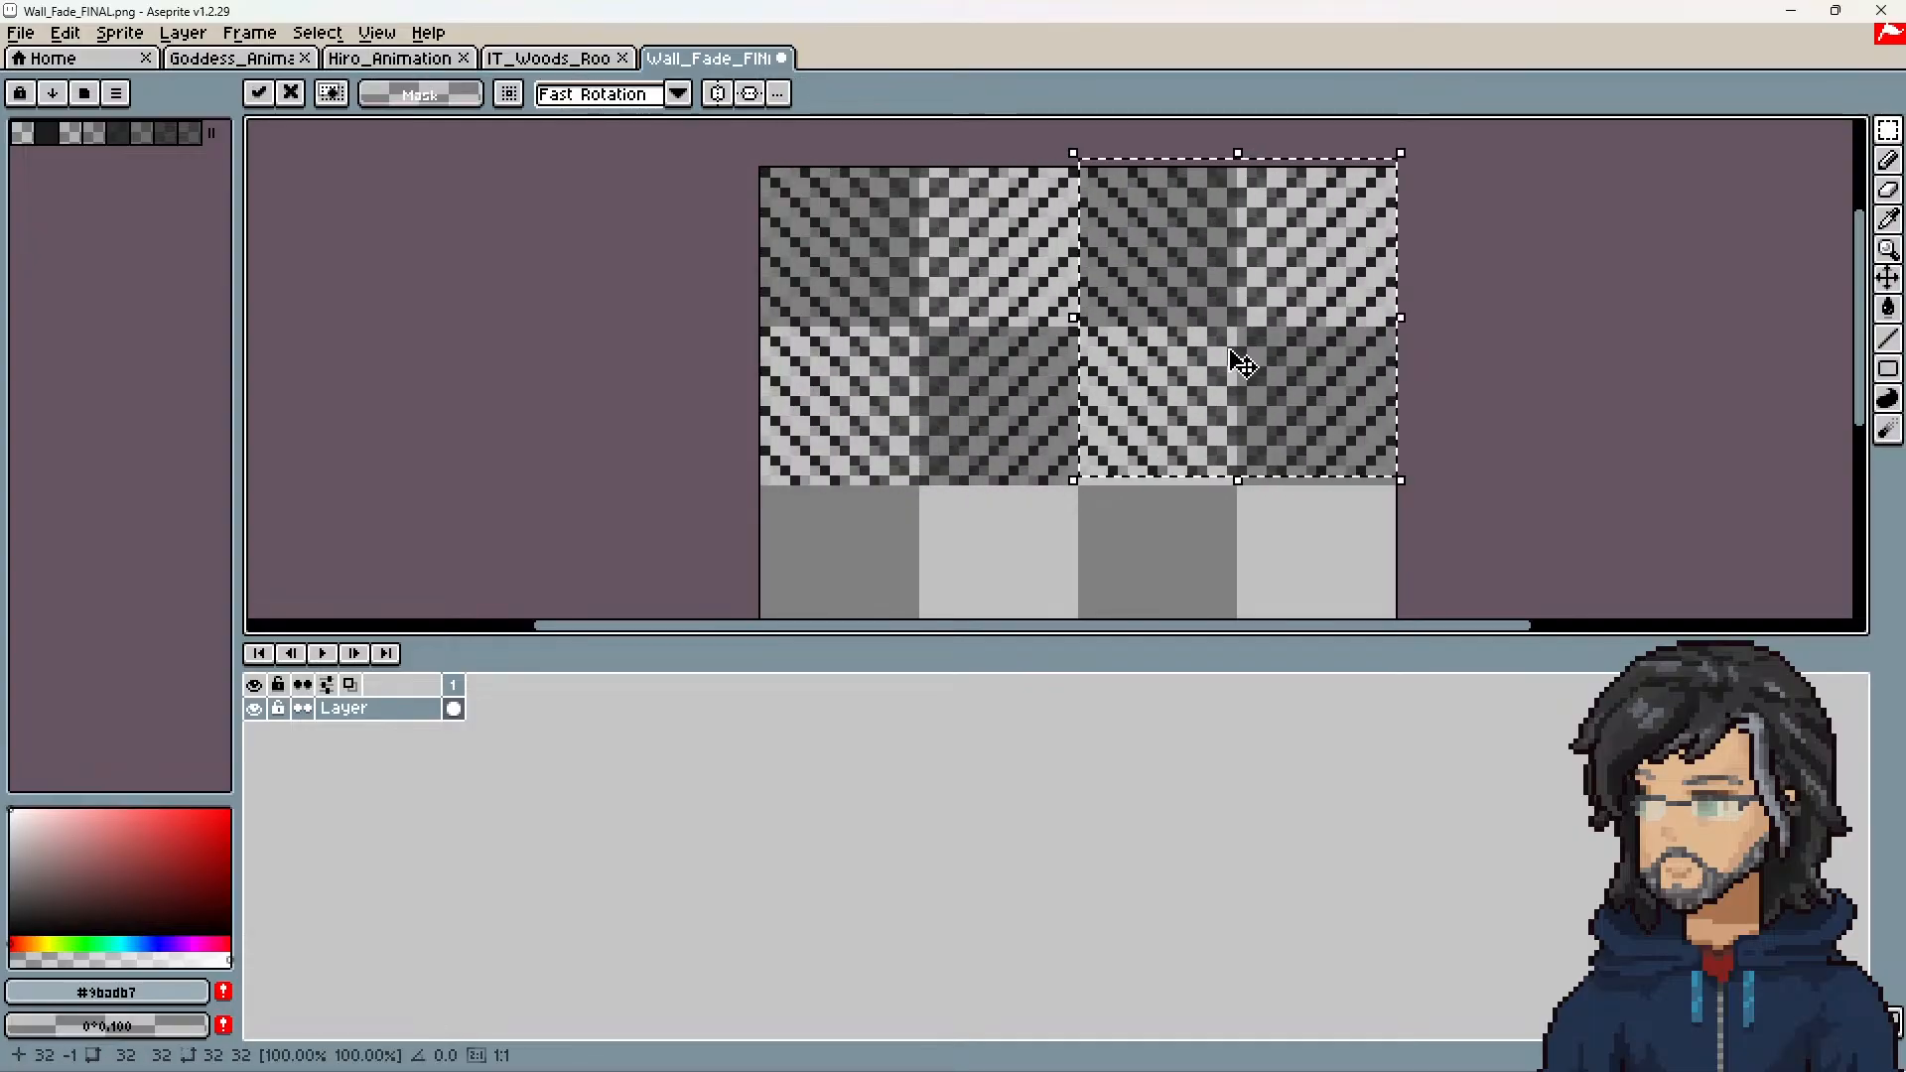
{"action": "left_click_drag", "start_coordinate": [1210, 287], "coordinate": [1212, 292]}
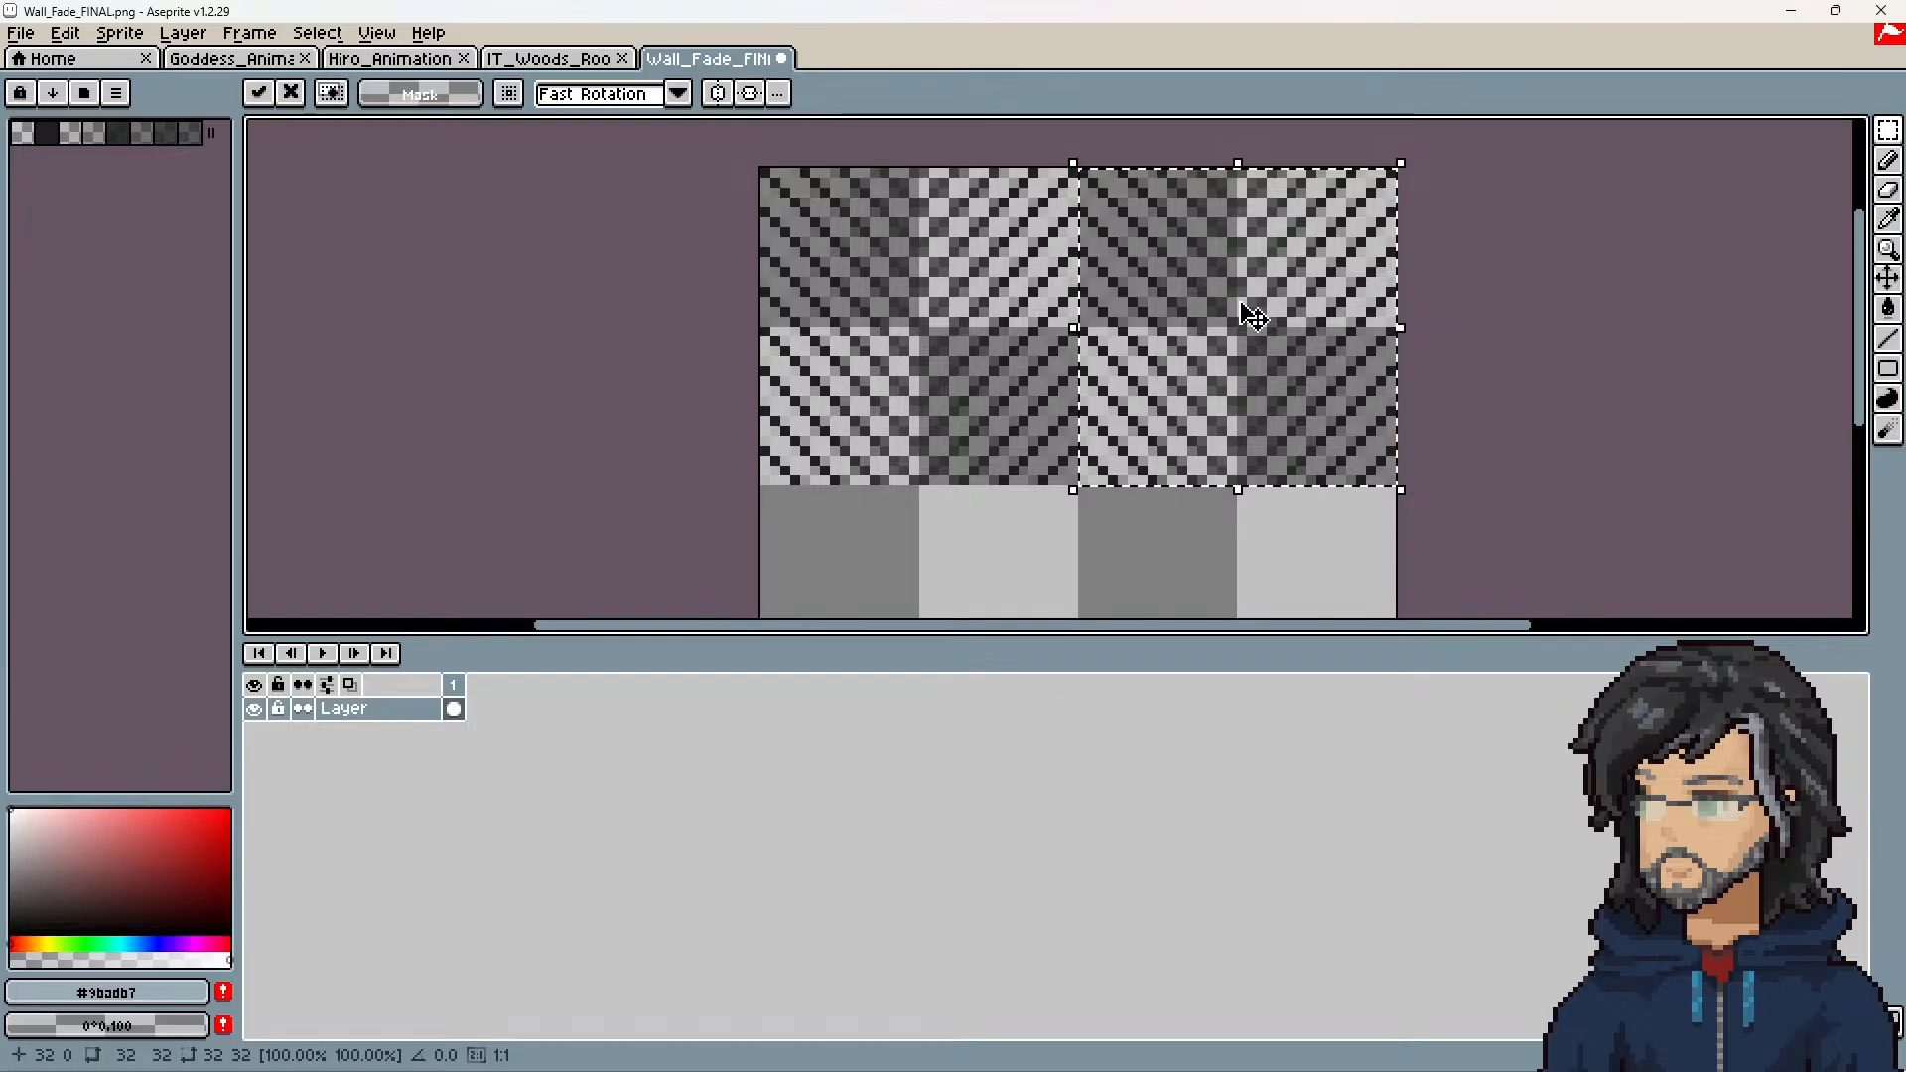
{"action": "left_click", "coordinate": [183, 32]}
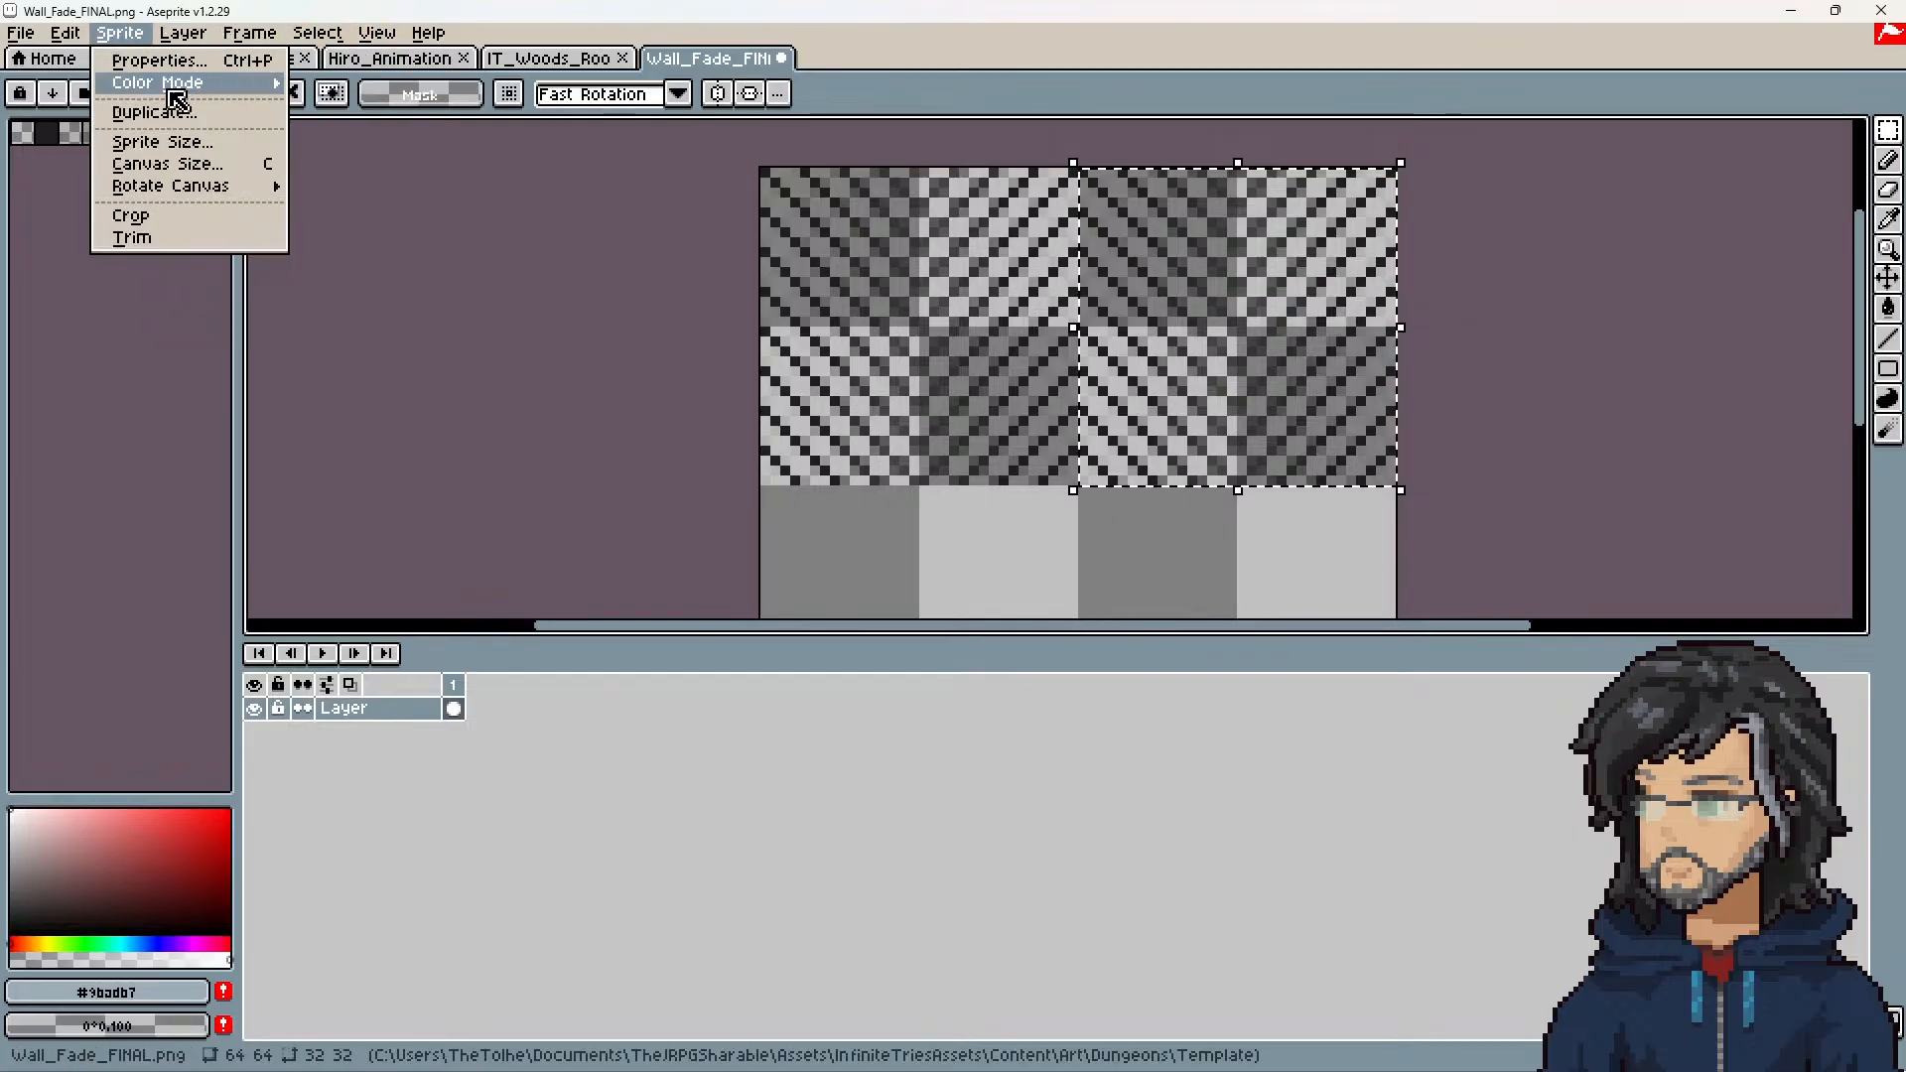
{"action": "mouse_move", "coordinate": [179, 192]}
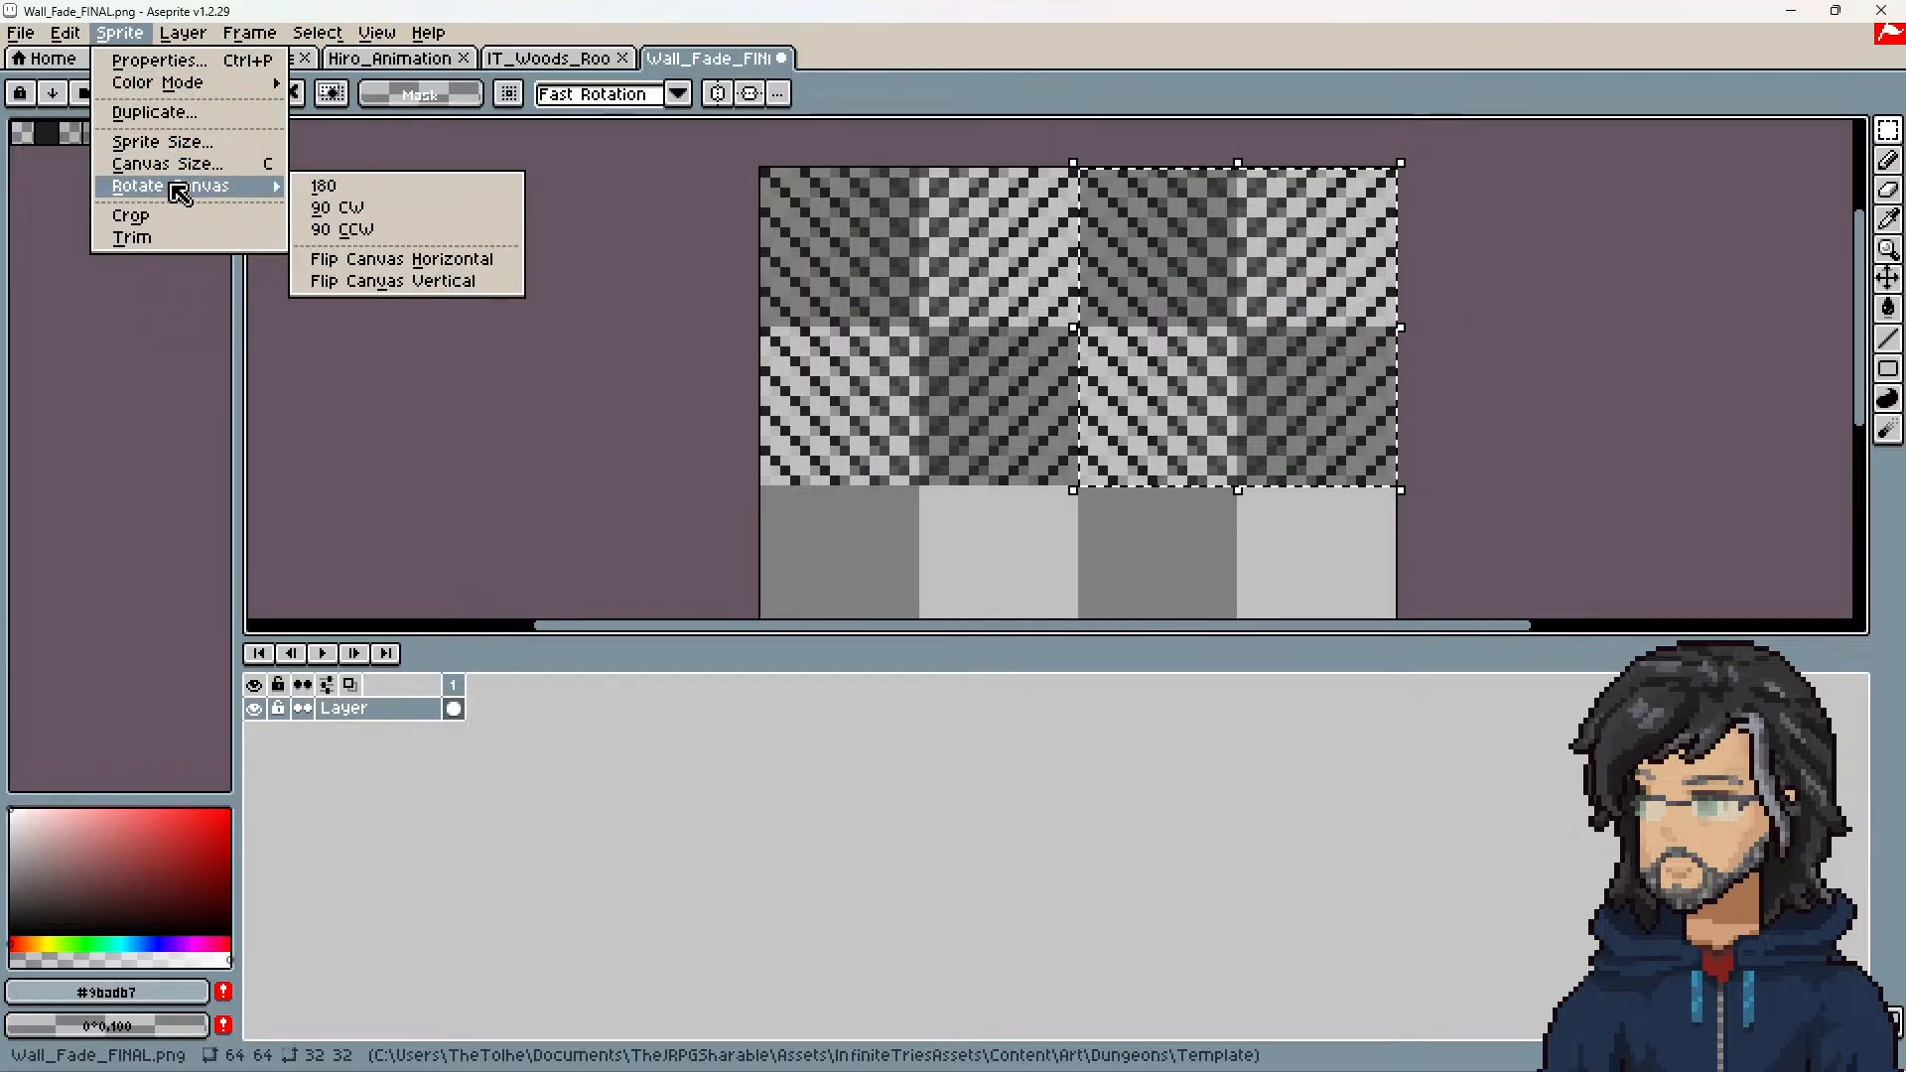
{"action": "left_click", "coordinate": [378, 262]}
{"action": "middle_click_drag", "start_coordinate": [955, 353], "coordinate": [809, 354]}
{"action": "key", "text": "Escape"}
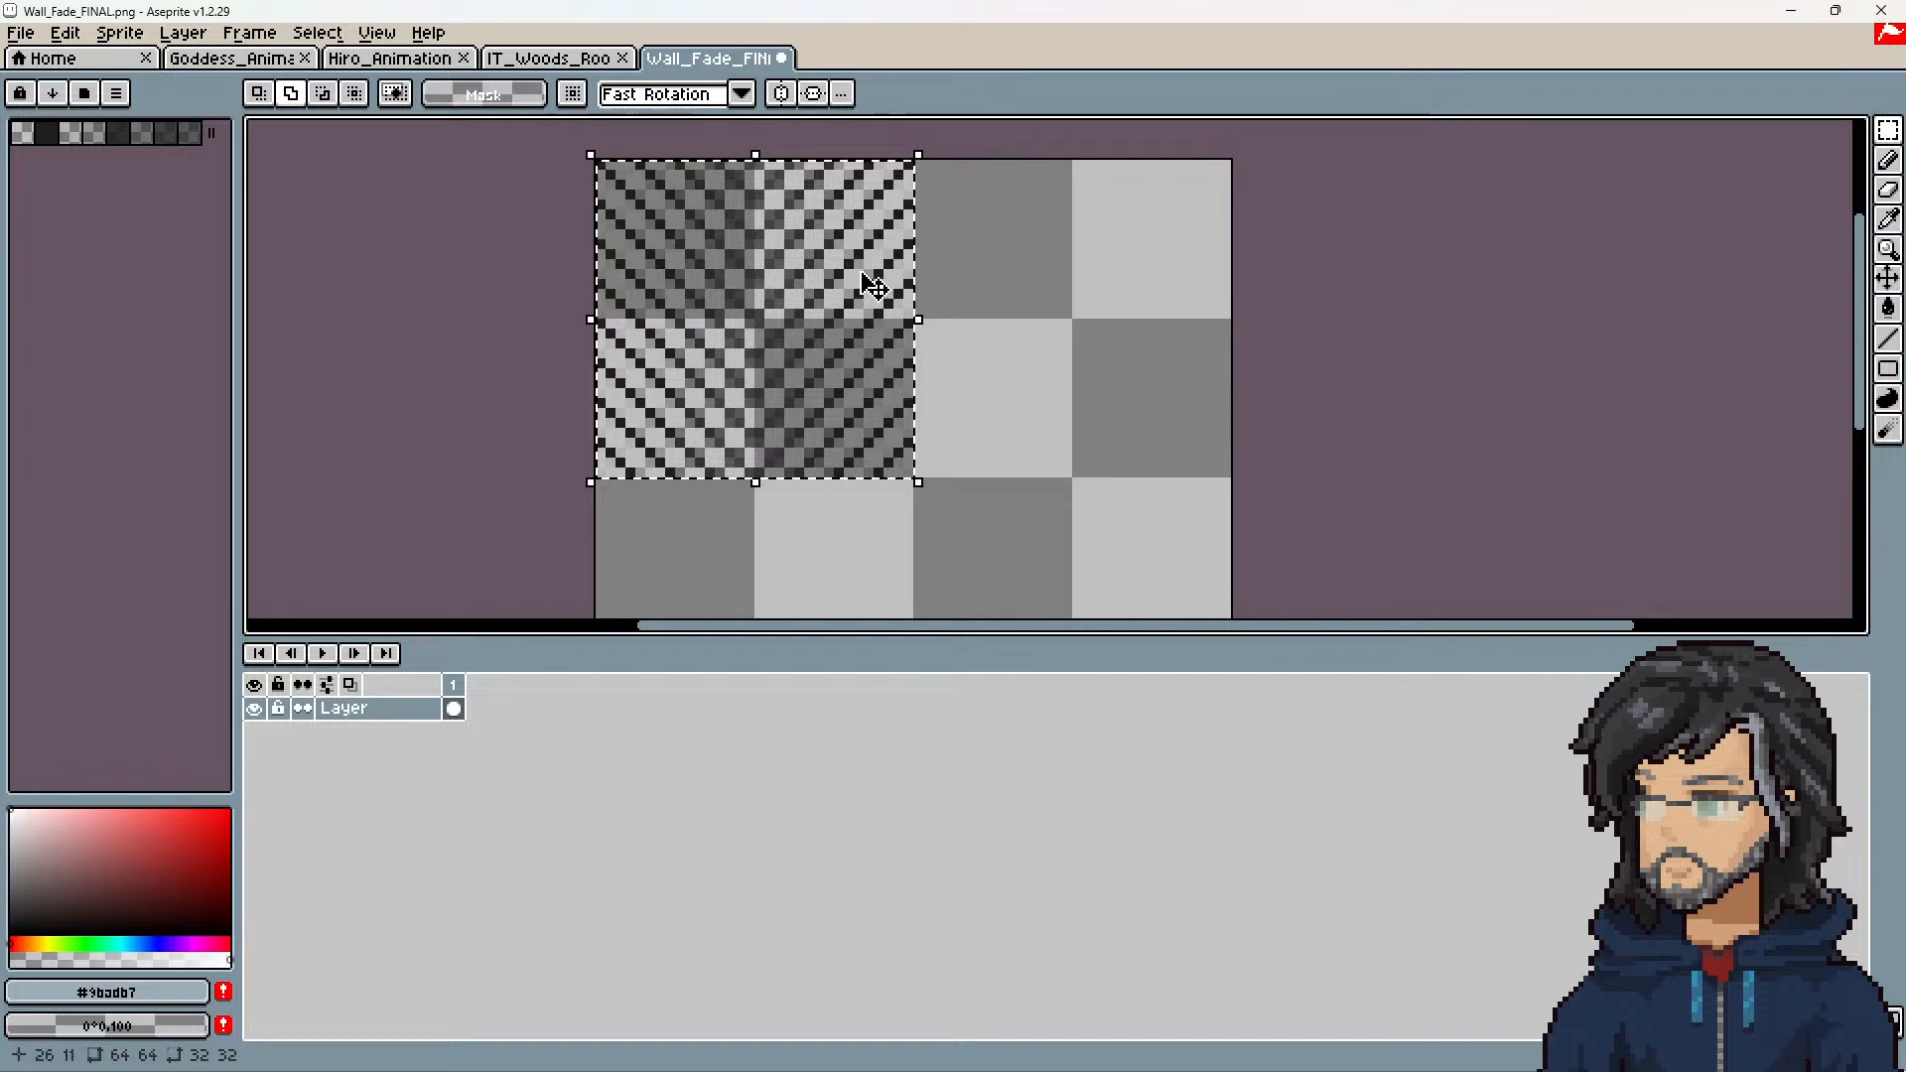
Step: Create a new 32 × 32 px sprite and paste the copied hatch pattern into it
{"action": "left_click", "coordinate": [20, 32]}
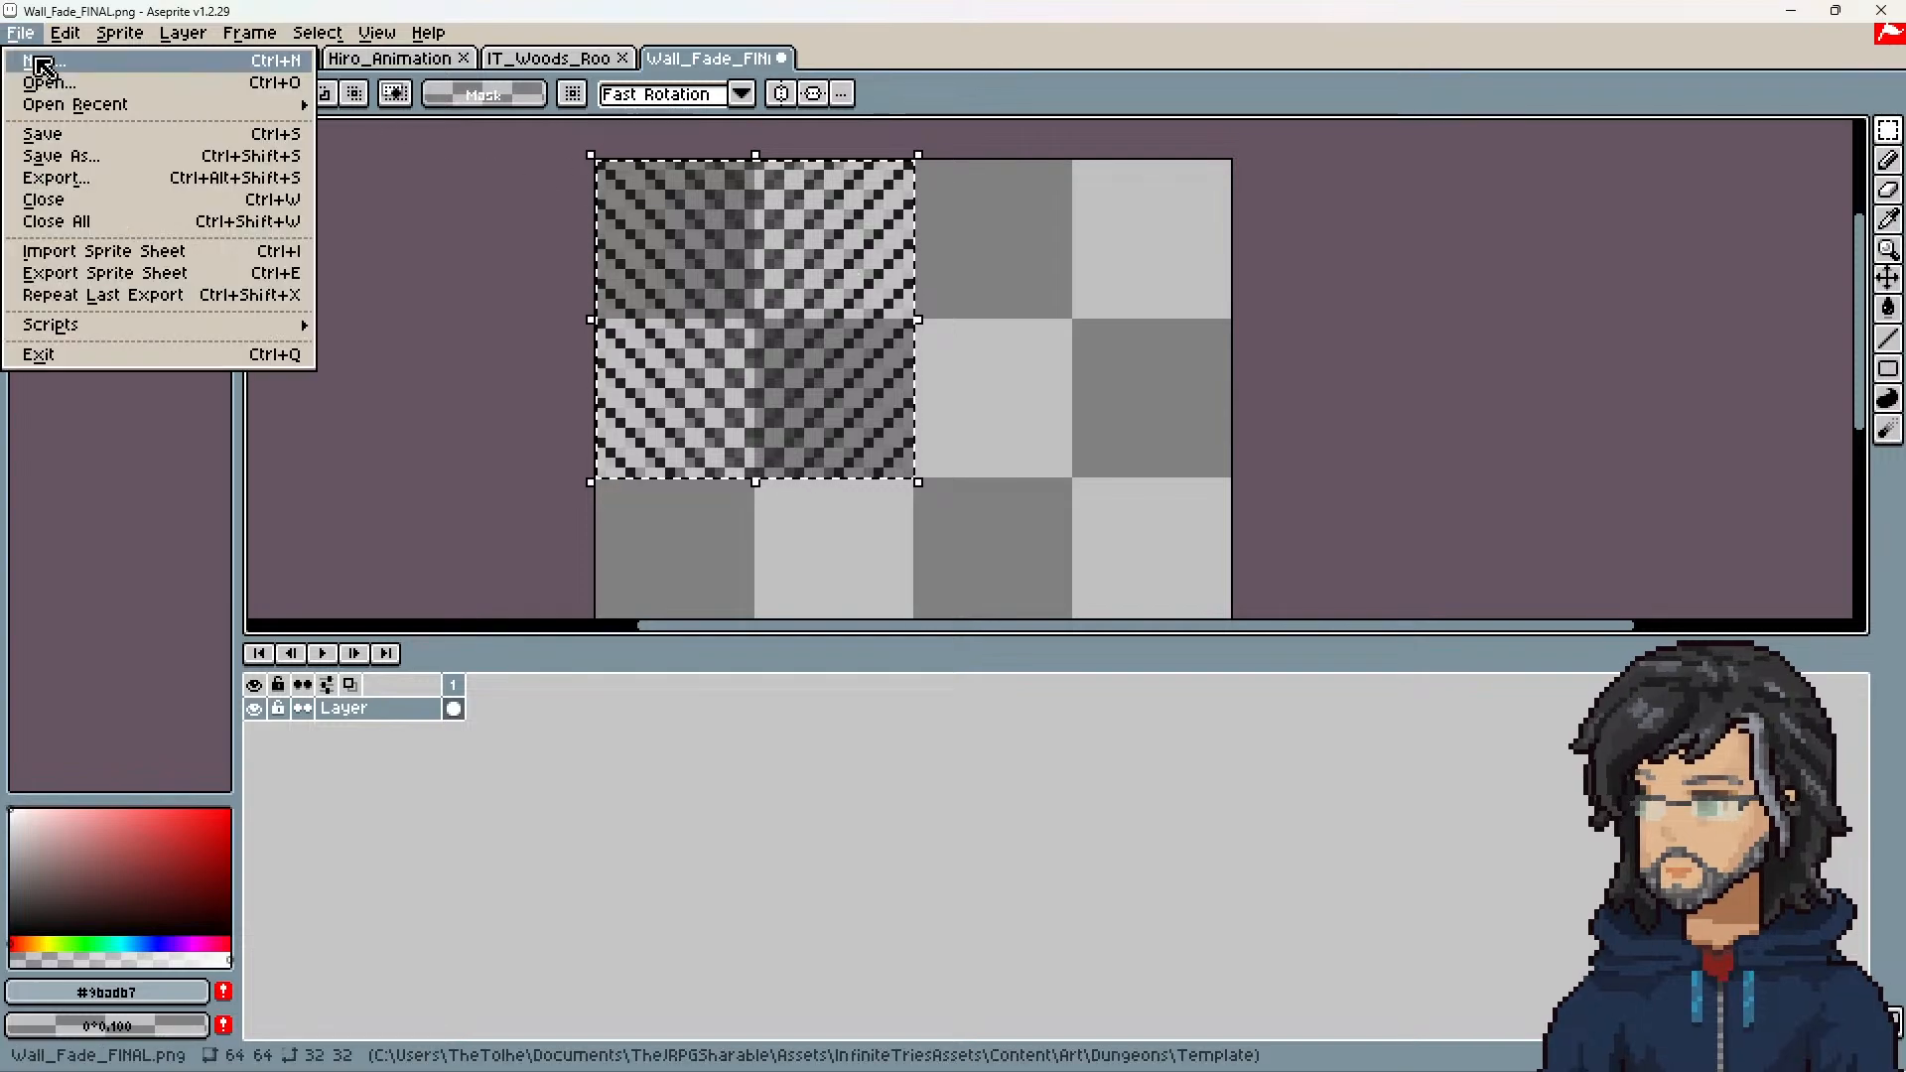
{"action": "left_click", "coordinate": [45, 63]}
{"action": "left_click", "coordinate": [894, 728]}
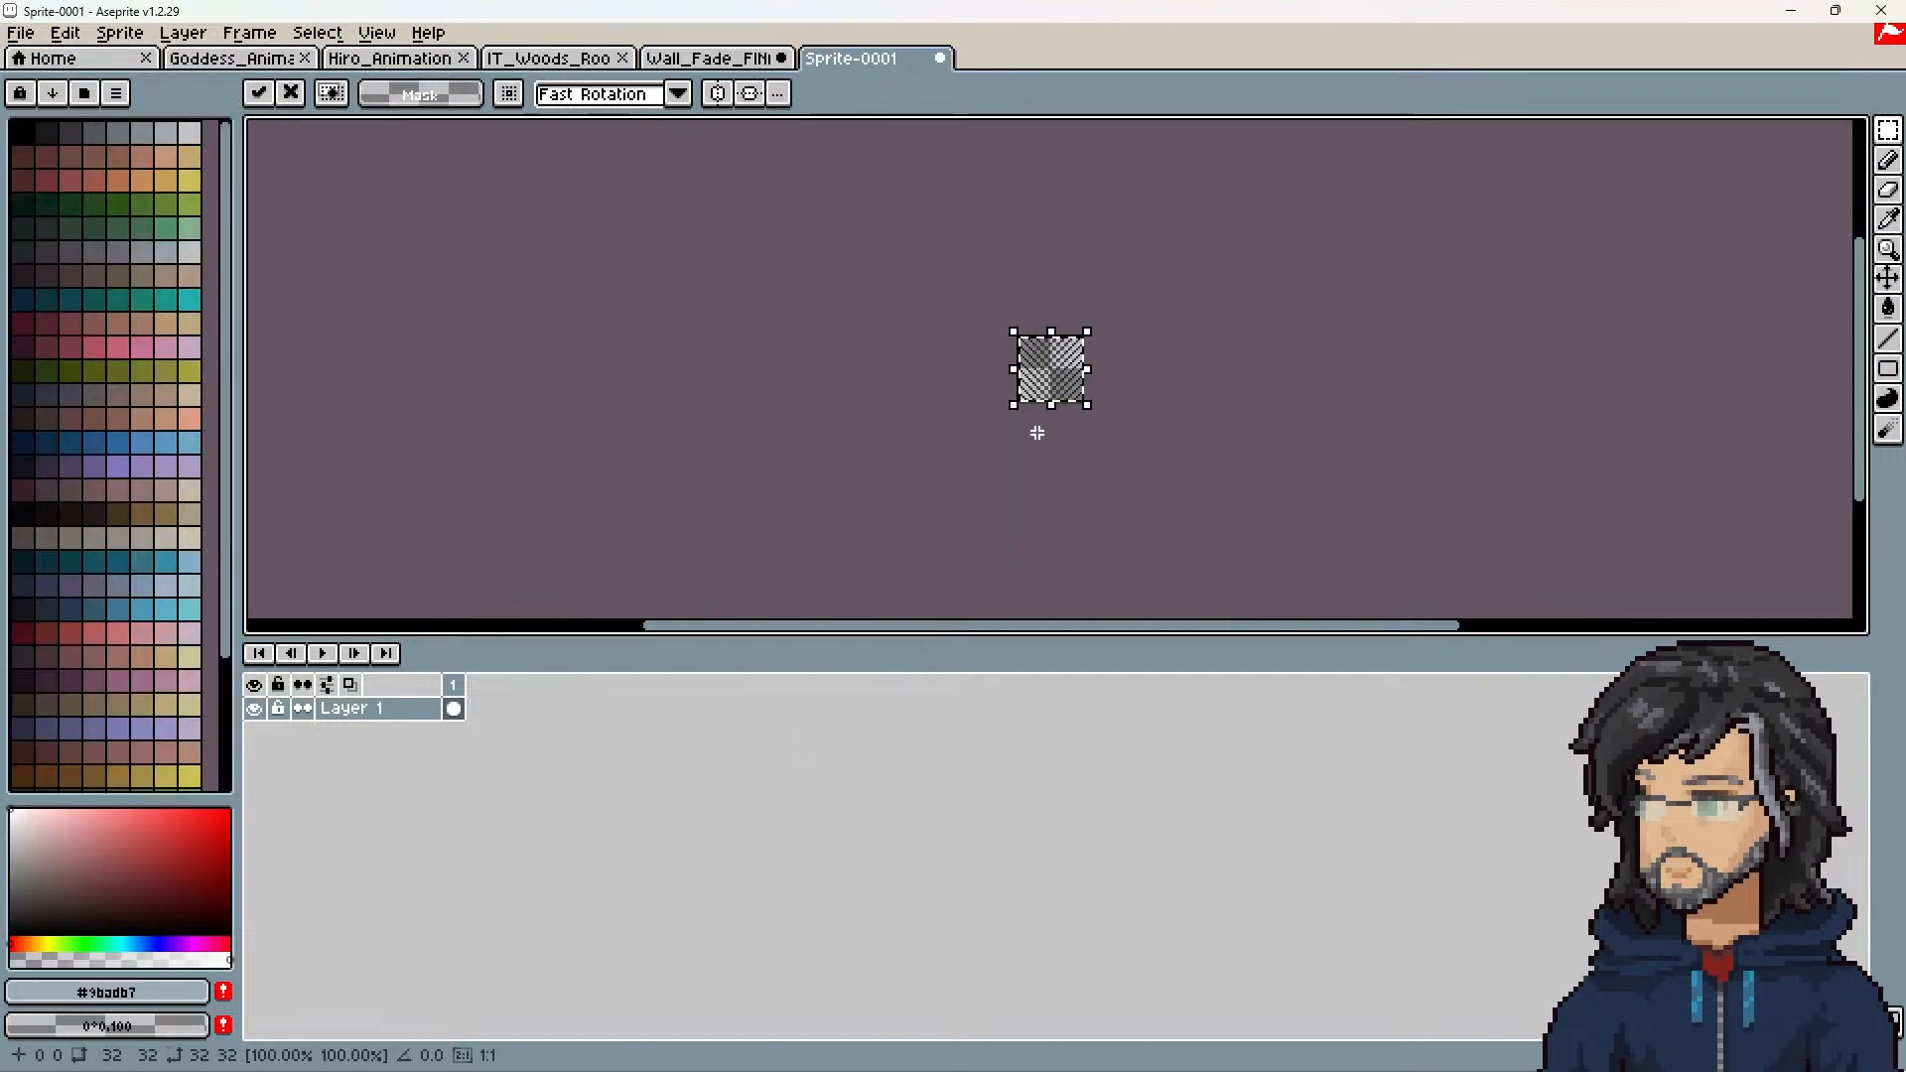
{"action": "scroll", "coordinate": [1036, 422], "scroll_direction": "up", "scroll_amount": 5}
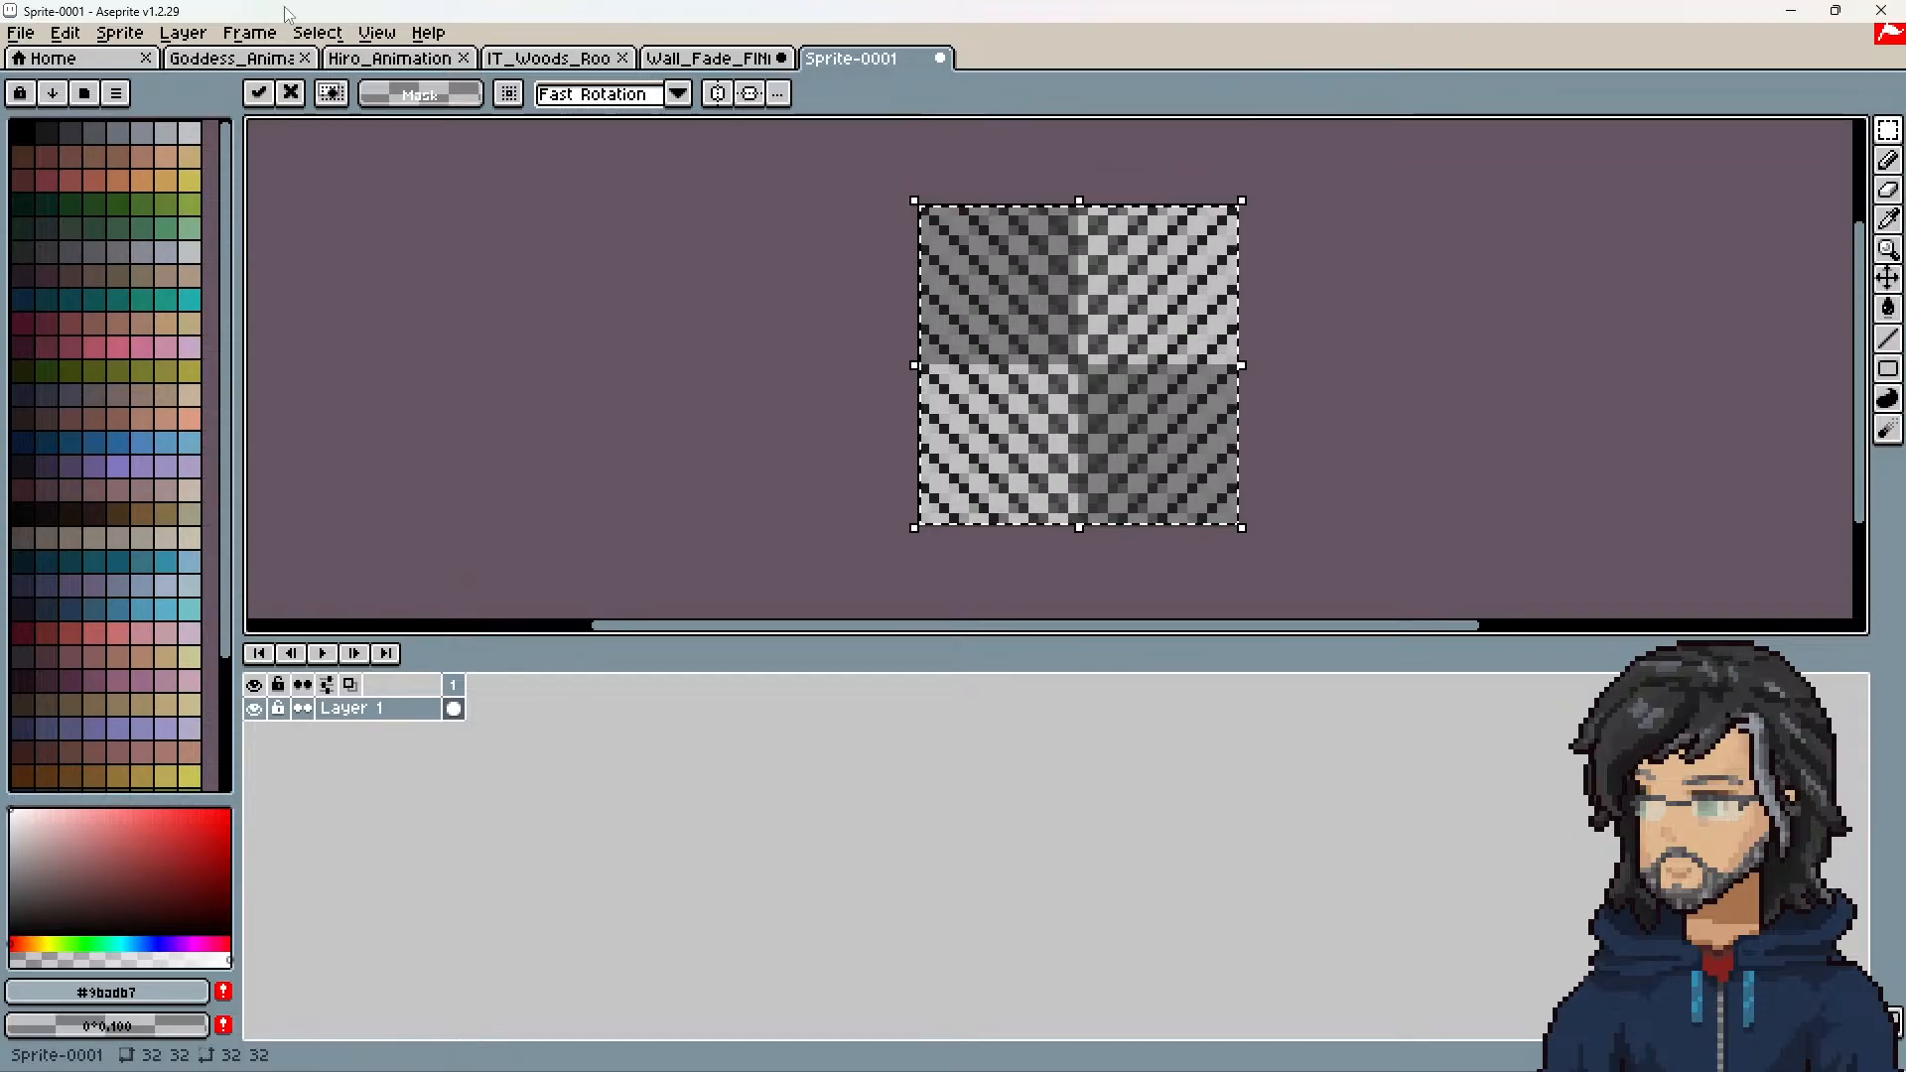
Step: Try to flip the new 32 × 32 px sprite's canvas, ending with a vertical flip
{"action": "left_click", "coordinate": [120, 32]}
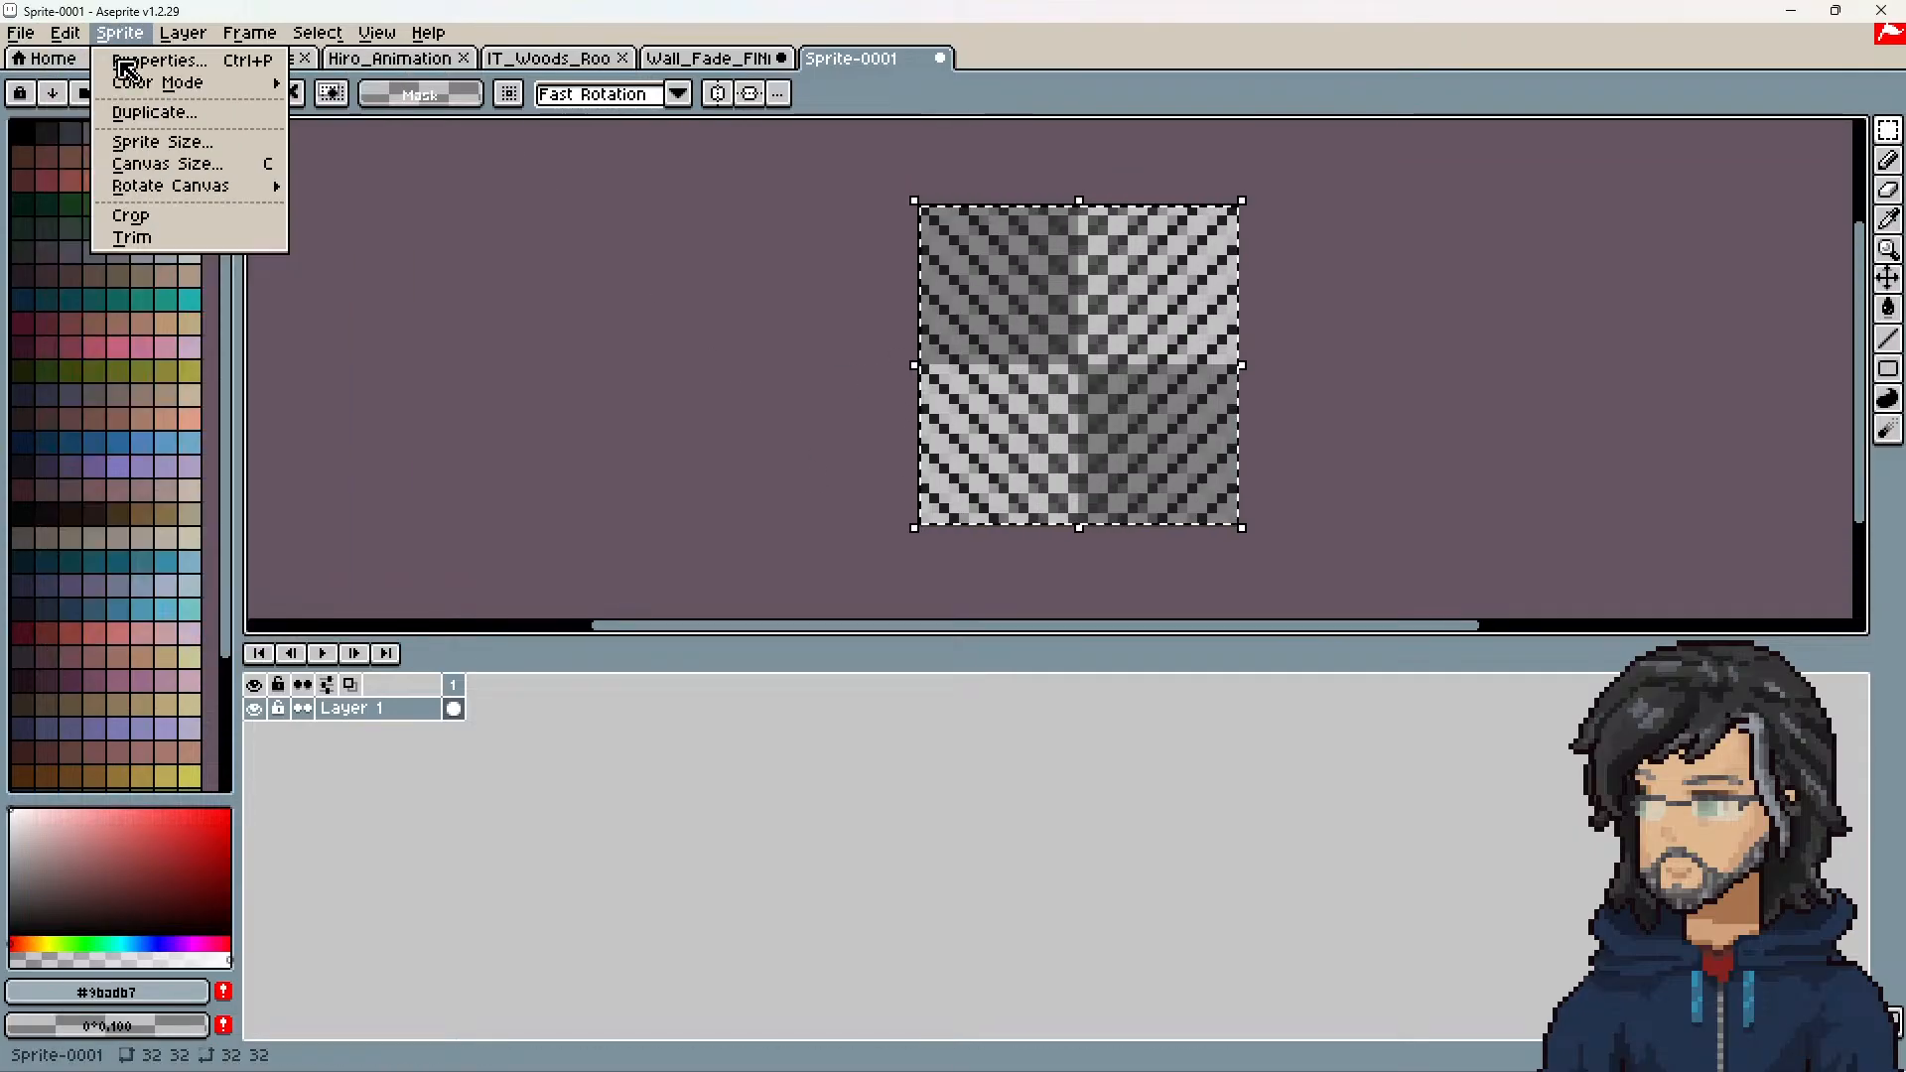
{"action": "mouse_move", "coordinate": [172, 191]}
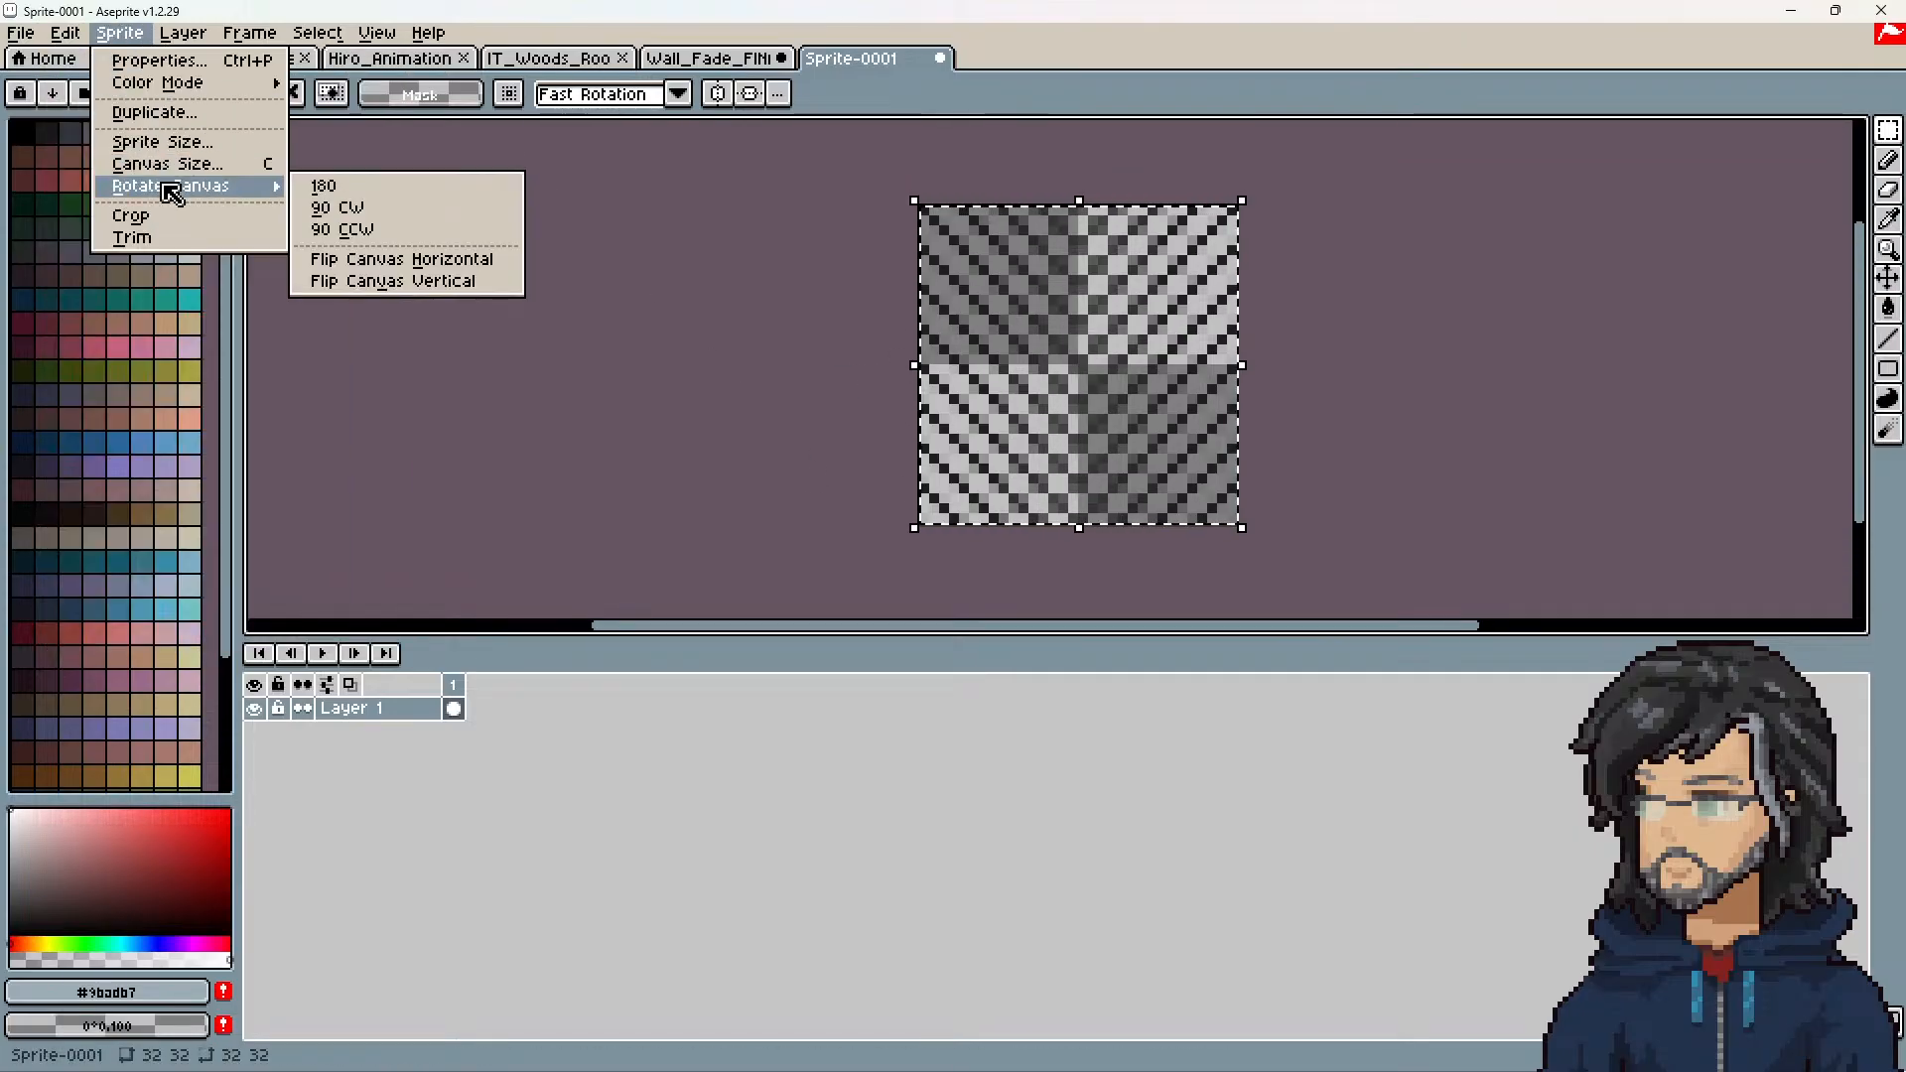
{"action": "left_click", "coordinate": [454, 278]}
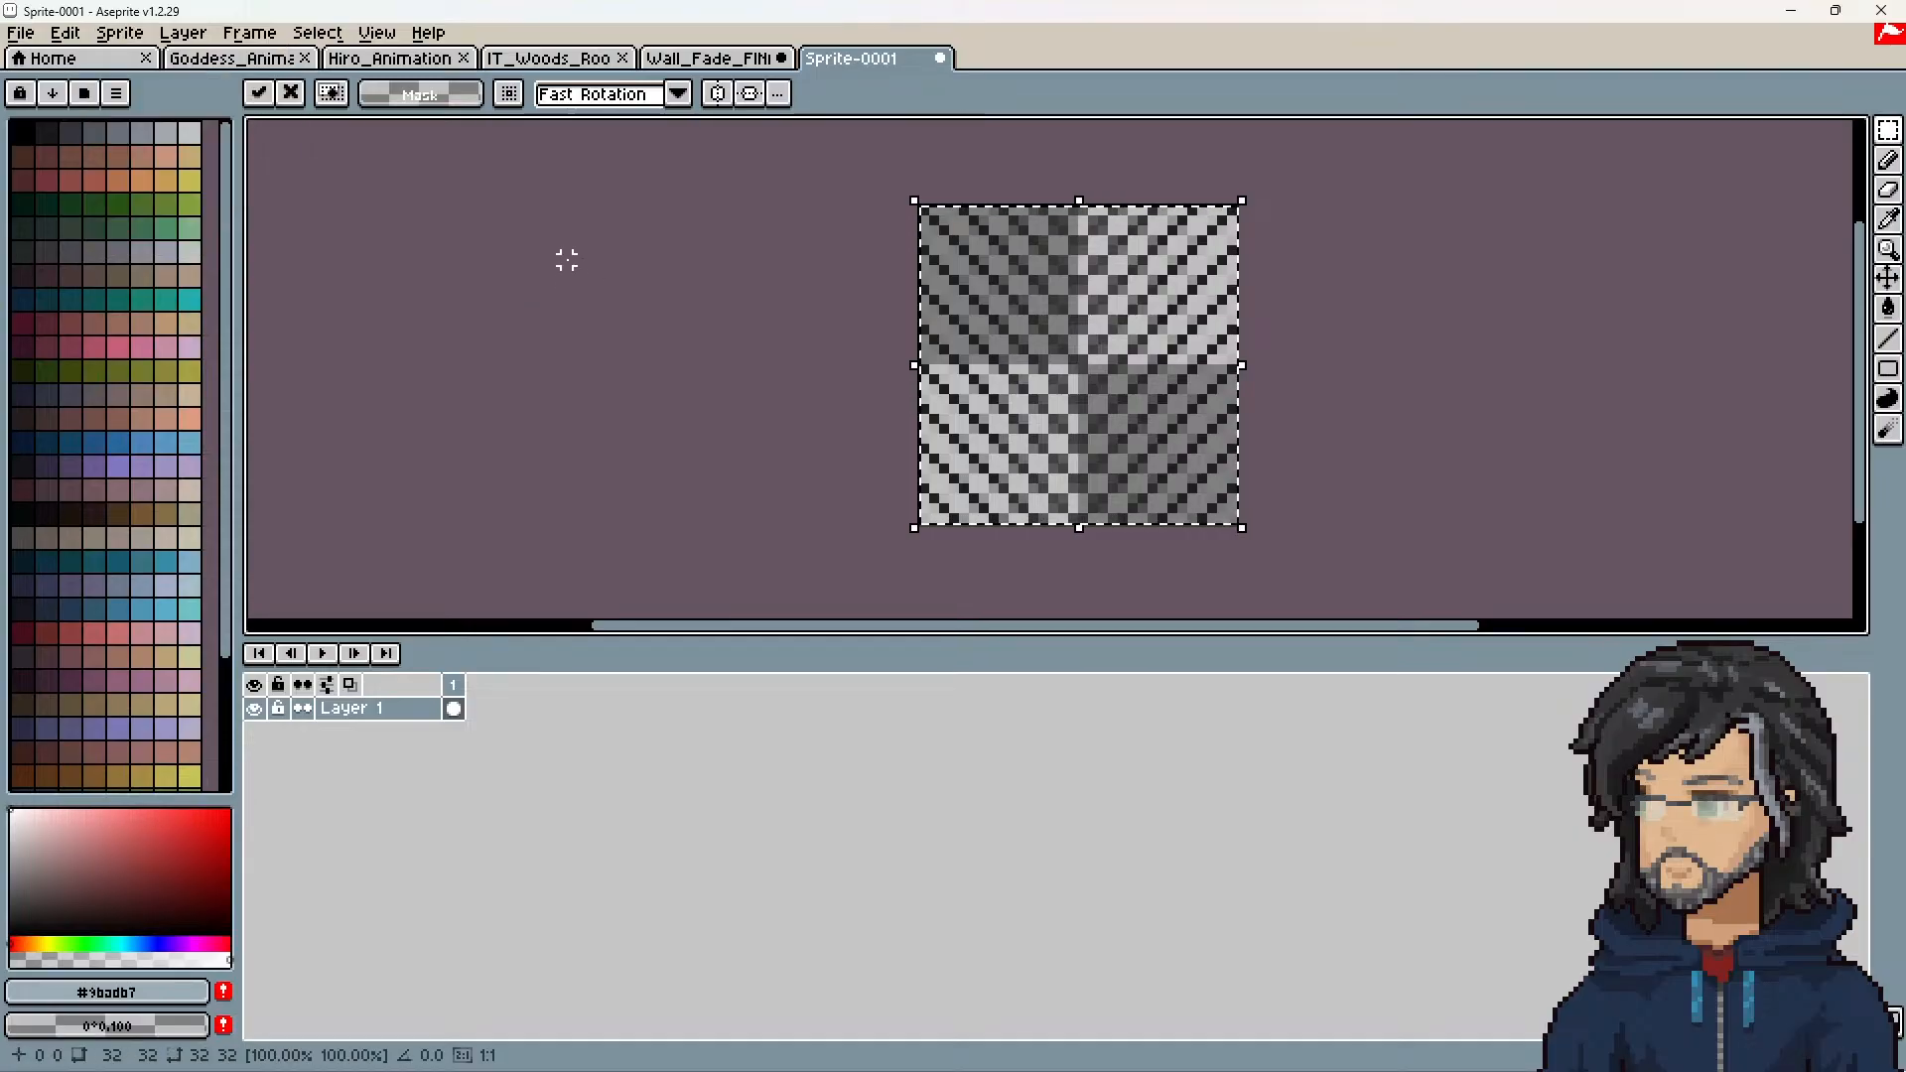
{"action": "left_click", "coordinate": [65, 33]}
{"action": "mouse_move", "coordinate": [120, 33]}
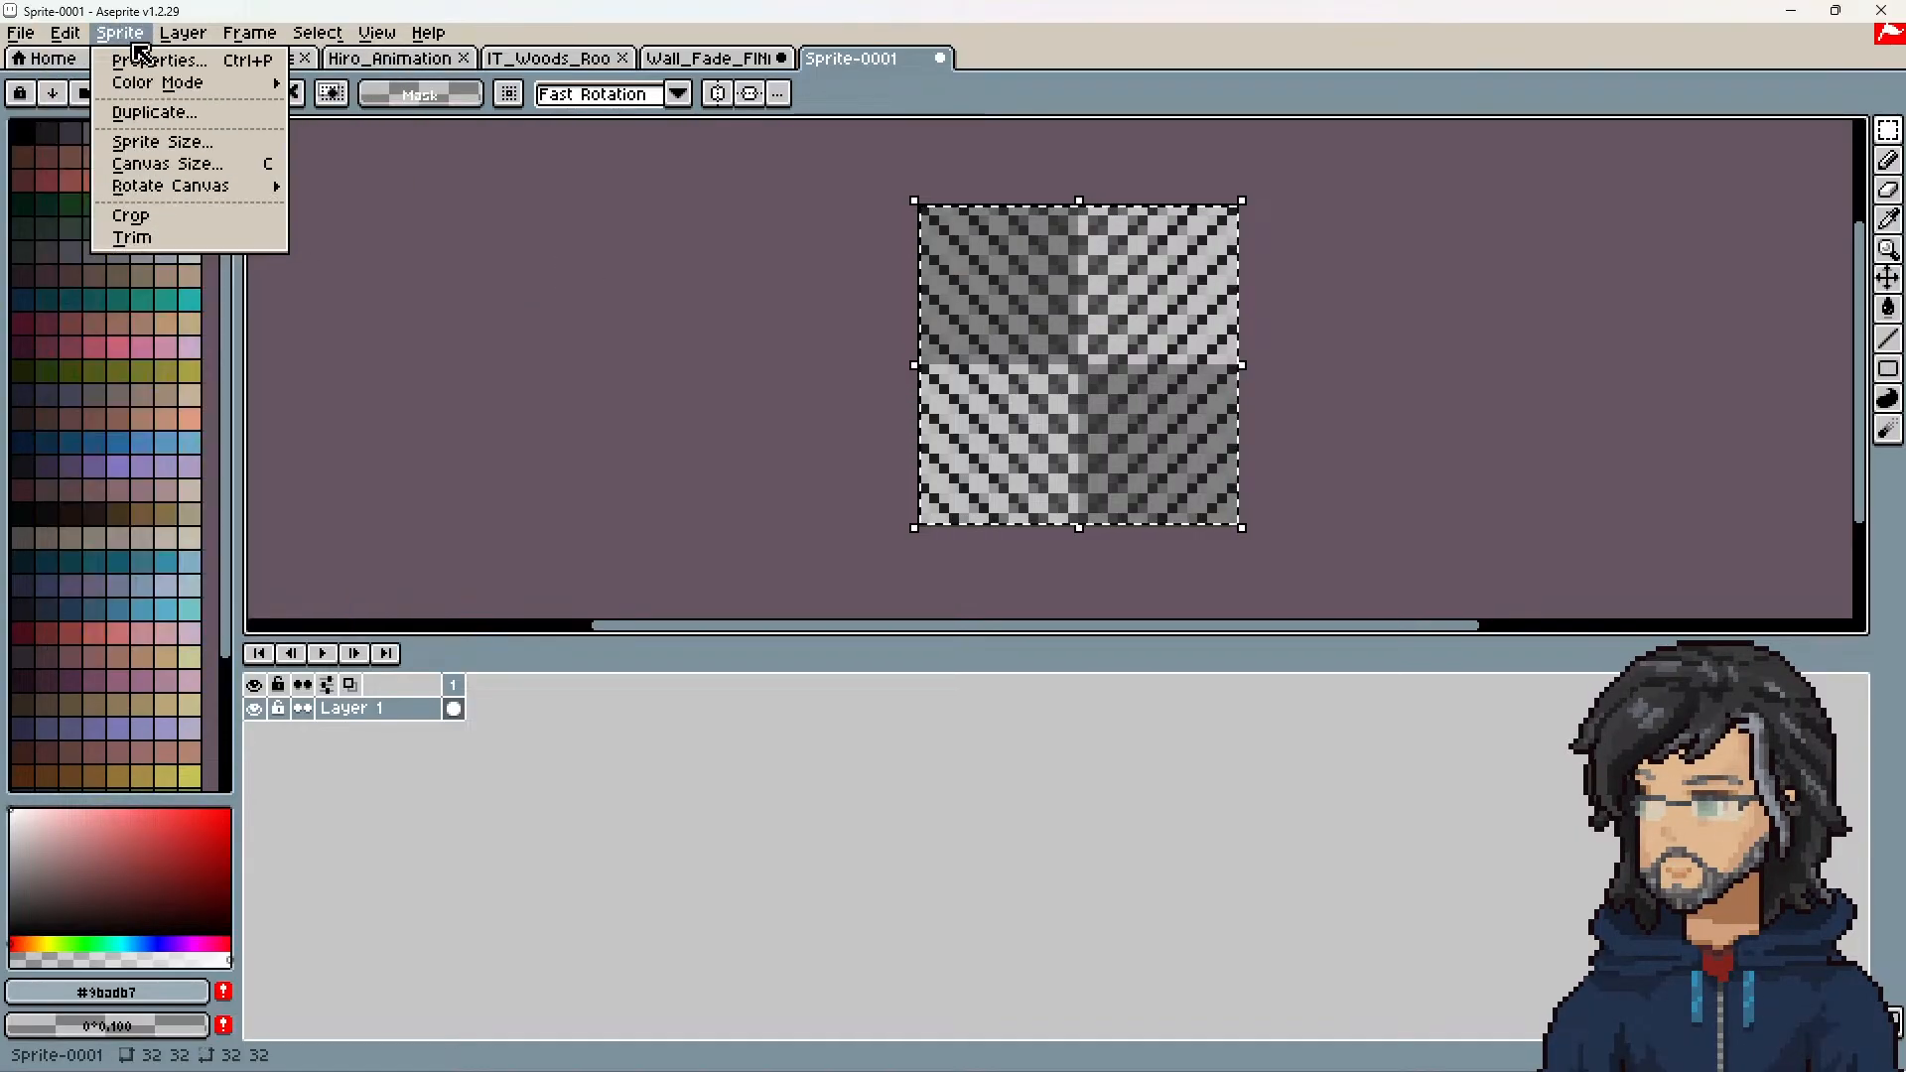
{"action": "mouse_move", "coordinate": [191, 186]}
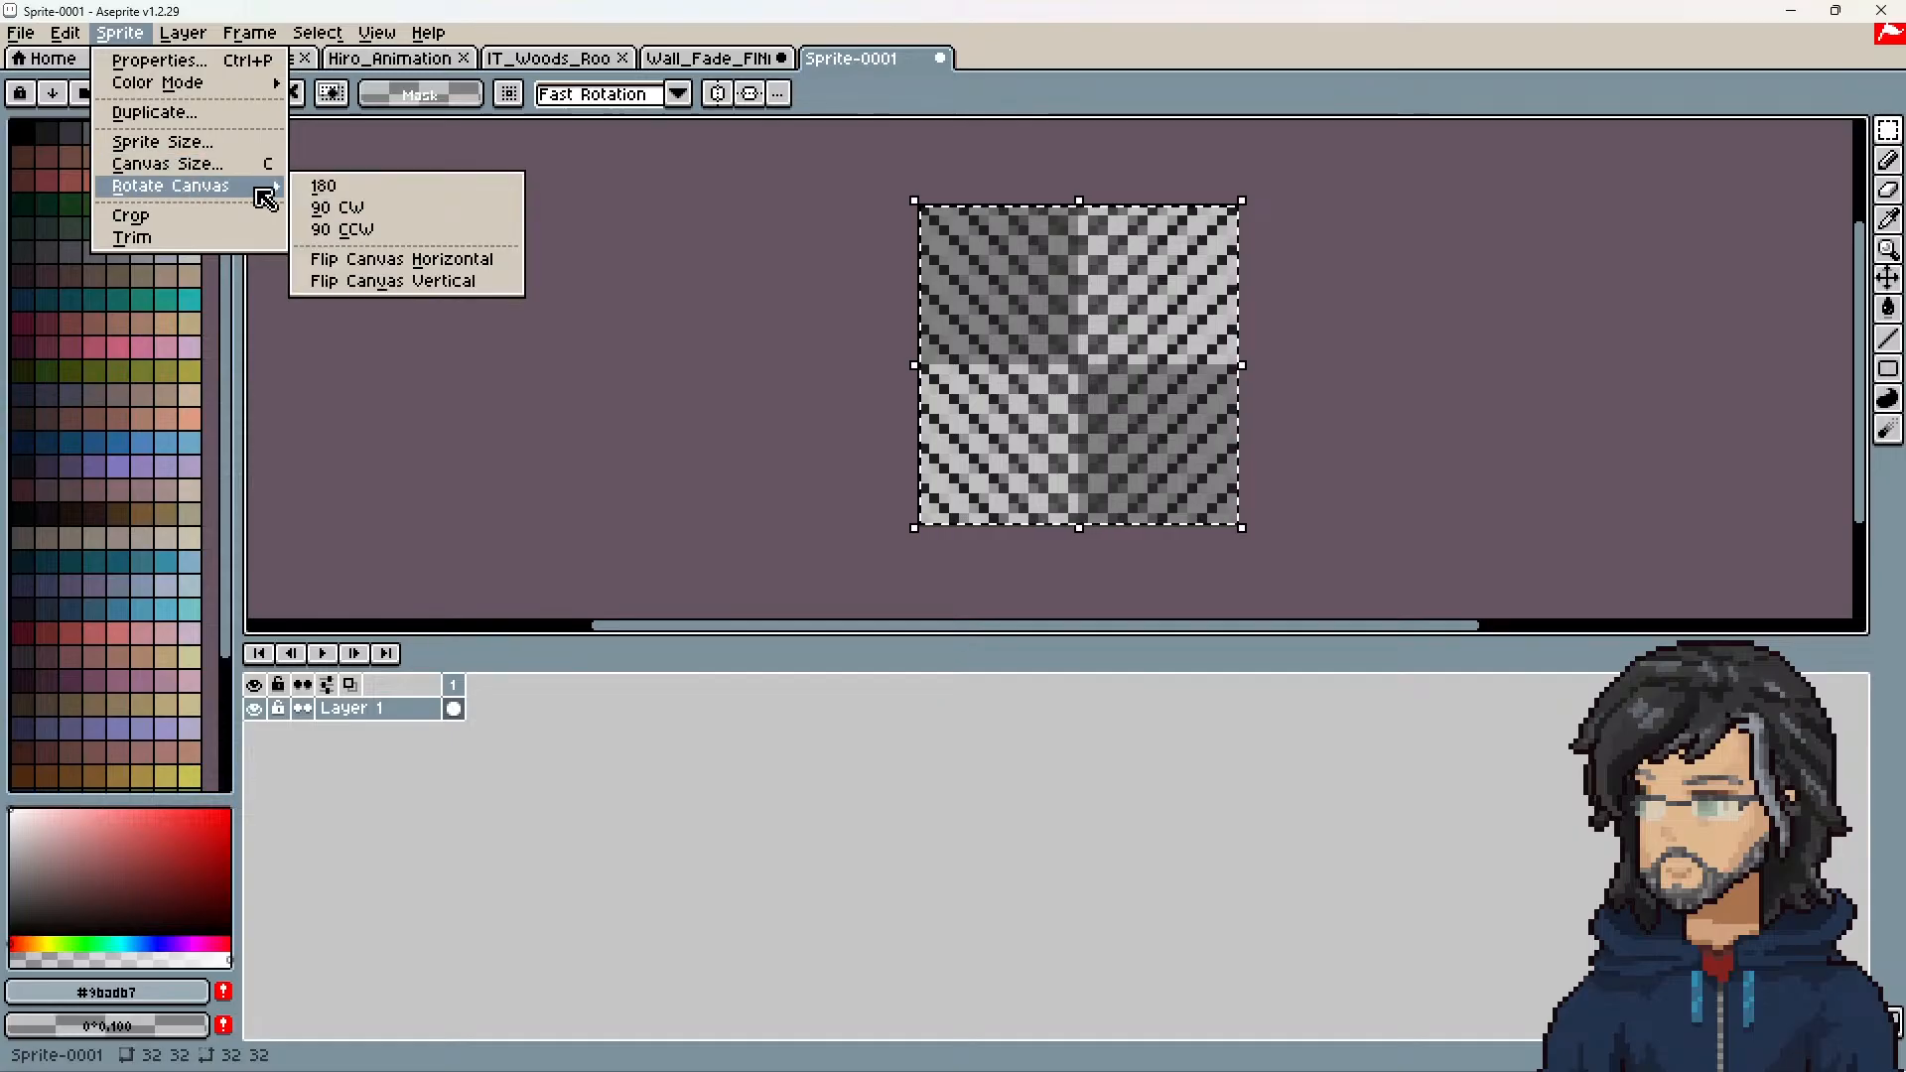
{"action": "left_click", "coordinate": [417, 283]}
Step: Return to Wall_Fade_FINAL and try placing a flipped copy of the selected pattern in the canvas's upper-right quadrant
{"action": "left_click", "coordinate": [710, 58]}
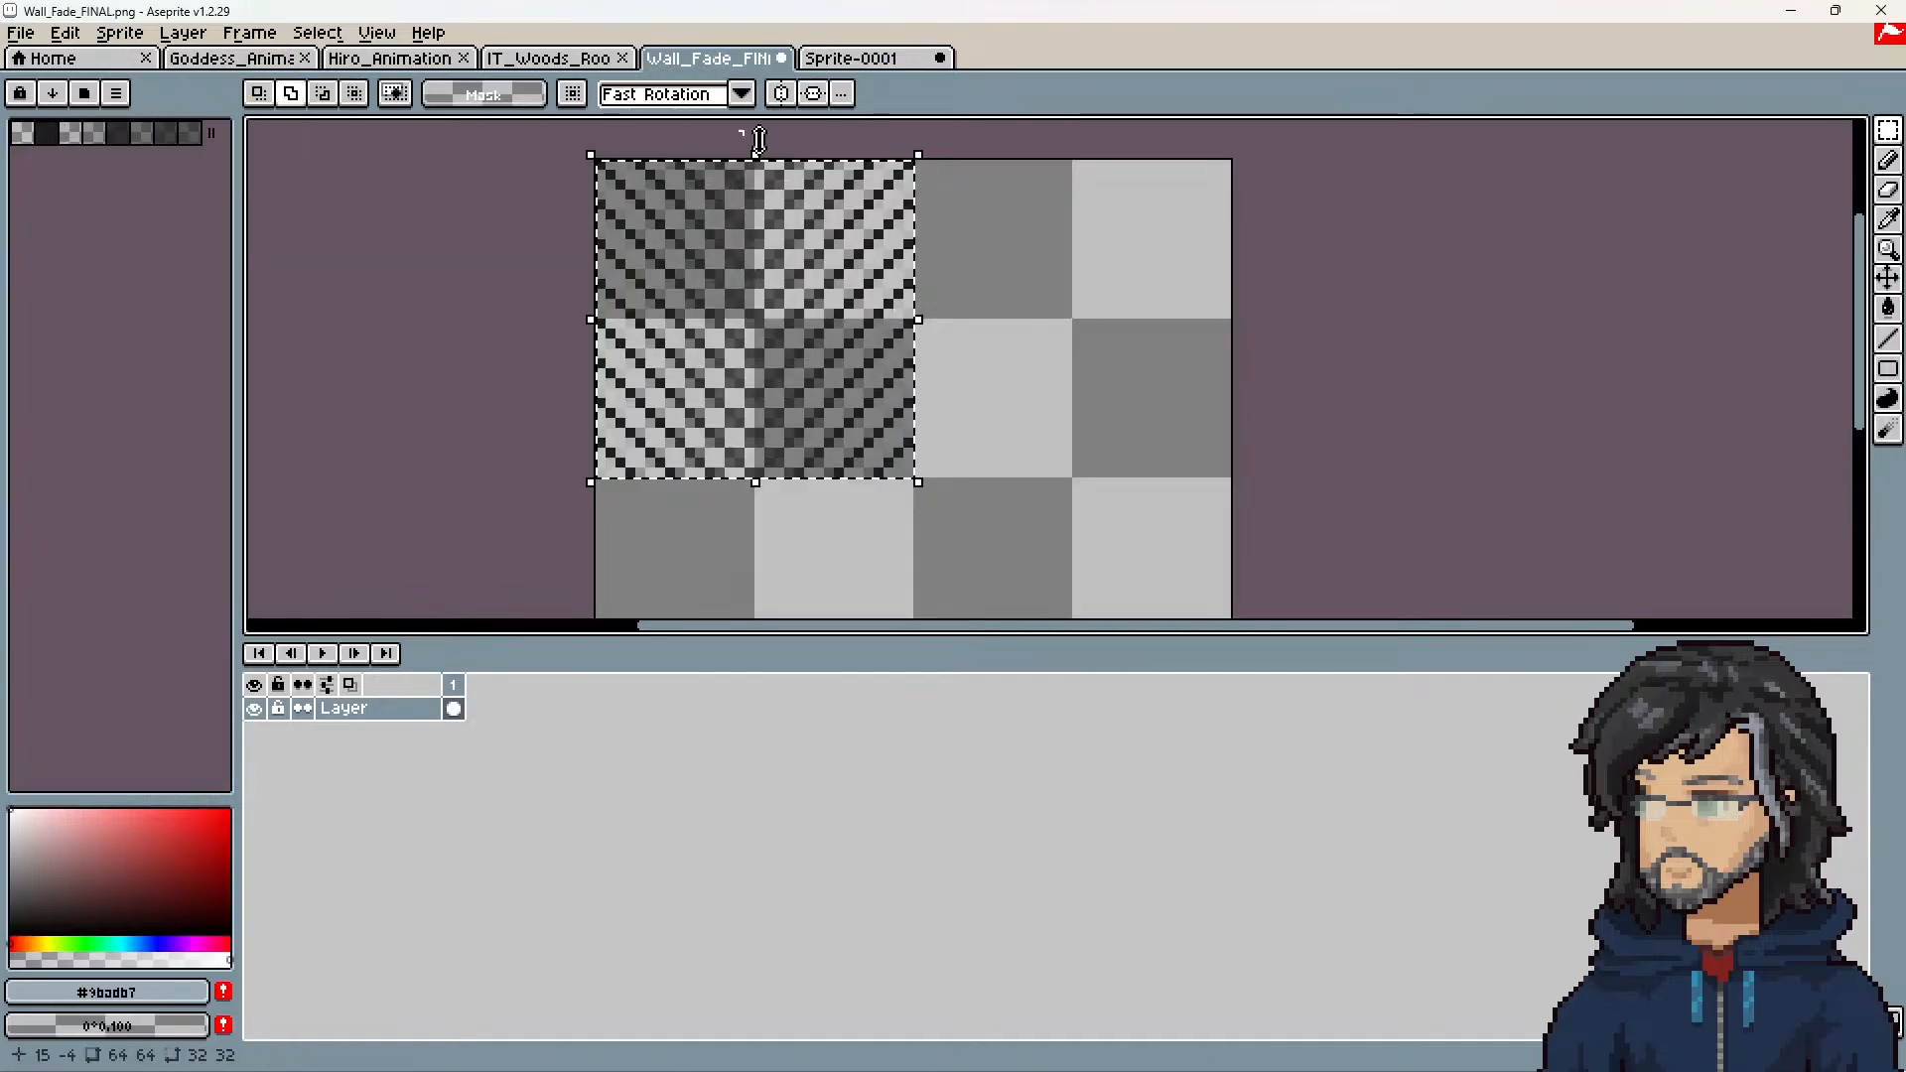
{"action": "left_click_drag", "start_coordinate": [878, 316], "coordinate": [1067, 298]}
{"action": "middle_click_drag", "start_coordinate": [1373, 421], "coordinate": [1408, 344]}
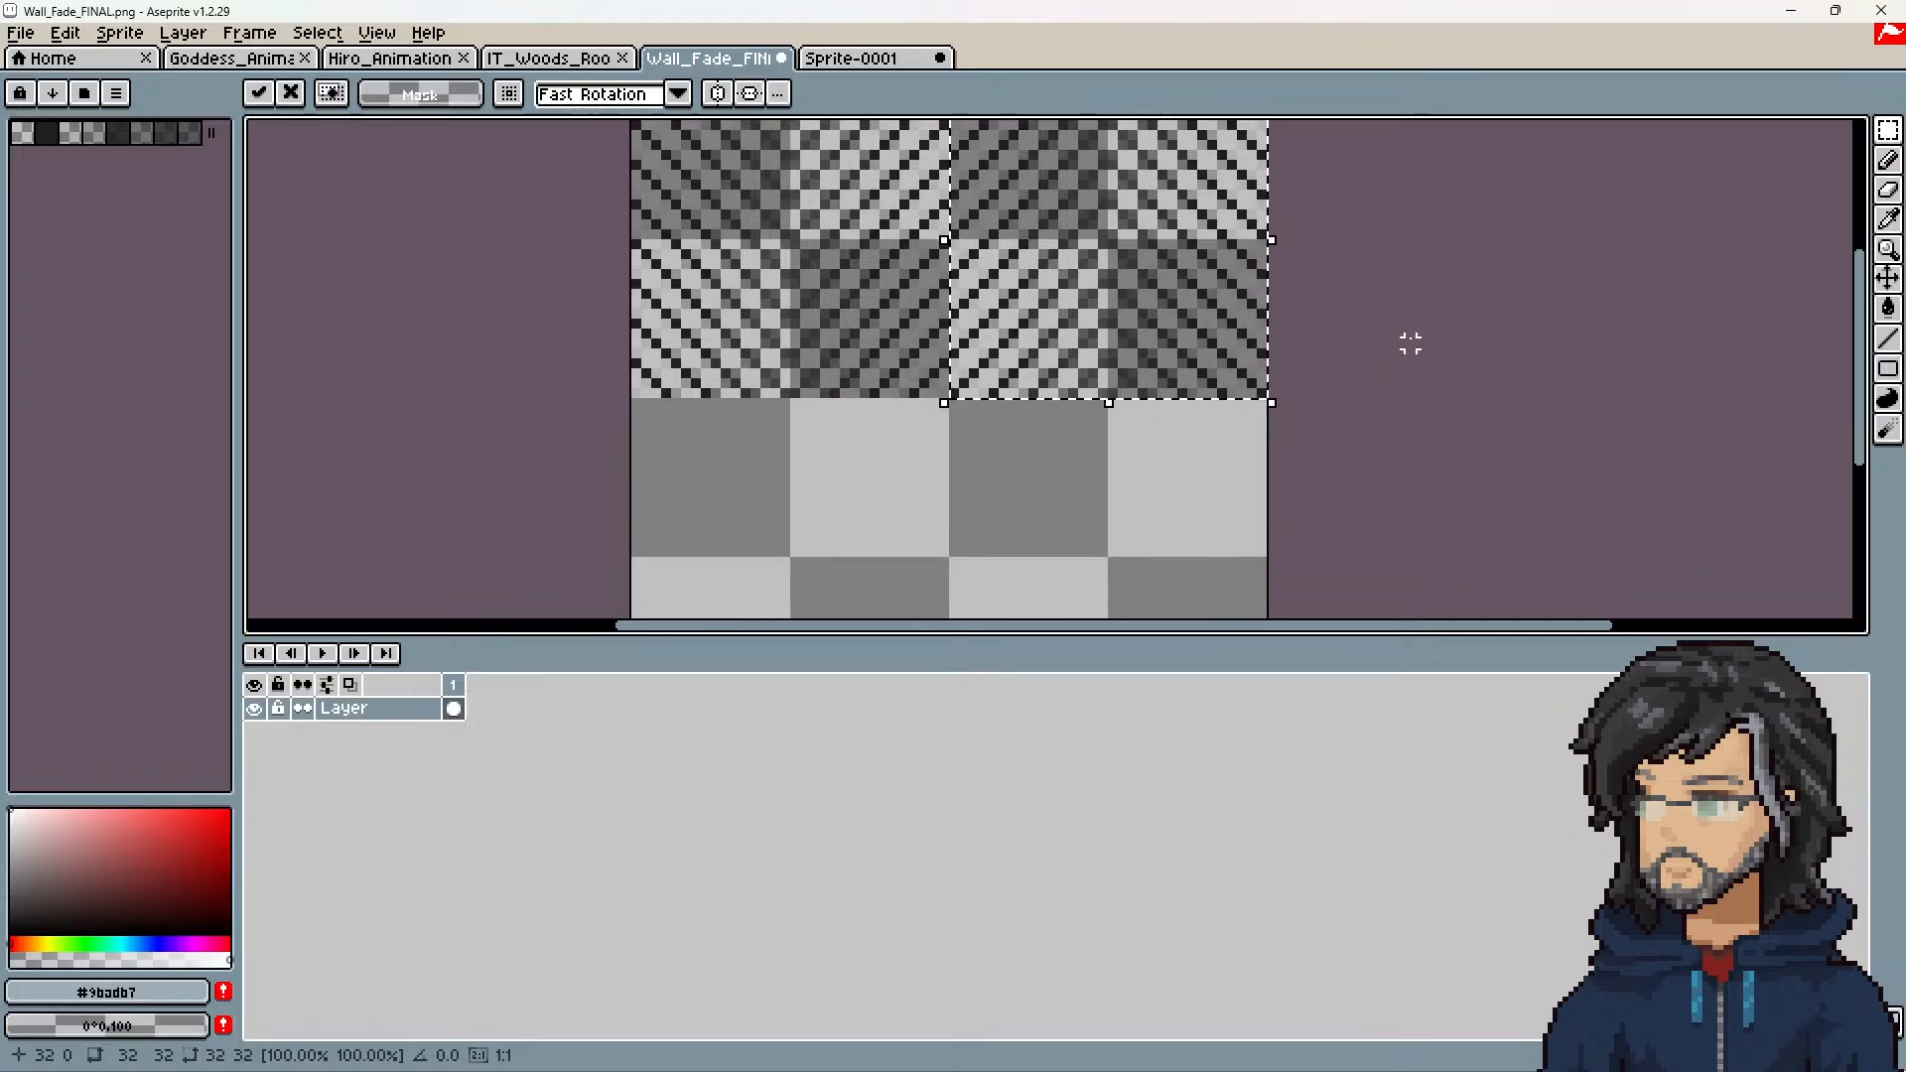
{"action": "scroll", "coordinate": [1270, 358], "scroll_direction": "down", "scroll_amount": 1}
{"action": "middle_click_drag", "start_coordinate": [1044, 311], "coordinate": [1039, 395]}
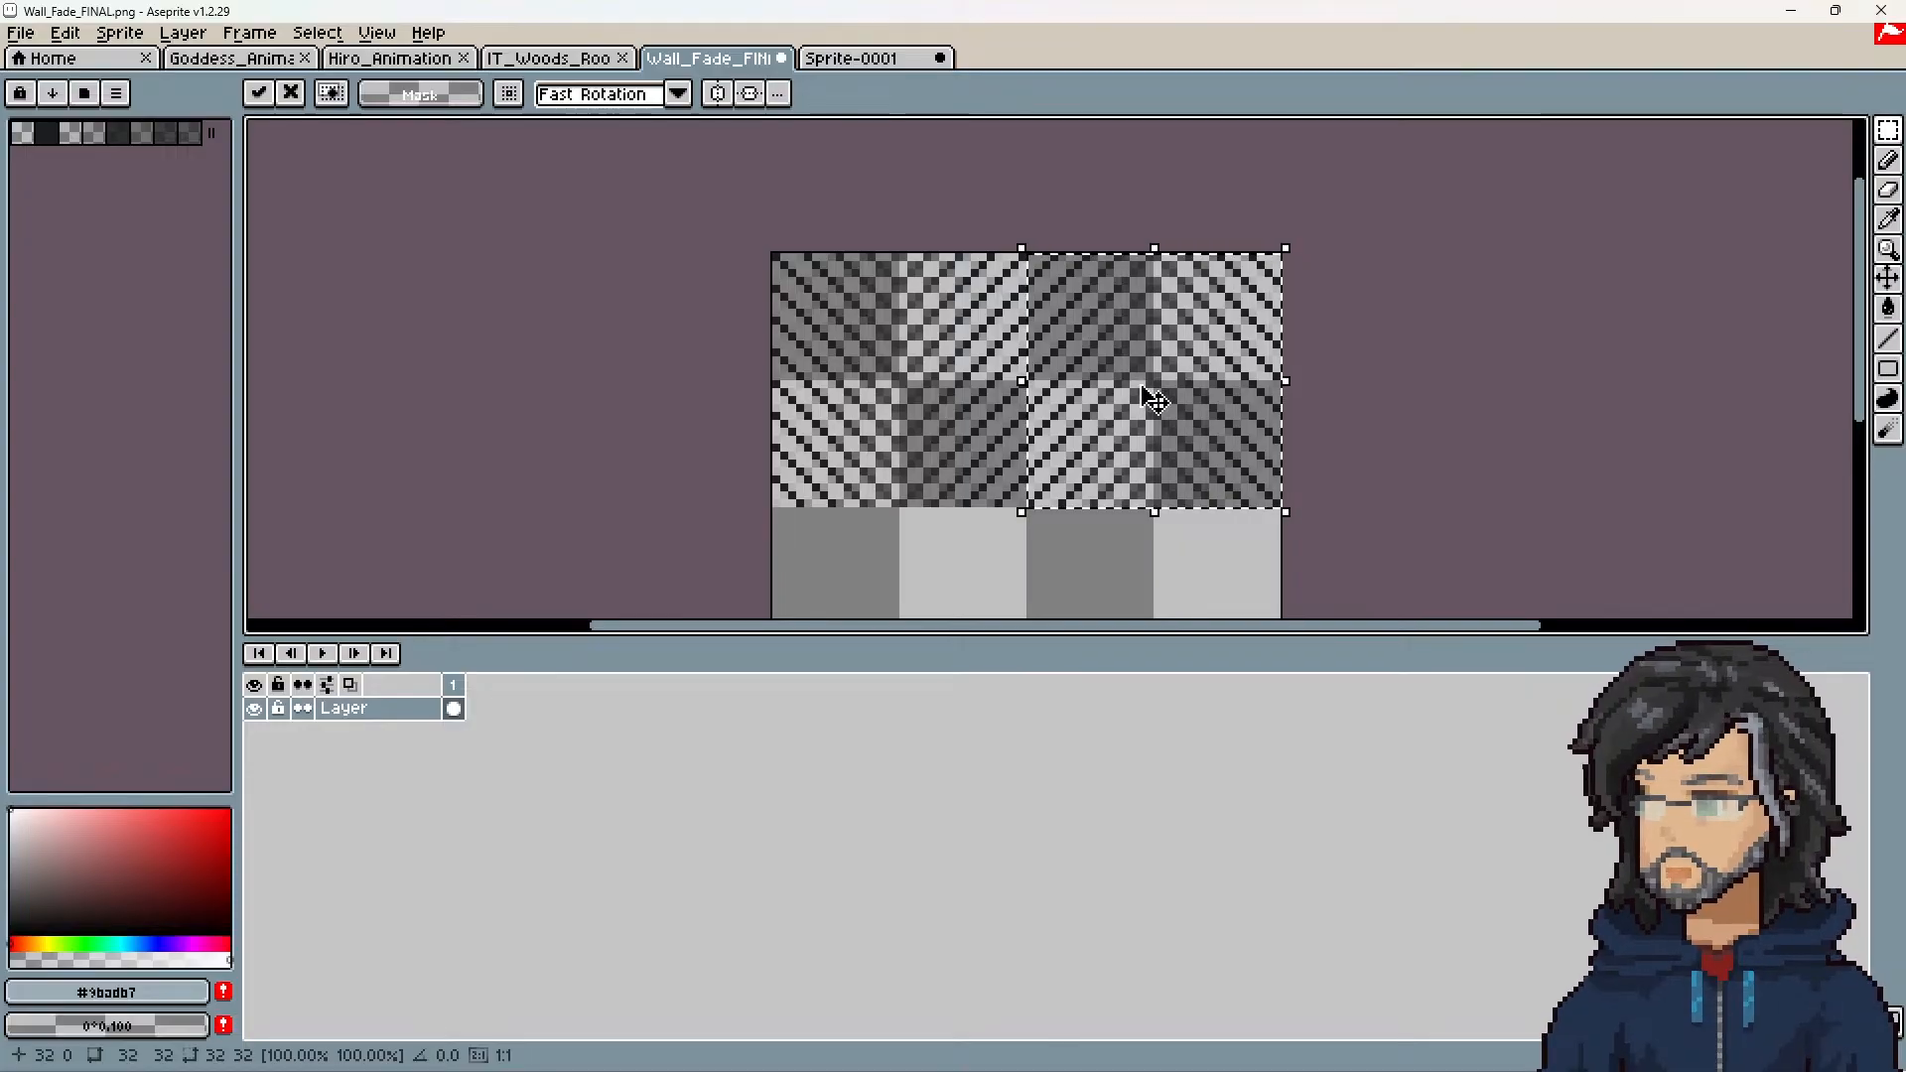
{"action": "key", "text": "Escape"}
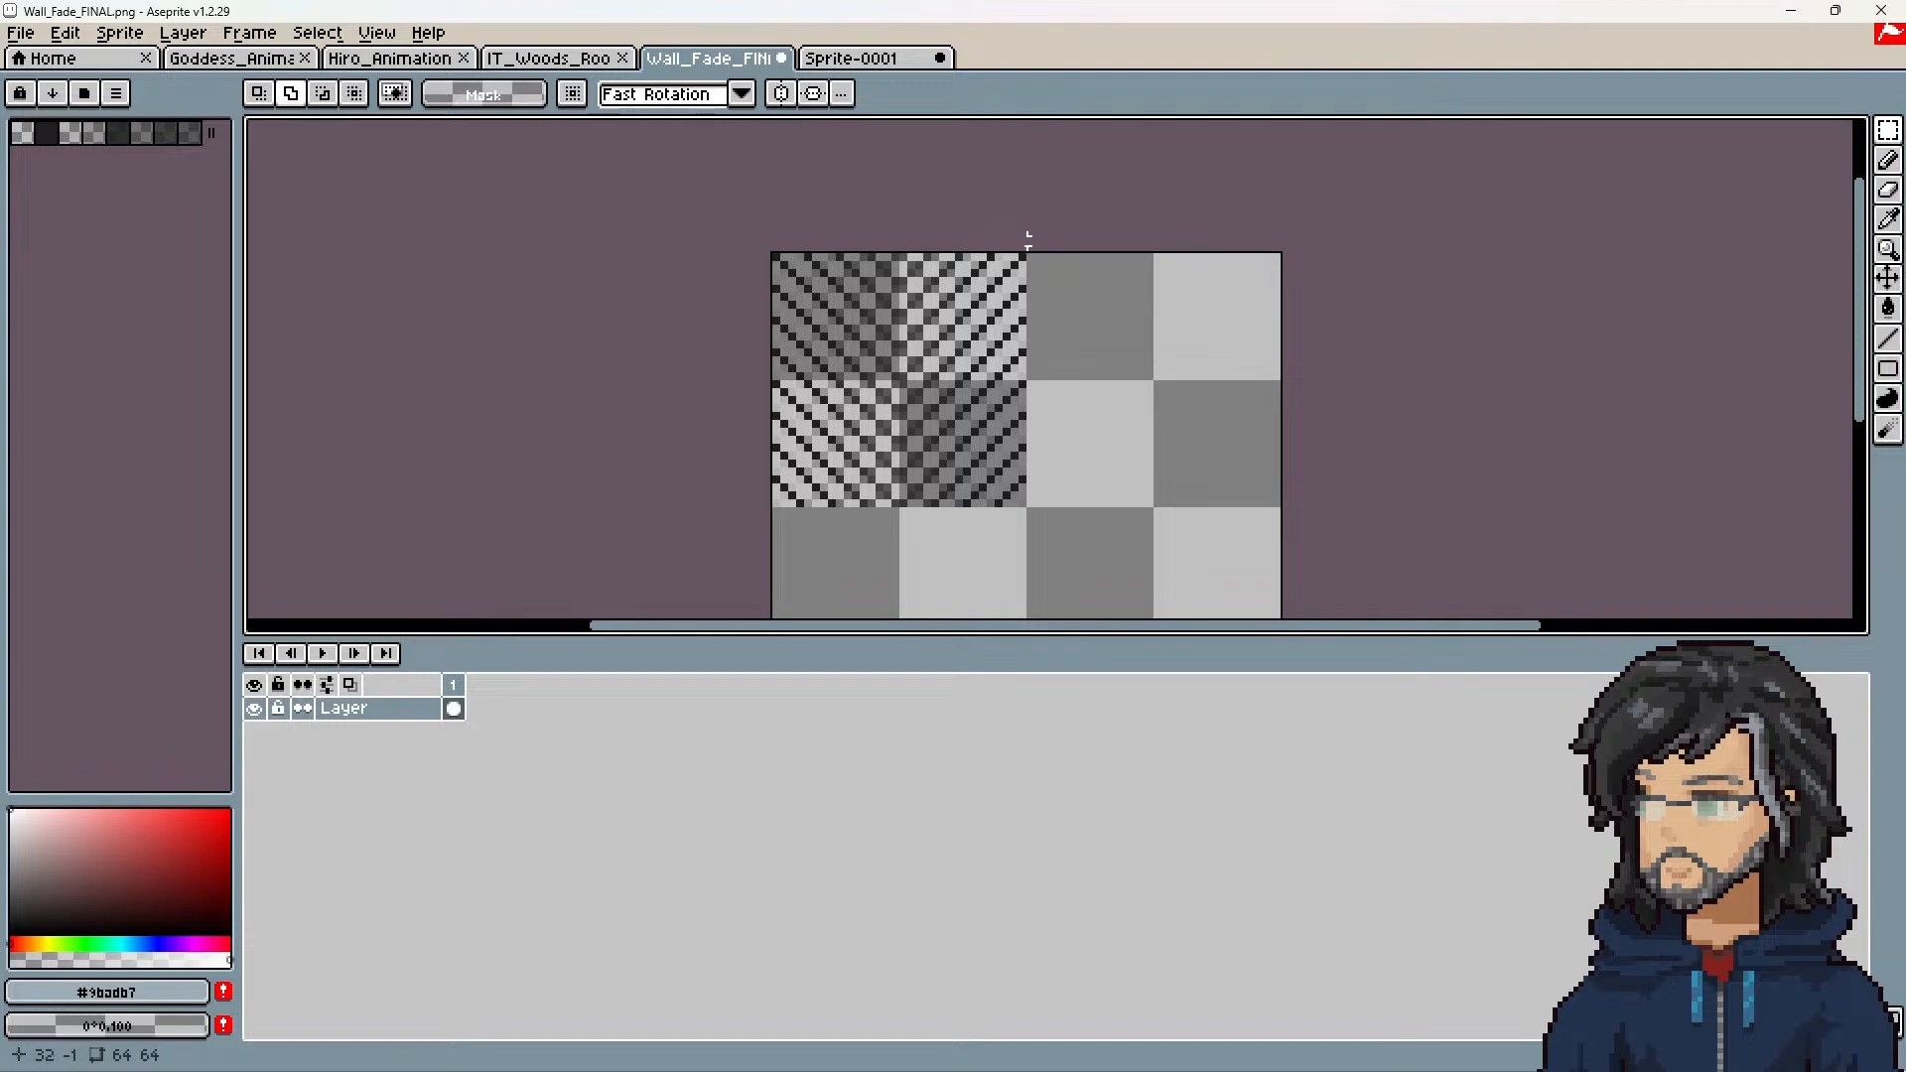
Step: Reselect the 32 × 32 px pattern in the upper-left quadrant, duplicate it into the upper-right quadrant and rotate the copy 90° counterclockwise
{"action": "left_click_drag", "start_coordinate": [1028, 240], "coordinate": [777, 508]}
{"action": "left_click_drag", "start_coordinate": [886, 354], "coordinate": [1129, 340], "text": "ctrl"}
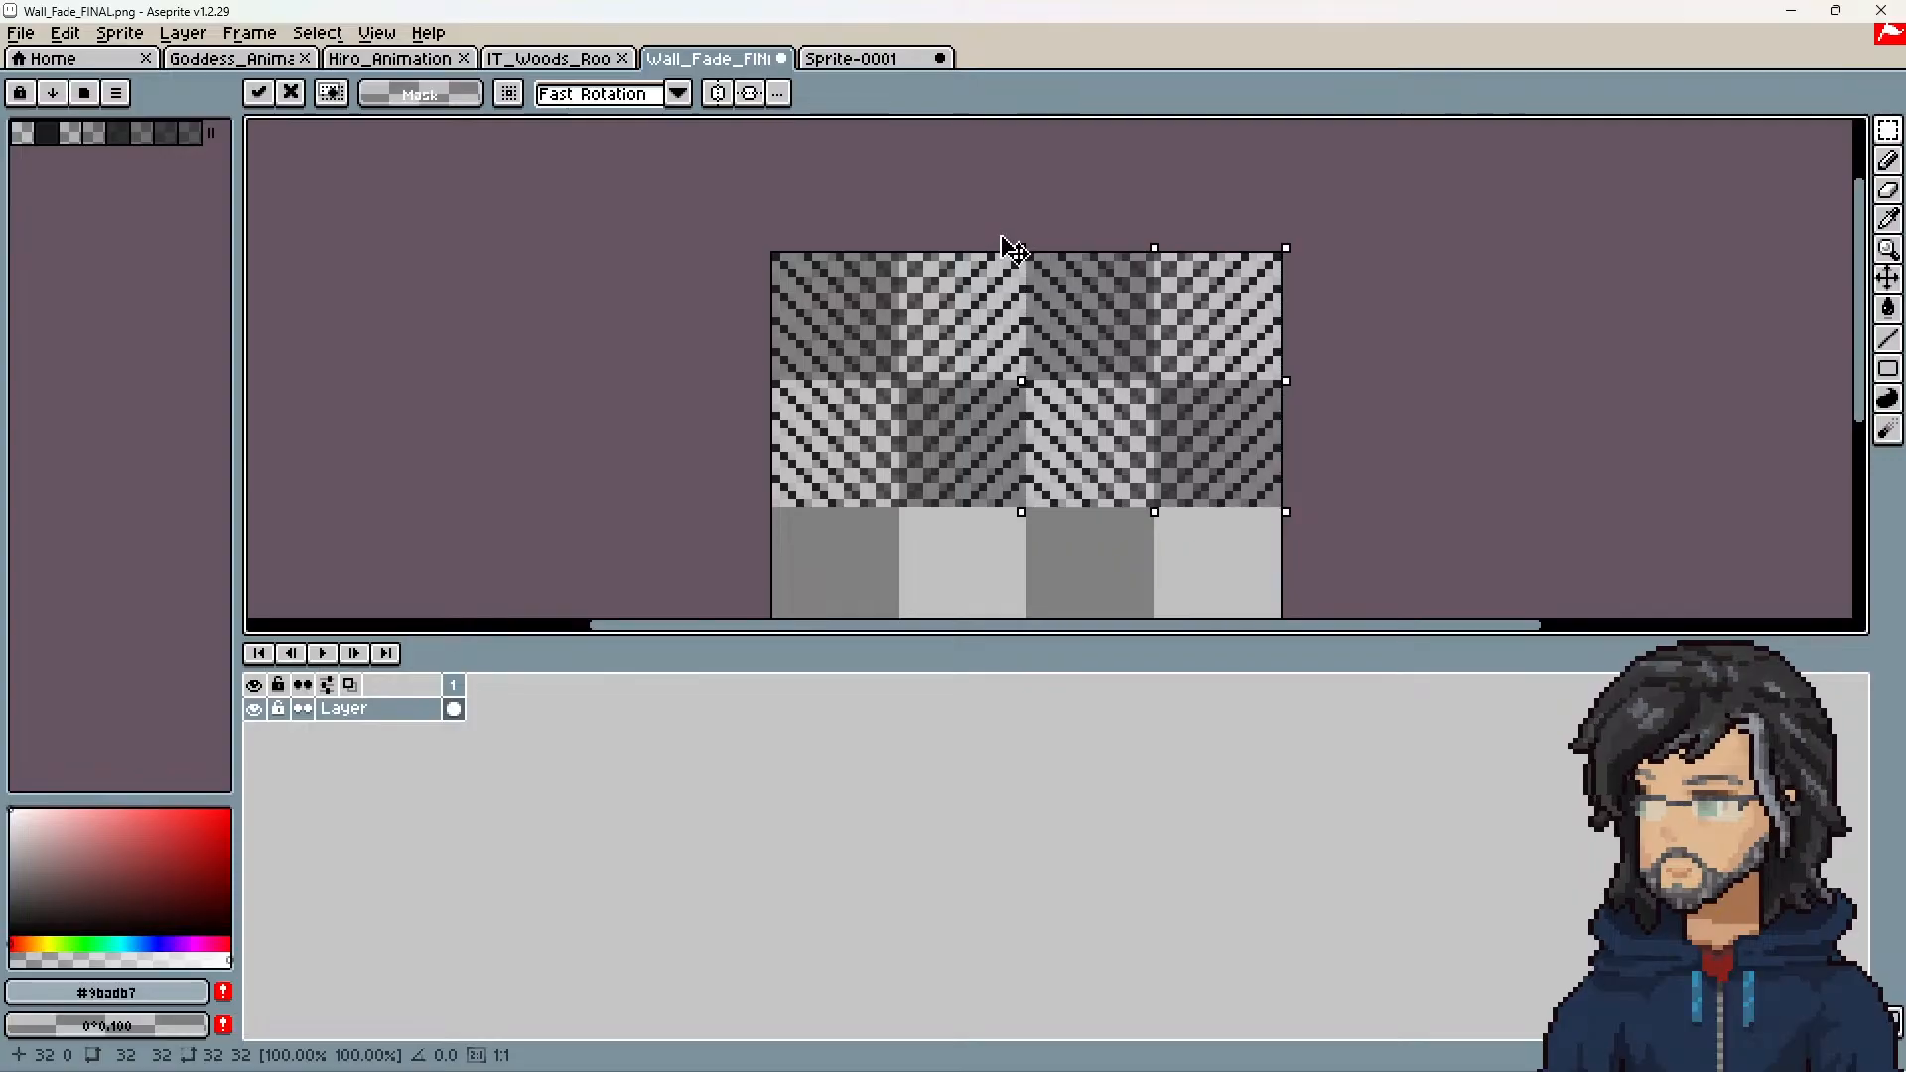
{"action": "left_click_drag", "start_coordinate": [1002, 239], "coordinate": [981, 557]}
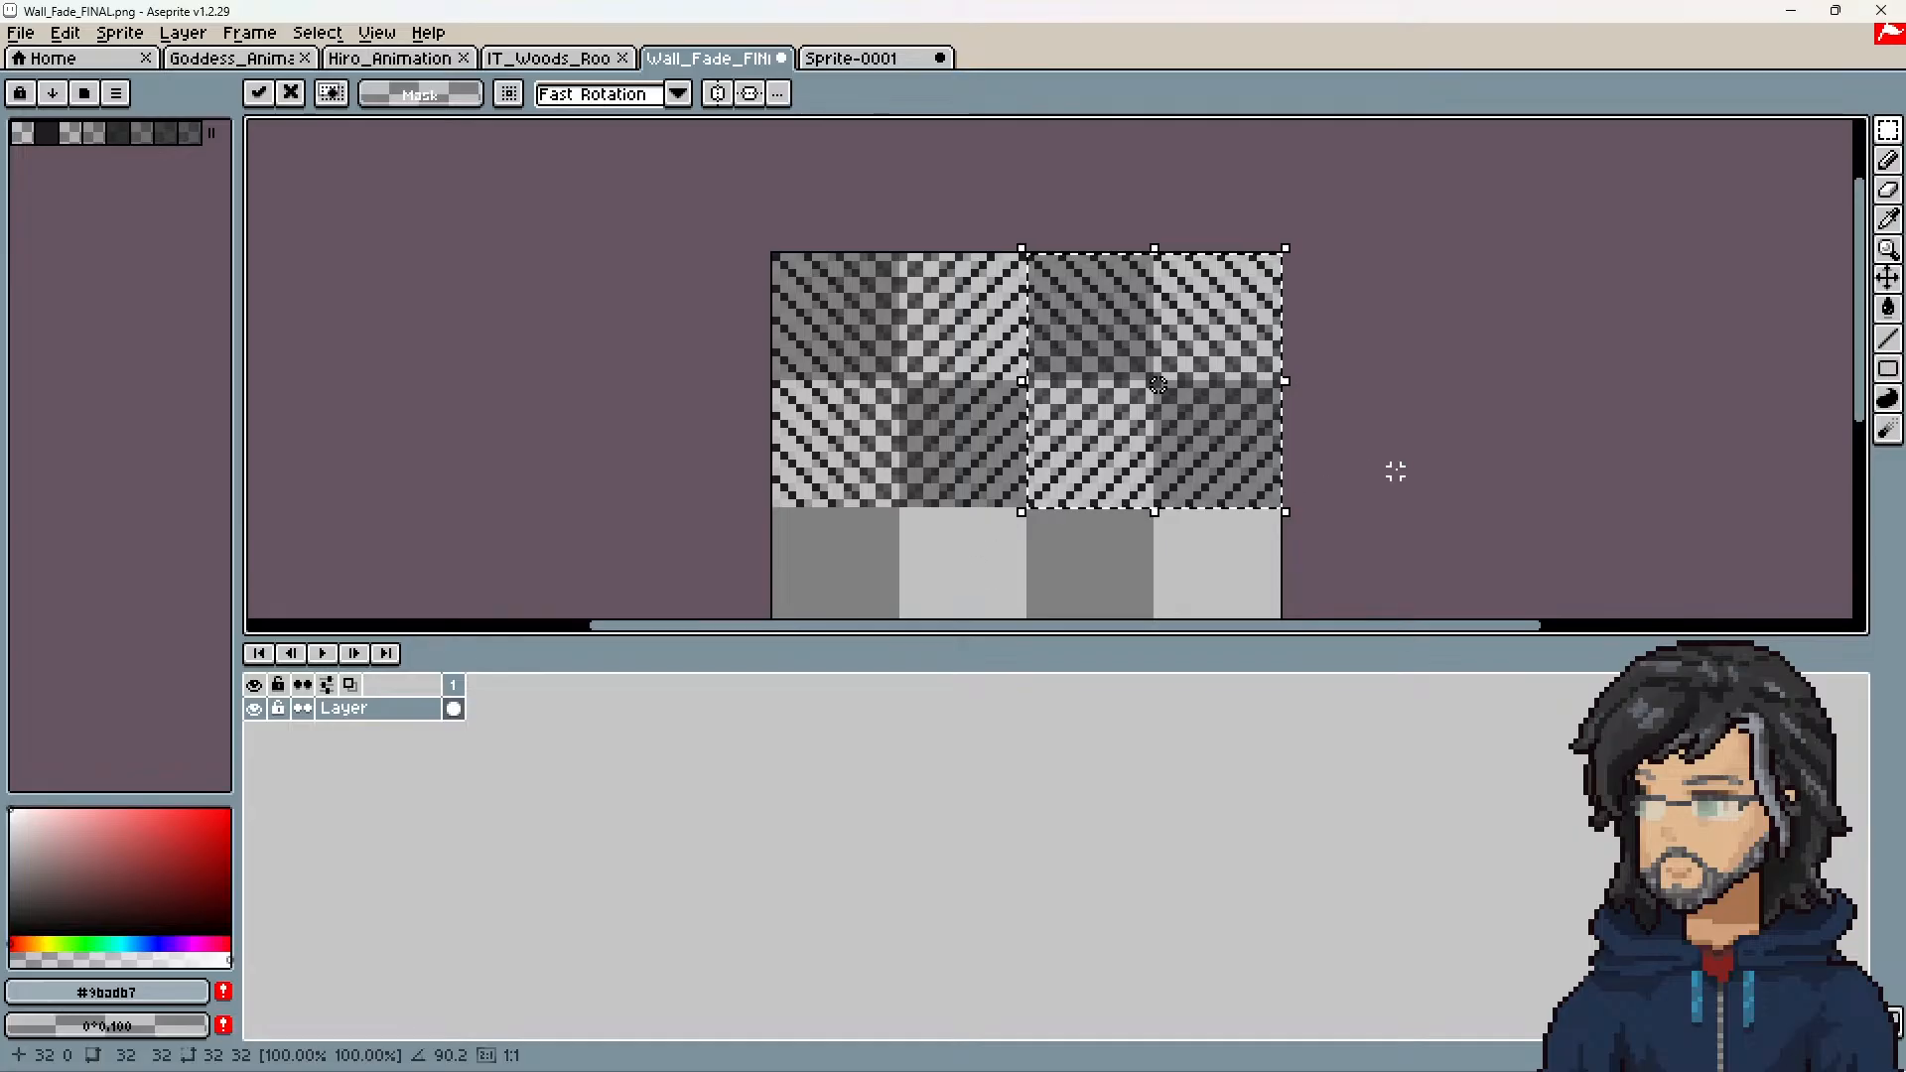
{"action": "middle_click_drag", "start_coordinate": [1394, 467], "coordinate": [1378, 352]}
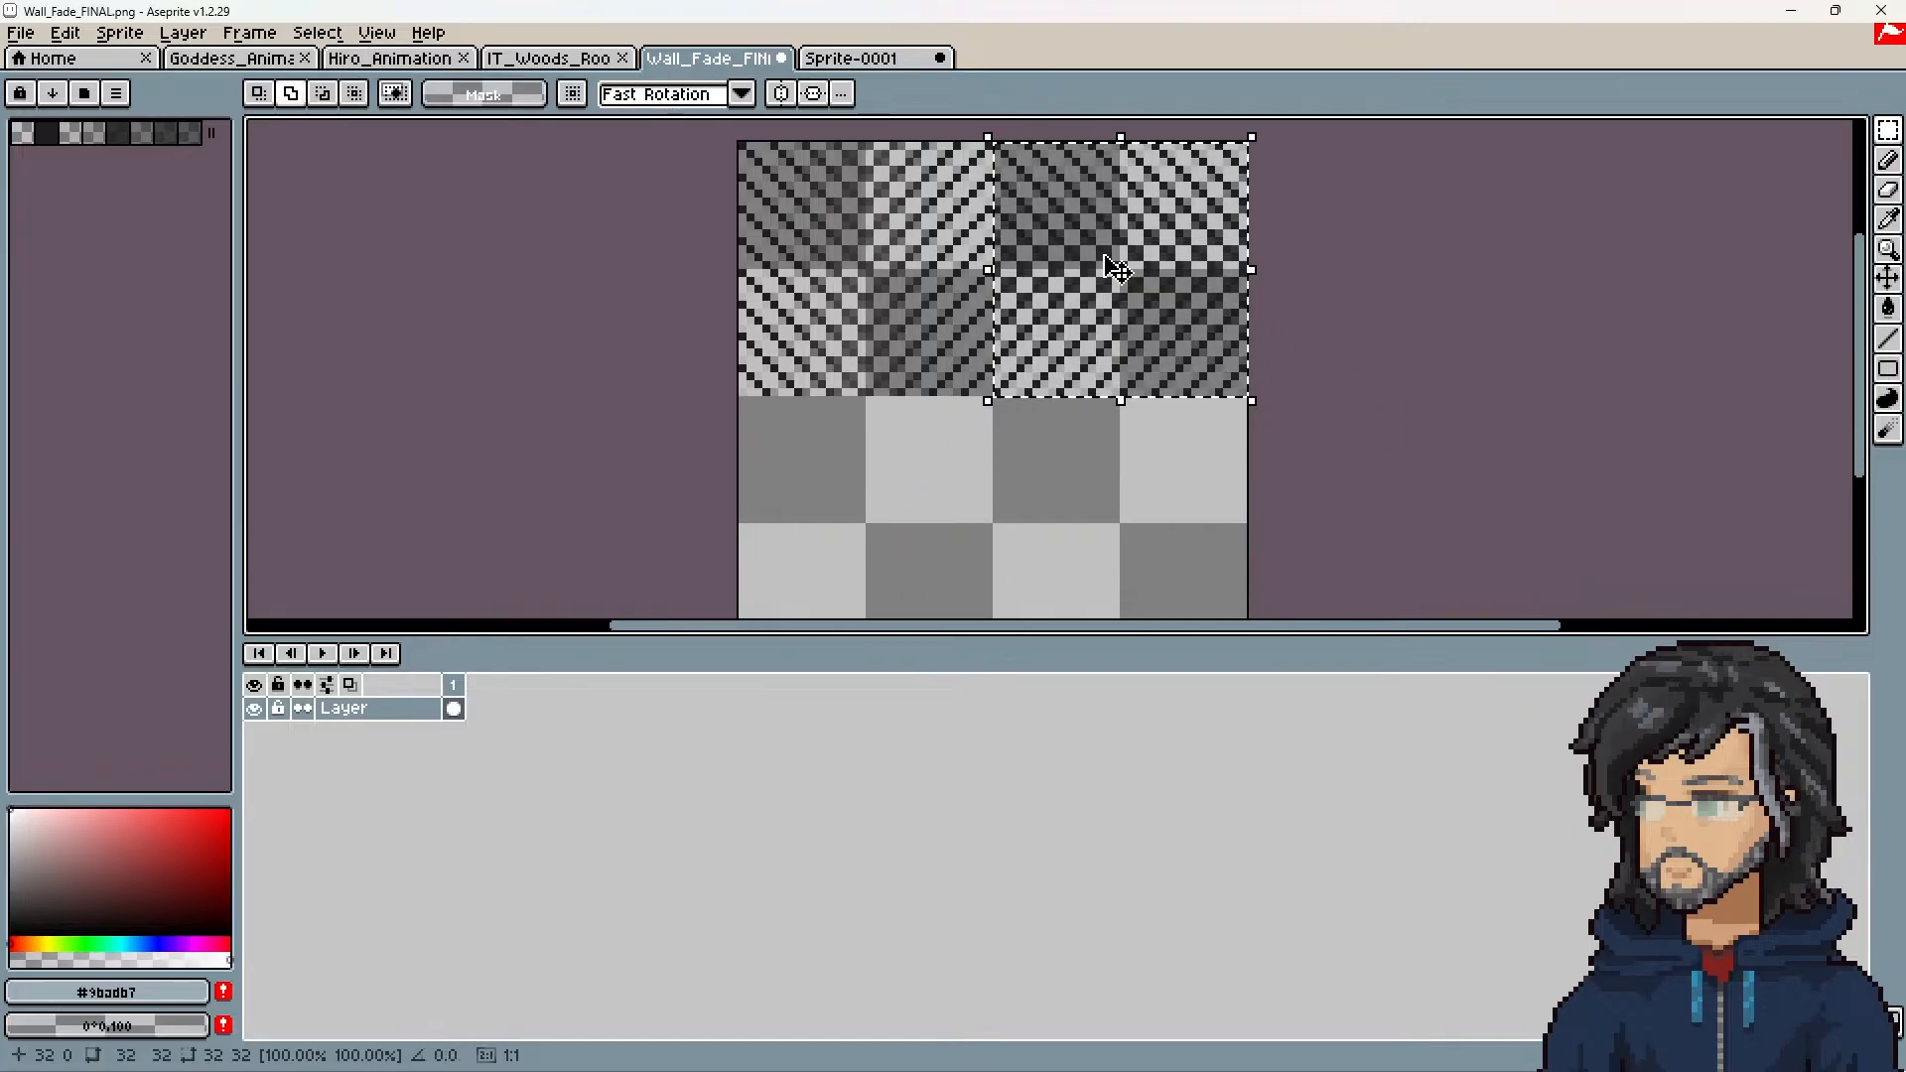
Step: Duplicate the rotated pattern into the lower-left and lower-right quadrants, turning each successive copy a further 90° counterclockwise, and clear the selection
{"action": "left_click_drag", "start_coordinate": [1105, 264], "coordinate": [850, 481]}
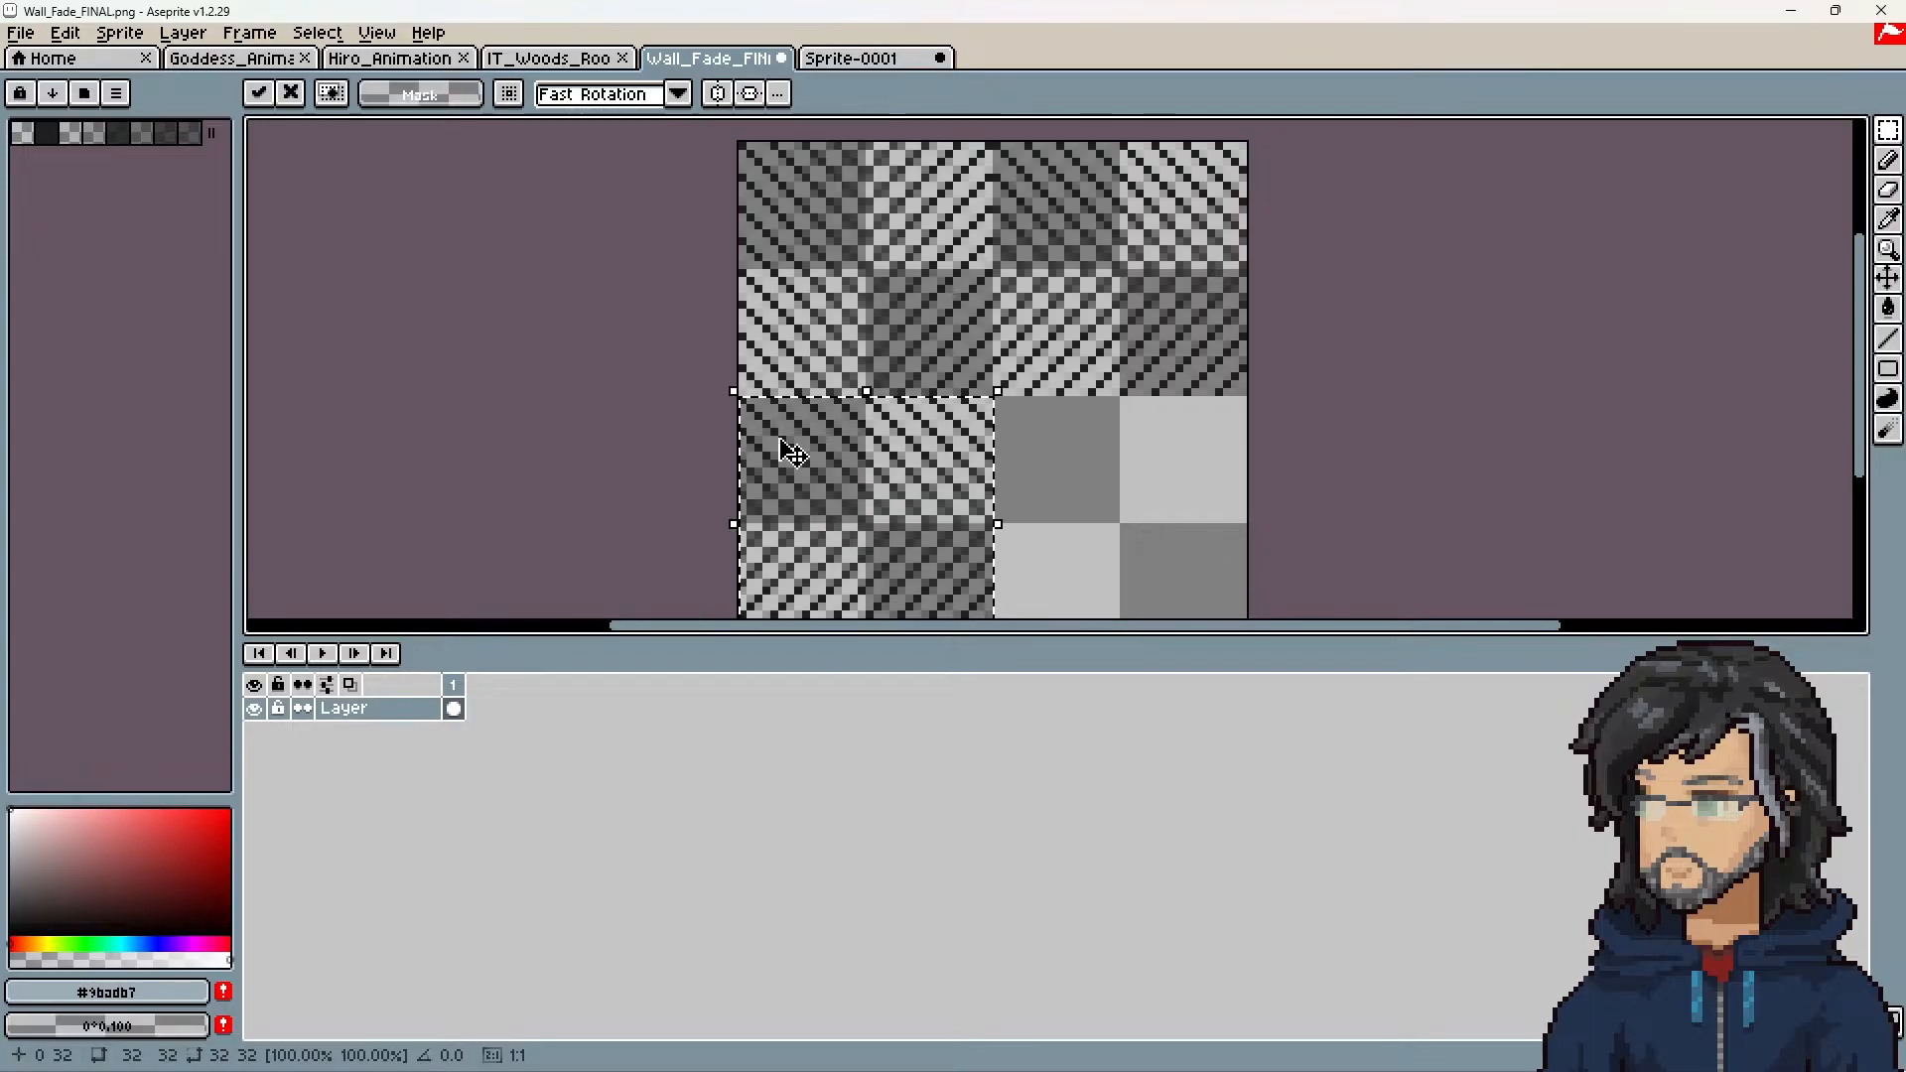
{"action": "left_click_drag", "start_coordinate": [728, 397], "coordinate": [710, 601]}
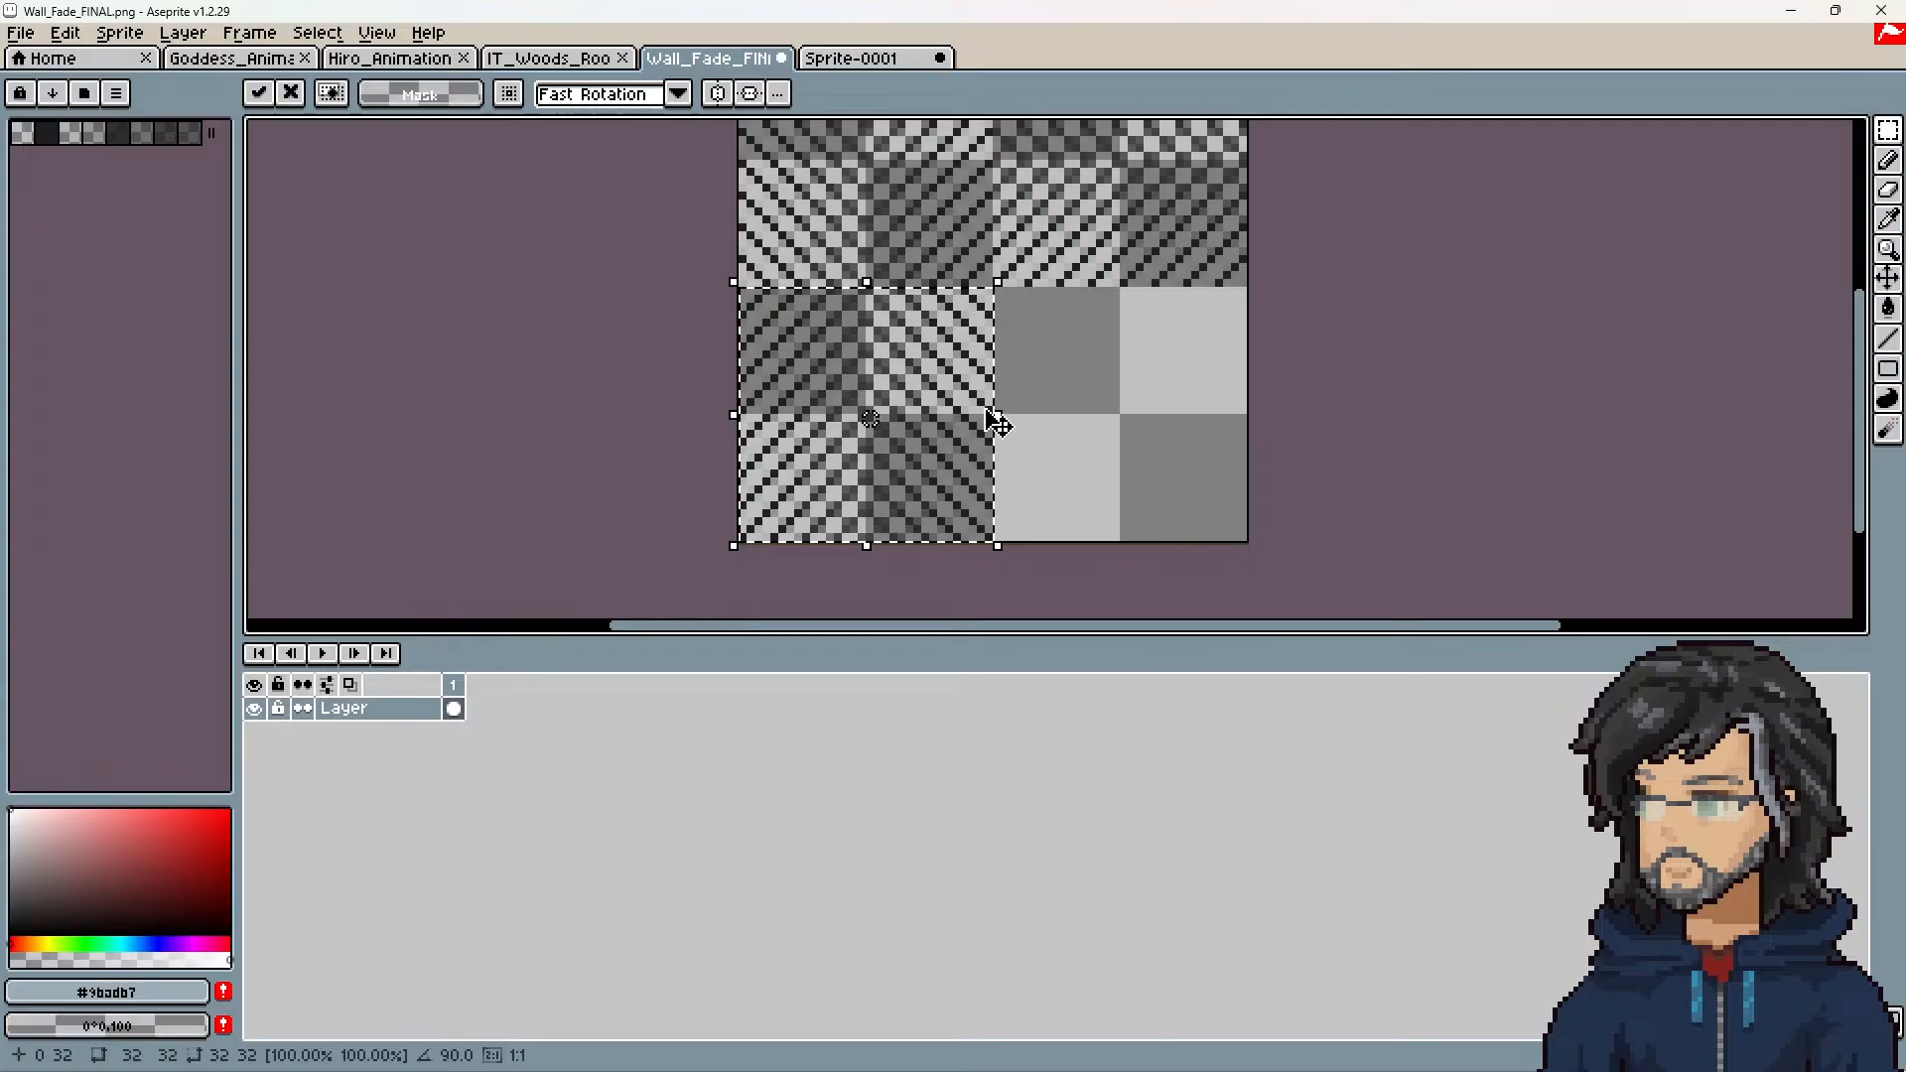
{"action": "left_click_drag", "start_coordinate": [828, 362], "coordinate": [1084, 362]}
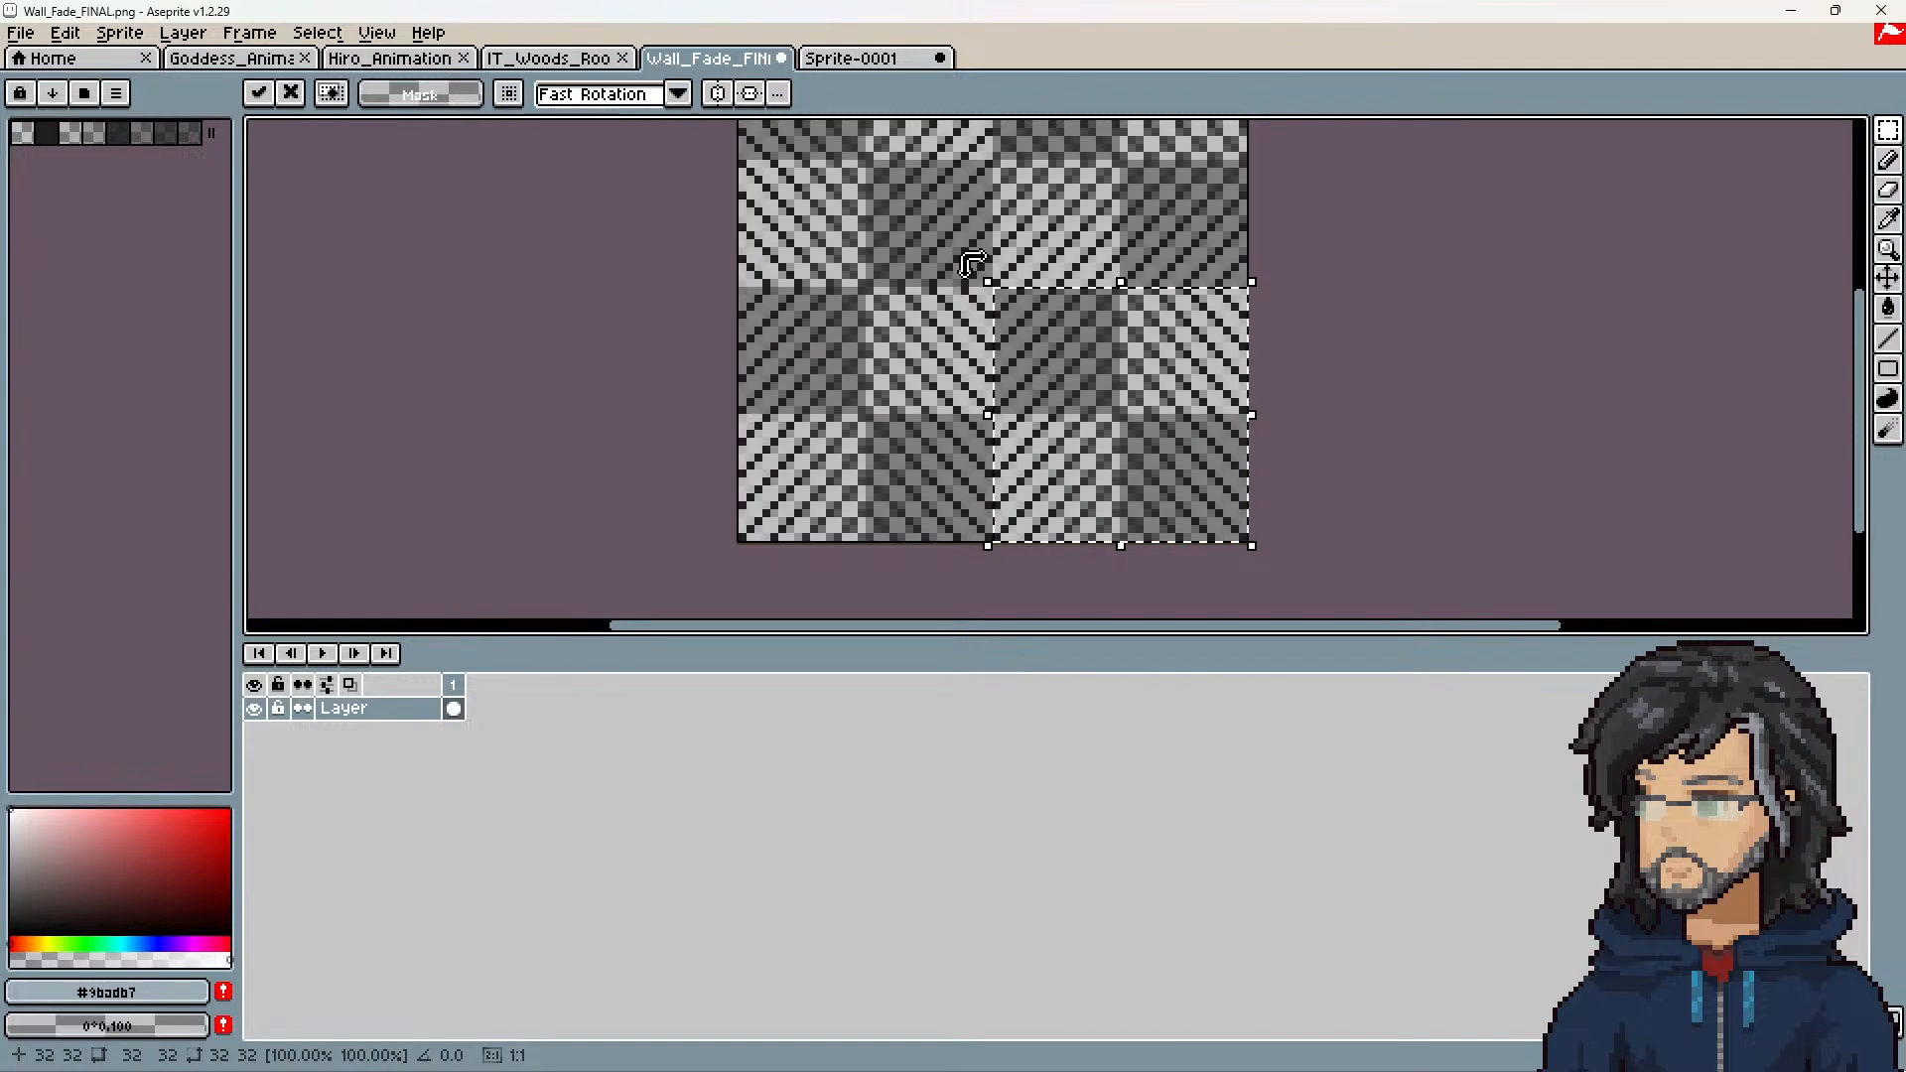
{"action": "left_click_drag", "start_coordinate": [971, 263], "coordinate": [990, 586]}
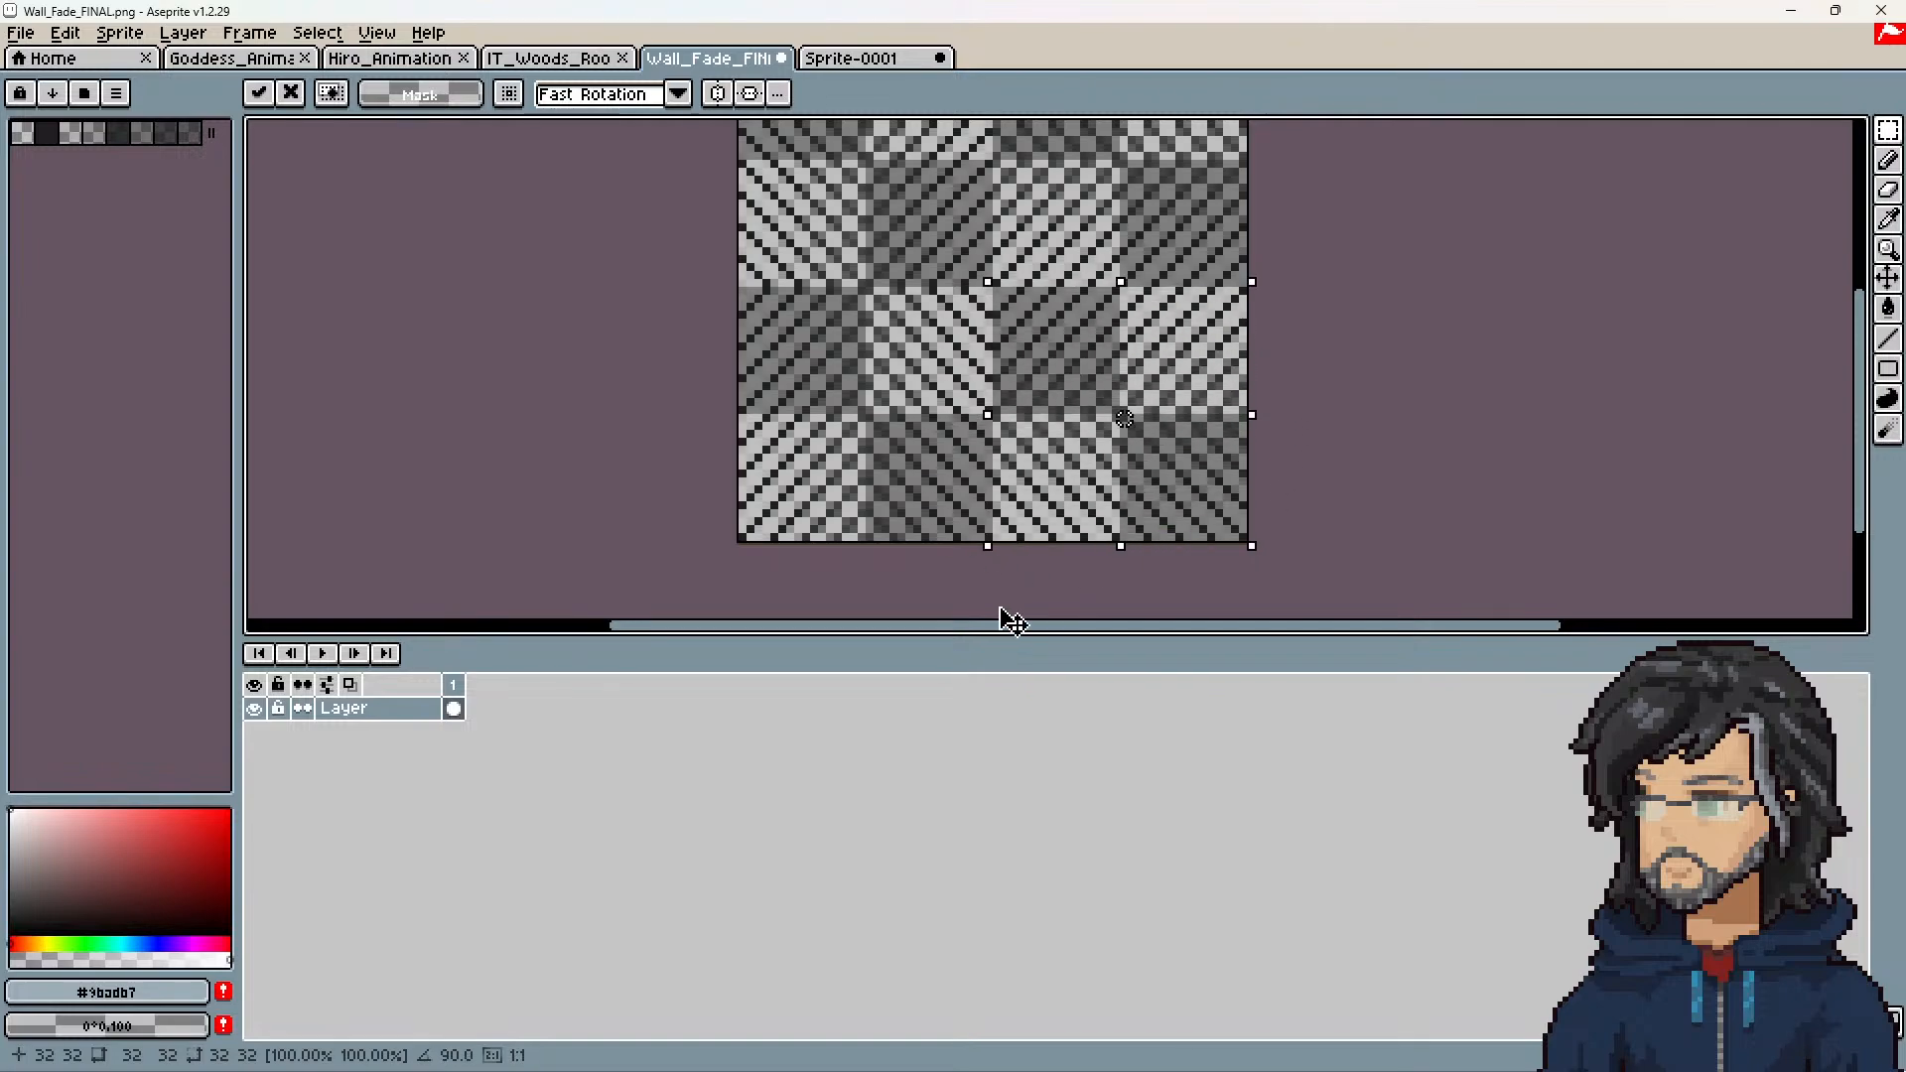
{"action": "scroll", "coordinate": [1049, 502], "scroll_direction": "up", "scroll_amount": 3}
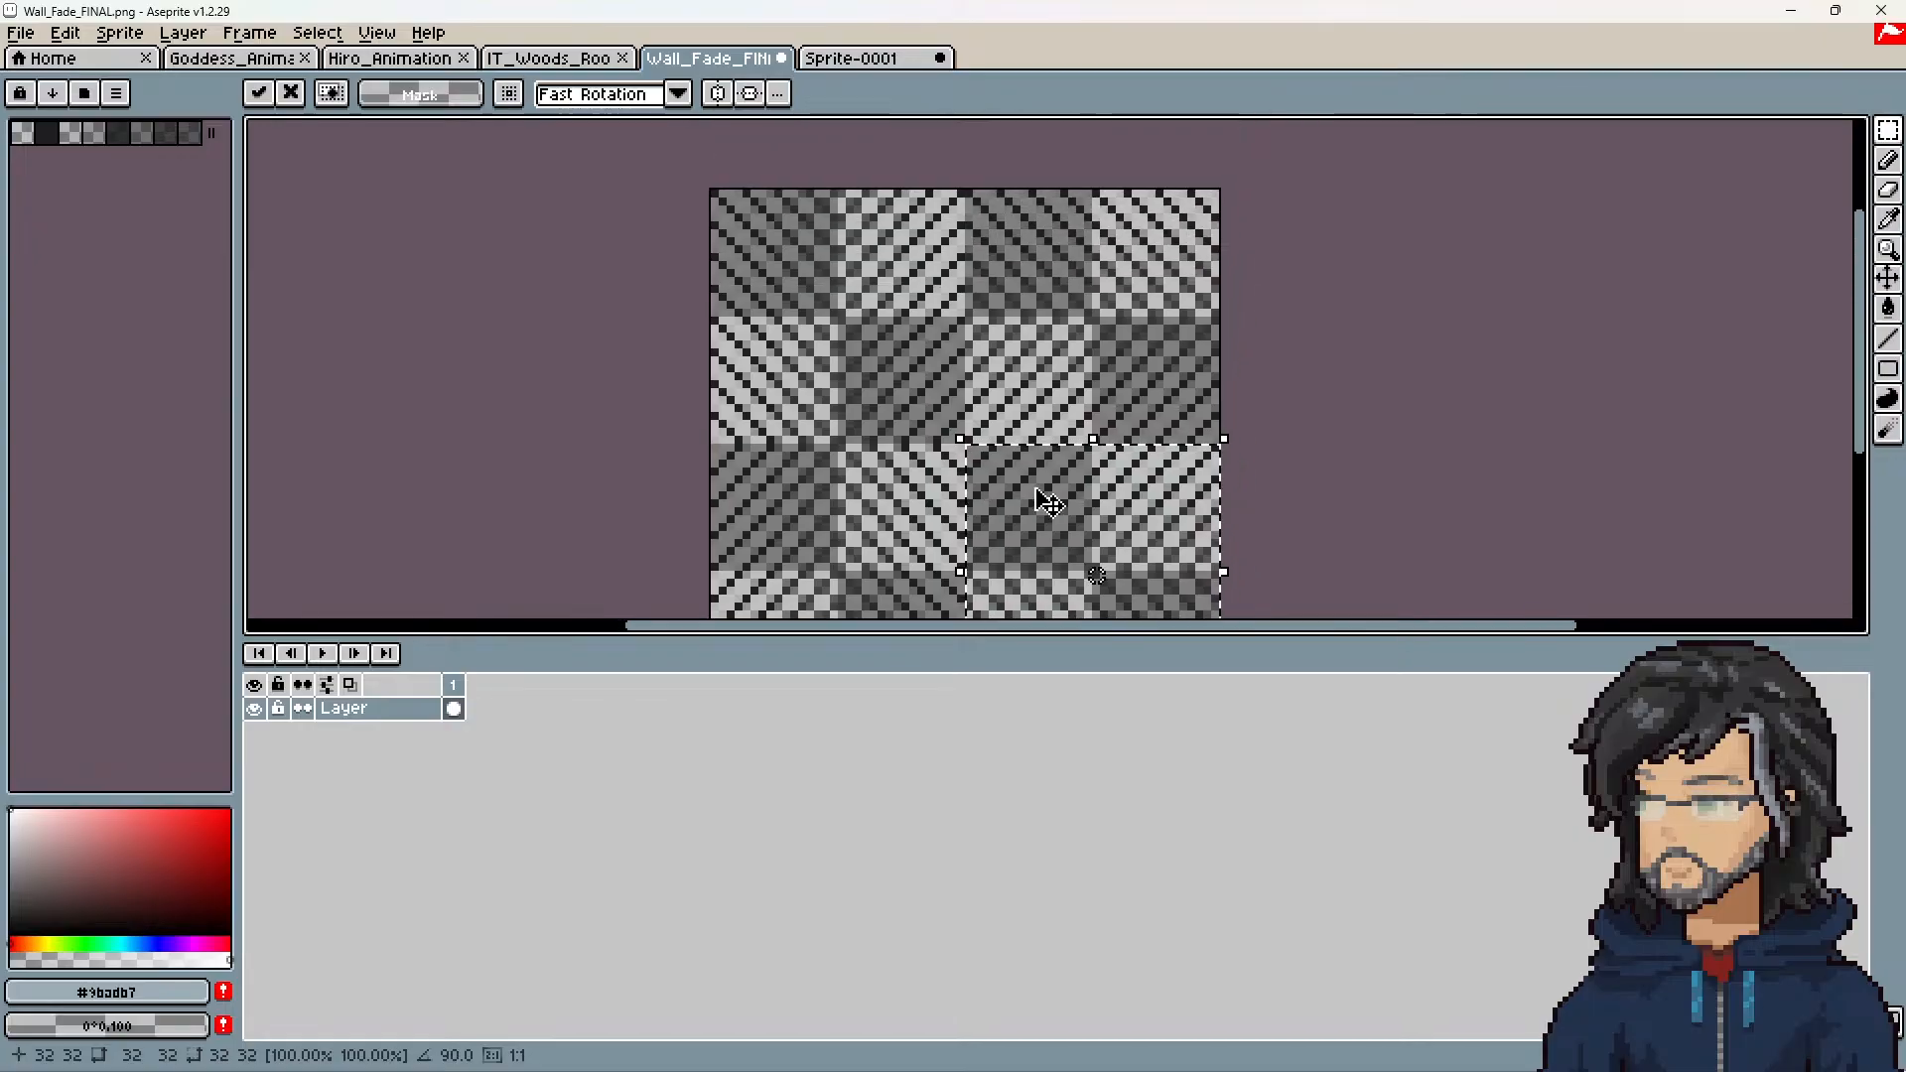
{"action": "middle_click_drag", "start_coordinate": [1049, 501], "coordinate": [1035, 453]}
{"action": "key", "text": "ctrl+d"}
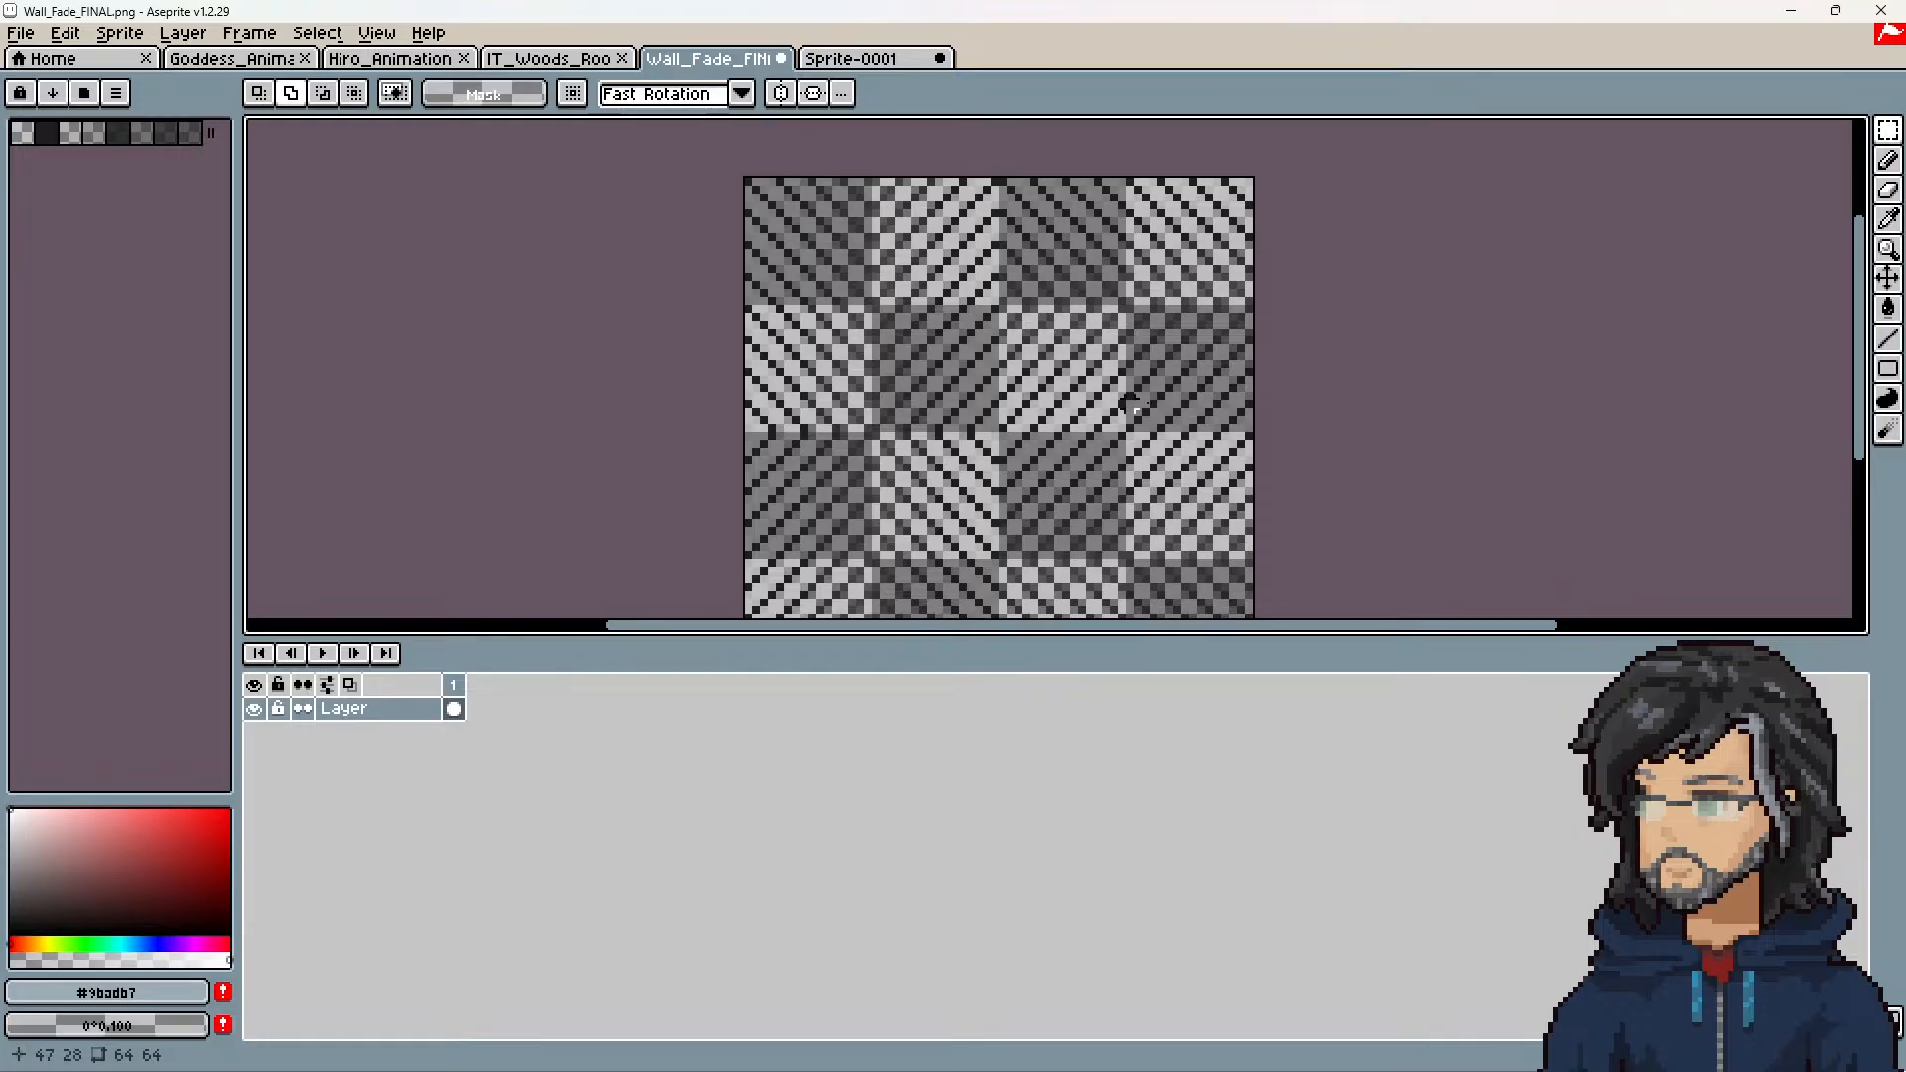
Step: Check the seam where the four quadrants meet, save Wall_Fade_FINAL.png and switch back to Unity
{"action": "scroll", "coordinate": [1041, 394], "scroll_direction": "up", "scroll_amount": 5}
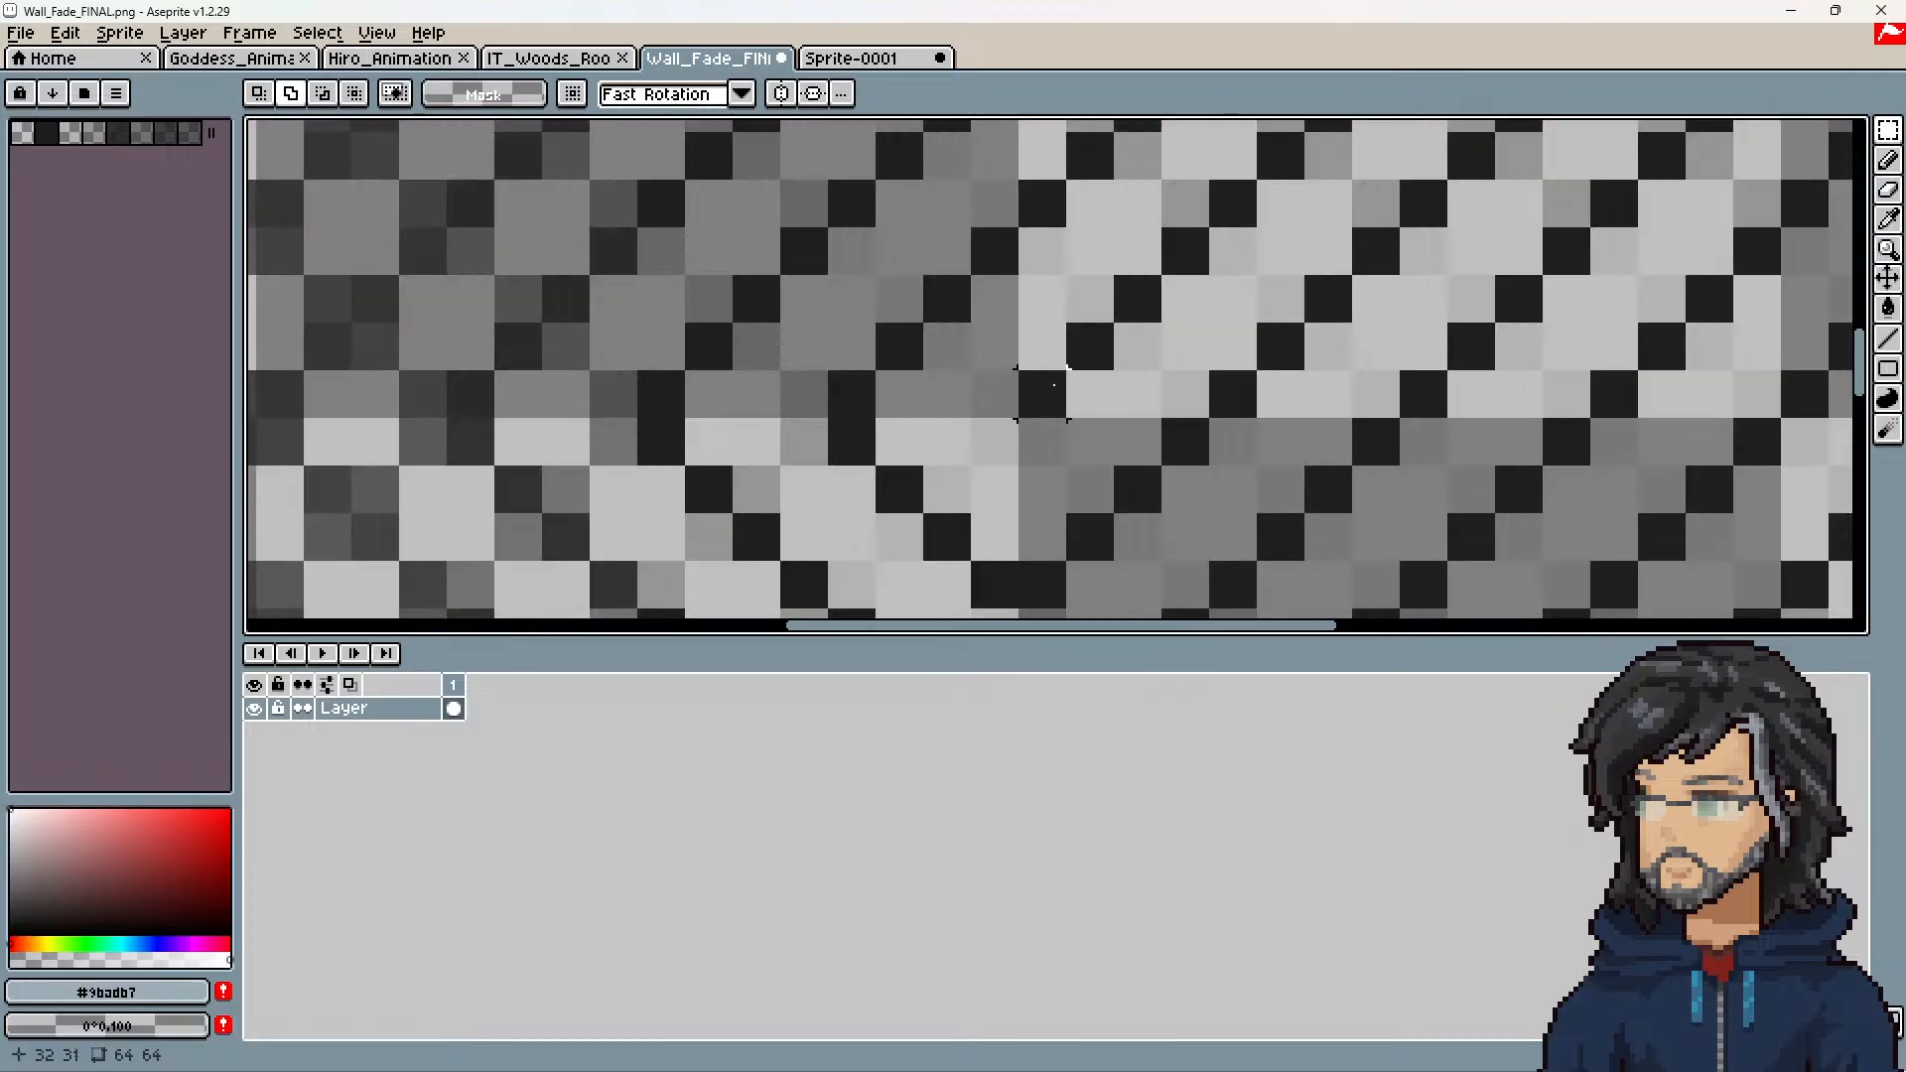
{"action": "scroll", "coordinate": [1045, 454], "scroll_direction": "down", "scroll_amount": 5}
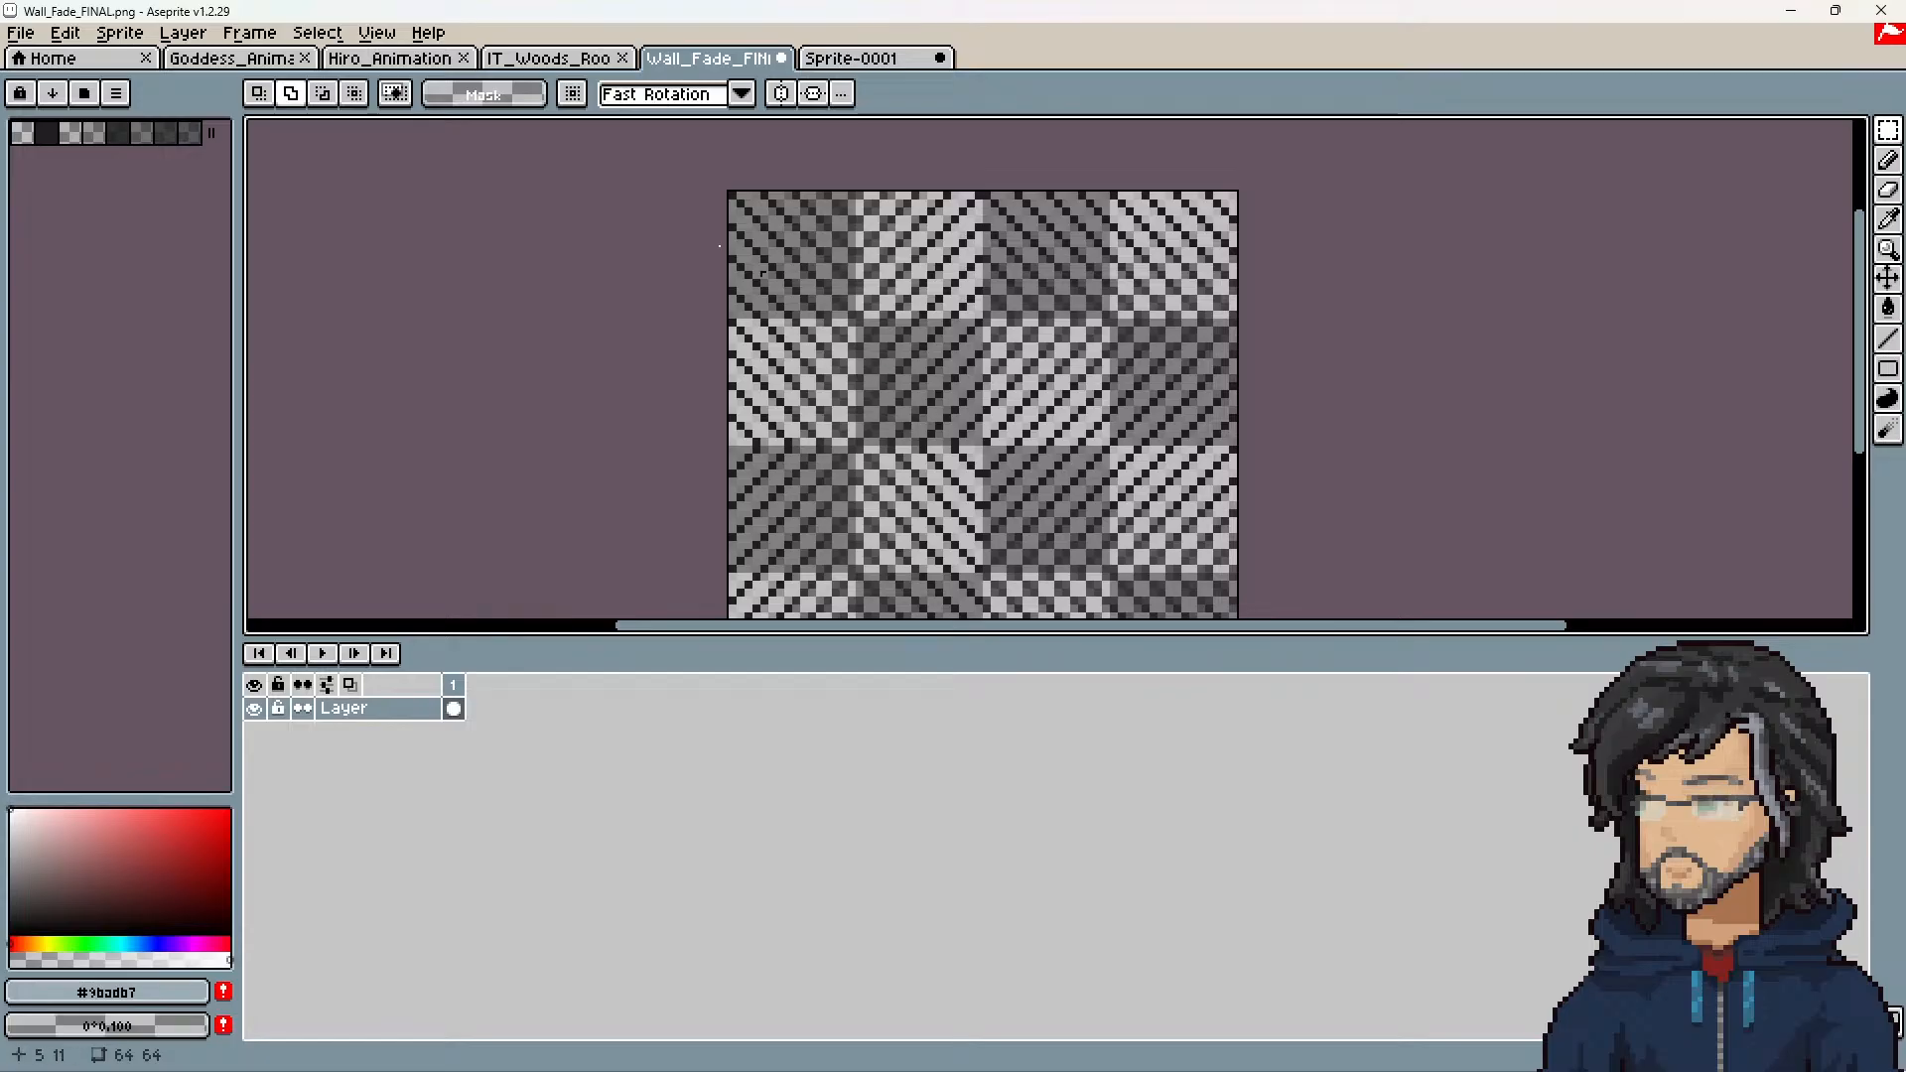
{"action": "left_click", "coordinate": [19, 33]}
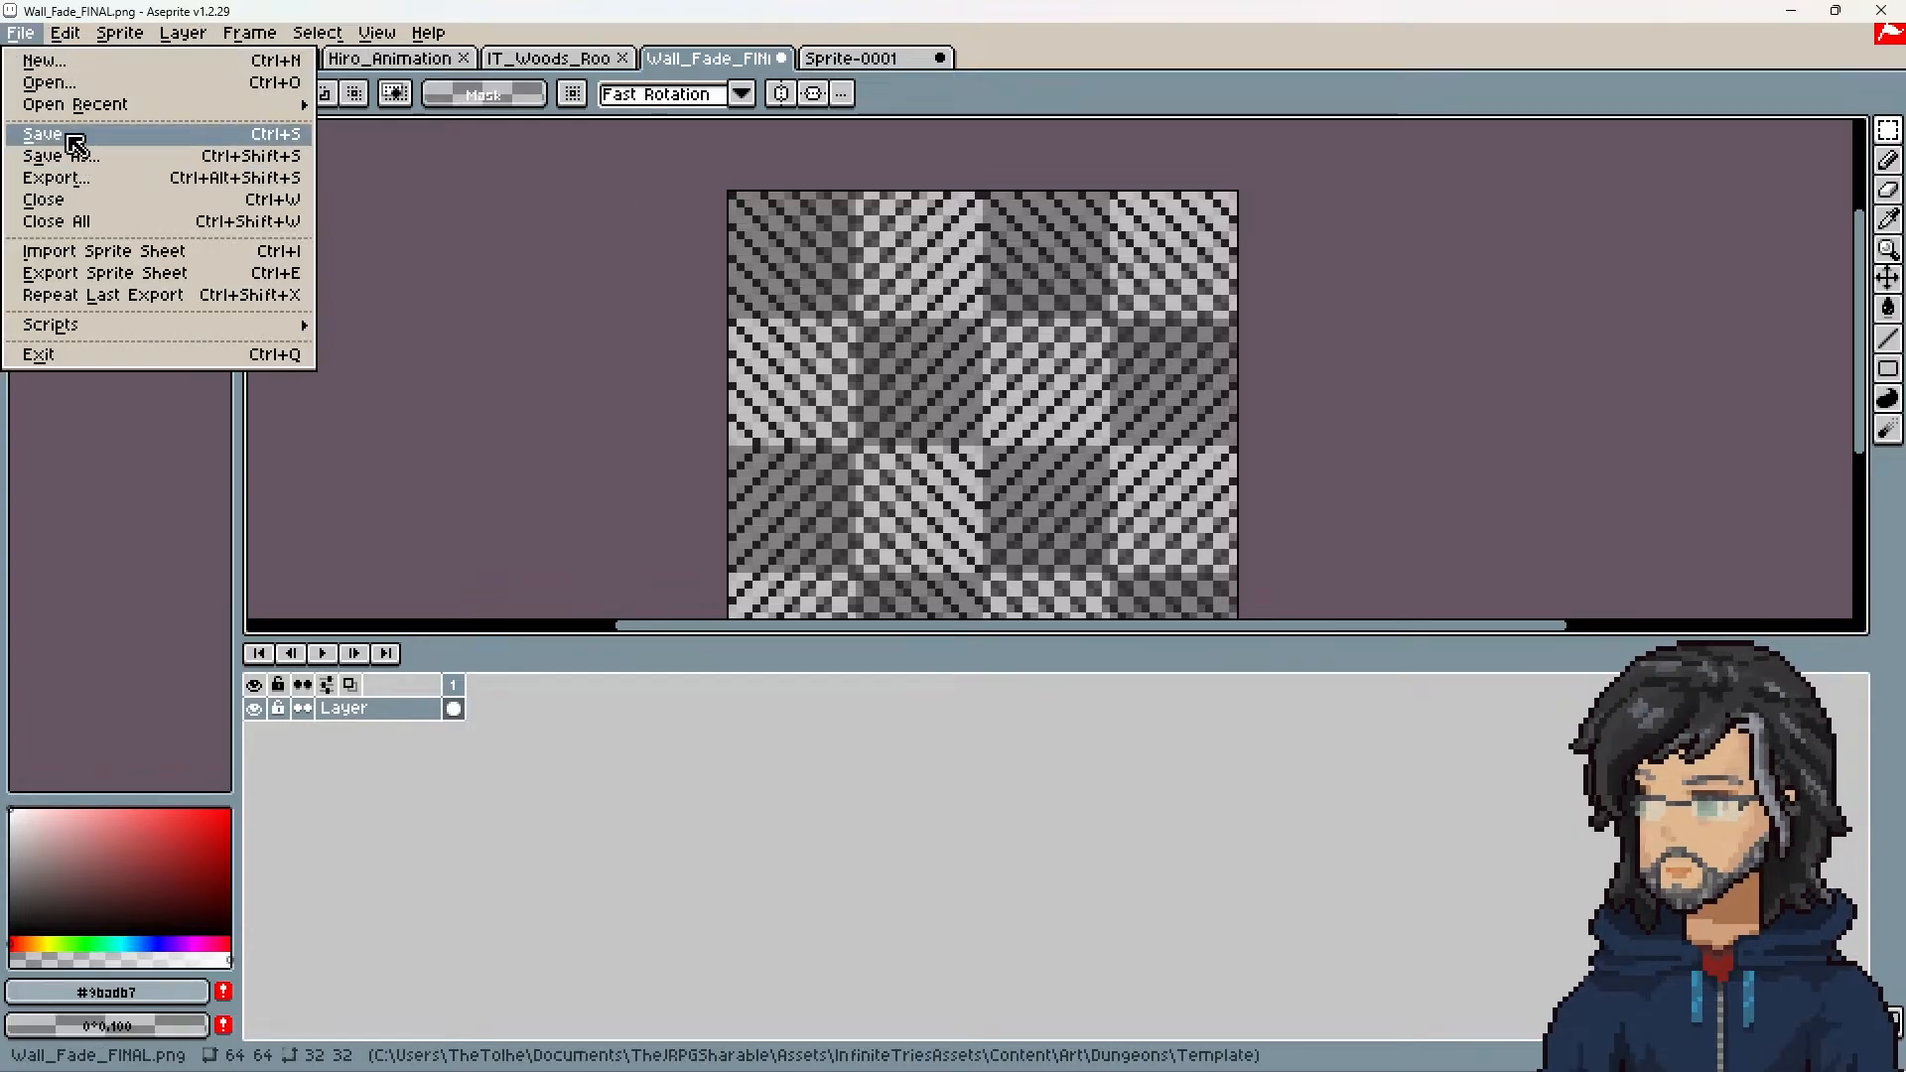
{"action": "left_click", "coordinate": [65, 138]}
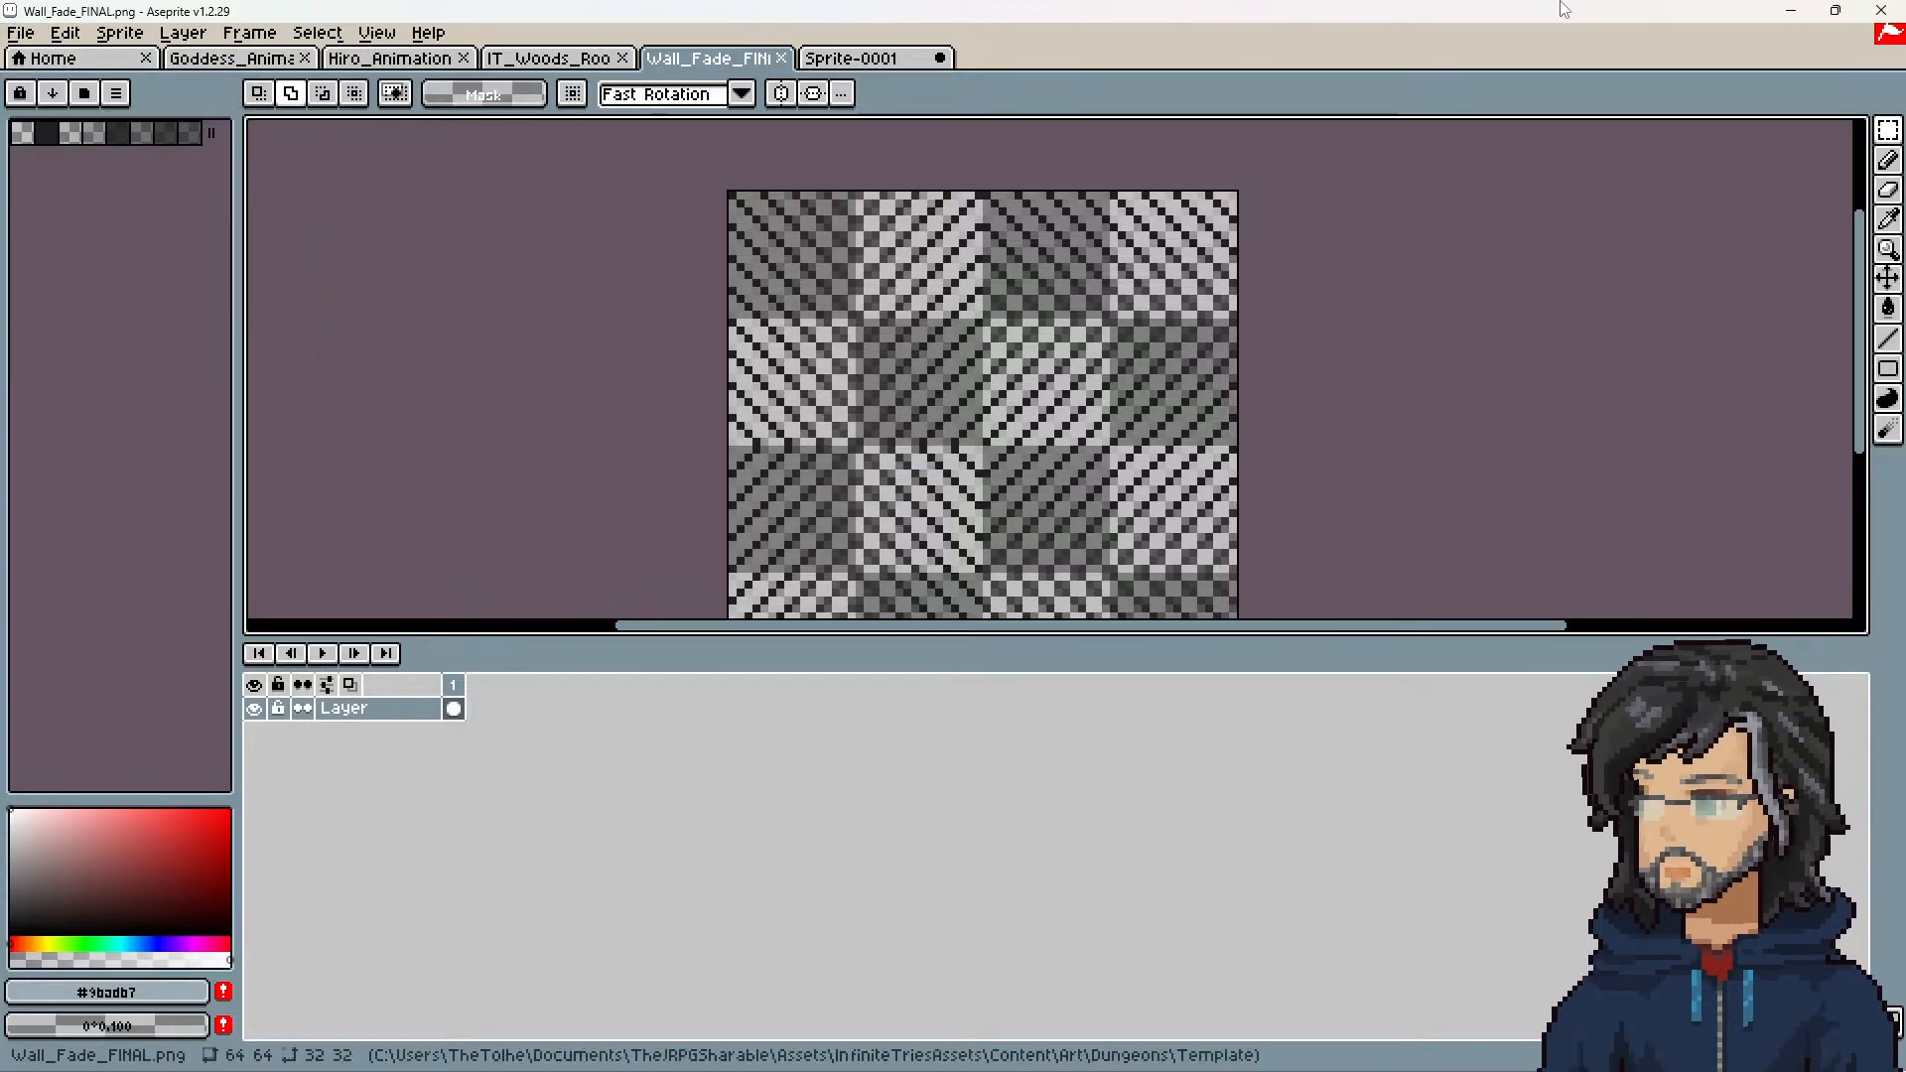
{"action": "left_click", "coordinate": [1792, 12]}
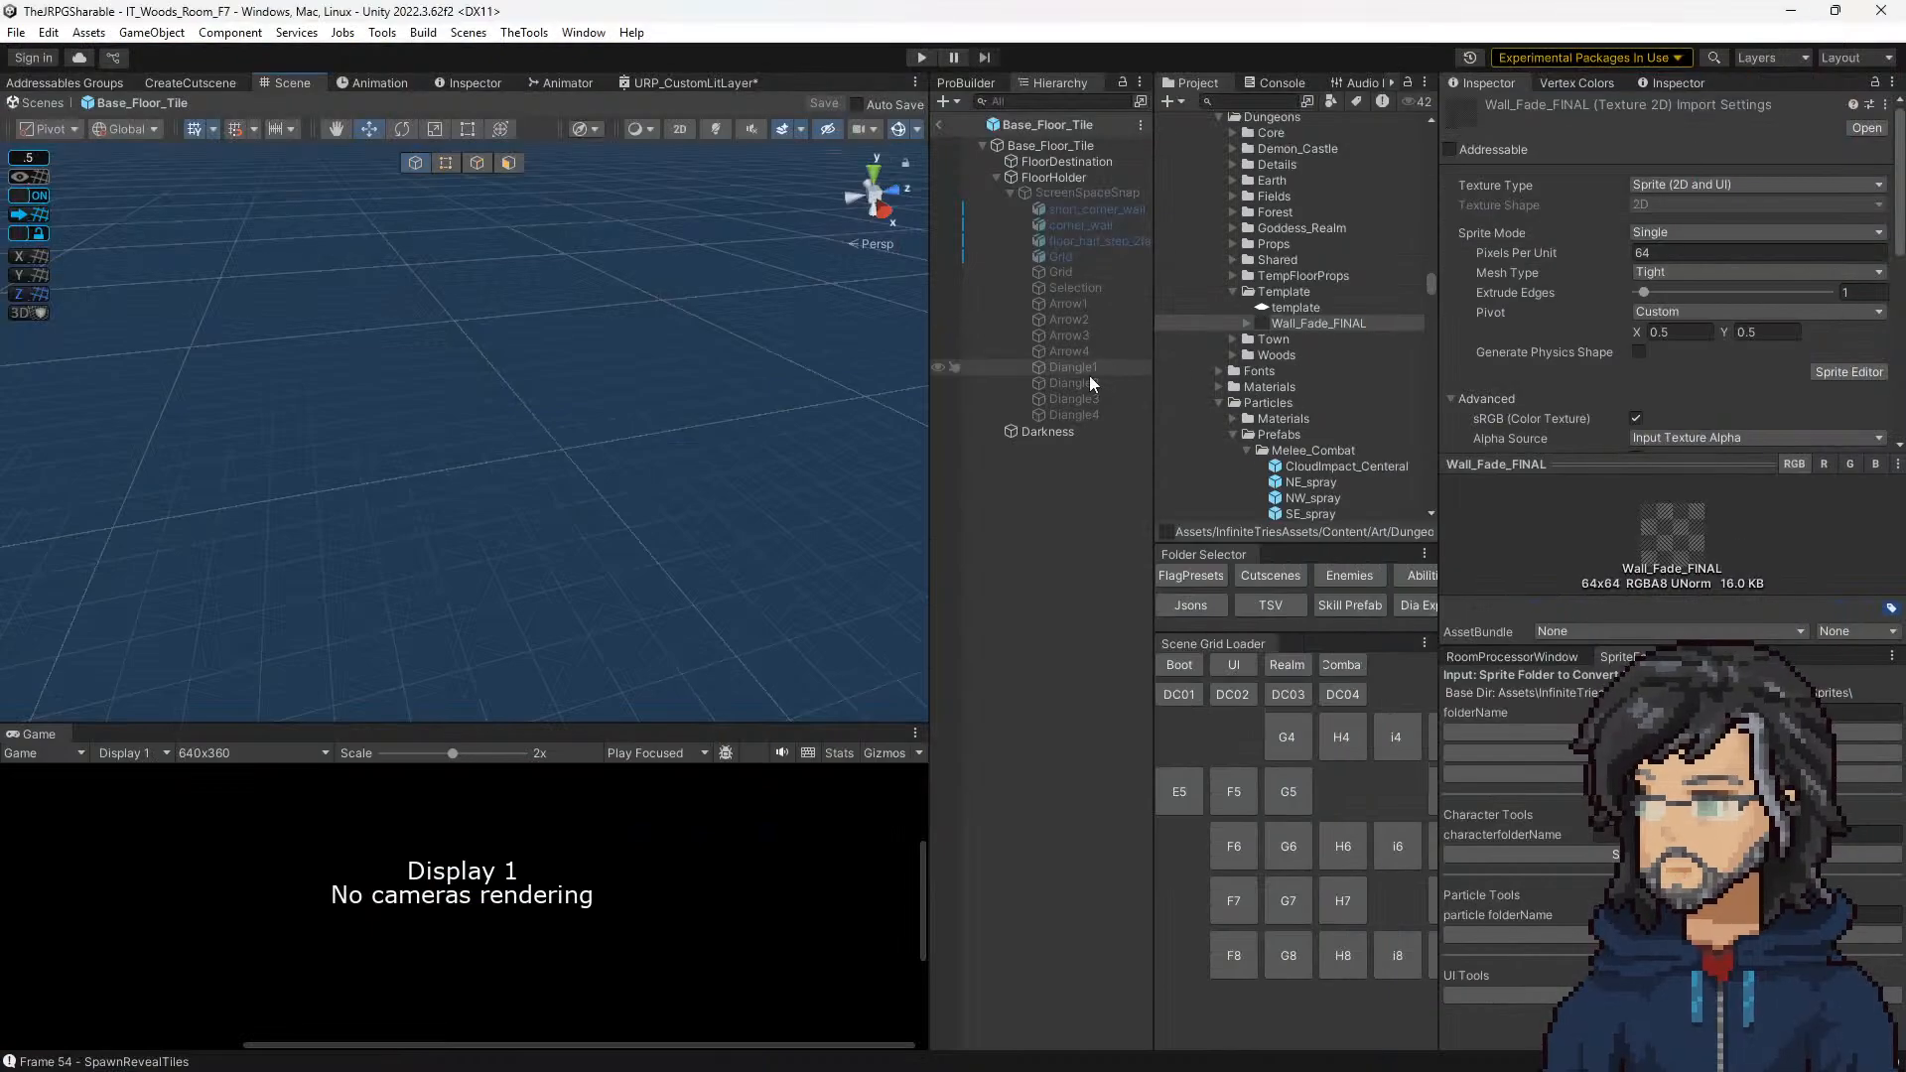
Step: On floor_half_step_2face in Base_Floor_Tile, assign Wall_Fade_FINAL to _Layer2, set _Layer2_ST X and Y to 1, and leave the prefab
{"action": "left_click", "coordinate": [1105, 241]}
{"action": "scroll", "coordinate": [1642, 439], "scroll_direction": "down", "scroll_amount": 10}
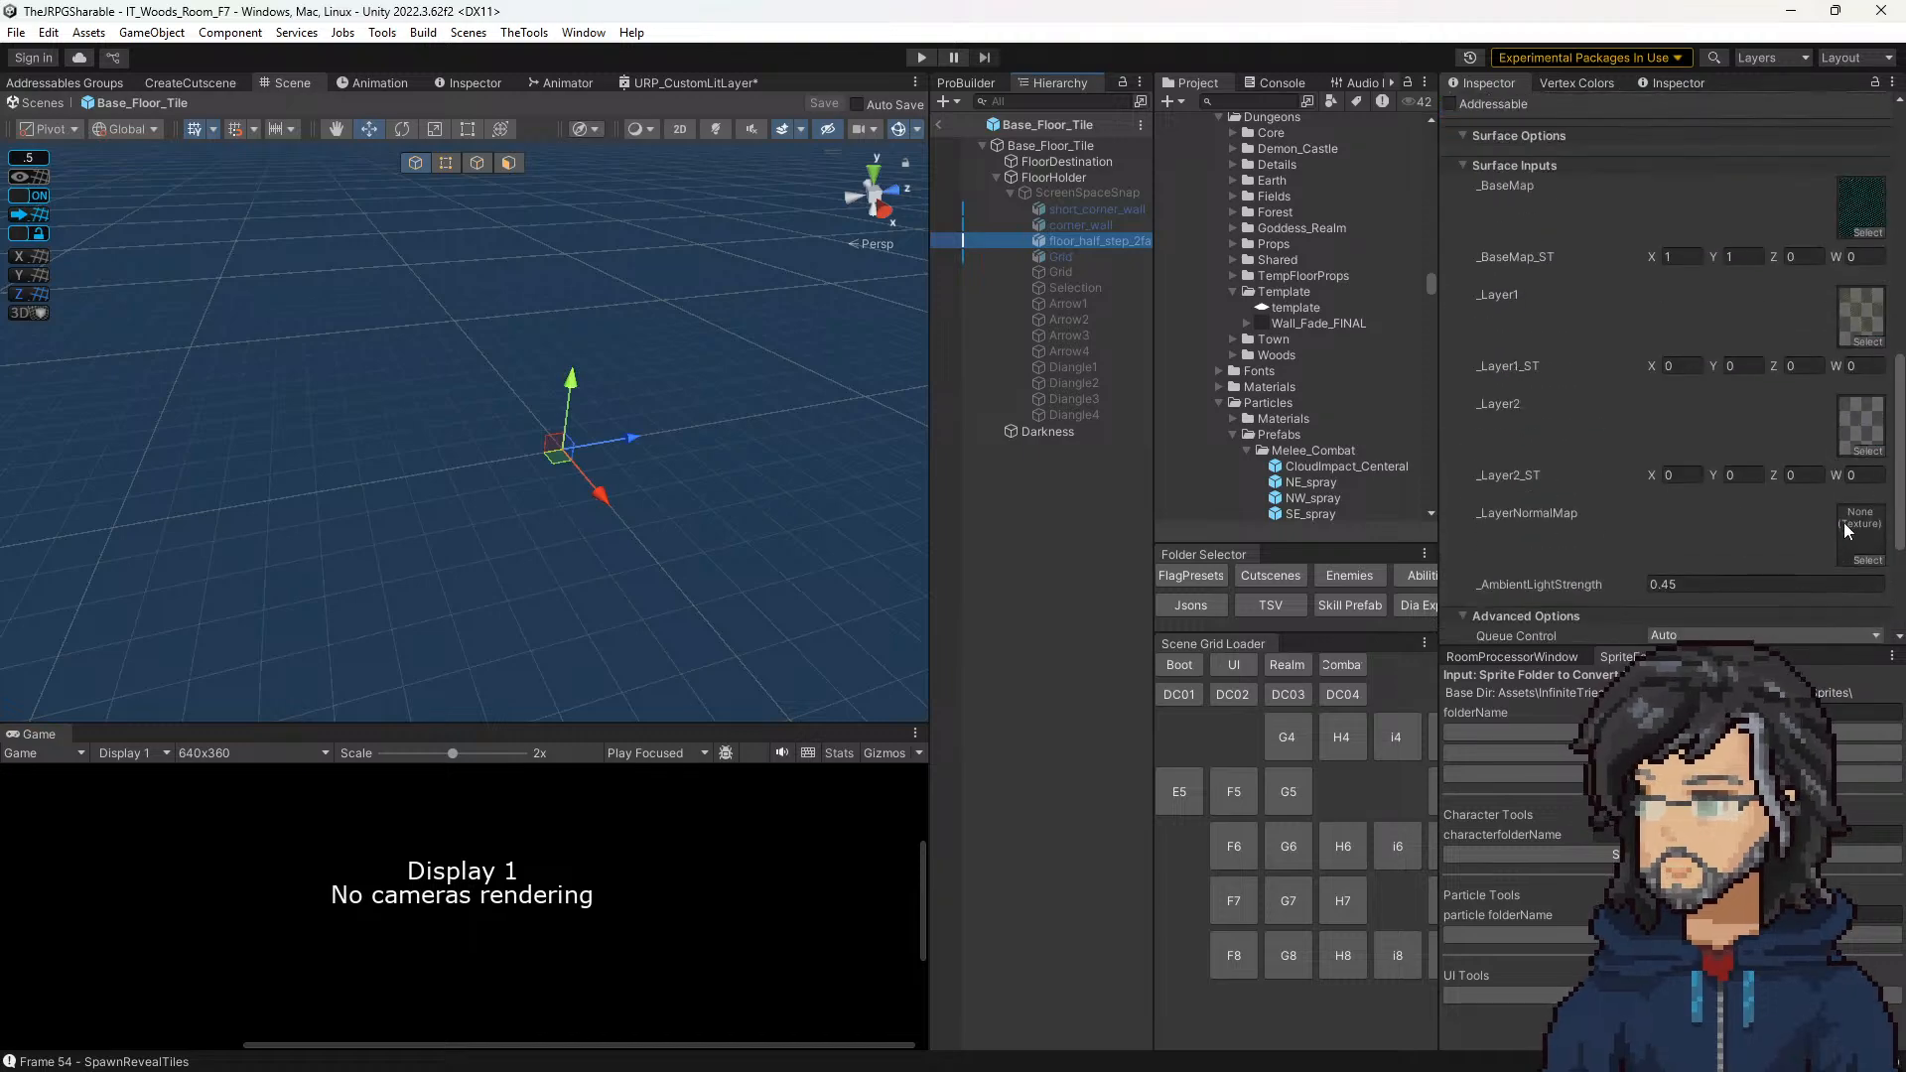
{"action": "left_click_drag", "start_coordinate": [1291, 323], "coordinate": [1747, 472]}
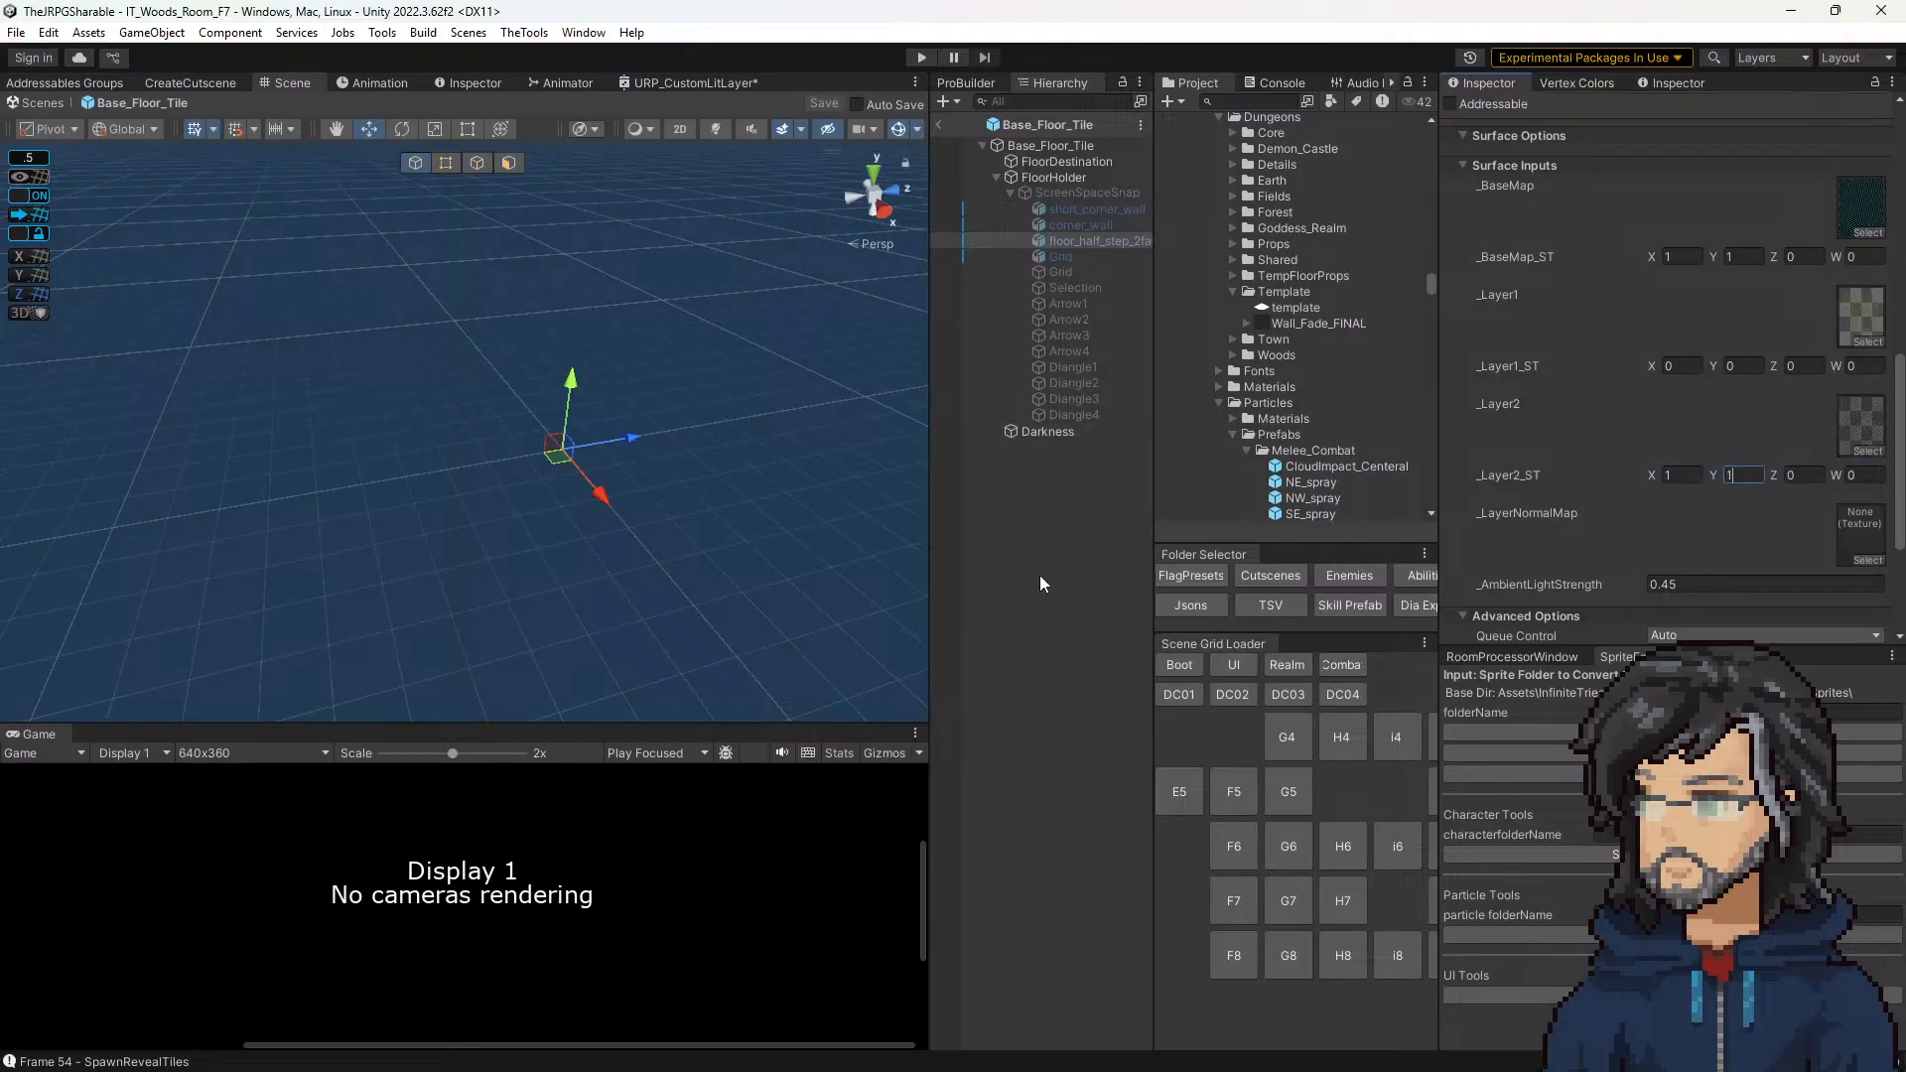
{"action": "left_click", "coordinate": [940, 125]}
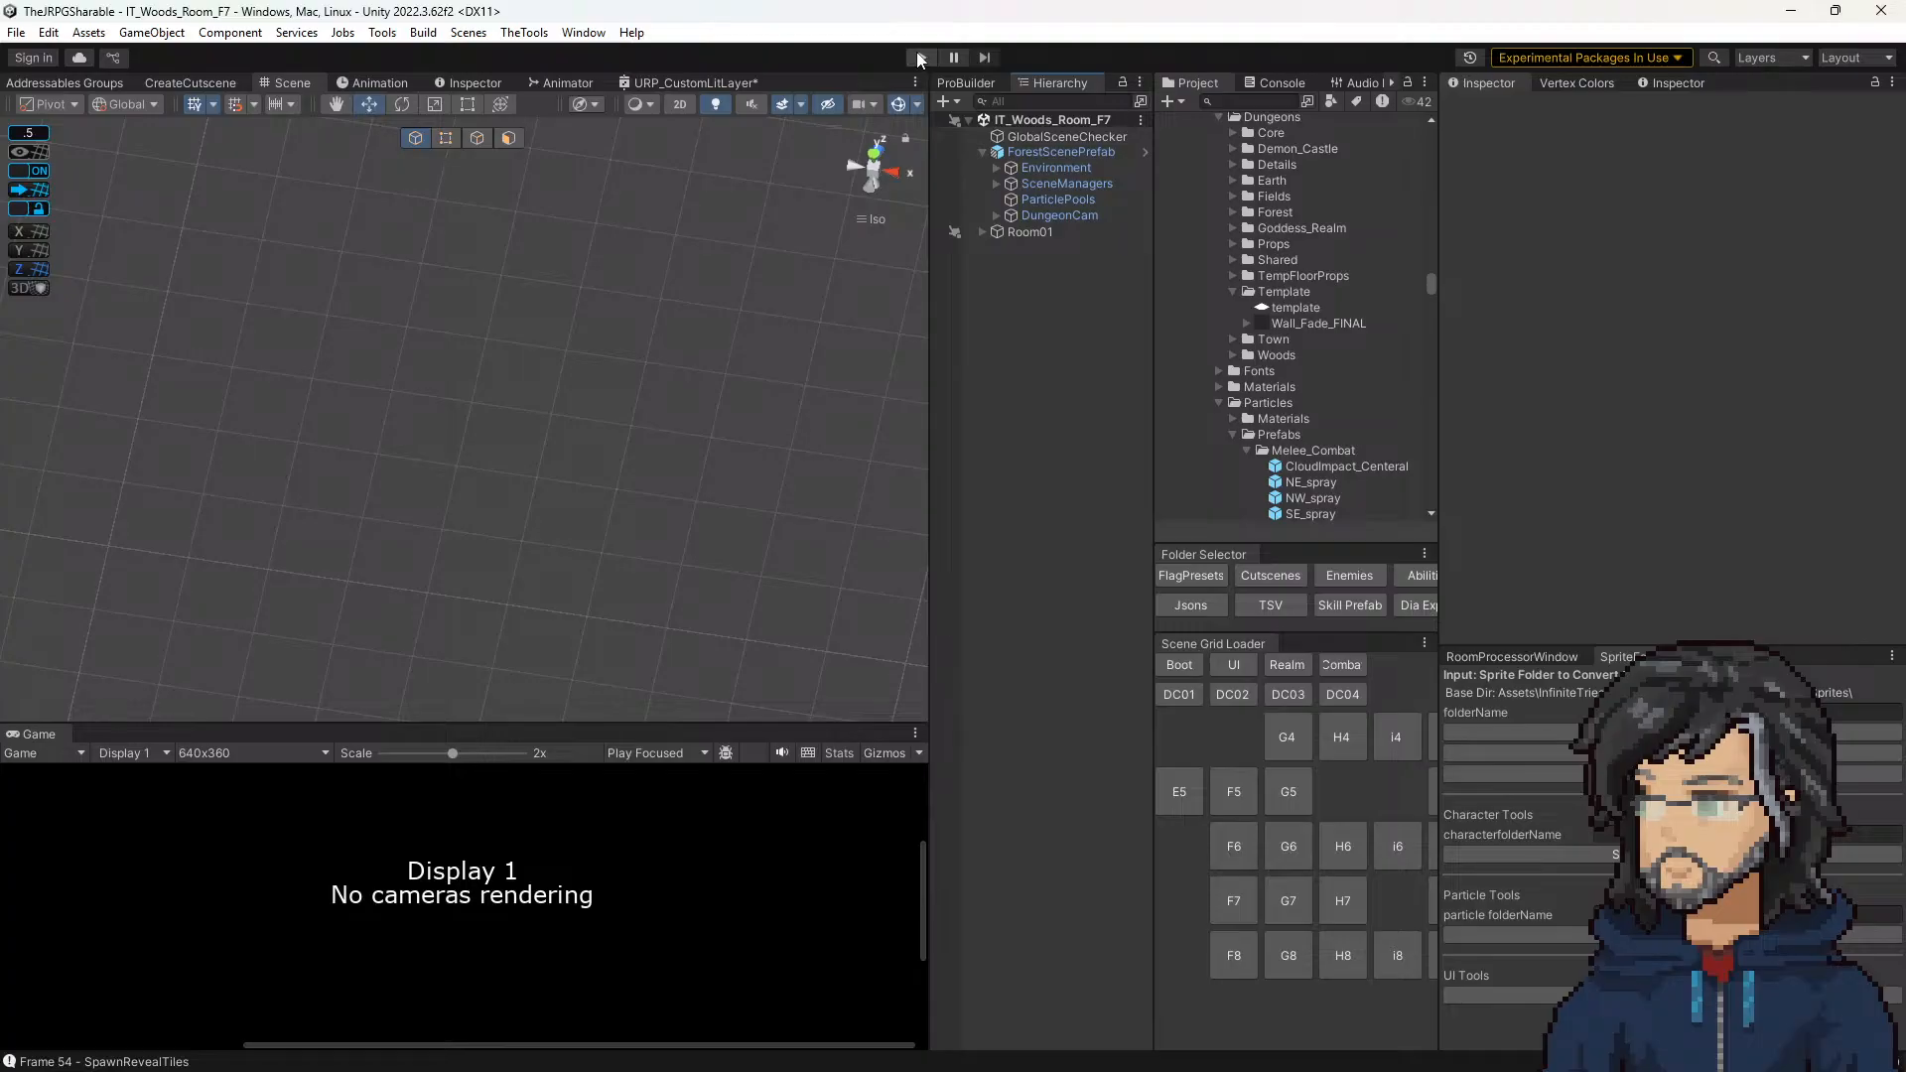
Step: Run the IT_Woods_Room_F7 scene and enlarge the Game view to inspect the whole room
{"action": "left_click", "coordinate": [919, 57]}
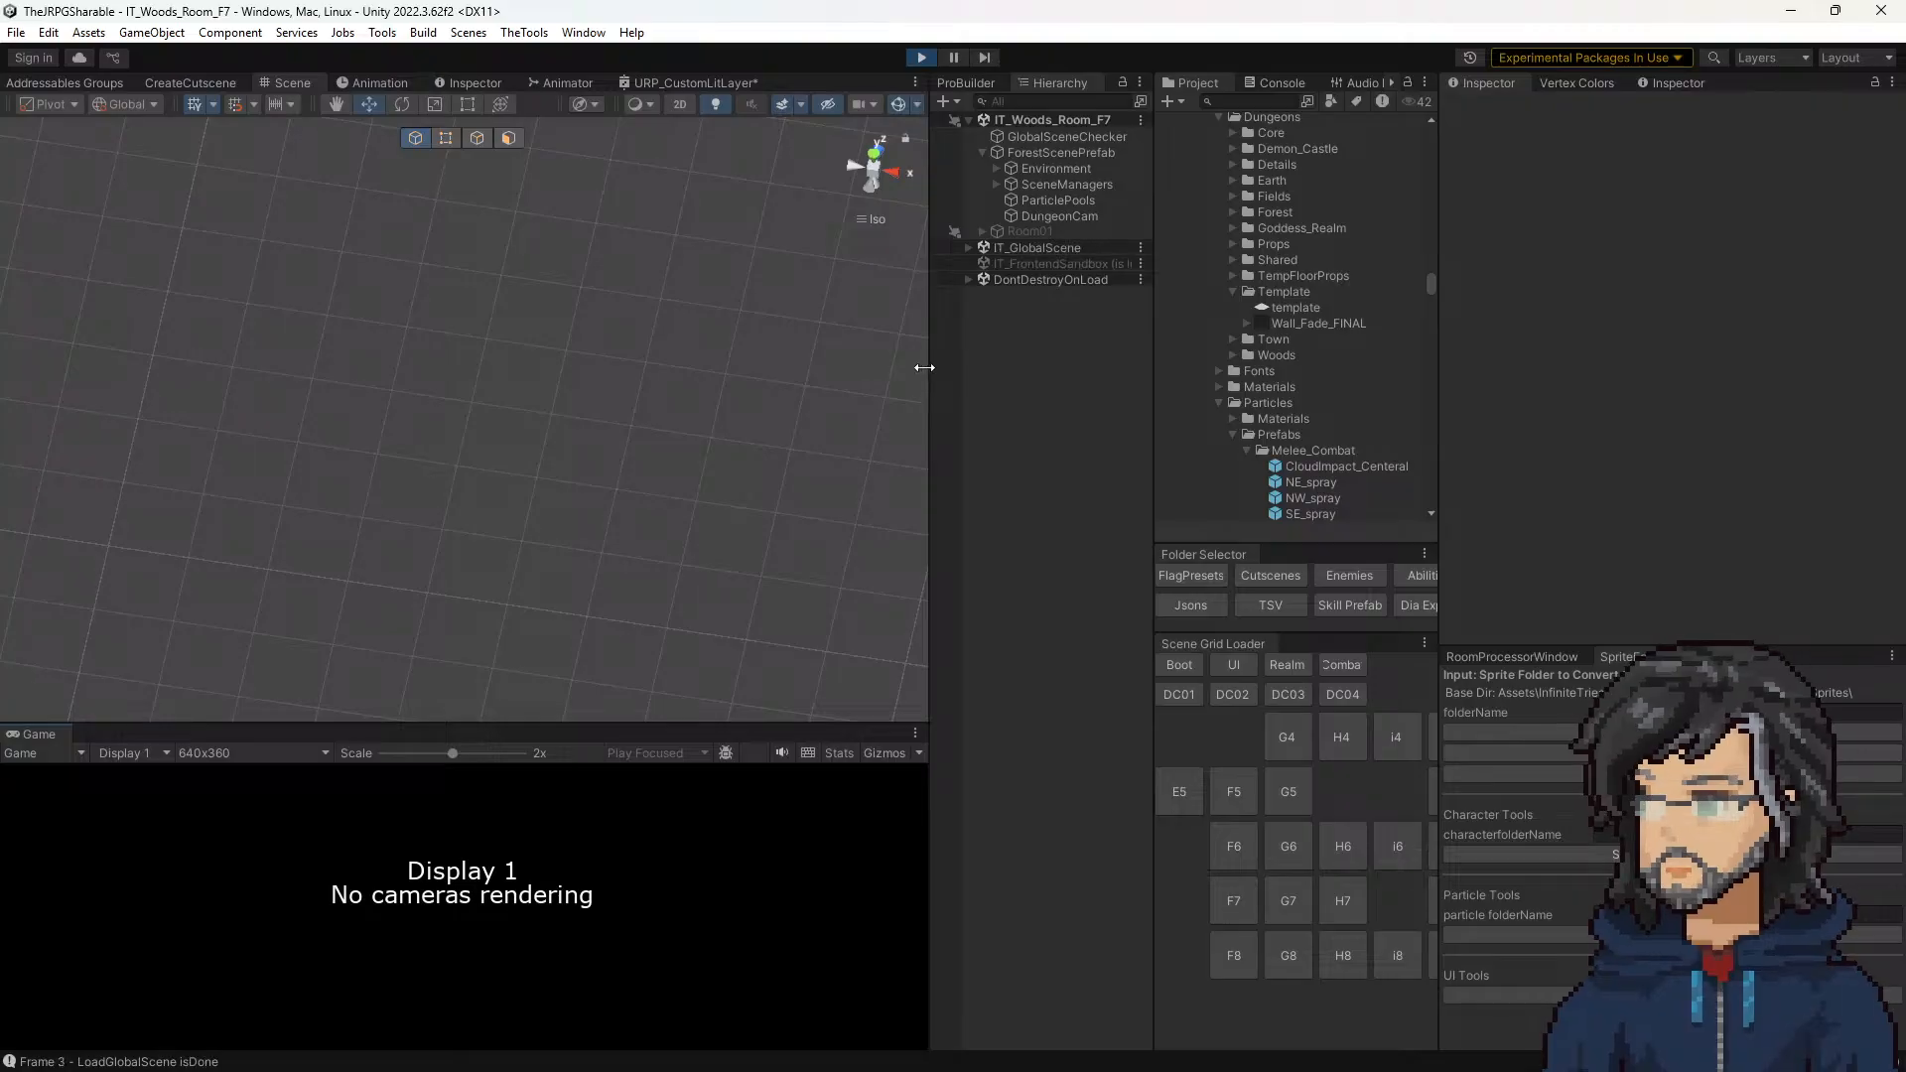
{"action": "left_click_drag", "start_coordinate": [1251, 401], "coordinate": [1327, 405]}
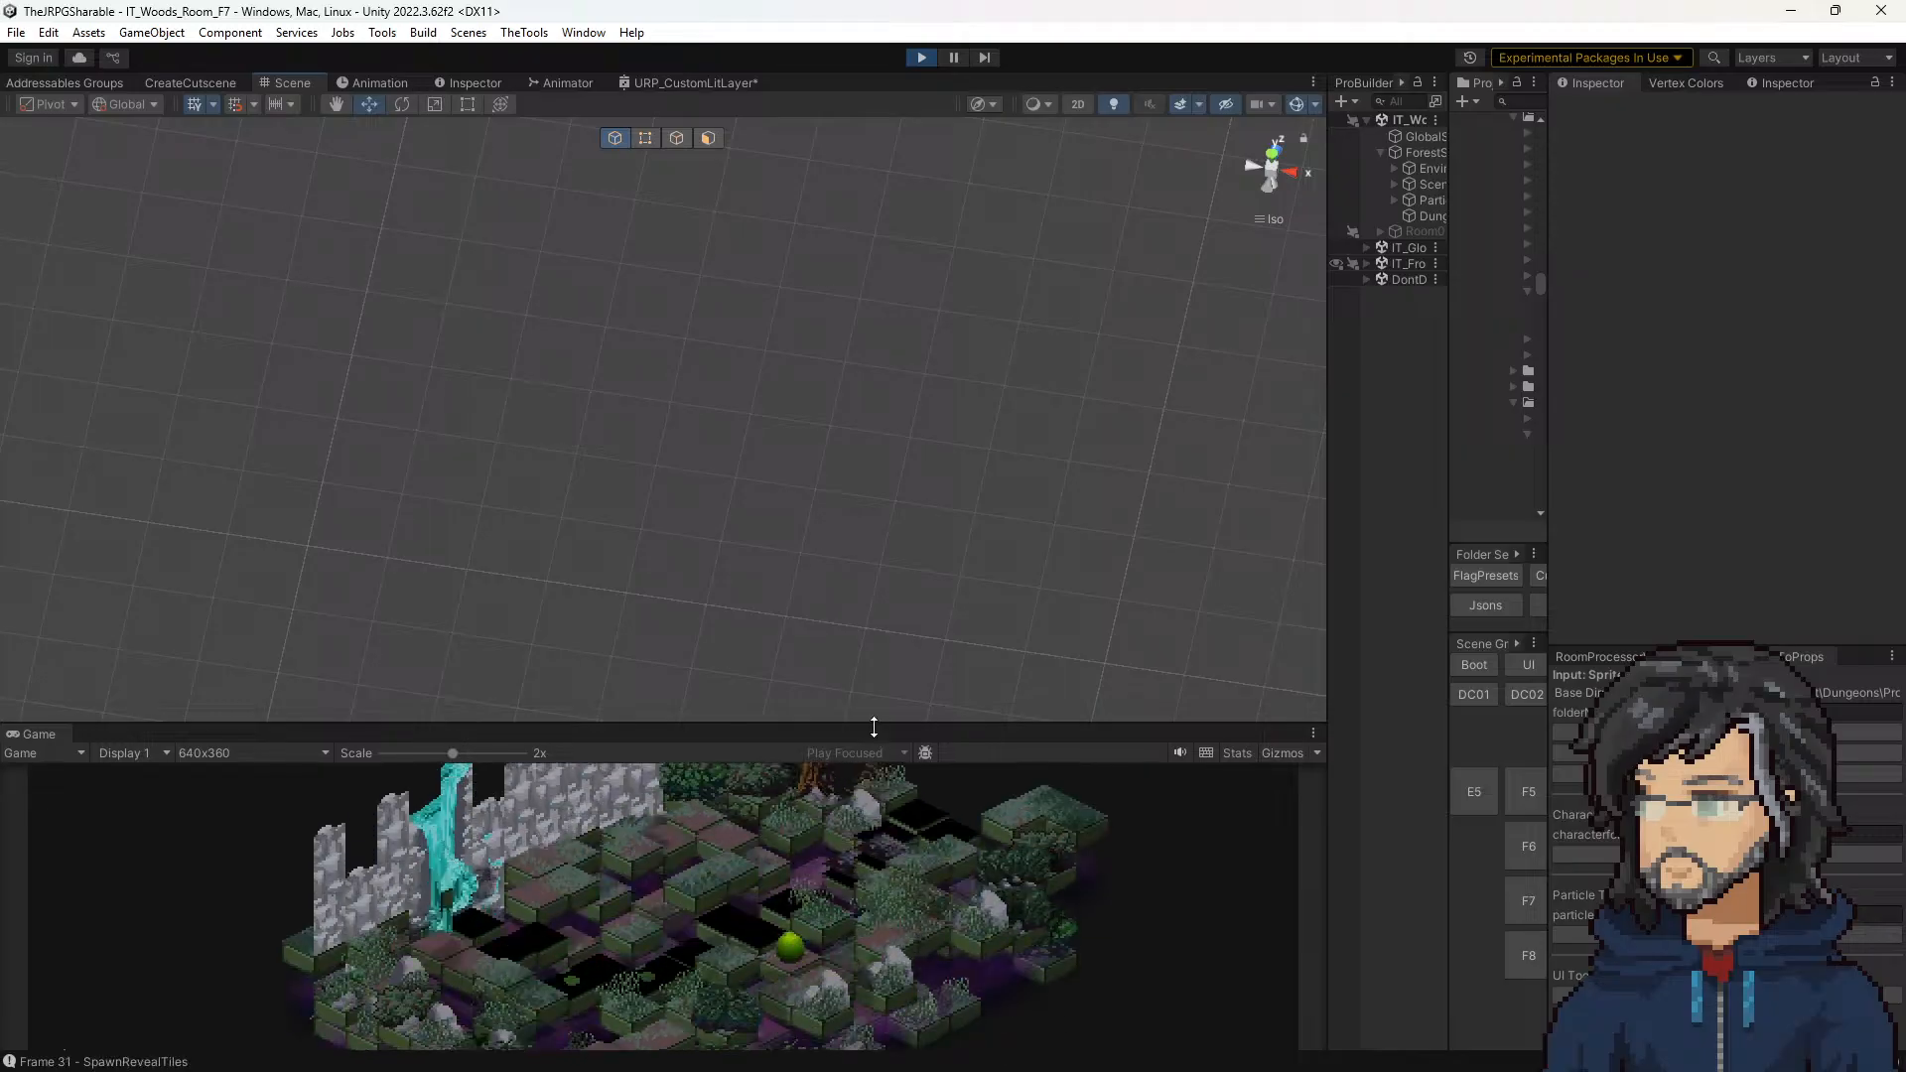
{"action": "left_click_drag", "start_coordinate": [873, 723], "coordinate": [872, 327]}
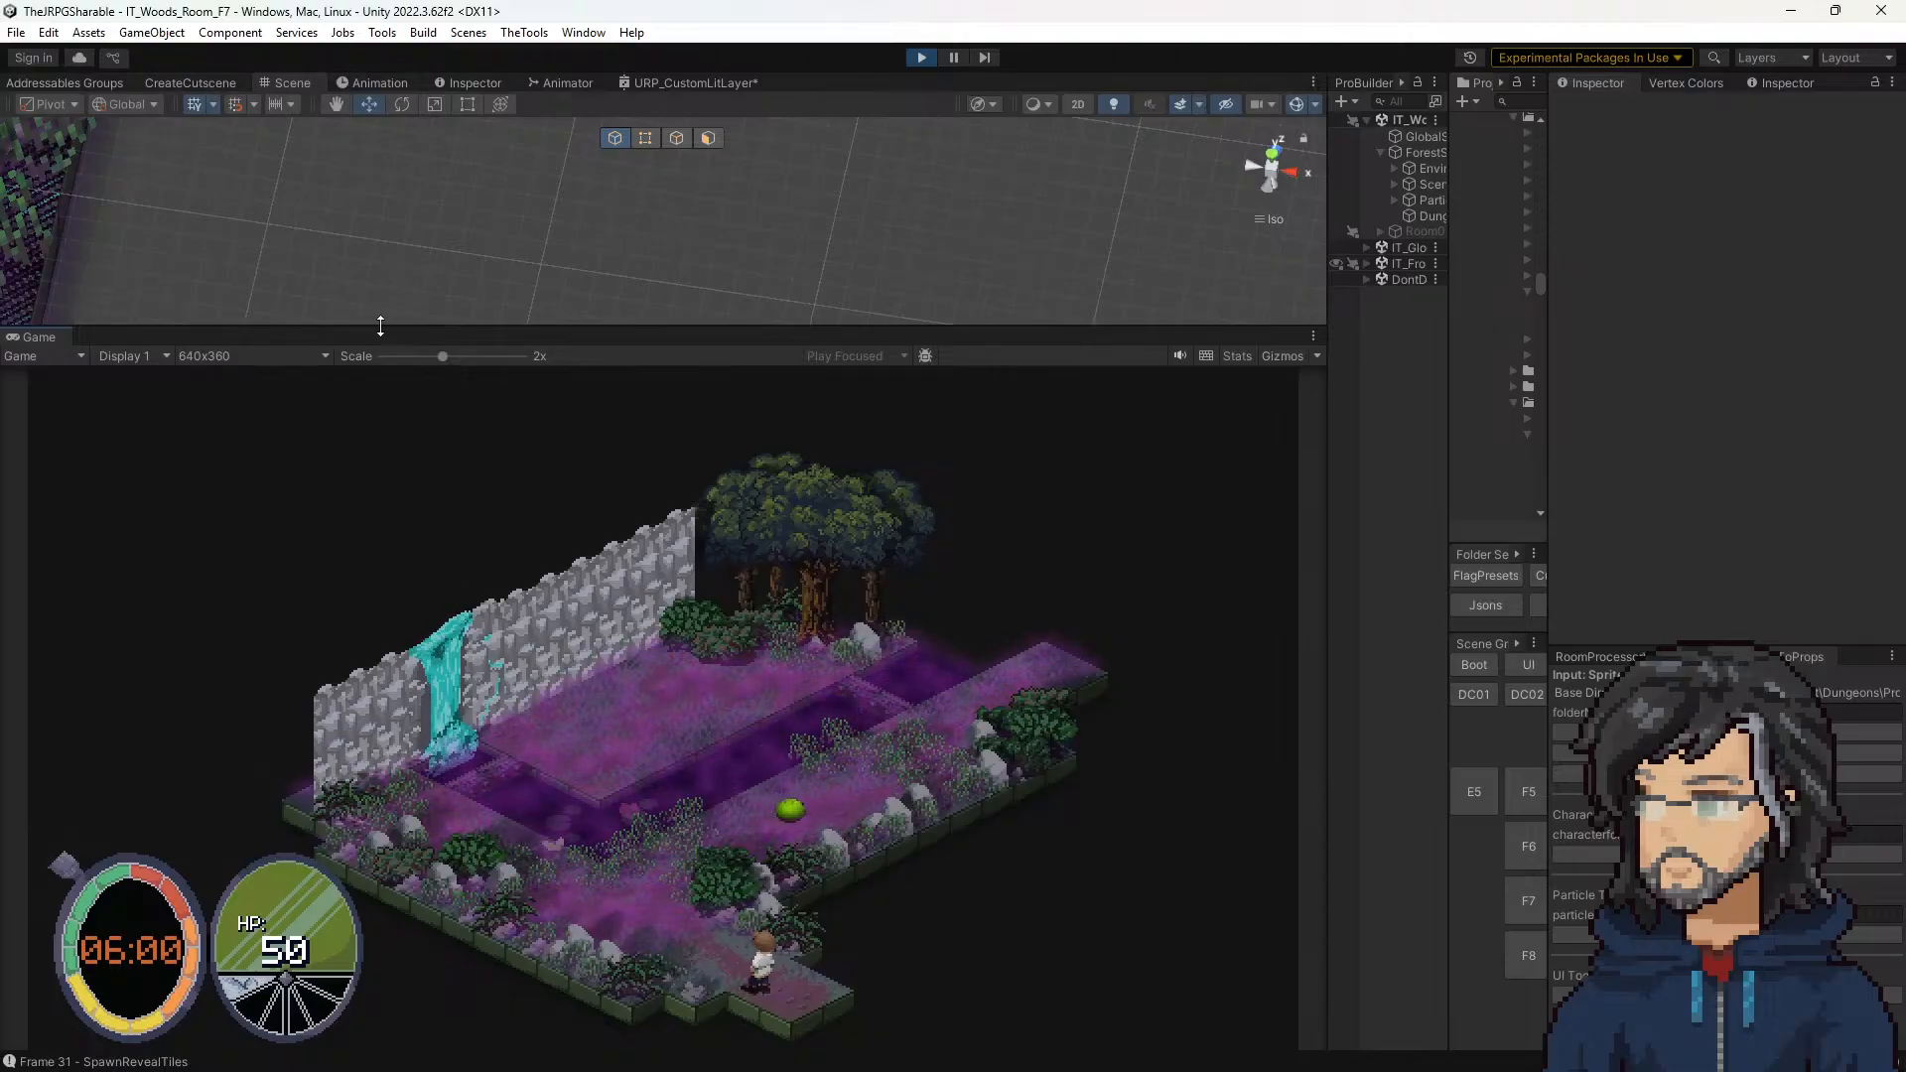
Step: Enlarge the Scene view and examine the hatch pattern on the floor tiles around the character up close
{"action": "left_click_drag", "start_coordinate": [383, 327], "coordinate": [383, 812]}
{"action": "key", "text": "q"}
{"action": "middle_click_drag", "start_coordinate": [80, 635], "coordinate": [856, 409]}
{"action": "middle_click_drag", "start_coordinate": [675, 566], "coordinate": [854, 273]}
{"action": "scroll", "coordinate": [853, 273], "scroll_direction": "down", "scroll_amount": 4}
{"action": "middle_click_drag", "start_coordinate": [664, 702], "coordinate": [830, 285]}
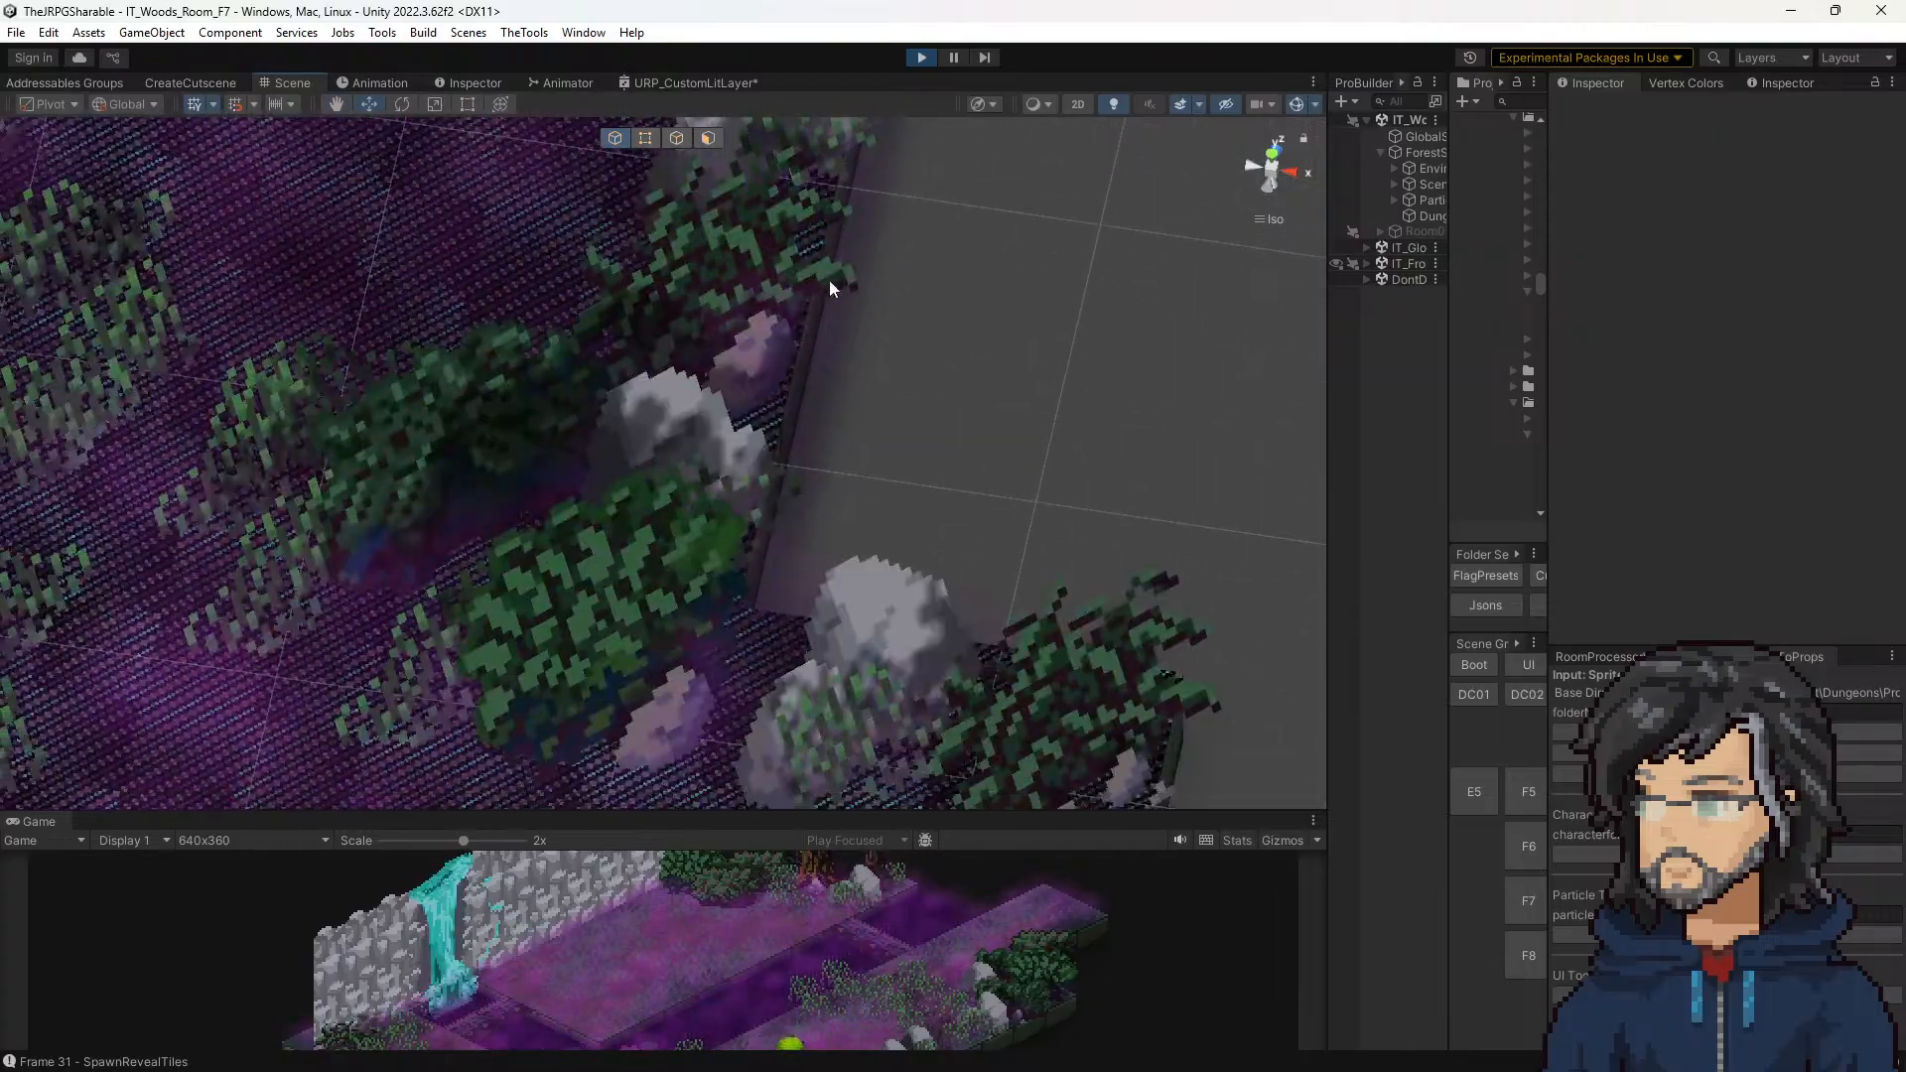
{"action": "scroll", "coordinate": [830, 284], "scroll_direction": "down", "scroll_amount": 4}
{"action": "middle_click_drag", "start_coordinate": [868, 689], "coordinate": [555, 238]}
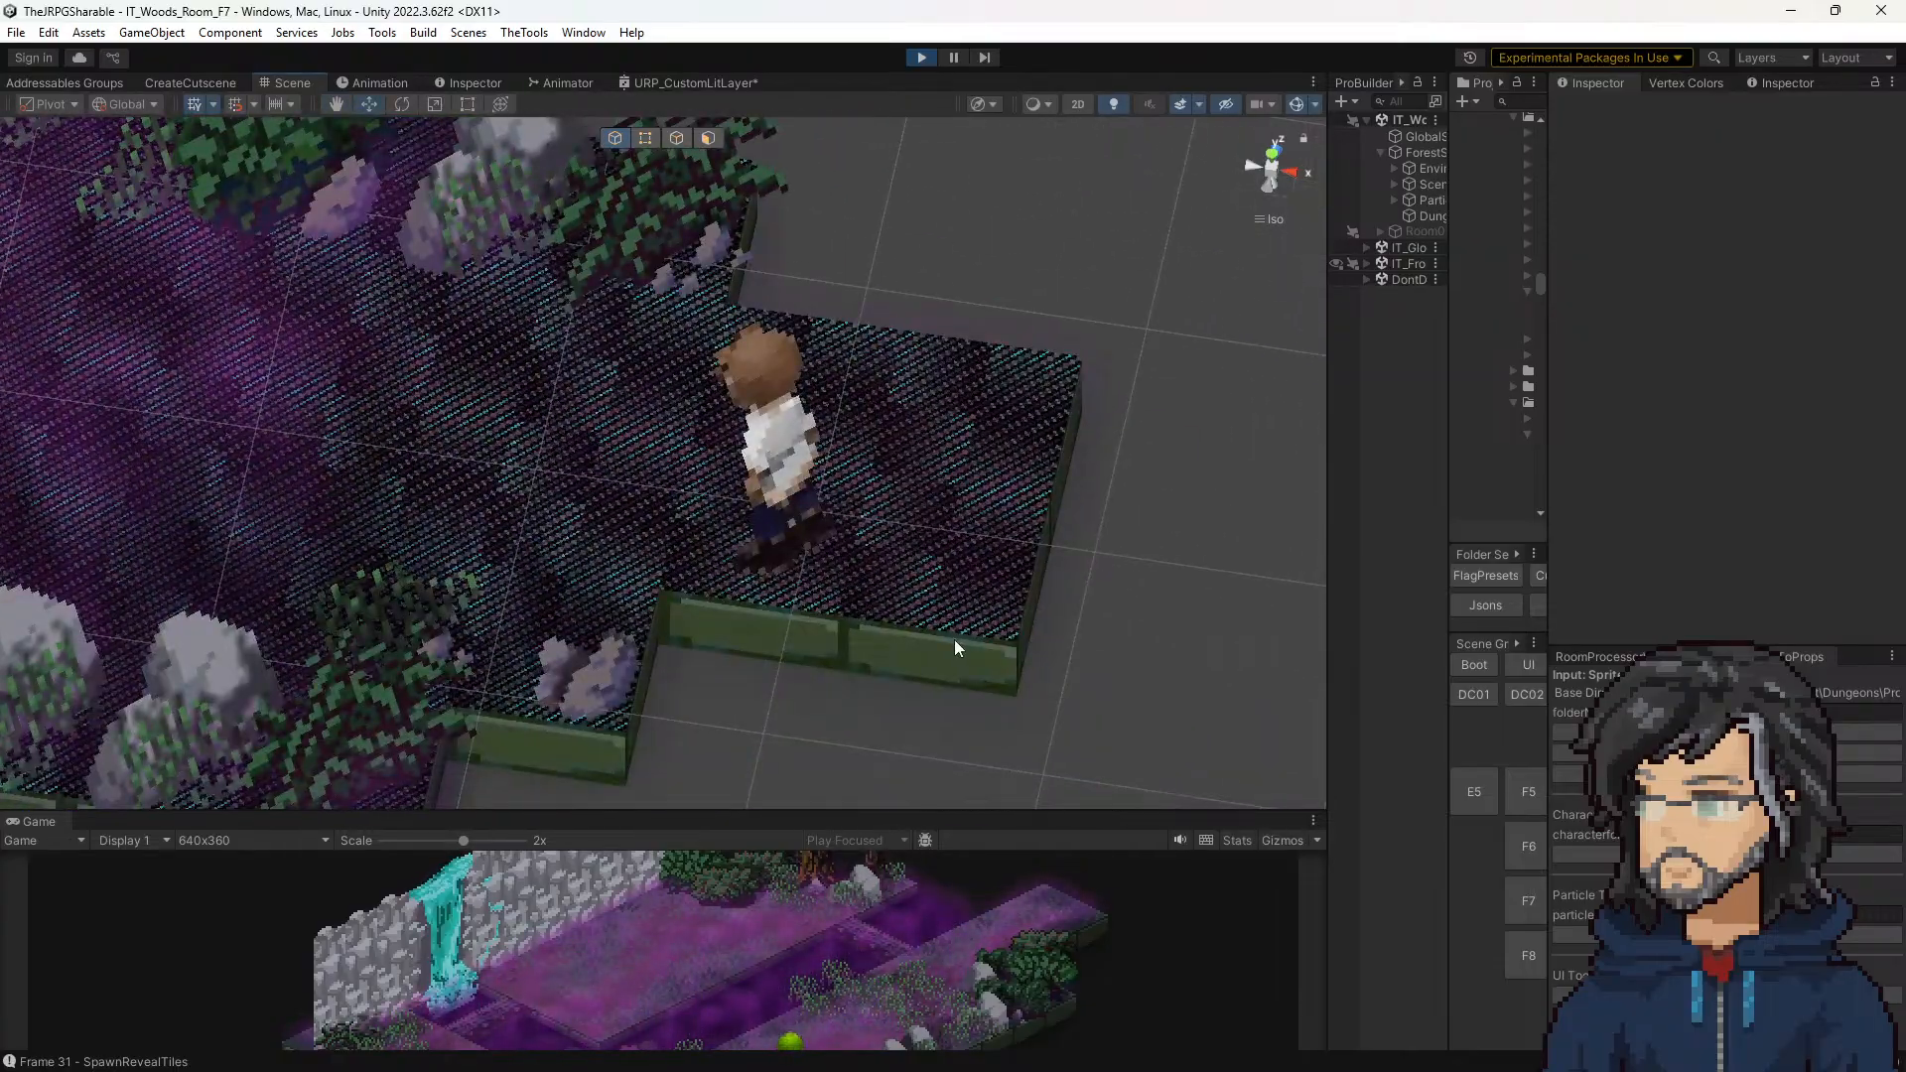
Step: Widen the Hierarchy and select the floor_half_step_2face mesh of the corner tile beside the character, under Pos: 19, 4
{"action": "left_click", "coordinate": [893, 612]}
{"action": "left_click", "coordinate": [891, 610]}
{"action": "left_click", "coordinate": [992, 657]}
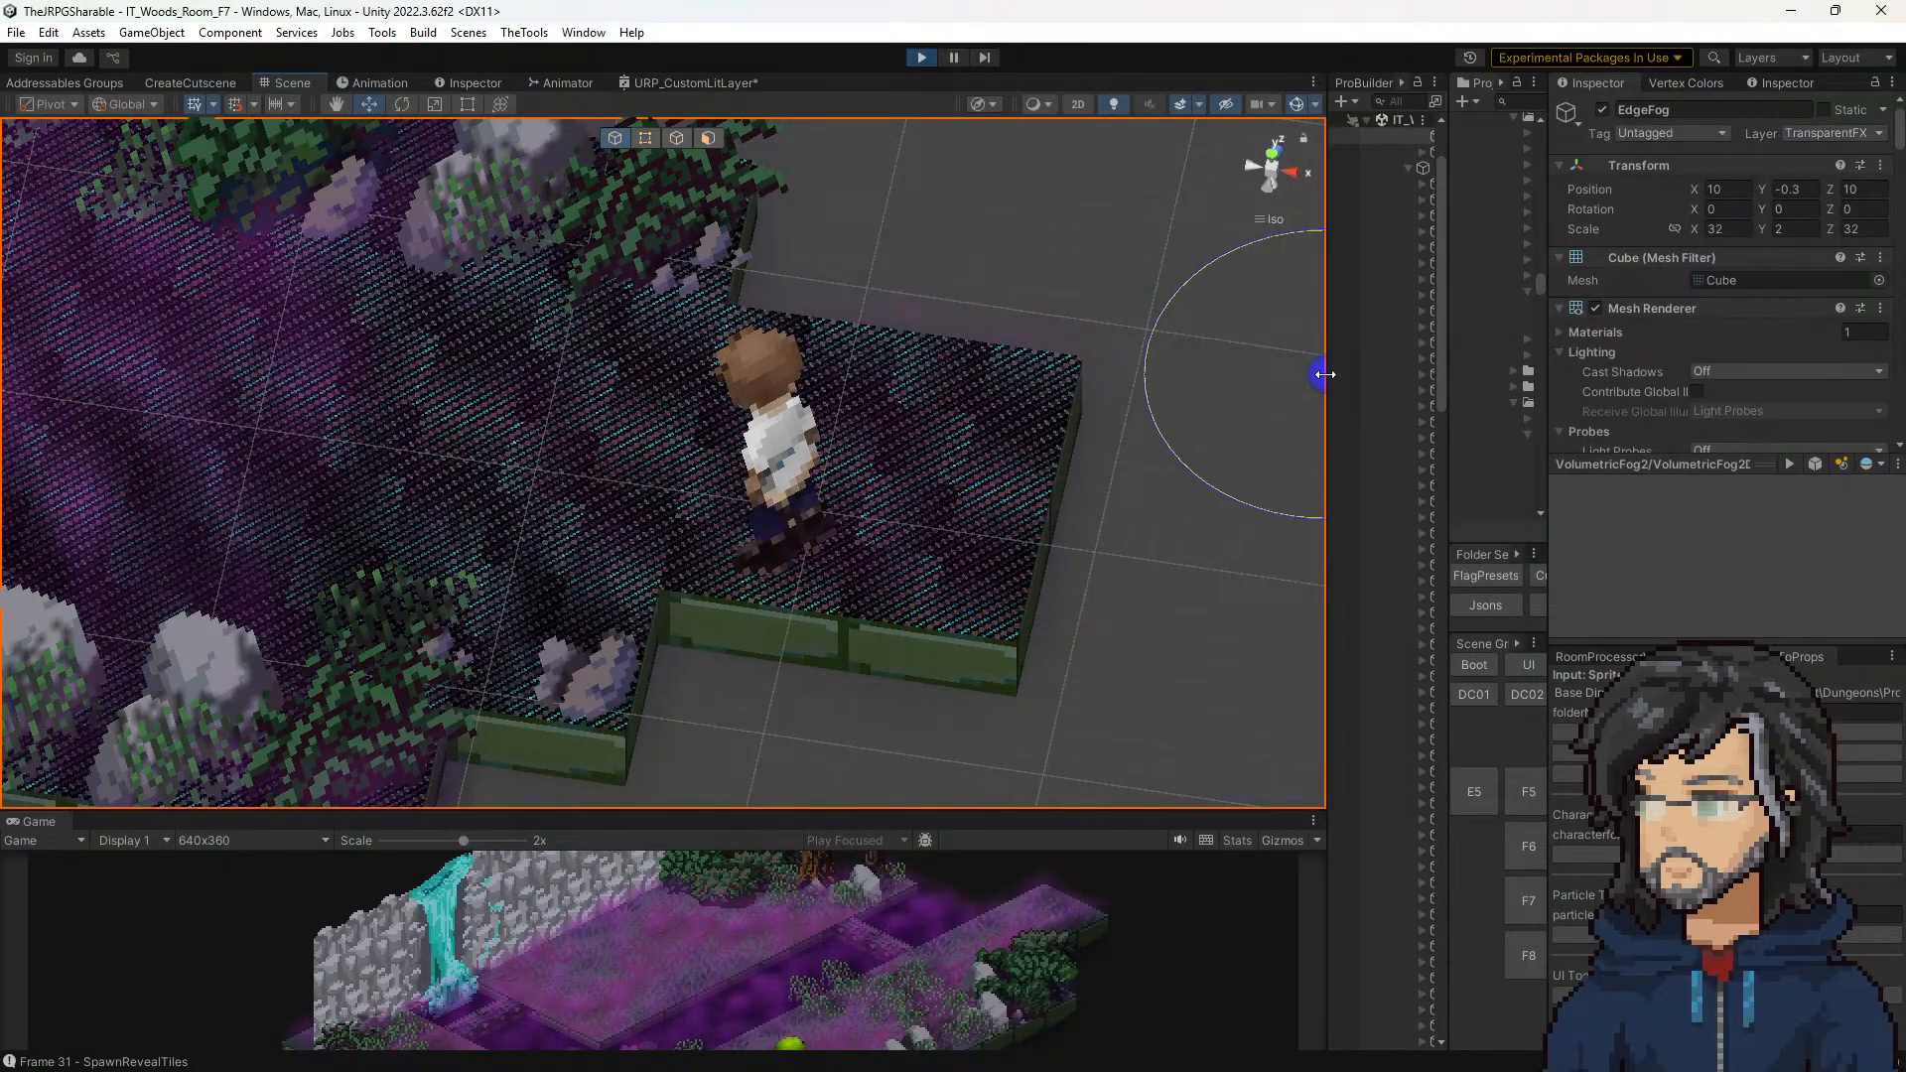
{"action": "left_click_drag", "start_coordinate": [1324, 374], "coordinate": [902, 374]}
{"action": "left_click", "coordinate": [1091, 375]}
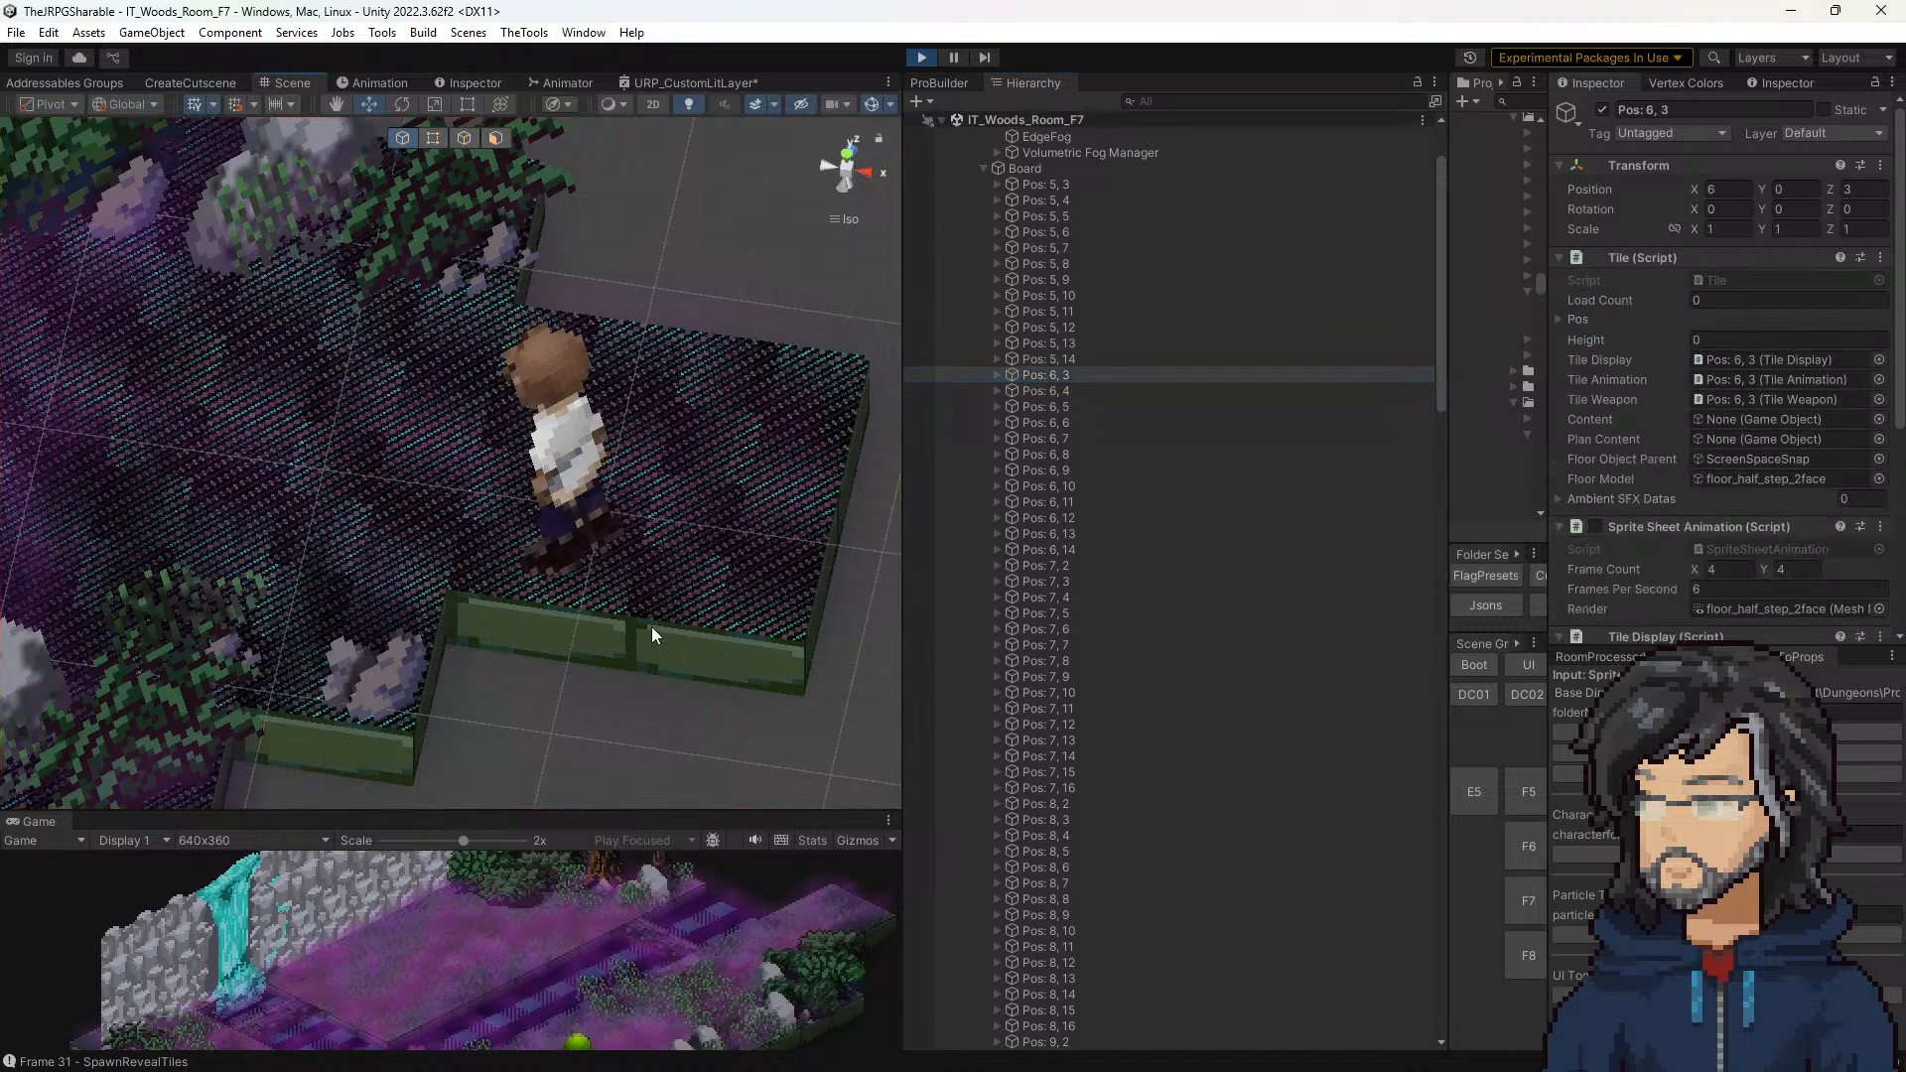
{"action": "left_click", "coordinate": [651, 627]}
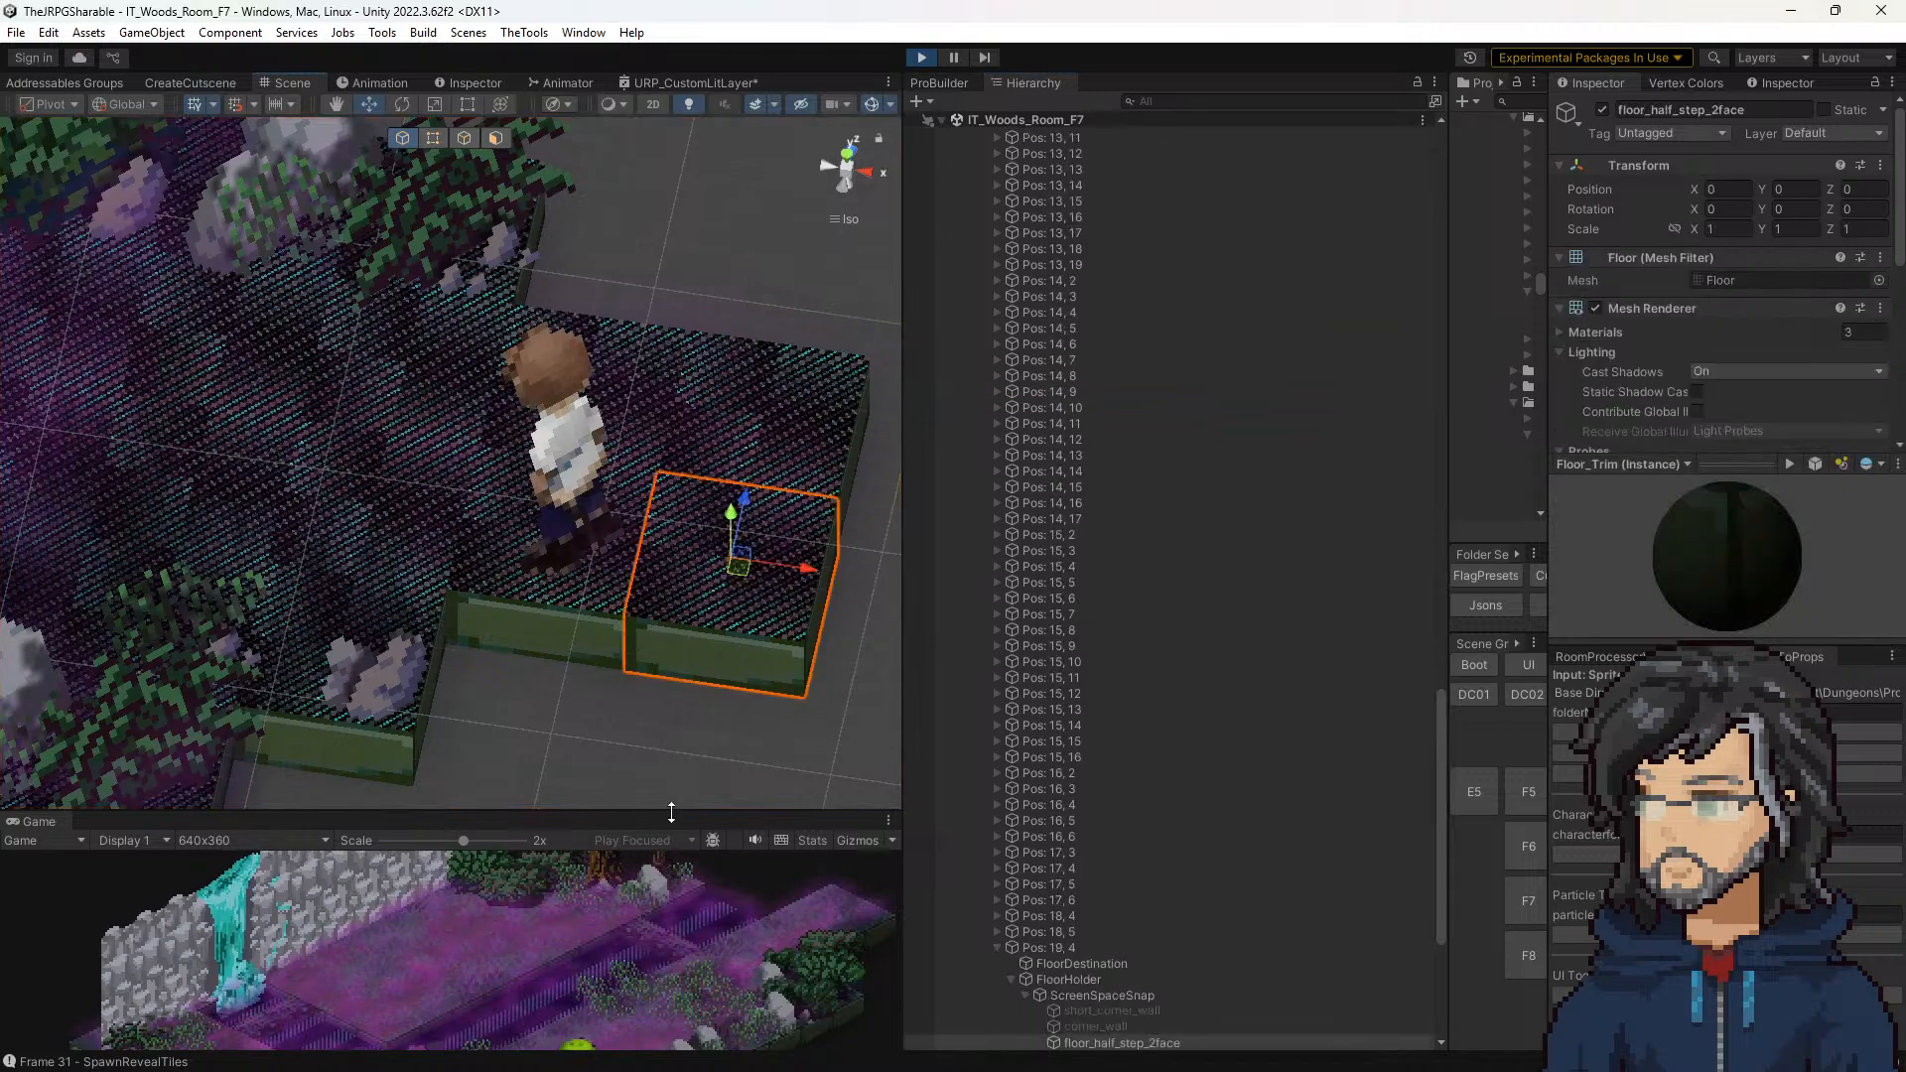
Step: Enlarge the Game view and set Xoffset and Yoffset to 1 in the Floor Sprite Offset Manager of Pos: 19, 4
{"action": "left_click_drag", "start_coordinate": [670, 812], "coordinate": [663, 230]}
{"action": "scroll", "coordinate": [1683, 331], "scroll_direction": "down", "scroll_amount": 5}
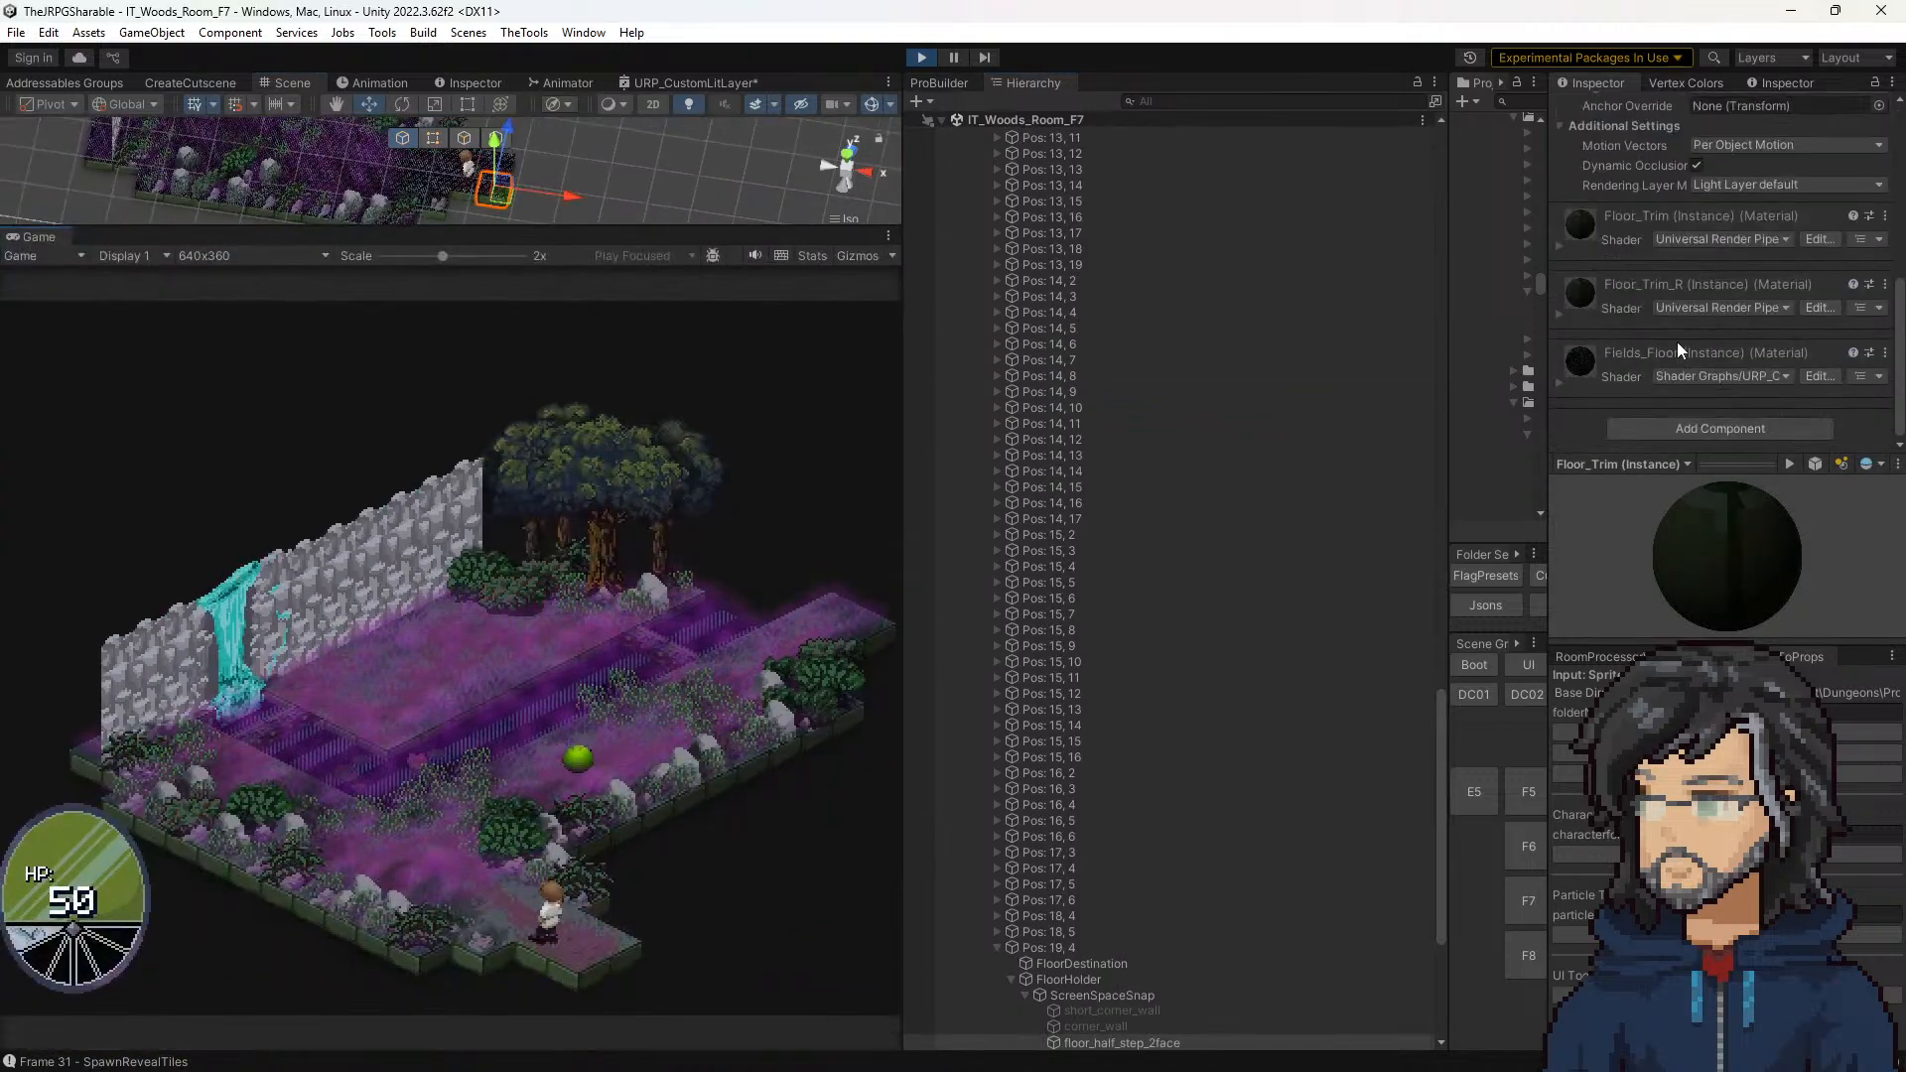
{"action": "left_click", "coordinate": [1064, 947]}
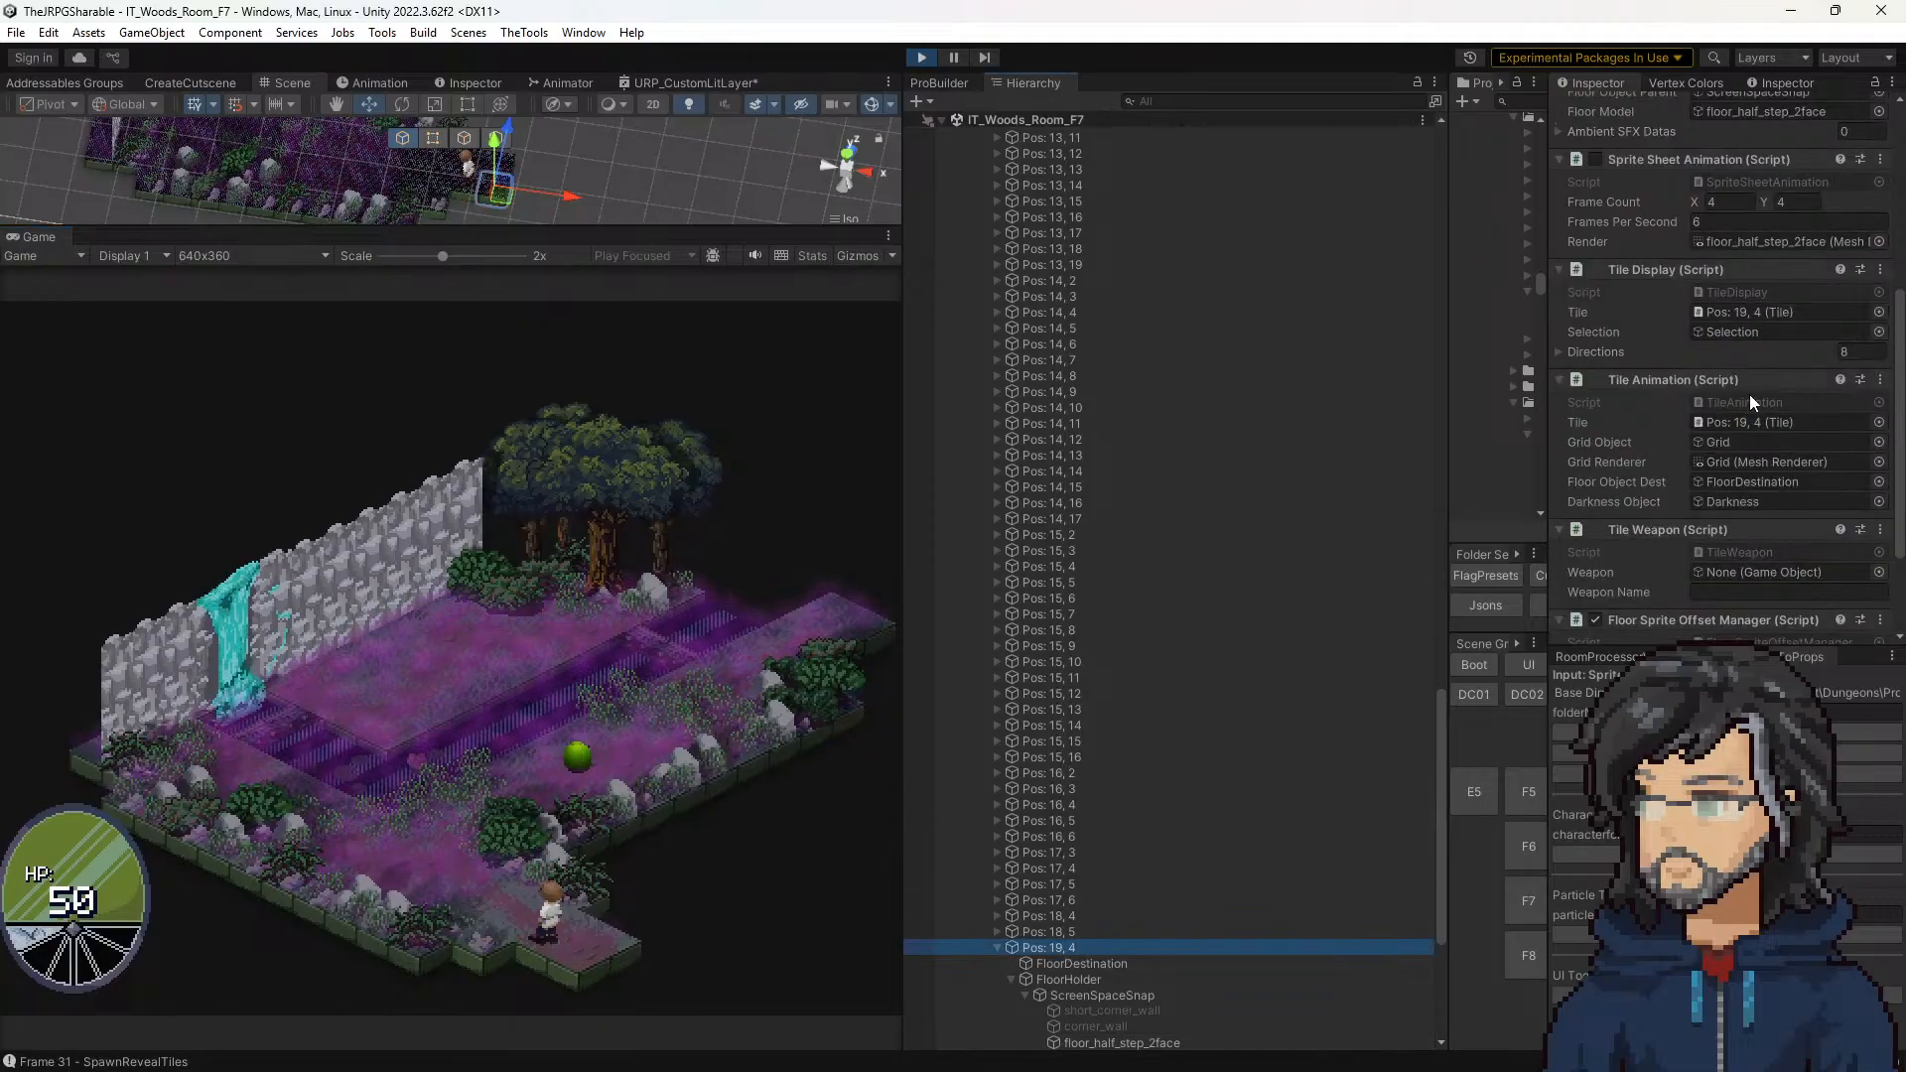
{"action": "left_click", "coordinate": [1711, 562]}
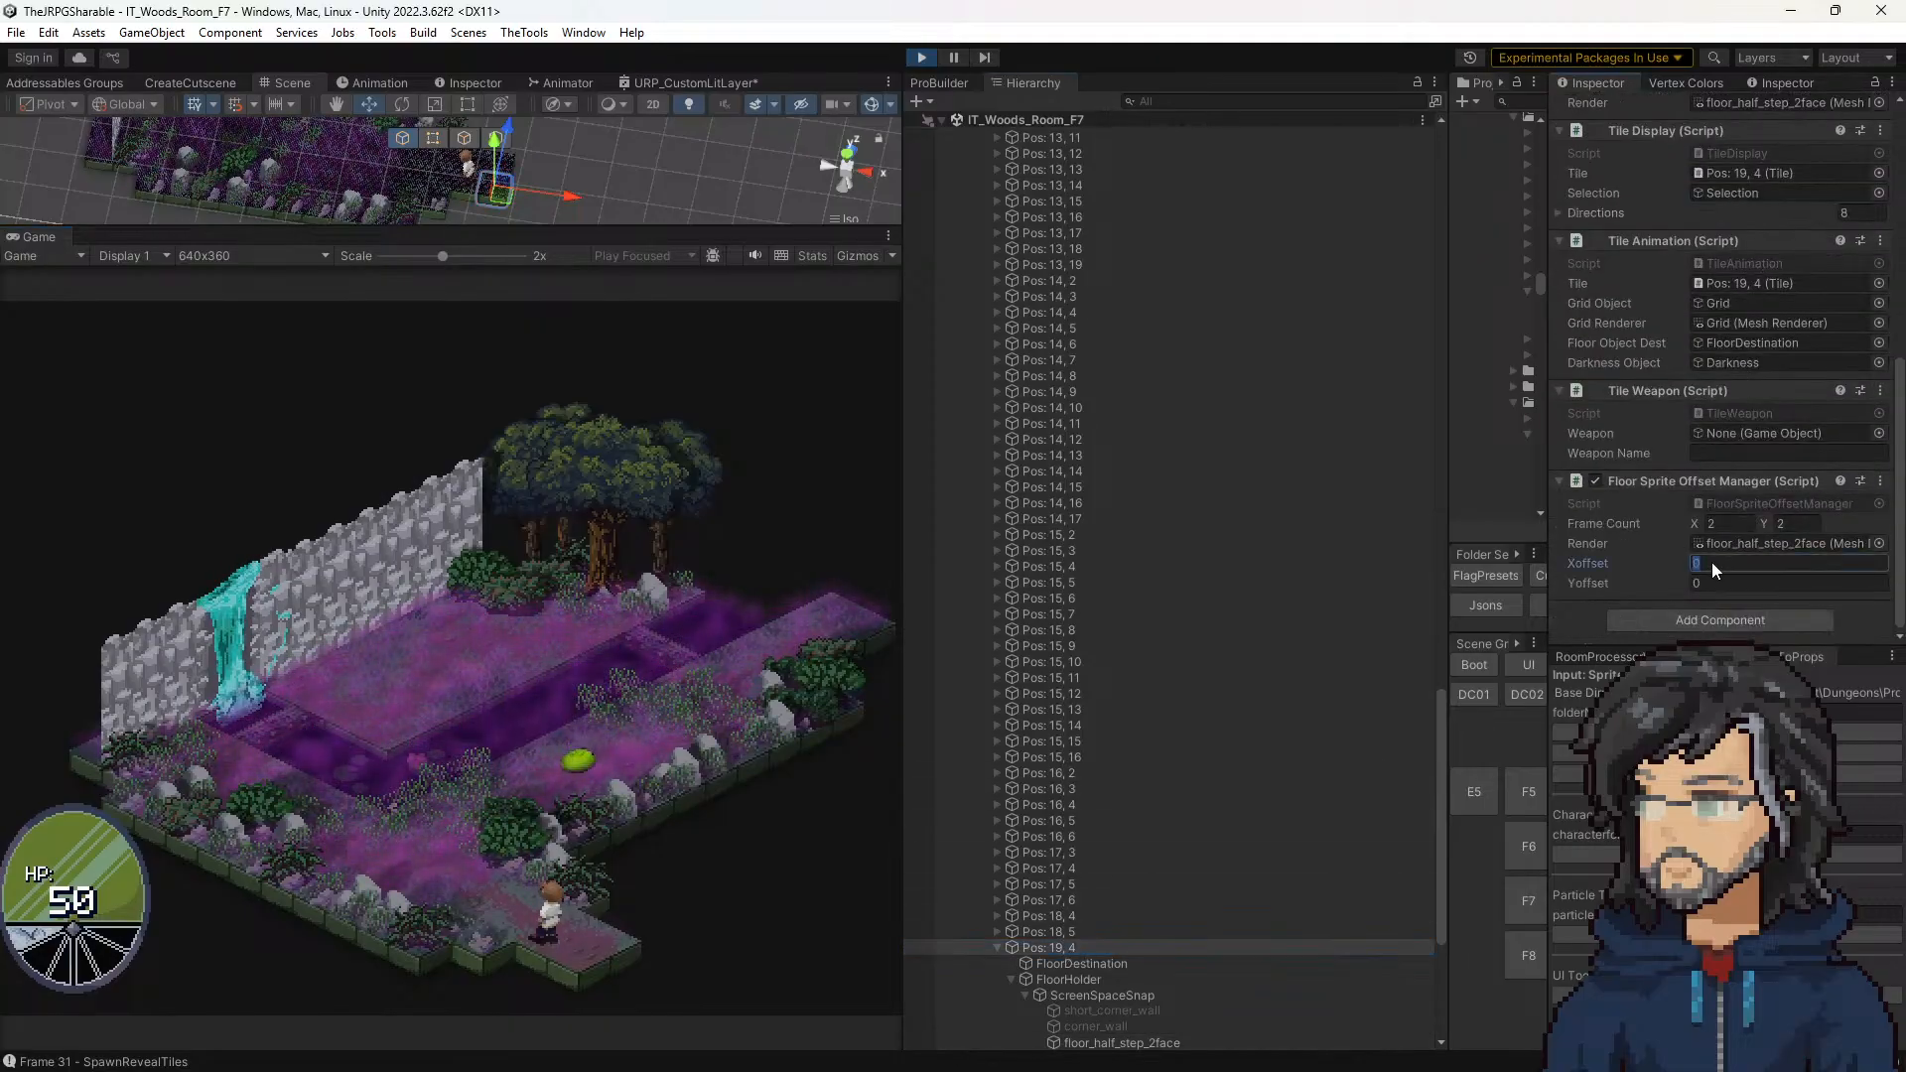
{"action": "type", "text": "1"}
{"action": "left_click", "coordinate": [1711, 585]}
{"action": "type", "text": "1"}
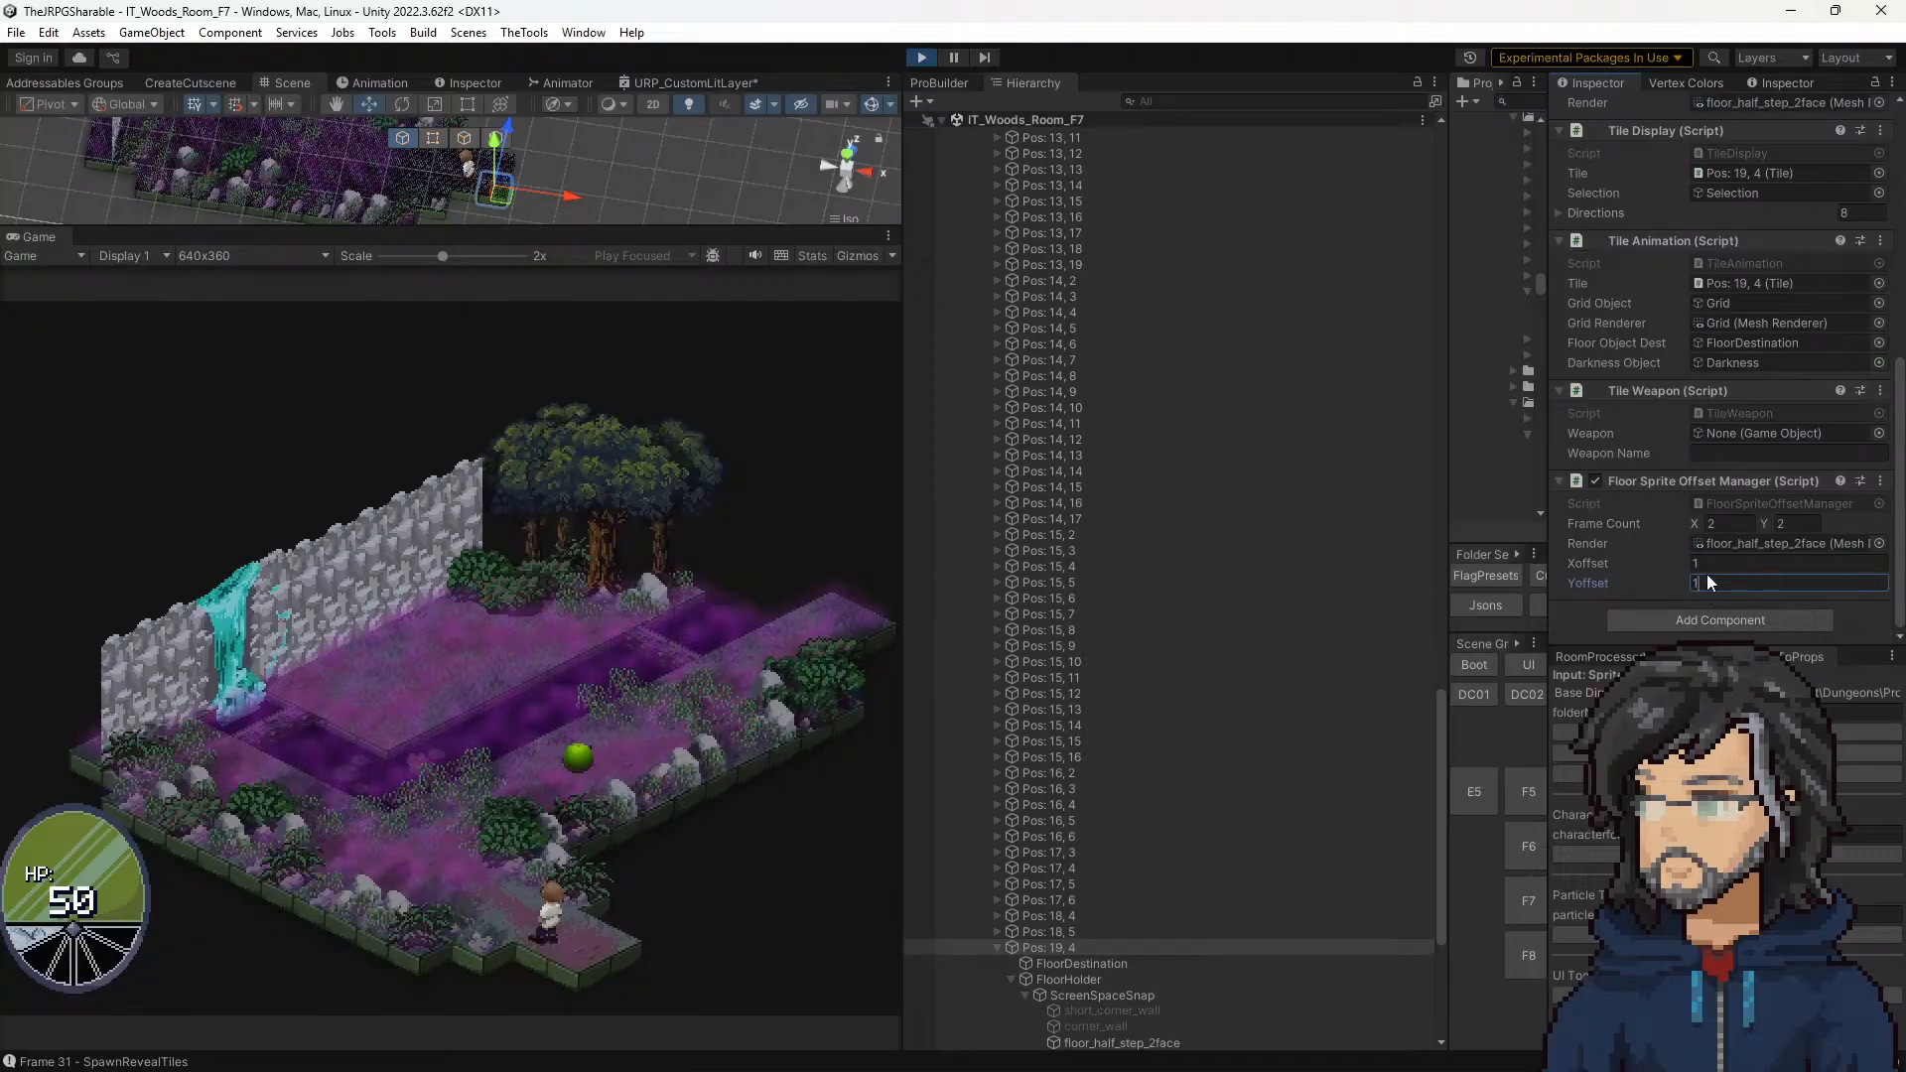
Step: Set both Xoffset and Yoffset of Pos: 19, 4 to 2
{"action": "left_click", "coordinate": [1713, 559]}
{"action": "type", "text": "2"}
{"action": "left_click_drag", "start_coordinate": [1719, 586], "coordinate": [1553, 571]}
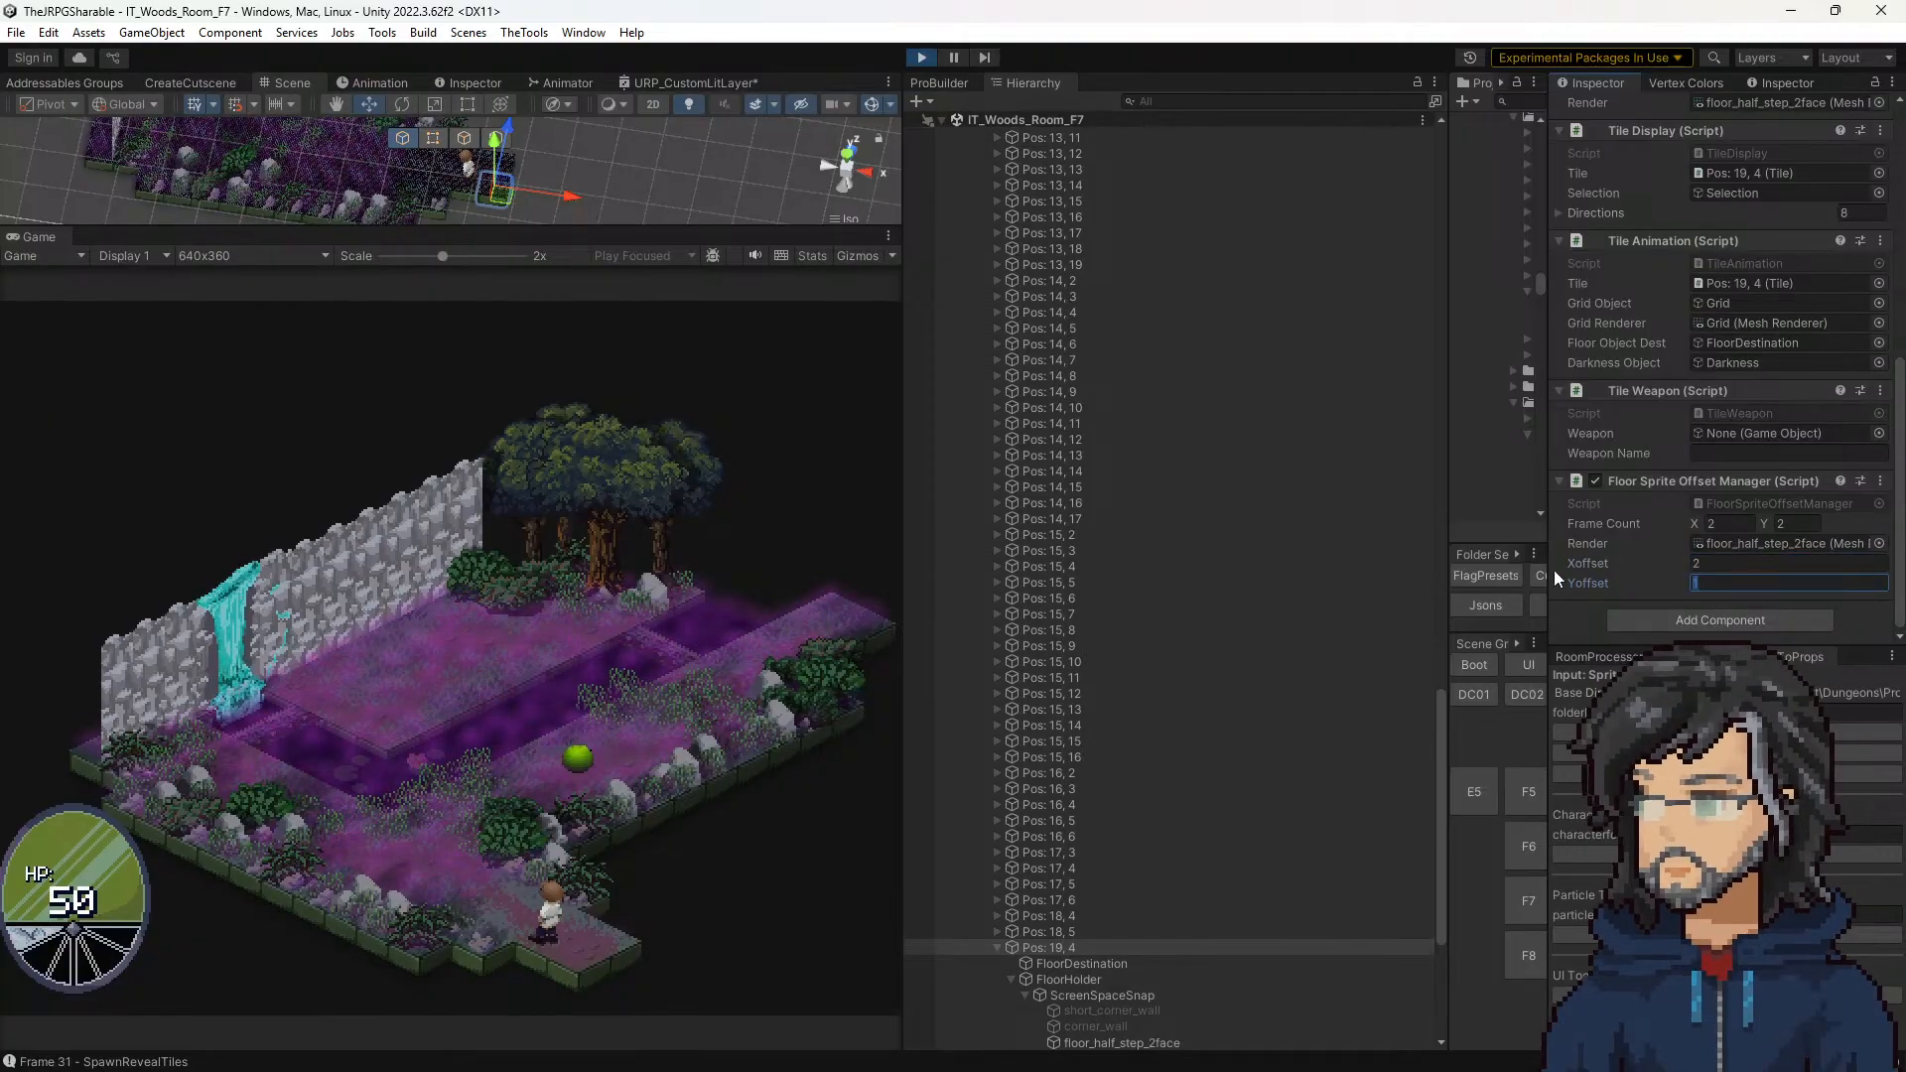
{"action": "type", "text": "2"}
Step: Try an Xoffset of 0 on Pos: 19, 4, cancel it, and set its Yoffset to 0
{"action": "left_click_drag", "start_coordinate": [1707, 563], "coordinate": [1576, 548]}
{"action": "type", "text": "0"}
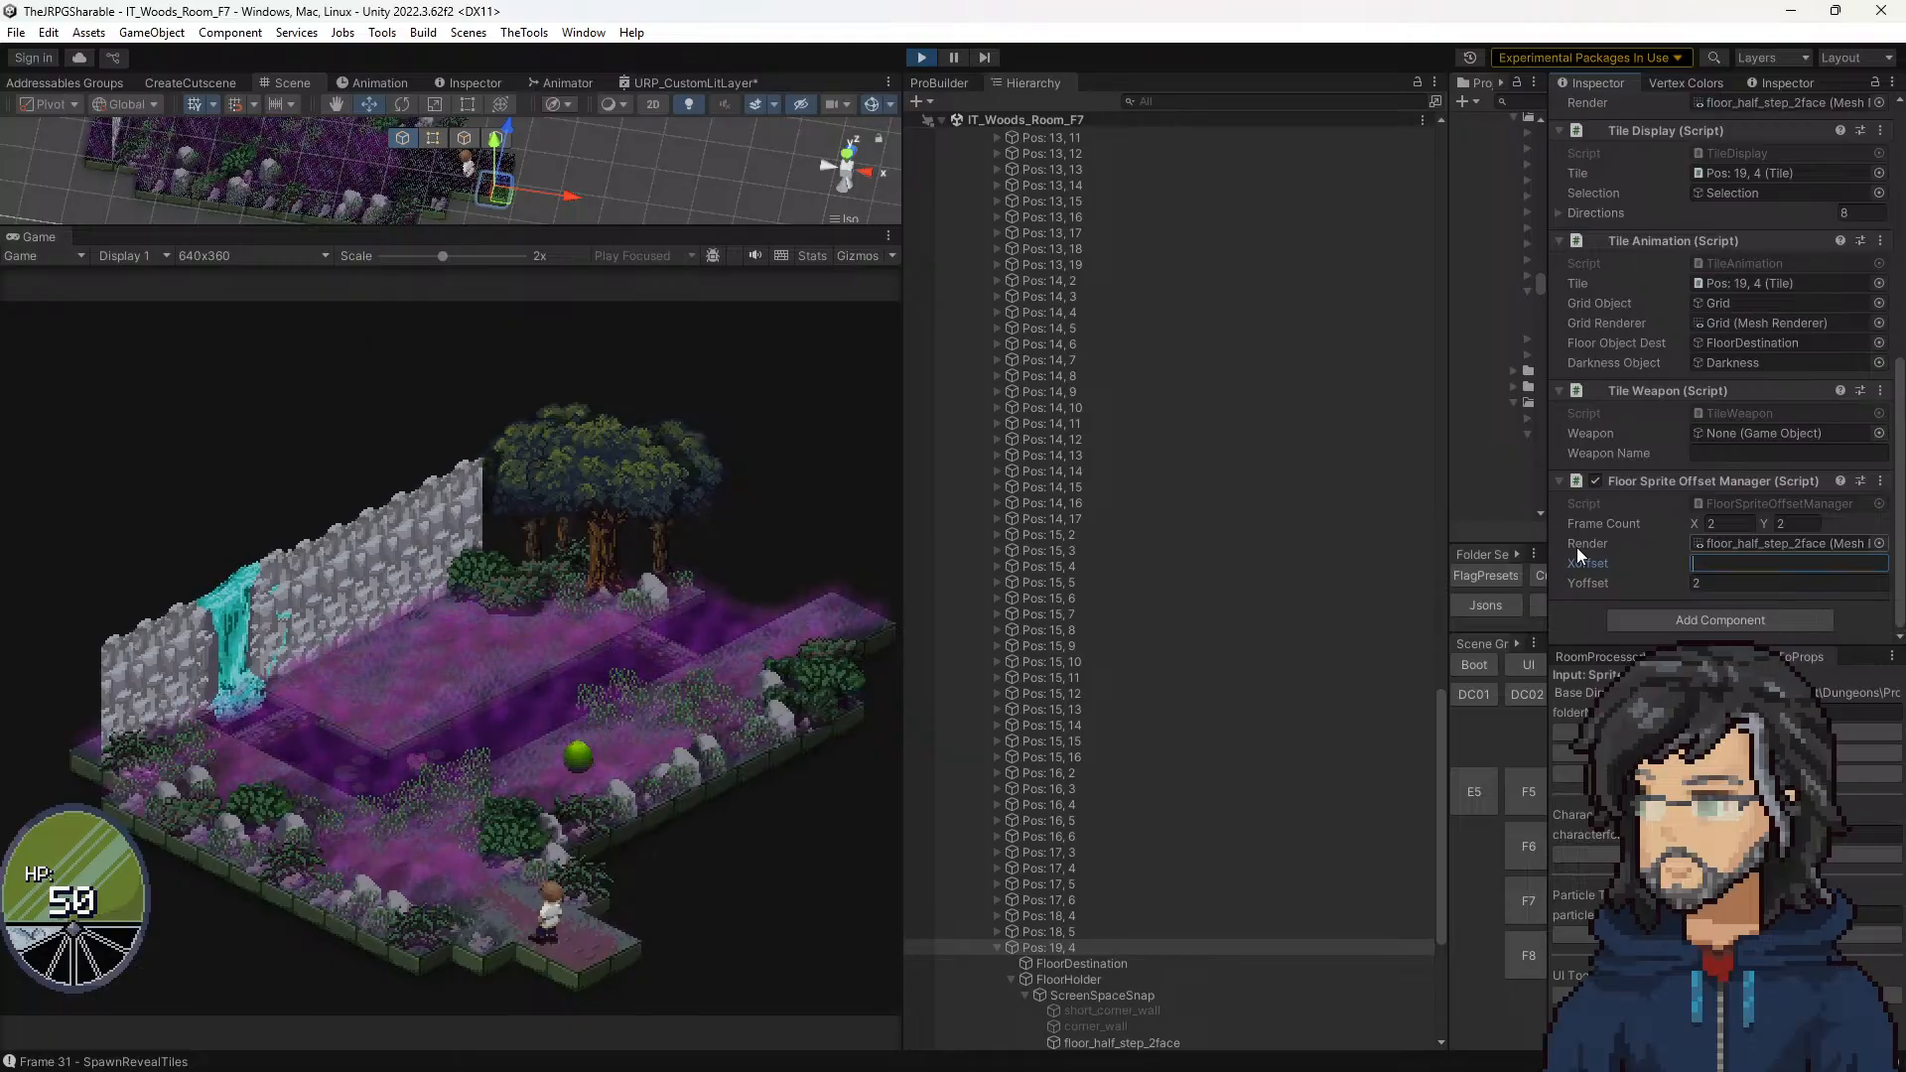
{"action": "key", "text": "Escape"}
{"action": "left_click", "coordinate": [1707, 587]}
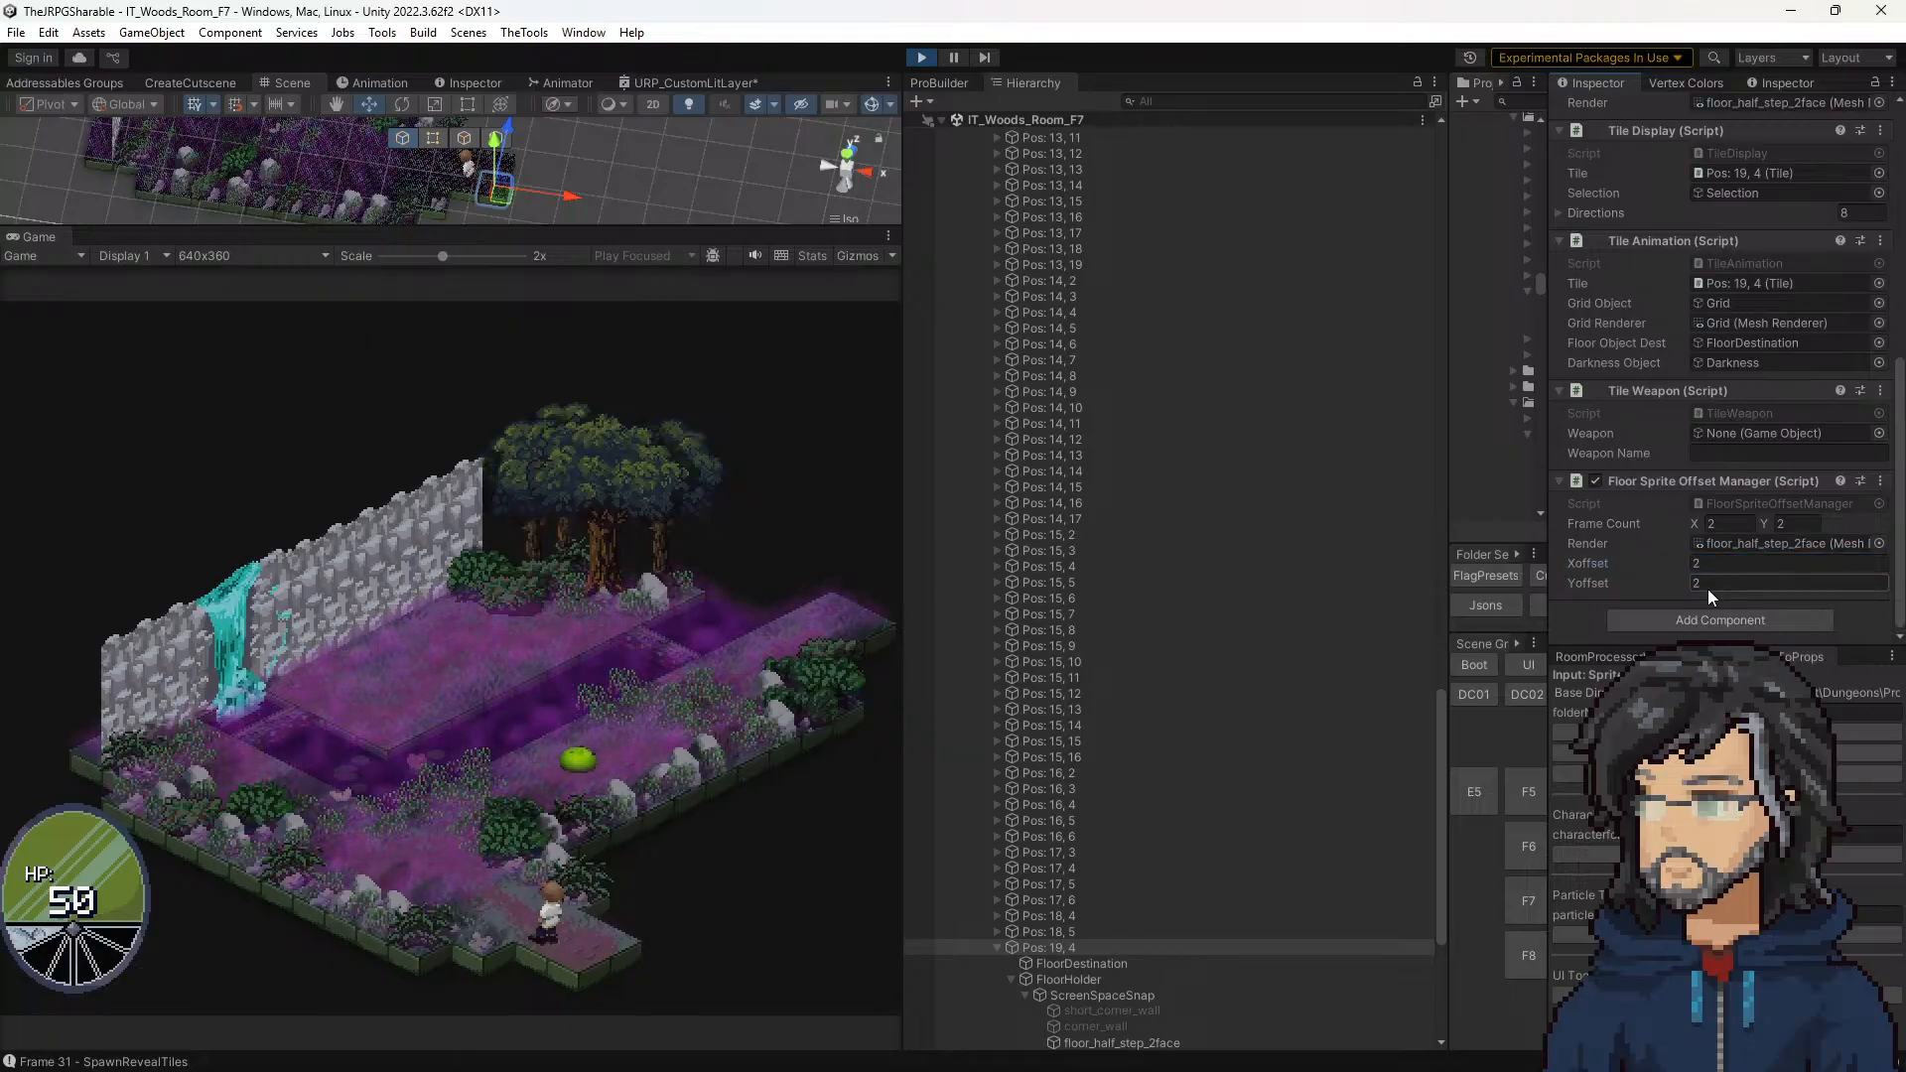
{"action": "type", "text": "0"}
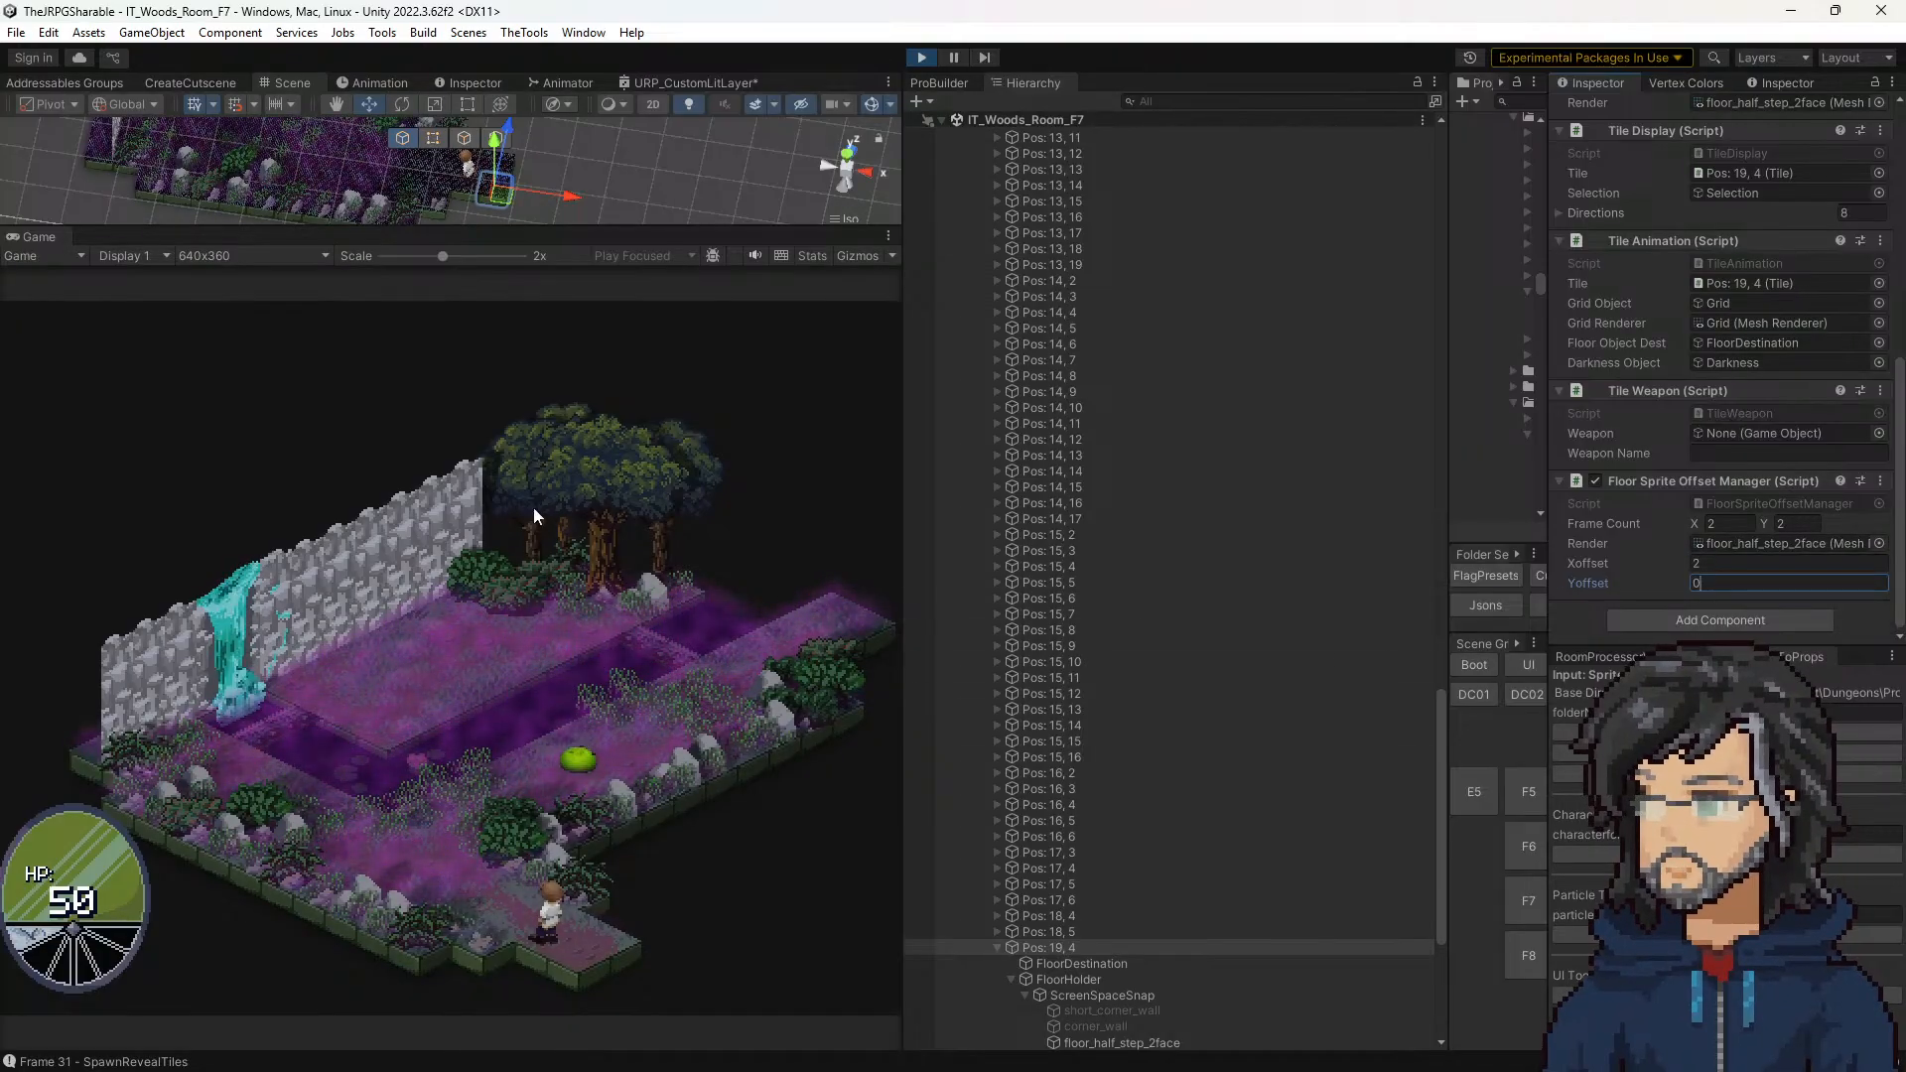
Step: Enlarge the Scene view and examine the hatch pattern on the floor tiles in the middle of the room up close
{"action": "left_click_drag", "start_coordinate": [374, 225], "coordinate": [328, 663]}
{"action": "middle_click_drag", "start_coordinate": [315, 442], "coordinate": [854, 634]}
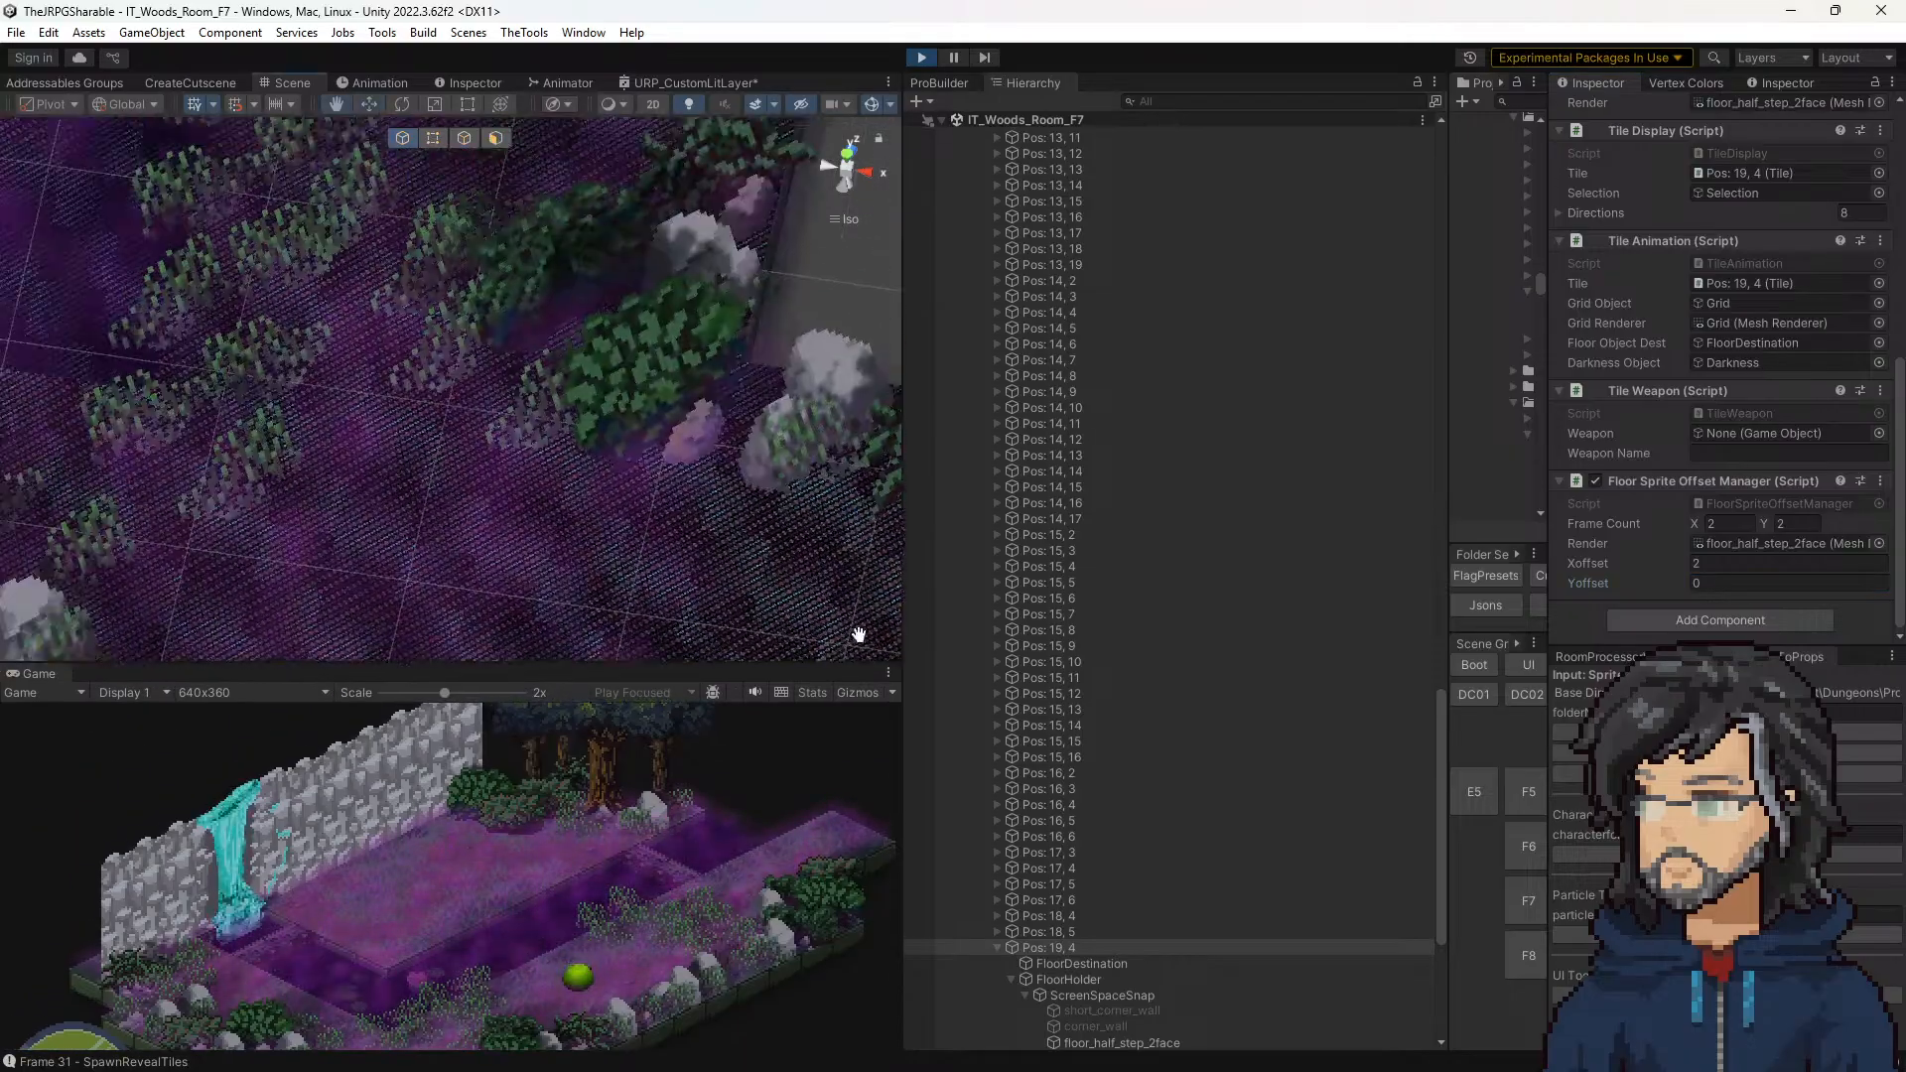
{"action": "middle_click_drag", "start_coordinate": [367, 397], "coordinate": [938, 570]}
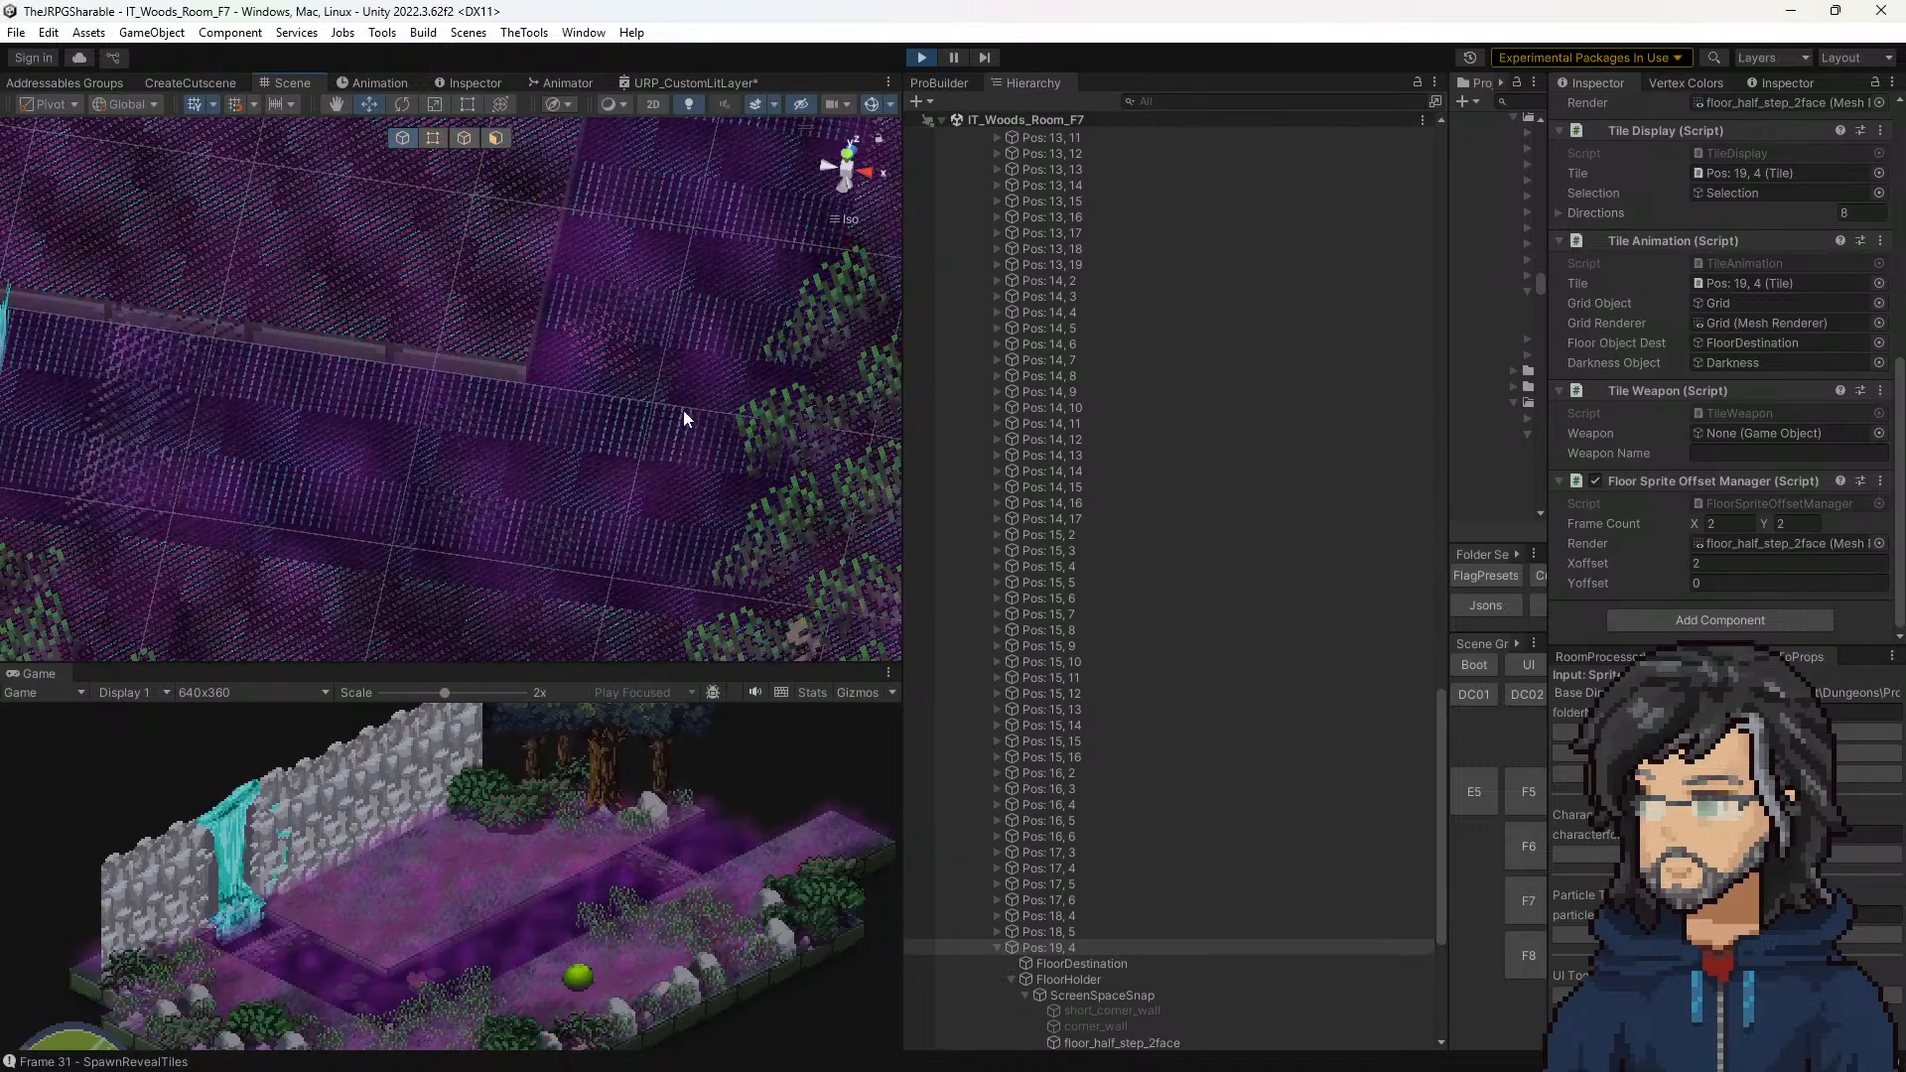
{"action": "scroll", "coordinate": [684, 437], "scroll_direction": "up", "scroll_amount": 2}
{"action": "scroll", "coordinate": [735, 476], "scroll_direction": "up", "scroll_amount": 4}
{"action": "middle_click_drag", "start_coordinate": [766, 495], "coordinate": [667, 427]}
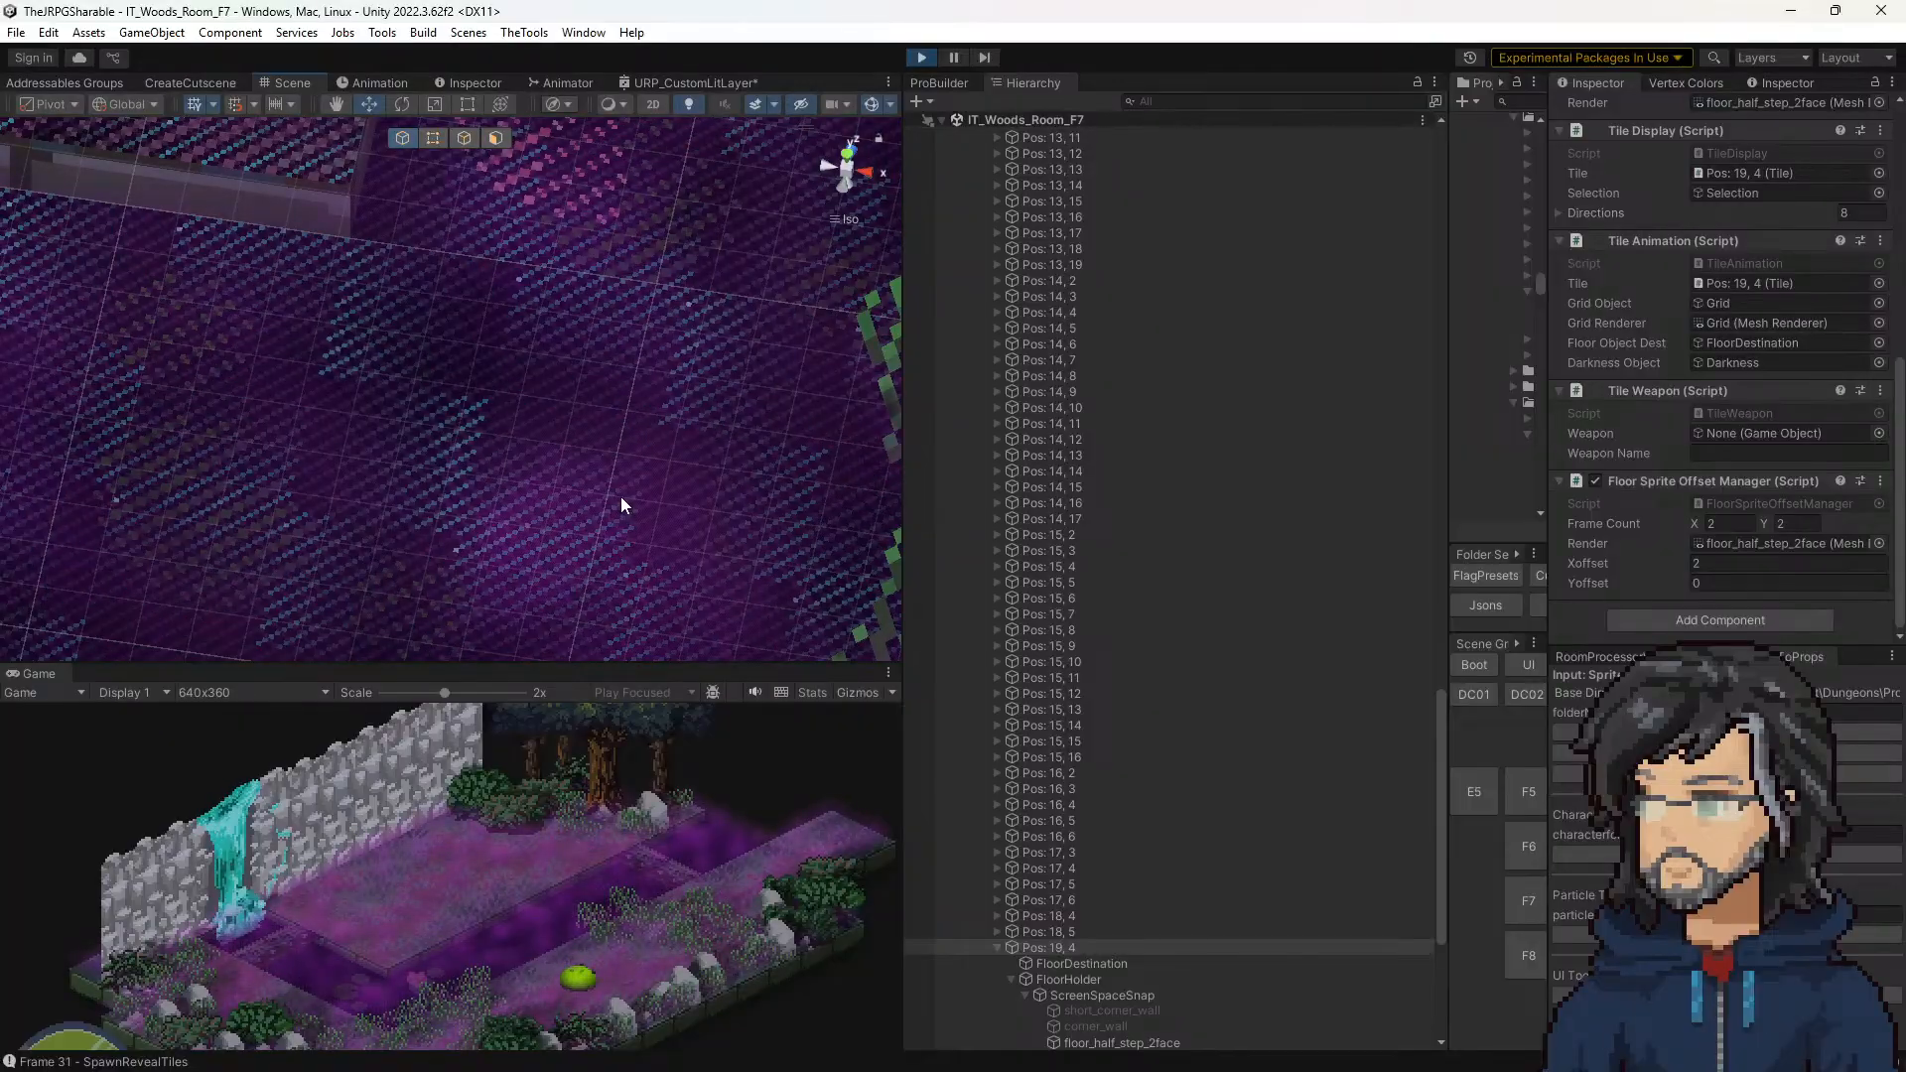
{"action": "scroll", "coordinate": [651, 396], "scroll_direction": "up", "scroll_amount": 5}
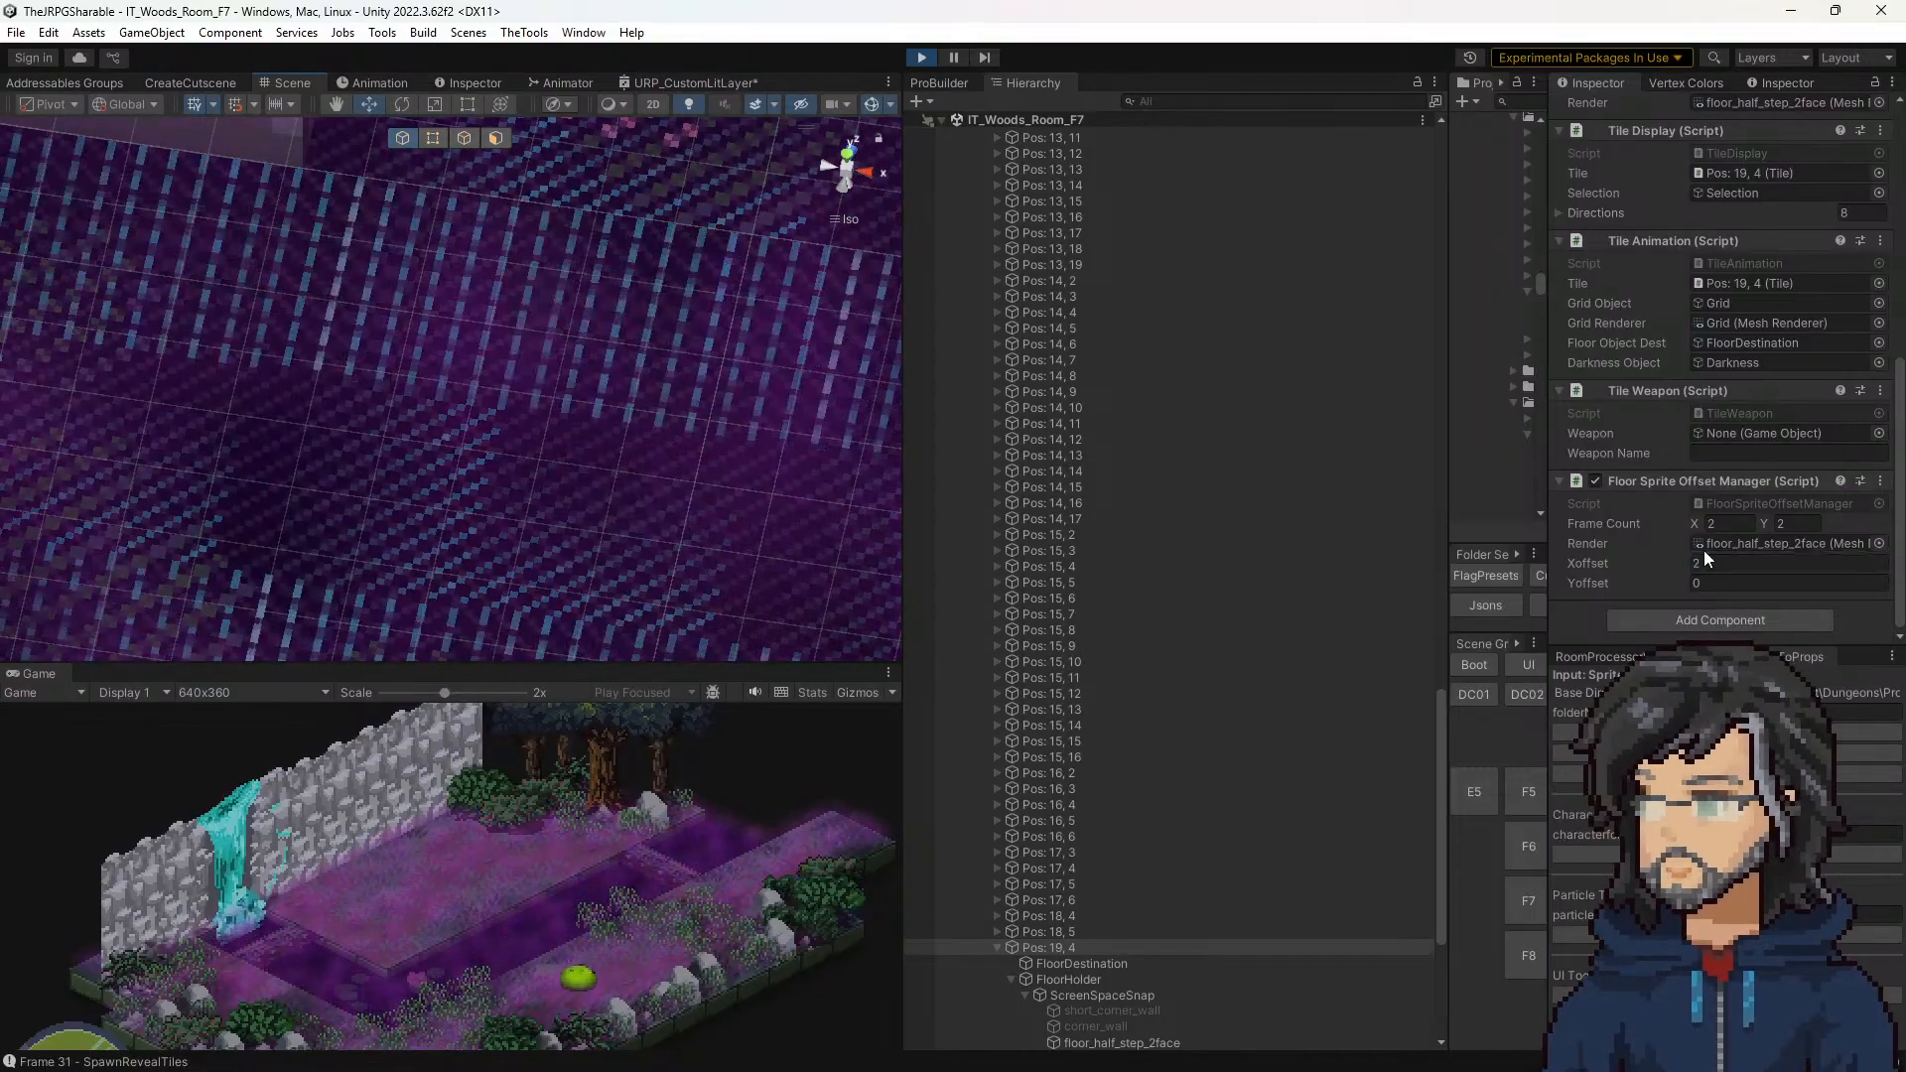
Step: Locate the floor_half_step_2face mesh of Pos: 19, 4 and examine the _Layer2_ST values of its Fields_Floor material
{"action": "left_click", "coordinate": [1787, 545]}
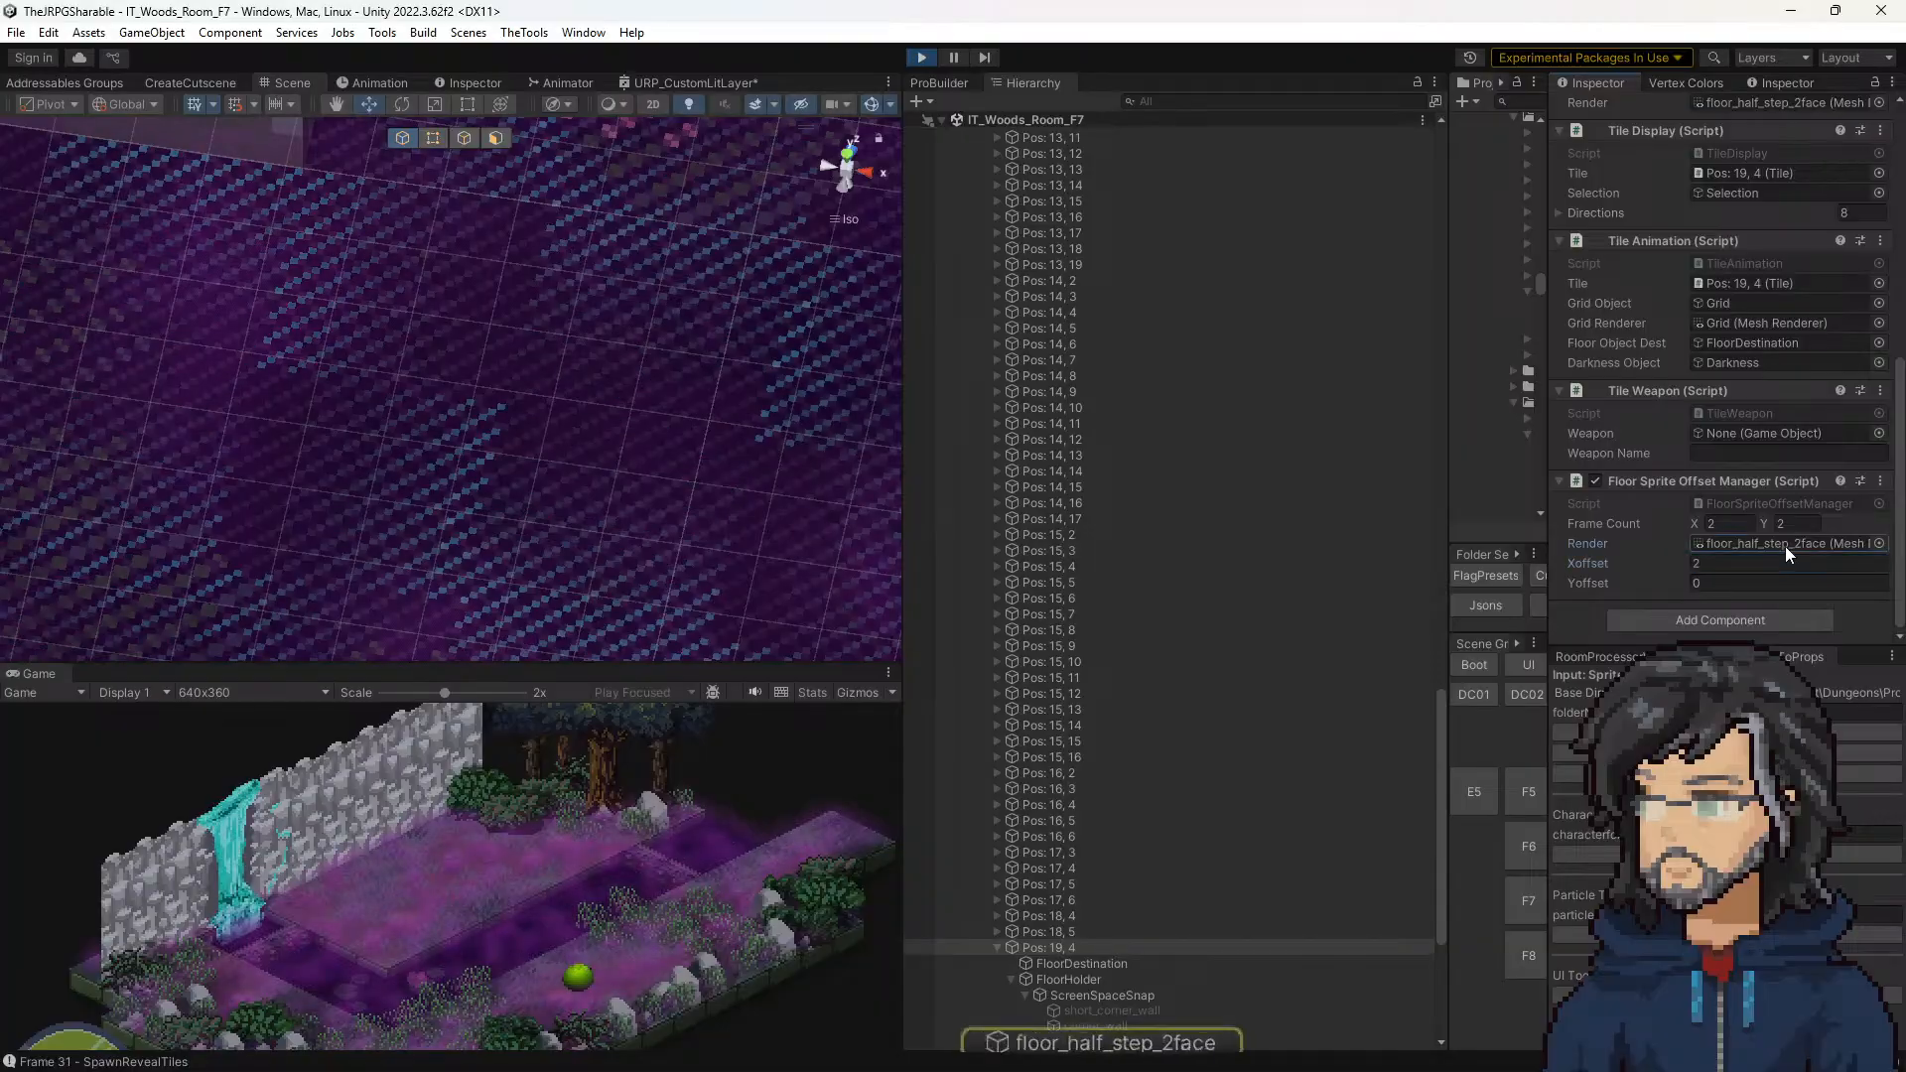
{"action": "scroll", "coordinate": [1122, 677], "scroll_direction": "down", "scroll_amount": 7}
{"action": "left_click", "coordinate": [1075, 694]}
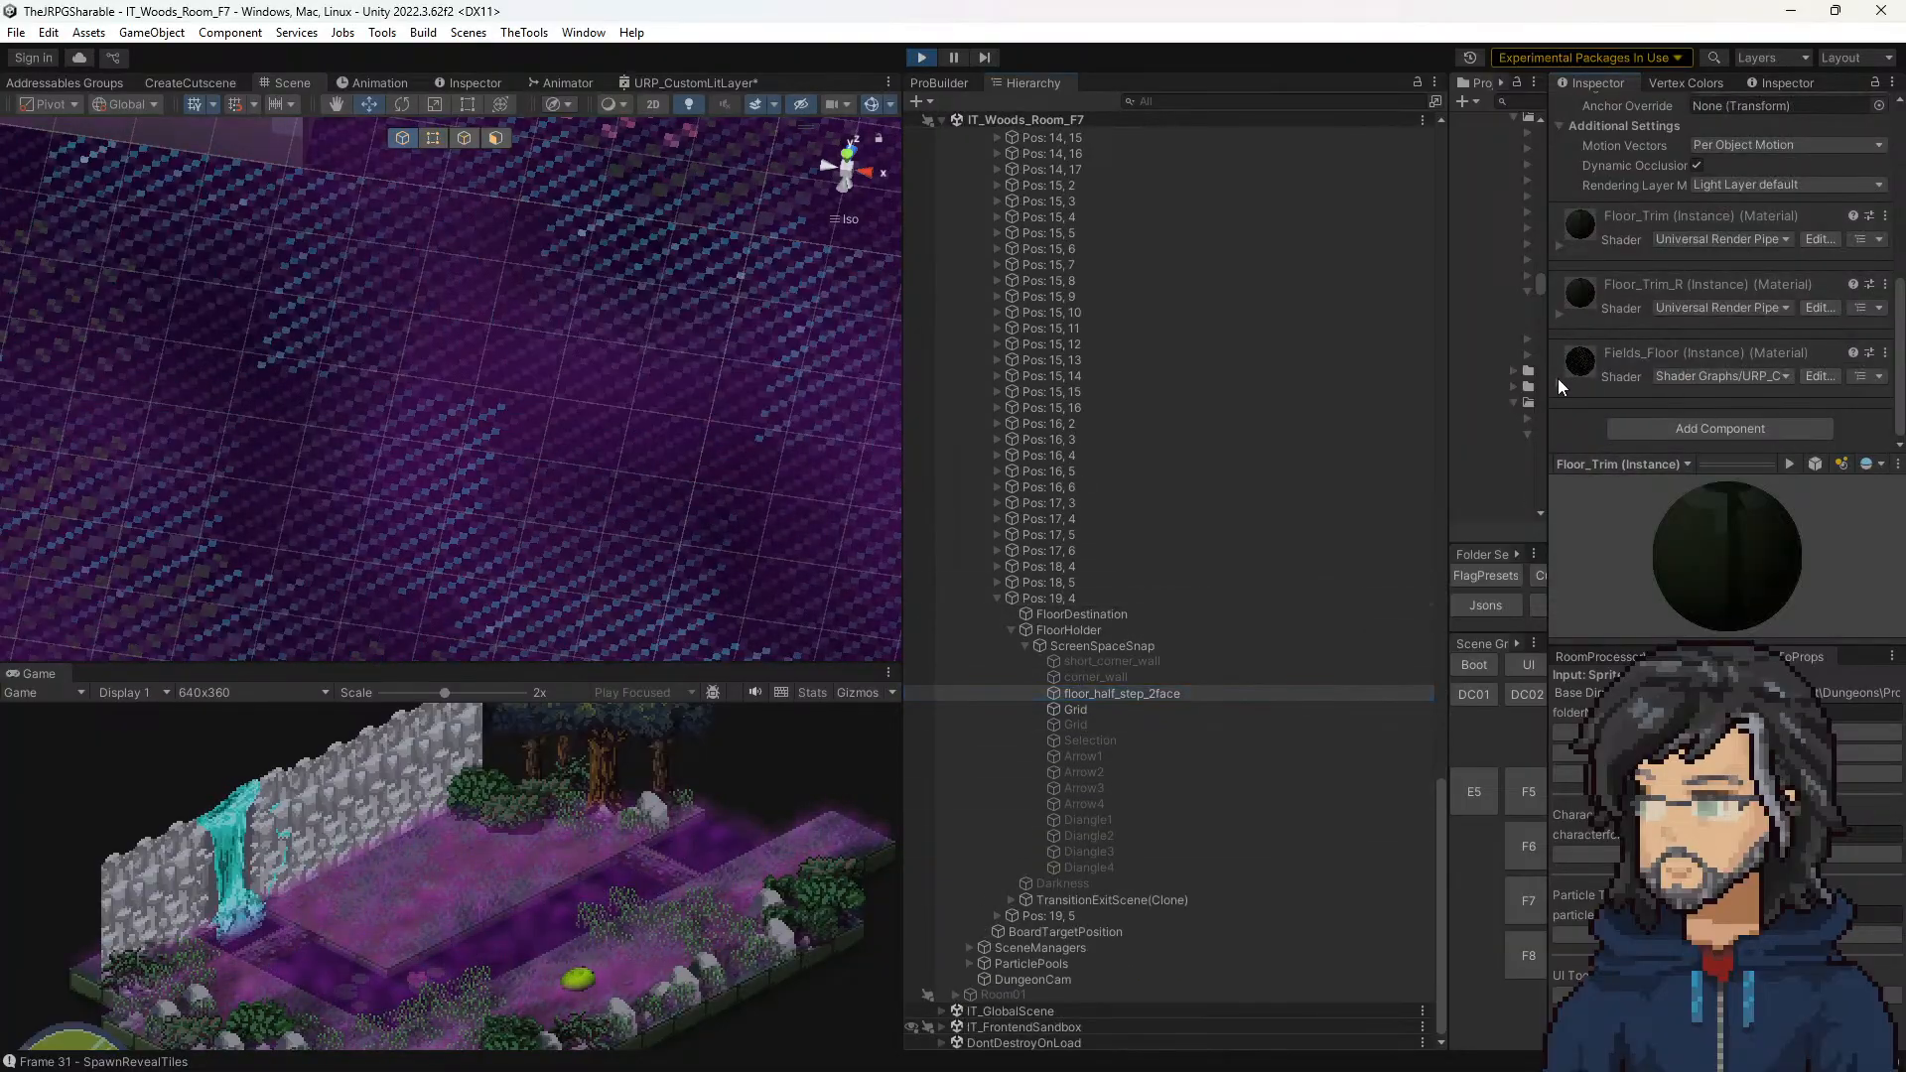
{"action": "left_click", "coordinate": [1557, 381]}
{"action": "scroll", "coordinate": [1612, 367], "scroll_direction": "down", "scroll_amount": 4}
{"action": "scroll", "coordinate": [1612, 367], "scroll_direction": "down", "scroll_amount": 3}
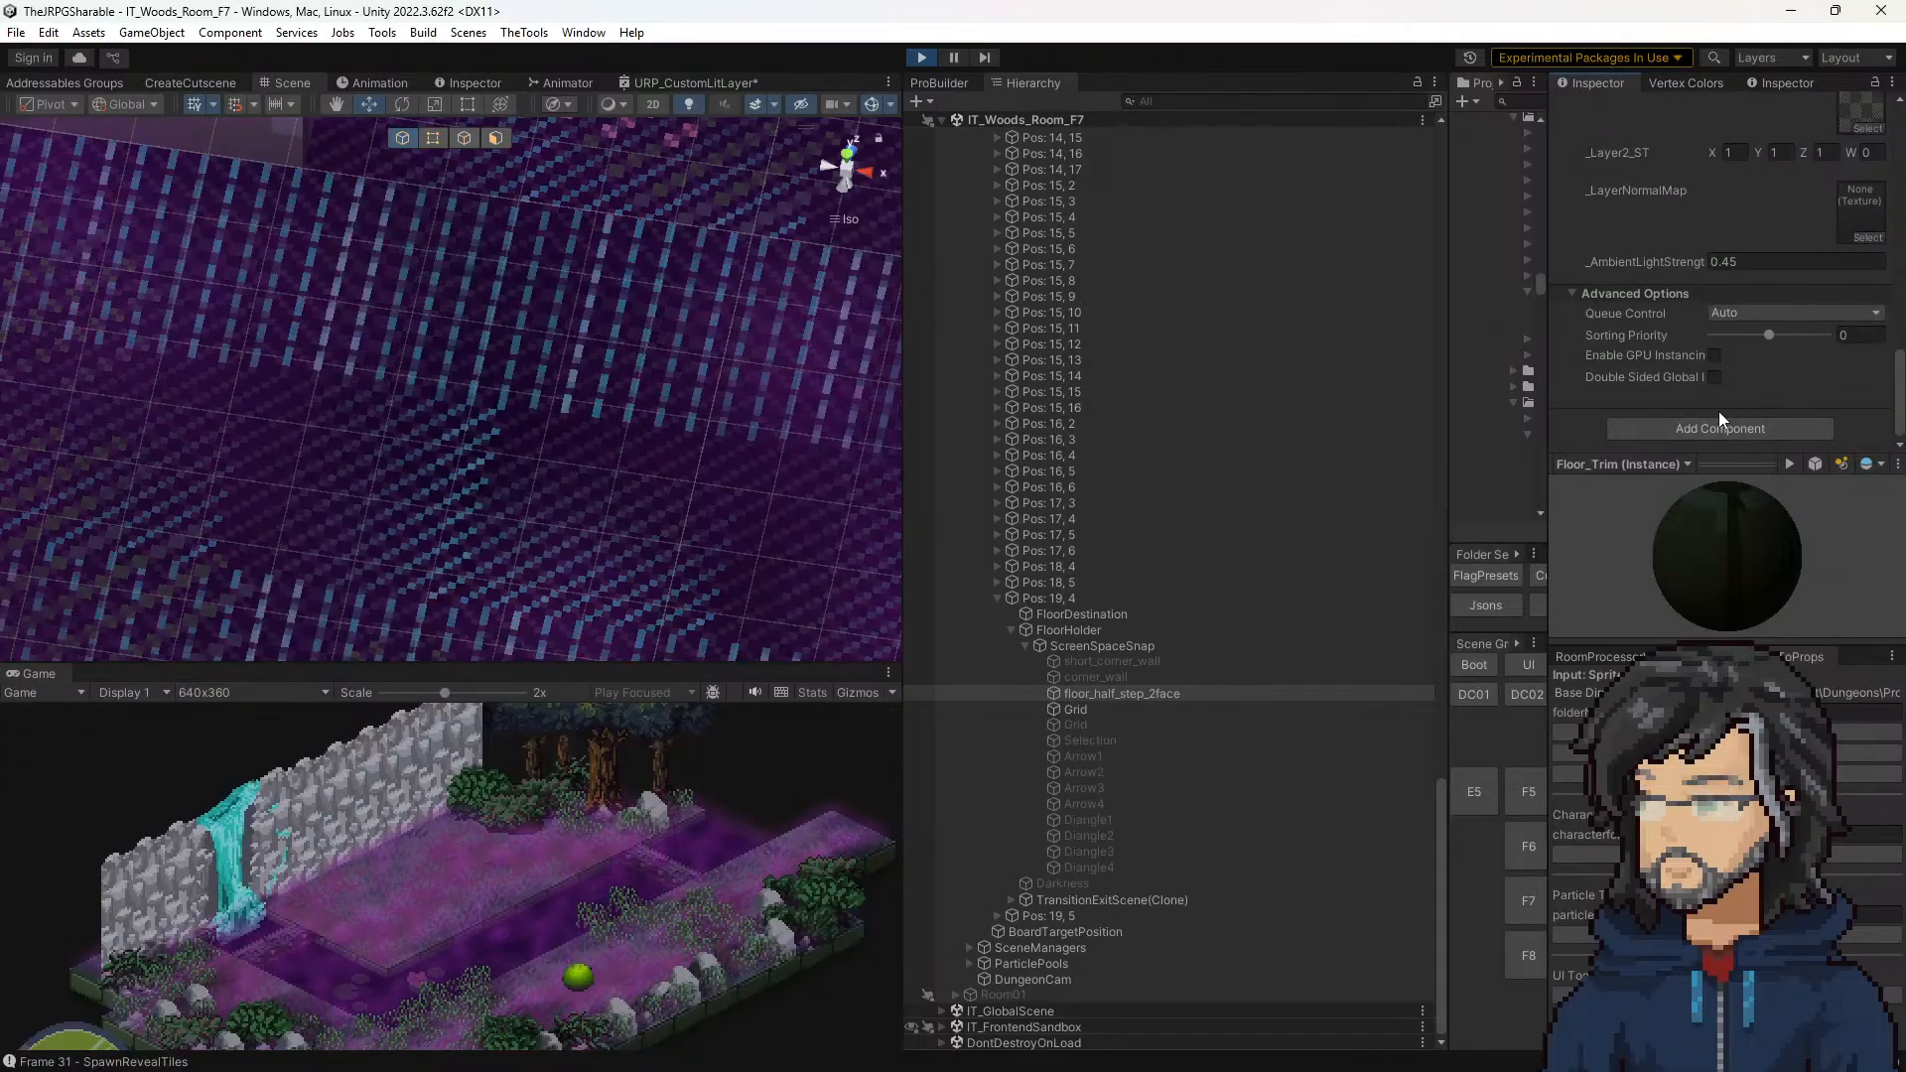
{"action": "scroll", "coordinate": [1718, 411], "scroll_direction": "up", "scroll_amount": 4}
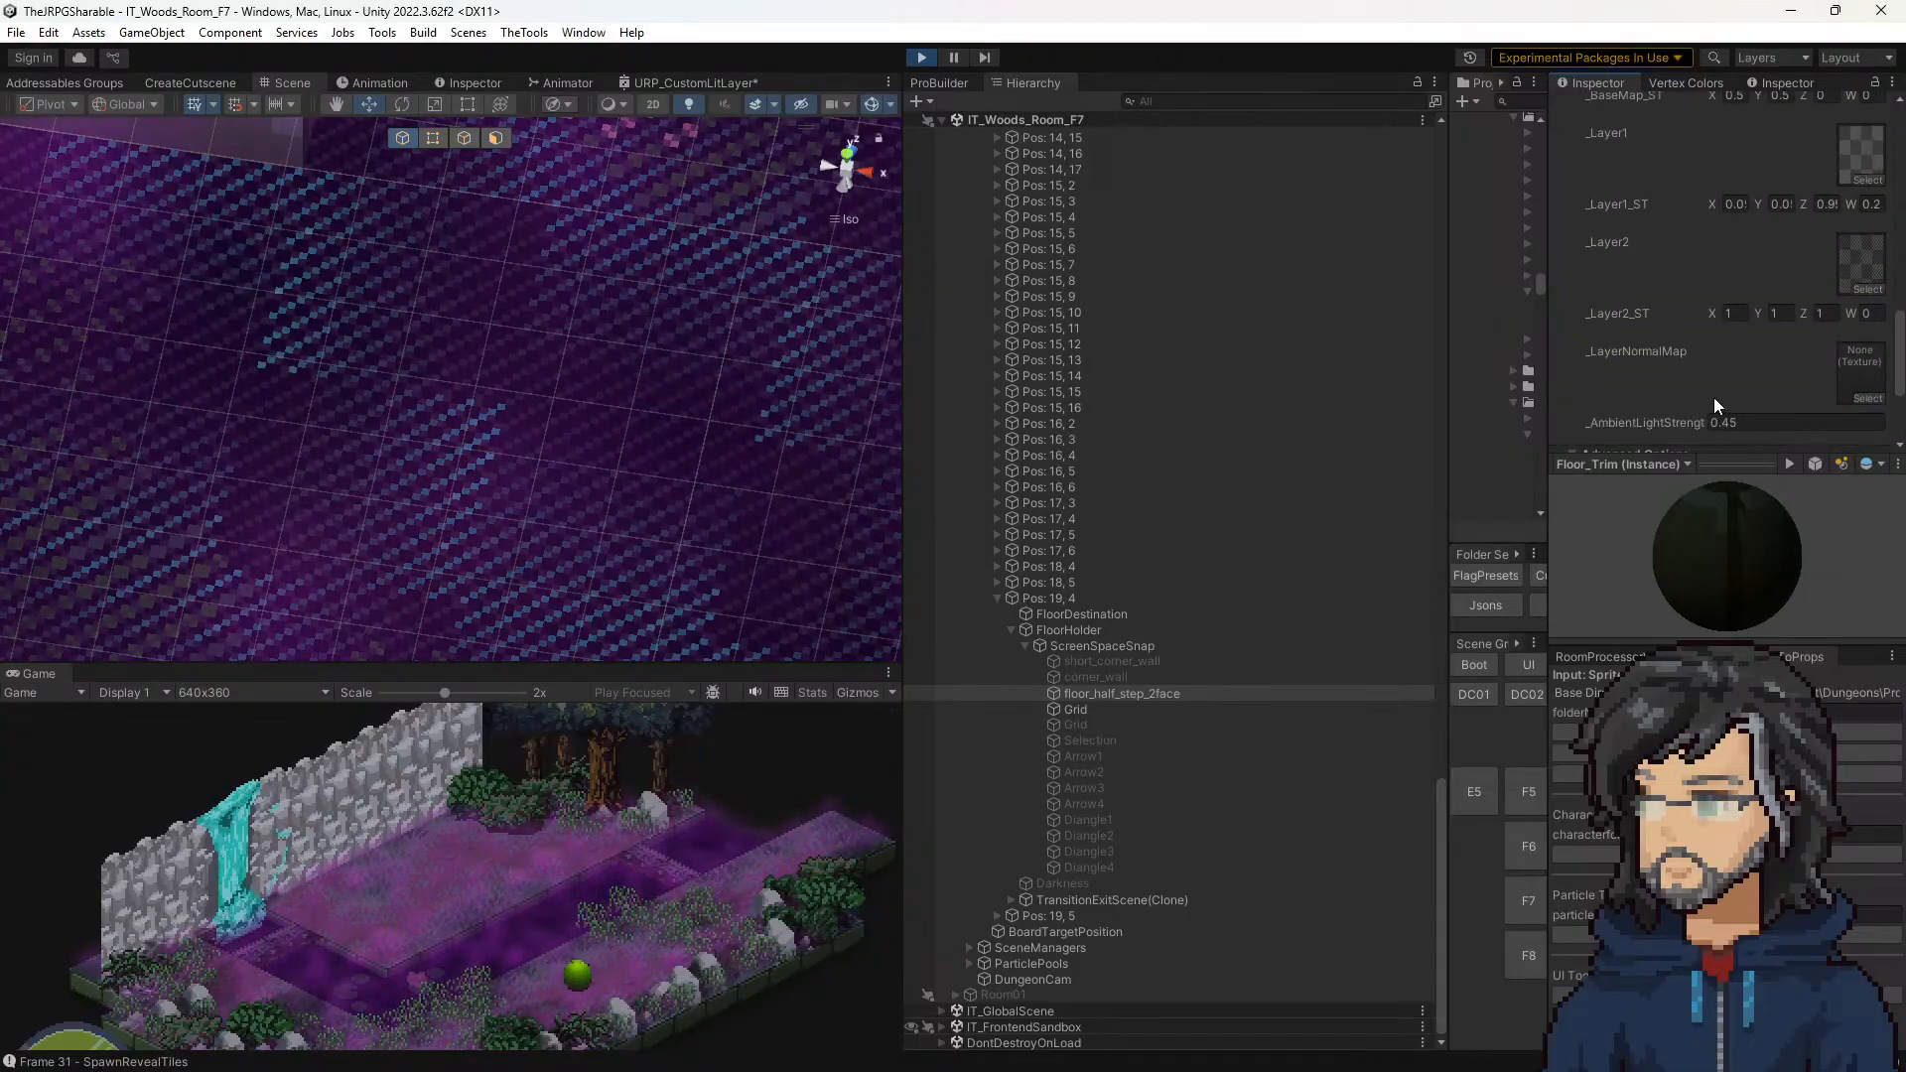
{"action": "scroll", "coordinate": [1713, 403], "scroll_direction": "up", "scroll_amount": 1}
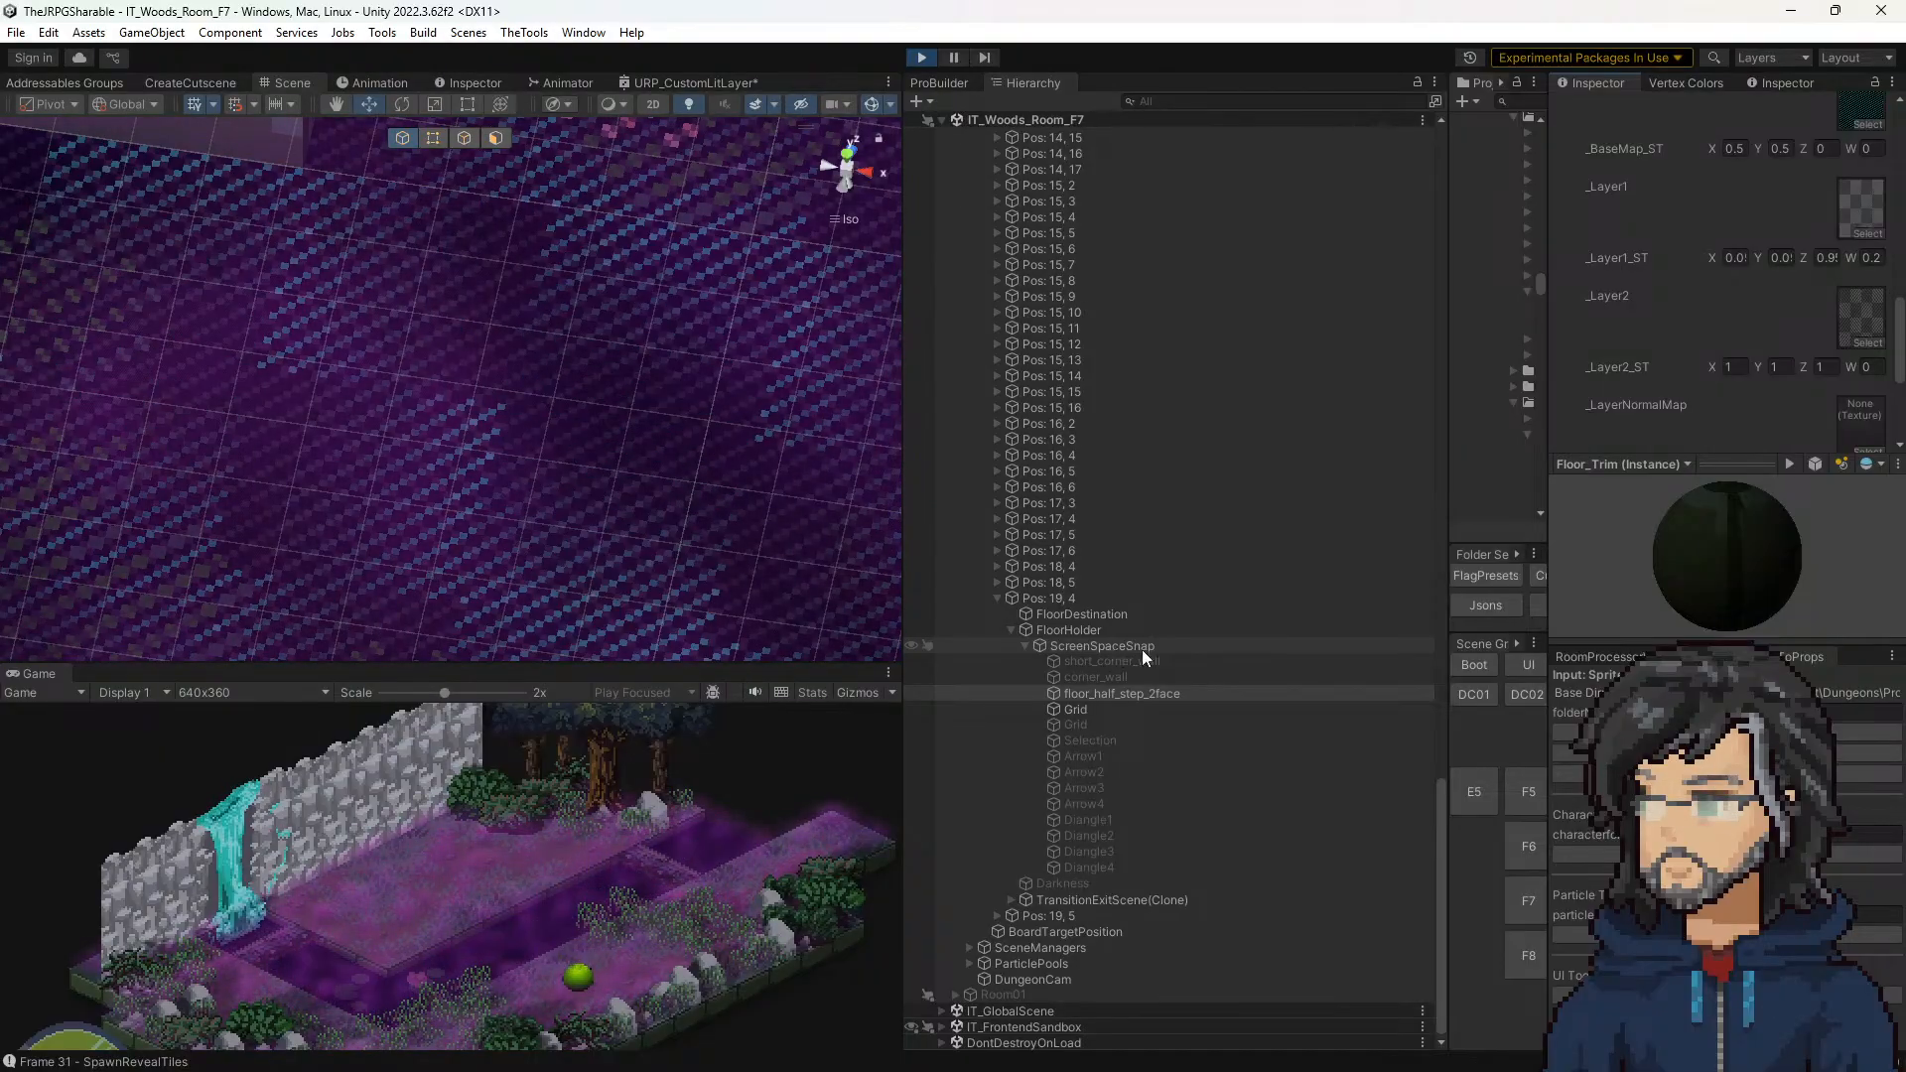
Step: Widen the Inspector holding the Fields_Floor values and show Pos: 19, 4 in the second Inspector beside it
{"action": "left_click_drag", "start_coordinate": [1547, 381], "coordinate": [1411, 385]}
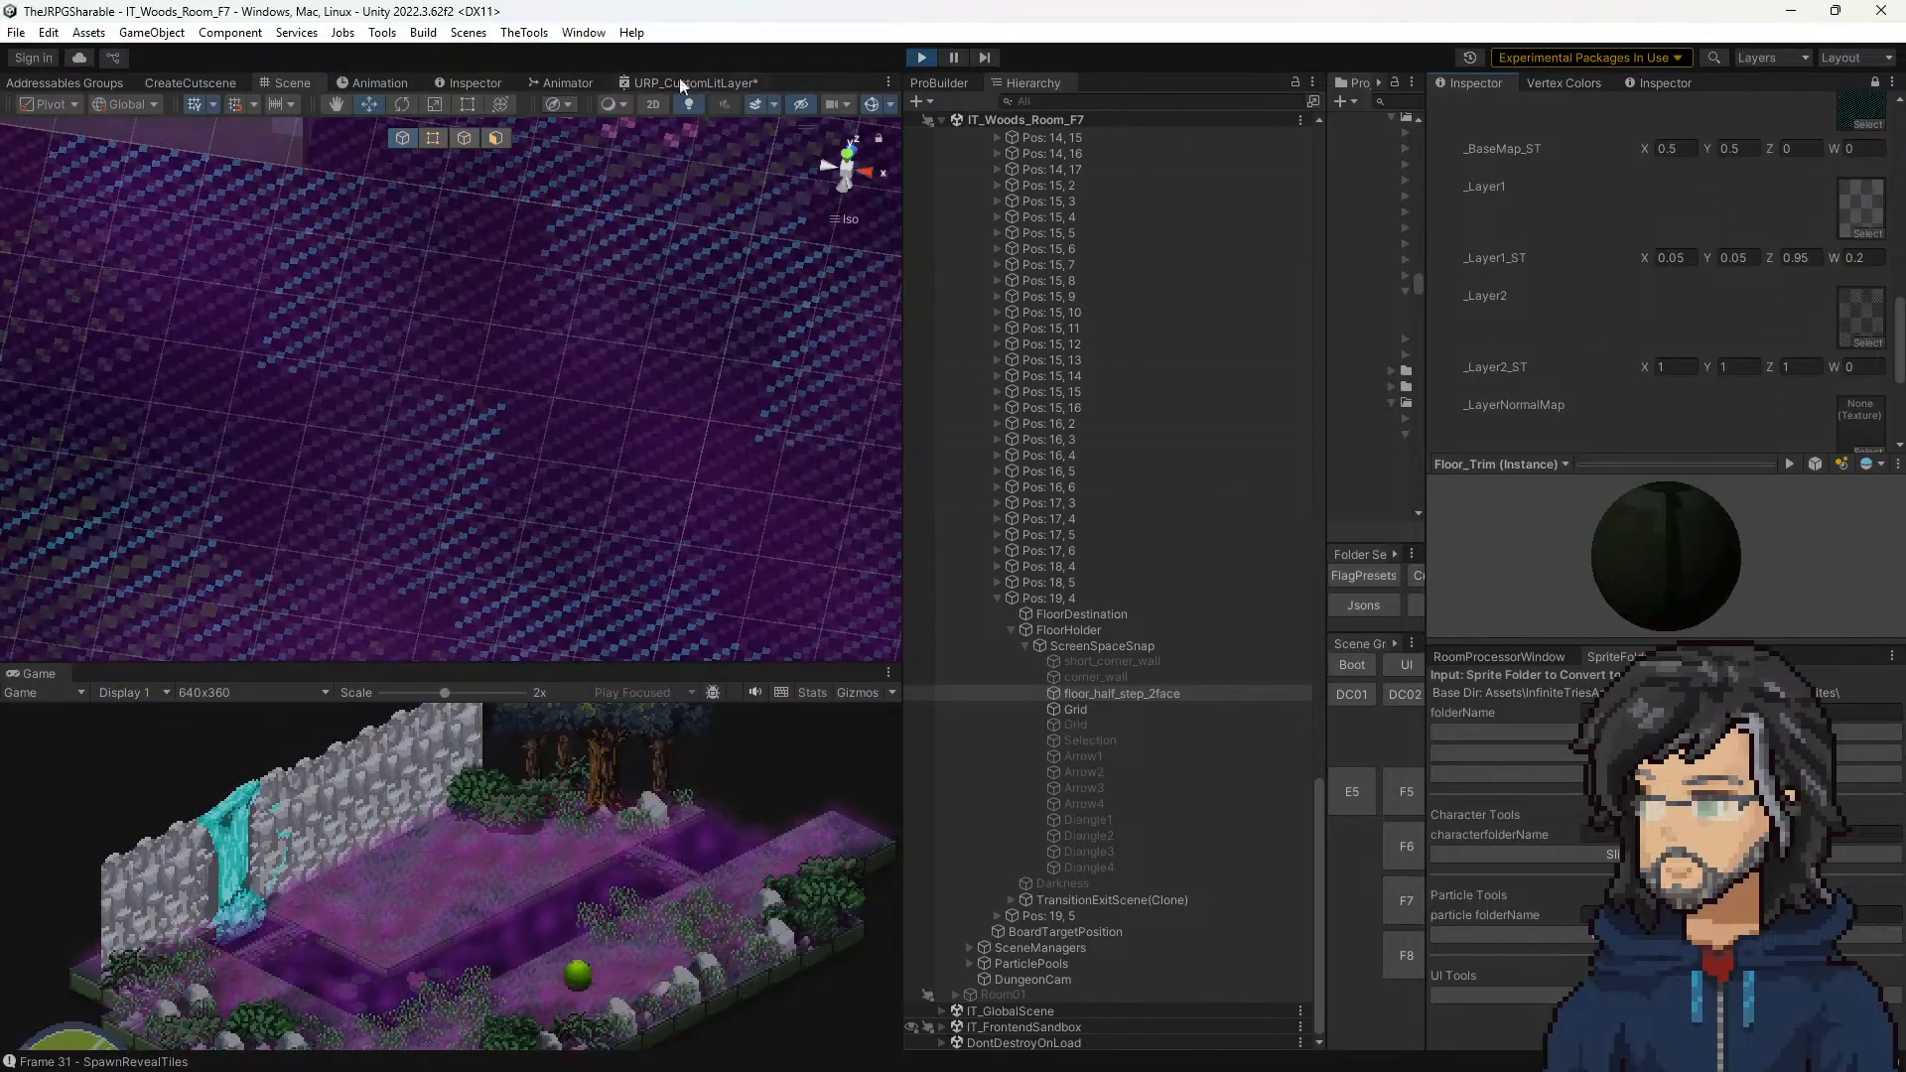
{"action": "left_click", "coordinate": [468, 84]}
{"action": "scroll", "coordinate": [635, 342], "scroll_direction": "down", "scroll_amount": 10}
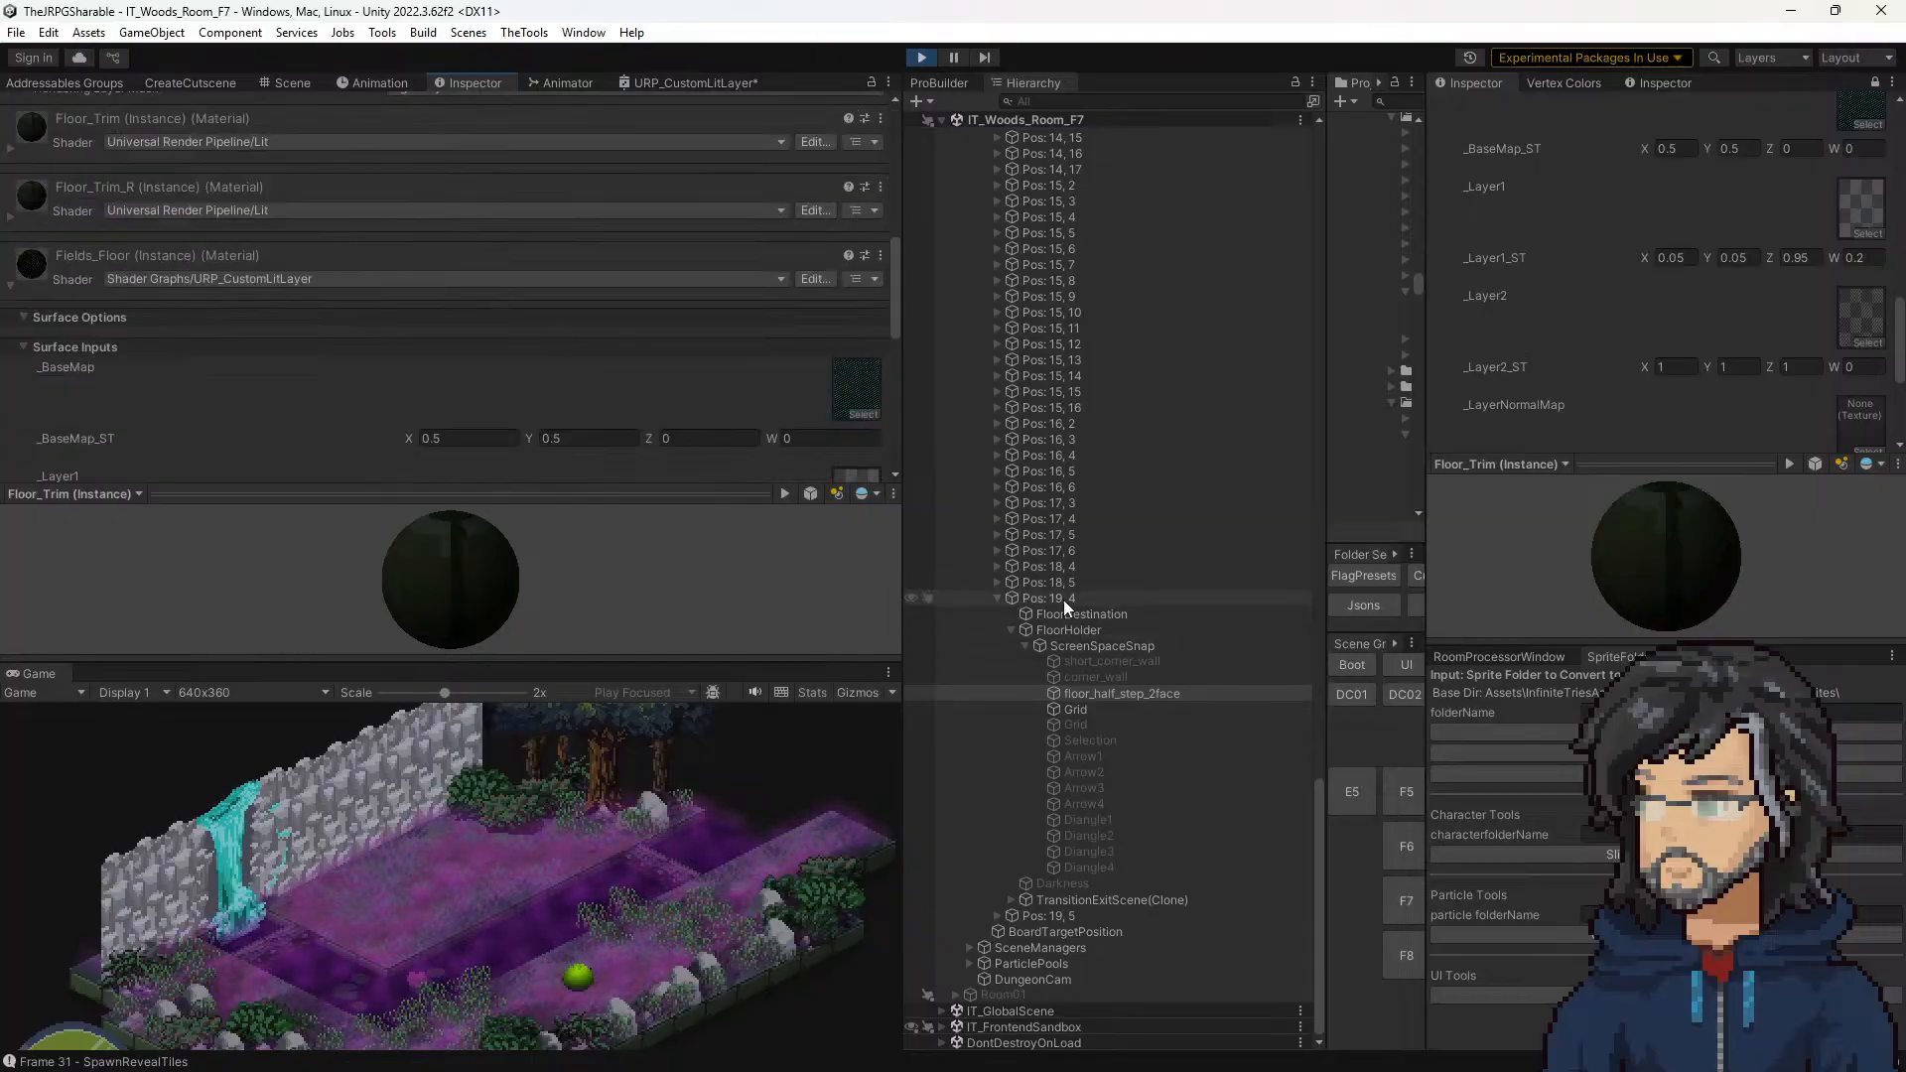
{"action": "left_click", "coordinate": [1063, 599]}
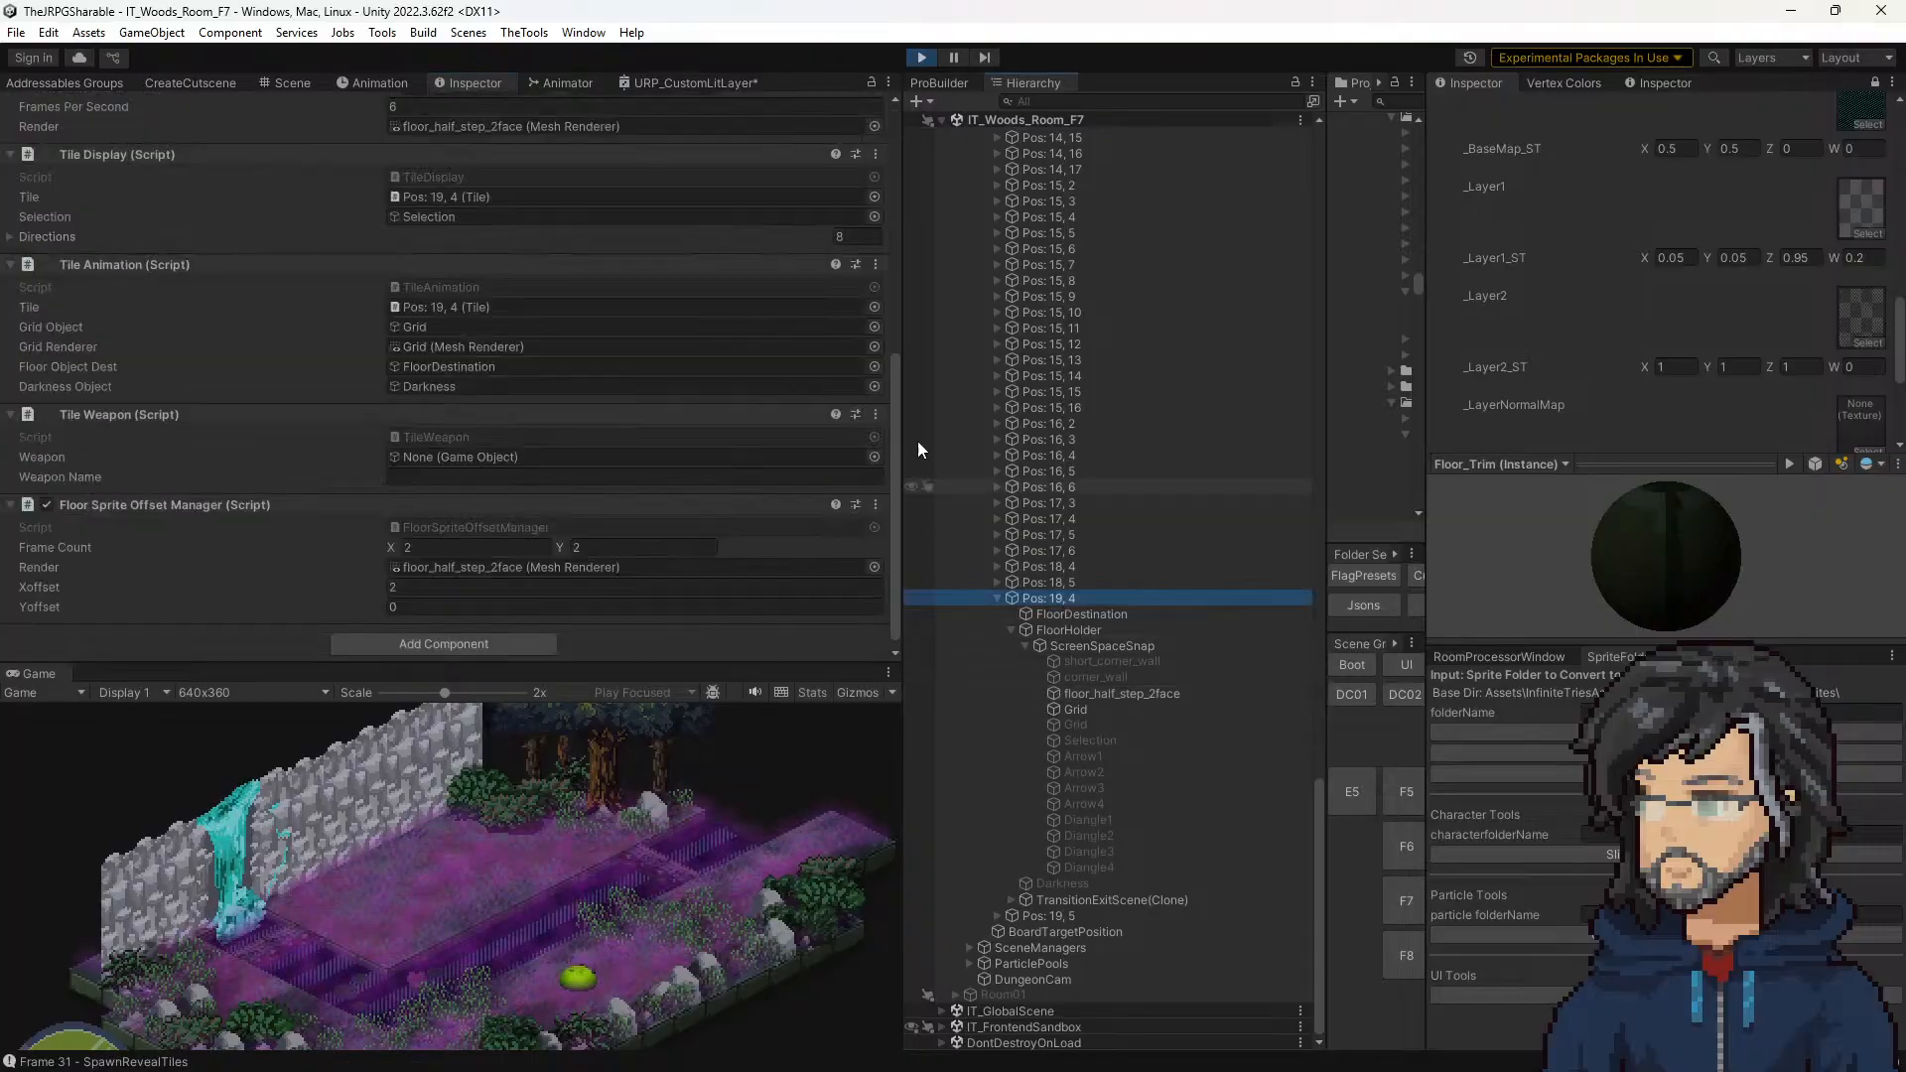
Step: Set the Xoffset of Pos: 19, 4 to 1 and then 0, checking the material's _Layer2_ST values alongside
{"action": "left_click", "coordinate": [437, 580]}
{"action": "type", "text": "1"}
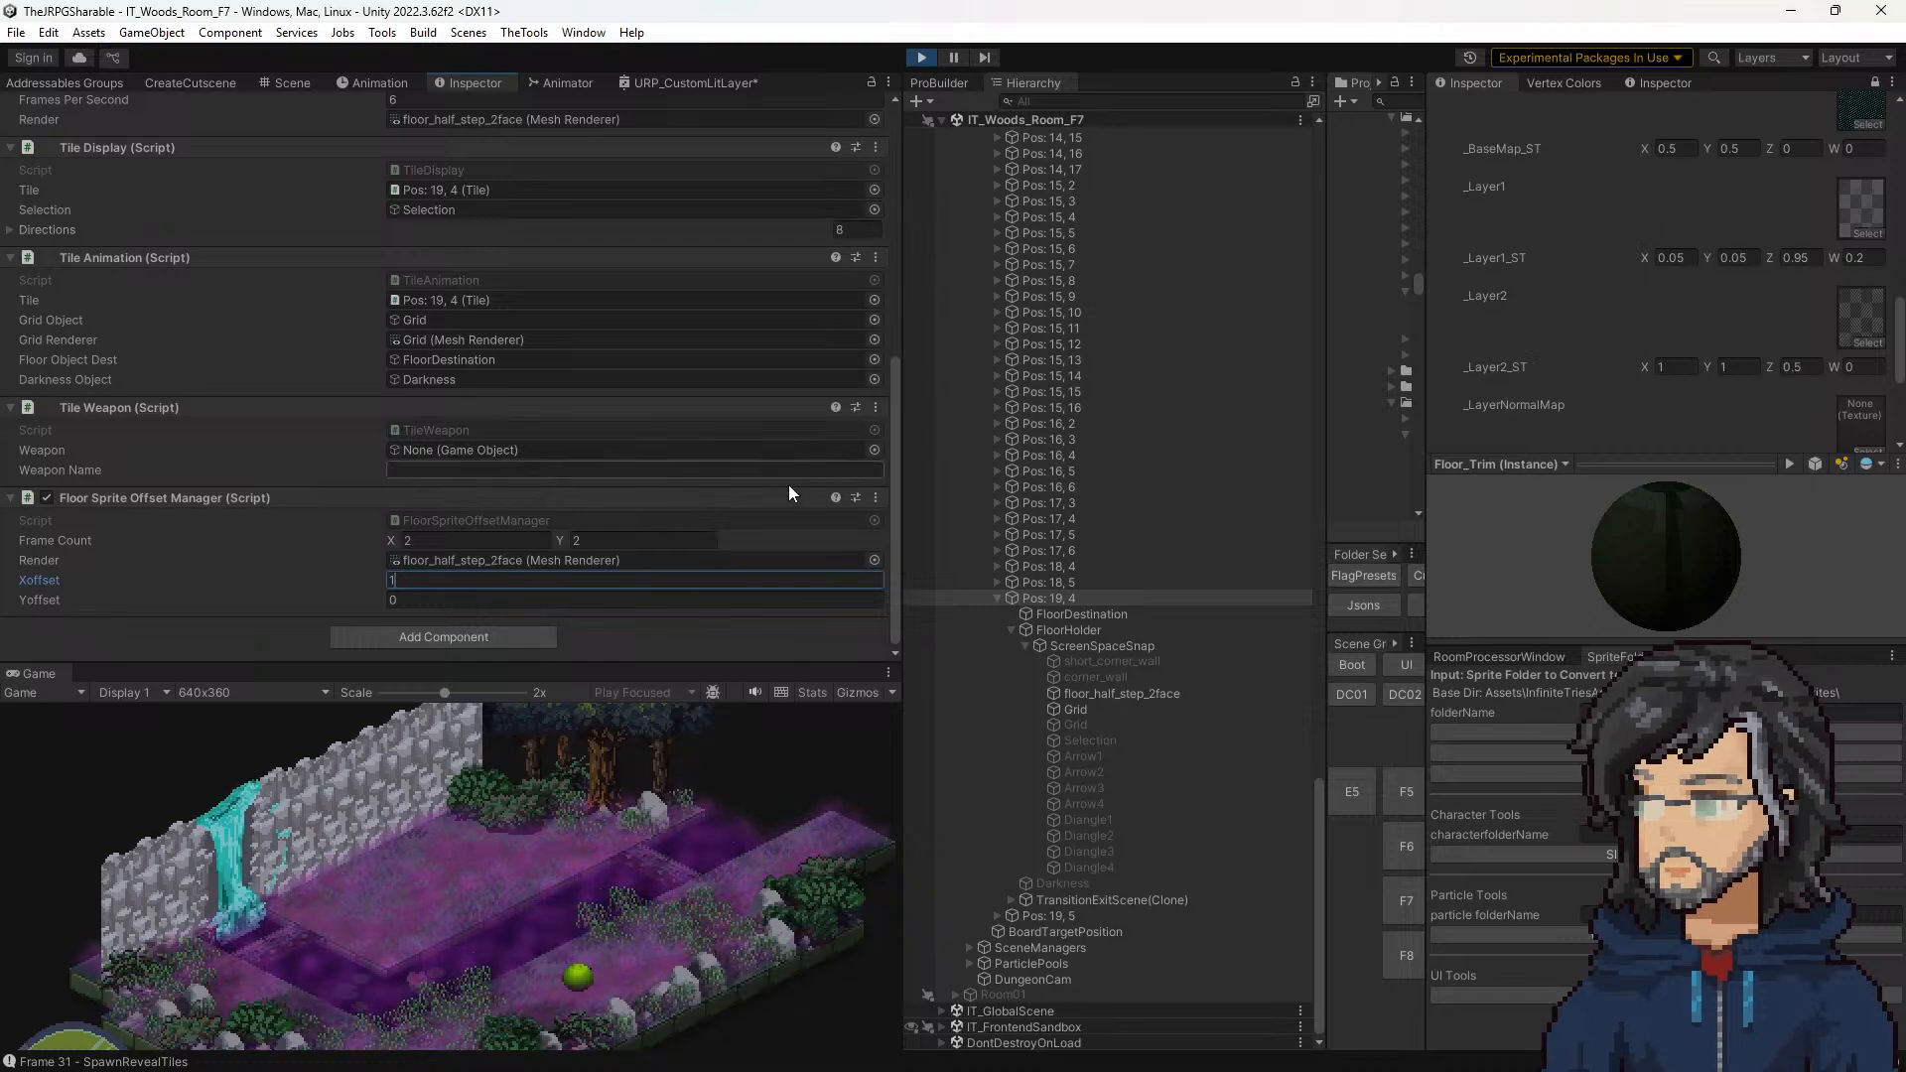
{"action": "left_click_drag", "start_coordinate": [424, 581], "coordinate": [376, 574]}
{"action": "type", "text": "0"}
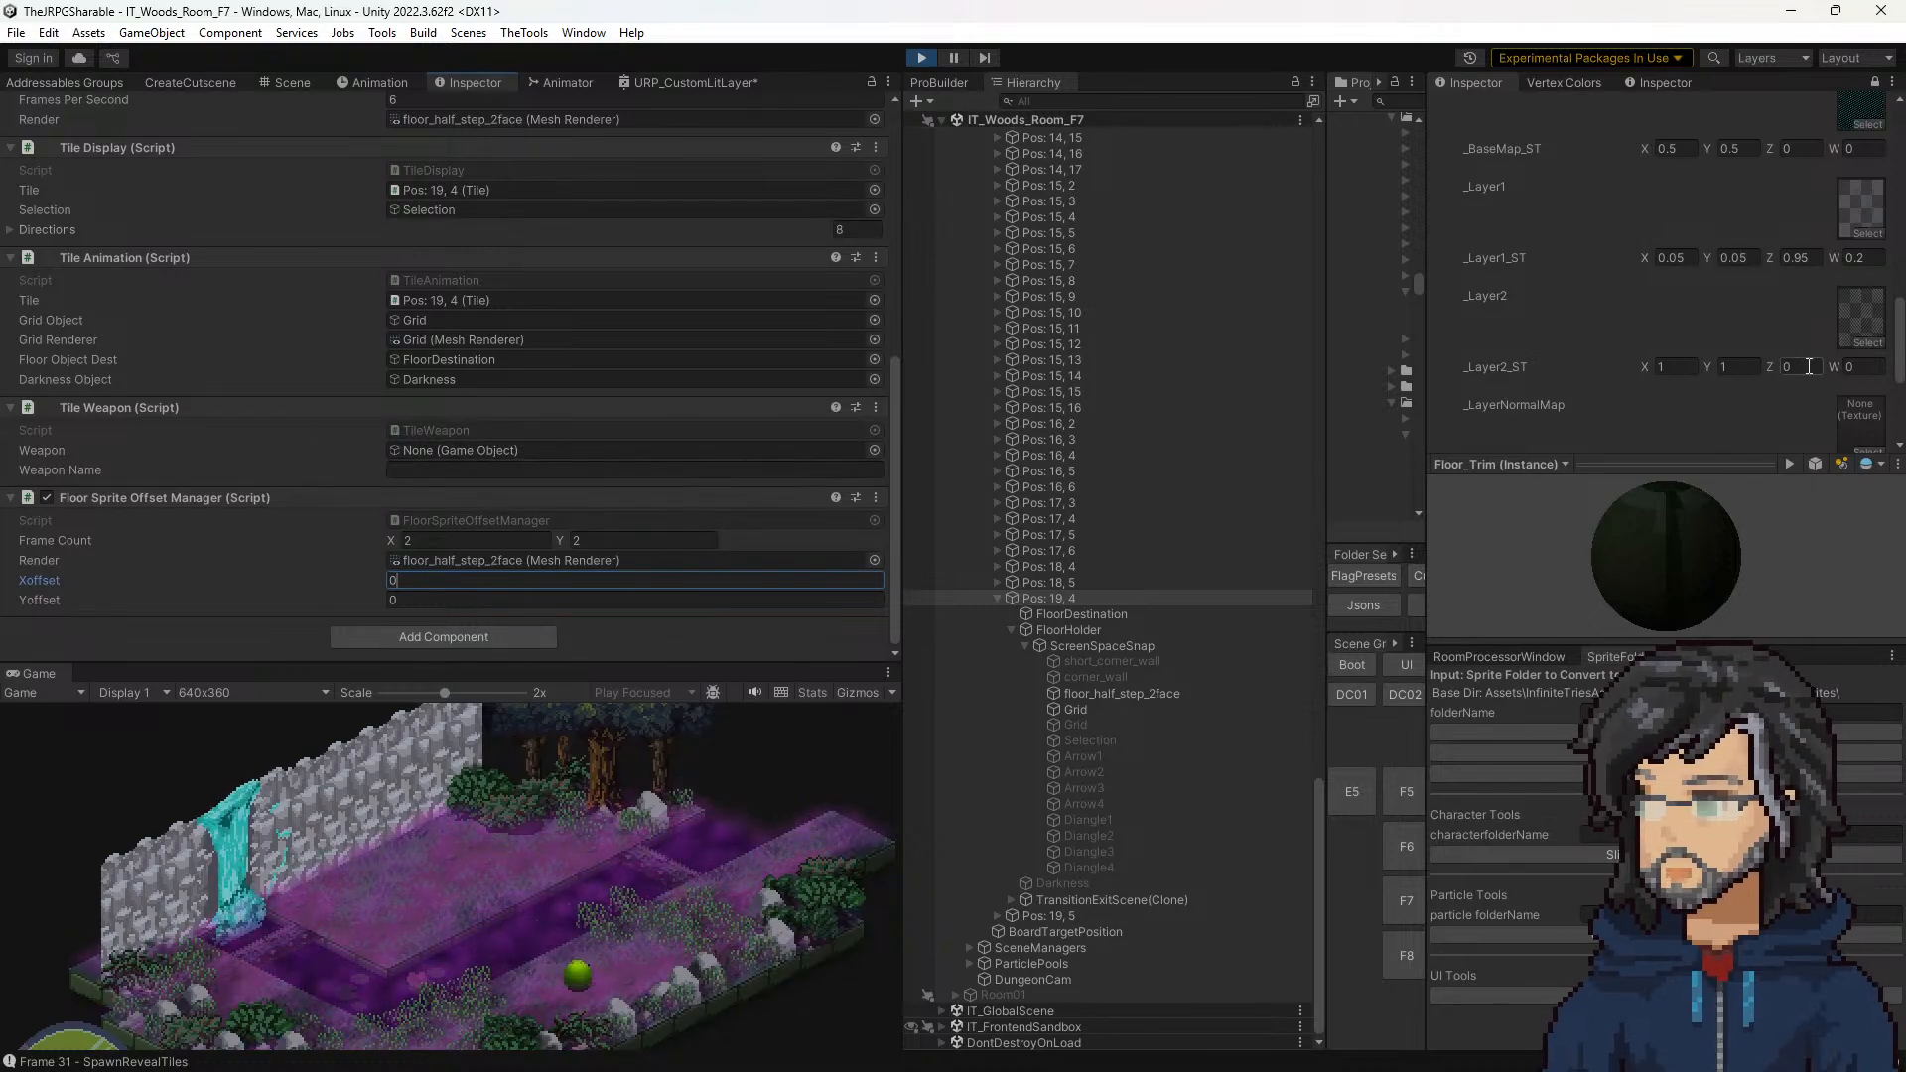
{"action": "scroll", "coordinate": [1807, 401], "scroll_direction": "up", "scroll_amount": 4}
{"action": "scroll", "coordinate": [1796, 397], "scroll_direction": "down", "scroll_amount": 4}
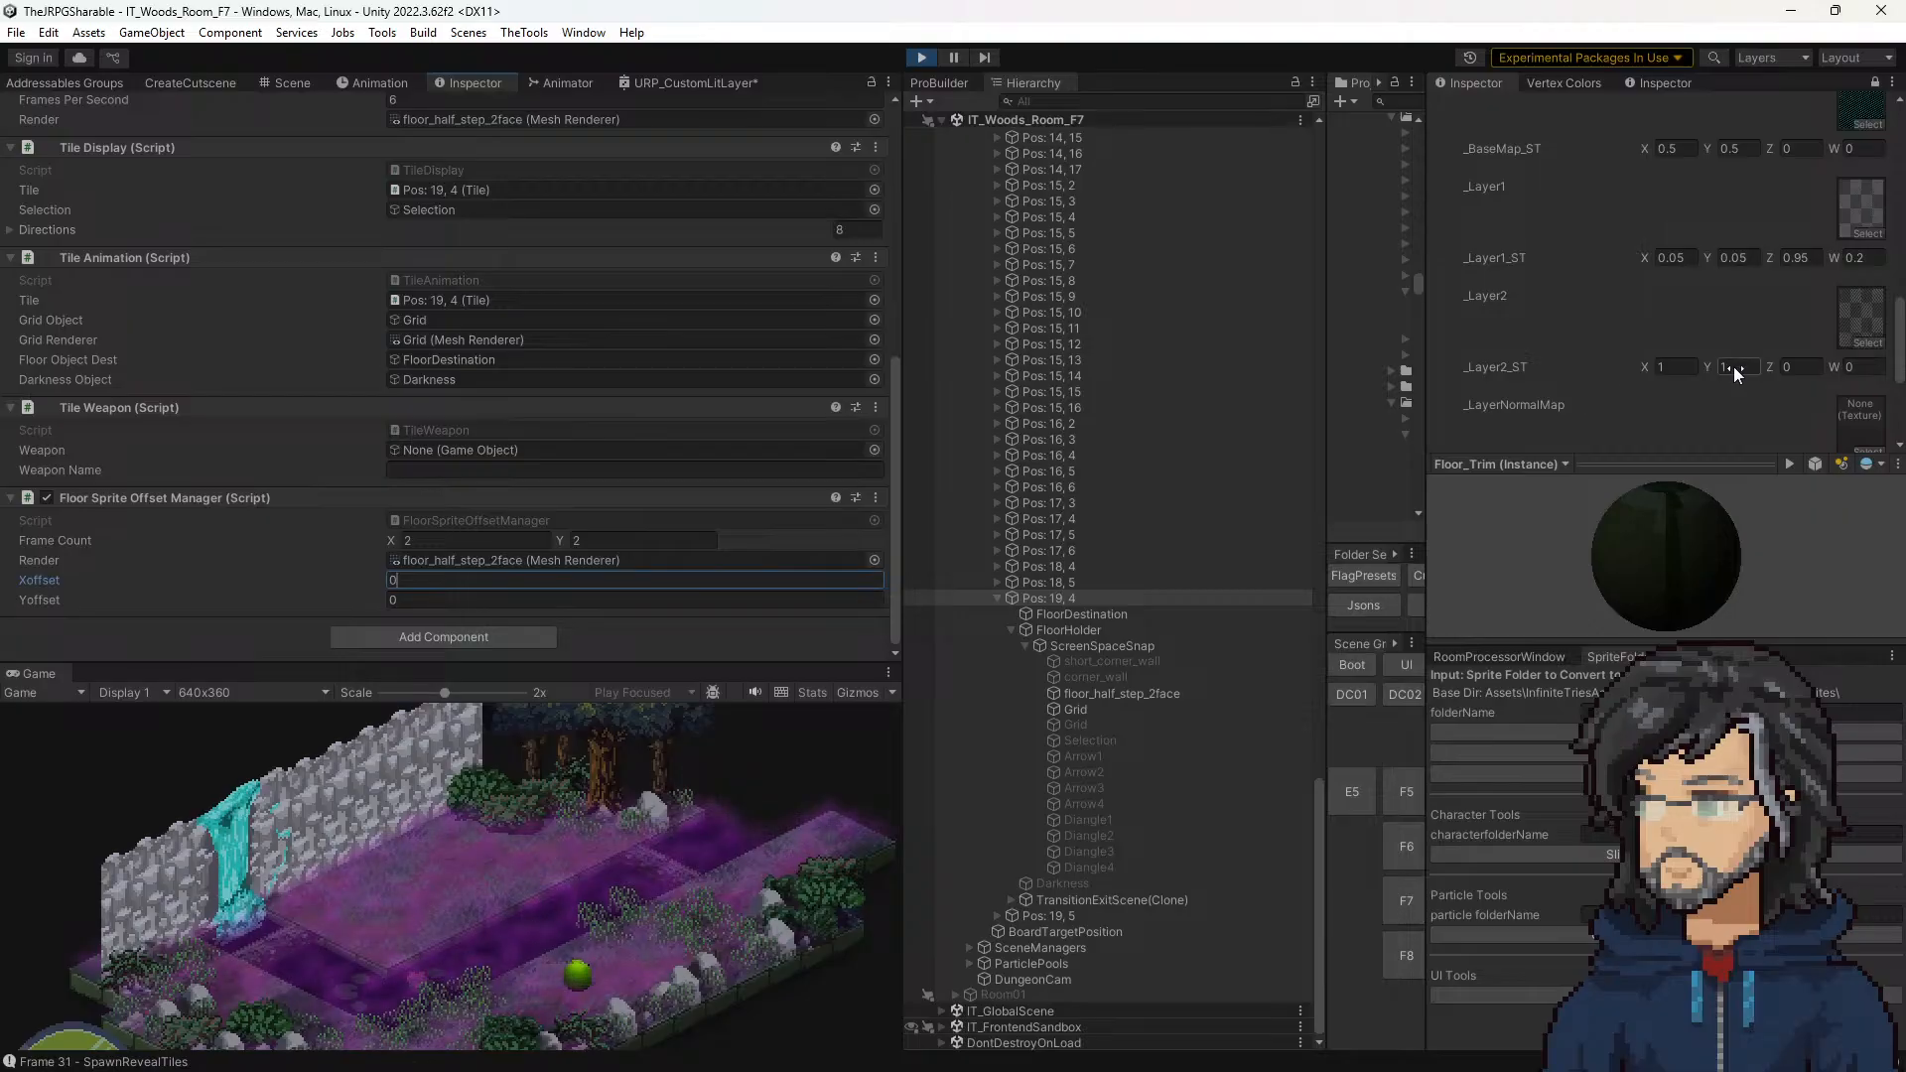
{"action": "scroll", "coordinate": [1771, 367], "scroll_direction": "up", "scroll_amount": 1}
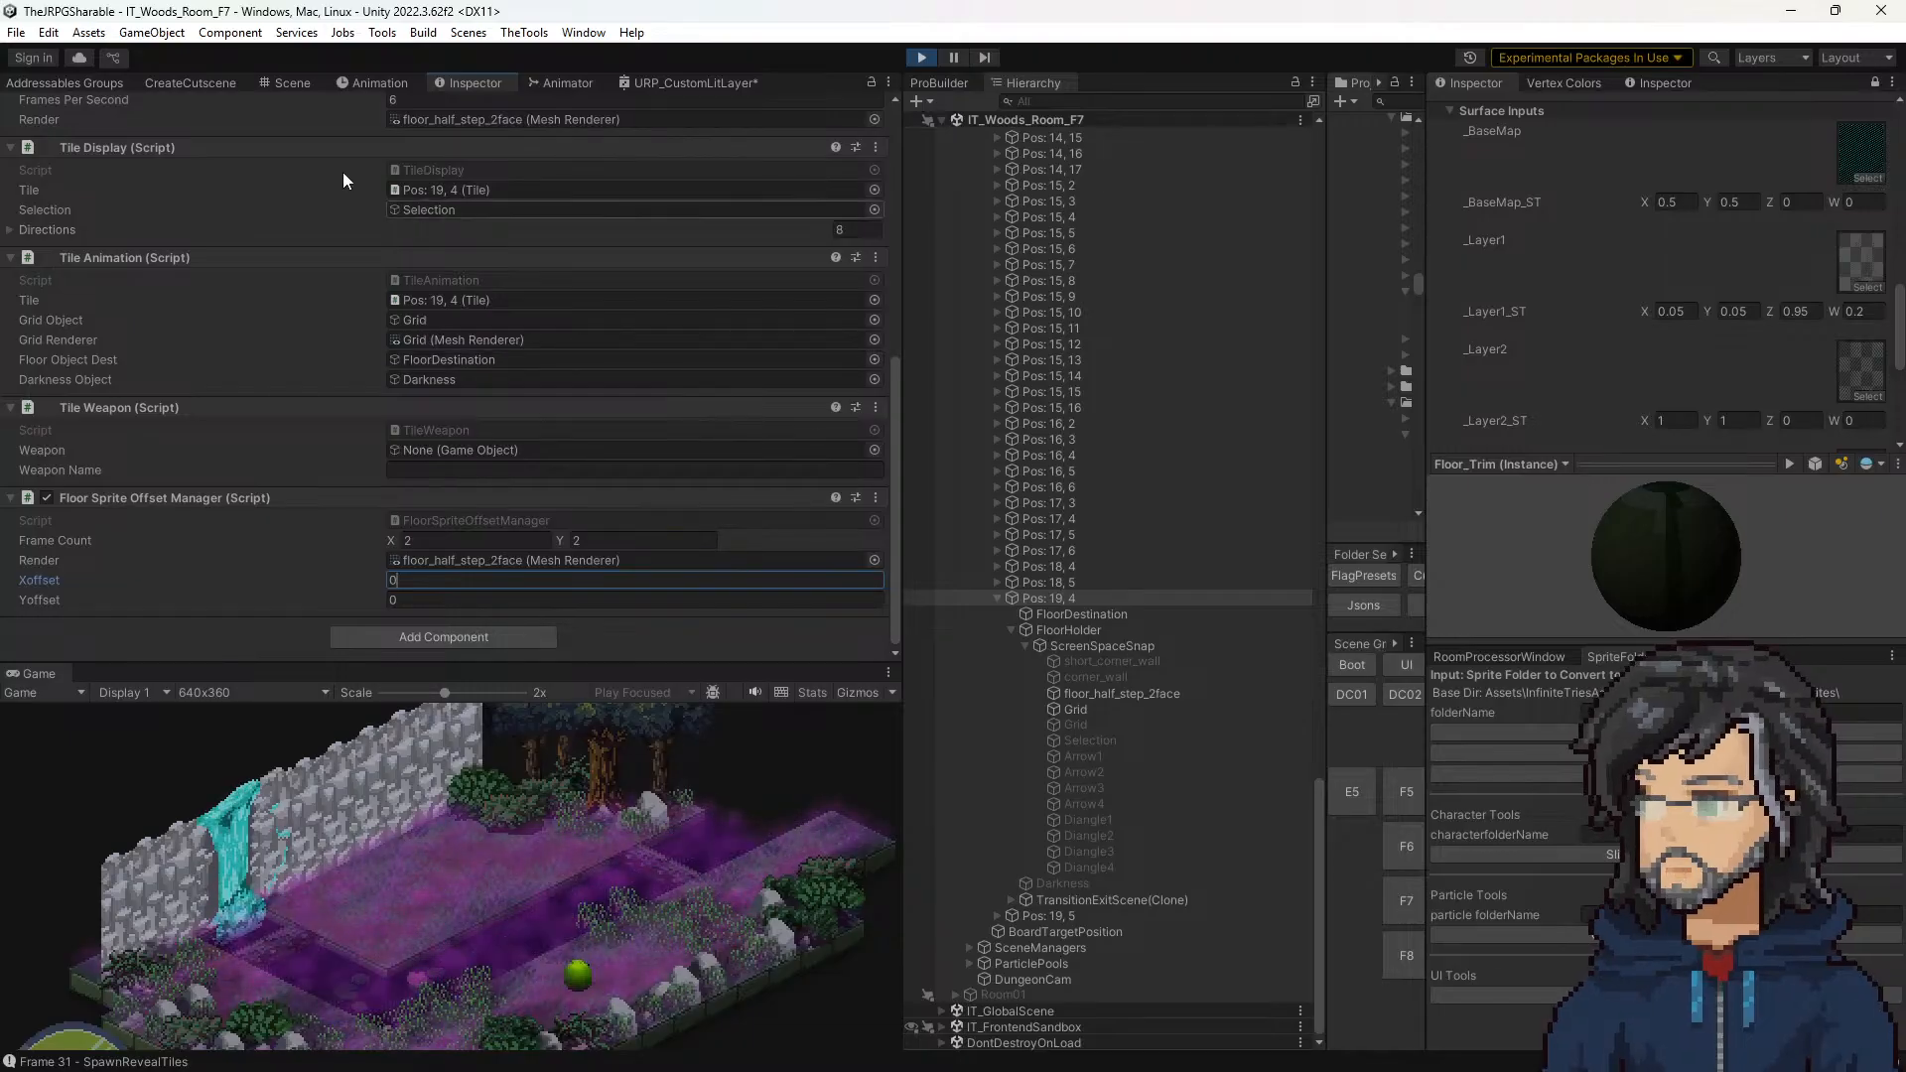
Step: Select the hatched floor_half_step_2face tile under Pos: 10, 7 in the Scene view and expand its Fields_Floor surface inputs
{"action": "left_click", "coordinate": [287, 82]}
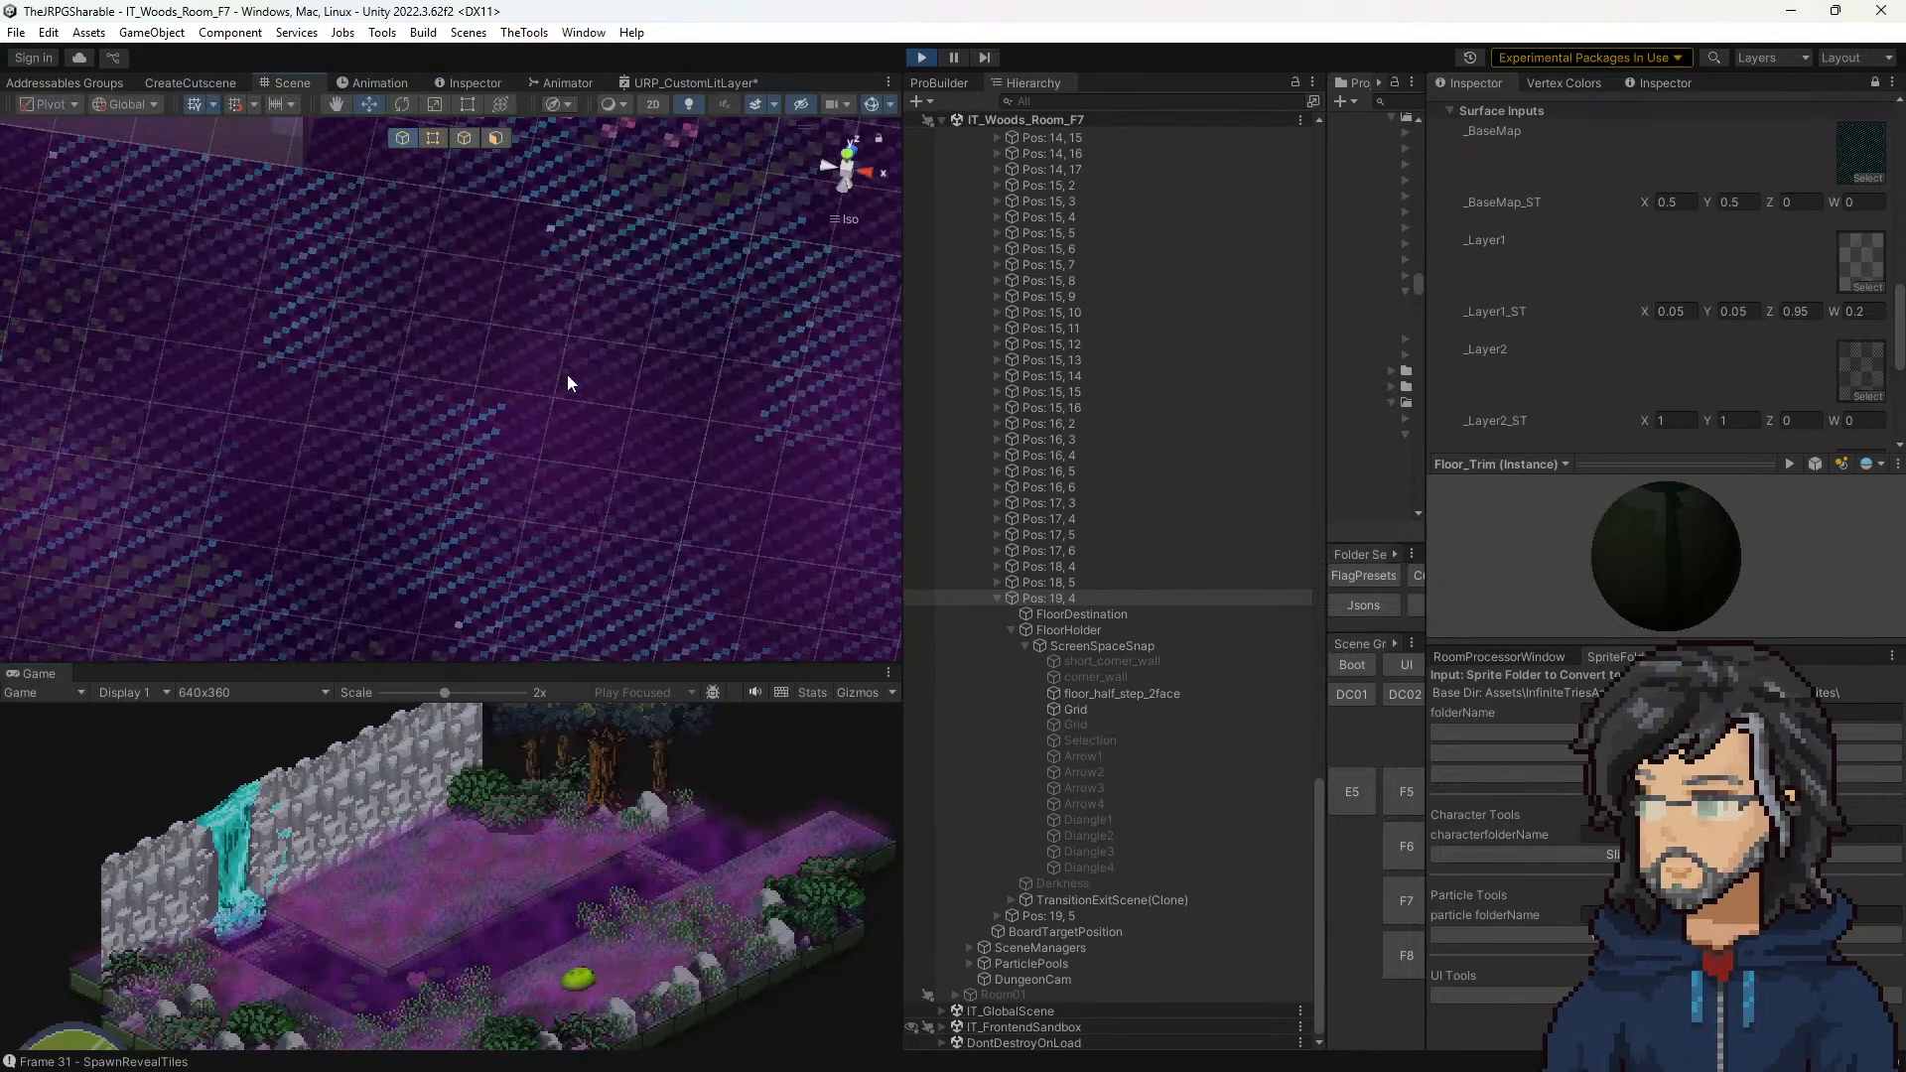
{"action": "left_click", "coordinate": [567, 384]}
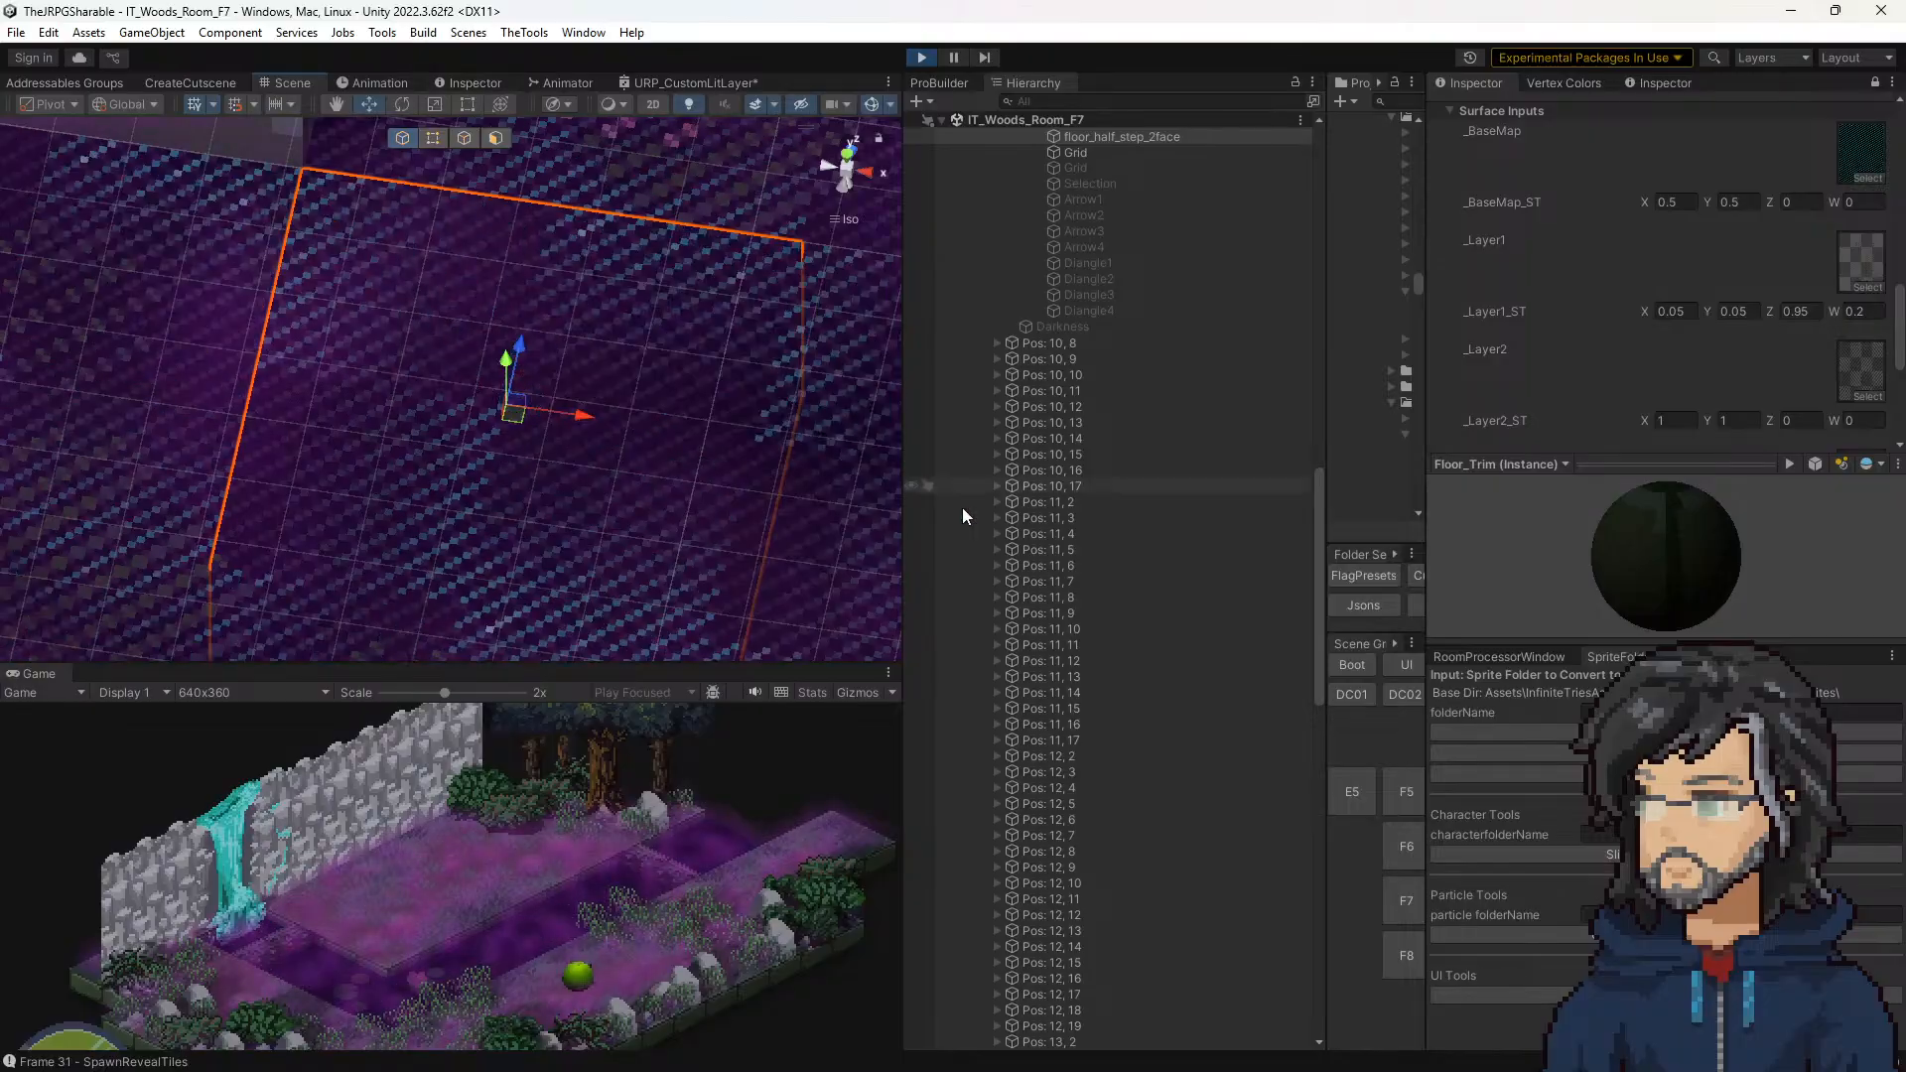
{"action": "scroll", "coordinate": [1062, 520], "scroll_direction": "up", "scroll_amount": 4}
{"action": "scroll", "coordinate": [1748, 371], "scroll_direction": "up", "scroll_amount": 2}
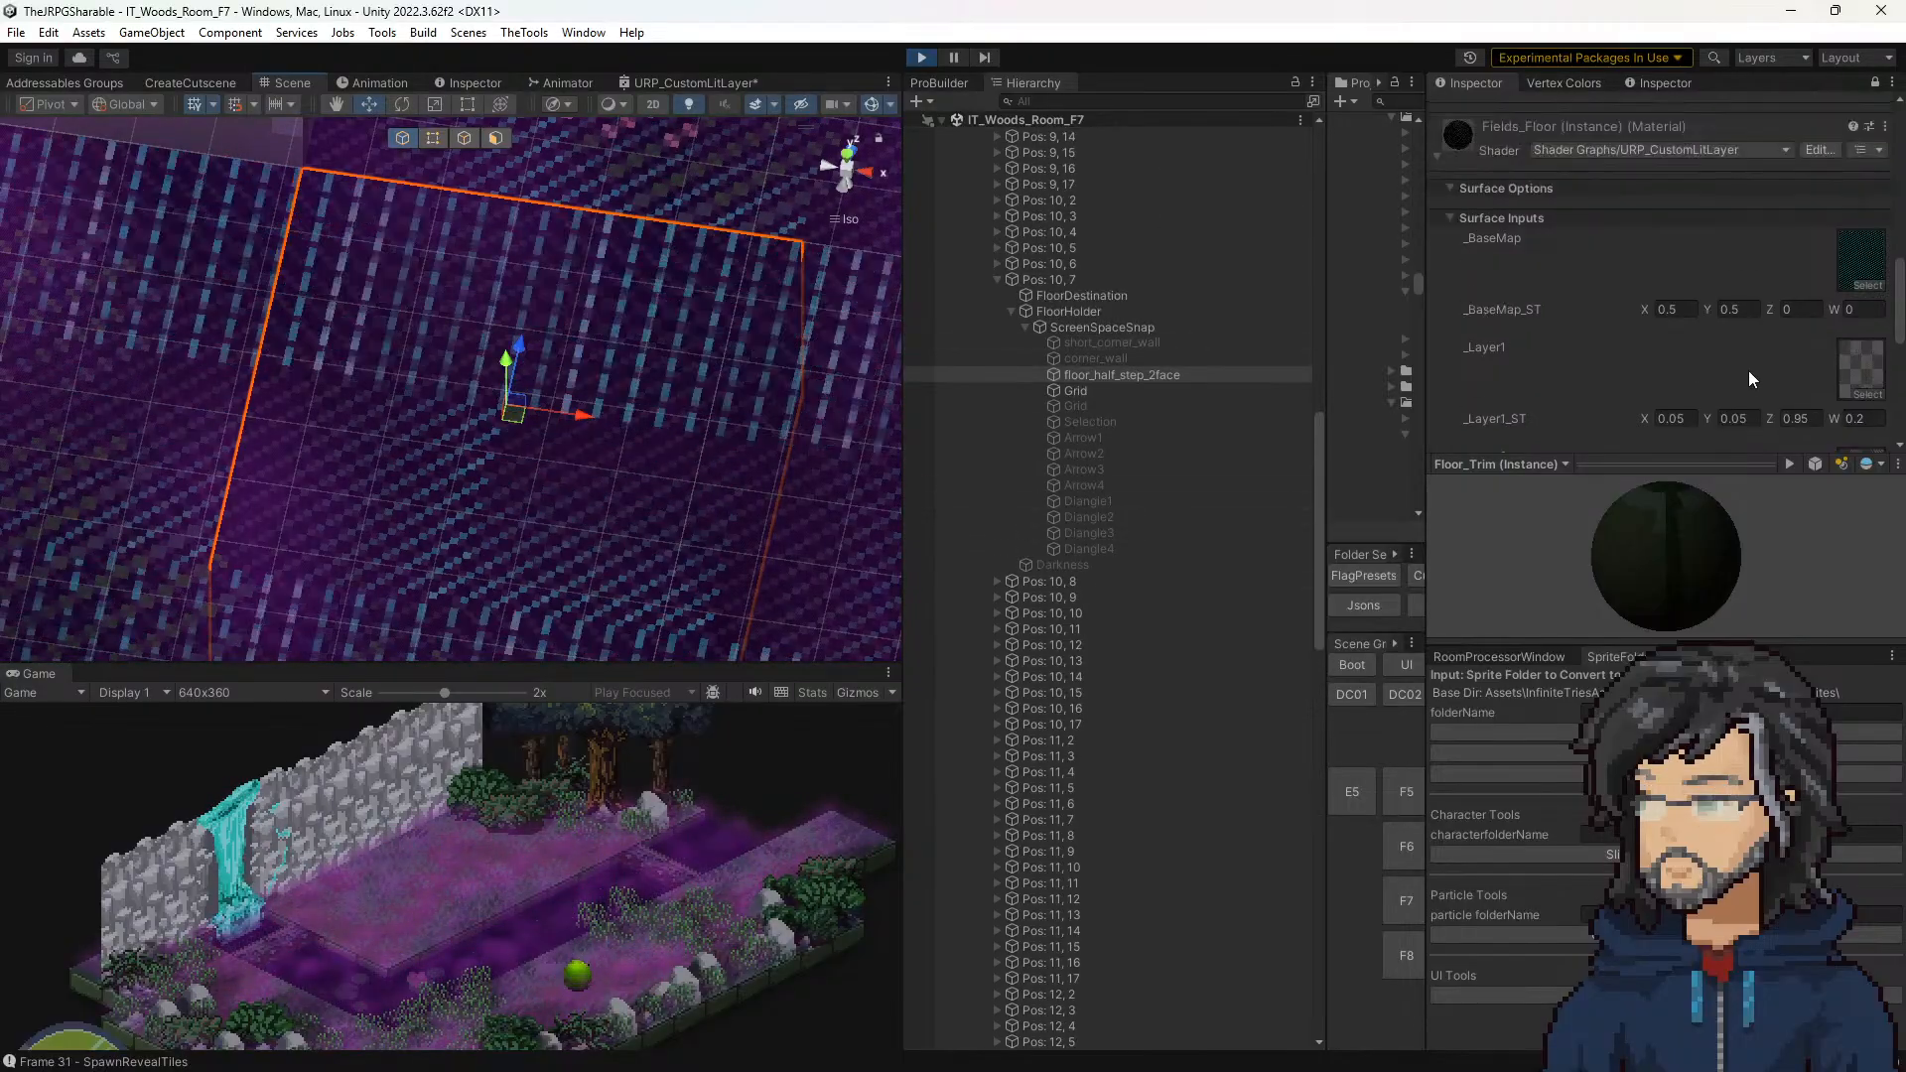
{"action": "left_click", "coordinate": [1836, 126]}
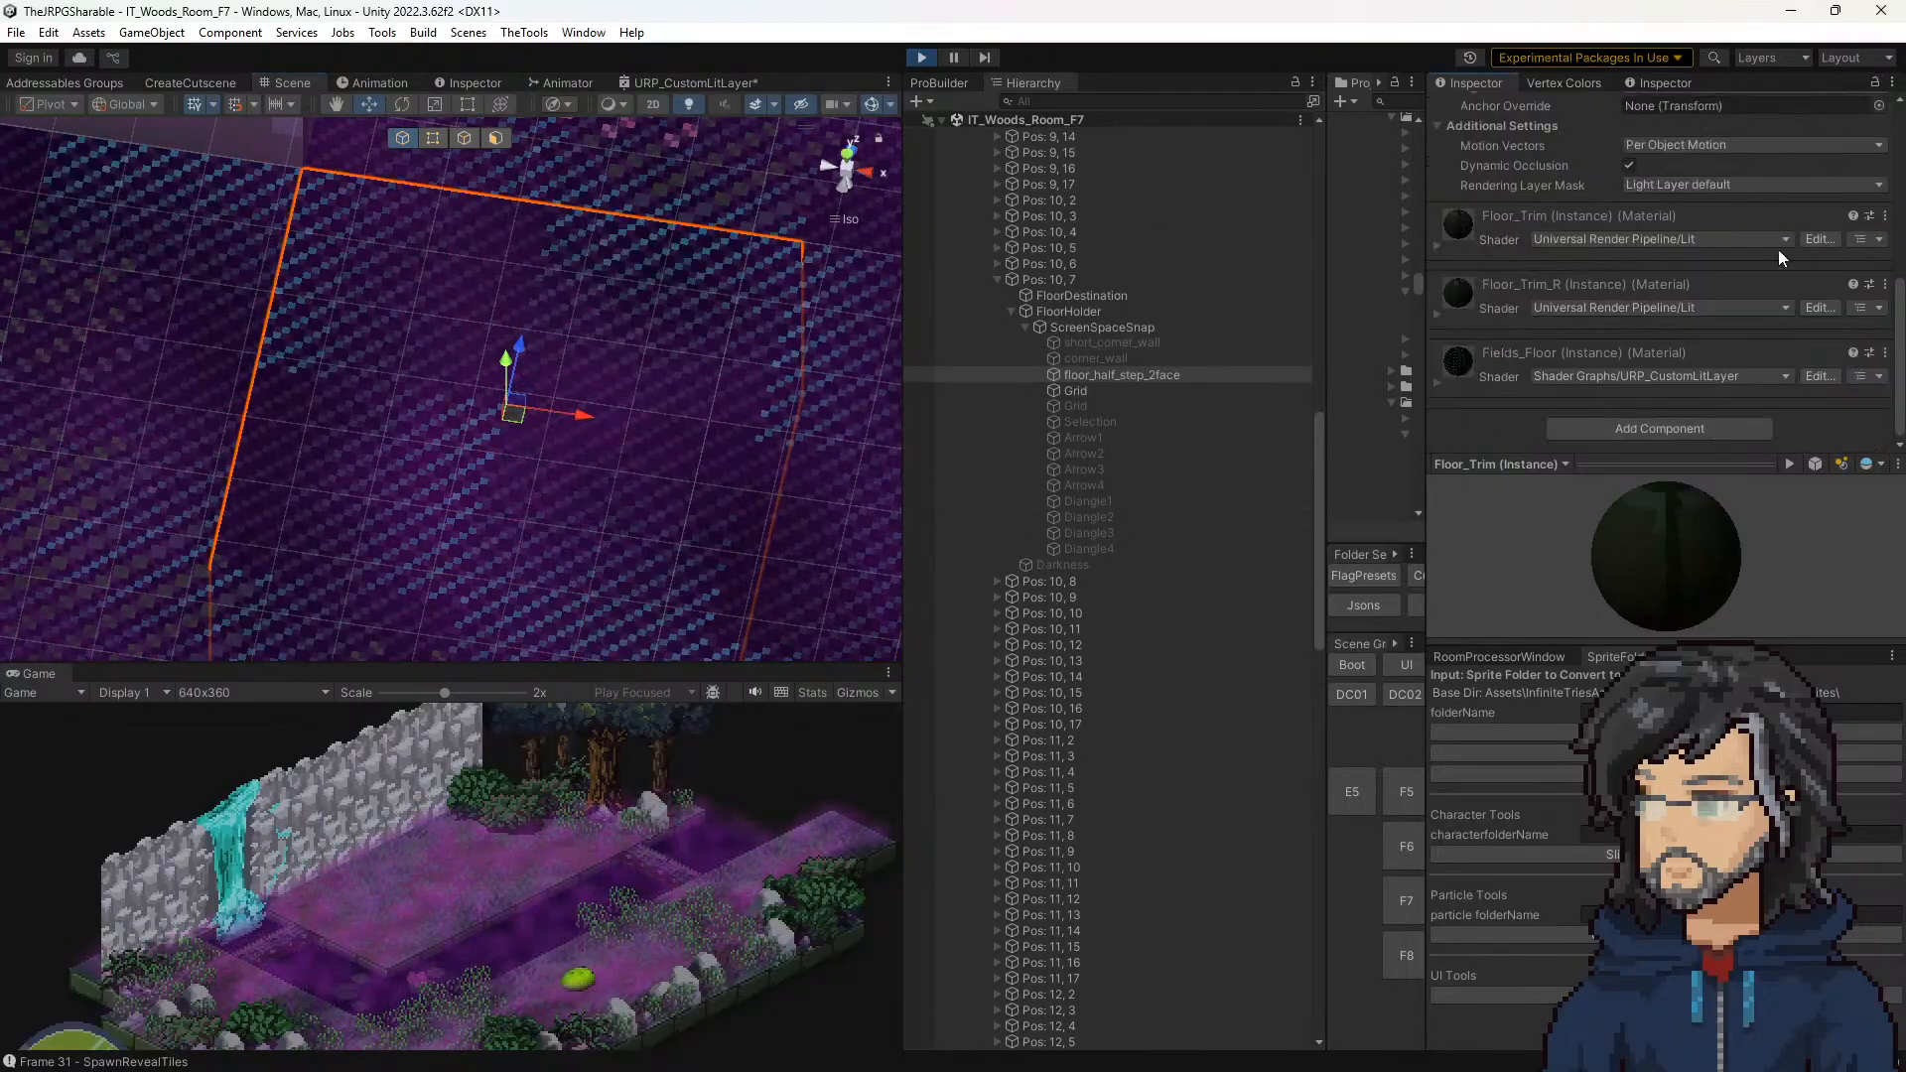
{"action": "left_click", "coordinate": [1437, 380]}
{"action": "scroll", "coordinate": [1581, 355], "scroll_direction": "down", "scroll_amount": 3}
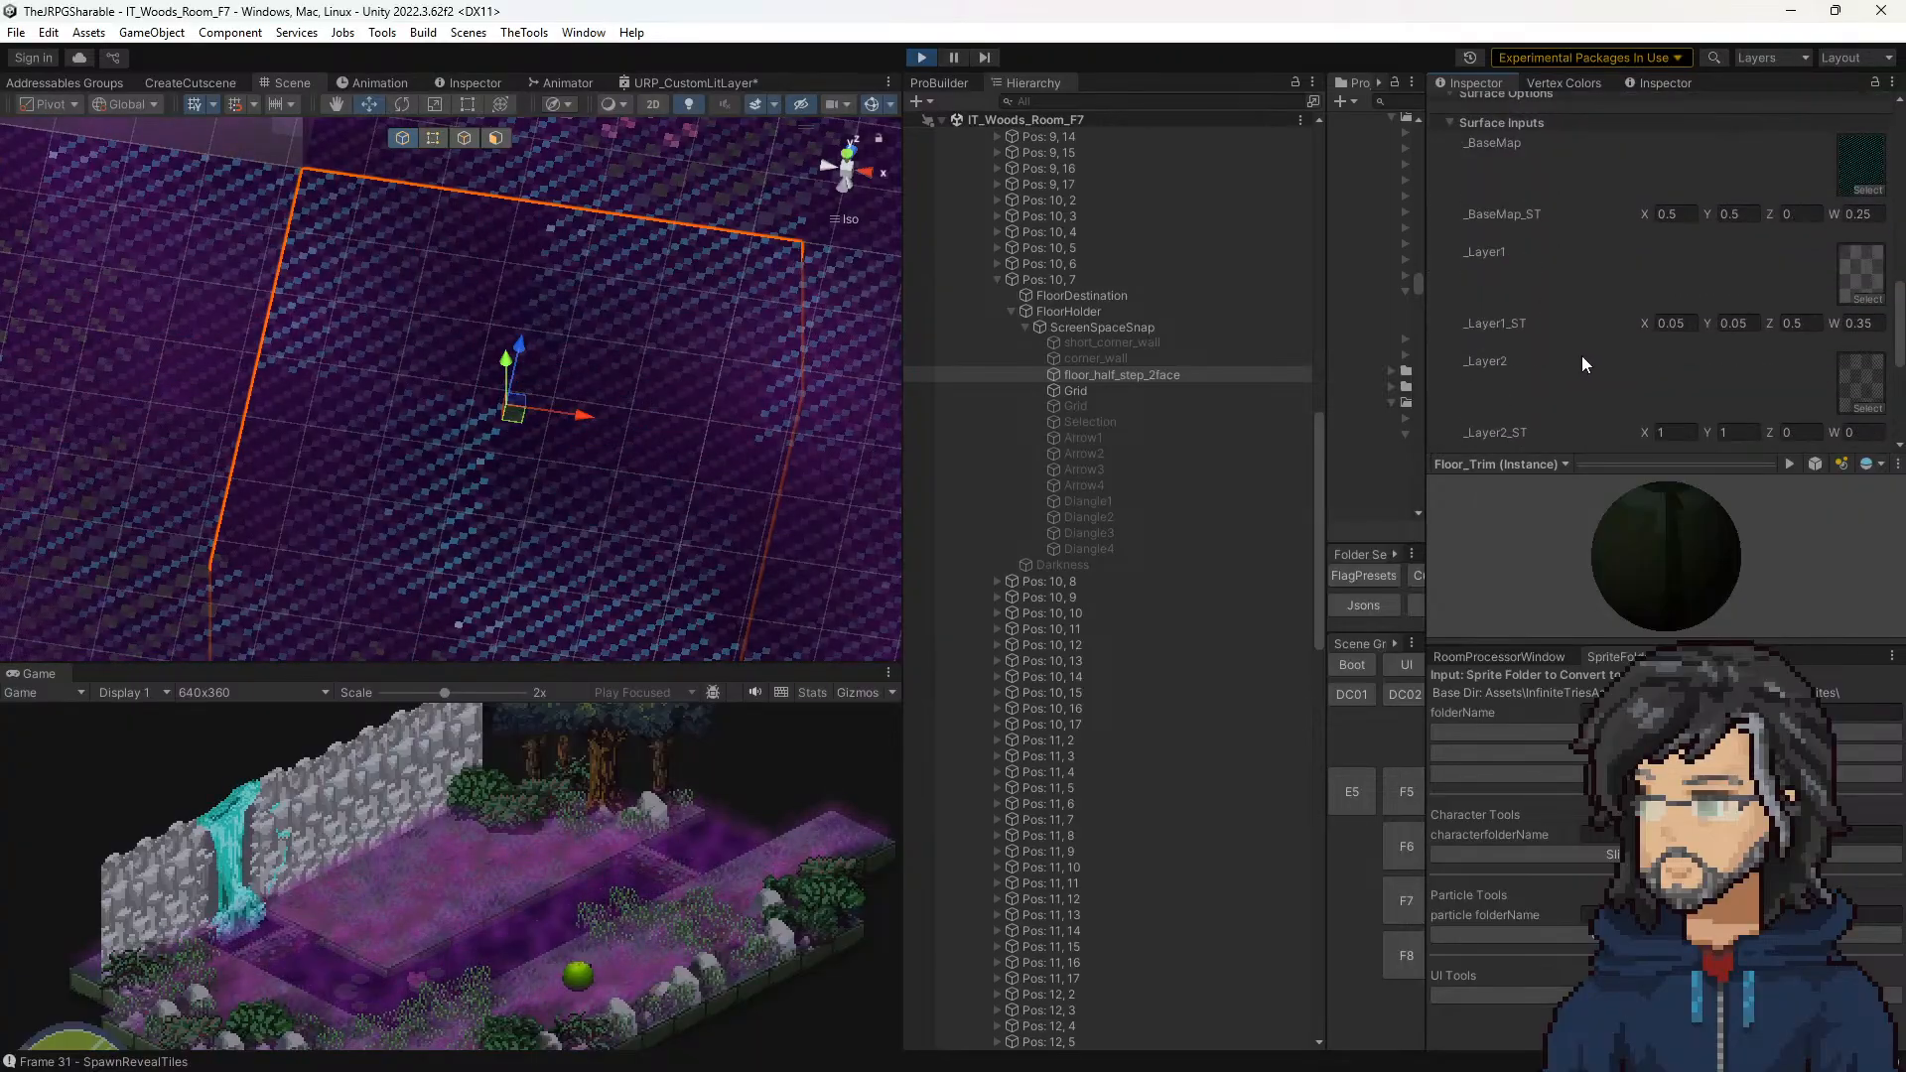
{"action": "scroll", "coordinate": [1670, 357], "scroll_direction": "down", "scroll_amount": 1}
{"action": "scroll", "coordinate": [1670, 358], "scroll_direction": "up", "scroll_amount": 1}
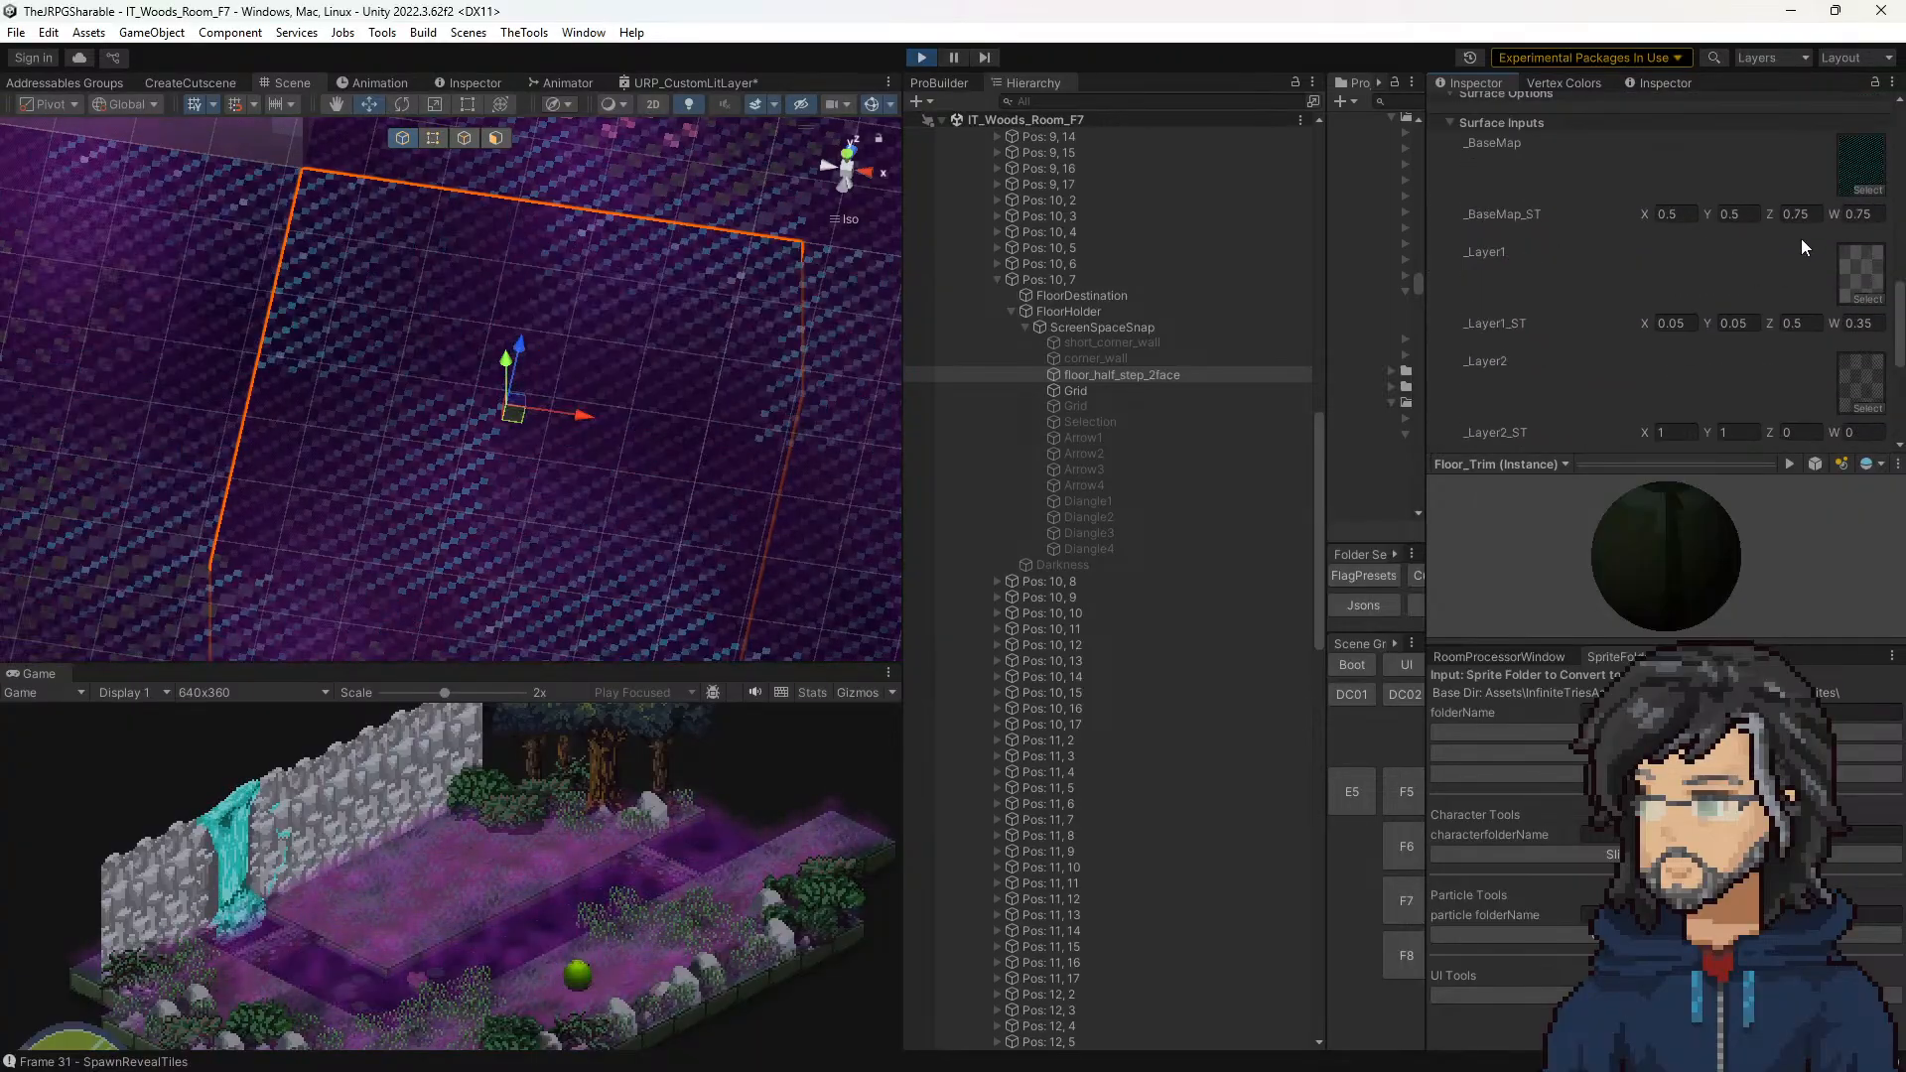
Step: Set _Layer2_ST X and Y to 0 on the Fields_Floor material of the Pos: 10, 7 tile
{"action": "left_click", "coordinate": [1691, 434]}
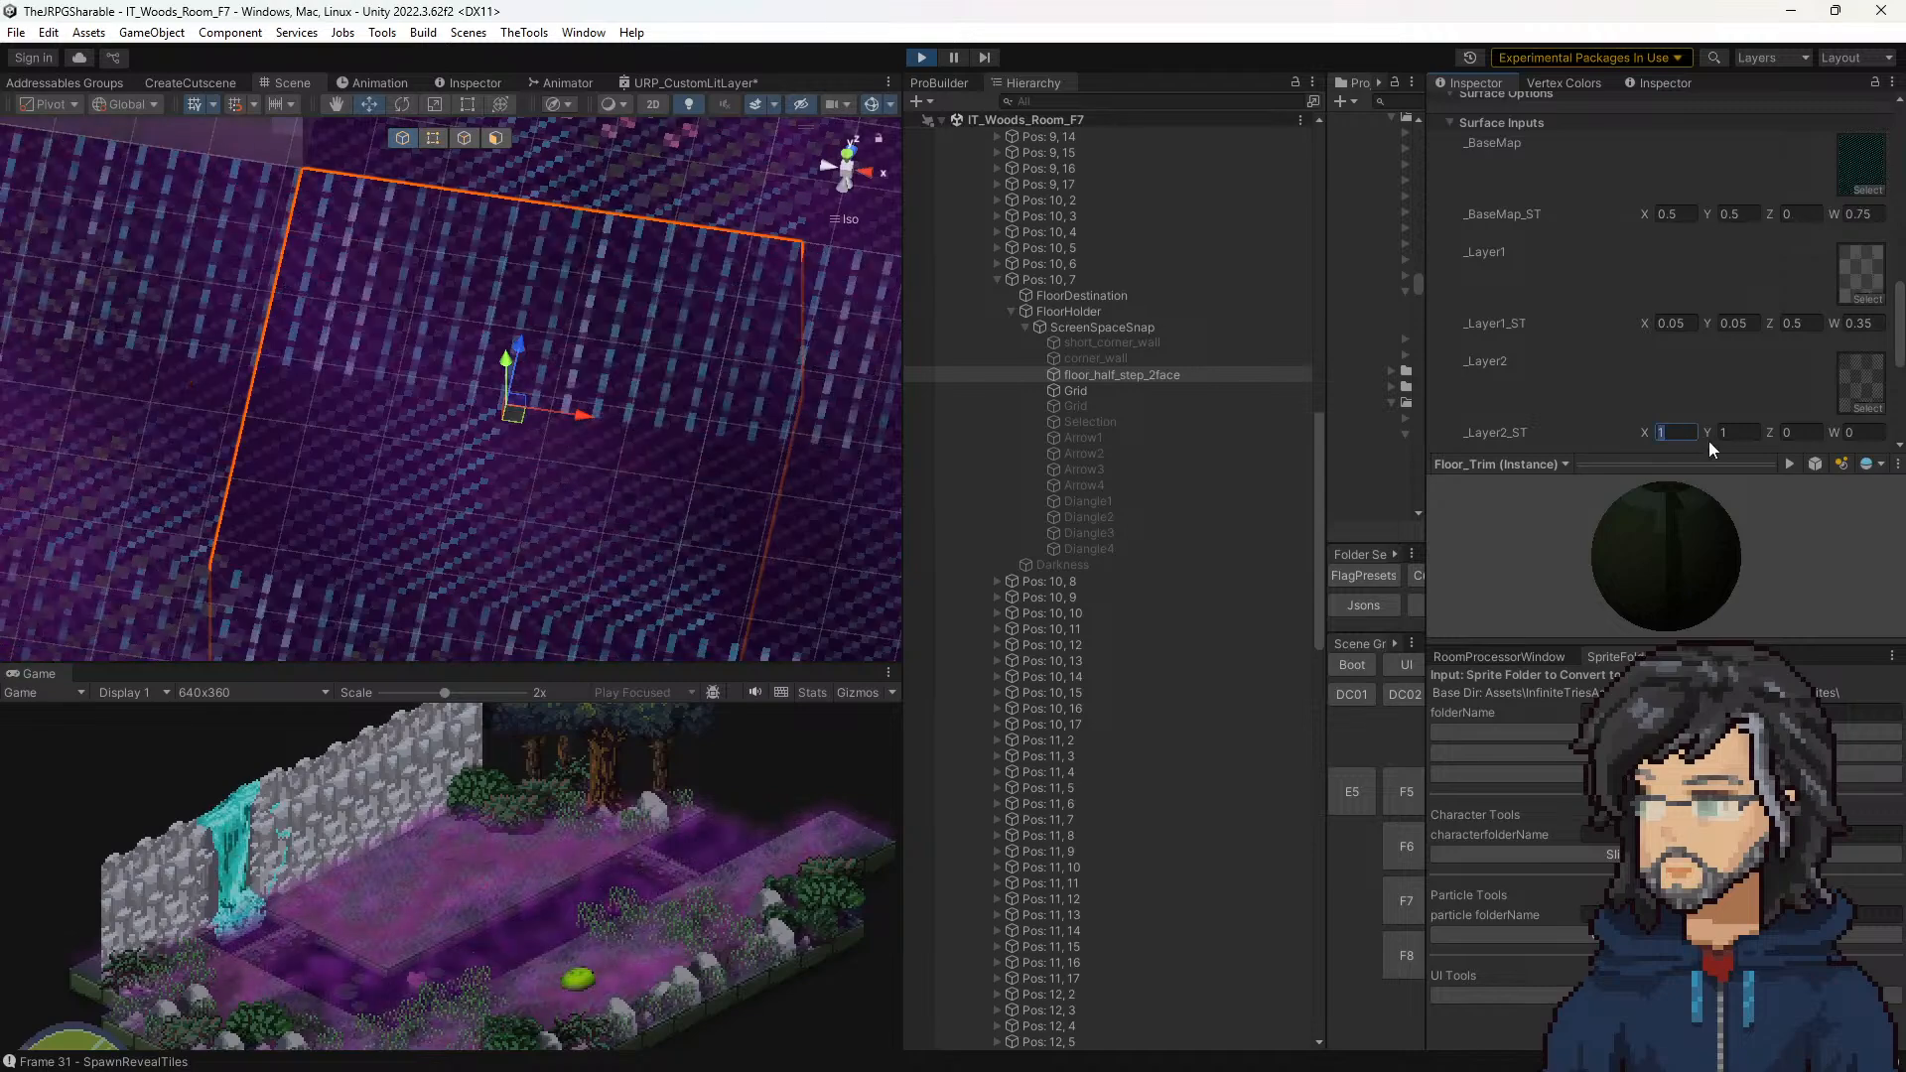
{"action": "type", "text": "0"}
{"action": "key", "text": "Tab"}
{"action": "type", "text": "0"}
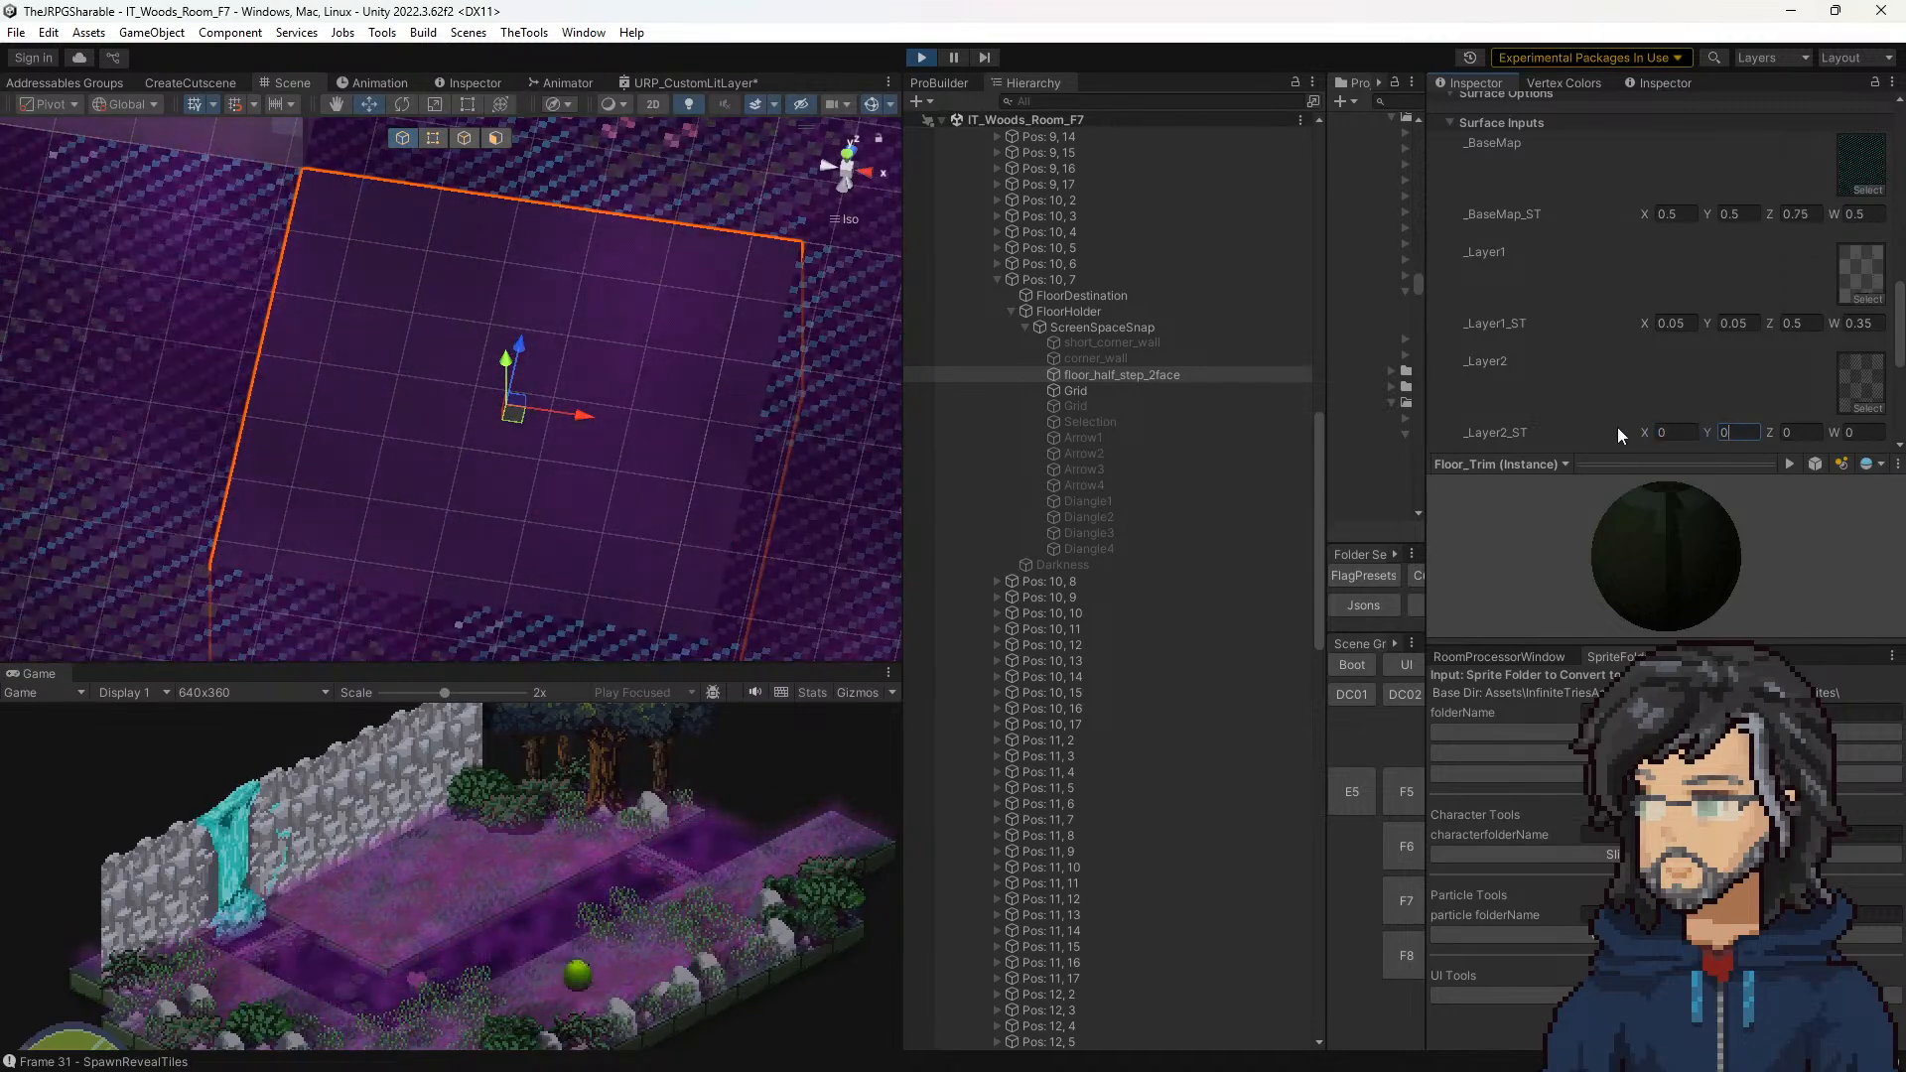
Step: Set _Layer2_ST X and Y to 100 on the Pos: 10, 7 tile's Fields_Floor material
{"action": "left_click", "coordinate": [1673, 431]}
{"action": "type", "text": "10"}
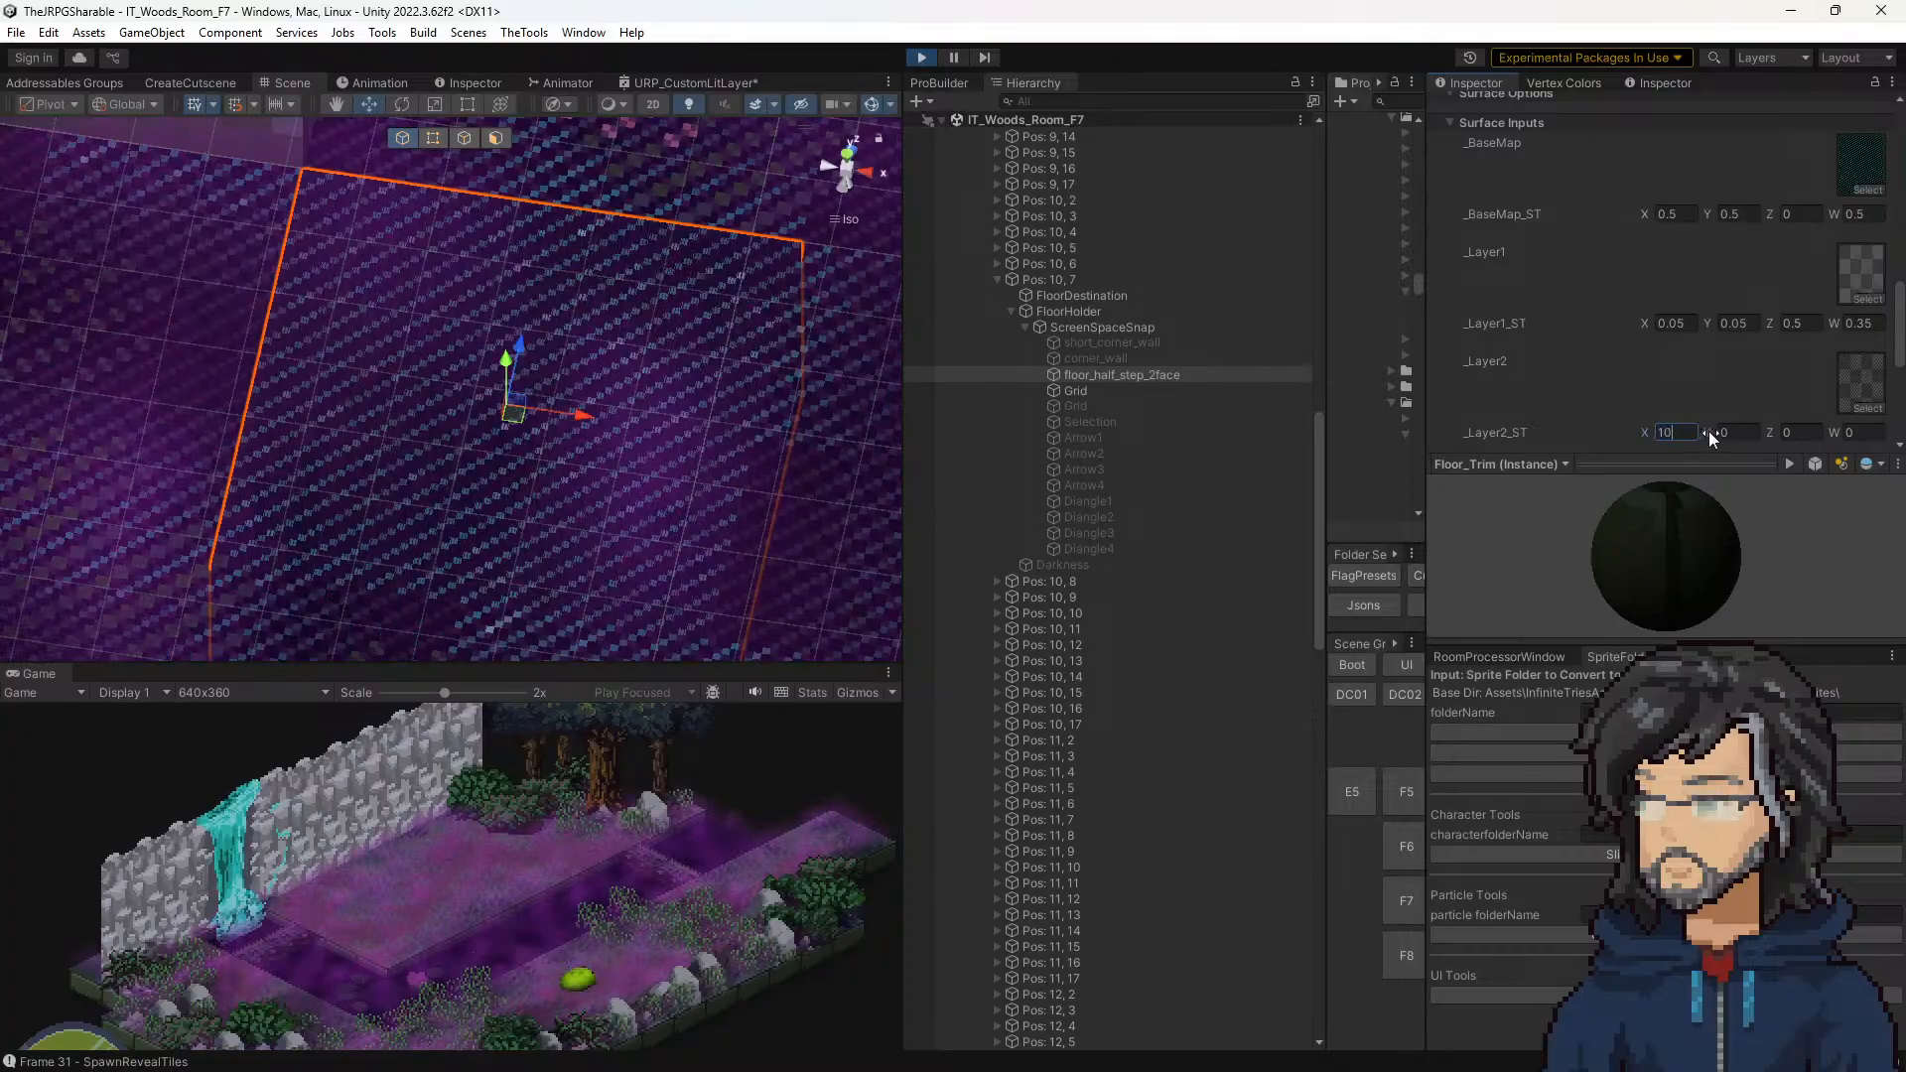
{"action": "type", "text": "0"}
{"action": "key", "text": "Tab"}
{"action": "type", "text": "100"}
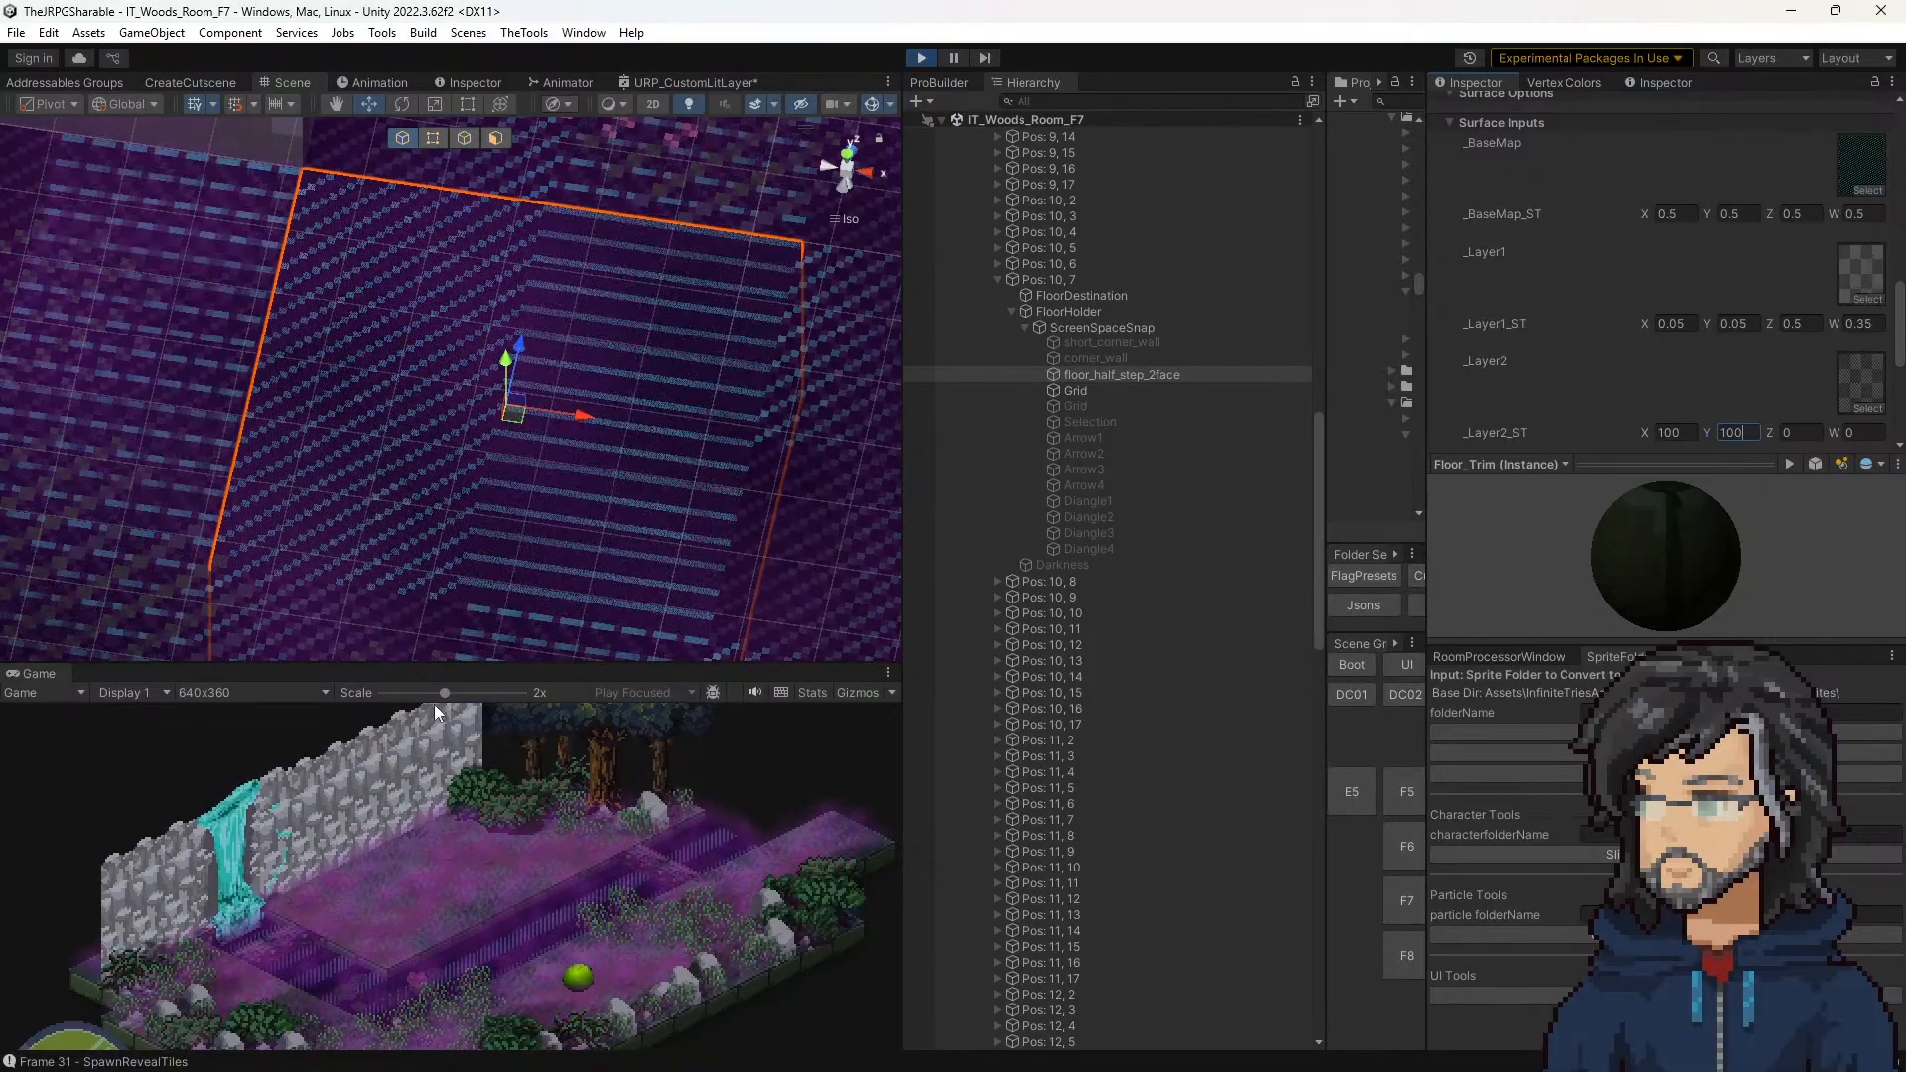
Step: Set _Layer2_ST X and Y to 1 on the Pos: 10, 7 tile's Fields_Floor material
{"action": "left_click", "coordinate": [1676, 432]}
{"action": "type", "text": "1"}
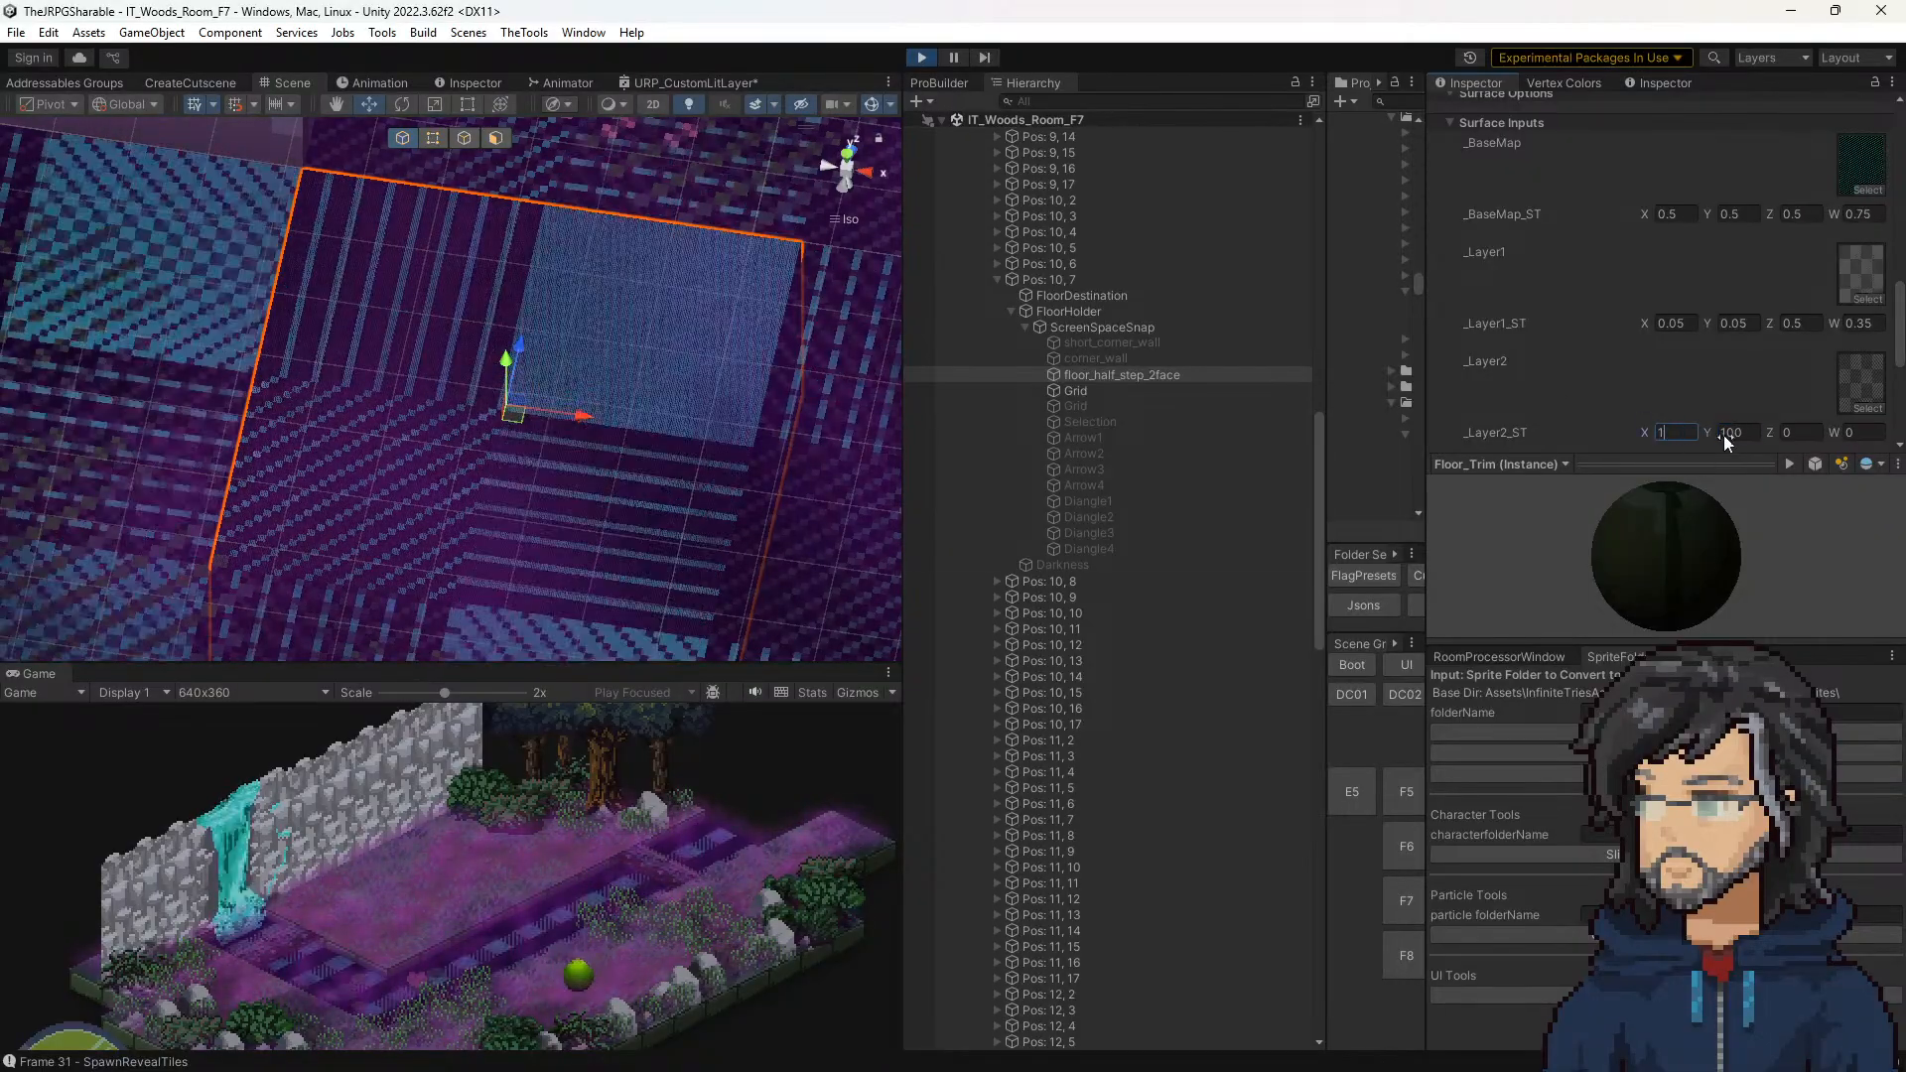
{"action": "left_click", "coordinate": [1729, 432]}
{"action": "type", "text": "1"}
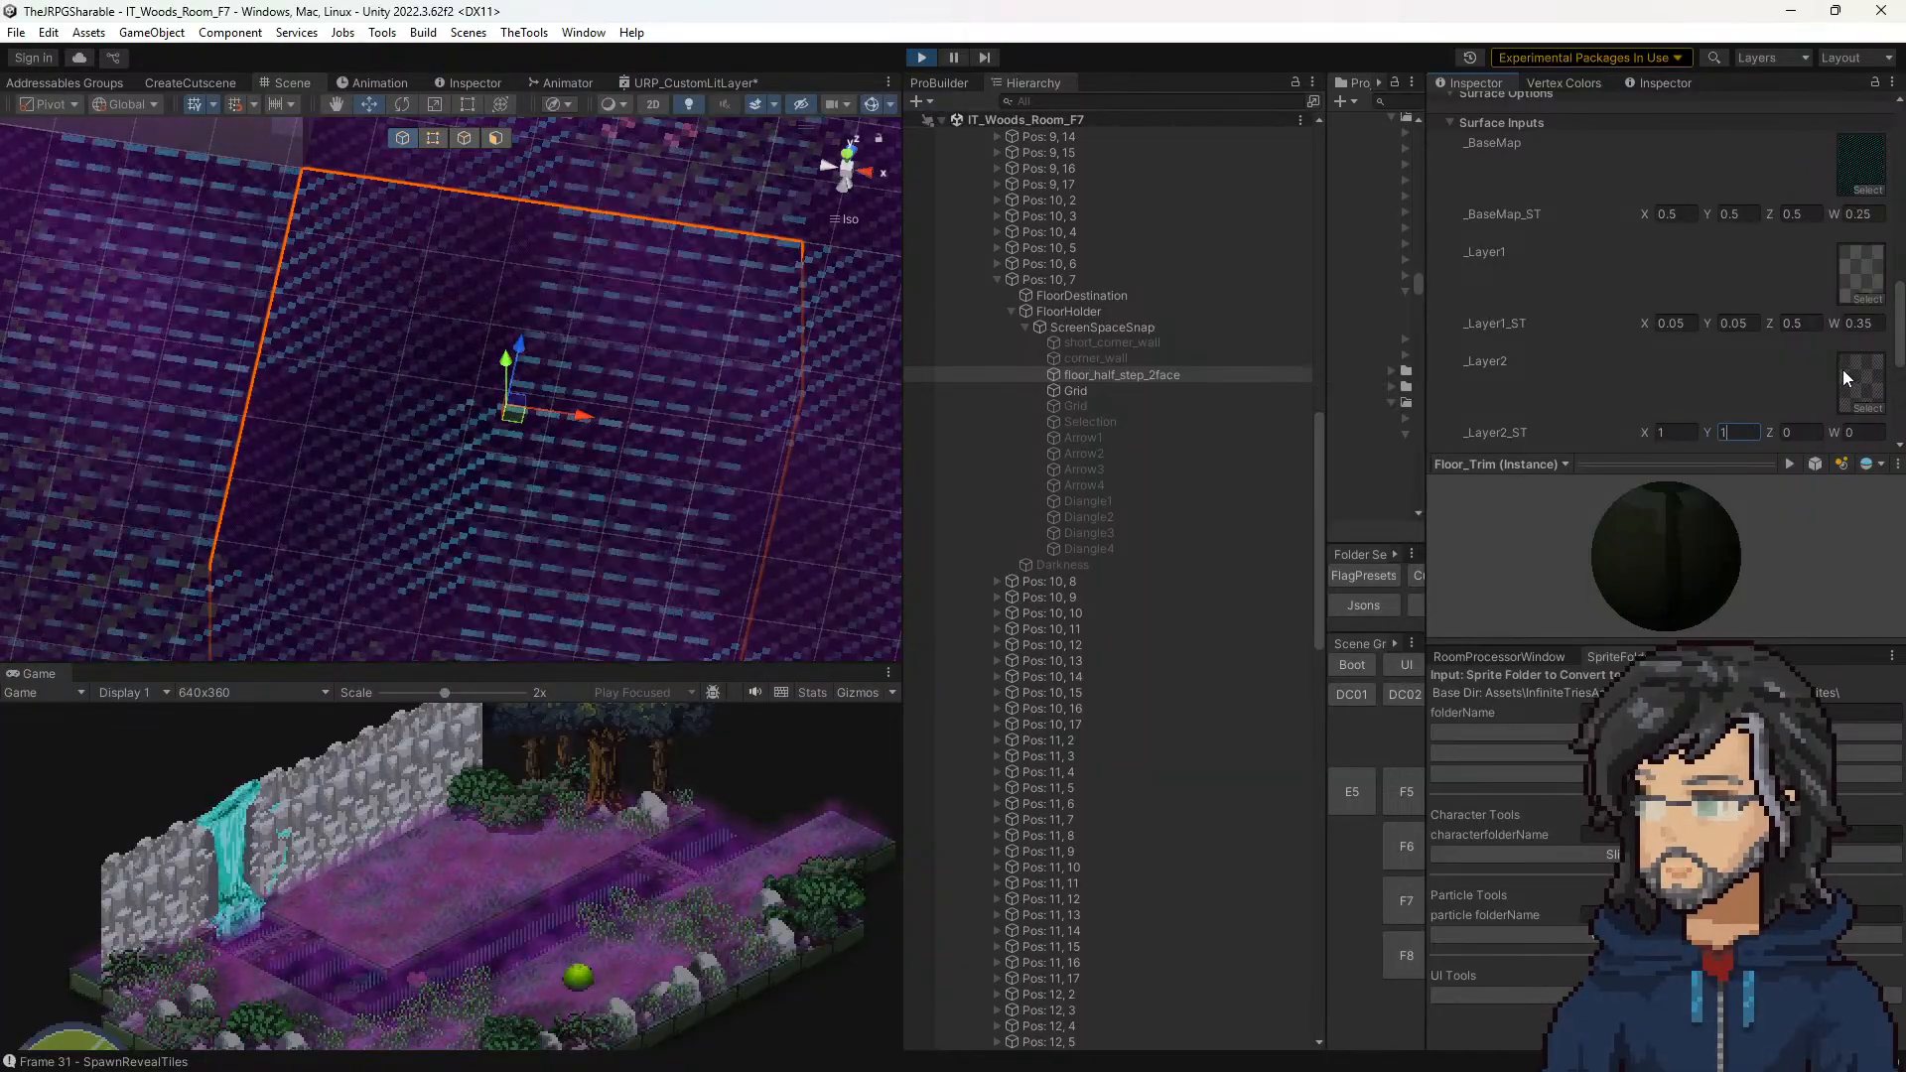
Step: Compare with the _BaseMap_ST values and set _Layer2_ST X and Y to 0.5 on the Pos: 10, 7 tile's material
{"action": "left_click", "coordinate": [1679, 212]}
{"action": "left_click", "coordinate": [1744, 214]}
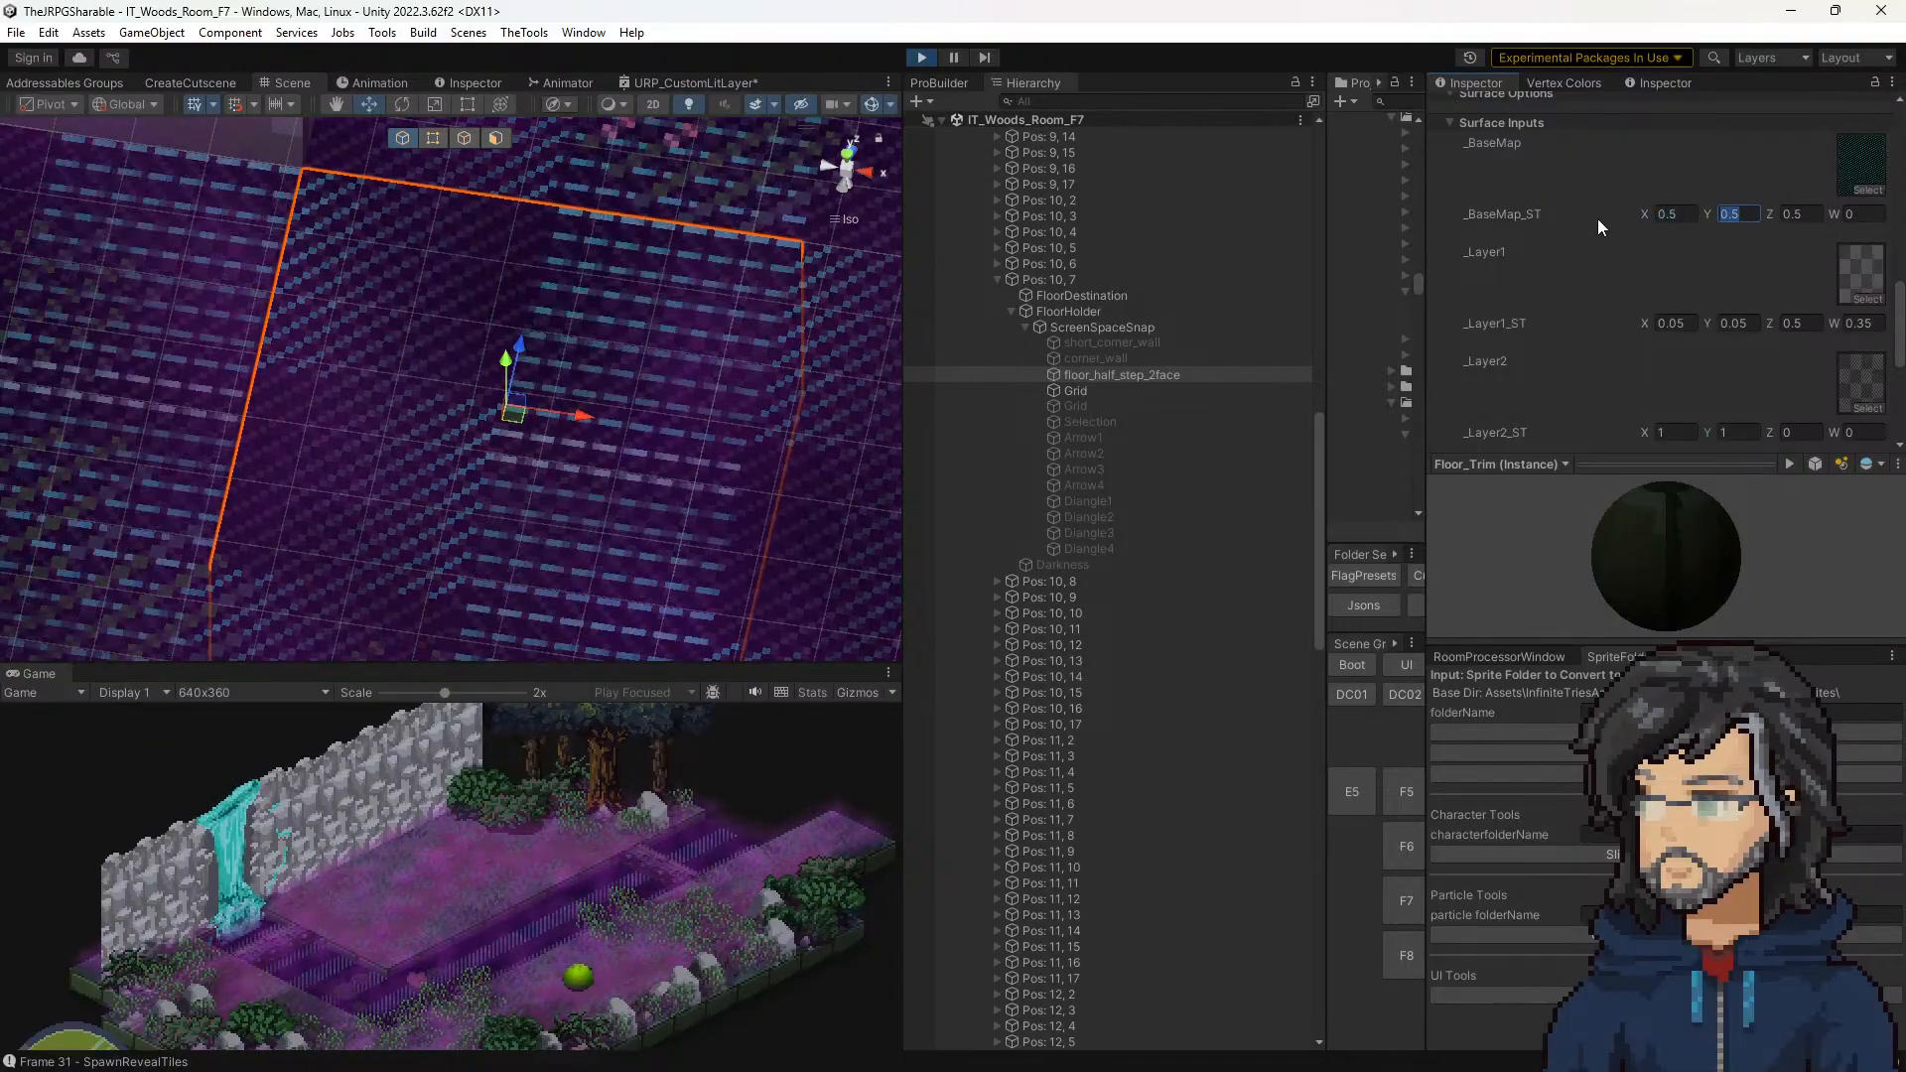
{"action": "scroll", "coordinate": [1634, 284], "scroll_direction": "up", "scroll_amount": 3}
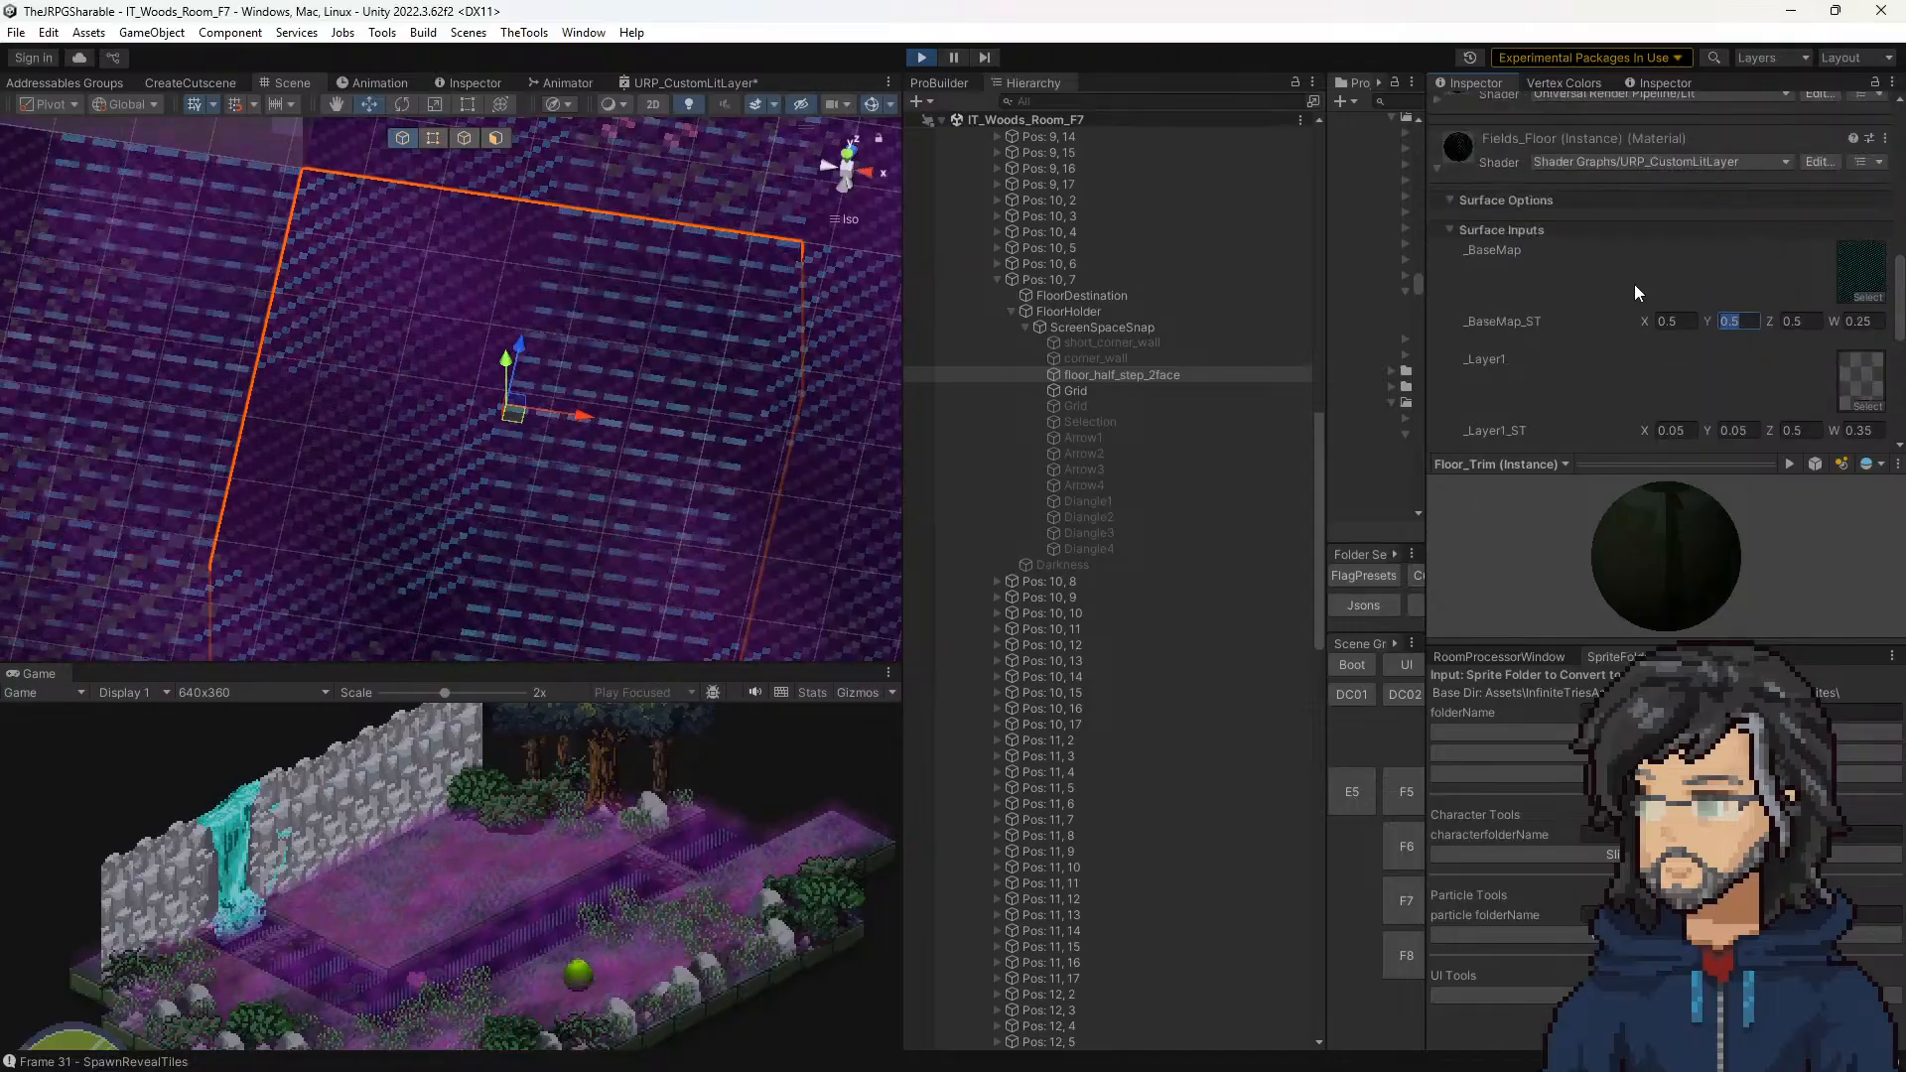
{"action": "scroll", "coordinate": [1634, 284], "scroll_direction": "down", "scroll_amount": 3}
{"action": "left_click", "coordinate": [1568, 417]}
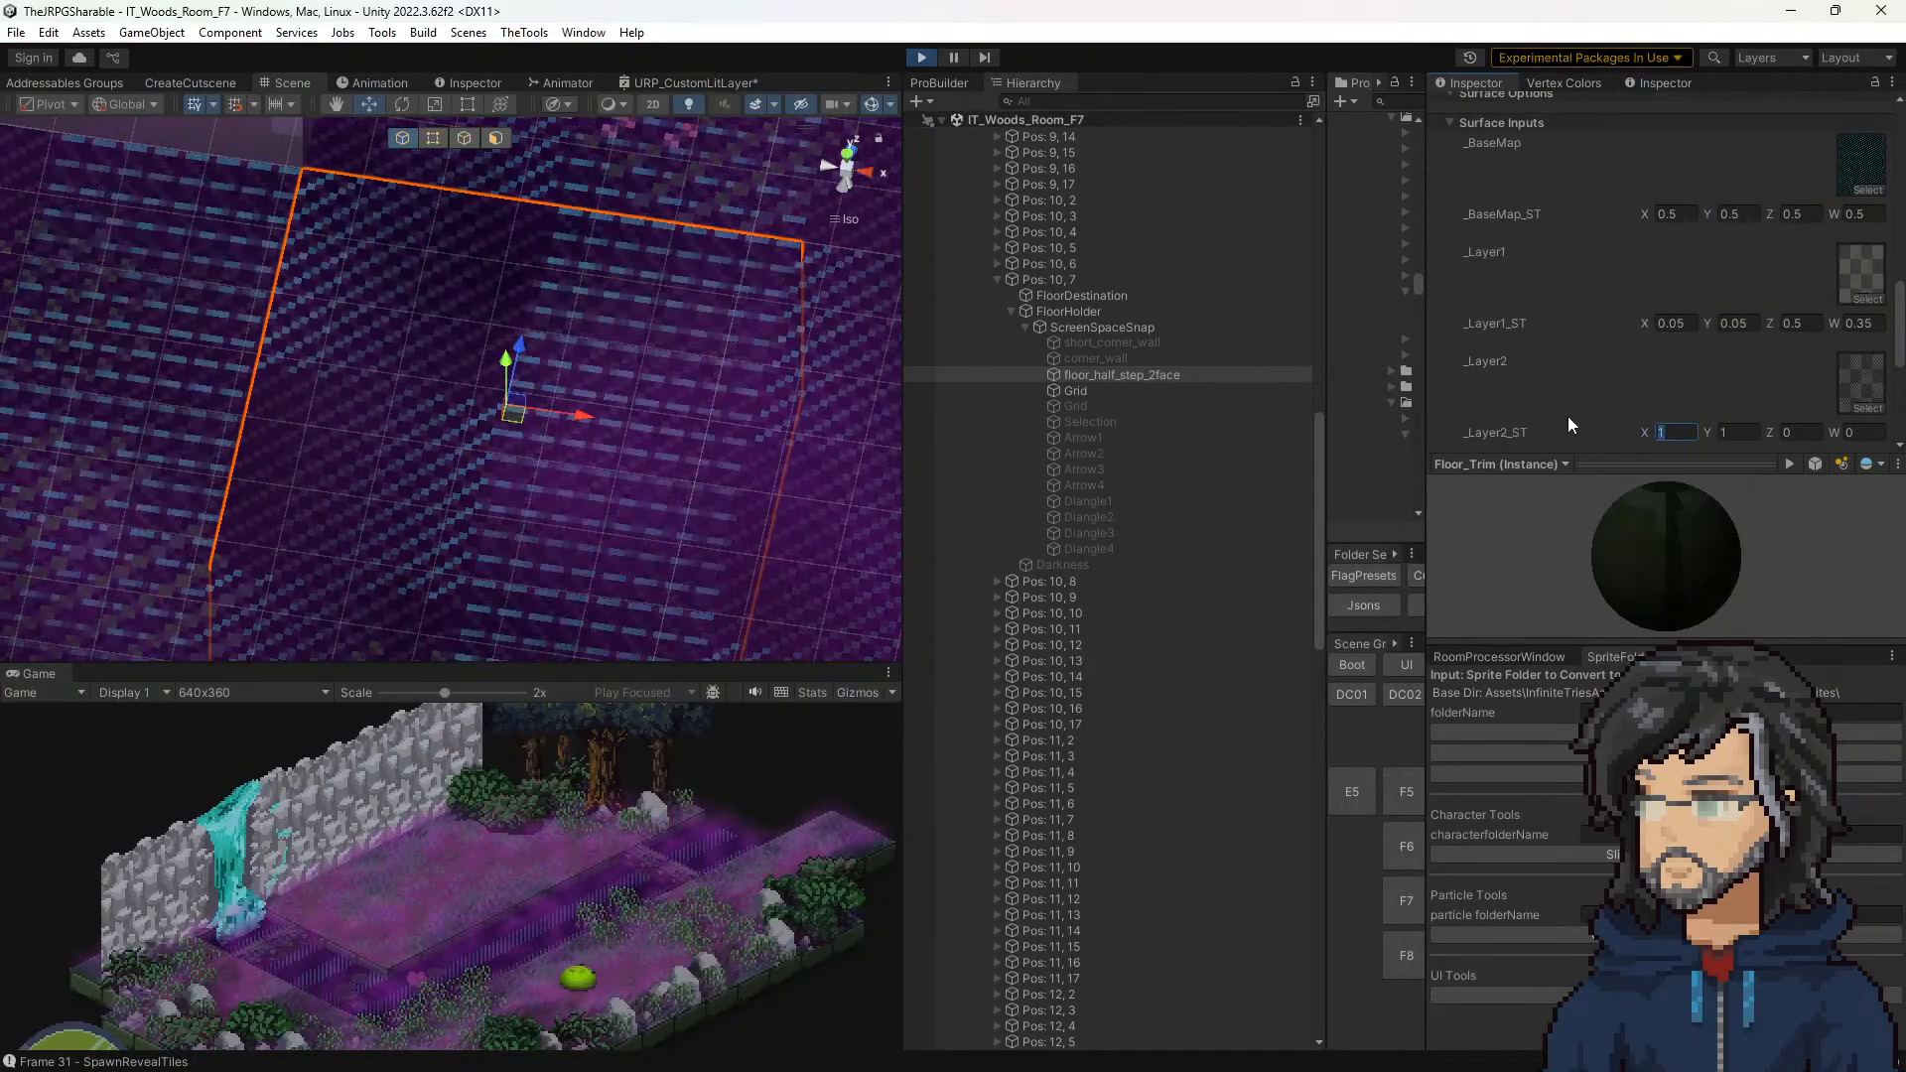
{"action": "type", "text": "0.5"}
{"action": "left_click", "coordinate": [1740, 430]}
{"action": "type", "text": "0.5"}
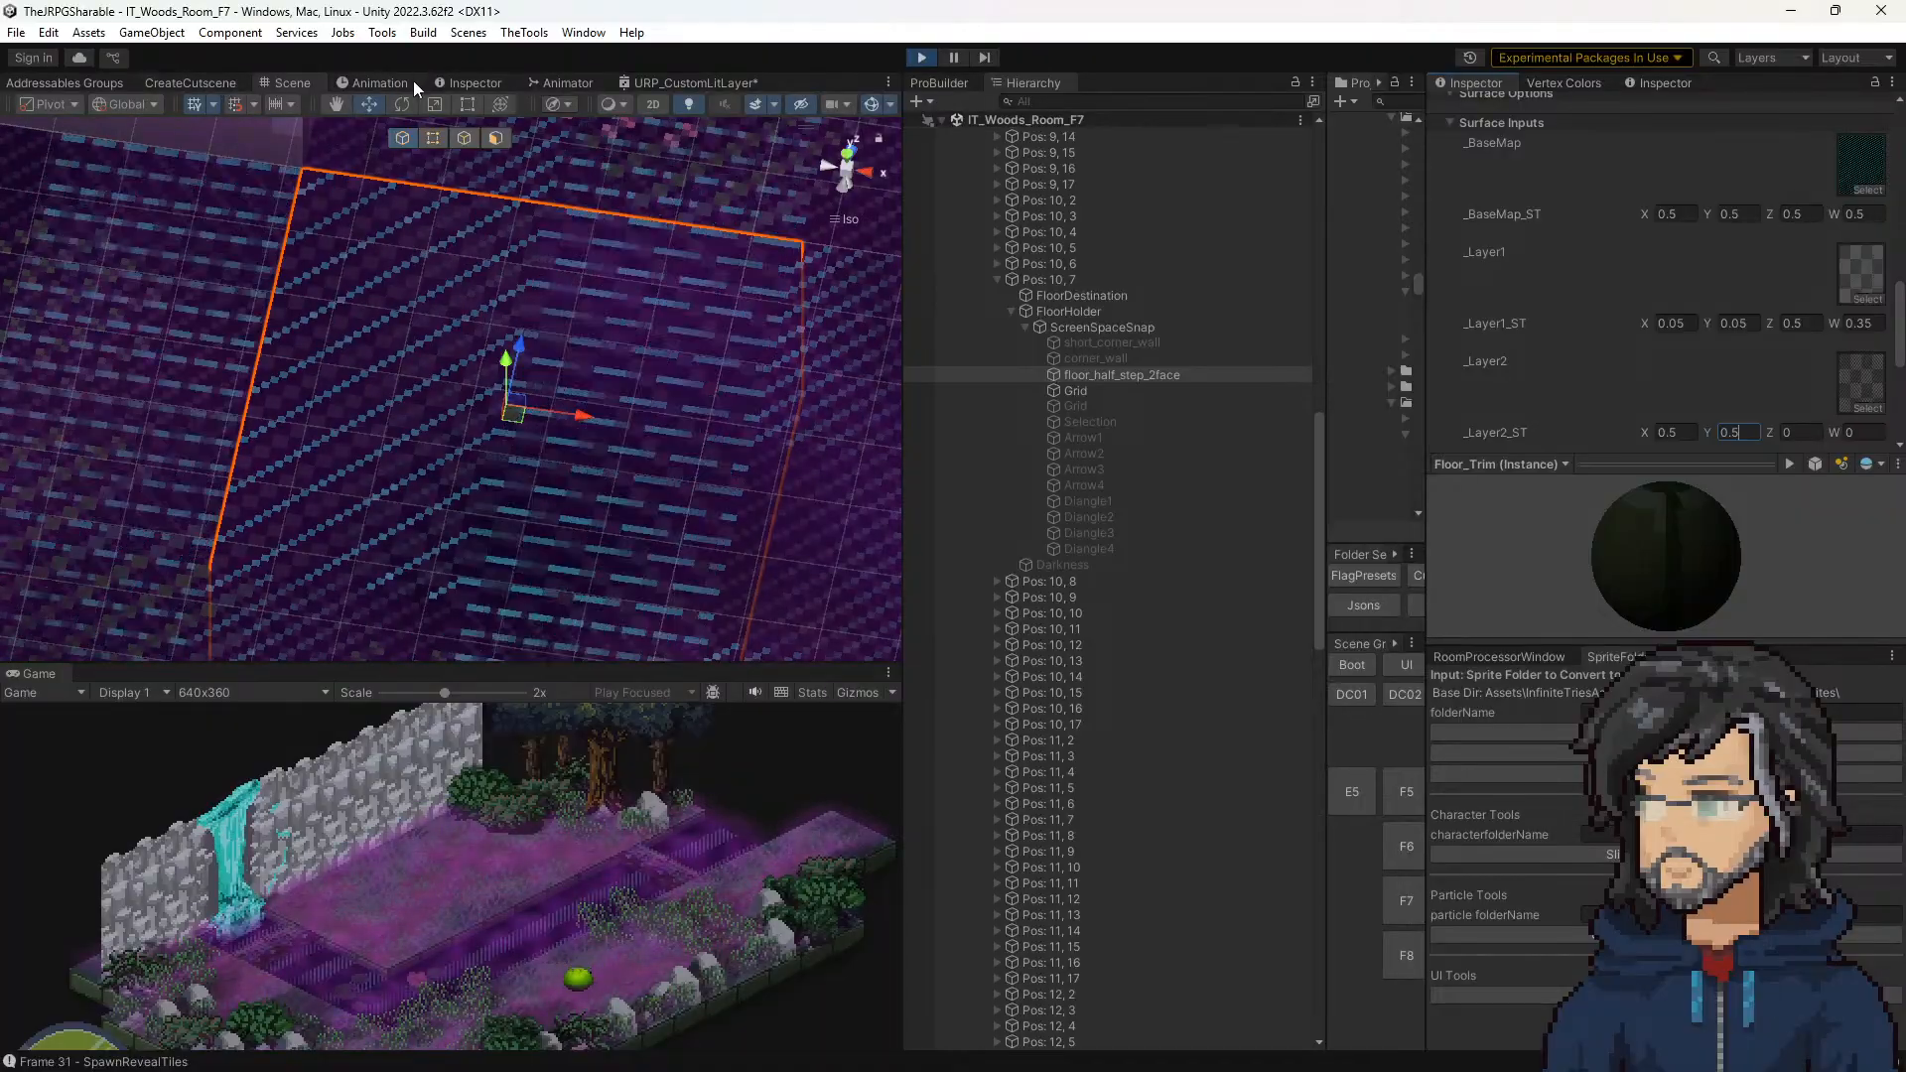
Step: Set _Layer2_ST X and Y to 0.5 on the Pos: 19, 4 floor tile beside the character and enlarge the Game view
{"action": "scroll", "coordinate": [585, 578], "scroll_direction": "down", "scroll_amount": 5}
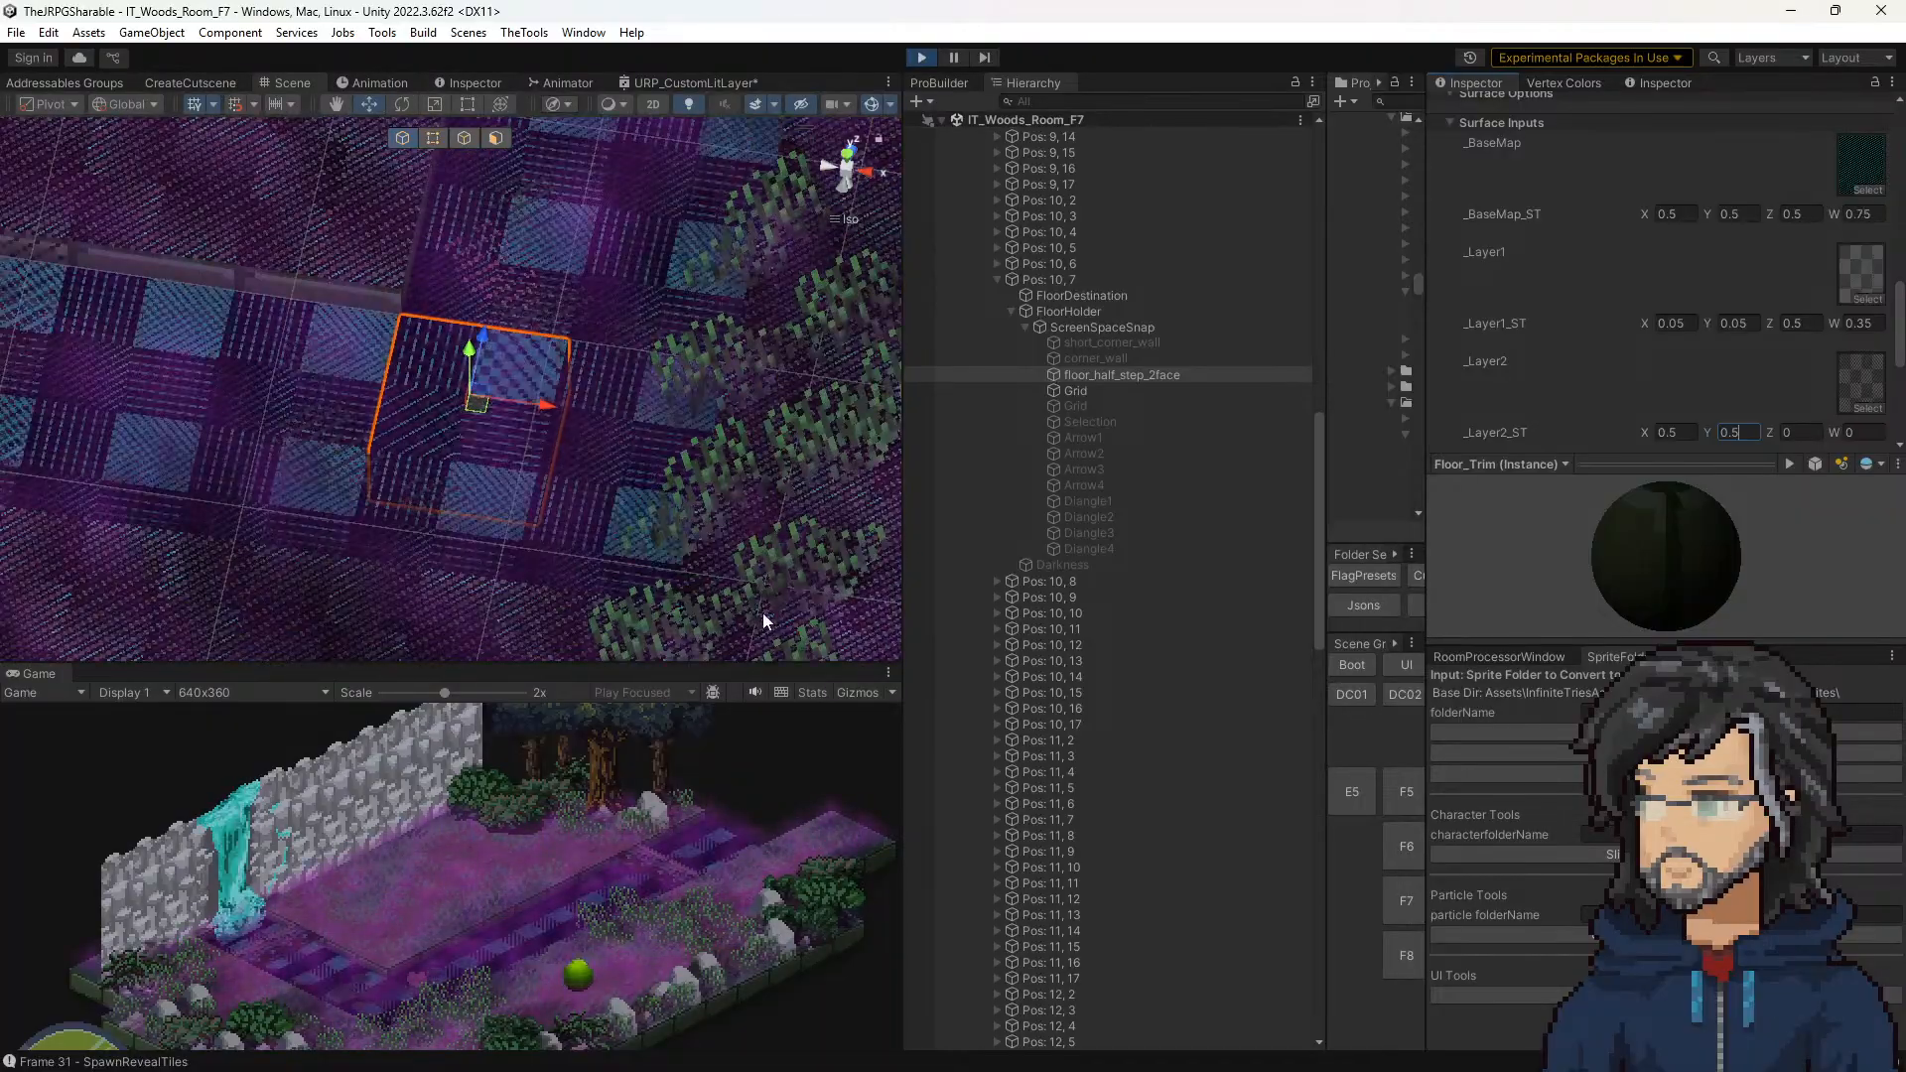
{"action": "middle_click_drag", "start_coordinate": [762, 612], "coordinate": [298, 238]}
{"action": "middle_click_drag", "start_coordinate": [724, 476], "coordinate": [337, 248]}
{"action": "middle_click_drag", "start_coordinate": [639, 451], "coordinate": [447, 413]}
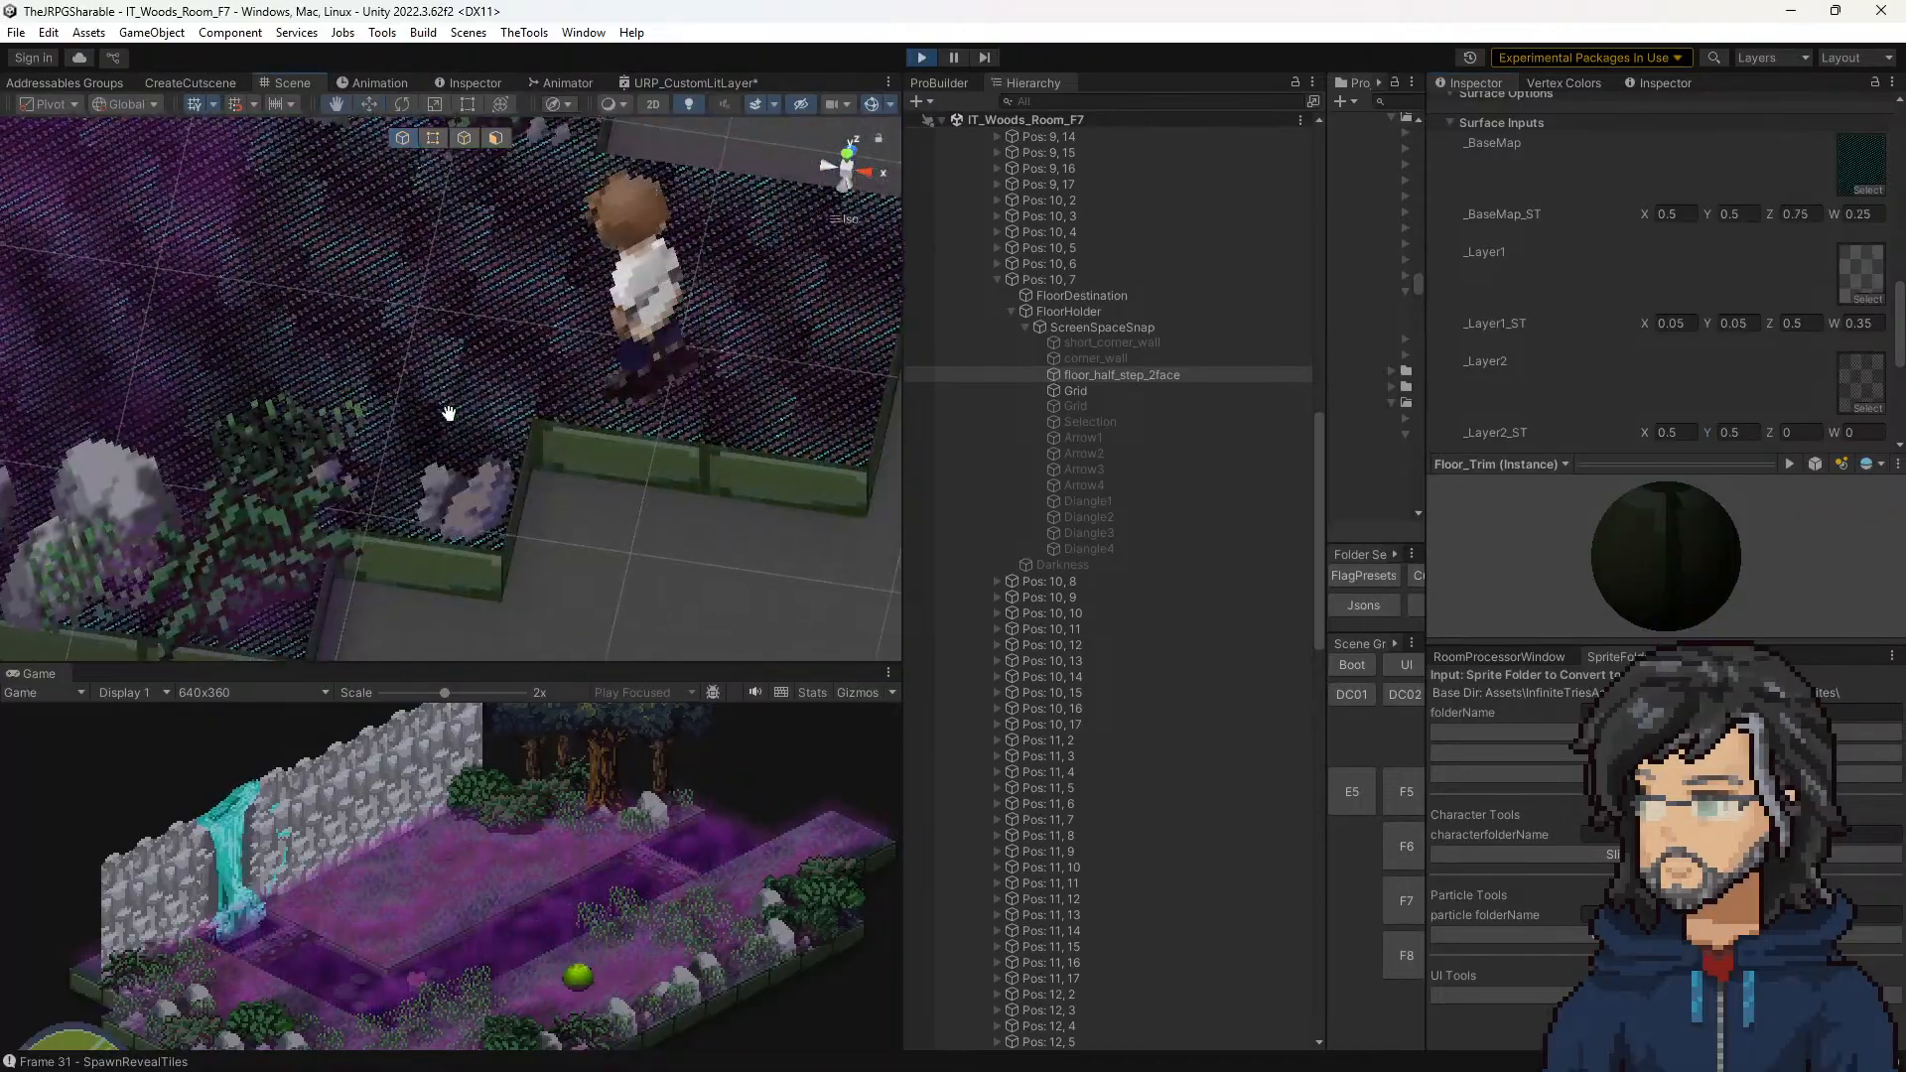
{"action": "left_click", "coordinate": [763, 456]}
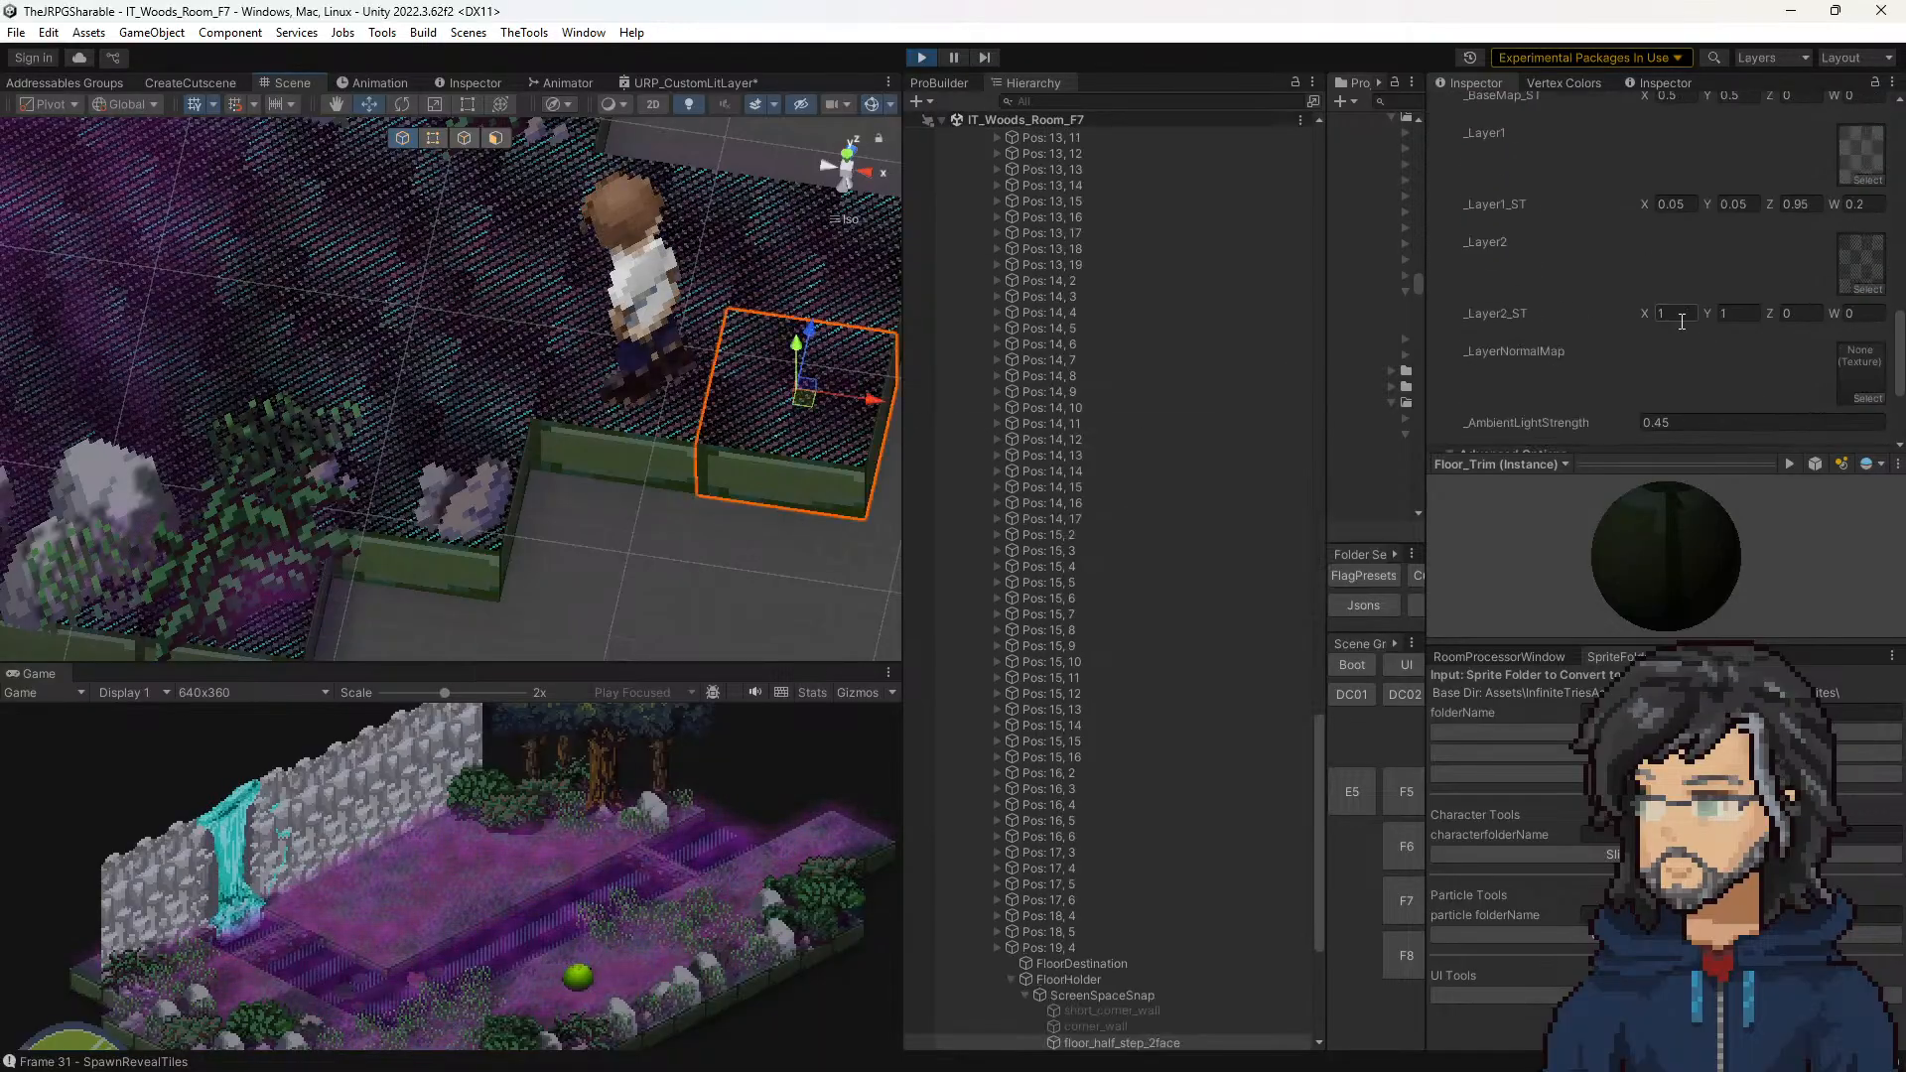
{"action": "left_click", "coordinate": [1677, 314]}
{"action": "type", "text": "0.5"}
{"action": "left_click", "coordinate": [1736, 313]}
{"action": "type", "text": "0.5"}
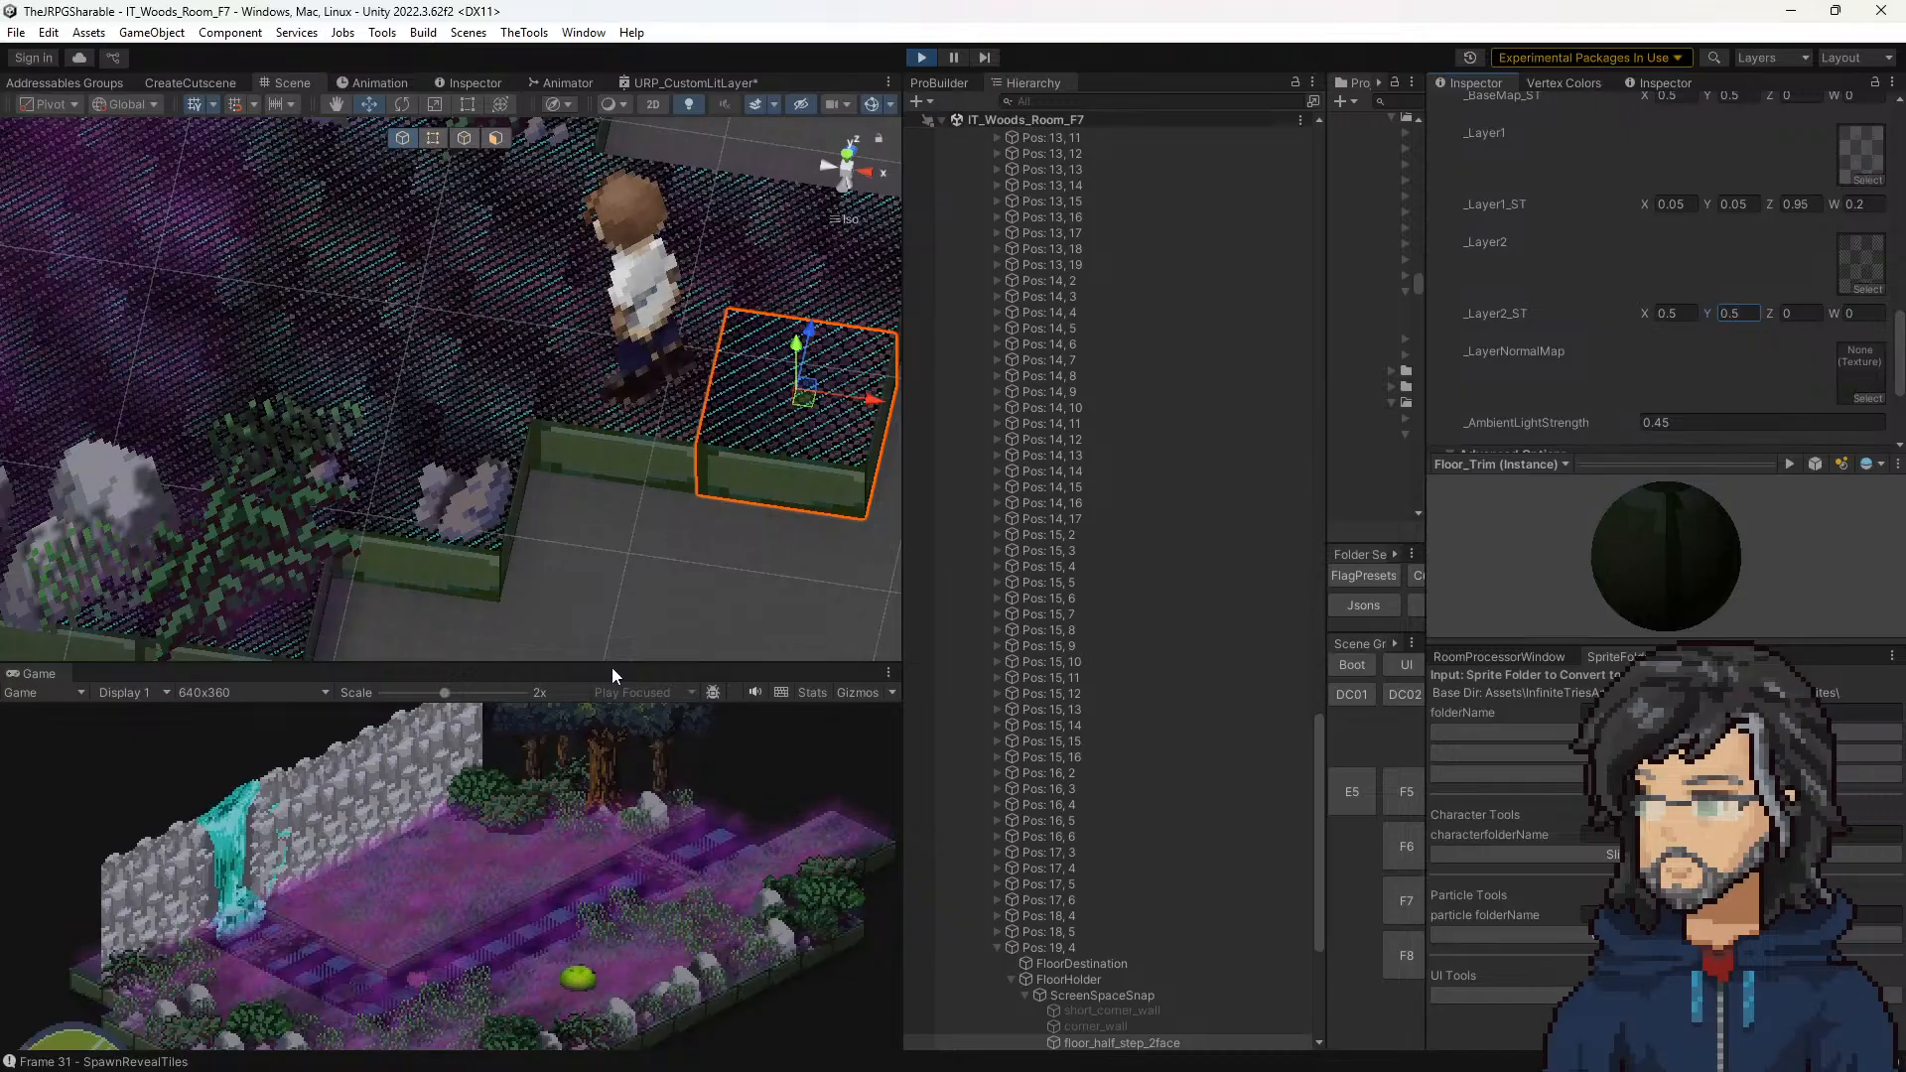
{"action": "left_click_drag", "start_coordinate": [613, 665], "coordinate": [641, 259]}
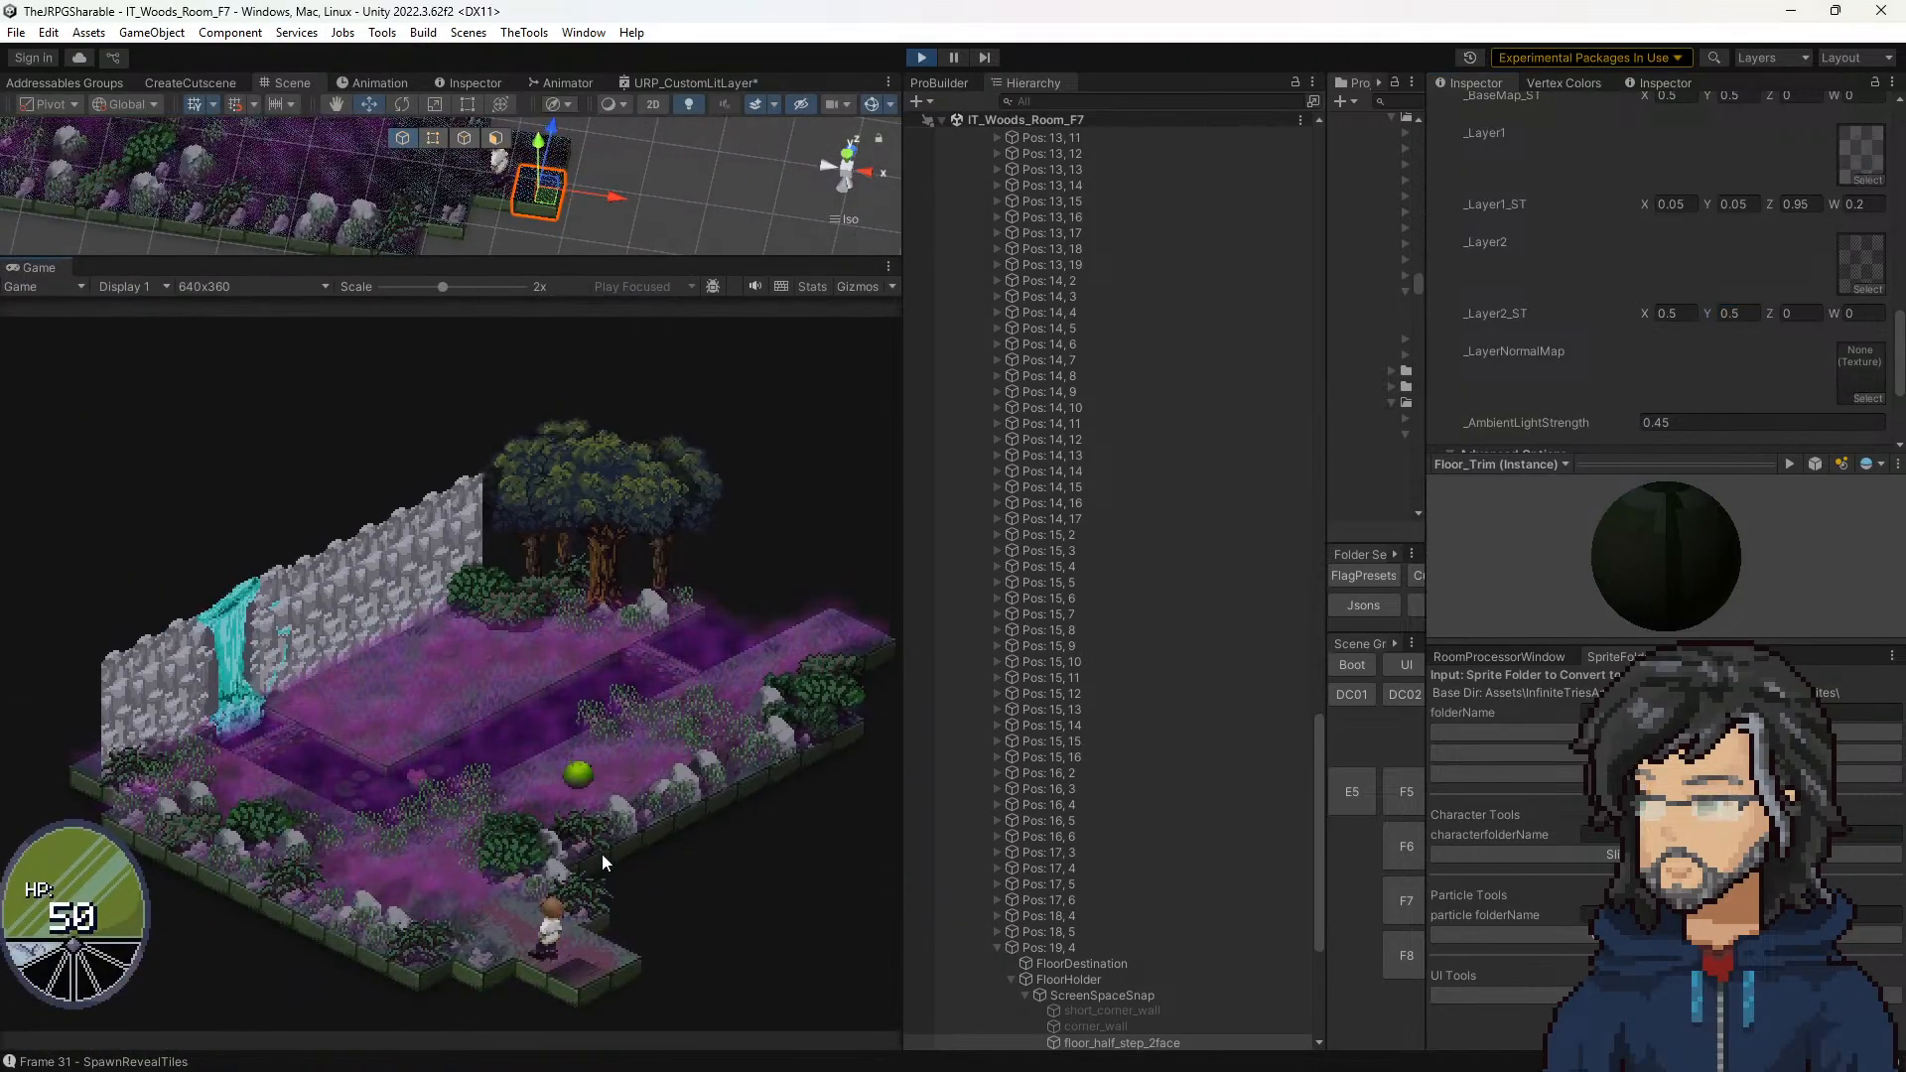
Step: Try 0.5 for _Layer2_ST Z on the Pos: 19, 4 tile's material and undo the change
{"action": "left_click", "coordinate": [1796, 311]}
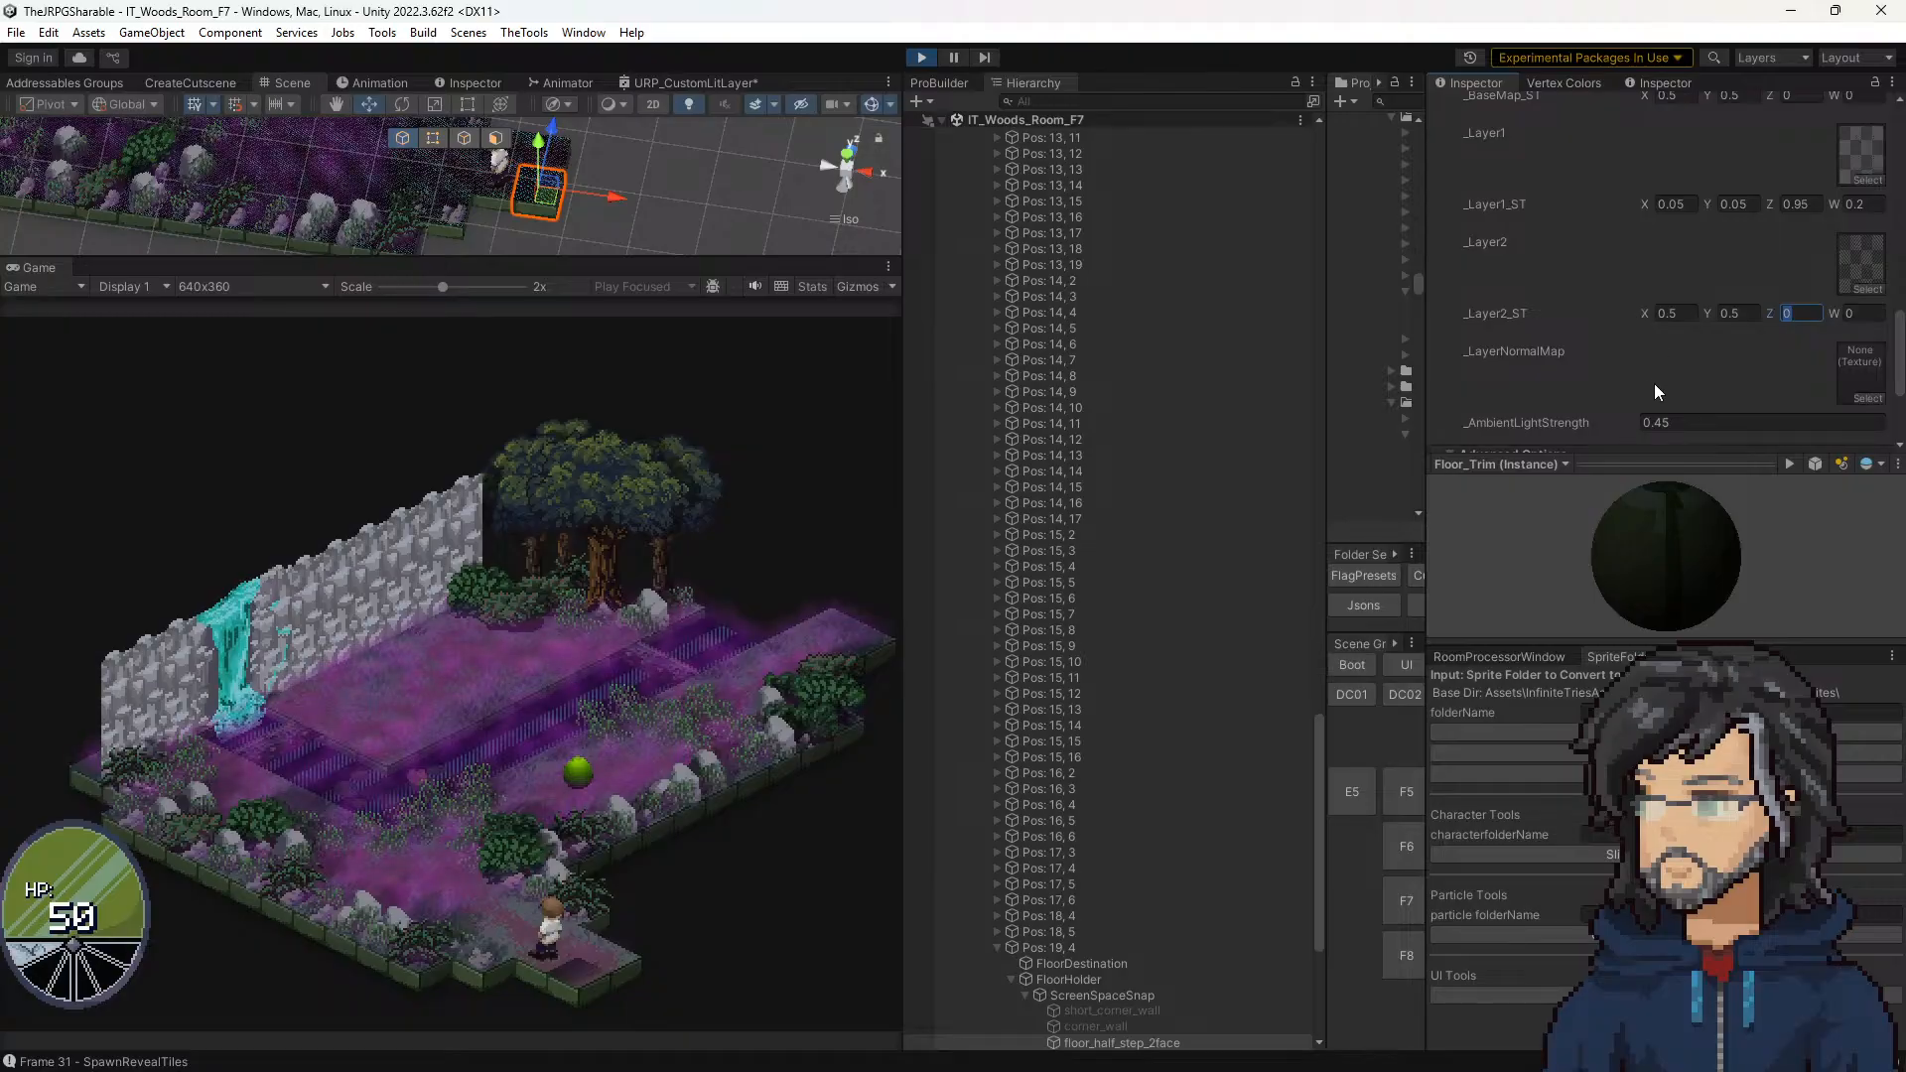
{"action": "type", "text": "0.5"}
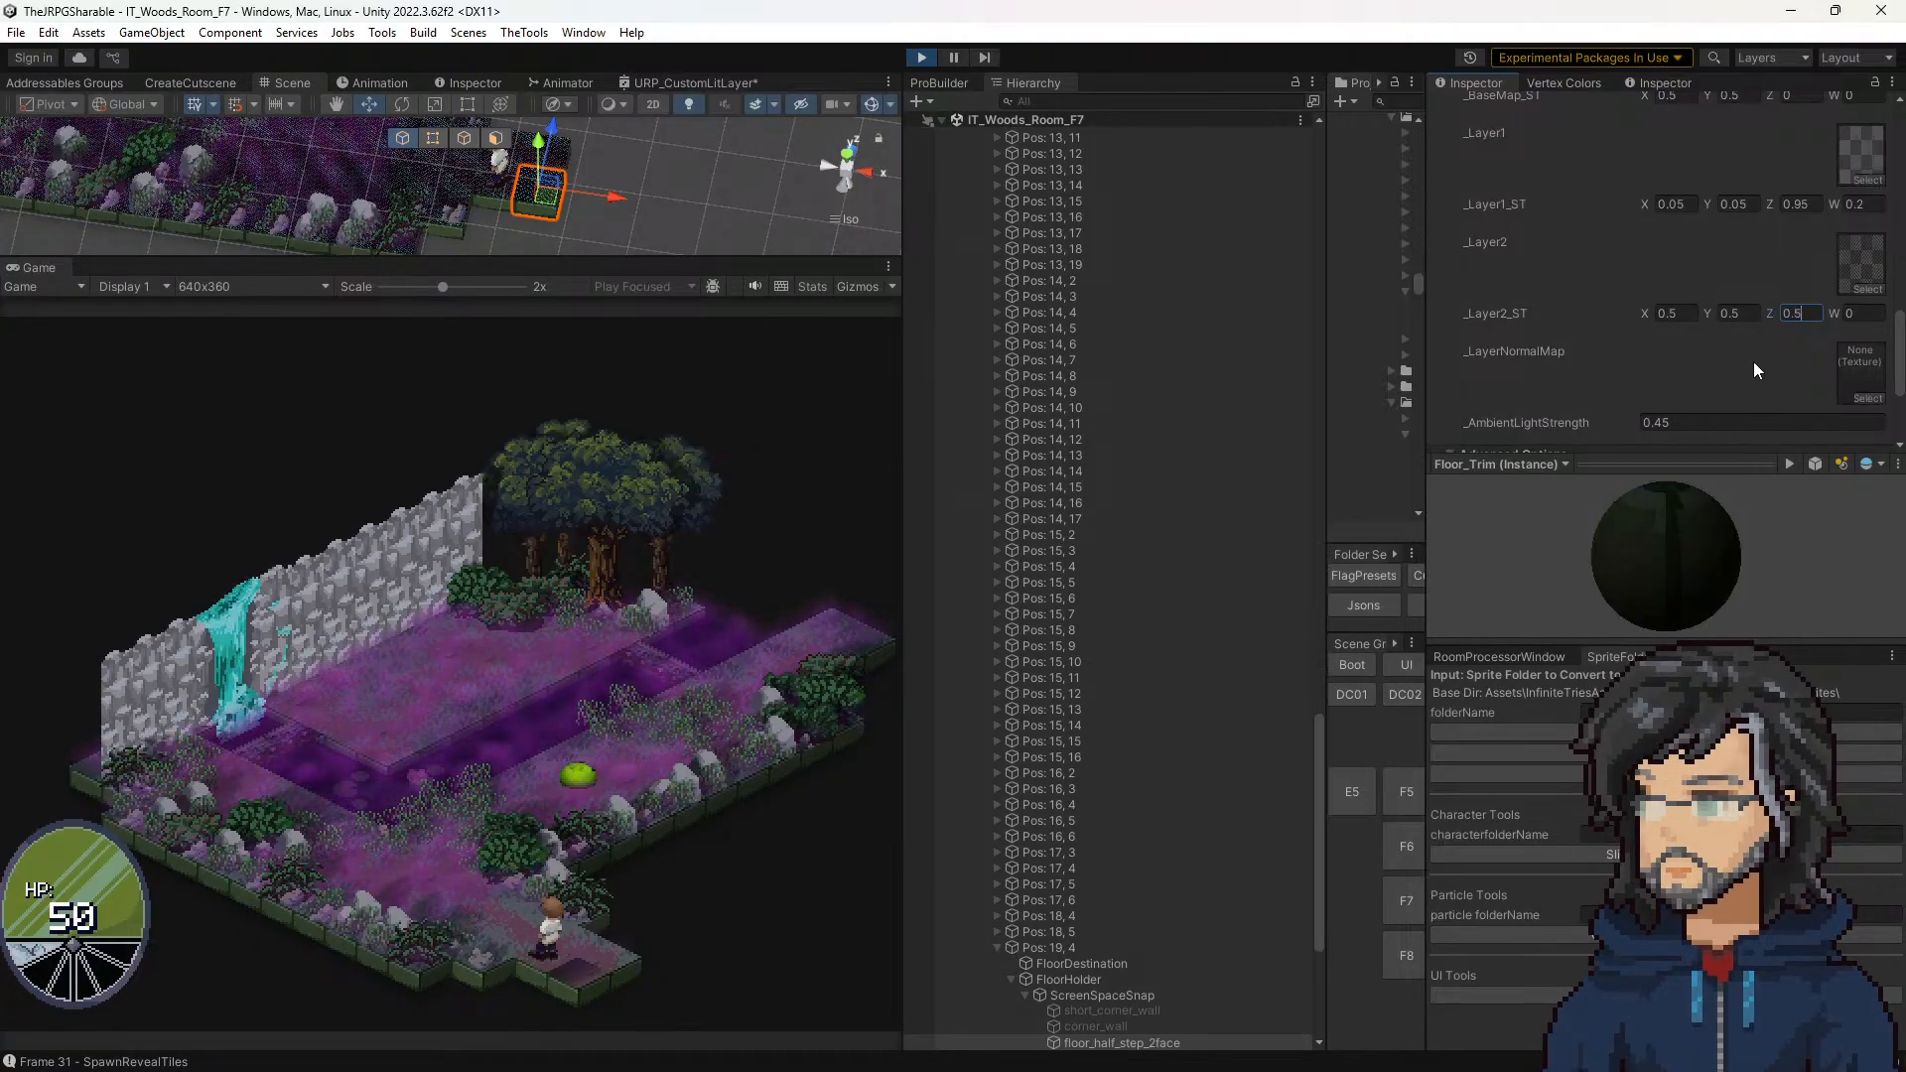
{"action": "key", "text": "ctrl+z"}
{"action": "double_click", "coordinate": [1802, 314]}
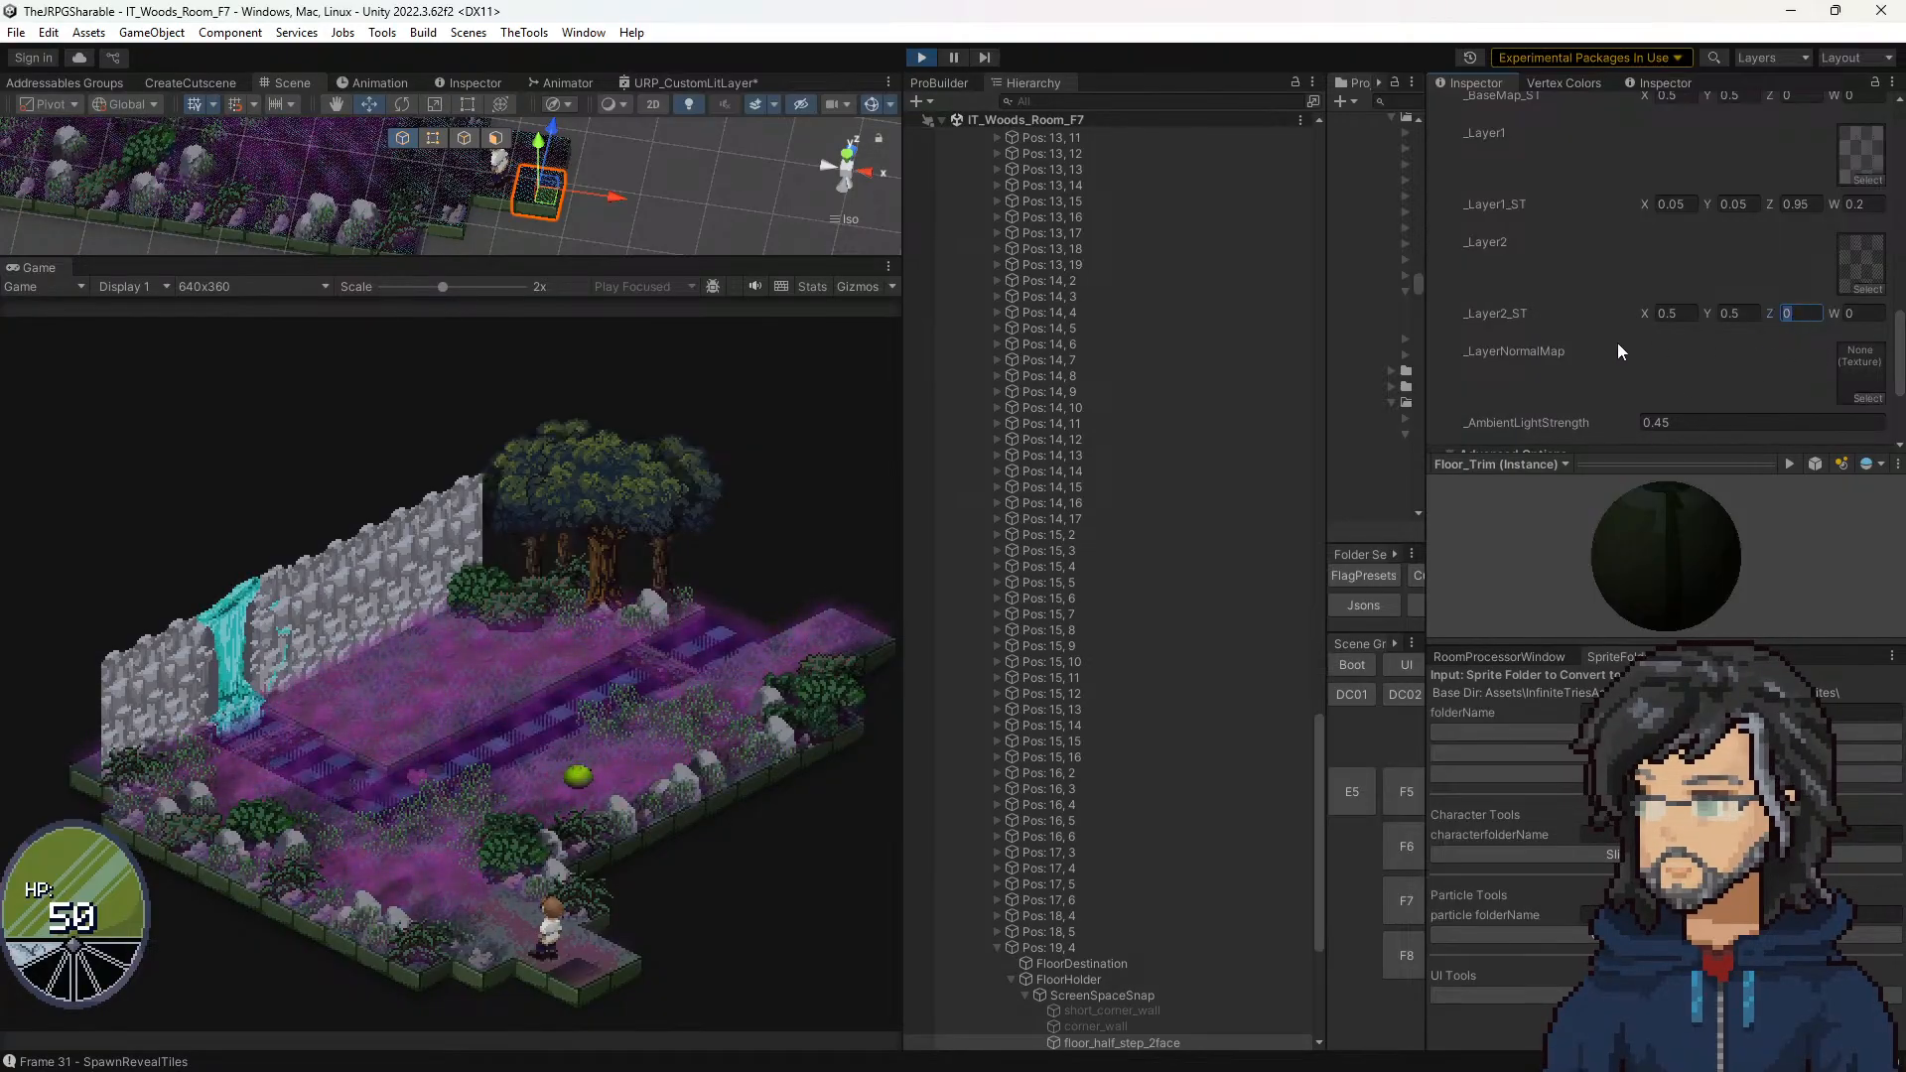
Step: Set the Xoffset in the Floor Sprite Offset Manager of Pos: 19, 4 to 1 and then 2
{"action": "left_click", "coordinate": [1072, 947]}
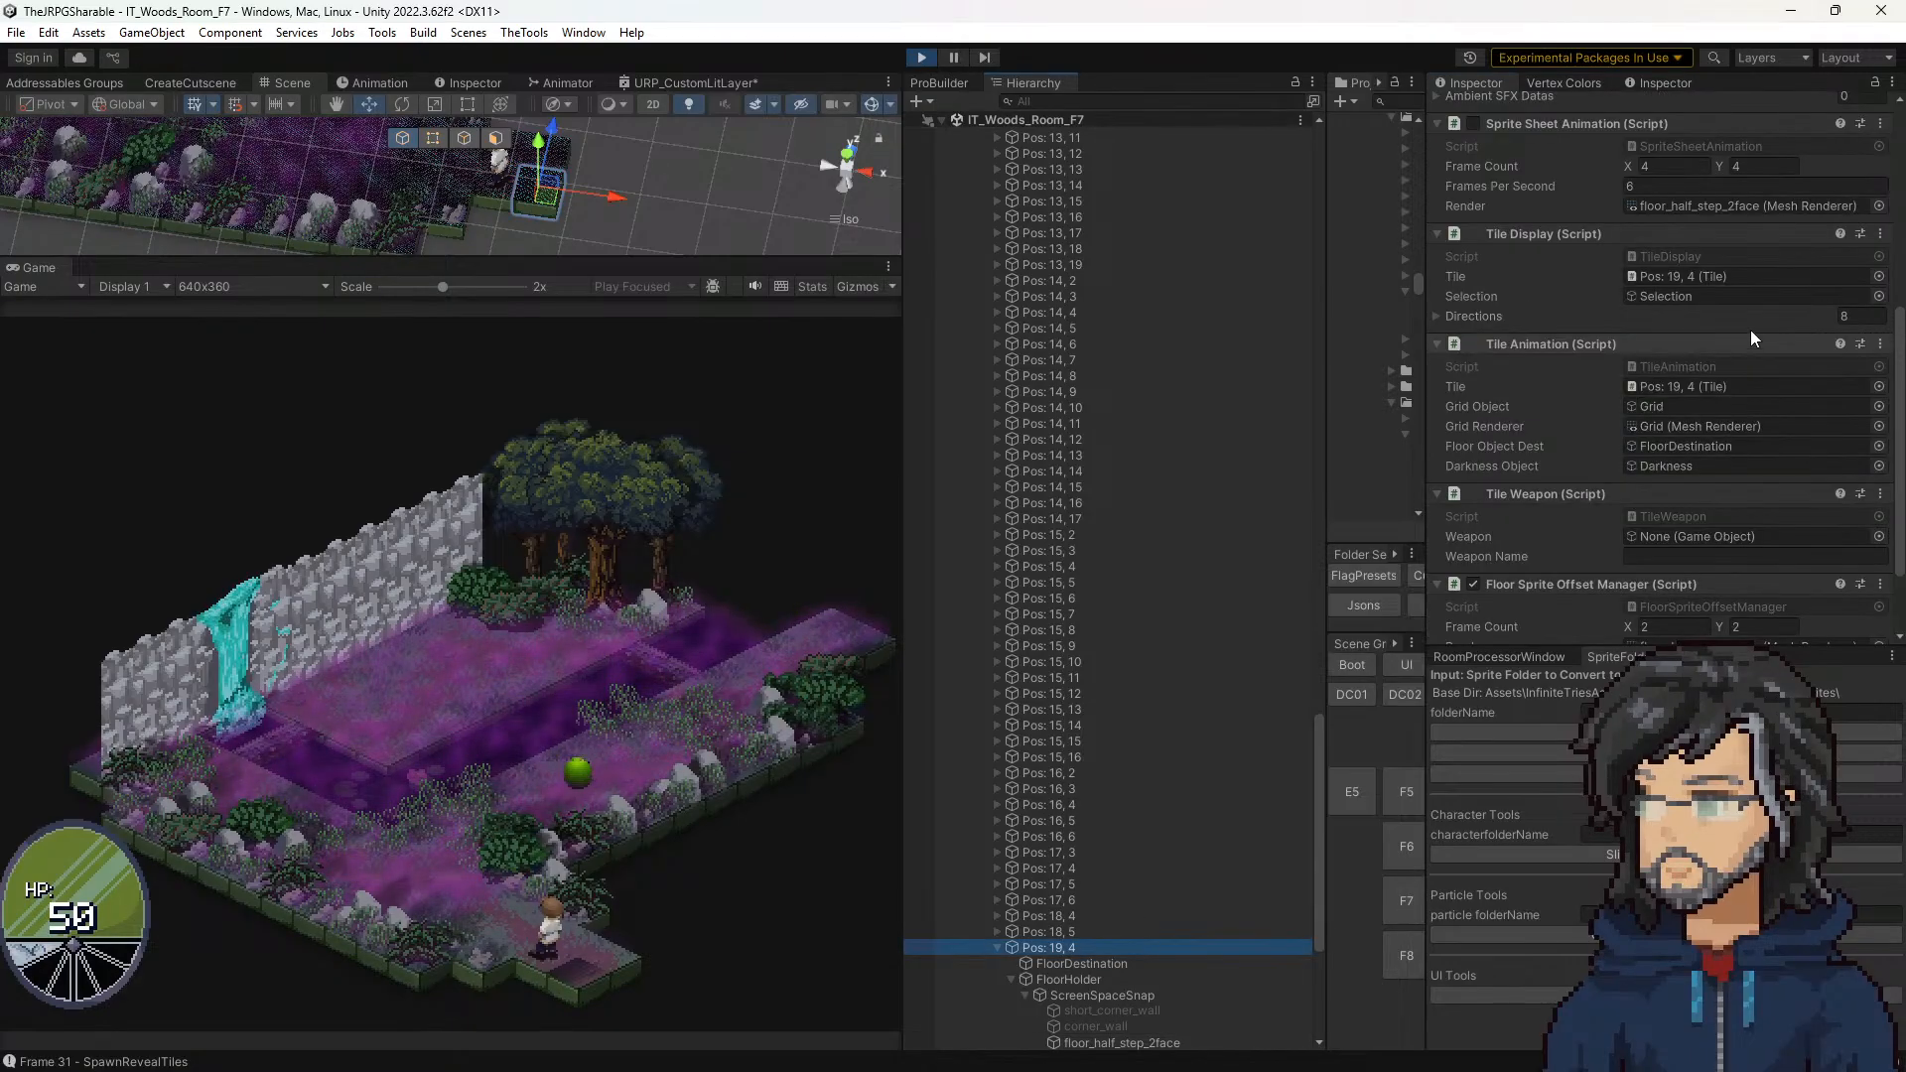
{"action": "scroll", "coordinate": [1749, 330], "scroll_direction": "down", "scroll_amount": 3}
{"action": "left_click", "coordinate": [1657, 562]}
{"action": "type", "text": "1"}
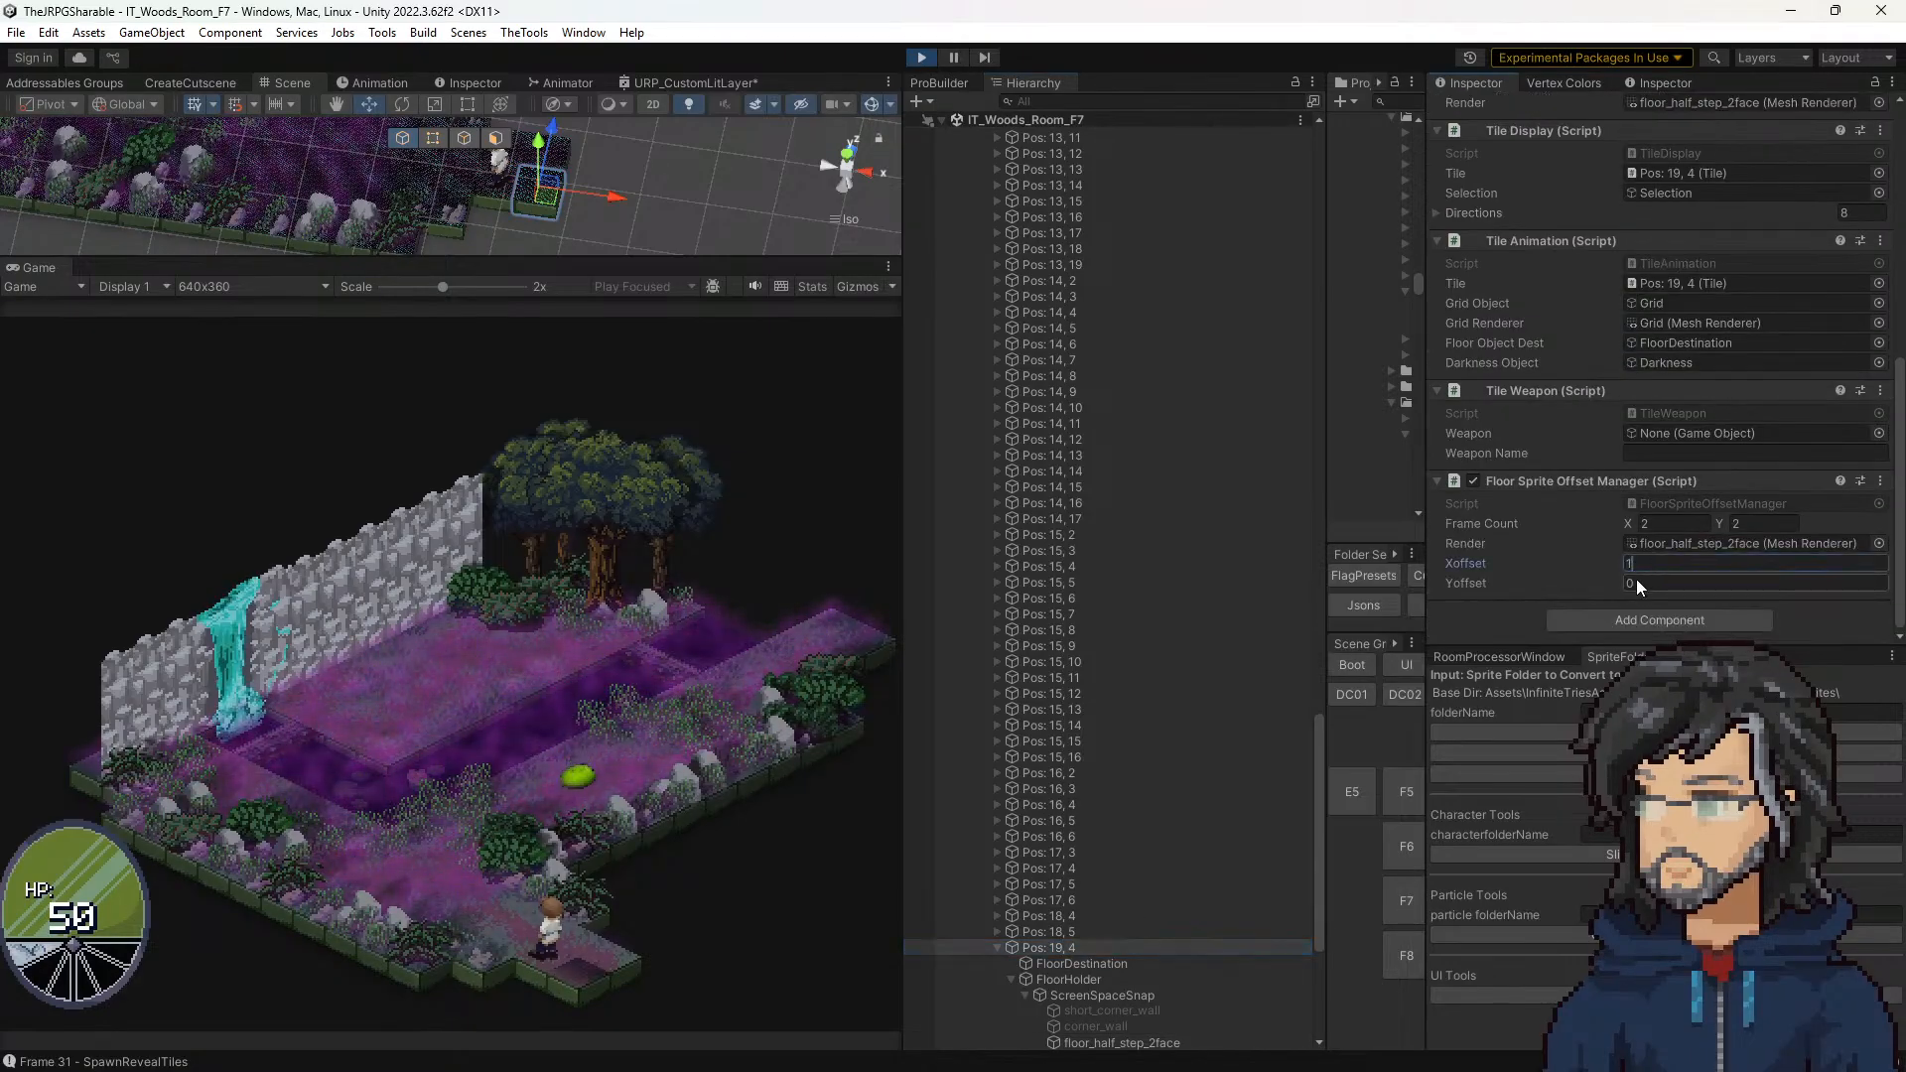
{"action": "key", "text": "BackSpace"}
{"action": "type", "text": "2"}
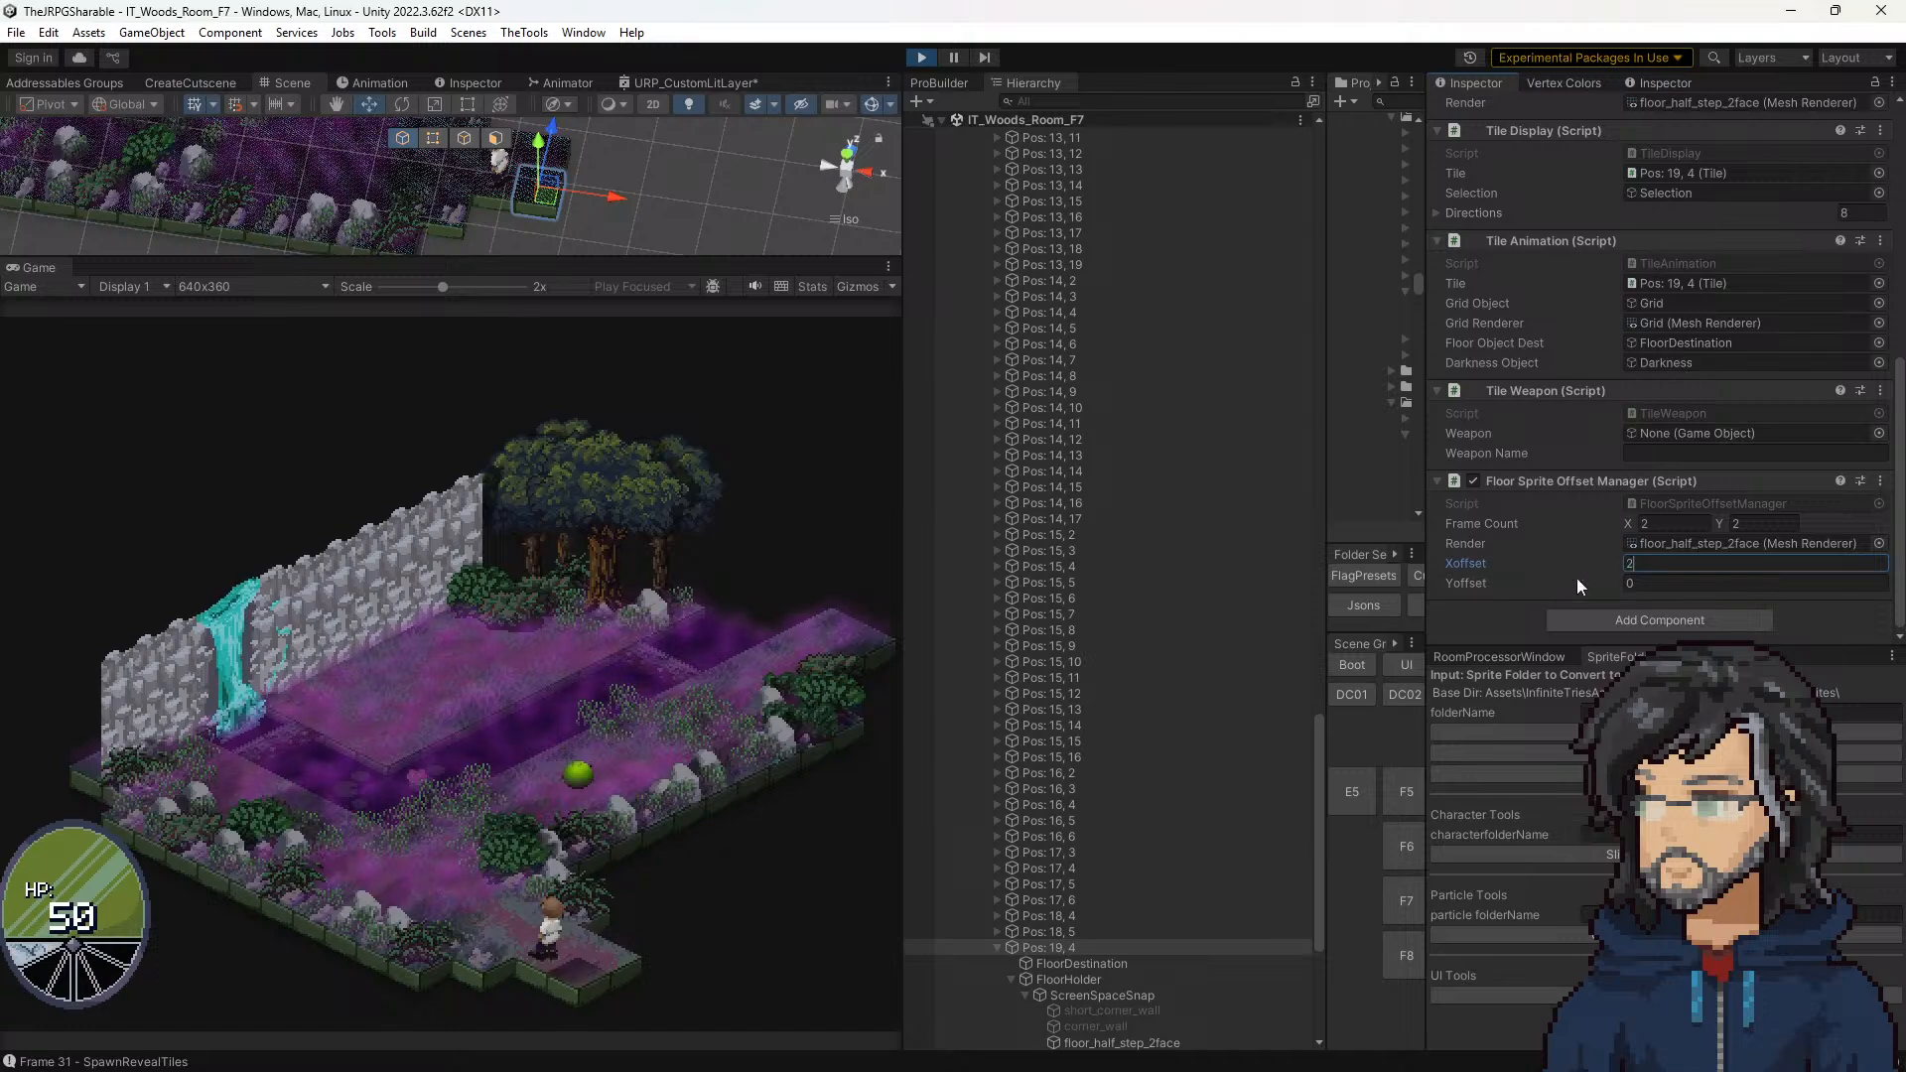
Step: Try Yoffset values 1 and 2 on Pos: 19, 4 and set its Xoffset to 0
{"action": "key", "text": "BackSpace"}
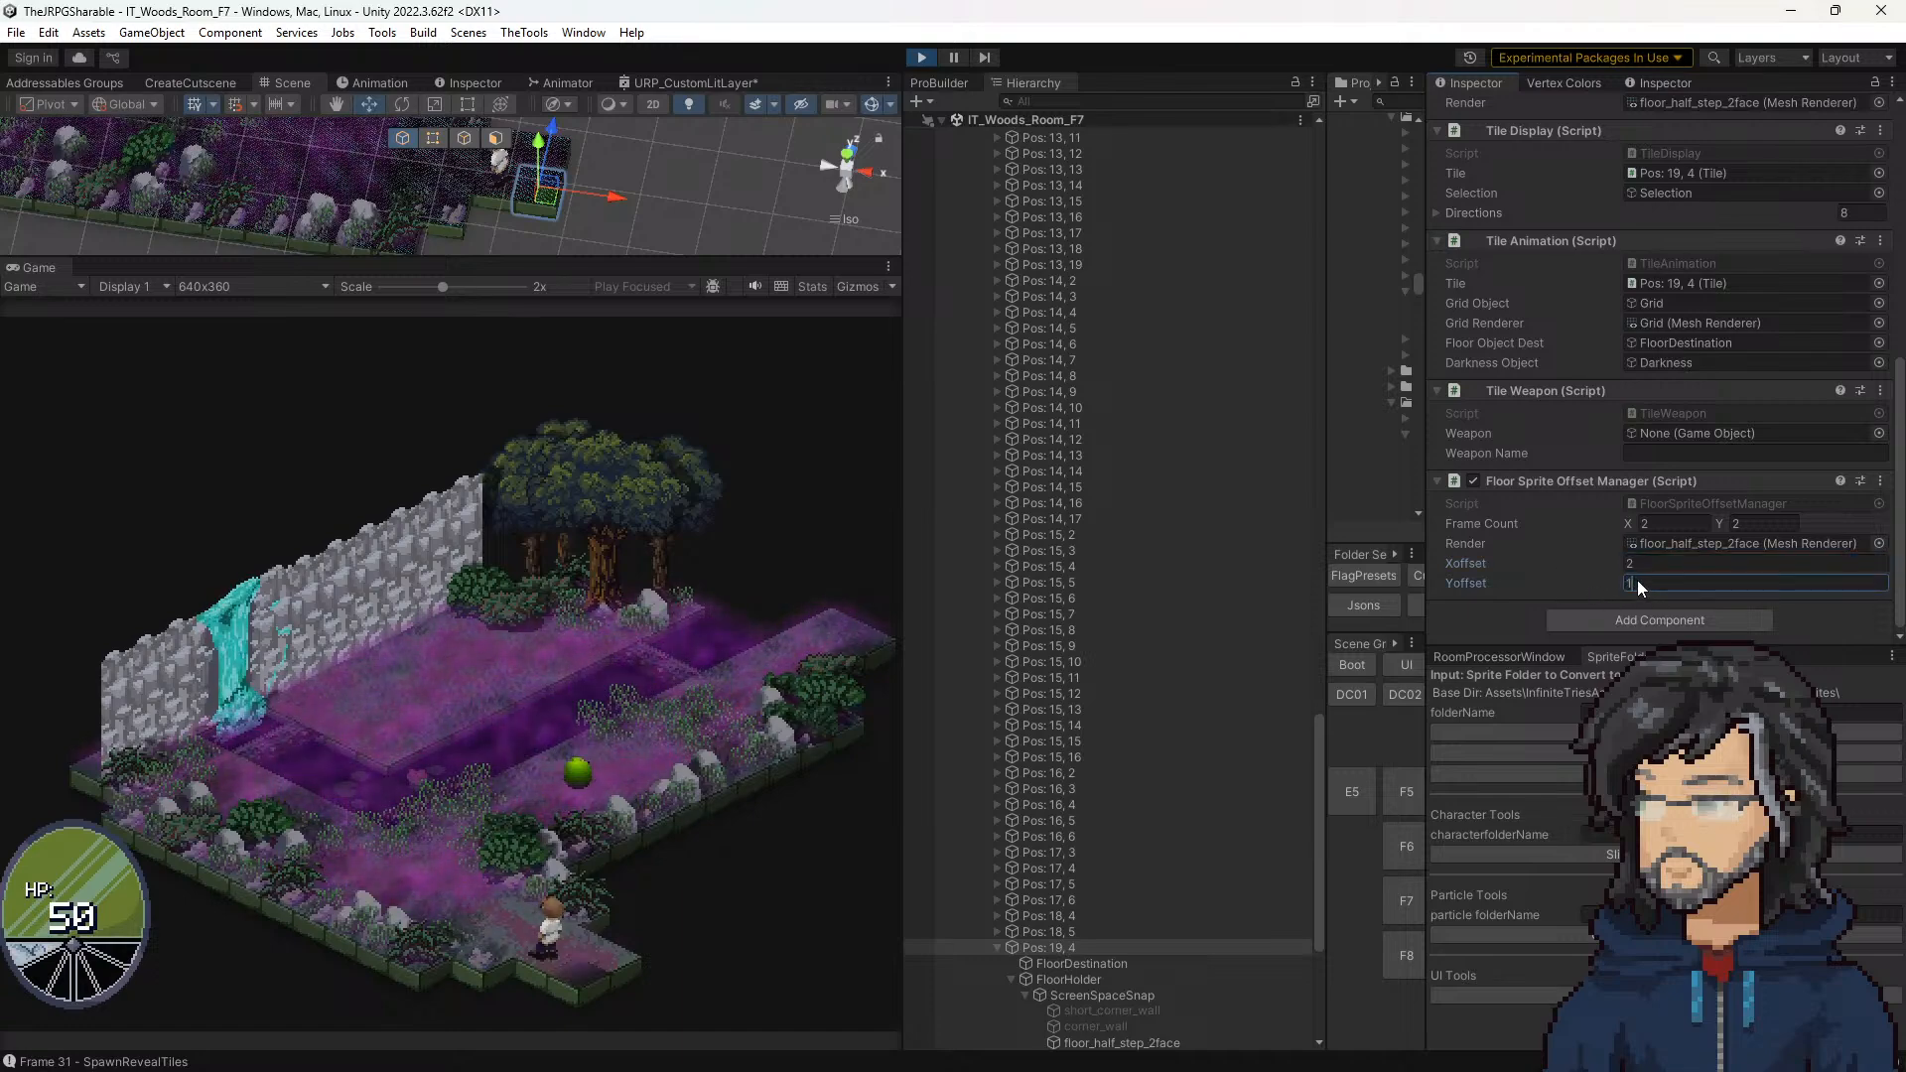
{"action": "type", "text": "2"}
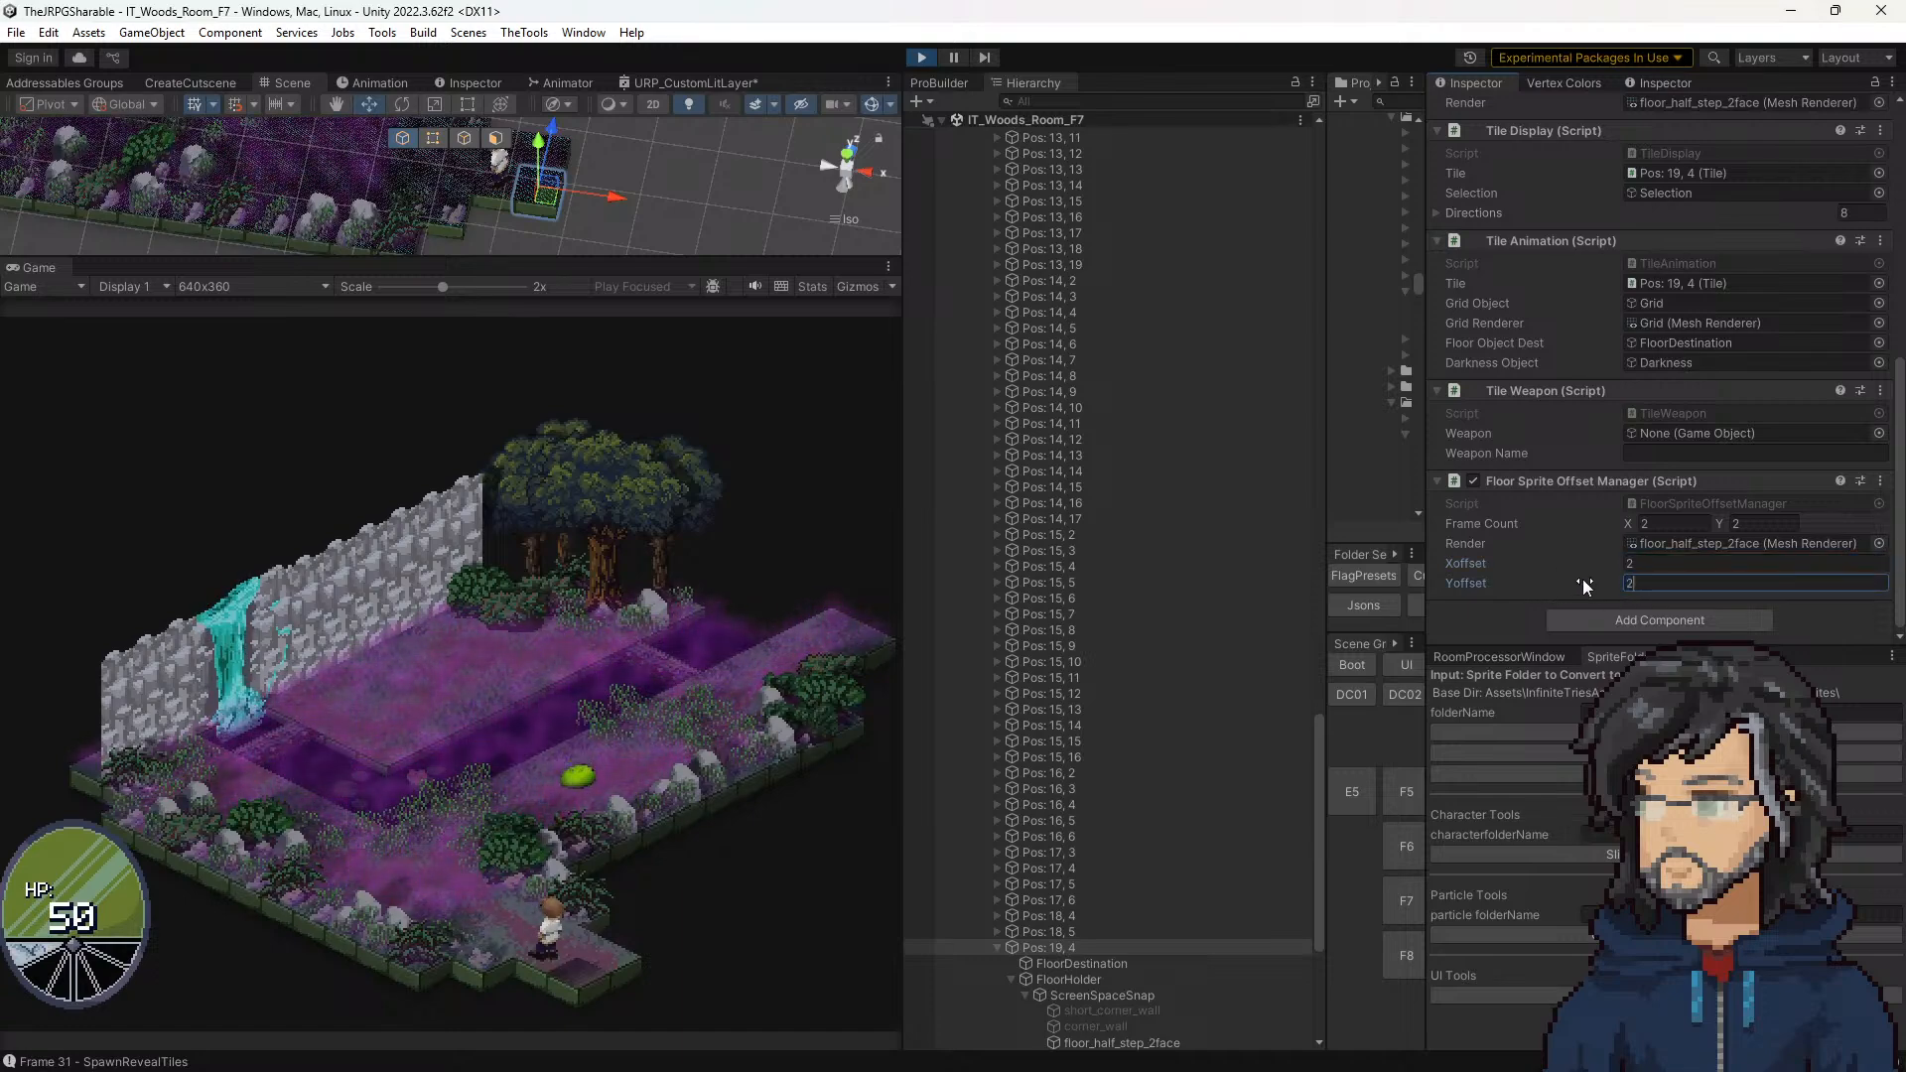
{"action": "type", "text": "0"}
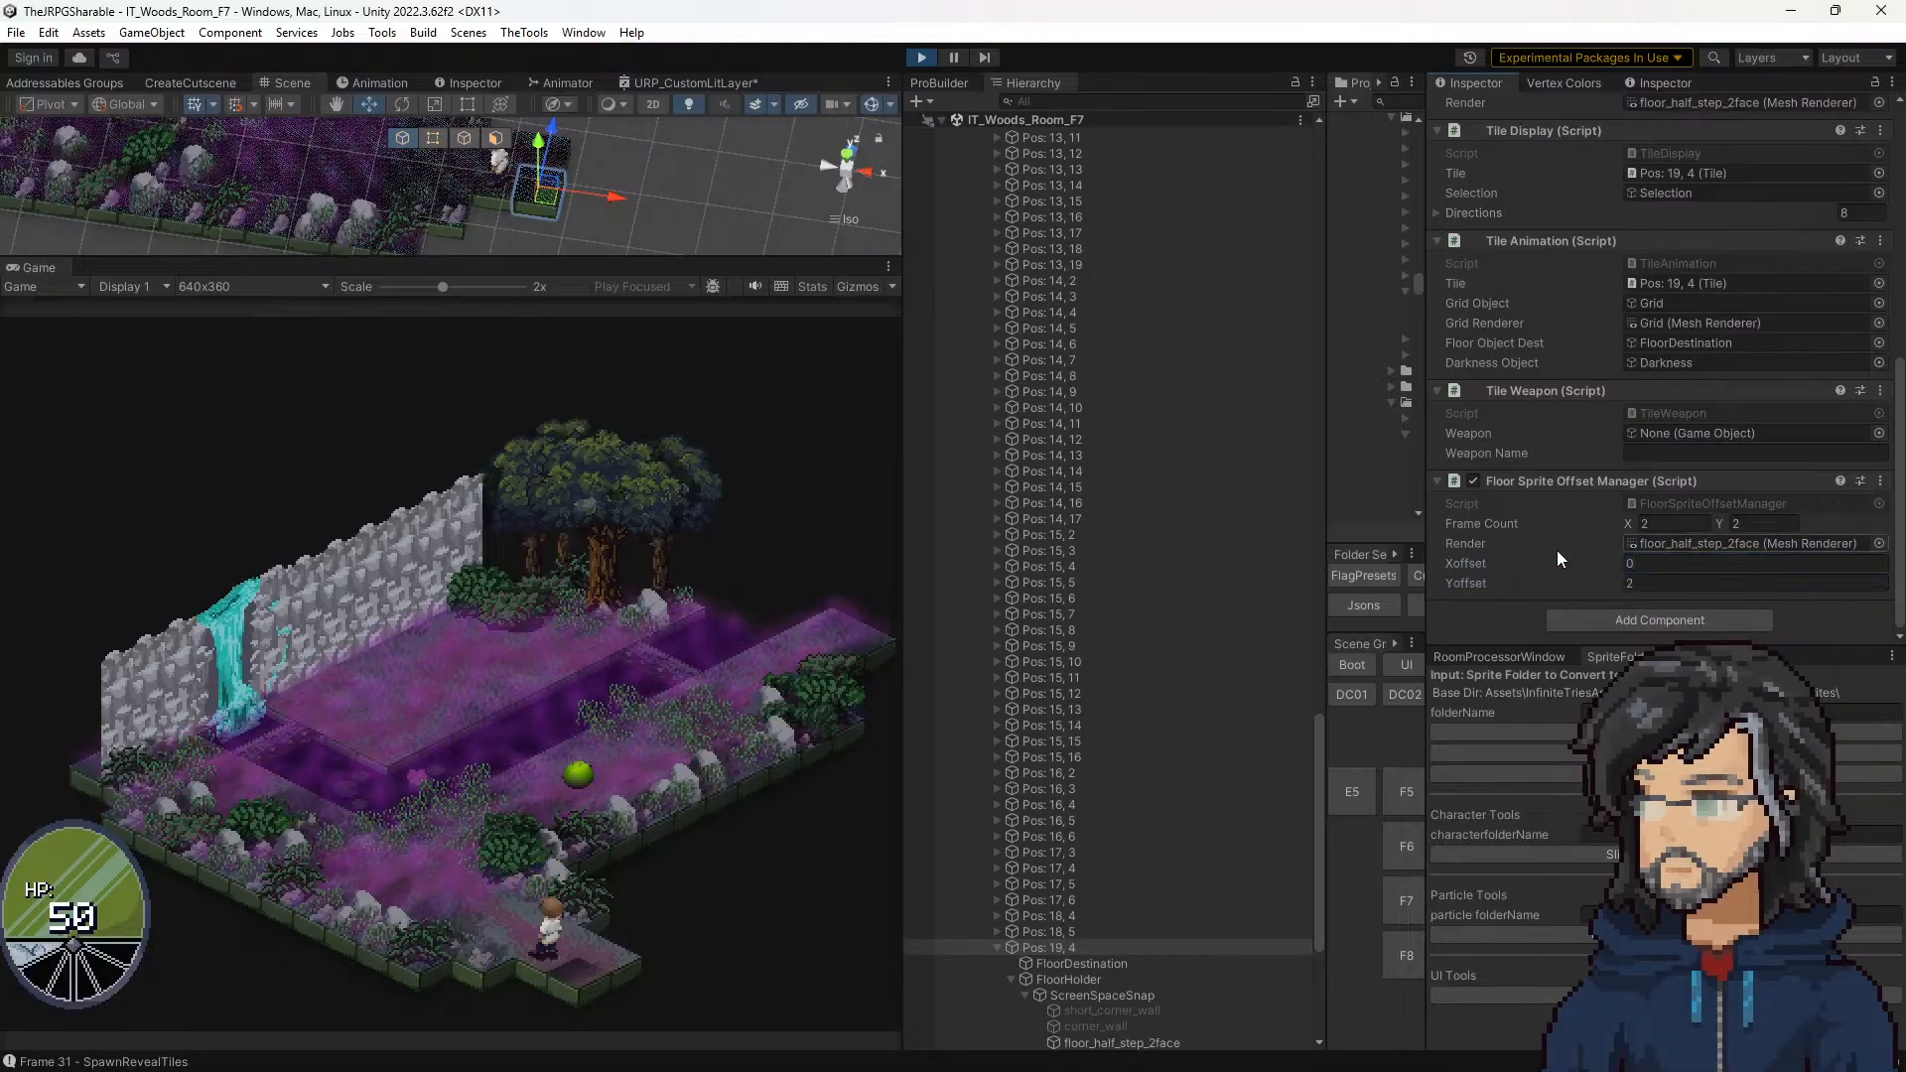
{"action": "key", "text": "Return"}
Step: Test Xoffset 1 and 2 with Yoffset 0 on Pos: 19, 4, and set both offsets to 1
{"action": "left_click", "coordinate": [1652, 581]}
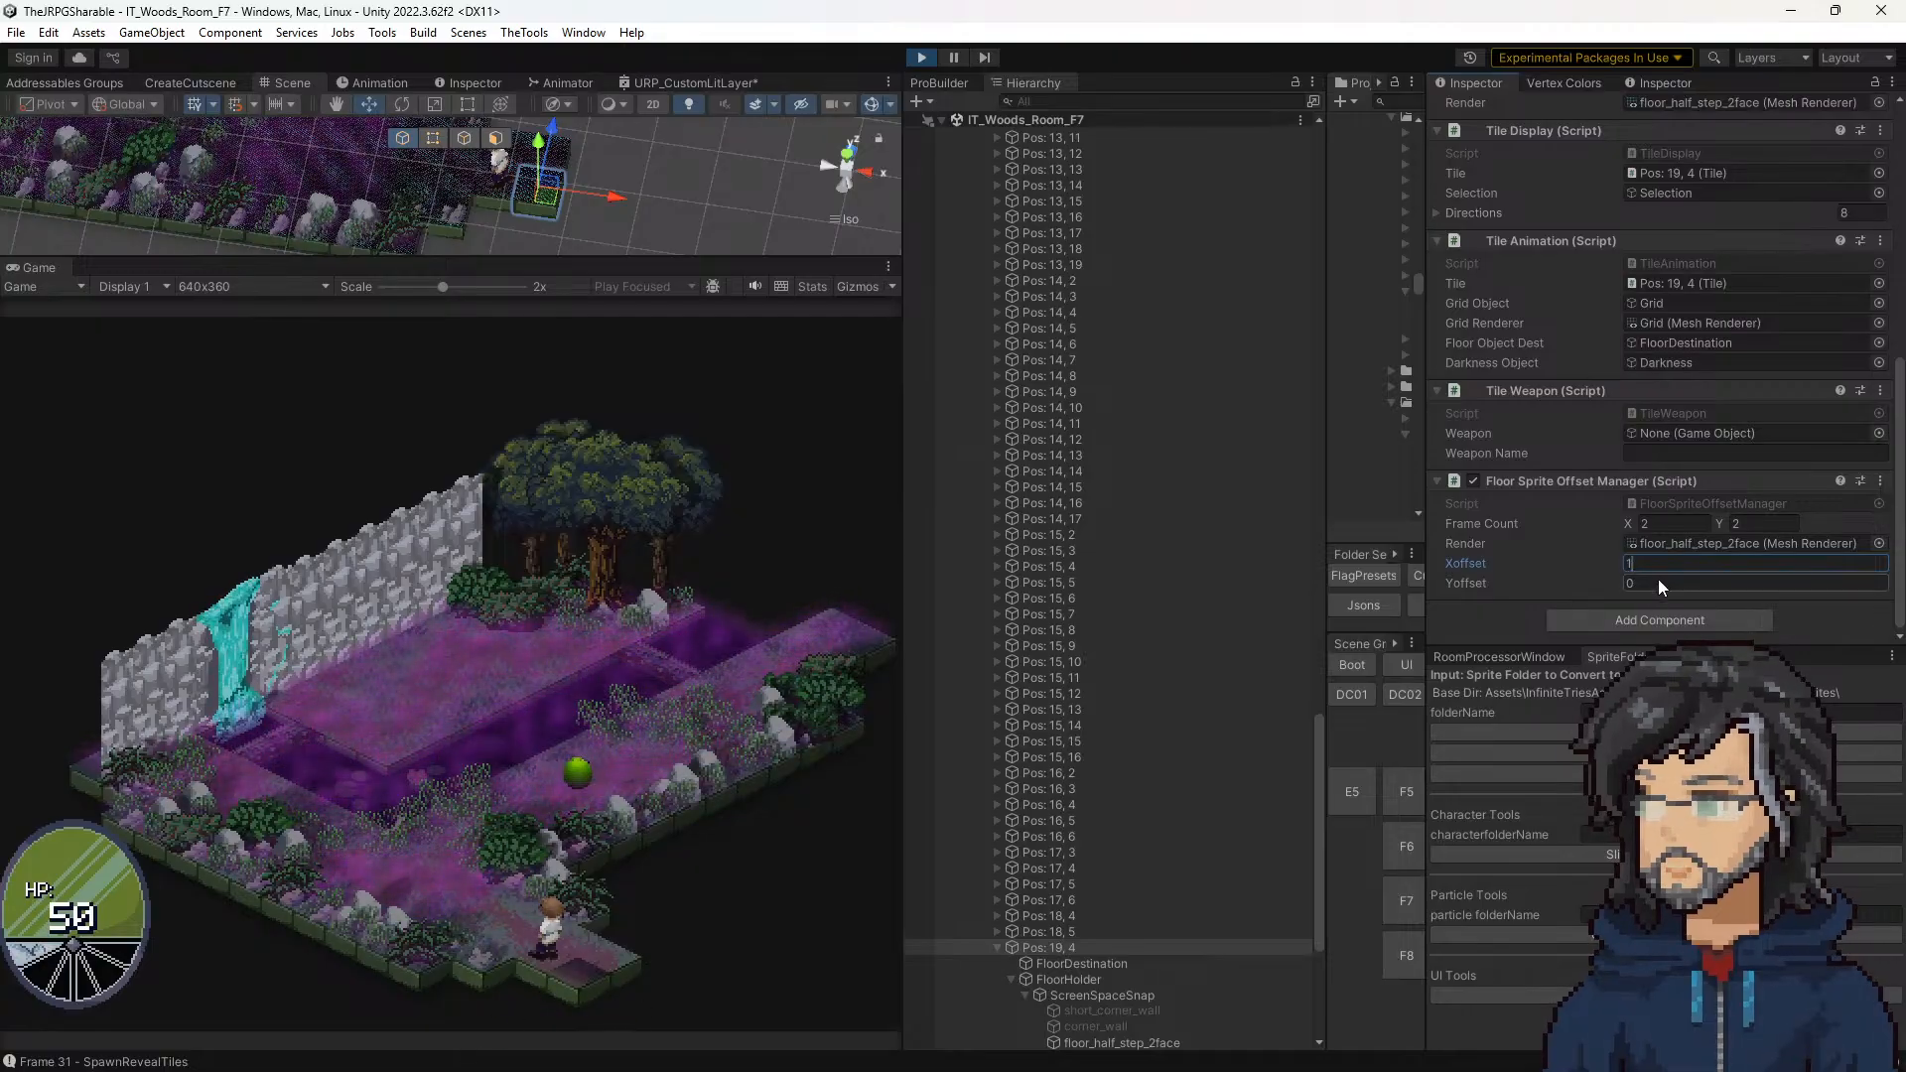
{"action": "type", "text": "2"}
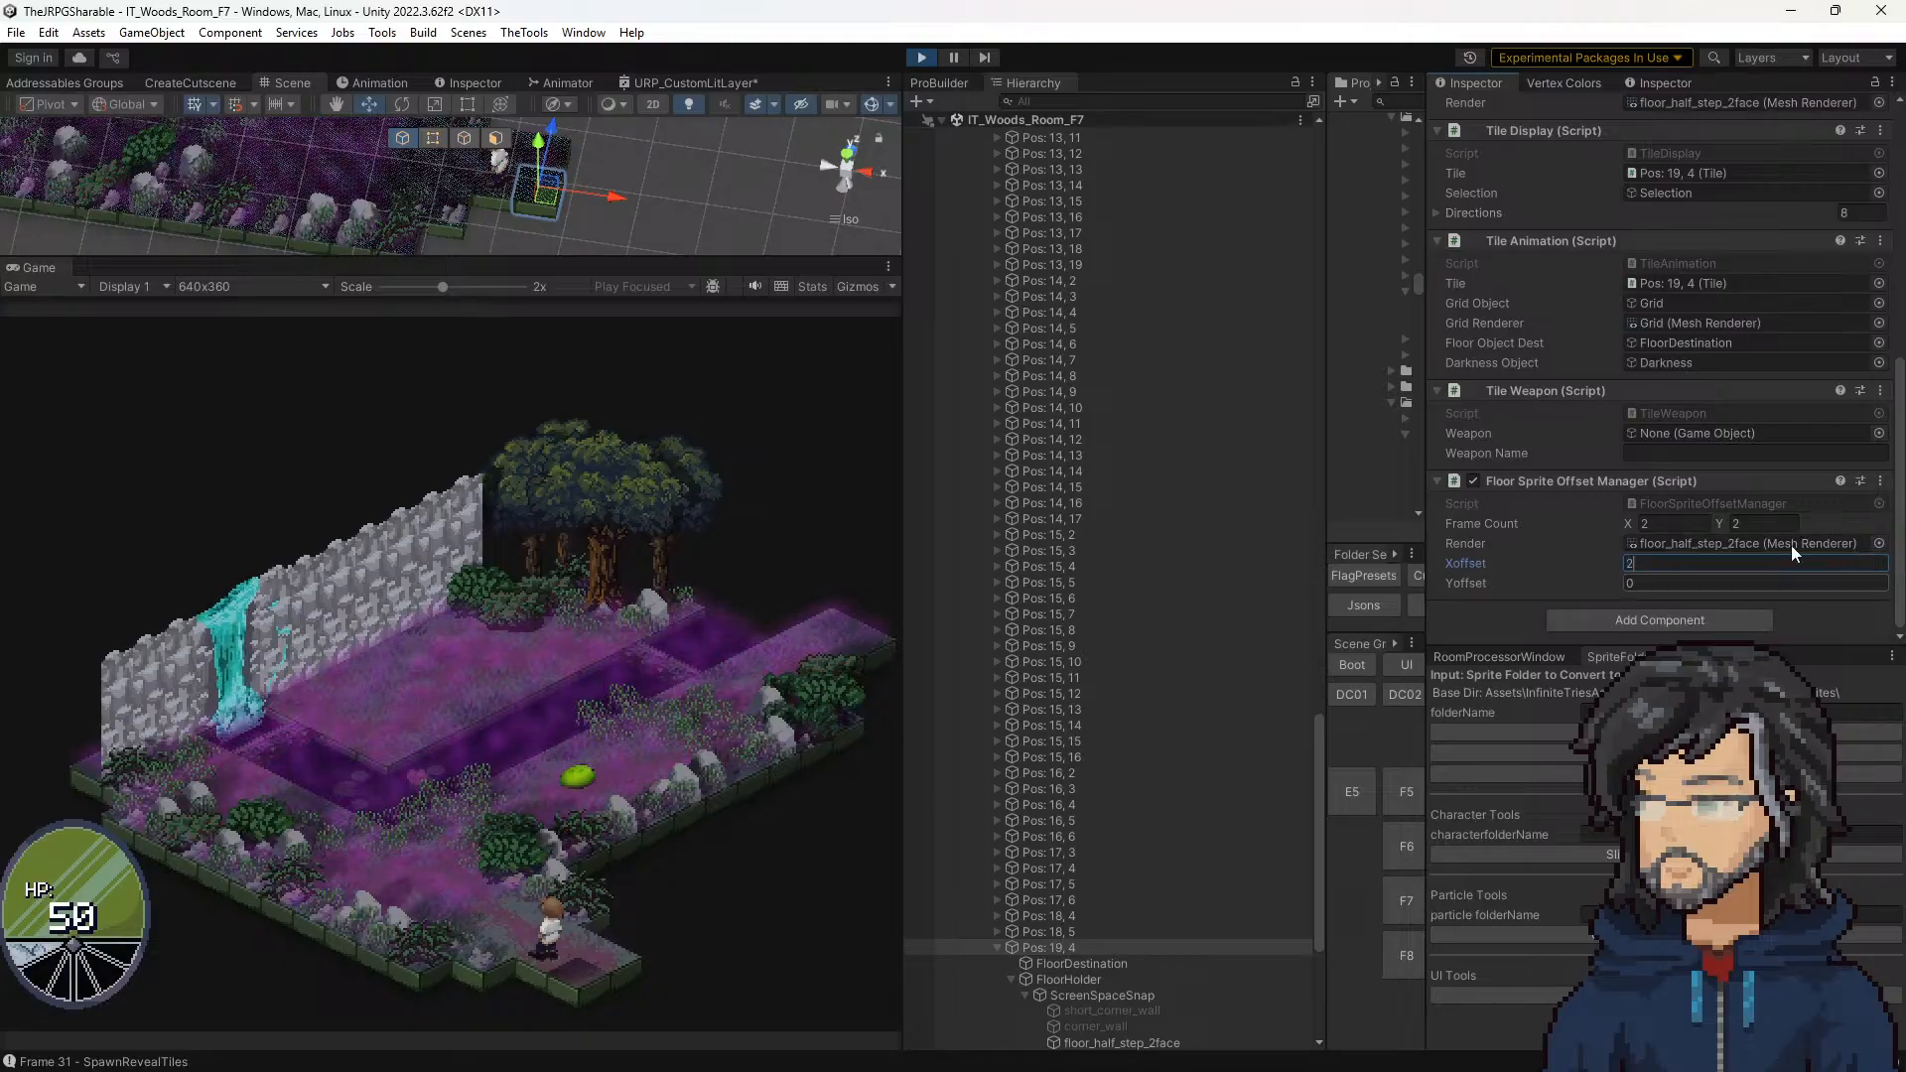
{"action": "left_click", "coordinate": [1650, 583]}
{"action": "type", "text": "1"}
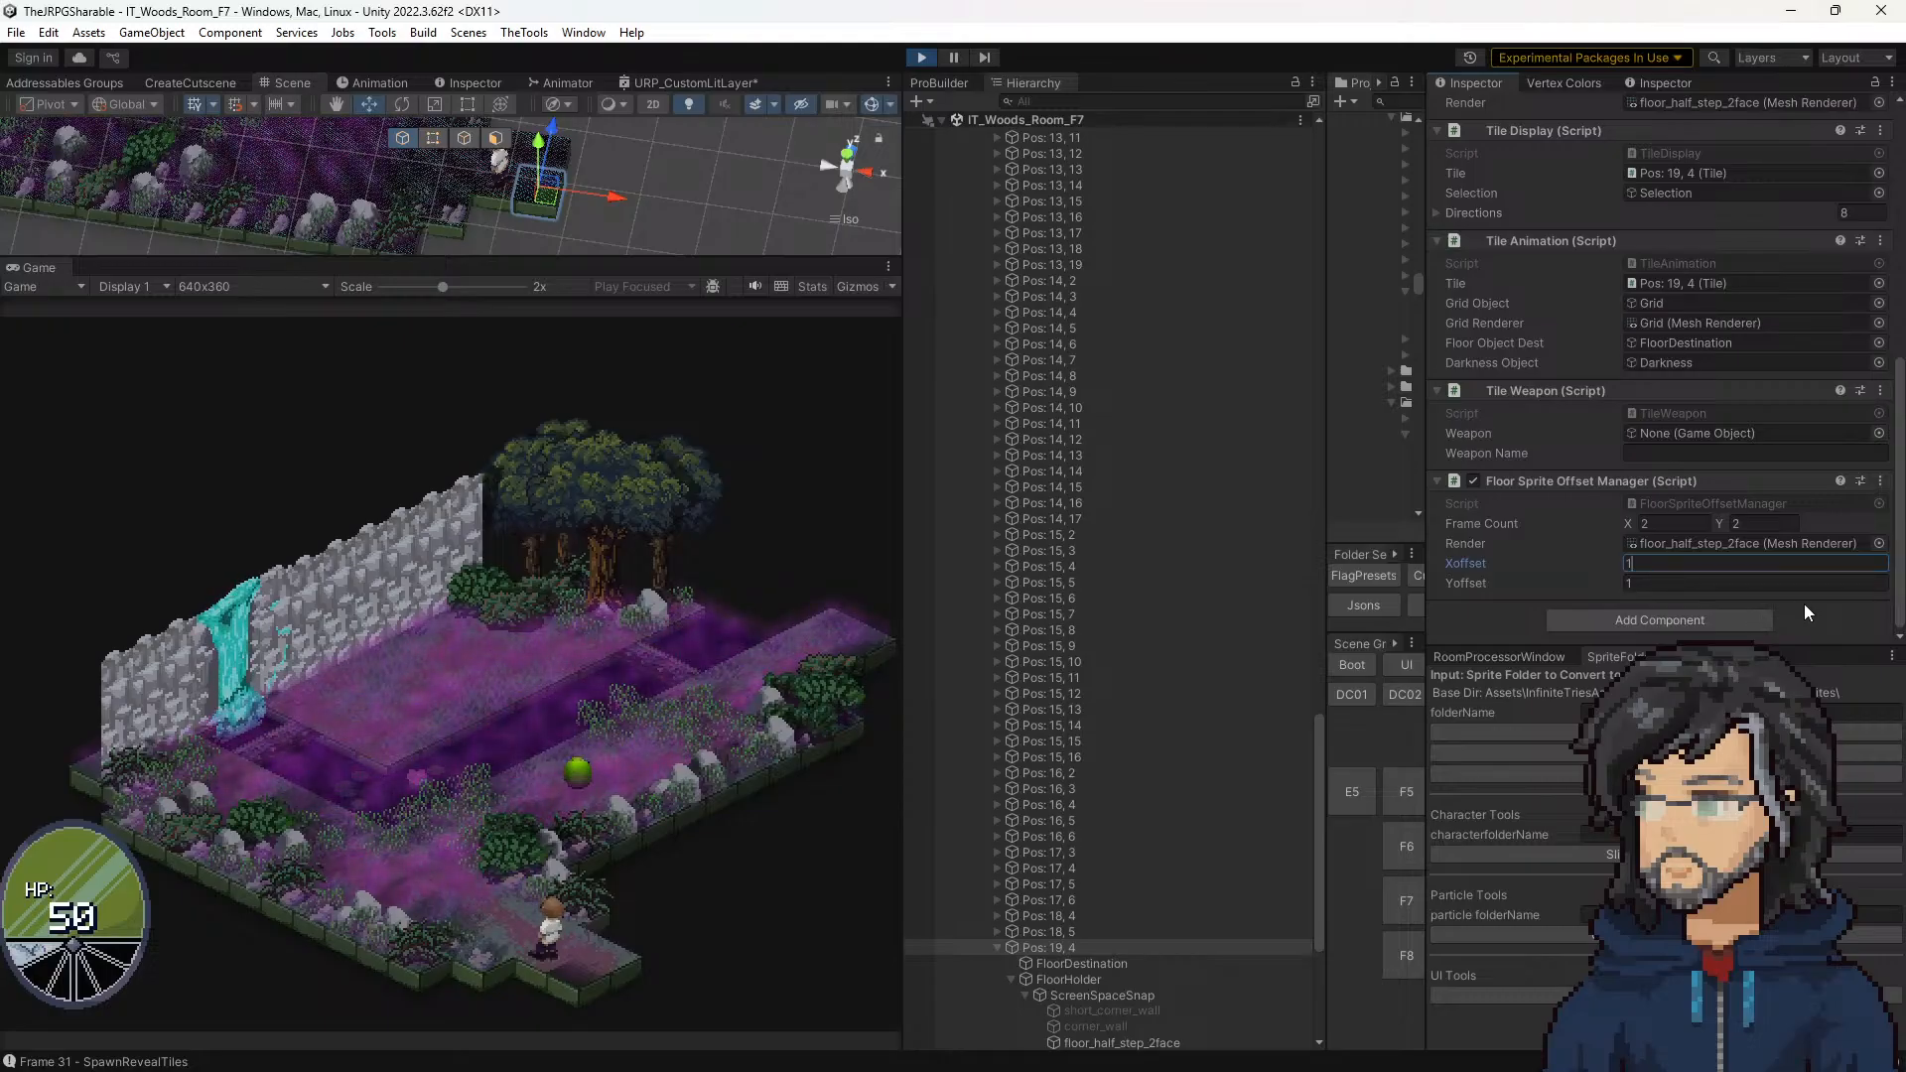
{"action": "right_click", "coordinate": [1759, 563]}
Step: Select floor_half_step_2face under Pos: 19, 4 and set its material's _Layer2_ST X and Y to 0
{"action": "left_click", "coordinate": [1070, 961]}
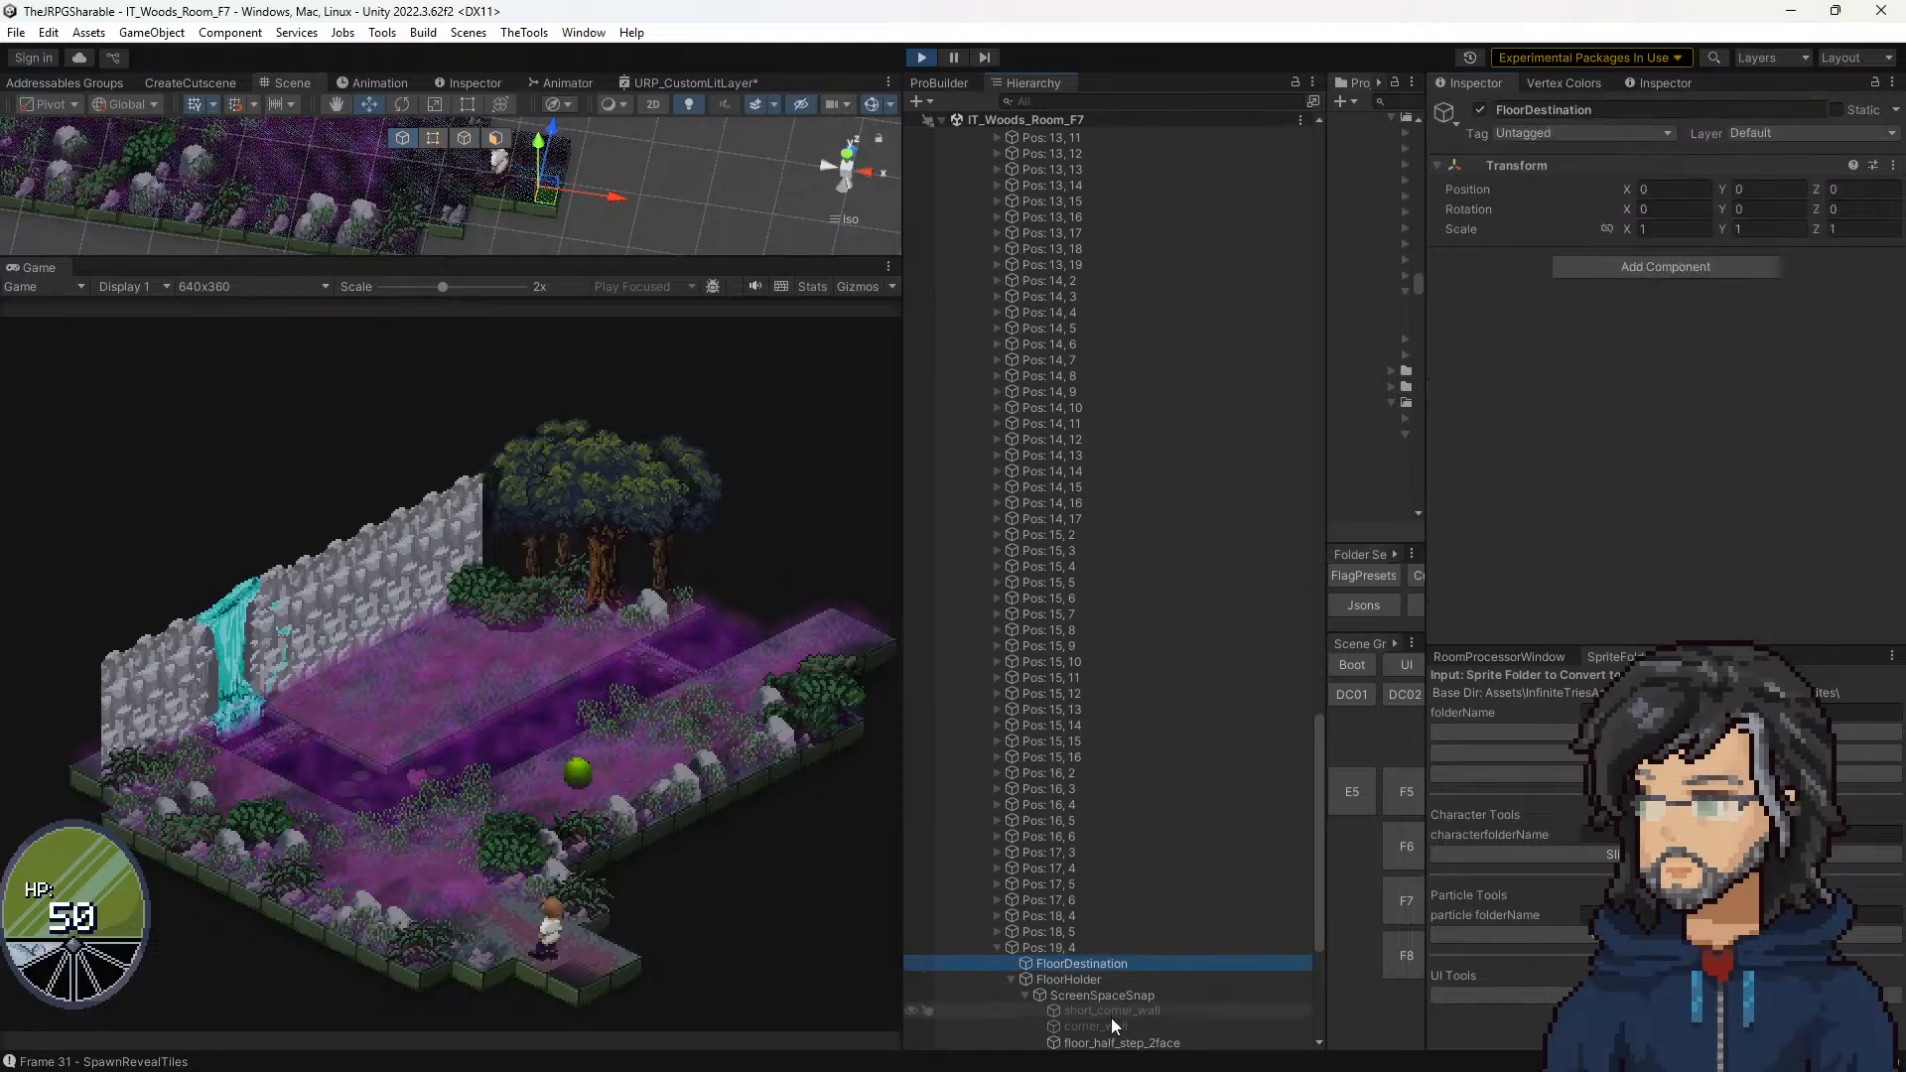
{"action": "left_click", "coordinate": [1113, 1043]}
{"action": "scroll", "coordinate": [1682, 347], "scroll_direction": "down", "scroll_amount": 10}
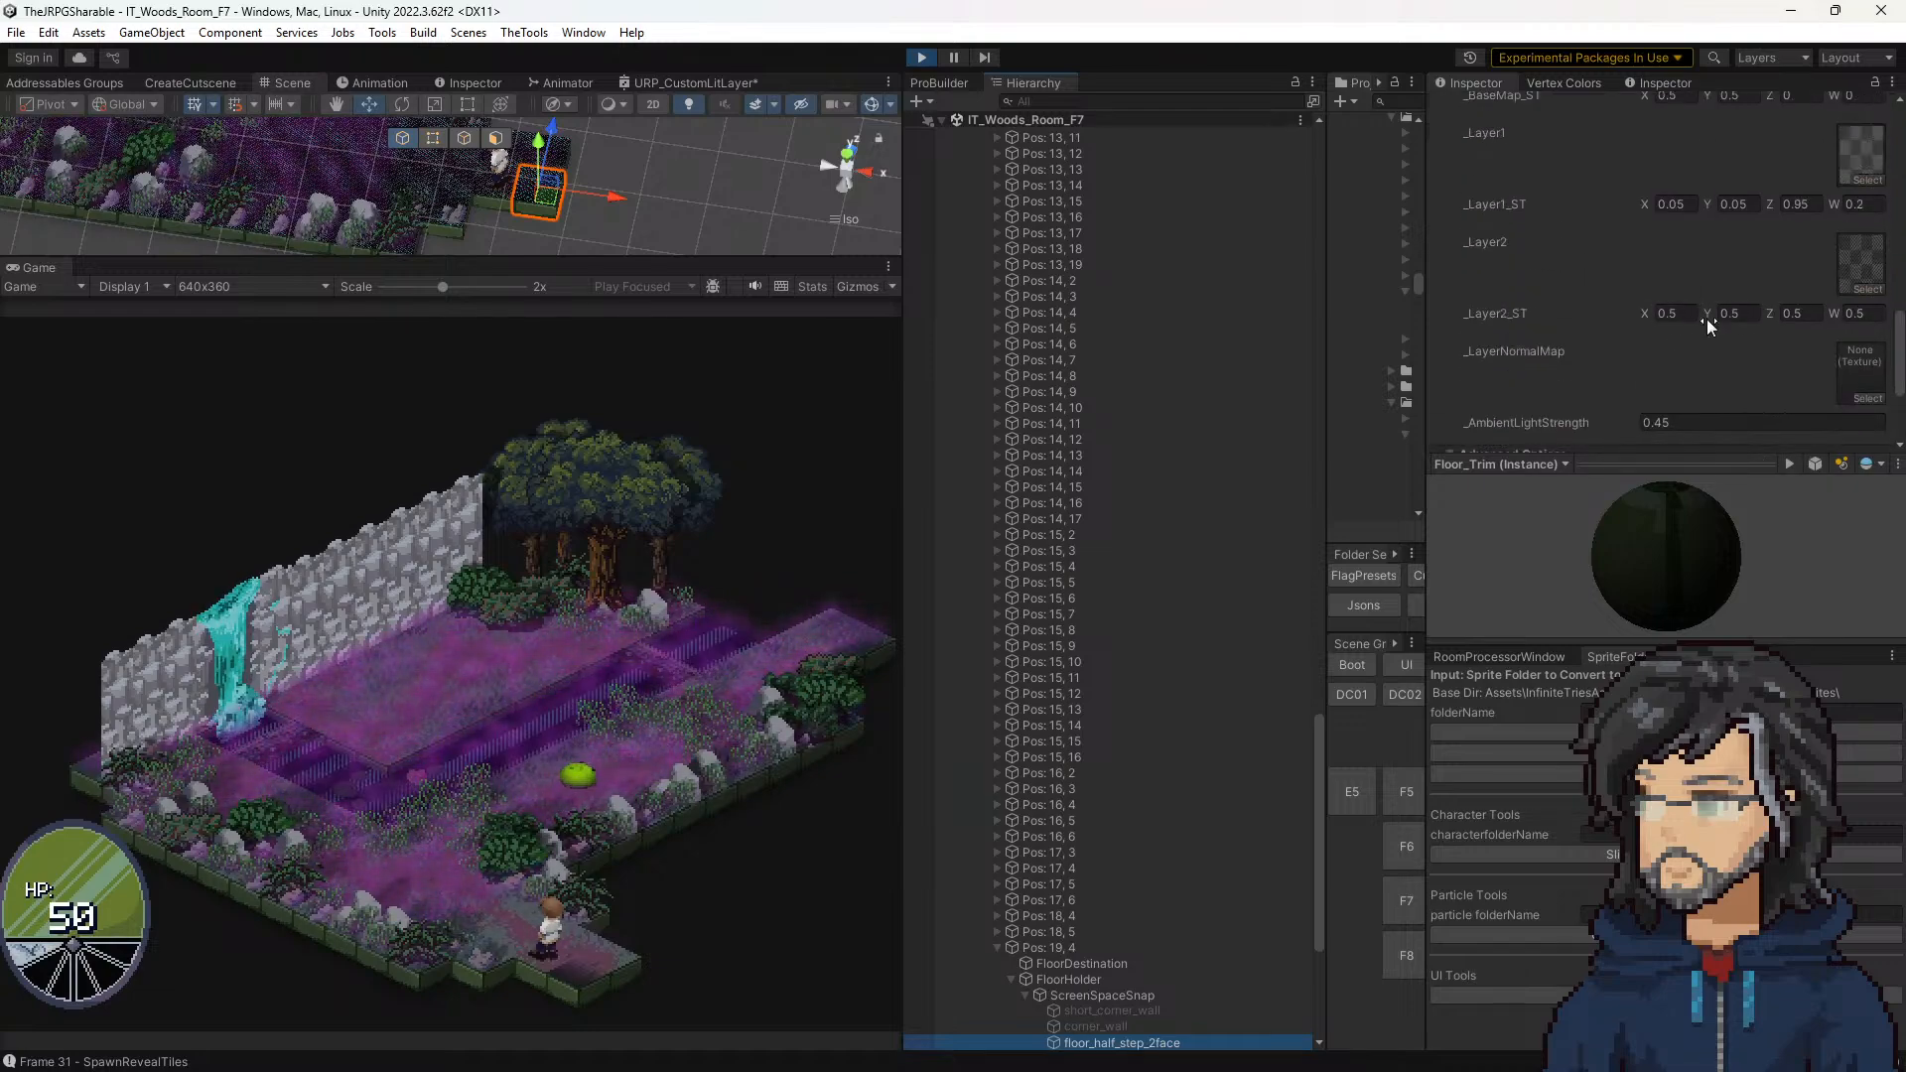
{"action": "left_click", "coordinate": [1676, 313]}
{"action": "type", "text": "0"}
{"action": "left_click", "coordinate": [1737, 313]}
{"action": "type", "text": "0"}
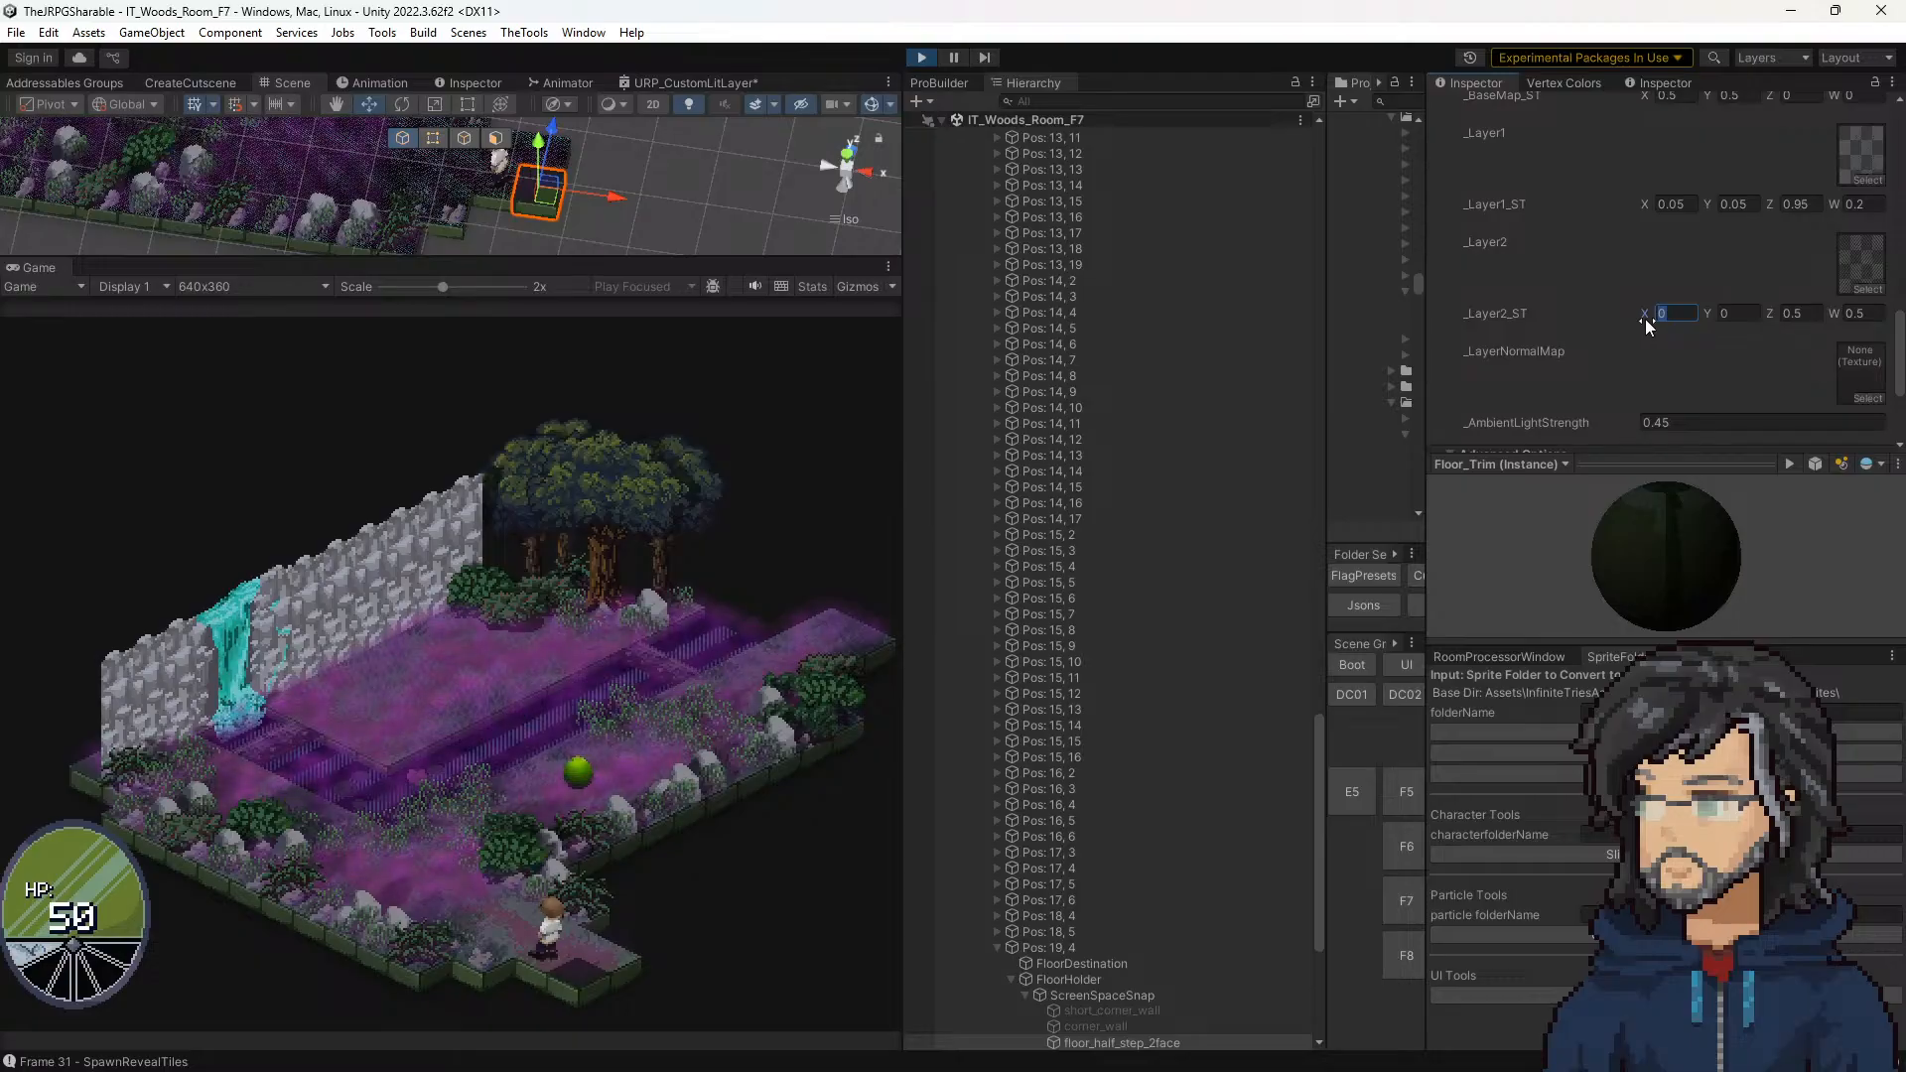
Step: Set _Layer2_ST X and Y to 1 on the Pos: 19, 4 tile's material
{"action": "type", "text": "1"}
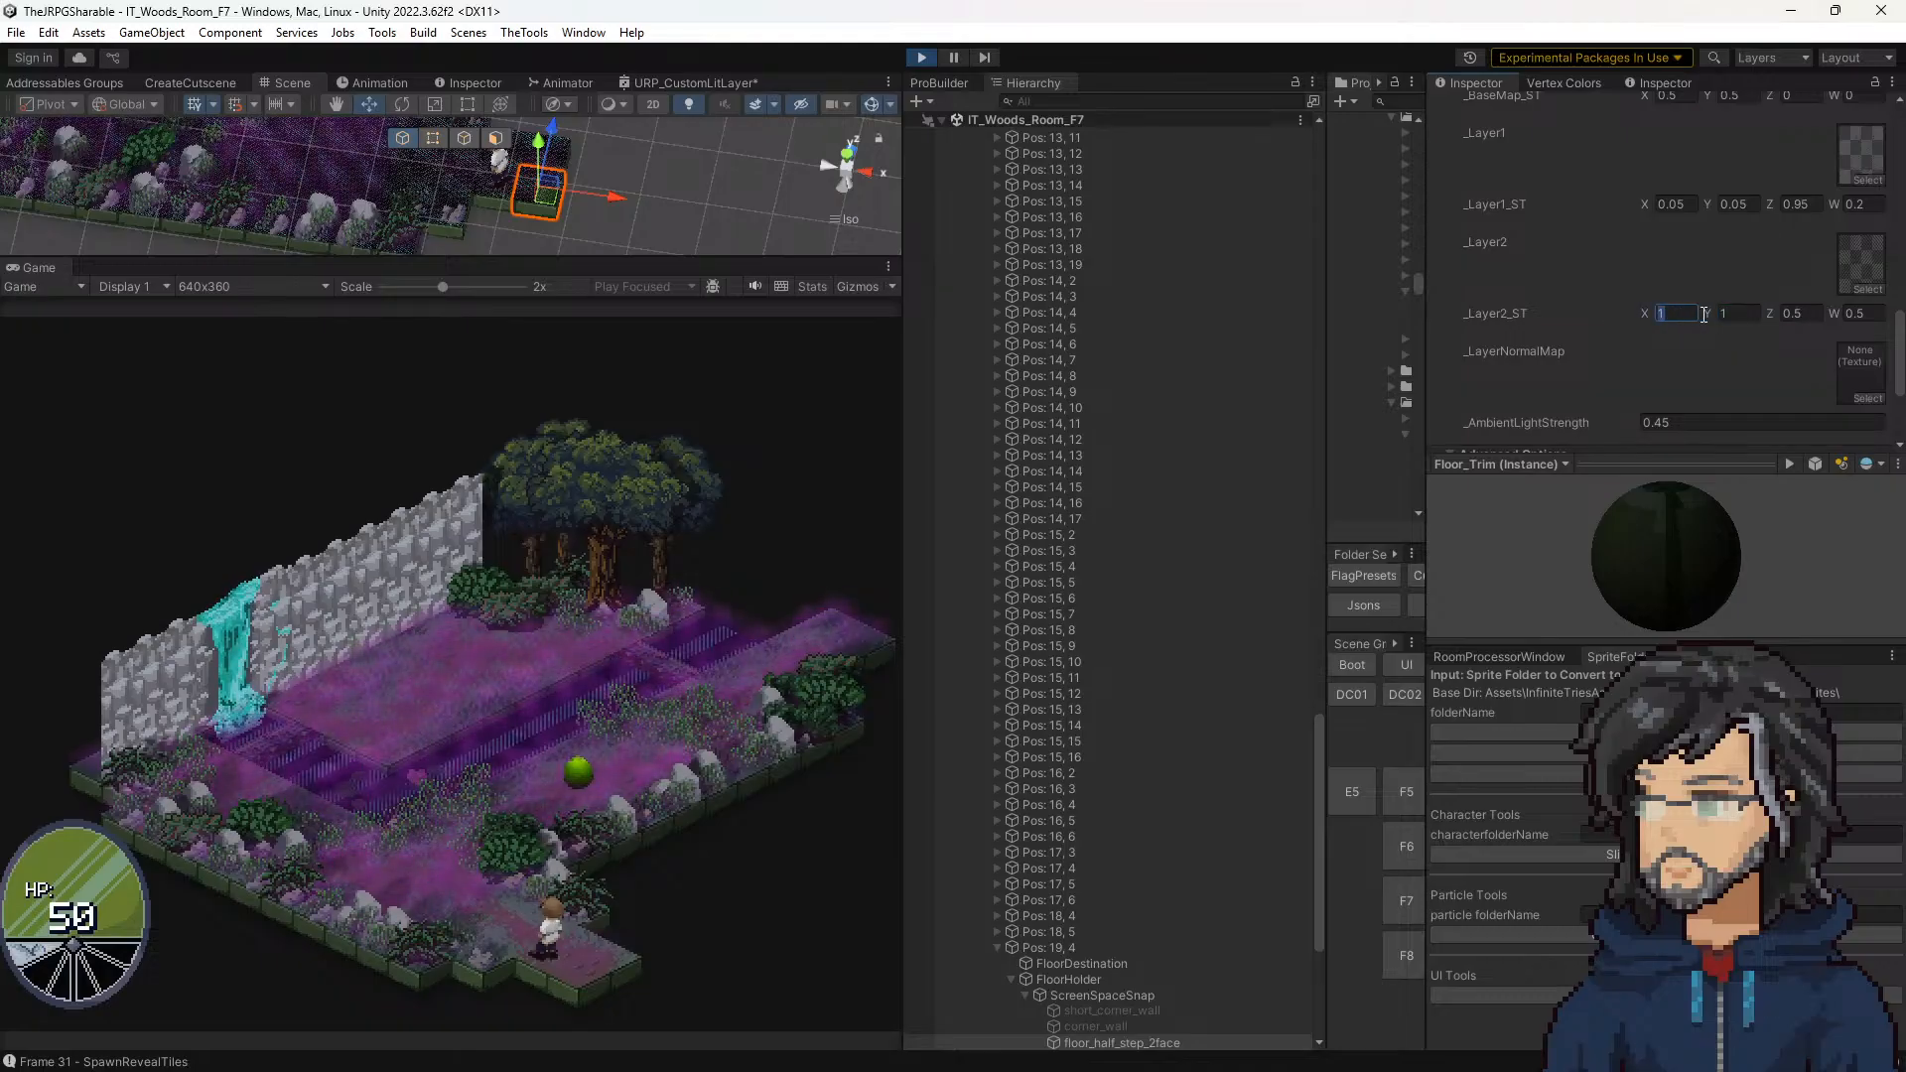
{"action": "key", "text": "Tab"}
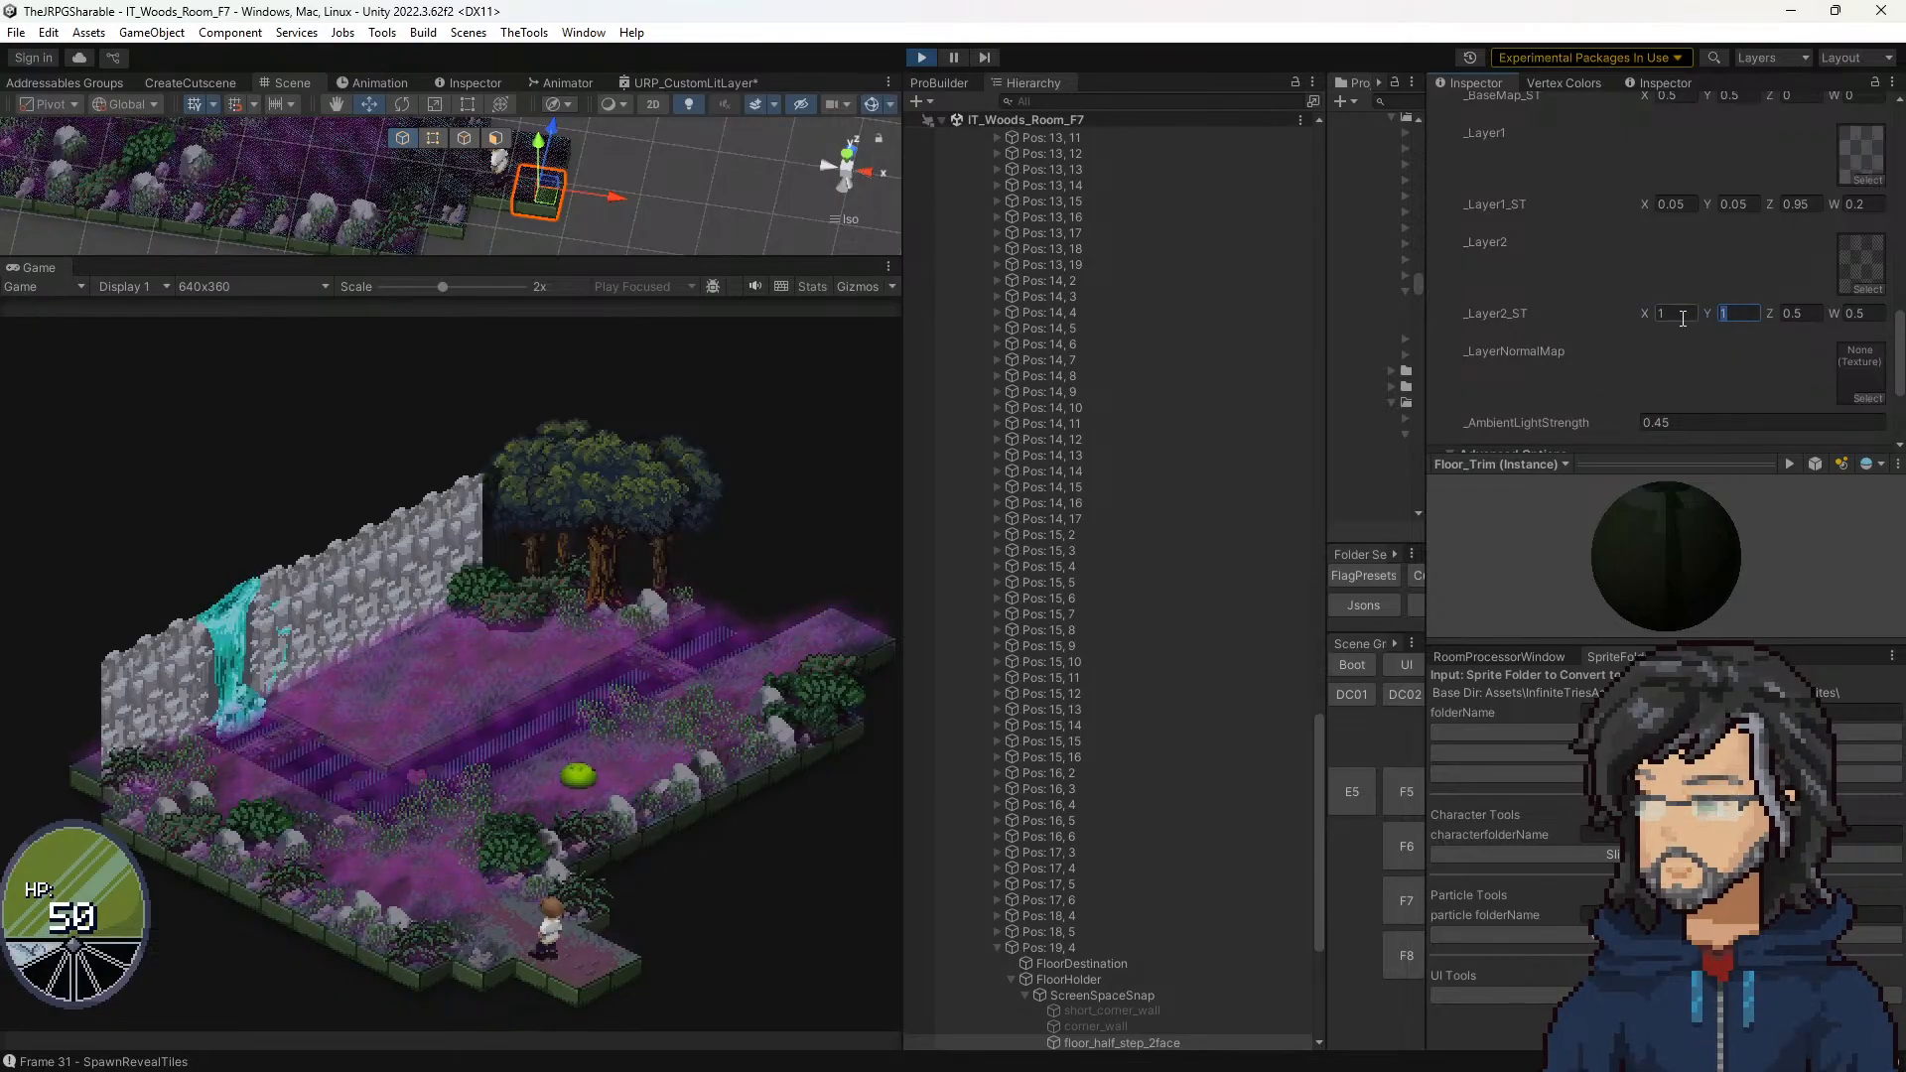
{"action": "left_click_drag", "start_coordinate": [1682, 319], "coordinate": [1576, 312]}
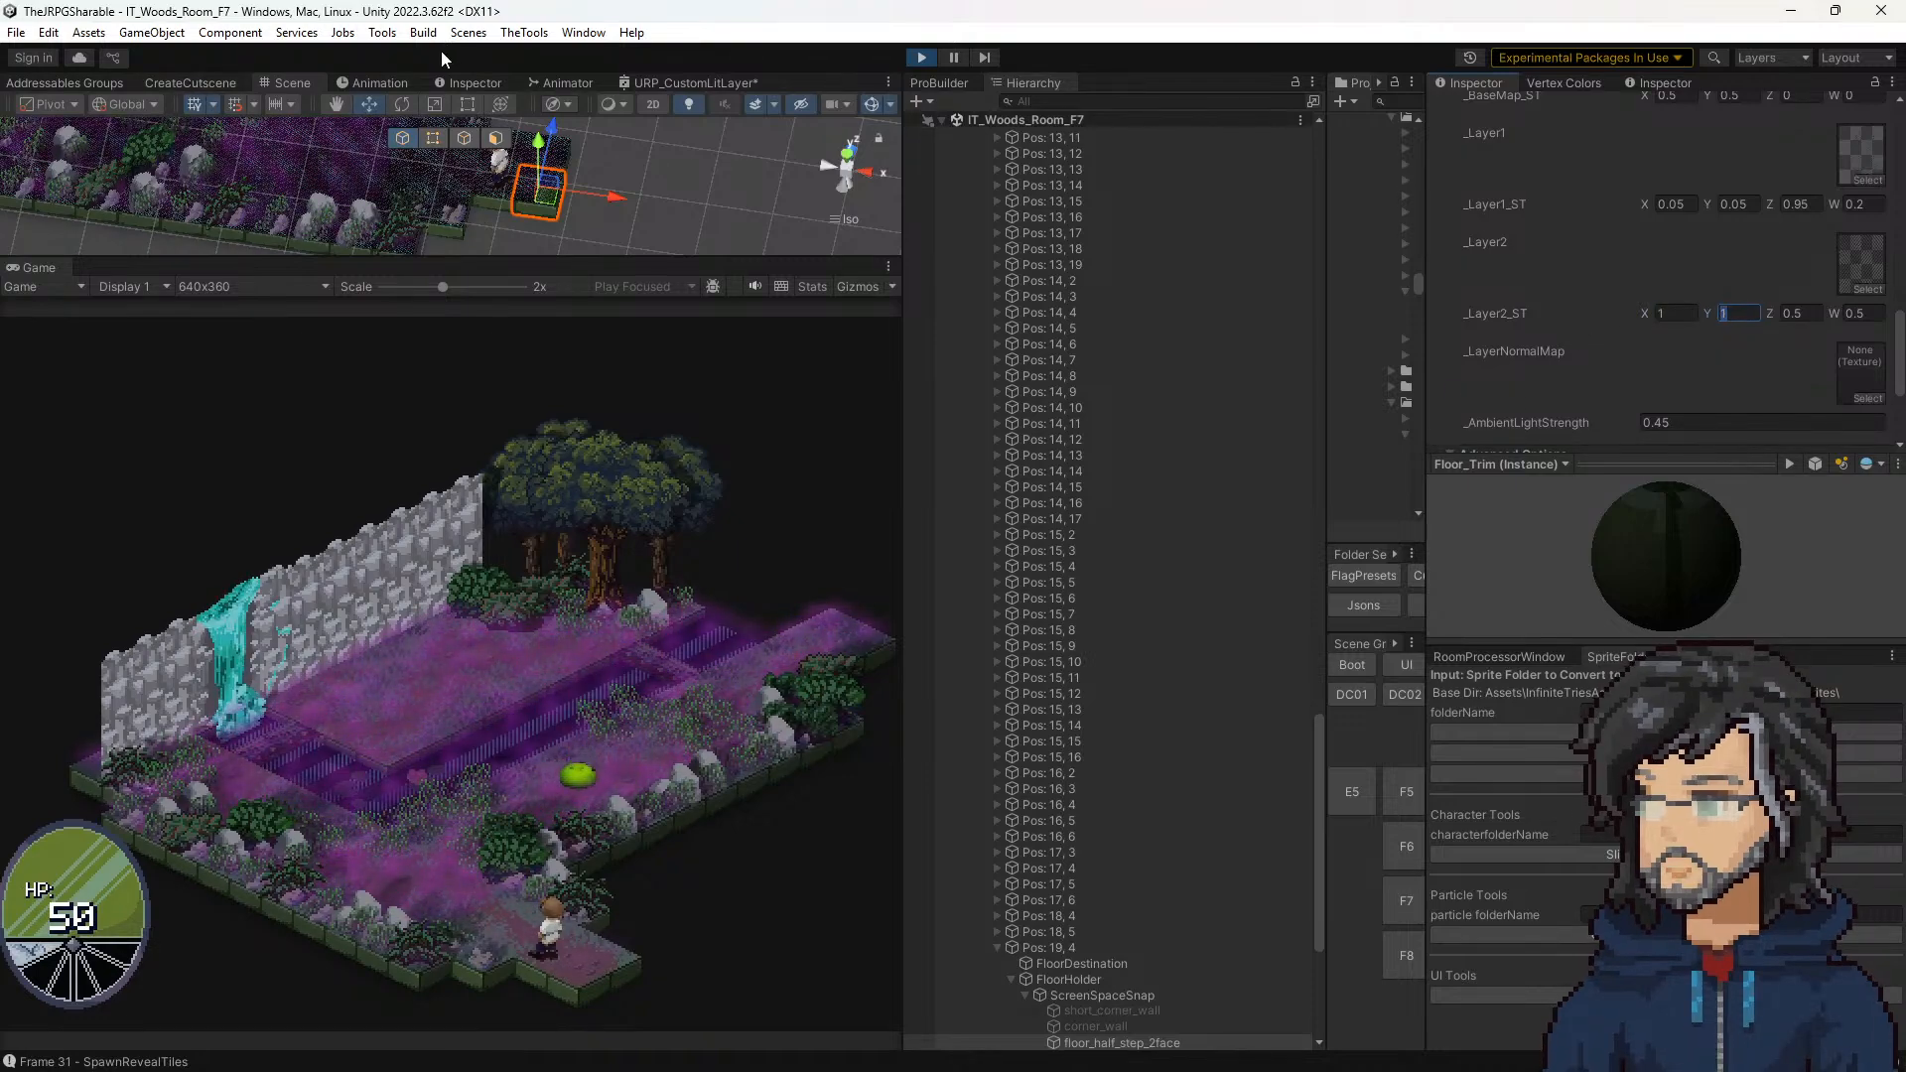
{"action": "left_click", "coordinate": [1693, 311]}
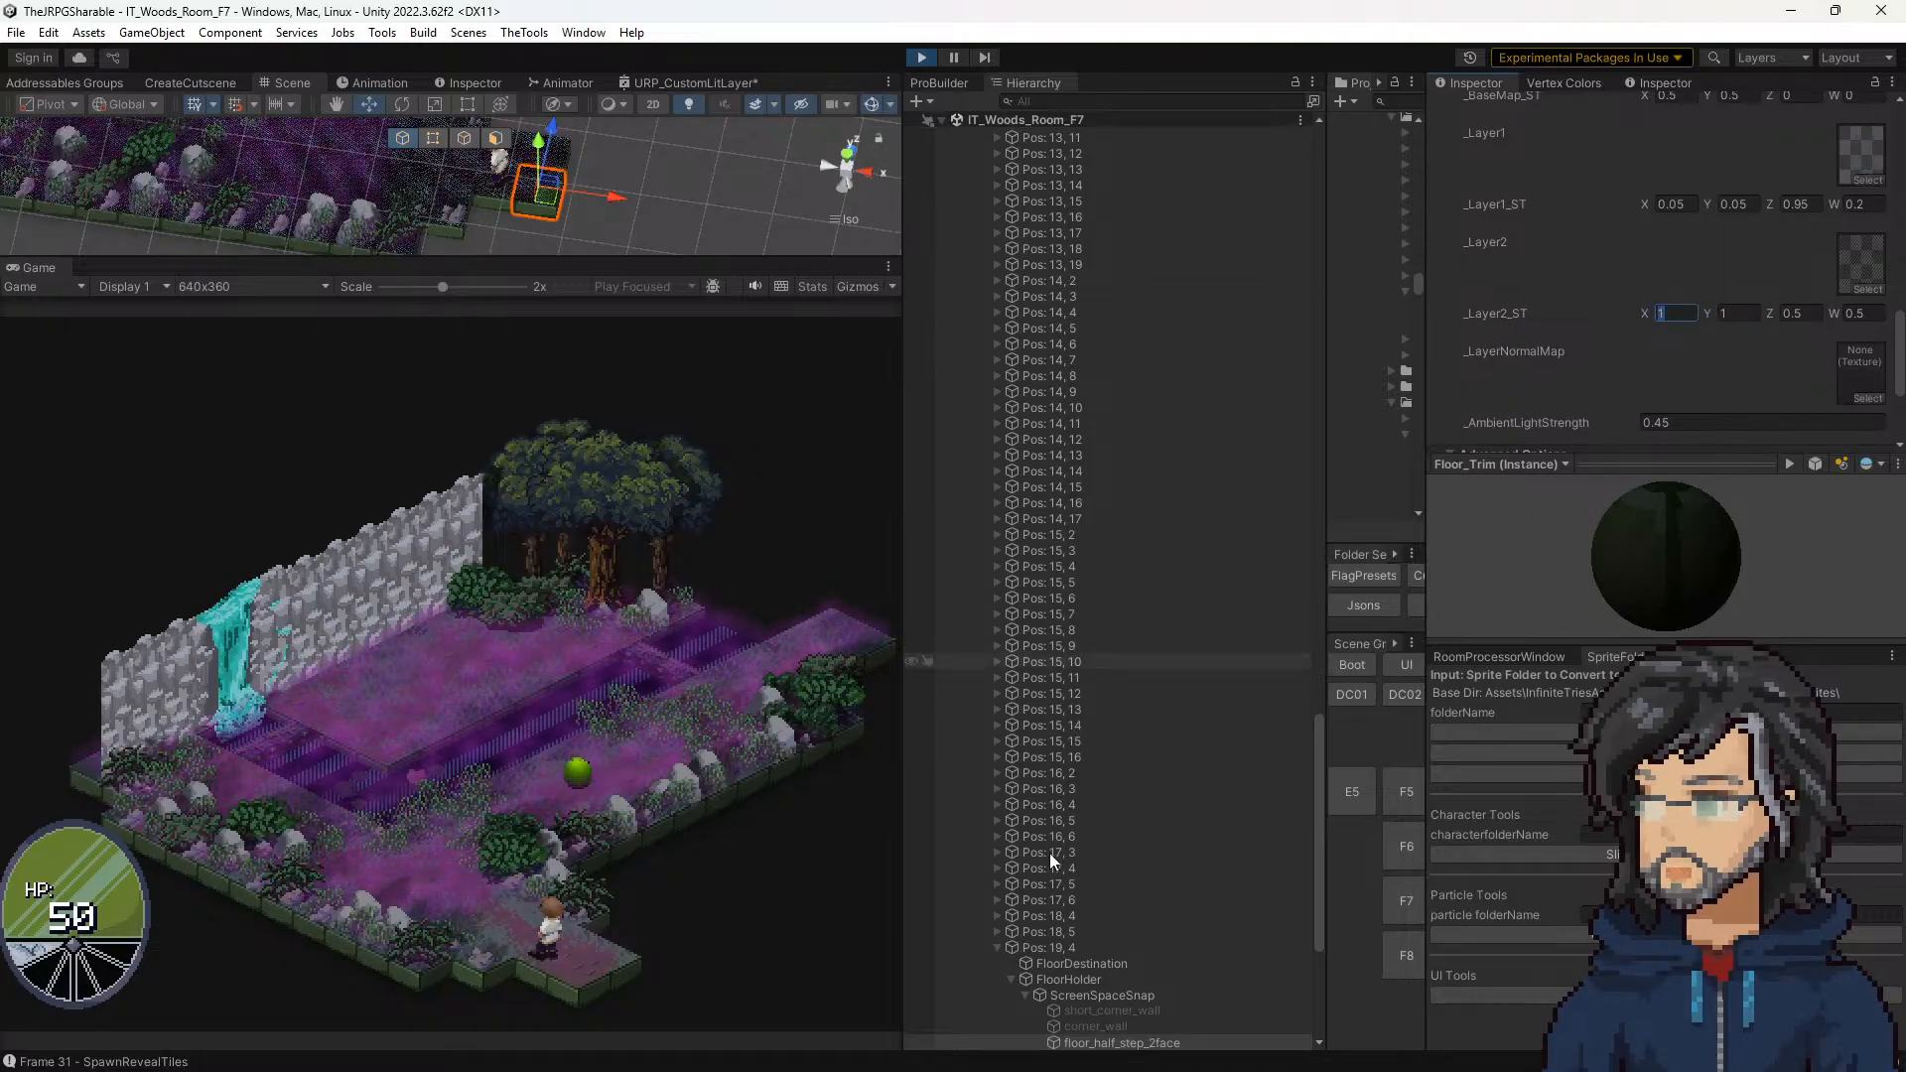
Step: Raise the FloorDestination object of Pos: 19, 4 to a Y position of 2.07
{"action": "left_click", "coordinate": [1084, 964]}
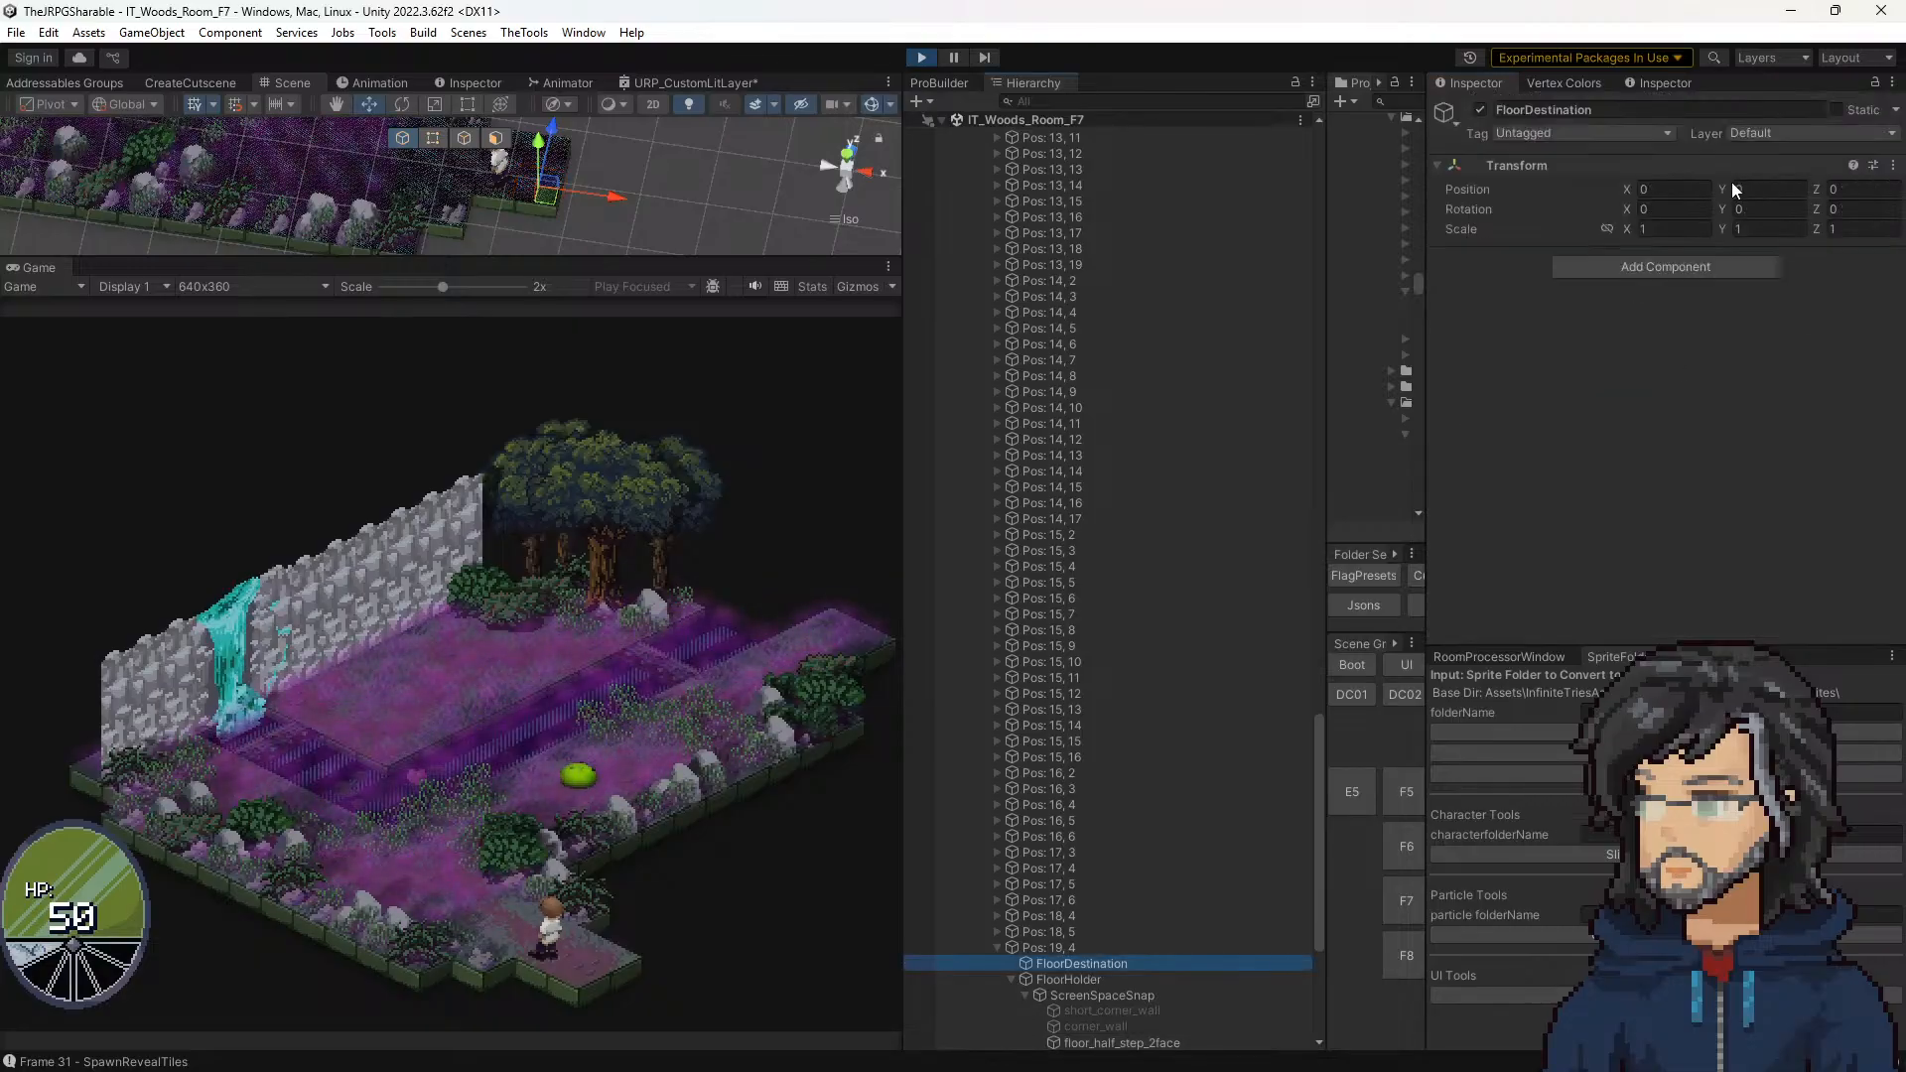
{"action": "mouse_move", "coordinate": [1719, 191]}
{"action": "left_mouse_down"}
{"action": "mouse_move", "coordinate": [1701, 194]}
{"action": "mouse_move", "coordinate": [1727, 188]}
{"action": "left_mouse_up"}
{"action": "left_click_drag", "start_coordinate": [1737, 190], "coordinate": [1777, 213]}
Step: Try a Frame Count of 1 by 1 in Pos: 19, 4's Floor Sprite Offset Manager and restore it to 2 by 2
{"action": "scroll", "coordinate": [1199, 838], "scroll_direction": "down", "scroll_amount": 3}
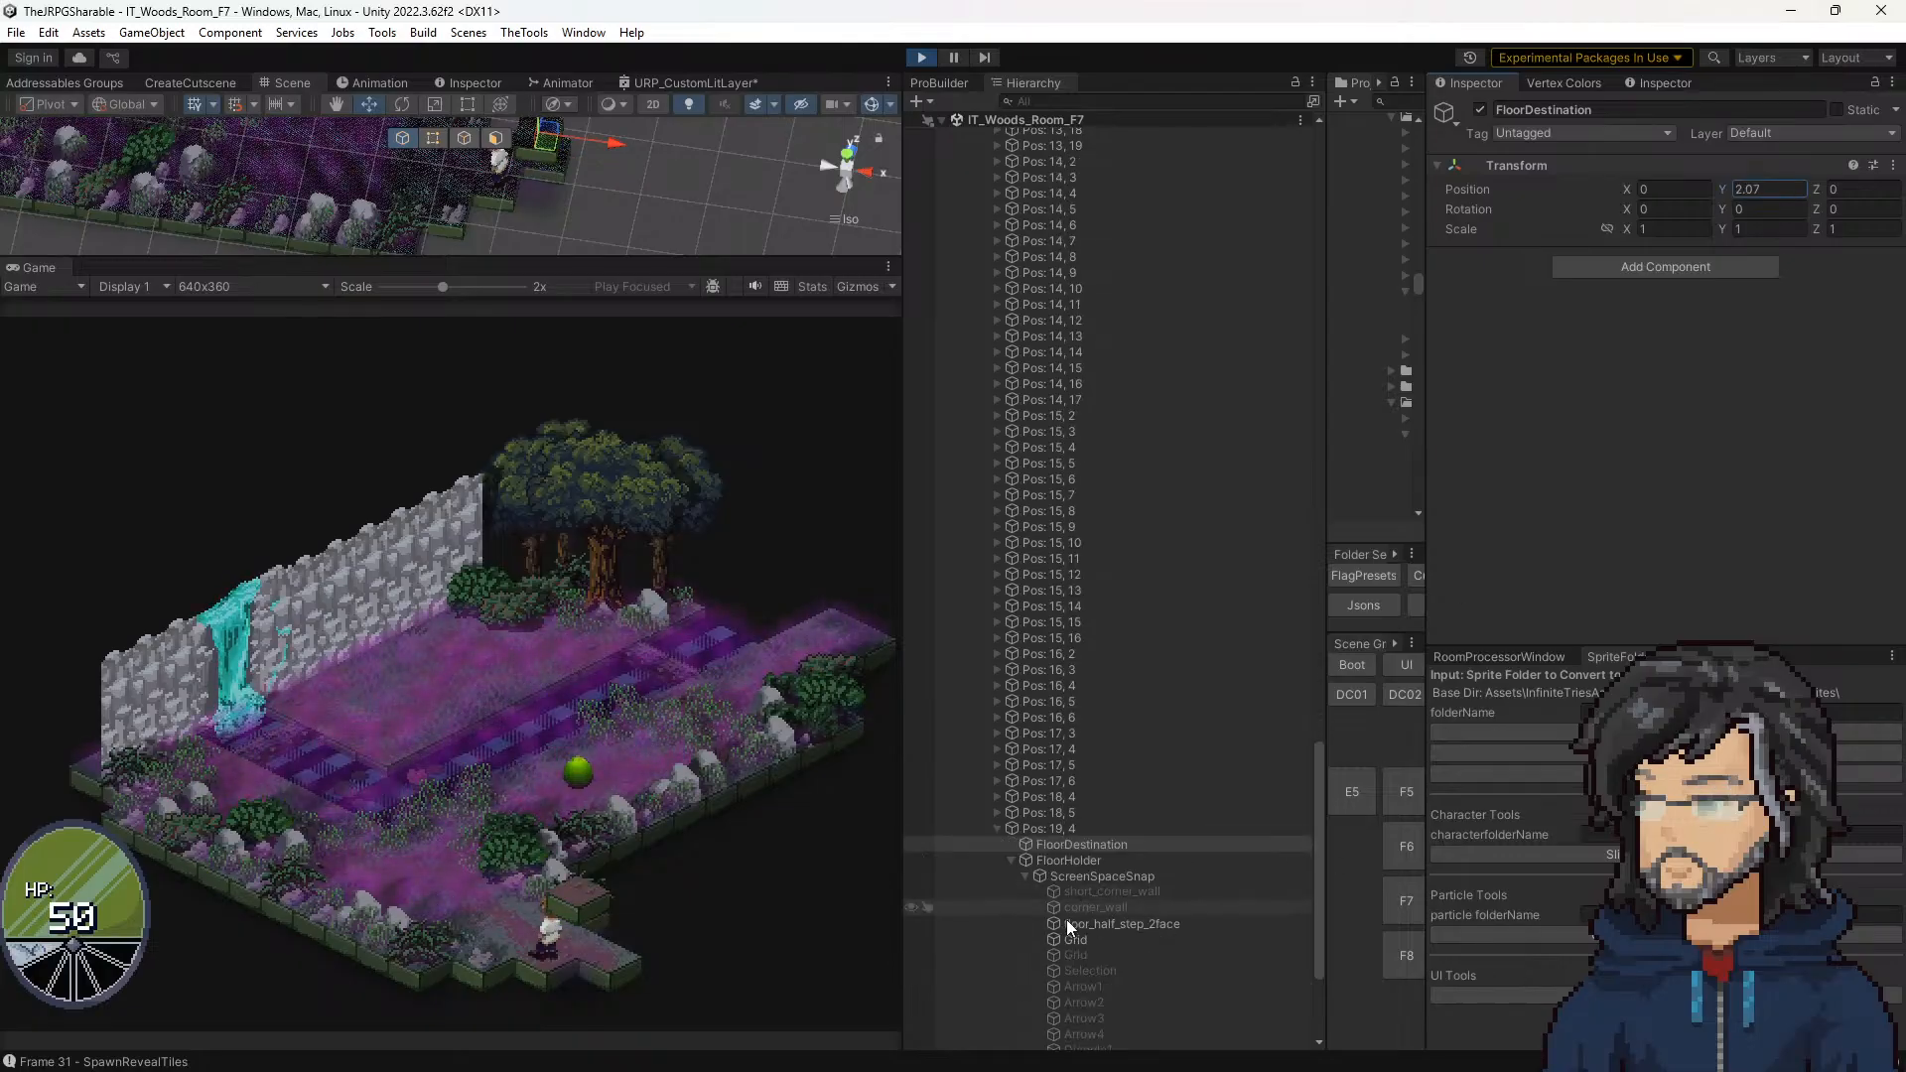
{"action": "left_click", "coordinate": [1082, 830]}
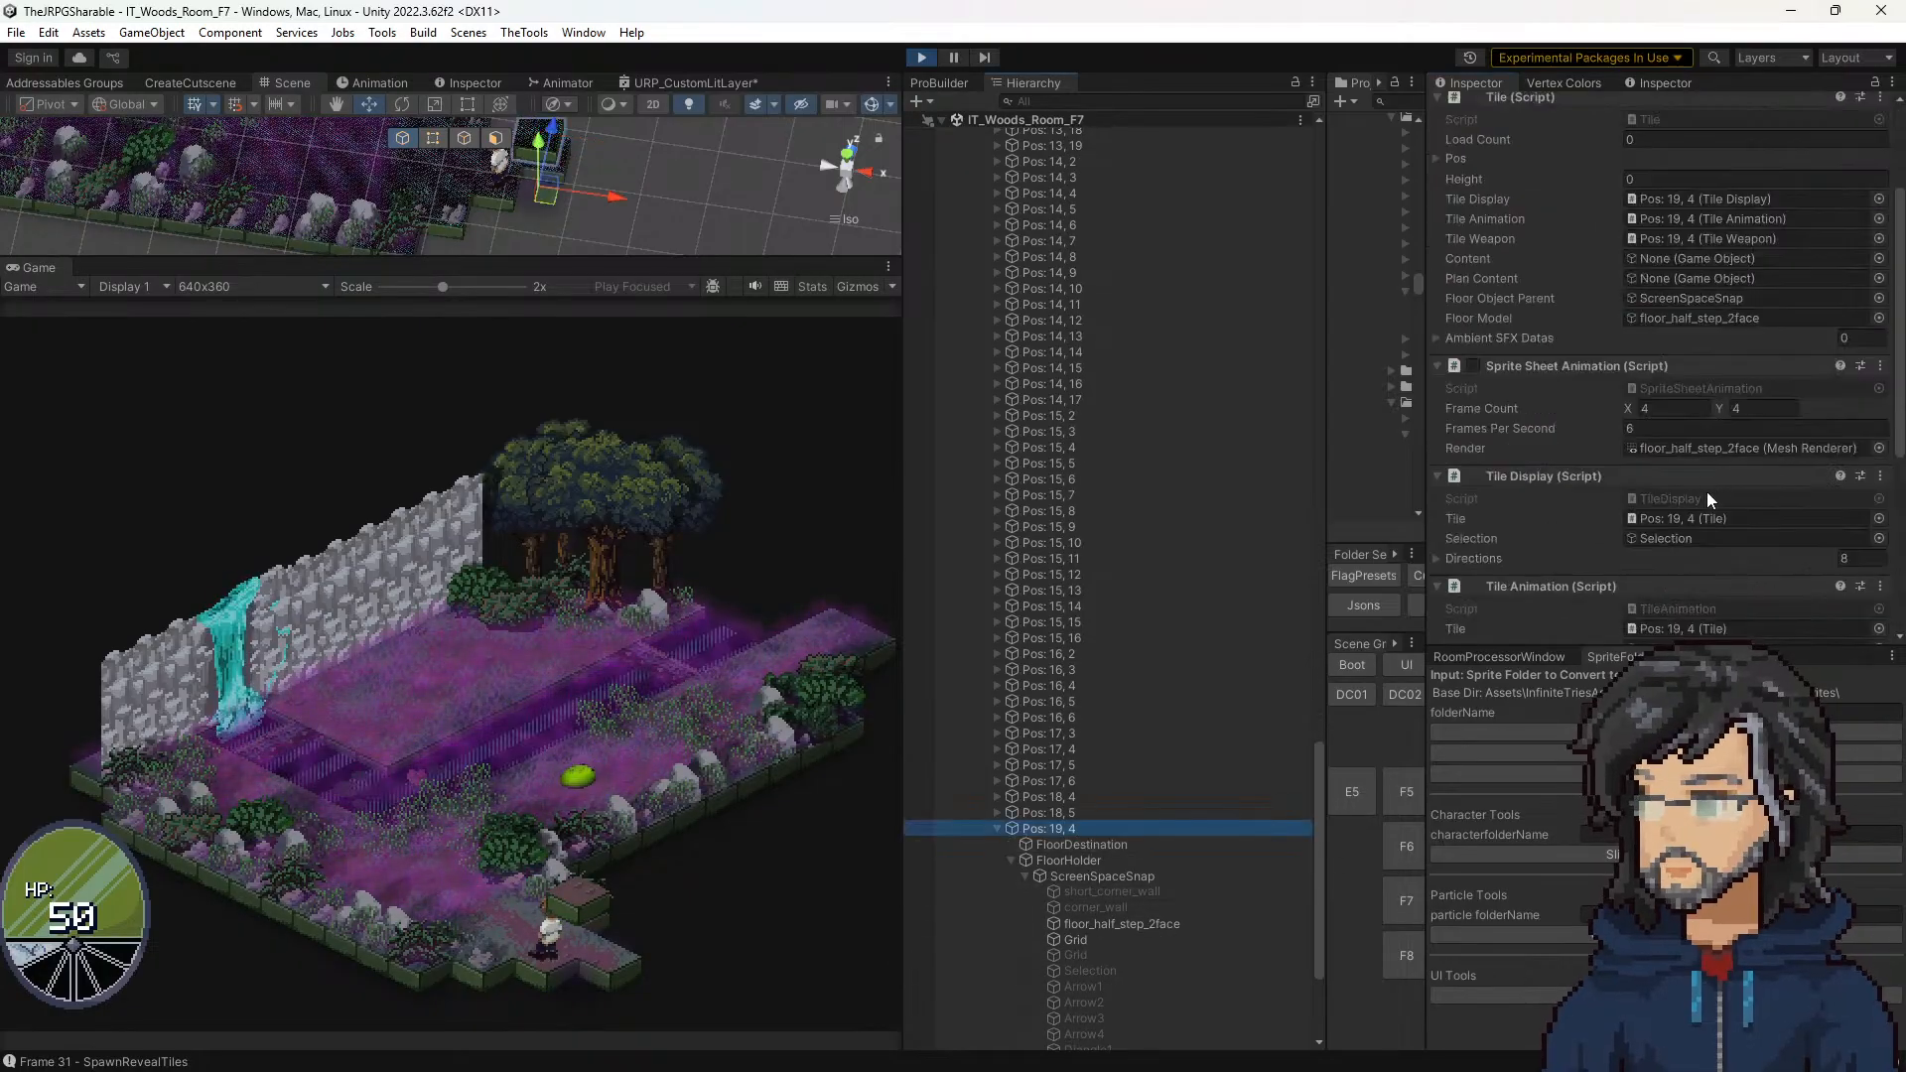
{"action": "scroll", "coordinate": [1692, 503], "scroll_direction": "down", "scroll_amount": 4}
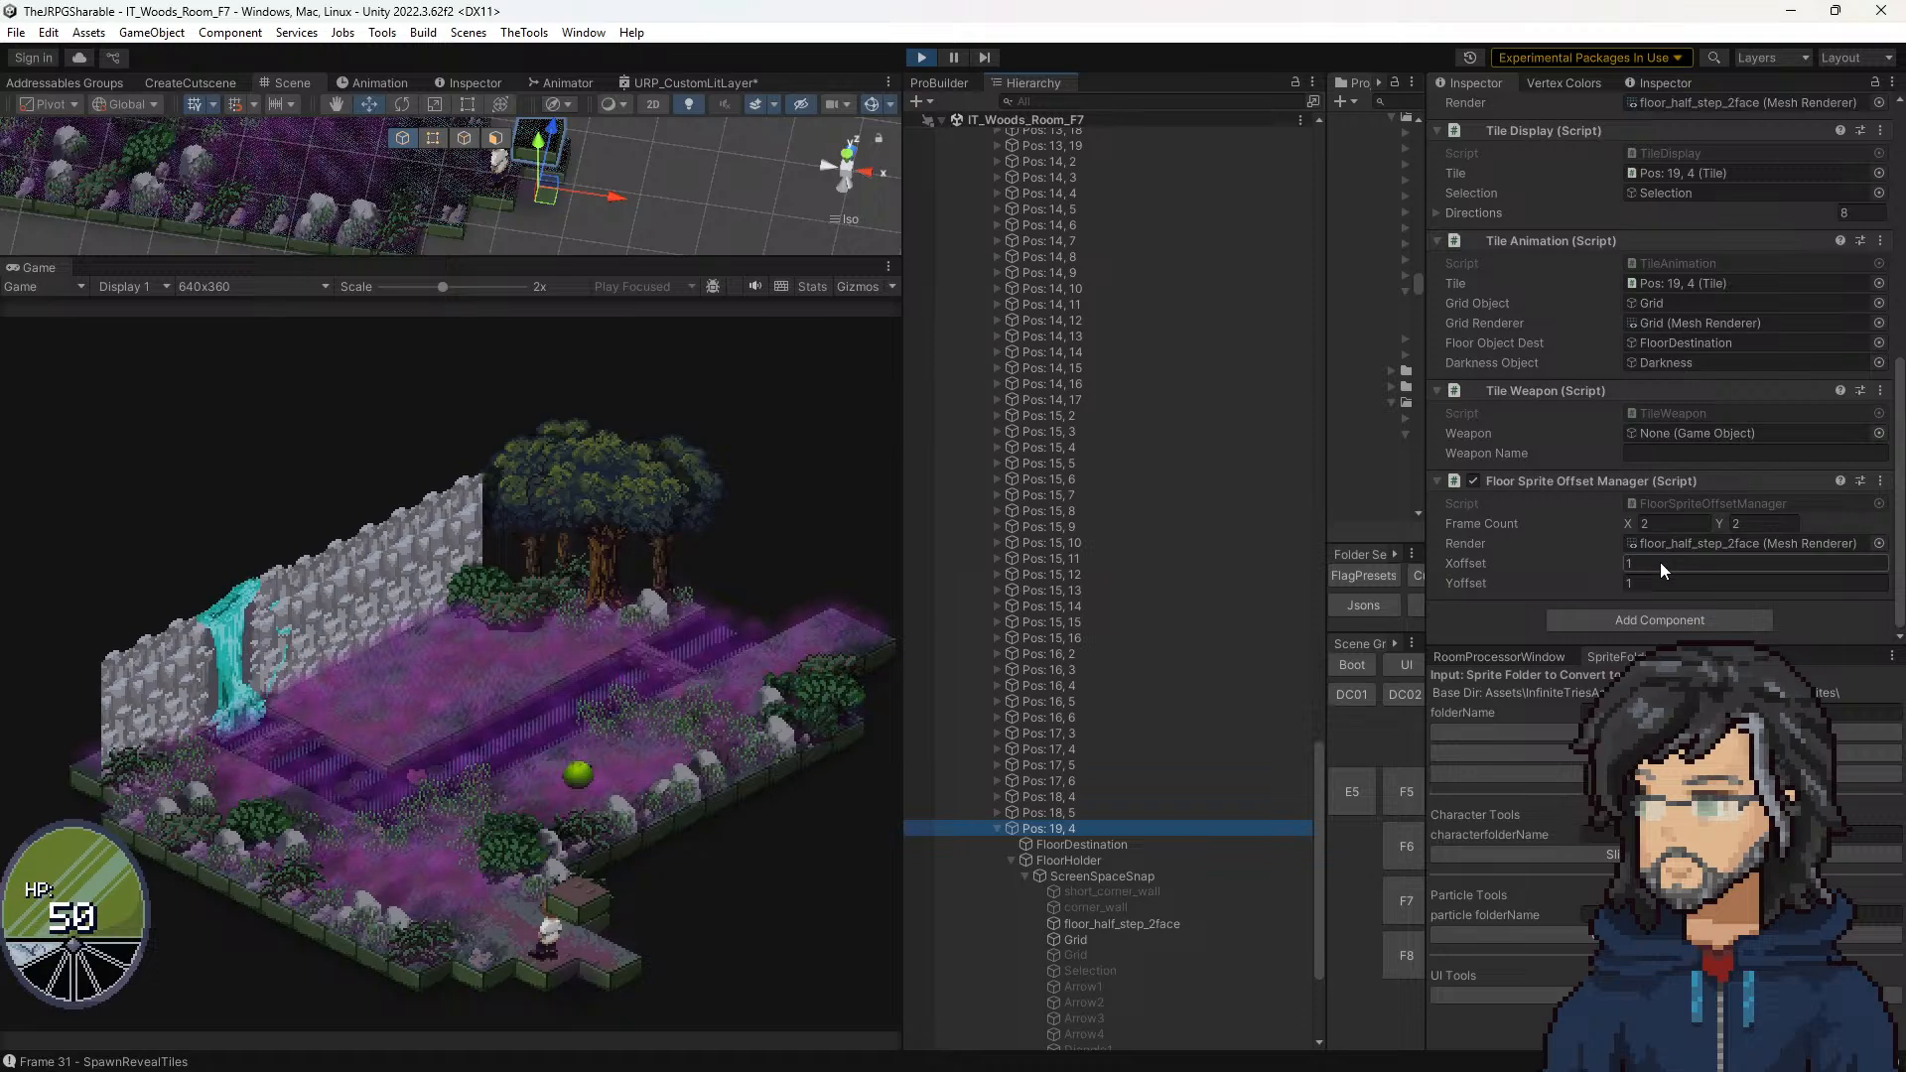
{"action": "left_click", "coordinate": [1676, 524]}
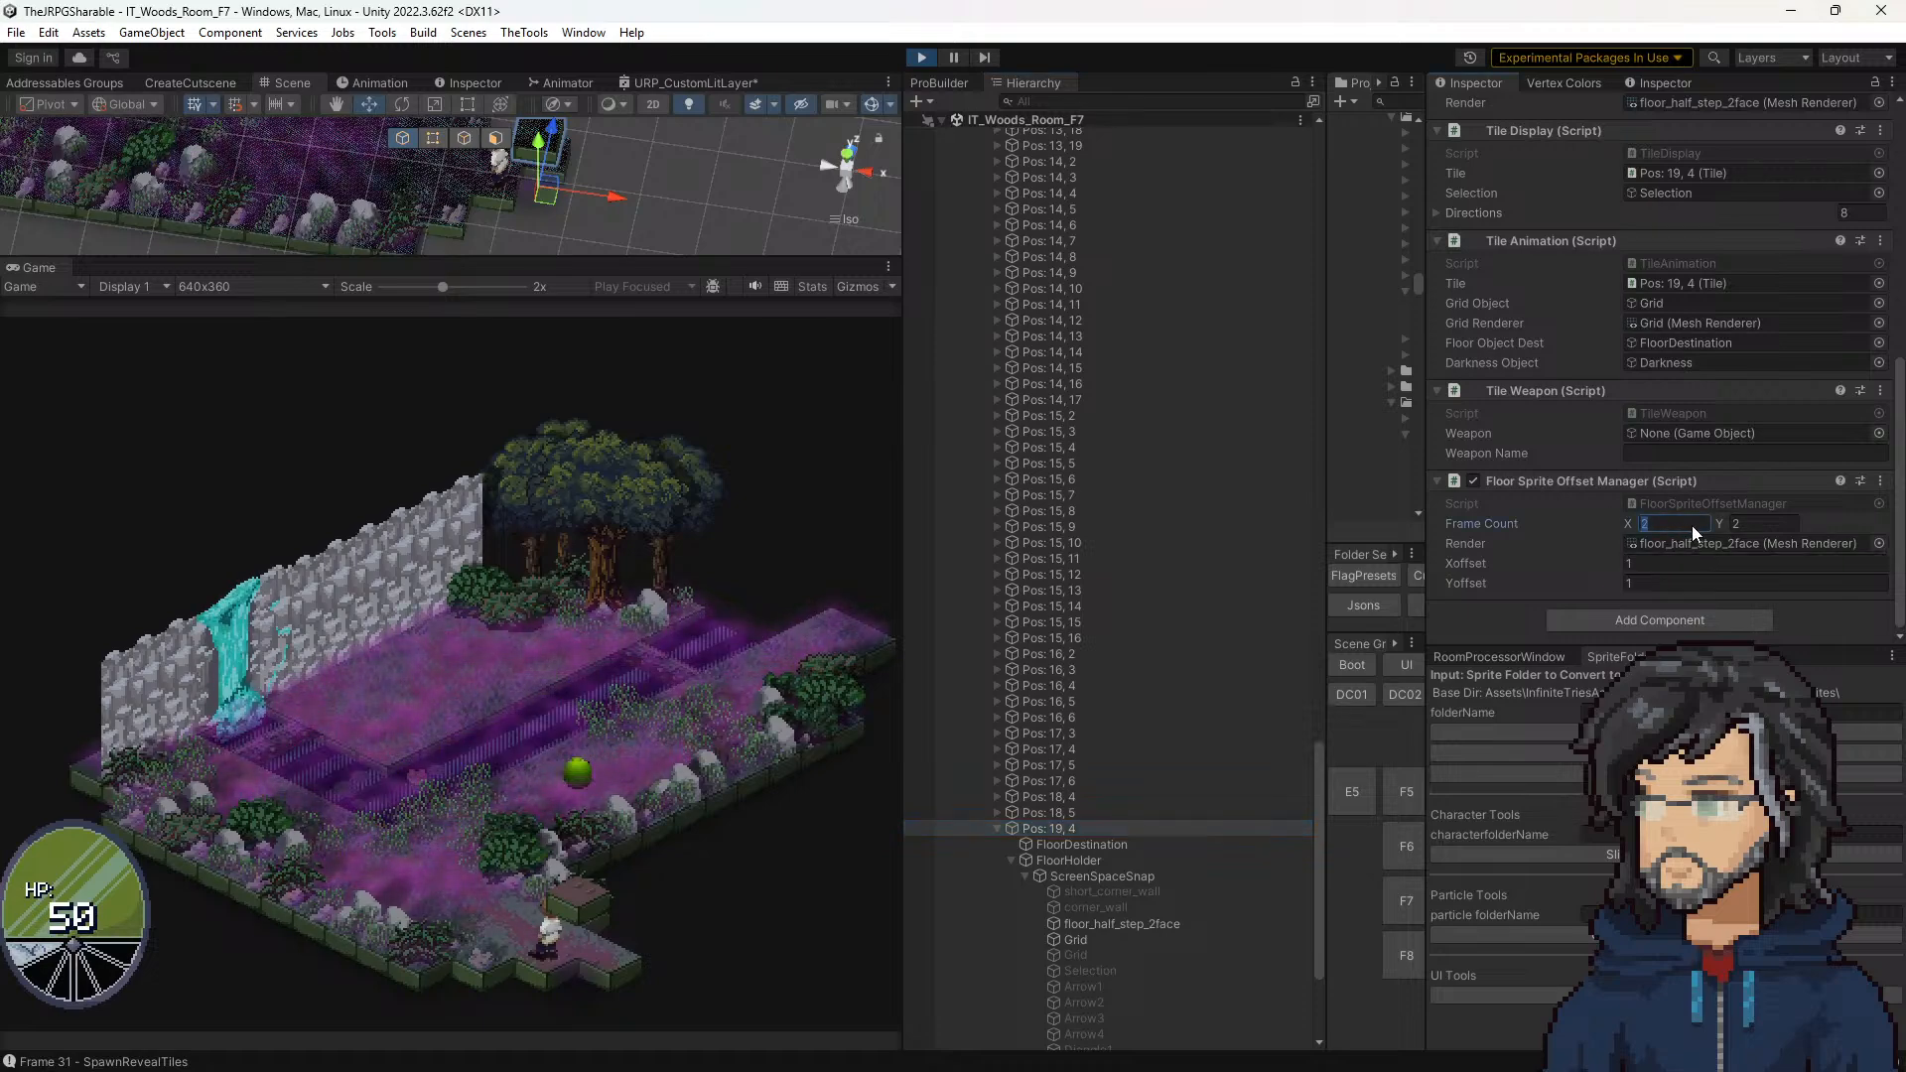
{"action": "type", "text": "1"}
{"action": "key", "text": "Tab"}
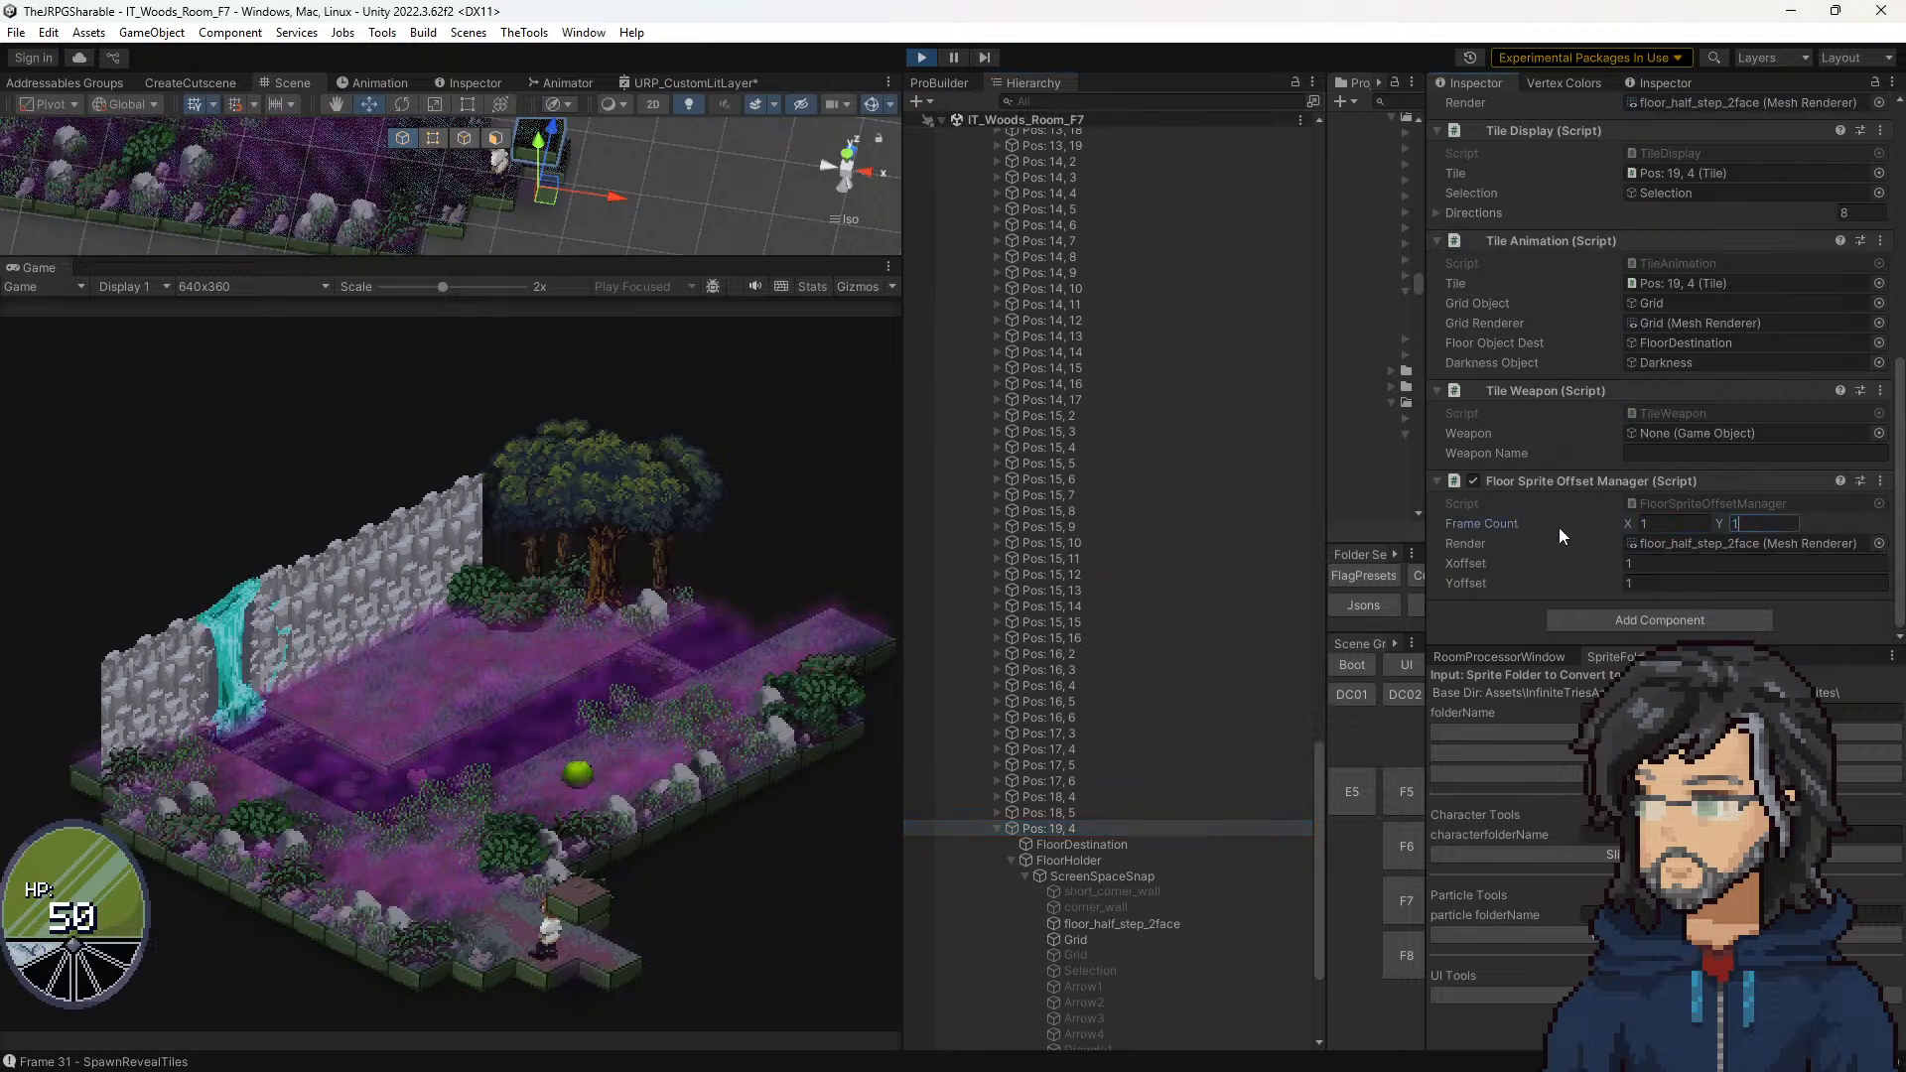
{"action": "left_click", "coordinate": [1618, 523]}
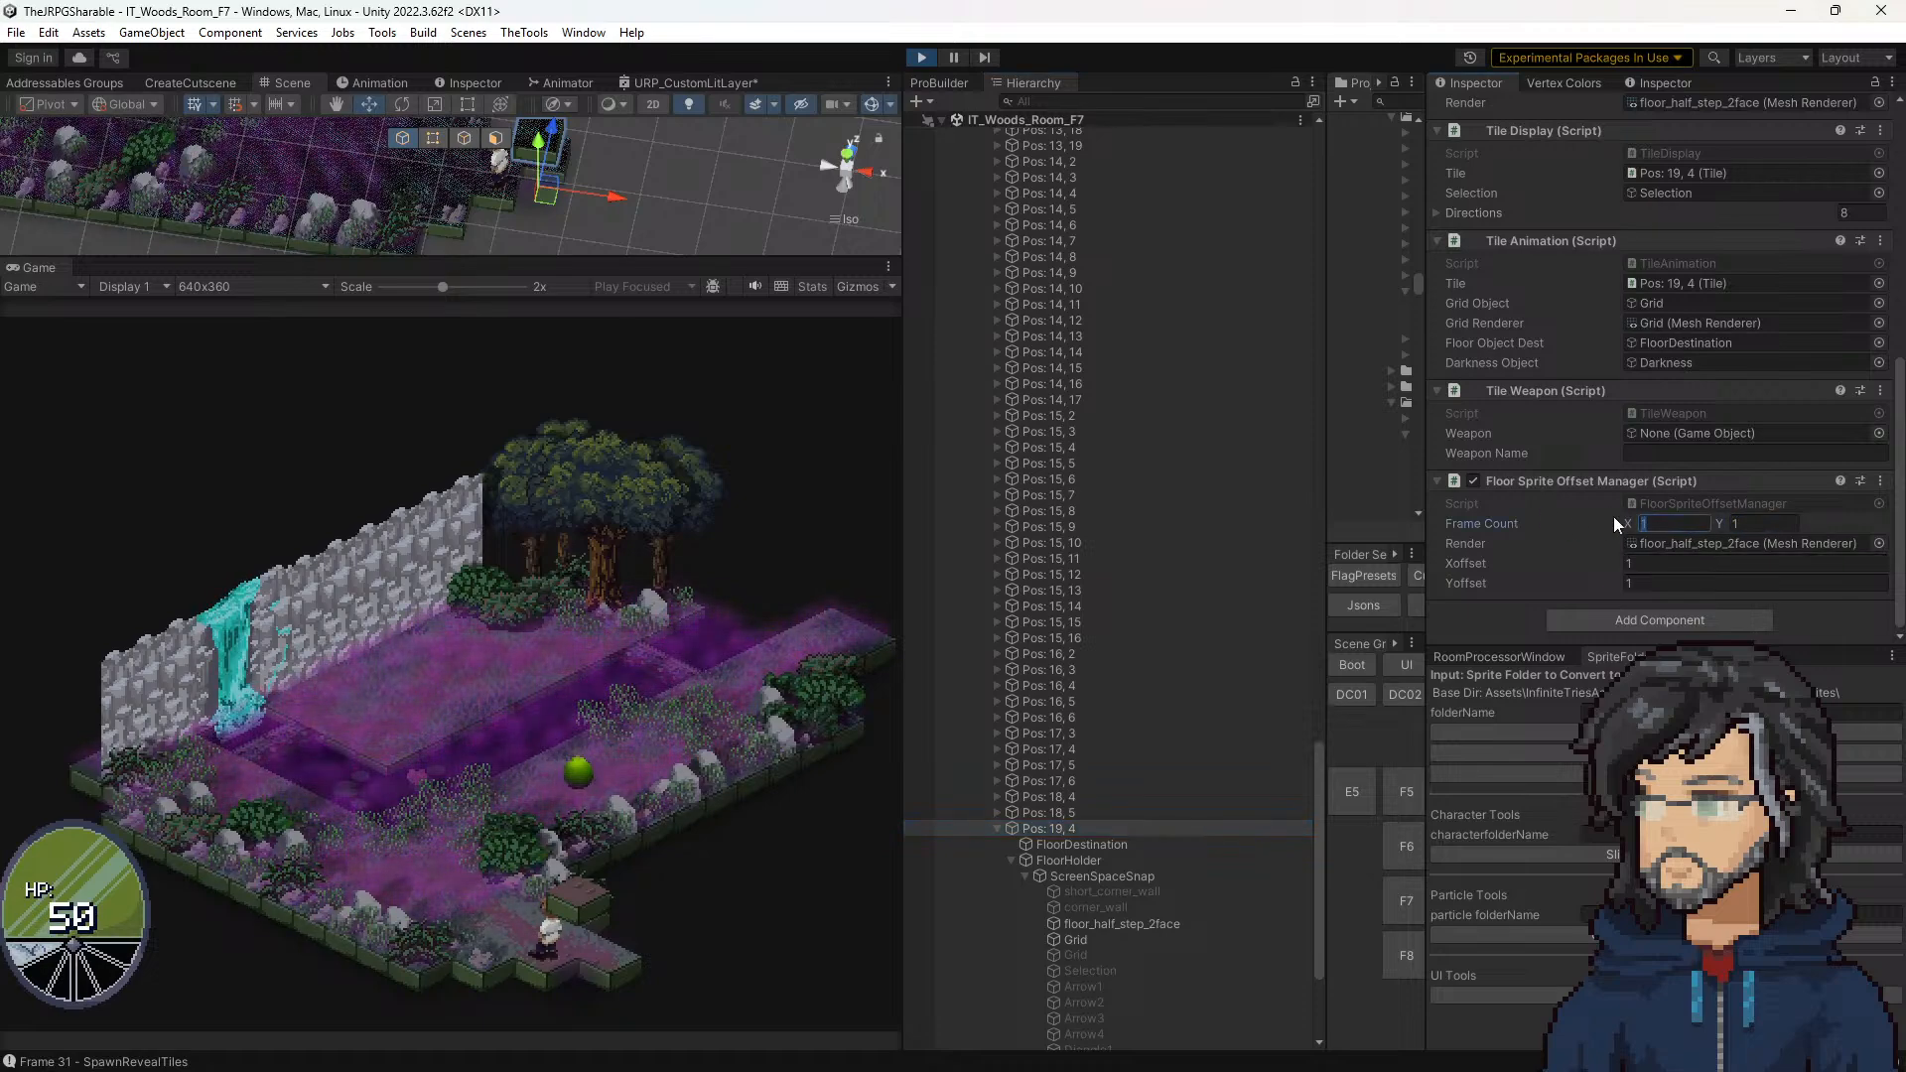
Step: Set _Layer2_ST X and Y to 0.5 on floor_half_step_2face's material under Pos: 19, 4, and adjust the FloorDestination Y position
{"action": "left_click", "coordinate": [1082, 876]}
{"action": "left_click", "coordinate": [1116, 923]}
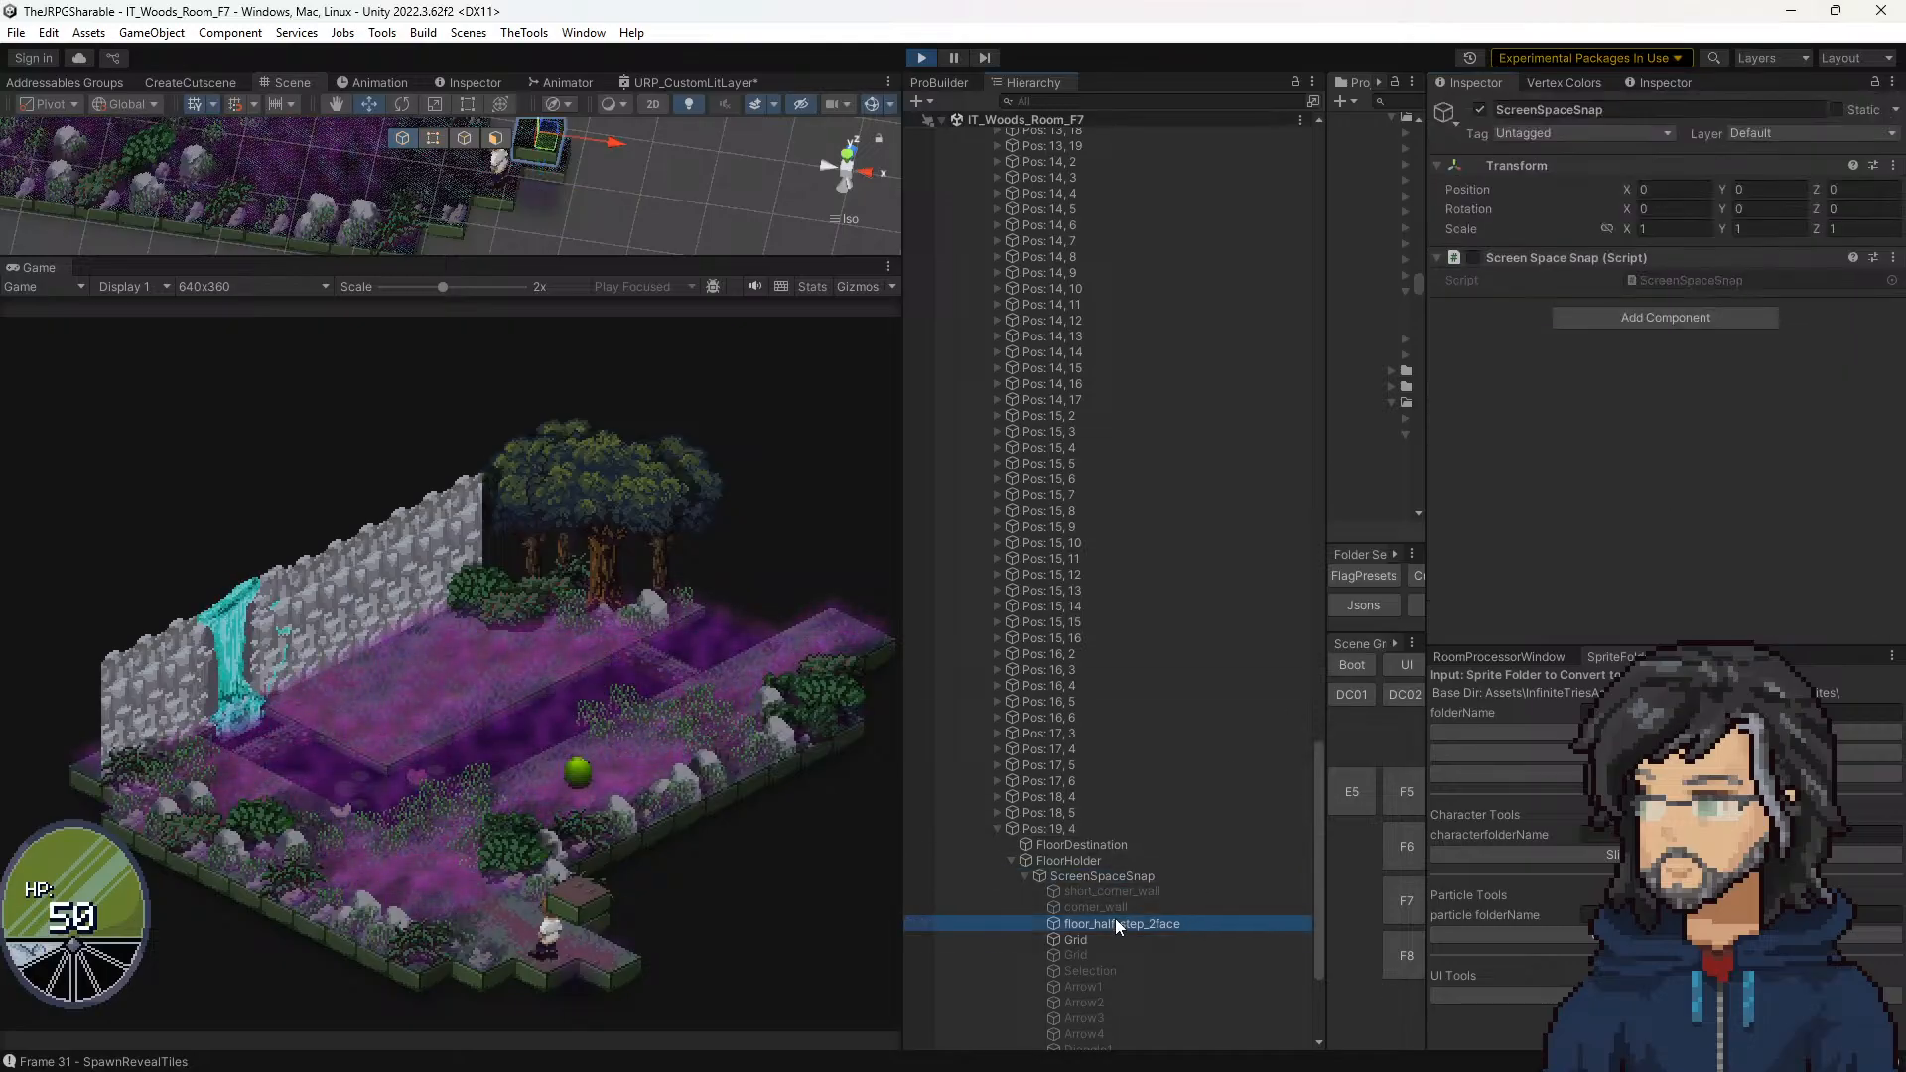
{"action": "scroll", "coordinate": [1700, 347], "scroll_direction": "down", "scroll_amount": 5}
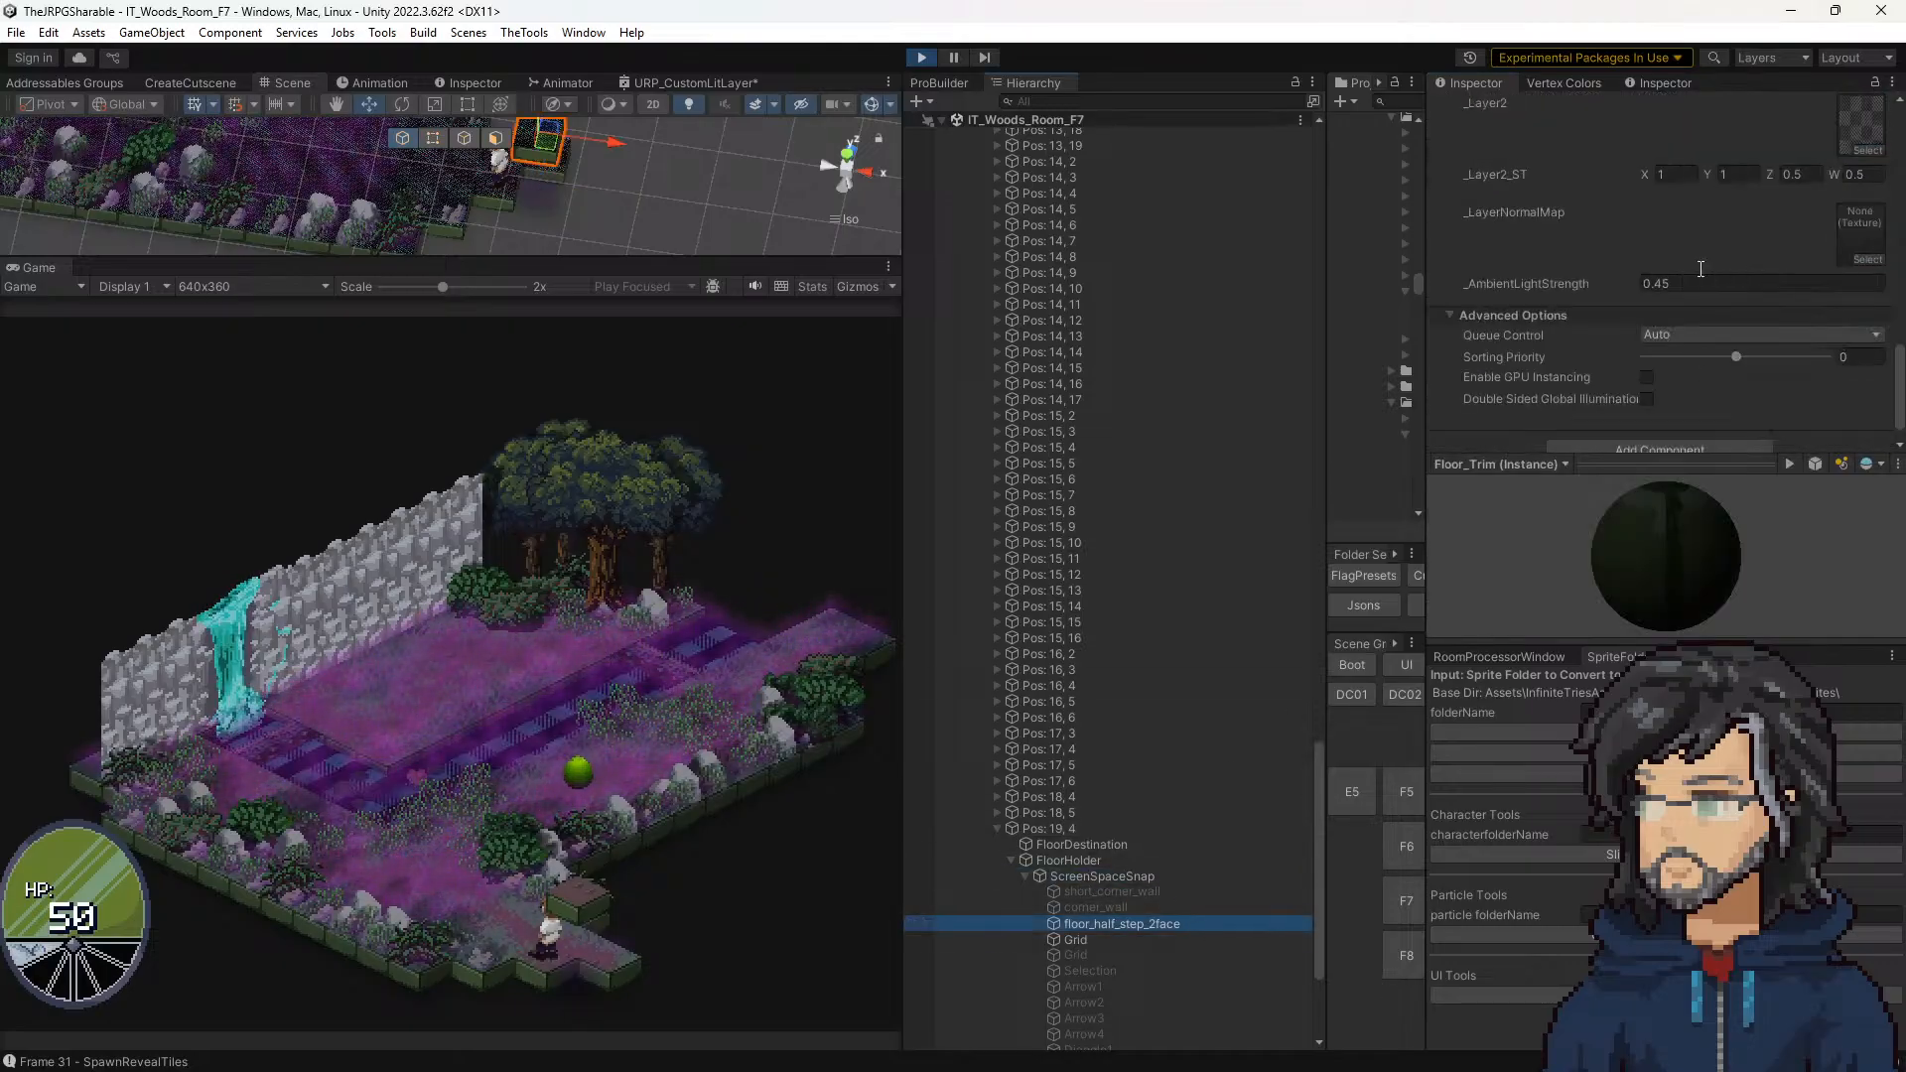
{"action": "left_click", "coordinate": [1676, 173]}
{"action": "type", "text": "0.5"}
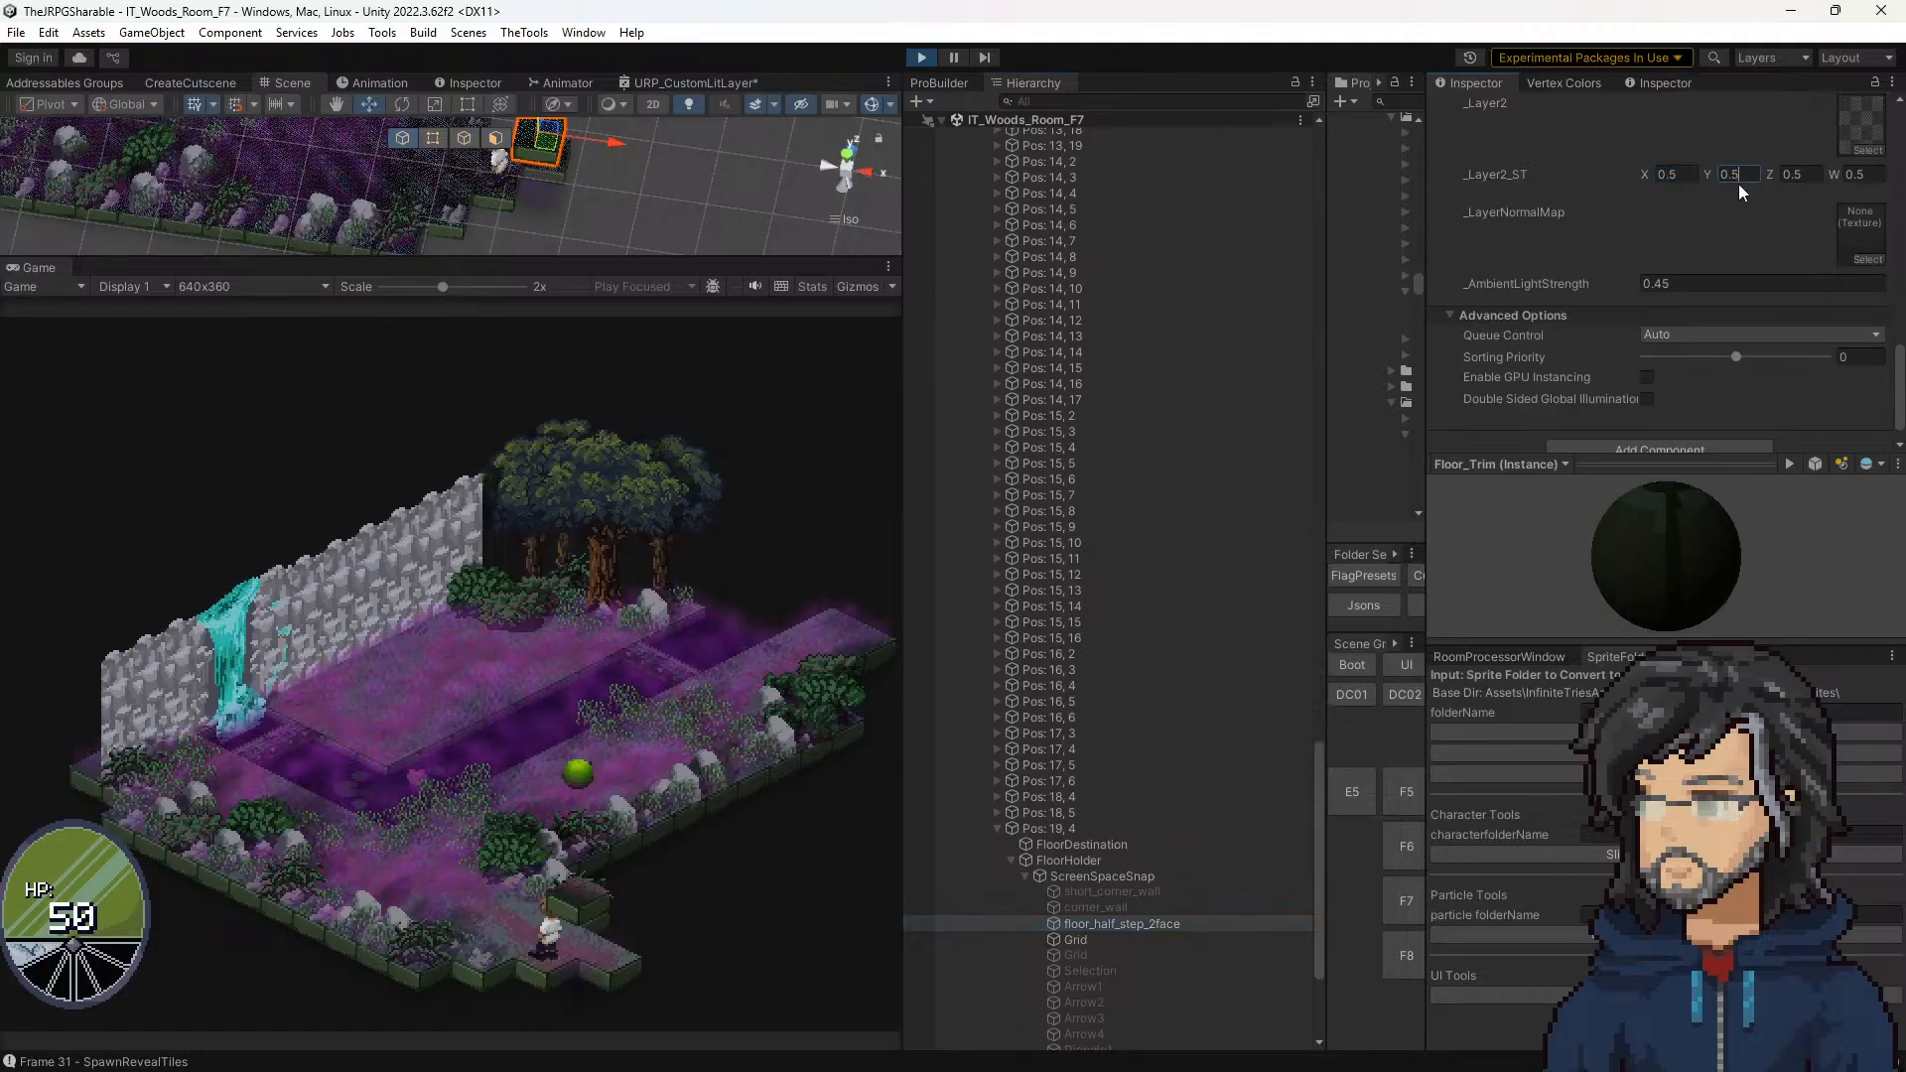
{"action": "left_click", "coordinate": [1082, 845]}
{"action": "mouse_move", "coordinate": [1724, 189]}
{"action": "left_mouse_down"}
{"action": "mouse_move", "coordinate": [1676, 204]}
{"action": "mouse_move", "coordinate": [1838, 163]}
{"action": "mouse_move", "coordinate": [1600, 191]}
{"action": "mouse_move", "coordinate": [1767, 167]}
{"action": "mouse_move", "coordinate": [1709, 212]}
{"action": "mouse_move", "coordinate": [1727, 228]}
{"action": "mouse_move", "coordinate": [1748, 215]}
{"action": "mouse_move", "coordinate": [1619, 224]}
{"action": "mouse_move", "coordinate": [1737, 205]}
{"action": "mouse_move", "coordinate": [1646, 216]}
{"action": "mouse_move", "coordinate": [1710, 199]}
{"action": "left_mouse_up"}
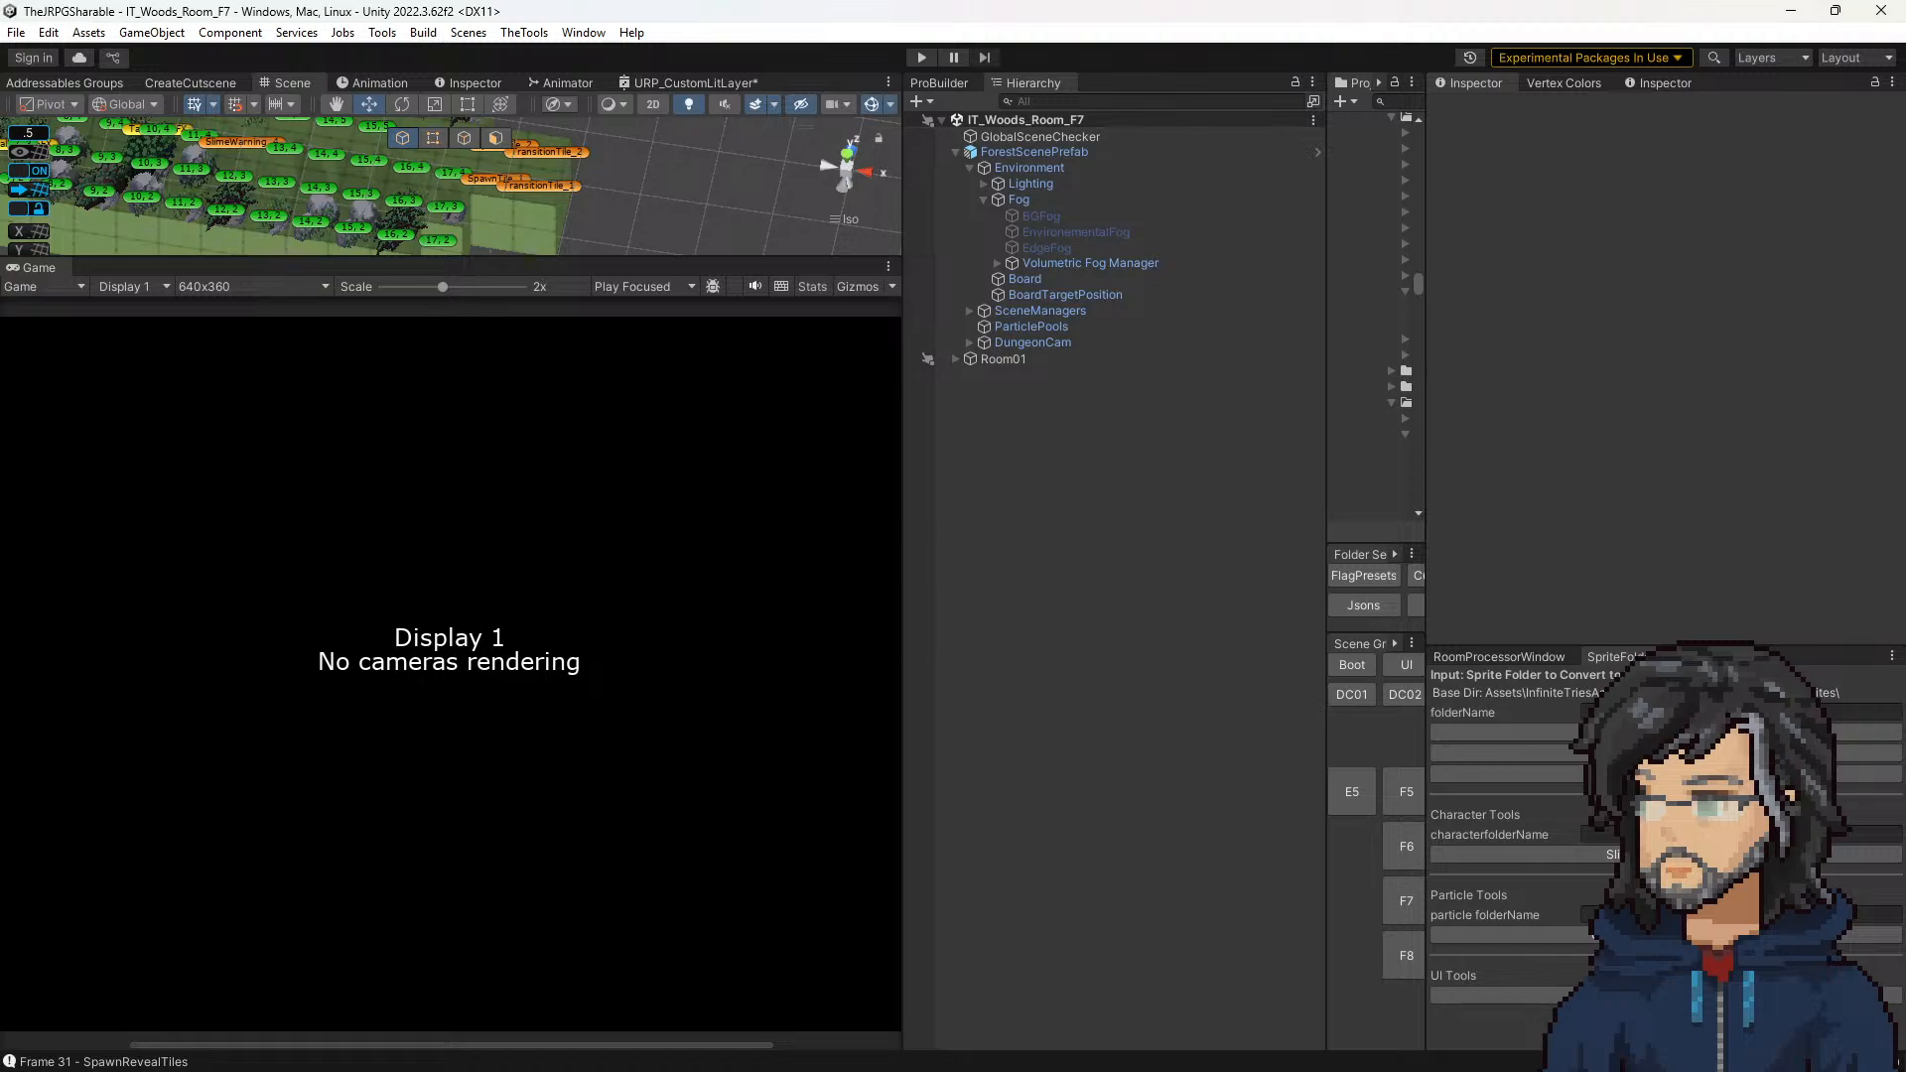
Step: Switch to Visual Studio and examine the AdjustTiling calculation and the frameCount declaration in FloorSpriteOffsetManager.cs
{"action": "key", "text": "alt+Tab"}
{"action": "scroll", "coordinate": [413, 359], "scroll_direction": "down", "scroll_amount": 3}
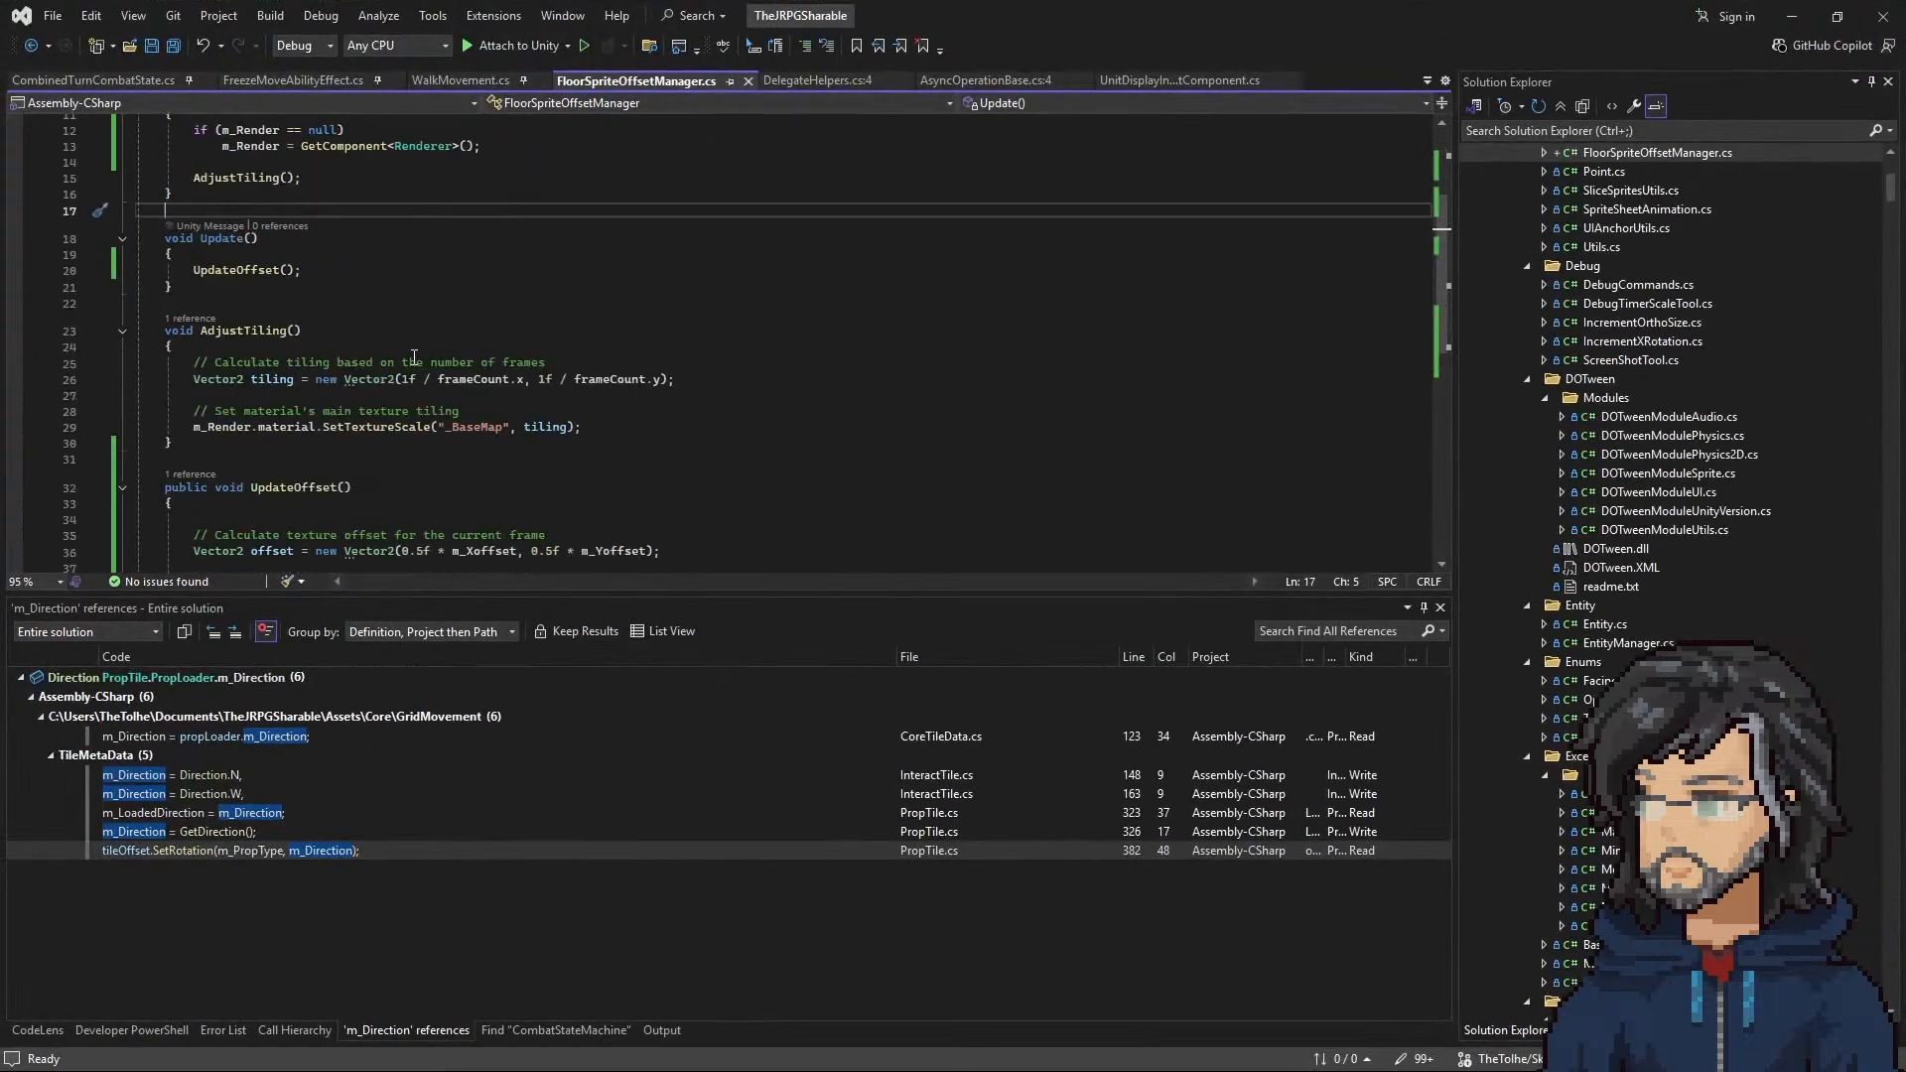
{"action": "left_click", "coordinate": [468, 383]}
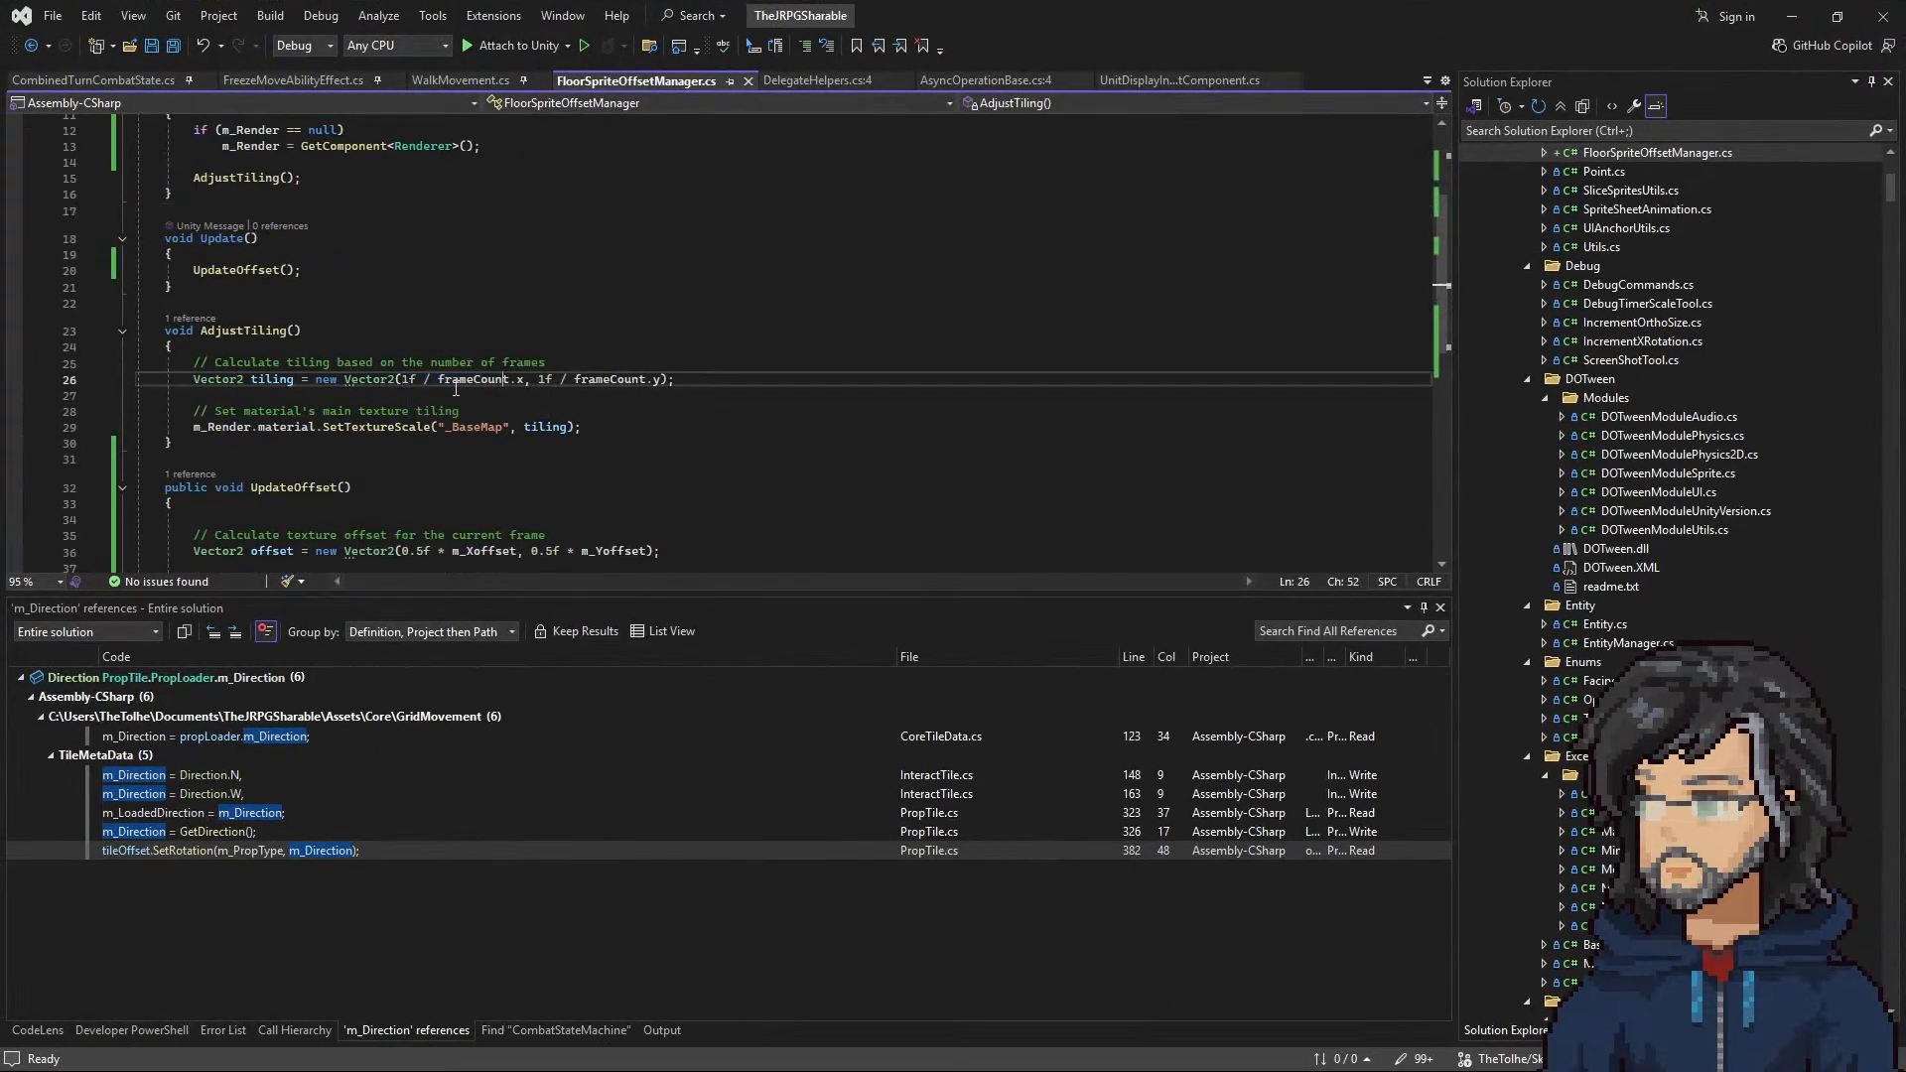
{"action": "left_click_drag", "start_coordinate": [468, 382], "coordinate": [532, 381]}
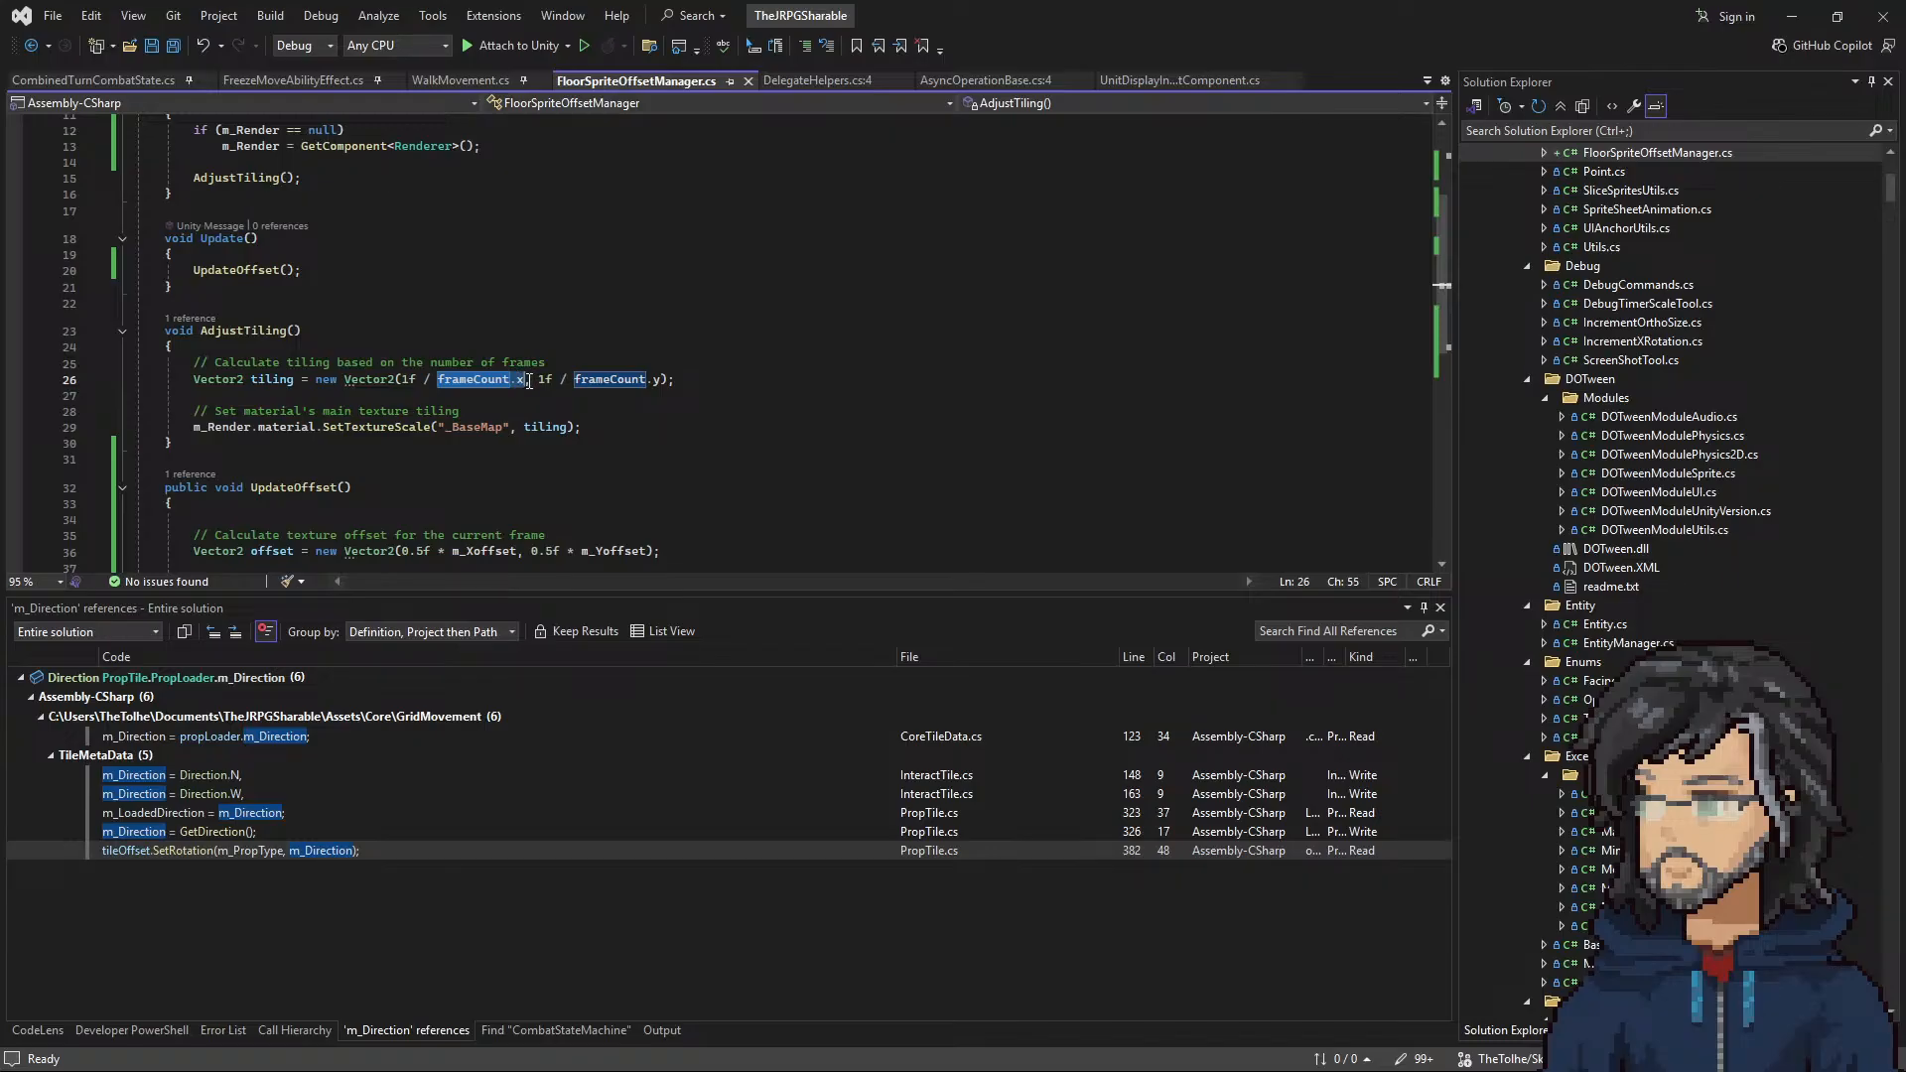
{"action": "scroll", "coordinate": [467, 434], "scroll_direction": "up", "scroll_amount": 1}
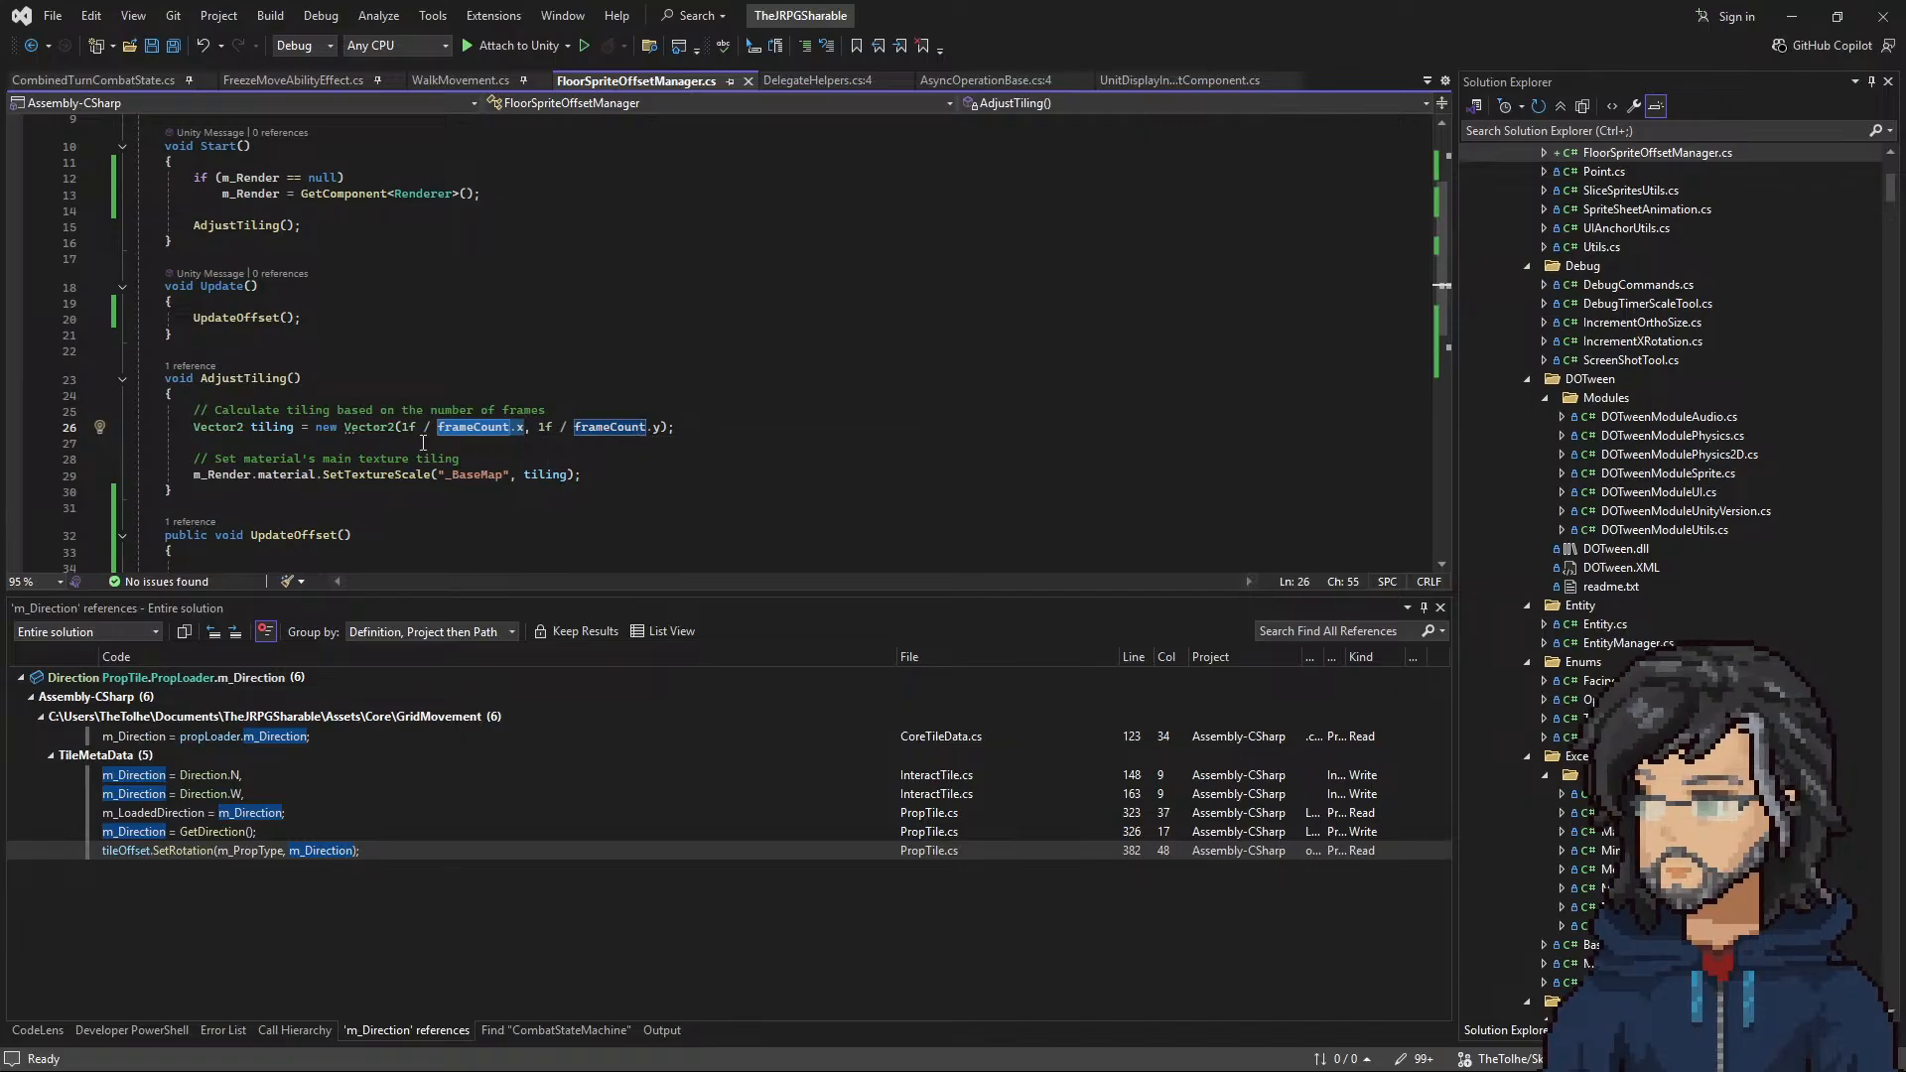
{"action": "left_click_drag", "start_coordinate": [402, 426], "coordinate": [676, 426]}
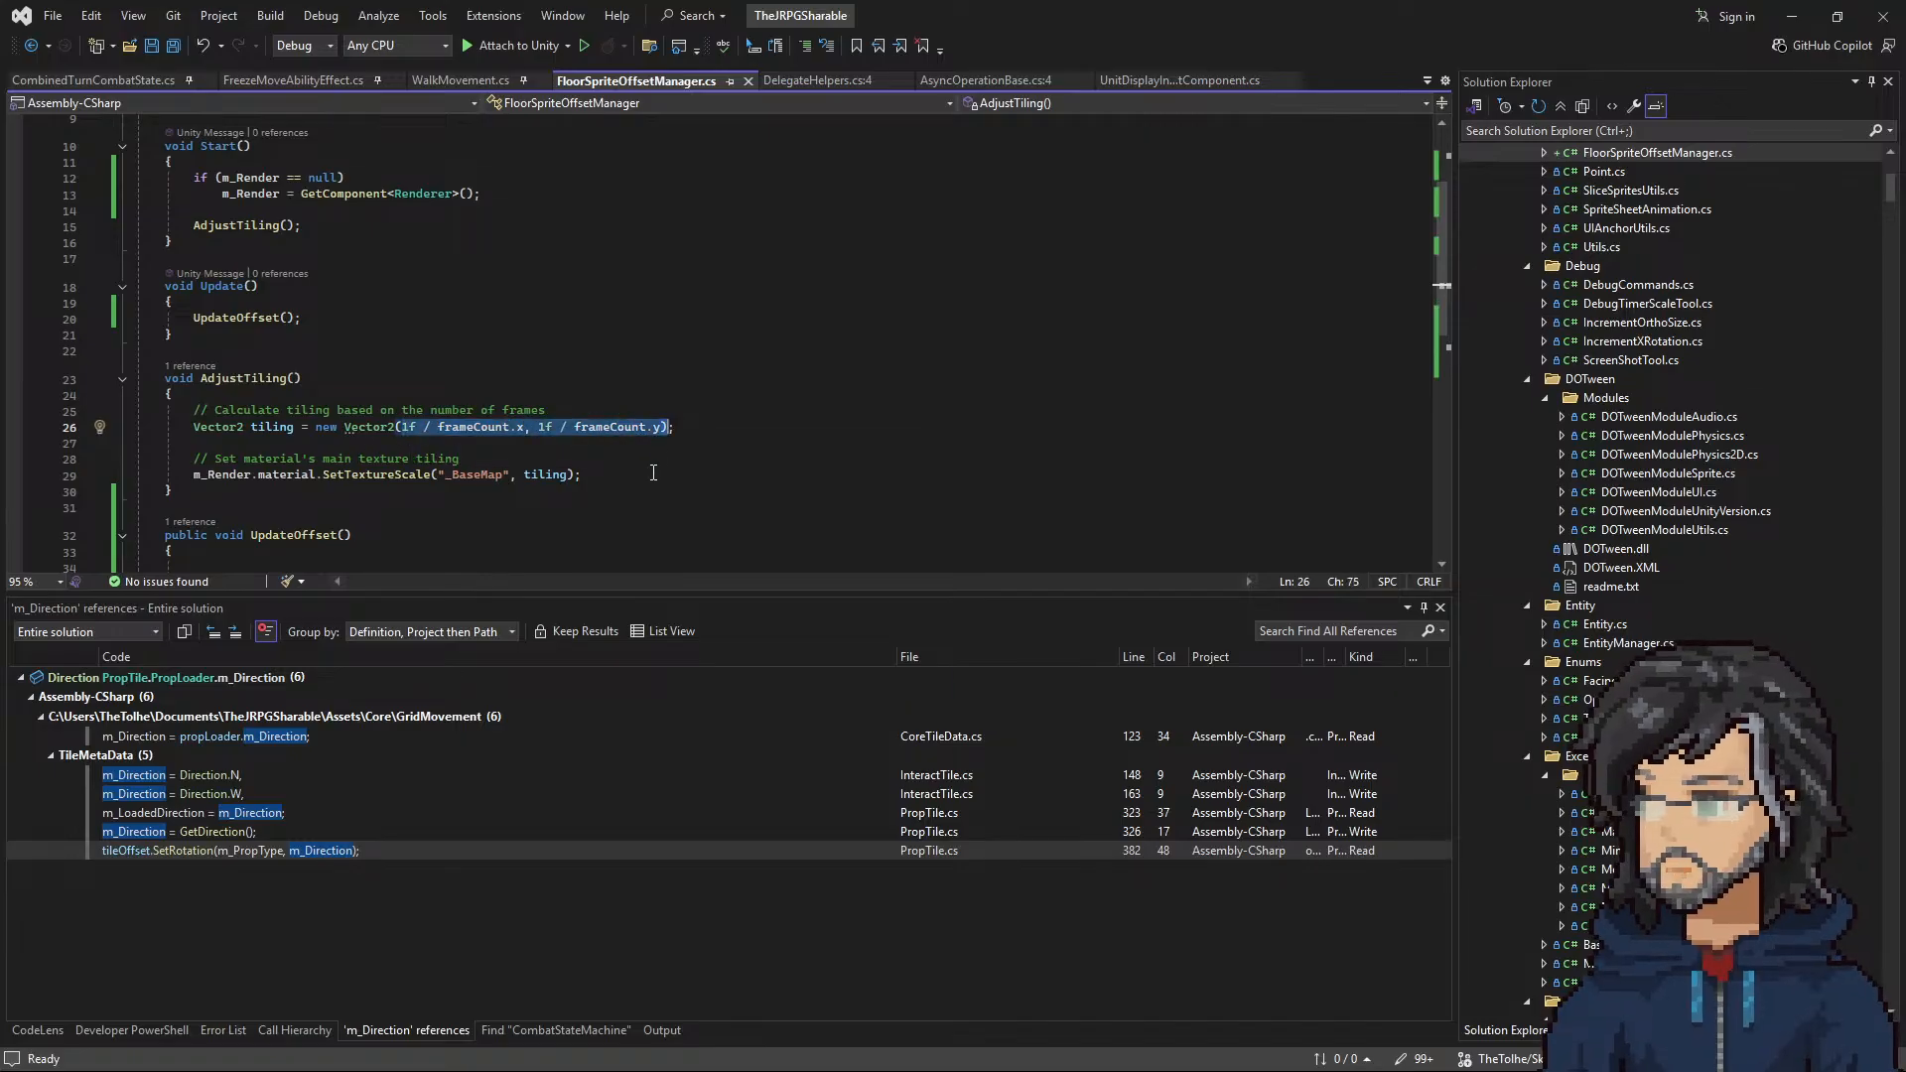
{"action": "scroll", "coordinate": [653, 473], "scroll_direction": "down", "scroll_amount": 2}
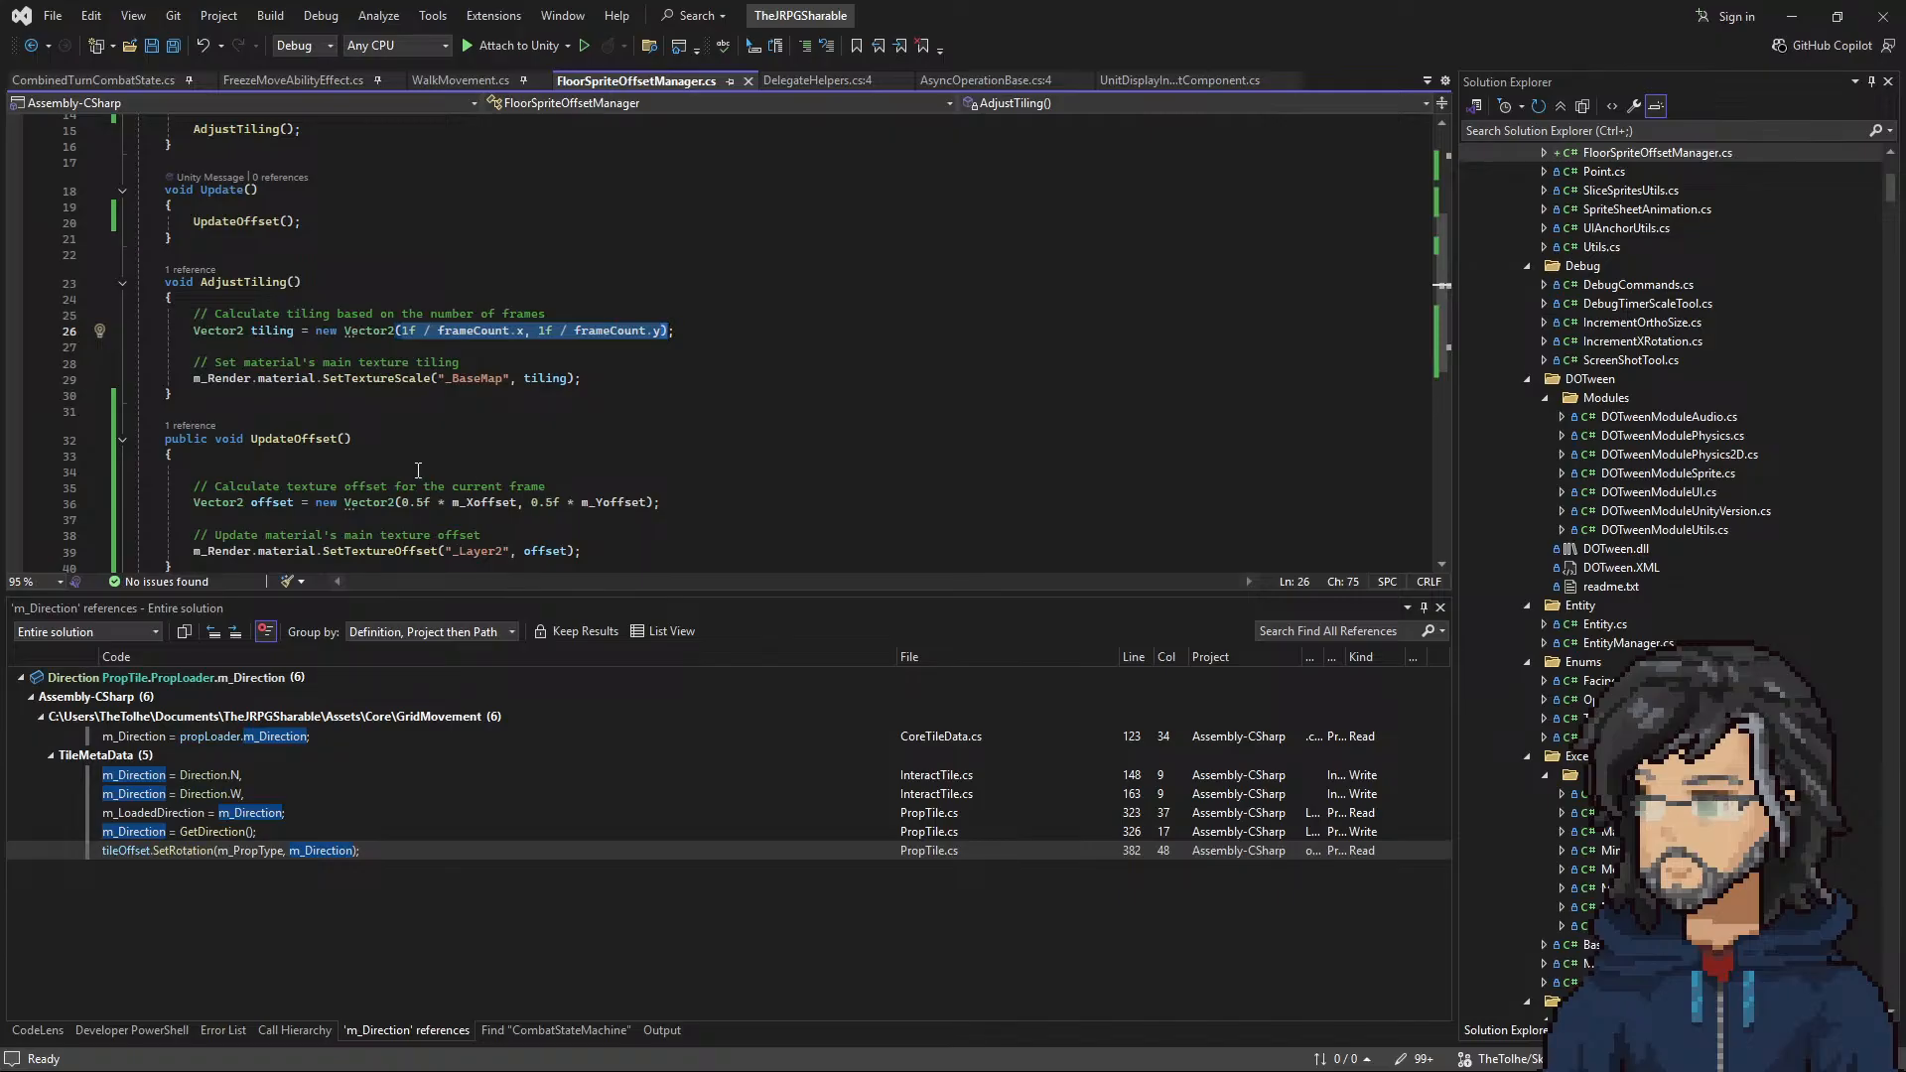
{"action": "scroll", "coordinate": [417, 469], "scroll_direction": "up", "scroll_amount": 4}
{"action": "left_click_drag", "start_coordinate": [294, 198], "coordinate": [529, 196]}
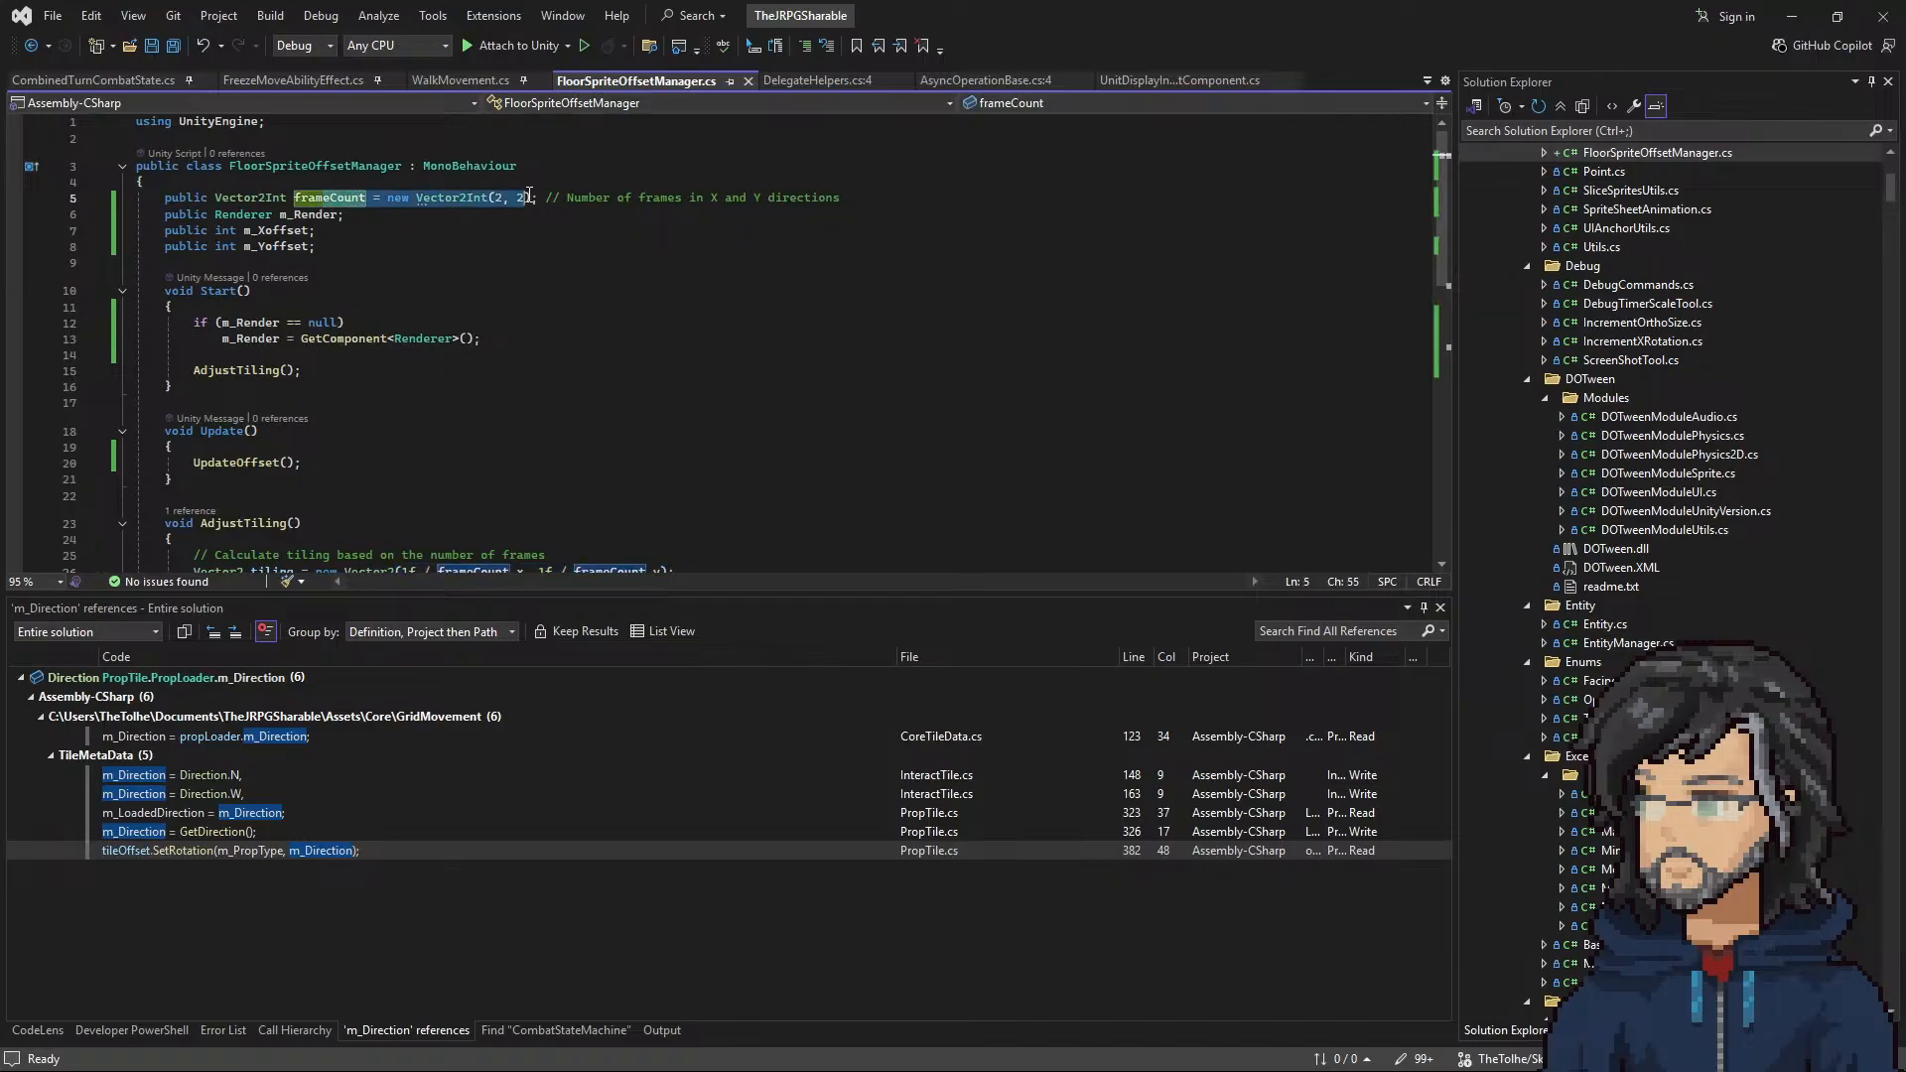
{"action": "left_click", "coordinate": [1792, 15]}
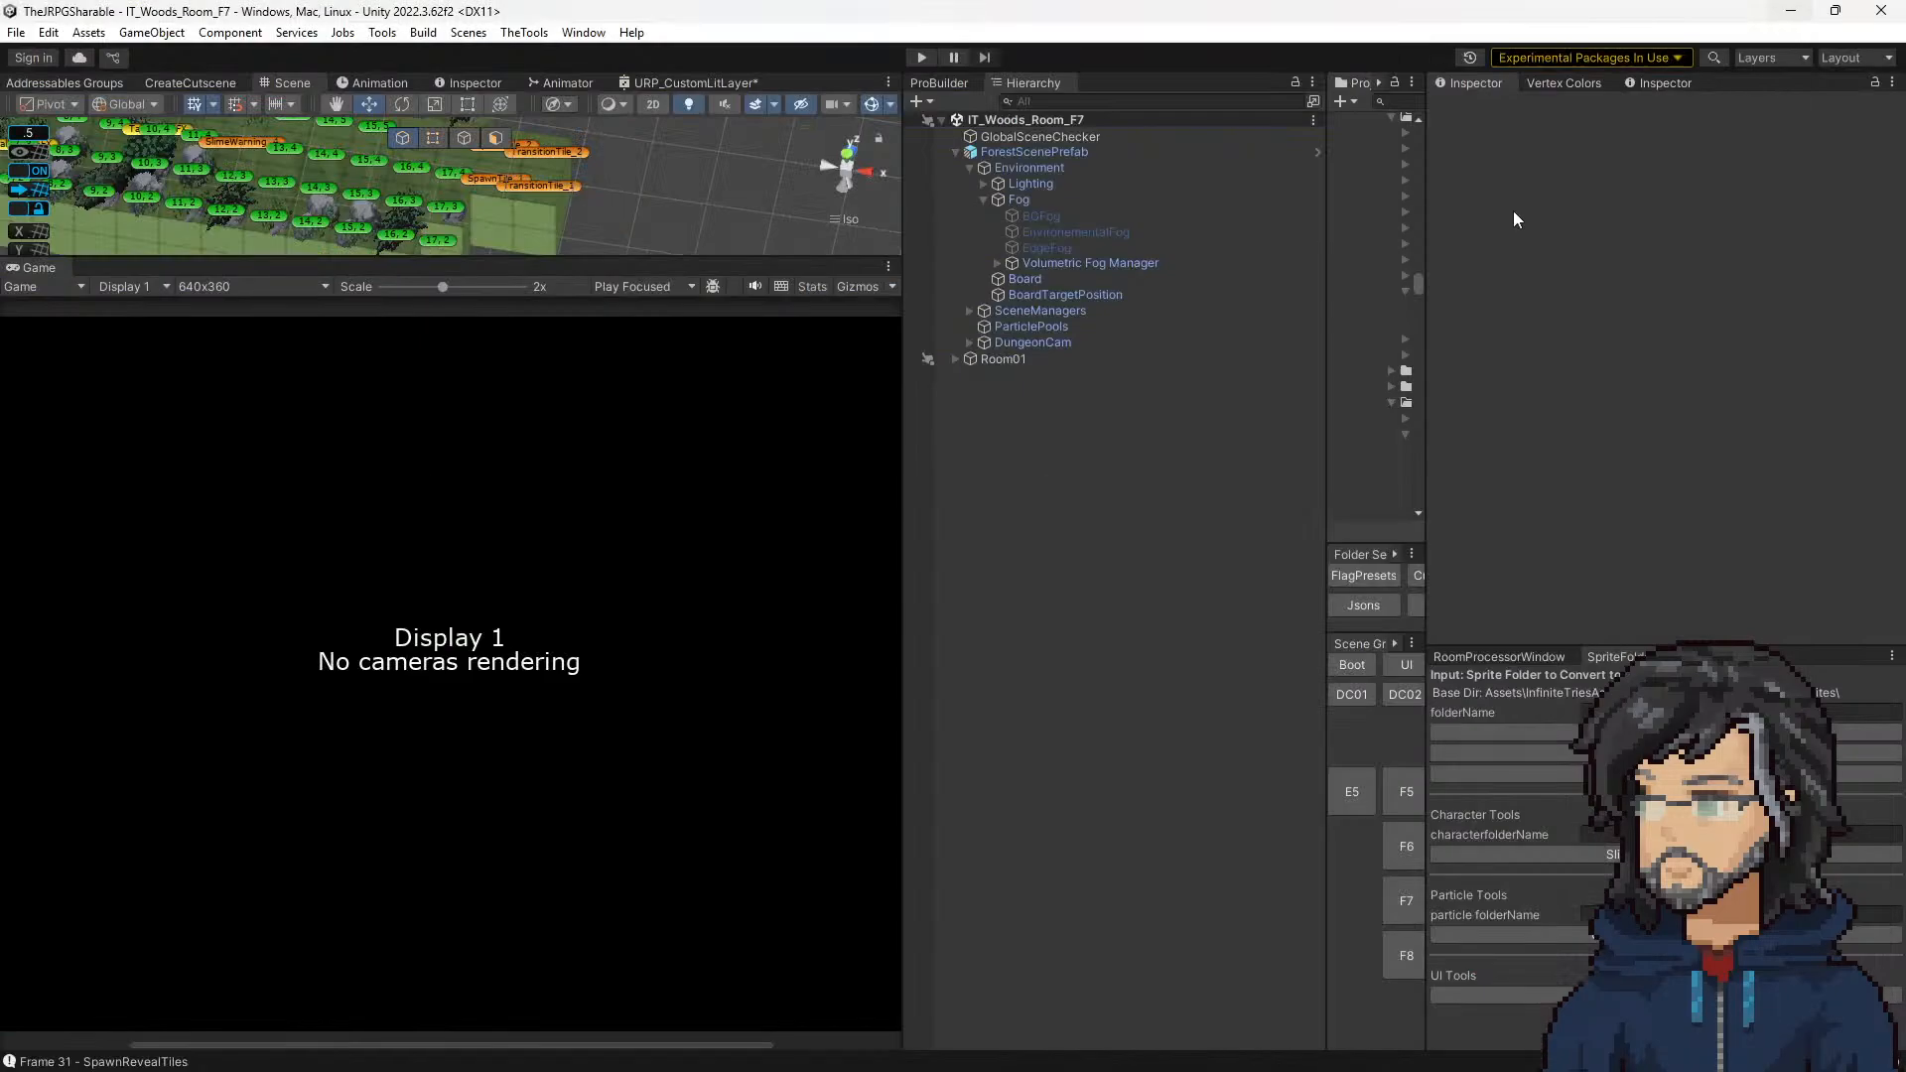
Step: Widen the project browser in Unity, search the assets for base, and open the Base_Floor_Tile prefab
{"action": "left_click_drag", "start_coordinate": [1328, 227], "coordinate": [1097, 328]}
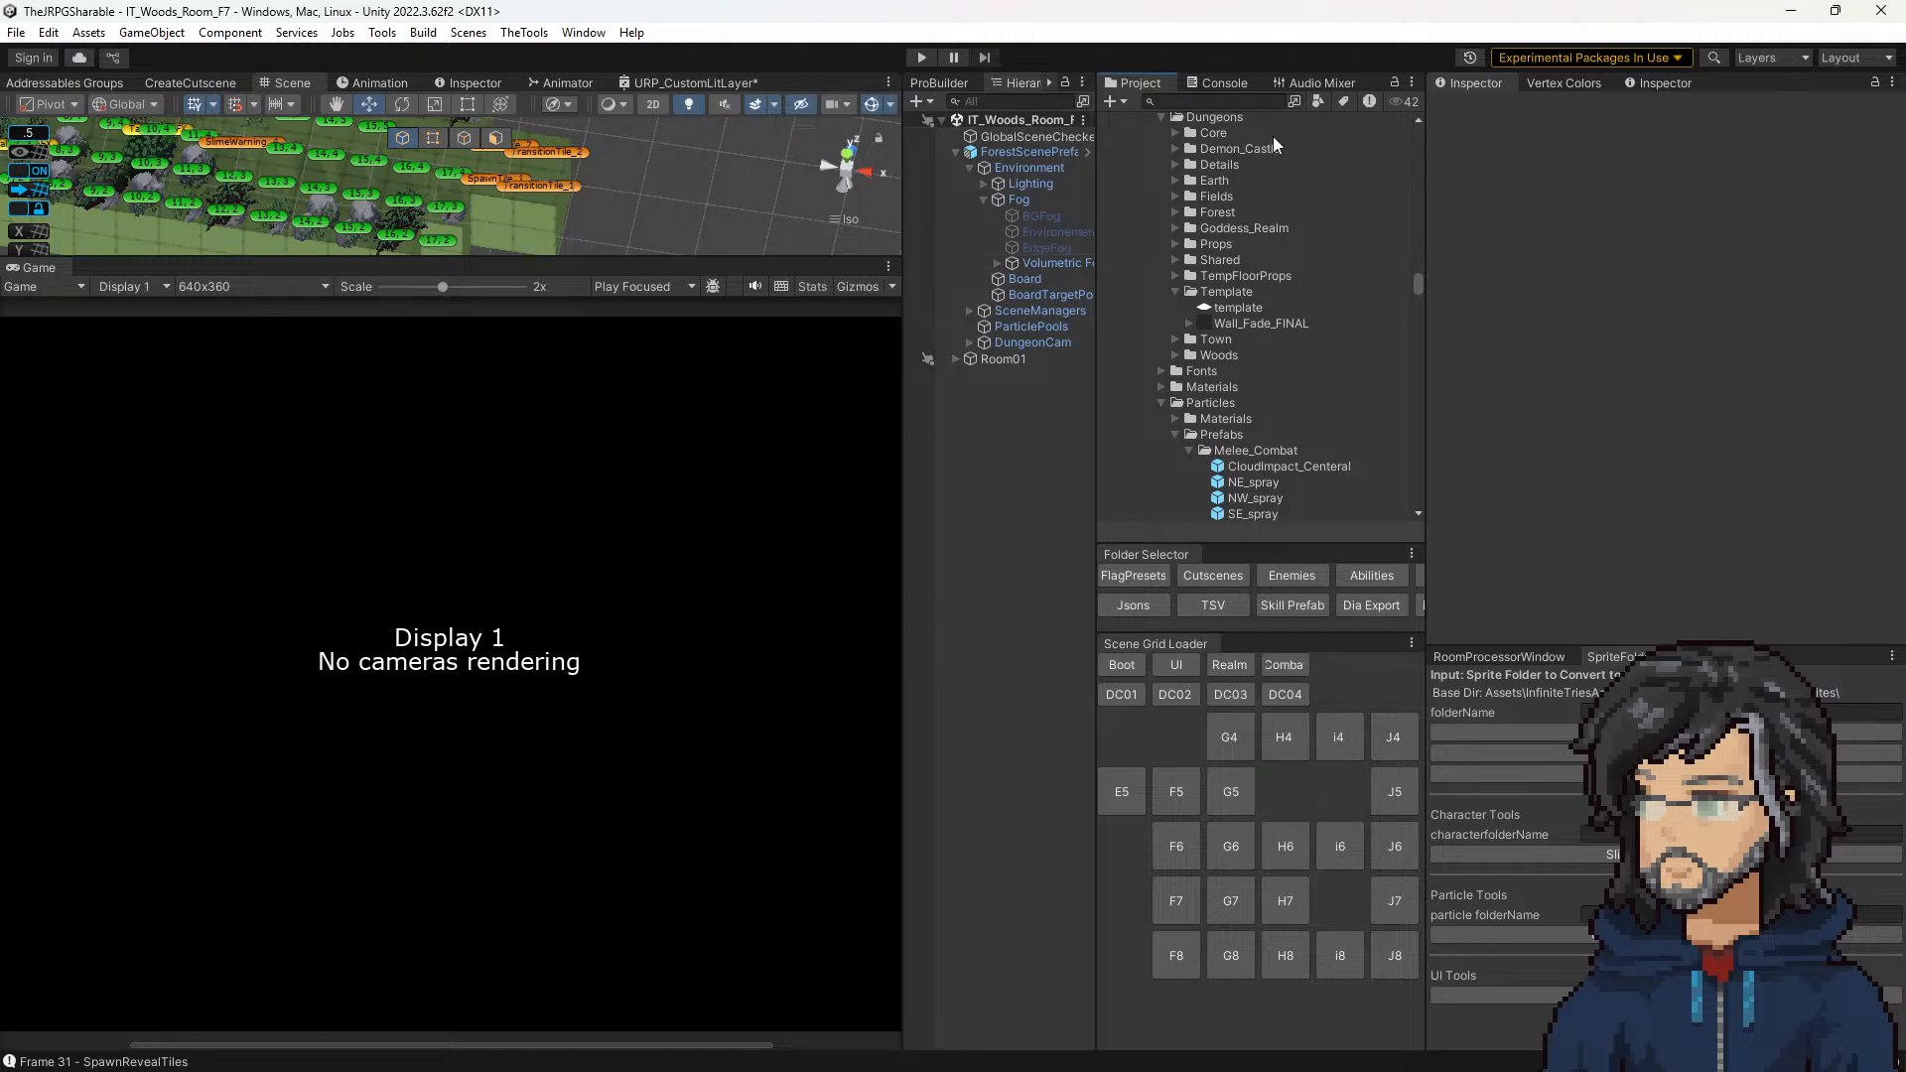
{"action": "key", "text": "ctrl+f"}
{"action": "type", "text": "base"}
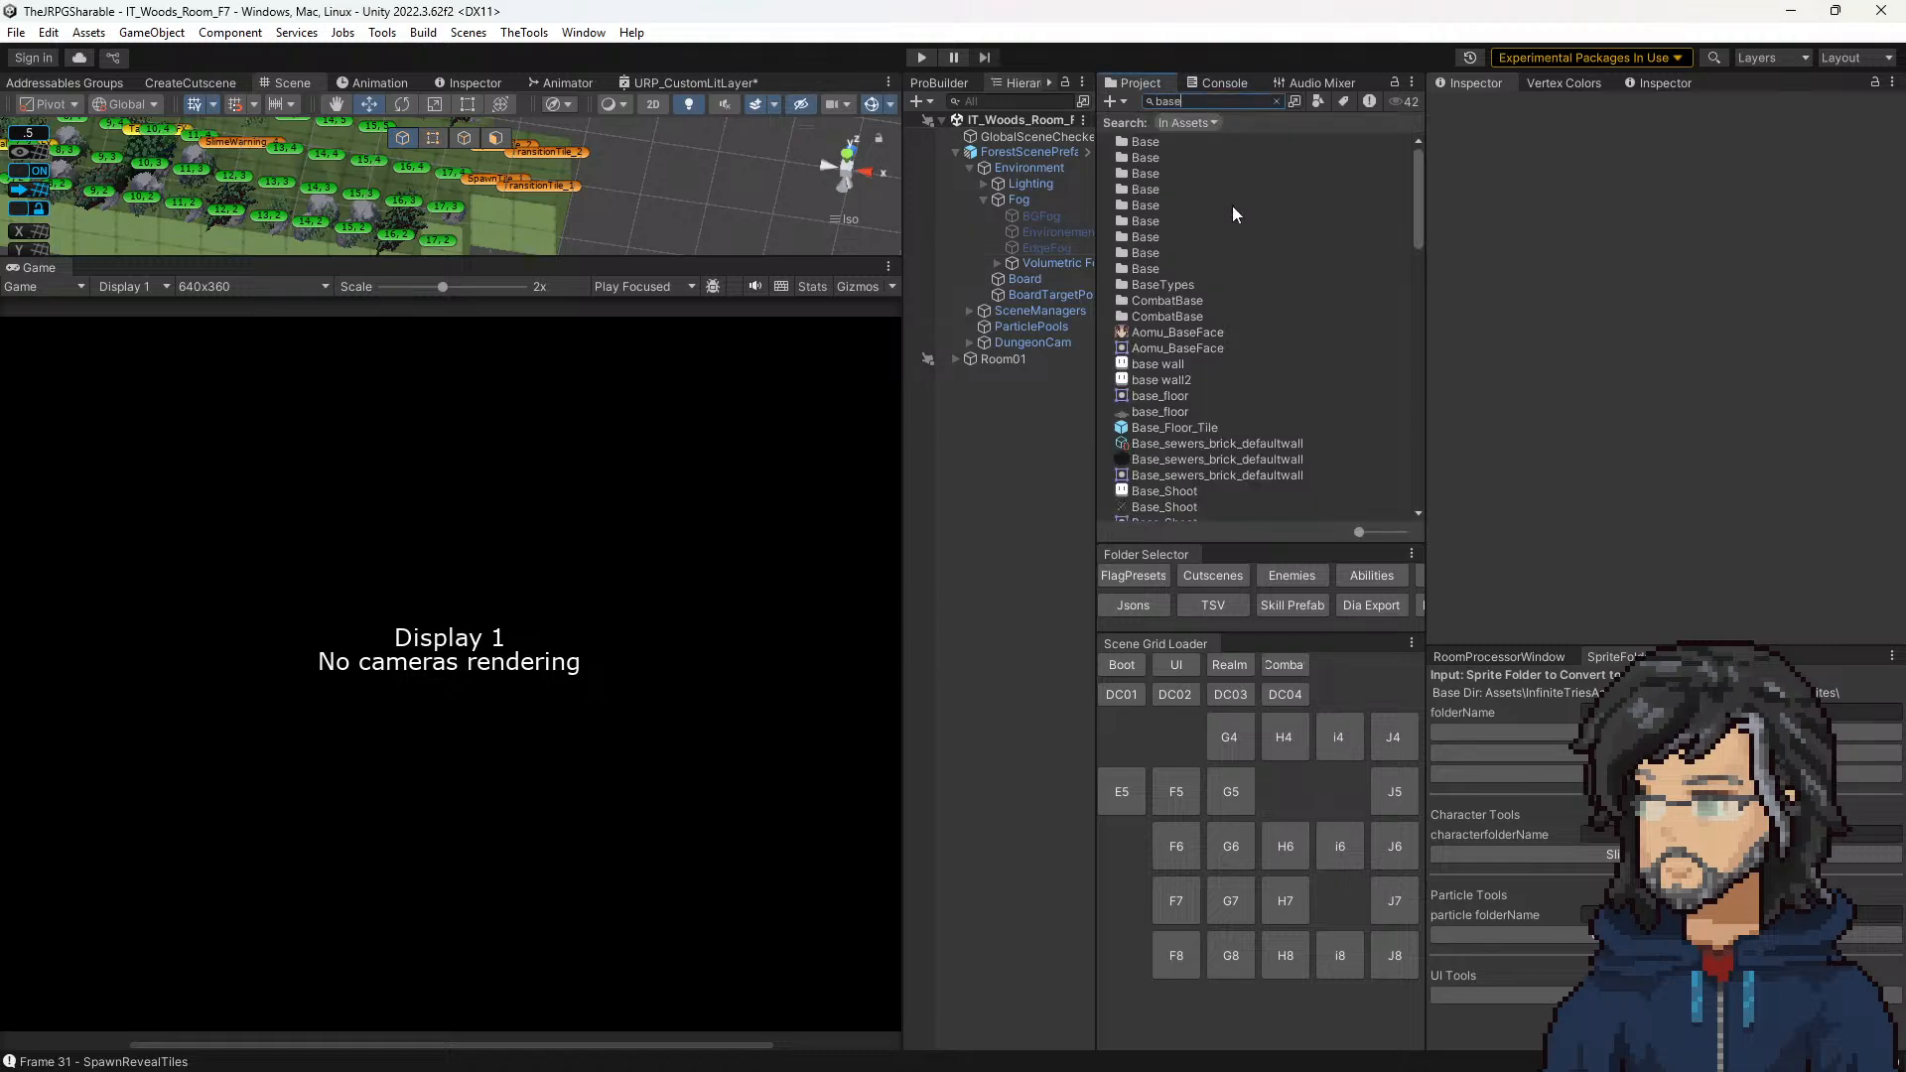
{"action": "double_click", "coordinate": [1173, 428]}
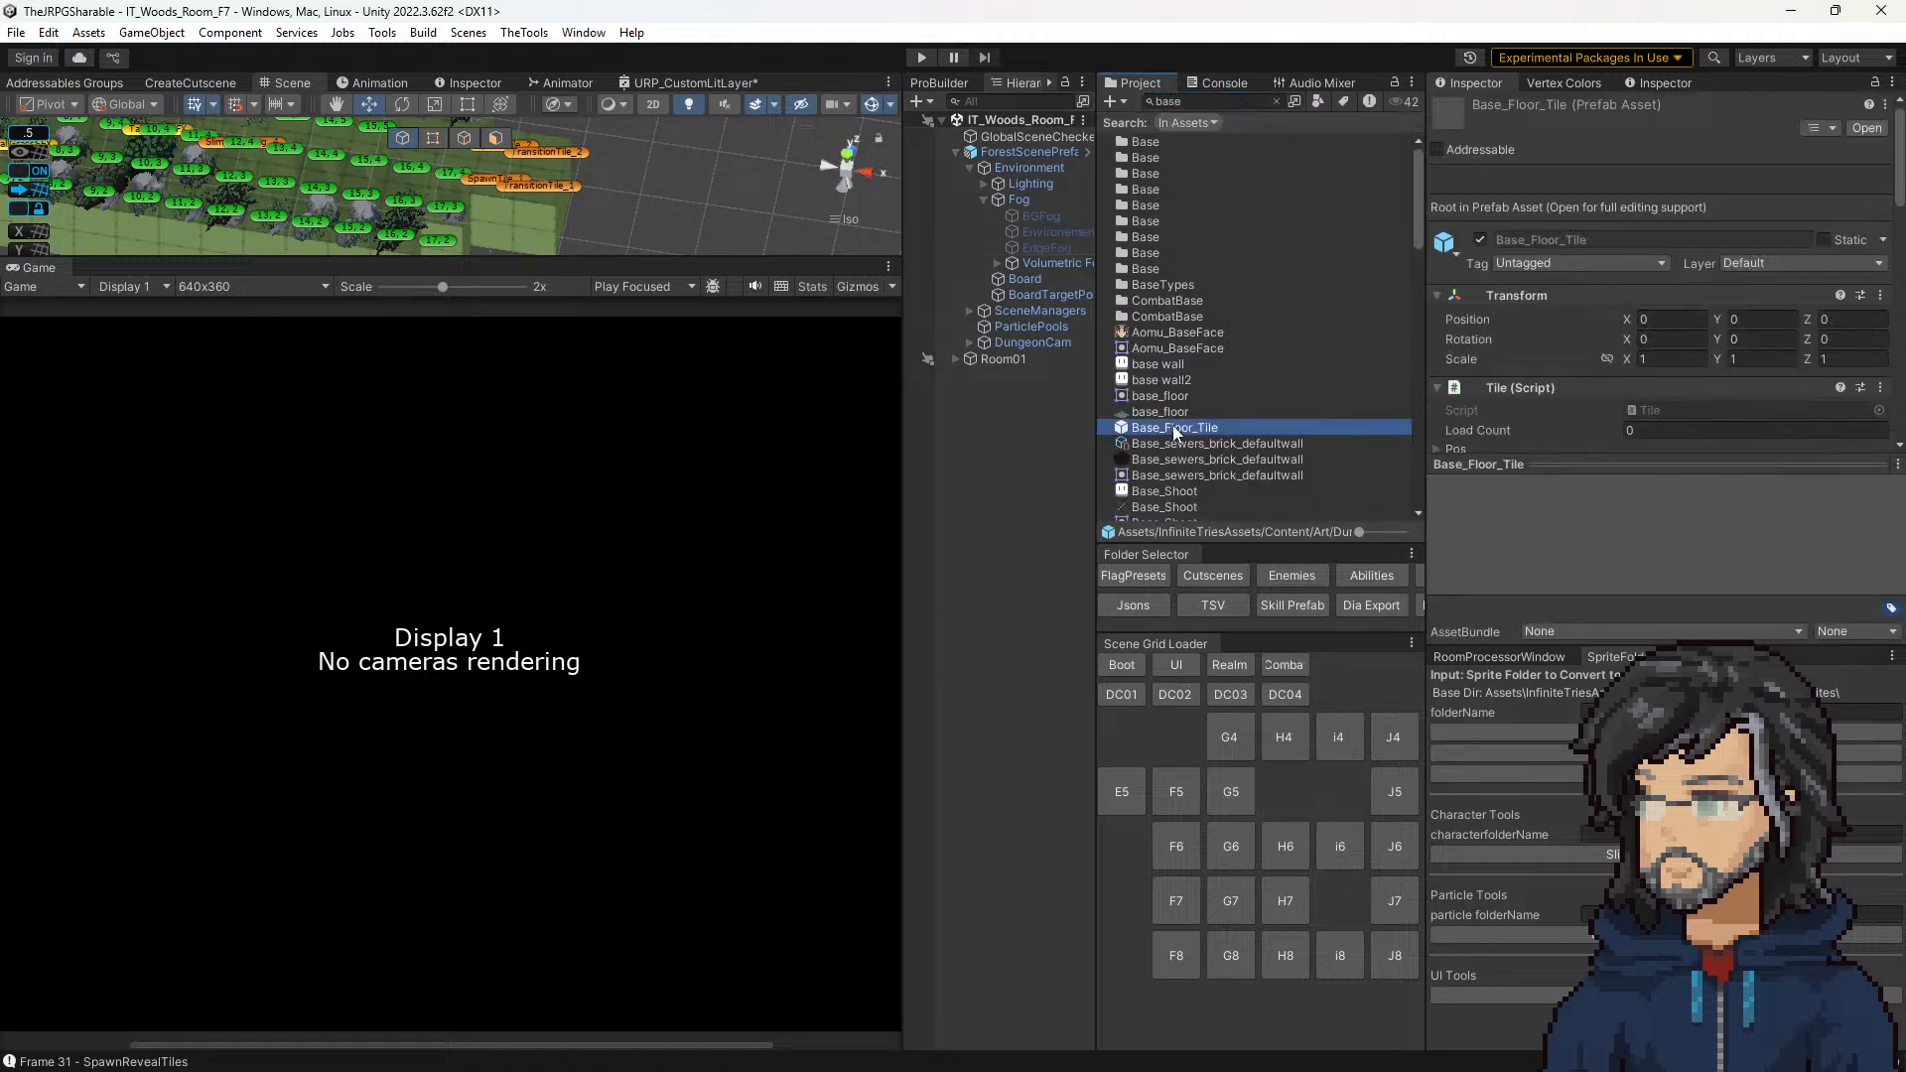
Step: Trace the Floor Sprite Offset Manager's Render reference to floor_half_step_2face and inspect its material's _Layer2_ST values
{"action": "scroll", "coordinate": [1588, 378], "scroll_direction": "down", "scroll_amount": 10}
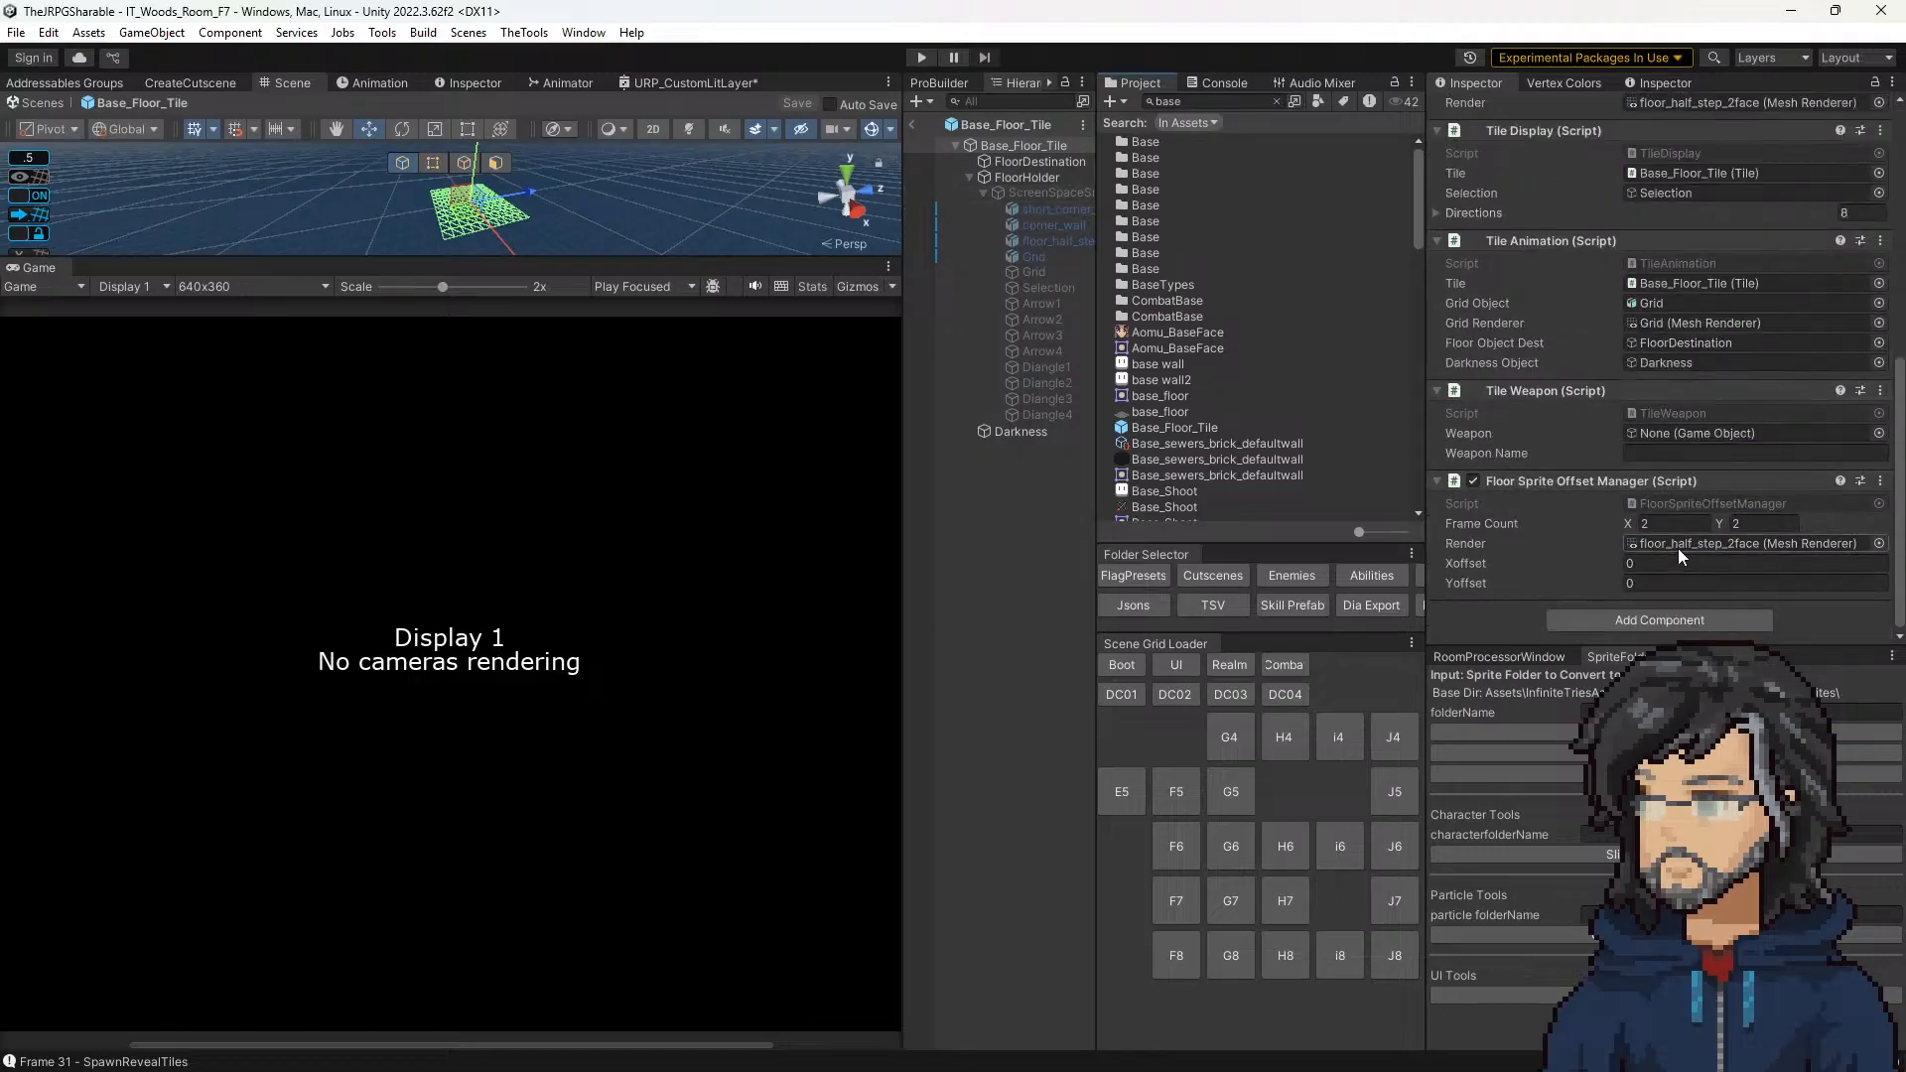
{"action": "left_click", "coordinate": [1677, 546]}
{"action": "double_click", "coordinate": [1677, 546]}
{"action": "scroll", "coordinate": [1665, 463], "scroll_direction": "down", "scroll_amount": 6}
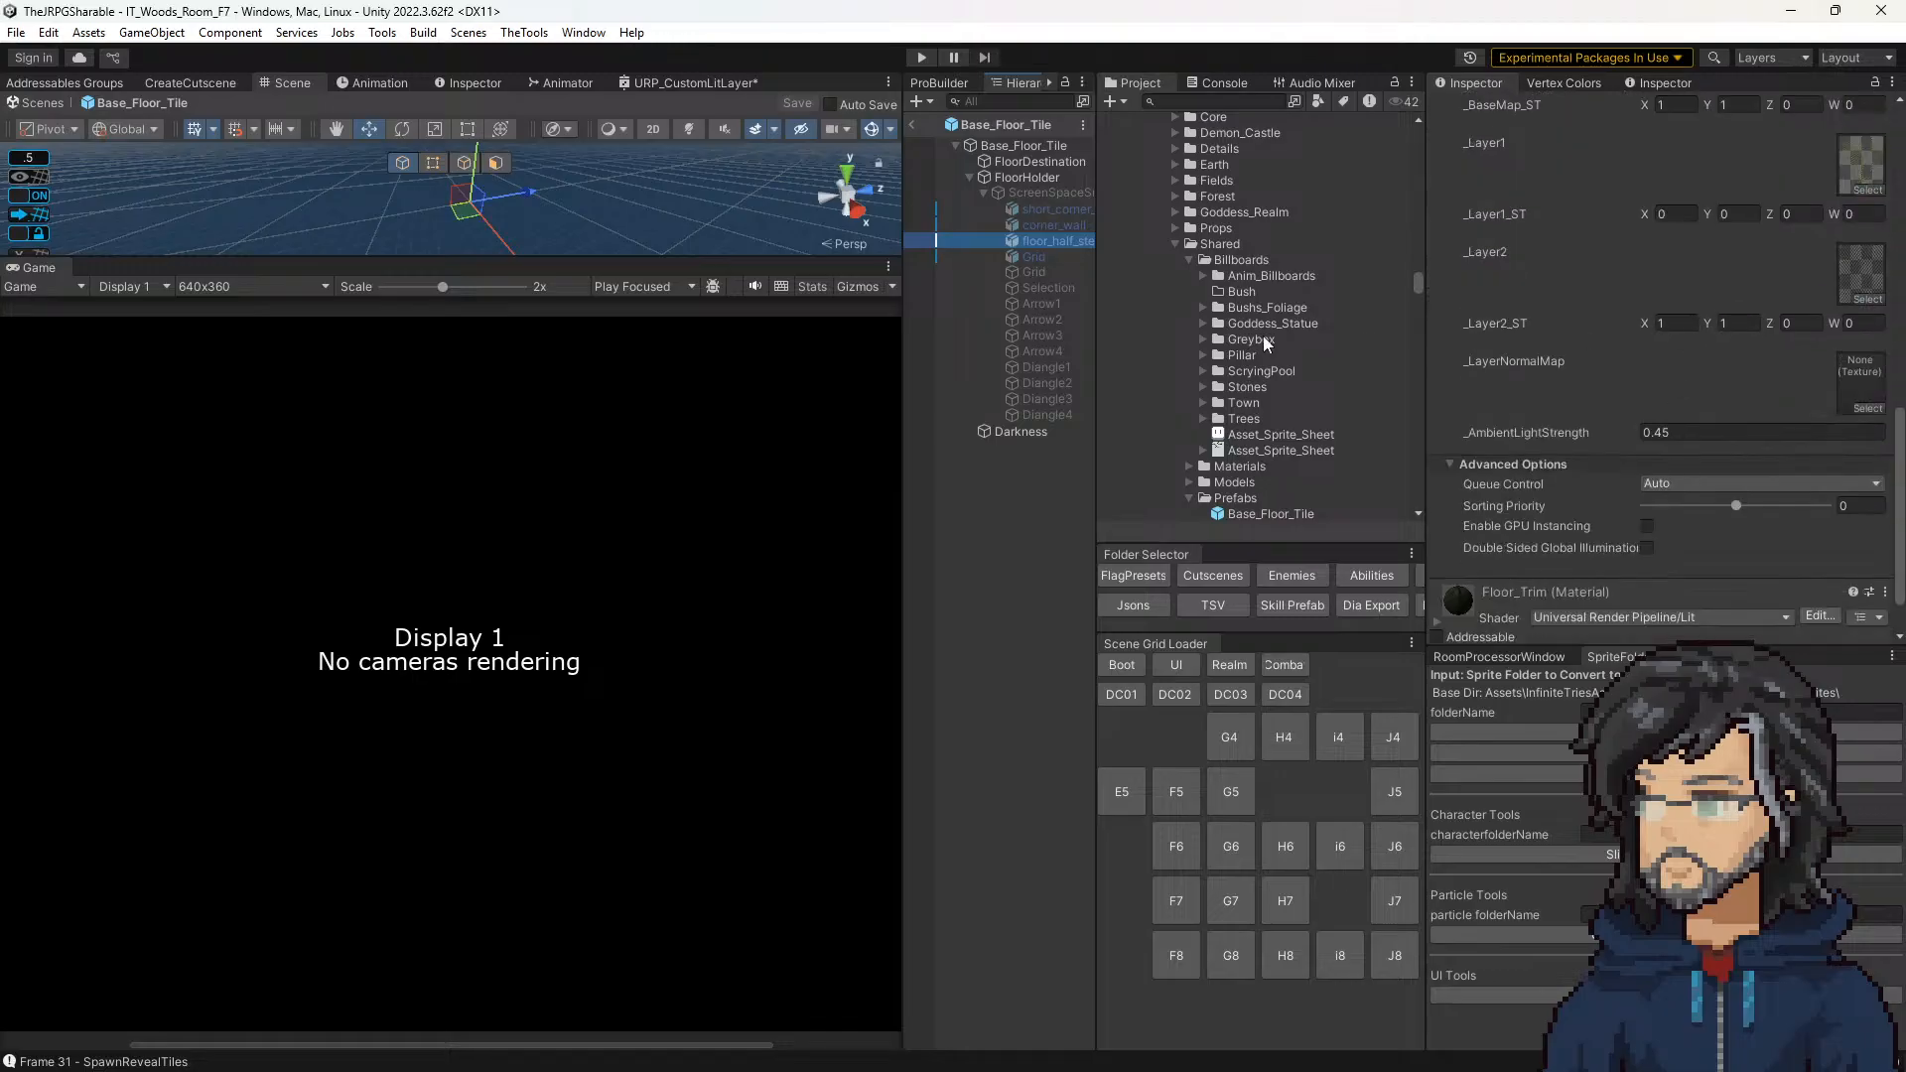
{"action": "left_click", "coordinate": [1790, 11]}
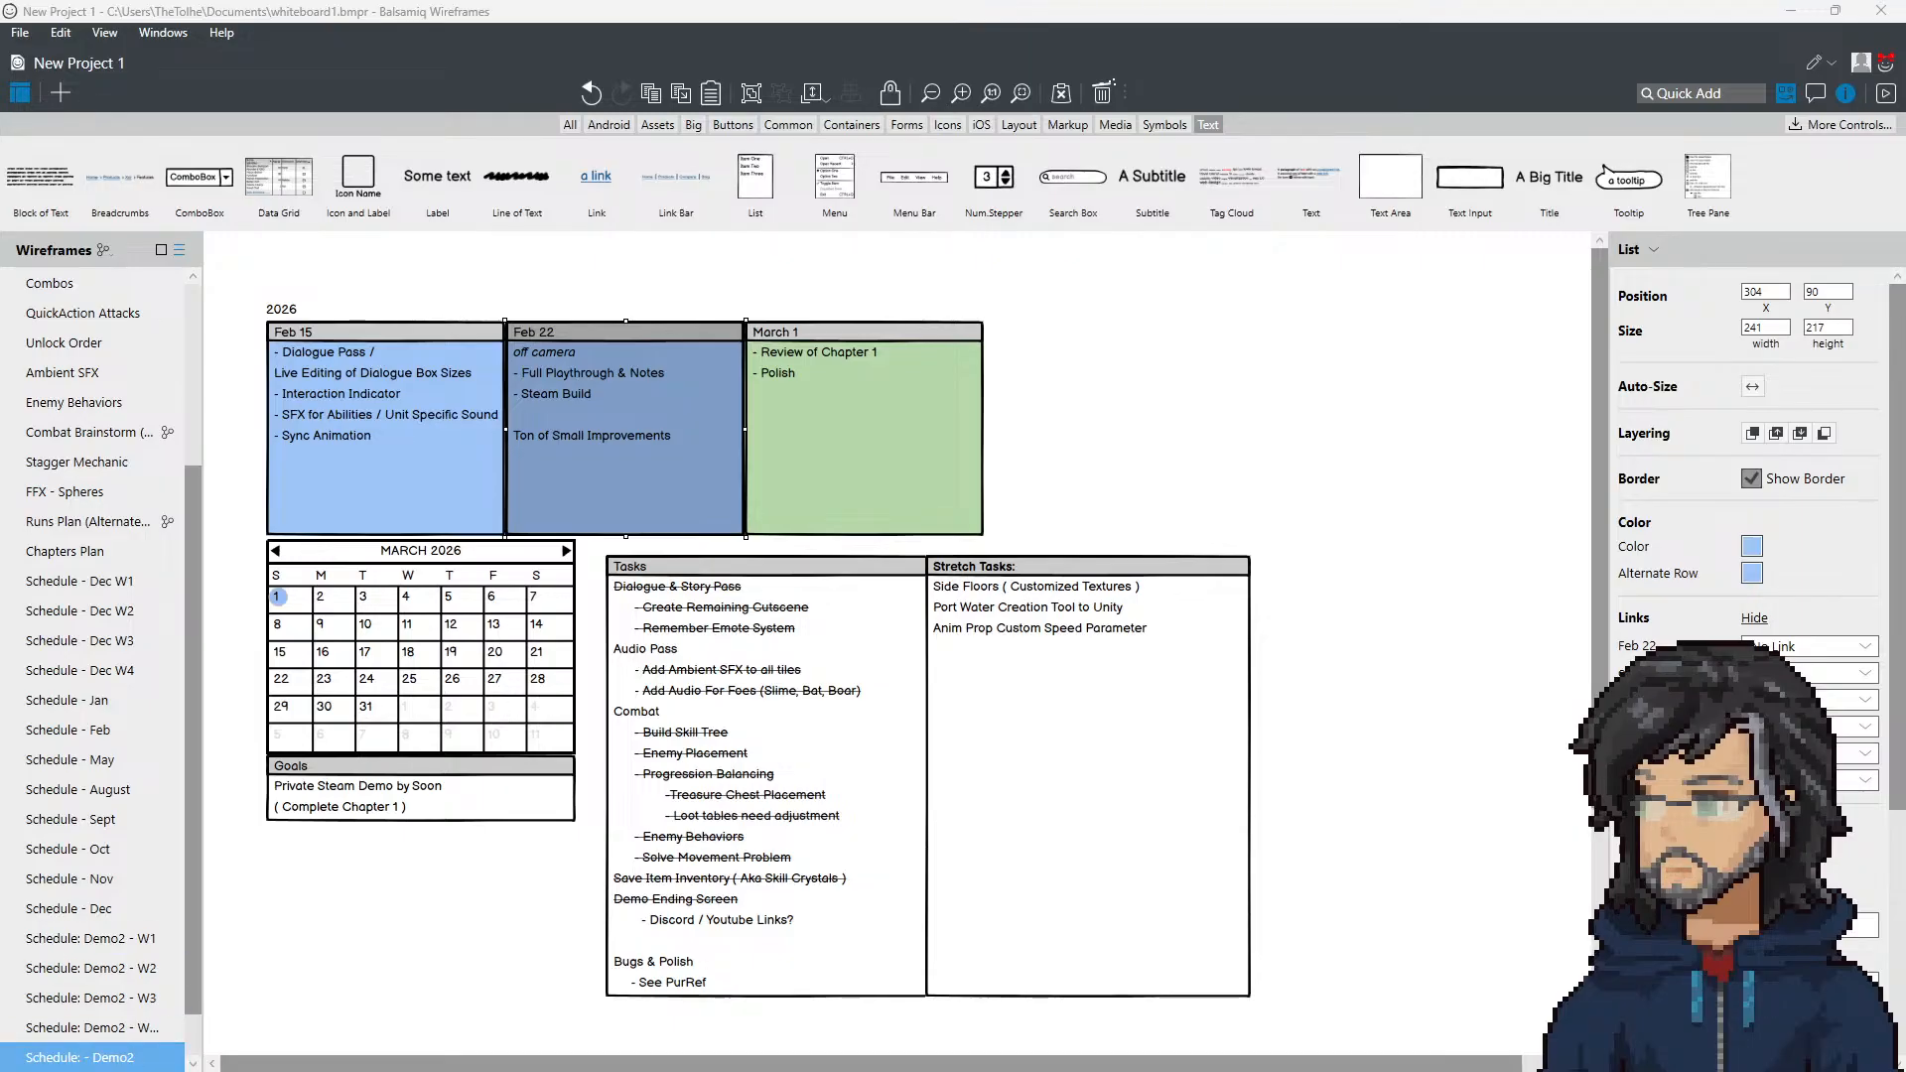
Step: In Visual Studio, replace "_BaseMap" with "_Layer2" in AdjustTiling's SetTextureScale call and save FloorSpriteOffsetManager.cs
{"action": "key", "text": "alt+Tab"}
{"action": "scroll", "coordinate": [335, 562], "scroll_direction": "down", "scroll_amount": 4}
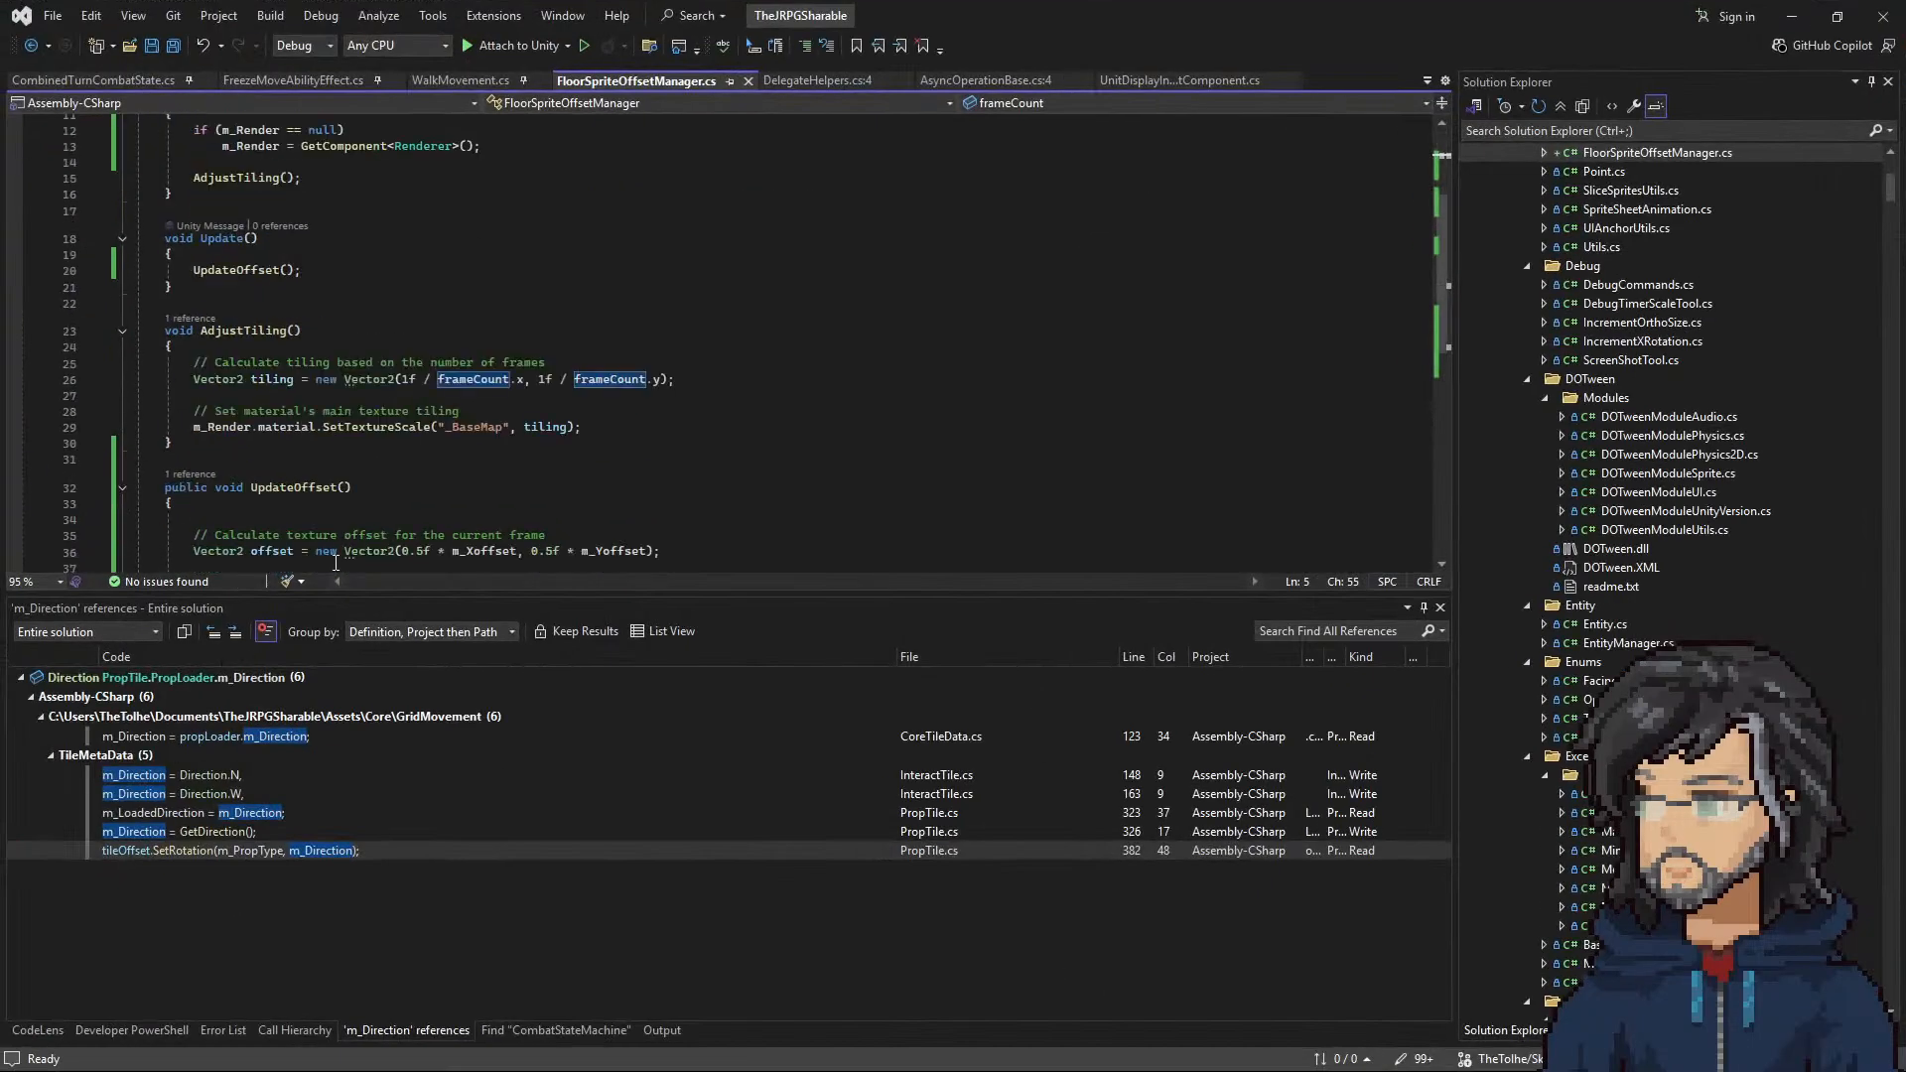
{"action": "left_click", "coordinate": [496, 432]}
{"action": "scroll", "coordinate": [495, 433], "scroll_direction": "down", "scroll_amount": 5}
{"action": "double_click", "coordinate": [477, 359]}
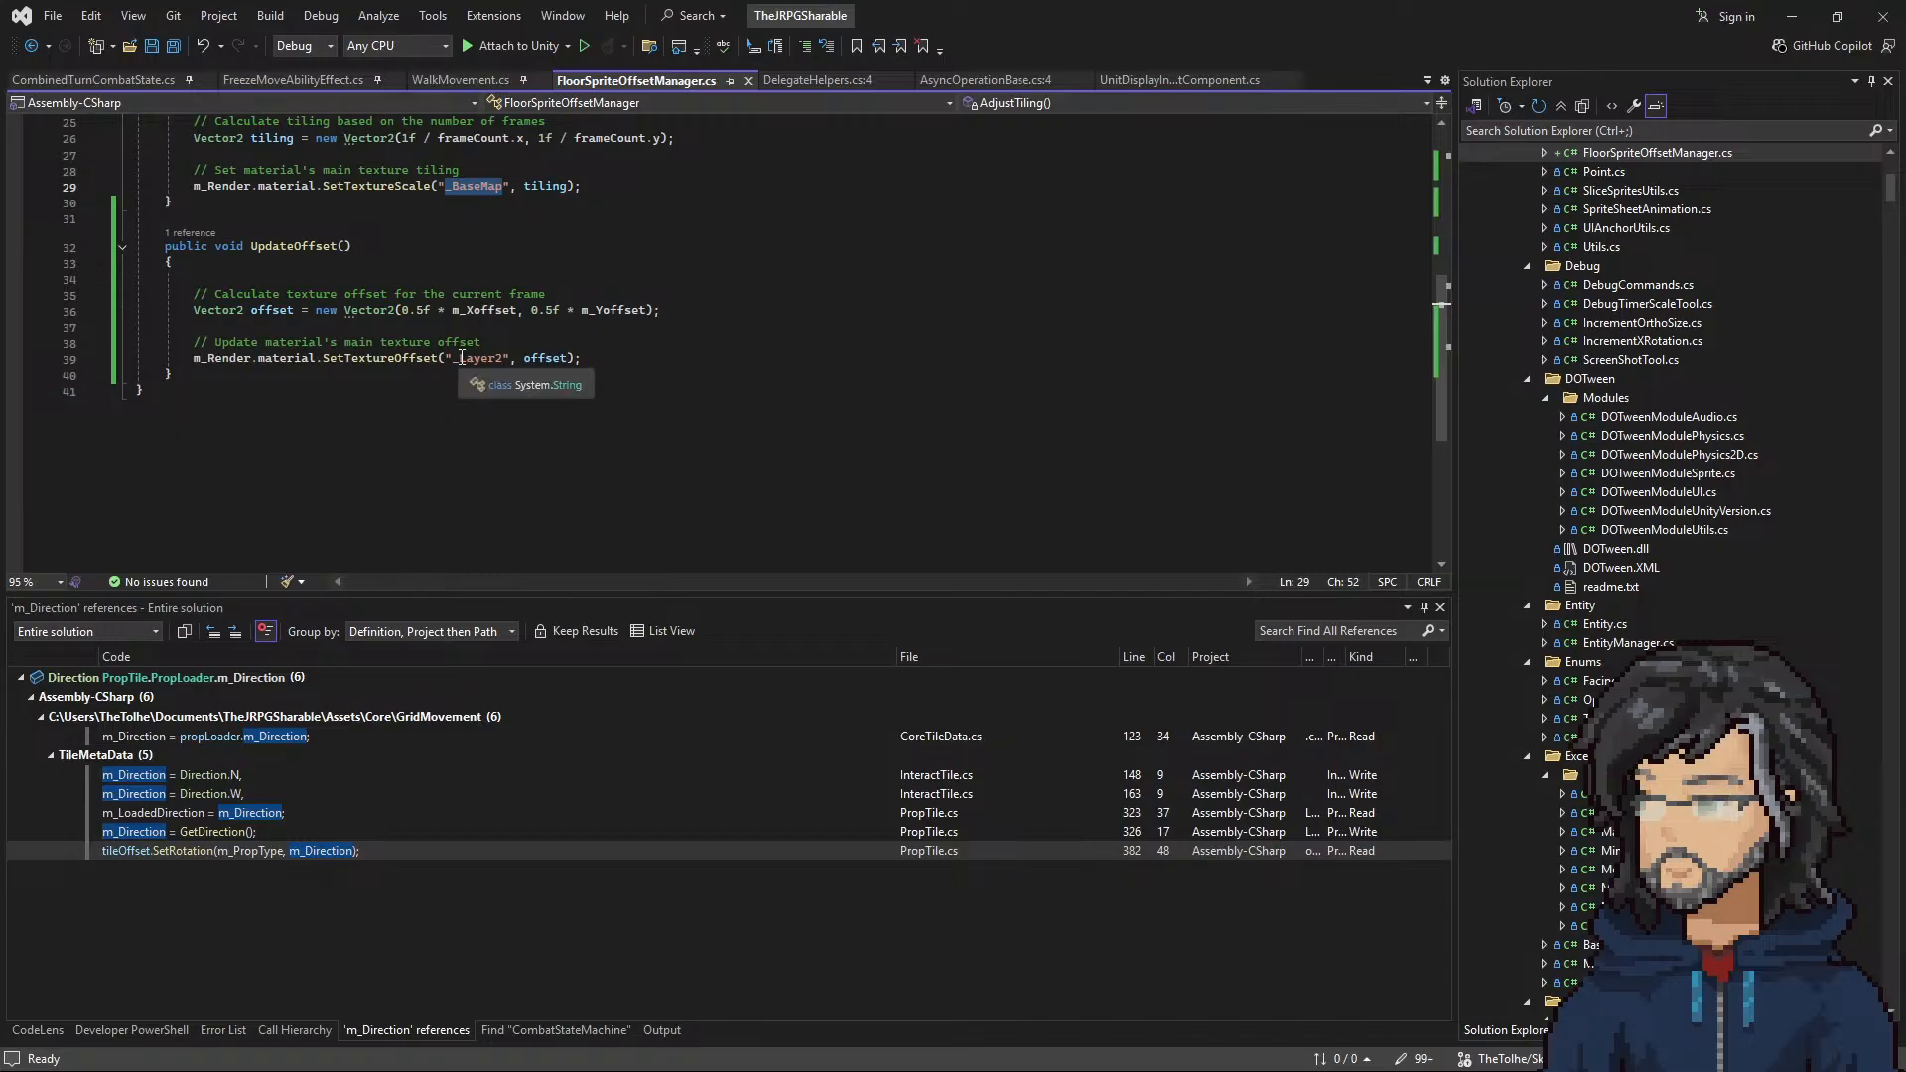
{"action": "key", "text": "ctrl+c"}
{"action": "double_click", "coordinate": [474, 185]}
{"action": "key", "text": "ctrl+v"}
{"action": "key", "text": "ctrl+s"}
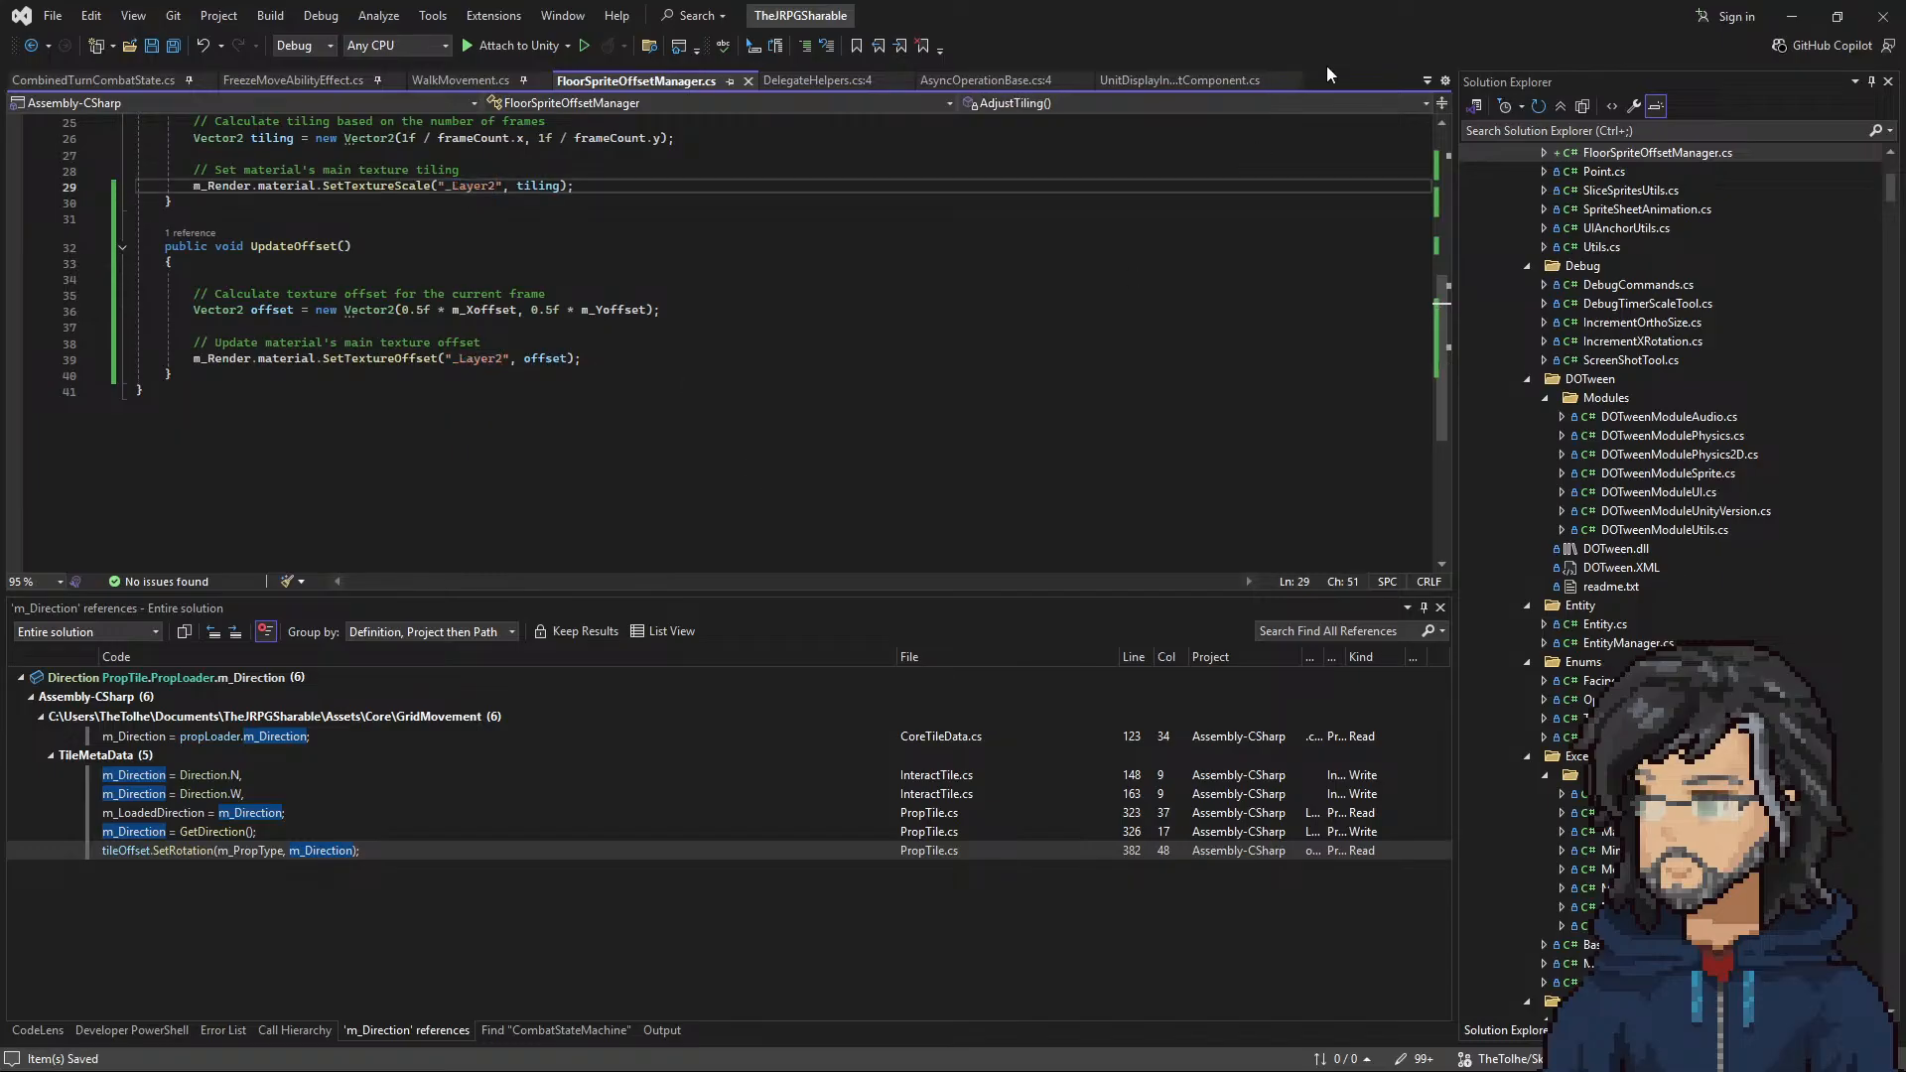
Step: Switch back to Unity and maximize its window
{"action": "left_click", "coordinate": [1791, 16]}
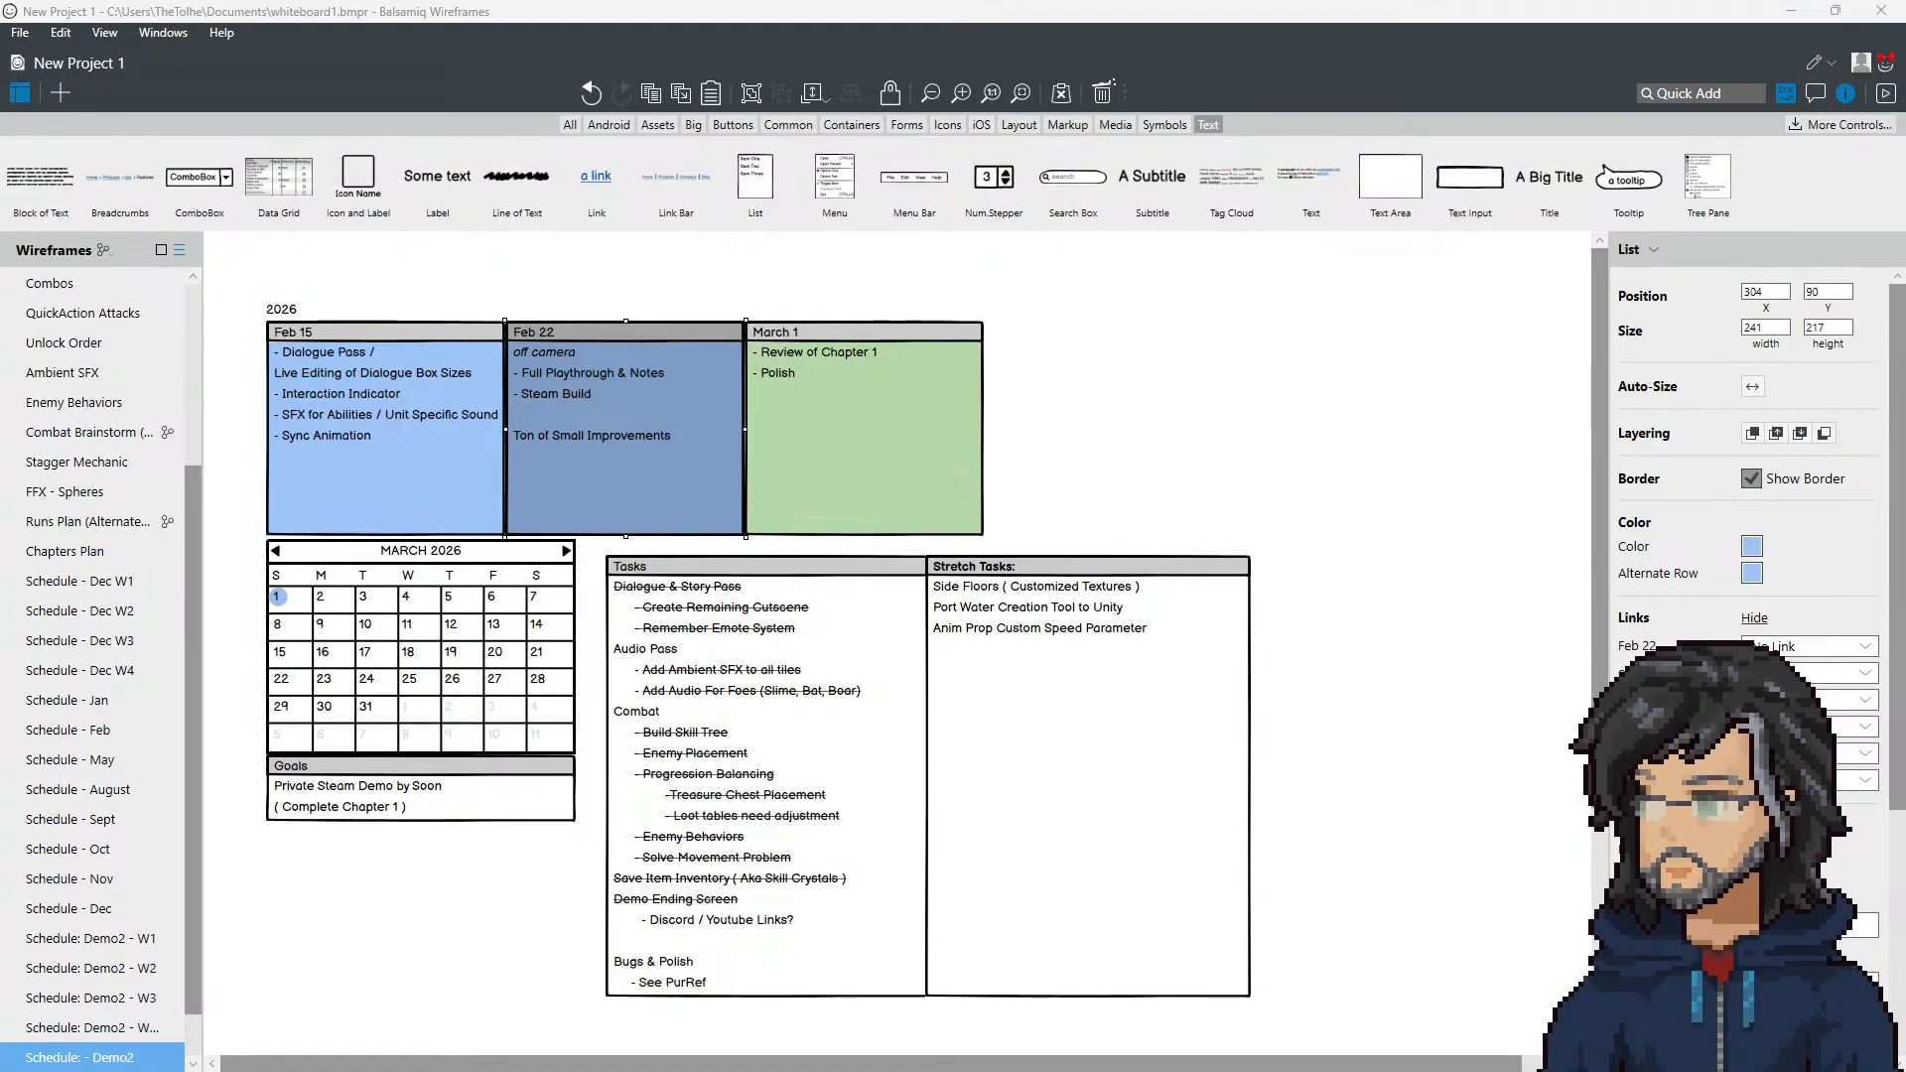
{"action": "key", "text": "alt+Tab"}
{"action": "key", "text": "alt+Tab"}
{"action": "key", "text": "alt+Tab"}
{"action": "key", "text": "alt+Tab"}
{"action": "key", "text": "alt+Tab"}
{"action": "key", "text": "alt+Tab"}
{"action": "key", "text": "alt+Tab"}
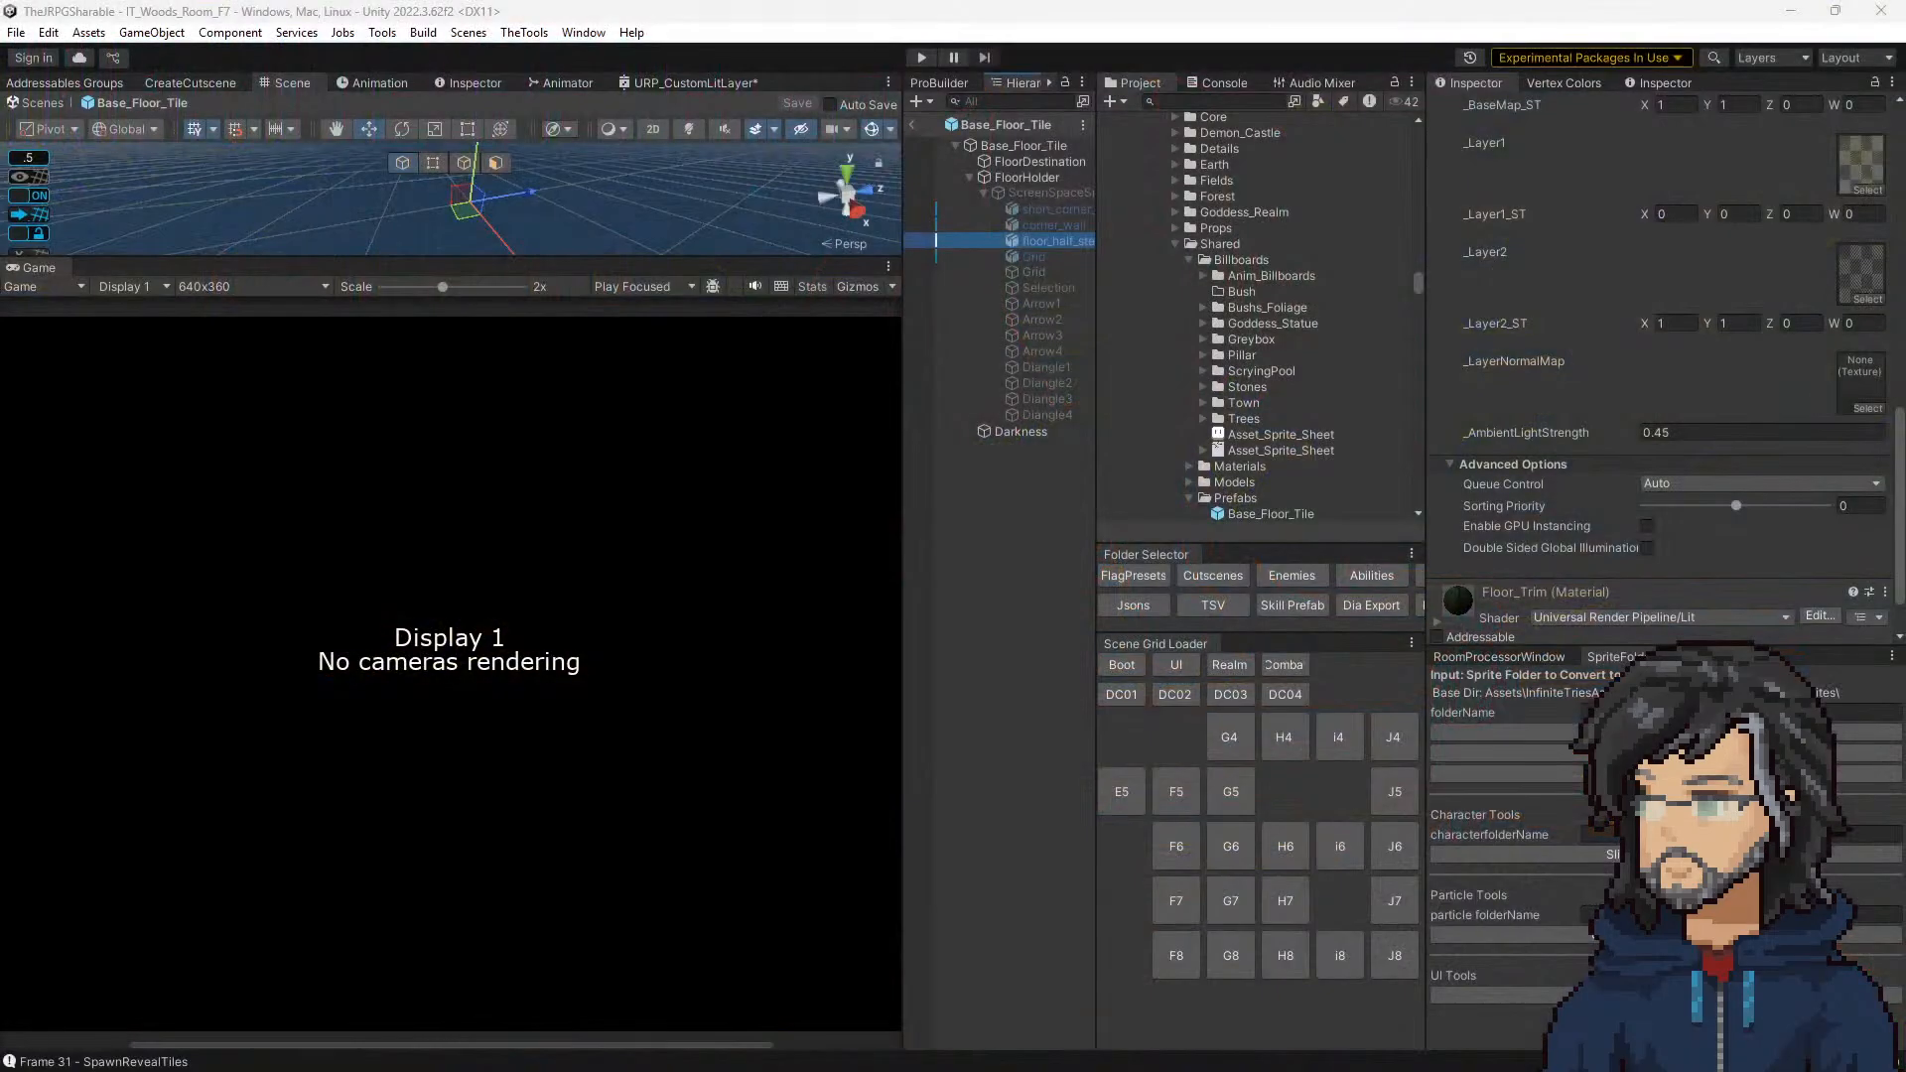
{"action": "key", "text": "alt+Tab"}
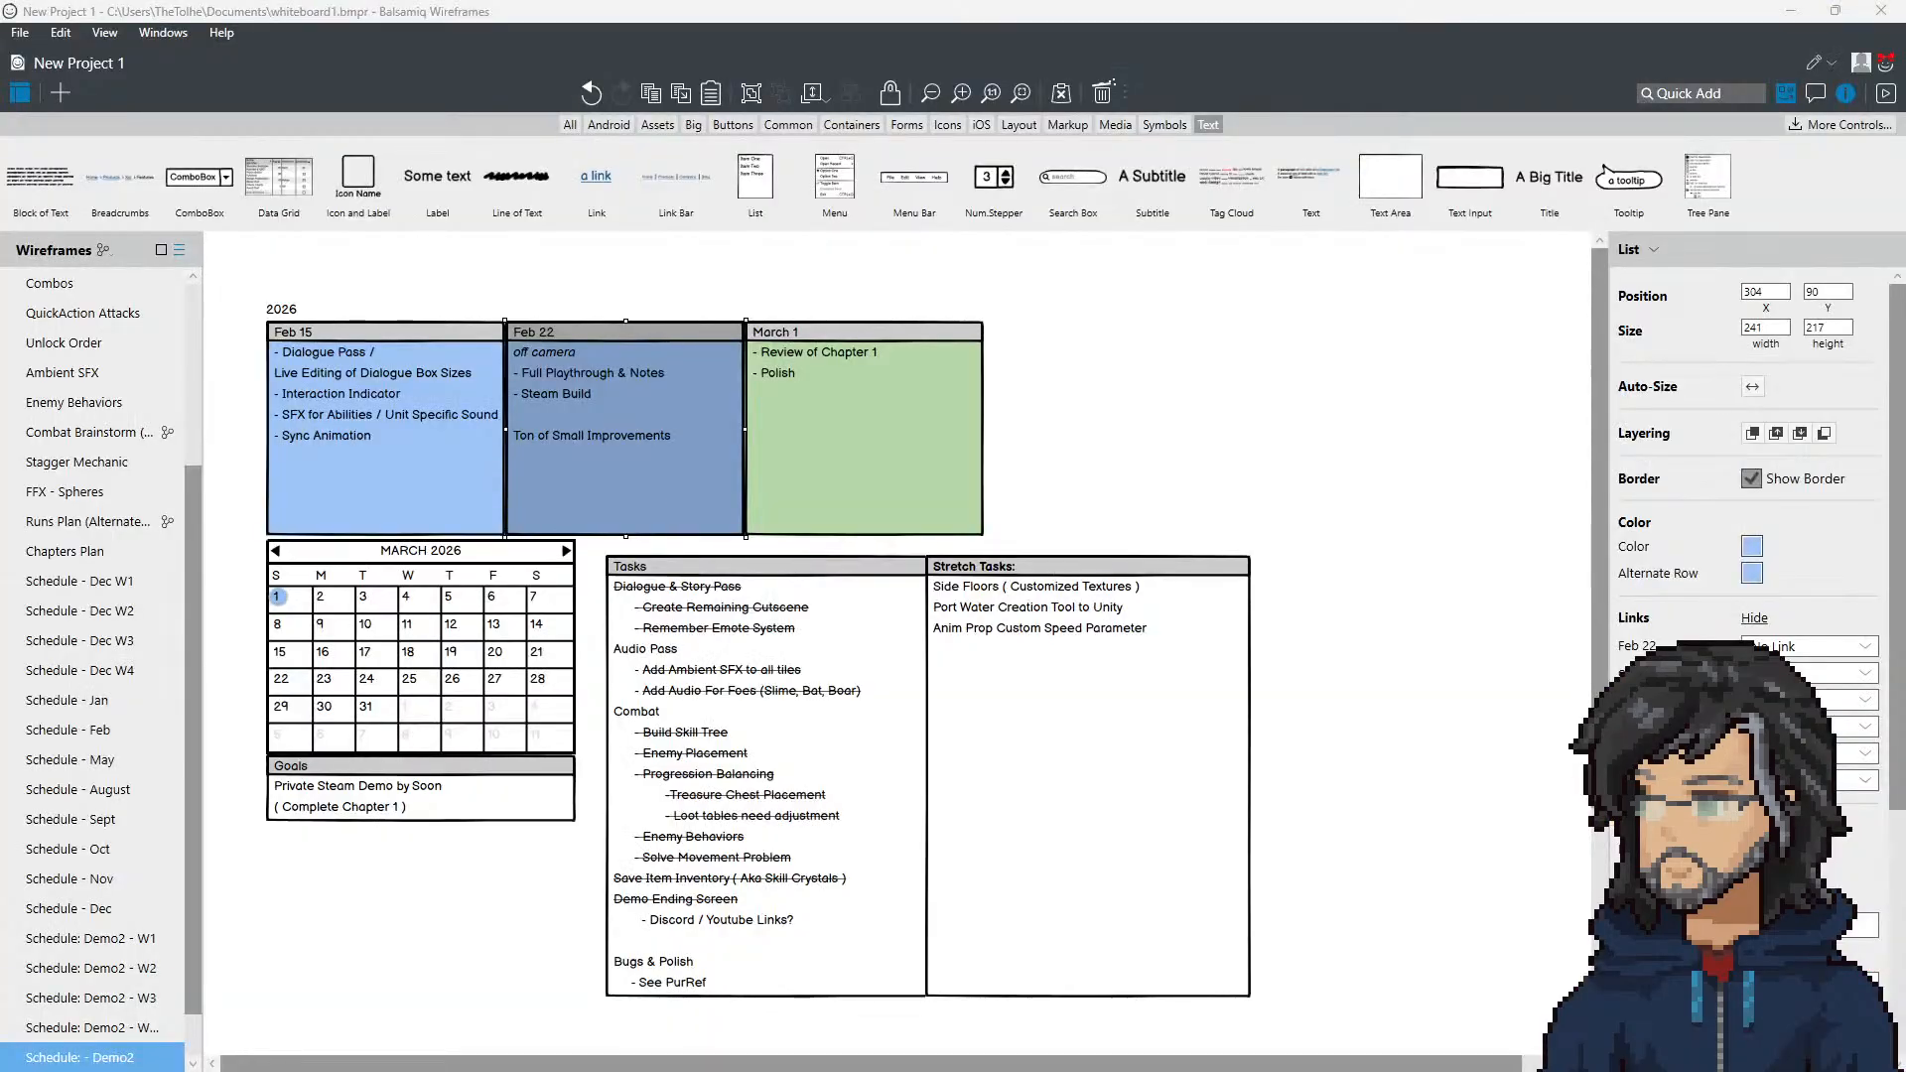
{"action": "key", "text": "alt+Tab"}
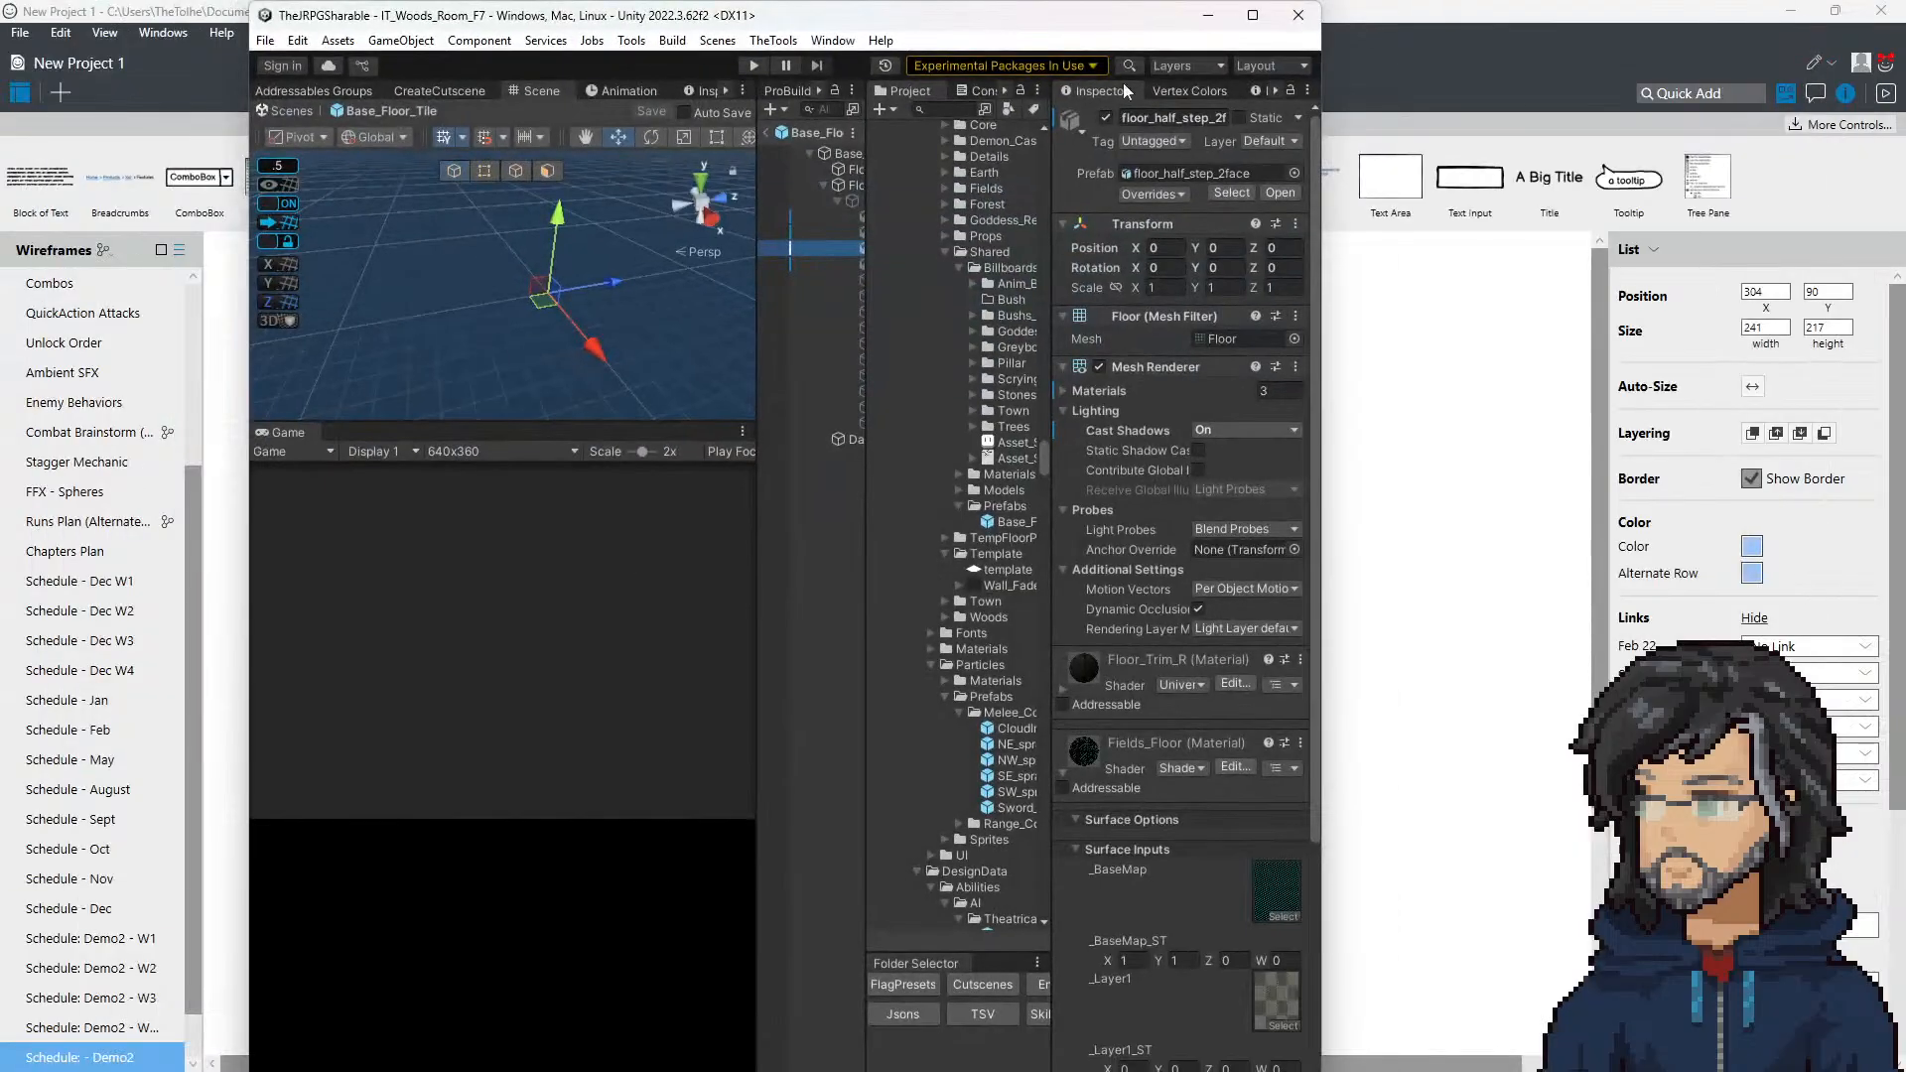
{"action": "left_click", "coordinate": [1252, 15]}
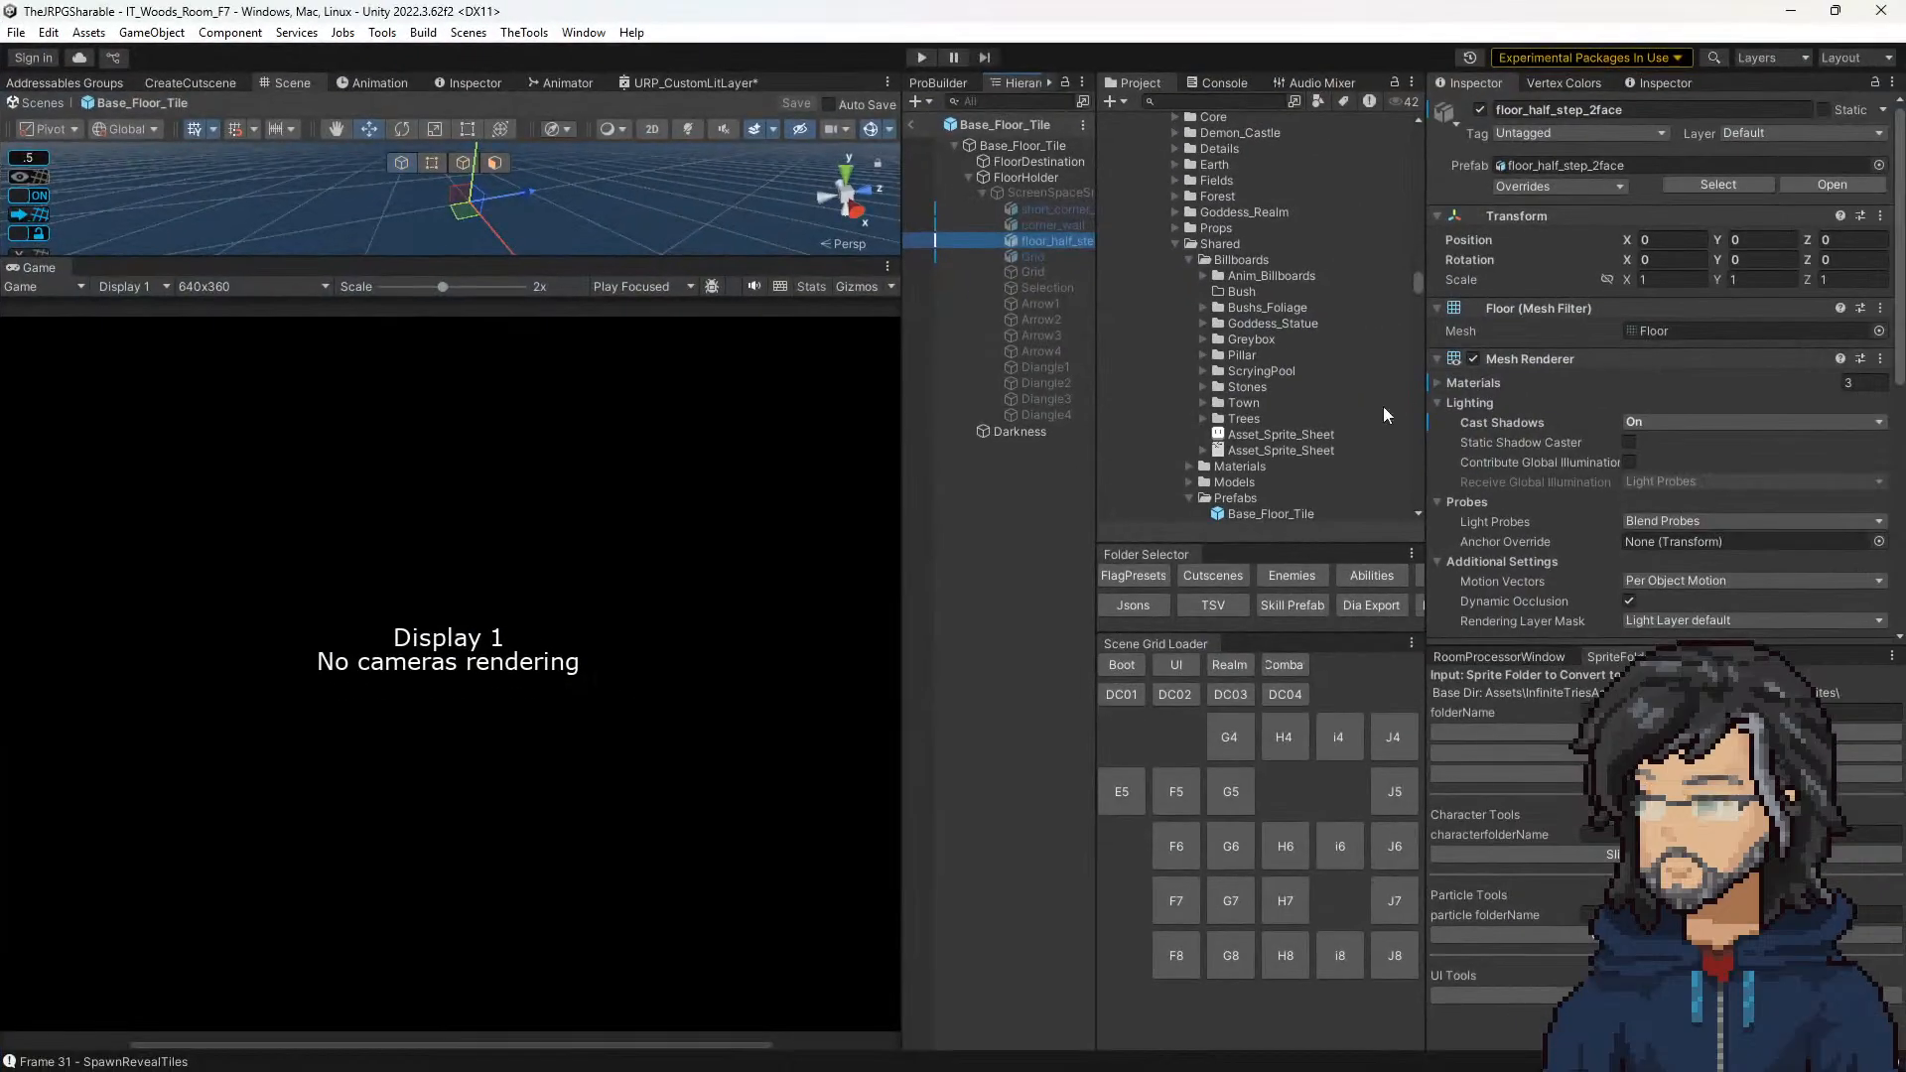
Step: Exit the Base_Floor_Tile prefab and run the IT_Woods_Room_F7 scene in play mode with an enlarged Scene view
{"action": "left_click", "coordinate": [909, 122]}
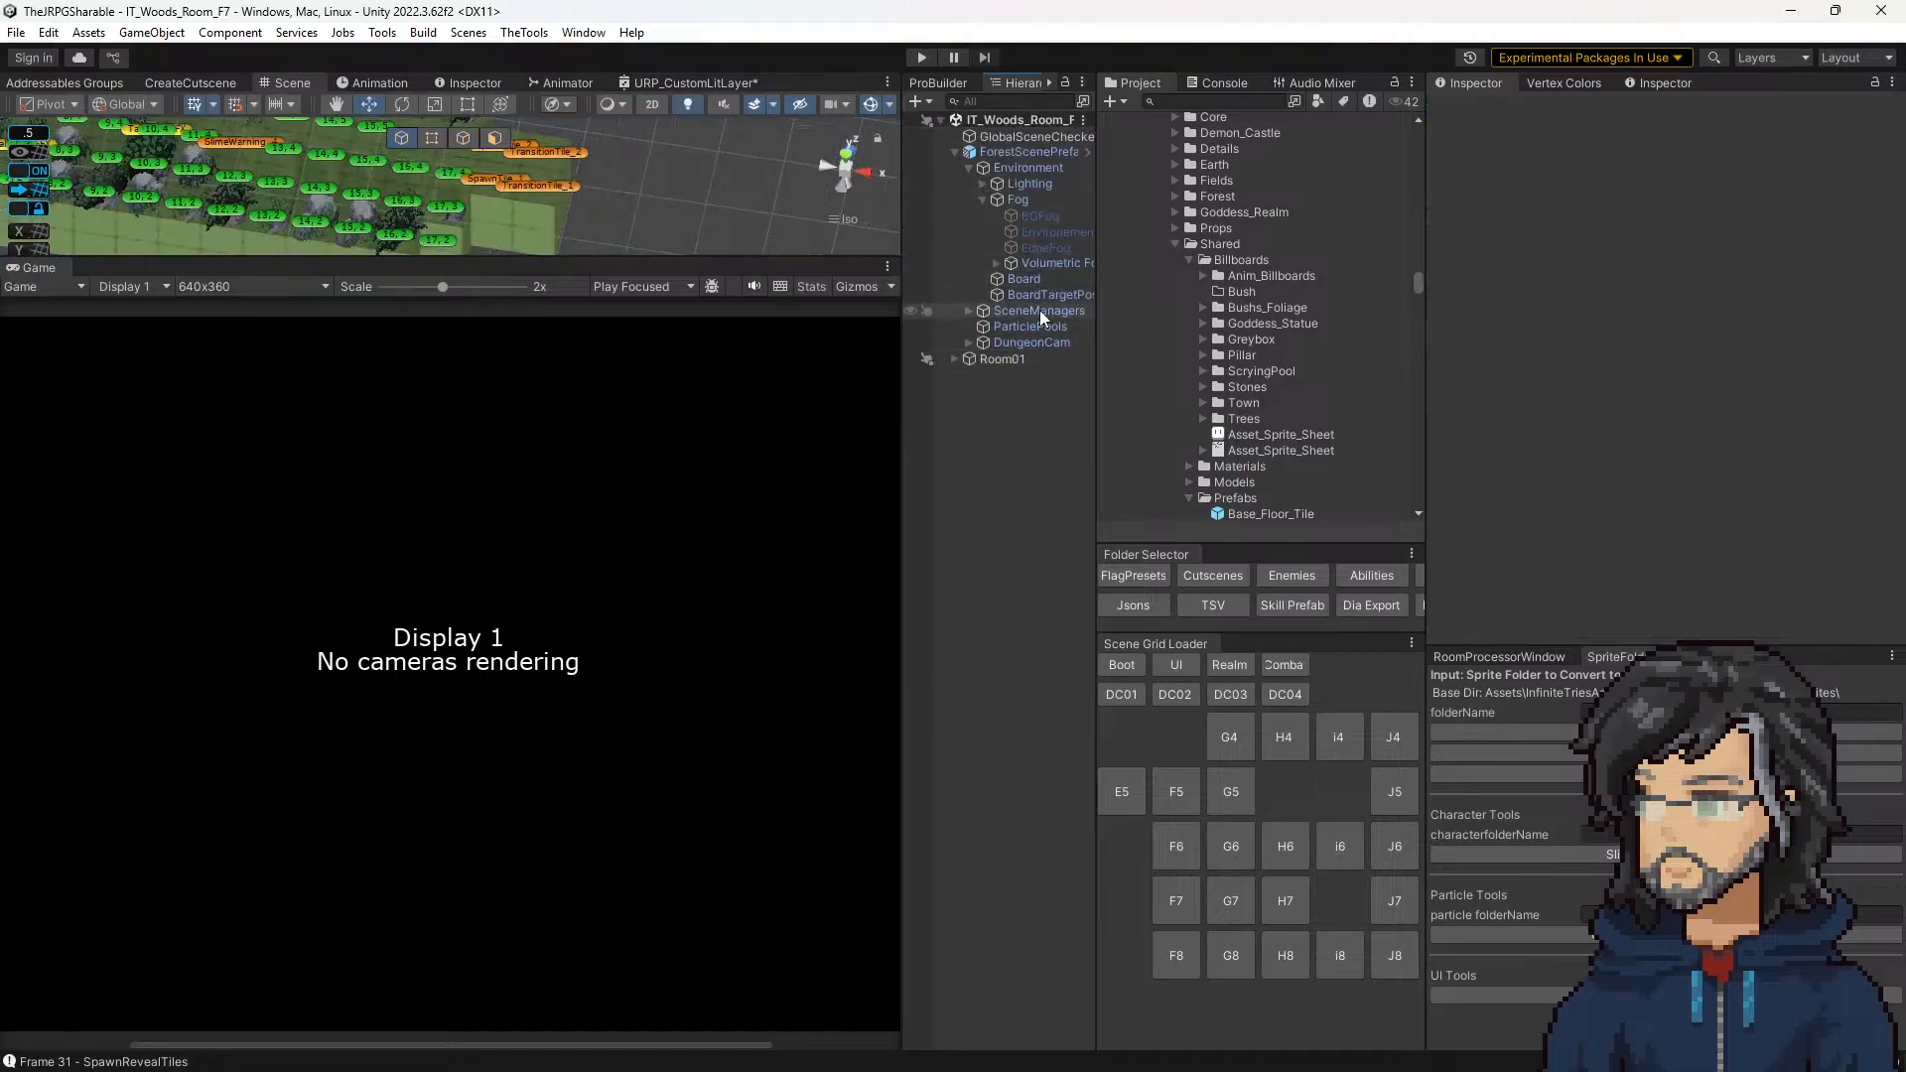
{"action": "left_click", "coordinate": [920, 58]}
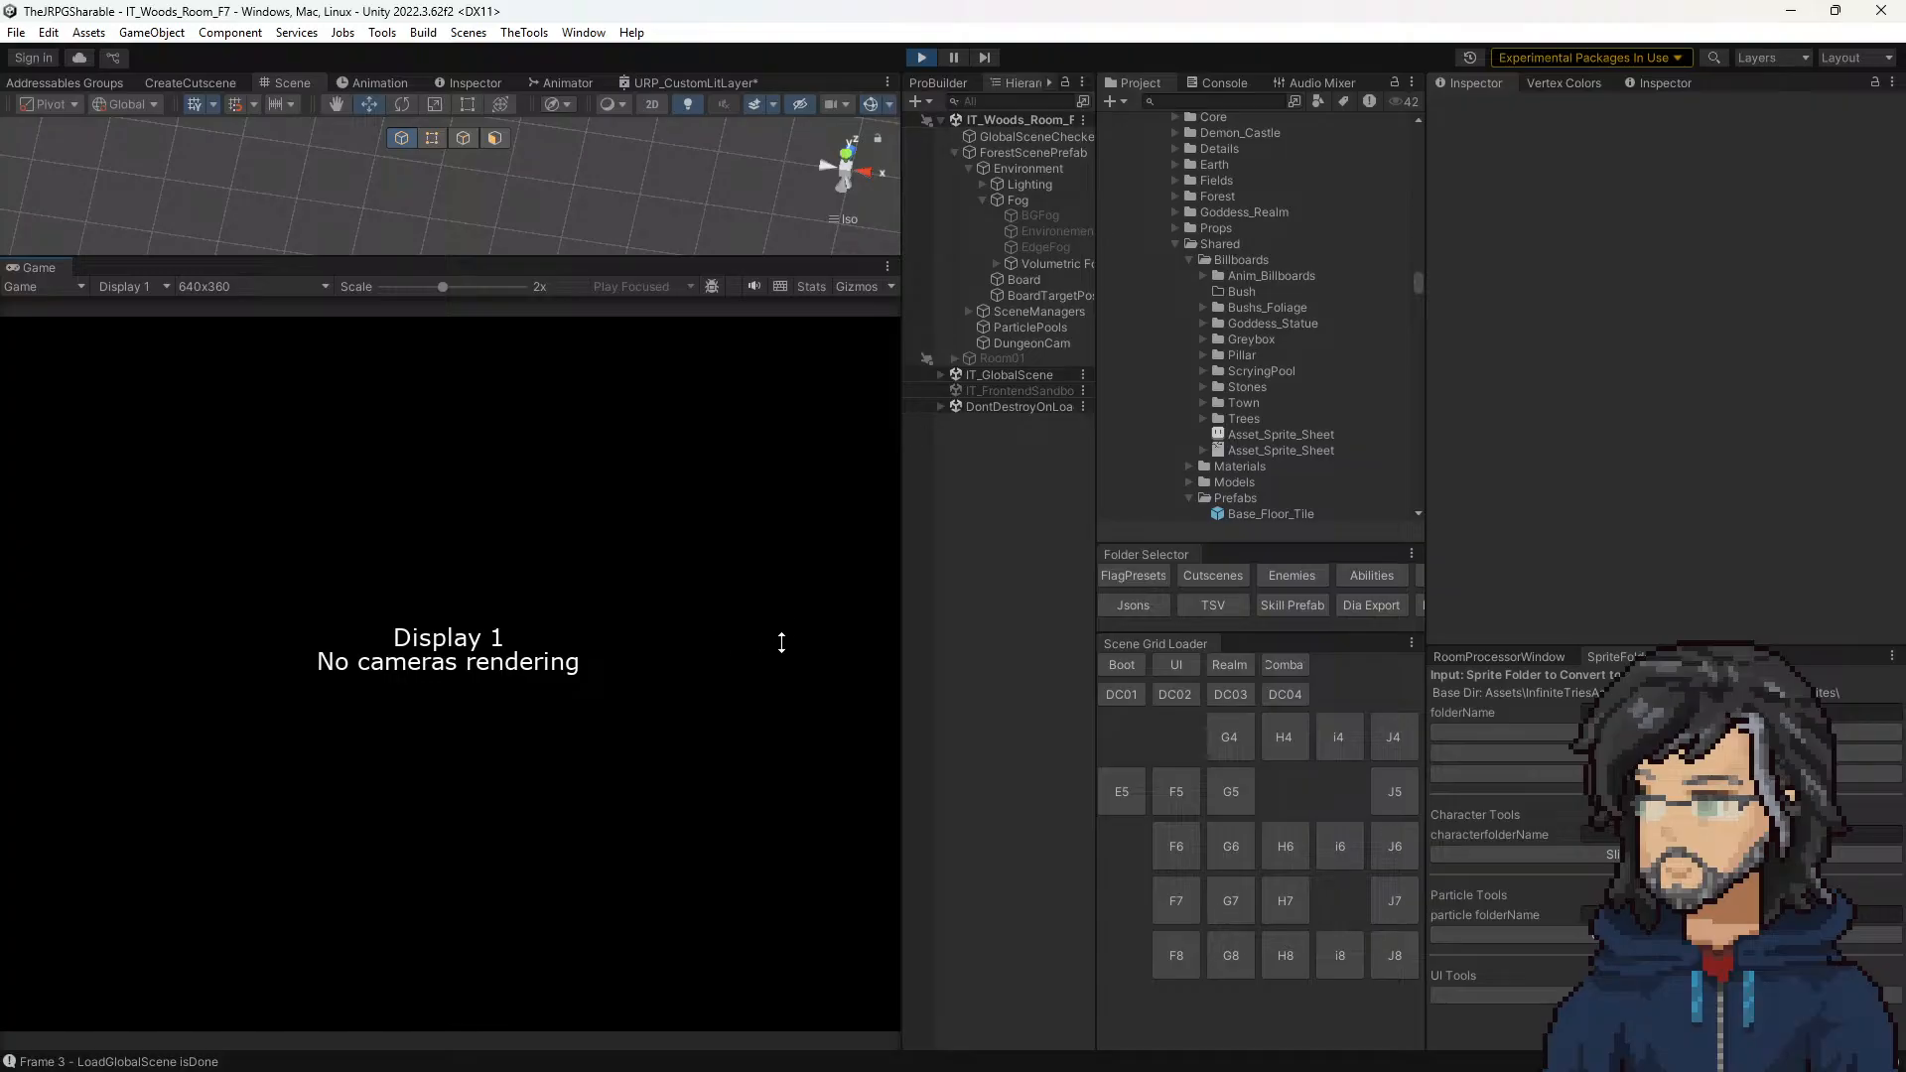
{"action": "left_click_drag", "start_coordinate": [812, 579], "coordinate": [779, 739]}
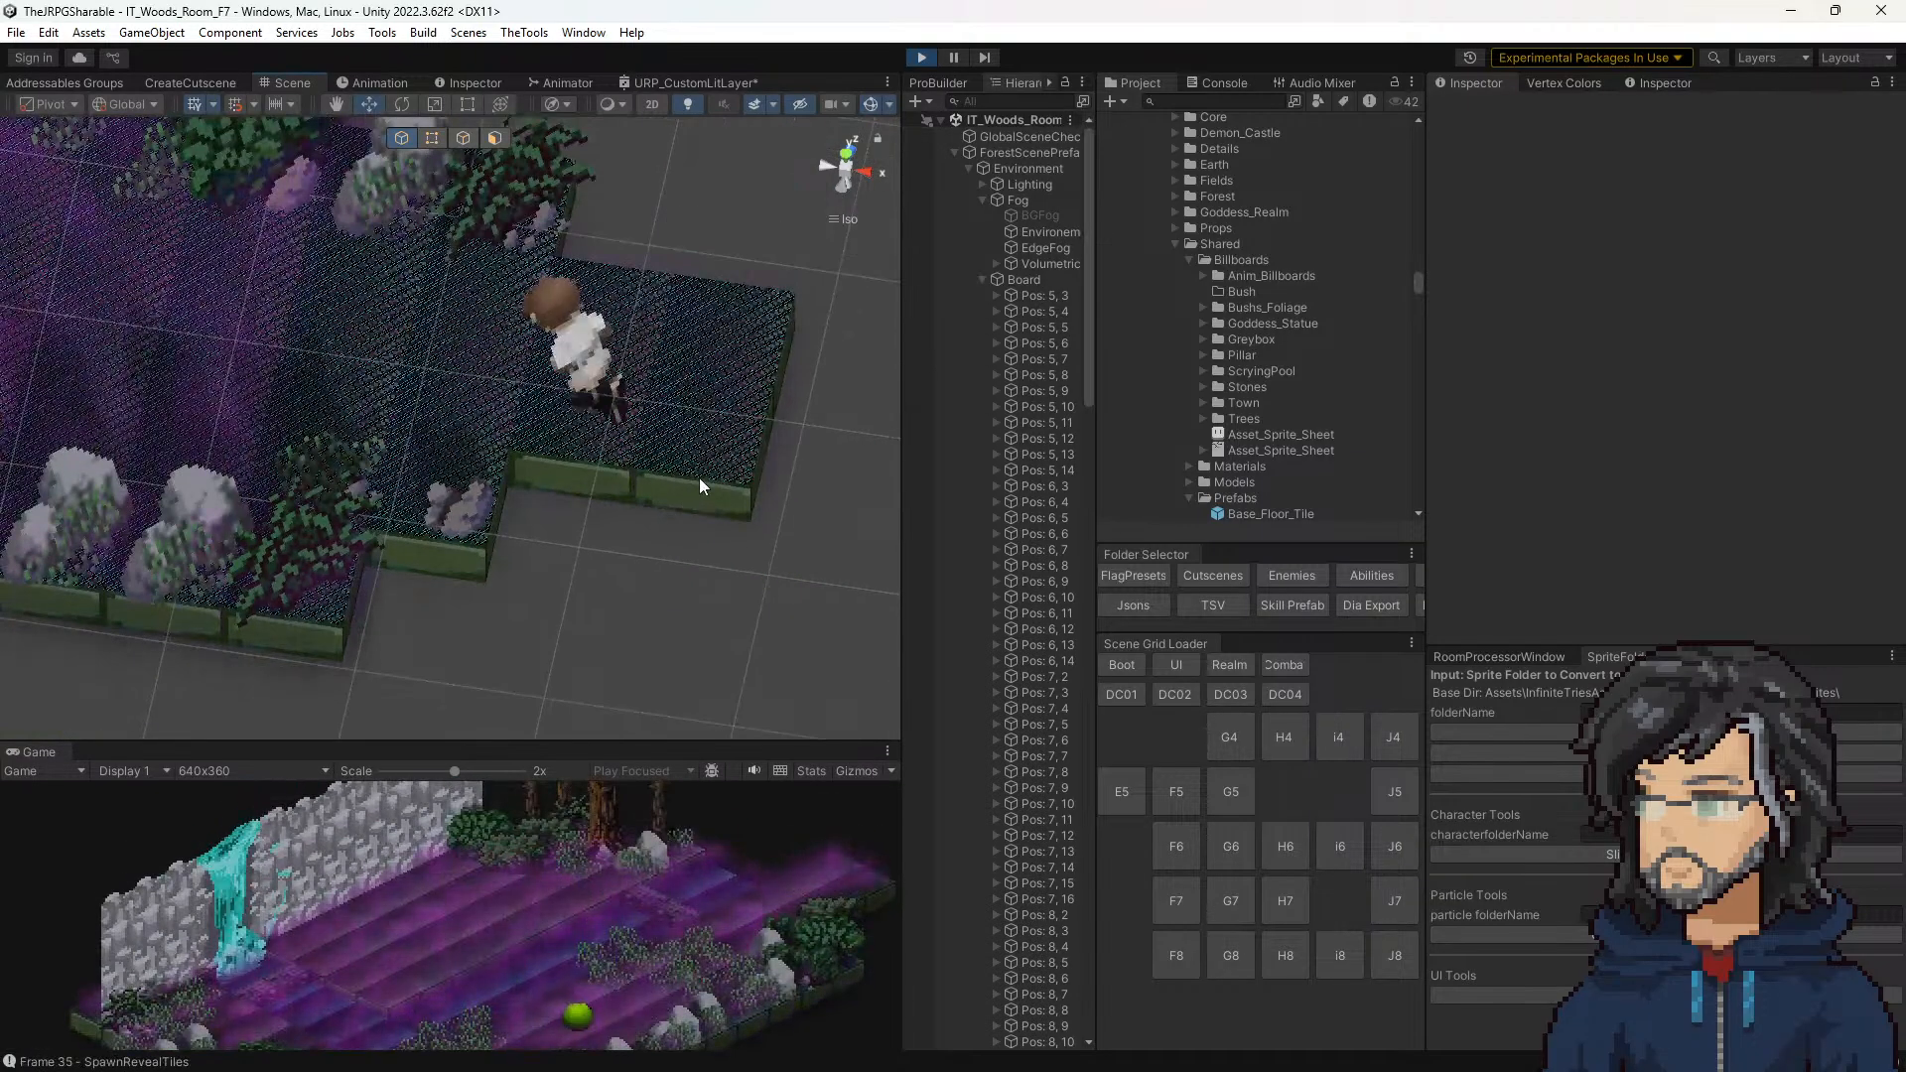
Step: Select the Pos: 19, 4 floor tile, enlarge the Game view and examine the tile's Floor Sprite Offset Manager
{"action": "left_click", "coordinate": [699, 501]}
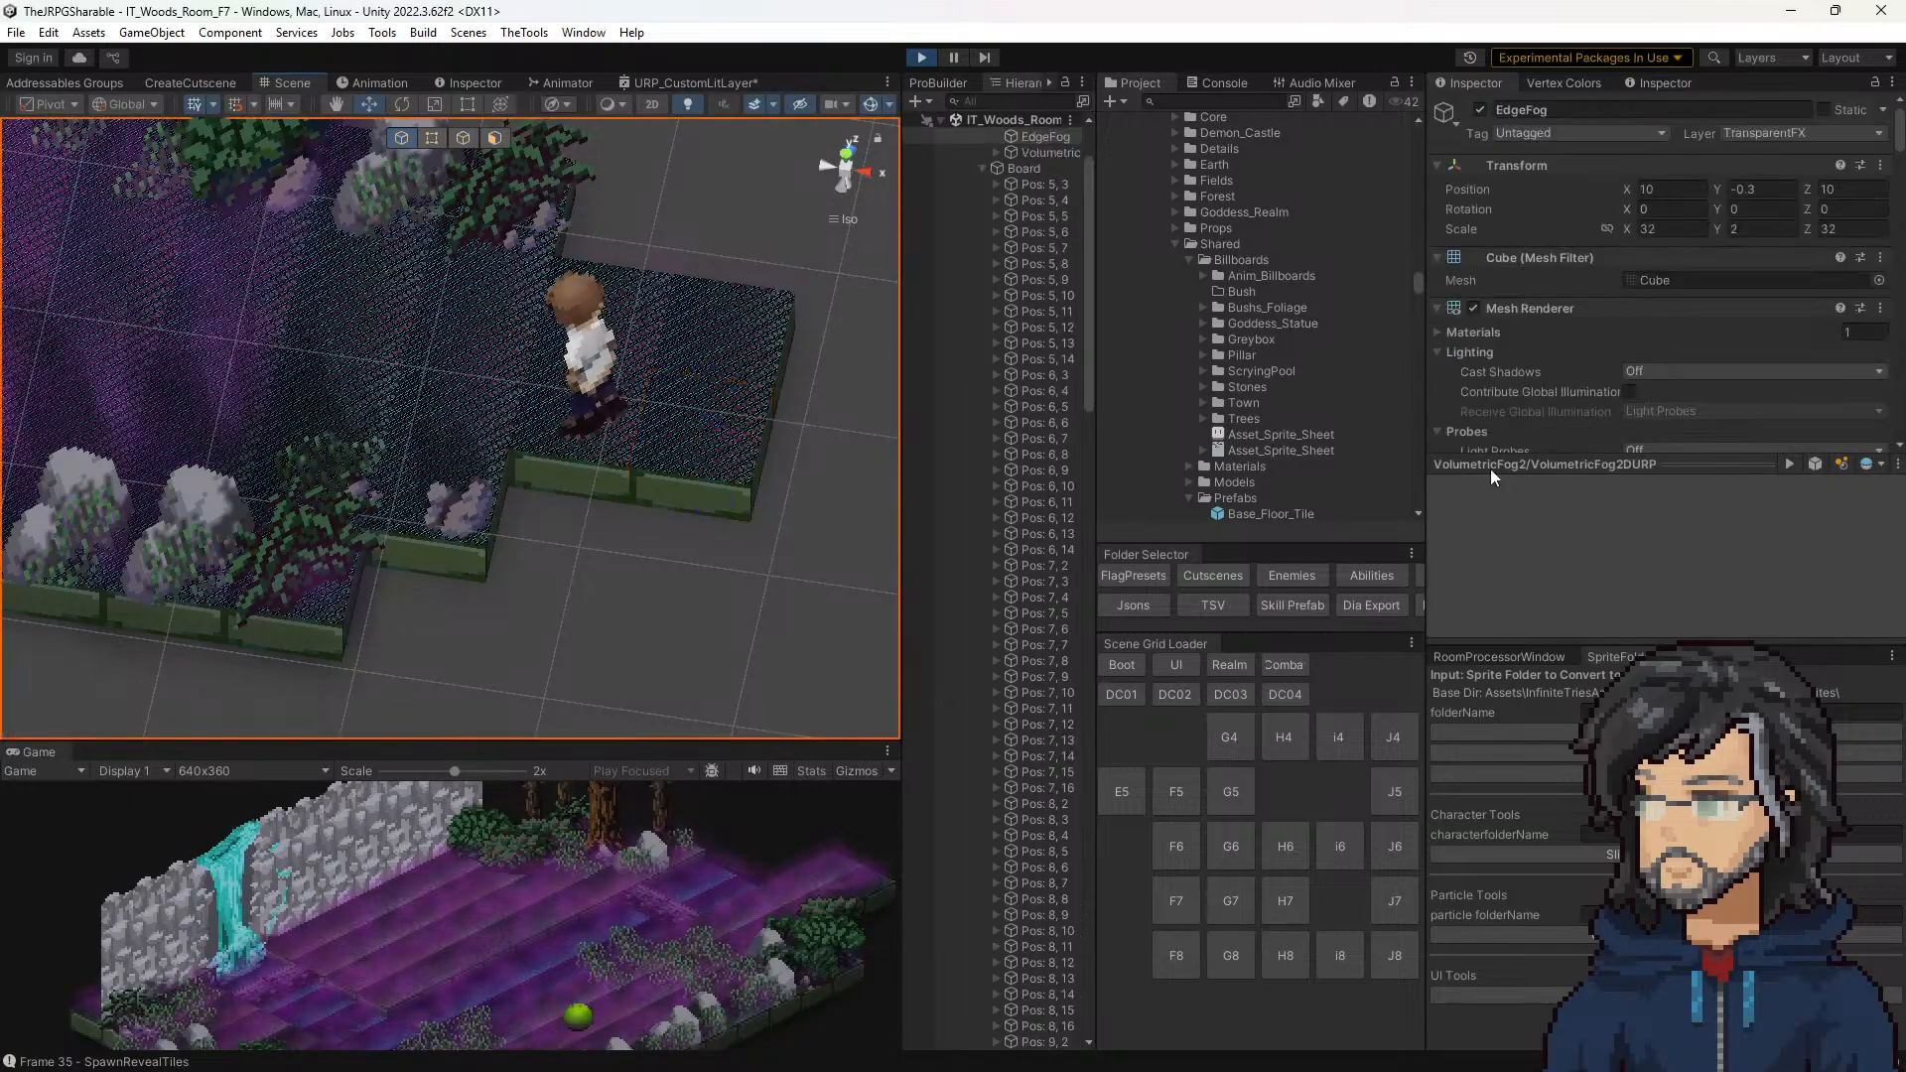
{"action": "left_click", "coordinate": [1016, 642]}
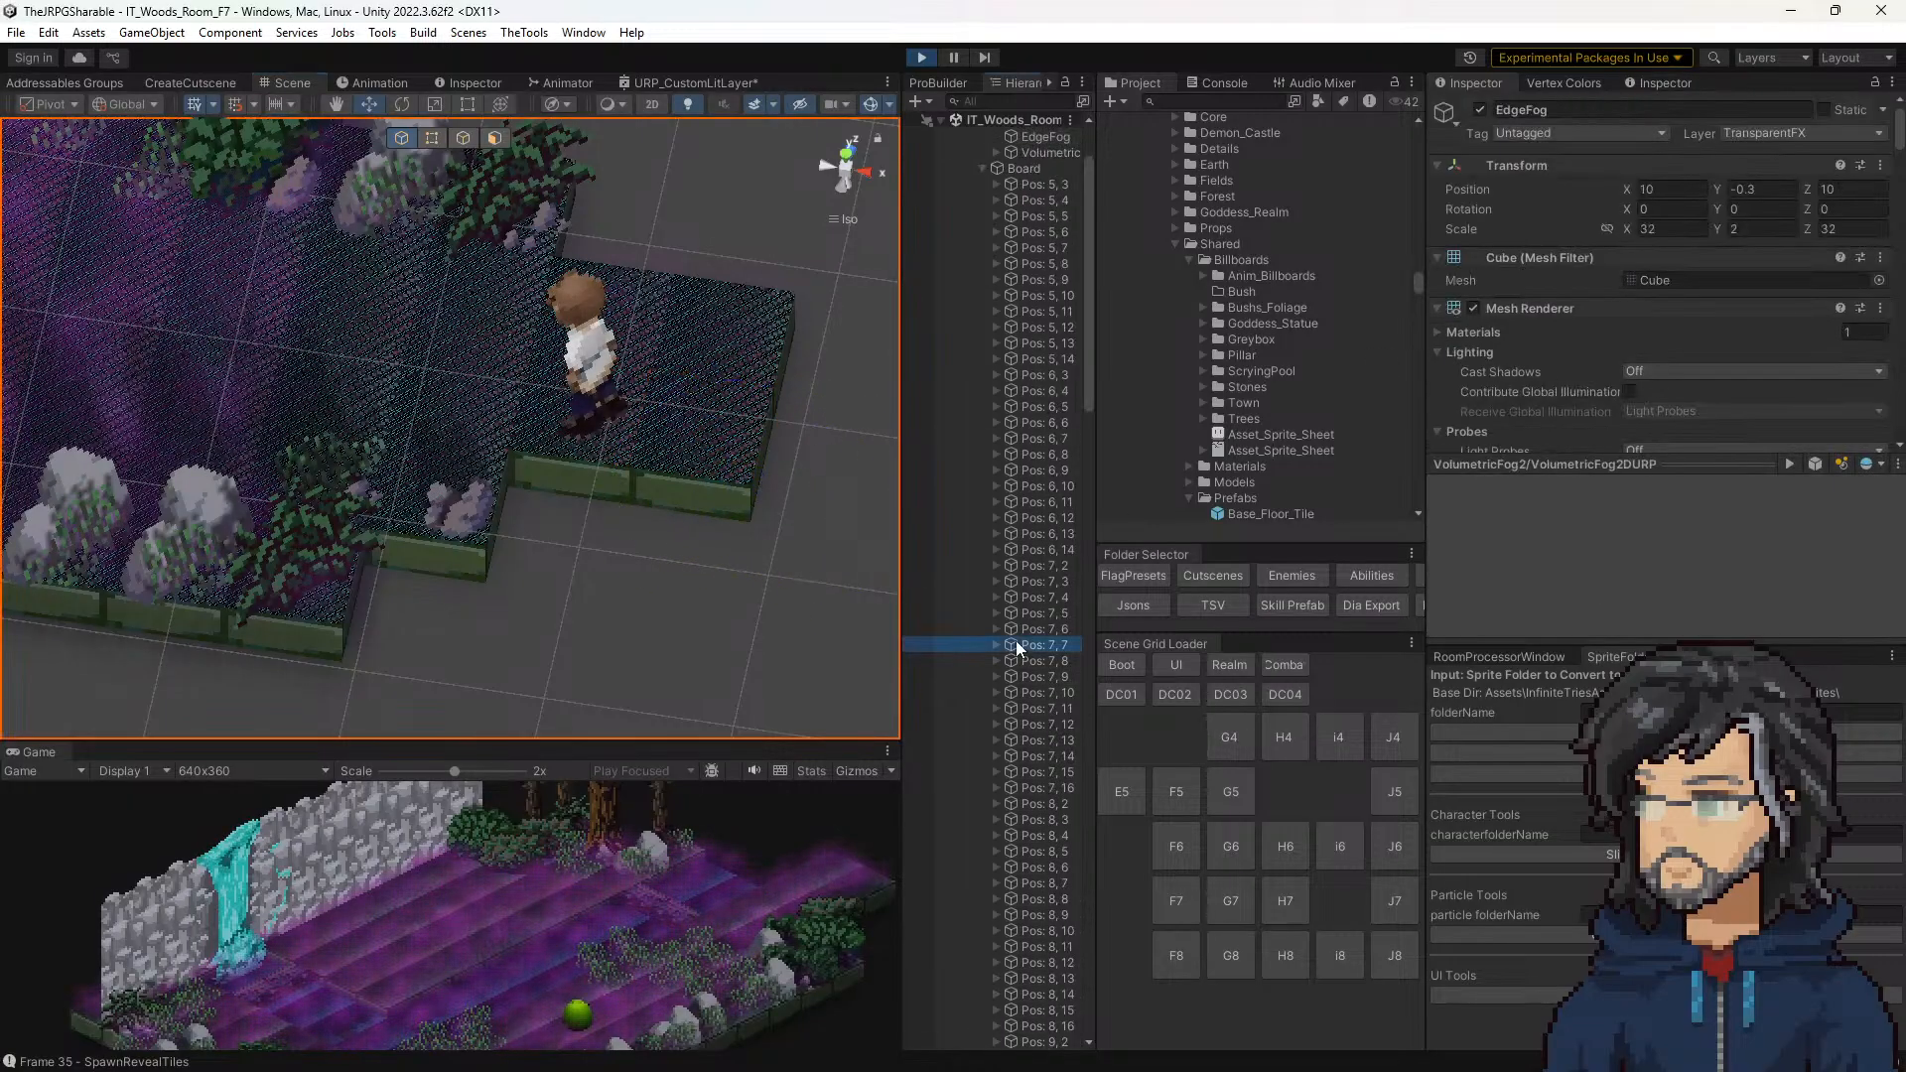
{"action": "left_click", "coordinate": [731, 490]}
{"action": "scroll", "coordinate": [1621, 375], "scroll_direction": "down", "scroll_amount": 5}
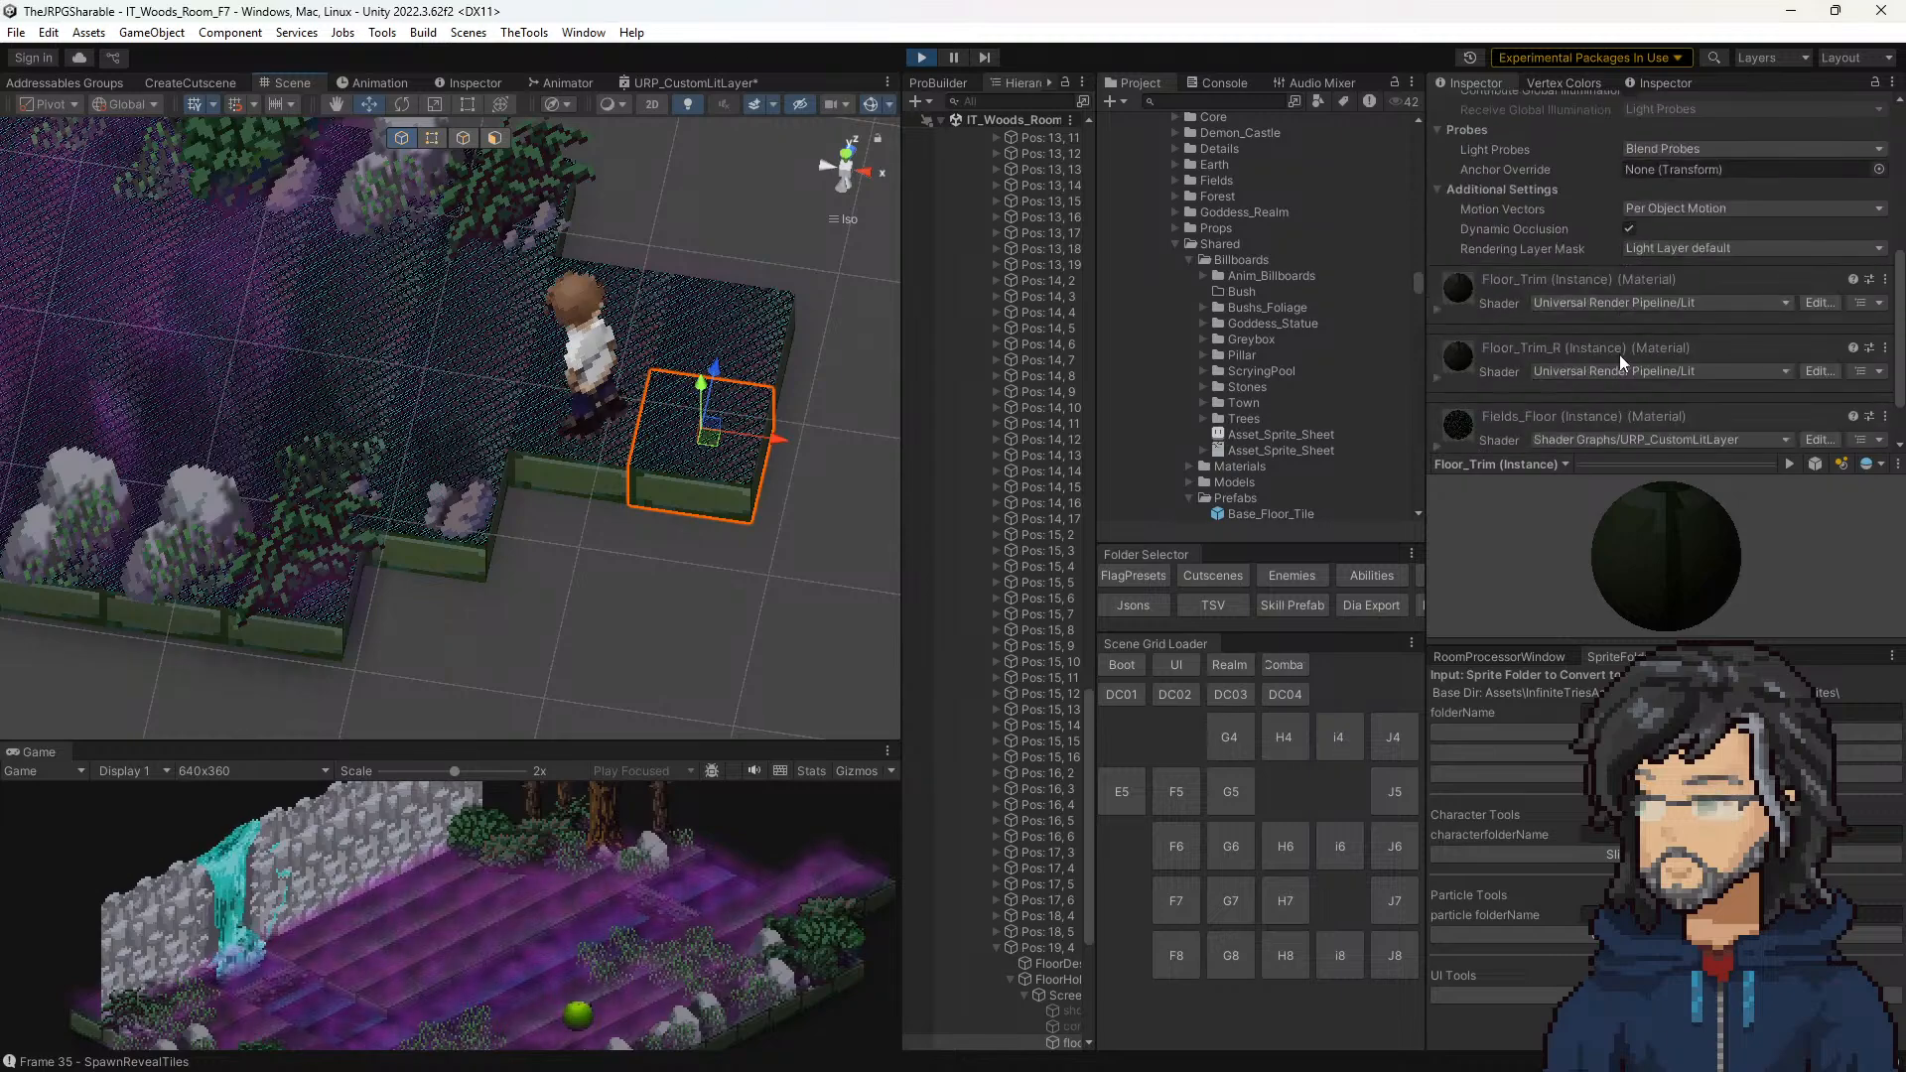
{"action": "left_click", "coordinate": [1042, 947]}
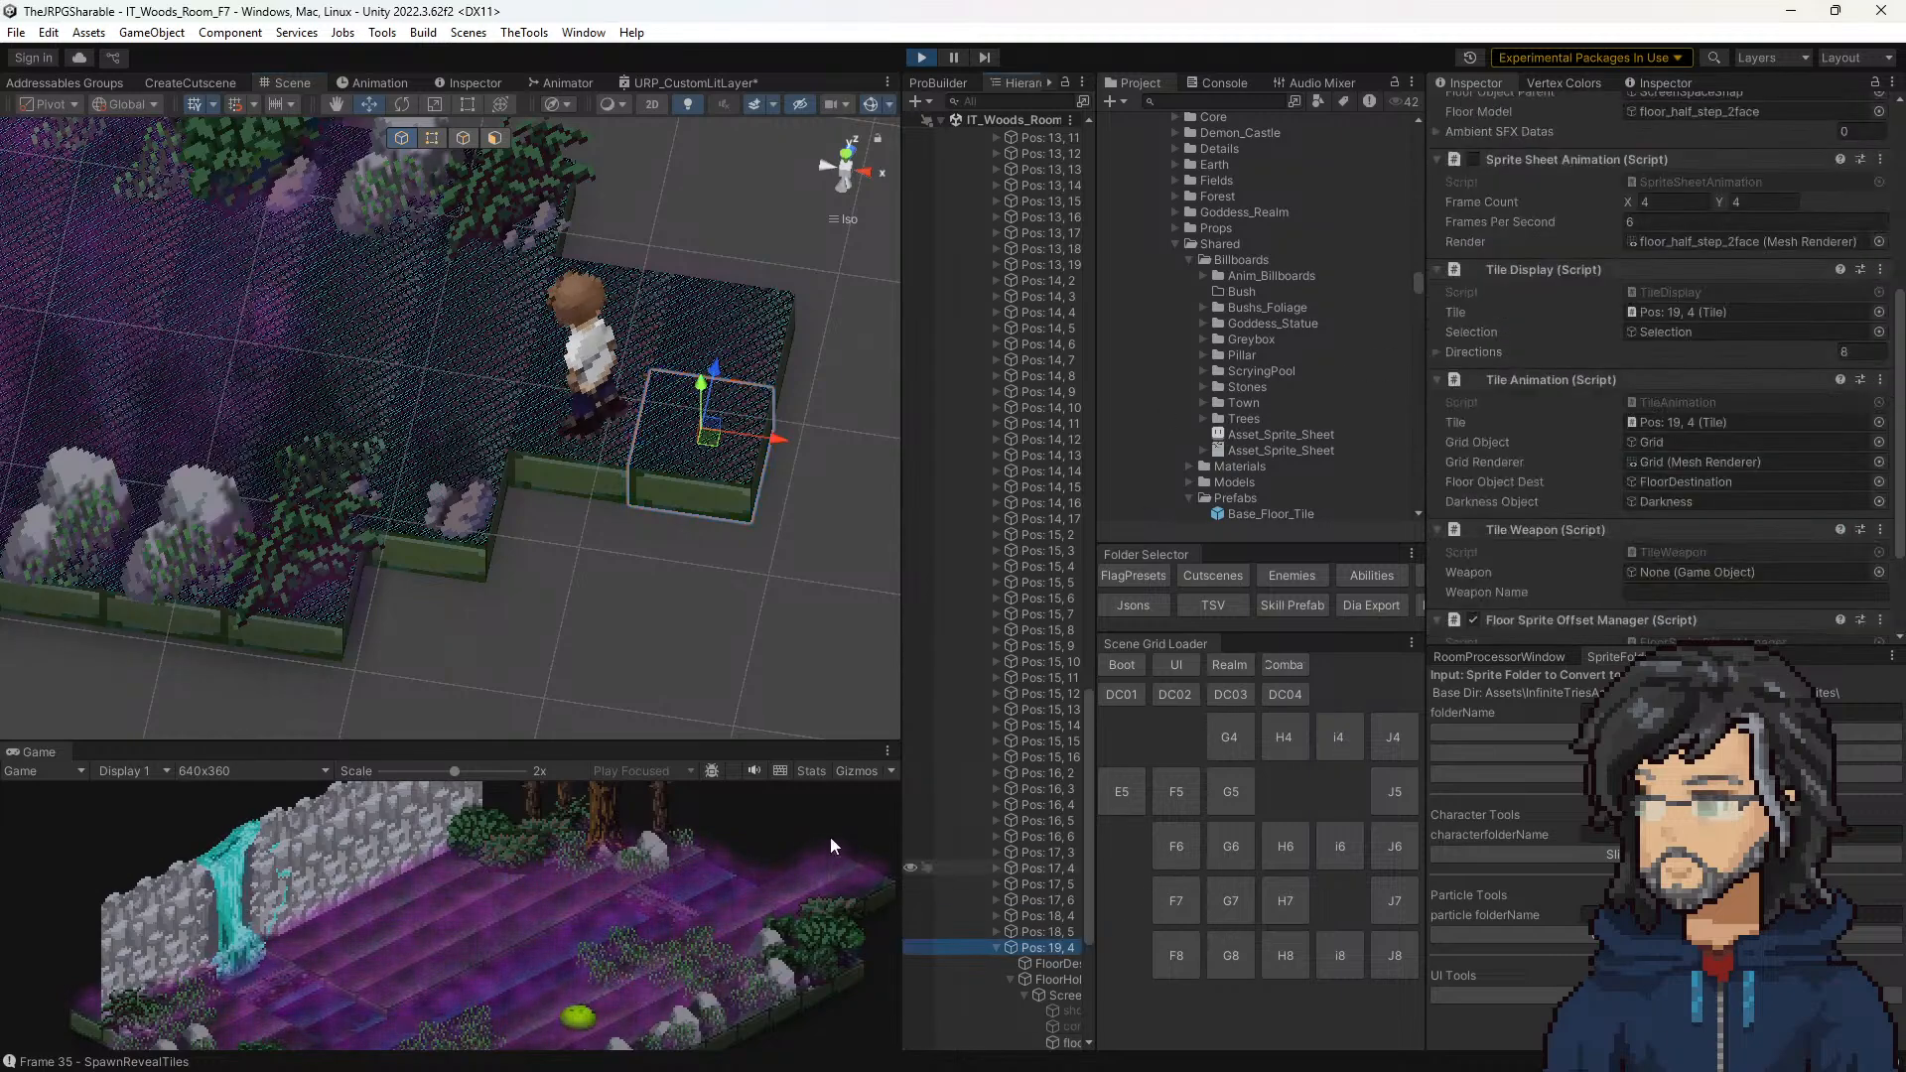
{"action": "left_click_drag", "start_coordinate": [617, 746], "coordinate": [615, 350]}
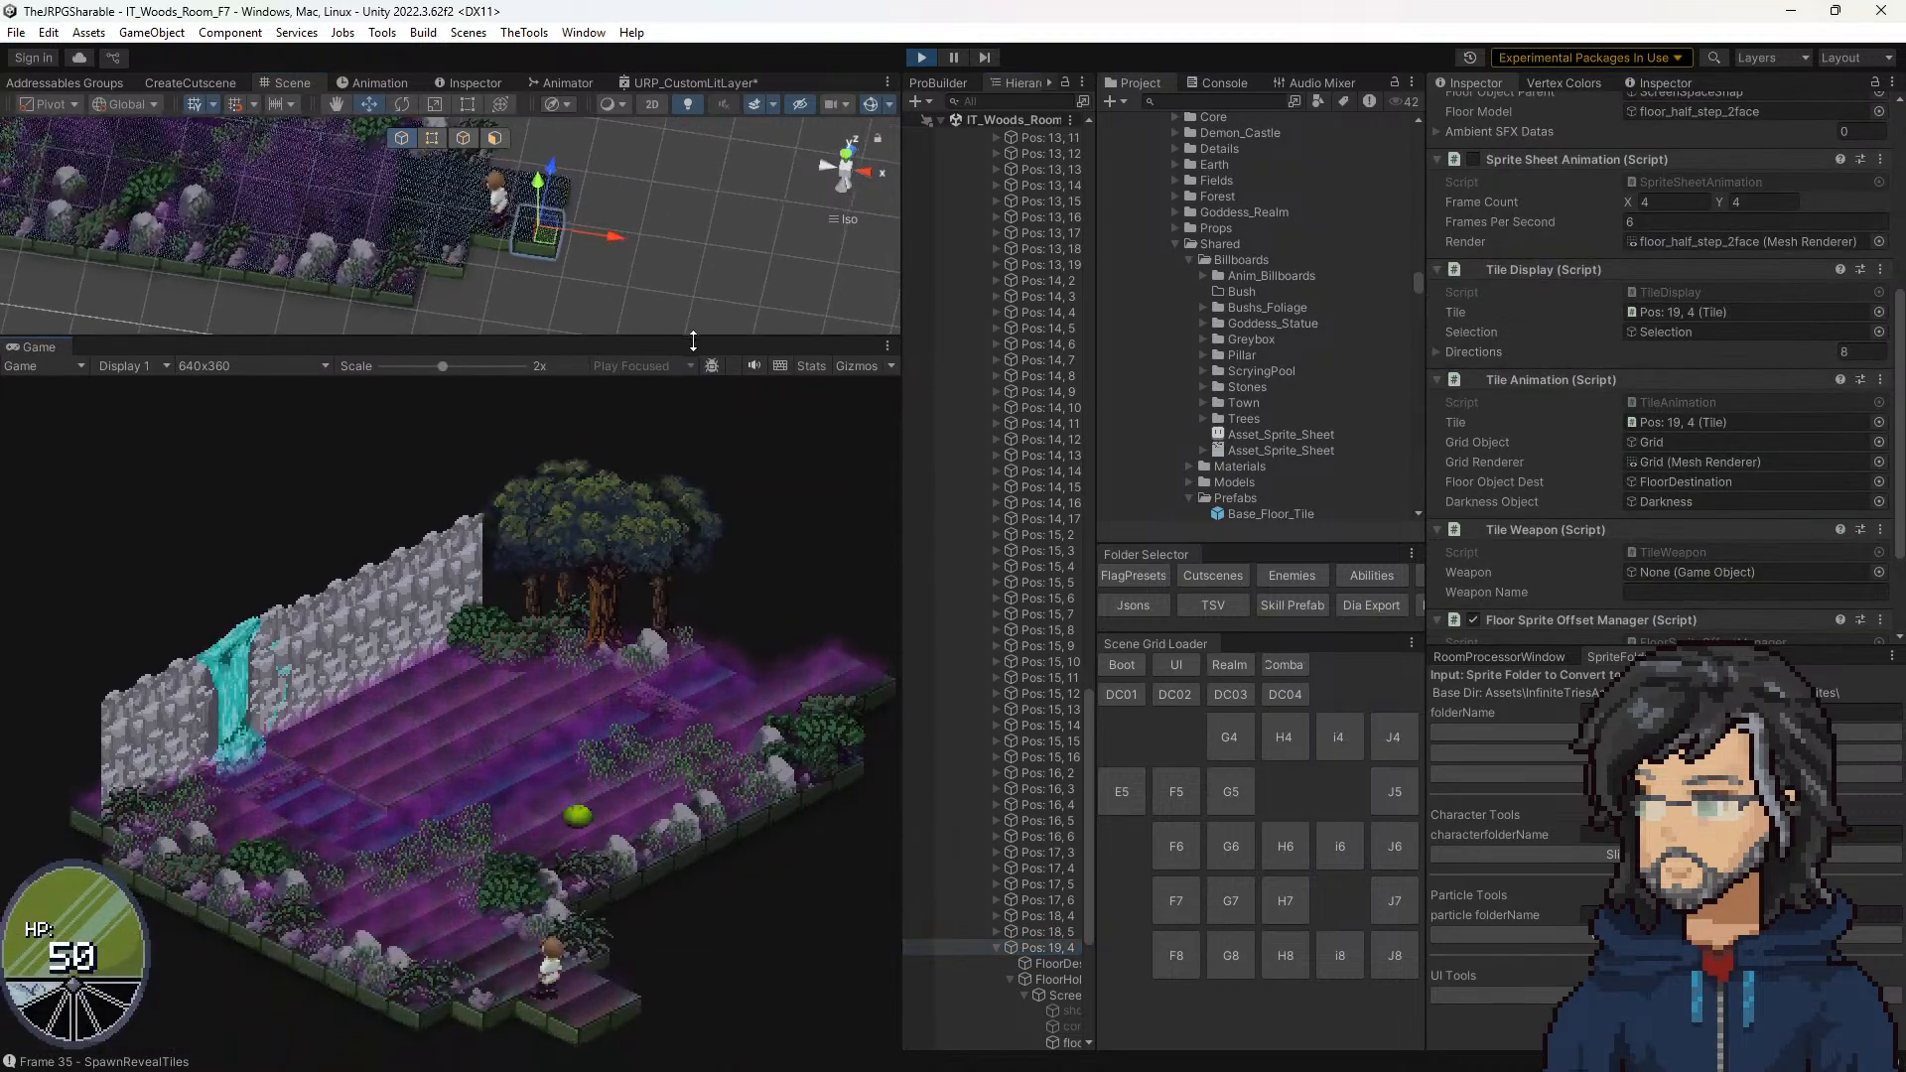
{"action": "scroll", "coordinate": [1678, 397], "scroll_direction": "down", "scroll_amount": 3}
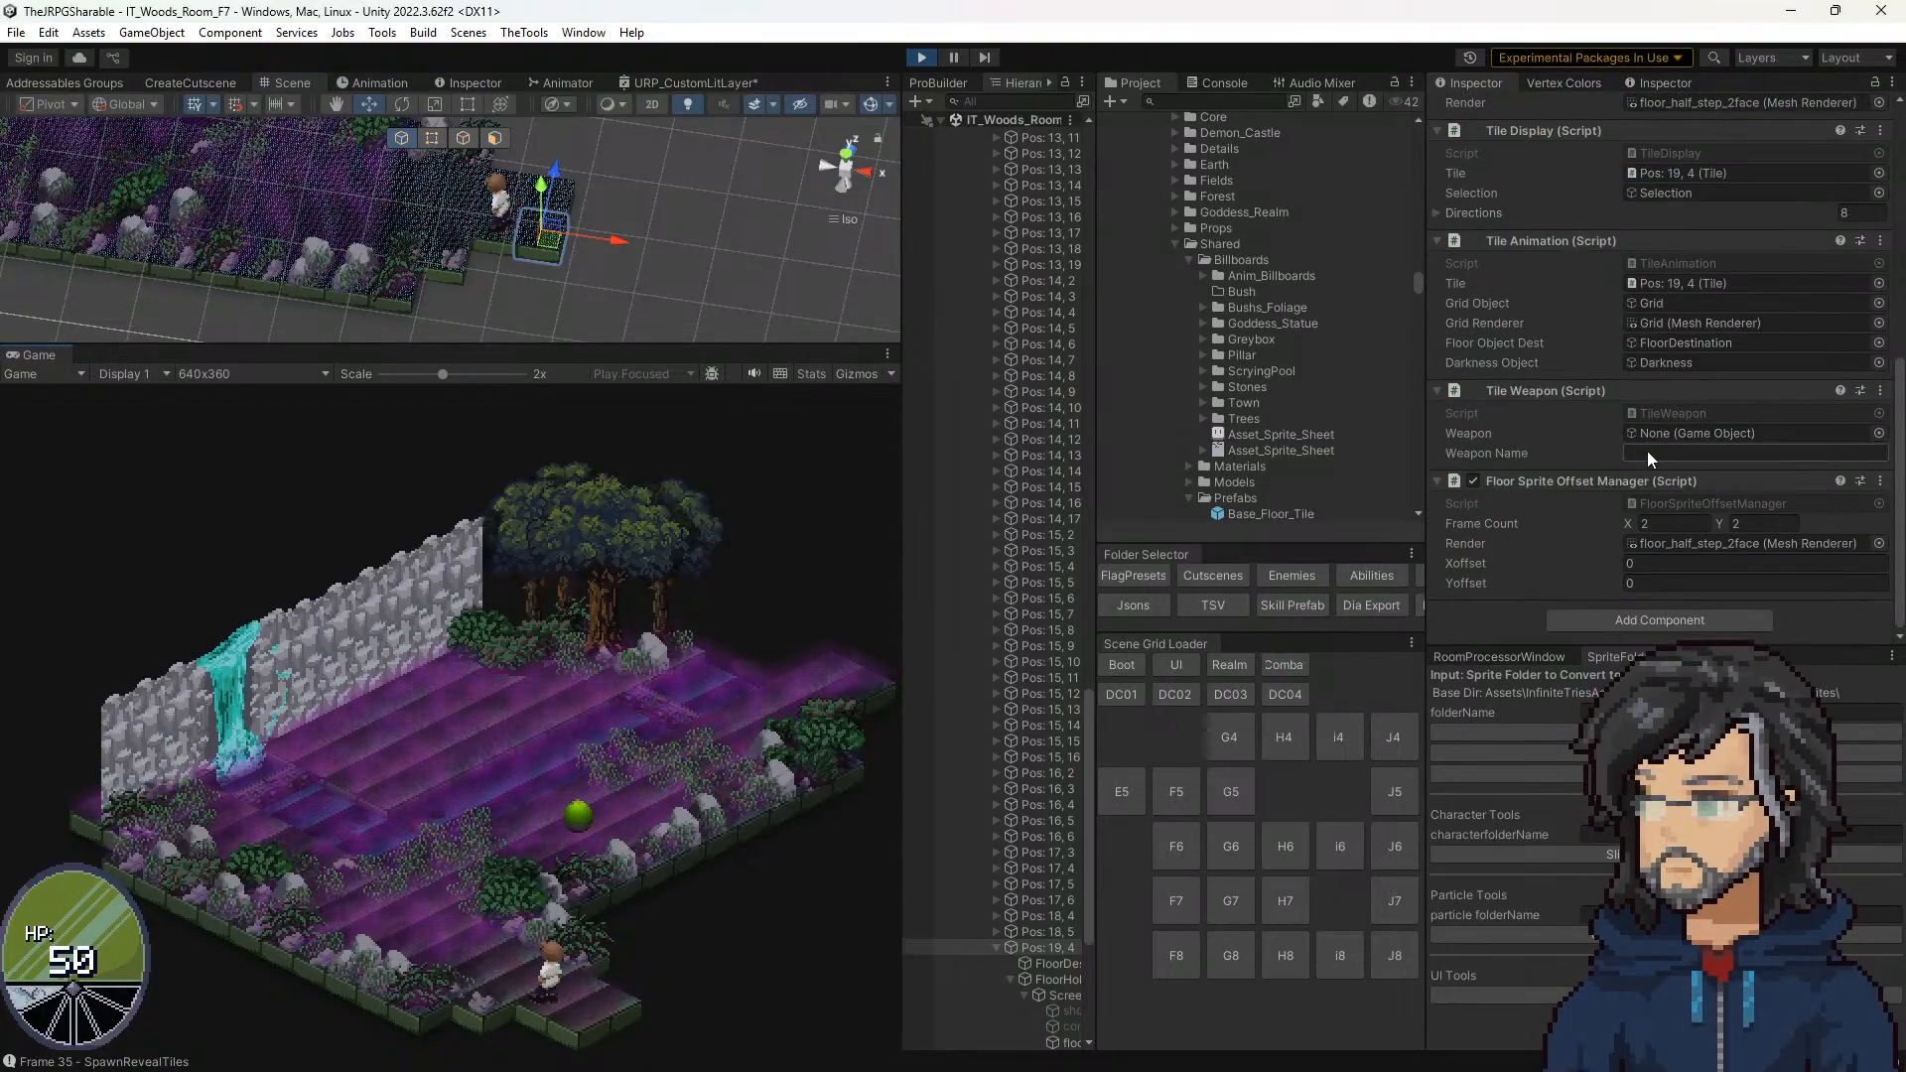
Step: Try an Xoffset of 1 and a Yoffset of 1 in the tile's Floor Sprite Offset Manager
{"action": "left_click", "coordinate": [1640, 566]}
{"action": "type", "text": "1"}
{"action": "left_click", "coordinate": [1646, 582]}
{"action": "type", "text": "1"}
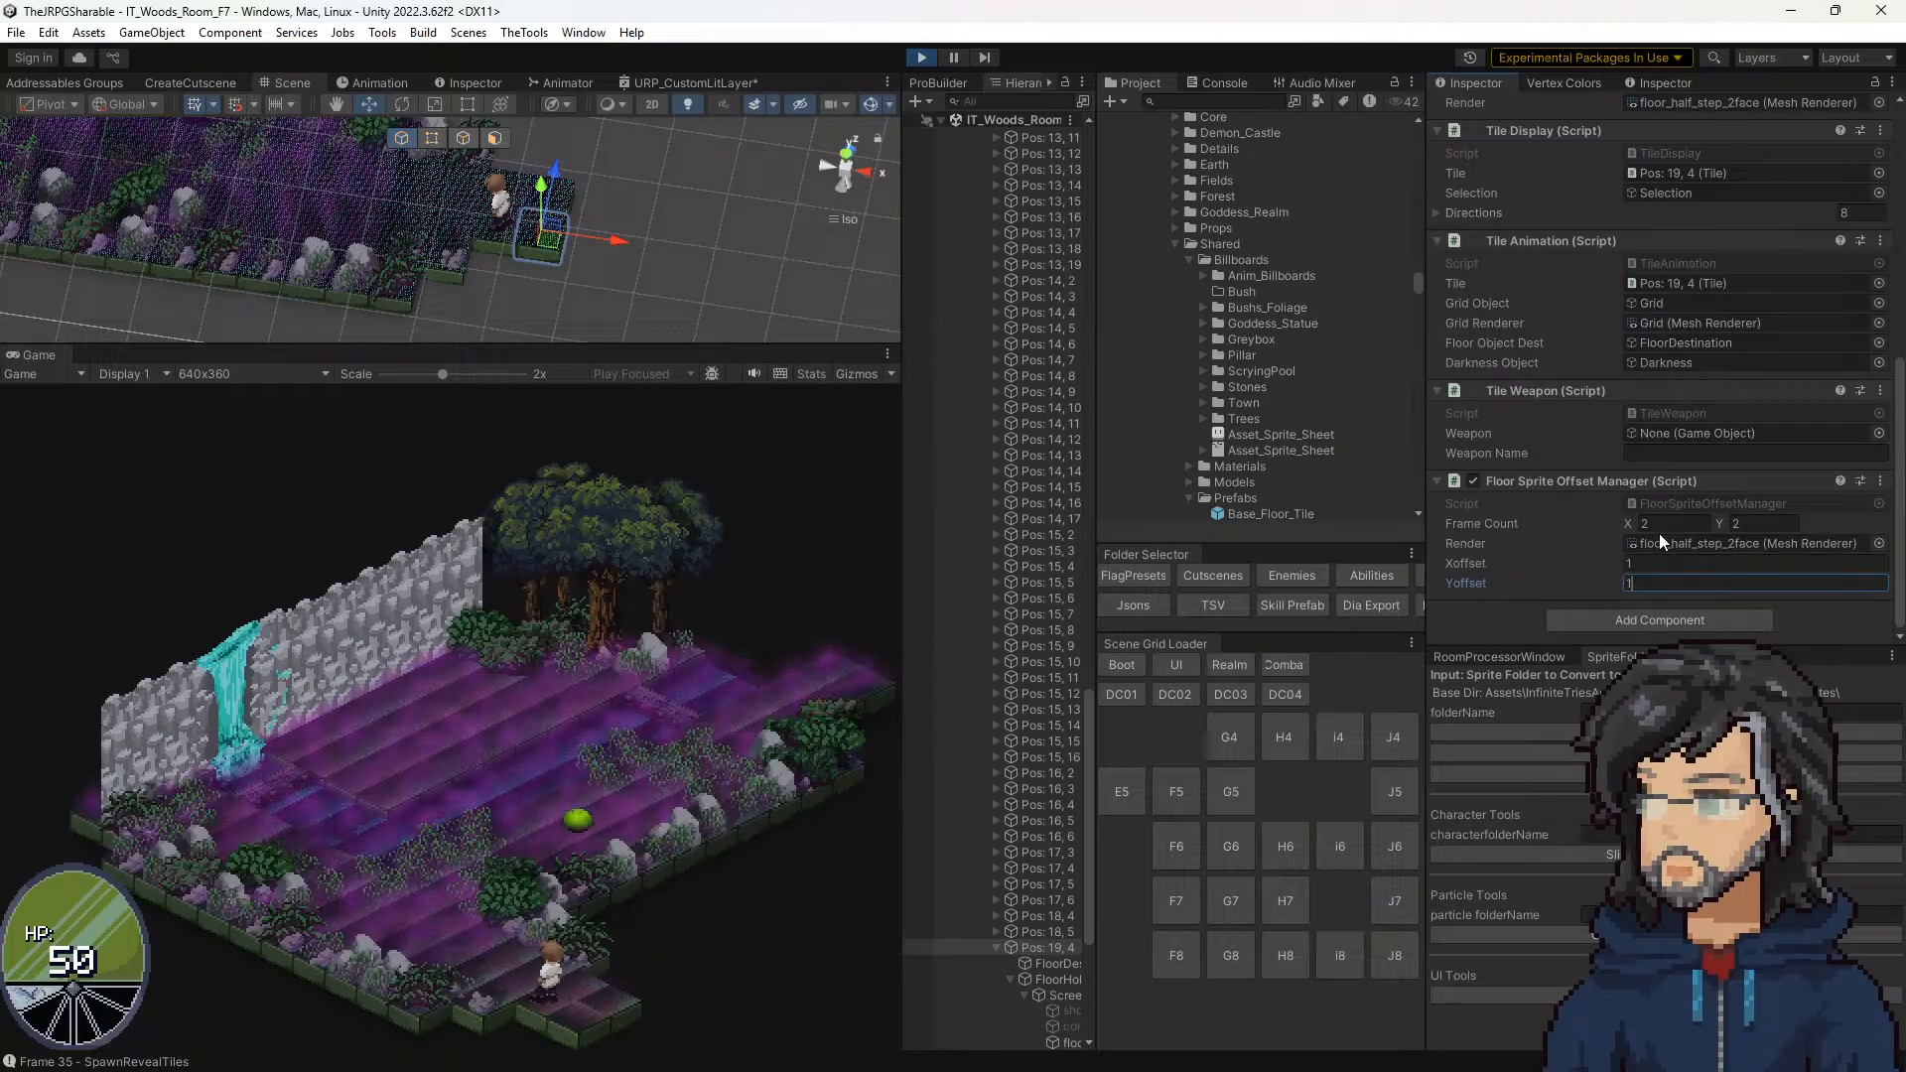
Step: Try Xoffset 0, then Xoffset 1 with Yoffset 0, and reset Xoffset to 0 in the Floor Sprite Offset Manager
{"action": "left_click", "coordinate": [1647, 562]}
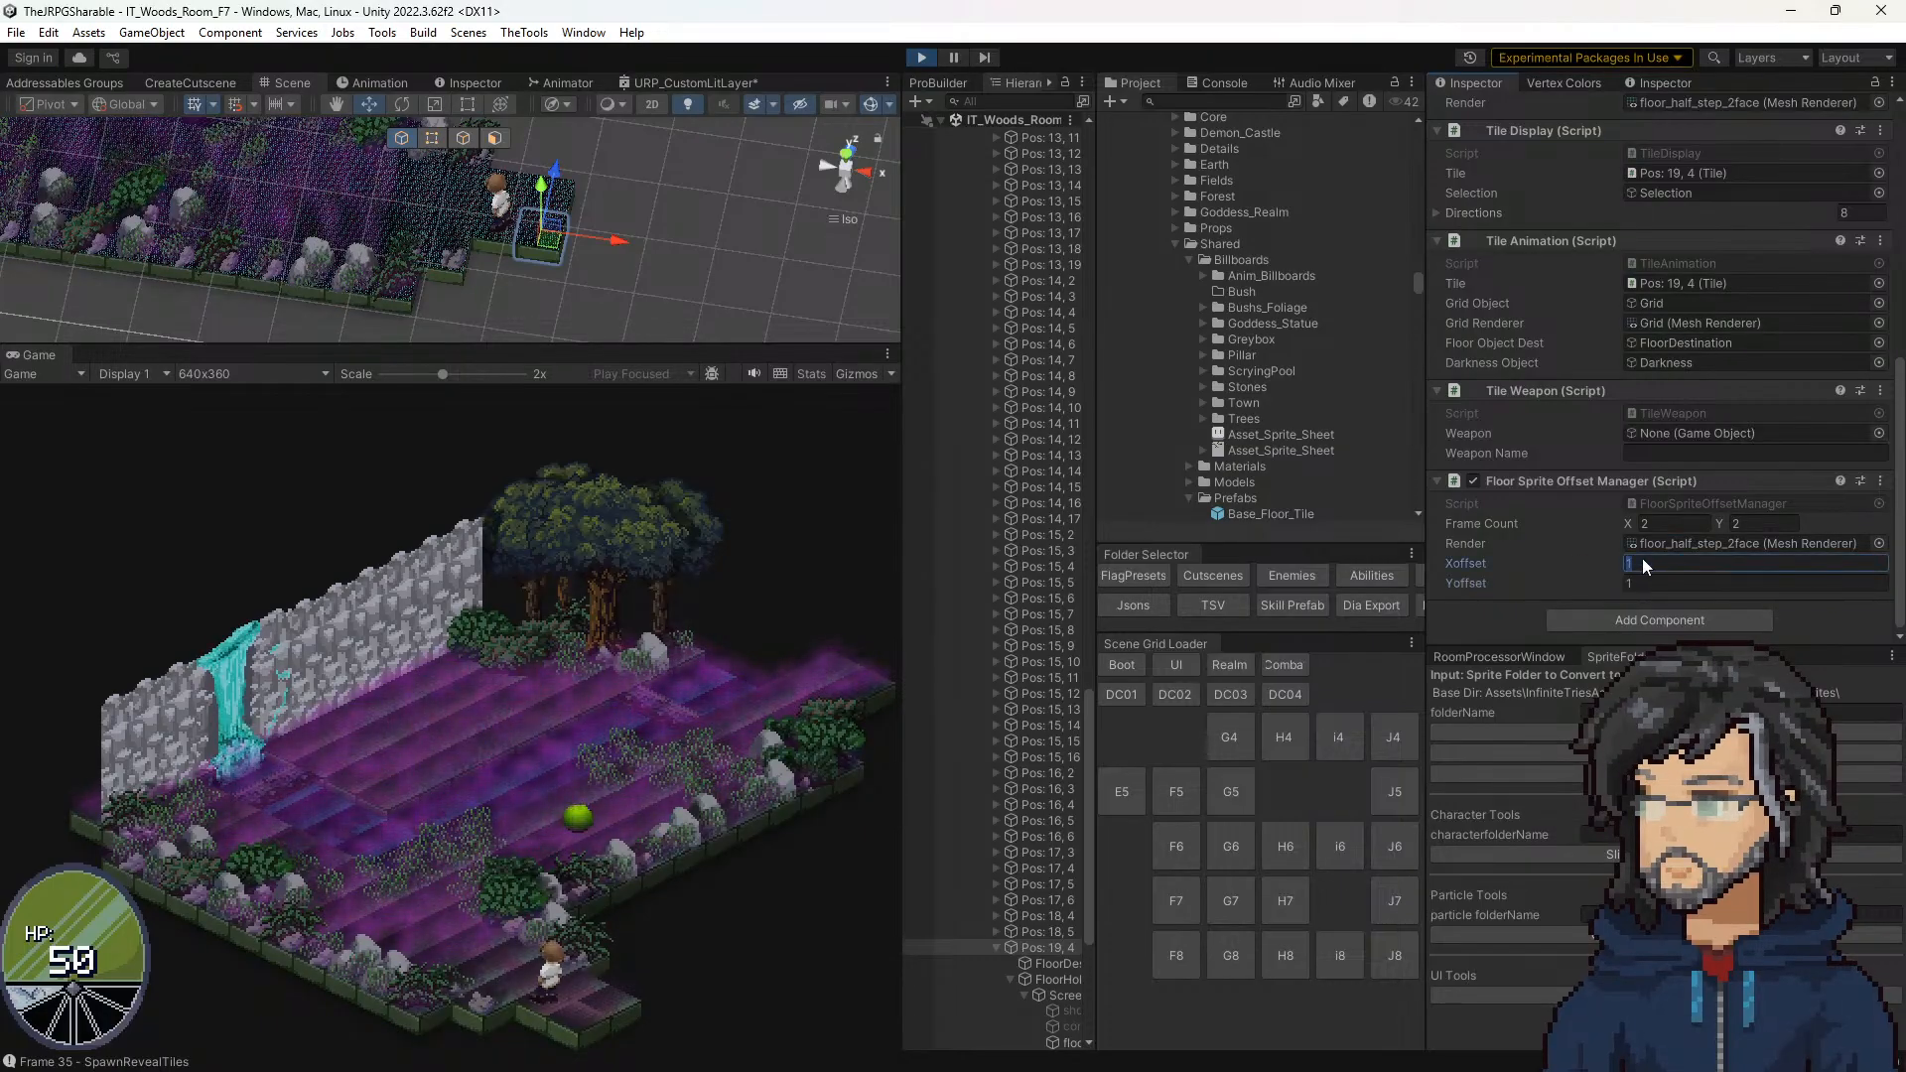
{"action": "type", "text": "0"}
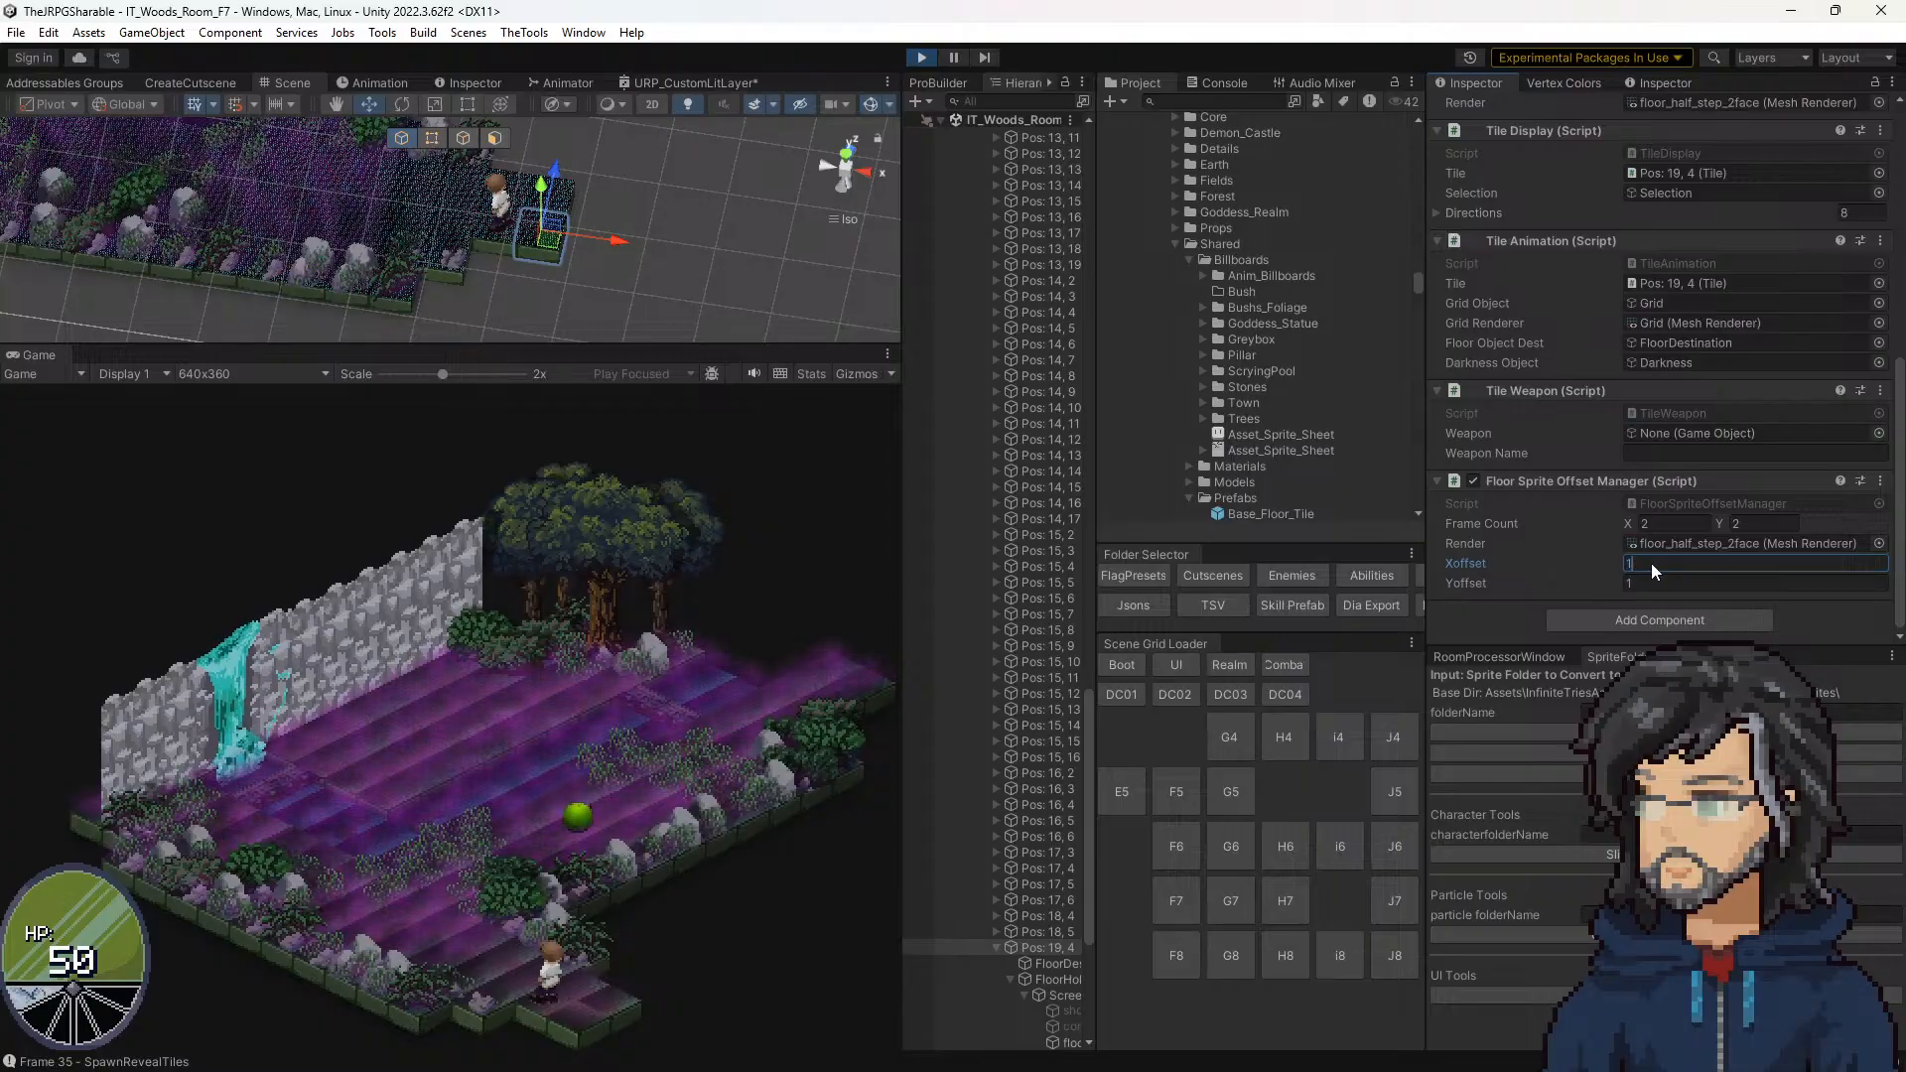
{"action": "type", "text": "1"}
{"action": "key", "text": "Tab"}
{"action": "type", "text": "0"}
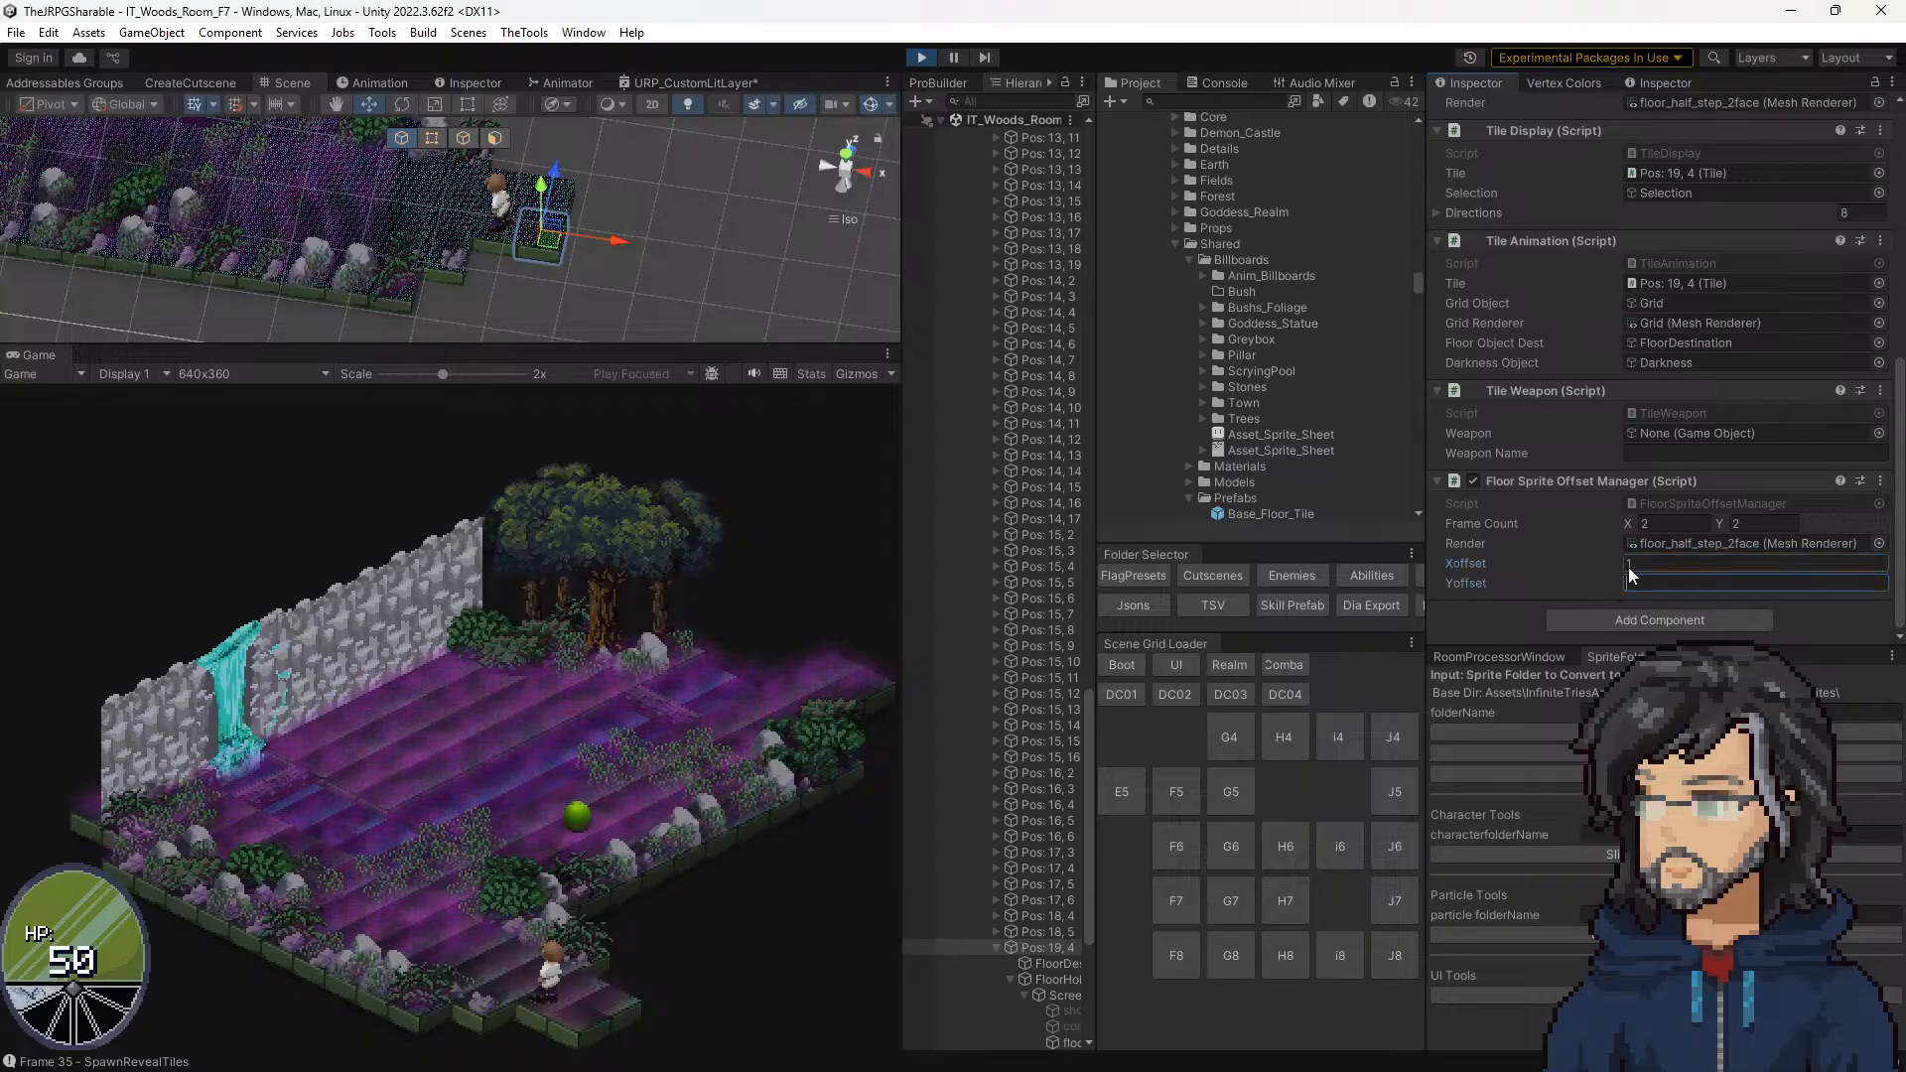
{"action": "left_click_drag", "start_coordinate": [1644, 560], "coordinate": [1604, 559]}
{"action": "type", "text": "0"}
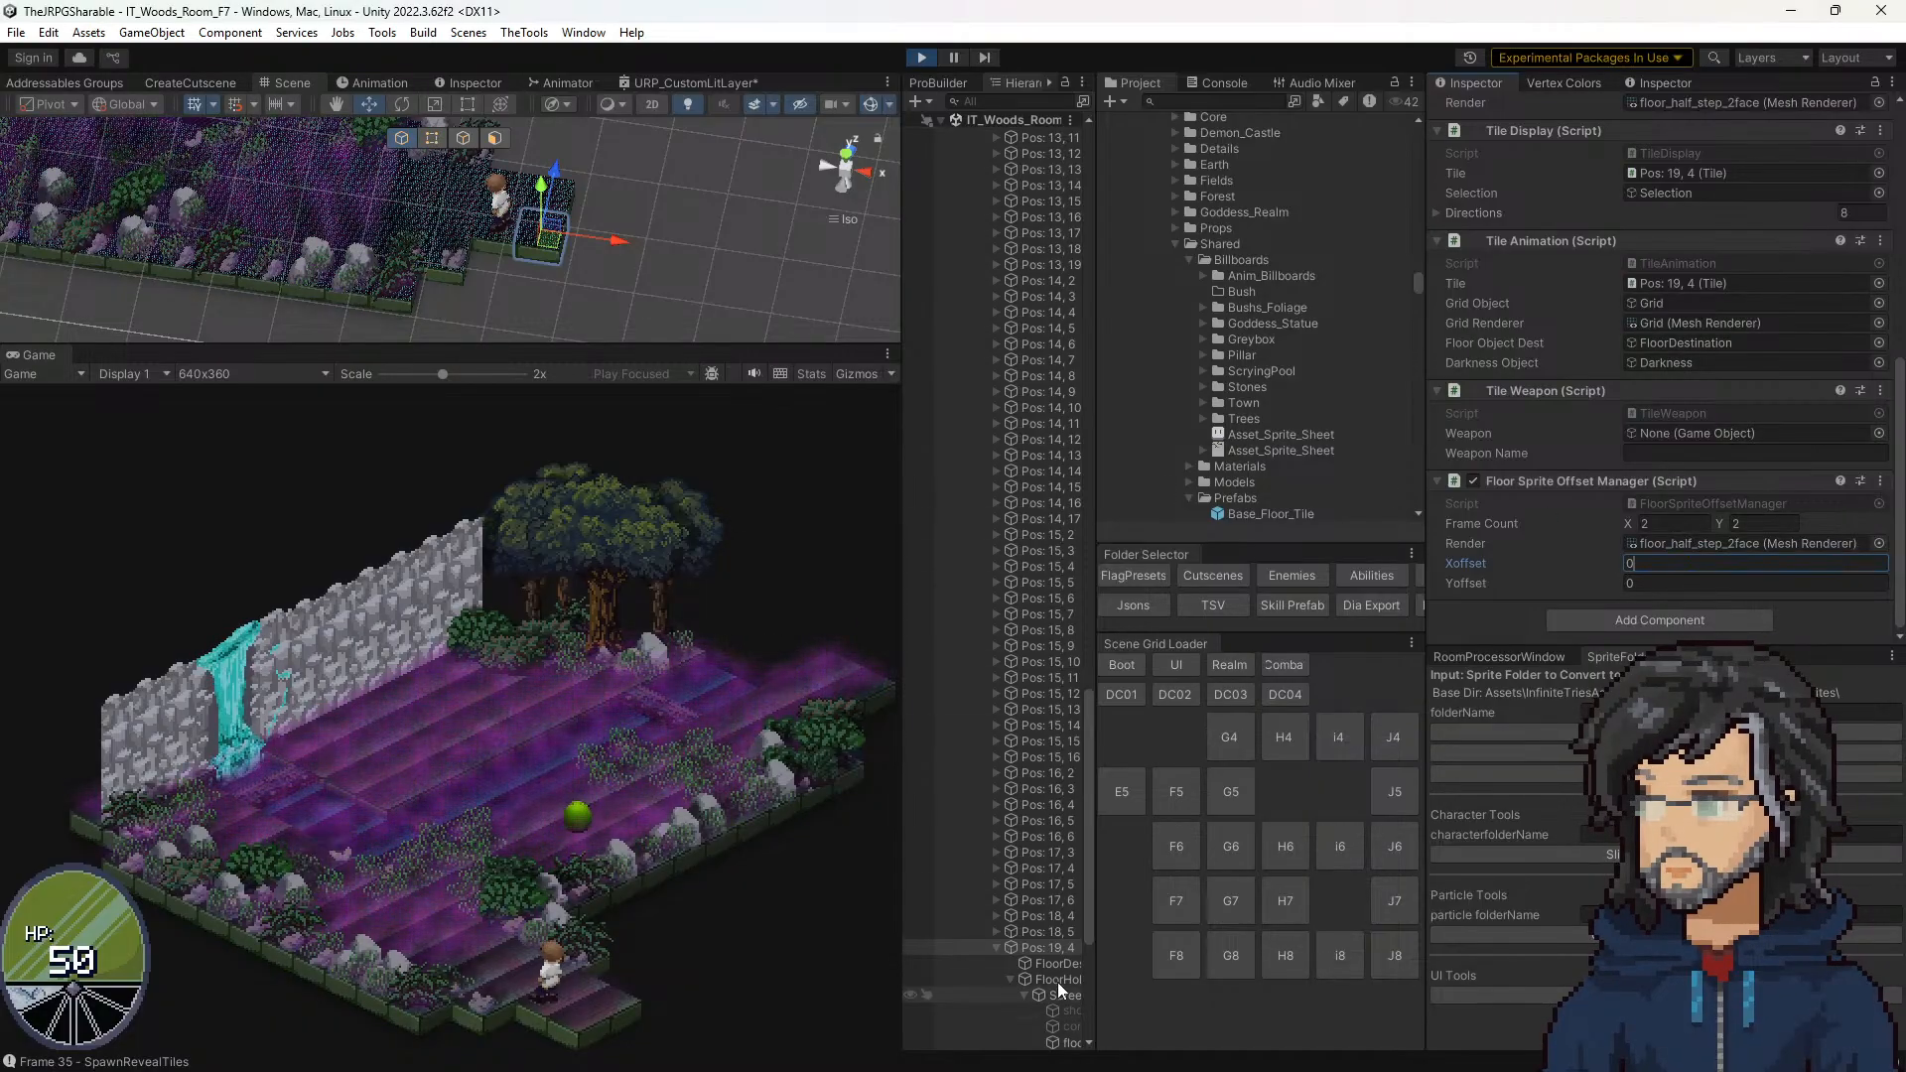
Step: Set _Layer2_ST X and Y to 1 in the Fields_Floor material of the tile's floor_half_step_2face model
{"action": "scroll", "coordinate": [1056, 983], "scroll_direction": "down", "scroll_amount": 3}
{"action": "left_click", "coordinate": [1064, 925]}
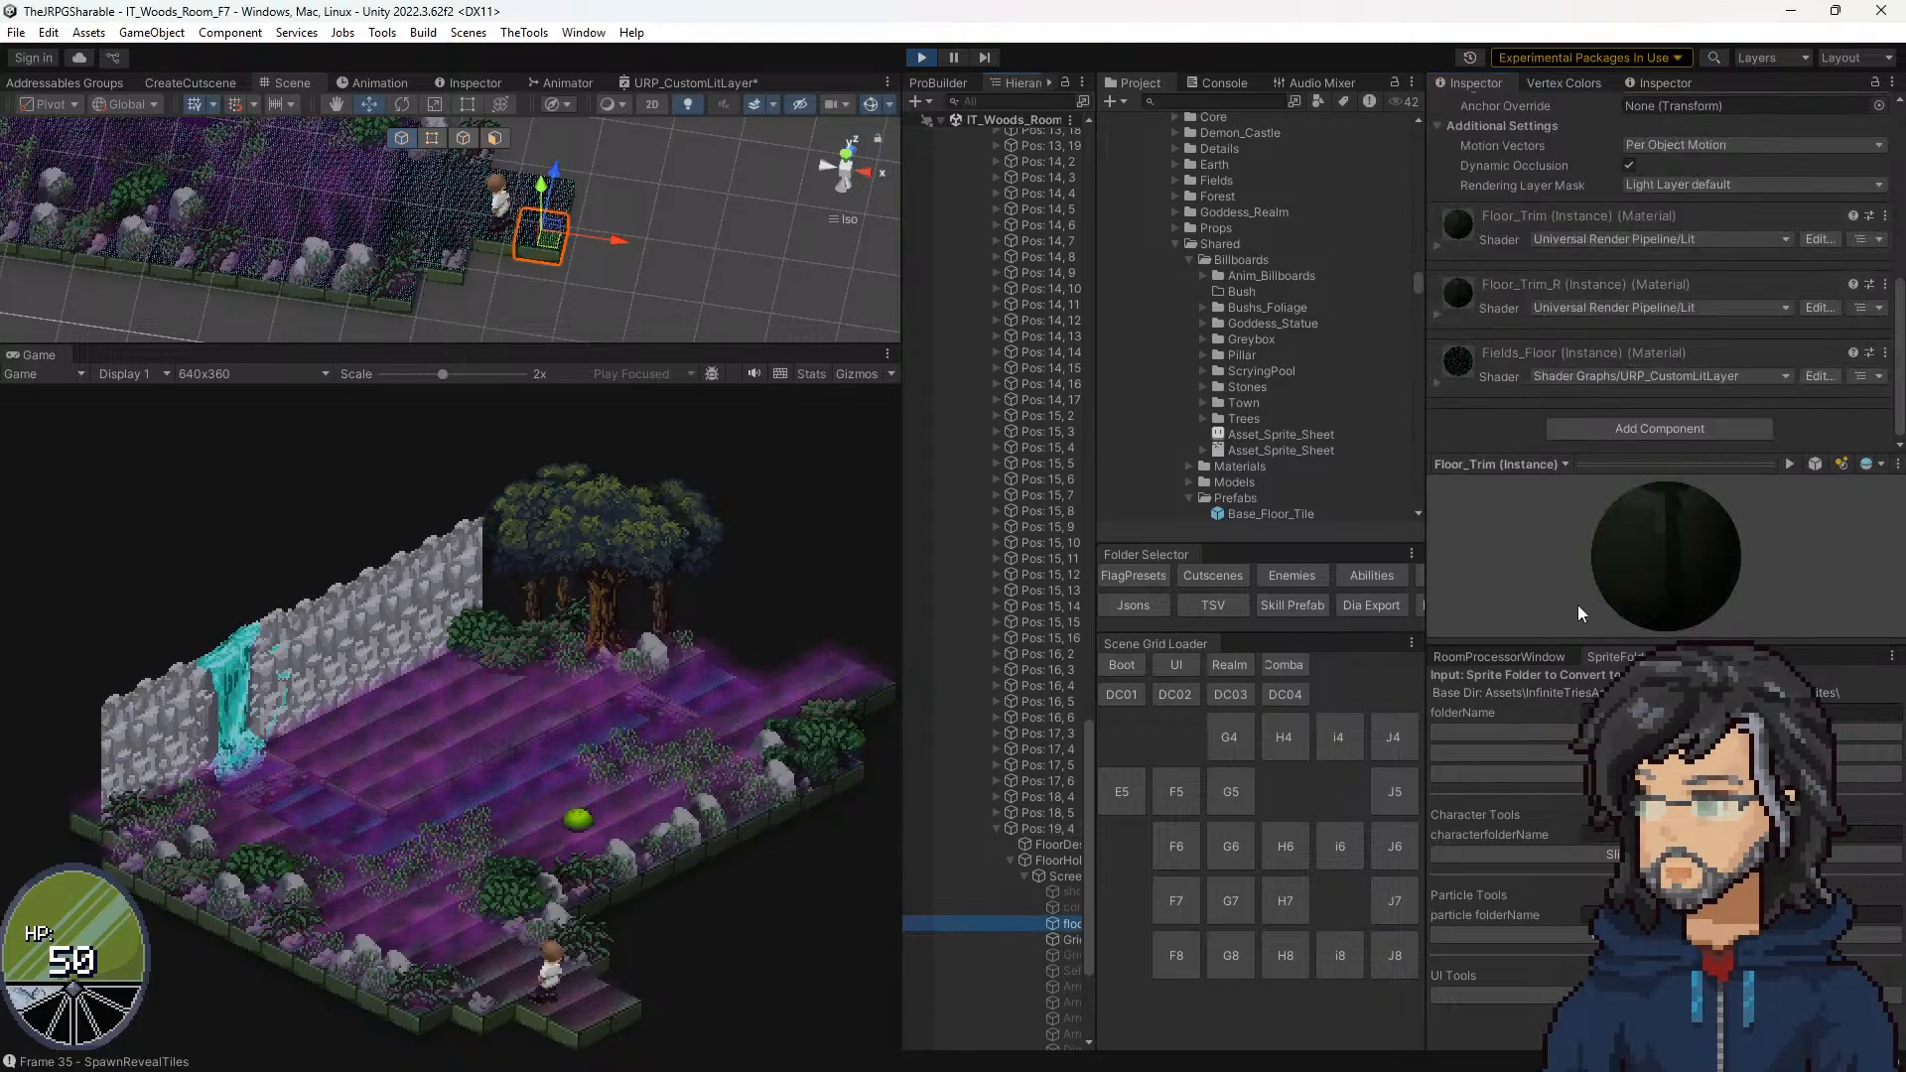
{"action": "left_click", "coordinate": [1463, 377]}
{"action": "scroll", "coordinate": [1610, 367], "scroll_direction": "down", "scroll_amount": 10}
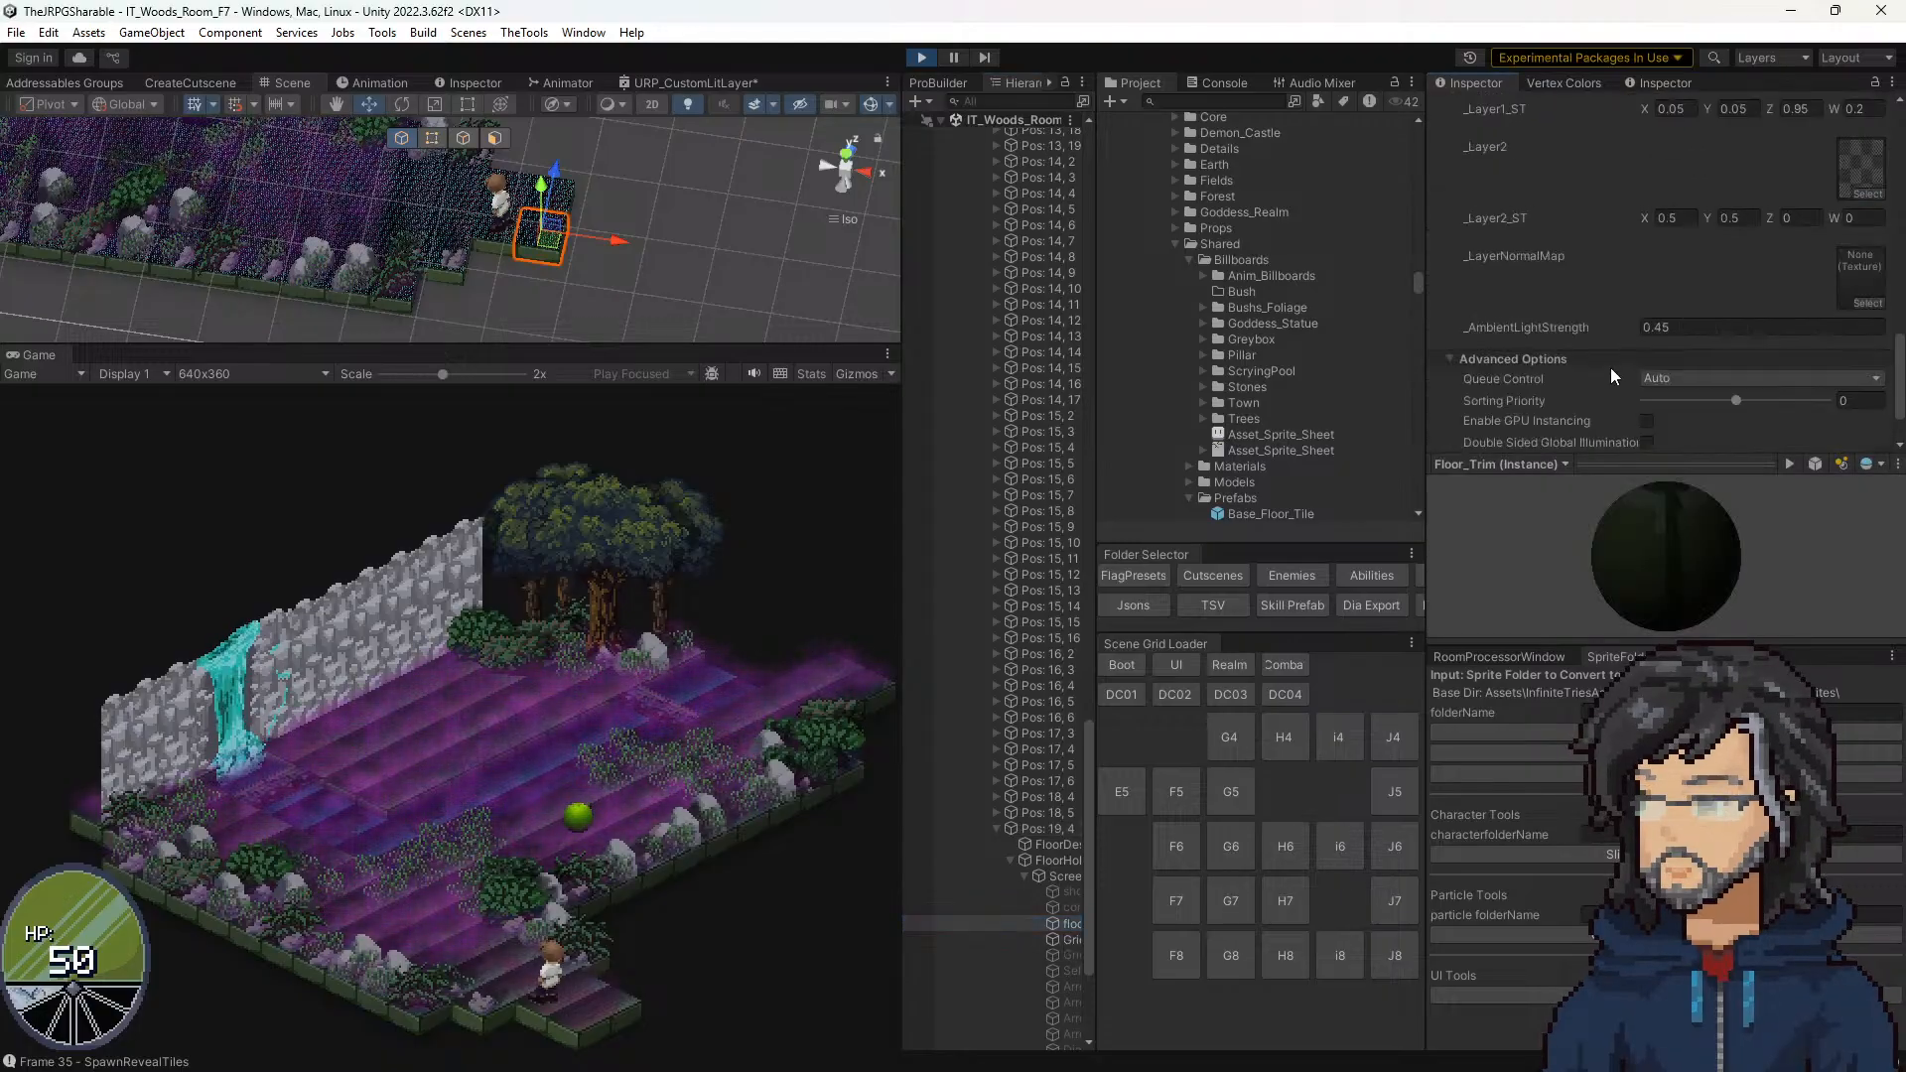
{"action": "left_click", "coordinate": [1675, 324]}
{"action": "type", "text": "1"}
{"action": "left_click", "coordinate": [1735, 324]}
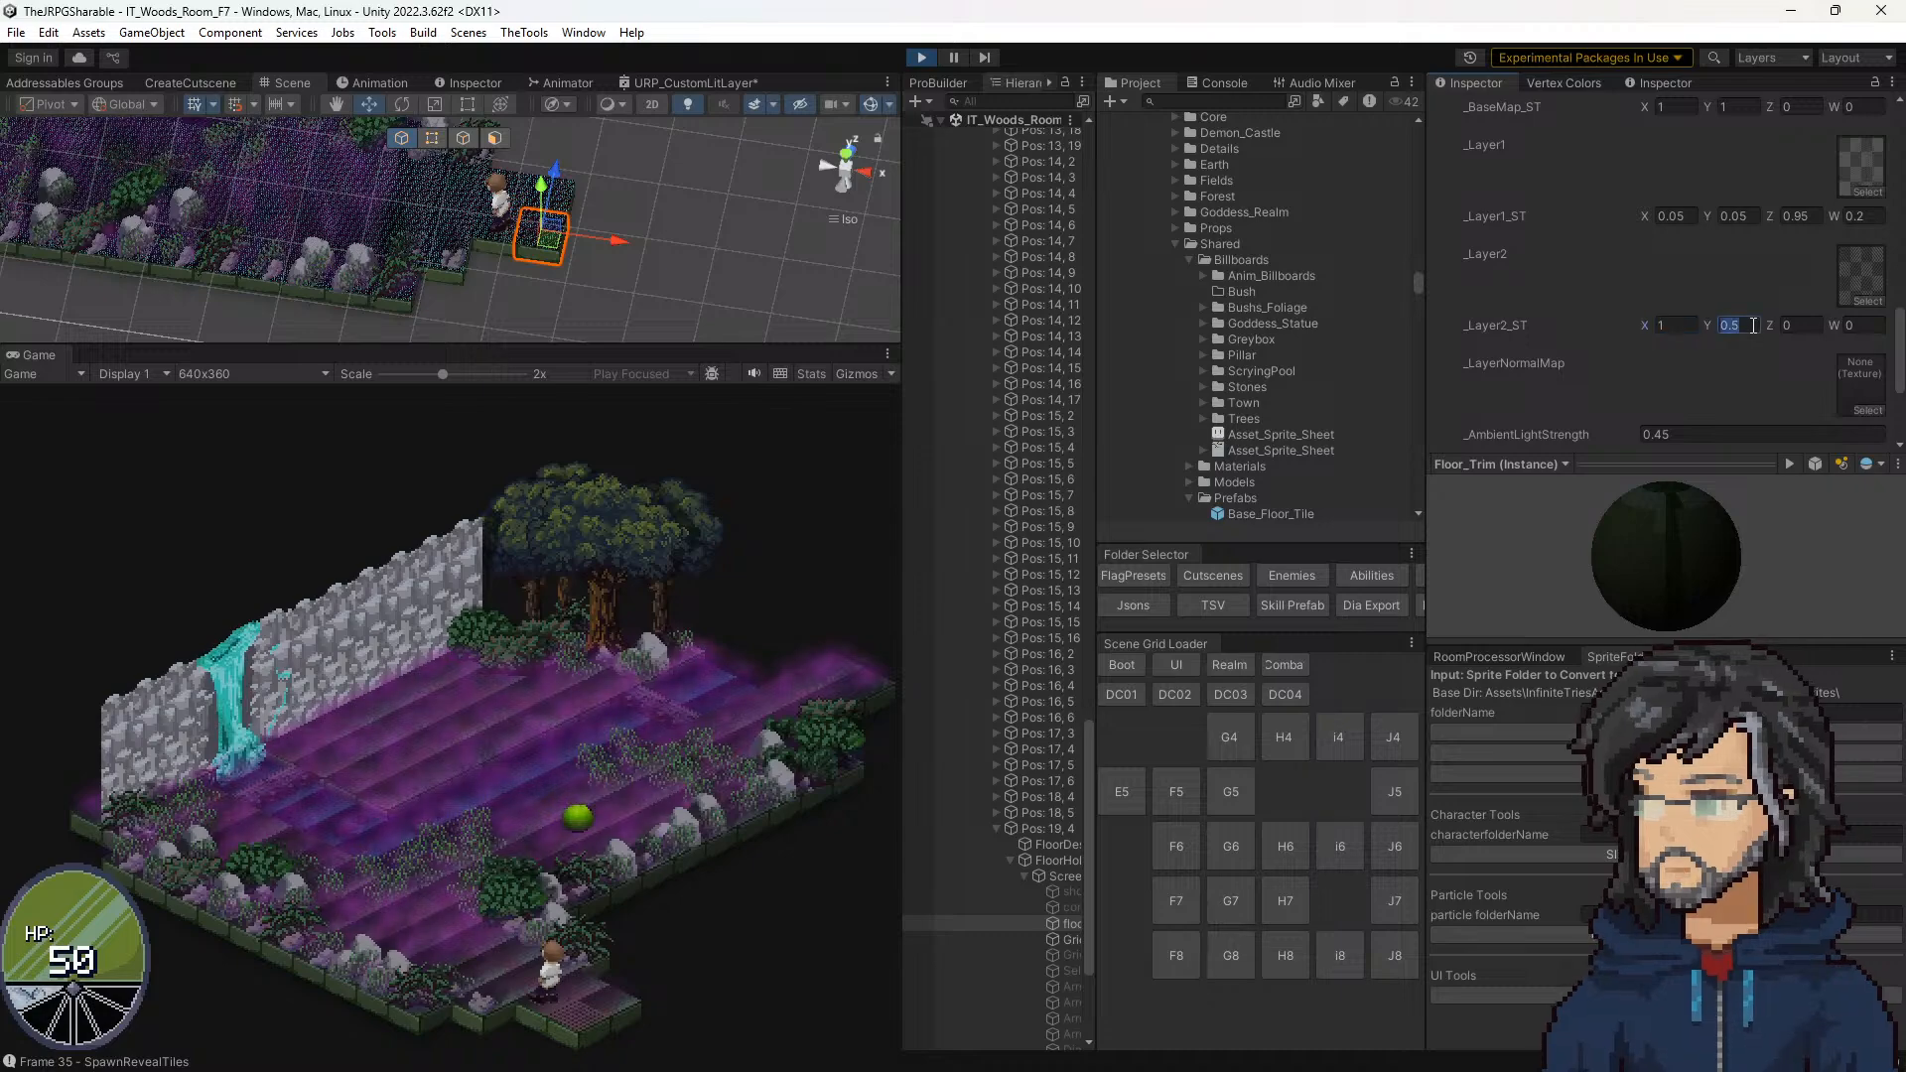
{"action": "type", "text": "1"}
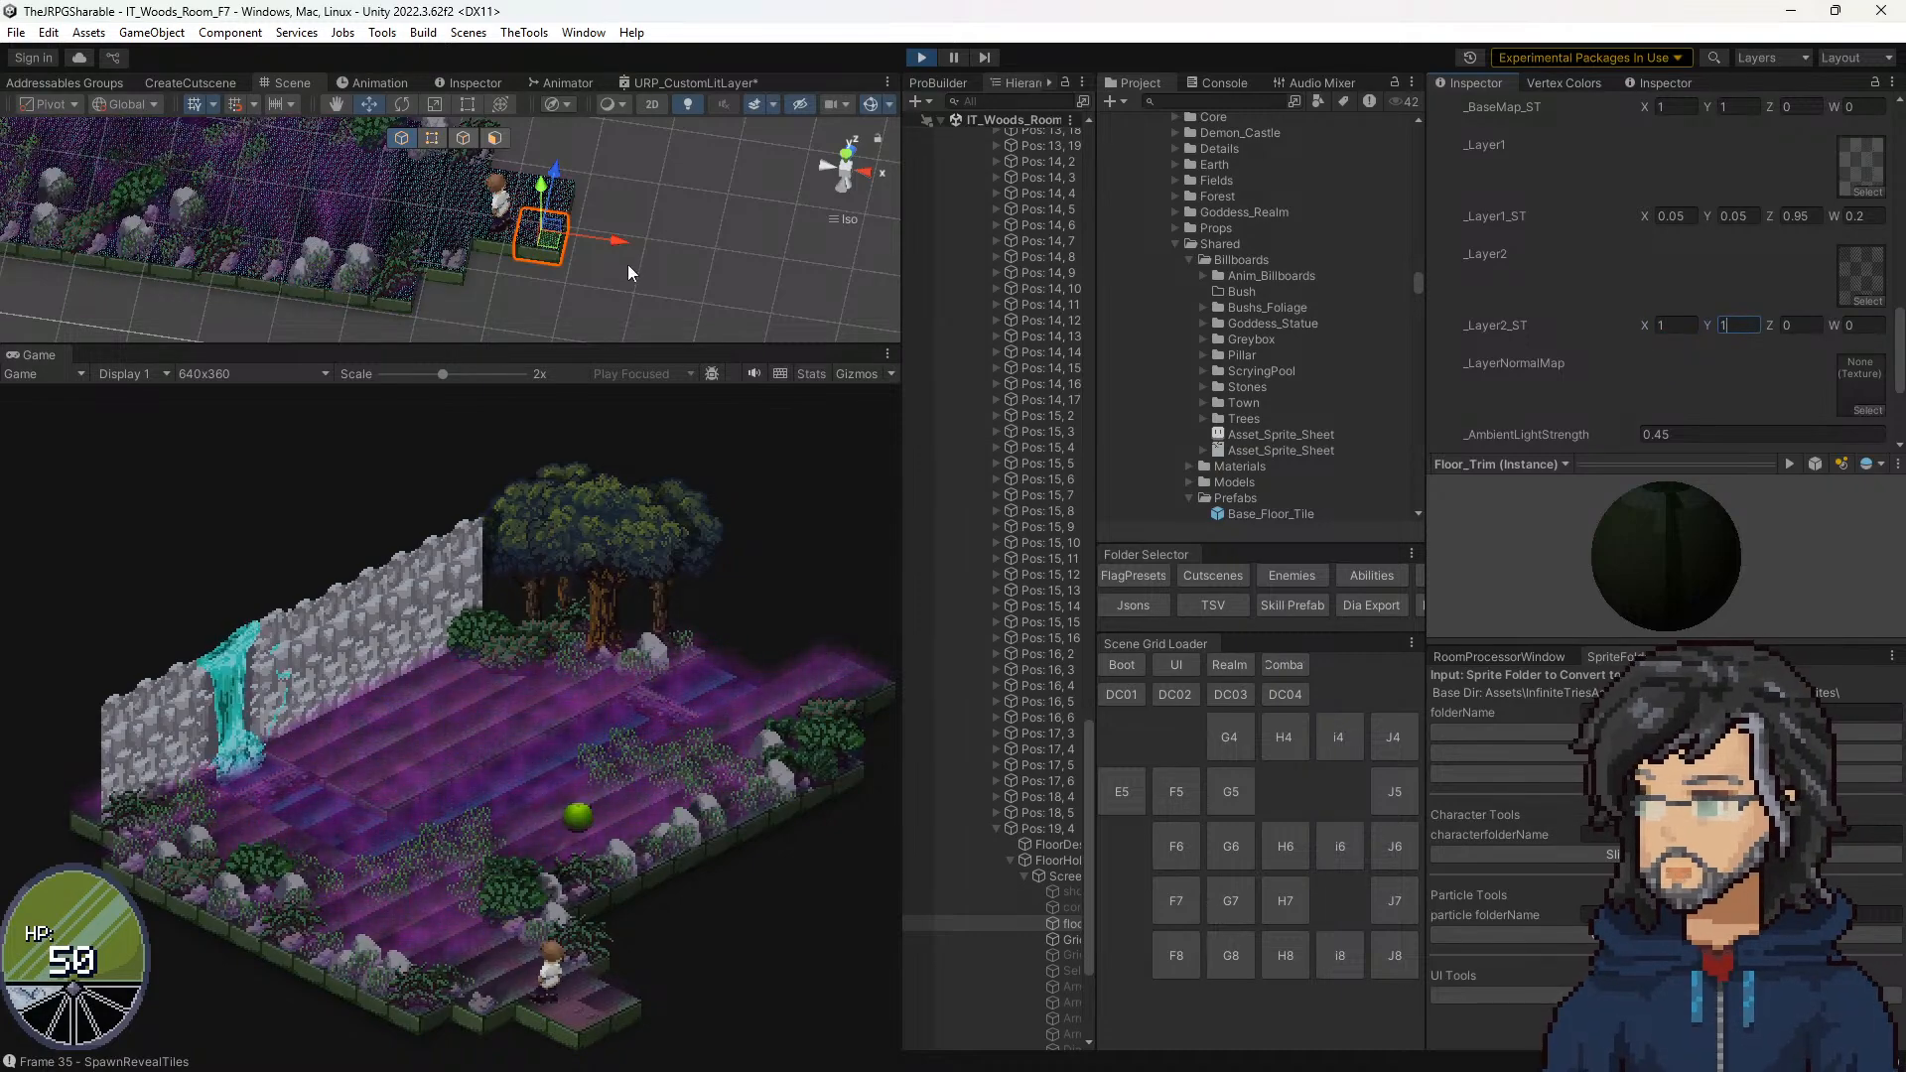
Step: Inspect the selected tile's surface pattern up close in an enlarged Scene view, and enlarge the Game view again
{"action": "left_click_drag", "start_coordinate": [521, 347], "coordinate": [522, 963]}
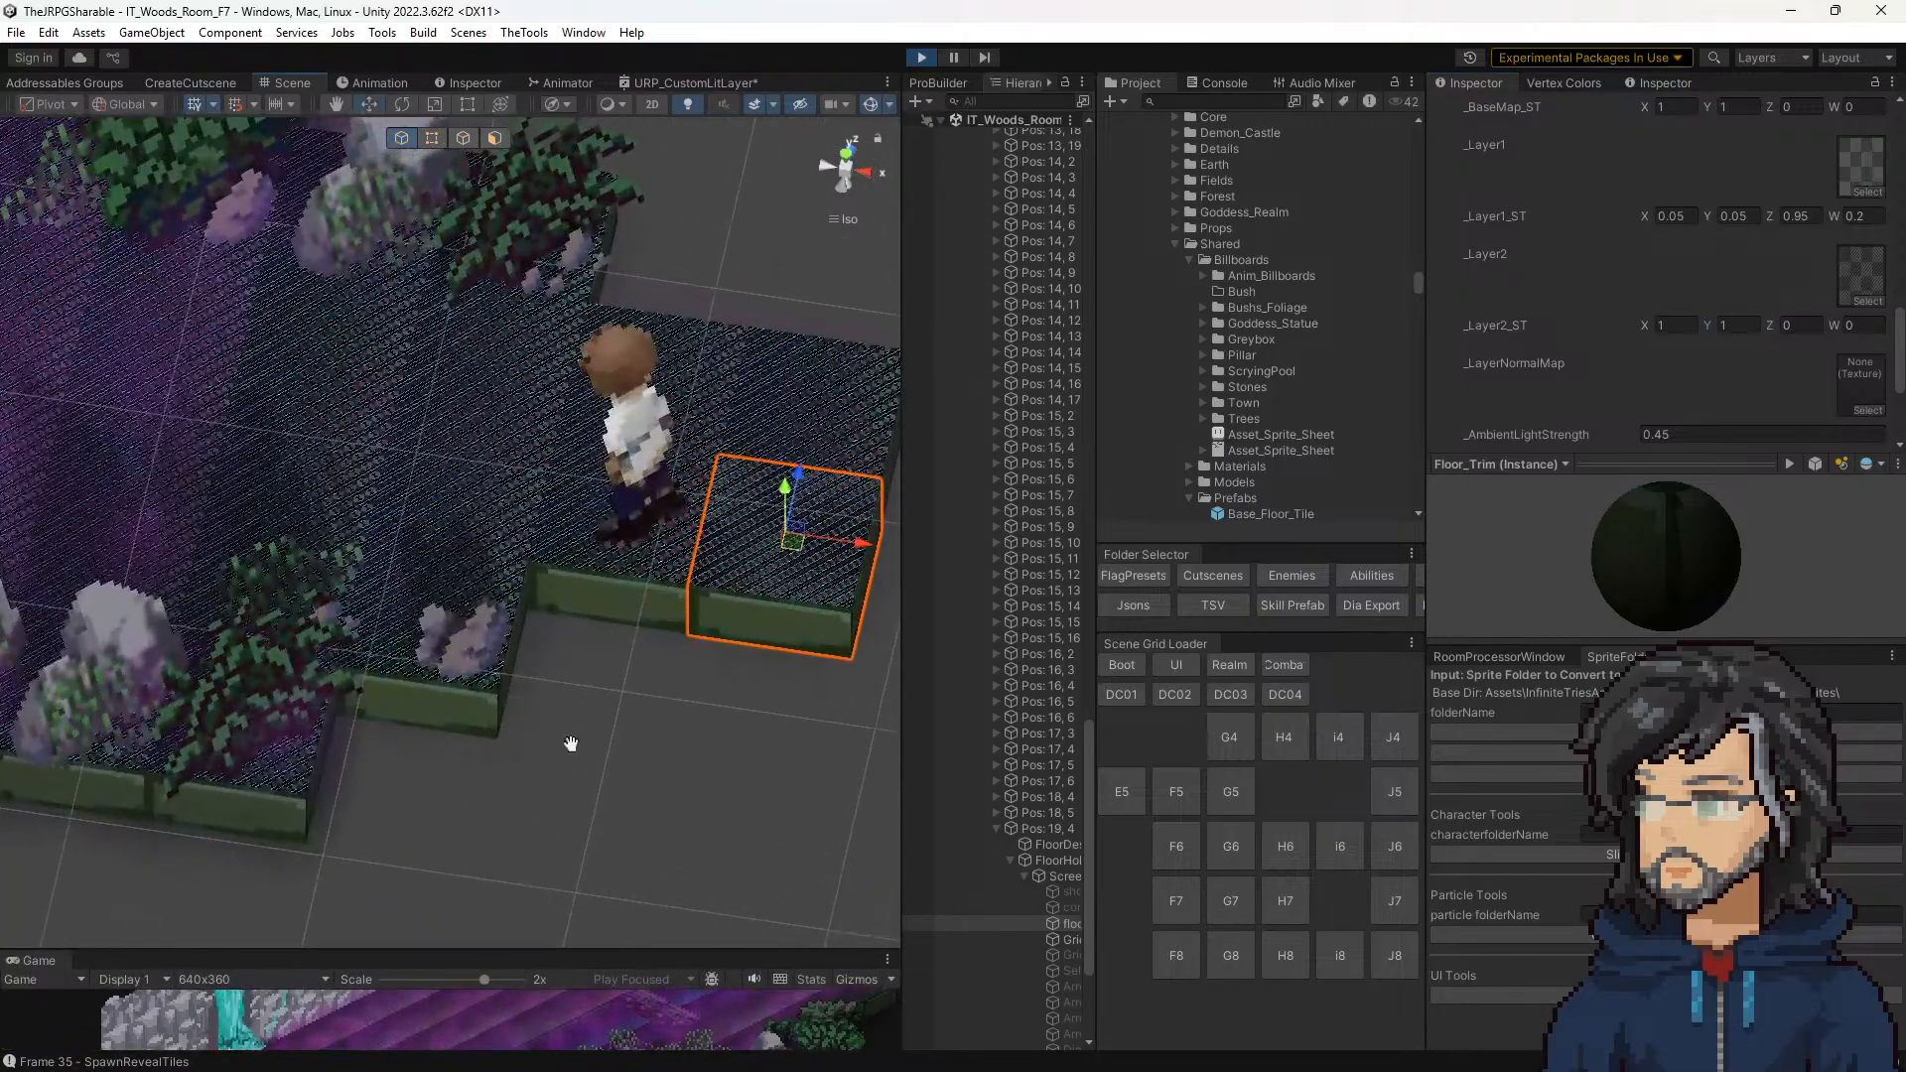
{"action": "scroll", "coordinate": [592, 682], "scroll_direction": "up", "scroll_amount": 10}
{"action": "scroll", "coordinate": [685, 663], "scroll_direction": "up", "scroll_amount": 4}
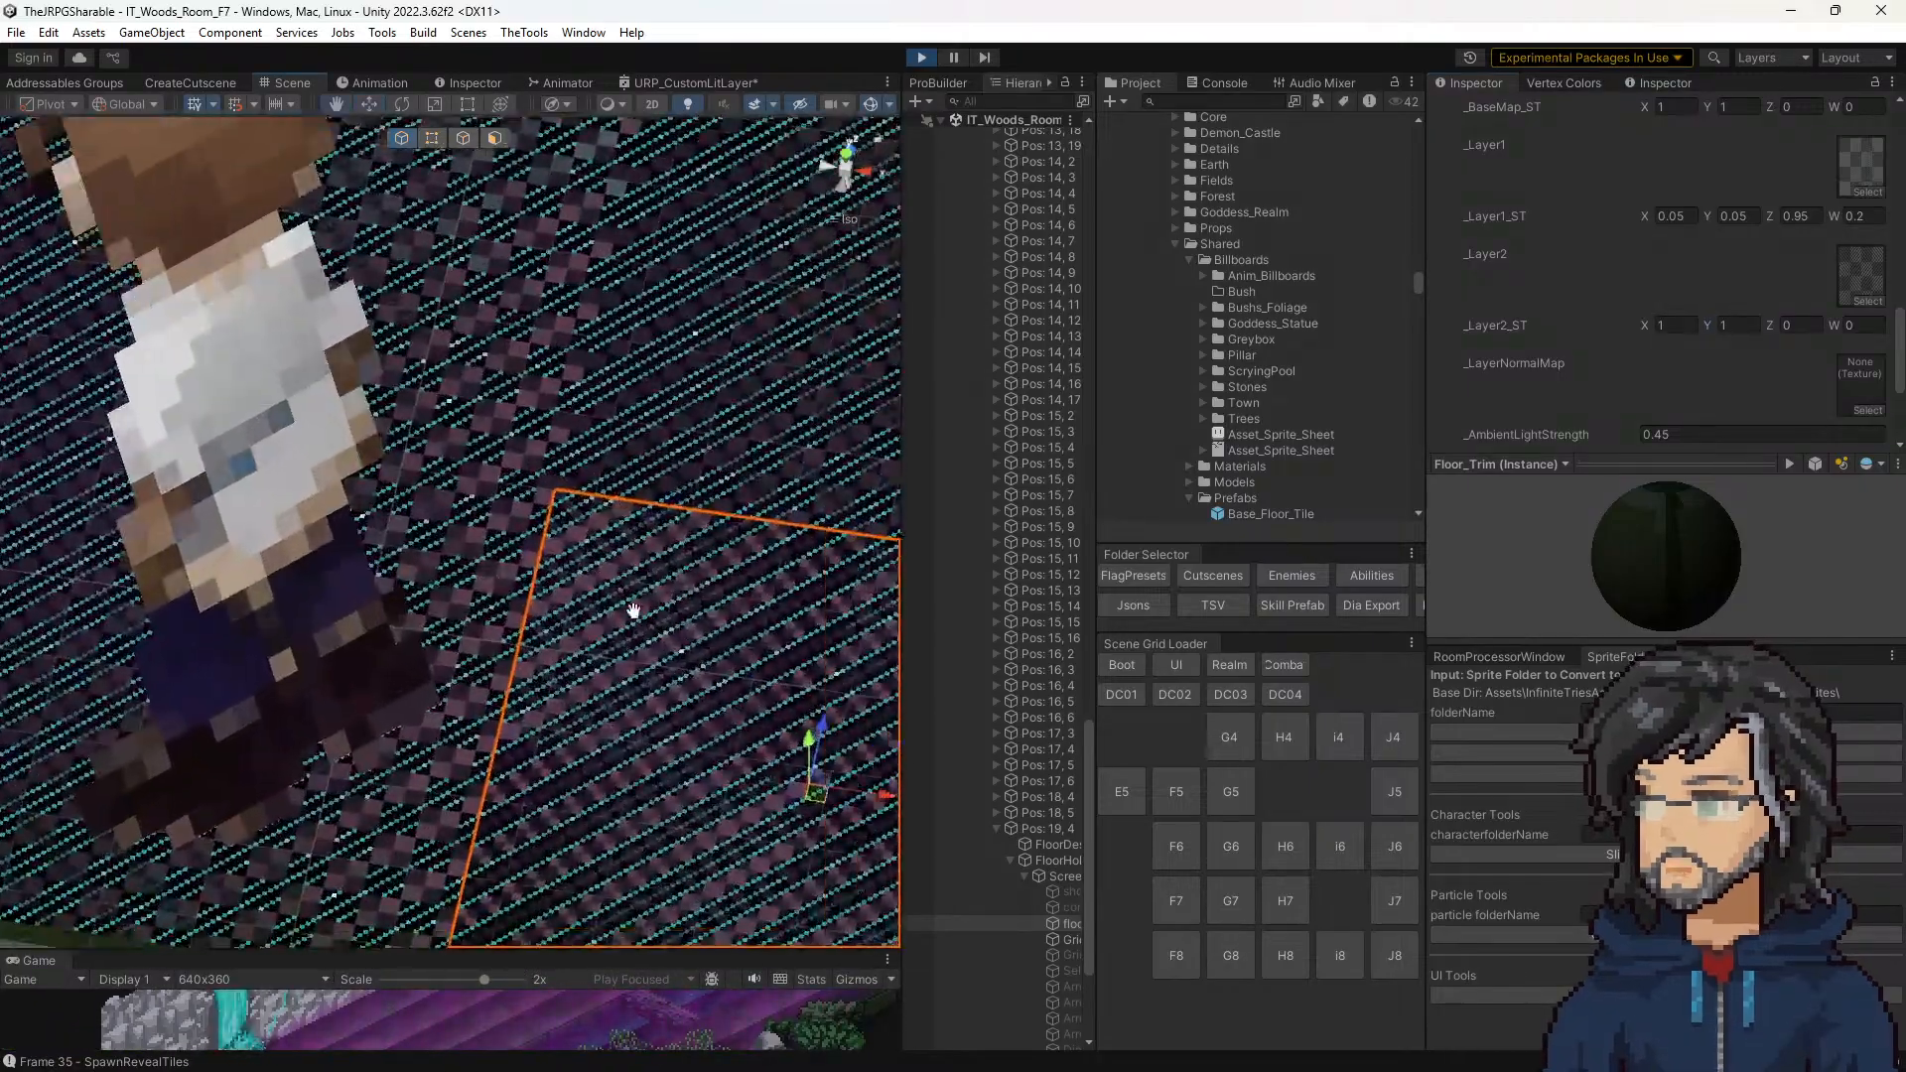
{"action": "scroll", "coordinate": [627, 641], "scroll_direction": "up", "scroll_amount": 2}
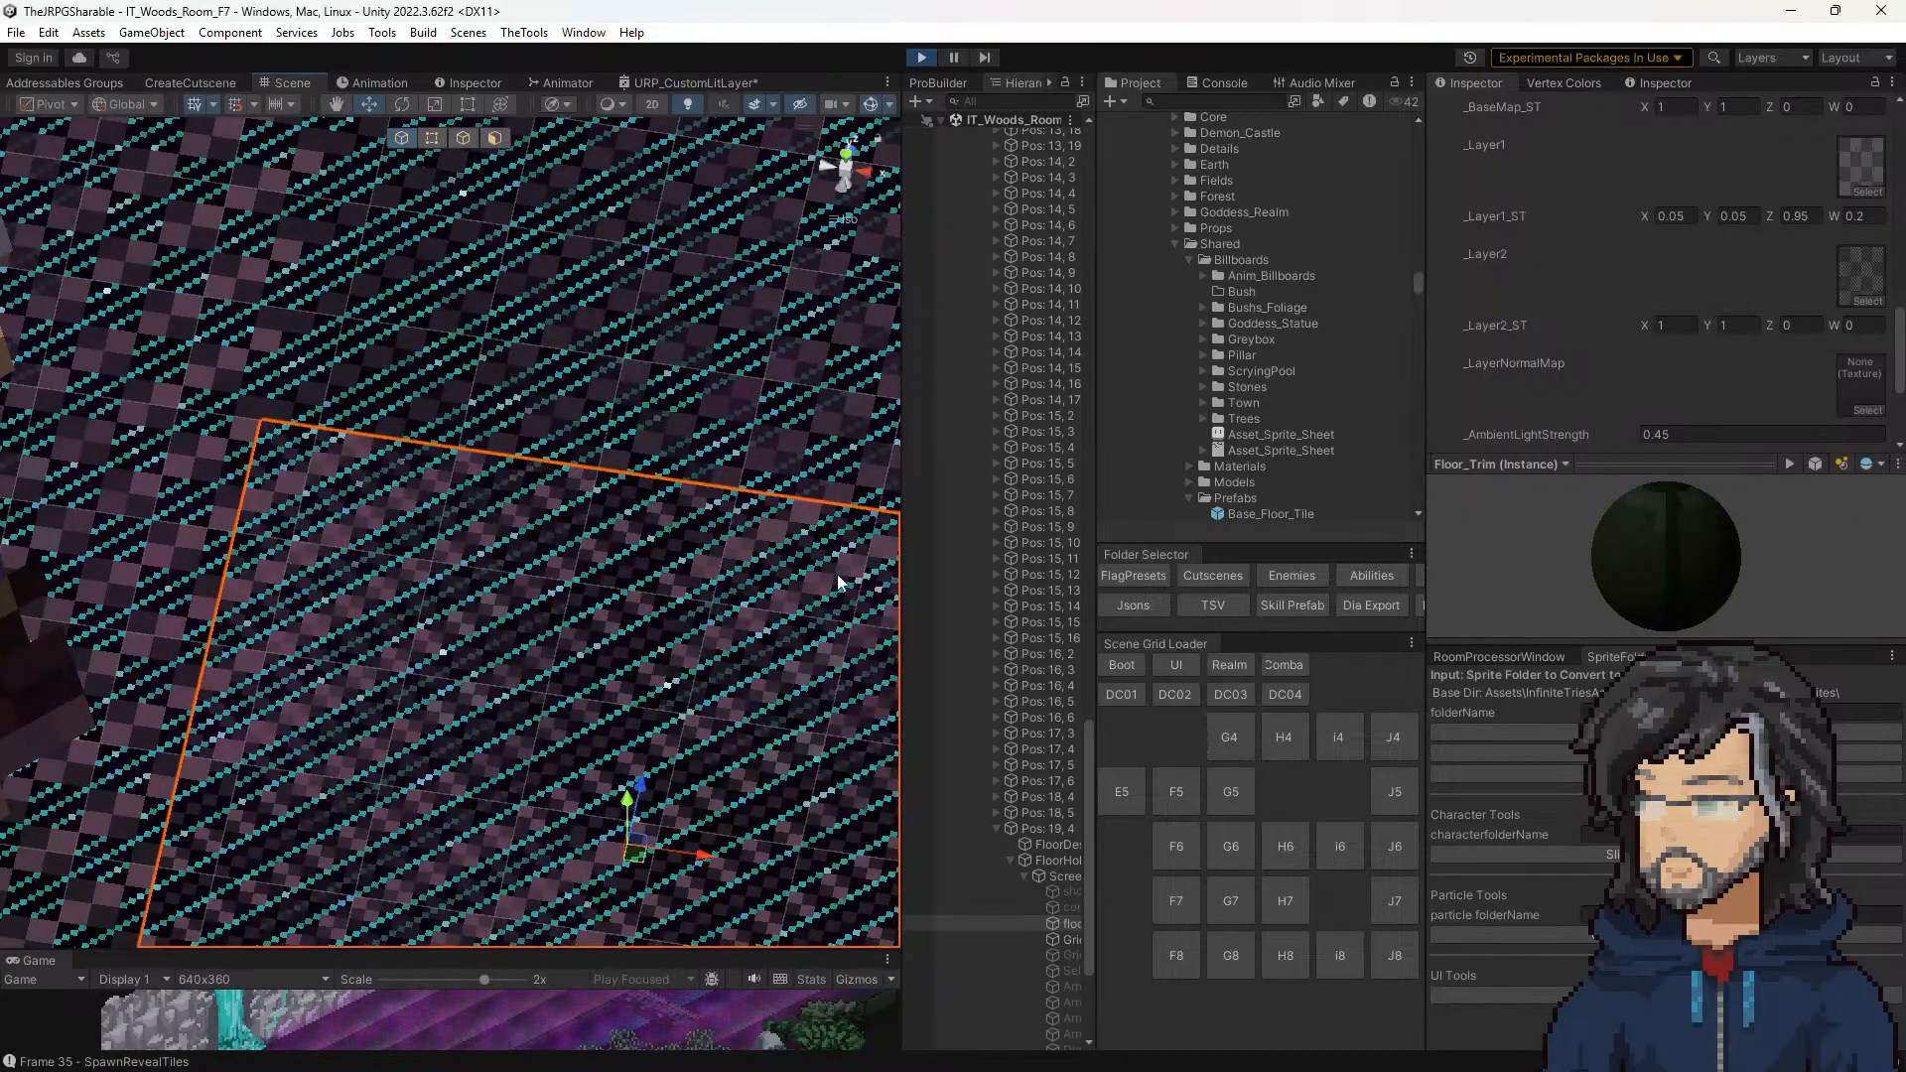
{"action": "scroll", "coordinate": [744, 699], "scroll_direction": "down", "scroll_amount": 3}
{"action": "left_click_drag", "start_coordinate": [548, 951], "coordinate": [555, 156]}
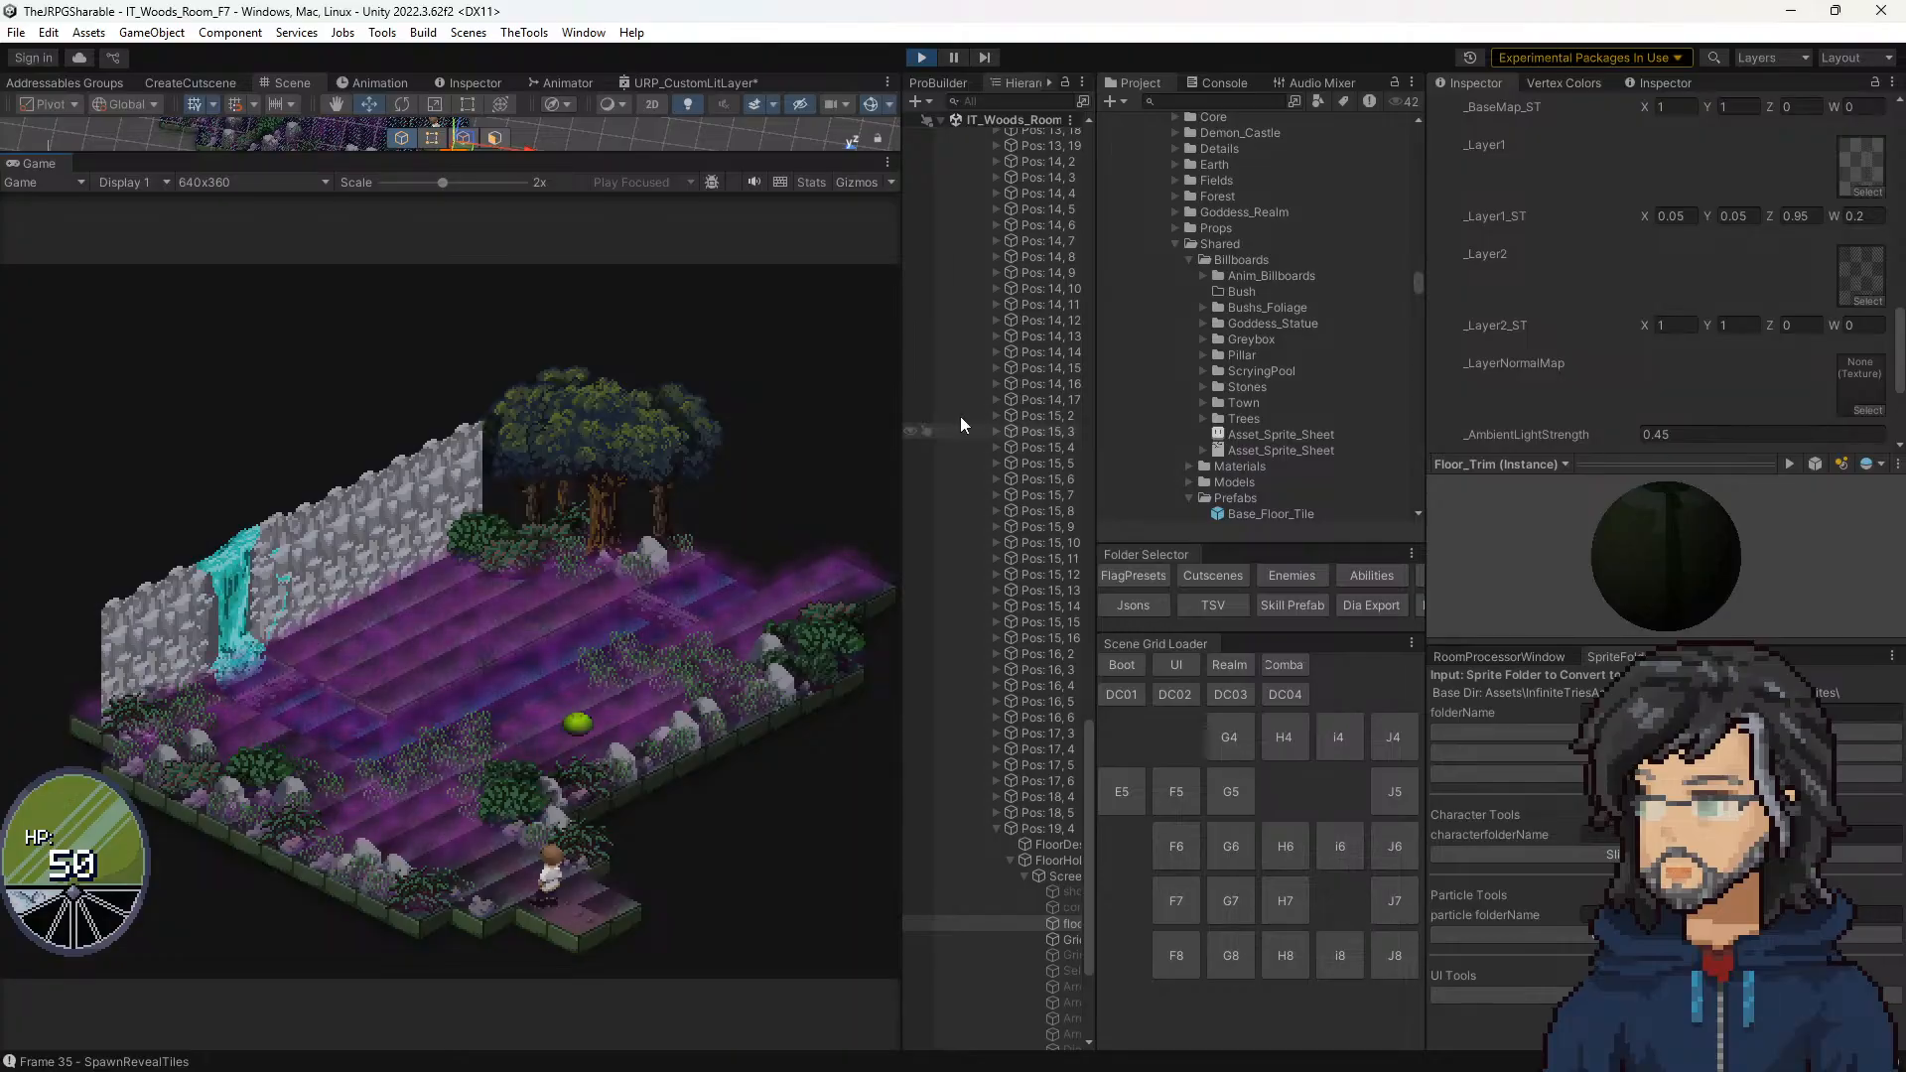
Step: Open the Tile script of the Pos: 19, 4 tile in Visual Studio and examine its public field declarations
{"action": "scroll", "coordinate": [1052, 595], "scroll_direction": "down", "scroll_amount": 5}
{"action": "left_click", "coordinate": [1048, 598]}
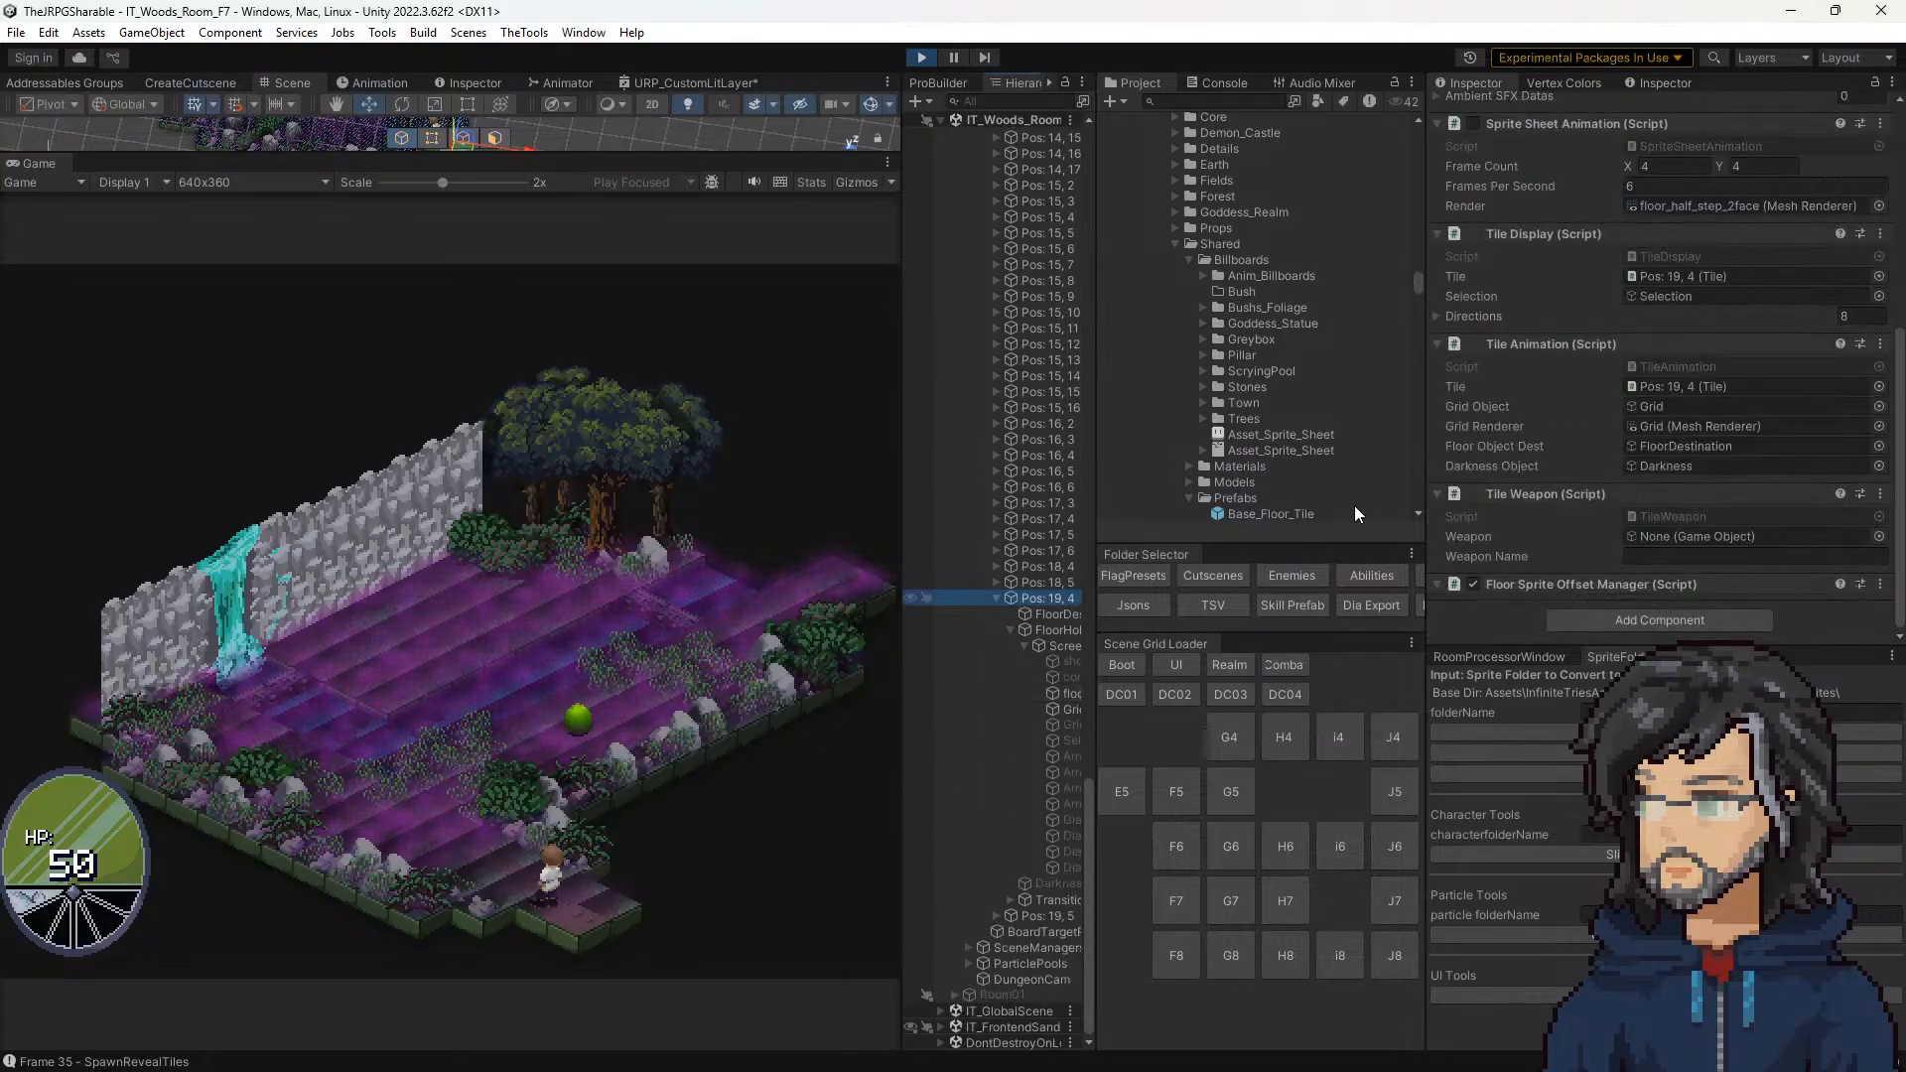
{"action": "scroll", "coordinate": [1608, 405], "scroll_direction": "down", "scroll_amount": 3}
{"action": "scroll", "coordinate": [1624, 417], "scroll_direction": "up", "scroll_amount": 4}
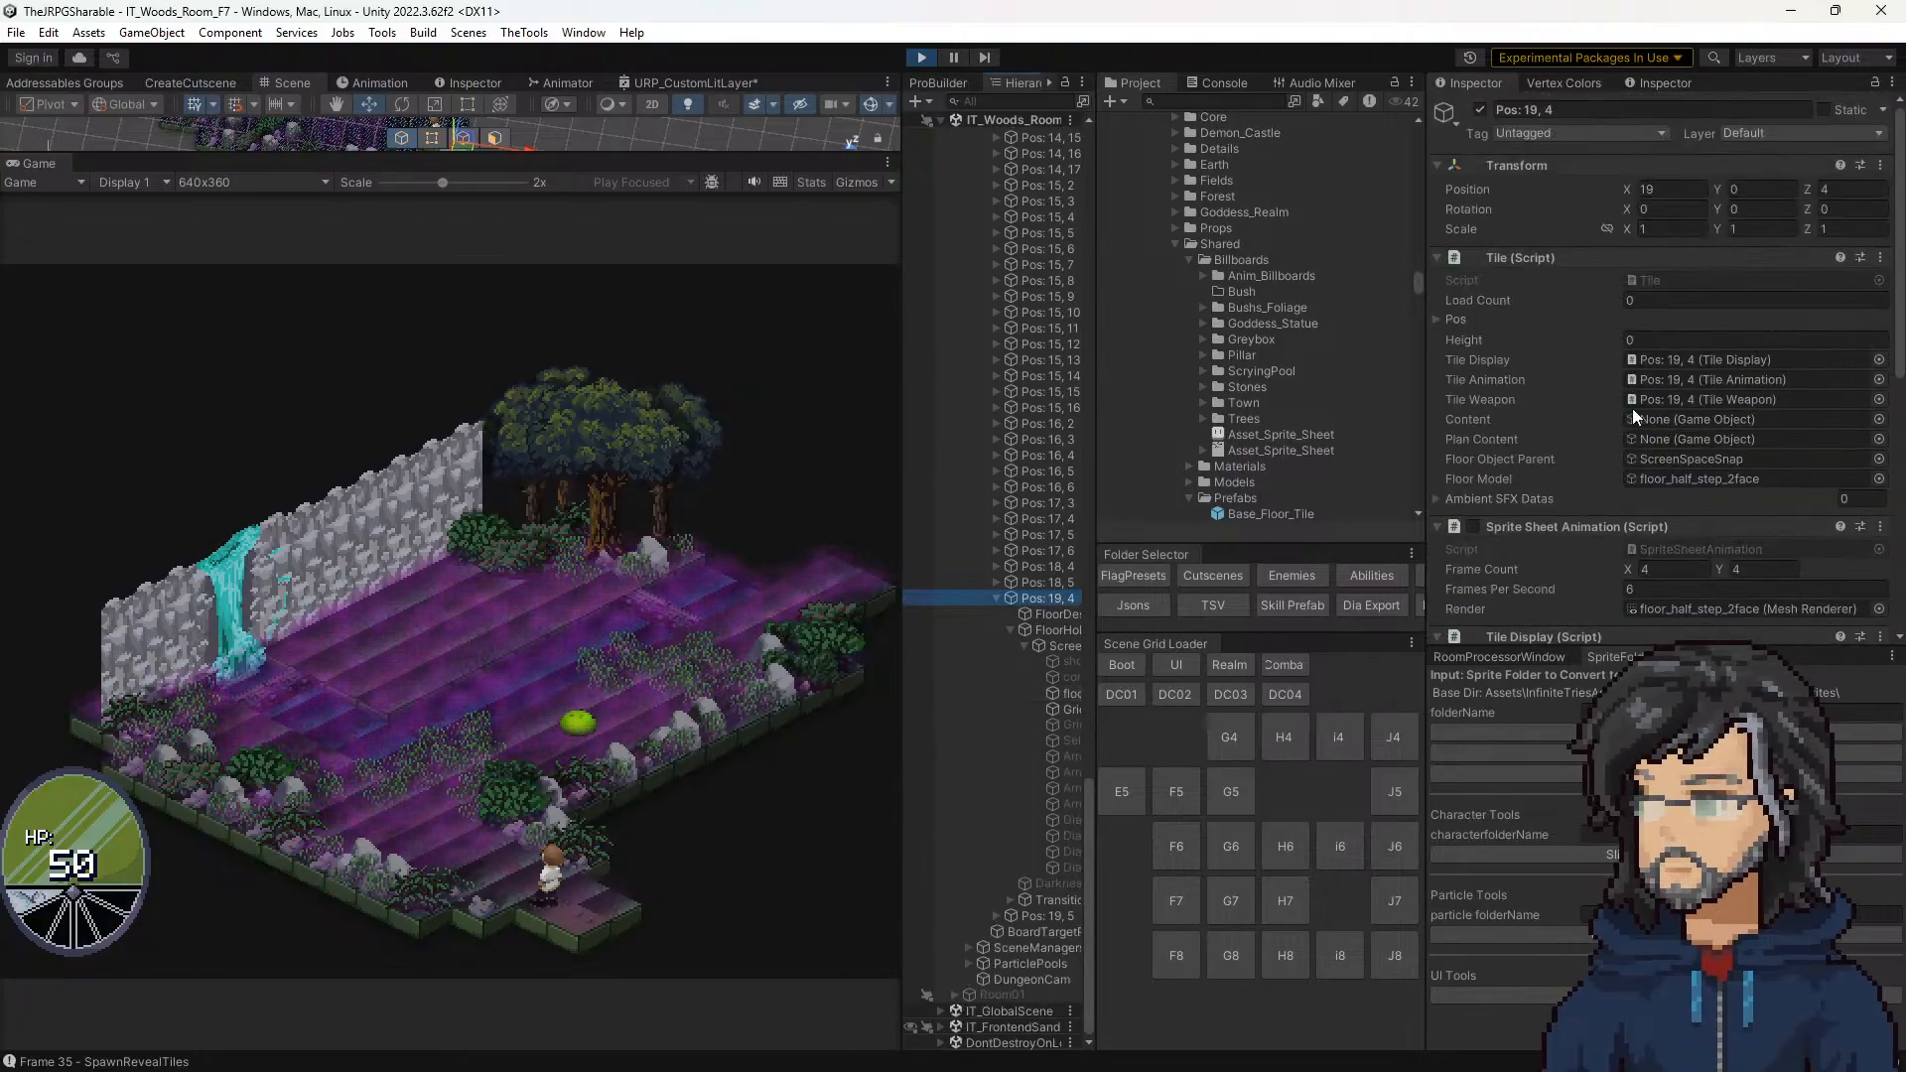
{"action": "left_click", "coordinate": [1652, 280]}
{"action": "double_click", "coordinate": [1651, 278]}
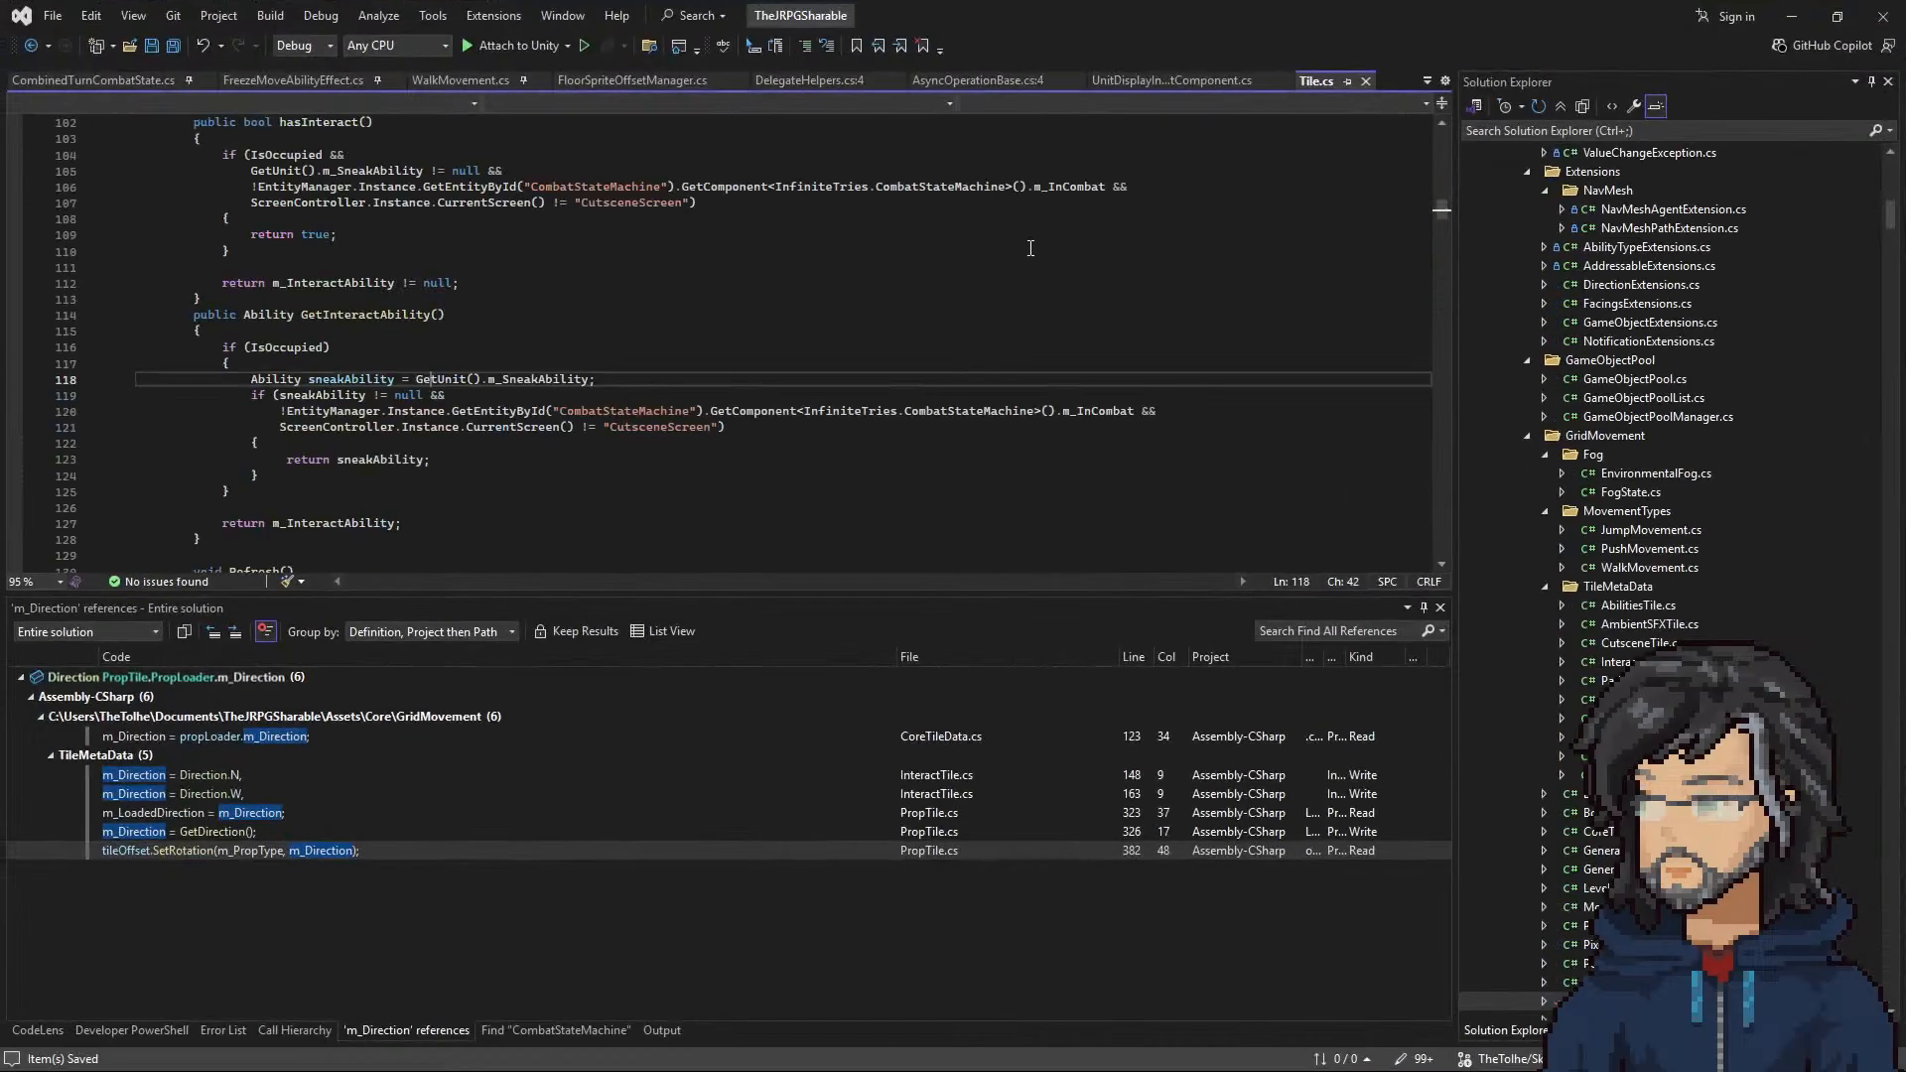
{"action": "scroll", "coordinate": [514, 433], "scroll_direction": "up", "scroll_amount": 15}
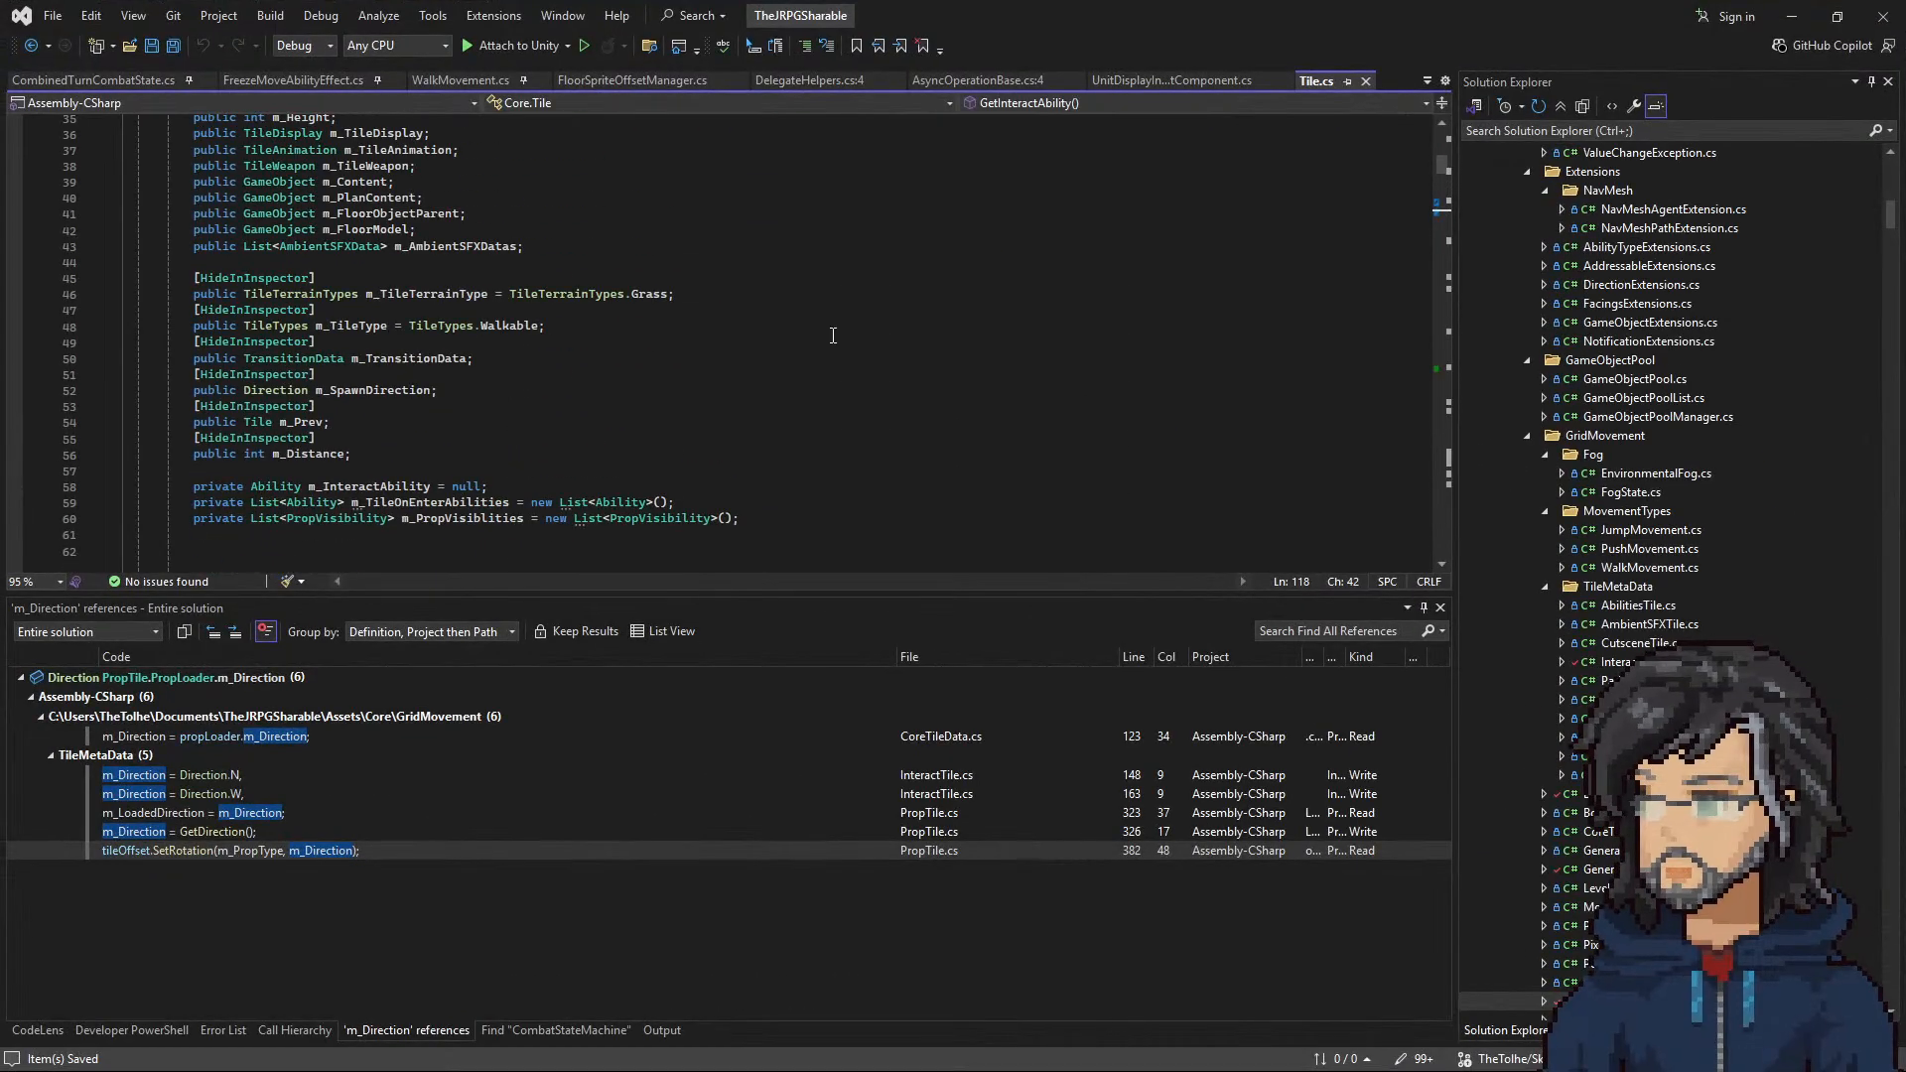
{"action": "scroll", "coordinate": [665, 384], "scroll_direction": "up", "scroll_amount": 8}
{"action": "scroll", "coordinate": [665, 384], "scroll_direction": "down", "scroll_amount": 6}
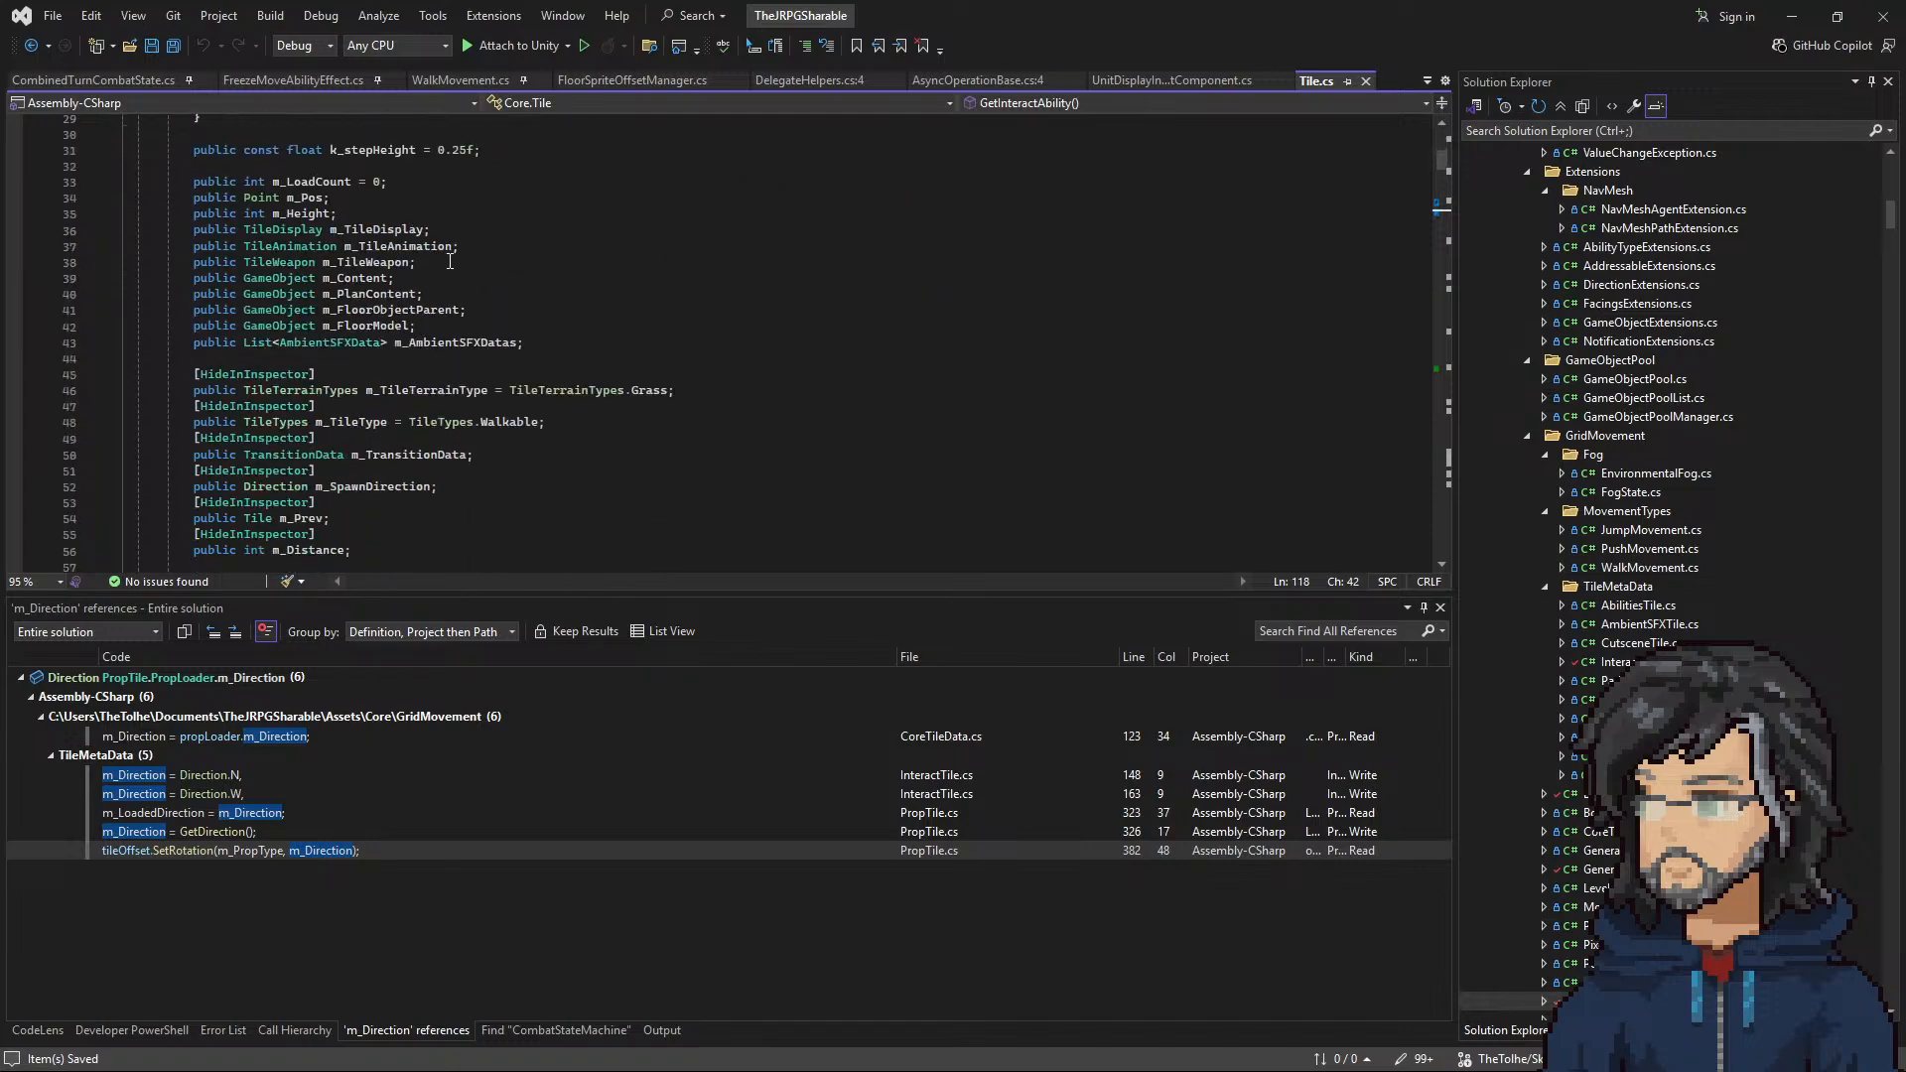
{"action": "left_click_drag", "start_coordinate": [503, 260], "coordinate": [494, 227]}
{"action": "left_click", "coordinate": [494, 228]}
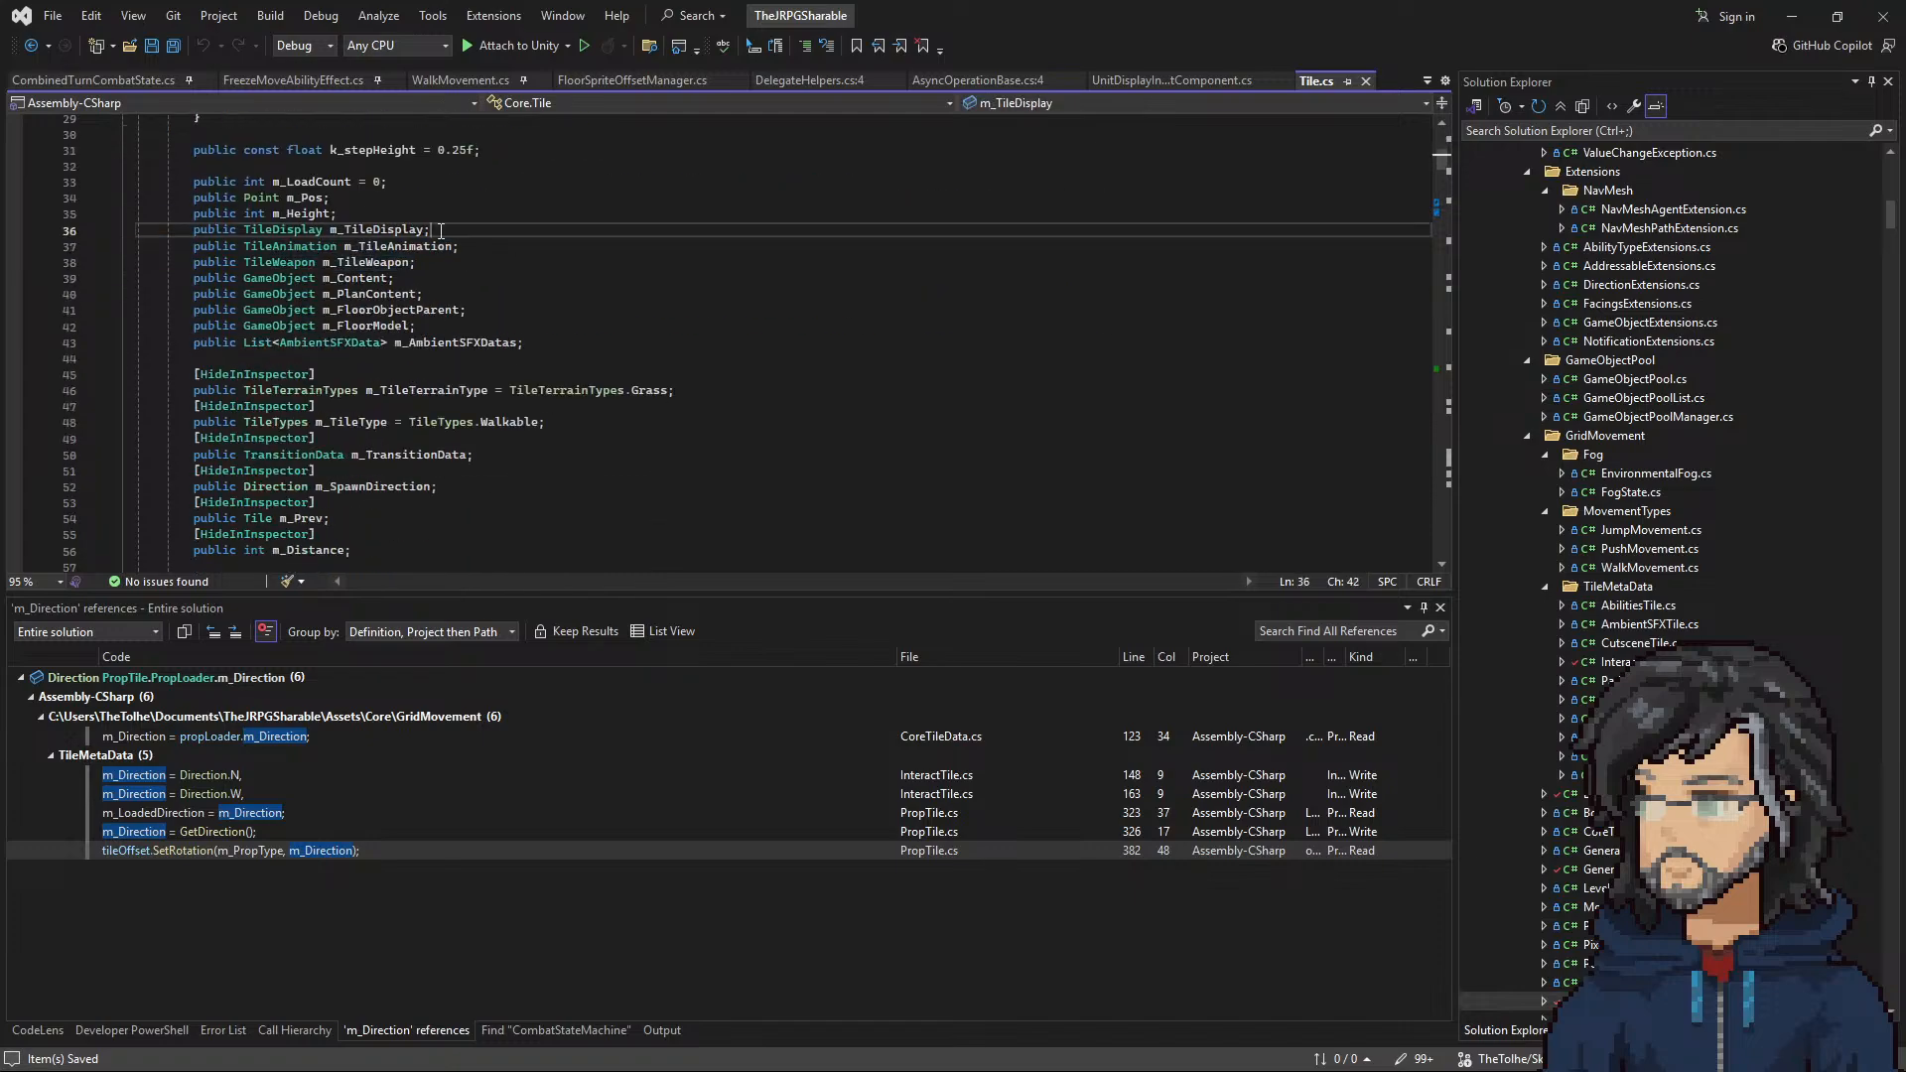
Step: Switch back to Unity, exit play mode and enlarge the Scene view
{"action": "left_click", "coordinate": [1786, 18]}
{"action": "scroll", "coordinate": [1613, 377], "scroll_direction": "down", "scroll_amount": 5}
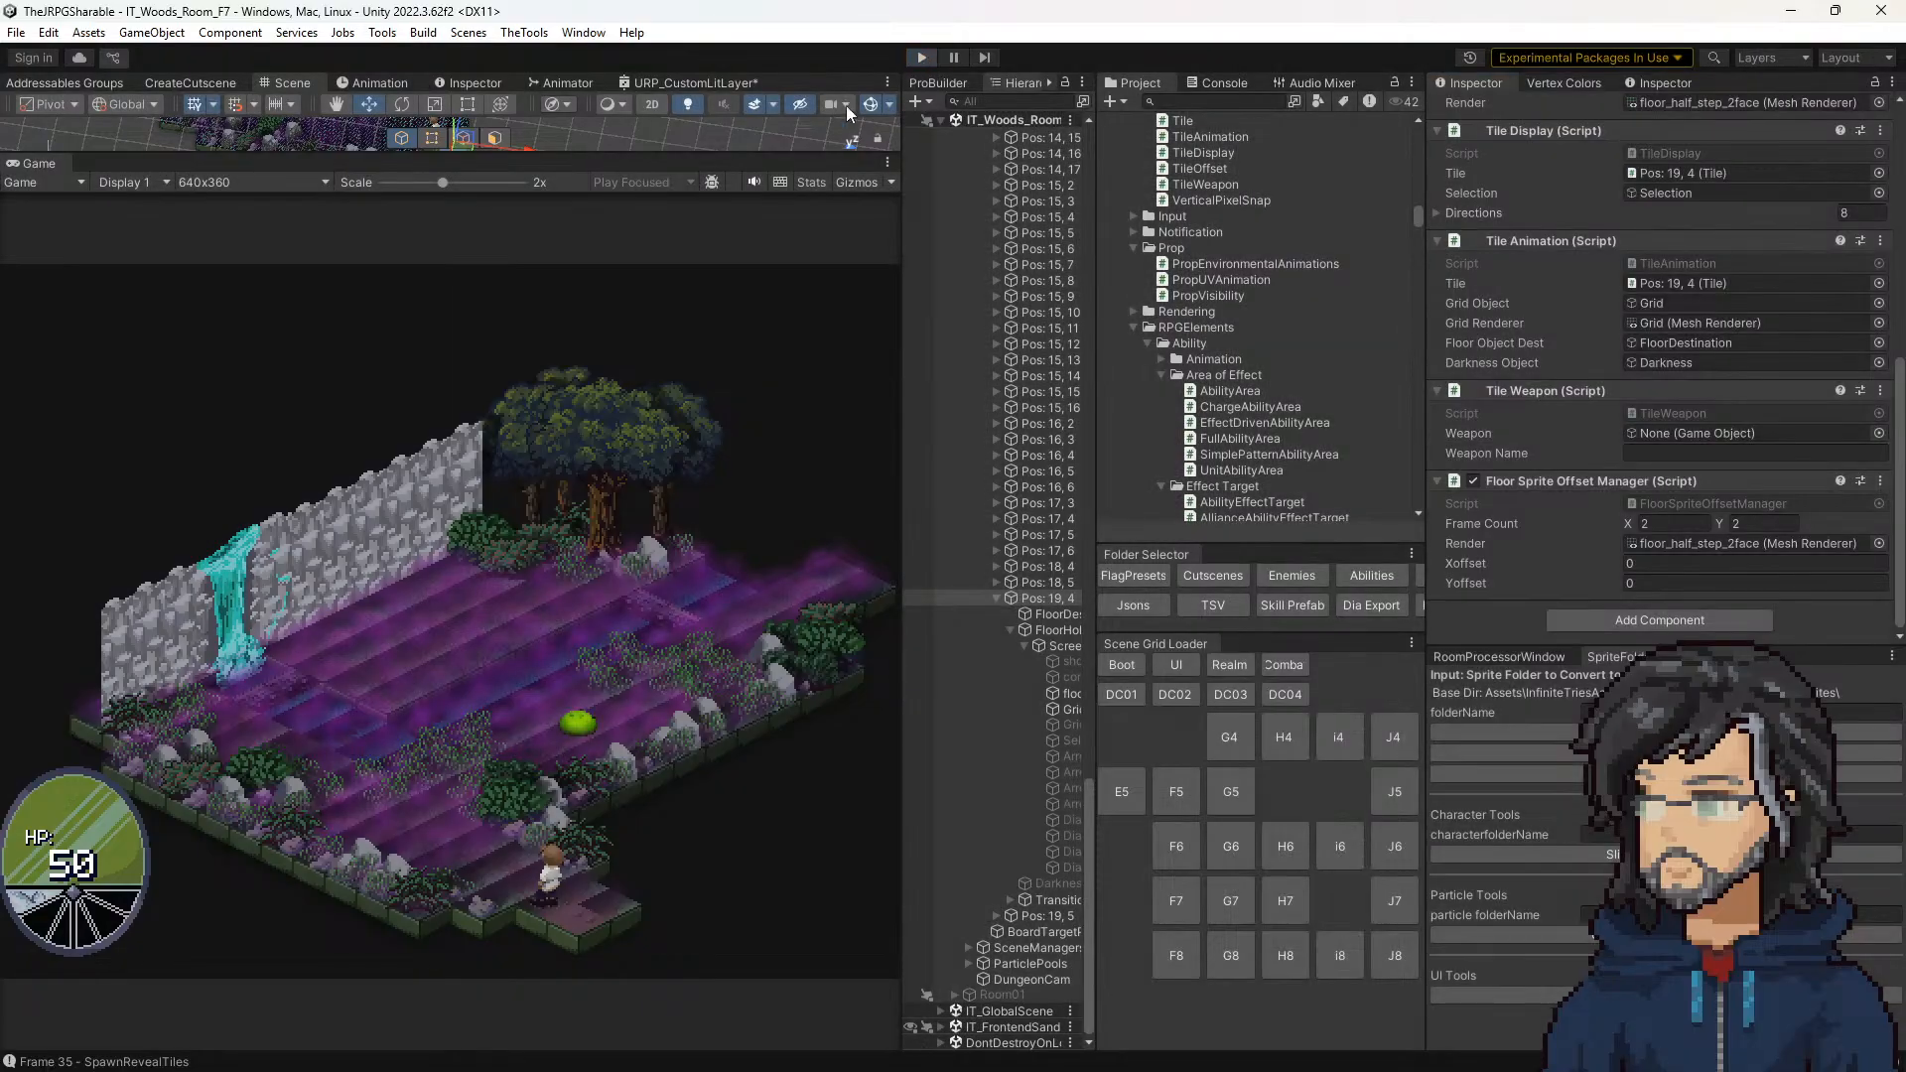
{"action": "key", "text": "ctrl+p"}
{"action": "left_click_drag", "start_coordinate": [638, 156], "coordinate": [448, 983]}
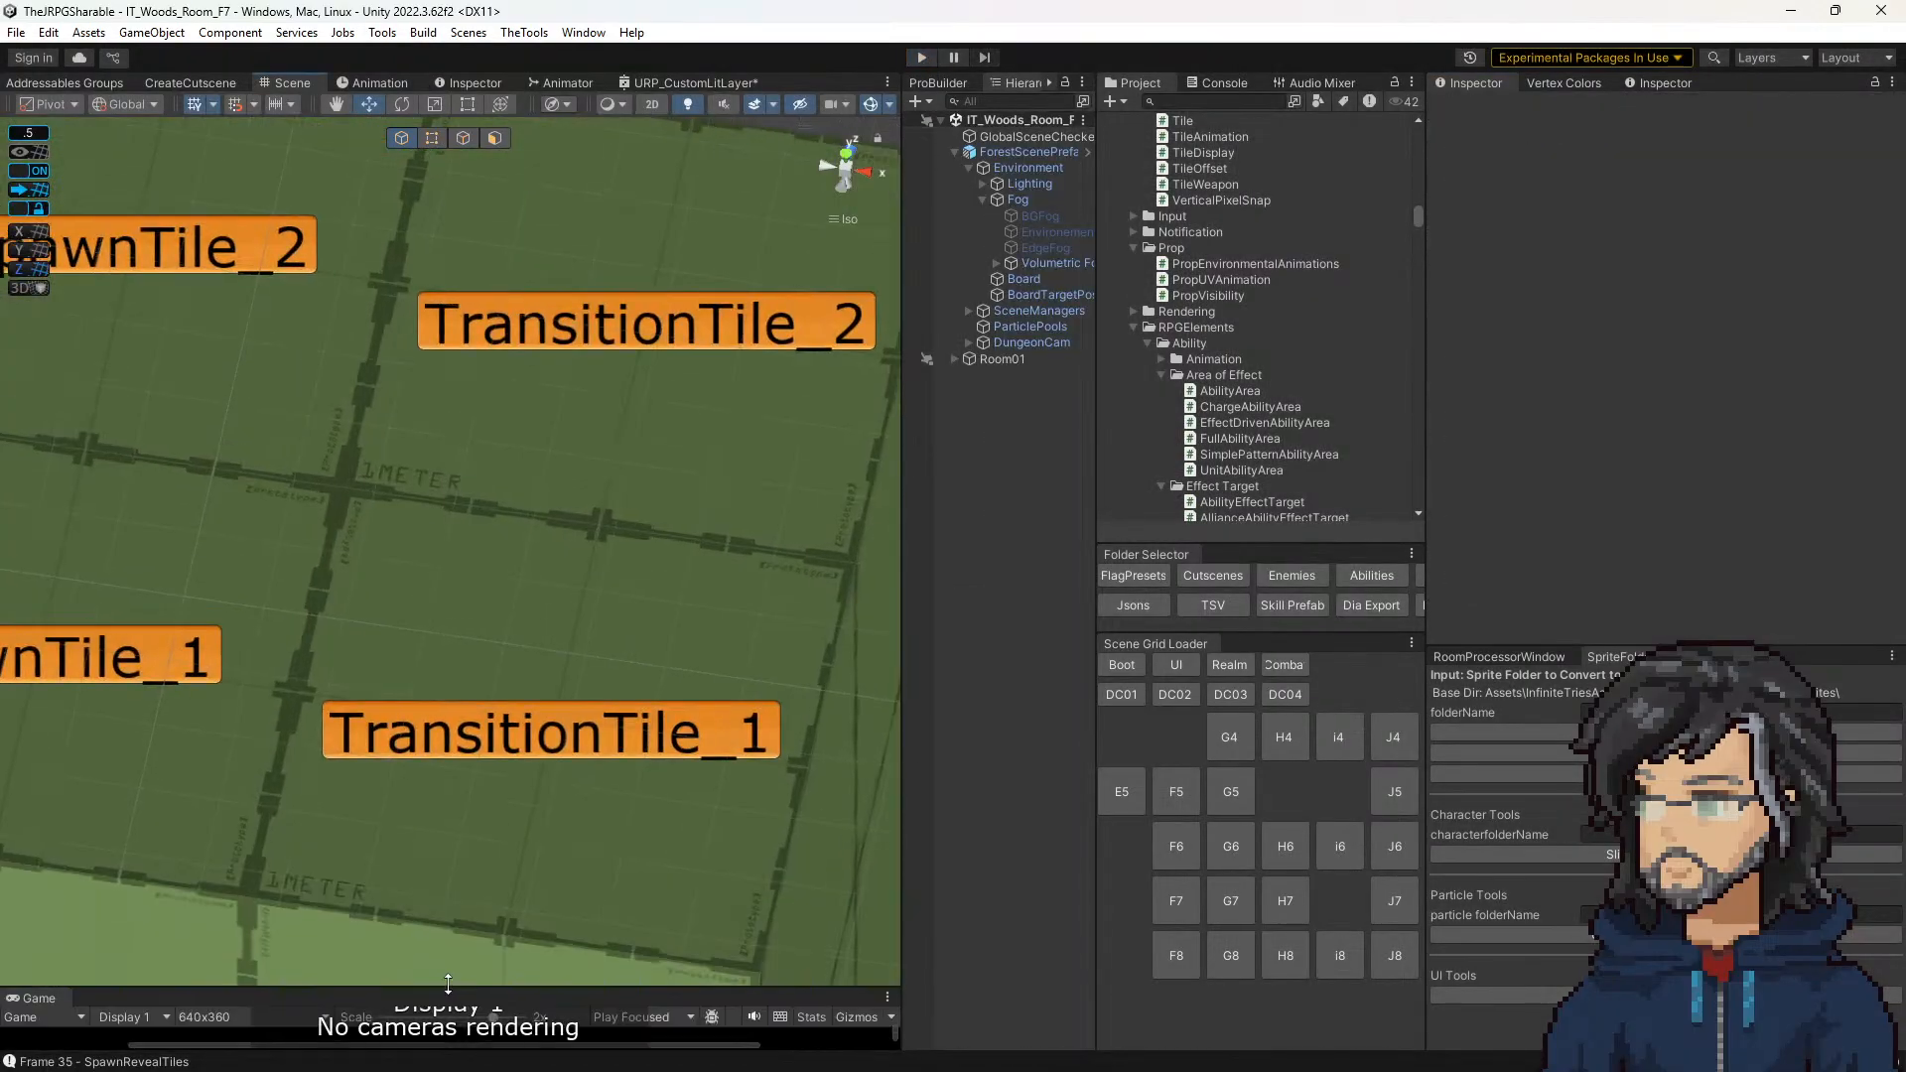
Step: Compare the components and ability addressable IDs of TransitionTile_1 and SpawnTile_1 under EastEntrance
{"action": "left_click", "coordinate": [580, 700]}
{"action": "scroll", "coordinate": [576, 746], "scroll_direction": "down", "scroll_amount": 5}
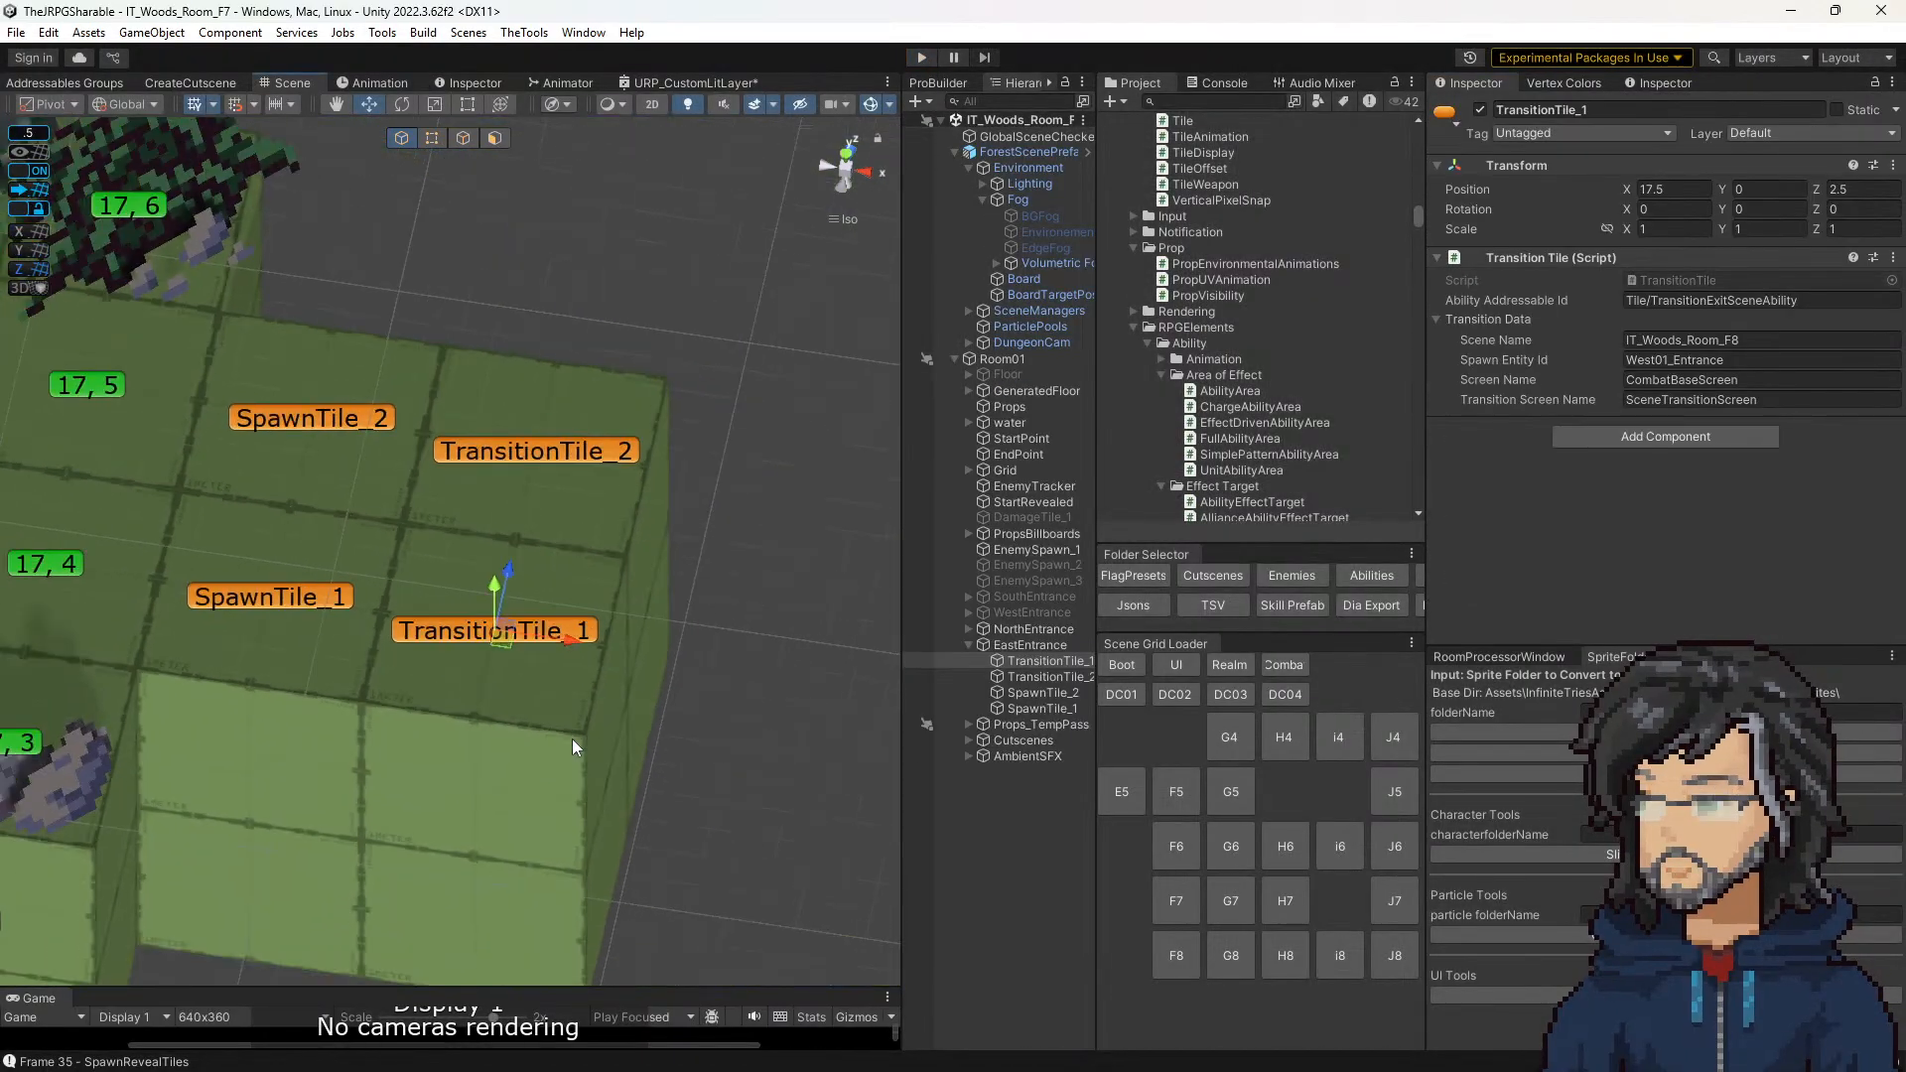
{"action": "scroll", "coordinate": [575, 746], "scroll_direction": "down", "scroll_amount": 2}
{"action": "left_click", "coordinate": [360, 596]}
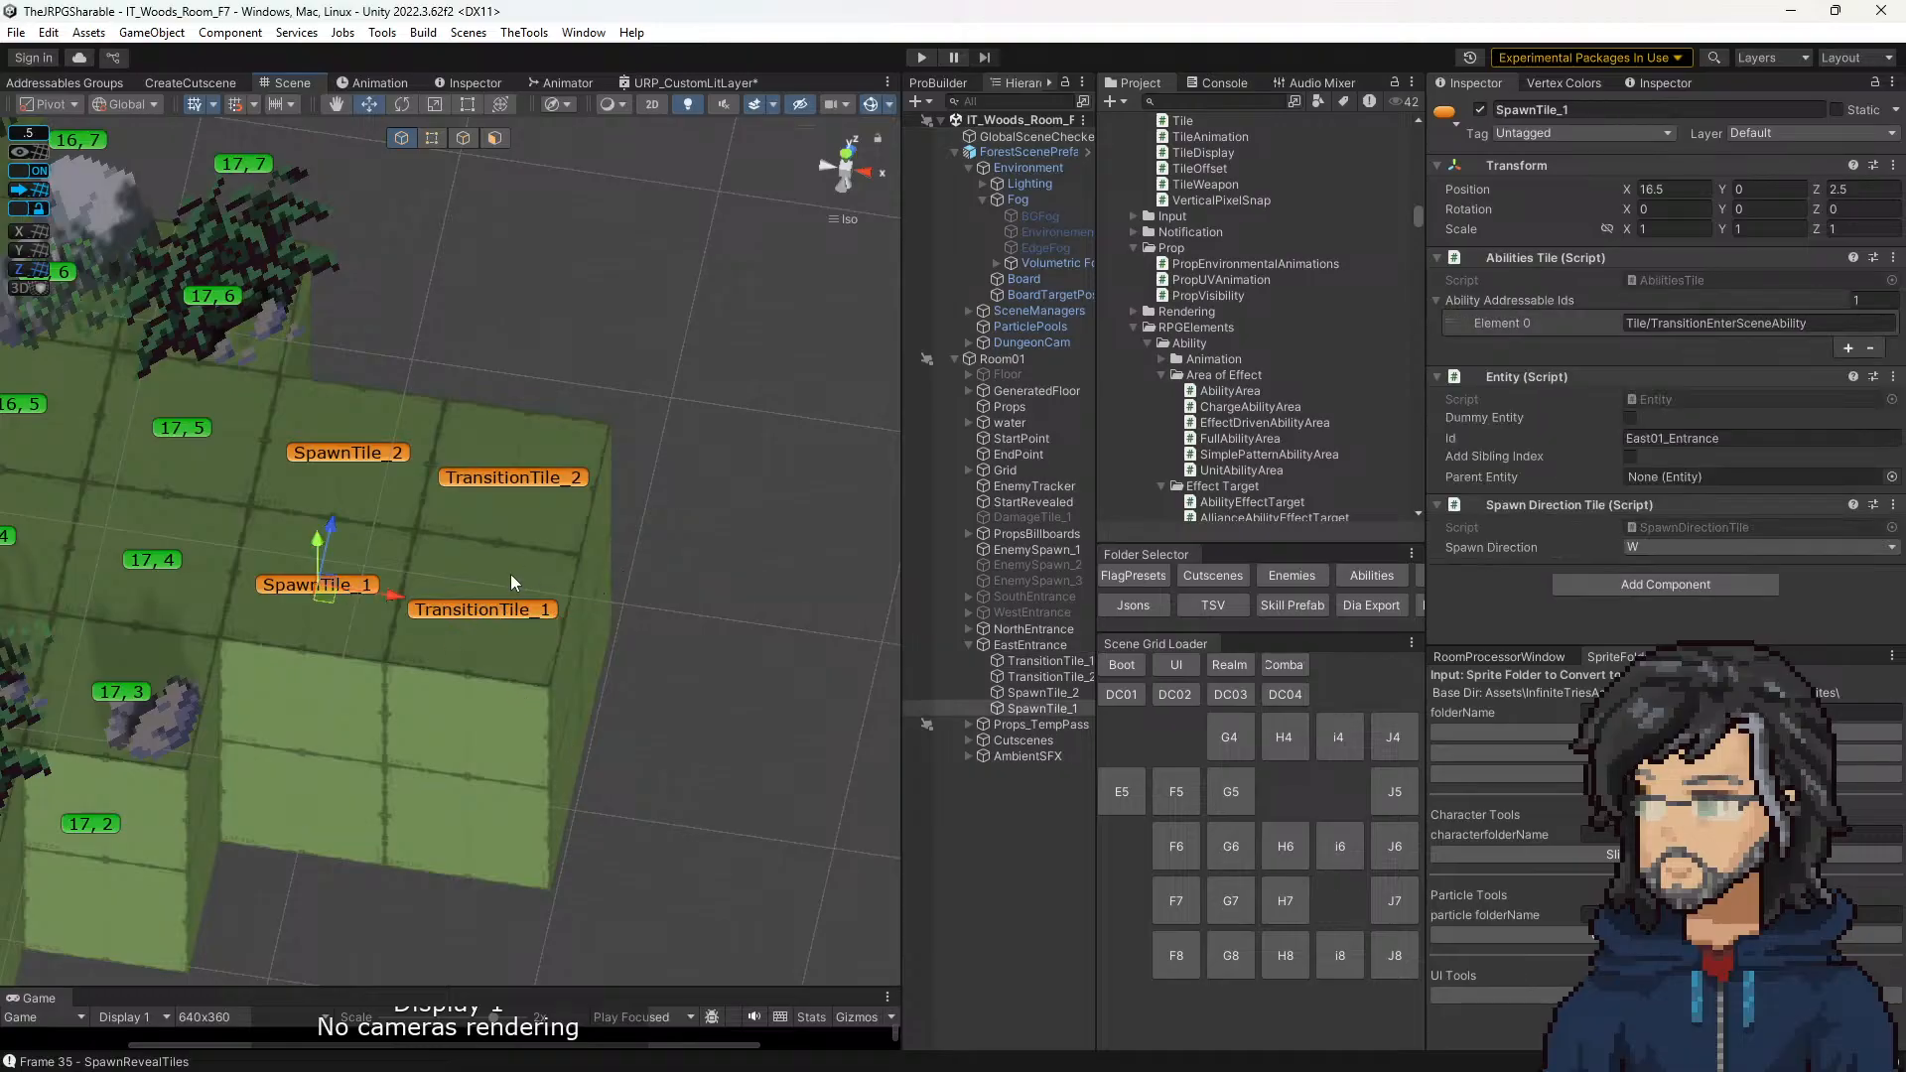
{"action": "left_click", "coordinate": [503, 609]}
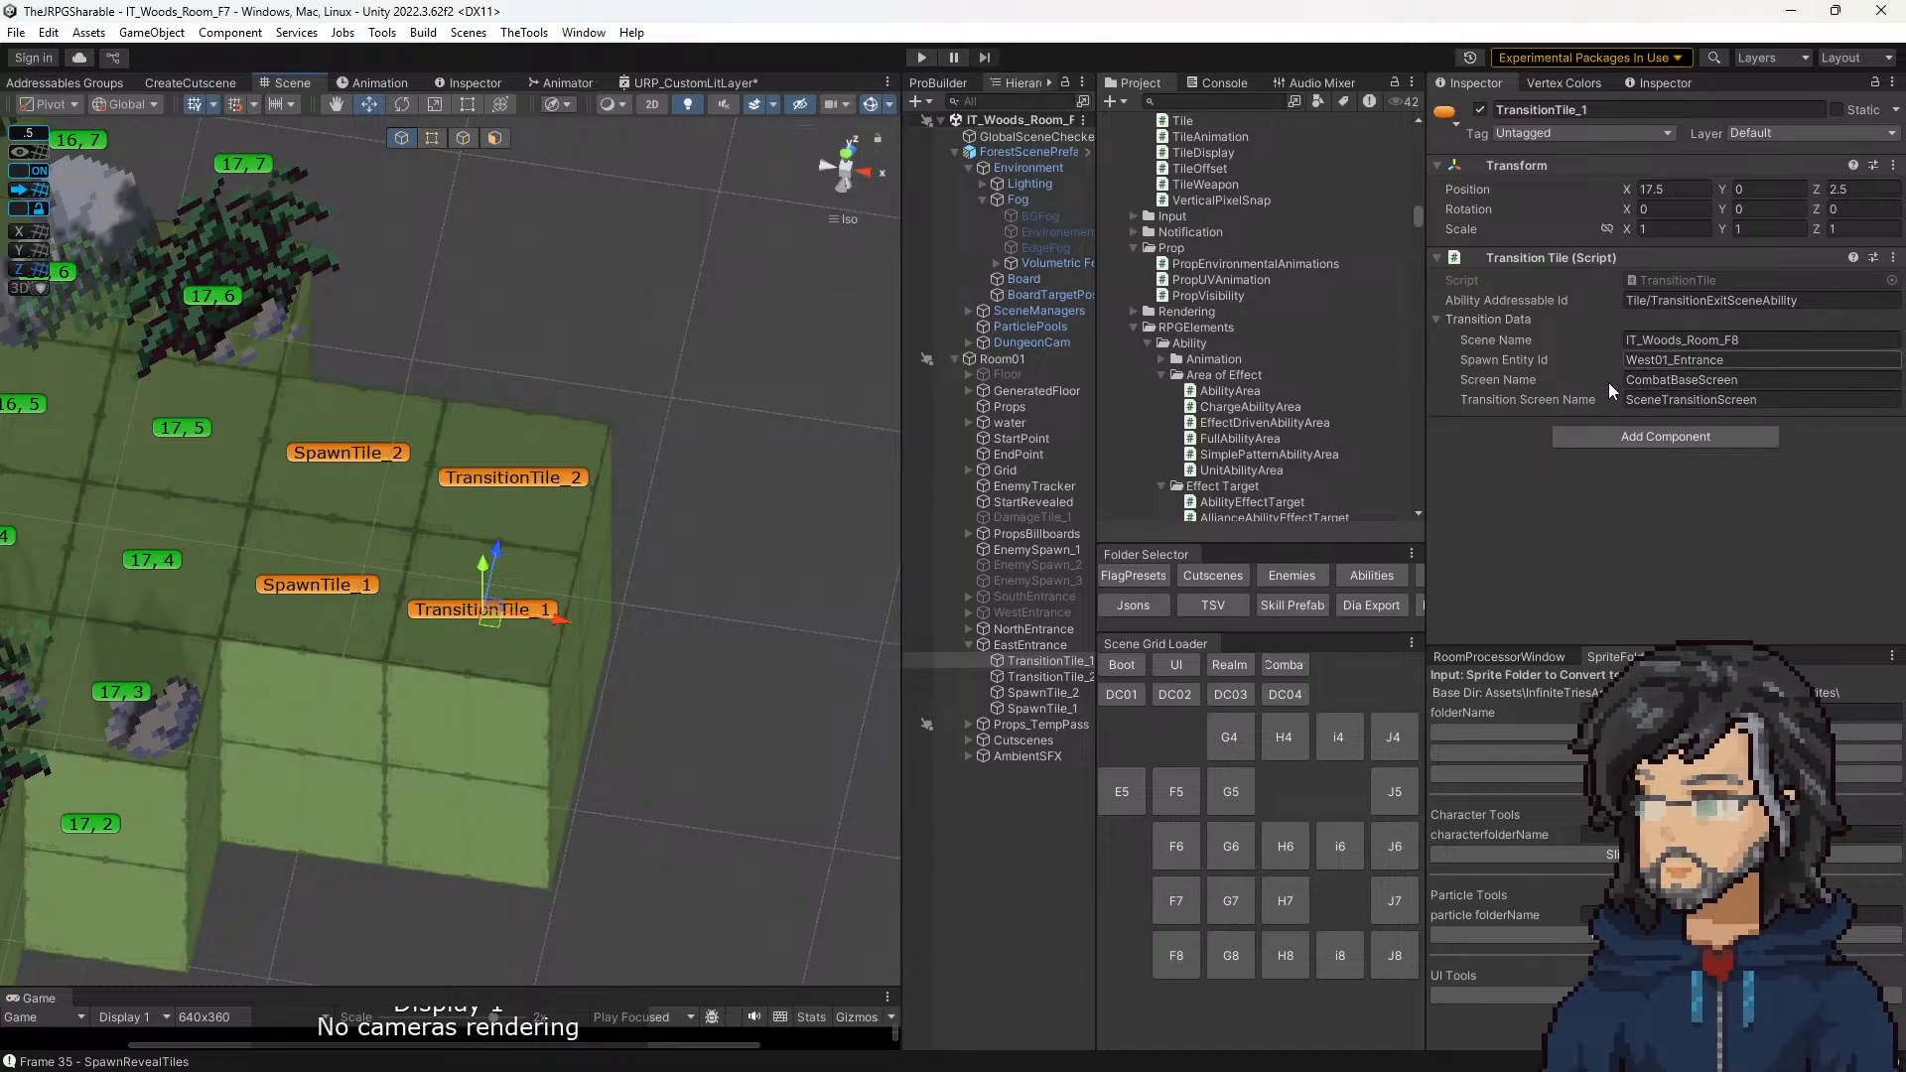
{"action": "left_click", "coordinate": [1685, 306]}
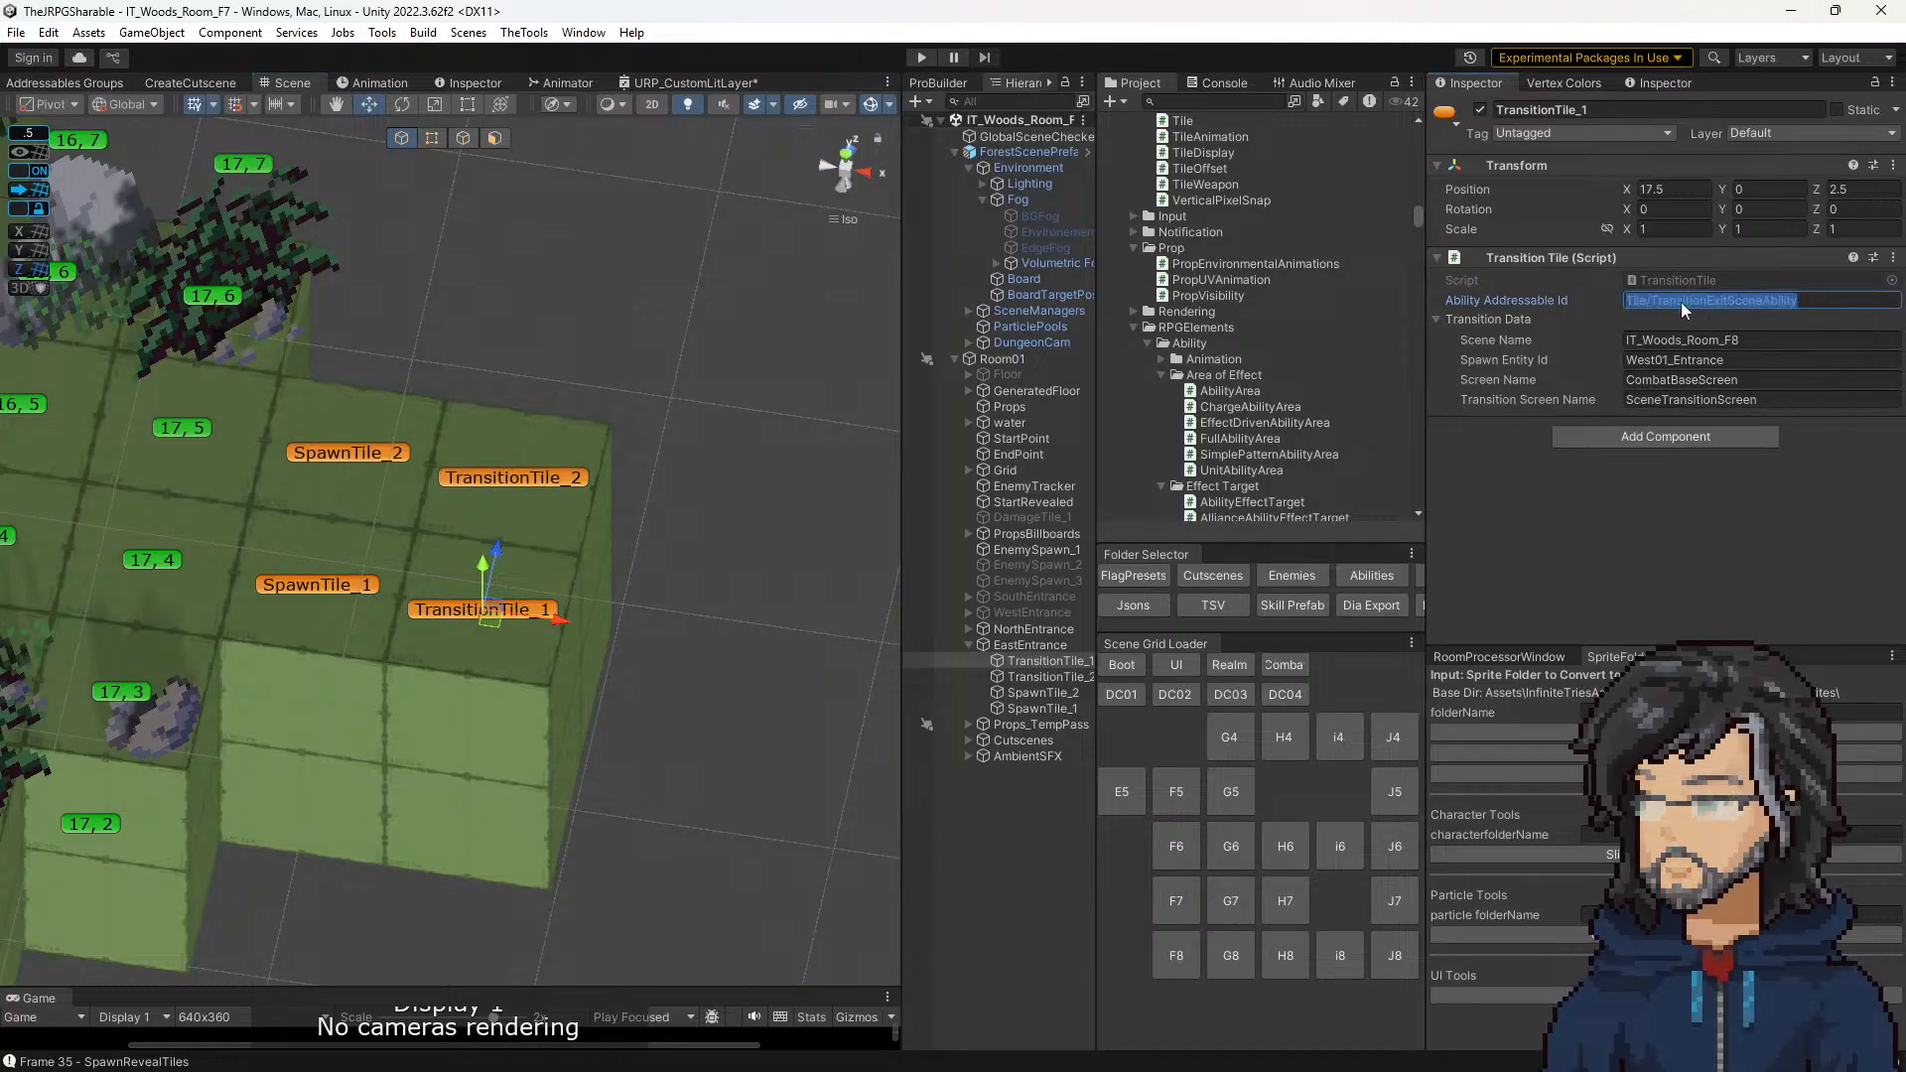
{"action": "left_click", "coordinate": [348, 587]}
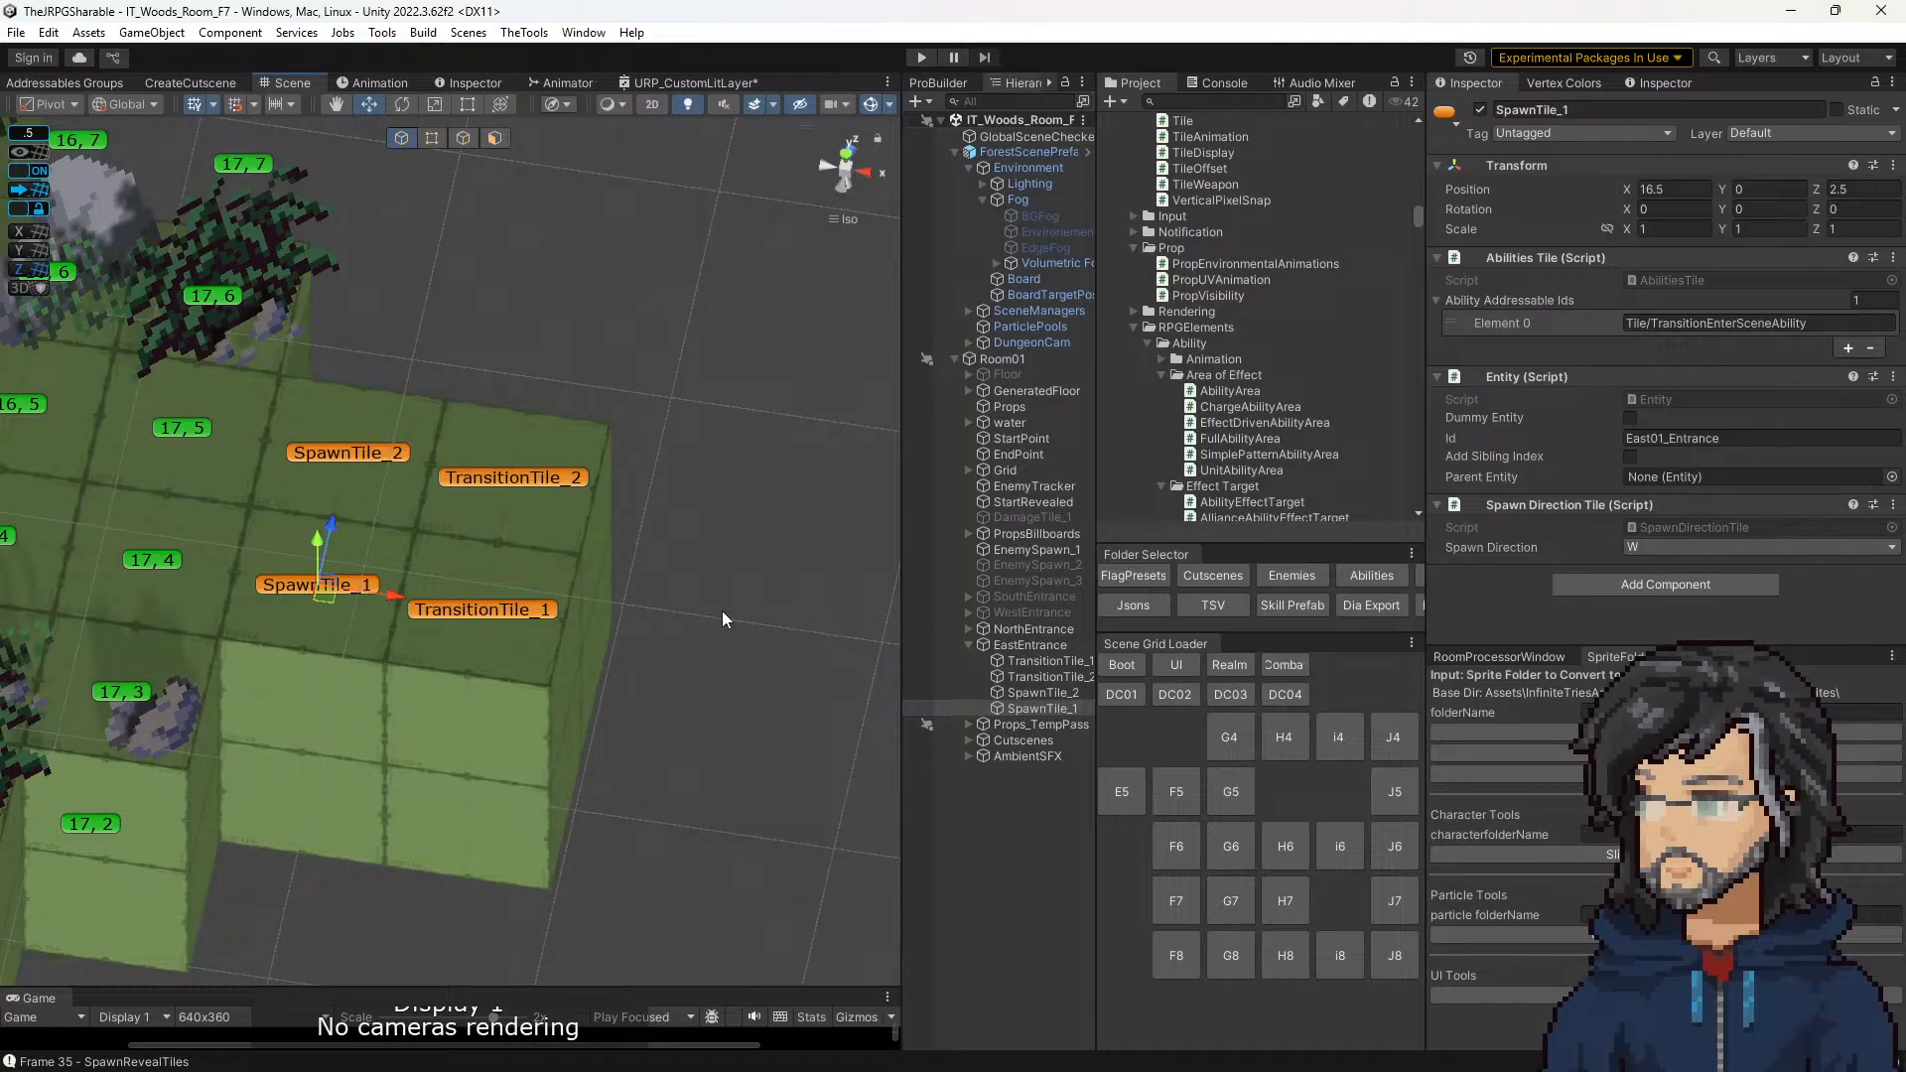
Step: Open TransitionTile_1's TransitionTile script in Visual Studio and find all references to the TransitionTile class
{"action": "left_click", "coordinate": [508, 618]}
{"action": "left_click", "coordinate": [1642, 284]}
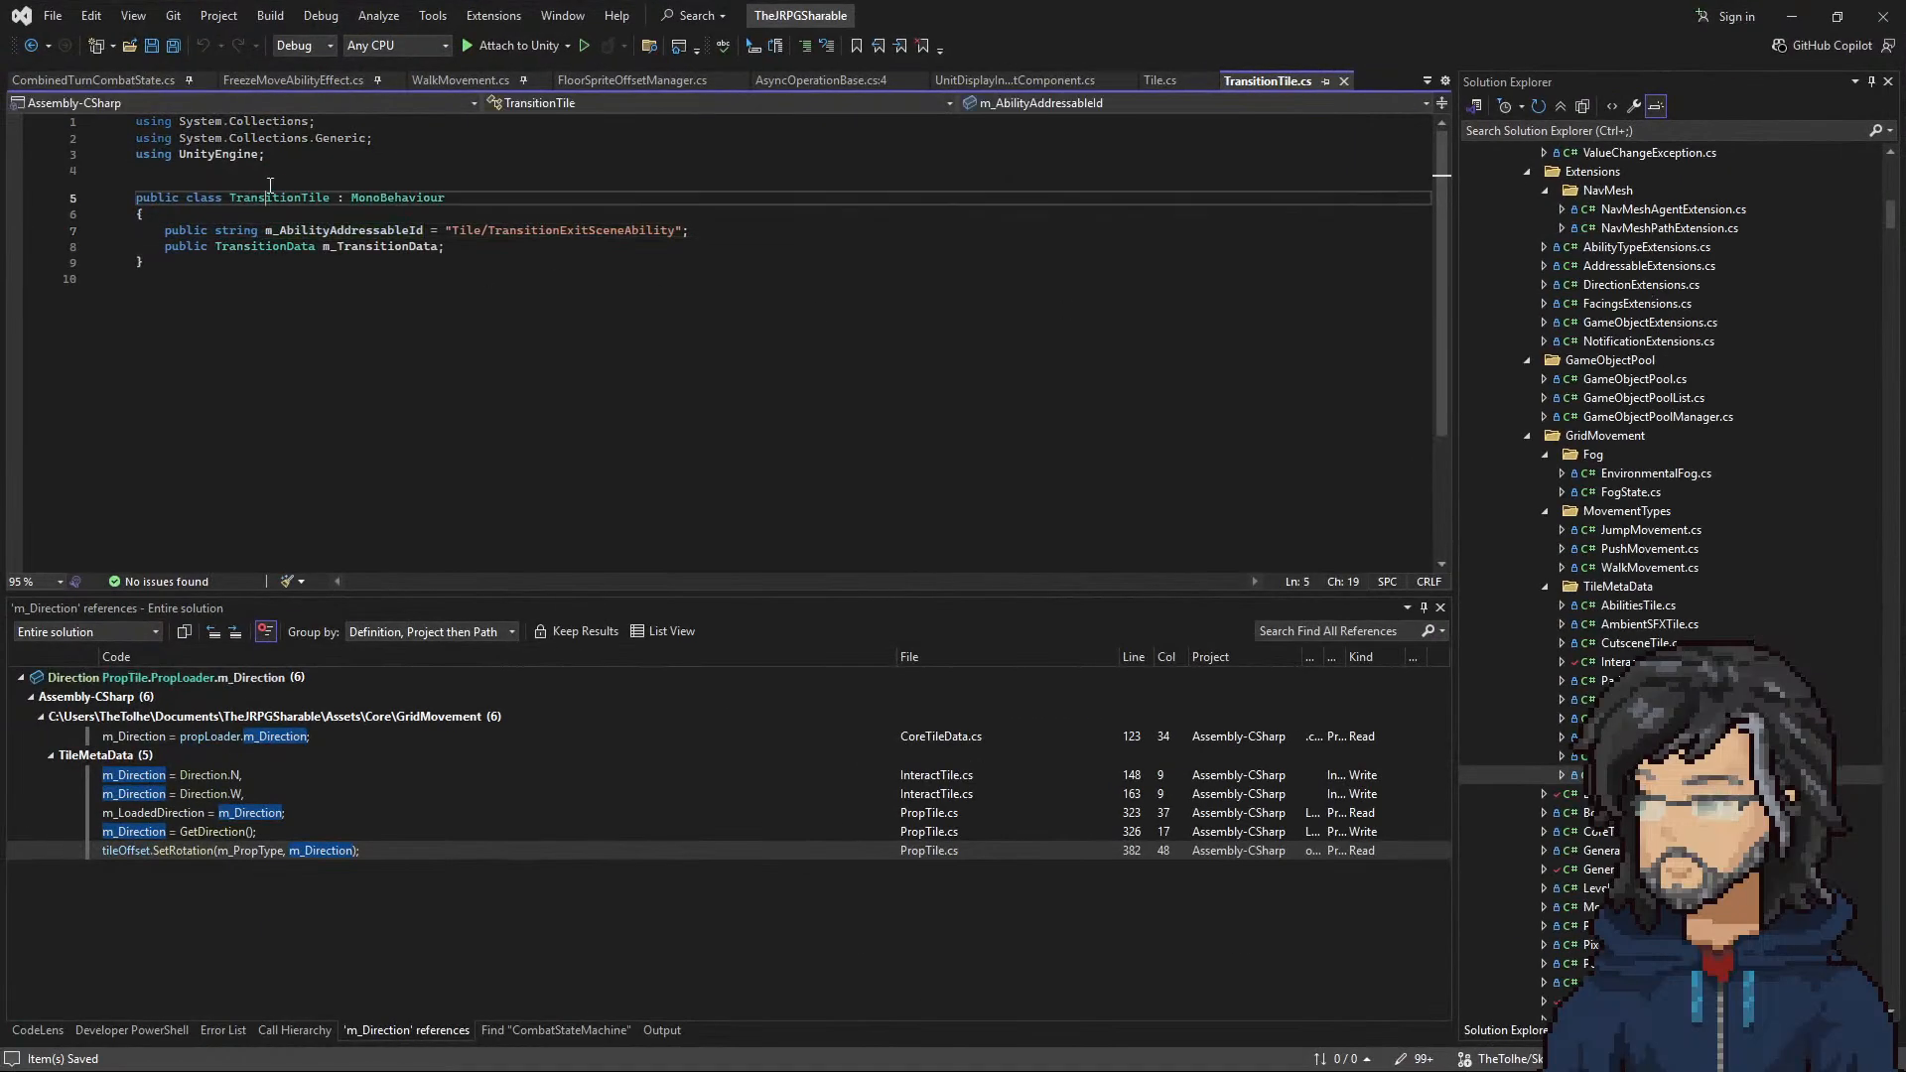
{"action": "right_click", "coordinate": [251, 197]}
{"action": "right_click", "coordinate": [251, 192]}
{"action": "left_click", "coordinate": [236, 197]}
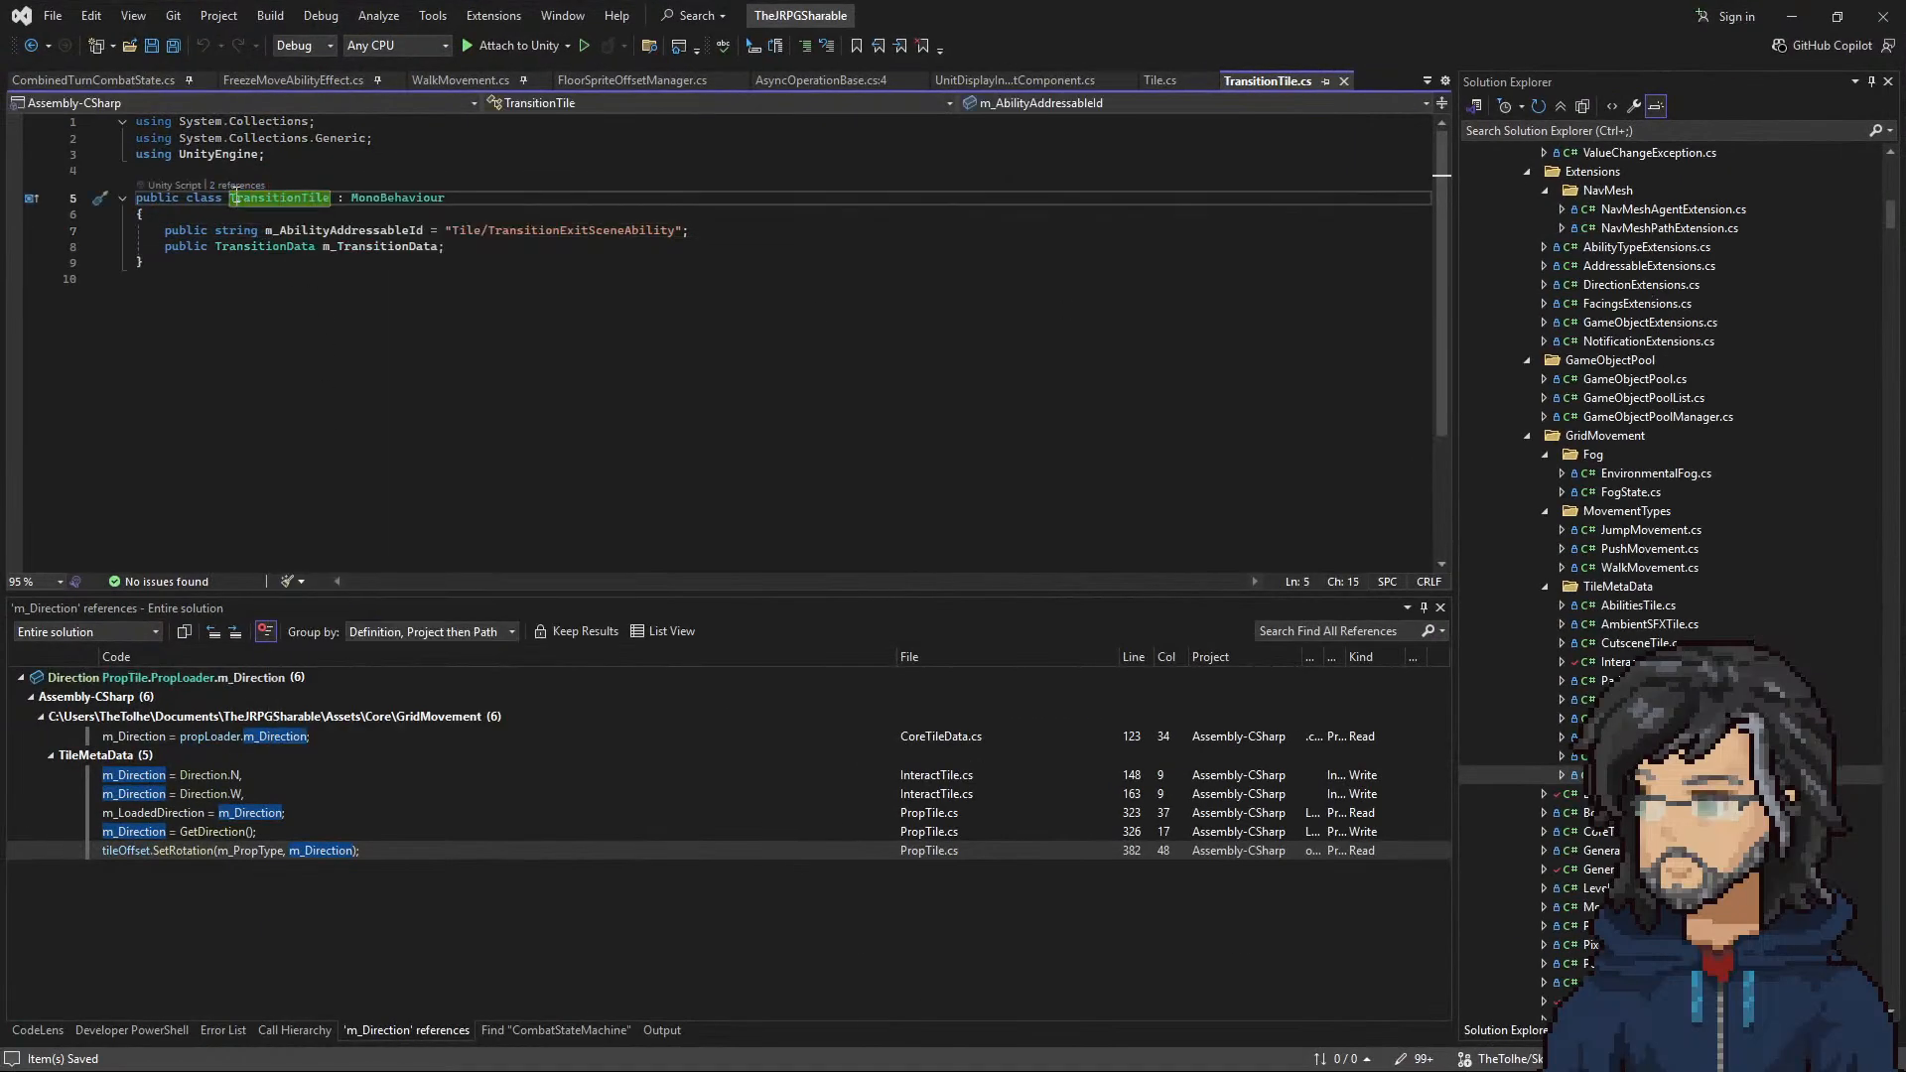
{"action": "right_click", "coordinate": [236, 198]}
{"action": "left_click", "coordinate": [340, 400]}
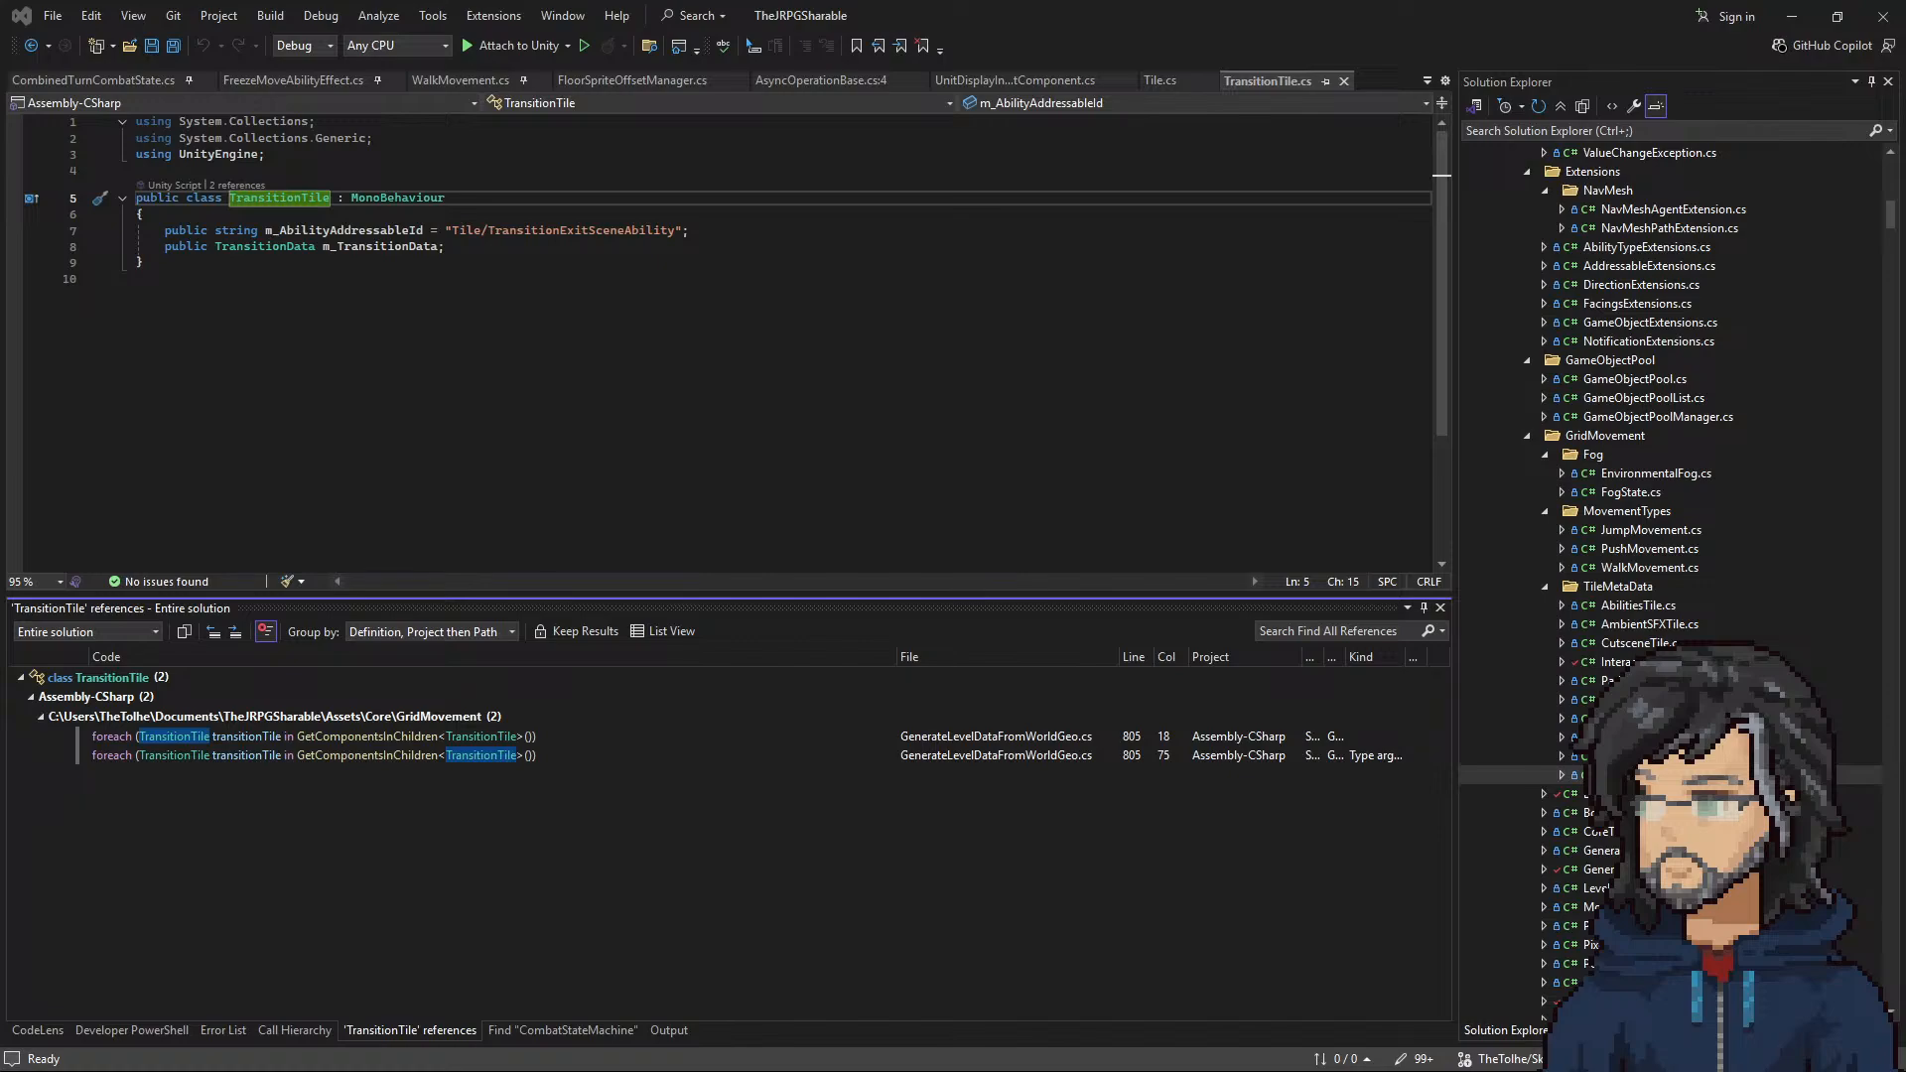
Step: Open the TransitionTile reference on line 805 of GenerateLevelDataFromWorldGeo.cs and examine the loop that processes transition tiles
{"action": "key", "text": "alt+Tab"}
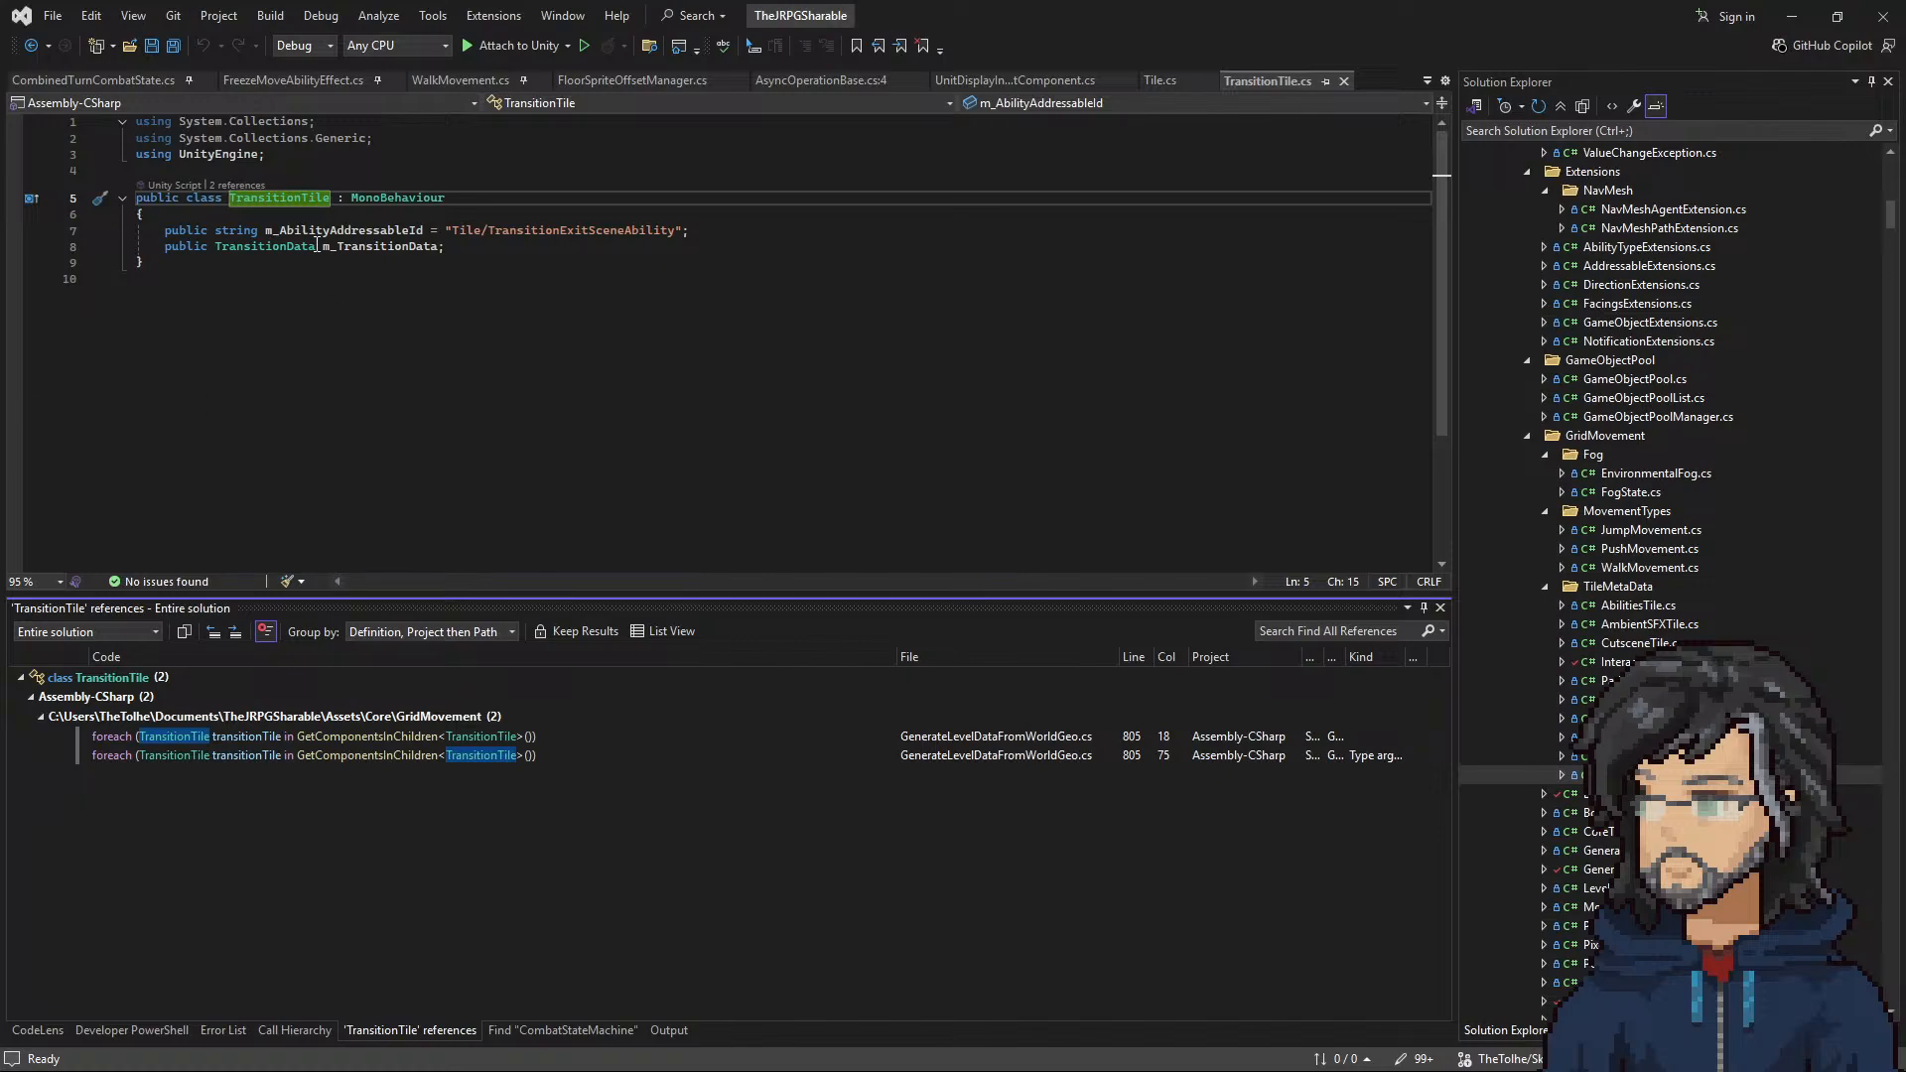
{"action": "double_click", "coordinate": [407, 737]}
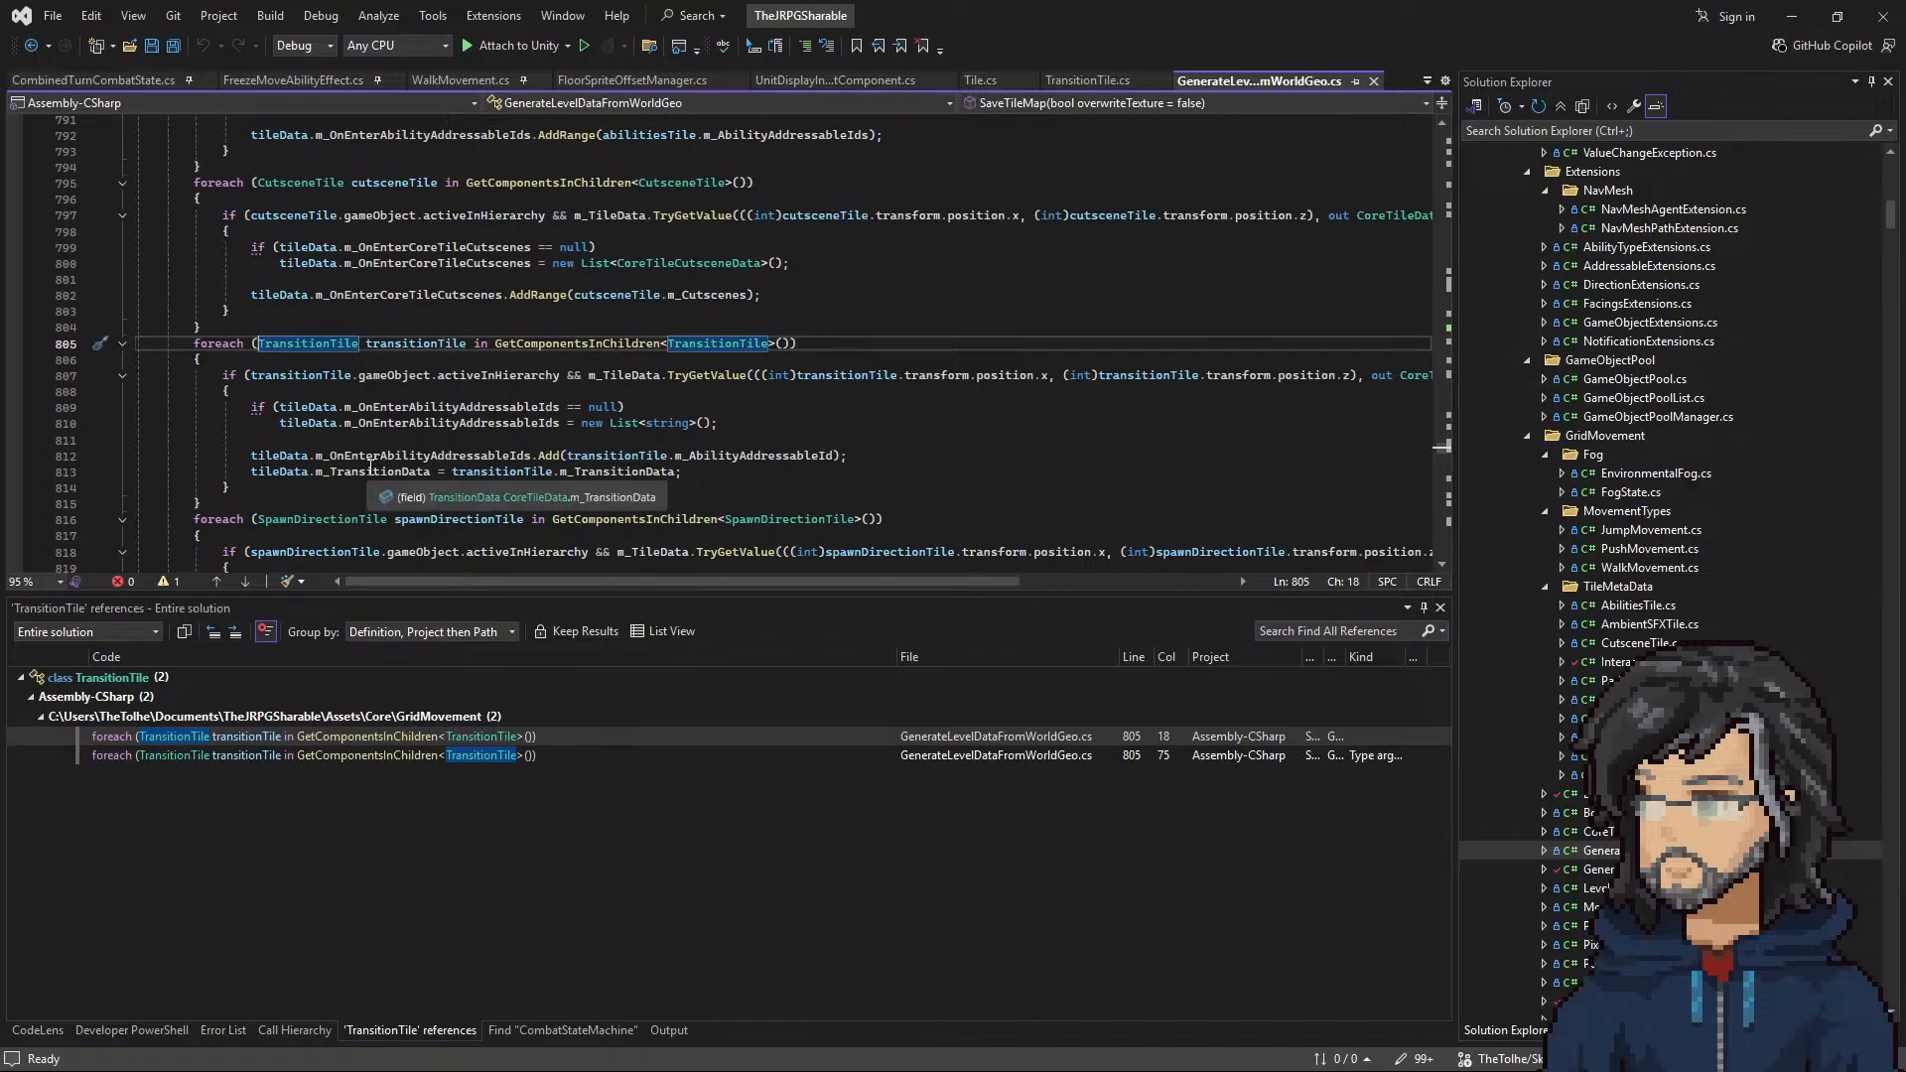
{"action": "scroll", "coordinate": [605, 483], "scroll_direction": "down", "scroll_amount": 2}
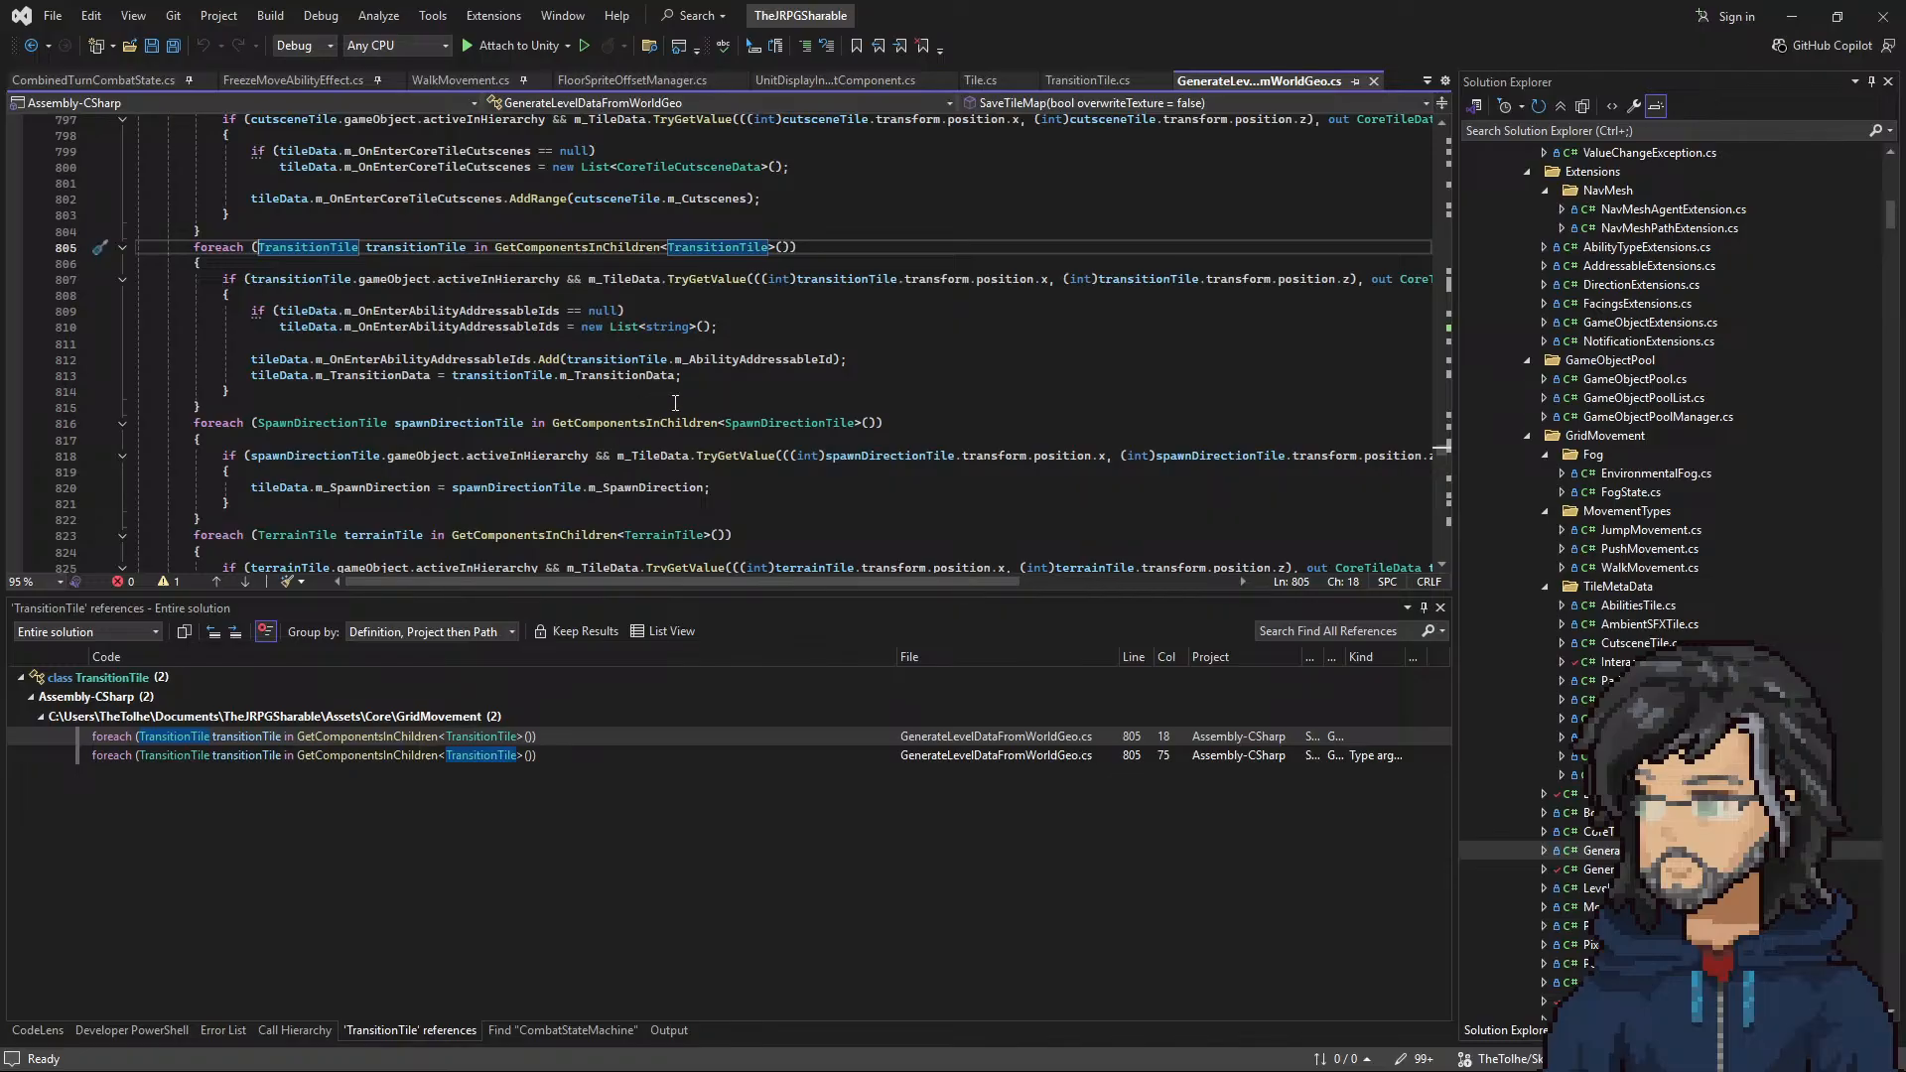
Step: Go to the definition of SpawnDirectionTile, then return to its loop in GenerateLevelDataFromWorldGeo.cs
{"action": "right_click", "coordinate": [779, 422]}
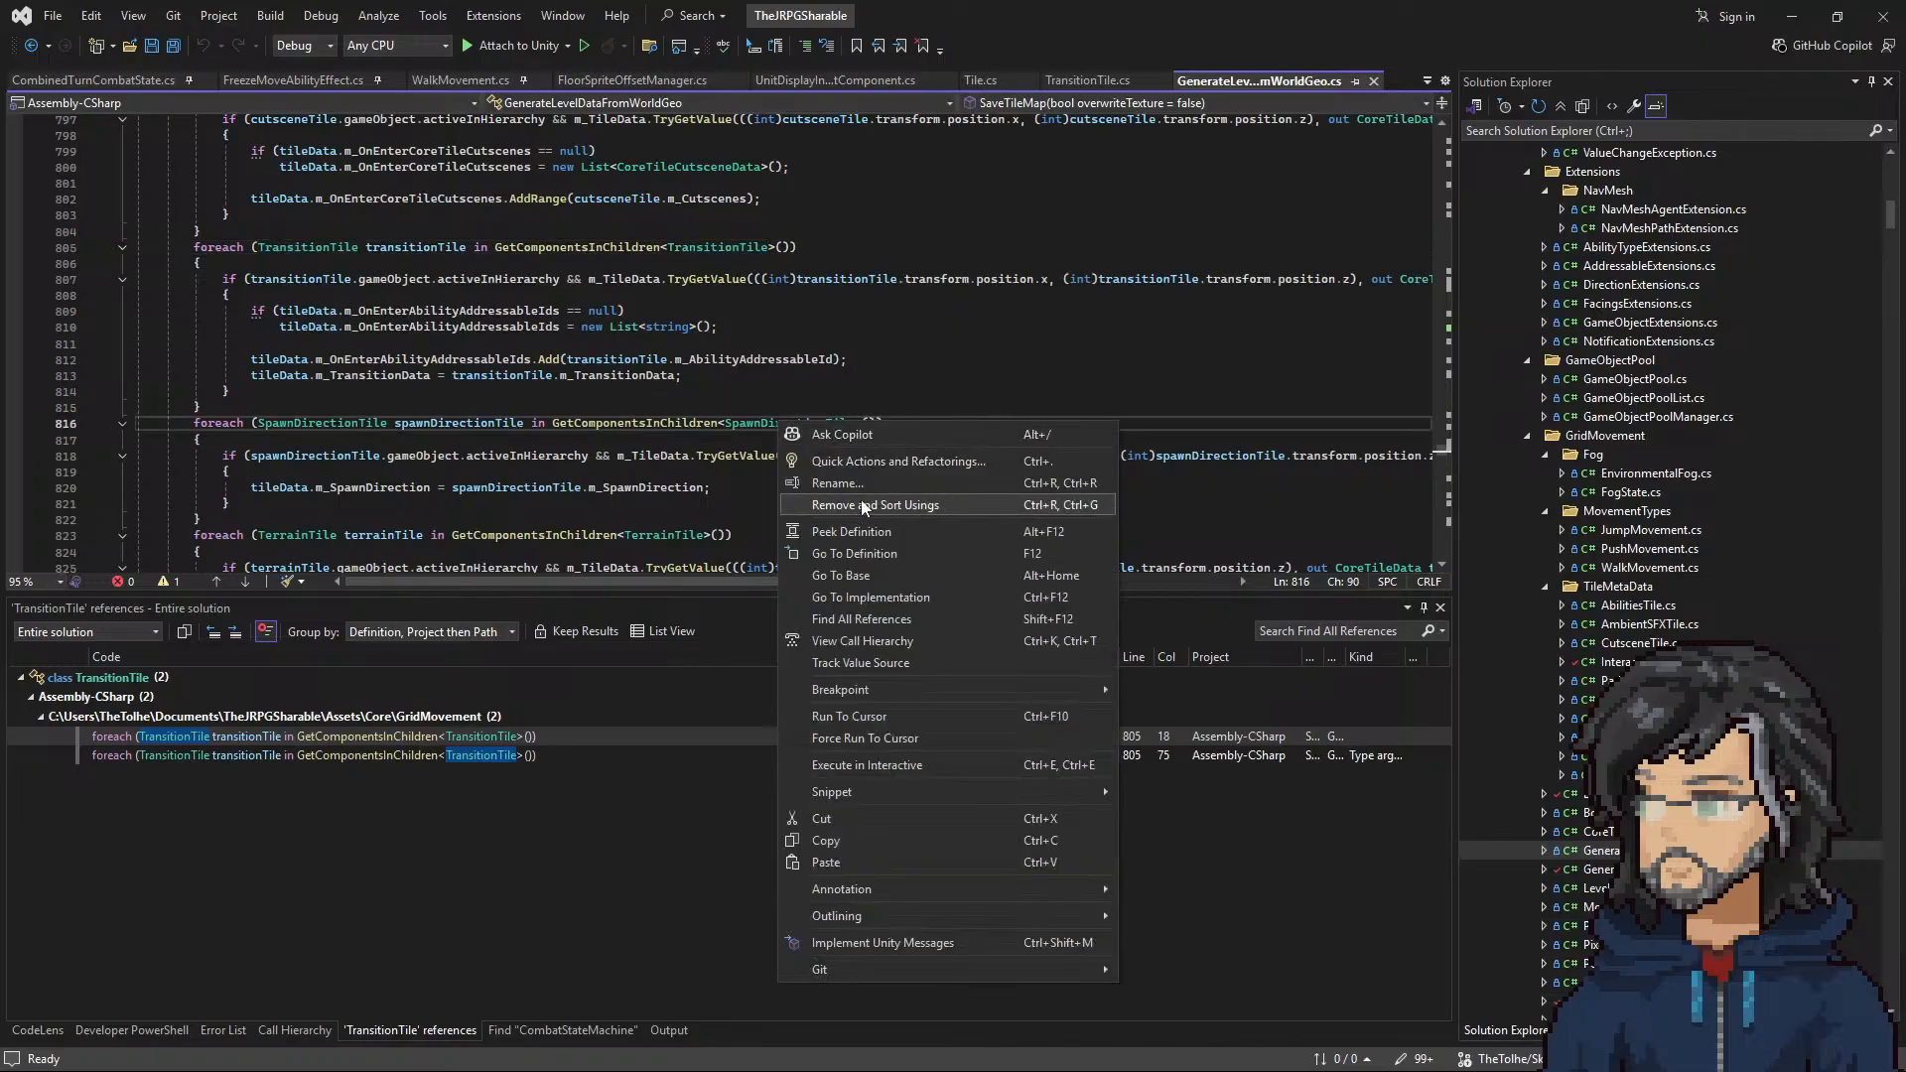
{"action": "left_click", "coordinate": [867, 553]}
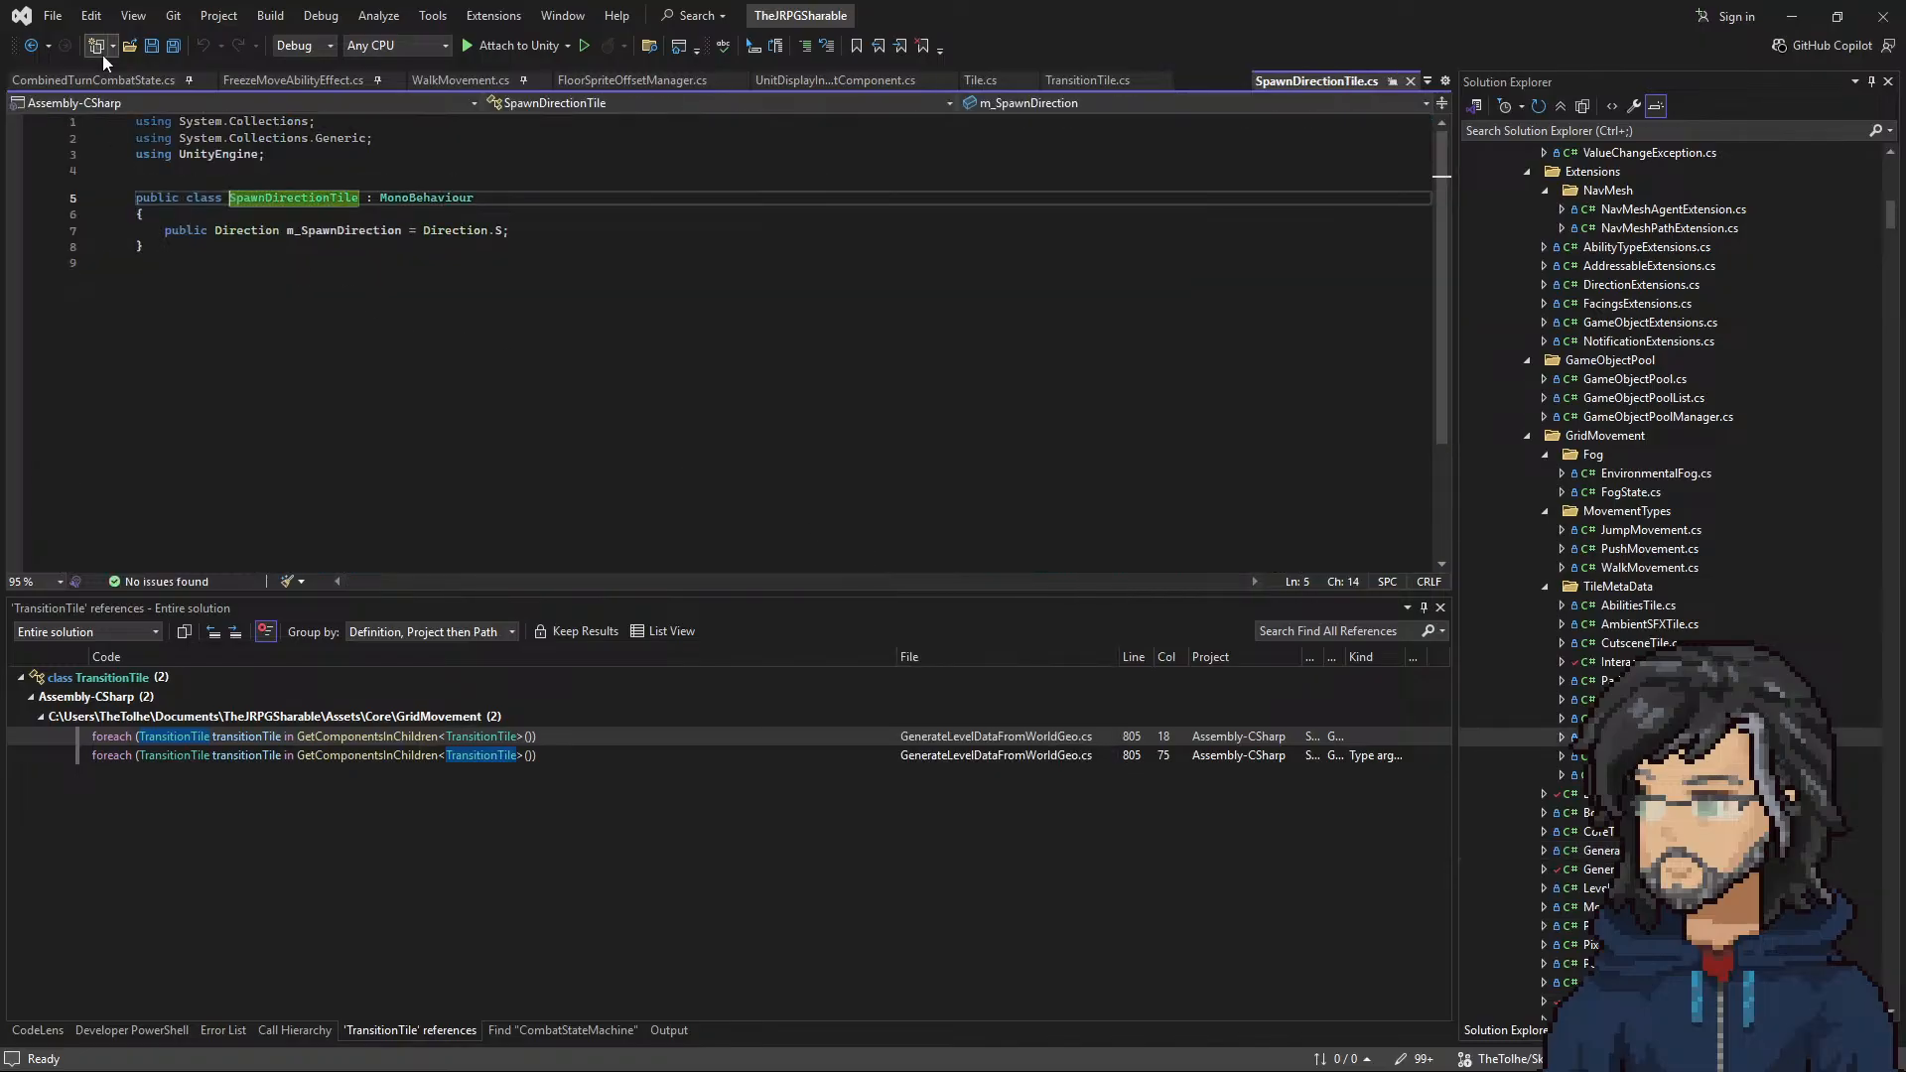
{"action": "left_click", "coordinate": [30, 47]}
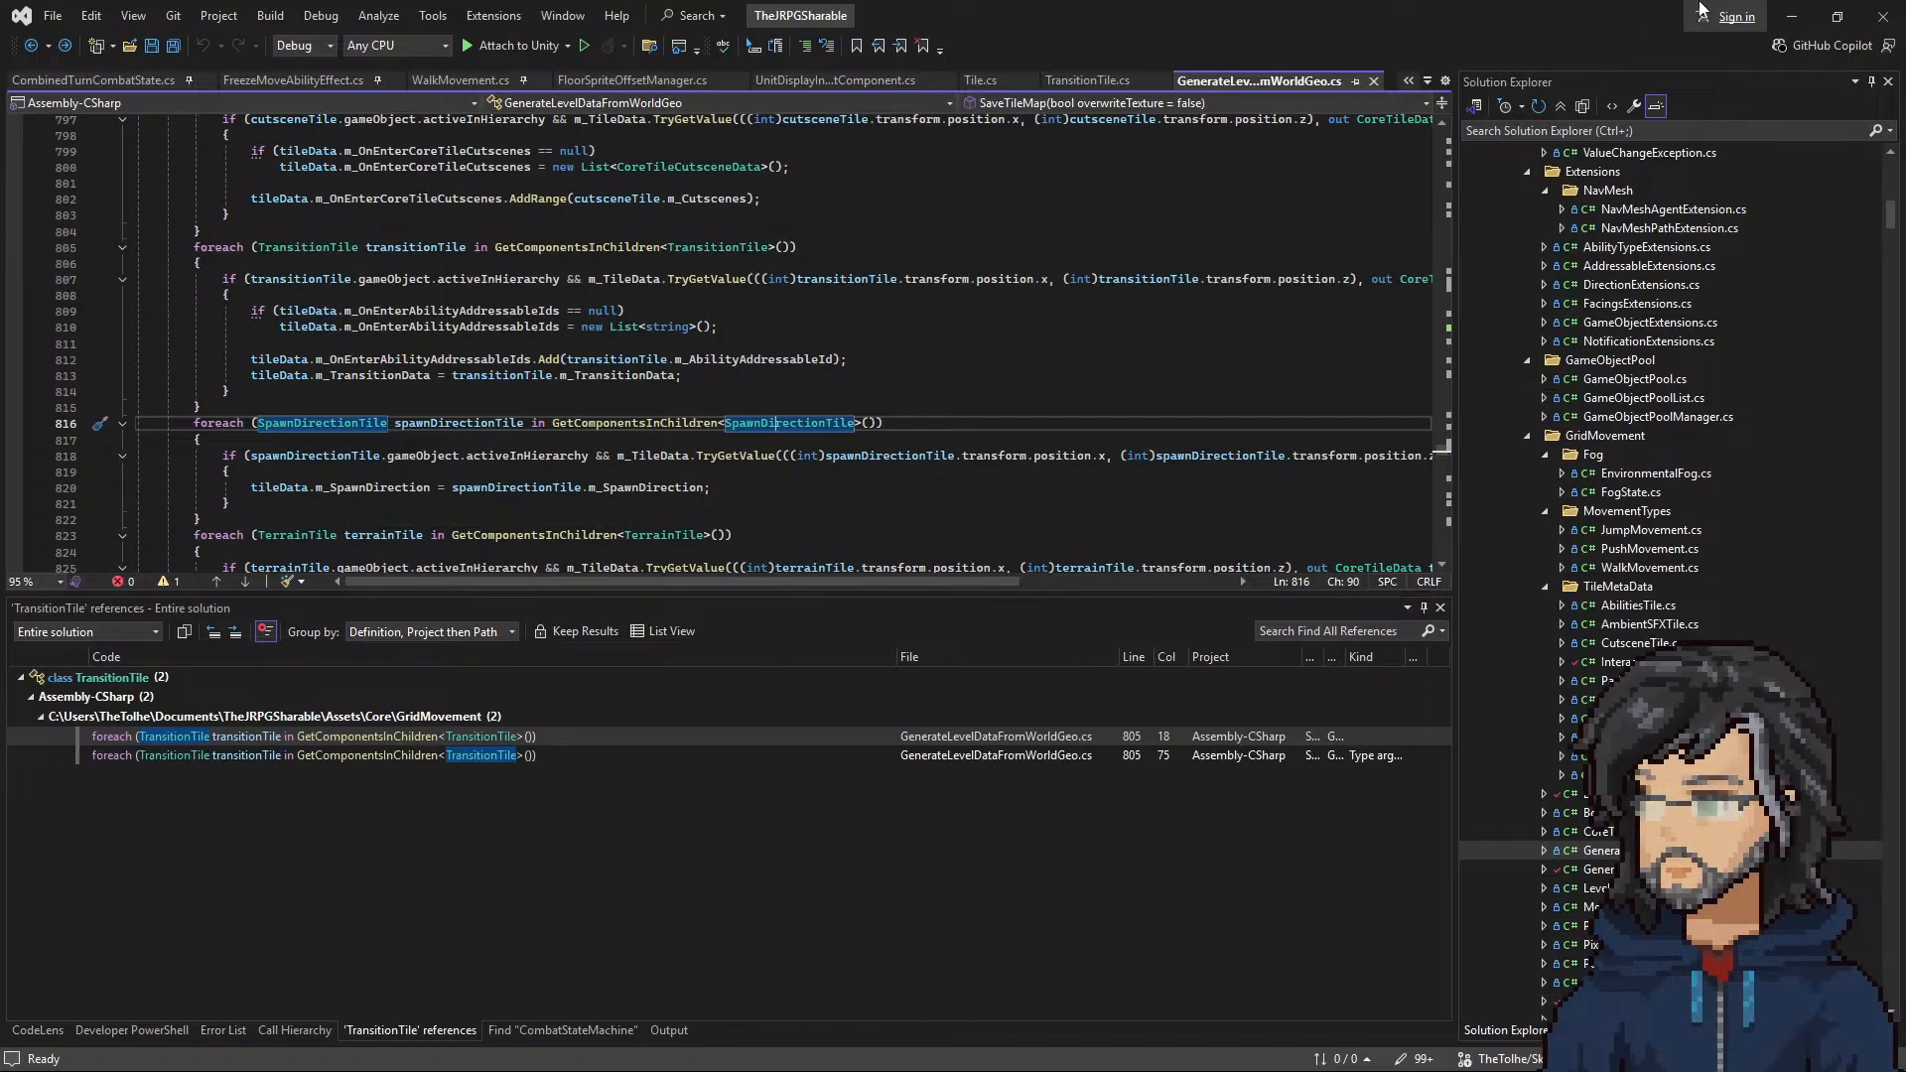
Step: Switch to Unity and review the Transition Data fields of TransitionTile_1 under EastEntrance
{"action": "left_click", "coordinate": [1792, 16]}
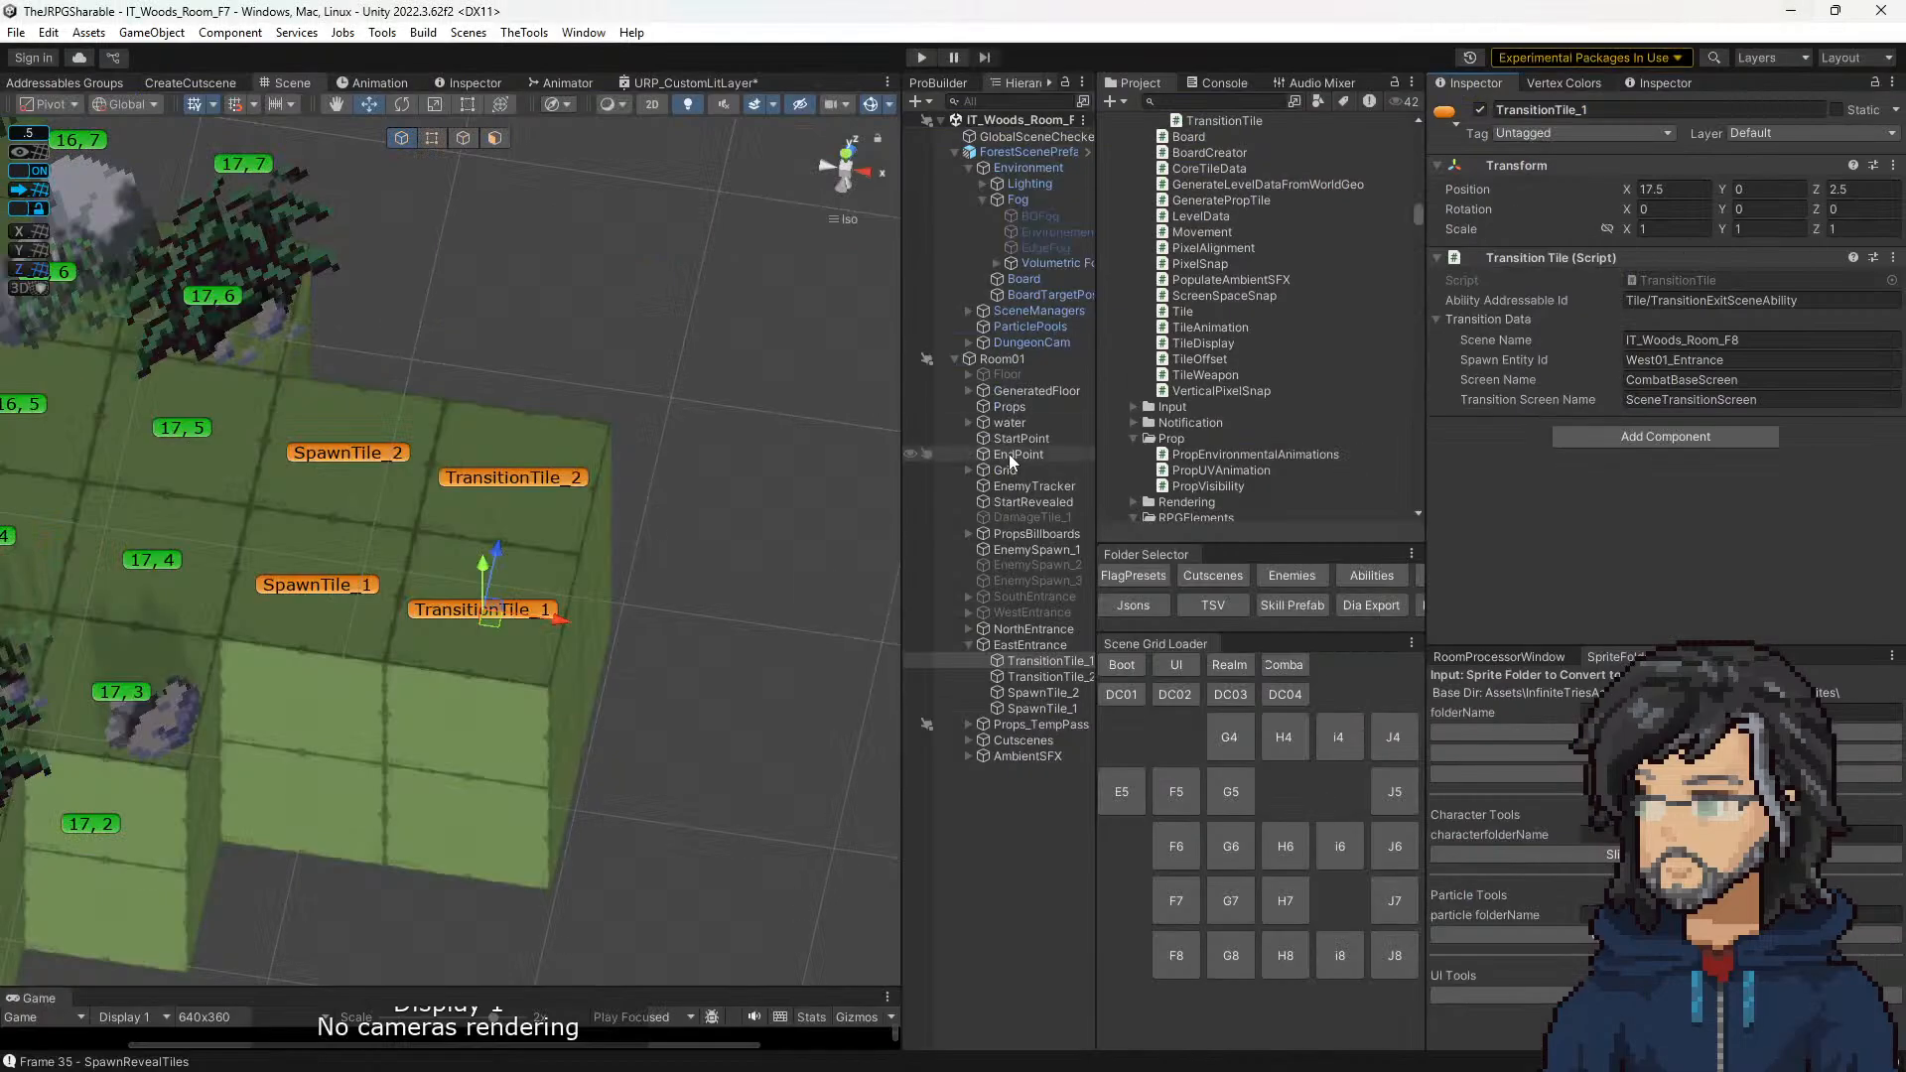
{"action": "left_click", "coordinate": [1042, 675]}
{"action": "left_click", "coordinate": [1042, 660]}
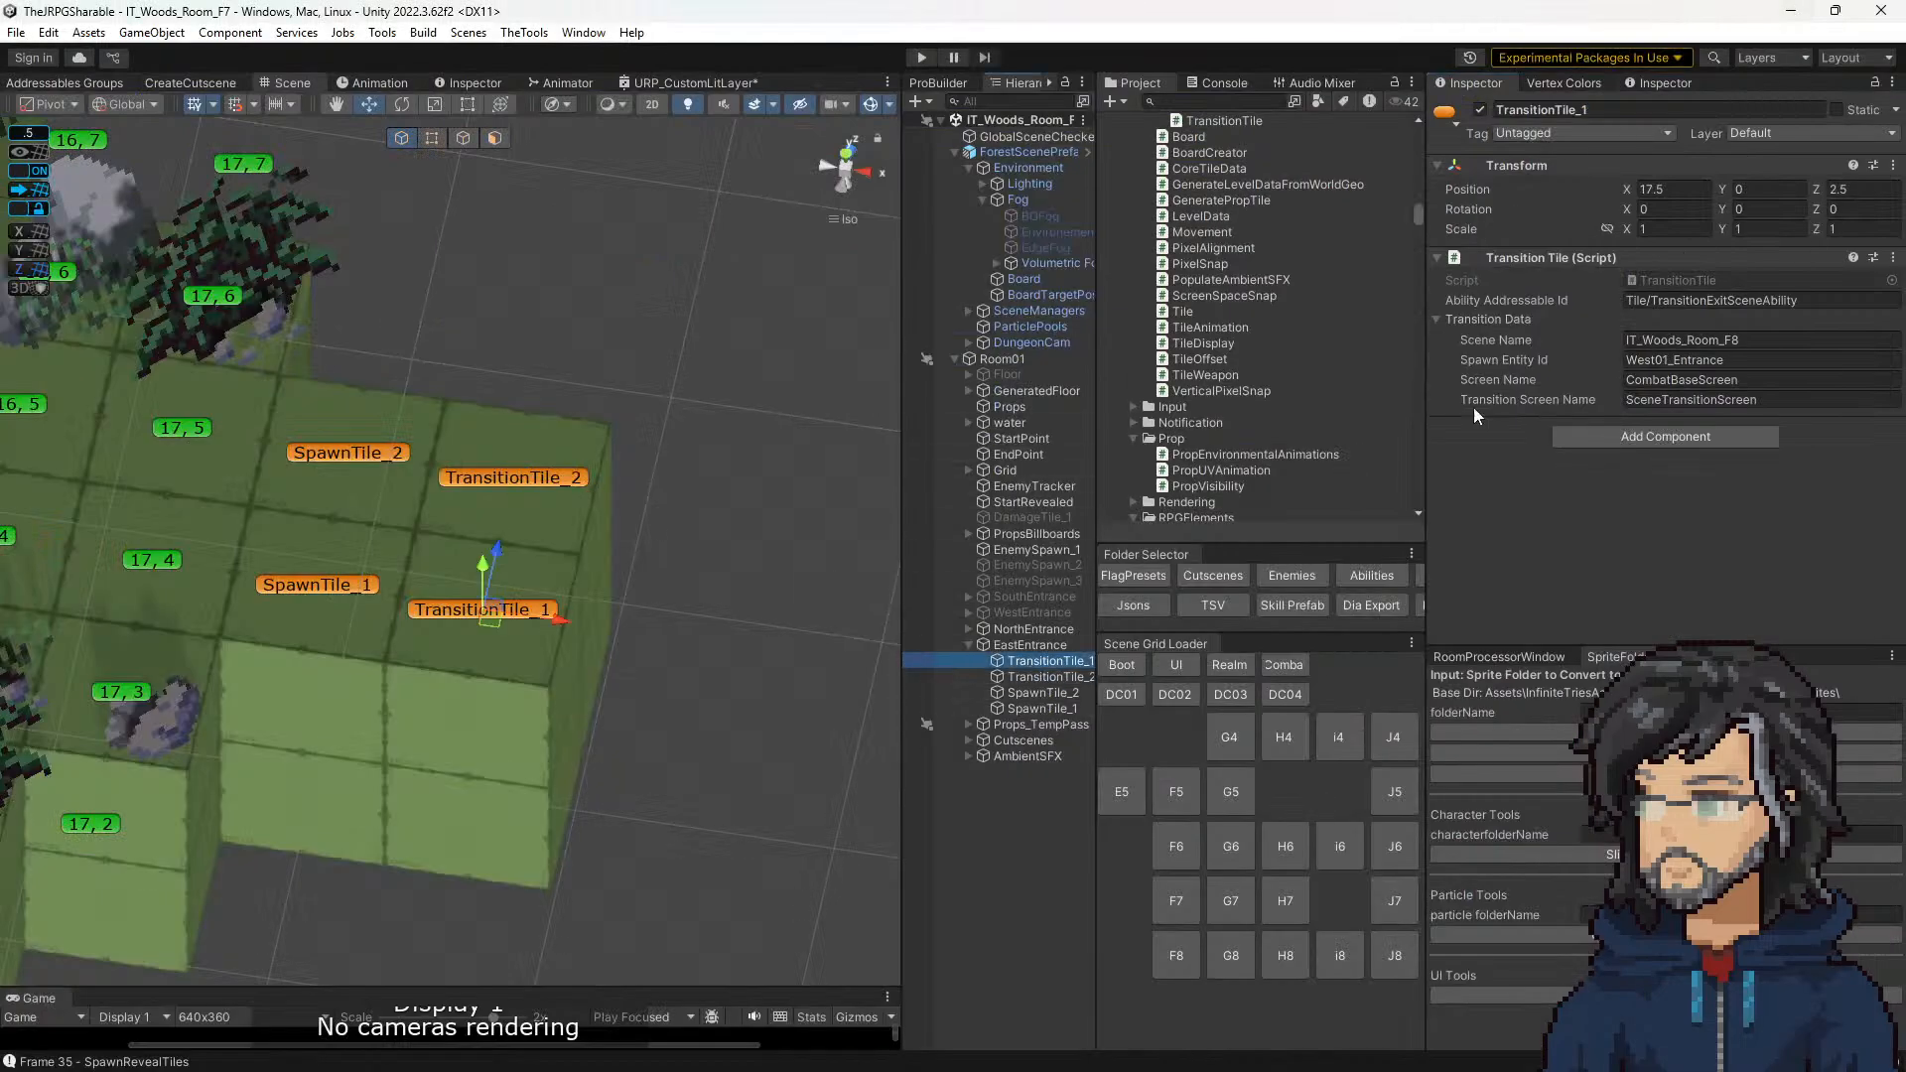
{"action": "left_click", "coordinate": [1668, 281]}
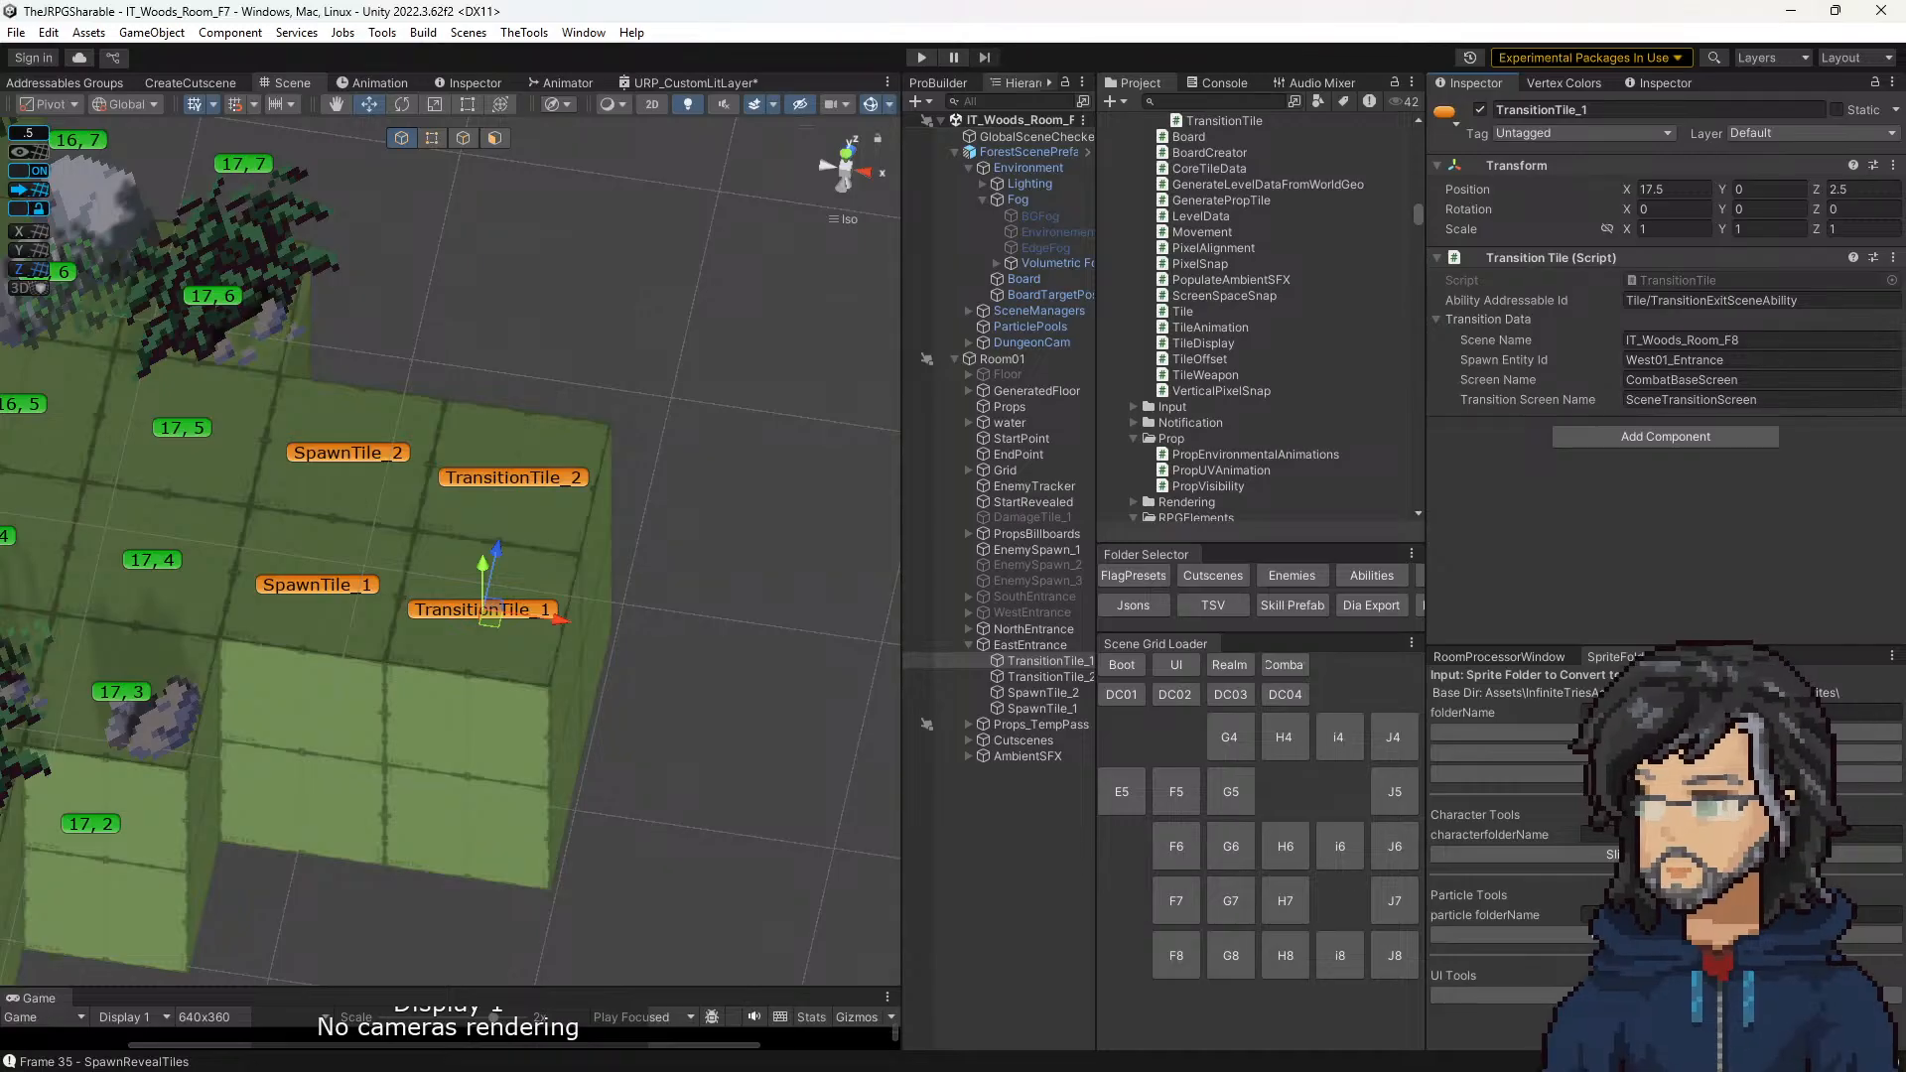
Step: Switch back to Visual Studio, go to the definition of tileData's m_TransitionData and examine the fields of the CoreTileData class
{"action": "key", "text": "alt+Tab"}
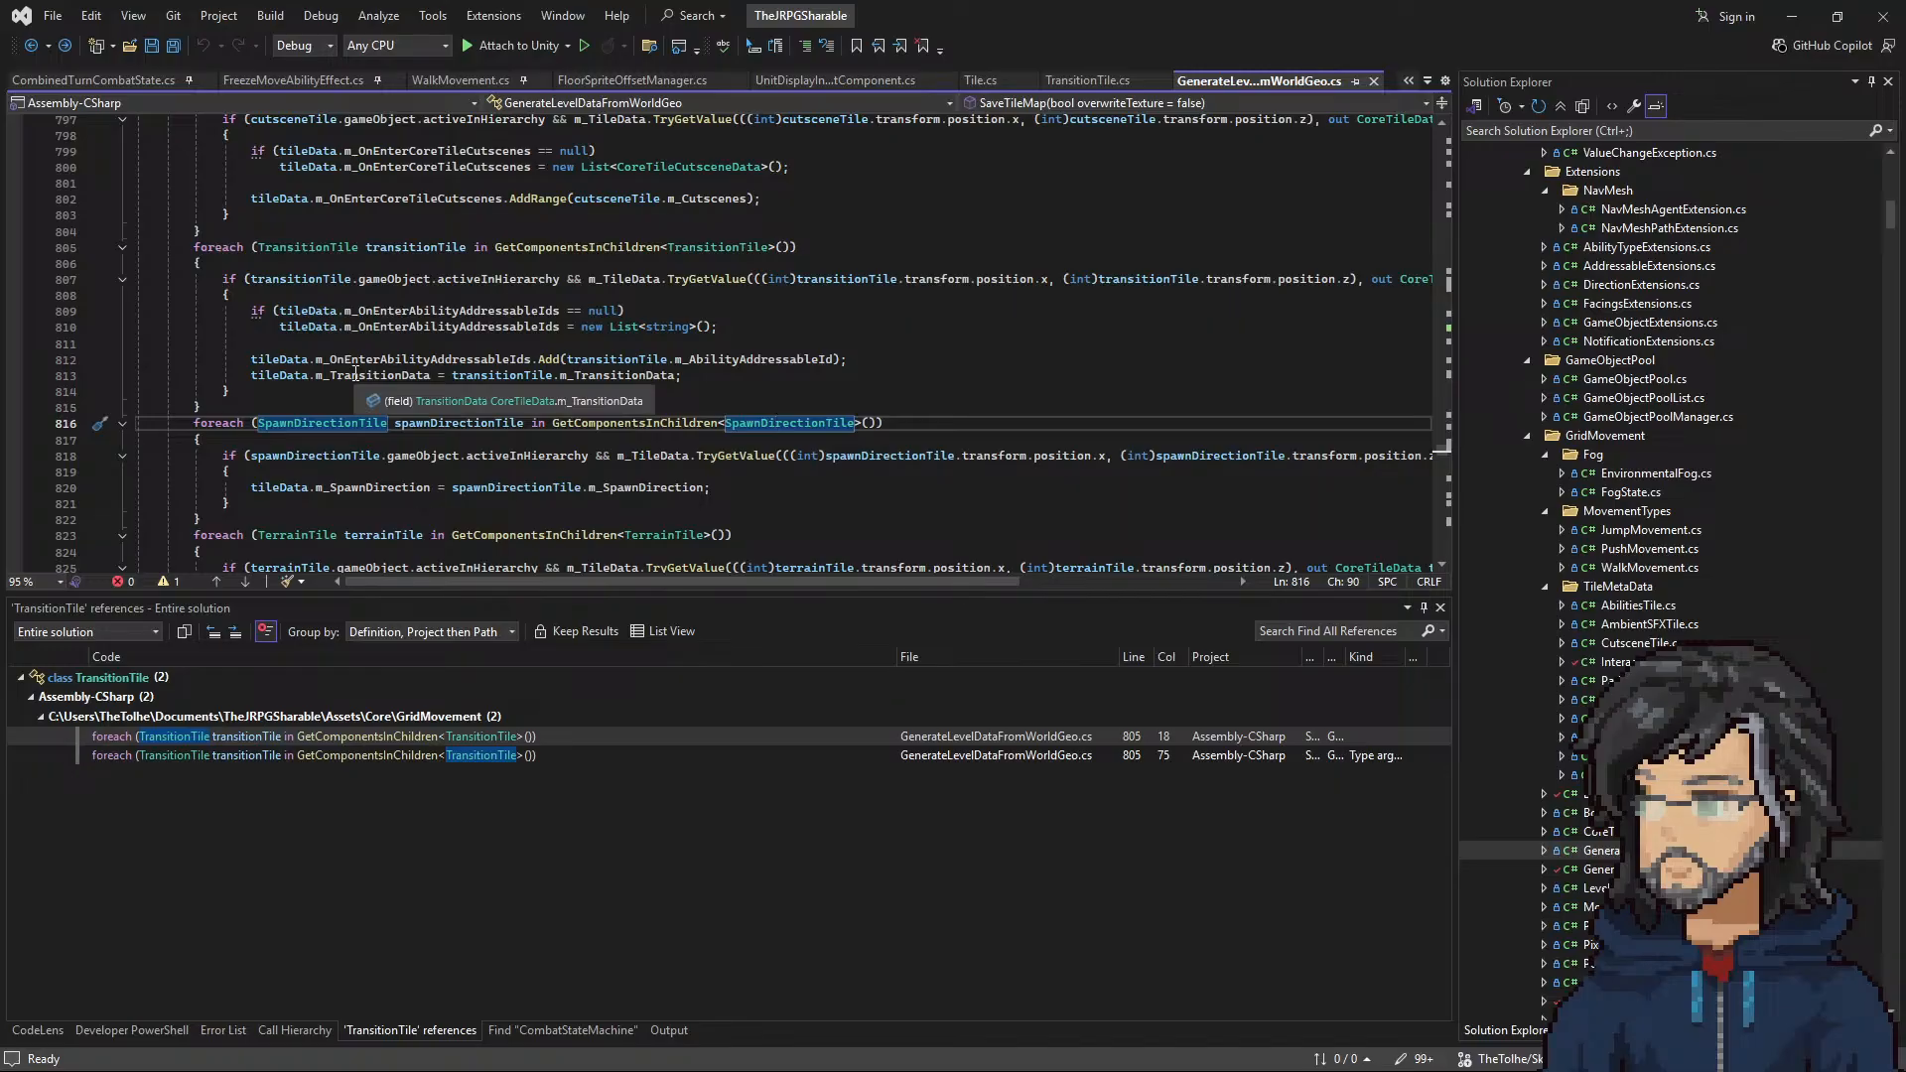
{"action": "right_click", "coordinate": [356, 375]}
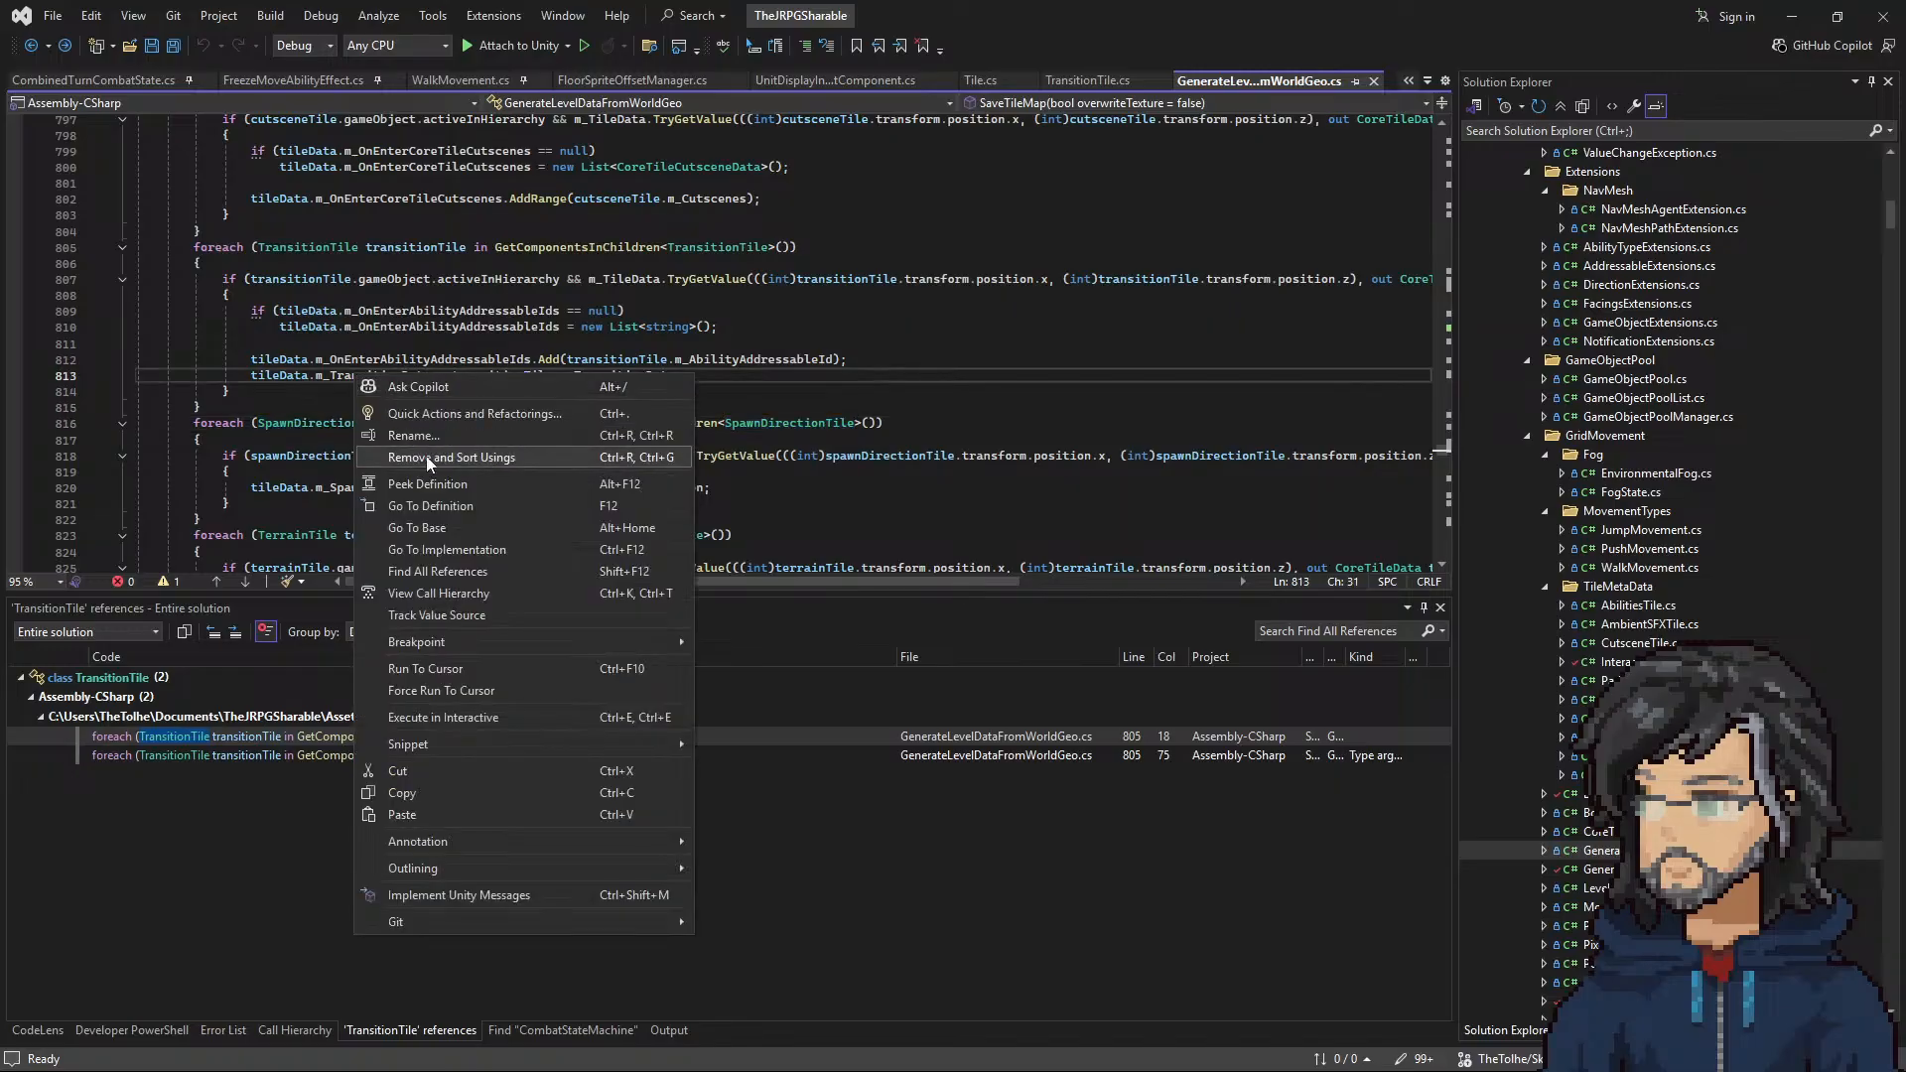
{"action": "left_click", "coordinate": [443, 511]}
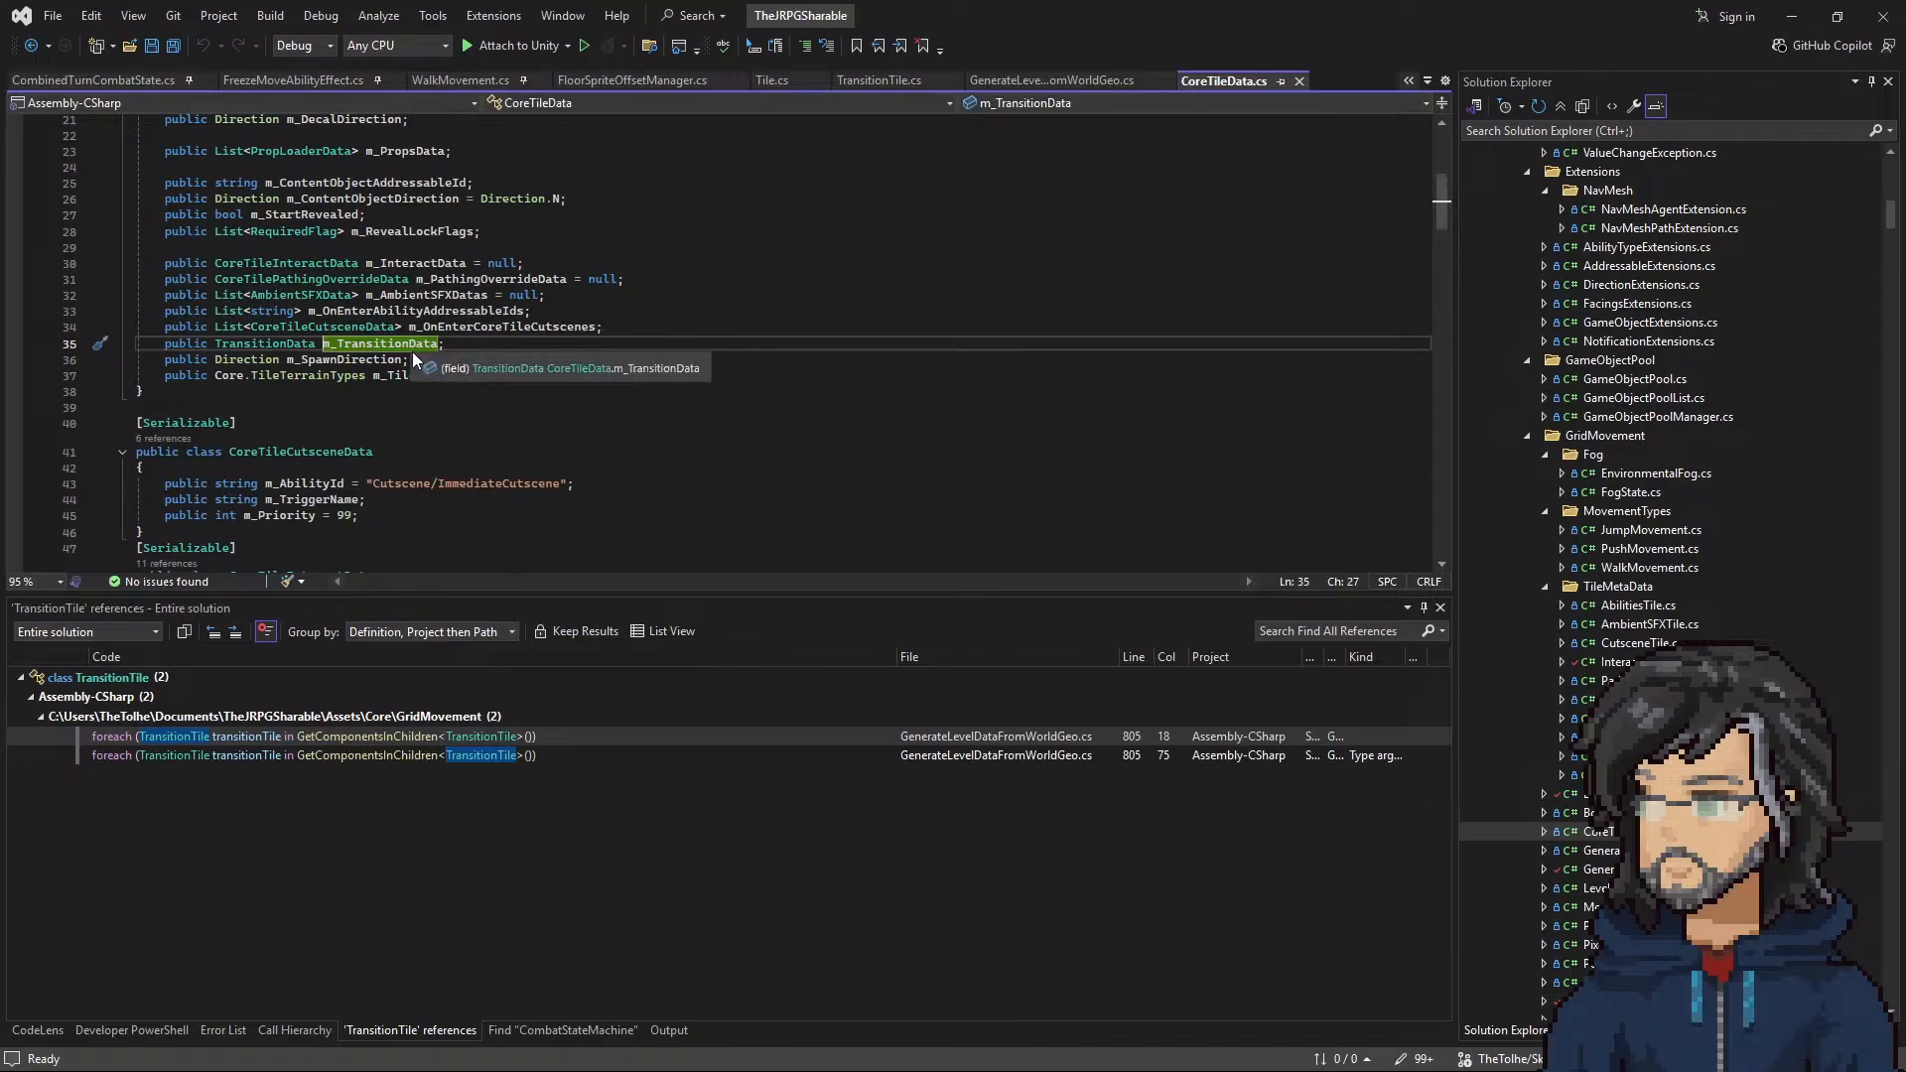
{"action": "scroll", "coordinate": [457, 382], "scroll_direction": "up", "scroll_amount": 7}
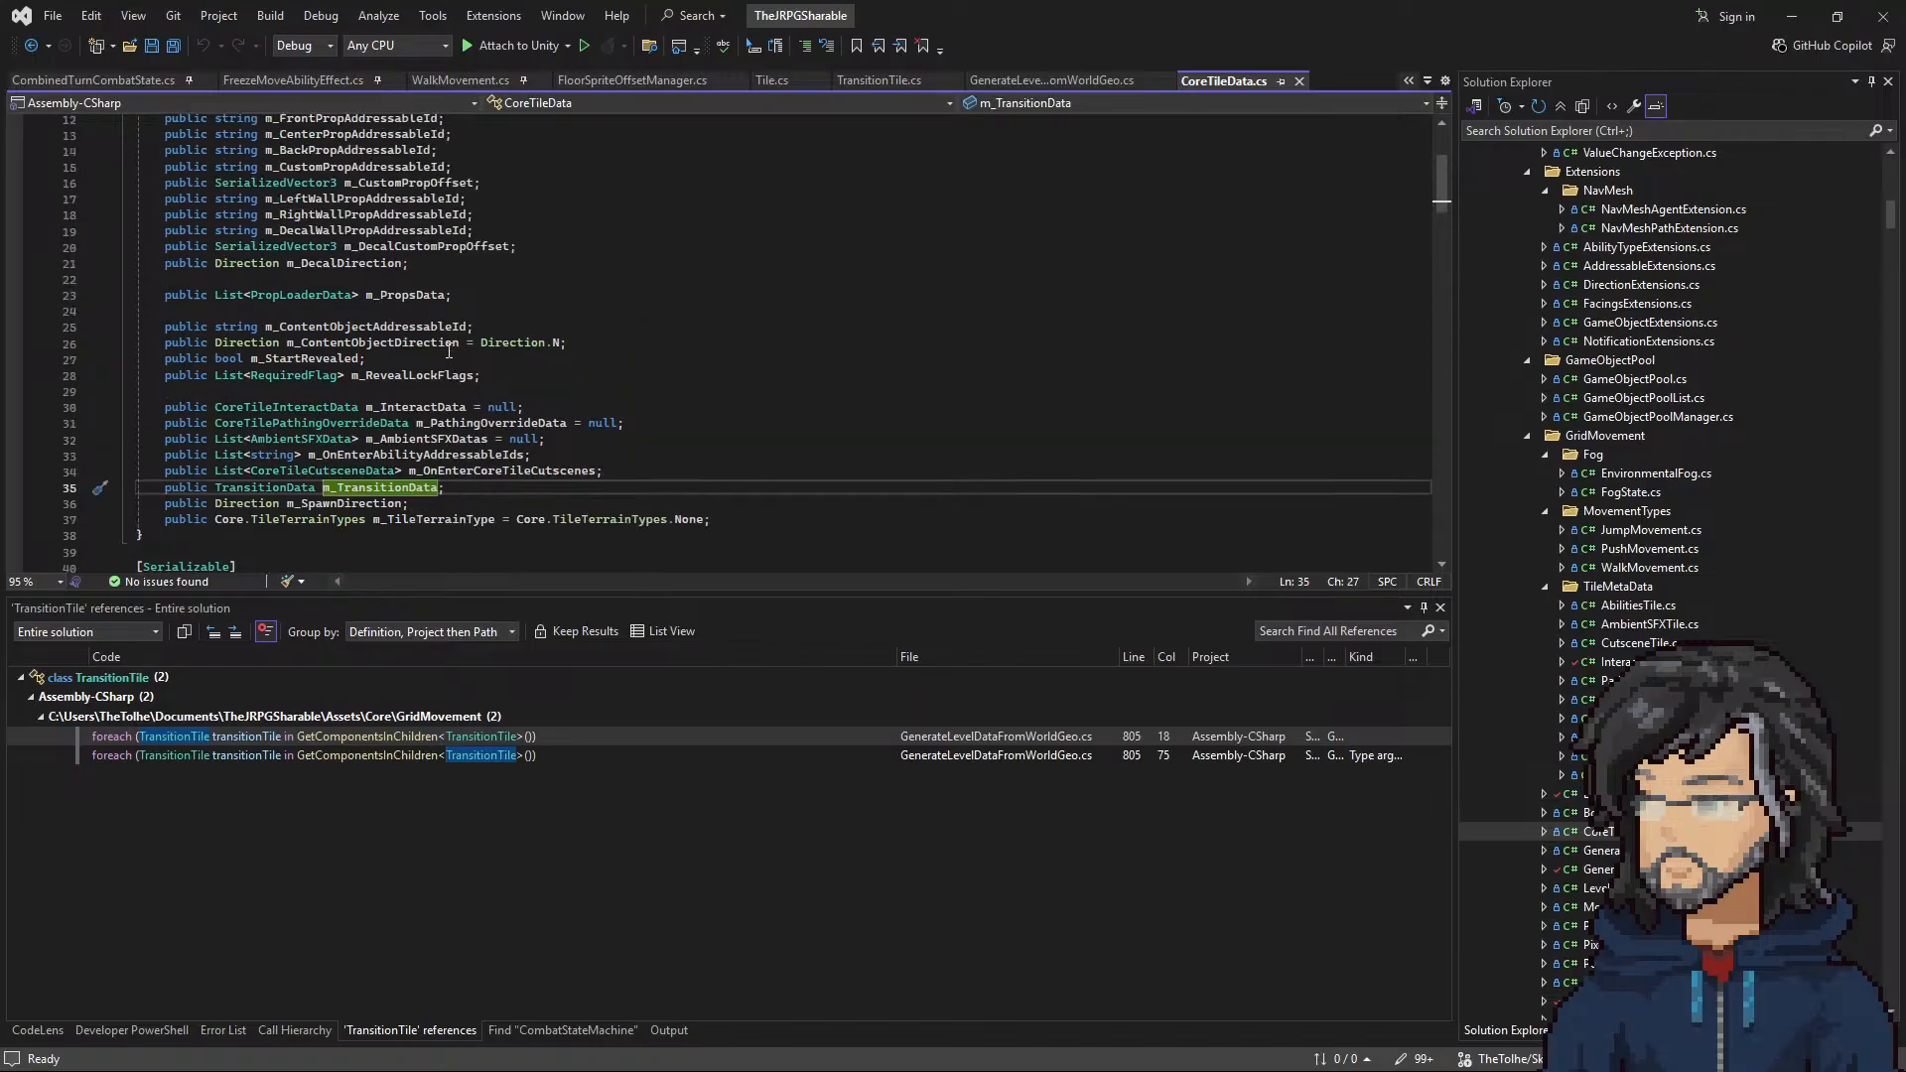
{"action": "scroll", "coordinate": [447, 360], "scroll_direction": "down", "scroll_amount": 4}
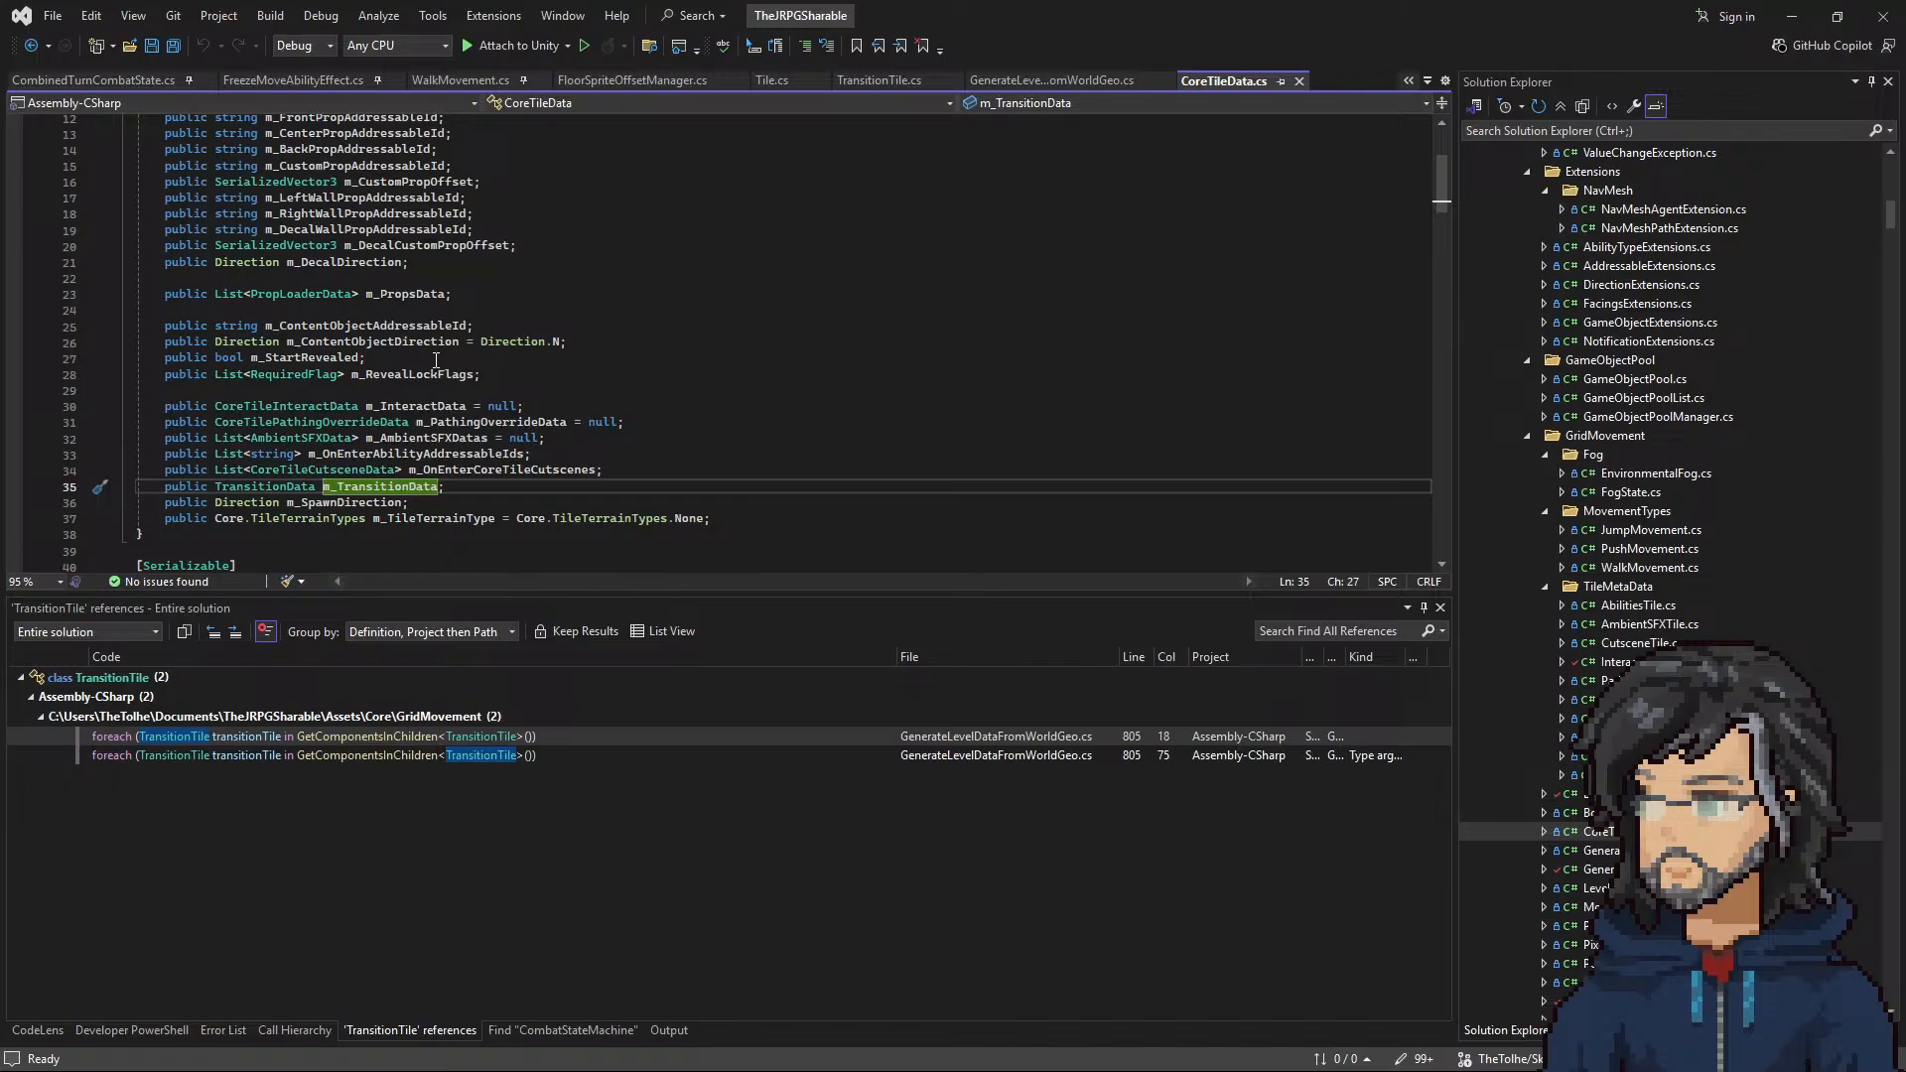
{"action": "scroll", "coordinate": [431, 354], "scroll_direction": "up", "scroll_amount": 4}
{"action": "left_click", "coordinate": [374, 456]}
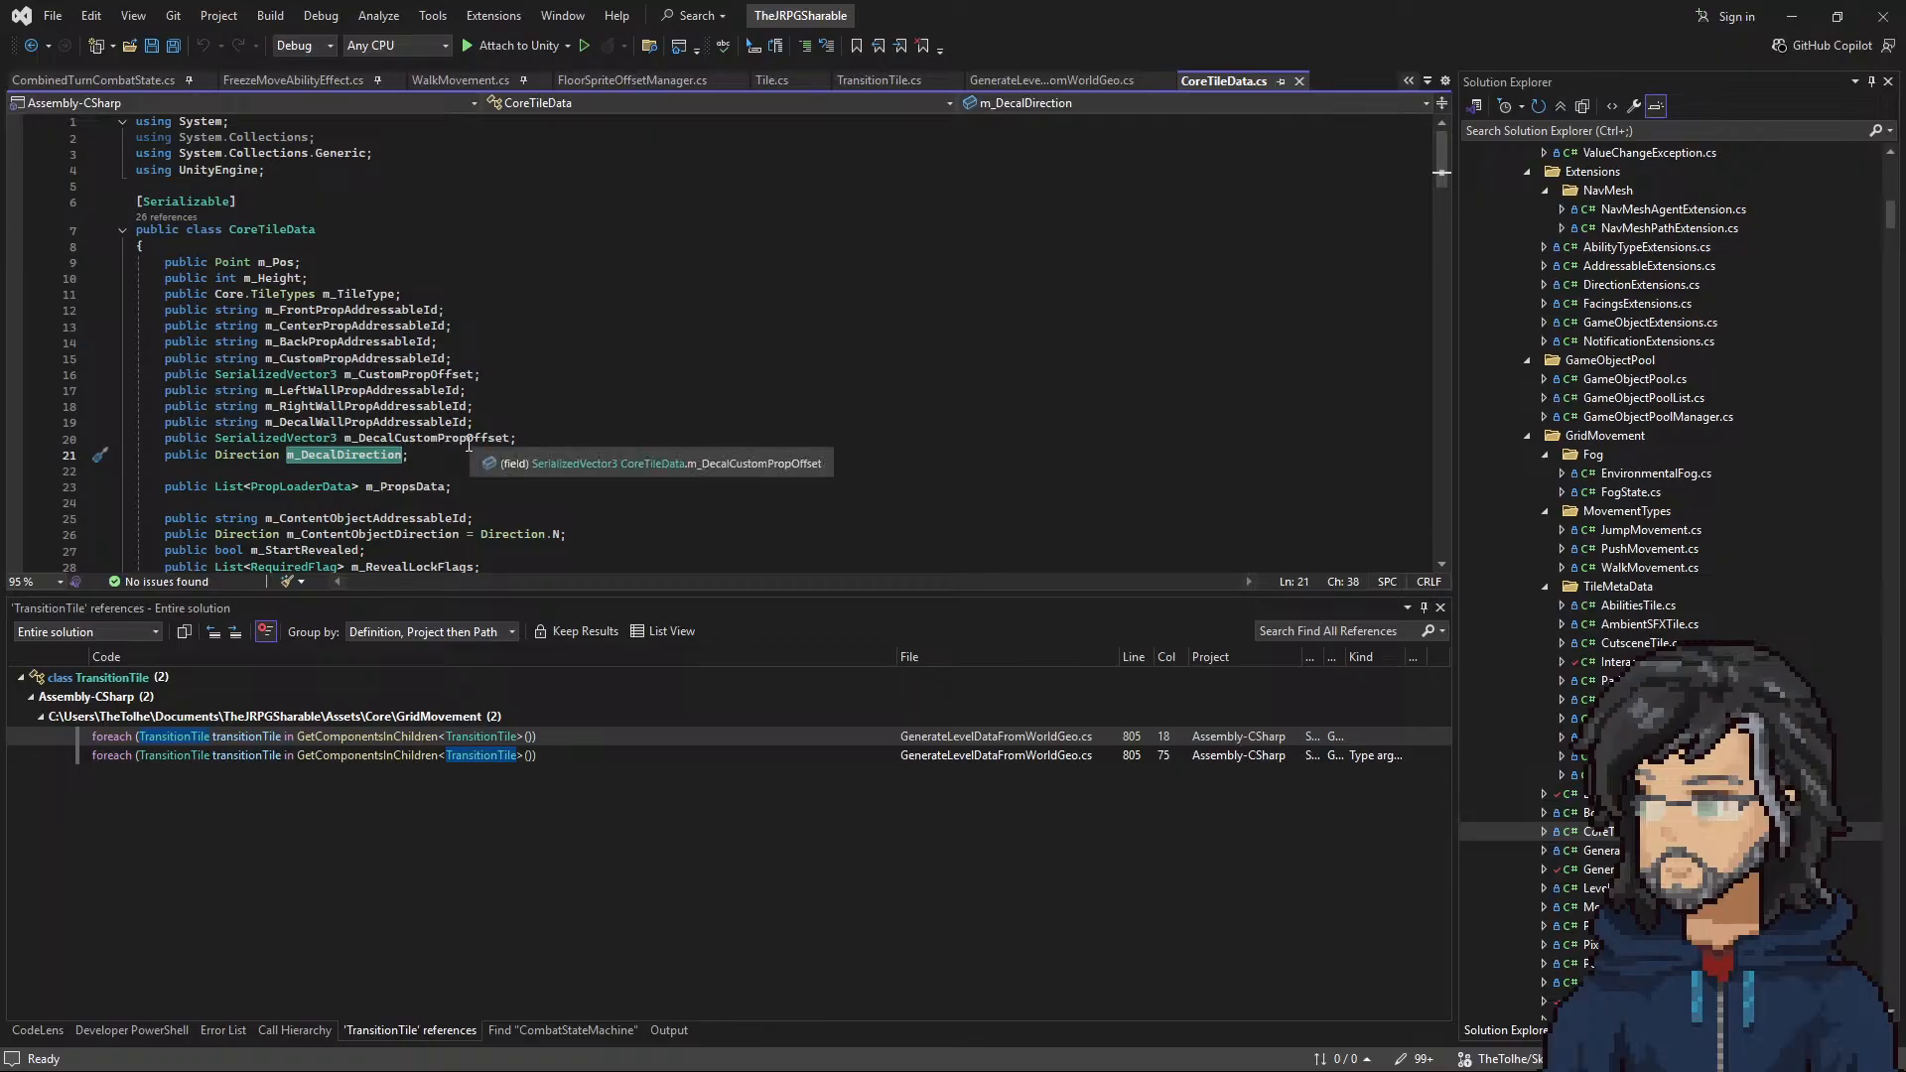
{"action": "scroll", "coordinate": [468, 444], "scroll_direction": "down", "scroll_amount": 3}
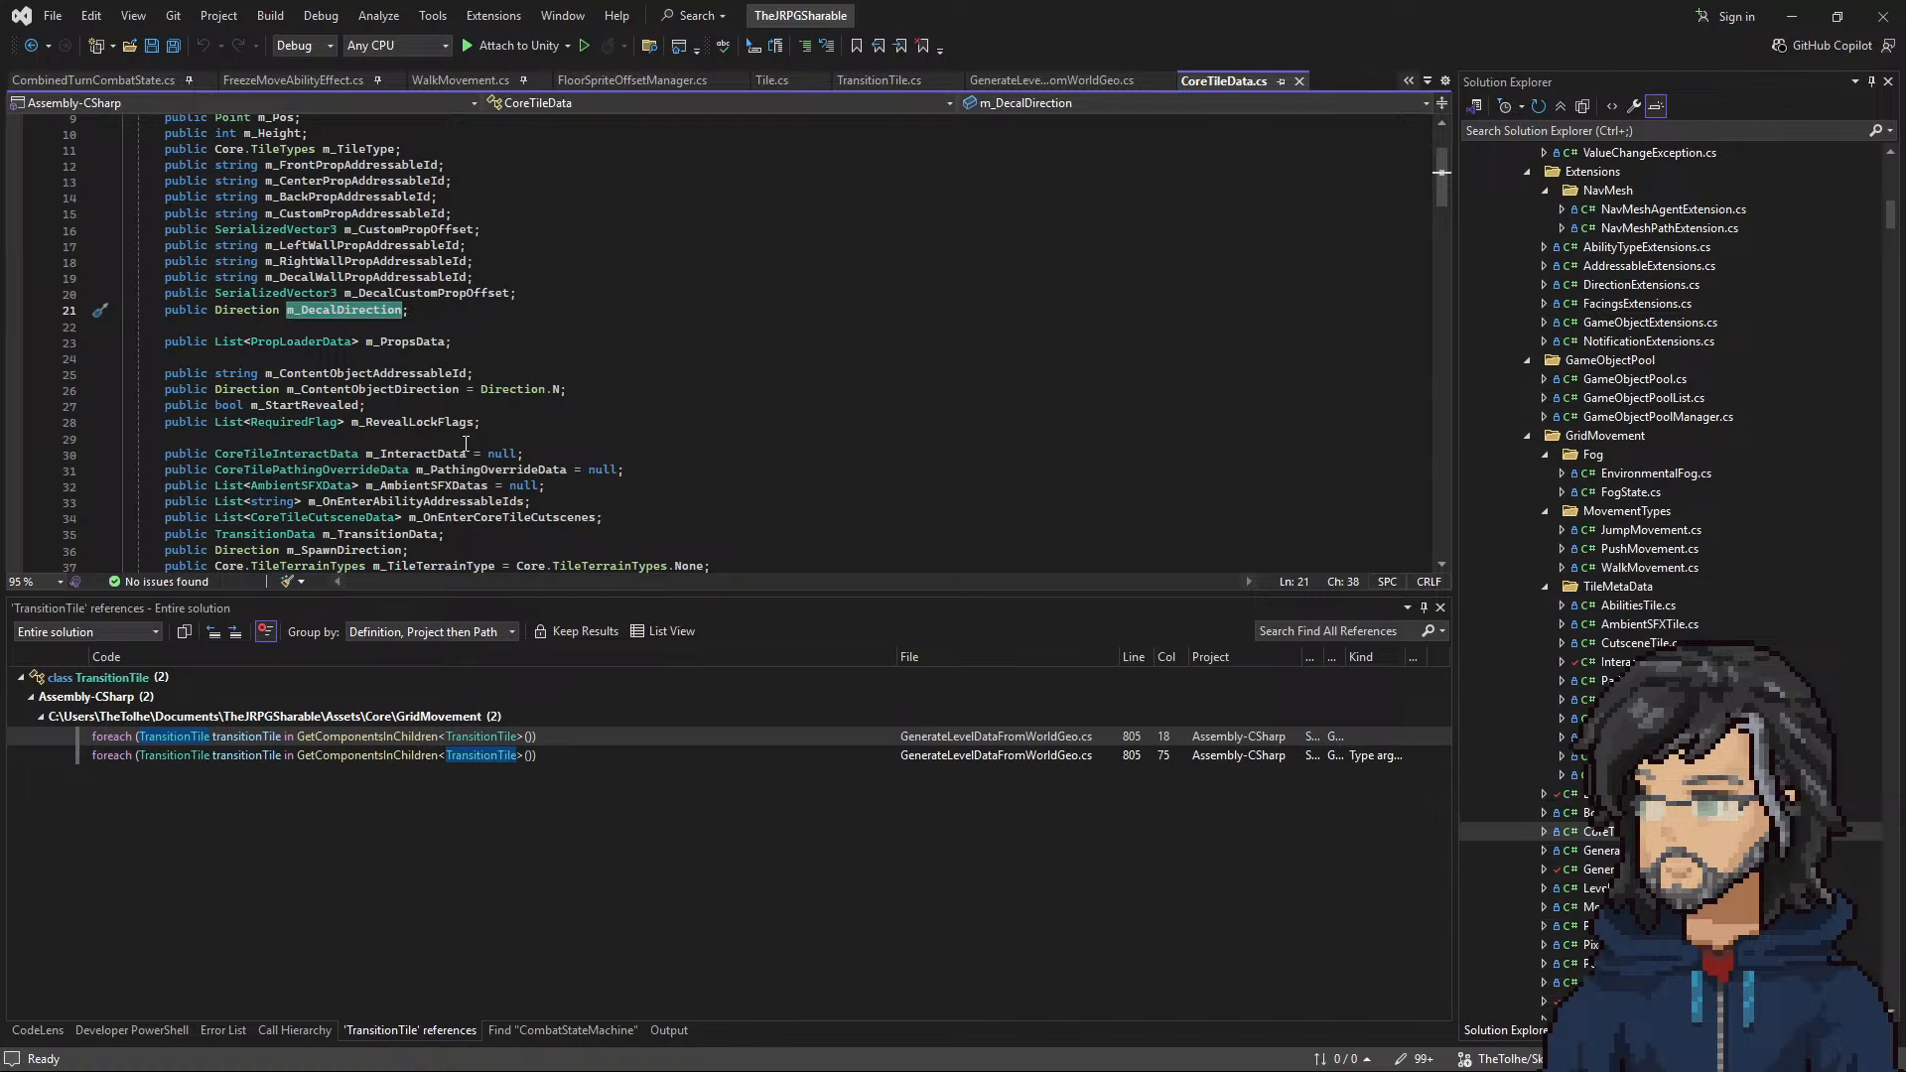
{"action": "scroll", "coordinate": [526, 426], "scroll_direction": "down", "scroll_amount": 3}
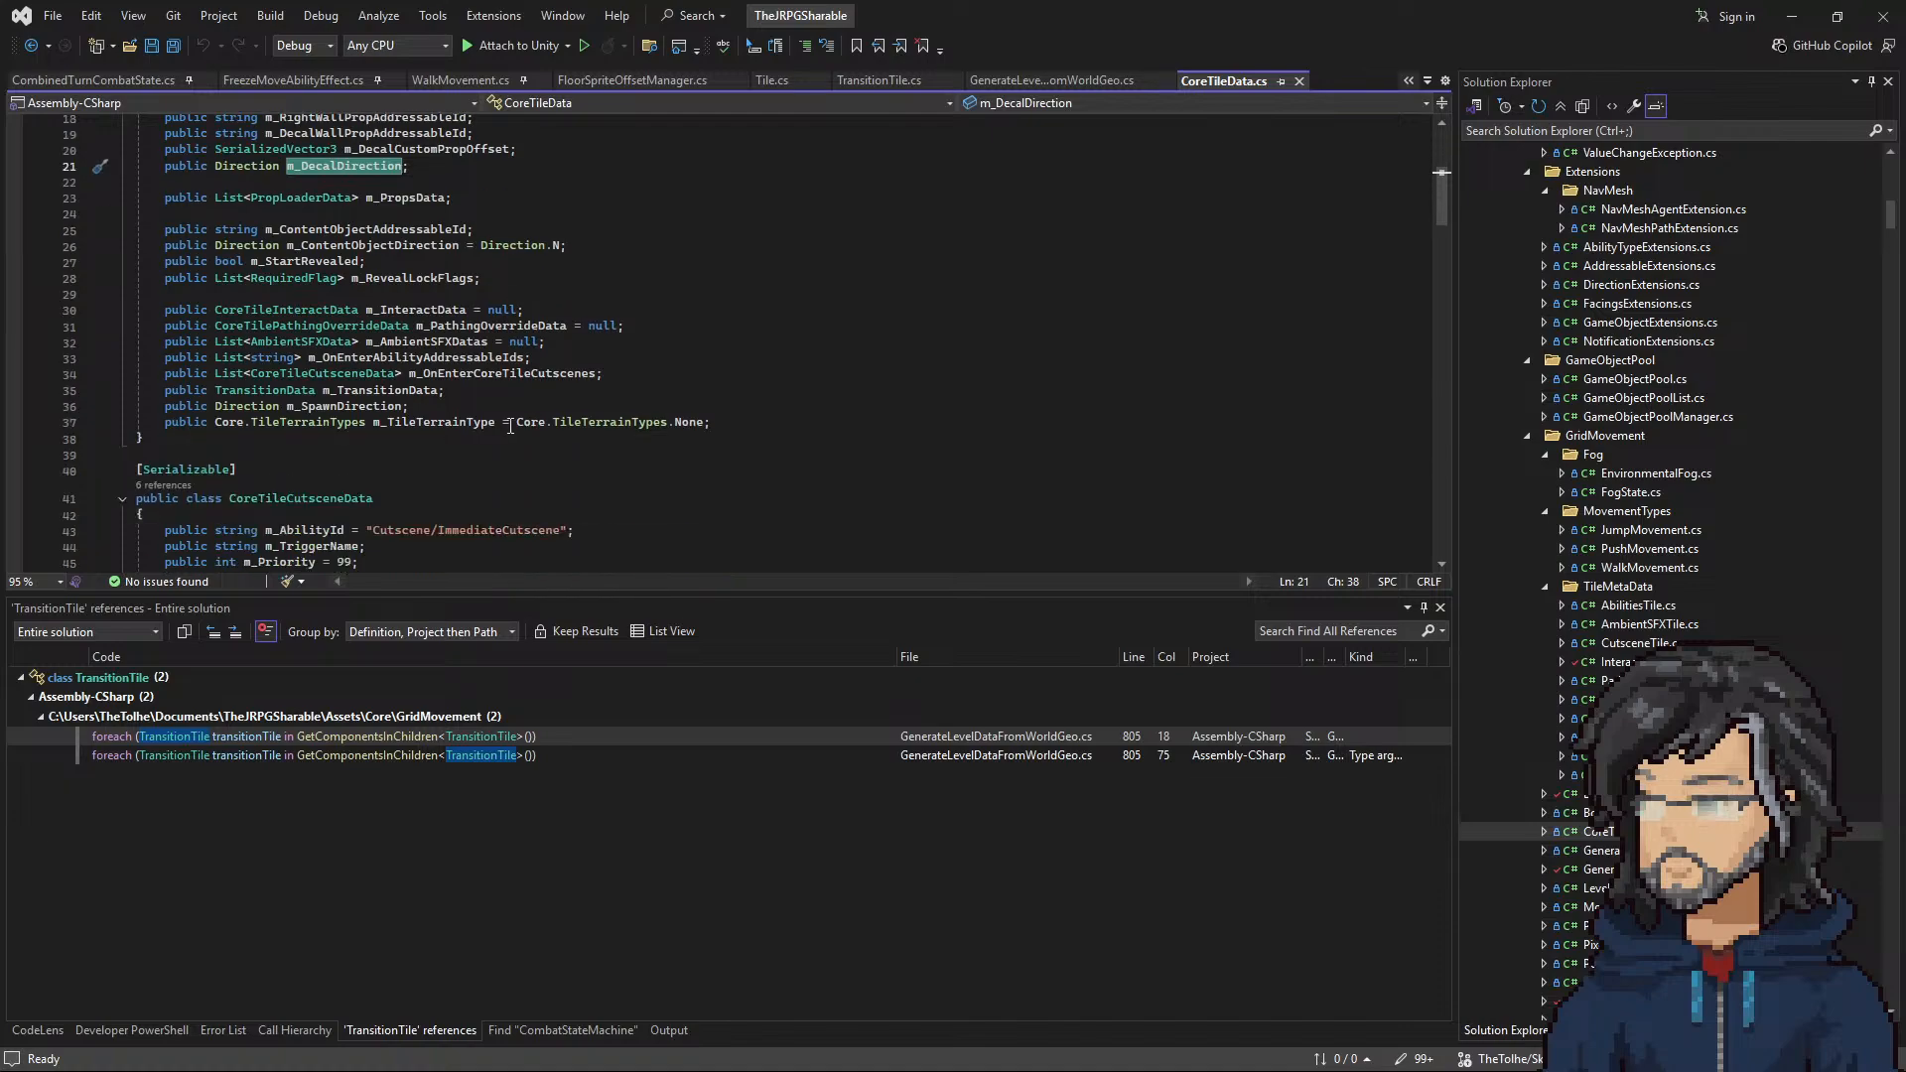
Step: Go to the definition of the TransitionData type to examine its fields, then return to CoreTileData.cs
{"action": "left_click", "coordinate": [229, 390]}
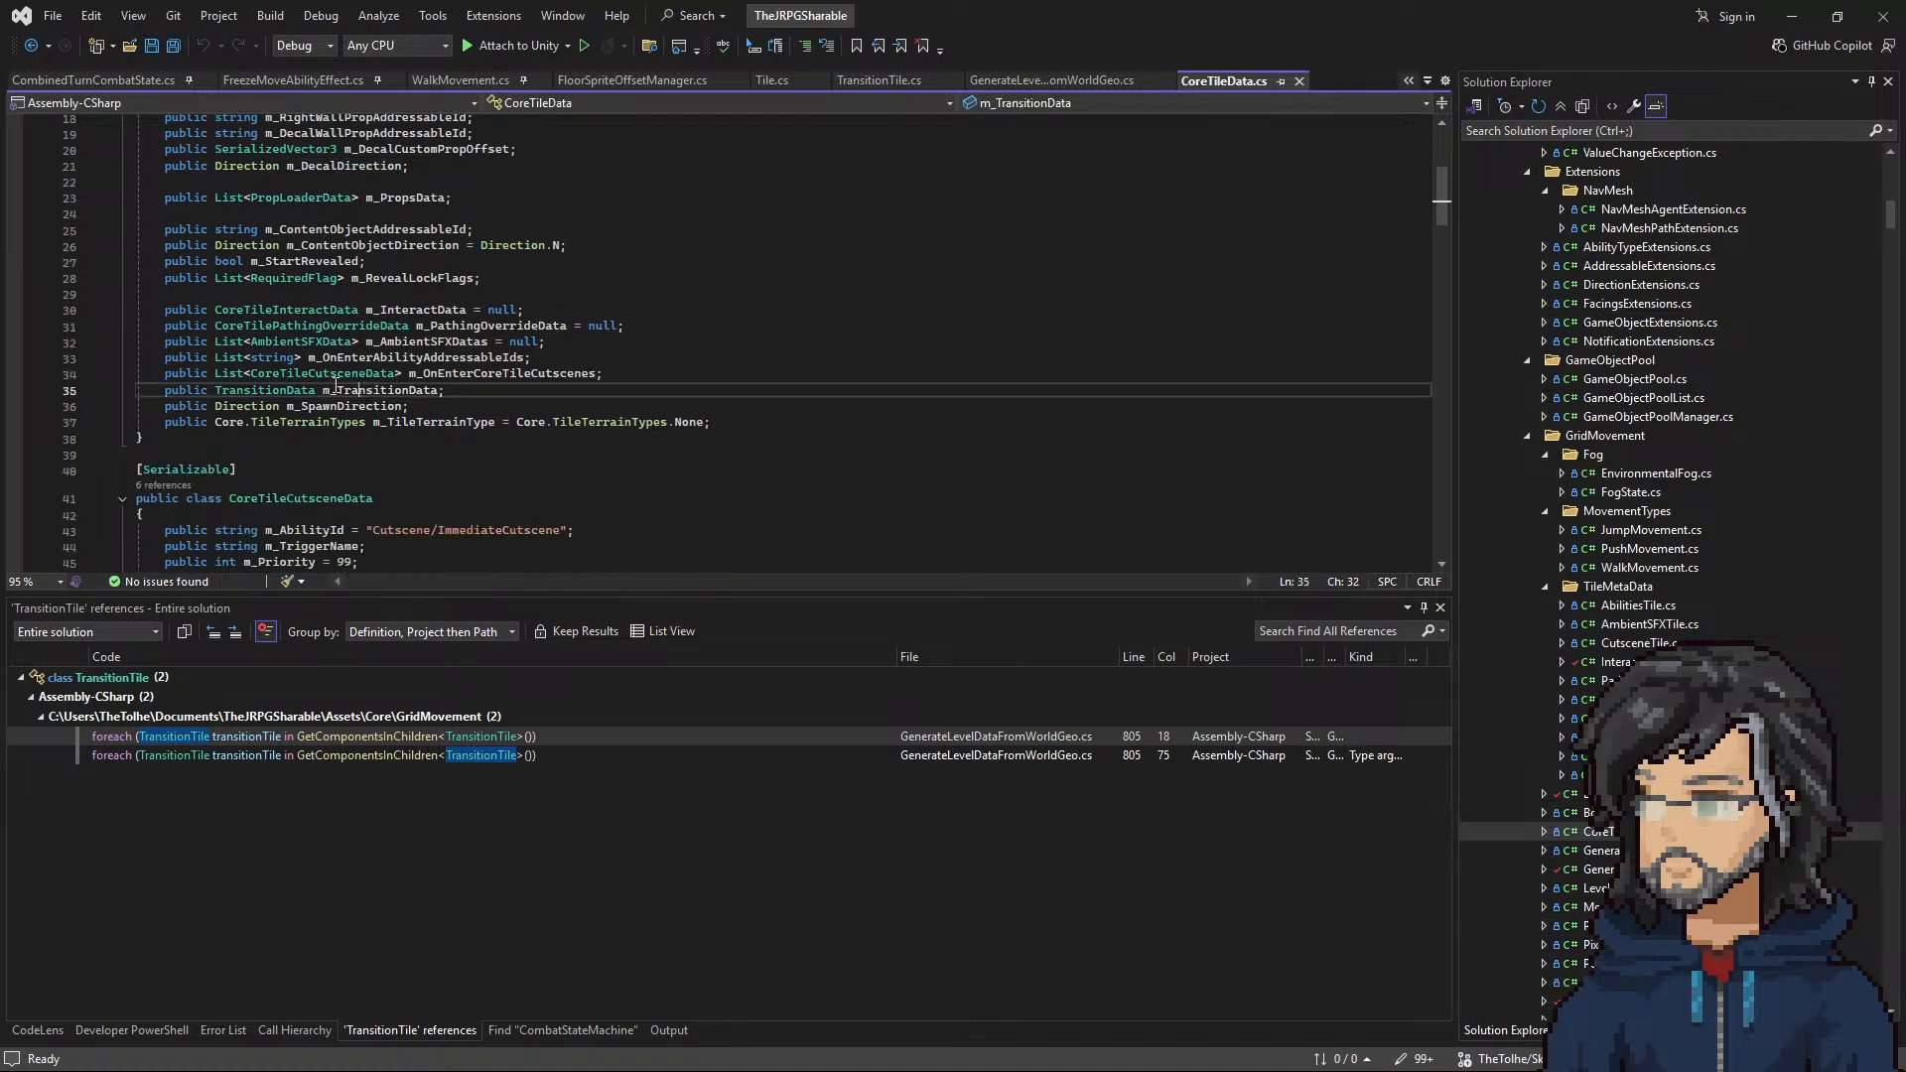
{"action": "right_click", "coordinate": [260, 395]}
{"action": "left_click", "coordinate": [348, 528]}
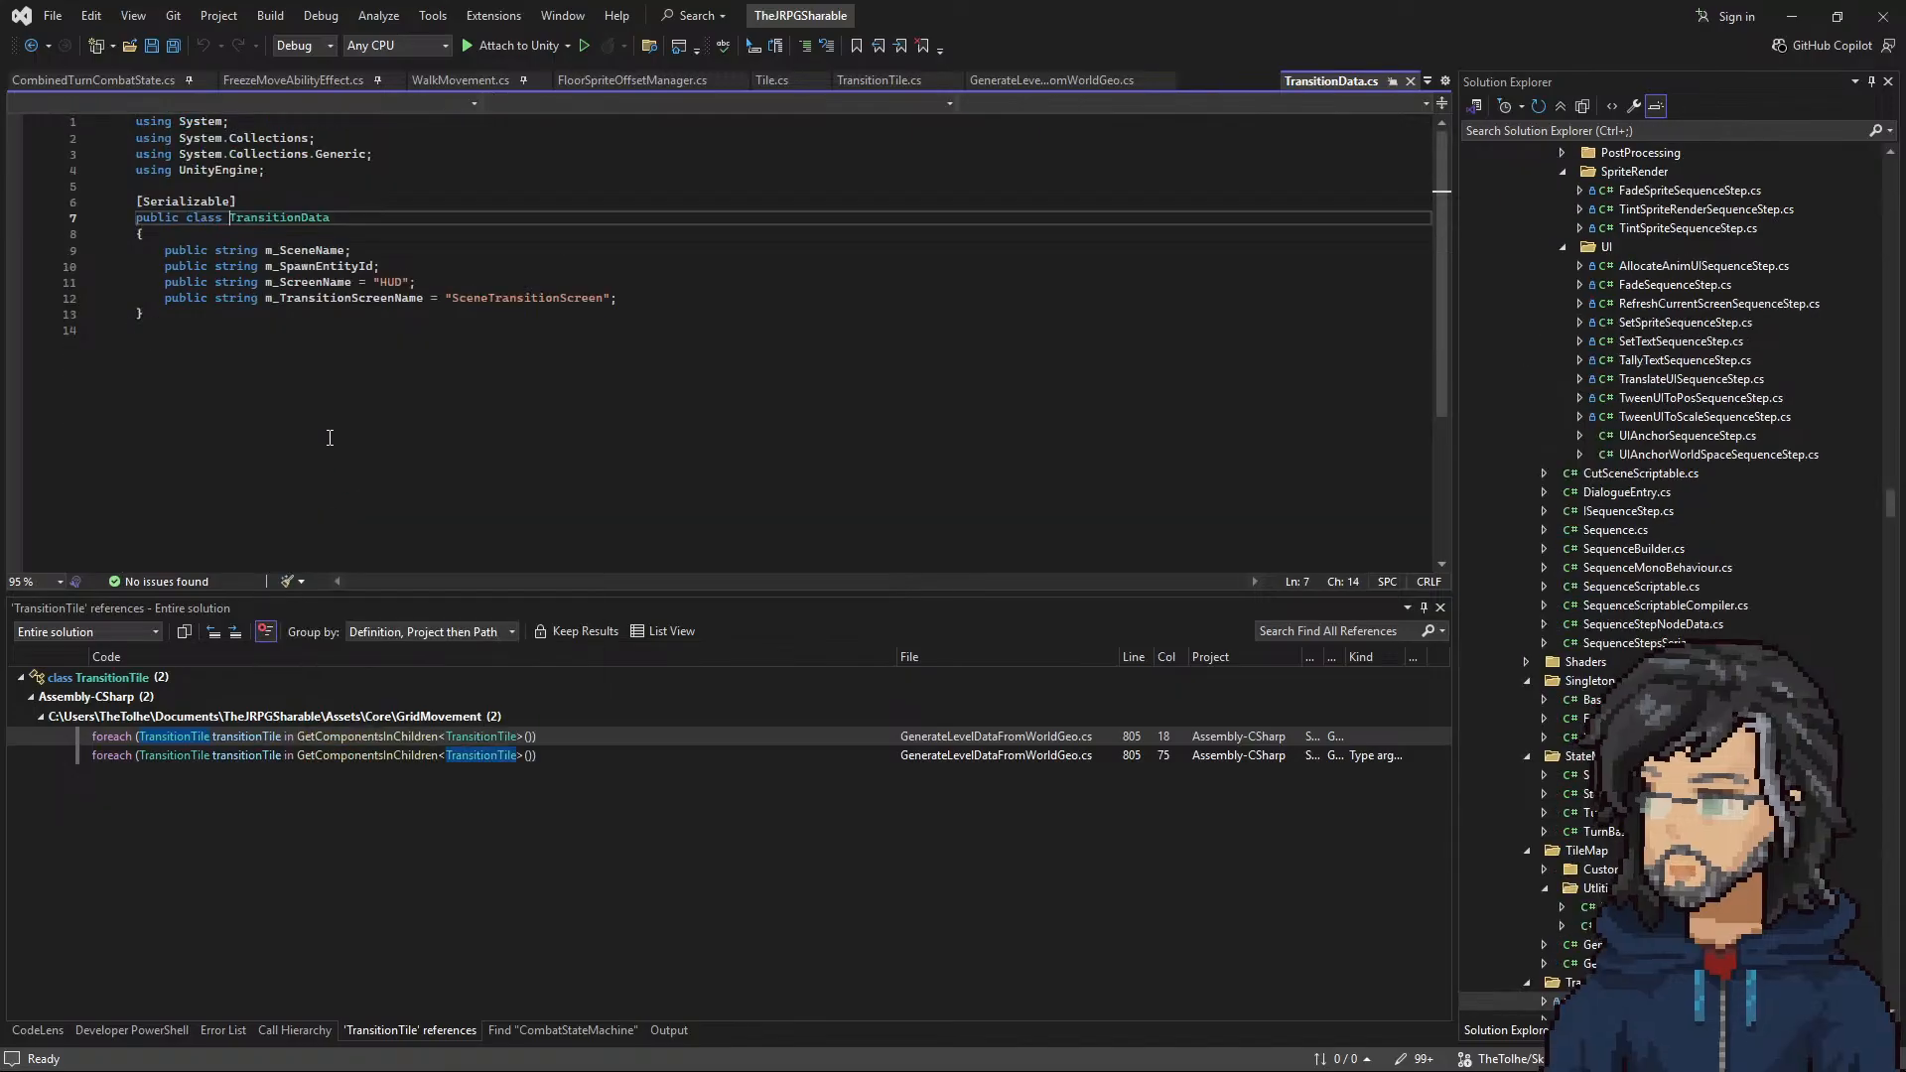
{"action": "left_click", "coordinate": [32, 46]}
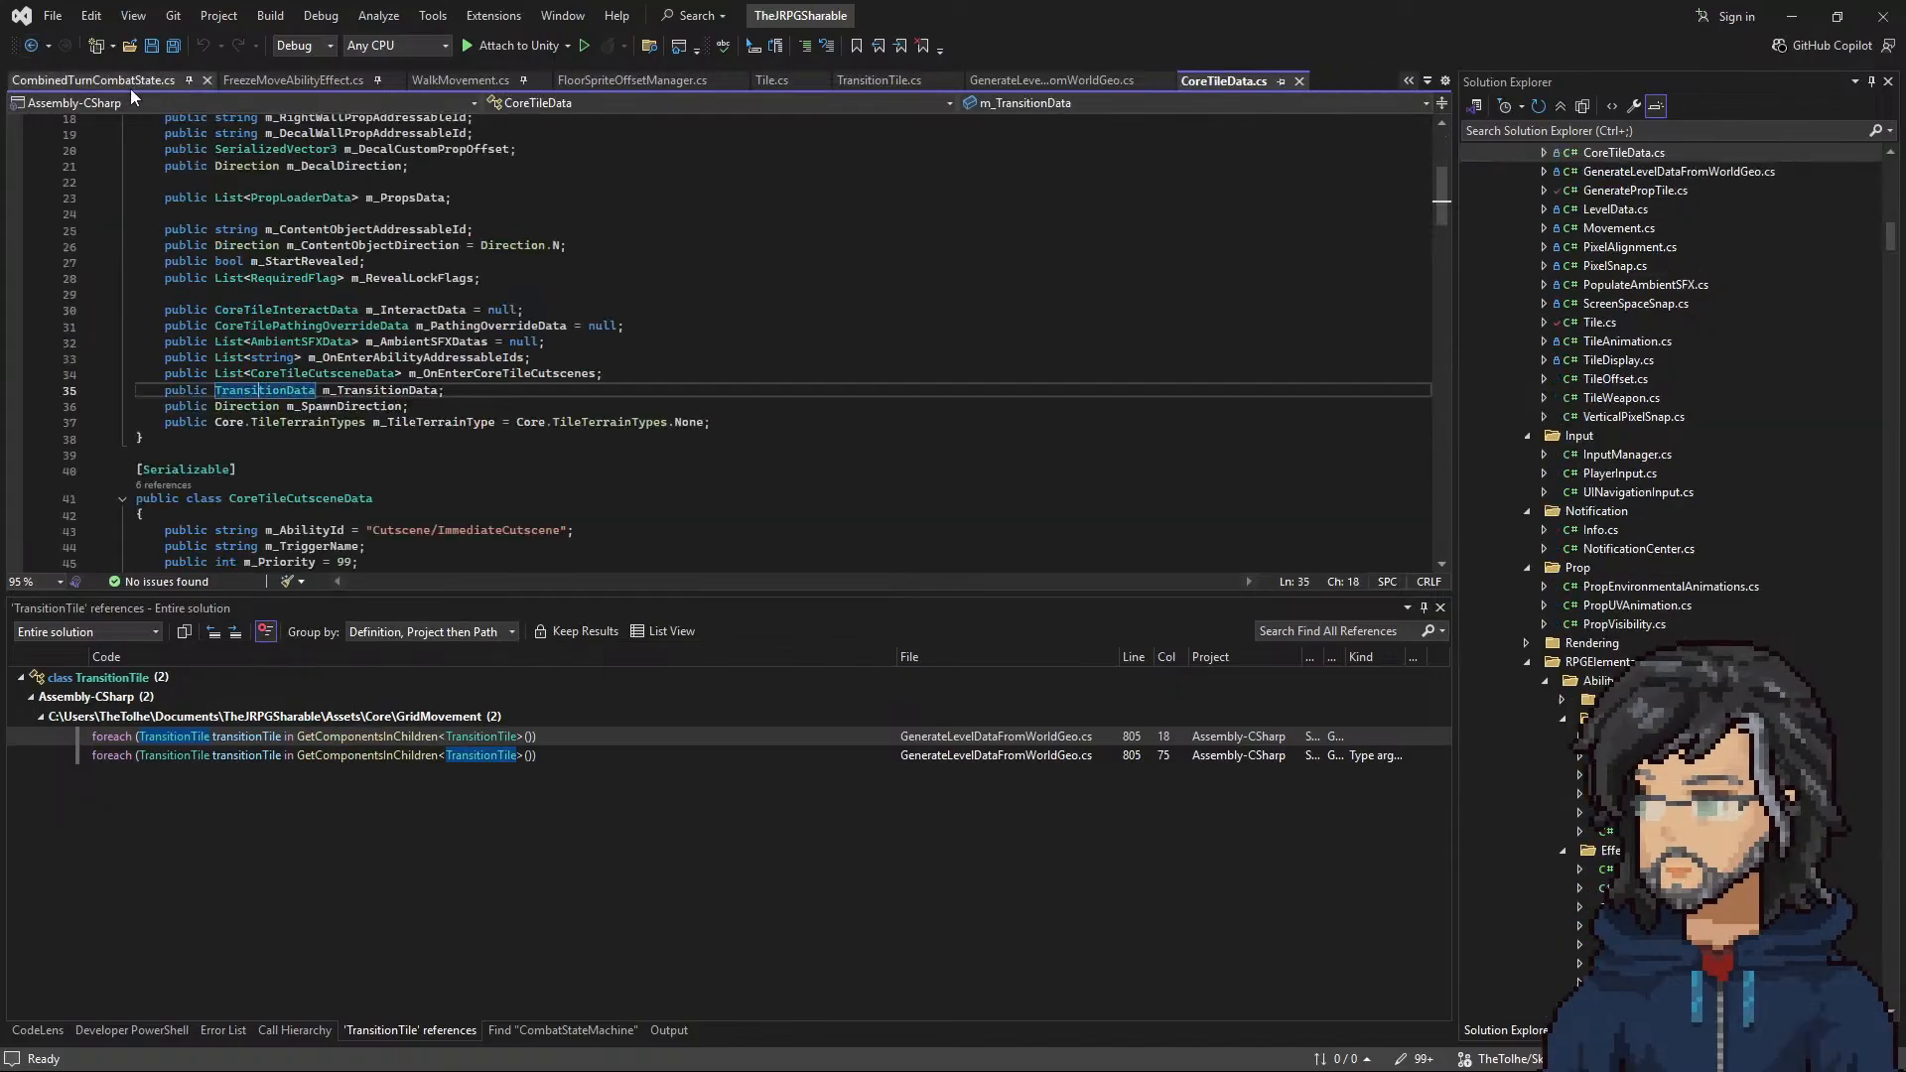
Step: Find all references to CoreTileData's m_TransitionData and open the one in Tile.cs
{"action": "right_click", "coordinate": [371, 398]}
{"action": "left_click", "coordinate": [437, 585]}
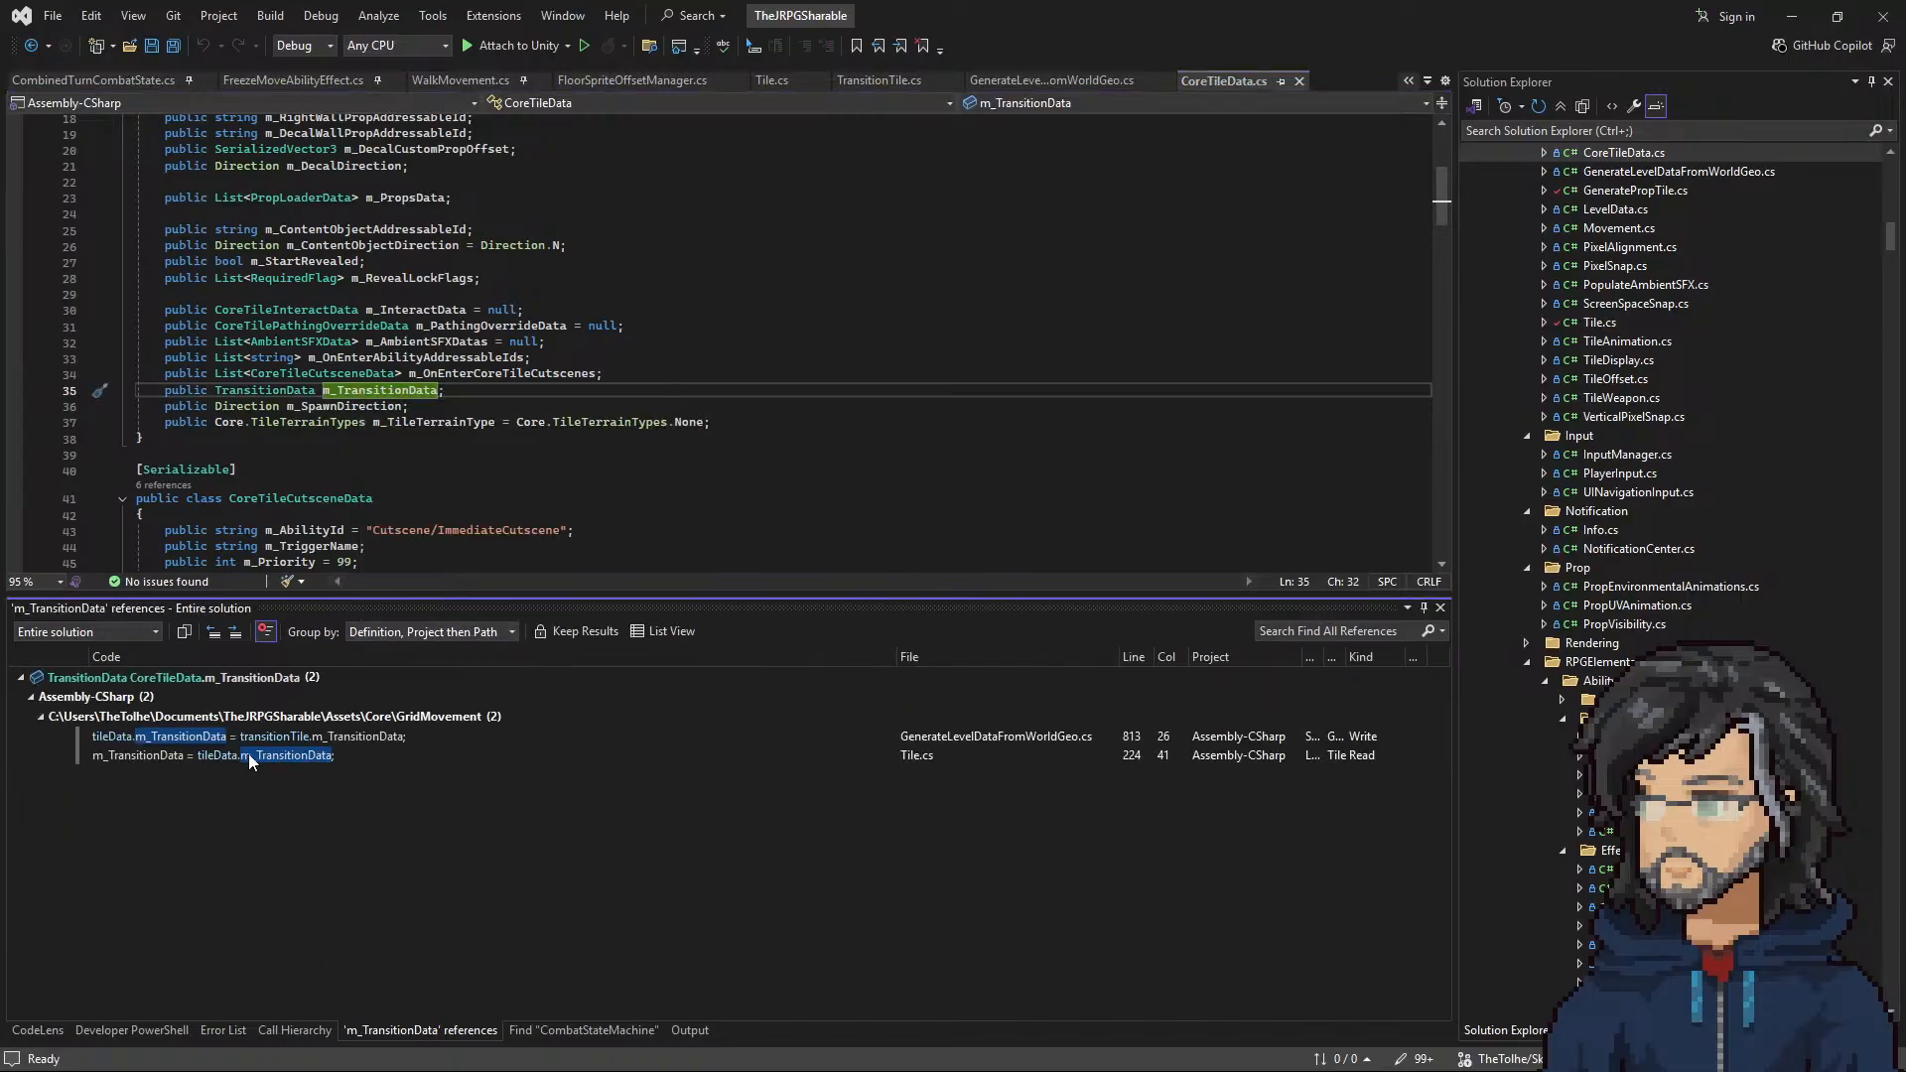
{"action": "double_click", "coordinate": [248, 754]}
Step: Find all references to Tile's m_TransitionData and open the one that adds a RegisterSceneTransitionDataSequenceStep
{"action": "right_click", "coordinate": [276, 347]}
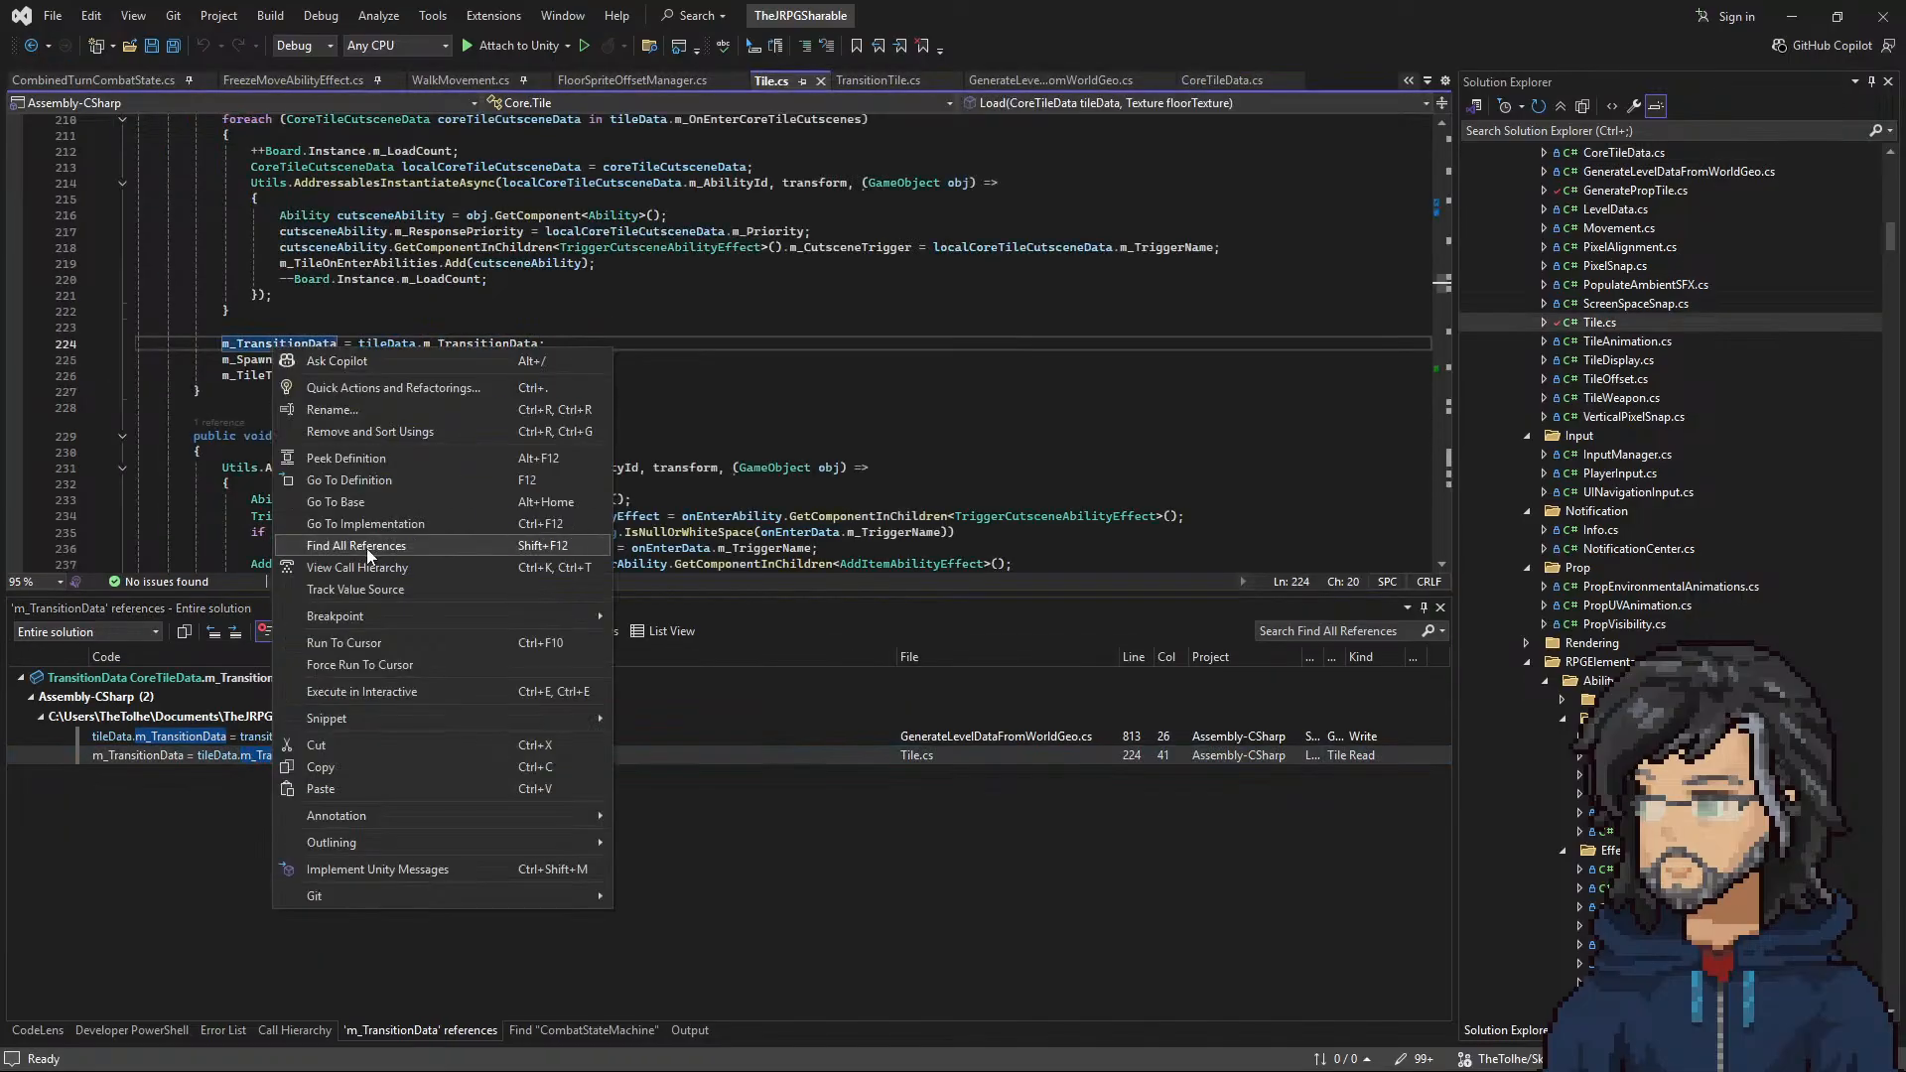
{"action": "left_click", "coordinate": [366, 548]}
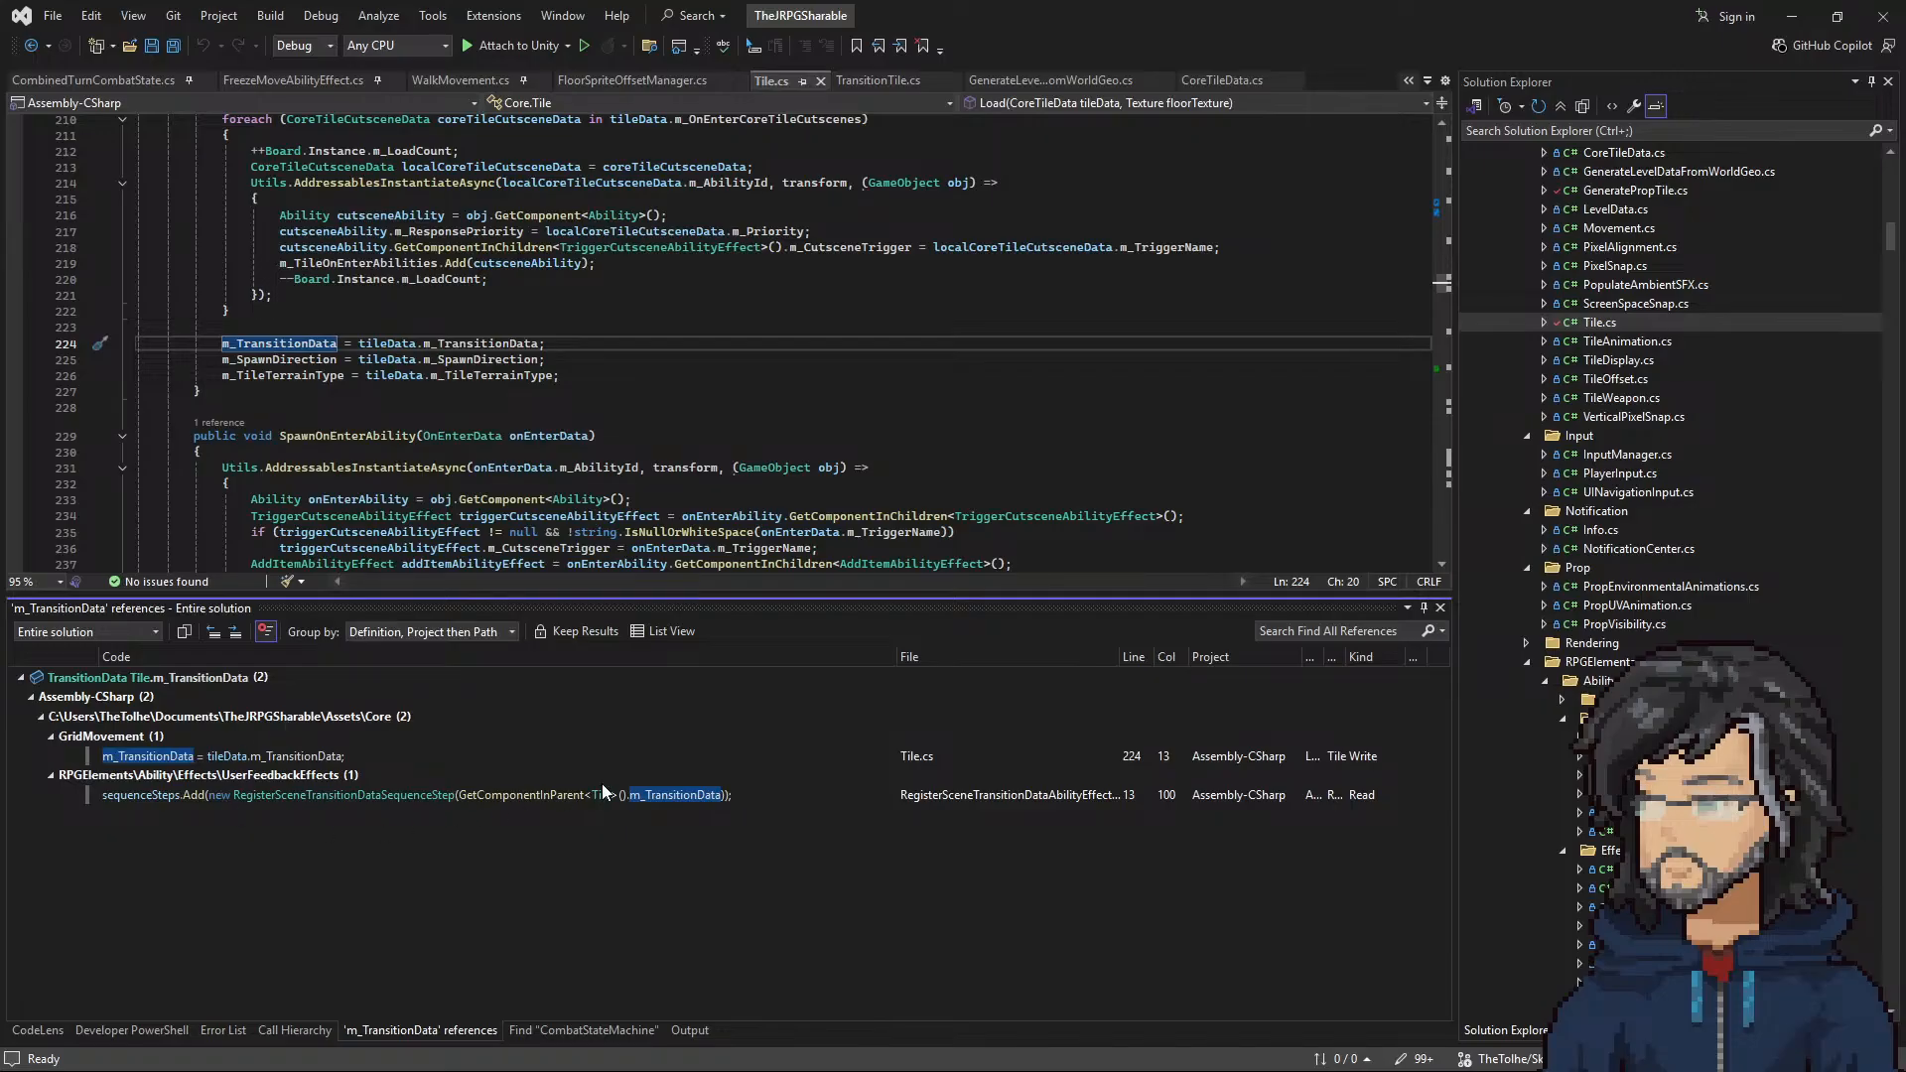
{"action": "double_click", "coordinate": [596, 791]}
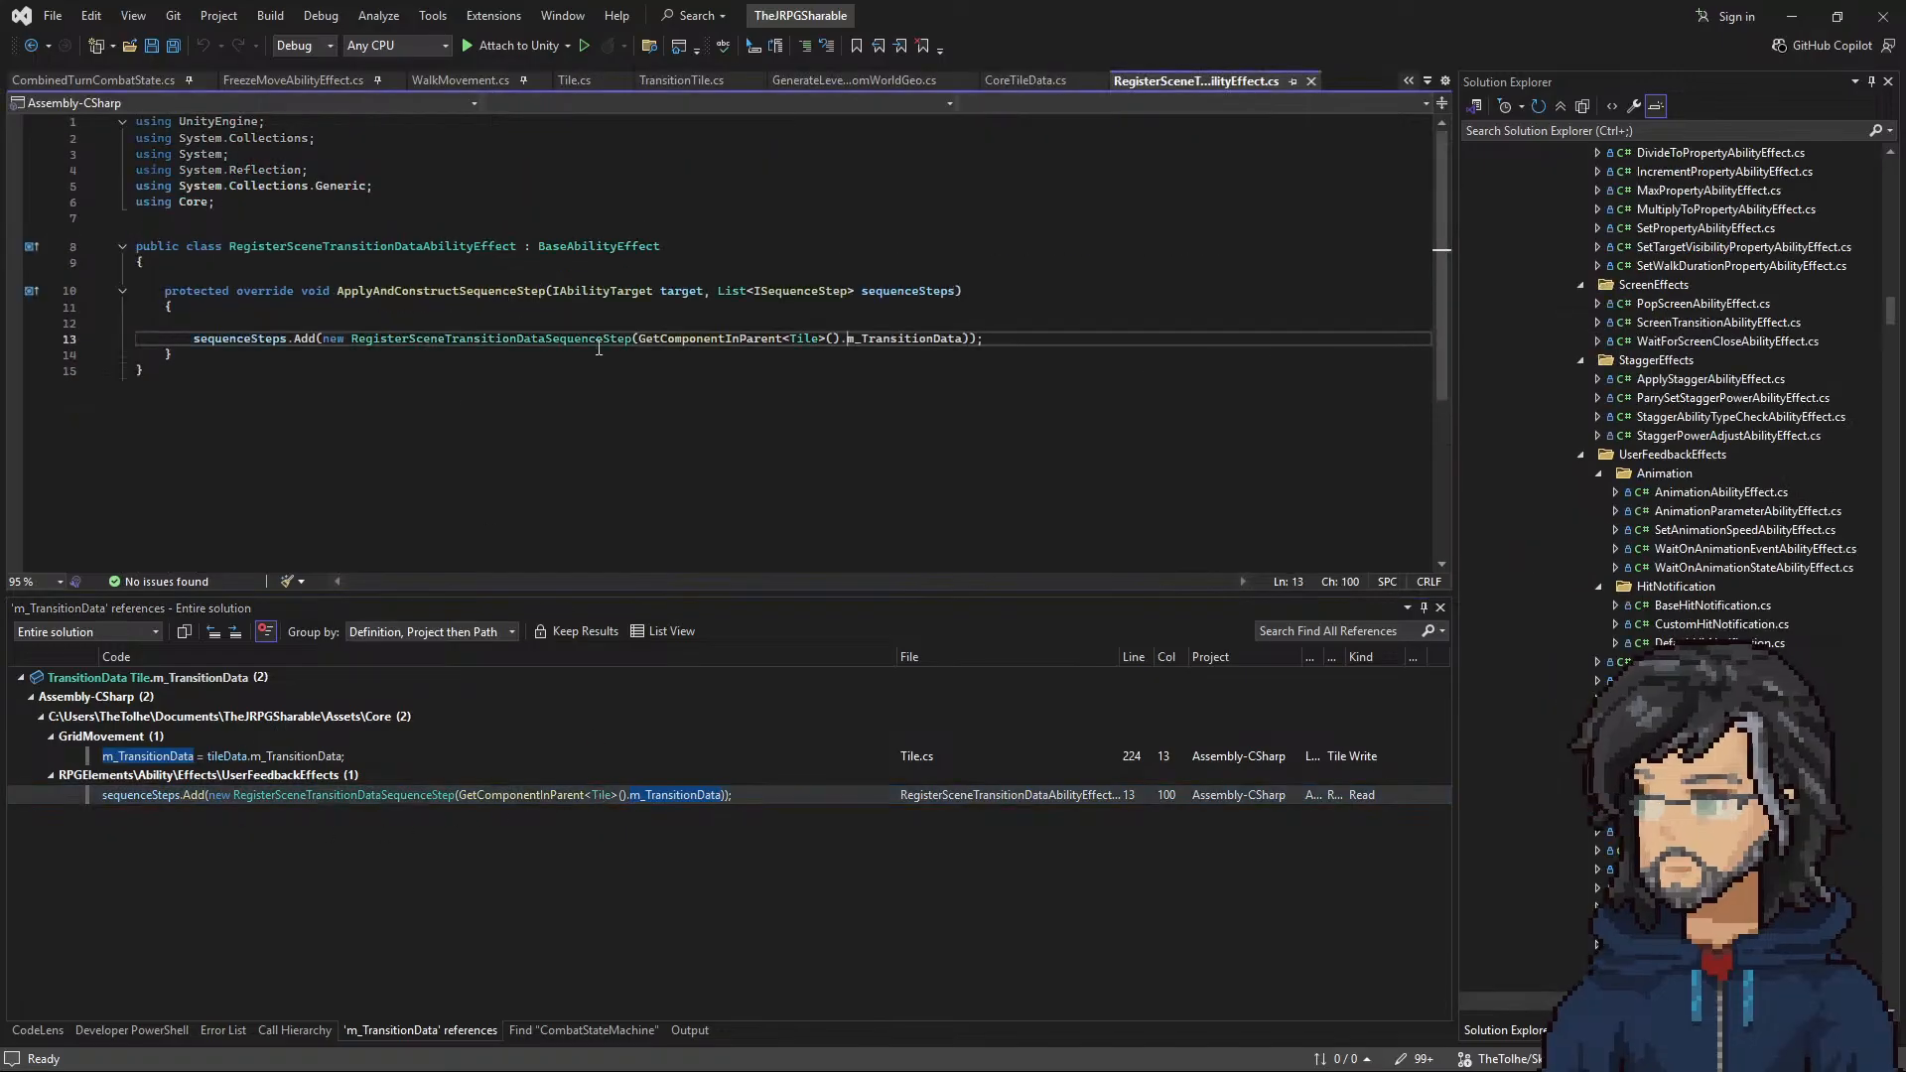
Step: Return to the Load method in Tile.cs and examine the m_SpawnDirection assignment
{"action": "left_click", "coordinate": [35, 47]}
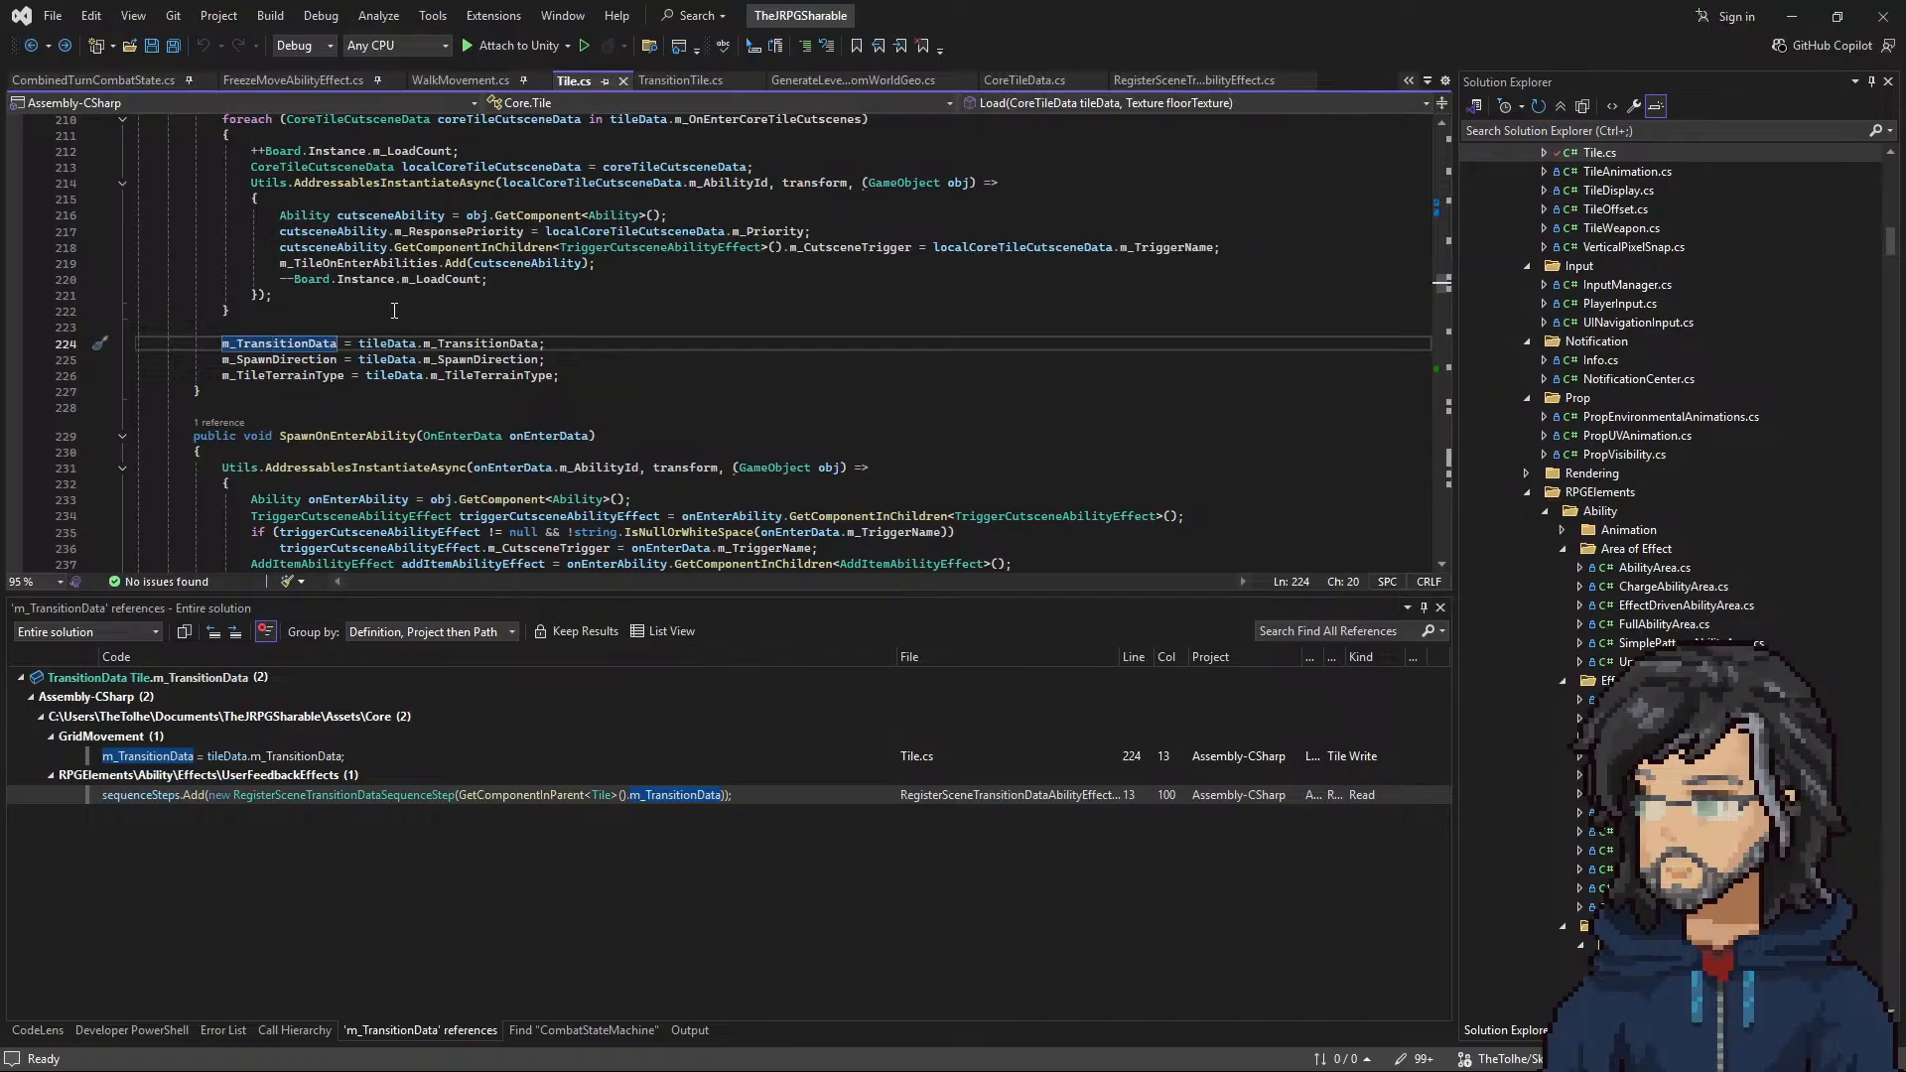
{"action": "double_click", "coordinate": [308, 360]}
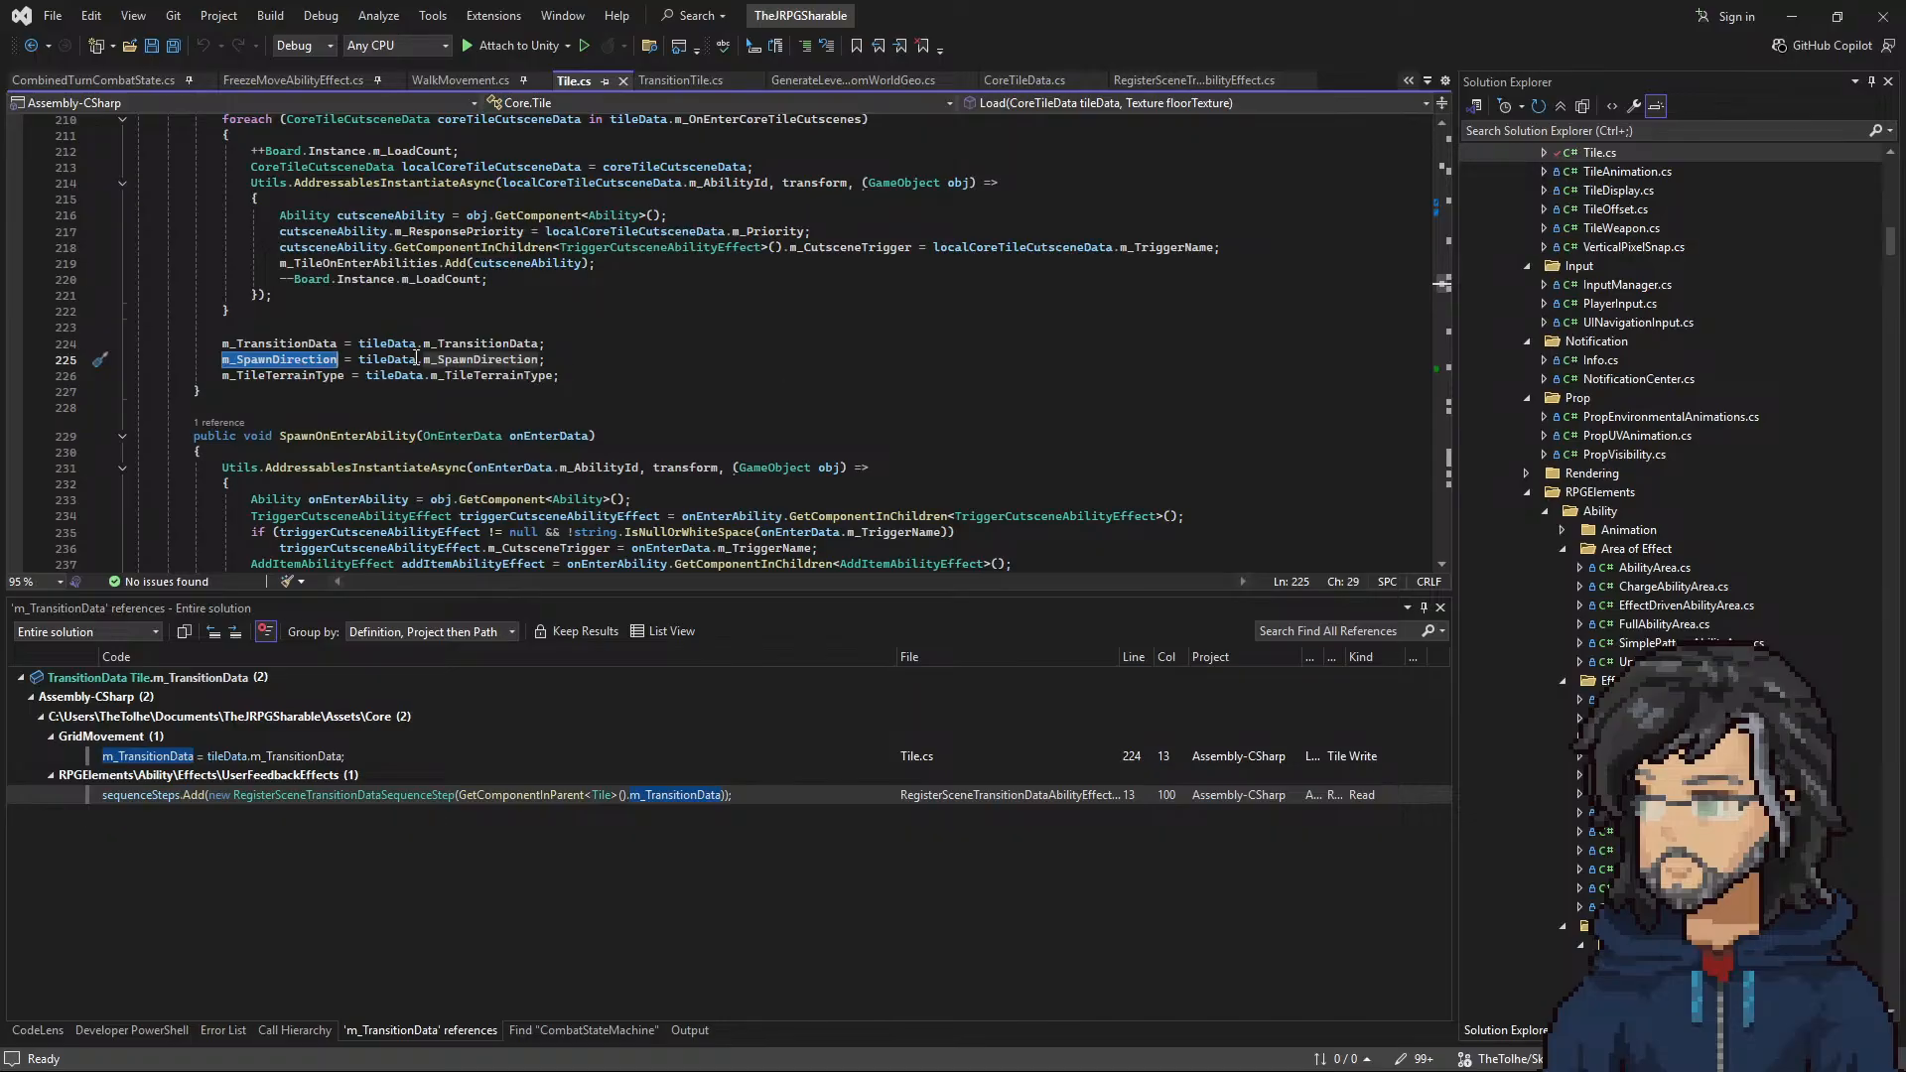
{"action": "left_click", "coordinate": [31, 46]}
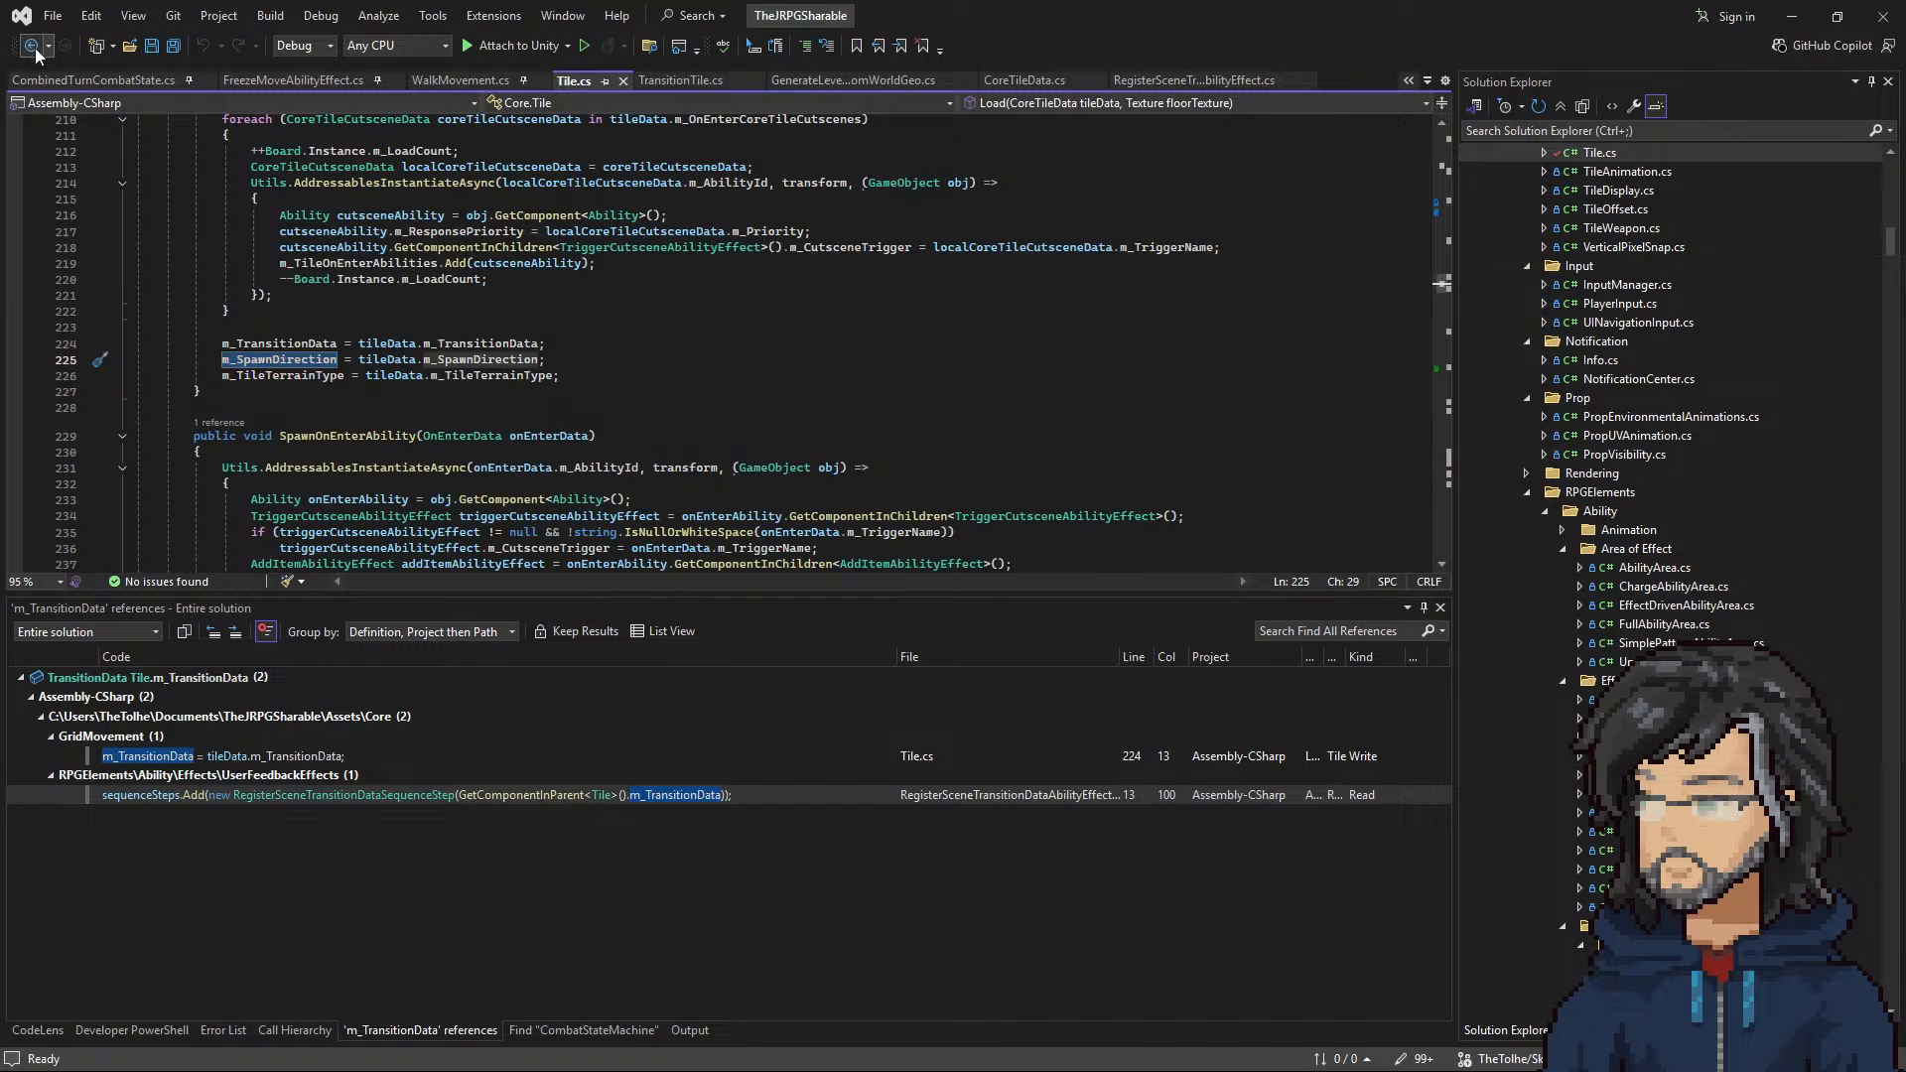
Step: Switch to Unity and compare the components and settings of SpawnTile_1 and TransitionTile_1 in the scene
{"action": "left_click", "coordinate": [1791, 16]}
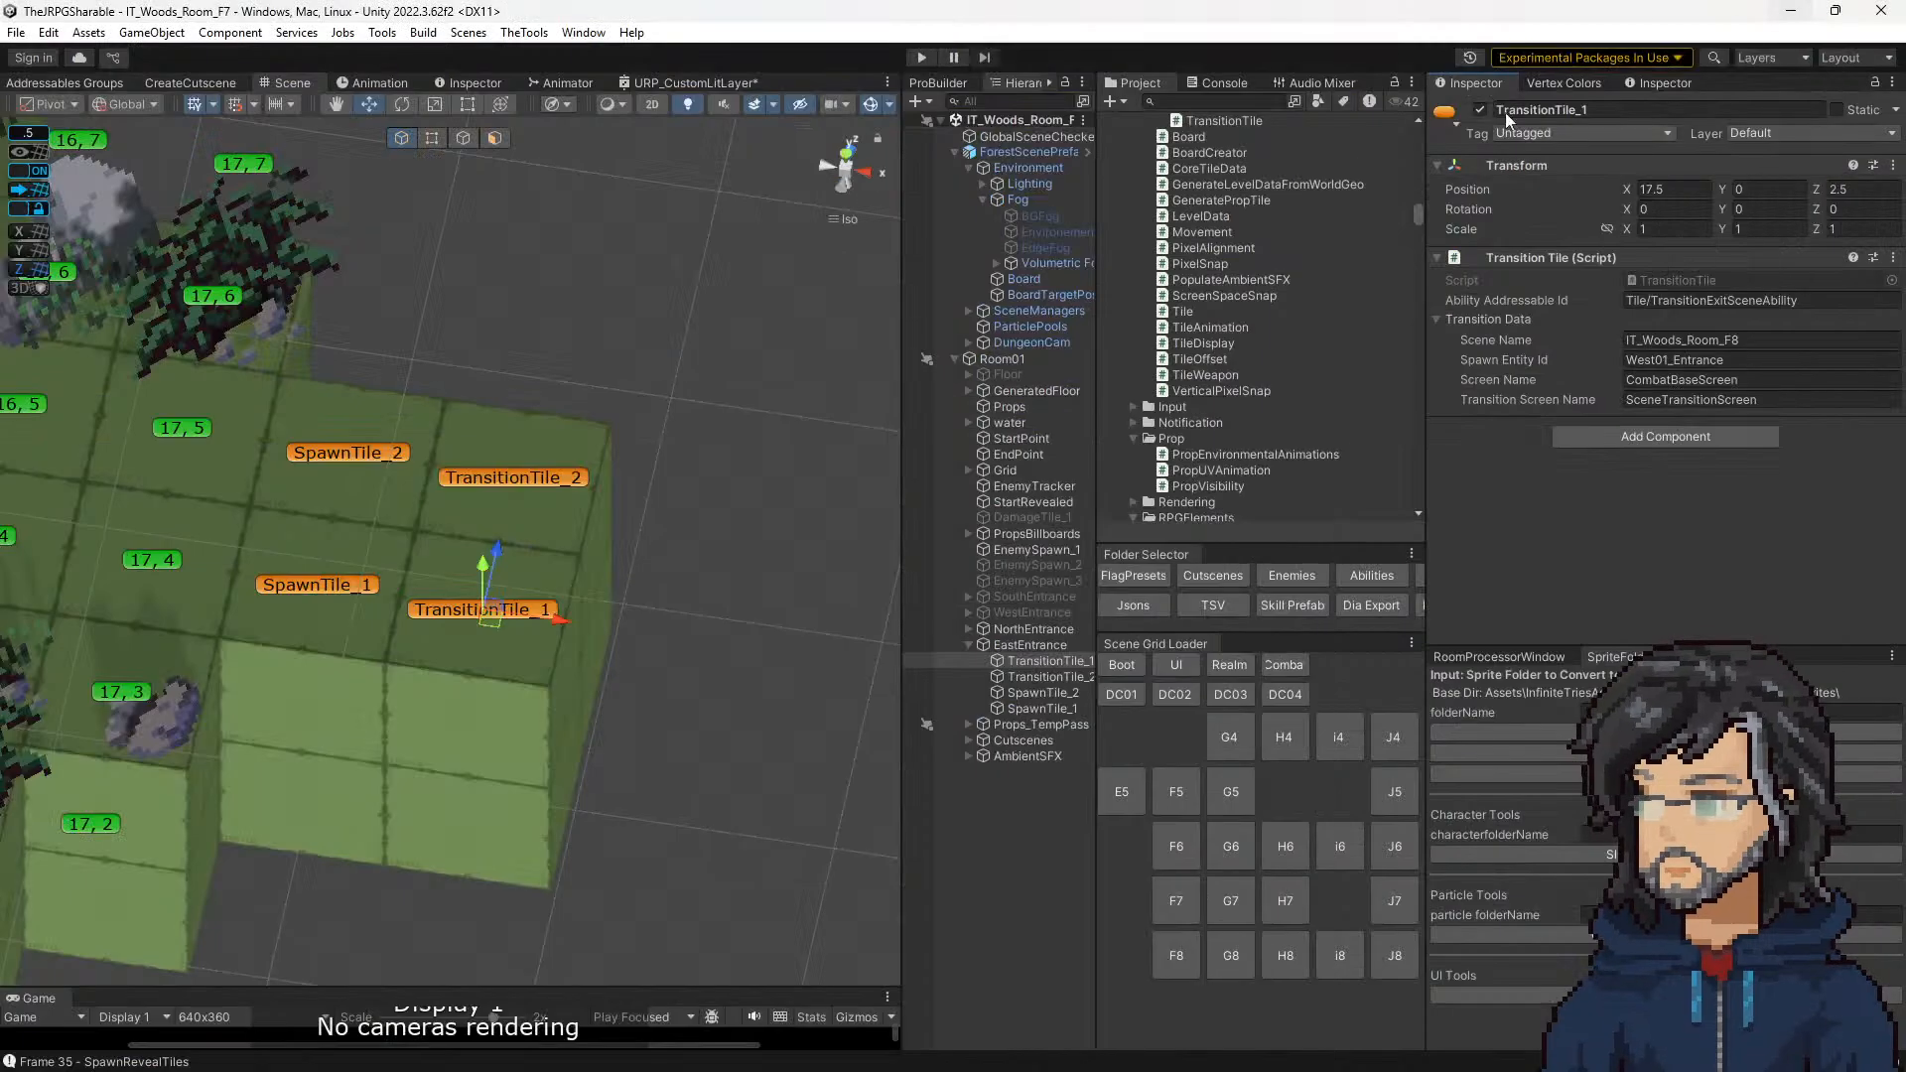
{"action": "left_click", "coordinate": [304, 591]}
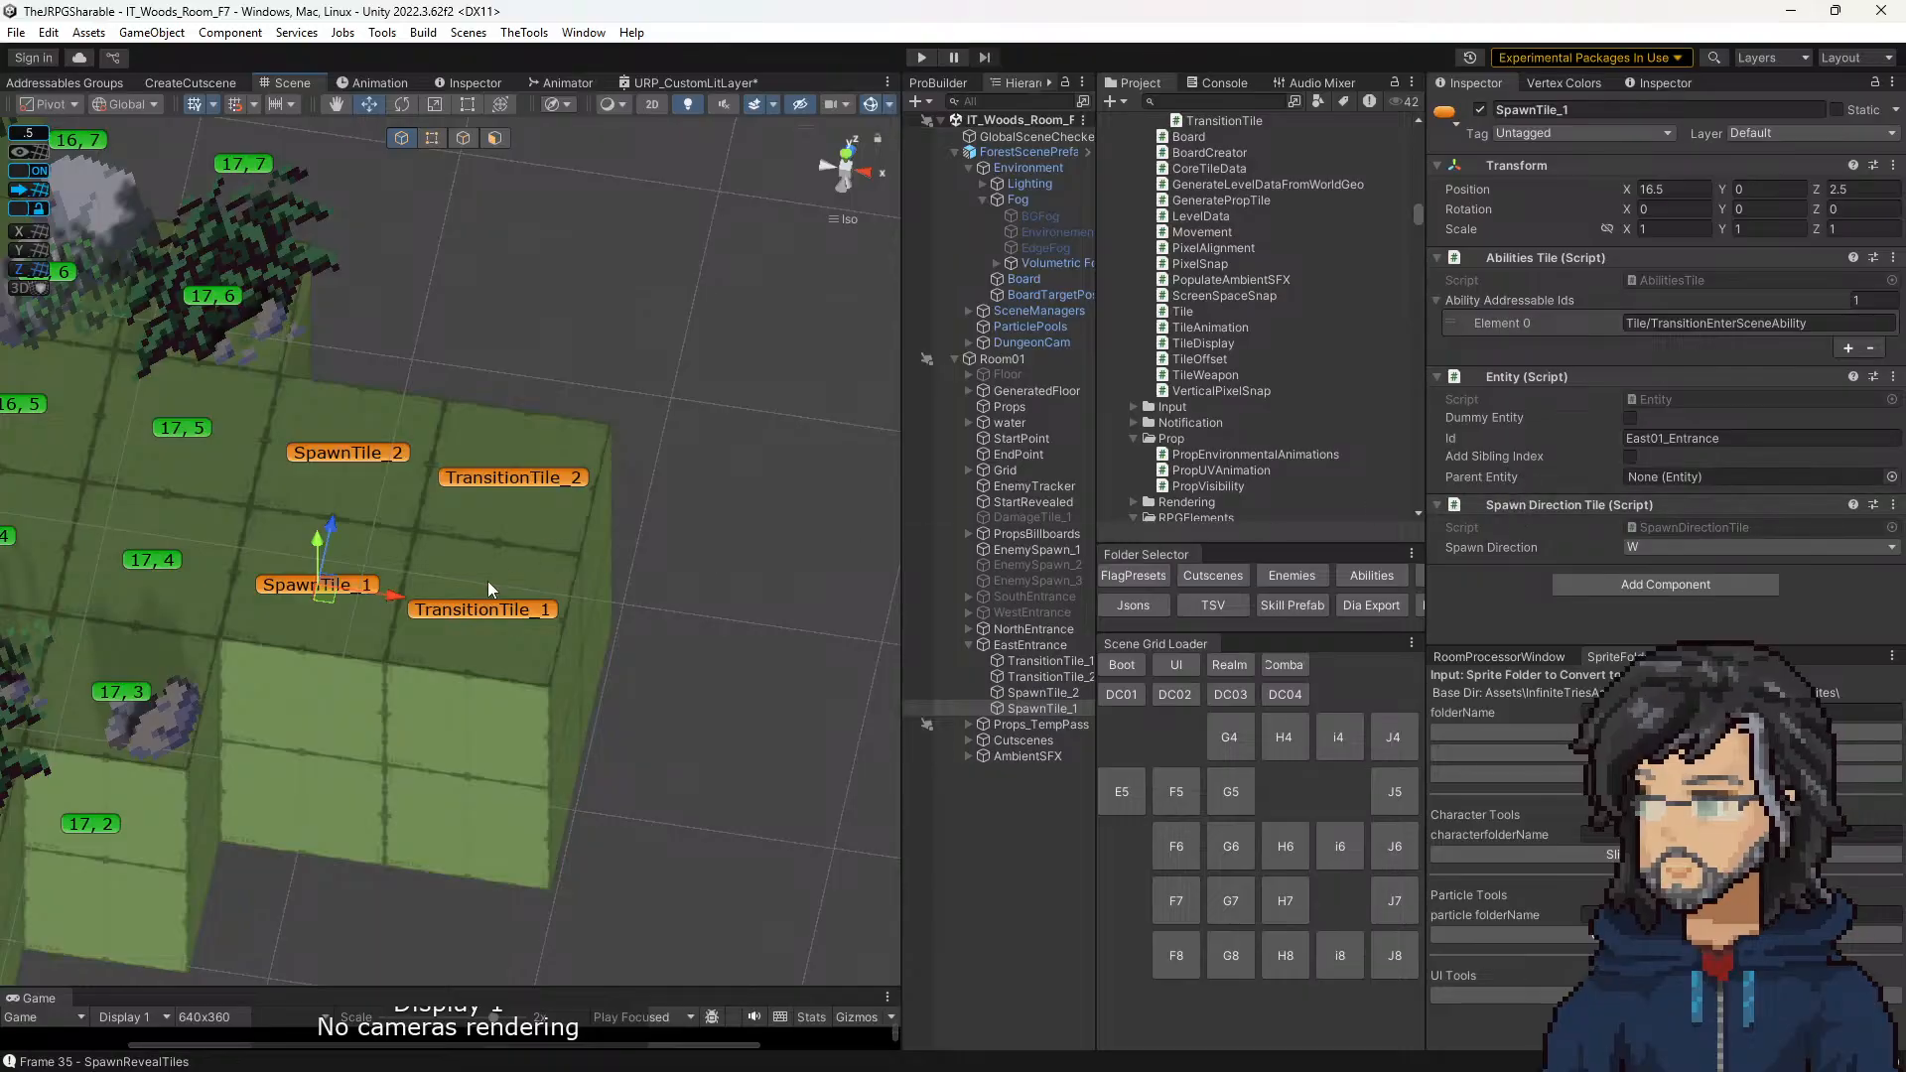
{"action": "left_click", "coordinate": [488, 613]}
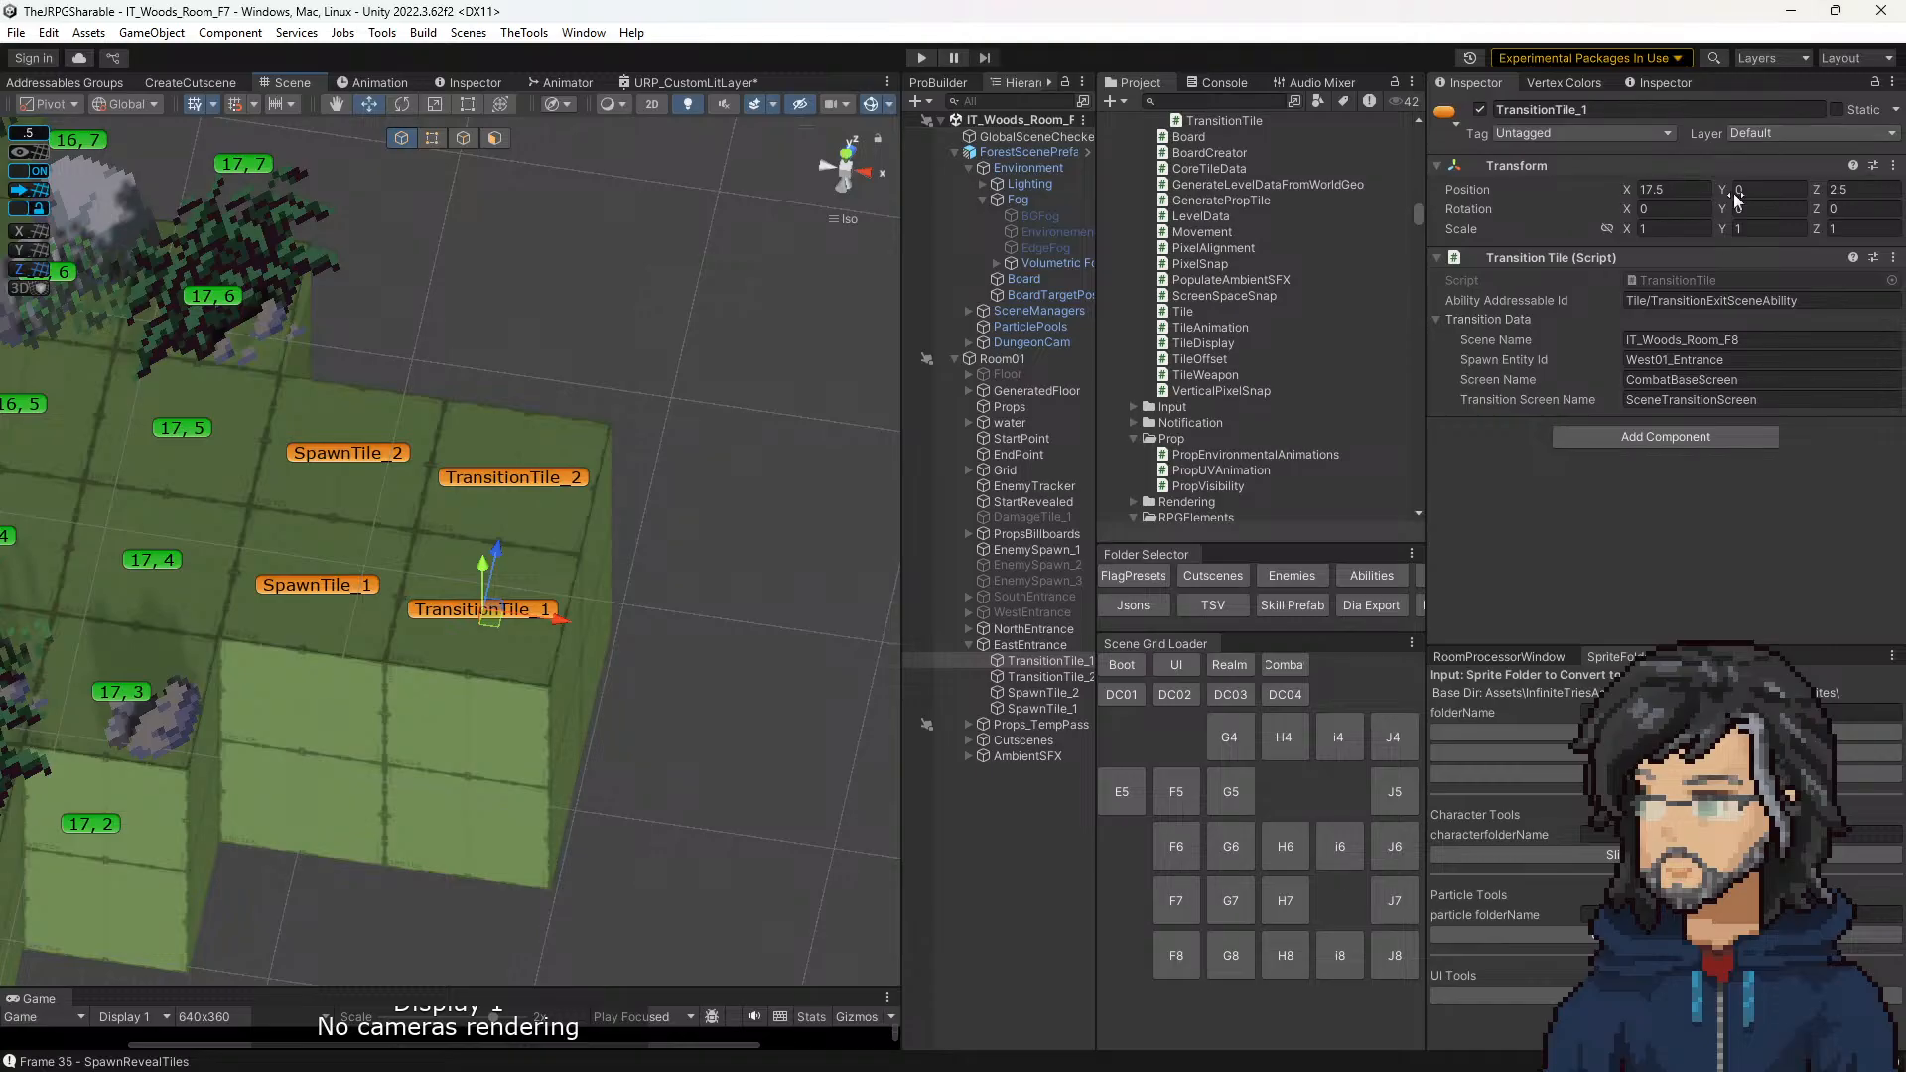
{"action": "left_click", "coordinate": [320, 593]}
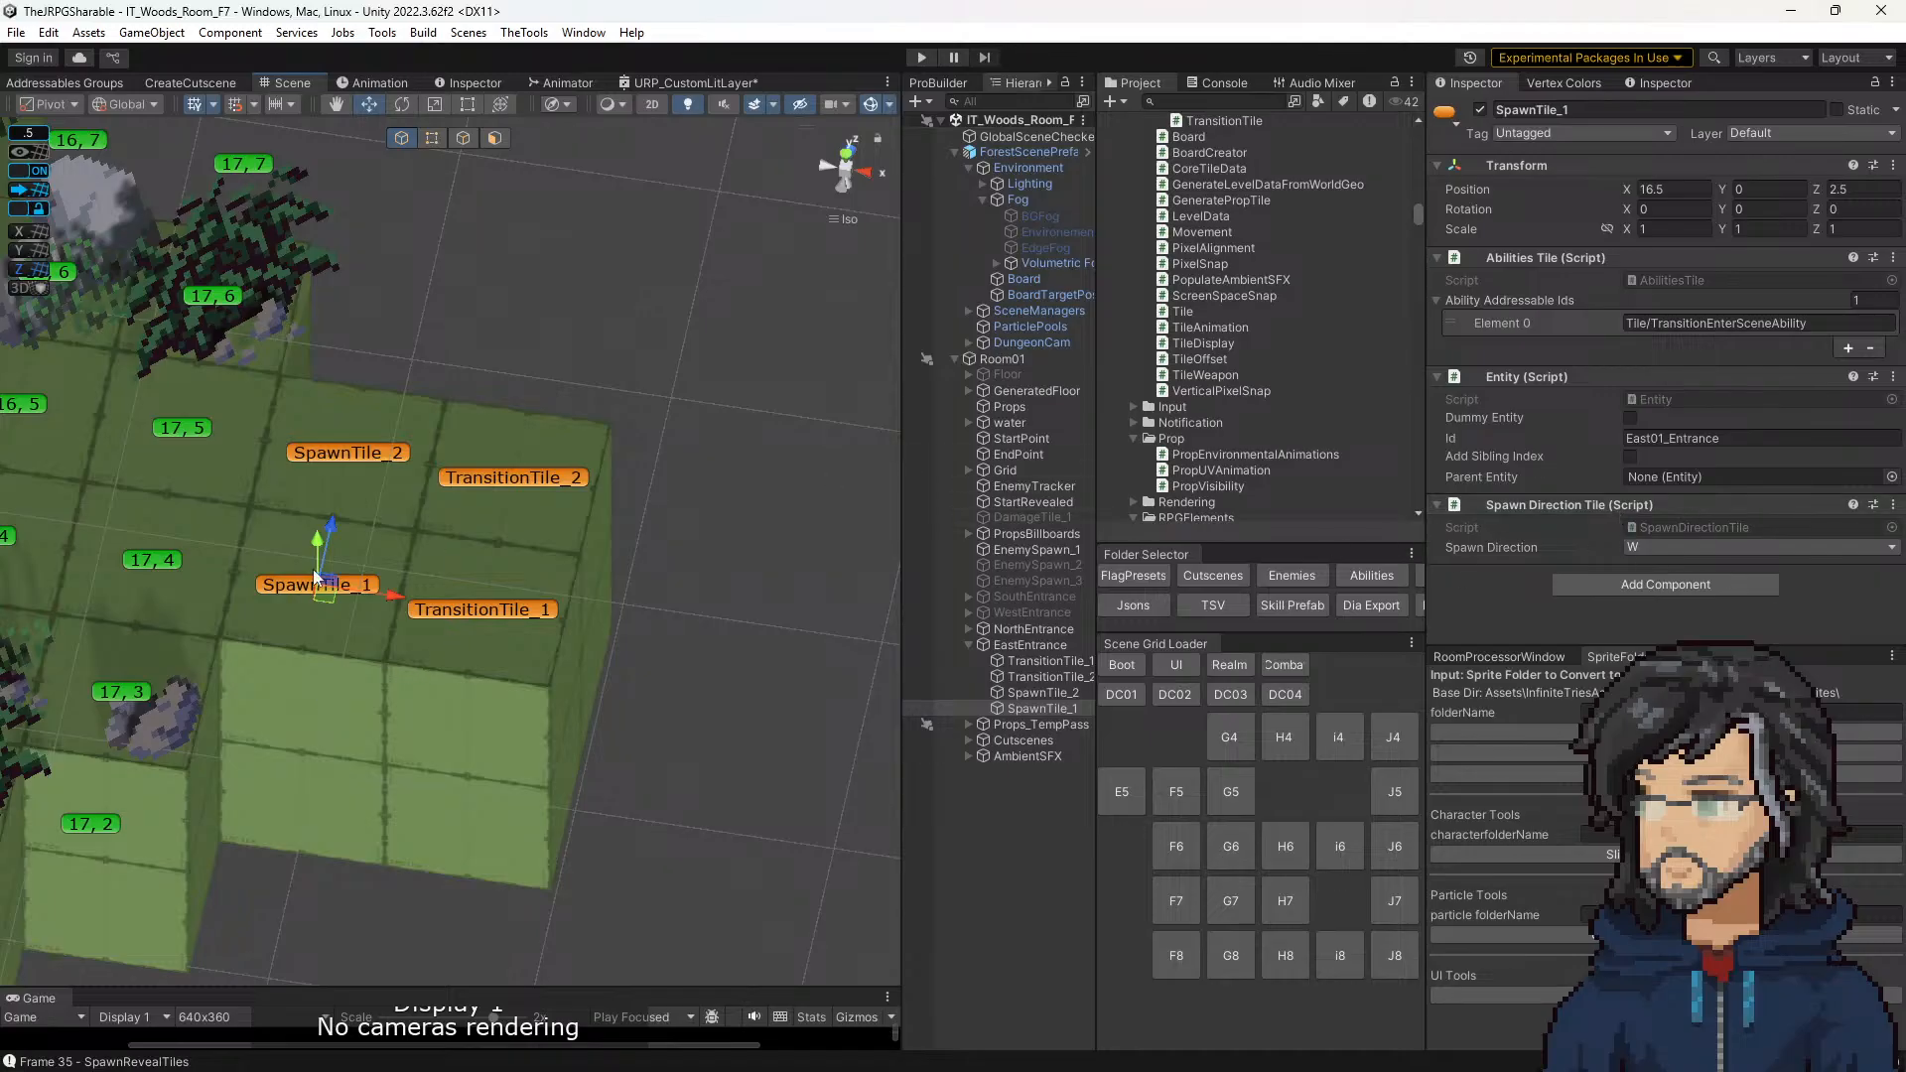
{"action": "left_click", "coordinate": [489, 613]}
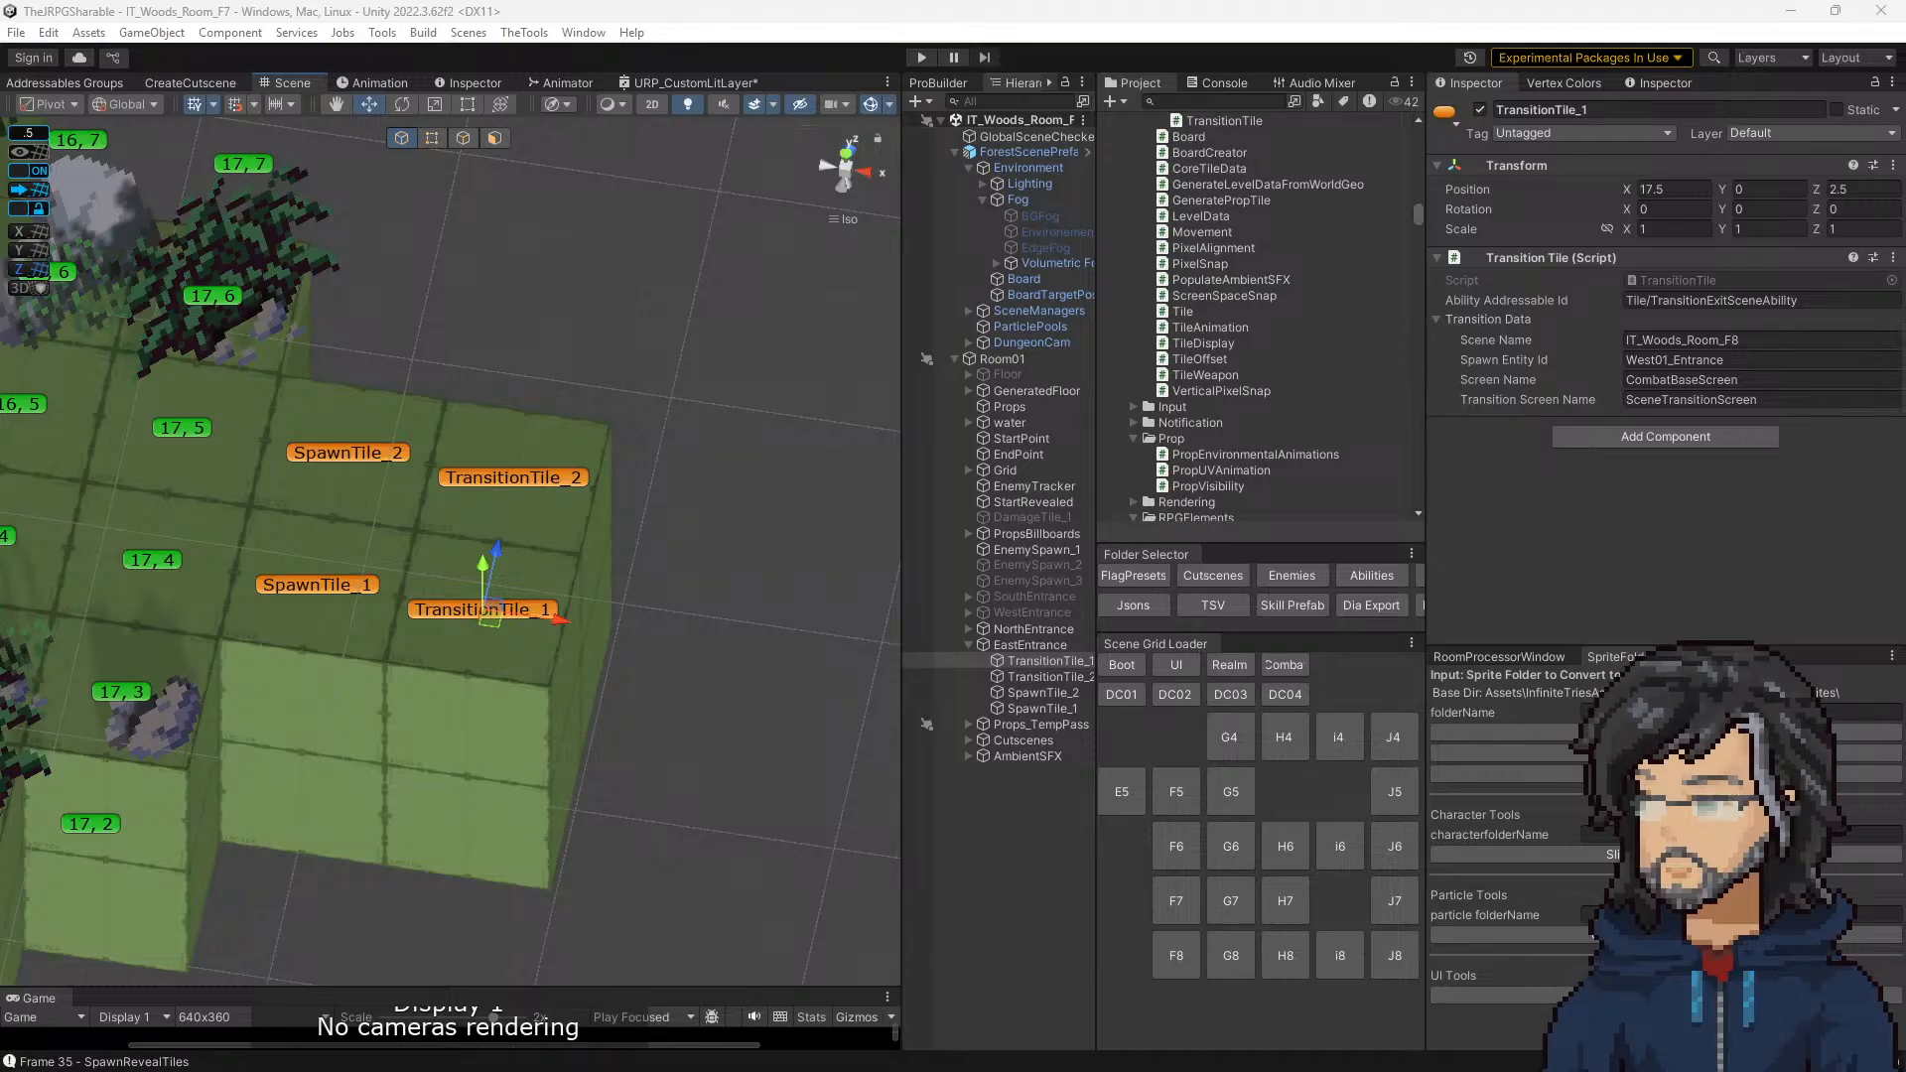
Step: Bring the task notes board over Unity and examine the entries in its Bugs section
{"action": "right_click_drag", "start_coordinate": [0, 943], "coordinate": [1362, 511]}
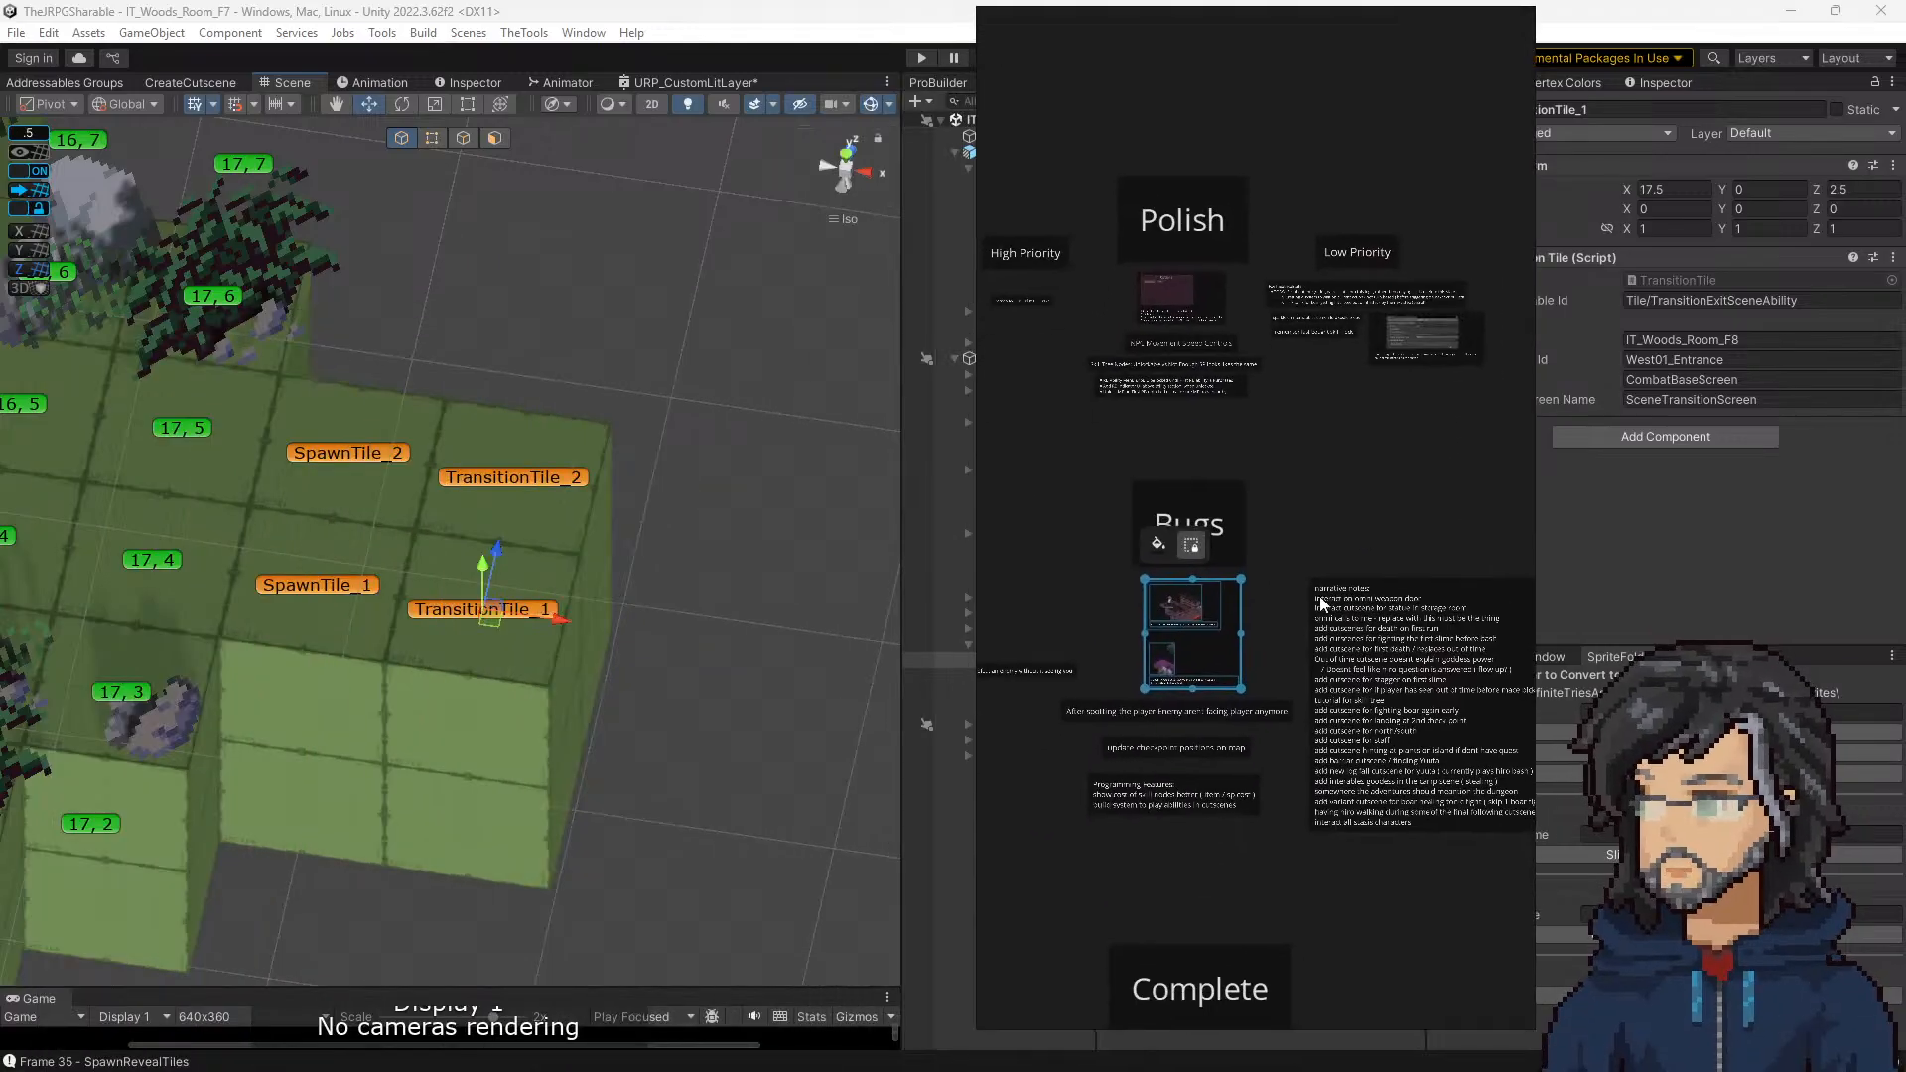
{"action": "scroll", "coordinate": [1269, 607], "scroll_direction": "up", "scroll_amount": 5}
{"action": "middle_click_drag", "start_coordinate": [1168, 645], "coordinate": [1359, 312]}
{"action": "scroll", "coordinate": [1201, 348], "scroll_direction": "up", "scroll_amount": 3}
{"action": "scroll", "coordinate": [1126, 317], "scroll_direction": "down", "scroll_amount": 3}
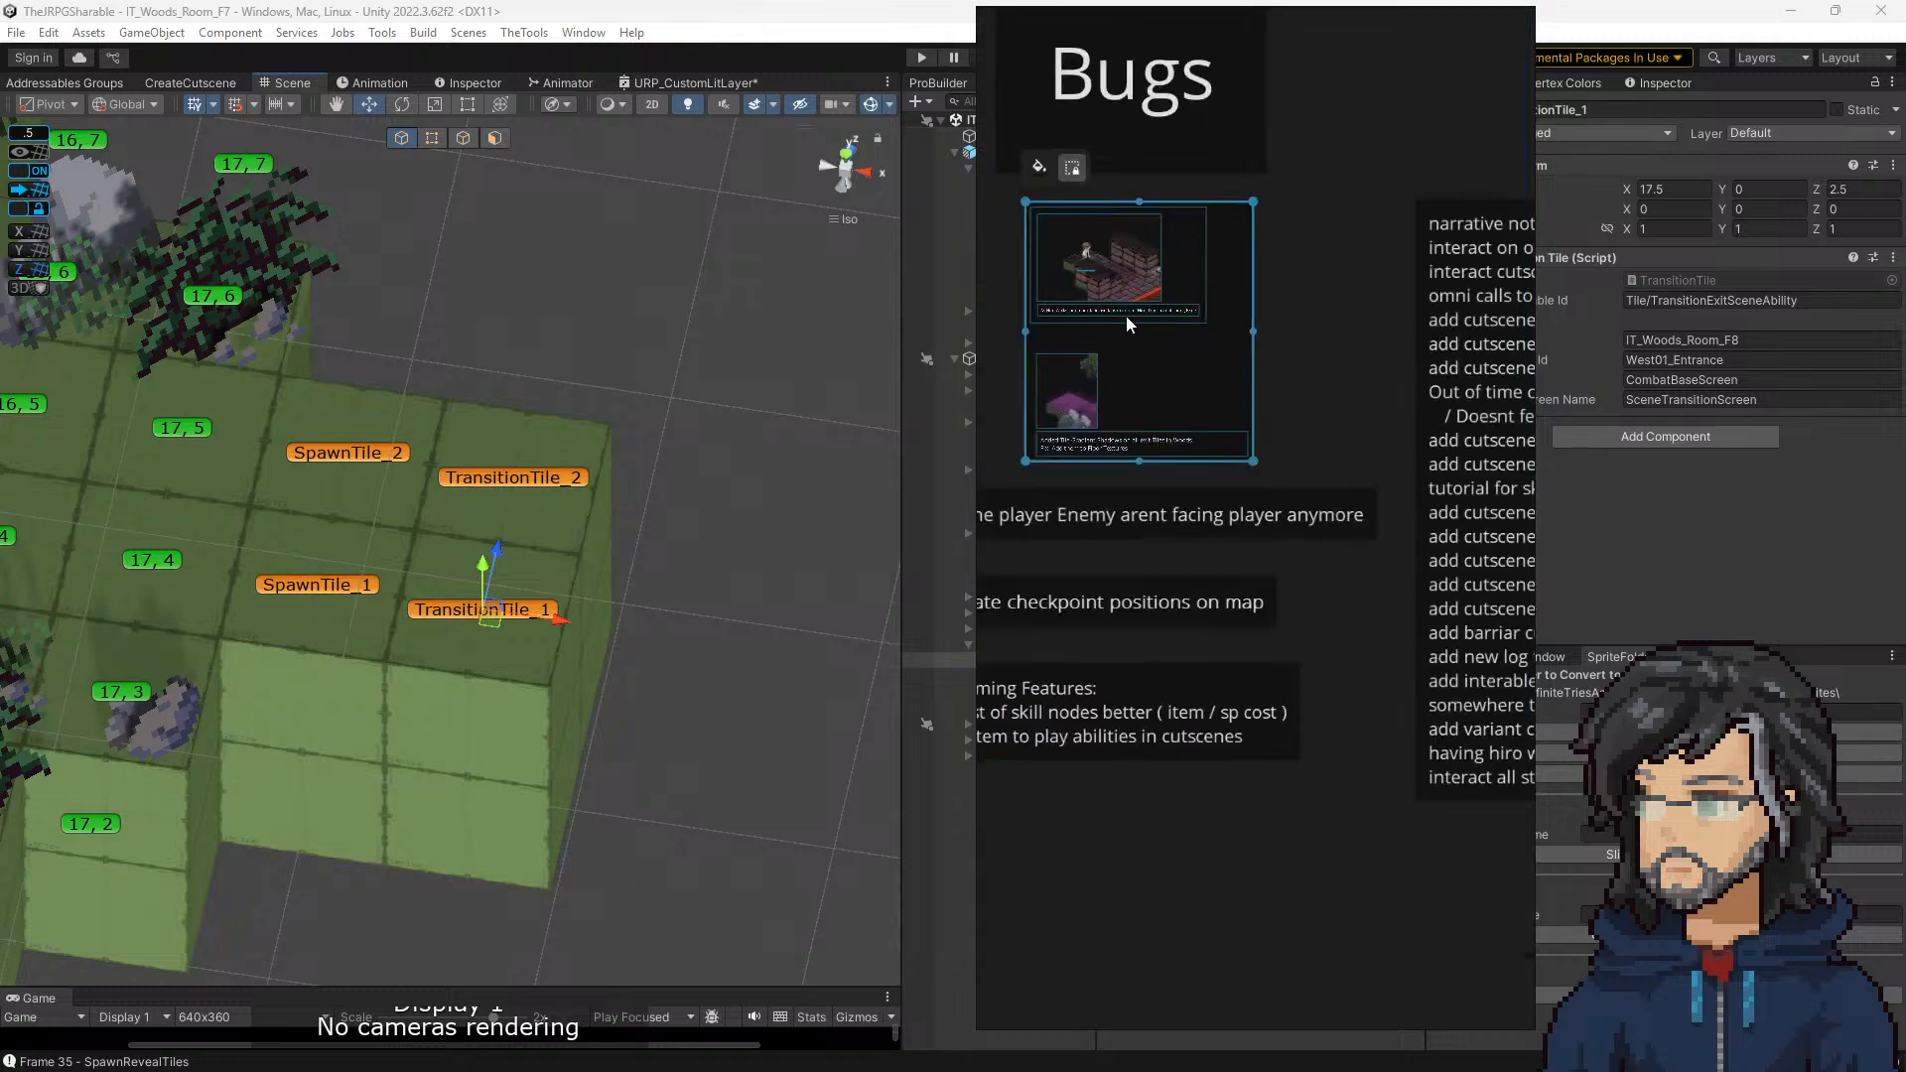
{"action": "scroll", "coordinate": [1161, 276], "scroll_direction": "down", "scroll_amount": 2}
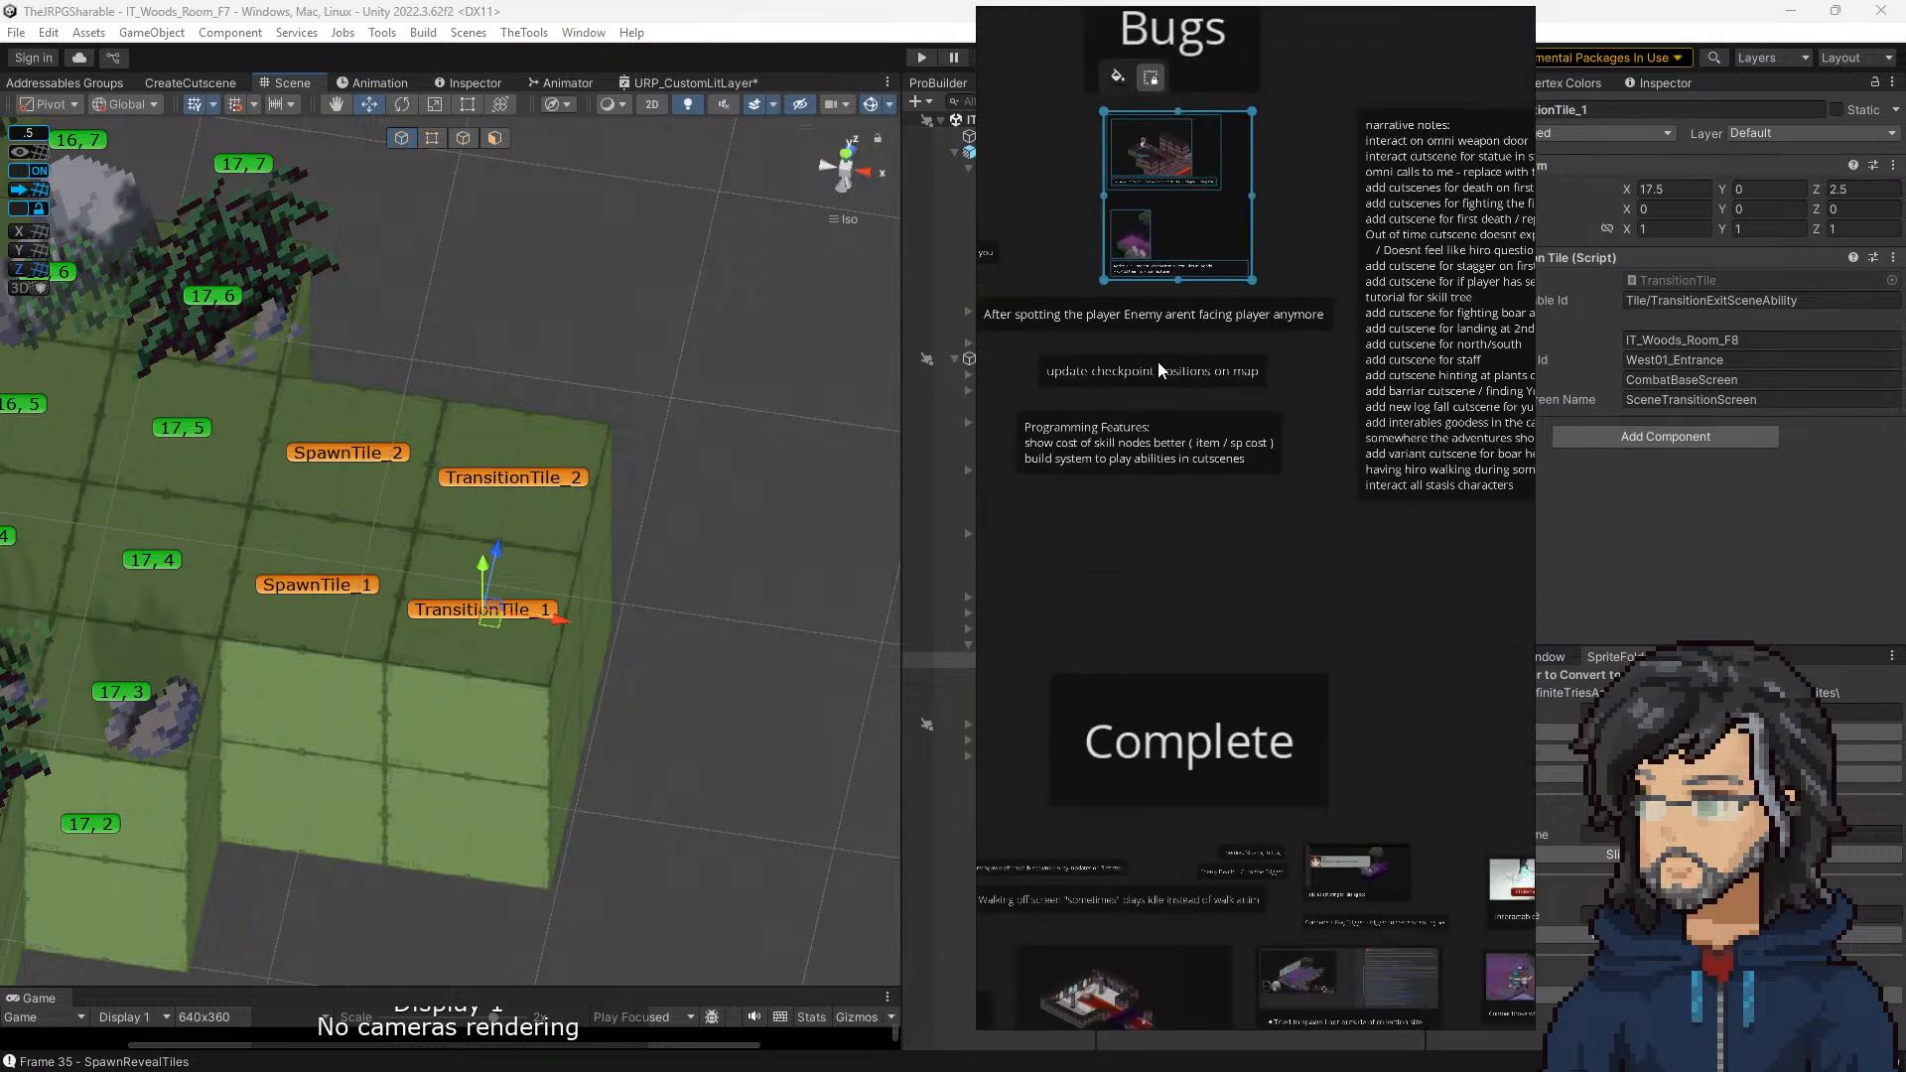
Step: Examine the Polish Notes list beside the Bugs section, covering both its crossed-out and remaining entries
{"action": "middle_click_drag", "start_coordinate": [1082, 377], "coordinate": [1427, 487]}
{"action": "mouse_move", "coordinate": [1252, 466]}
{"action": "middle_mouse_down"}
{"action": "mouse_move", "coordinate": [1264, 505]}
{"action": "mouse_move", "coordinate": [1504, 625]}
{"action": "middle_mouse_up"}
{"action": "middle_click_drag", "start_coordinate": [1147, 519], "coordinate": [1329, 564]}
{"action": "scroll", "coordinate": [1141, 404], "scroll_direction": "up", "scroll_amount": 4}
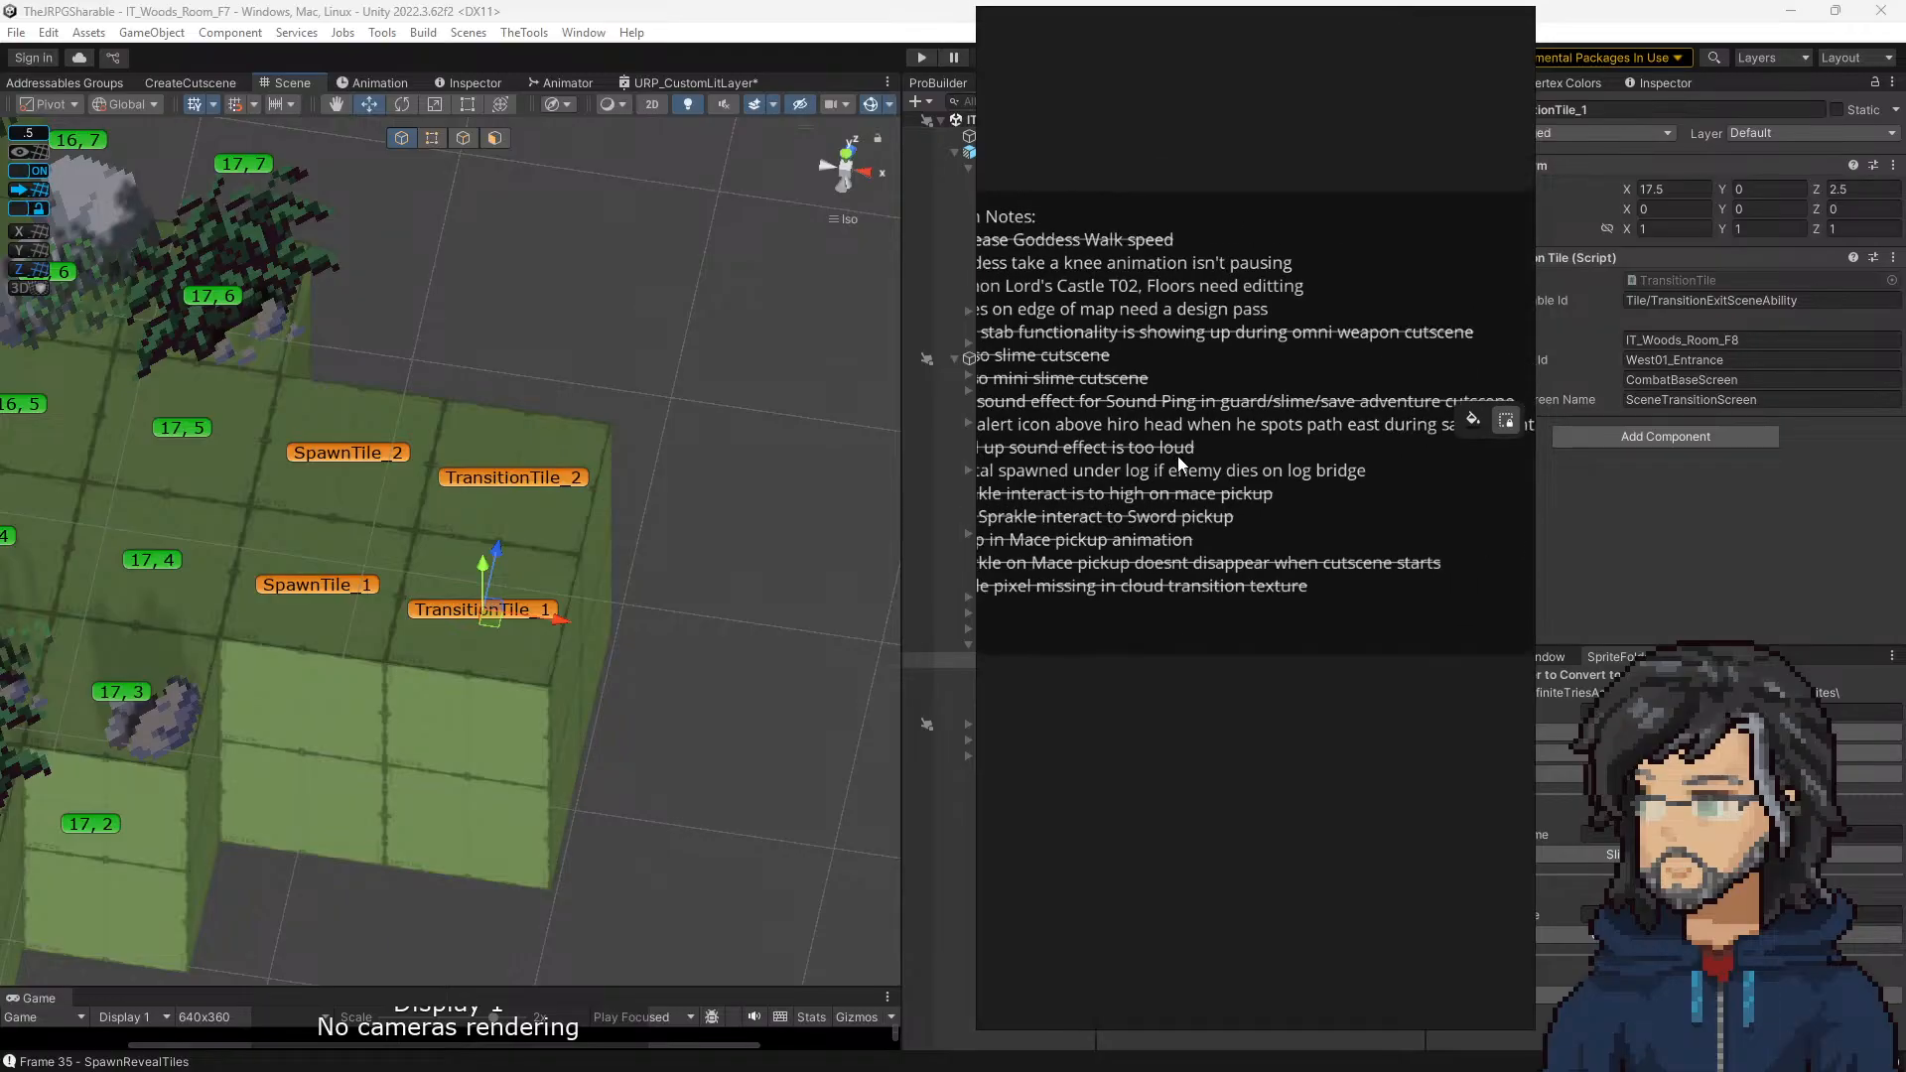
{"action": "scroll", "coordinate": [1201, 505], "scroll_direction": "down", "scroll_amount": 3}
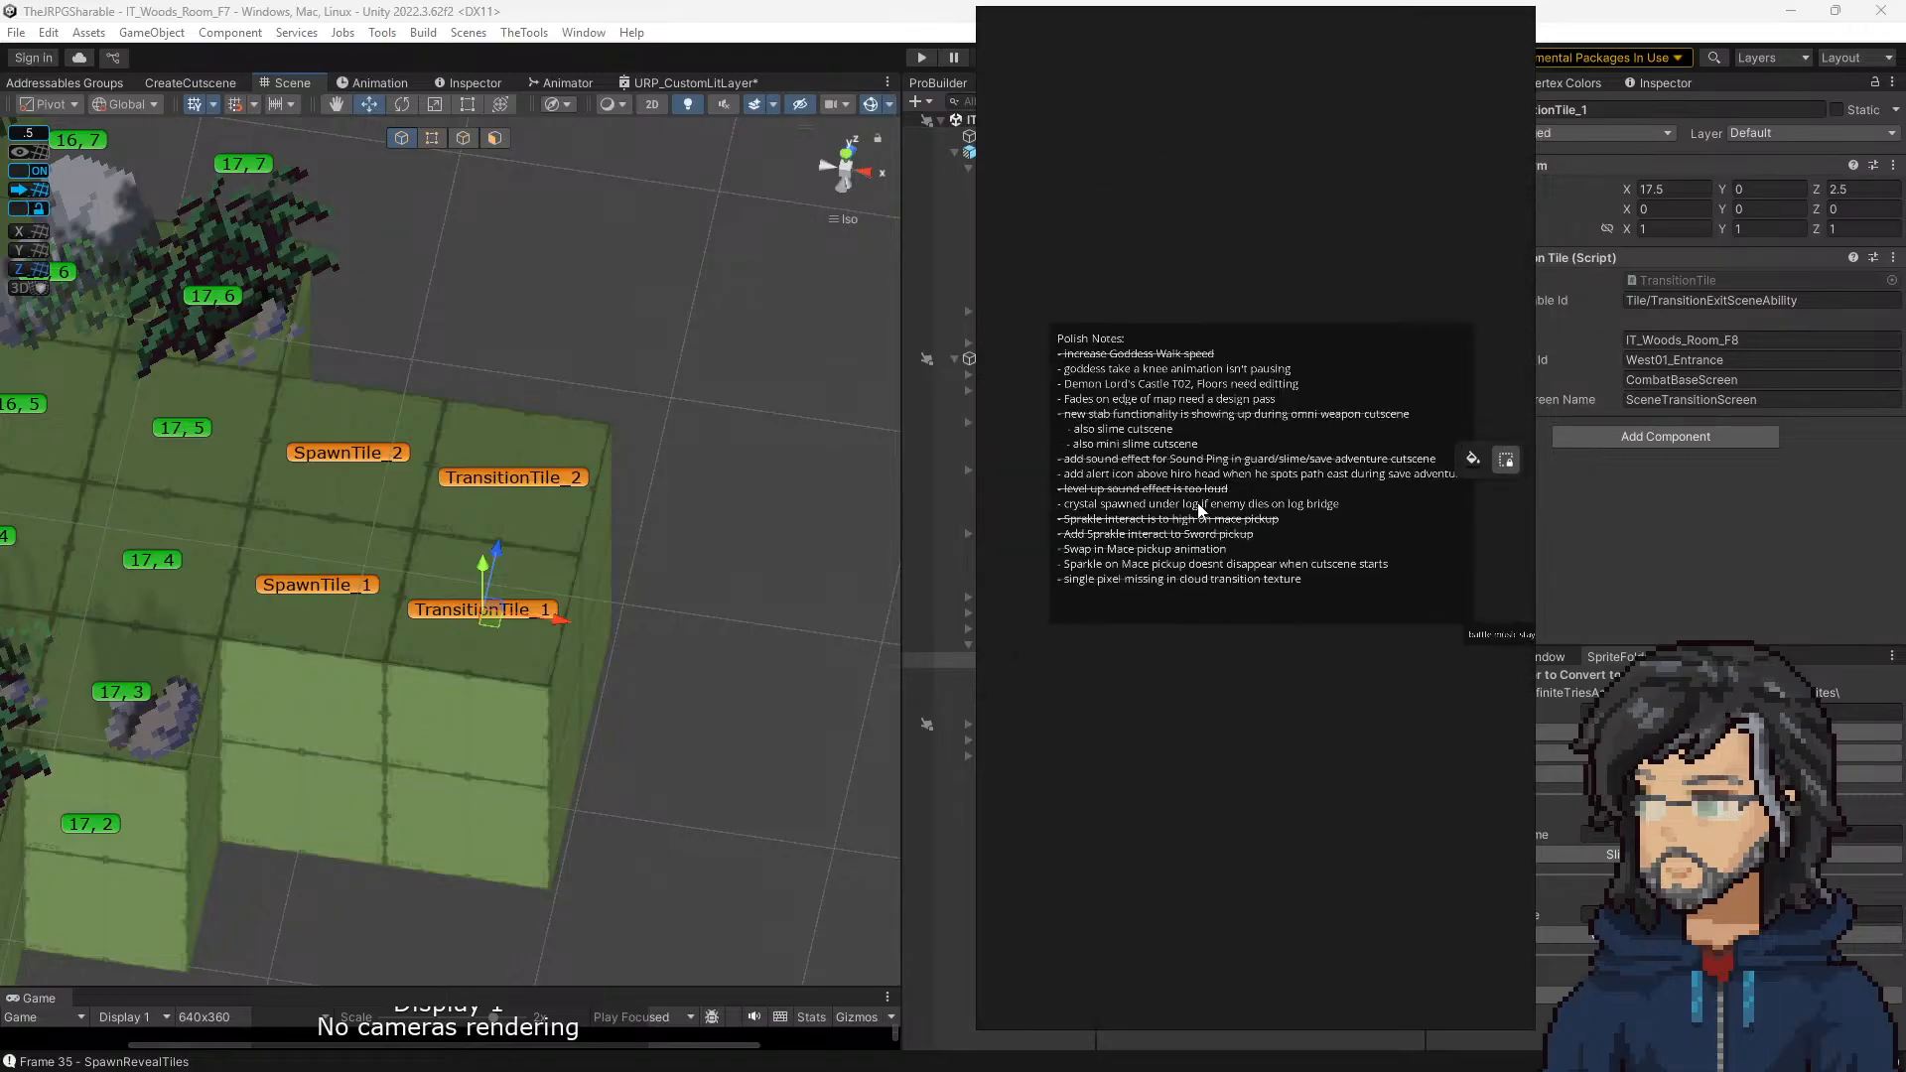
{"action": "left_click", "coordinate": [1164, 512]}
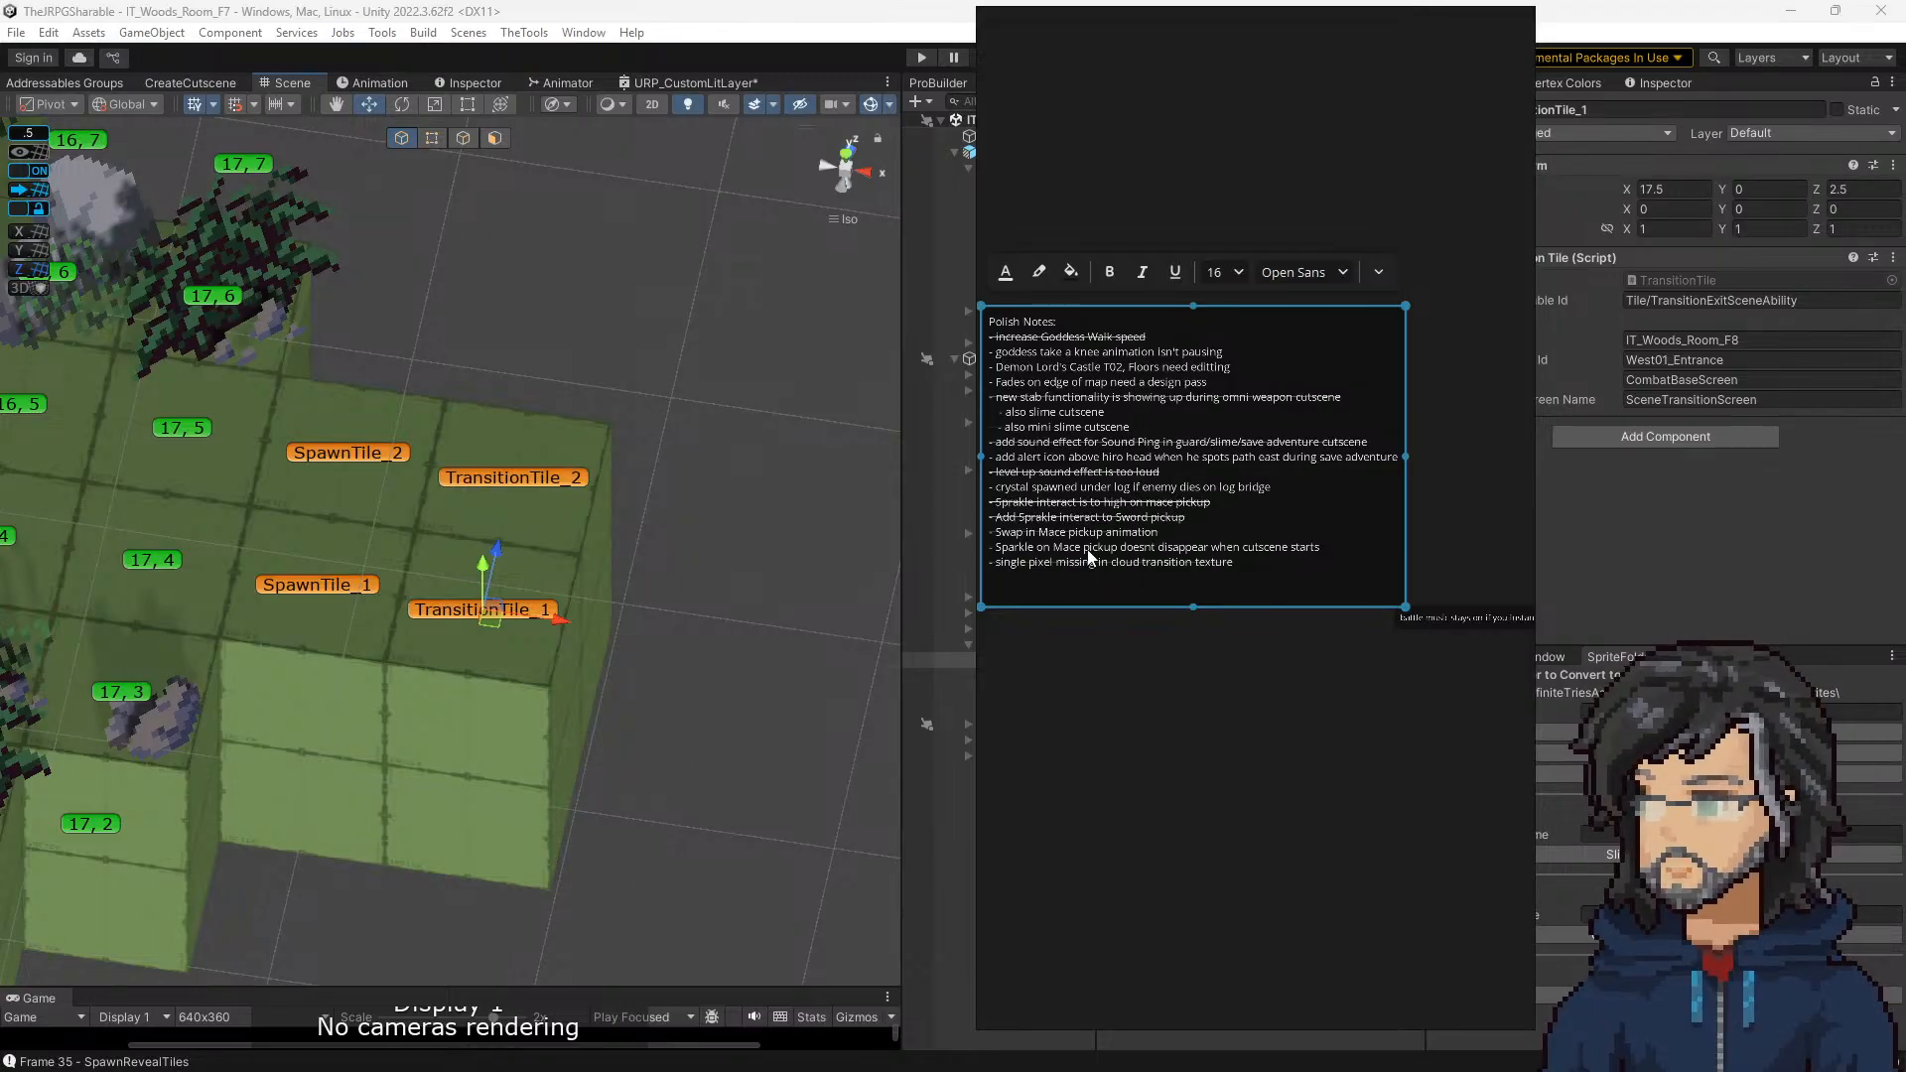
Step: Examine the Programming Features note under Bugs, focusing on the line about building a system to play abilities in cutscenes
{"action": "scroll", "coordinate": [1089, 541], "scroll_direction": "down", "scroll_amount": 3}
{"action": "middle_click_drag", "start_coordinate": [1266, 623], "coordinate": [1467, 536]}
{"action": "scroll", "coordinate": [1203, 569], "scroll_direction": "up", "scroll_amount": 6}
{"action": "left_click", "coordinate": [1157, 604]}
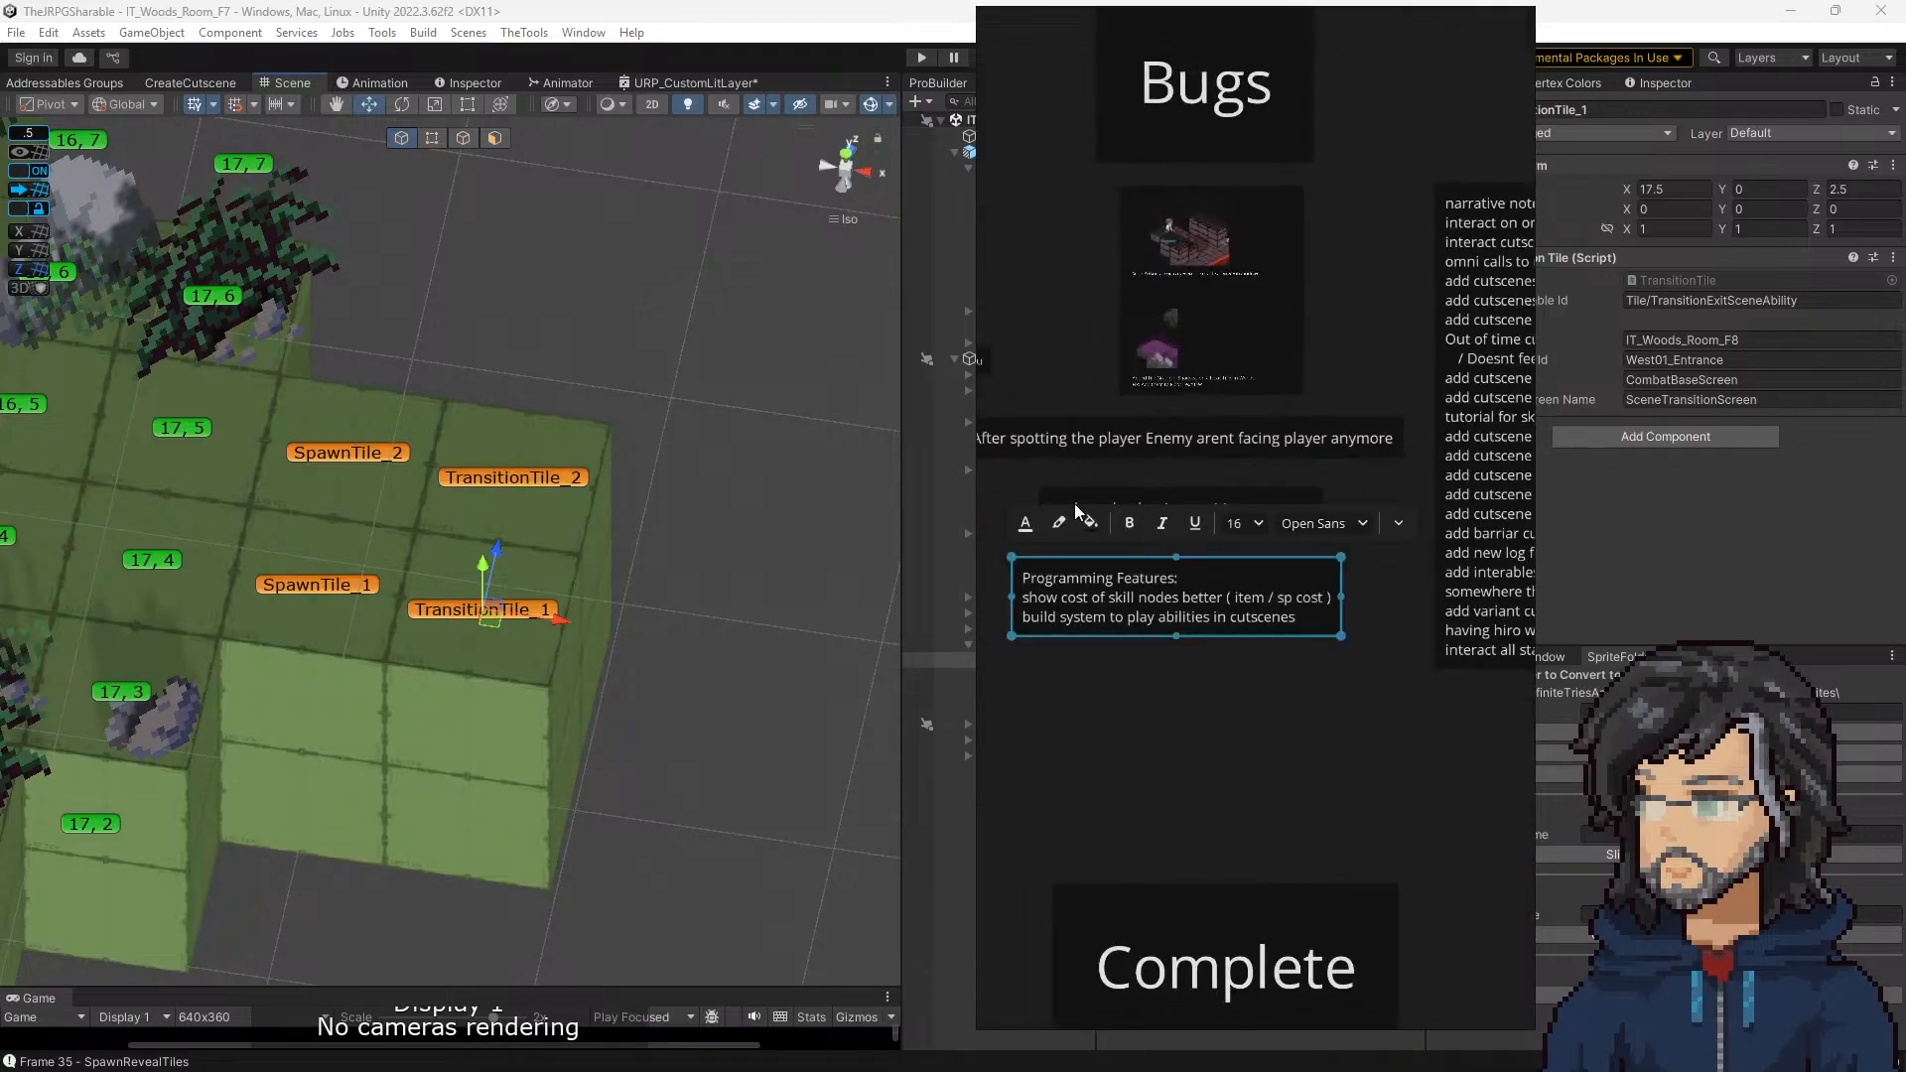
{"action": "scroll", "coordinate": [1093, 614], "scroll_direction": "up", "scroll_amount": 3}
{"action": "middle_click_drag", "start_coordinate": [1092, 614], "coordinate": [1067, 546]}
{"action": "middle_click_drag", "start_coordinate": [1226, 545], "coordinate": [1188, 571]}
{"action": "scroll", "coordinate": [1325, 548], "scroll_direction": "down", "scroll_amount": 1}
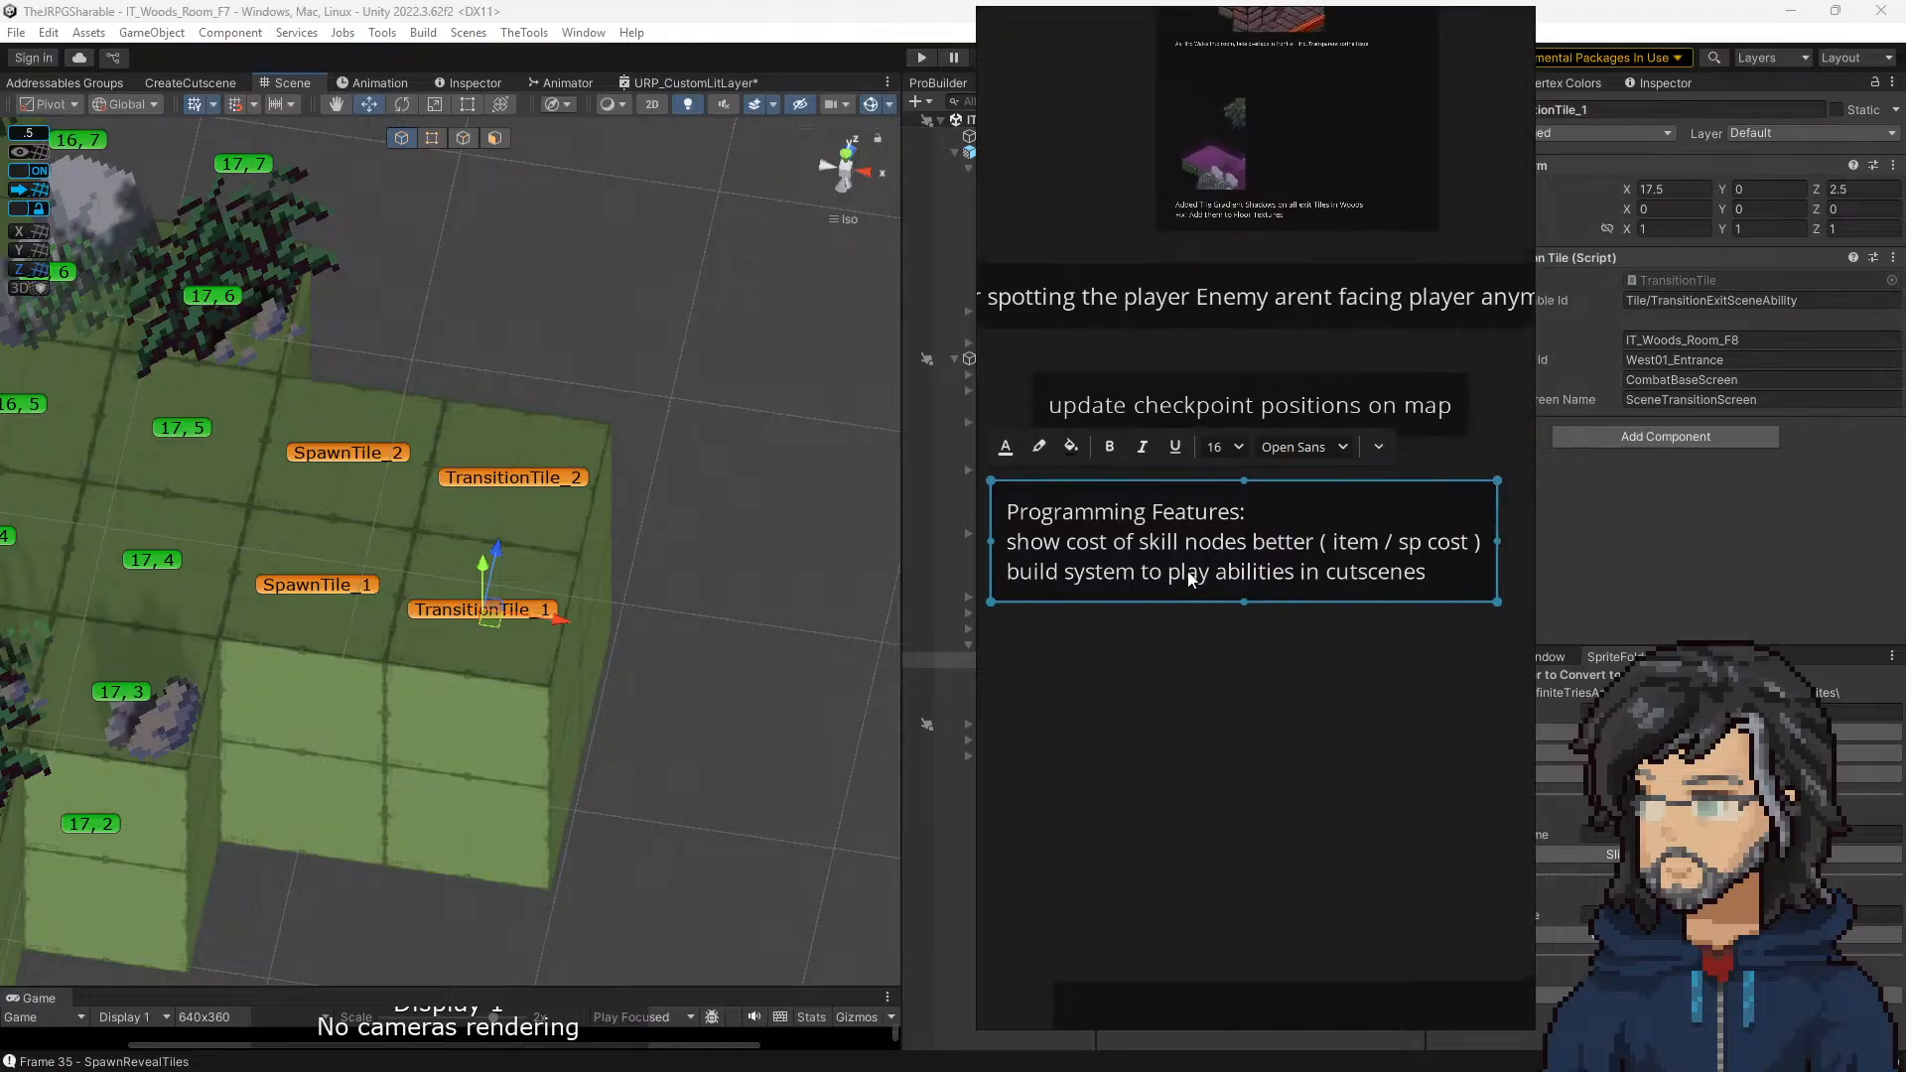
{"action": "scroll", "coordinate": [1189, 572], "scroll_direction": "up", "scroll_amount": 1}
{"action": "scroll", "coordinate": [1159, 576], "scroll_direction": "down", "scroll_amount": 1}
{"action": "double_click", "coordinate": [1179, 571]}
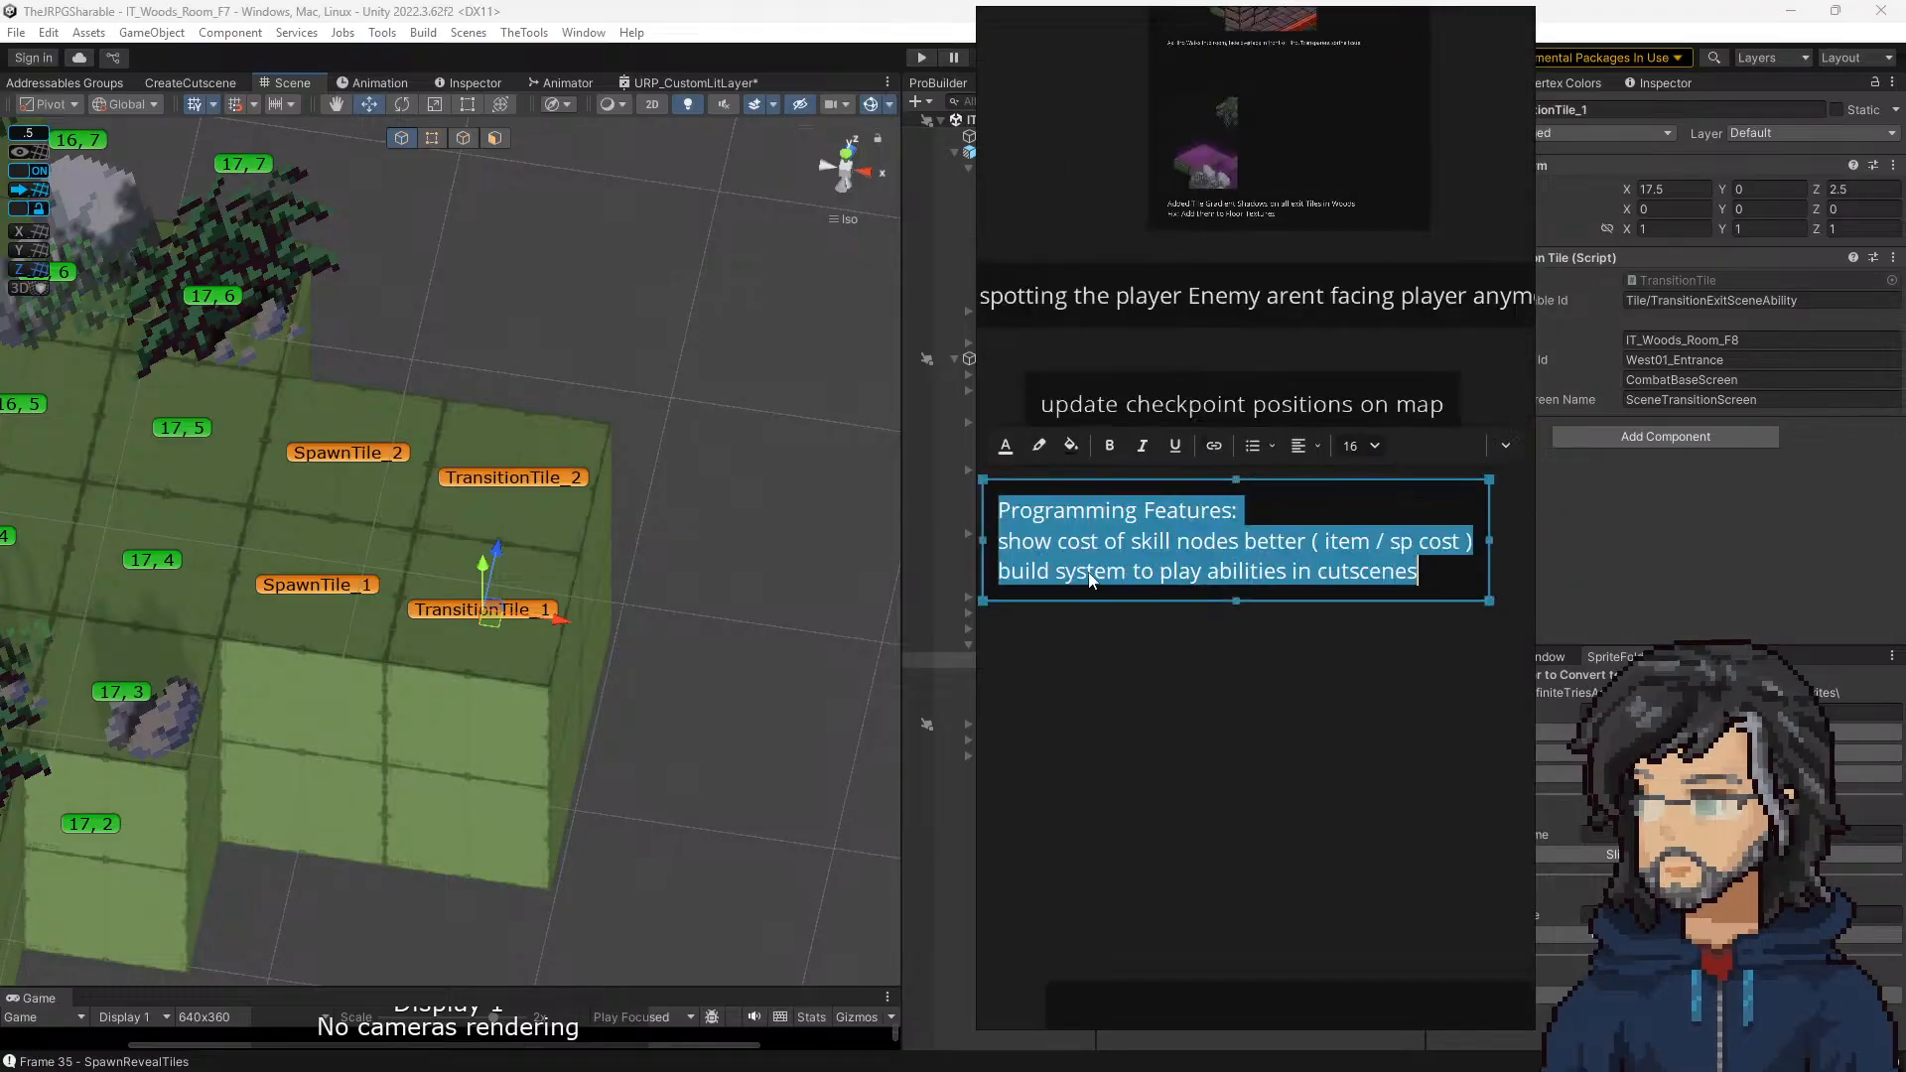
{"action": "left_click_drag", "start_coordinate": [1038, 573], "coordinate": [1401, 581]}
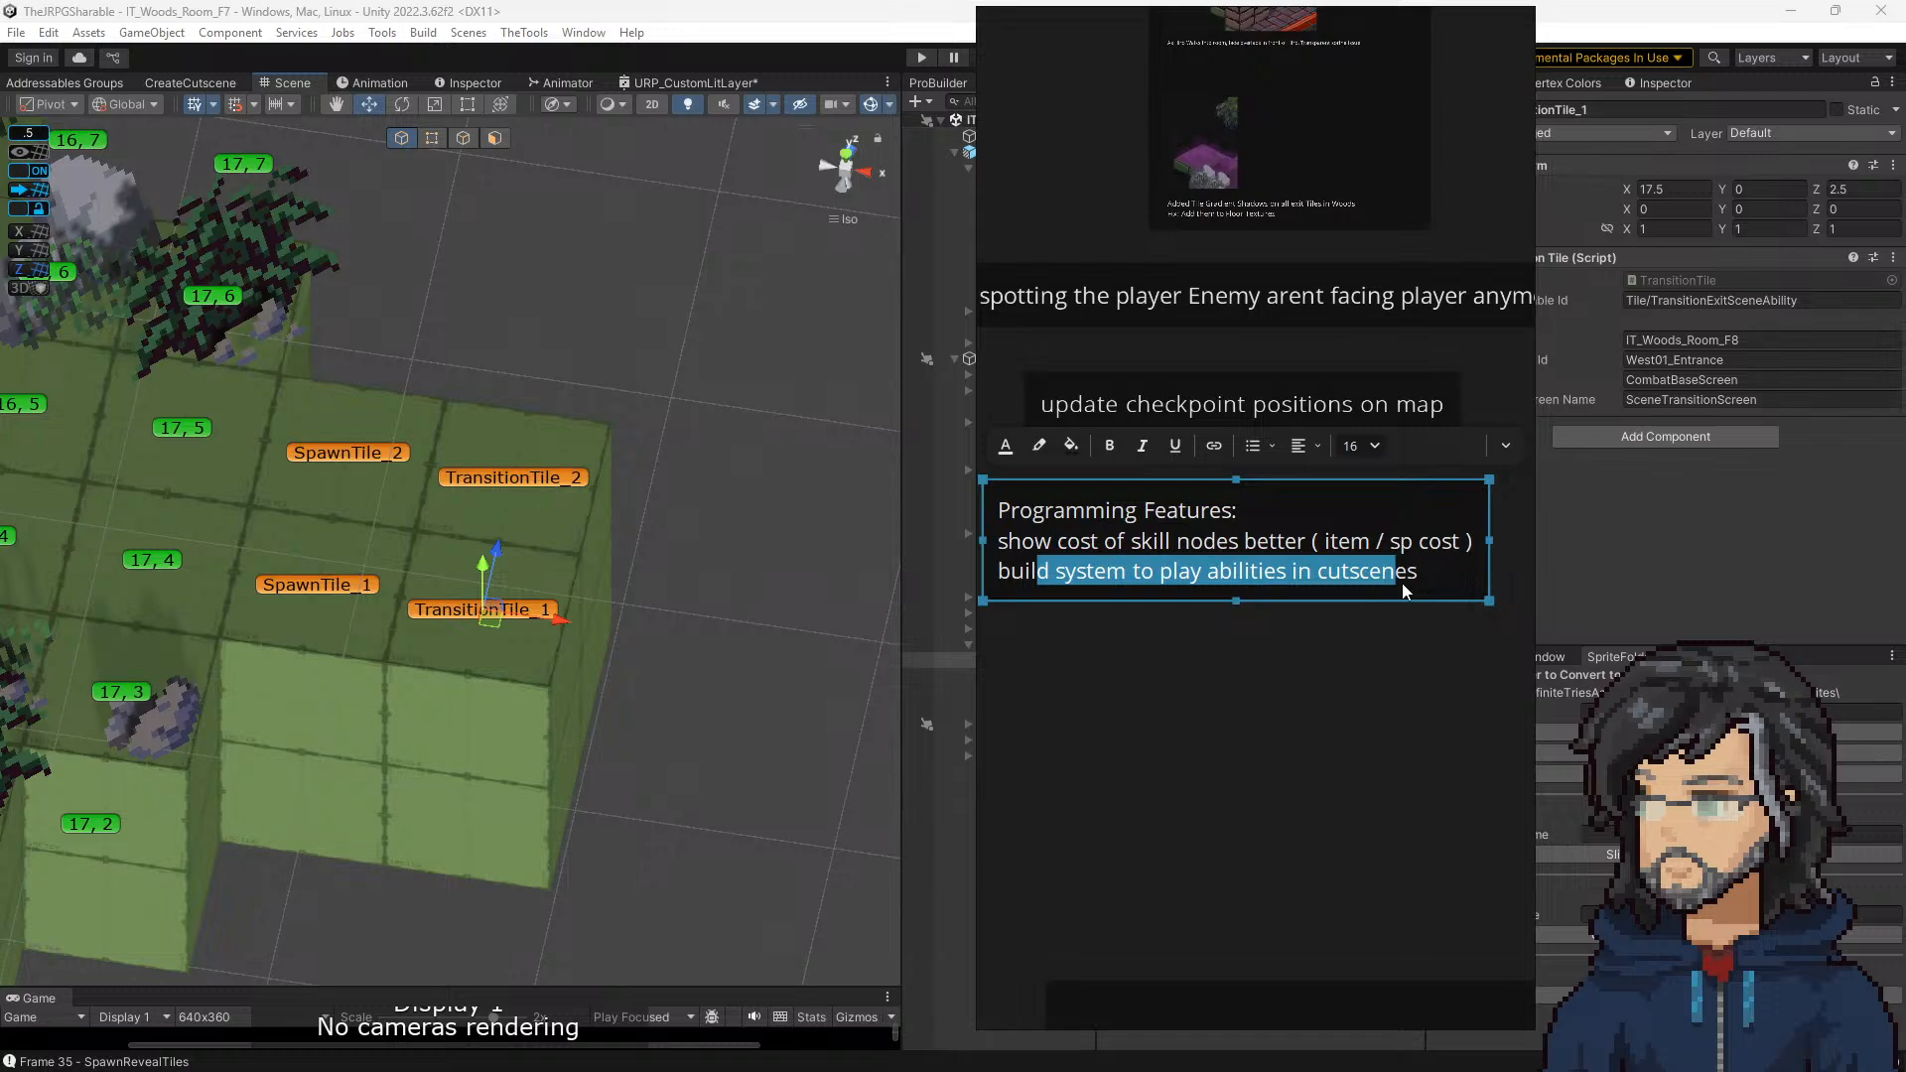
{"action": "left_click", "coordinate": [1331, 683]}
Step: Survey the whole notes board across its Polish, Bugs and Complete sections
{"action": "scroll", "coordinate": [1320, 647], "scroll_direction": "down", "scroll_amount": 3}
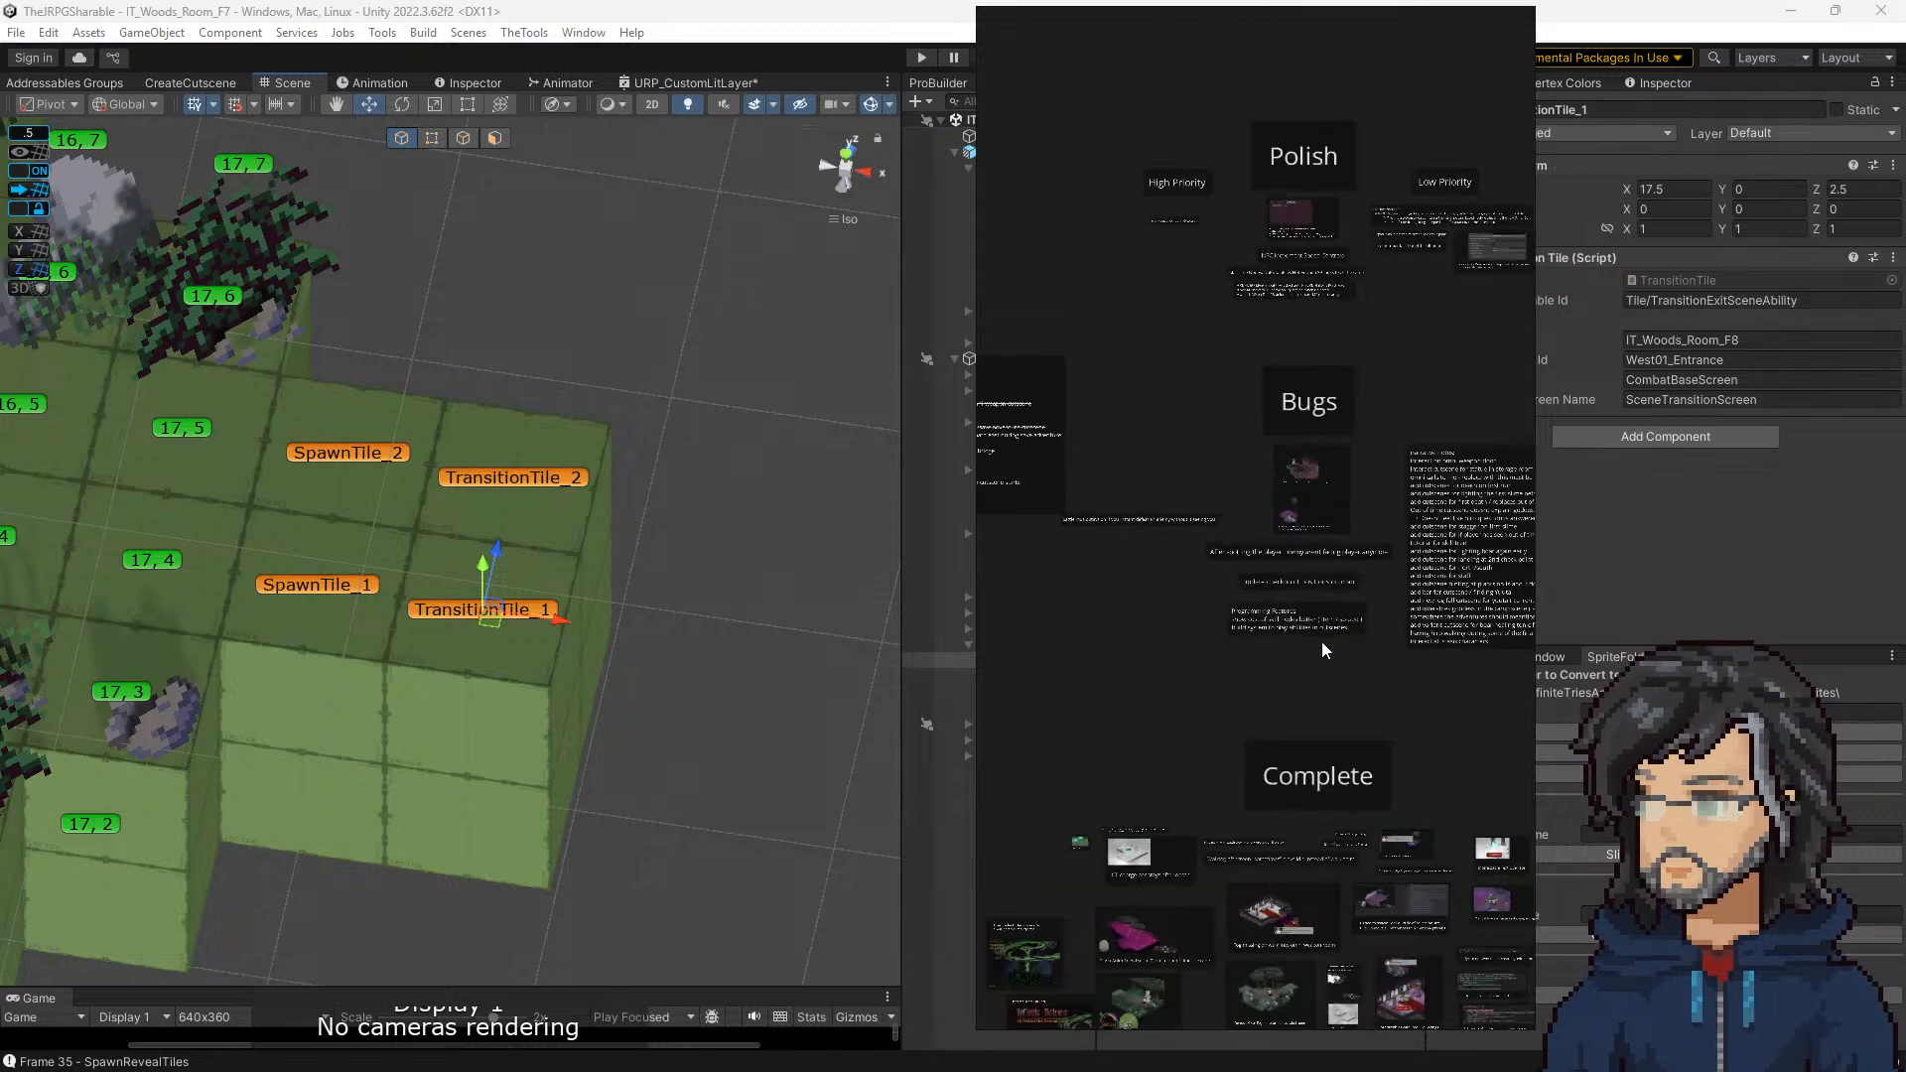
{"action": "scroll", "coordinate": [1267, 613], "scroll_direction": "down", "scroll_amount": 3}
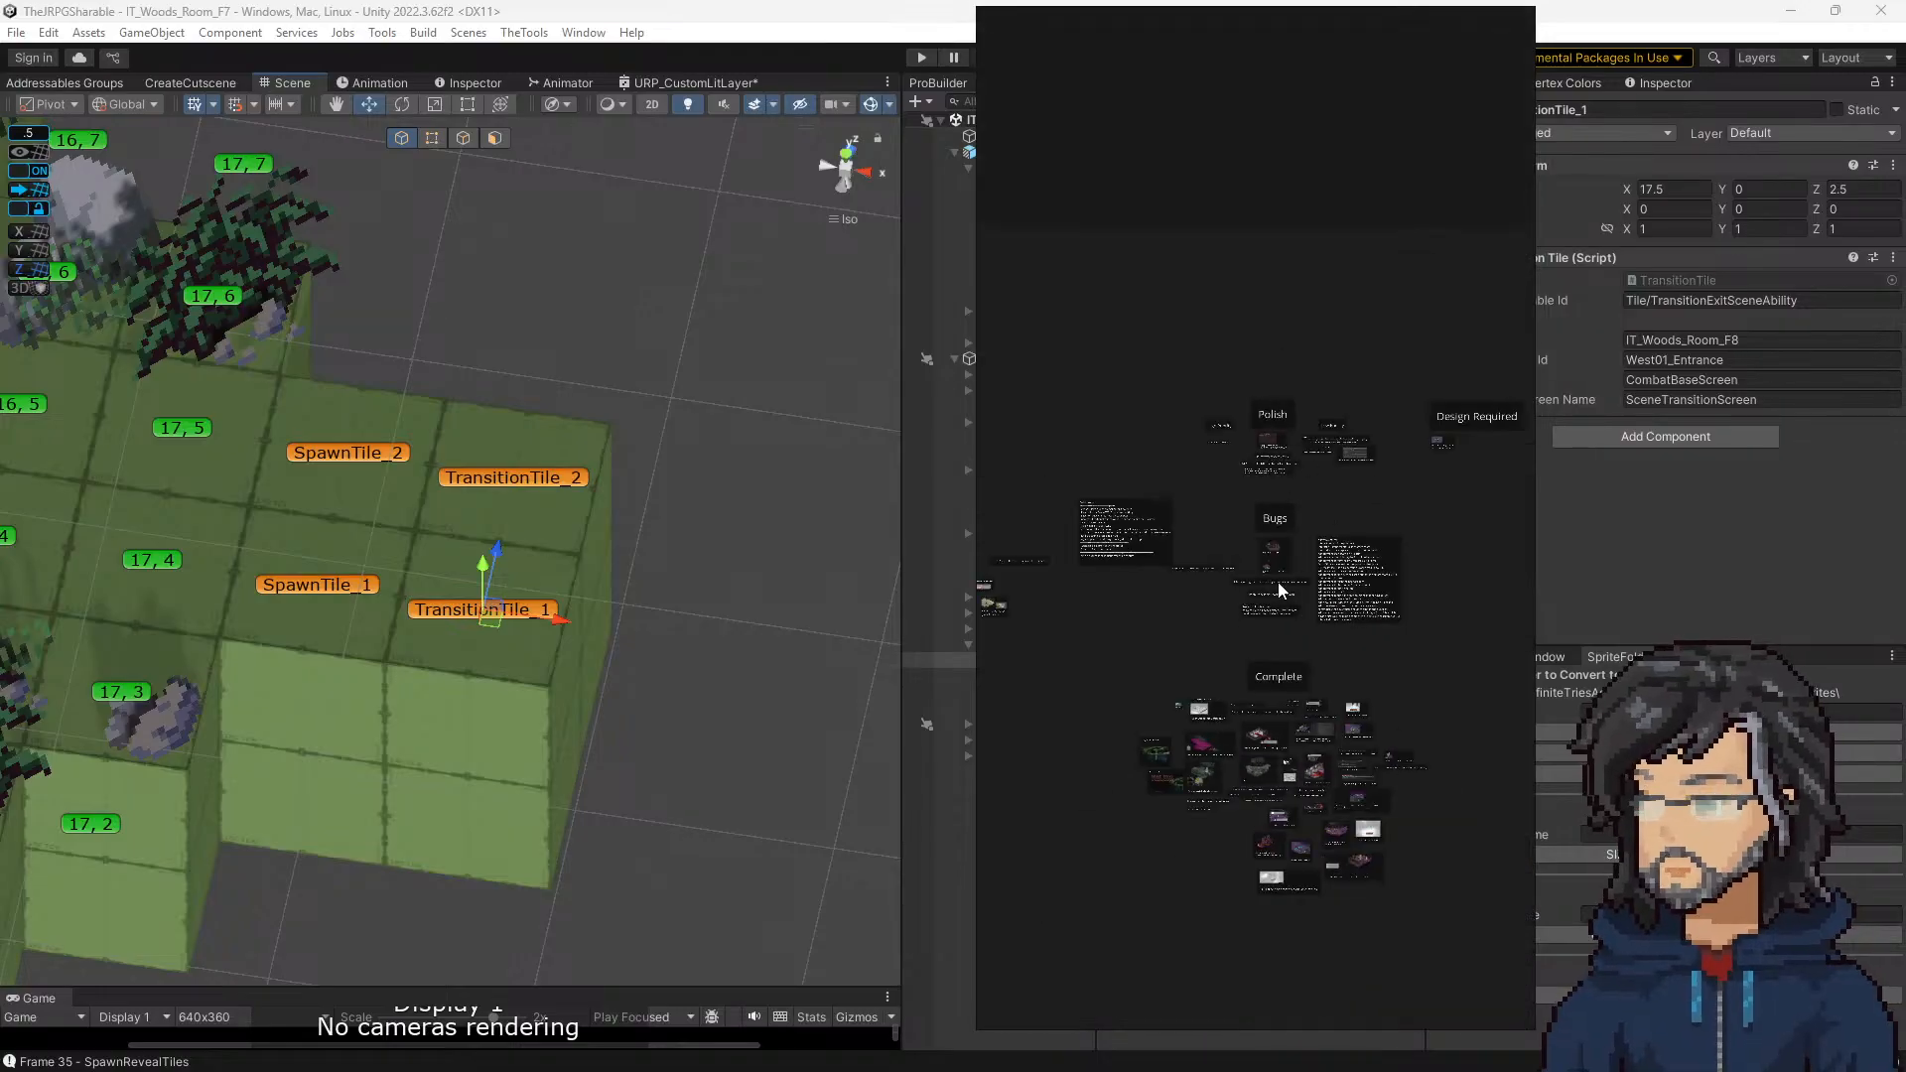
{"action": "scroll", "coordinate": [1265, 586], "scroll_direction": "up", "scroll_amount": 5}
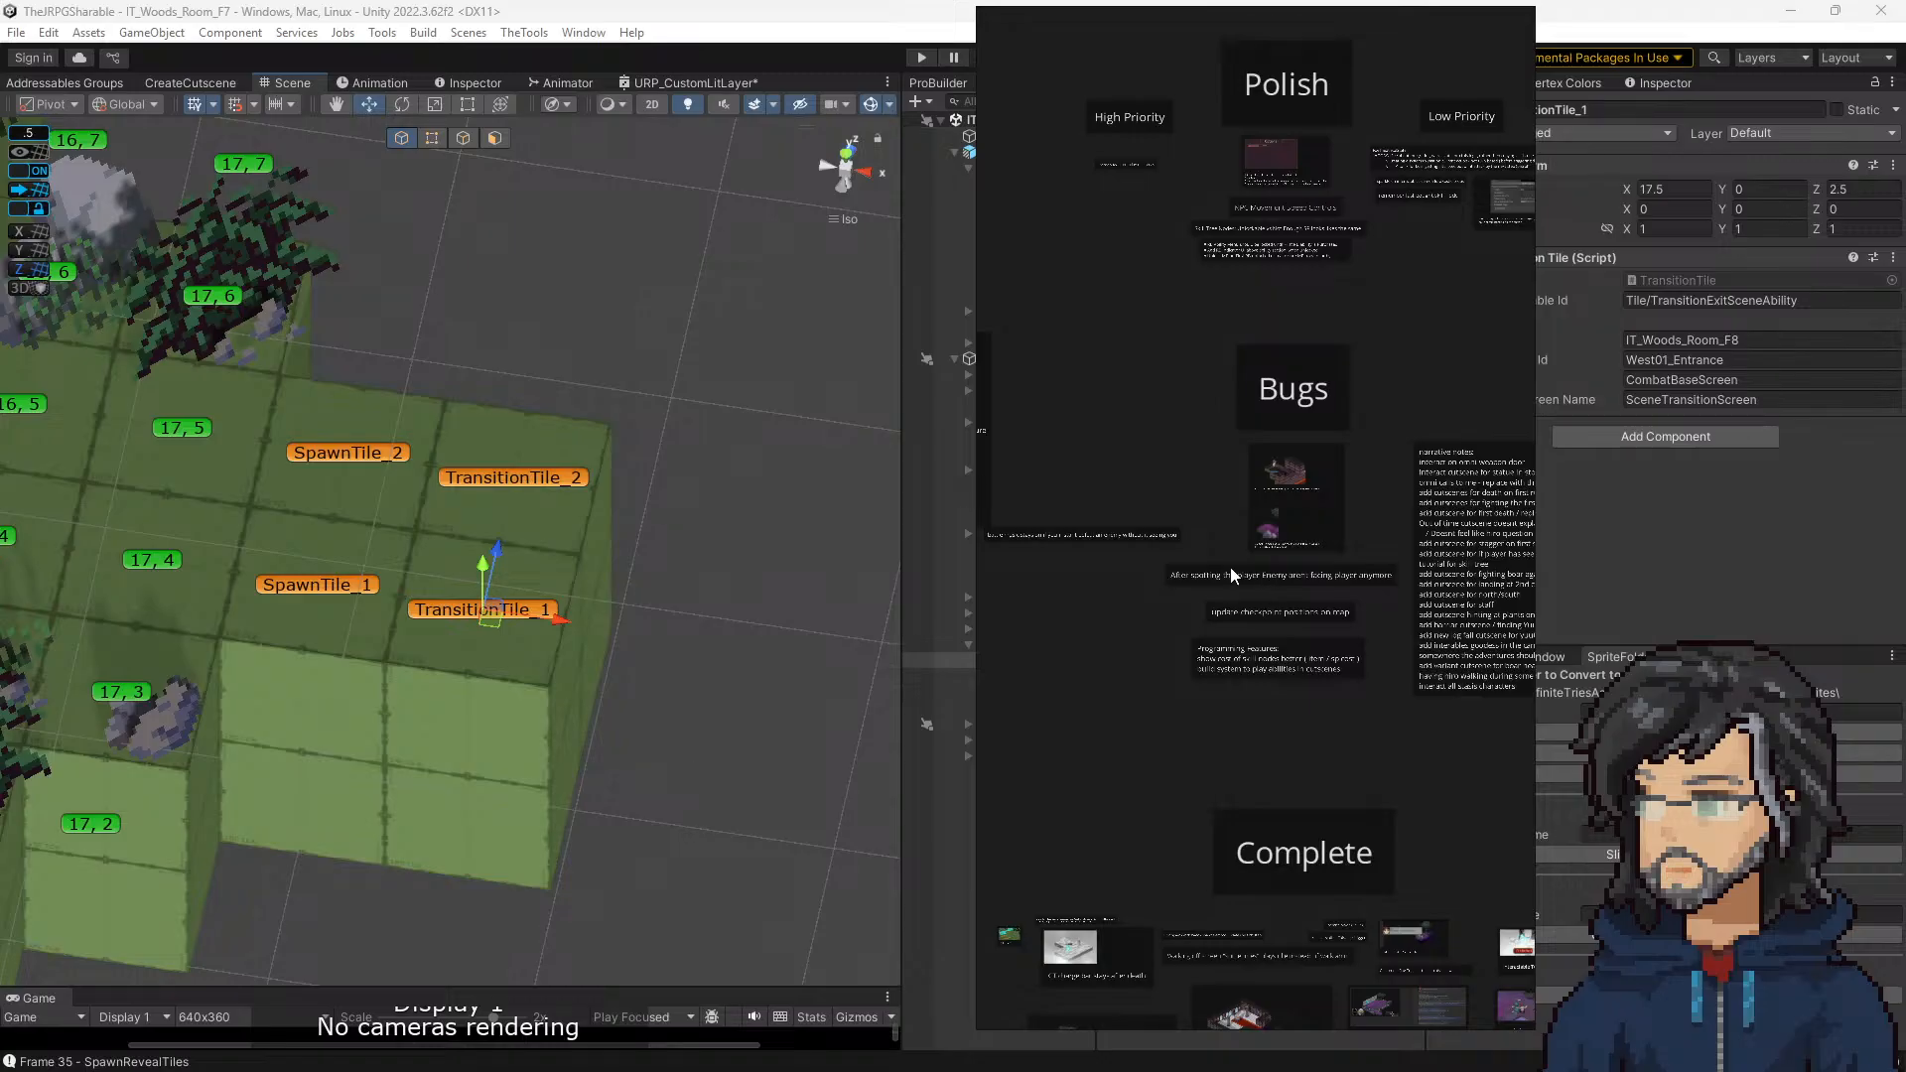
Step: Return to the Polish Notes list to review its entries again, and end on the board overview
{"action": "middle_click_drag", "start_coordinate": [1001, 562], "coordinate": [1181, 591]}
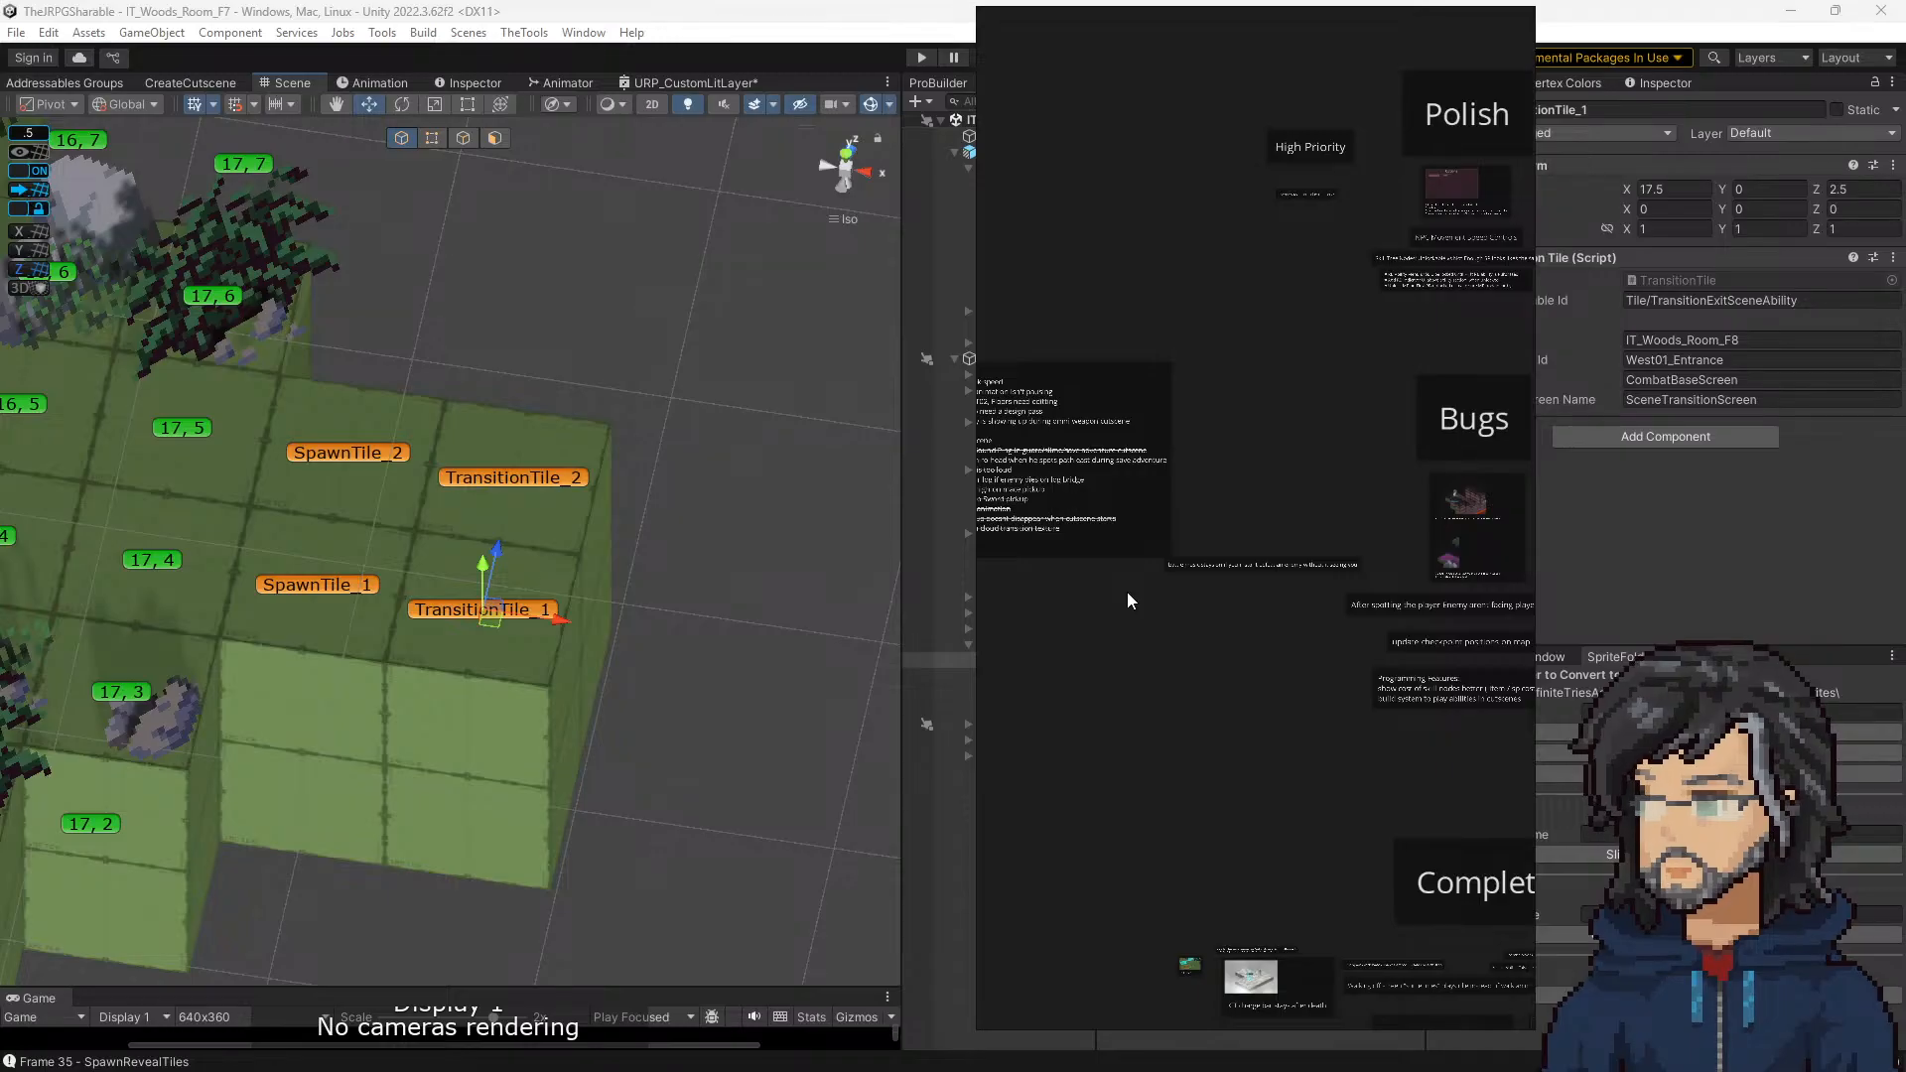
{"action": "middle_click_drag", "start_coordinate": [1261, 617], "coordinate": [1312, 681]}
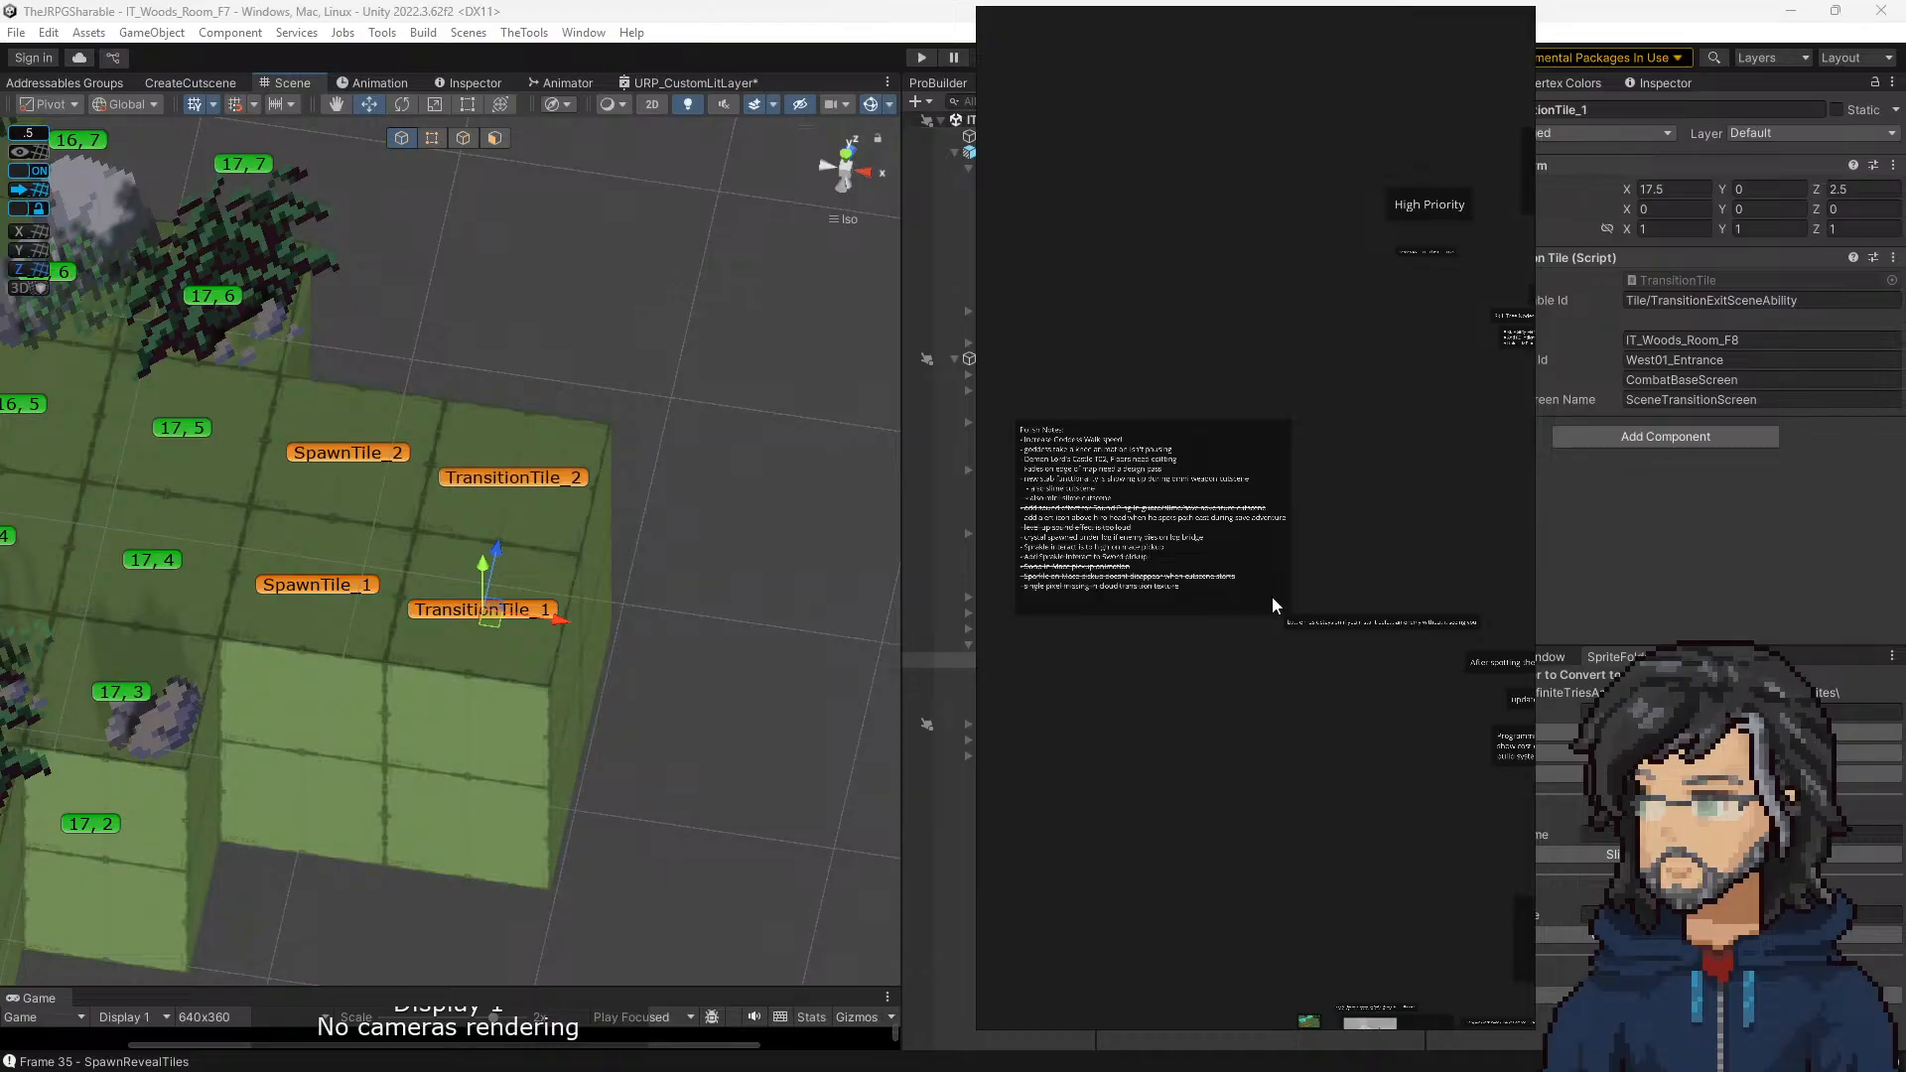
{"action": "scroll", "coordinate": [1119, 492], "scroll_direction": "up", "scroll_amount": 5}
{"action": "middle_click_drag", "start_coordinate": [1120, 493], "coordinate": [1258, 527]}
{"action": "scroll", "coordinate": [1259, 527], "scroll_direction": "down", "scroll_amount": 3}
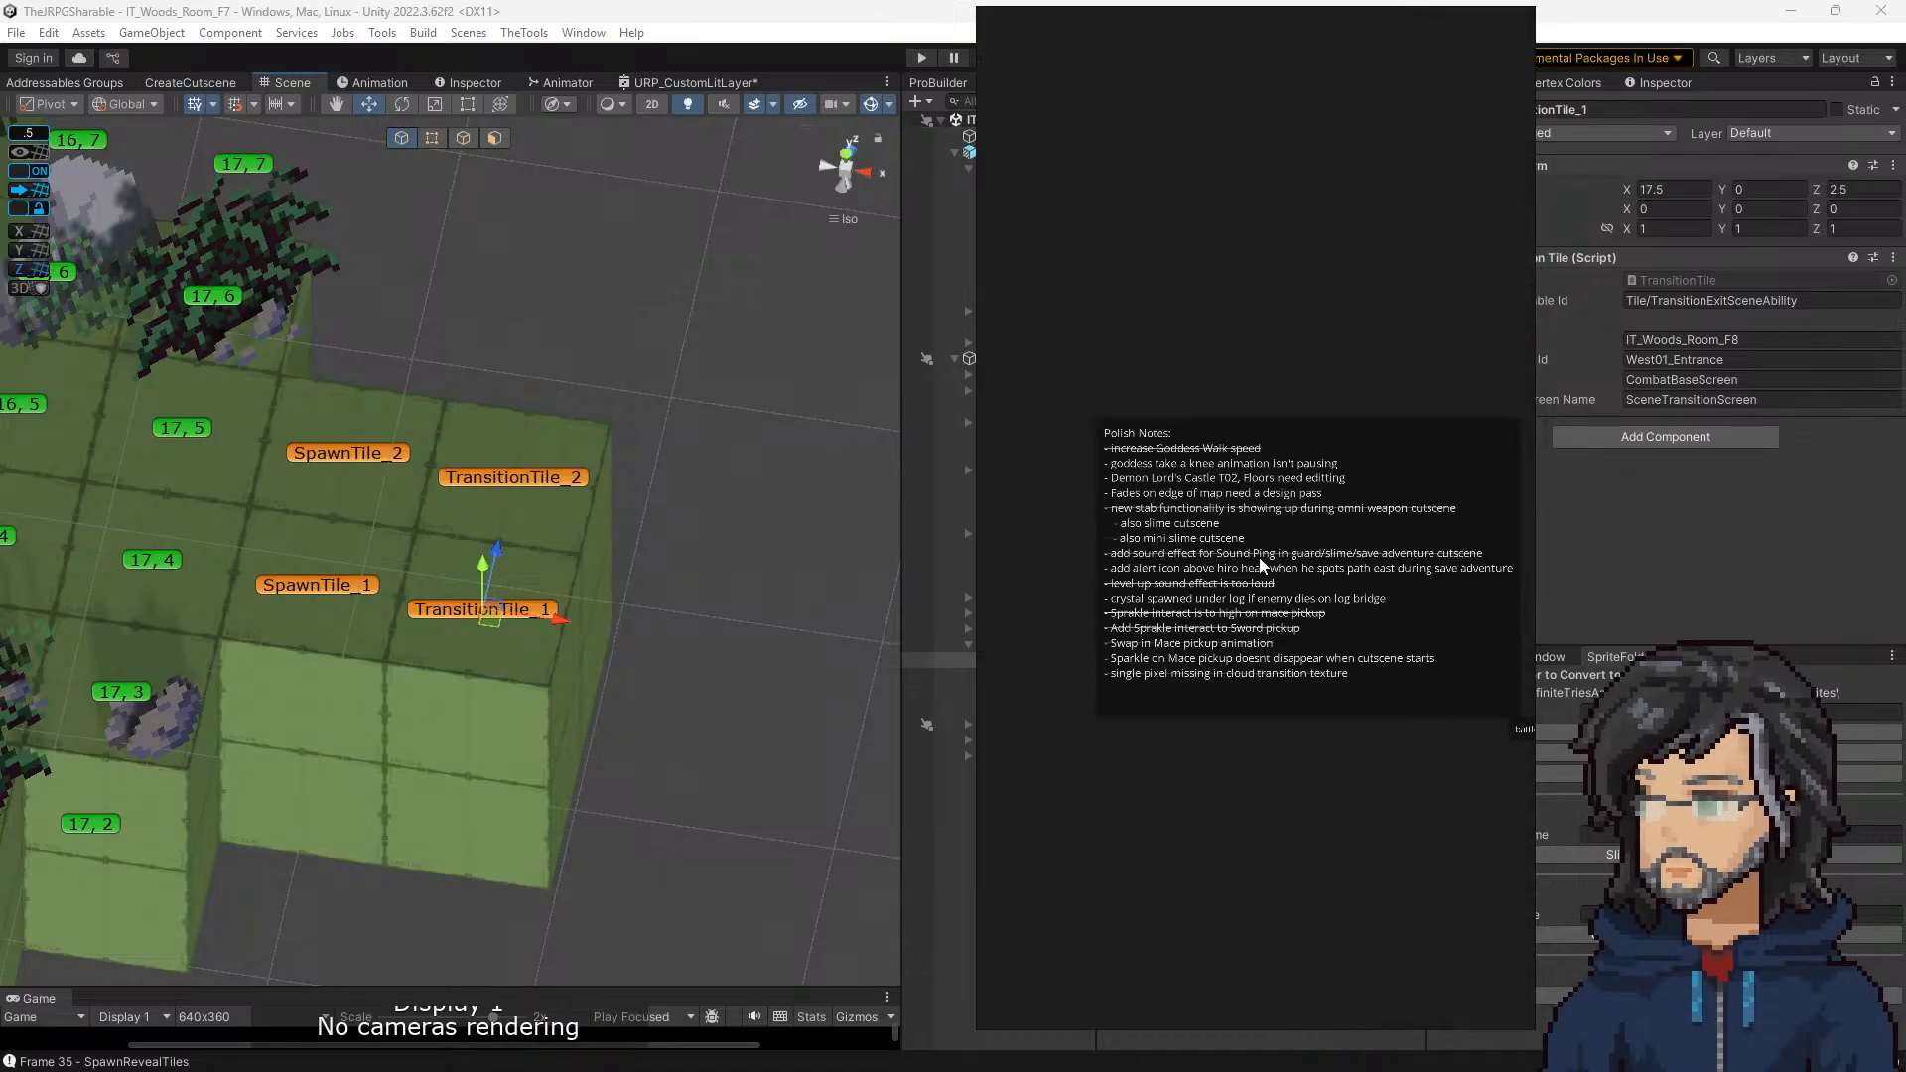
{"action": "scroll", "coordinate": [1260, 560], "scroll_direction": "down", "scroll_amount": 1}
{"action": "scroll", "coordinate": [1409, 593], "scroll_direction": "down", "scroll_amount": 1}
{"action": "middle_click_drag", "start_coordinate": [1410, 592], "coordinate": [1217, 569]}
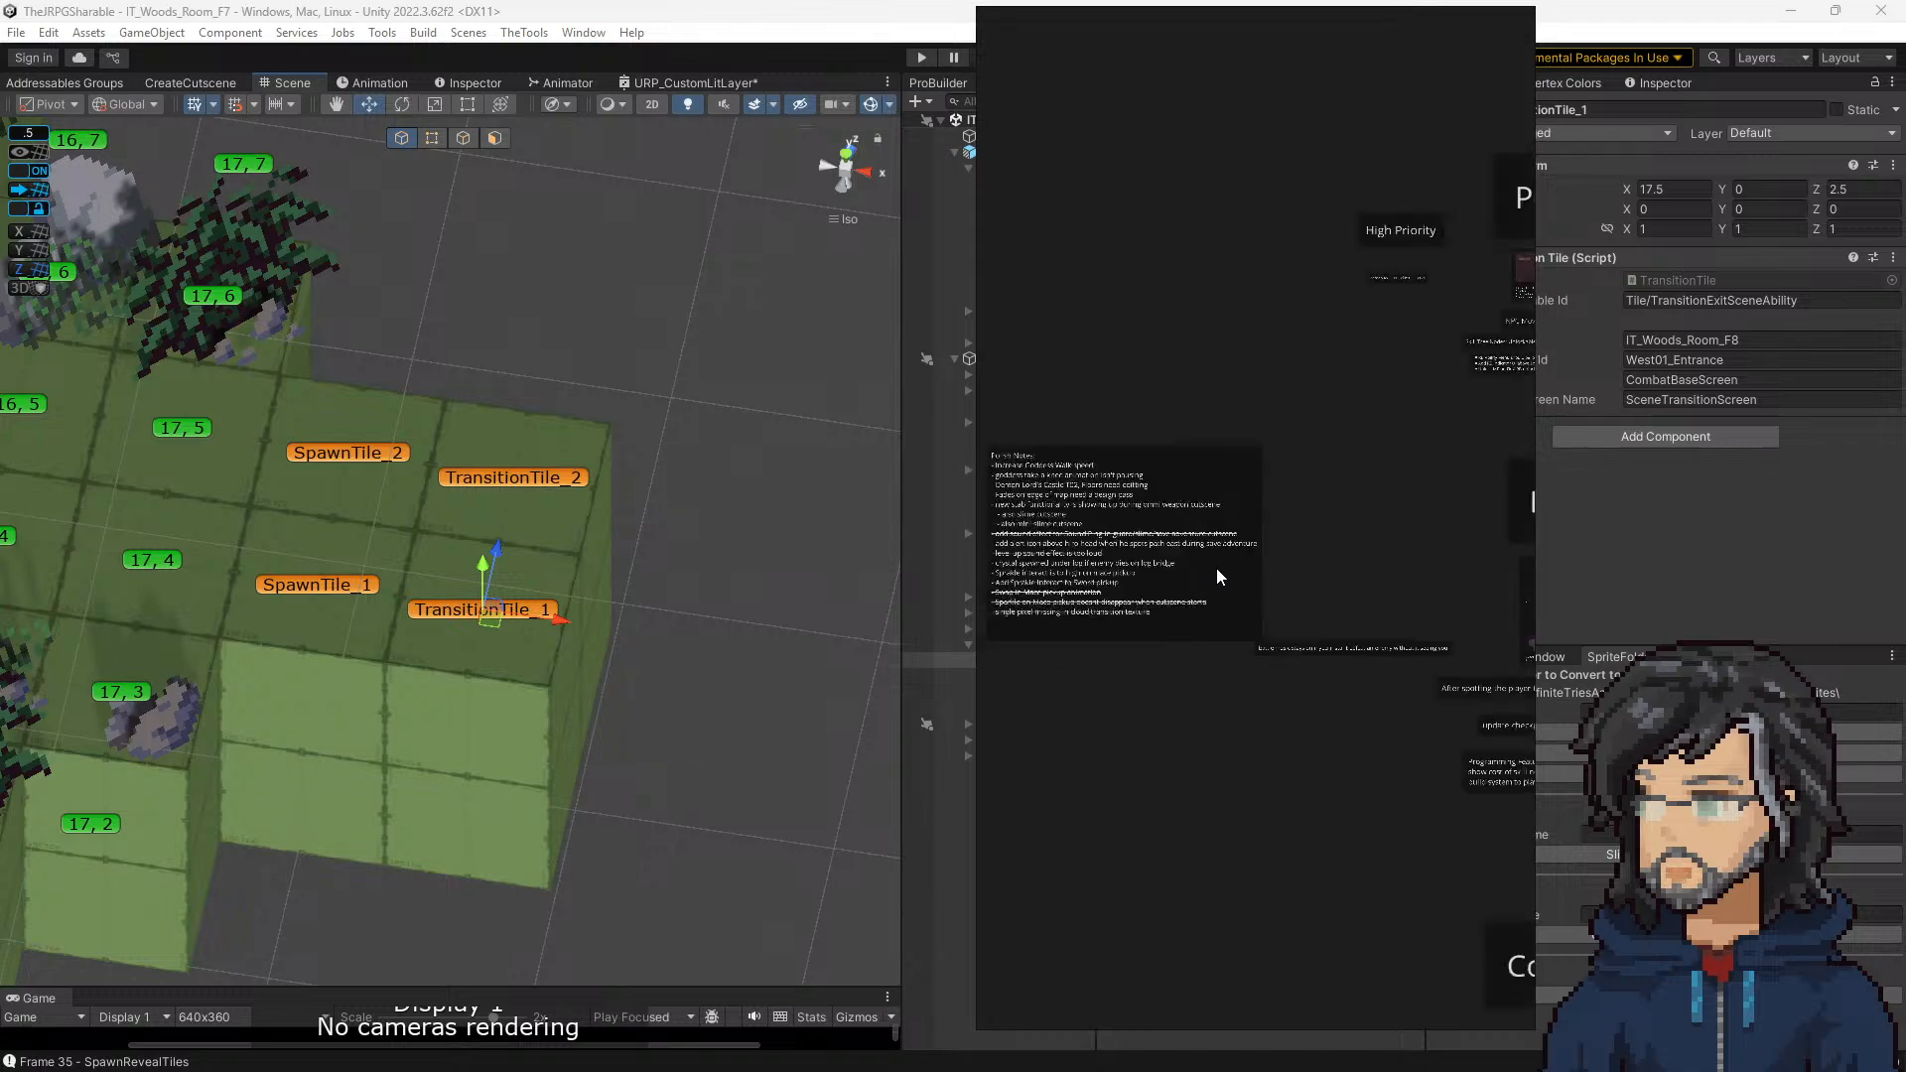
{"action": "scroll", "coordinate": [1241, 576], "scroll_direction": "down", "scroll_amount": 2}
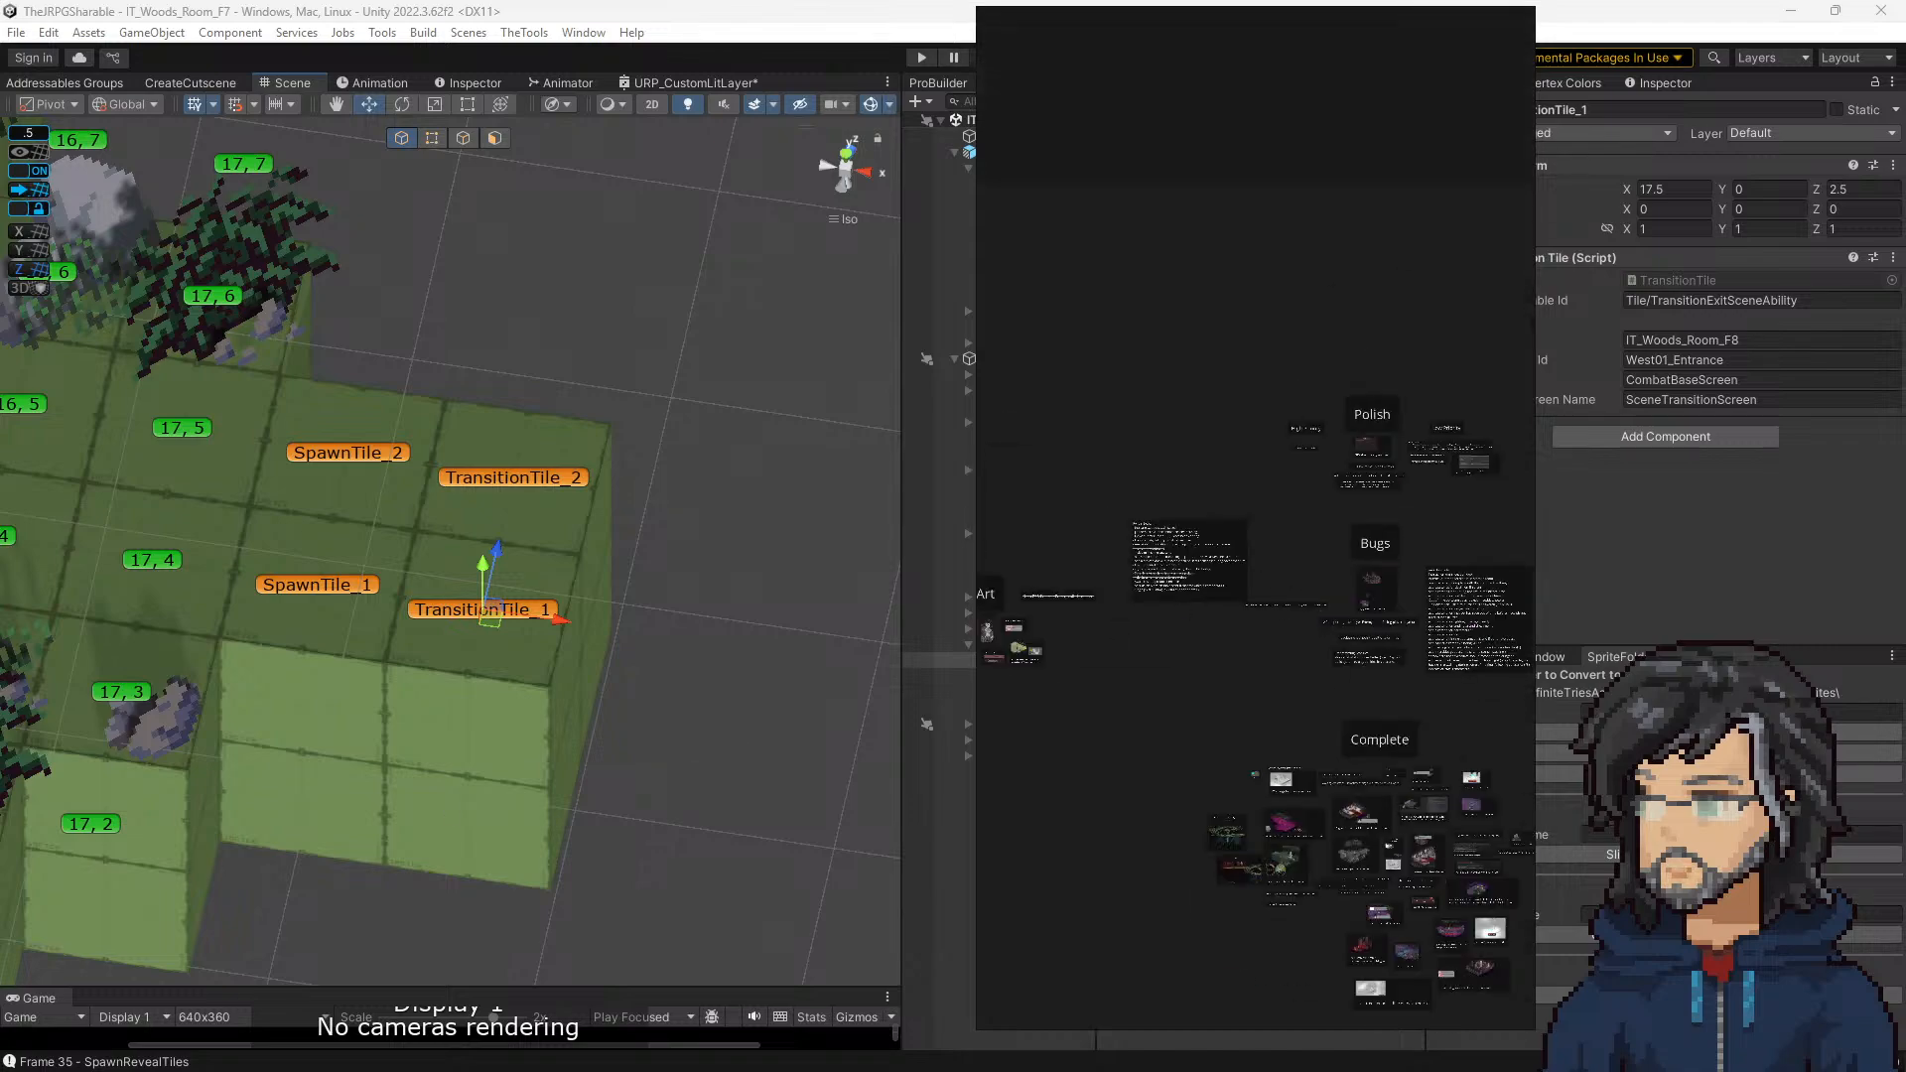